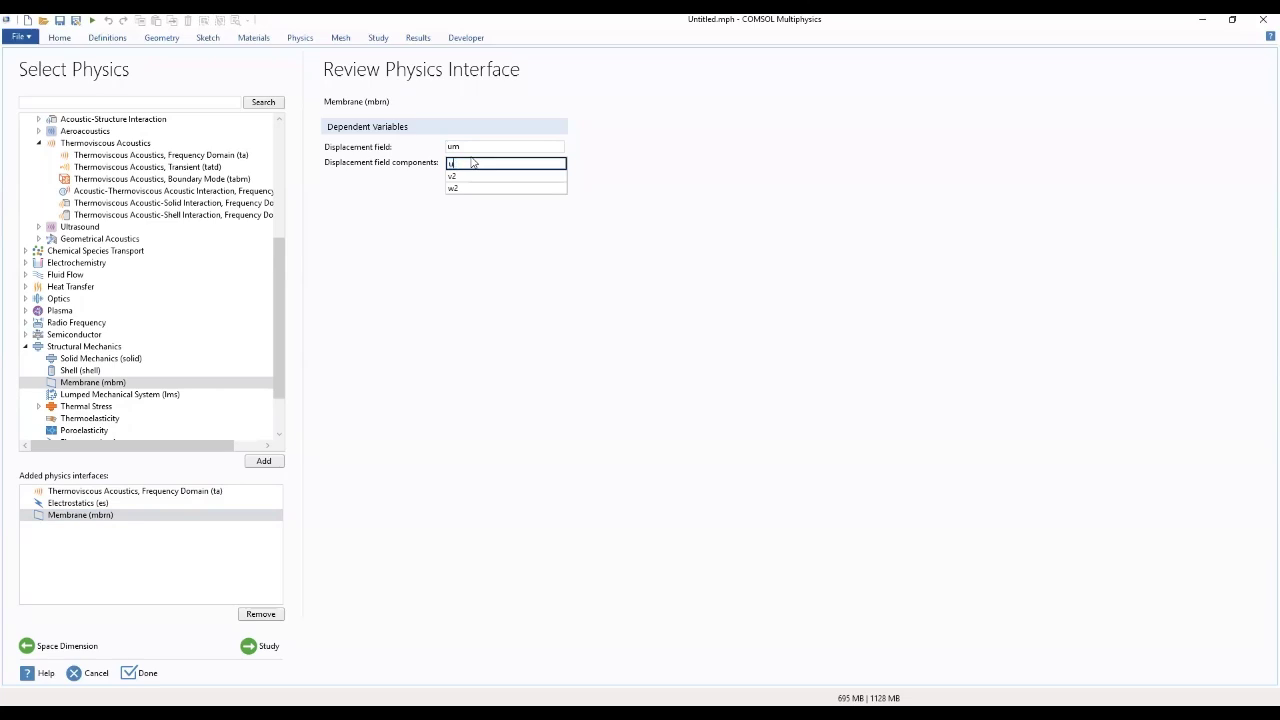
Name the Membrane interface's second and third displacement field components vm and wm
click(477, 176)
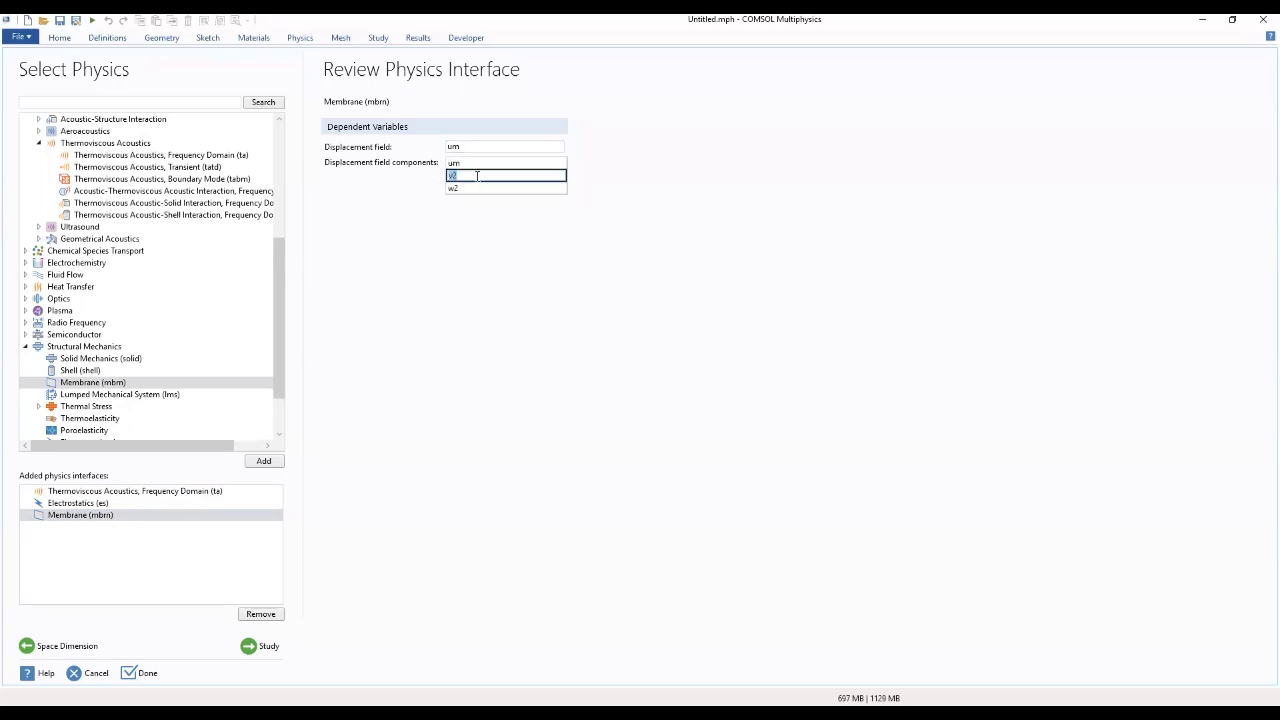
text(vm)
click(525, 188)
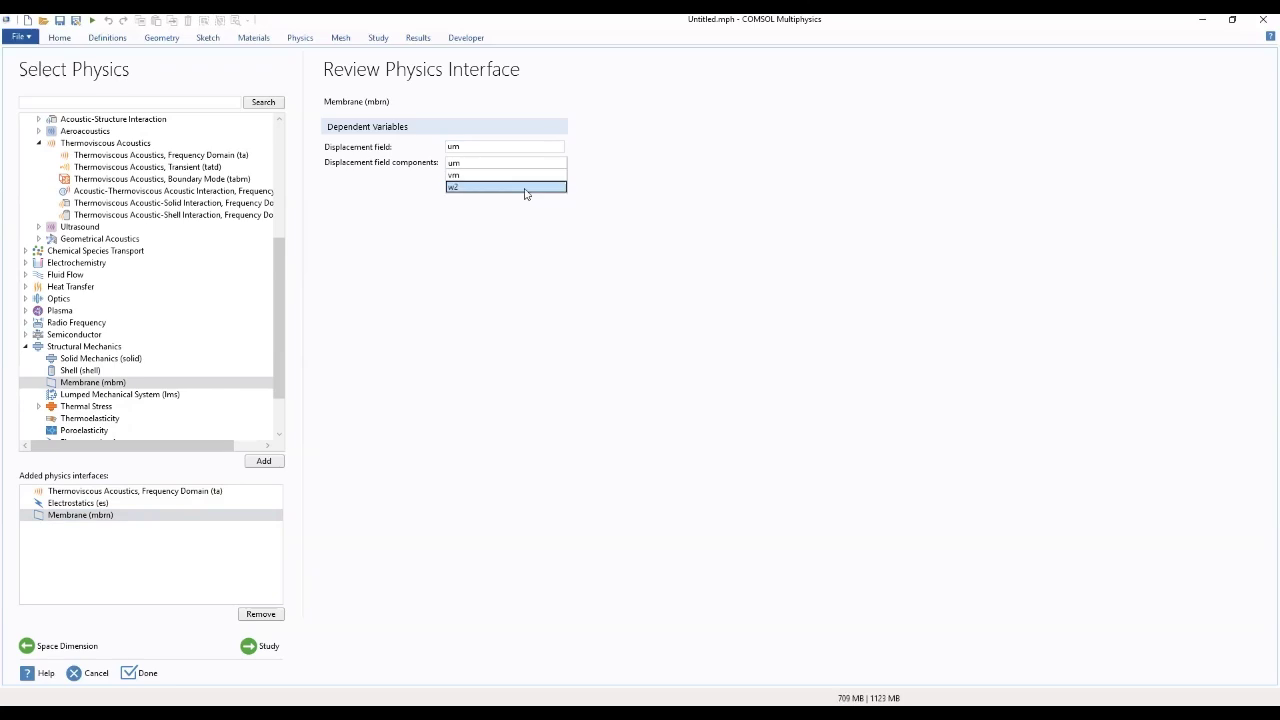
click(525, 188)
text(wm)
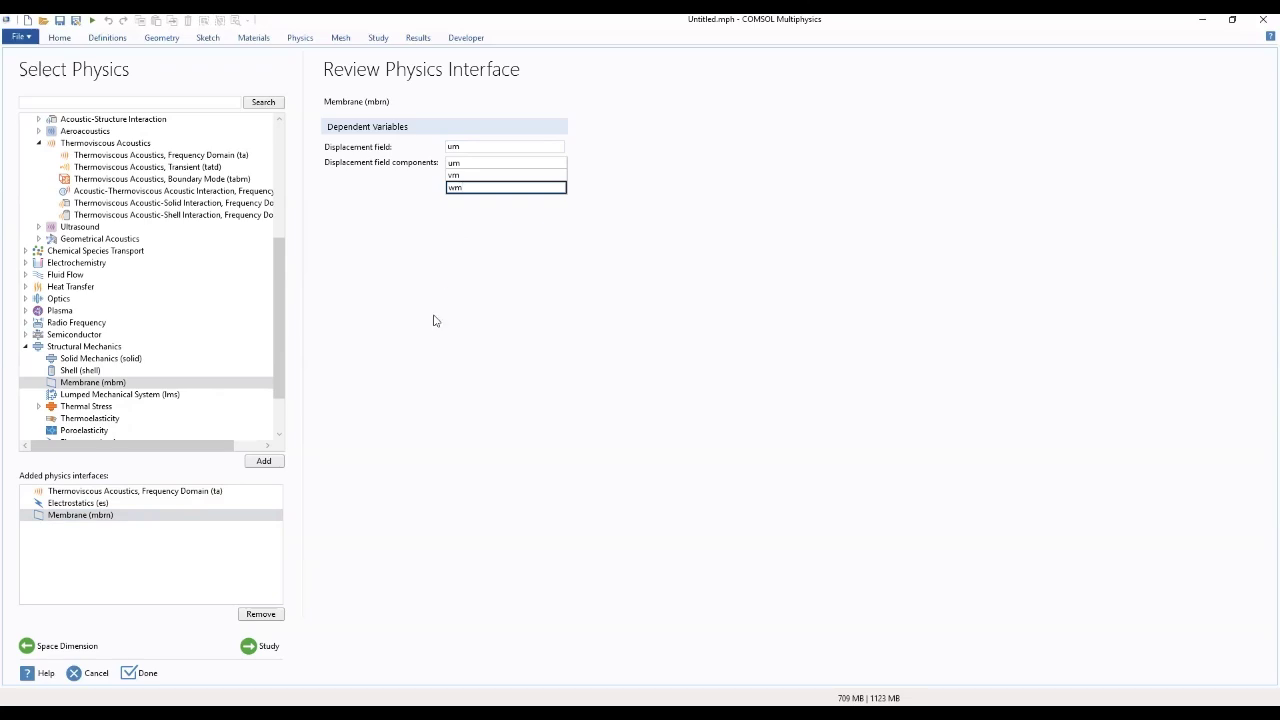
Complete the model setup without adding a study, declining to save the changes to Untitled.mph
click(262, 647)
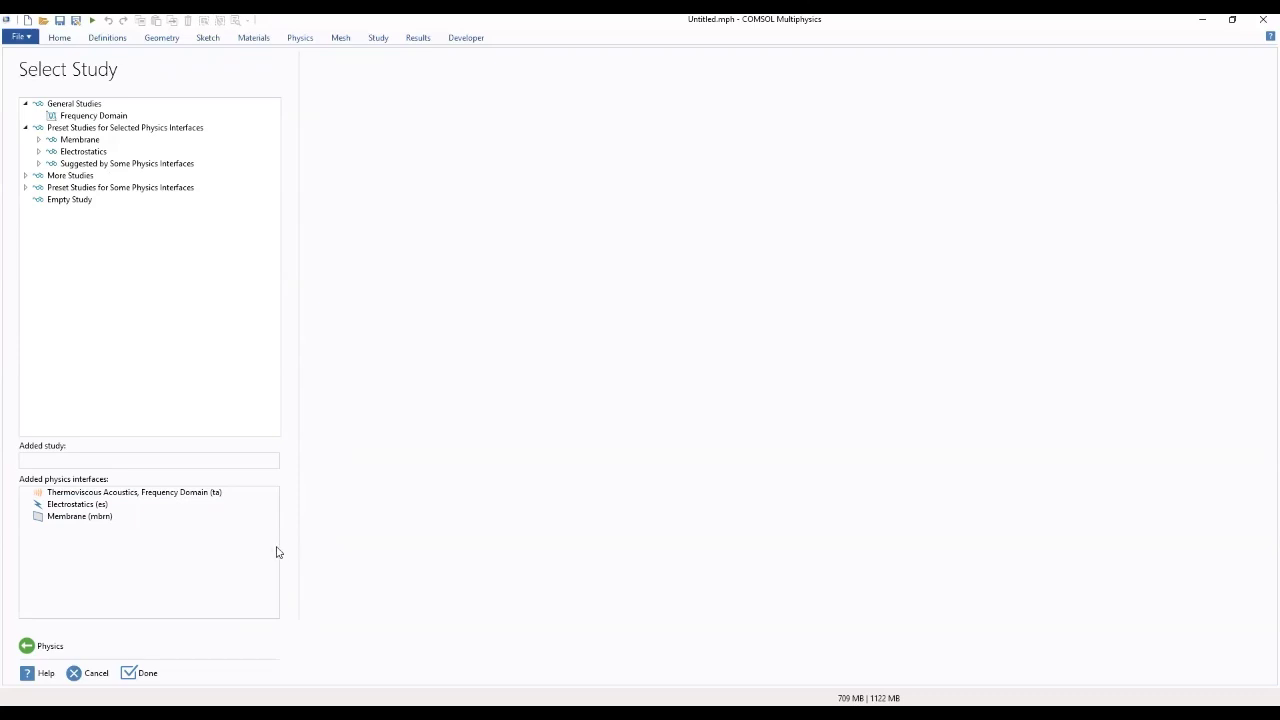
click(128, 673)
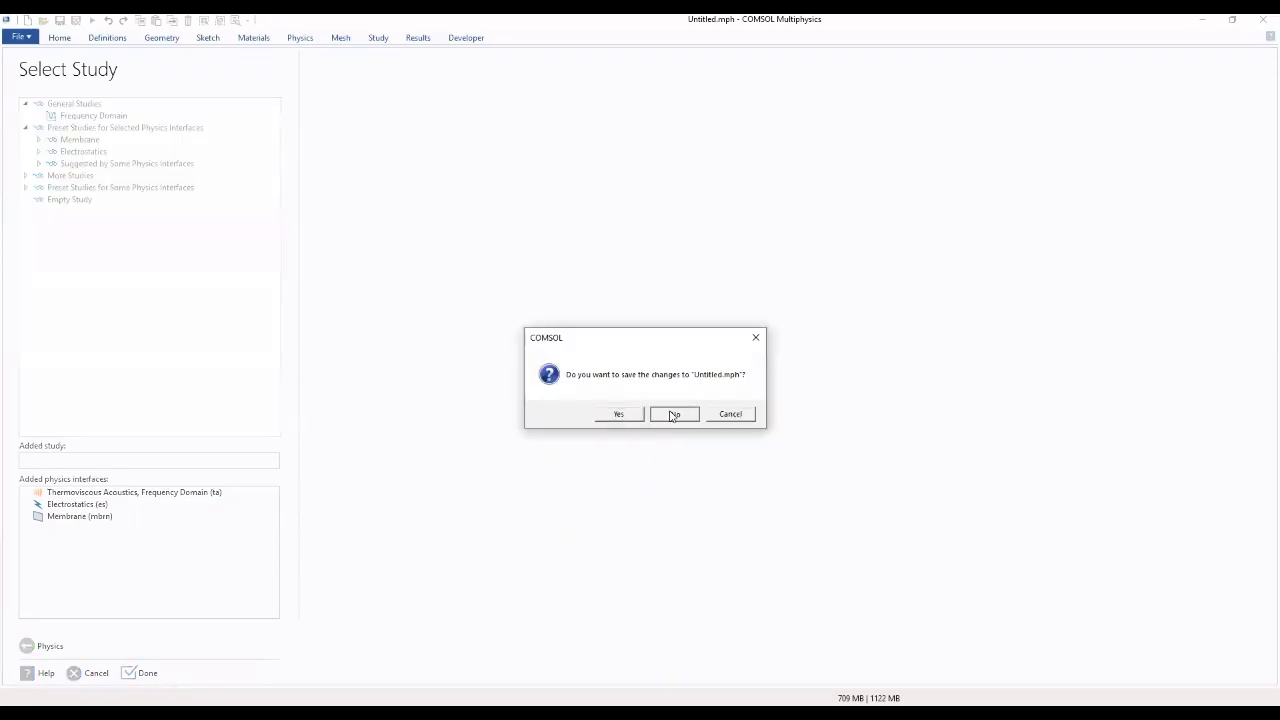
click(674, 414)
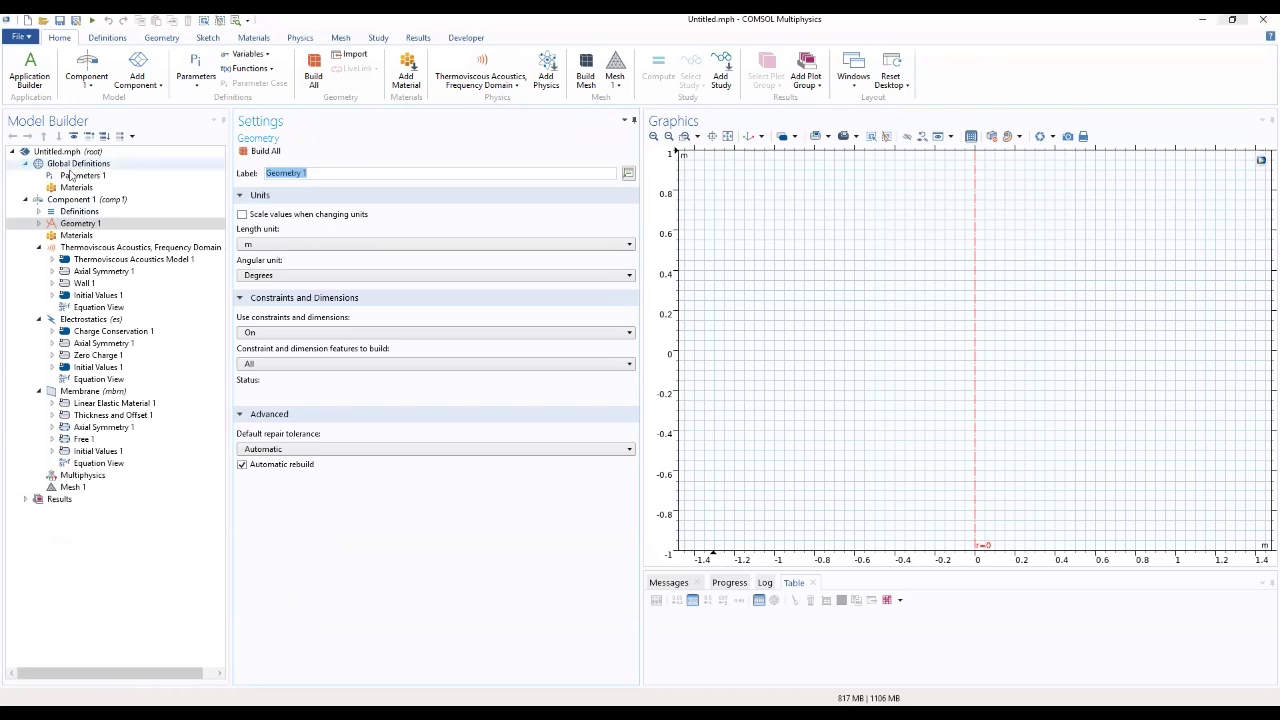
Define a global parameter Rmem with the expression 2[mm] in Parameters 1
click(81, 176)
click(260, 221)
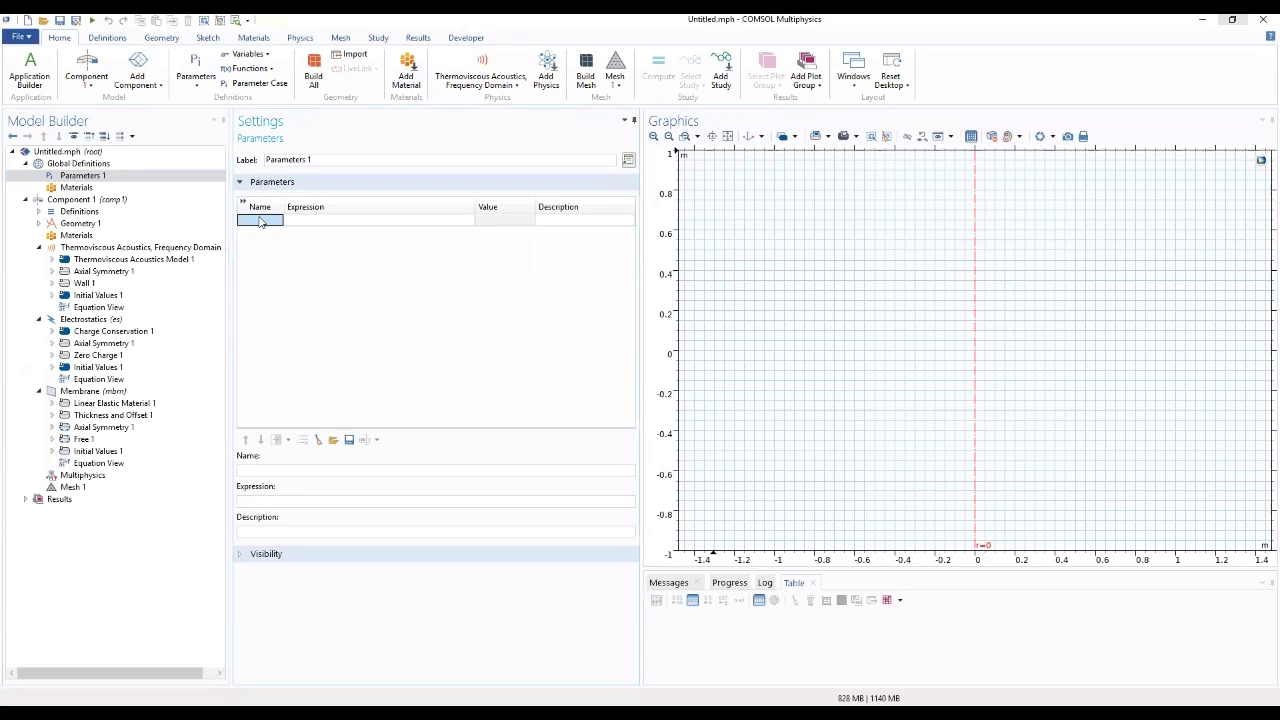
click(273, 221)
text(Rmem)
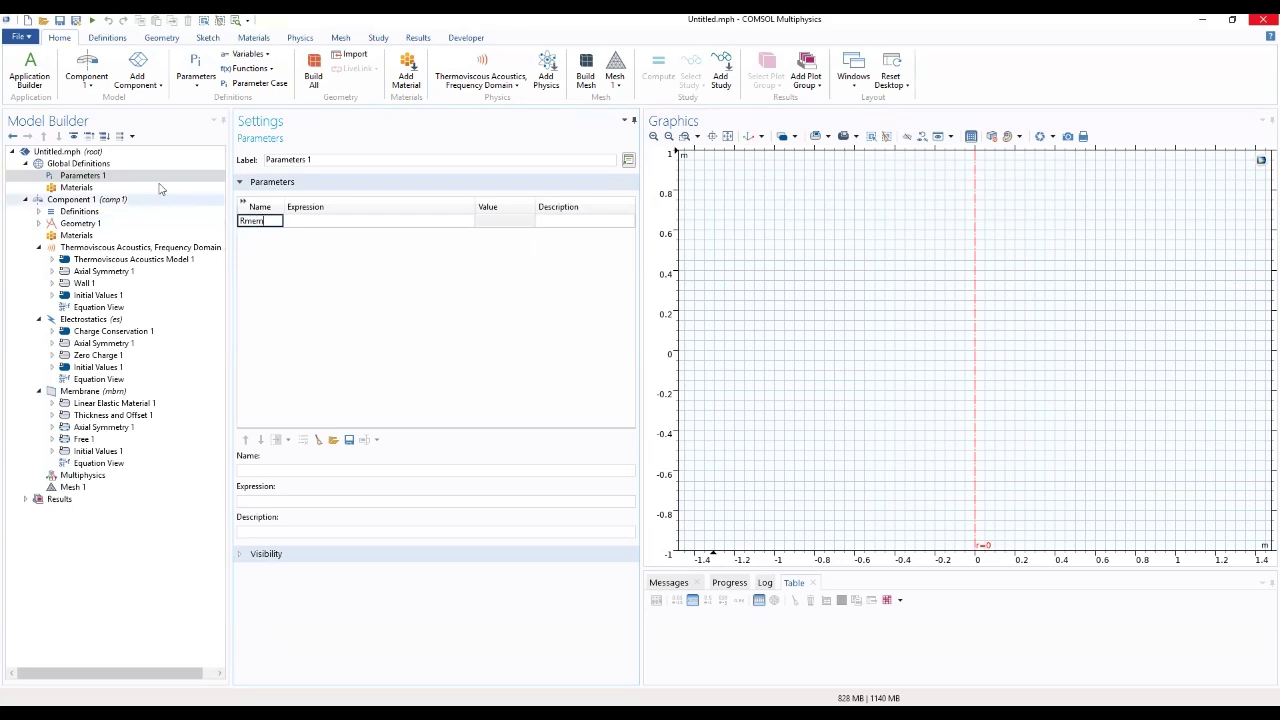
click(302, 224)
text(2)
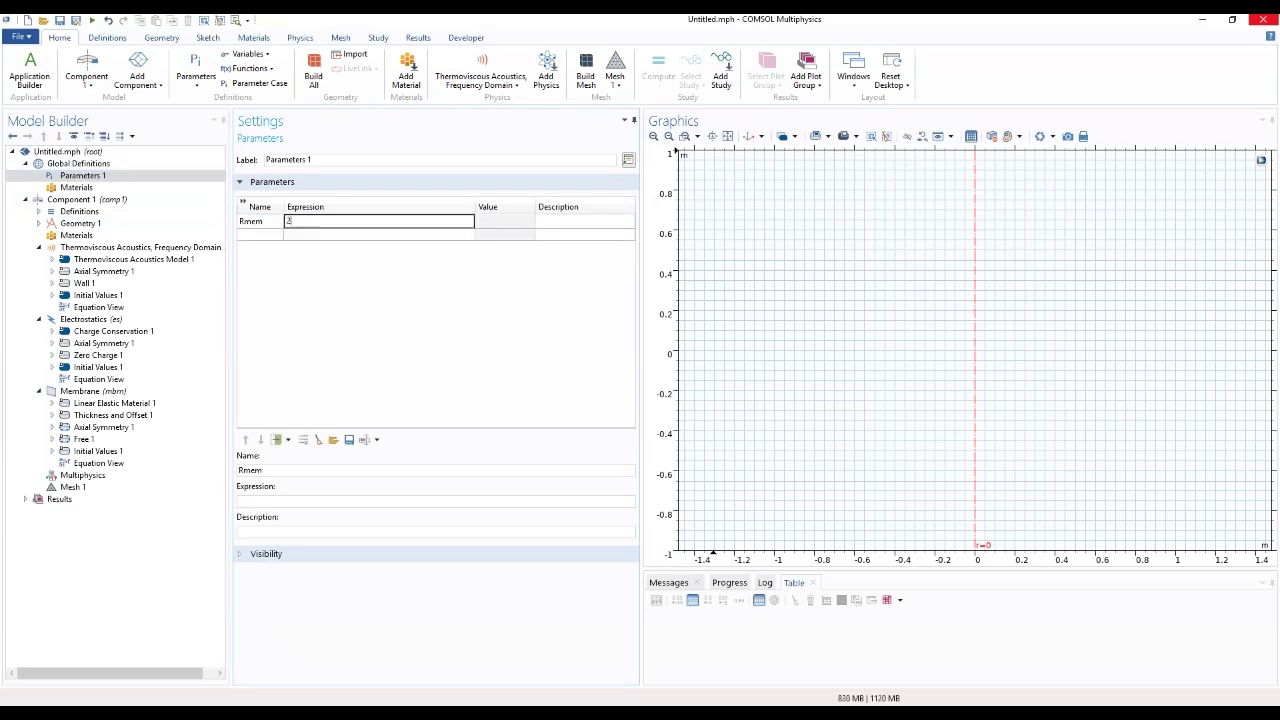
text([mm)
Add a parameter Hm with the expression 18[um] below Rmem
click(273, 234)
click(272, 233)
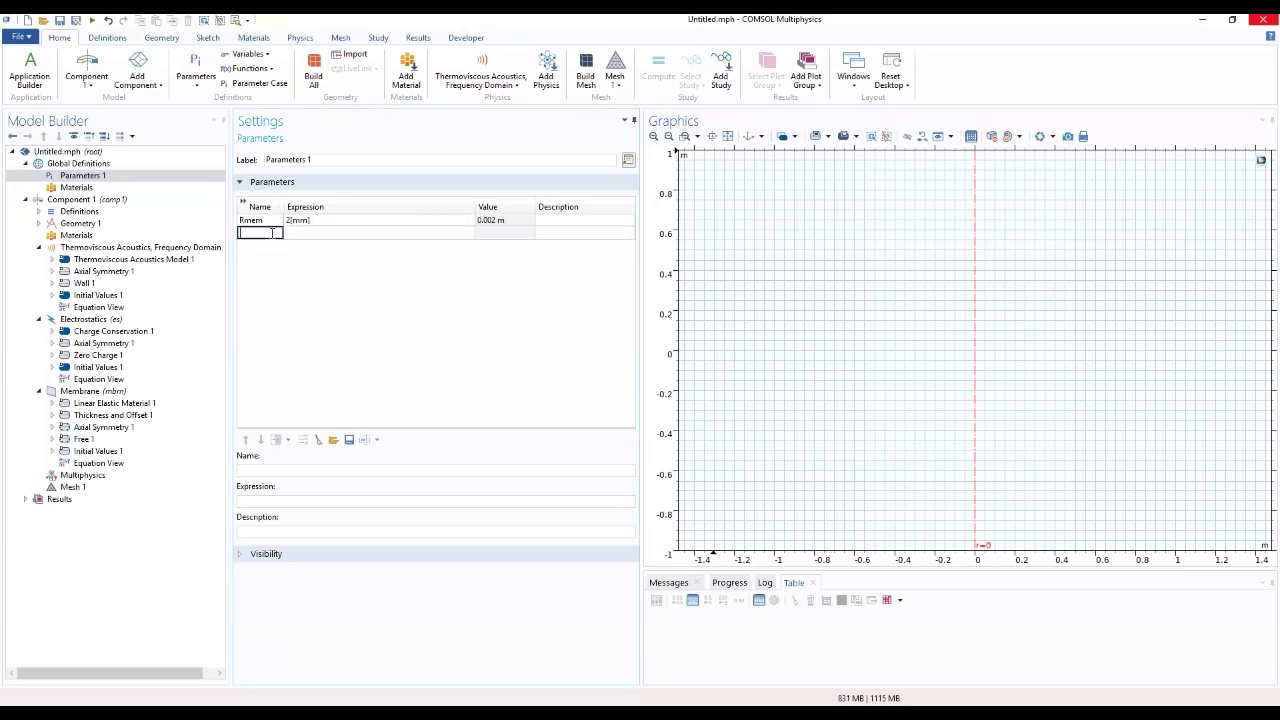
text(Hm)
click(289, 233)
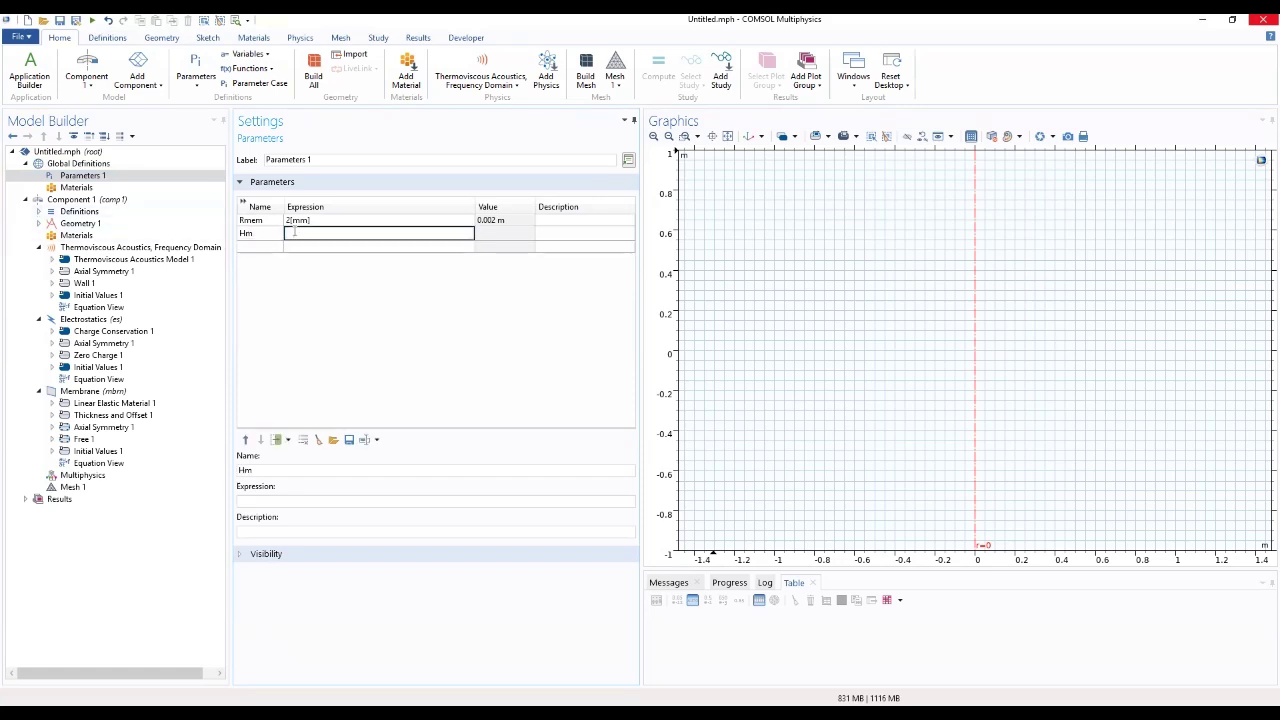
text(18[um])
key(Return)
Add the parameters tm with the expression 7[um] and G with the expression 3*Hm
click(265, 244)
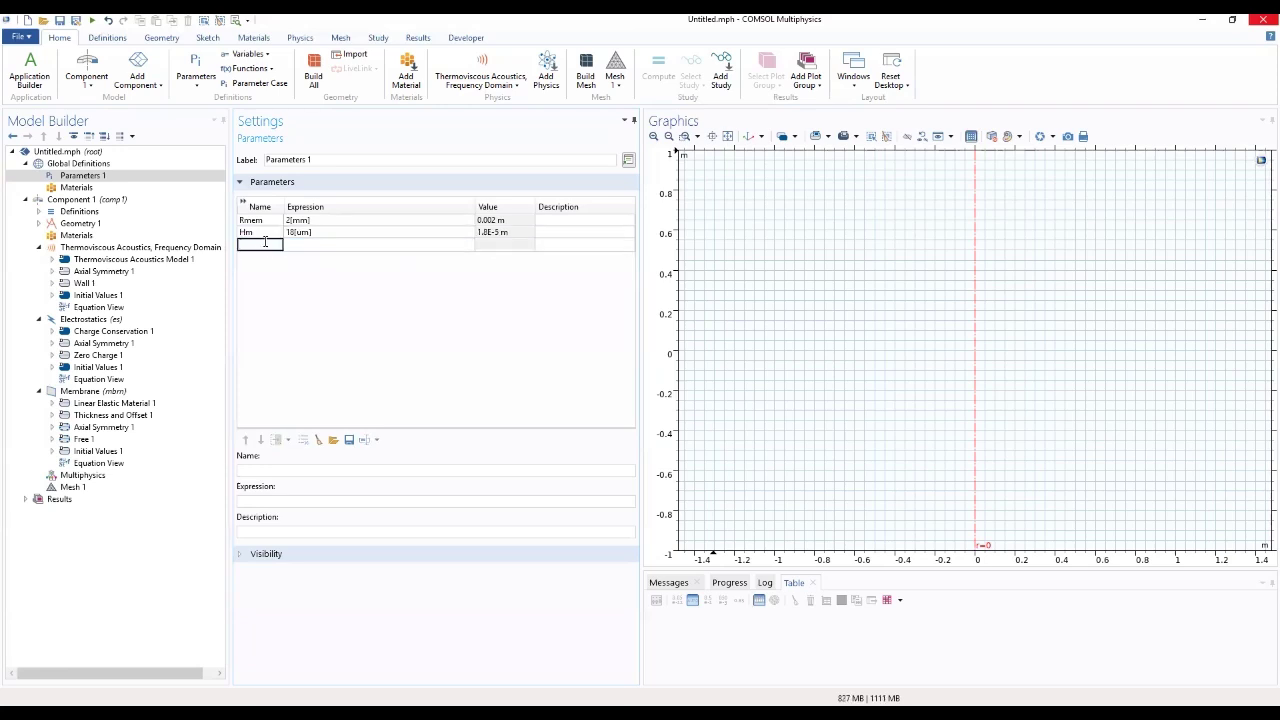
text(tm)
click(302, 249)
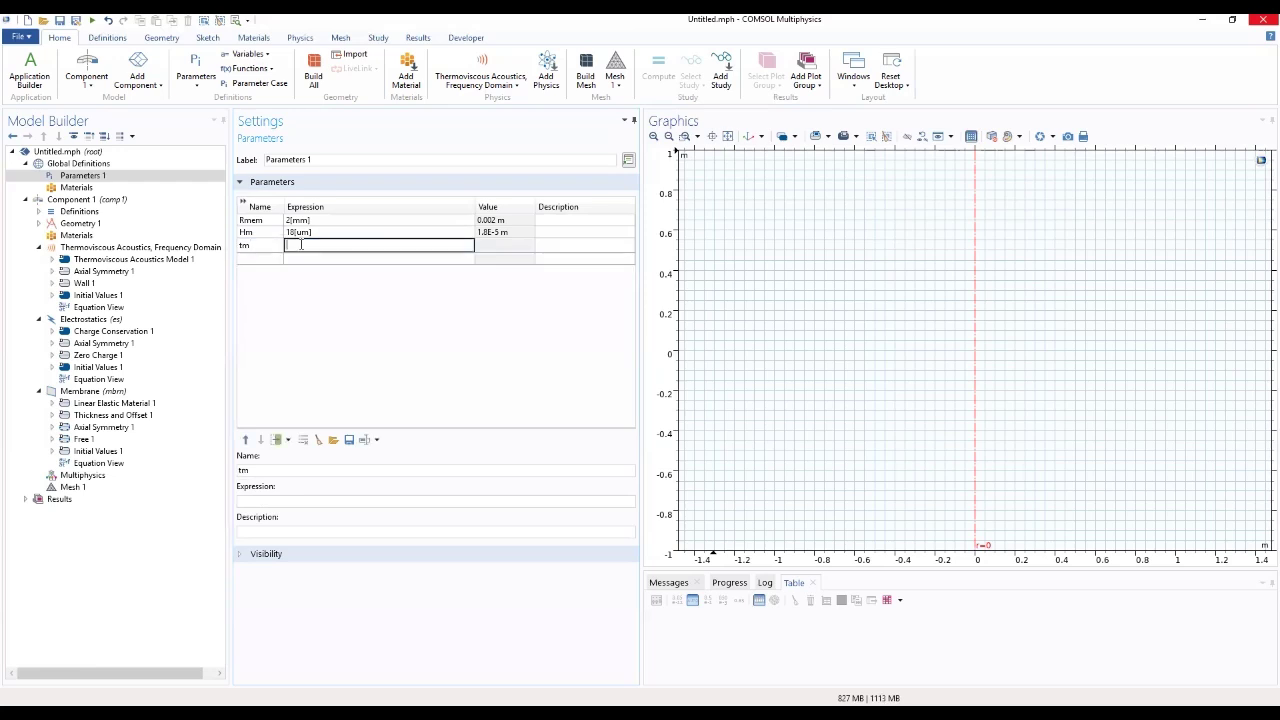
text(7[um])
click(261, 260)
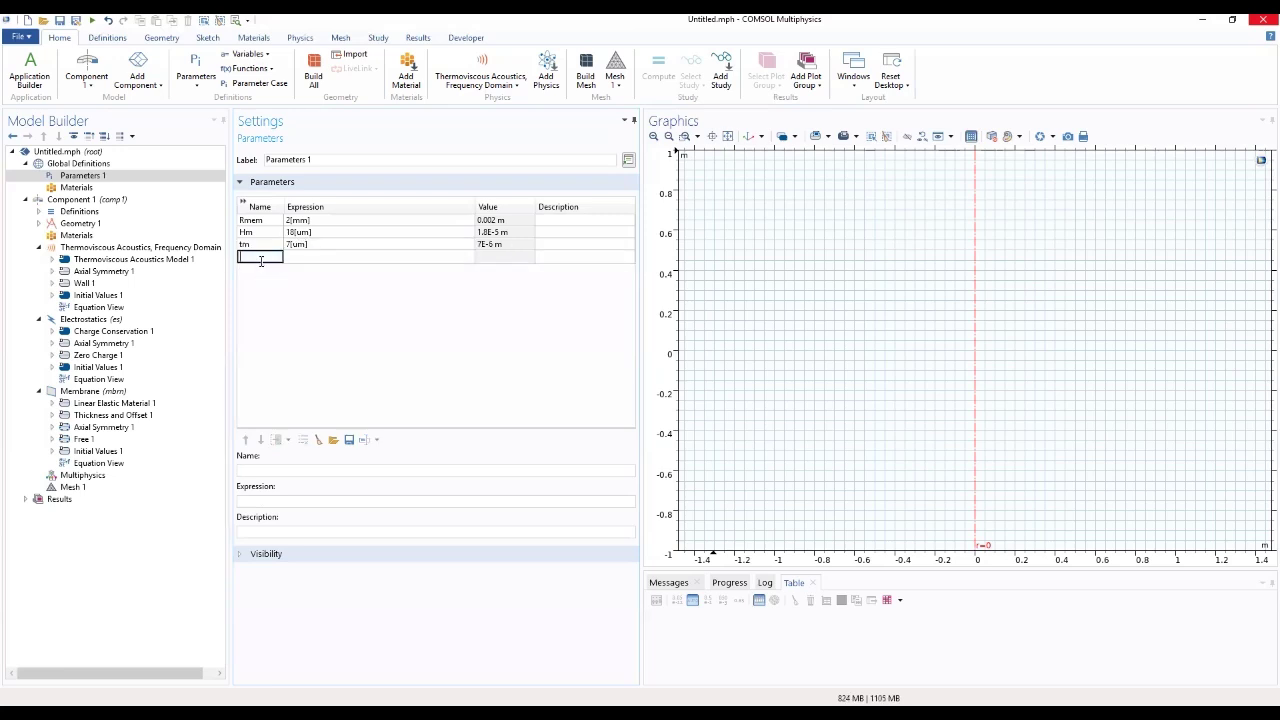
text(G)
click(339, 257)
text(3*Hm)
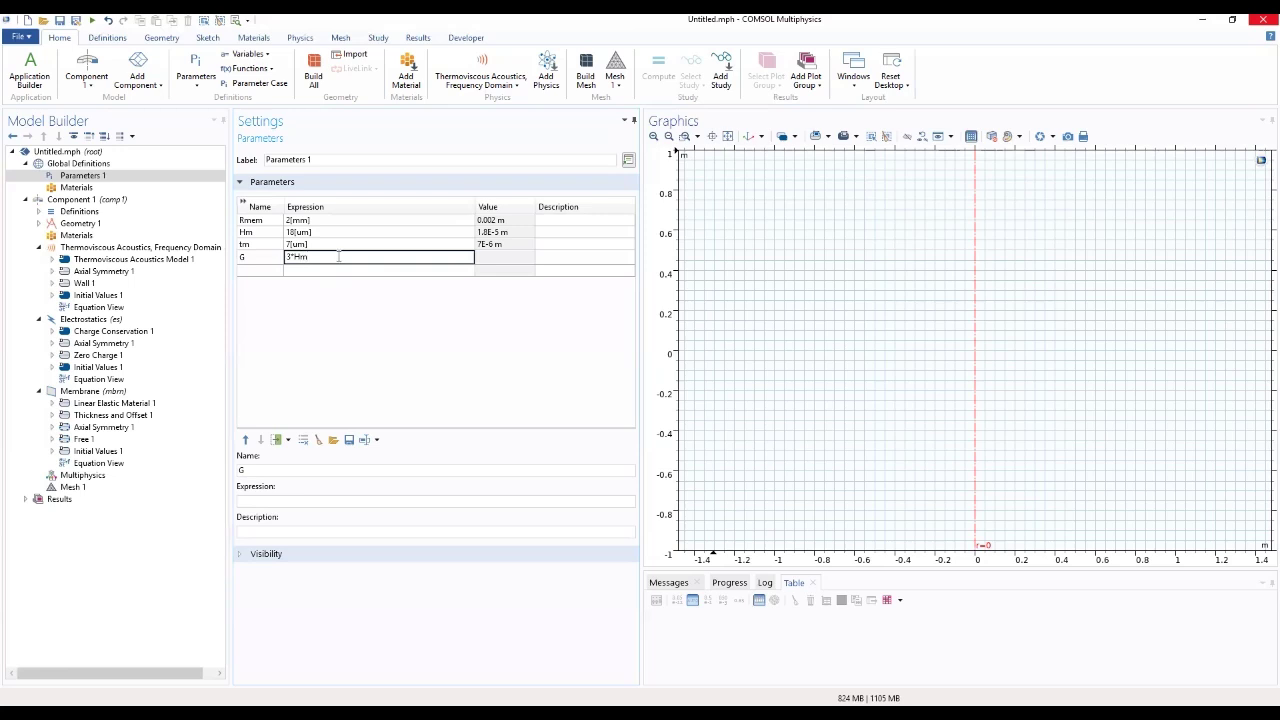
Add a parameter Tm0 with the expression 3150[N/m]
click(270, 267)
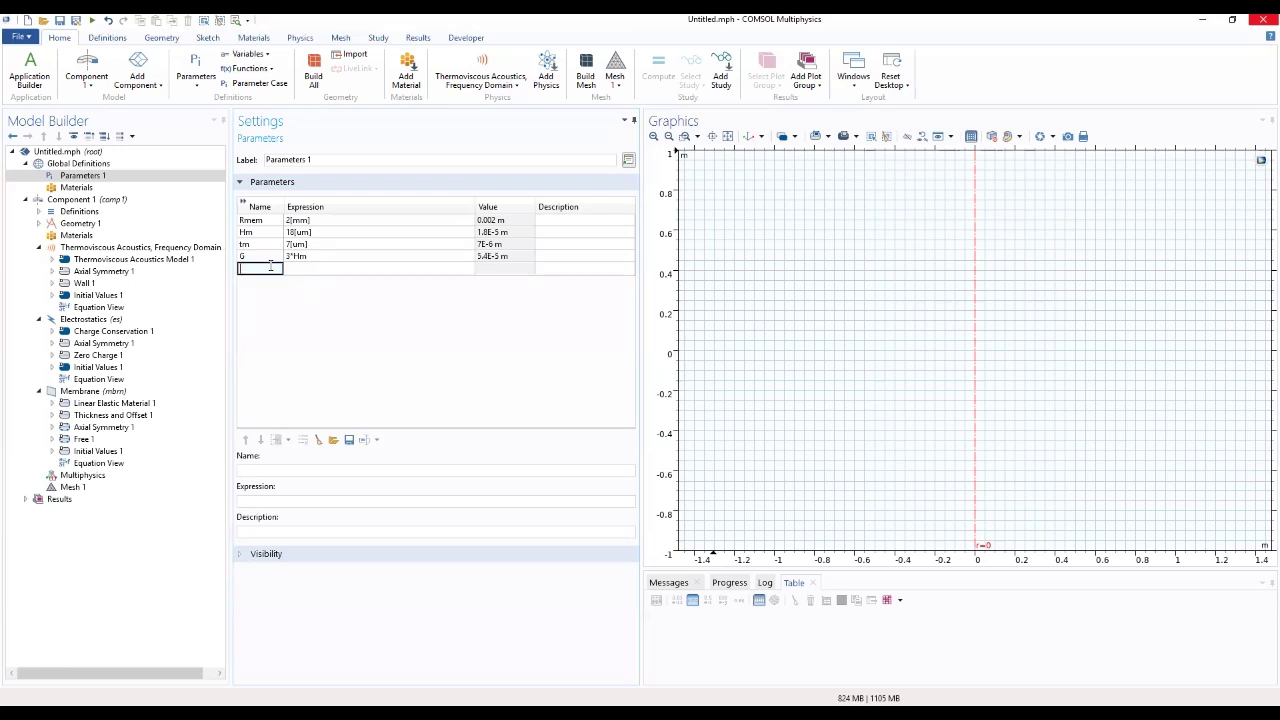
text(Tm0)
click(314, 268)
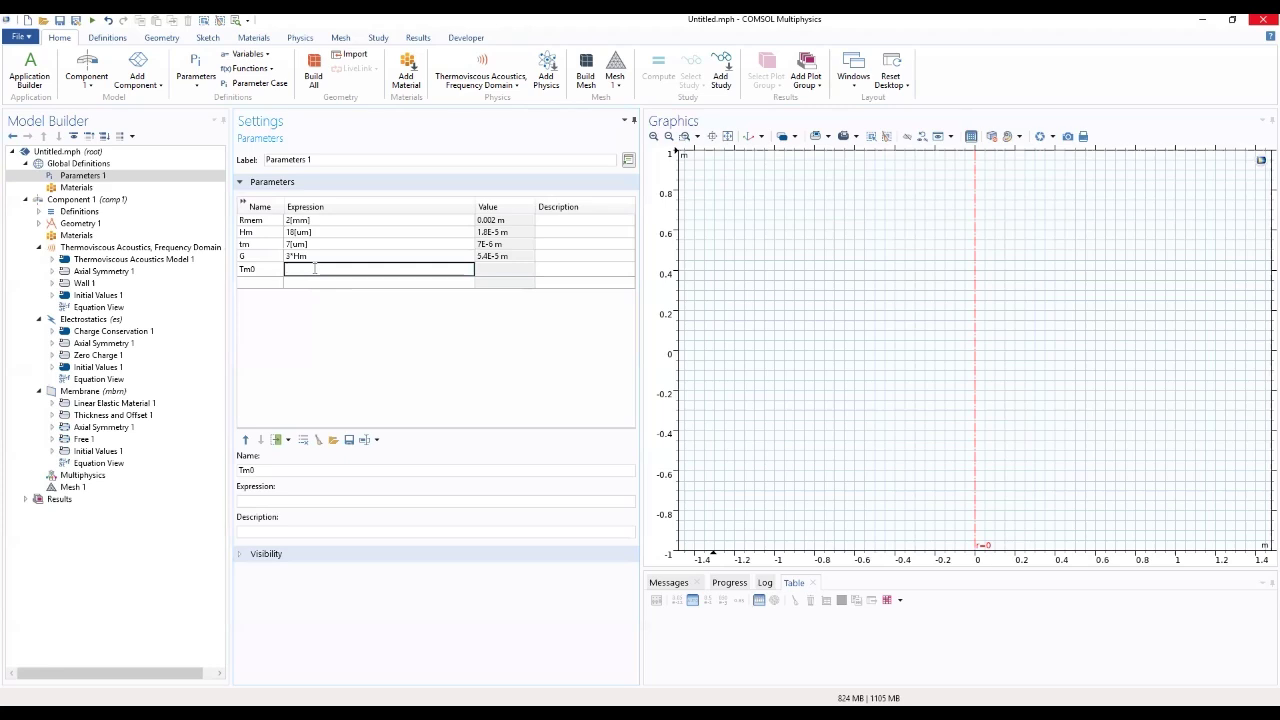
text(3150[N/m])
Add a parameter rhom with the expression 8300[kg/m^3]
click(258, 285)
click(258, 285)
text(rhom)
click(340, 283)
click(341, 281)
text(83)
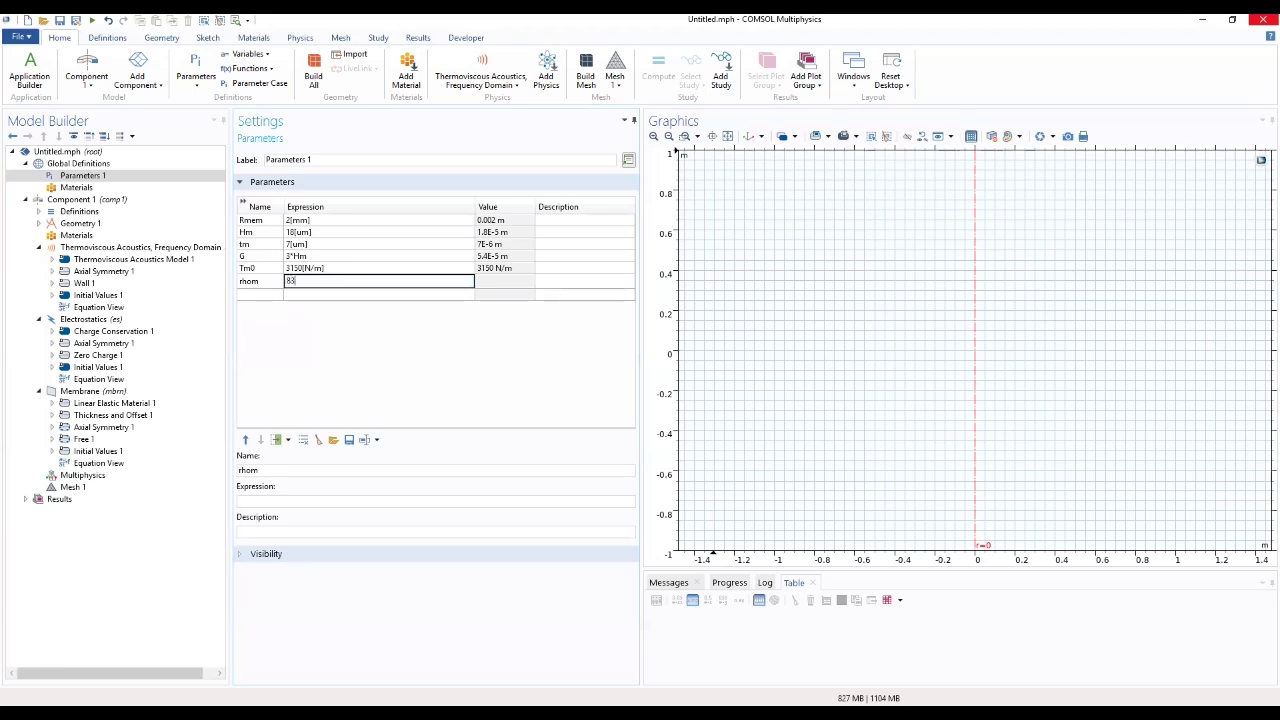
text(00[kg/m^3)
Add the pressure parameters pin with the expression 1[Pa] and p0 with the expression 0[Pa]
click(268, 291)
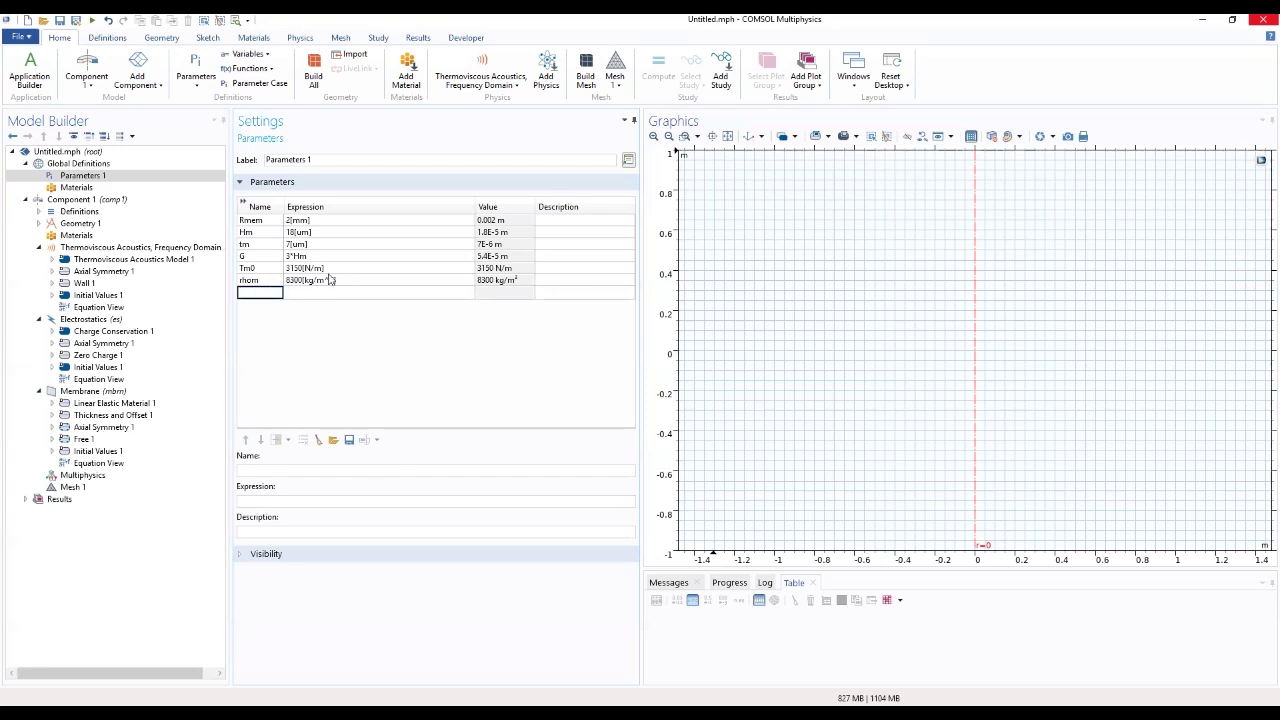
text(pin)
click(340, 293)
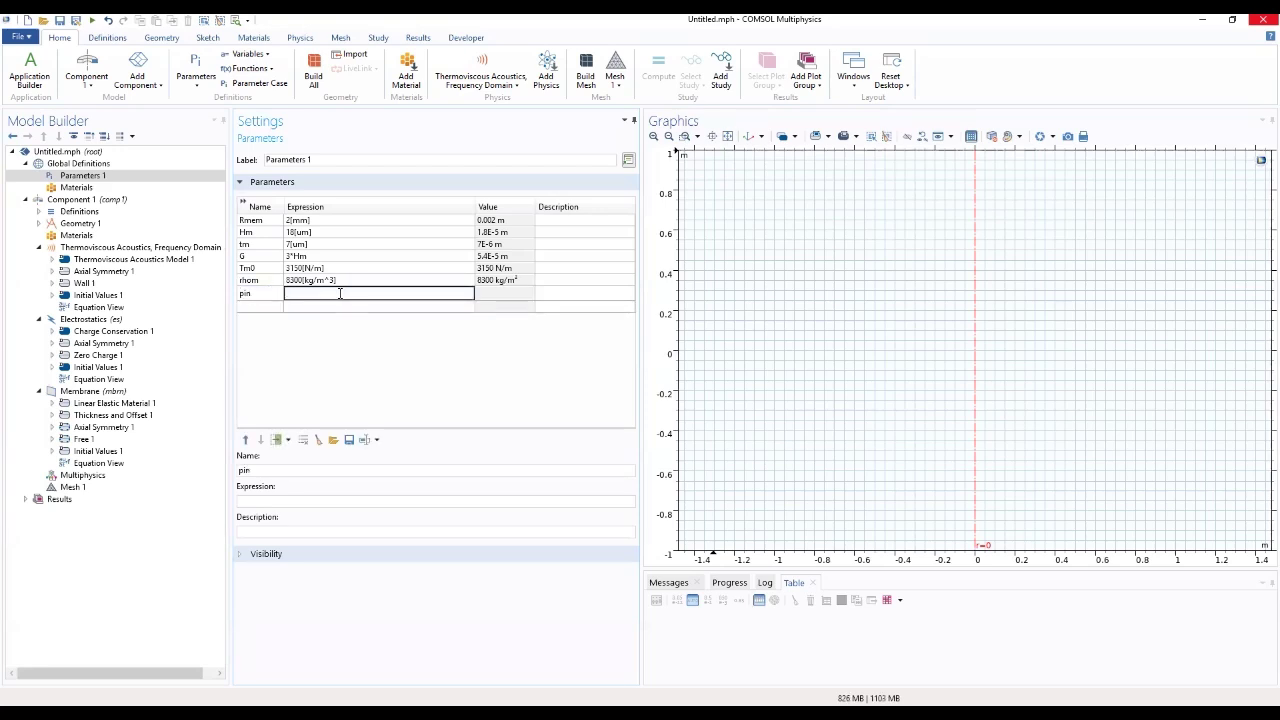
text(1[Pa])
click(246, 305)
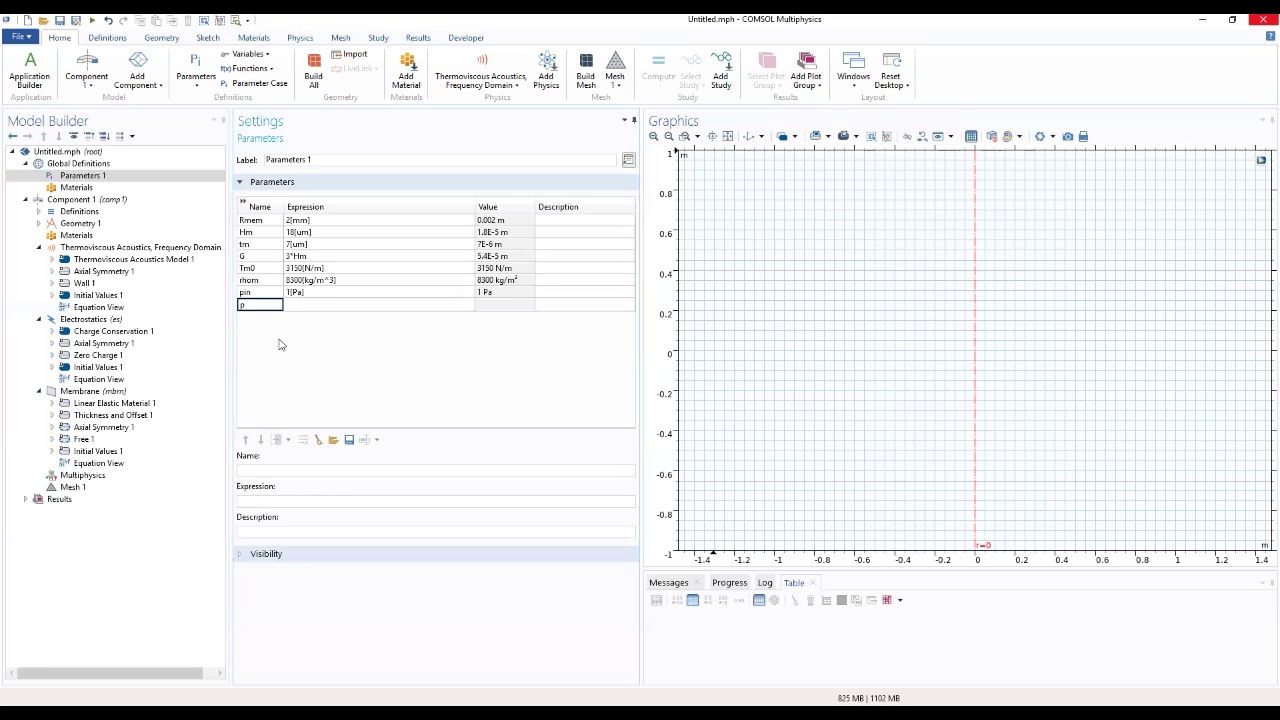
text(p0)
click(310, 316)
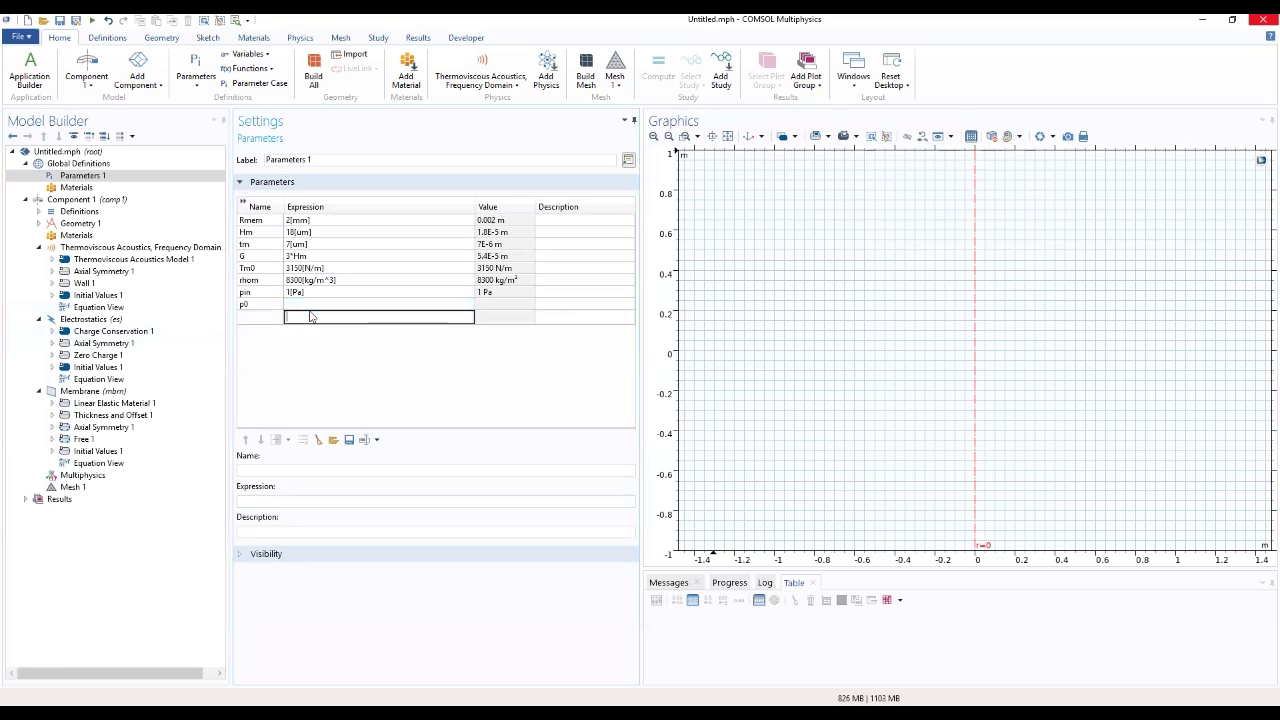
click(316, 305)
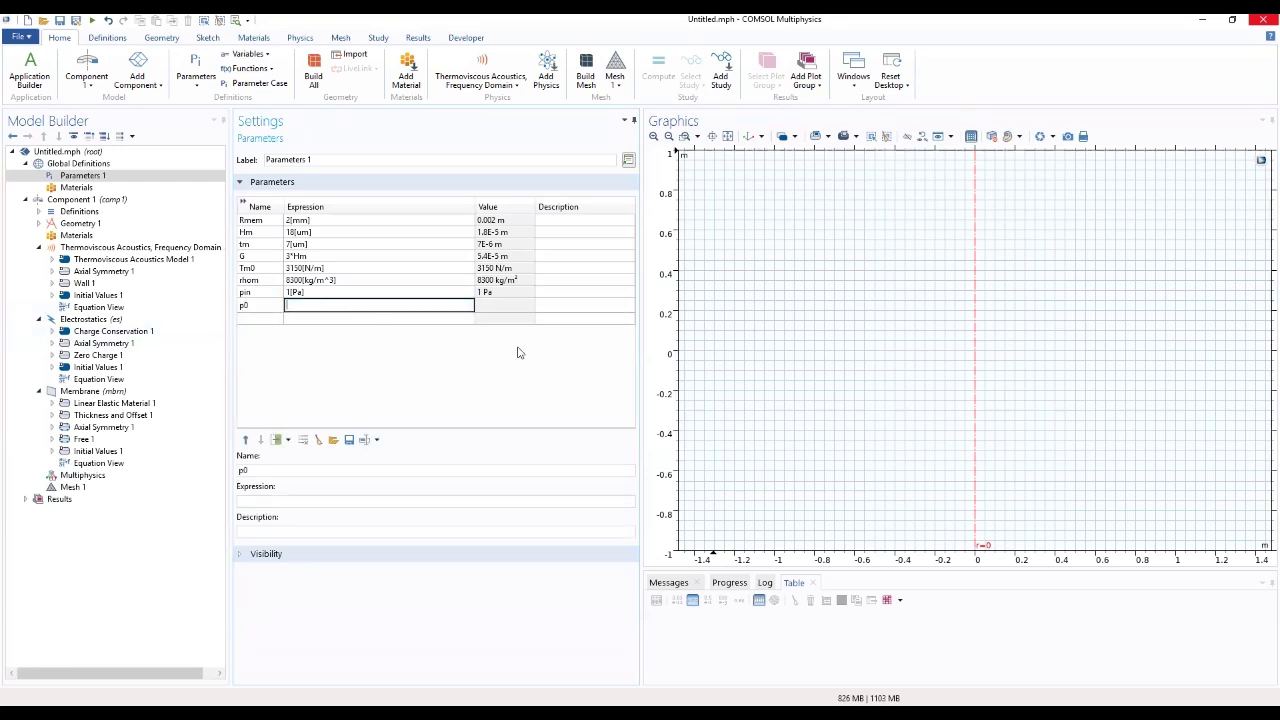
text(0[Pa)
Add a parameter Em with the expression 221[Gpa]
click(260, 317)
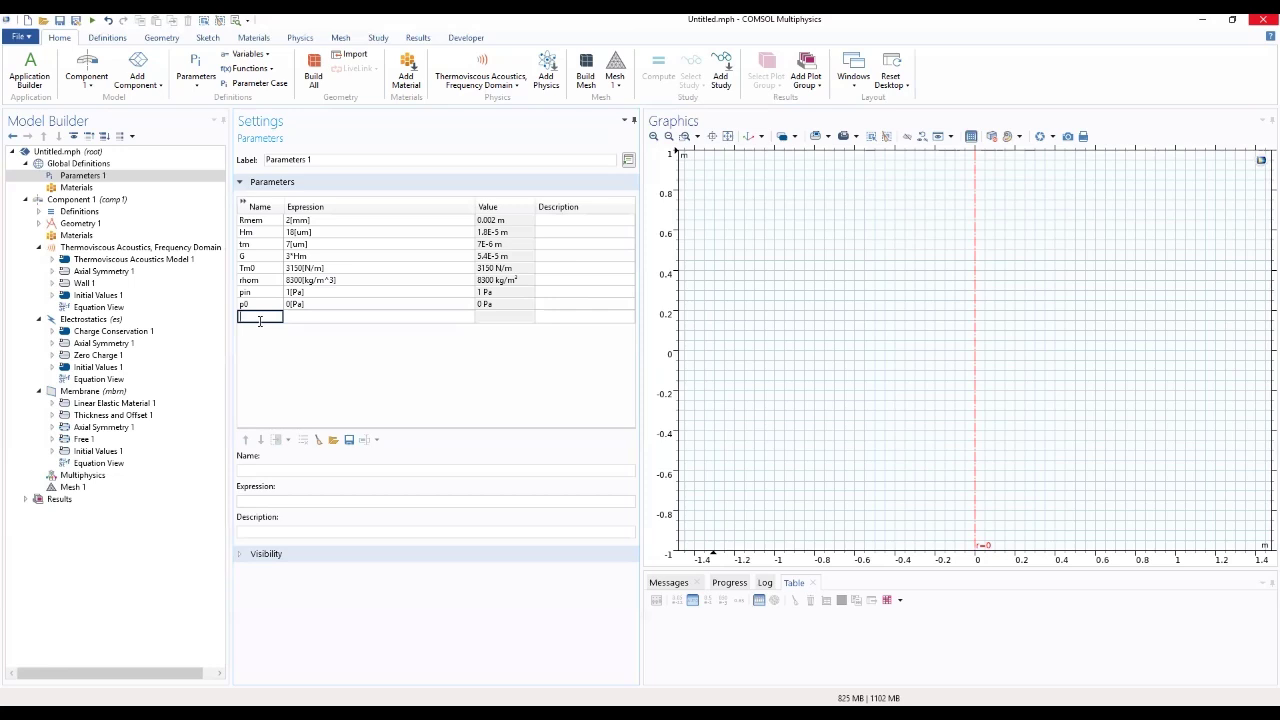
text(Em)
click(299, 318)
text(22)
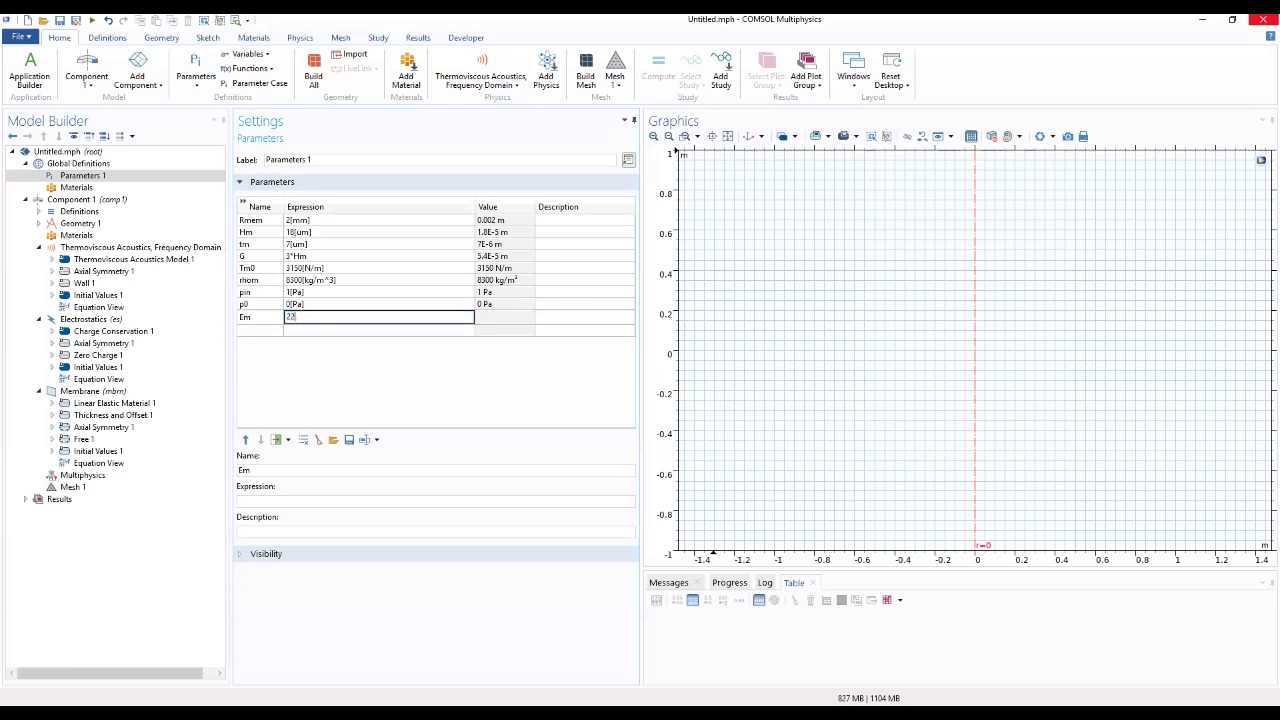
text(1[Gpa)
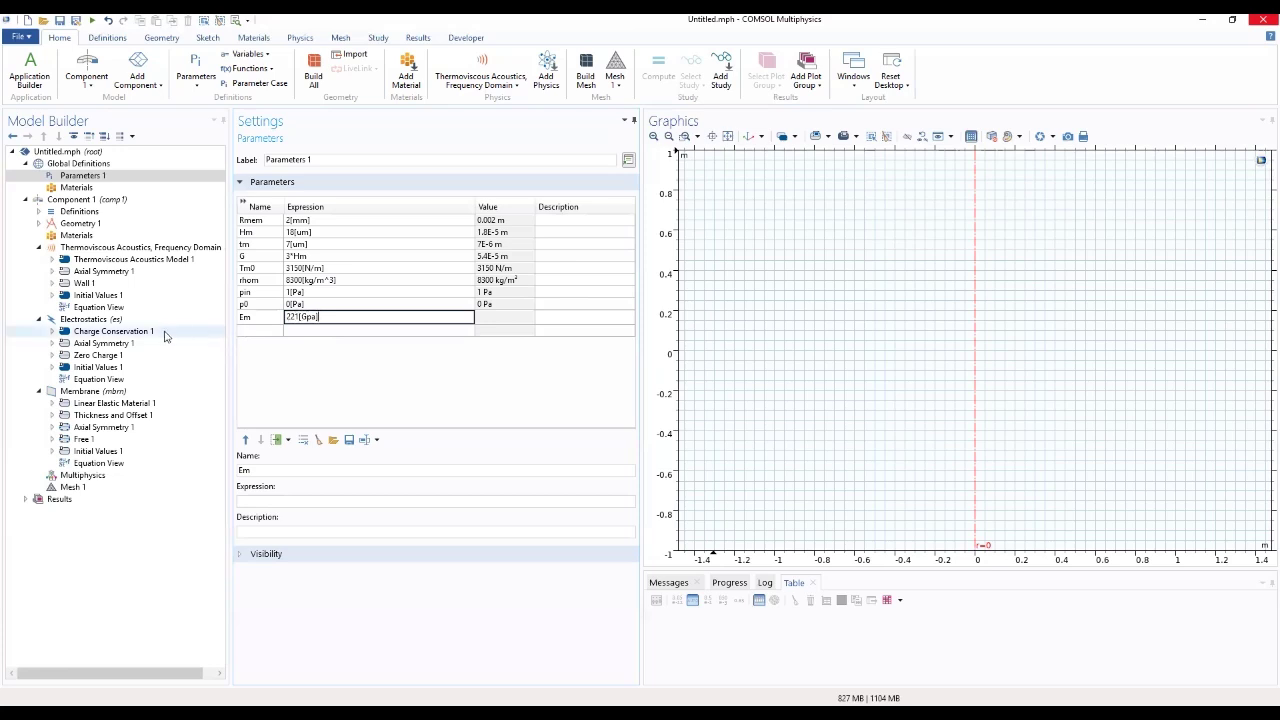
Add a parameter num with the value 0.4
click(253, 331)
text(num)
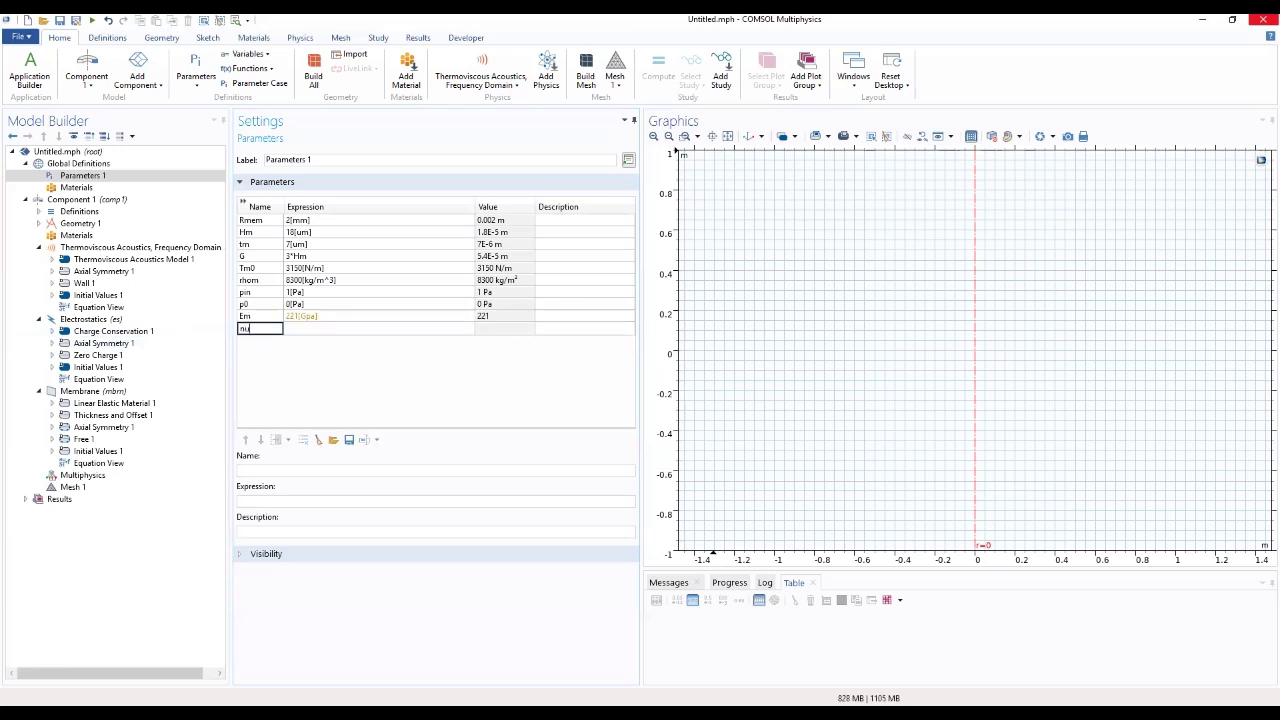
click(307, 330)
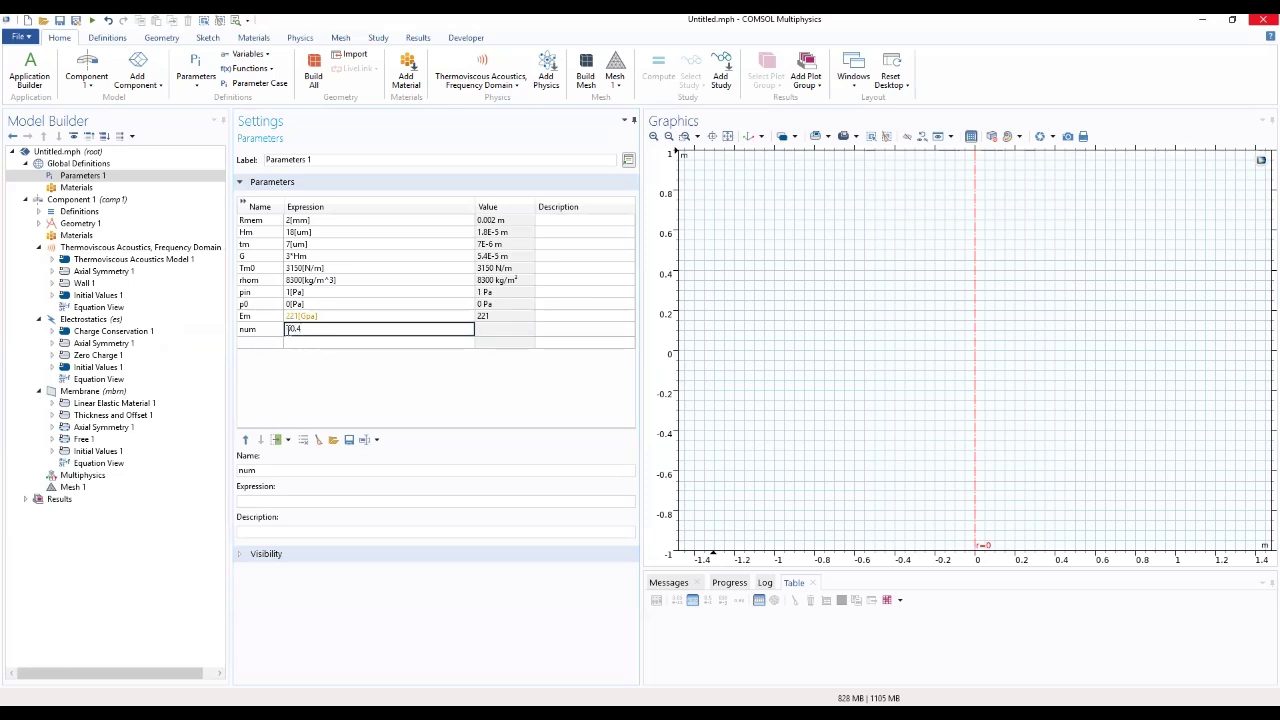
key(BackSpace)
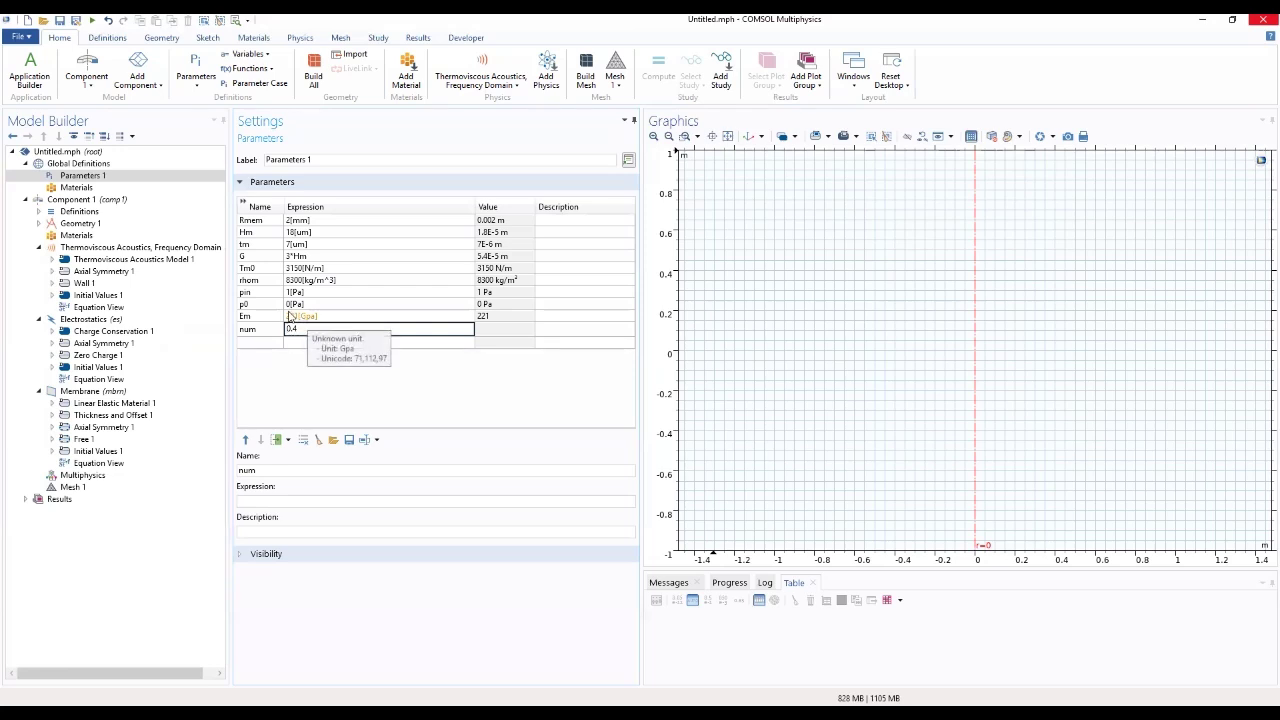
Correct the unit in the Em parameter so its expression reads 221[GPa]
click(305, 316)
click(309, 315)
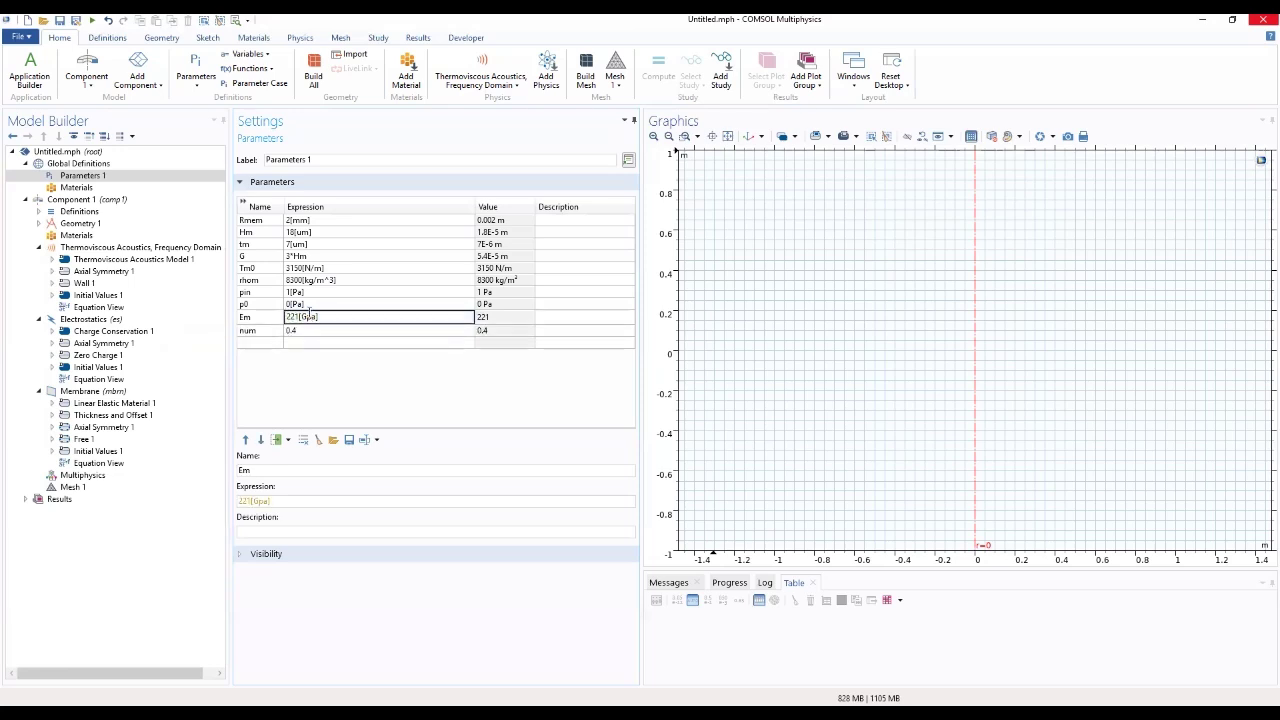
key(BackSpace)
text(P)
Add a parameter Vpol with the expression 100[V]
click(262, 341)
click(262, 341)
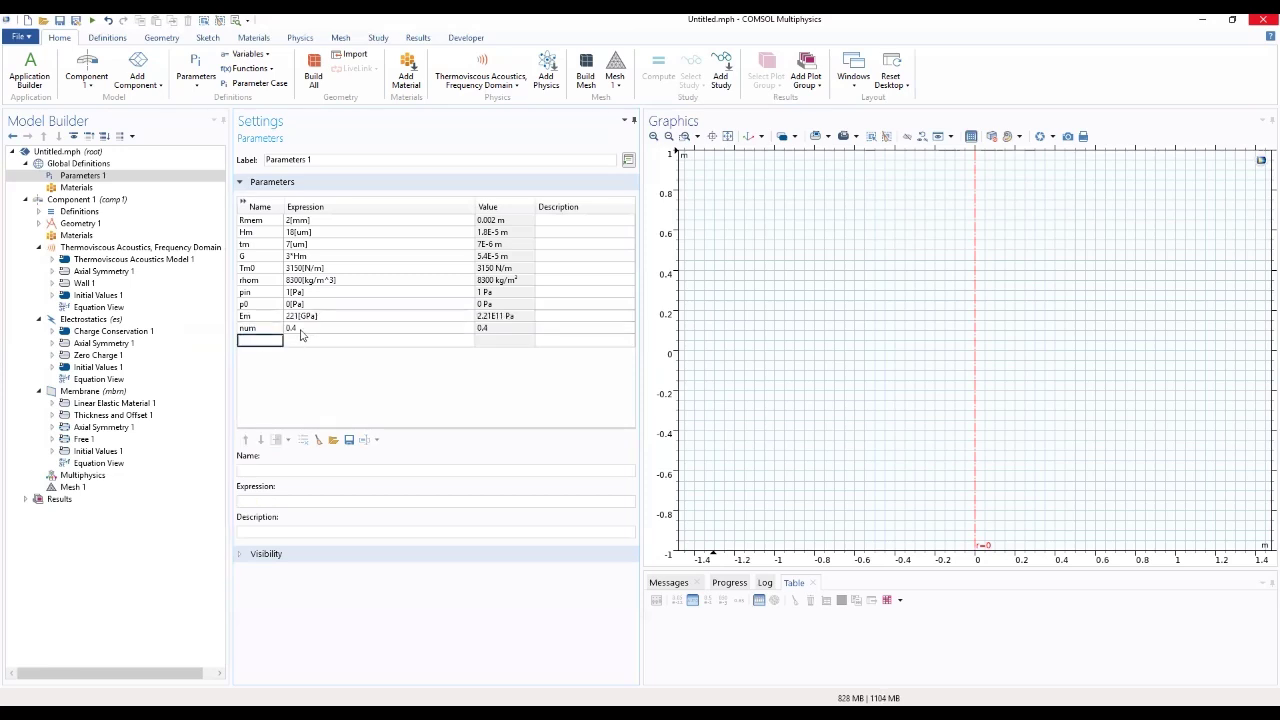
text(Vpol)
click(346, 341)
text(00)
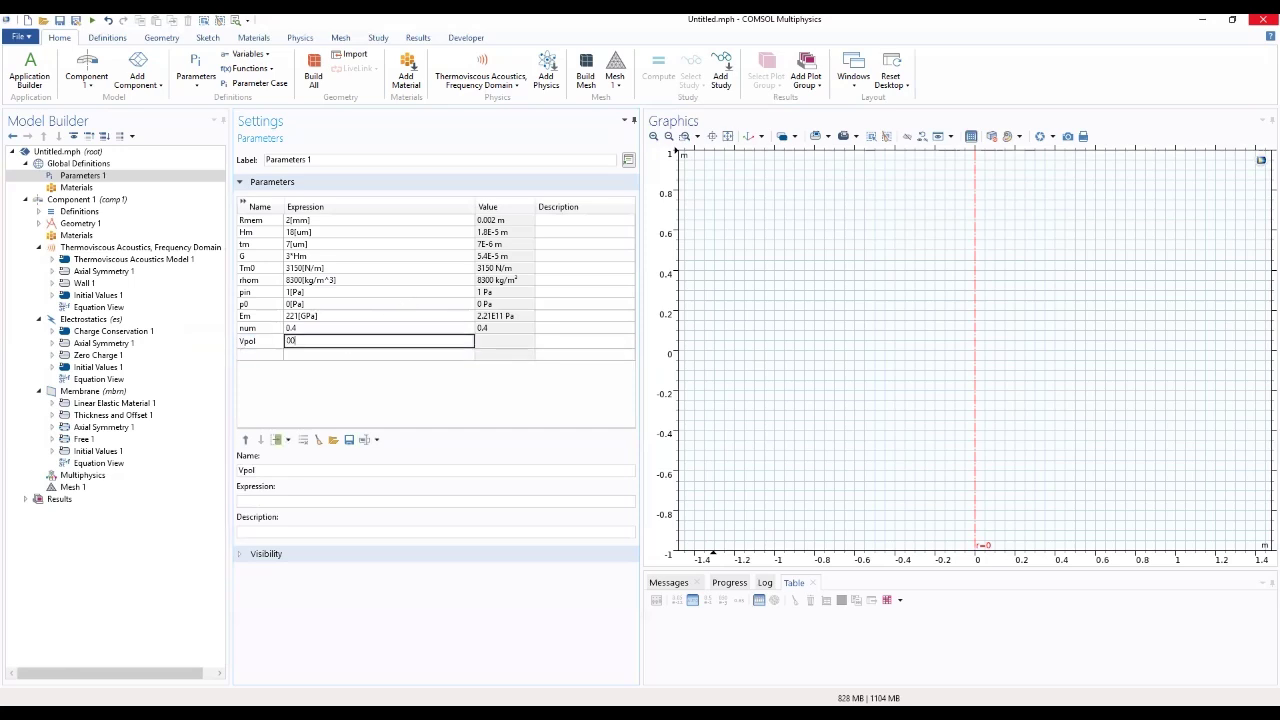
text(1)
text([V])
Add a parameter Rpreamp with the expression 1[Gohm]
click(269, 353)
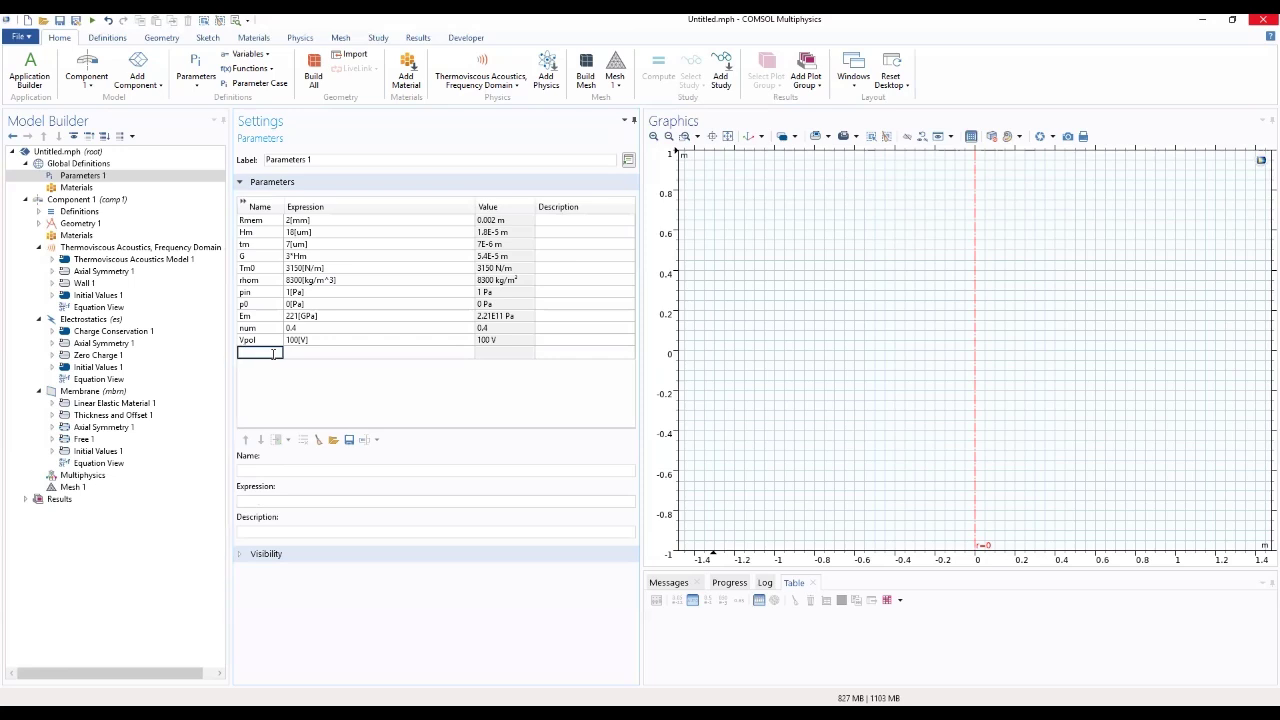
text(Rpreamp)
click(330, 353)
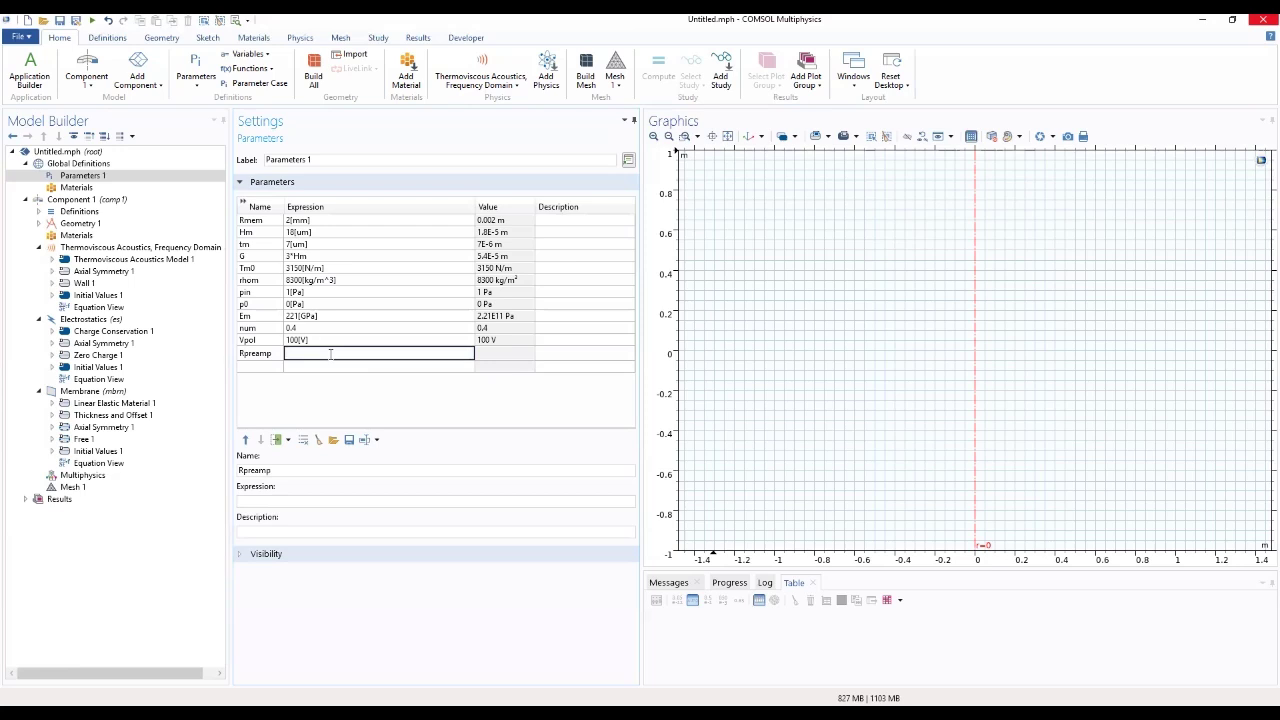
text(1[Gohm])
click(366, 372)
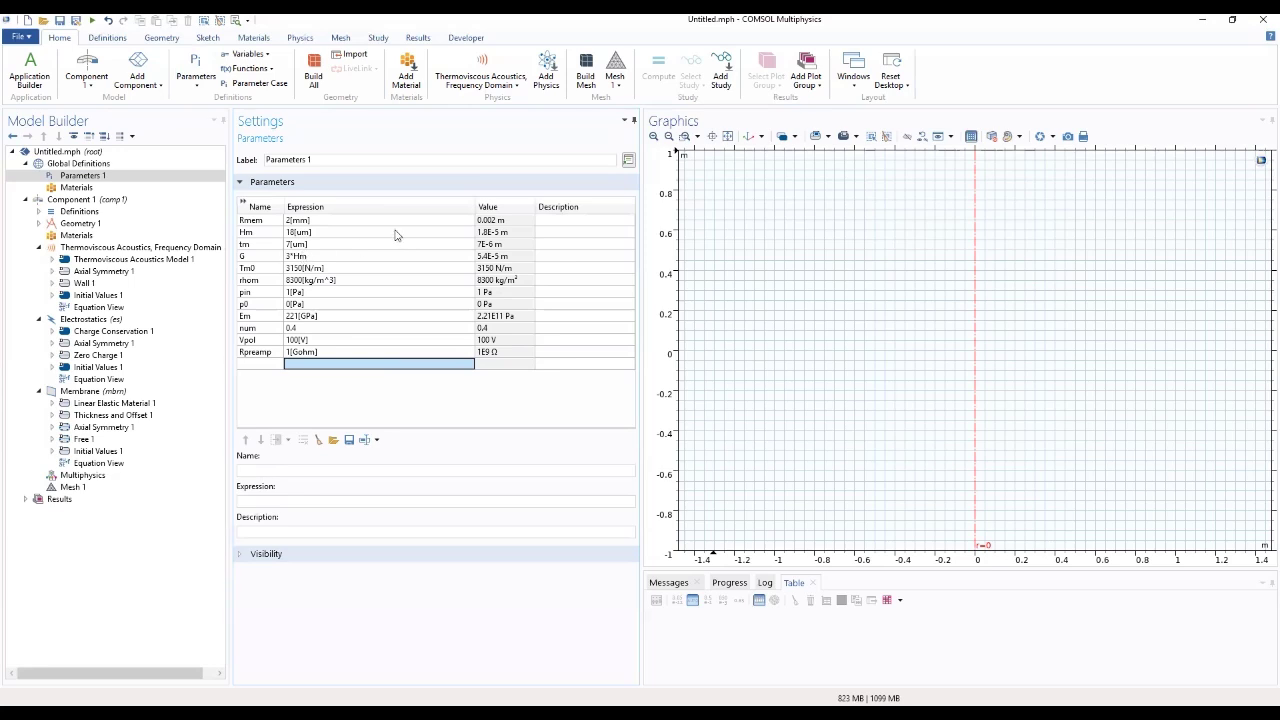
Describe the parameter Rmem as "Membrane radius" and Hm as "Air gap thickness"
click(579, 221)
text(Membrane radius)
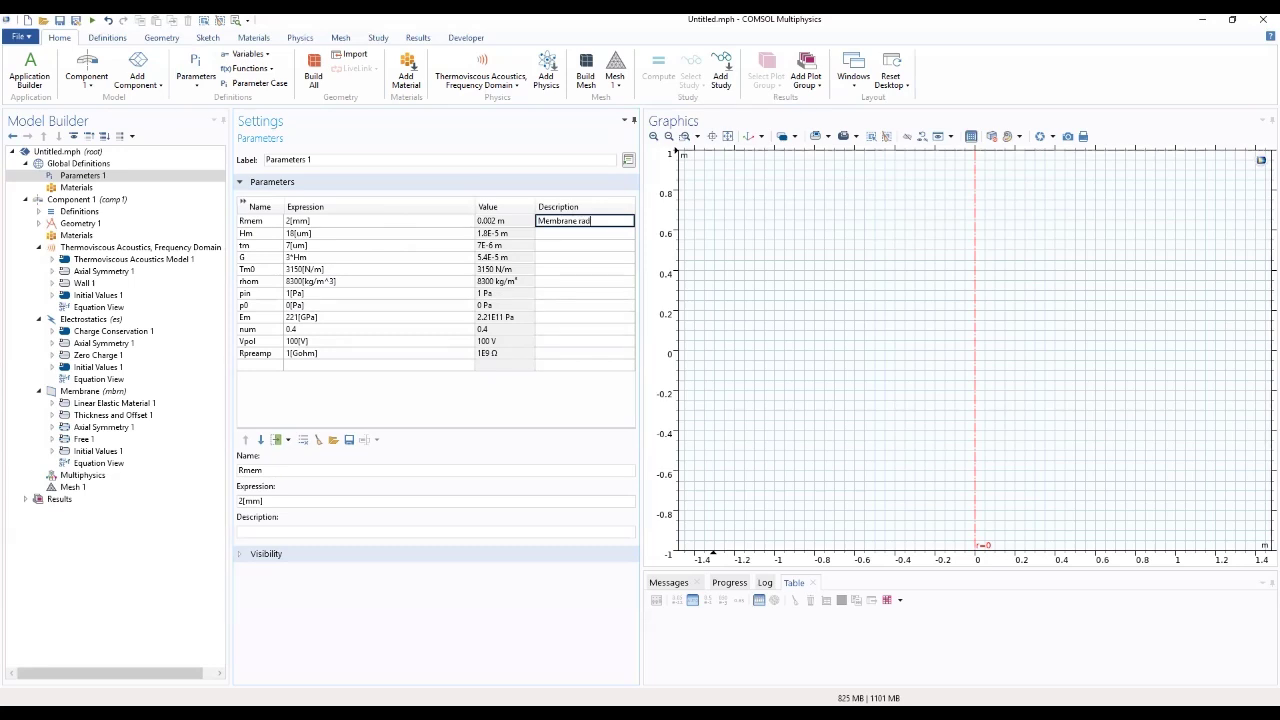
click(560, 232)
text(Air)
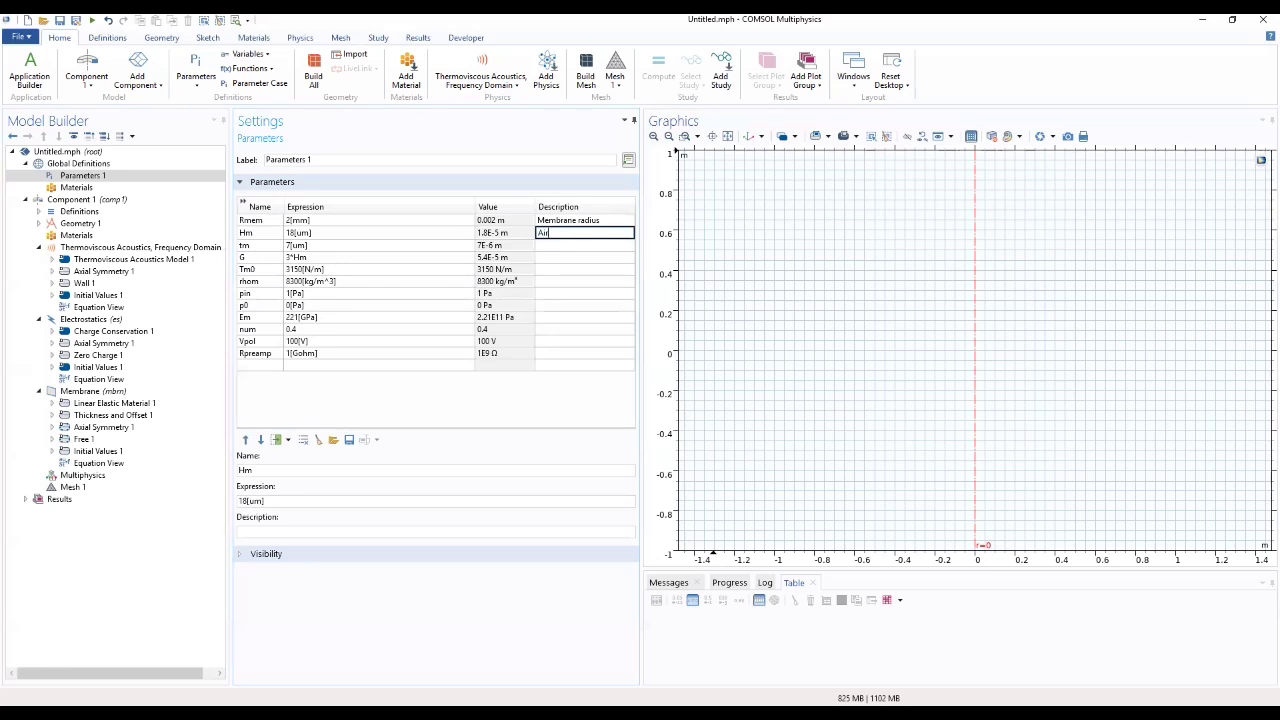
text( gap thickness)
Describe the parameter tm as "slit gap width" and G as "Membrane static tension"
click(548, 245)
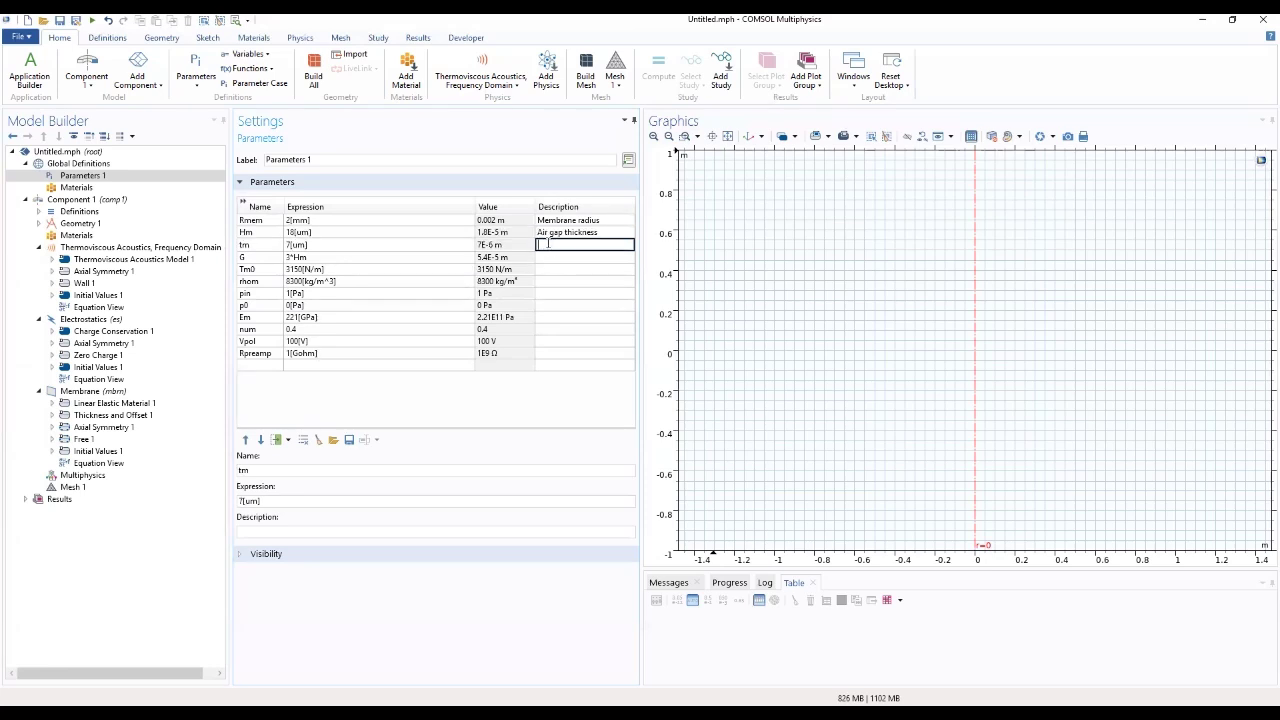
text(slit gap width)
click(546, 258)
text(Mem)
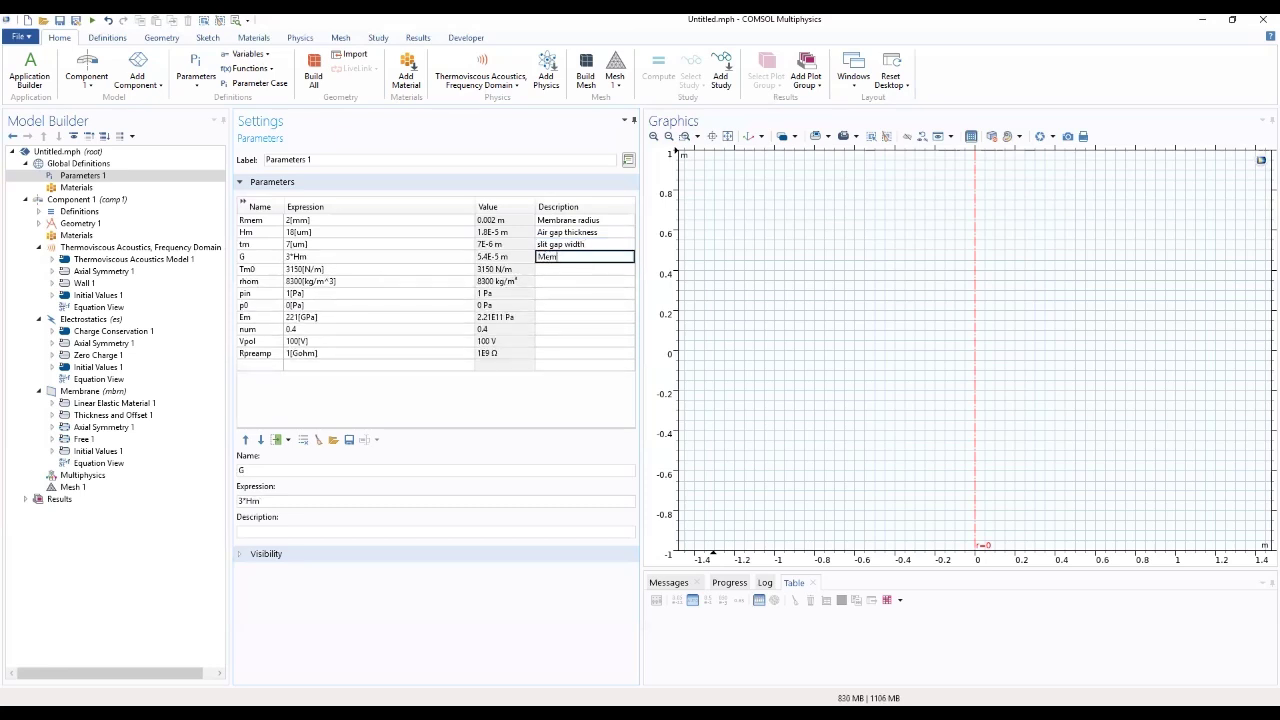
text(brane static tension)
click(551, 270)
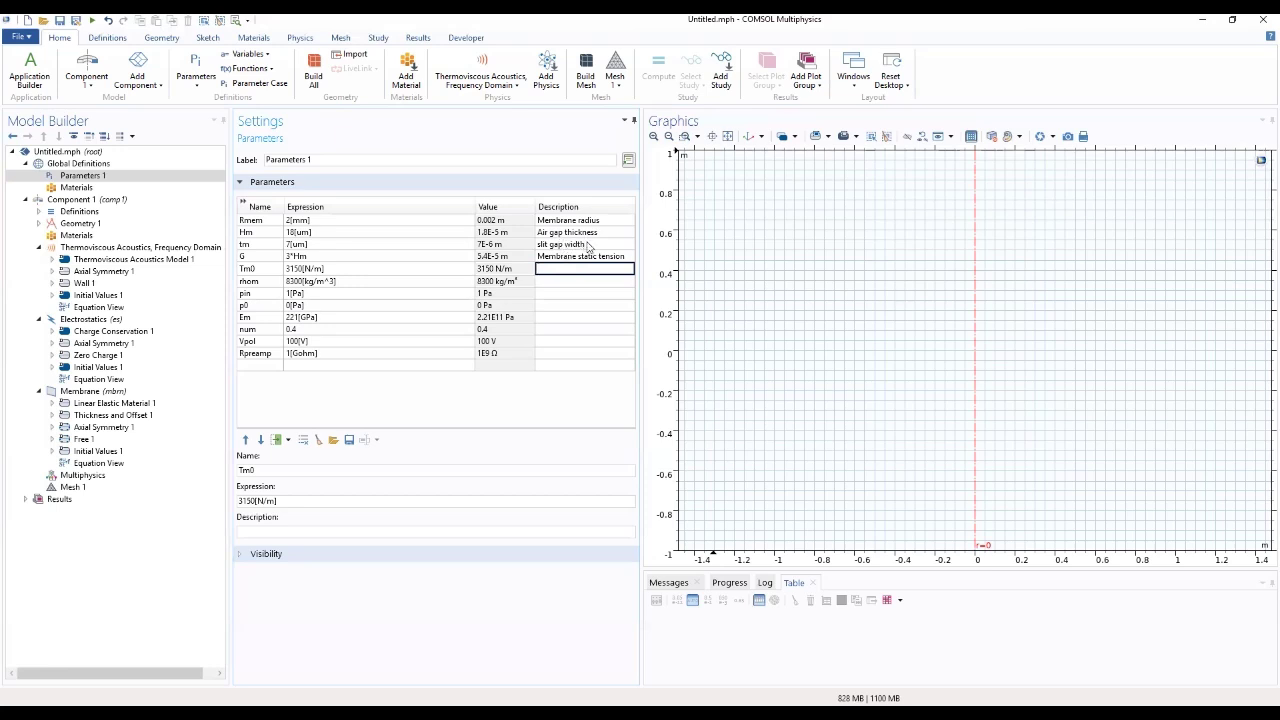
Replace the descriptions of tm with "Membrane thickness" and of G with "slit gap width"
click(588, 245)
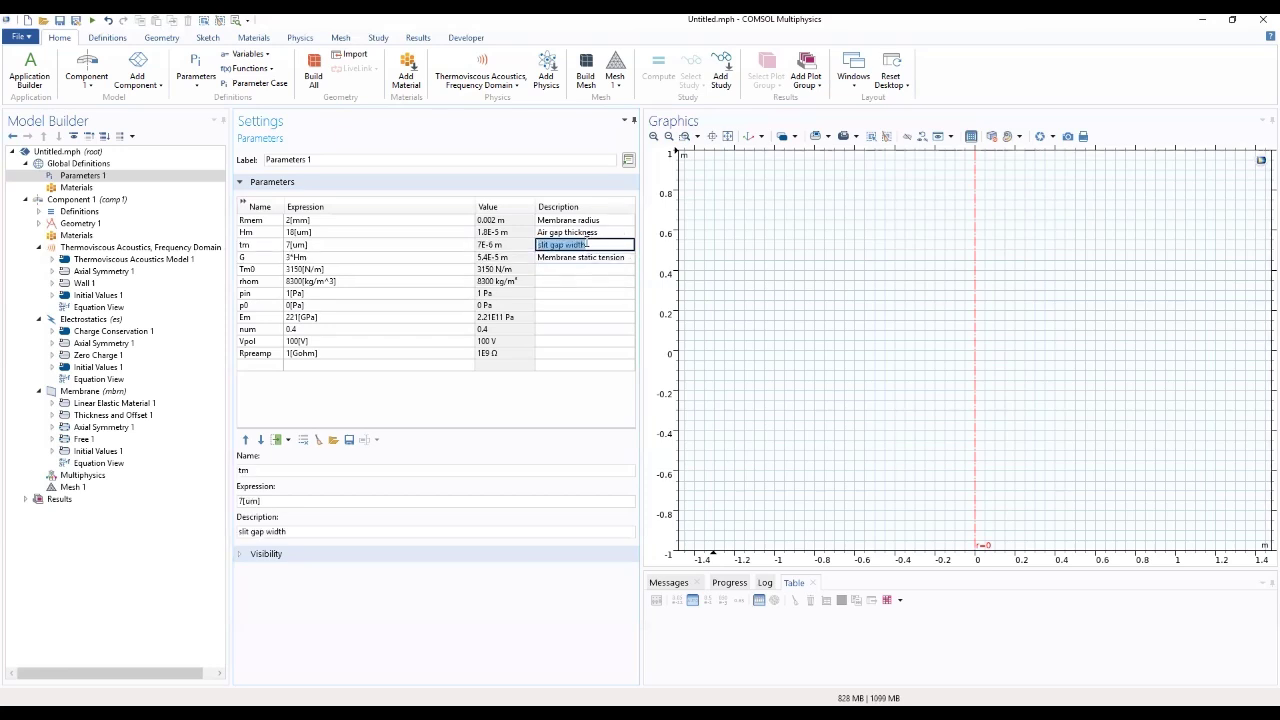
key(BackSpace)
text(Membrane thickness)
click(613, 259)
key(ctrl+a)
text(slit gap width)
Describe the parameter Tm0 as "Membrane static tension" and rhom as "Membrane density"
click(589, 270)
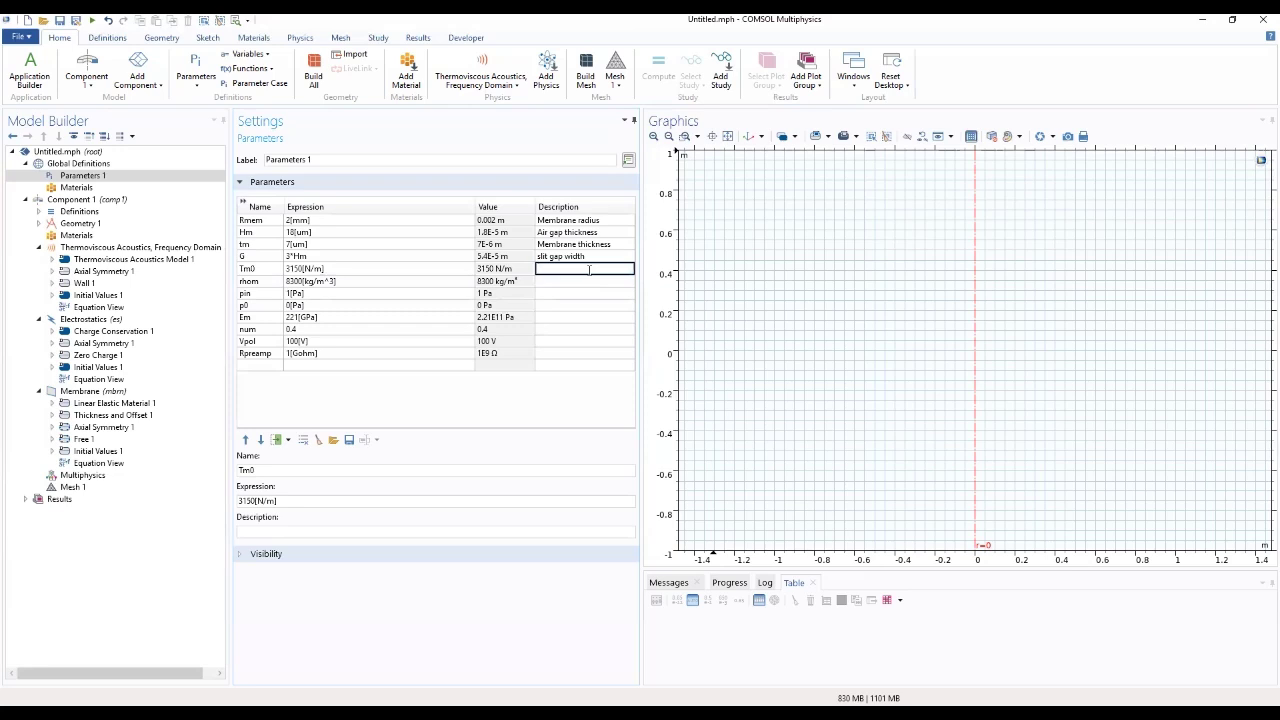
text(Membrane static tension)
click(603, 281)
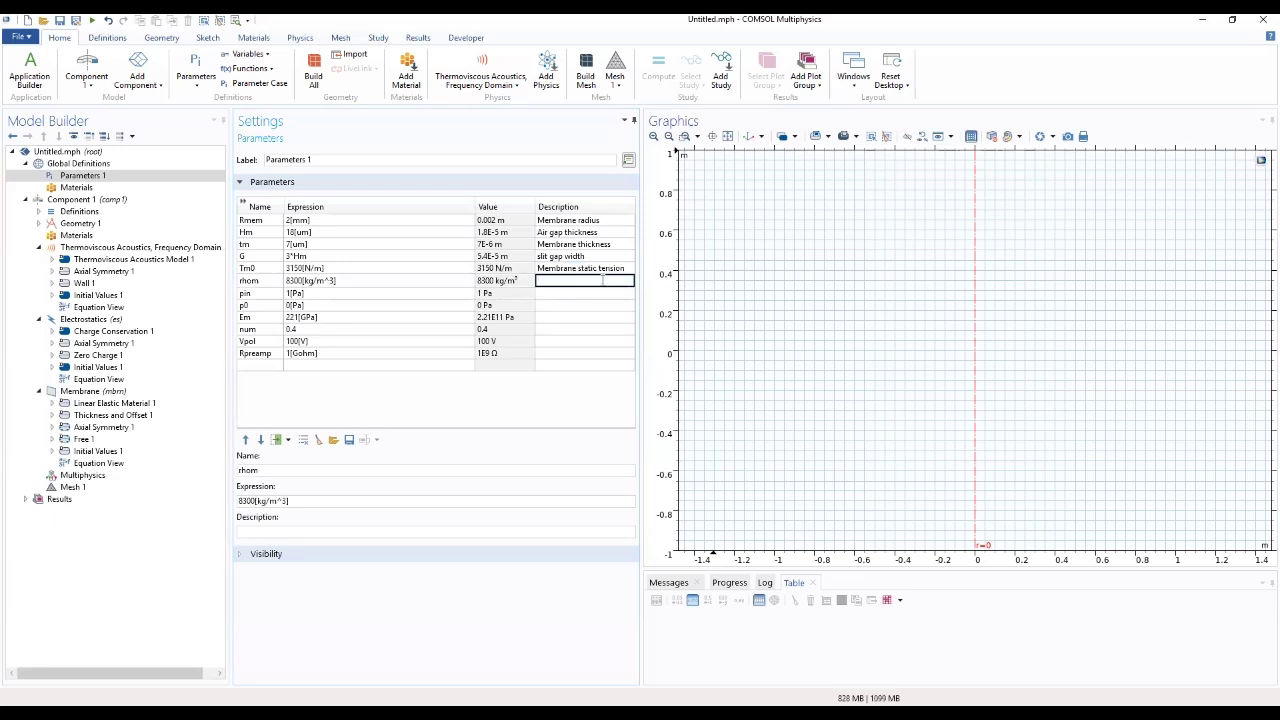
text(Membrane density)
Describe the parameter pin as "External incident pressure" and p0 as "Pressure-release pressure"
click(587, 292)
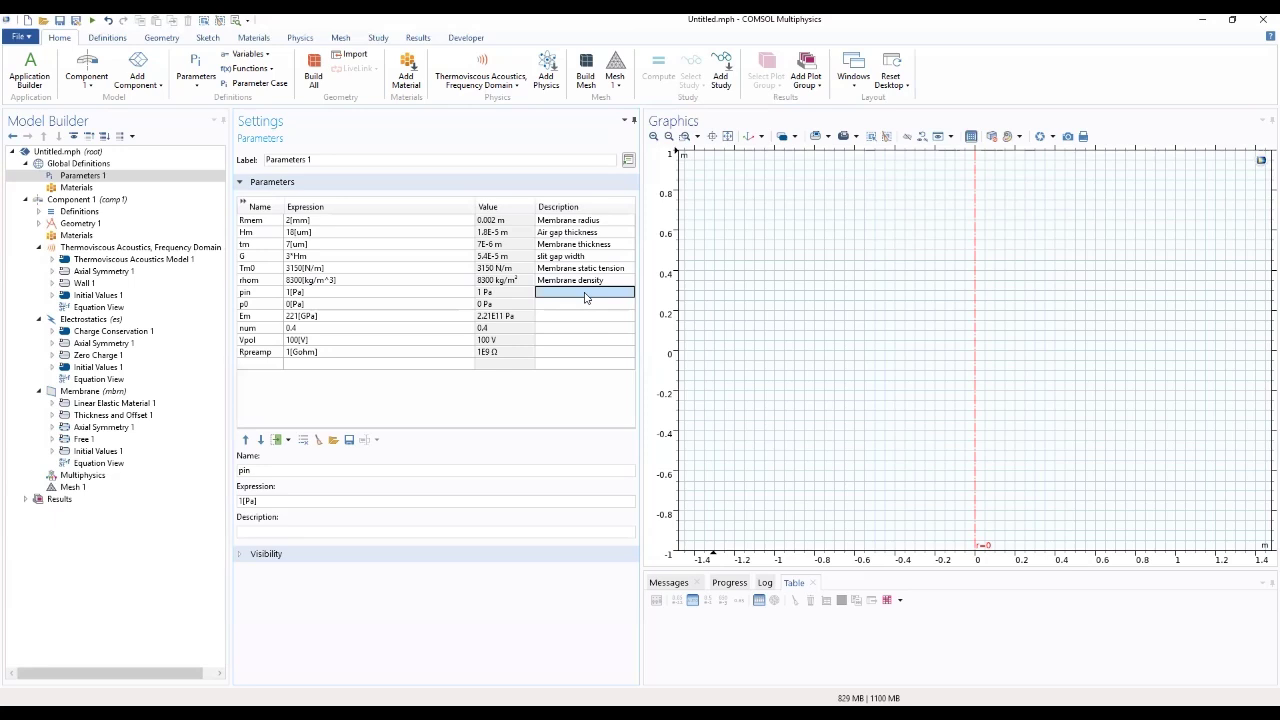
click(585, 295)
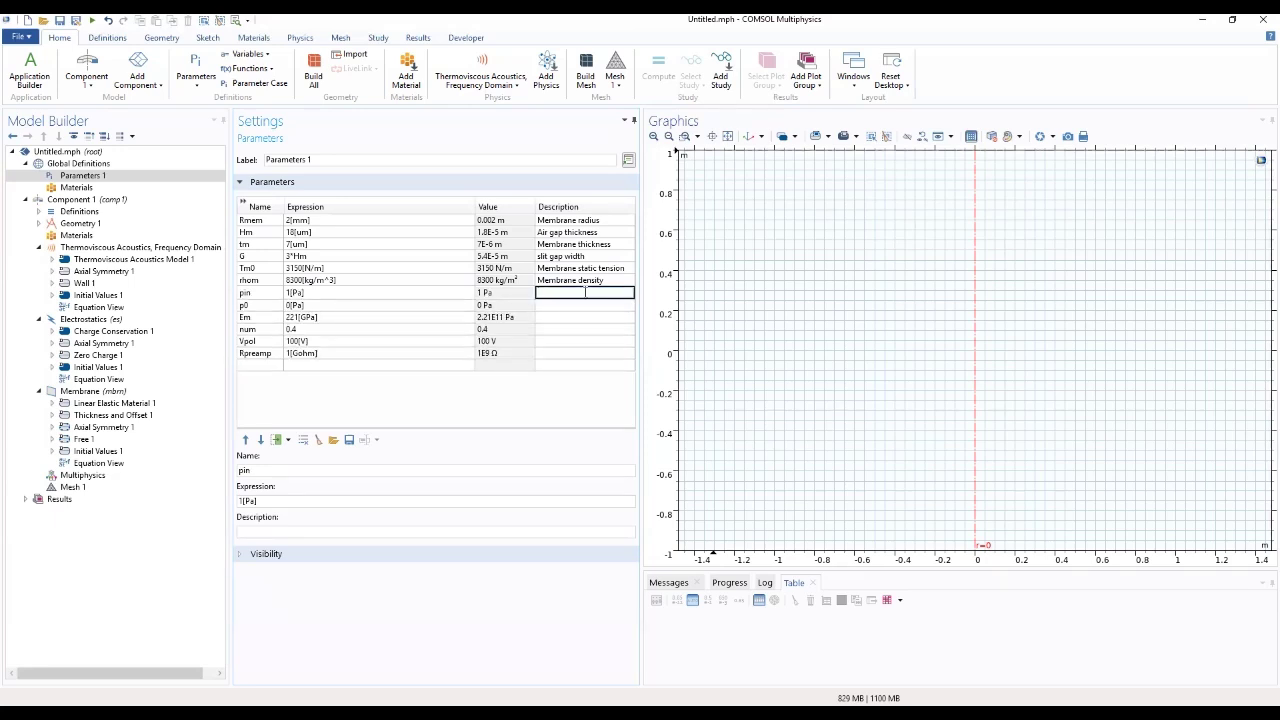
text(External incident pressure)
click(601, 306)
text(Pressure-rele)
text(essure)
Enter "Membrane elastic pressure" as the description of the parameter Em
click(598, 316)
text(Mem)
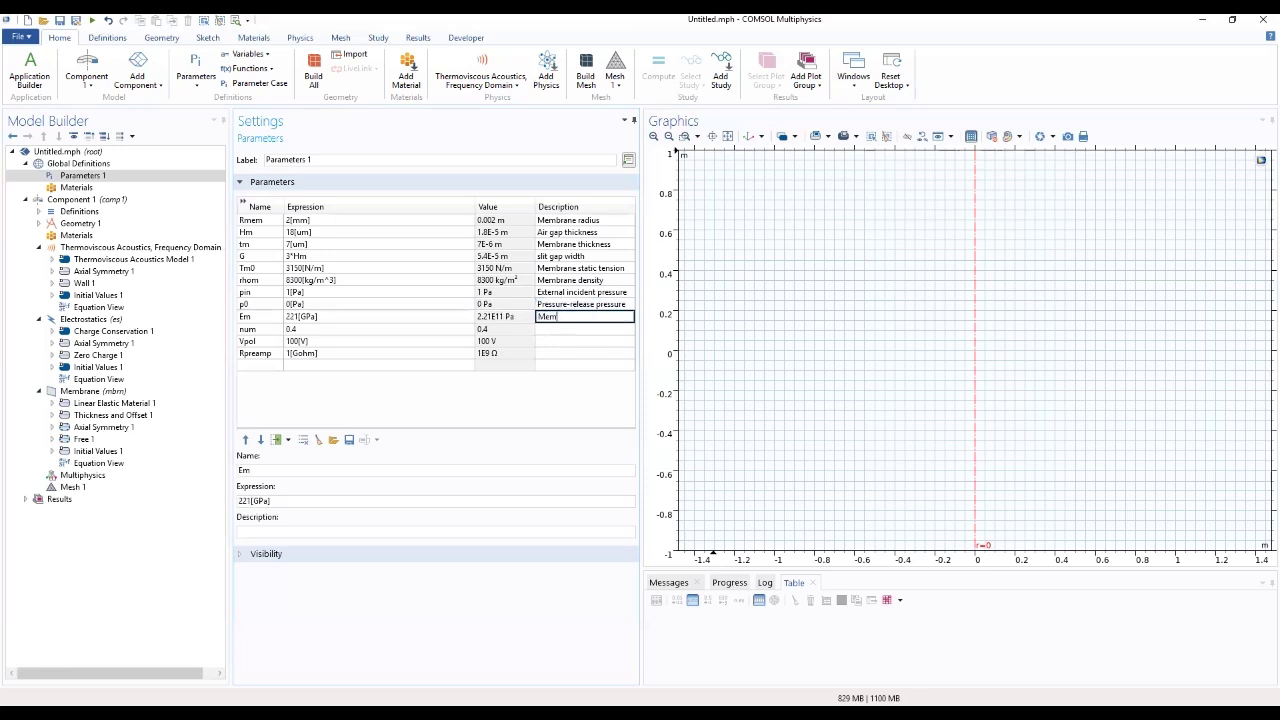
text(brane elastic)
text(Mo)
key(BackSpace)
text(PRESSURE)
key(BackSpace)
key(BackSpace)
key(BackSpace)
key(BackSpace)
key(BackSpace)
key(BackSpace)
key(BackSpace)
key(BackSpace)
text(pressure)
Enter "membrane posisson's ration" as the description of the parameter num
click(560, 340)
double_click(565, 328)
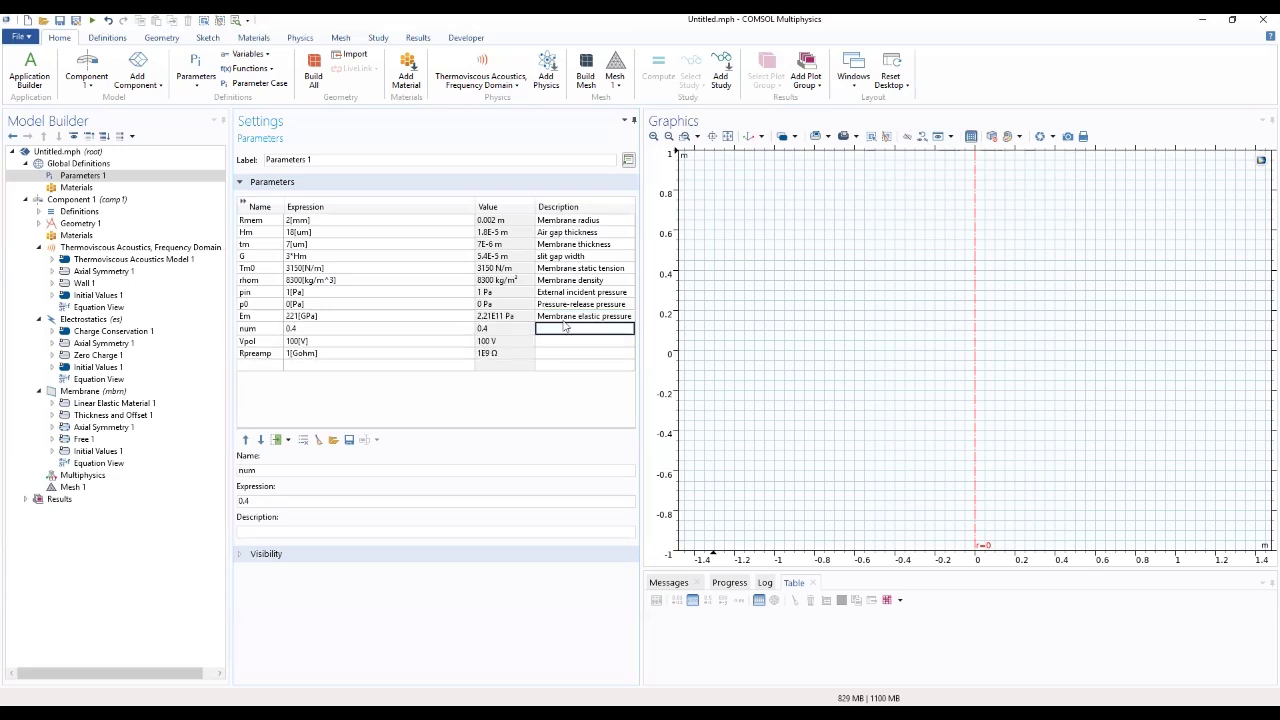
text(membrane p)
text(osisson)
text('s ration)
Describe the parameter Vpol as "Polarization voltage" and Rpreamp as "Pre-amplifier output resistance"
click(564, 341)
text(Polarization voldat)
key(BackSpace)
key(BackSpace)
key(BackSpace)
text(tage)
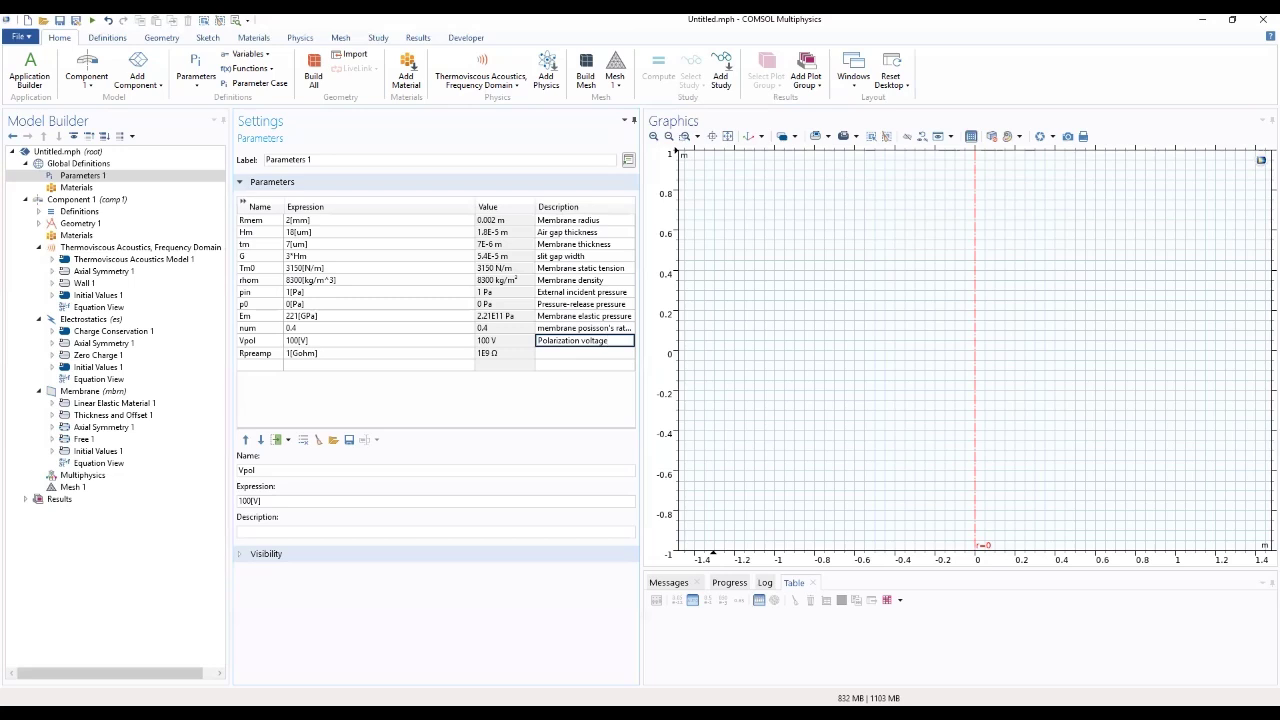
click(550, 352)
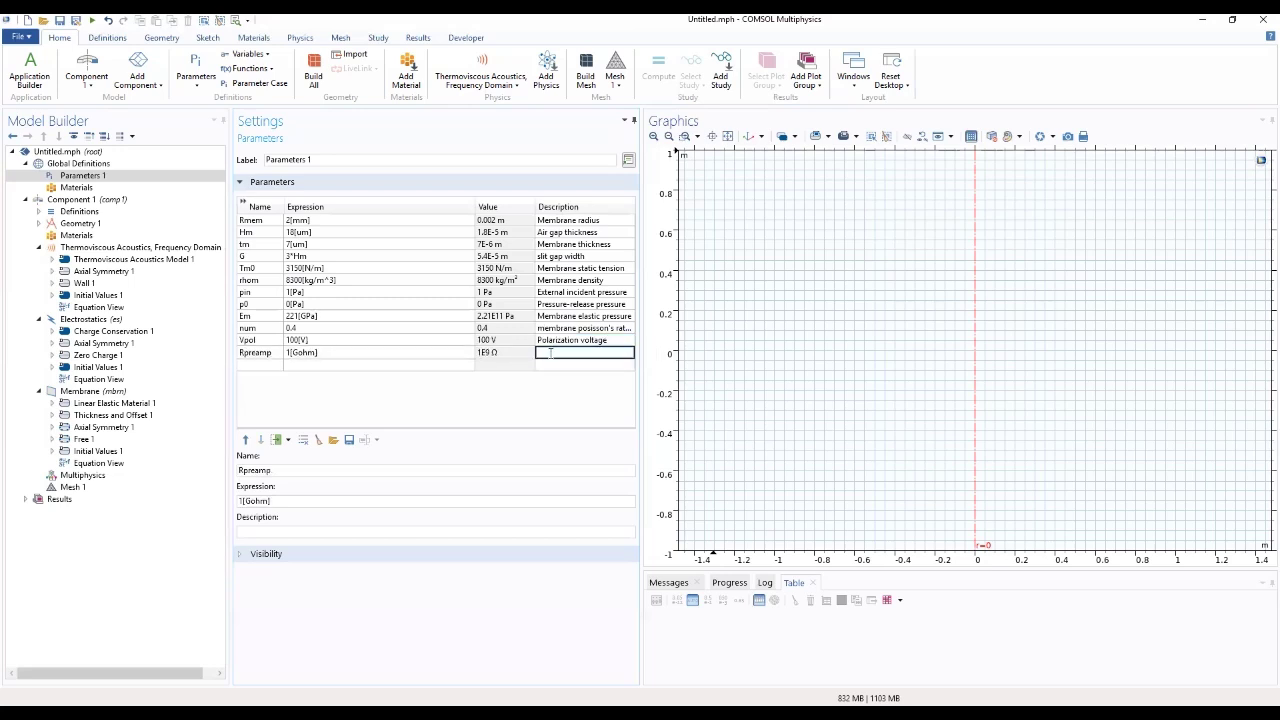
text(Pre-amplifier output resistance)
Add a parameter rhoms with the expression rhom*tm
click(599, 364)
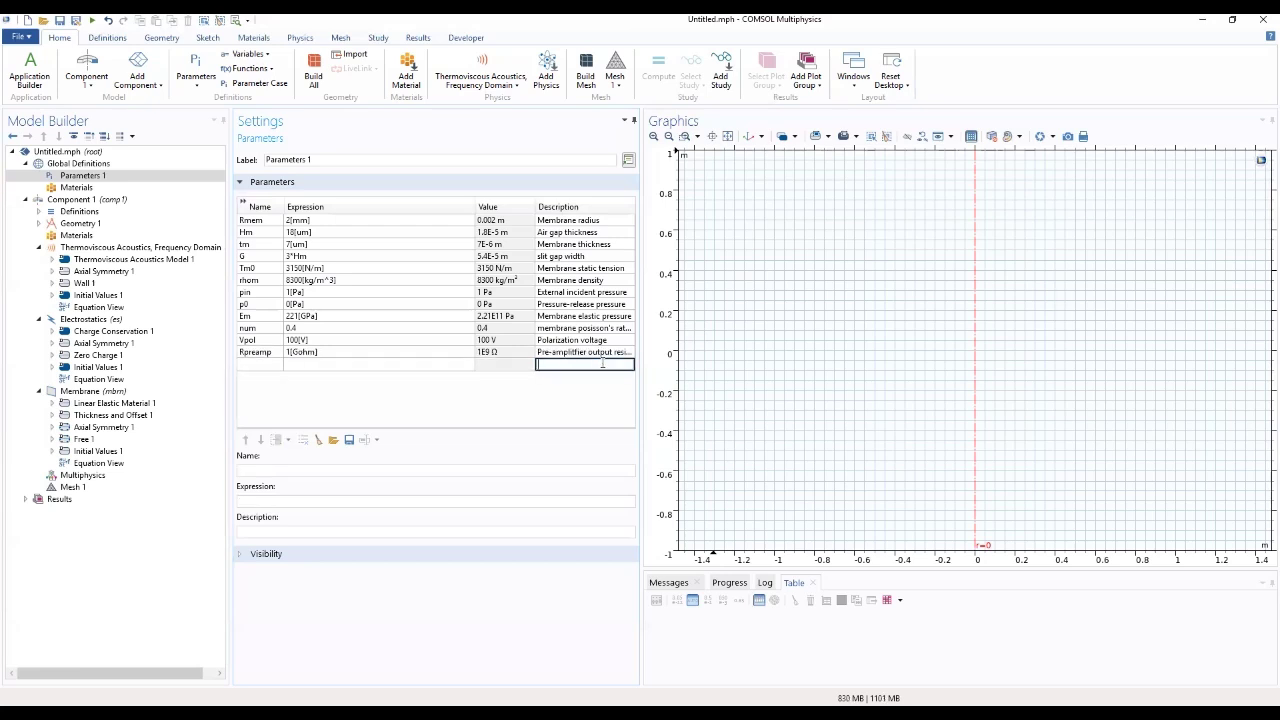
click(265, 364)
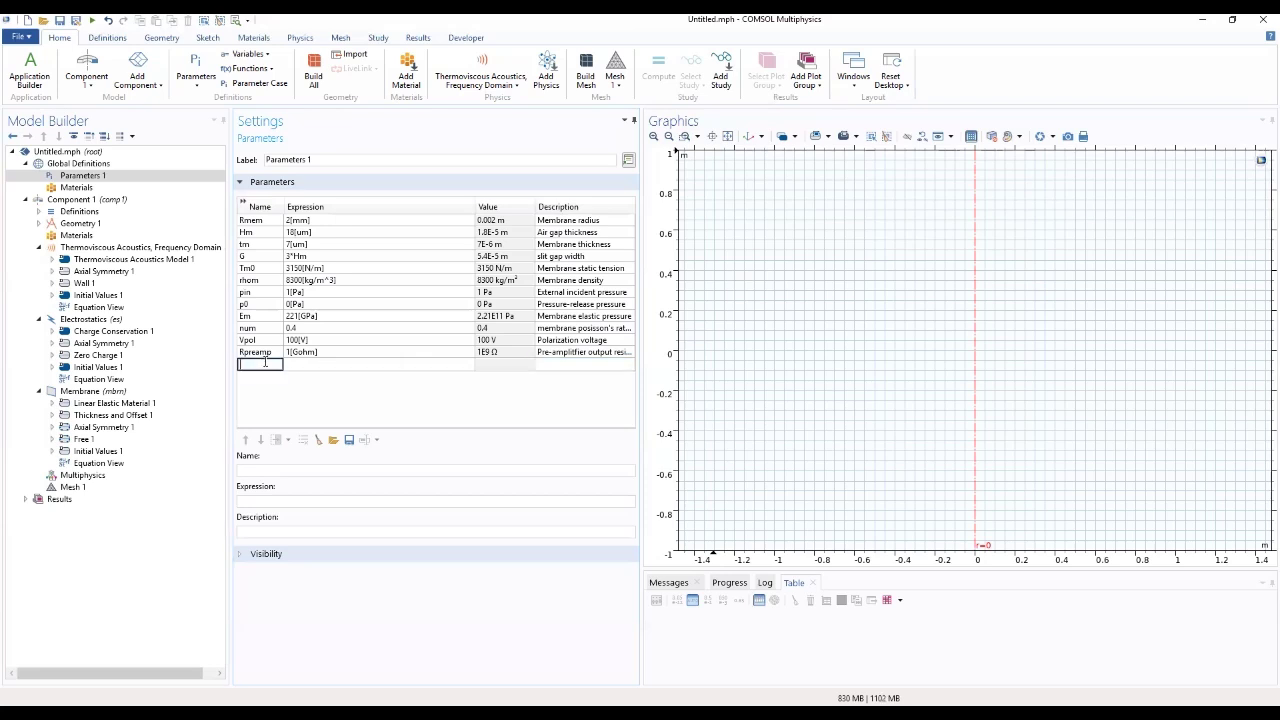
text(rhoms)
click(318, 364)
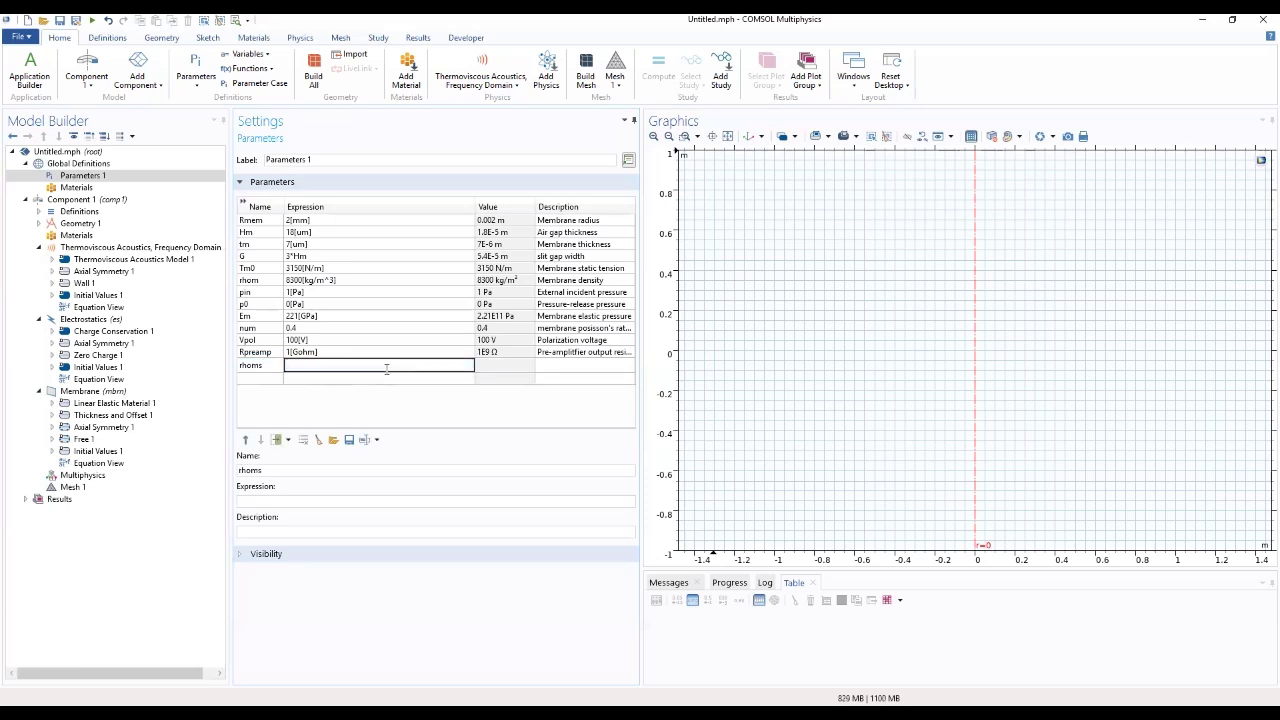
text(rhom*tm)
click(504, 367)
Describe rhoms as "Membrane surface density" and resize the table columns so the full descriptions fit
click(549, 366)
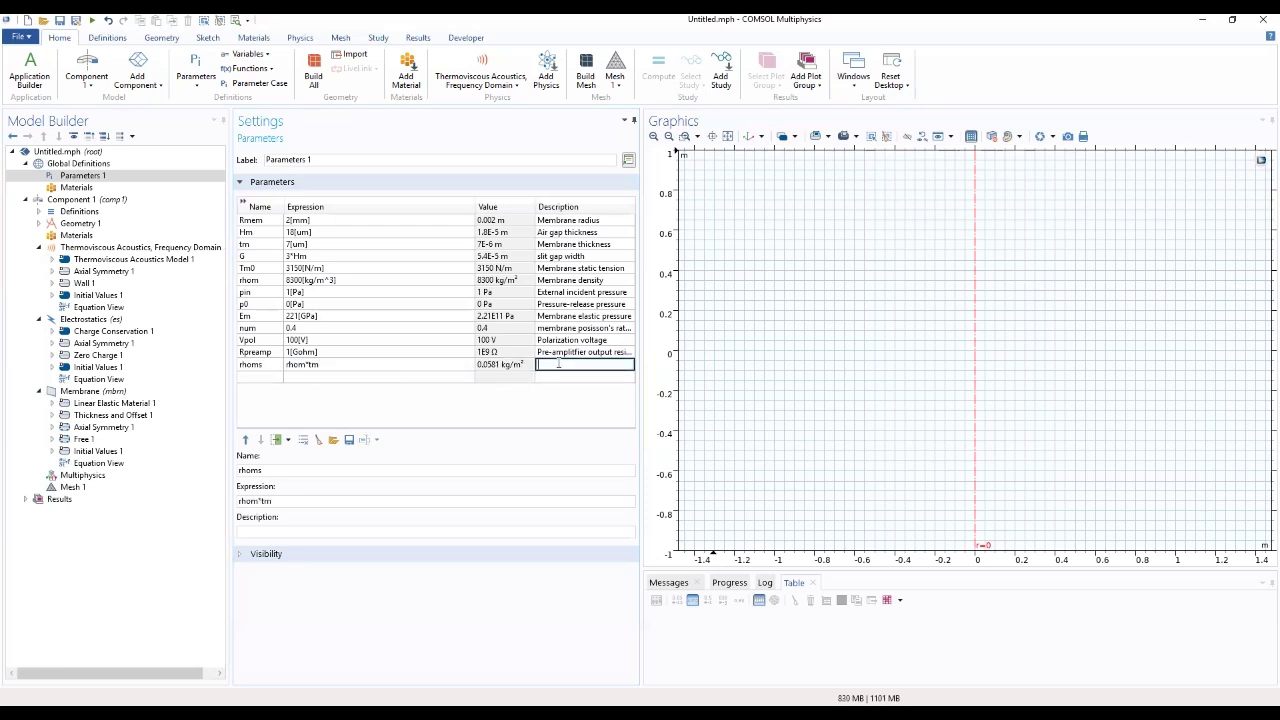
text(Membrane surface density)
click(488, 413)
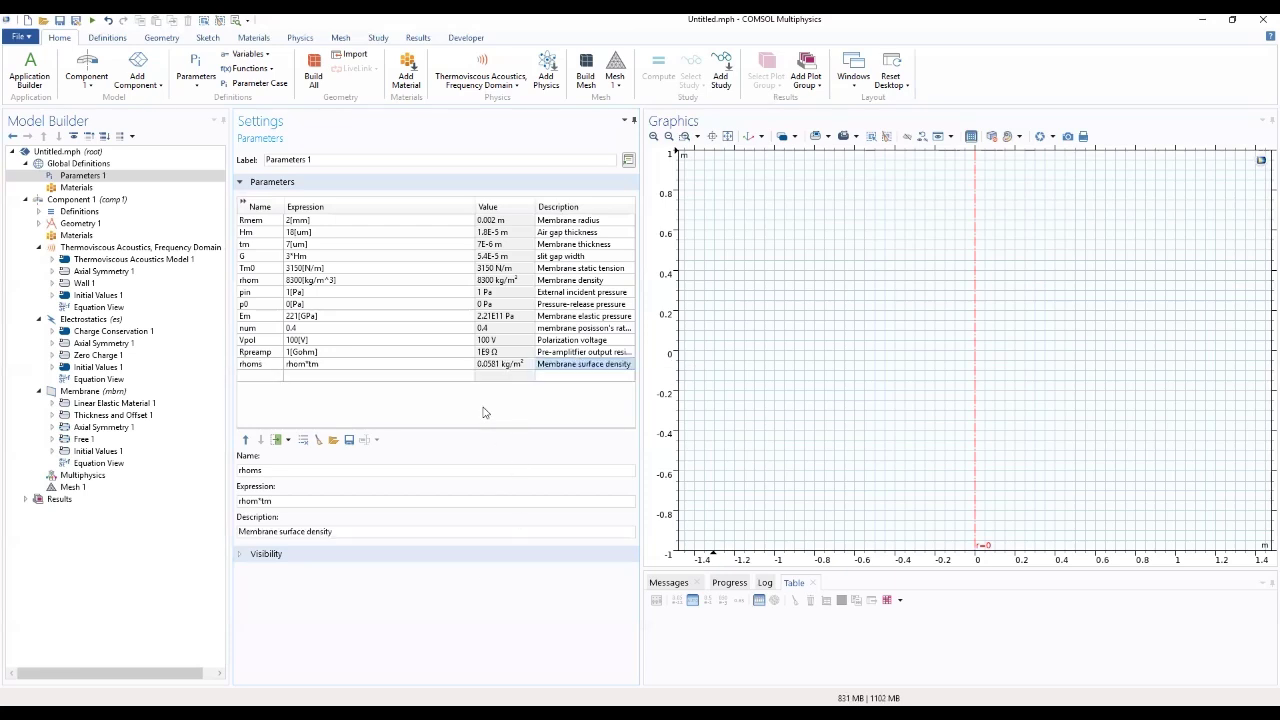
drag(473, 211, 374, 221)
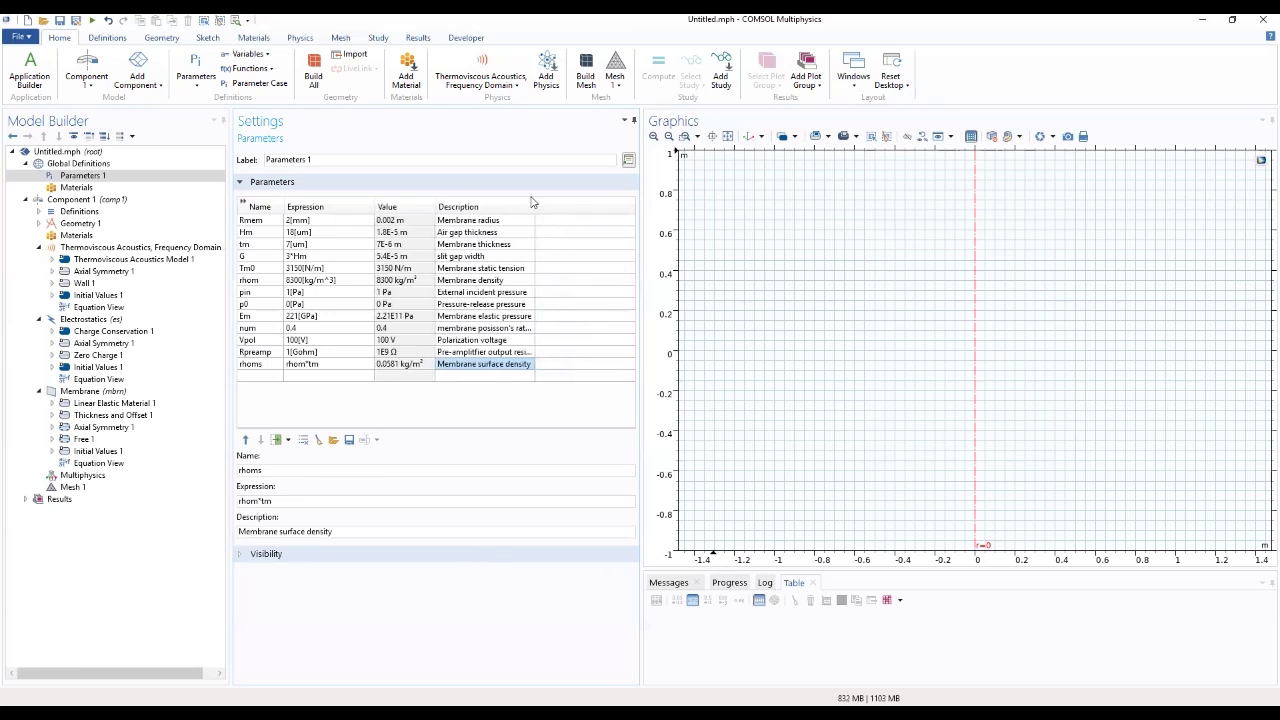
drag(535, 197, 617, 195)
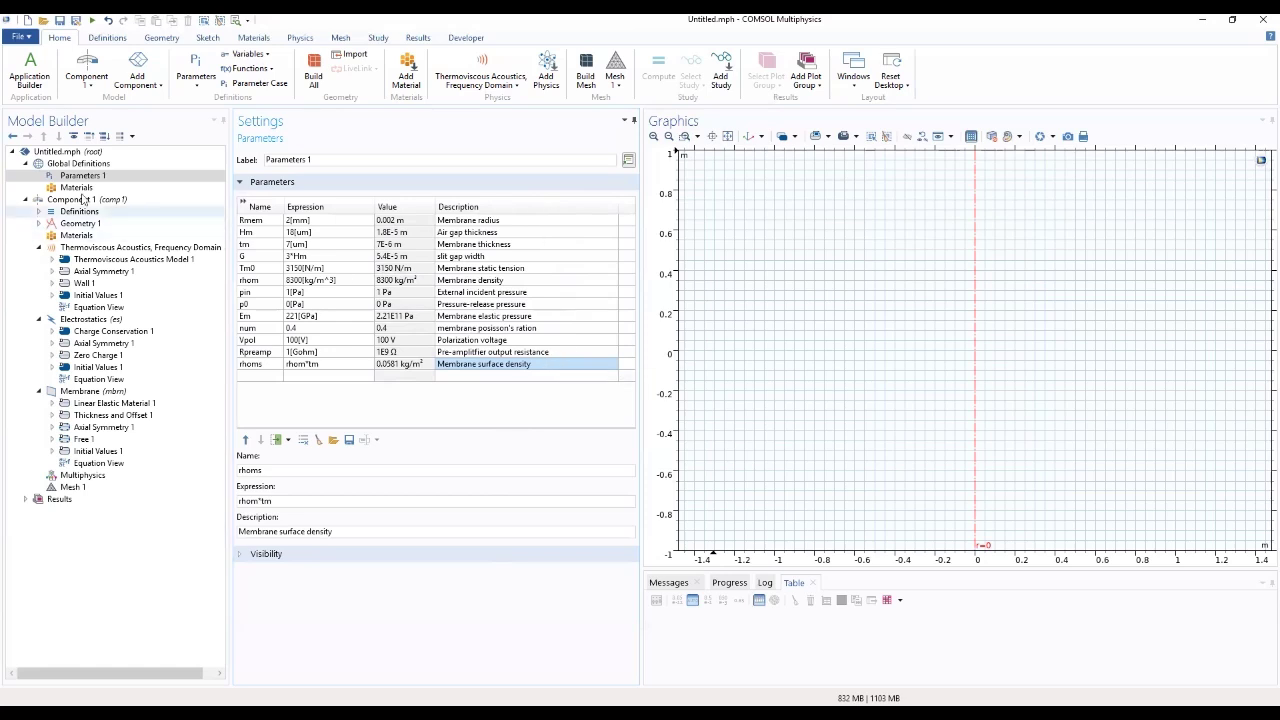
Add a rectangle to Geometry 1 with width Rmem and height Hm, and build it
click(96, 224)
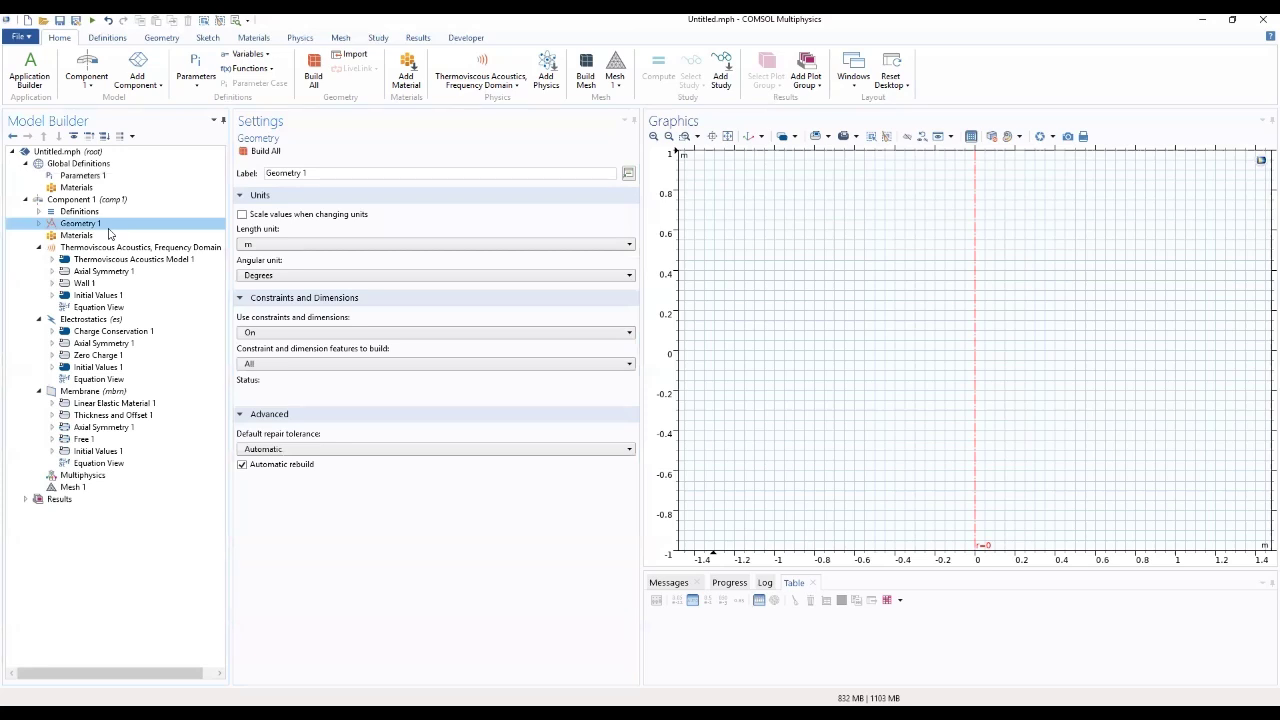
right_click(96, 226)
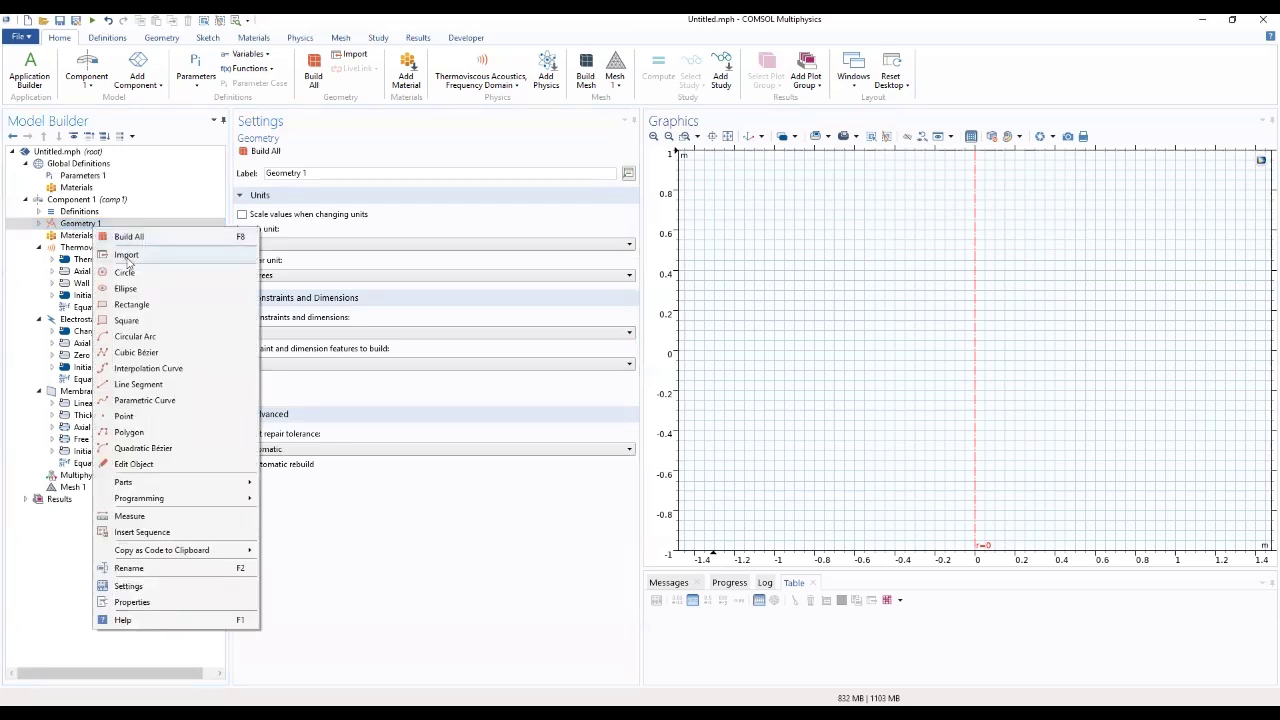
click(146, 305)
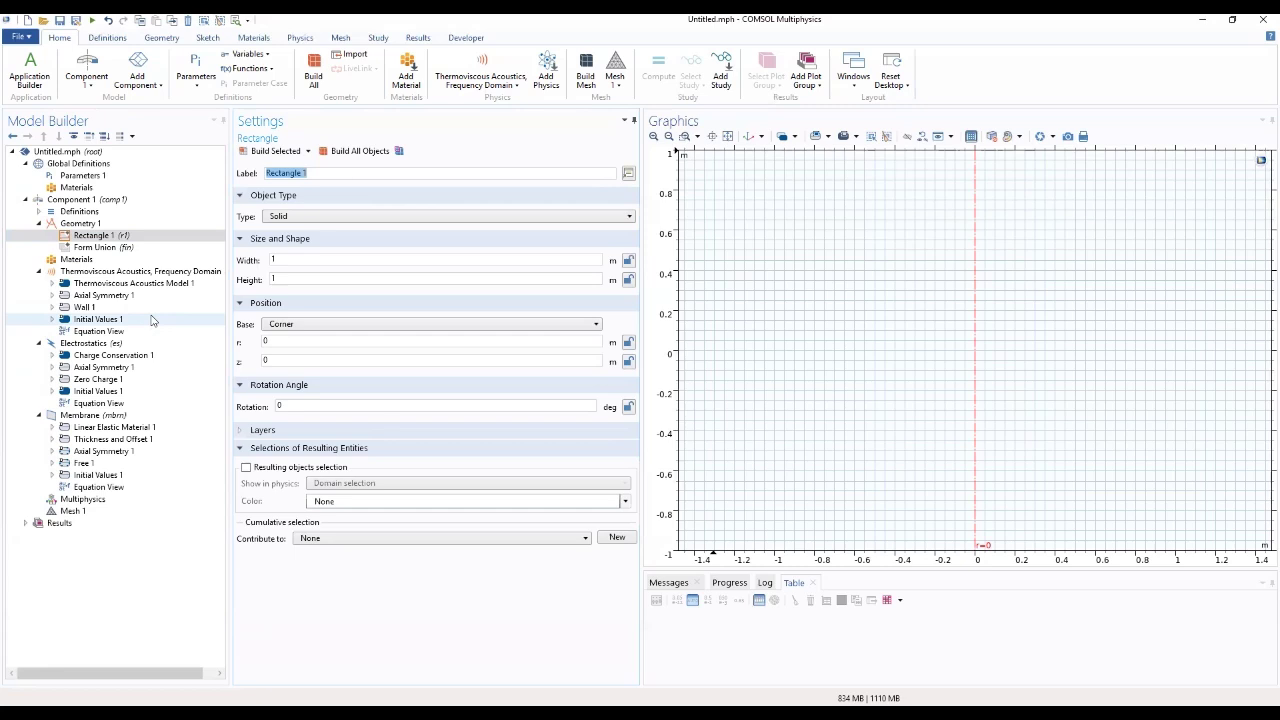
click(273, 260)
double_click(273, 260)
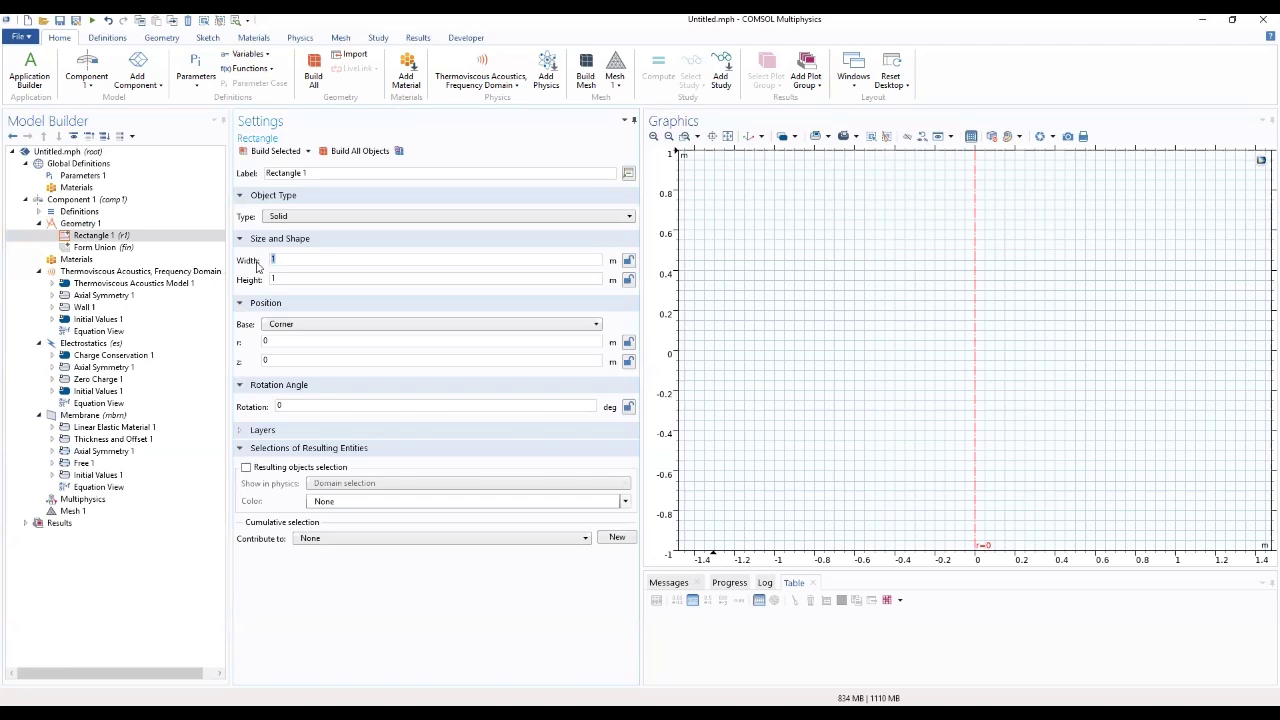
text(Rmem)
double_click(275, 279)
text(Hm)
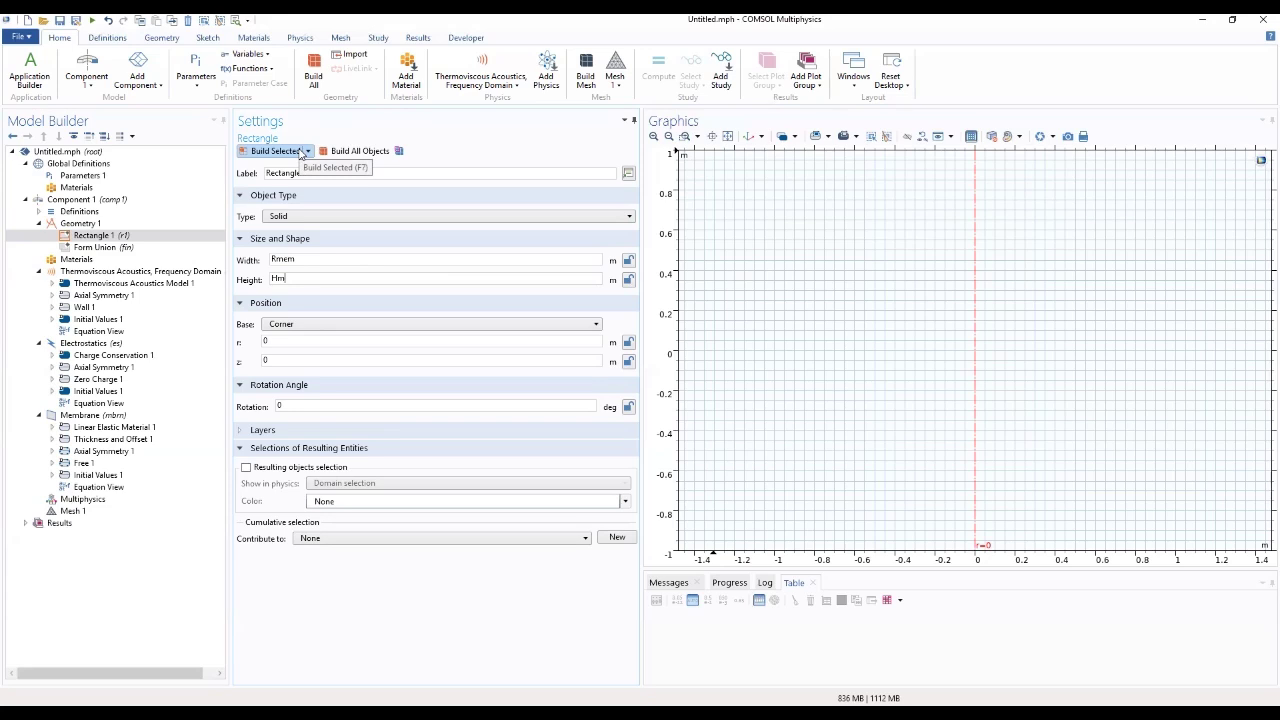
click(278, 151)
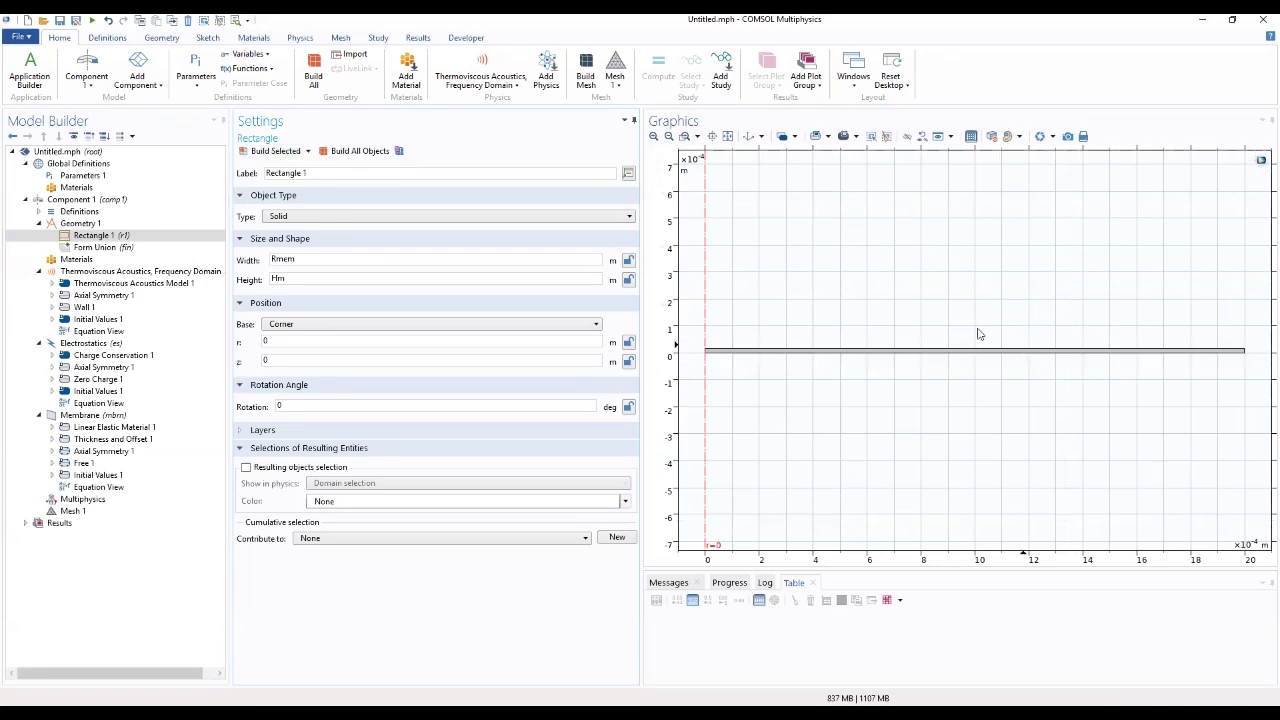
Add and build a second rectangle with width G, height Hm and corner position r = Rmem-G
click(82, 224)
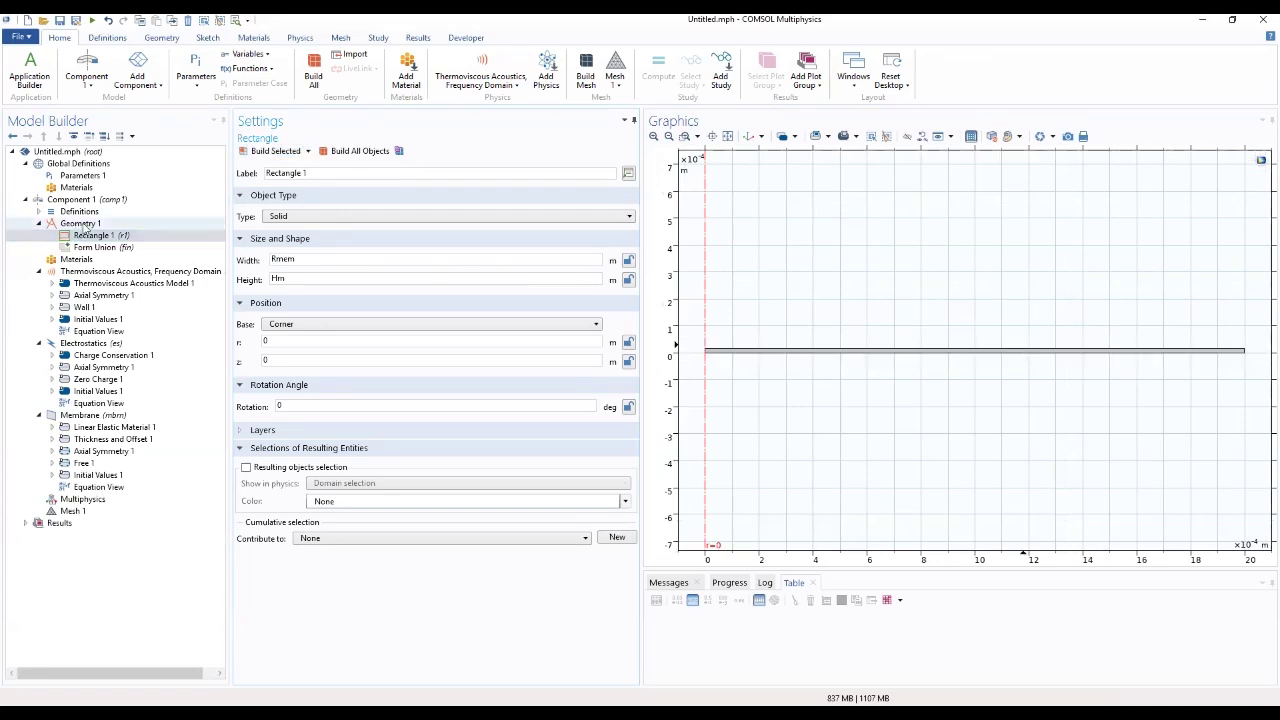
right_click(84, 225)
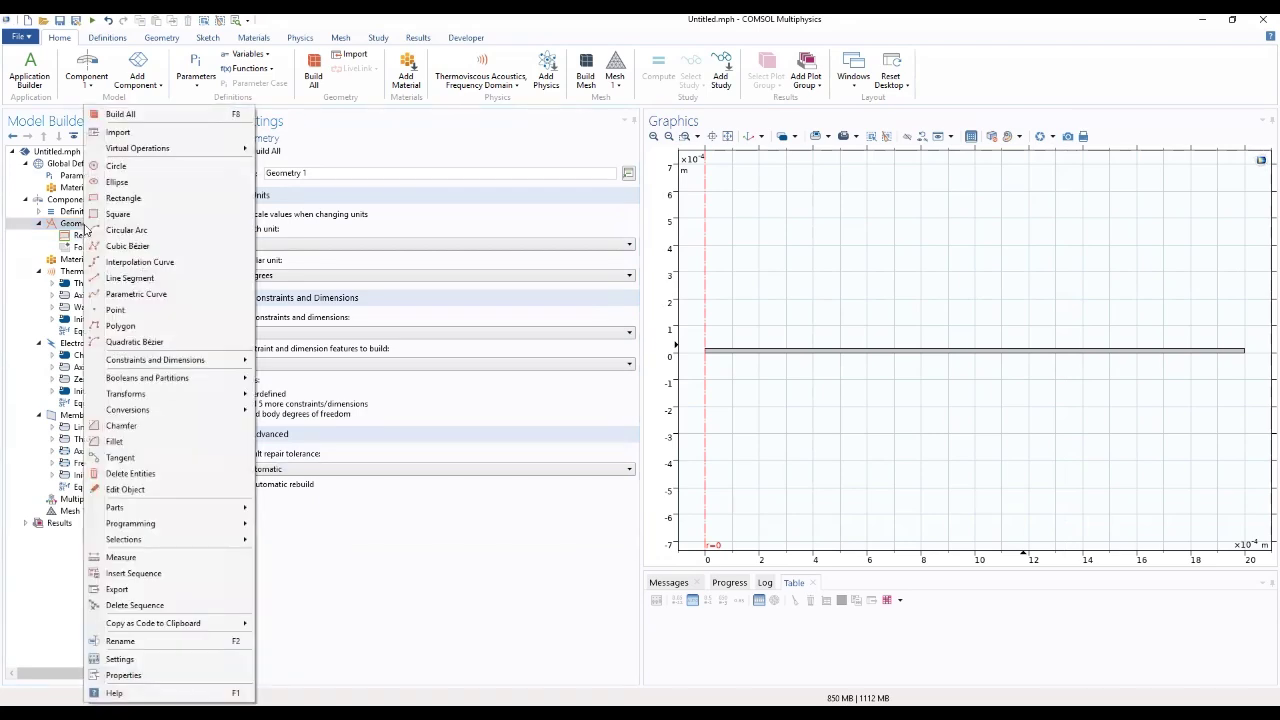
click(118, 199)
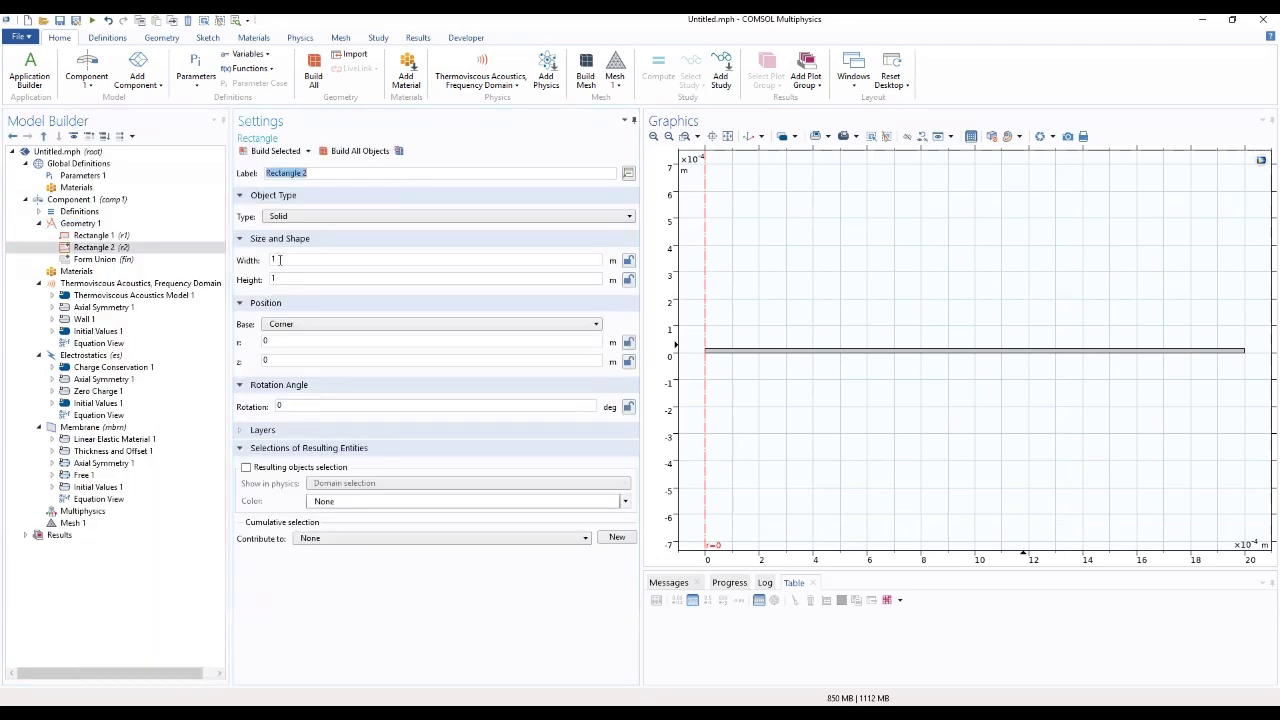
key(BackSpace)
text(6)
click(268, 277)
text(1e-6)
double_click(285, 279)
key(Tab)
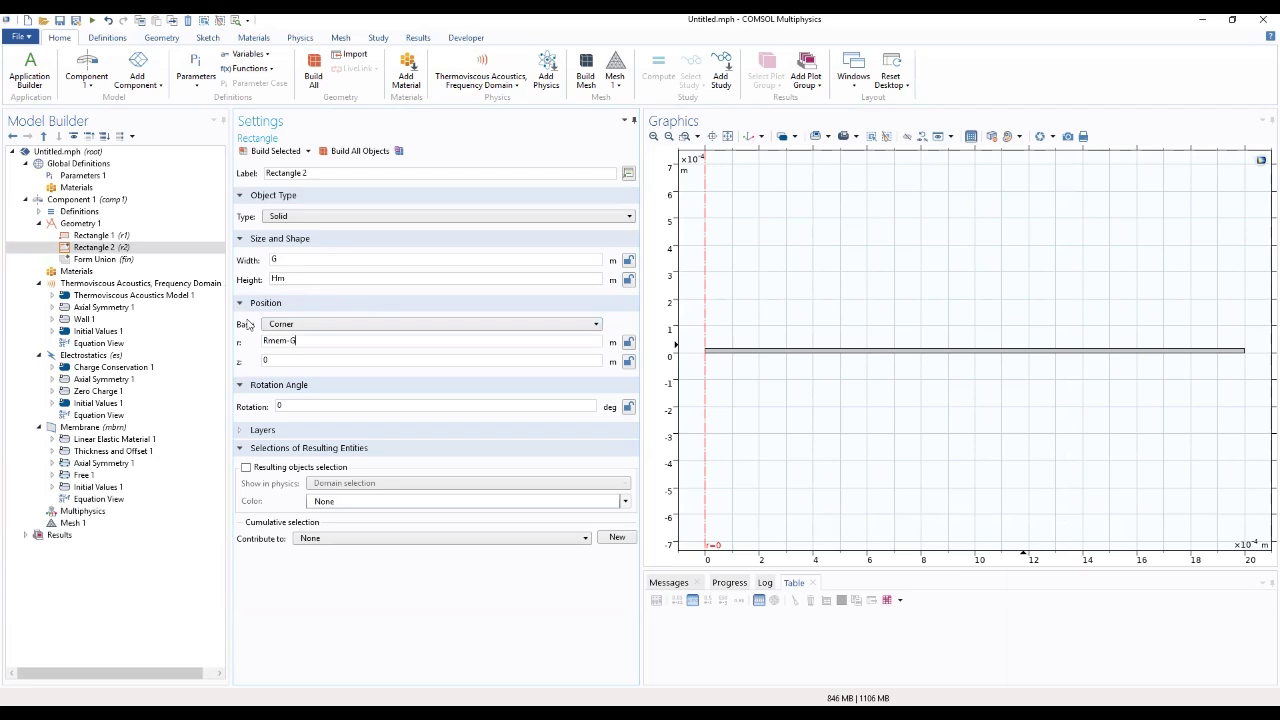
click(258, 153)
Build the complete geometry as a union and widen the Graphics window
click(90, 259)
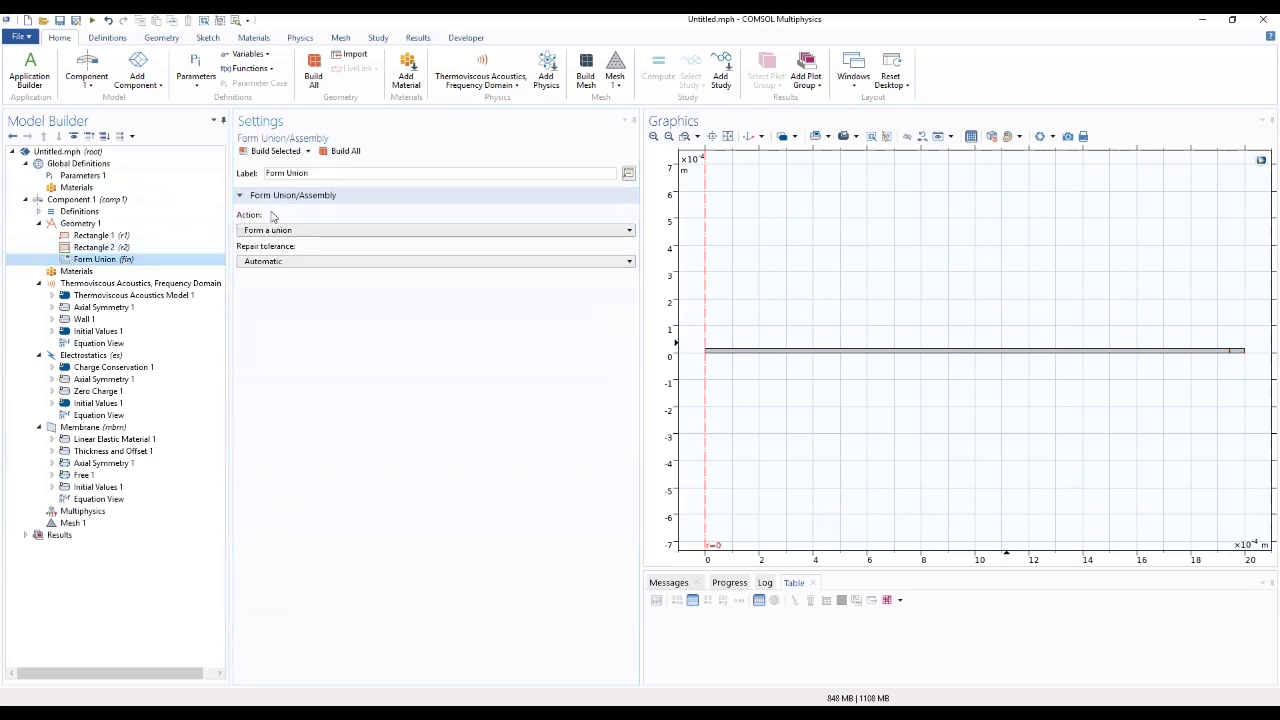
click(341, 151)
drag(641, 271, 486, 274)
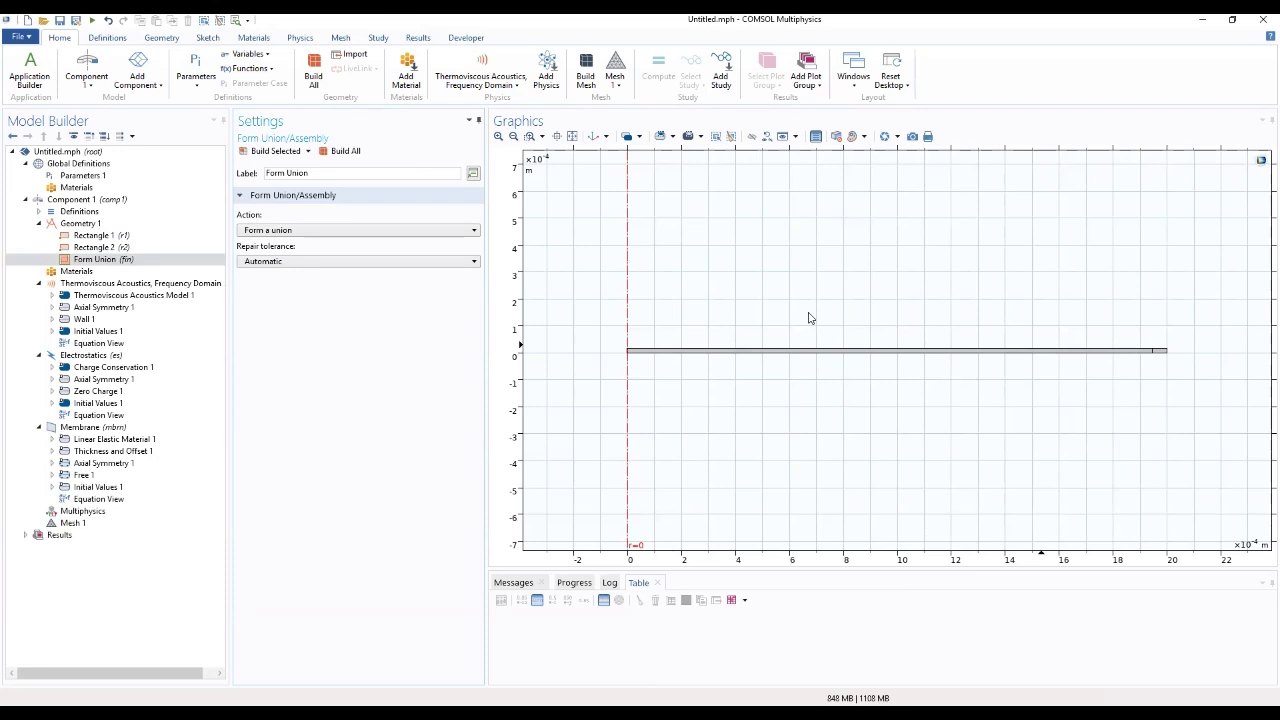
Create an explicit boundary selection containing the upper edges of both rectangles (boundaries 3 and 6) and label it "membrane"
click(80, 211)
right_click(107, 214)
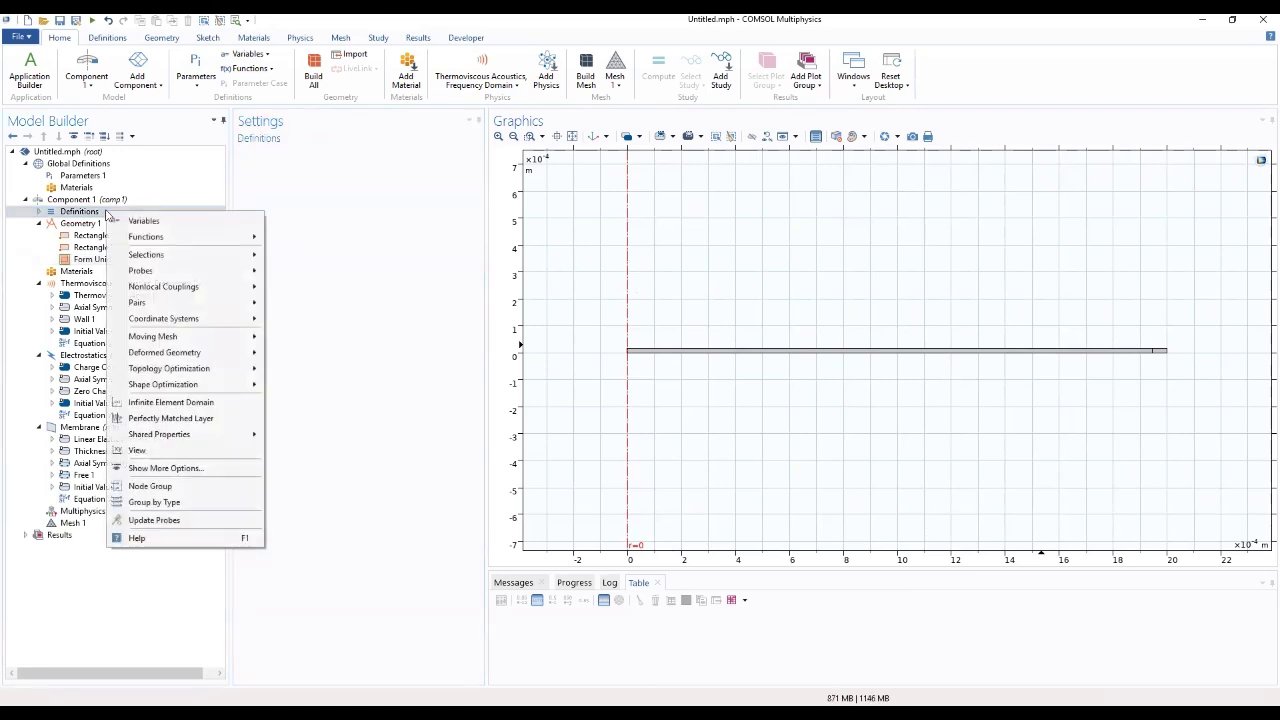
mouse_move(130, 258)
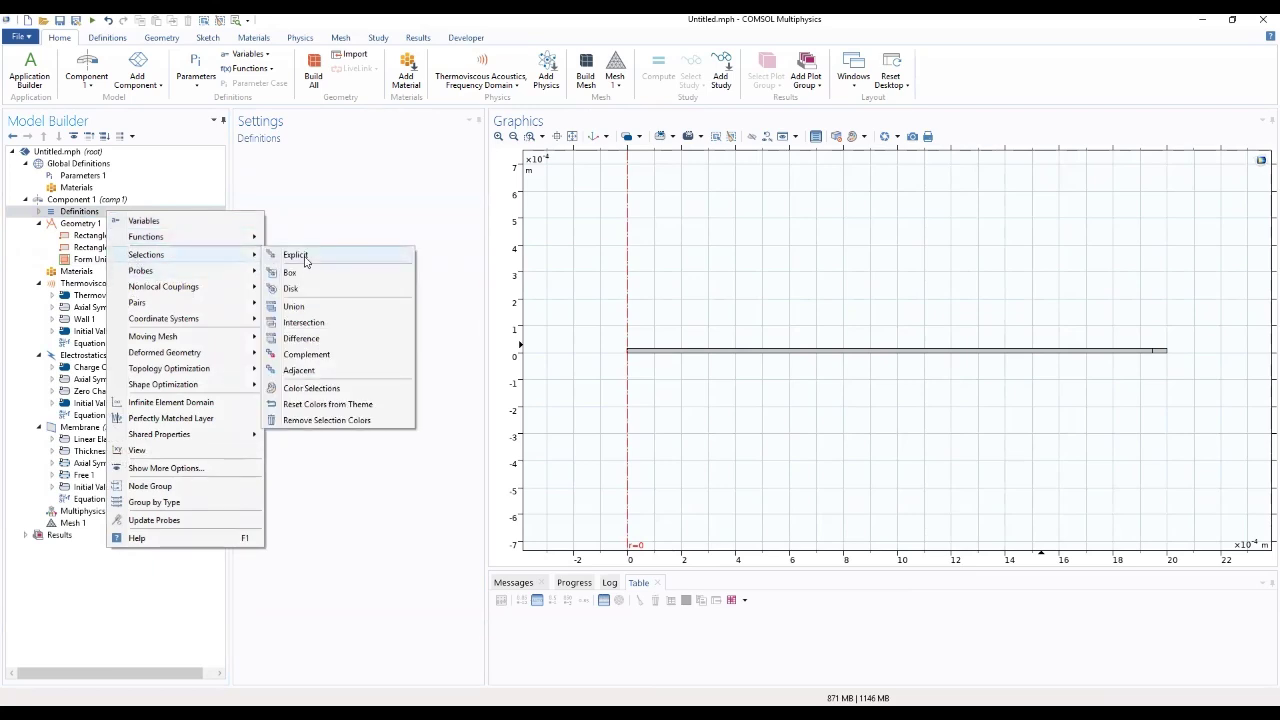
click(295, 256)
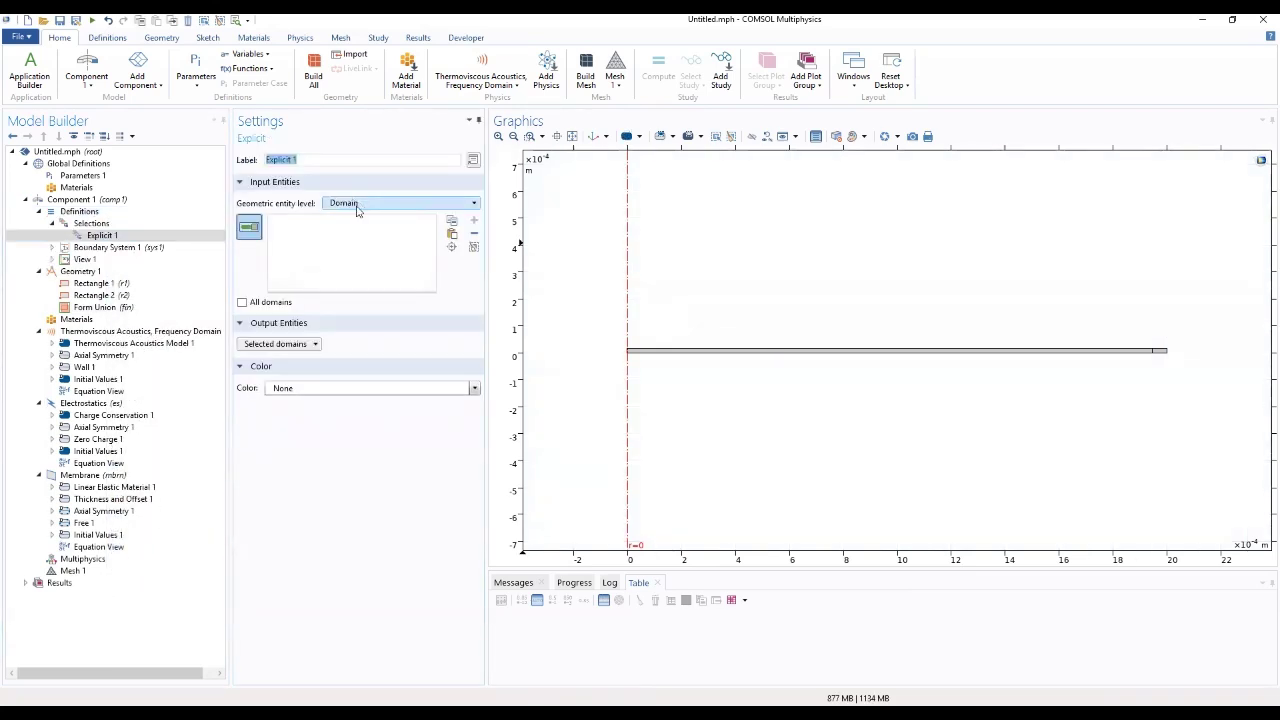
click(389, 205)
click(369, 235)
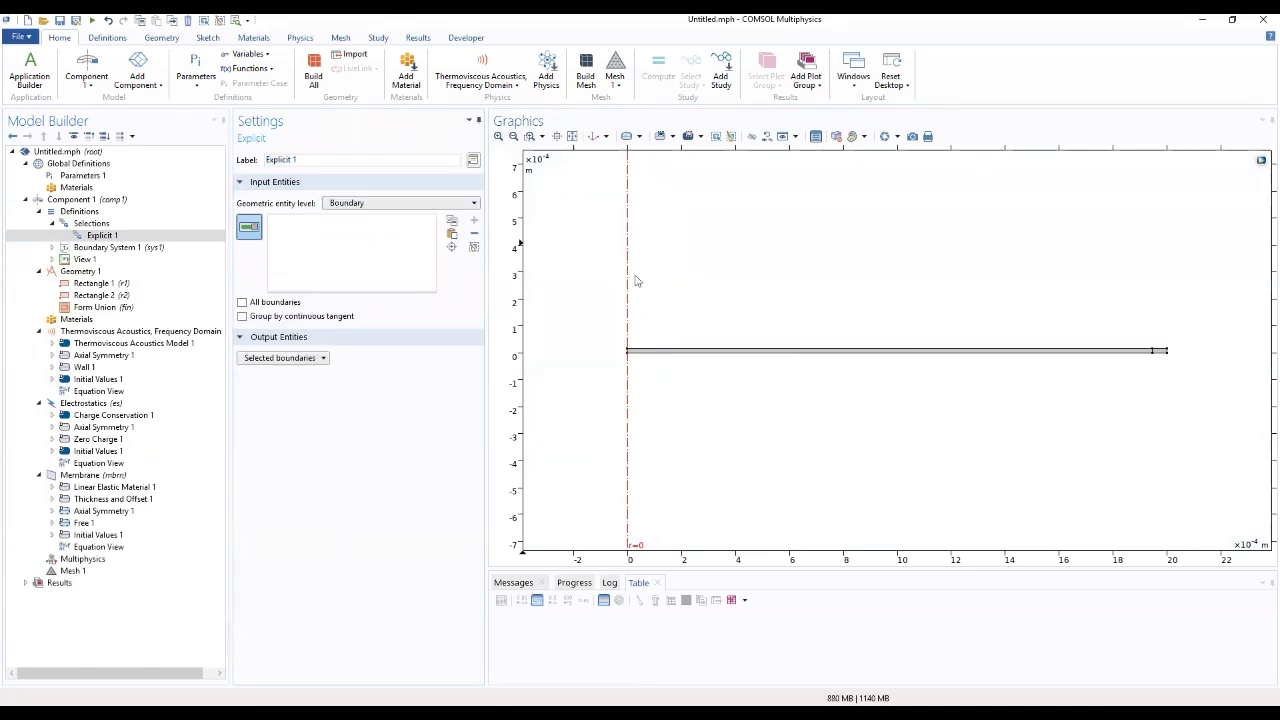
click(732, 357)
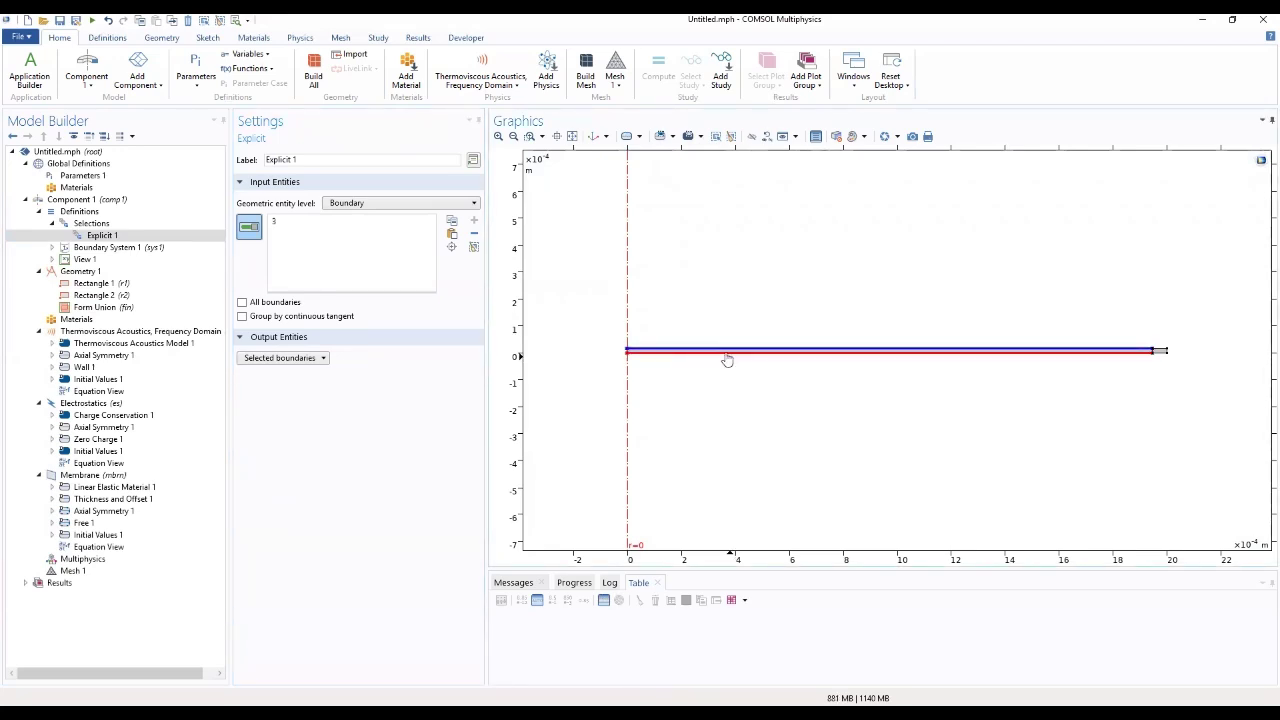
click(1160, 351)
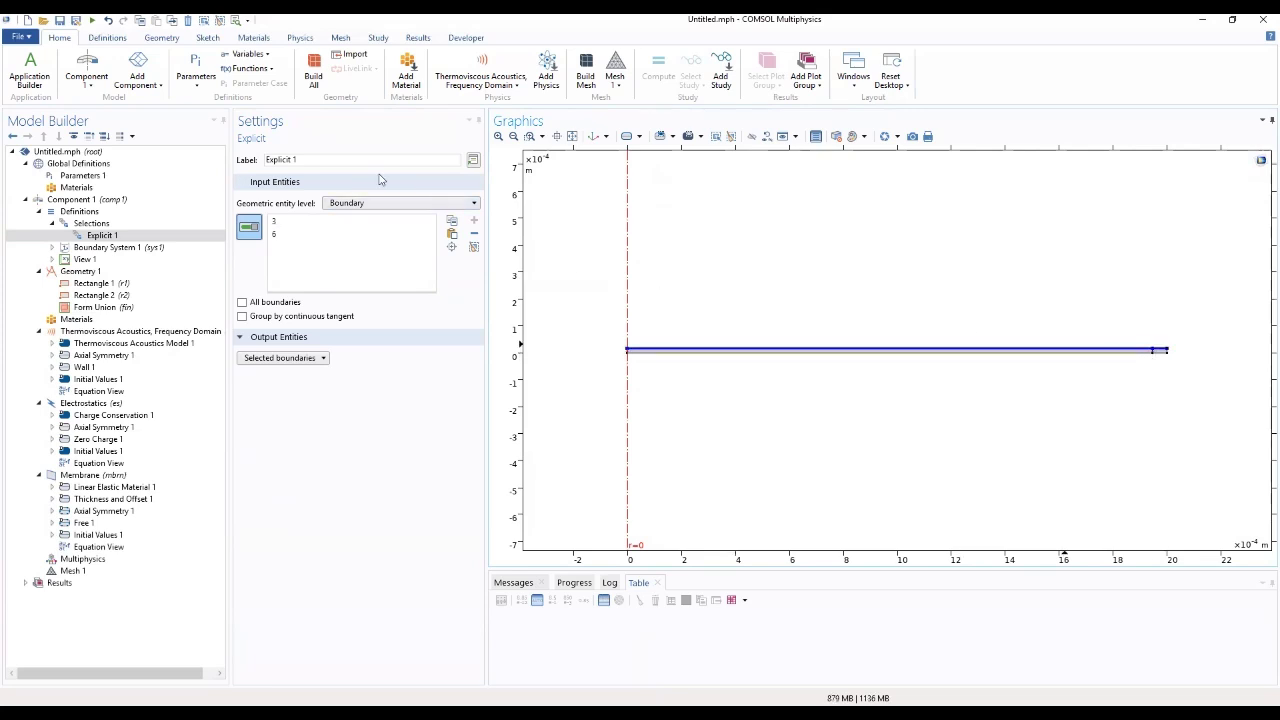
triple_click(337, 161)
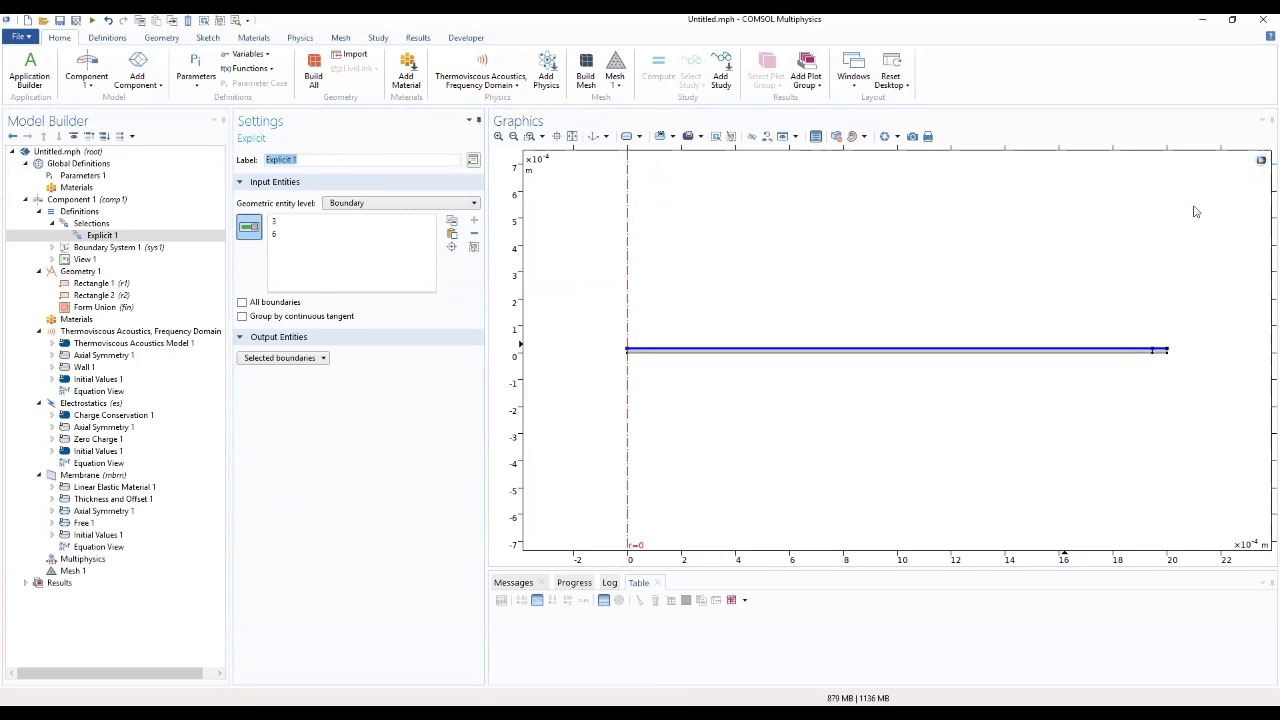
text(membrane)
Set the view scale of View 1's axis to Automatic and update the view
click(514, 138)
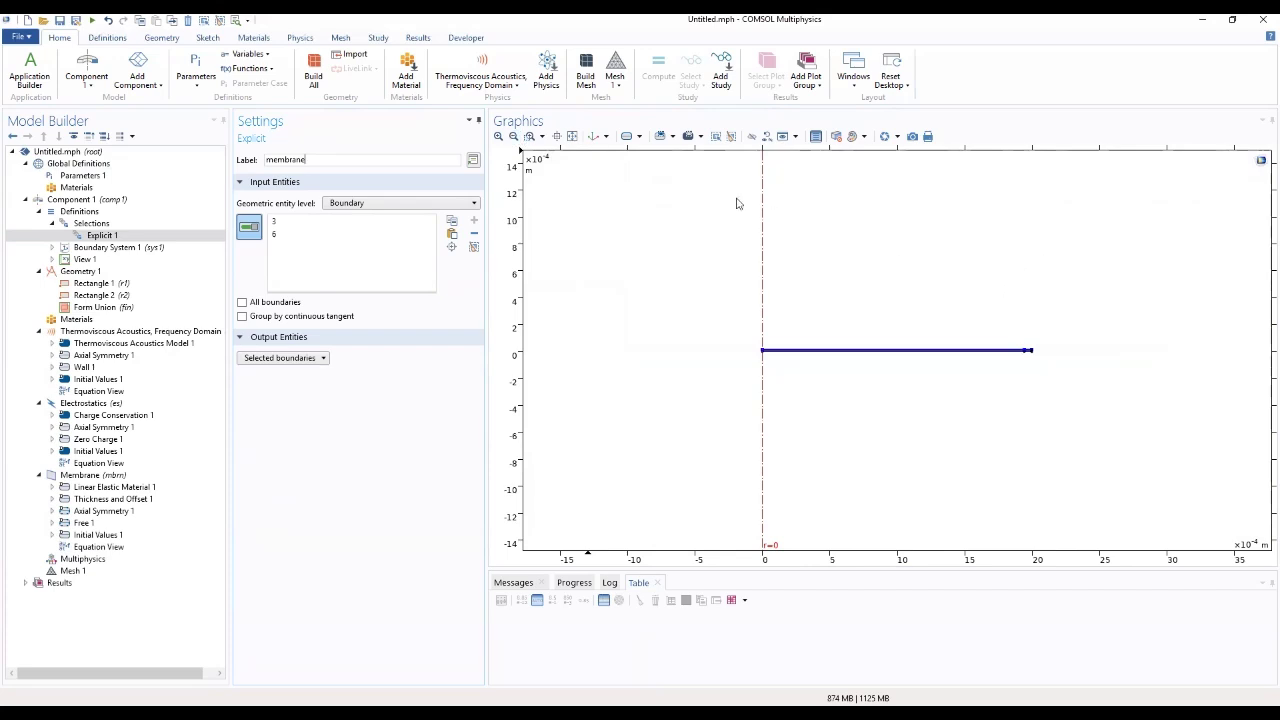
click(573, 137)
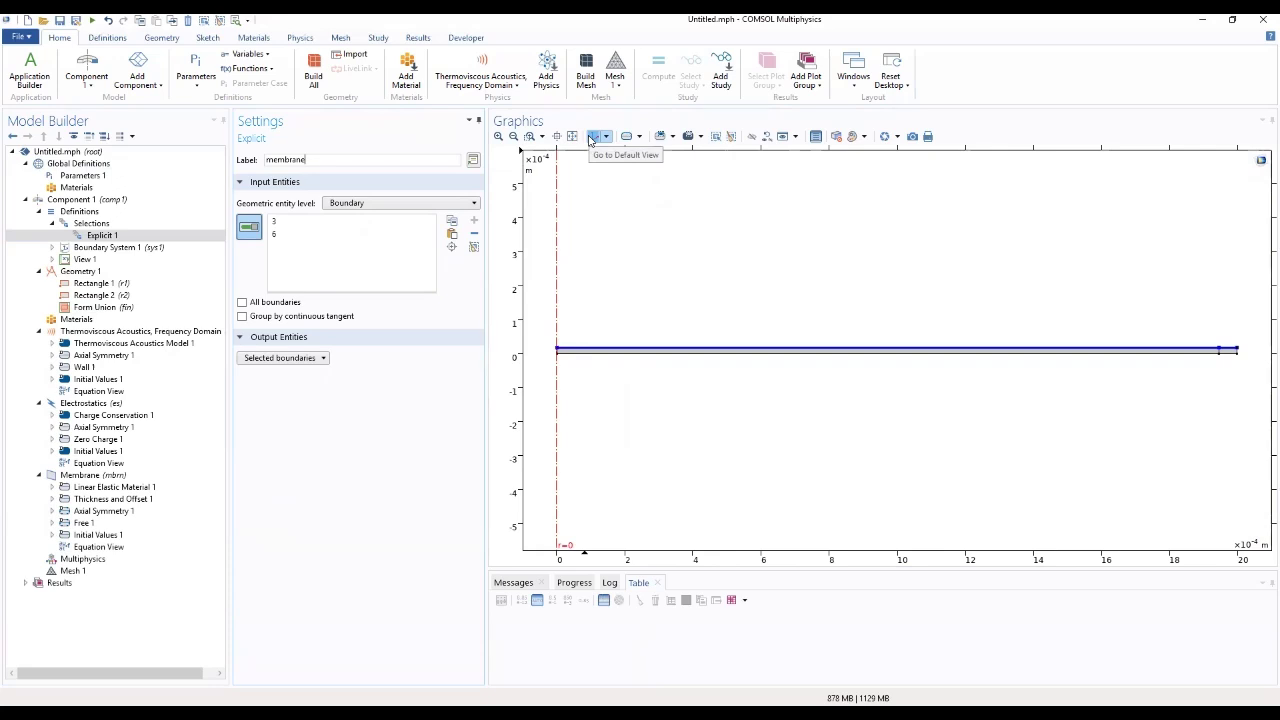
click(52, 259)
click(87, 272)
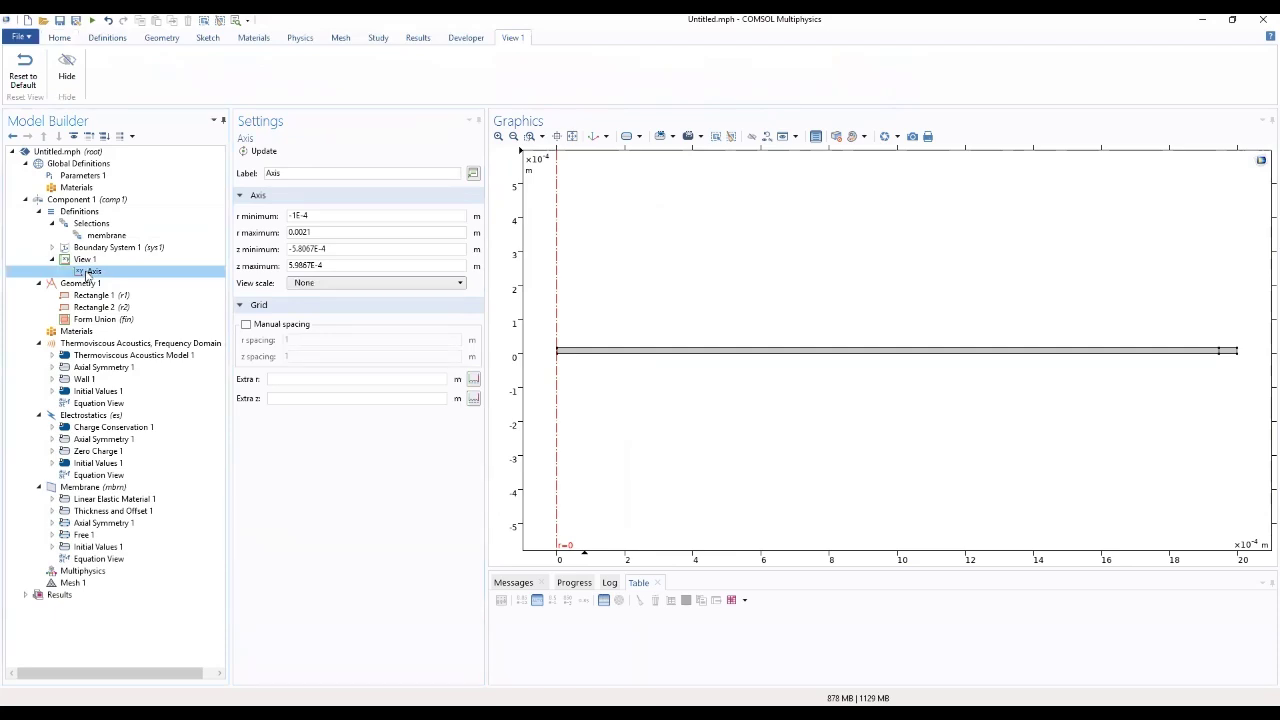
click(321, 284)
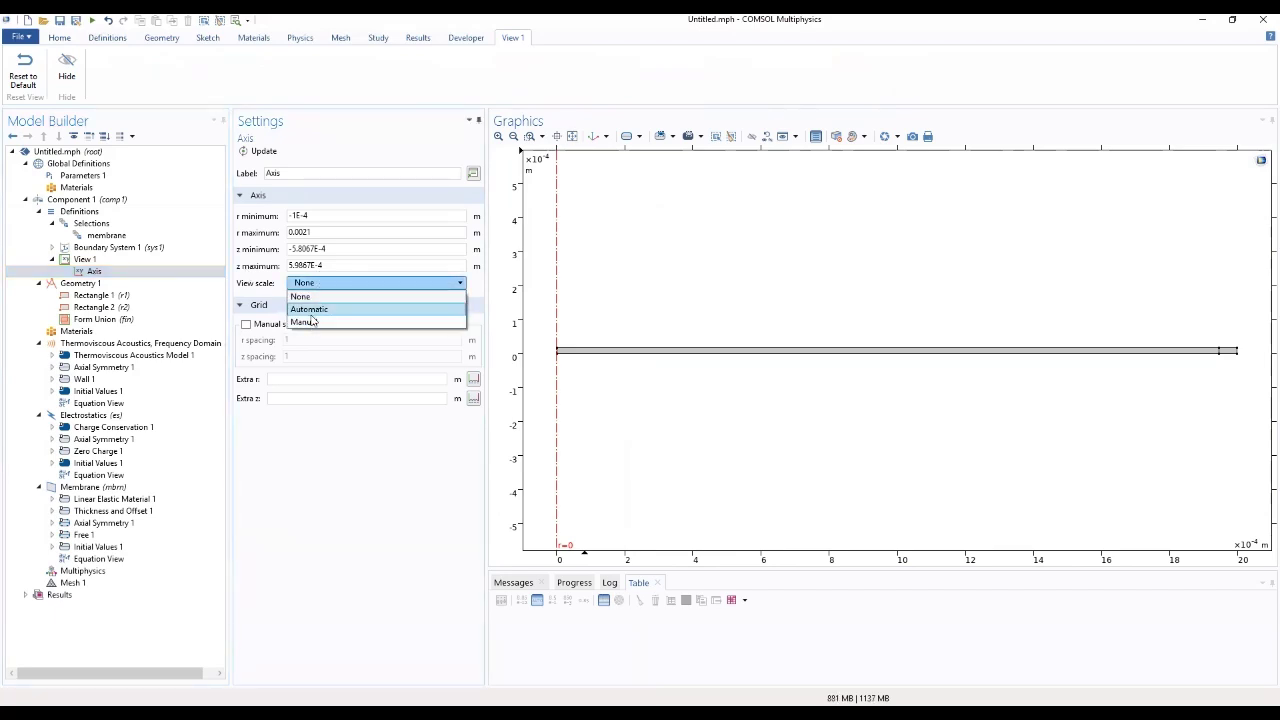
click(311, 313)
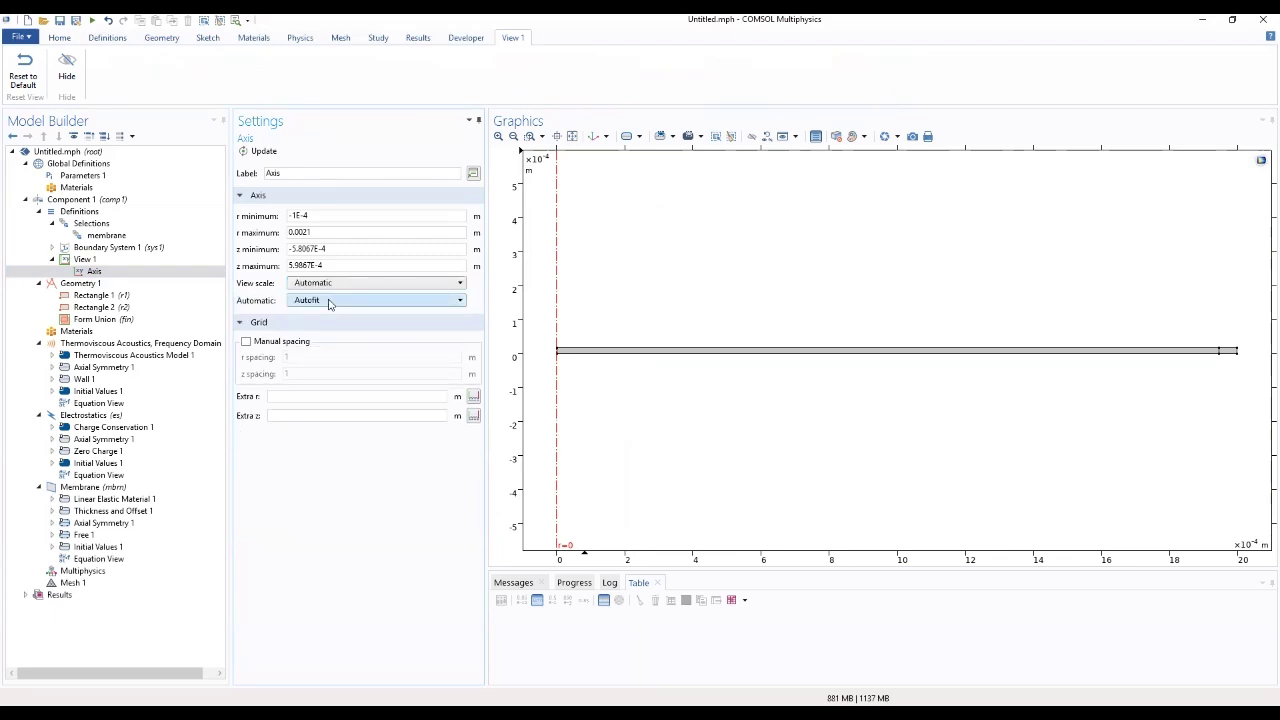
click(266, 152)
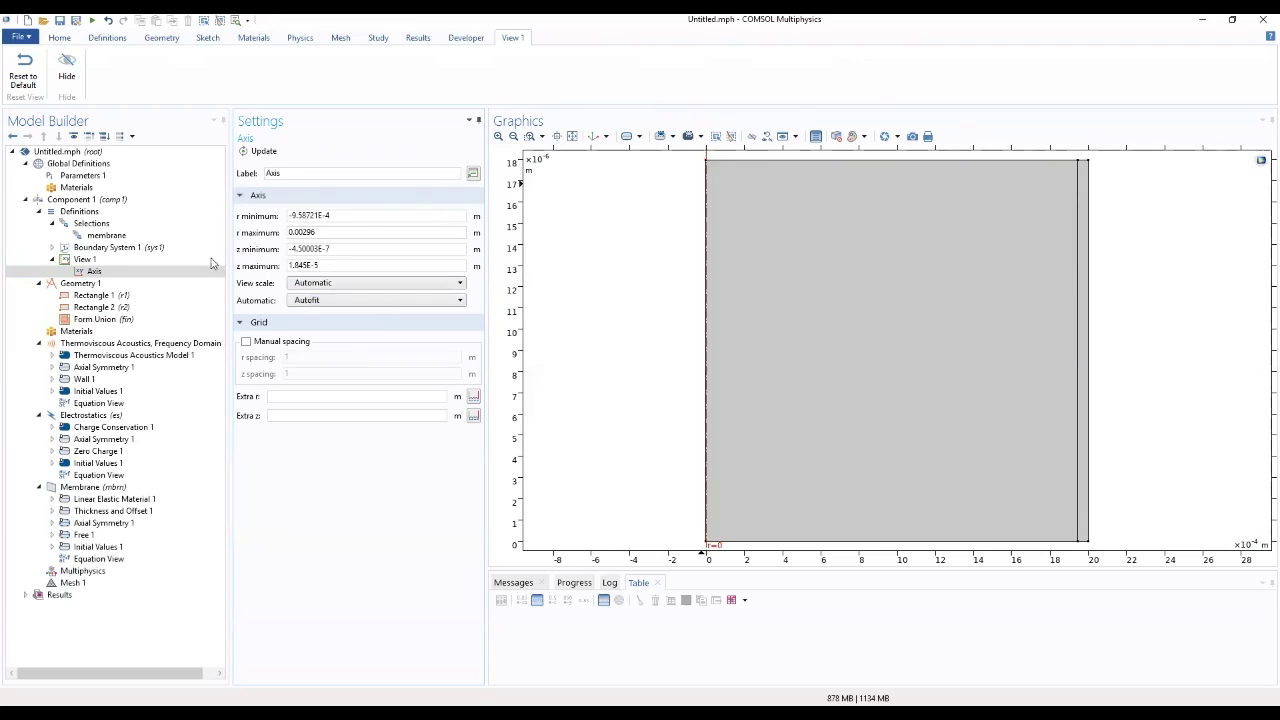
Add the built-in Air material to the component's materials
click(95, 331)
right_click(100, 330)
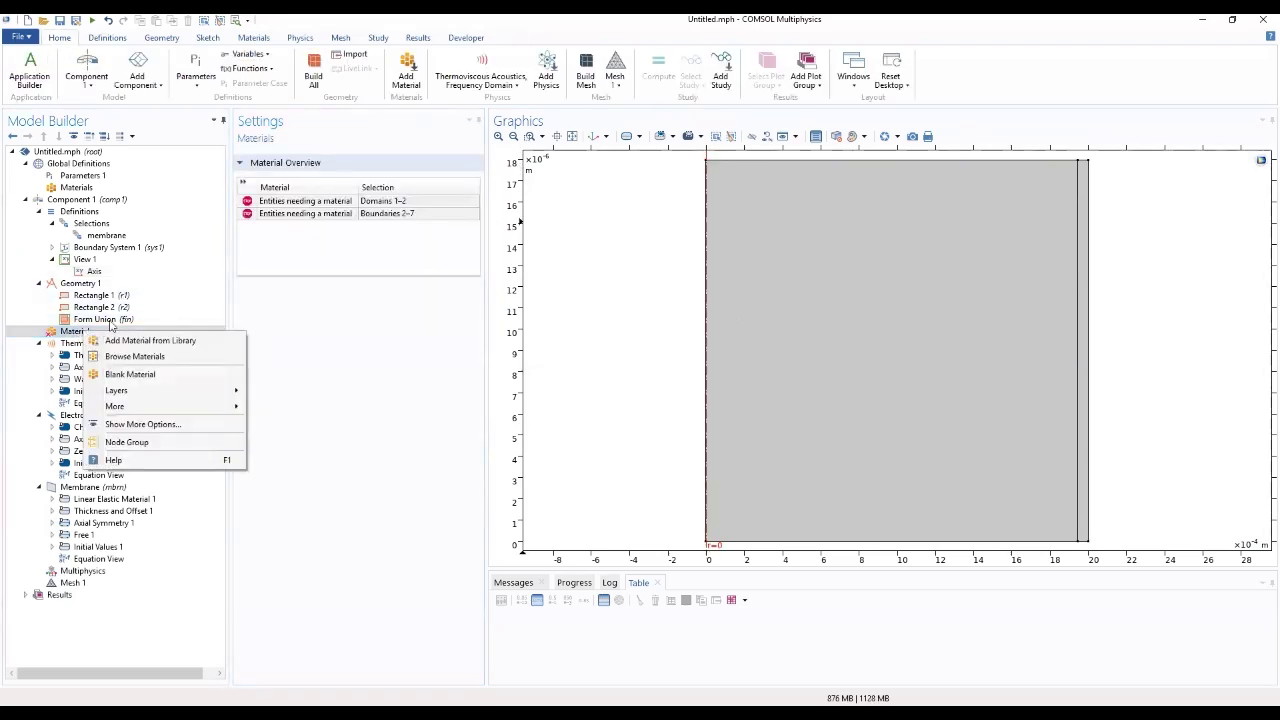
click(140, 341)
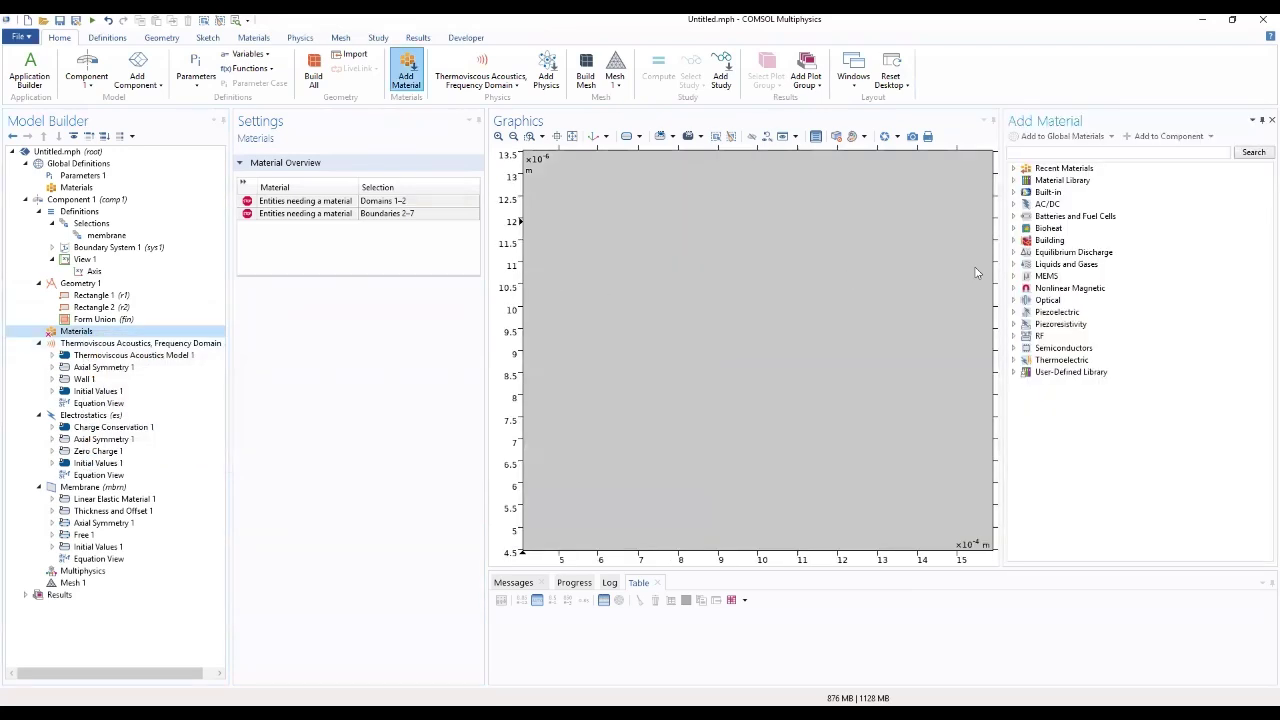
click(1014, 193)
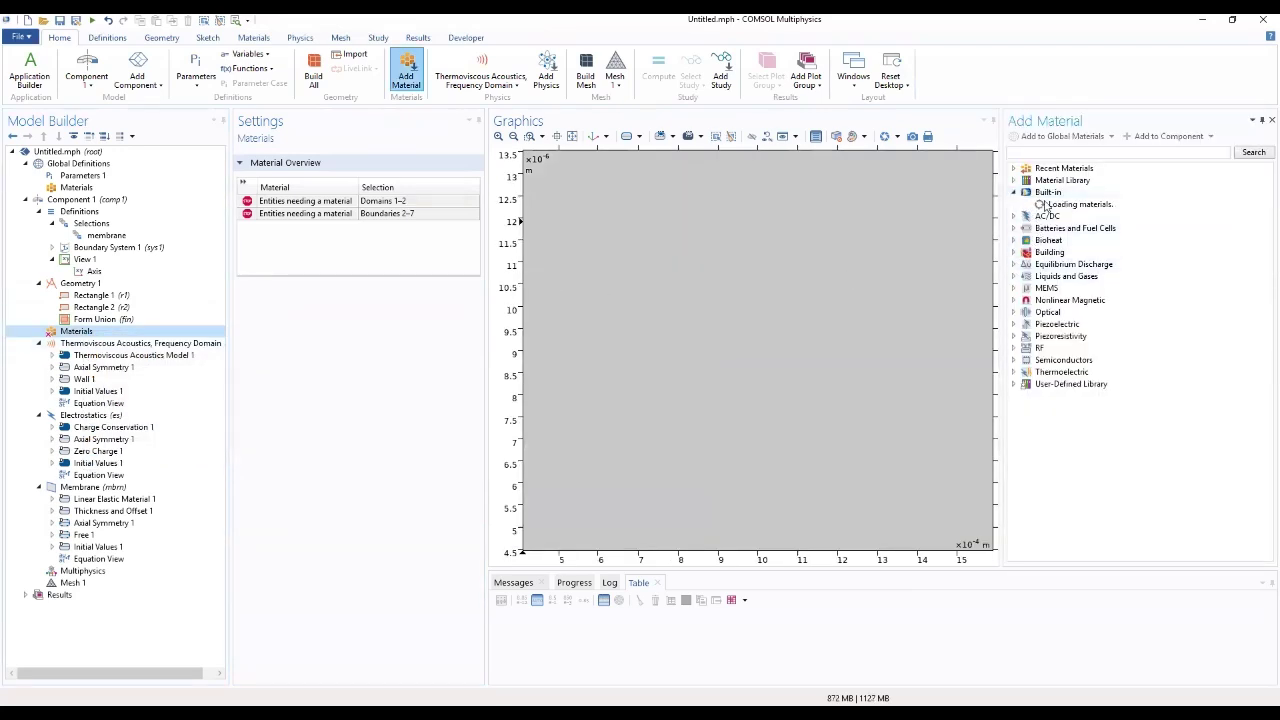
click(1069, 207)
double_click(1069, 207)
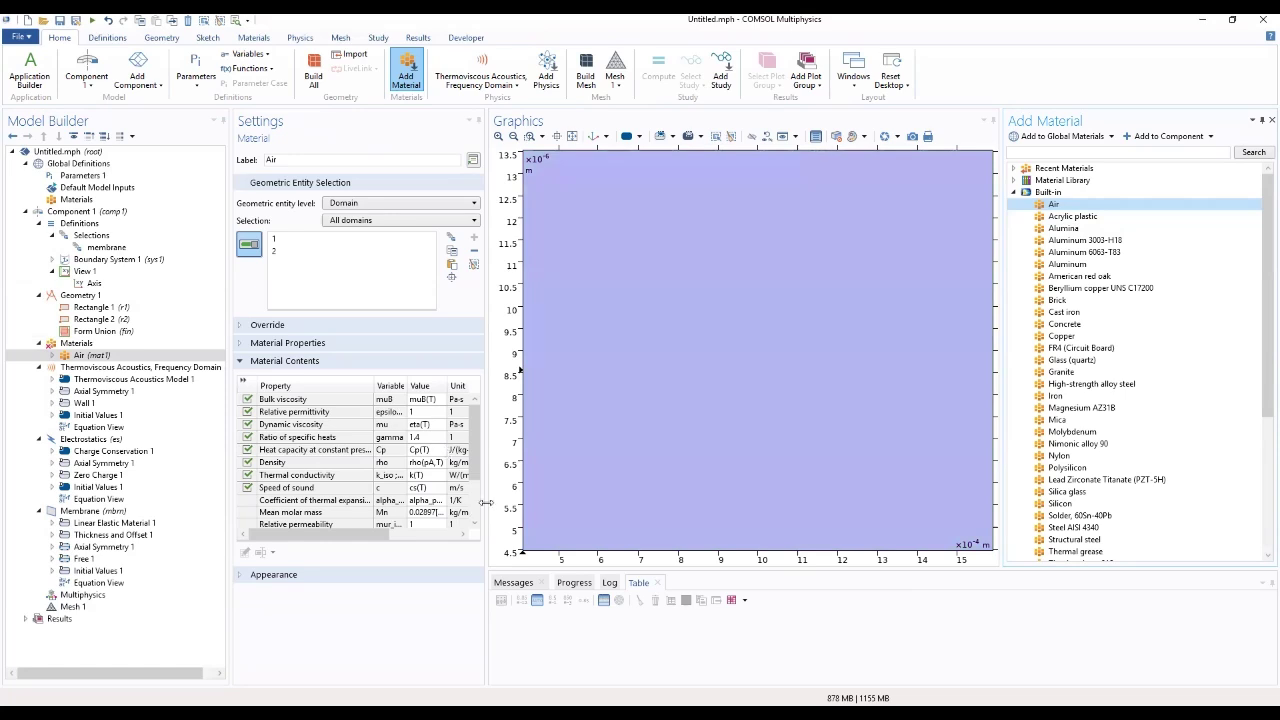
Examine Air's material contents and its Basic property functions, and plot the bulk viscosity function muB
drag(487, 500, 594, 500)
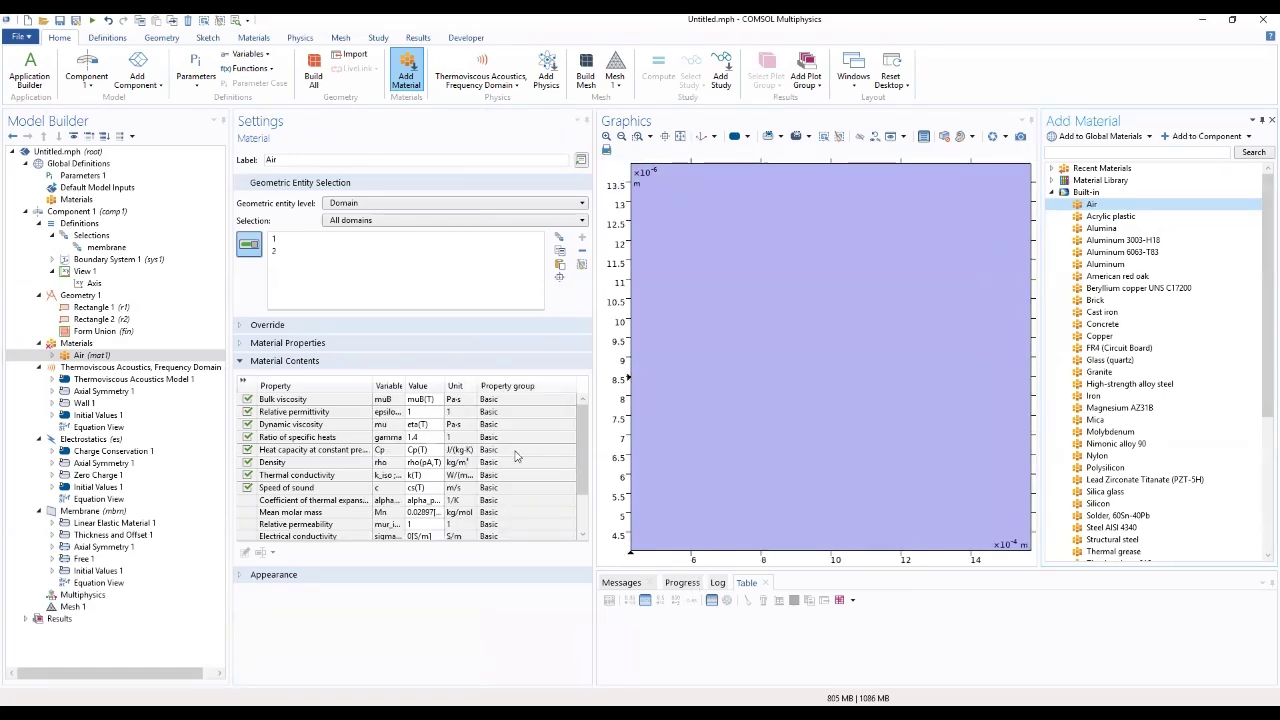
drag(527, 547, 514, 655)
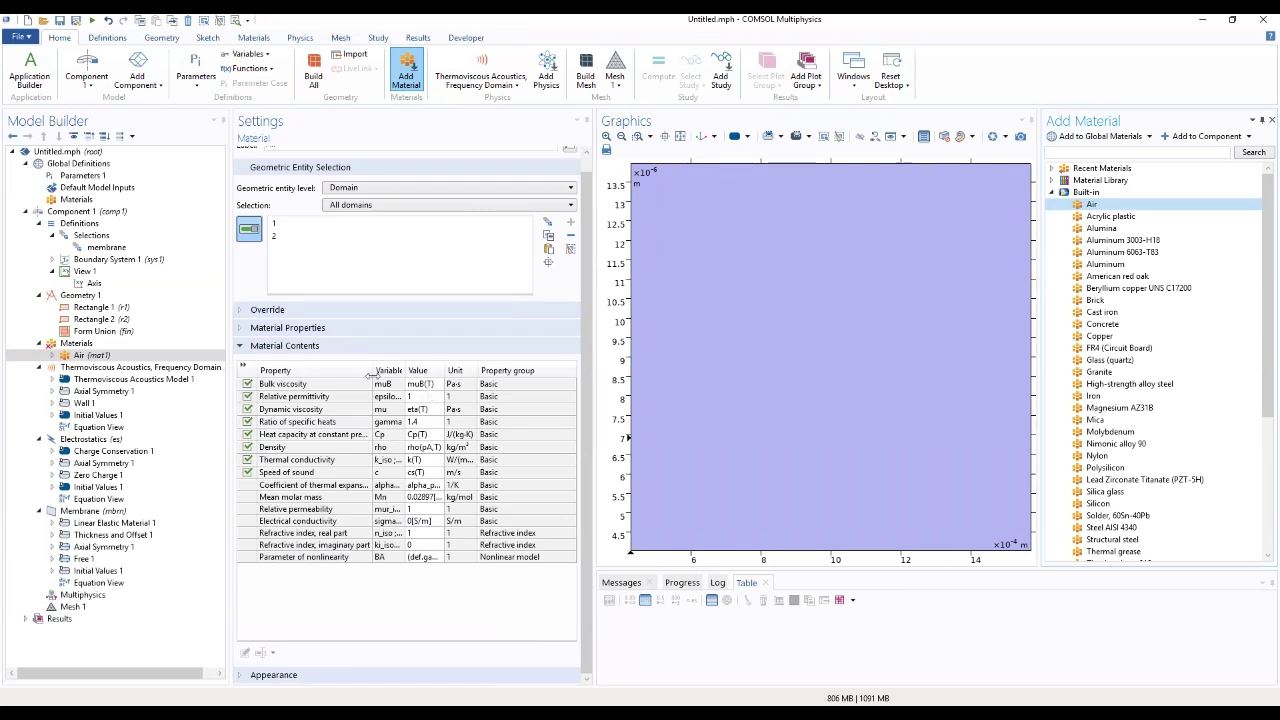
click(52, 356)
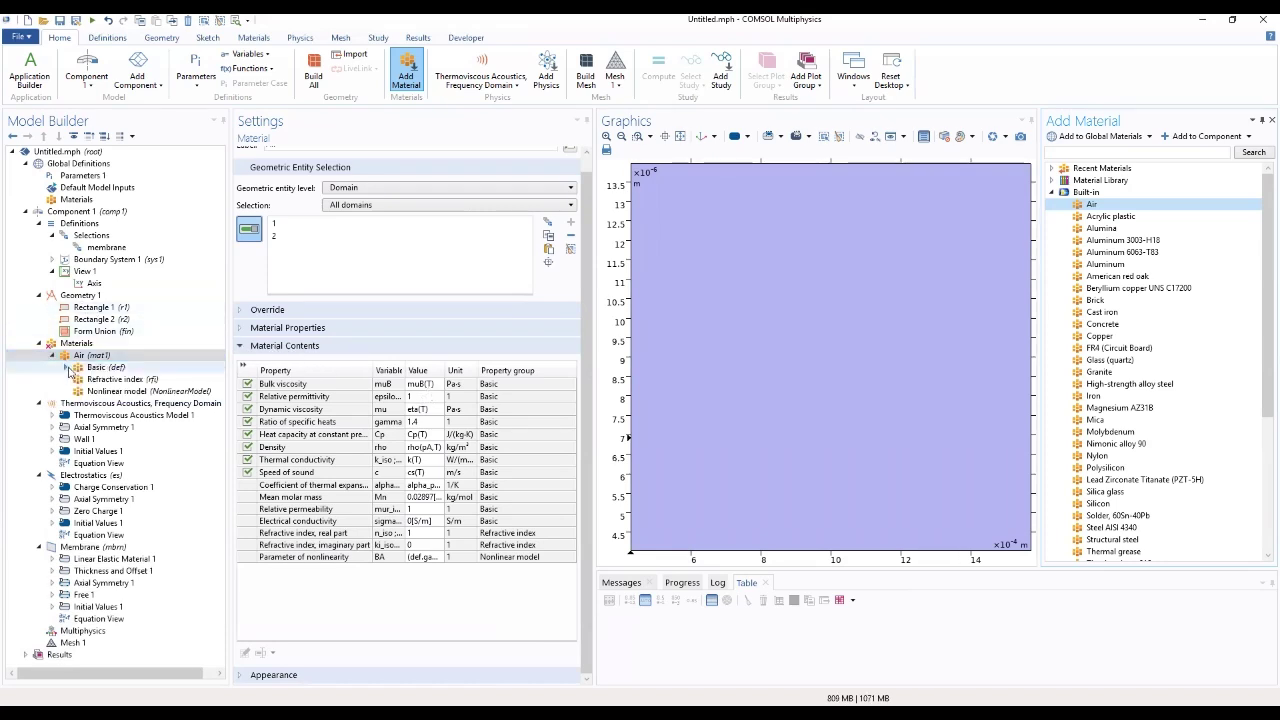
click(66, 367)
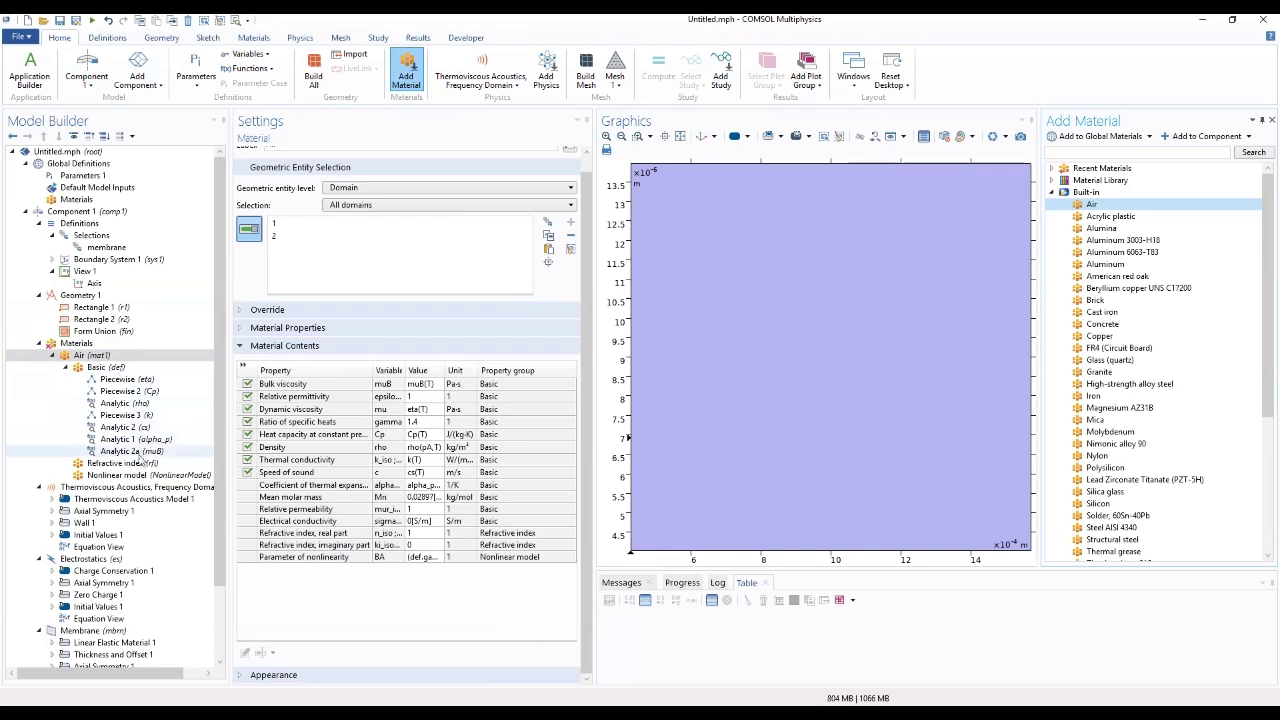
click(145, 463)
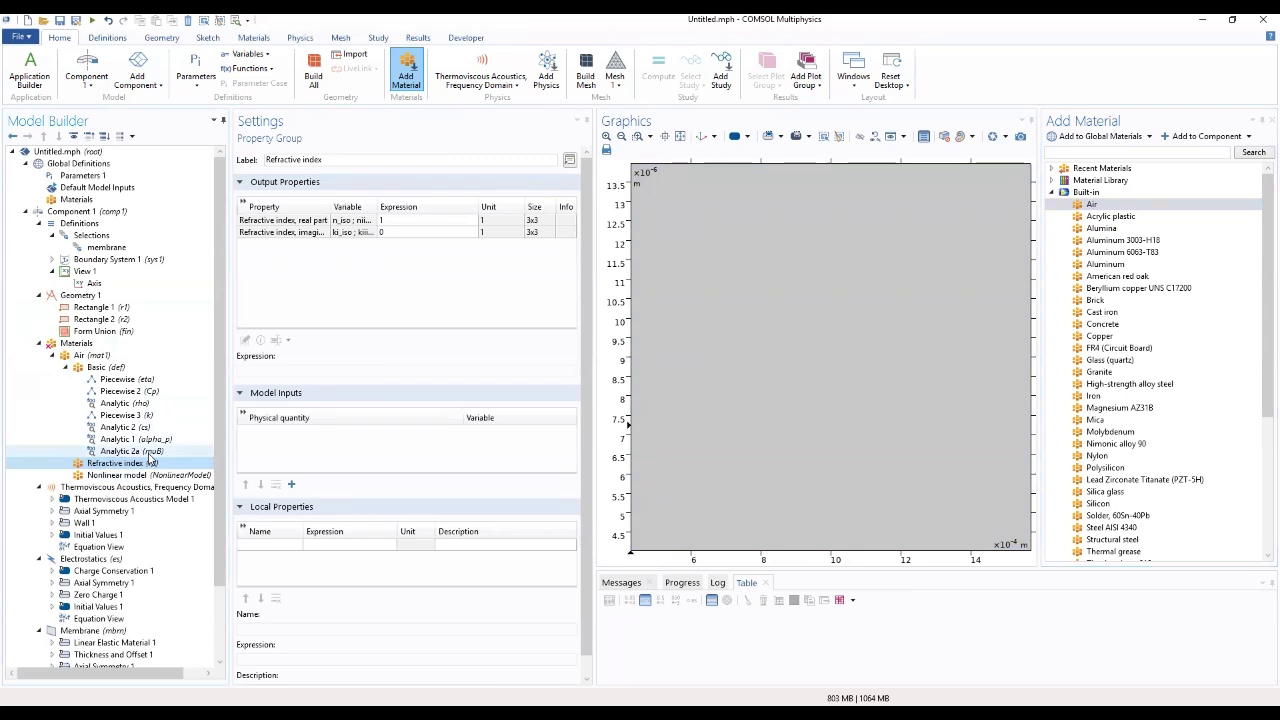
click(150, 452)
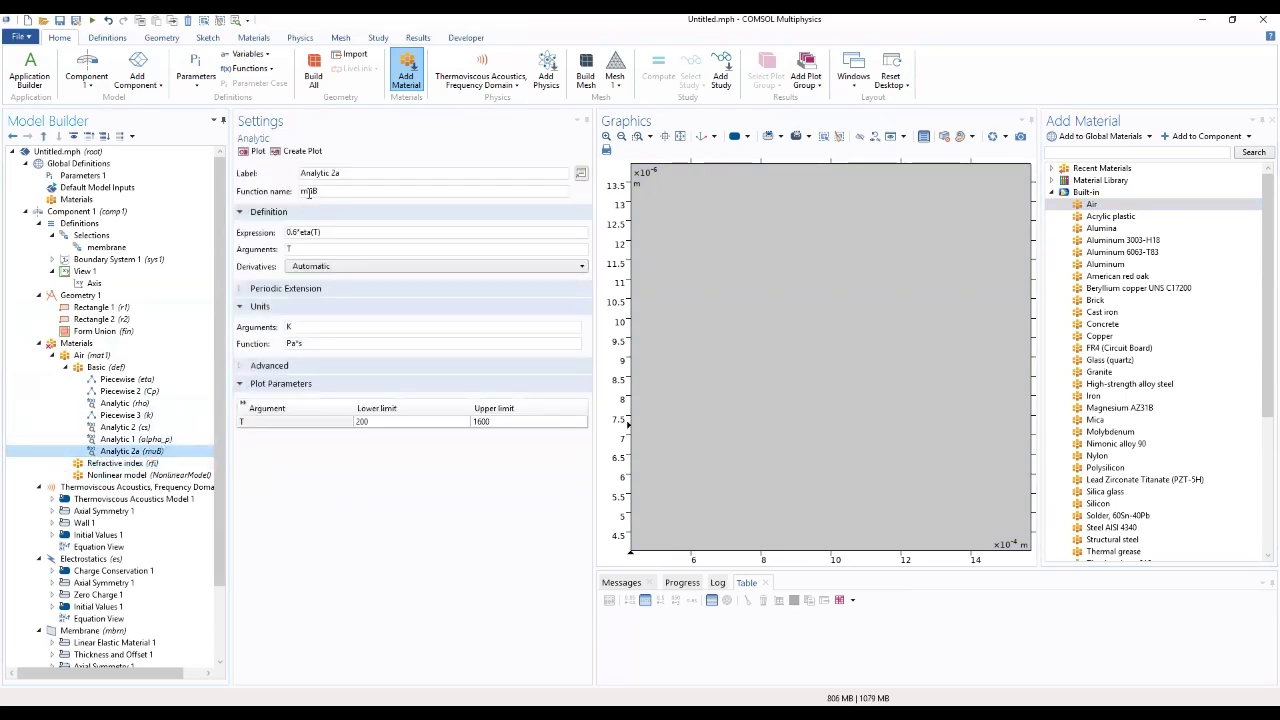
click(255, 152)
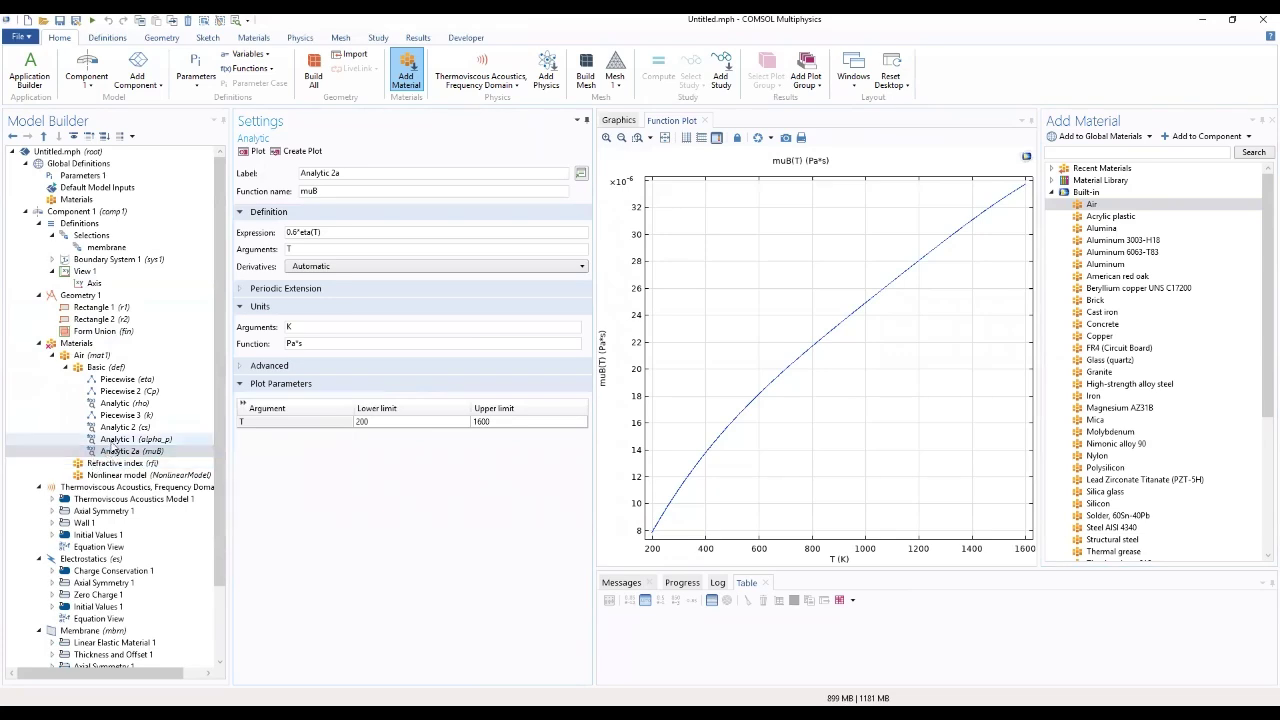
click(102, 358)
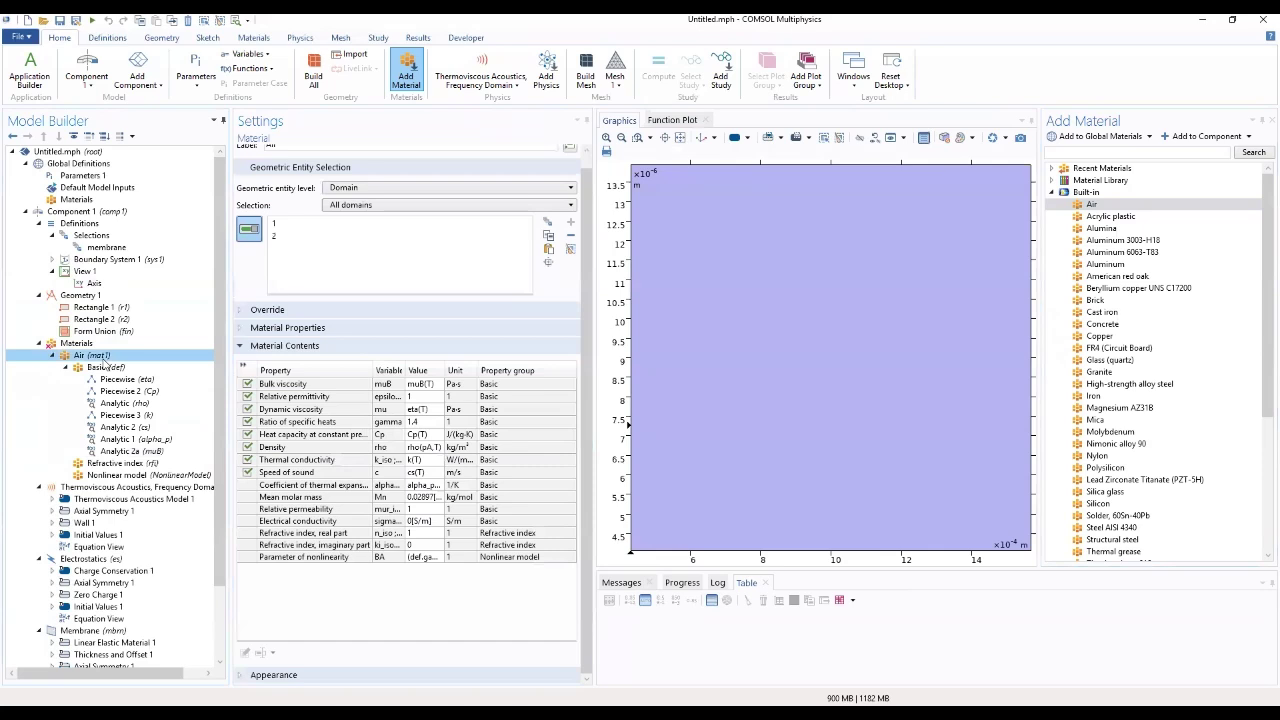
click(40, 344)
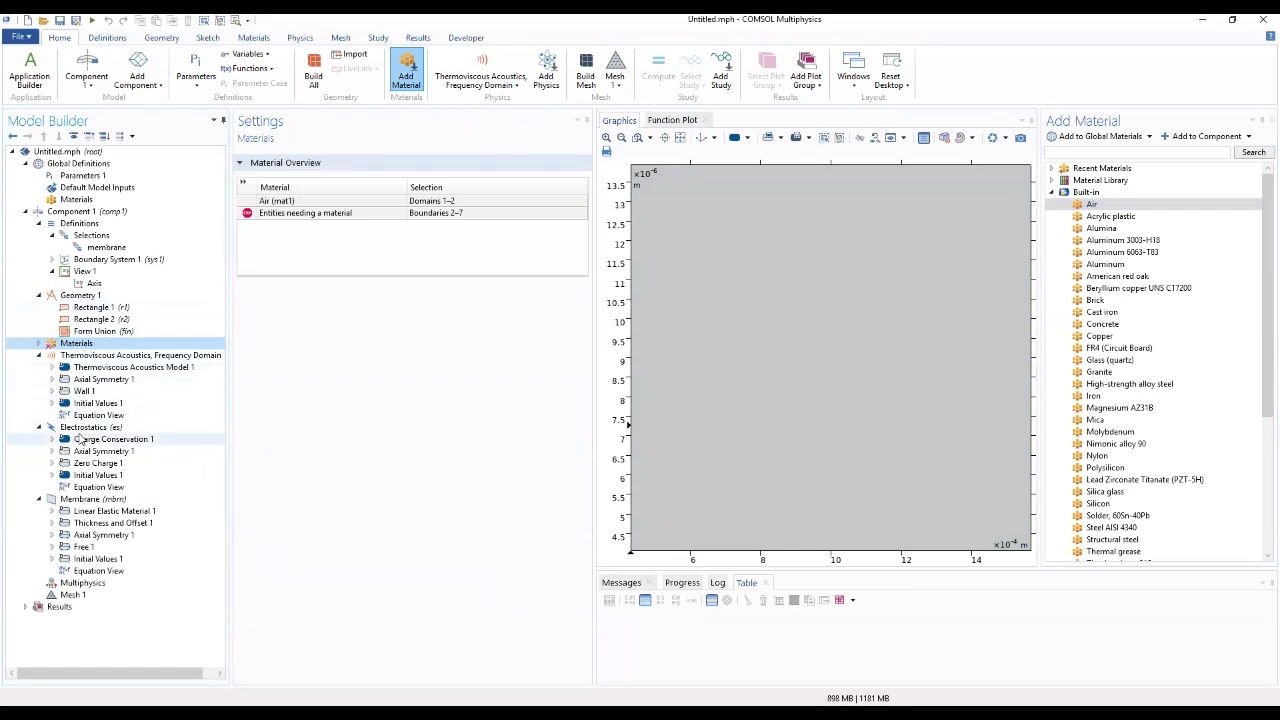
Move the Electrostatics interface above Thermoviscous Acoustics, Frequency Domain in the model tree
click(84, 428)
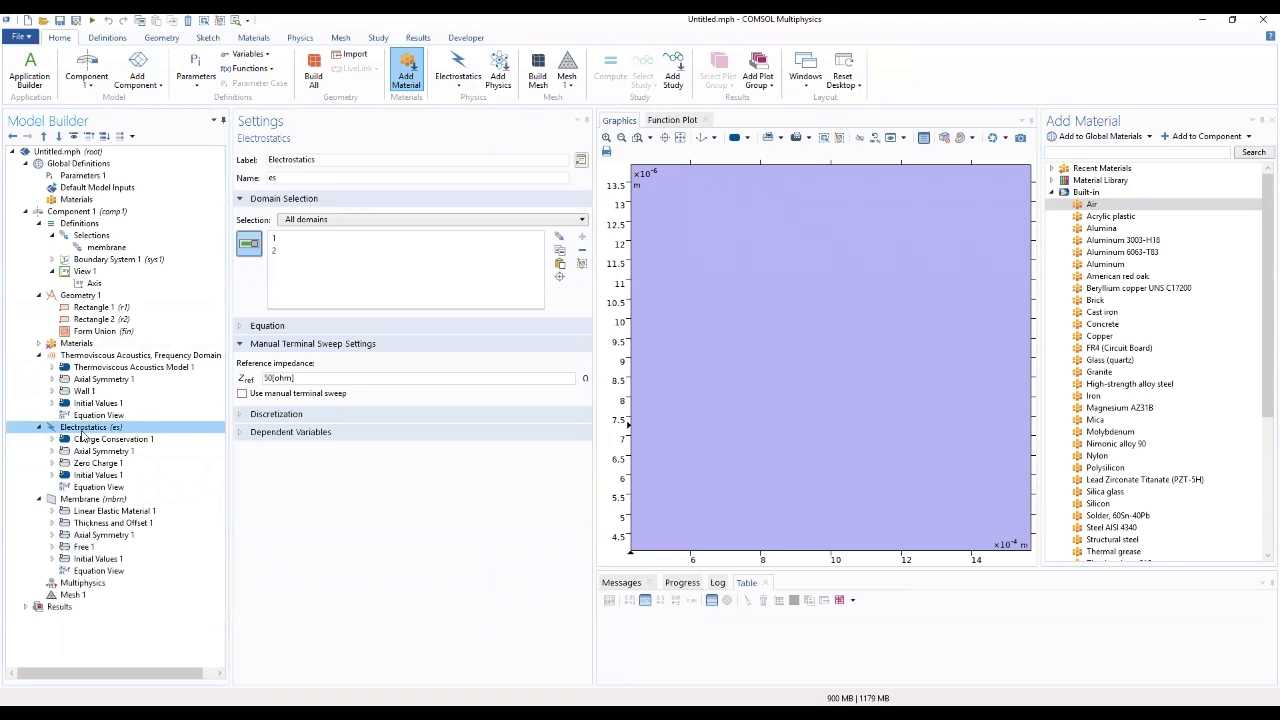
drag(82, 437, 86, 356)
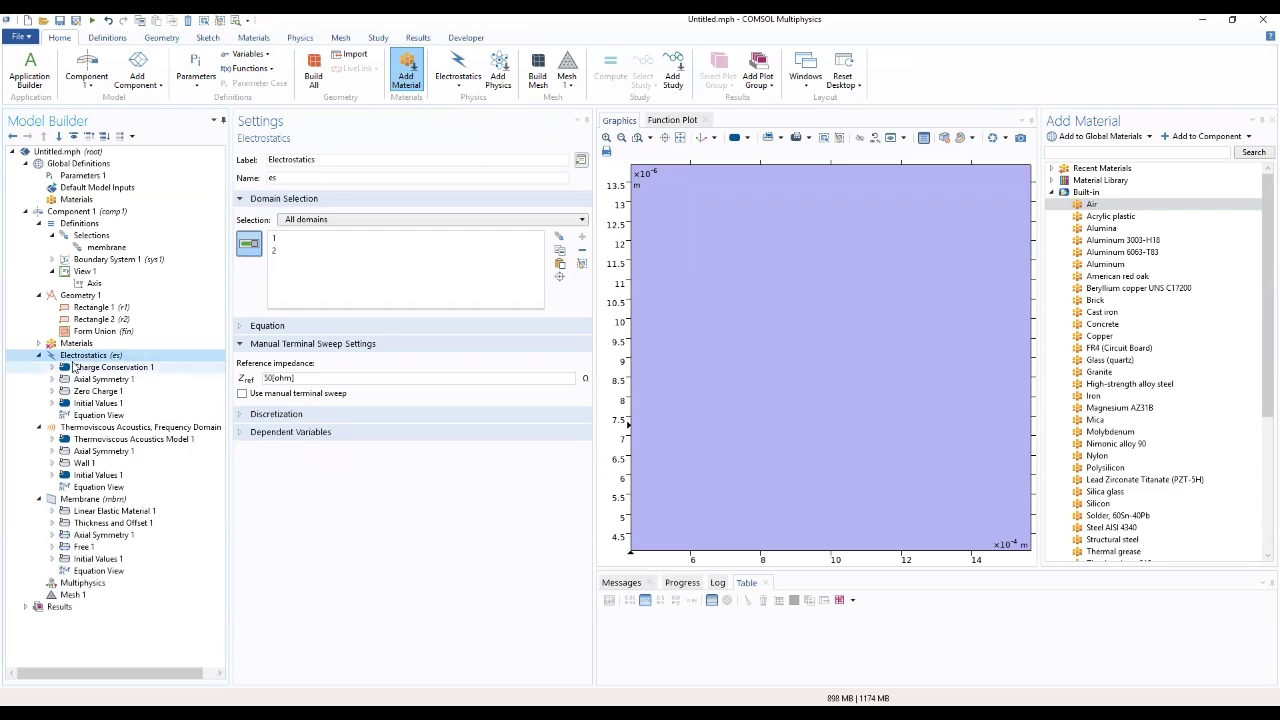
click(115, 368)
Add a Ground condition to Electrostatics on the lower edge of the wide rectangle (boundary 2) and close the material library
click(106, 357)
right_click(110, 361)
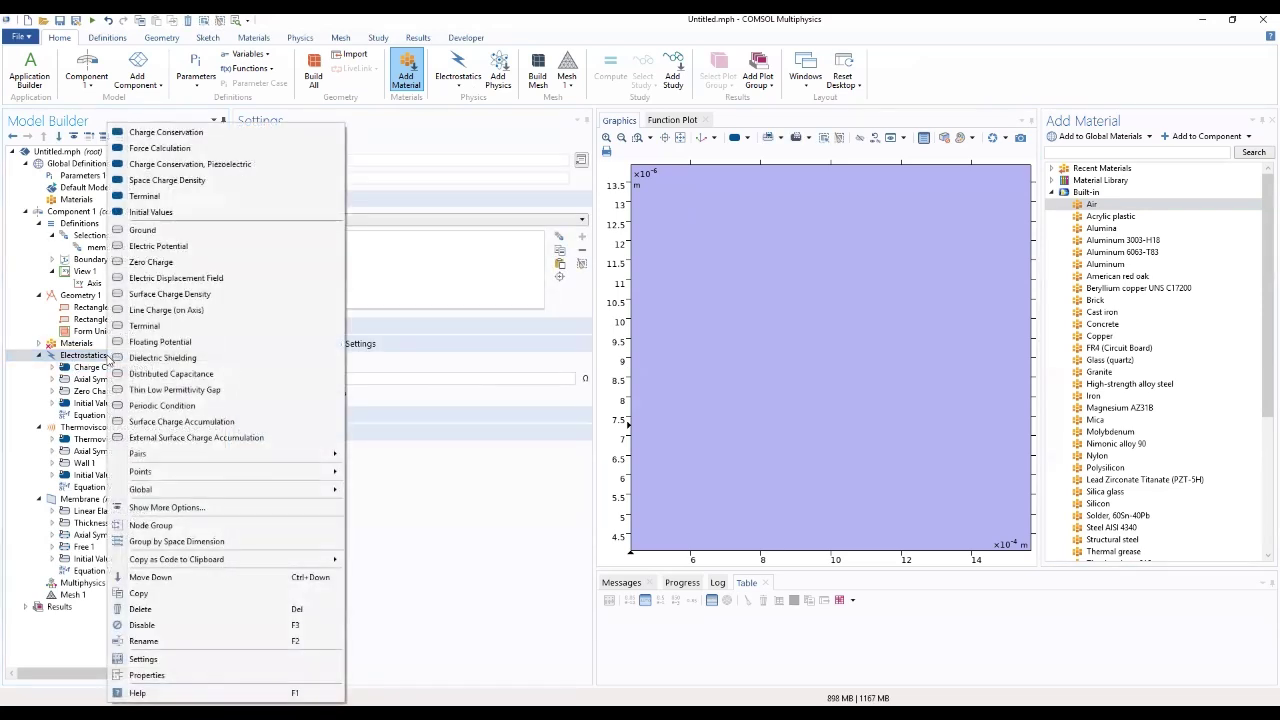
click(165, 233)
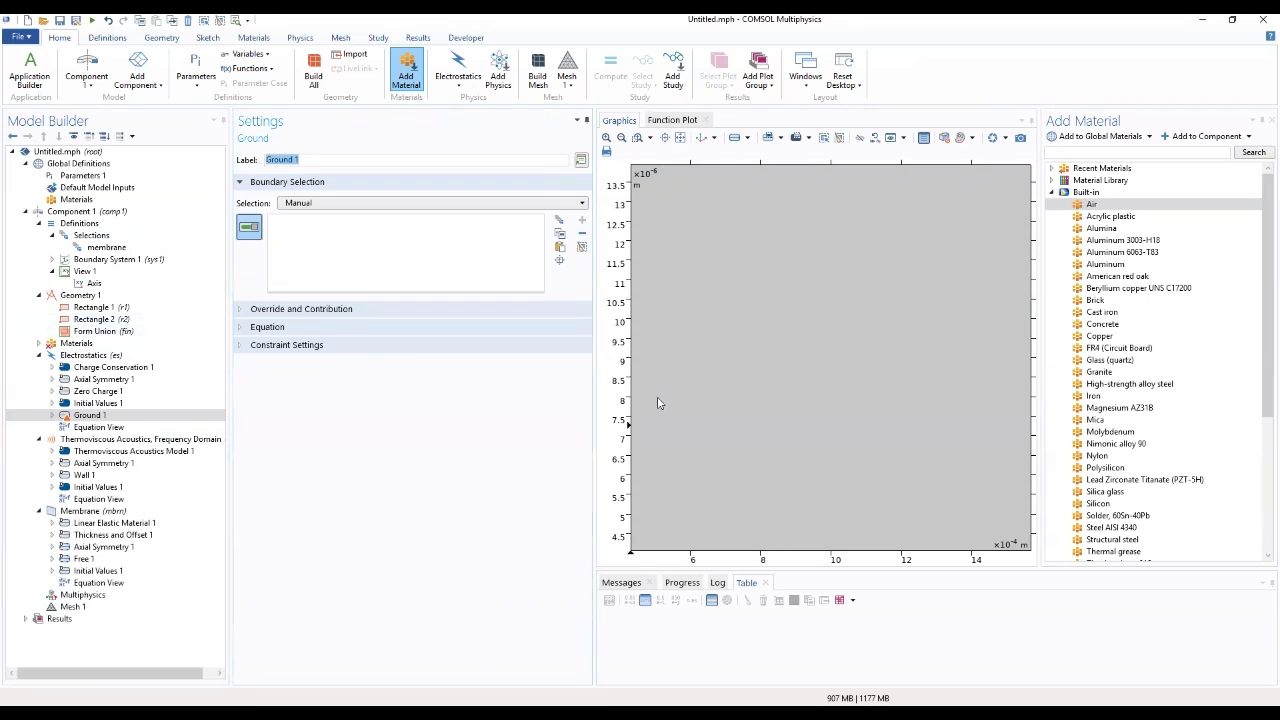
click(1262, 120)
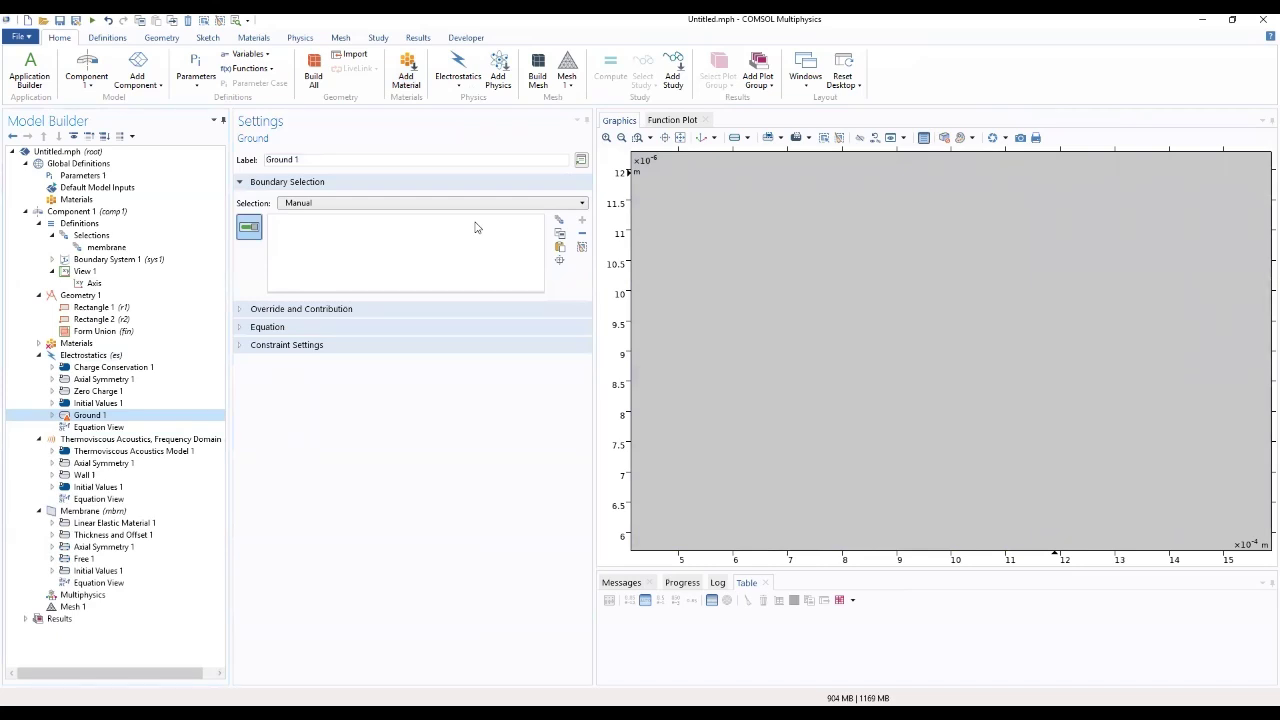
click(680, 138)
click(885, 534)
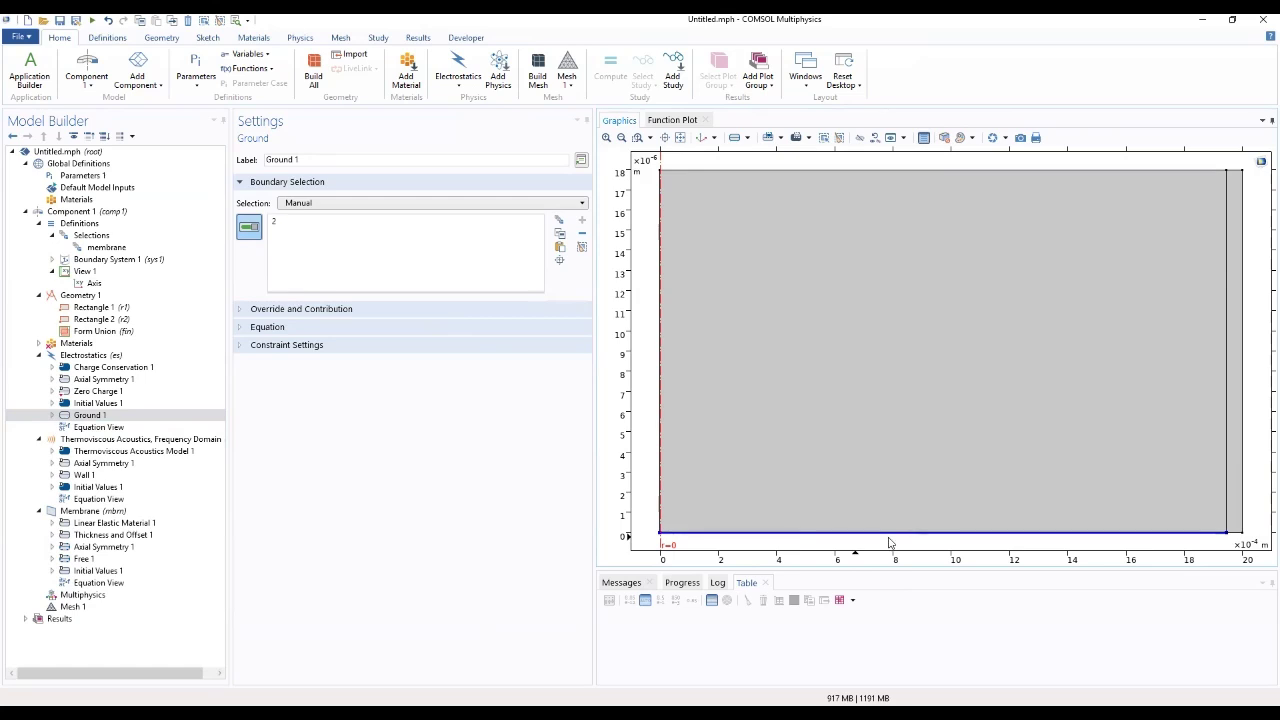
Add a boundary Terminal to Electrostatics, assign it the membrane selection and set its terminal type to Circuit
click(98, 356)
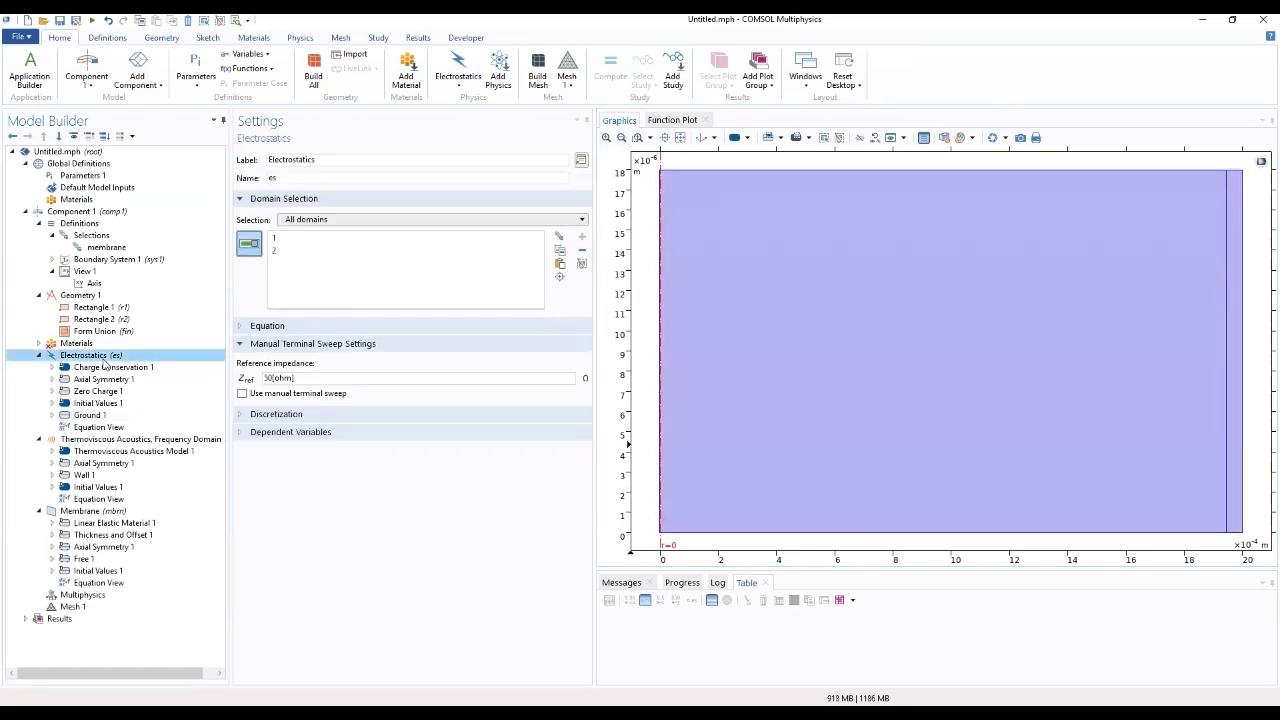
right_click(104, 362)
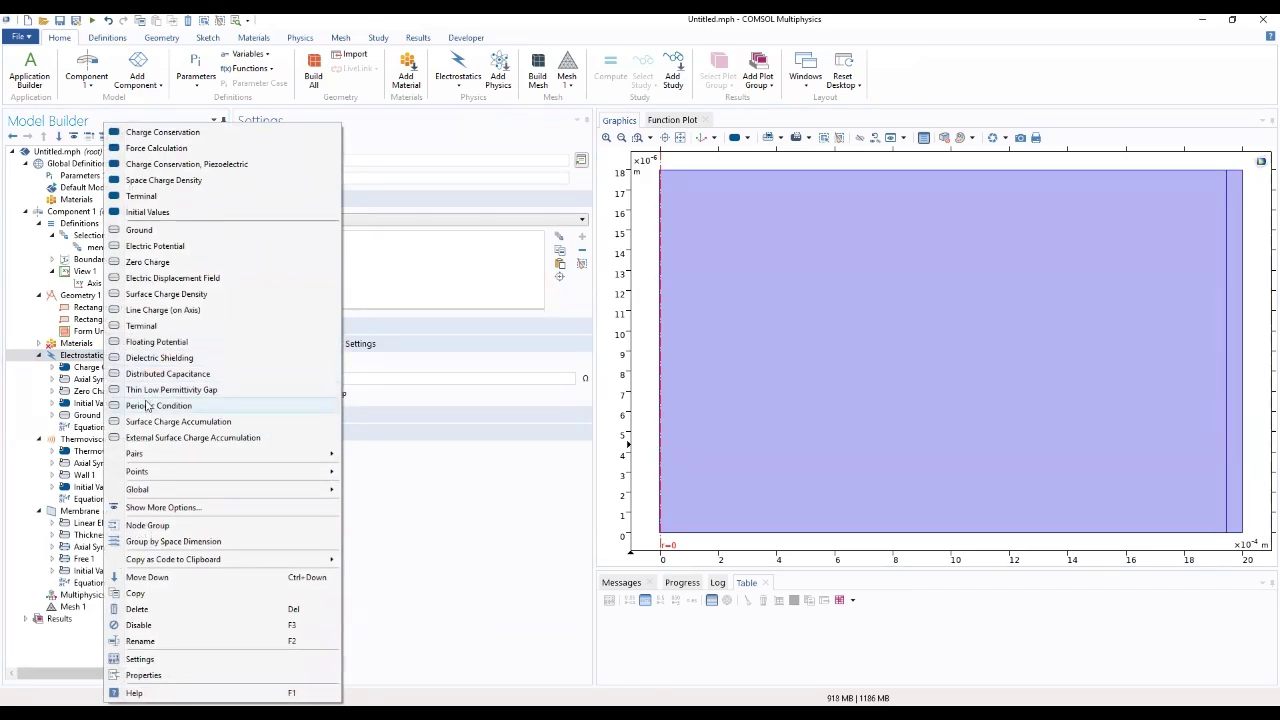
click(160, 330)
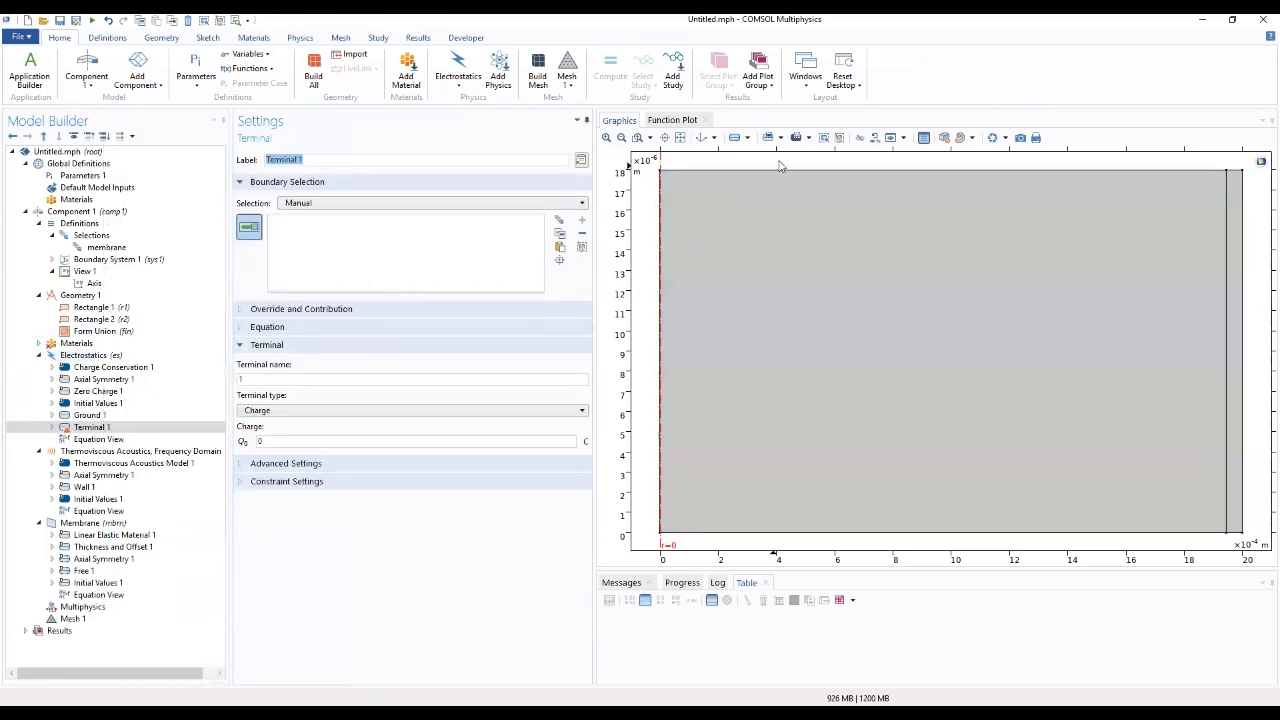
click(793, 172)
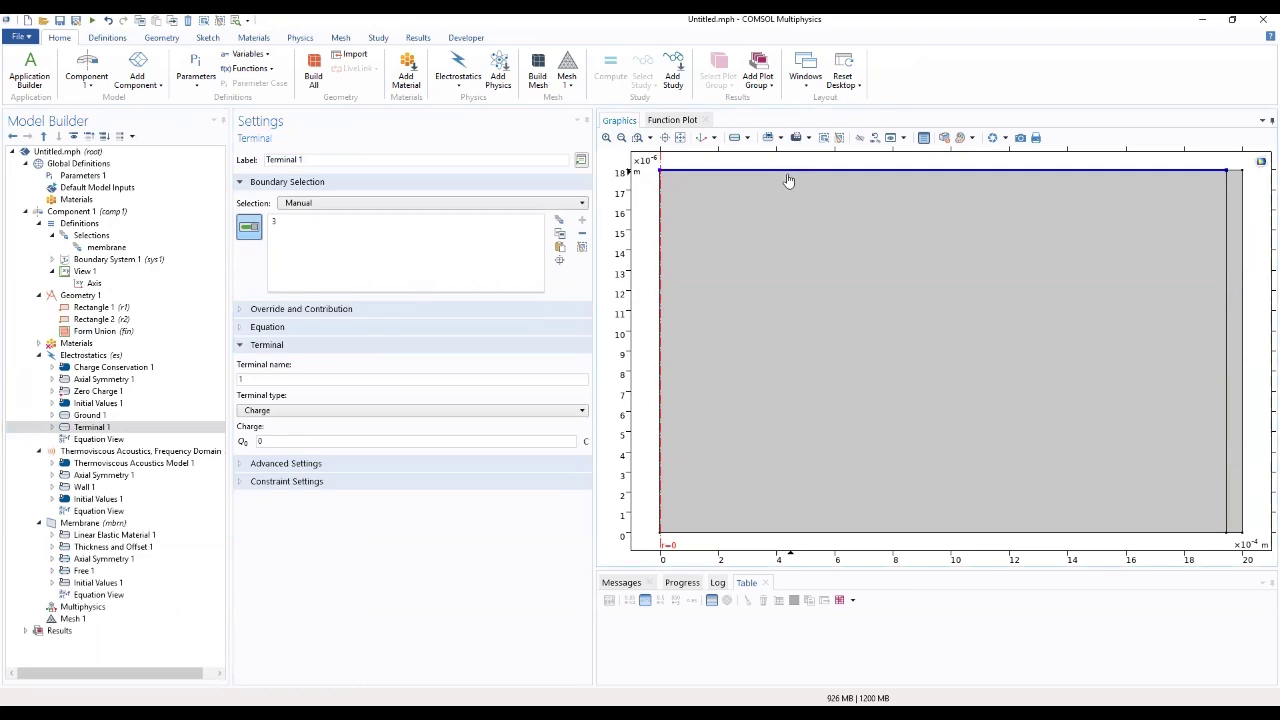
click(480, 203)
click(428, 240)
click(315, 414)
click(289, 449)
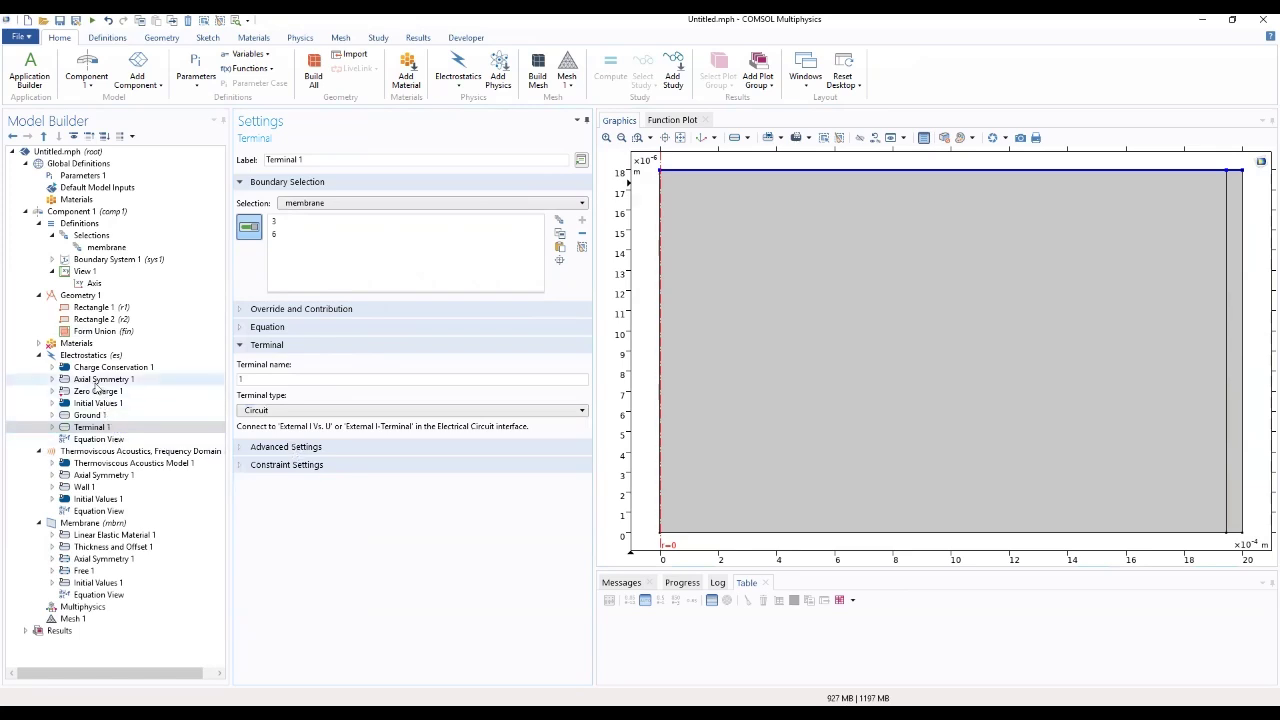
Add the AC/DC Electrical Circuit (cir) physics interface to Component 1
click(95, 212)
right_click(103, 214)
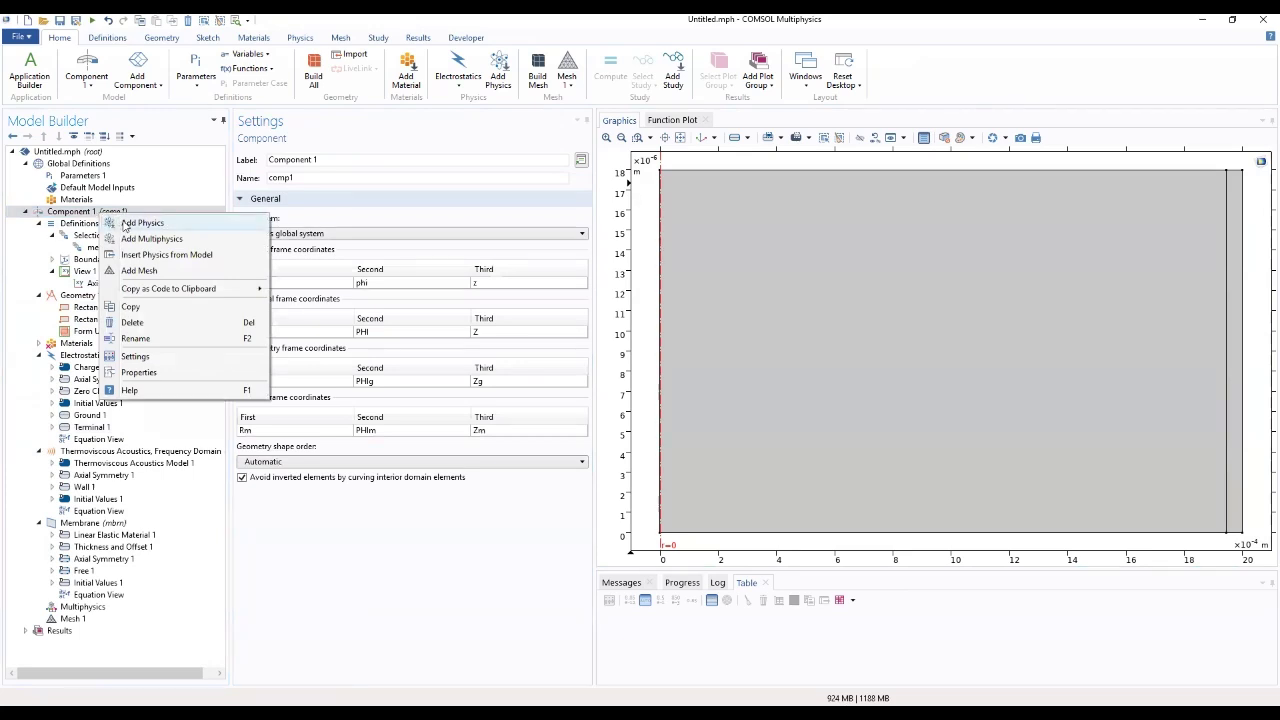
click(142, 222)
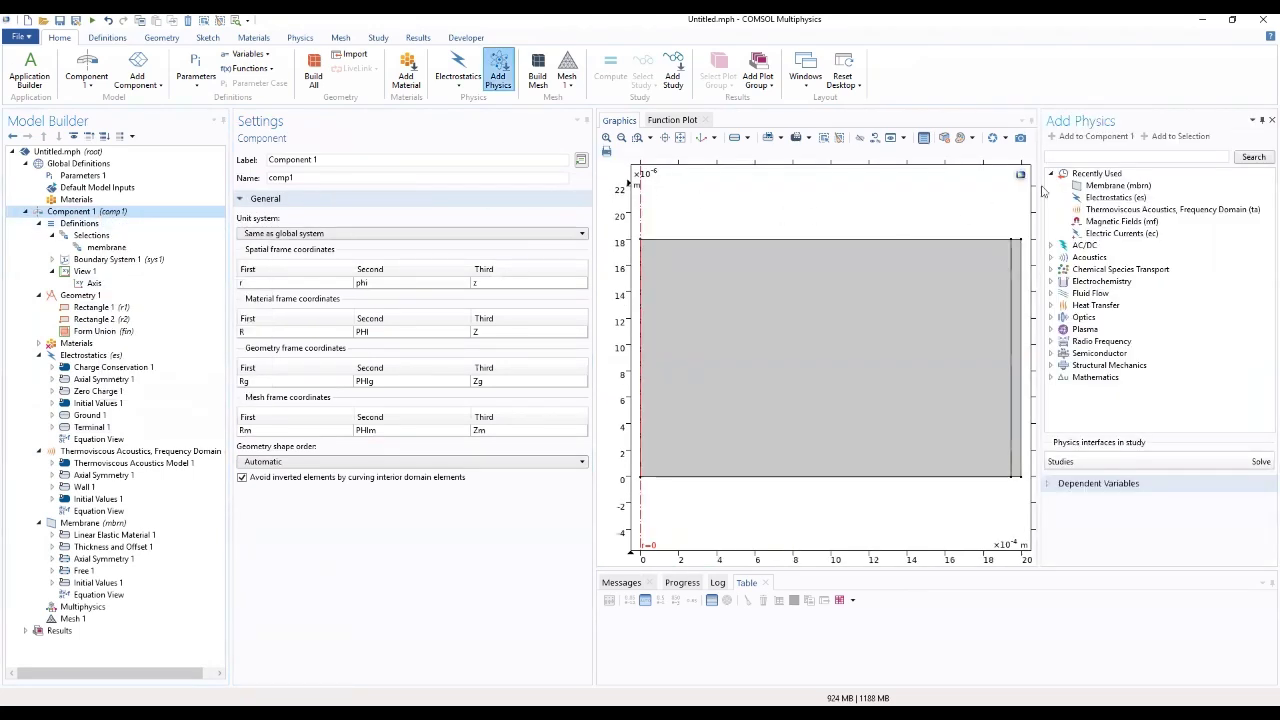
drag(1036, 207, 925, 218)
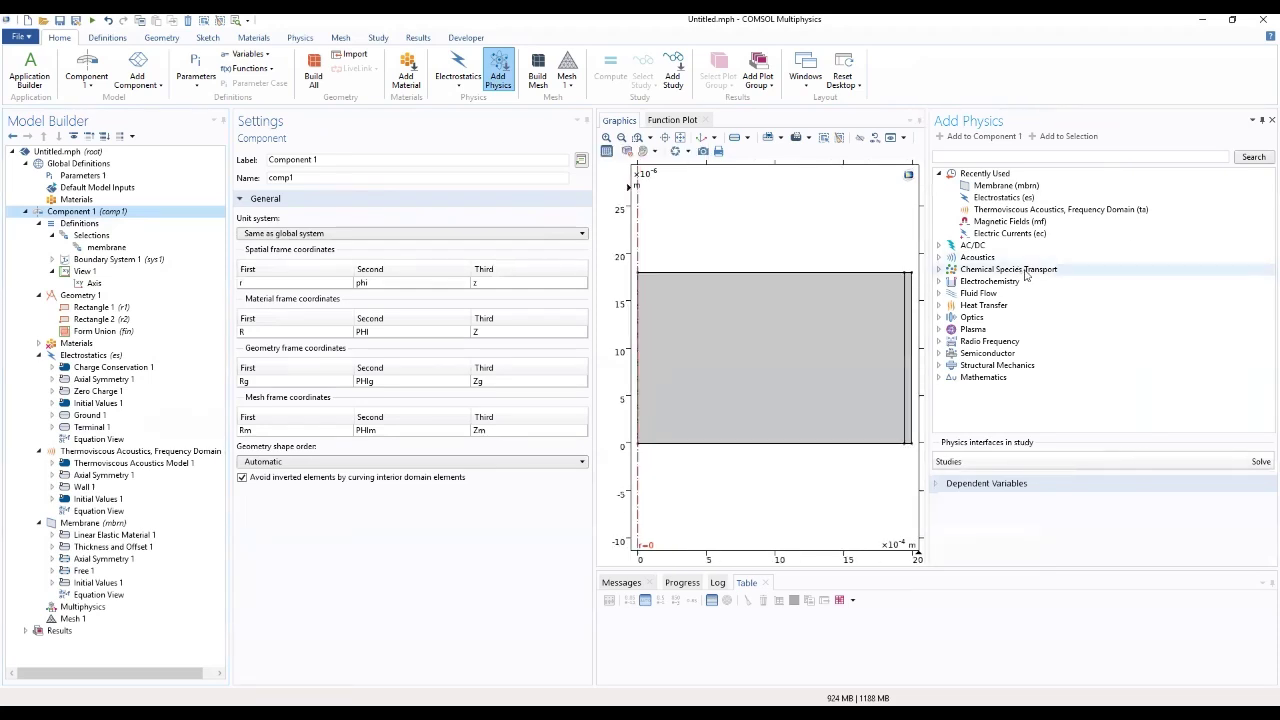
click(939, 245)
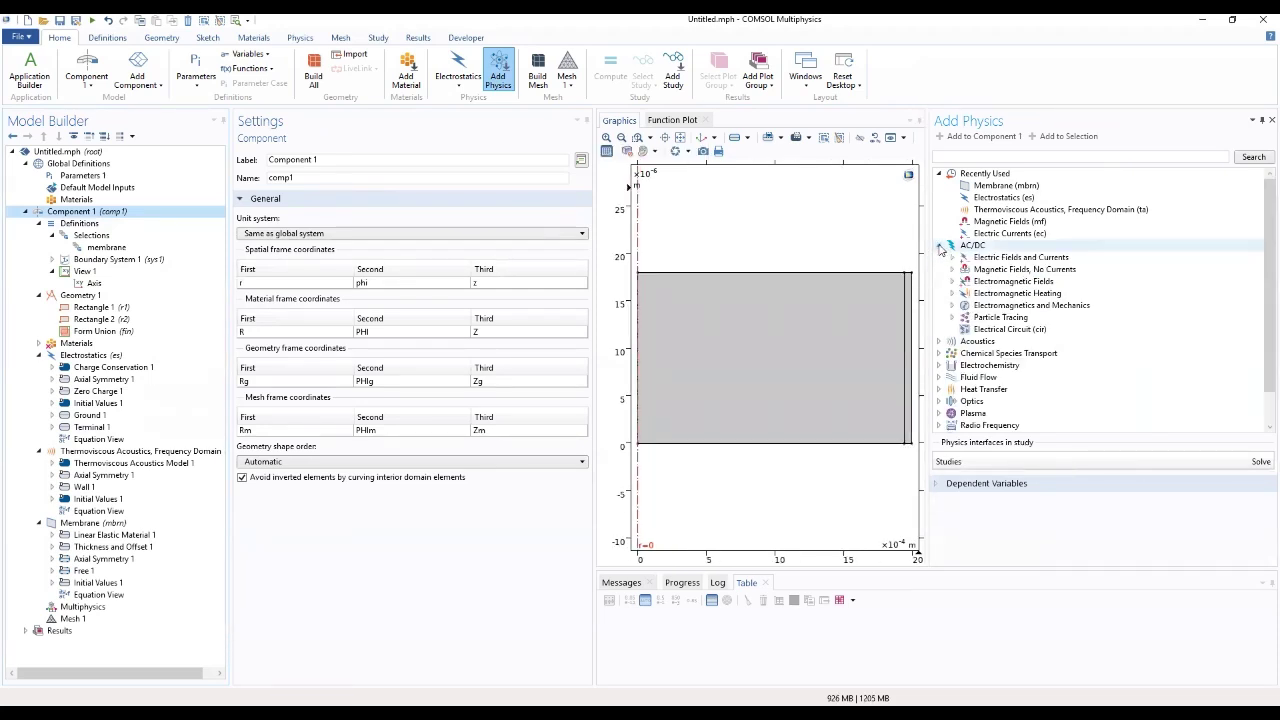
click(1005, 332)
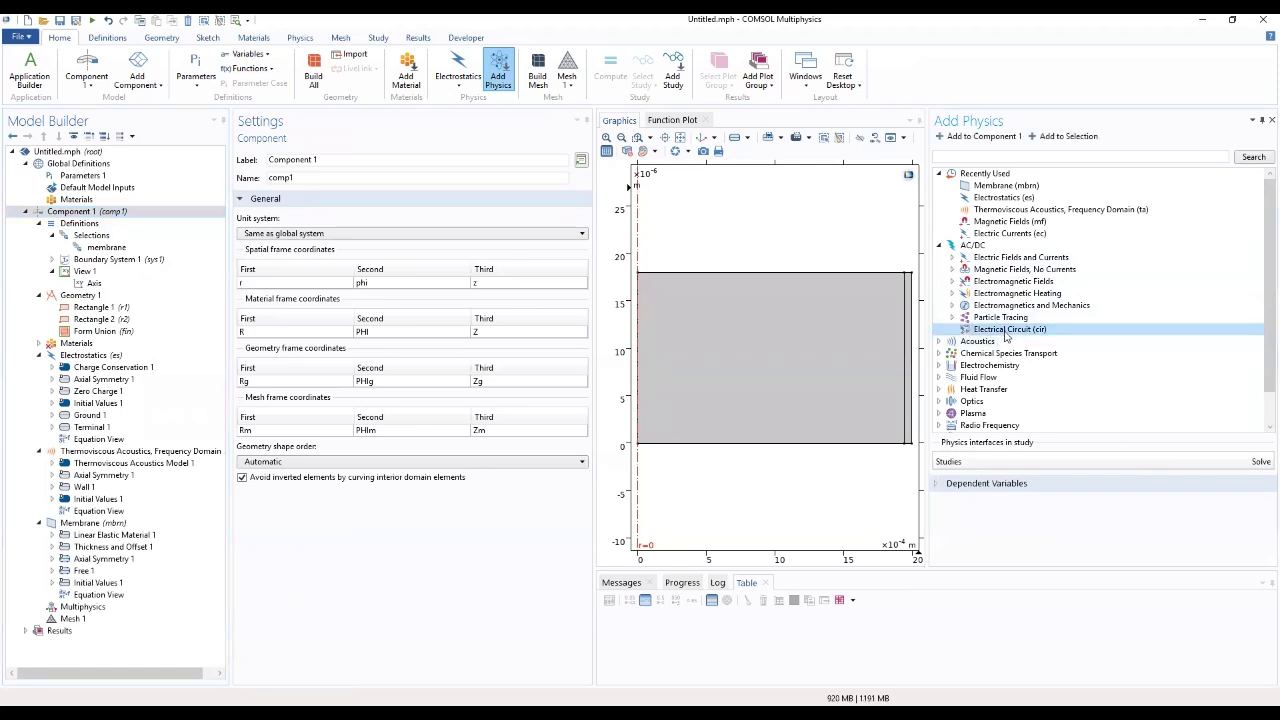
double_click(1002, 331)
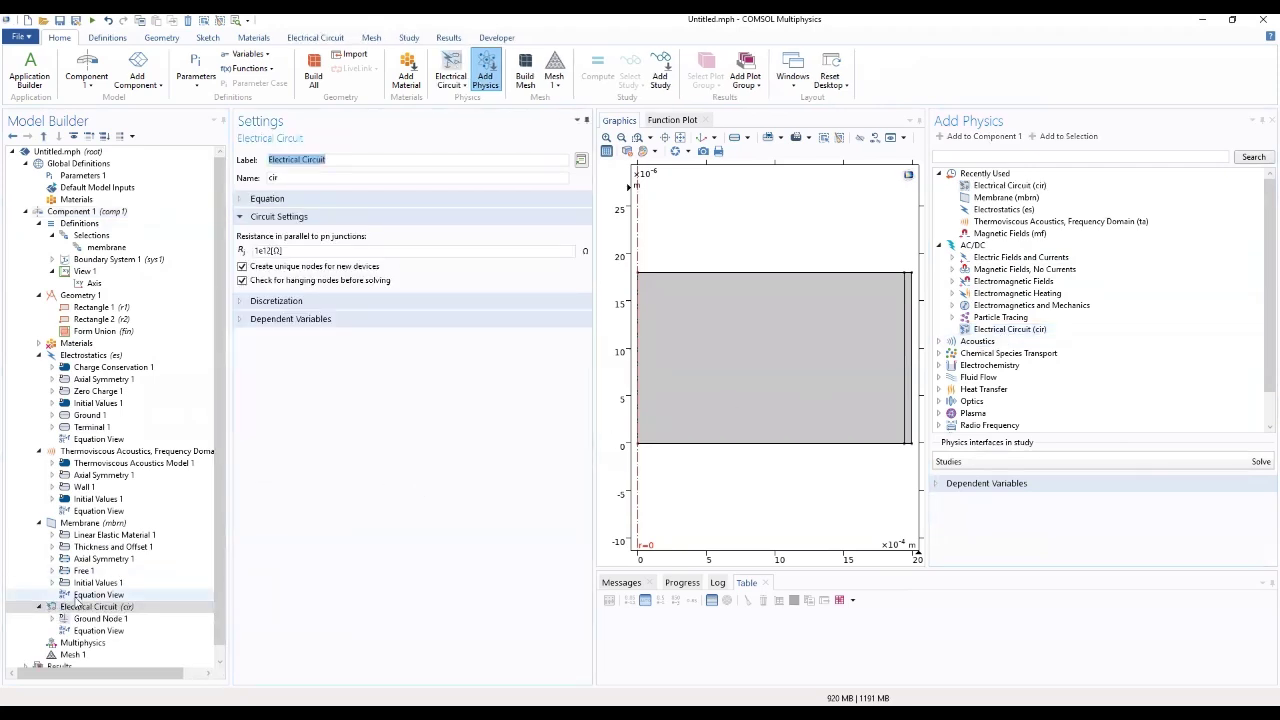
Add an External I vs. U coupling to Electrical Circuit and set its electric potential to Terminal voltage (es/term1)
click(90, 428)
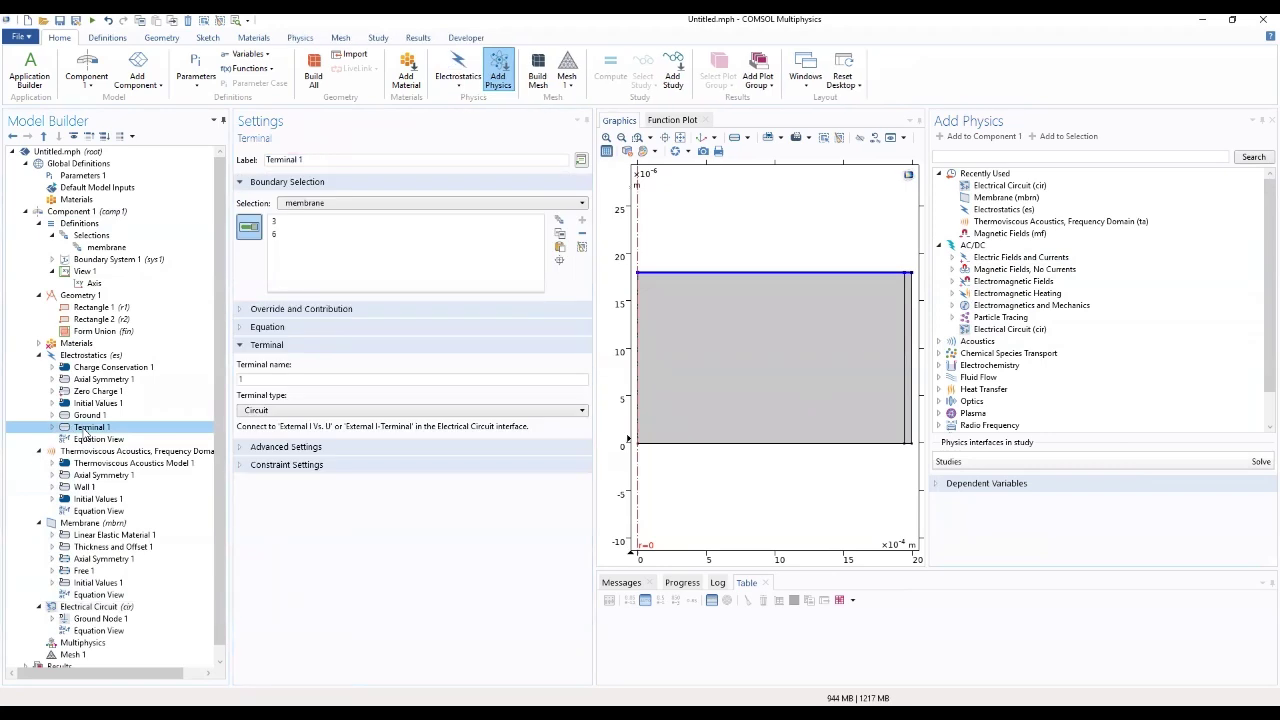
click(87, 608)
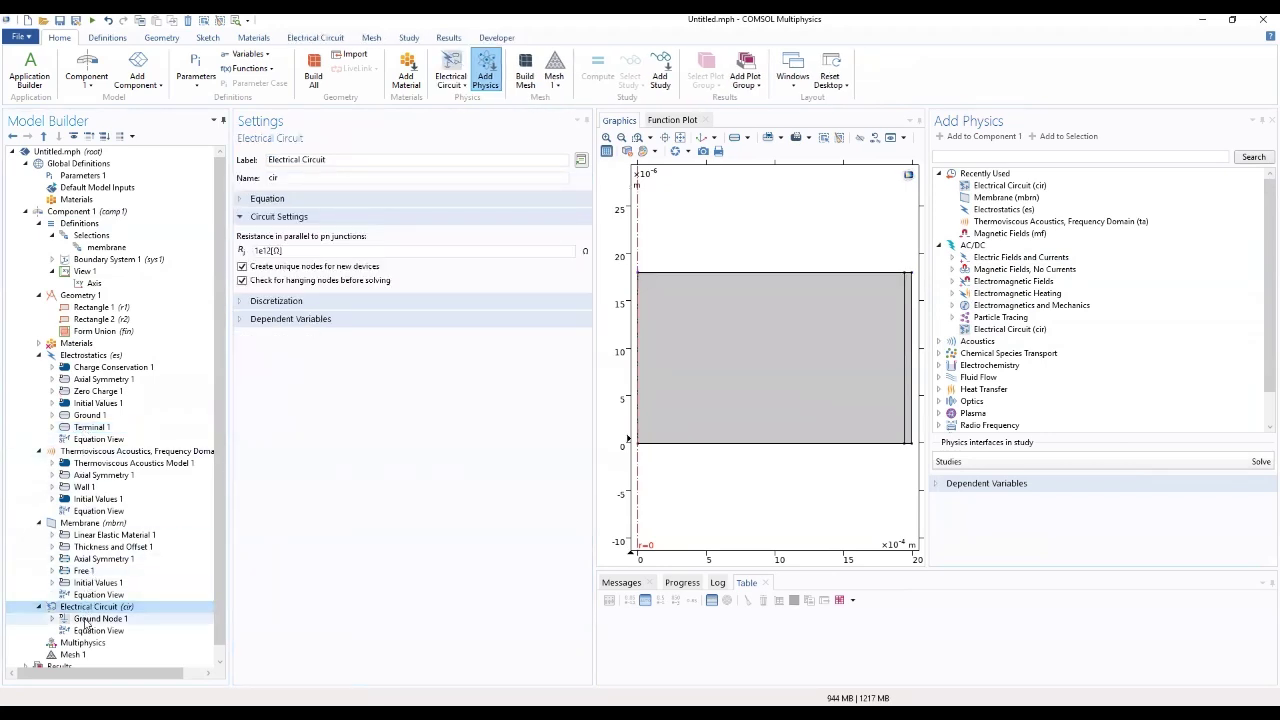
click(95, 619)
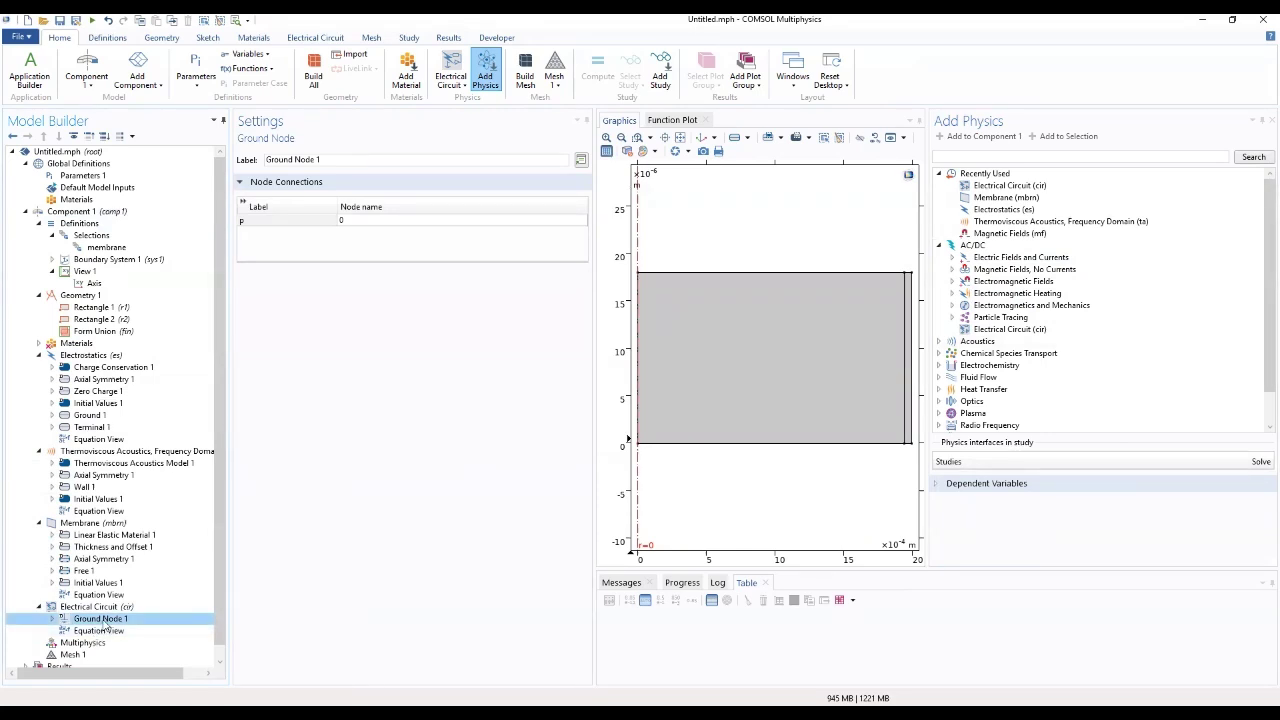
click(102, 607)
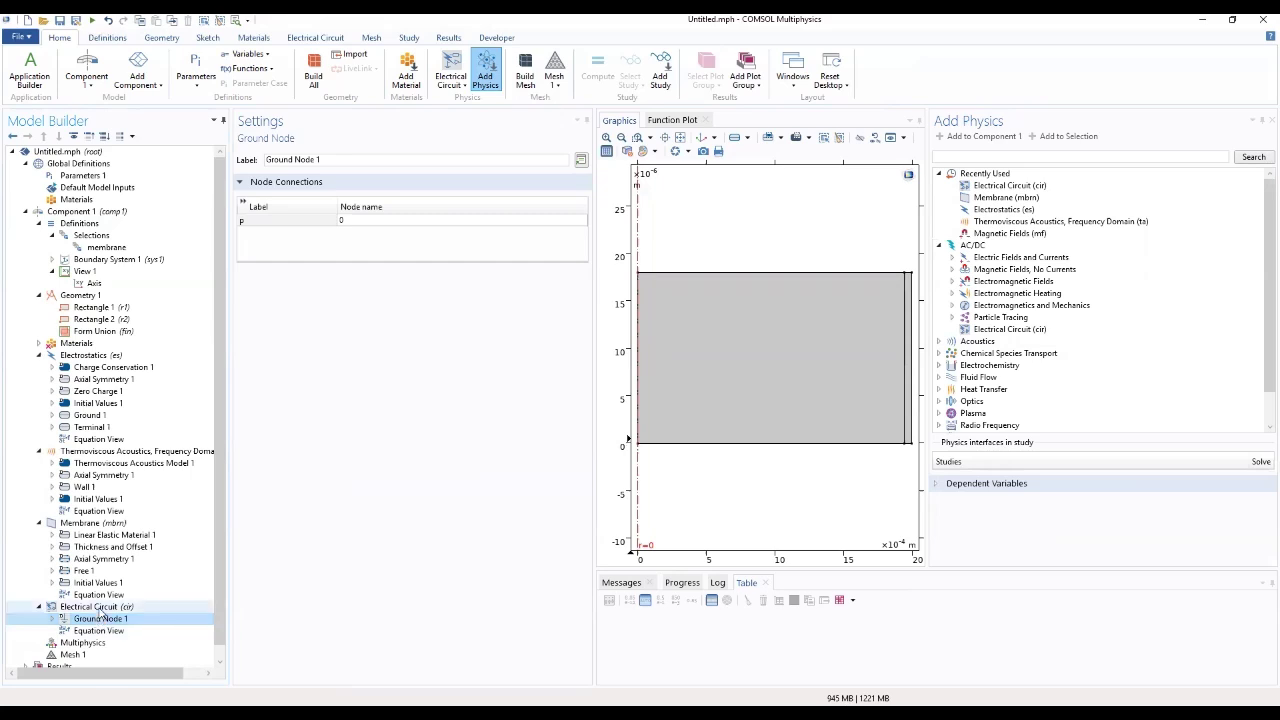
right_click(102, 607)
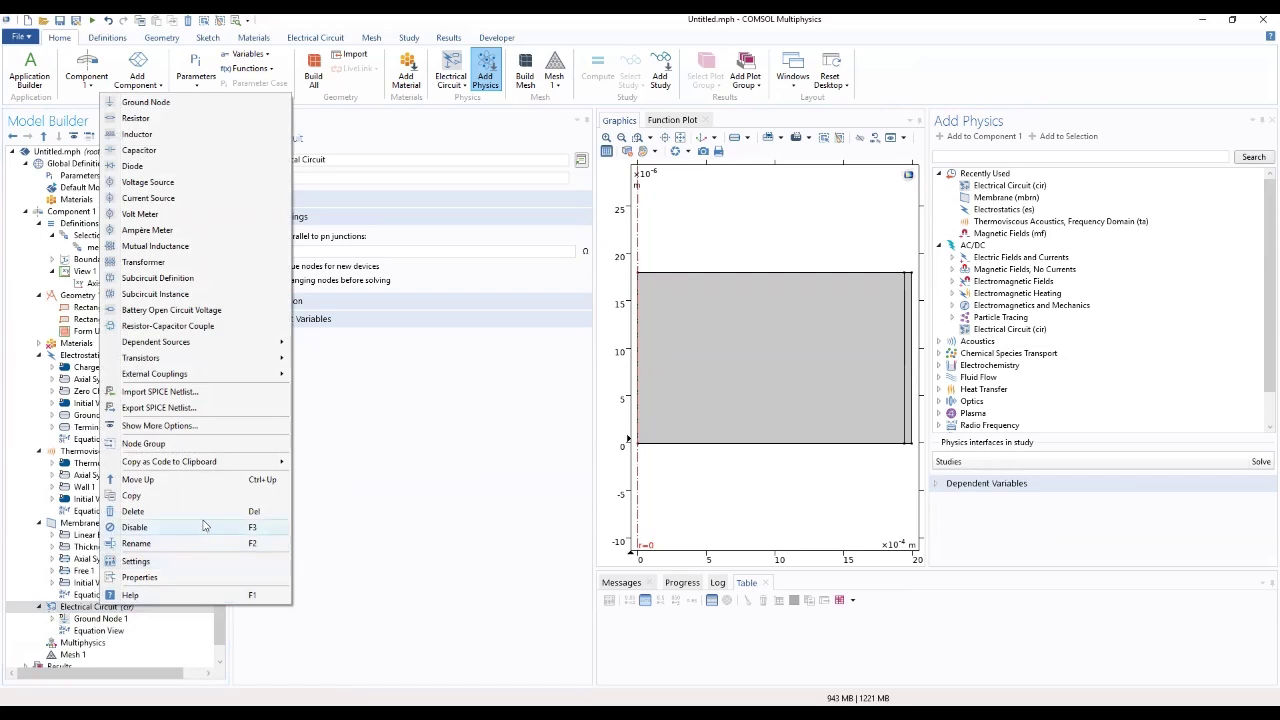
mouse_move(219, 385)
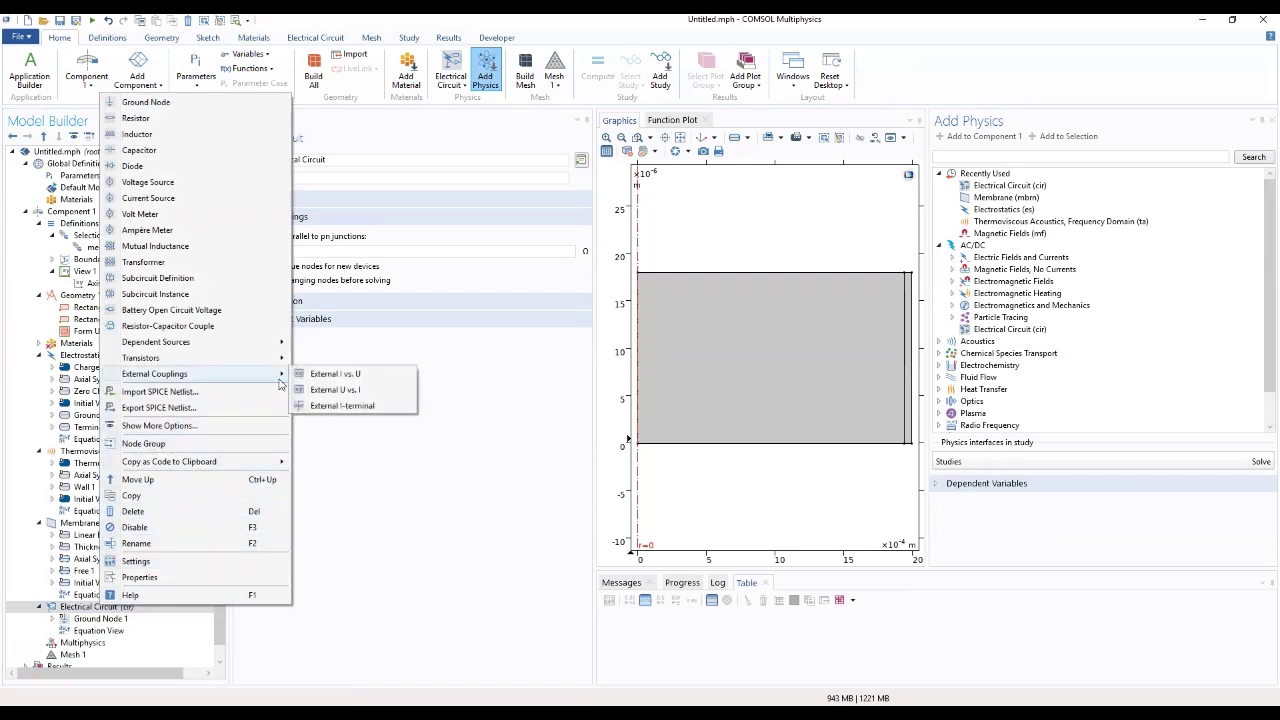
click(350, 377)
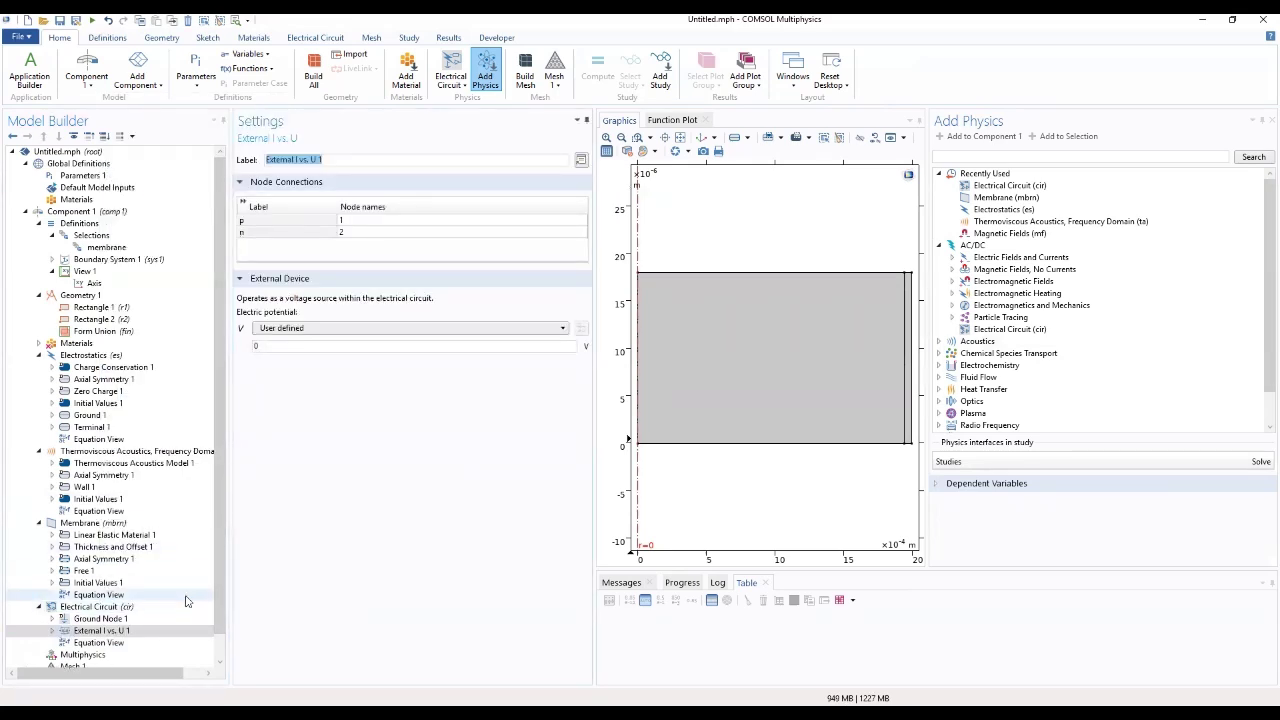
click(298, 328)
click(295, 343)
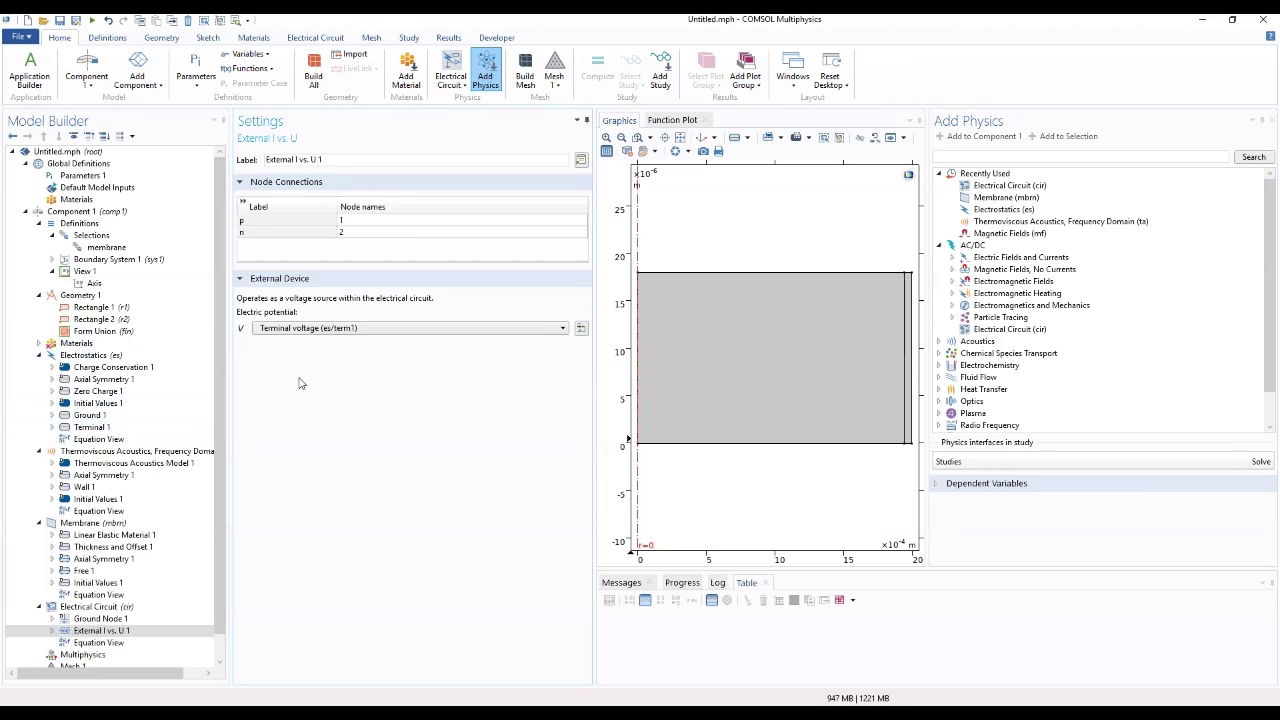
Set the n node of the External I vs. U coupling to 0
click(359, 236)
click(358, 233)
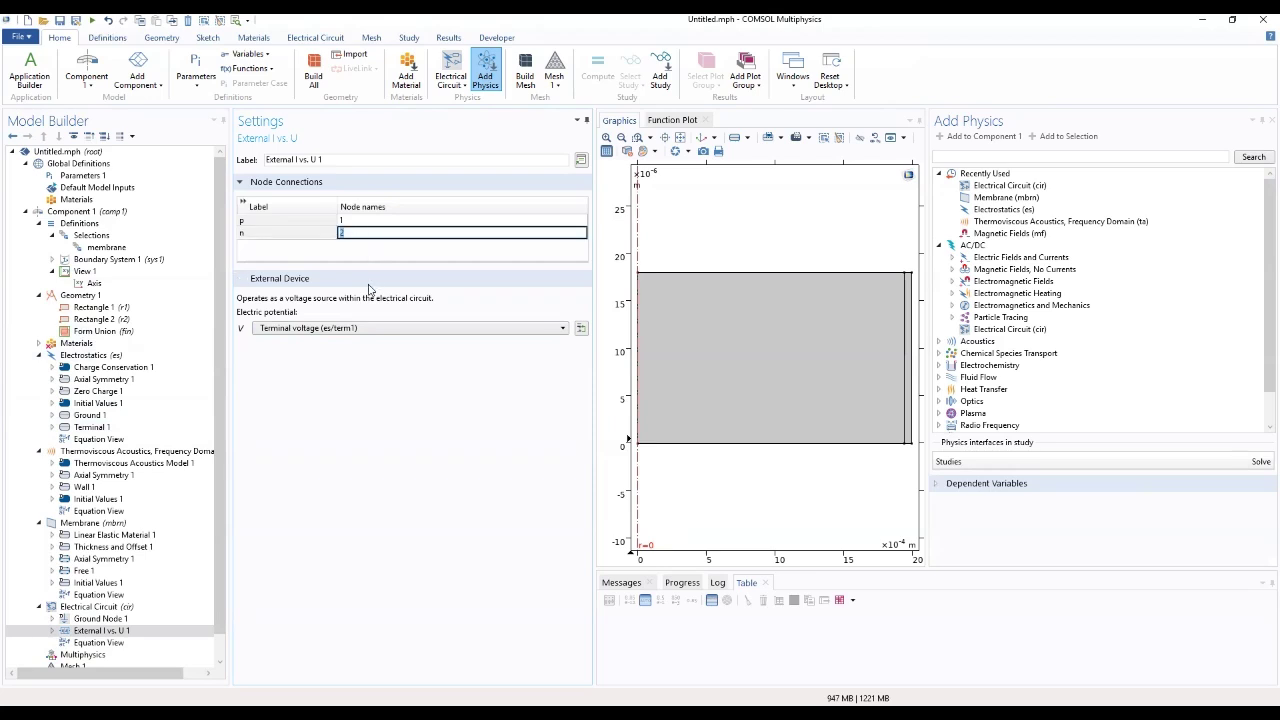
click(362, 385)
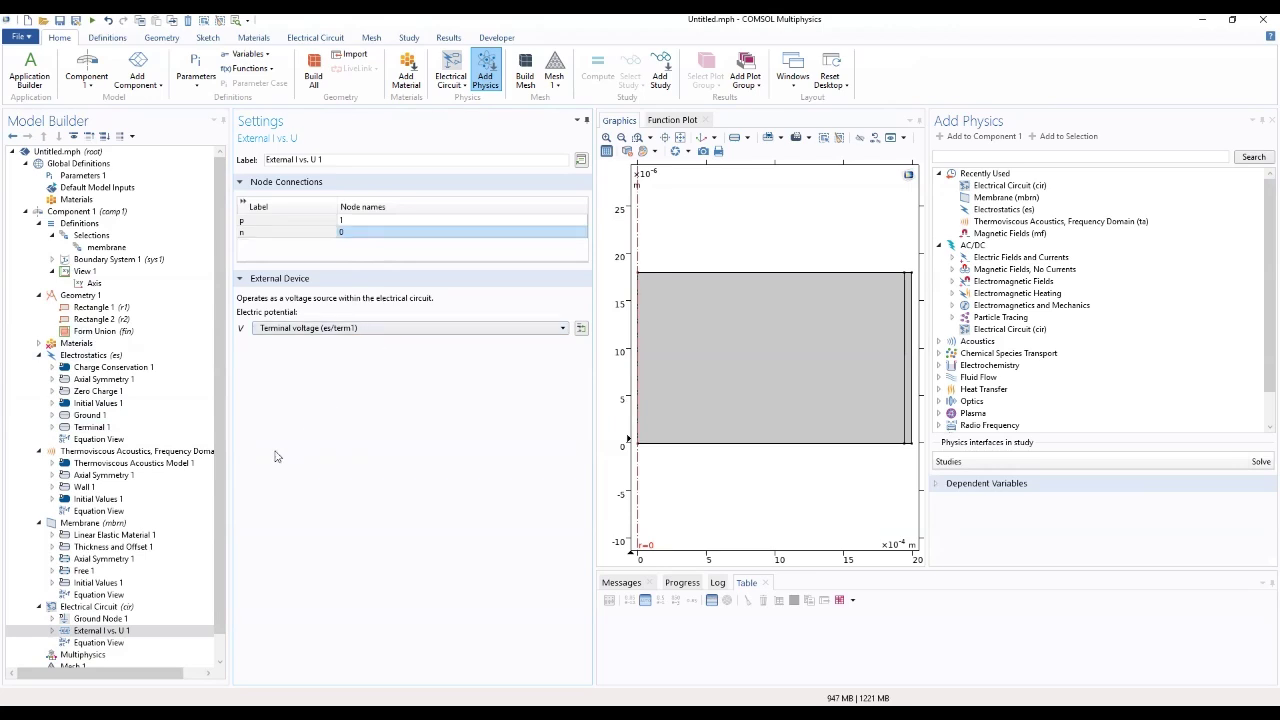
Add a resistor to Electrical Circuit and connect its p node to 1 and its n node to 2
click(101, 608)
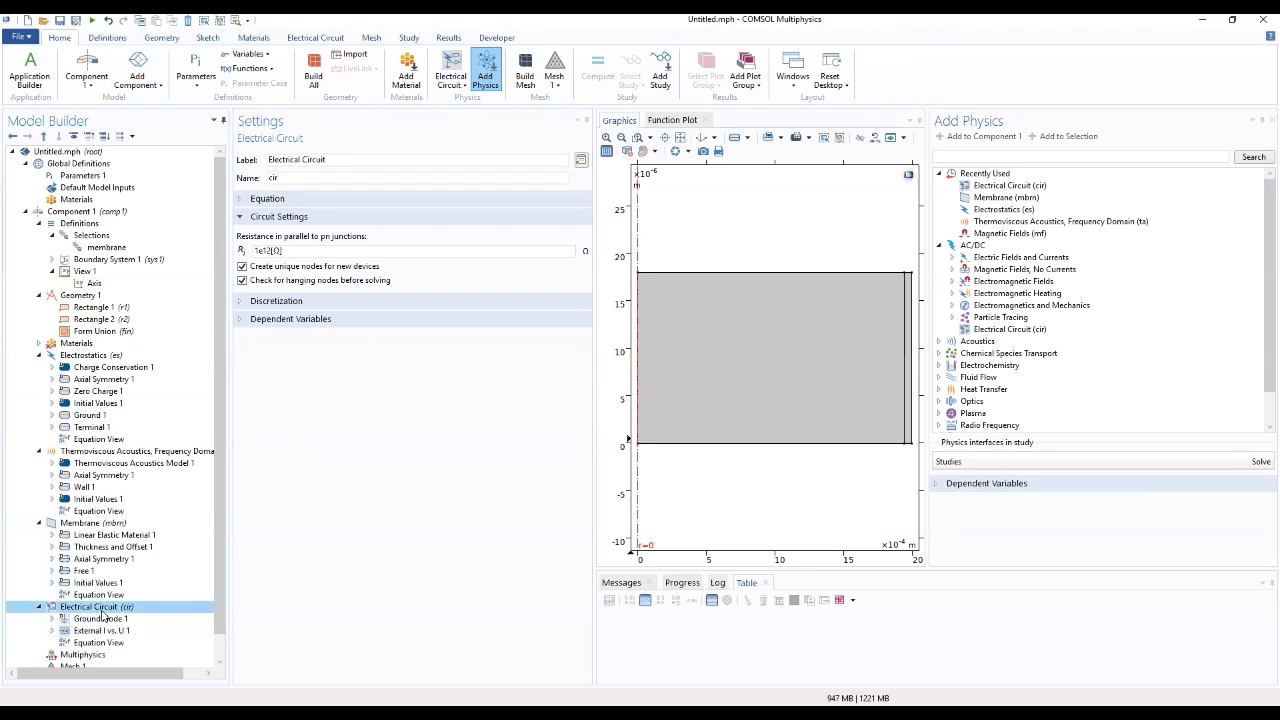
right_click(102, 610)
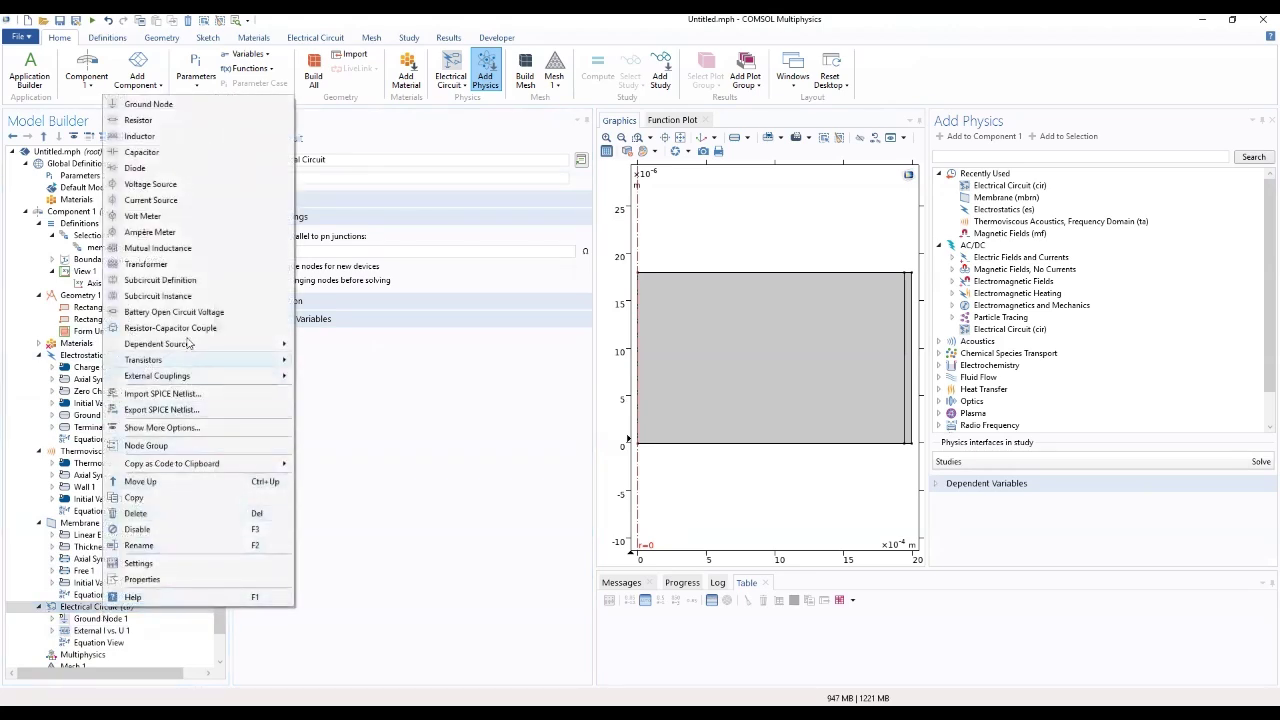
click(166, 121)
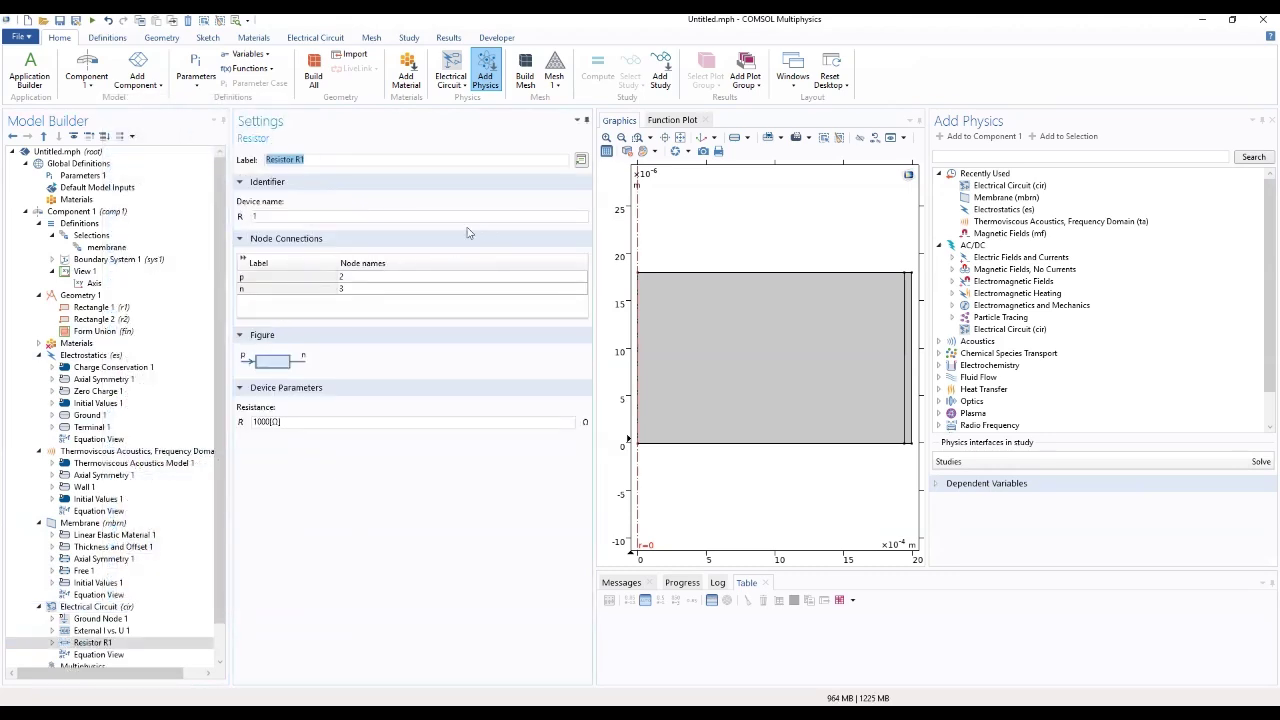
click(370, 279)
click(370, 279)
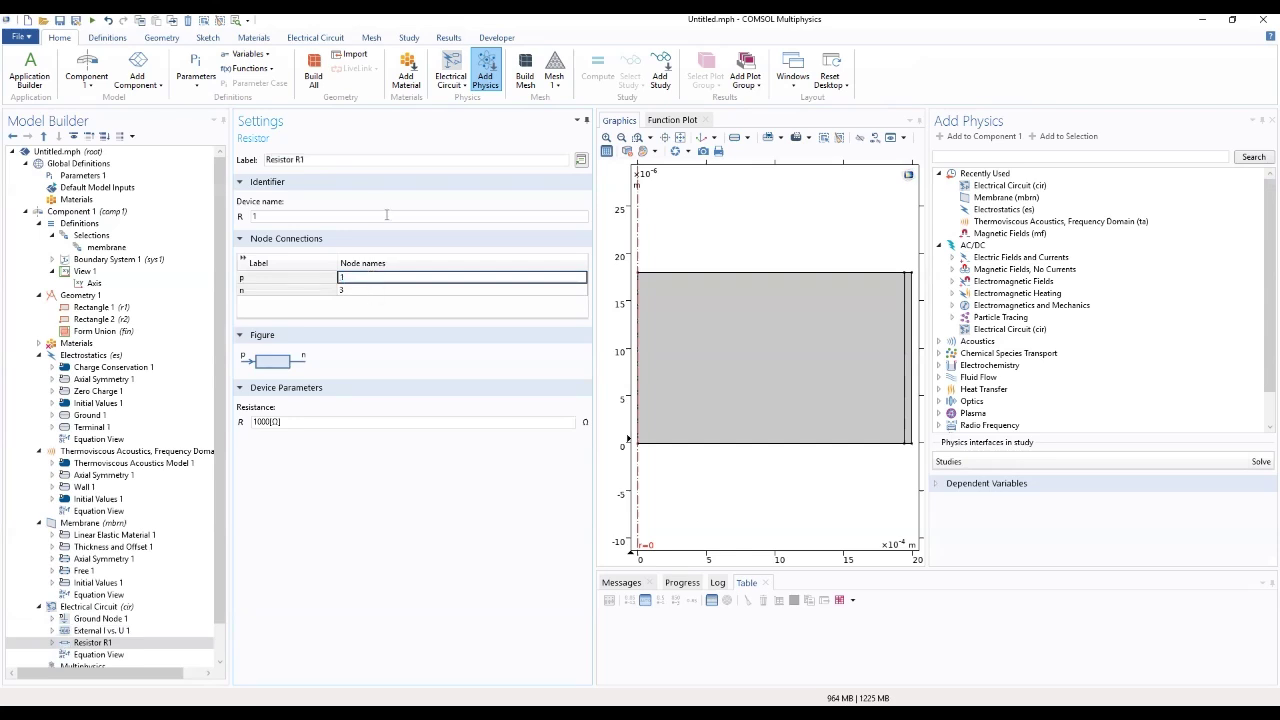
double_click(364, 290)
text(2)
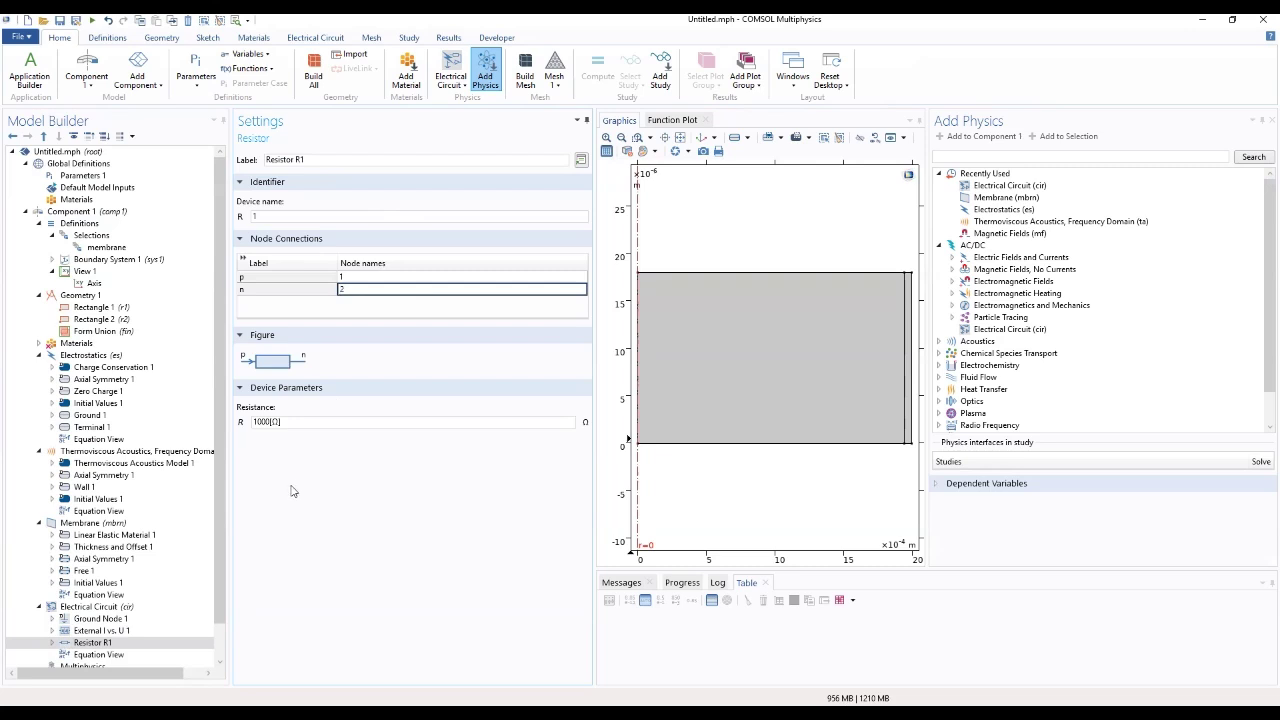
key(Return)
Set the resistor's resistance to Rpreamp
drag(301, 423, 202, 438)
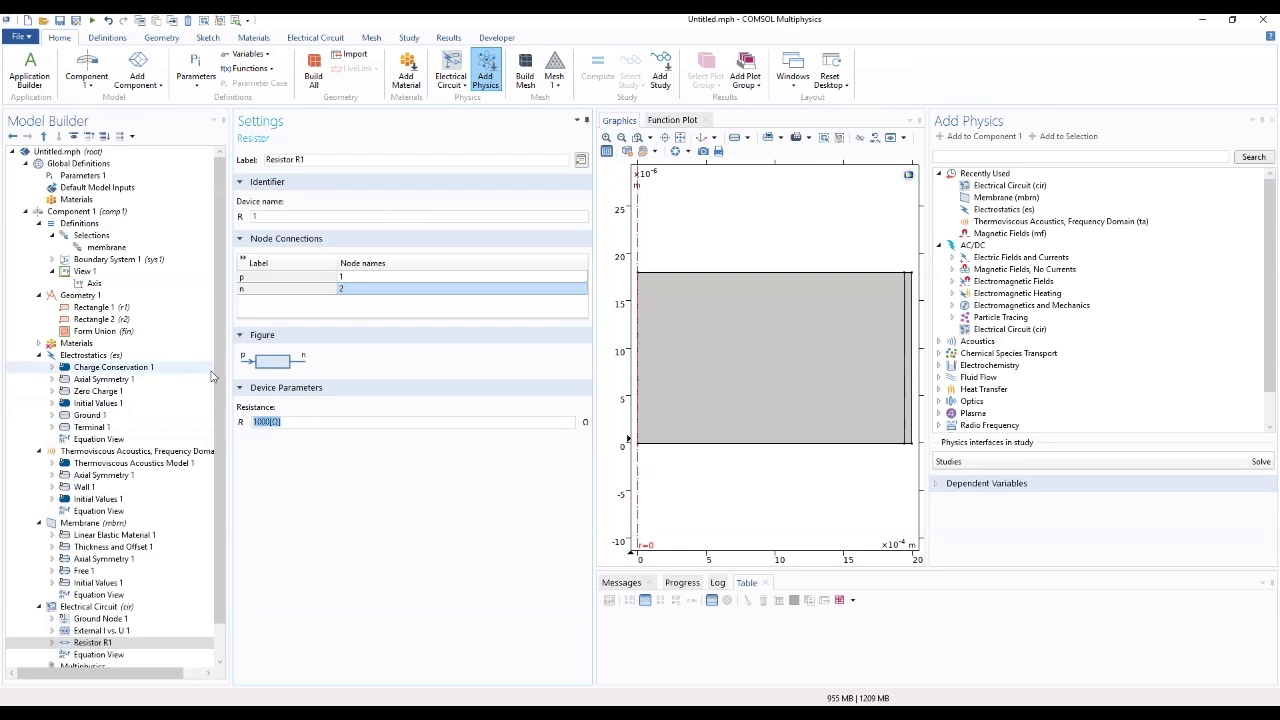
text(R)
text(amp)
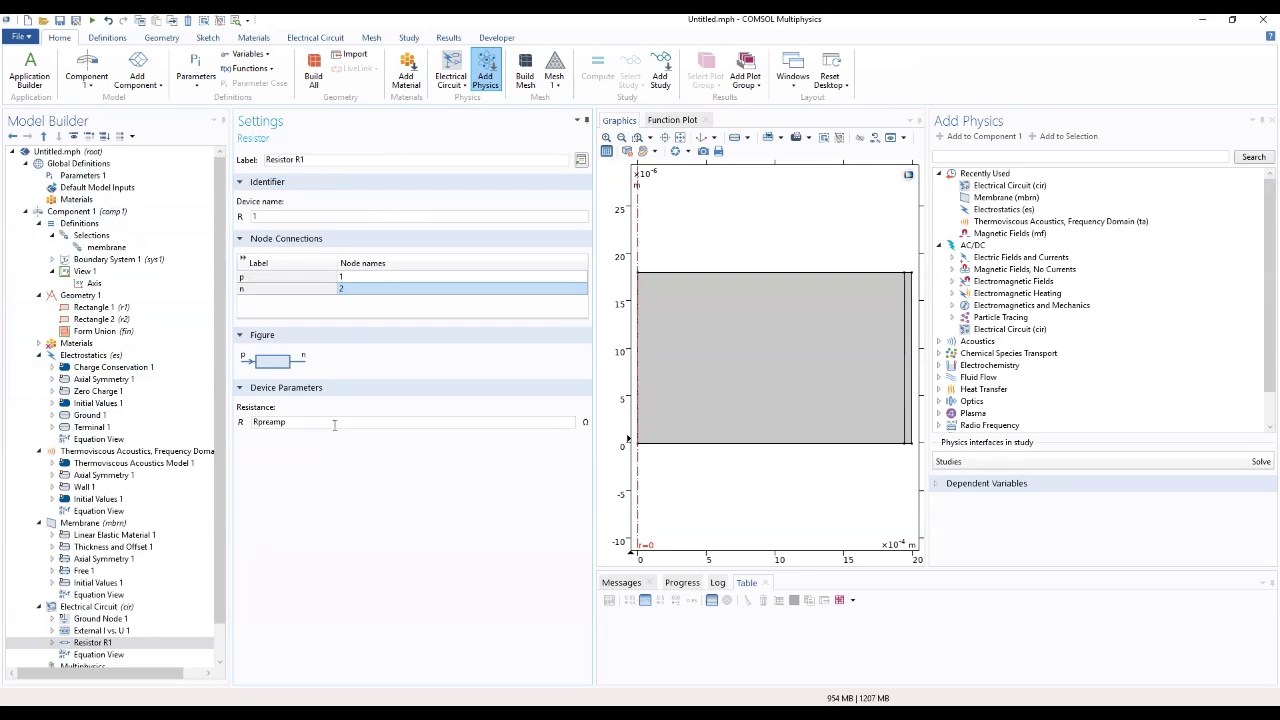
Add a voltage source to Electrical Circuit and connect its p node to 2 and its n node to 0
click(88, 607)
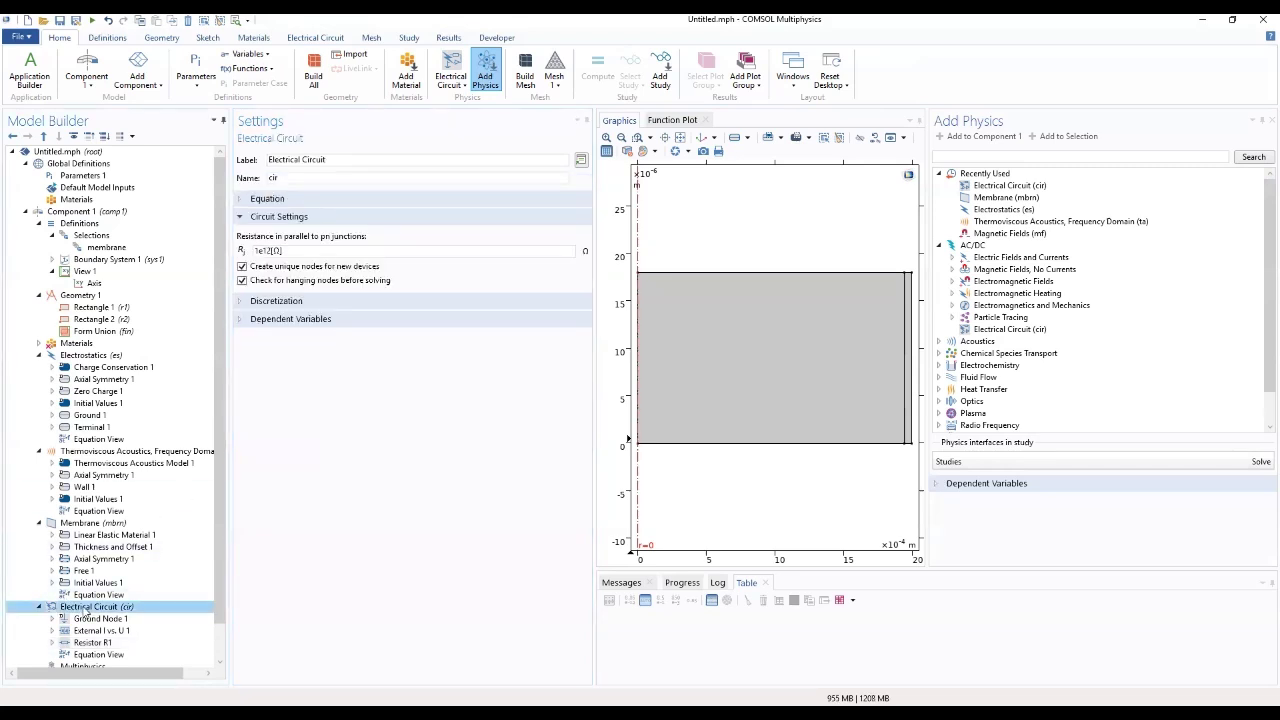
right_click(86, 612)
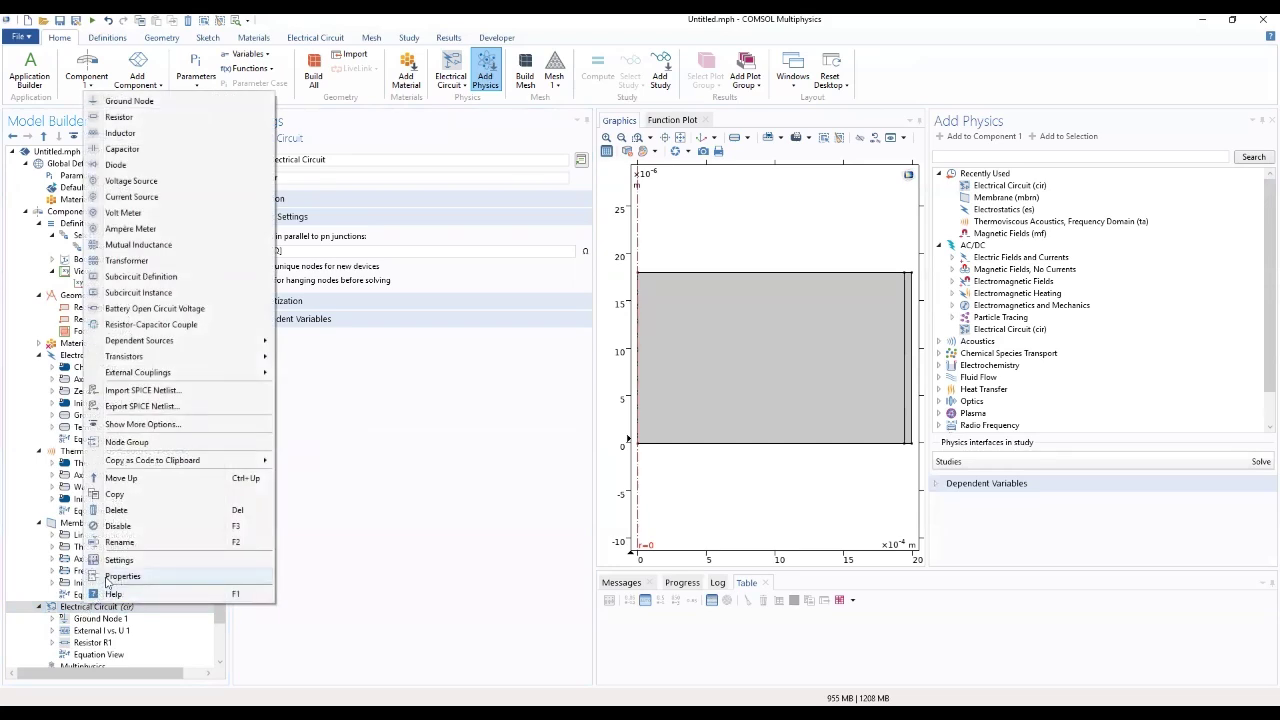
click(143, 184)
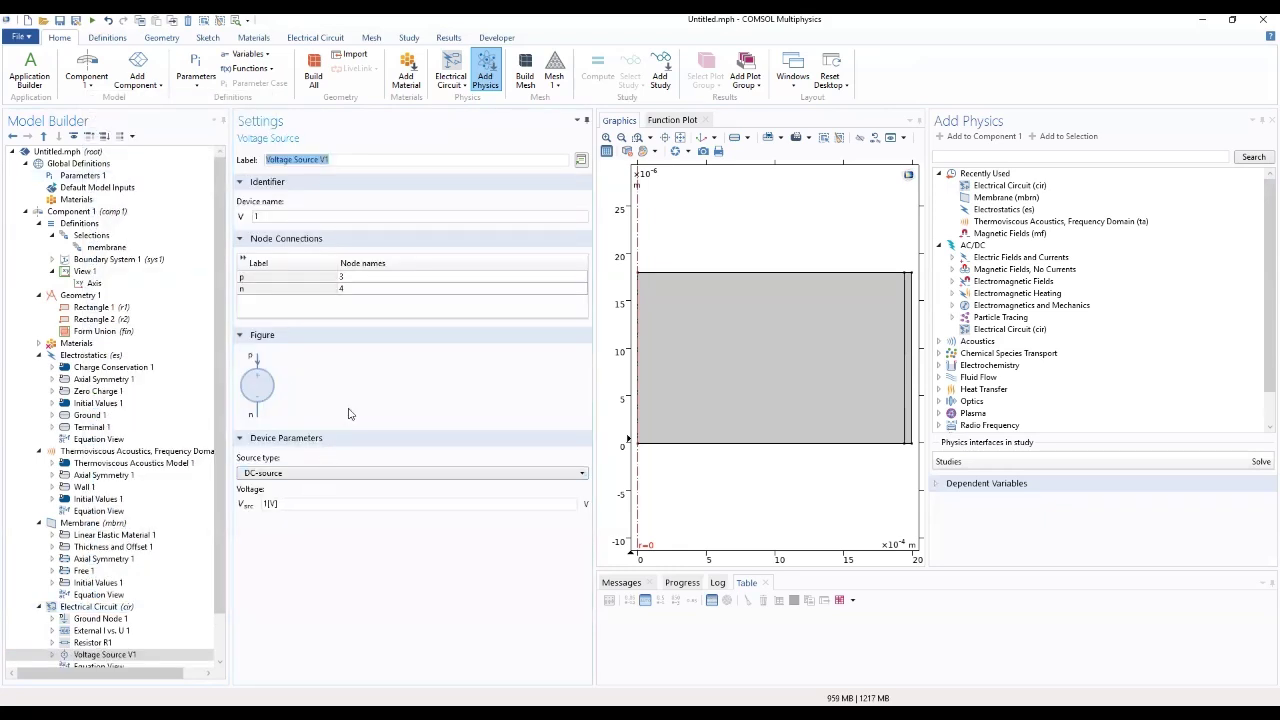
click(371, 279)
click(372, 276)
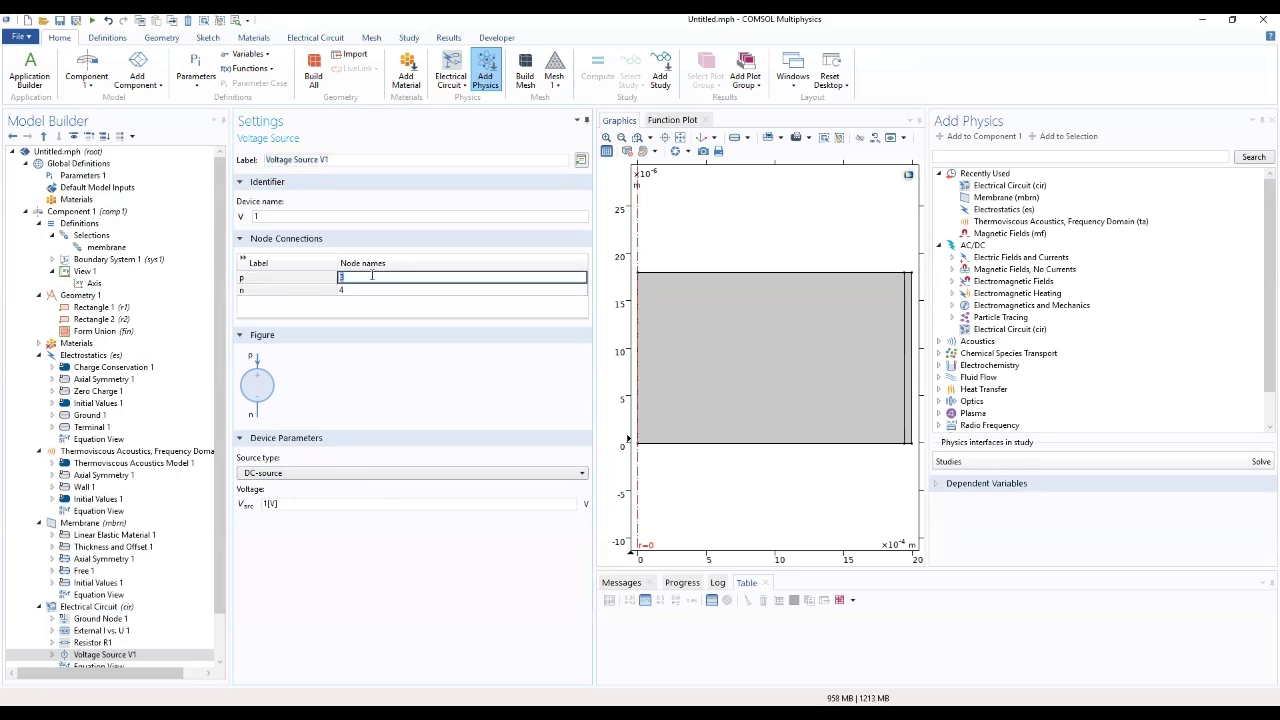
text(3)
click(374, 290)
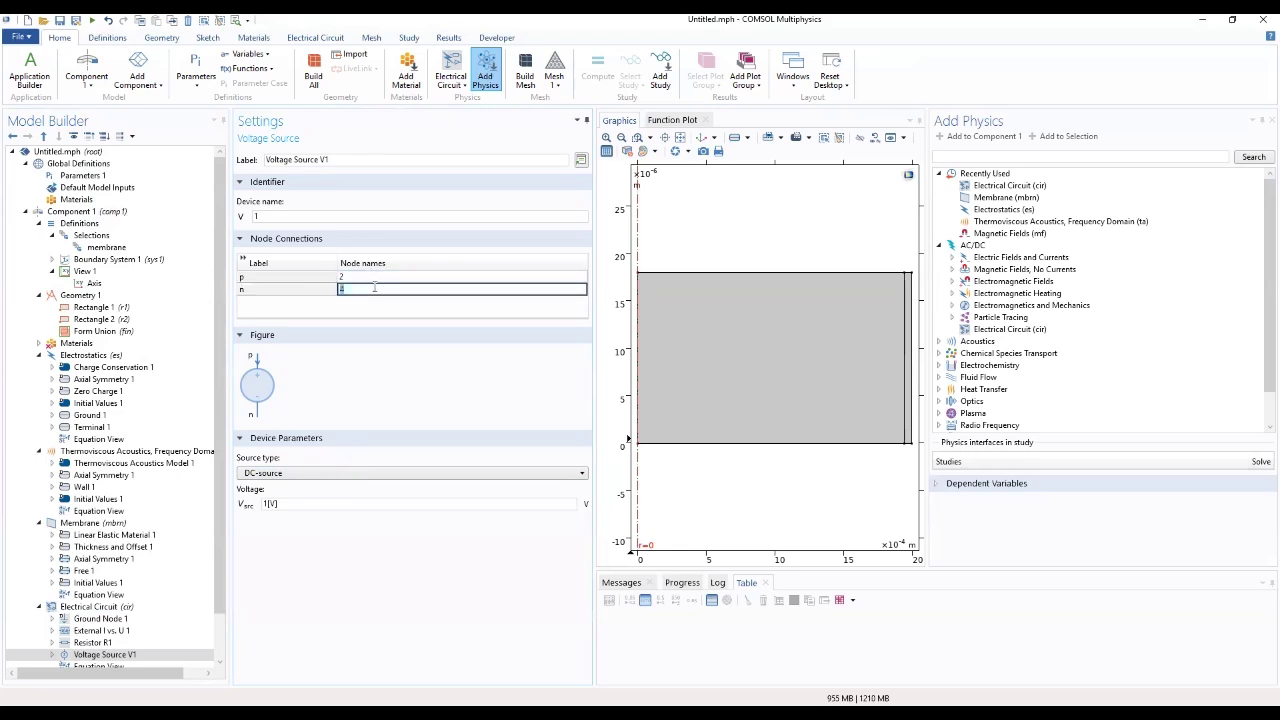
text(0)
key(Return)
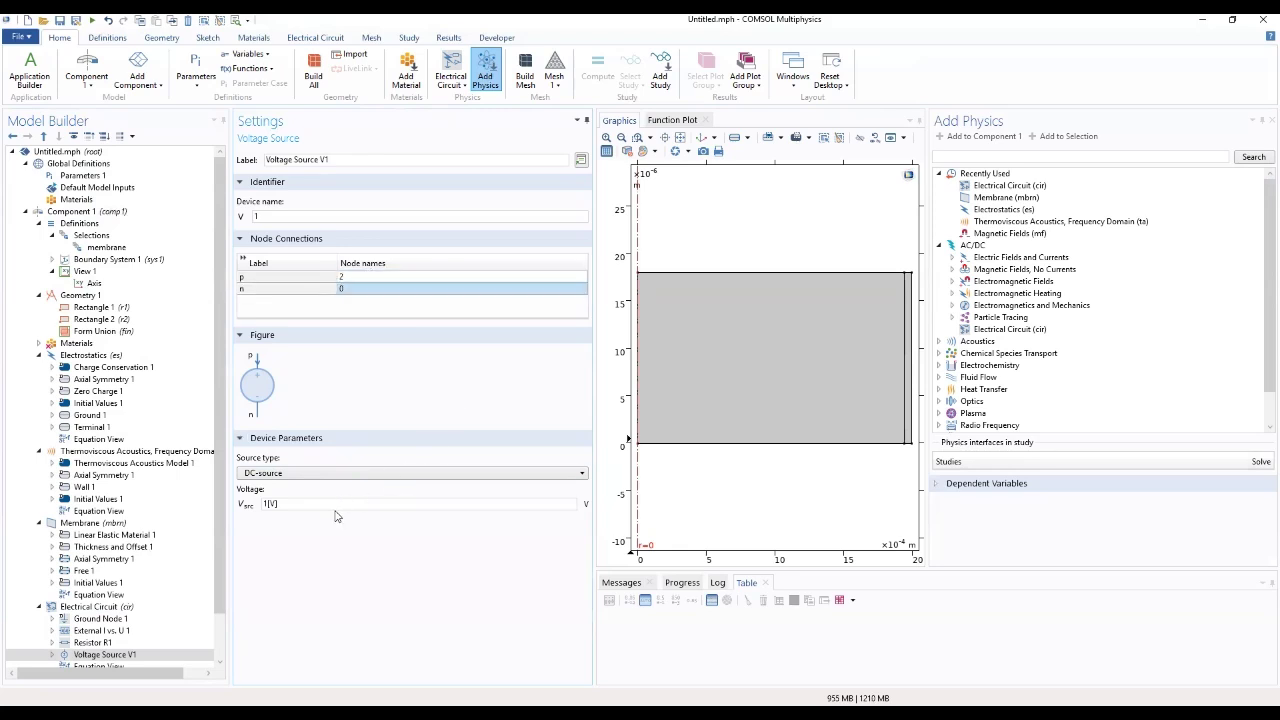
Set the DC source's voltage to Vpol and close the physics library
drag(336, 507, 239, 514)
text(Vpol)
click(1270, 120)
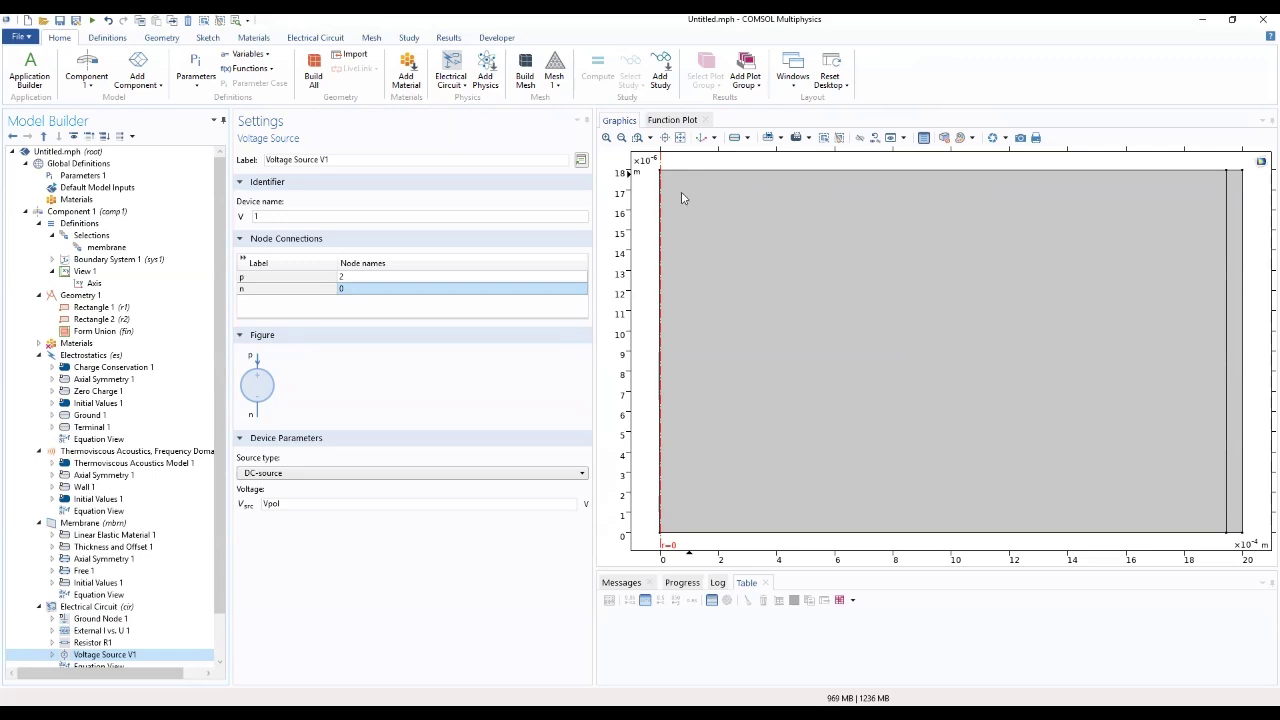
Add a Pressure (Adiabatic) condition to Thermoviscous Acoustics on boundary 5, the narrow domain's lower edge, with pressure p0
click(83, 358)
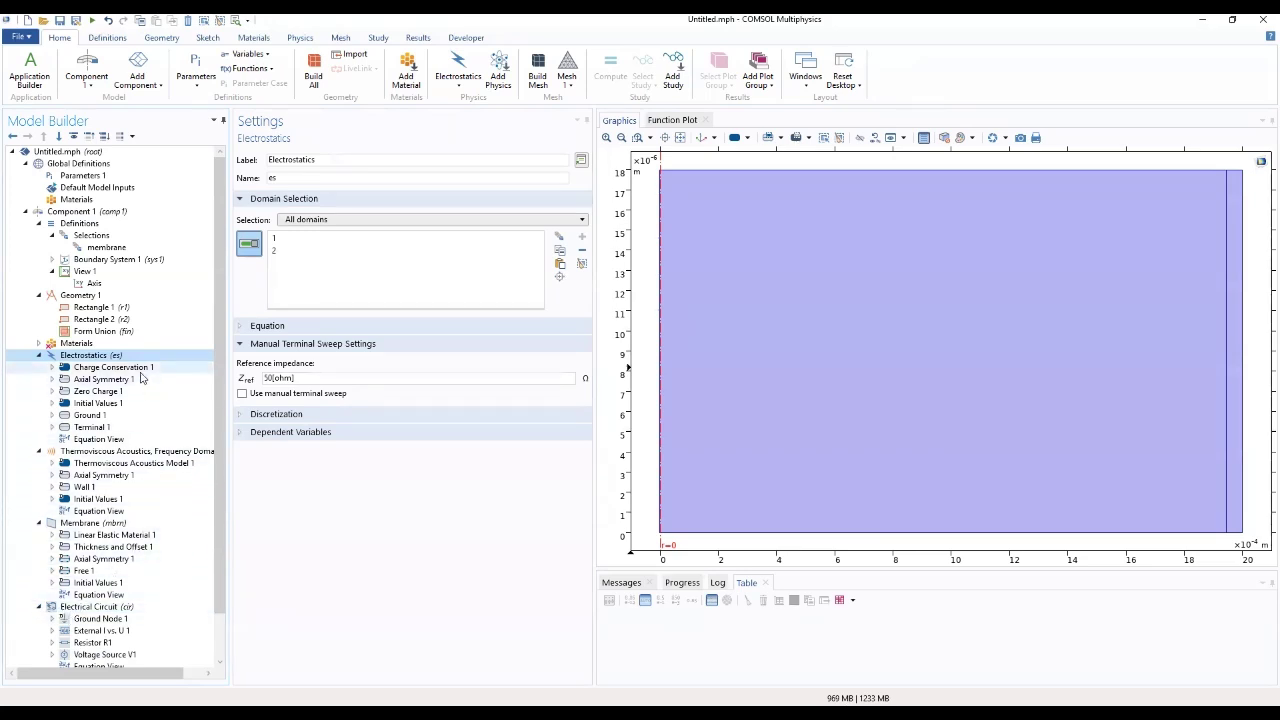
click(109, 454)
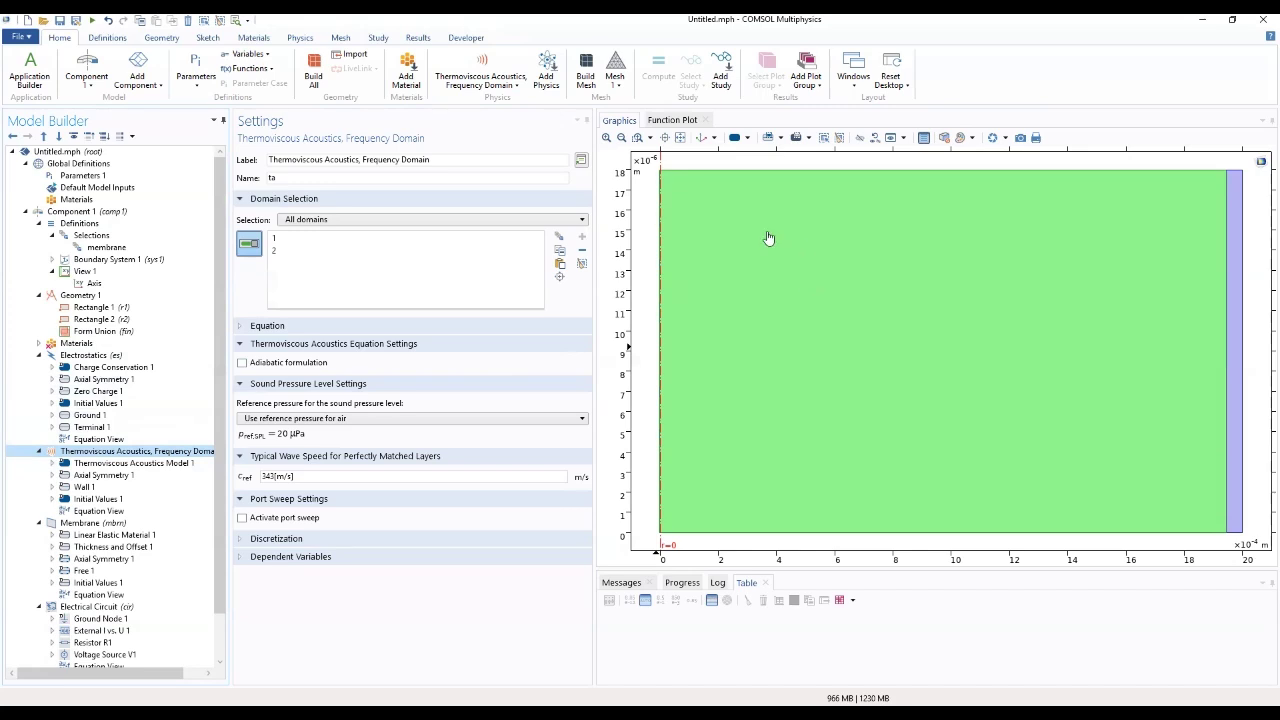
click(622, 140)
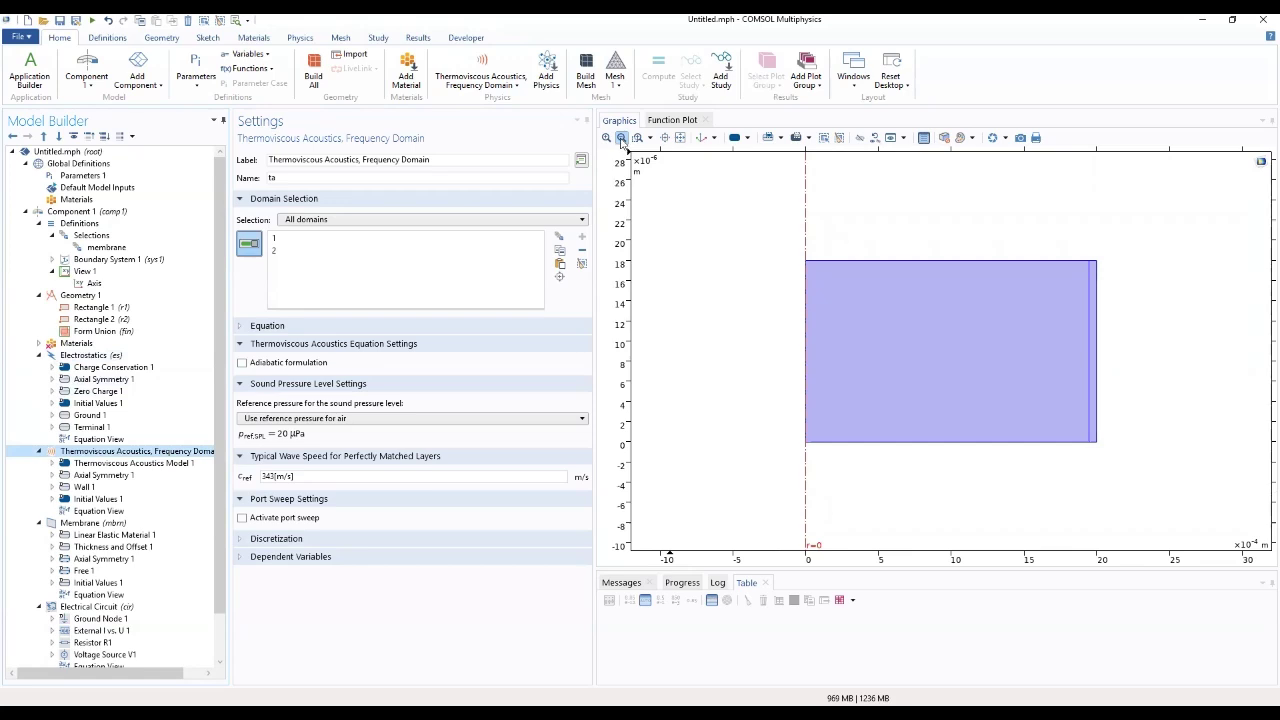
right_click(134, 456)
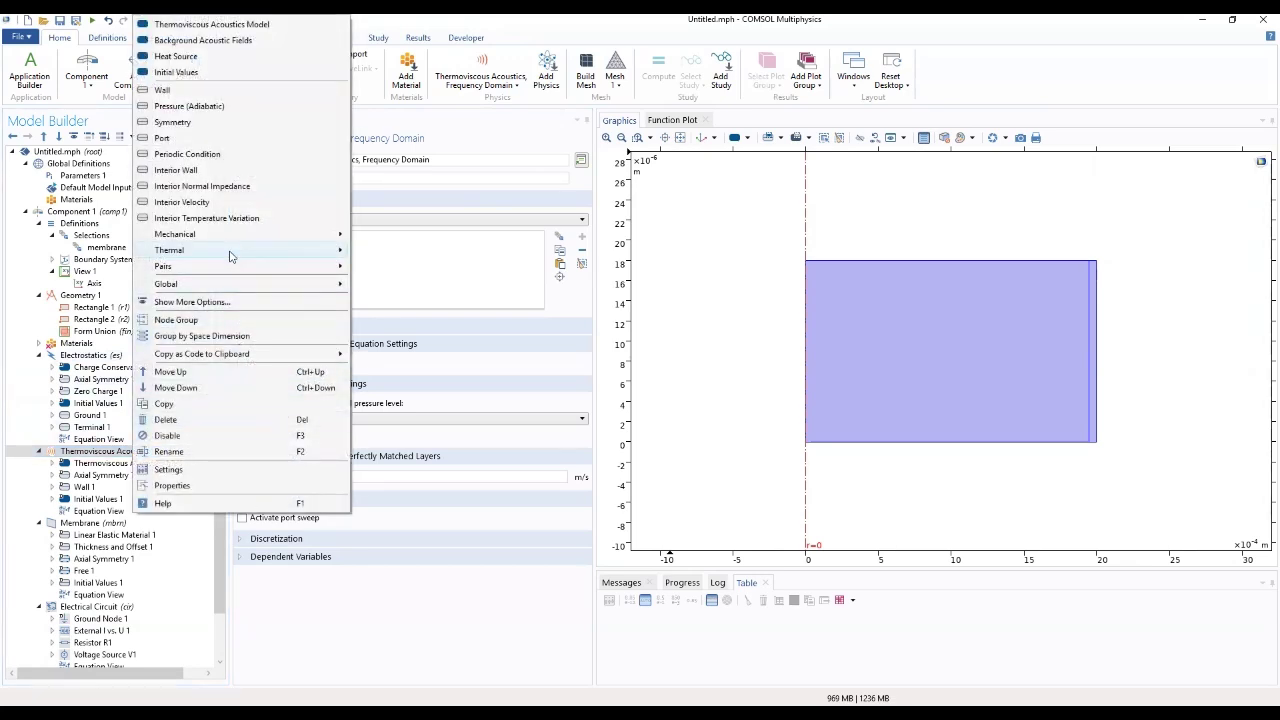
click(220, 108)
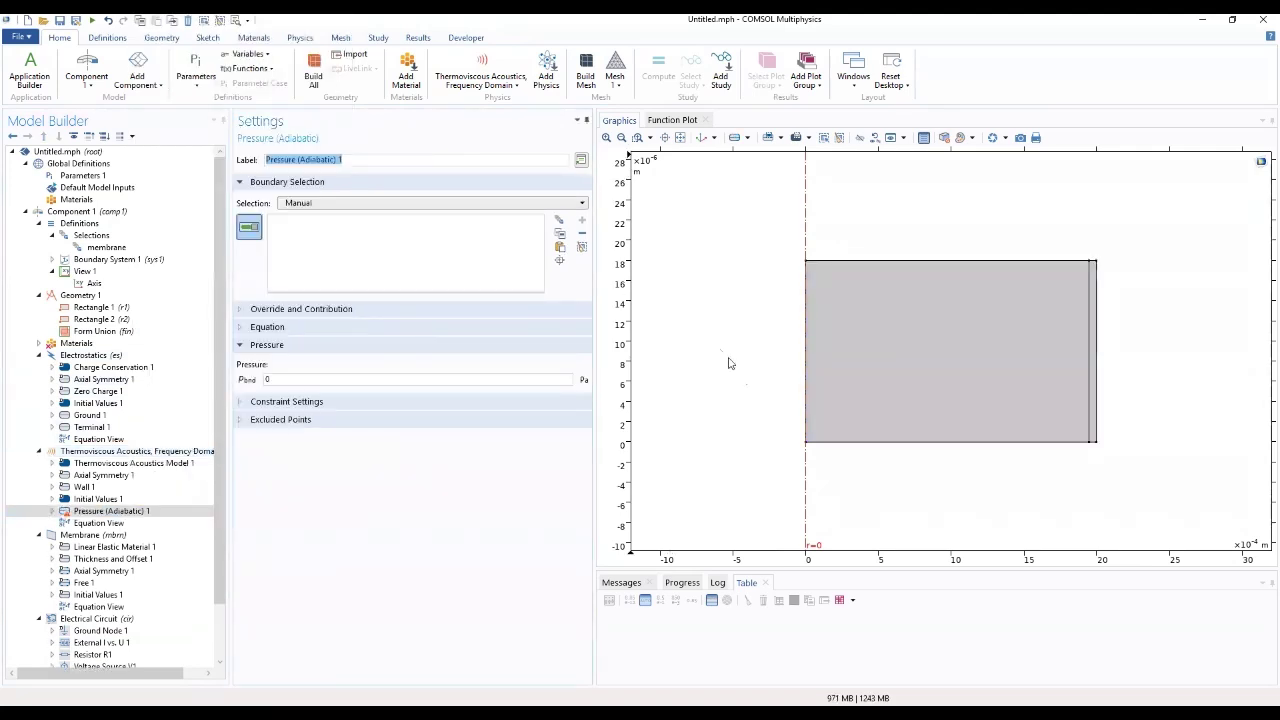
click(1095, 446)
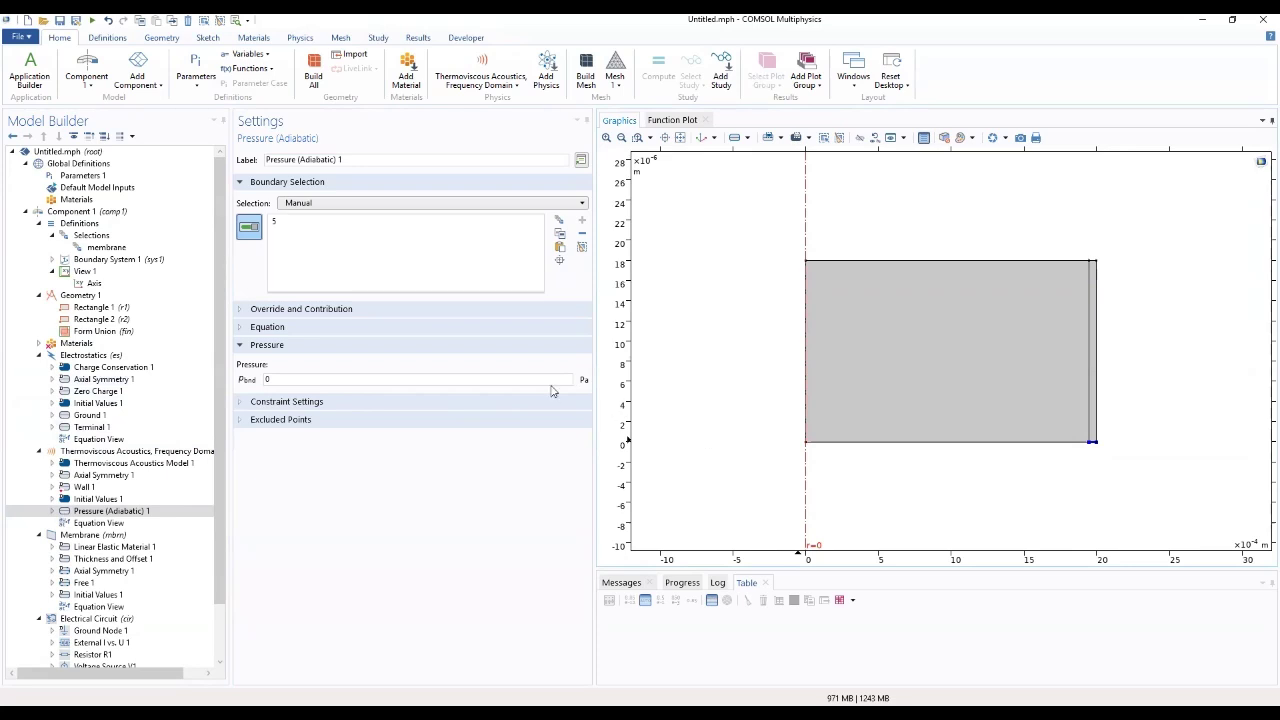
double_click(267, 380)
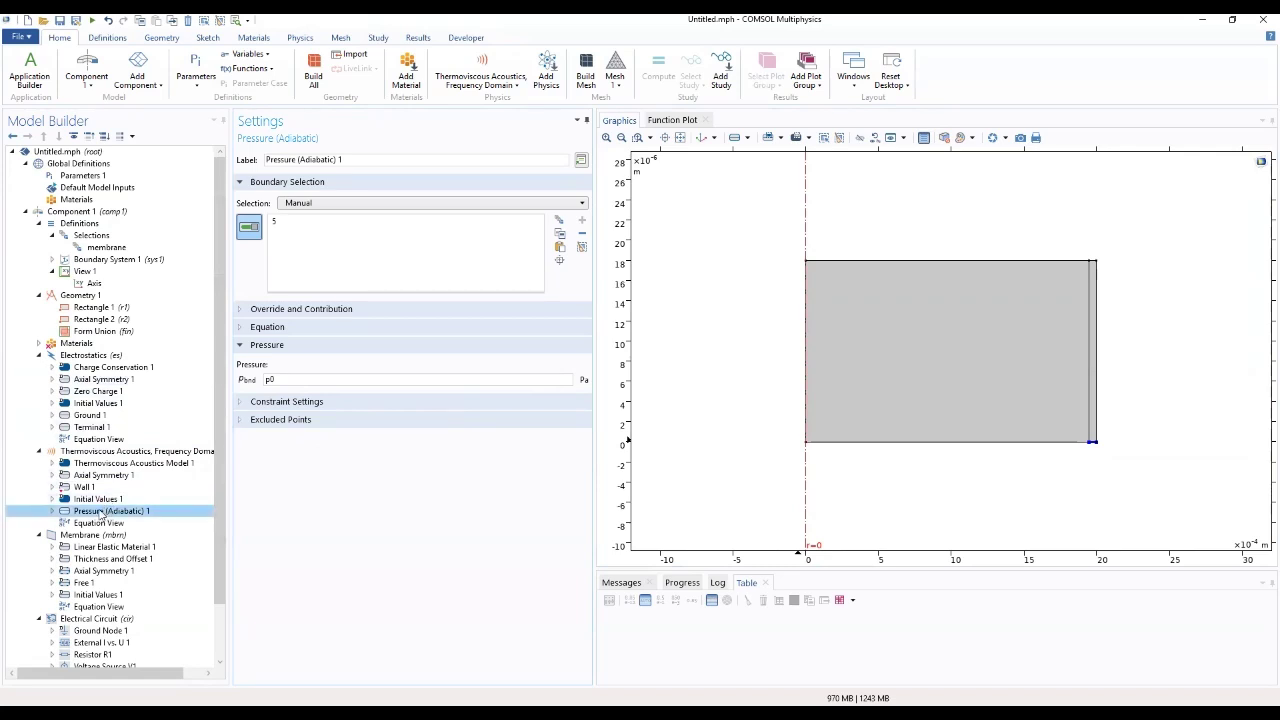
Add a Thermoviscous Acoustic-Structure Boundary multiphysics coupling and apply it to the membrane selection
click(38, 535)
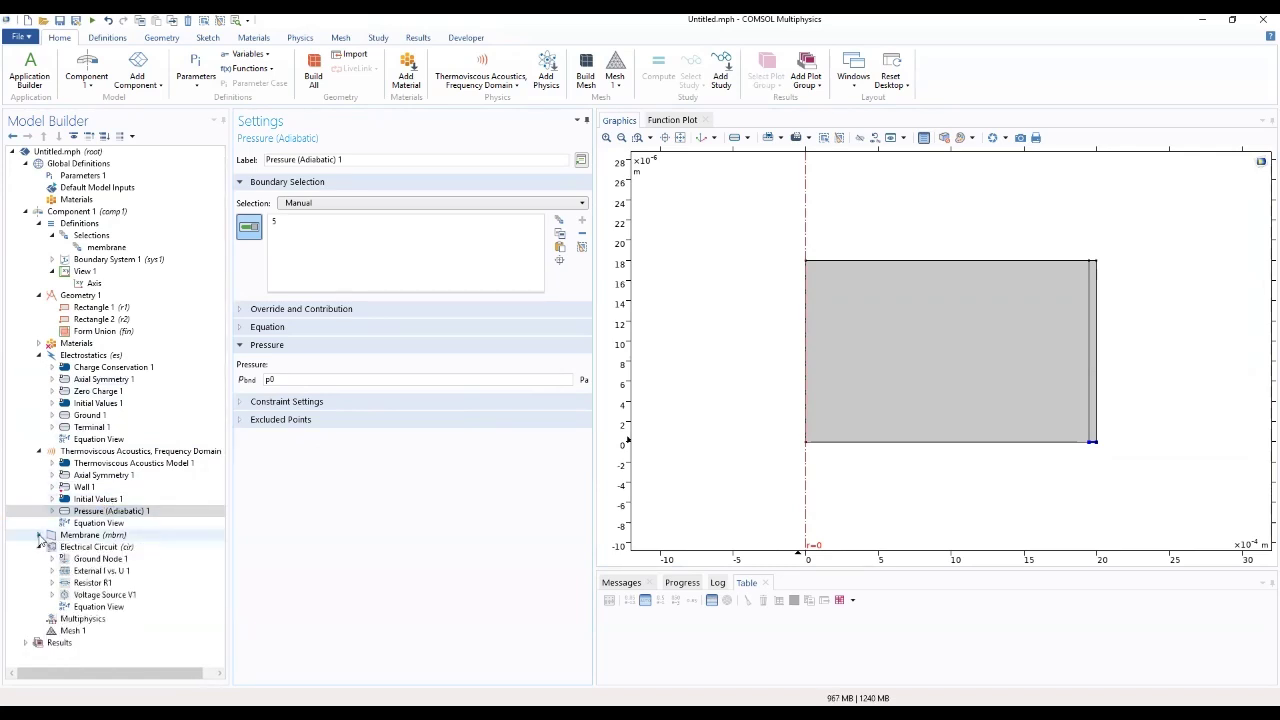
click(39, 547)
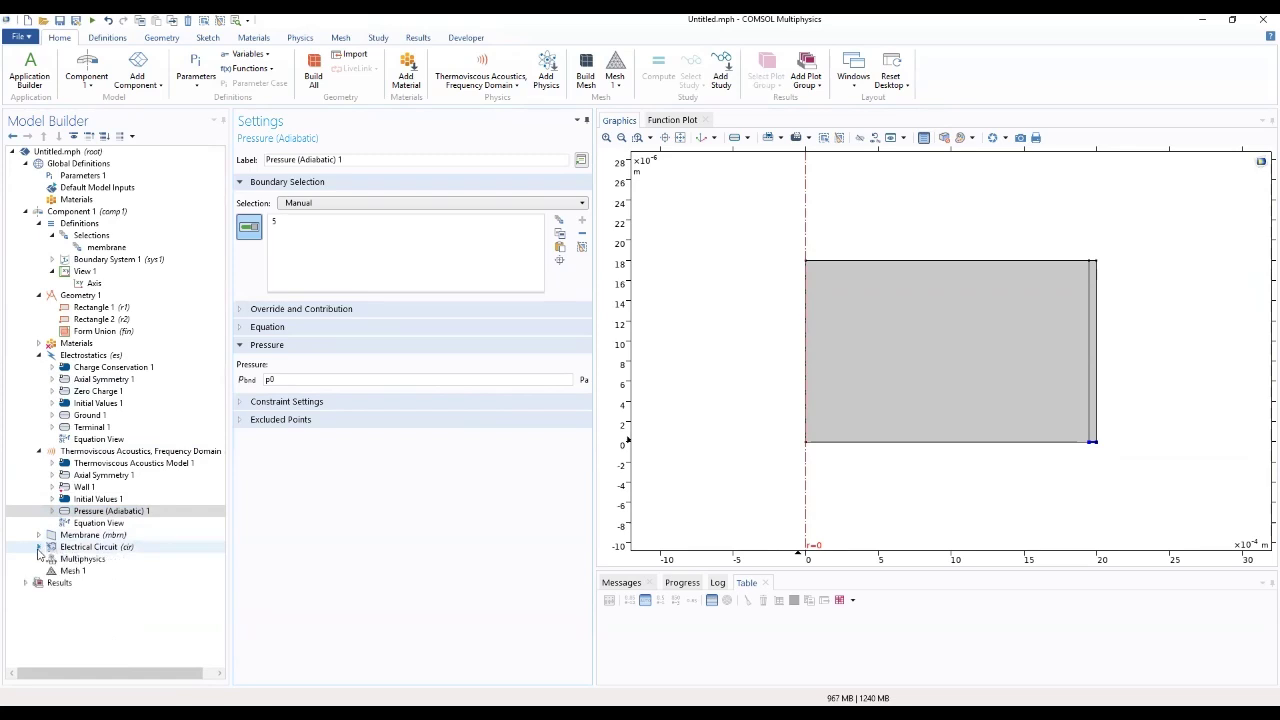
click(90, 559)
right_click(95, 562)
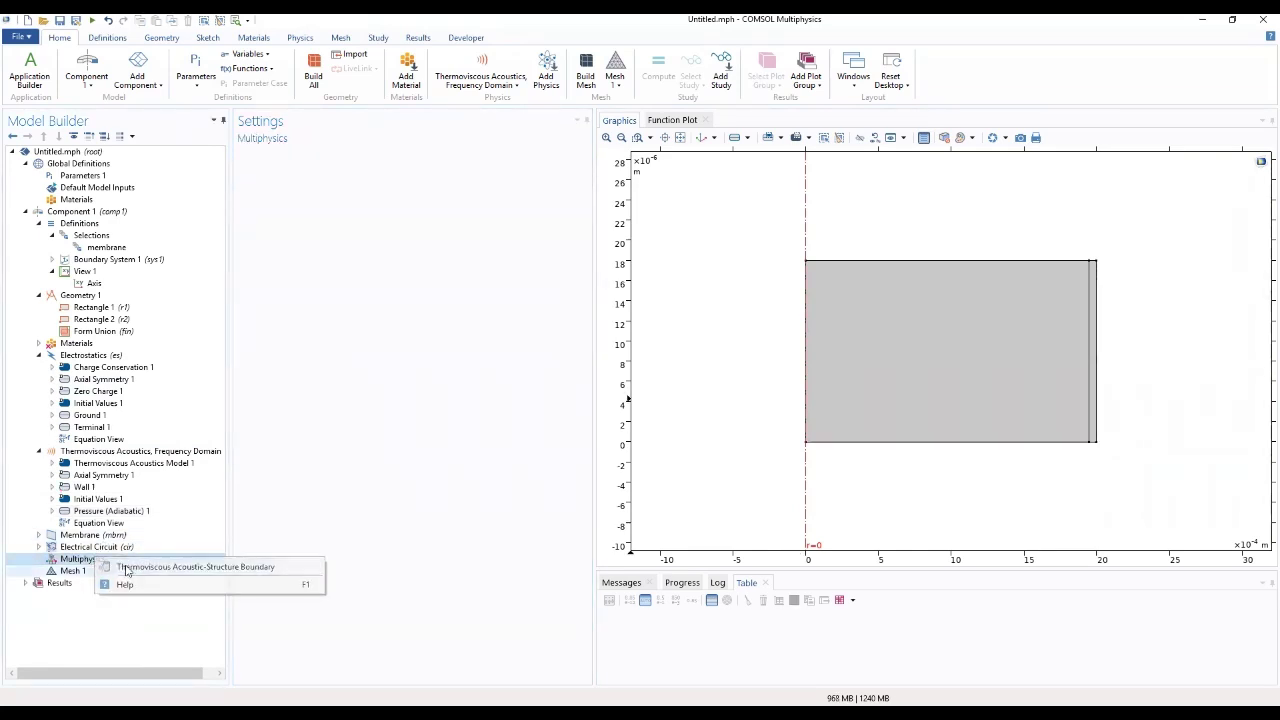
click(127, 568)
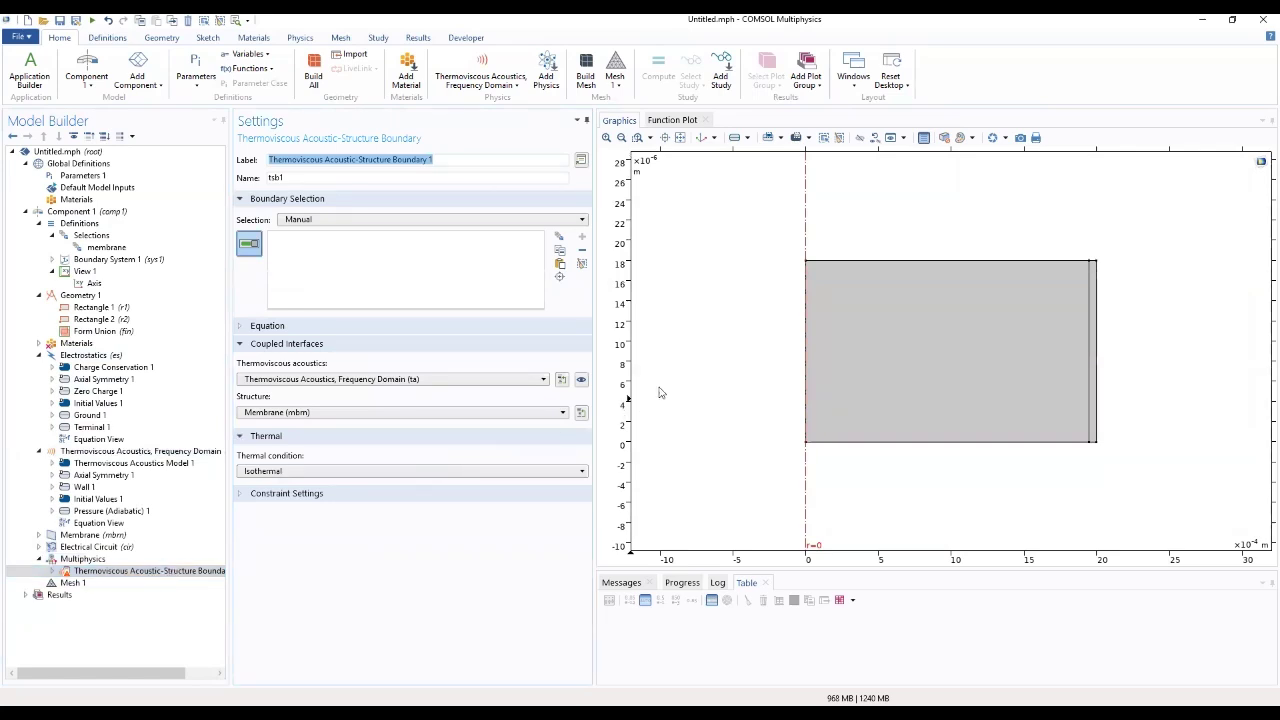
click(445, 220)
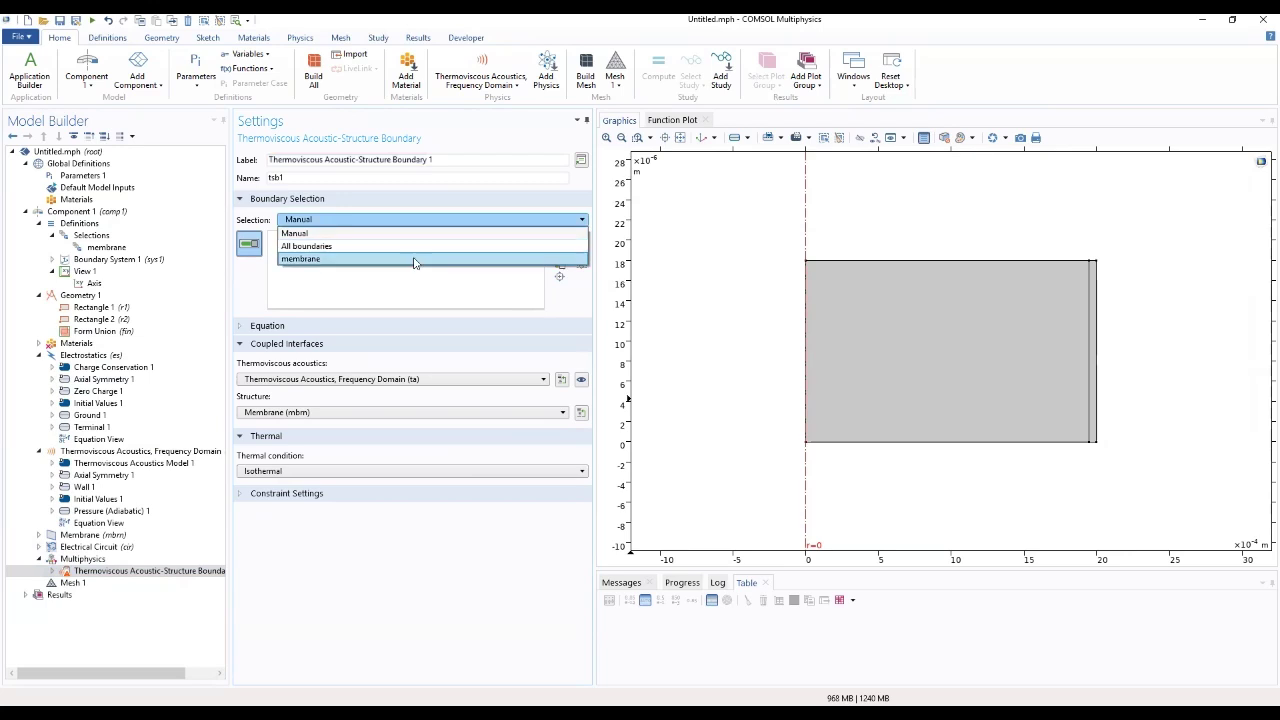
click(417, 262)
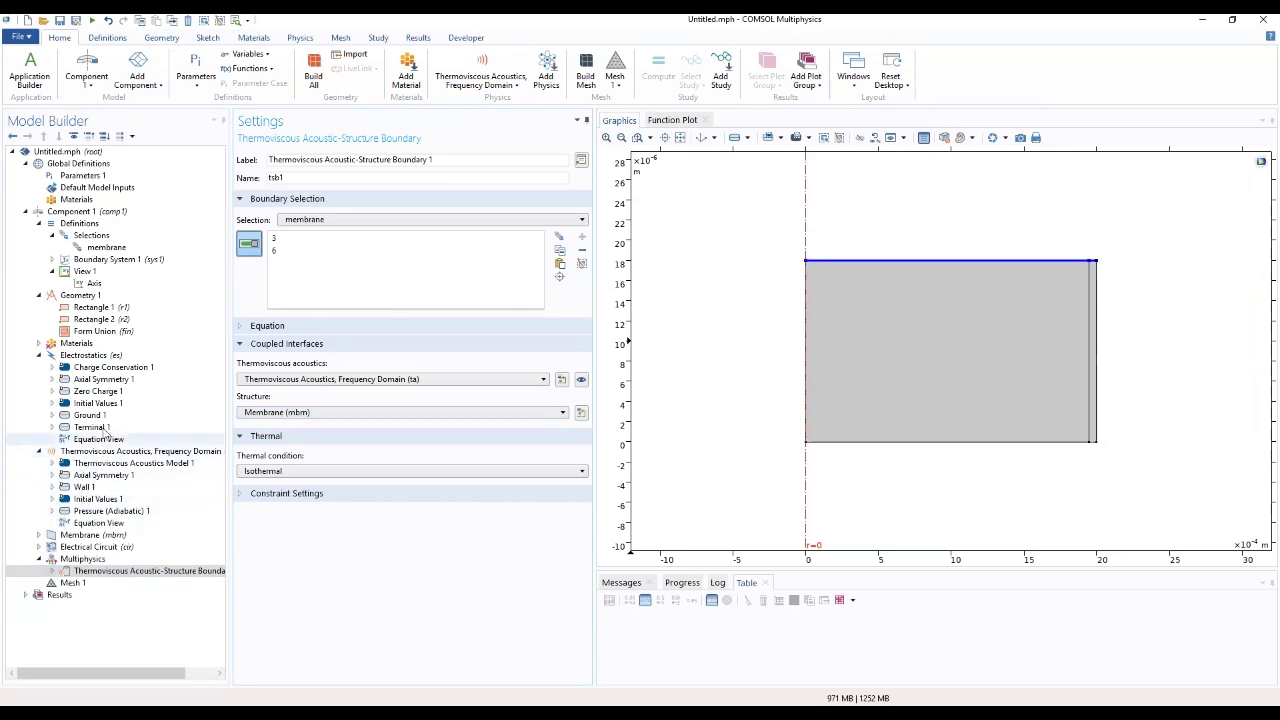
Restrict the Membrane physics interface to the membrane boundary selection
click(88, 536)
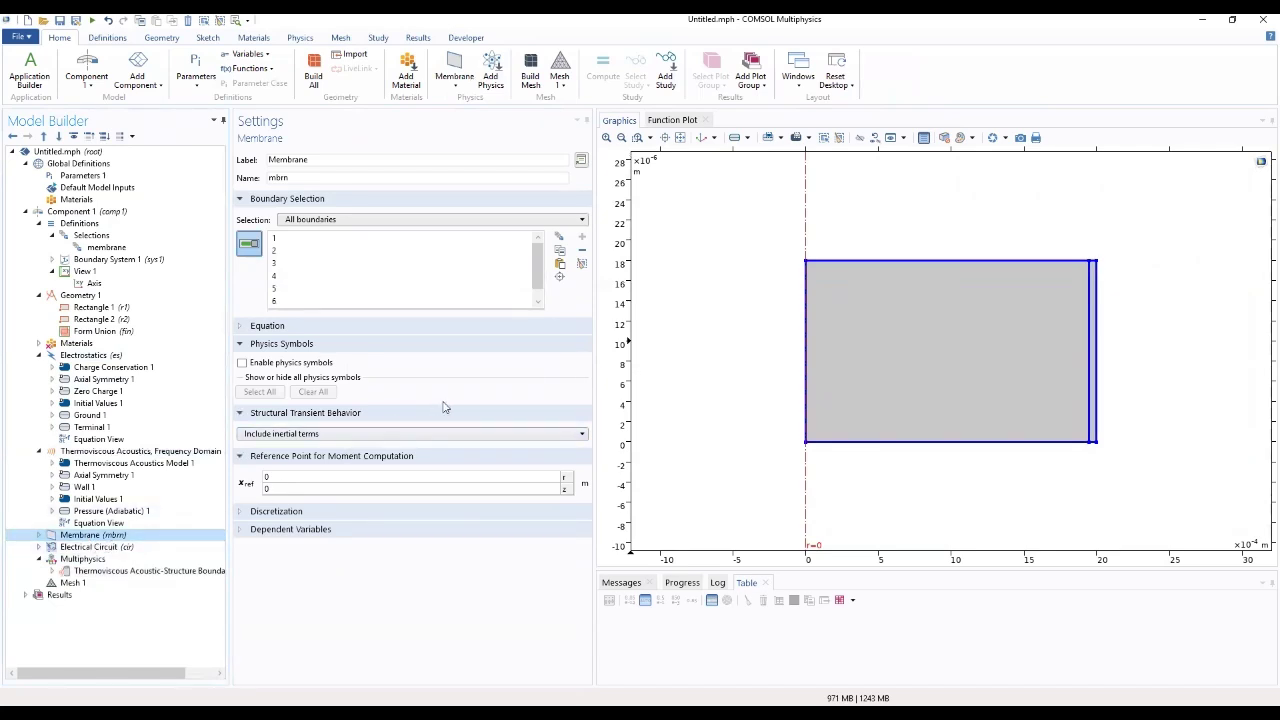
click(420, 222)
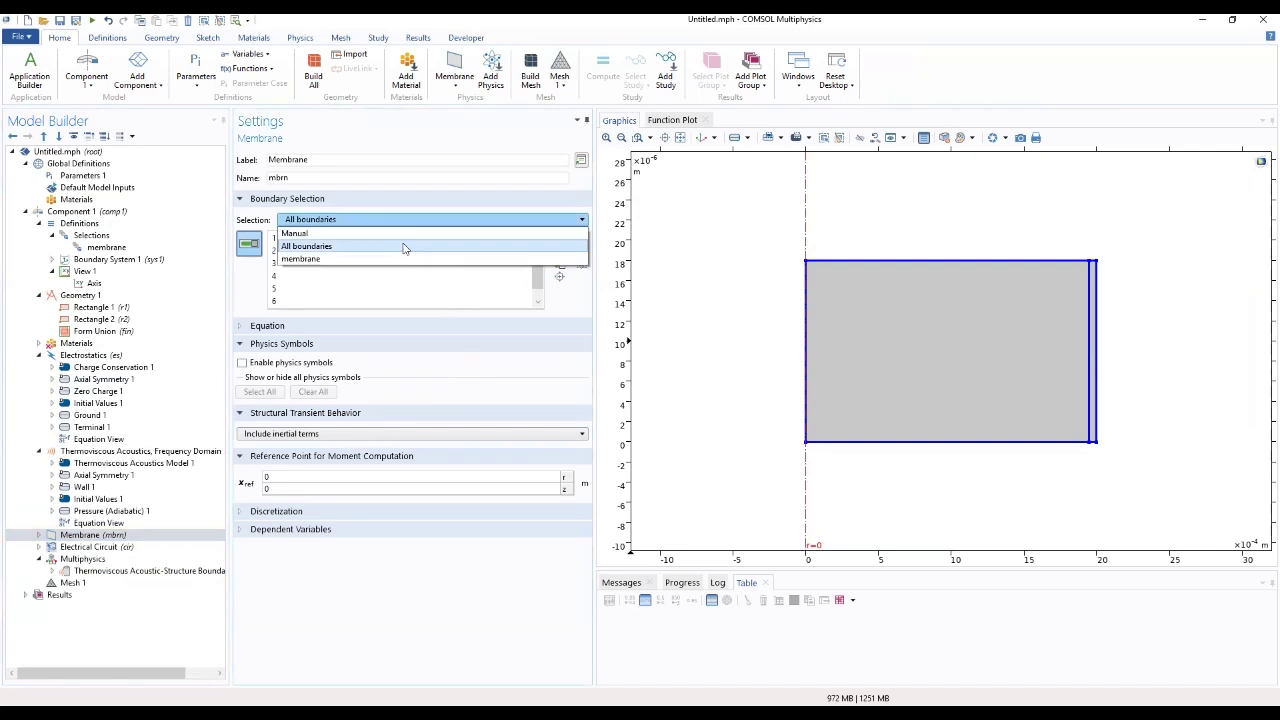
click(393, 259)
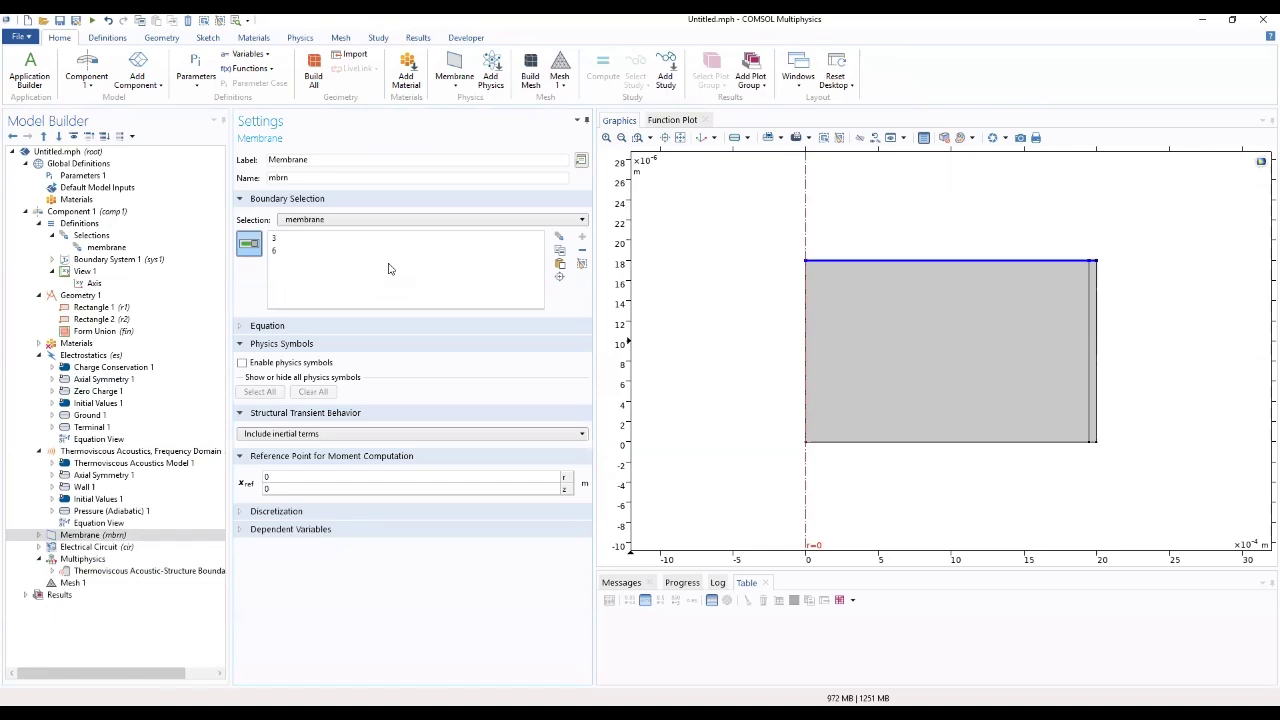
Set the membrane's thickness to tm in Thickness and Offset 1
click(39, 535)
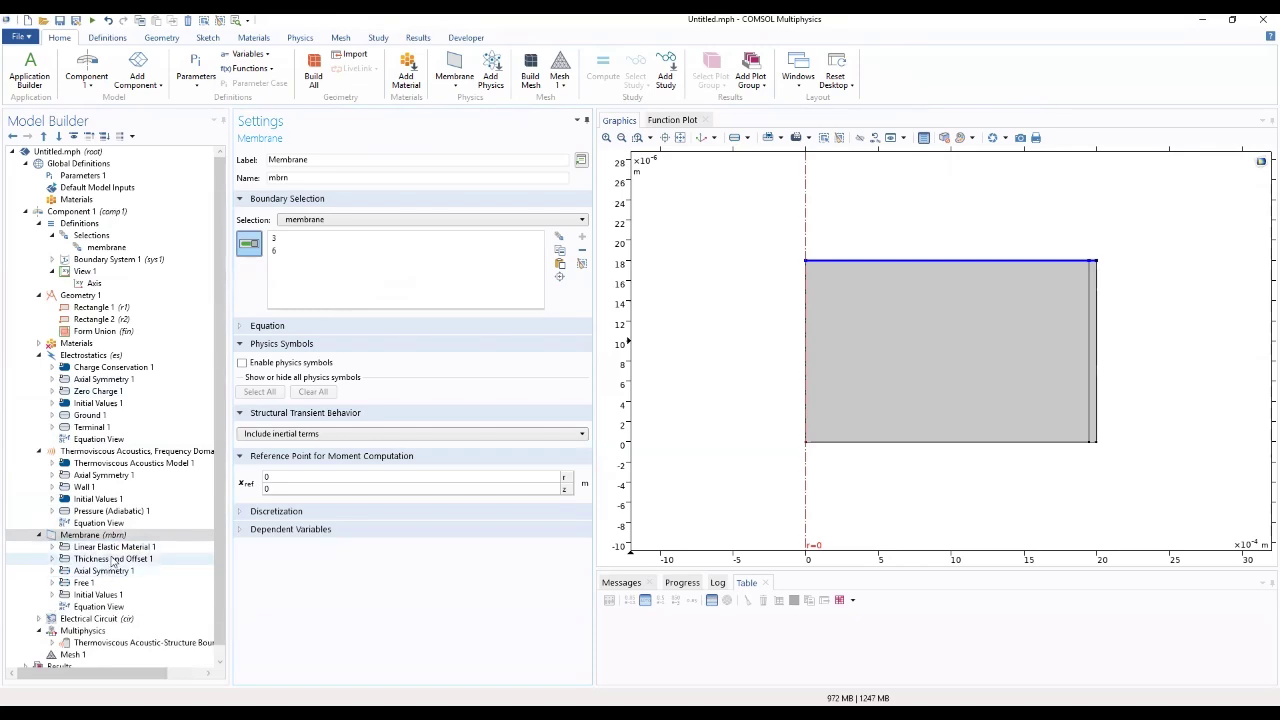
click(112, 560)
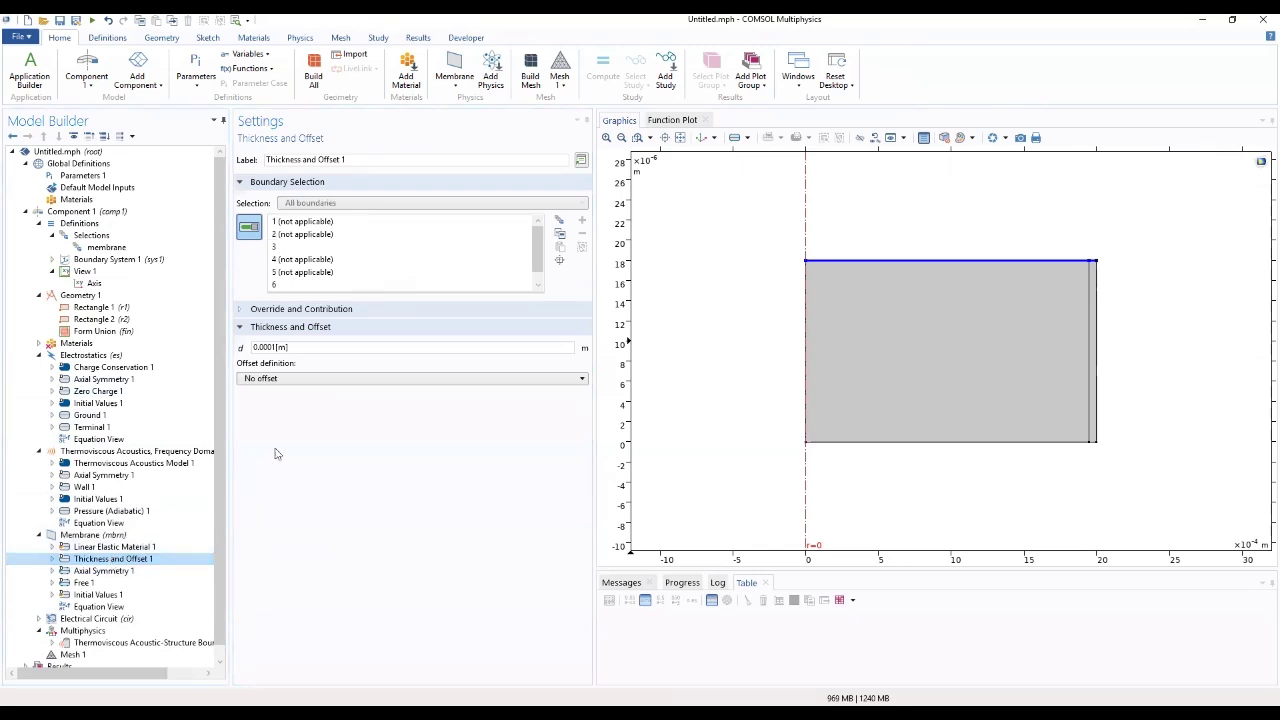
drag(316, 346, 184, 368)
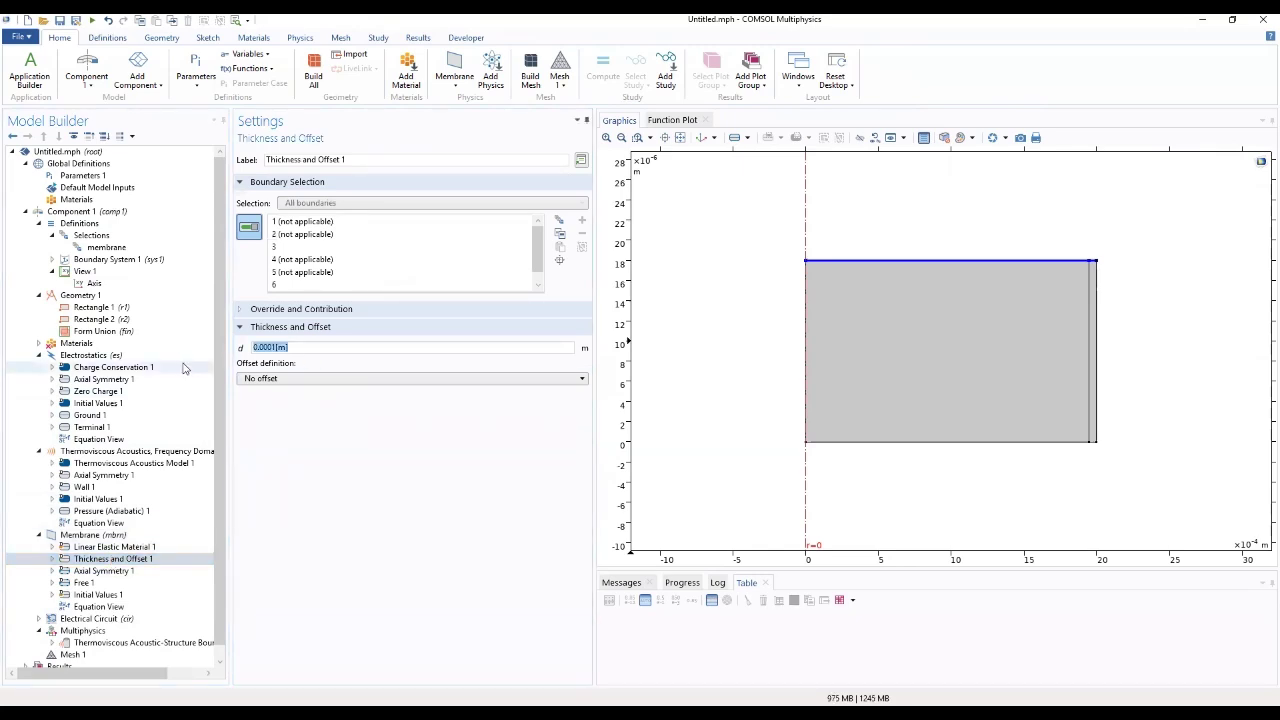
text(1m)
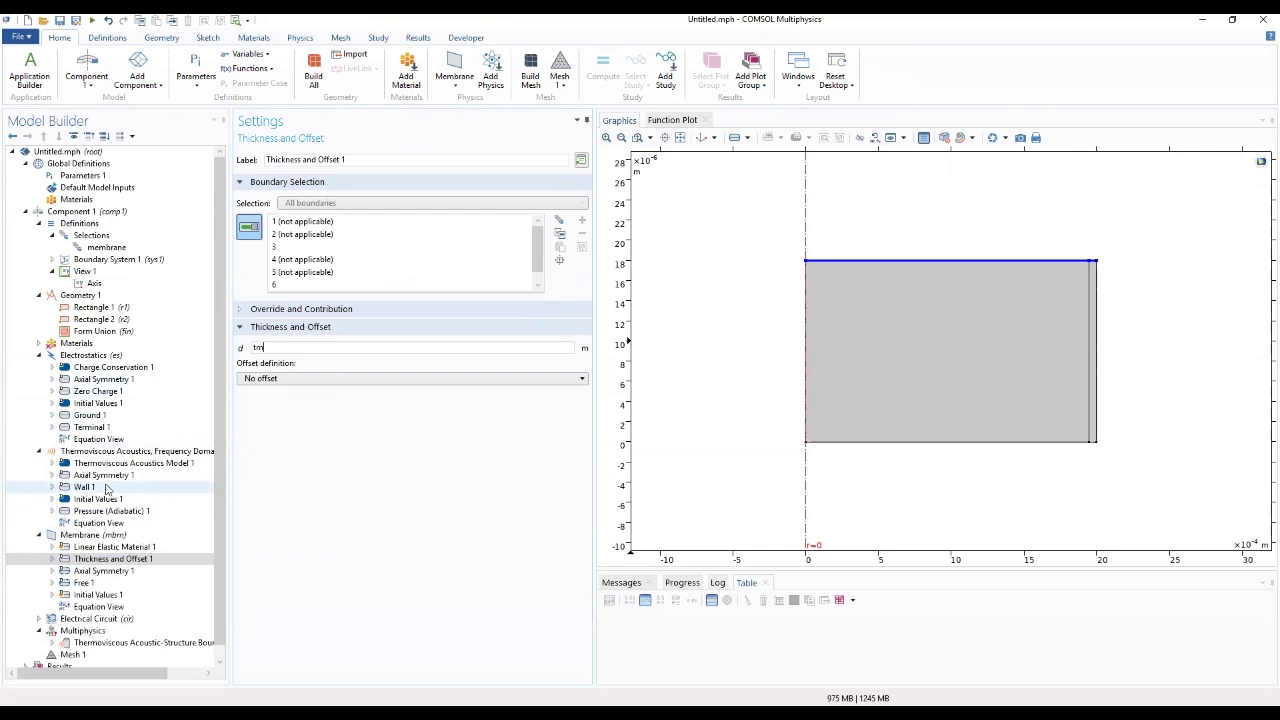
Give the membrane's linear elastic material user-defined Young's modulus Em, Poisson's ratio num and density rhom, and display its equations
click(92, 549)
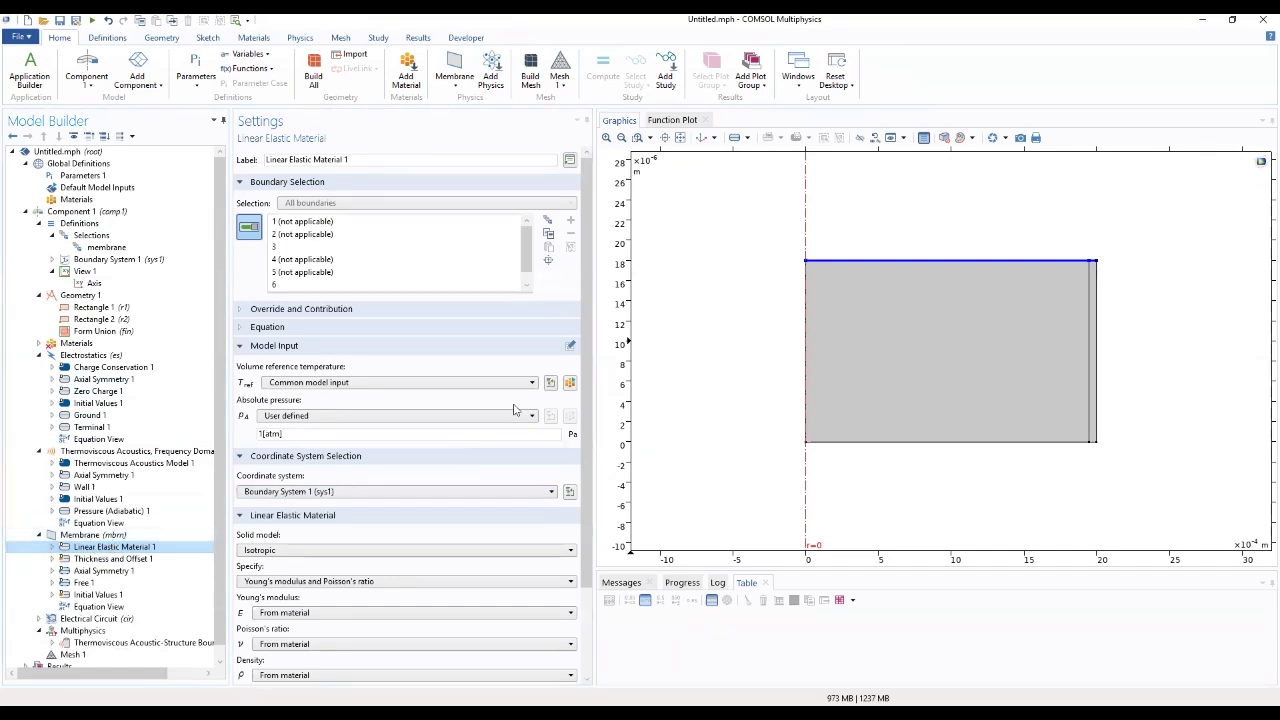
scroll(585, 385, down, 3)
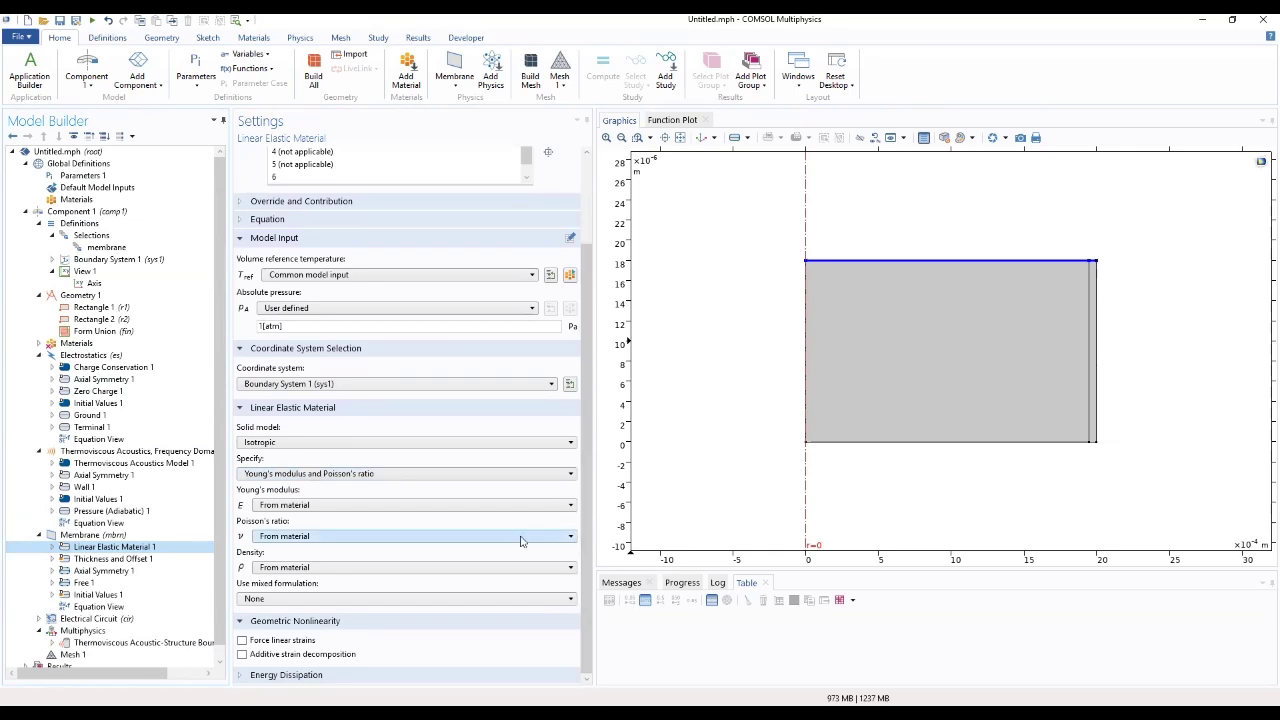
click(330, 506)
click(313, 521)
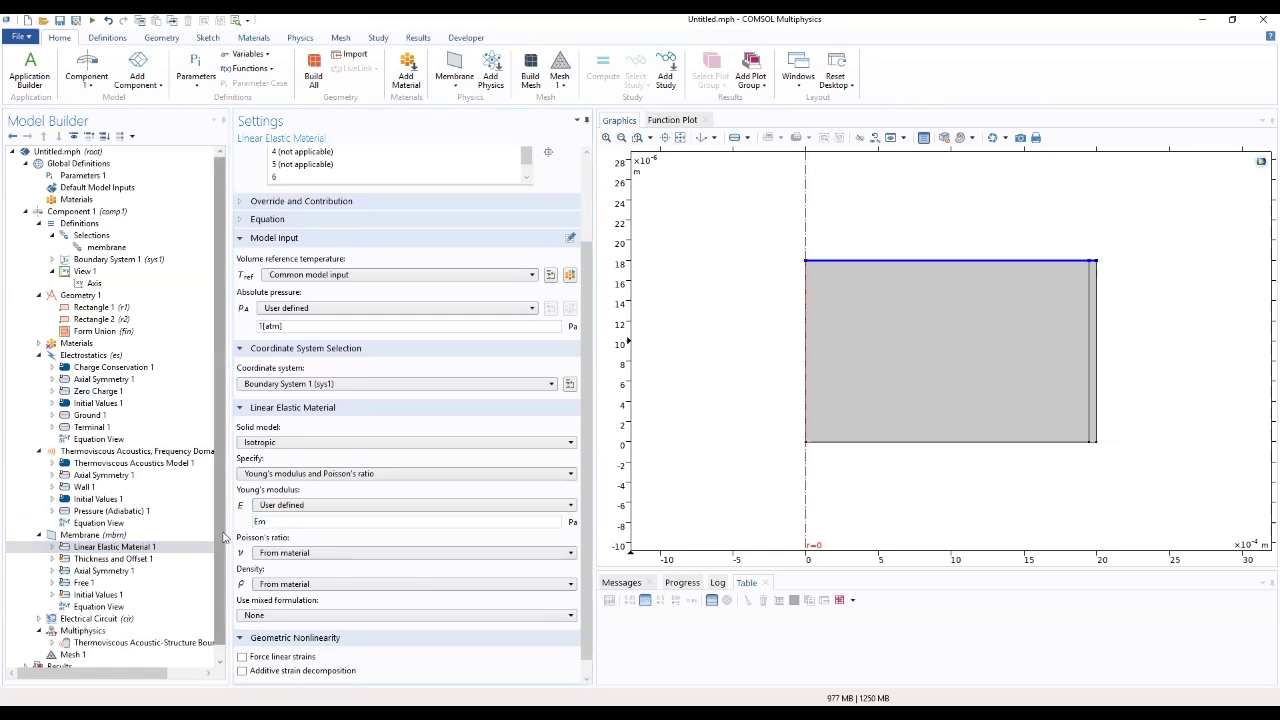
click(300, 555)
click(308, 580)
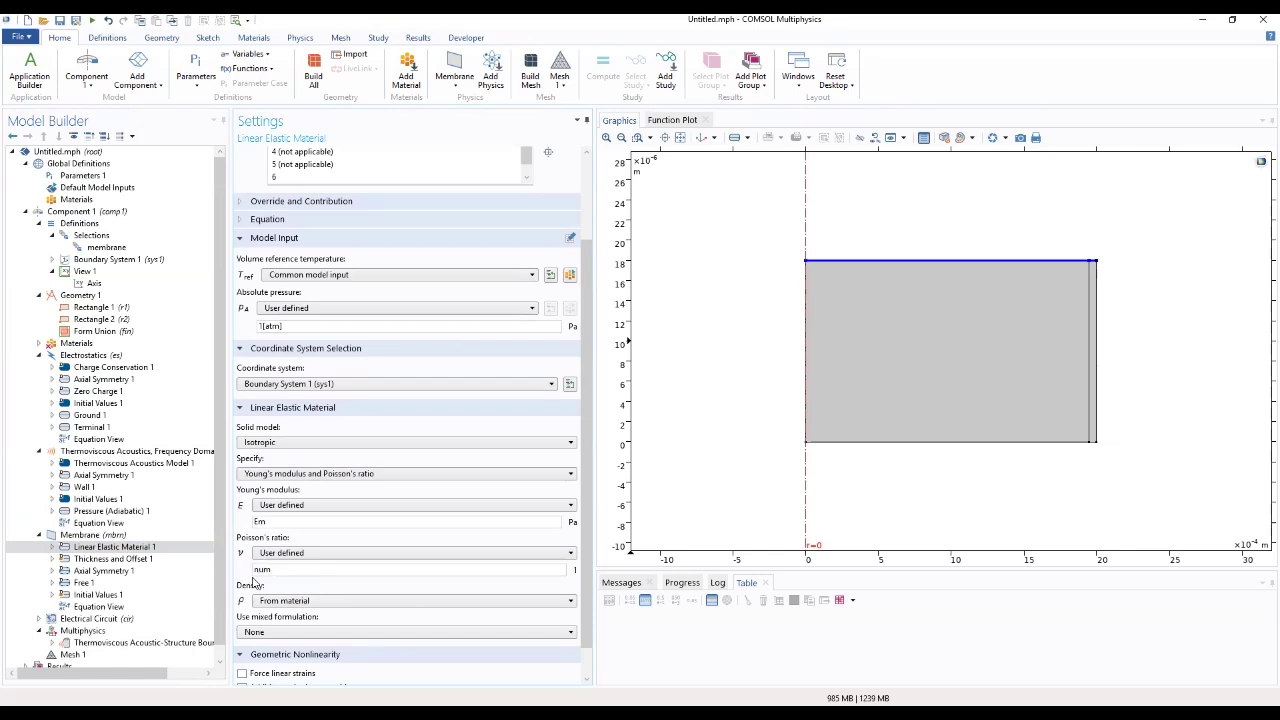
click(298, 602)
click(303, 626)
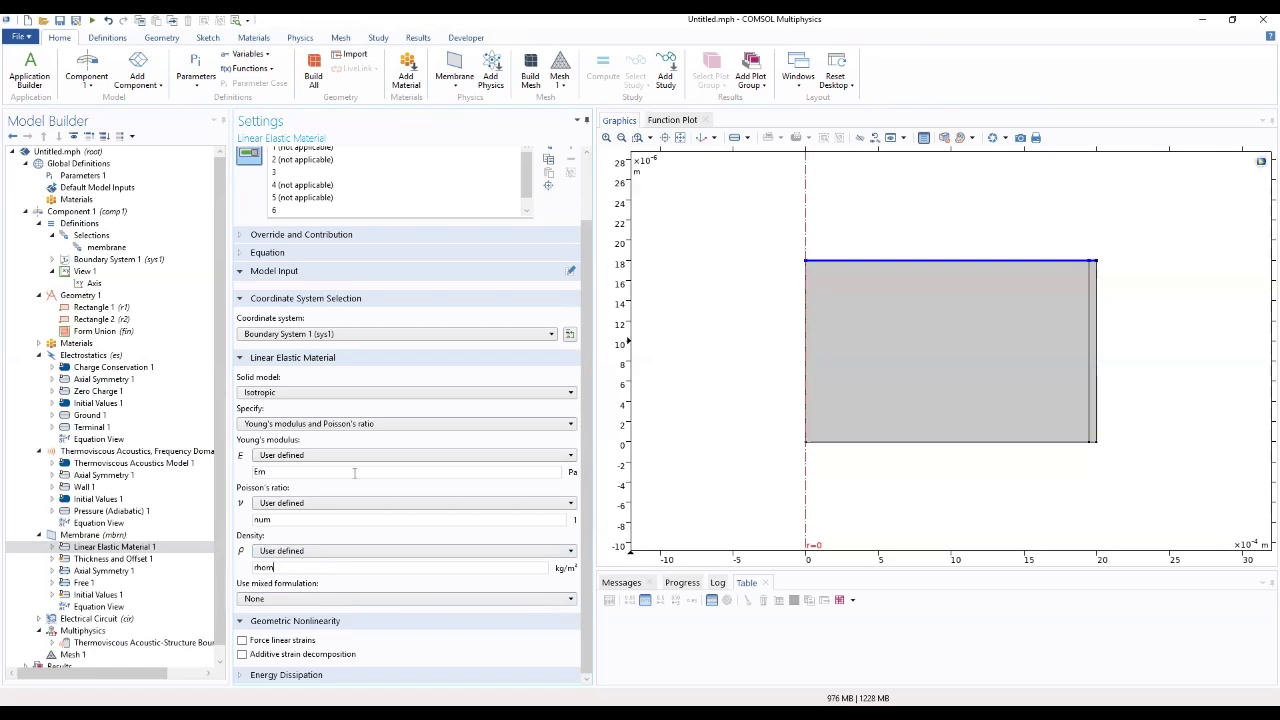
scroll(587, 420, up, 2)
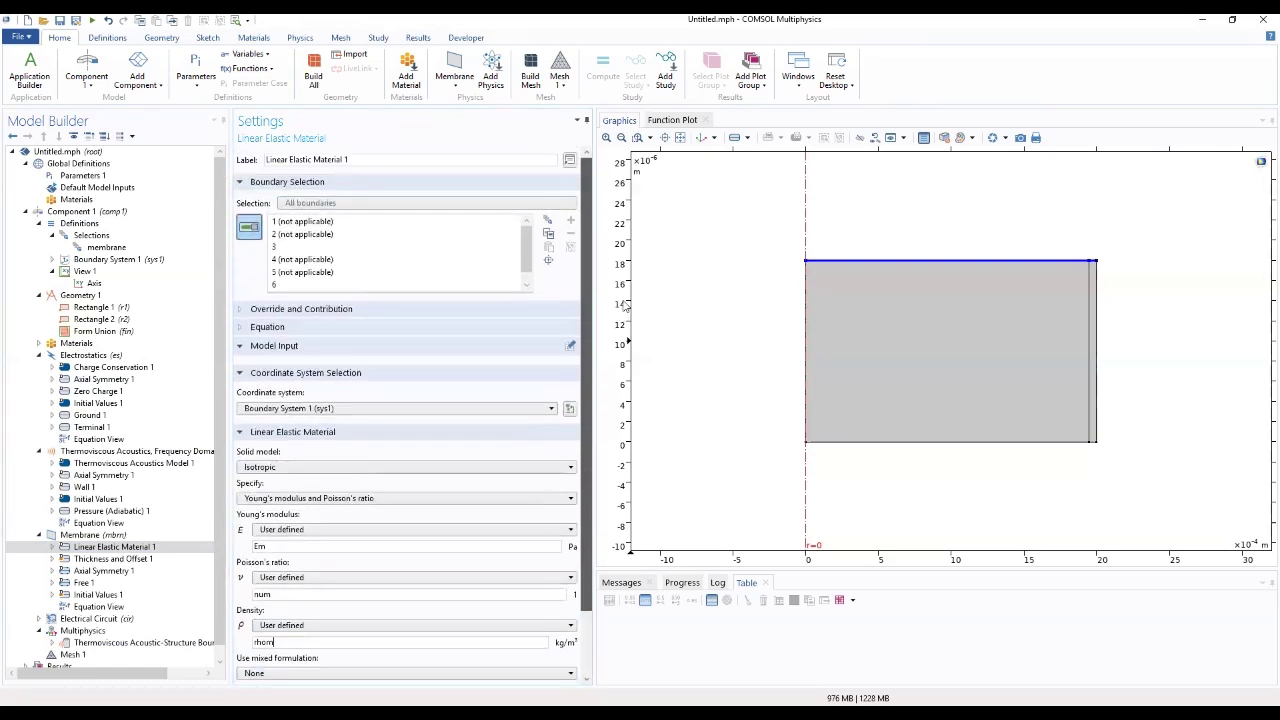
click(367, 329)
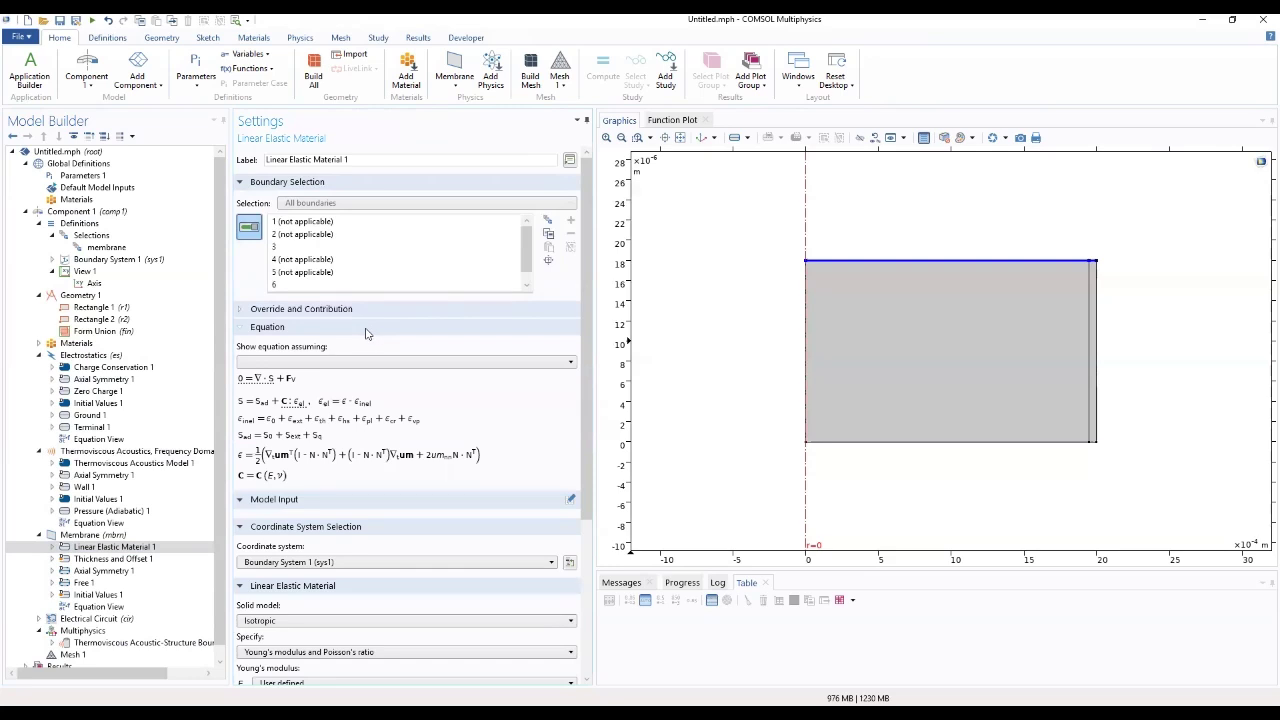
scroll(105, 556, down, 1)
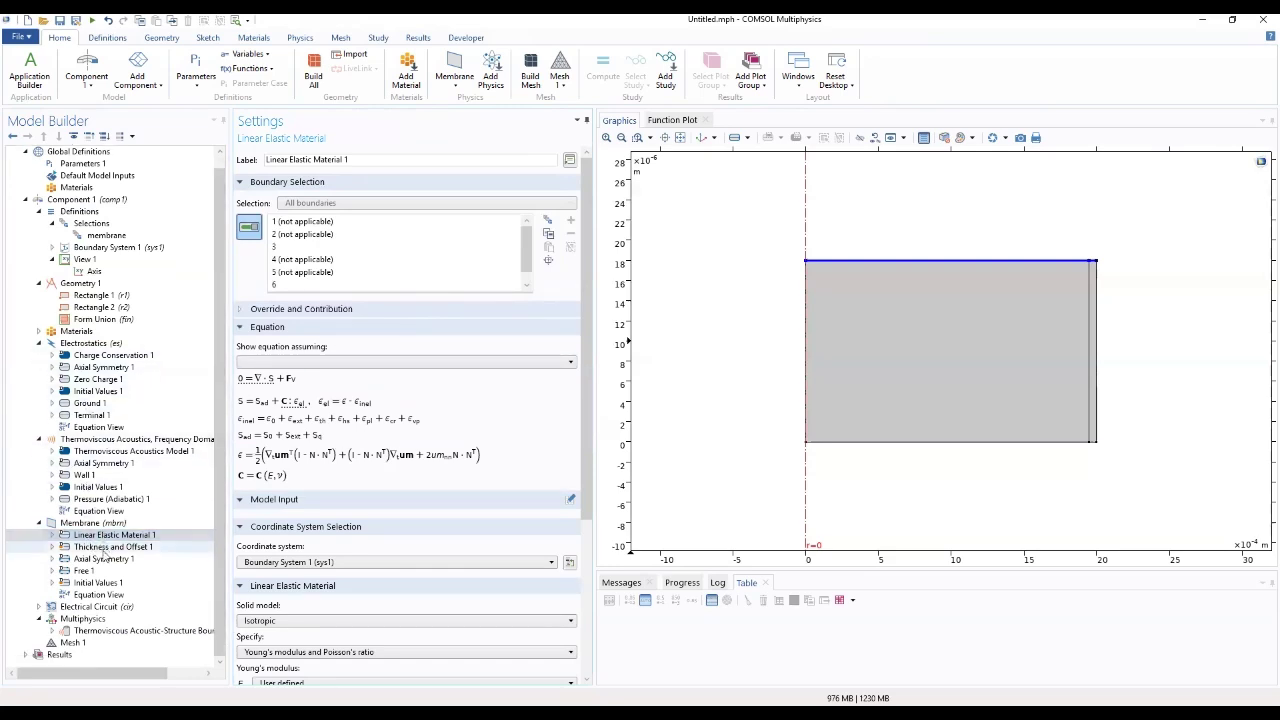
Add an Initial Stress and Strain subnode to the membrane's Linear Elastic Material 1
click(38, 438)
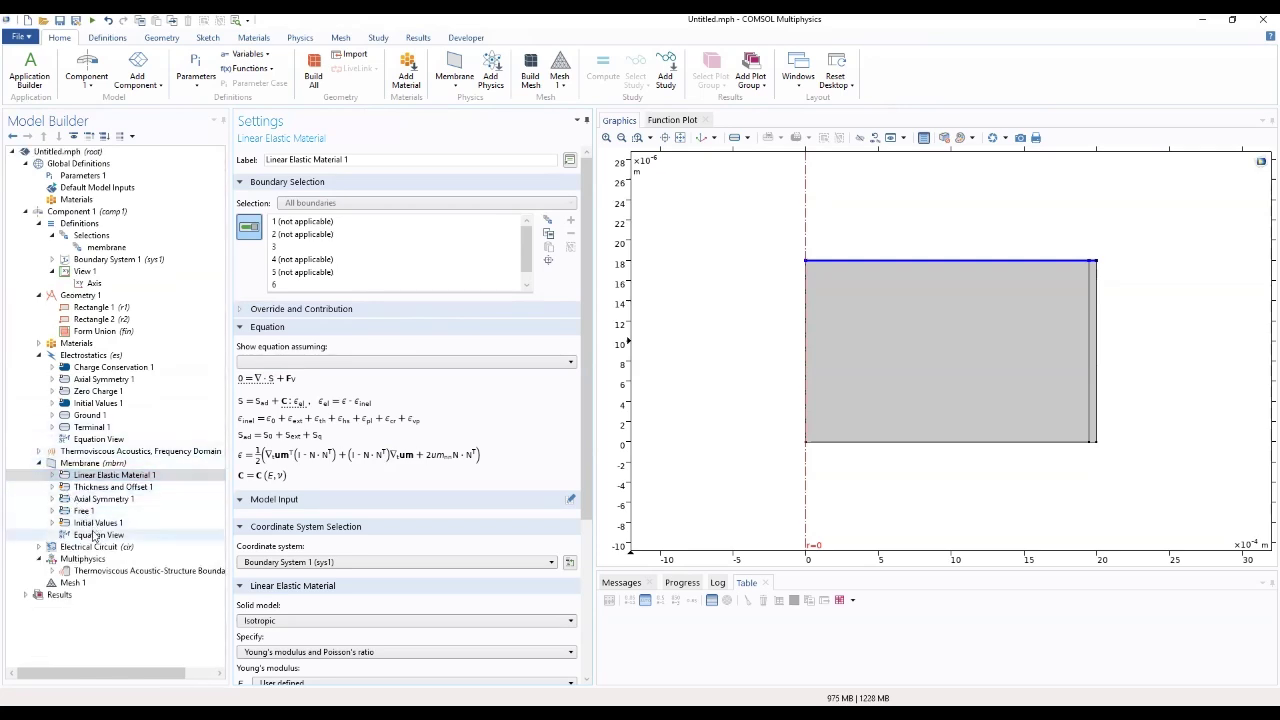
click(126, 476)
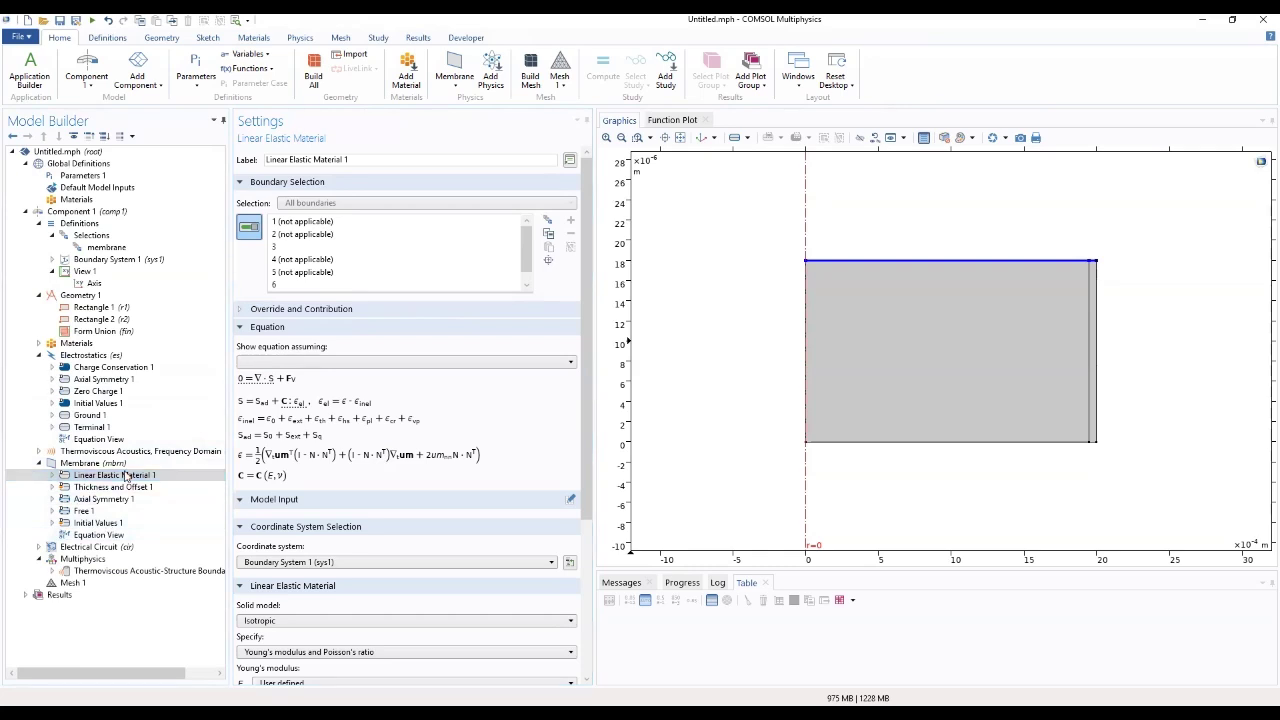
right_click(126, 476)
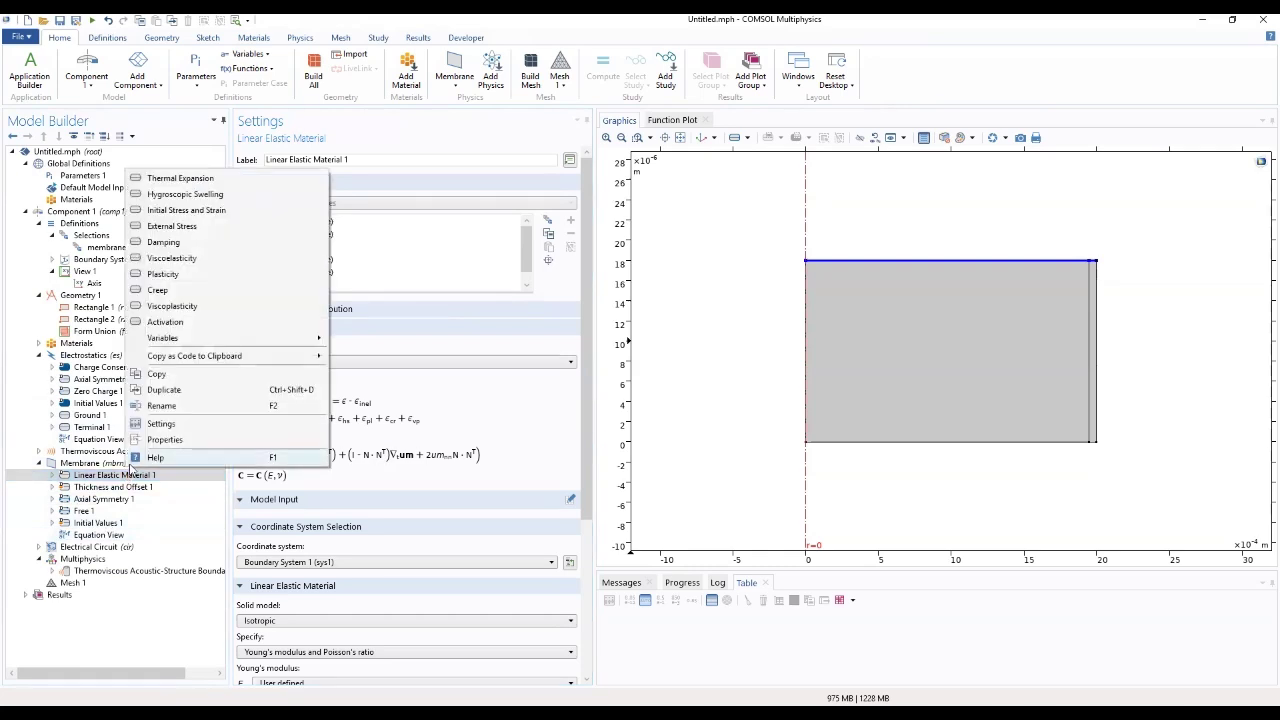
click(188, 212)
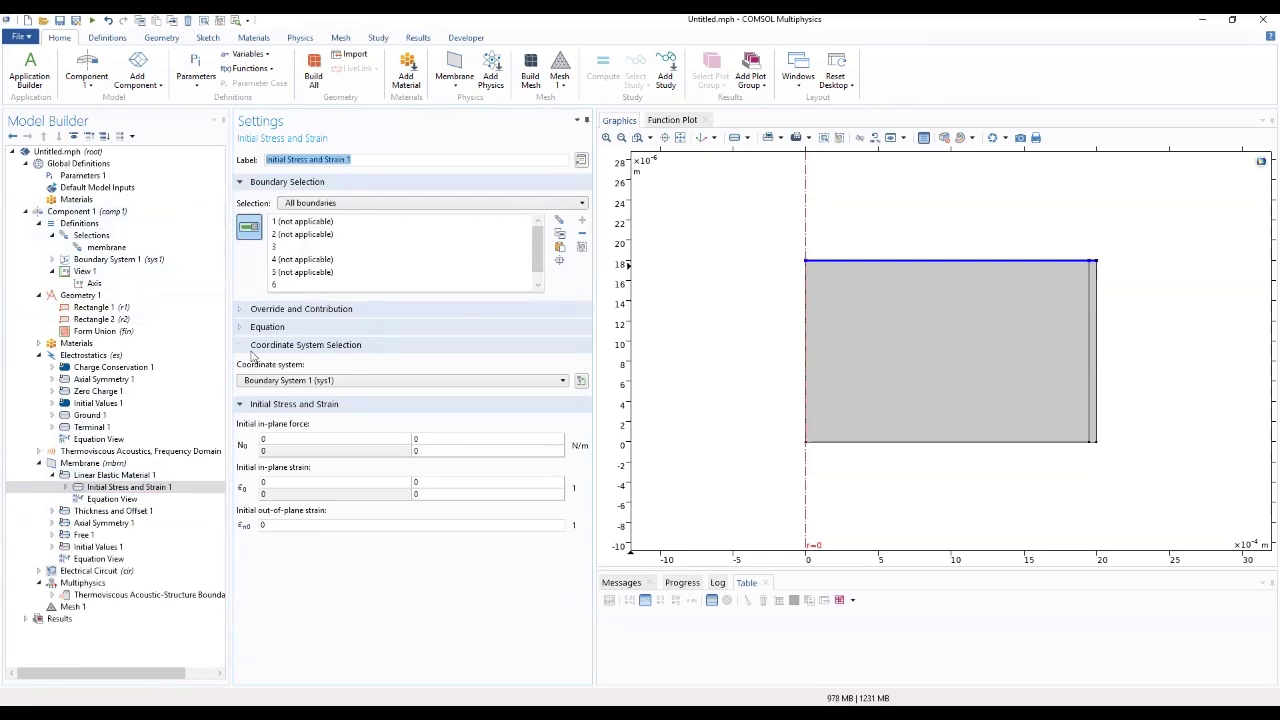
Set both diagonal components of the initial in-plane force to Tm0
click(318, 440)
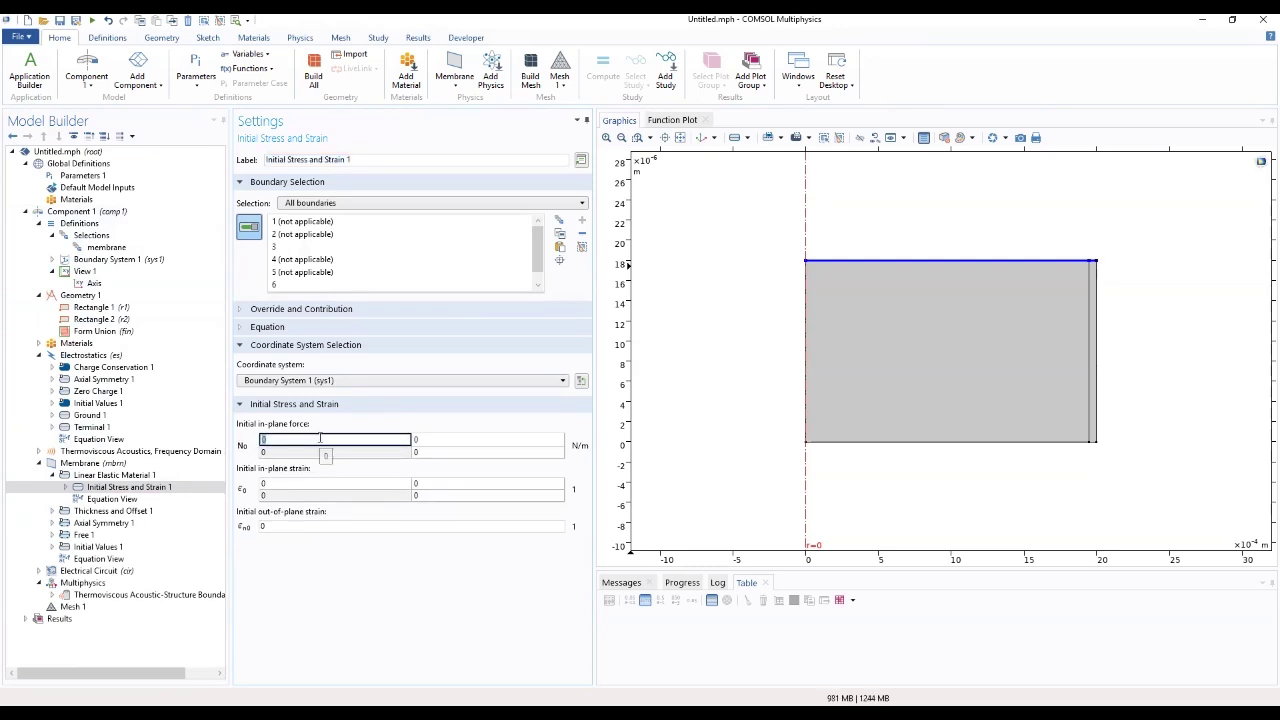
text(1)
double_click(265, 440)
key(ctrl+c)
click(449, 455)
key(ctrl+v)
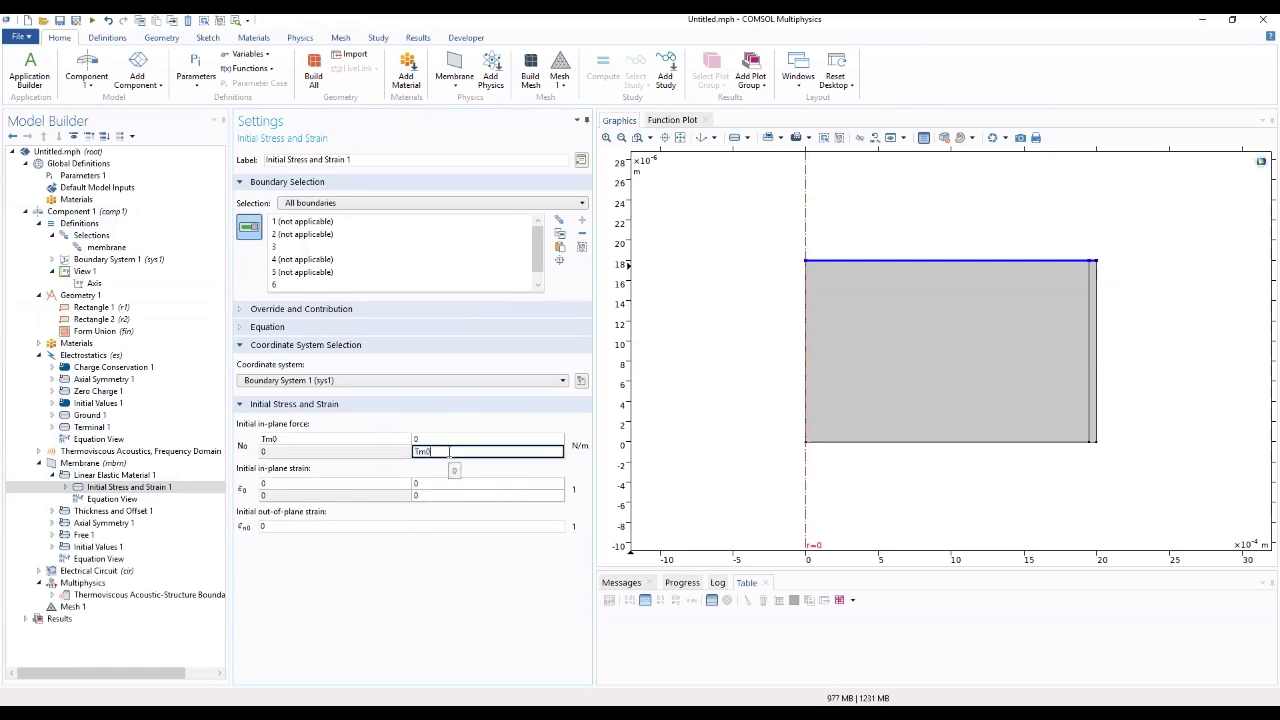
key(Return)
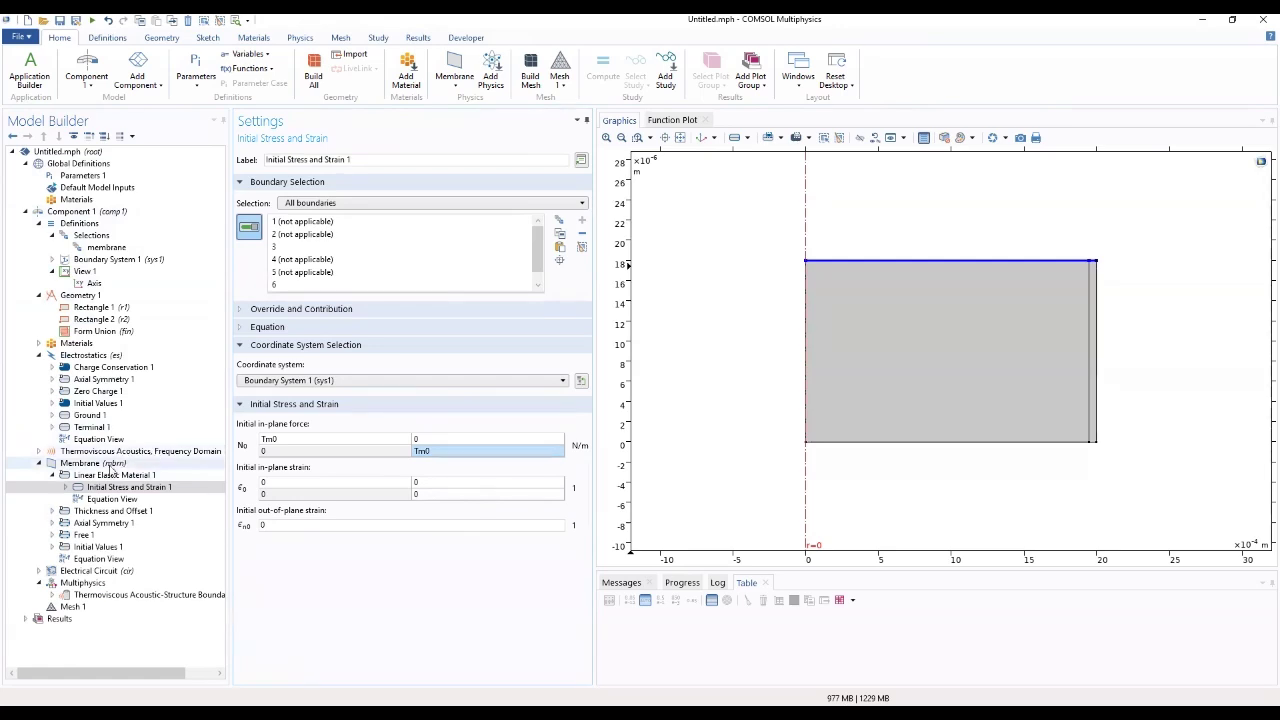
Add a Fixed Constraint to the Membrane physics at the outer end point of the membrane (point 6)
click(105, 464)
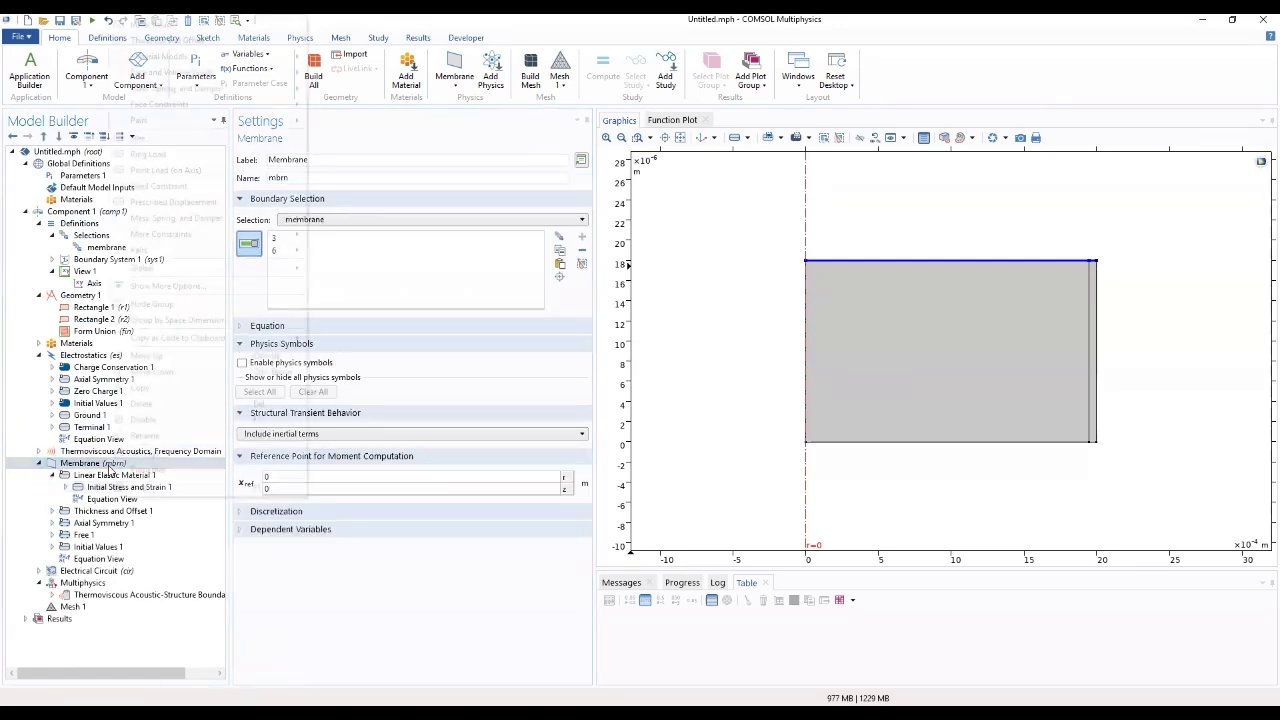
right_click(108, 464)
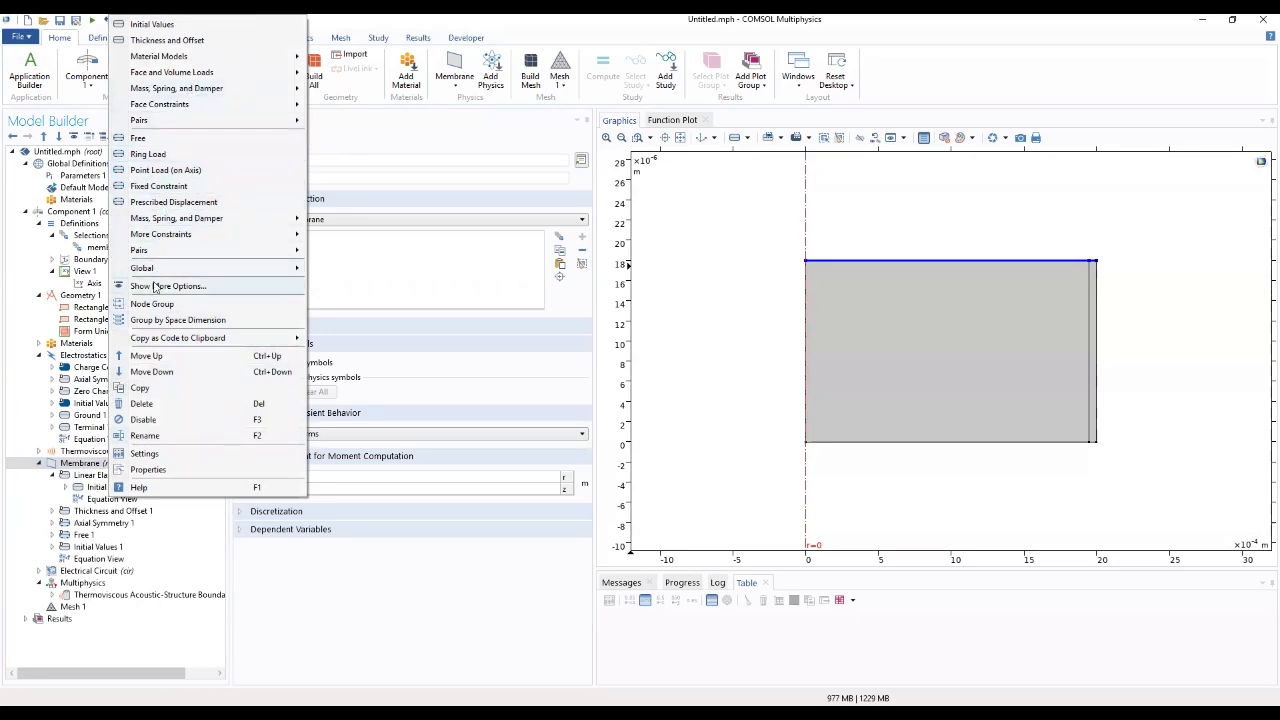
click(178, 188)
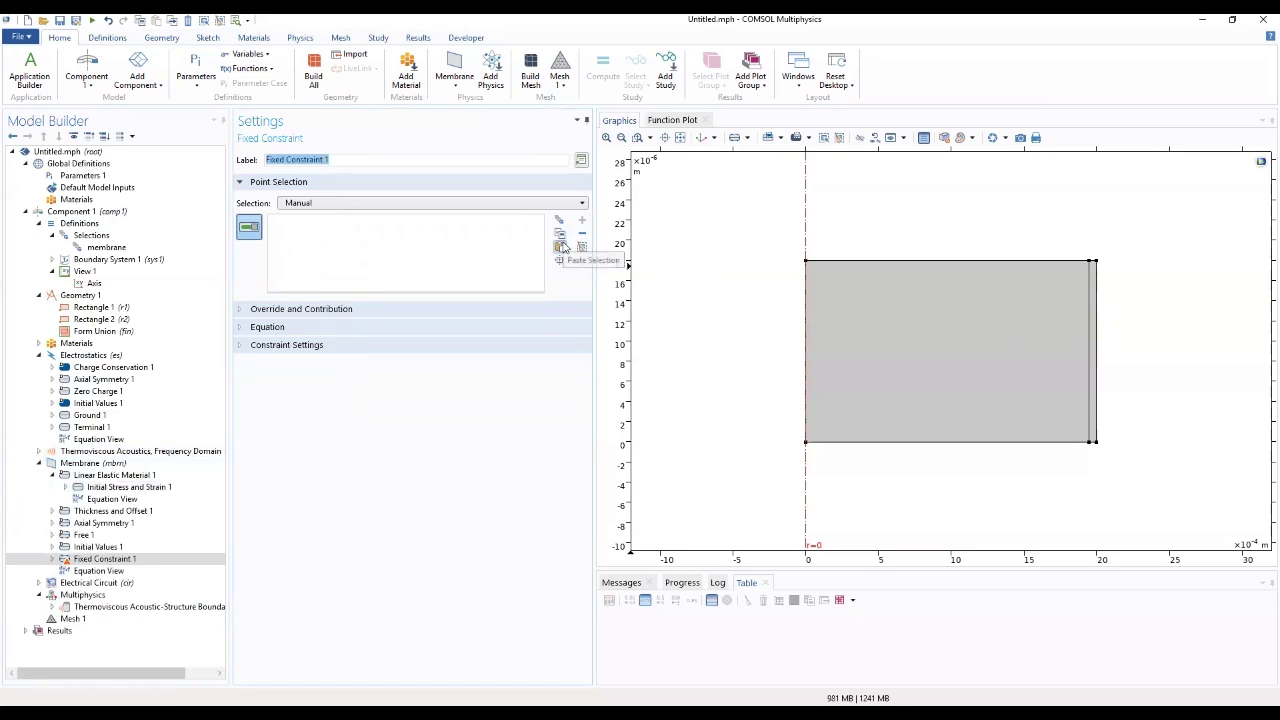
click(1094, 263)
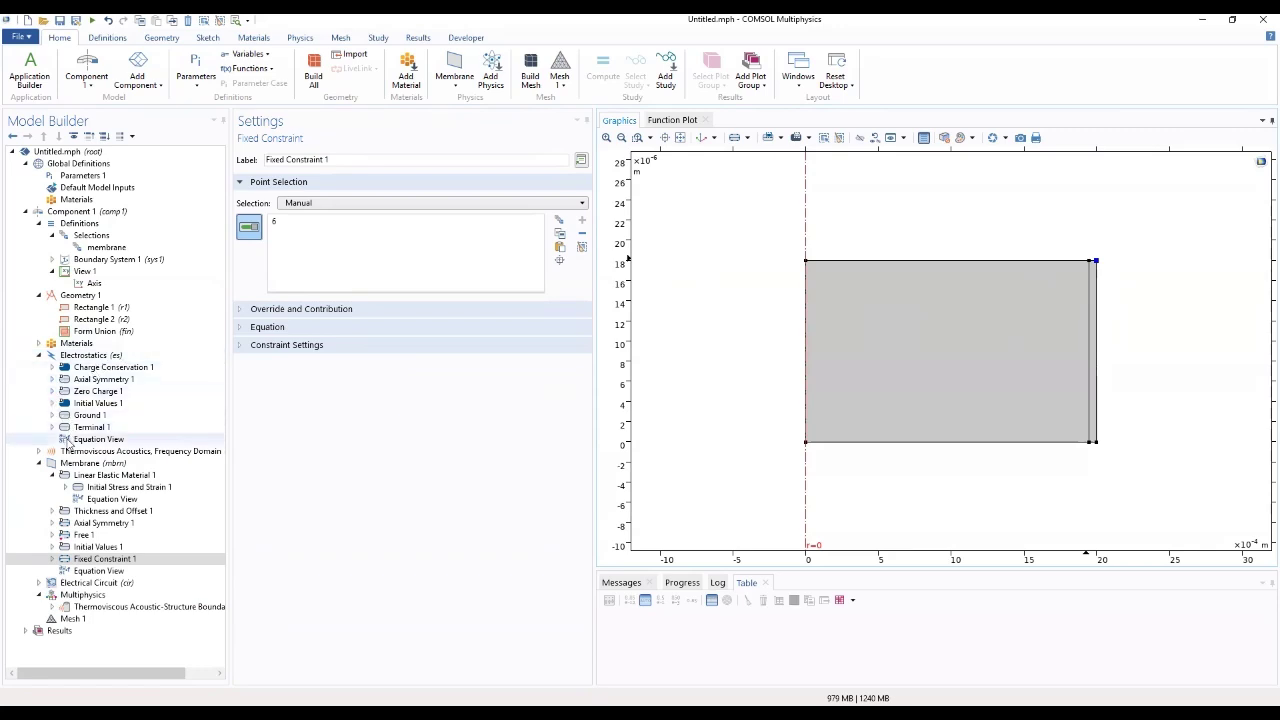
Add a Face Load to the Membrane physics and apply it to the membrane selection
click(76, 464)
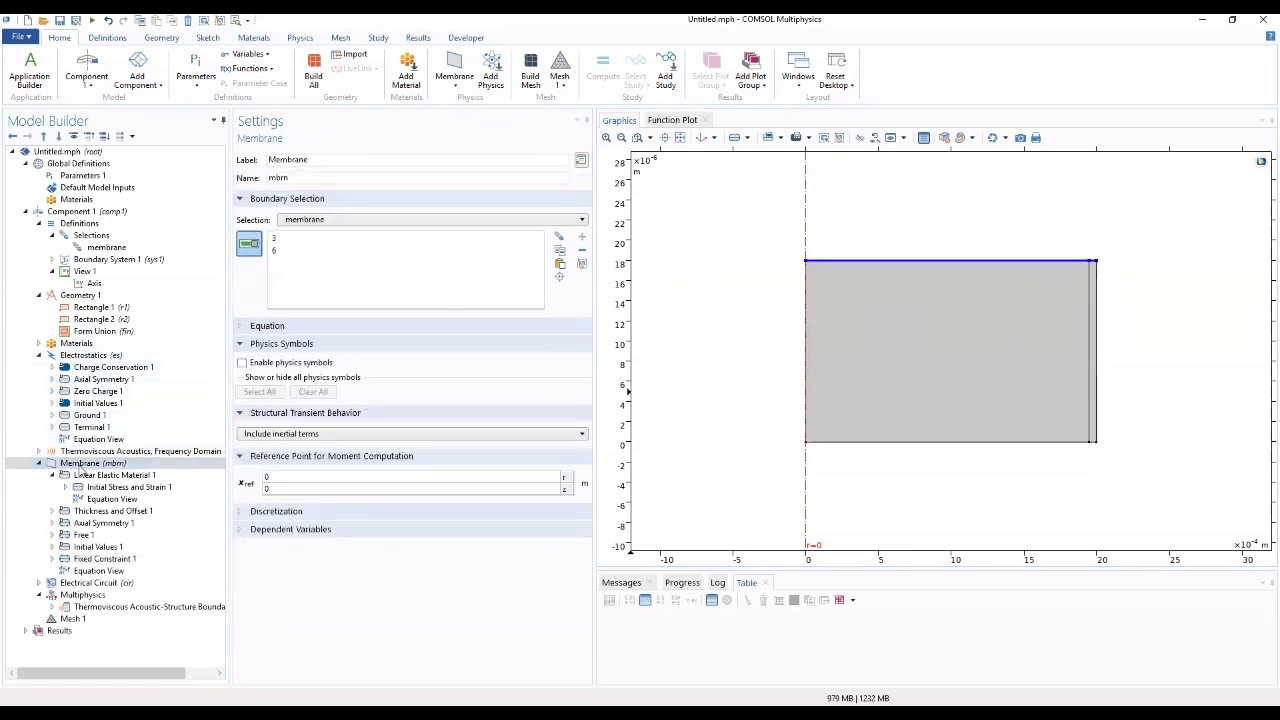
right_click(79, 467)
mouse_move(165, 267)
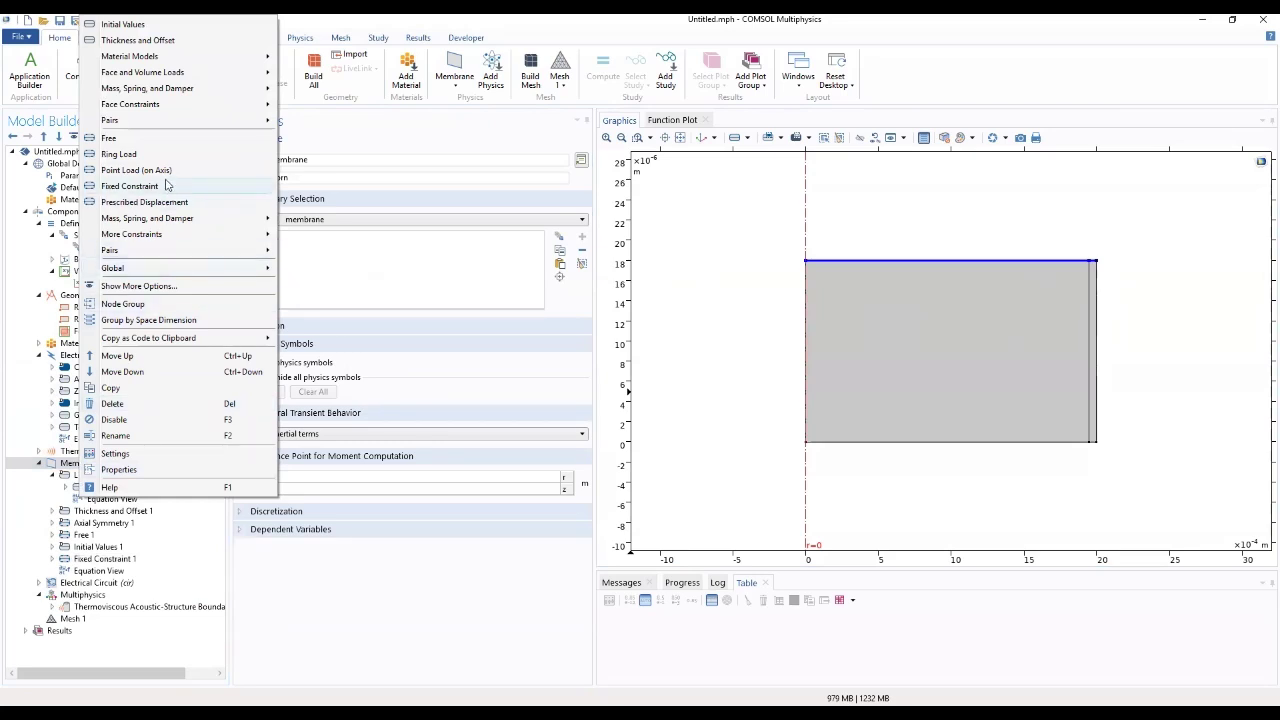
mouse_move(142, 213)
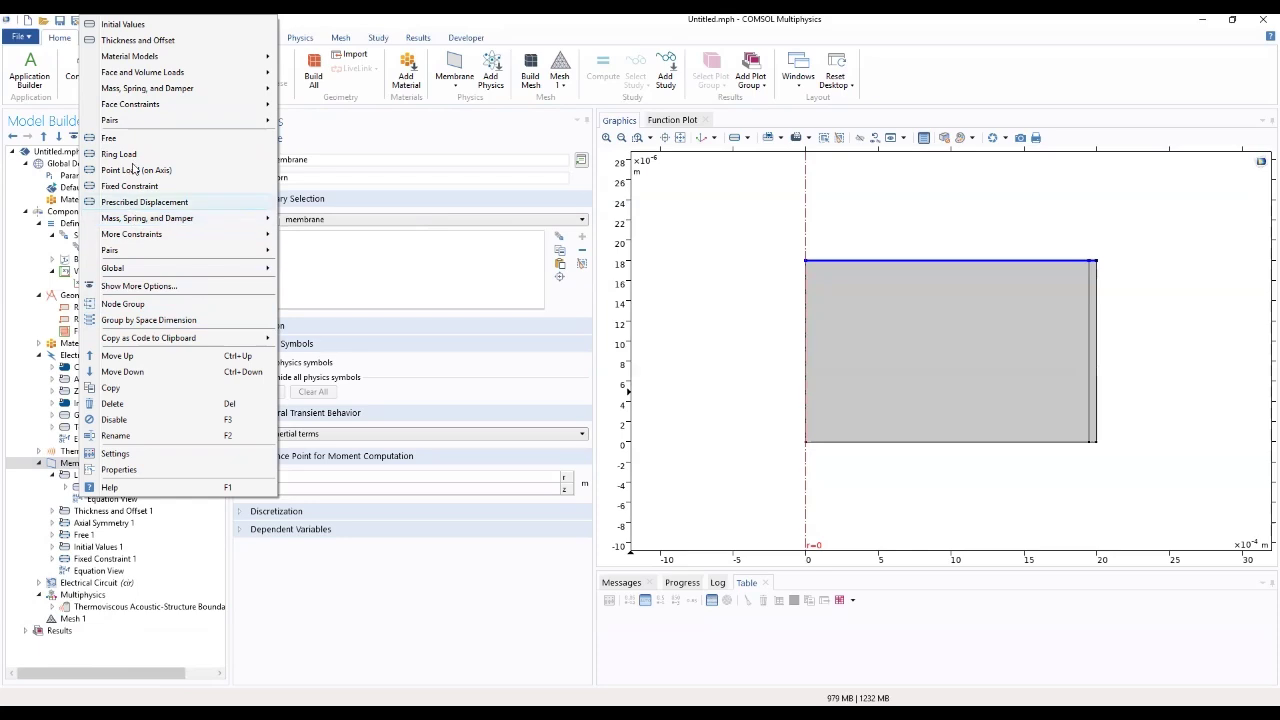
mouse_move(130, 106)
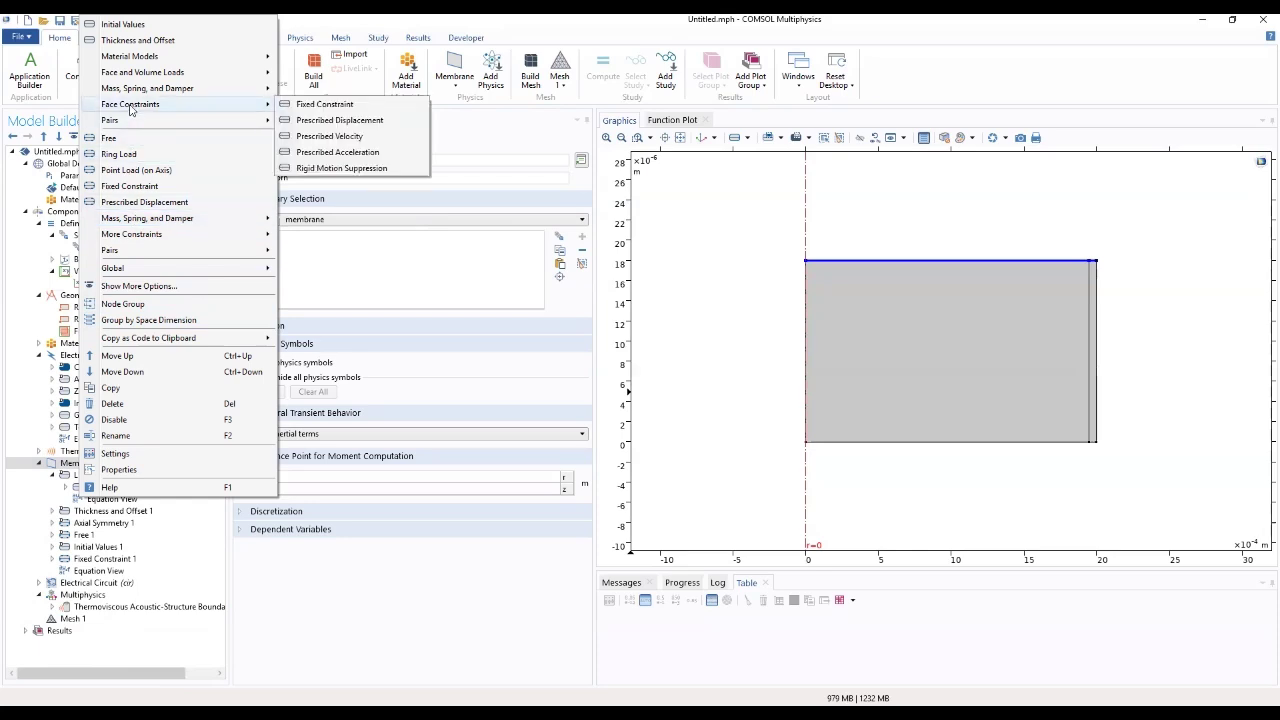
mouse_move(132, 76)
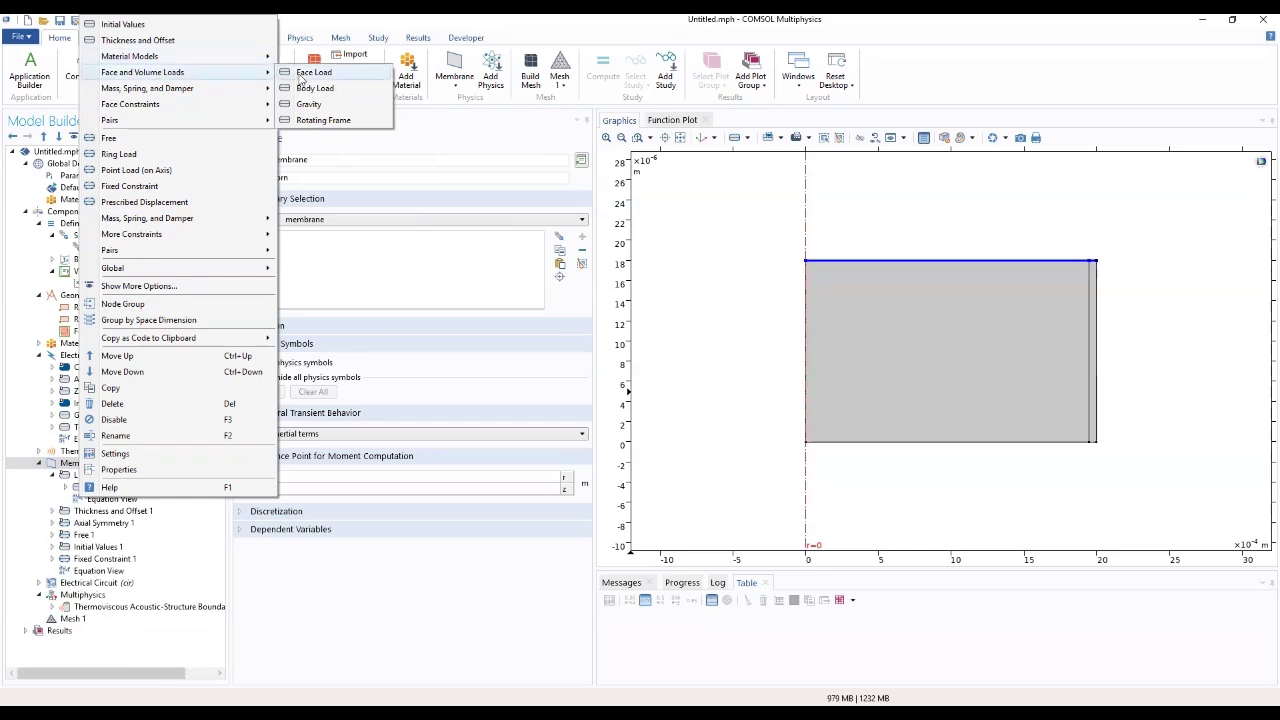
click(300, 74)
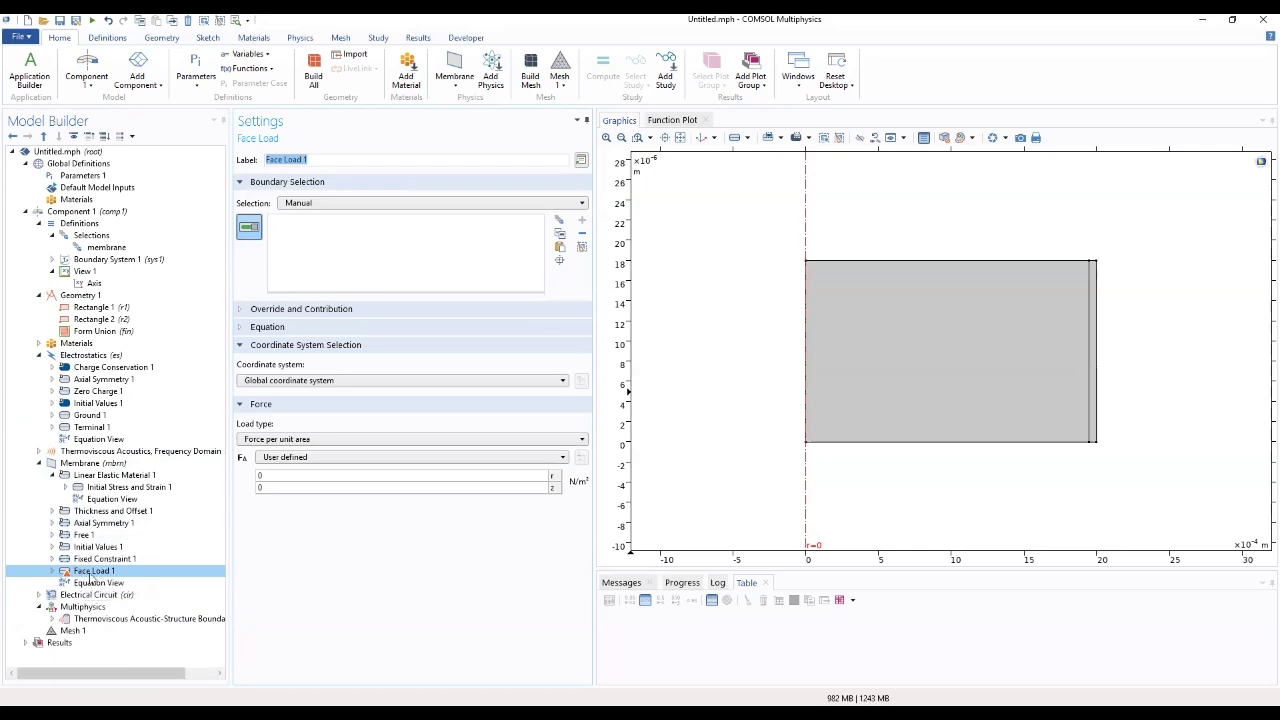
click(355, 203)
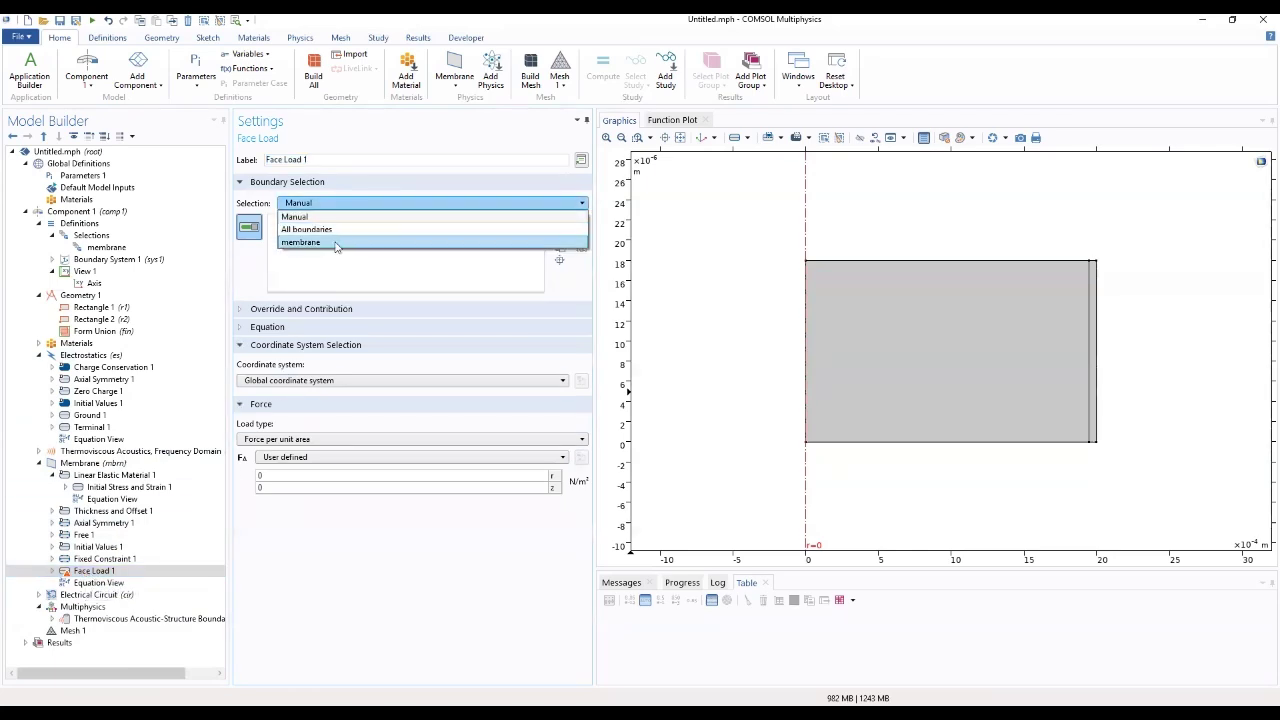
click(336, 243)
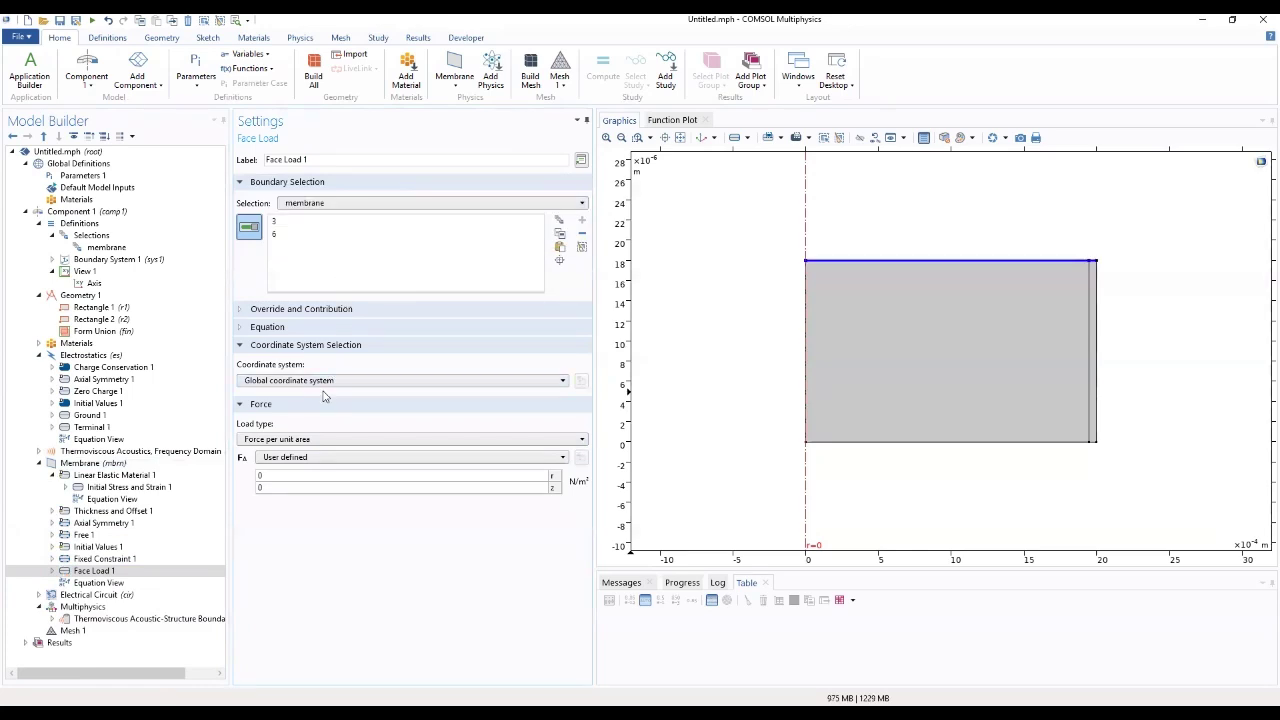
Define Face Load 1 as a user-defined force per unit area with es.dnTer in r and es.dnTez in z
click(325, 446)
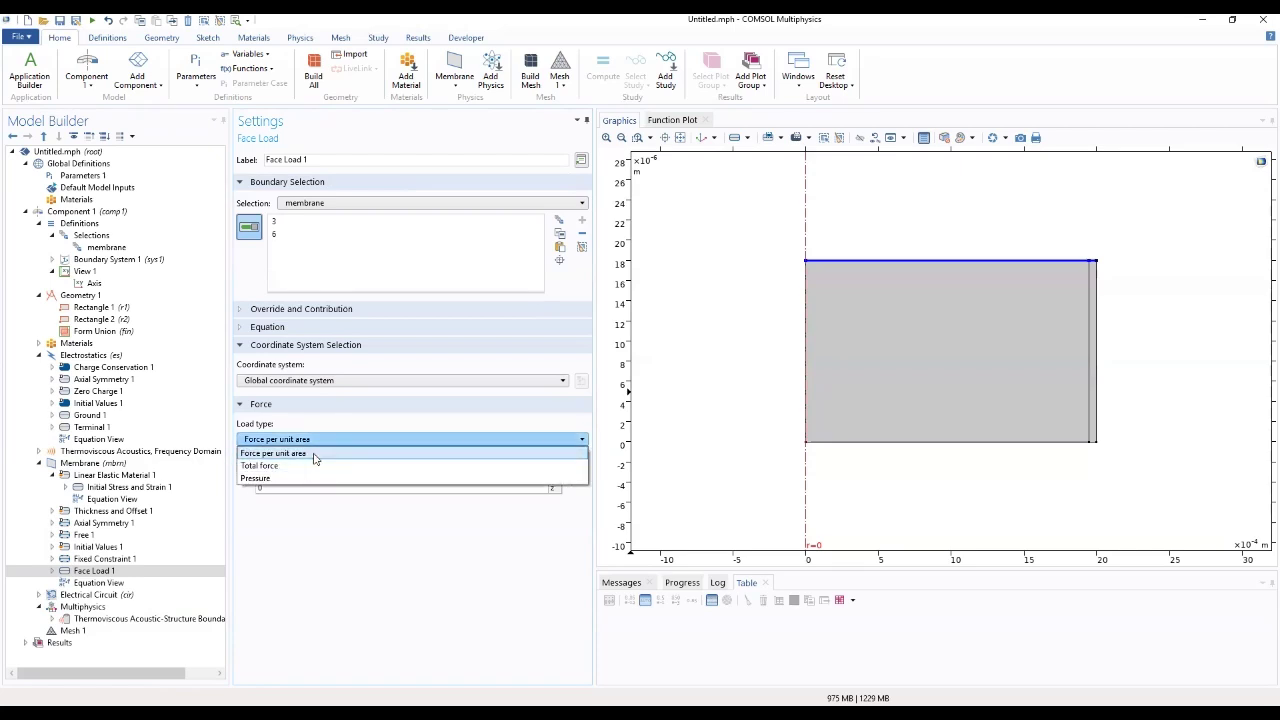
click(314, 454)
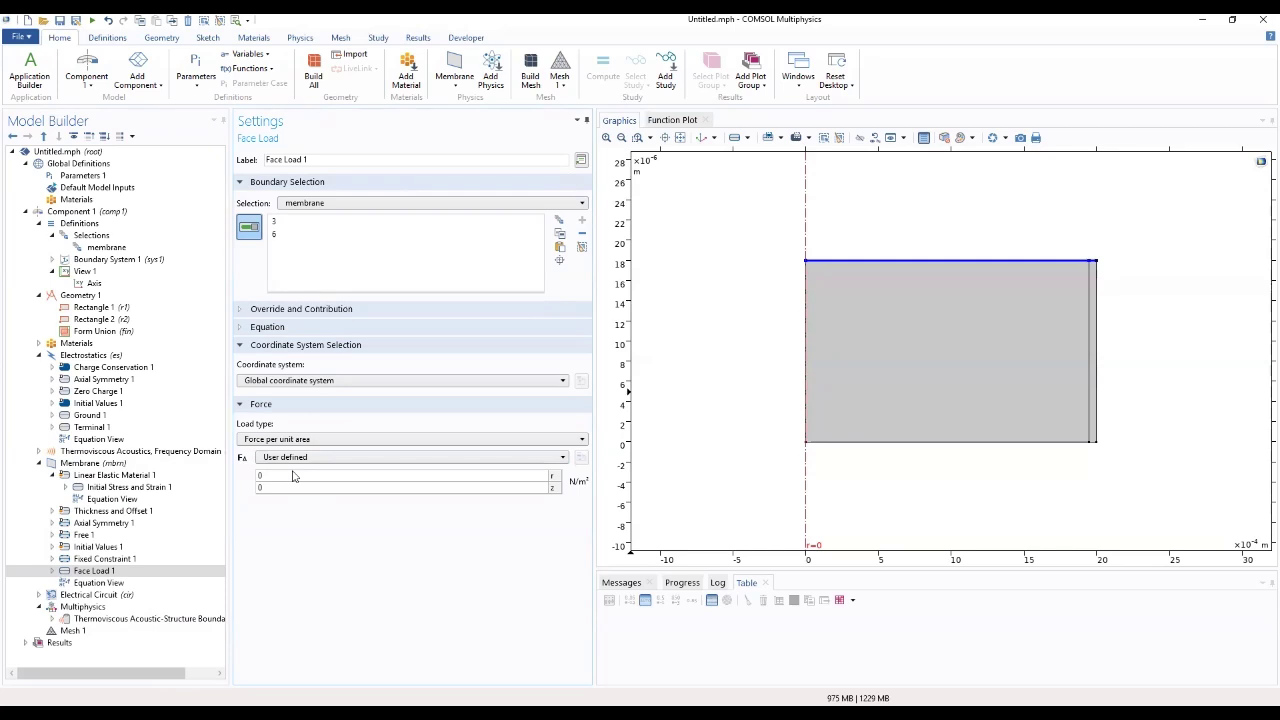
click(293, 476)
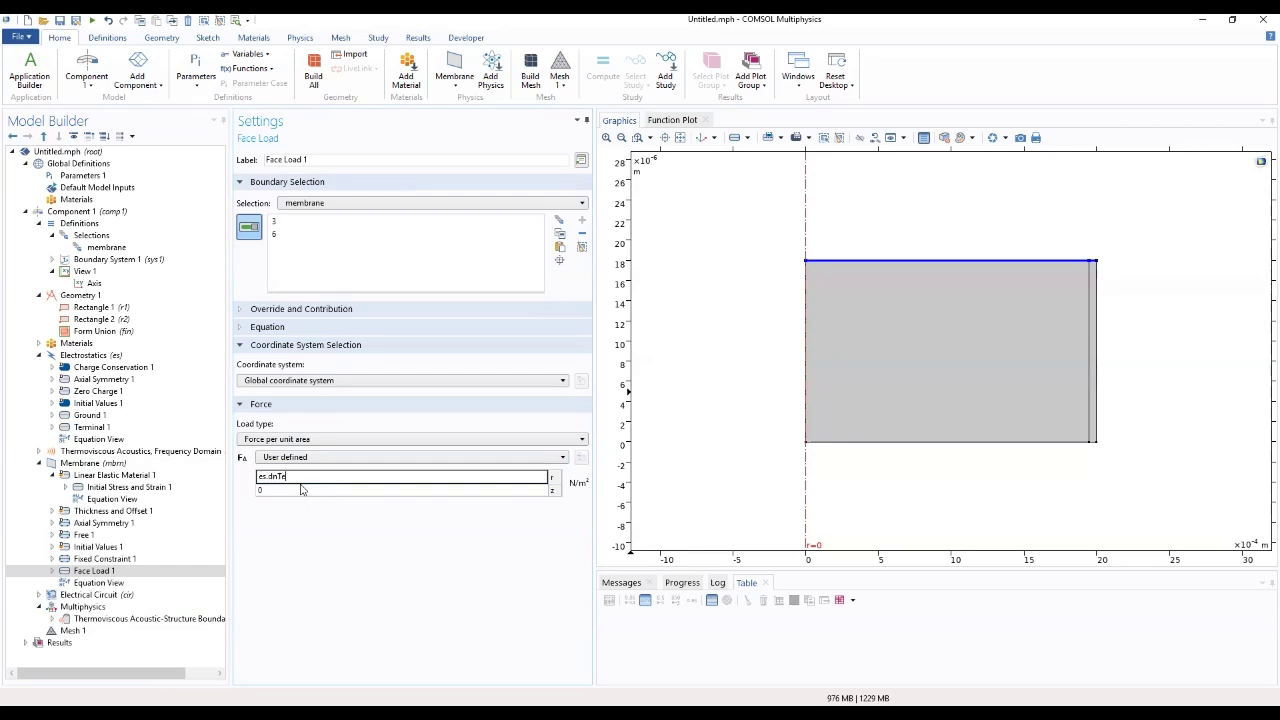
click(276, 489)
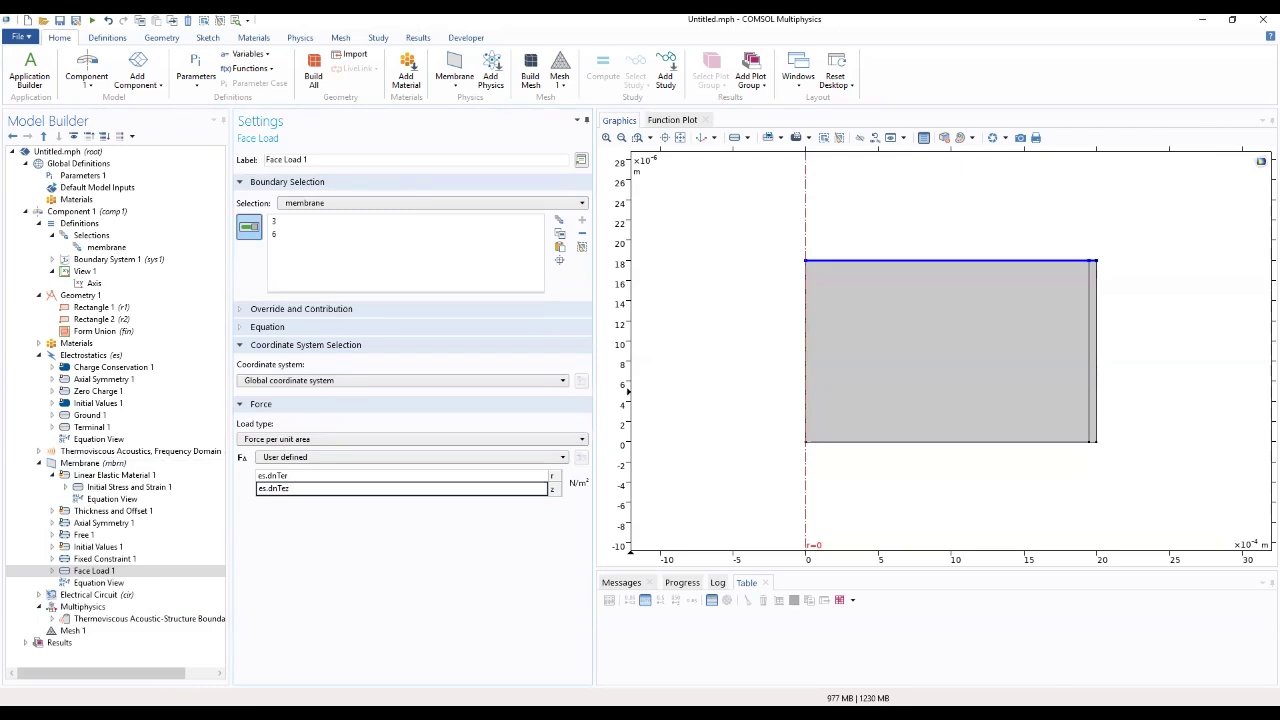
text(es.dnTez)
key(Return)
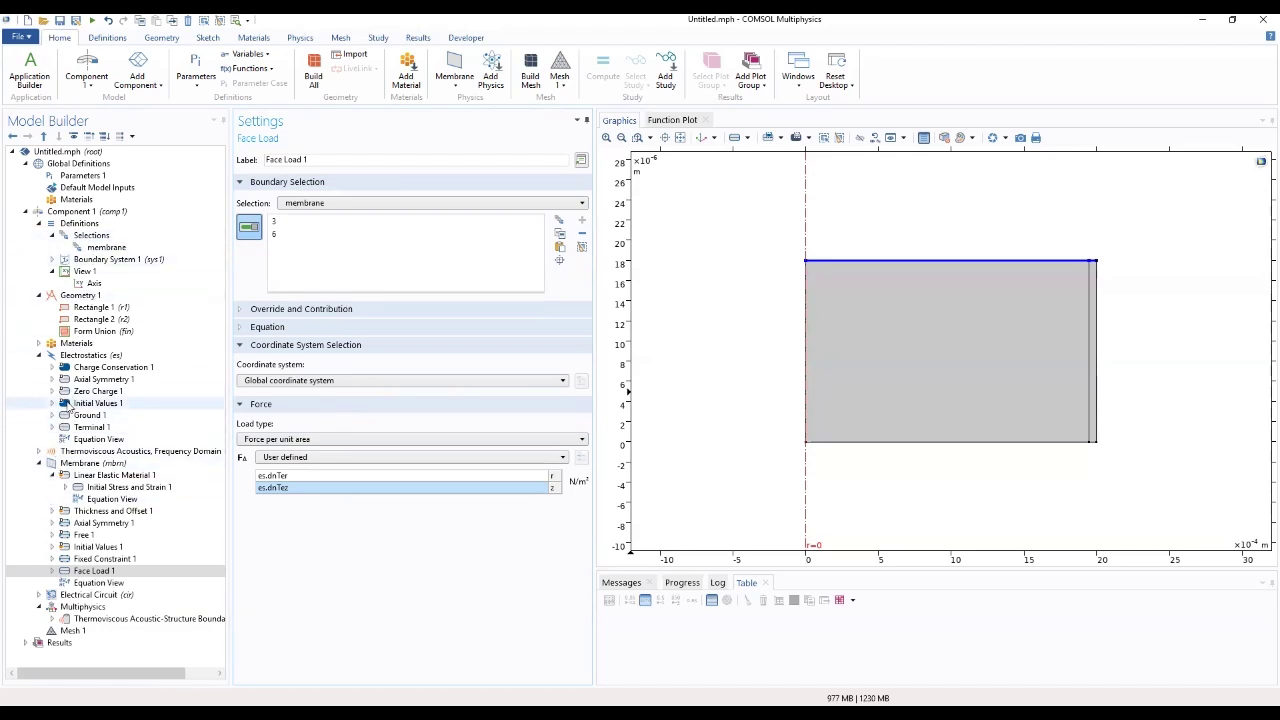
Add a second Face Load to the Membrane physics and apply it to the membrane selection
click(86, 464)
right_click(86, 464)
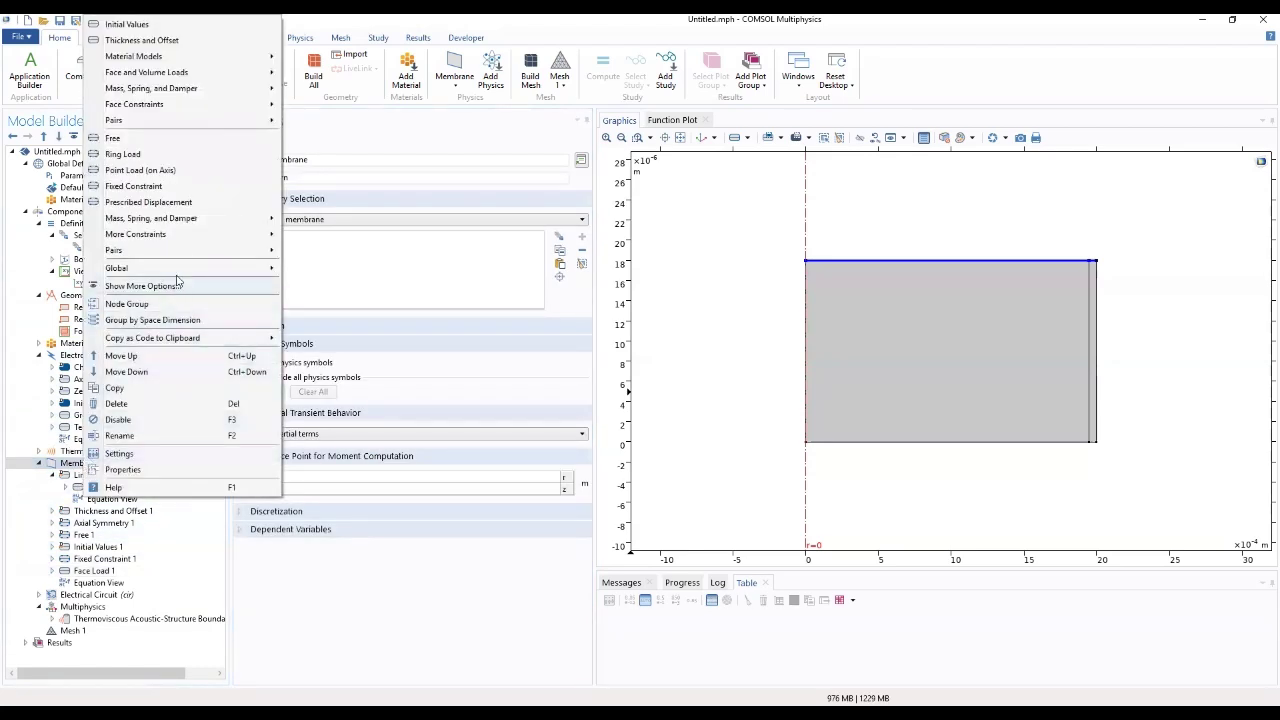
mouse_move(177, 105)
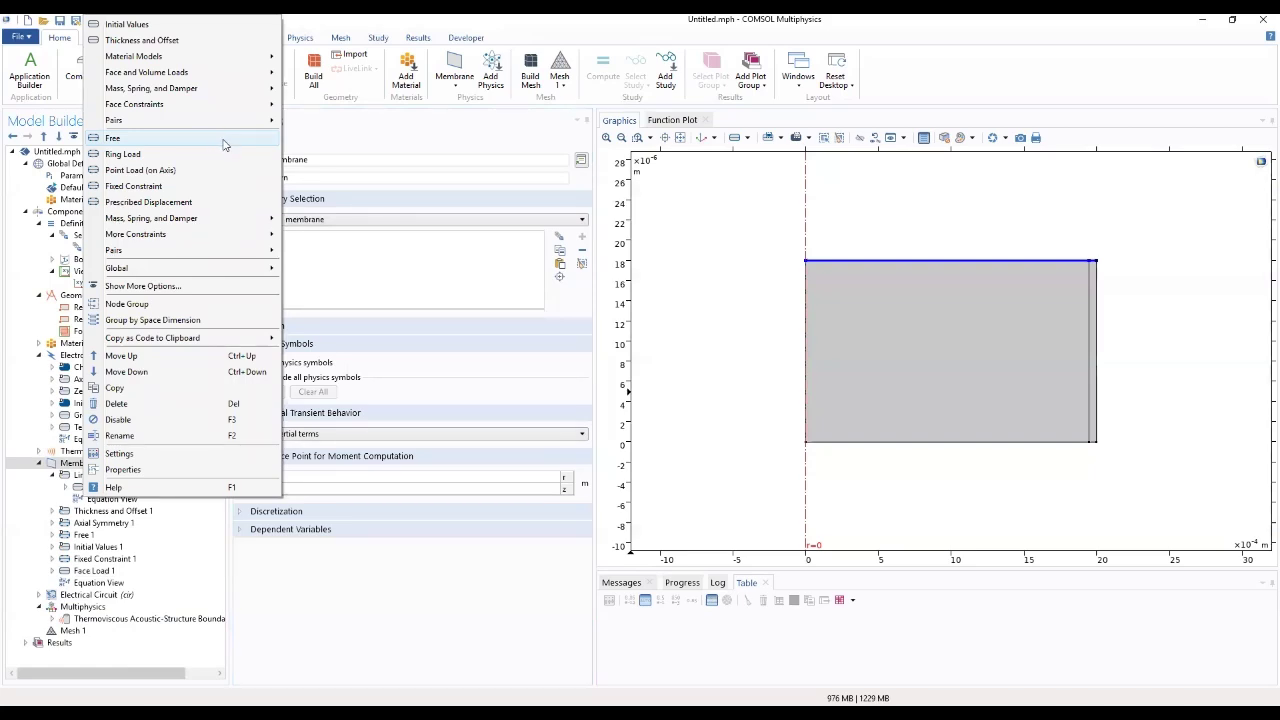
mouse_move(223, 72)
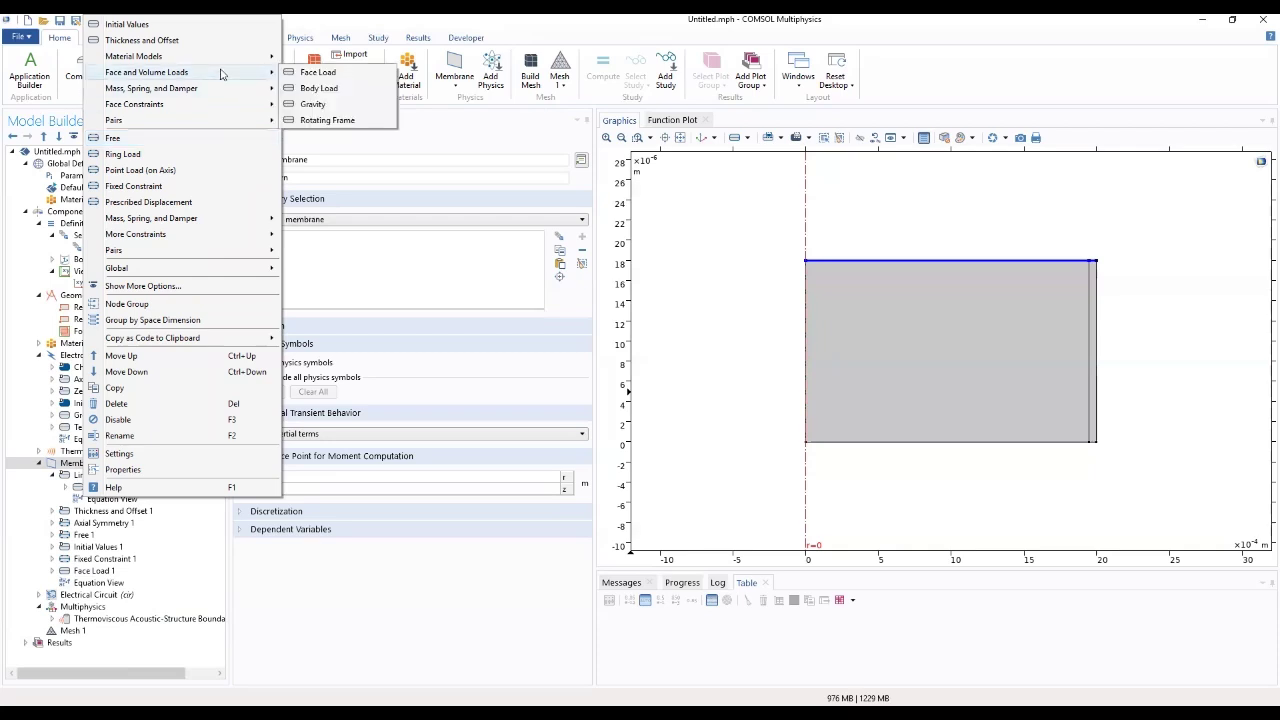
click(318, 72)
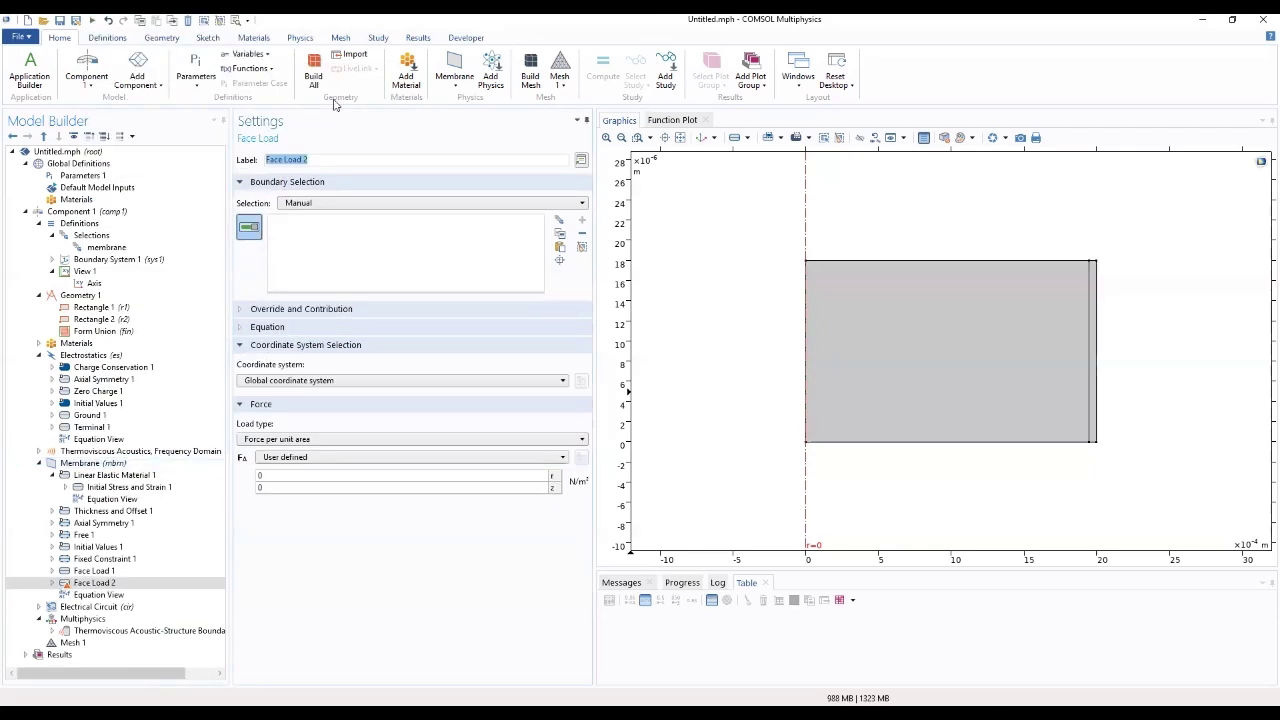
click(86, 586)
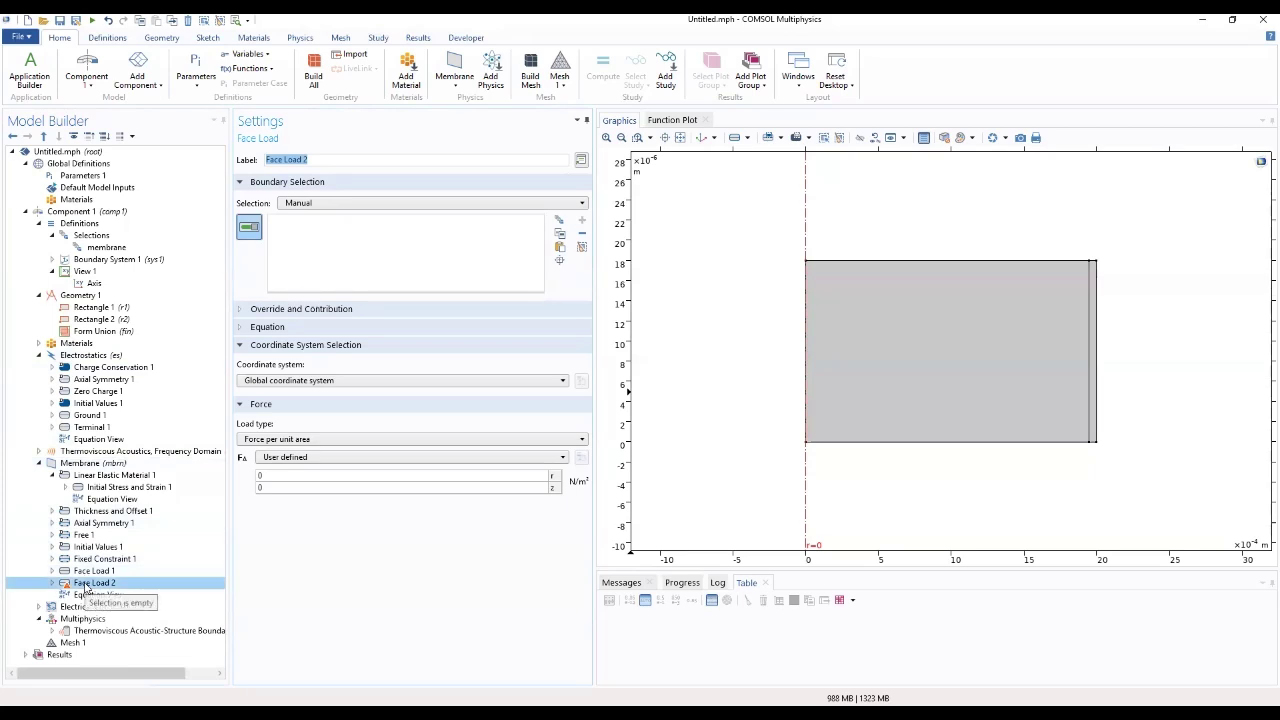
click(39, 355)
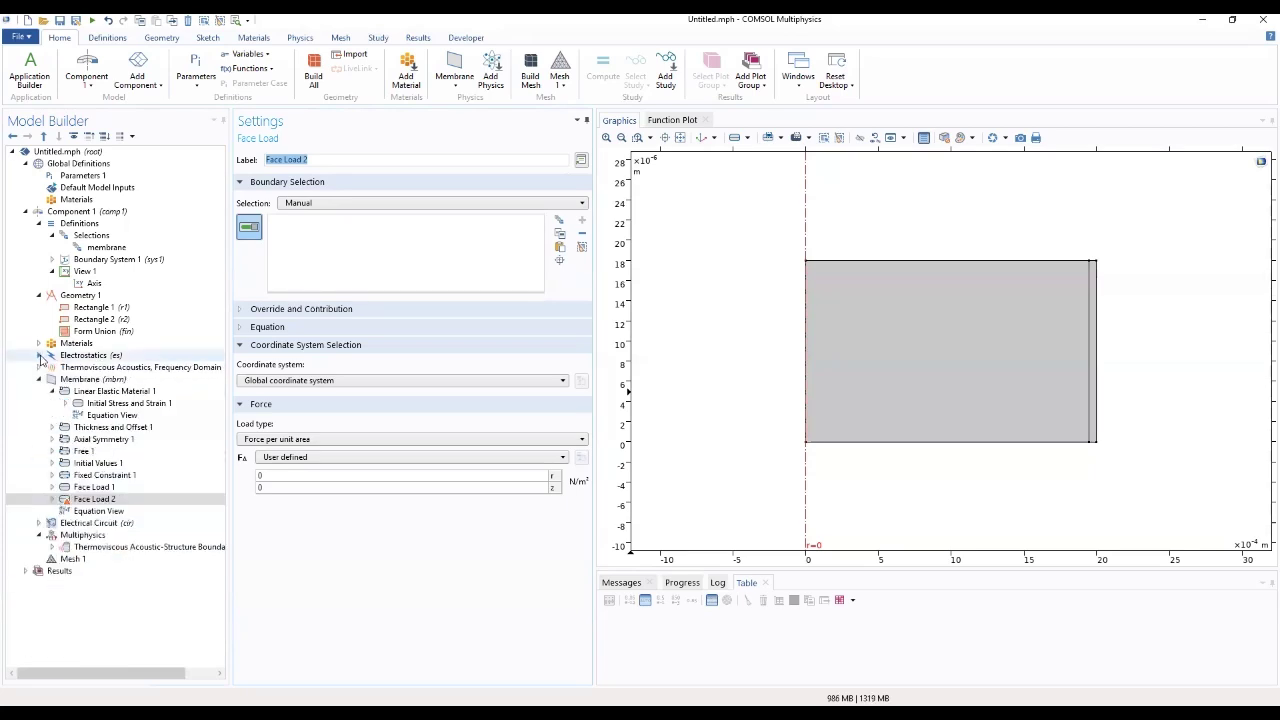
click(113, 499)
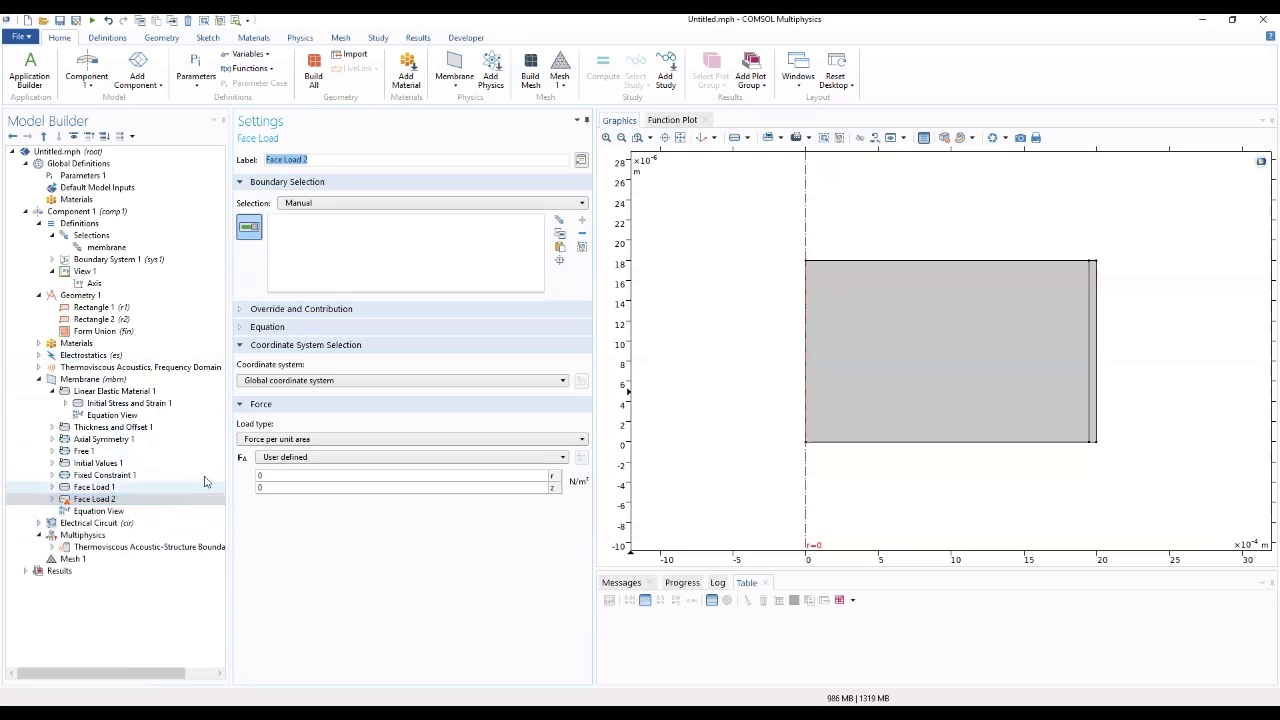
click(360, 203)
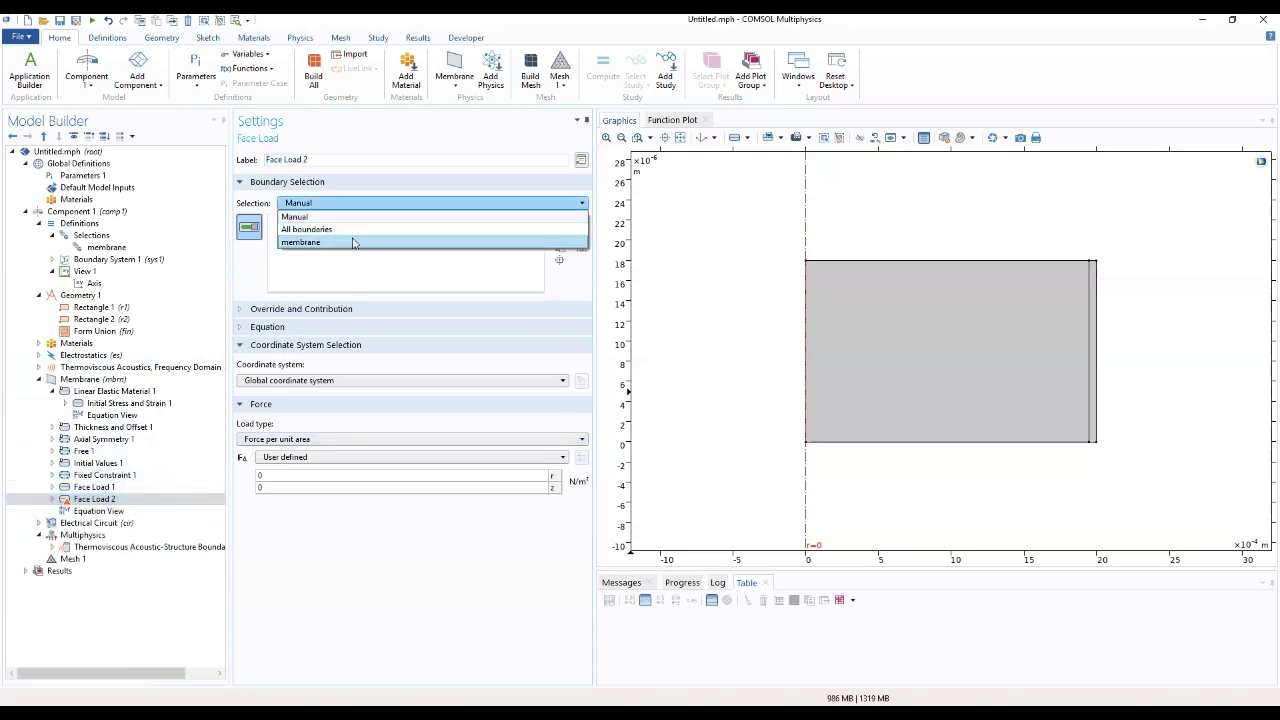
click(353, 243)
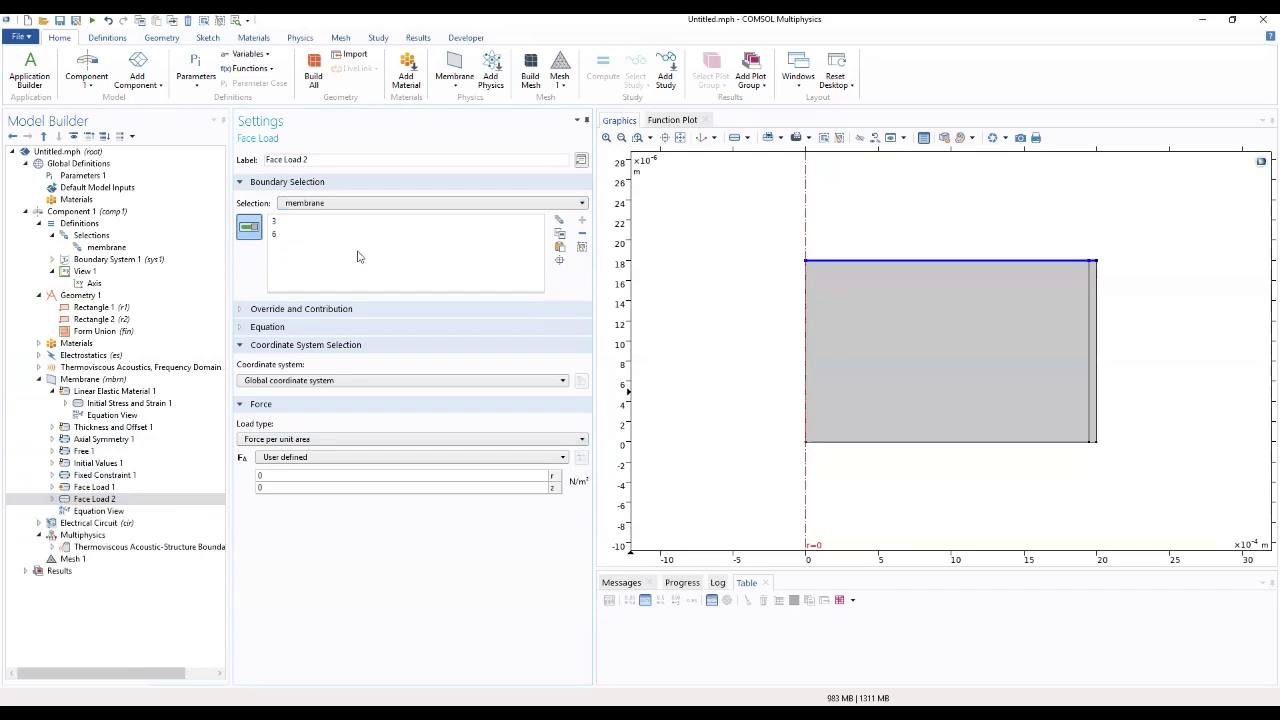
Set Face Load 2's load type to Pressure with the value linper(pin), and check pin in the global parameters
click(282, 442)
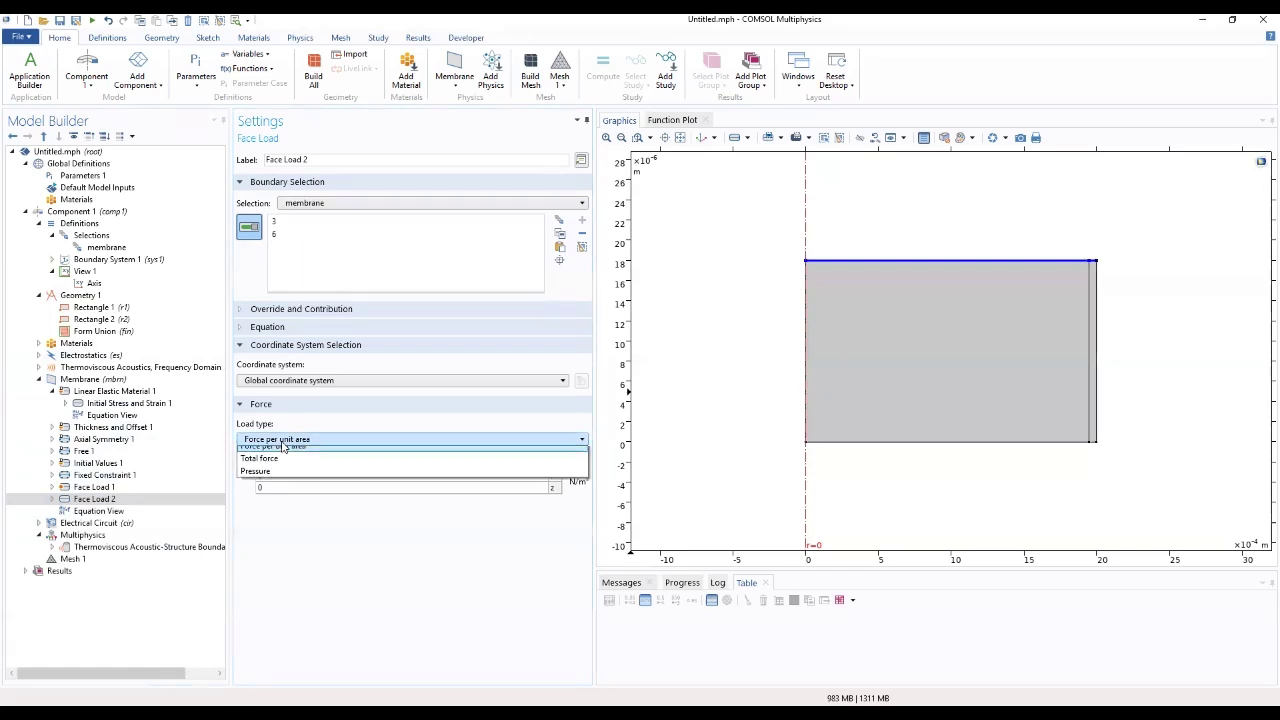
click(268, 481)
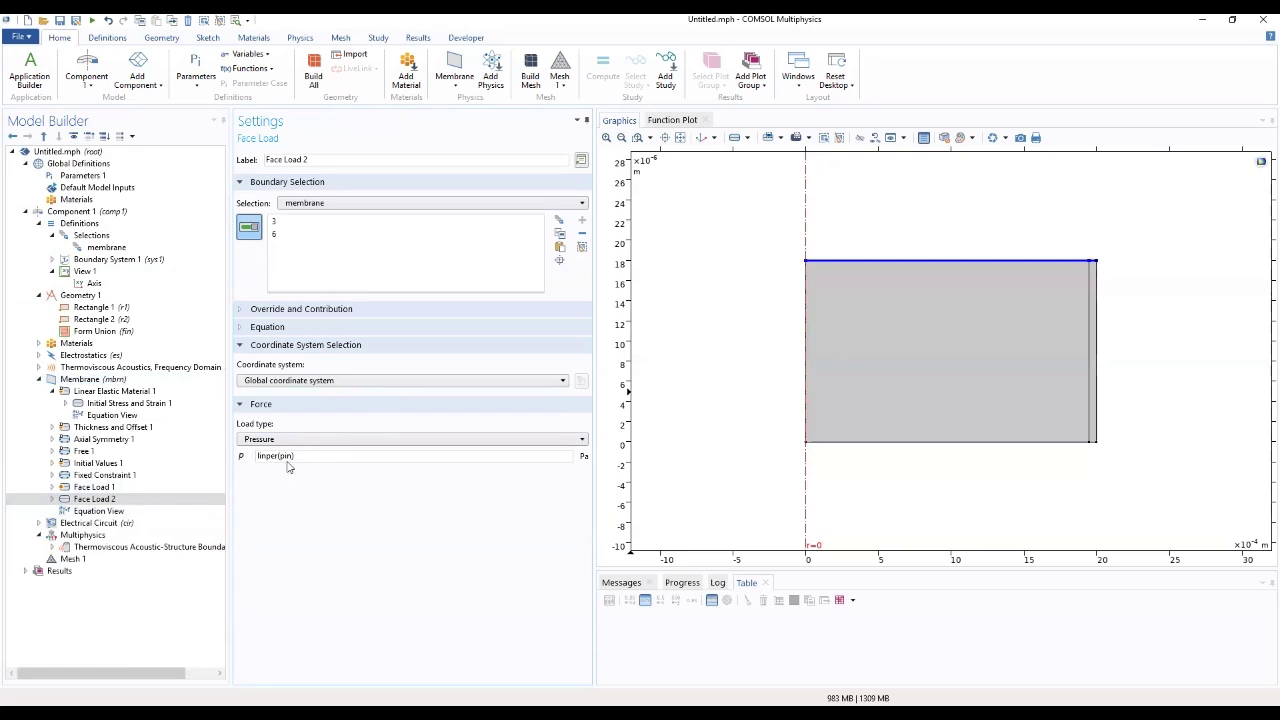
click(95, 175)
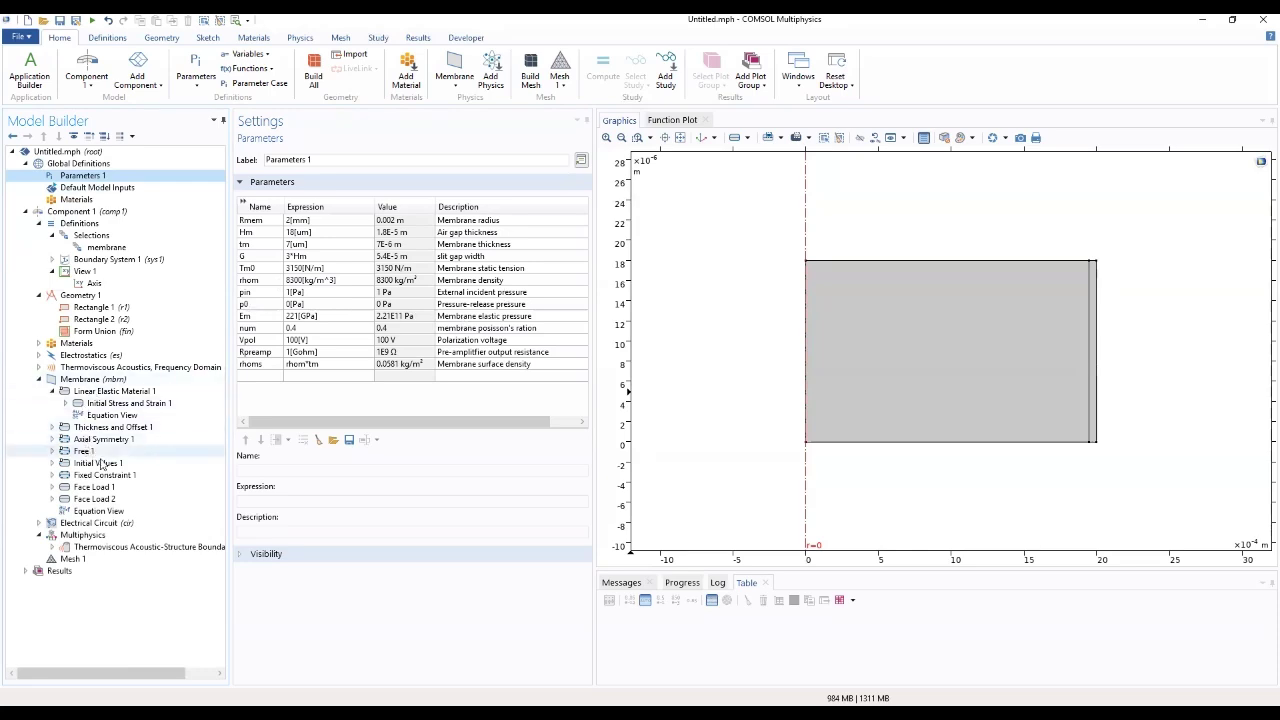
click(118, 499)
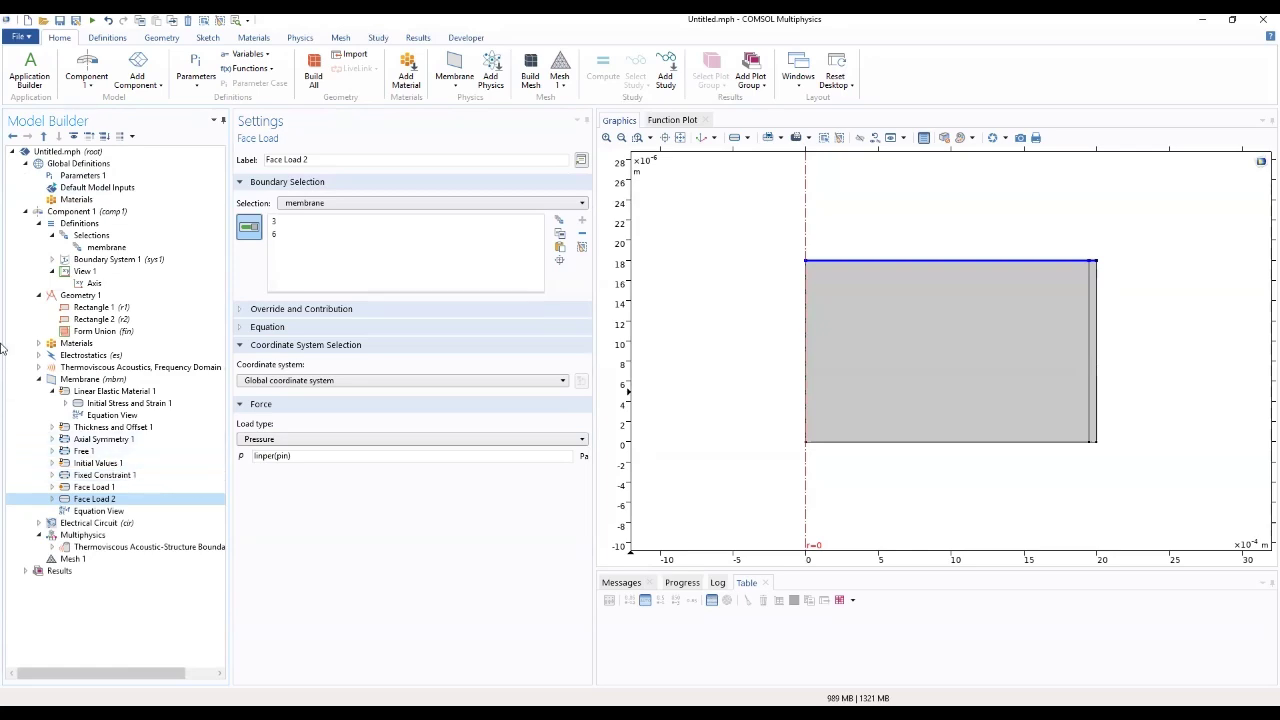
Add a Moving Mesh Deforming Domain to the component's definitions
click(39, 296)
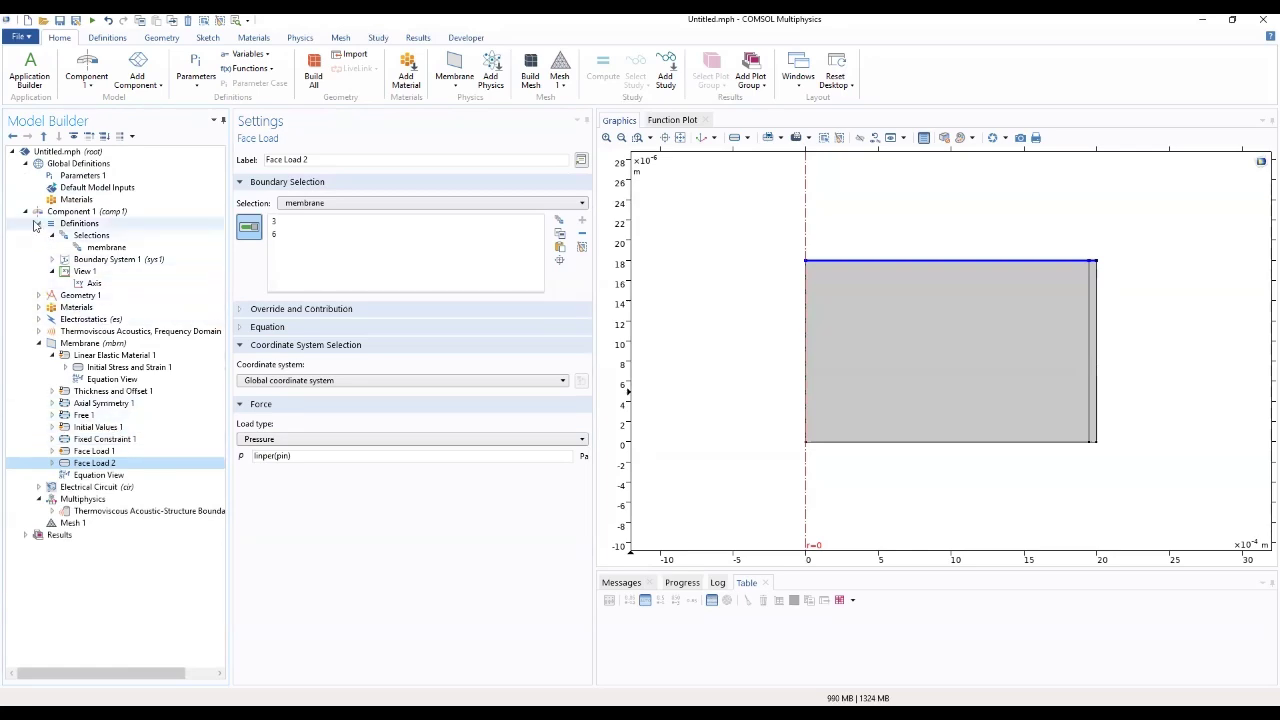
click(39, 223)
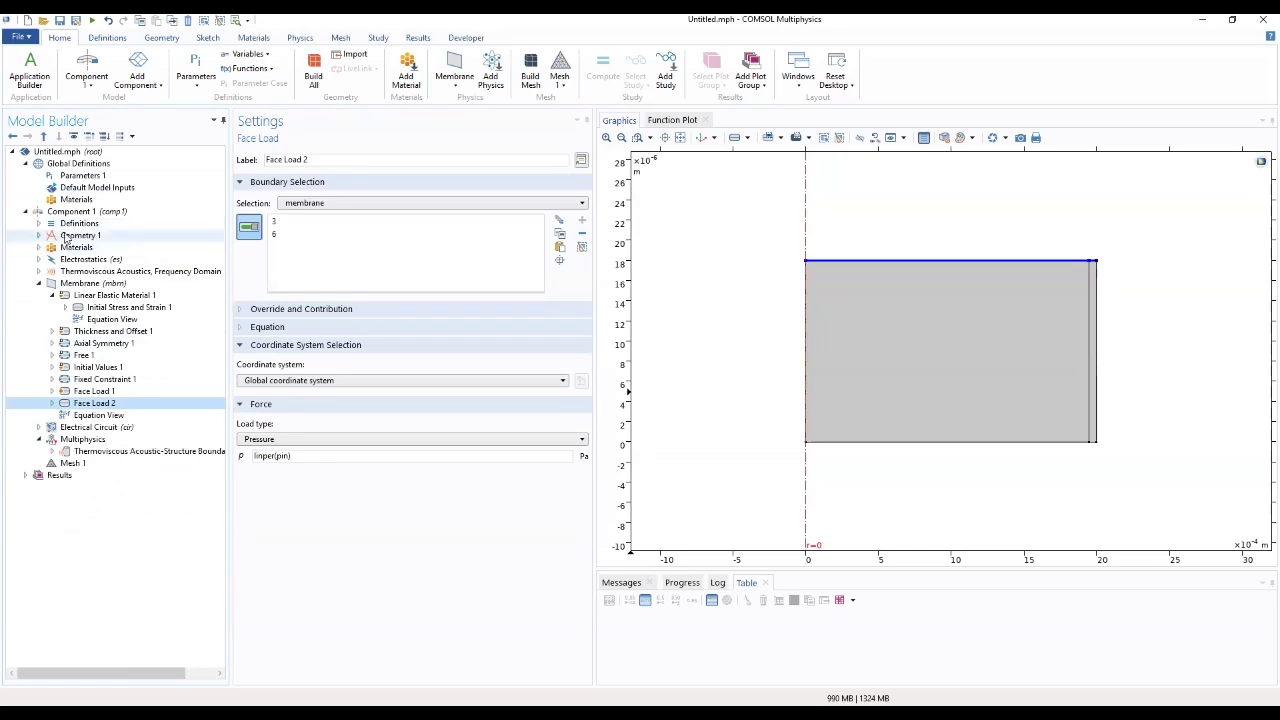
click(71, 226)
right_click(71, 226)
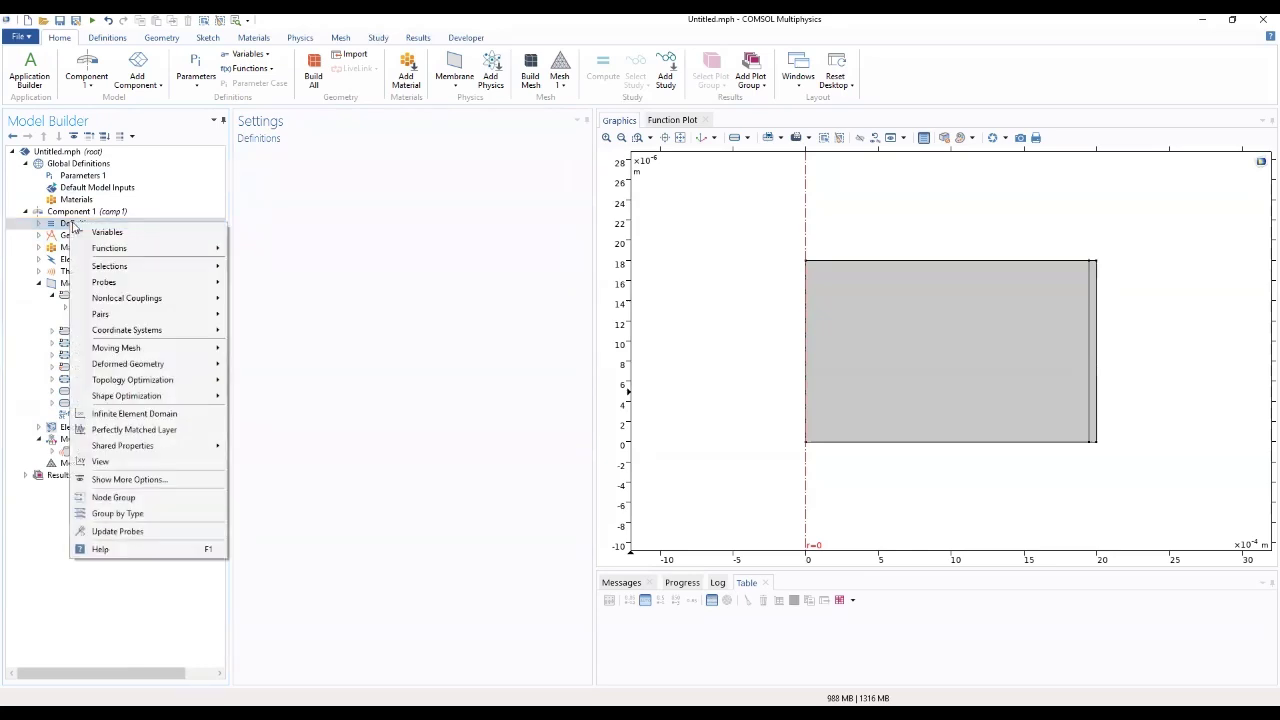
mouse_move(143, 352)
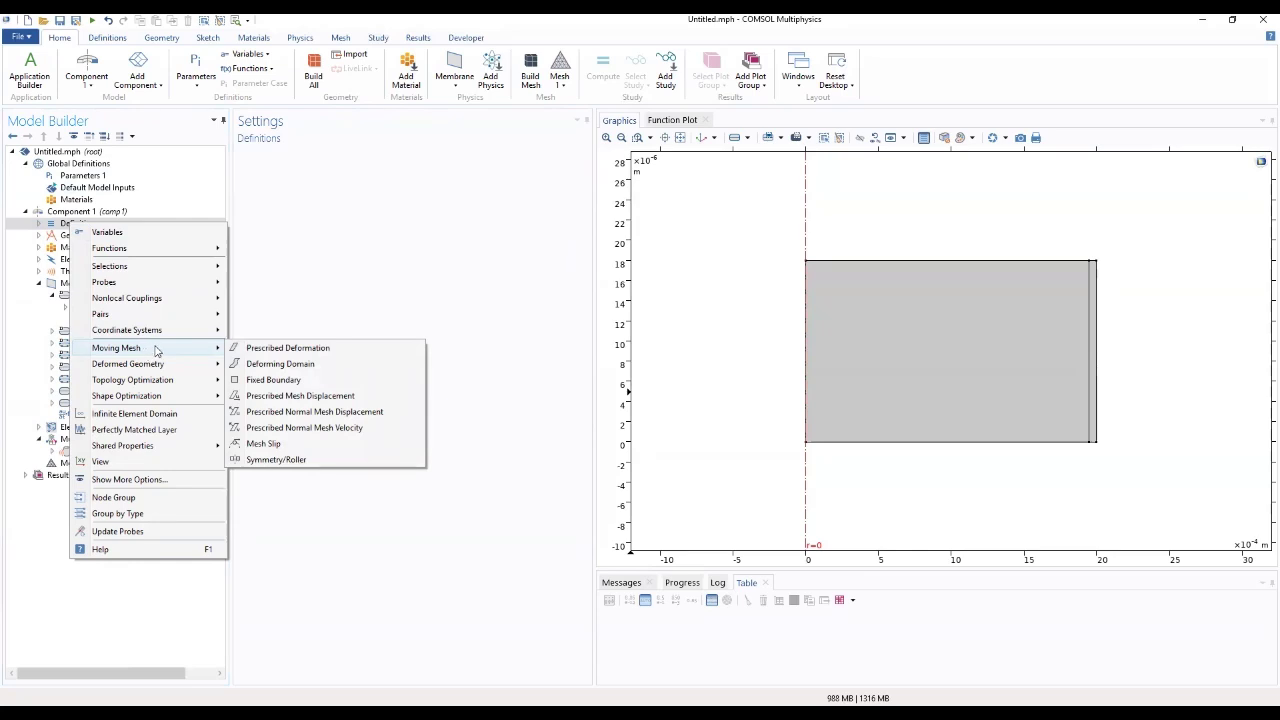
click(268, 364)
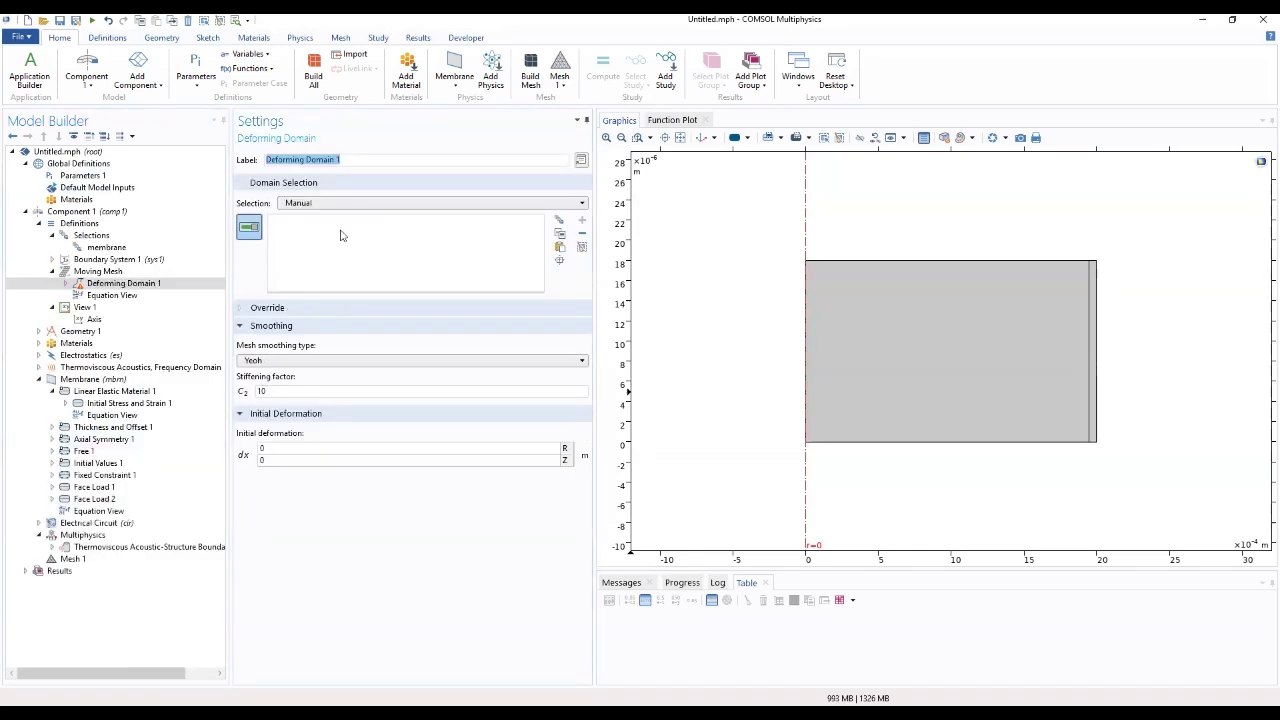
Apply the Deforming Domain to all domains and add a Fixed Boundary on the outer vertical edge and both bottom edges
click(349, 205)
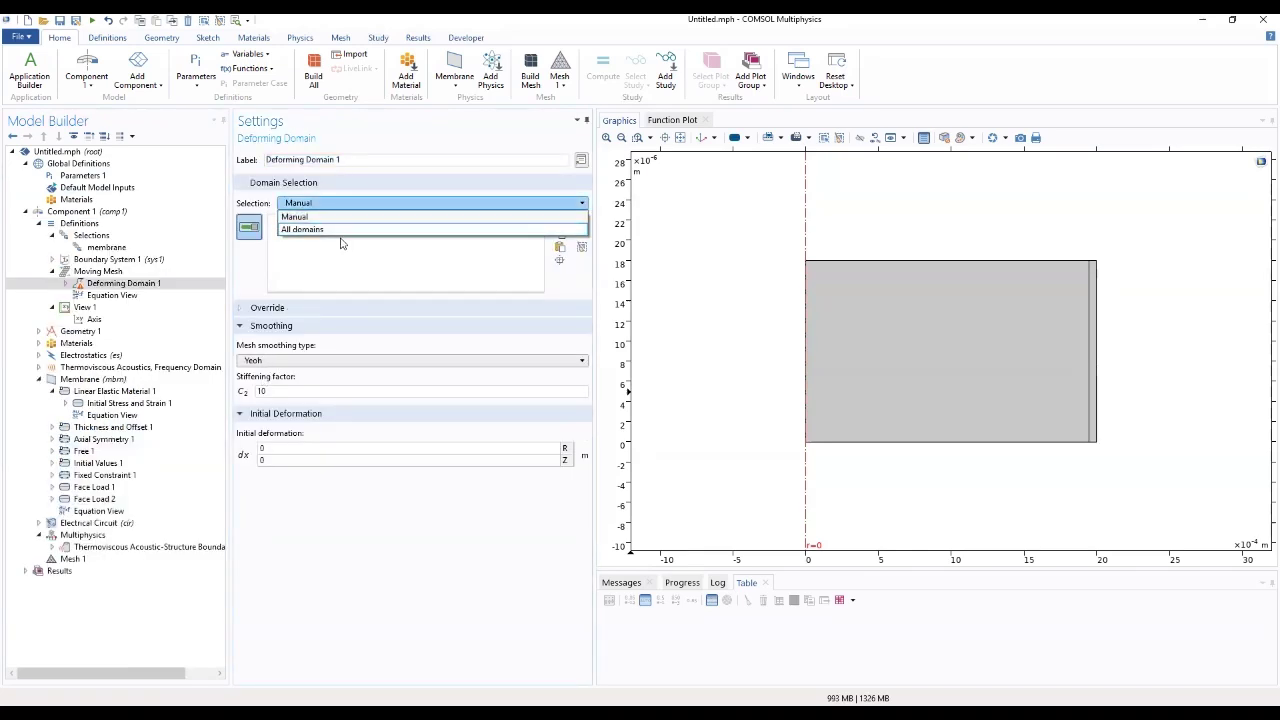
click(338, 232)
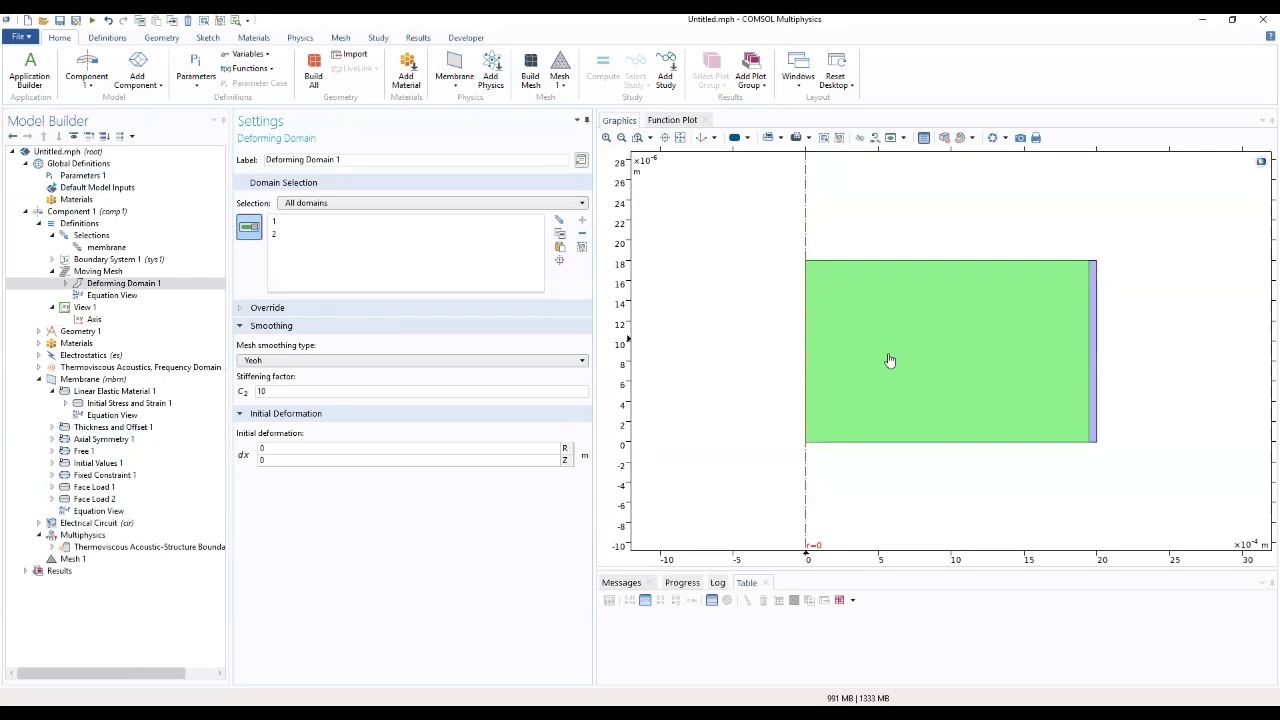
click(96, 273)
right_click(95, 273)
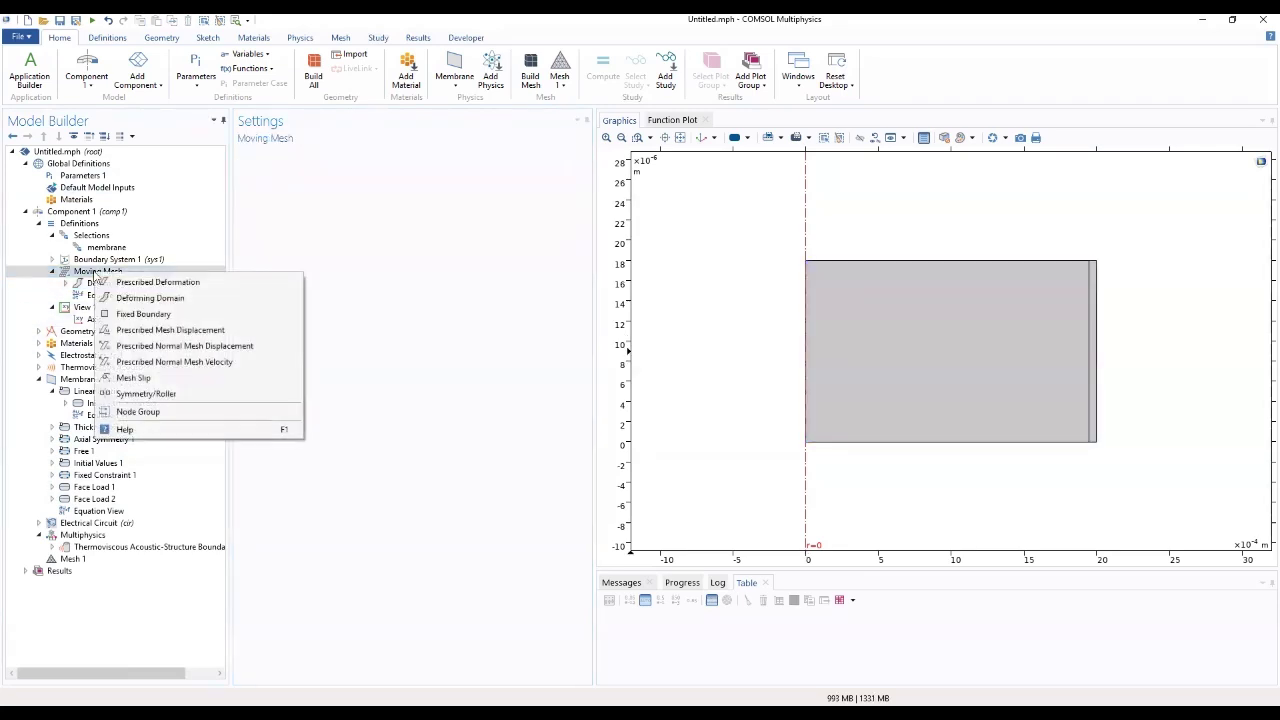
click(150, 315)
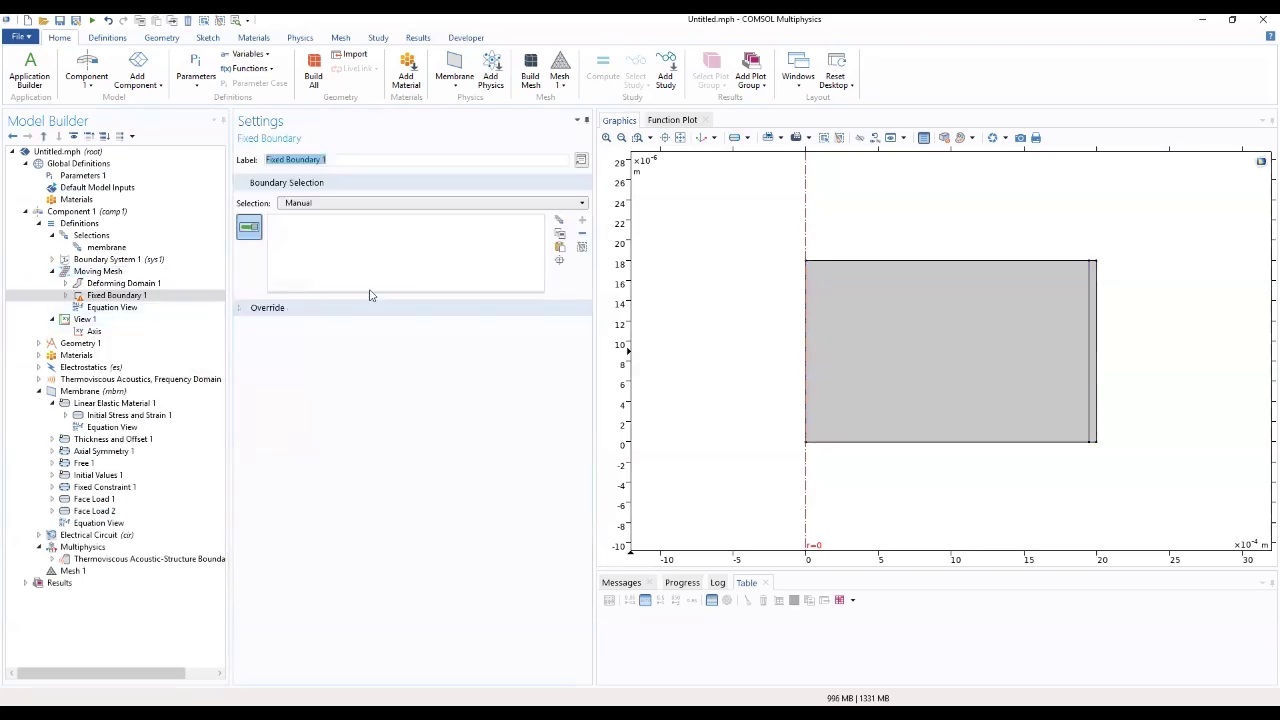
click(1097, 346)
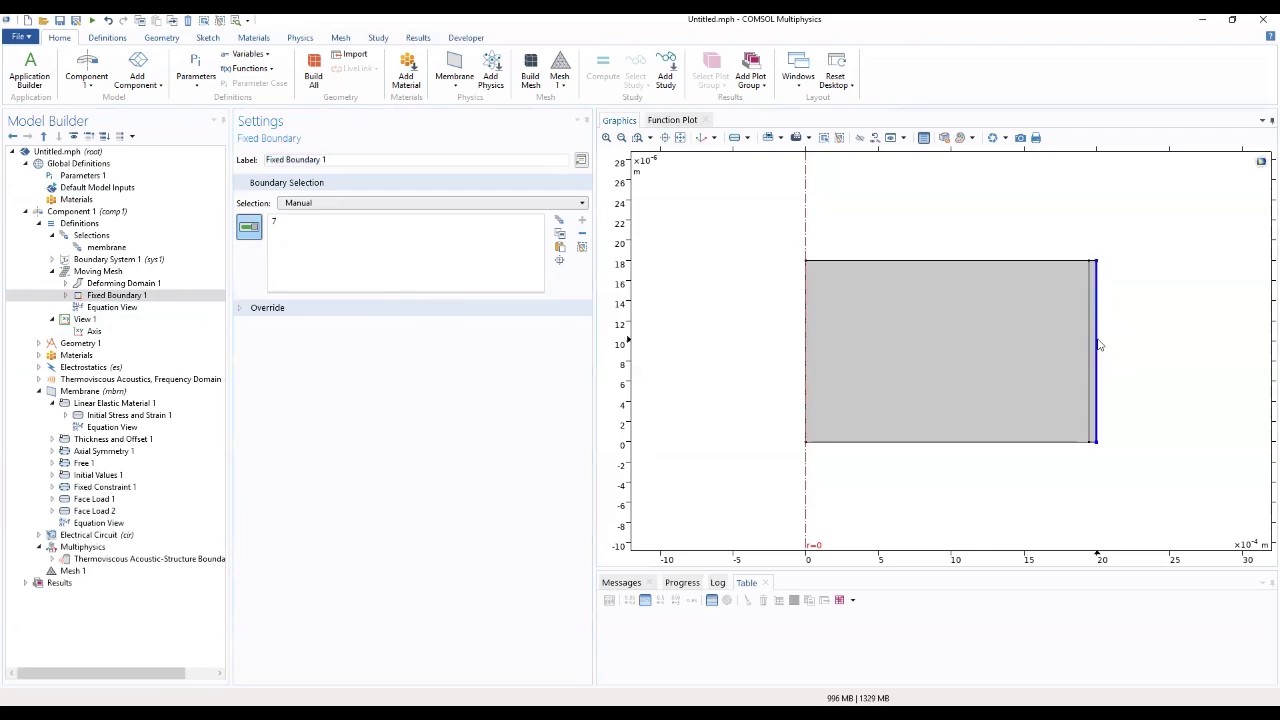
click(1051, 442)
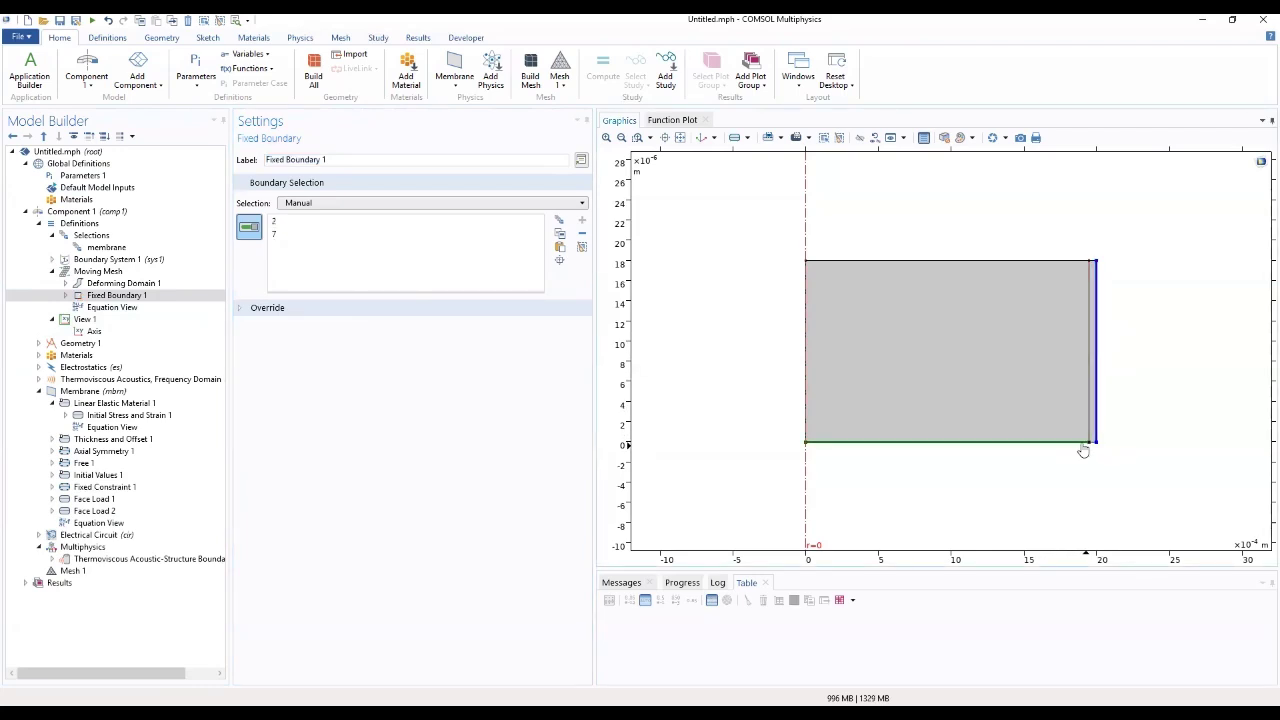
click(1094, 444)
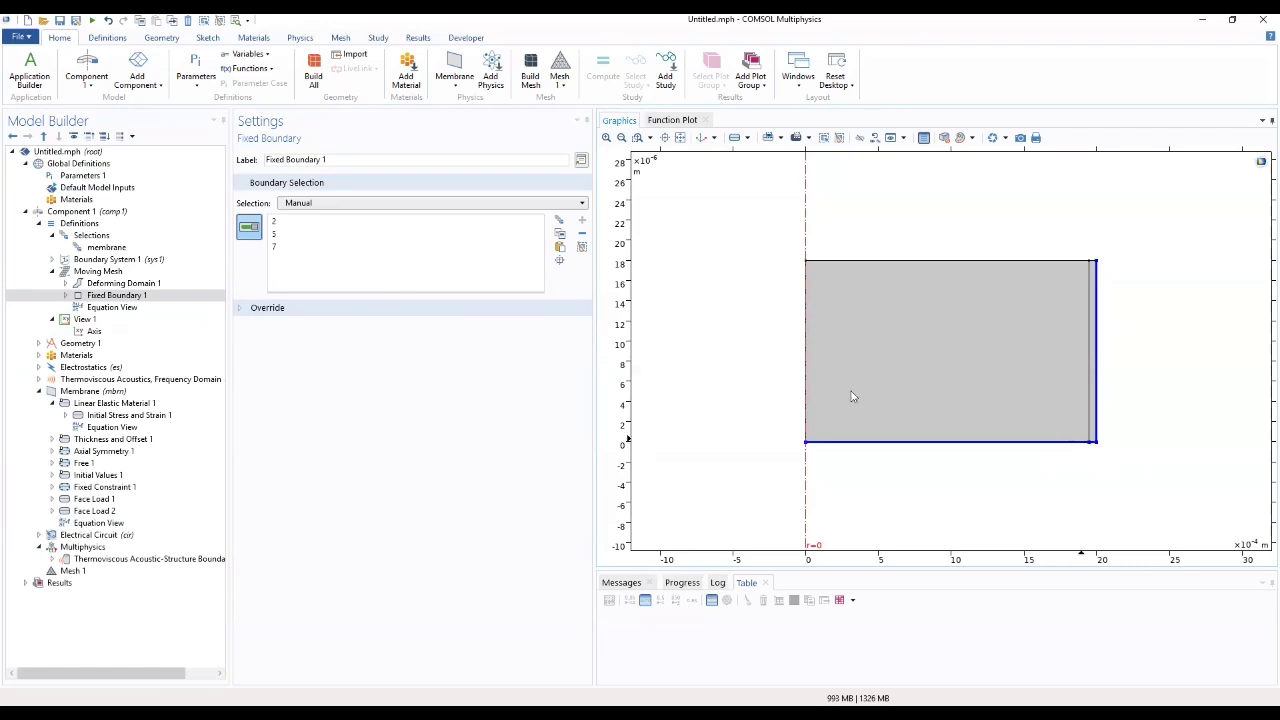
click(124, 294)
click(122, 285)
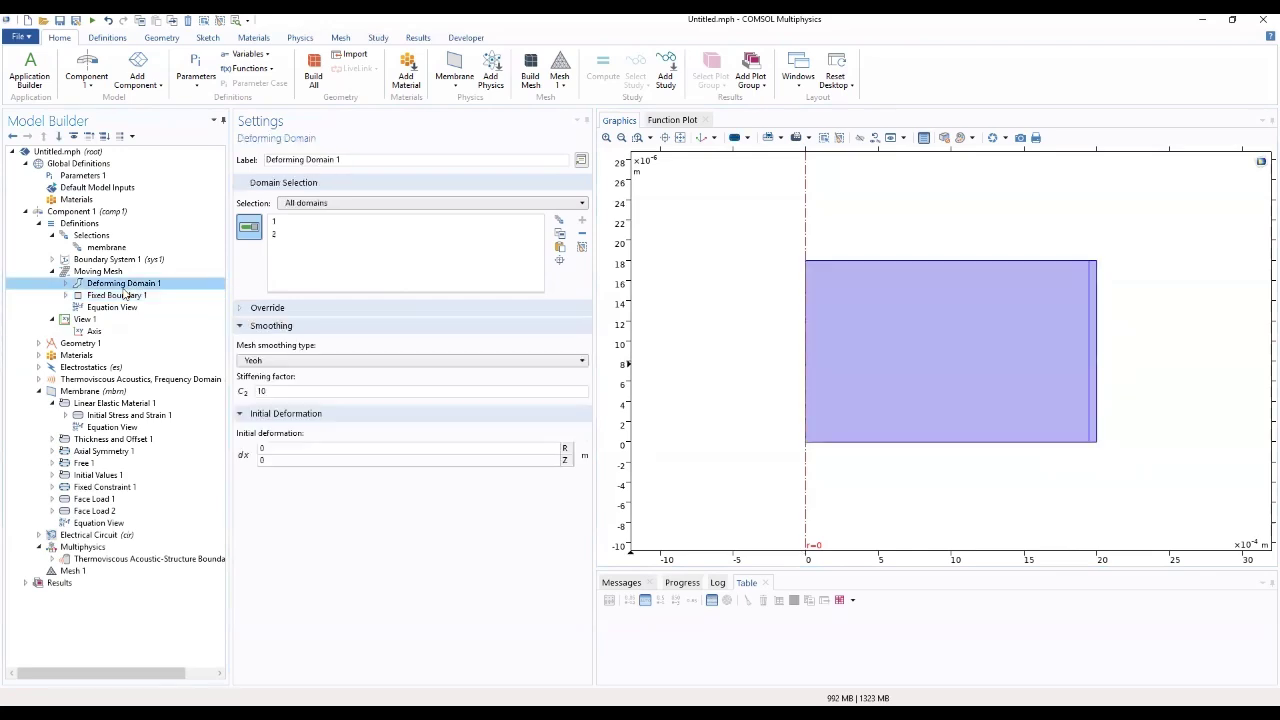
right_click(123, 288)
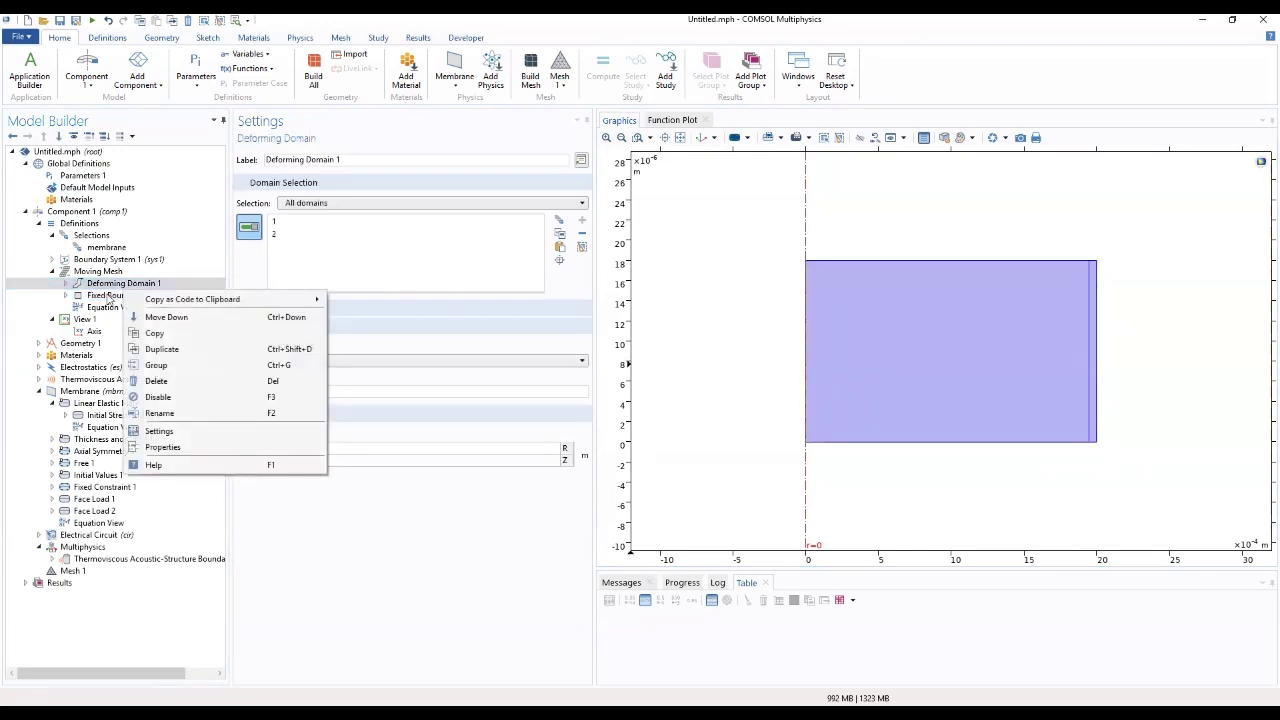
click(110, 296)
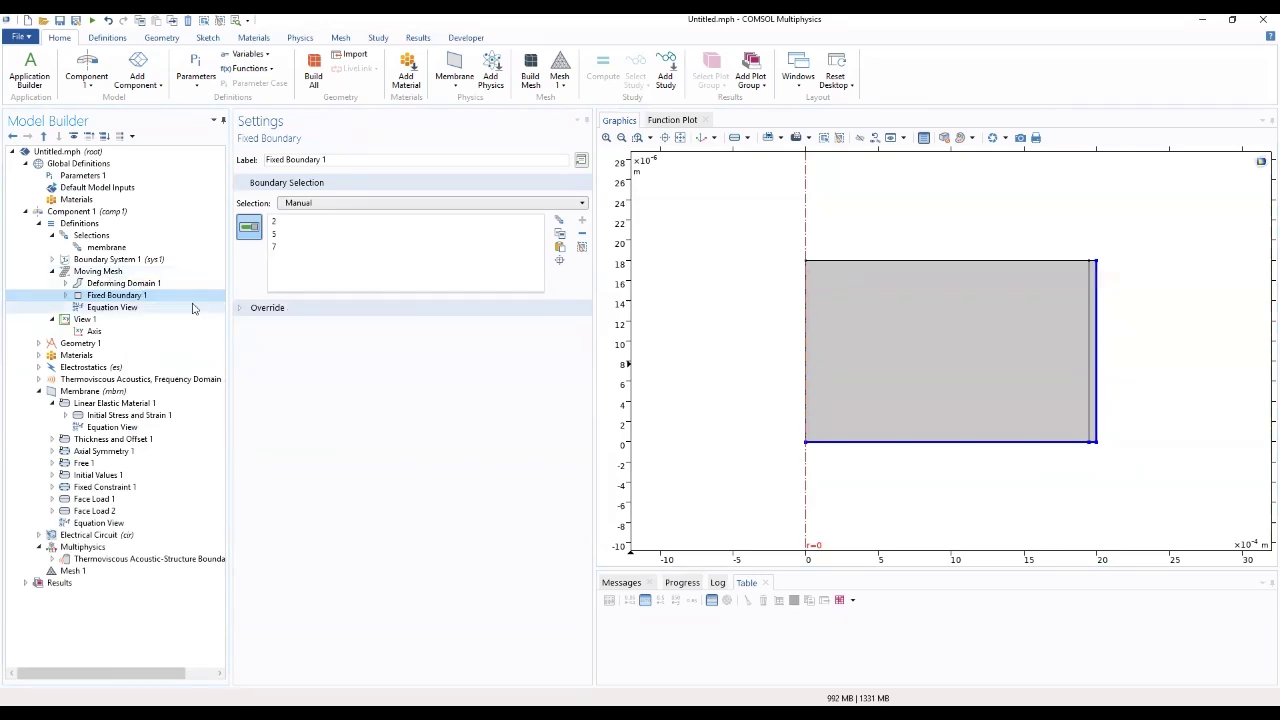
Add a Symmetry/Roller condition to the Moving Mesh and apply it to the edge on the r=0 symmetry axis
click(97, 272)
right_click(90, 276)
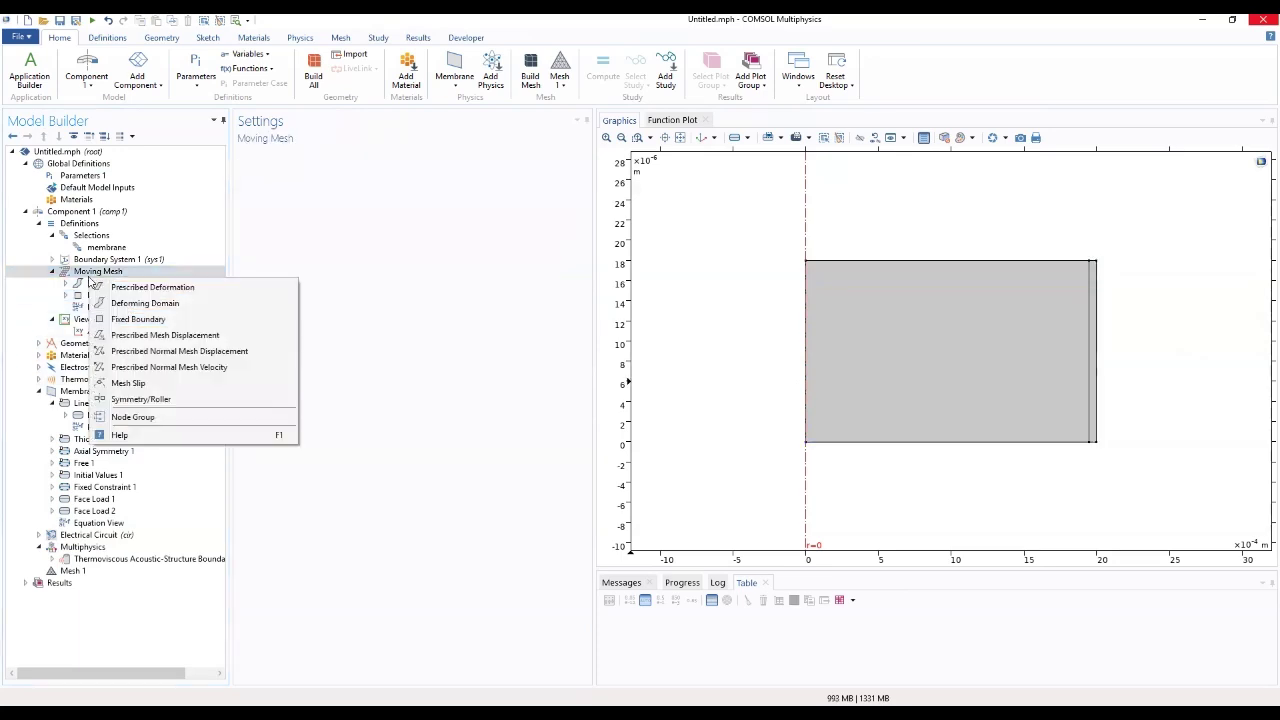
click(143, 401)
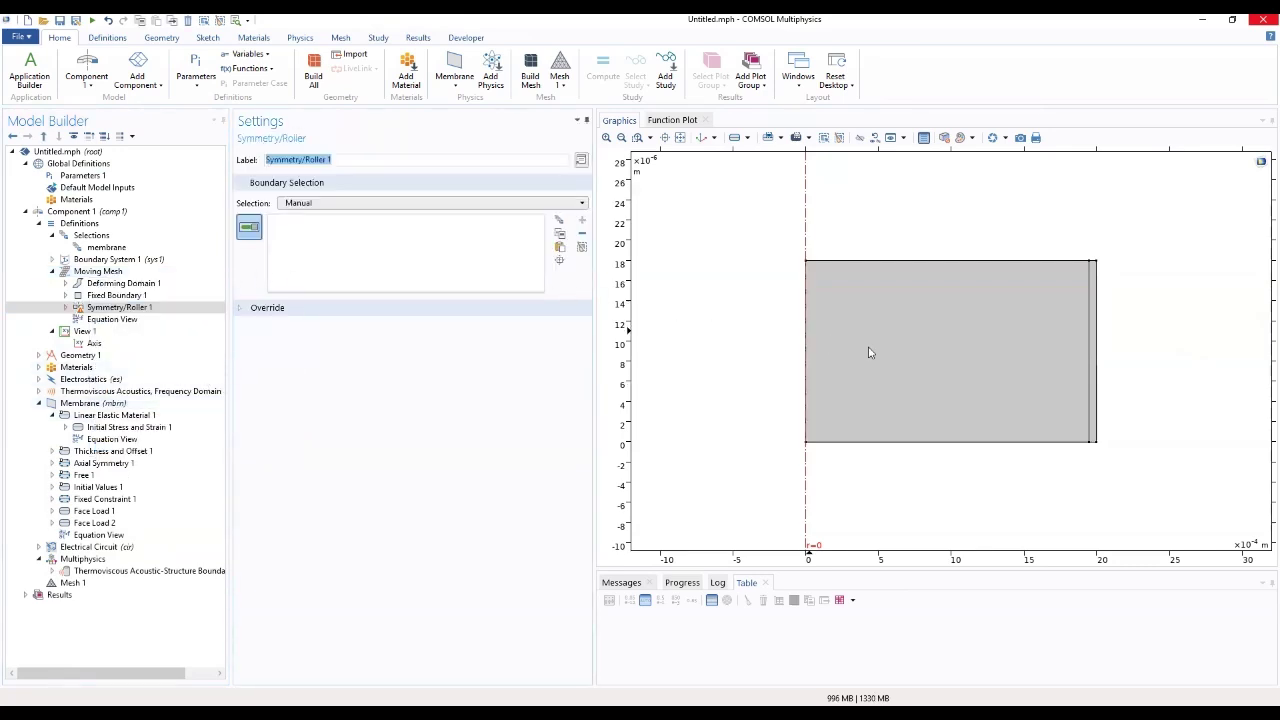
click(806, 358)
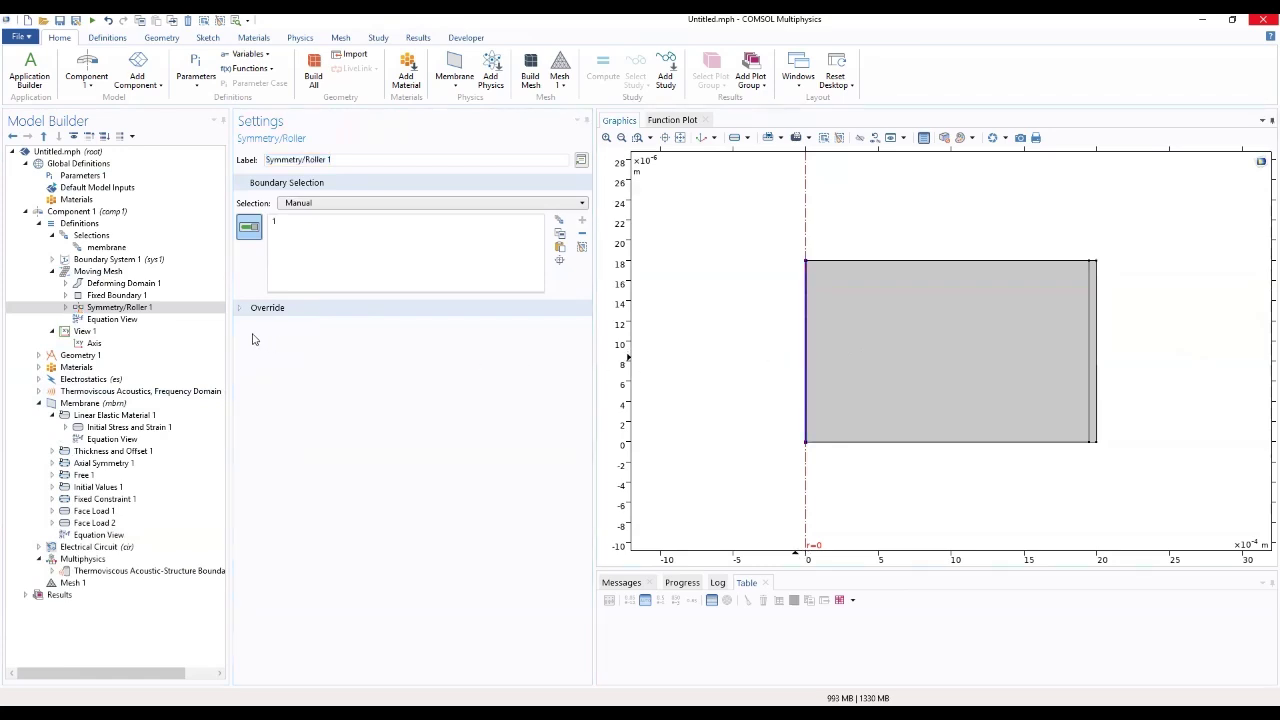
Add a Prescribed Mesh Displacement to the Moving Mesh and apply it to the membrane selection
click(104, 272)
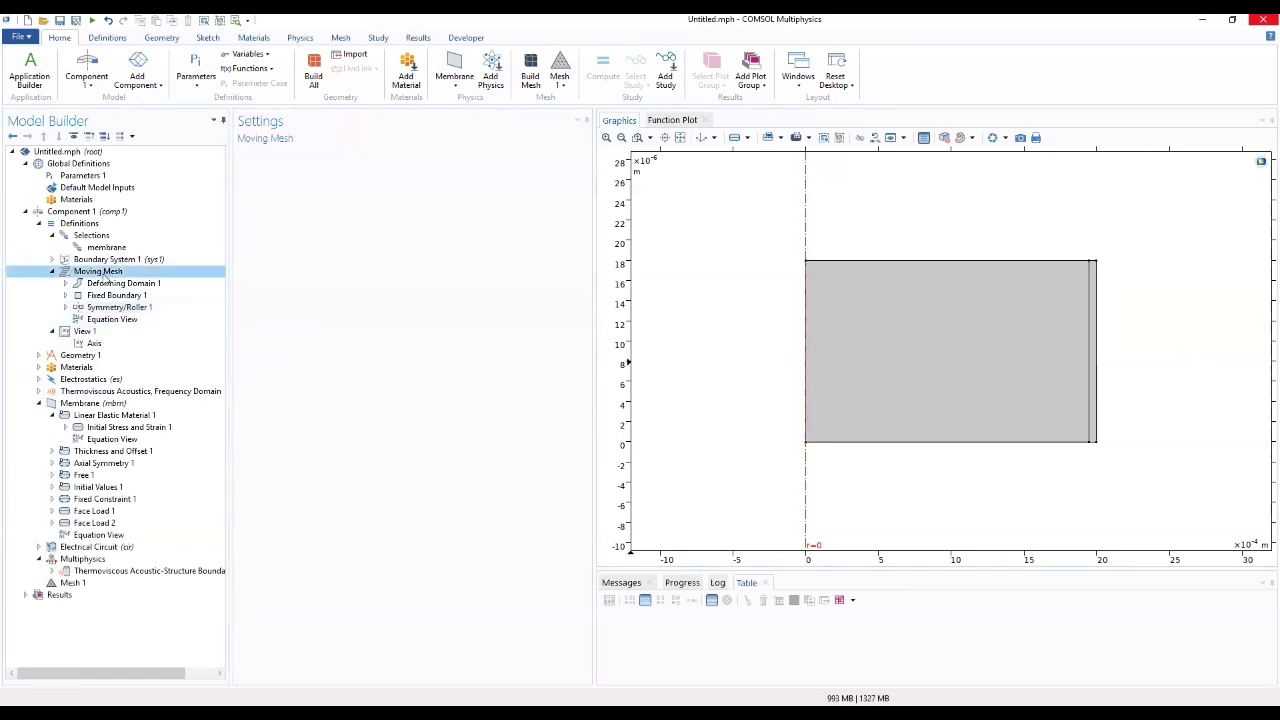
right_click(105, 274)
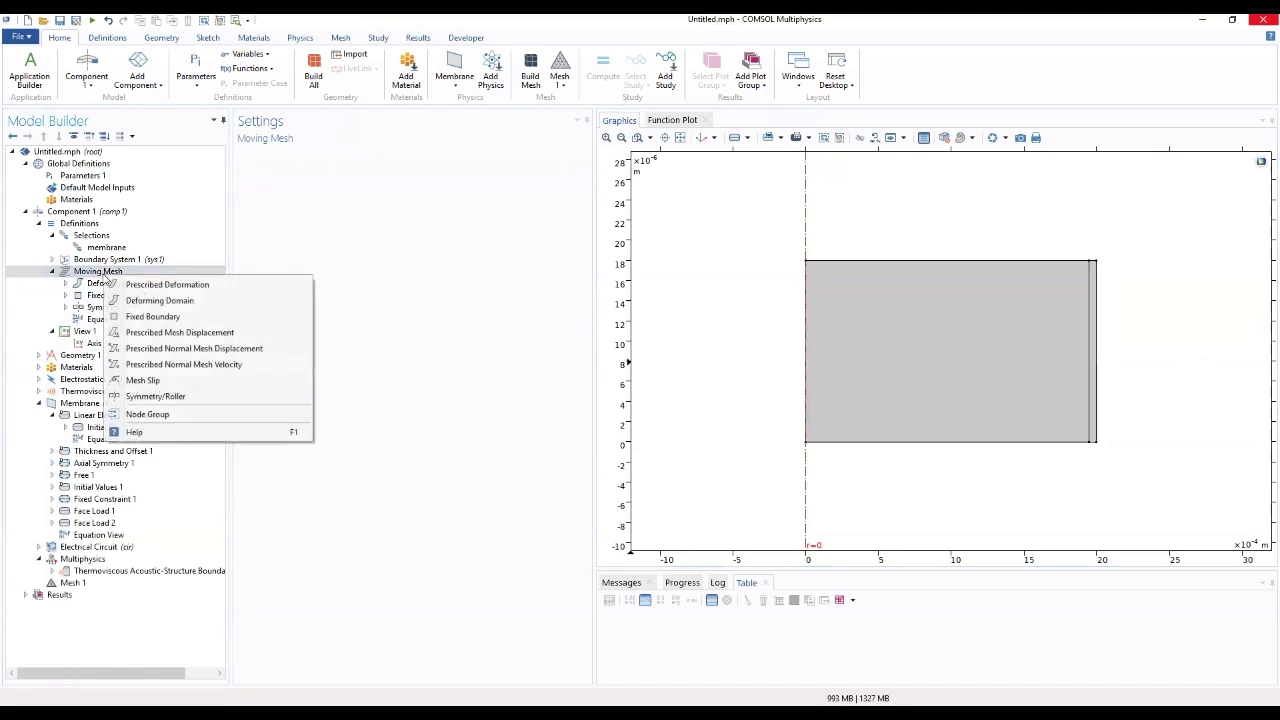
click(197, 335)
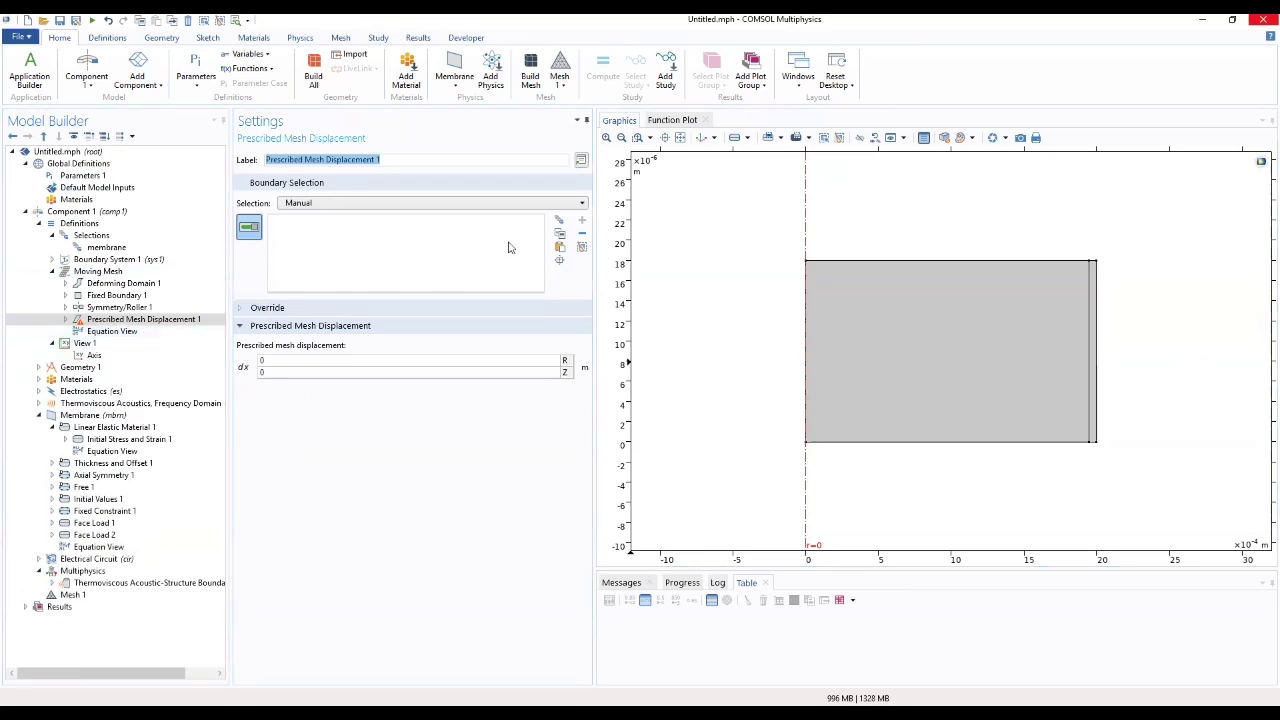
click(405, 203)
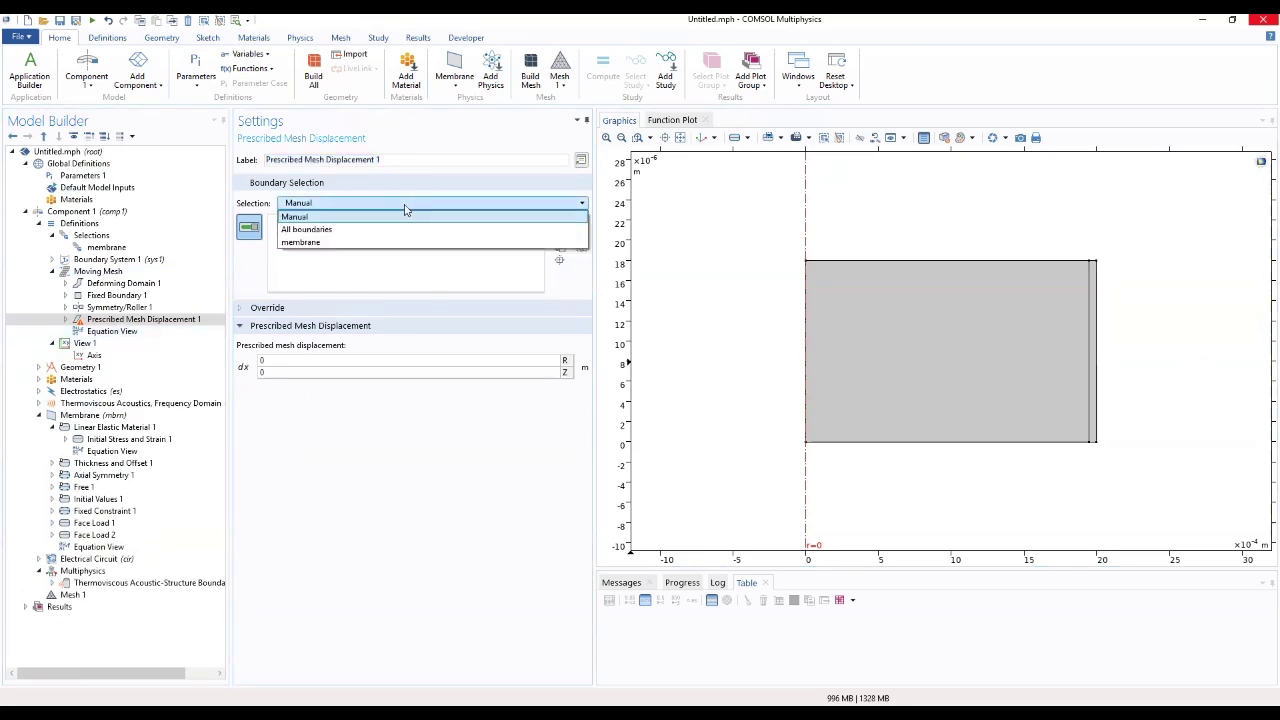
click(418, 243)
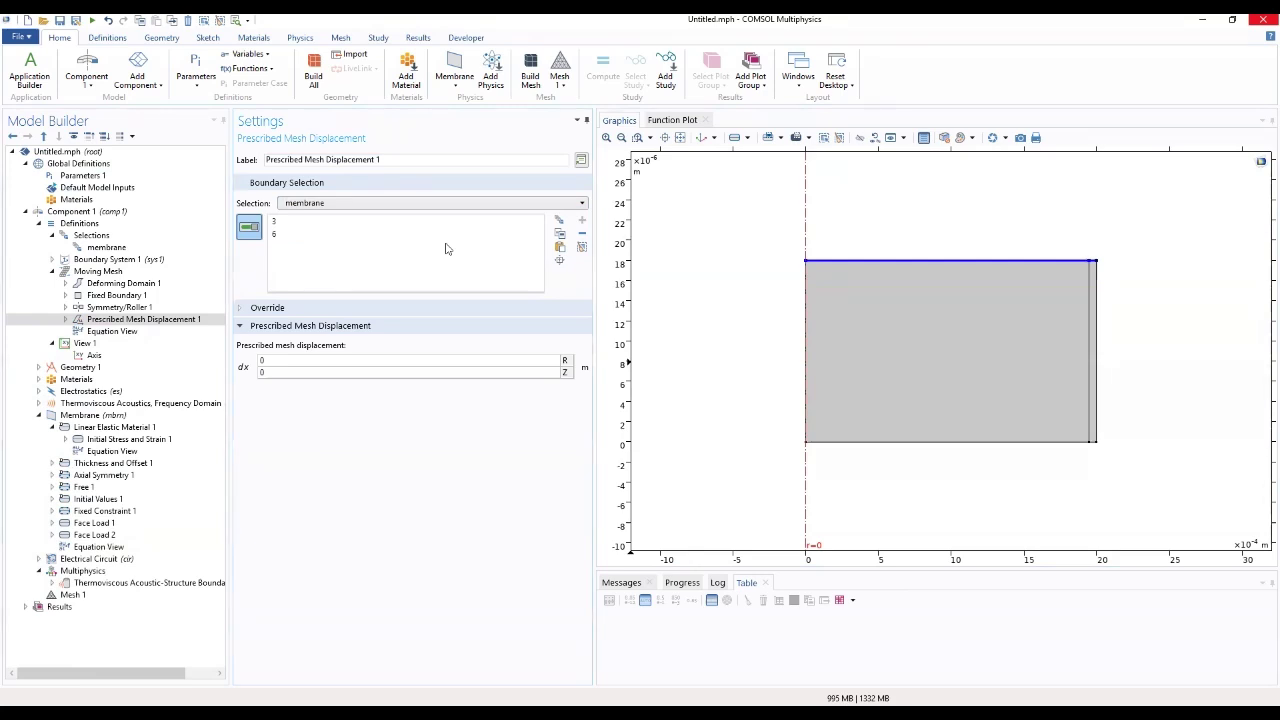
Set the prescribed mesh displacement to um in R and wm in Z
click(299, 362)
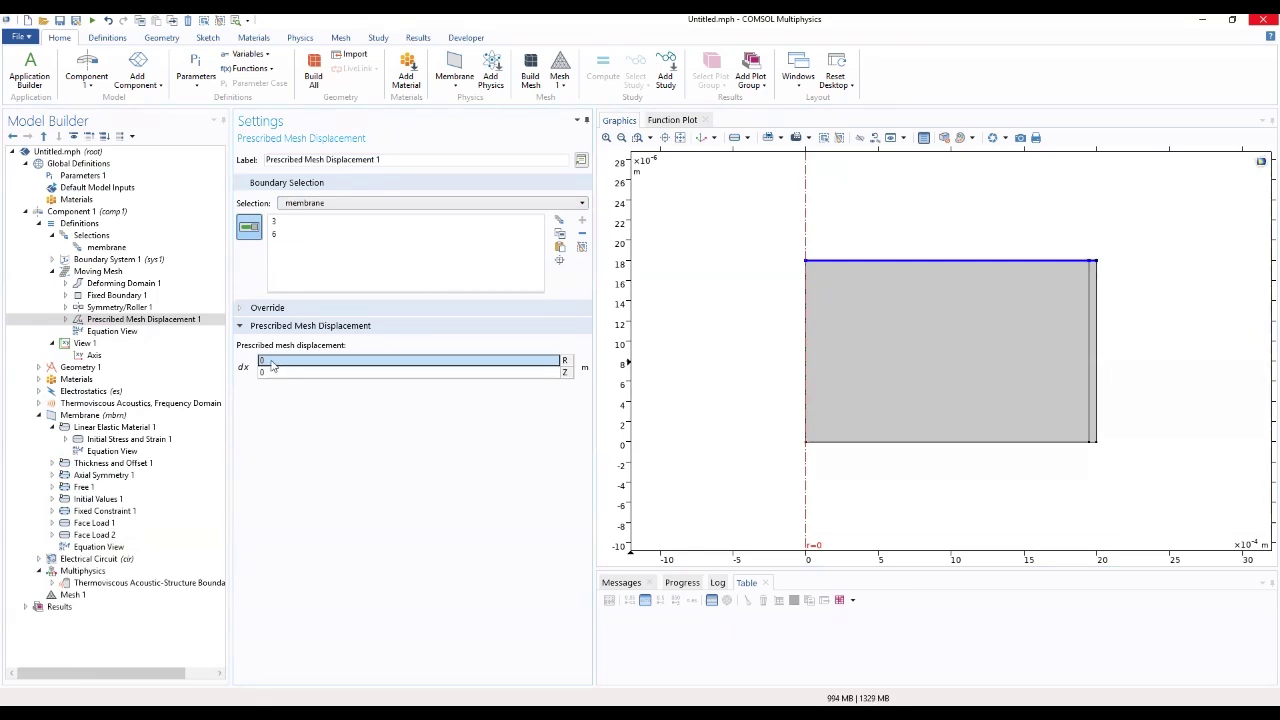
double_click(277, 360)
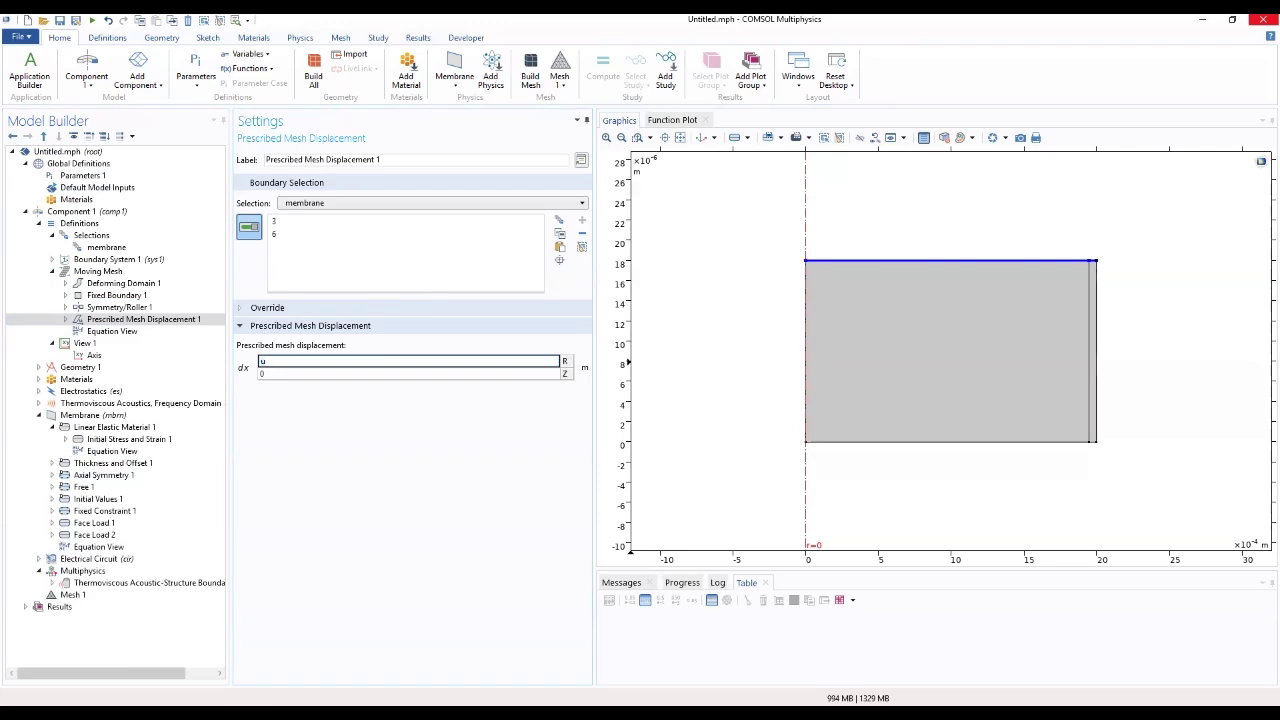
click(319, 374)
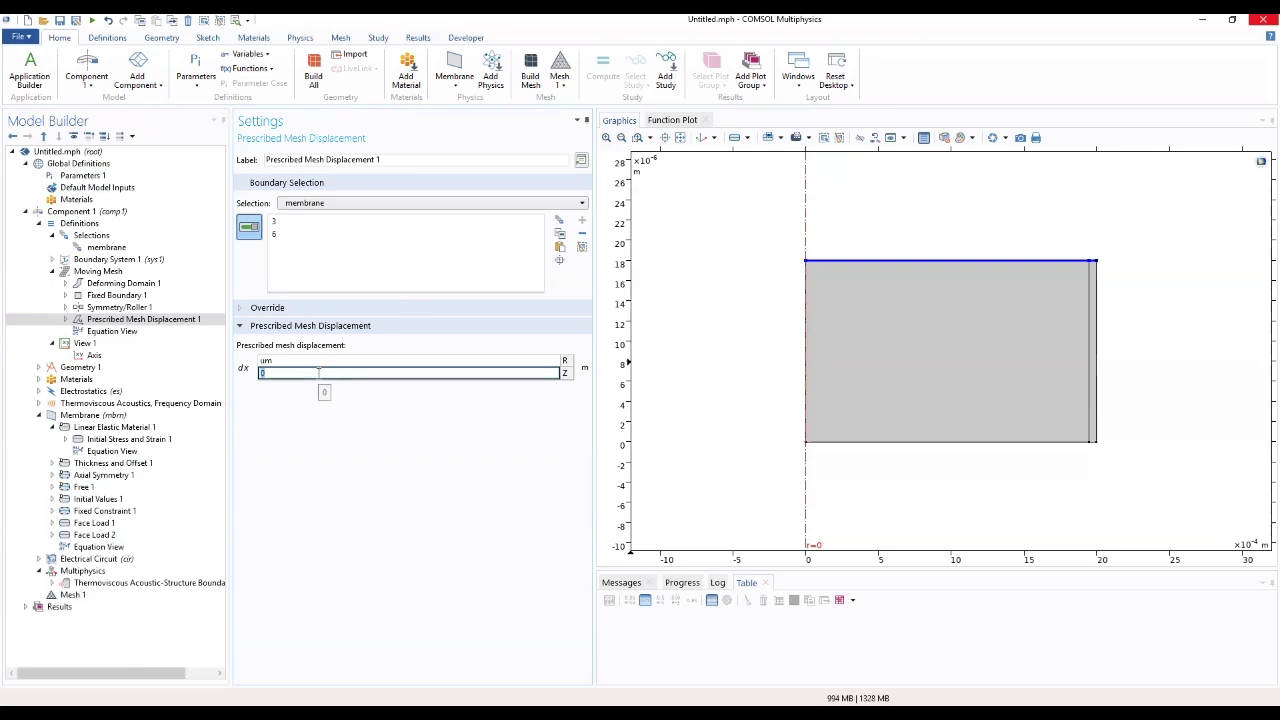
text(wm)
key(Return)
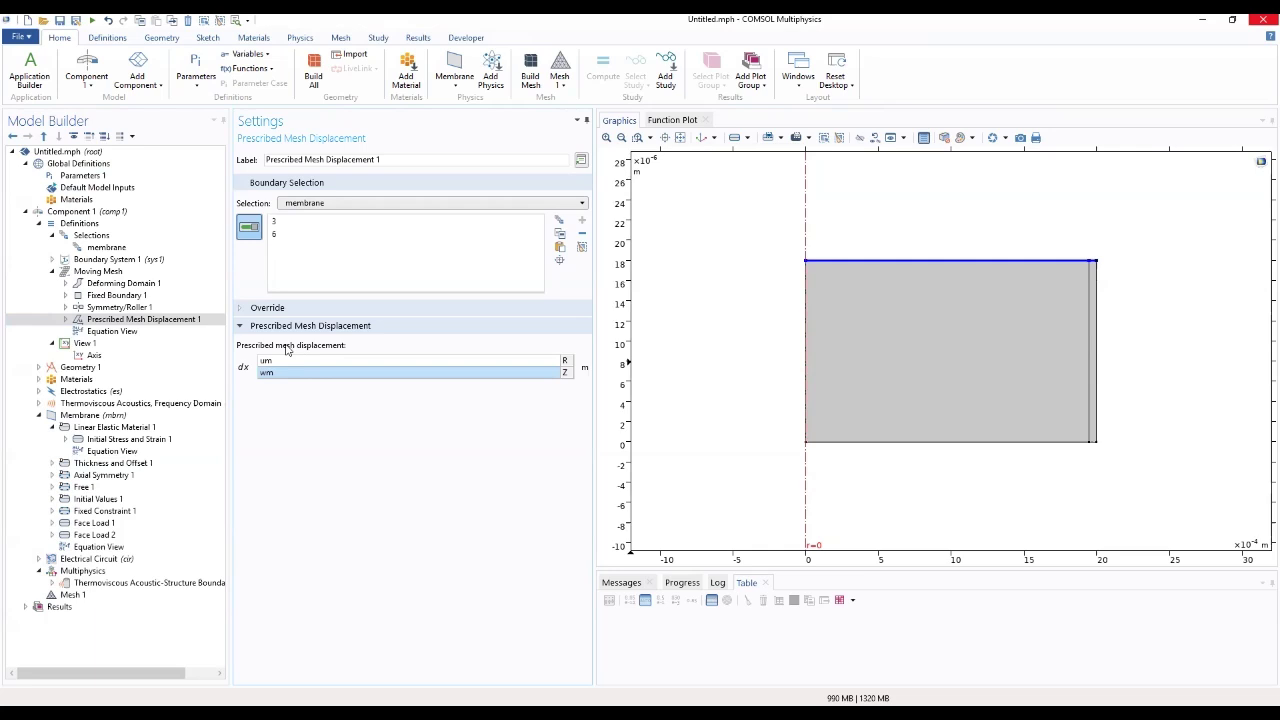
Add a Mapped operation to Mesh 1 and enable Adjust edge mesh to reduce element skewness
click(40, 224)
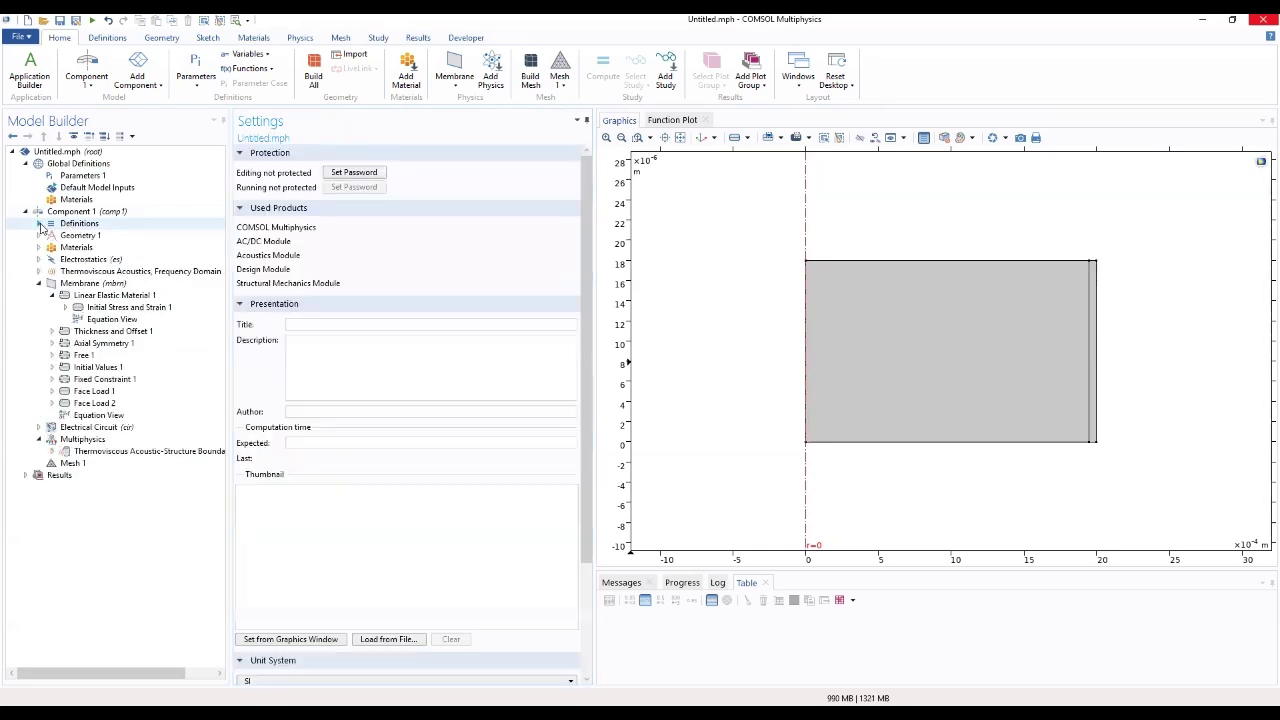
click(72, 463)
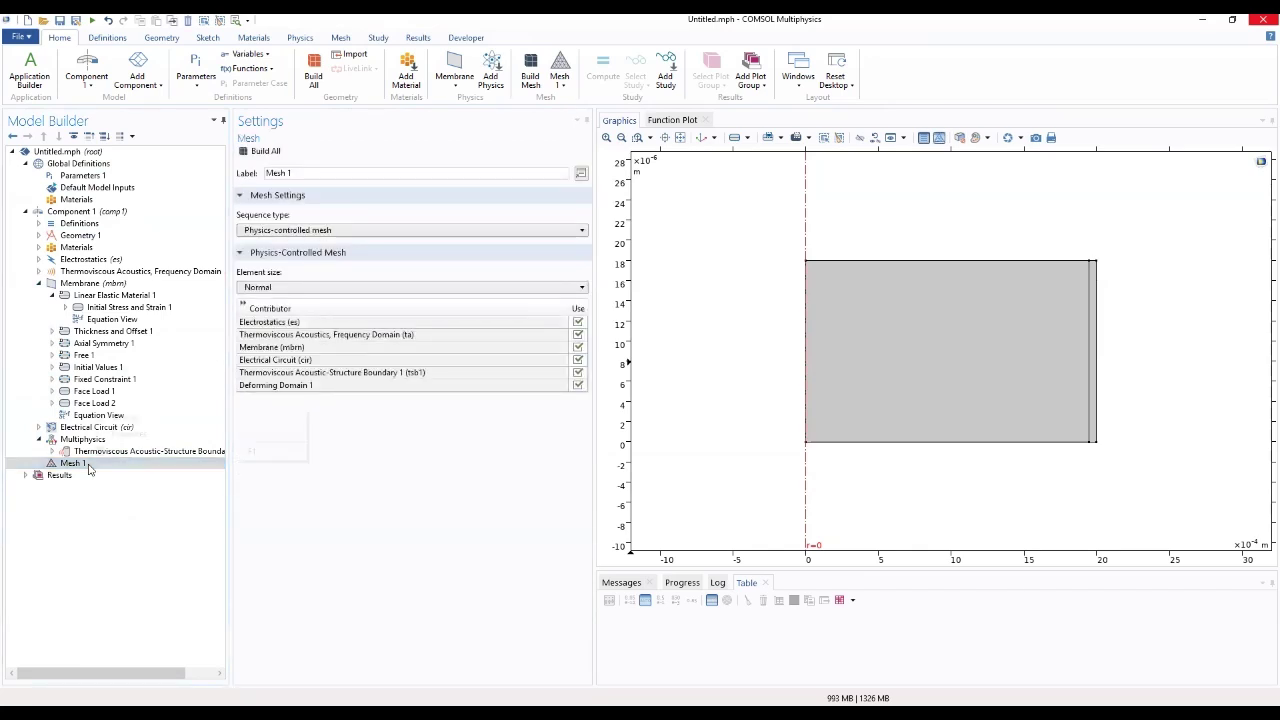
right_click(88, 464)
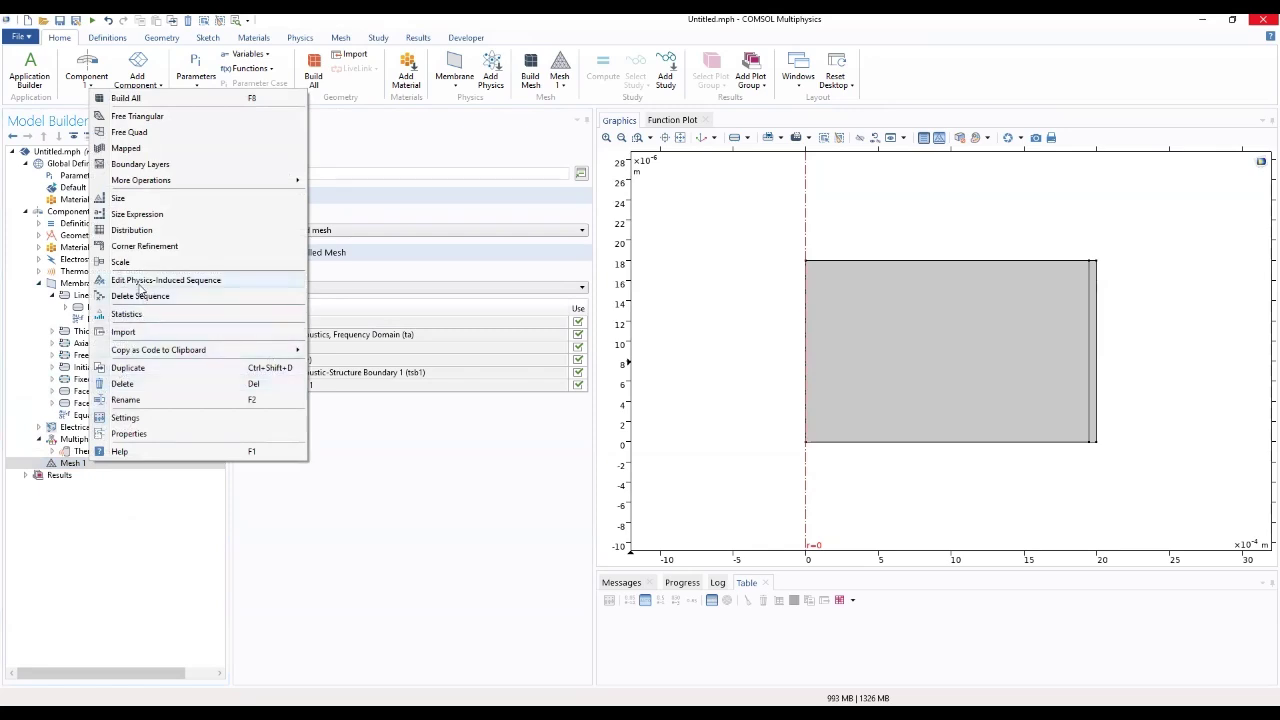
click(127, 148)
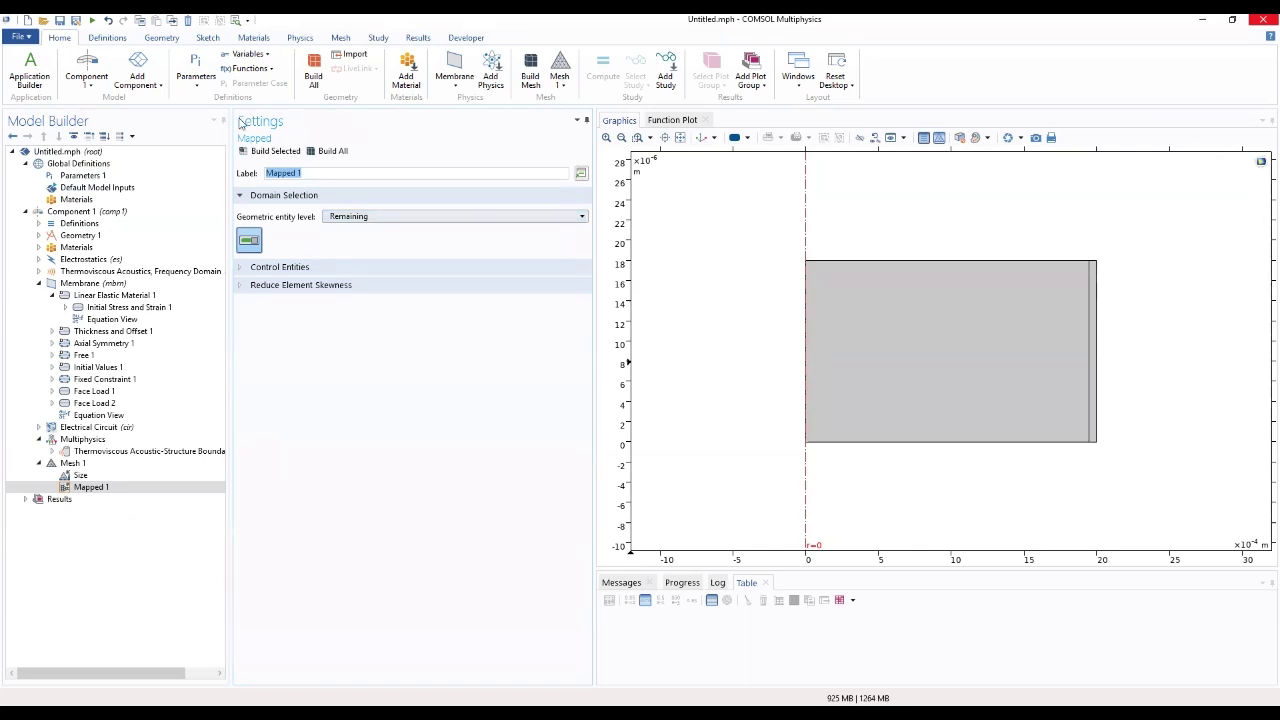
click(379, 291)
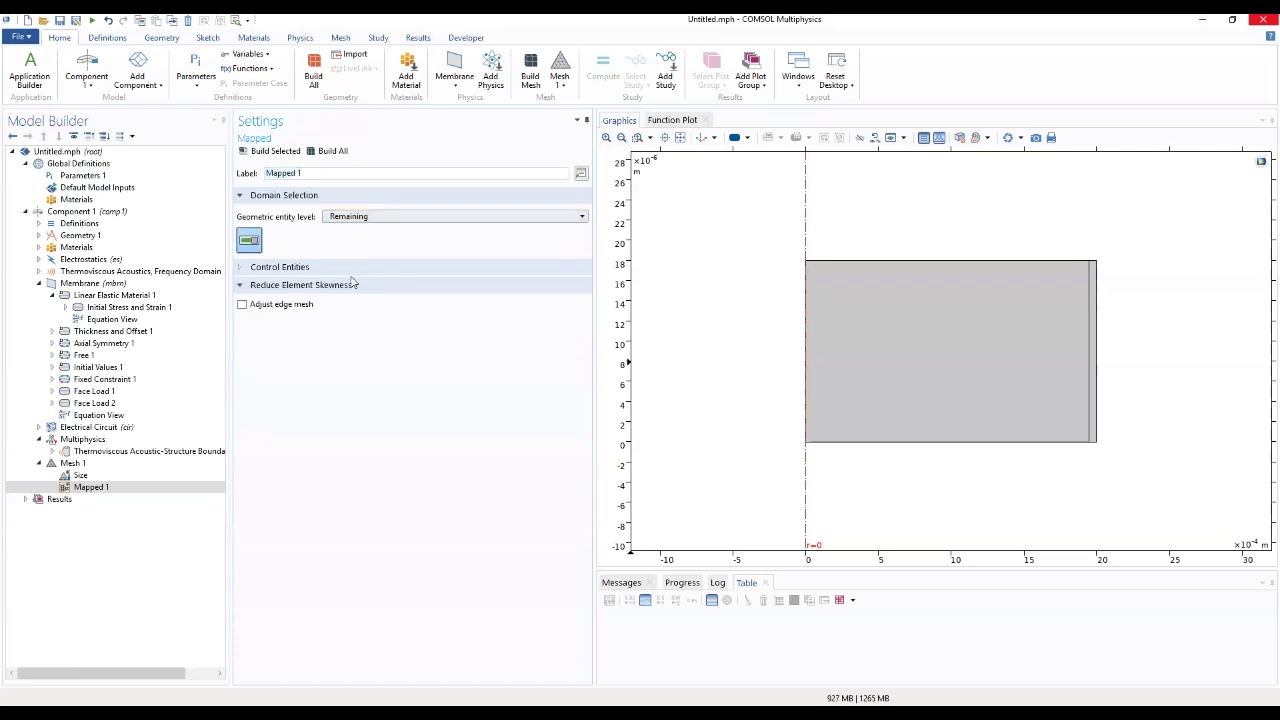
click(243, 305)
click(257, 272)
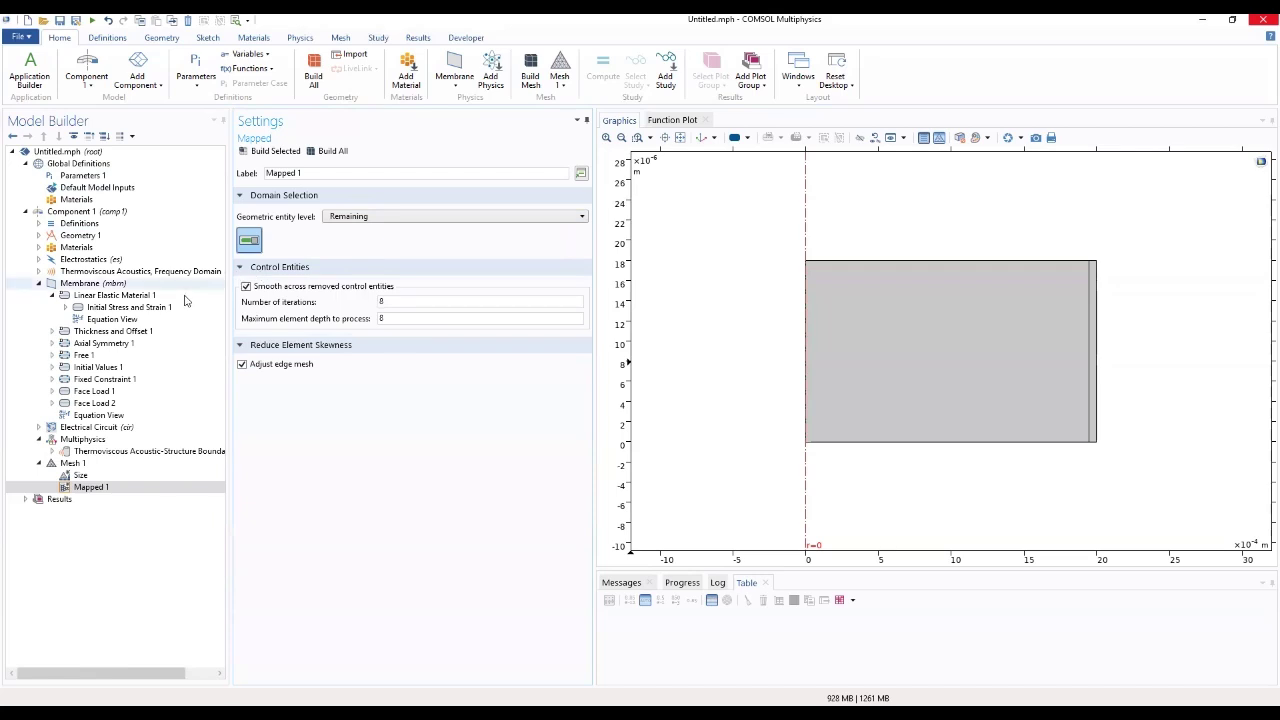
Add a Distribution to Mapped 1 on the long top edge with a fixed number of 30 elements
right_click(85, 489)
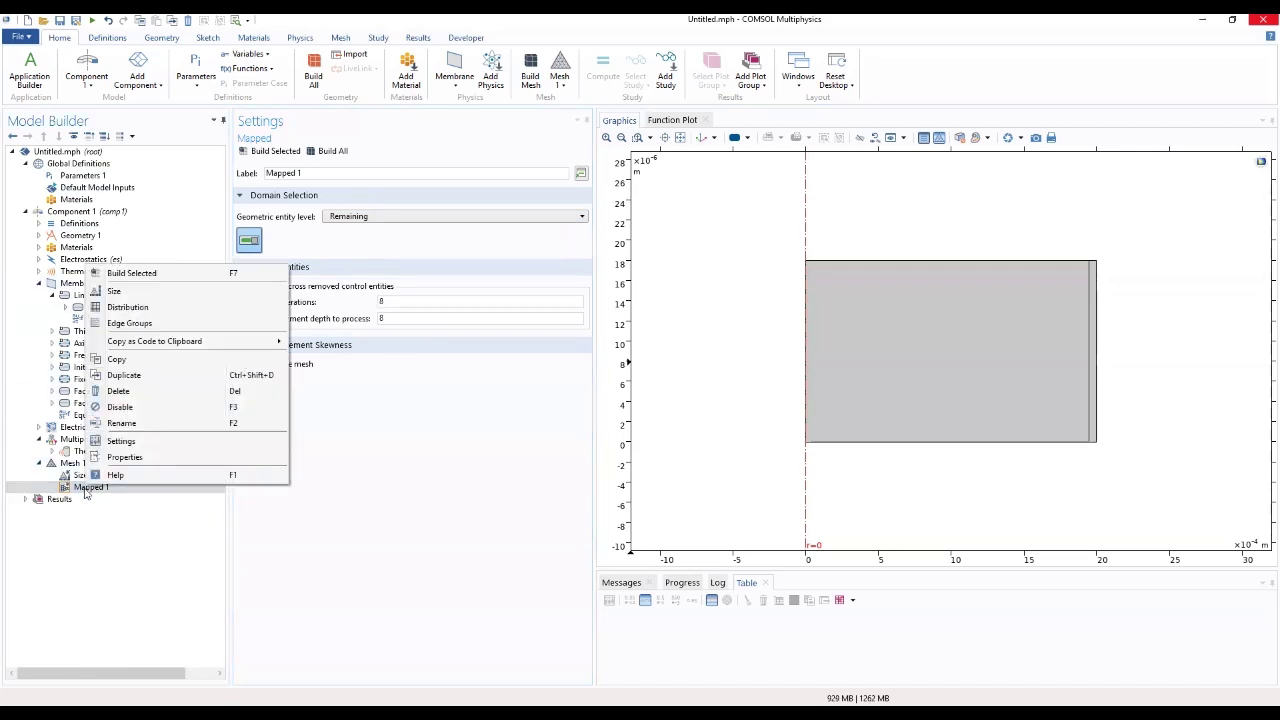
click(120, 308)
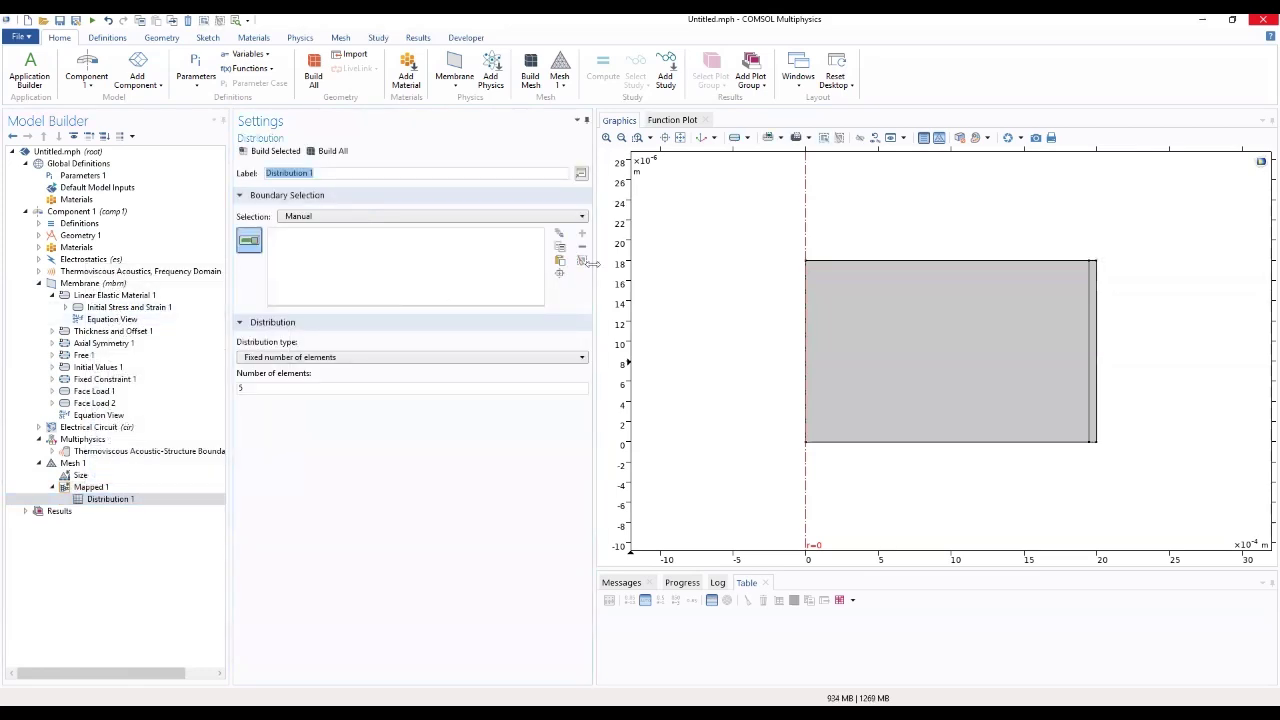
click(926, 262)
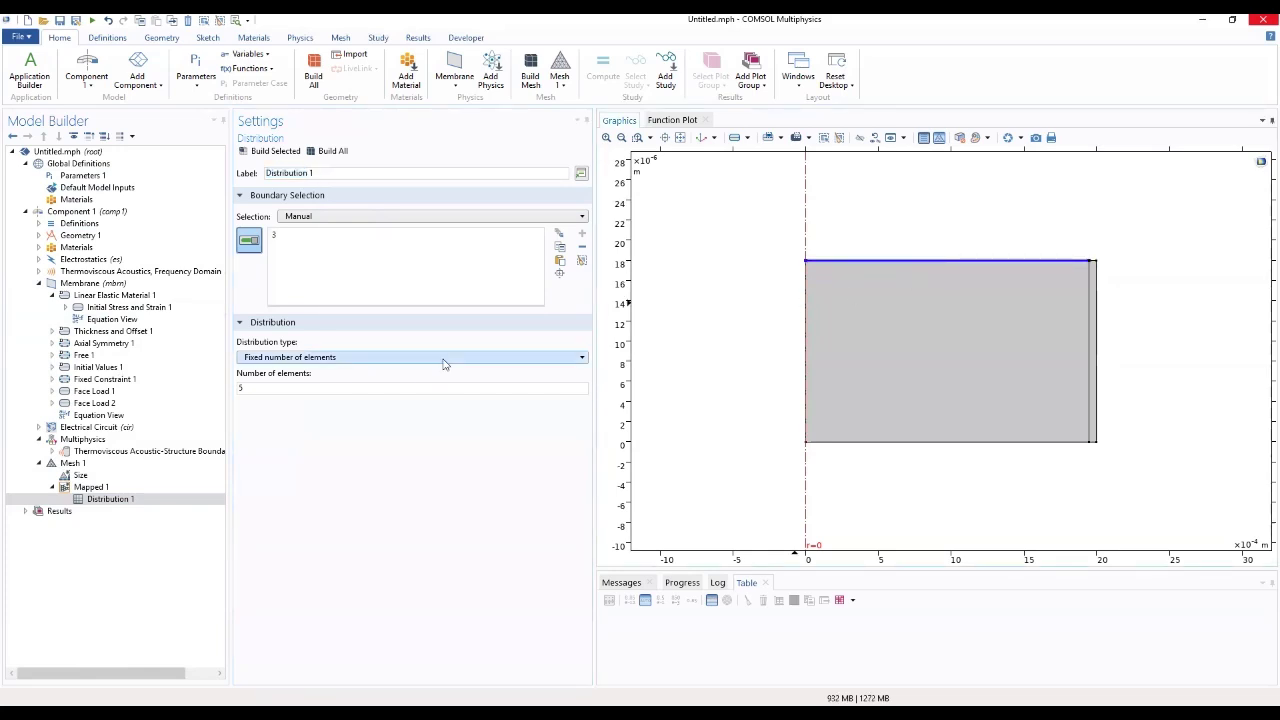
drag(270, 388, 201, 383)
text(30)
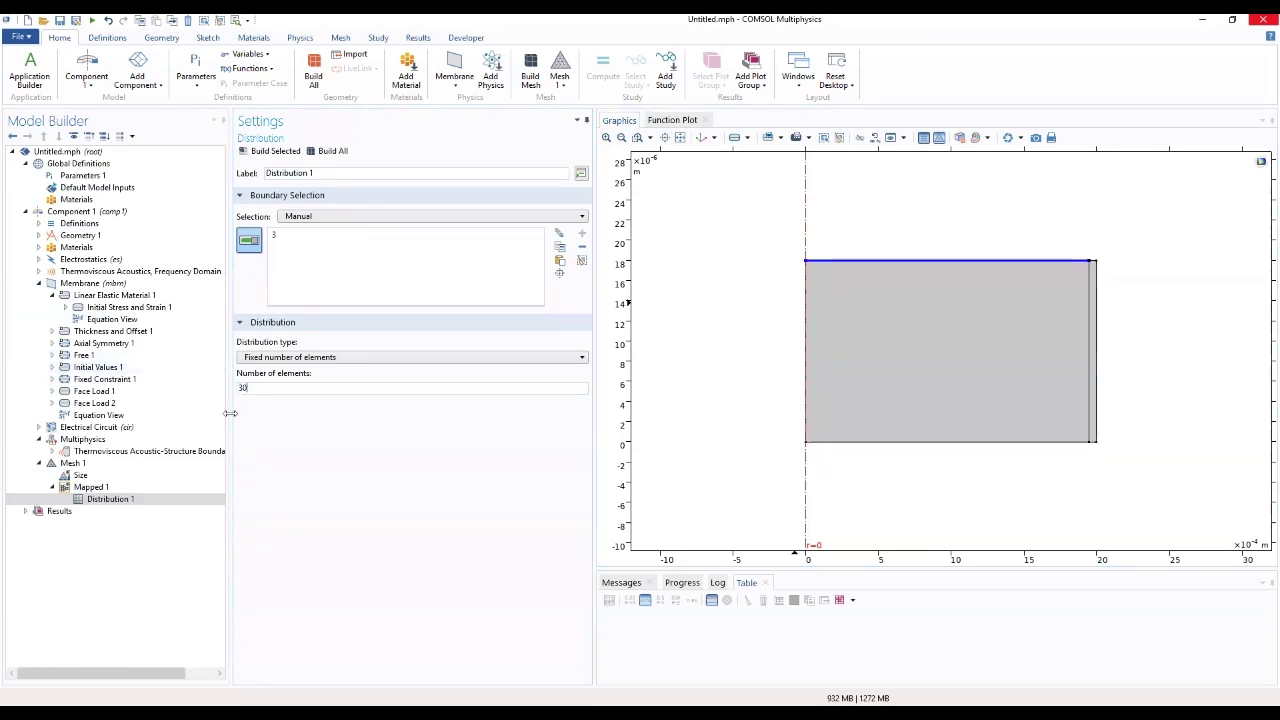
Add a second Distribution to Mapped 1 on the short top edge and edit its fixed number of elements
click(88, 487)
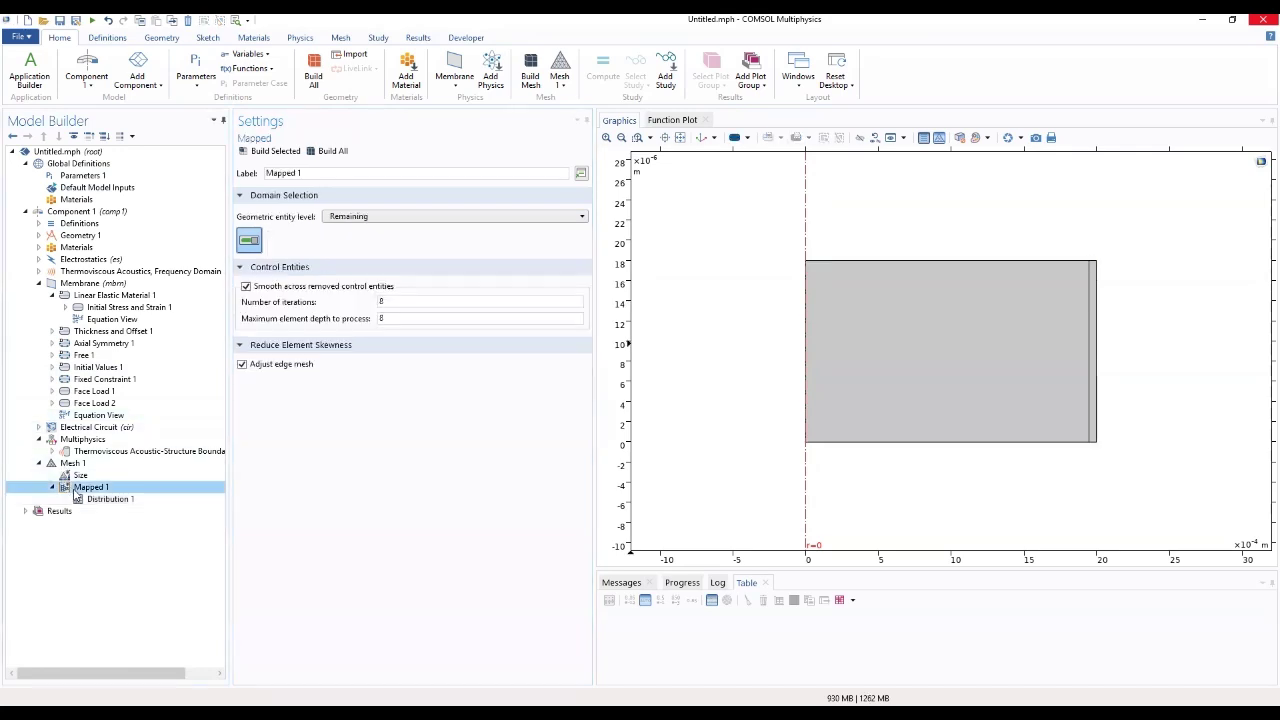
right_click(88, 487)
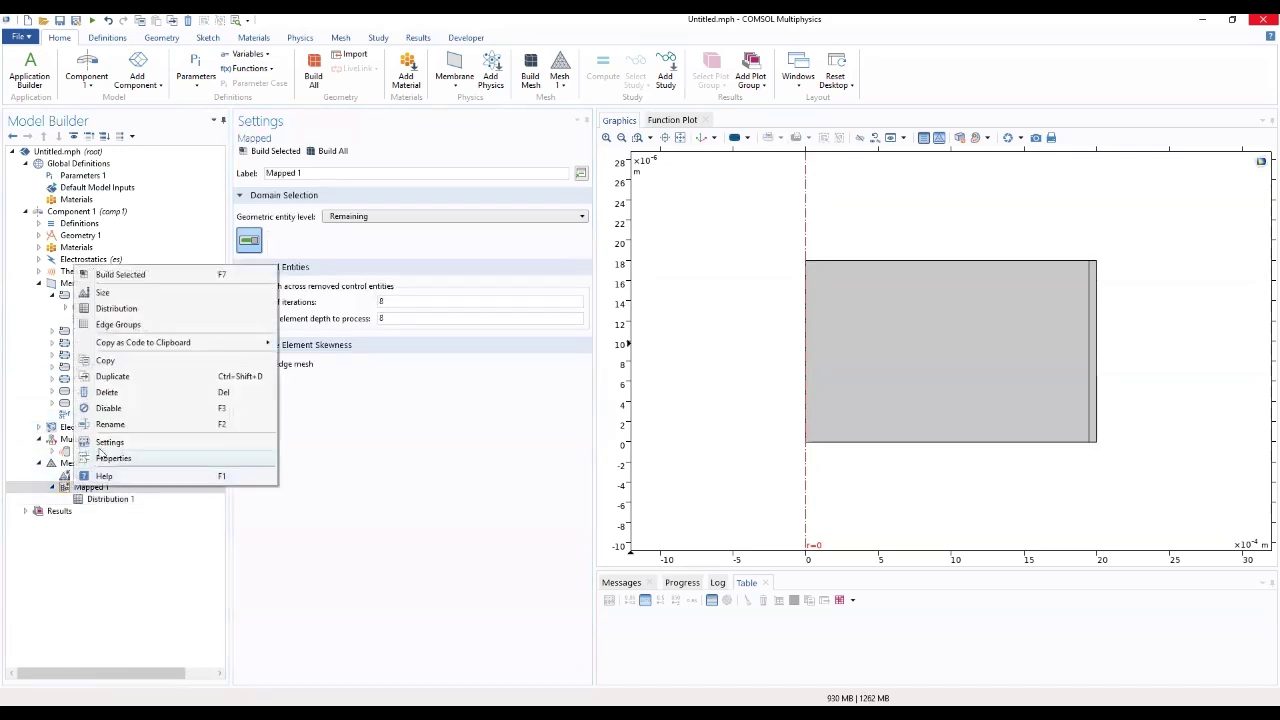
click(115, 310)
click(1094, 261)
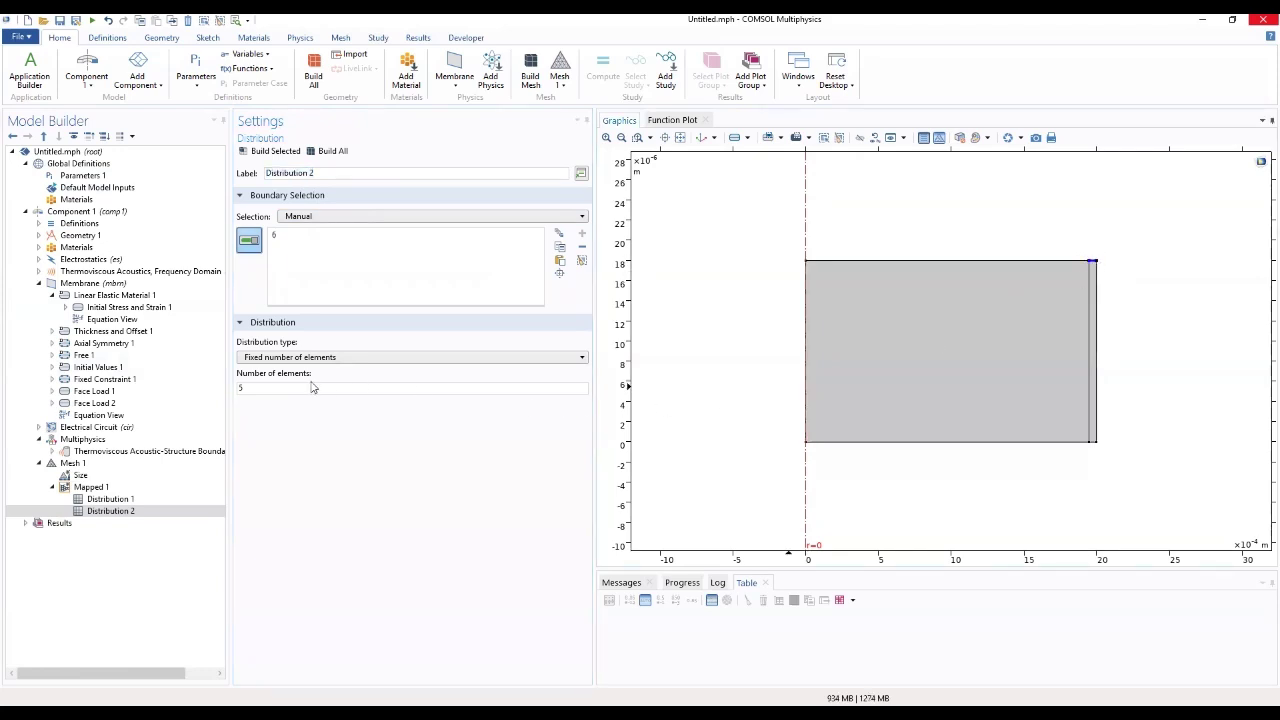
double_click(241, 388)
Add a third Distribution to Mapped 1 and assign it to the interior vertical edge
click(100, 487)
right_click(104, 487)
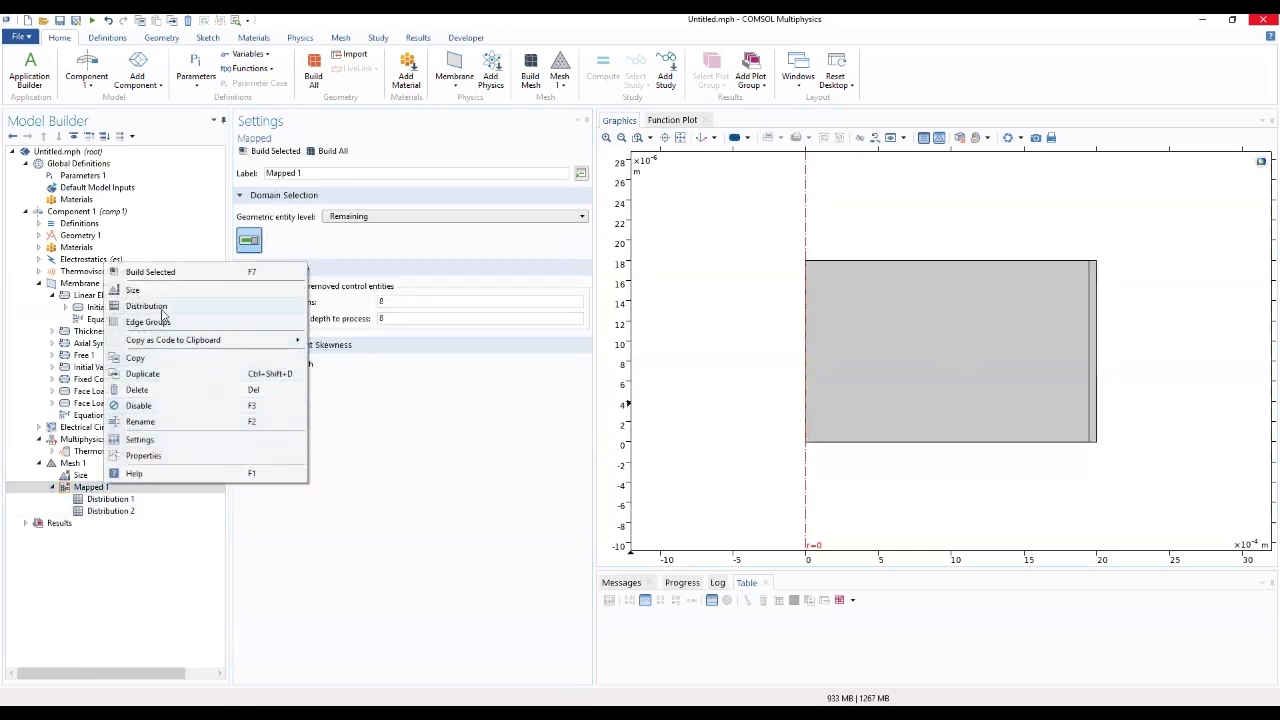
click(160, 307)
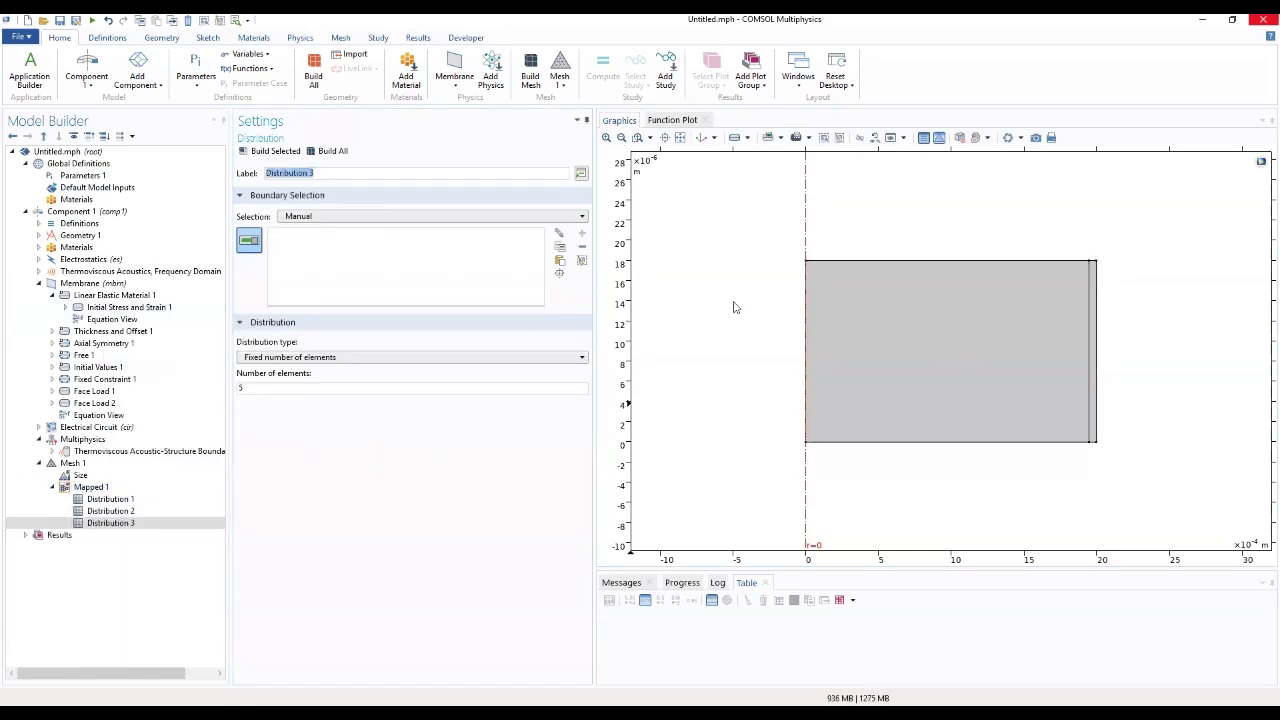
click(1088, 328)
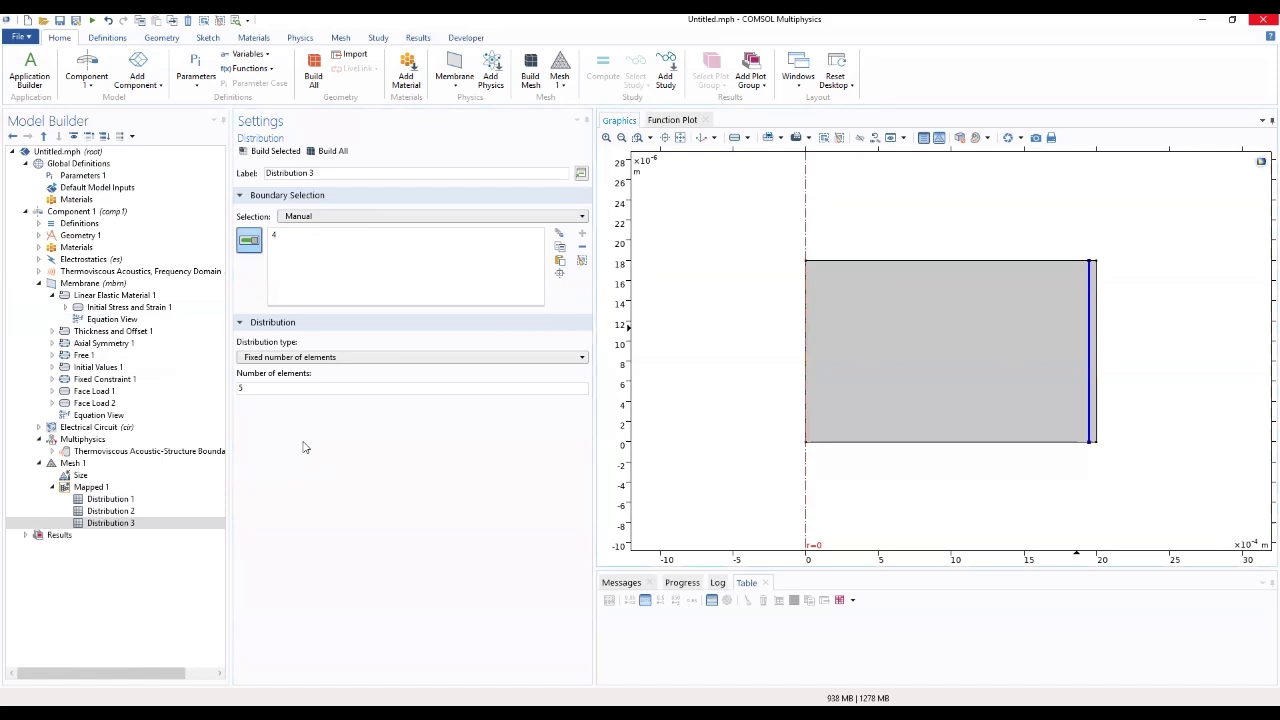
Set Distribution 3 to a predefined symmetric distribution with 10 elements and an element ratio of 2, and build the mesh
click(300, 358)
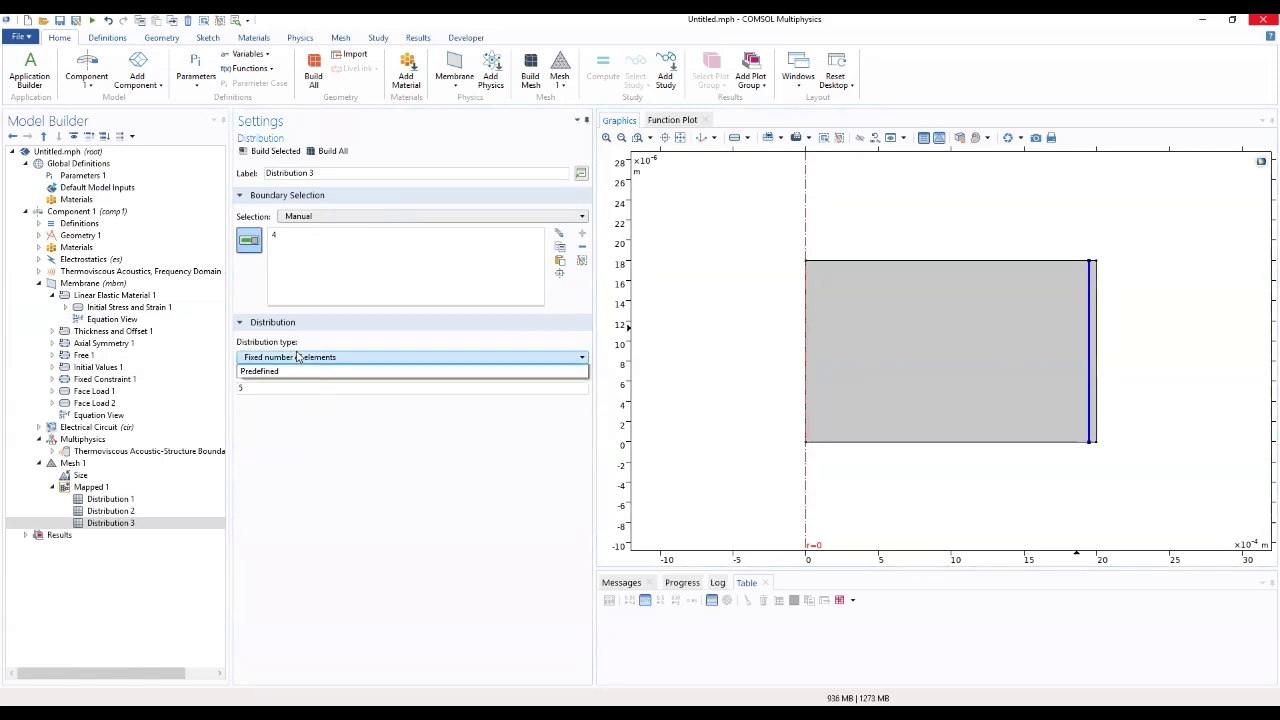
click(296, 397)
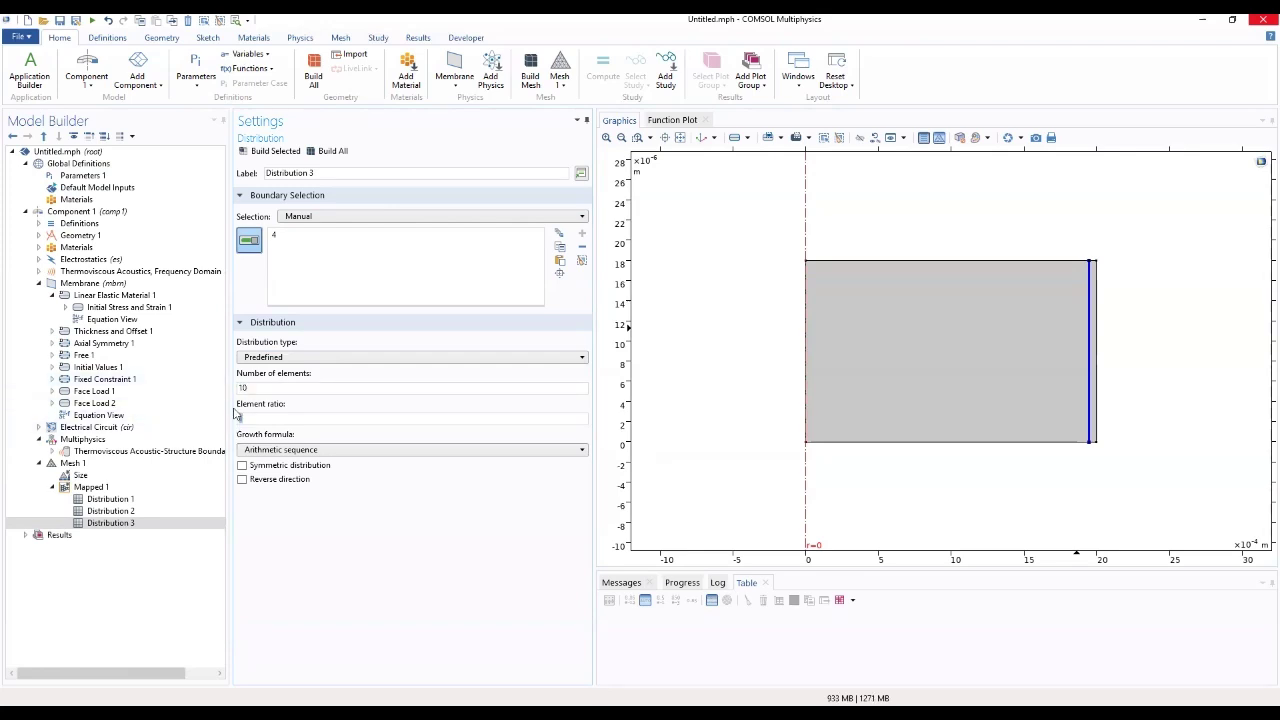
click(242, 466)
click(268, 152)
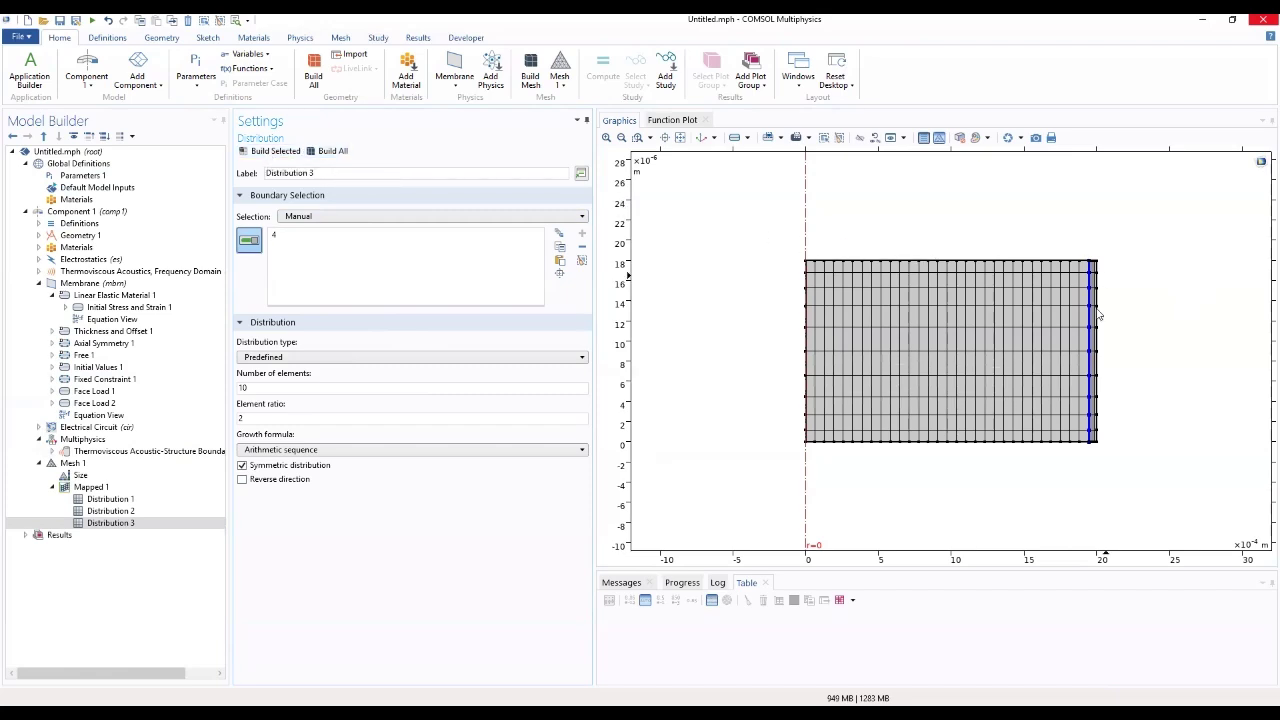
Add a Boundary Layers operation to Mesh 1 and assign its boundary layer properties to the interior vertical edge
click(607, 138)
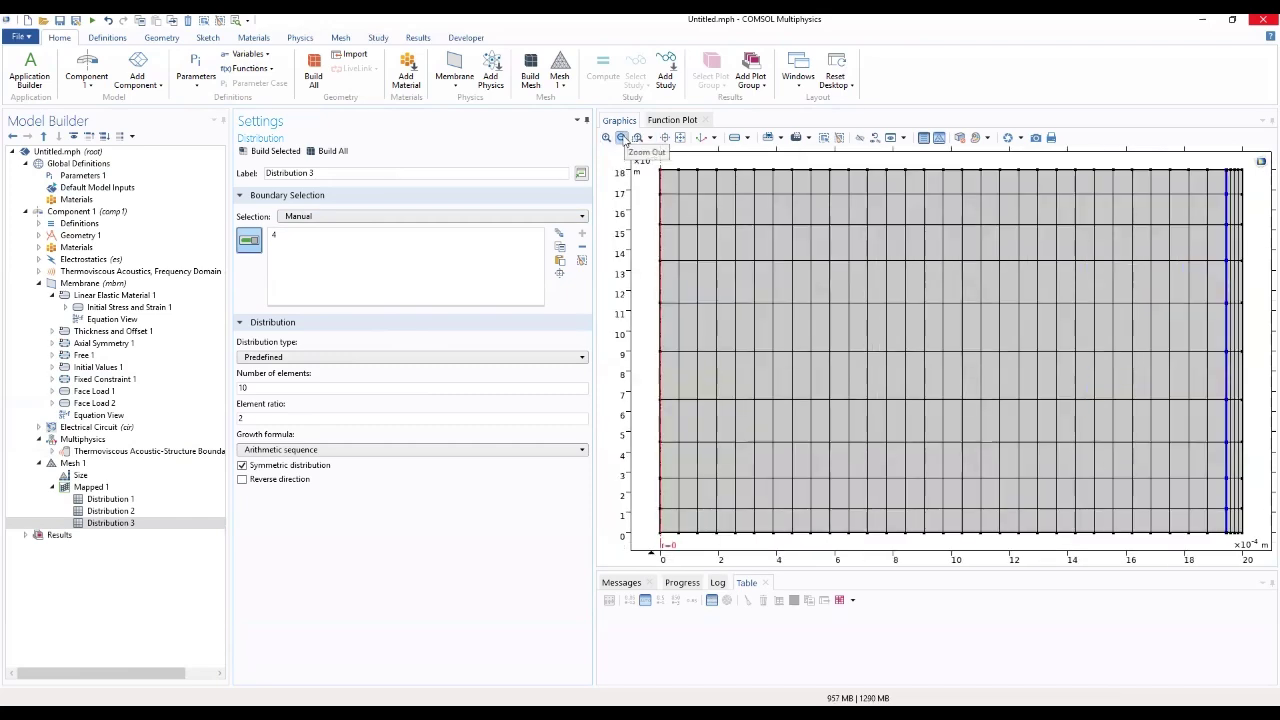
click(621, 138)
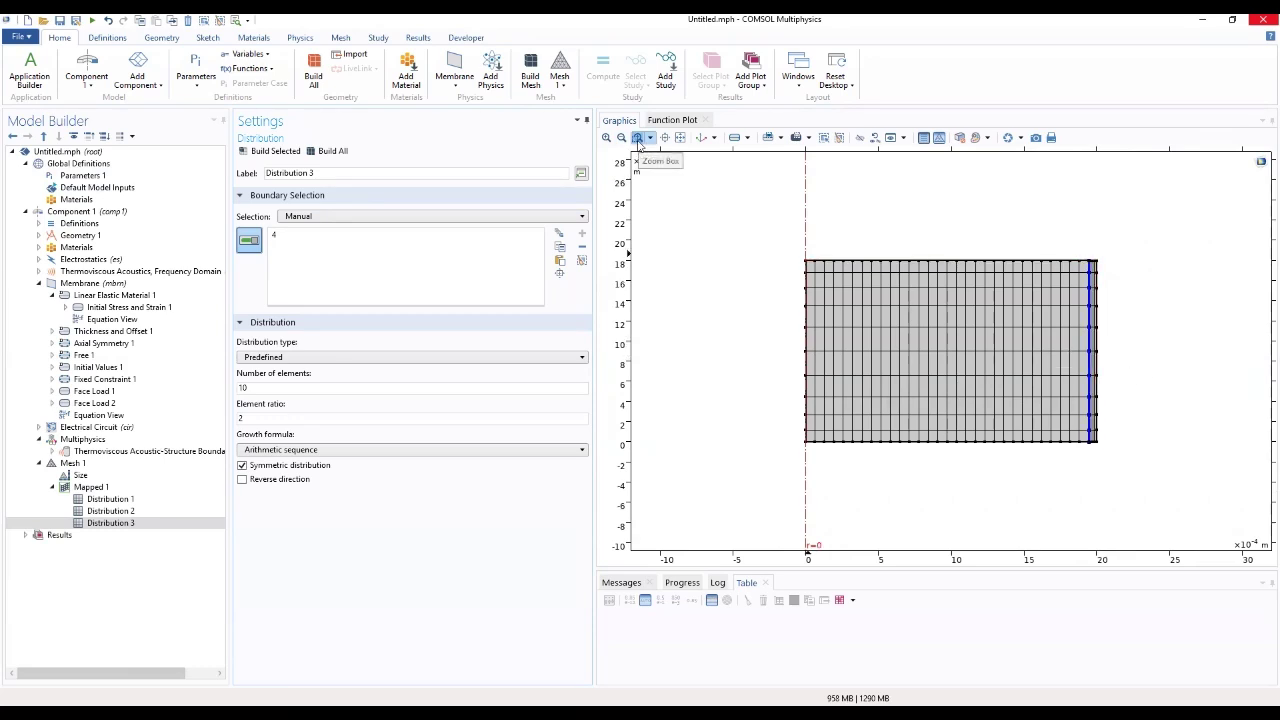
click(607, 139)
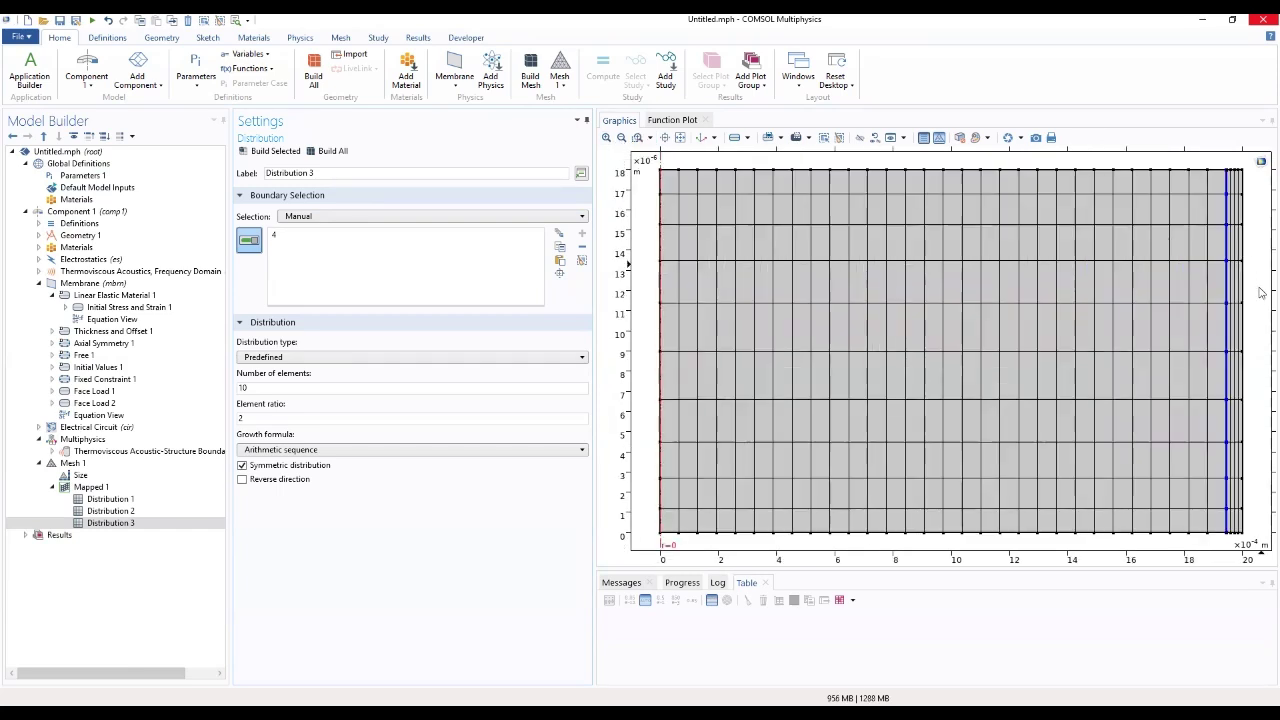
click(1231, 322)
click(74, 463)
right_click(78, 465)
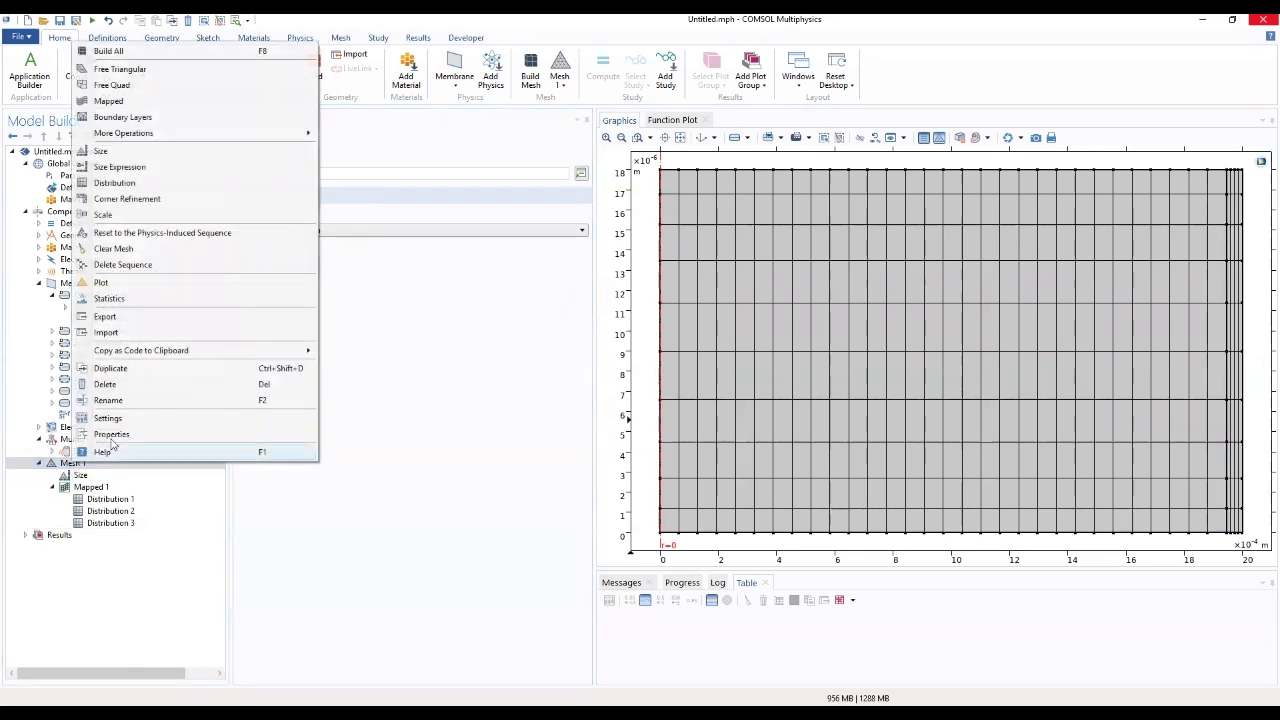
click(172, 118)
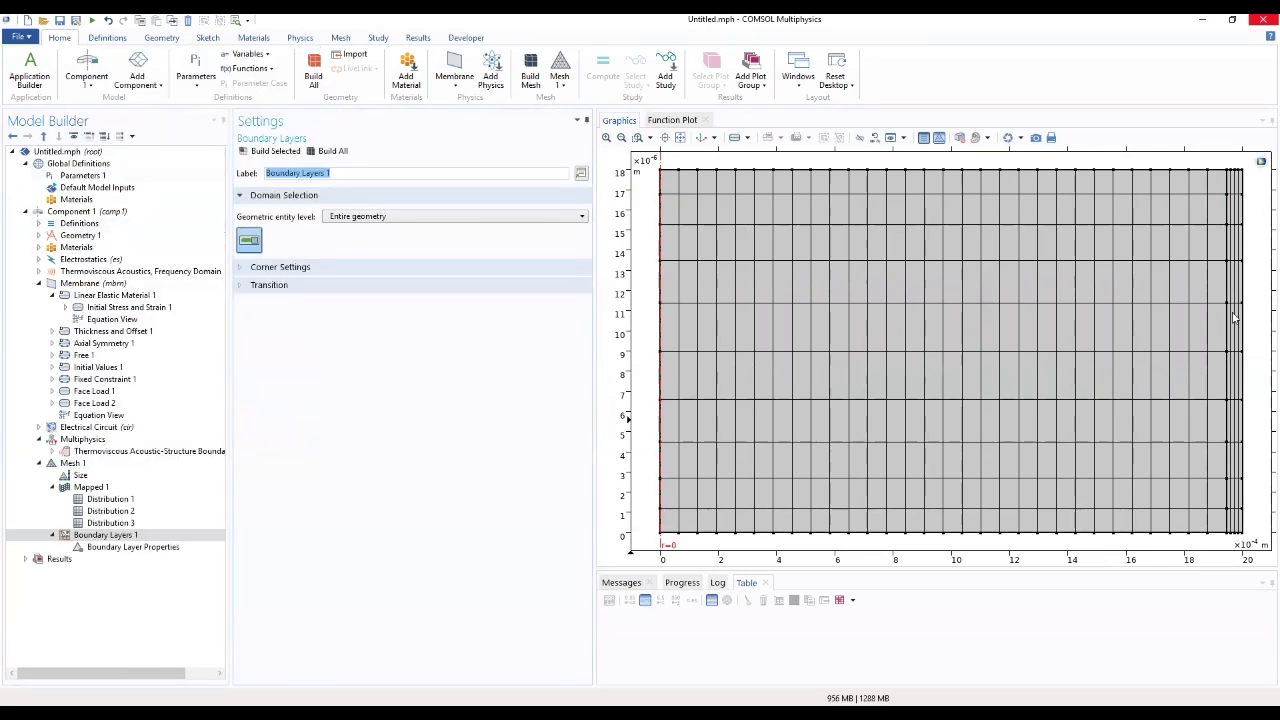
click(110, 536)
click(115, 548)
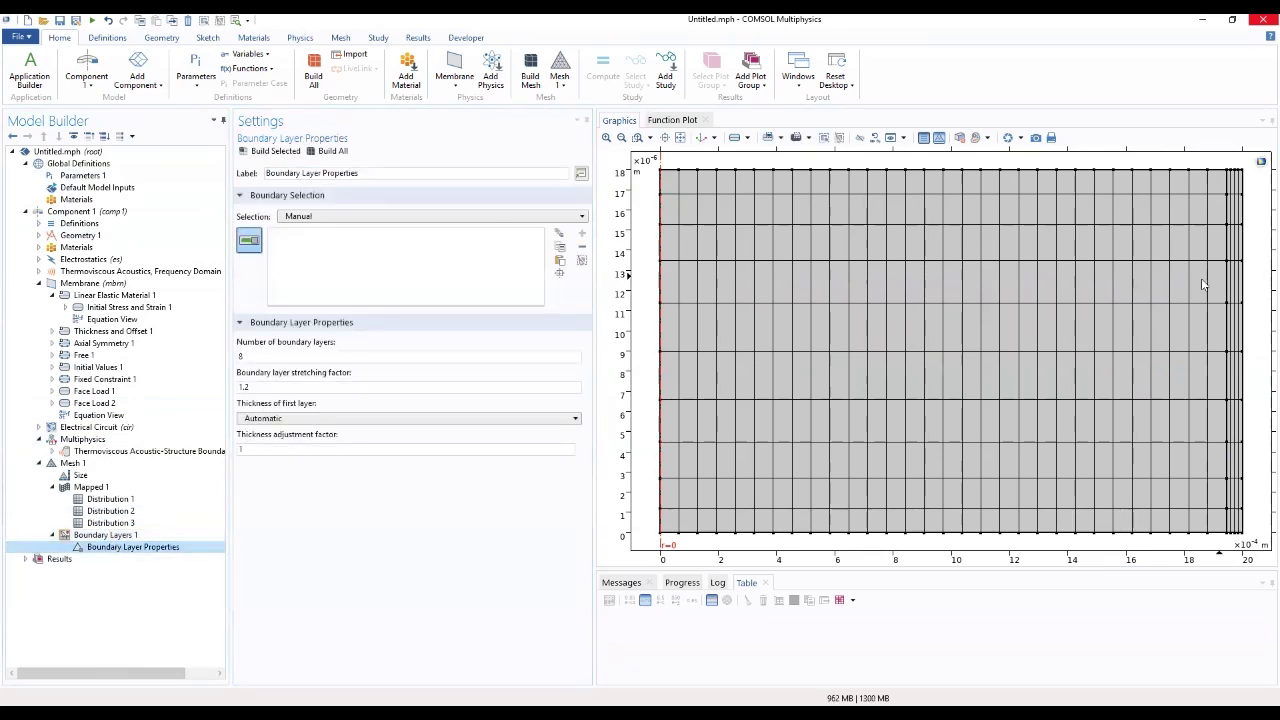
click(1227, 297)
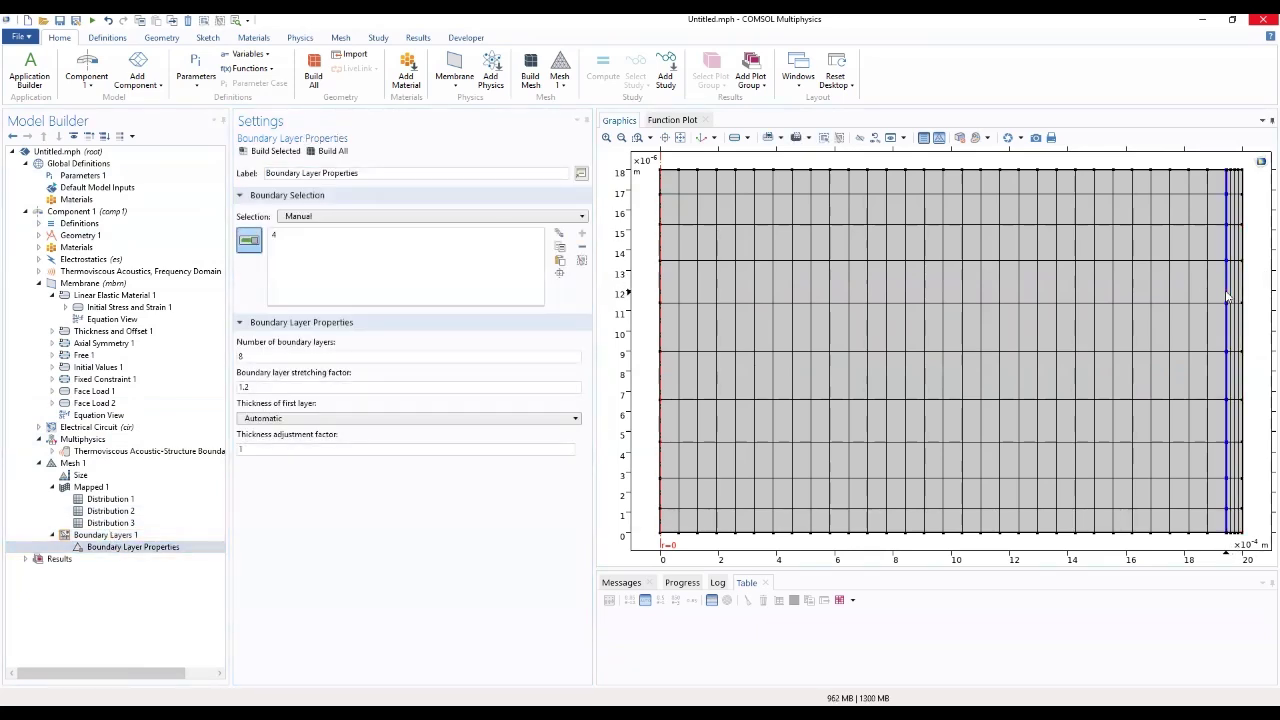
Set 5 boundary layers with a manual first-layer thickness of 2[um] and build them
double_click(297, 352)
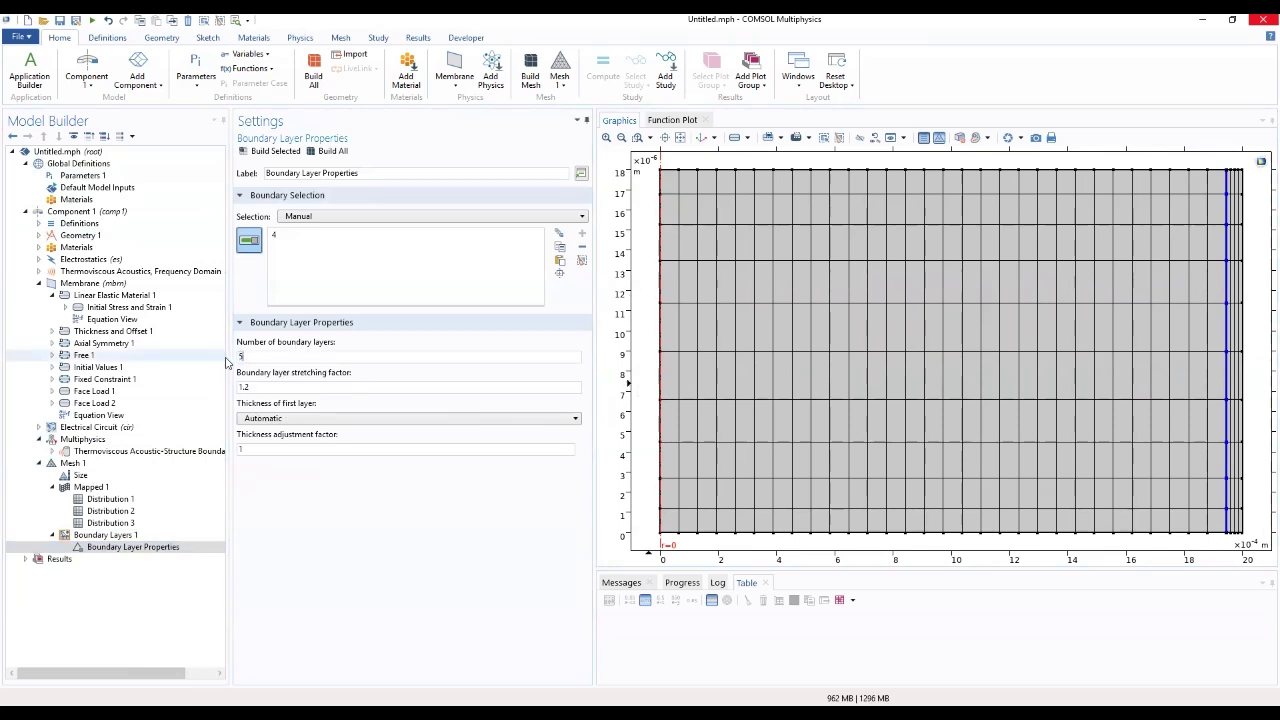
click(283, 419)
click(277, 445)
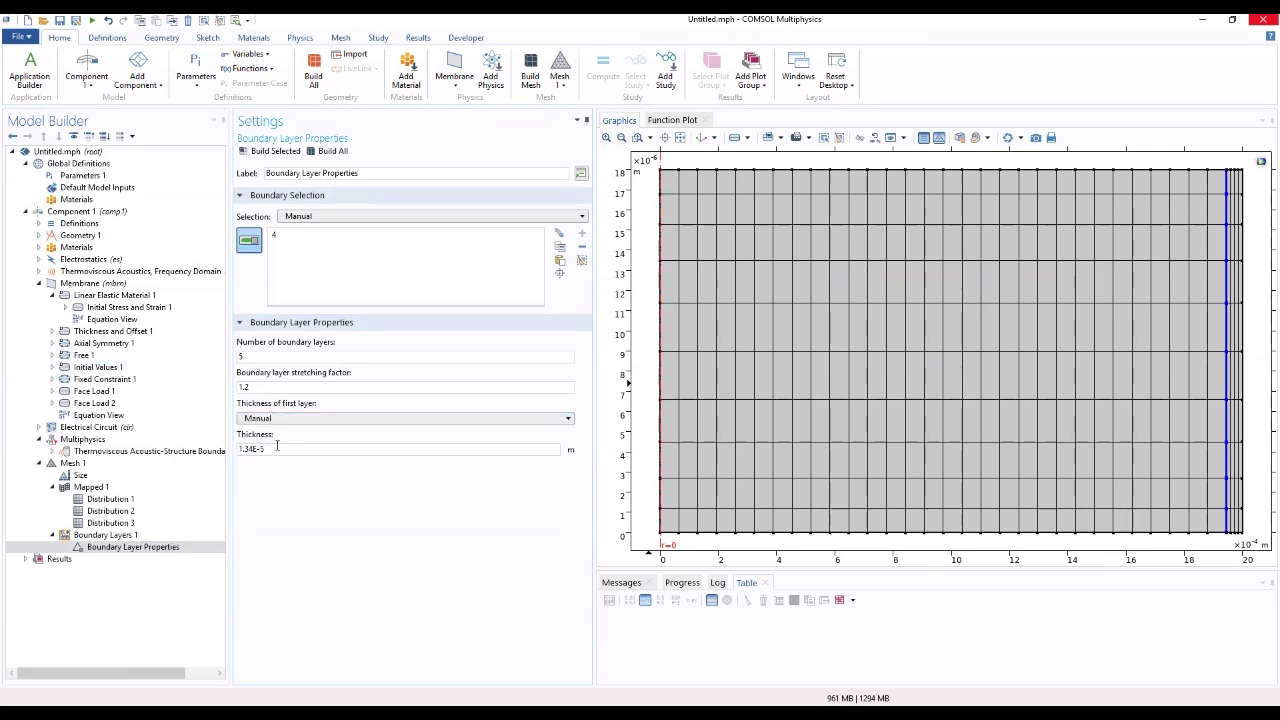
double_click(276, 448)
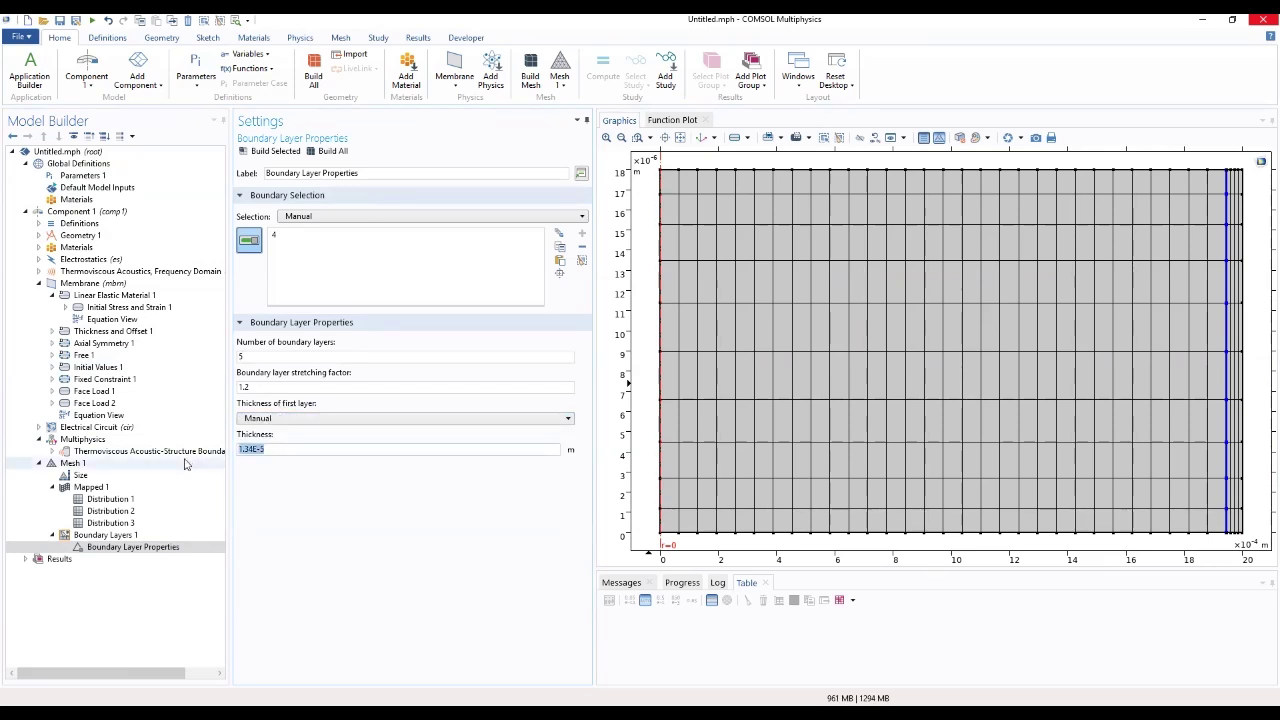
text(2[um)
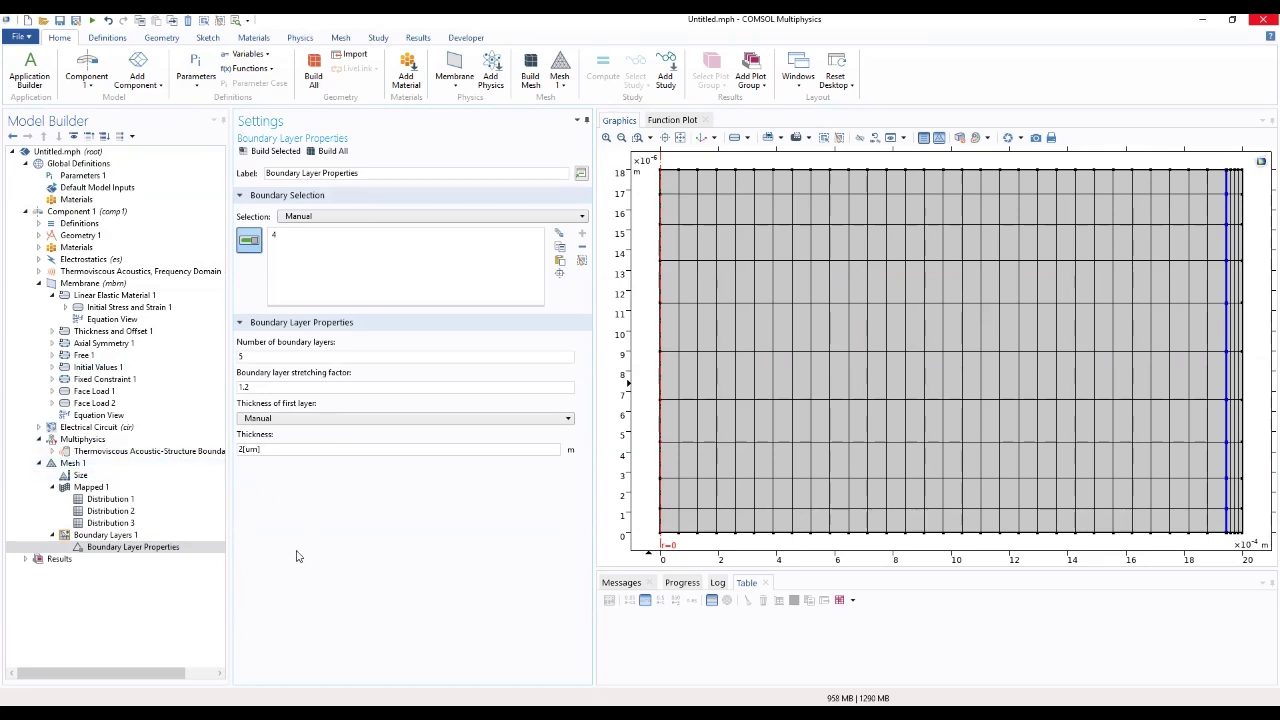
click(261, 154)
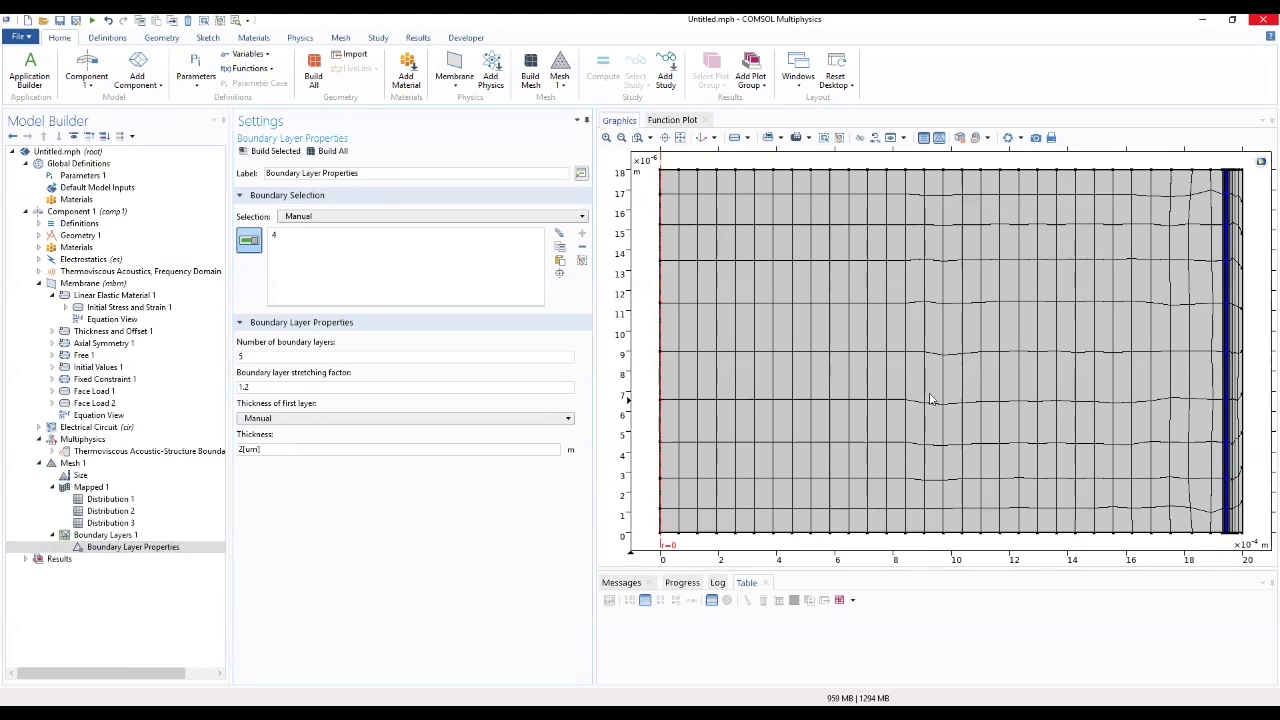
Disable the smooth transition to interior mesh for Boundary Layers 1 and rebuild the mesh
click(120, 548)
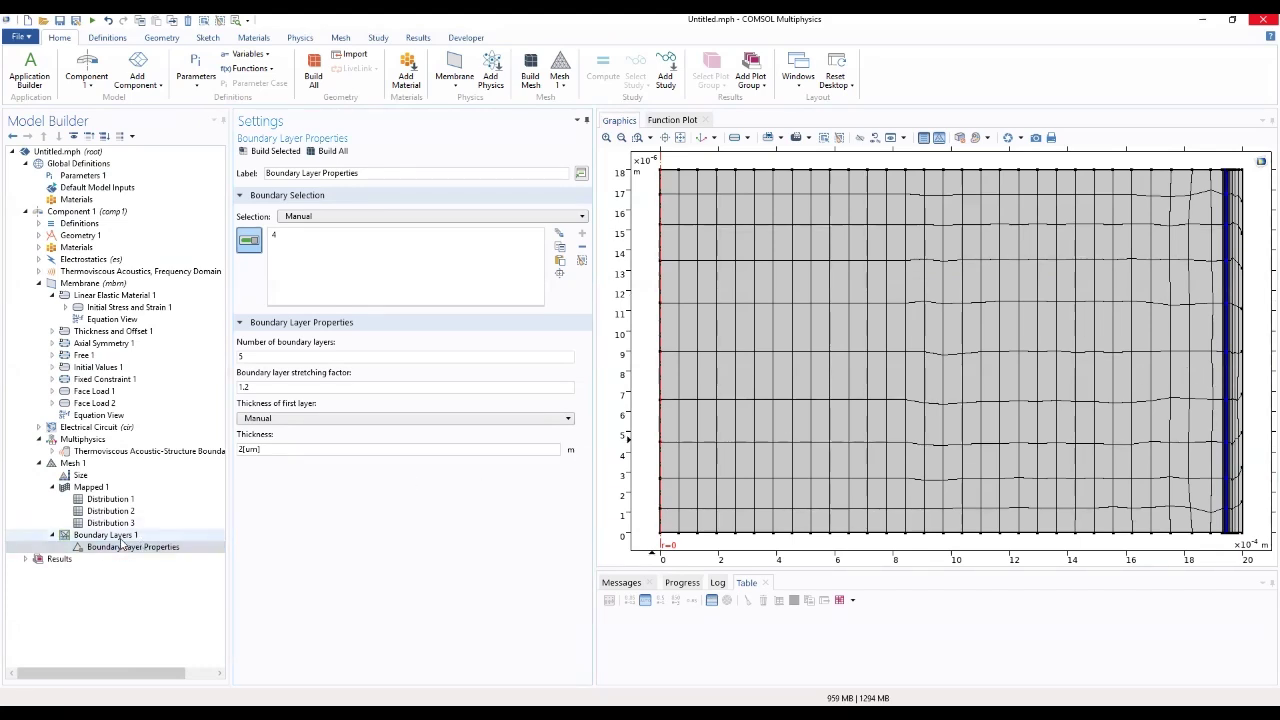
click(120, 537)
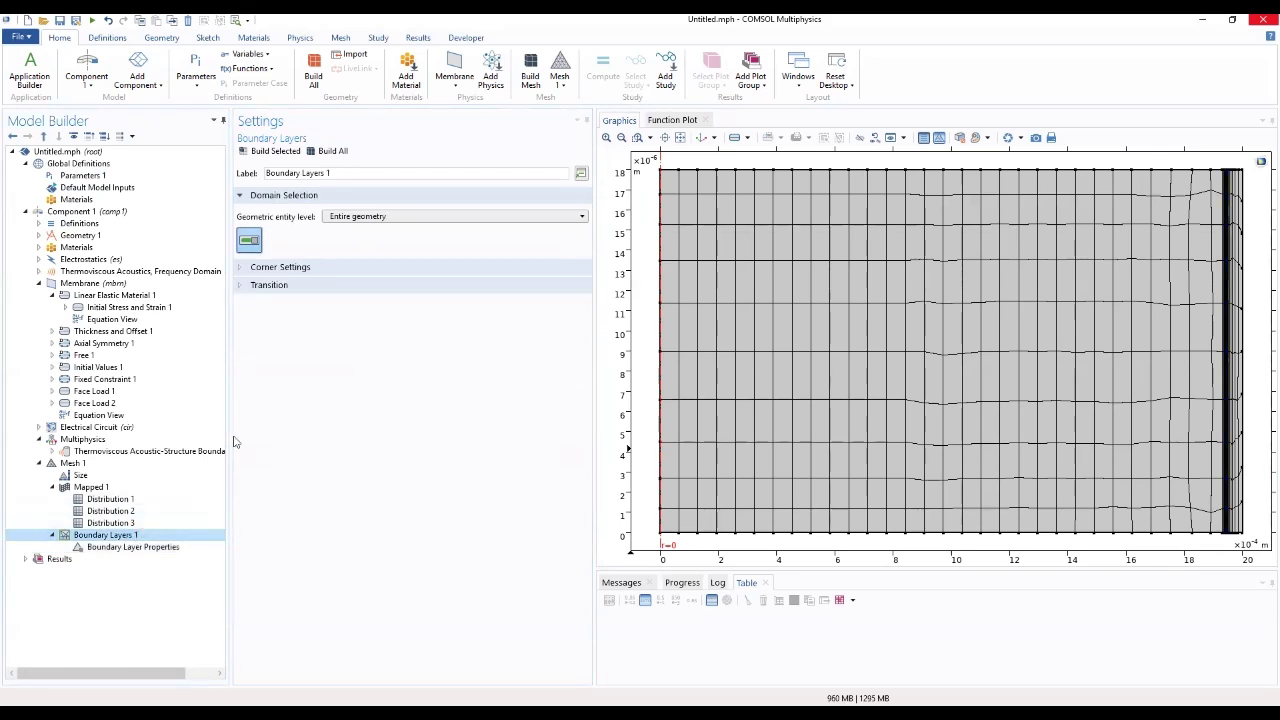
click(271, 286)
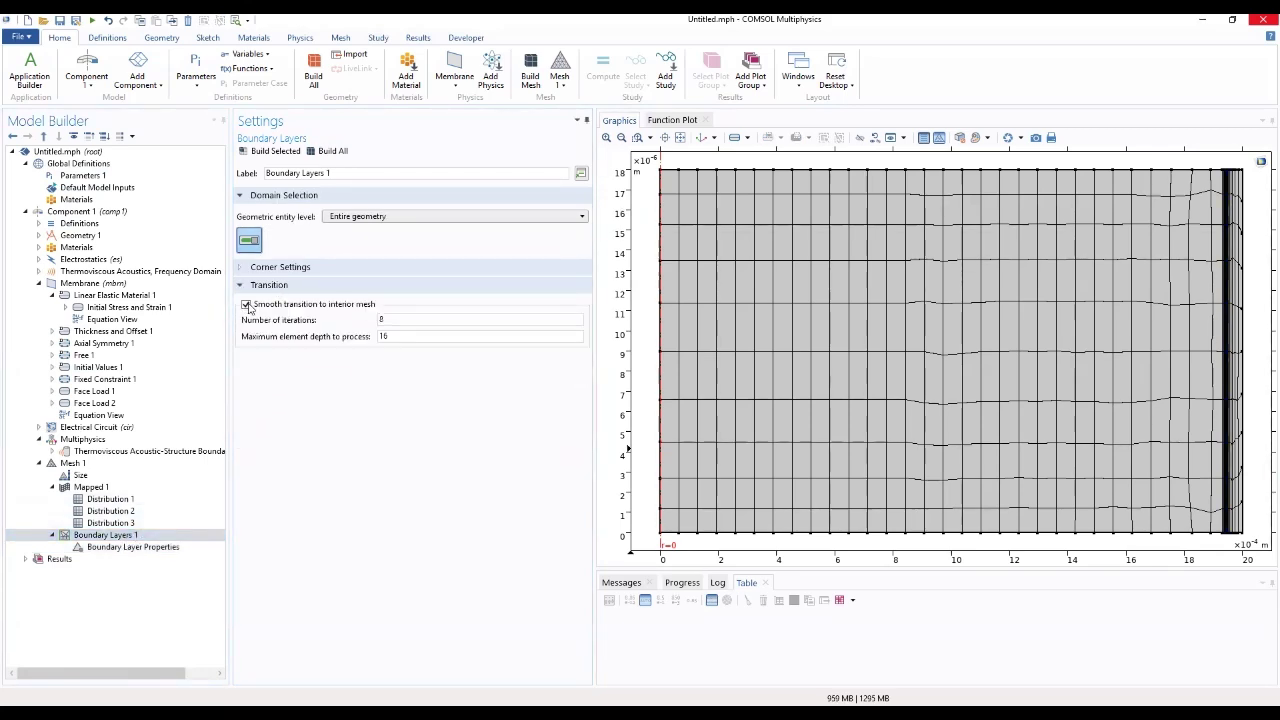
click(246, 305)
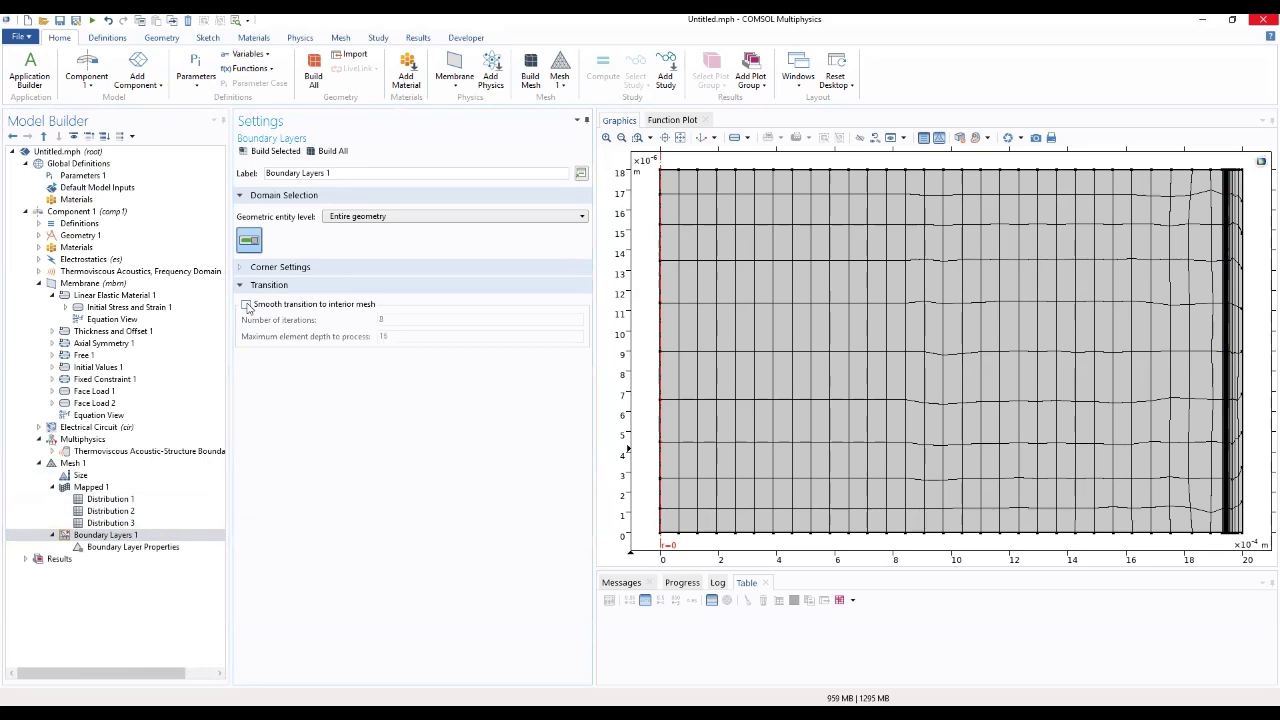
click(270, 152)
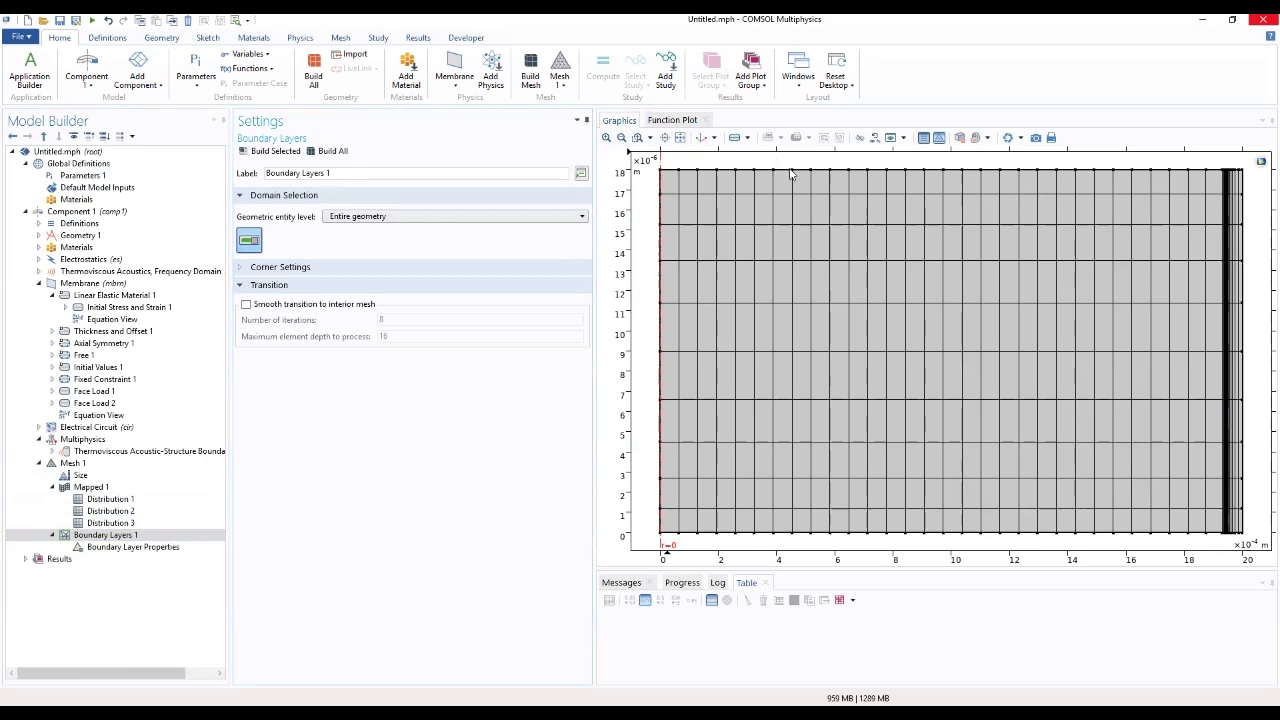
click(621, 138)
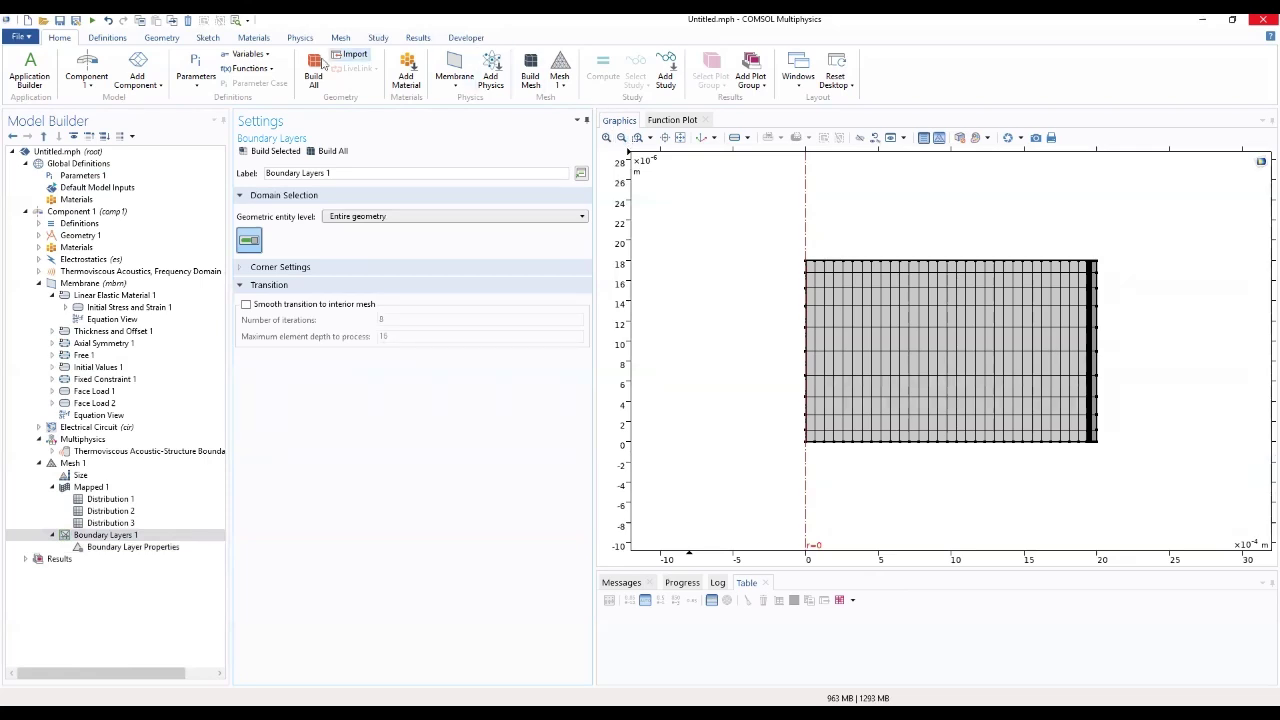
Add an Empty Study to the model
click(97, 152)
right_click(97, 152)
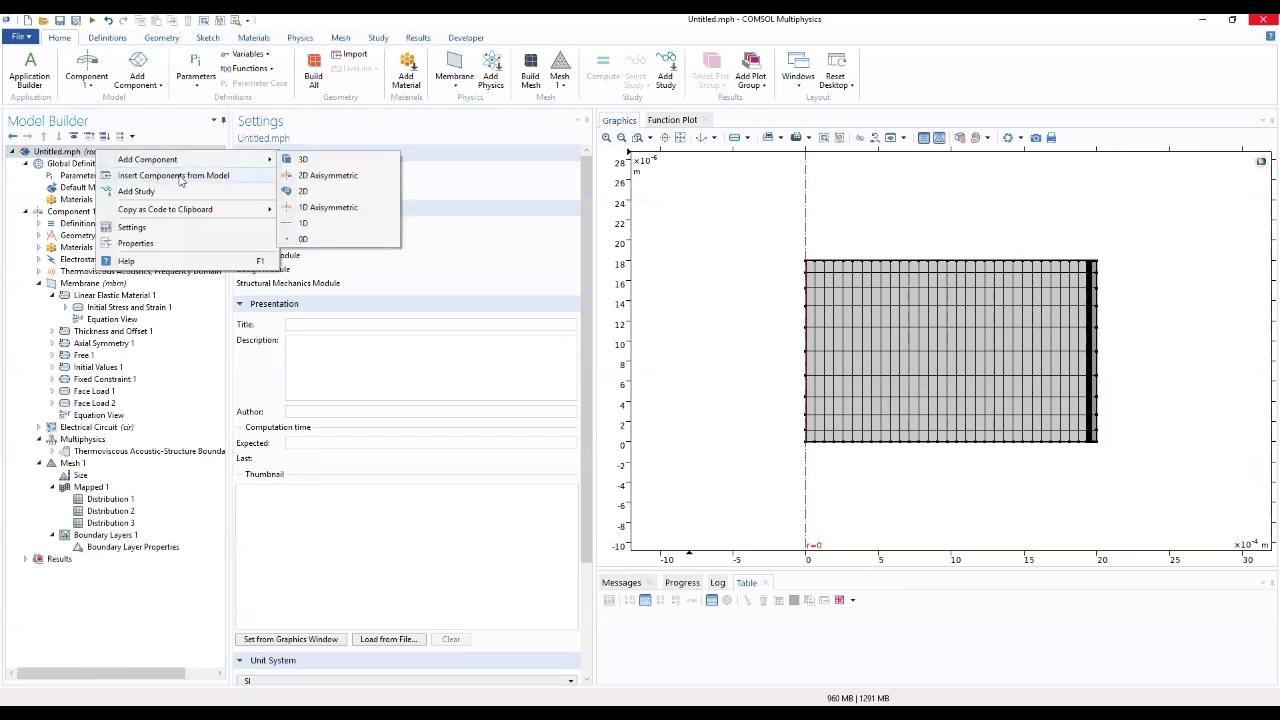
click(136, 191)
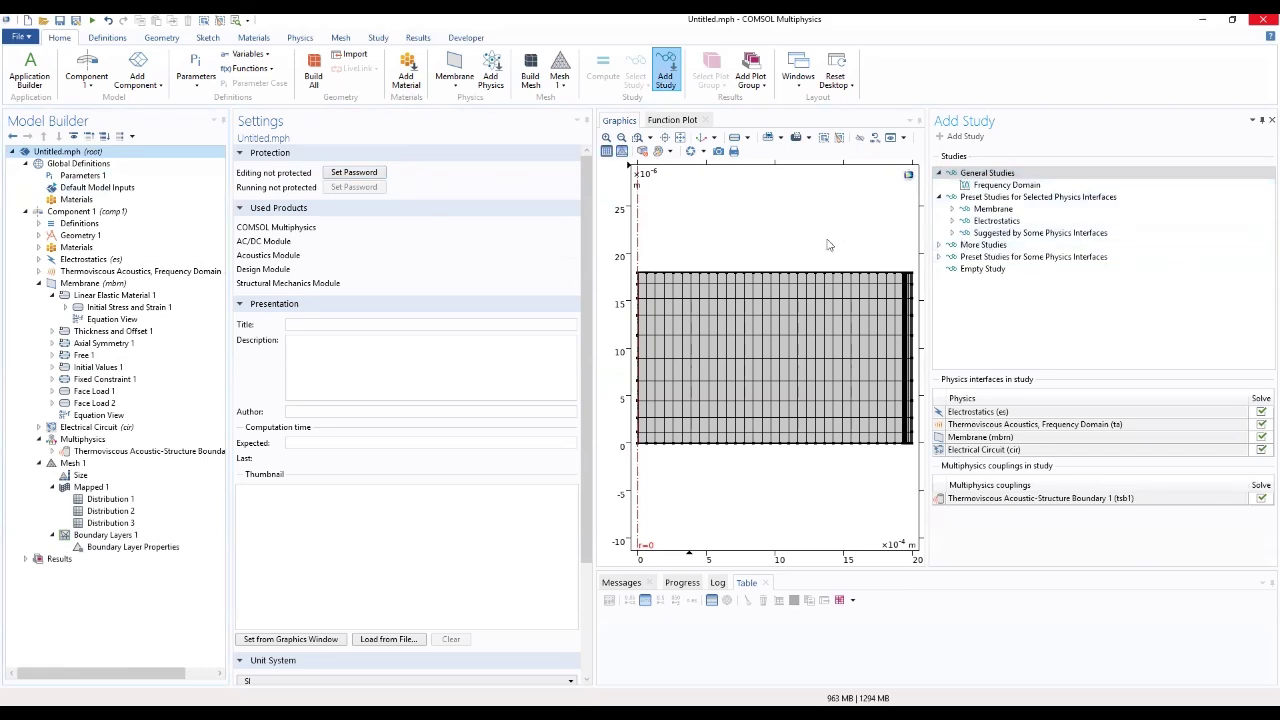
click(951, 209)
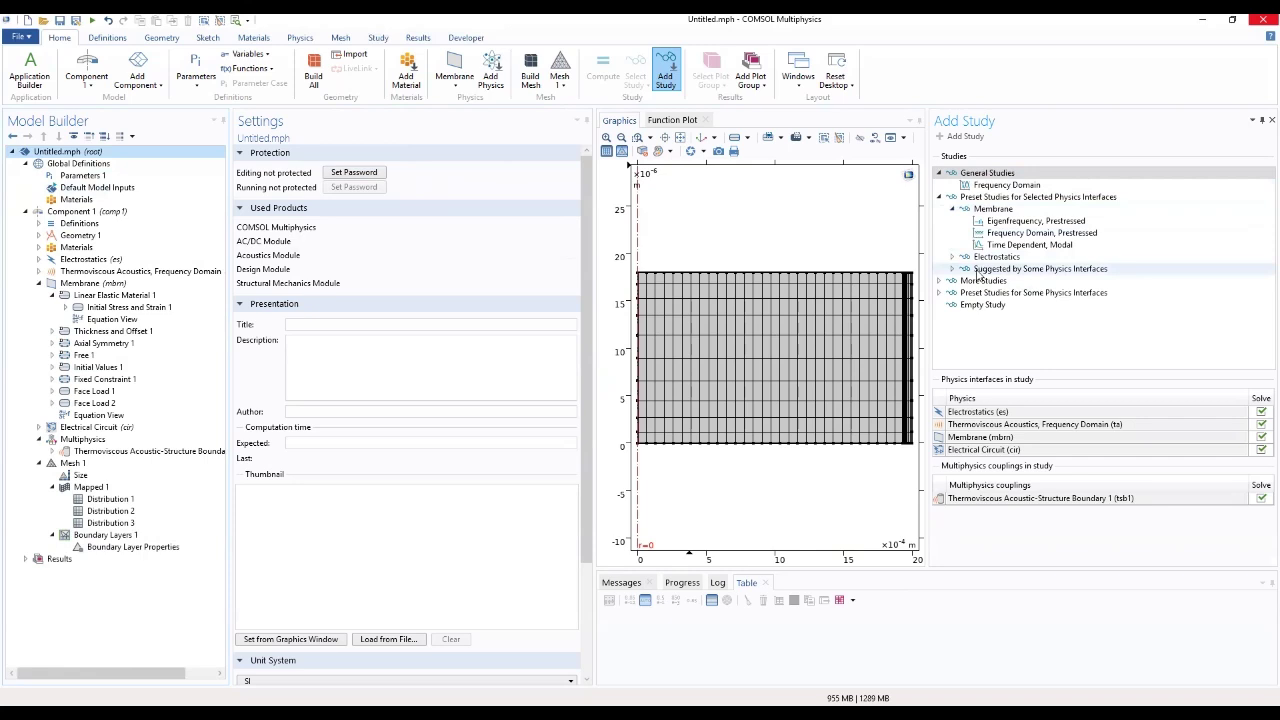
click(968, 306)
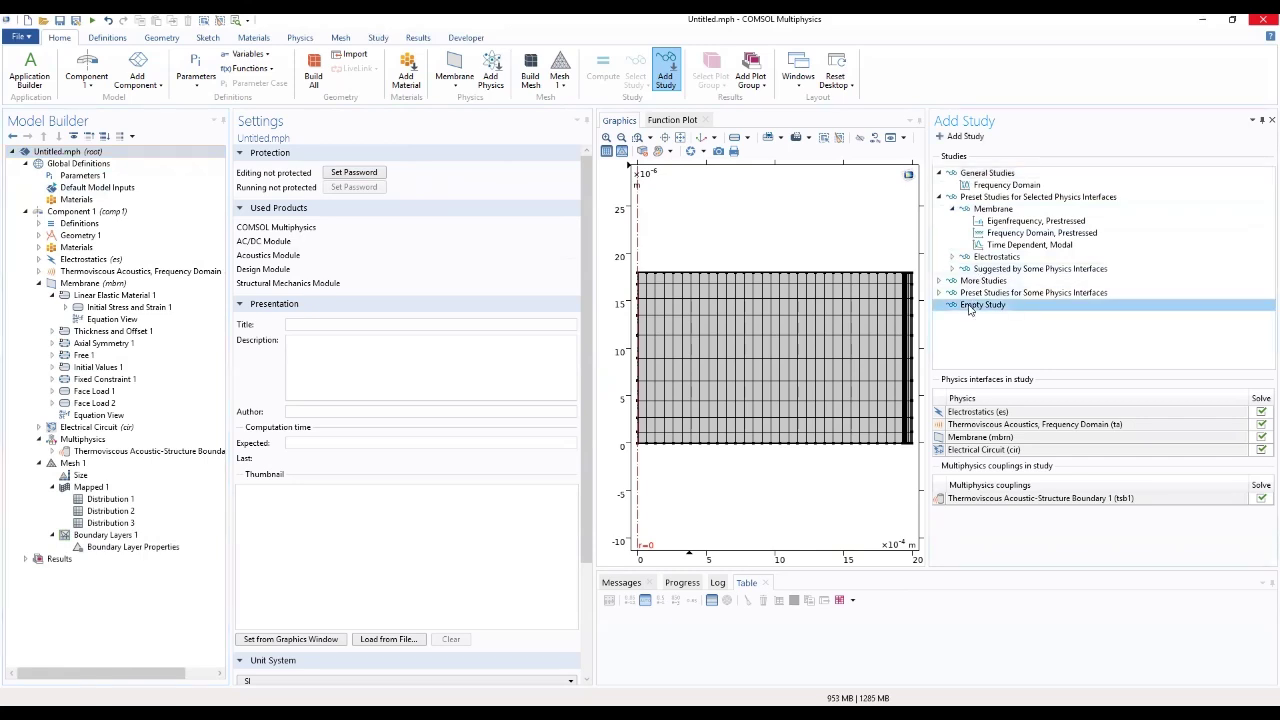
double_click(968, 306)
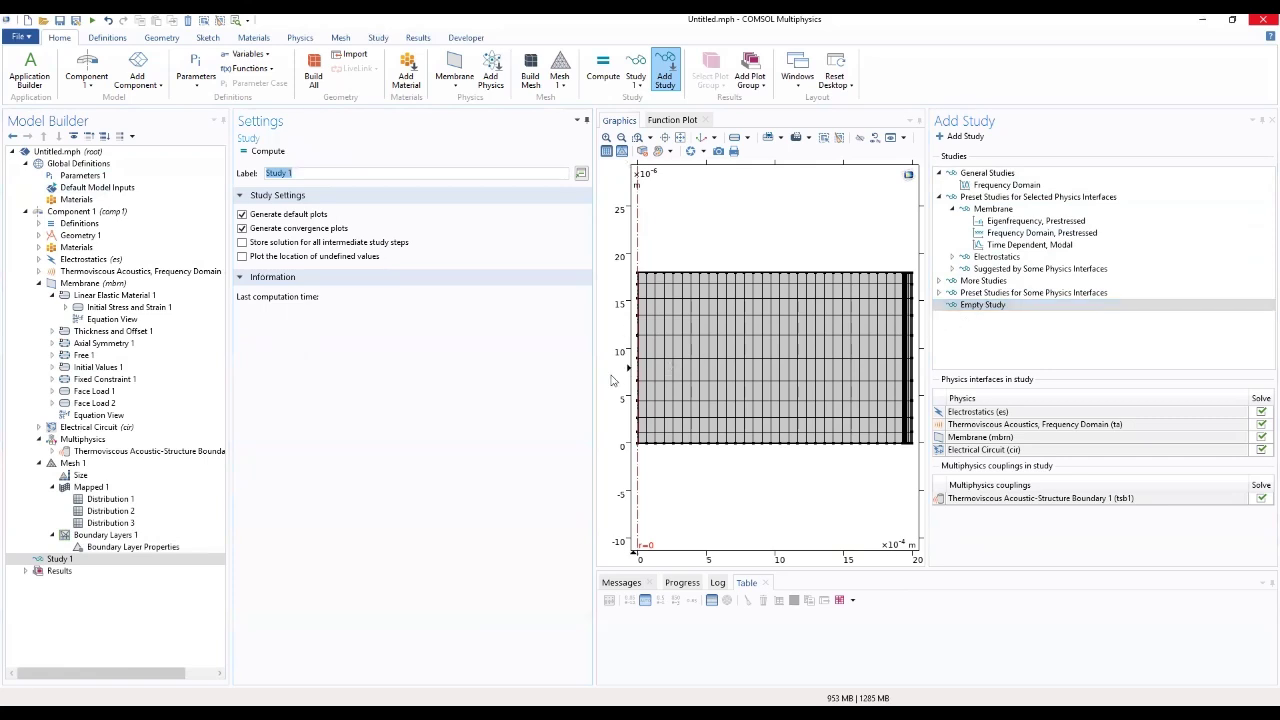
Add a Stationary study step to Study 1
click(77, 560)
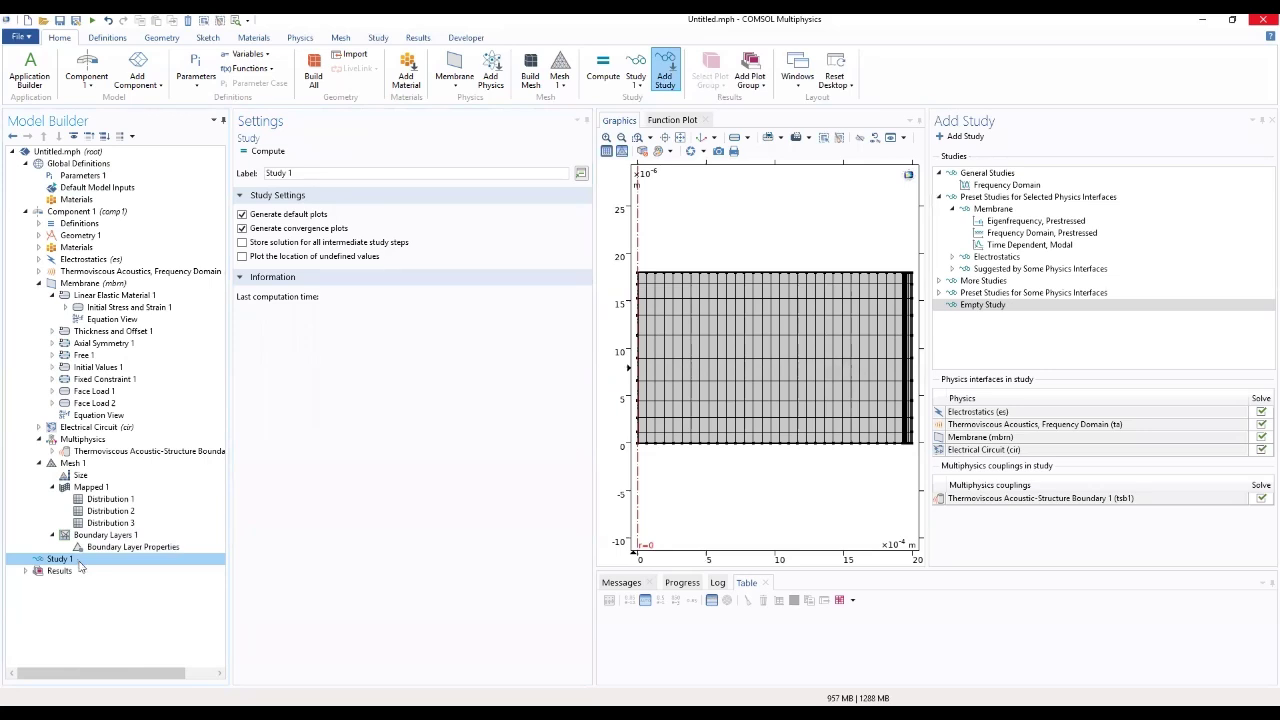
right_click(80, 566)
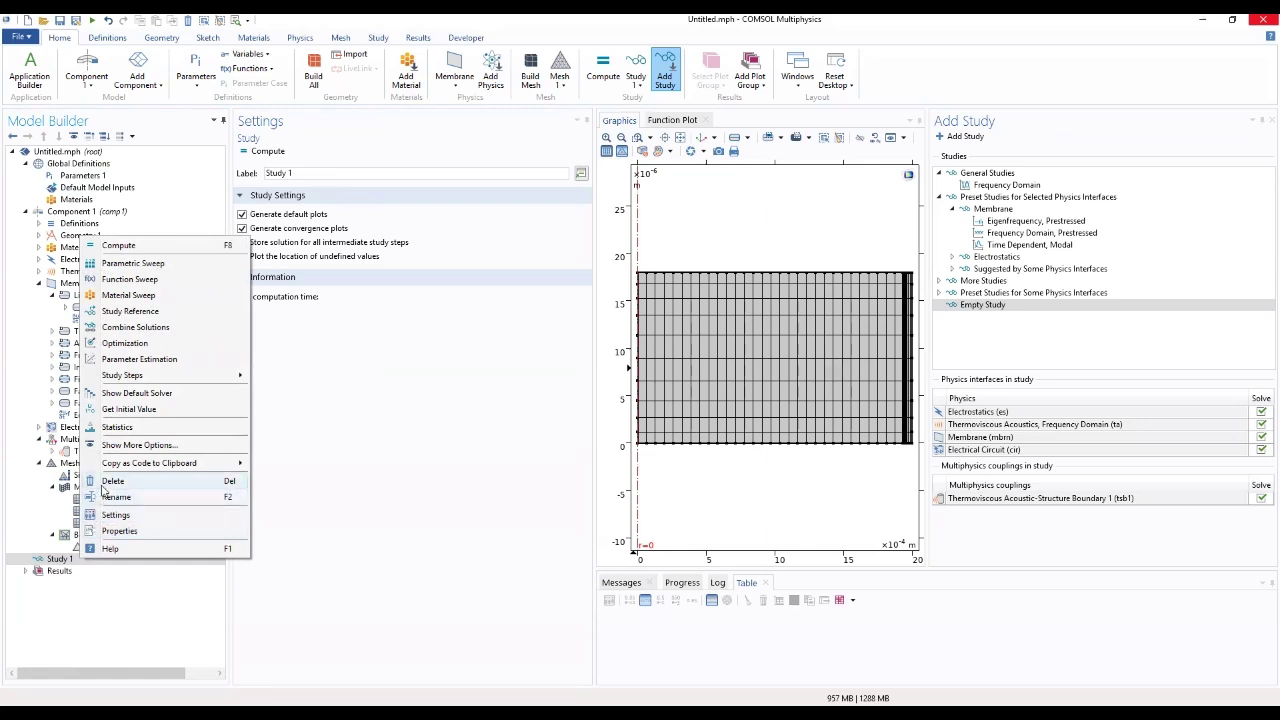
mouse_move(172, 376)
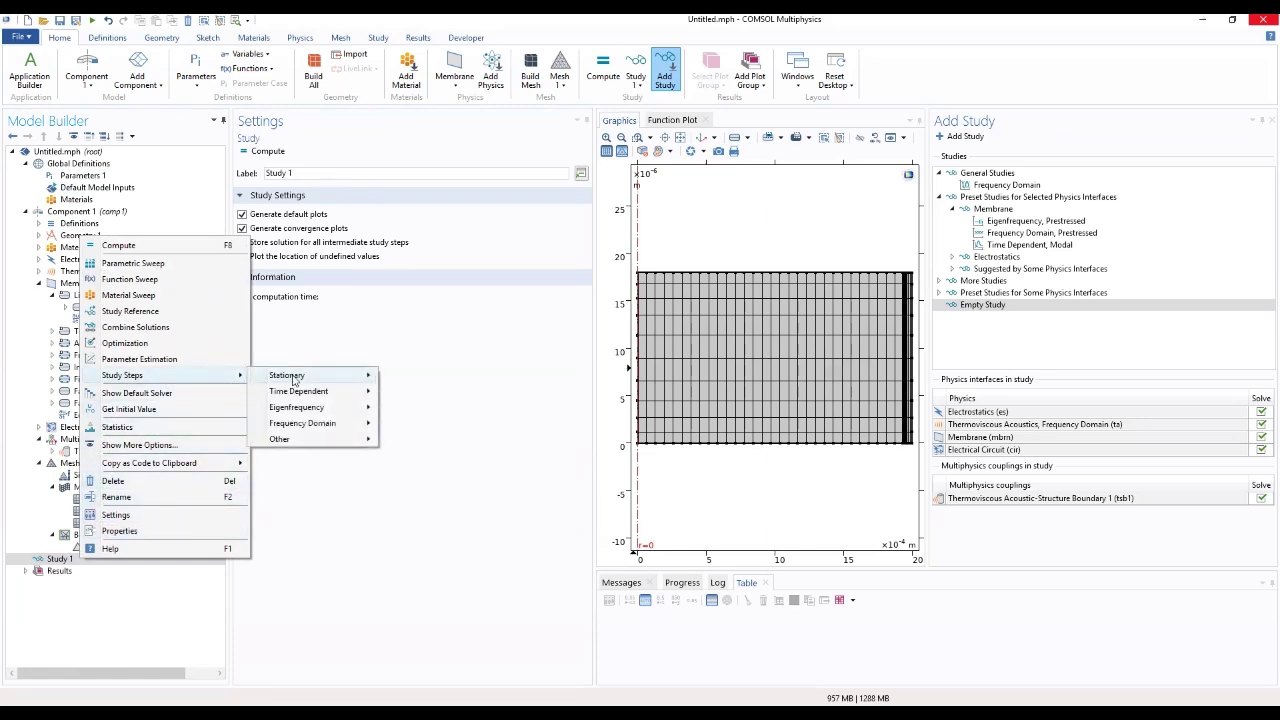
mouse_move(297, 378)
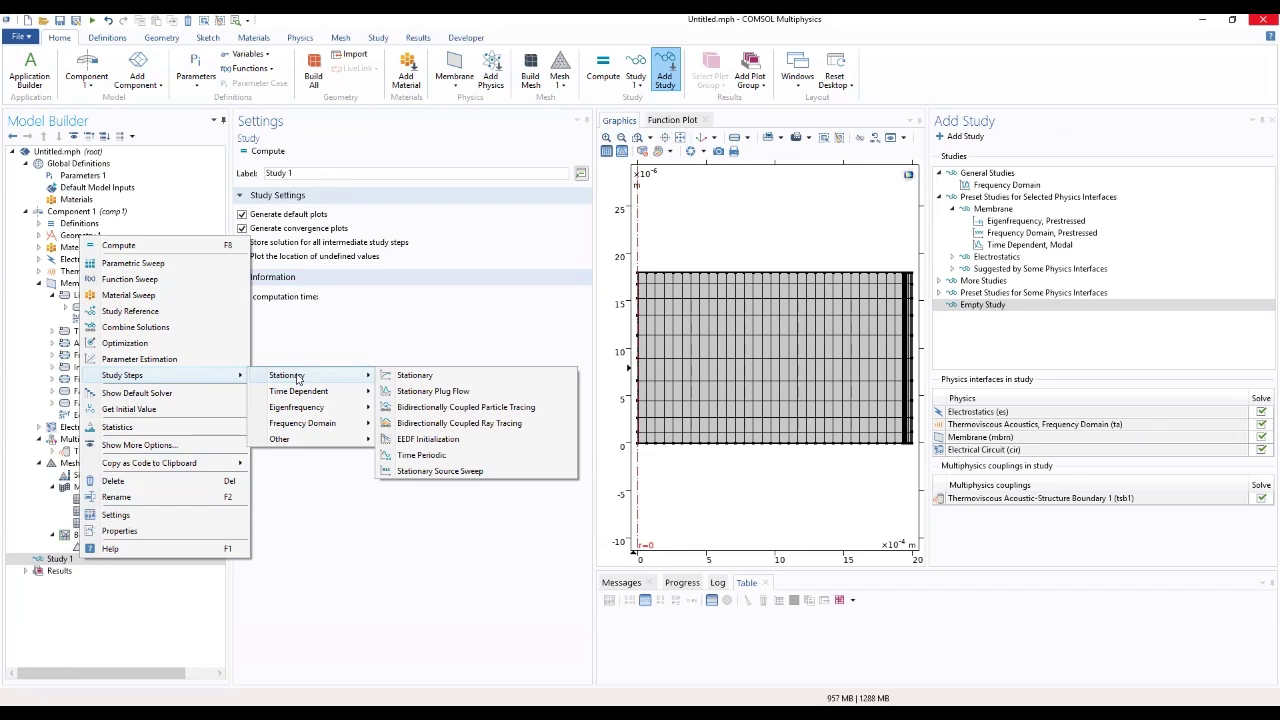
click(415, 375)
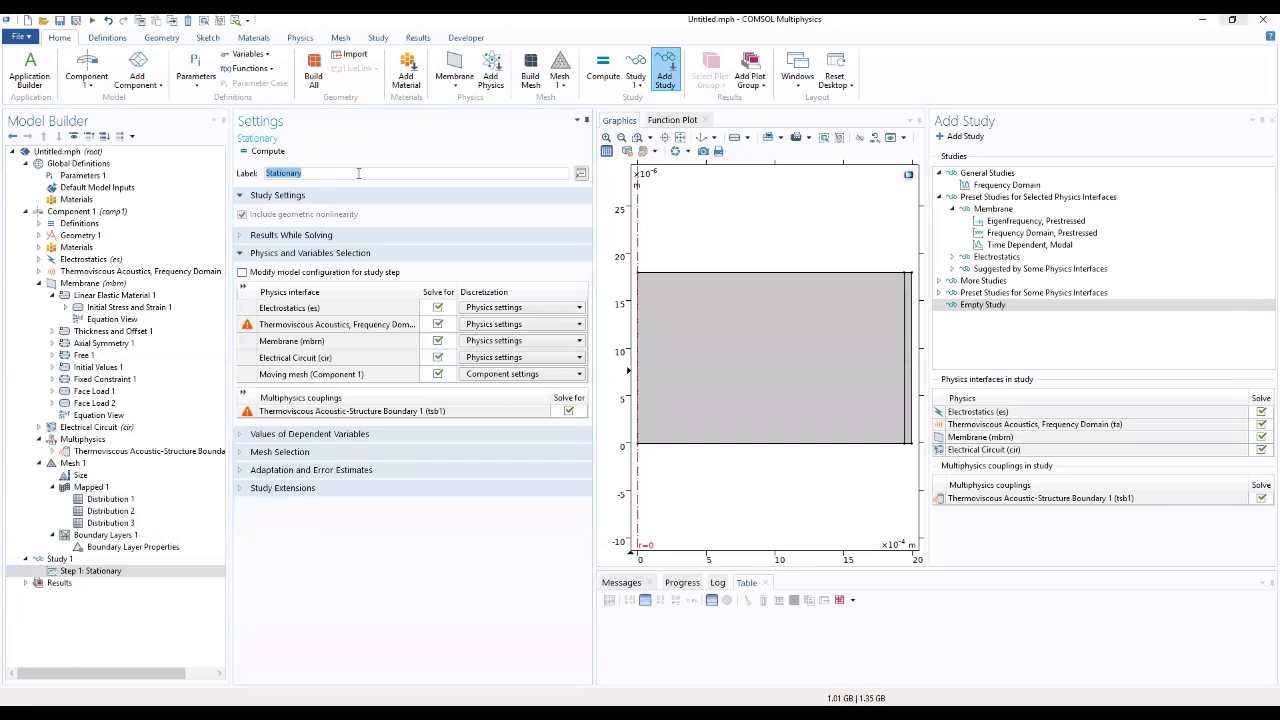
Add a Frequency Domain Perturbation study step to Study 1 after the Stationary step
click(85, 560)
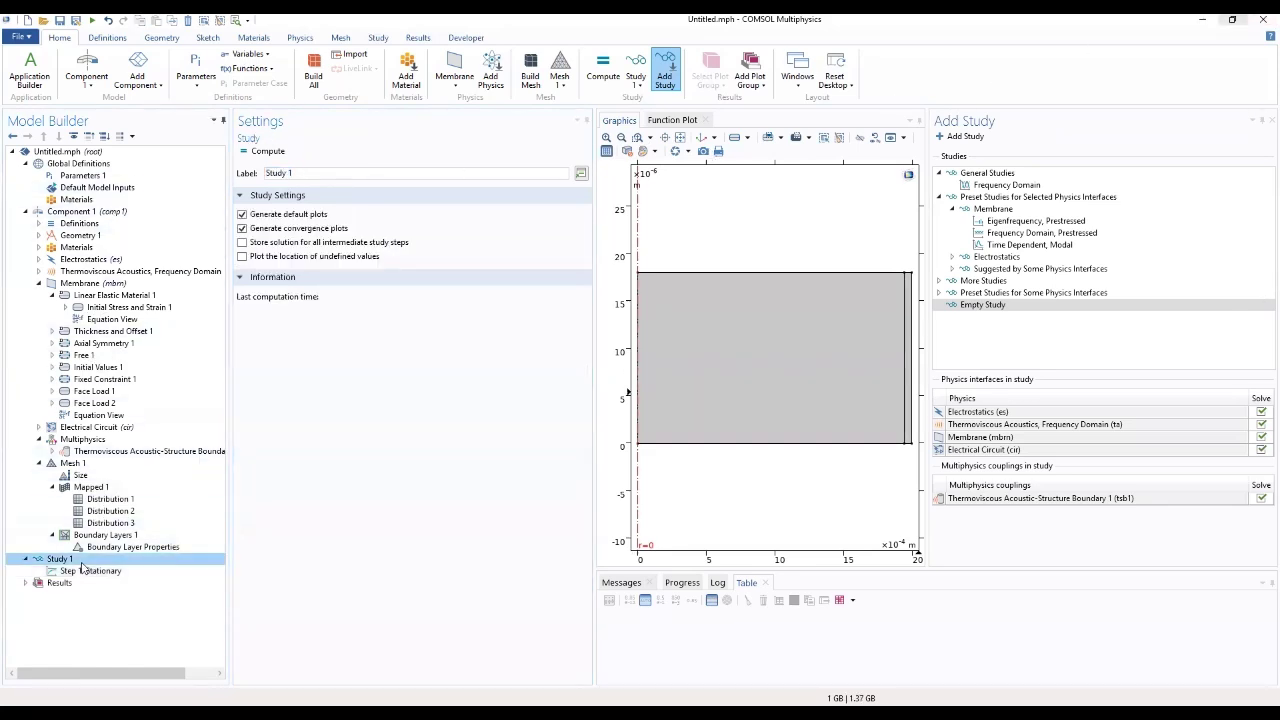
right_click(85, 561)
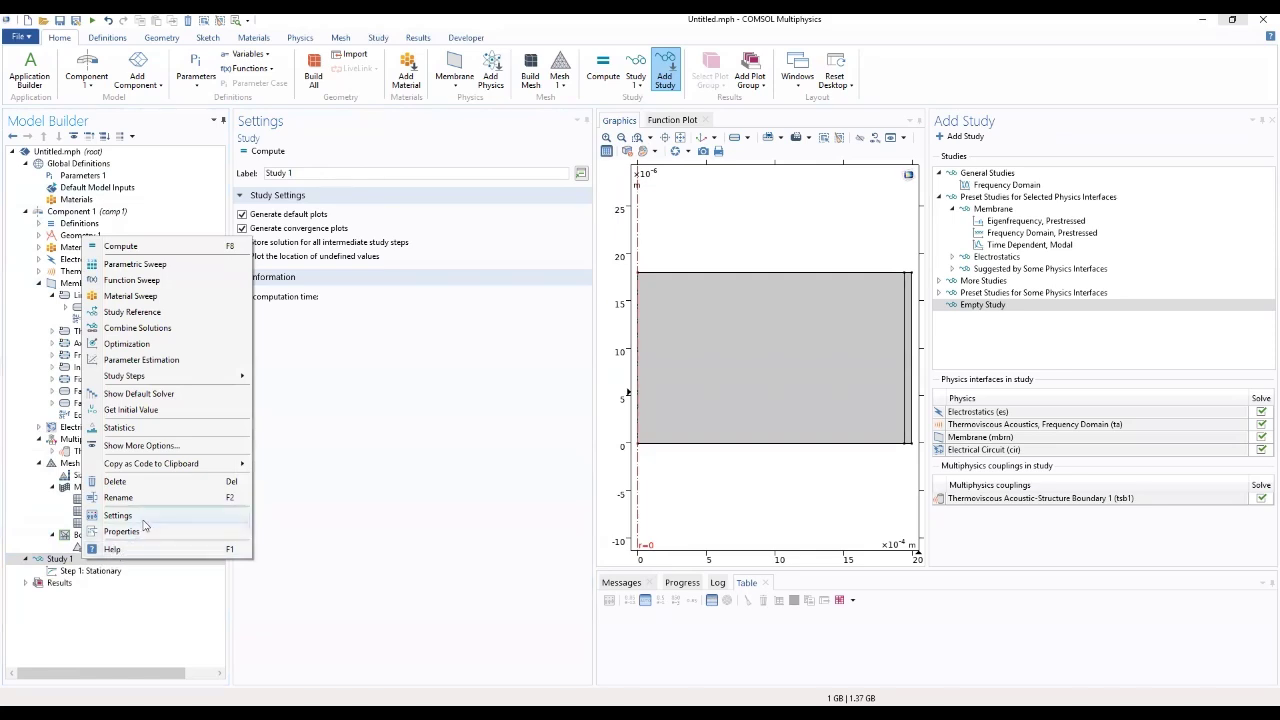
mouse_move(240, 378)
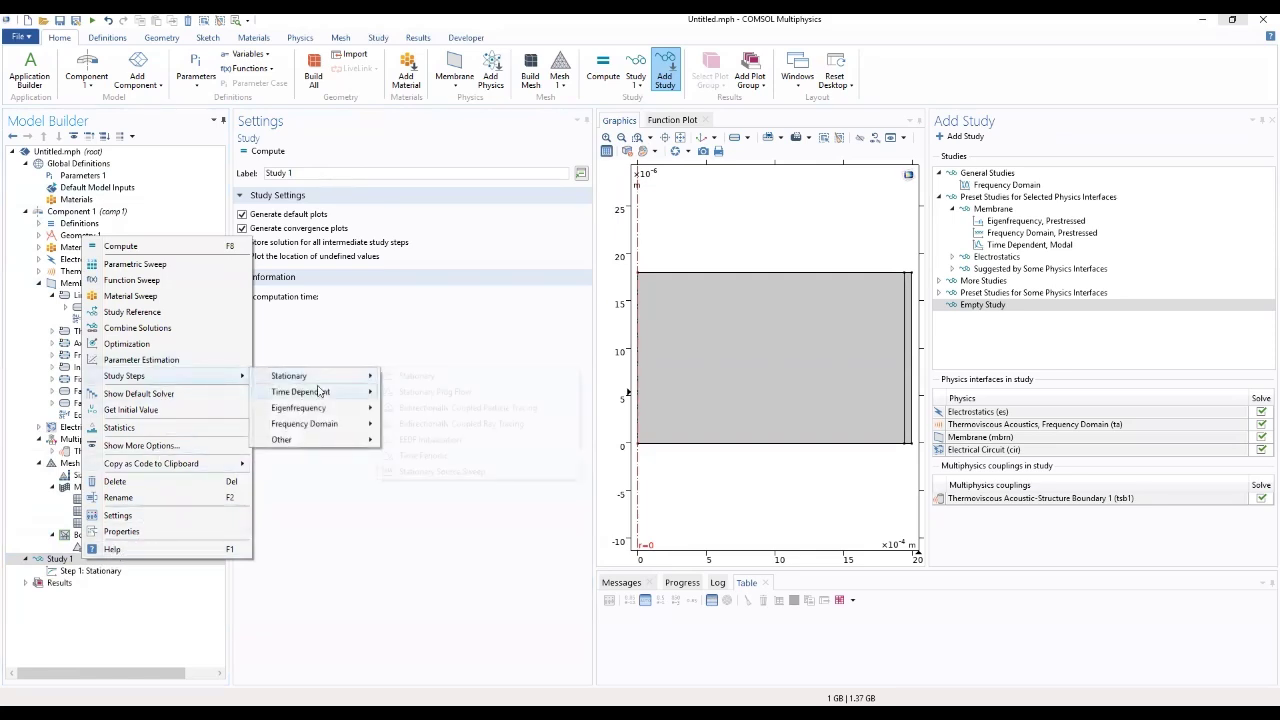
mouse_move(328, 410)
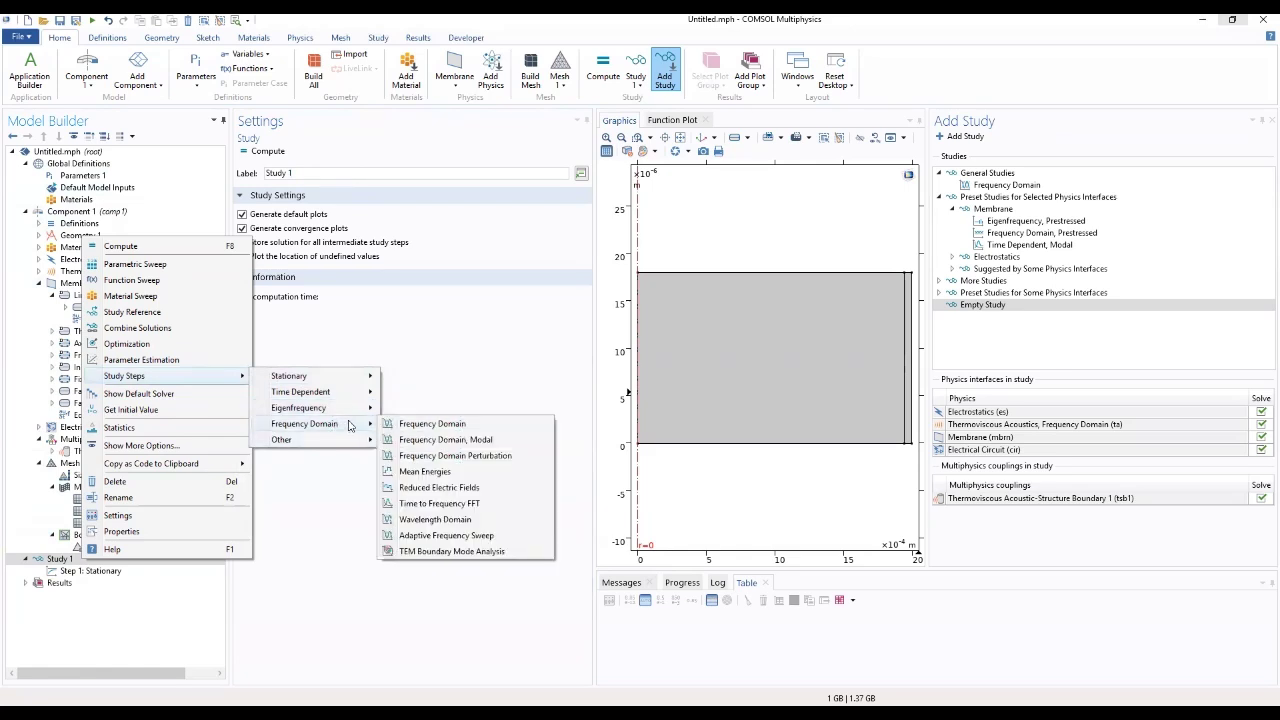
click(432, 457)
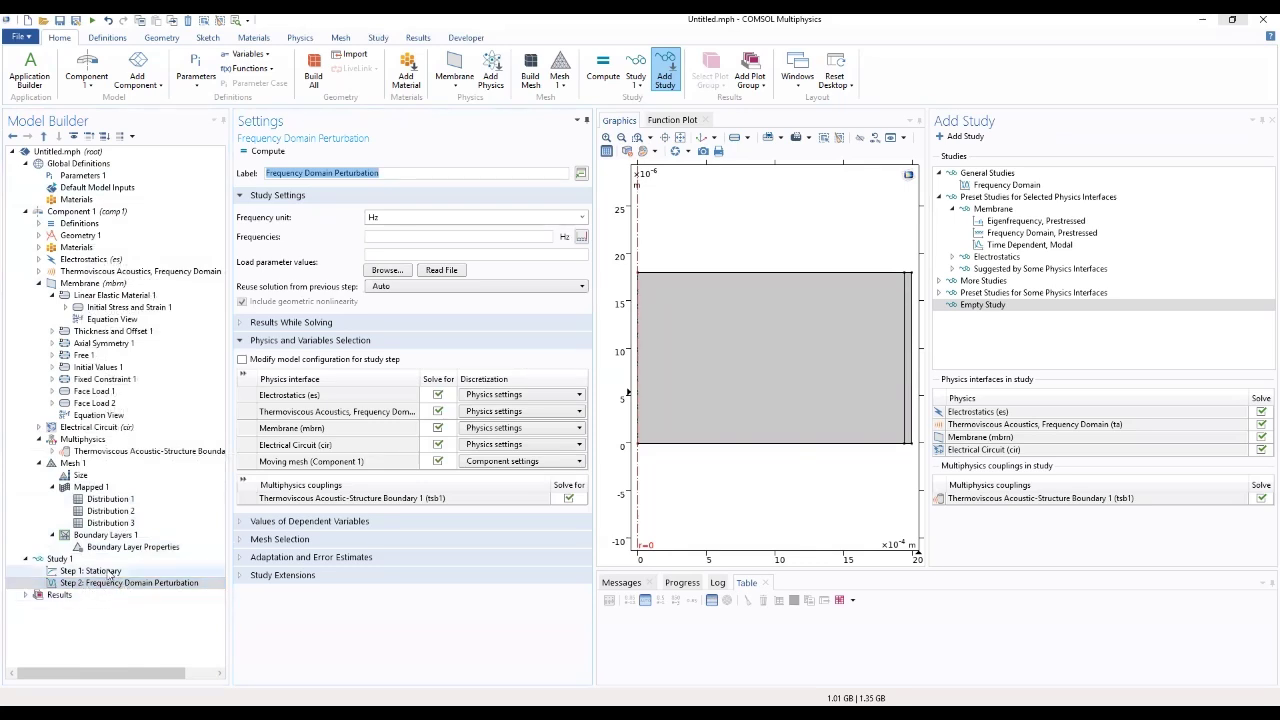
Exclude the Thermoviscous Acoustics interface and the Thermoviscous Acoustic-Structure Boundary coupling from the Stationary step's solution
click(110, 571)
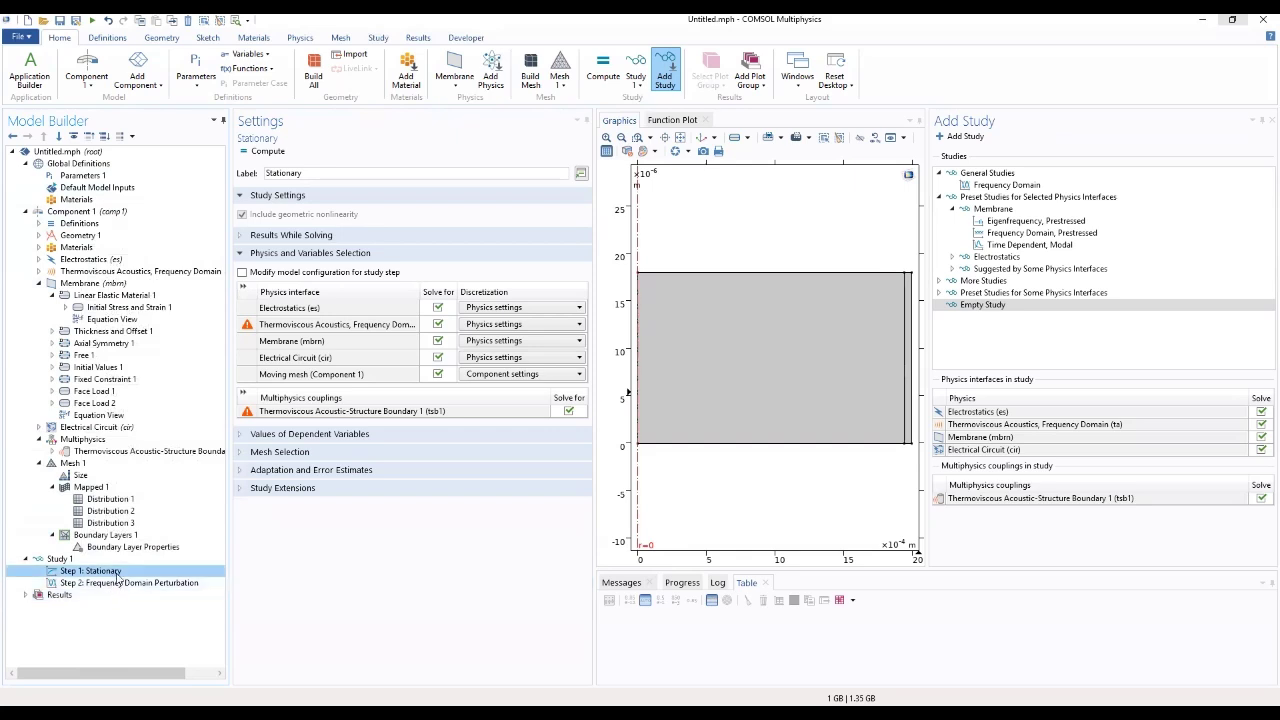
click(569, 412)
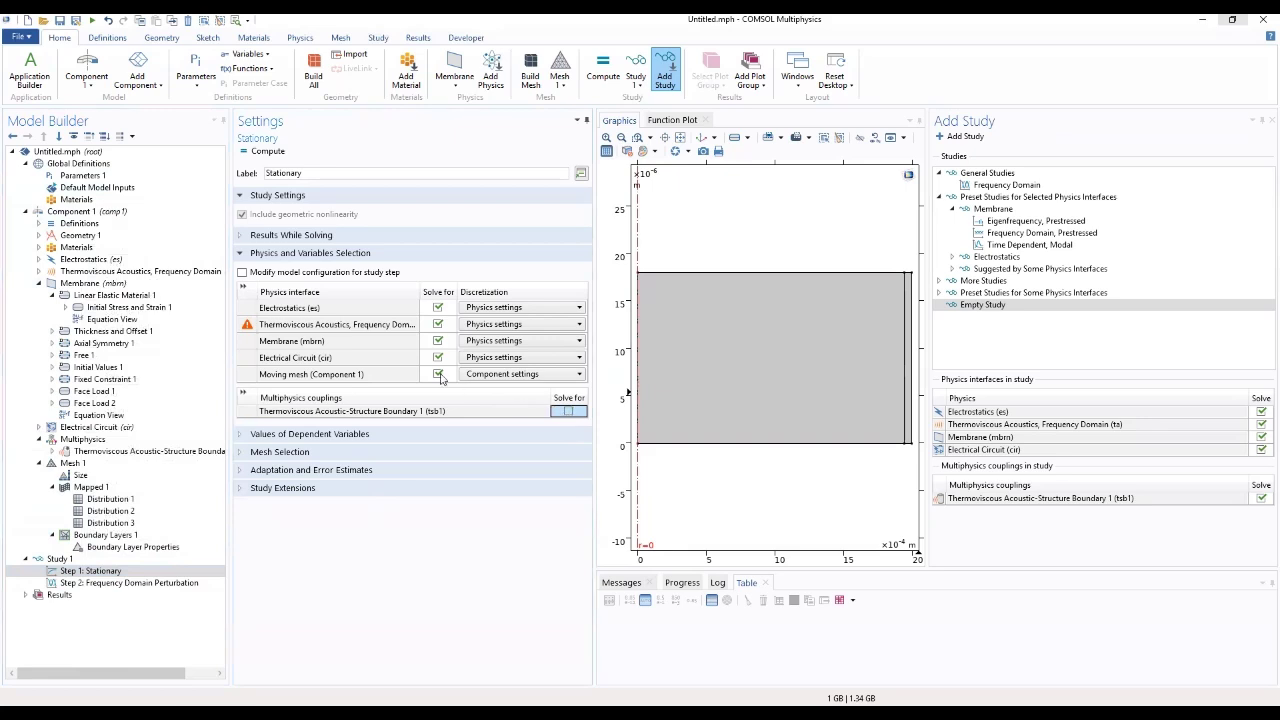
click(438, 324)
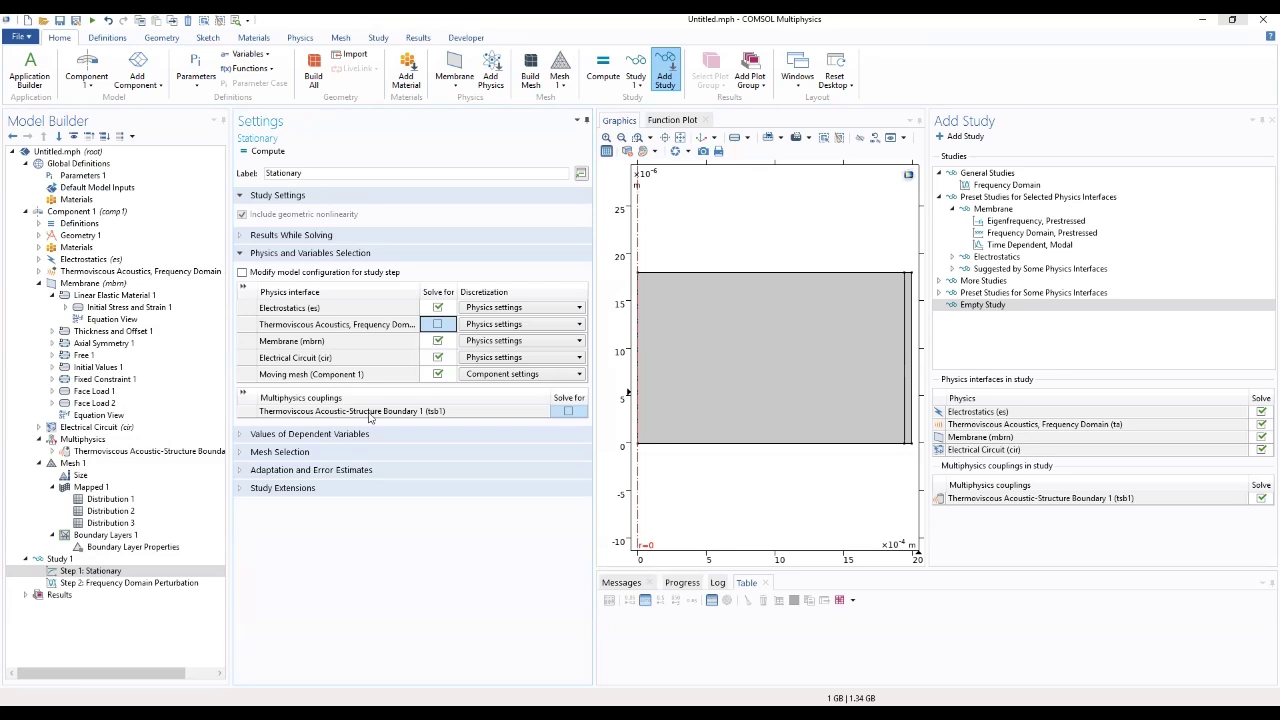
Set the Frequency Domain Perturbation frequencies to a range from 2.5 to 300 Hz in steps of 2.5 Hz
click(115, 586)
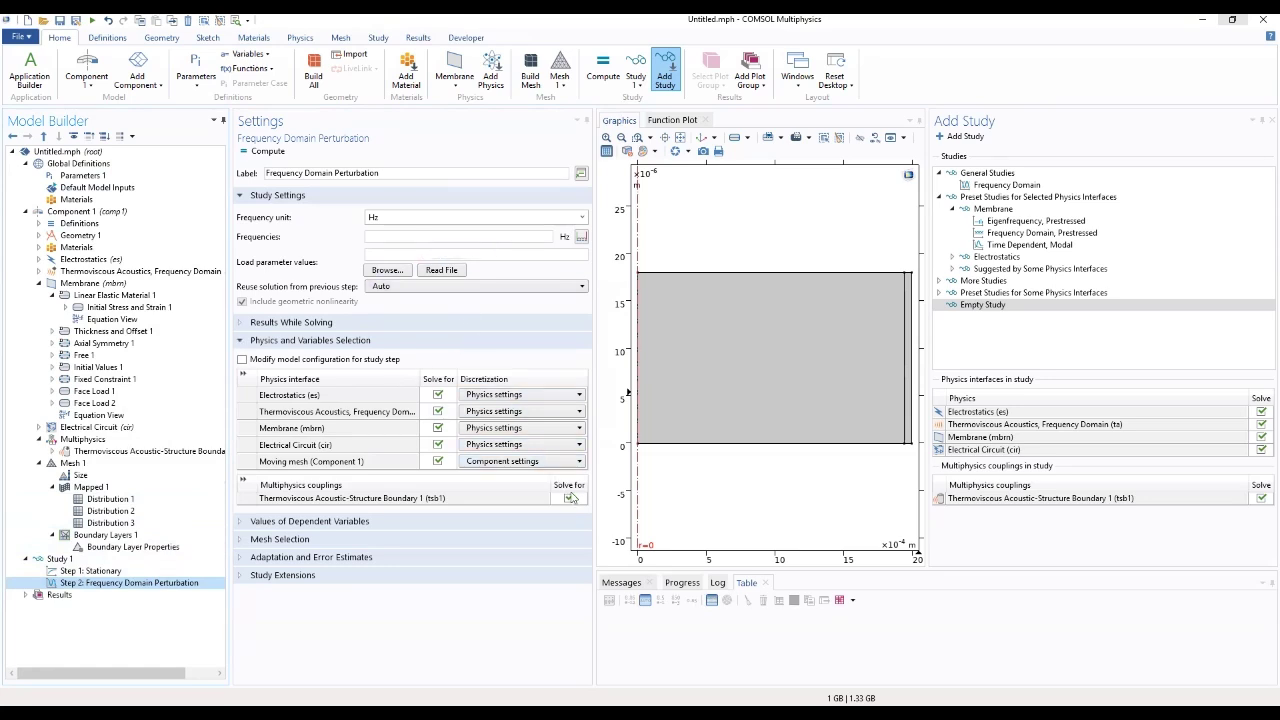
click(95, 404)
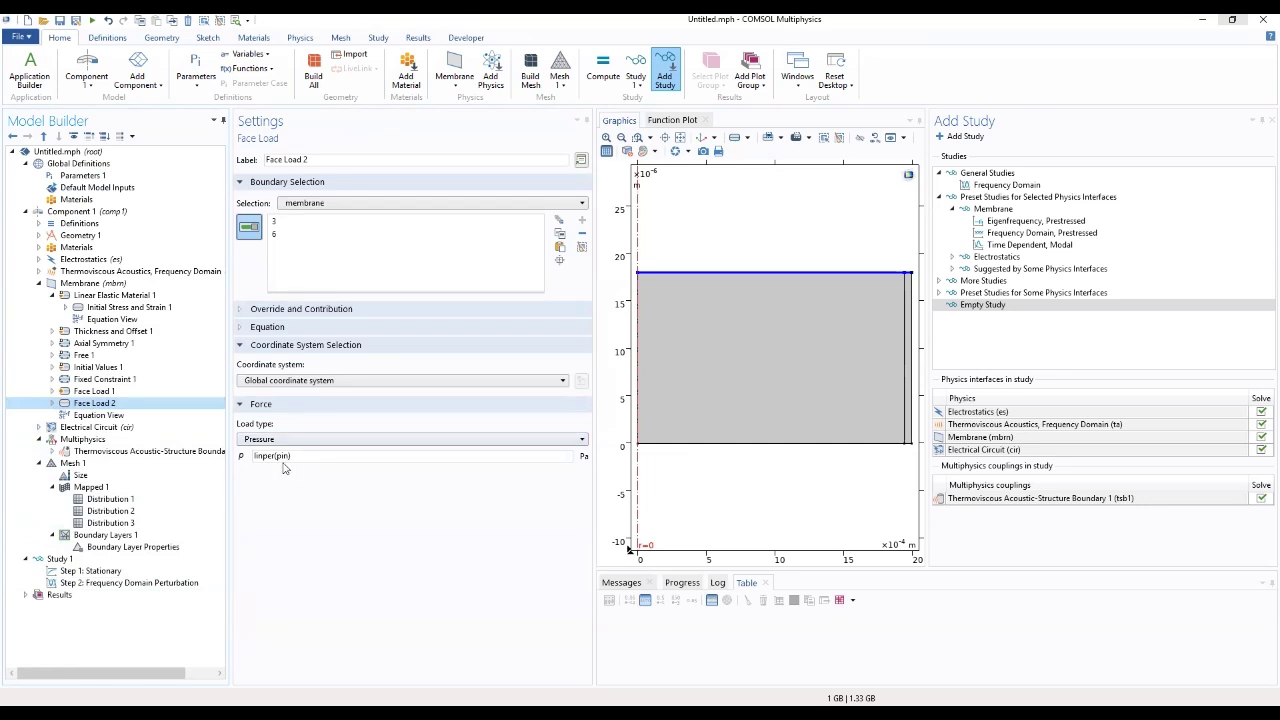
click(120, 583)
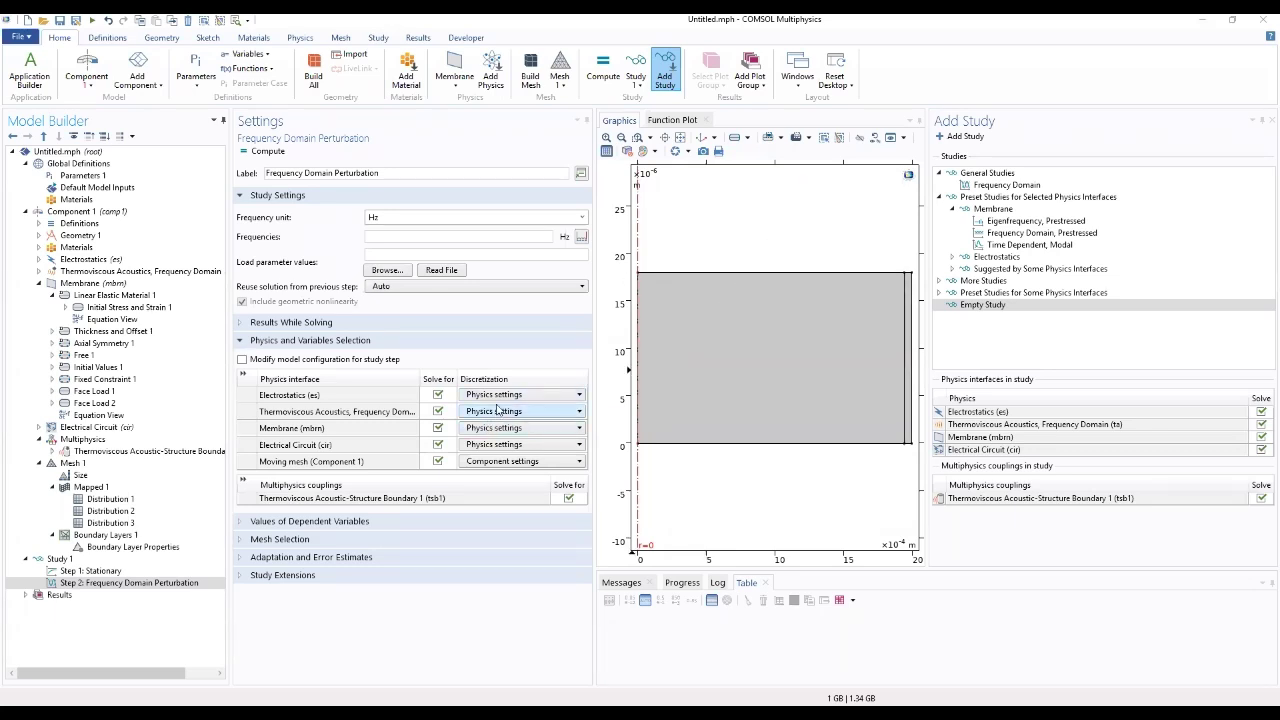
click(583, 240)
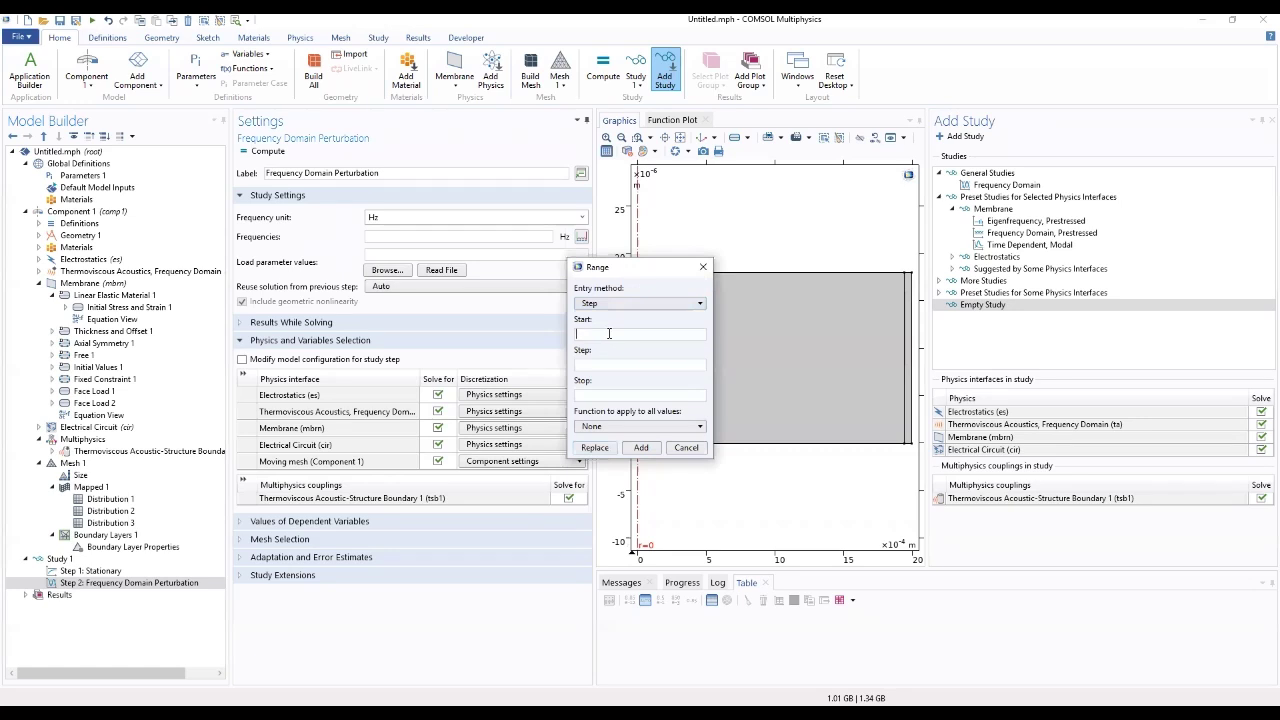
text(2.5)
click(618, 364)
text(2.5)
click(595, 394)
text(300)
click(595, 448)
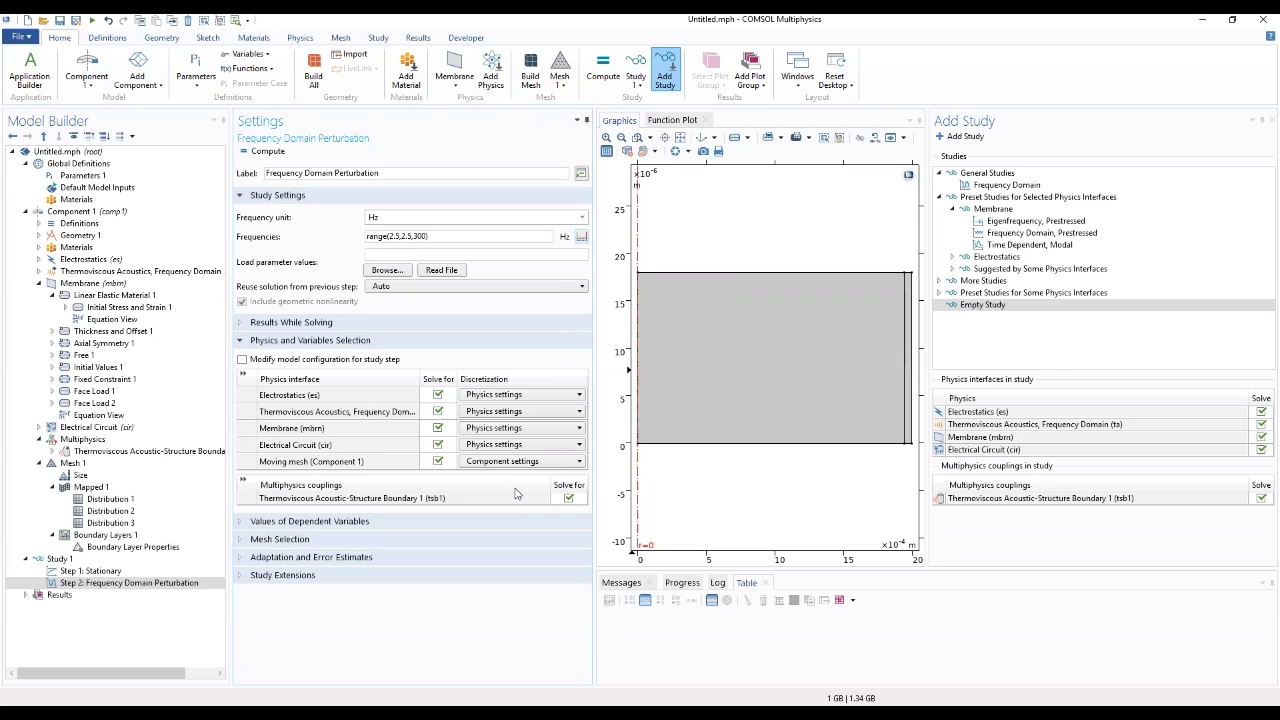
Set the reuse of the solution from the previous step to No for the Frequency Domain Perturbation step
click(146, 583)
click(506, 287)
key(Up)
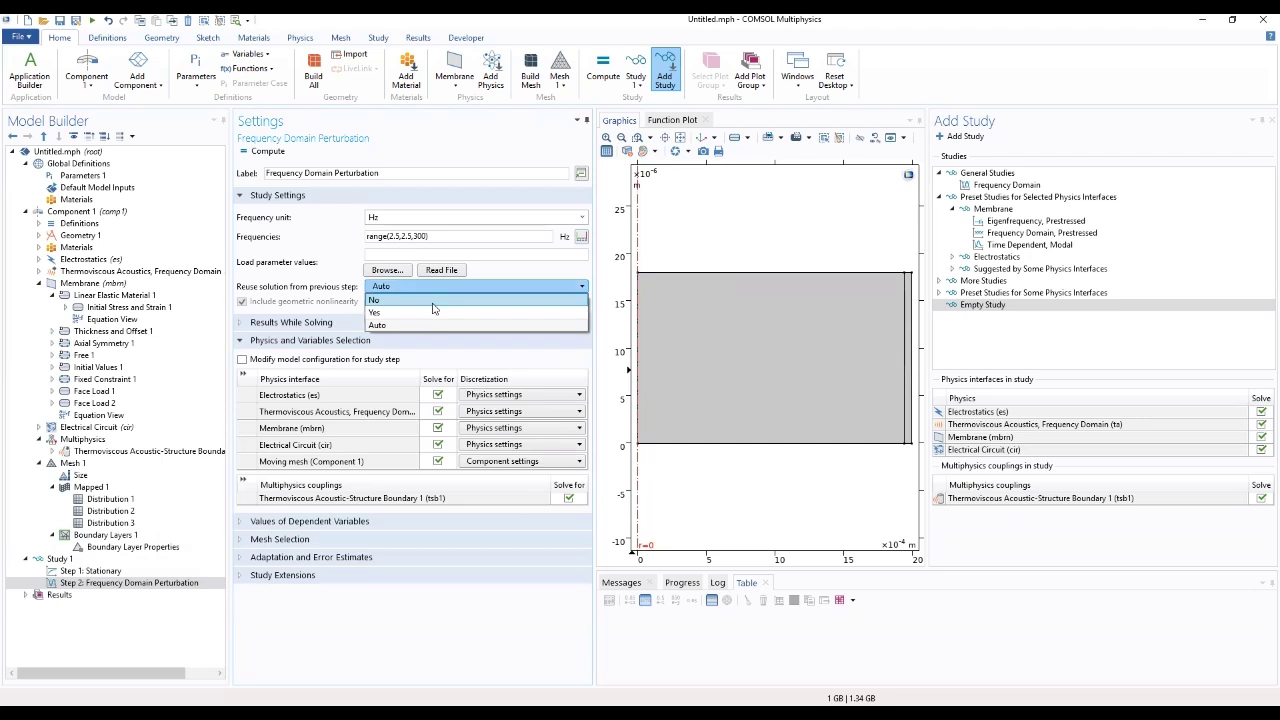
key(Return)
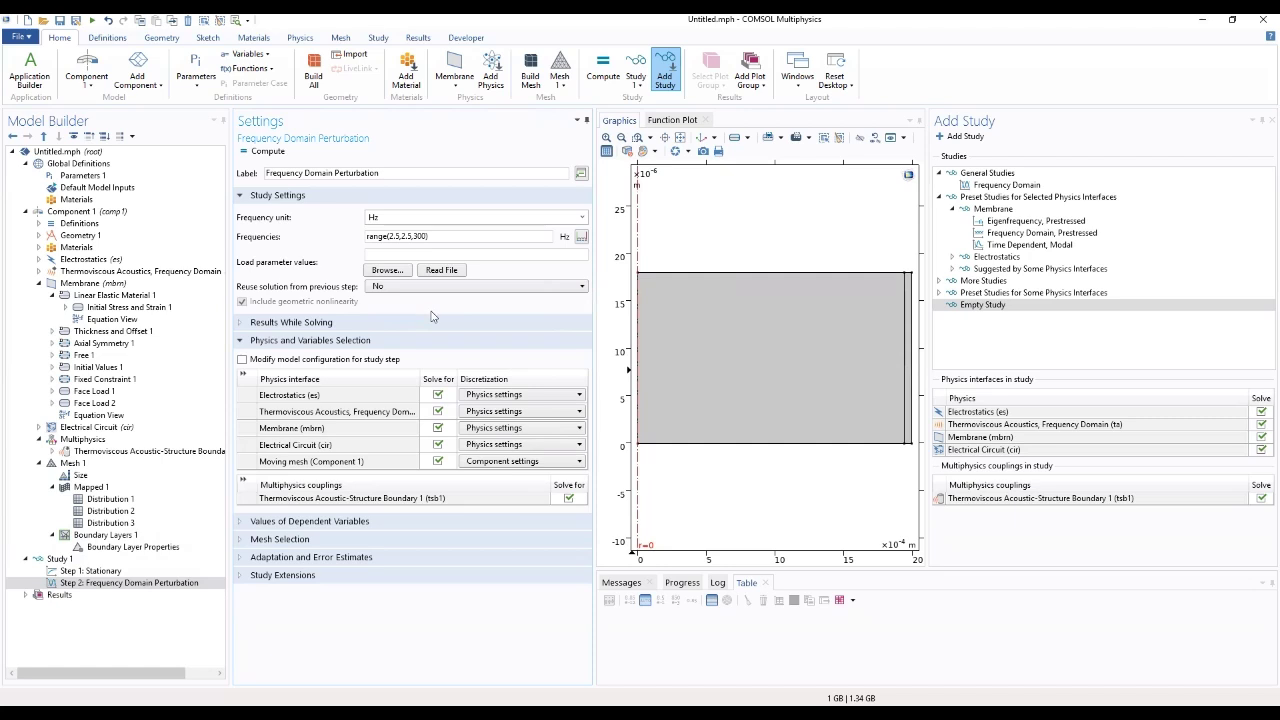
Generate the default solver configuration for Study 1 and expand its Solution 1 nodes
click(70, 560)
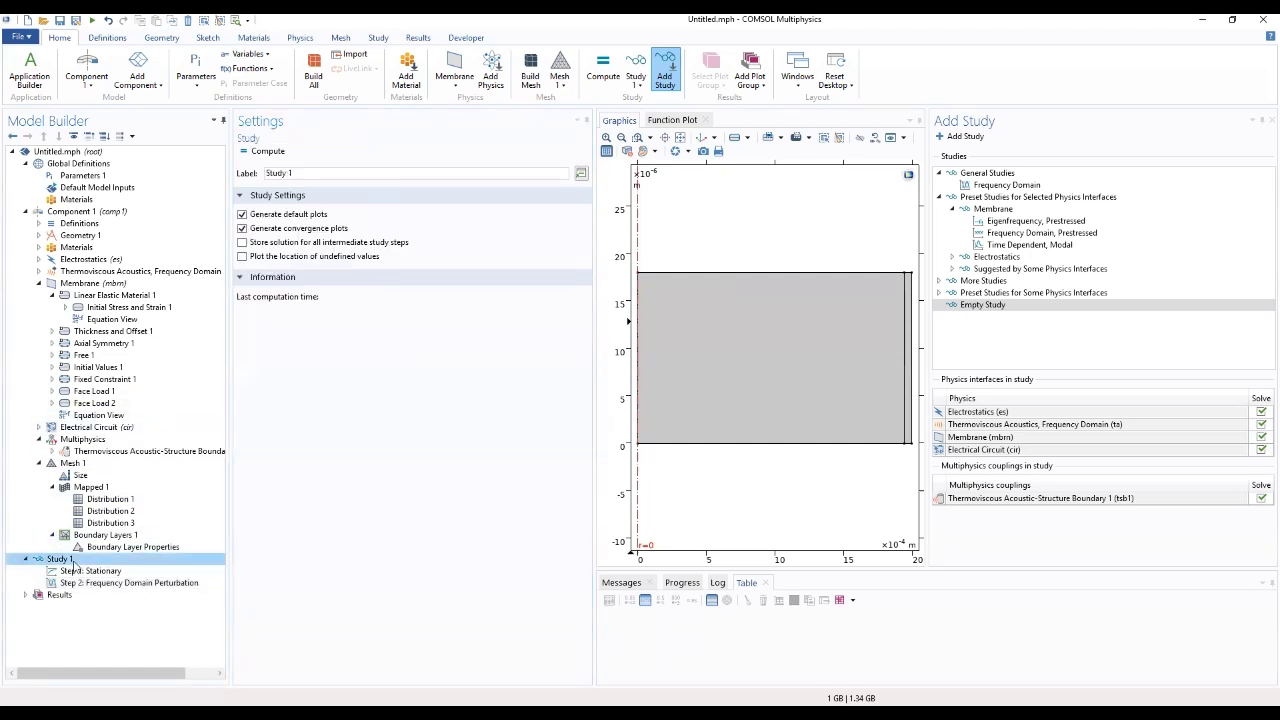
right_click(72, 563)
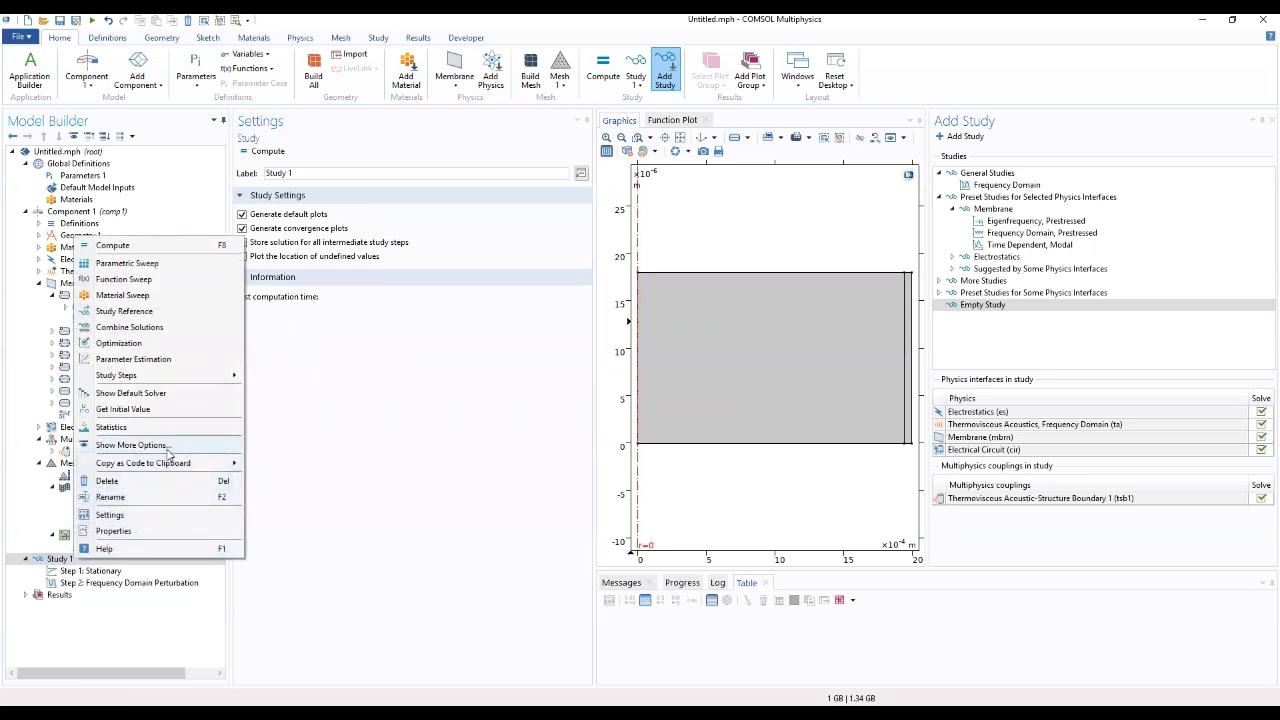
click(172, 397)
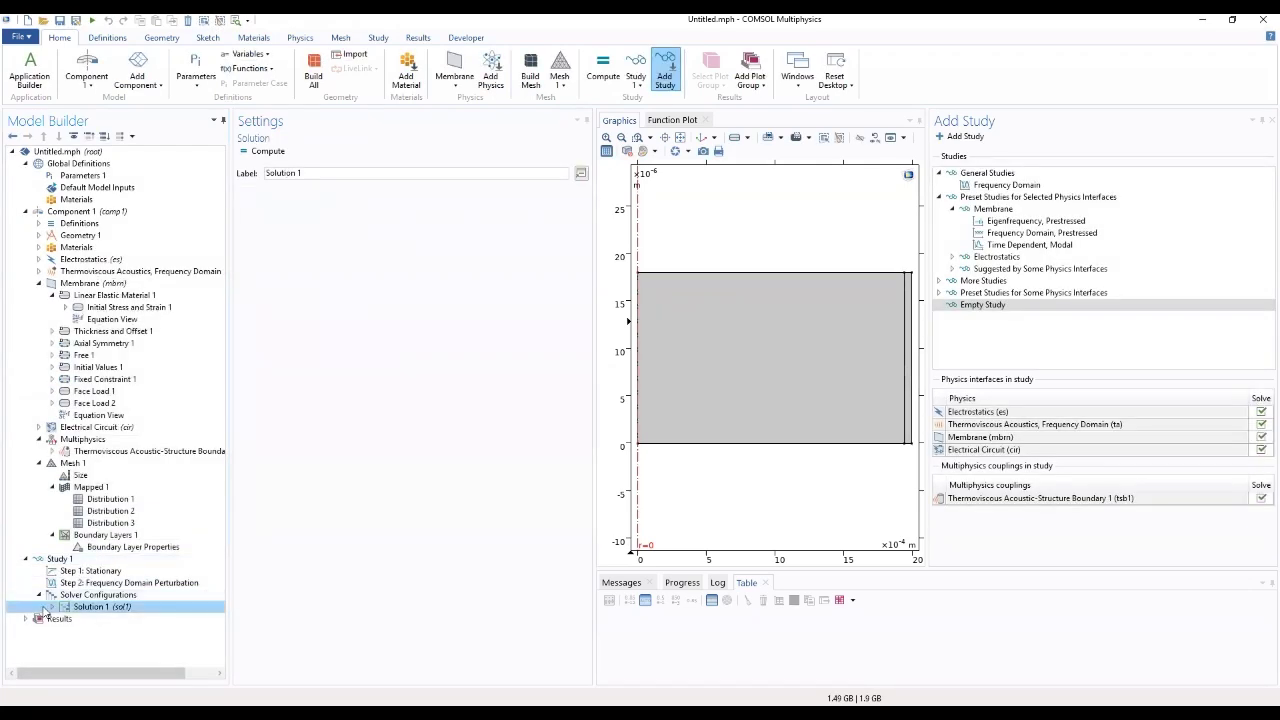
click(52, 607)
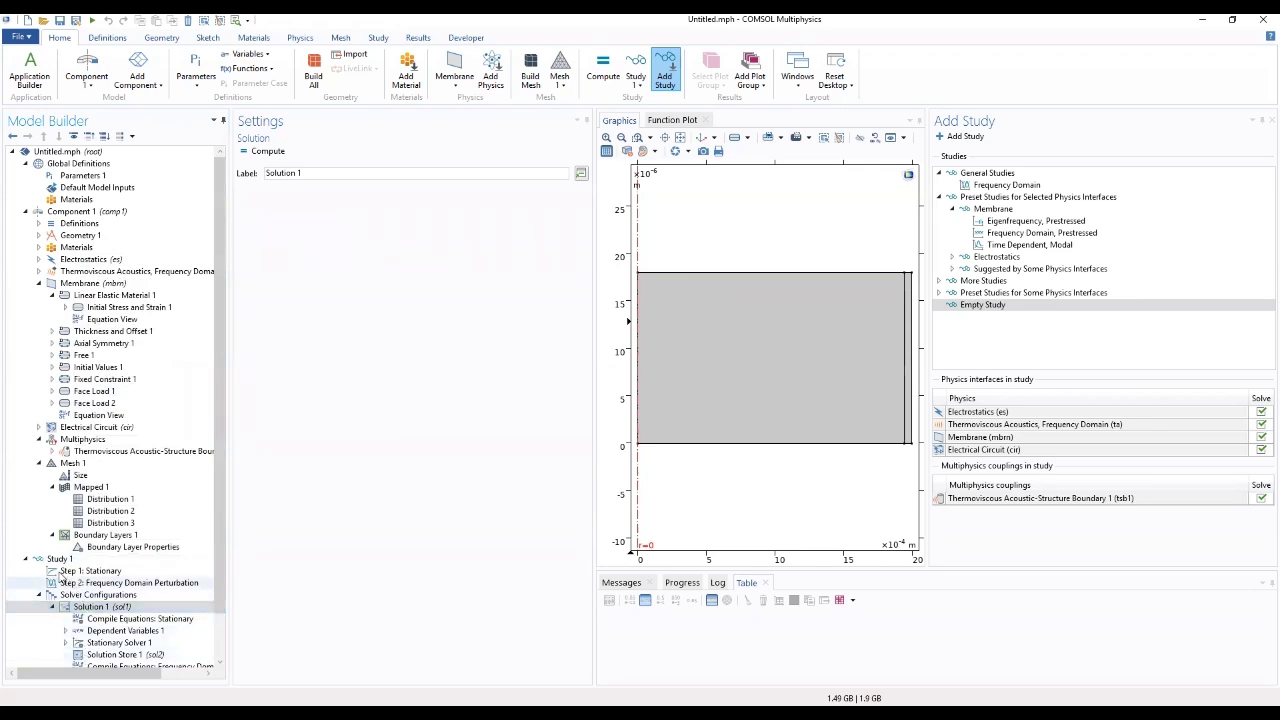
click(39, 284)
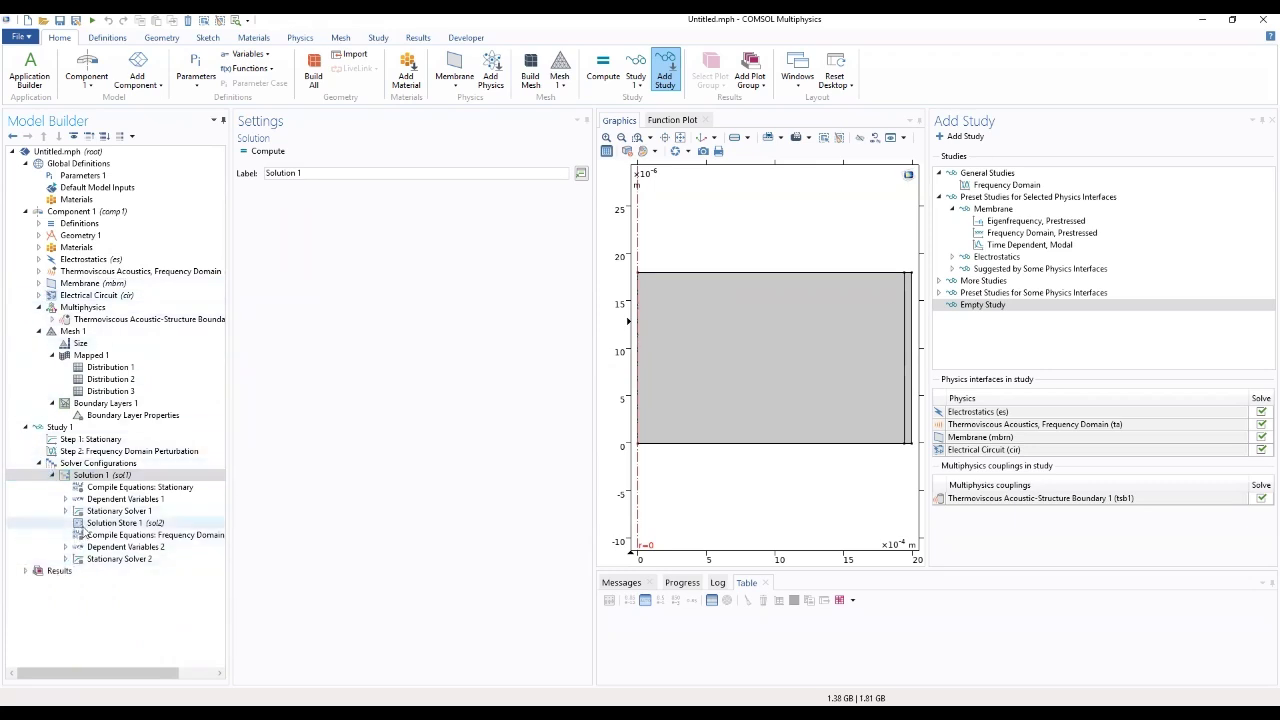
Set the Direct linear solver under Stationary Solver 1 to PARDISO and check the Fully Coupled node's linear solver
click(98, 524)
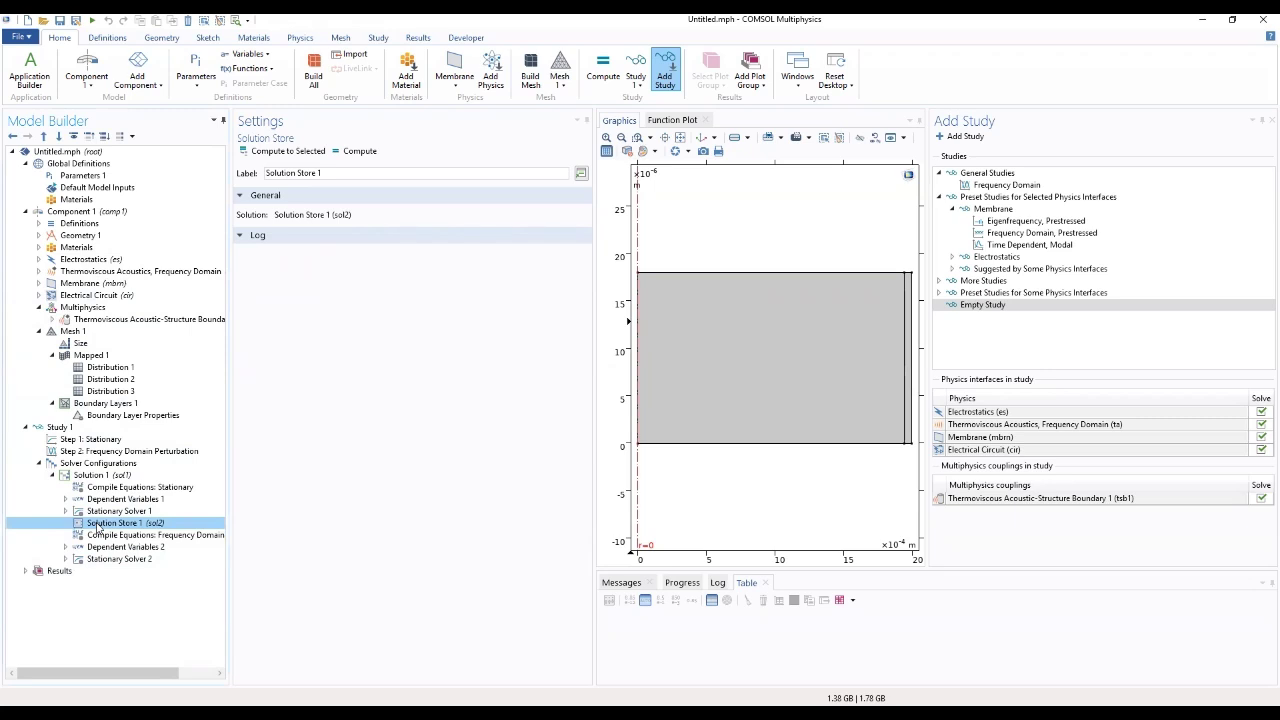
click(102, 536)
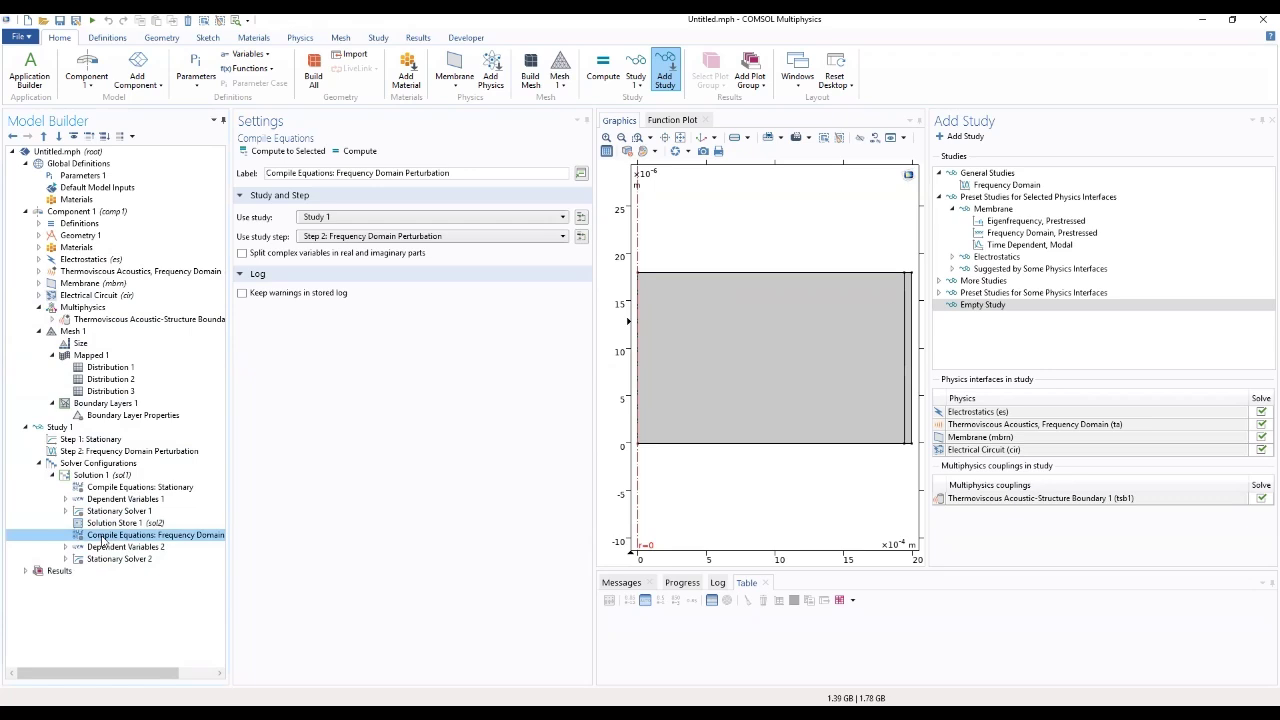
right_click(102, 540)
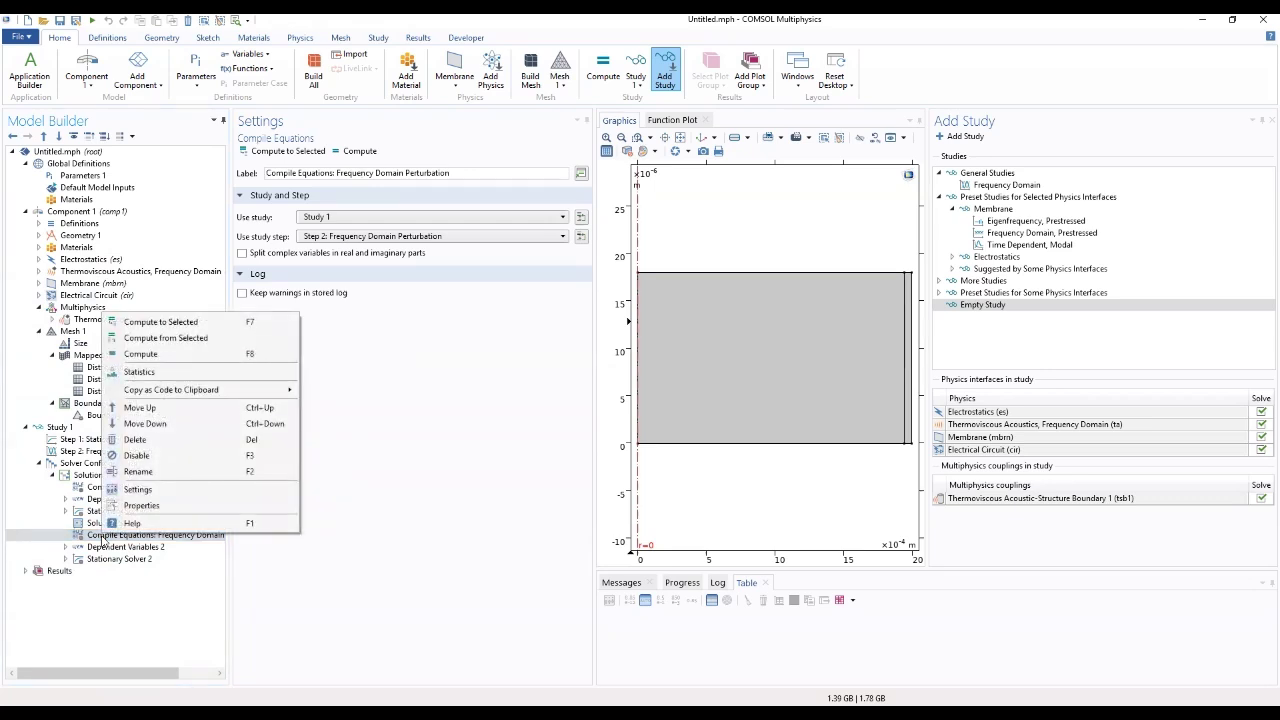
click(102, 538)
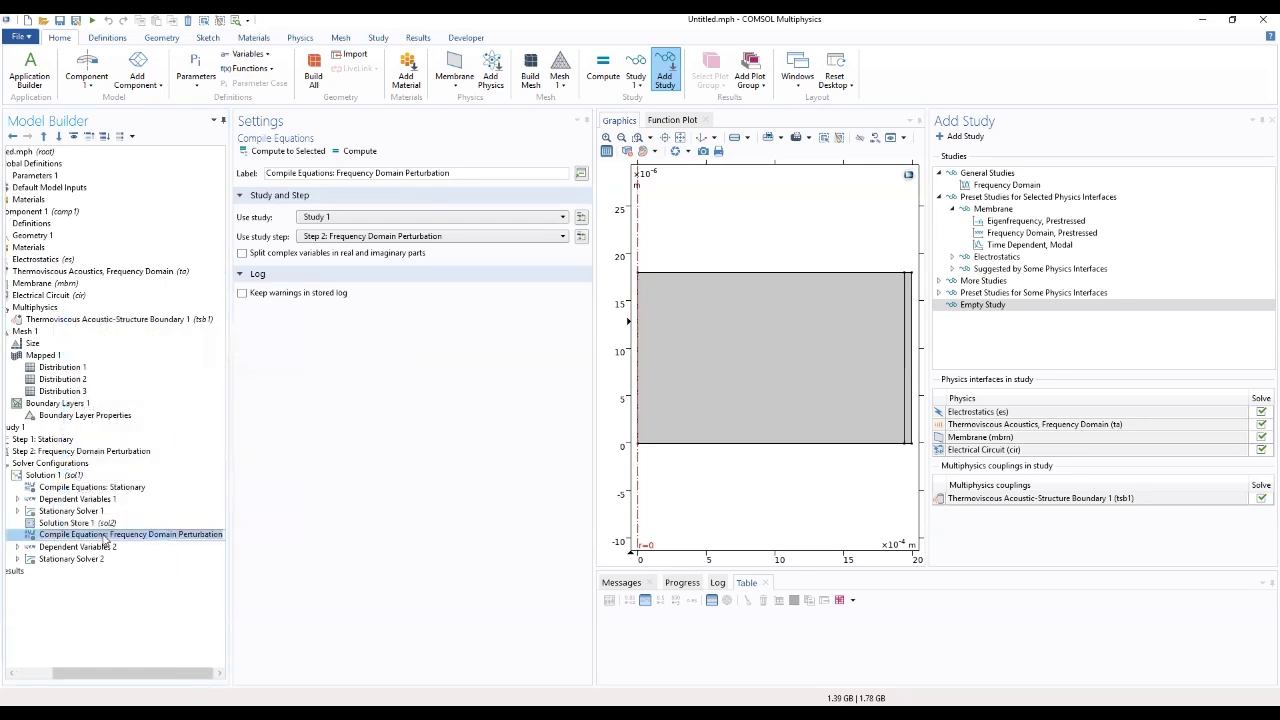
click(102, 525)
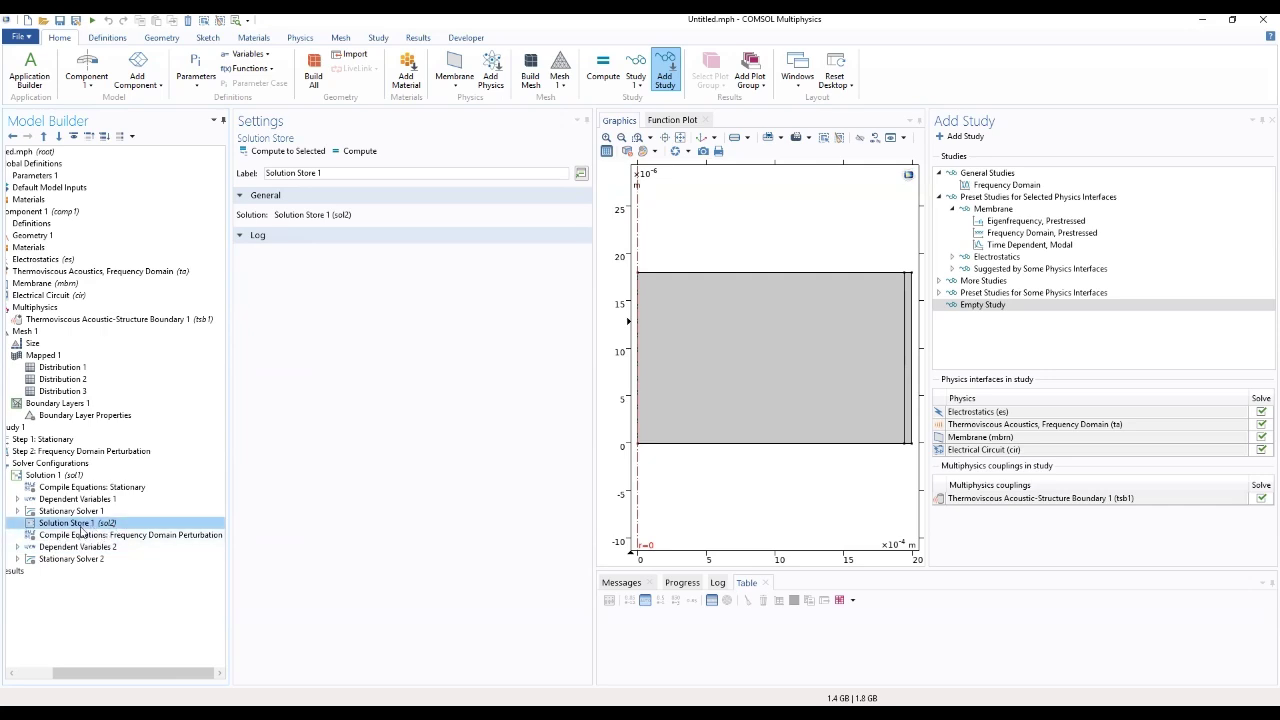
click(17, 511)
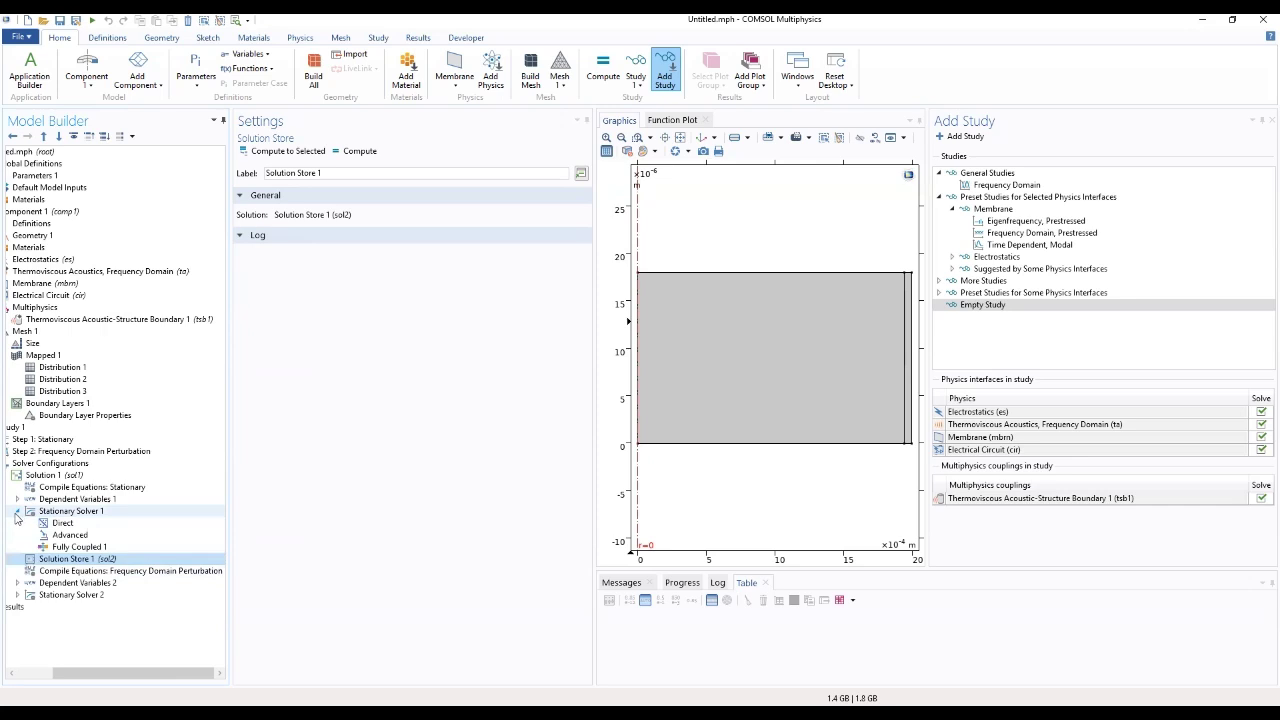
click(64, 523)
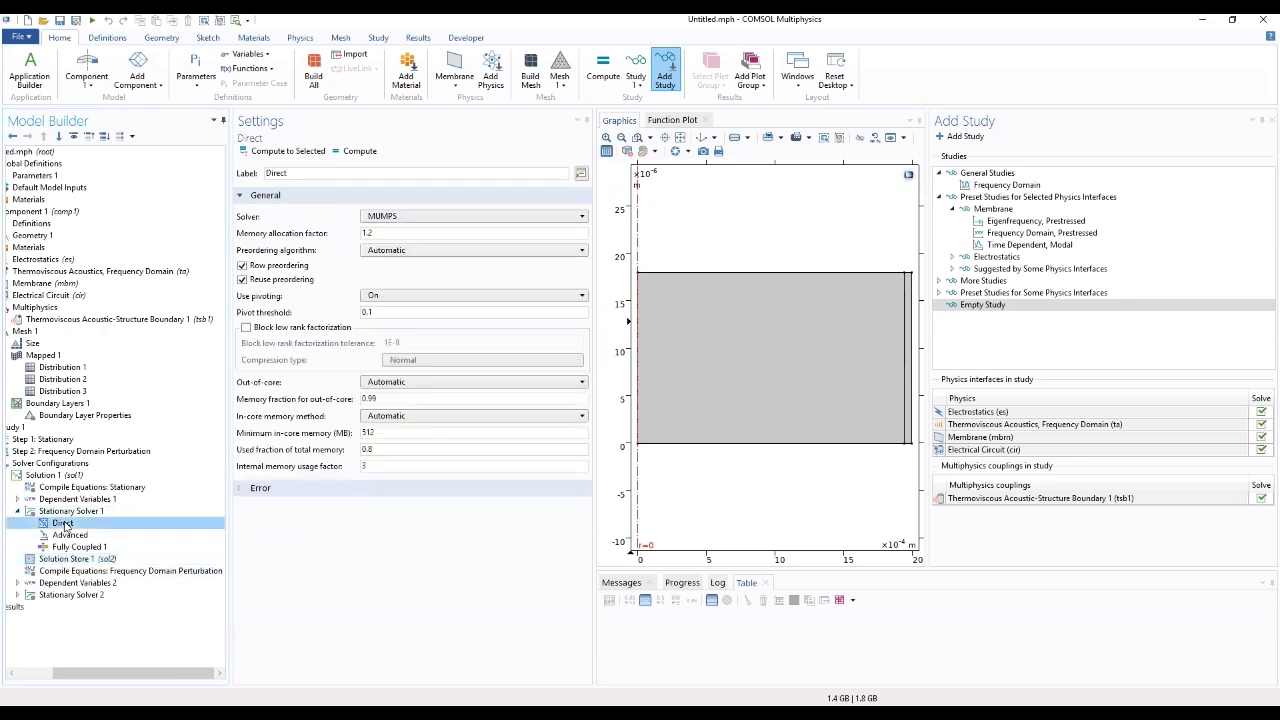
click(434, 216)
click(430, 242)
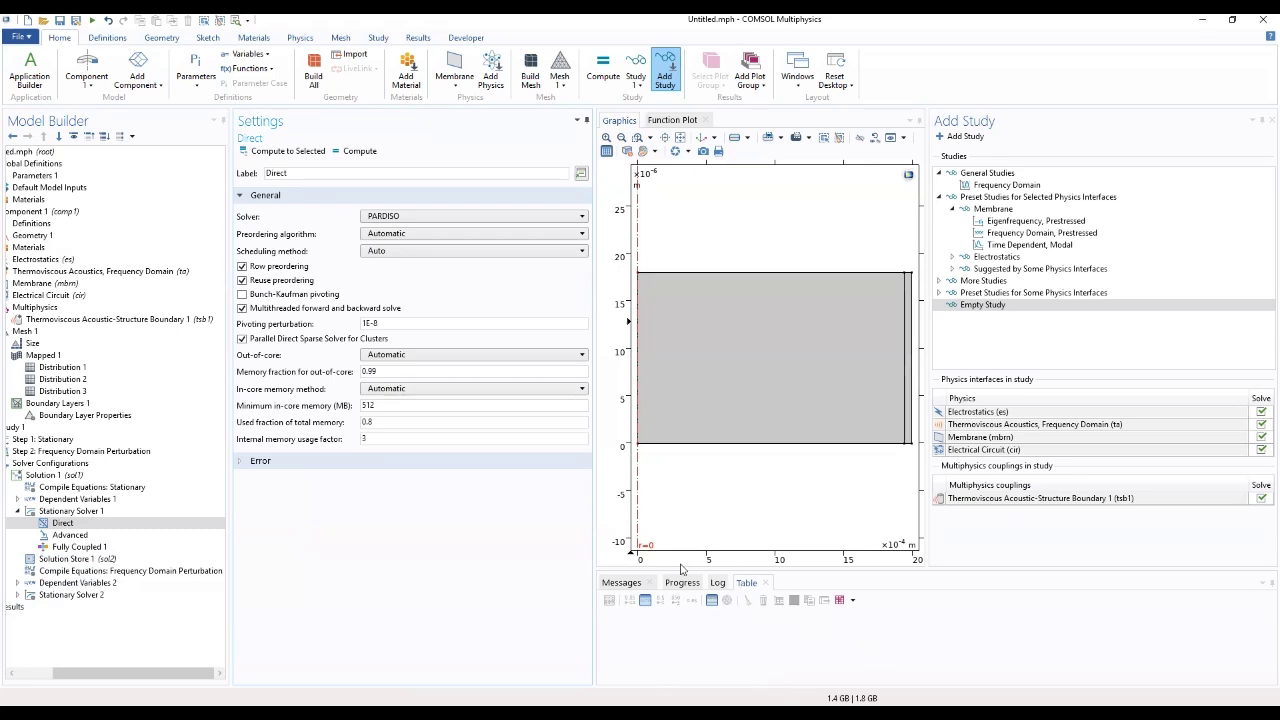
click(87, 547)
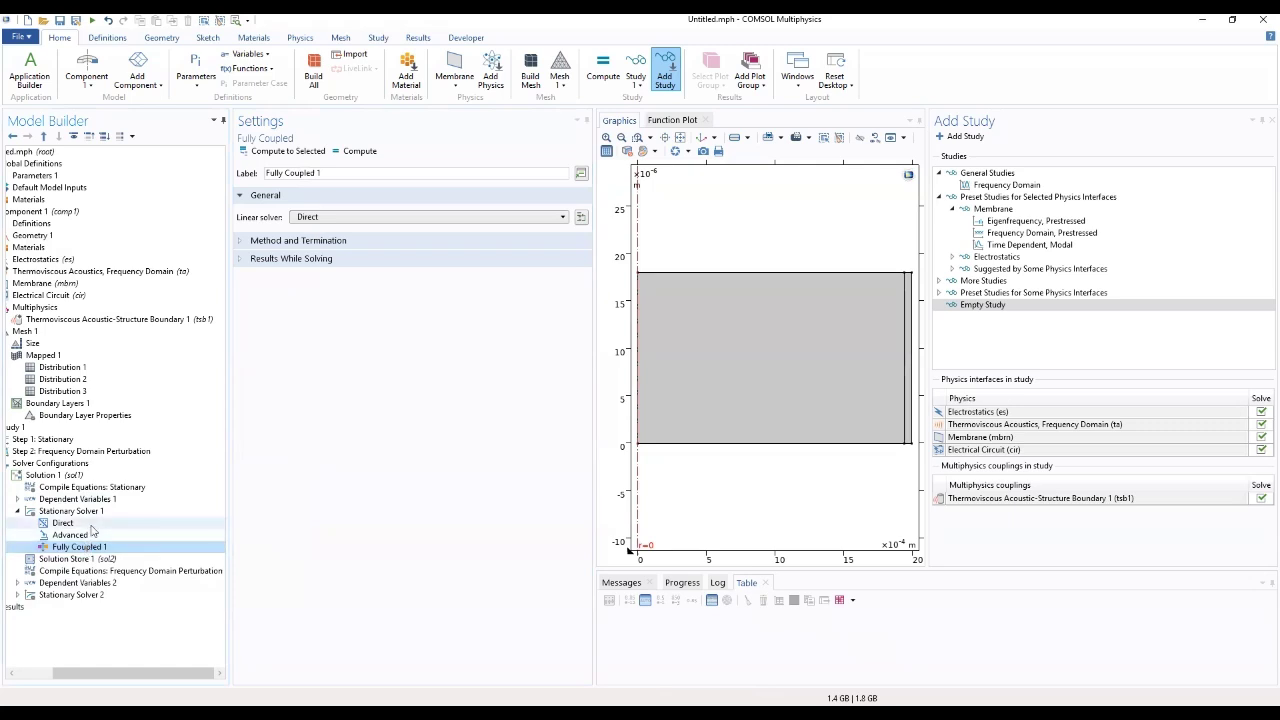
click(90, 527)
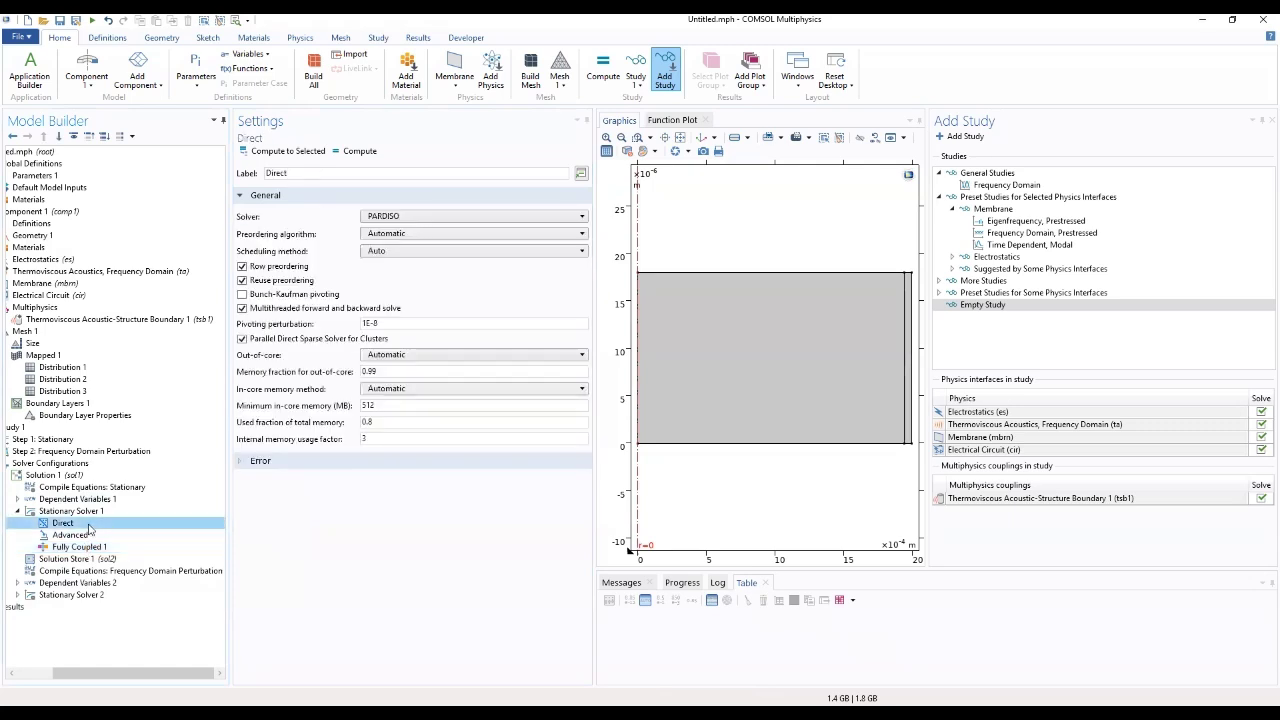
Set the Direct 1 linear solver under Stationary Solver 2 to PARDISO
click(43, 561)
click(17, 583)
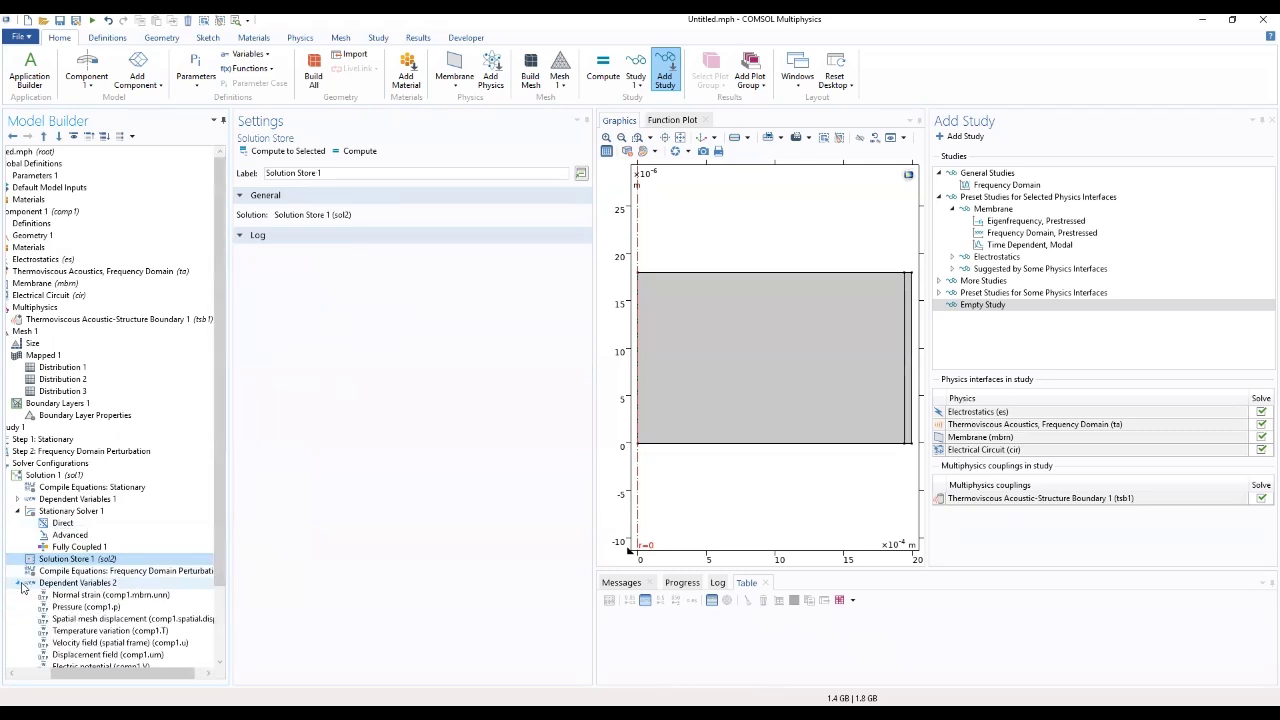
scroll(48, 595, up, 1)
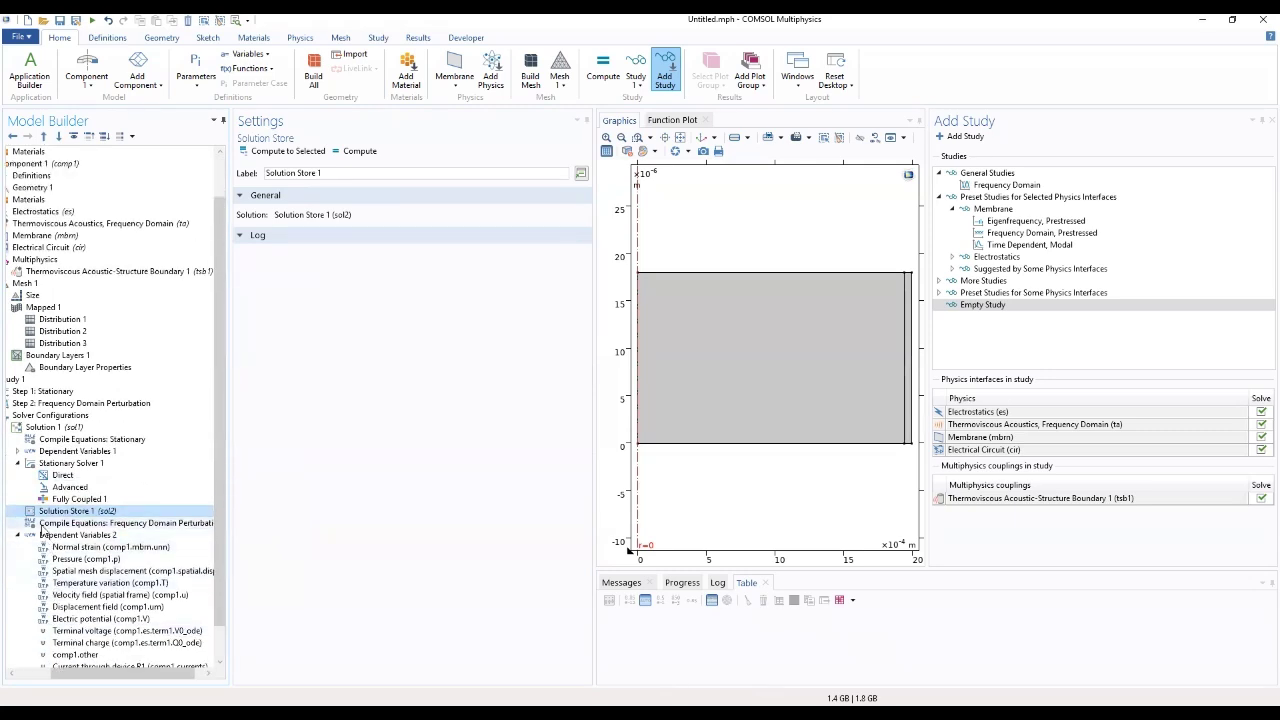
click(75, 500)
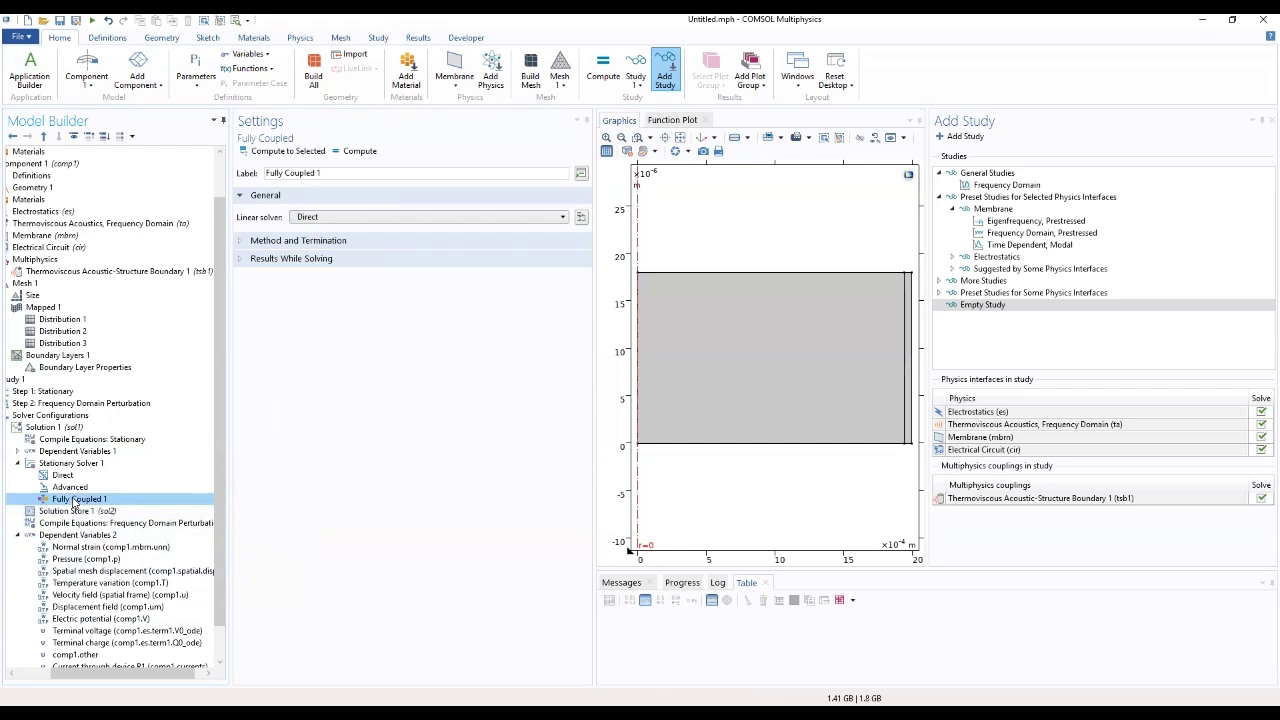
click(18, 535)
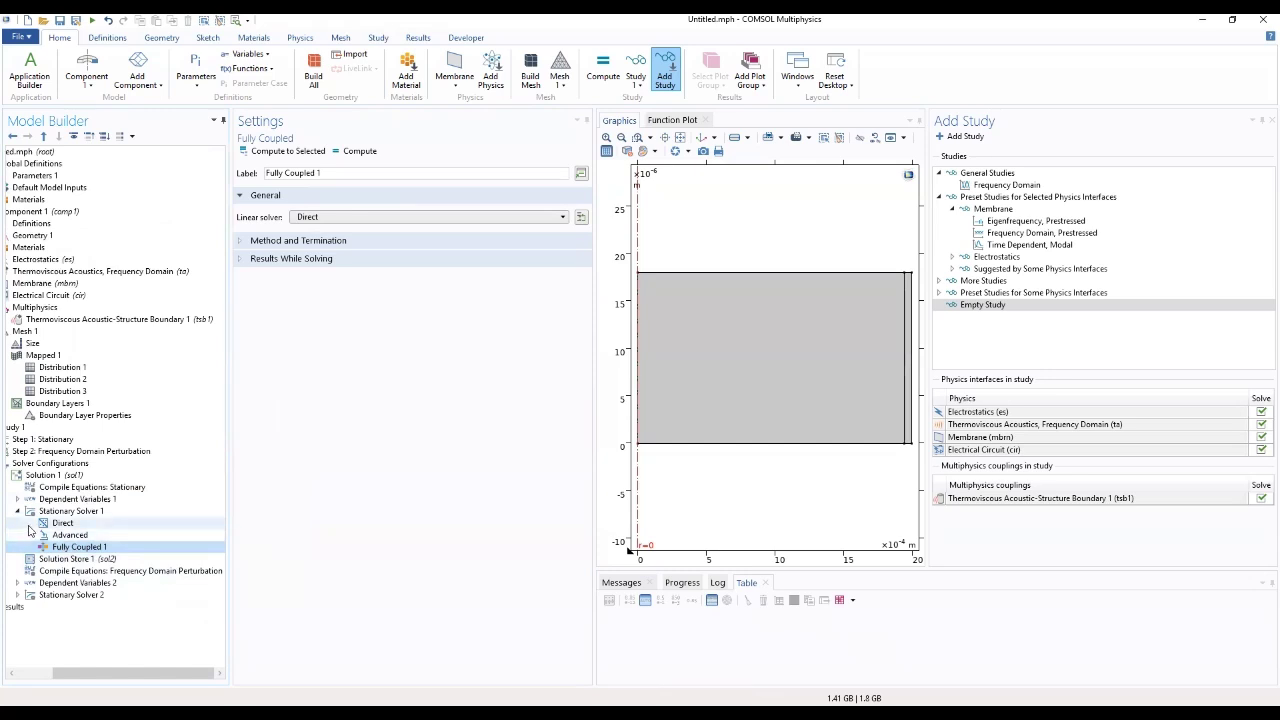
click(17, 595)
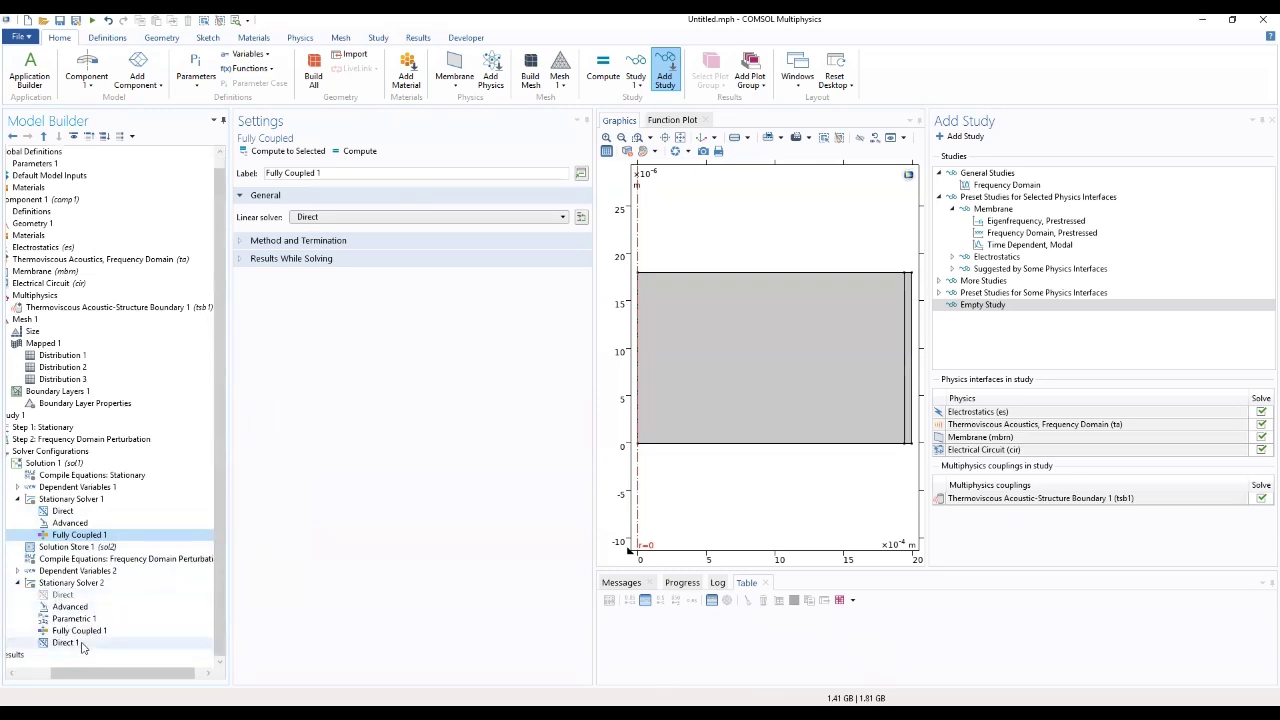
click(82, 646)
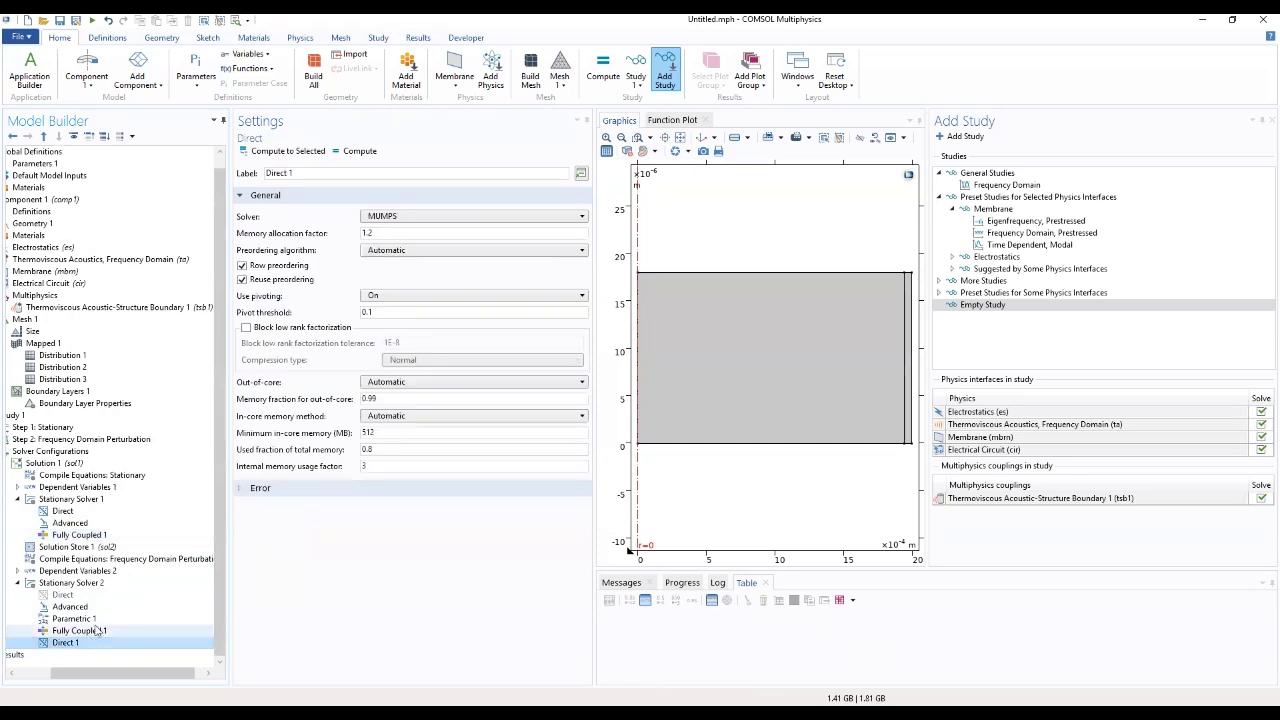
click(397, 218)
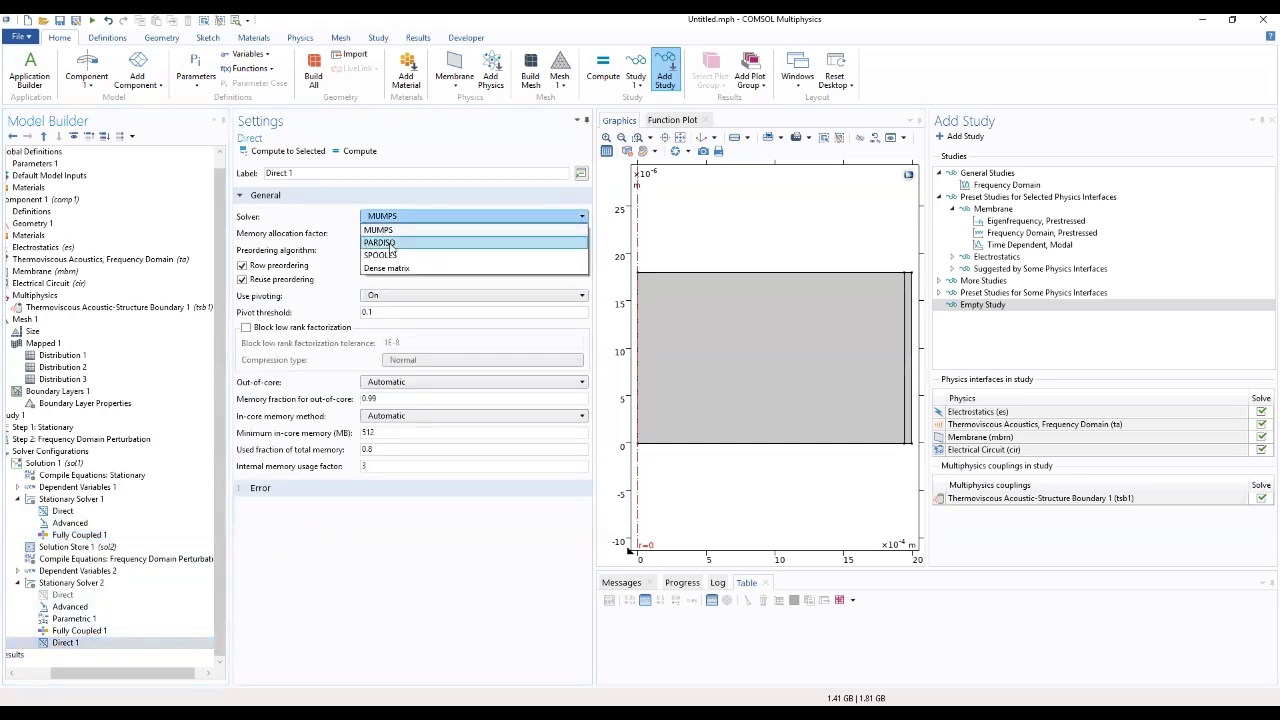
click(392, 251)
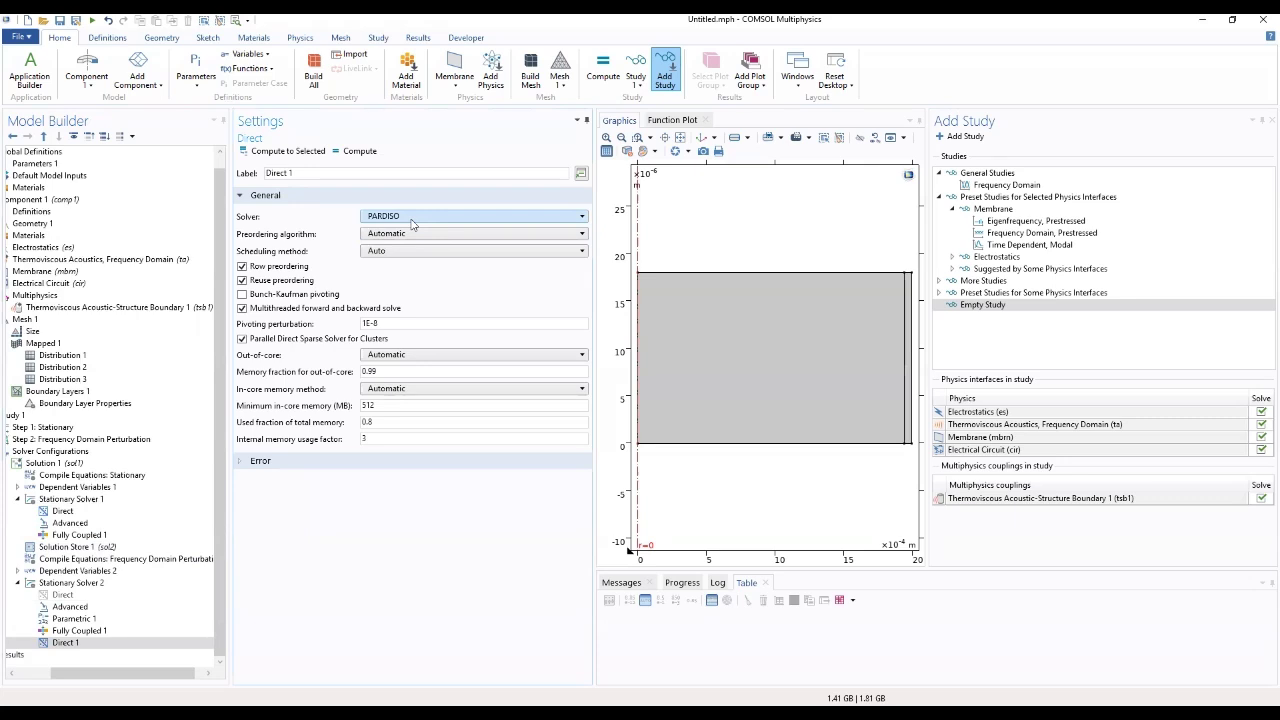
Collapse the Multiphysics and Mesh 1 branches, compute Study 1 and close the Add Study window
click(16, 416)
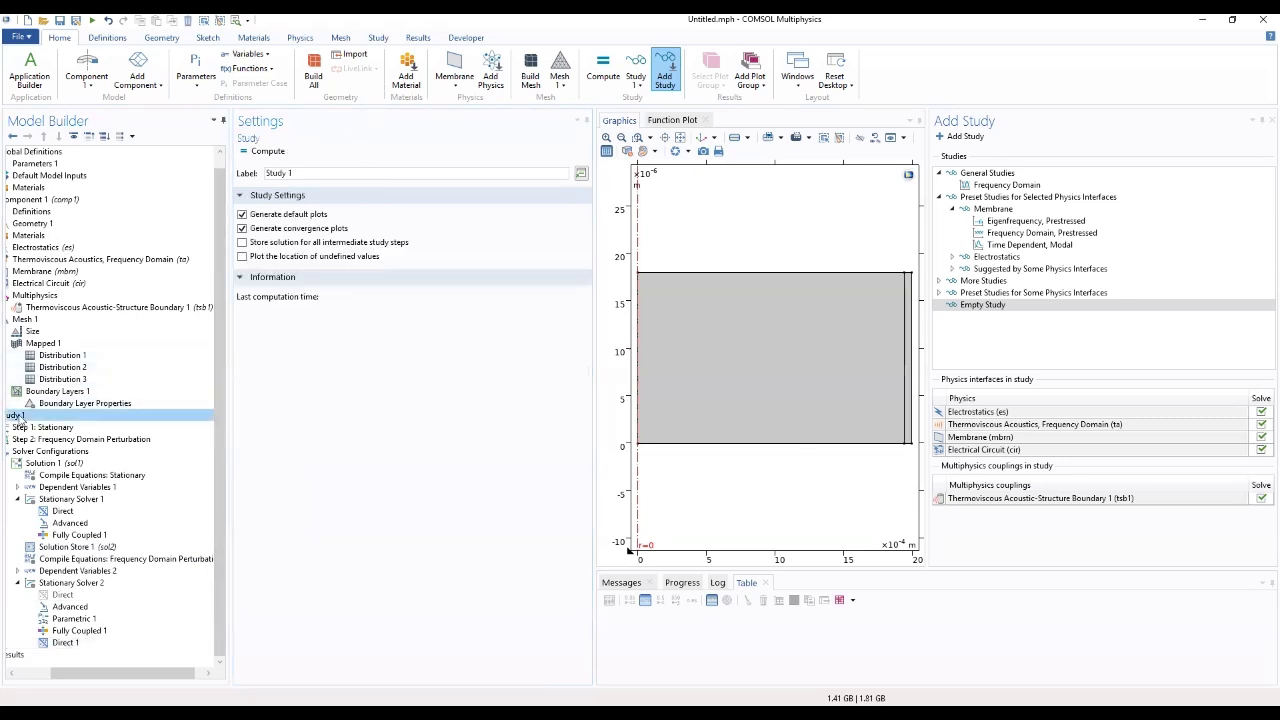
drag(90, 676, 56, 676)
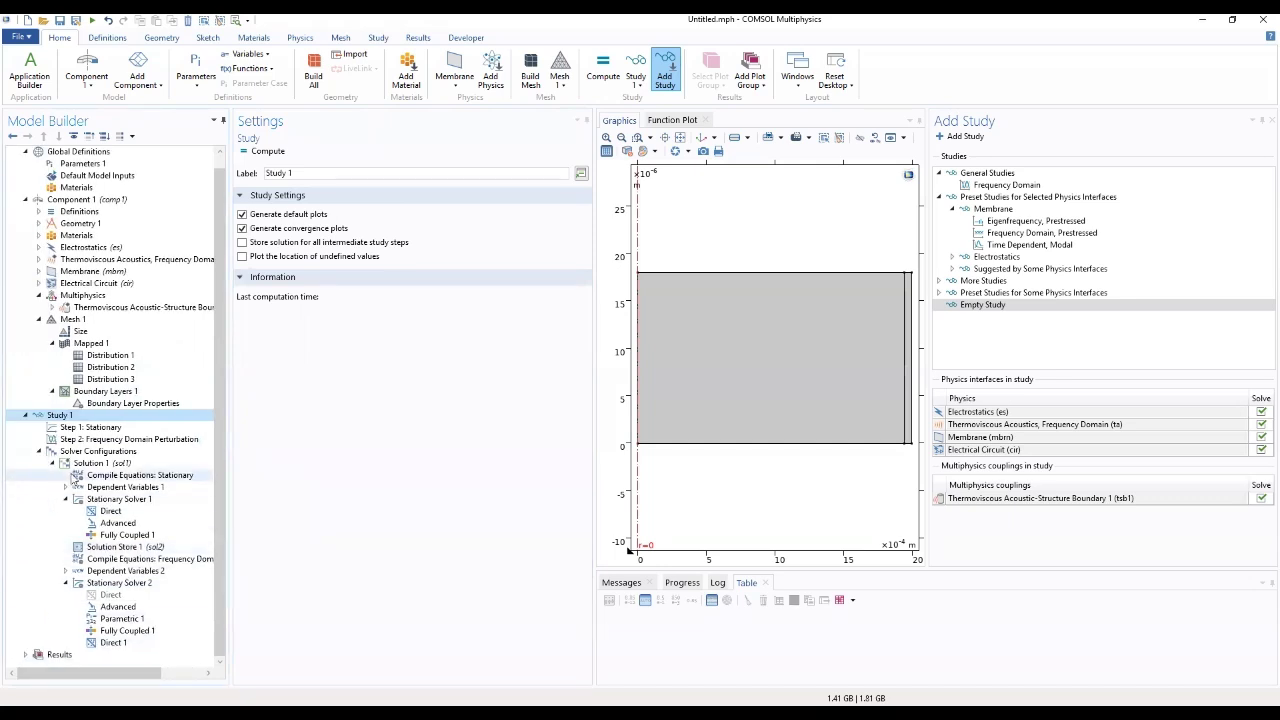
click(38, 295)
click(38, 307)
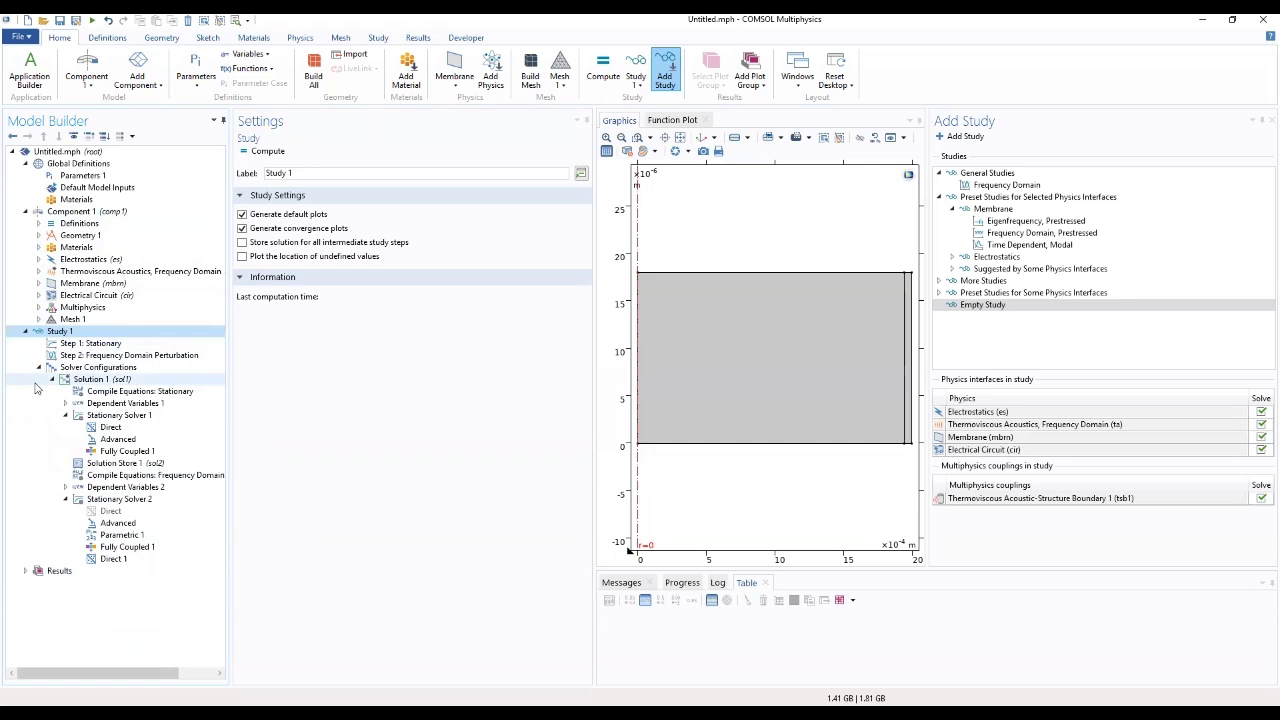
click(264, 151)
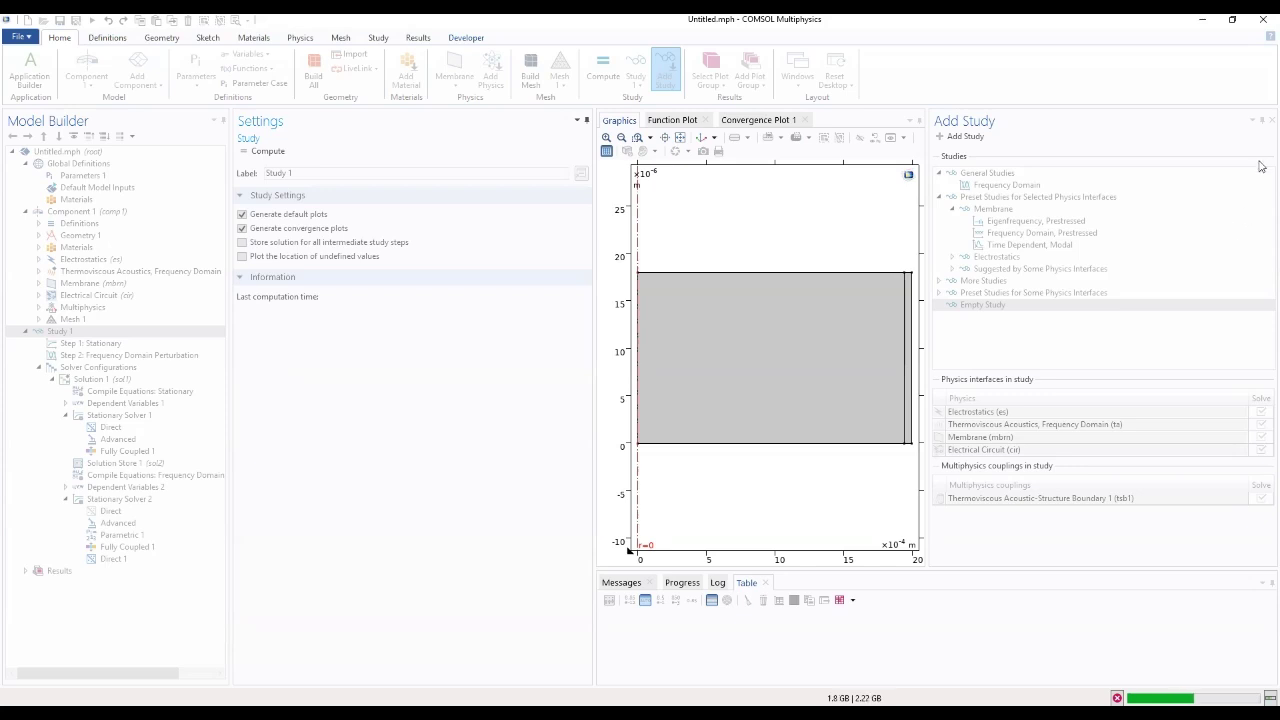
click(1265, 121)
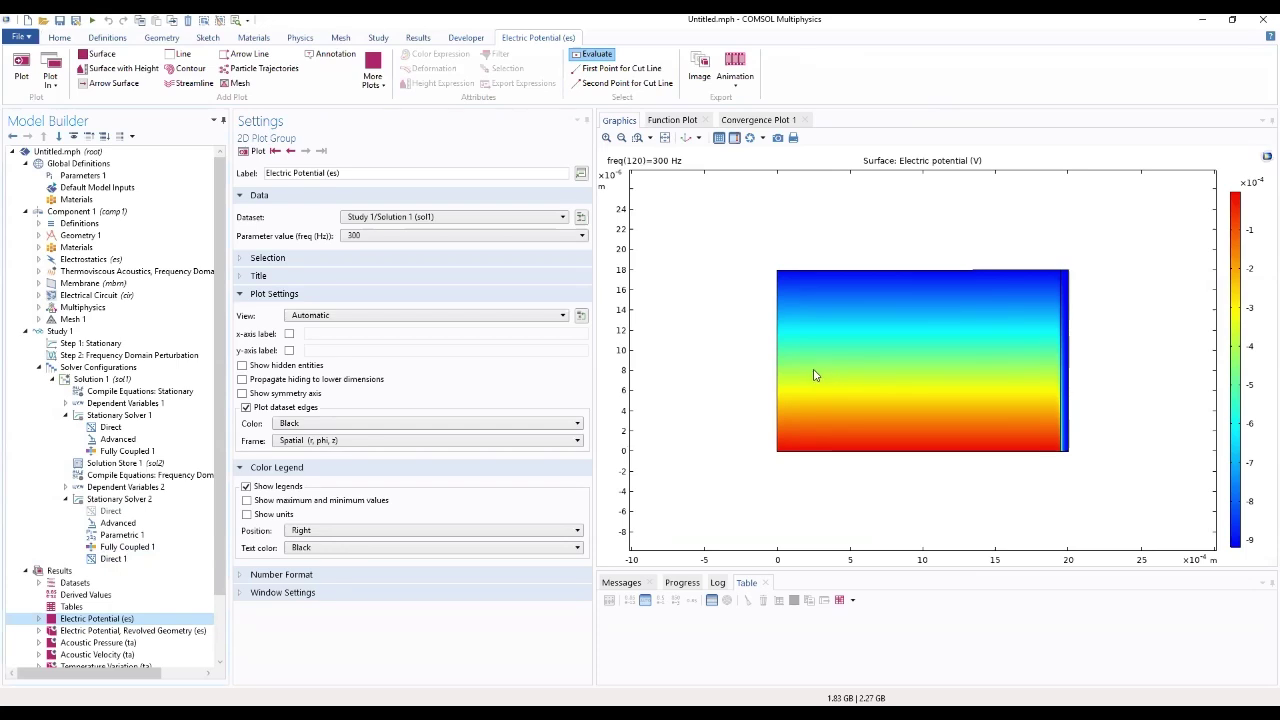
Check the Study 1 computation time and step the Electric Potential (es) plot back through the frequencies to 247.5 Hz
click(88, 332)
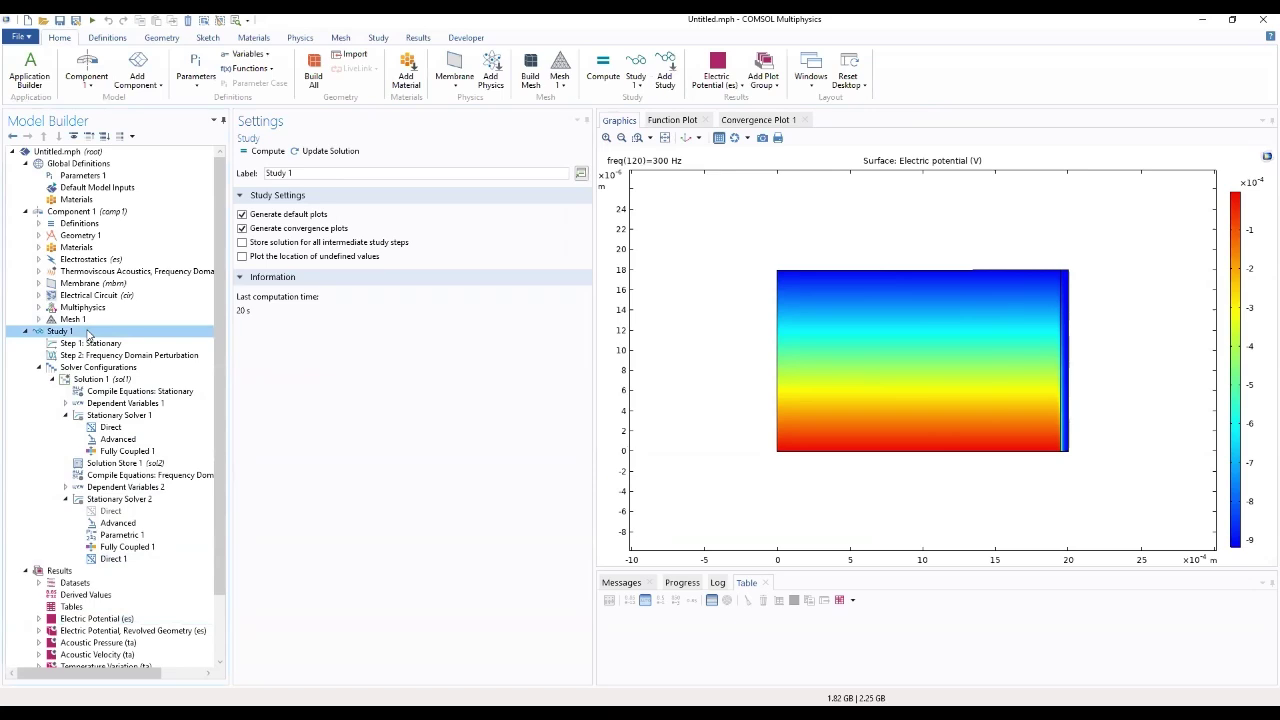
click(85, 620)
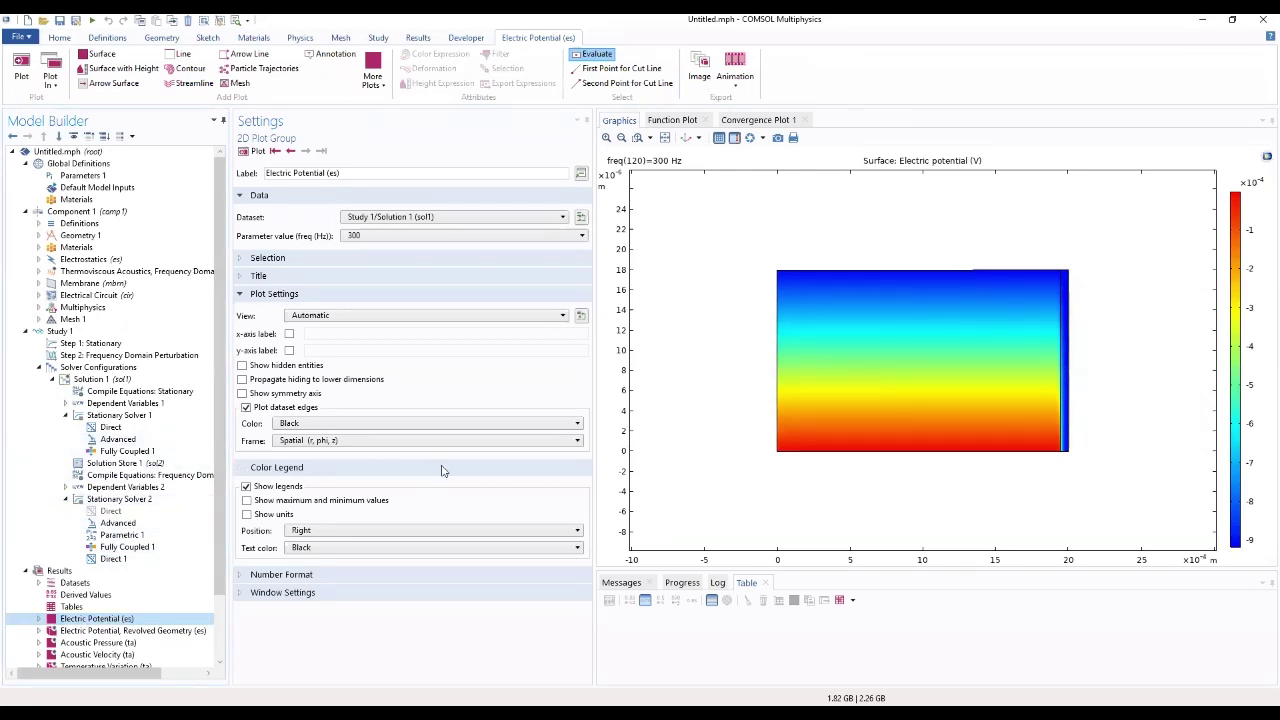
click(290, 151)
click(290, 151)
click(290, 151)
click(290, 151)
click(290, 151)
click(290, 151)
click(290, 151)
click(290, 151)
click(290, 151)
click(290, 151)
click(290, 151)
click(290, 151)
click(290, 151)
click(290, 151)
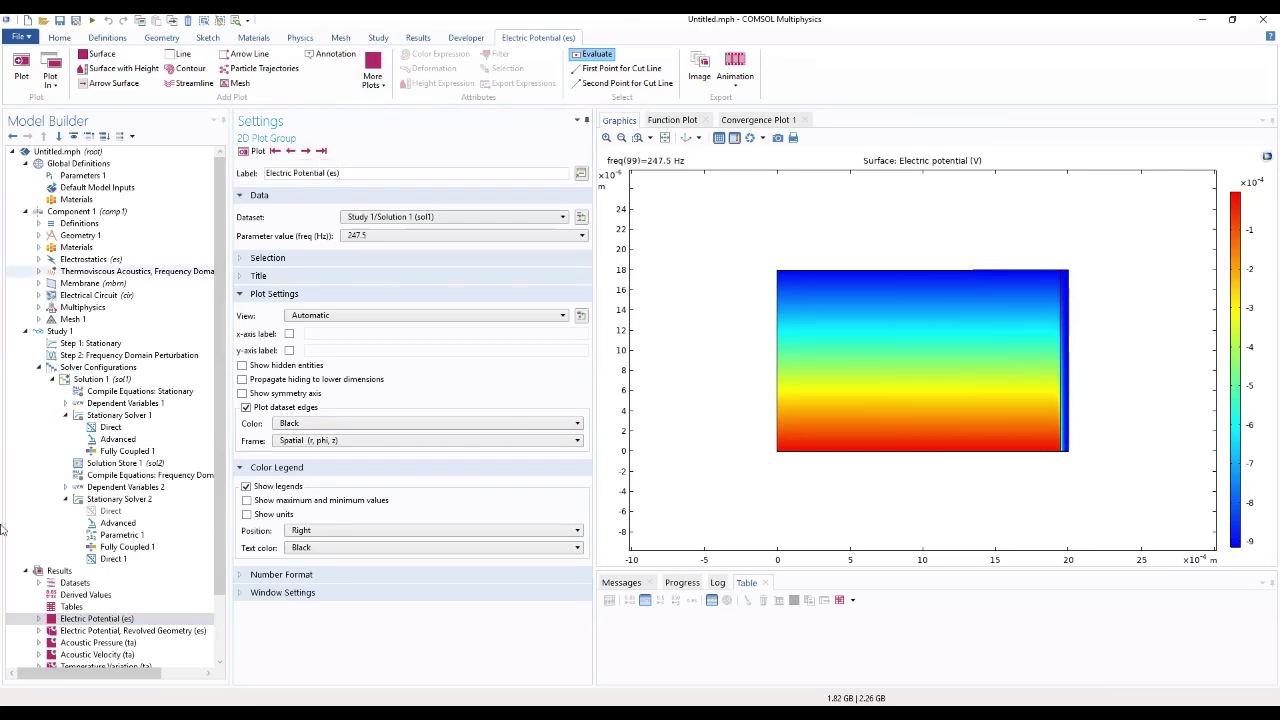
Inspect the Acoustic Pressure (ta) and Acoustic Velocity (ta) surface plots at 300 Hz
click(76, 643)
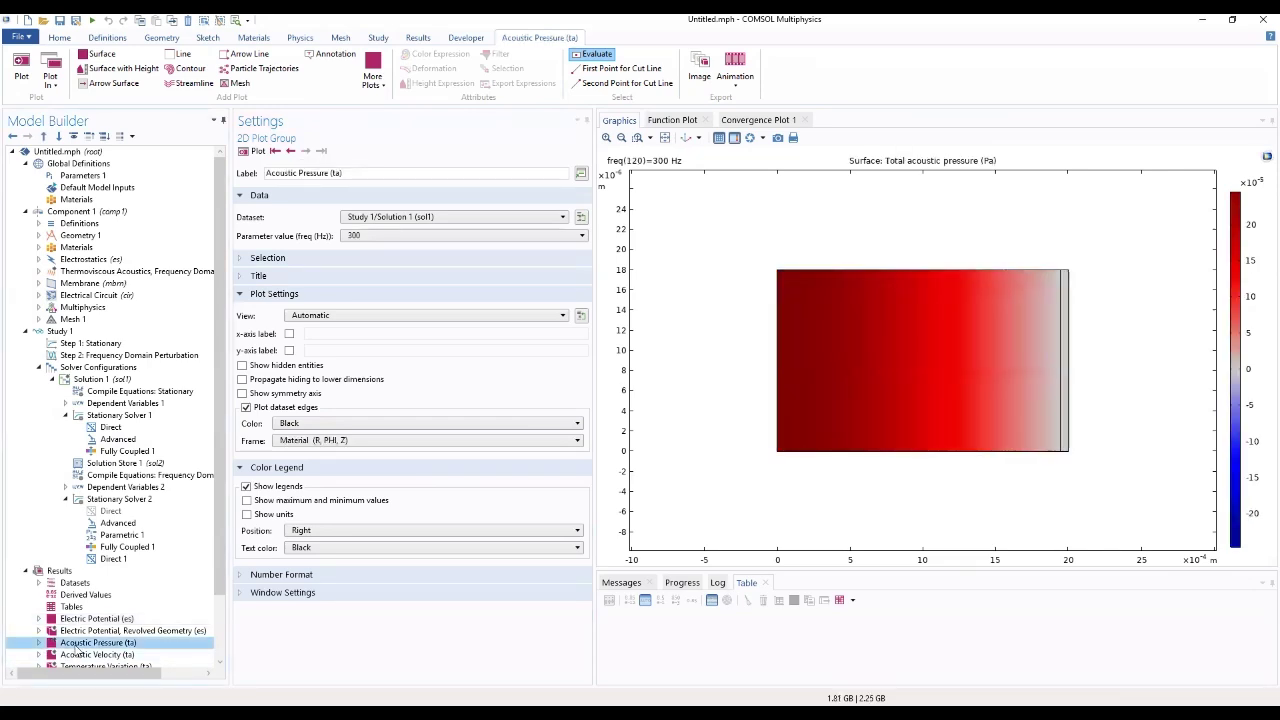
scroll(80, 630, down, 2)
click(100, 583)
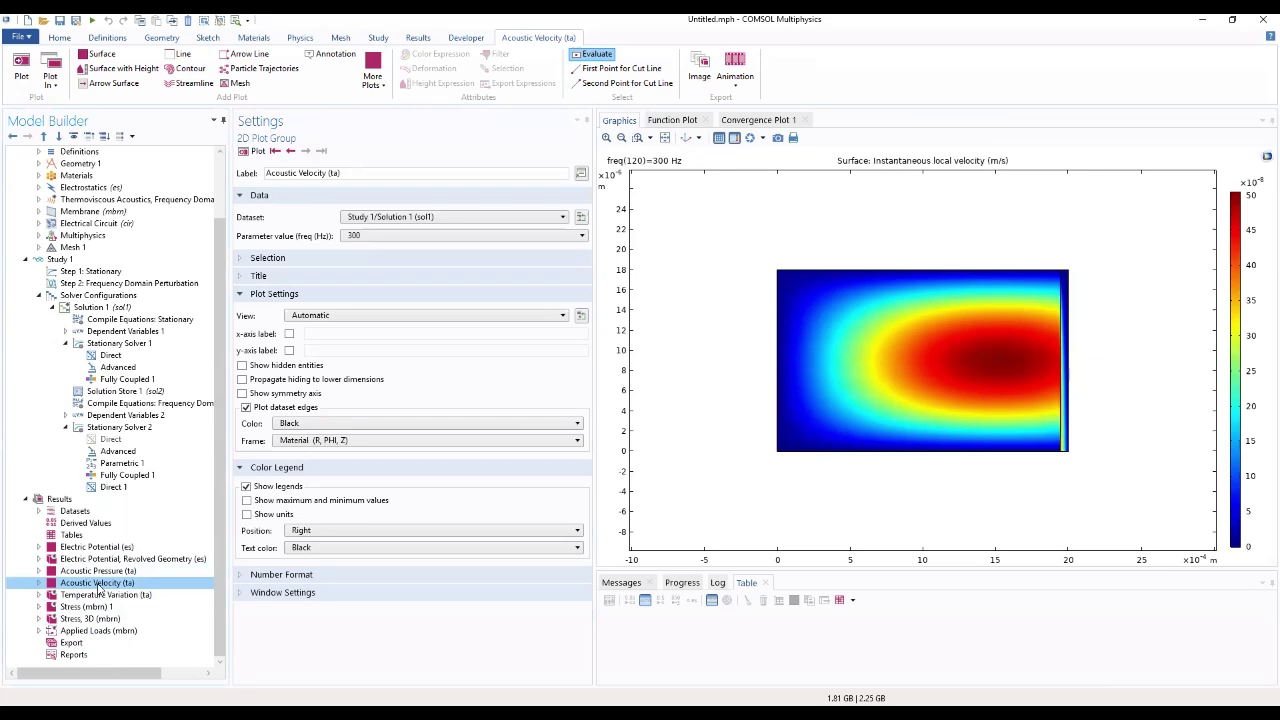
Fit the Stress (mbrn) 1 plot in view and step through its frequencies upward from 2.5 Hz
click(101, 607)
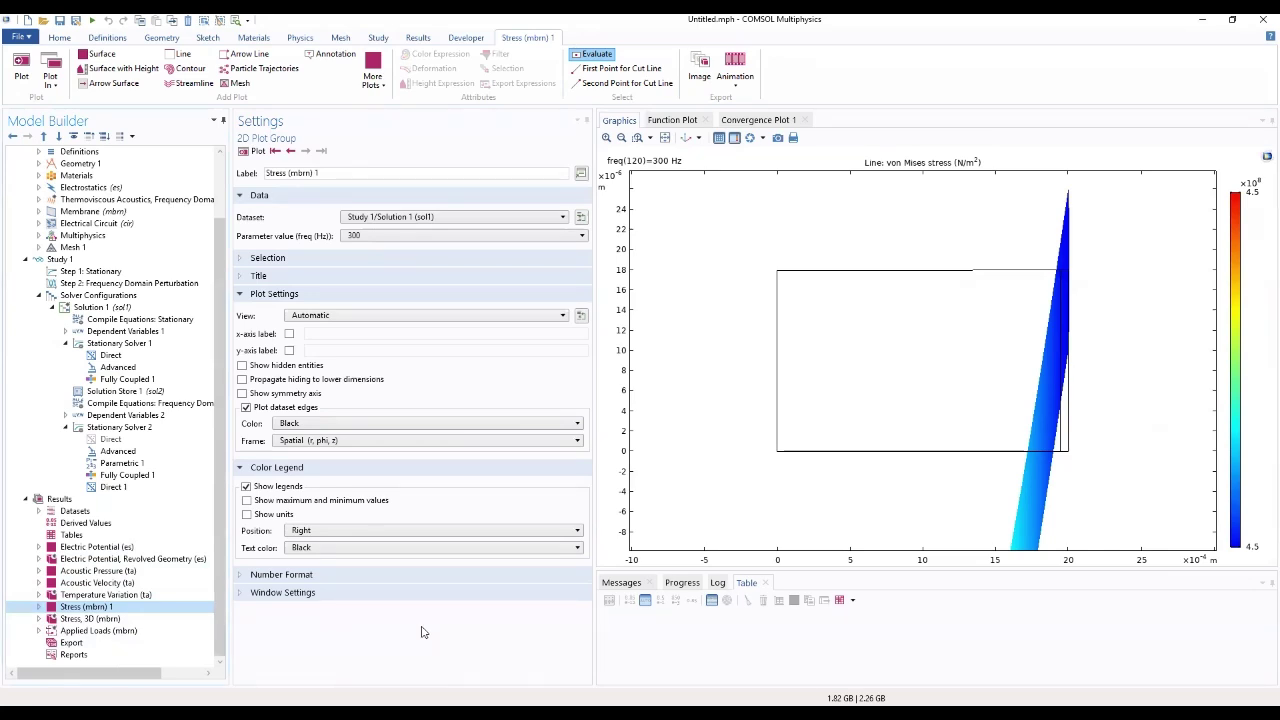
click(665, 139)
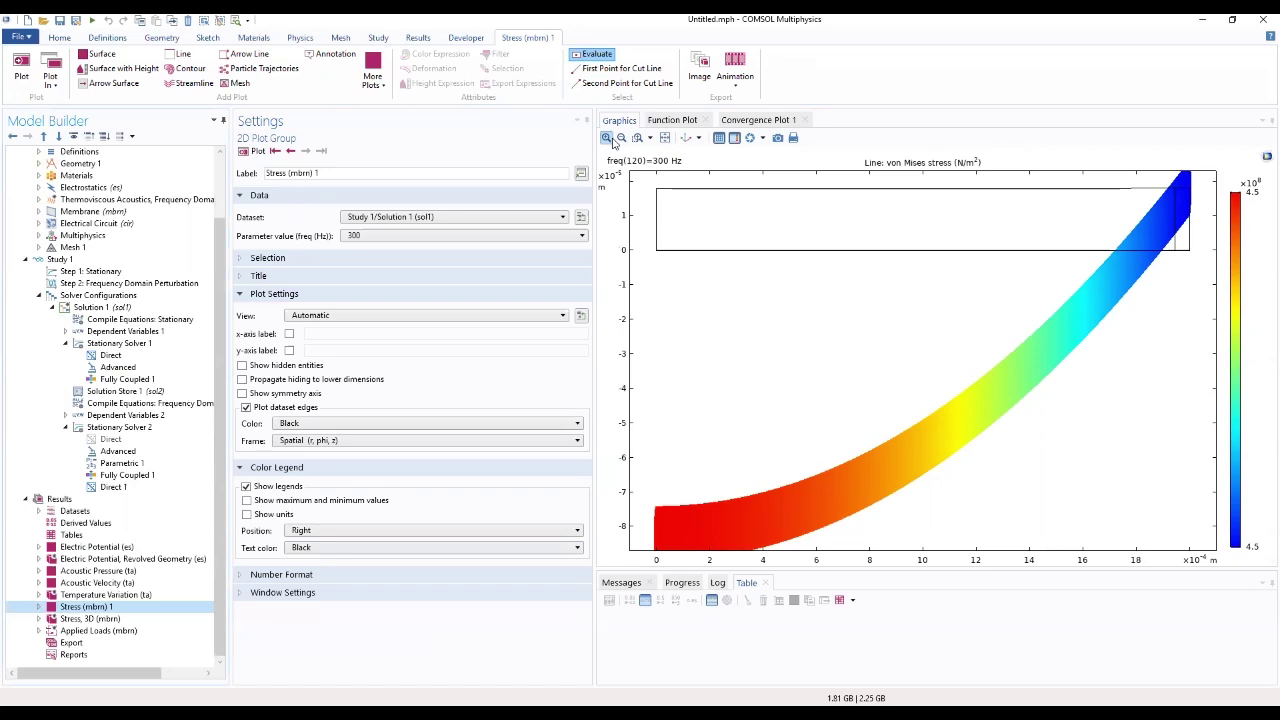
click(622, 139)
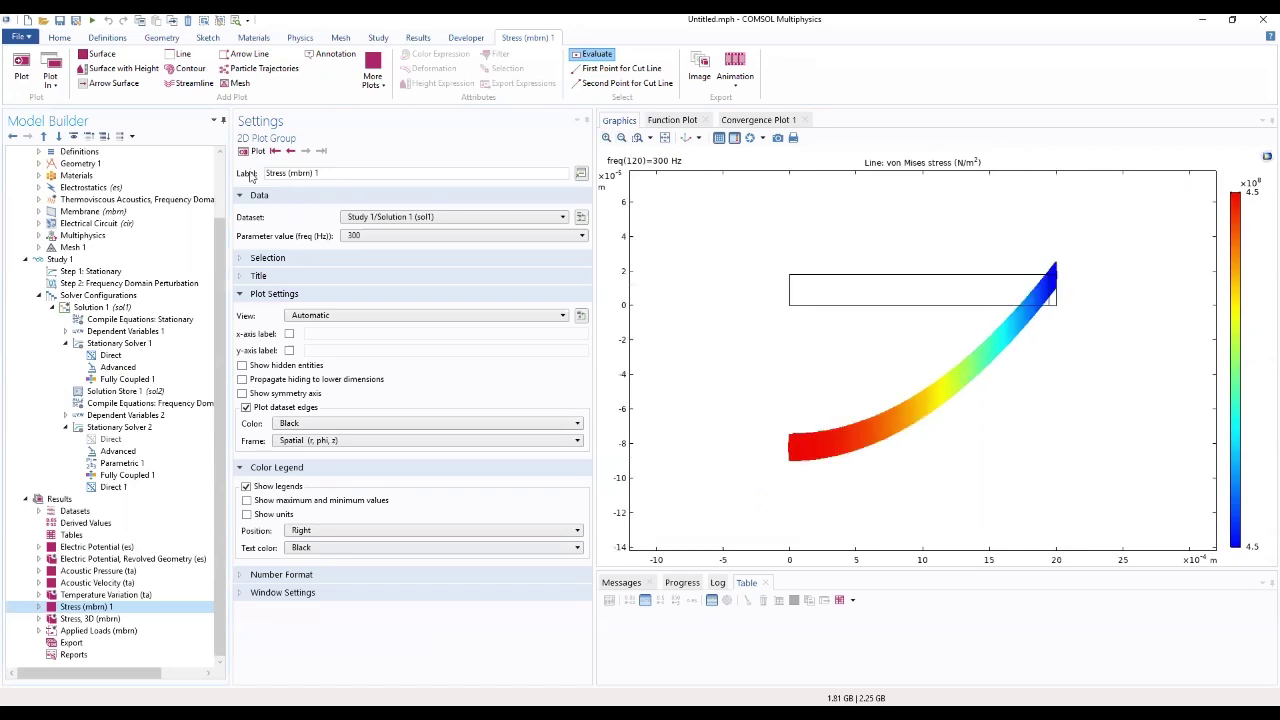
click(275, 151)
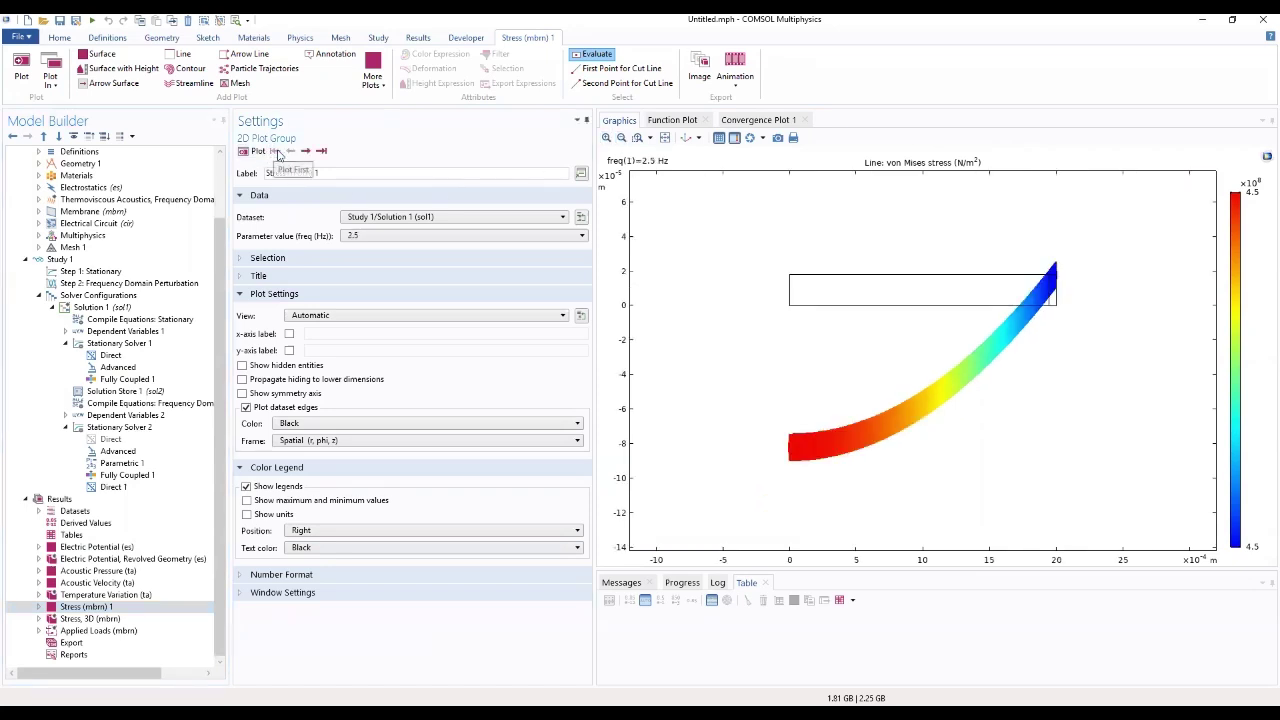
click(306, 151)
click(306, 151)
click(306, 151)
click(306, 151)
click(306, 151)
click(306, 151)
click(306, 151)
click(306, 151)
click(306, 151)
click(306, 151)
click(306, 151)
click(306, 151)
click(306, 151)
click(306, 151)
Step the Stress, 3D (mbrn) plot back from 300 to 290 Hz and examine its Surface 1 settings
click(77, 620)
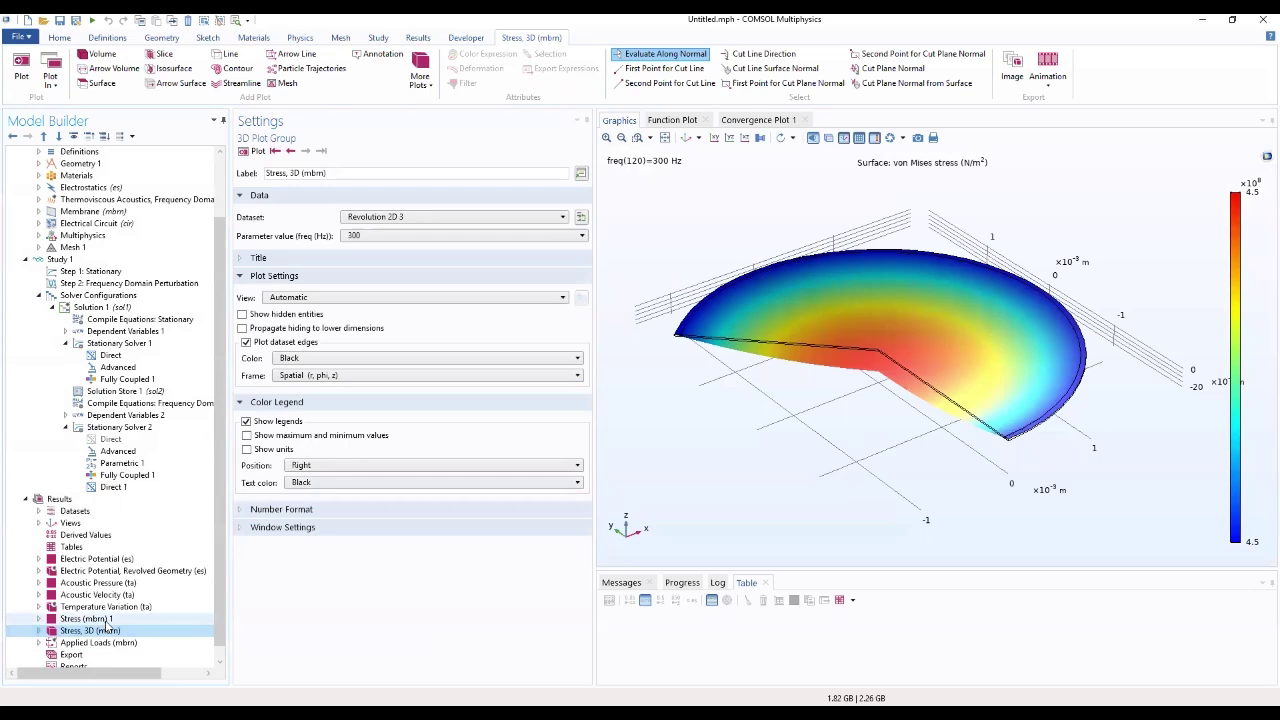
scroll(82, 644, down, 1)
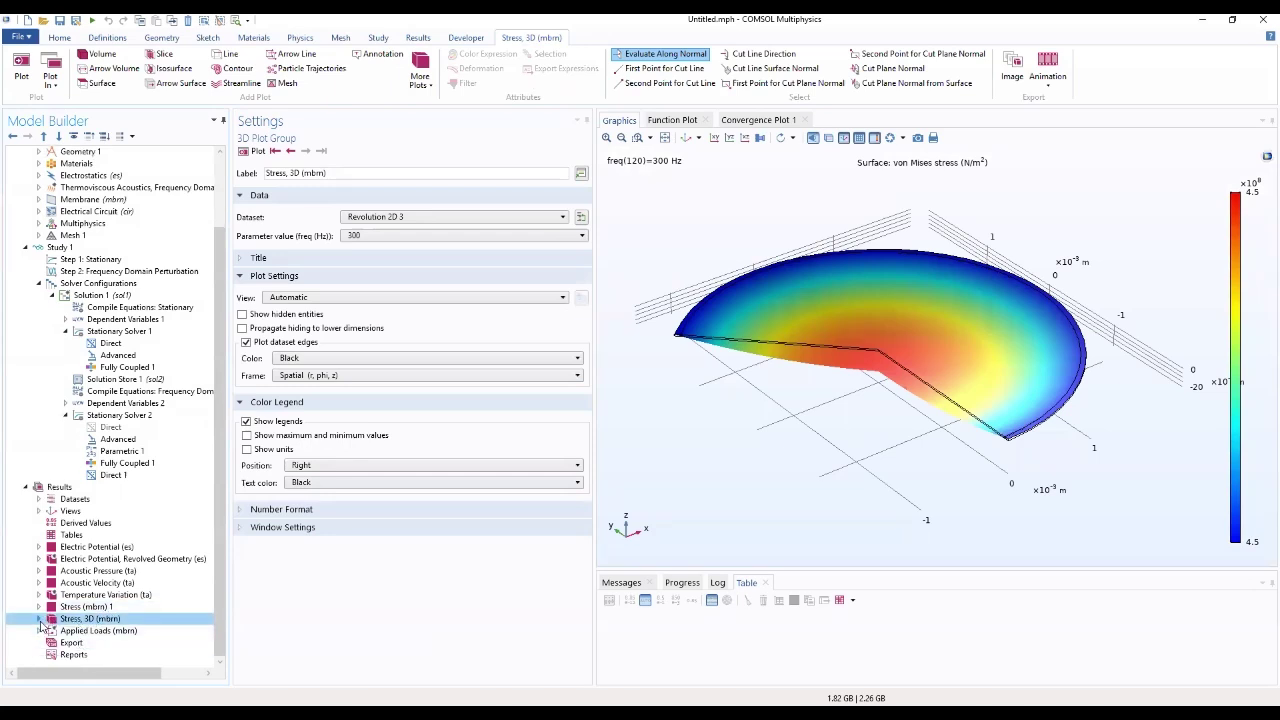
click(39, 620)
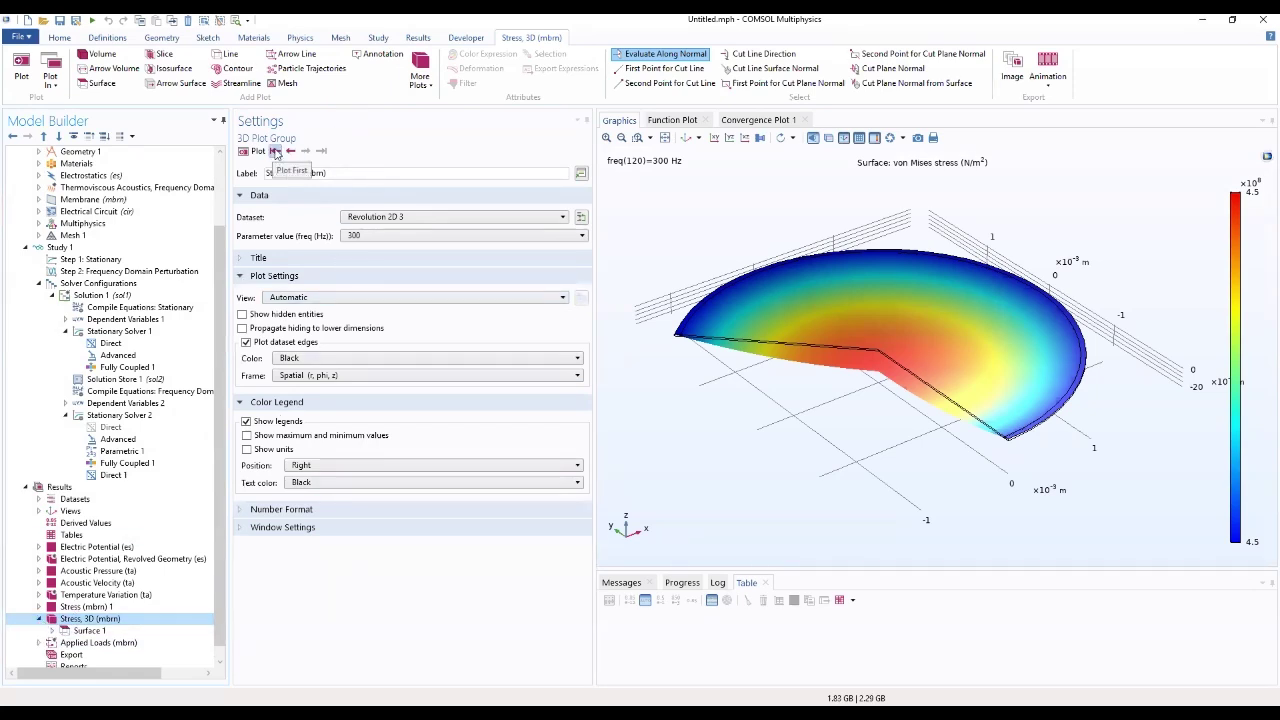
click(290, 151)
click(290, 151)
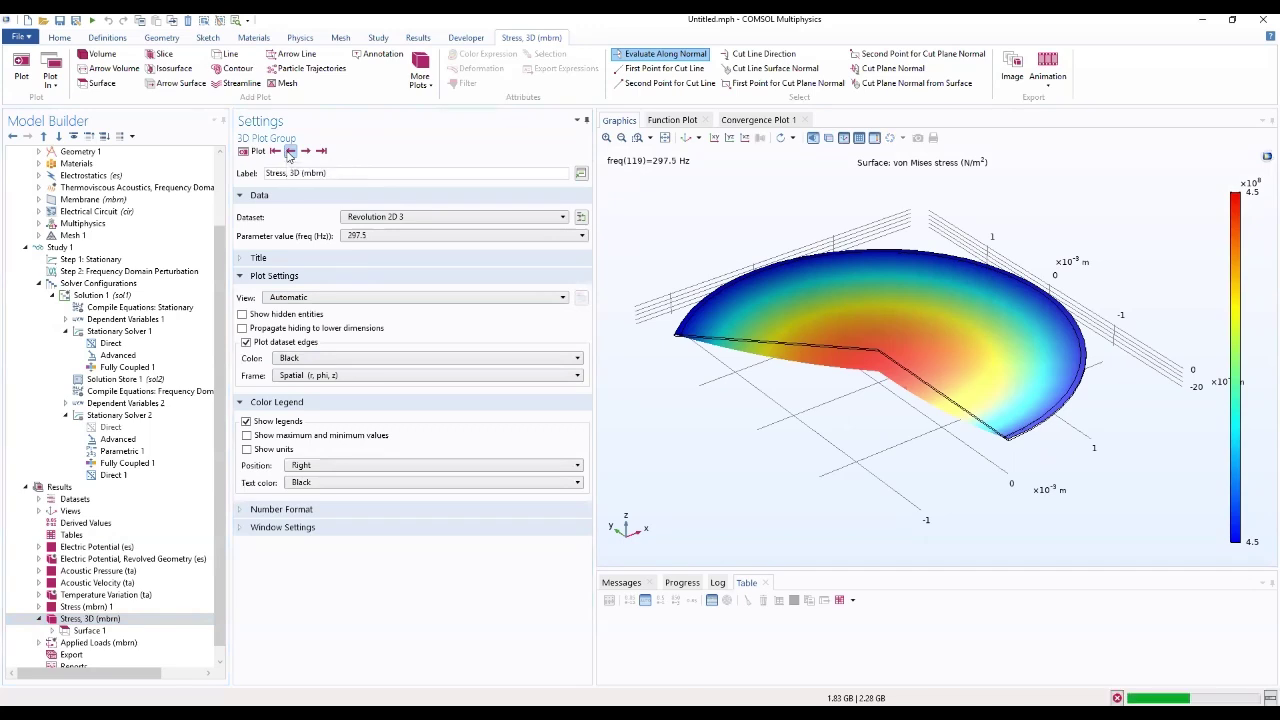
click(290, 151)
click(290, 151)
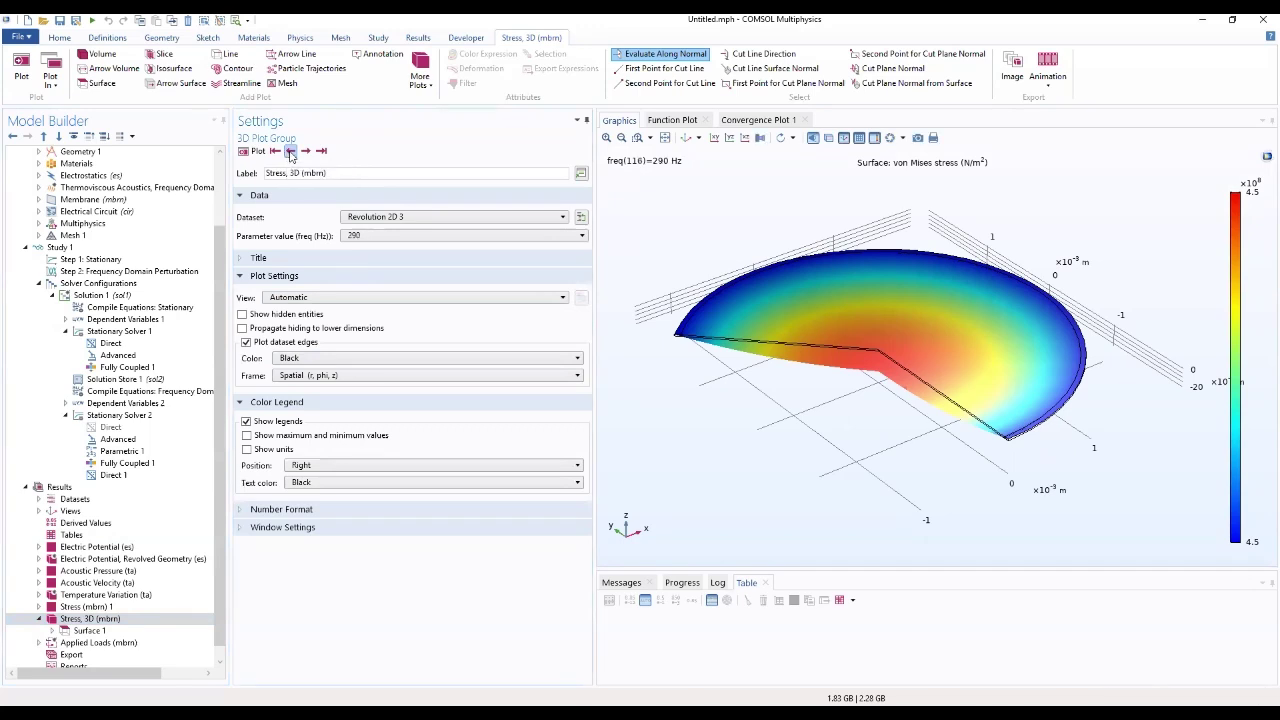
click(88, 631)
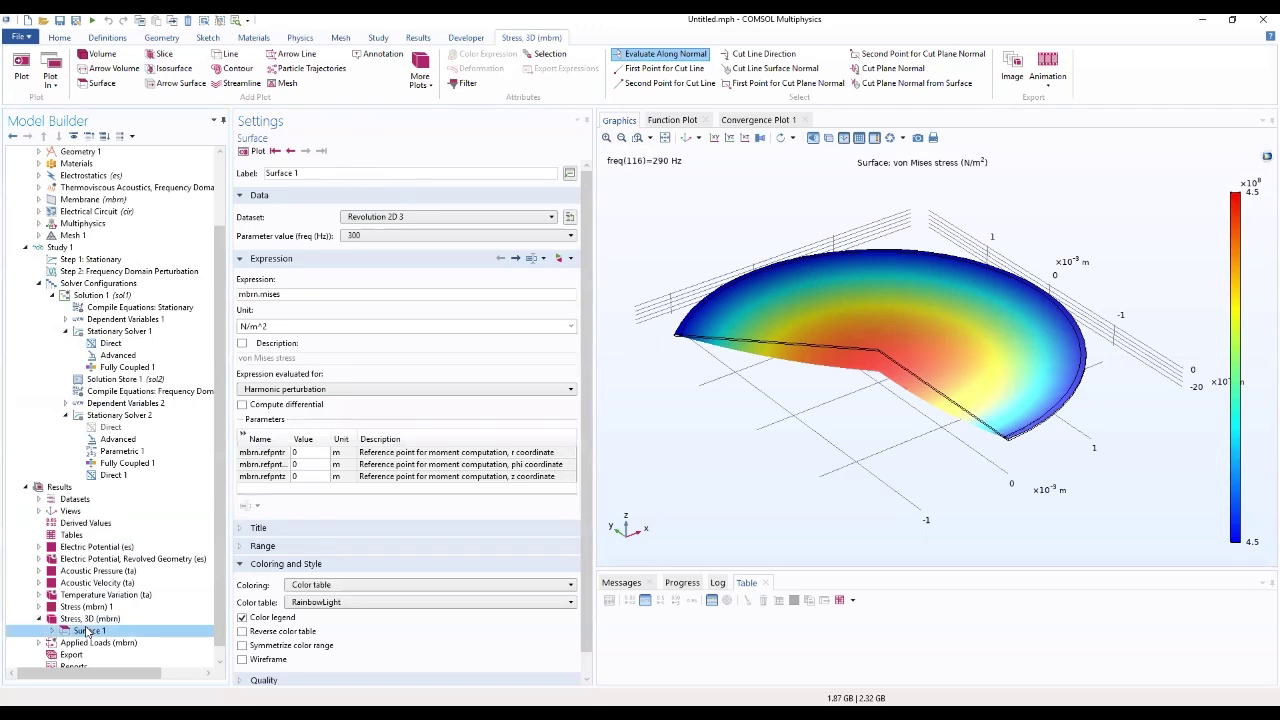
Review the Acoustic Pressure, Electric Potential and Electric Potential, Revolved Geometry plots
click(84, 570)
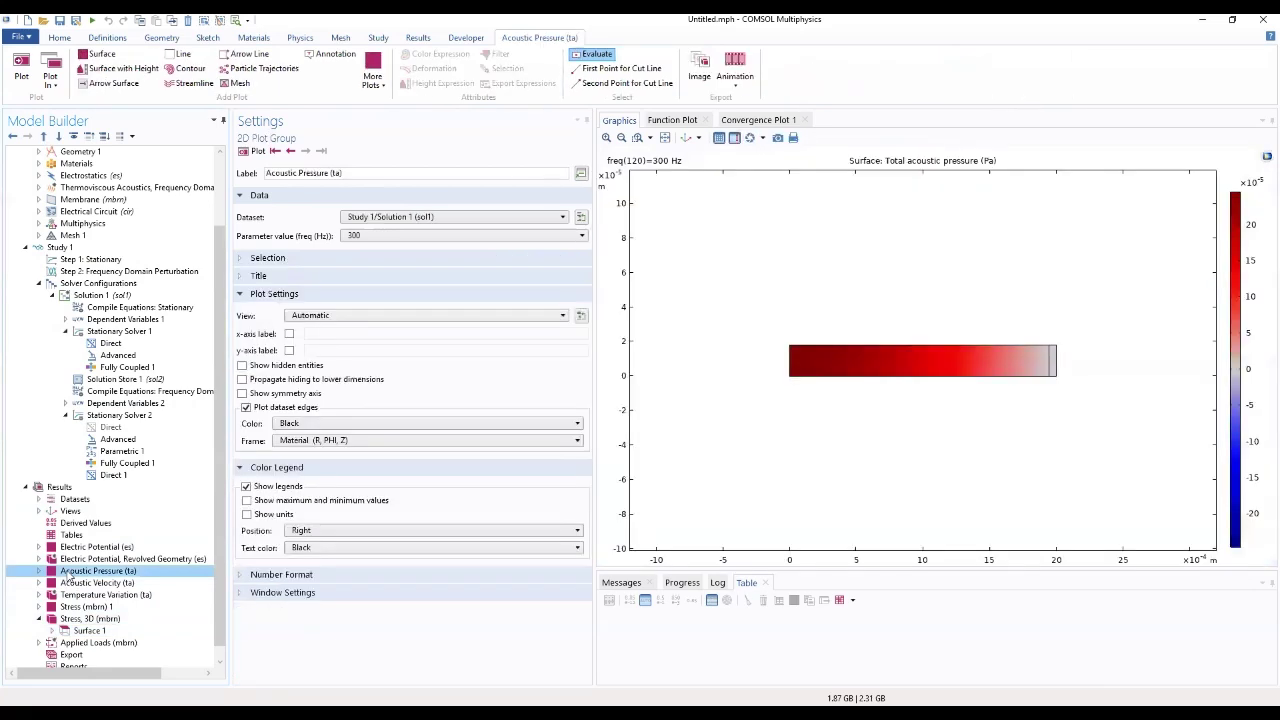
key(Up)
key(Up)
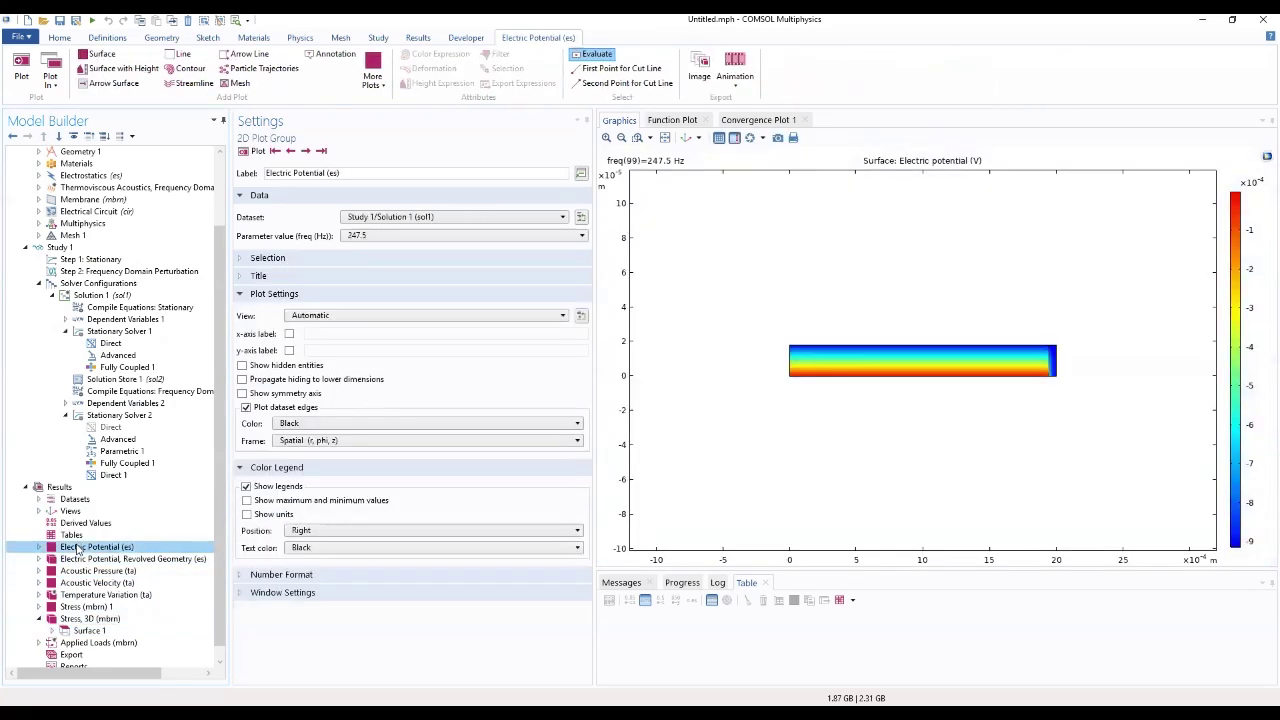
key(Up)
key(Down)
key(Down)
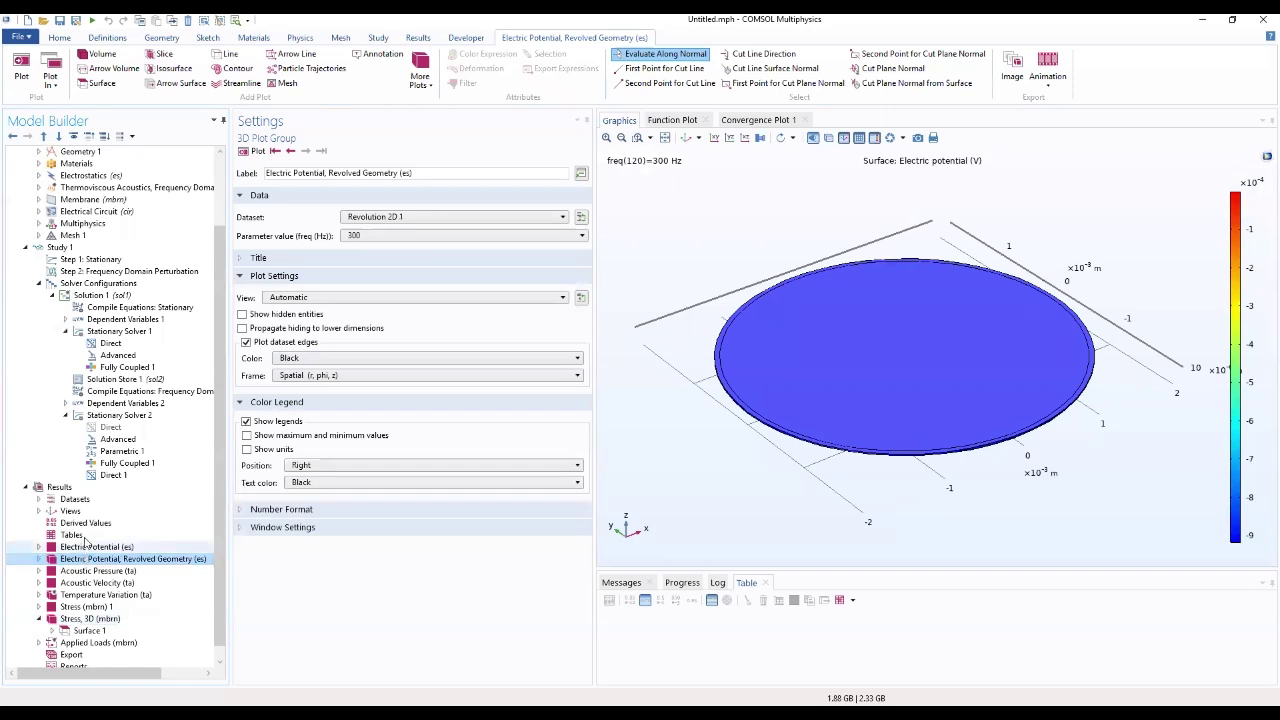
Add a Global Evaluation under Derived Values, using the Study 1/Solution 1 (sol1) dataset with all frequencies
click(73, 524)
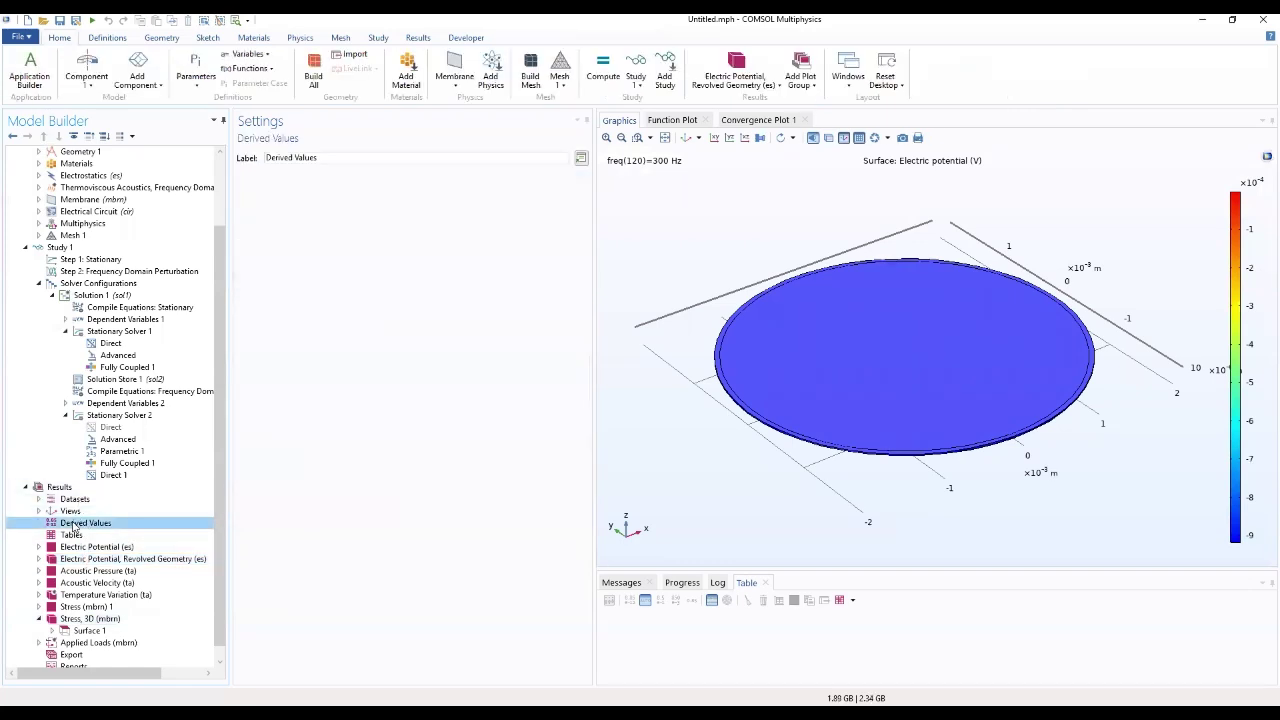
right_click(73, 526)
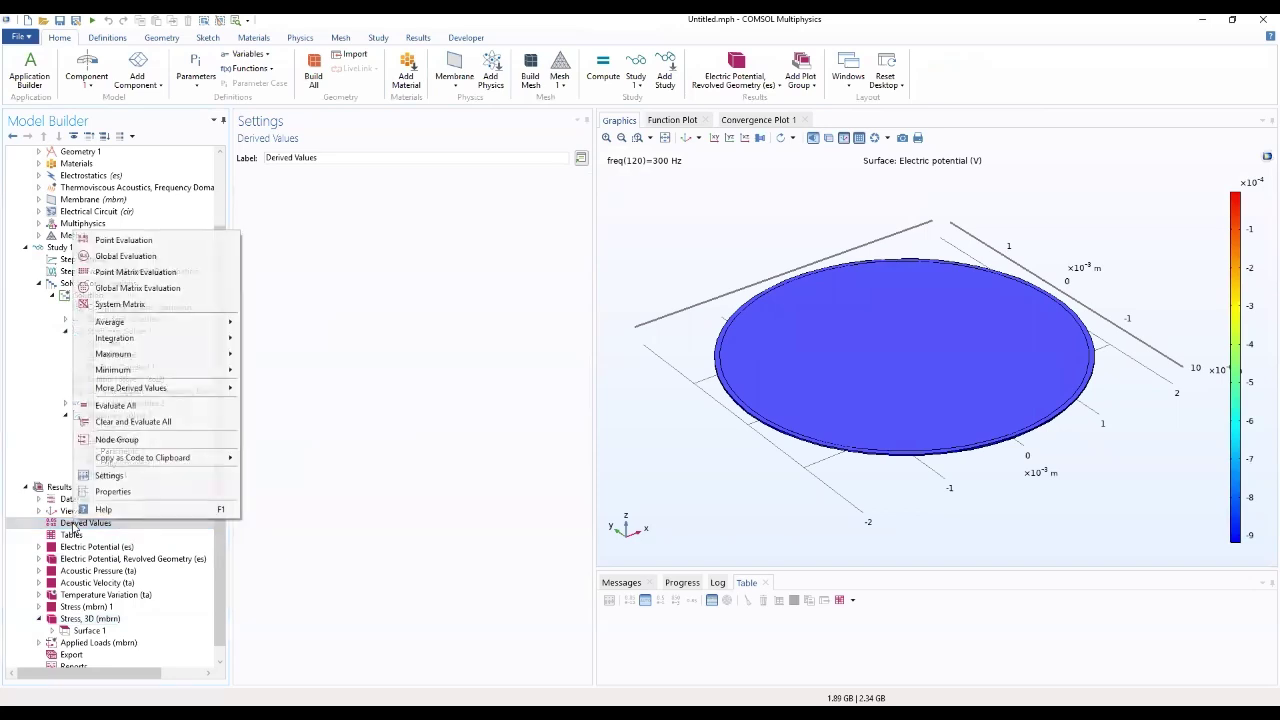
click(138, 258)
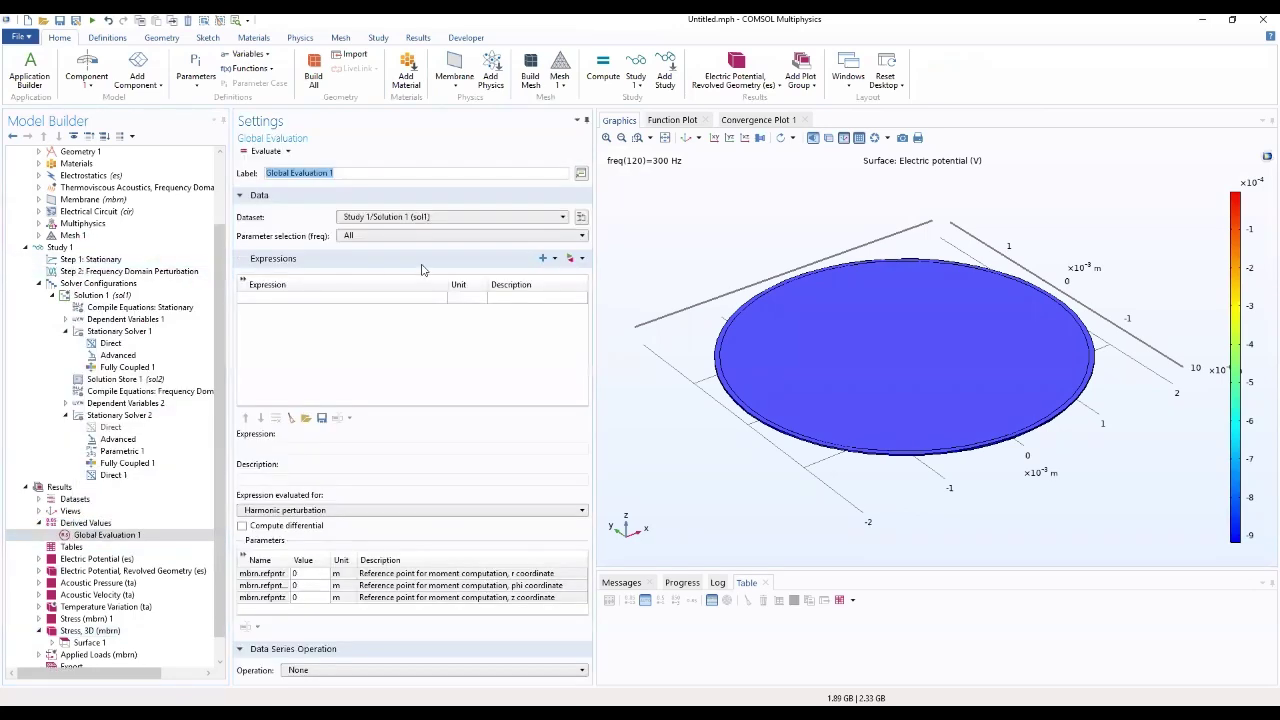
click(414, 218)
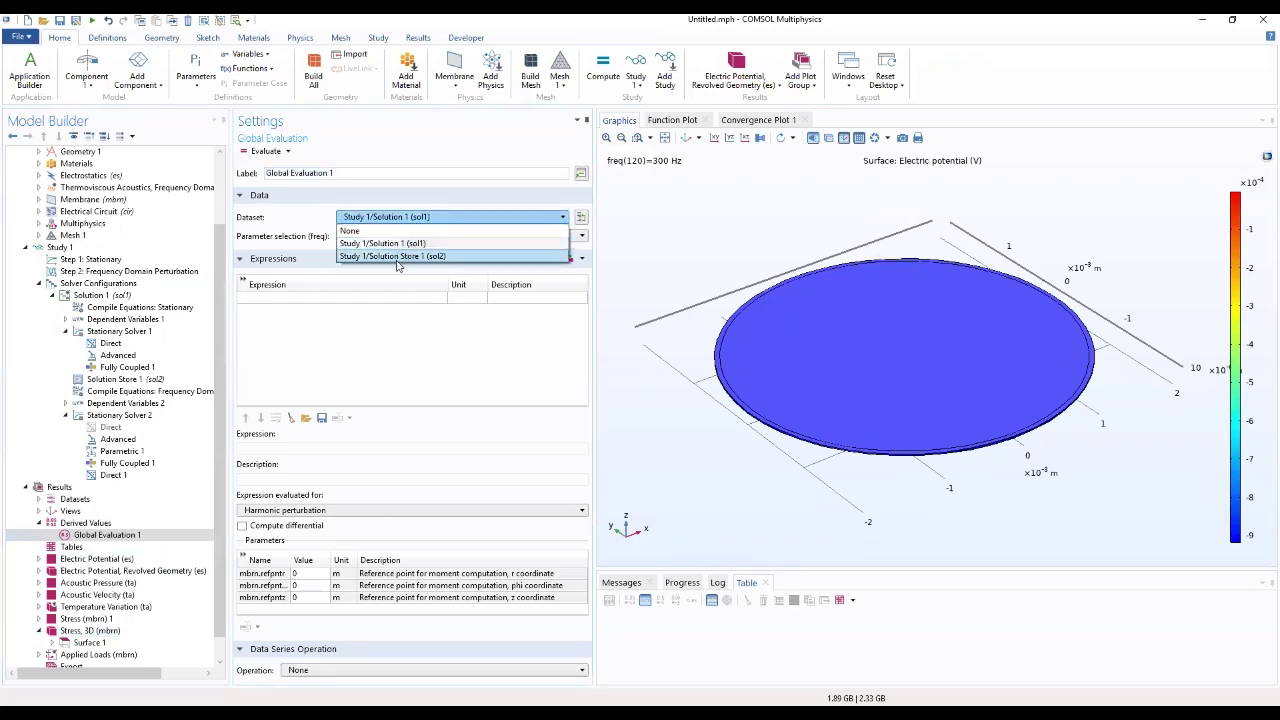
click(397, 257)
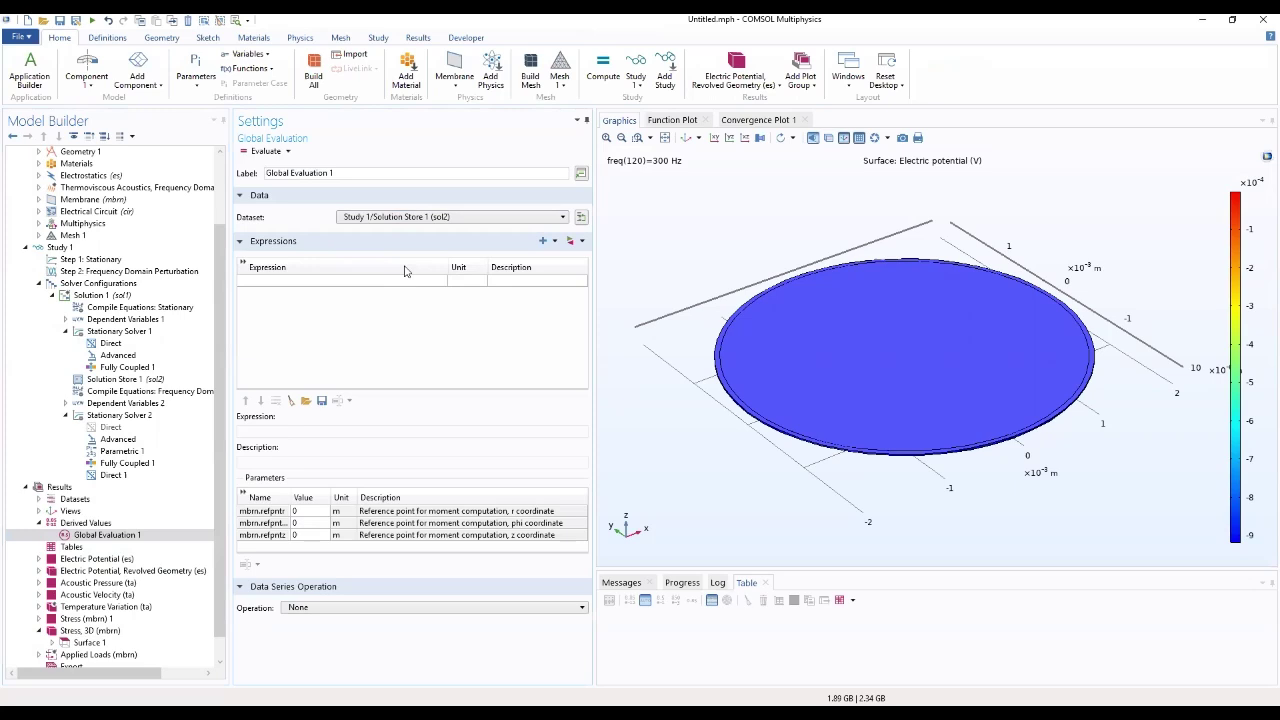
click(420, 216)
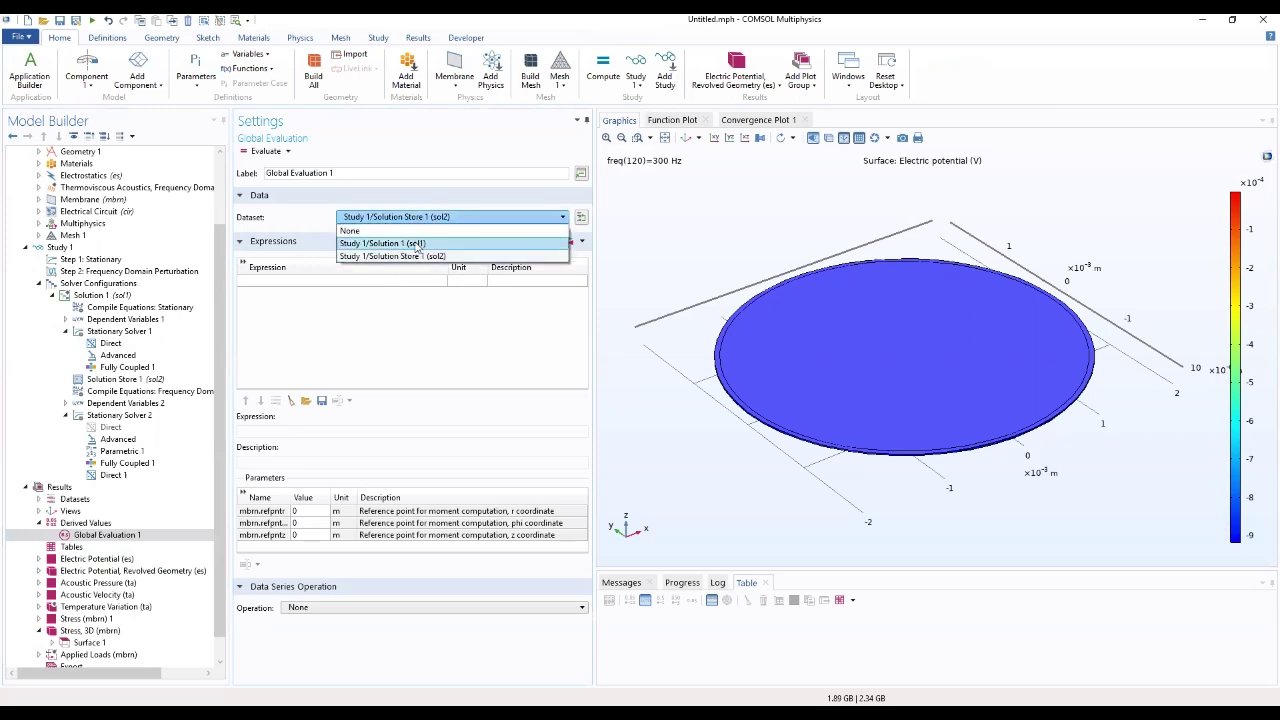
click(417, 246)
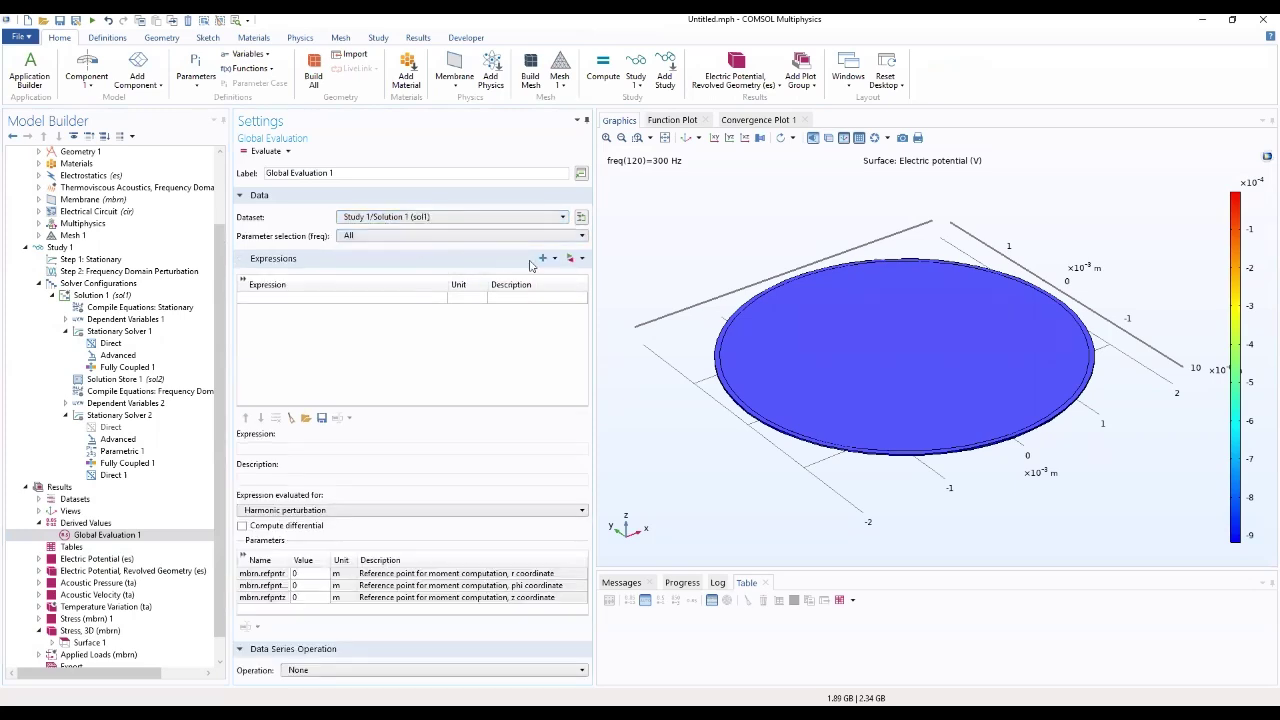
Add the electrostatics terminal voltage es.V0_1 and terminal charge es.Q0_1 as expressions of the global evaluation
click(582, 259)
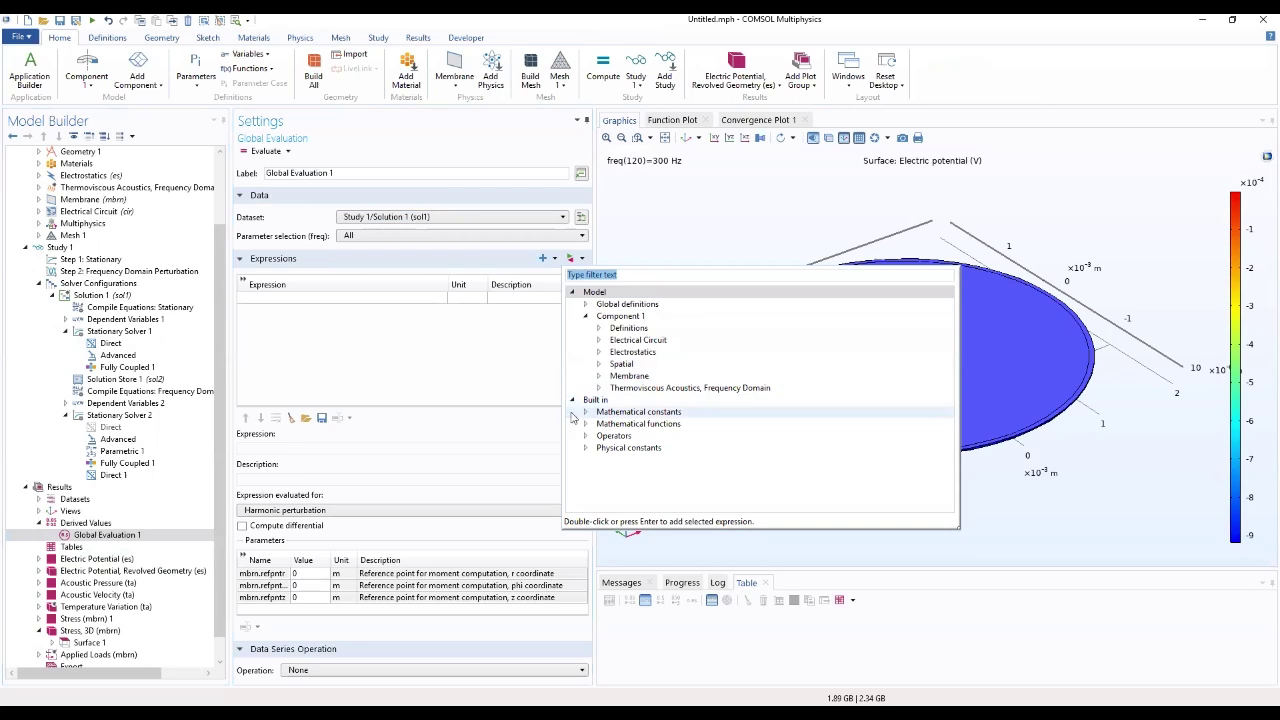
click(598, 352)
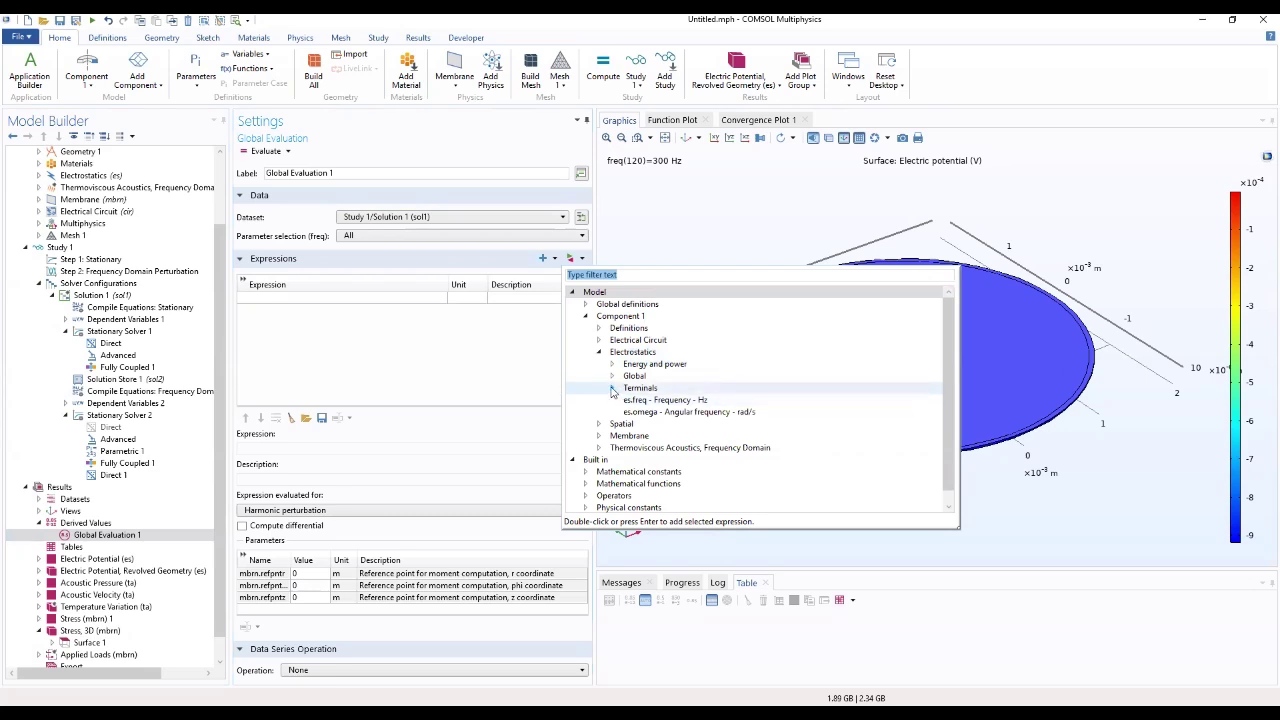
click(612, 389)
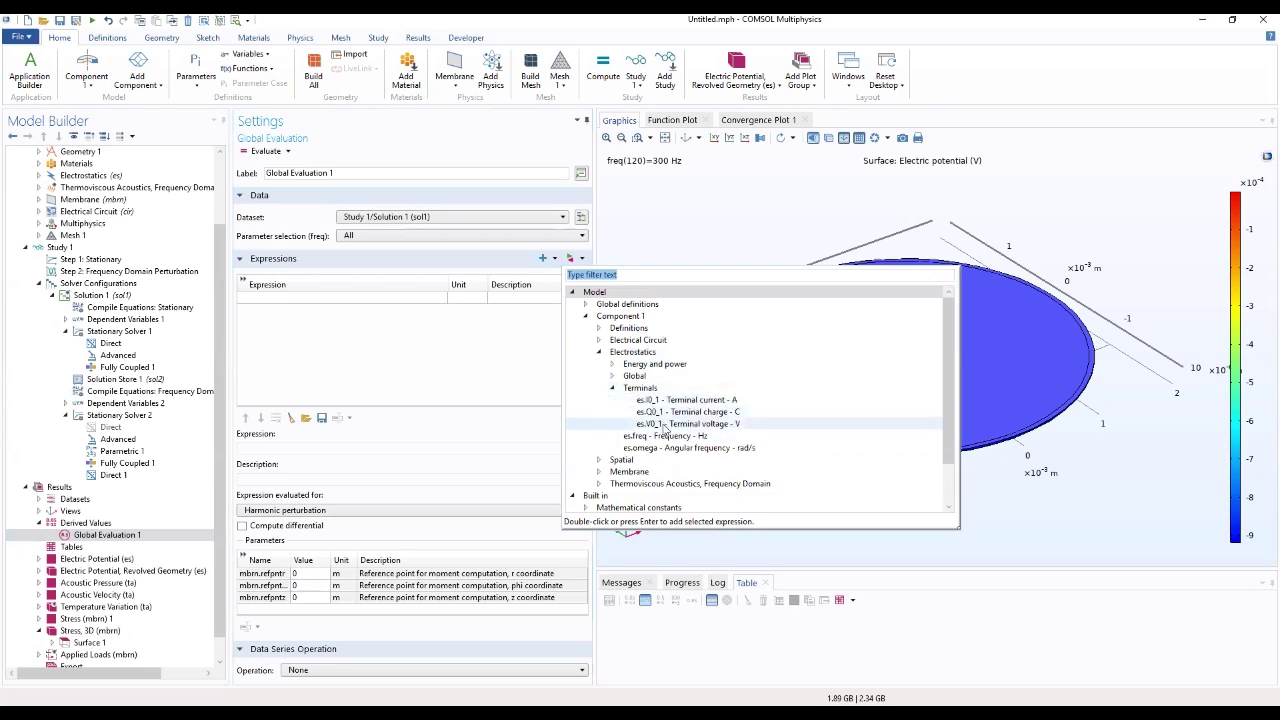
double_click(663, 424)
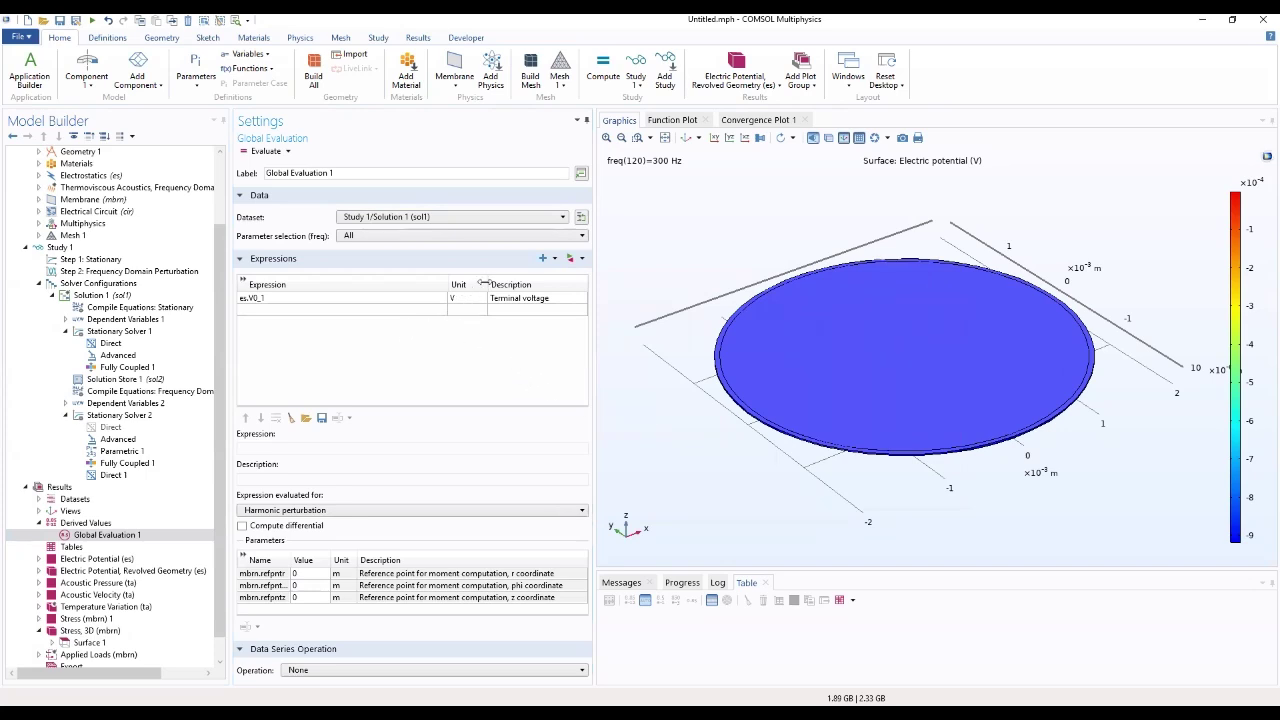
click(543, 258)
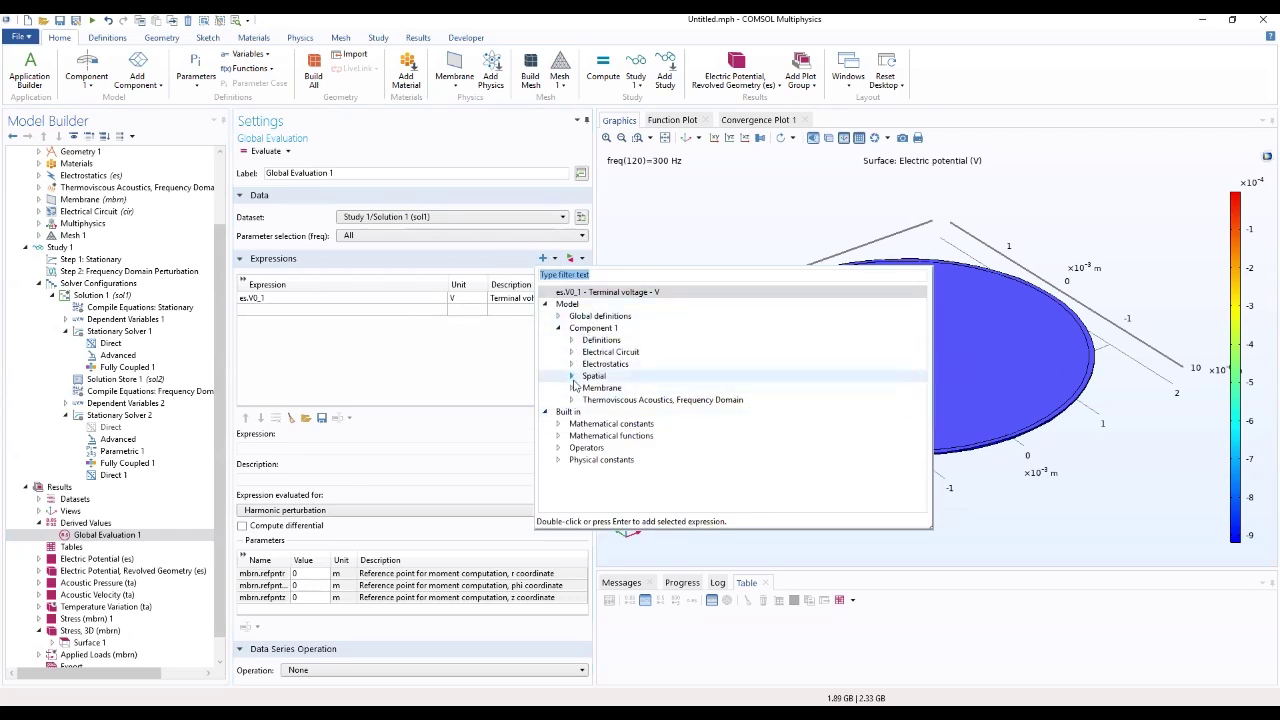
click(572, 364)
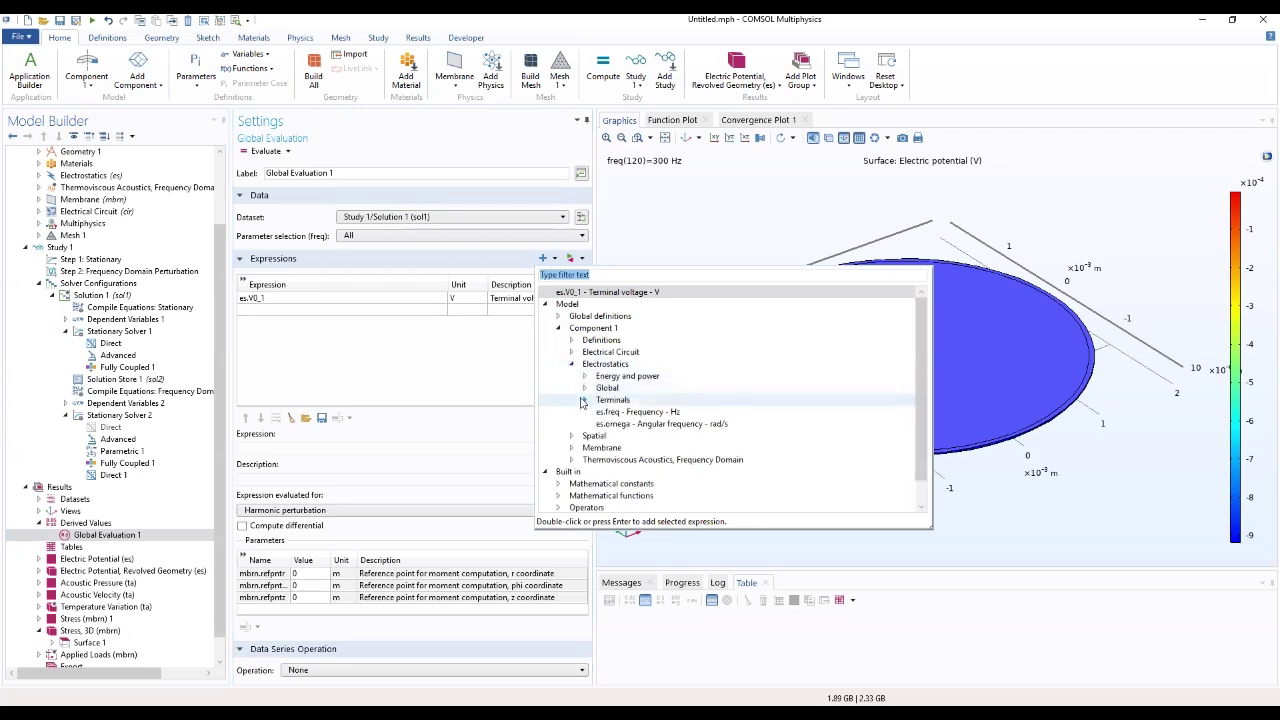
click(584, 400)
double_click(645, 420)
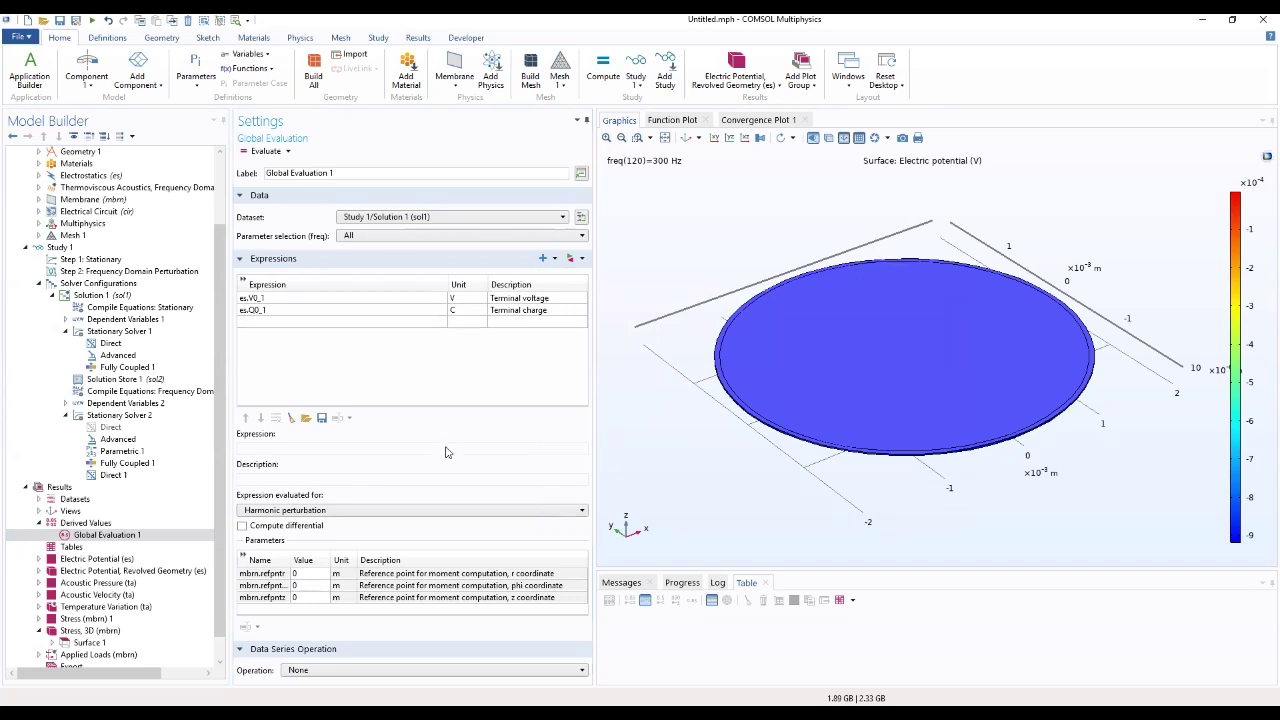
Set the expressions to be evaluated for the static solution, evaluate them, and enlarge the results table
click(340, 511)
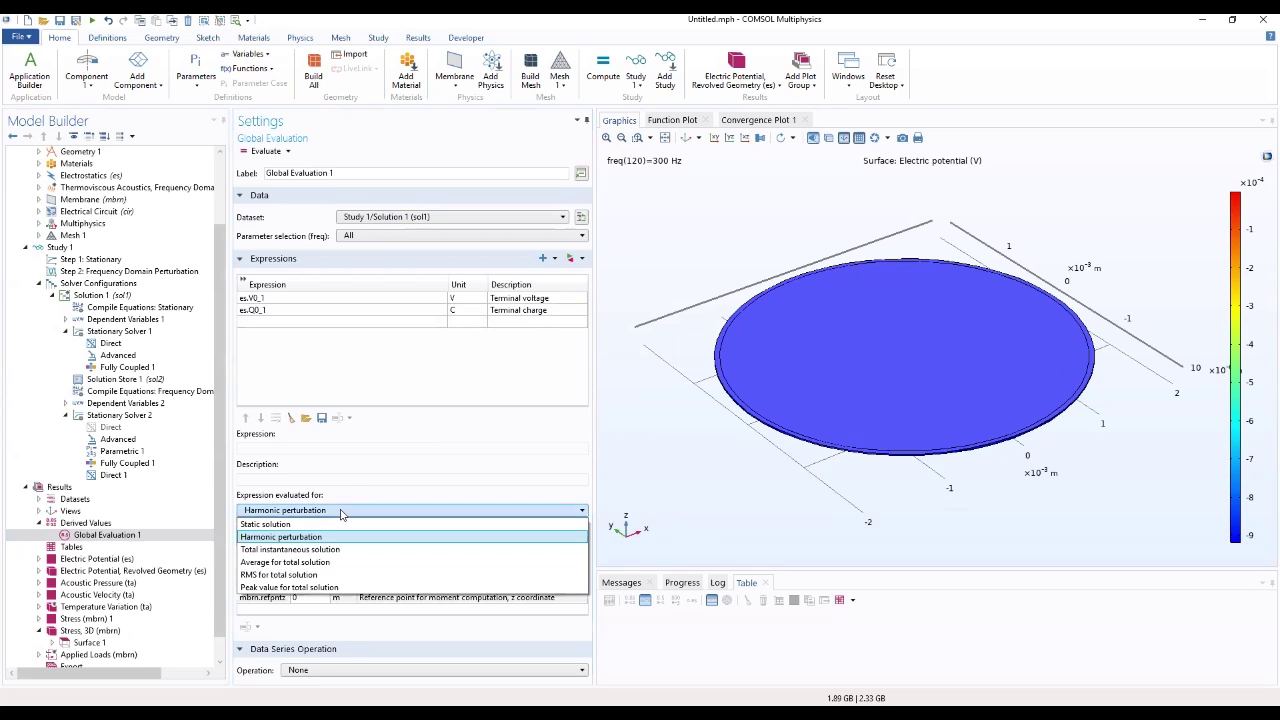
click(340, 511)
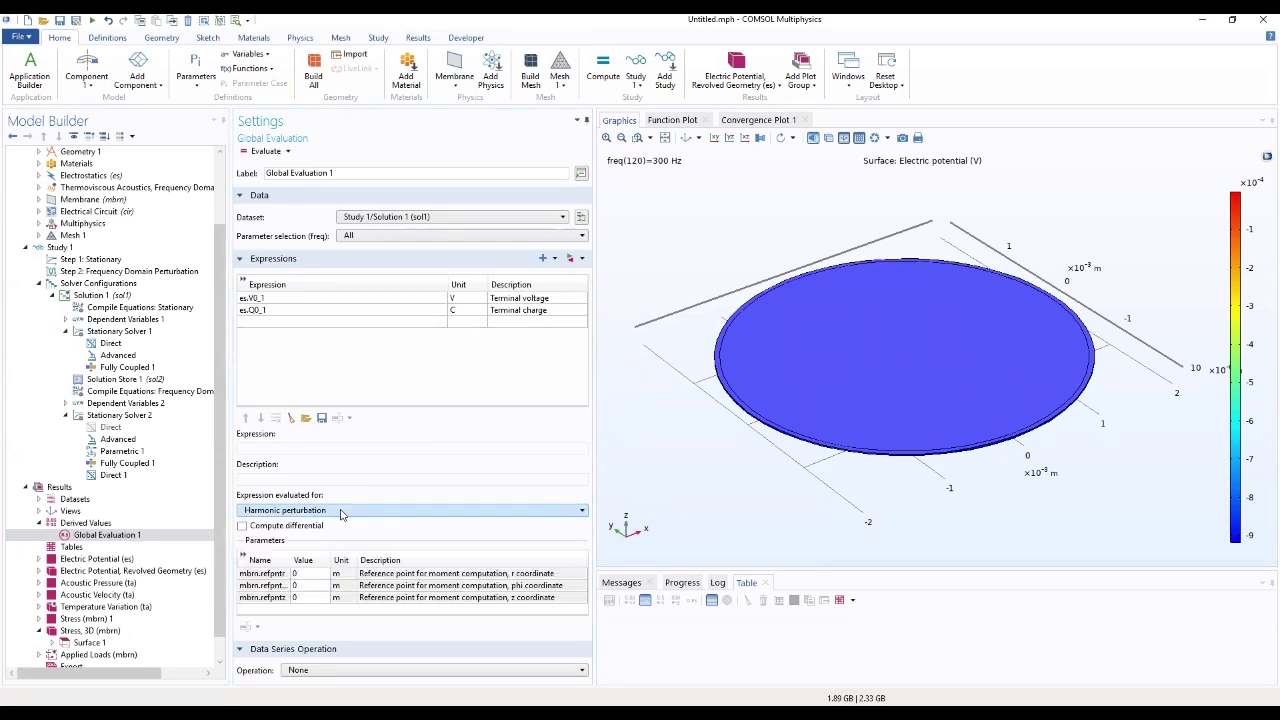
click(340, 511)
click(331, 525)
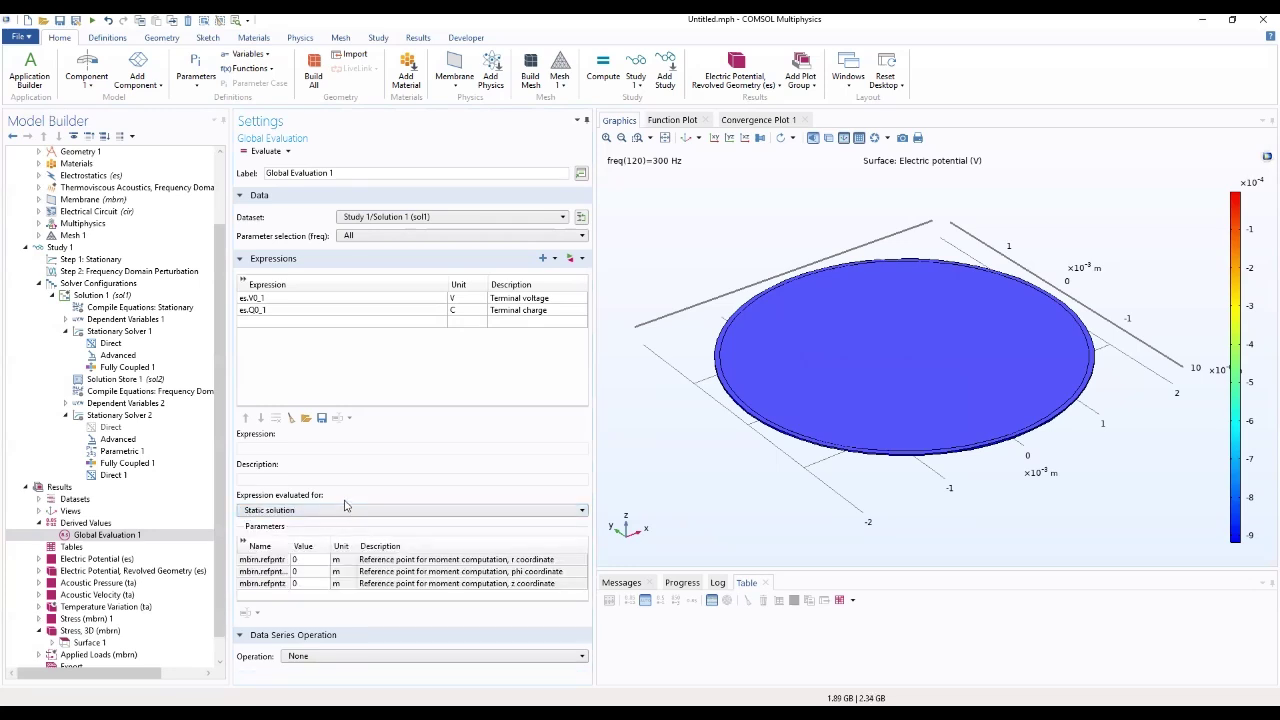
click(265, 151)
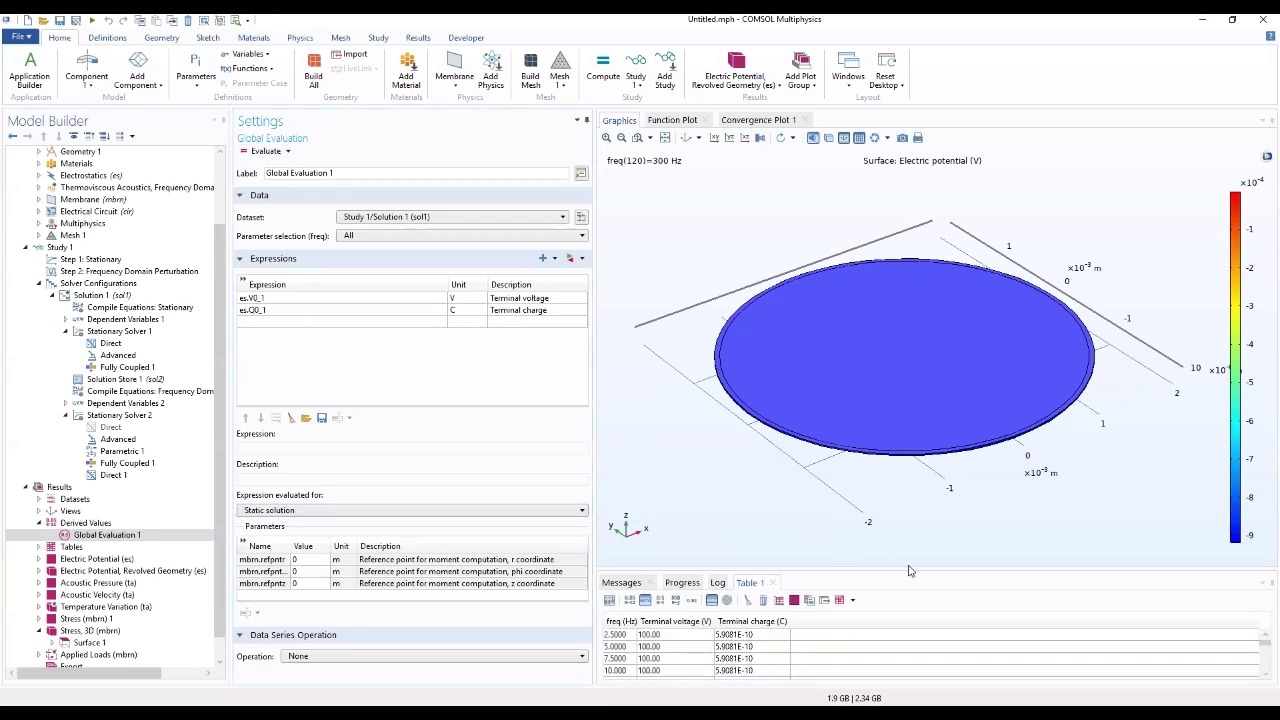
drag(881, 568, 858, 462)
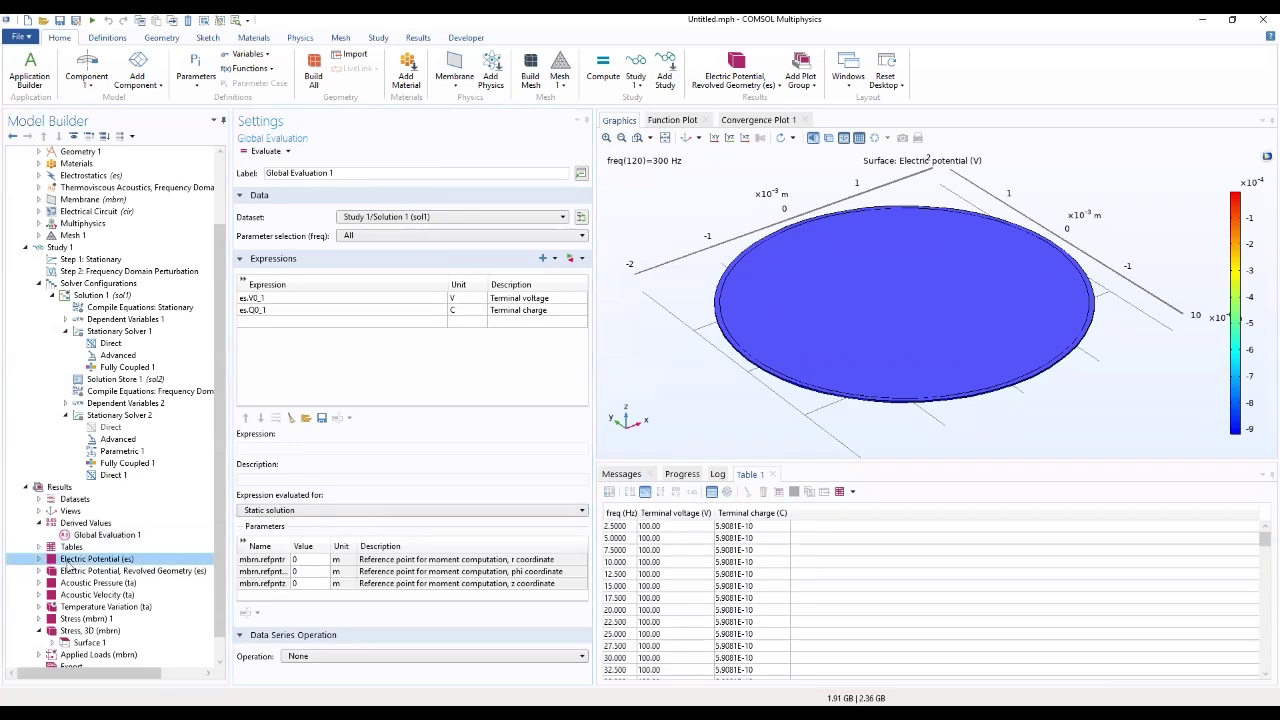
Review the Electric Potential plots, the Stress, 3D (mbrn) plot with its Surface 1 settings, and the Temperature Variation (ta) plot
click(80, 560)
click(86, 571)
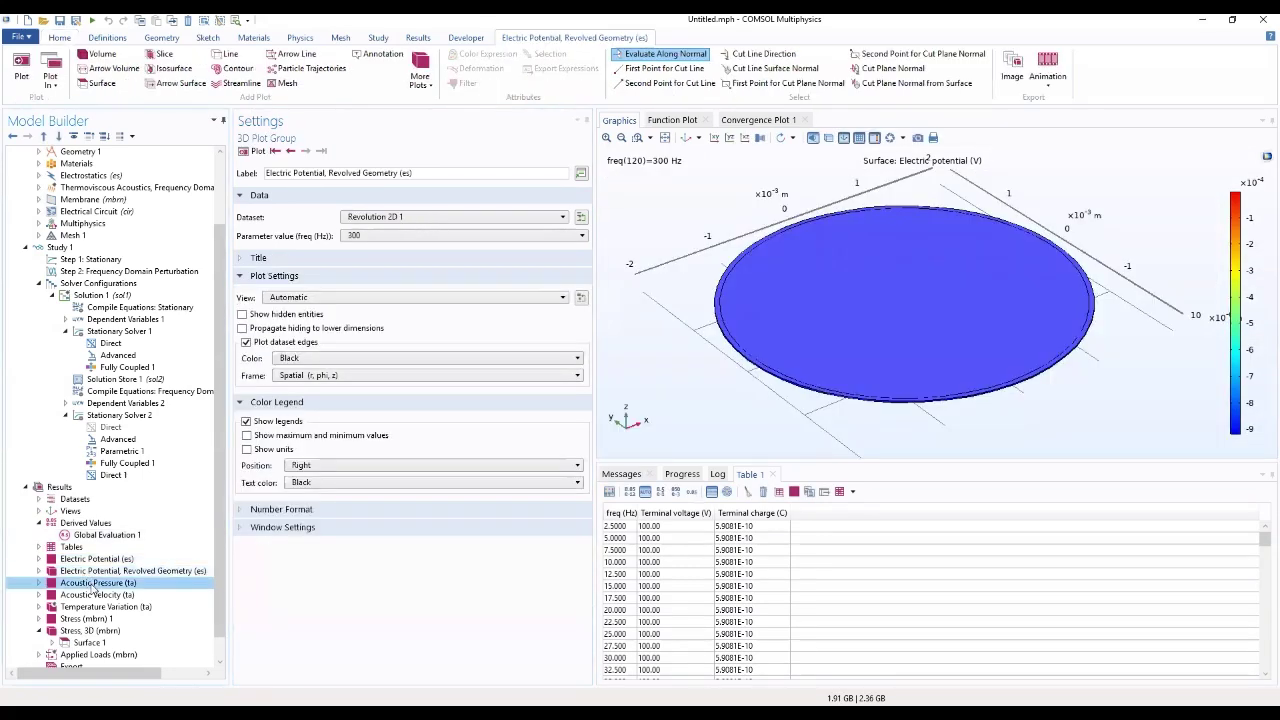
click(95, 582)
click(93, 571)
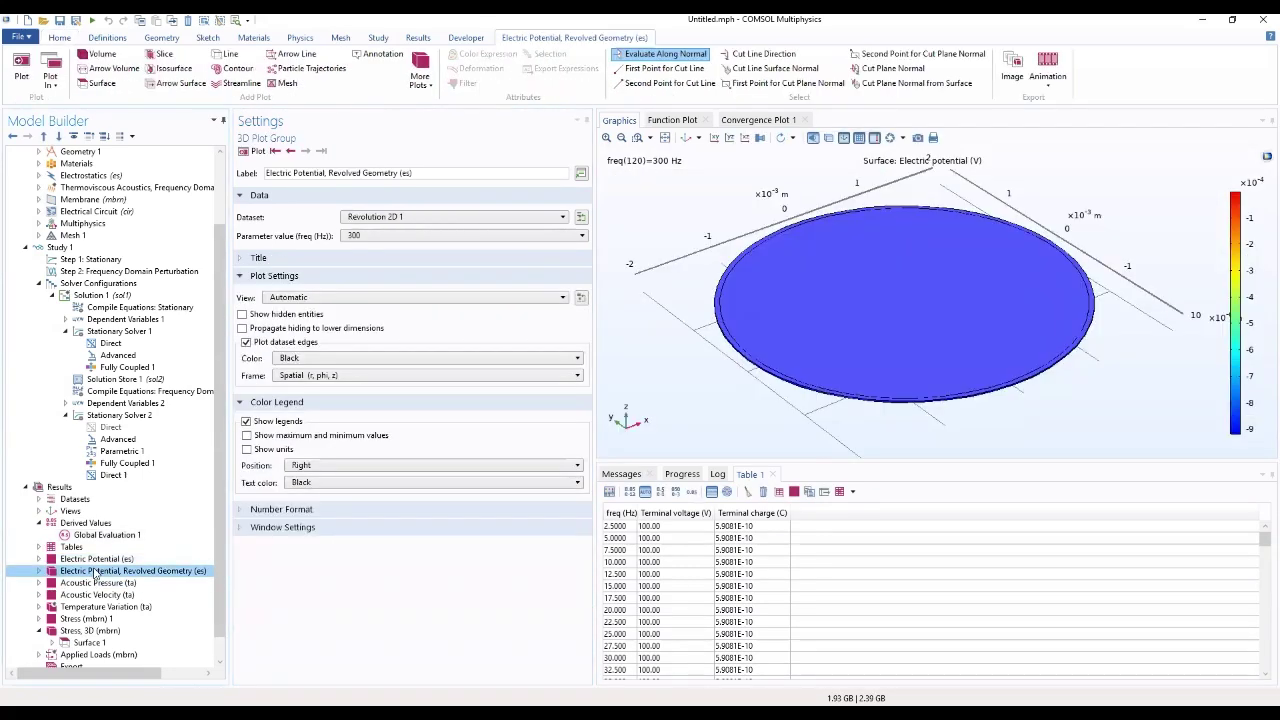
click(95, 560)
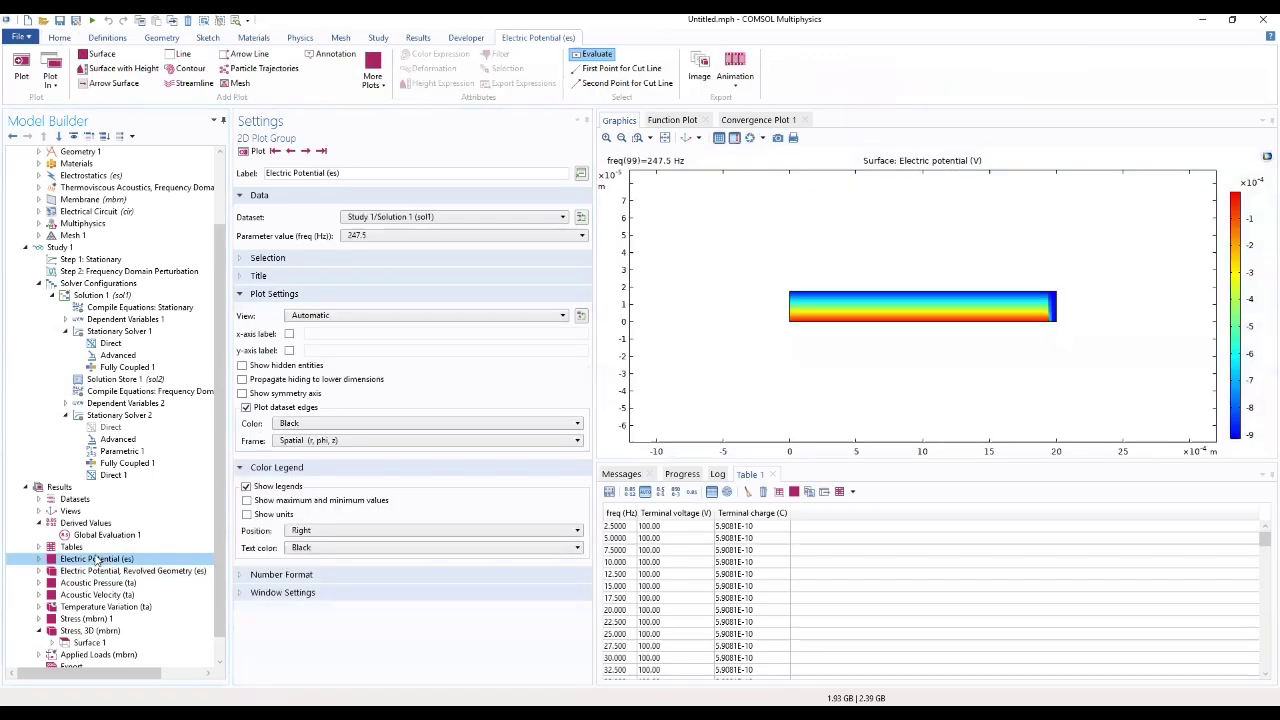
click(72, 547)
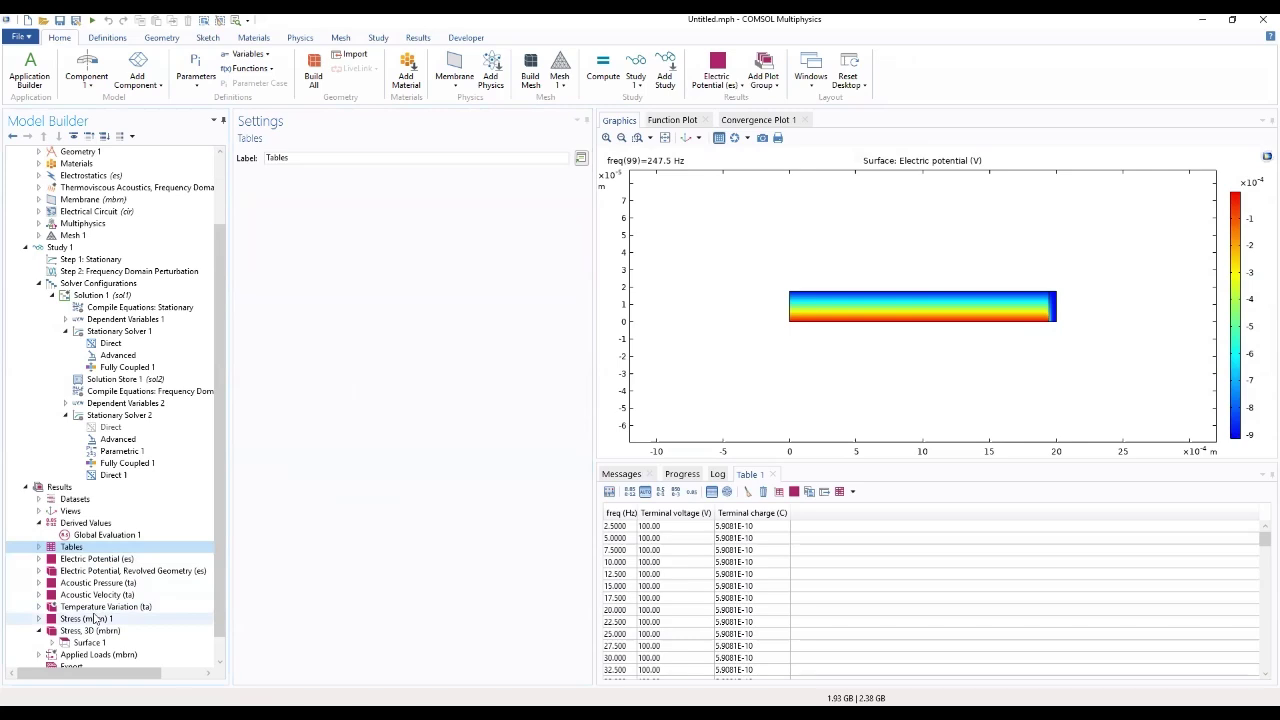
scroll(95, 623, down, 1)
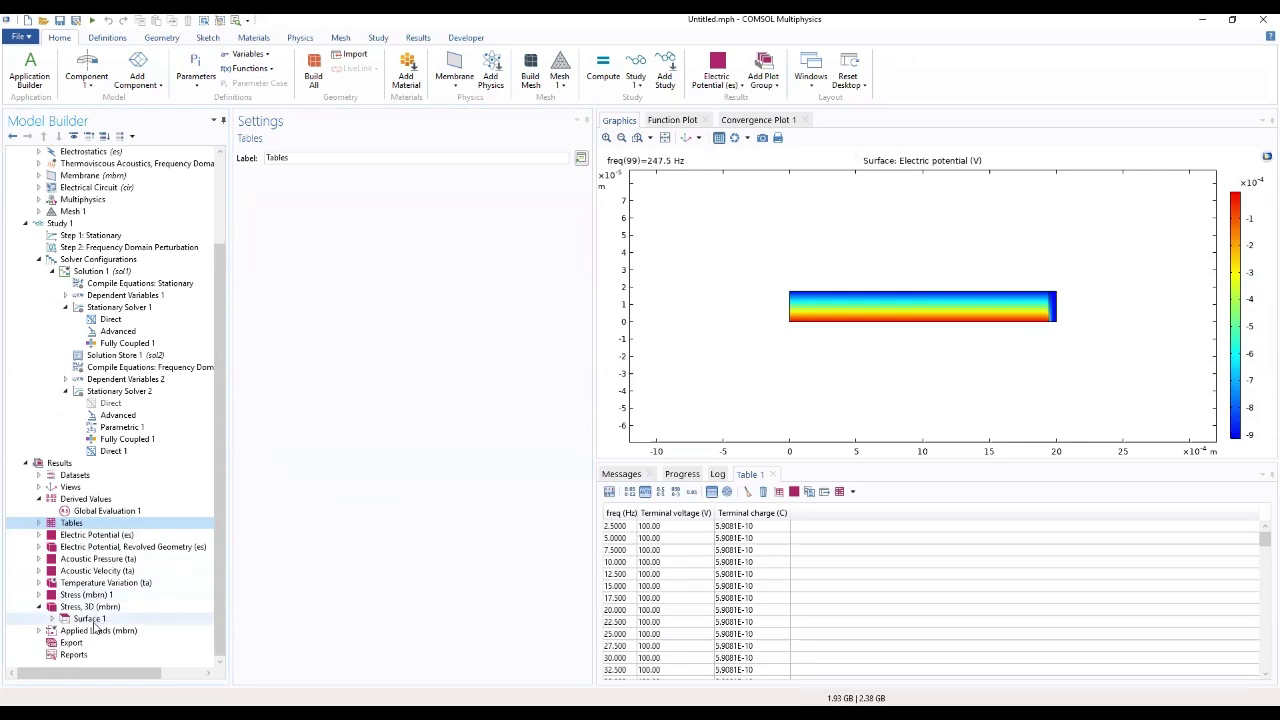
click(93, 632)
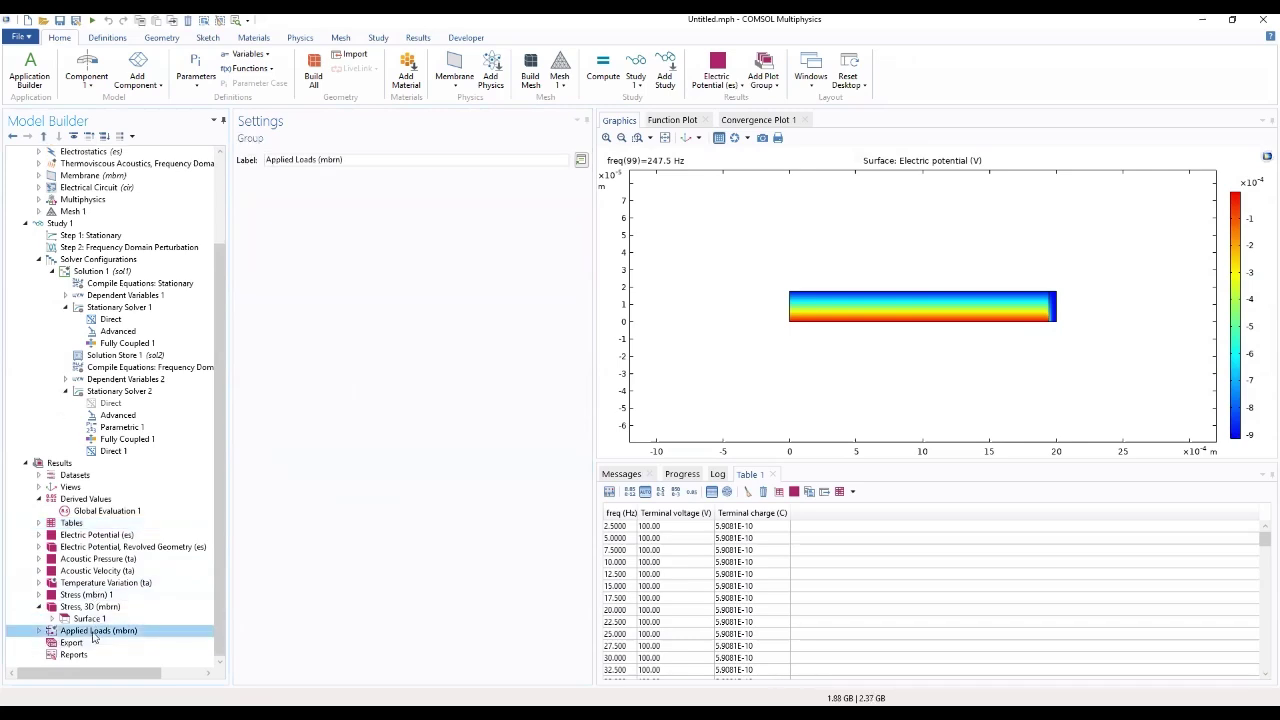
click(96, 618)
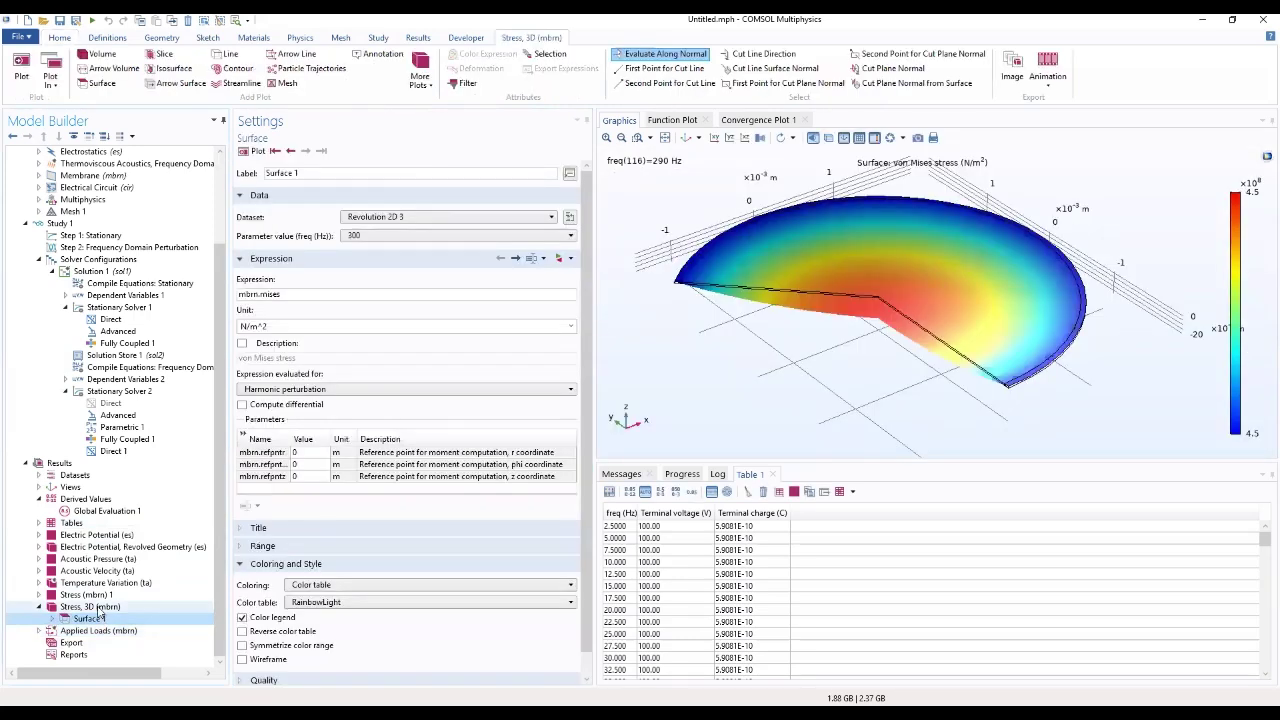
click(98, 608)
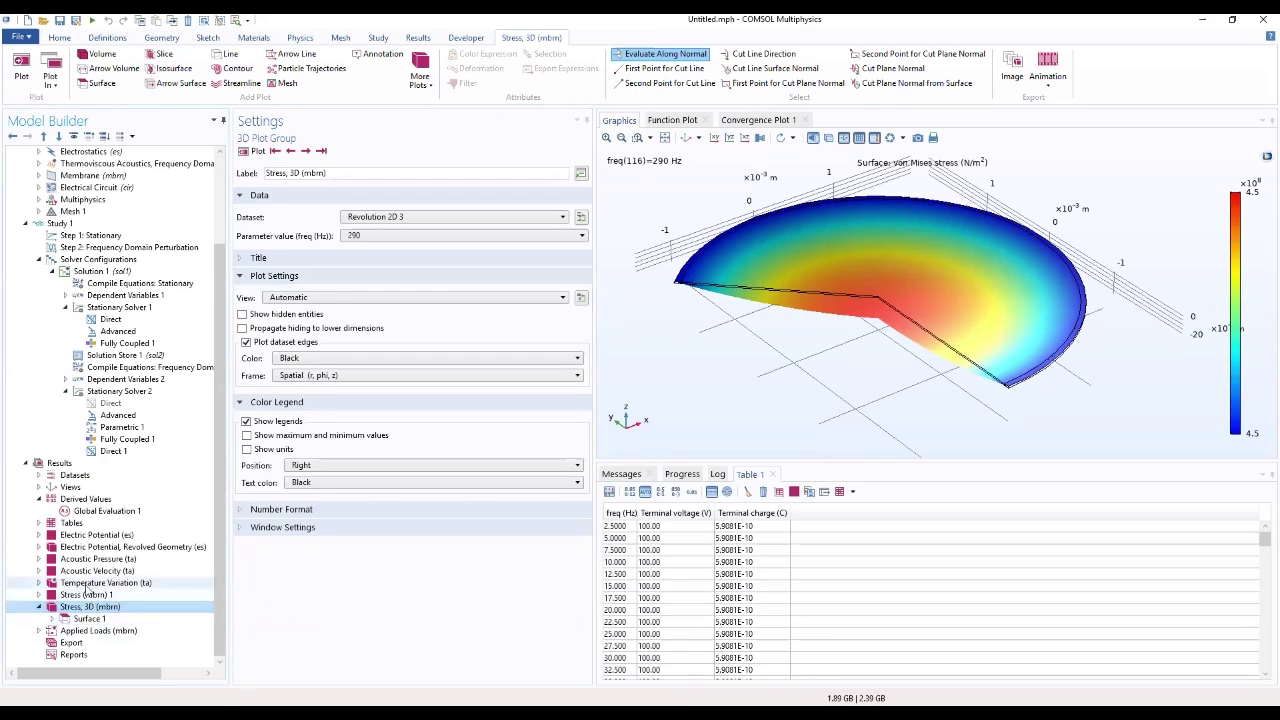
click(90, 583)
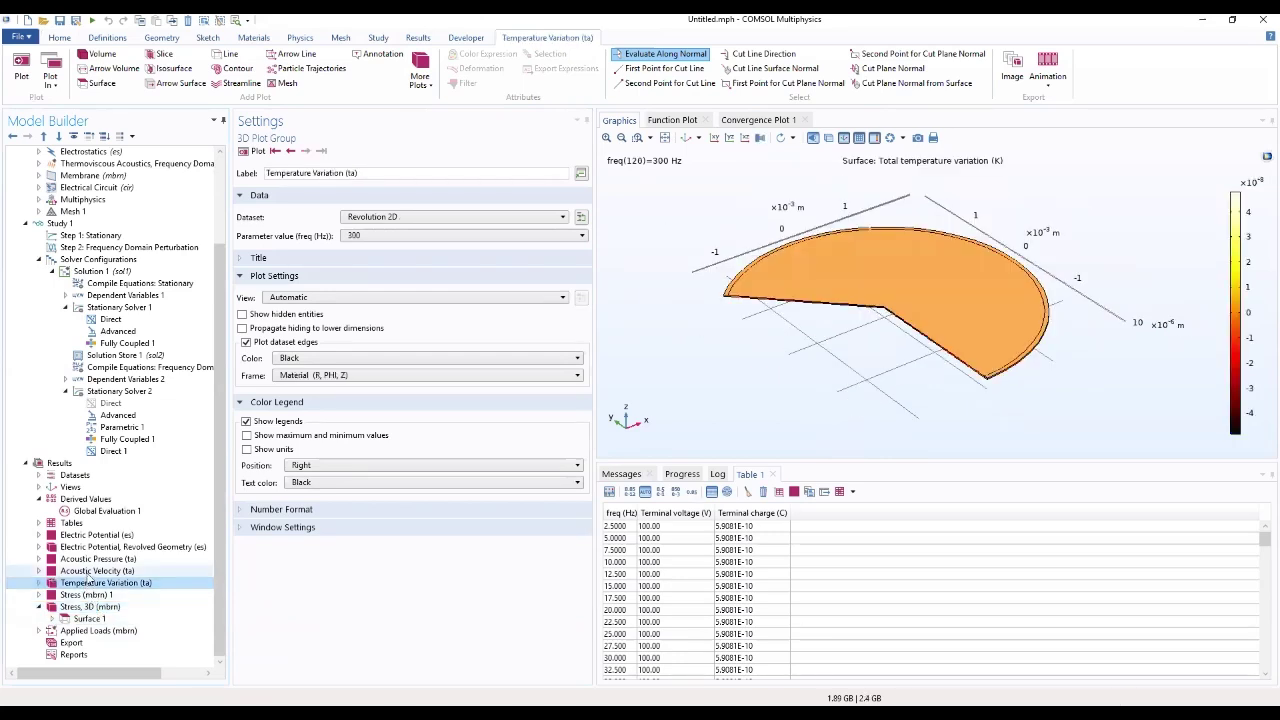
Step the Acoustic Velocity (ta) plot back through its frequencies from 300 Hz and go to the first one, 2.5 Hz
click(90, 570)
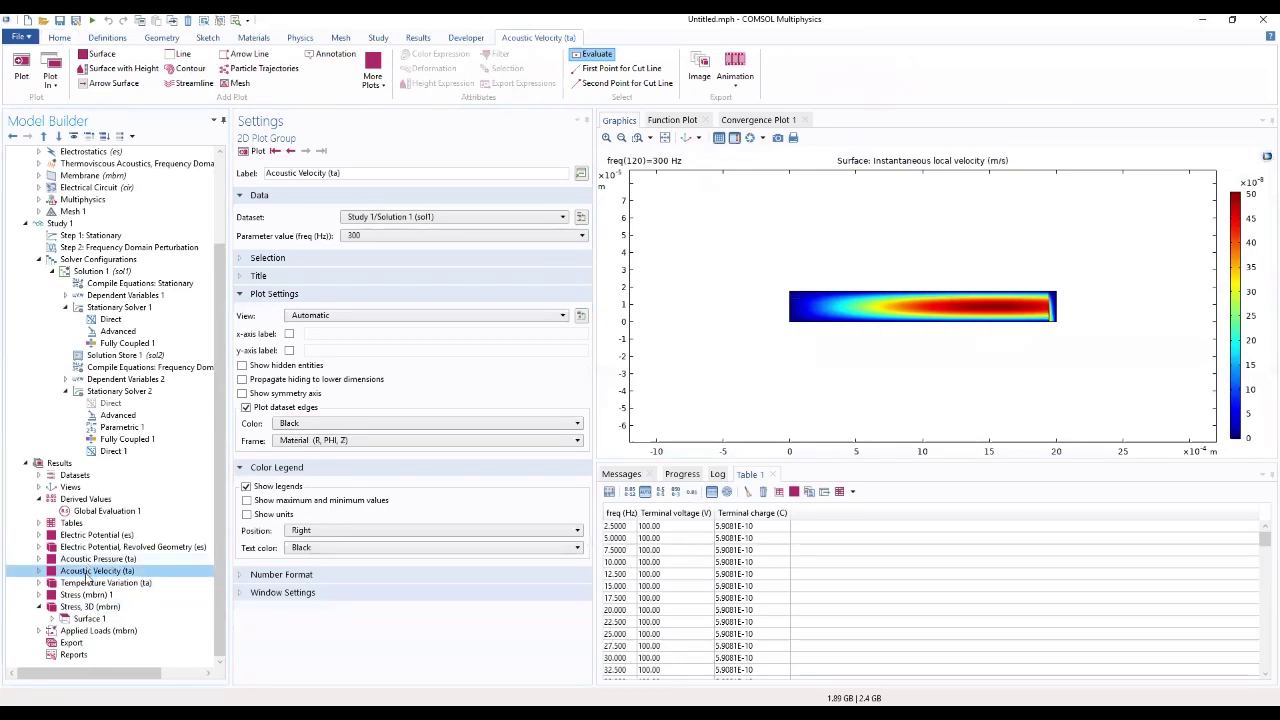
click(290, 150)
click(290, 150)
click(290, 150)
click(290, 150)
click(290, 150)
click(290, 150)
click(290, 150)
click(290, 150)
click(290, 150)
click(290, 150)
click(290, 150)
click(290, 150)
click(290, 150)
click(275, 150)
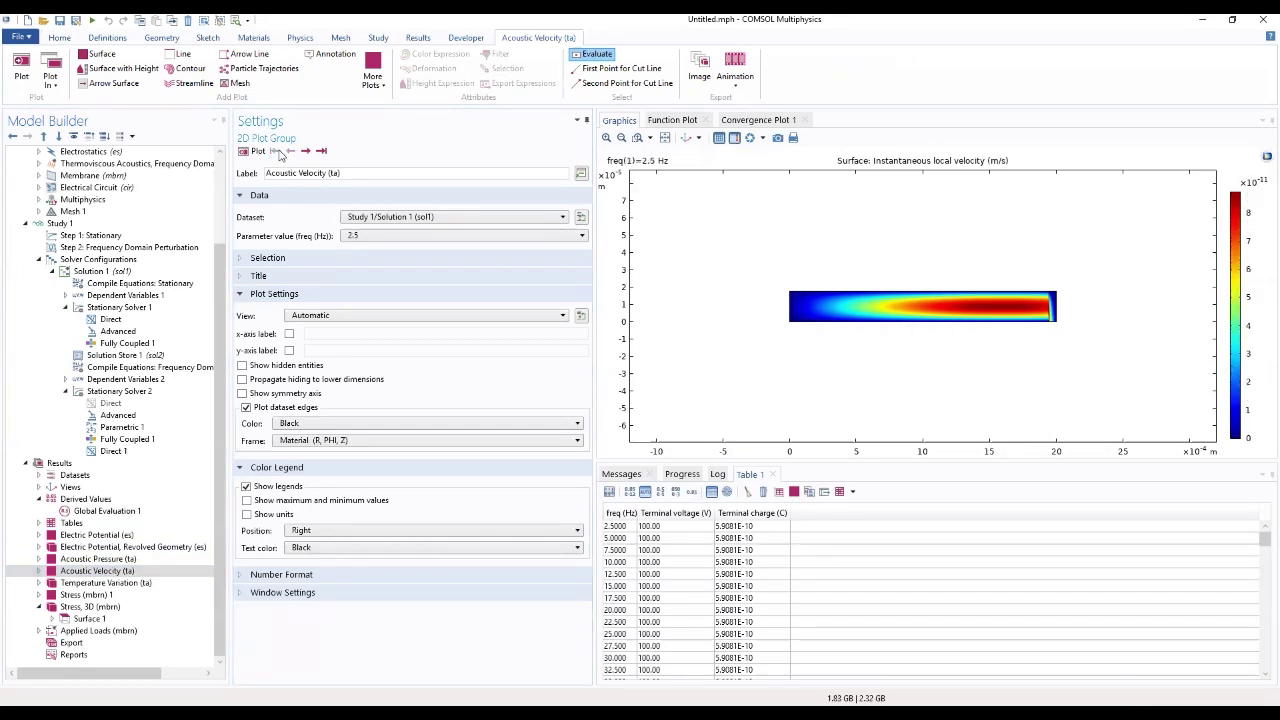
Step the Acoustic Velocity (ta) plot upward from 2.5 to 30 Hz and return it to the last frequency, 300 Hz
click(306, 150)
click(306, 150)
click(306, 150)
click(306, 150)
click(306, 150)
click(306, 150)
click(306, 150)
click(306, 150)
click(306, 150)
click(307, 151)
click(308, 152)
click(321, 150)
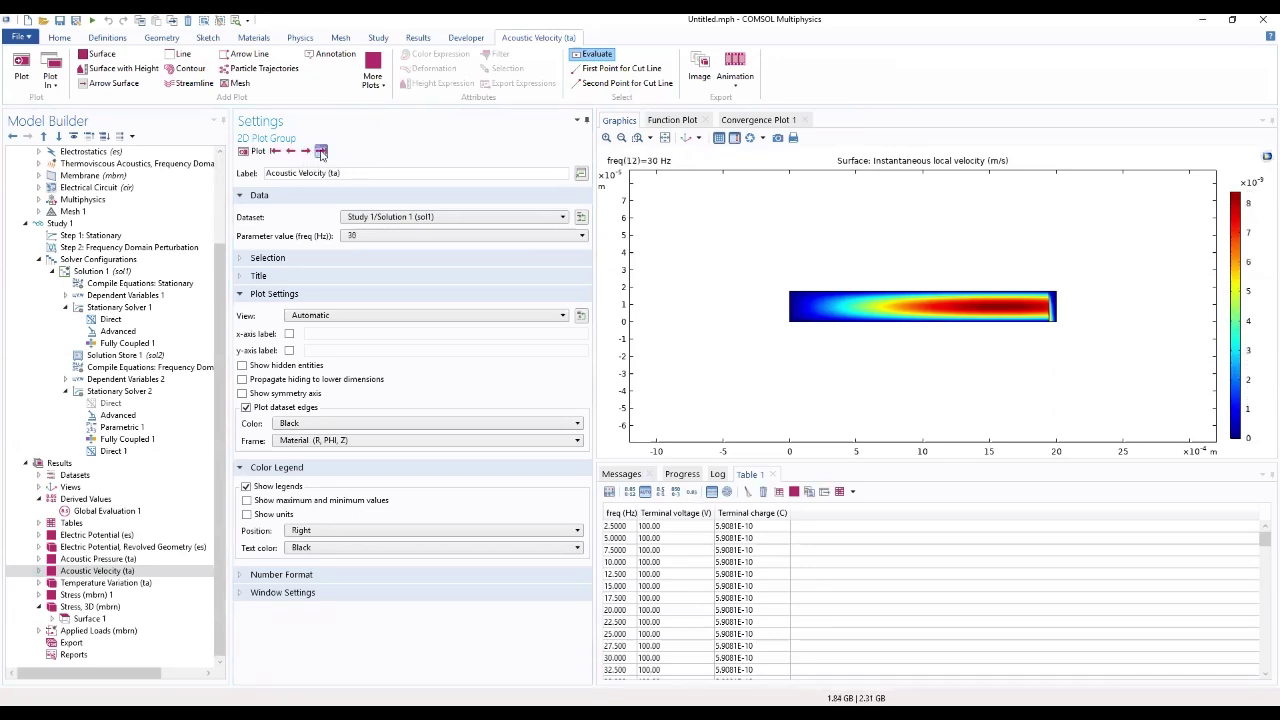
Examine the revolved Electric Potential and Acoustic Pressure (ta) plots at 300 Hz and the 2D Electric Potential plot at 247.5 Hz
click(72, 523)
click(88, 465)
click(90, 475)
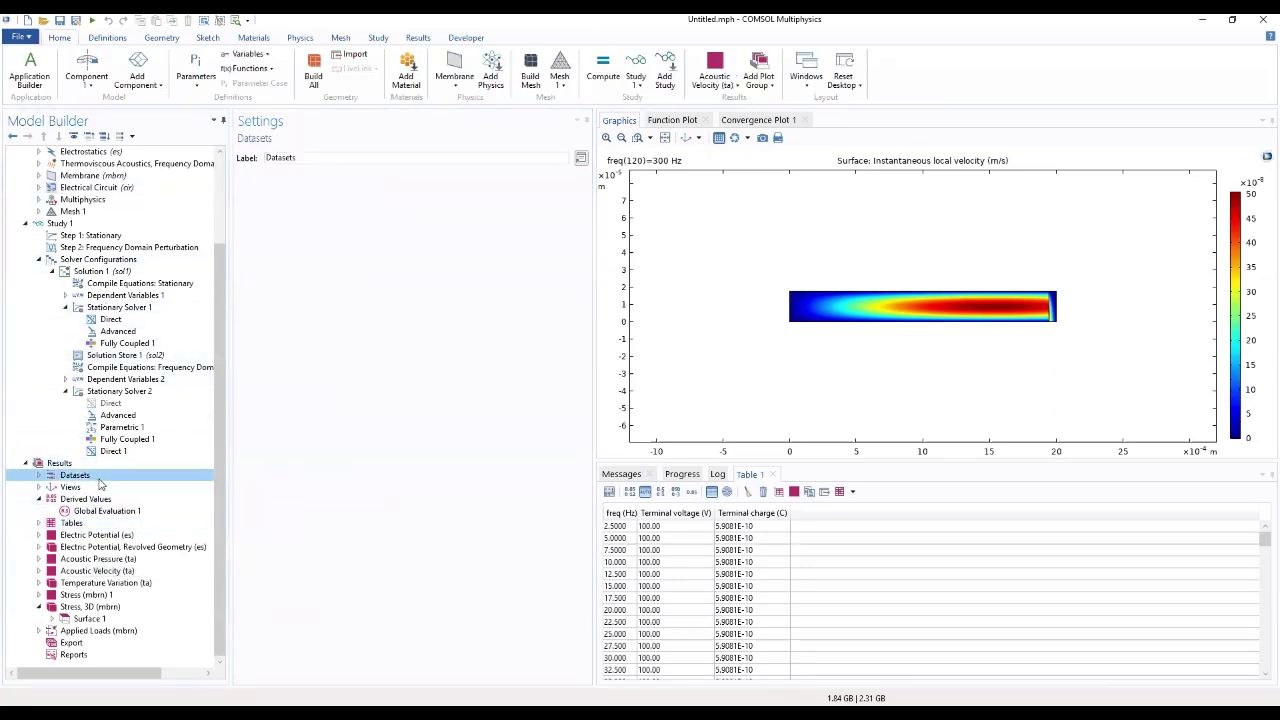
click(90, 536)
click(95, 547)
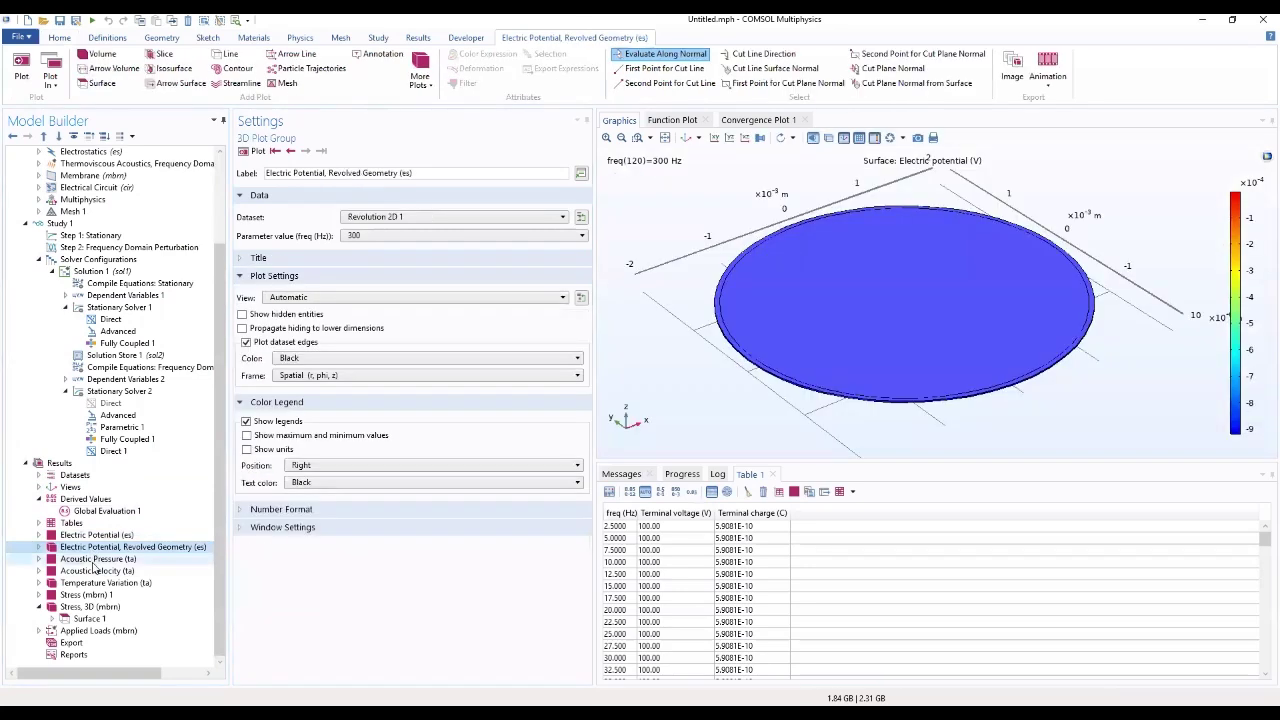
click(95, 559)
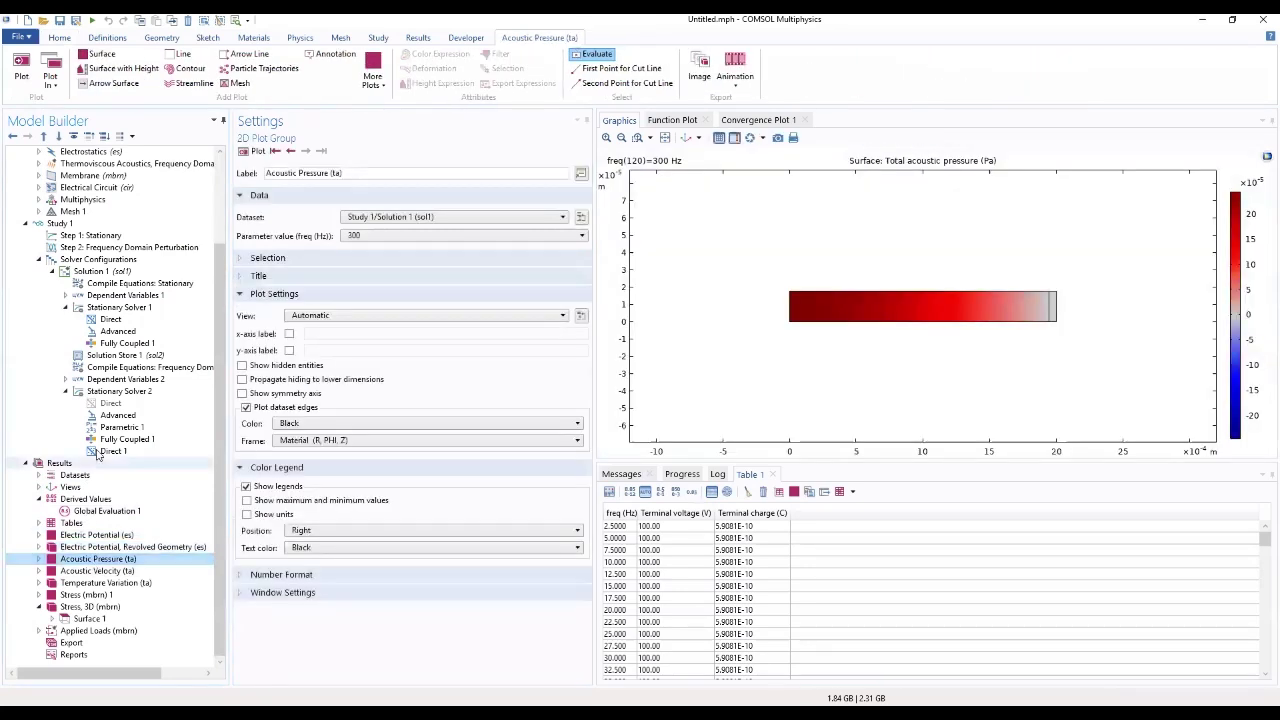
click(96, 537)
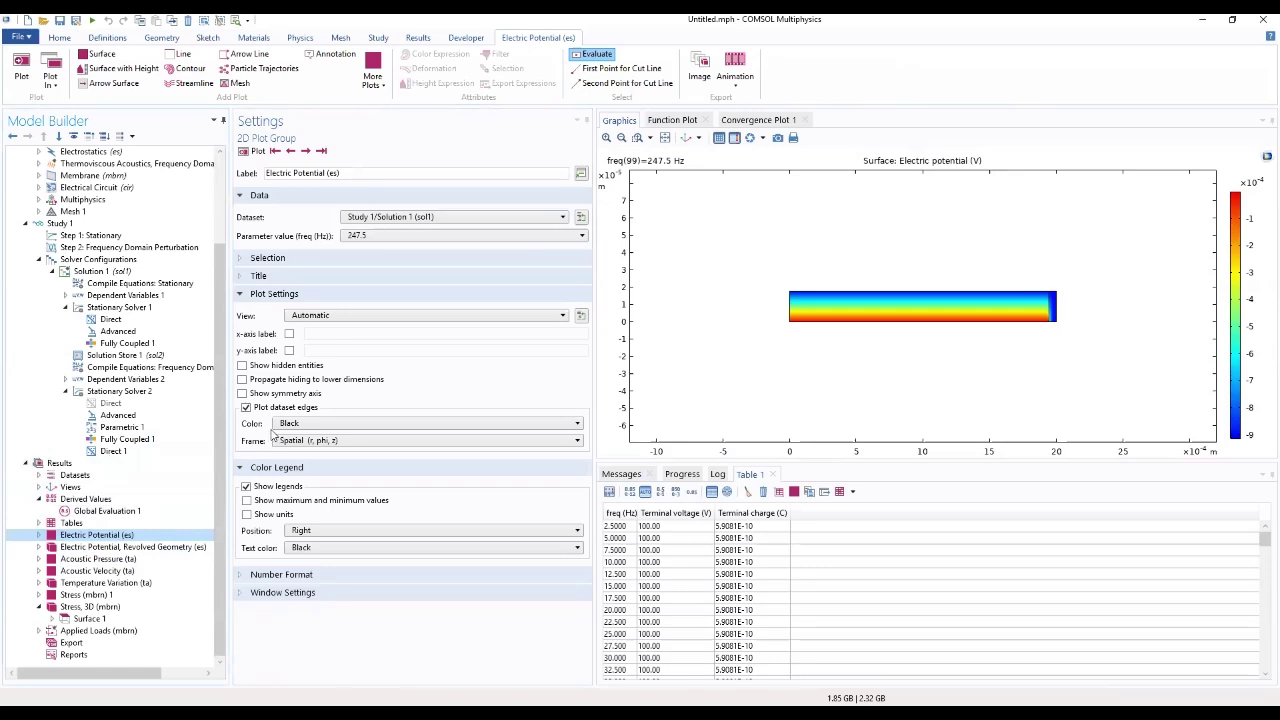
View the revolved Electric Potential plot and the Acoustic Pressure (ta) plot at 300 Hz
click(88, 546)
click(85, 559)
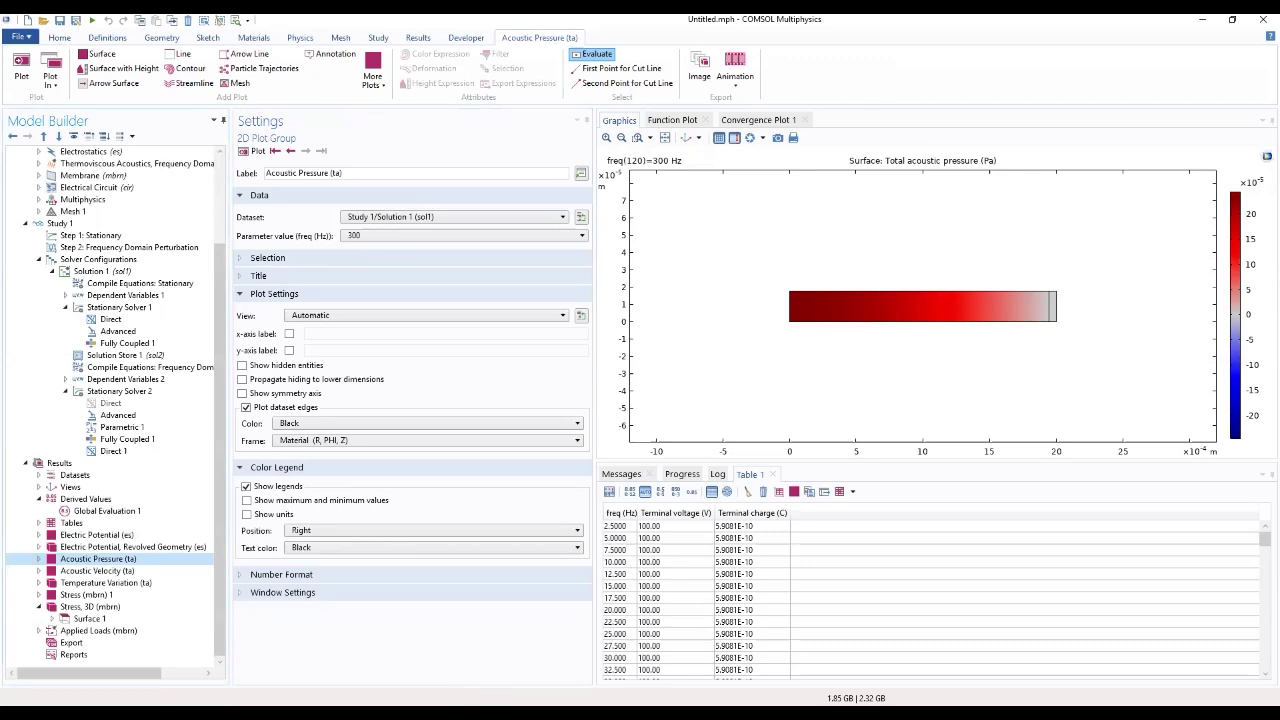
Add a 1D plot group to the results and insert a Global plot in it
click(59, 463)
right_click(59, 464)
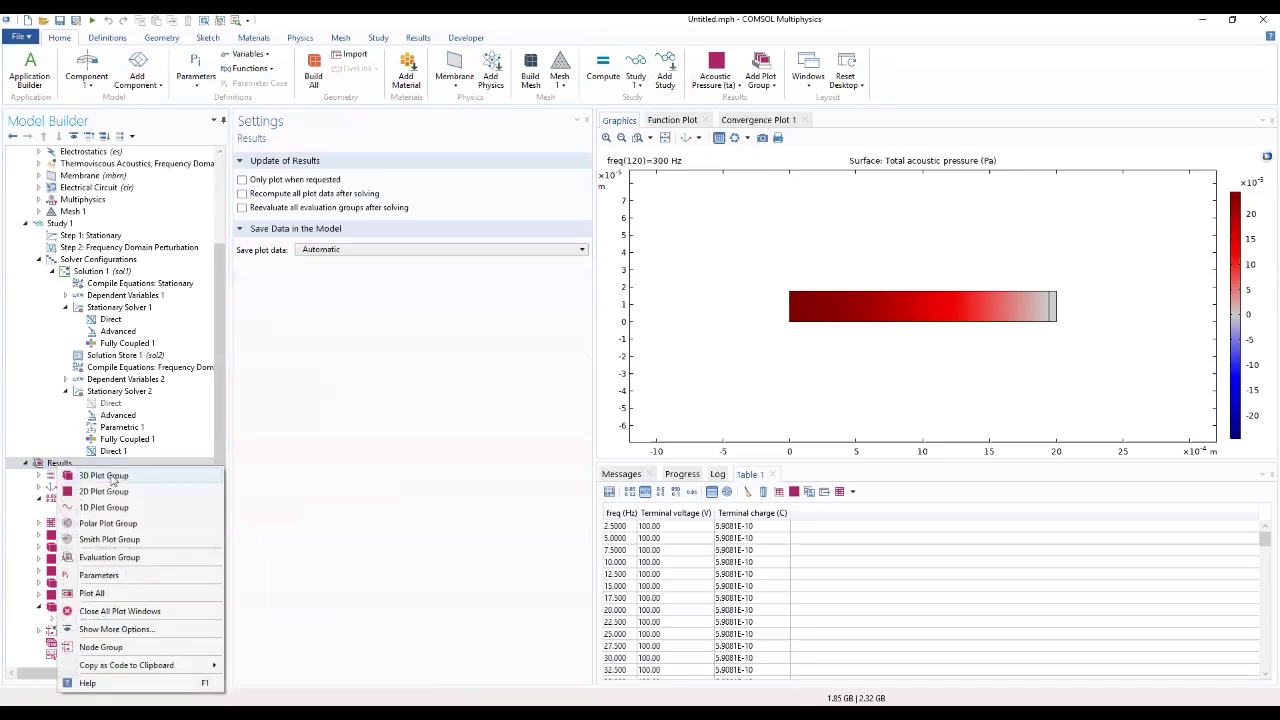
click(104, 508)
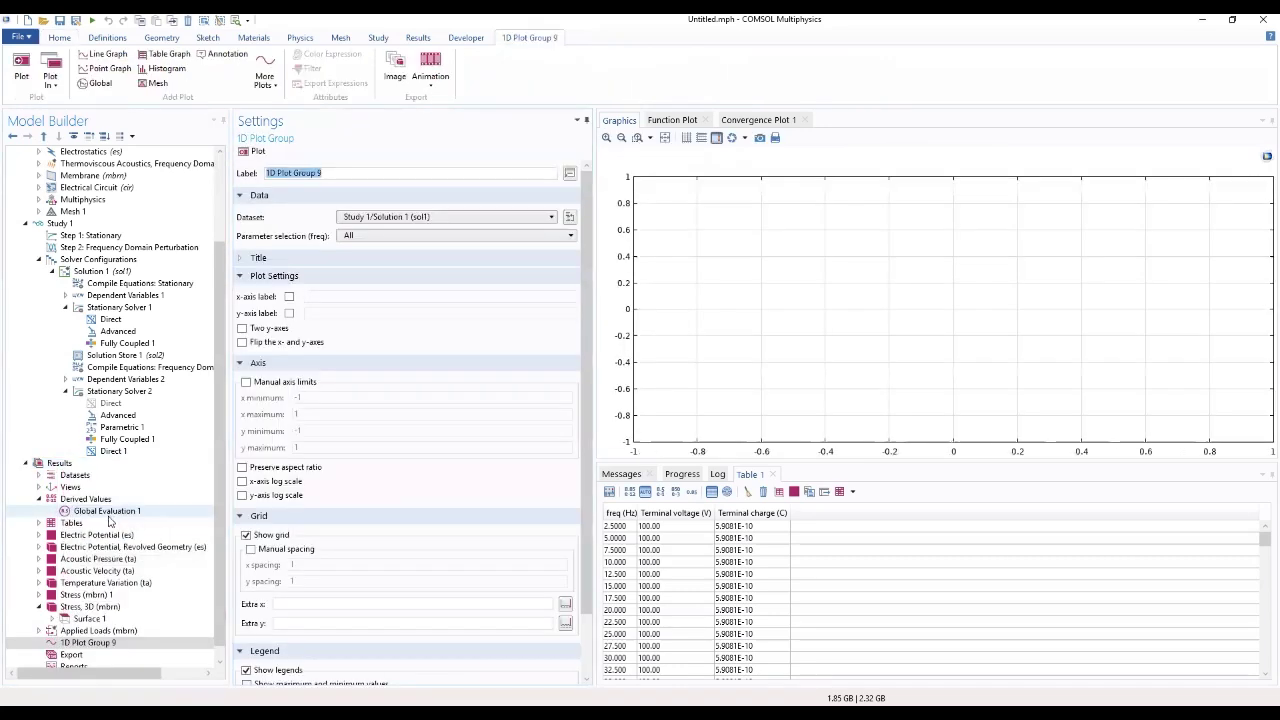
click(119, 645)
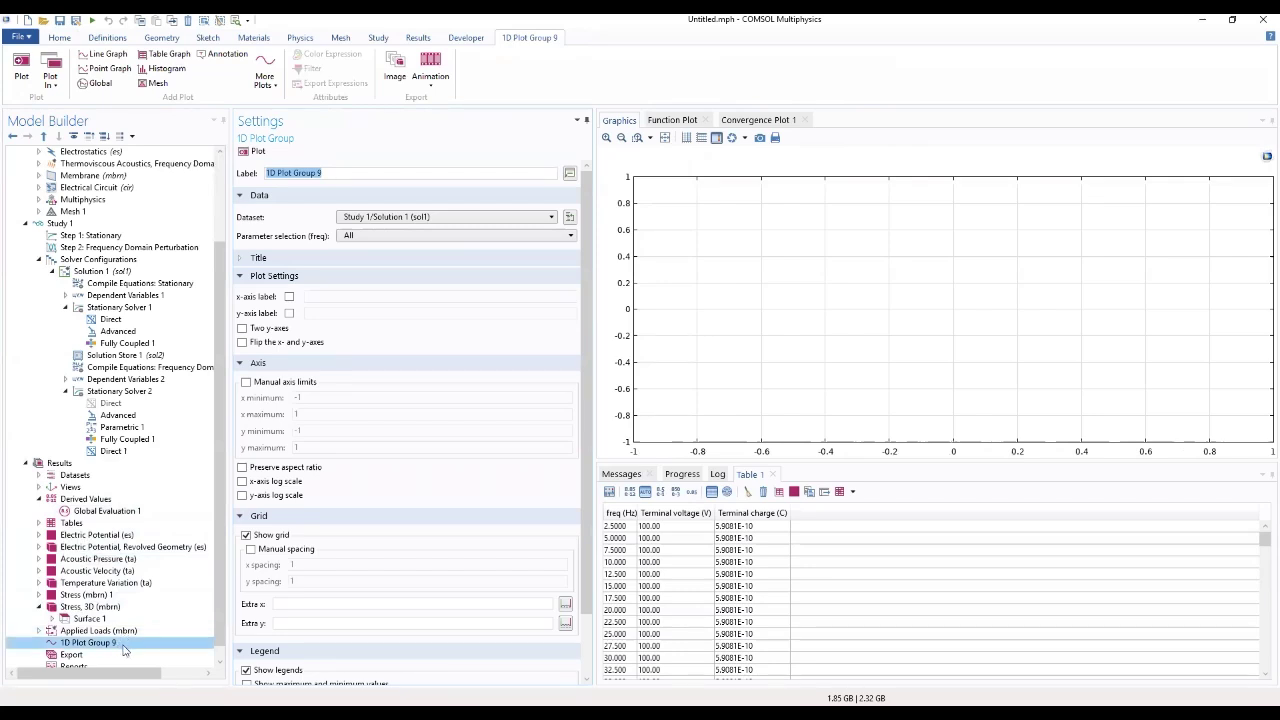
right_click(125, 649)
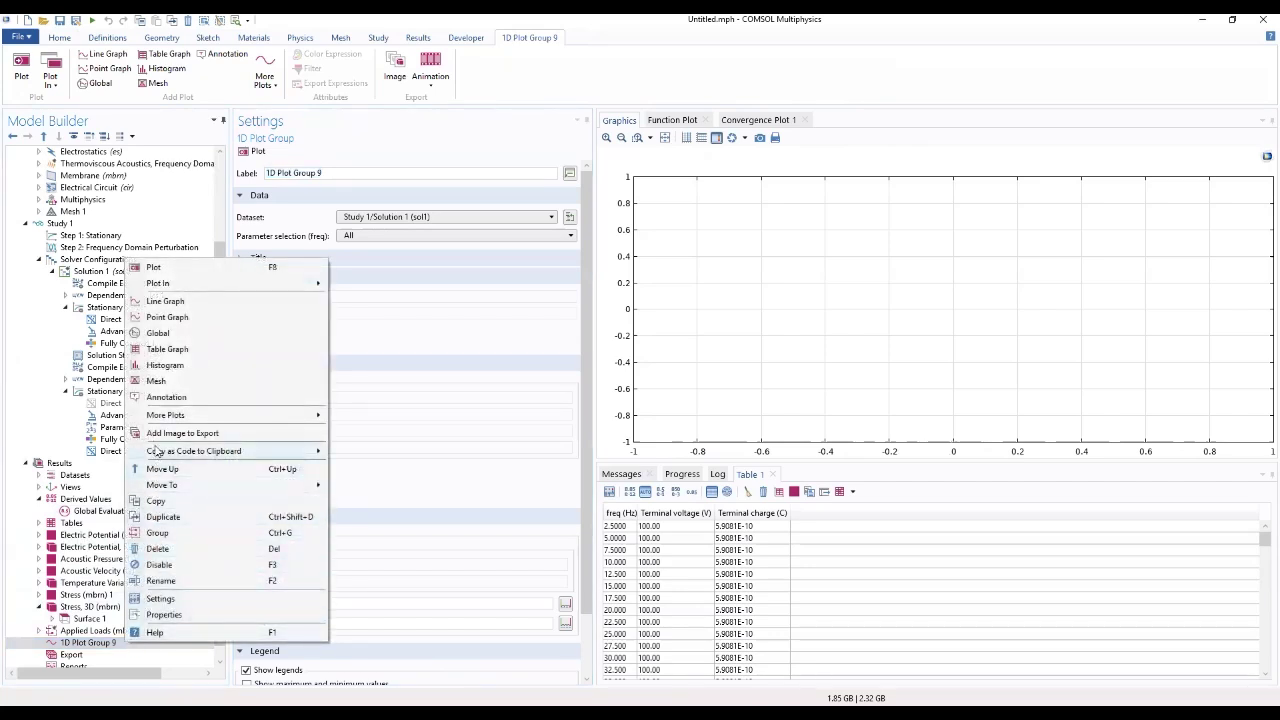
click(157, 334)
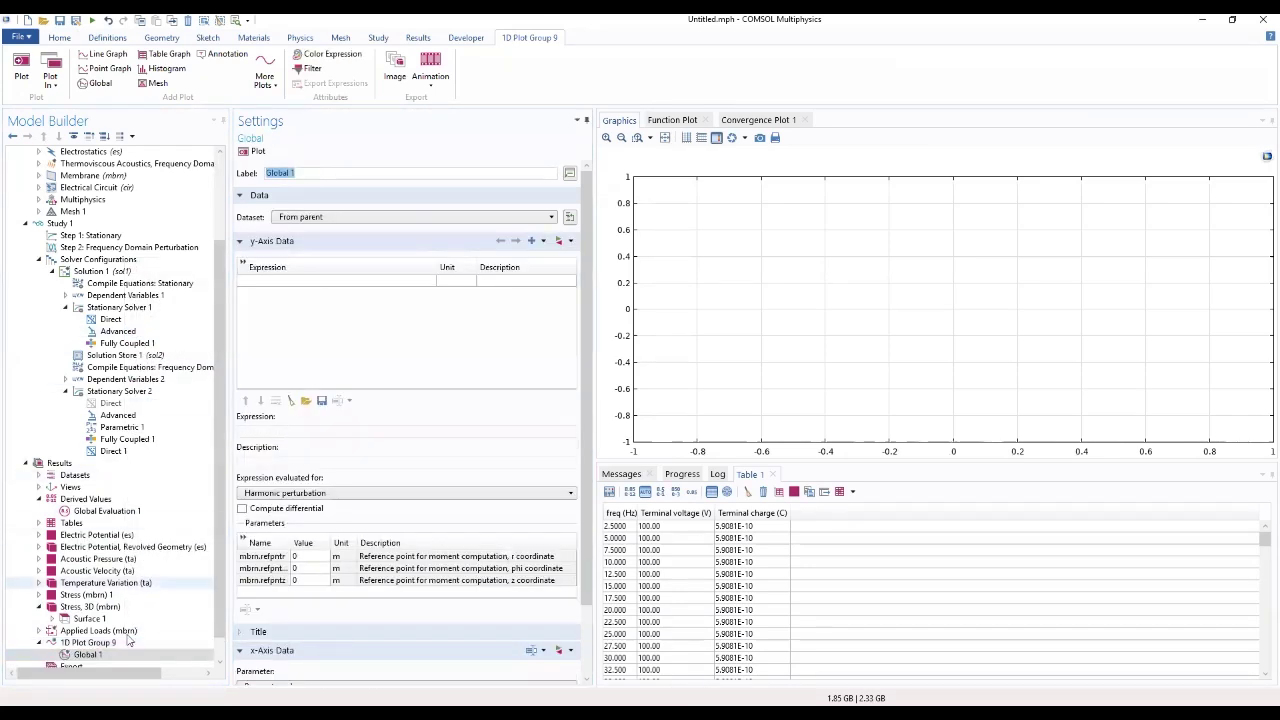
Set the Global plot's y-axis expression to 20*log10(abs(es.V0_1/pin)) and plot it against frequency
click(266, 283)
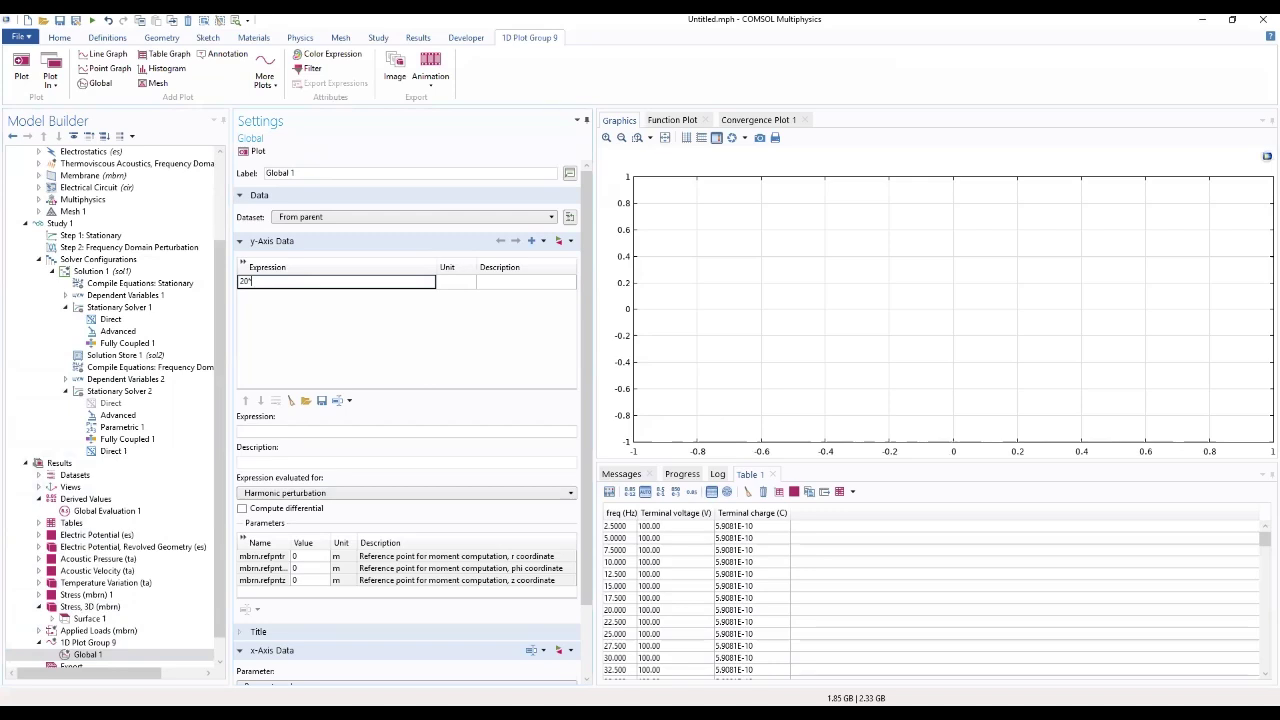
text(20*log10(abs(es.V0_1/pin)
key(Return)
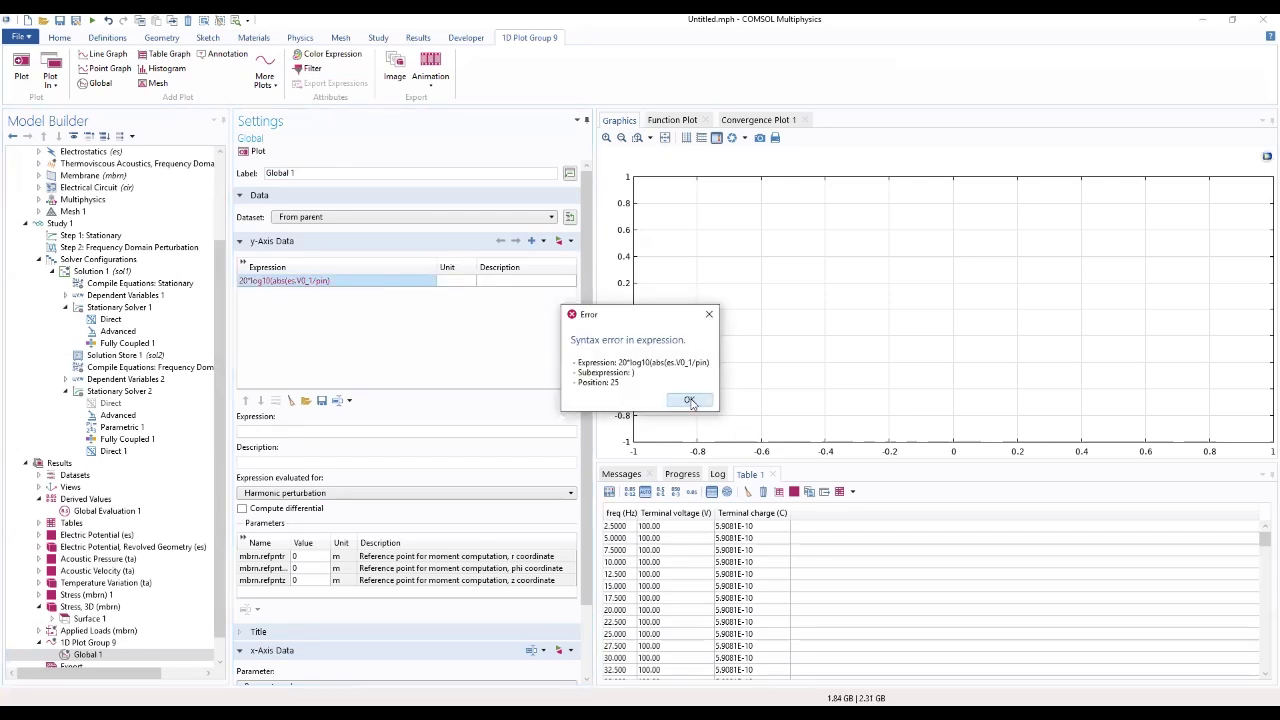
click(689, 399)
click(367, 283)
text())
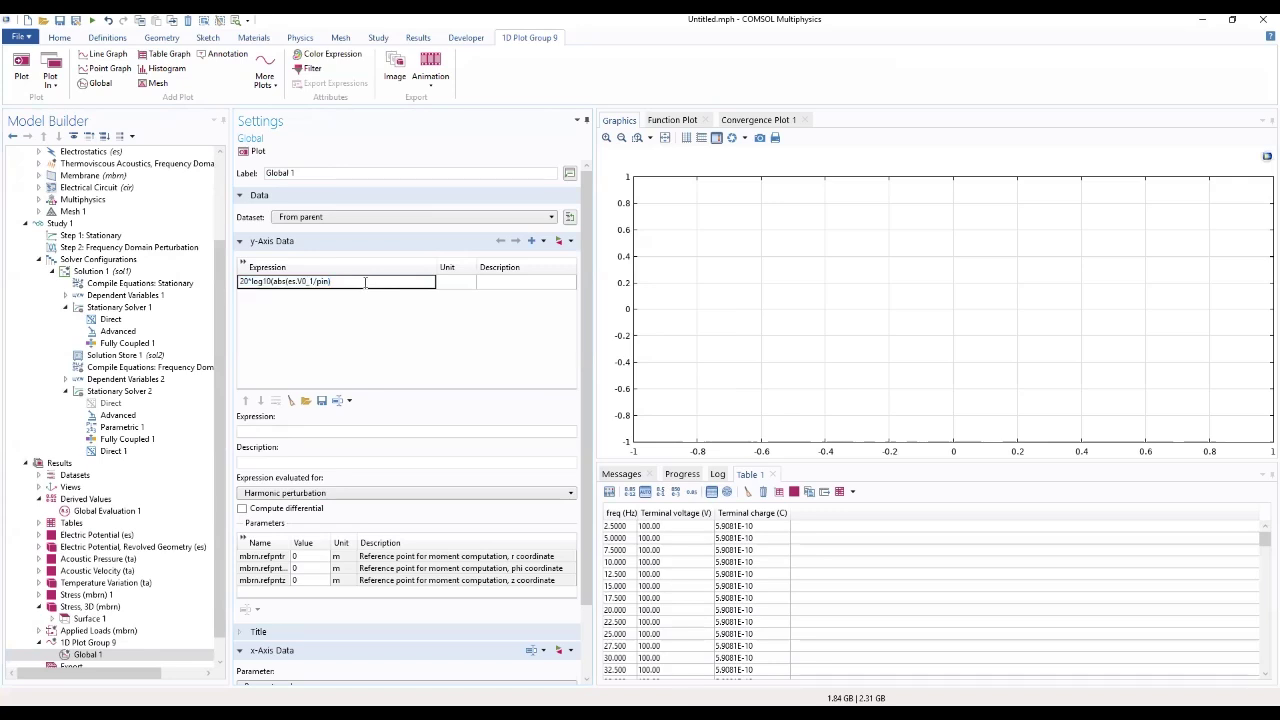
click(408, 321)
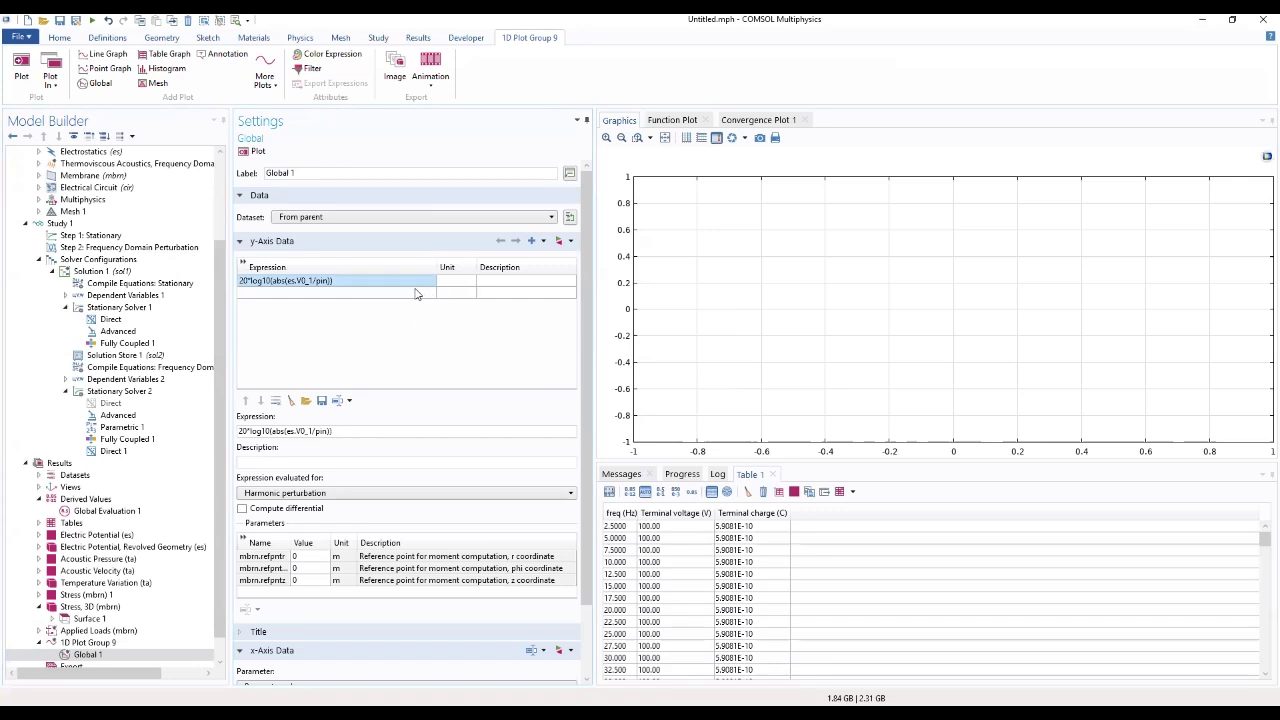
scroll(384, 395, down, 2)
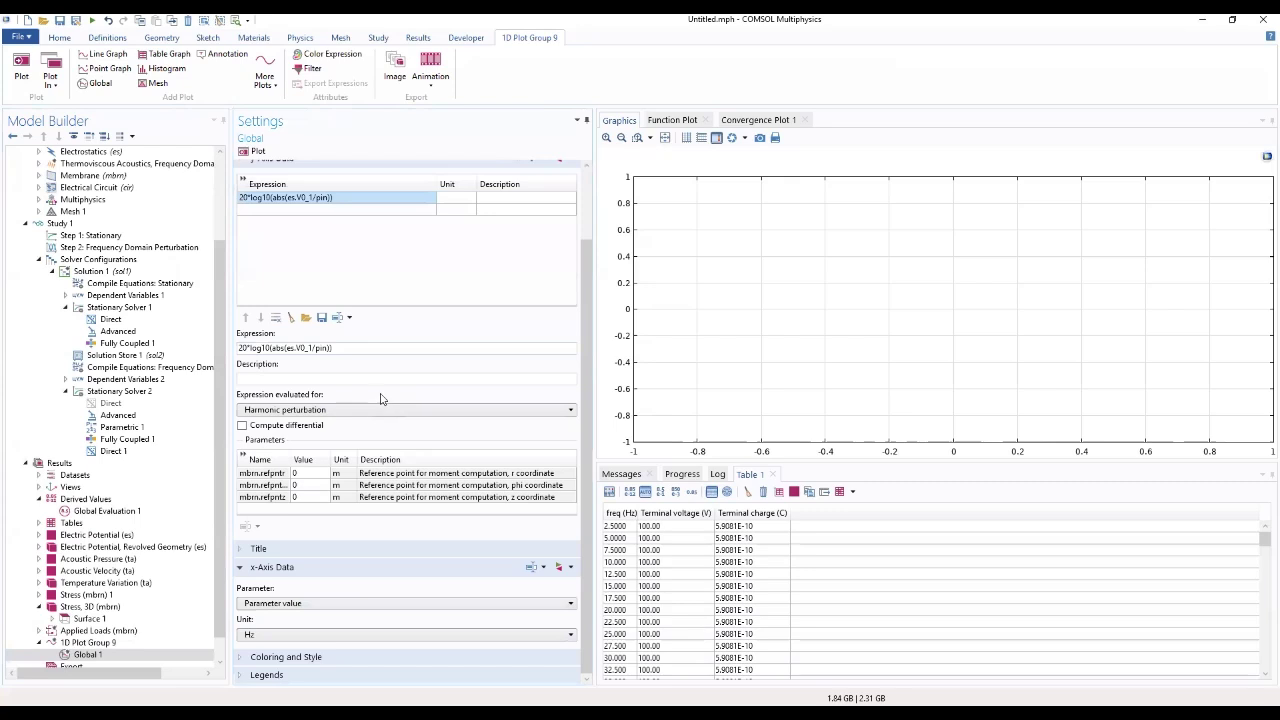
click(255, 153)
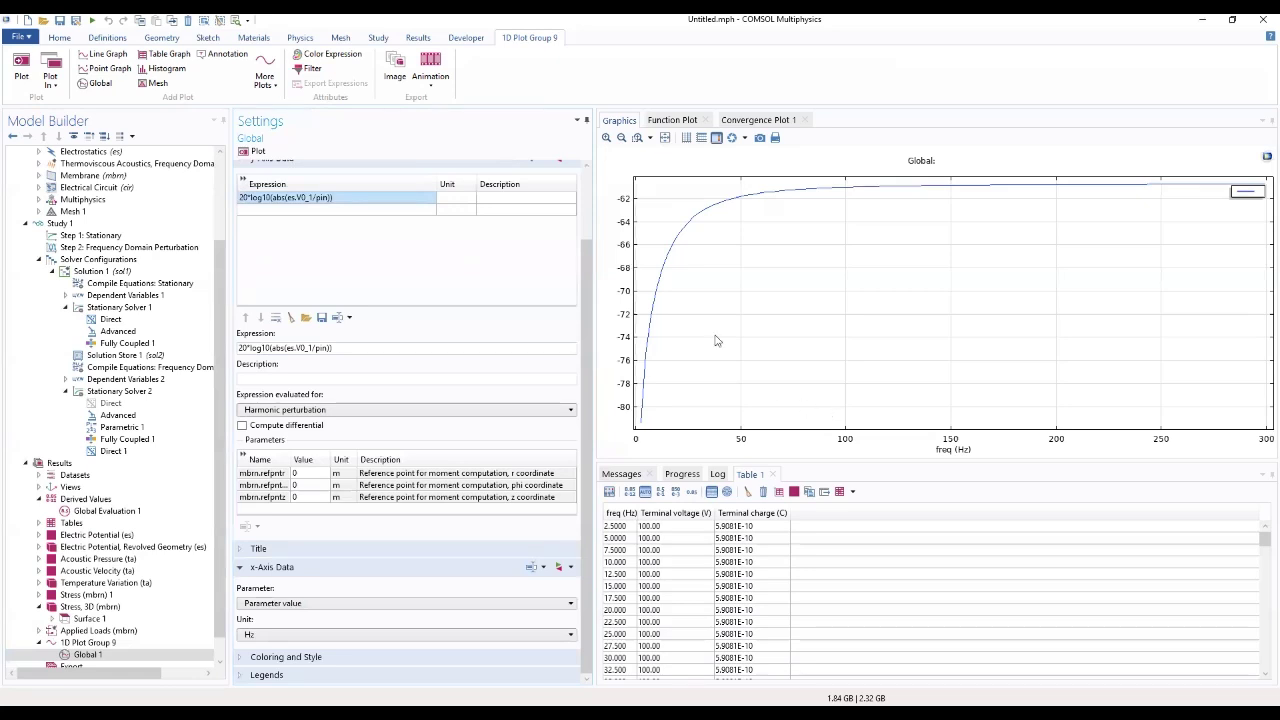
Display the sensitivity curve with a logarithmic frequency axis and a linear y-axis
click(701, 137)
click(683, 139)
click(701, 139)
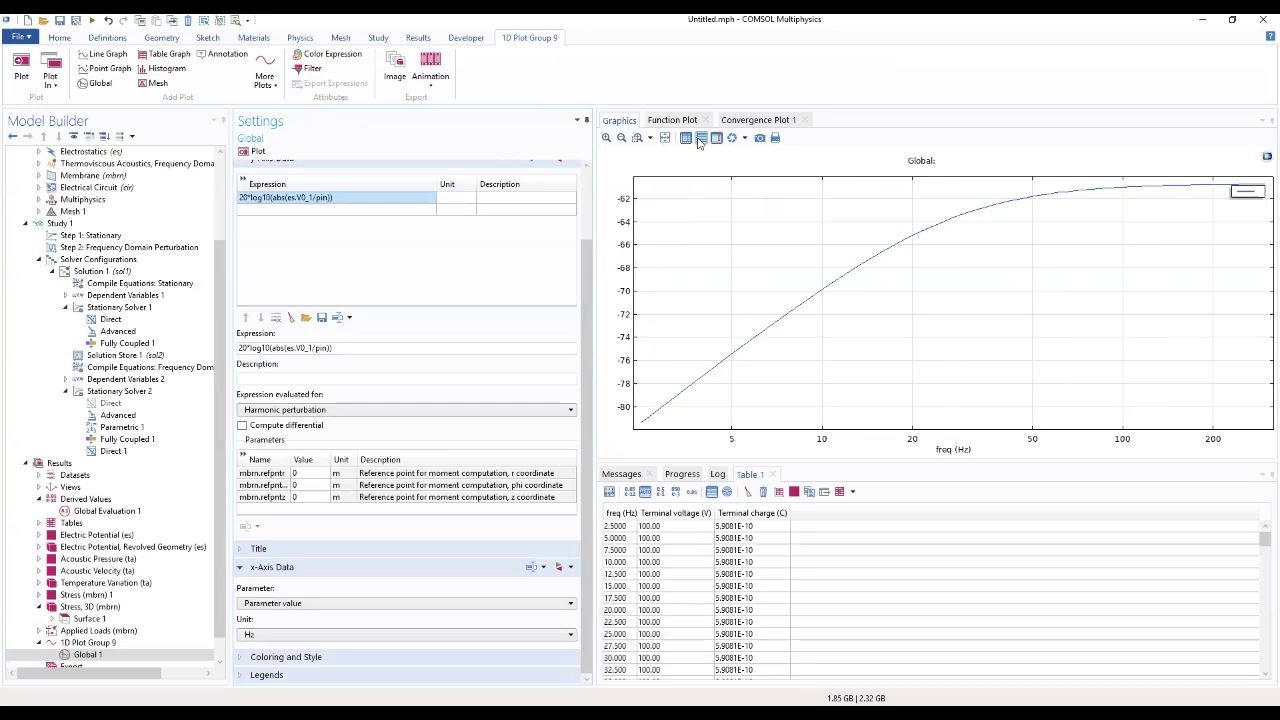
click(687, 143)
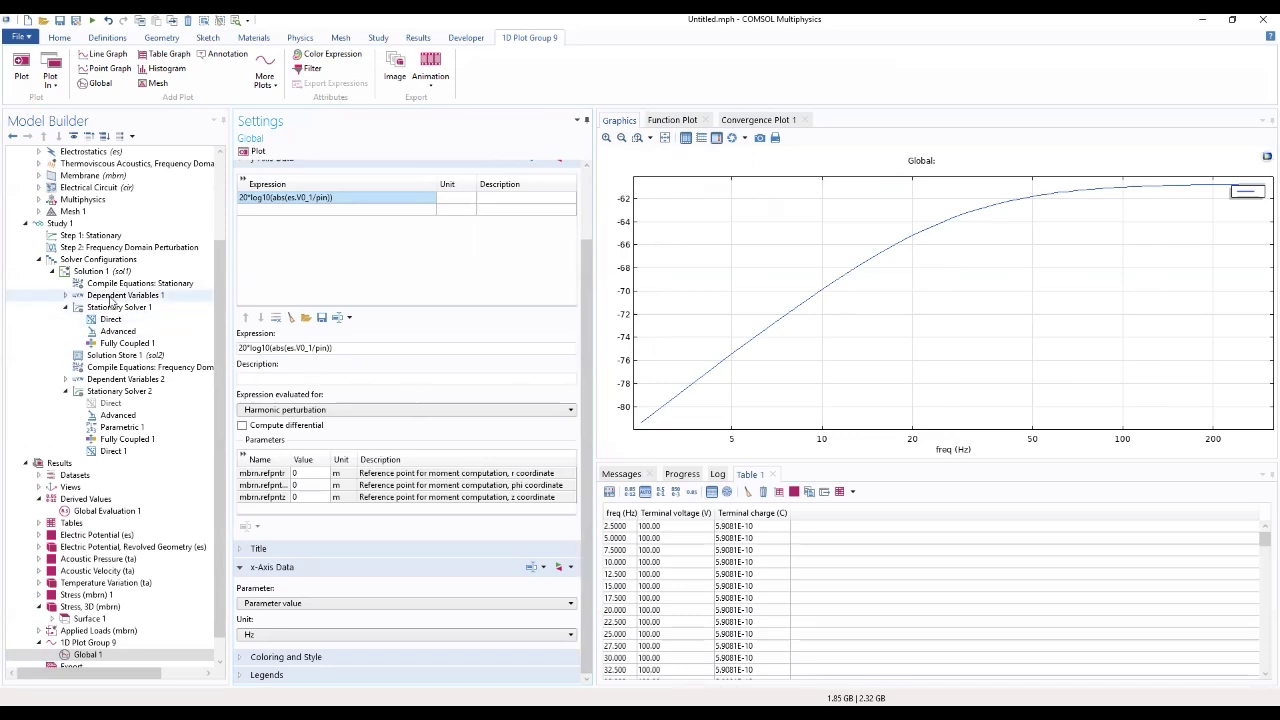
Open the settings of Study 1's Step 2: Frequency Domain Perturbation
click(100, 250)
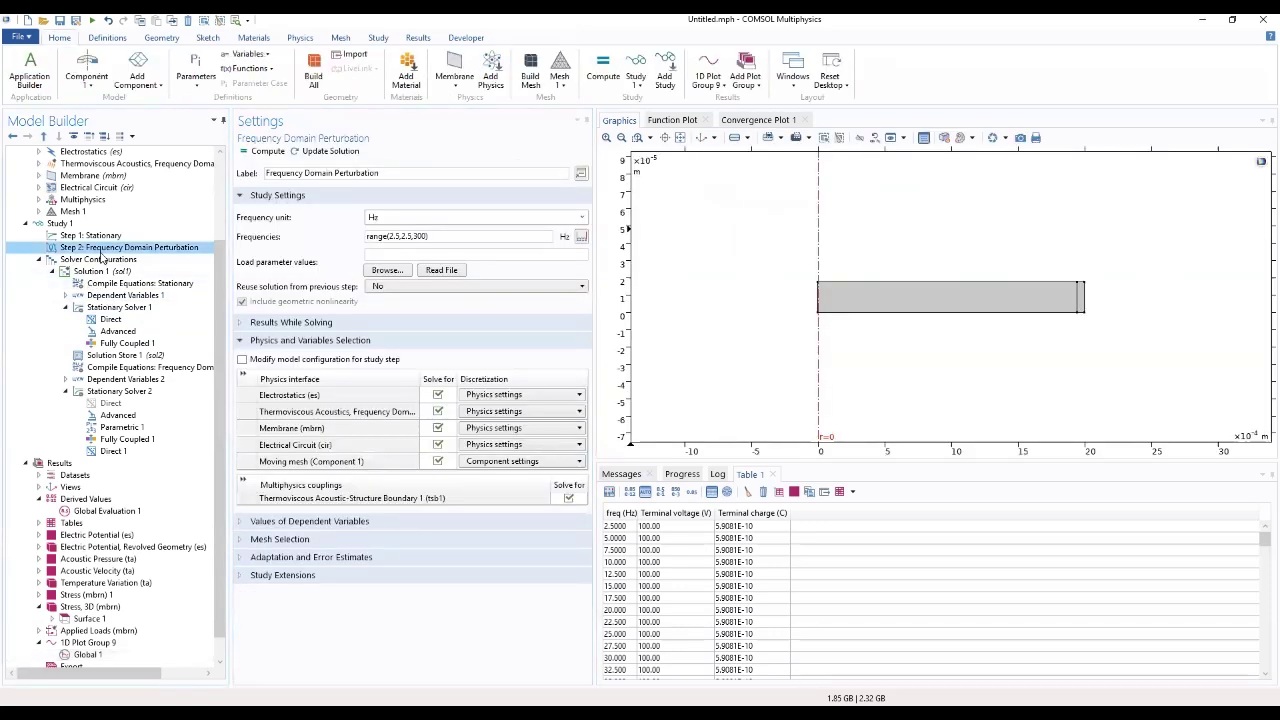
Review the Stationary and Frequency Domain Perturbation study steps, plus the electric potential and acoustic pressure plots
click(90, 236)
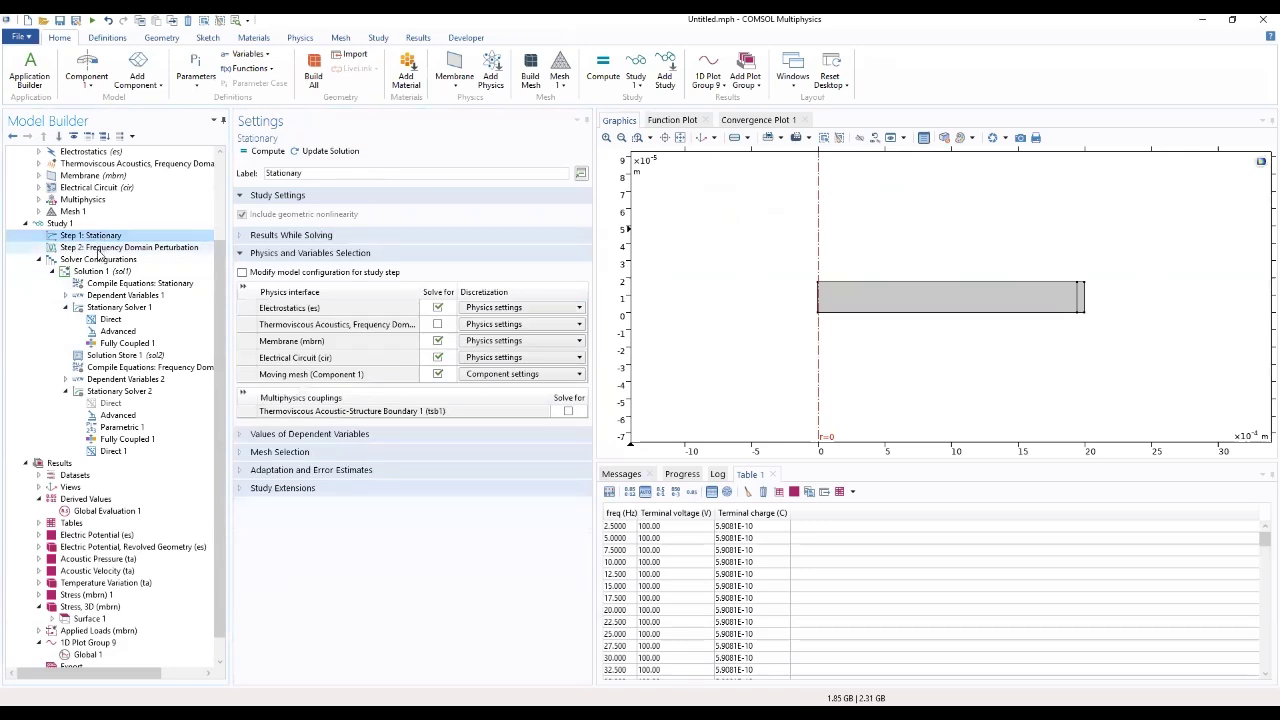
click(98, 248)
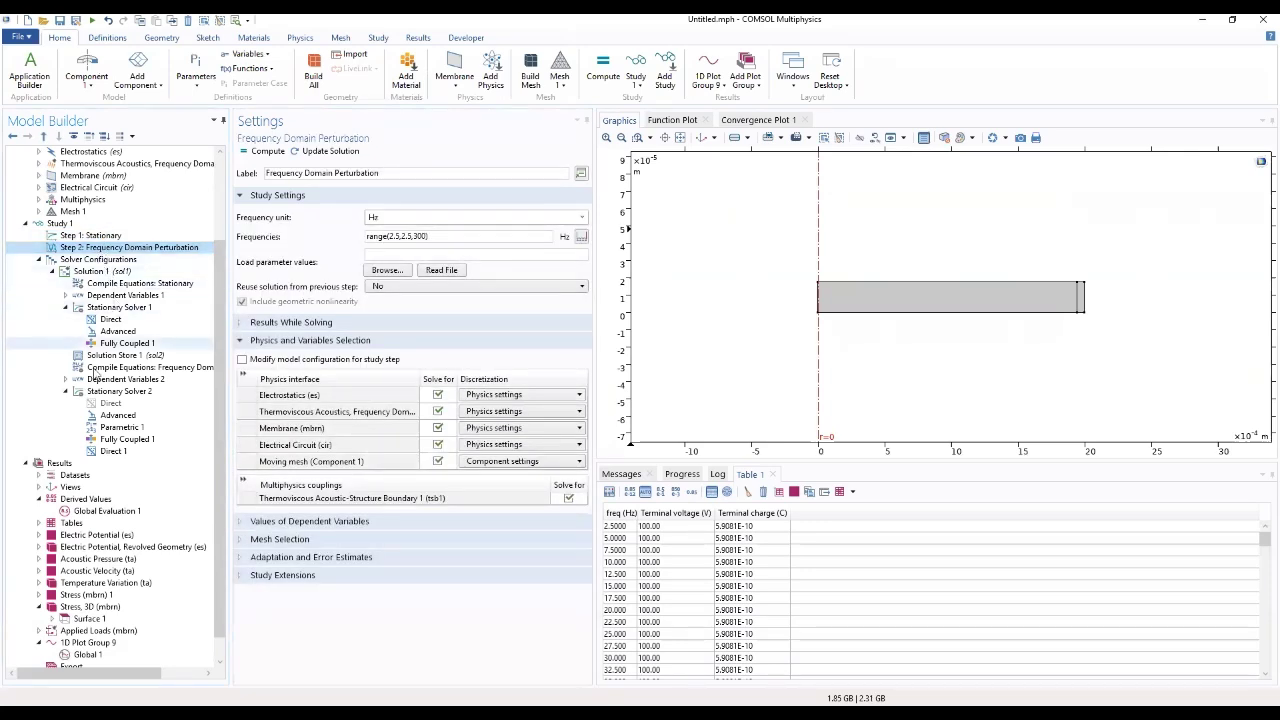
scroll(85, 457, down, 1)
click(96, 511)
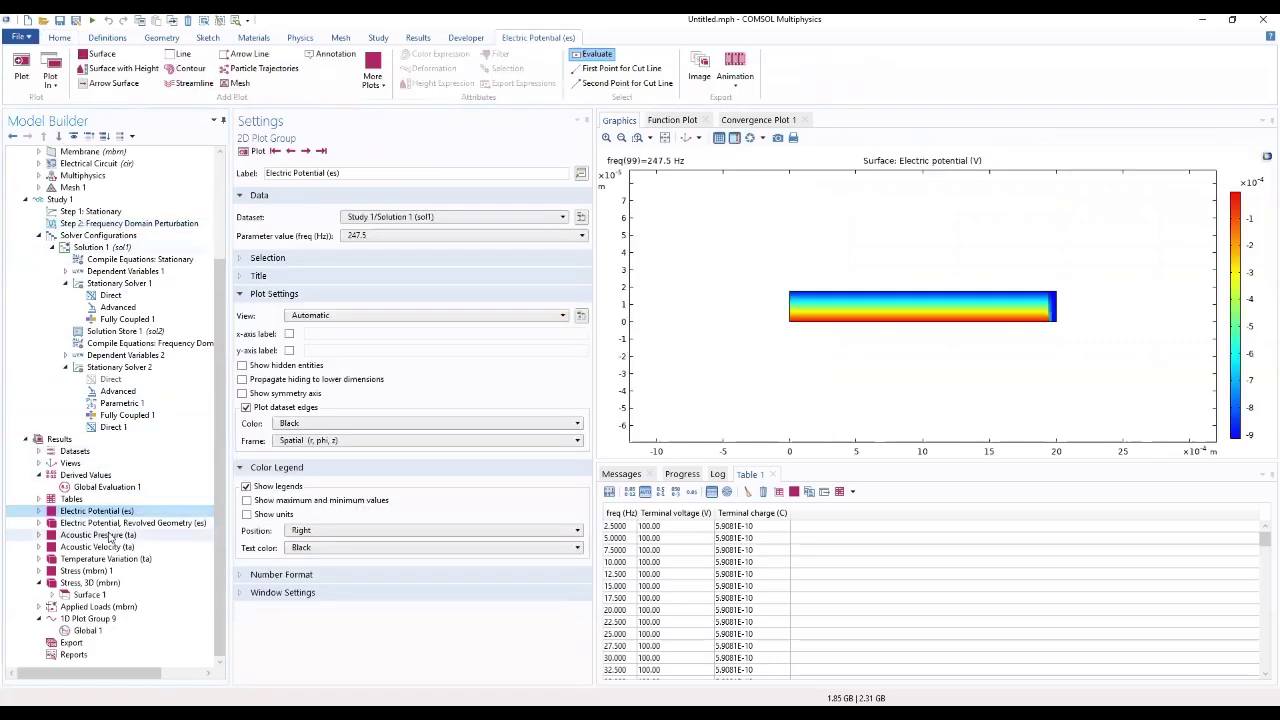
click(110, 536)
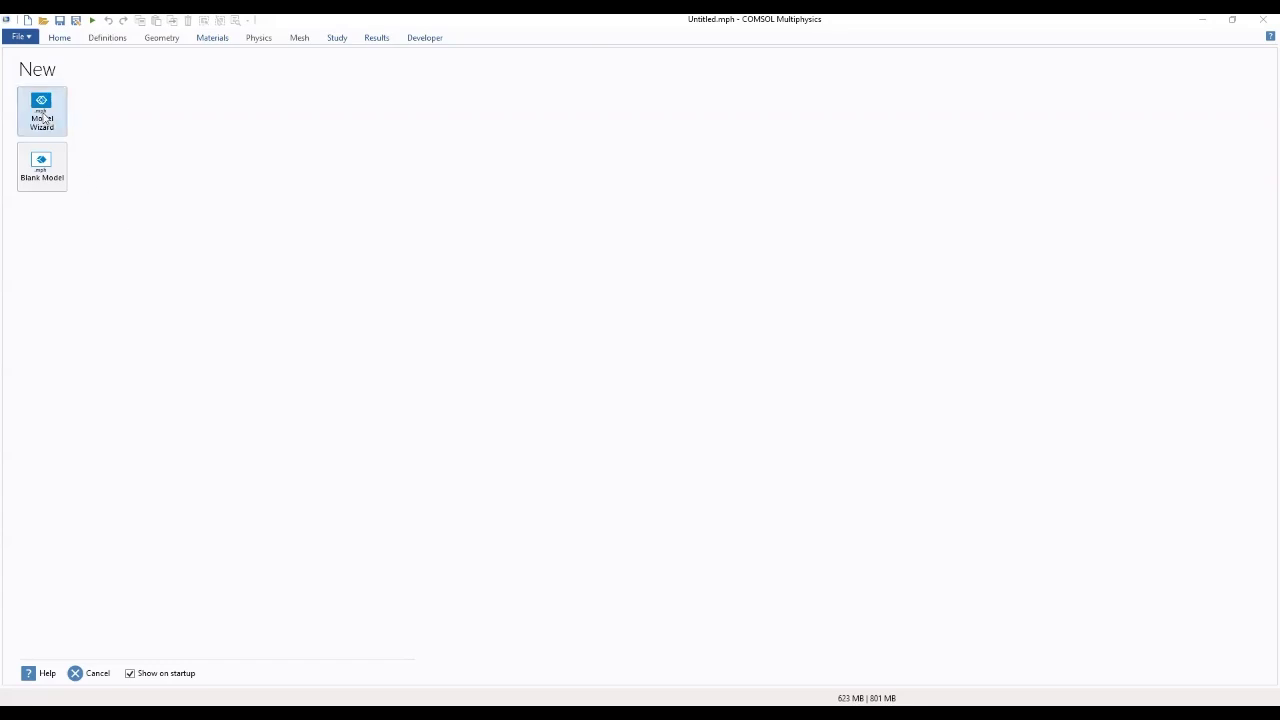
Start a new 0D model with the Model Wizard and add the Lumped Battery physics interface
click(43, 117)
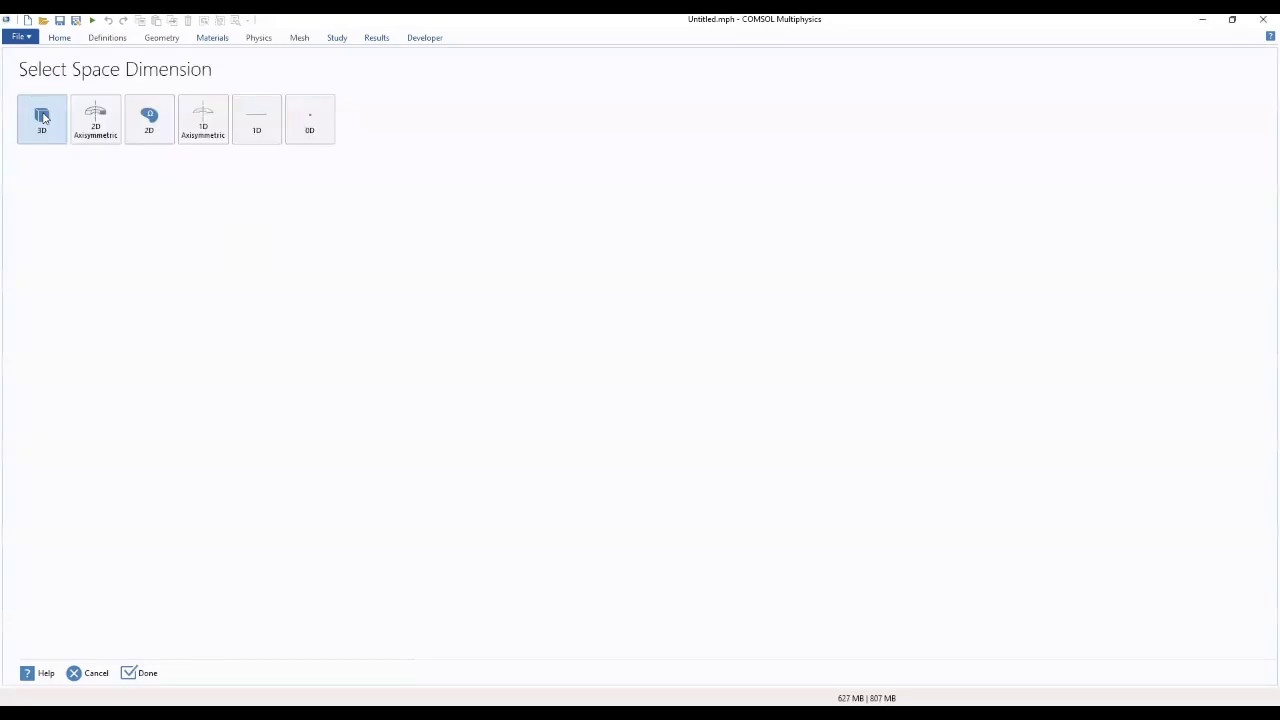
click(309, 121)
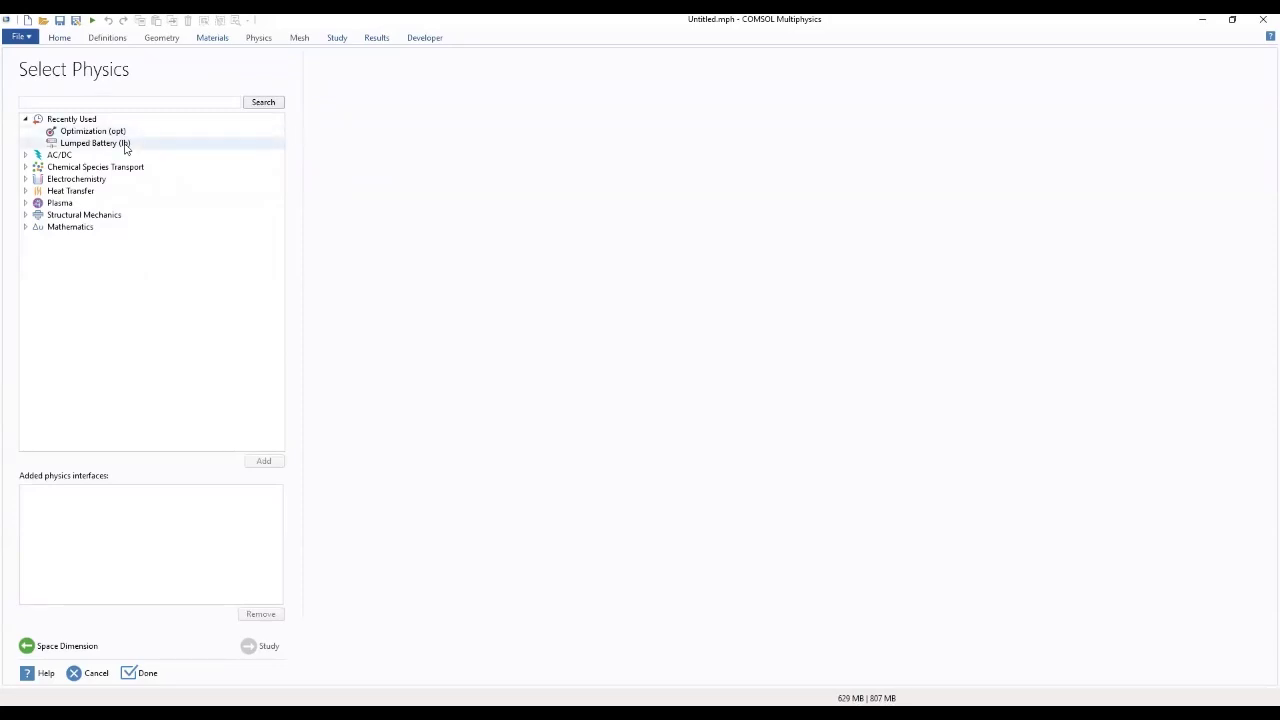
click(26, 179)
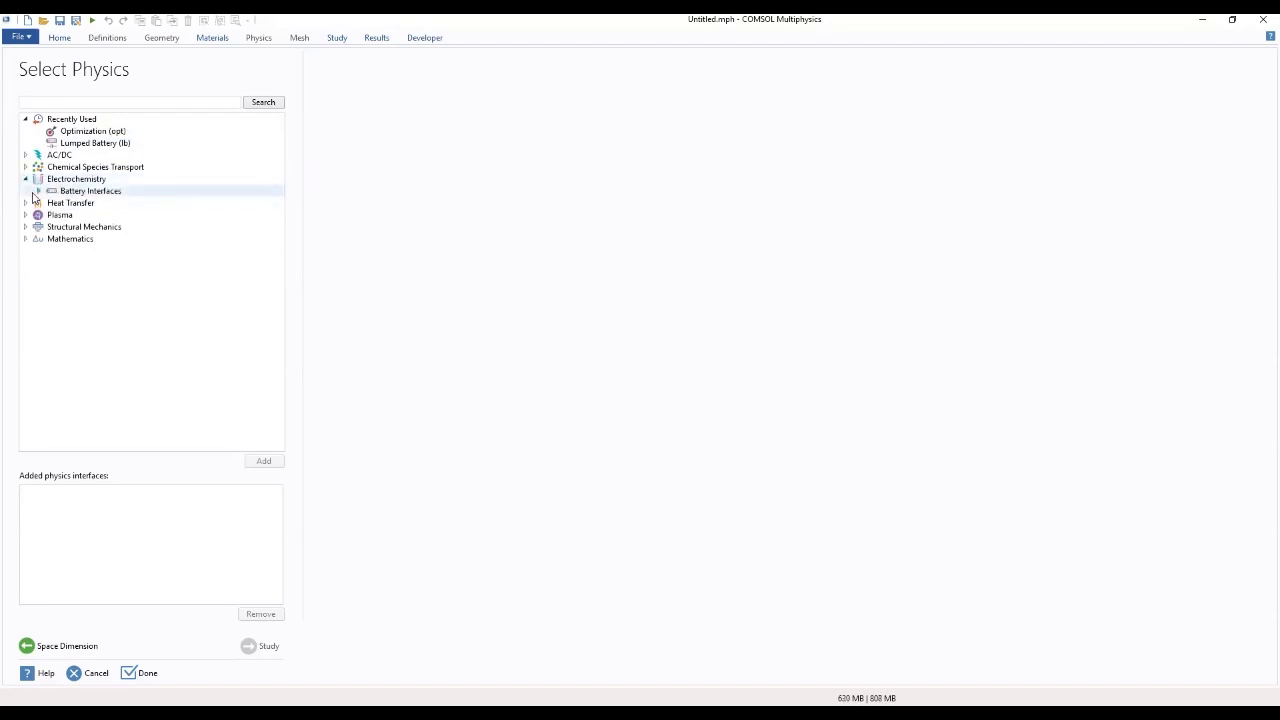
click(38, 191)
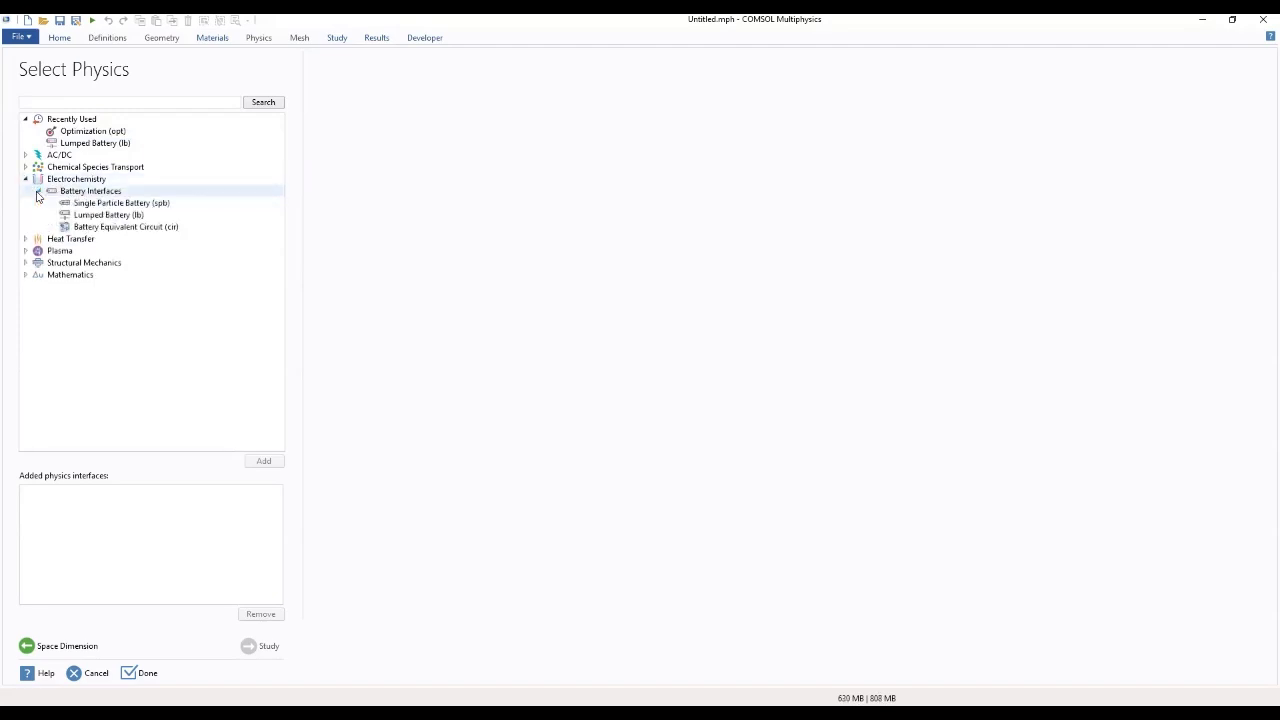
click(108, 215)
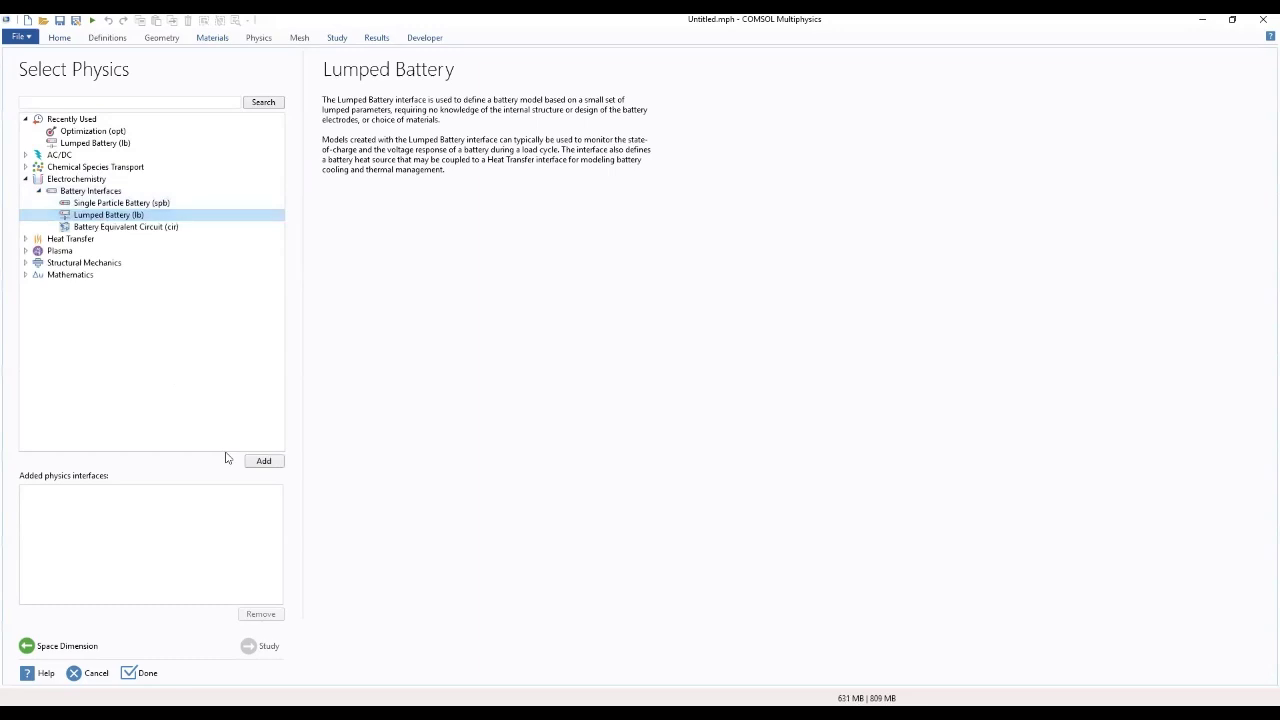
click(259, 466)
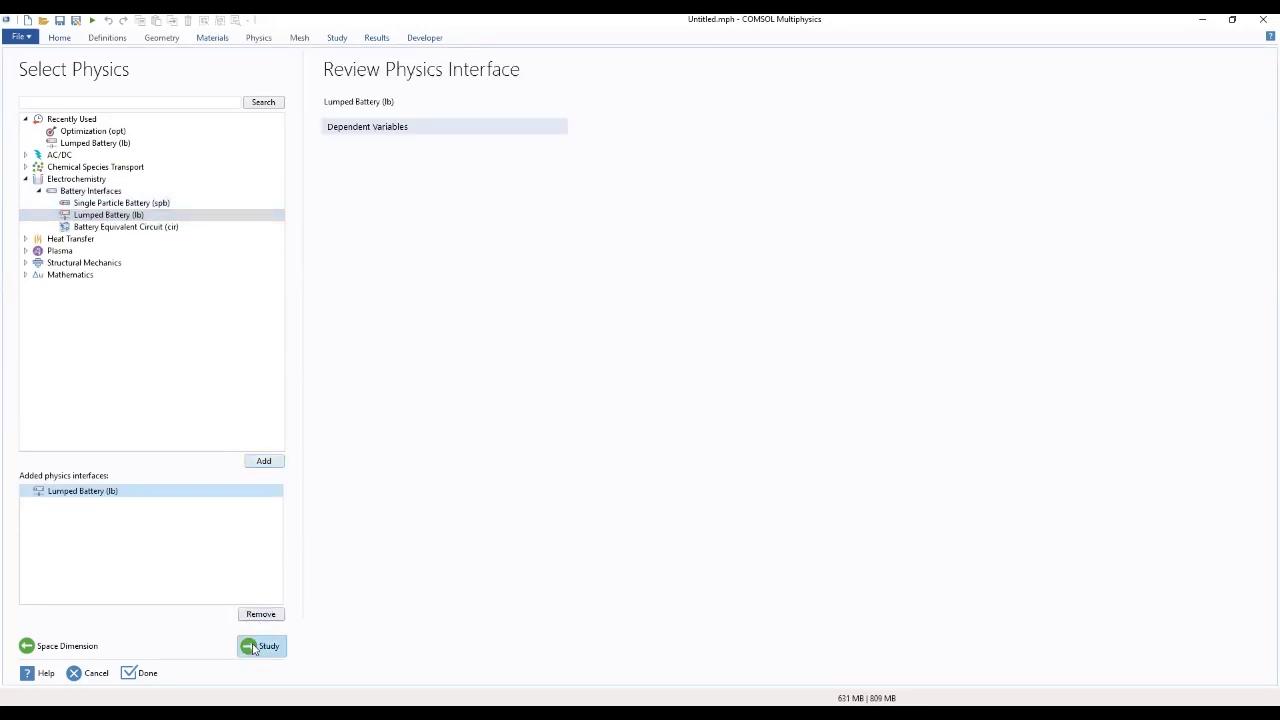
Choose a Time Dependent study, finish the wizard, and narrow the model tree to widen the settings area
click(261, 646)
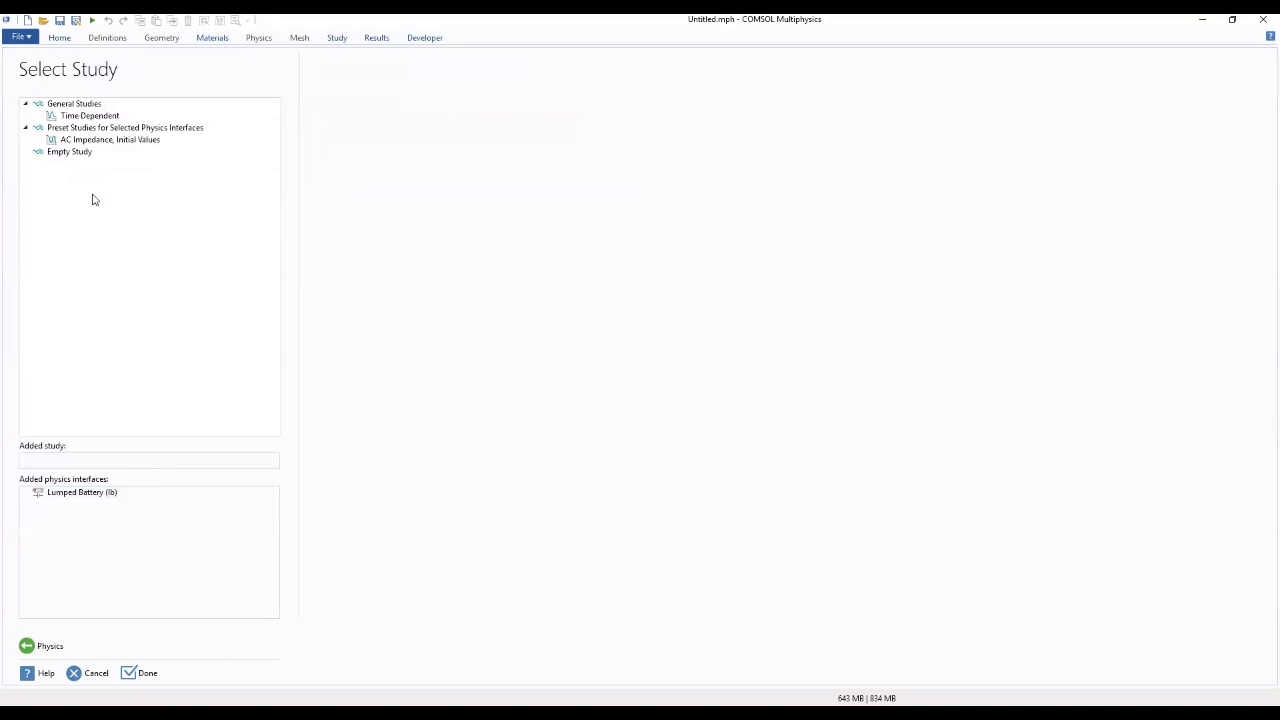
click(77, 117)
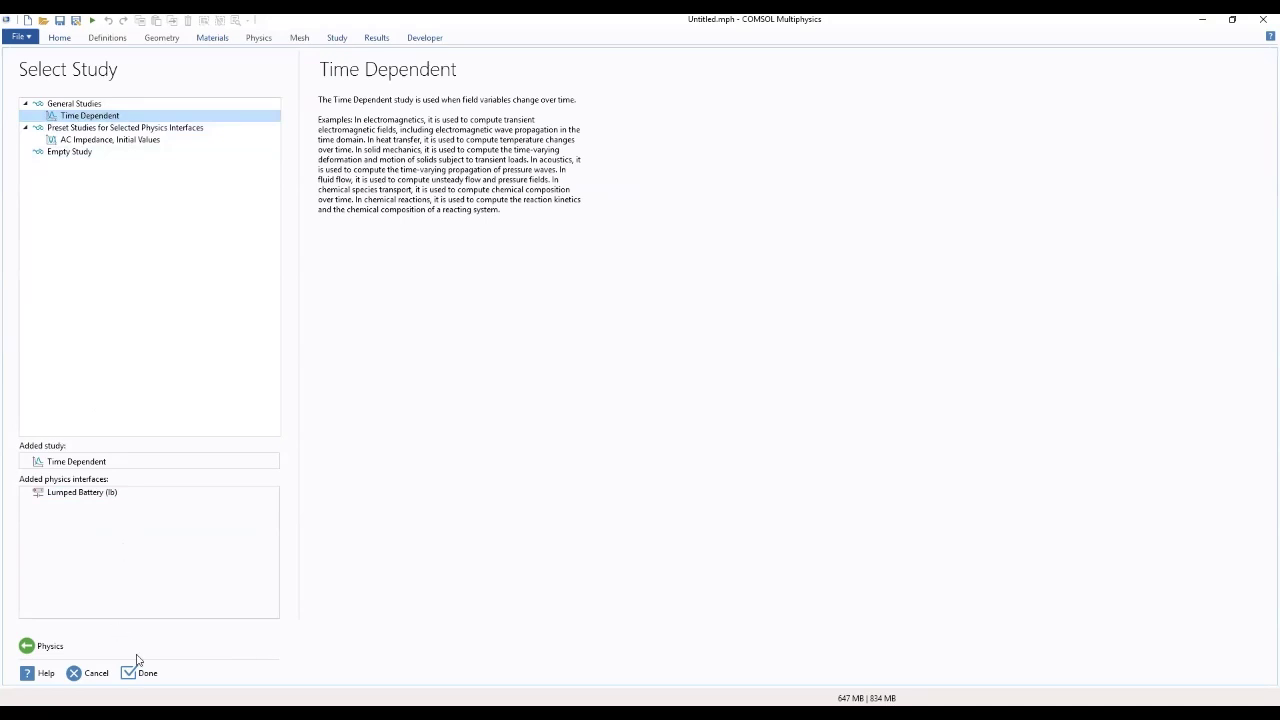
click(140, 672)
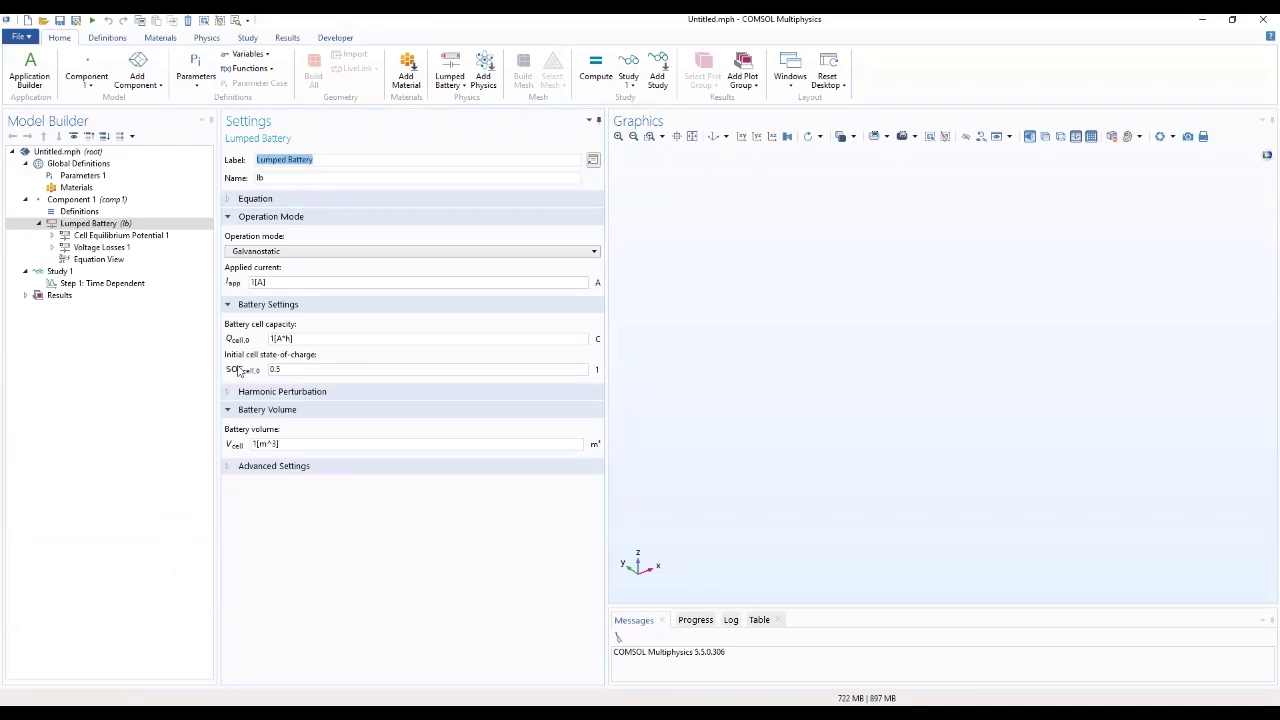
drag(216, 216, 187, 219)
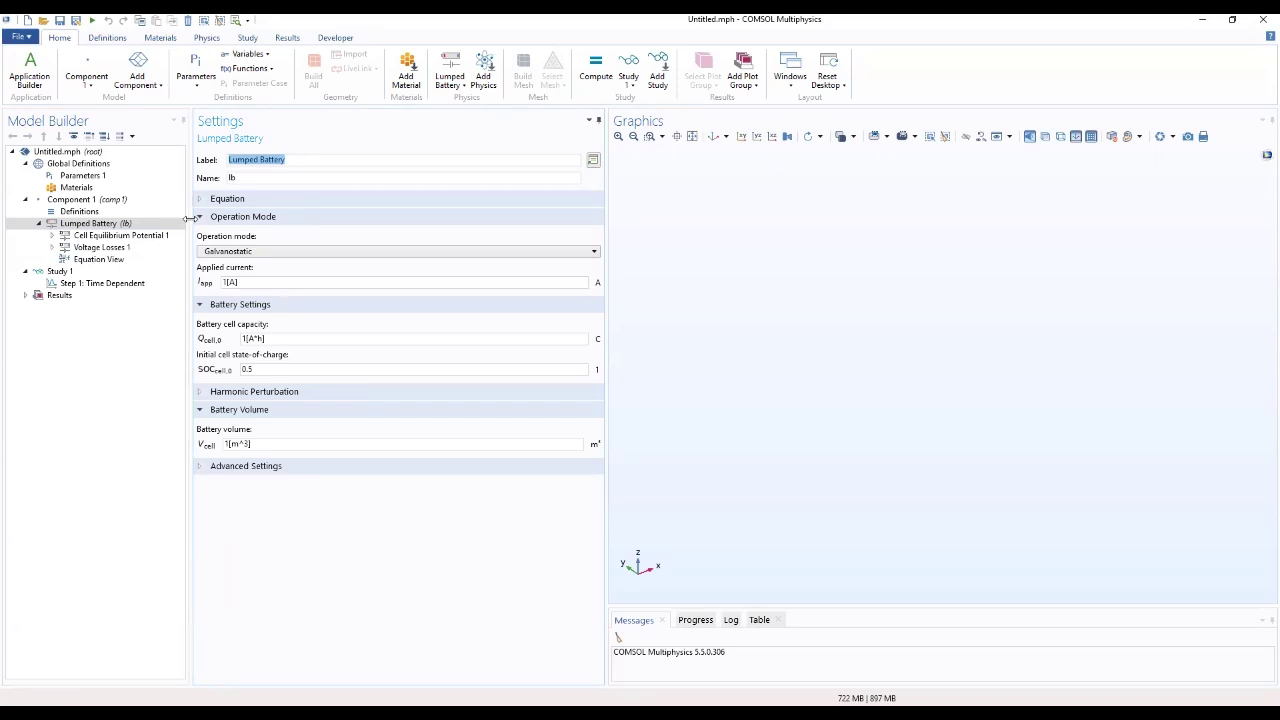
Start loading global parameters from file and browse to C:\Program Files\COMSOL\COMSOL55\Multiphysics\applications\Batteries_and_Fuel_Cells_Module\Batteries_Lithium-Ion
click(77, 176)
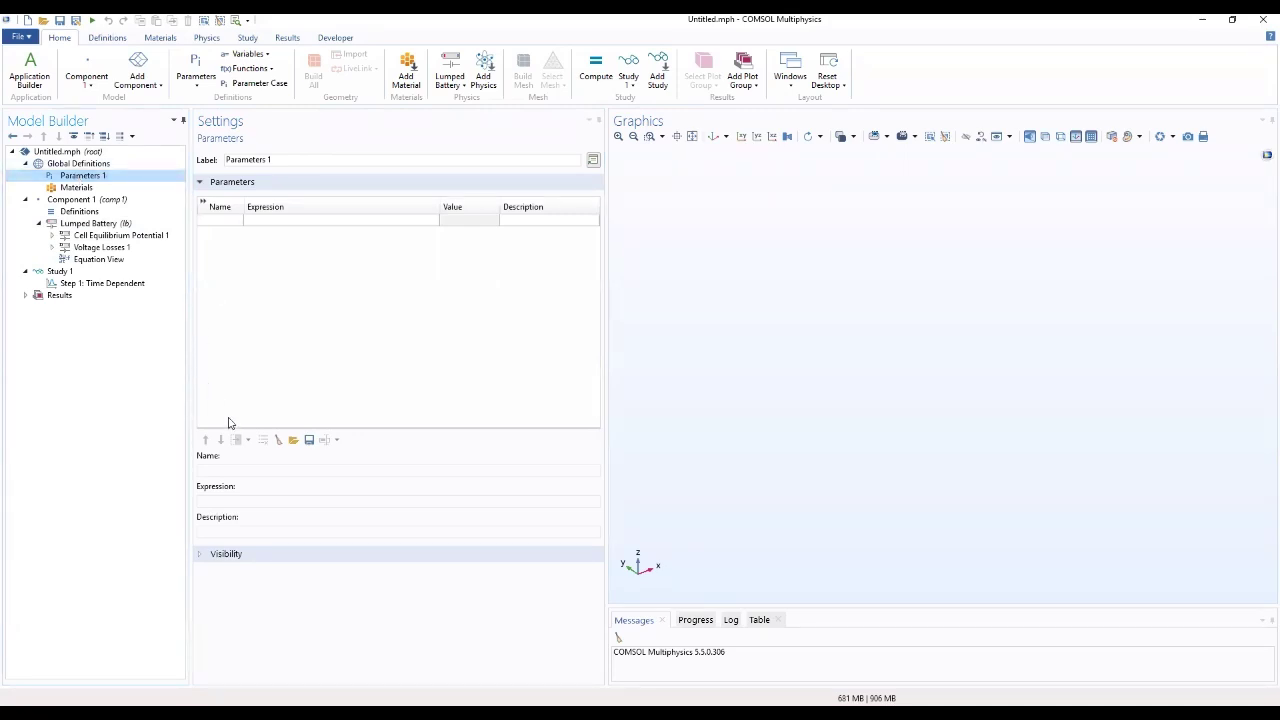
click(294, 441)
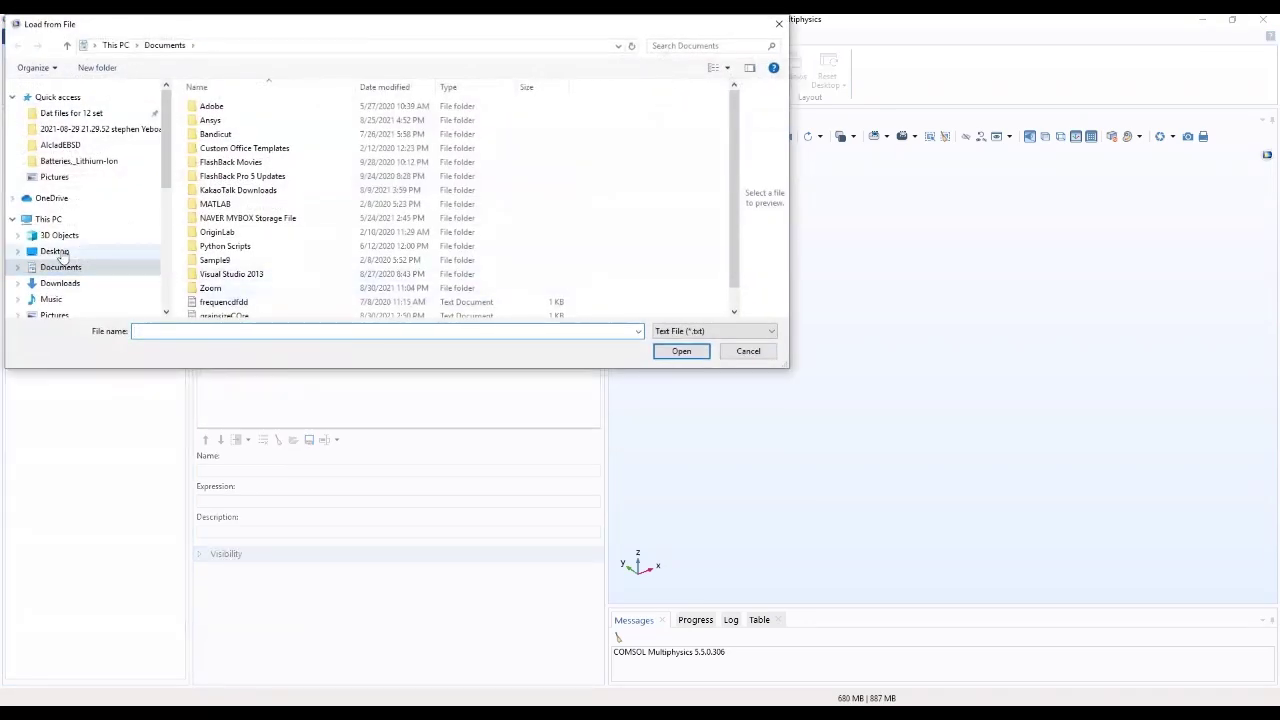
scroll(84, 236, down, 2)
scroll(84, 236, down, 1)
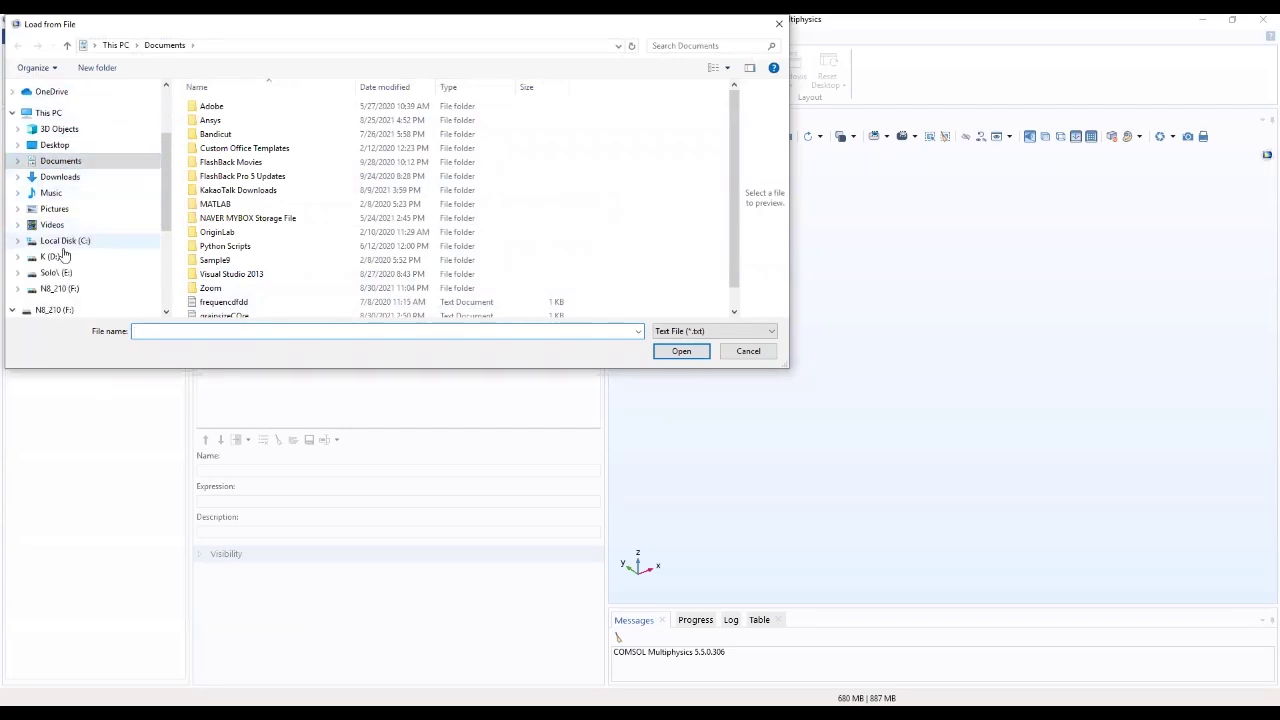
click(62, 241)
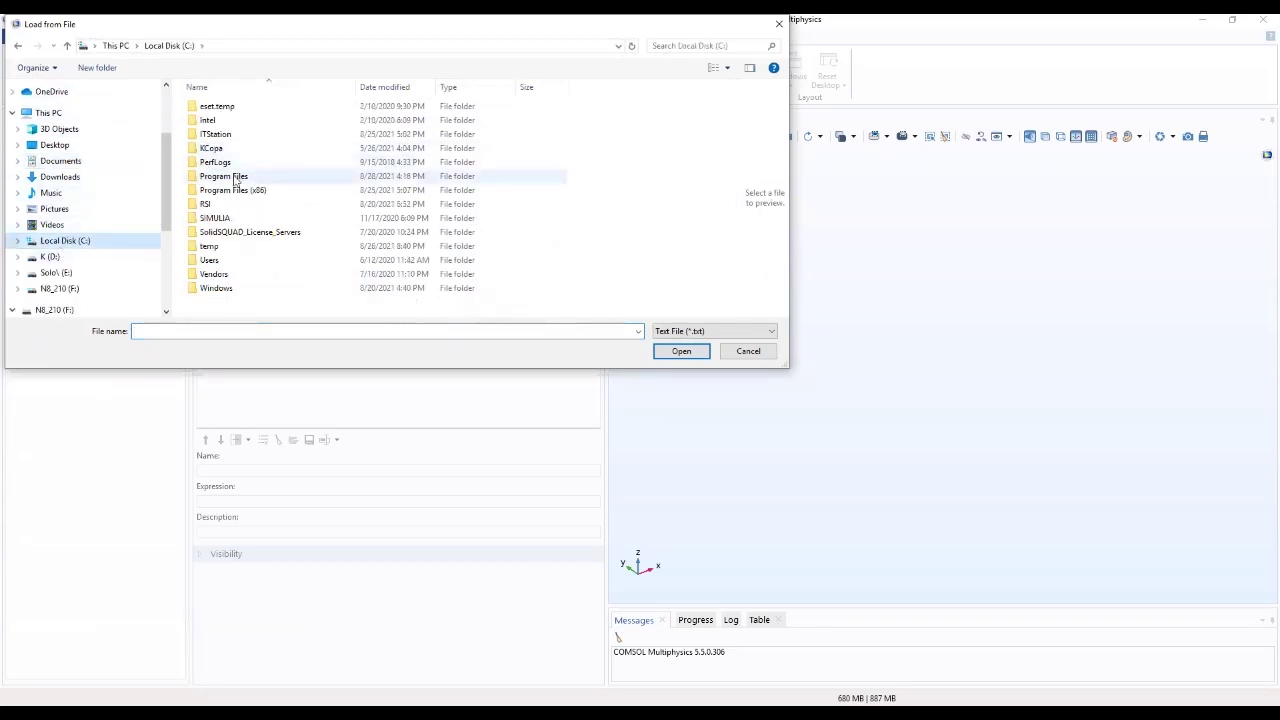
double_click(226, 176)
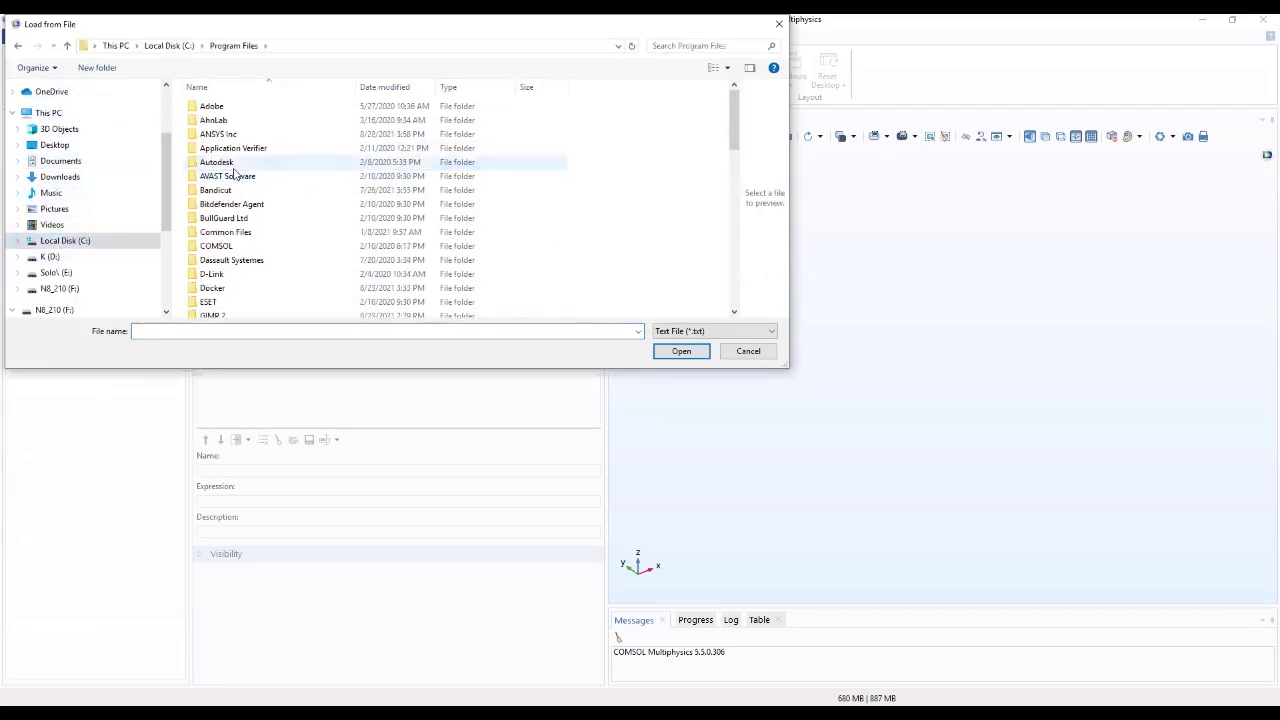
double_click(216, 246)
double_click(222, 120)
double_click(228, 107)
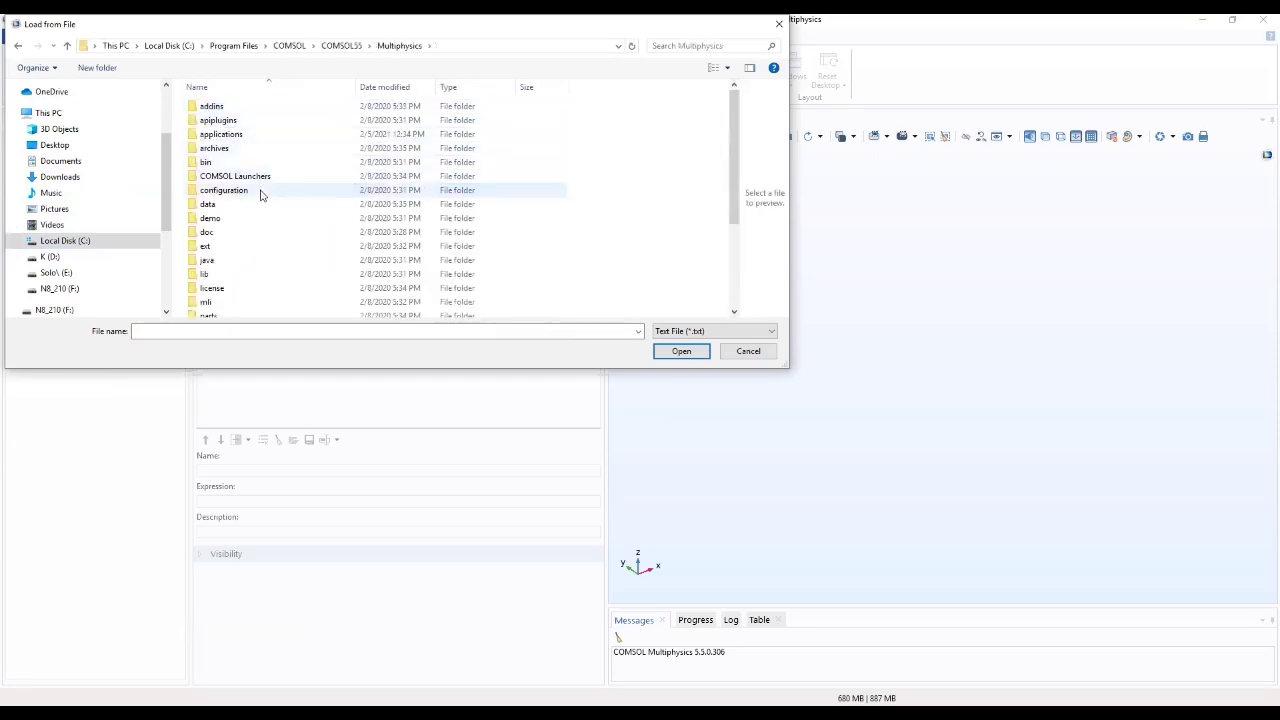
double_click(241, 134)
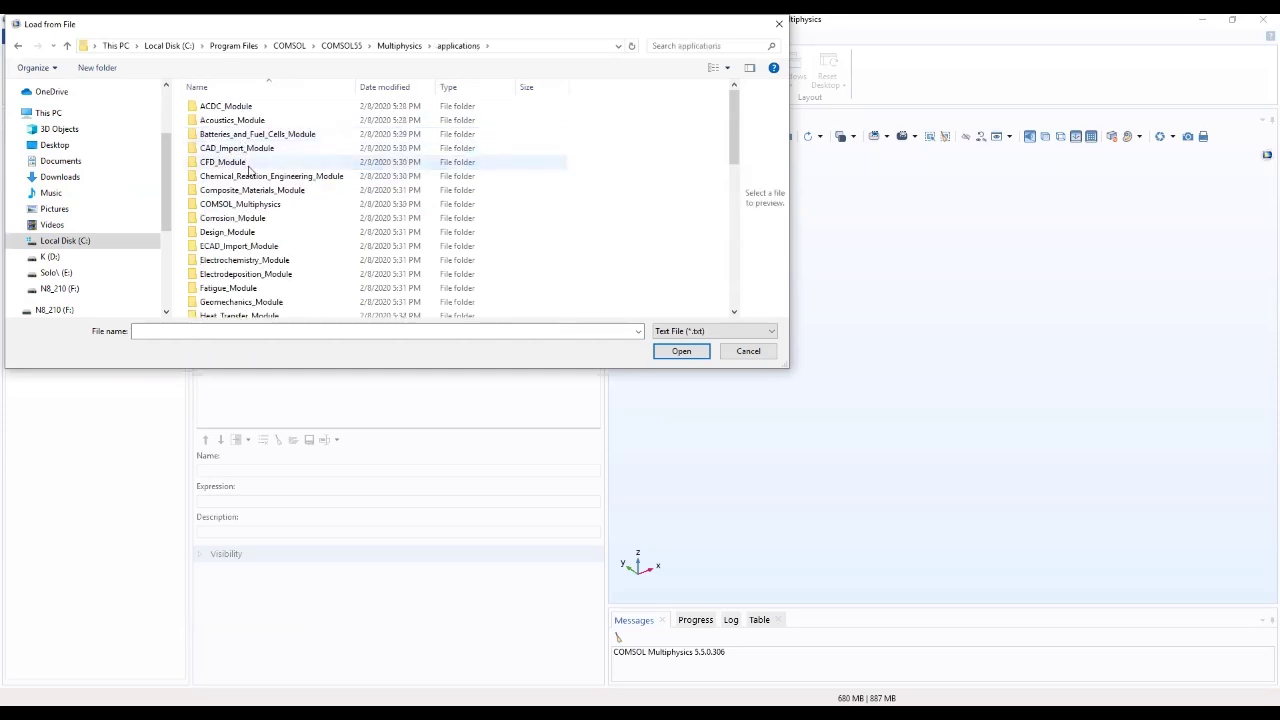
double_click(266, 140)
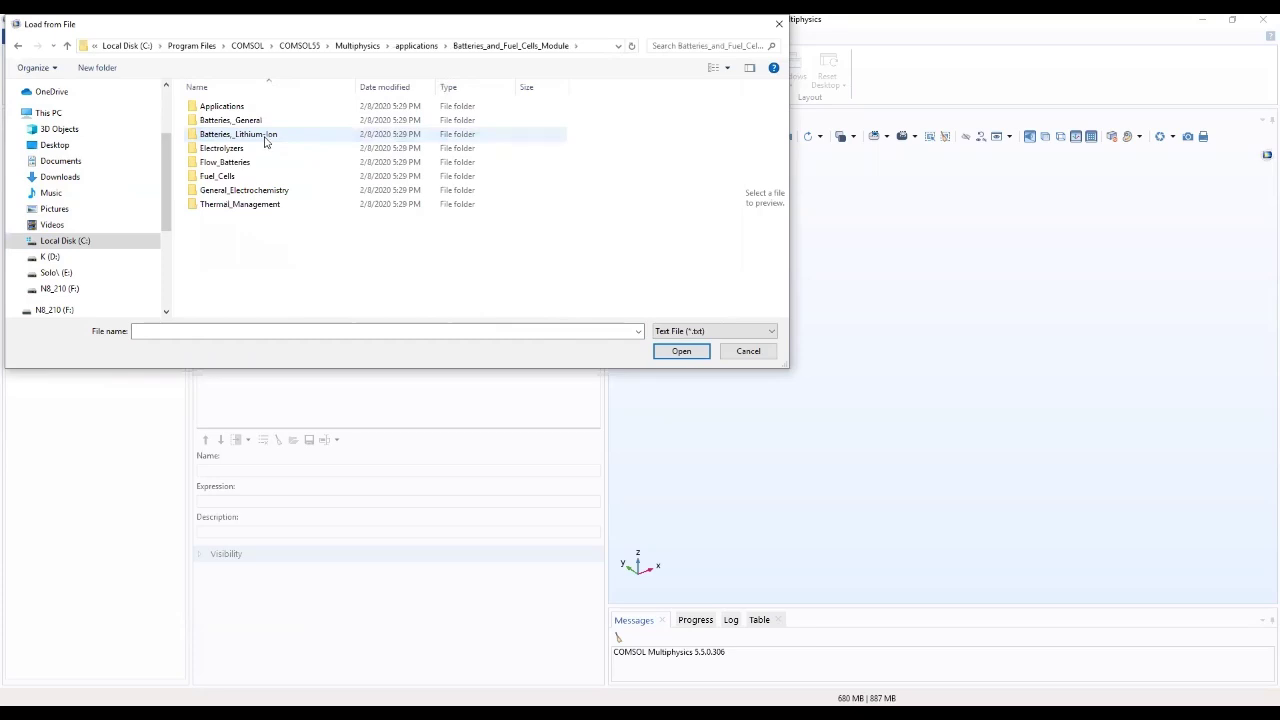
double_click(266, 140)
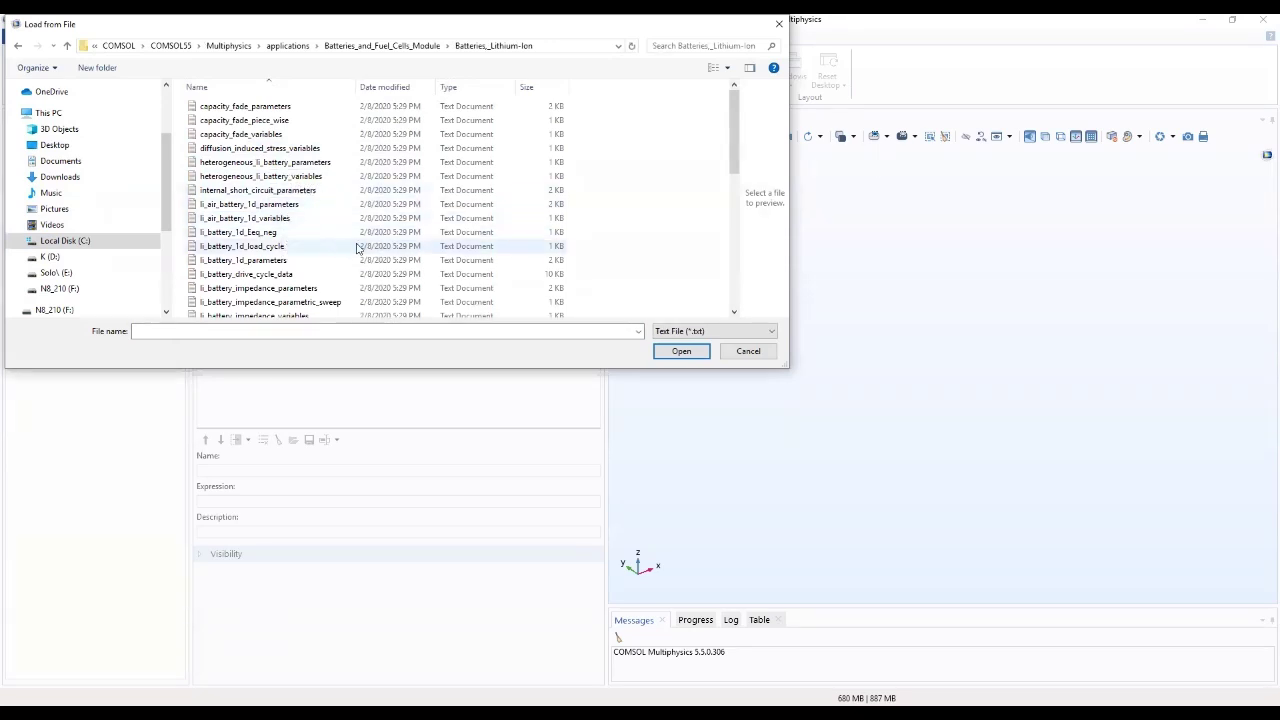
Load the global parameters from the text file lumped_li_battery_capacity_loss_parameters
scroll(349, 197, down, 2)
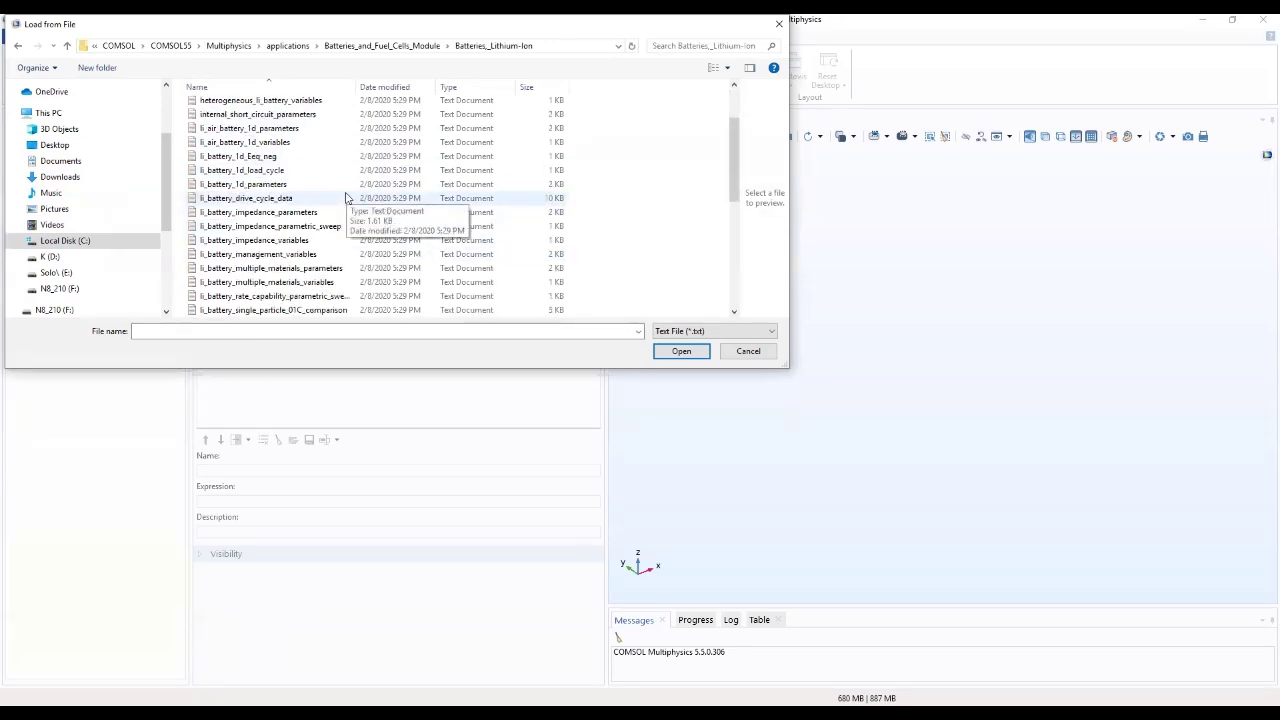
scroll(347, 198, down, 1)
scroll(347, 198, down, 2)
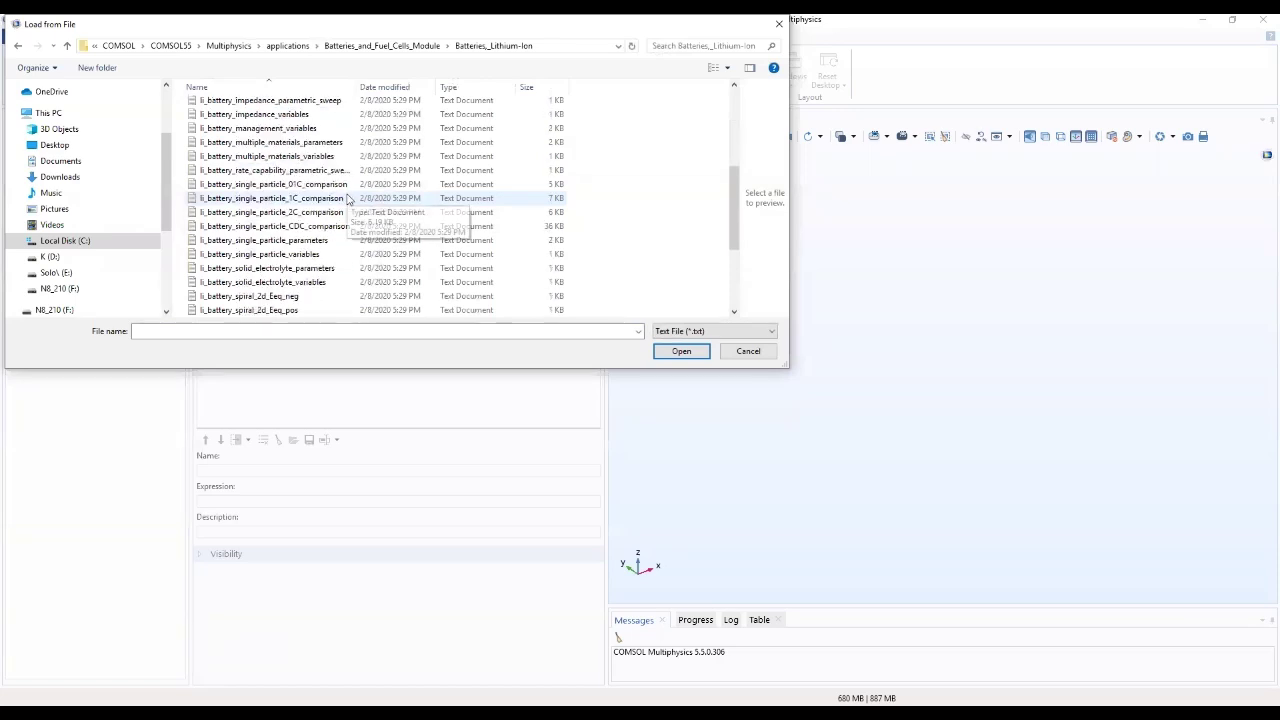
scroll(347, 198, up, 3)
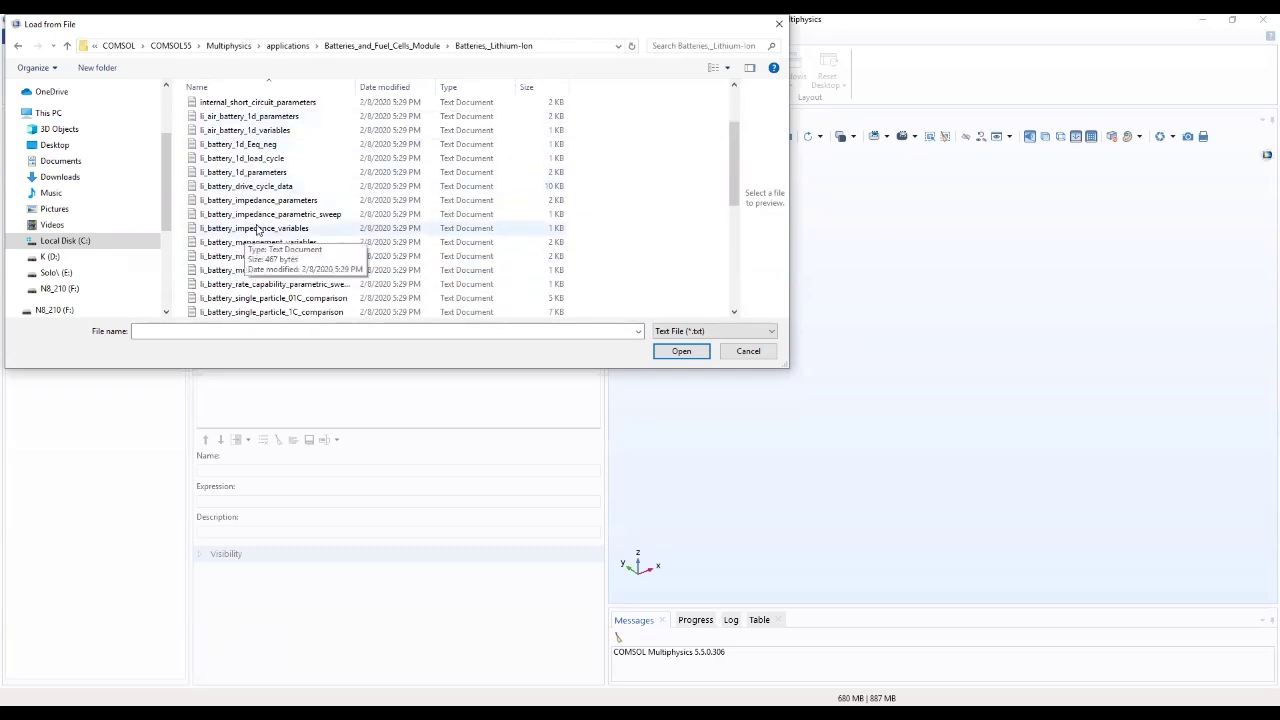
scroll(257, 231, down, 5)
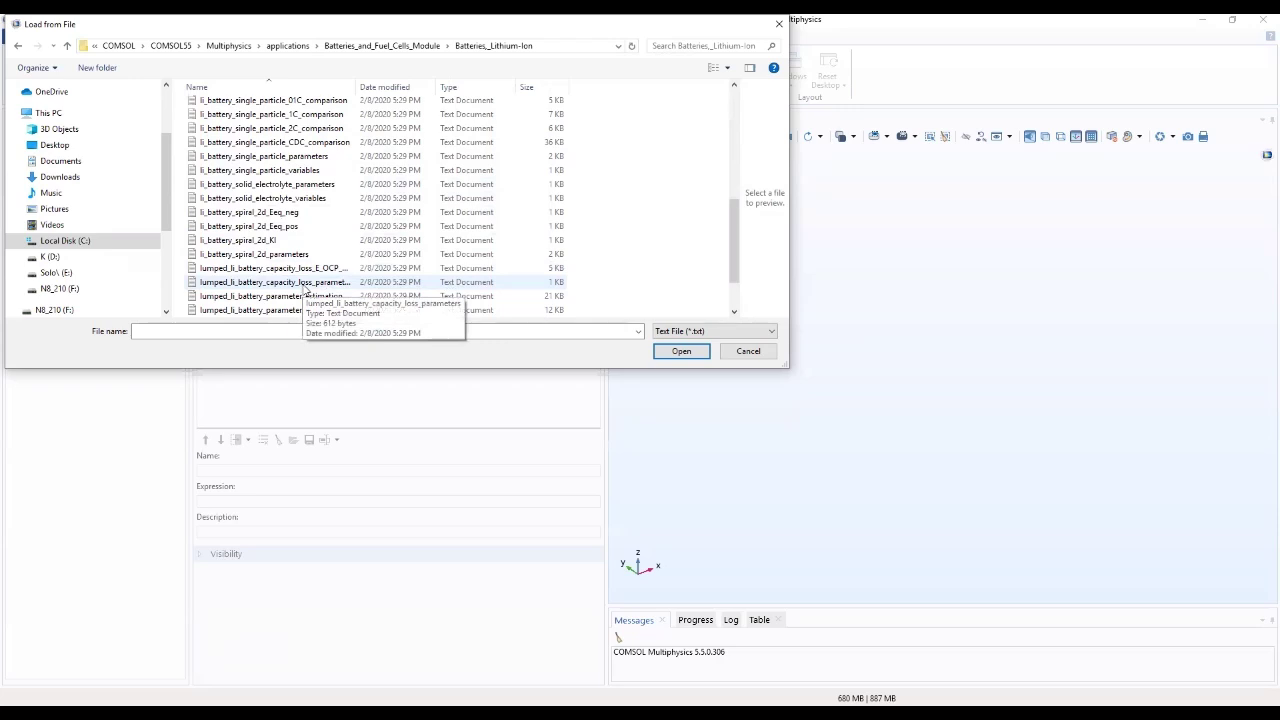
click(304, 285)
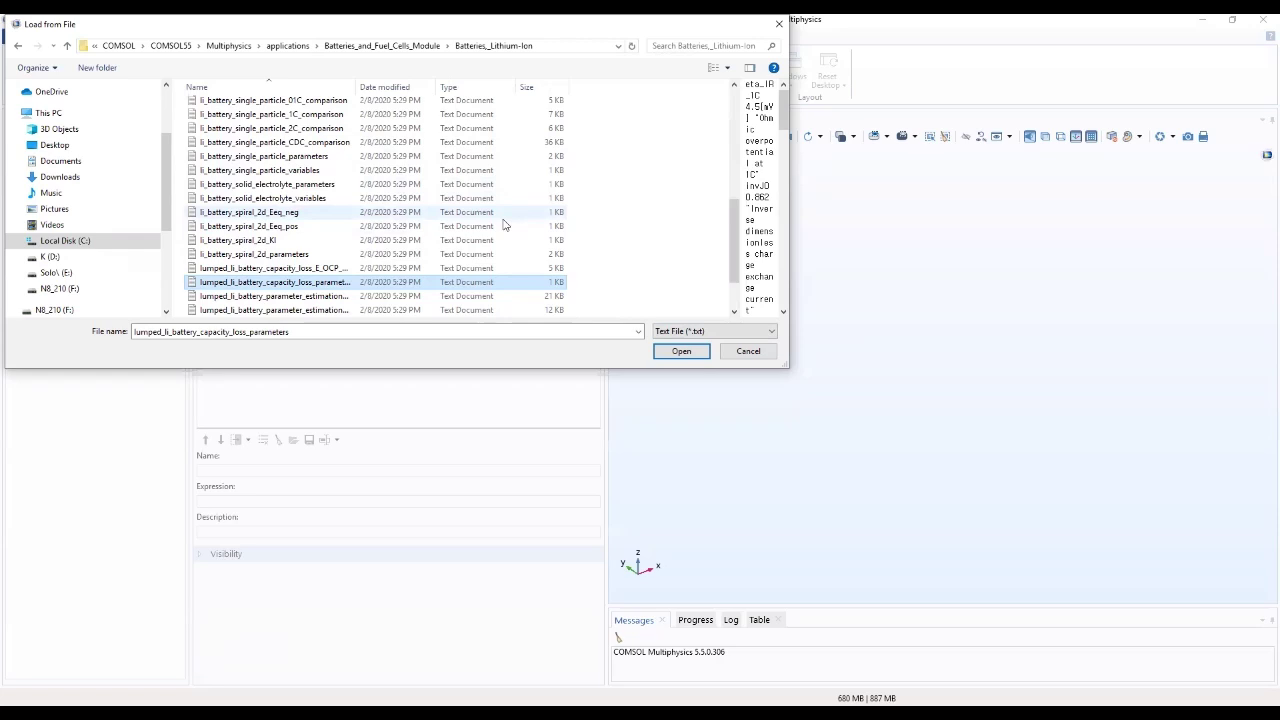
click(680, 356)
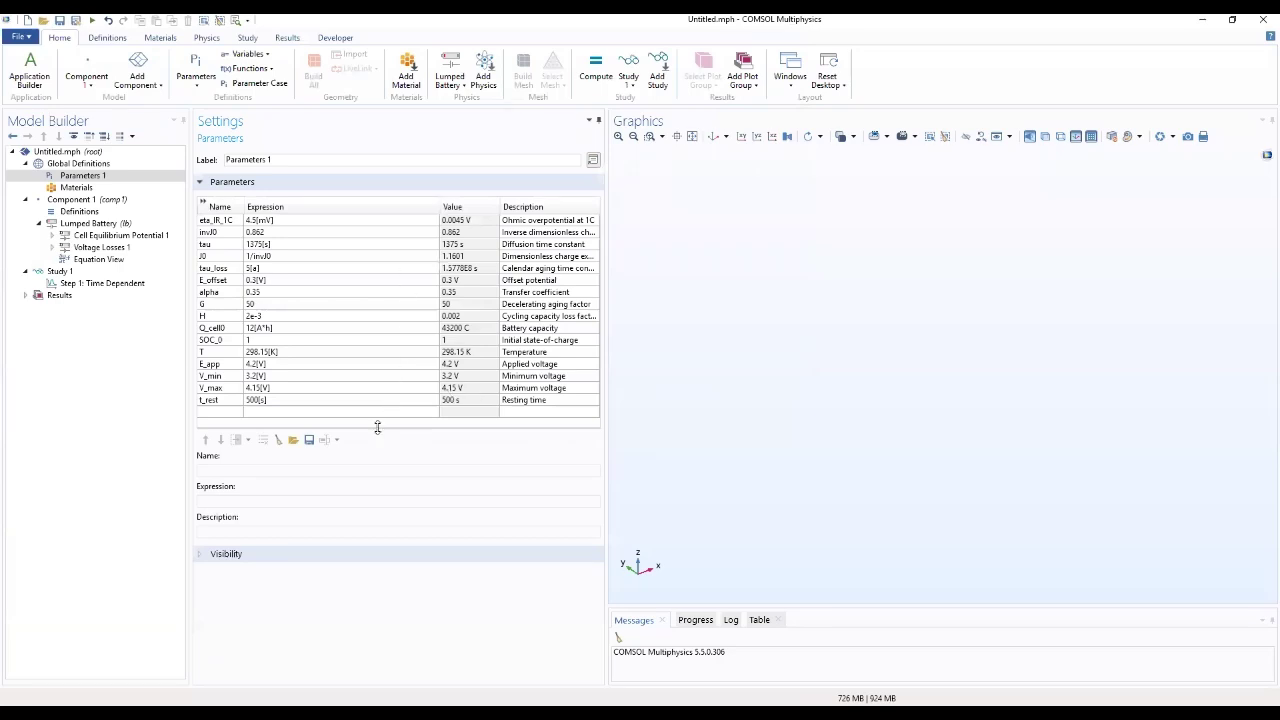
Enlarge the parameters table and adjust its Name and Expression column widths so the descriptions fit
drag(377, 428, 381, 492)
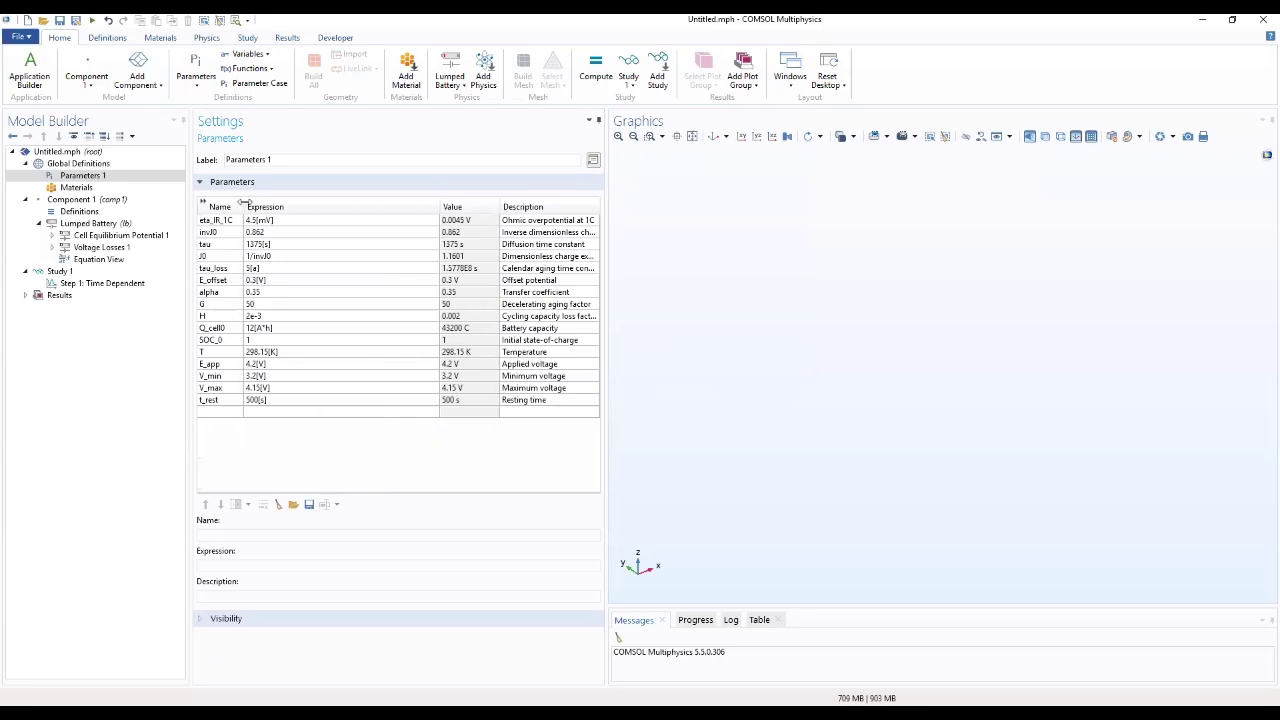
drag(244, 202, 270, 204)
drag(462, 199, 367, 204)
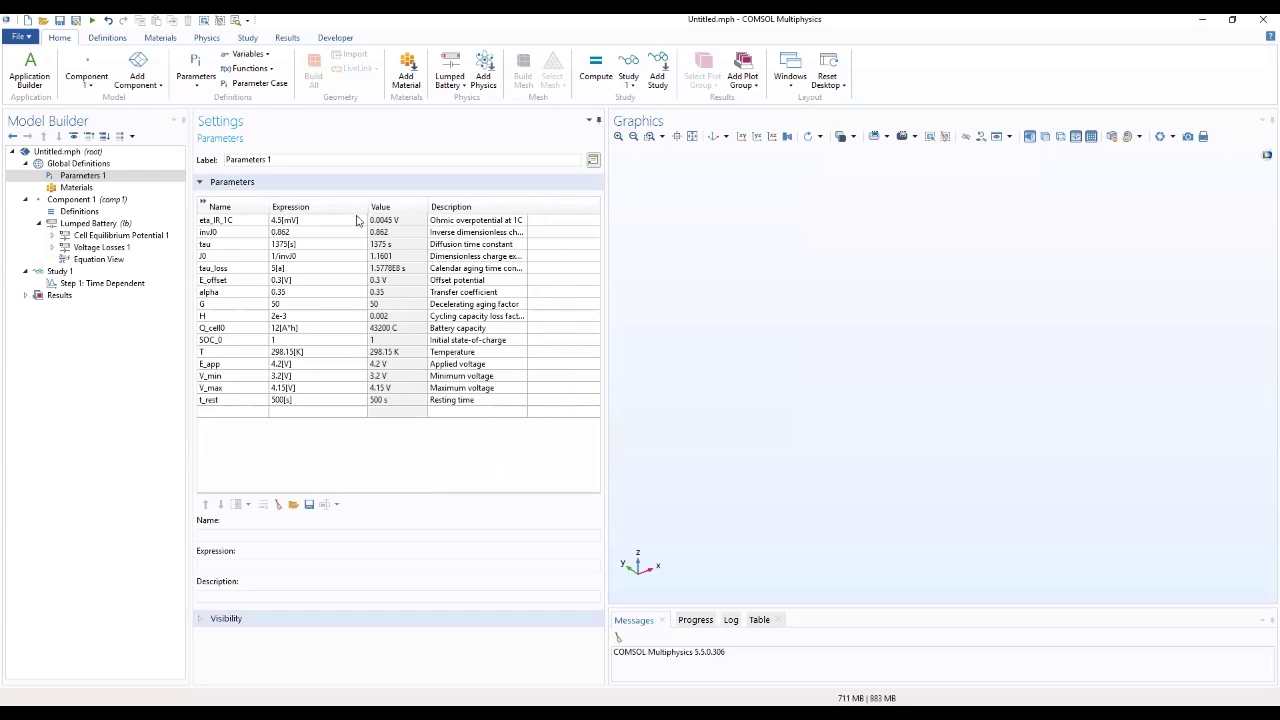
Set the Lumped Battery operation mode to Potentiostatic with E_app as the applied voltage
click(106, 224)
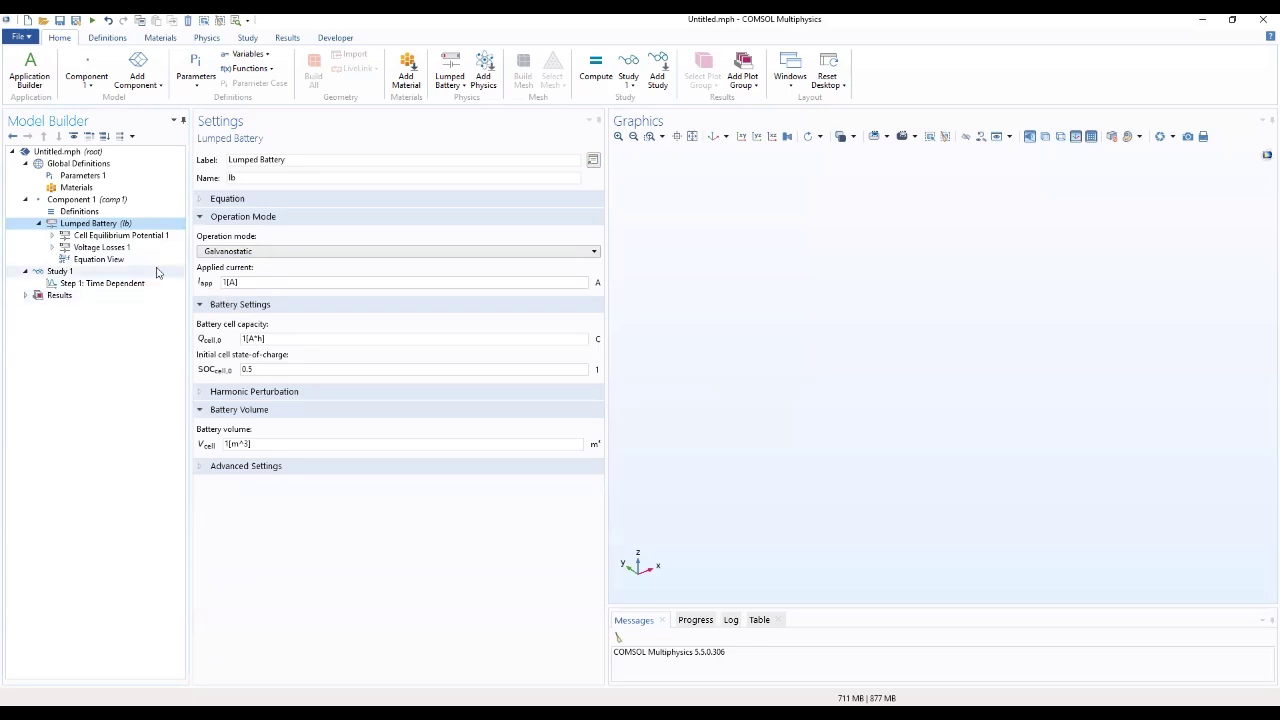
click(254, 252)
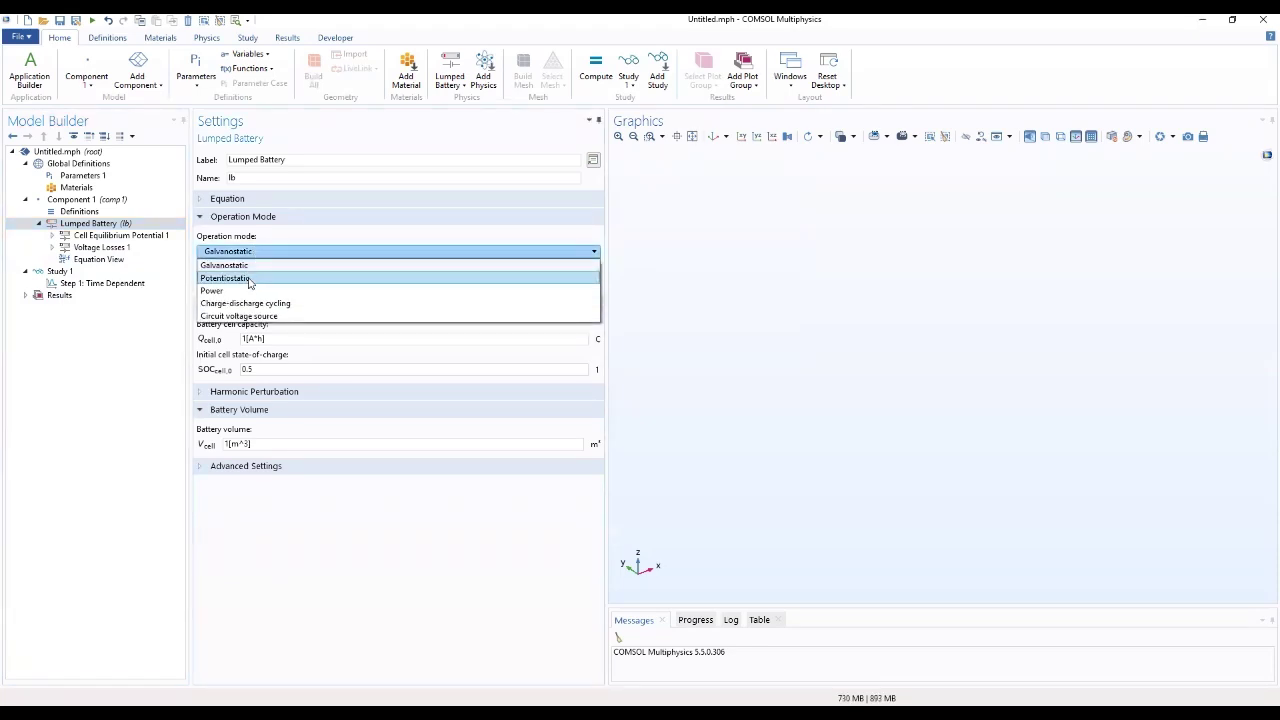
click(249, 279)
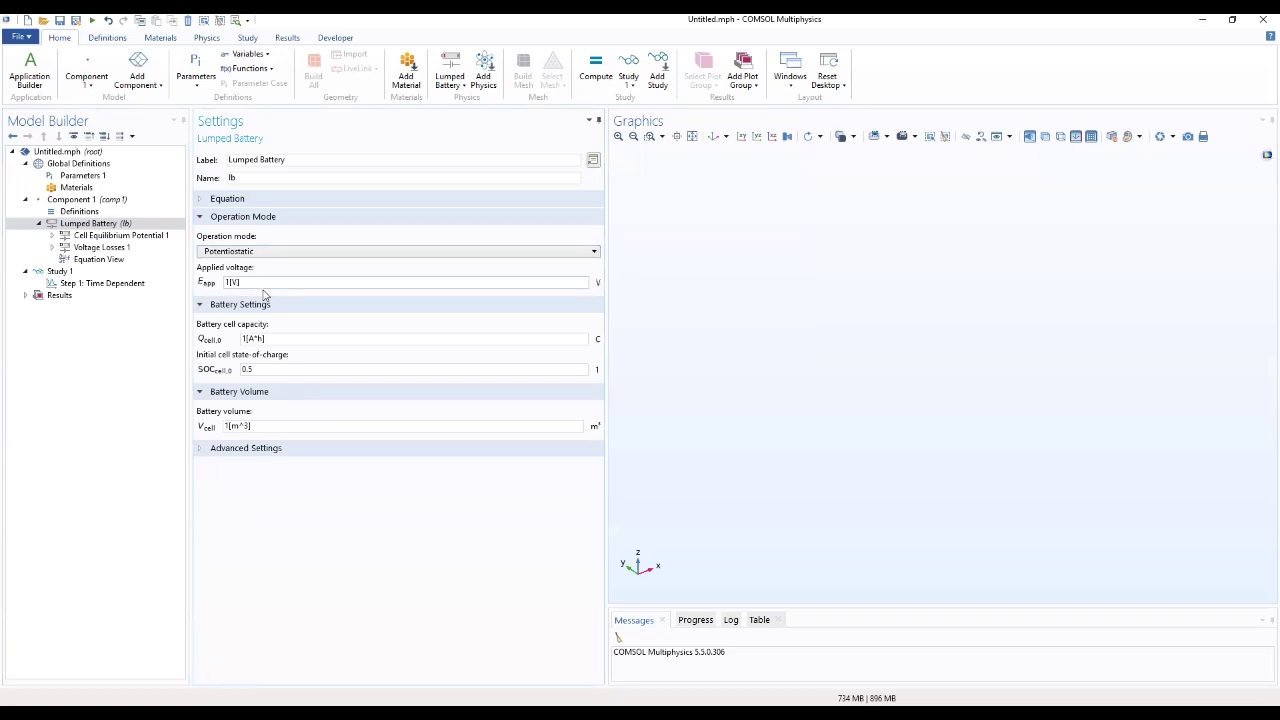
drag(254, 283, 208, 290)
text(E_App)
Set the battery cell capacity to Q_cell0 and the initial cell state-of-charge to SOC_0, and expand the advanced settings
drag(296, 340, 240, 340)
text(Q_cell0)
double_click(241, 370)
text(s)
click(246, 449)
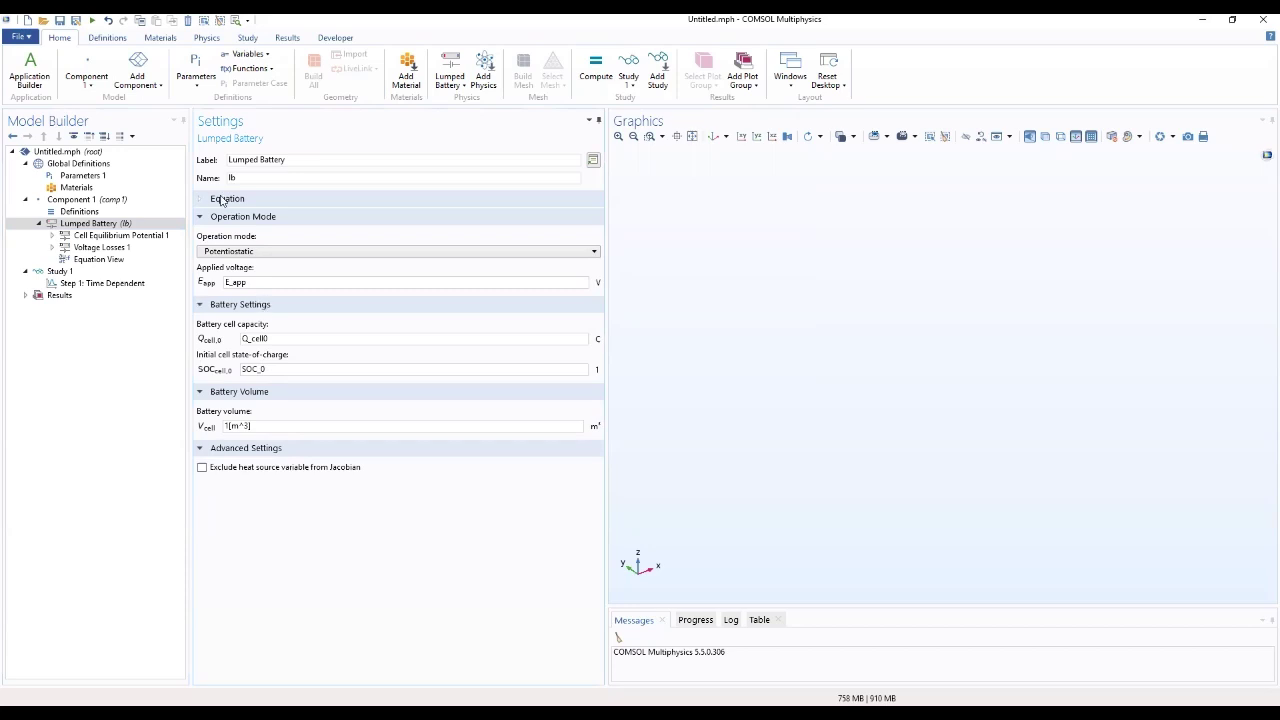
Clear the Cell Equilibrium Potential open circuit voltage table and load lumped_li_battery_capacity_loss_E_OCP_data into it
click(128, 238)
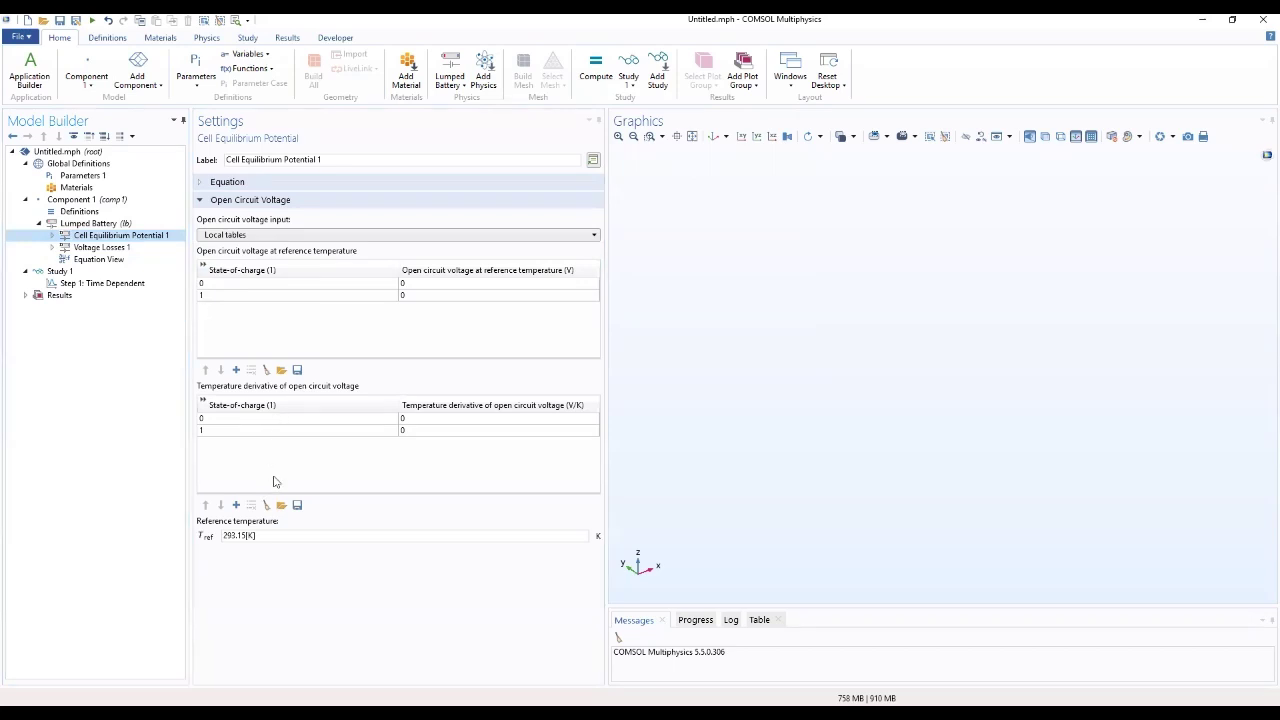
click(267, 371)
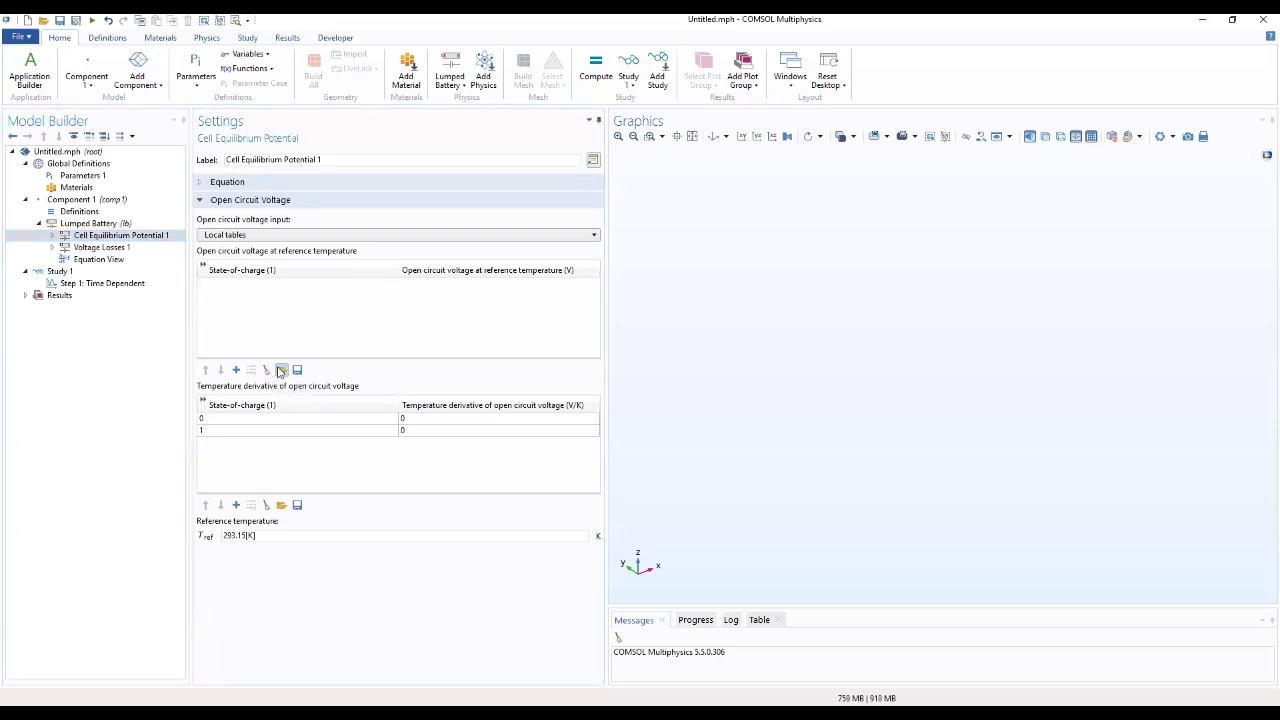
click(282, 371)
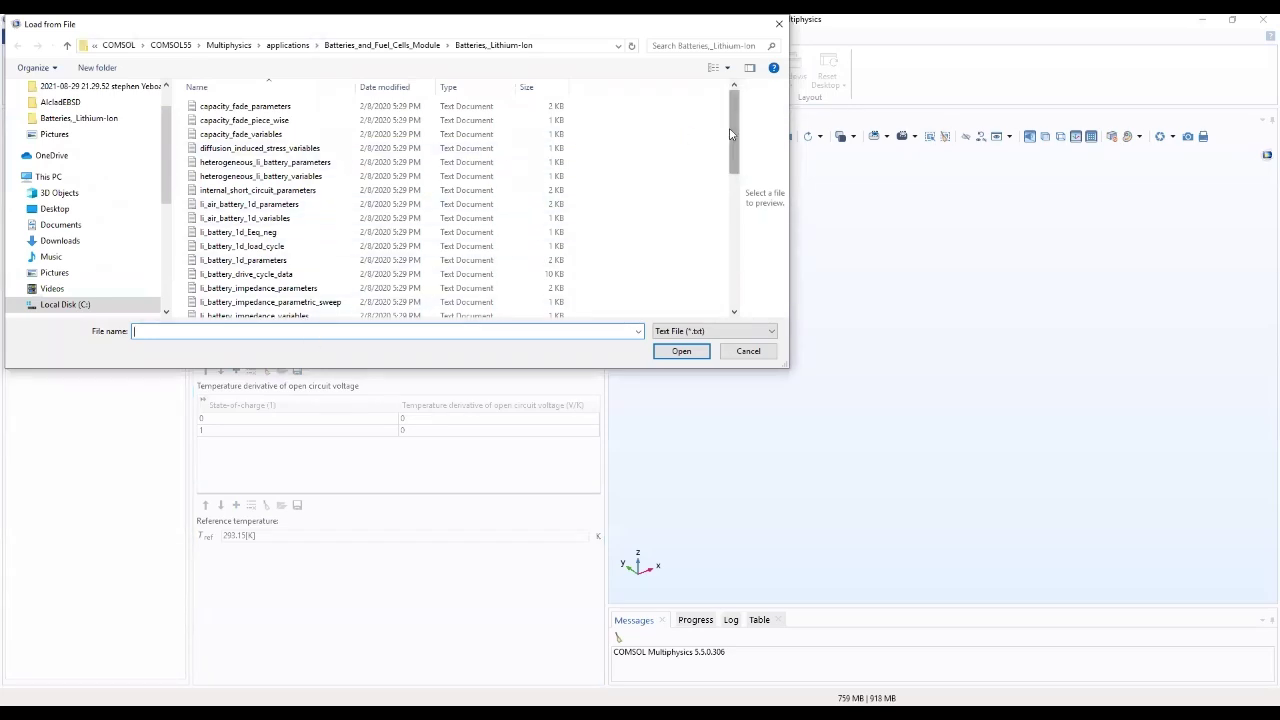
drag(731, 133, 737, 190)
scroll(737, 203, down, 1)
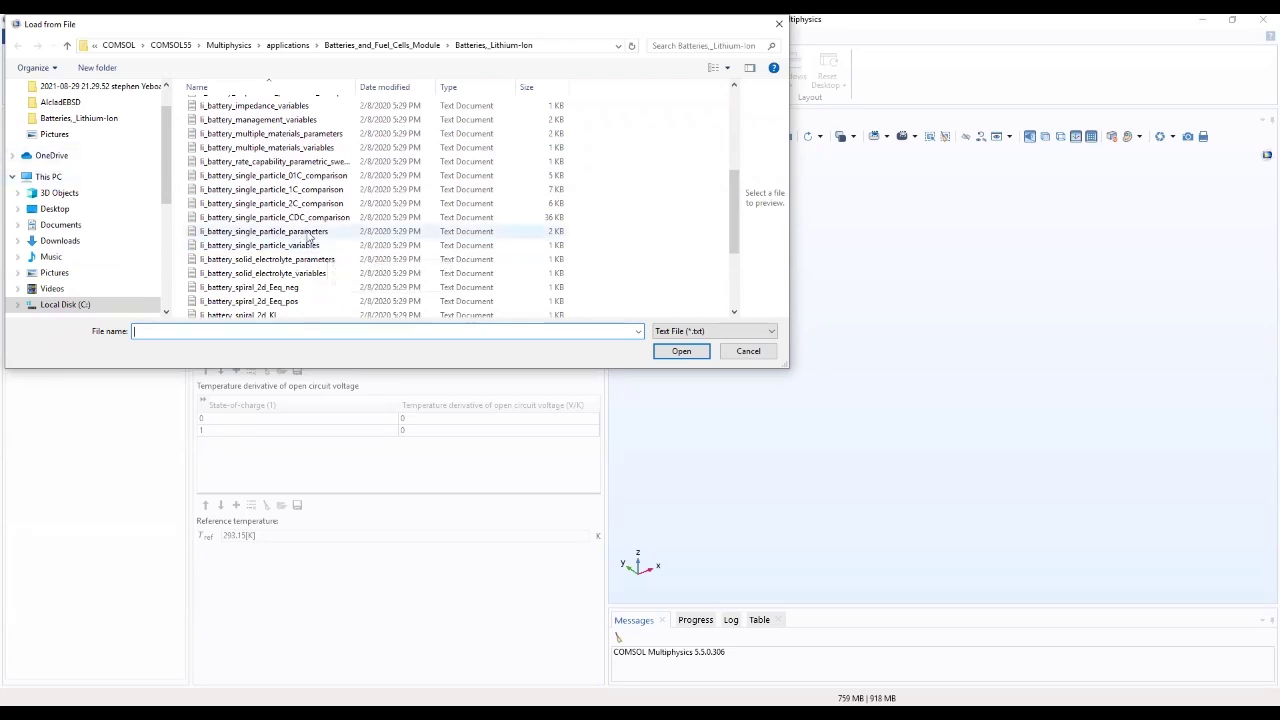
scroll(316, 230, down, 2)
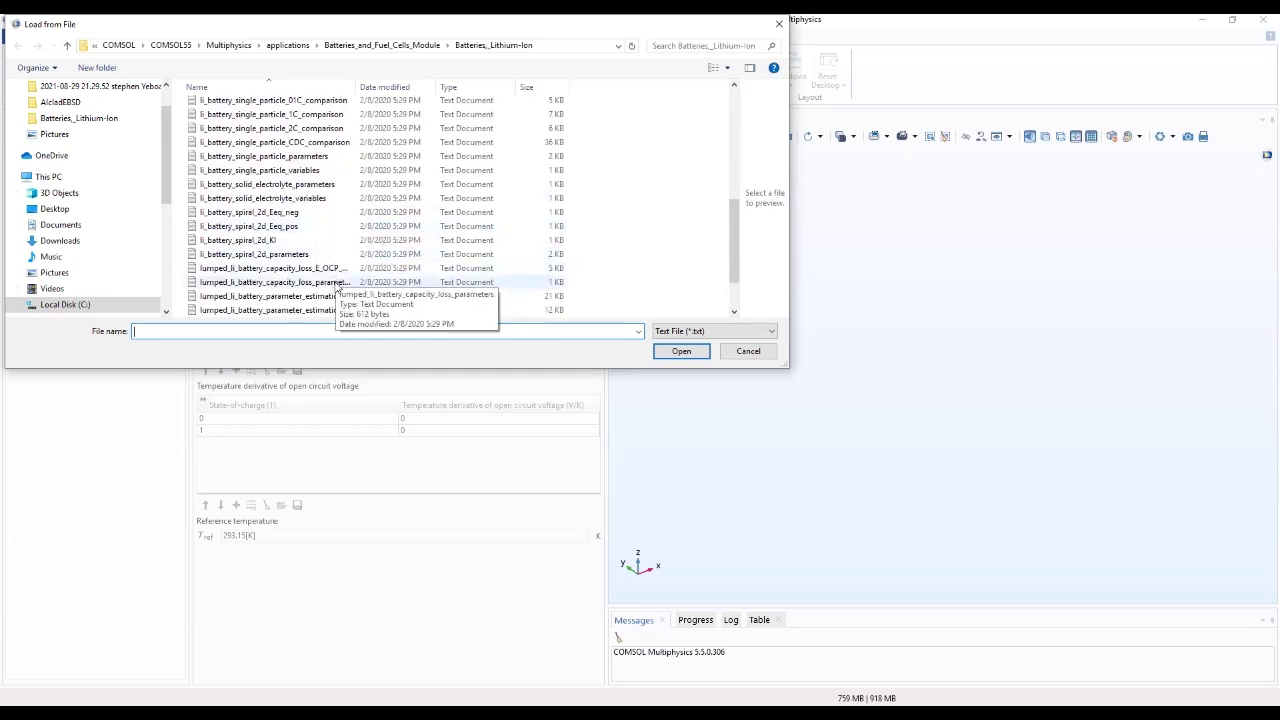
click(336, 270)
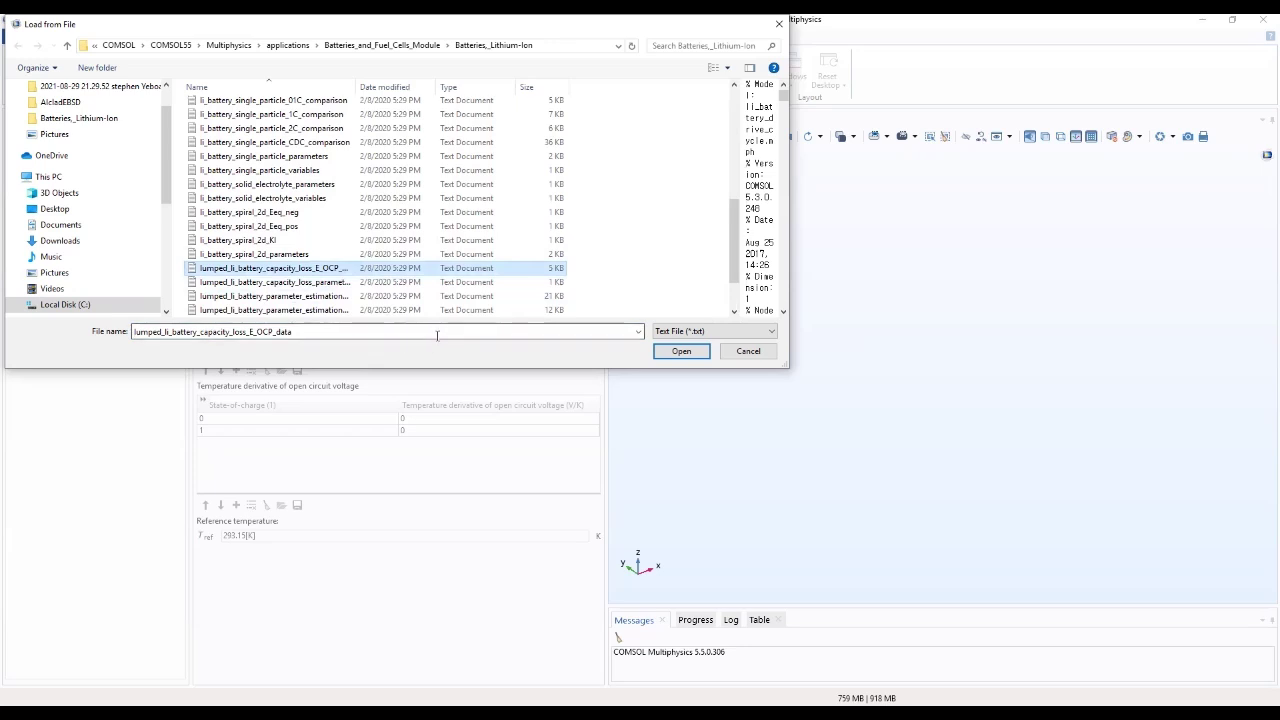
click(680, 352)
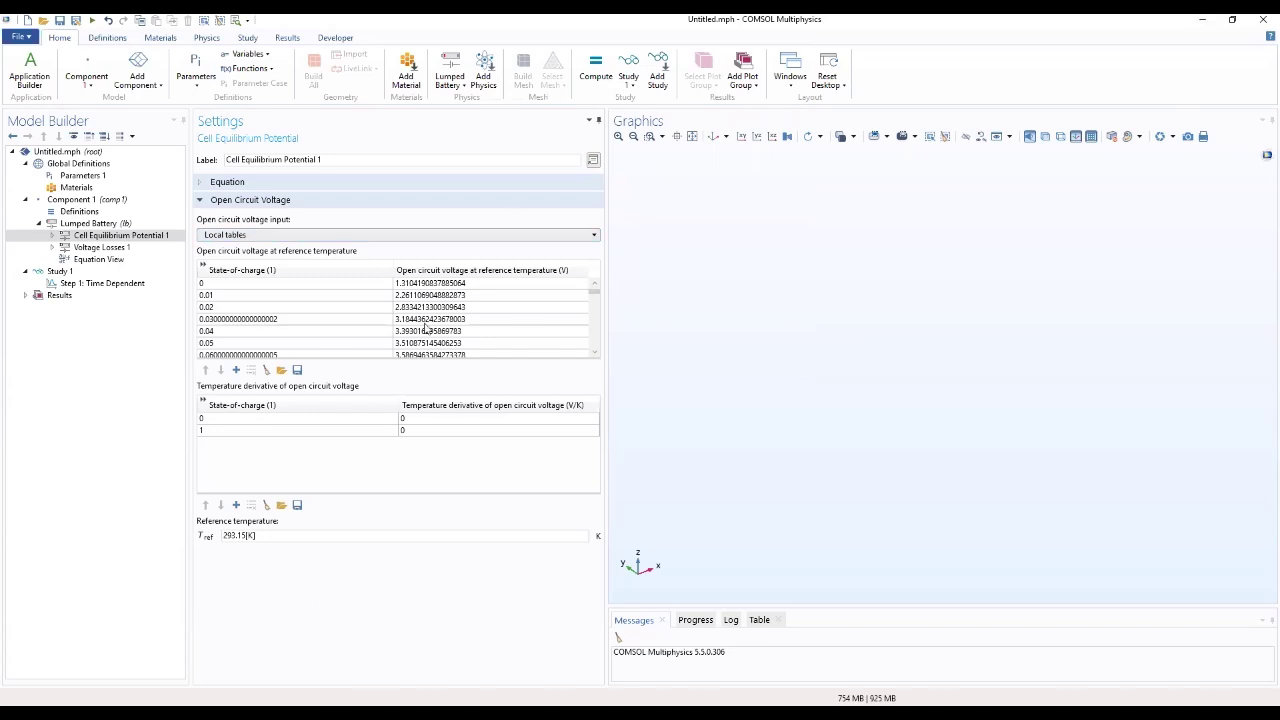
Enlarge the open circuit voltage table to review its loaded rows, and set the reference temperature to T
drag(415, 358, 415, 472)
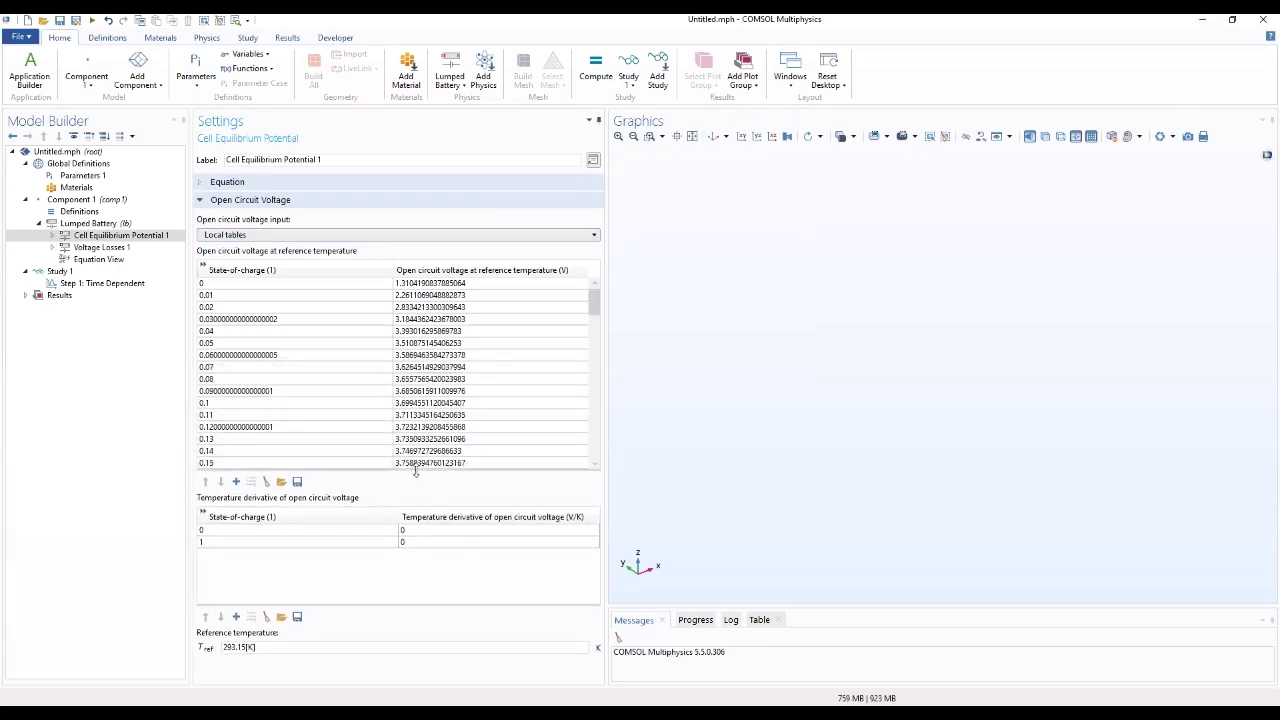
scroll(596, 325, down, 3)
drag(596, 325, 597, 452)
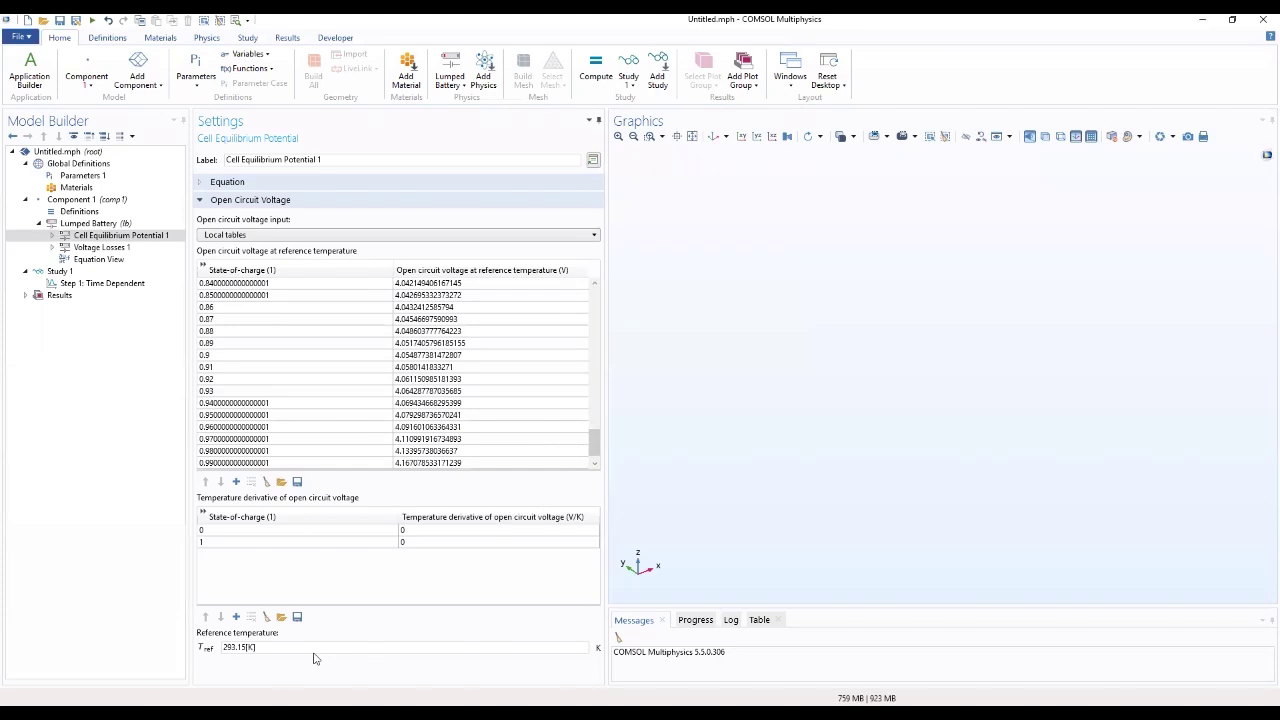
drag(314, 648, 186, 646)
text(t)
Show the equations of Voltage Losses 1 and set its model input temperature to T
click(99, 247)
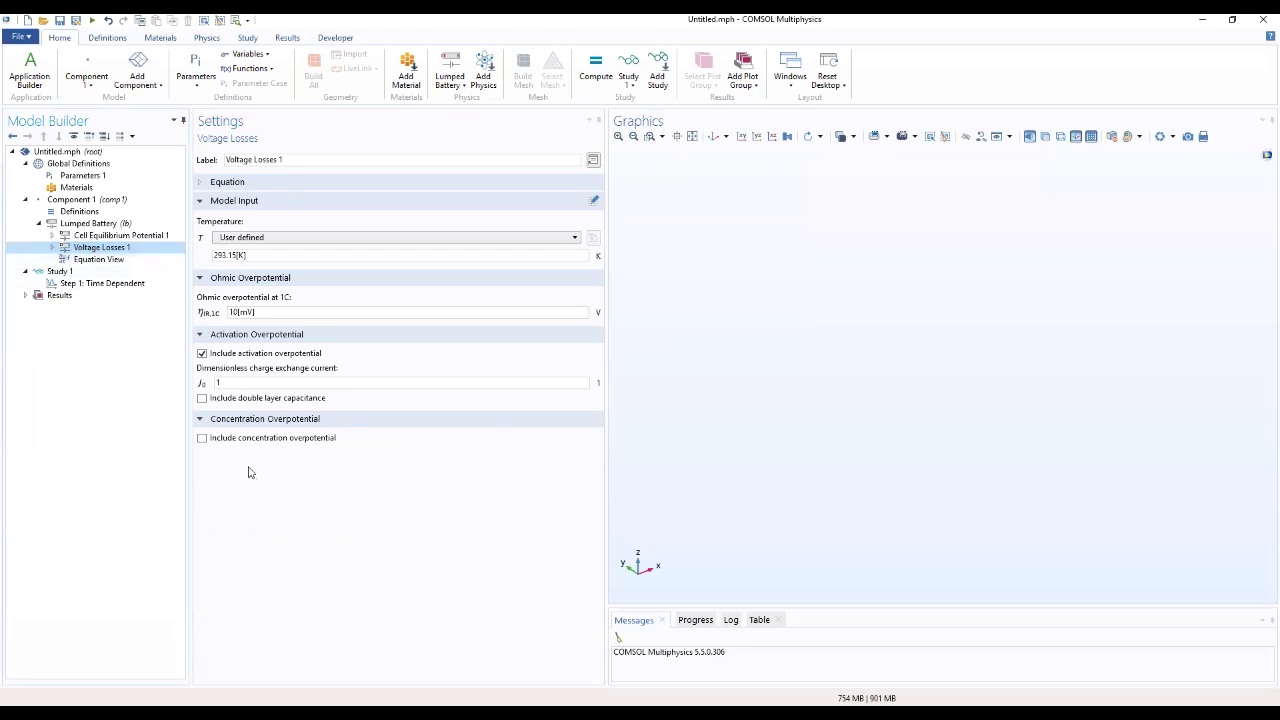
click(205, 184)
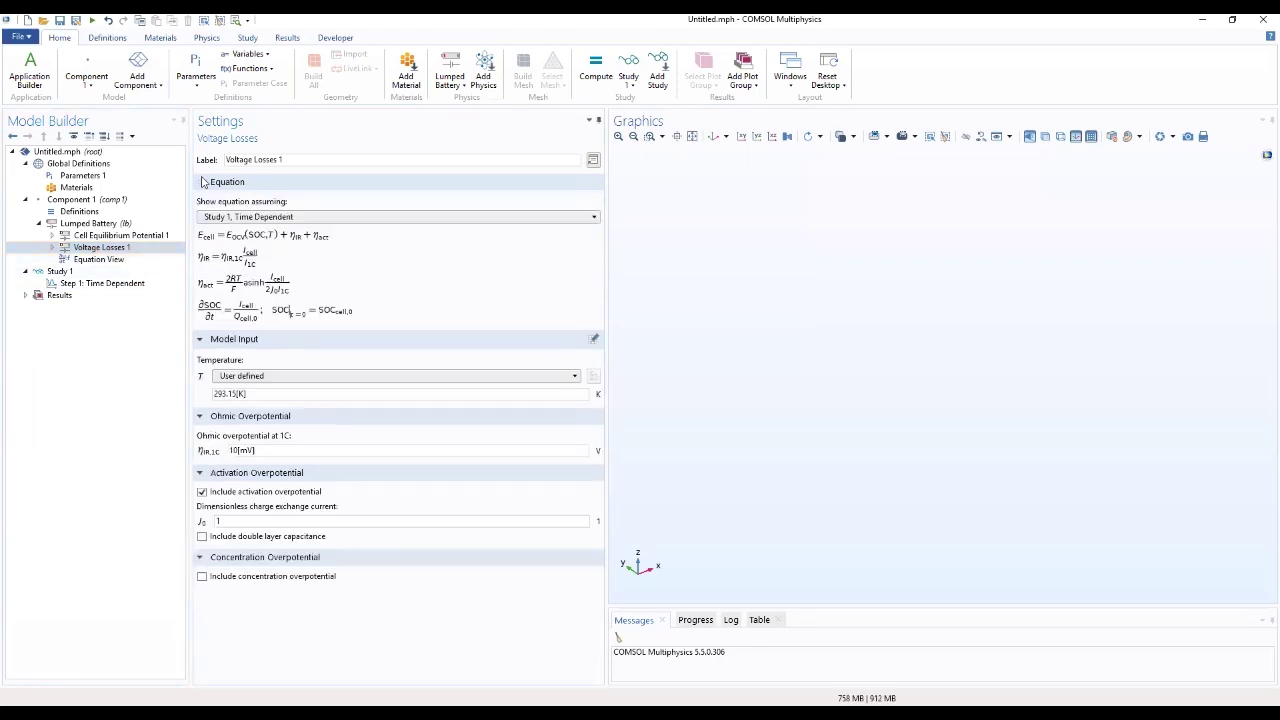
drag(270, 394, 183, 399)
text(T)
Set the ohmic overpotential at 1C to eta_IR_1C and the dimensionless charge exchange current to J0
drag(274, 454, 183, 449)
text(eta_IR)
key(BackSpace)
text(C)
double_click(217, 521)
Include the concentration overpotential with particle diffusion and set the diffusion time constant to tau
click(202, 577)
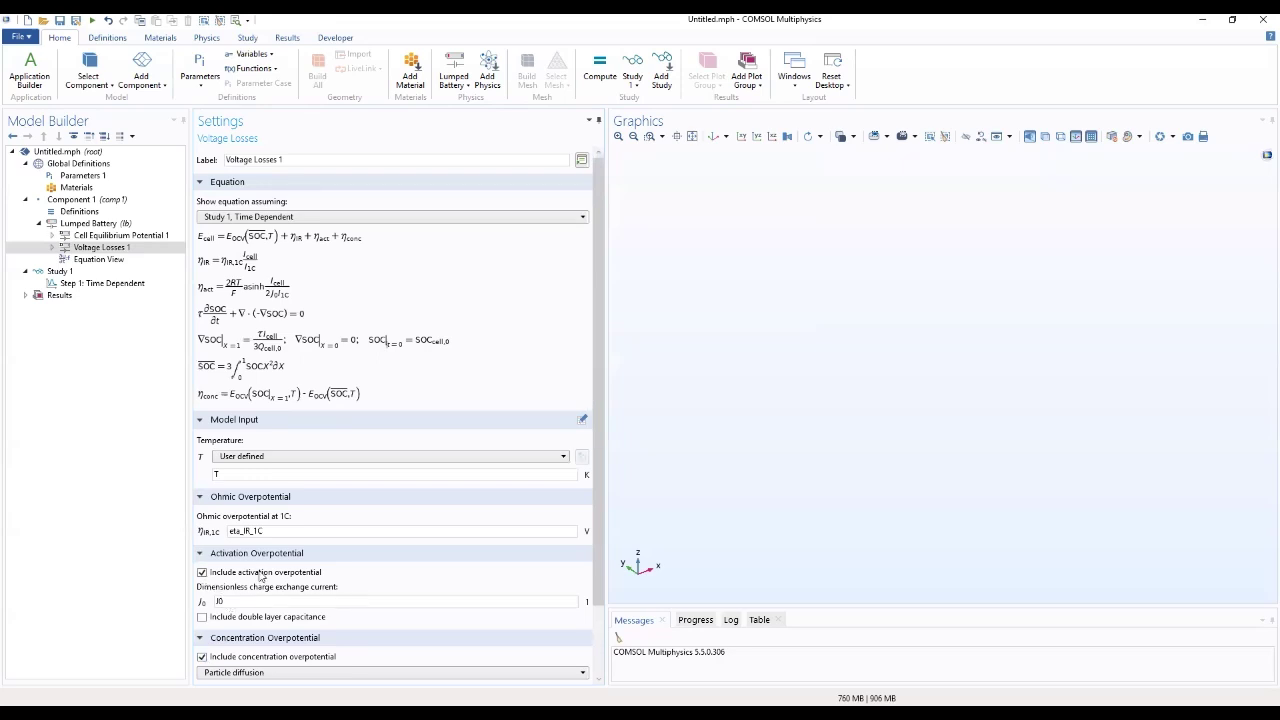
scroll(265, 577, down, 2)
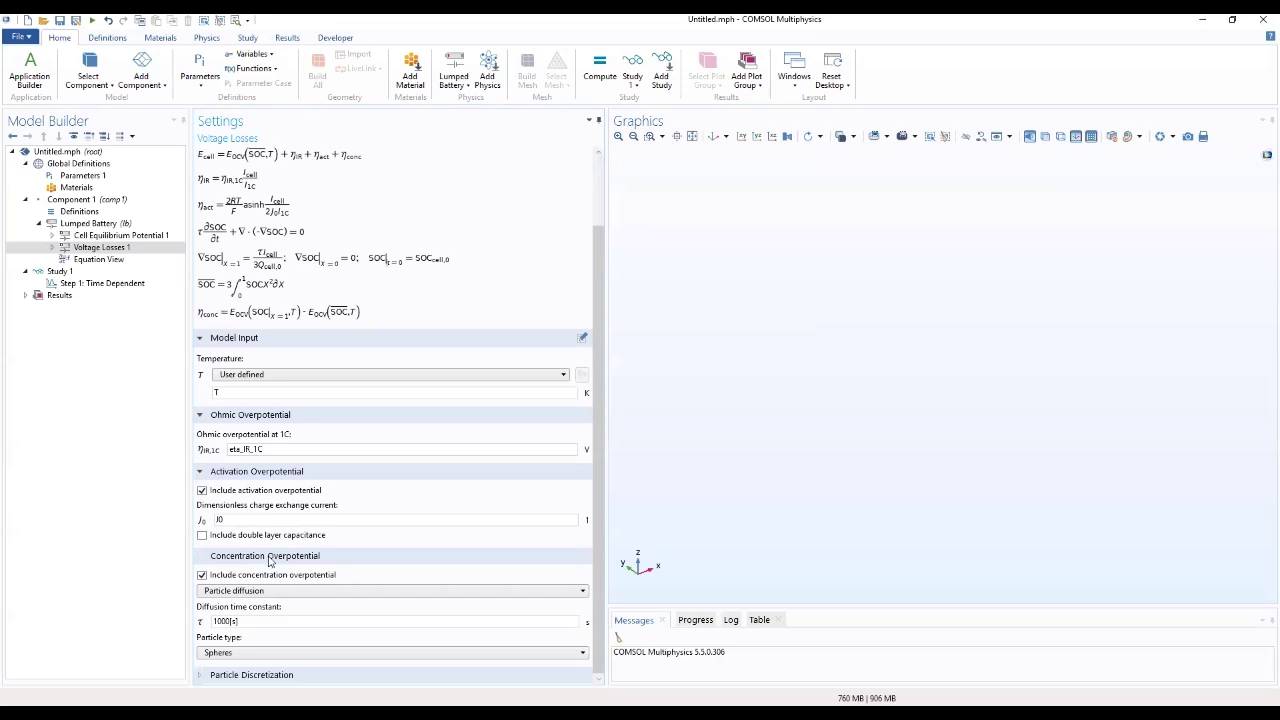
drag(260, 621, 182, 637)
text(tau)
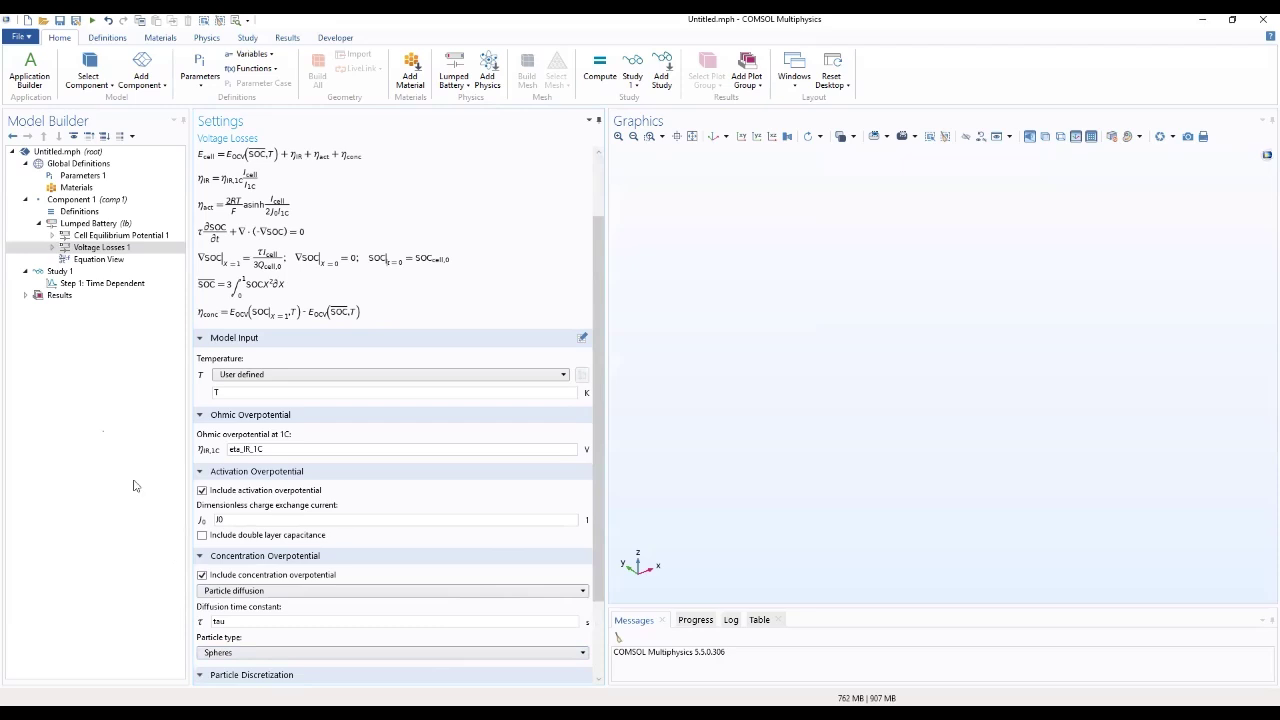
Add a Capacity Loss feature to the Lumped Battery interface and show its equations
click(105, 224)
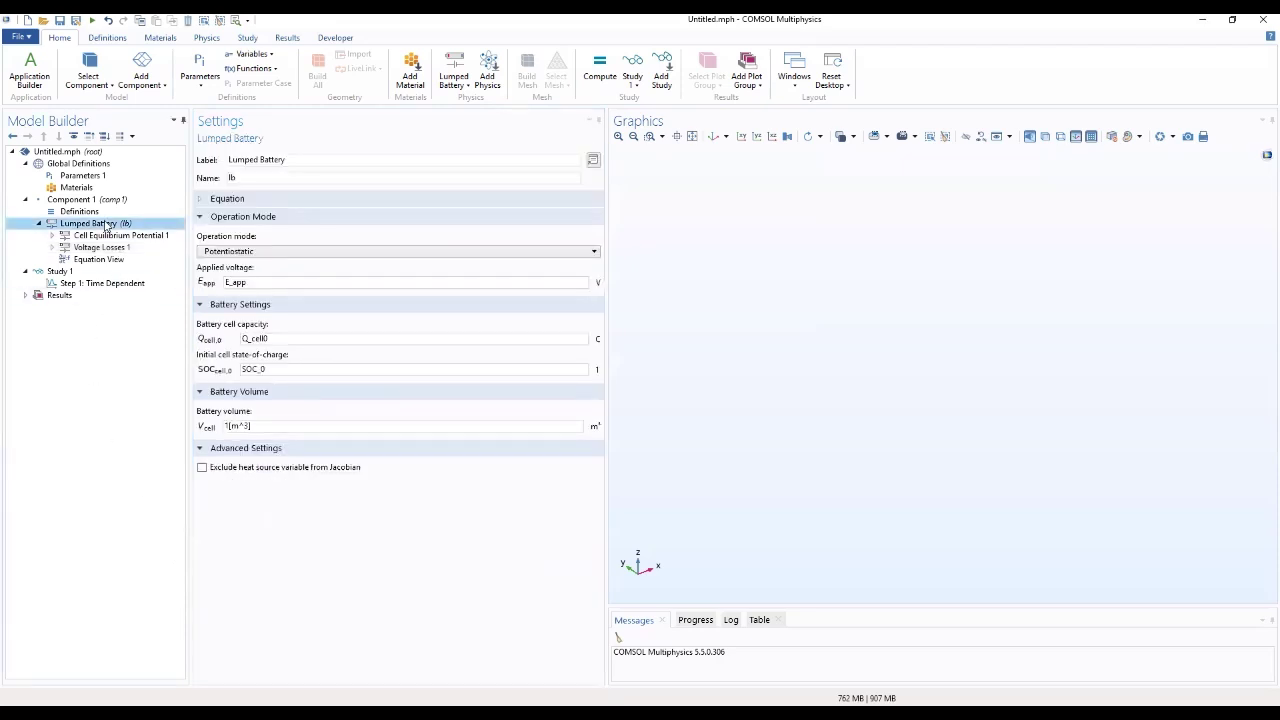
right_click(105, 224)
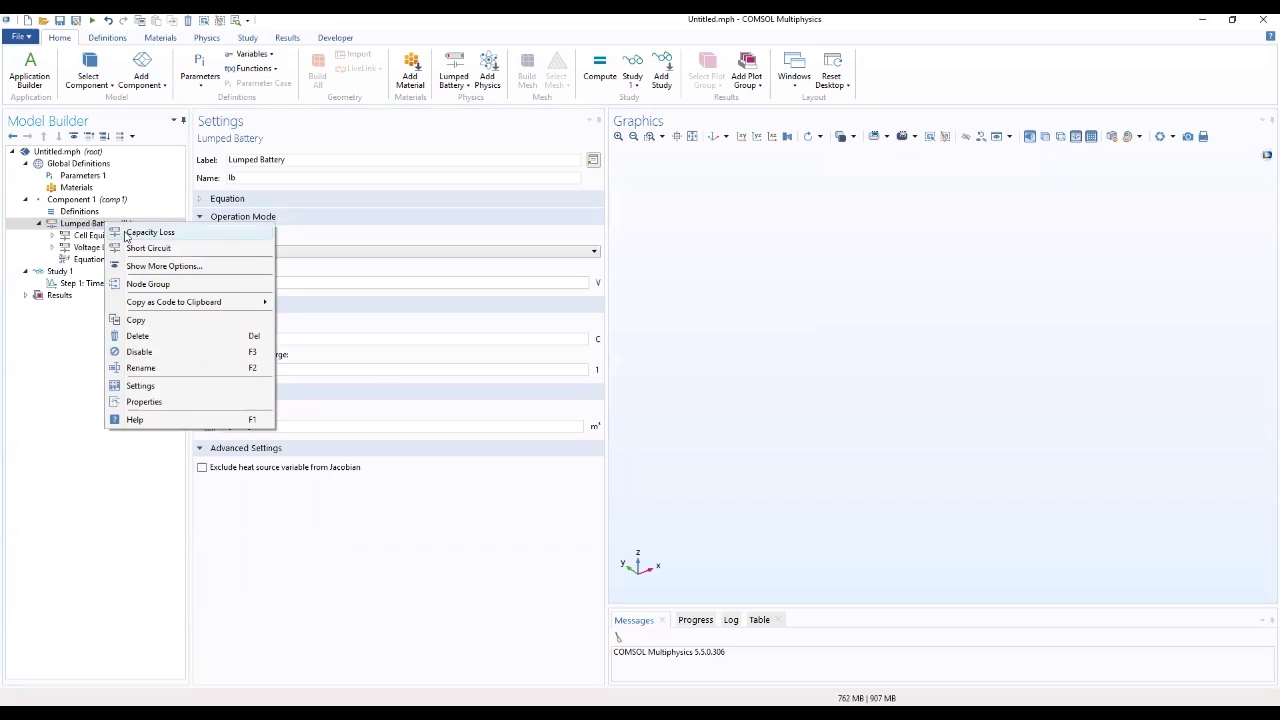
click(127, 235)
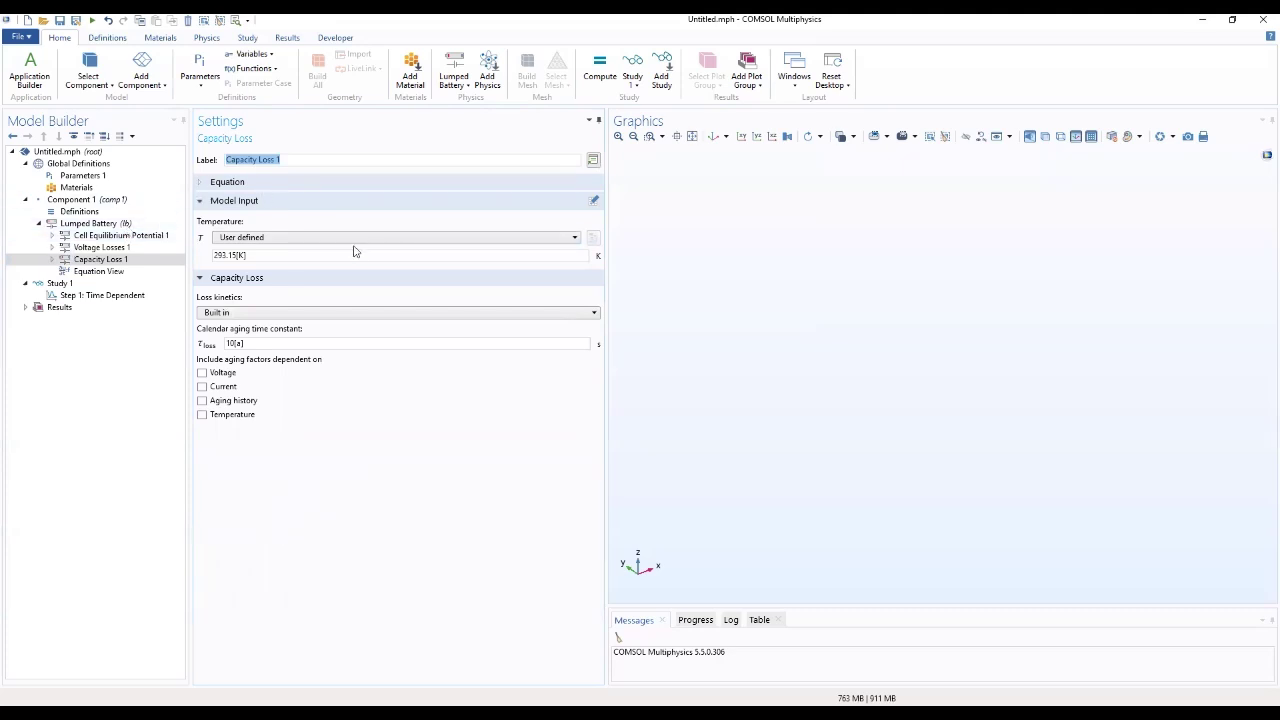
click(257, 182)
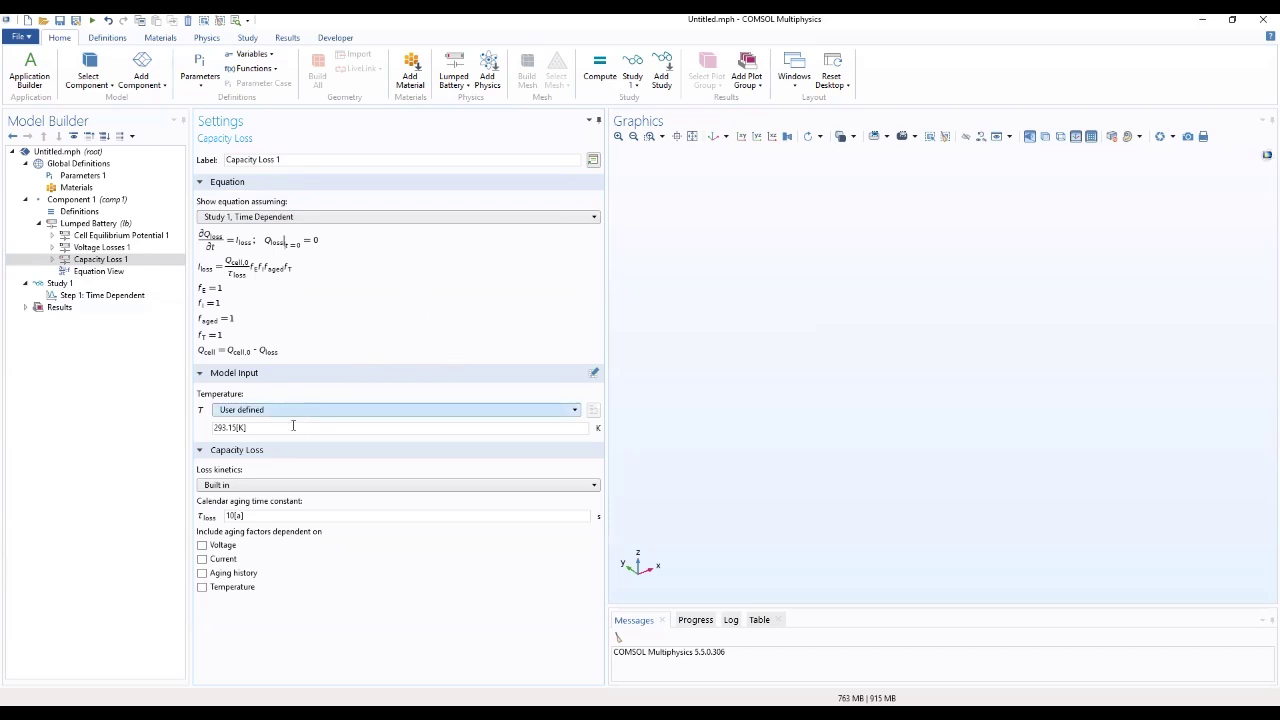
Set the capacity loss temperature to T and the calendar aging time constant to tau_loss
drag(276, 427, 130, 444)
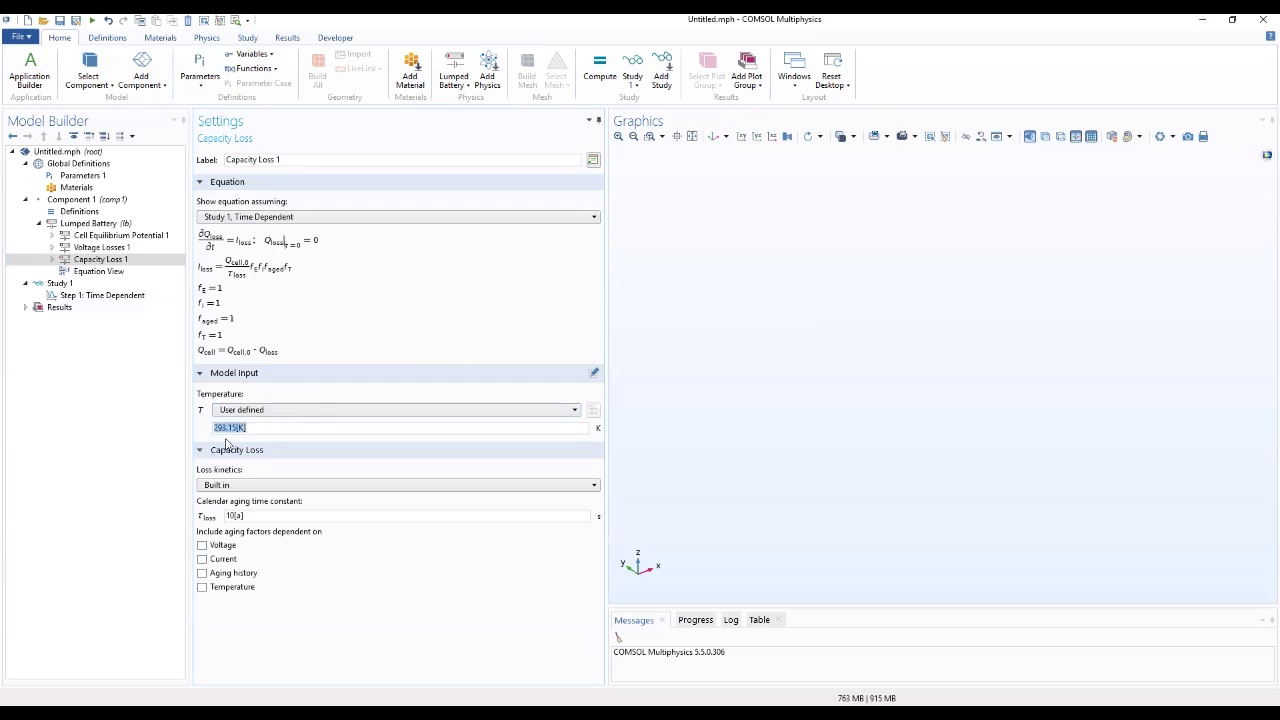
text(T)
drag(252, 516, 203, 522)
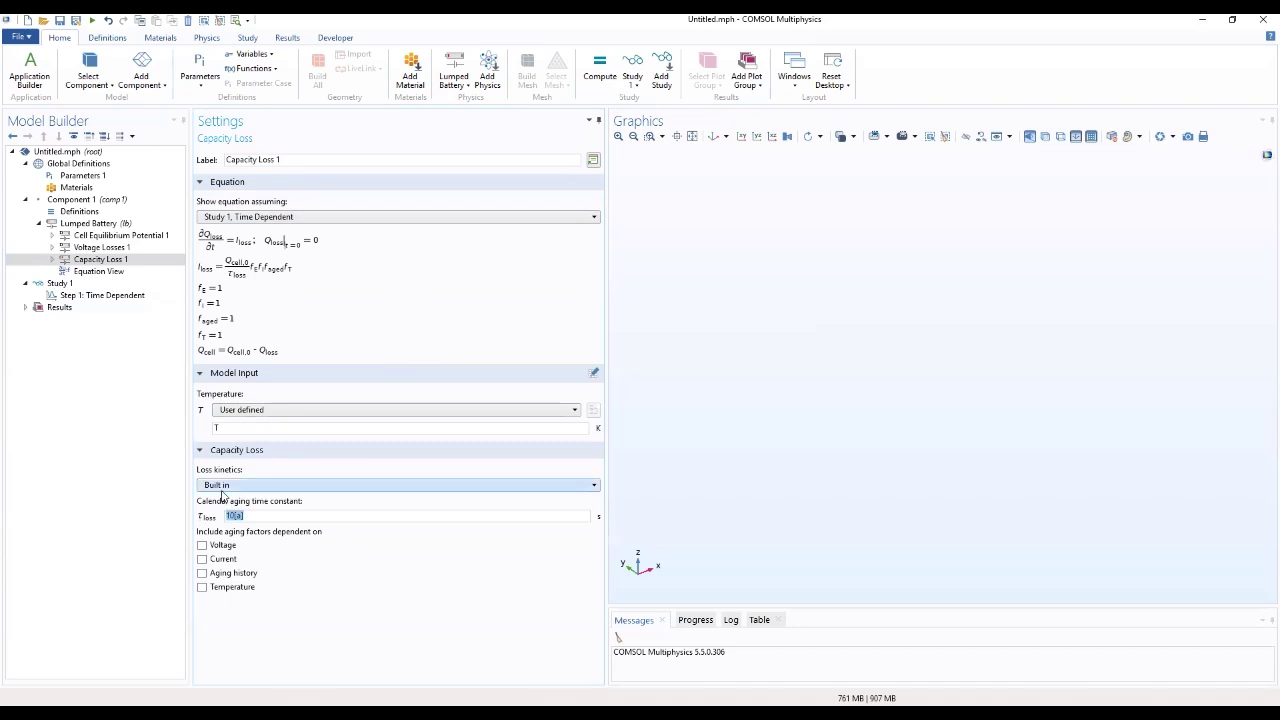
text(tau_loss)
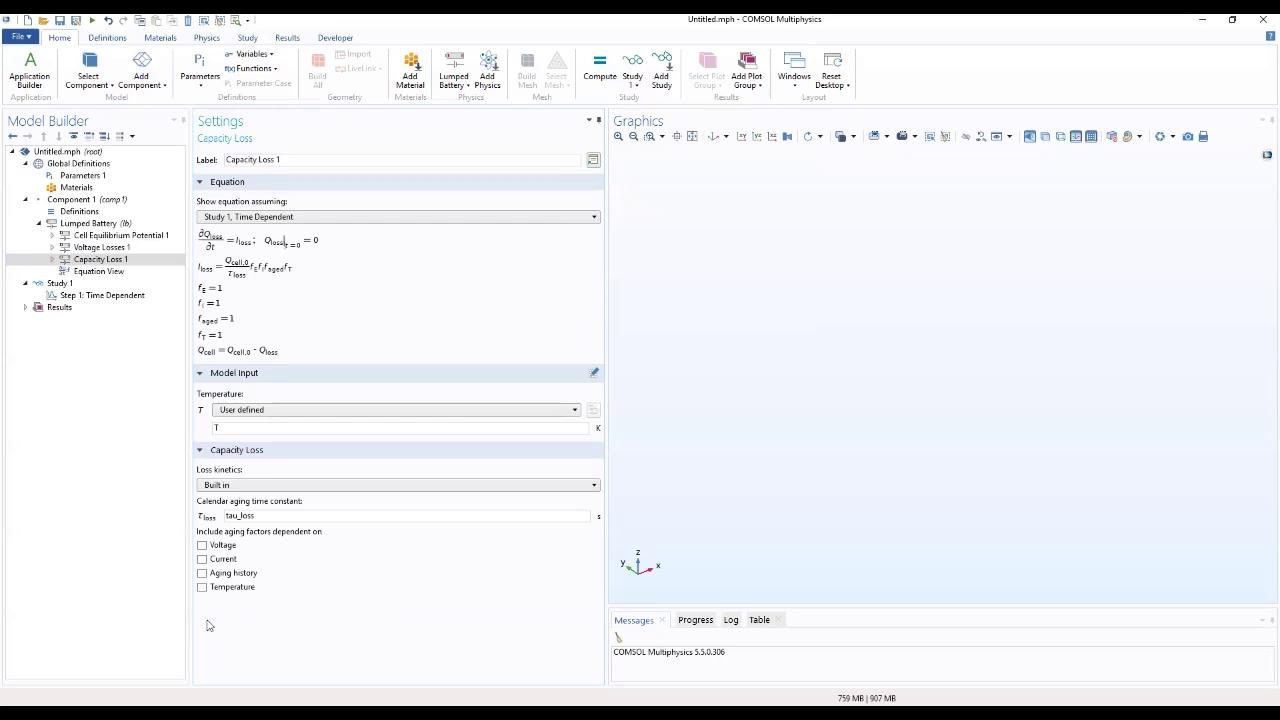
Include the voltage-dependent aging factor with offset potential E_offset and transfer coefficient alpha
click(202, 546)
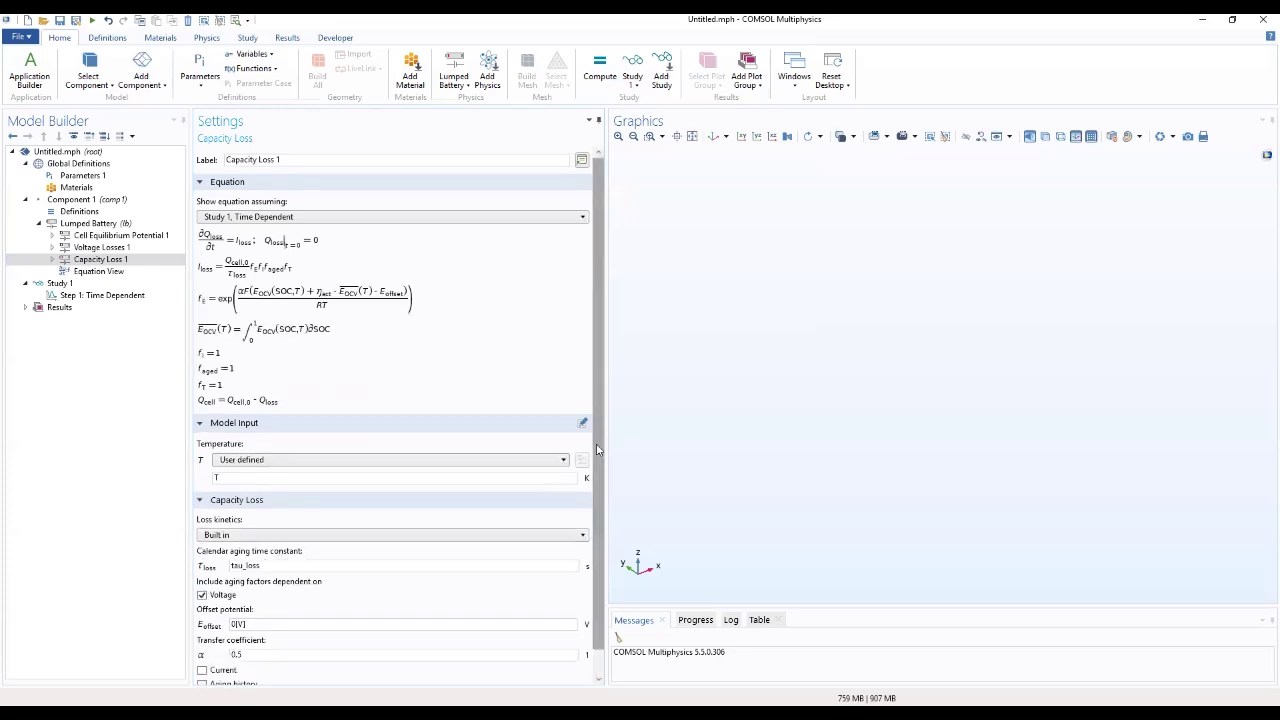
scroll(590, 475, down, 2)
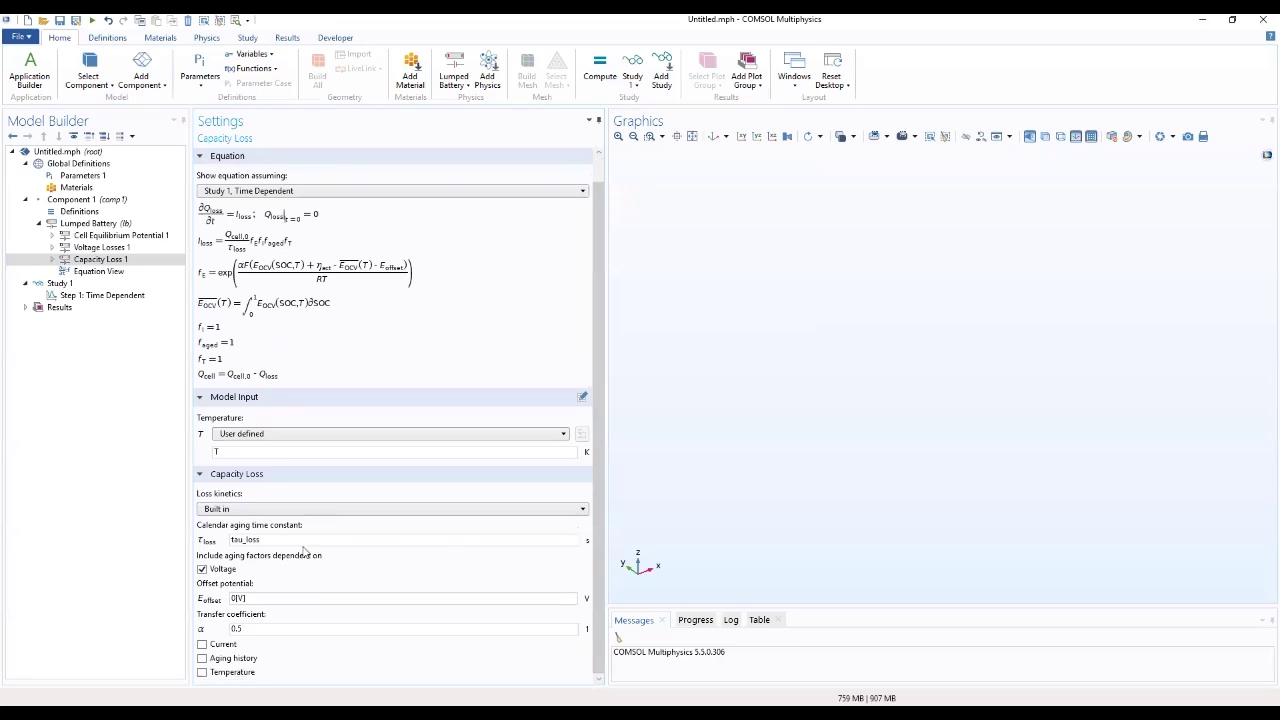
double_click(271, 596)
text(E_offset)
key(Tab)
text(alpha)
Include the aging history factor and set the decelerating aging factor to G
click(201, 659)
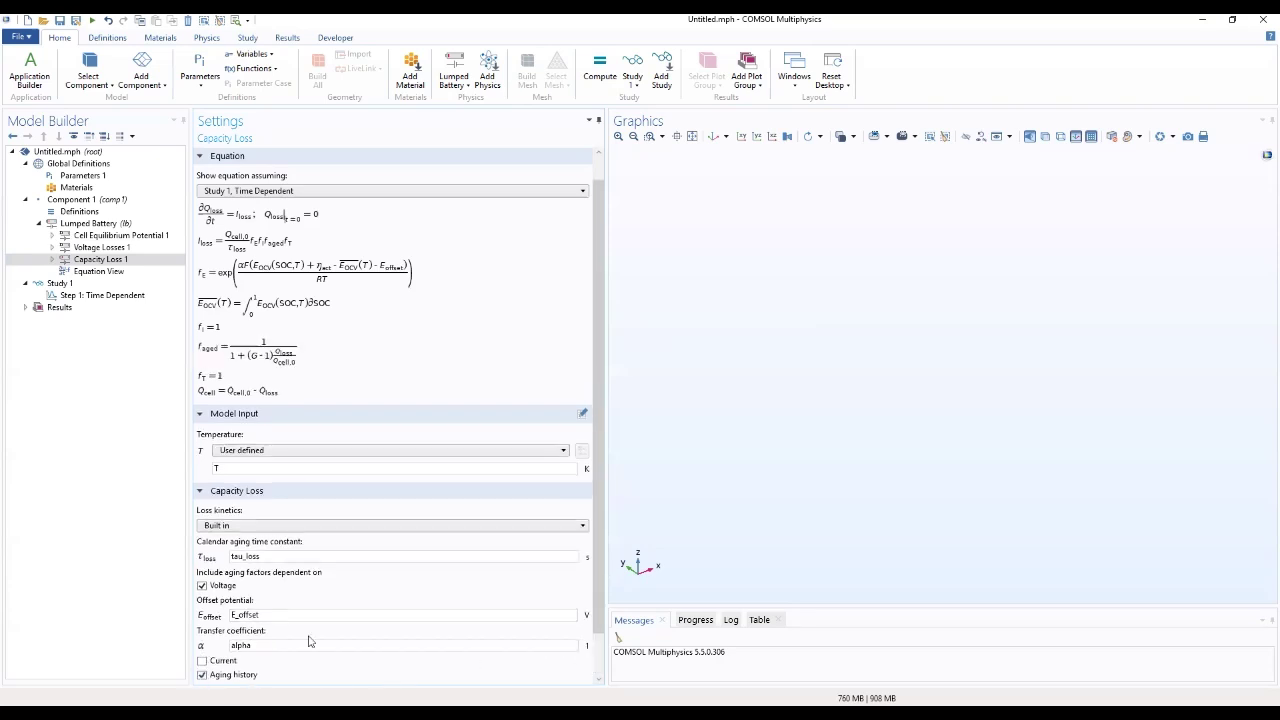
scroll(594, 597, down, 1)
scroll(594, 597, down, 1)
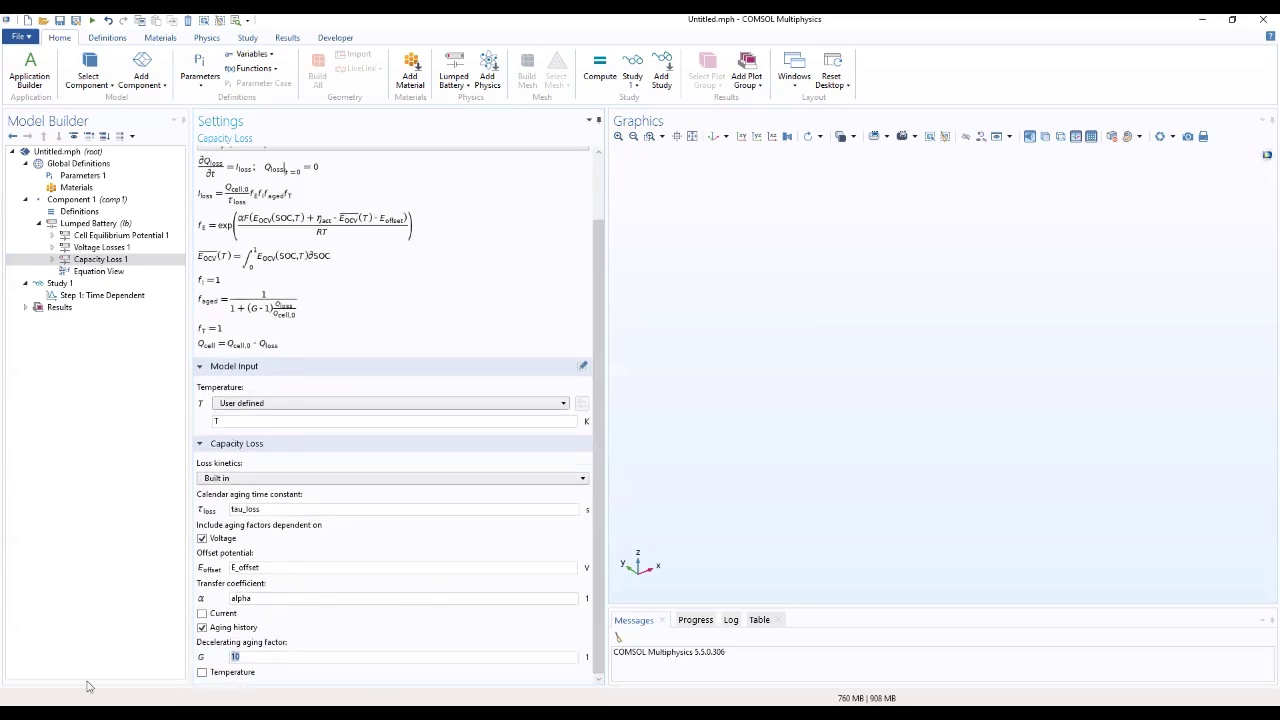
text(6)
Open Parameters 1, narrow the Expression column and widen the Description column to read the full parameter descriptions
click(88, 176)
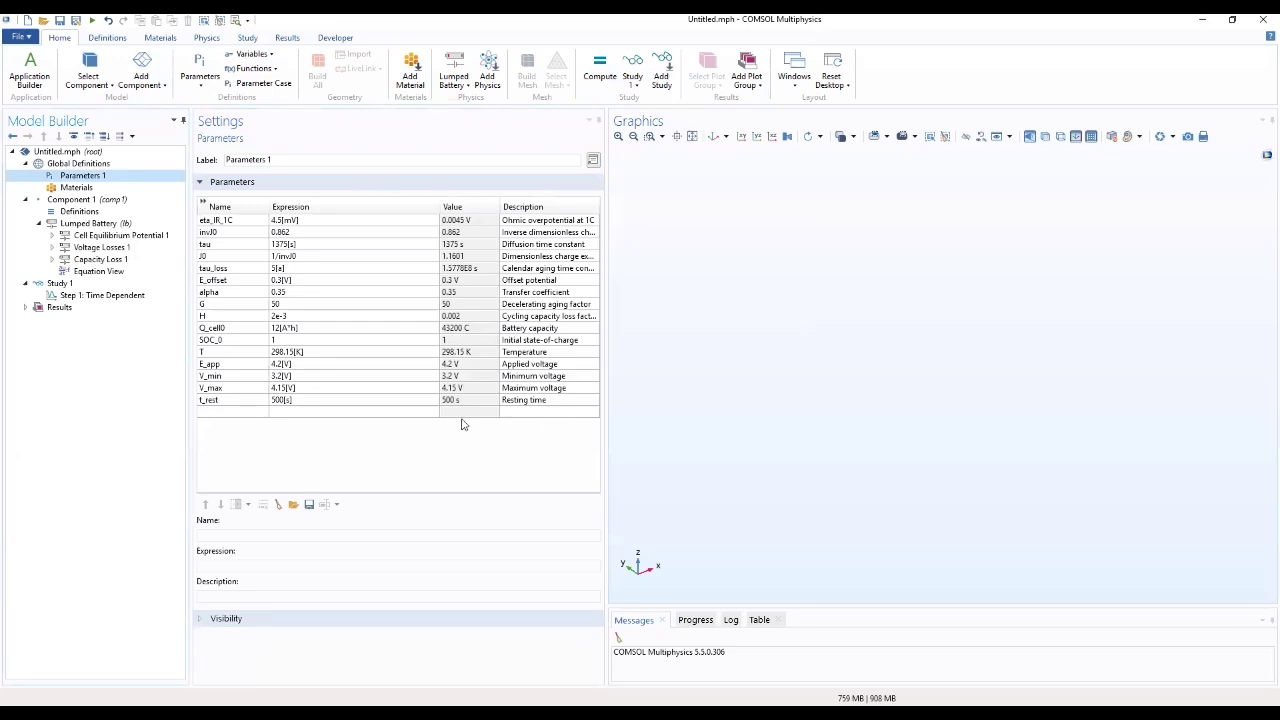
drag(439, 205, 351, 204)
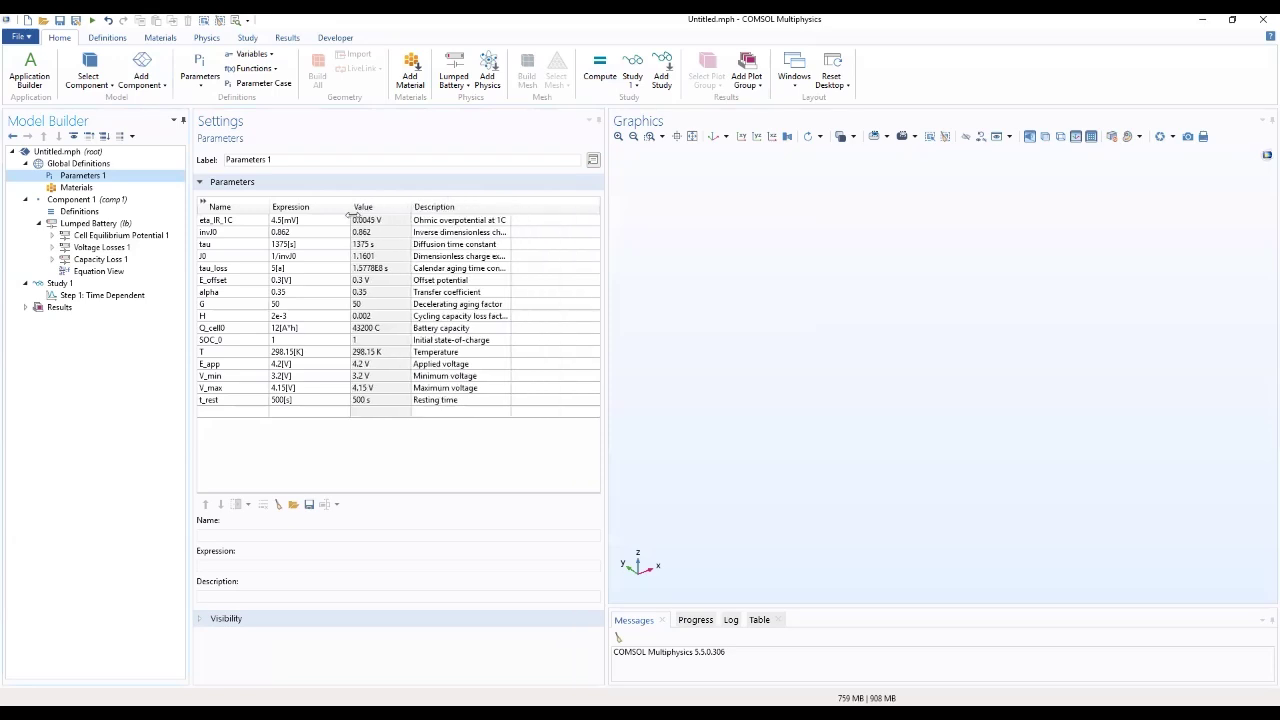
drag(511, 206, 590, 208)
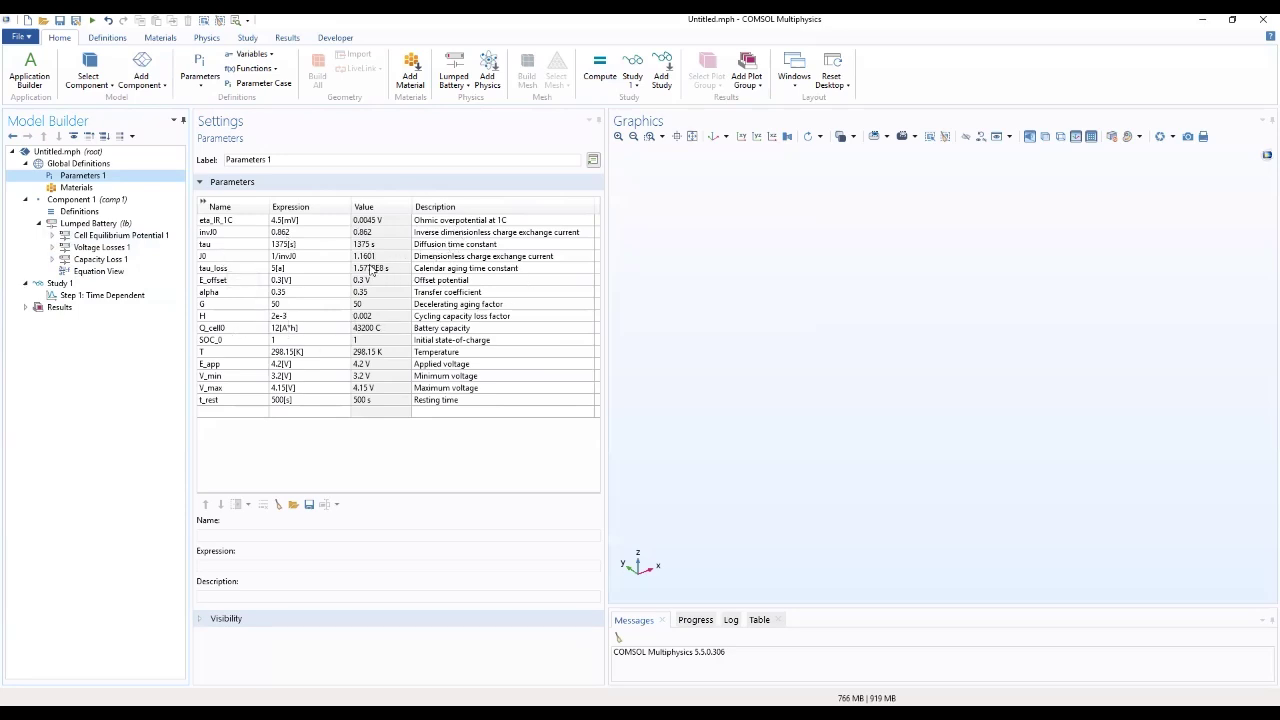
Change the label of Study 1 to "Study 1: Calender life"
click(71, 284)
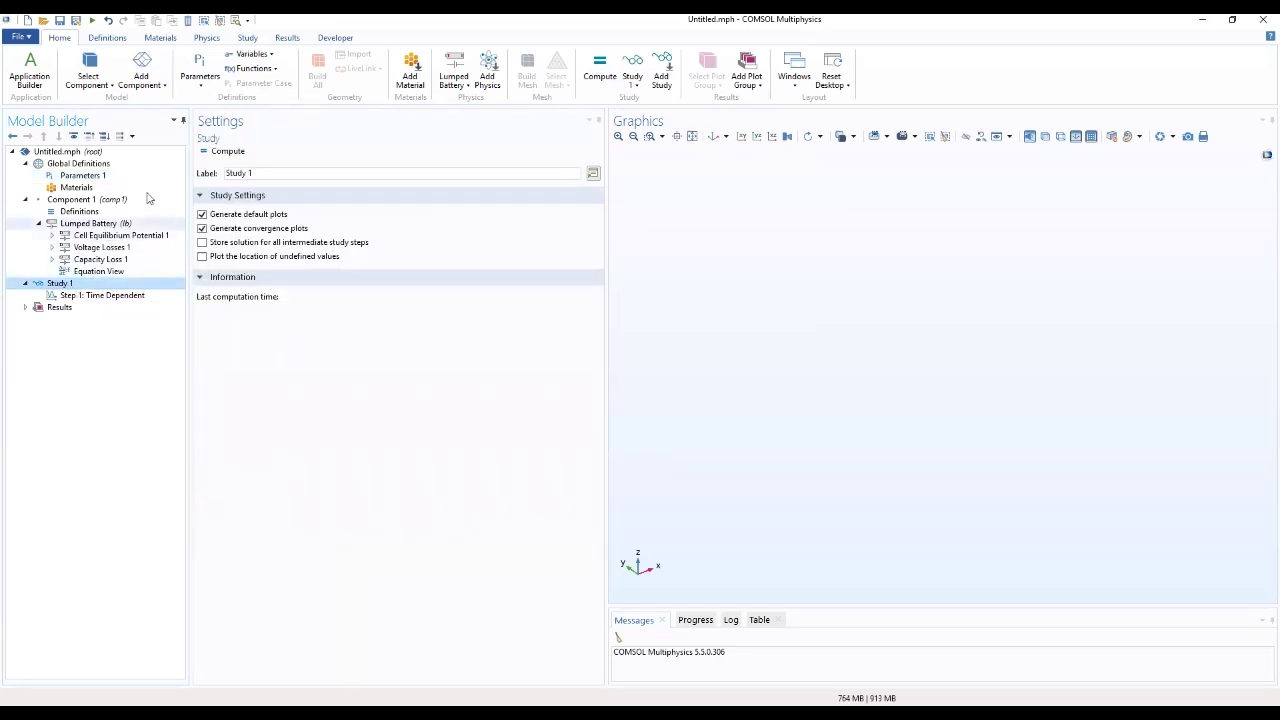
click(262, 175)
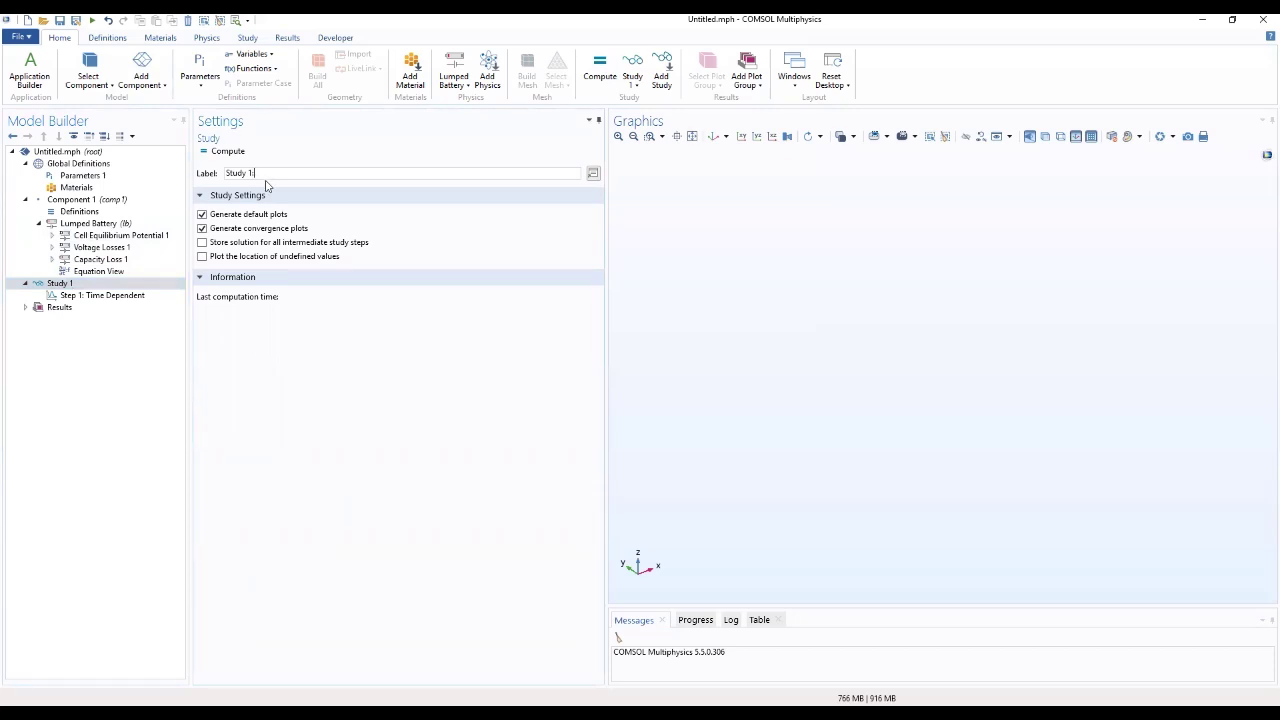
text(: Calender life)
Add a parametric sweep to the Calender life study with E_app (Applied voltage) as the sweep parameter
right_click(100, 287)
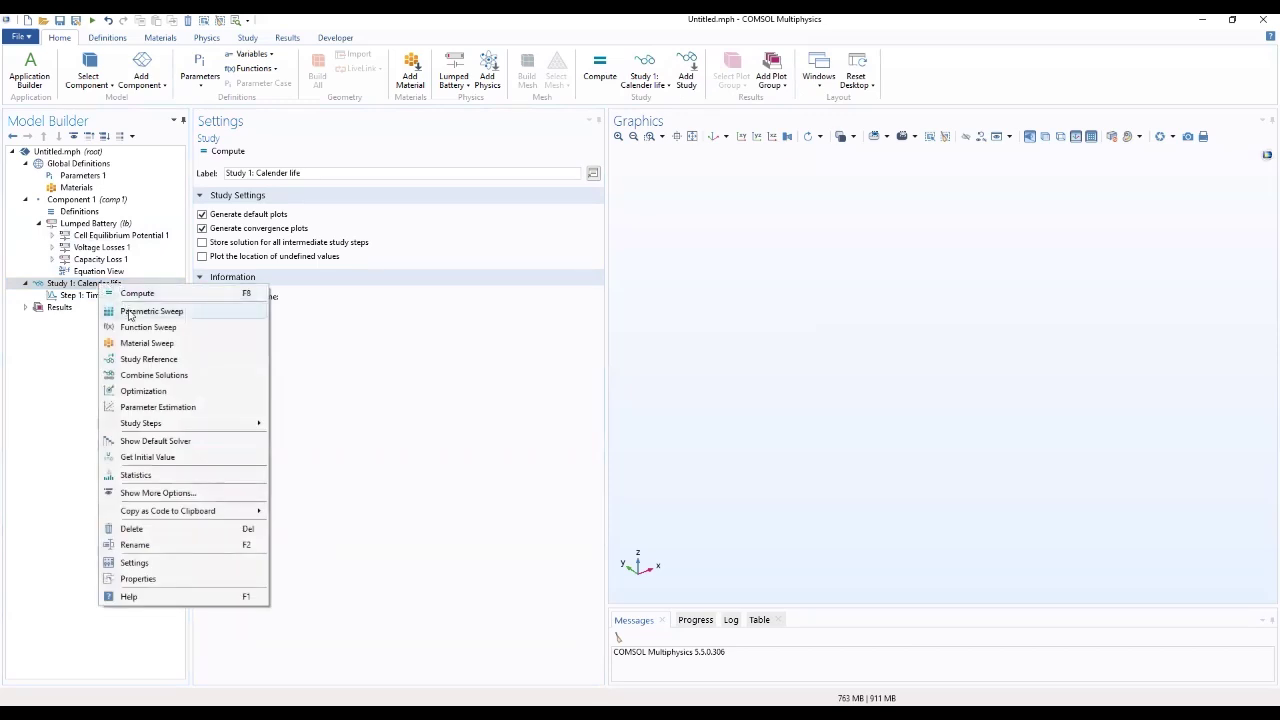
click(140, 311)
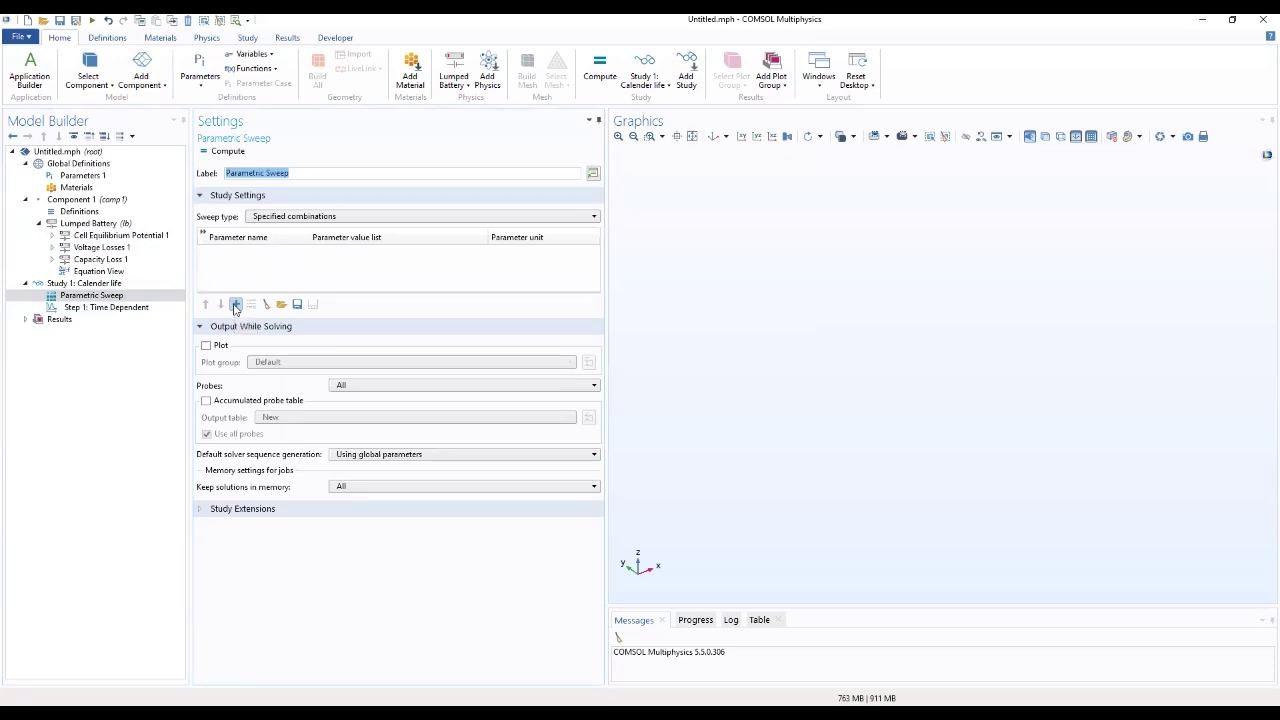
click(236, 305)
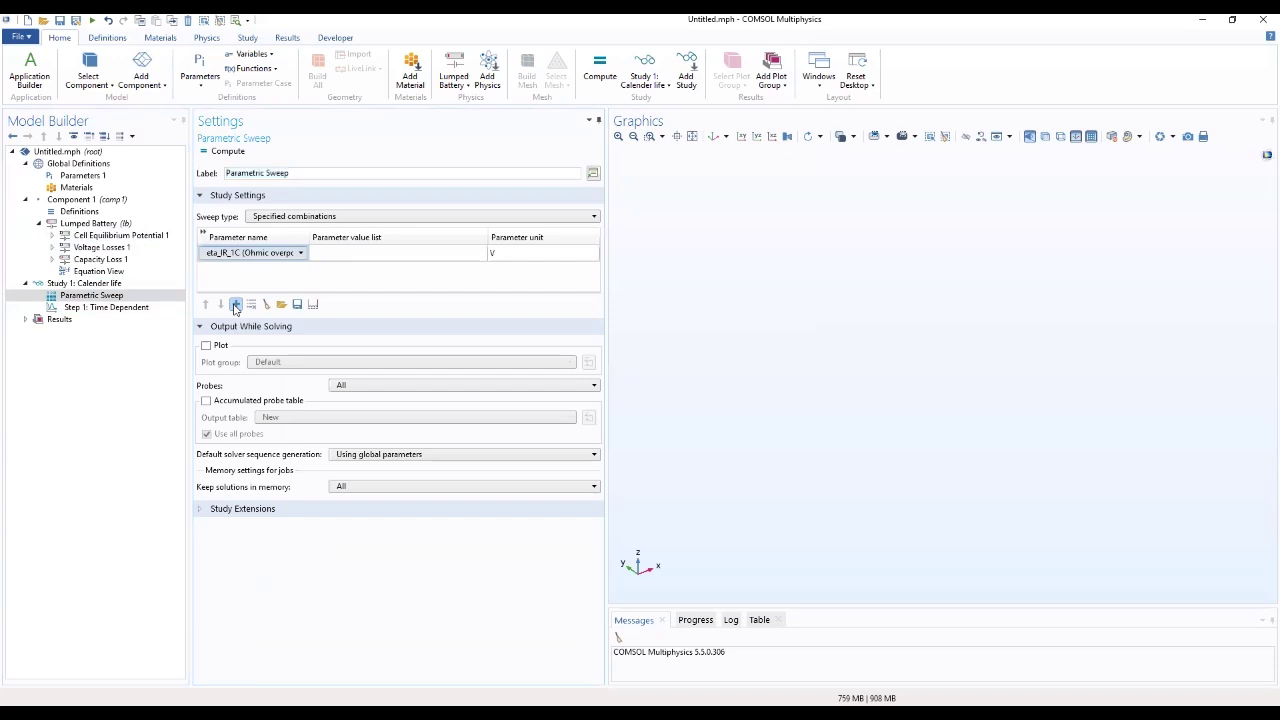
click(301, 253)
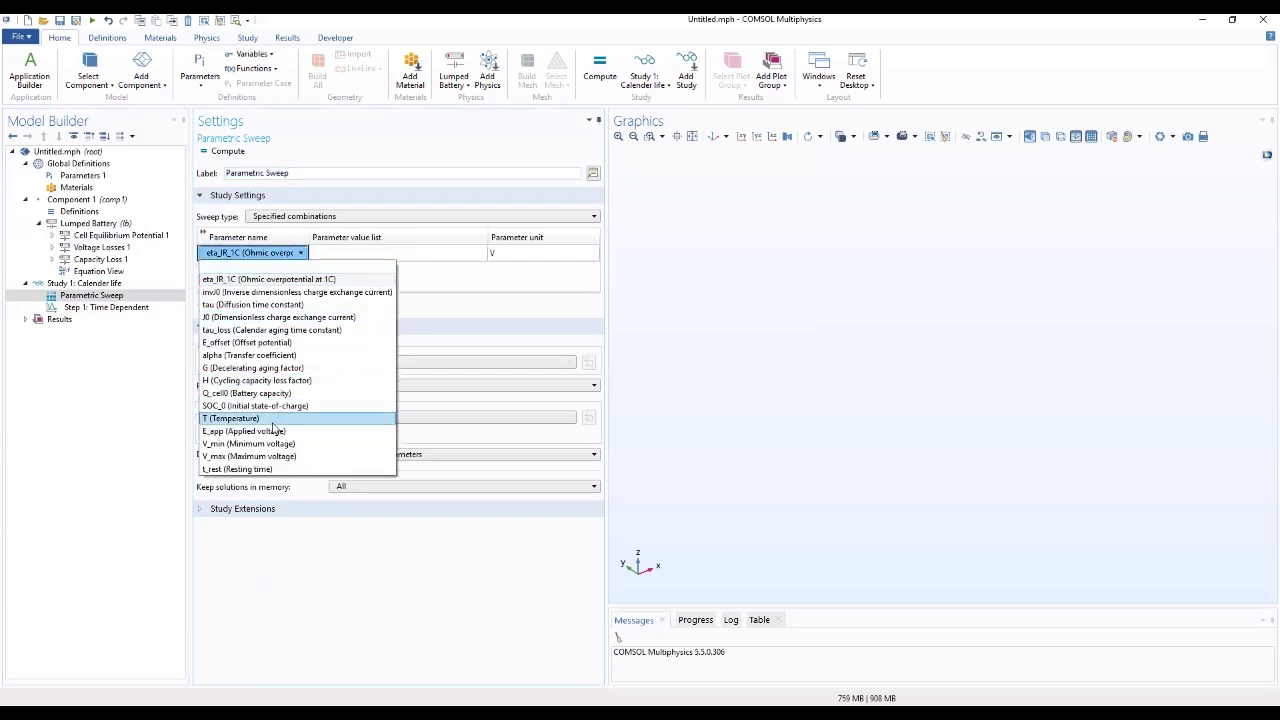
click(272, 434)
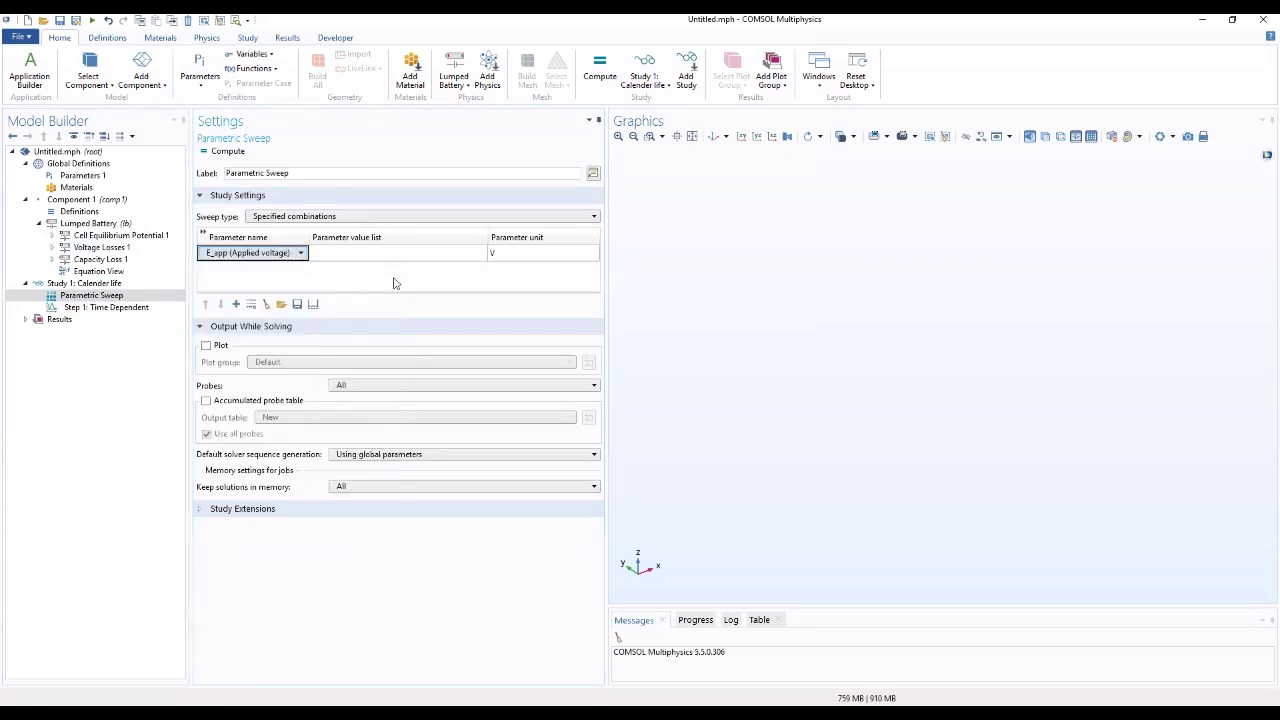
Enter 3.84 3.94 4.2 as the sweep values for E_app (Applied voltage)
click(386, 253)
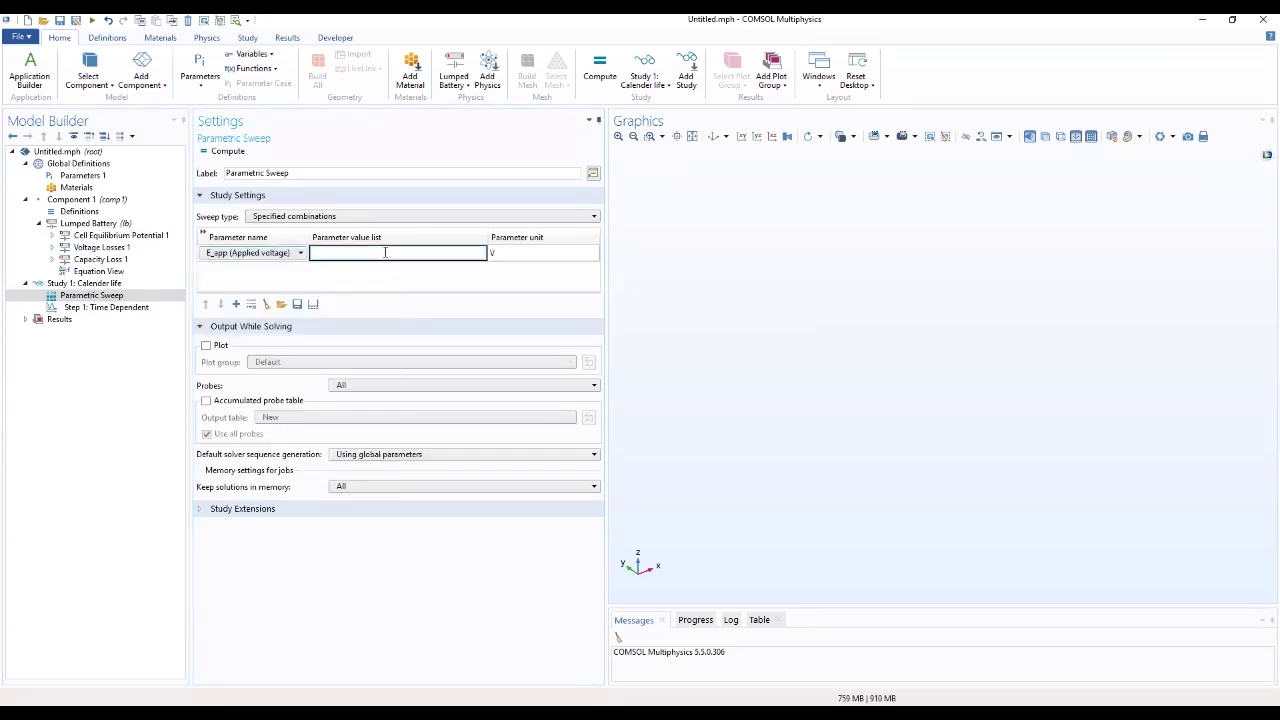
text(3.84 3.94 4.2)
click(424, 281)
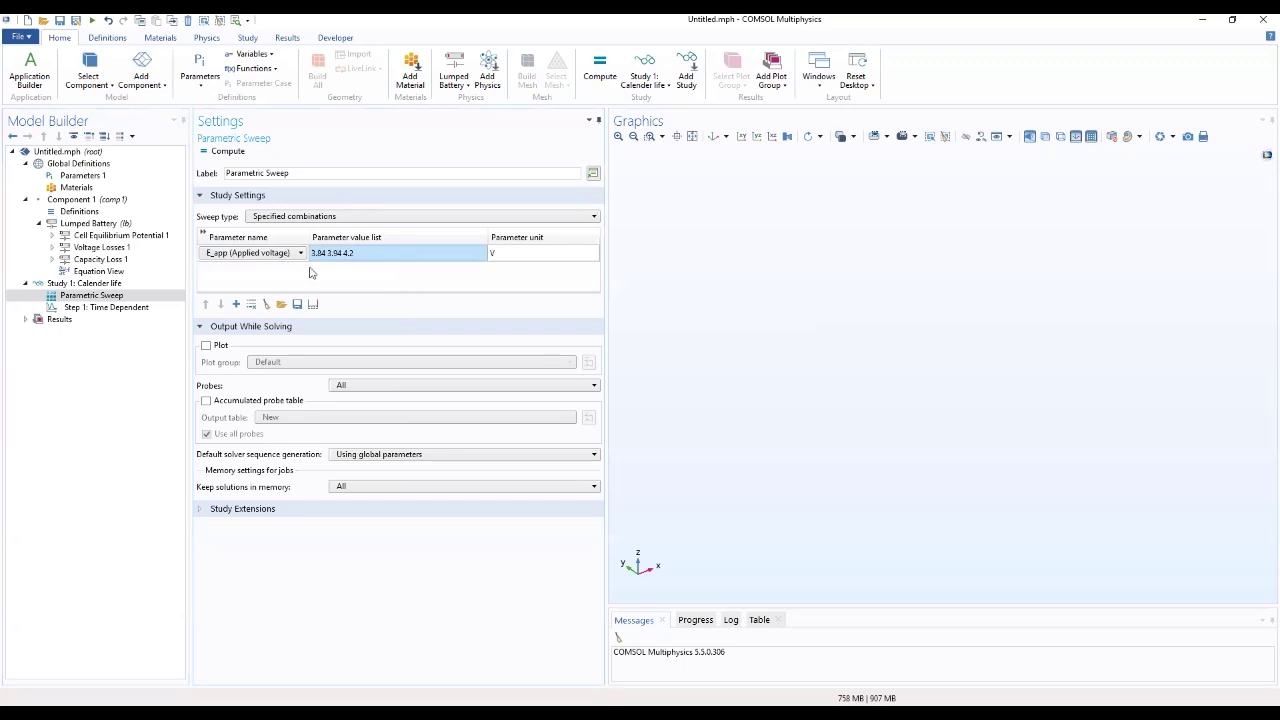
Add SOC_0 (Initial state-of-charge) as a second sweep parameter with the values 0.25 0.5 1
click(236, 305)
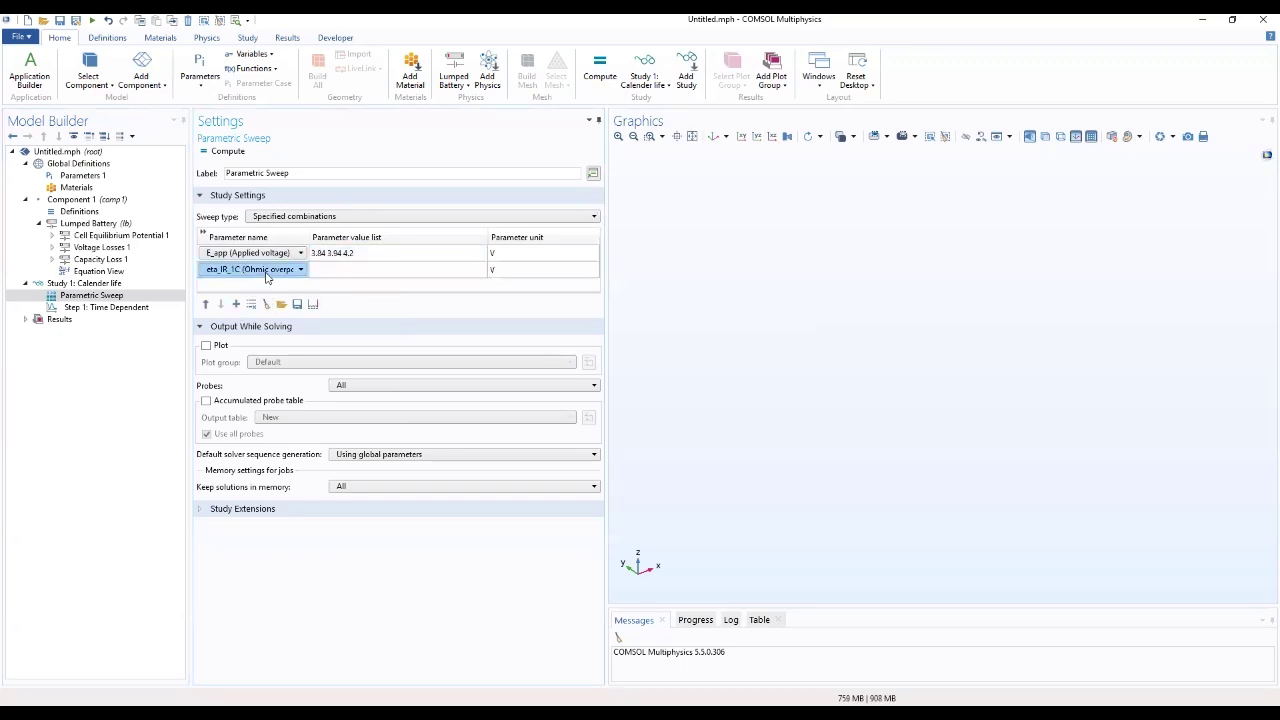
click(300, 269)
click(300, 269)
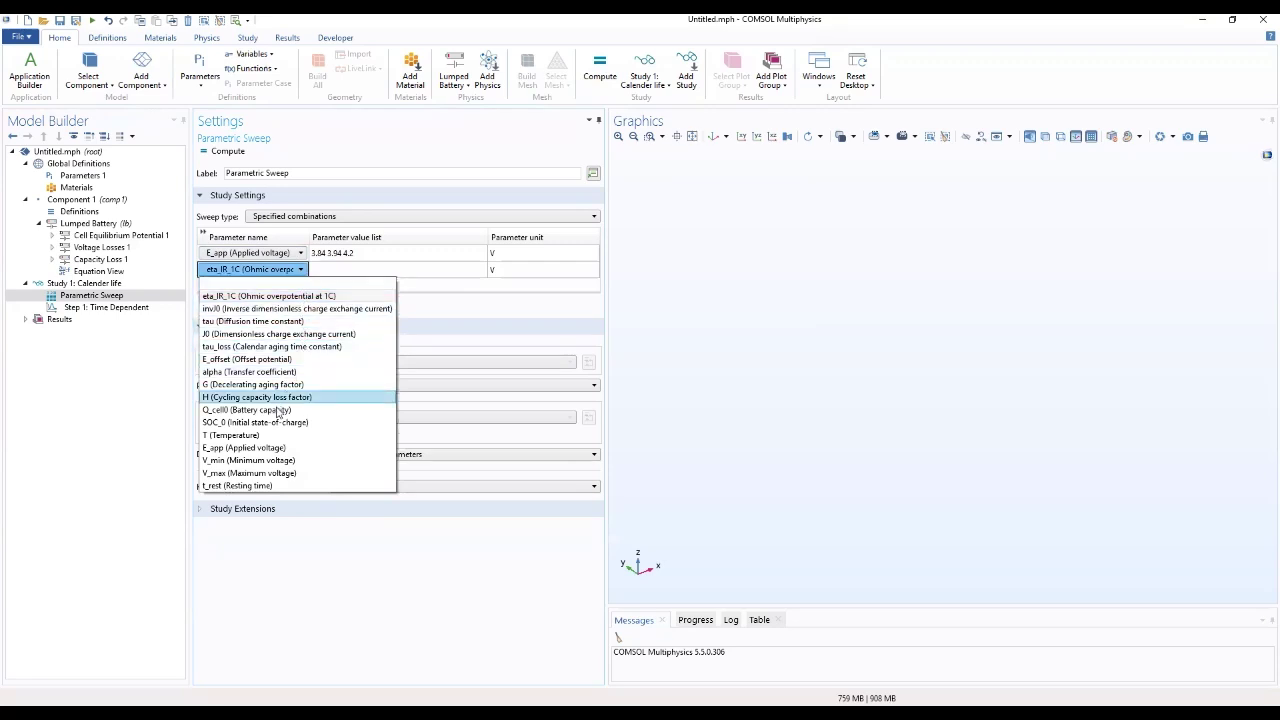
click(268, 422)
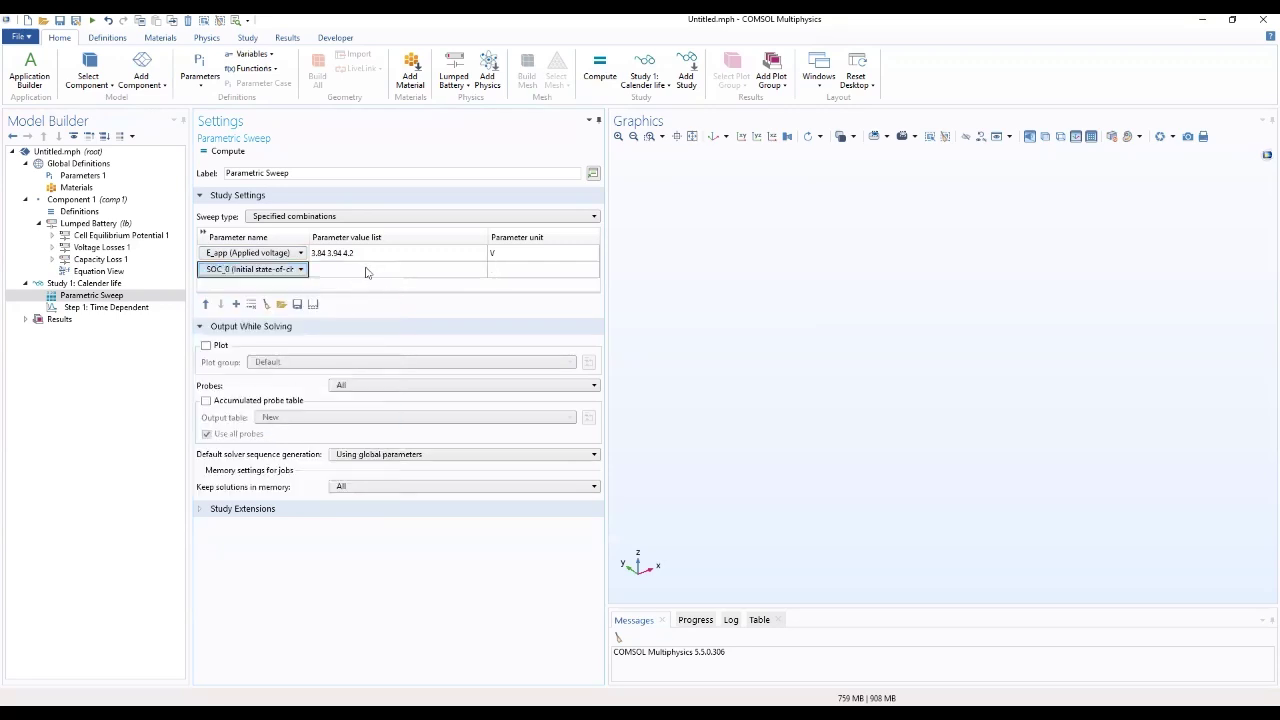
click(370, 269)
text(0.25)
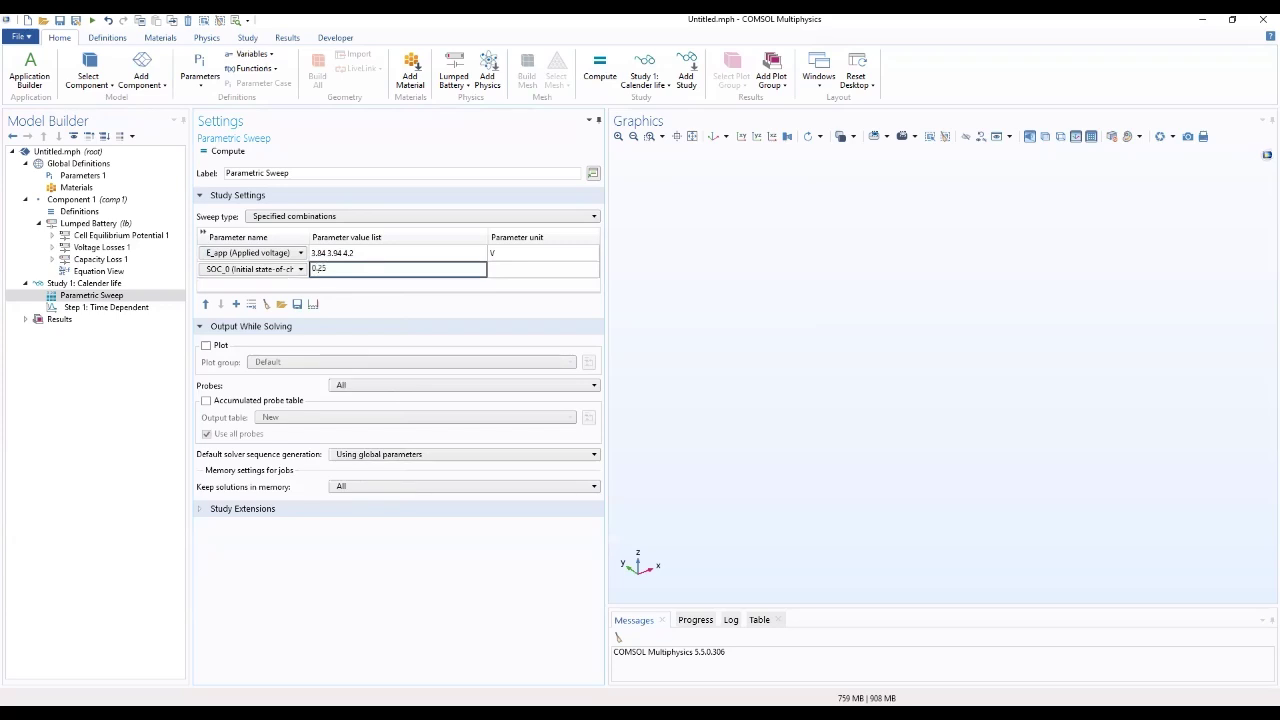
text( 0.5 1)
click(117, 423)
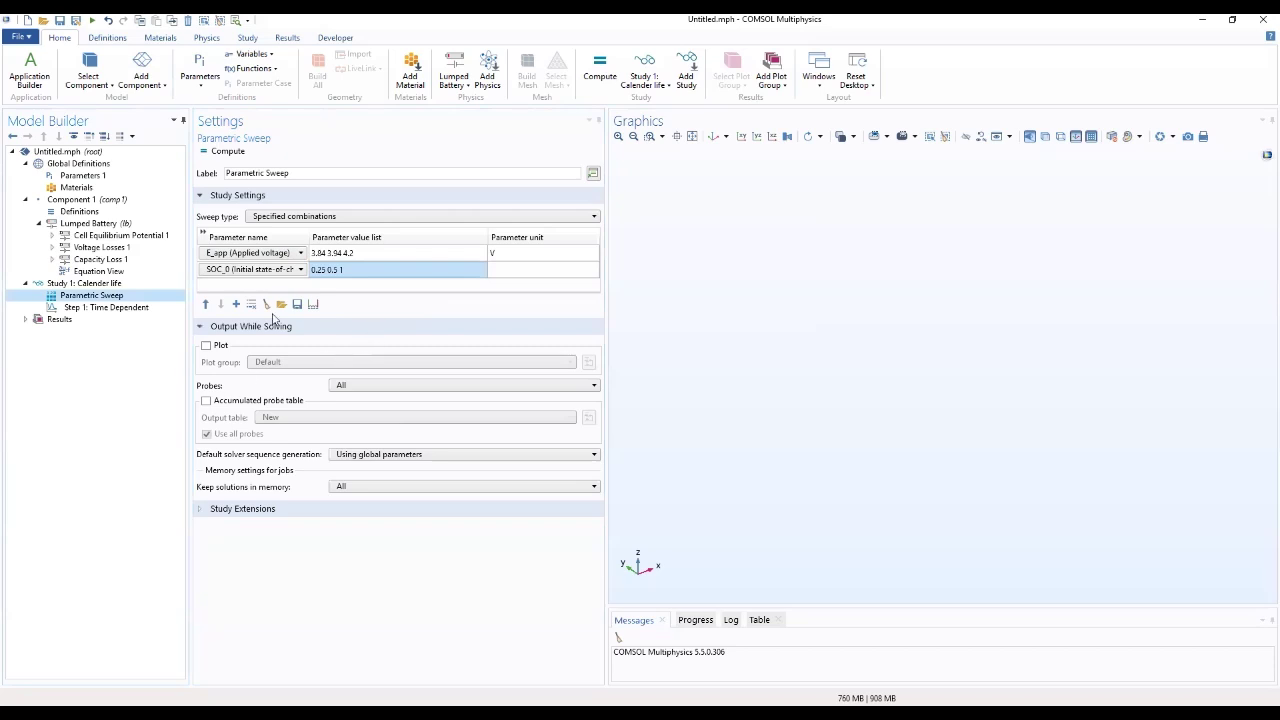
Set the output times of the Time Dependent step to range(0,10[d],2[a])
click(115, 308)
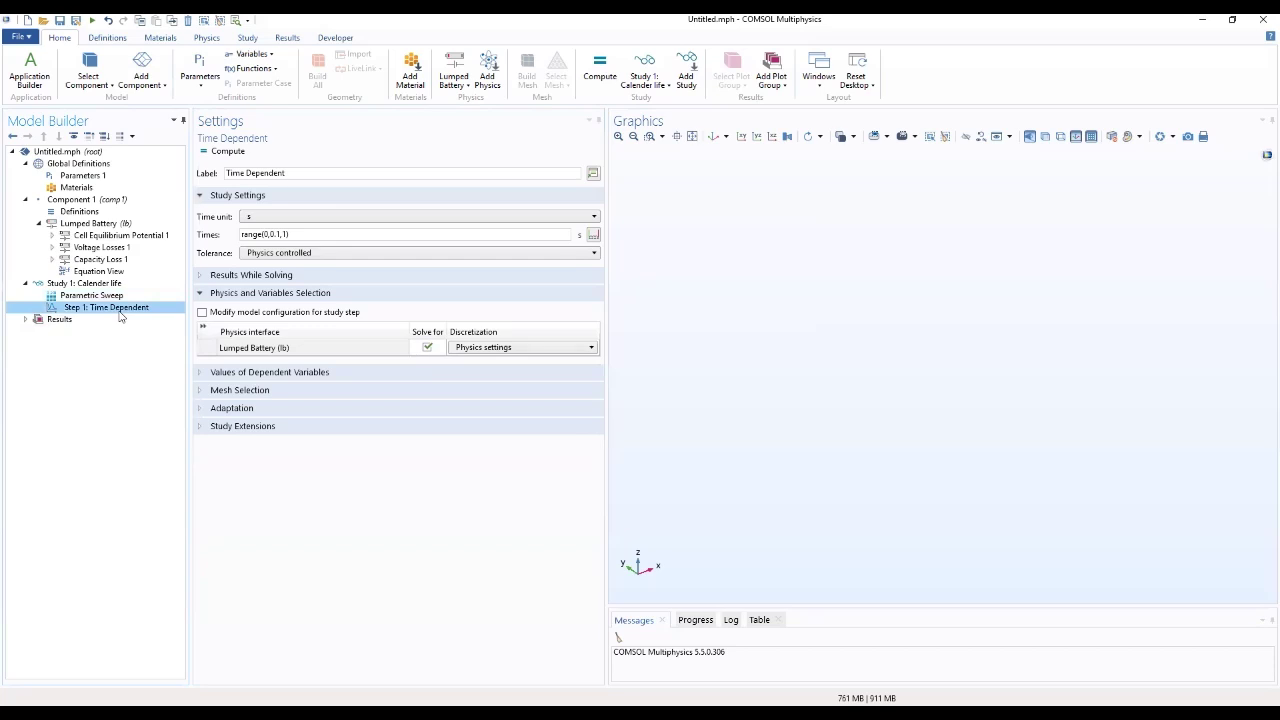
double_click(276, 234)
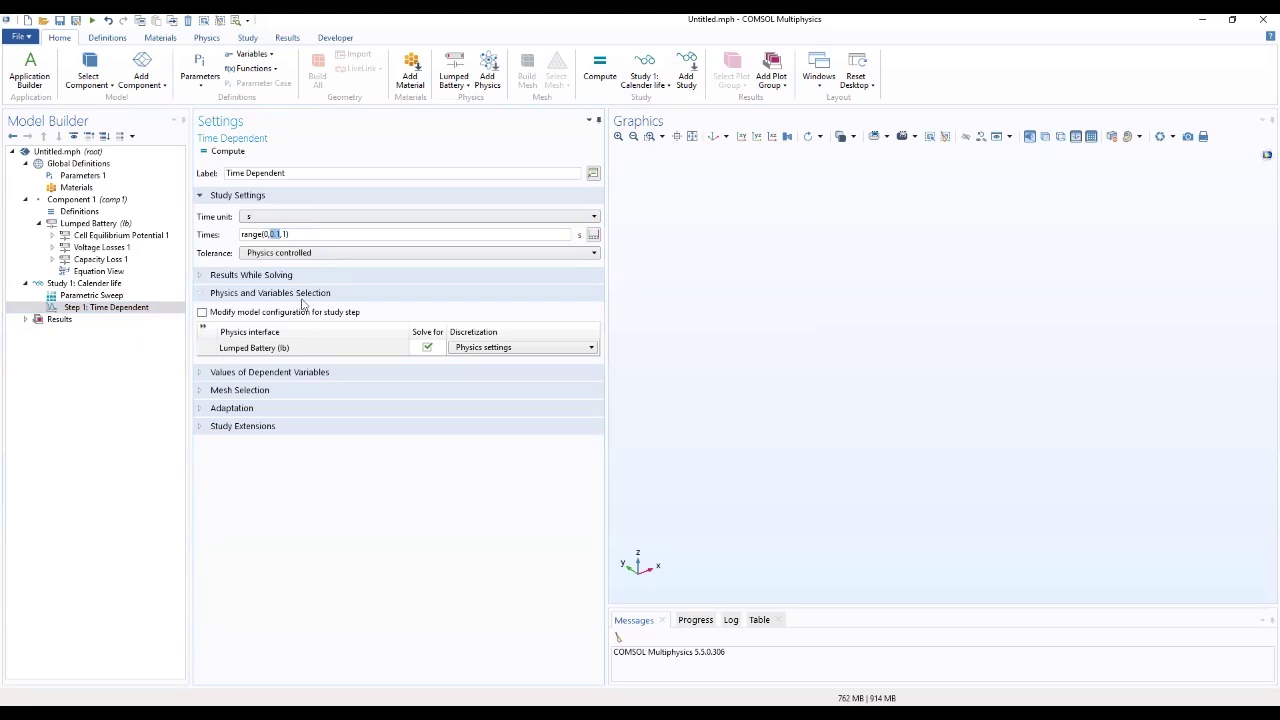
text(10)
text(,)
text([d])
text(2)
text([)
text(a)
text(])
Disable default plot generation for the Calender life study, compute it and dismiss the resulting dialog
click(78, 285)
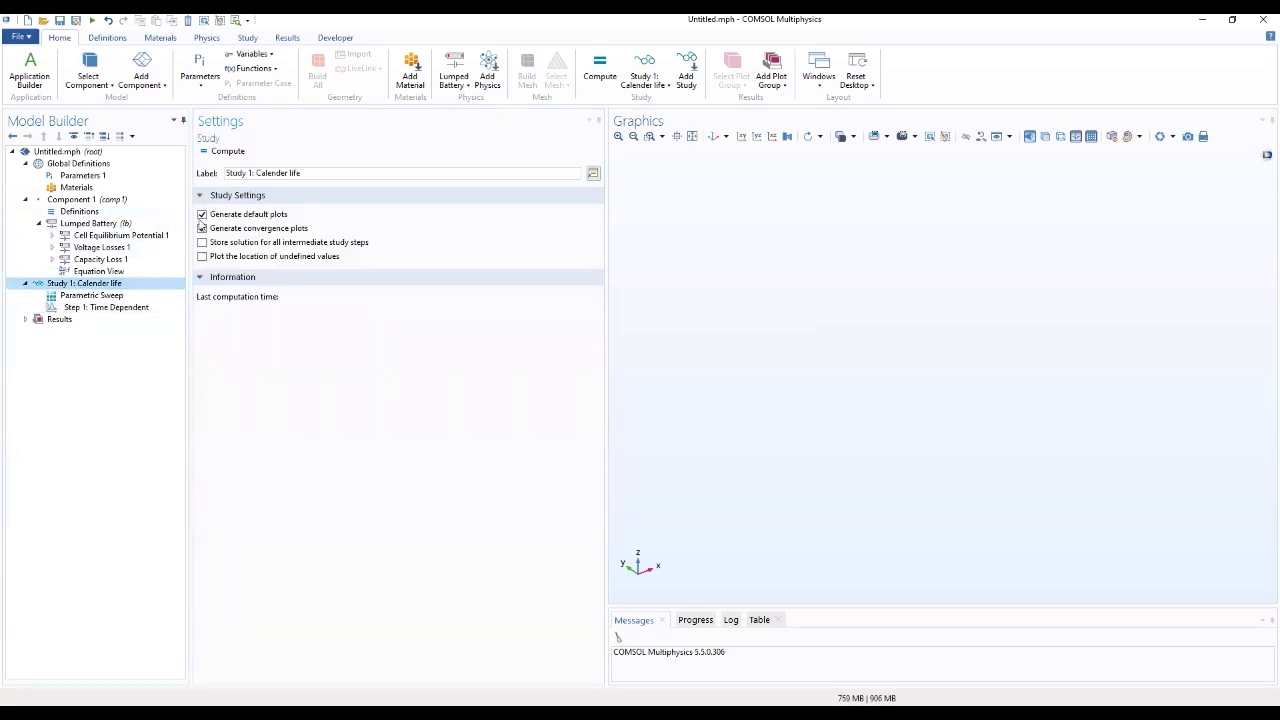
click(202, 215)
click(212, 153)
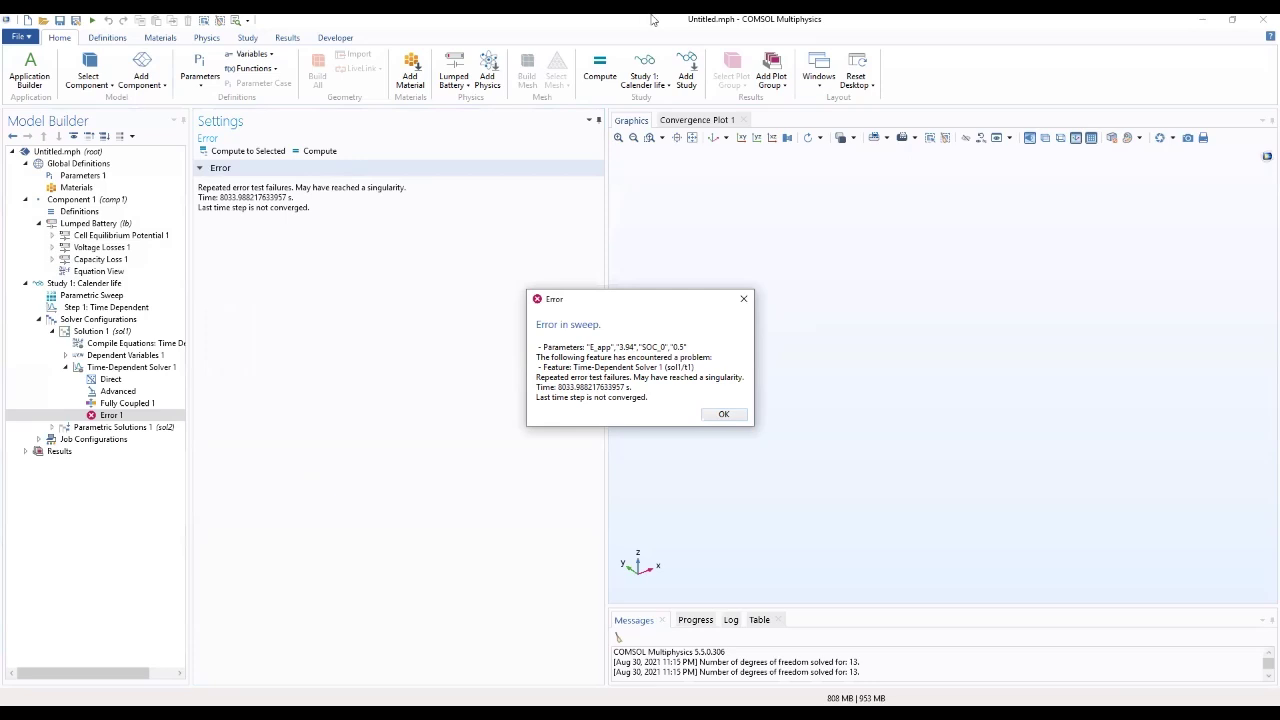
key(Return)
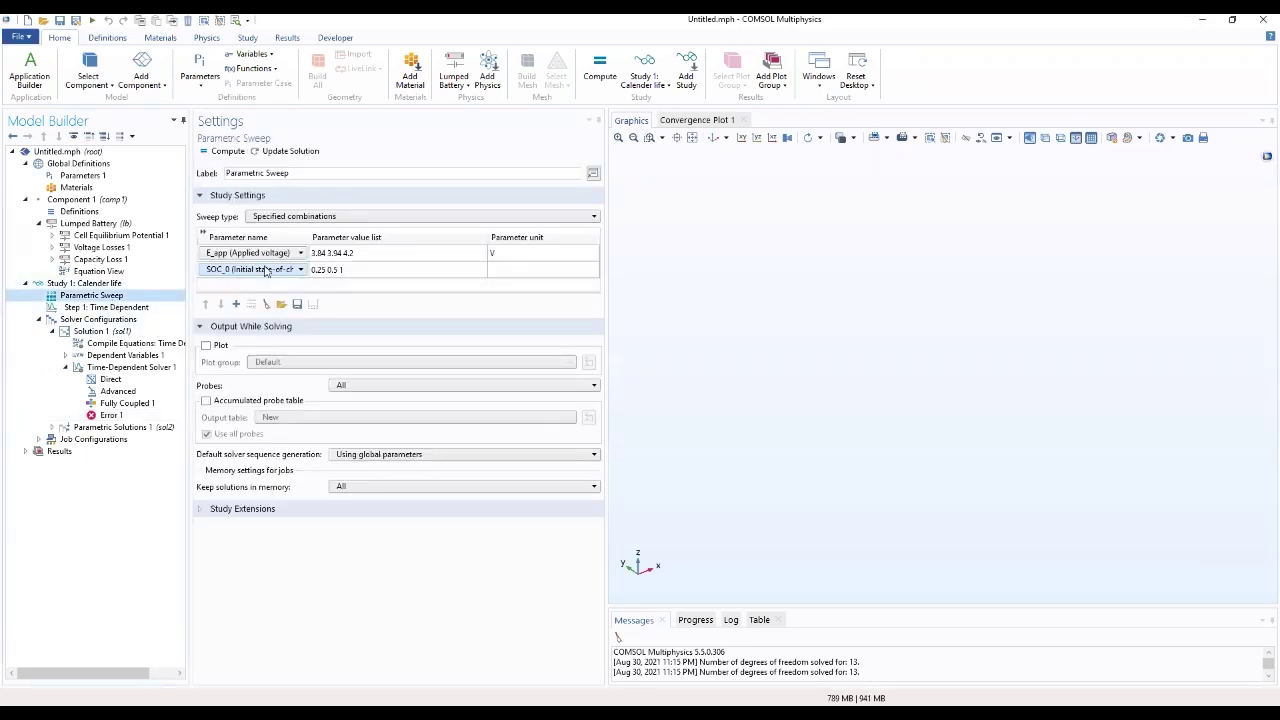
Change the second E_app value in the parametric sweep to 3.97 and compute the study again
click(342, 253)
click(342, 253)
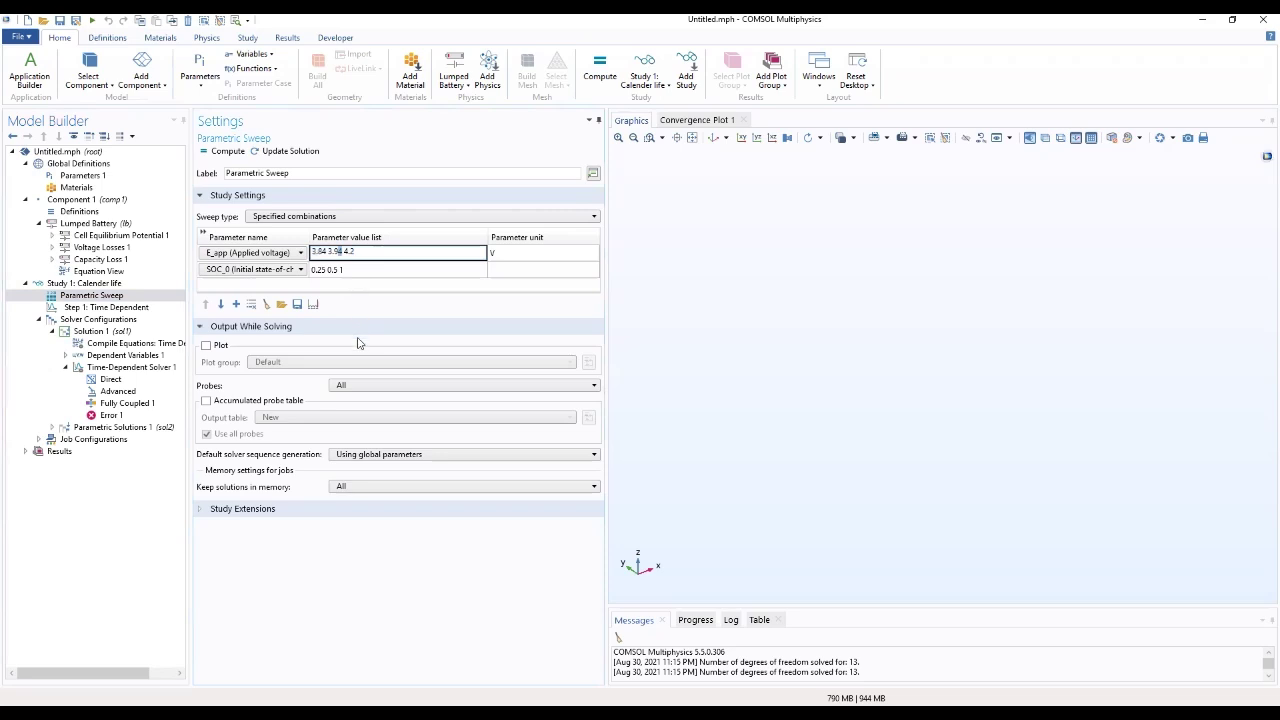
key(BackSpace)
text(7)
key(Return)
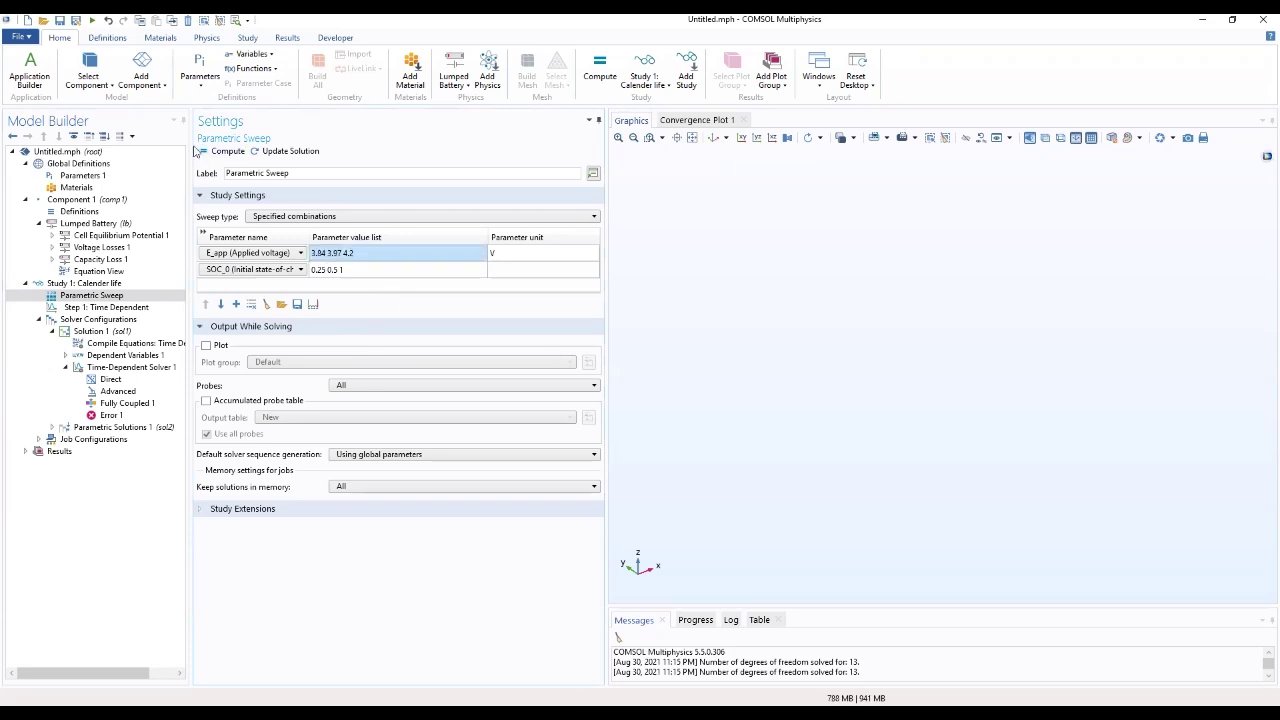
click(247, 38)
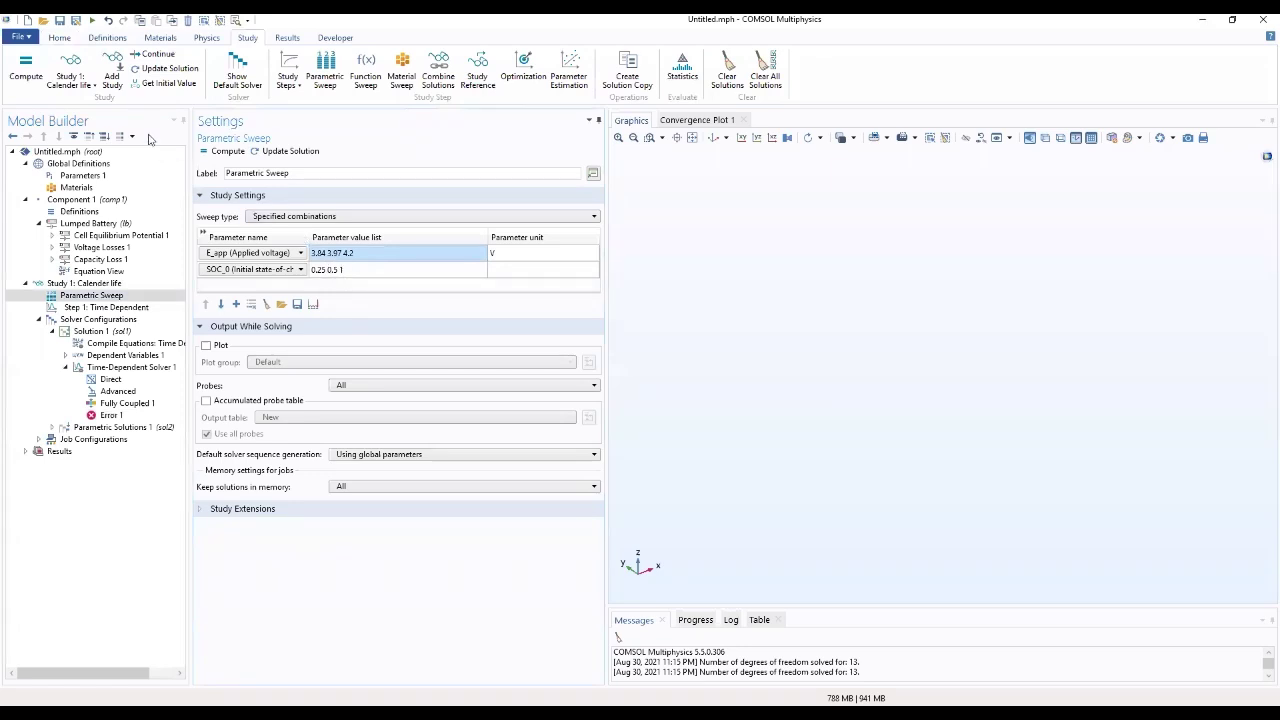
click(26, 68)
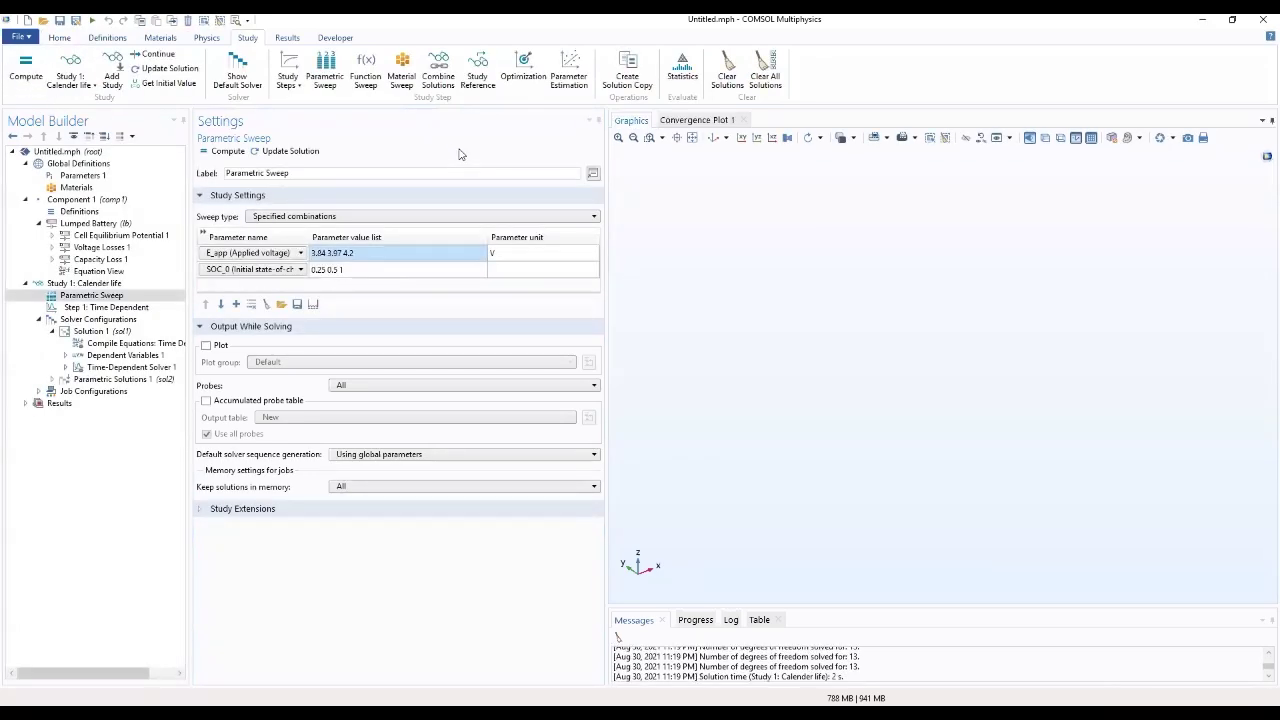
click(136, 383)
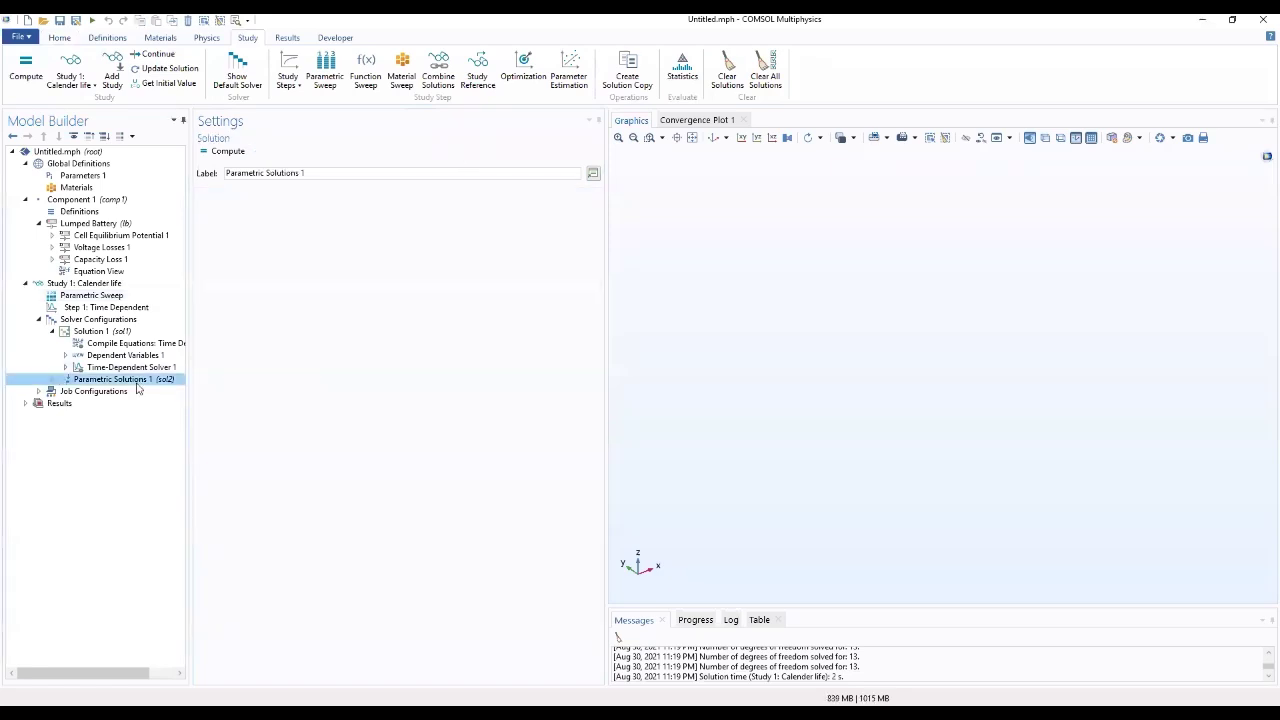
click(96, 391)
click(93, 404)
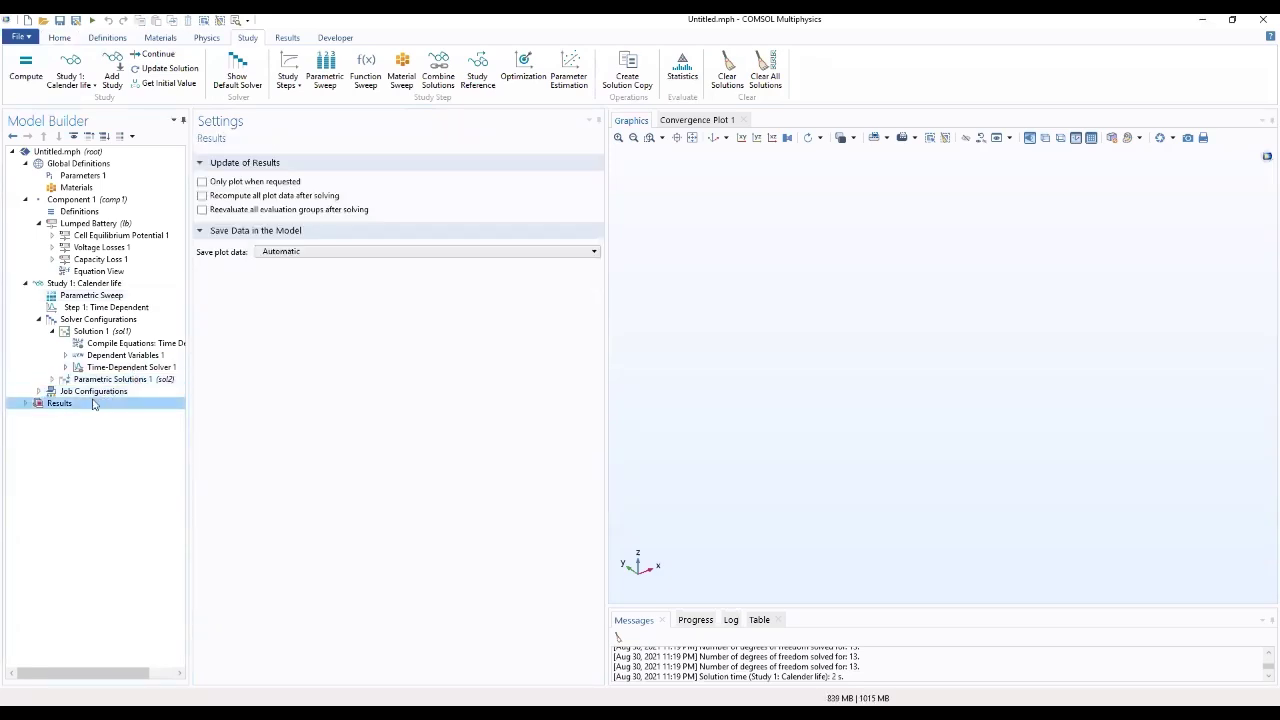
click(100, 297)
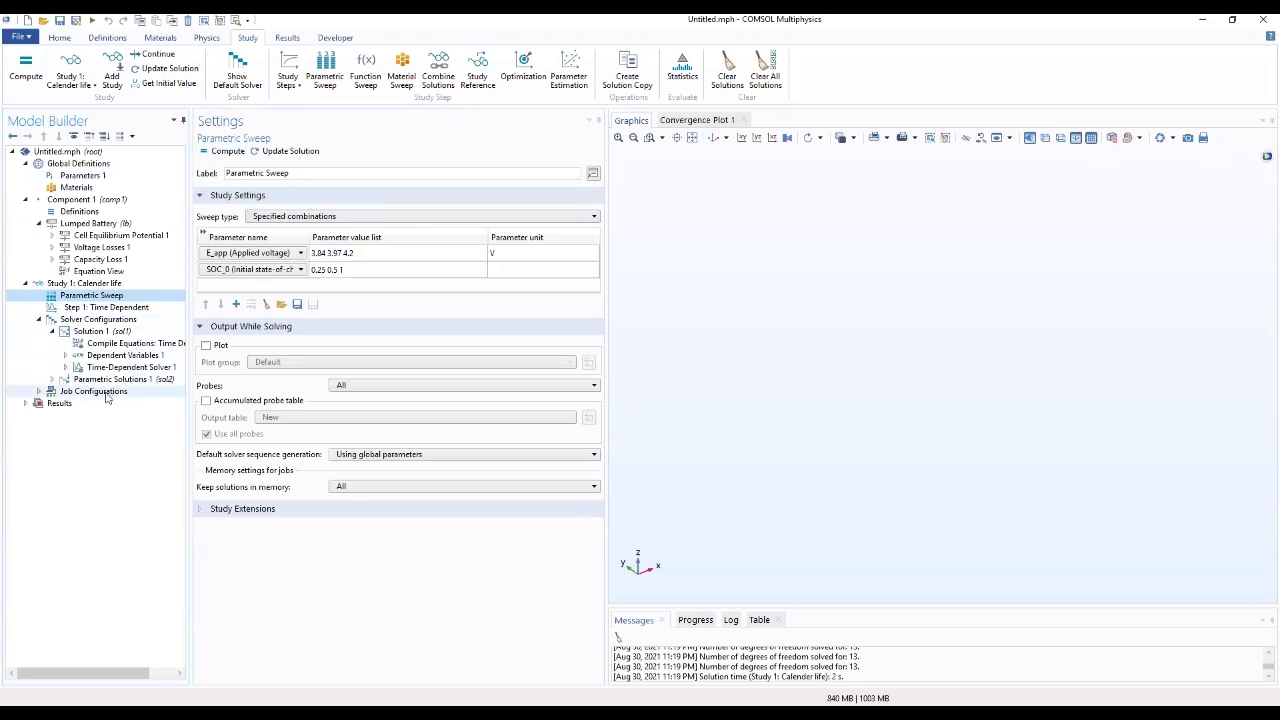
click(106, 308)
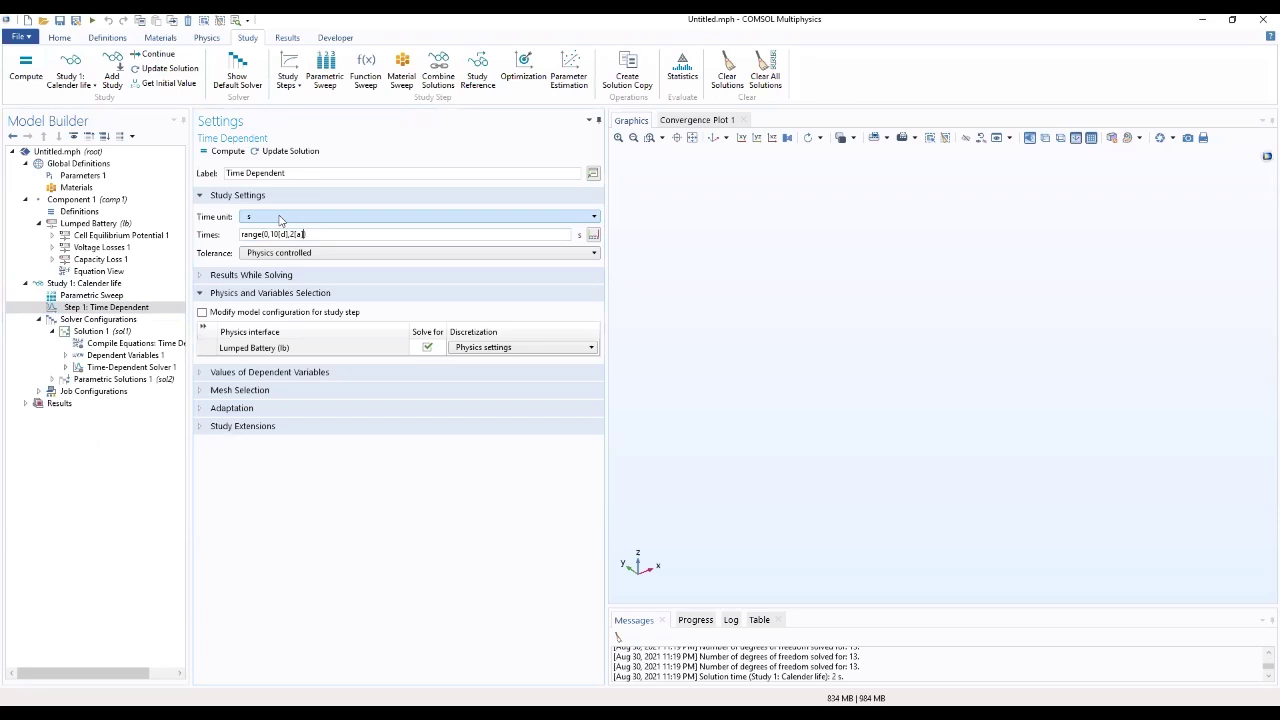
Add a 1D plot group labelled "Relative Cell Capacity" that uses the Study 1: Calender life/Parametric Solutions 1 (sol2) dataset
click(68, 404)
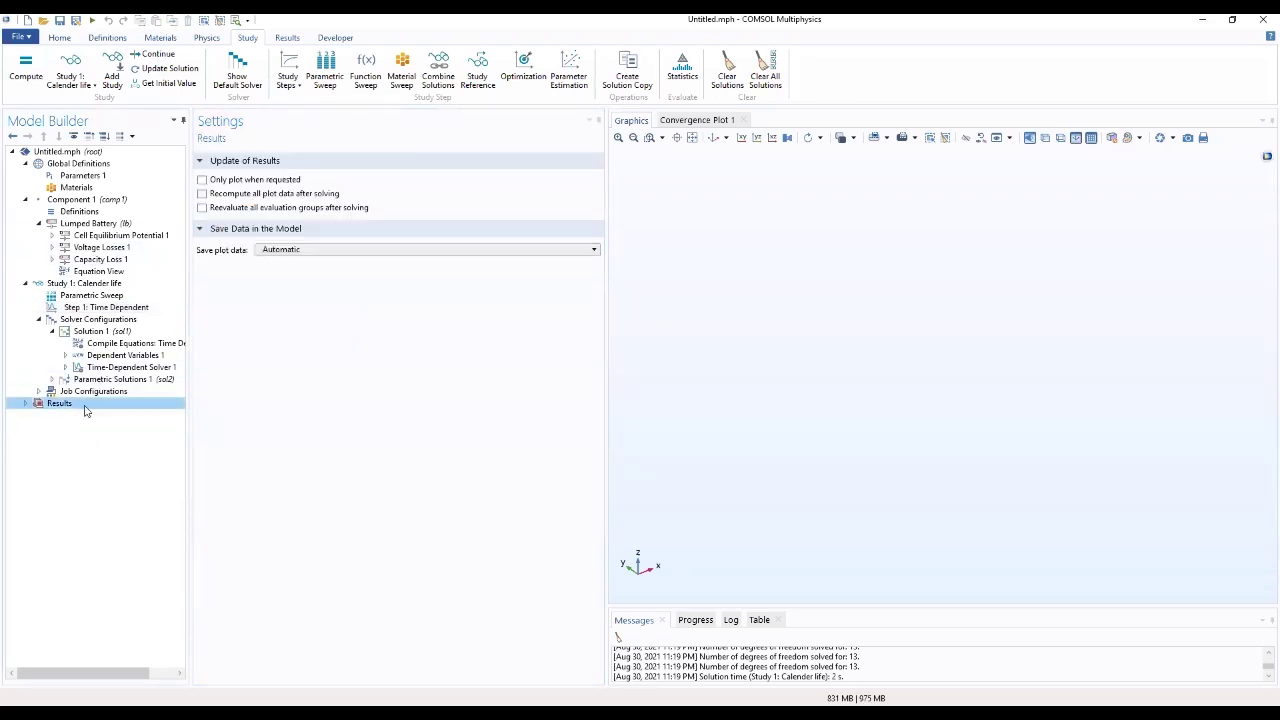
right_click(85, 406)
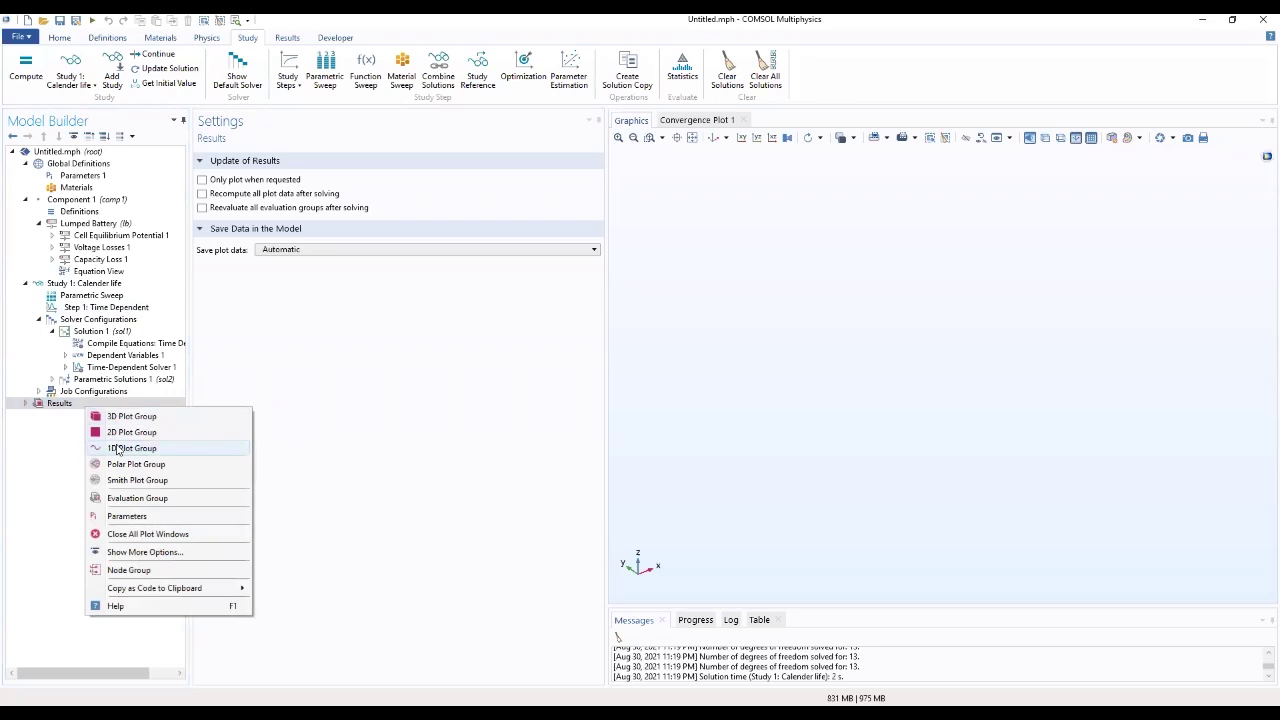
click(118, 449)
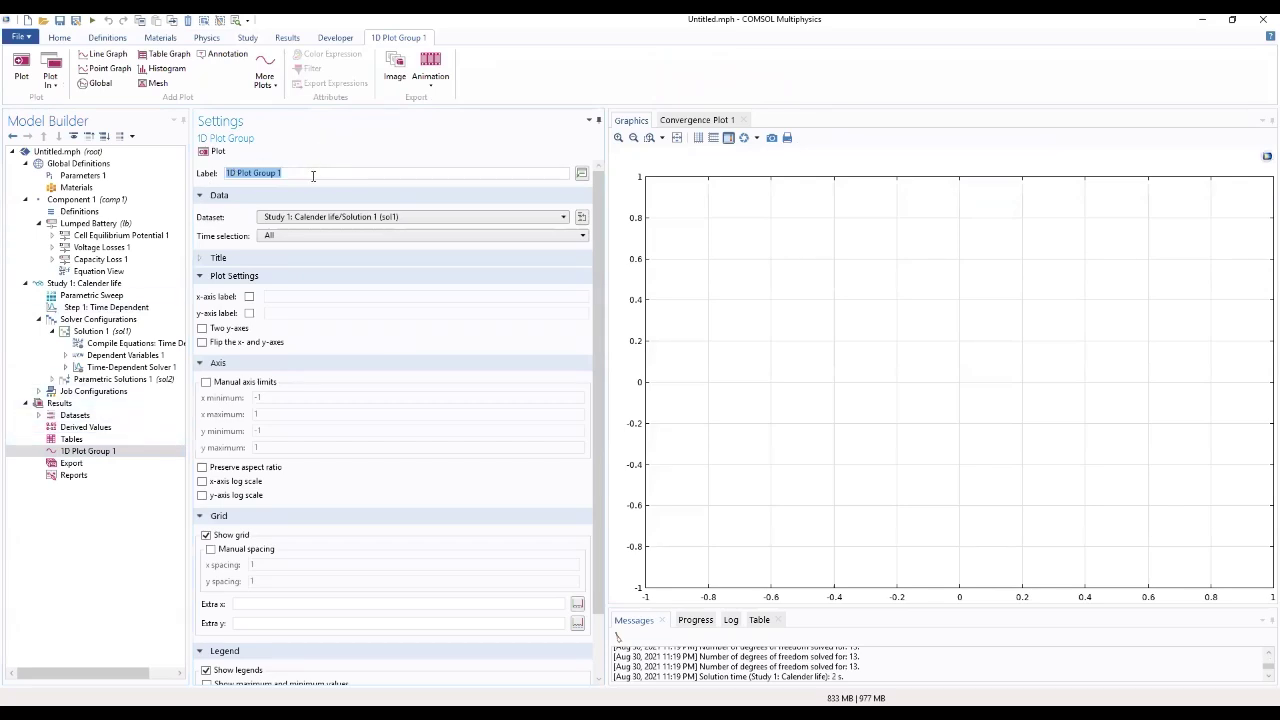
text(Relative Cell Capacity)
click(322, 218)
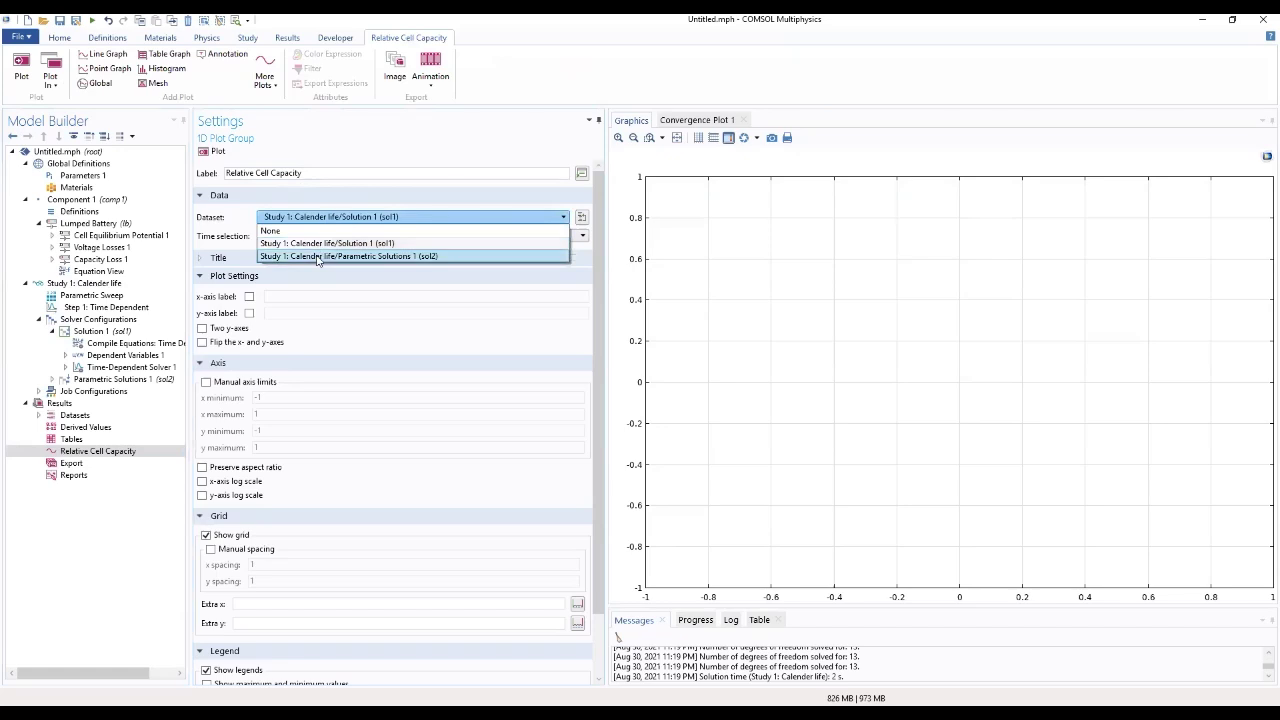
click(317, 257)
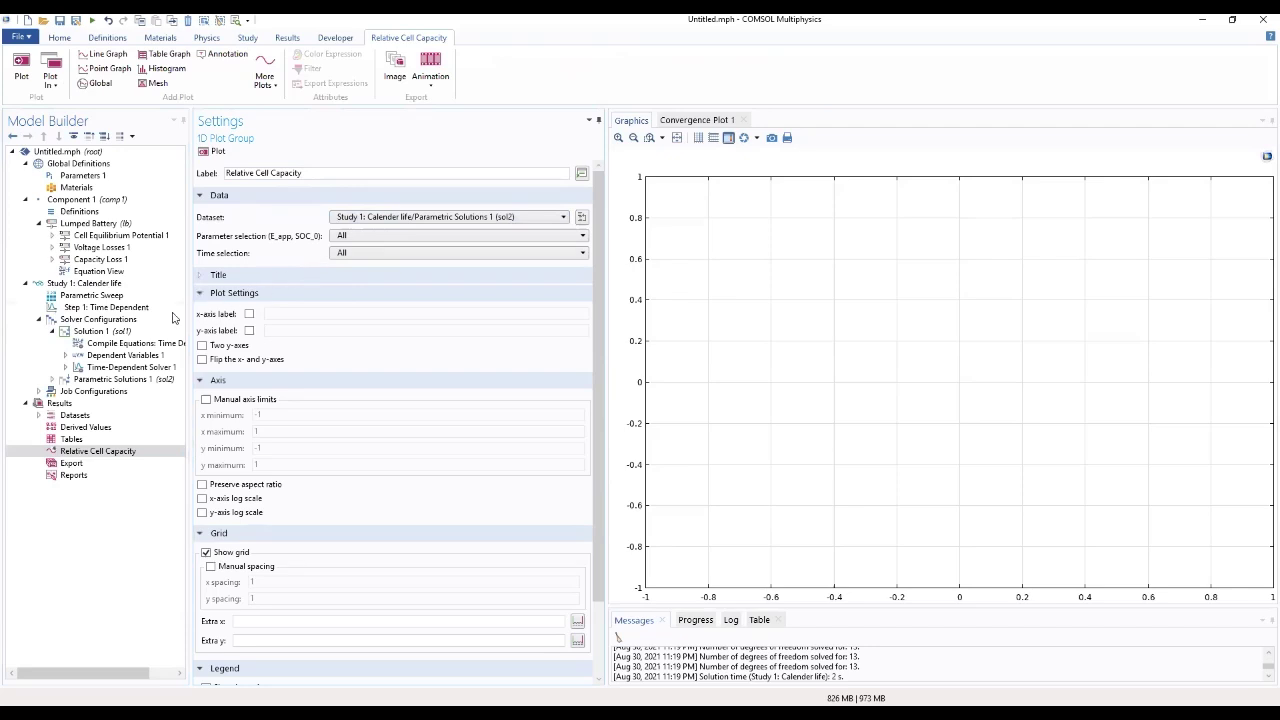
Add a Global plot to the Relative Cell Capacity group with the y-axis expression lb.Q_cell/lb.Q_cell0
click(104, 452)
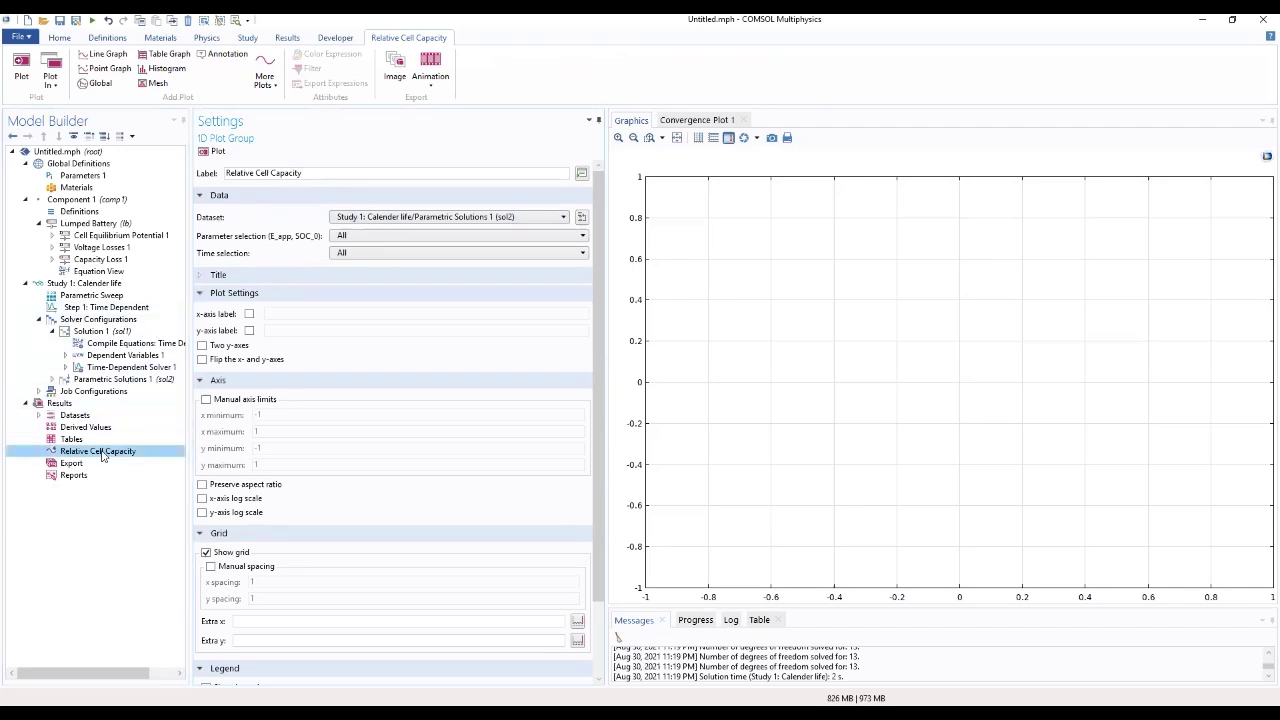
right_click(105, 452)
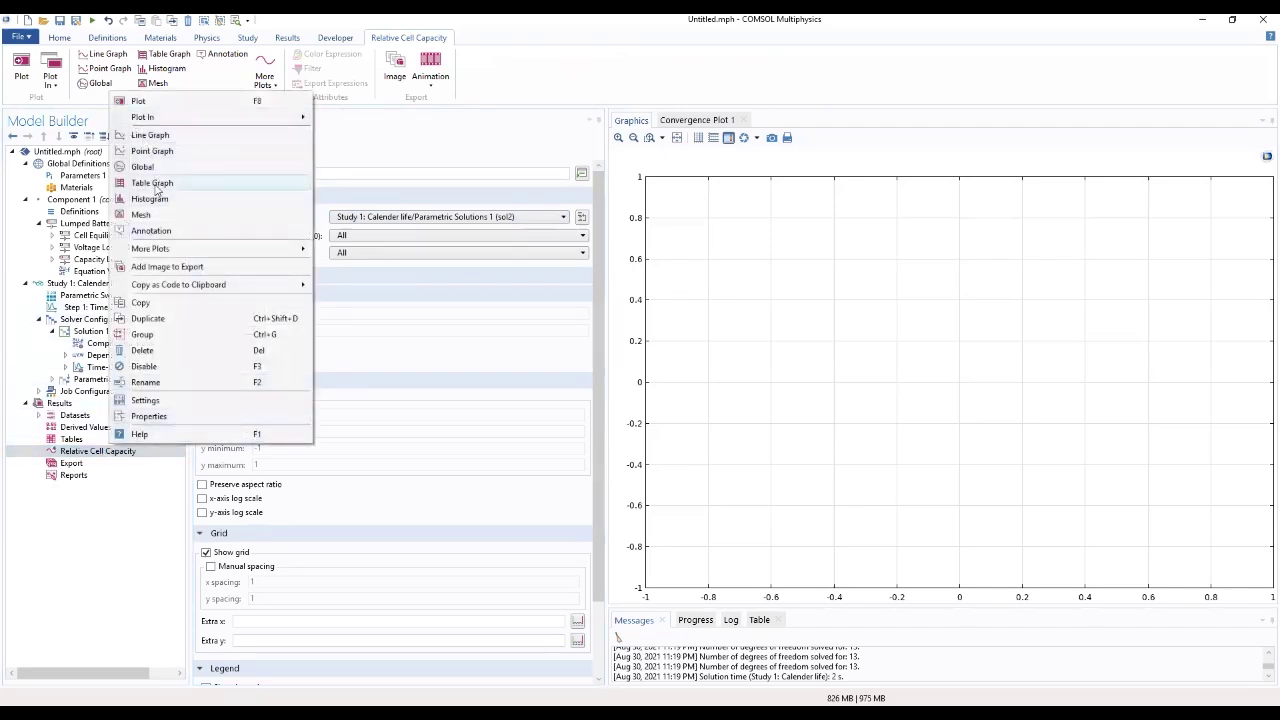
click(150, 168)
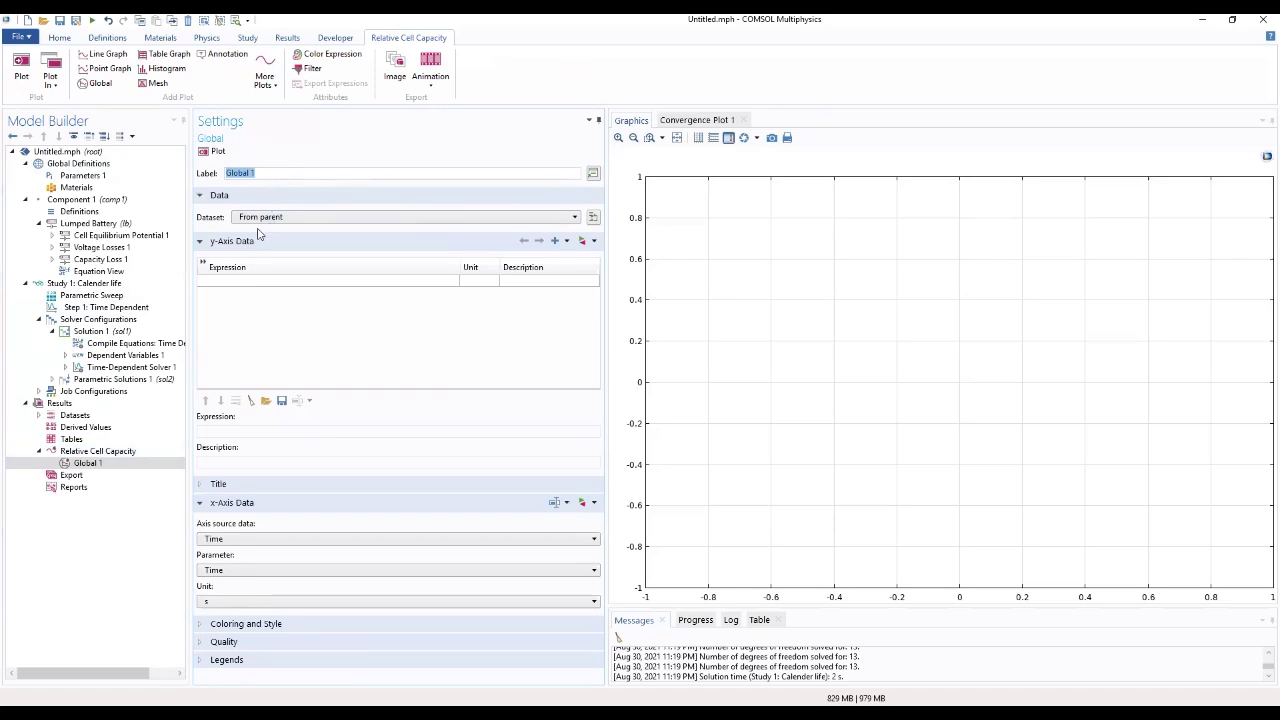
click(225, 282)
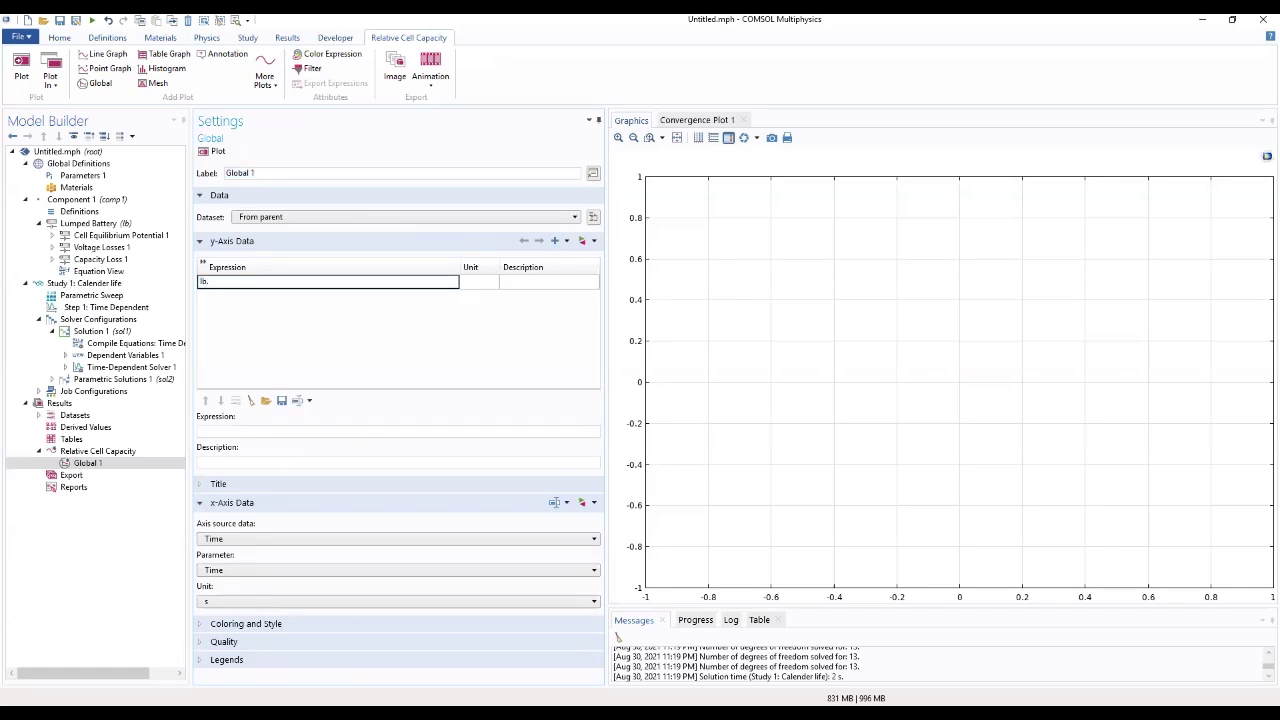
text(lb.Q)
key(BackSpace)
key(BackSpace)
key(BackSpace)
key(BackSpace)
text(l)
key(BackSpace)
text(b)
key(BackSpace)
text(_cekk)
key(BackSpace)
key(BackSpace)
text(ll0)
click(478, 283)
Describe the y-axis expression as "Relative cell capacity"
click(517, 283)
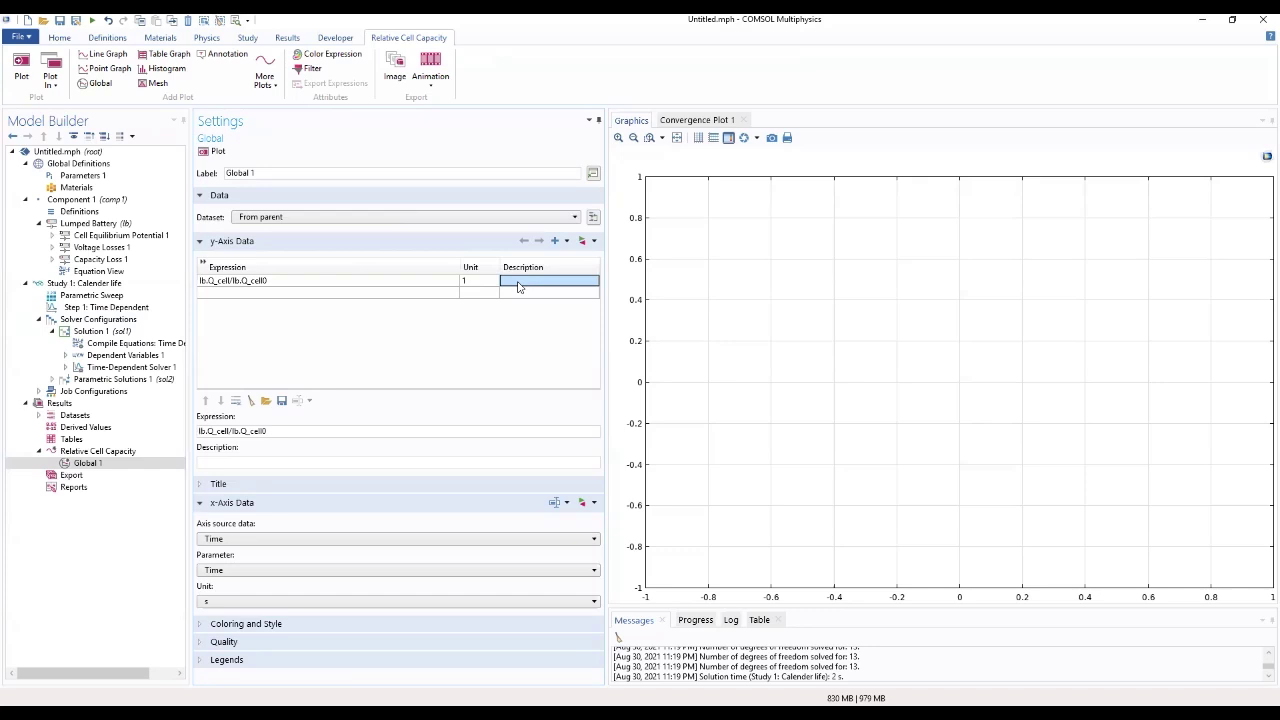
text(Relativ)
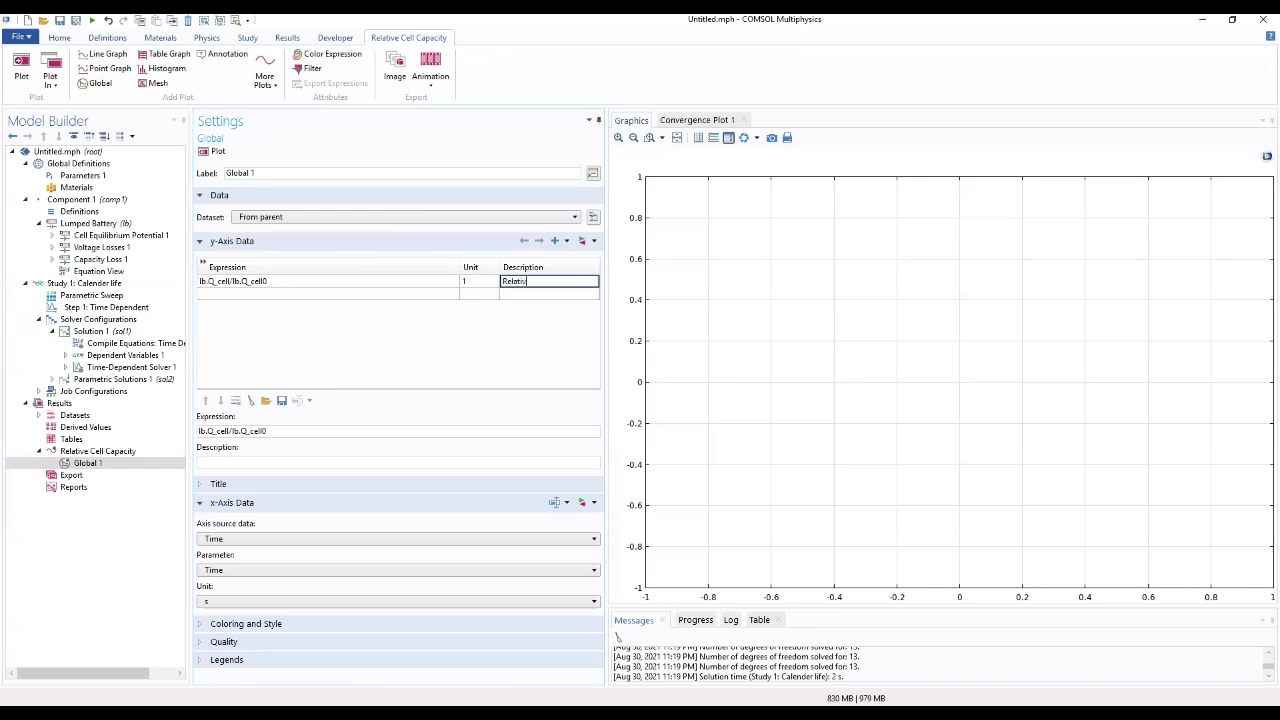
text(e cell capacity)
Set the x-axis time unit of the Global plot to a (years)
click(314, 626)
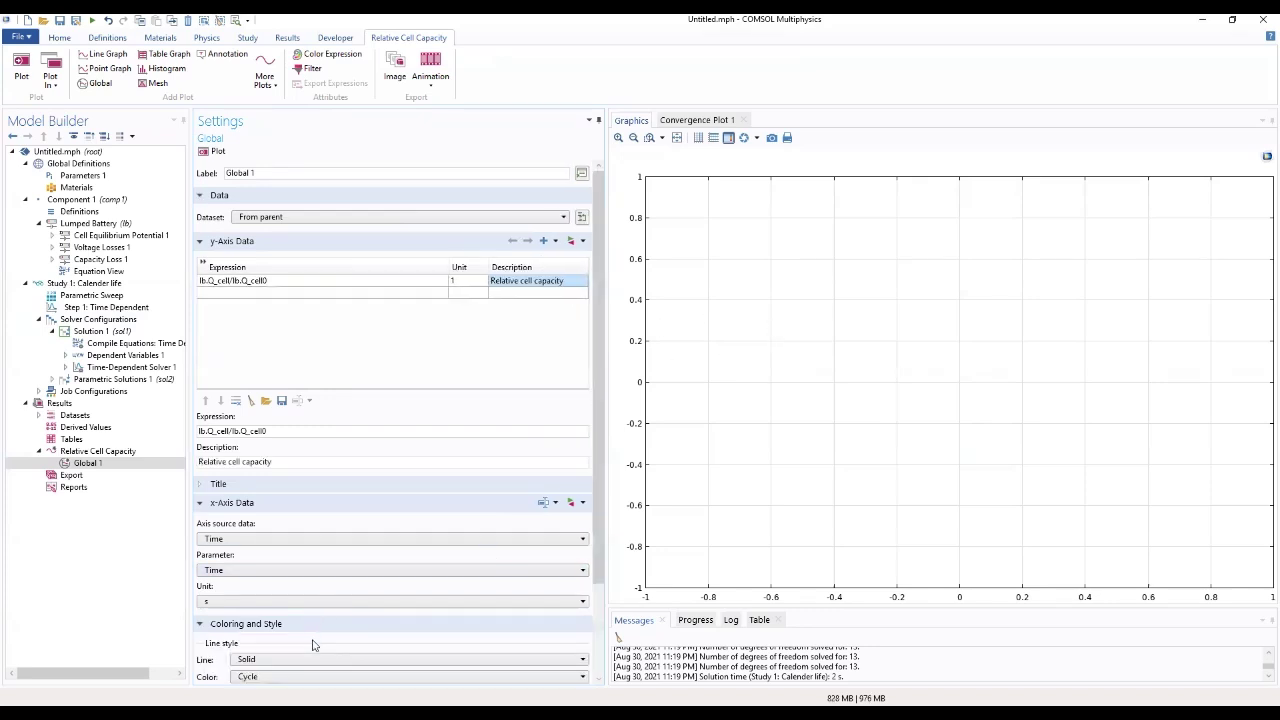
scroll(300, 620, down, 1)
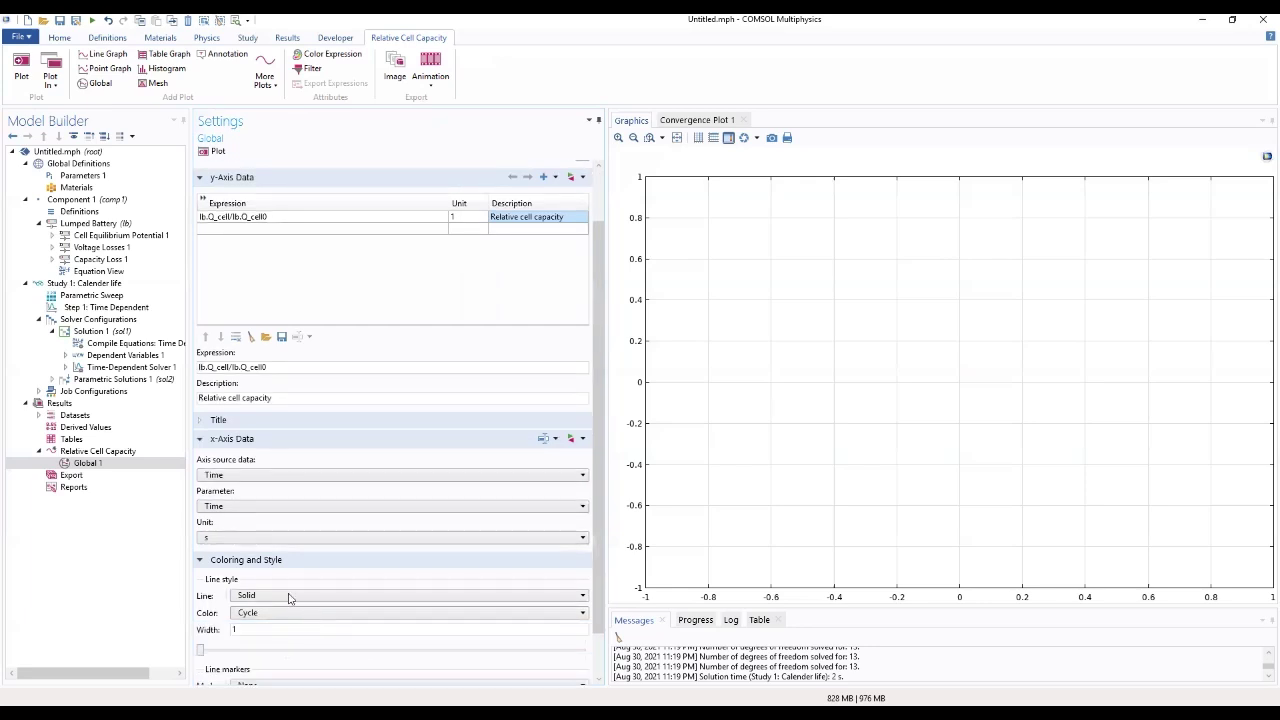
click(216, 476)
click(216, 476)
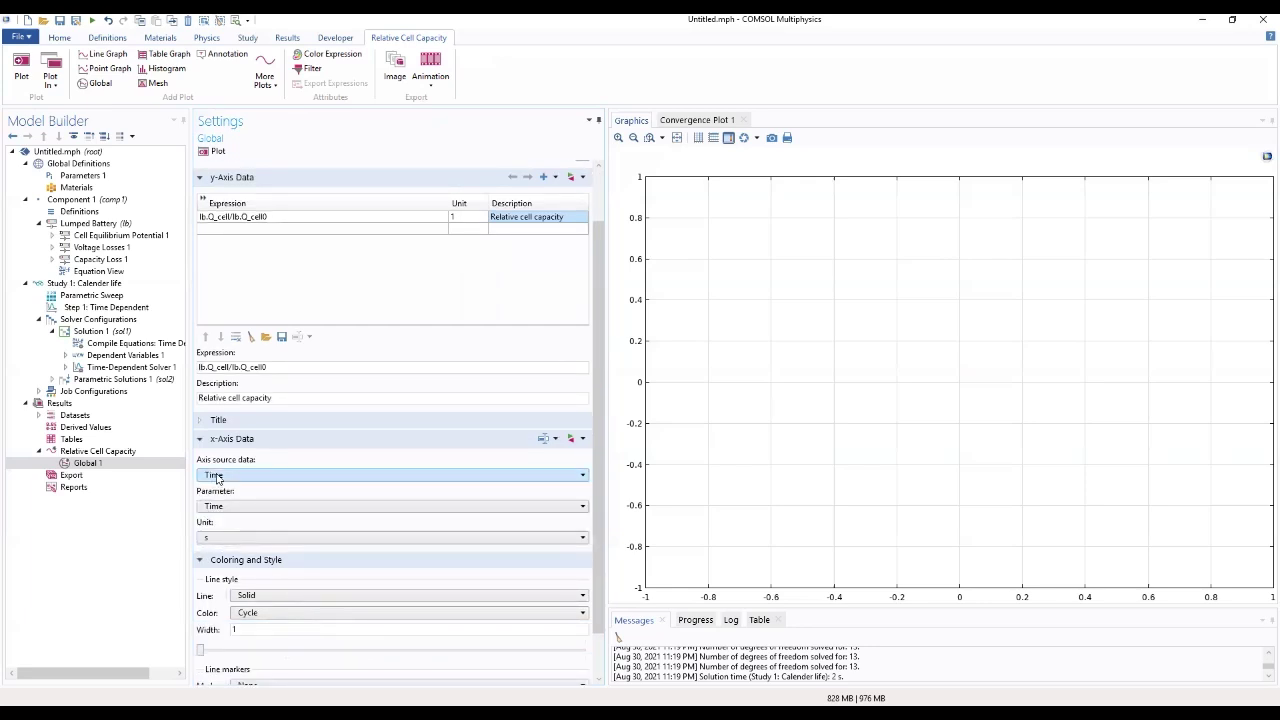
click(228, 541)
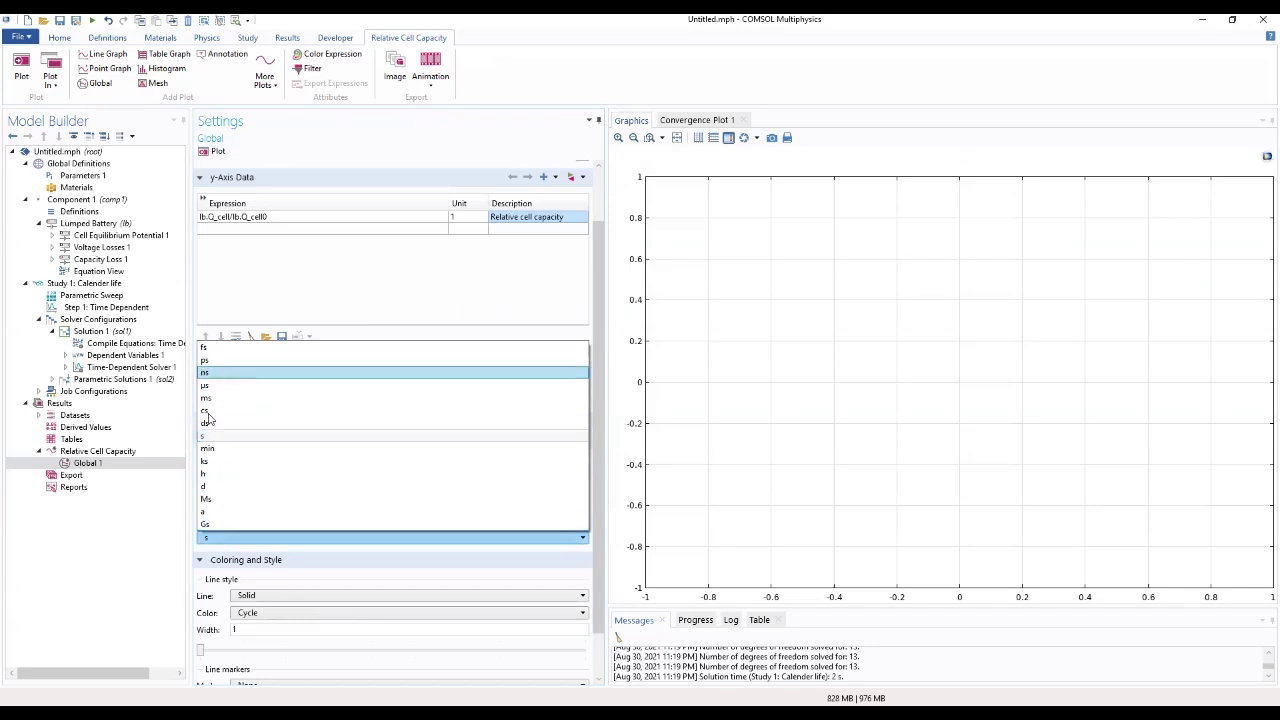
click(211, 512)
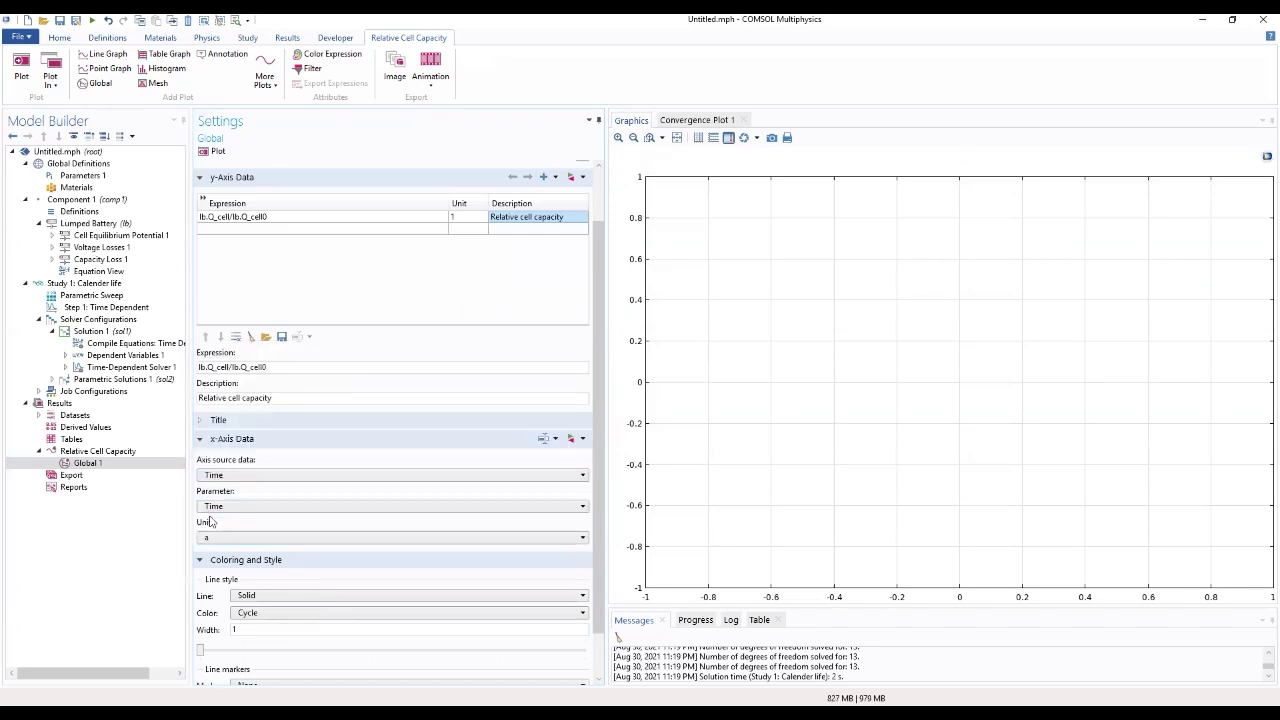
Switch the Global plot's legends to Manual and enter 25% SOC as the first legend
drag(596, 501, 593, 548)
click(227, 674)
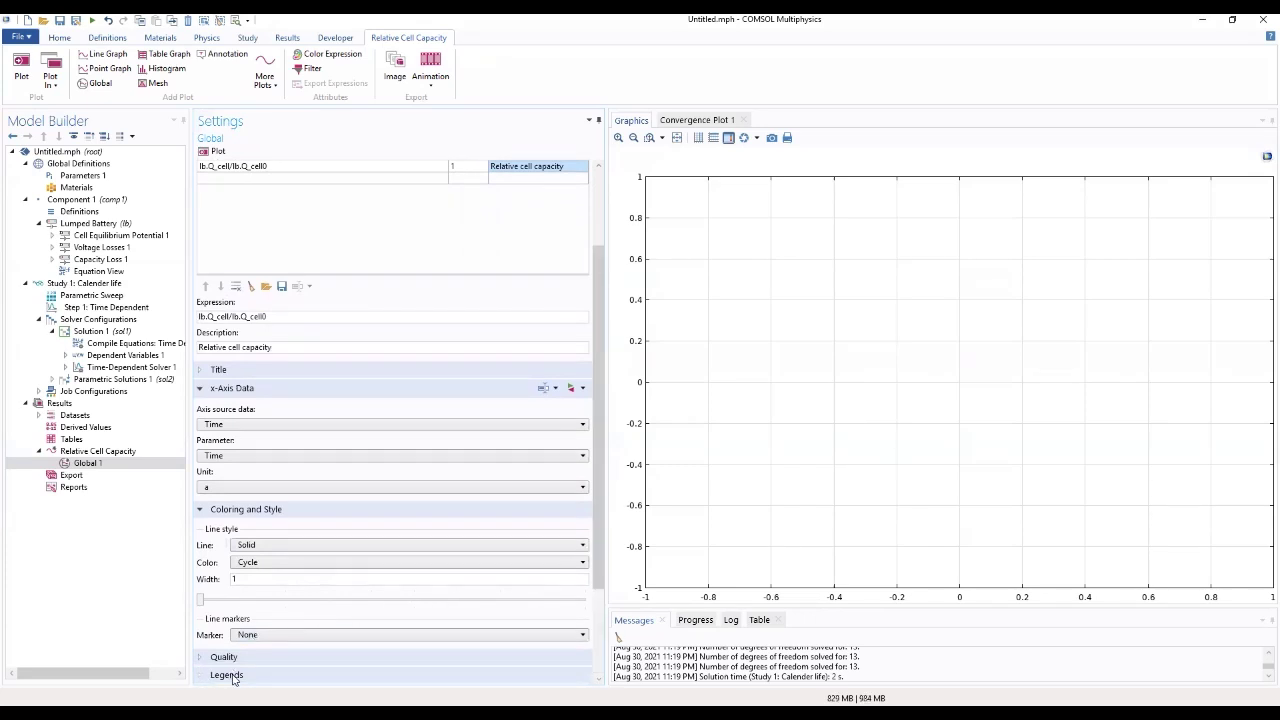
click(263, 614)
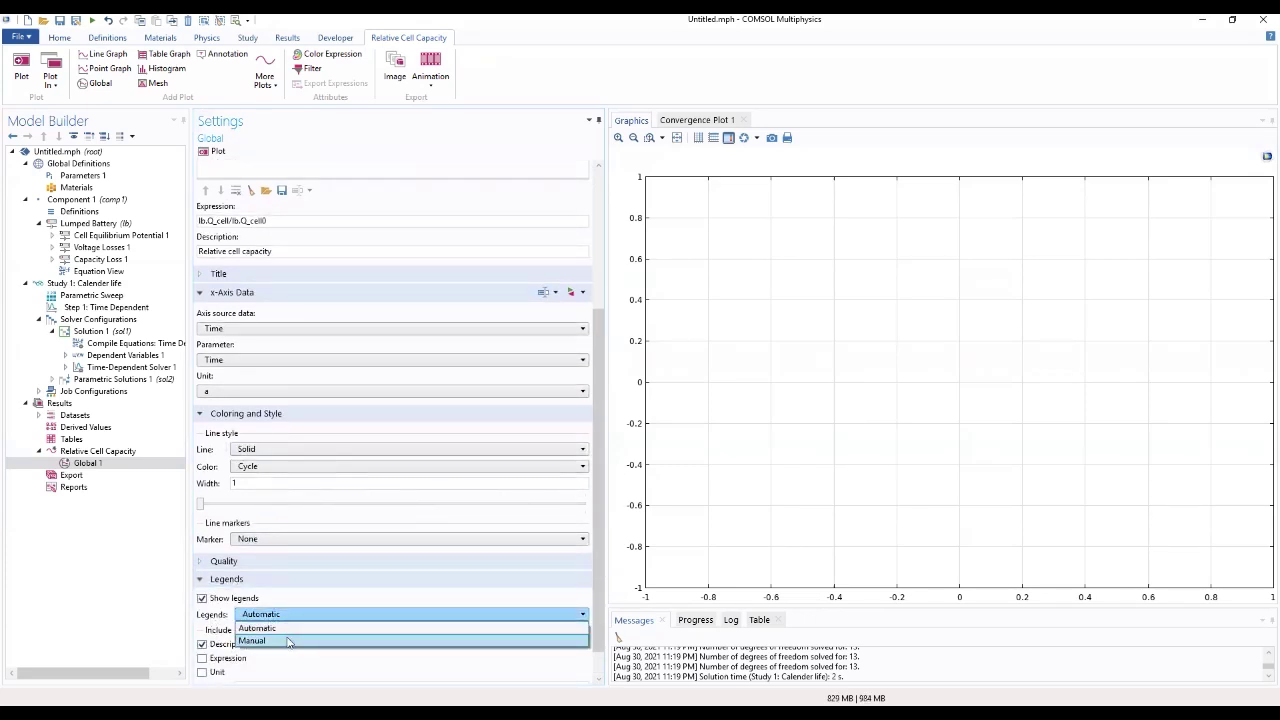
click(287, 642)
click(246, 648)
text(25% SOC)
key(Return)
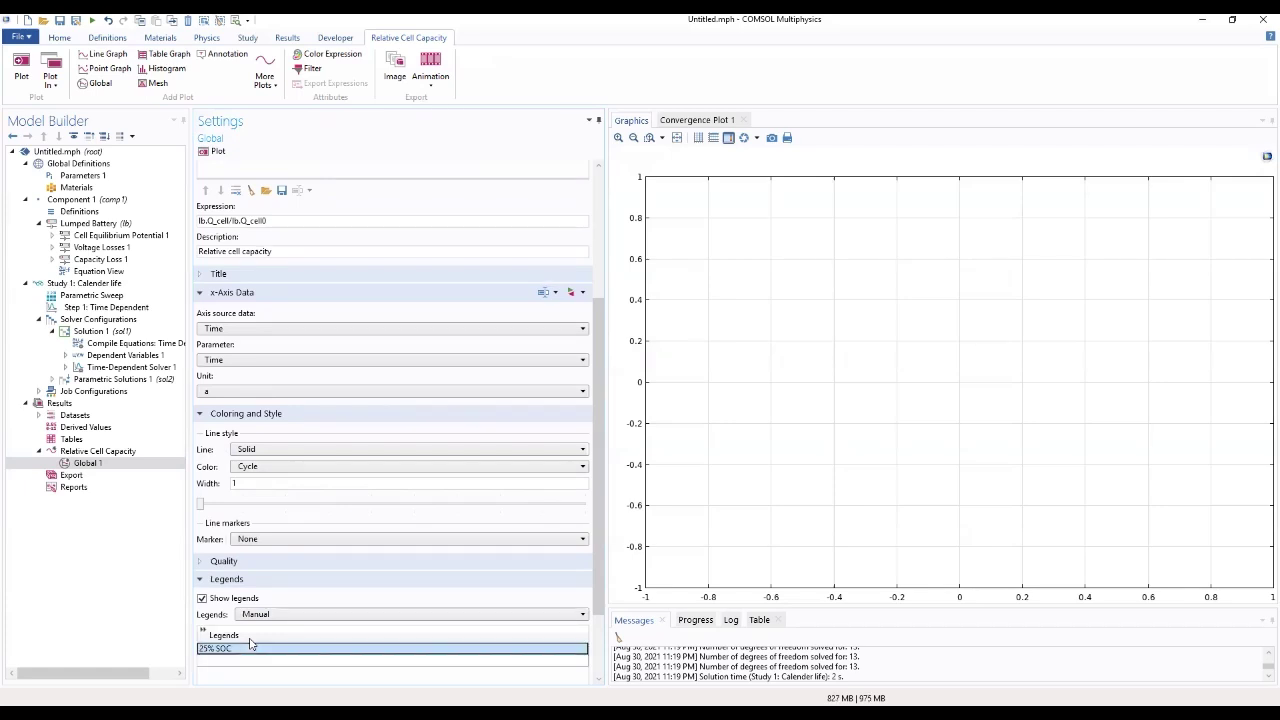
key(Down)
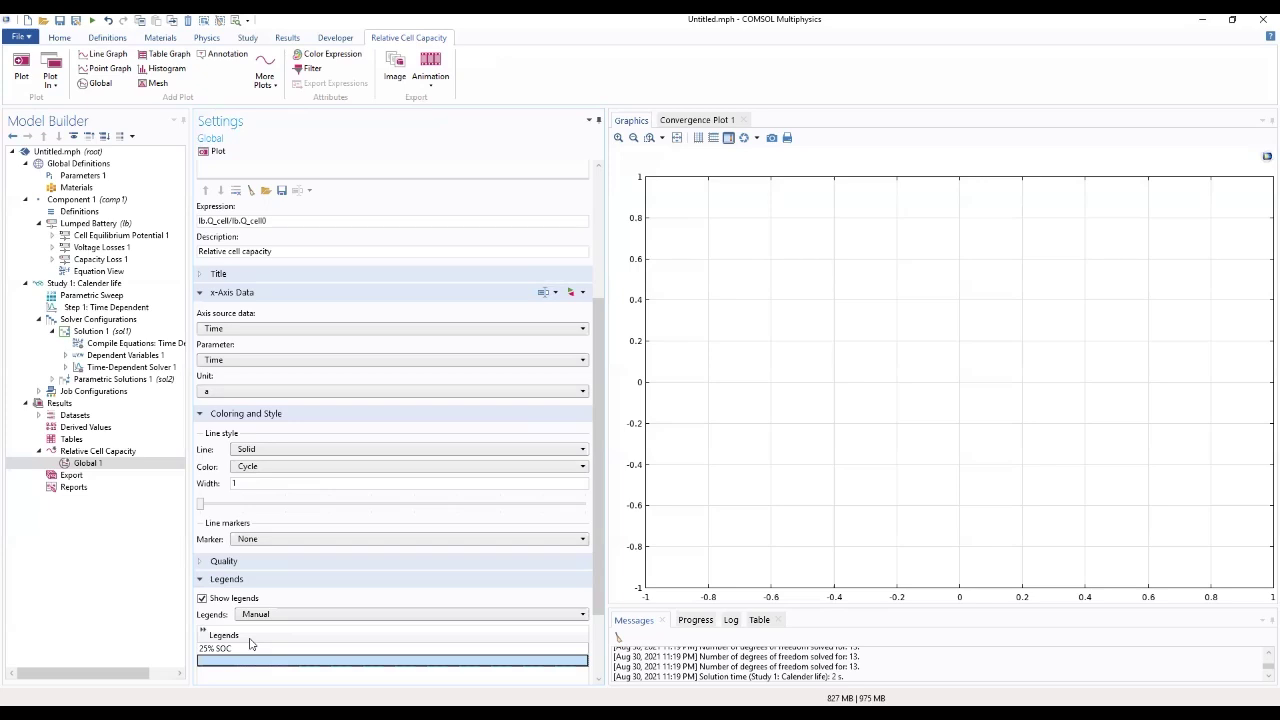
Copy the 25% SOC legend entry into the second and third legend rows
double_click(245, 648)
key(ctrl+c)
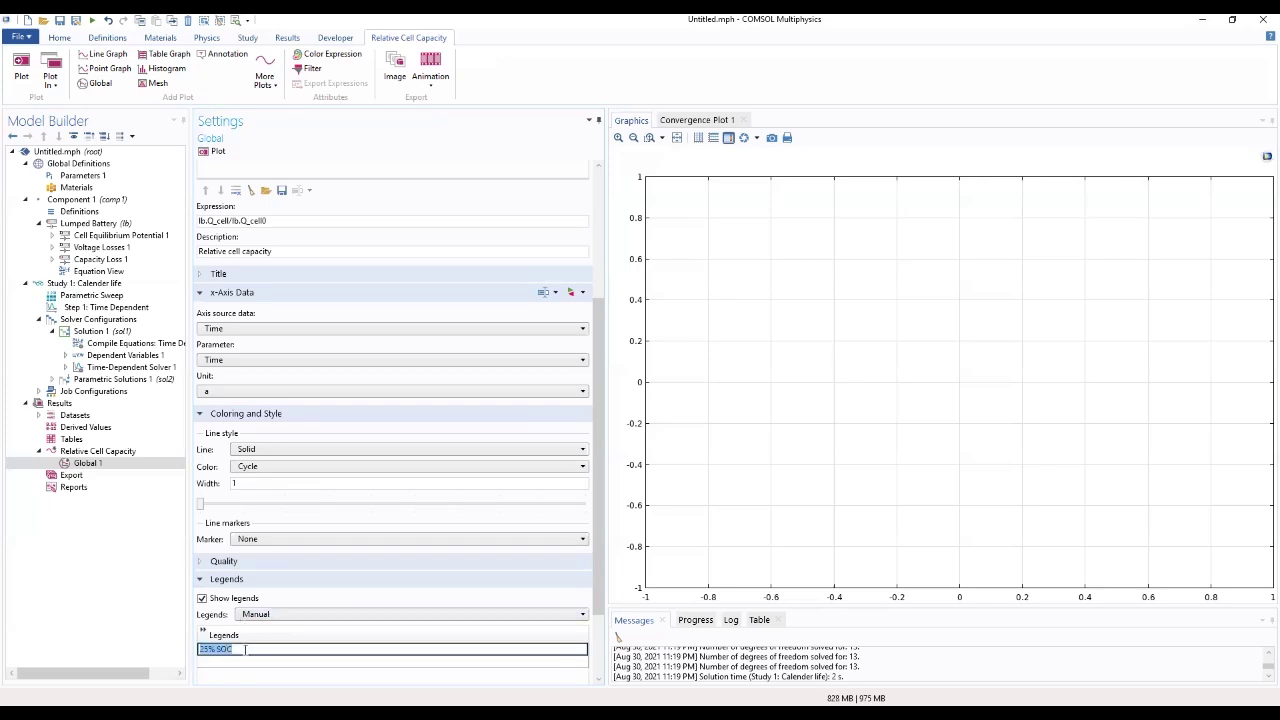
double_click(241, 665)
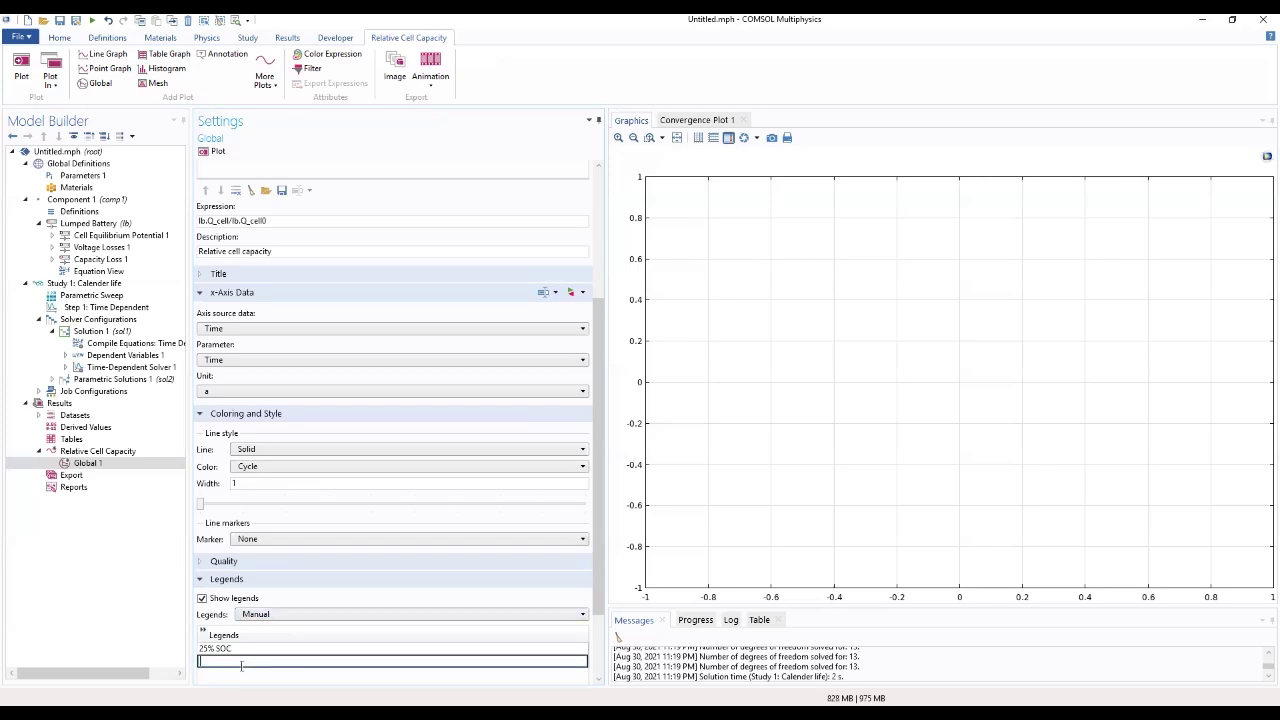
key(ctrl+v)
key(Down)
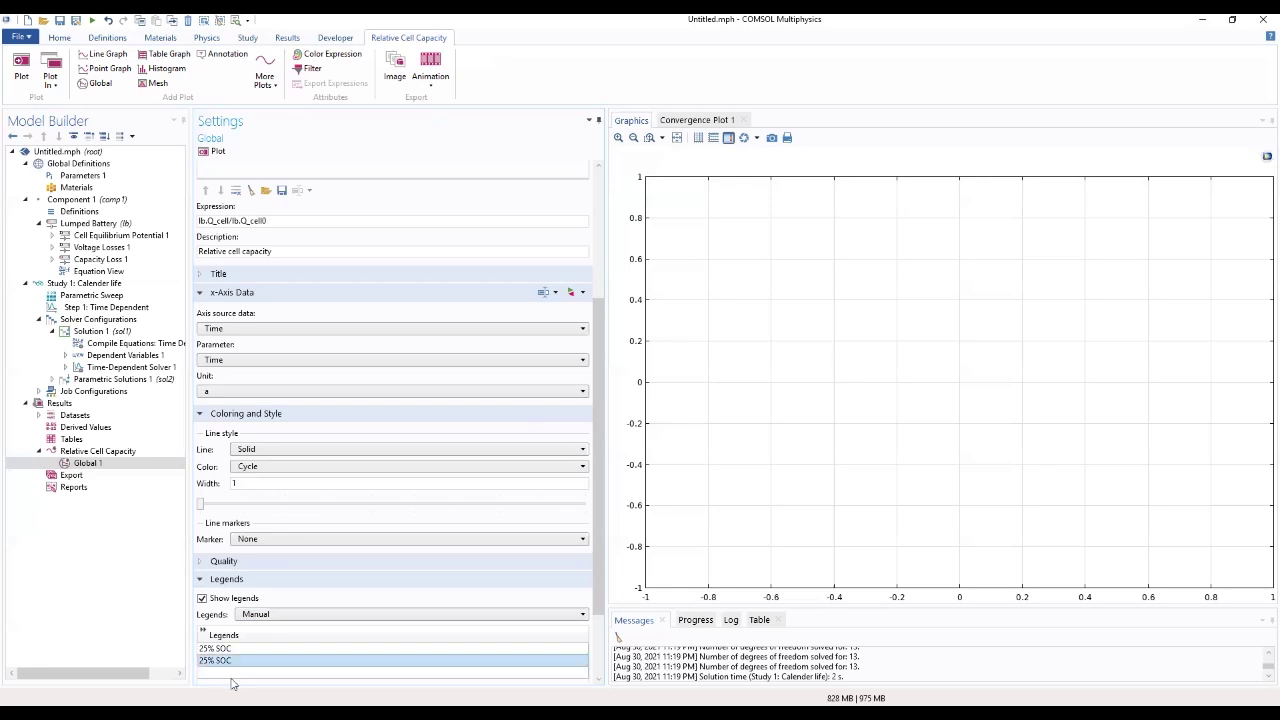
key(ctrl+v)
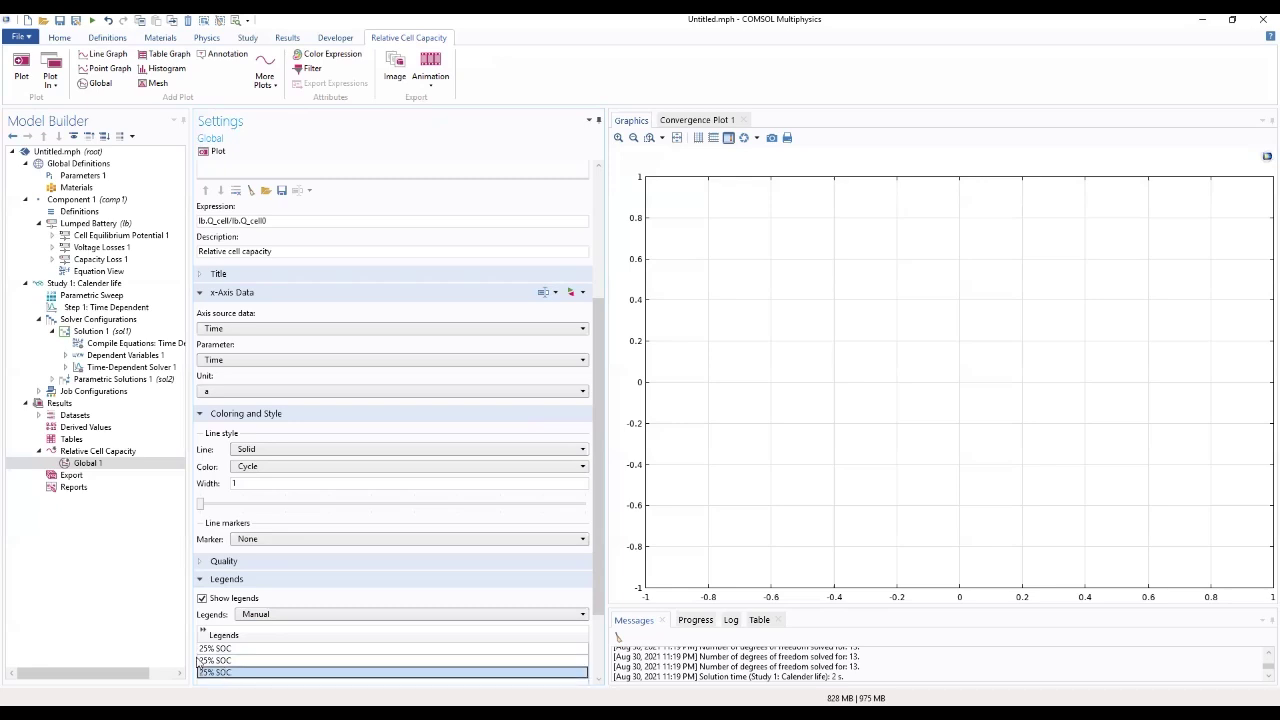
Change the second legend to 50% SOC and the third to 100% SOC, and plot the curves
double_click(204, 661)
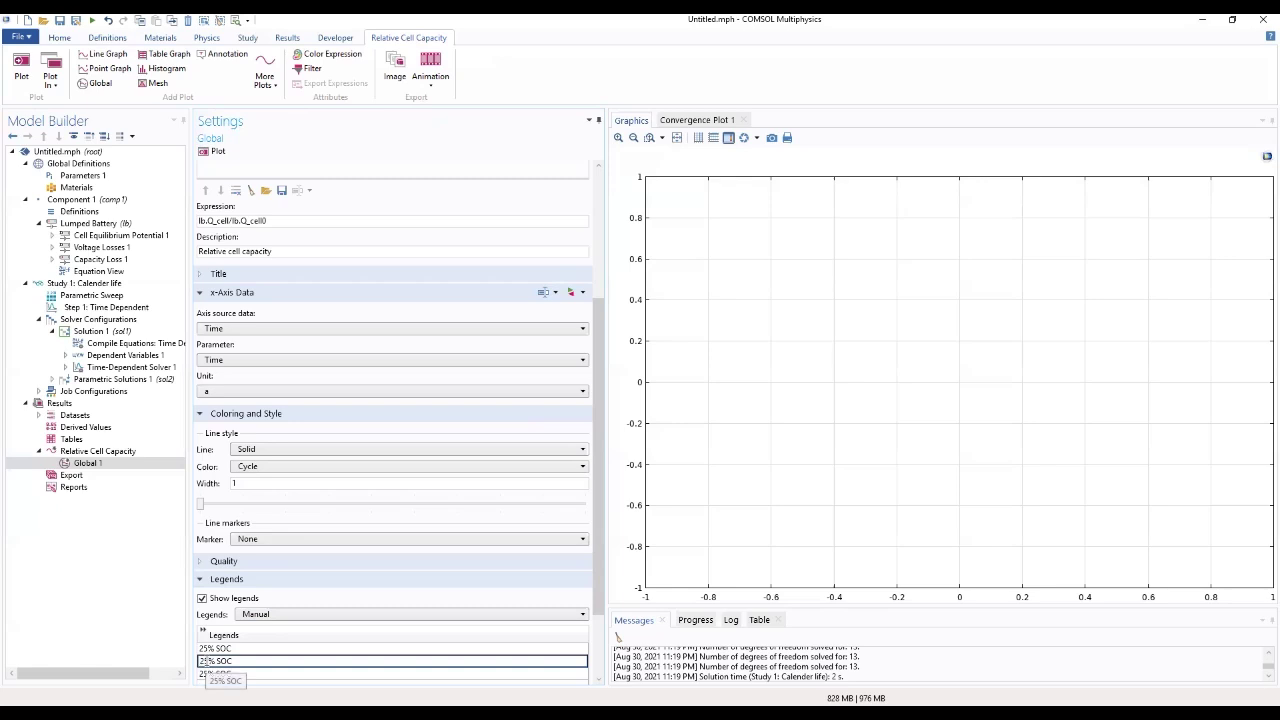
key(Delete)
text(0)
click(207, 673)
click(207, 673)
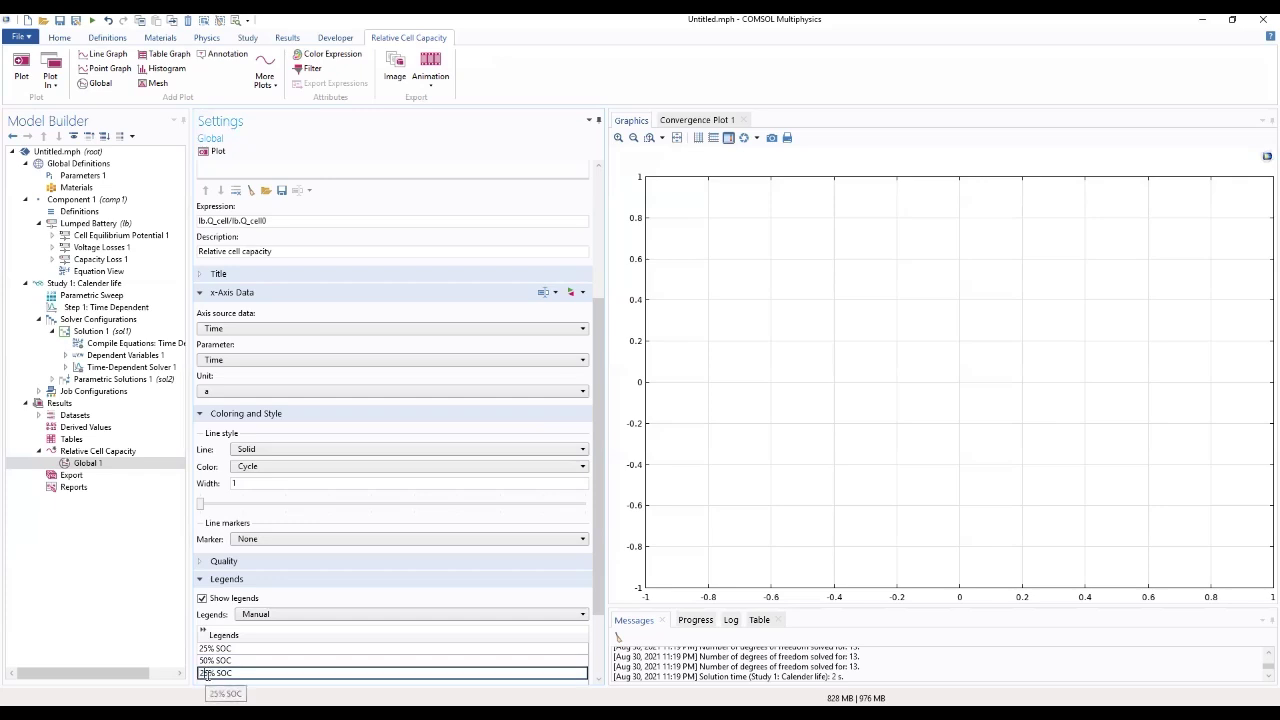
text(100)
key(Return)
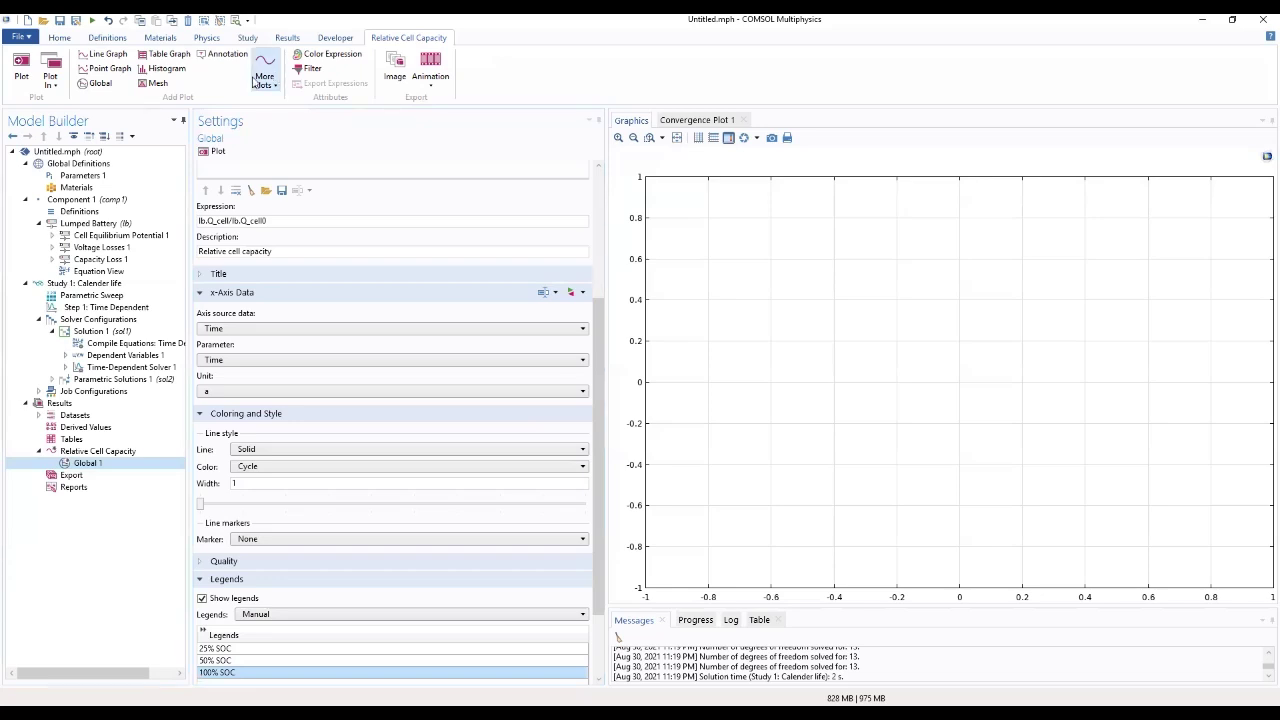
click(210, 152)
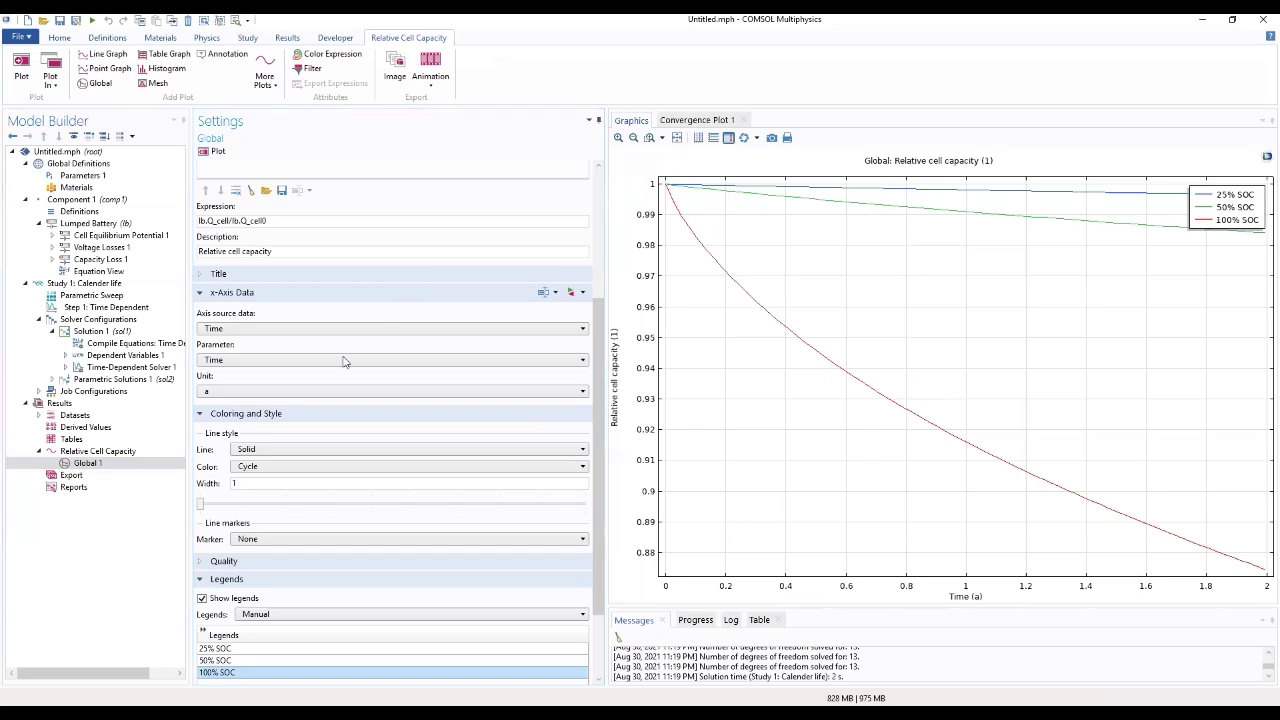
Set the title type of the Relative Cell Capacity plot group to None
click(110, 454)
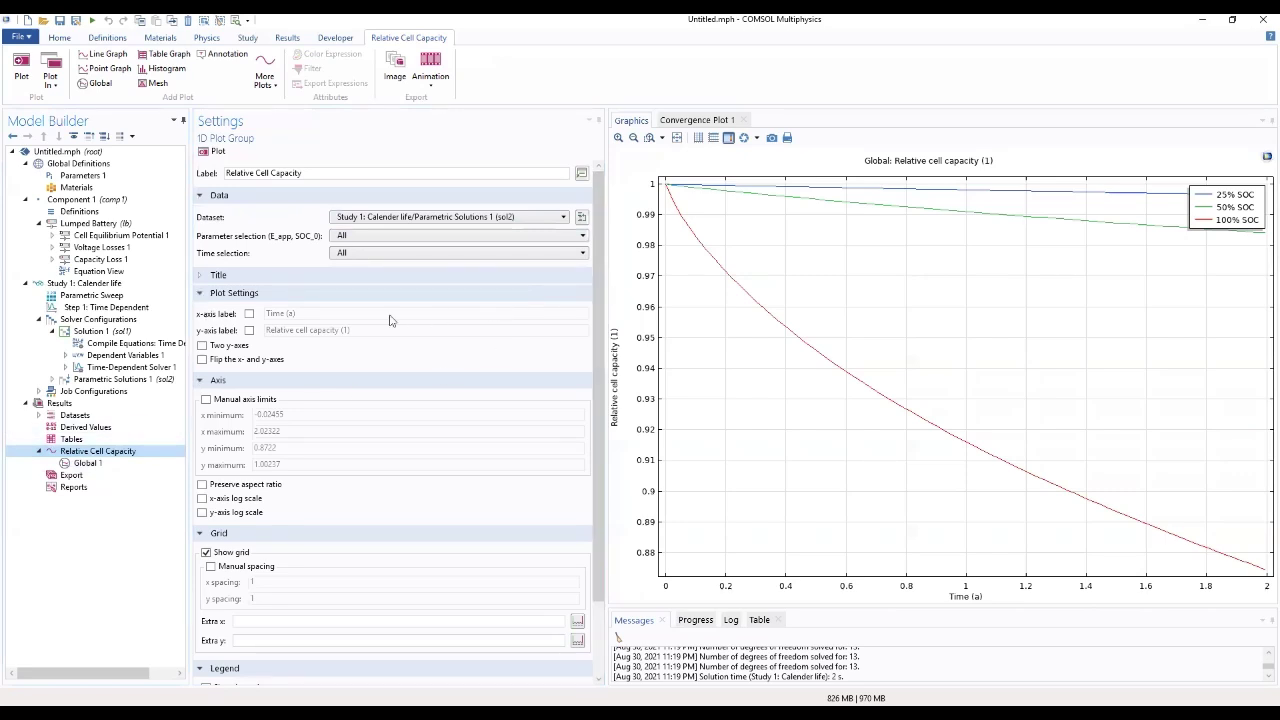
click(262, 279)
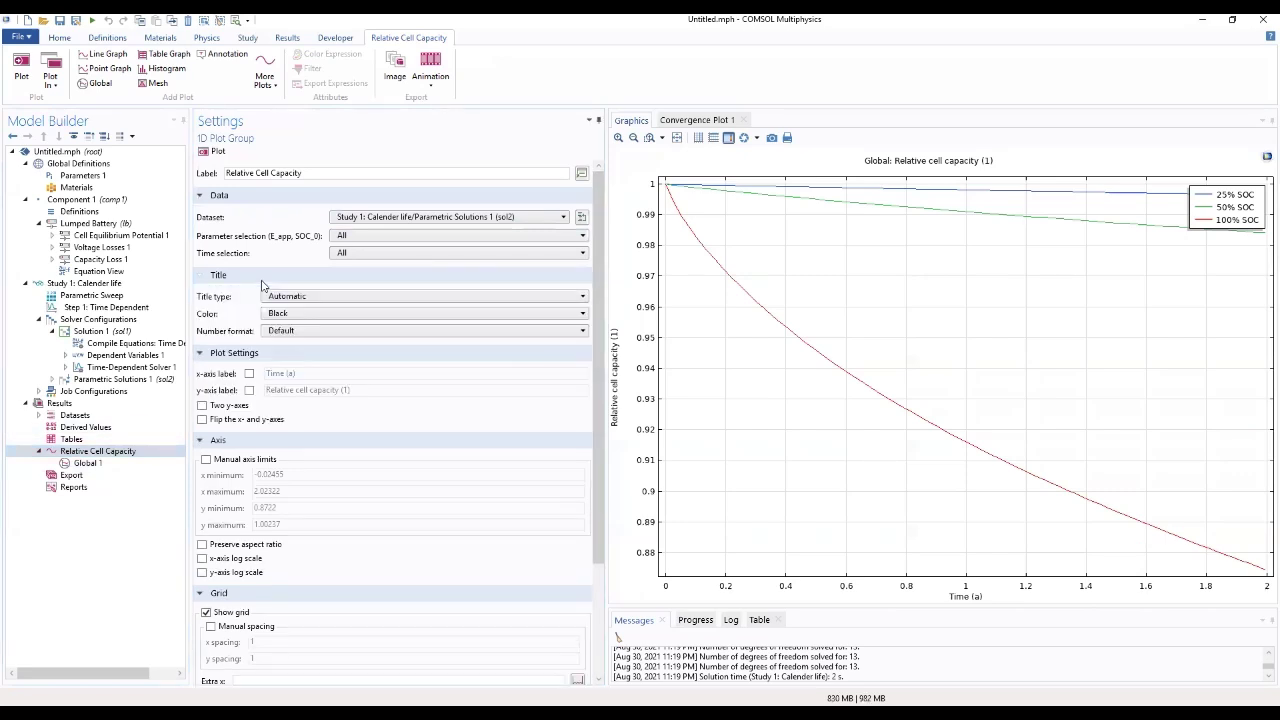
click(342, 297)
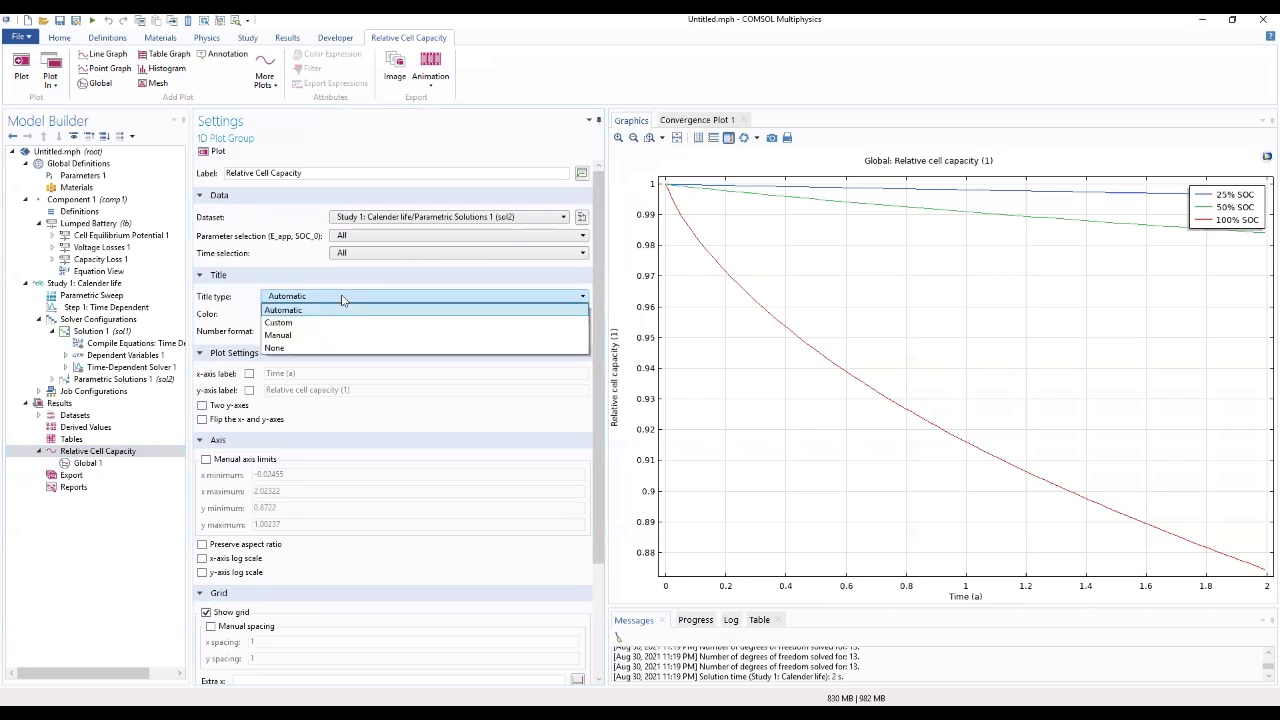
click(335, 348)
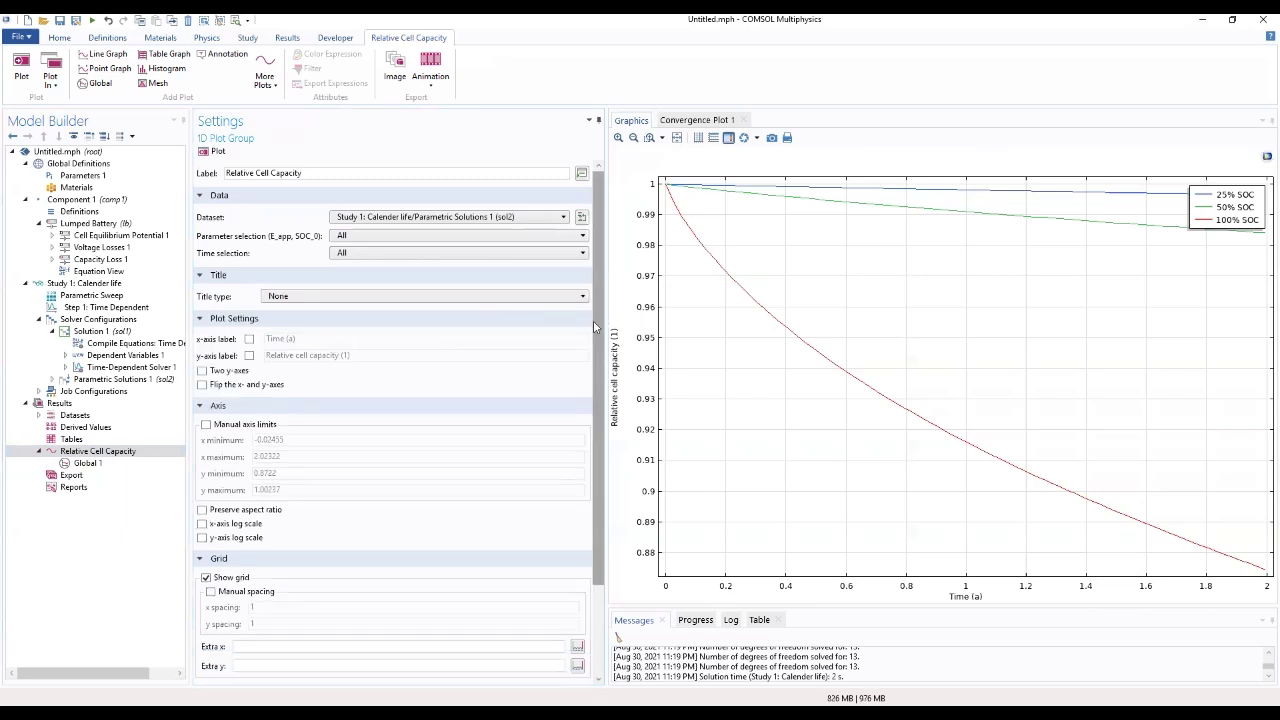
Place the Relative Cell Capacity plot's legend at Lower left
drag(593, 326, 597, 438)
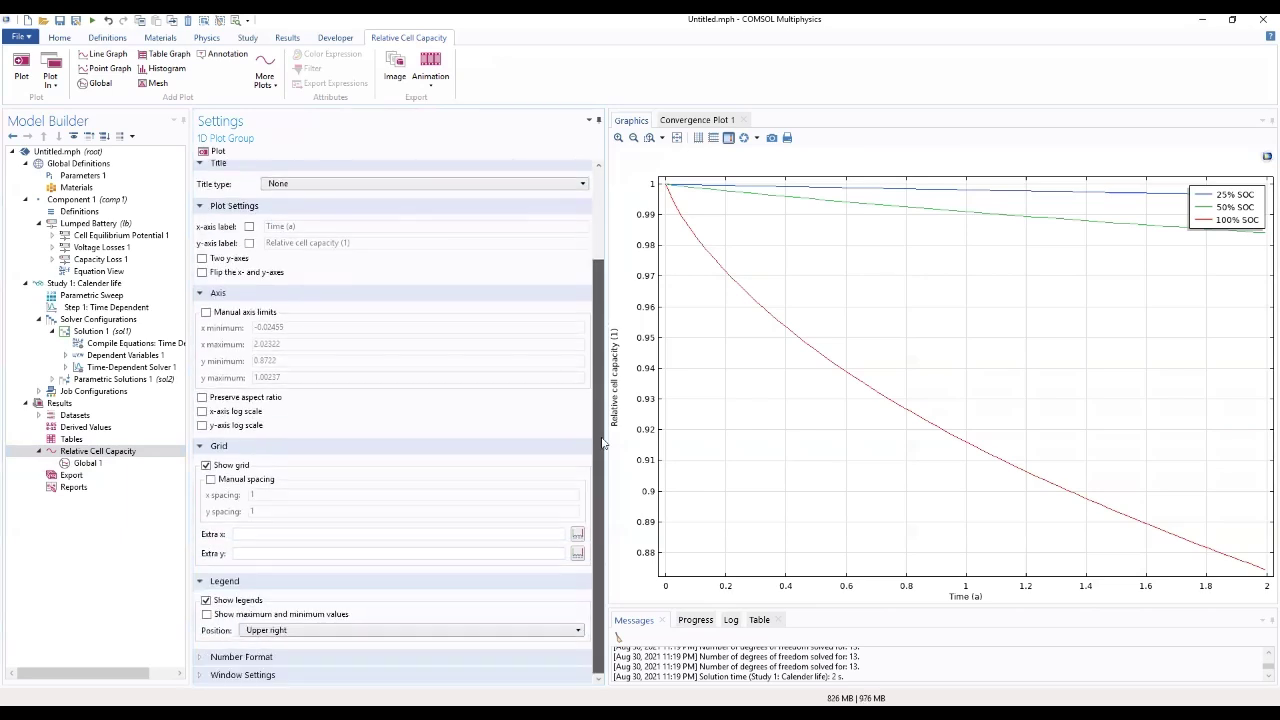
click(283, 632)
click(282, 611)
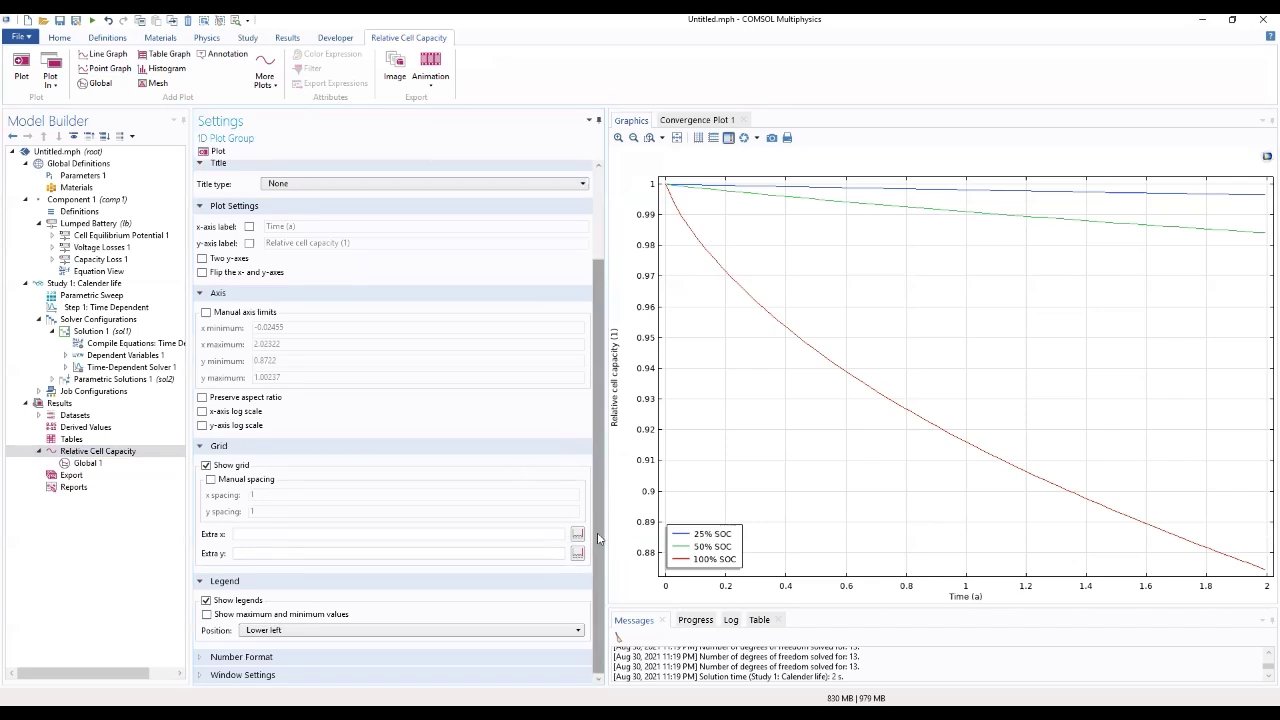
mouse_move(598, 538)
mouse_down()
mouse_move(591, 491)
mouse_move(592, 534)
mouse_up()
click(241, 657)
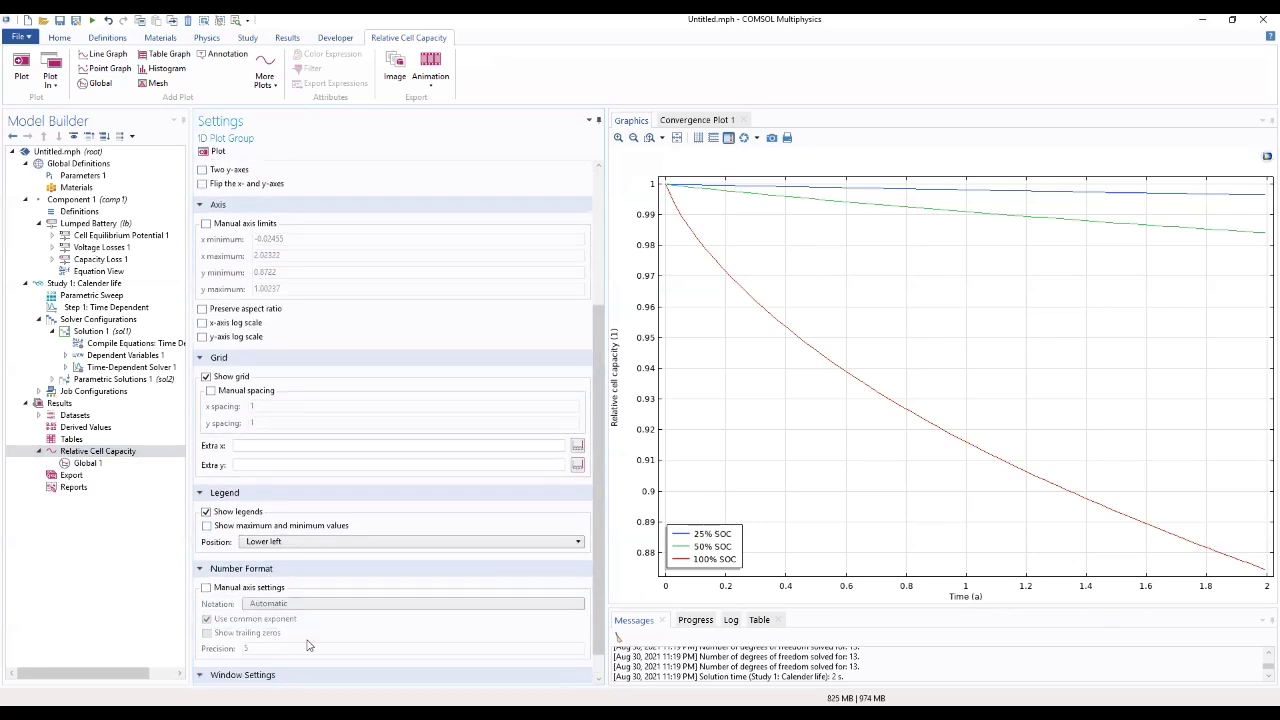
mouse_move(592, 603)
mouse_down()
mouse_move(619, 467)
mouse_move(595, 622)
mouse_up()
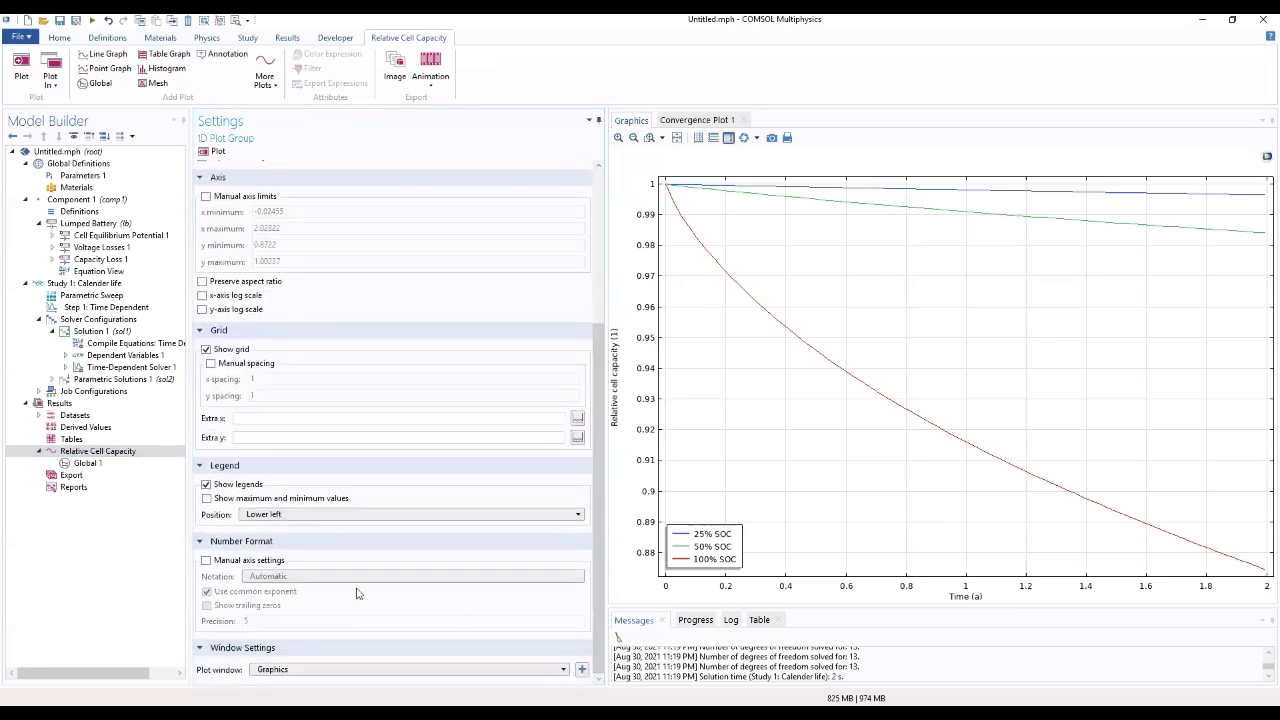
click(88, 463)
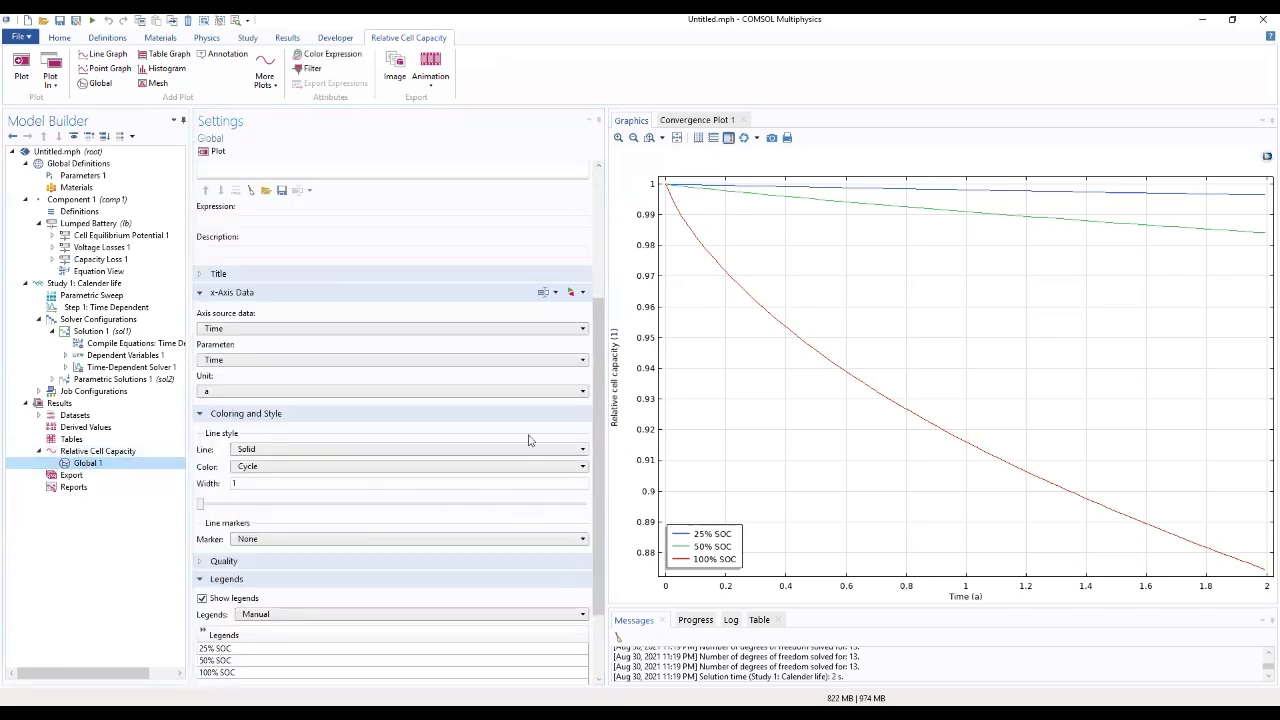
drag(597, 455, 590, 405)
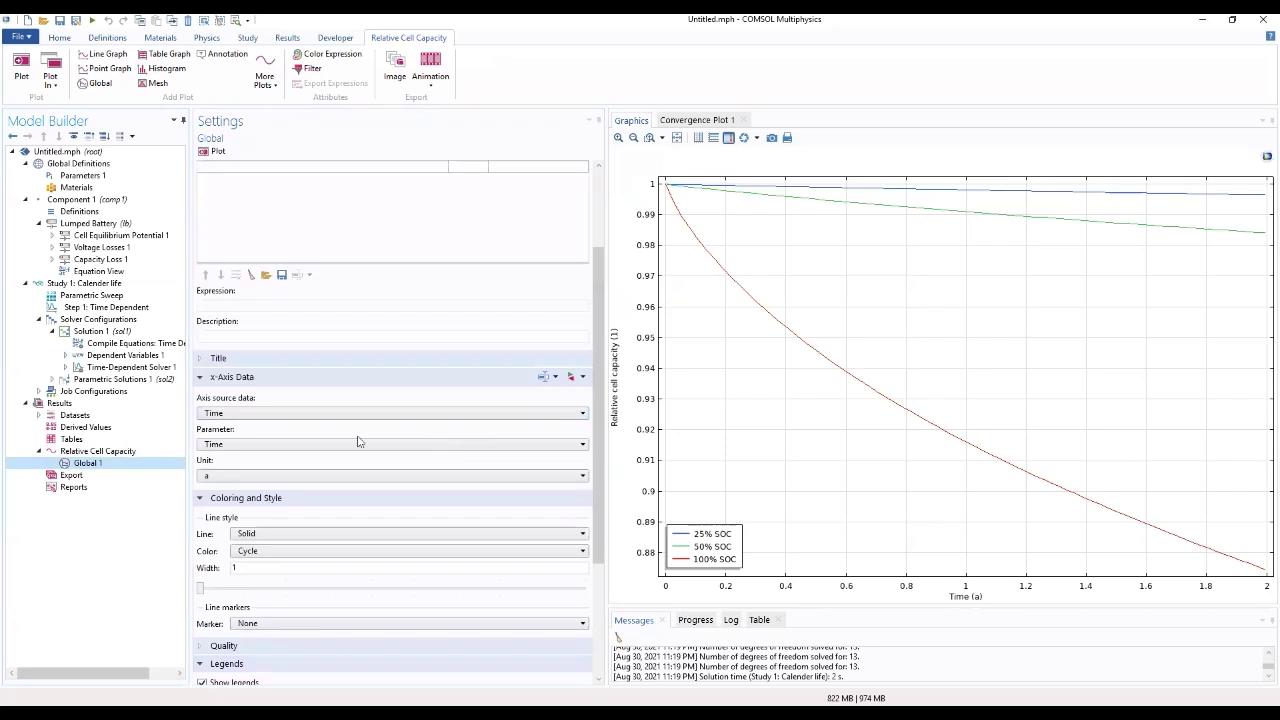
Change the Lumped Battery interface's operation mode to Charge-discharge cycling
click(91, 225)
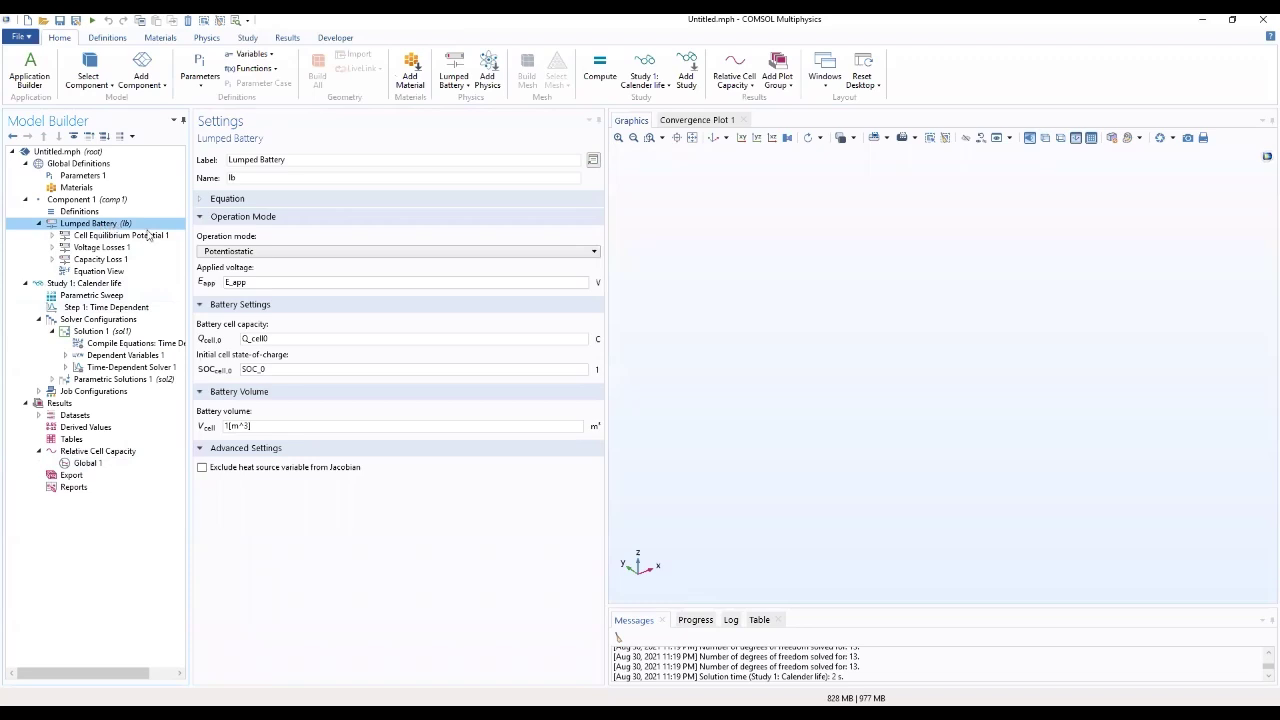
click(263, 254)
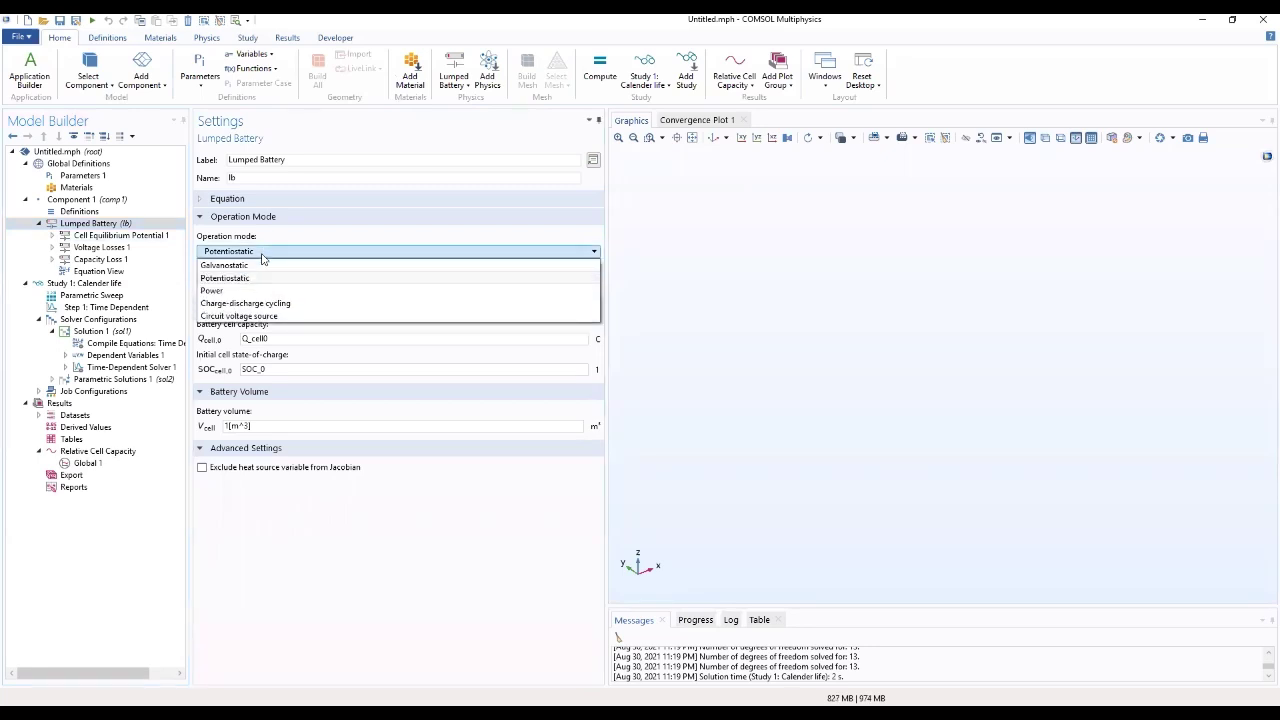
click(267, 304)
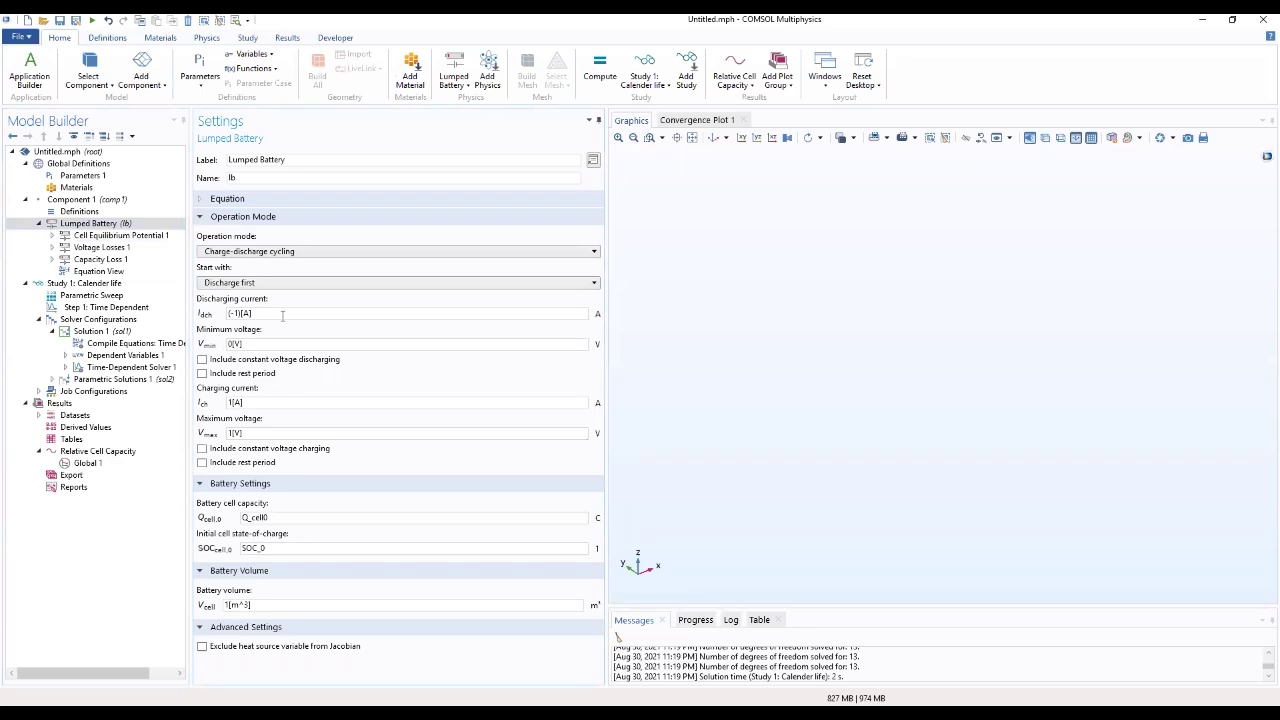
Set the Lumped Battery's discharging current to -lb.I_1C
drag(283, 316, 190, 320)
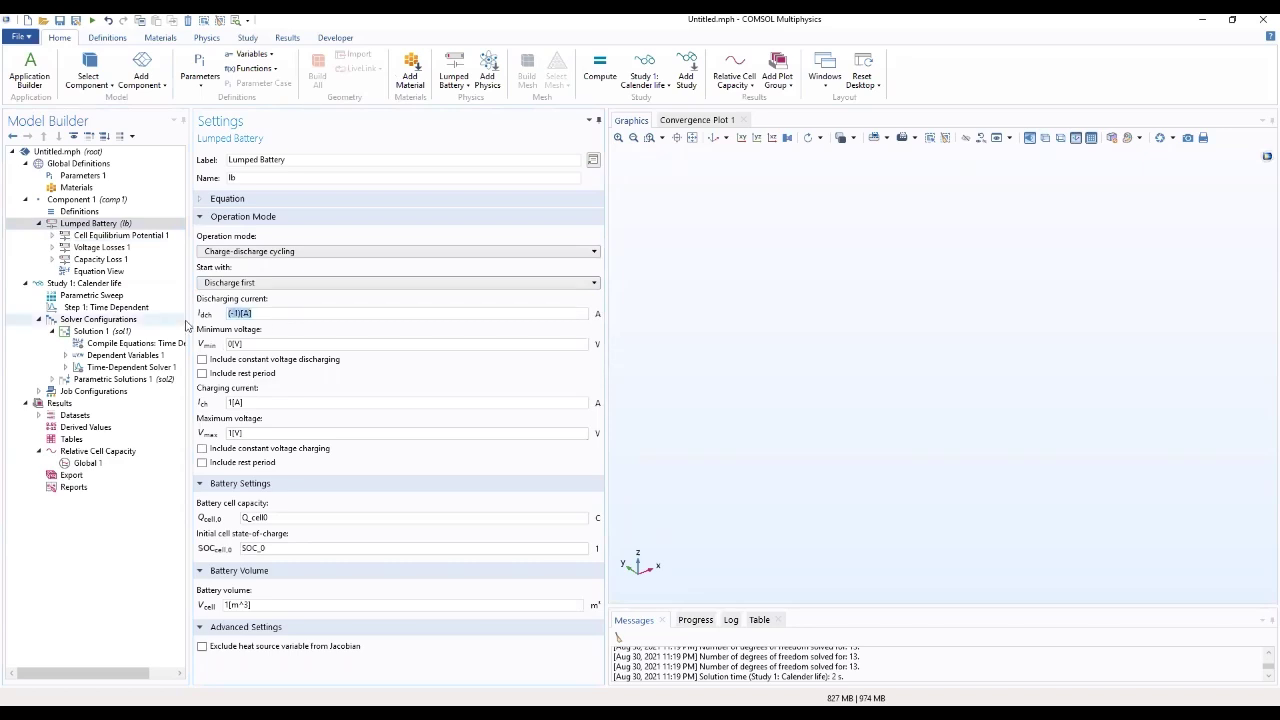
text(LB)
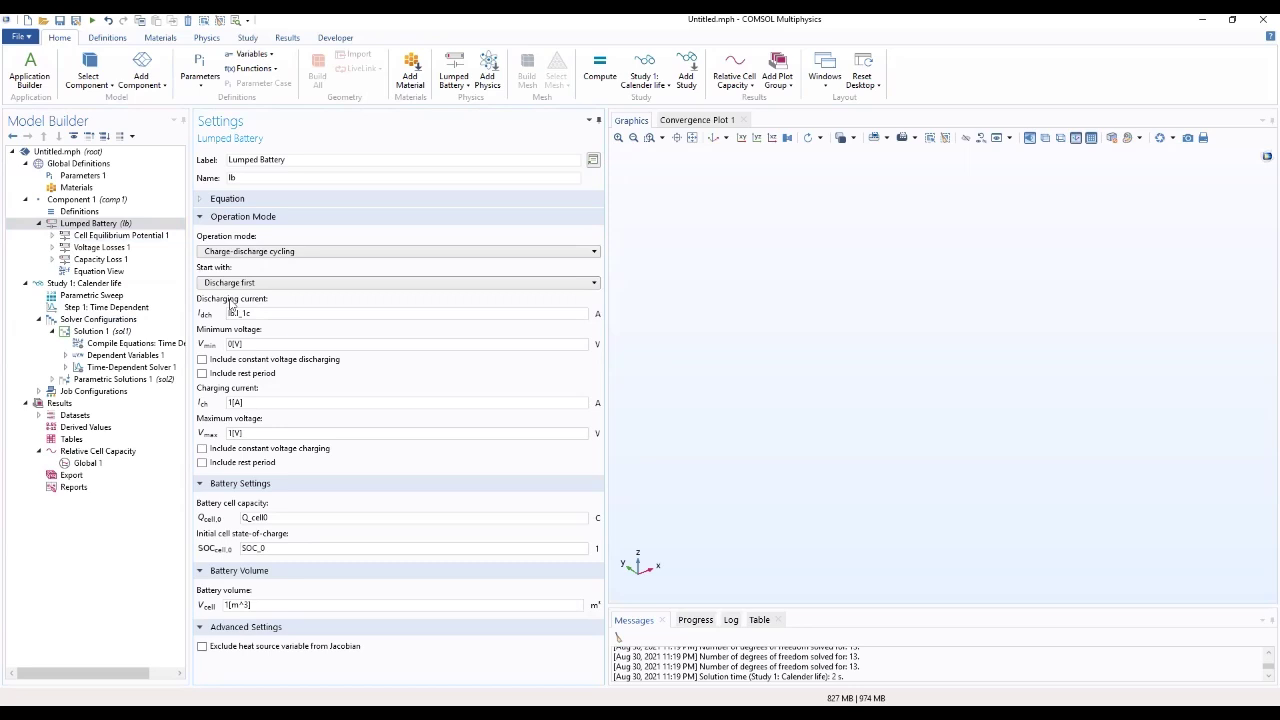
text(C)
text(-)
Set the minimum voltage for the charge-discharge cycling to V_min
drag(280, 343, 214, 348)
text(v)
text(v)
text(V)
text(_min)
Include a rest period after discharging with resting time t_rest, and set the charging current to lb.I_1C
click(202, 373)
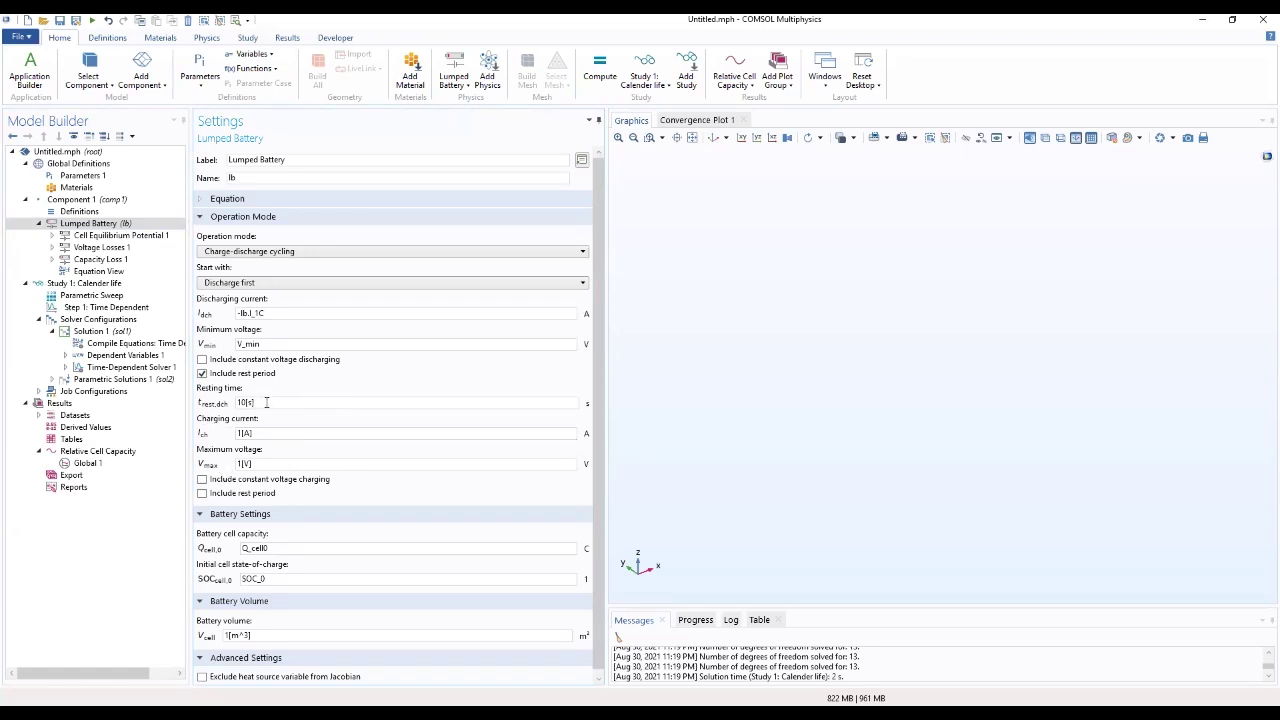
double_click(267, 402)
text(1)
text(_rest)
key(Tab)
text(lb.I_1C)
Show the Lumped Battery equations and examine the sequence of discharge, rest and charge conditions
mouse_move(600, 400)
mouse_down()
mouse_move(598, 522)
mouse_move(593, 381)
mouse_up()
click(478, 199)
scroll(368, 455, down, 3)
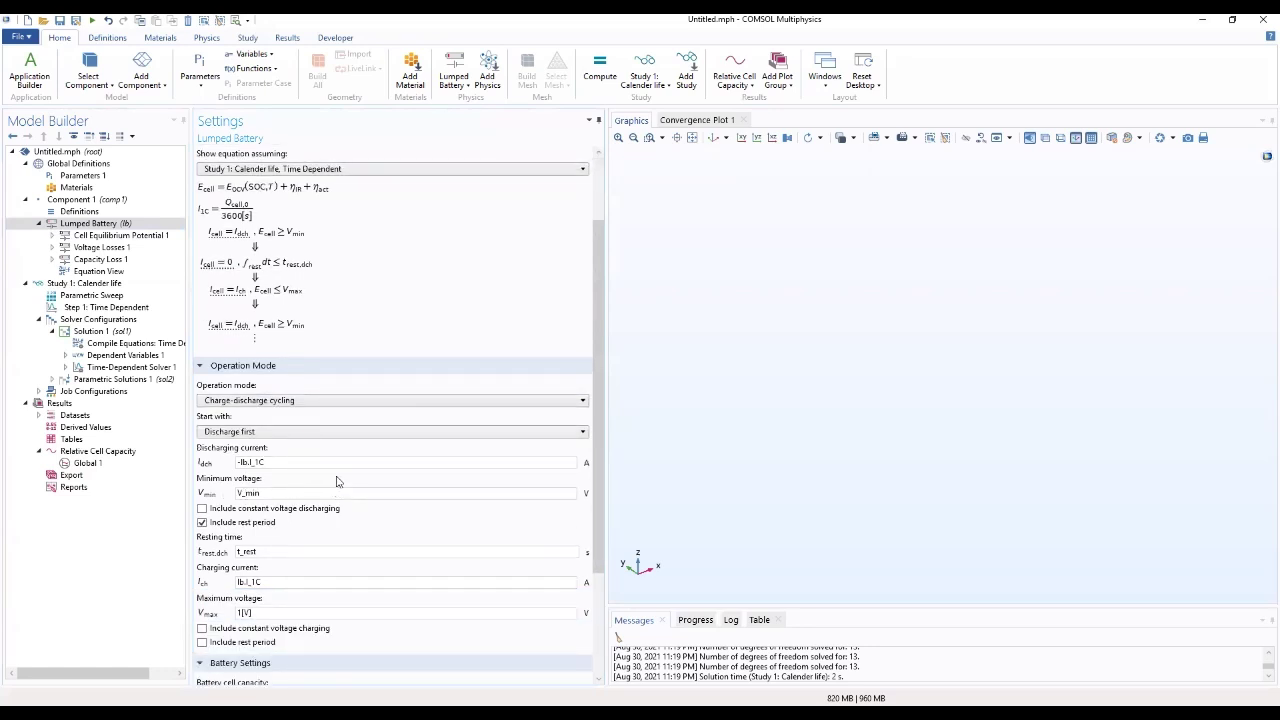
drag(601, 385, 585, 512)
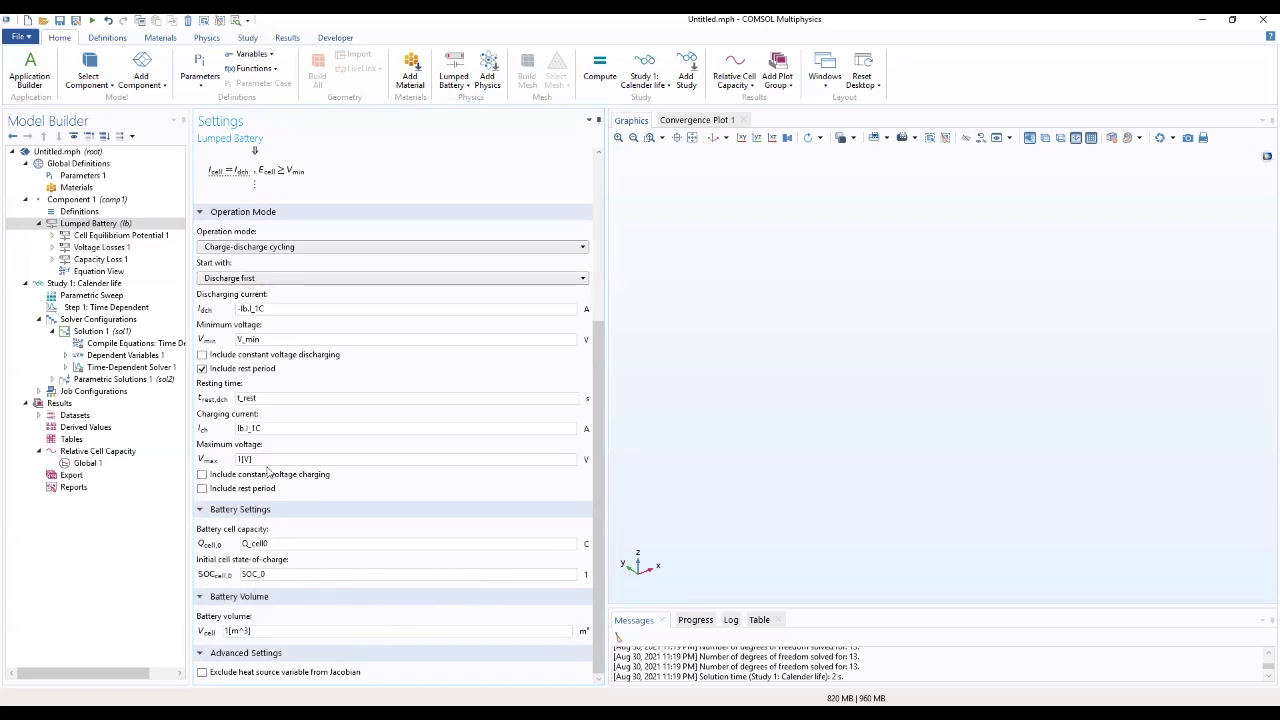
Set the maximum voltage for the Lumped Battery's charge-discharge cycling to V_max
drag(273, 455, 211, 458)
text(v_M)
key(BackSpace)
key(BackSpace)
text(ma)
key(Left)
key(BackSpace)
text(V)
Include a rest period after charging in the Lumped Battery's cycling, with resting time t_rest
click(203, 488)
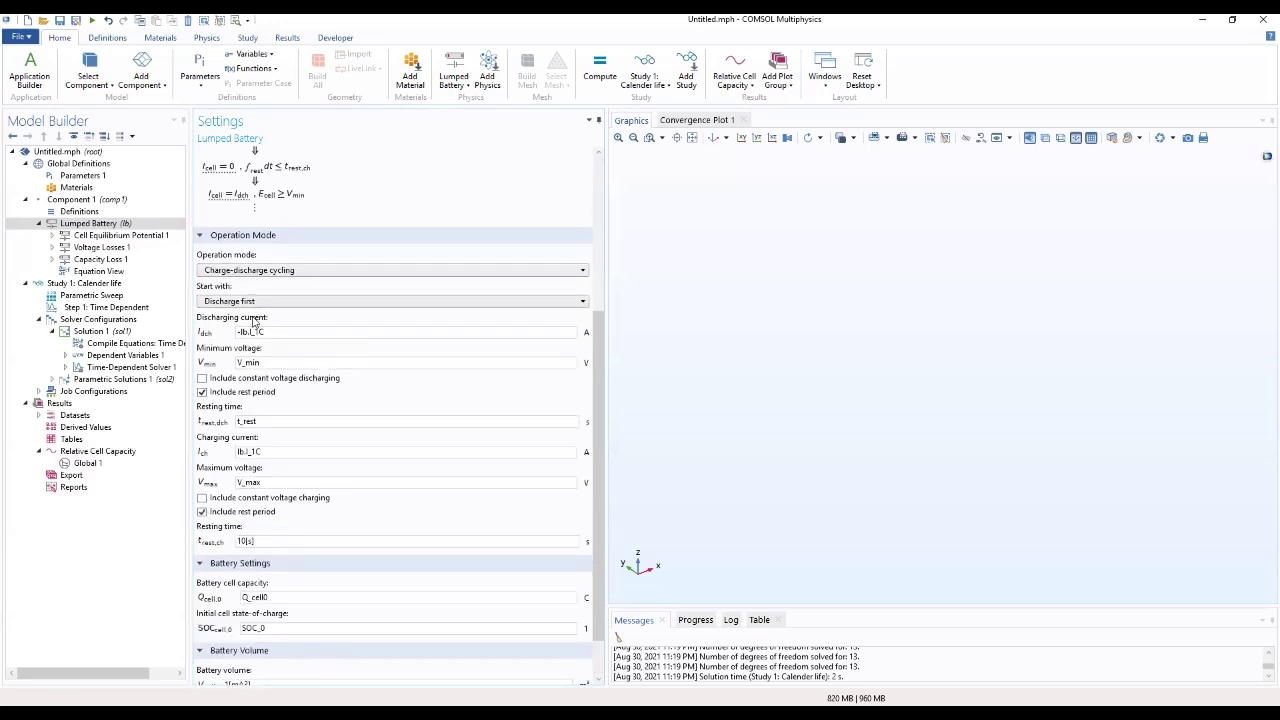
drag(256, 421, 222, 427)
key(ctrl+c)
click(253, 541)
drag(256, 541, 213, 557)
key(ctrl+v)
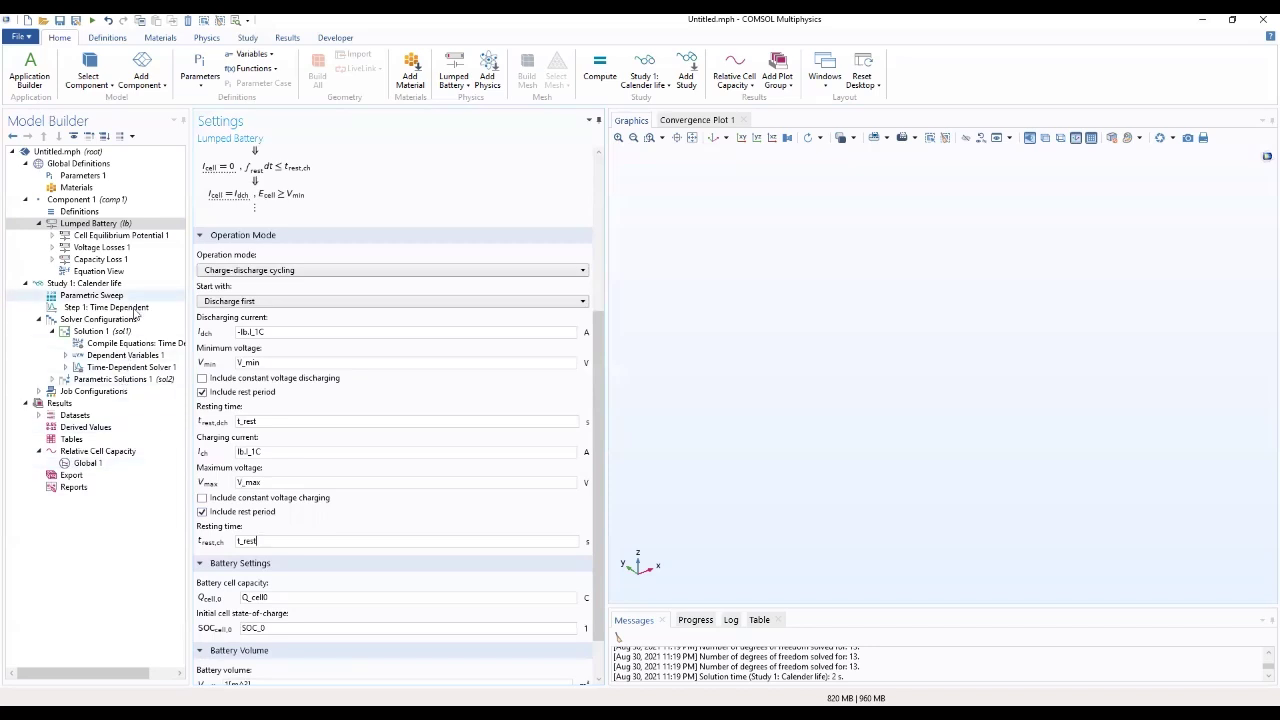
Include the current-dependent aging factor in Capacity Loss 1, with the cycling capacity loss factor set to H
click(107, 251)
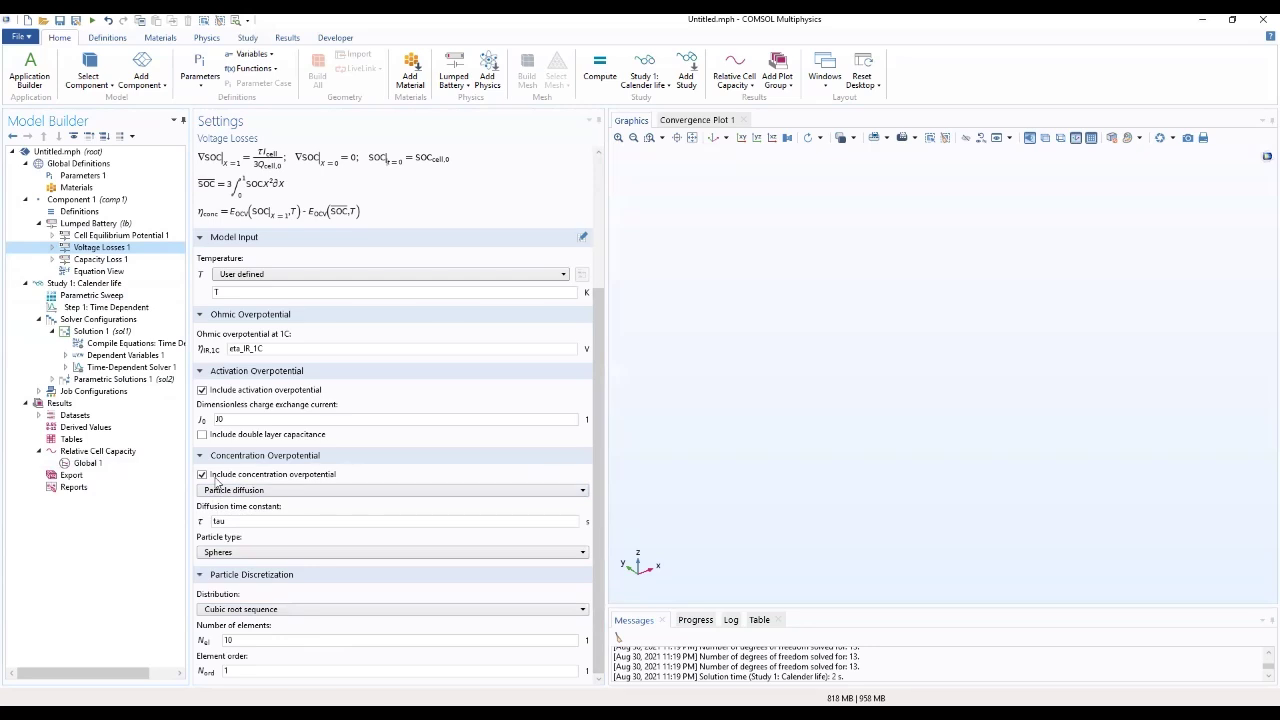
click(100, 259)
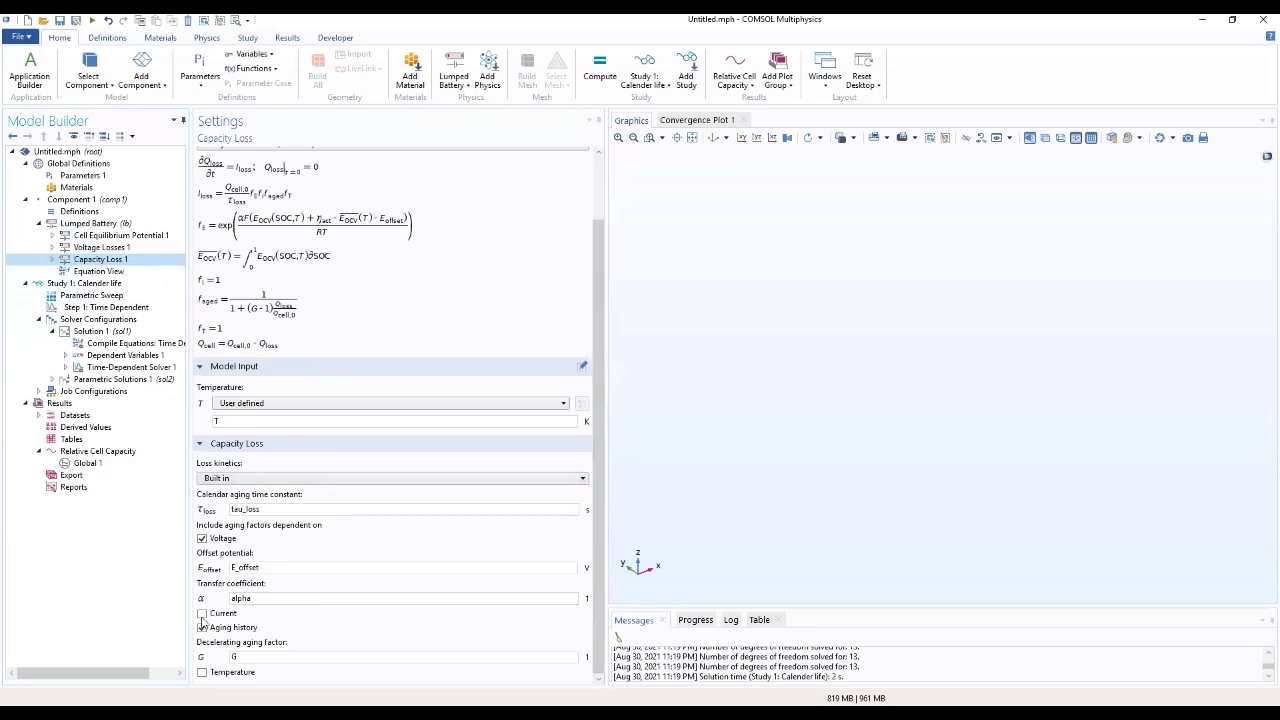
click(202, 613)
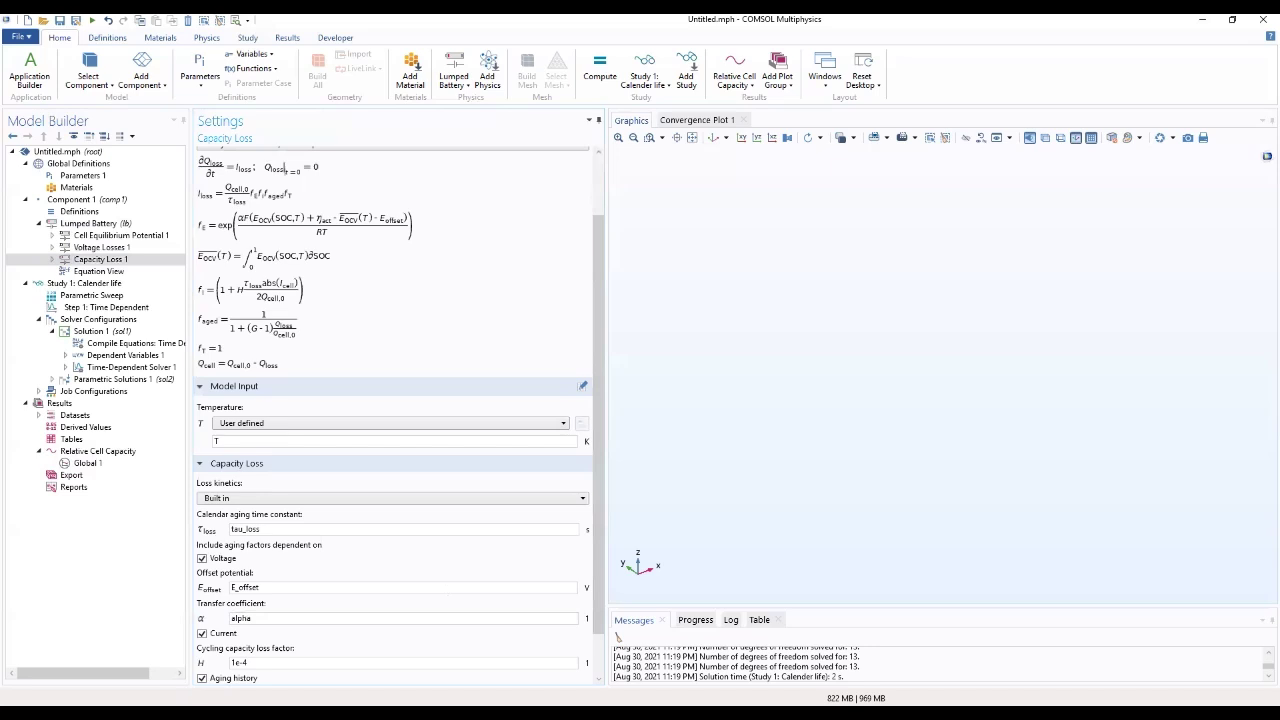
scroll(600, 528, down, 1)
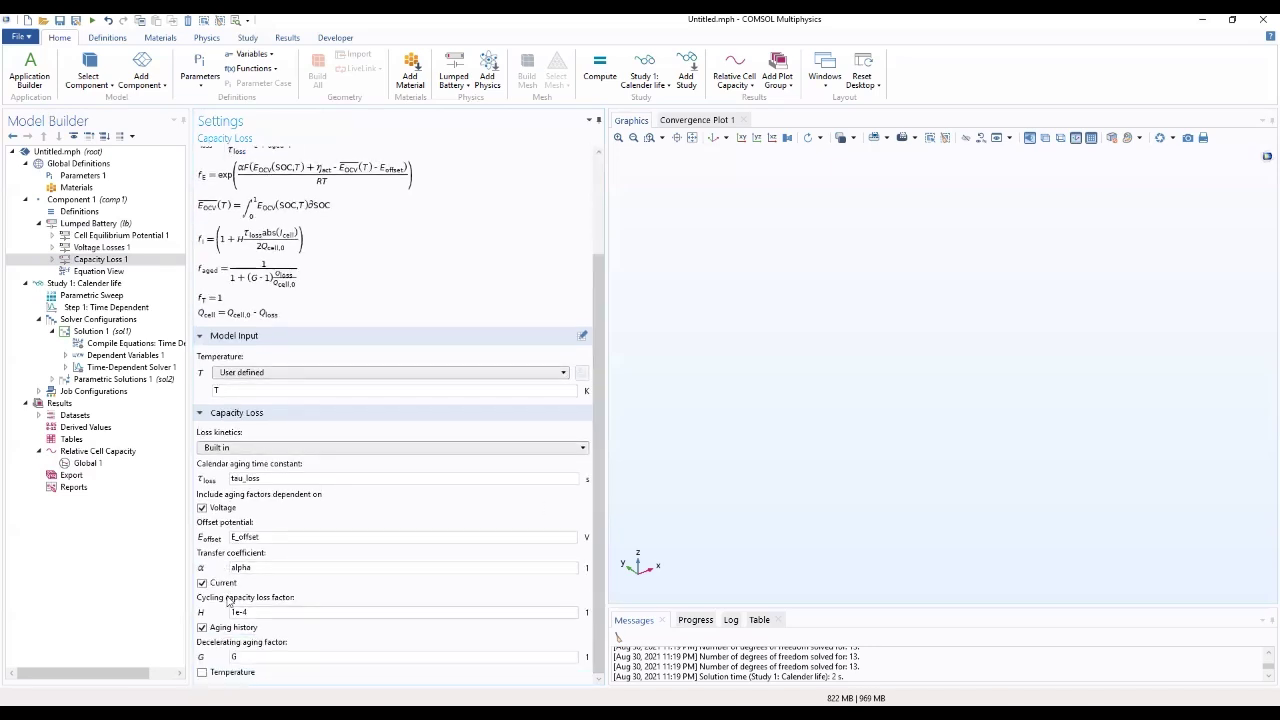
drag(250, 612, 209, 615)
text(h)
key(BackSpace)
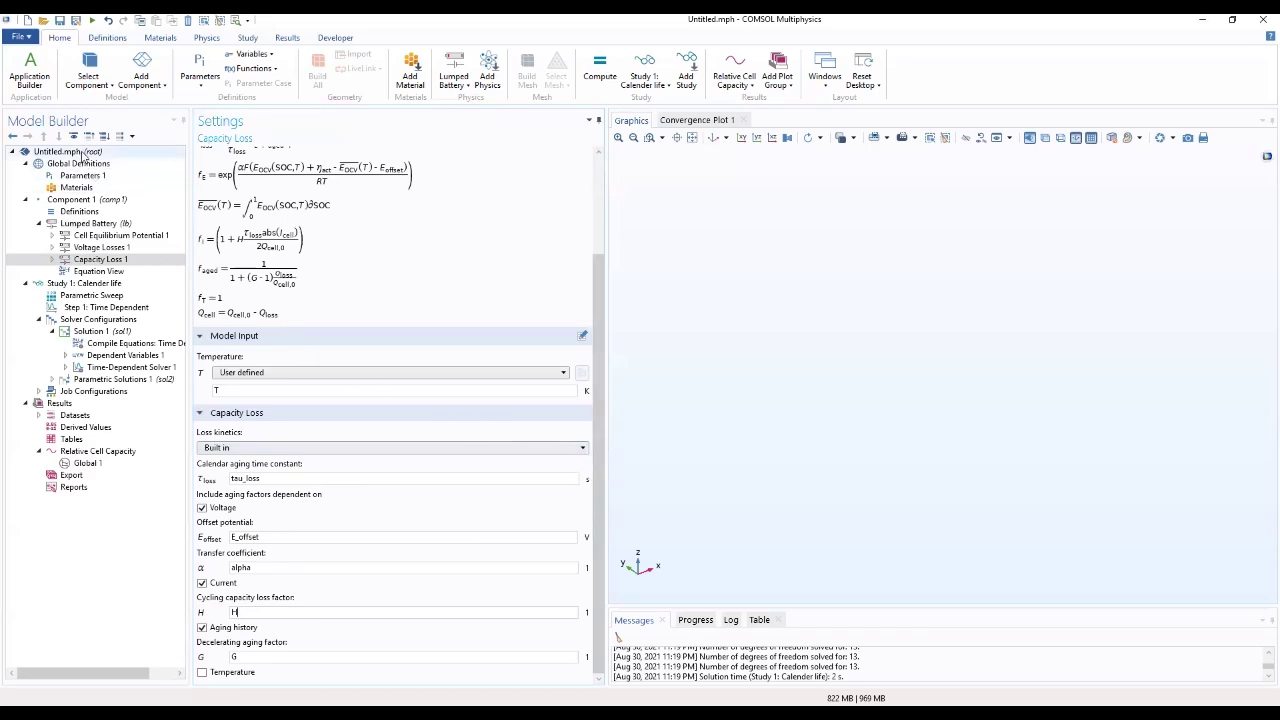
Add a second Time Dependent study to the model and label it Cycle life
click(85, 152)
right_click(86, 153)
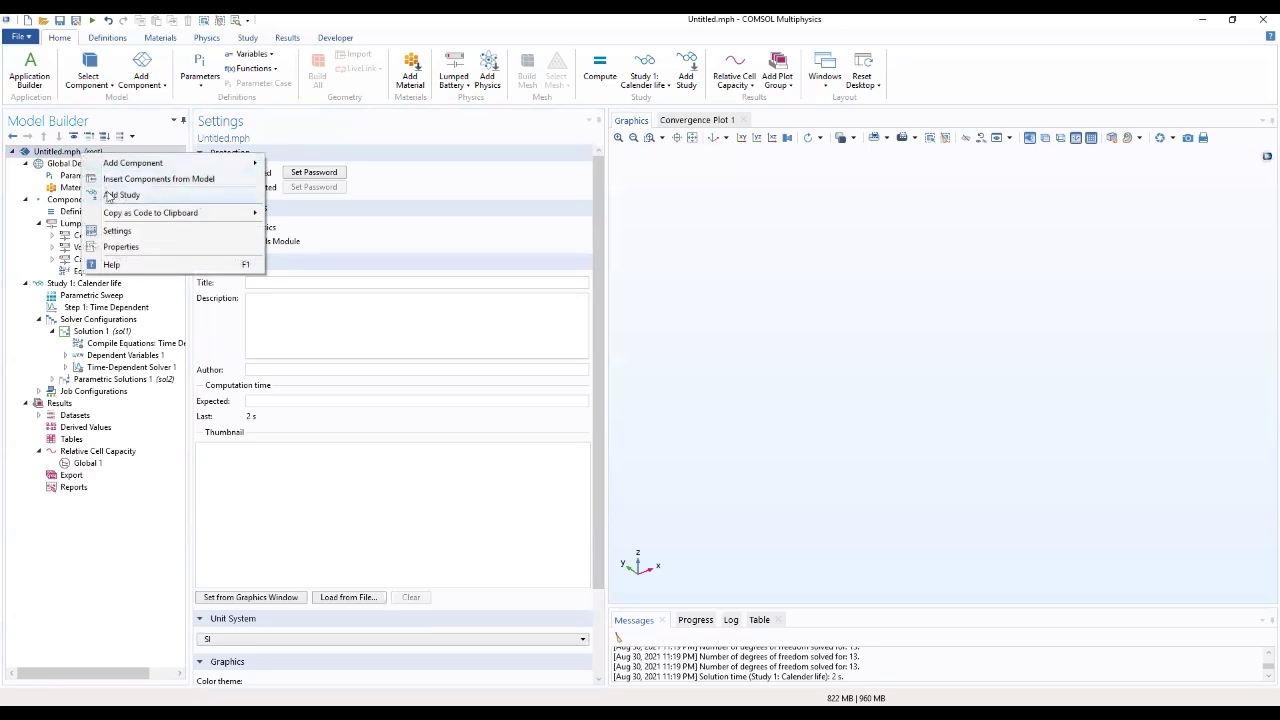
click(120, 195)
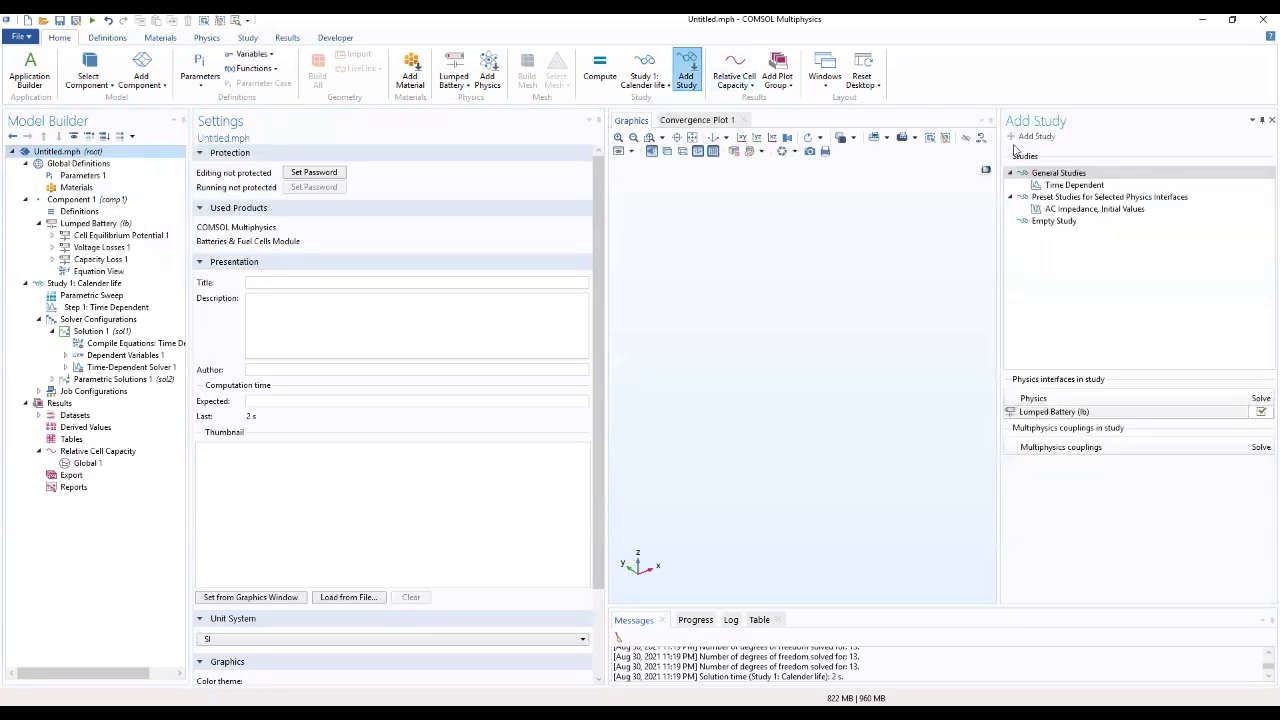
double_click(1068, 186)
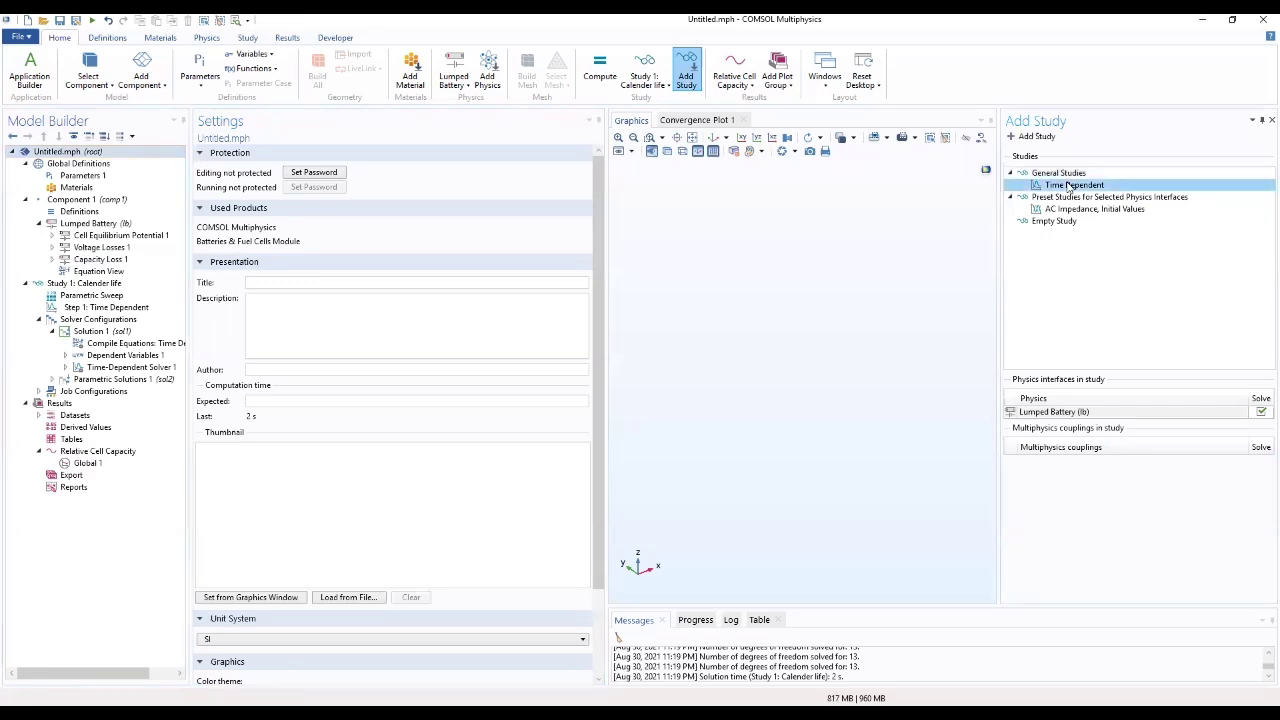
click(1262, 120)
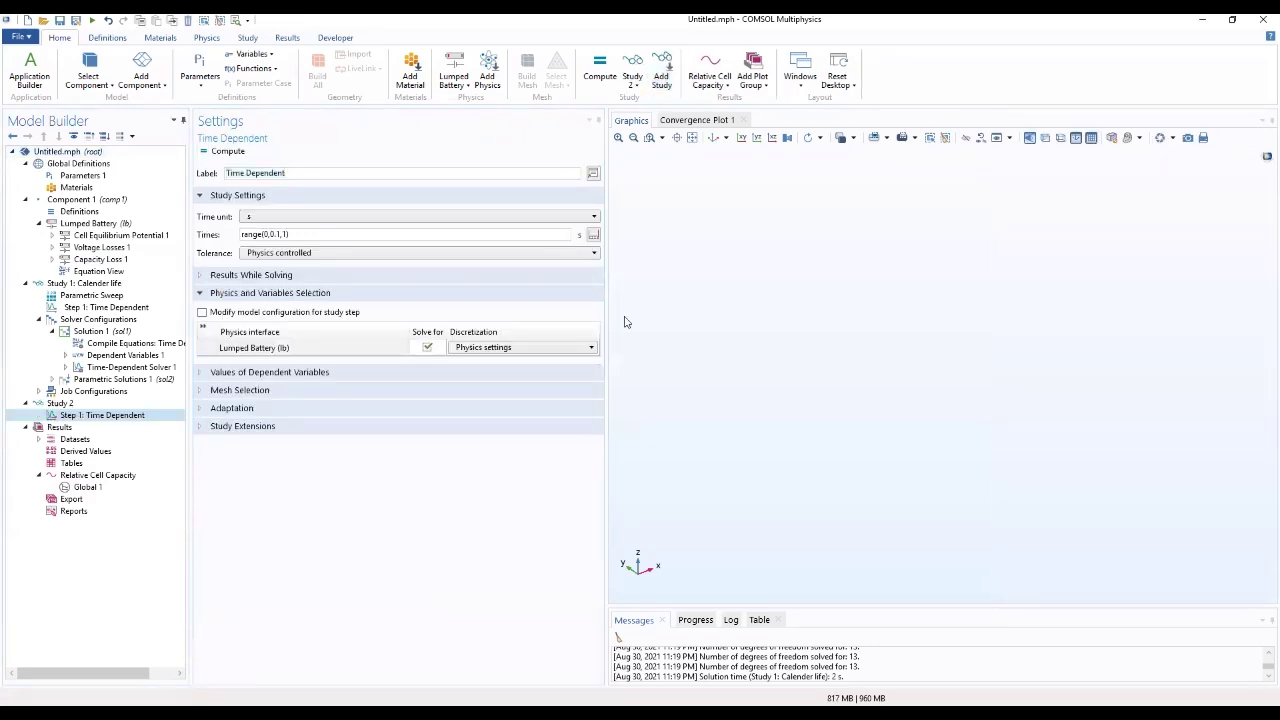
click(60, 403)
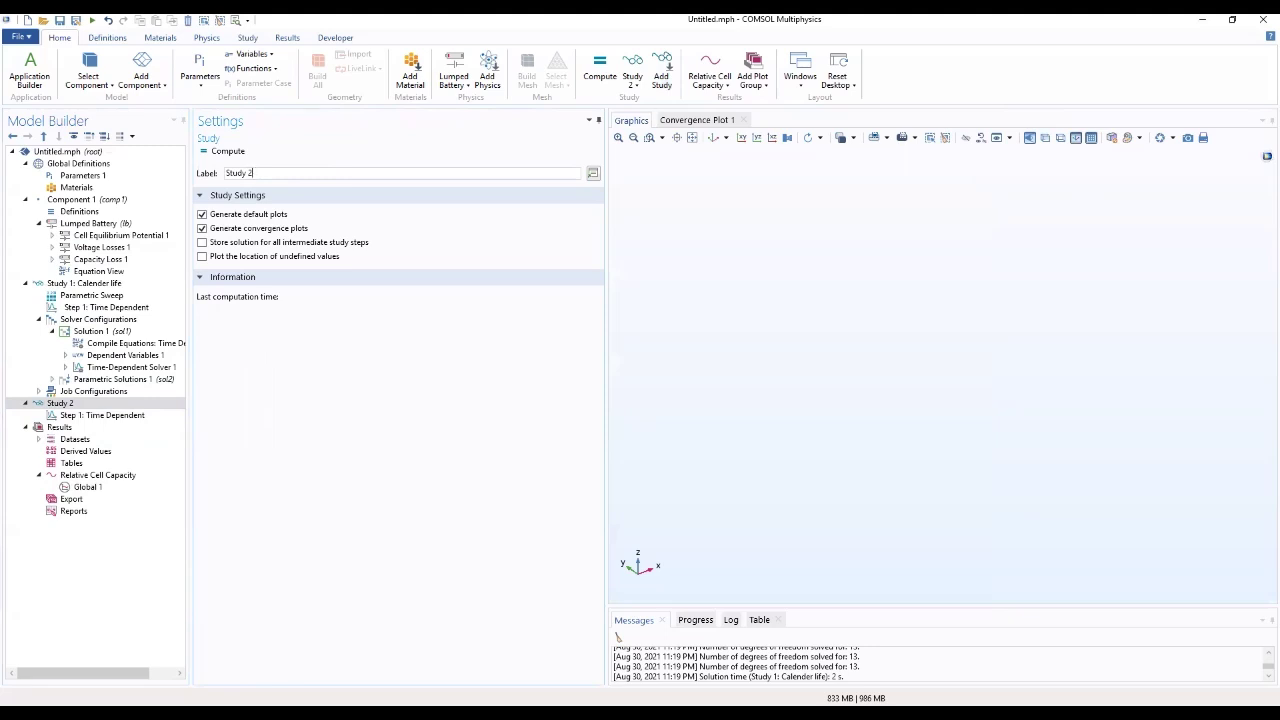
text(Cycle life)
Set the cycle life study's output times to range(0,10[d],1[a]), adapting the range from the calendar life study
click(102, 415)
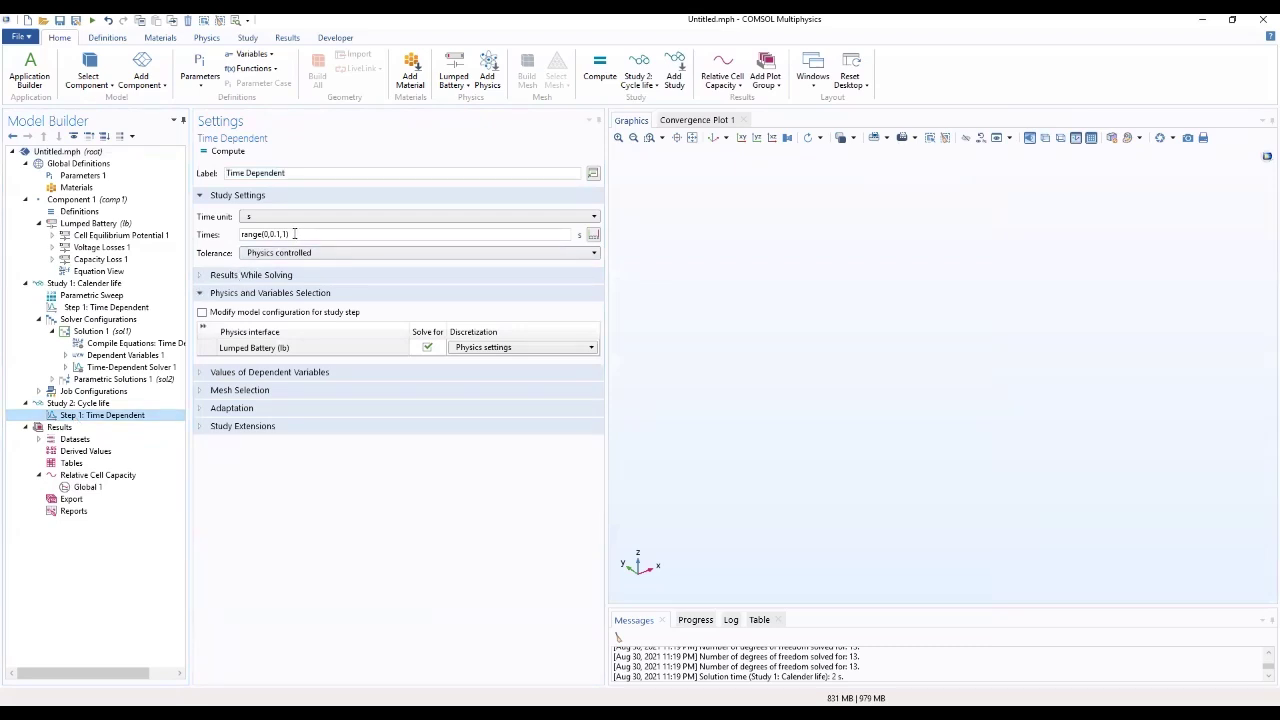
click(102, 308)
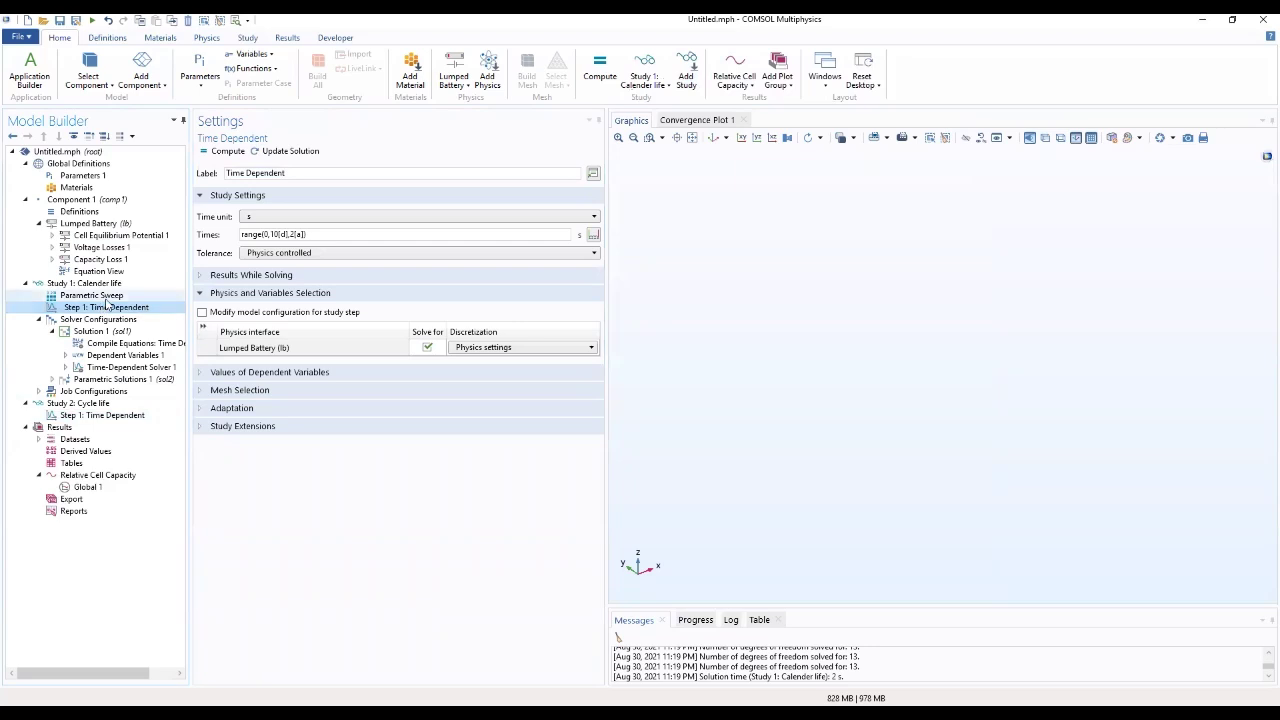
drag(340, 234, 208, 238)
key(ctrl+c)
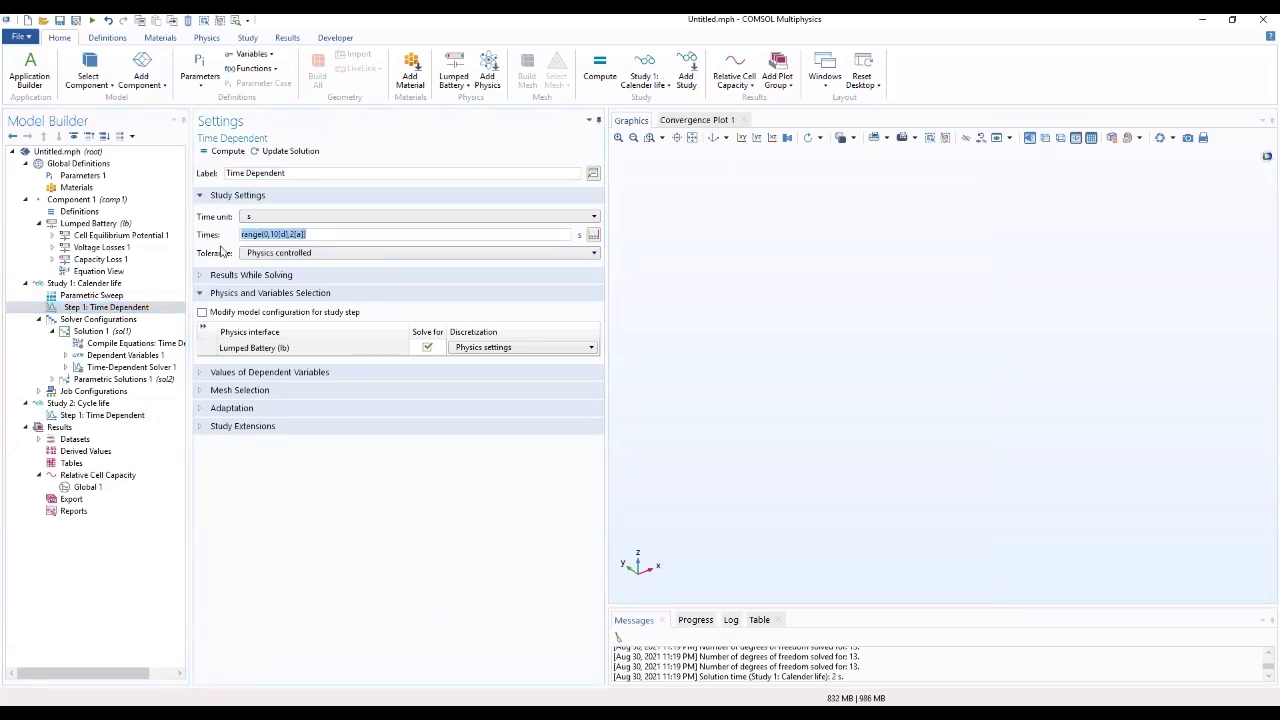
click(98, 404)
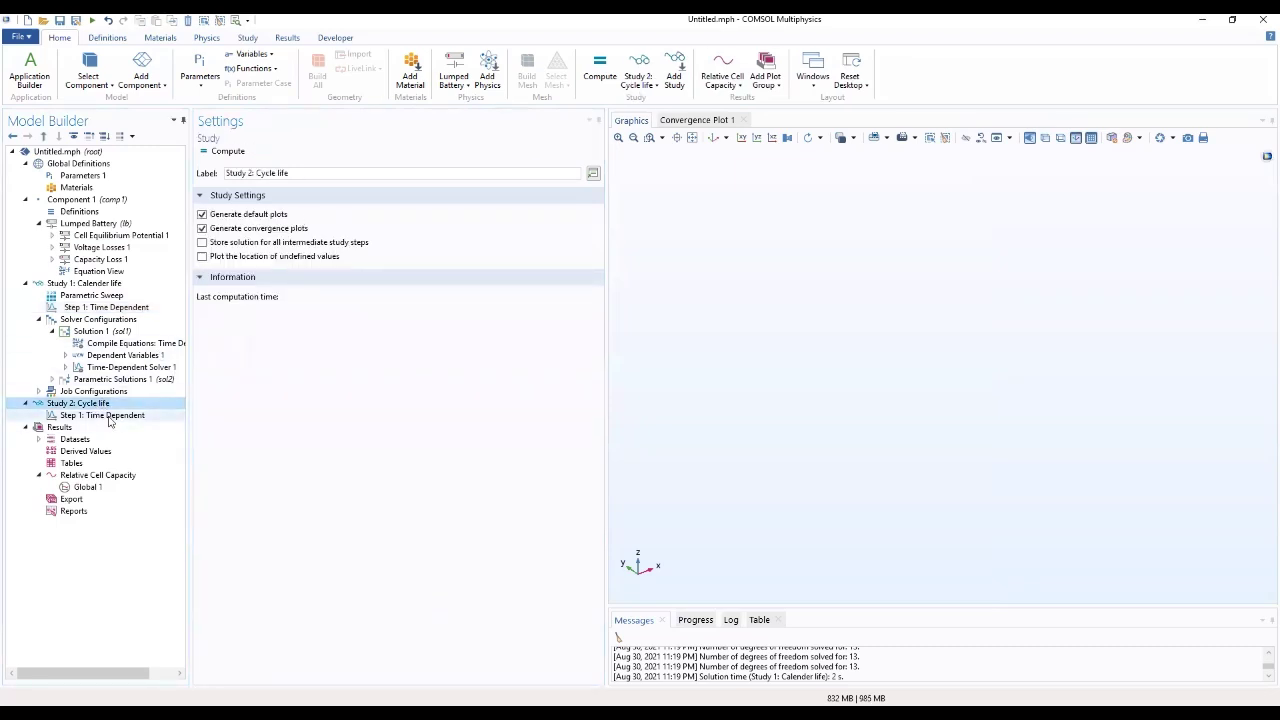
key(Down)
drag(298, 234, 229, 252)
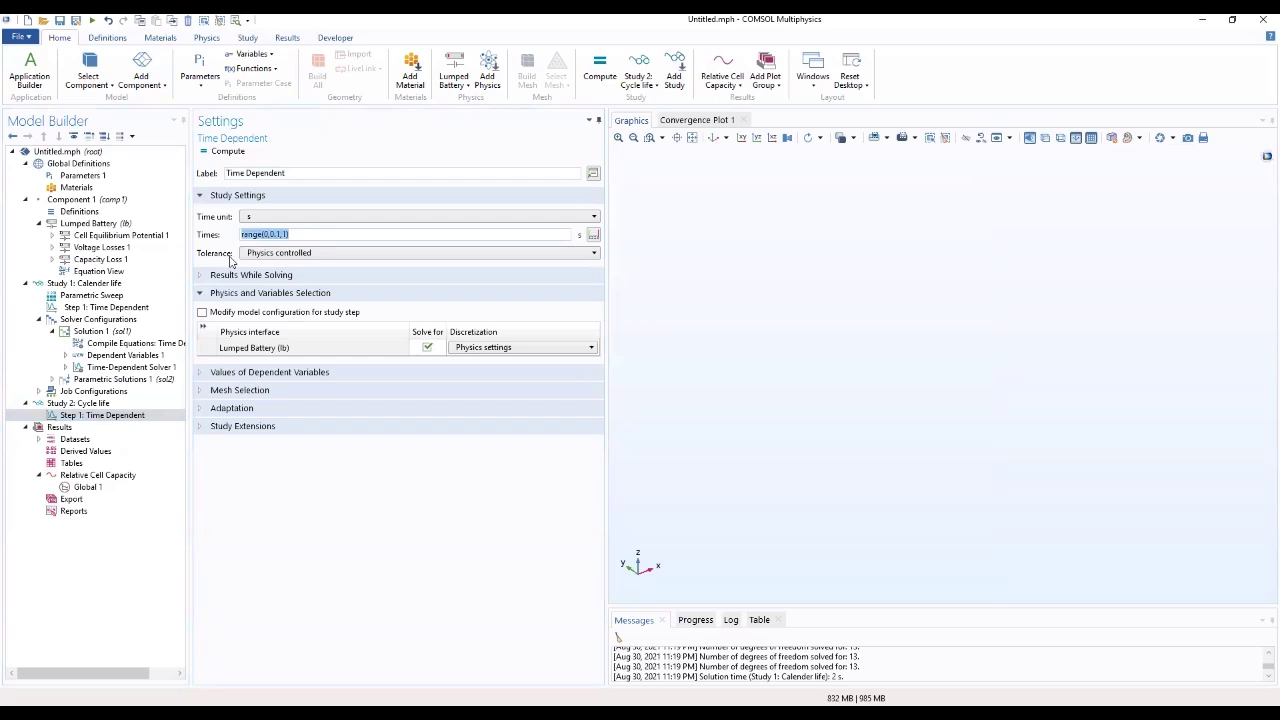
key(ctrl+v)
click(294, 237)
key(BackSpace)
text(1)
Disable default plots for the cycle life study, compute it, and monitor the solver progress in an enlarged view
click(97, 404)
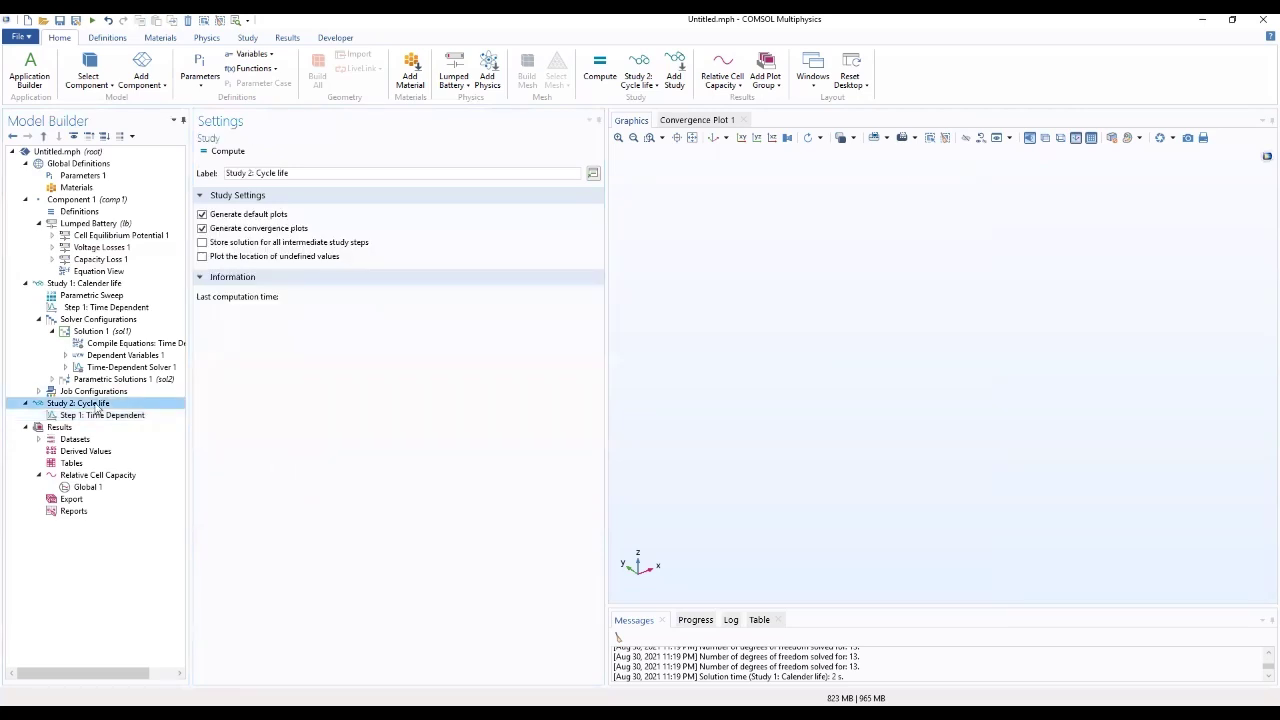
click(202, 214)
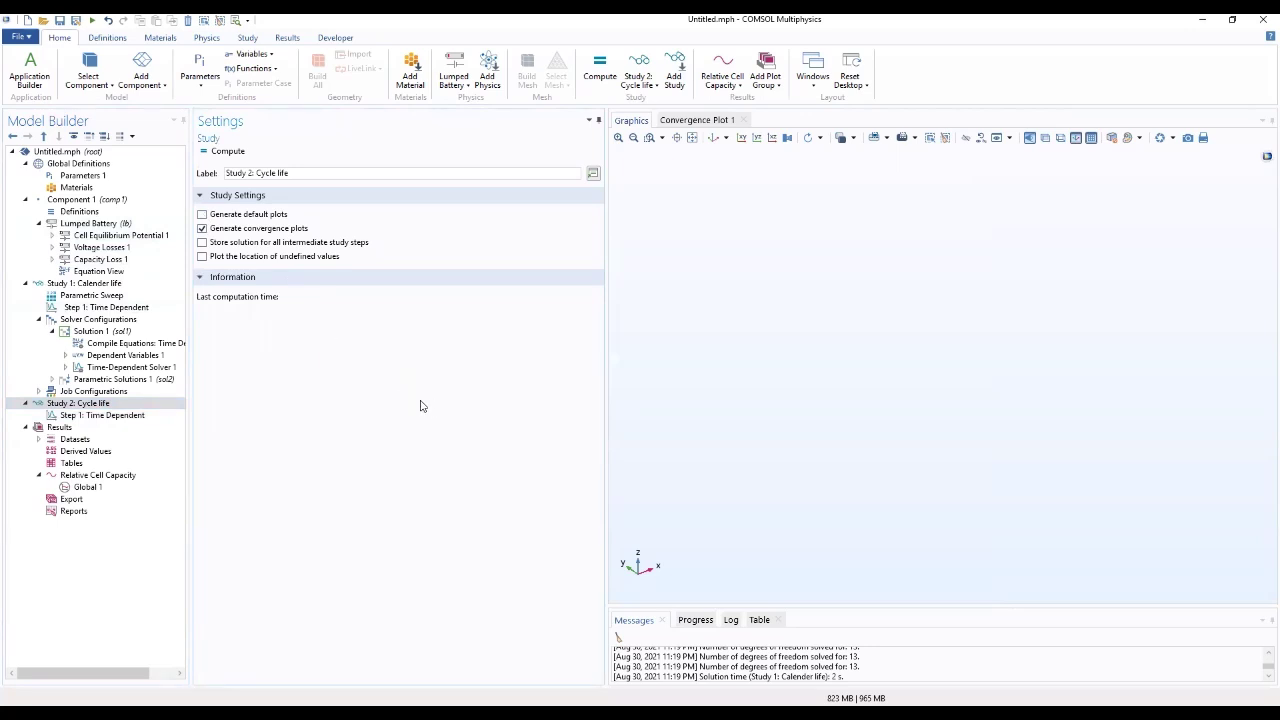
click(234, 153)
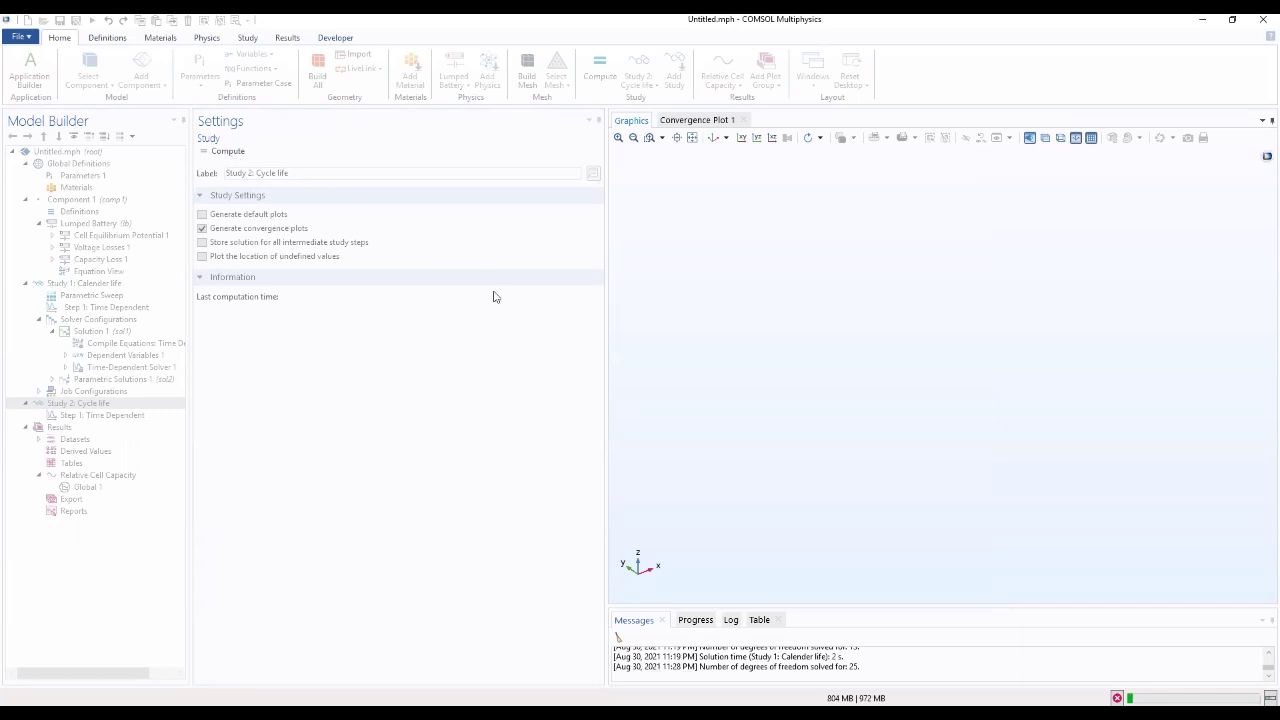
click(694, 621)
drag(729, 605, 733, 481)
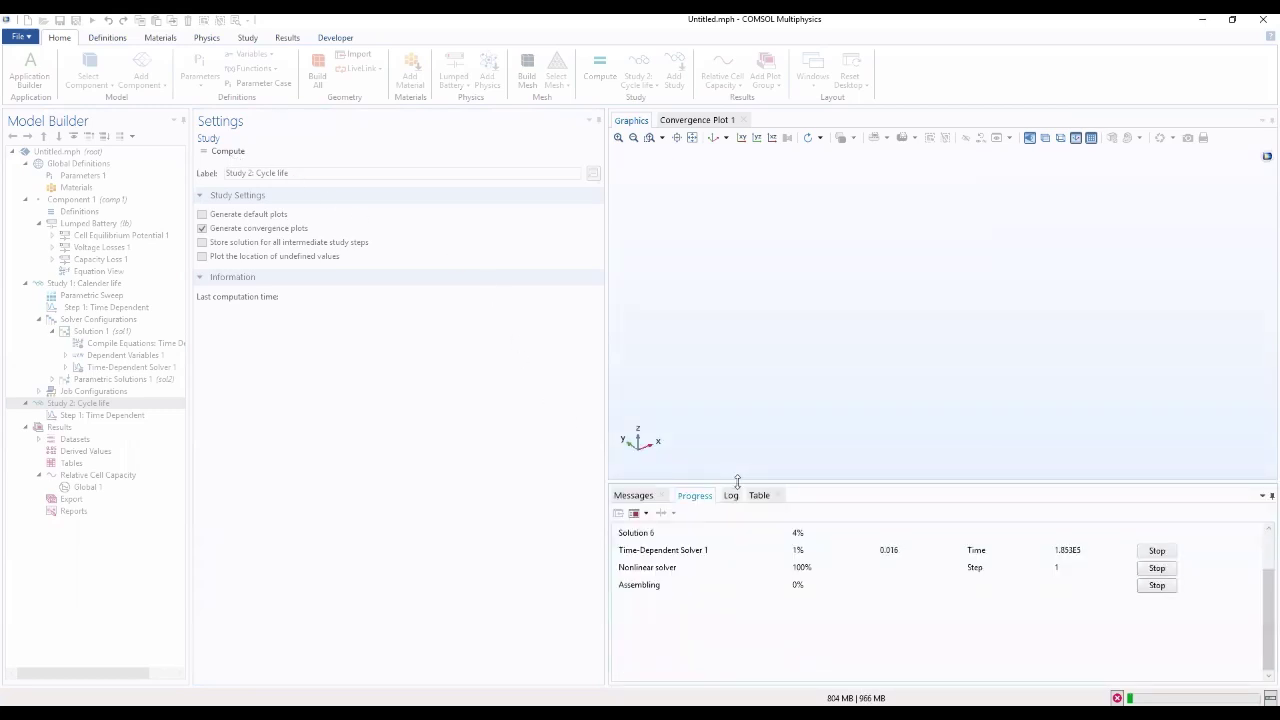
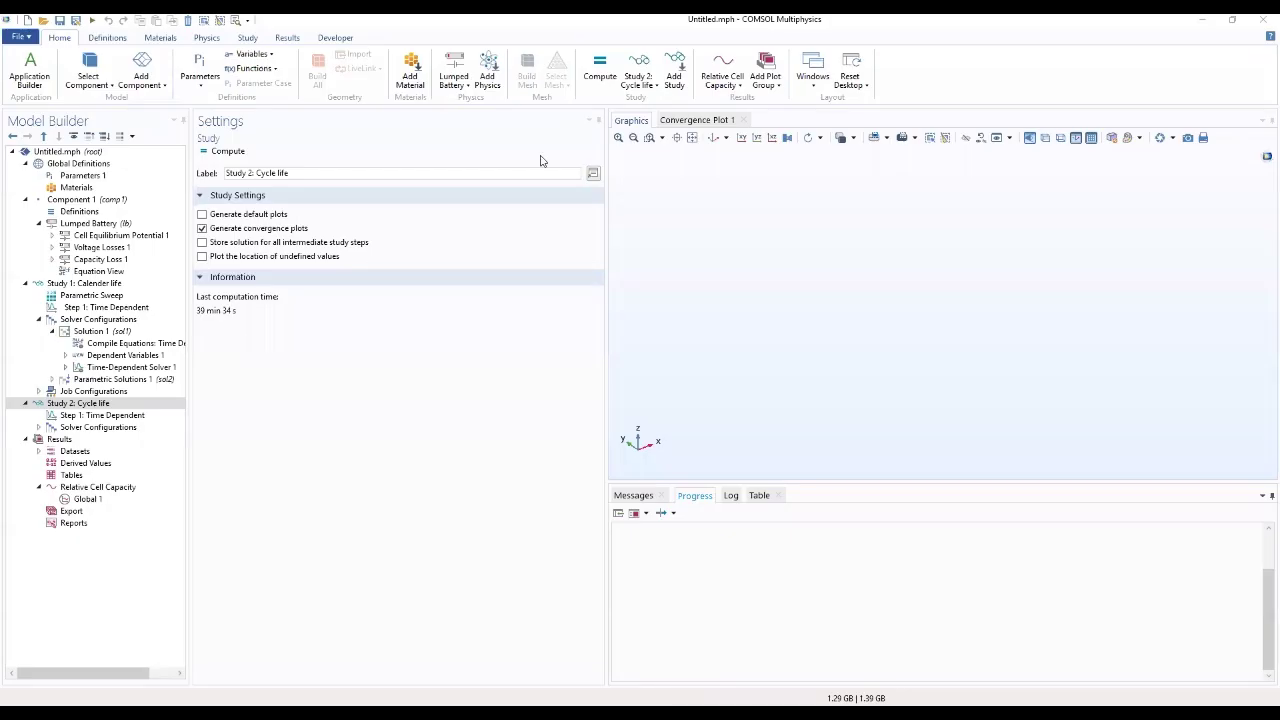
Duplicate the Global 1 plot under Relative Cell Capacity and set the copy's dataset to Study 2: Cycle life/Solution 6 (sol6)
click(86, 499)
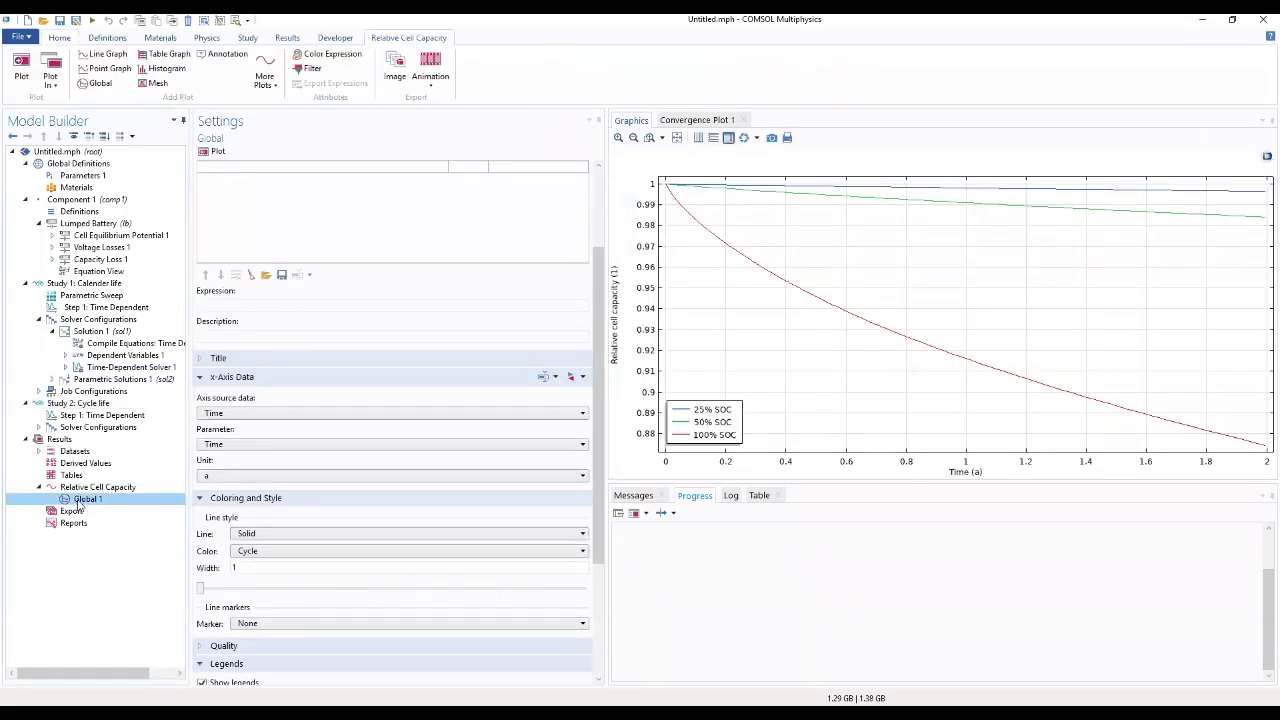
right_click(82, 498)
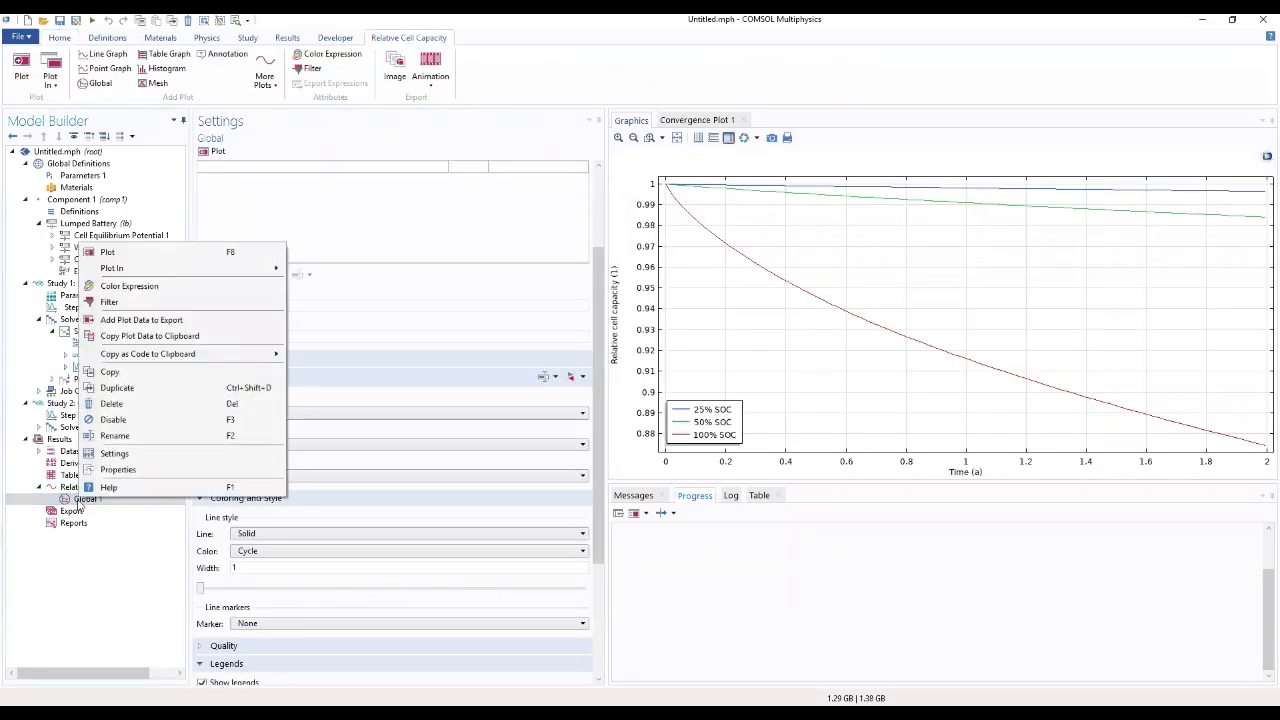
click(117, 389)
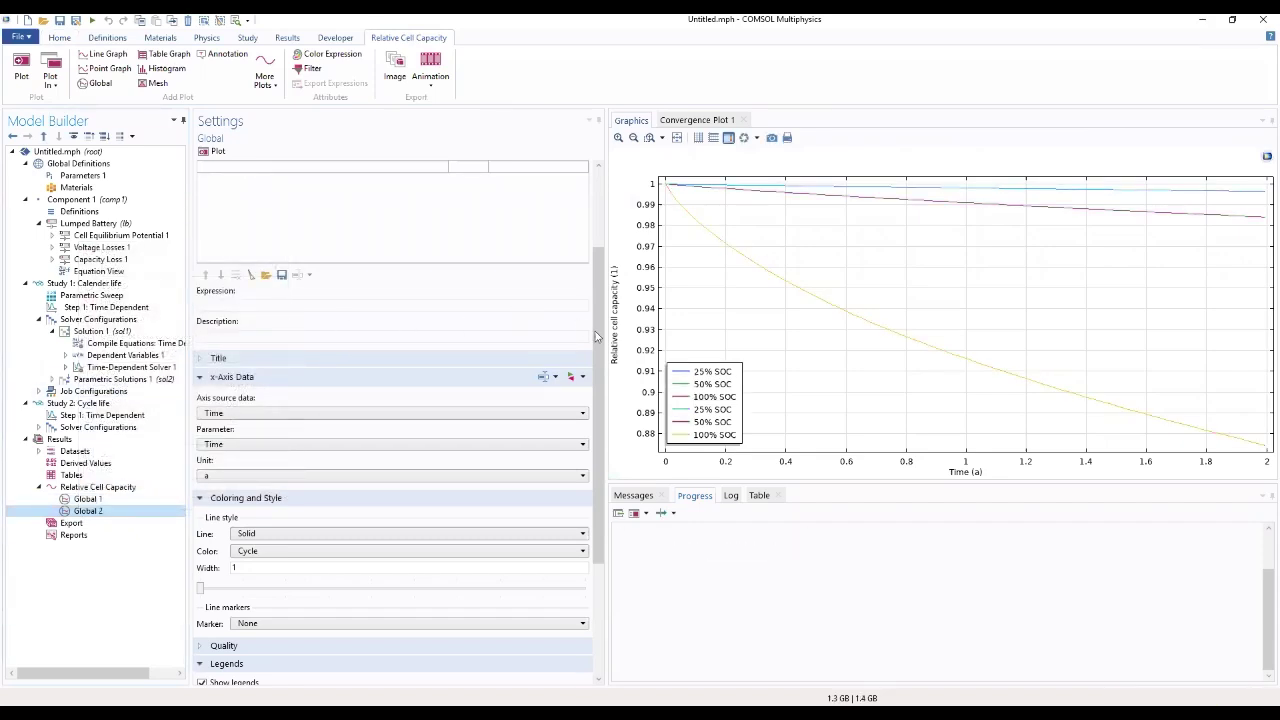
scroll(590, 328, up, 3)
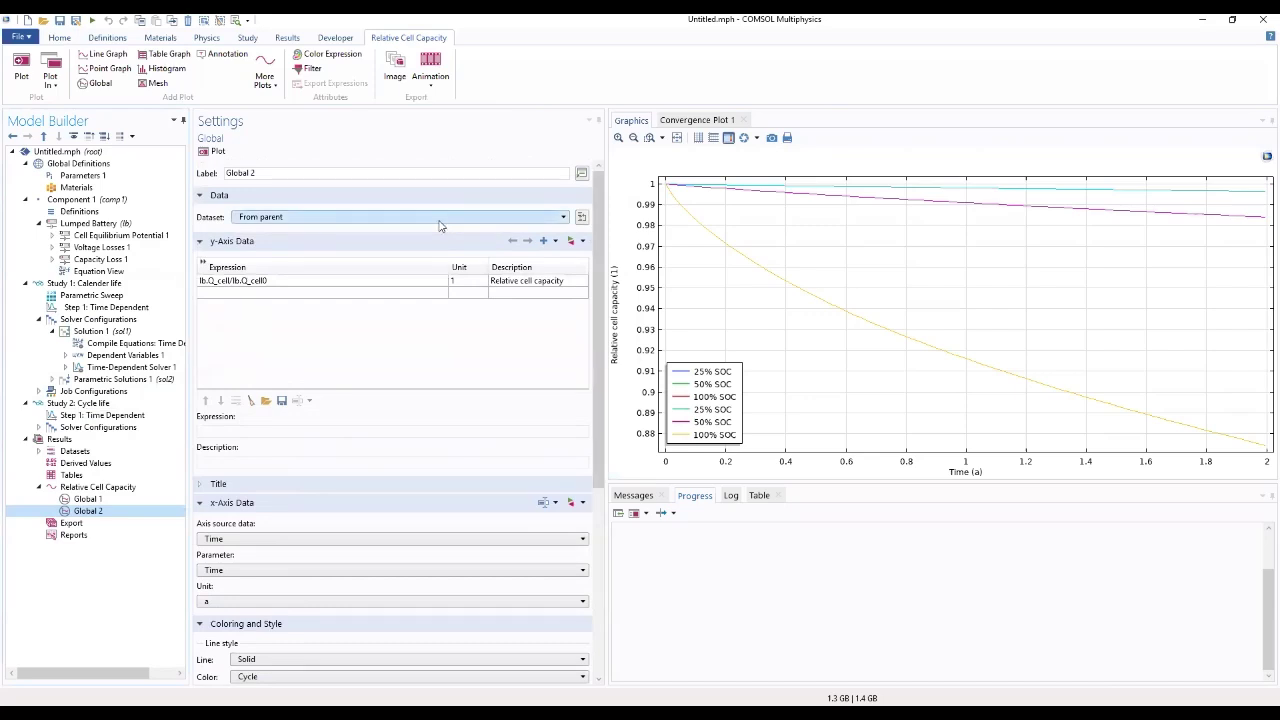
click(439, 220)
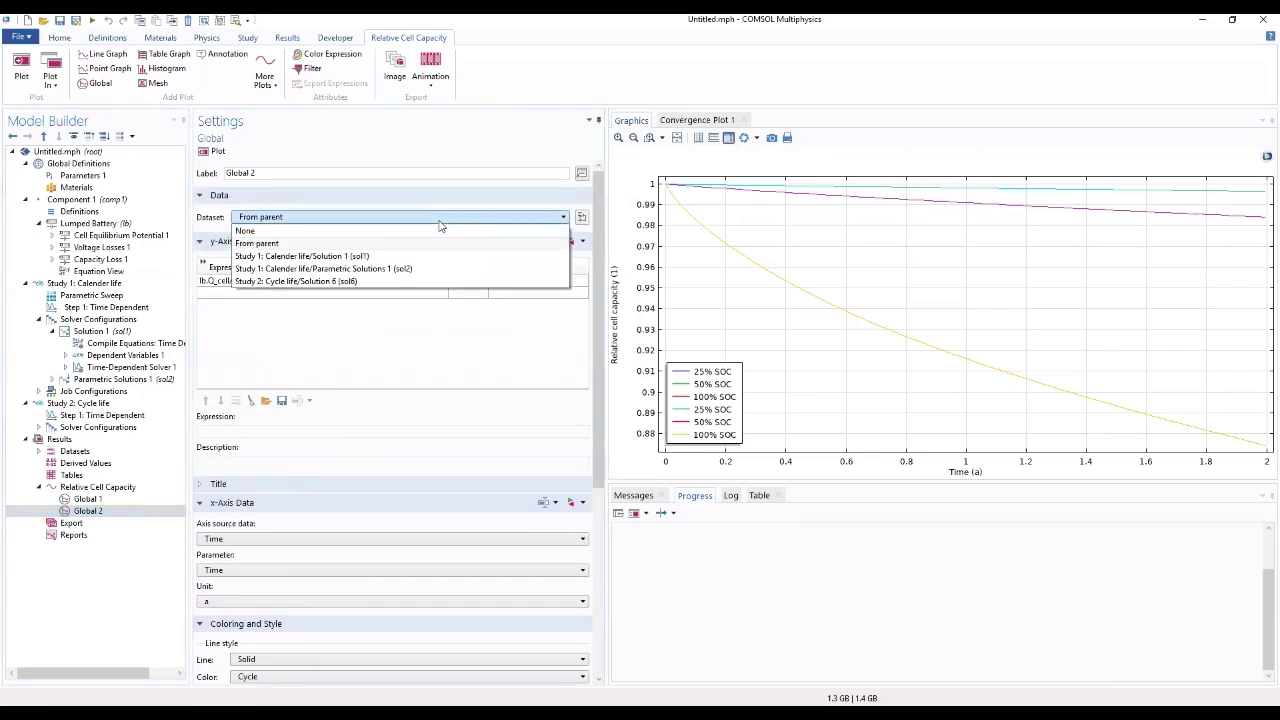
click(416, 281)
Replace the duplicated plot's three SOC legend entries with the single legend "1C cycling"
scroll(598, 396, down, 4)
scroll(598, 396, down, 2)
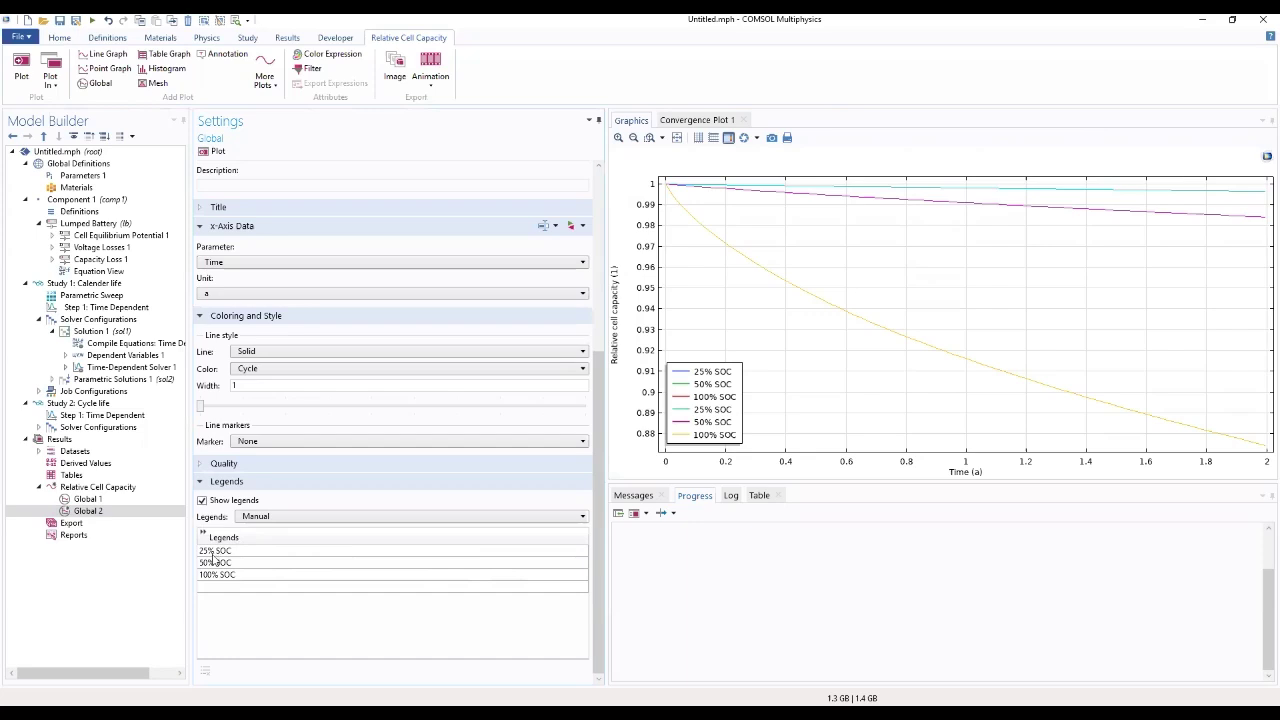
double_click(250, 574)
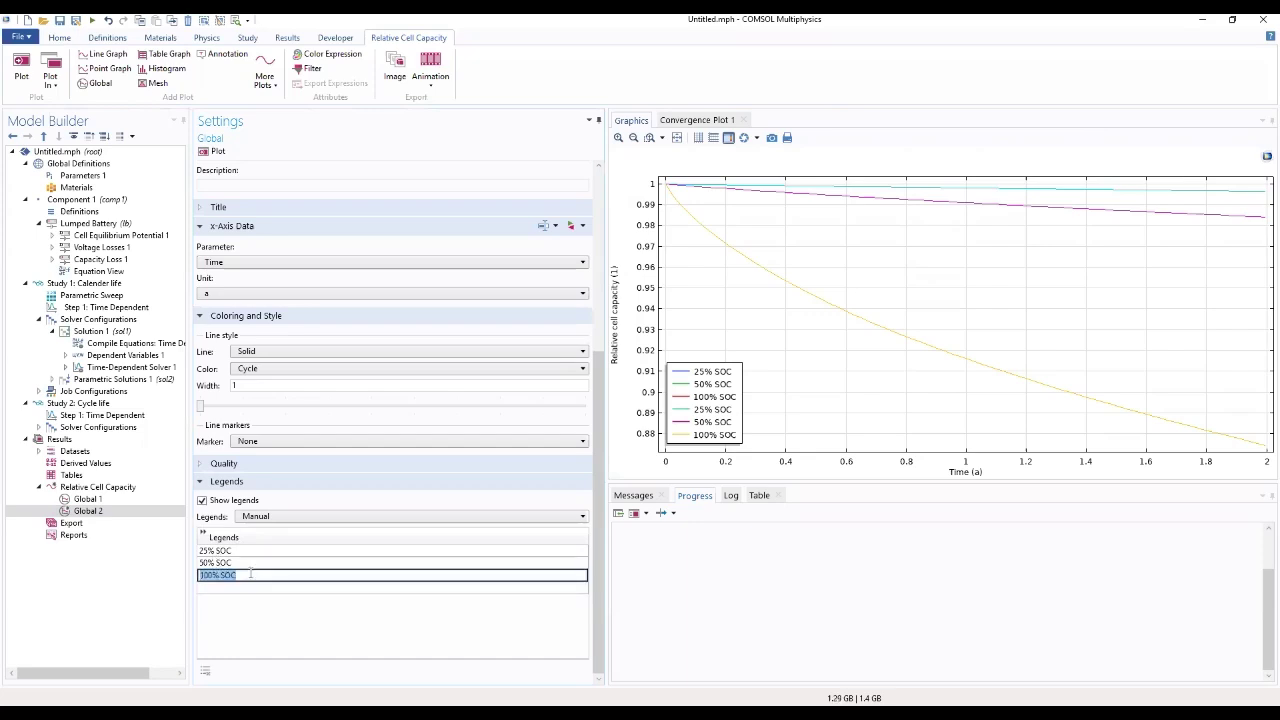
key(Delete)
click(253, 565)
click(252, 551)
double_click(254, 551)
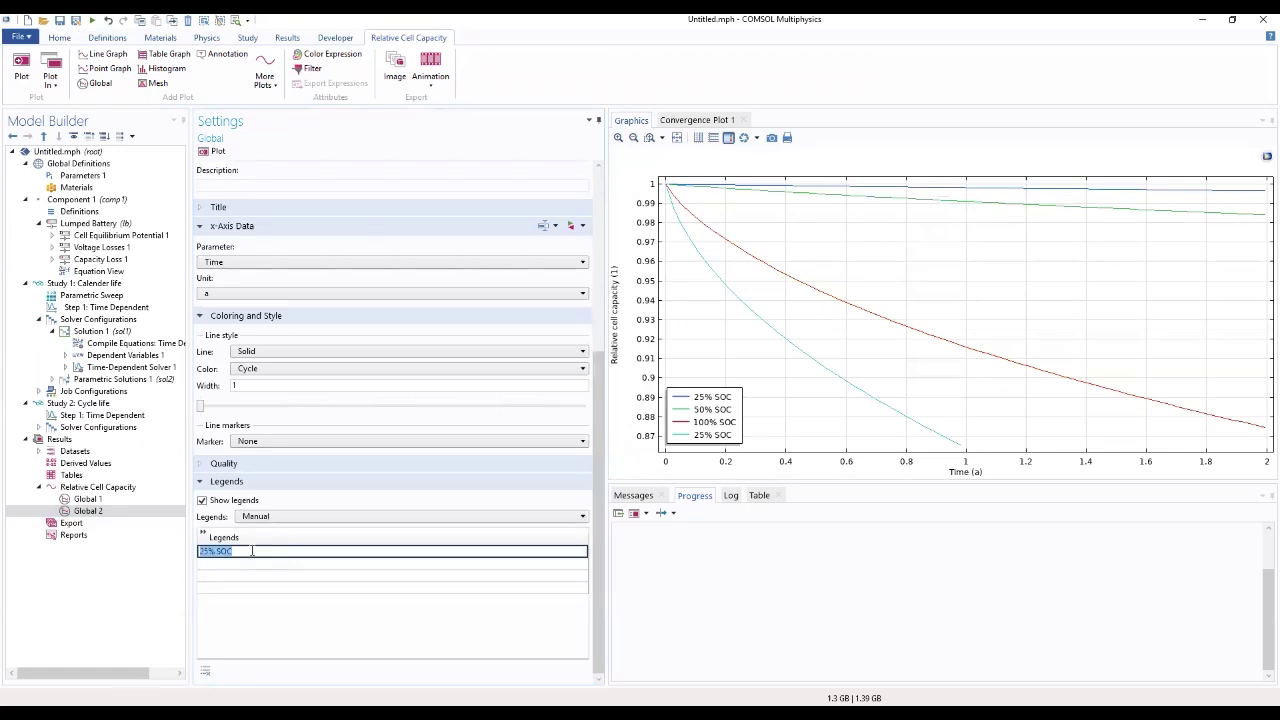
key(Delete)
click(241, 576)
double_click(229, 550)
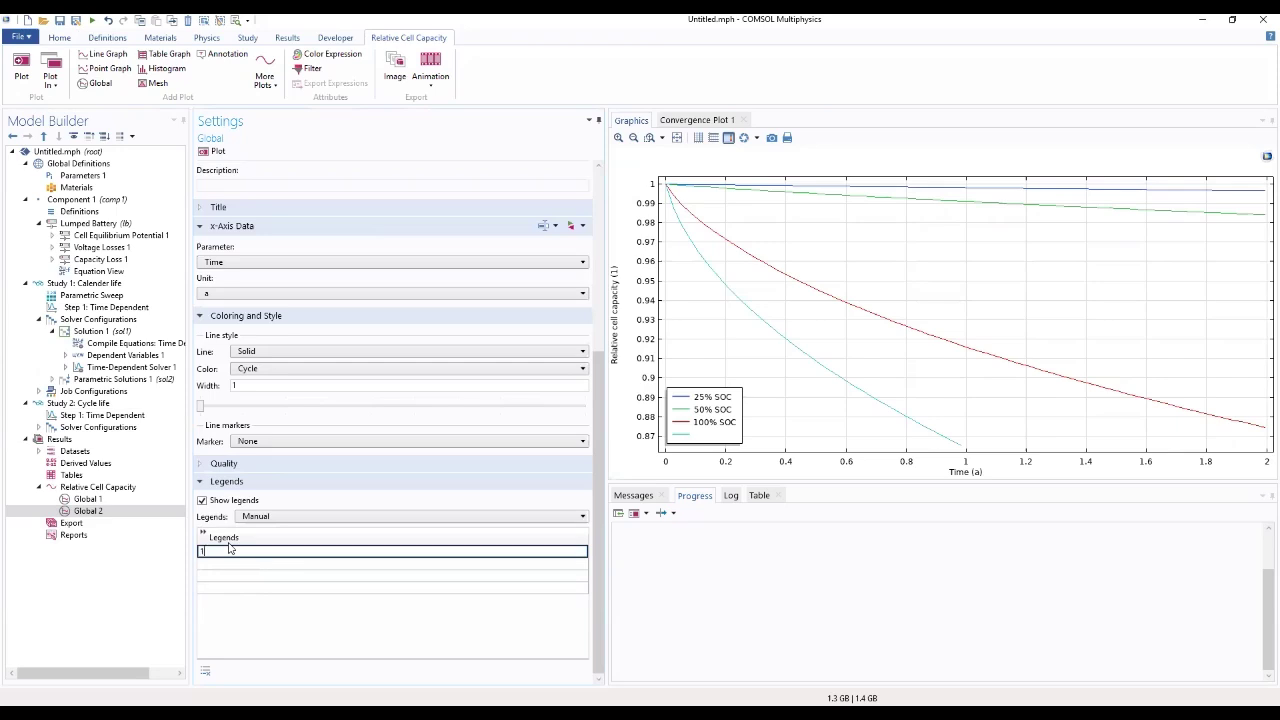
text(10)
text( cycling)
key(Return)
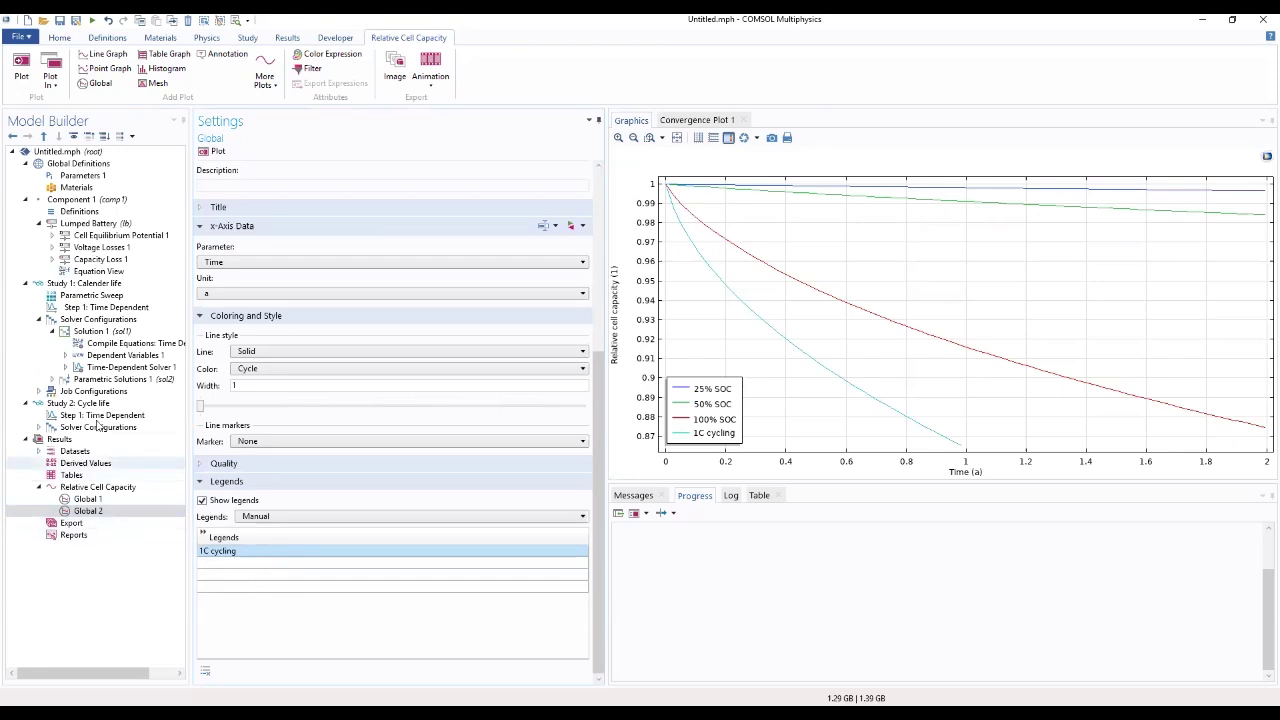
Review the Capacity Loss settings and compare the 1C cycling curve with the calendar life curves in Relative Cell Capacity
click(99, 261)
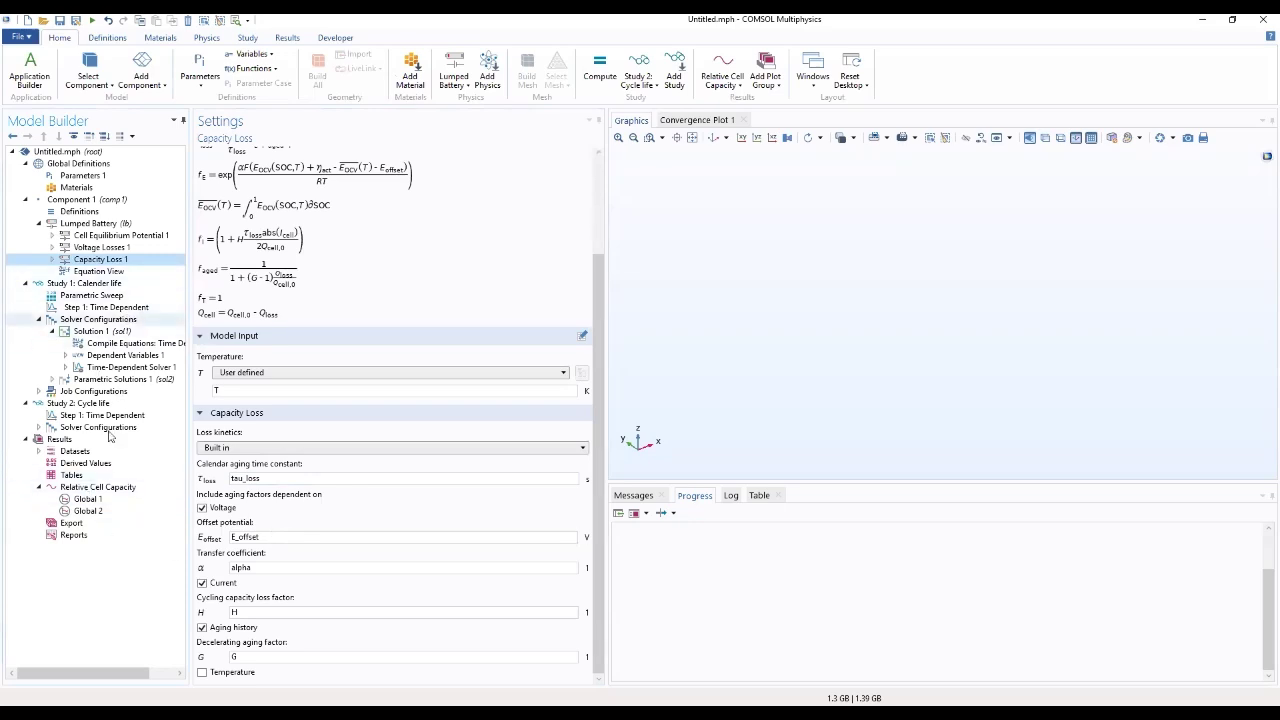
click(90, 490)
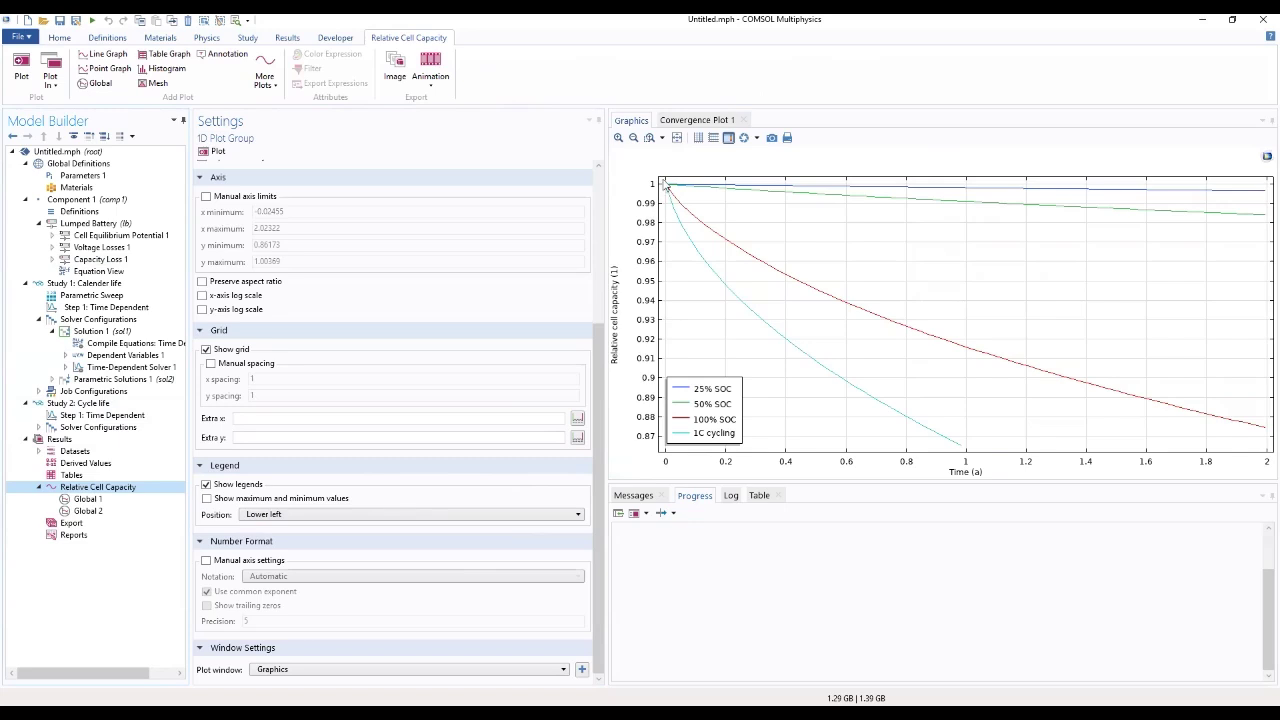
scroll(605, 500, up, 3)
scroll(606, 530, down, 3)
scroll(487, 480, up, 5)
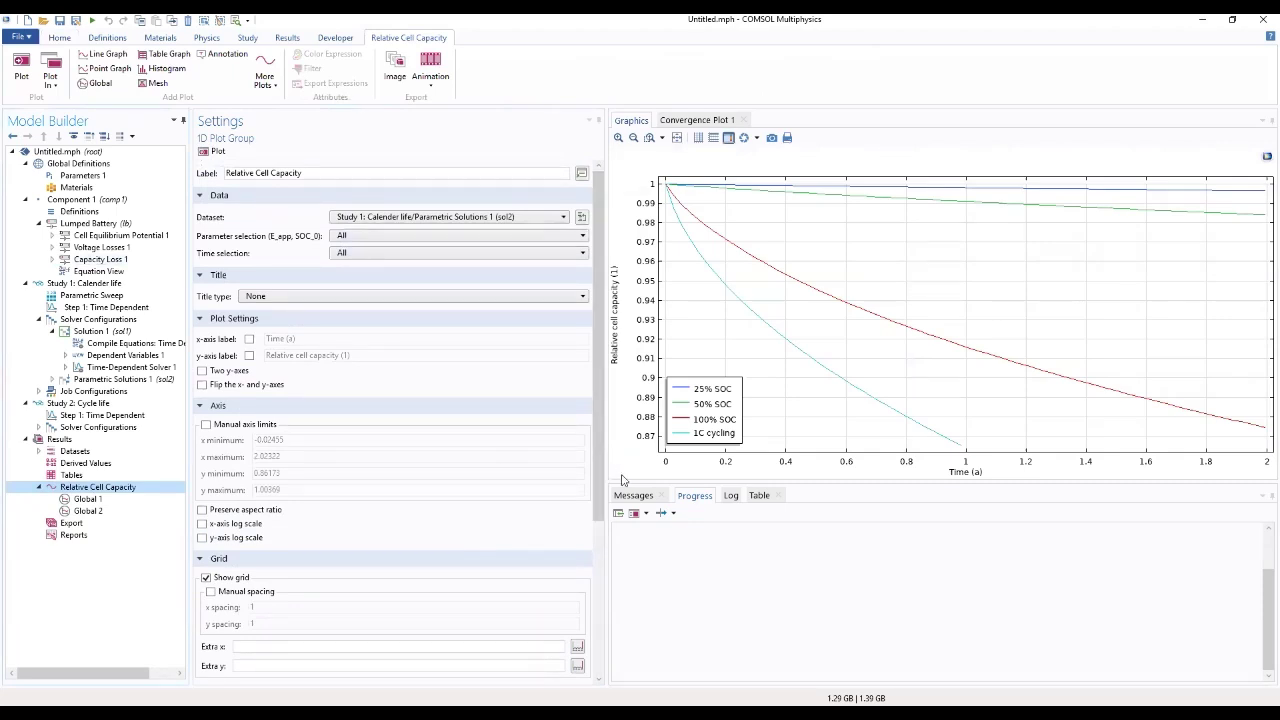
drag(622, 486, 604, 597)
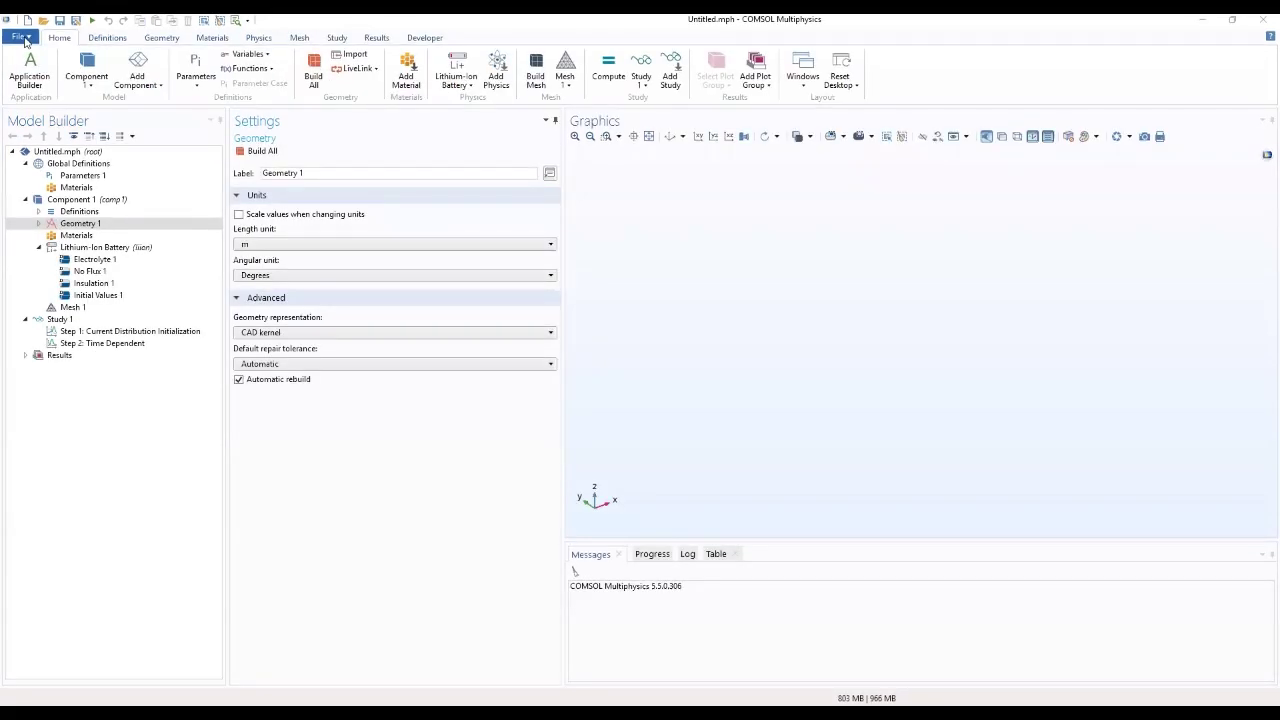
Create a new 3D model with the Model Wizard and add the Lithium-Ion Battery (liion) interface from the electrochemistry battery interfaces
click(20, 37)
click(29, 51)
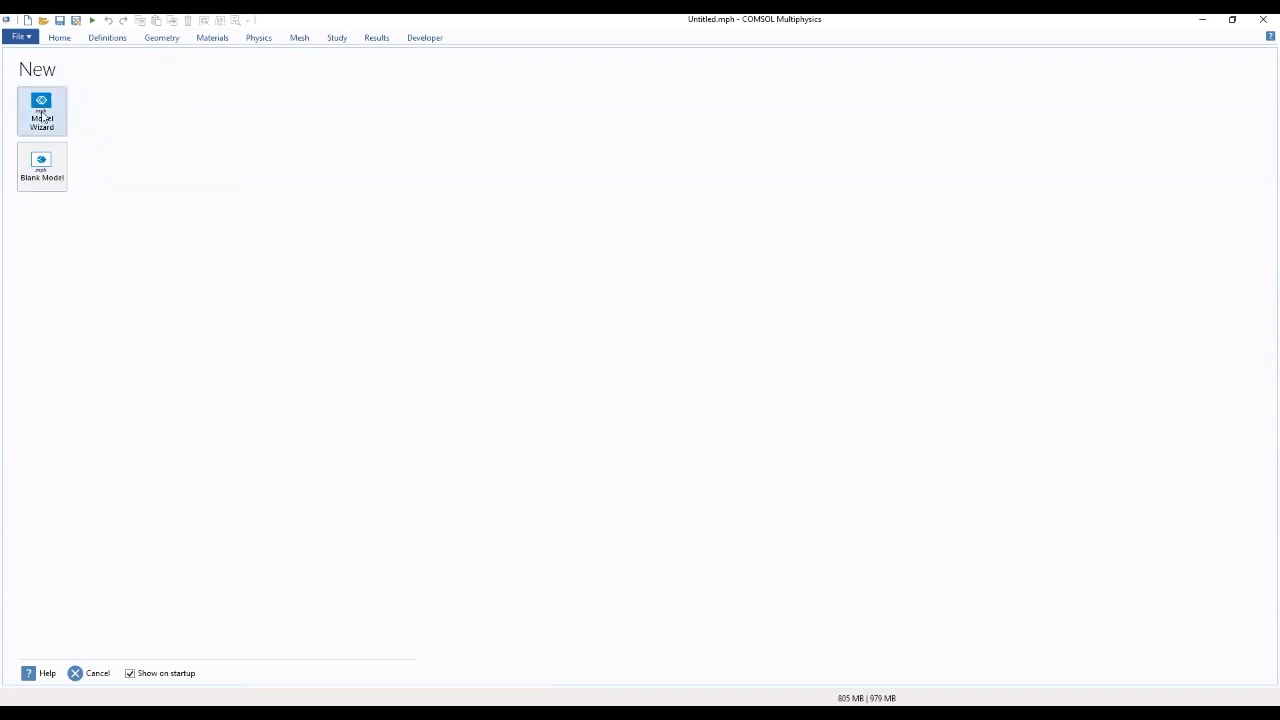
click(42, 115)
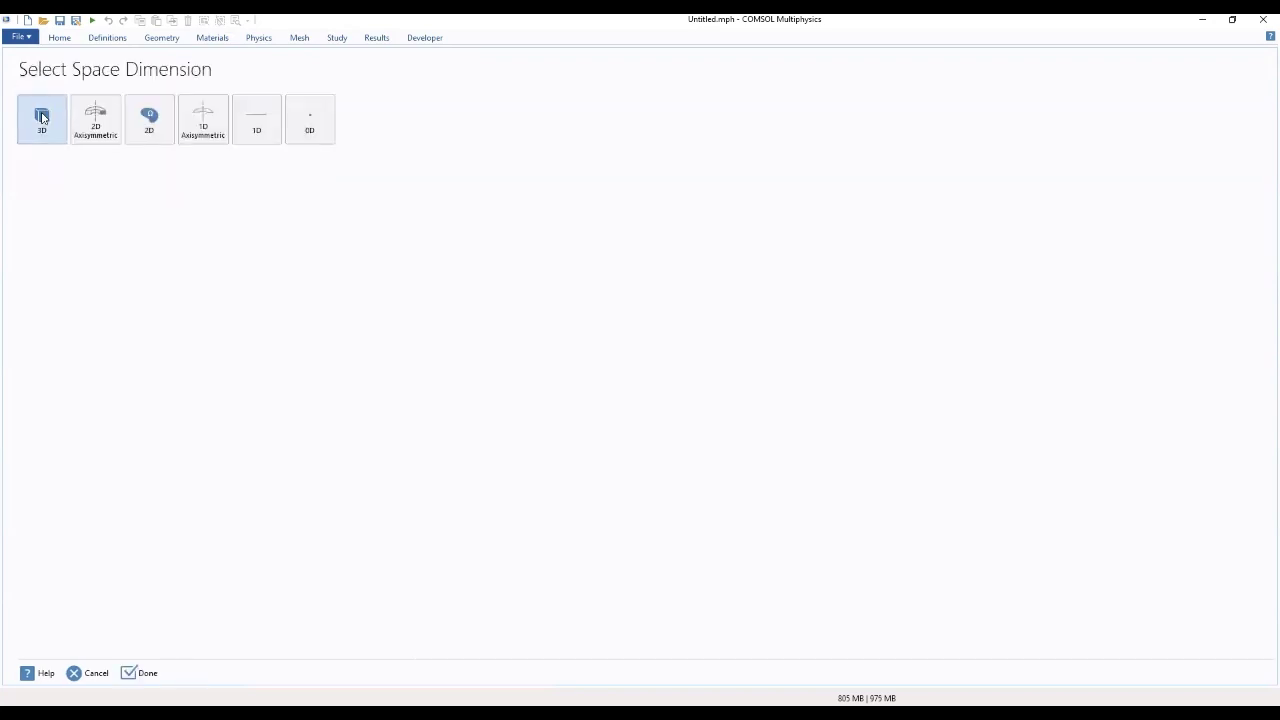
click(42, 117)
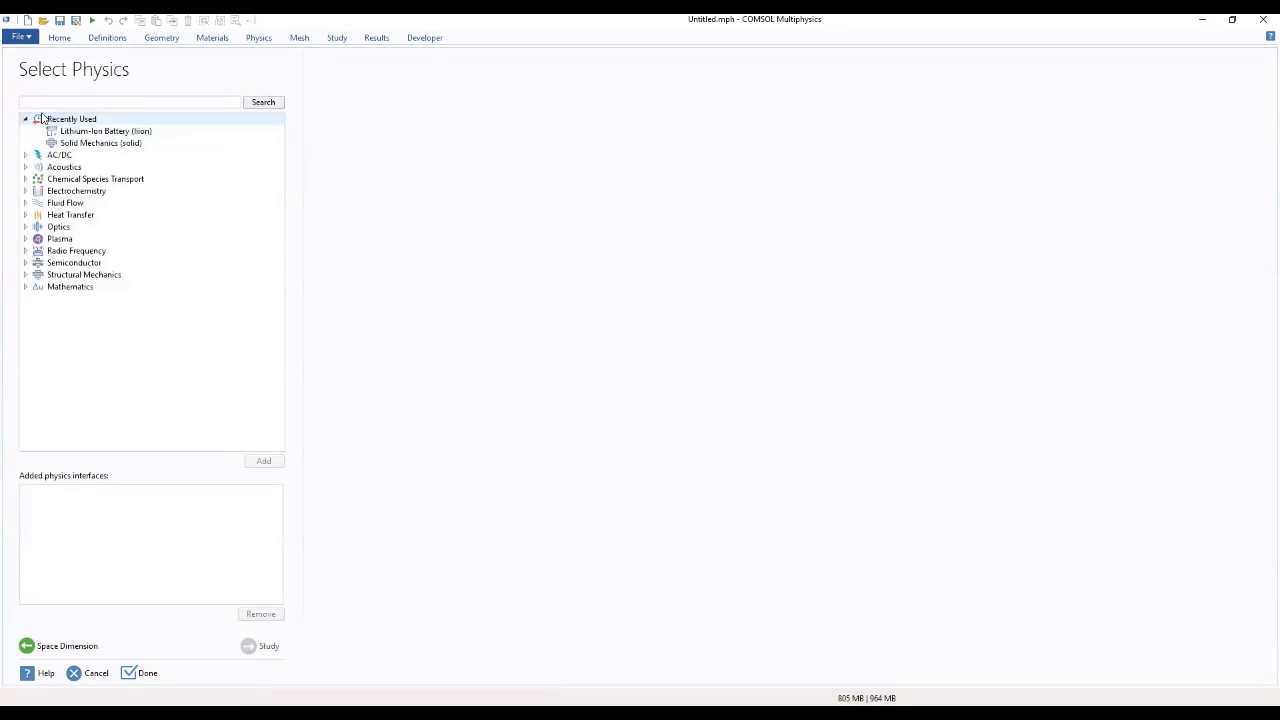
click(26, 191)
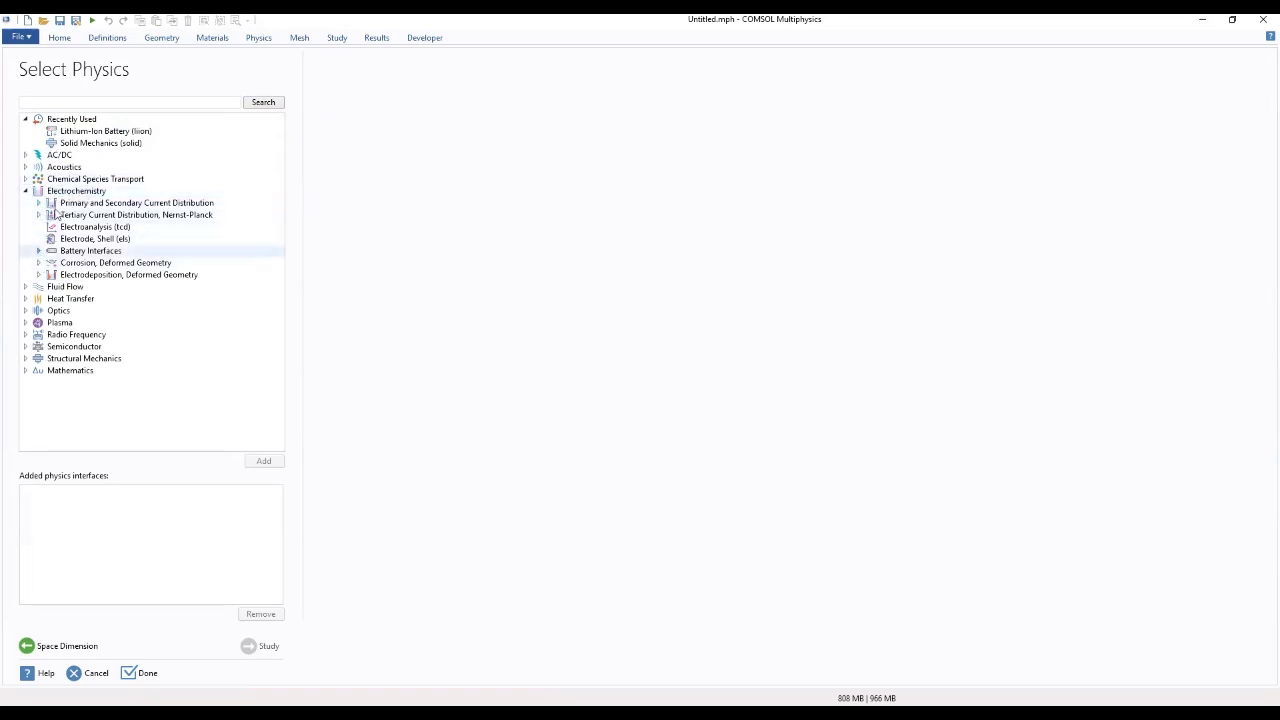
click(38, 252)
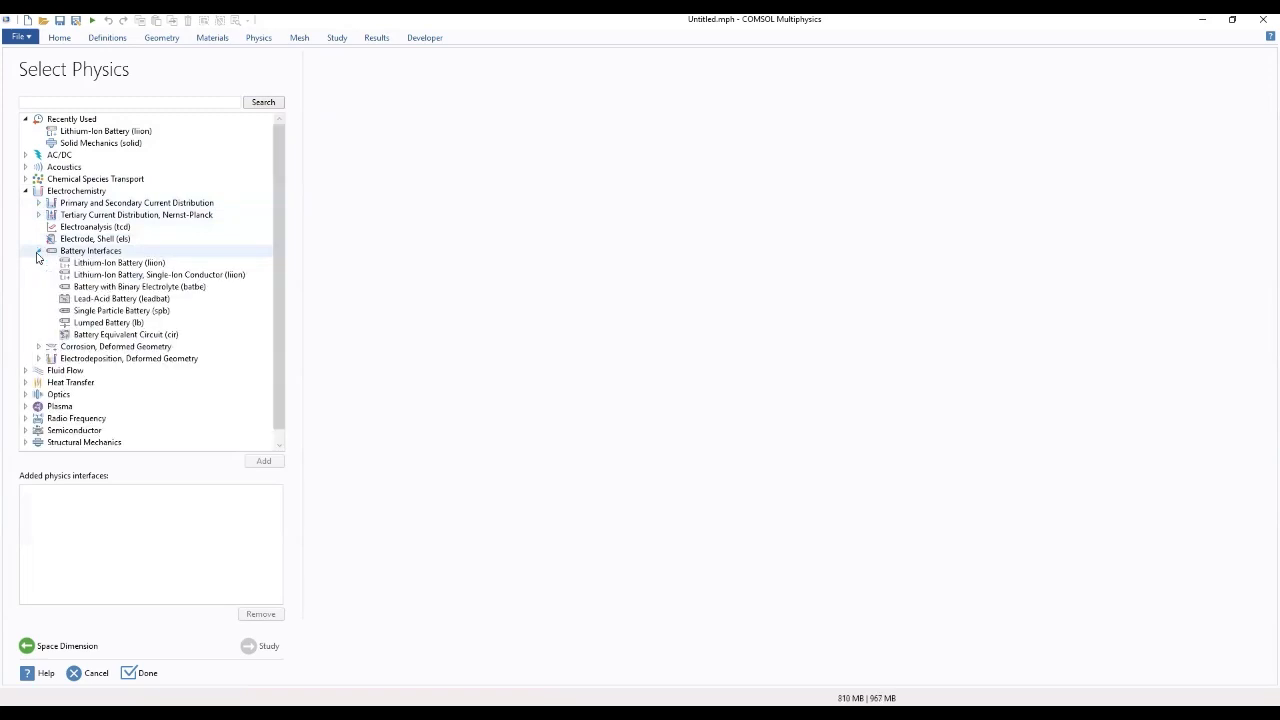
click(85, 264)
double_click(85, 264)
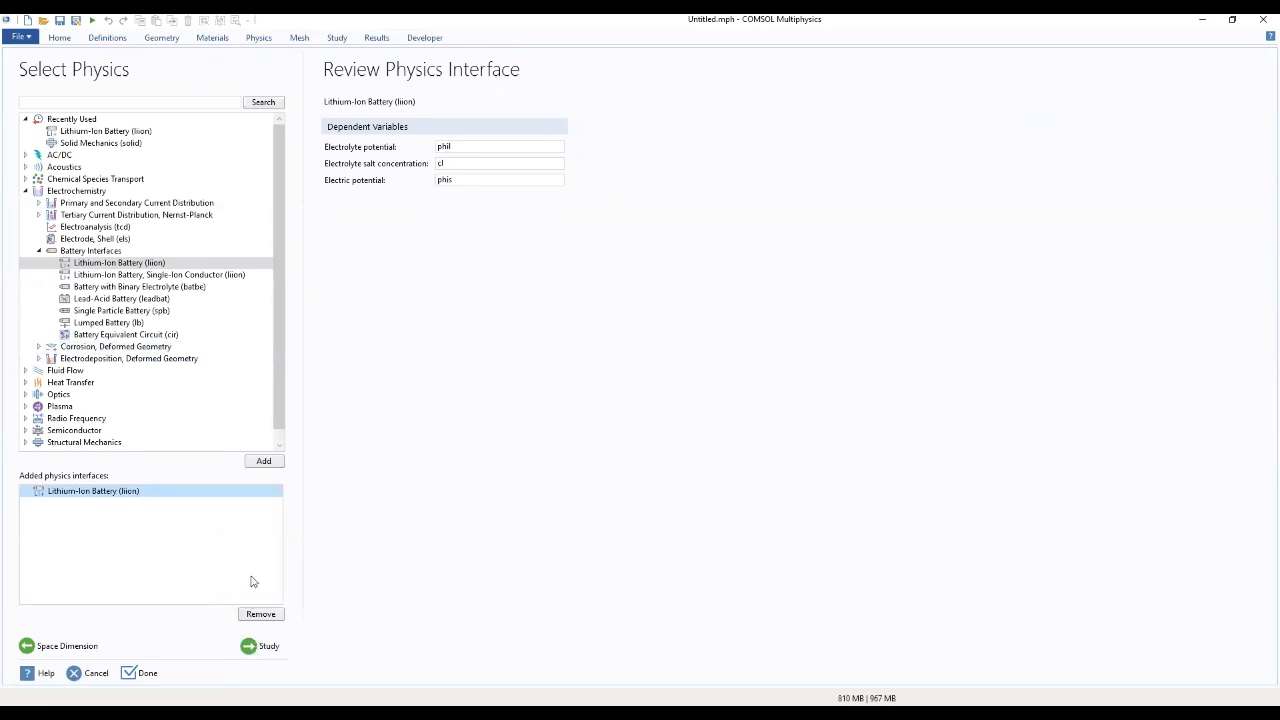
Choose the Time Dependent with Initialization study, finish the model setup, and save the previous model's changes as "work"
click(258, 647)
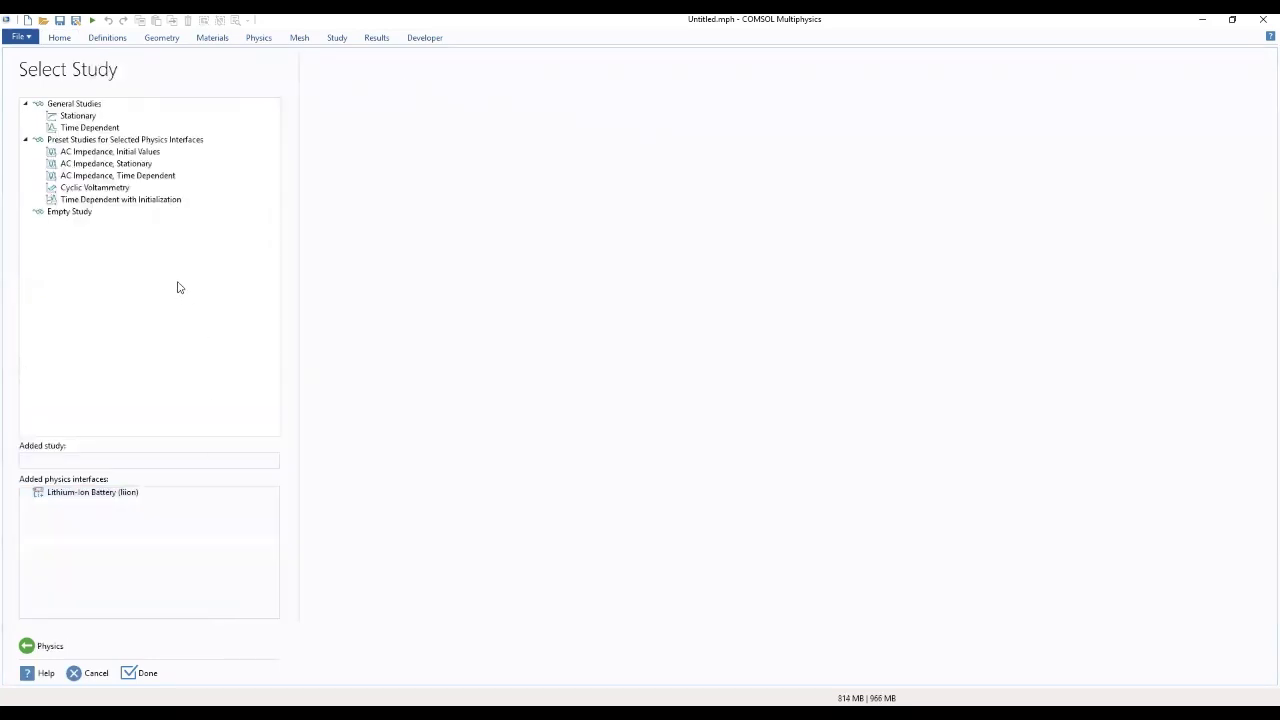
click(113, 203)
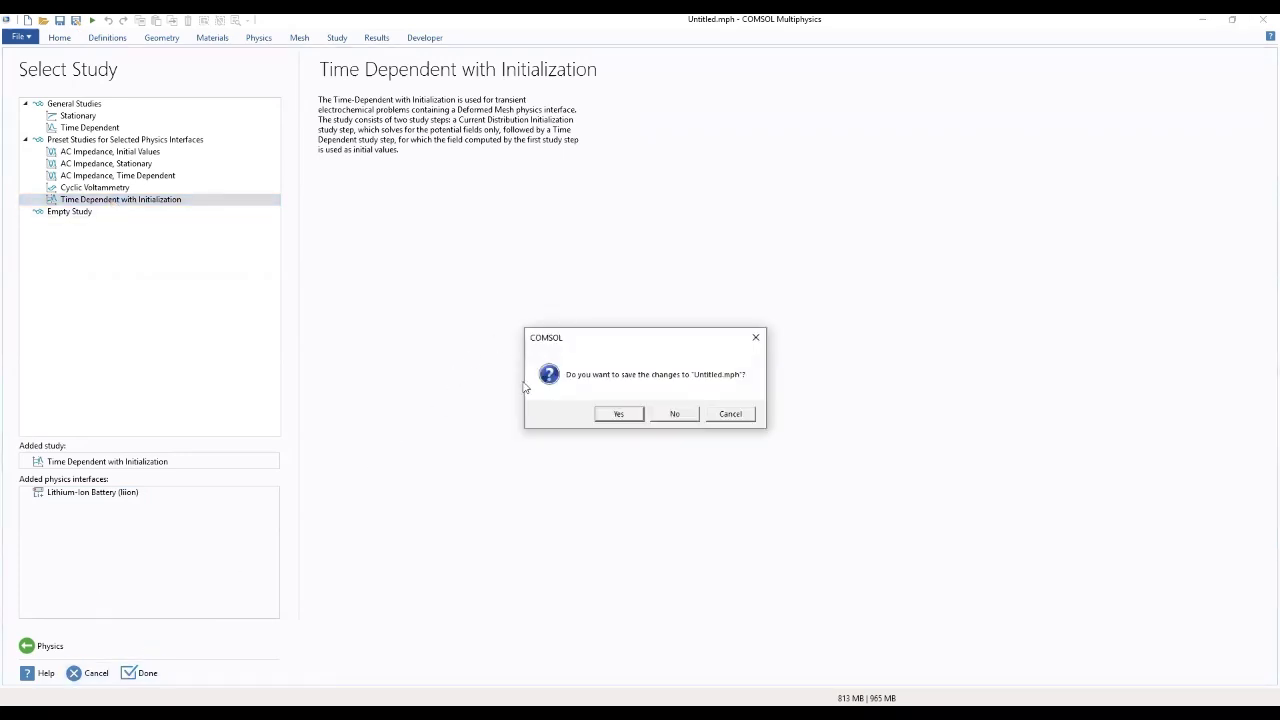
click(619, 420)
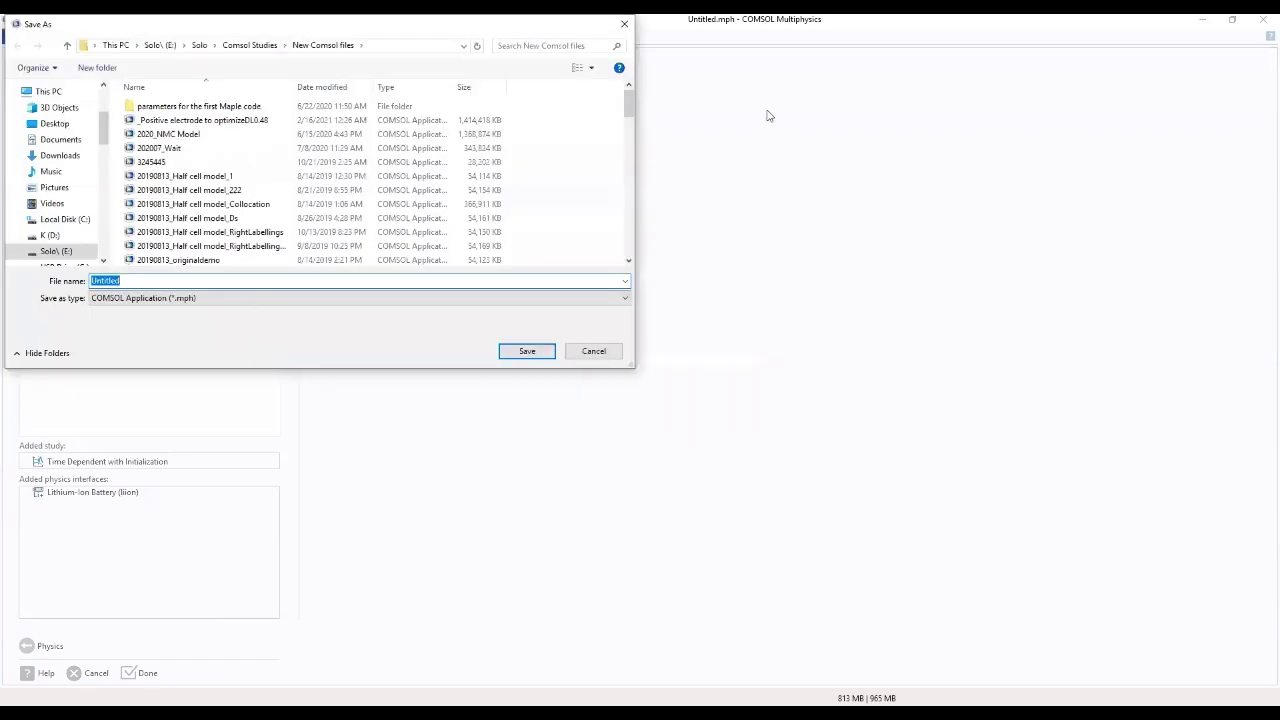
text(work)
key(Return)
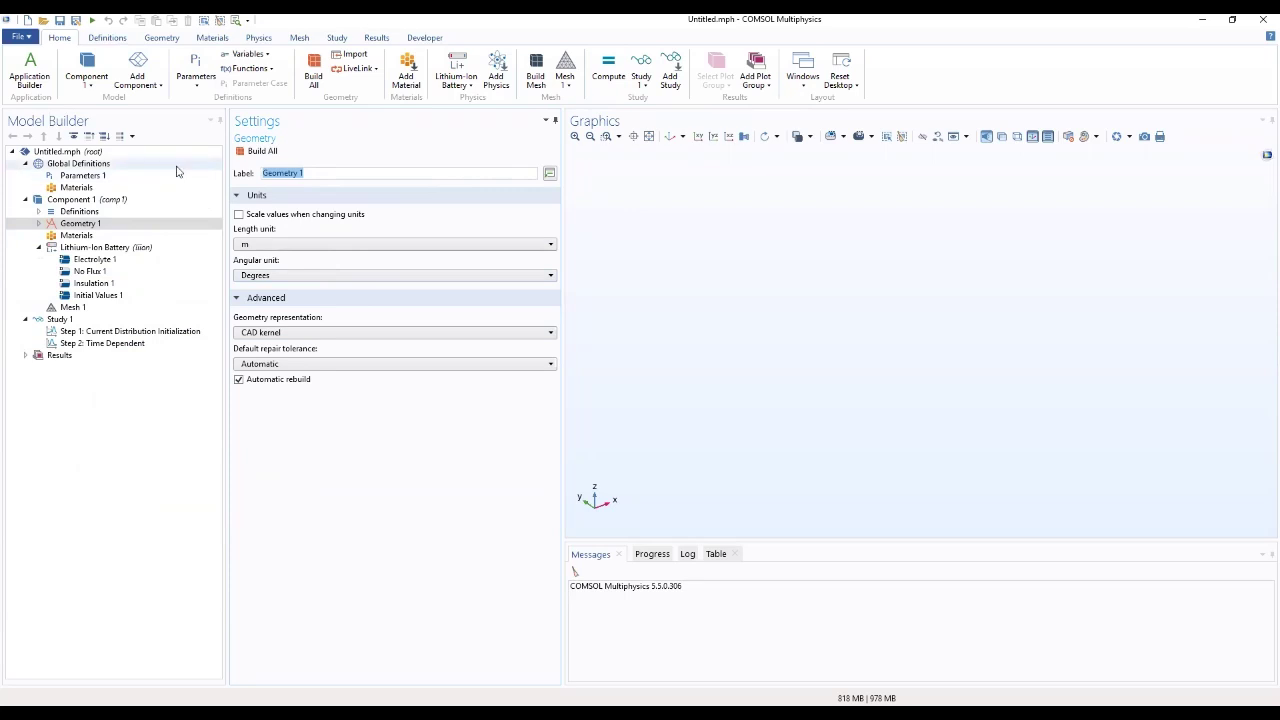
click(112, 38)
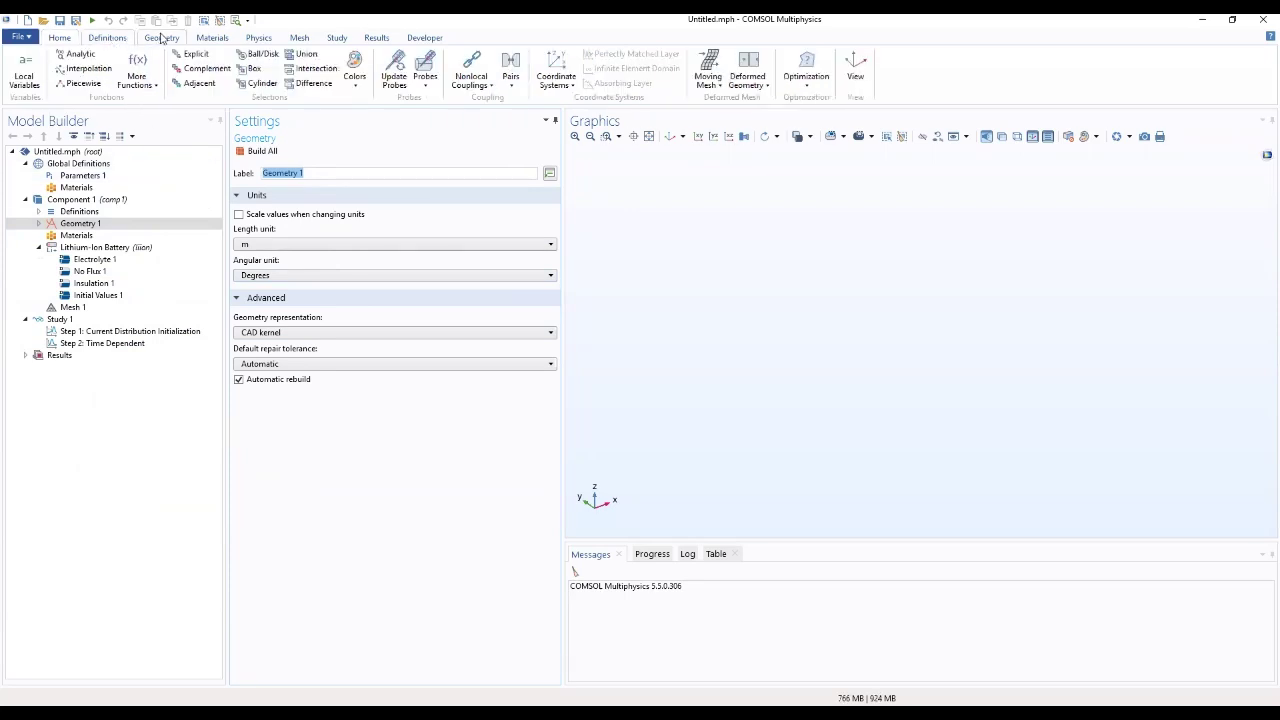
click(161, 38)
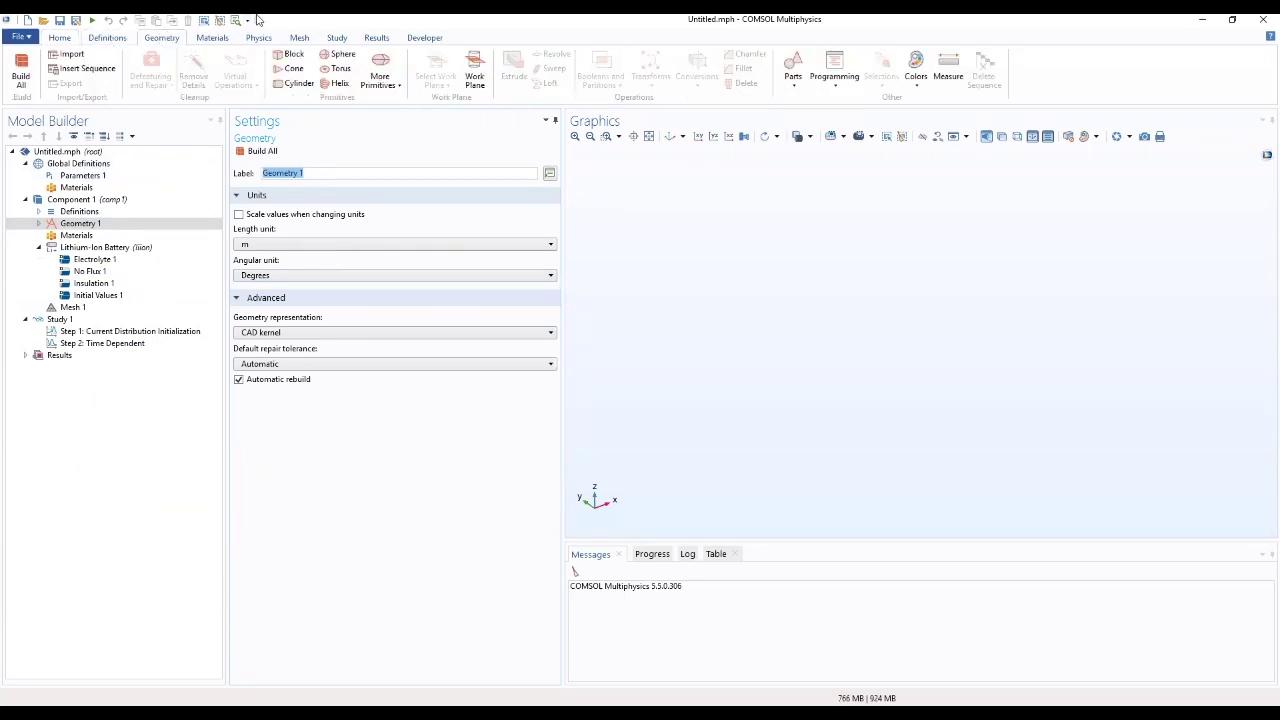
click(216, 40)
click(260, 40)
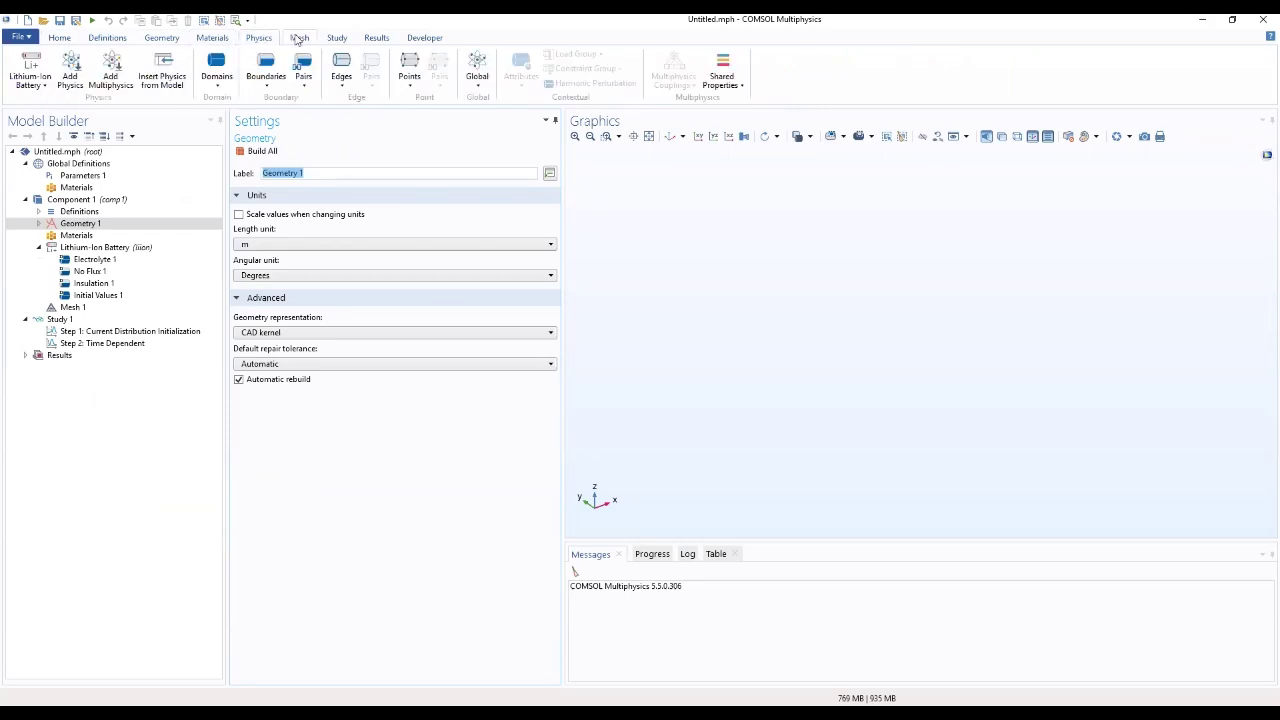
click(298, 38)
click(376, 38)
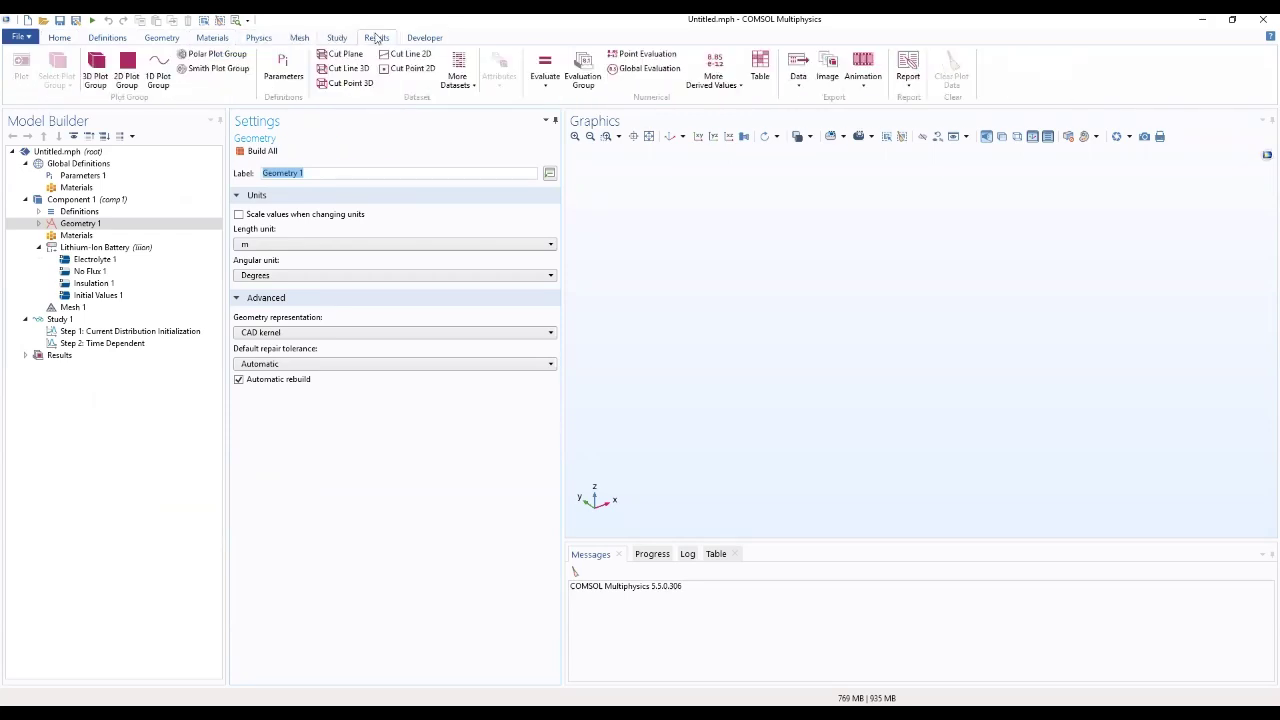
click(90, 224)
Start loading a text file into Parameters 1 and browse to Program Files > COMSOL > COMSOL55 > Multiphysics on the C: drive
click(84, 175)
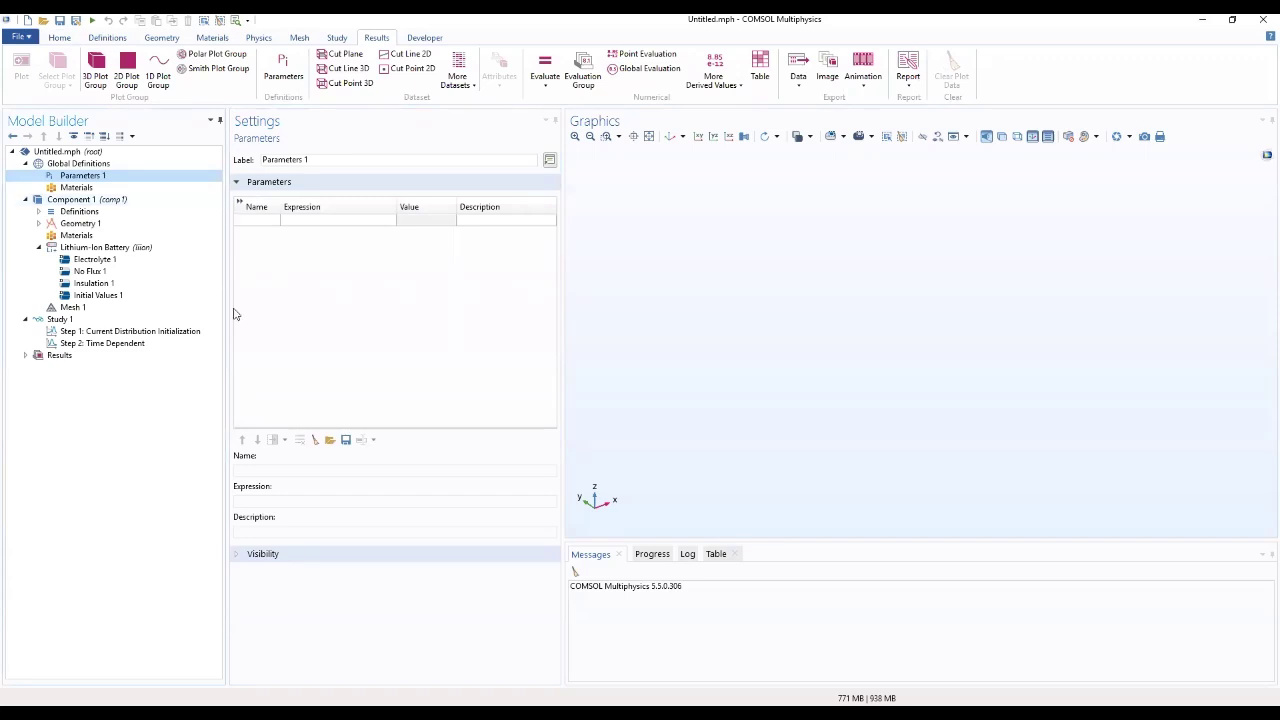
click(331, 442)
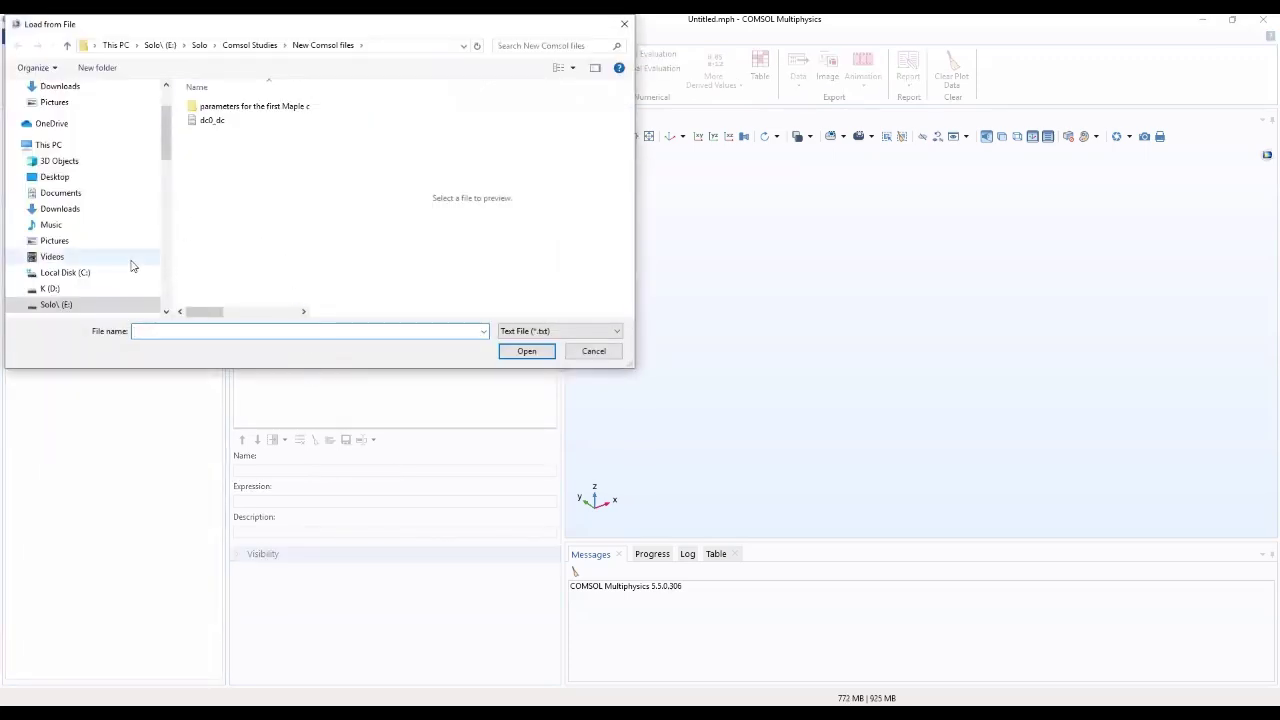
click(79, 273)
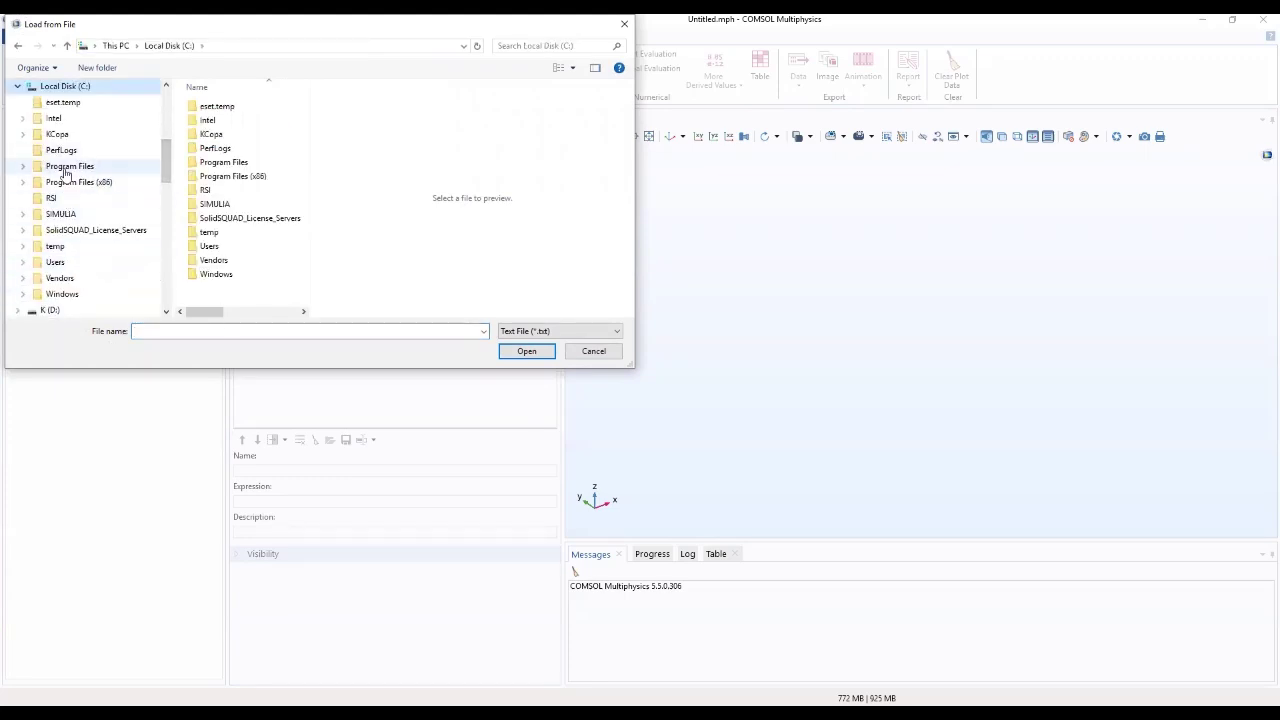
click(68, 167)
scroll(232, 140, down, 1)
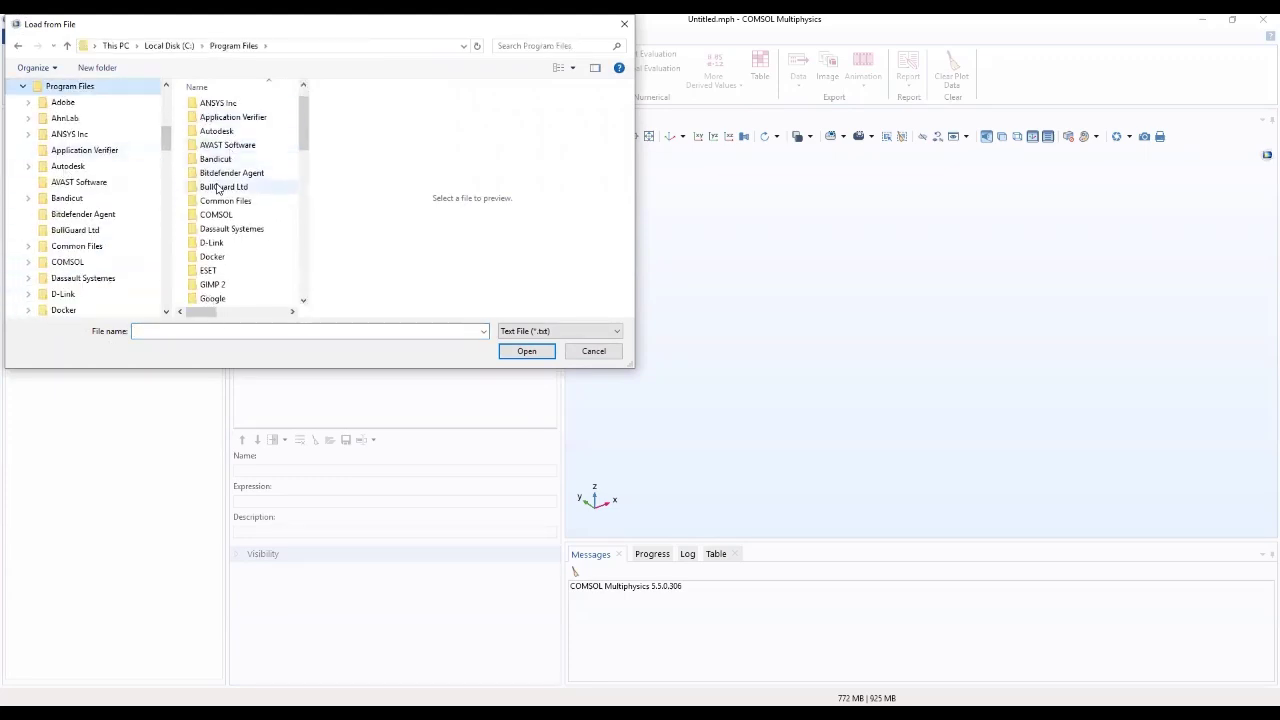
double_click(216, 246)
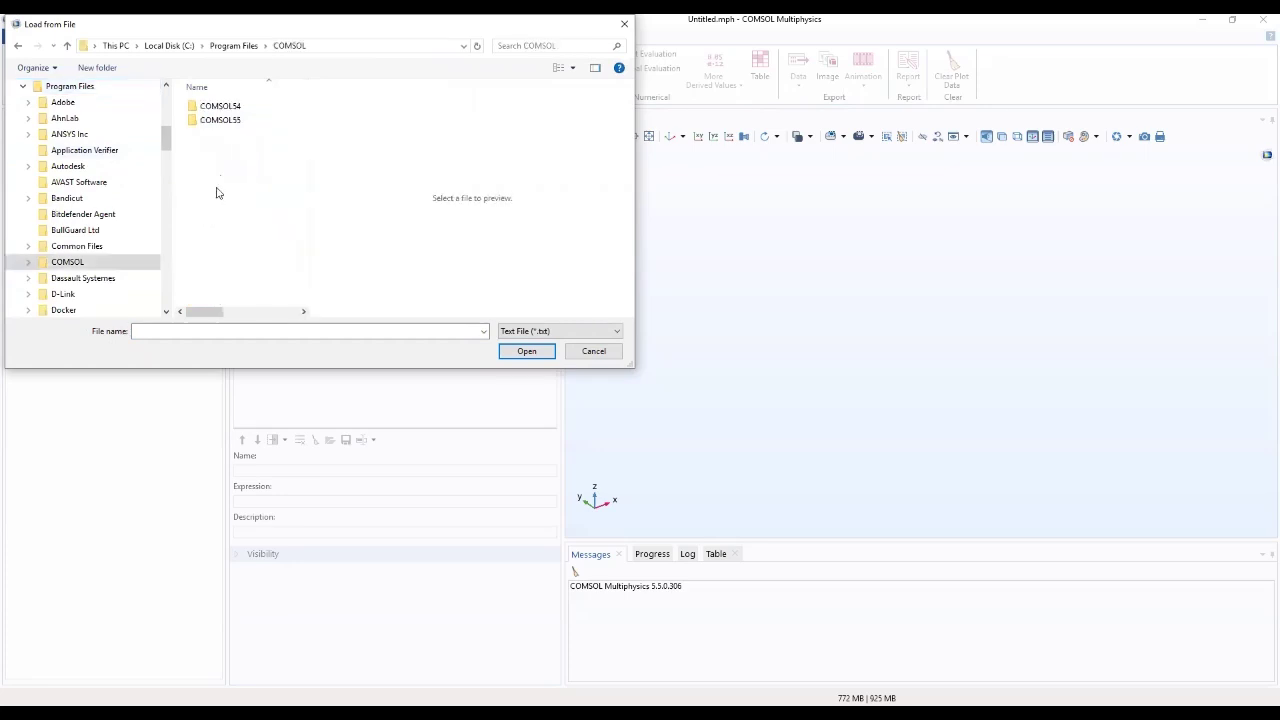
double_click(222, 120)
double_click(224, 108)
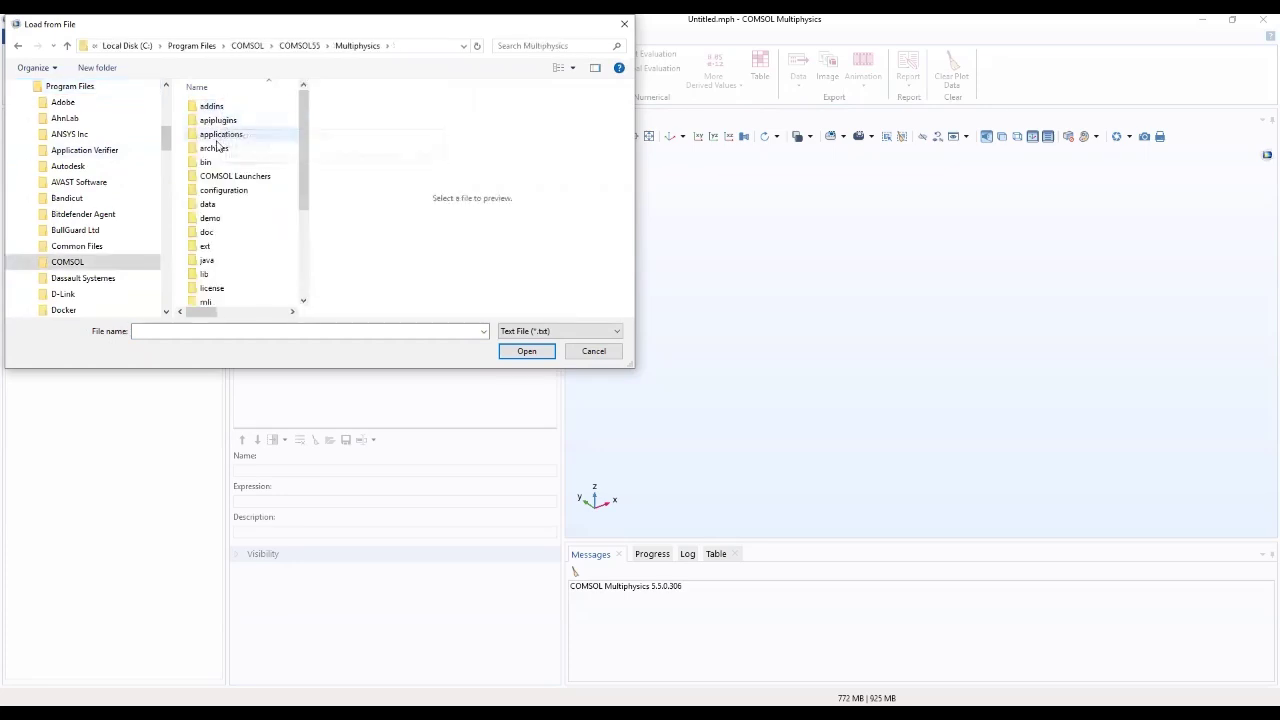
Load the cell dimension and electrode parameters file from applications > Batteries_and_Fuel_Cells_Module > Batteries_Lithium-Ion
click(219, 134)
double_click(219, 134)
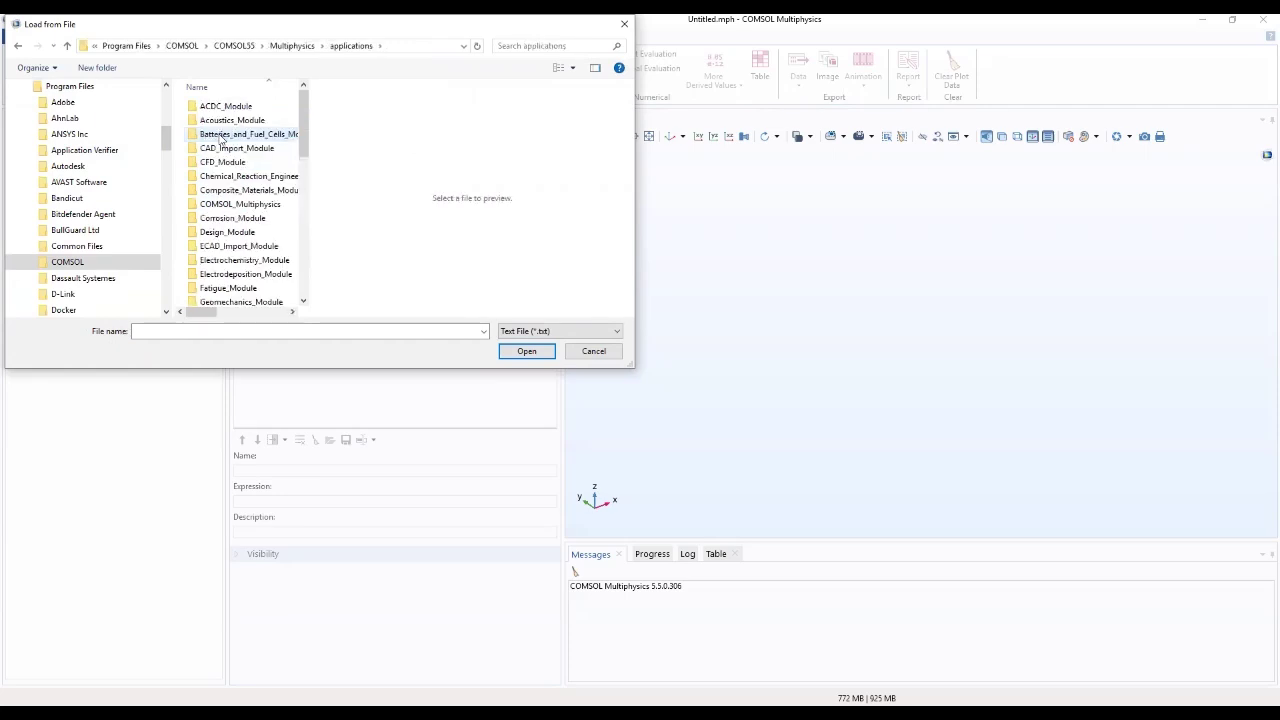
double_click(268, 137)
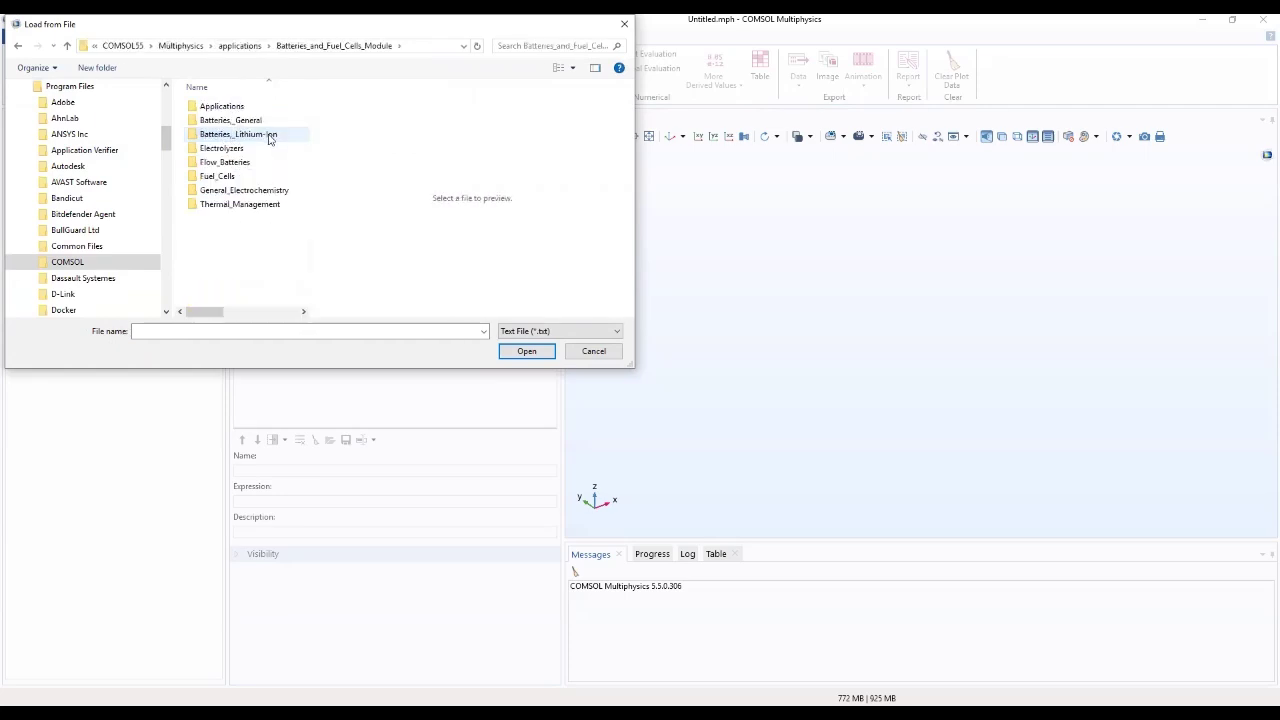
double_click(268, 137)
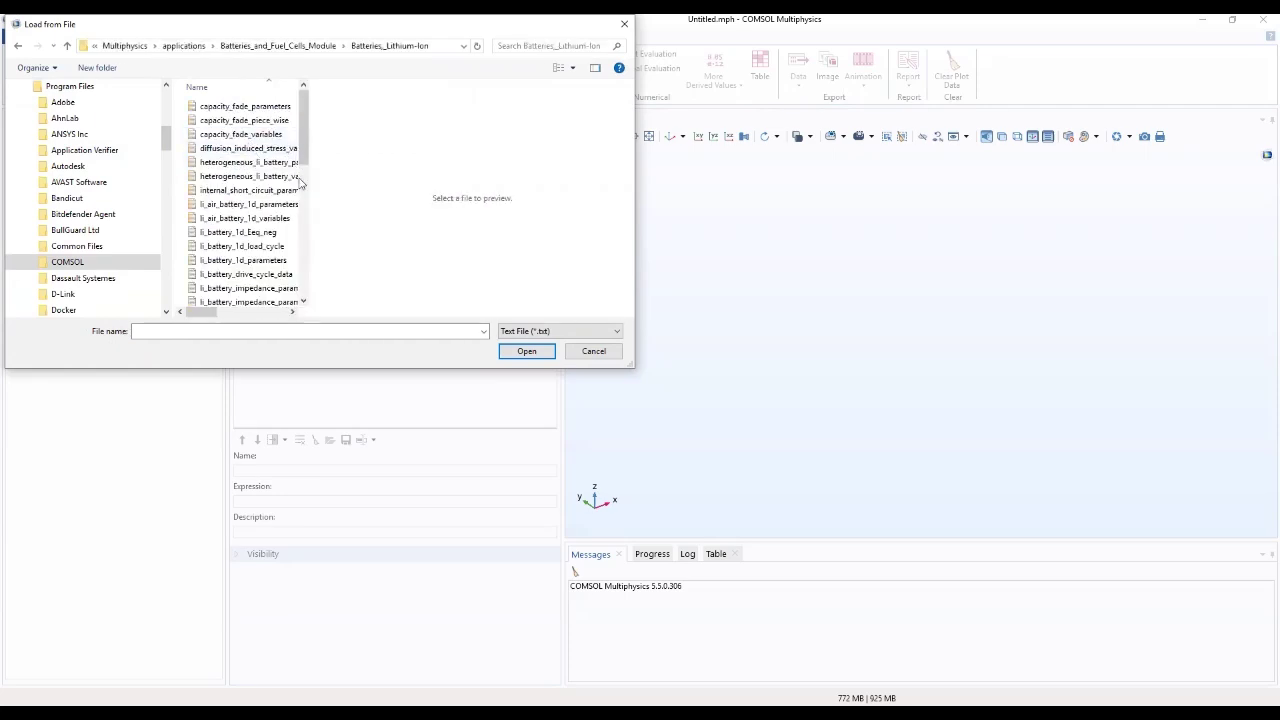
drag(309, 189, 555, 133)
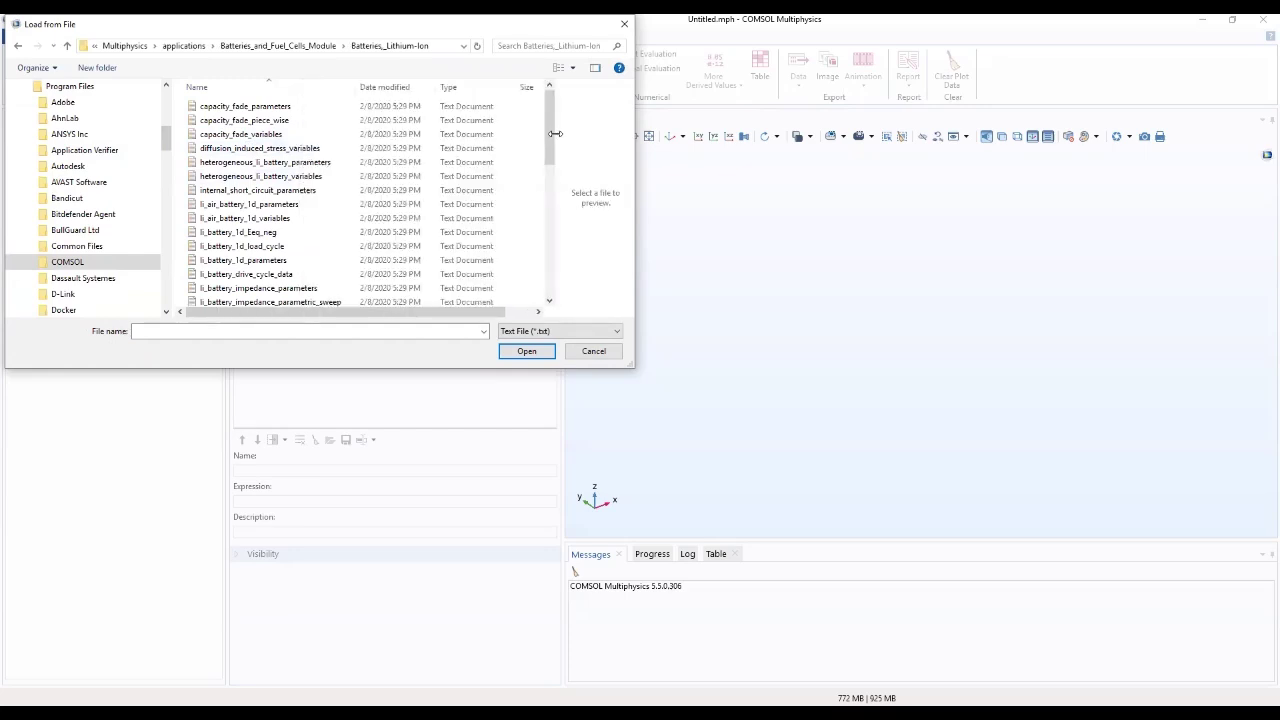
scroll(343, 183, down, 8)
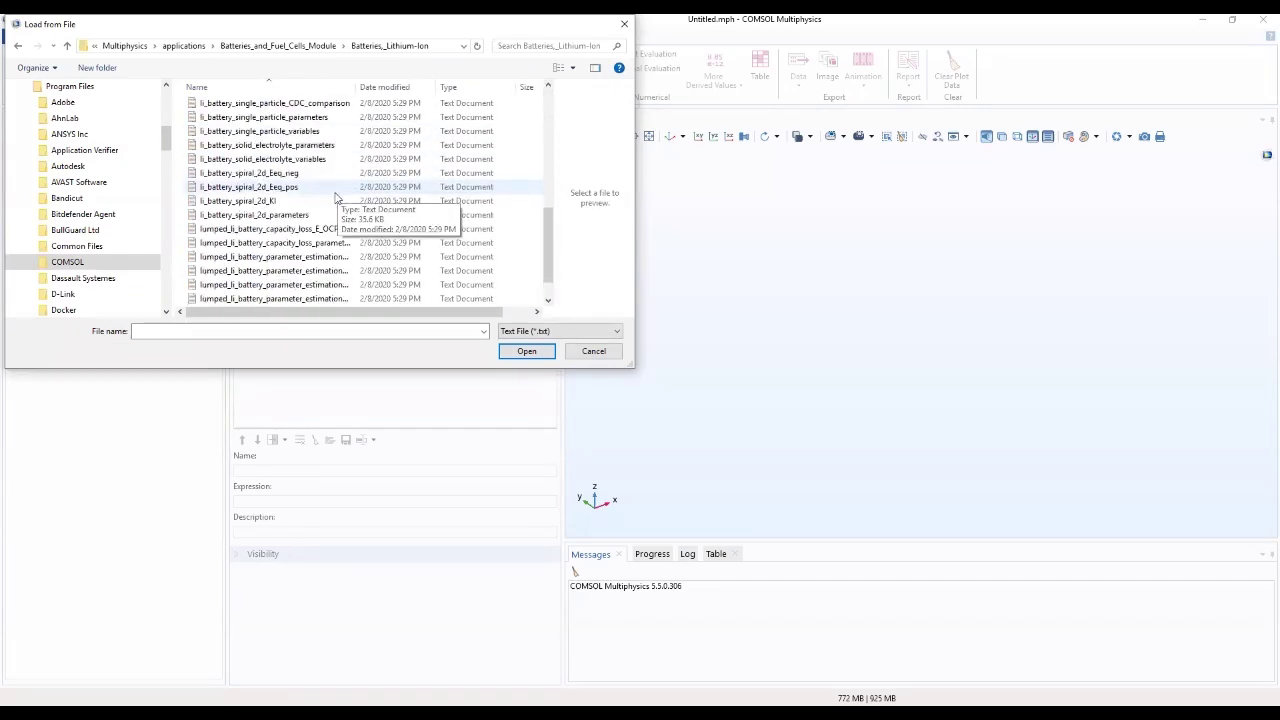
scroll(300, 260, down, 1)
double_click(268, 298)
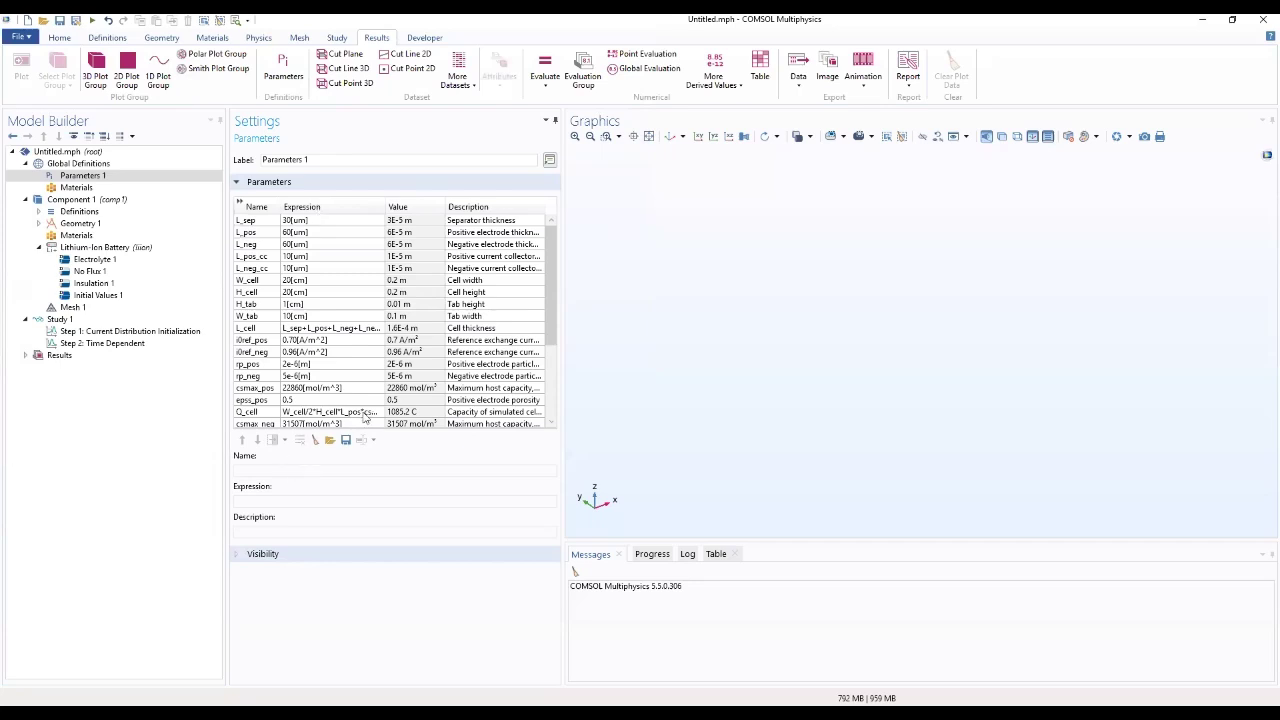
Enlarge the Parameters 1 table and review the loaded cell dimensions, electrode properties, capacity, state-of-charge and simulation time entries
drag(367, 427, 347, 471)
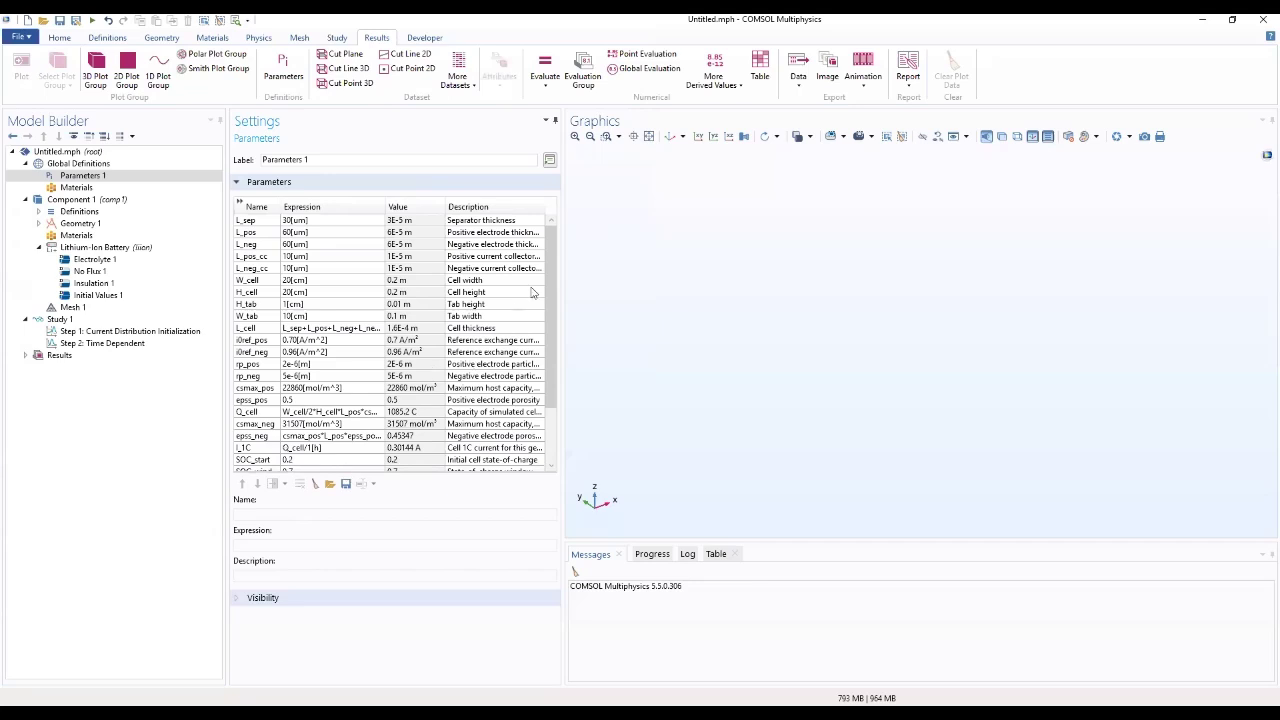
scroll(545, 320, down, 3)
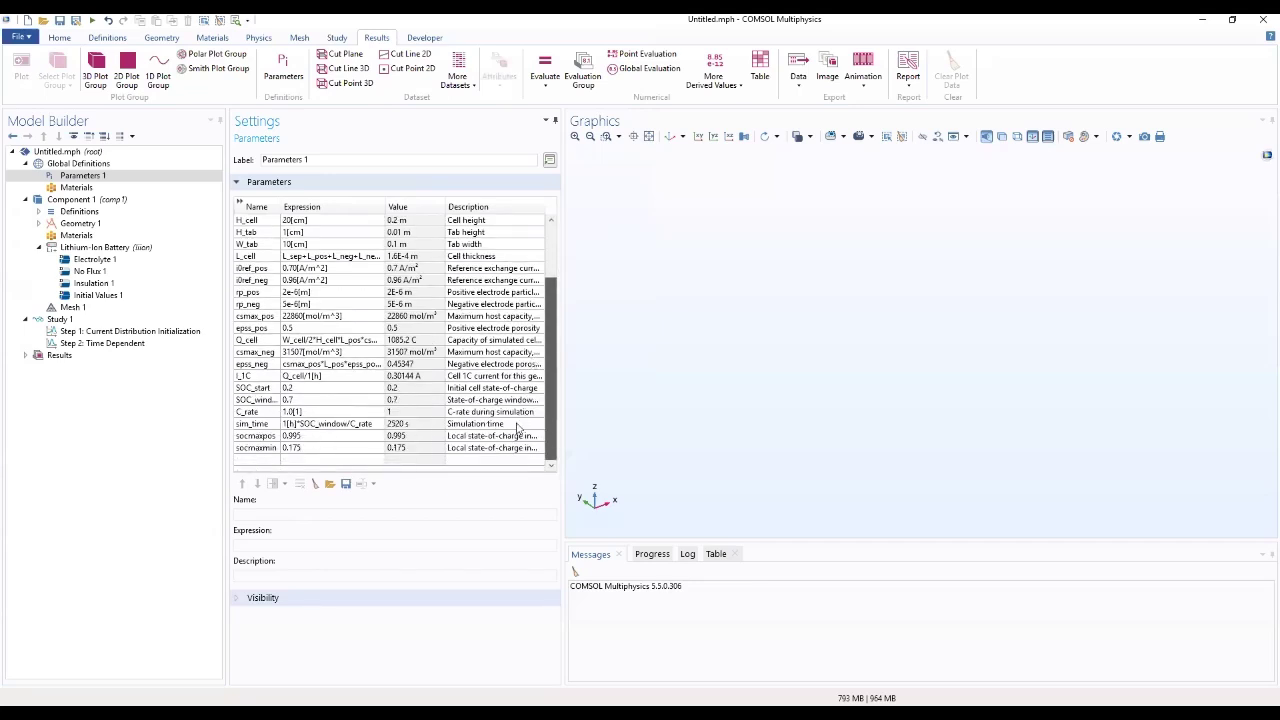
scroll(549, 303, up, 2)
scroll(545, 324, down, 3)
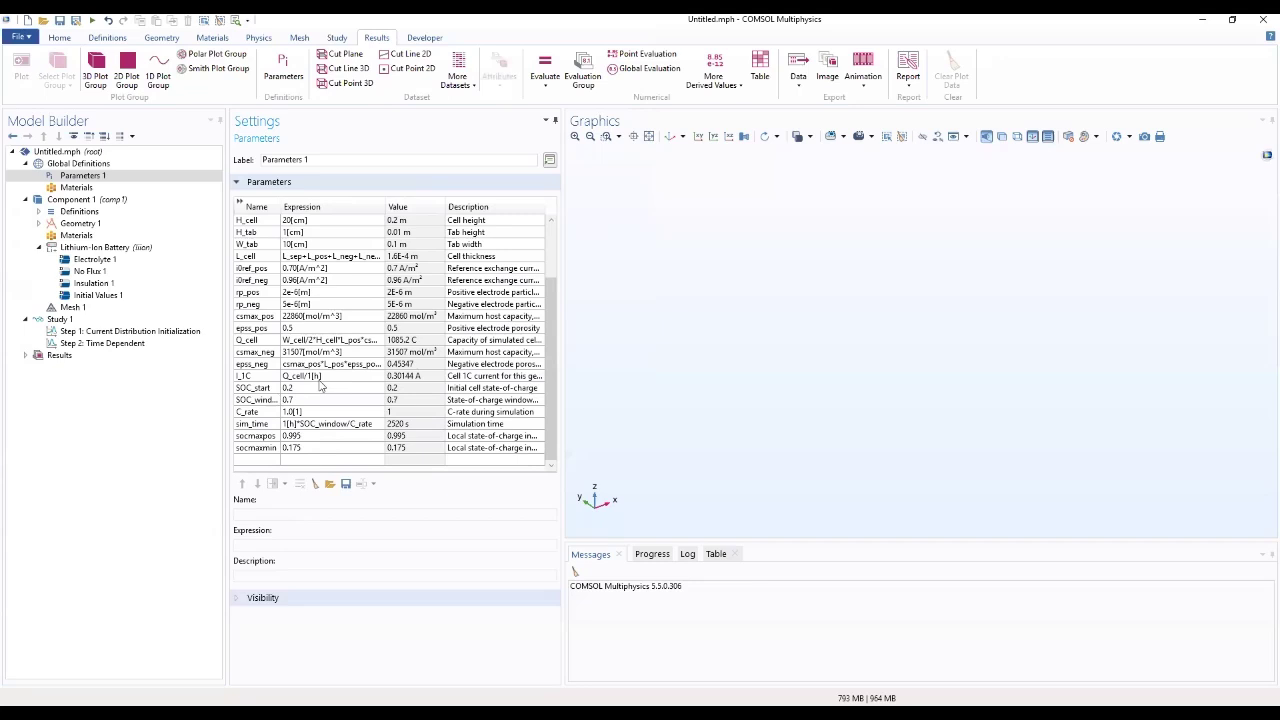
drag(551, 387, 558, 341)
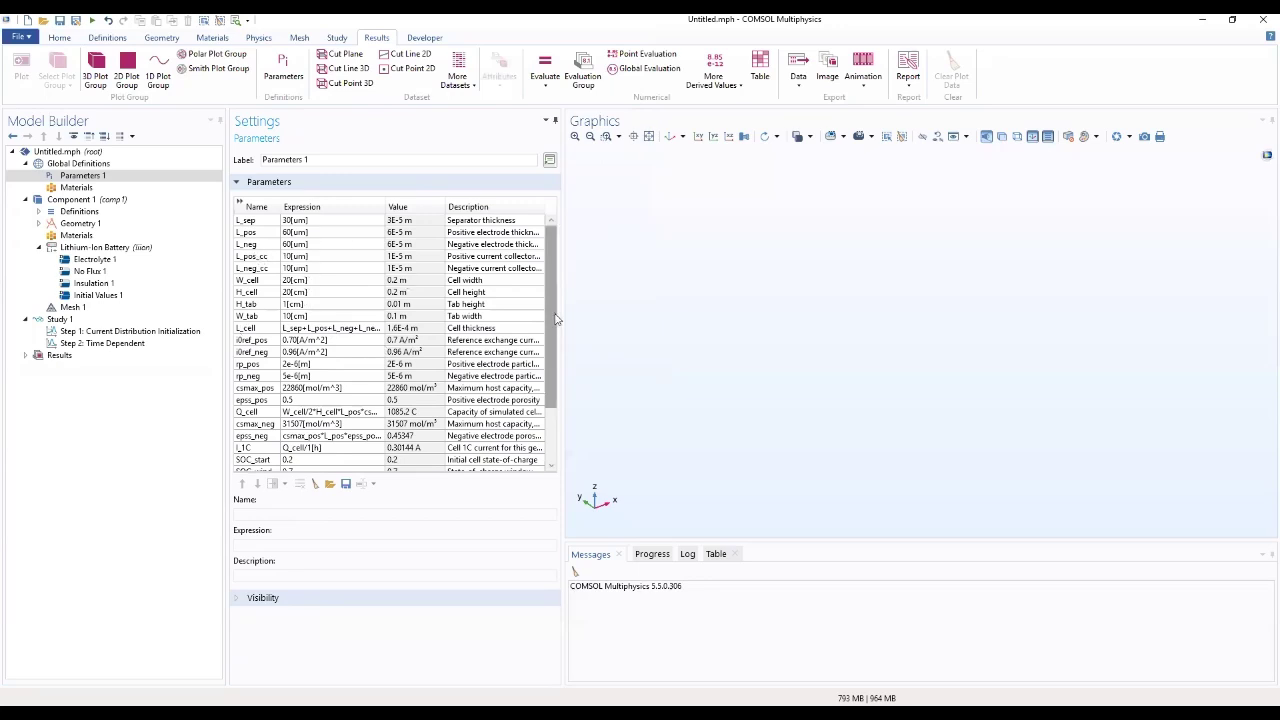
scroll(540, 380, down, 2)
scroll(530, 420, up, 2)
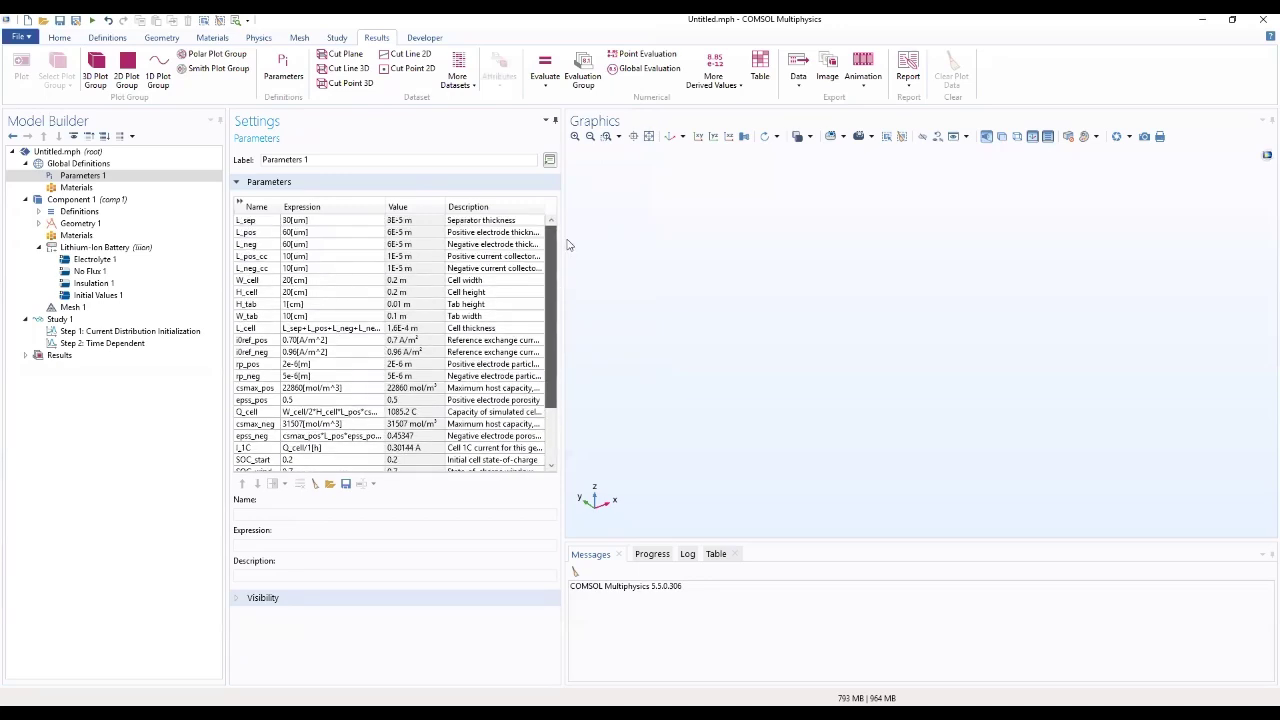
scroll(530, 340, down, 2)
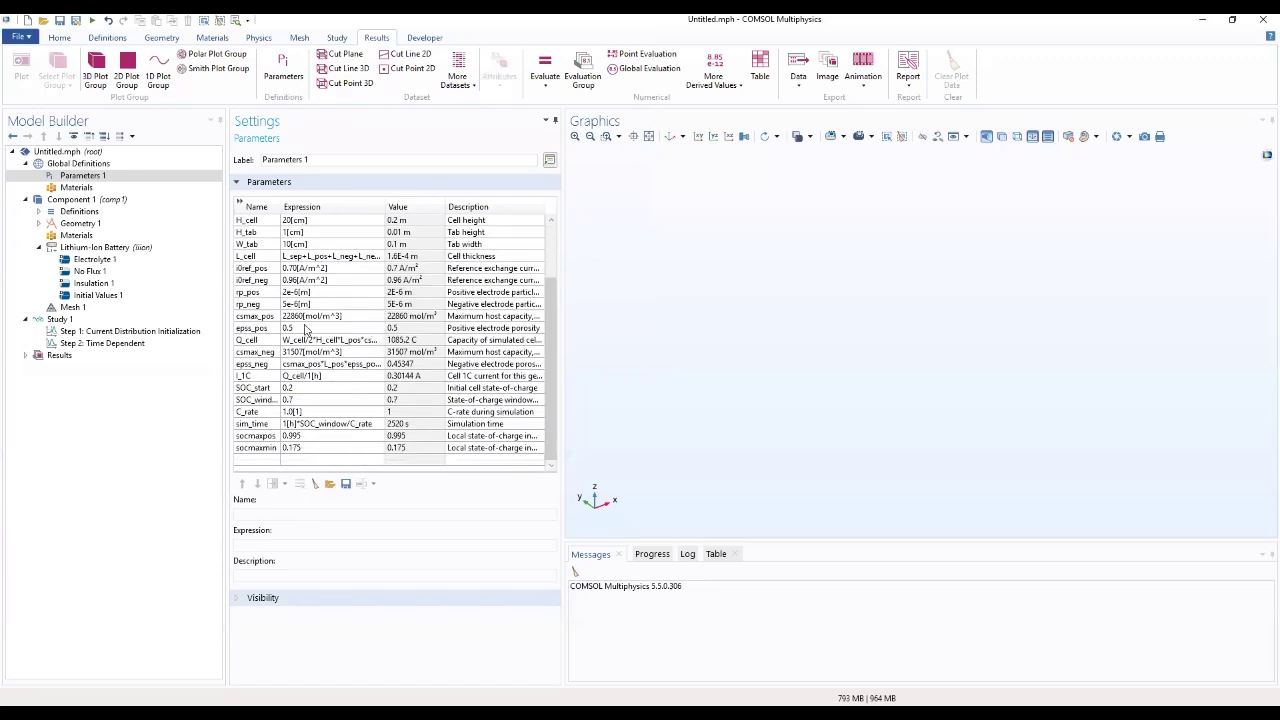
Add a work plane to Geometry 1, keeping the Quick plane type on the xy-plane at z-coordinate 0
click(86, 224)
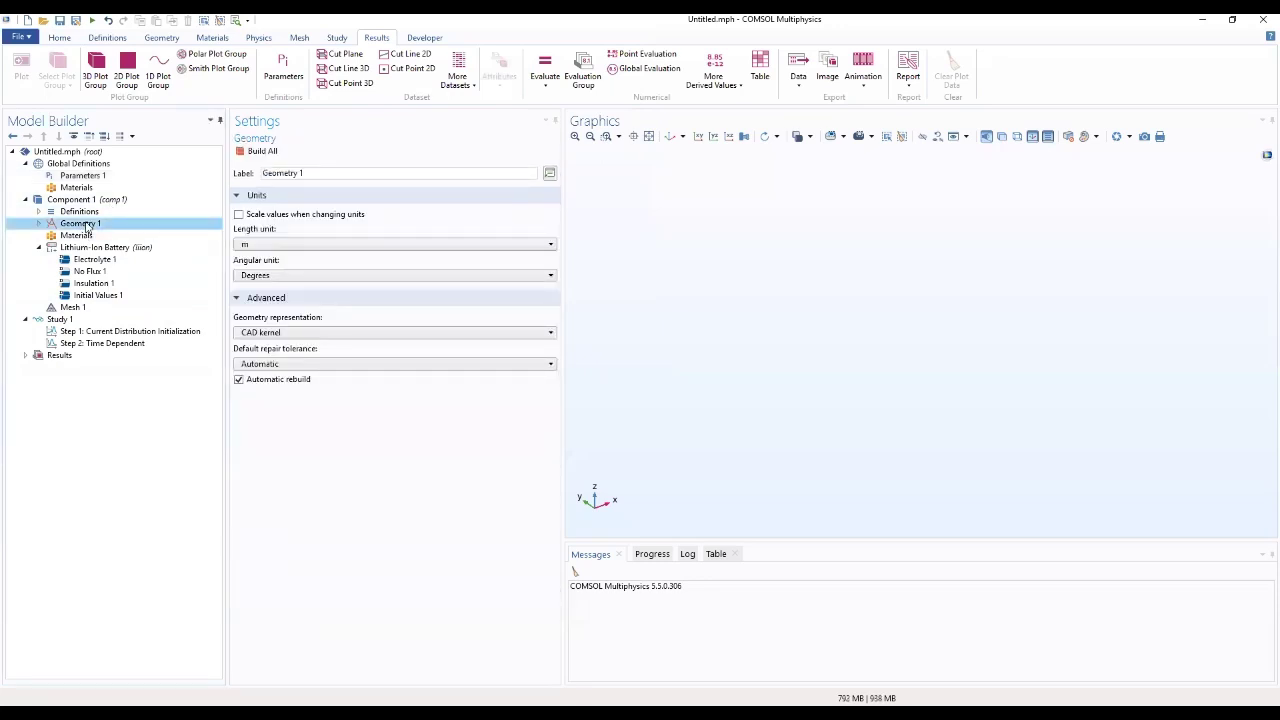
right_click(86, 225)
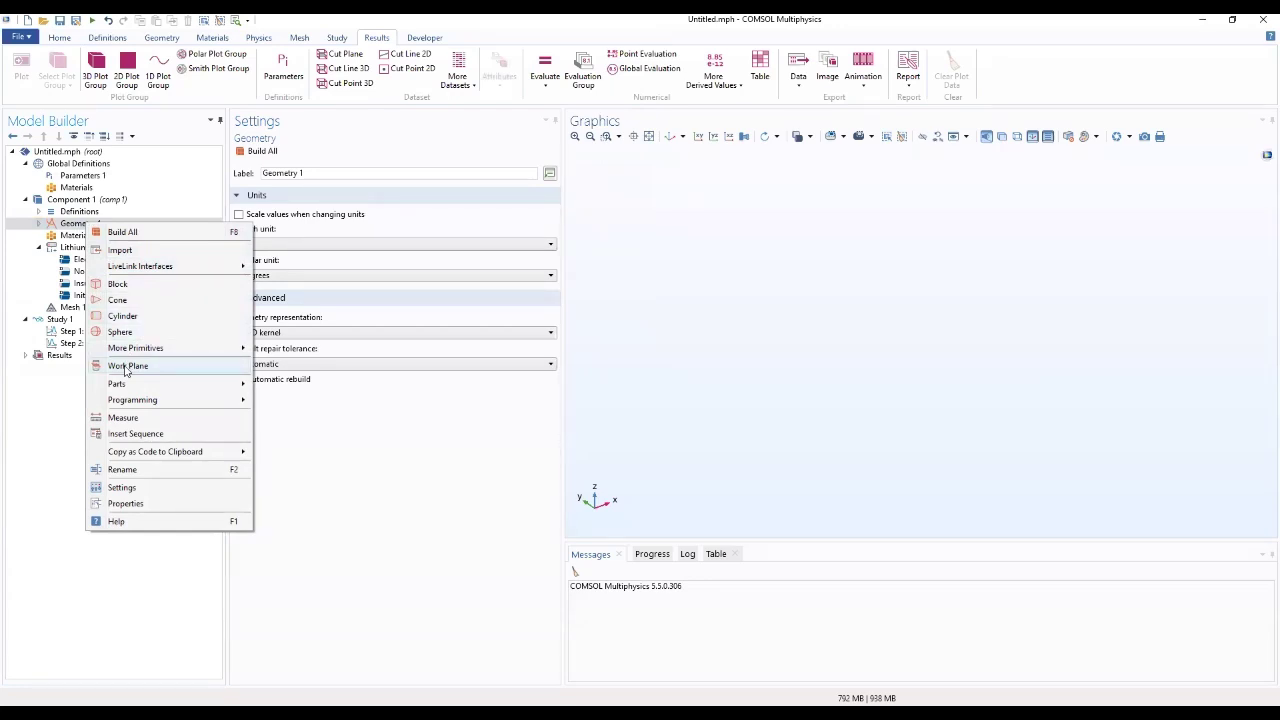
key(Escape)
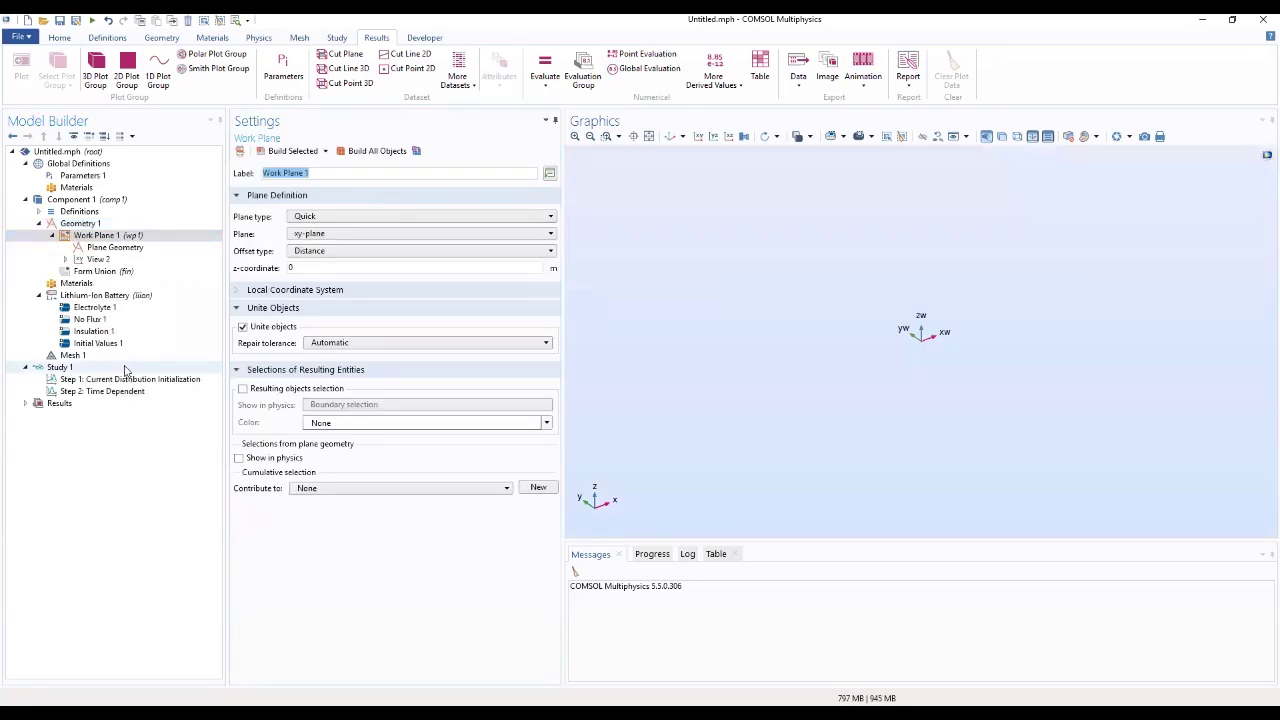
click(110, 238)
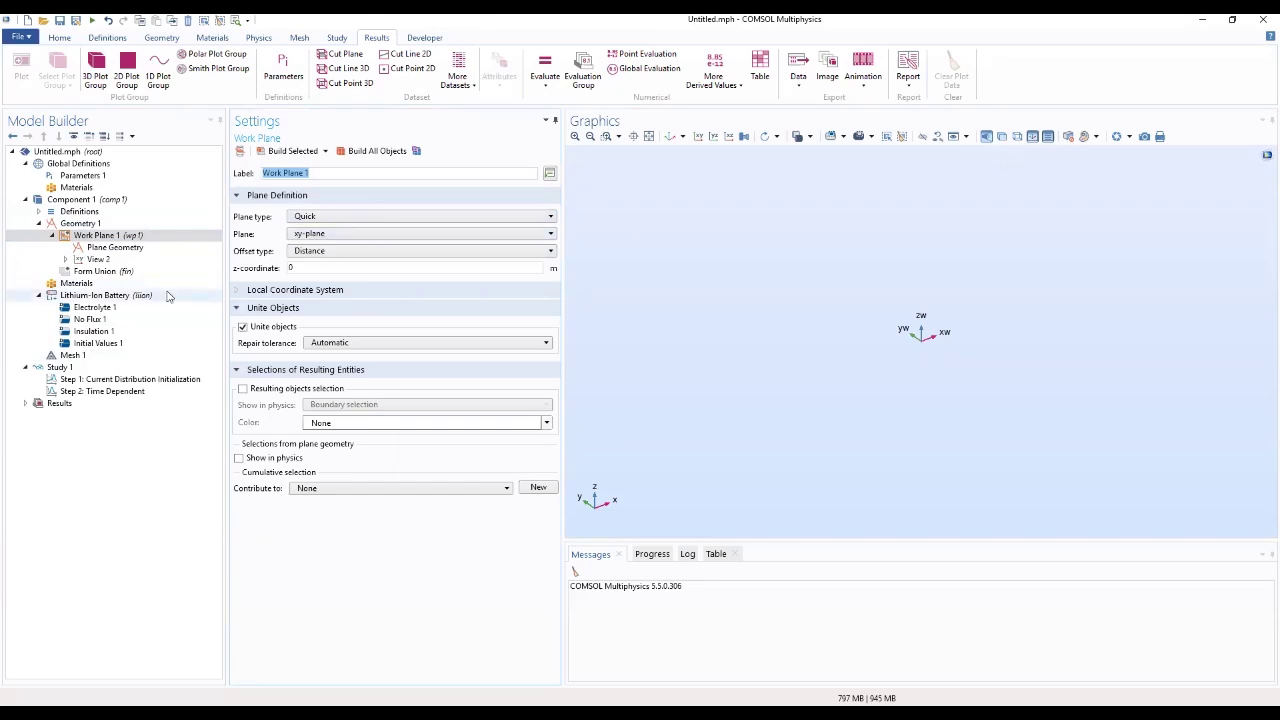
click(118, 236)
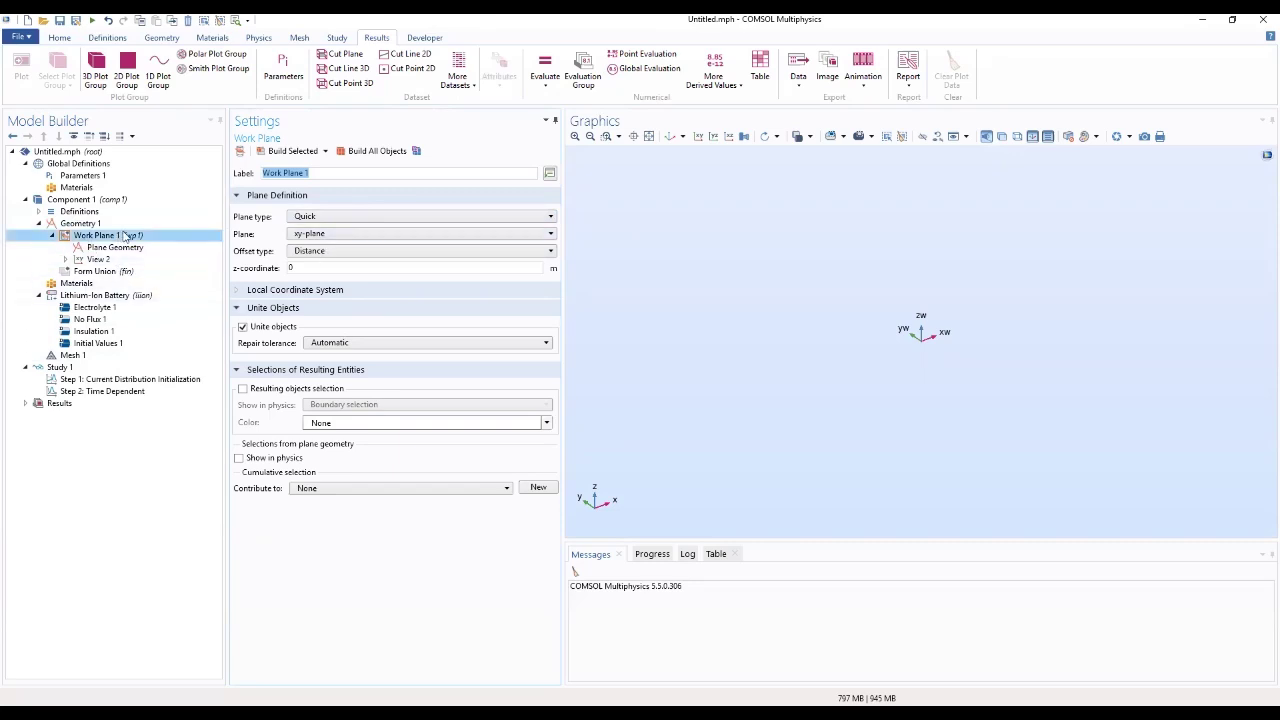
click(332, 173)
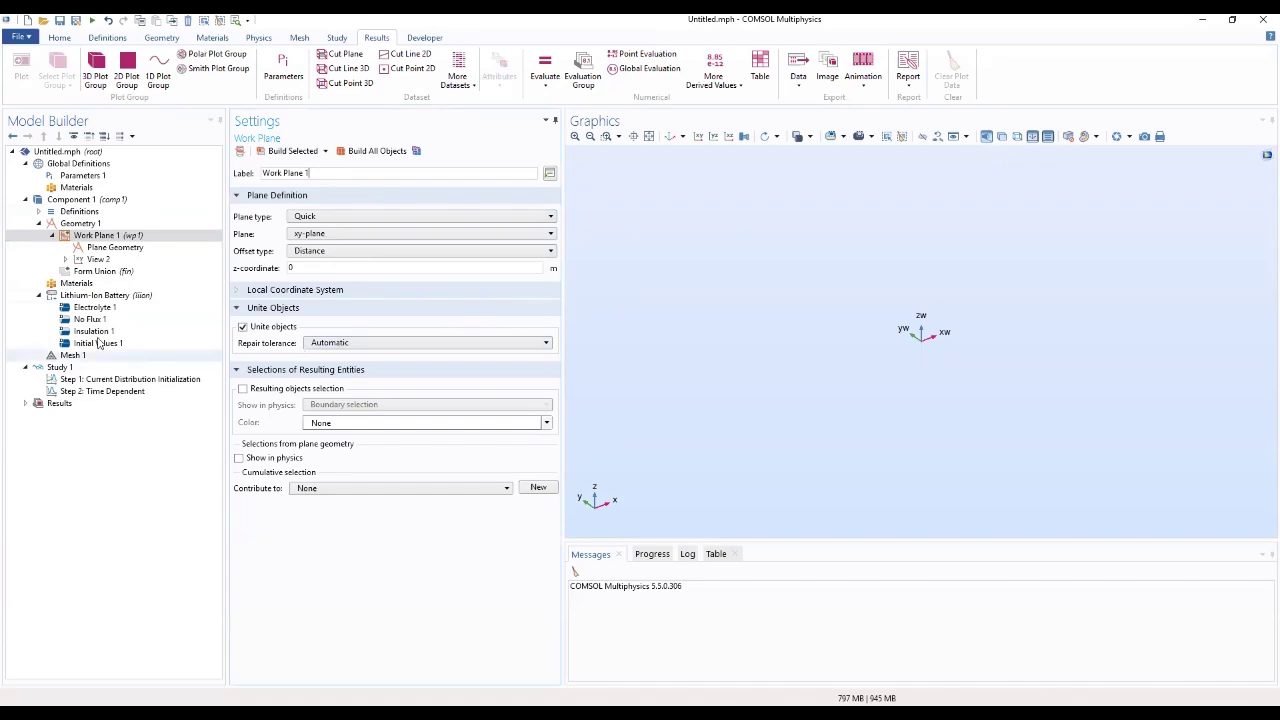
Add a solid rectangle to the work plane's plane geometry with width W_cell/2 and height H_cell, build it, and check the parameters
click(90, 250)
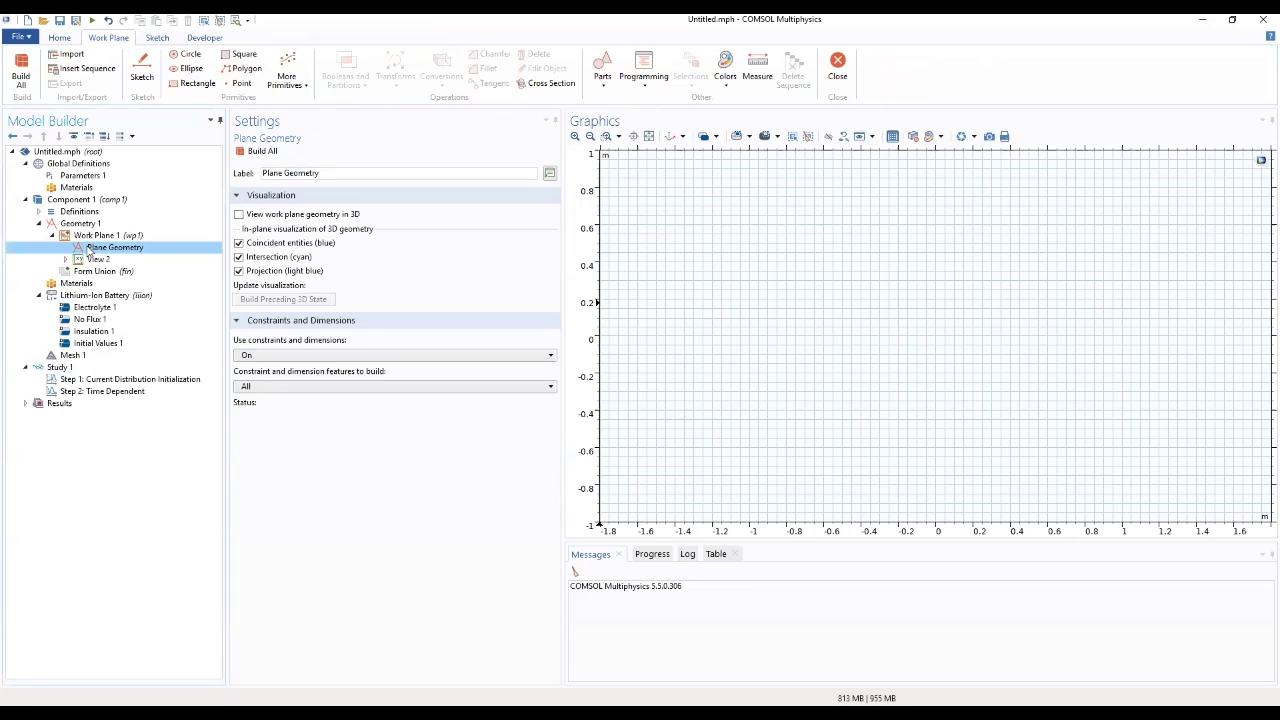
right_click(90, 250)
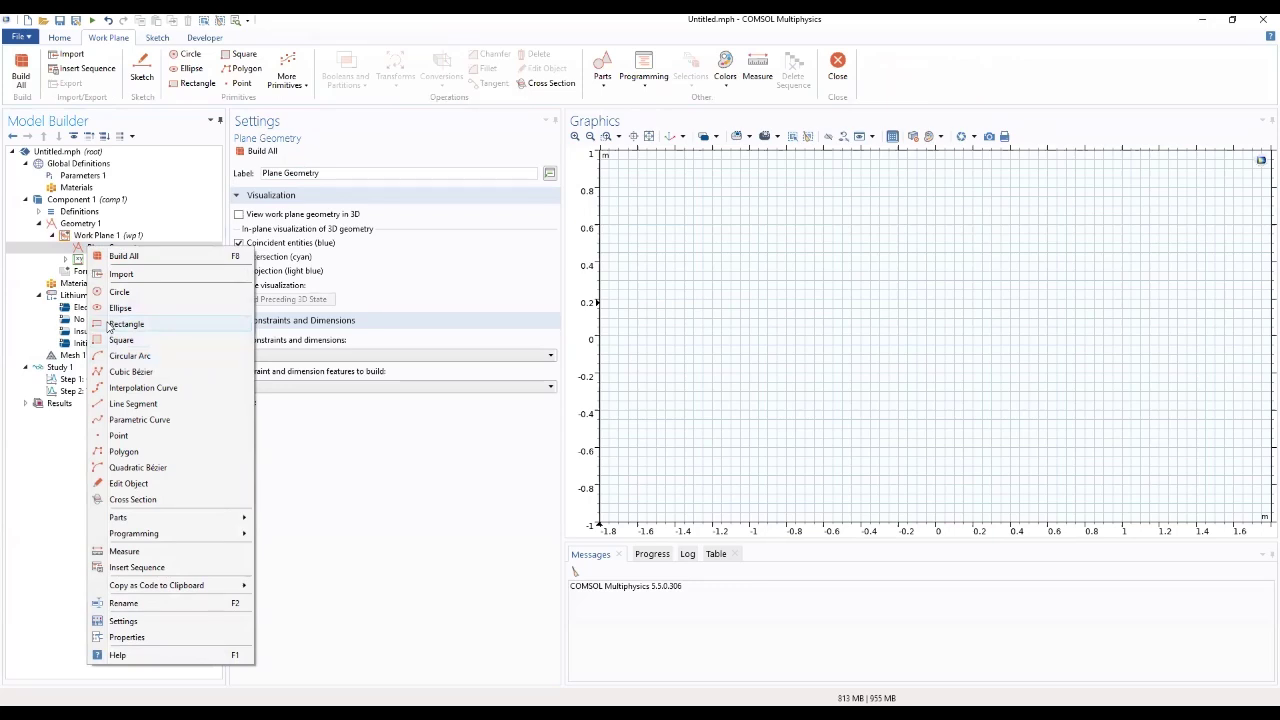
click(120, 324)
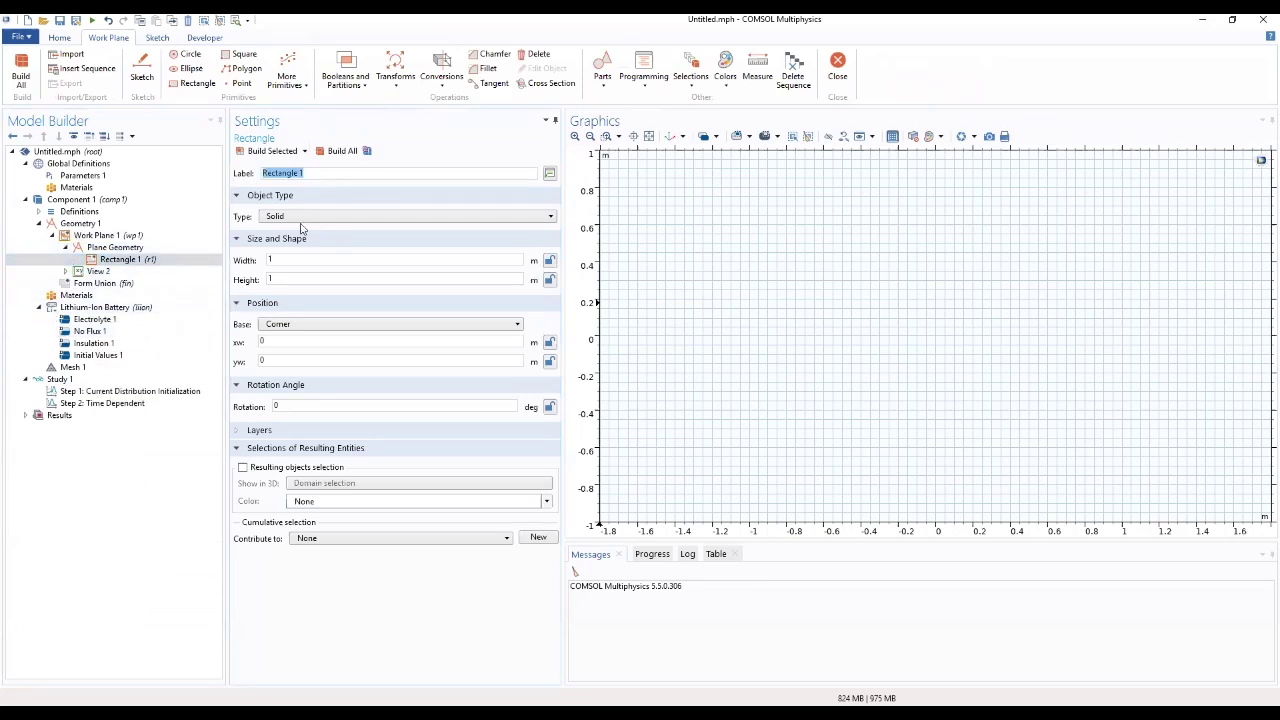
double_click(281, 259)
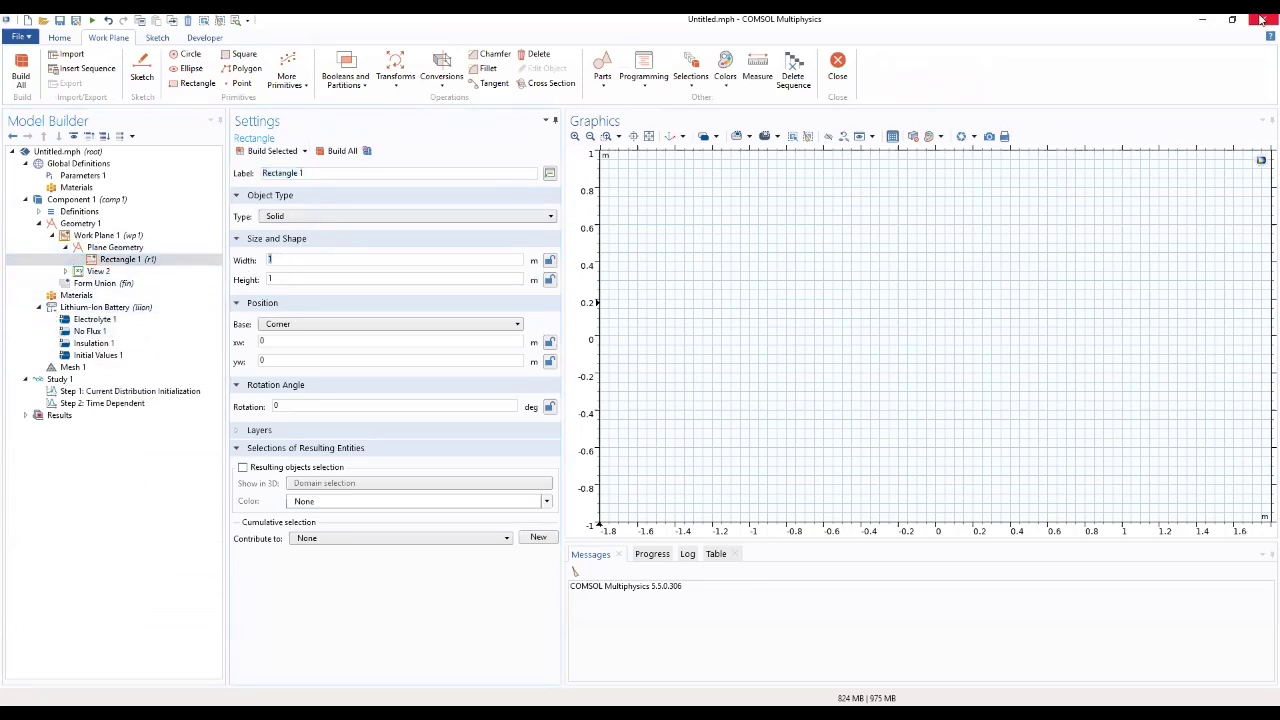
text(W_cell/2)
key(Tab)
text(H)
text(ce)
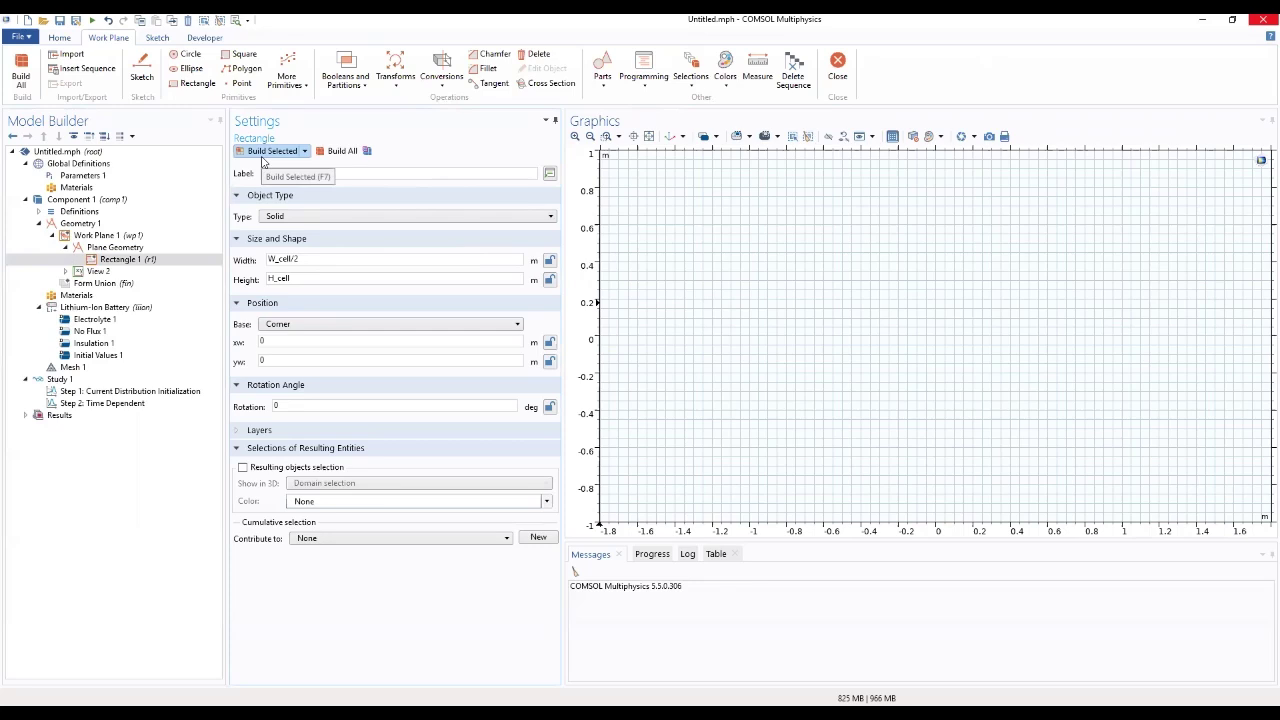
click(251, 154)
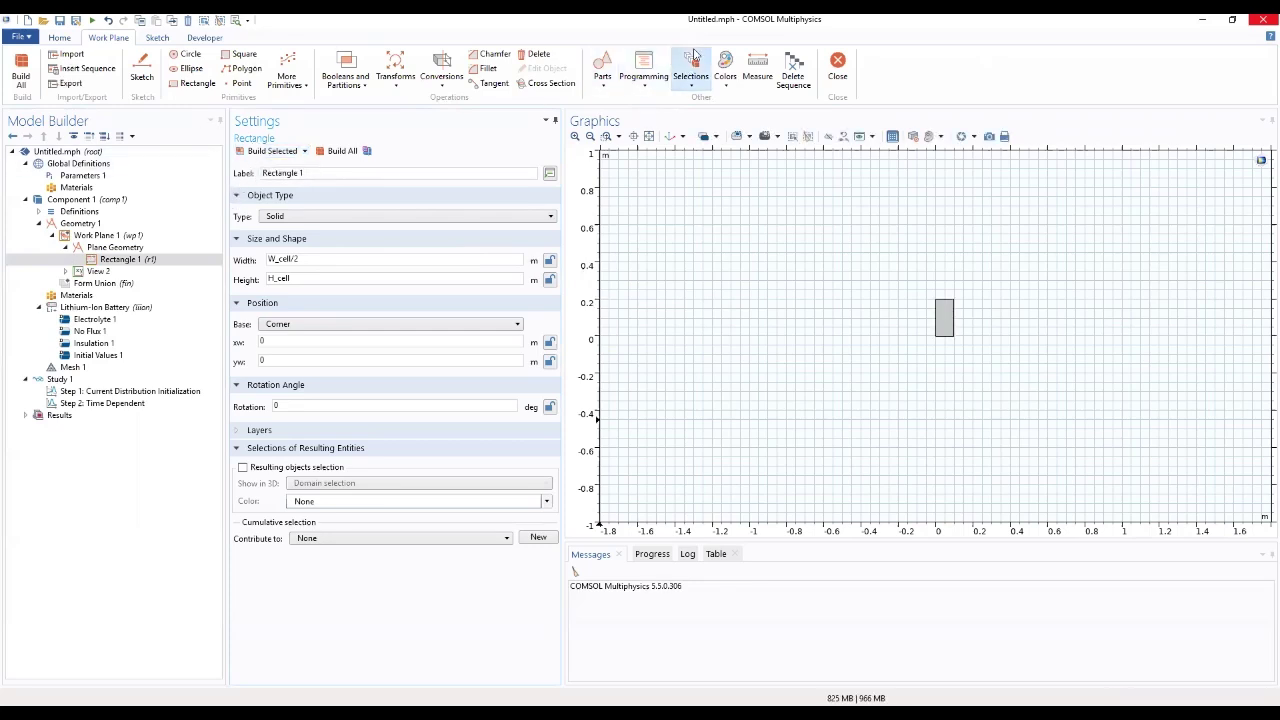
click(649, 136)
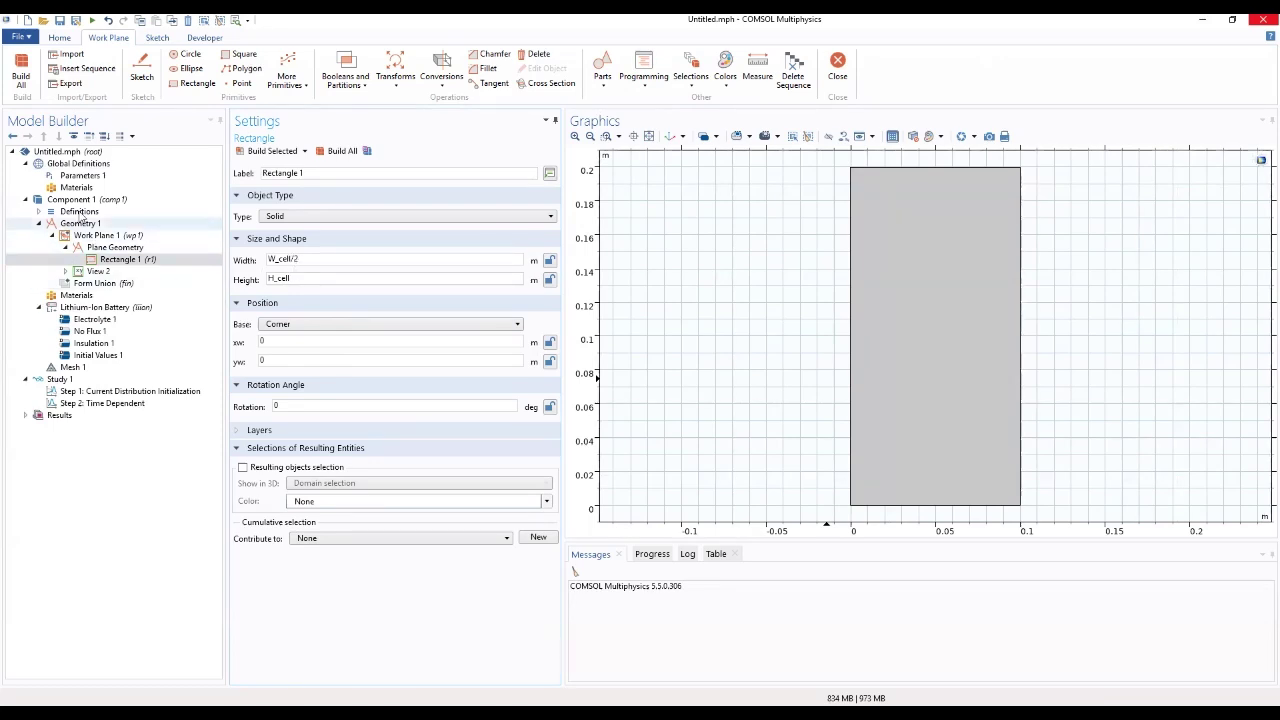
click(80, 176)
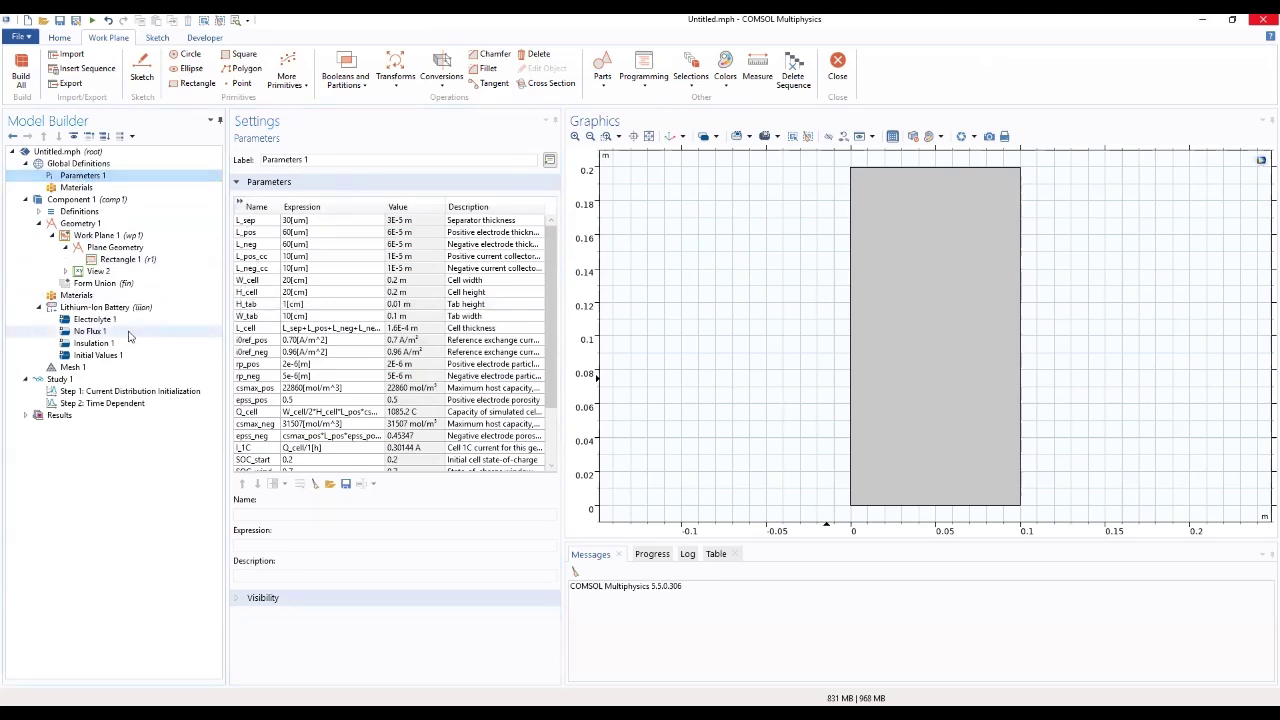
click(124, 260)
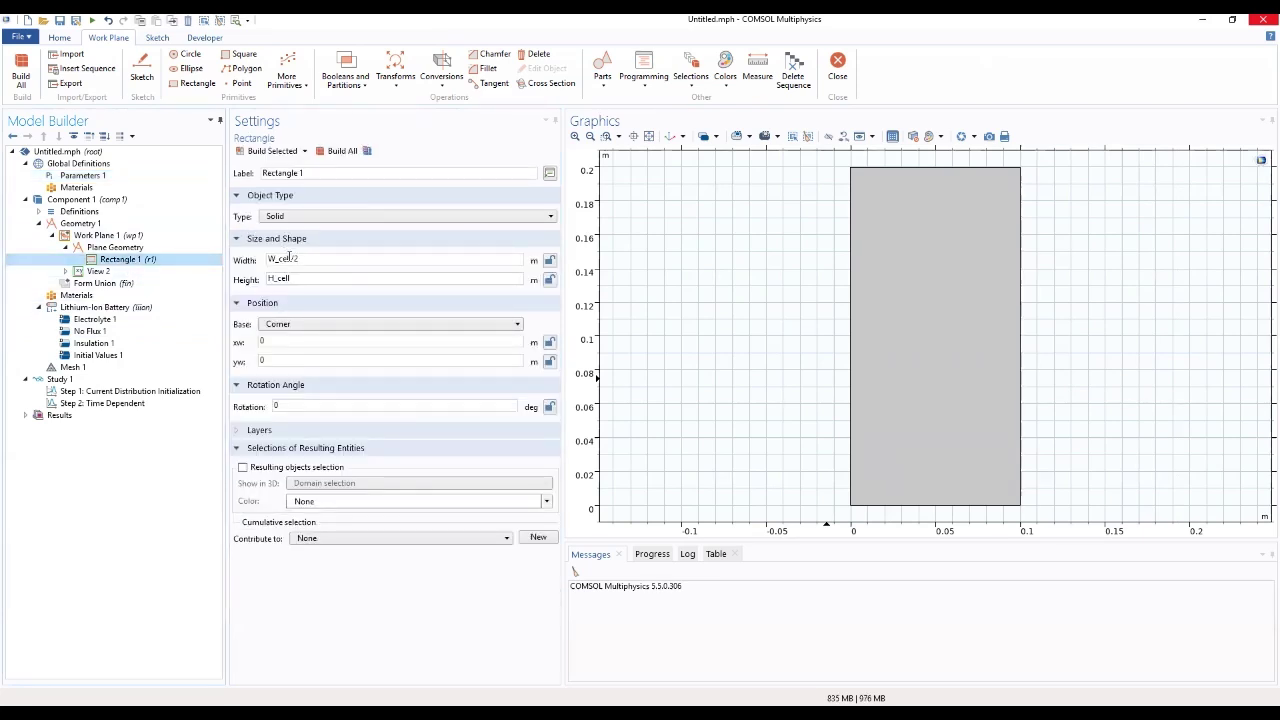
Add an Extrude of Work Plane 1 to Geometry 1 and set its first distance to L_neg_cc/2
click(85, 225)
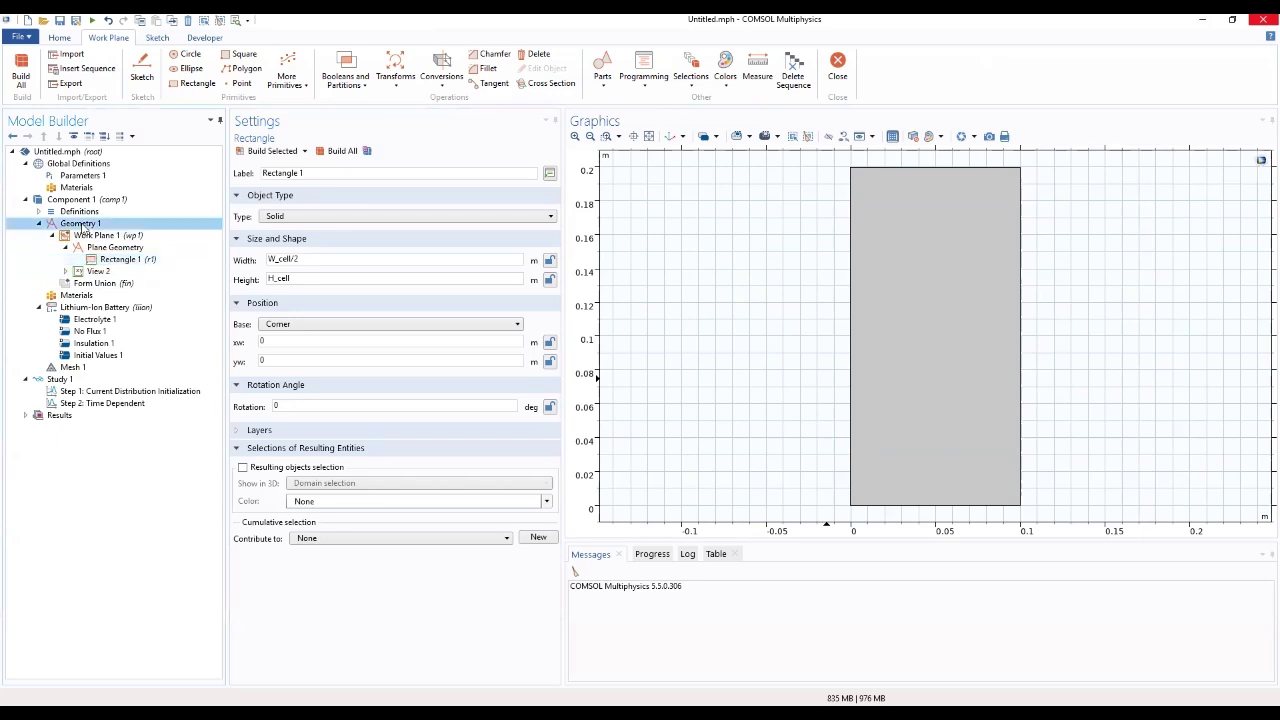
right_click(84, 228)
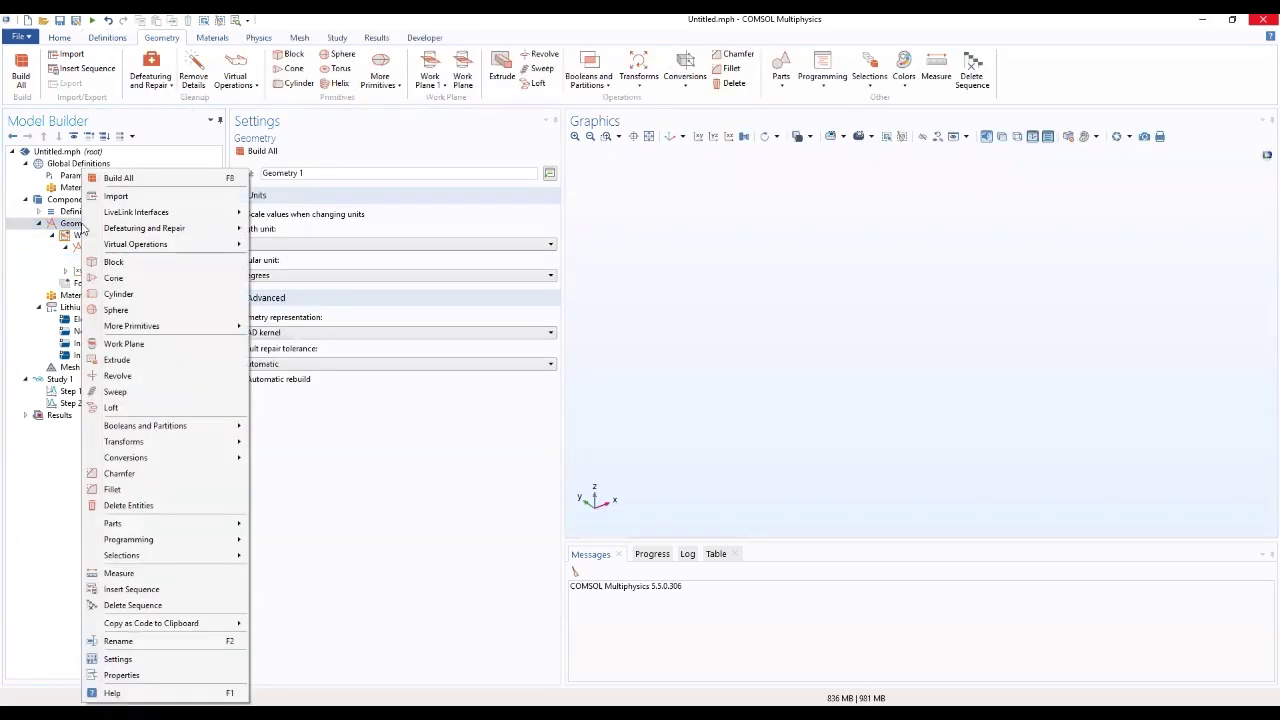
click(140, 363)
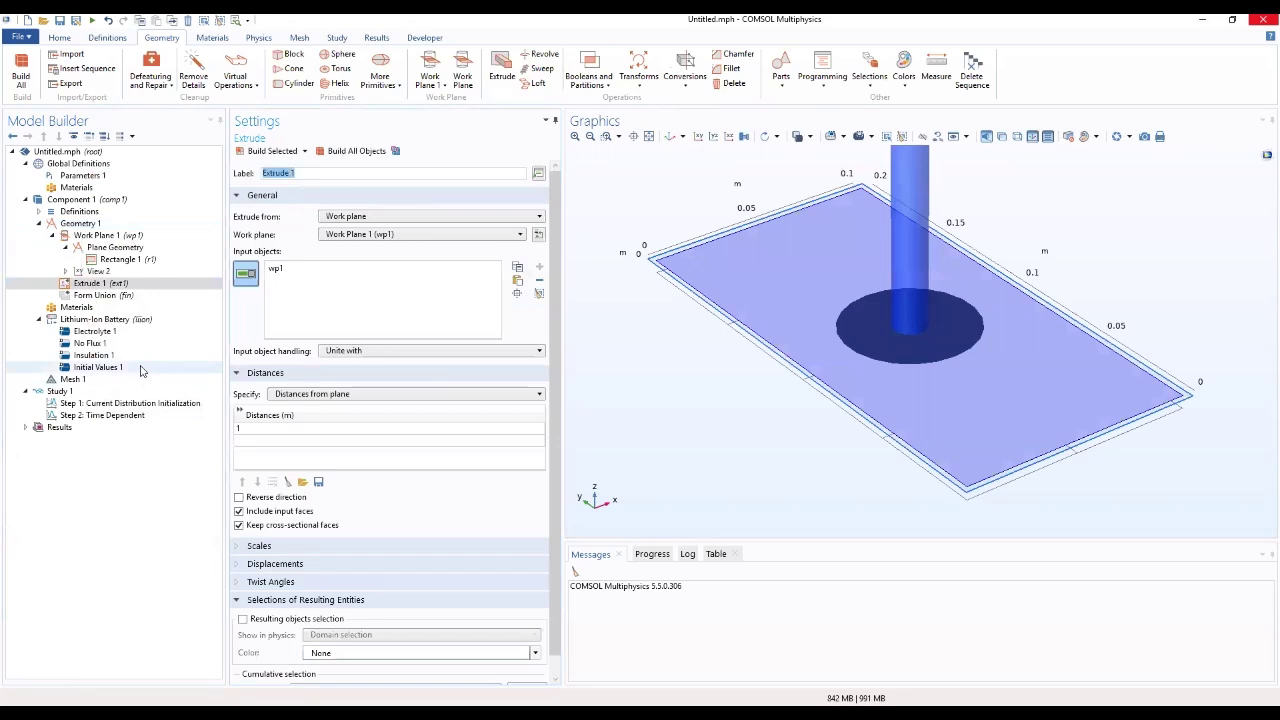
click(648, 137)
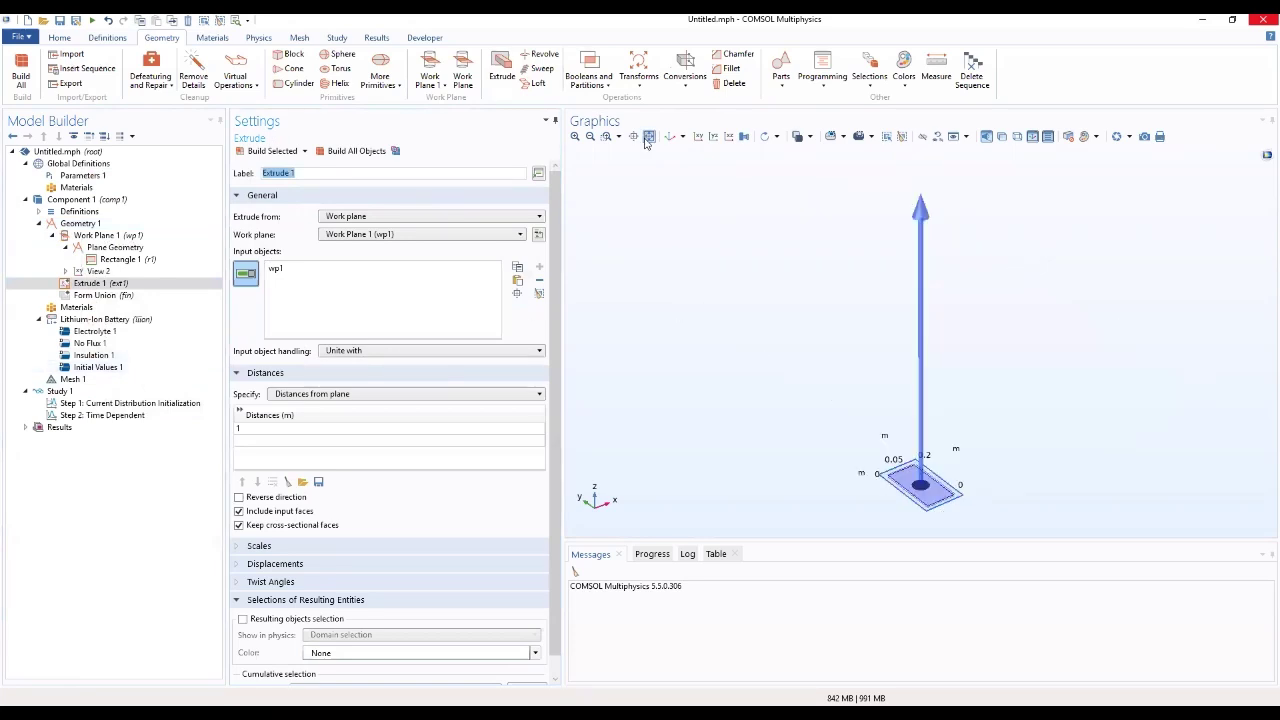
click(633, 137)
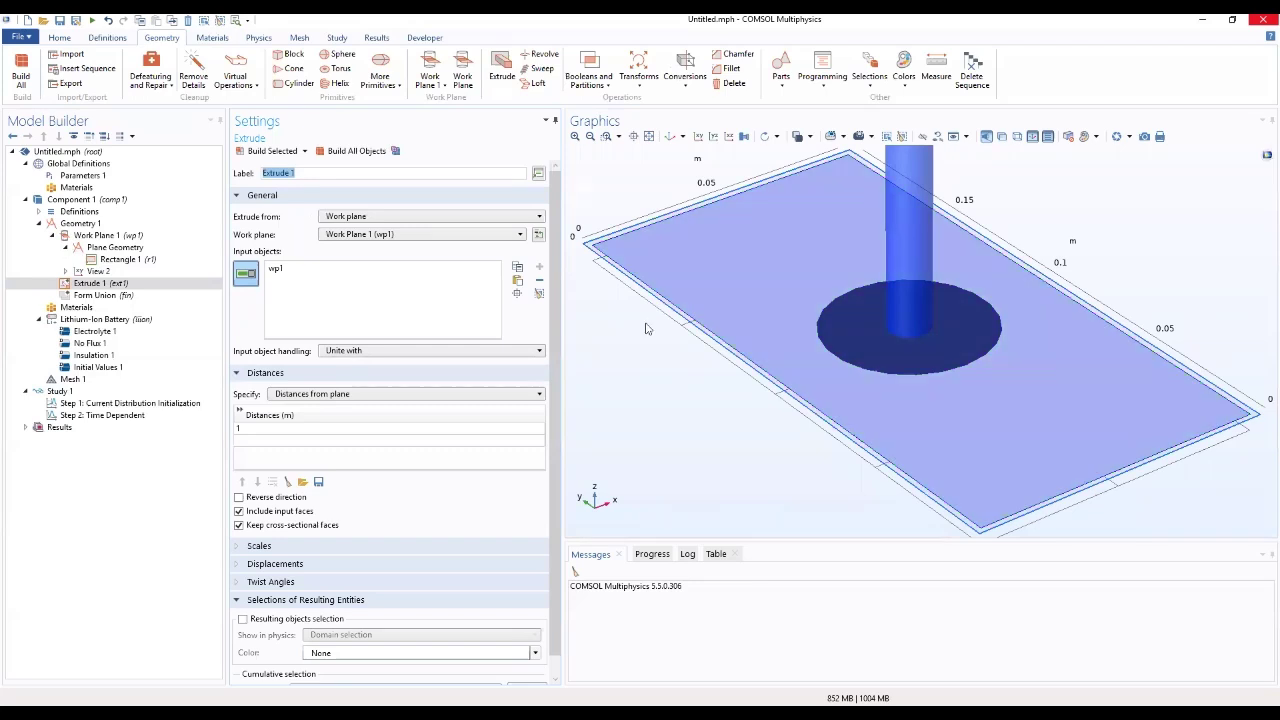
click(266, 430)
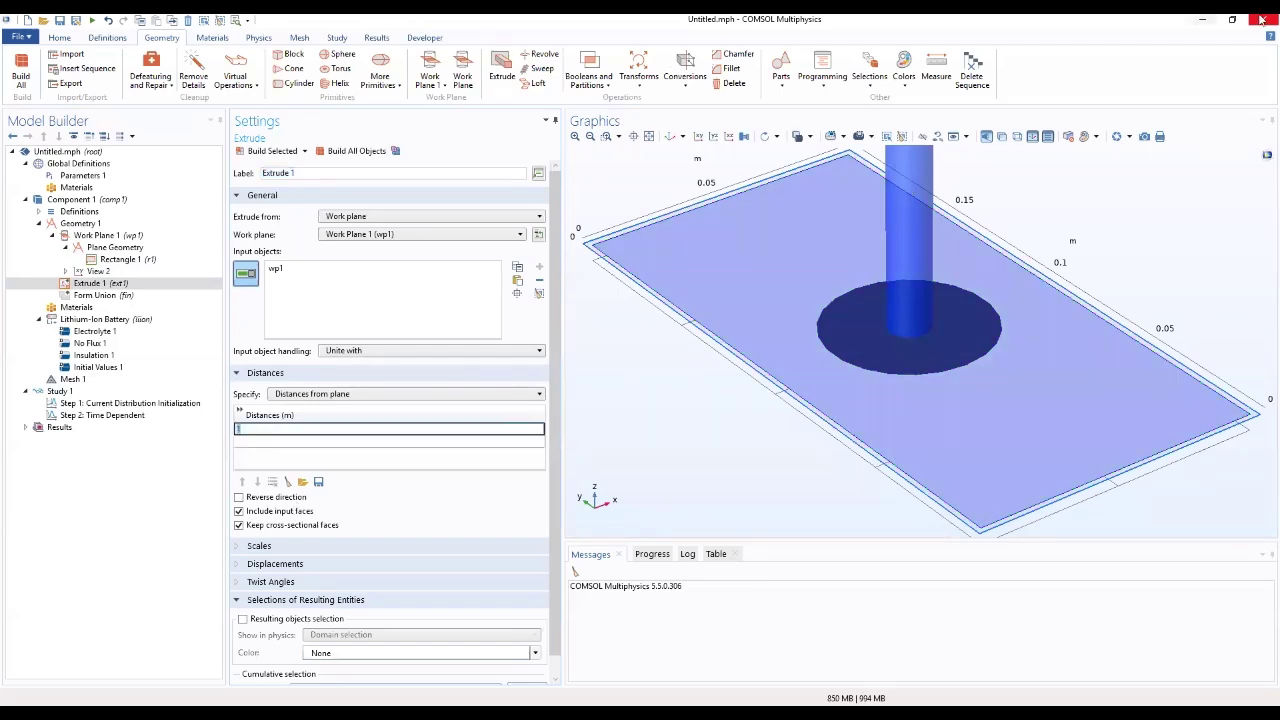
text(L_neg_cc/2)
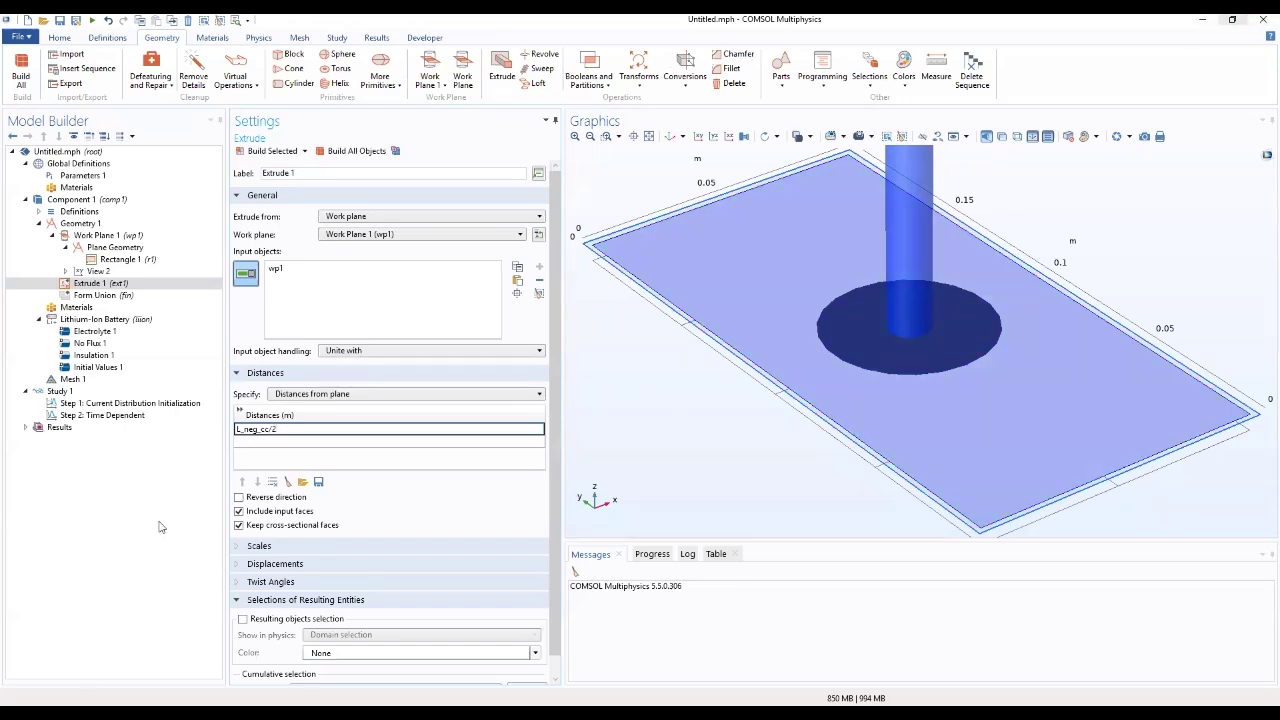
Add a second extrusion distance of L_neg_cc/2 + L_neg, reusing the first distance's expression
drag(288, 430, 240, 451)
key(ctrl+c)
key(Return)
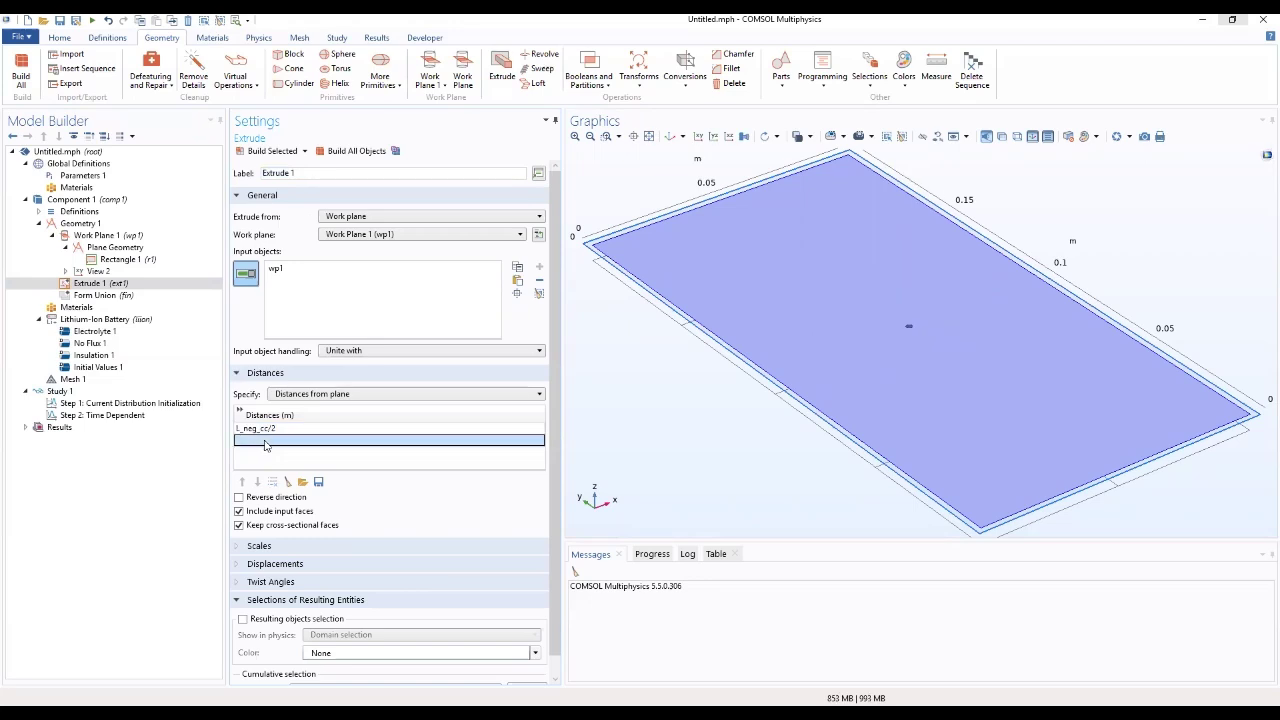
key(ctrl+v)
click(292, 440)
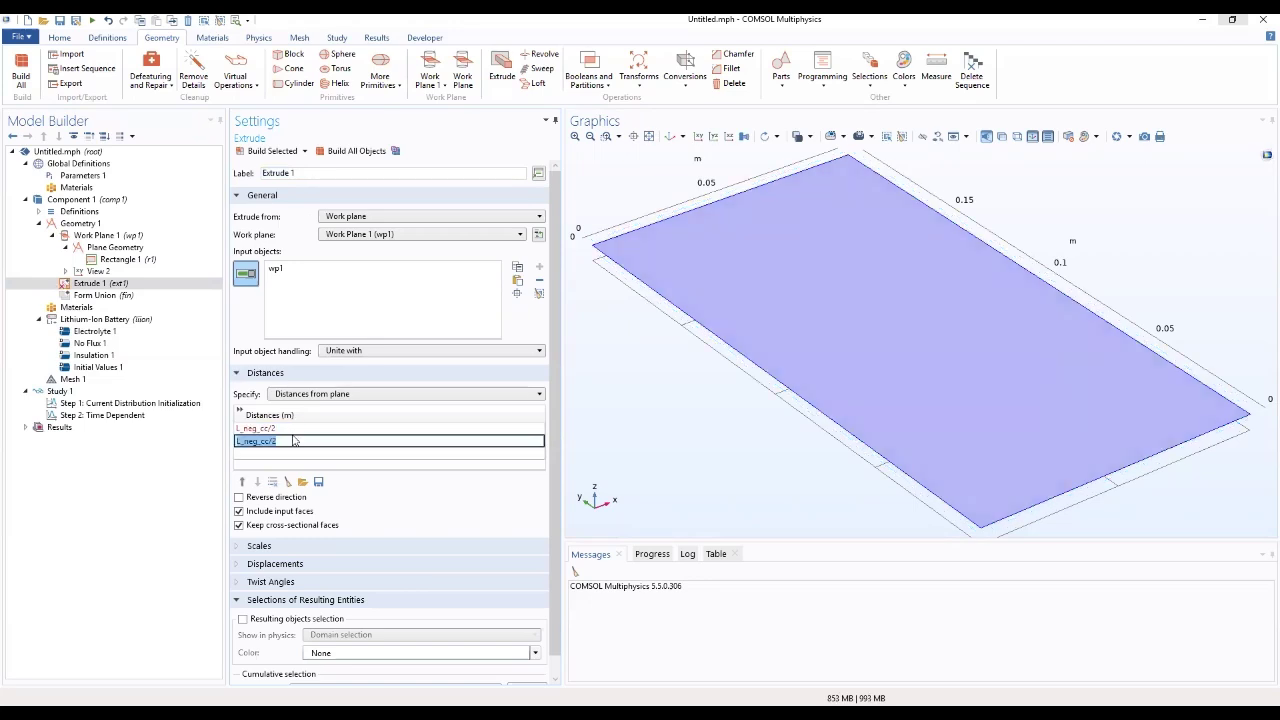
text(+ L_NEg)
Add a third extrusion distance of L_neg_cc/2 + L_neg +L_sep by extending the second expression with the separator thickness
click(288, 453)
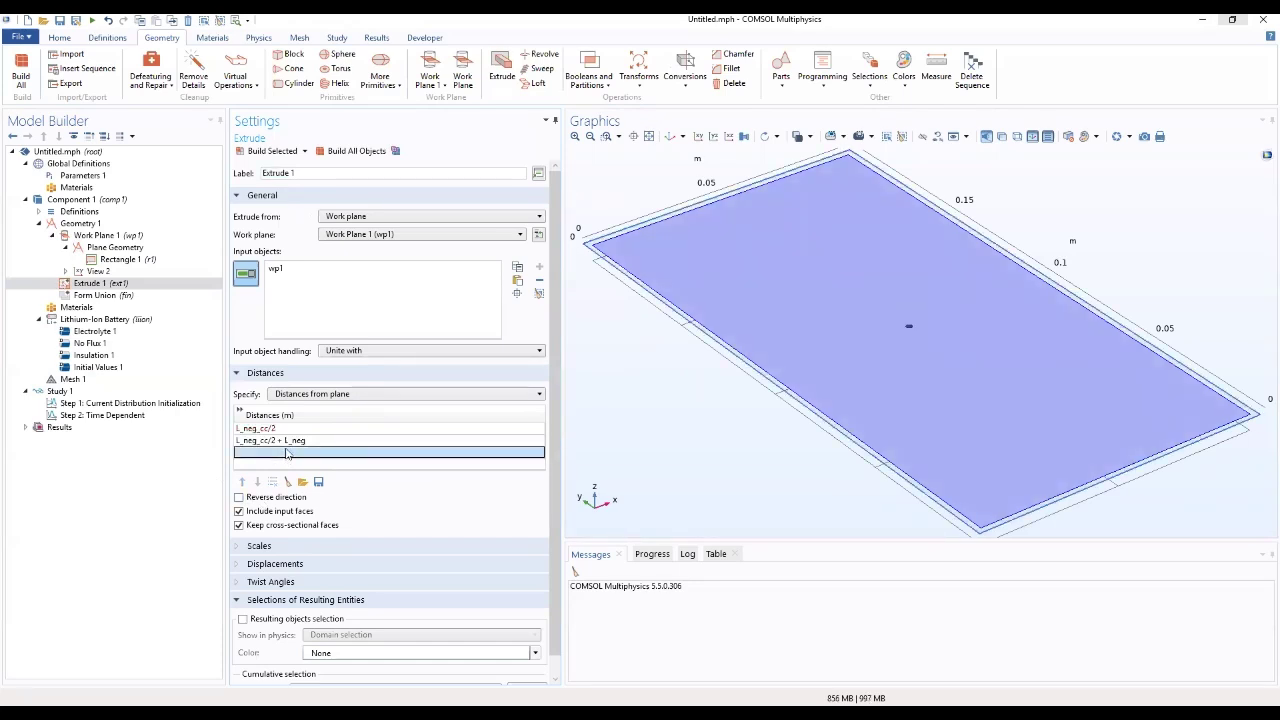
text(L_neg_cc/2 + L_neg)
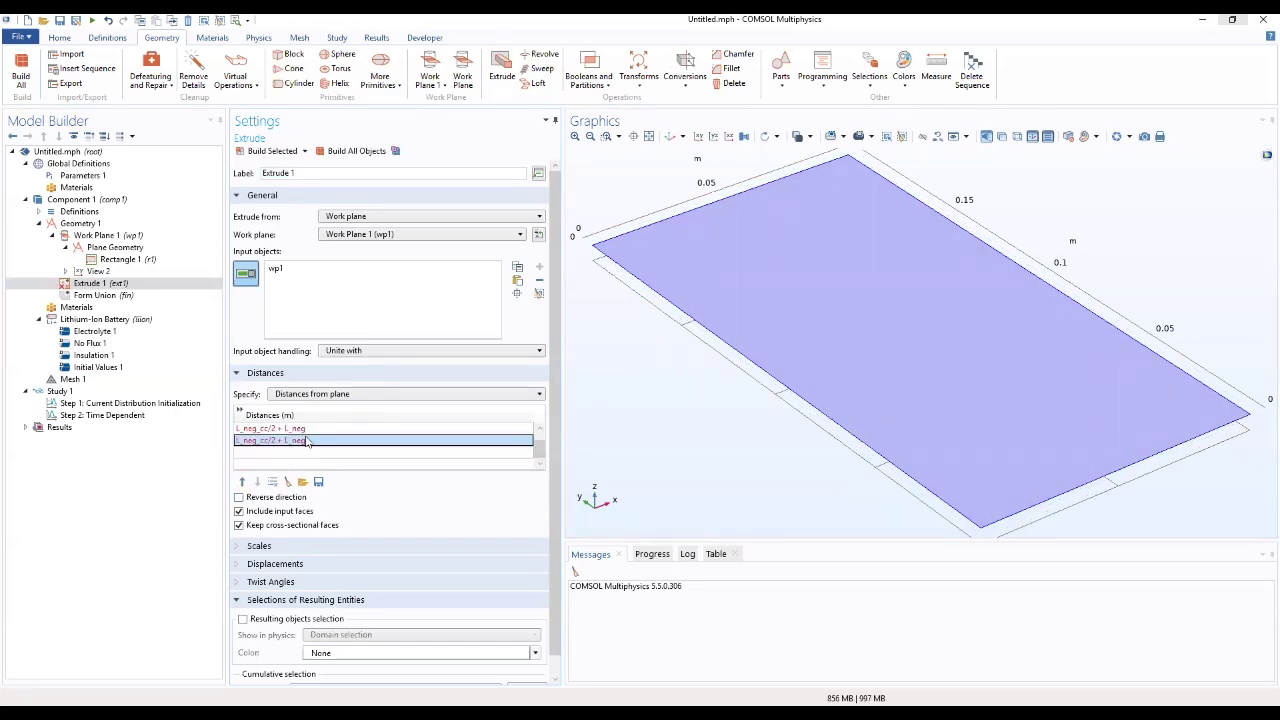
click(318, 440)
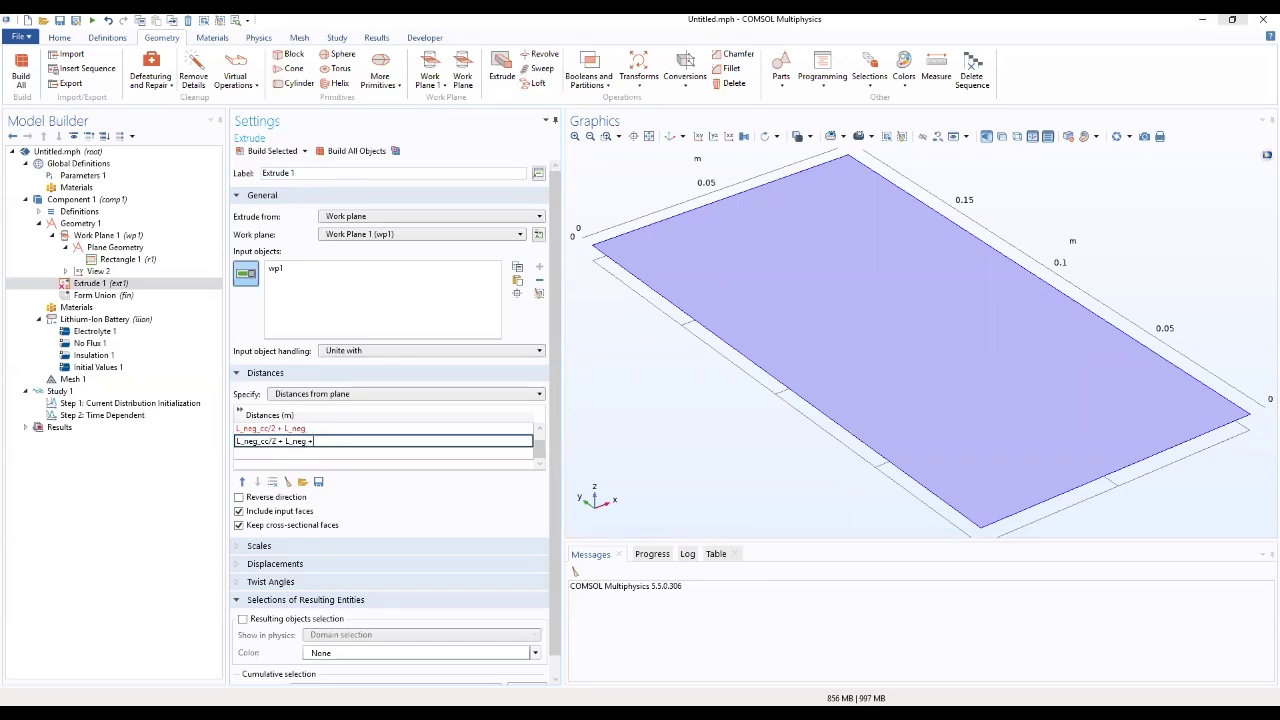
text(+L)
text(_SE)
key(BackSpace)
key(BackSpace)
text(sep)
click(259, 459)
Copy the third expression into a fourth extrusion distance and extend it to L_neg_cc/2 + L_neg +L_sep +L_pos
double_click(330, 440)
key(ctrl+c)
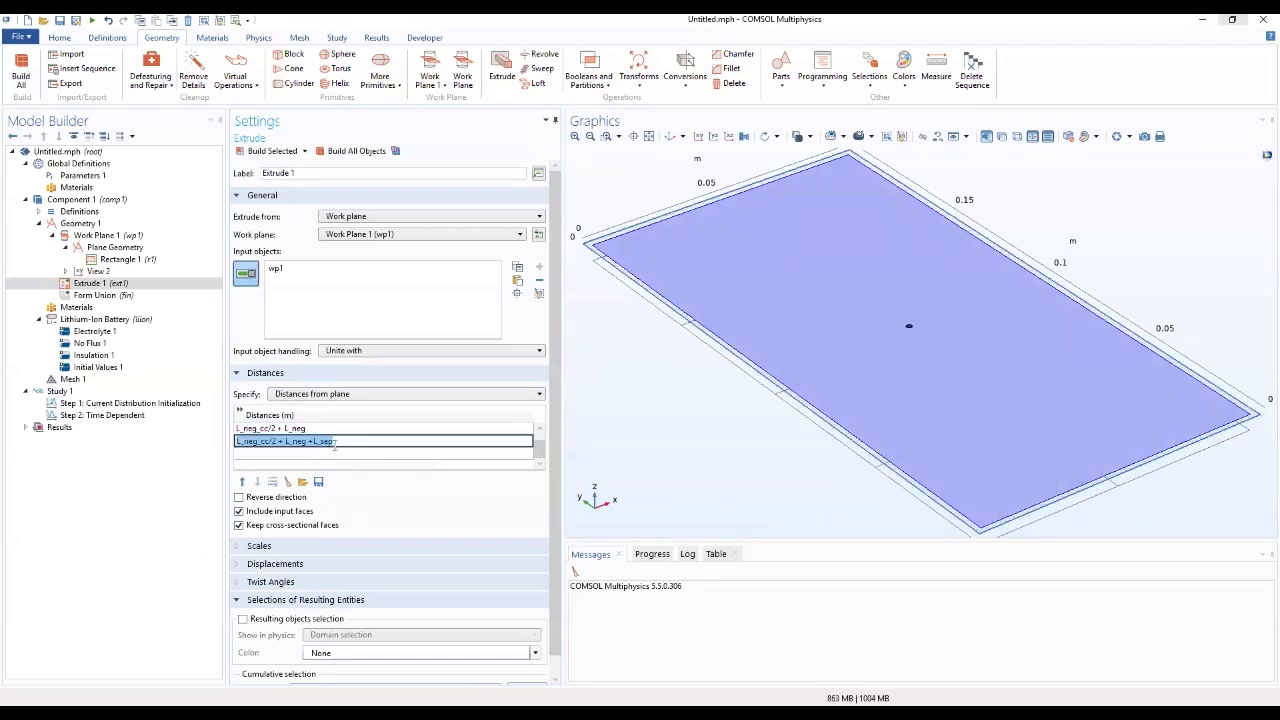
click(282, 456)
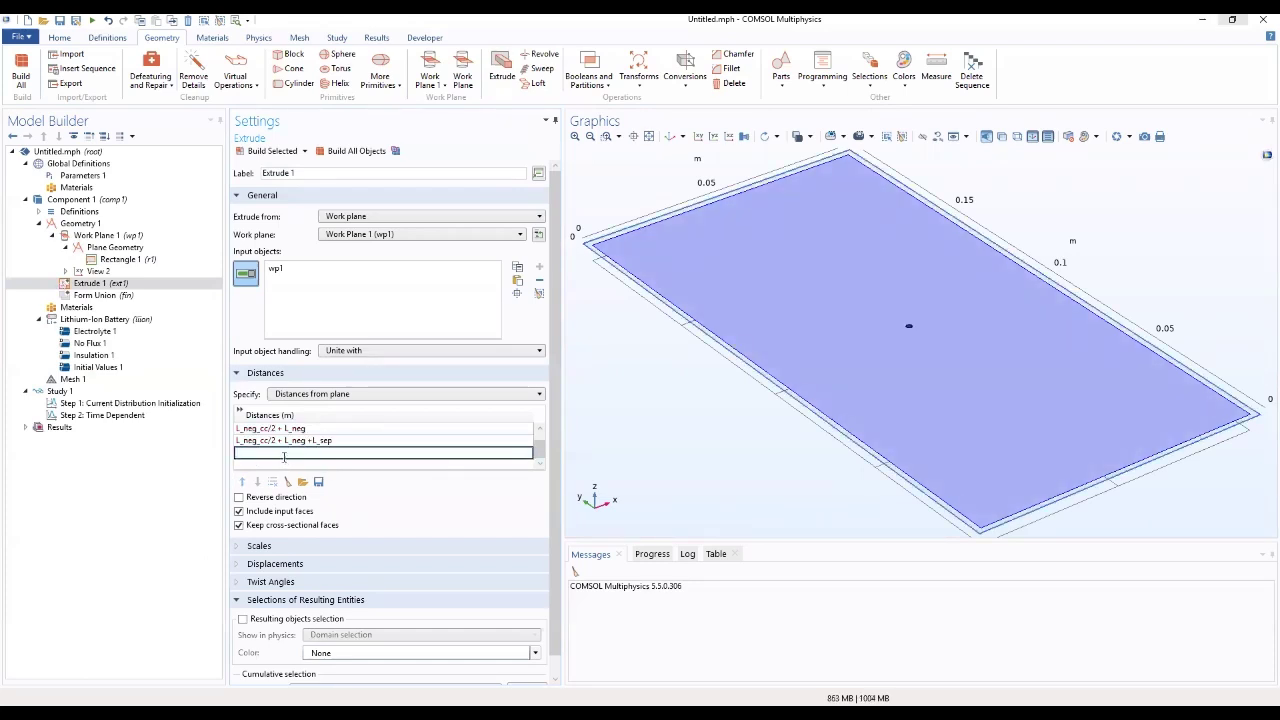
key(ctrl+v)
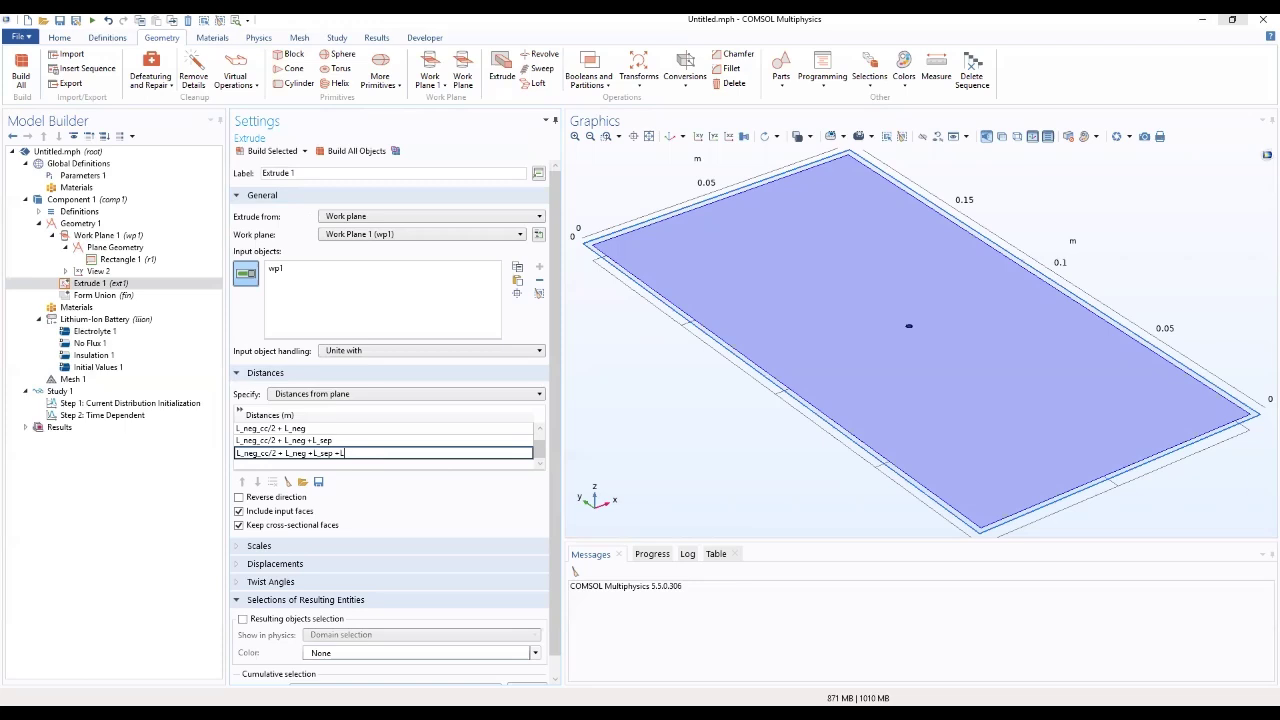
text(+L_pos)
click(271, 468)
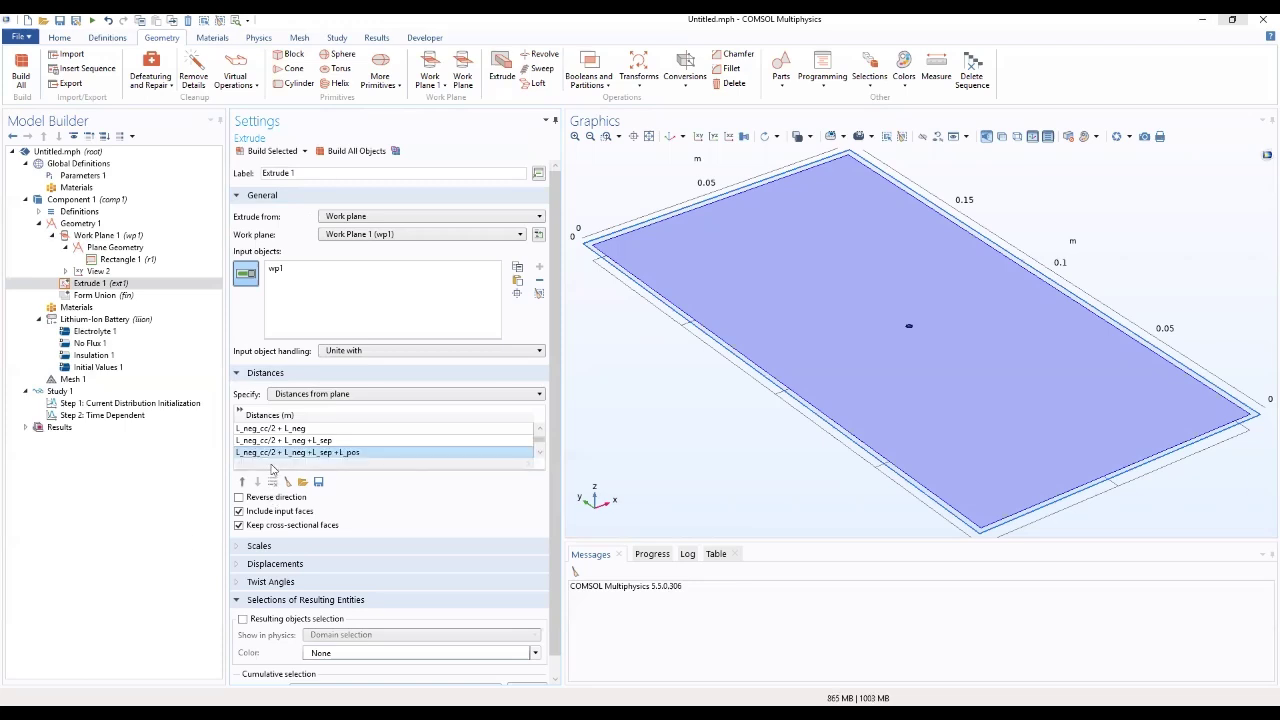
Copy the fourth extrusion distance into a fifth entry and extend it to L_neg_cc/2 + L_neg +L_sep +L_pos+L_pos_cc/2
click(539, 452)
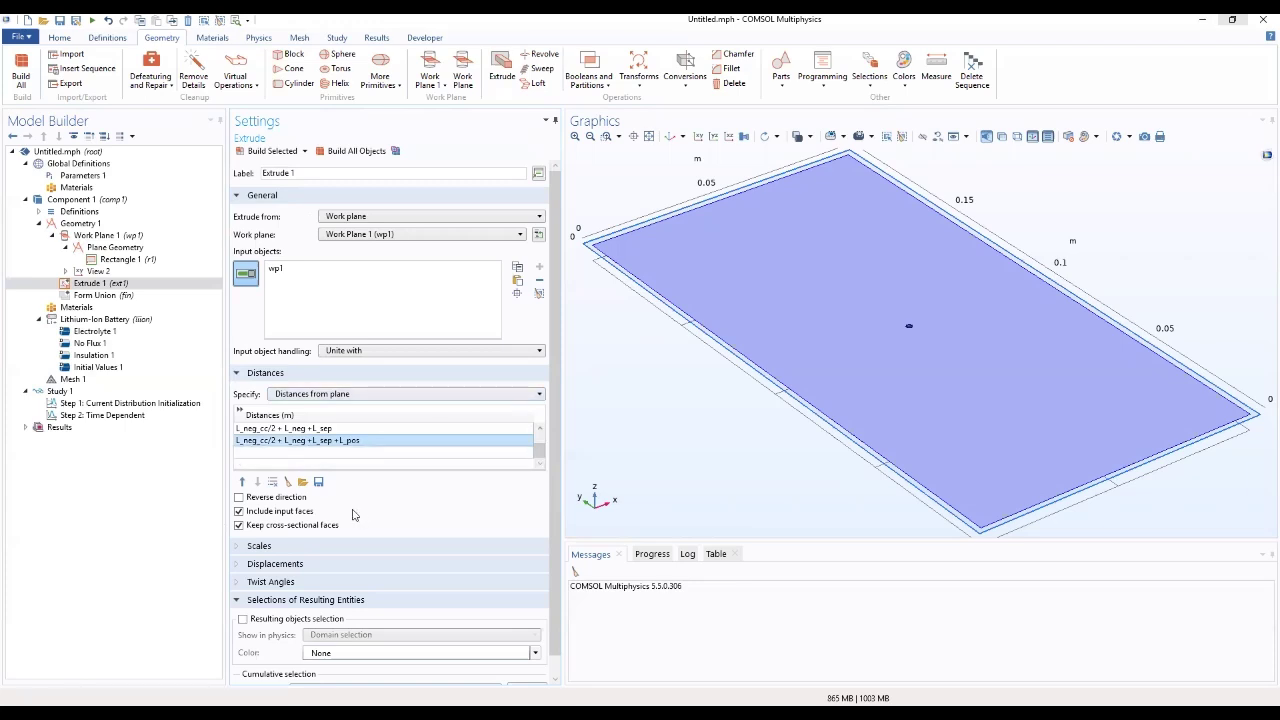
click(350, 455)
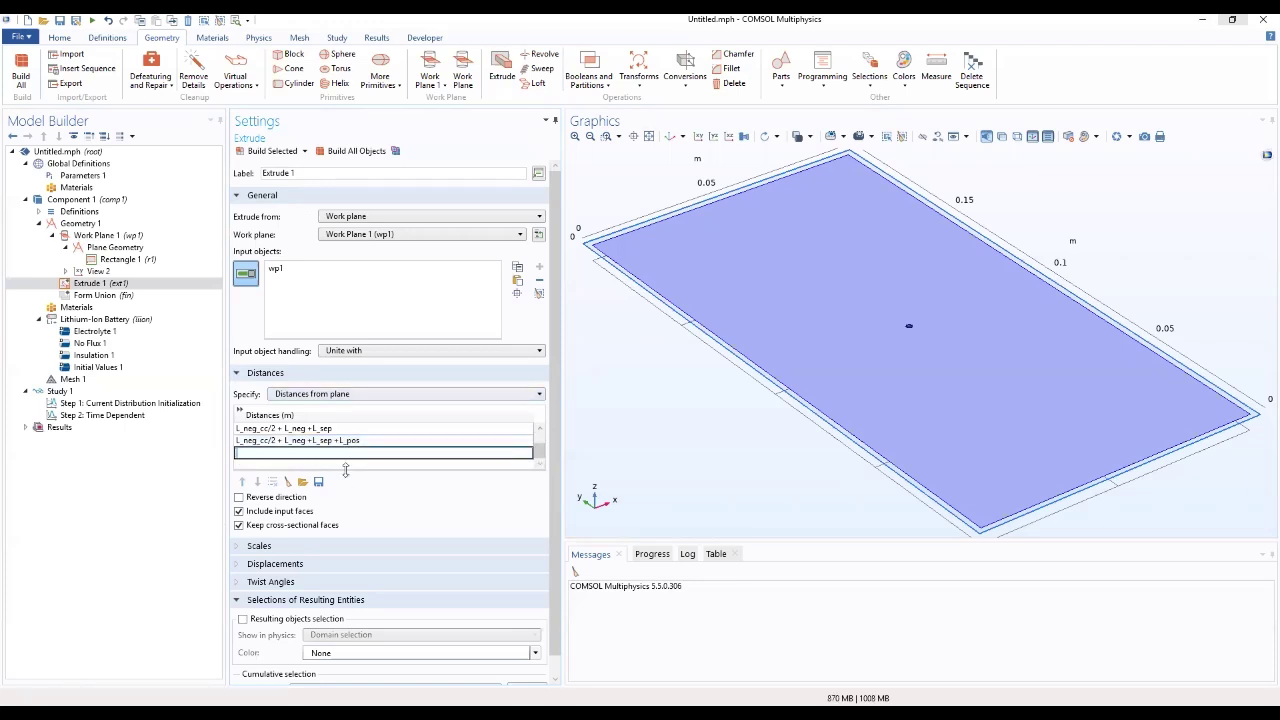
drag(343, 470, 343, 525)
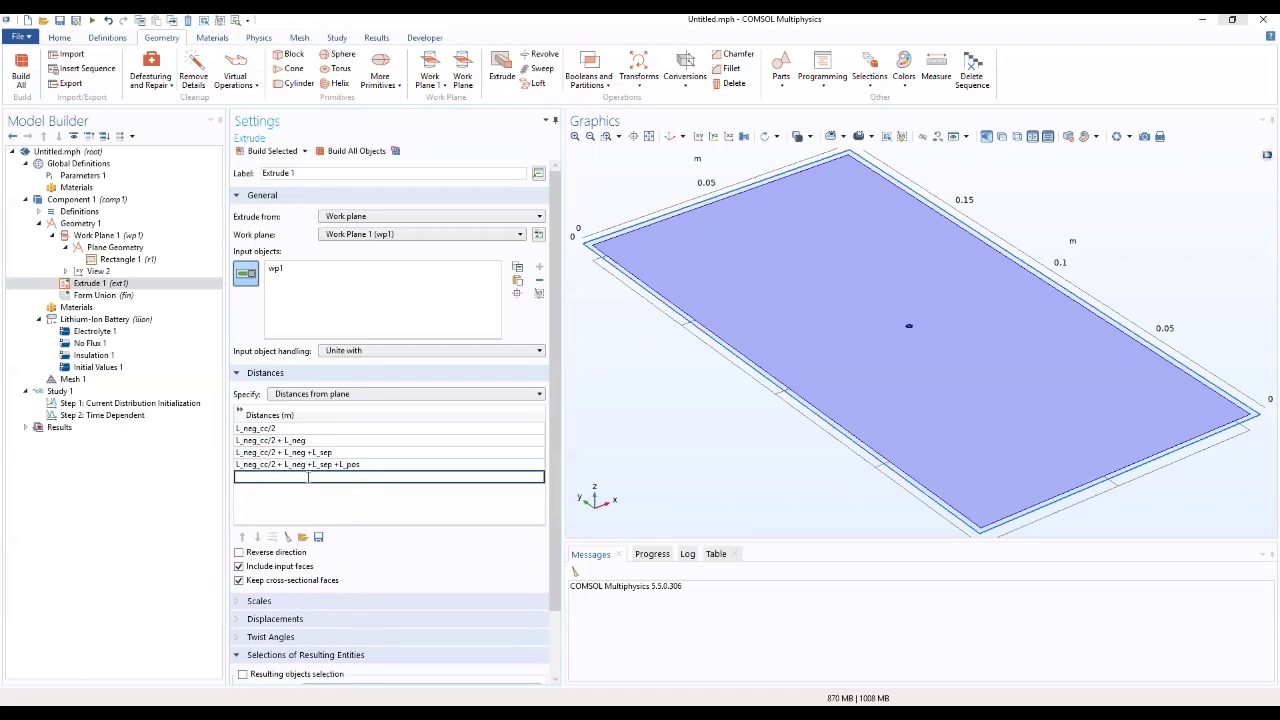
double_click(364, 464)
key(ctrl+c)
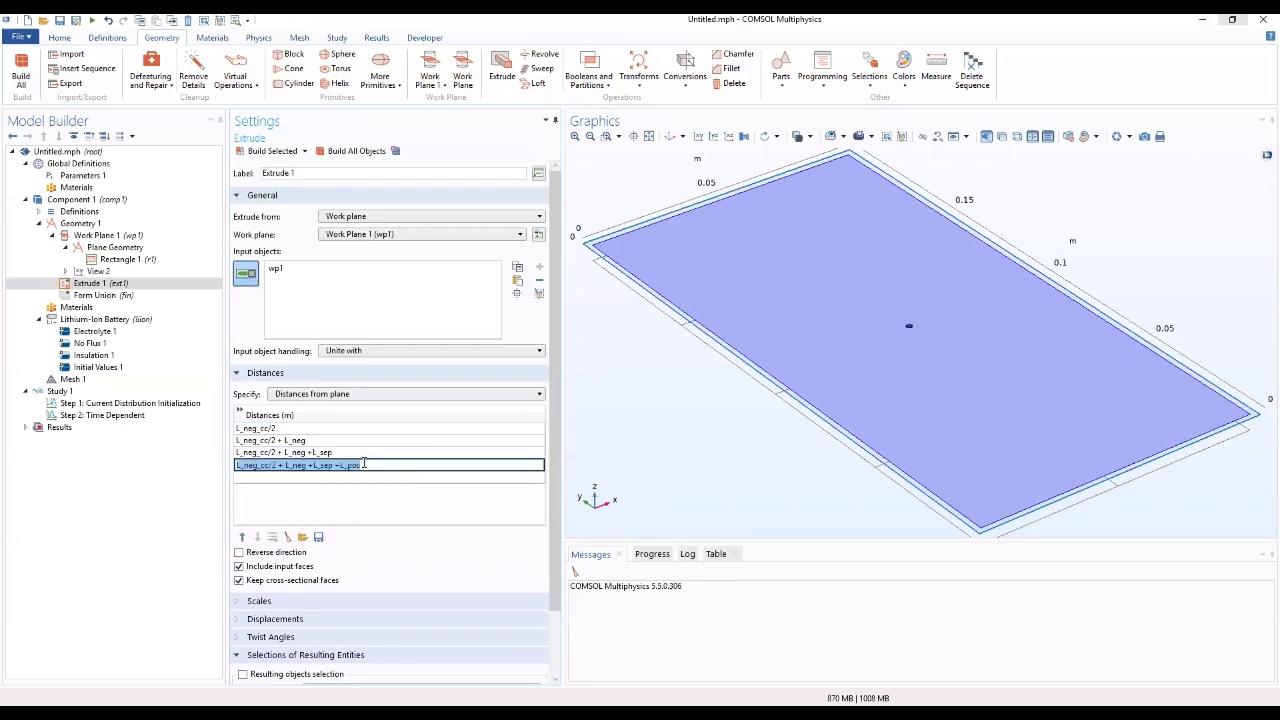
click(343, 477)
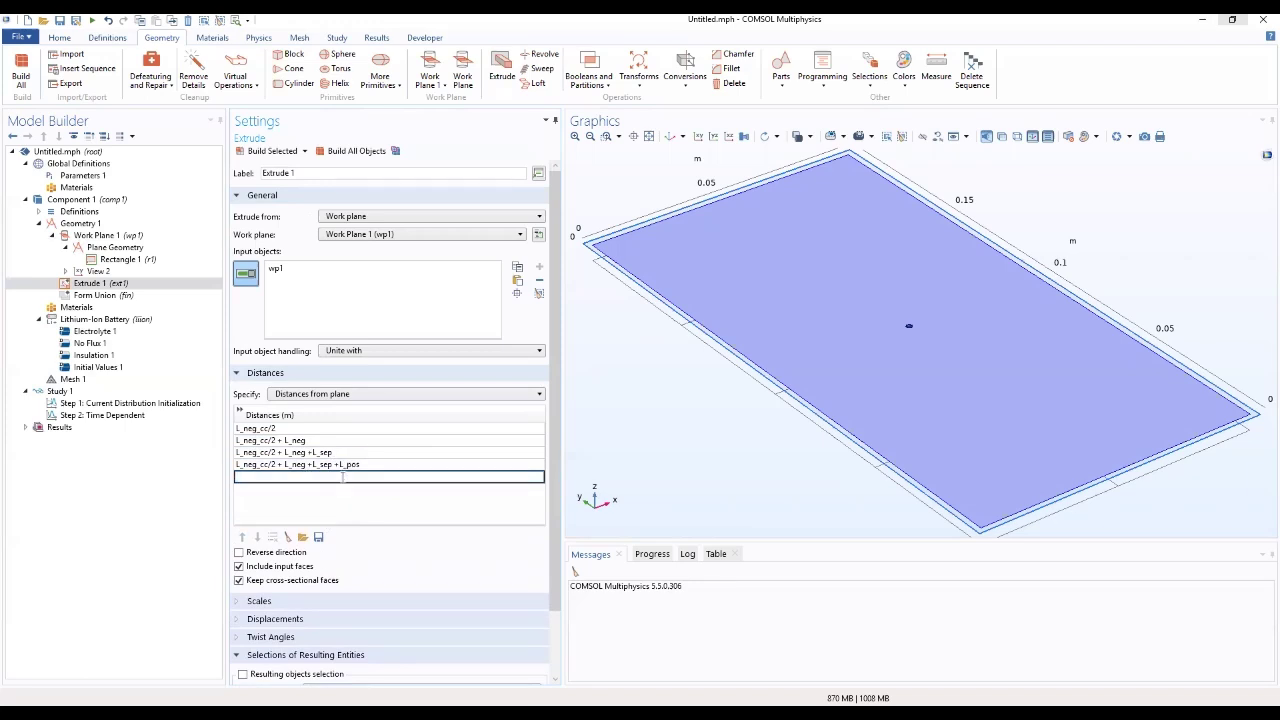
key(ctrl+v)
text(pos)
key(BackSpace)
key(BackSpace)
key(BackSpace)
text(po)
click(336, 510)
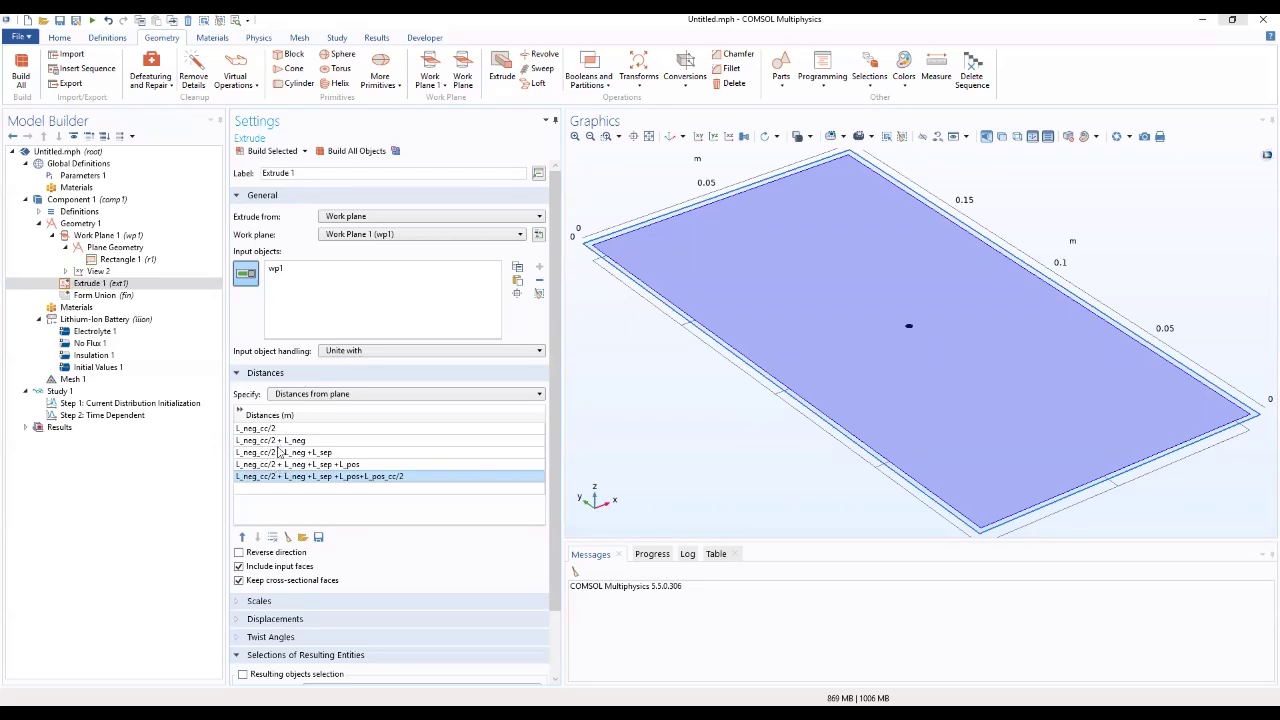
Review the distance entries of Extrude 1, build the extrusion and fit the whole geometry in the graphics view
click(278, 466)
click(288, 452)
click(288, 428)
click(288, 440)
click(288, 452)
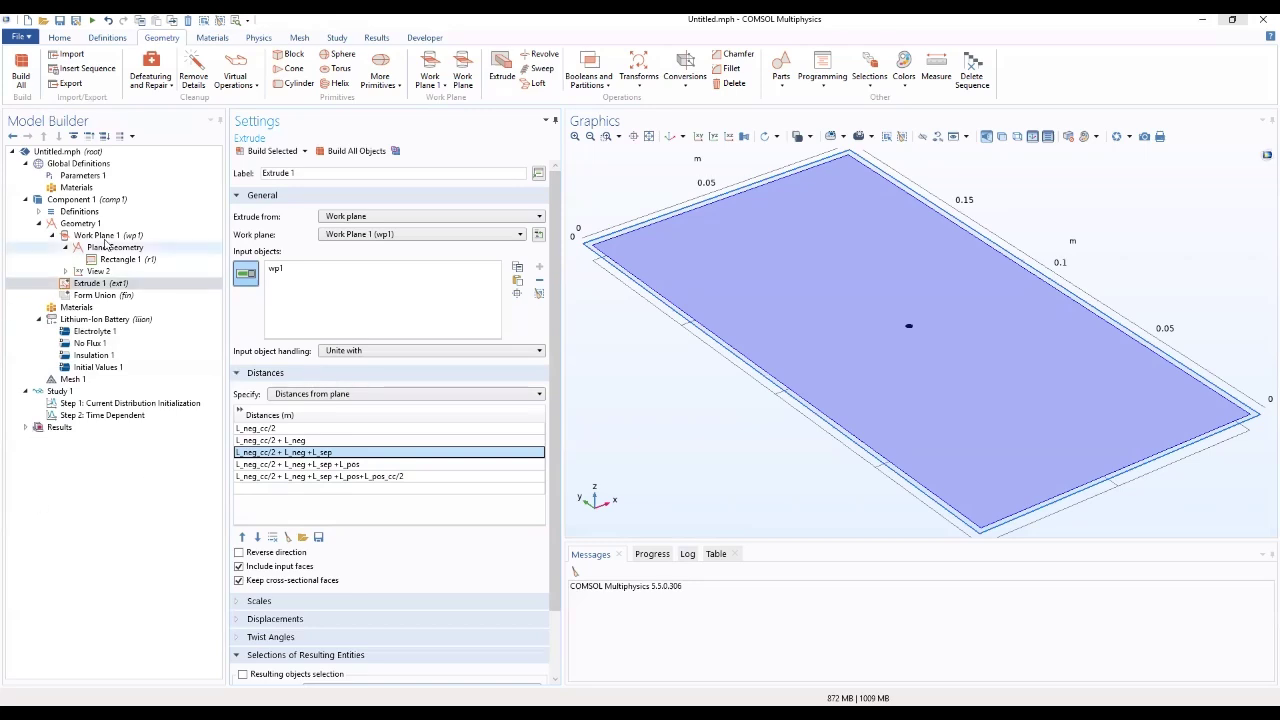
click(270, 153)
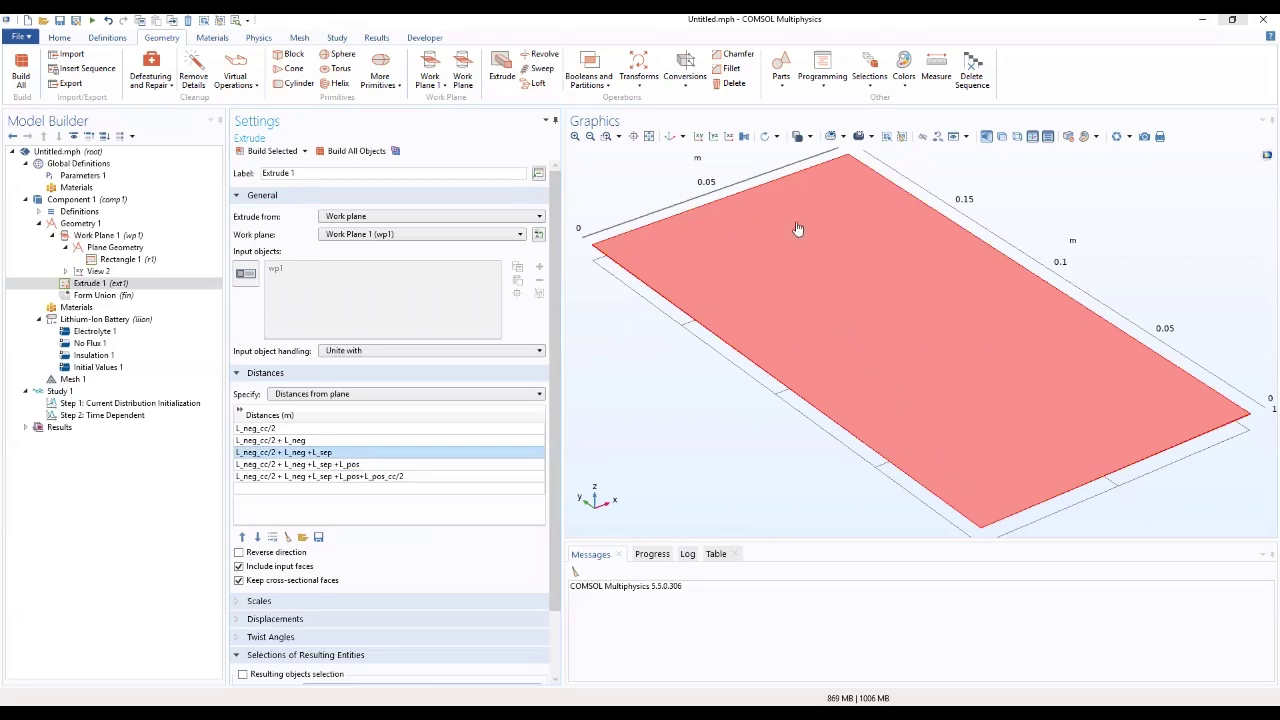
click(649, 136)
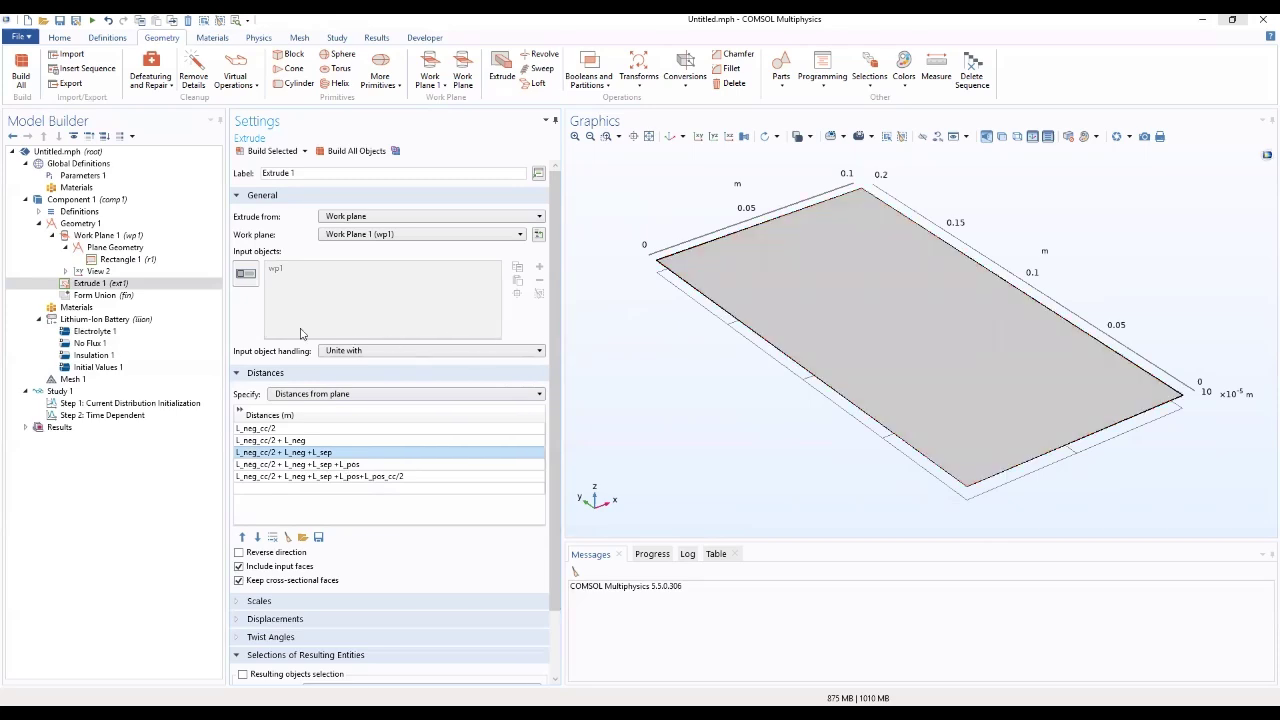
Set the View 1 camera to a manual view scale with a z scale of 100 and update the view
click(42, 211)
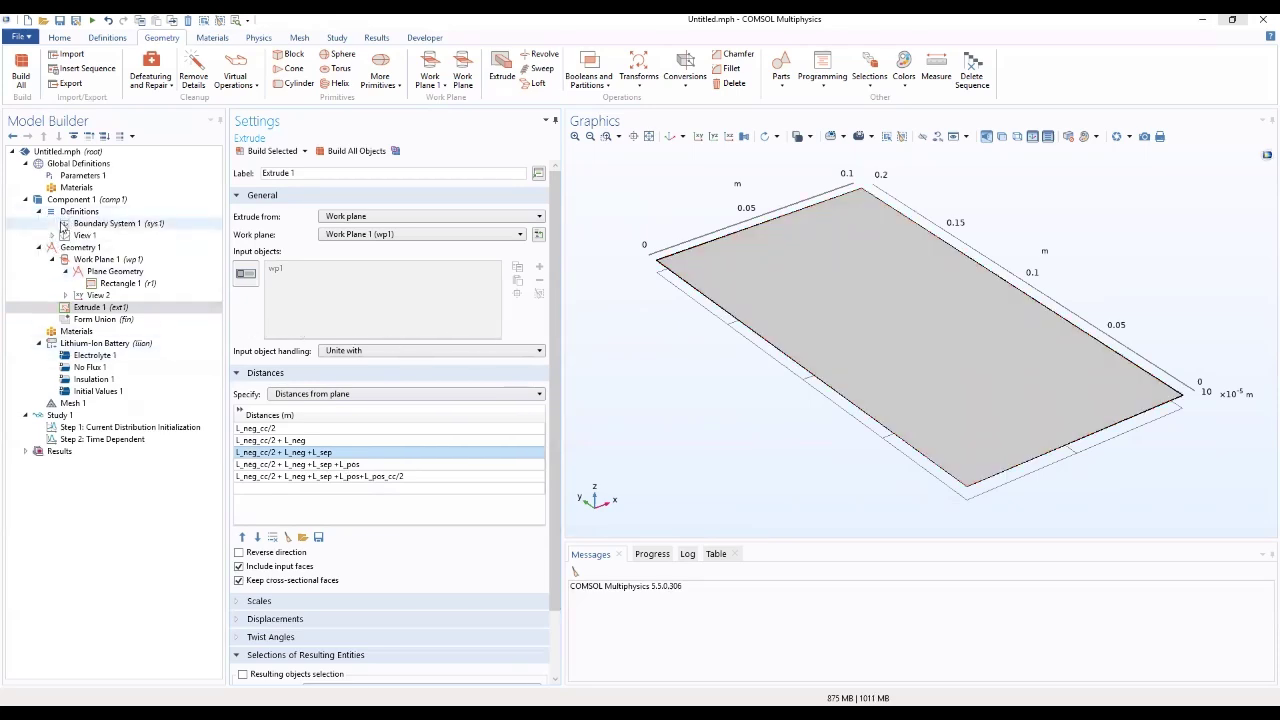
click(53, 235)
click(90, 247)
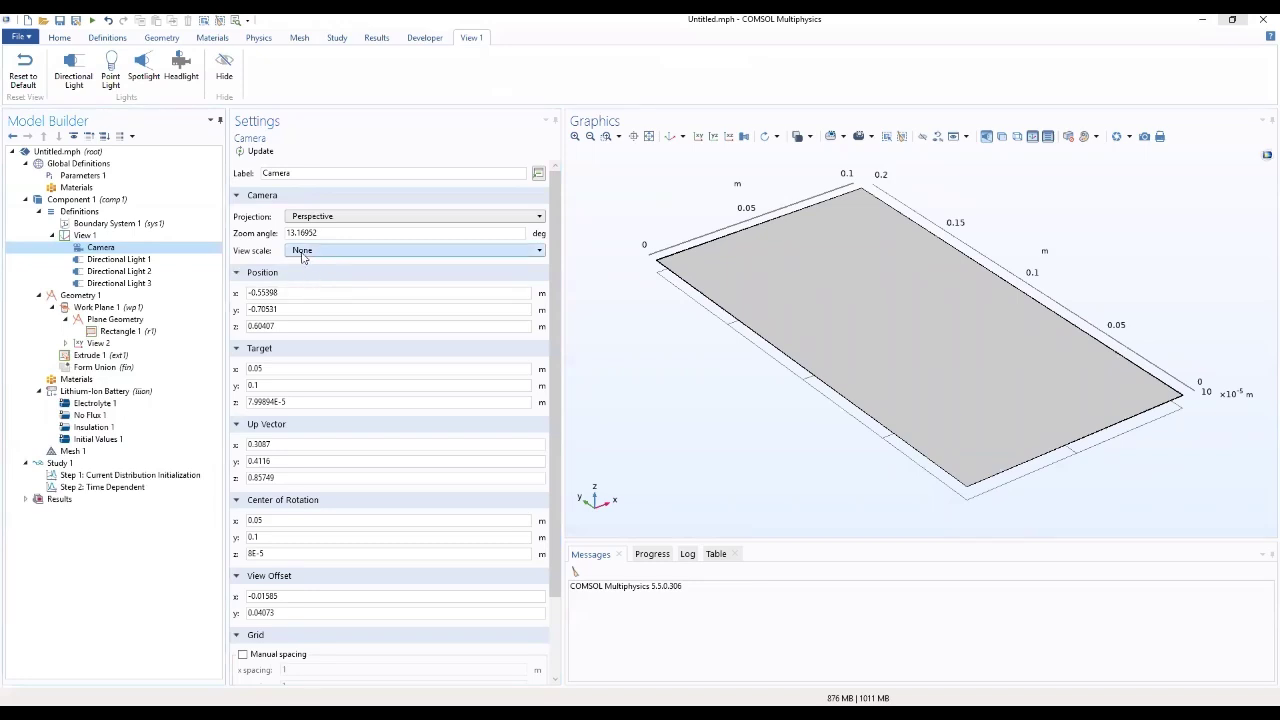
click(303, 251)
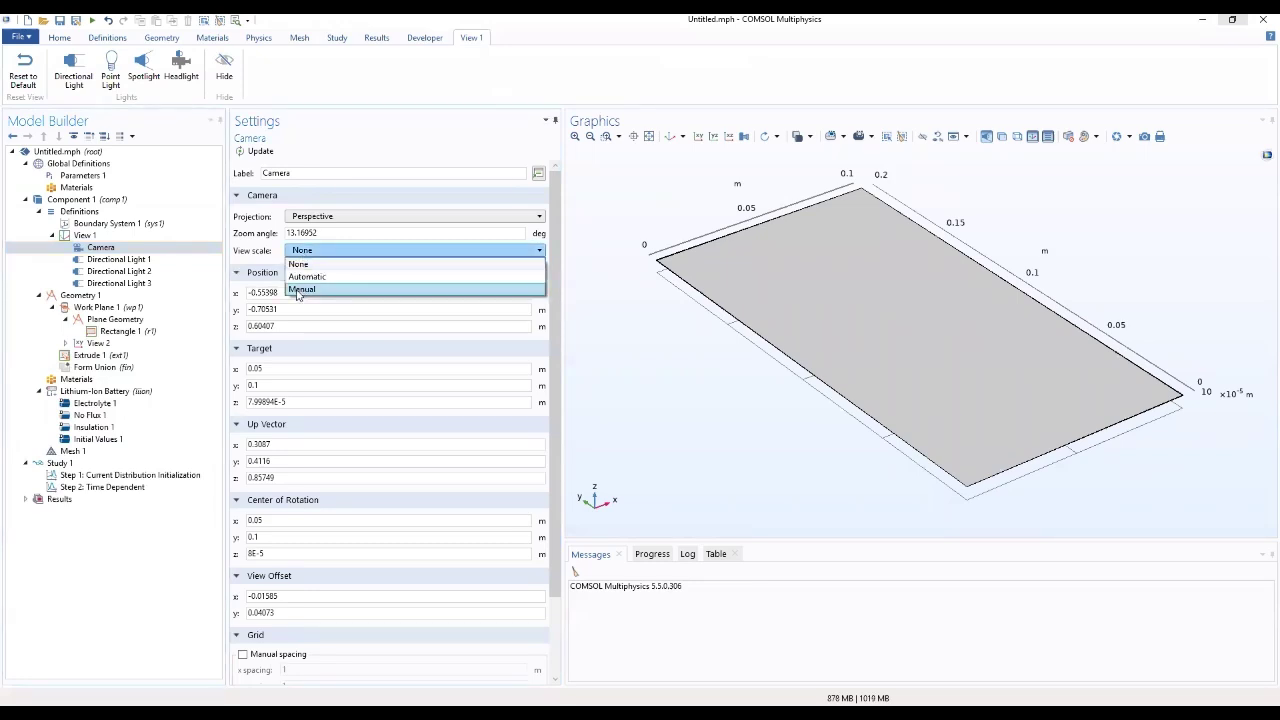
click(297, 290)
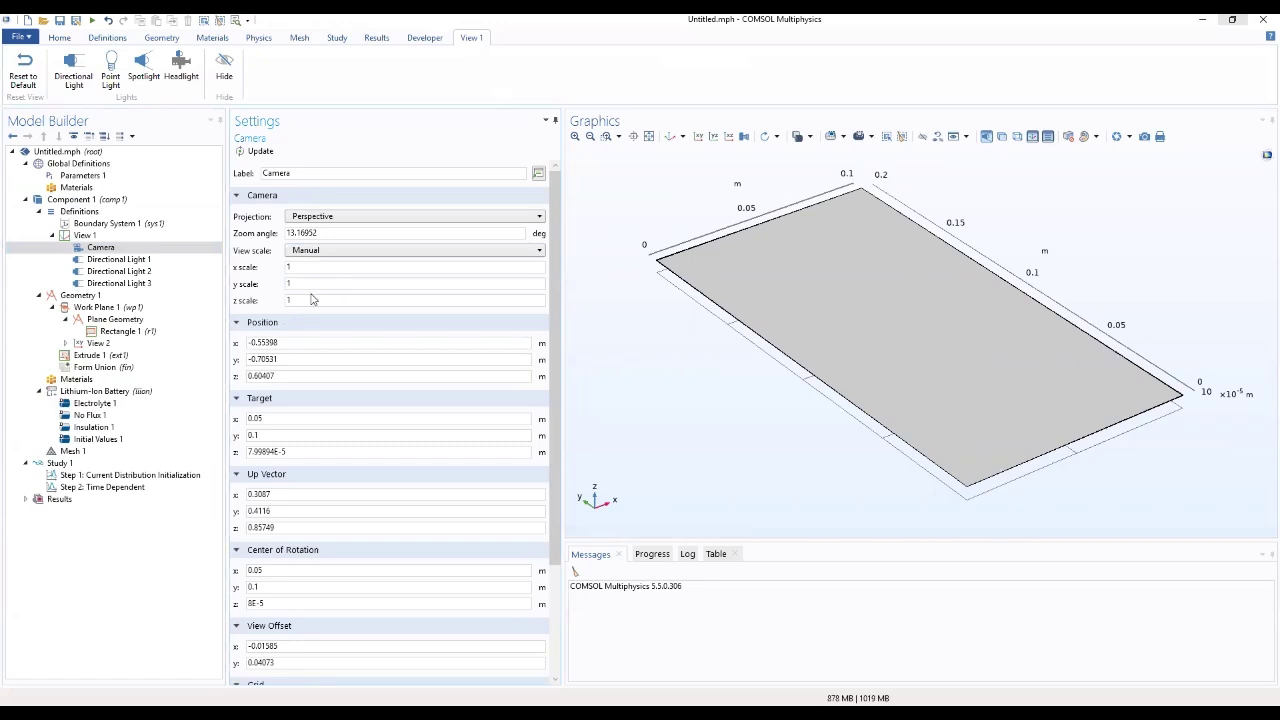
drag(307, 298, 268, 316)
click(252, 152)
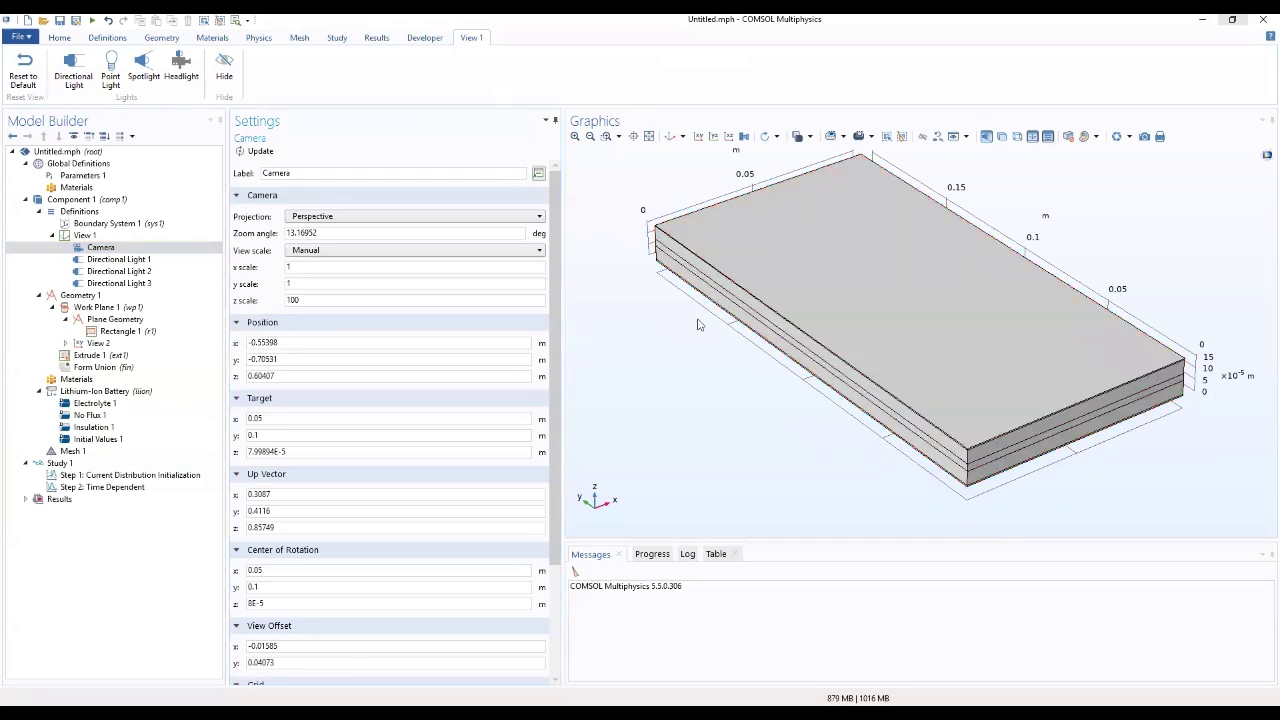
click(52, 235)
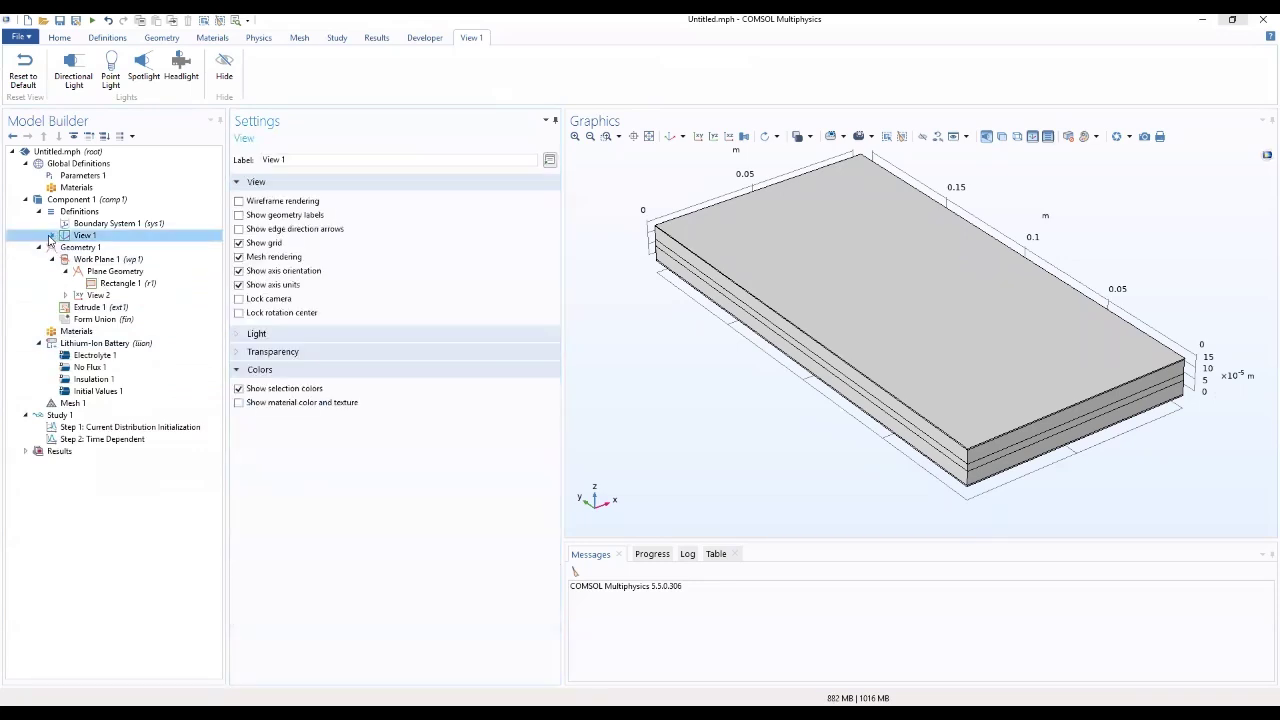
Add and build a block in Geometry 1 with width W_tab/2, depth H_tab, height L_neg_cc/2 and y position H_cell
click(86, 307)
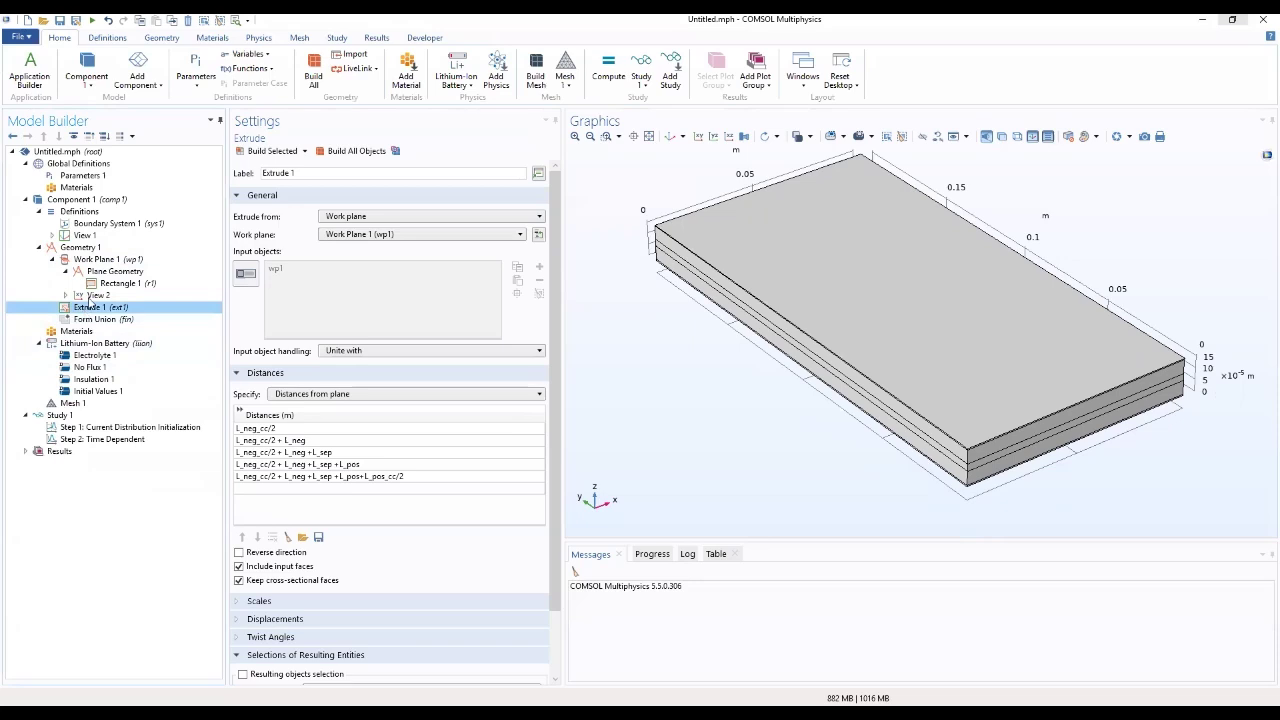
click(78, 248)
right_click(79, 249)
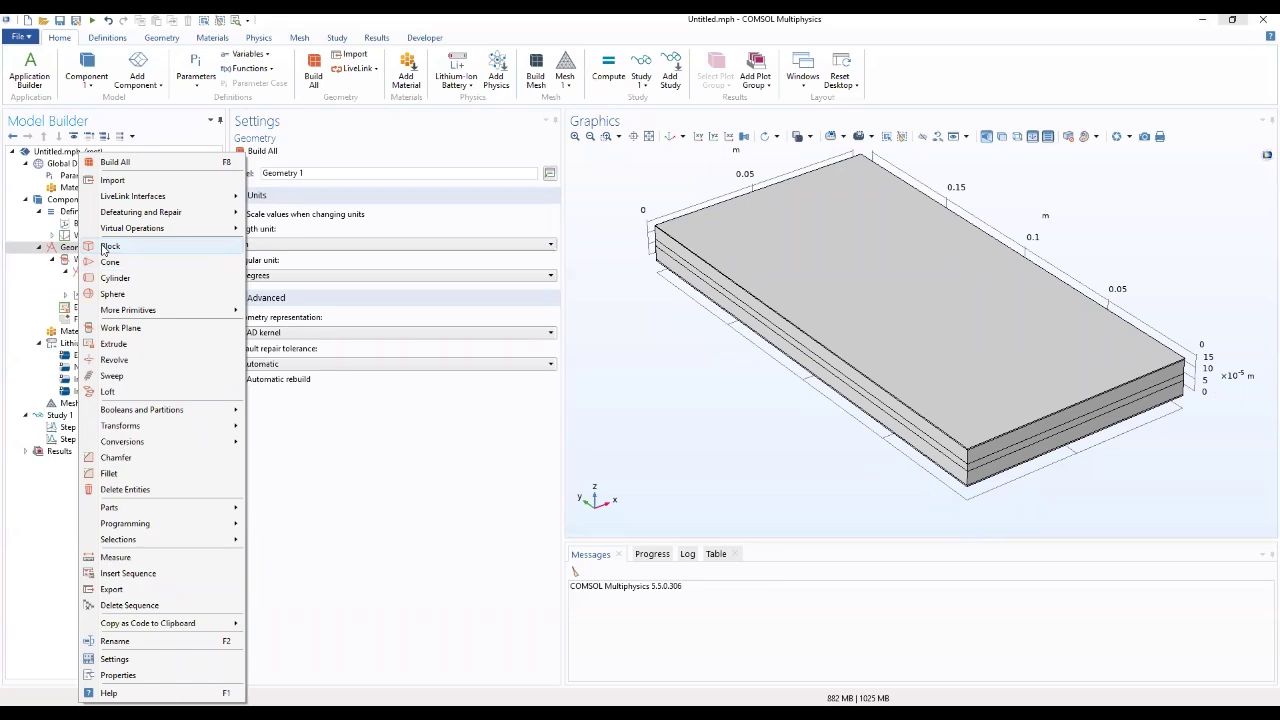
click(104, 249)
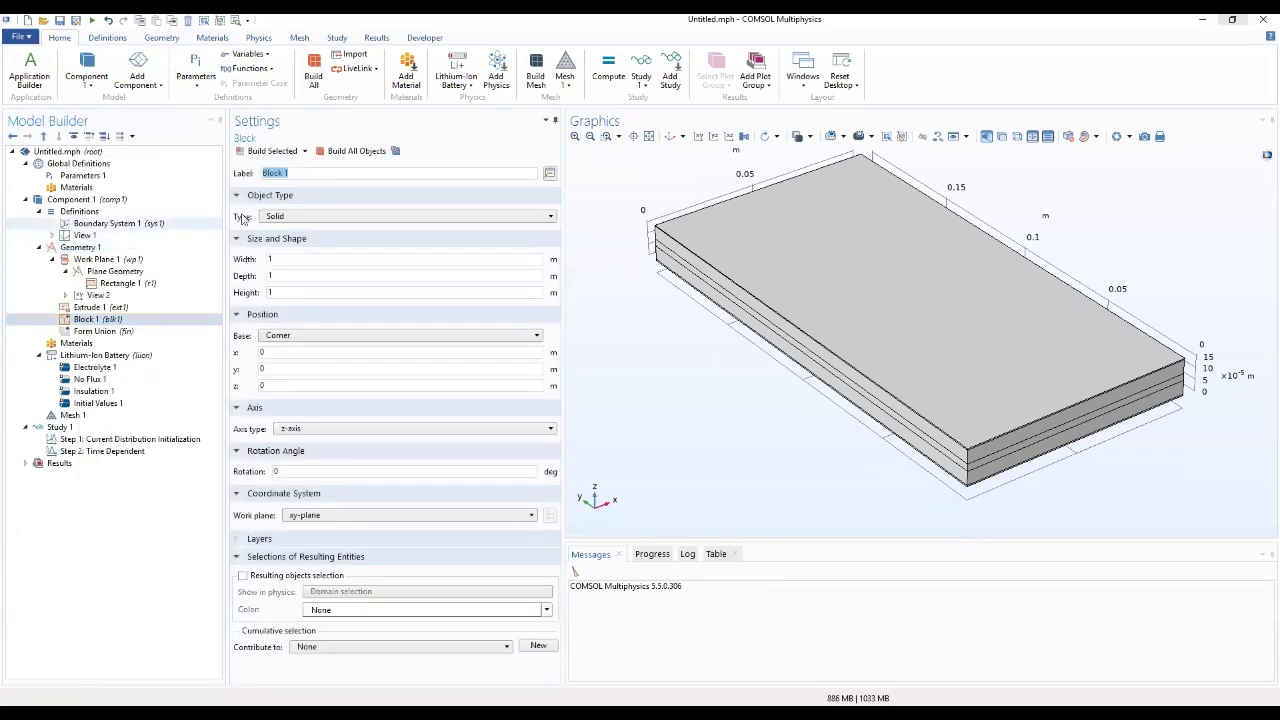
double_click(269, 259)
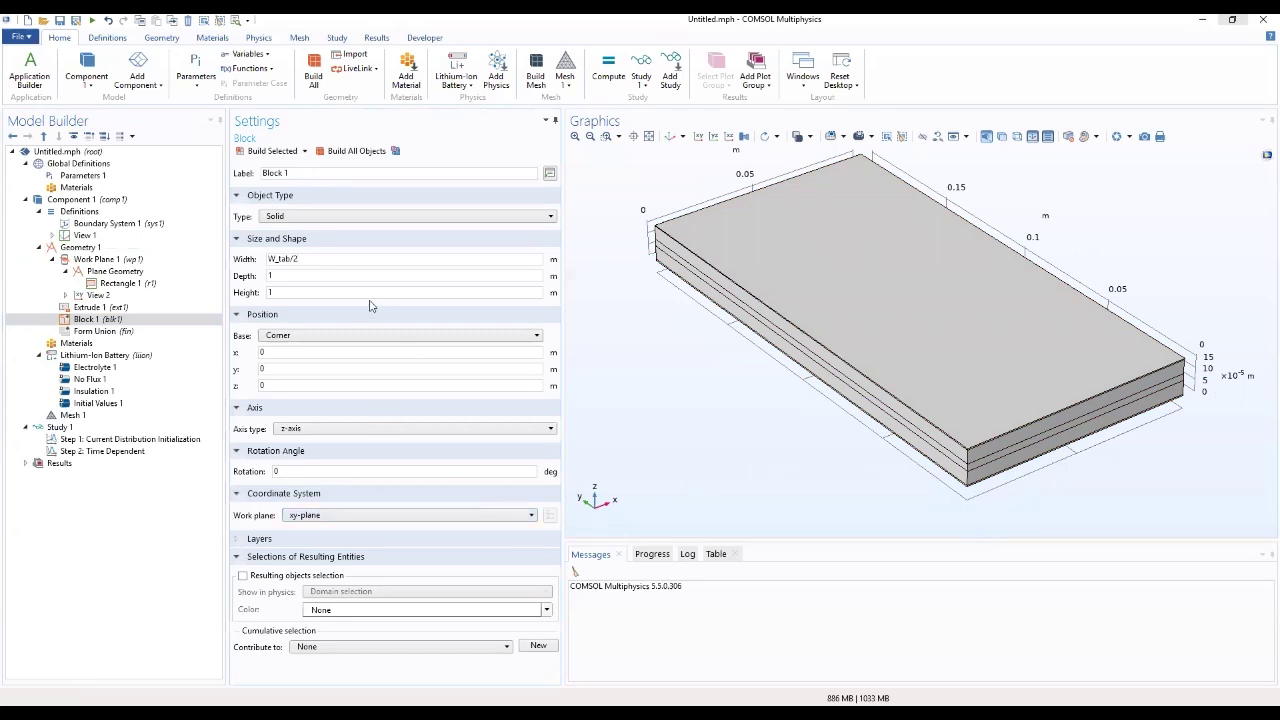
double_click(288, 278)
text(L_neg_cc/2)
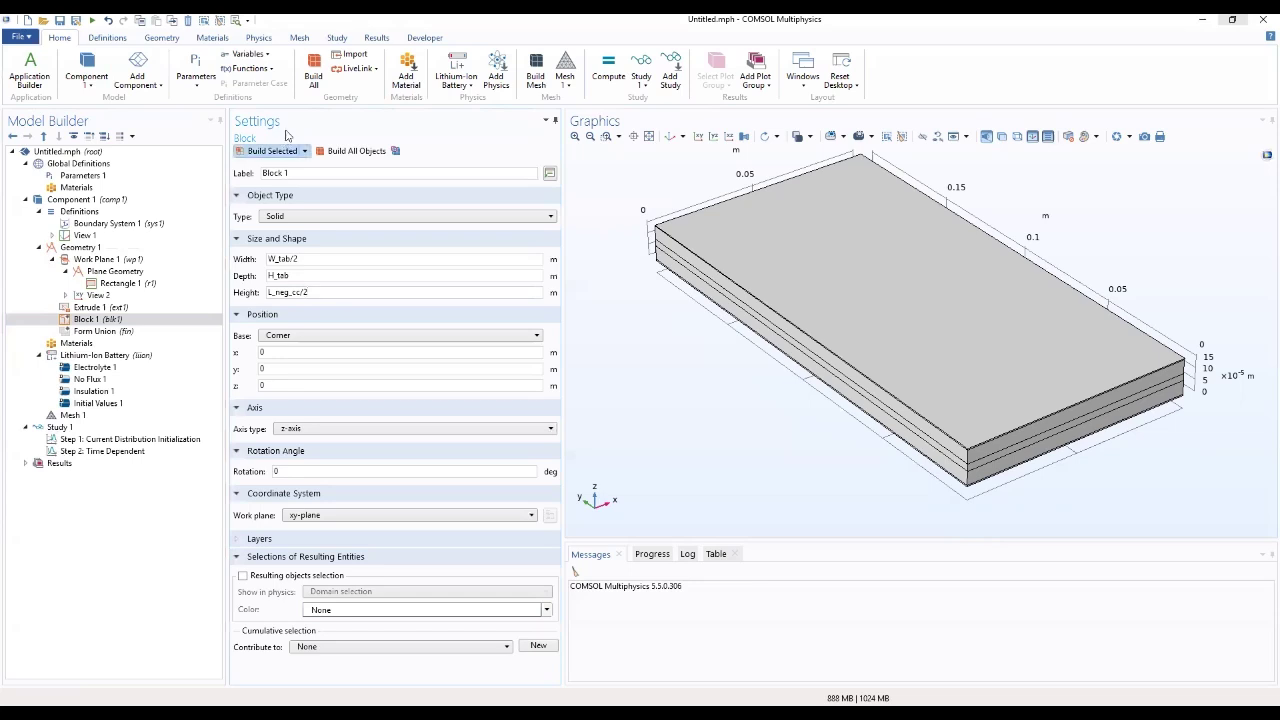
click(265, 155)
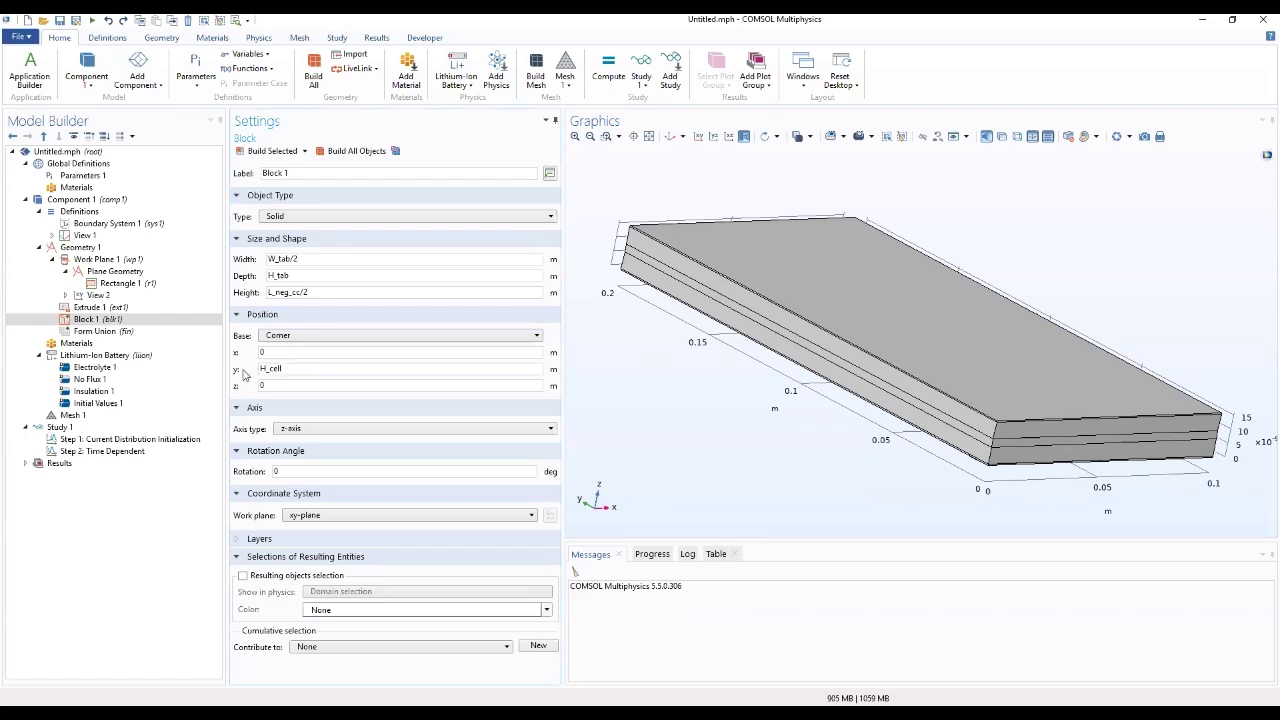
click(296, 369)
drag(608, 307, 768, 325)
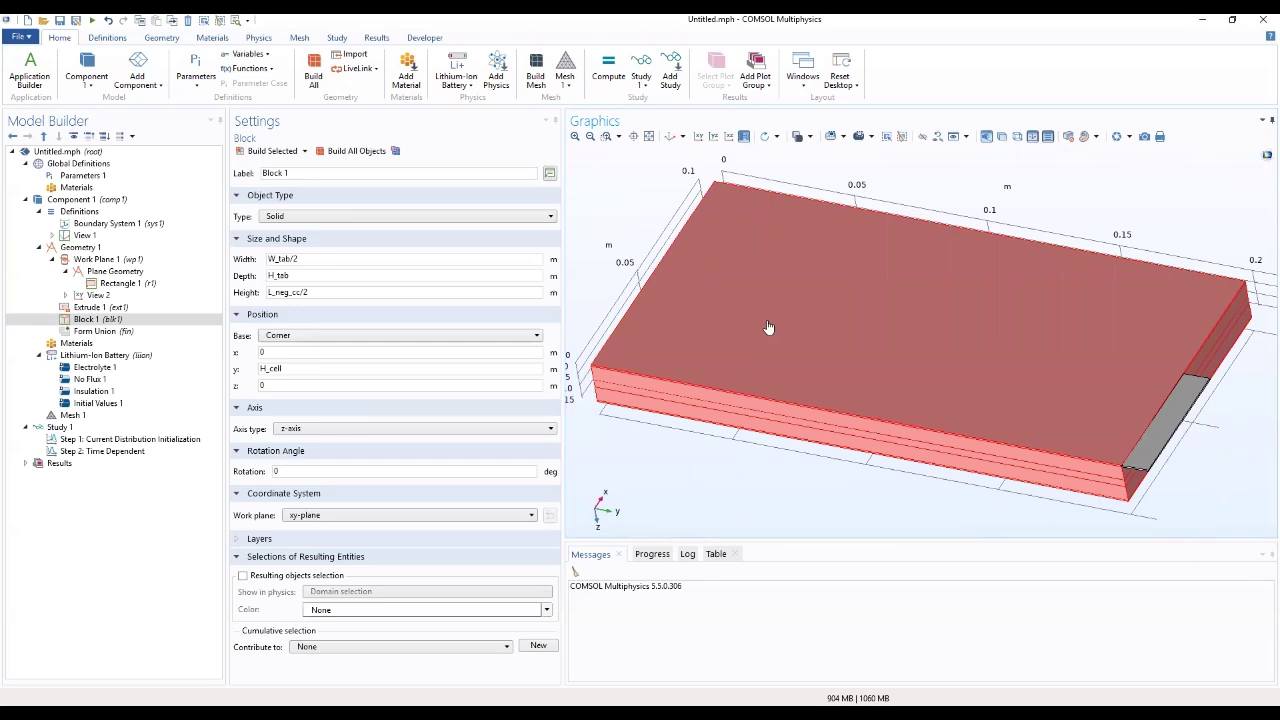
Duplicate Block 1 and set the copy's x position to -H_tab
click(100, 320)
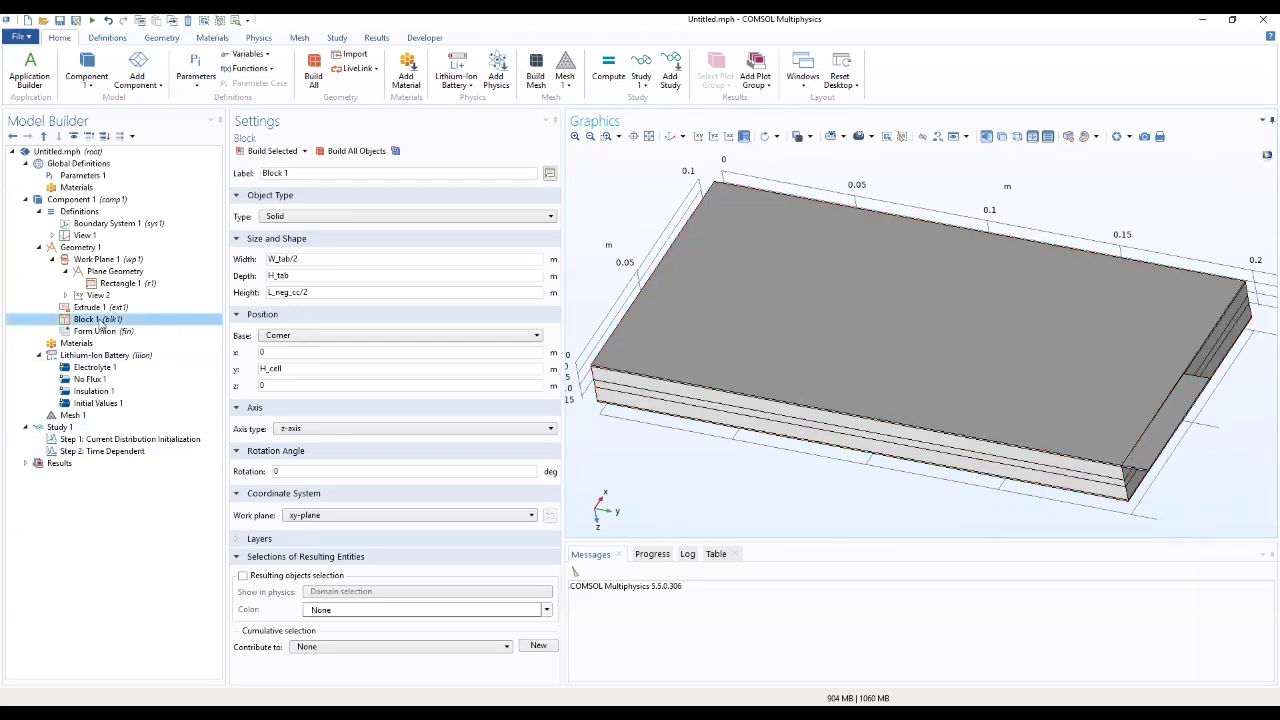
right_click(101, 321)
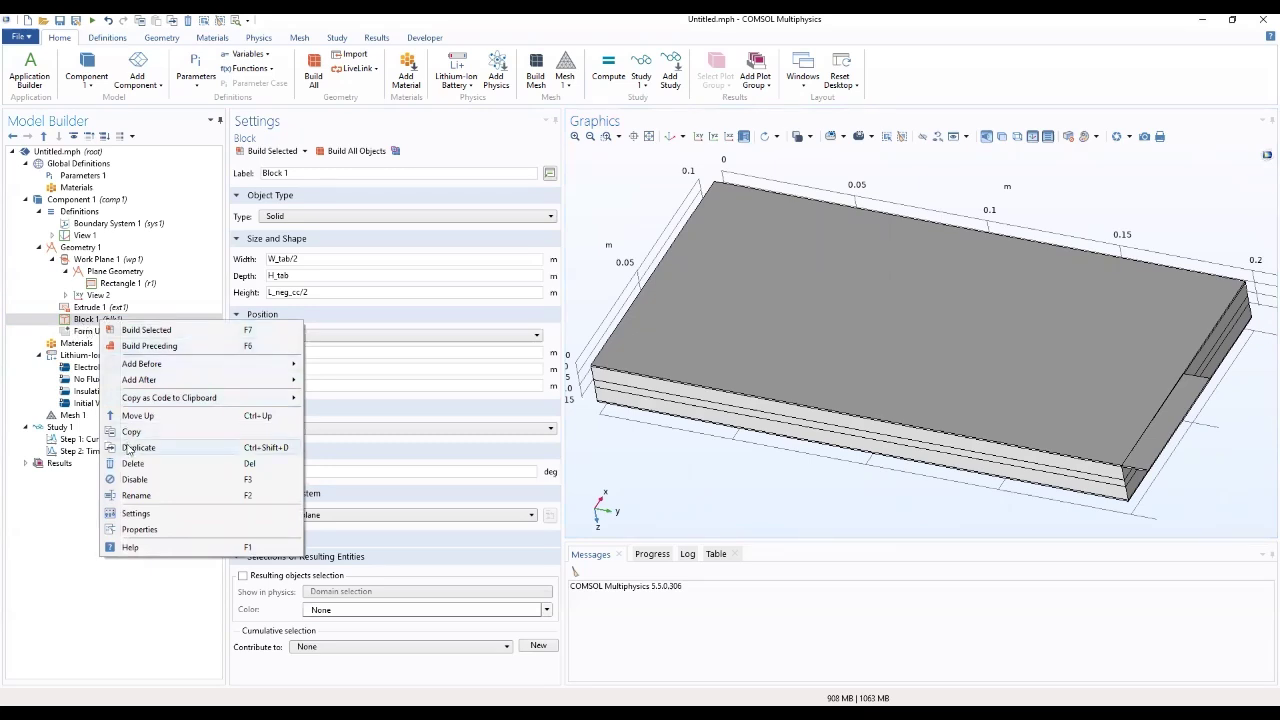
click(136, 447)
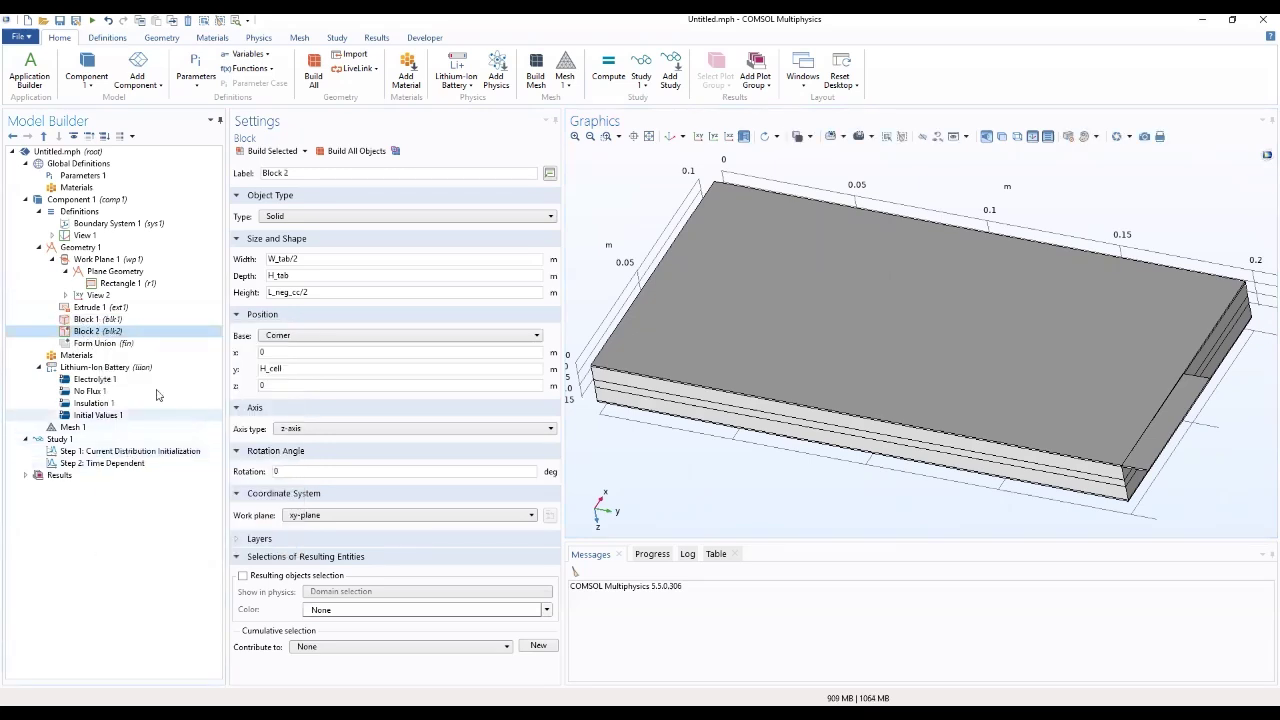
click(100, 331)
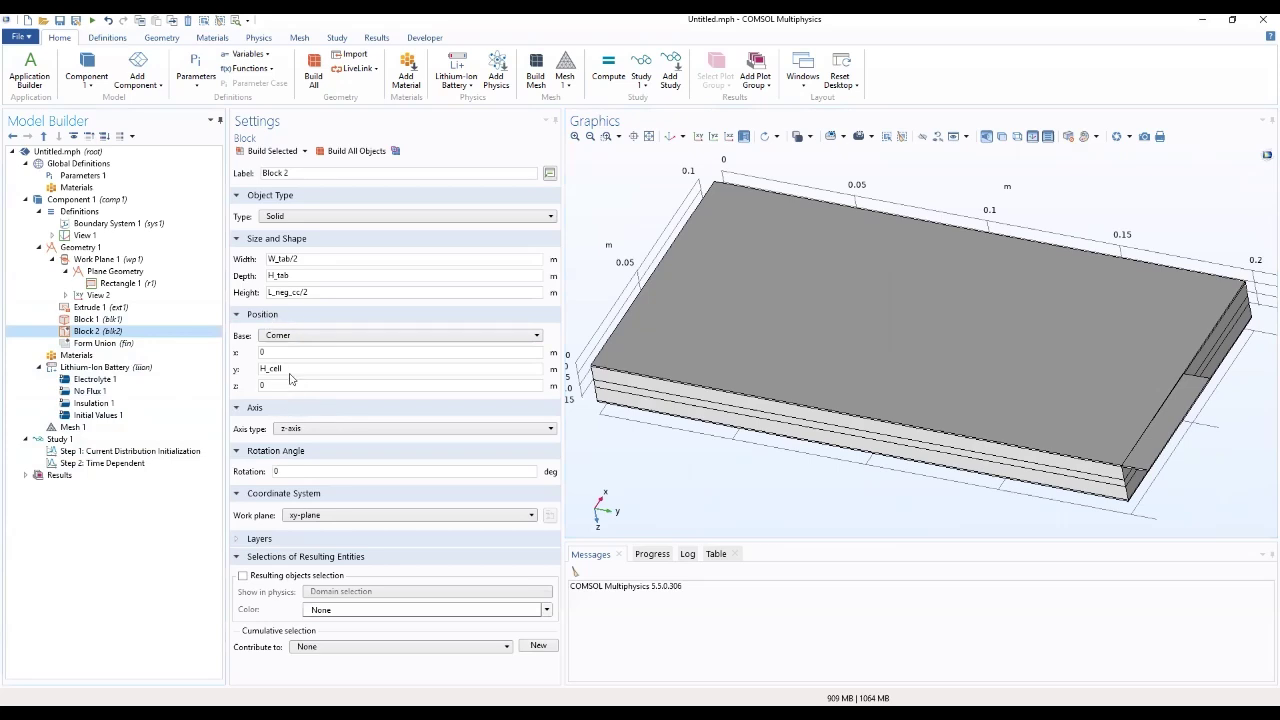
click(302, 352)
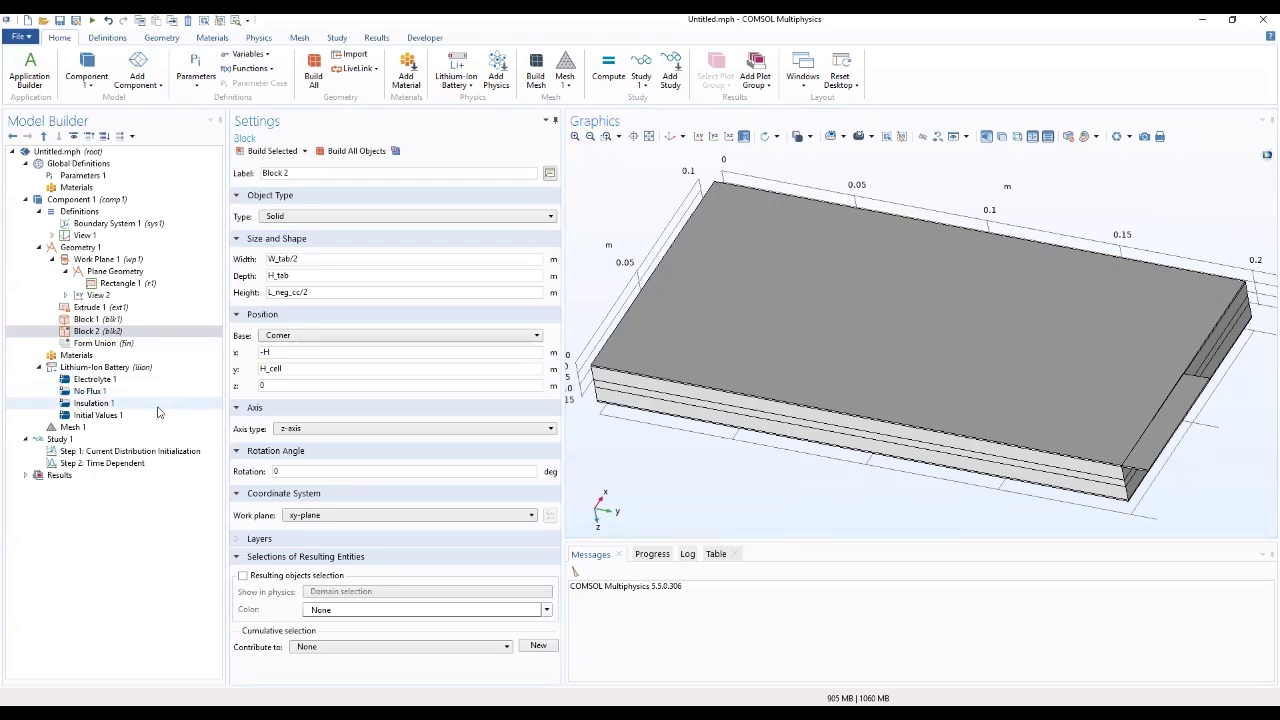
text(-H_tab)
Set the z position of Block 2 to L_neg_cc/2 + L_neg +L_sep +L_pos
double_click(263, 386)
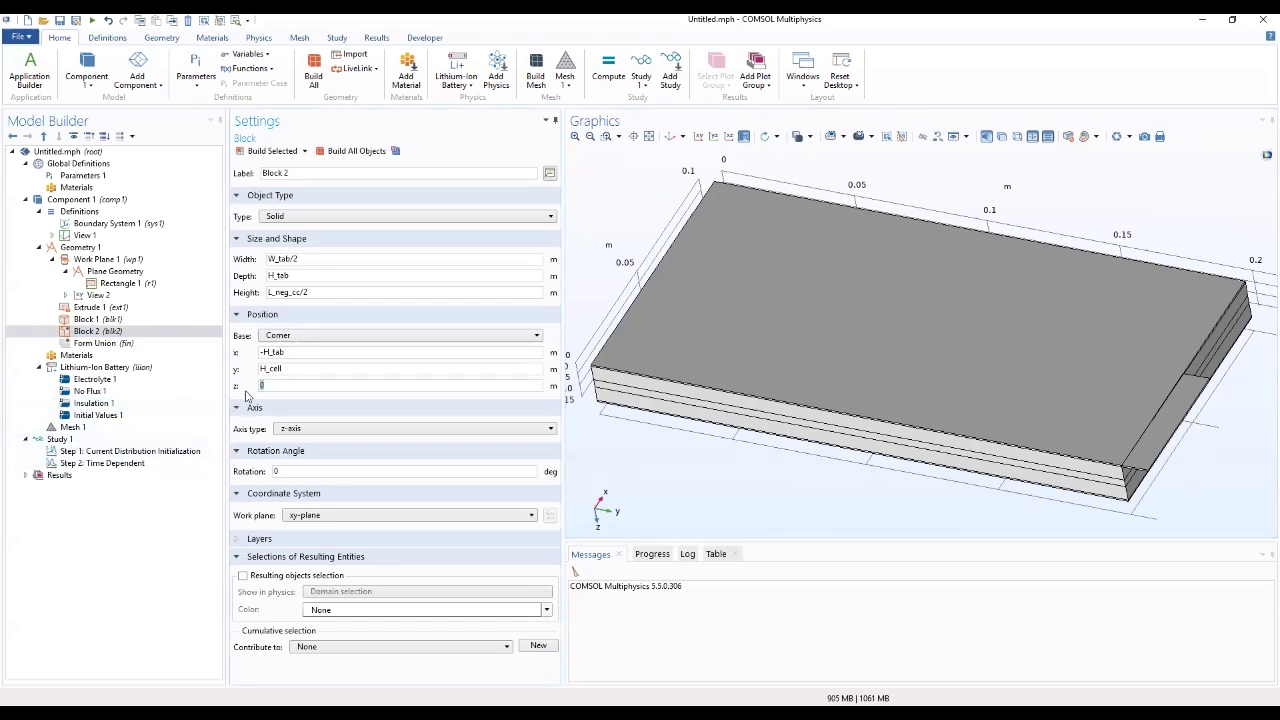
text(L_NE)
key(BackSpace)
key(BackSpace)
text(negg)
text(_c)
key(BackSpace)
text(+)
text(L)
text(_neg +L_sep +L_PO)
key(BackSpace)
key(BackSpace)
text(po)
click(414, 409)
click(410, 409)
Set the y position of Block 2 to 0 and build the block
drag(287, 369, 245, 391)
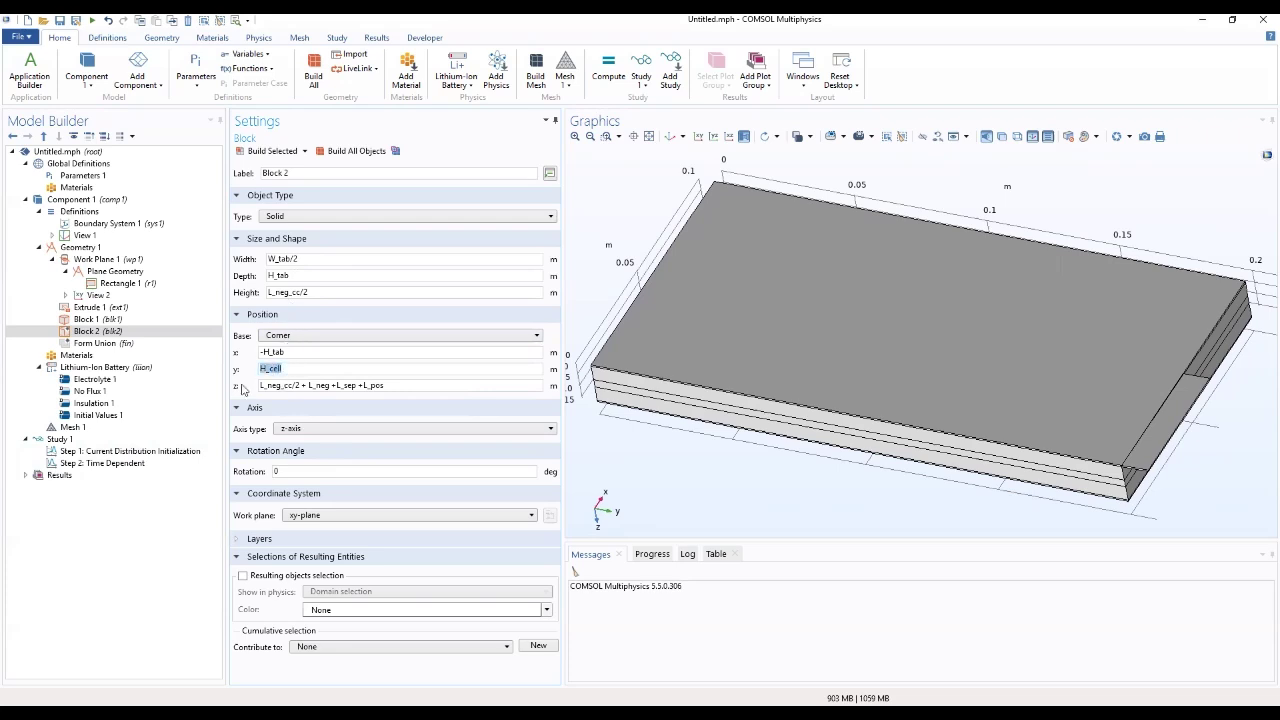
text(0)
click(328, 407)
click(326, 409)
click(335, 292)
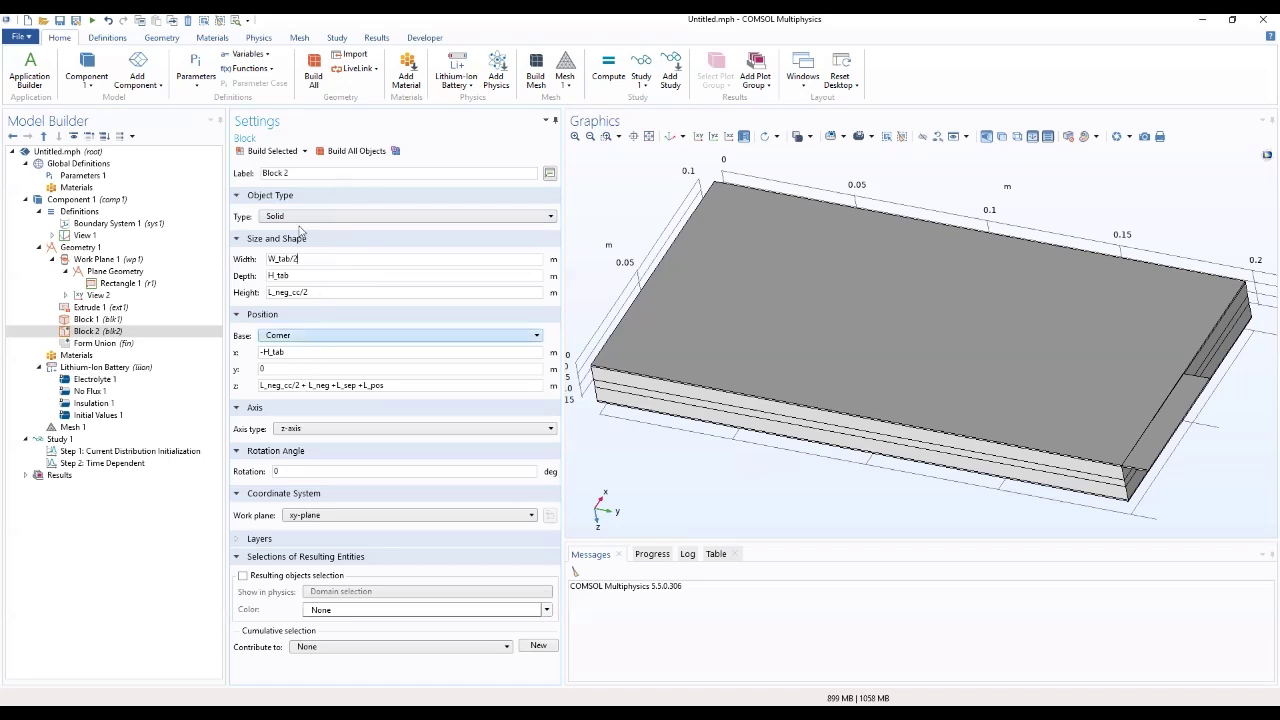
click(265, 151)
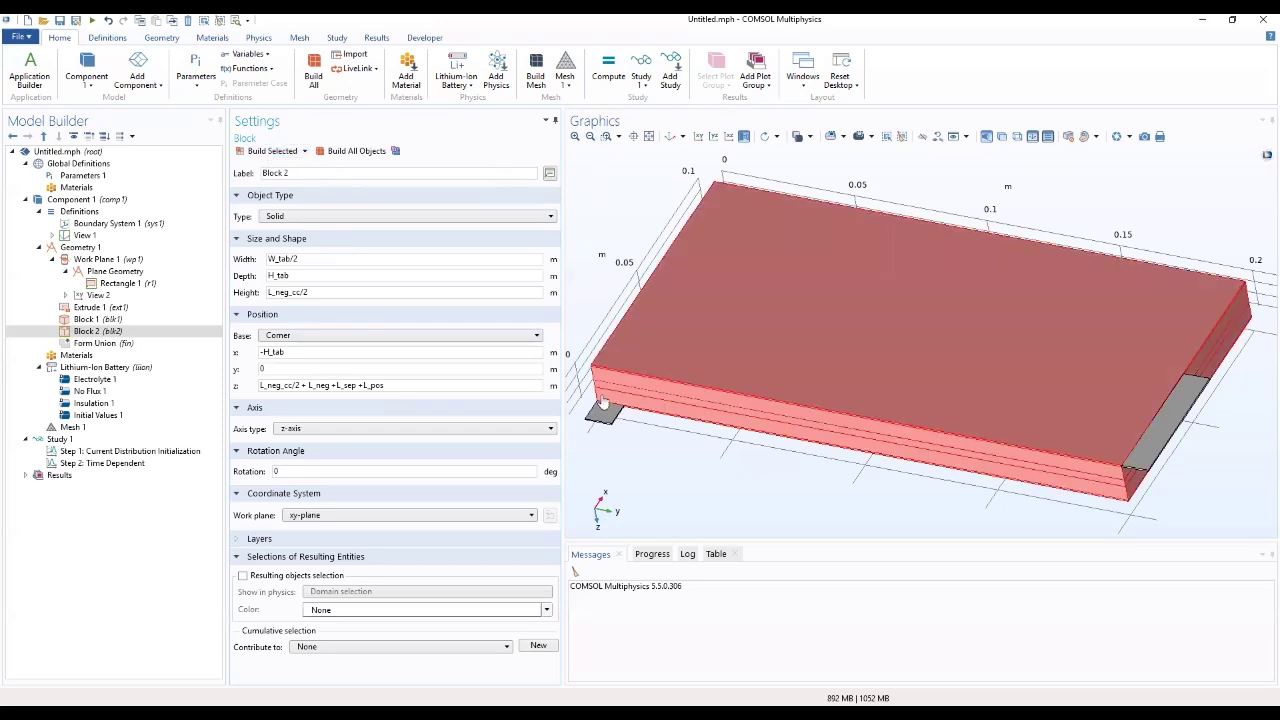
Compare the placement of both tab blocks, move Block 2 to x 0 and y -H_tab, and rebuild it
drag(618, 220, 775, 217)
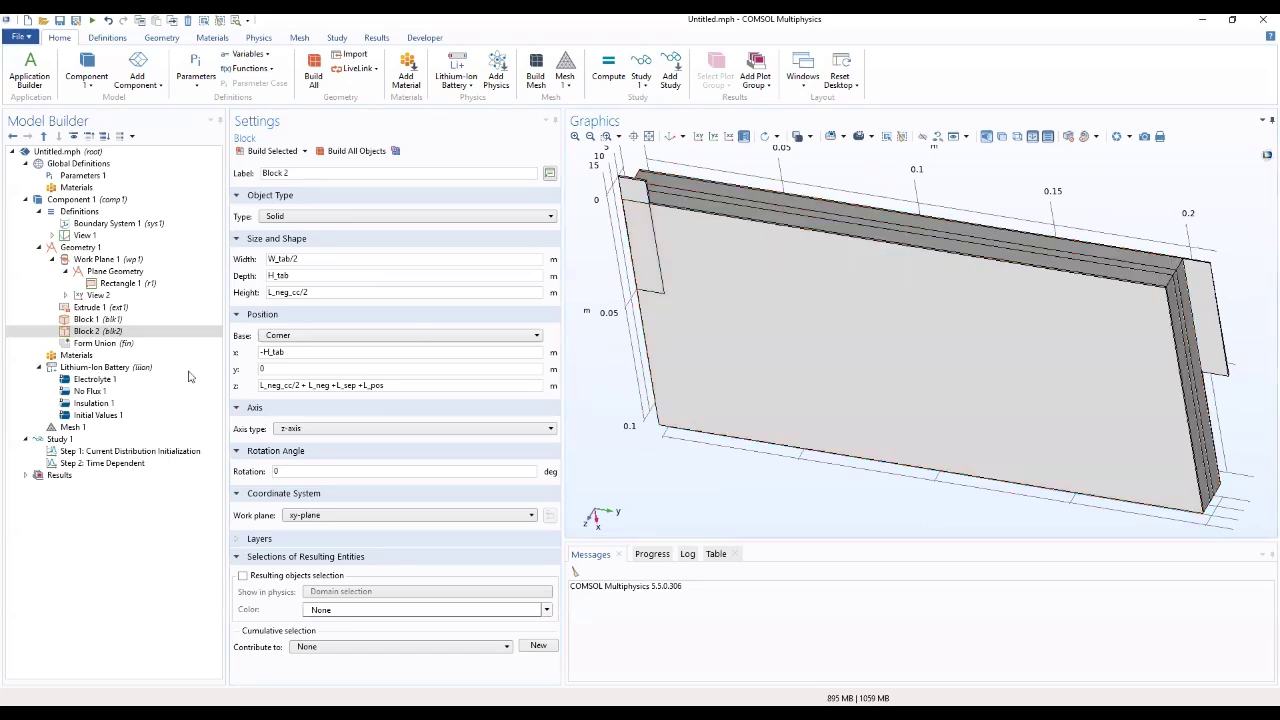
click(86, 319)
drag(687, 218, 740, 400)
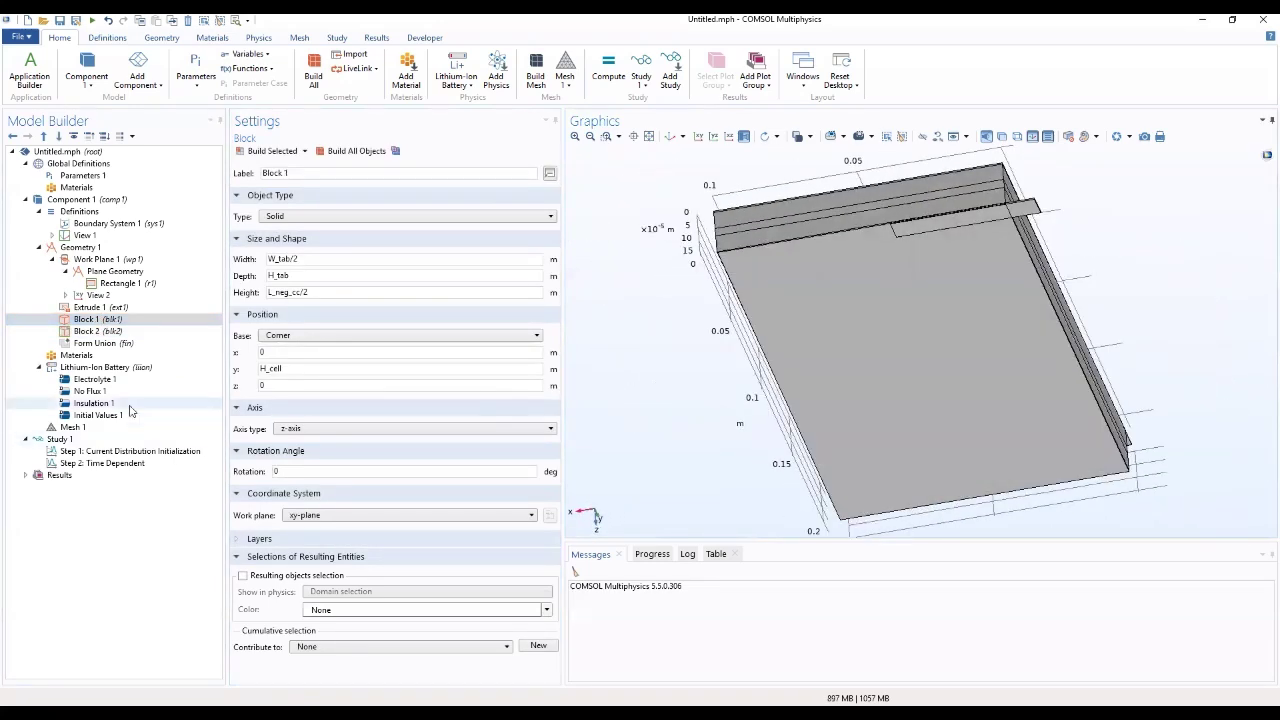
click(97, 331)
drag(837, 220, 745, 326)
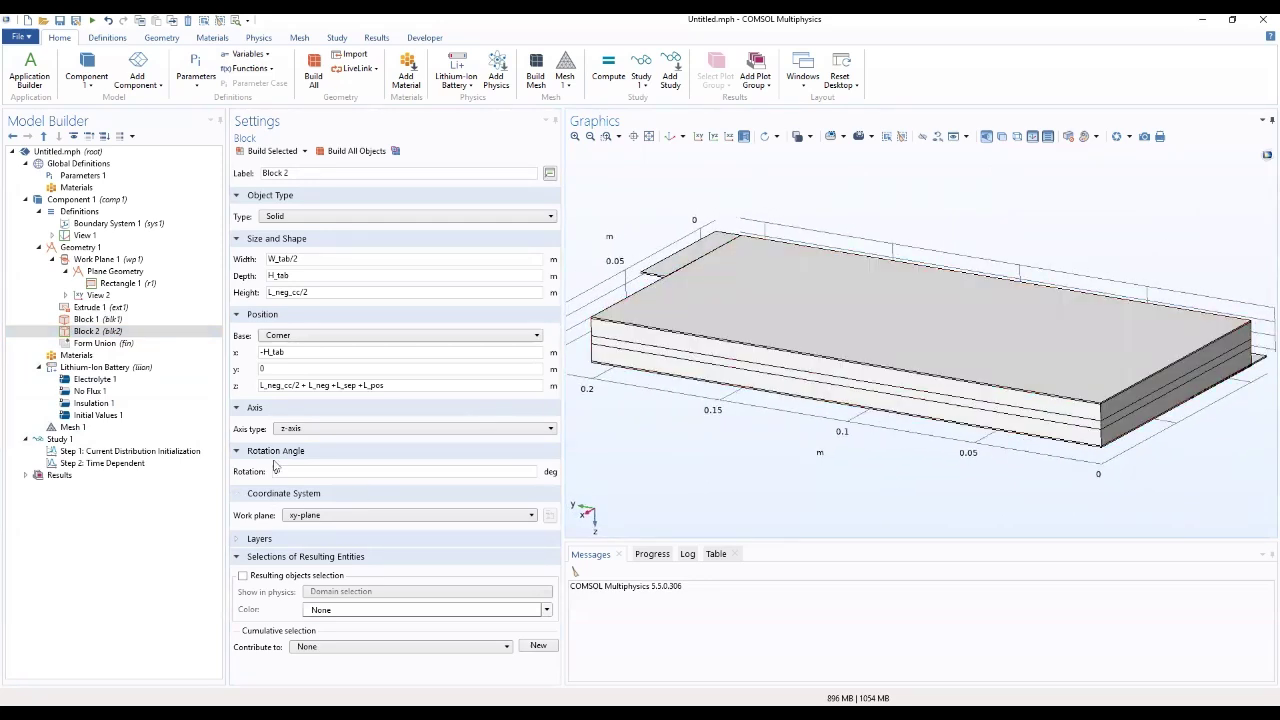
double_click(293, 355)
key(ctrl+c)
key(BackSpace)
key(Tab)
key(ctrl+v)
click(287, 353)
text(0)
click(254, 152)
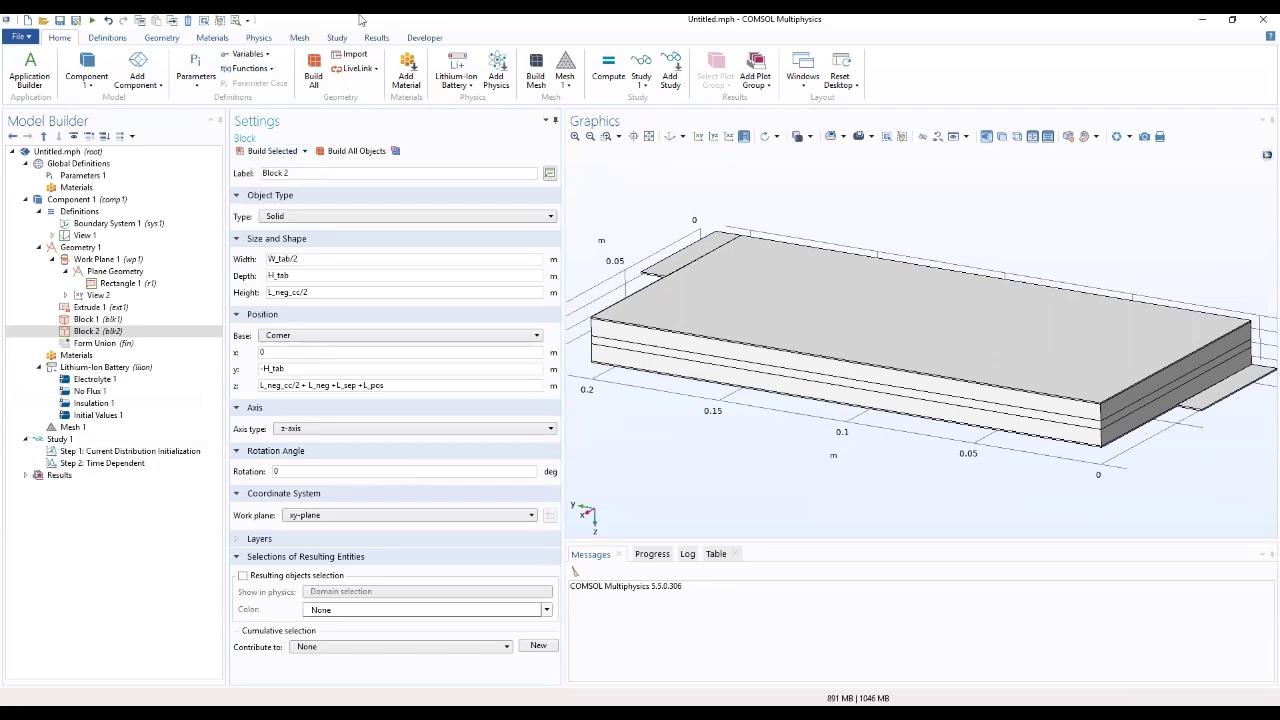
Build the complete geometry of Geometry 1 and inspect the layered cell and both tab blocks from several angles
drag(673, 191, 887, 242)
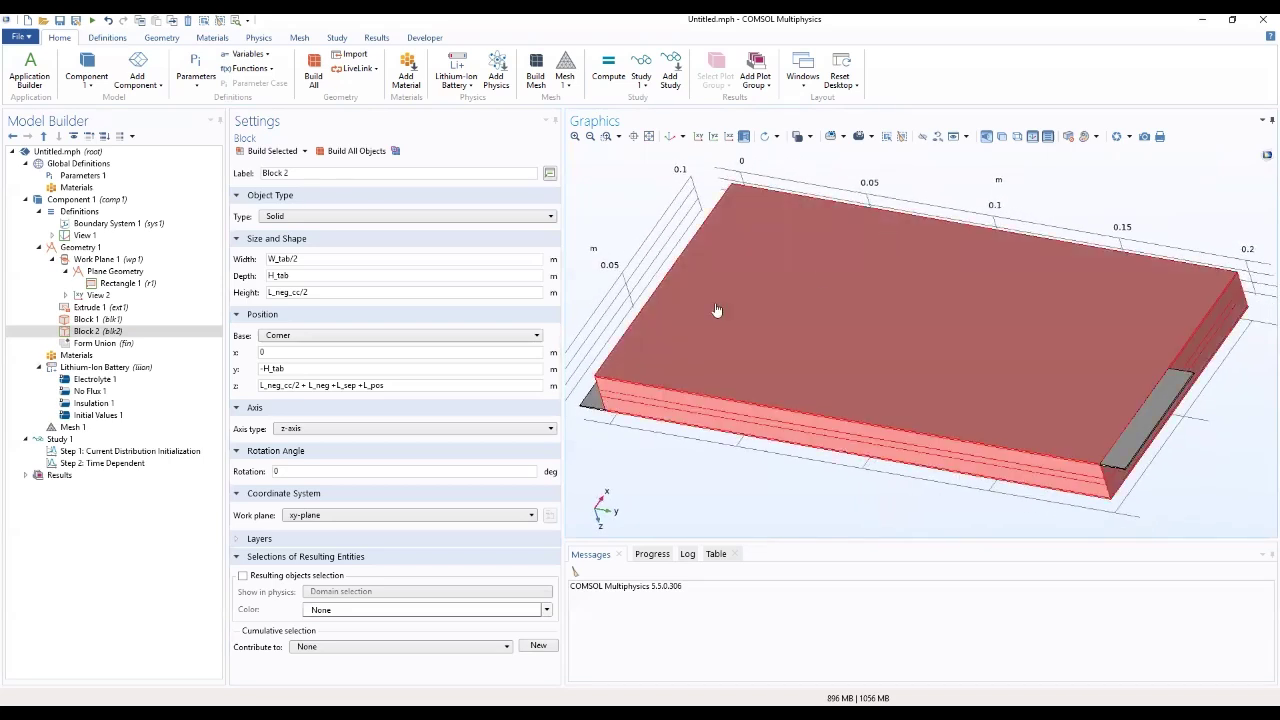
click(401, 385)
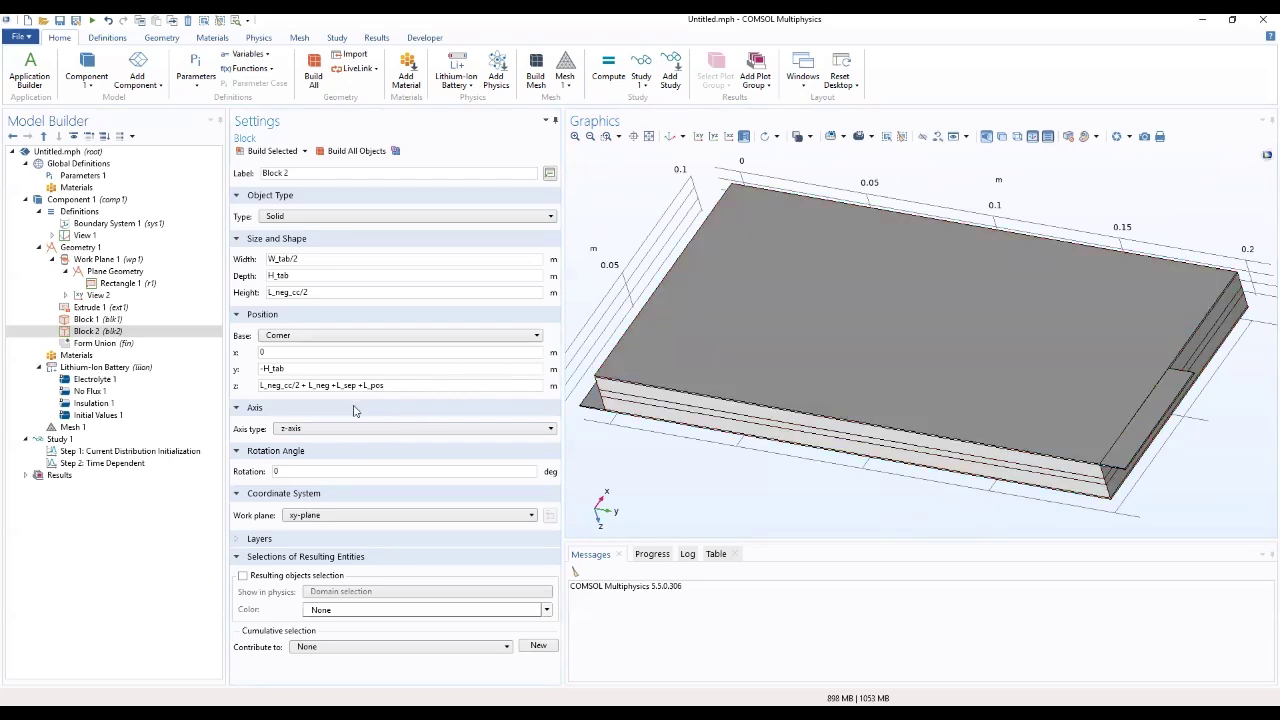
click(86, 248)
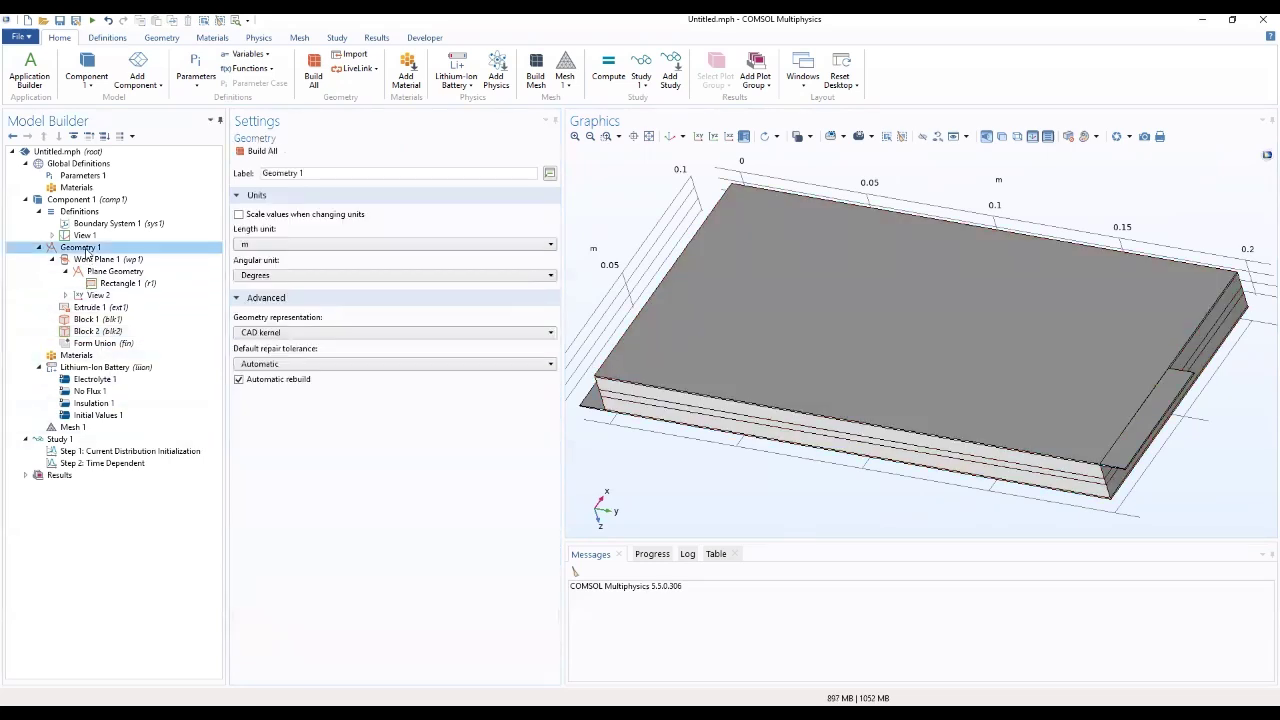
click(257, 151)
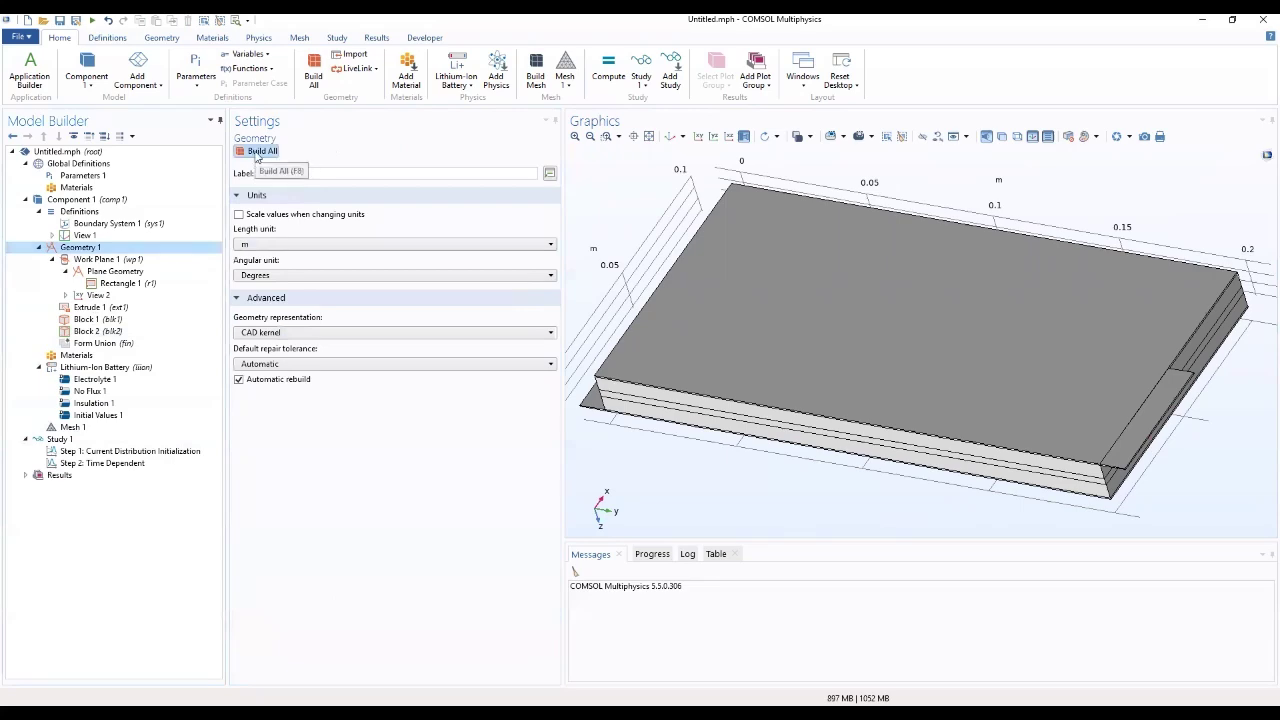
drag(715, 176, 810, 273)
click(590, 136)
drag(703, 245, 836, 301)
drag(733, 290, 871, 438)
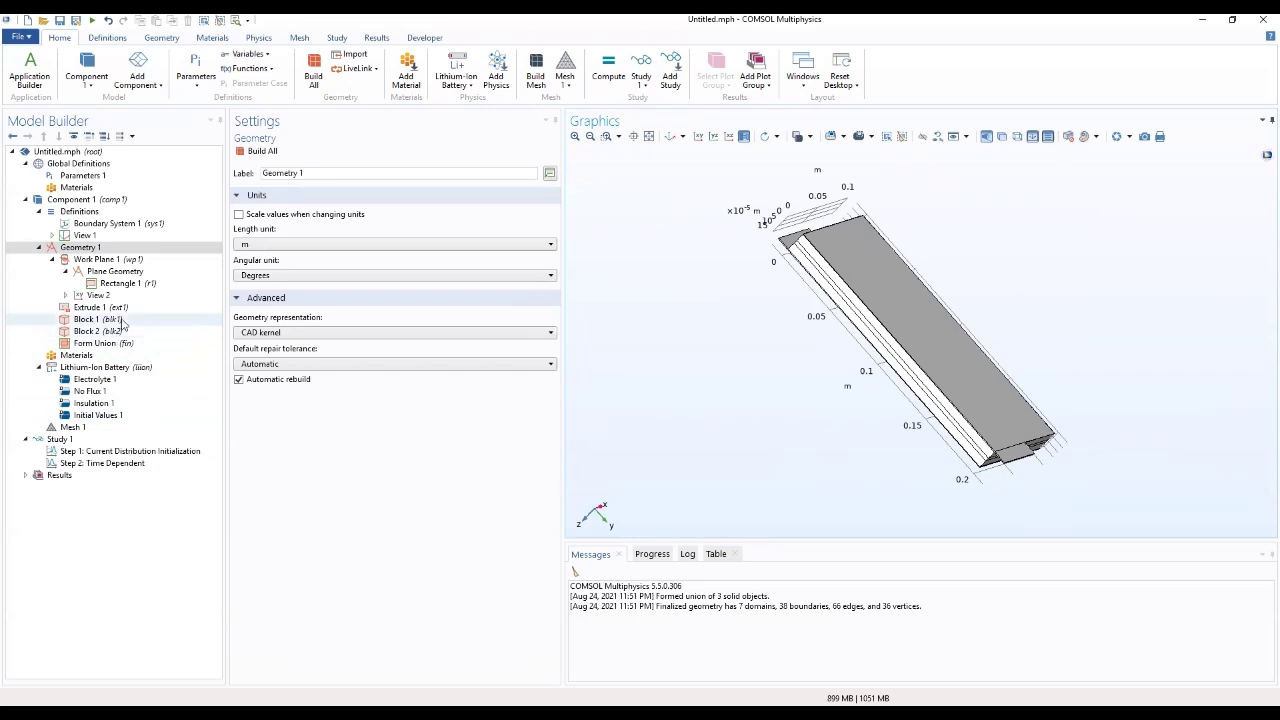
Add an explicit selection under the component definitions and label it Positive Tab
click(93, 212)
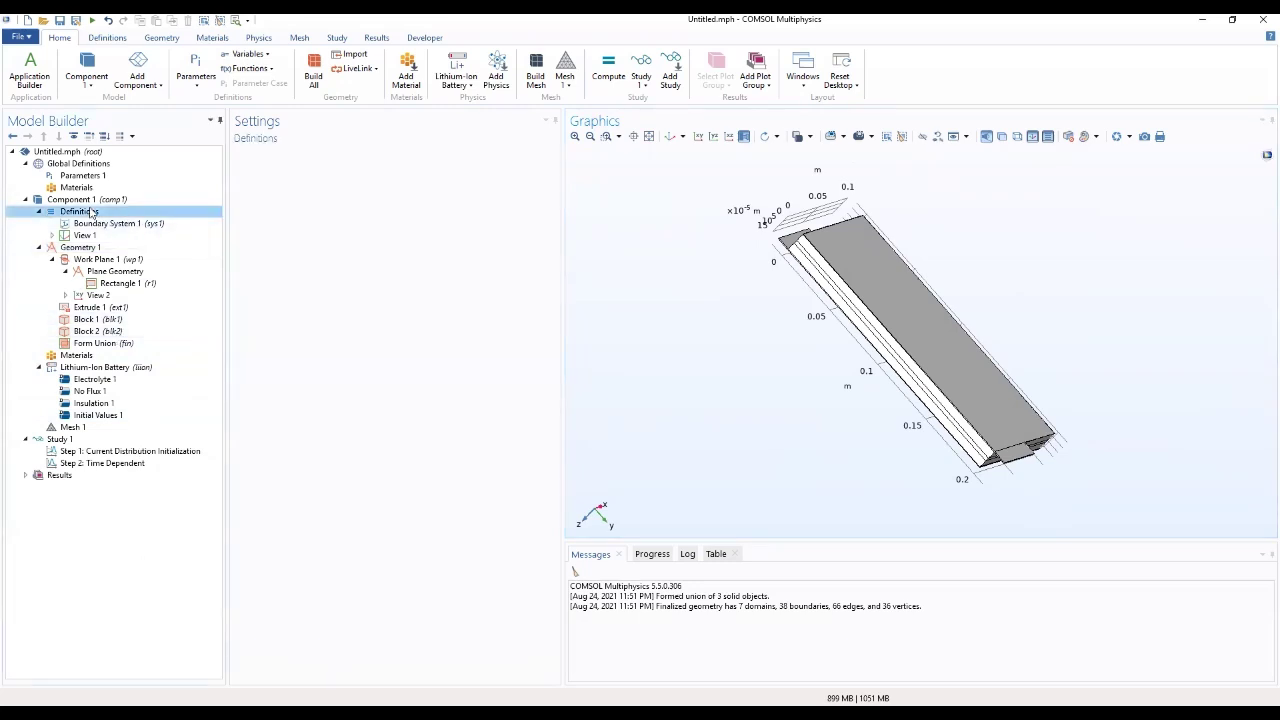
right_click(93, 212)
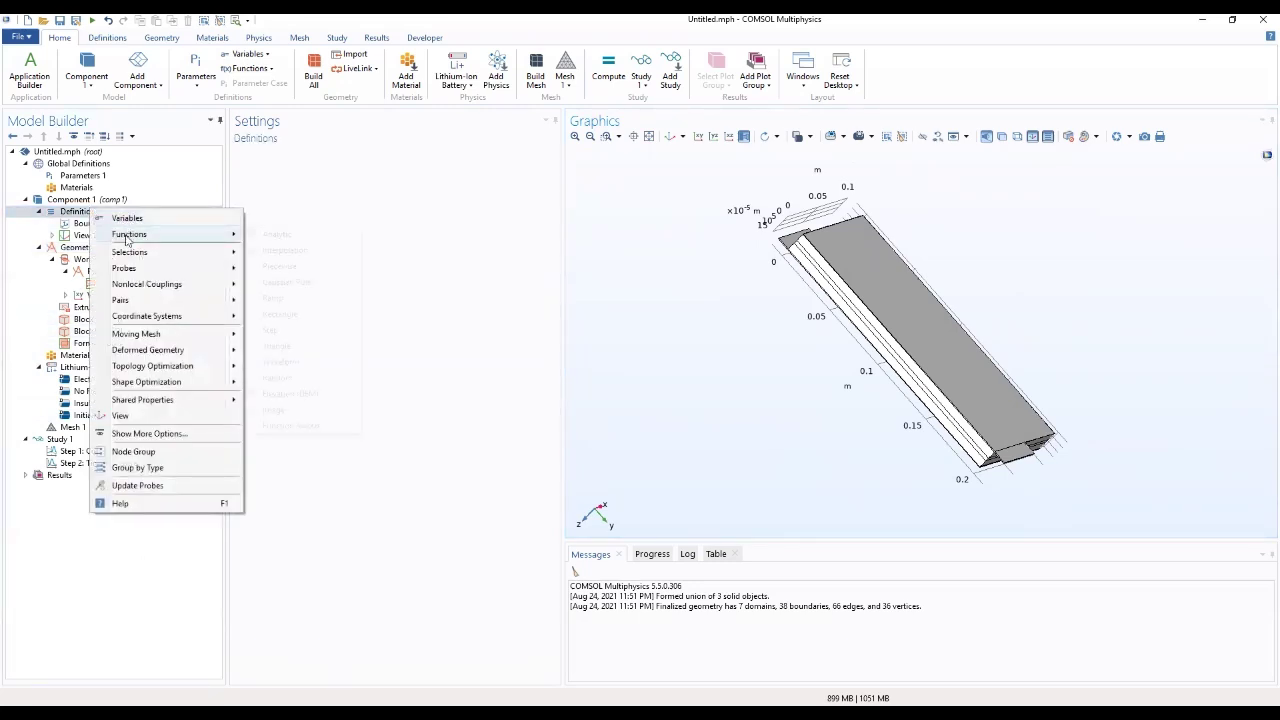
mouse_move(127, 238)
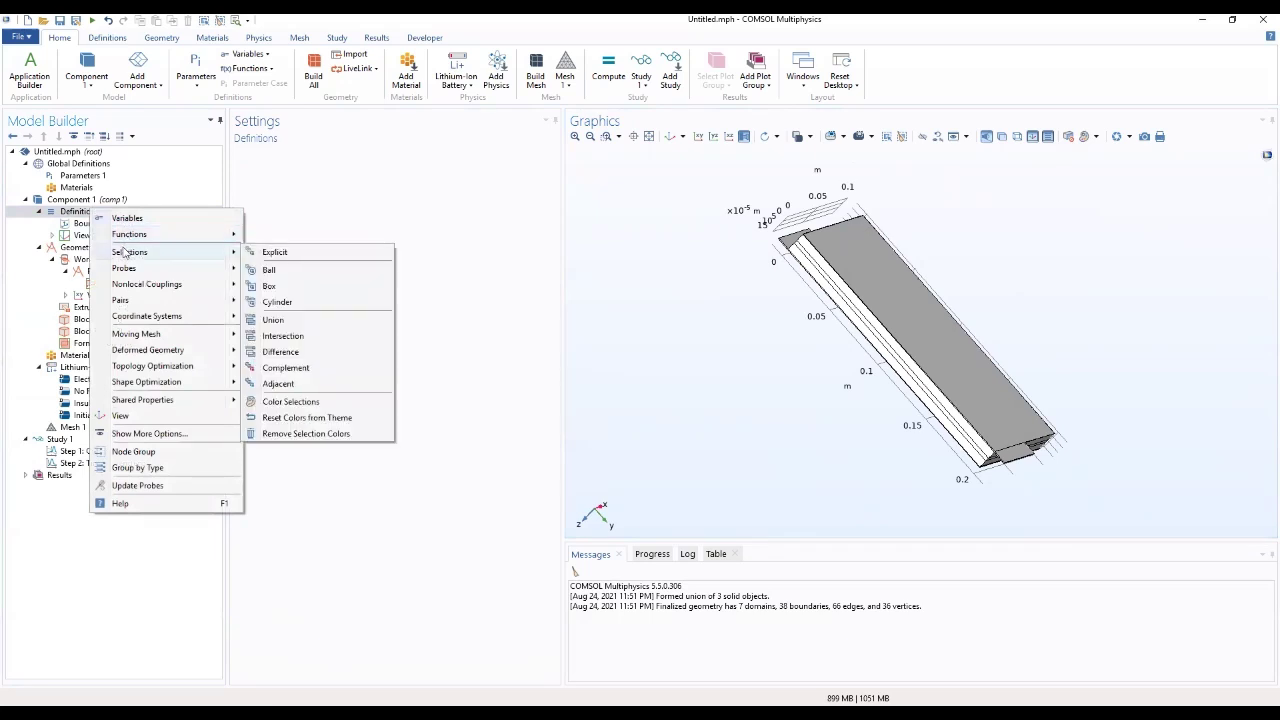
click(270, 252)
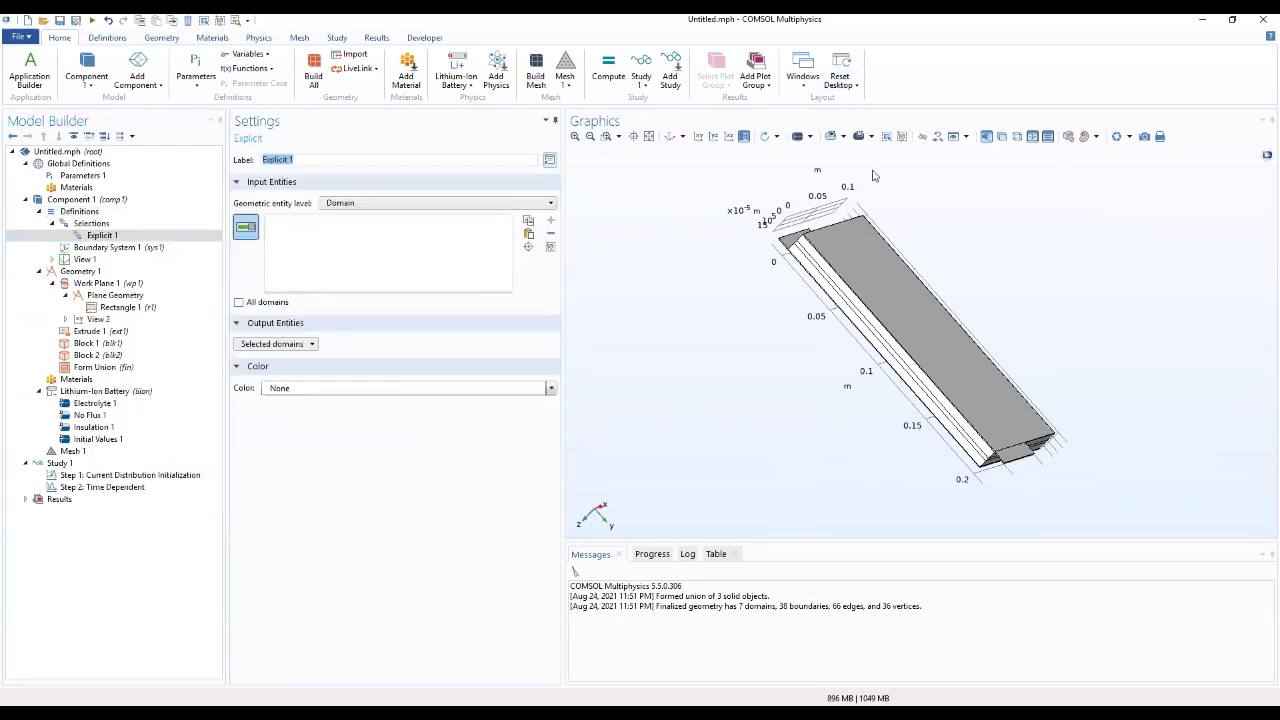
drag(841, 223, 844, 487)
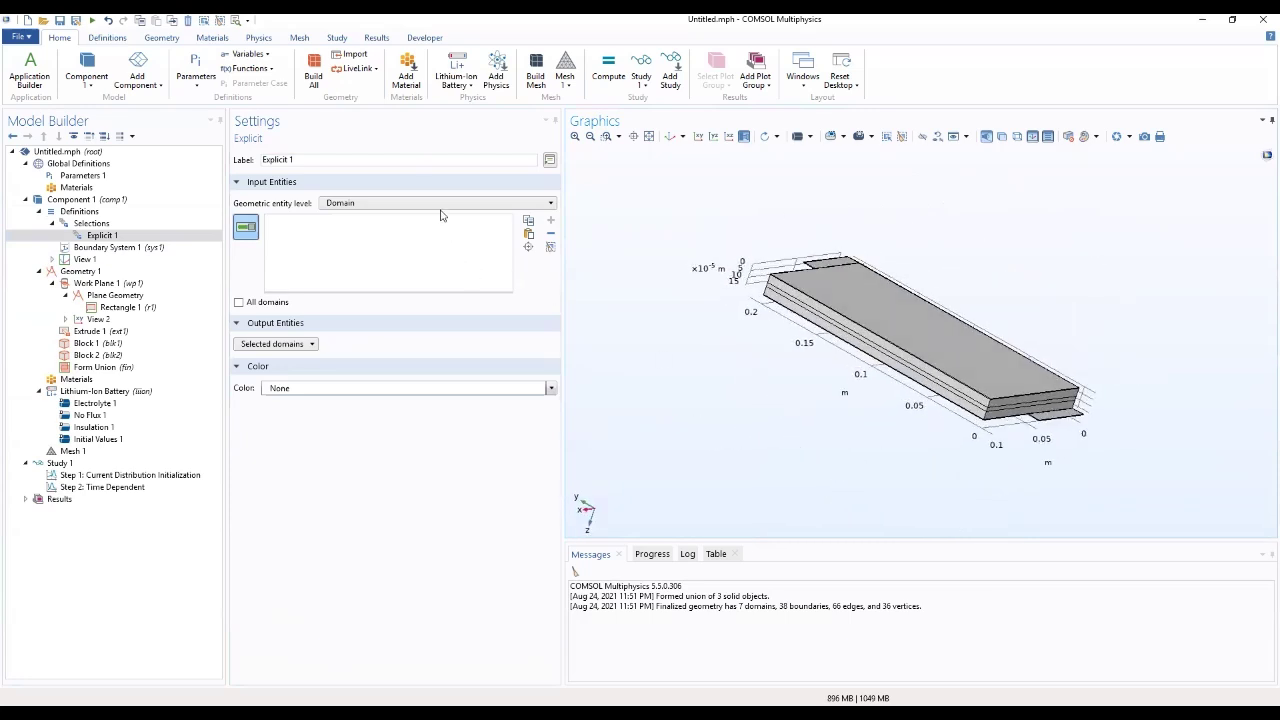
click(413, 164)
text(PO)
Assign domain 1 to the Positive Tab selection by entering its number
click(528, 234)
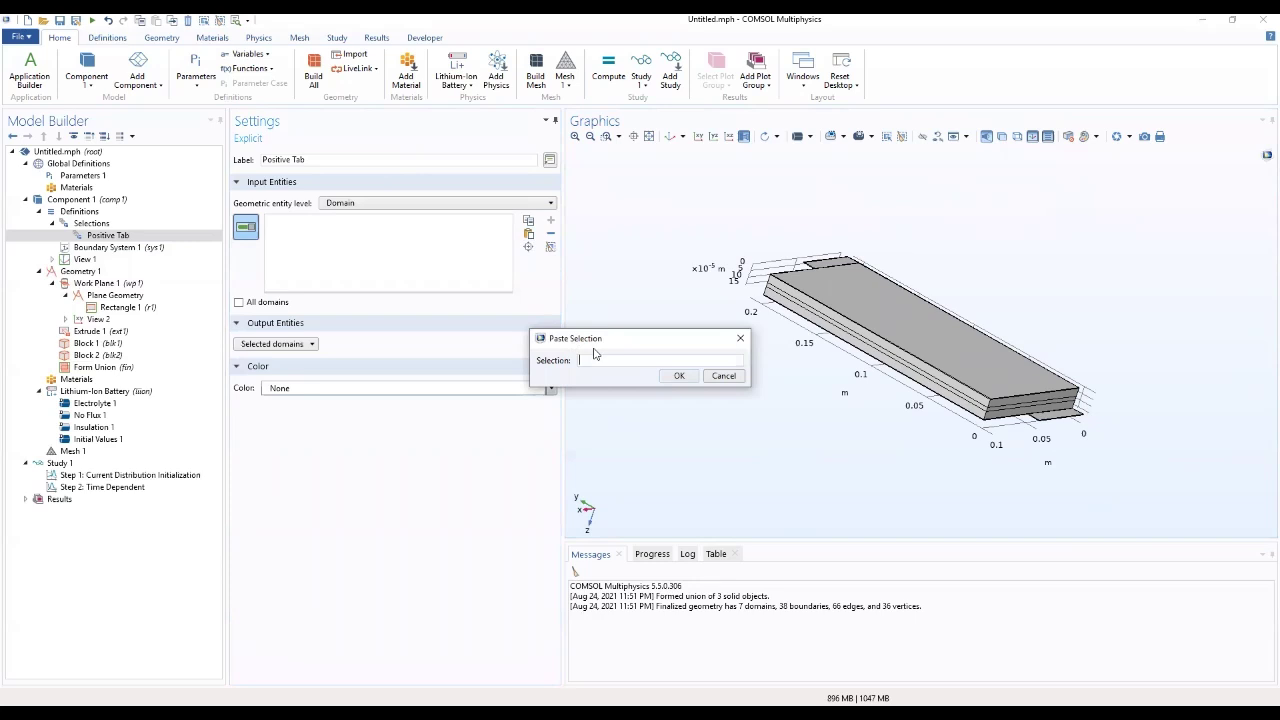
text(1)
click(676, 377)
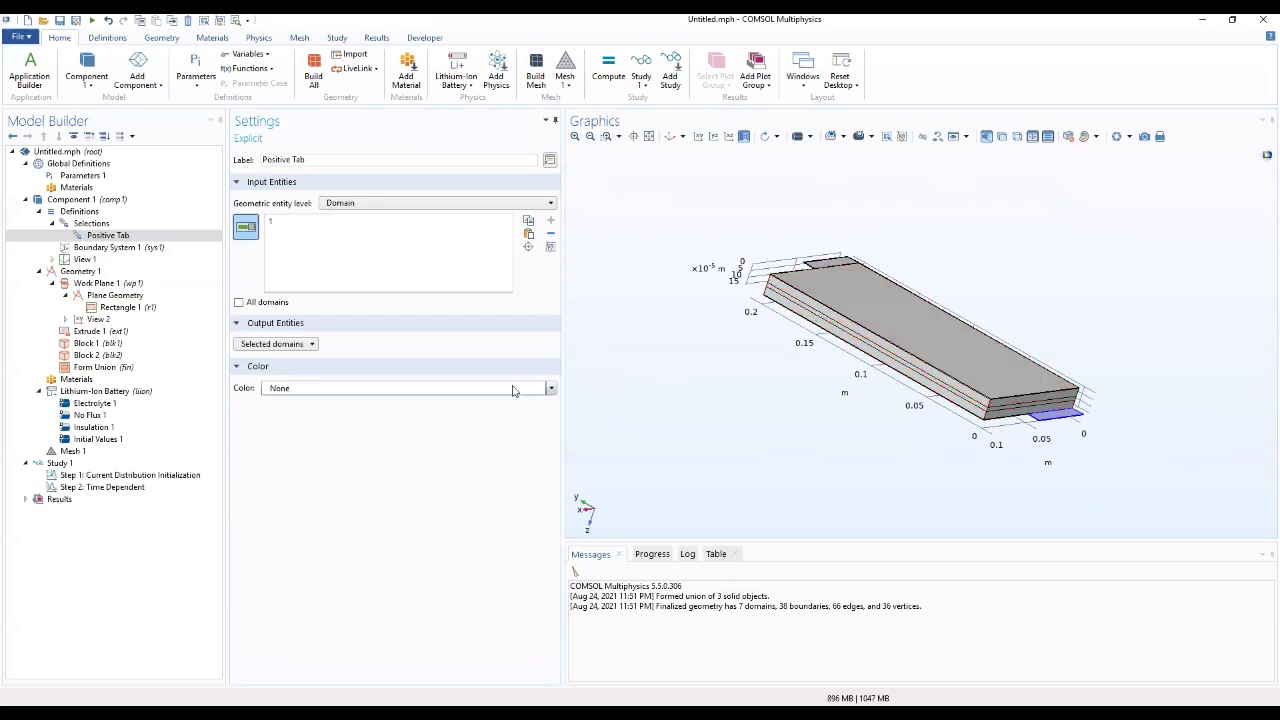
Duplicate the Positive Tab selection and label the copy Positive Current Collector
click(127, 237)
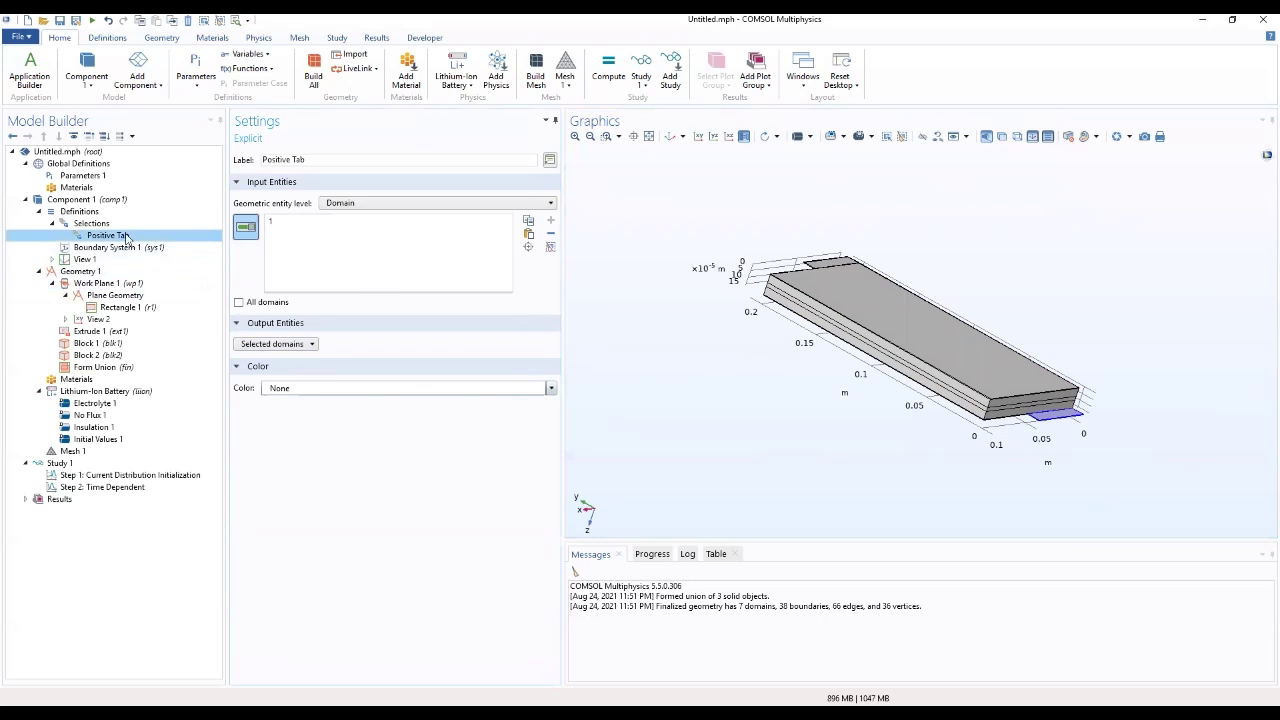
right_click(127, 237)
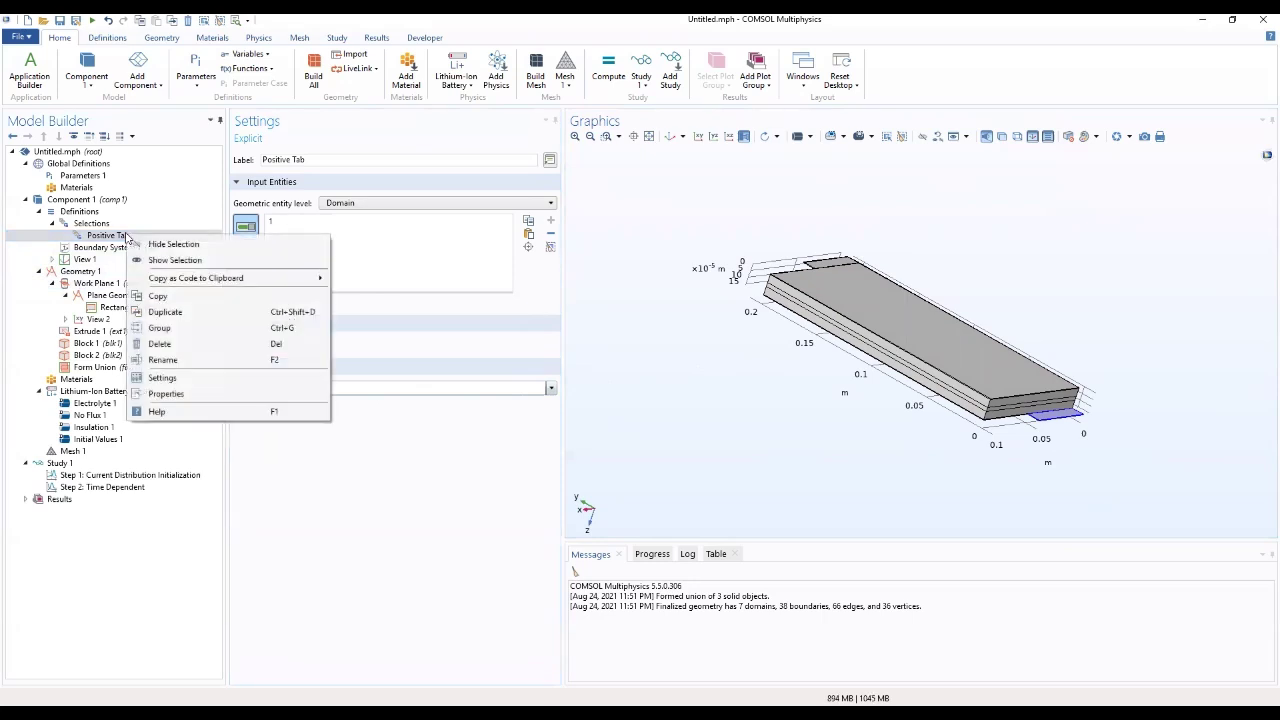
click(162, 313)
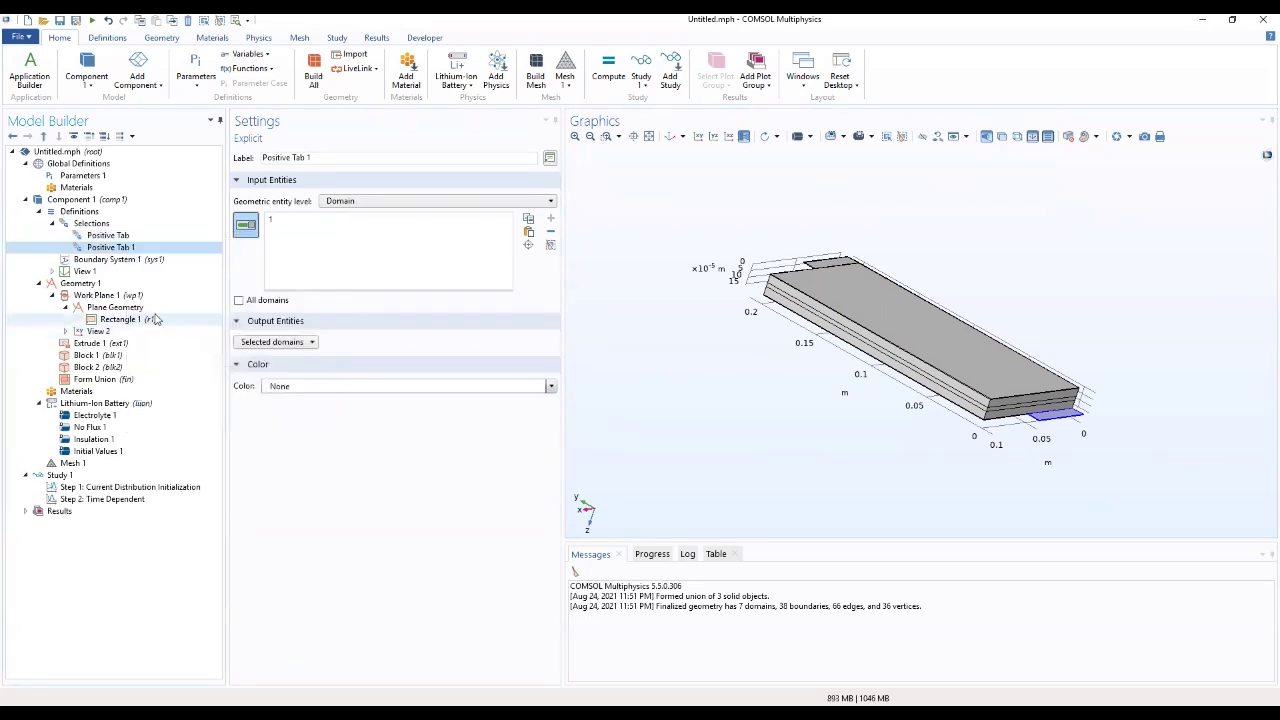
drag(343, 158, 293, 172)
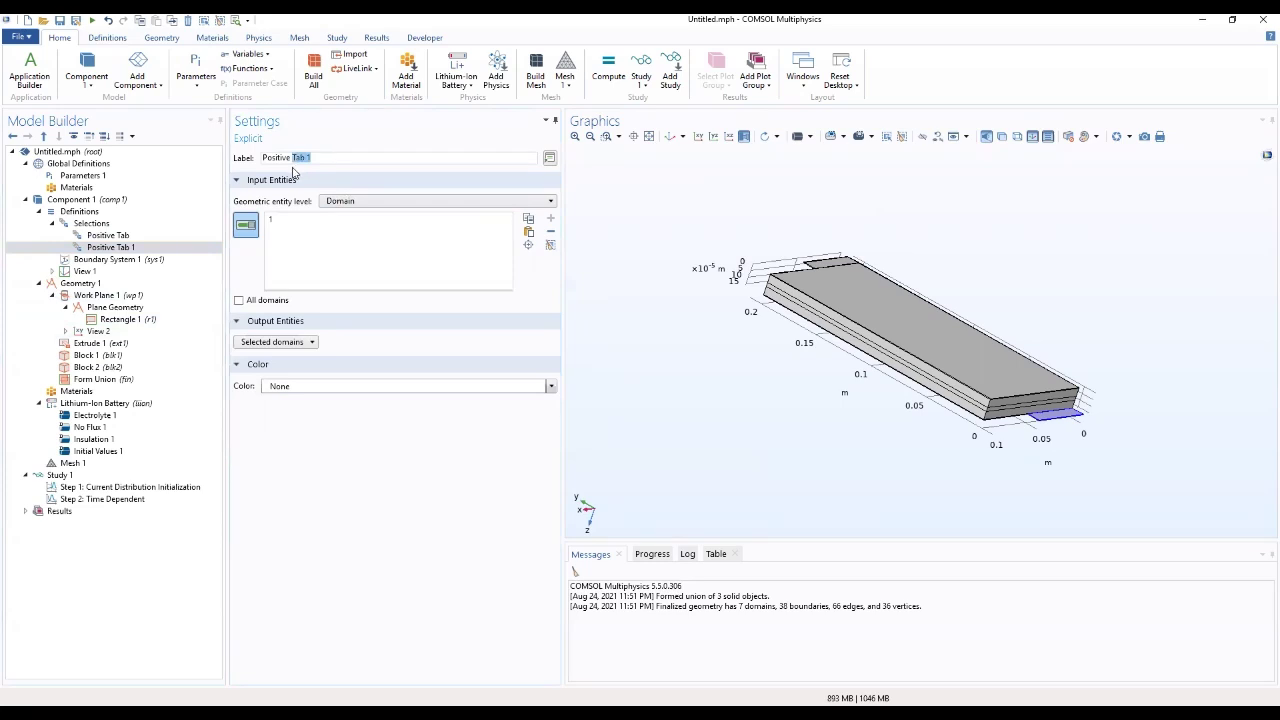
text(Current)
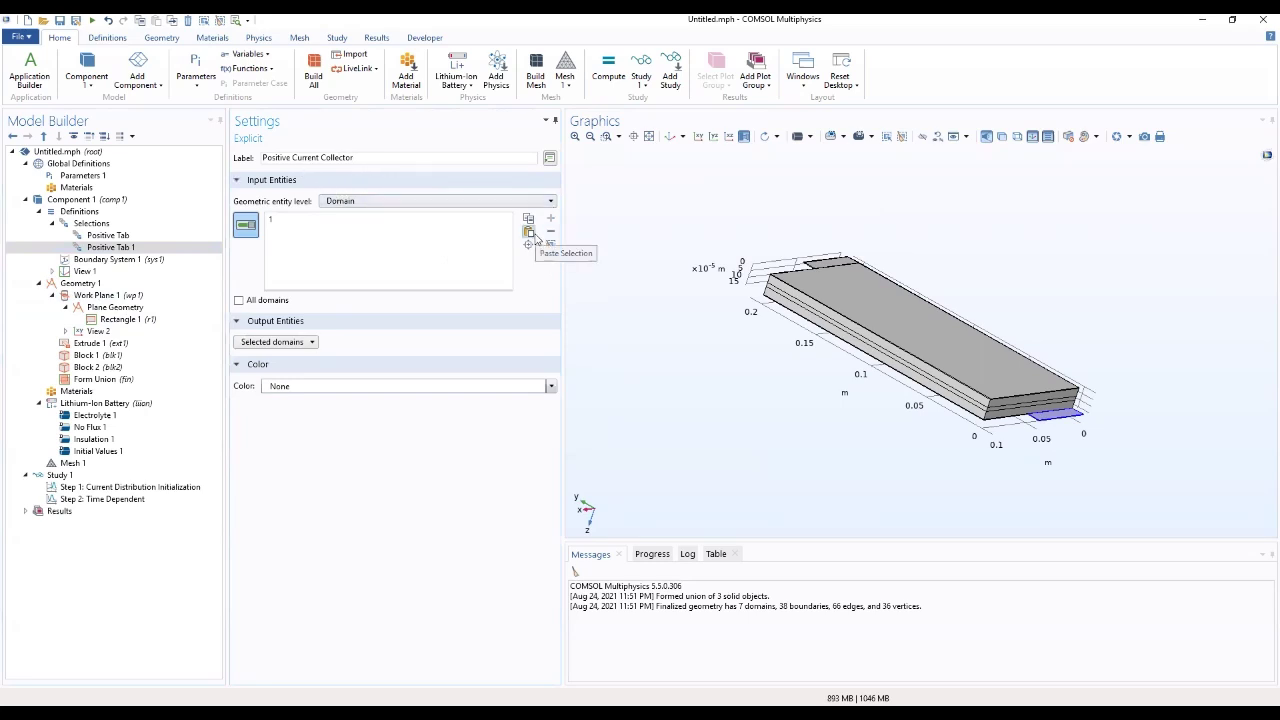
key(Return)
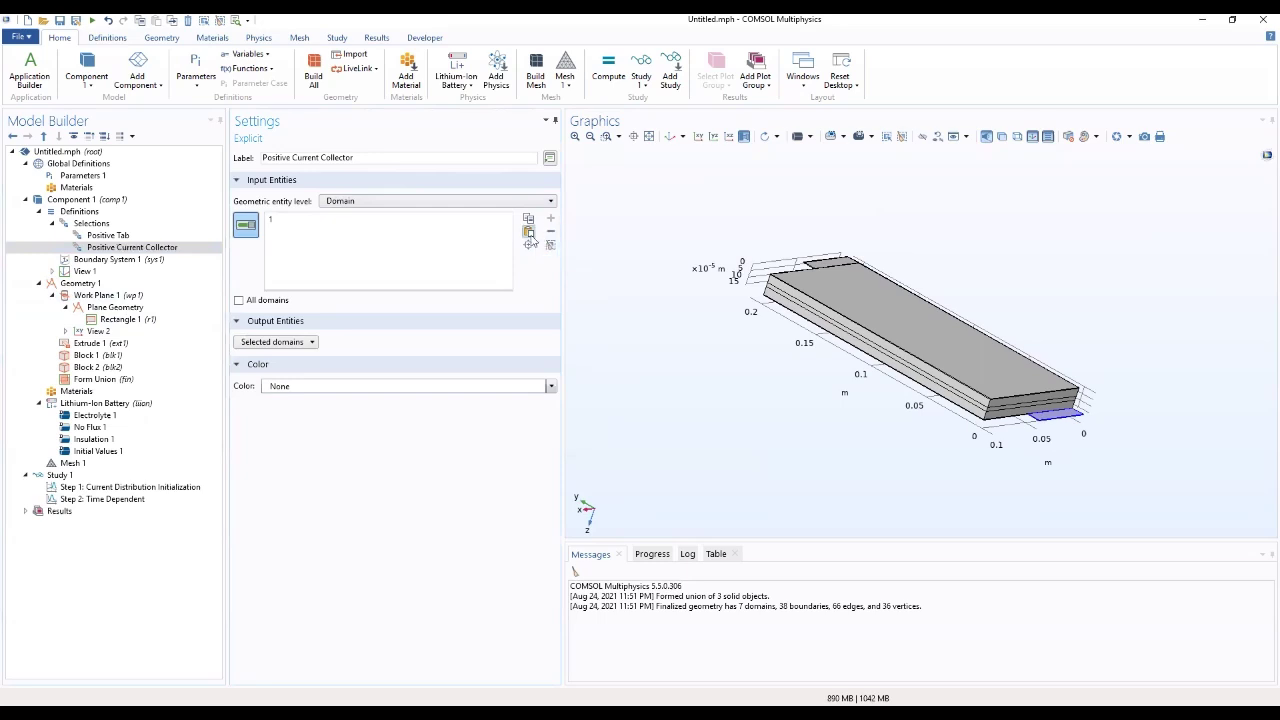
Replace the domain inherited by the Positive Current Collector selection with domain 6
click(355, 220)
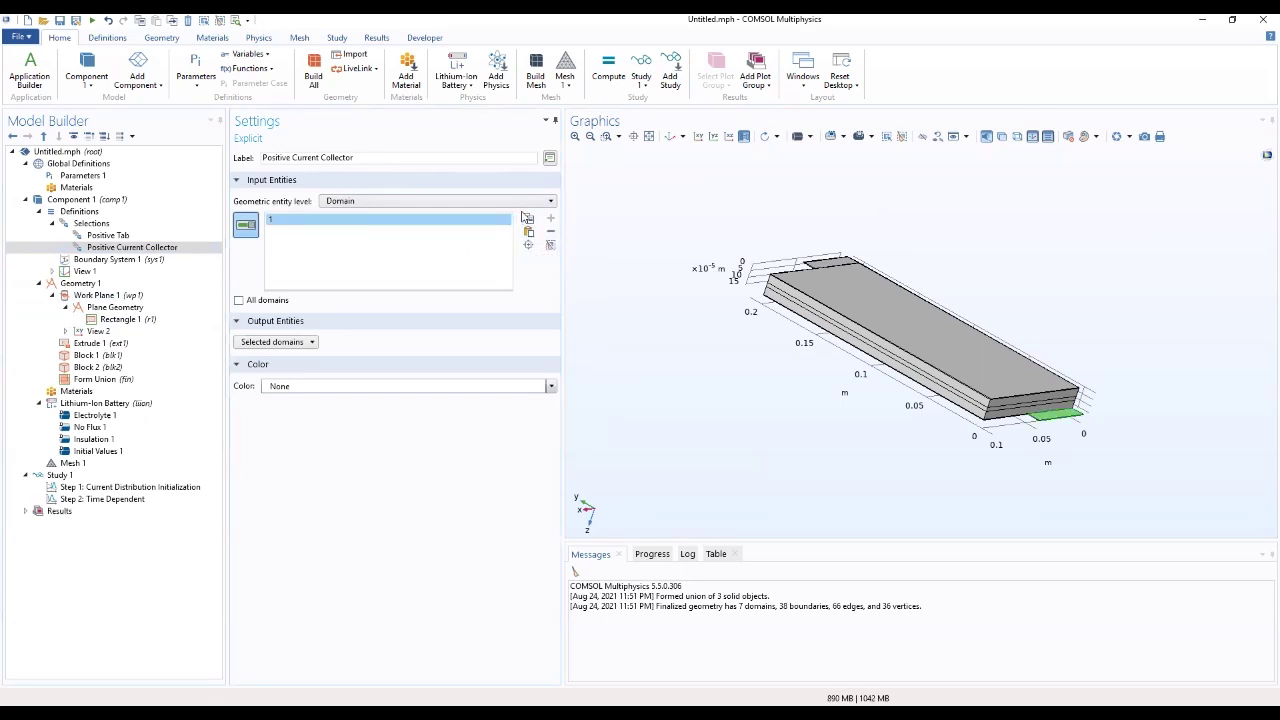
click(550, 231)
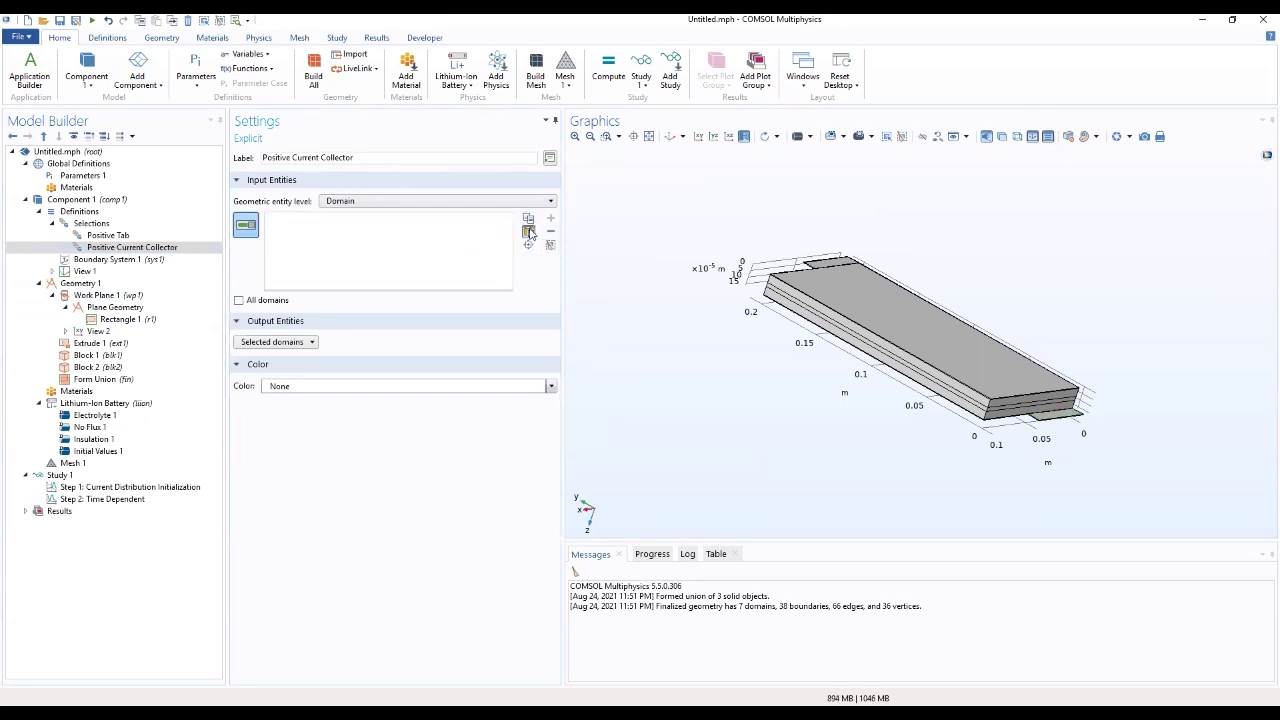
click(529, 232)
text(6)
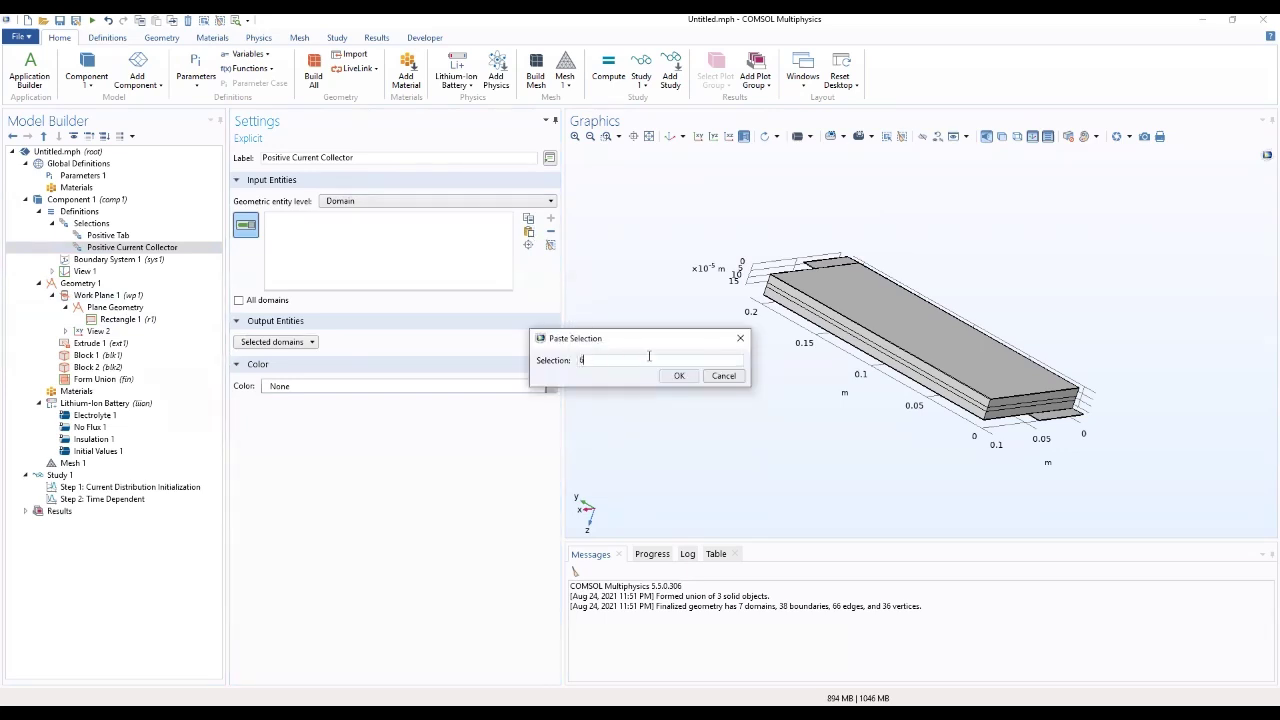
click(675, 376)
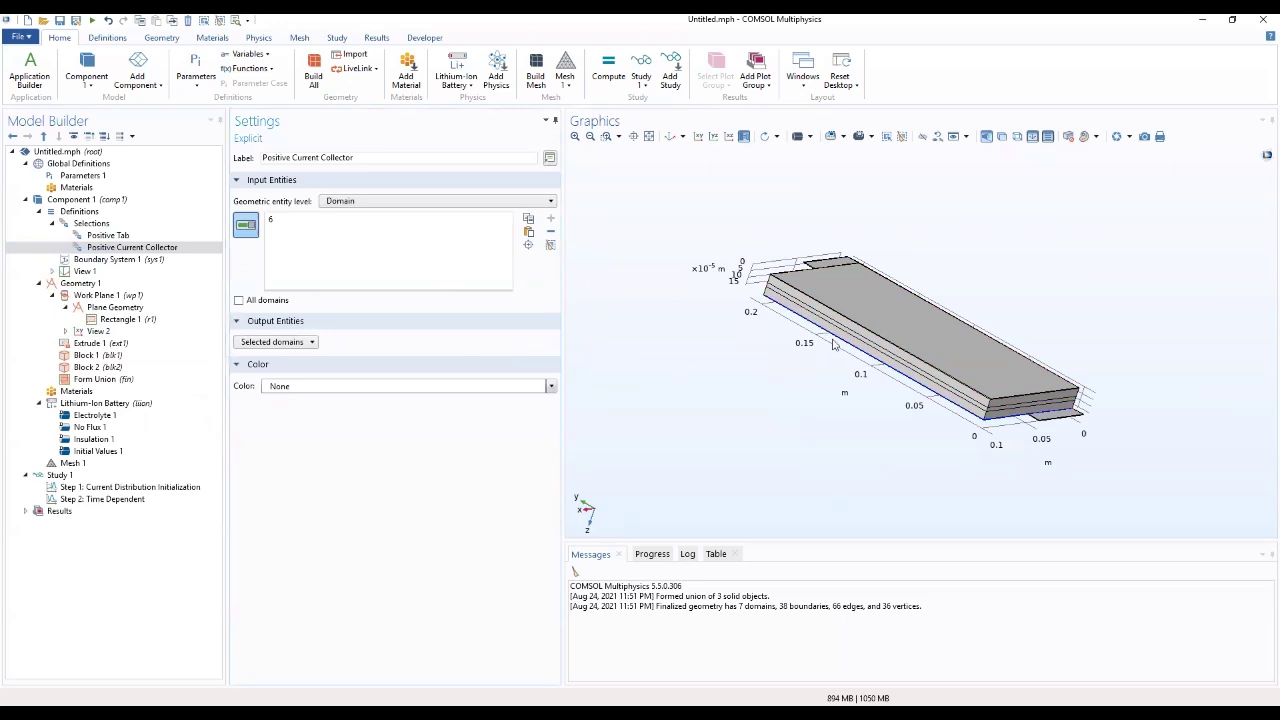
Duplicate the Positive Current Collector selection and label the copy Positive Electrode
click(128, 247)
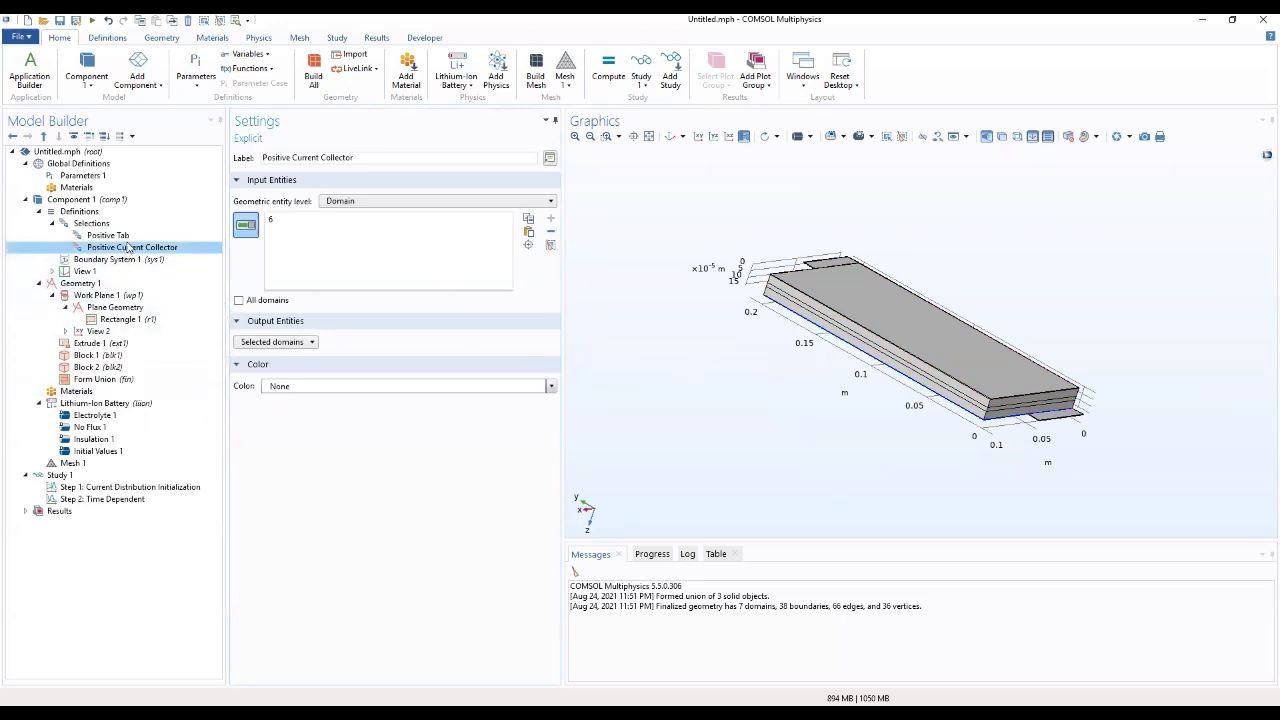
right_click(128, 247)
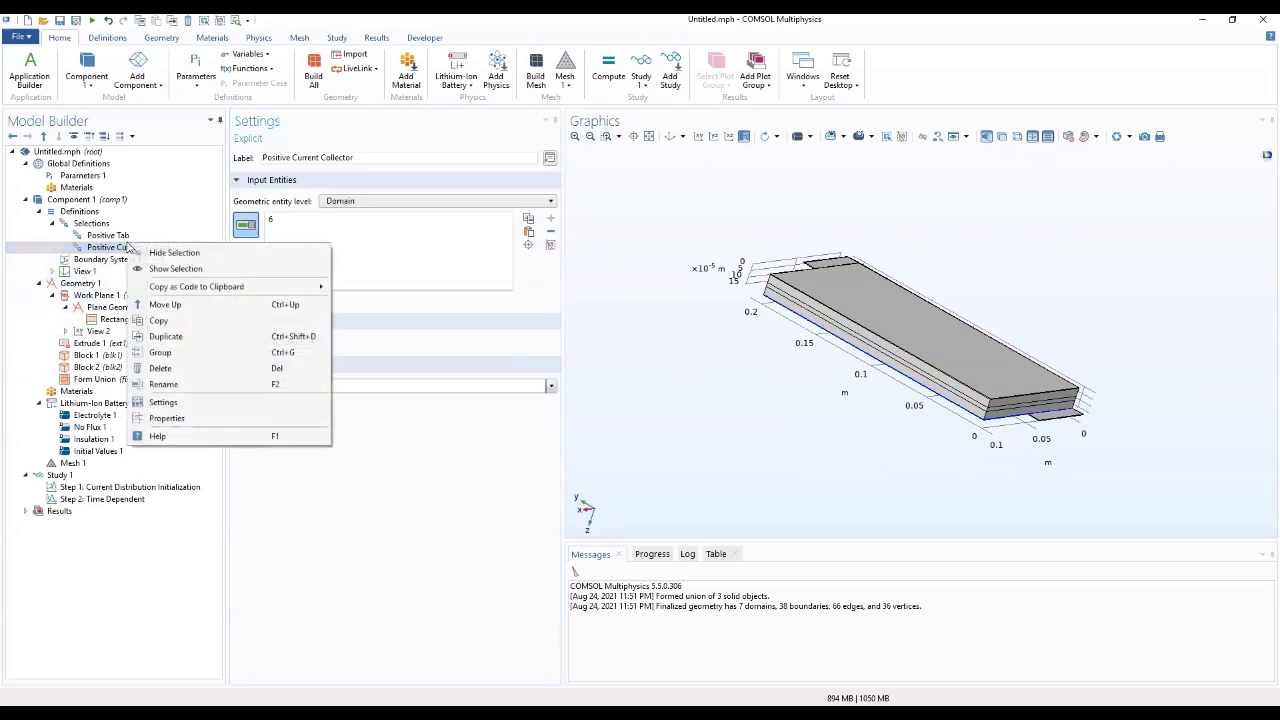
click(150, 339)
drag(376, 157, 292, 175)
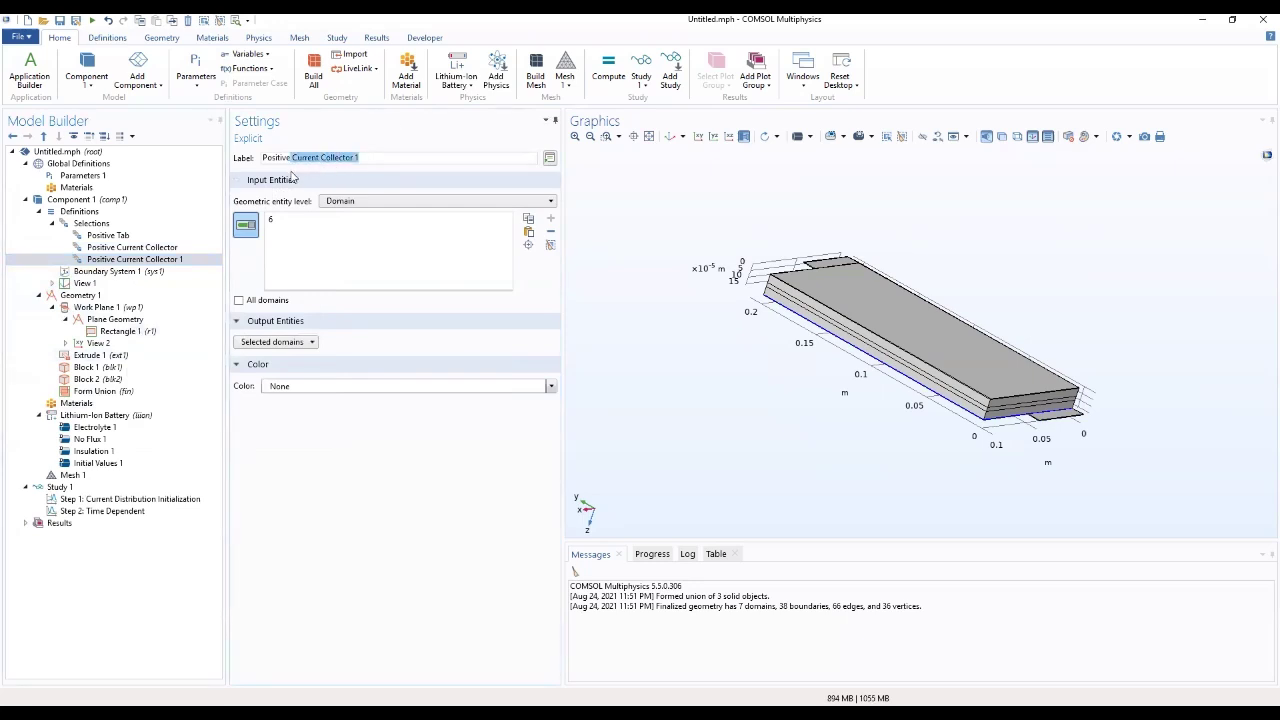
key(BackSpace)
Replace the domain inherited by the Positive Electrode selection with domain 5
click(499, 236)
click(483, 226)
click(550, 231)
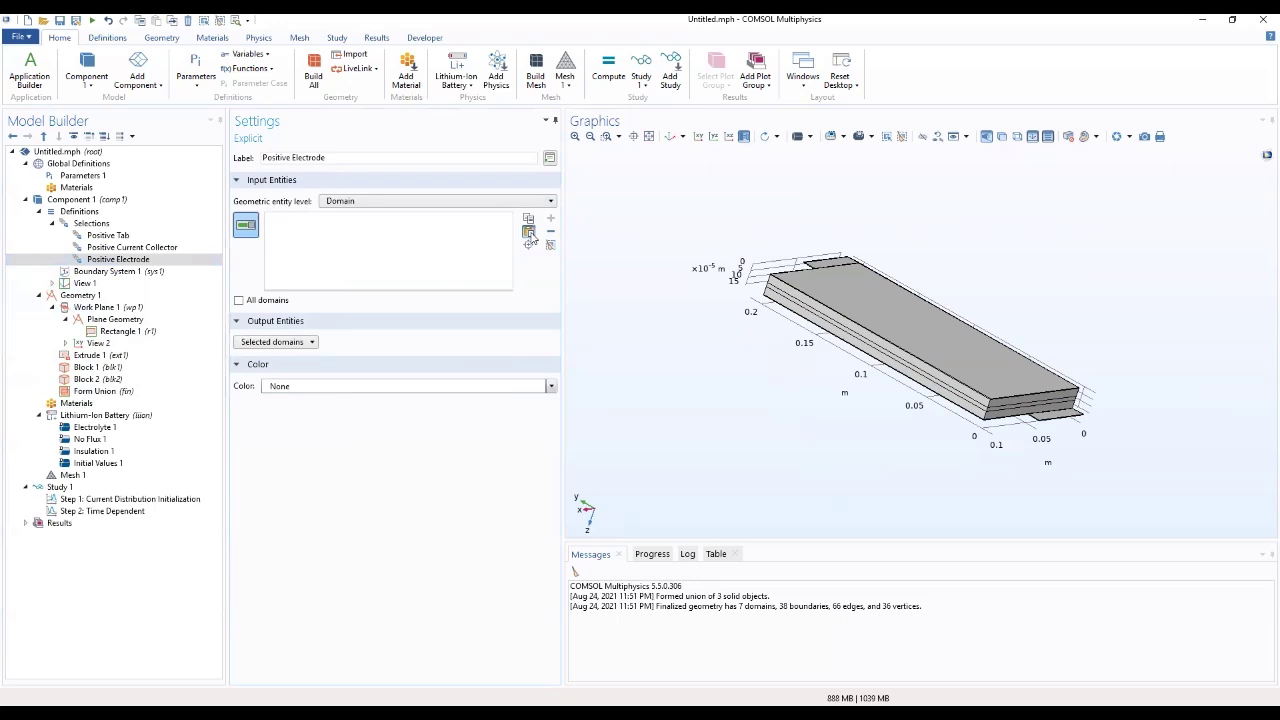
click(529, 232)
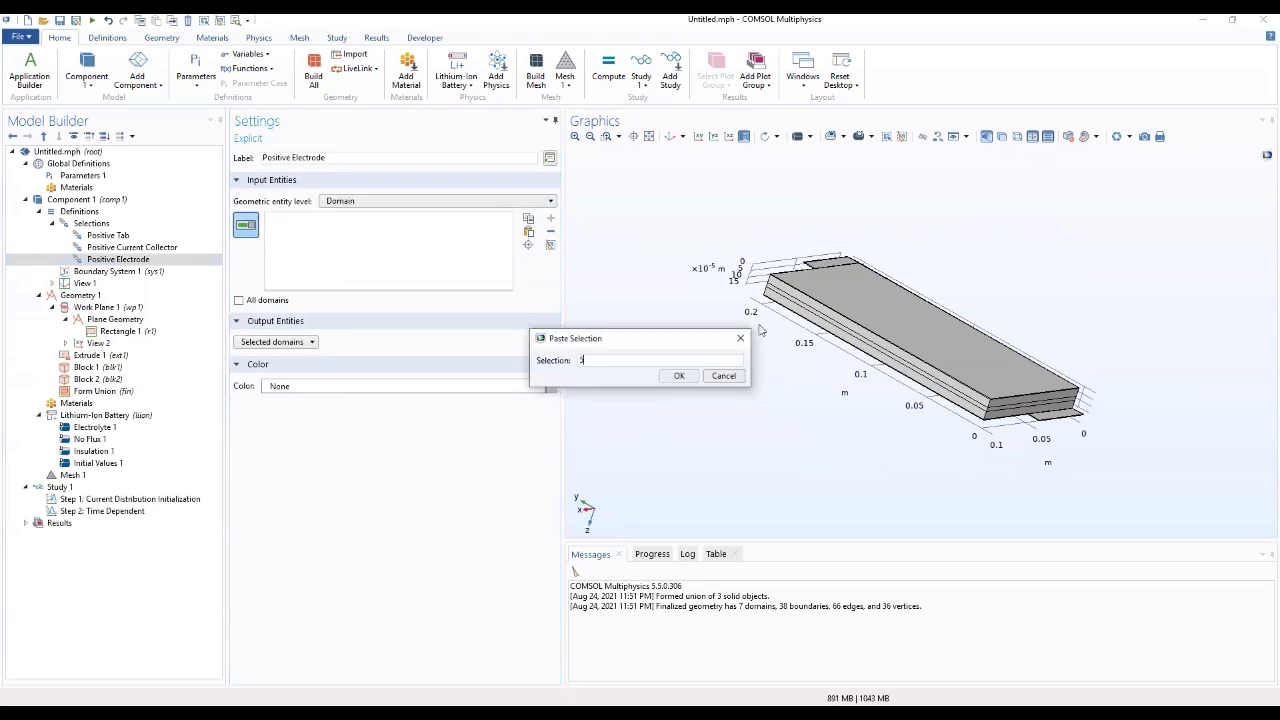
click(679, 376)
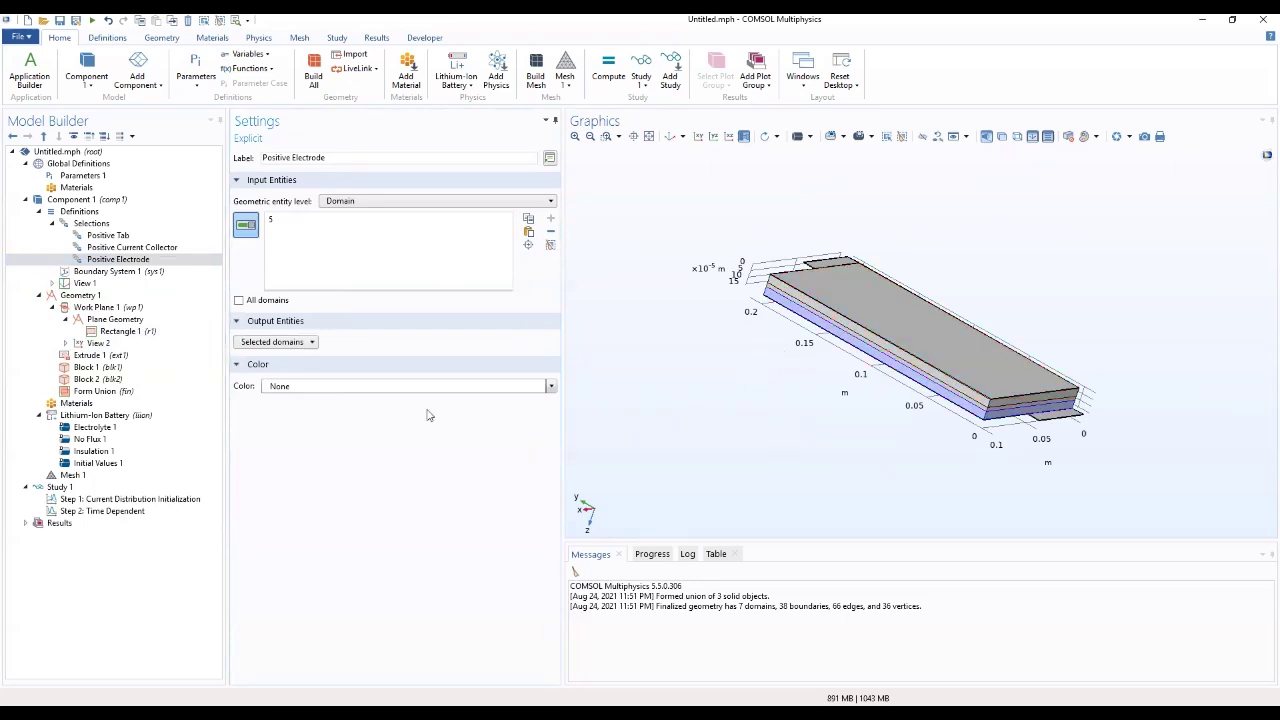
Duplicate the Positive Electrode selection and label the copy Negative Tab
right_click(153, 259)
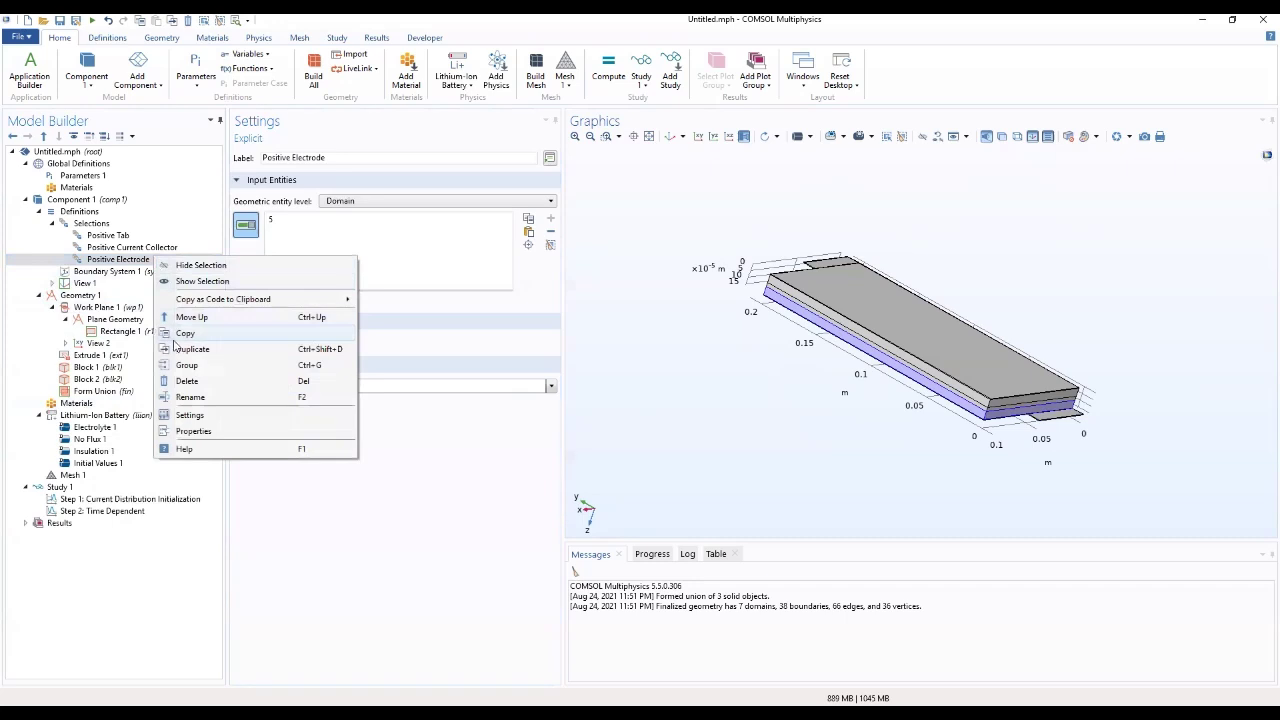
click(192, 349)
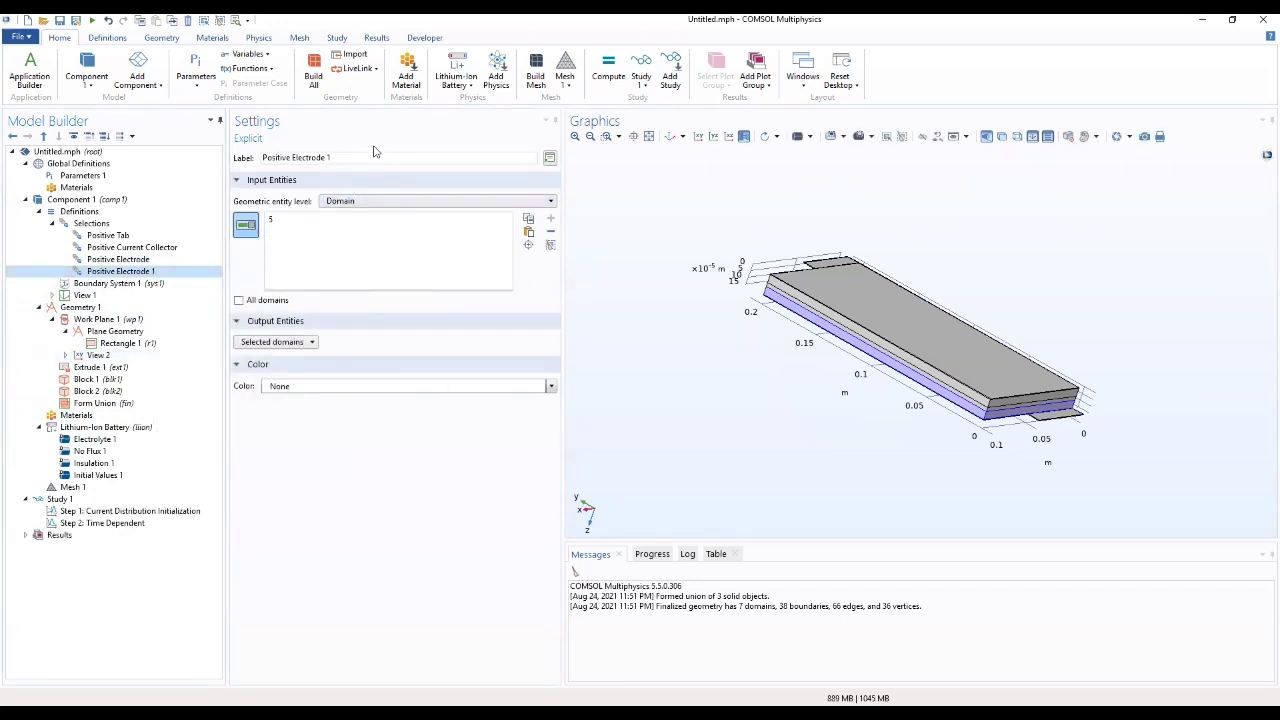
drag(353, 156, 240, 172)
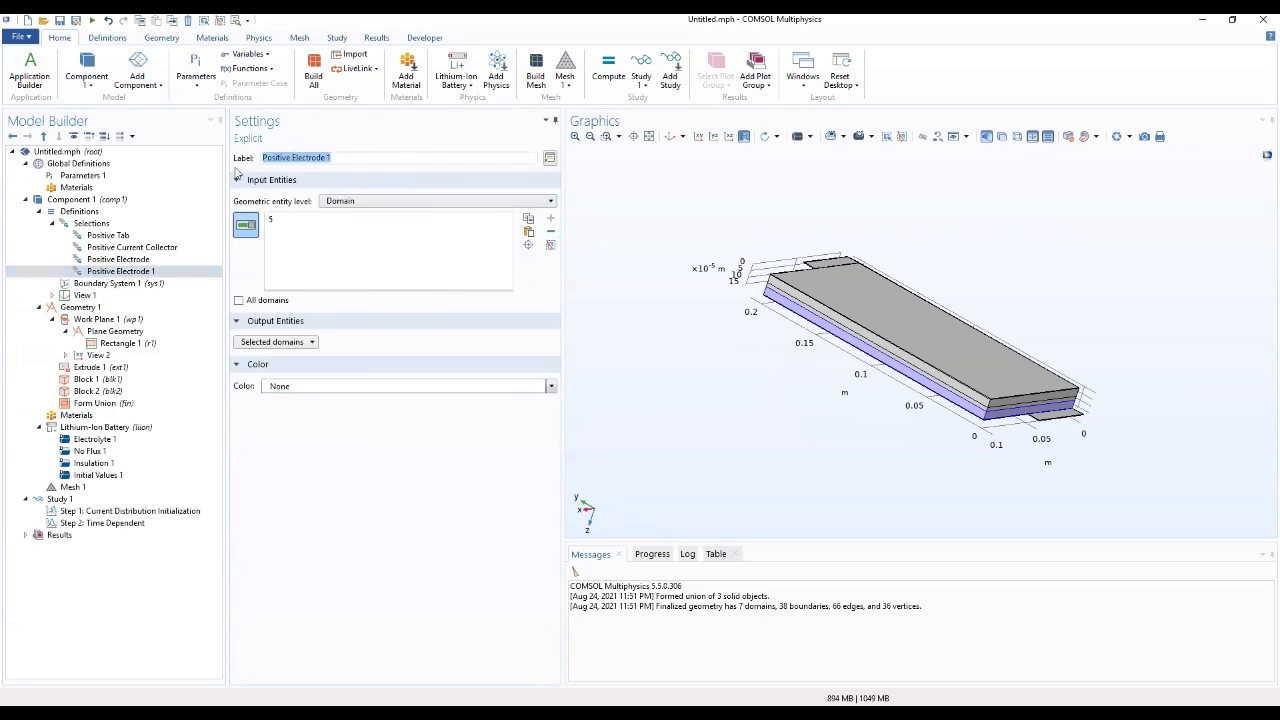
text(Negative Tab)
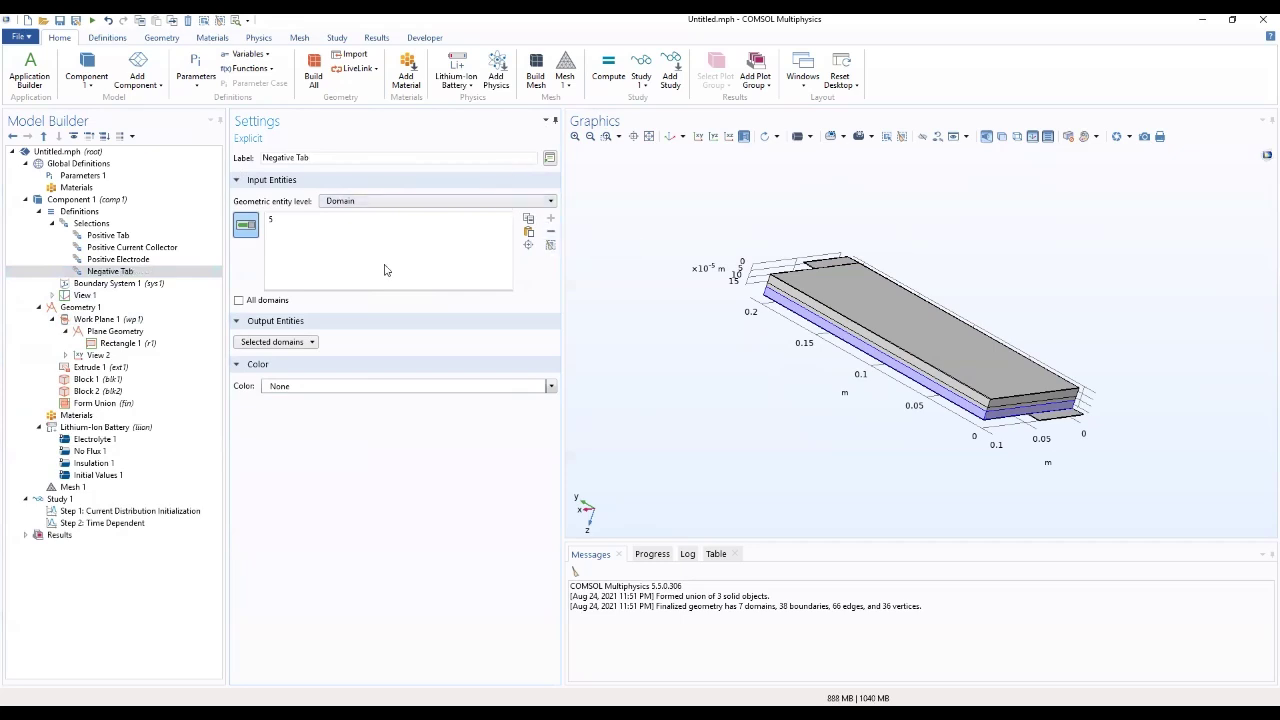
Replace the domain inherited by the Negative Tab selection with domain 7
click(385, 219)
click(550, 231)
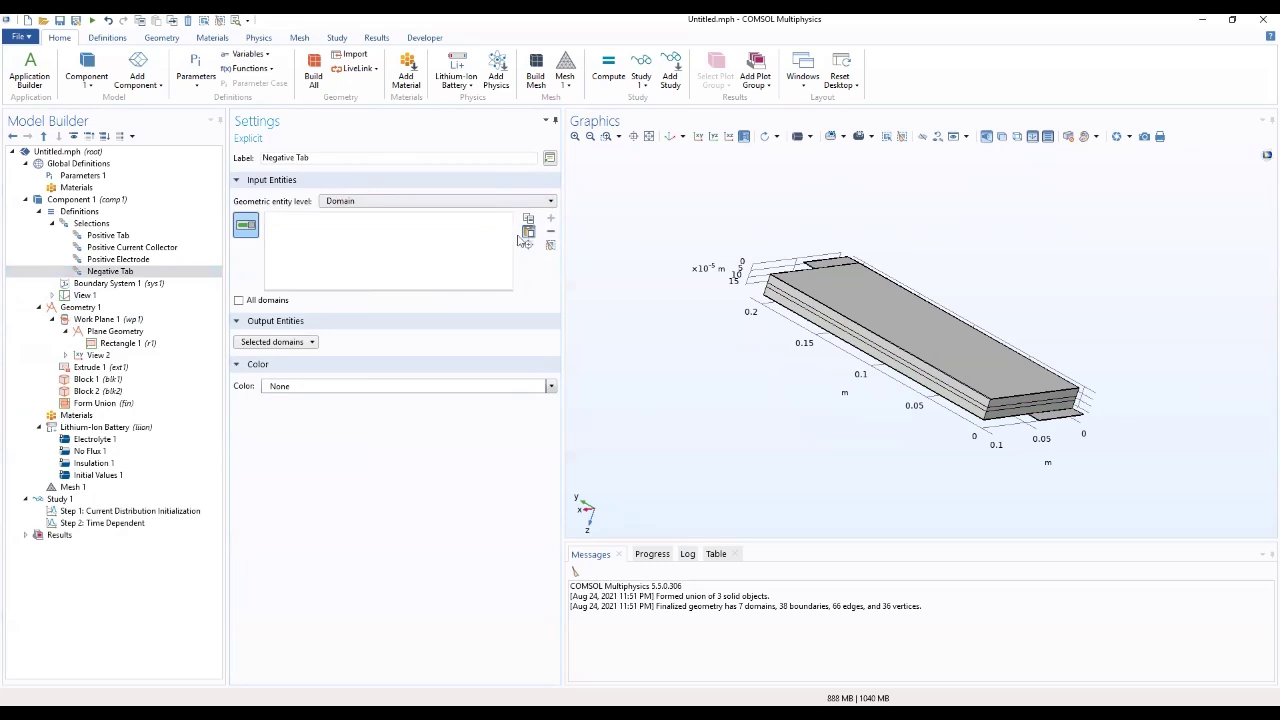
click(528, 231)
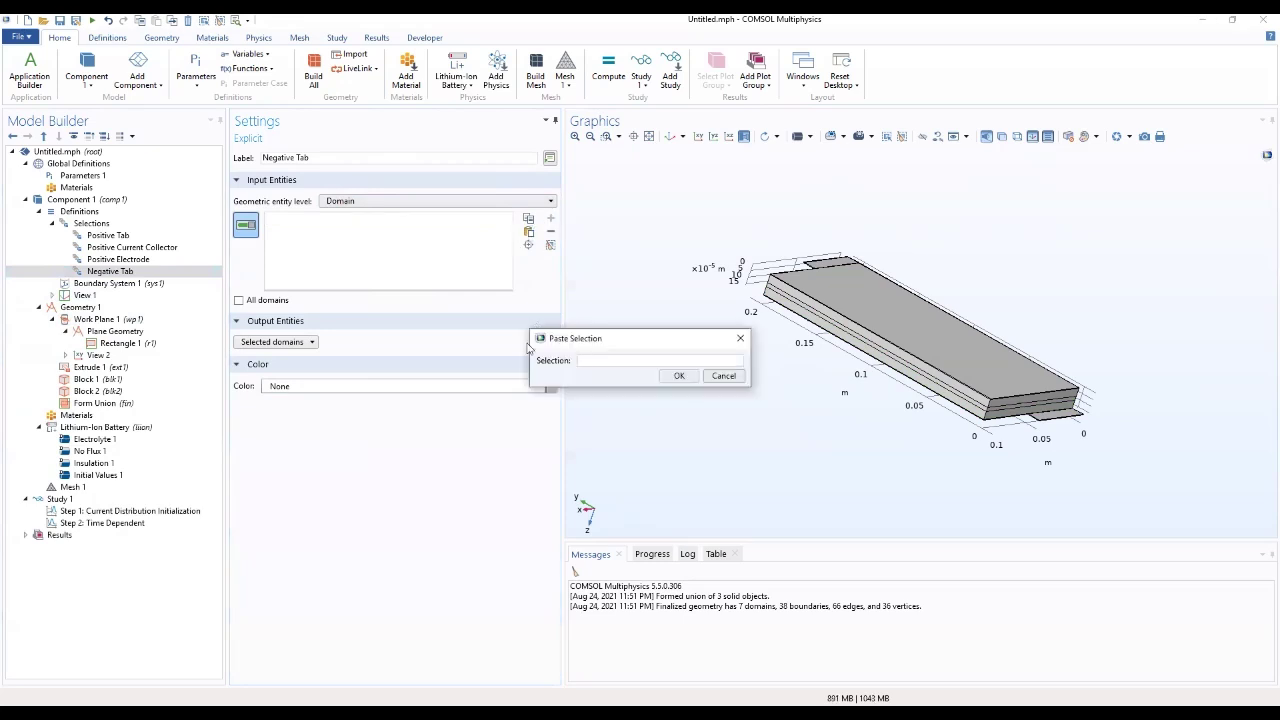
click(678, 376)
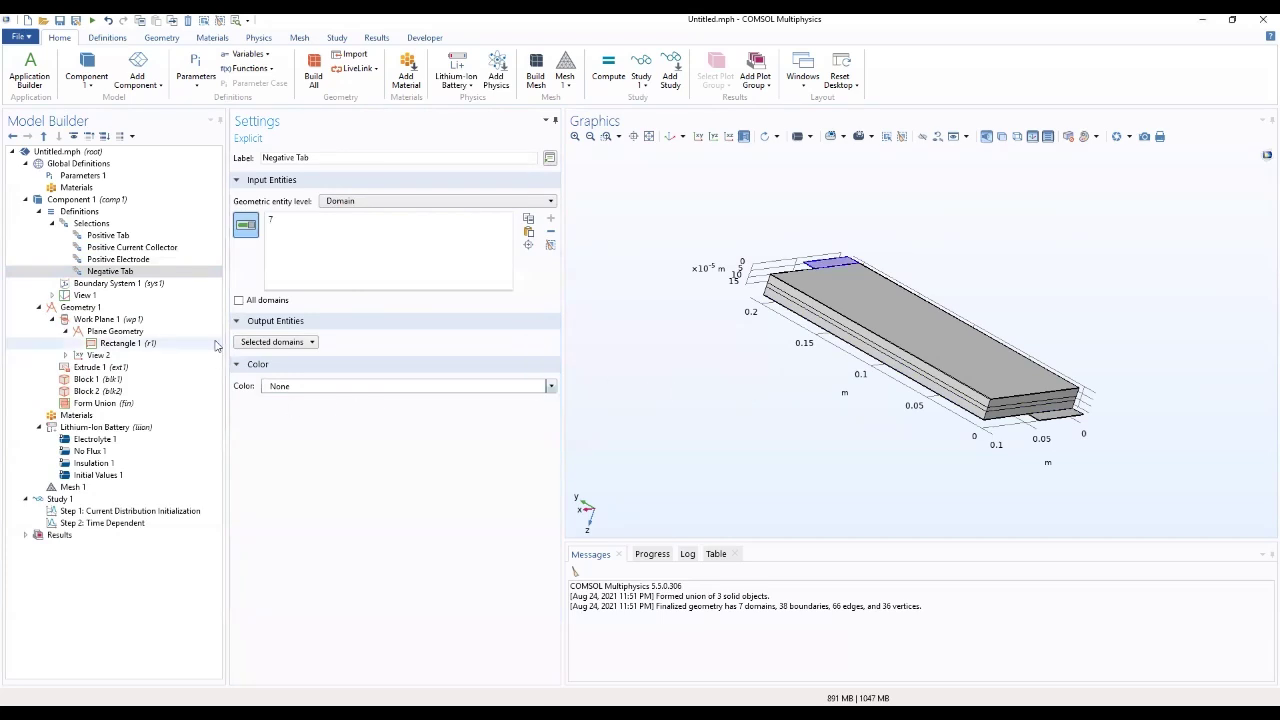
Duplicate the Negative Tab selection and label the copy Negative Current Collector
right_click(137, 273)
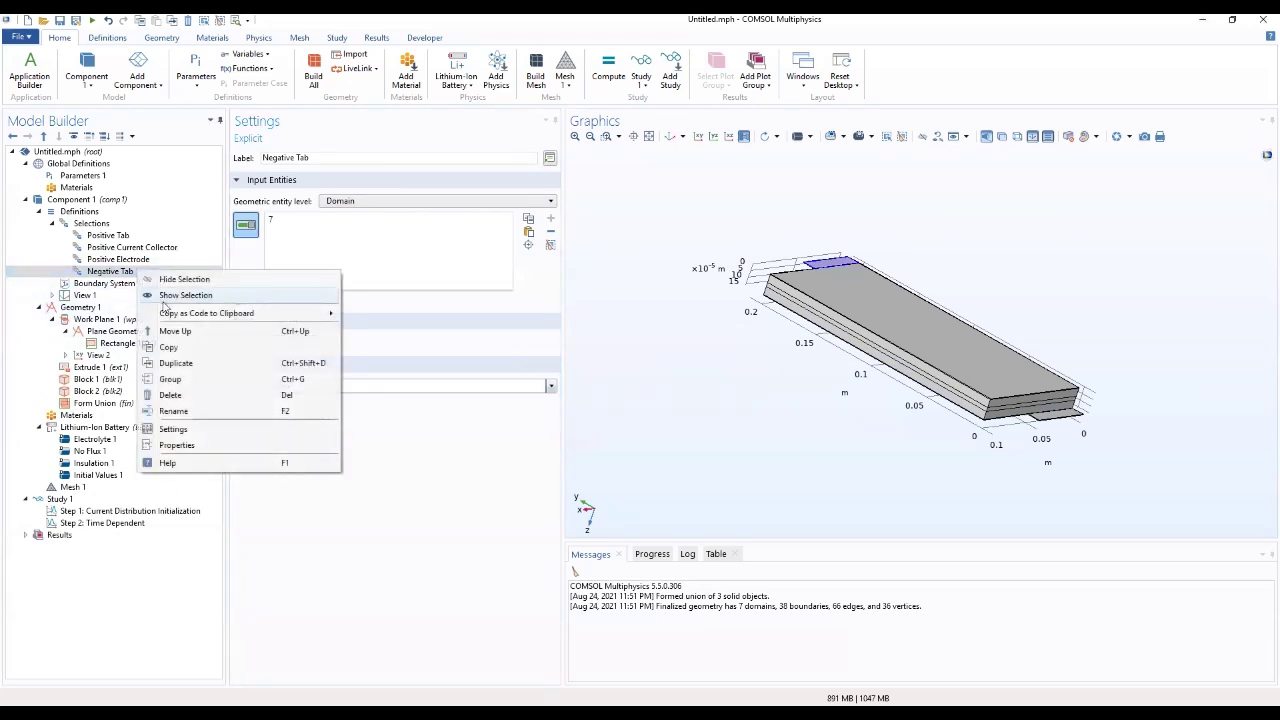
click(177, 363)
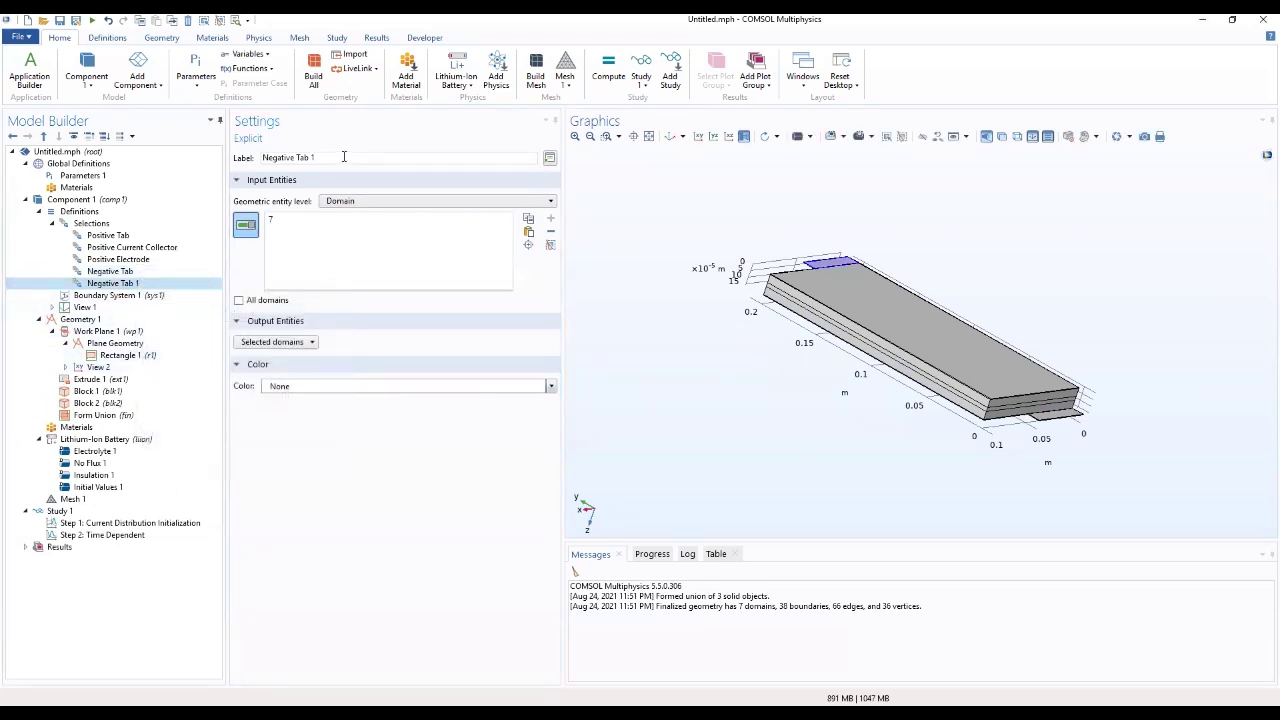
drag(328, 158, 298, 170)
text(C)
Replace the domain inherited by the Negative Current Collector selection with domain 2
click(346, 224)
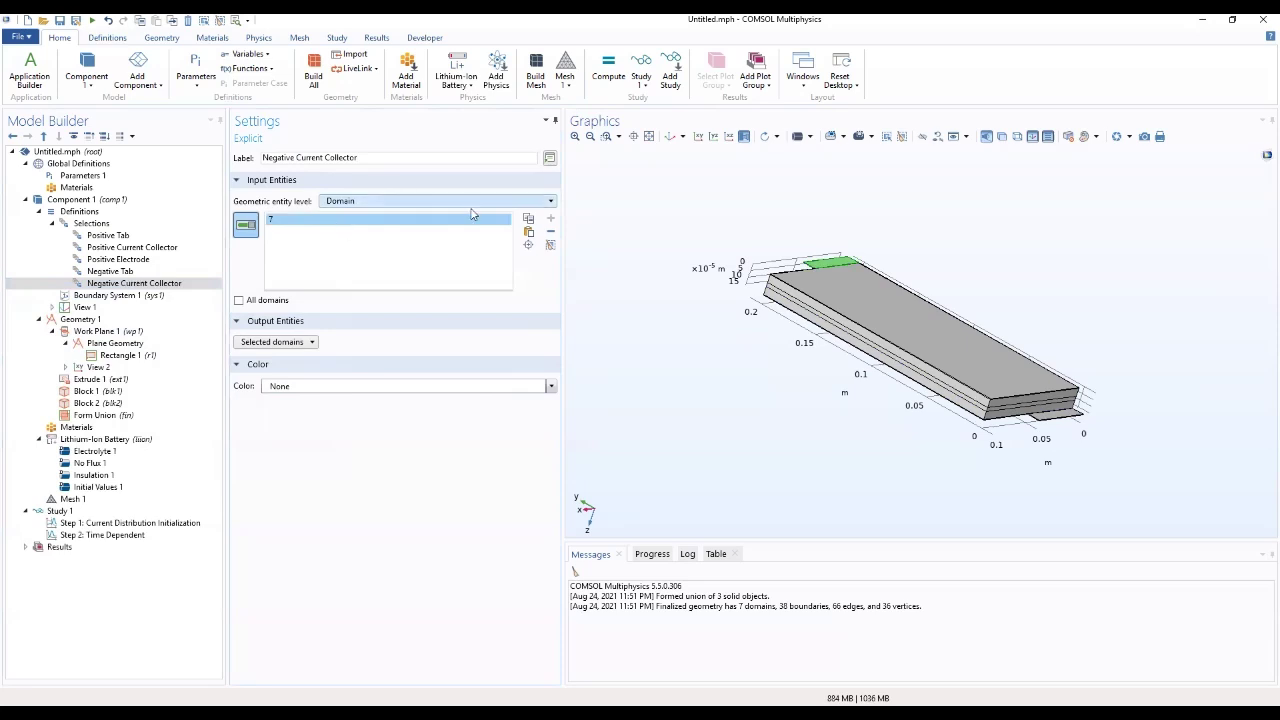
click(550, 231)
click(528, 232)
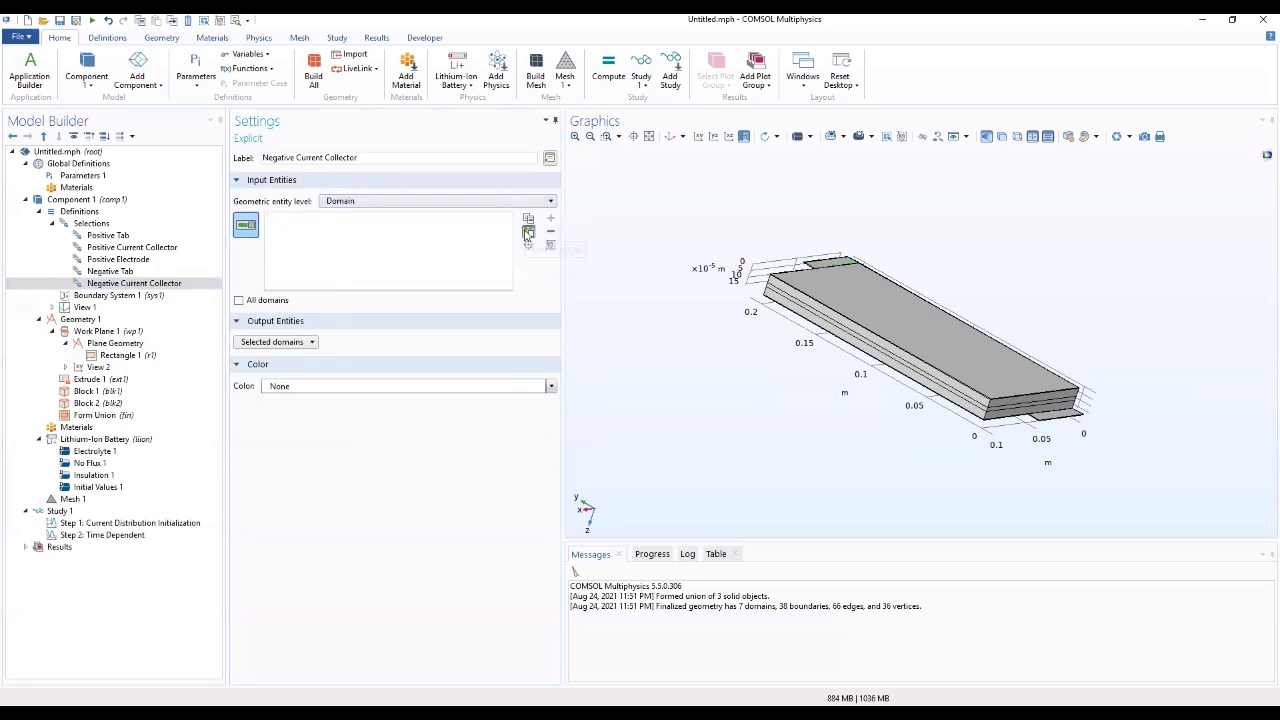
text(2)
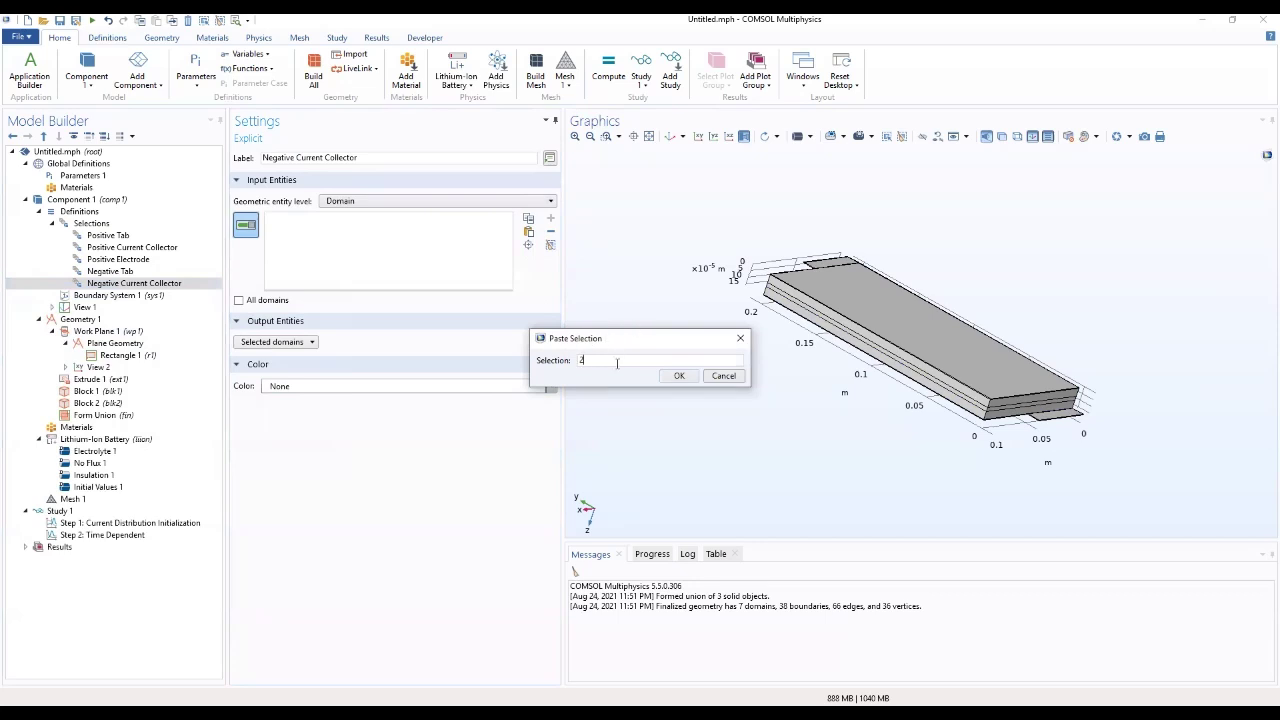
click(675, 375)
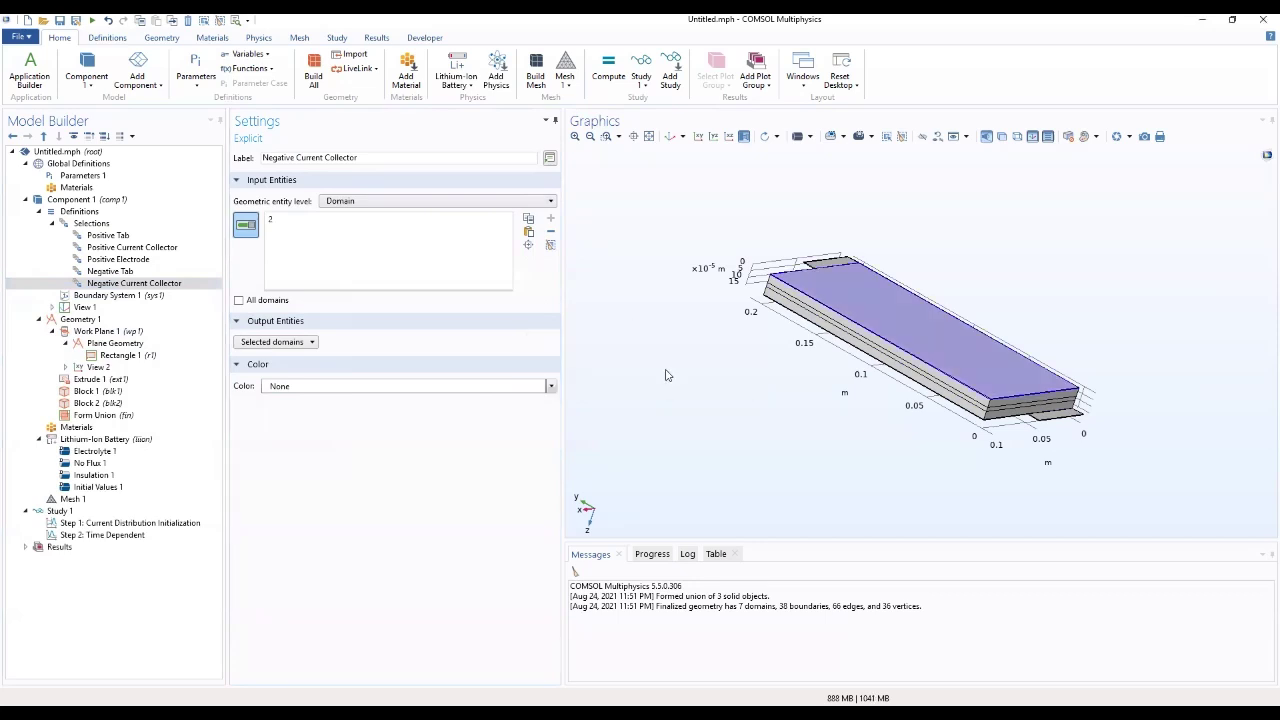
Duplicate the Negative Current Collector selection and label the copy Negative Electrode
click(157, 285)
right_click(157, 286)
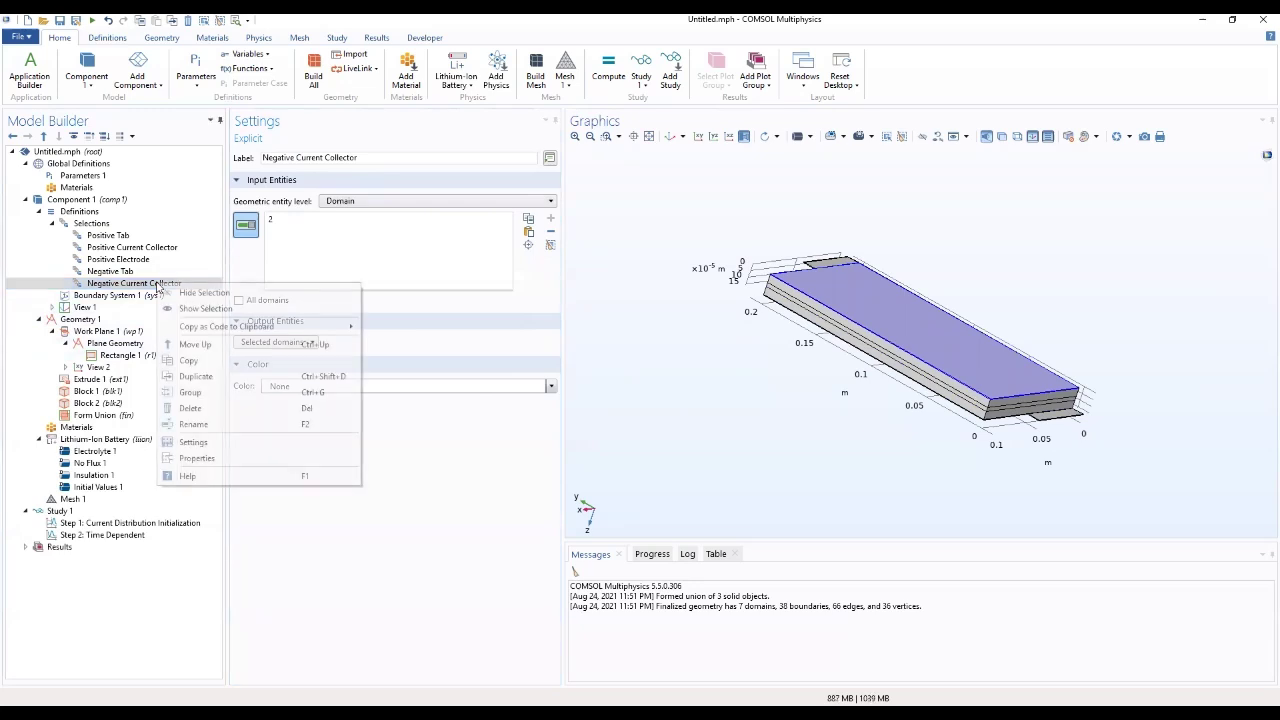
click(195, 376)
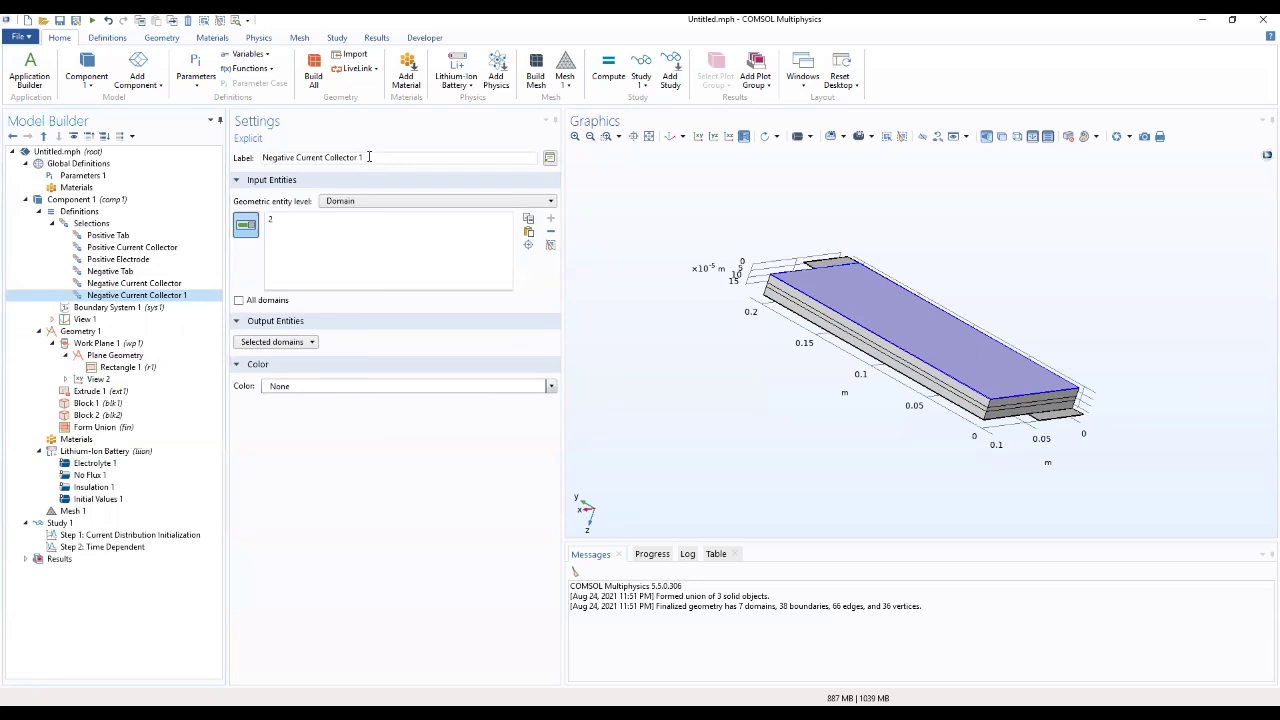
drag(369, 157, 298, 155)
text(El)
Replace the domain inherited by the Negative Electrode selection with domain 3
click(330, 220)
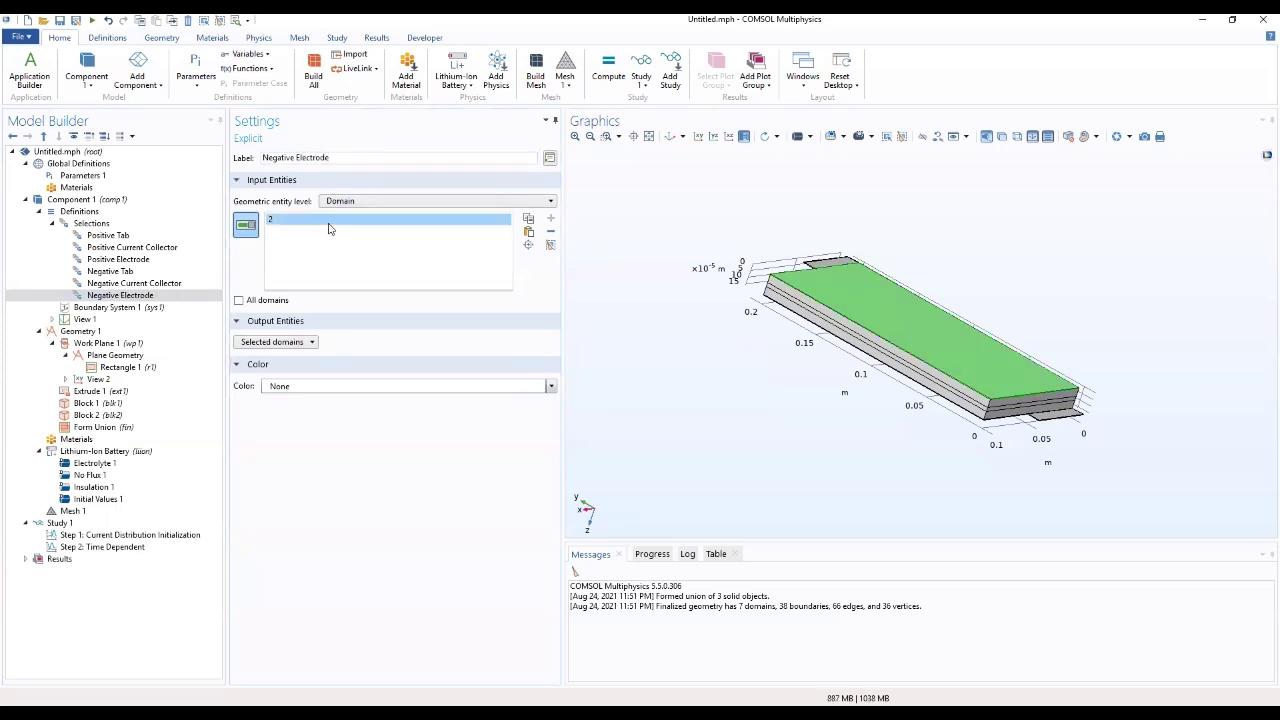
click(549, 231)
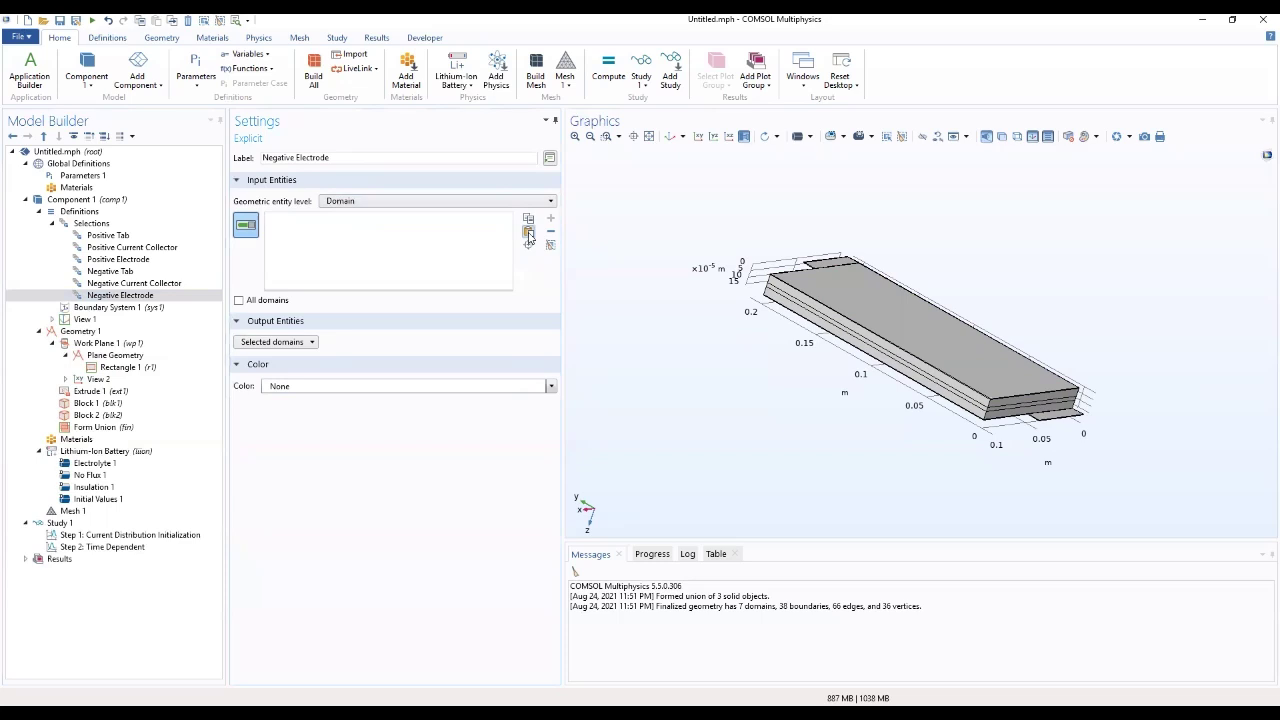
click(529, 232)
text(3)
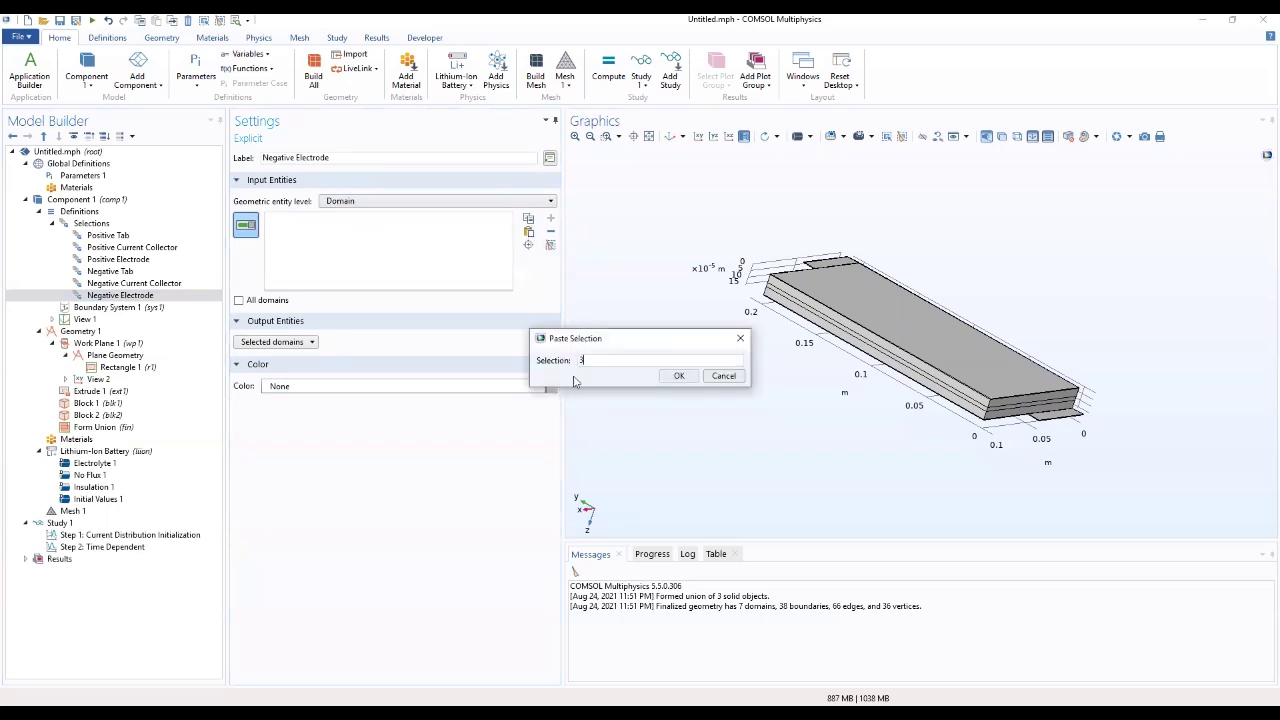
click(678, 377)
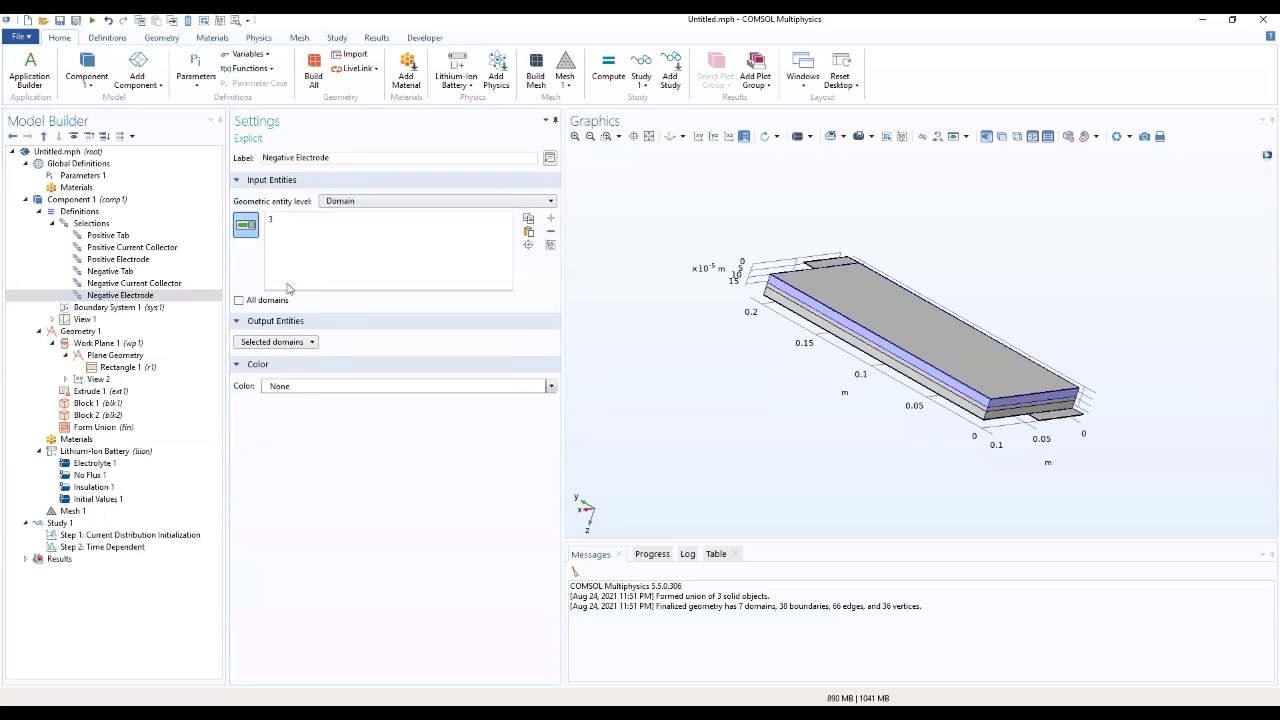
Duplicate the Negative Electrode selection and label the copy Separator
click(133, 297)
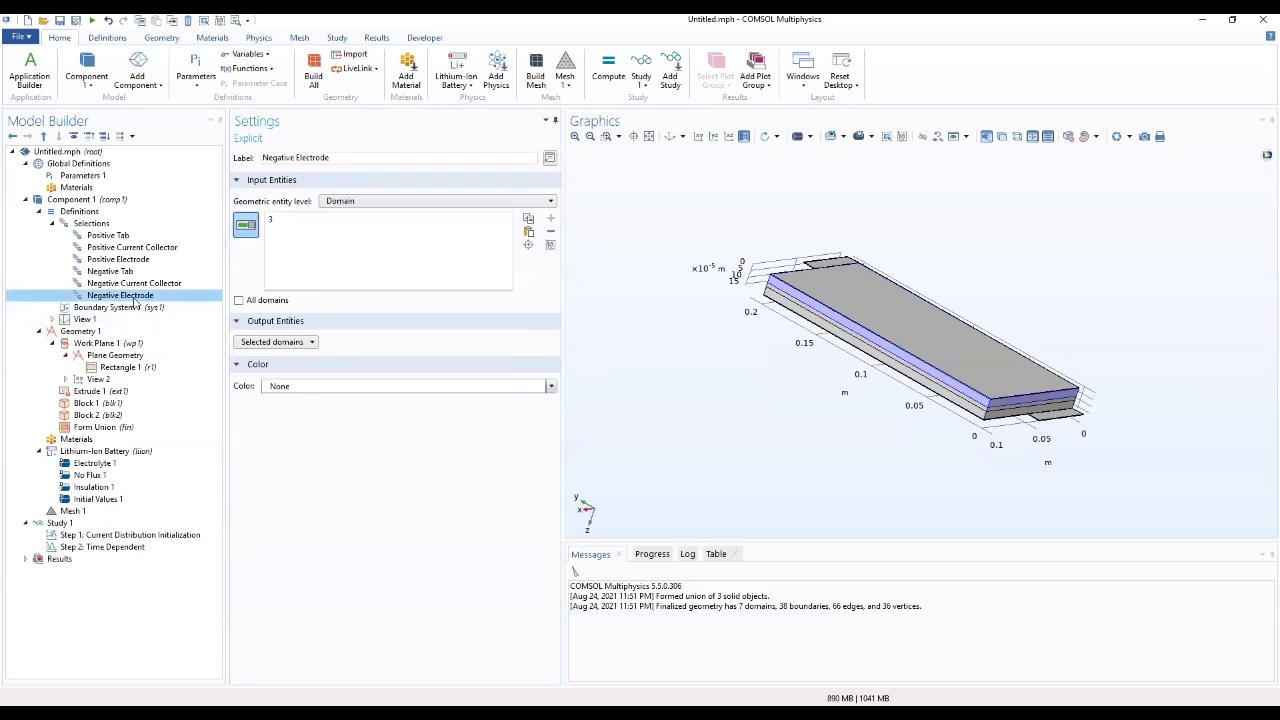
right_click(133, 300)
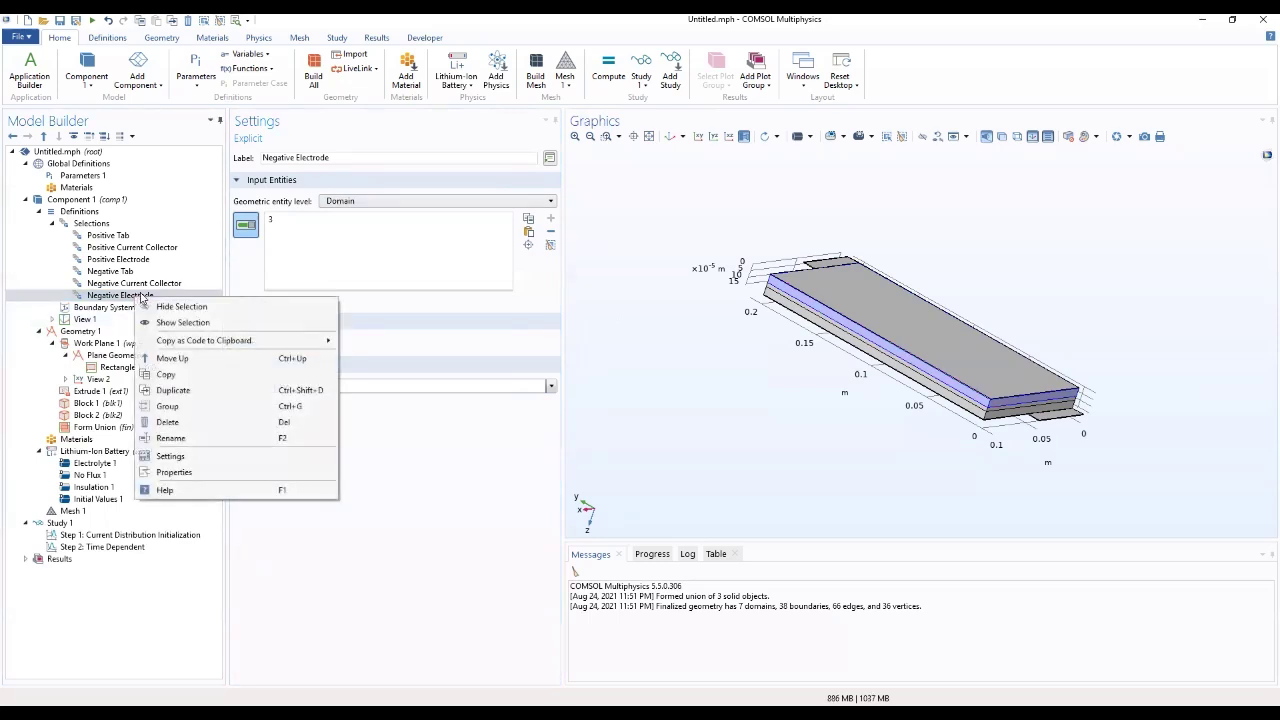
click(160, 394)
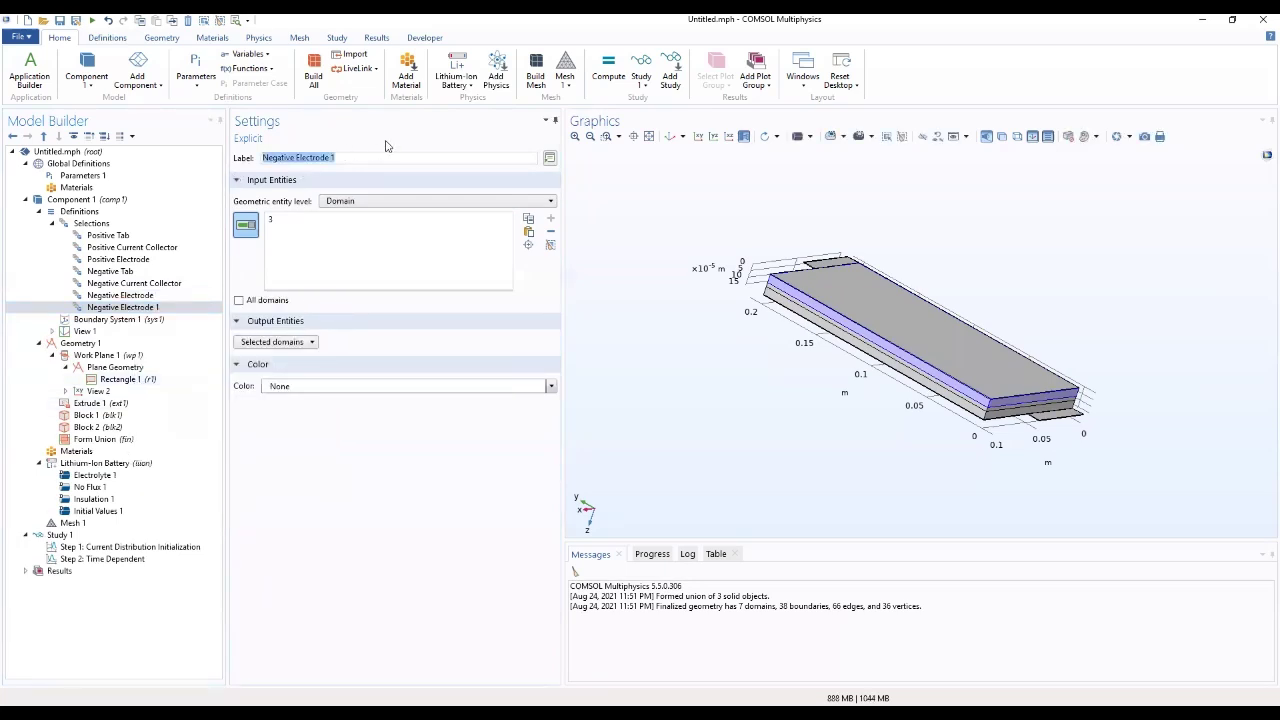
text(Separ)
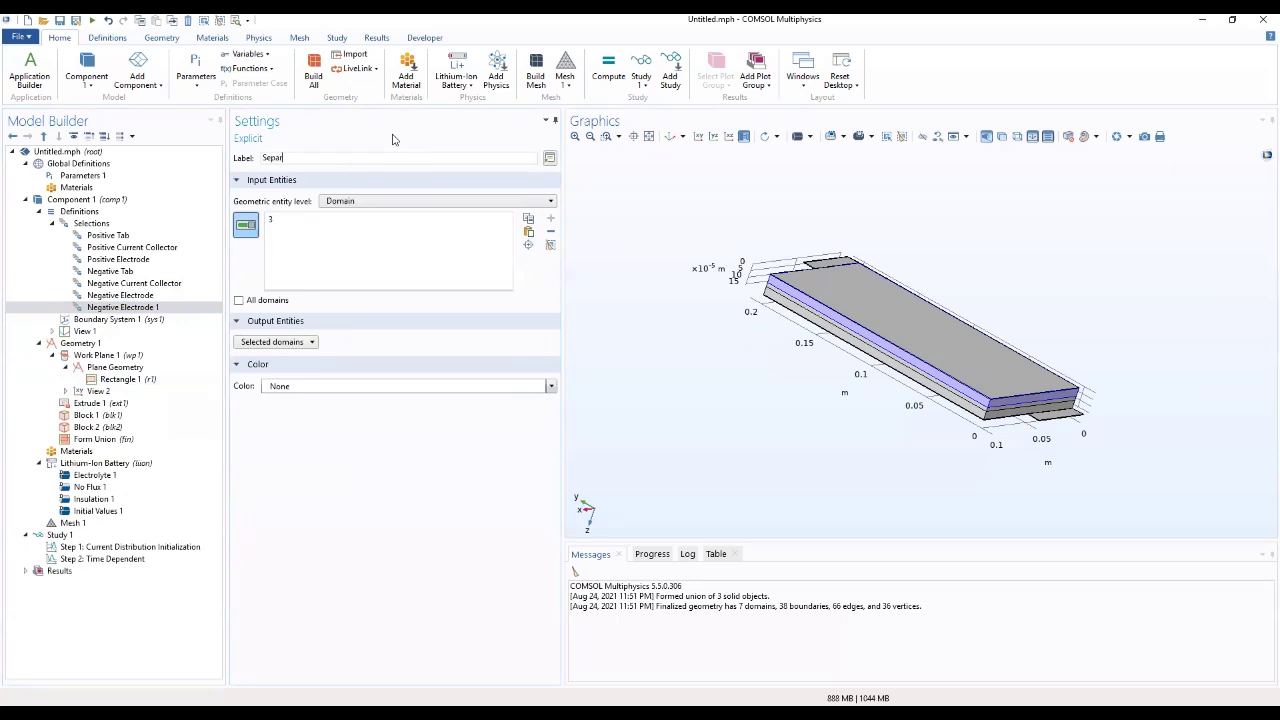
text(ator)
Replace the domain inherited by the Separator selection with domain 4
click(358, 221)
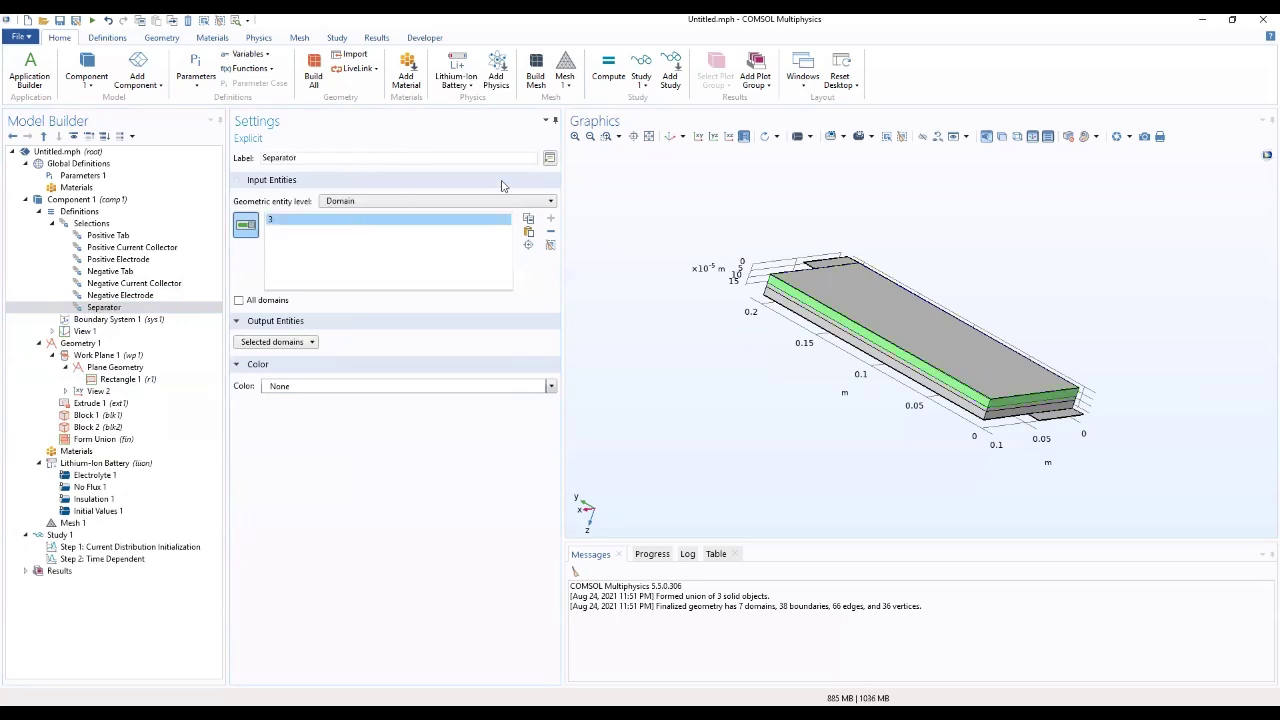
click(550, 232)
click(529, 232)
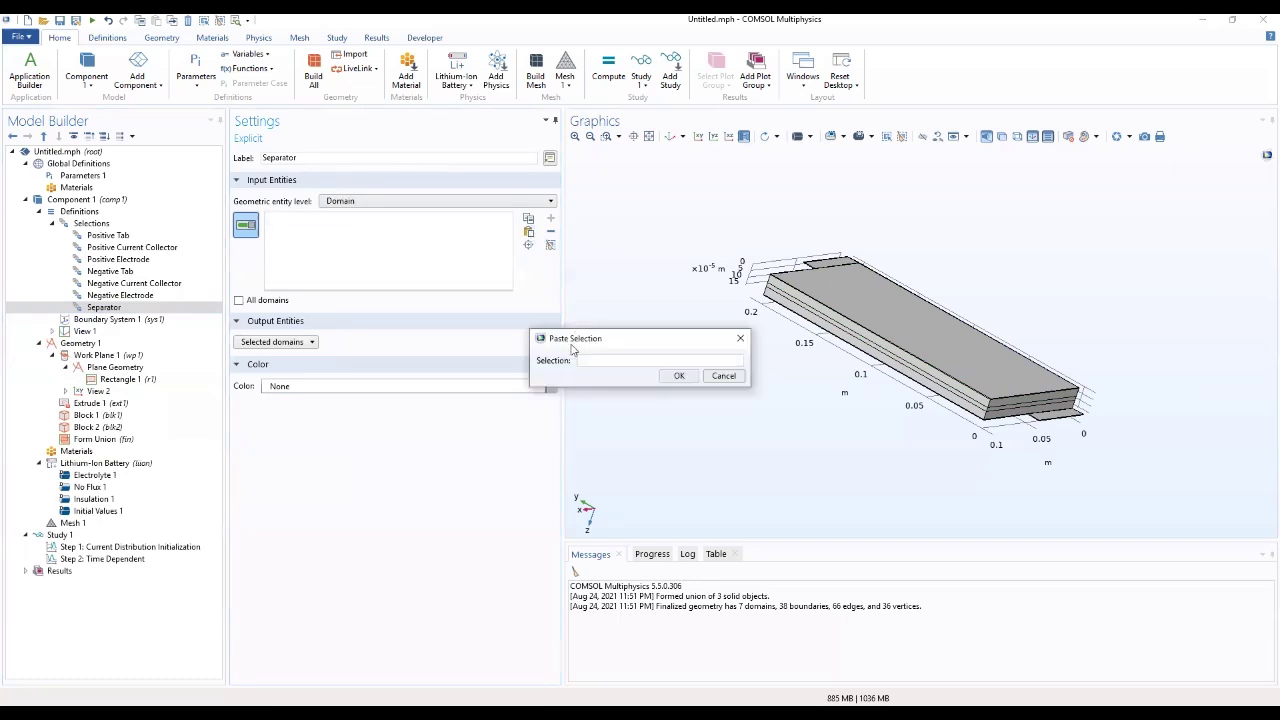
click(677, 377)
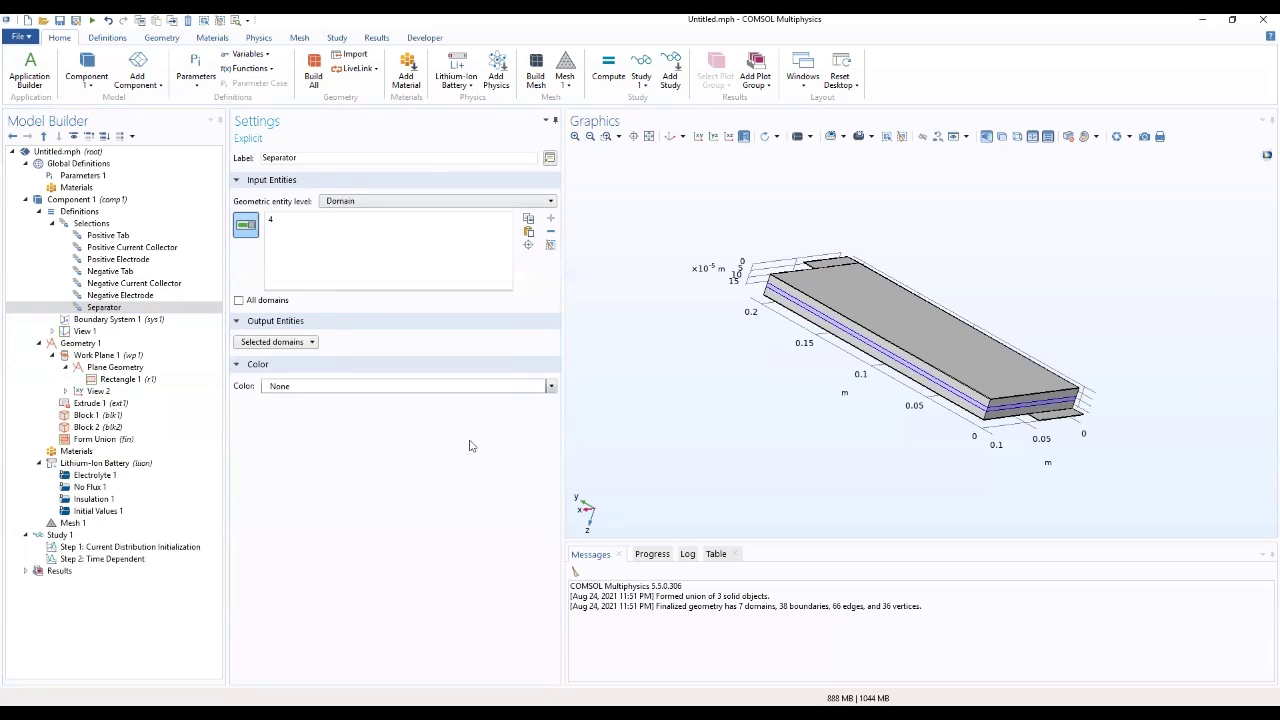
drag(668, 402, 866, 408)
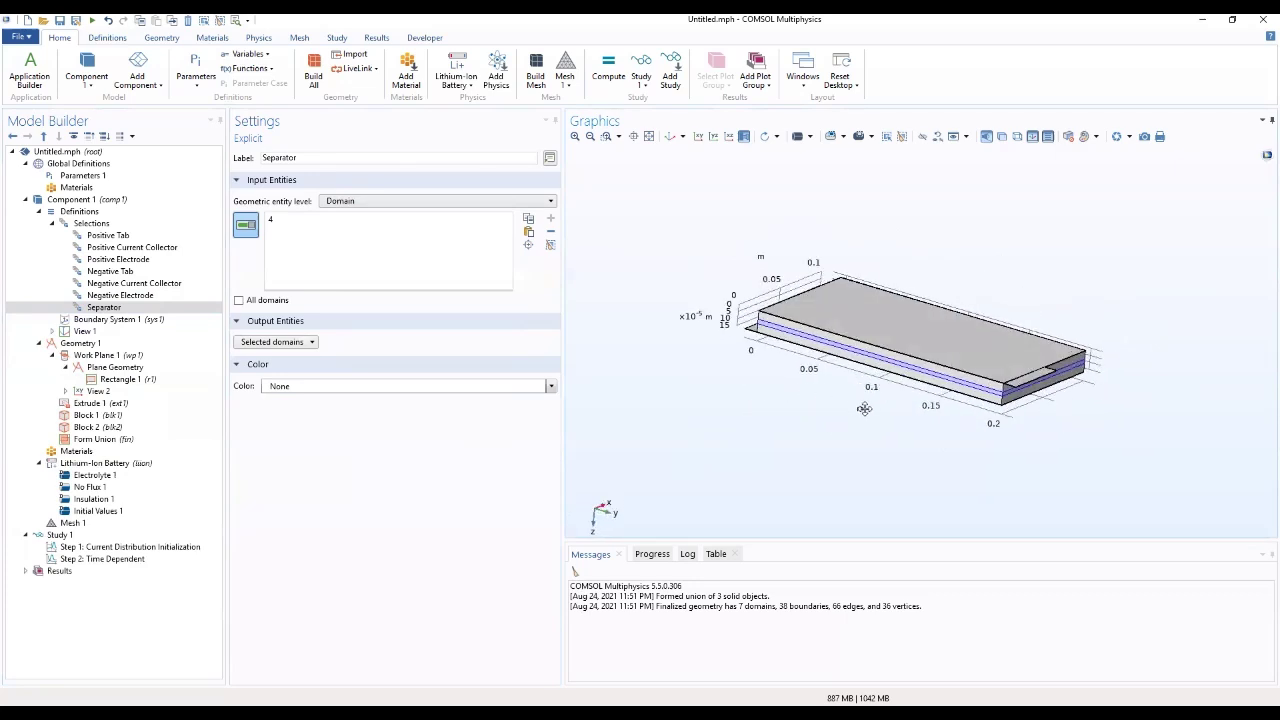
Add a new explicit selection to the component definitions and set its geometric entity level to Boundary
click(90, 224)
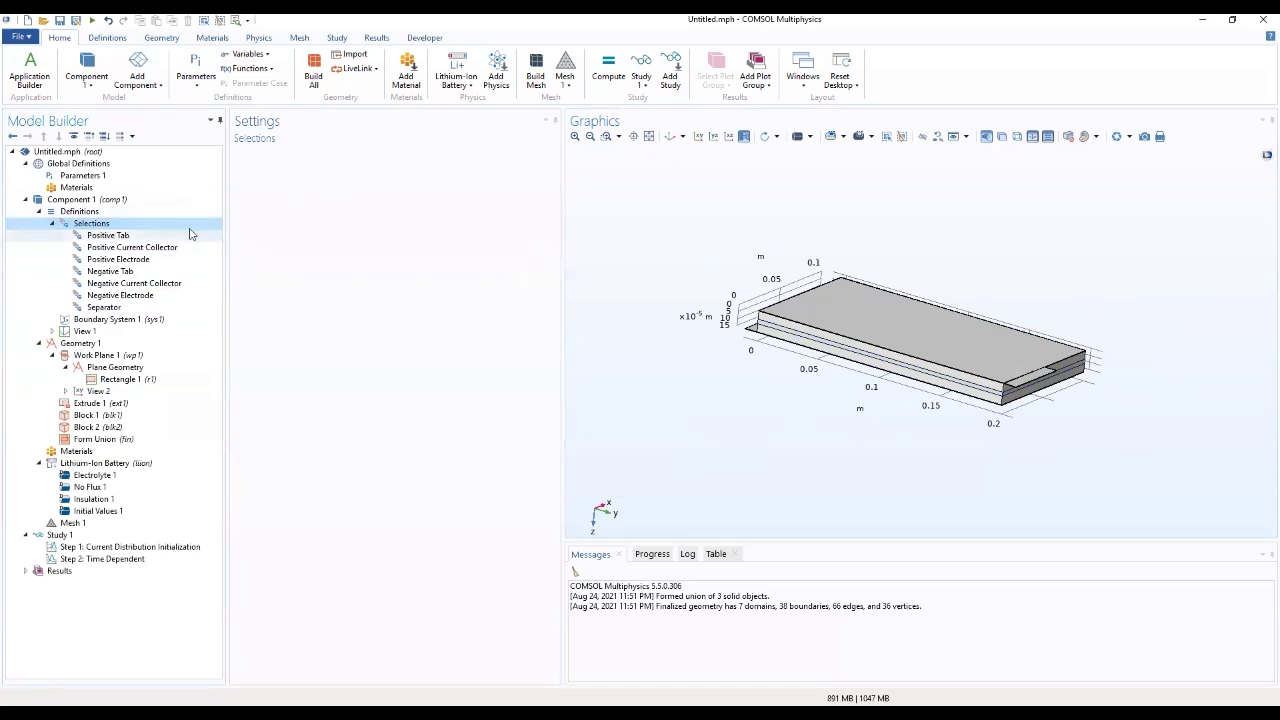
click(105, 223)
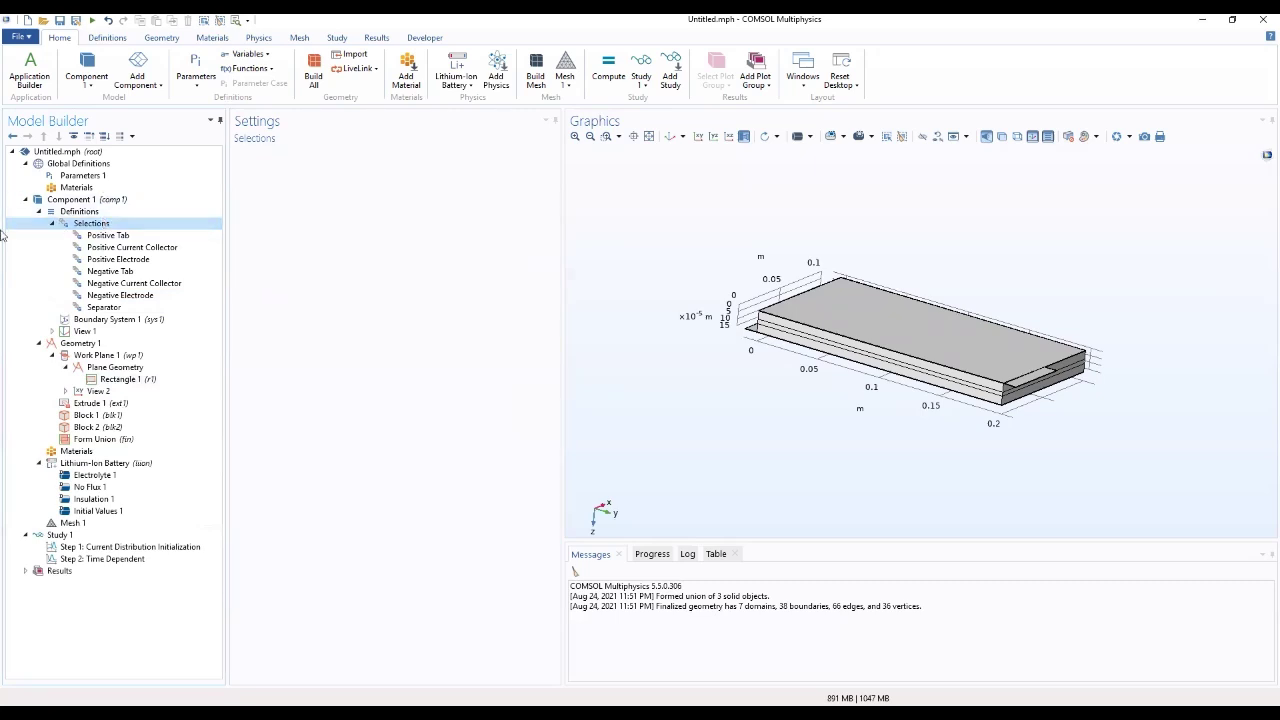
right_click(80, 212)
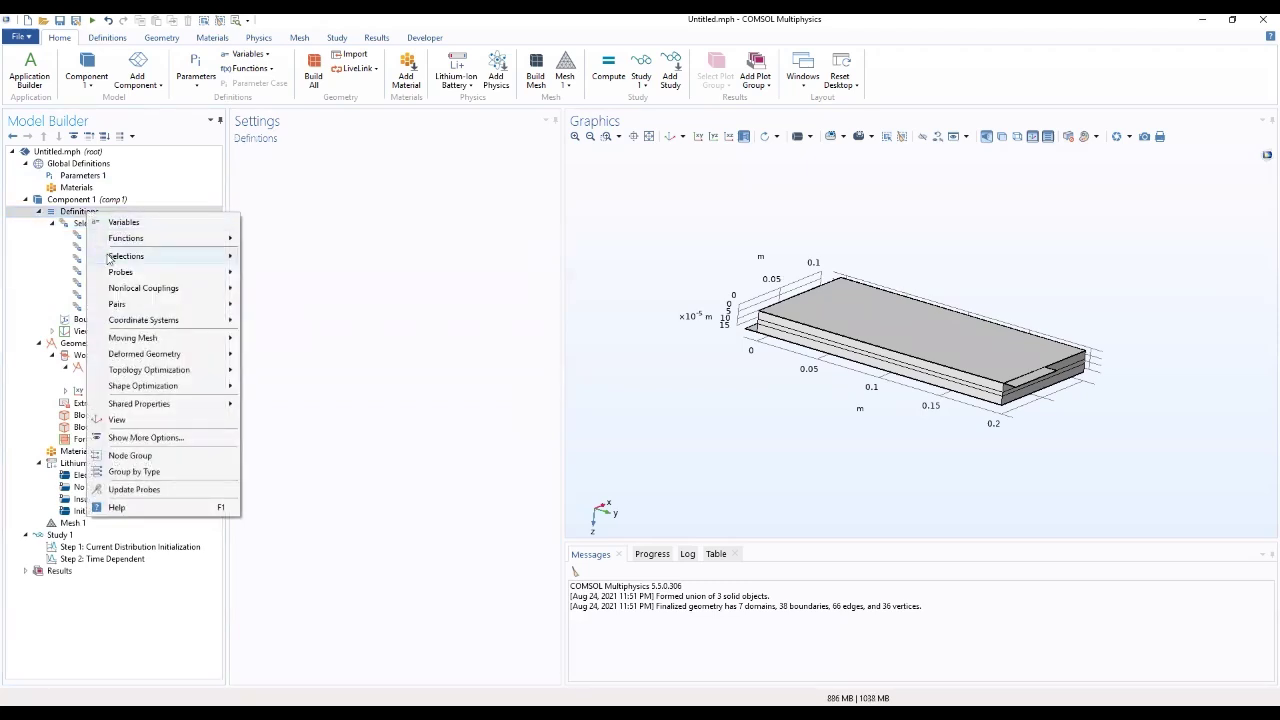
mouse_move(155, 256)
click(270, 256)
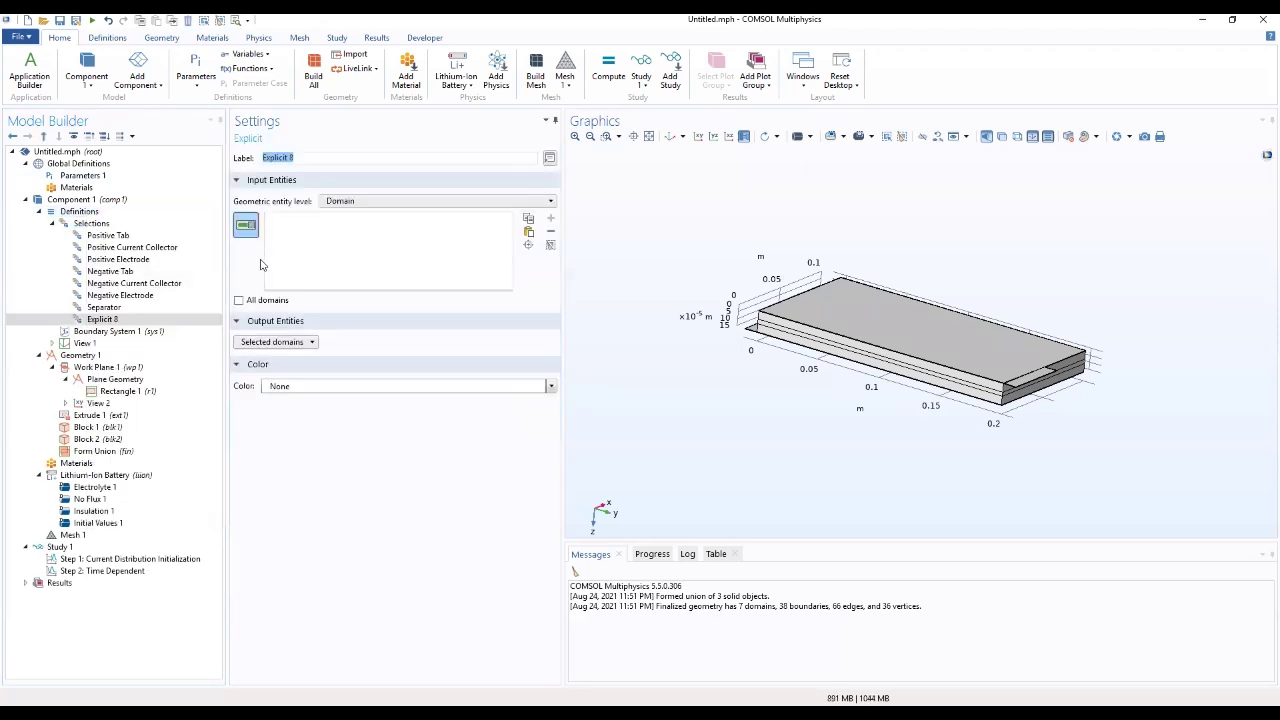
click(372, 202)
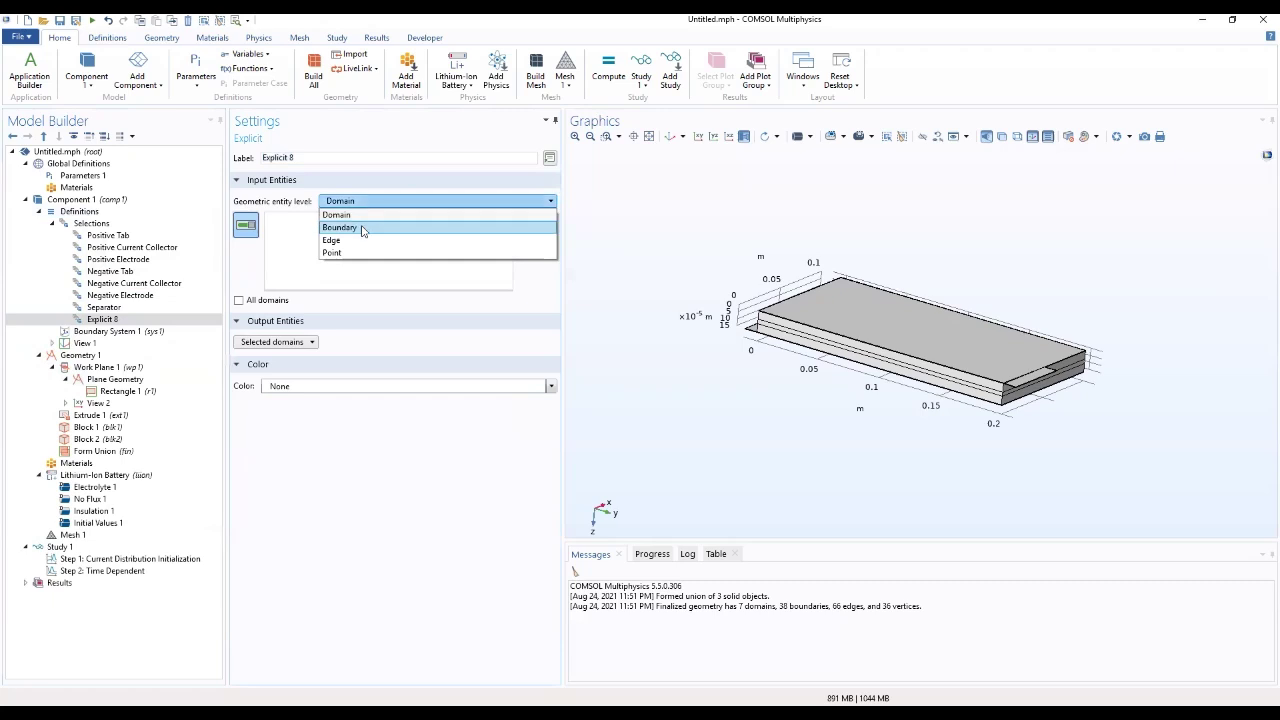
click(363, 228)
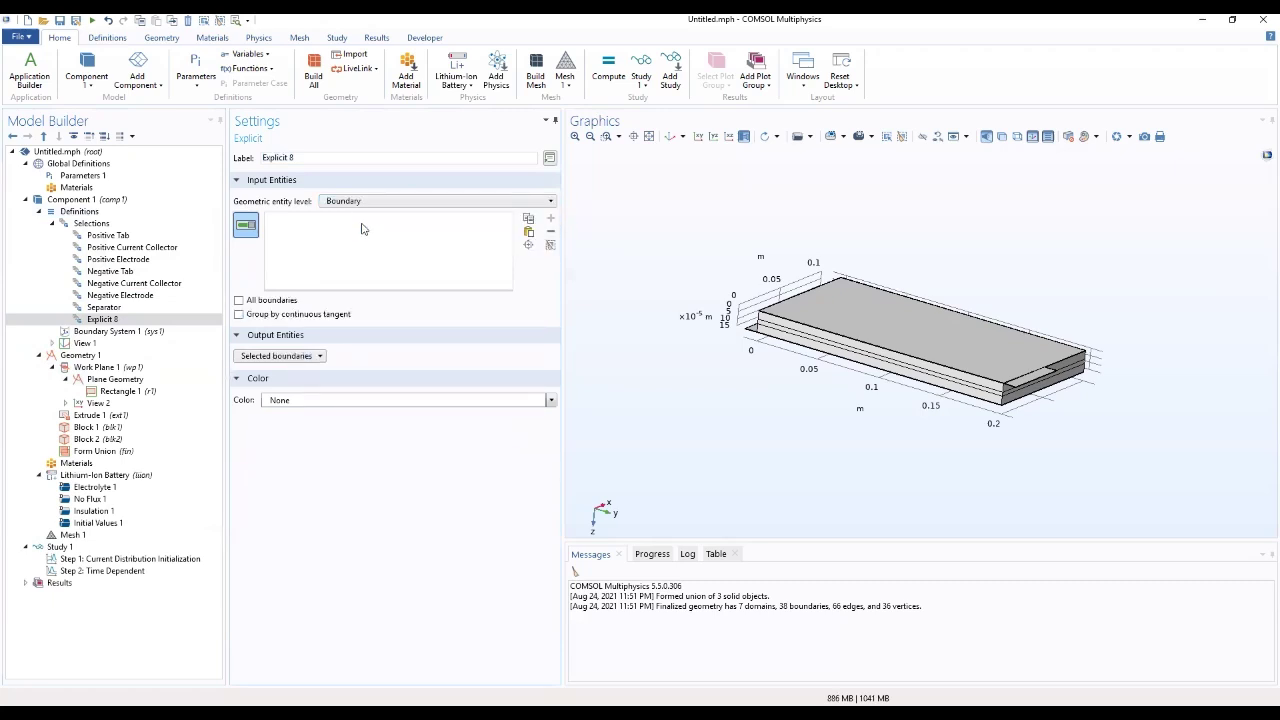
Label the new boundary selection Negative Tab End
click(358, 157)
text(Ne)
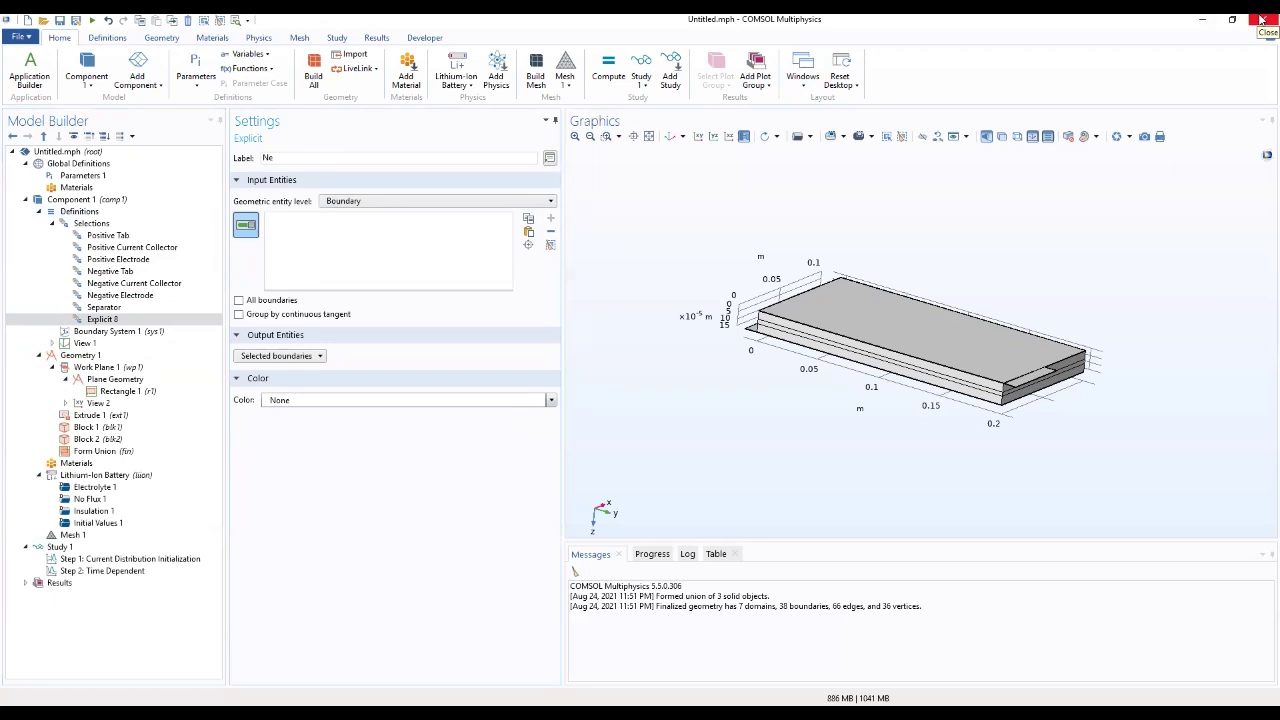
text(gative Tab End)
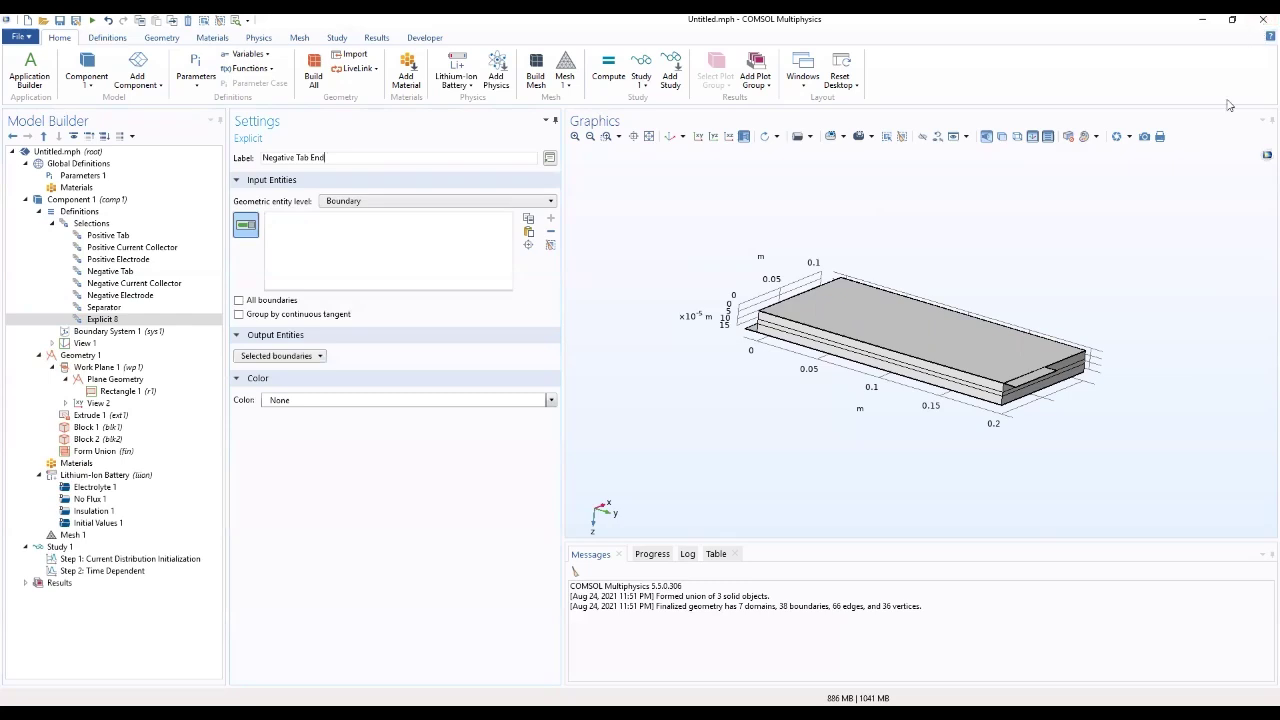
key(Return)
Assign boundary 29 to the Negative Tab End selection and inspect its location on the model
click(528, 233)
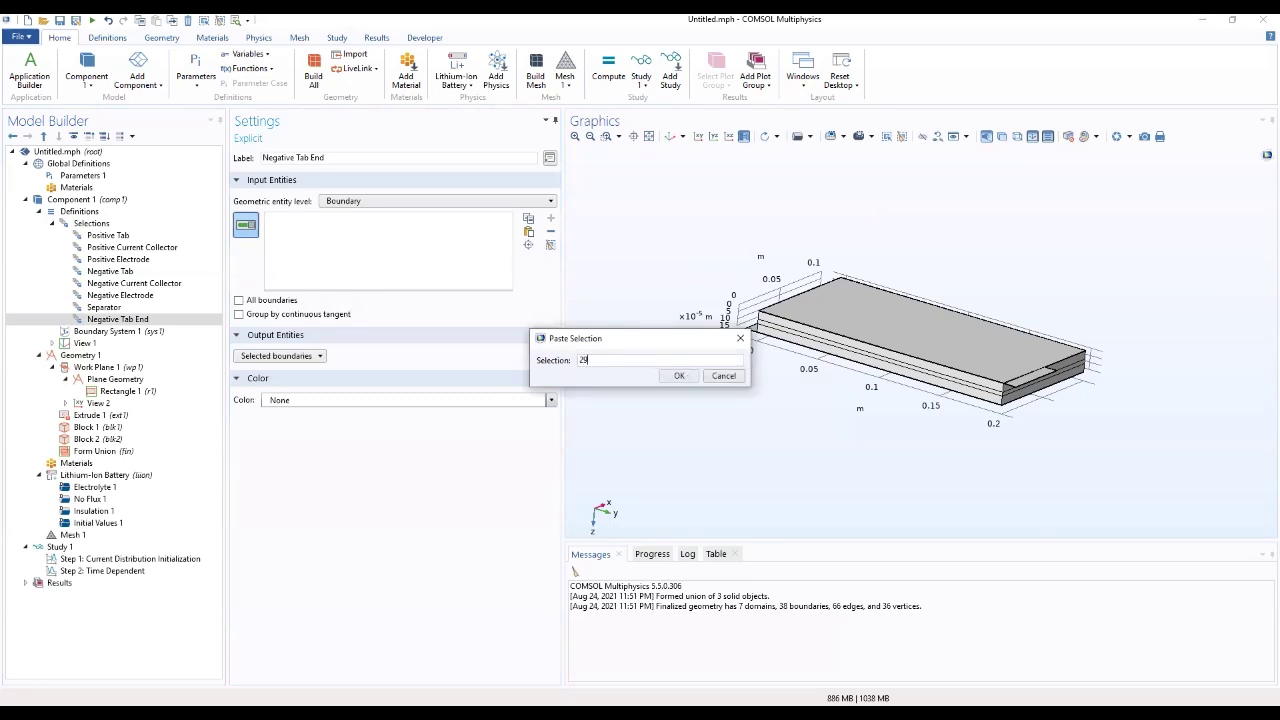
click(679, 375)
drag(680, 392, 723, 411)
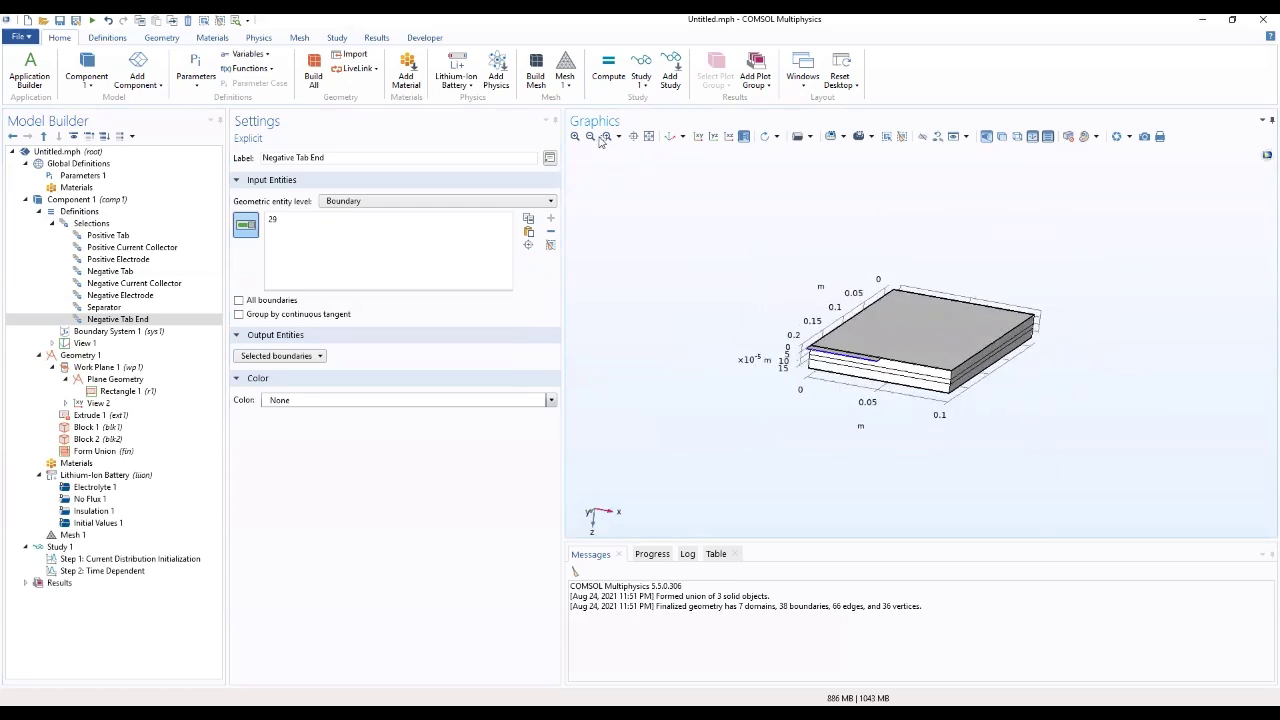
drag(629, 316, 649, 363)
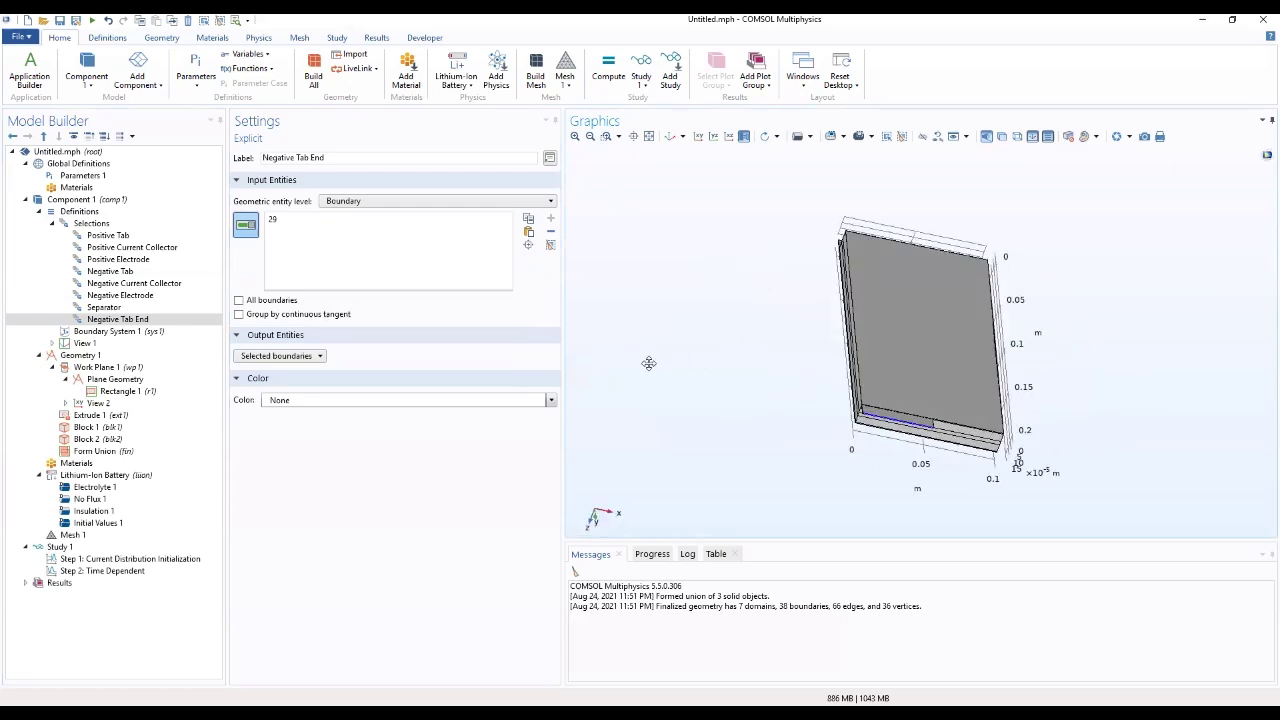
Duplicate the Negative Tab End selection and label the copy Positive Tab End 1
right_click(145, 320)
click(176, 414)
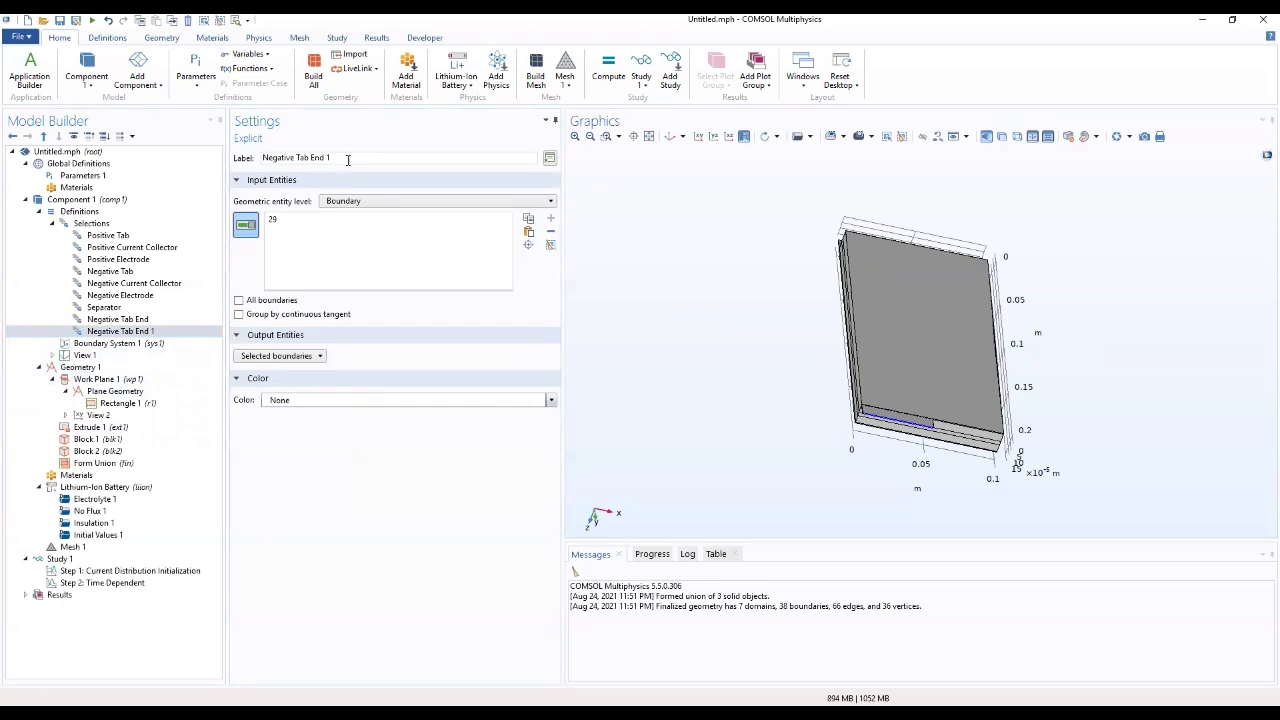
drag(296, 157, 253, 170)
text(Positive)
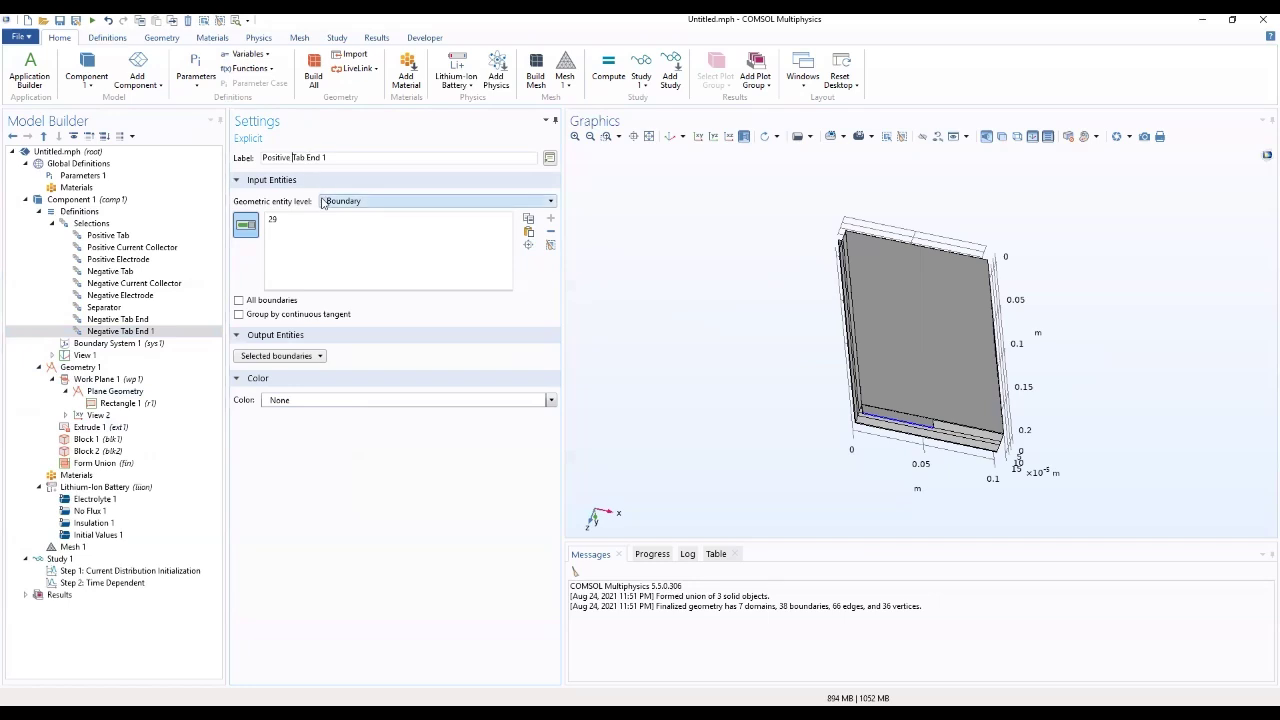
Replace the boundary inherited by the Positive Tab End 1 selection with boundary 2 and inspect its location
click(456, 223)
click(550, 233)
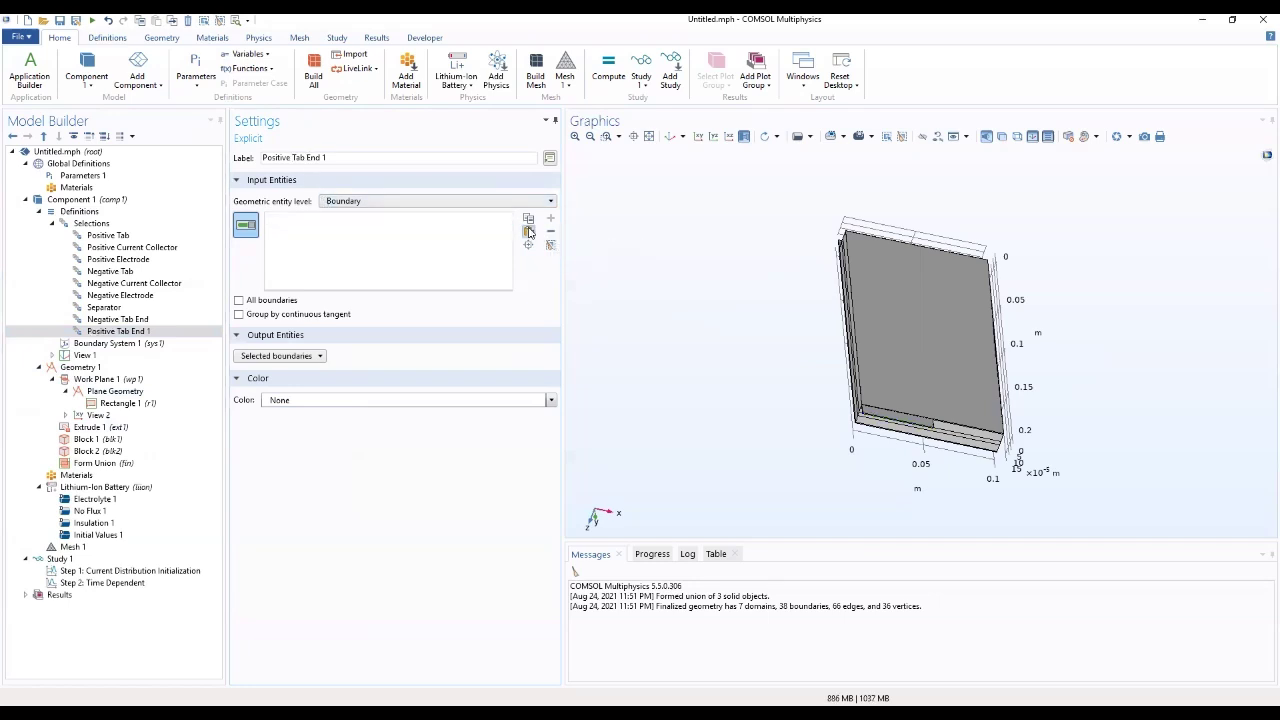
click(529, 232)
text(2)
click(676, 376)
drag(770, 430, 836, 545)
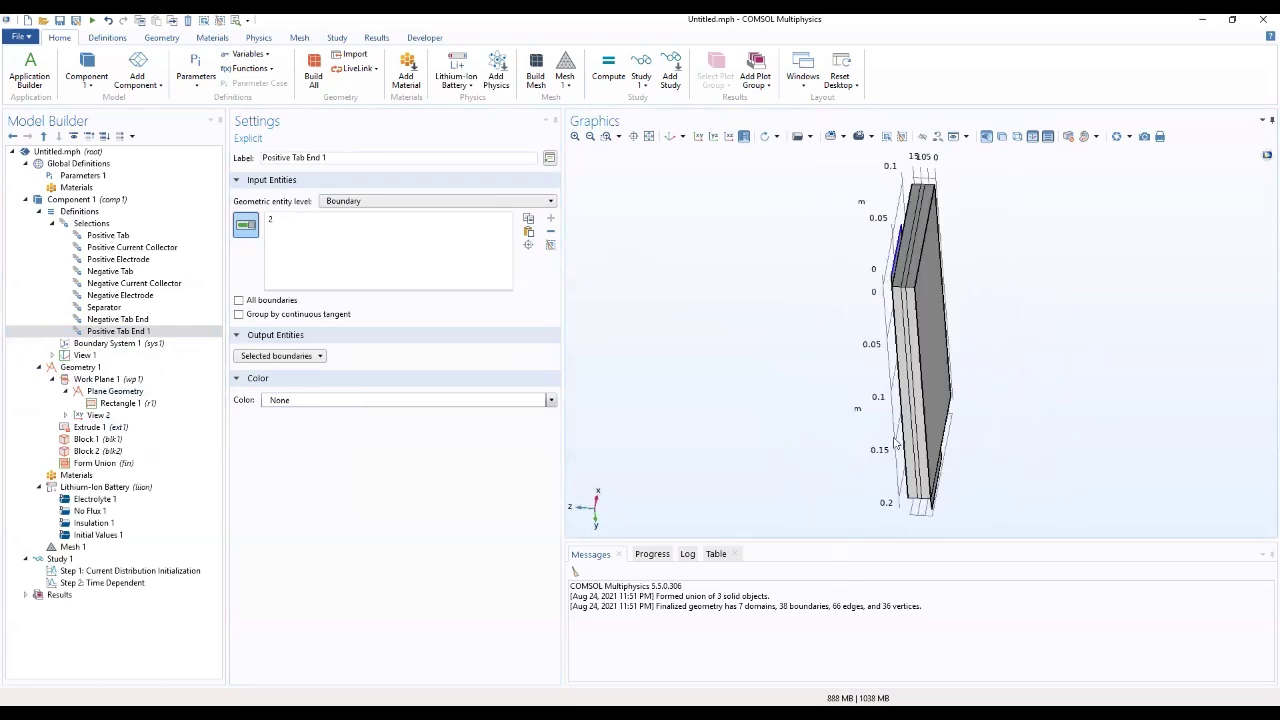
Add a domain-level Union selection under the component's selections, combining Negative Tab and Negative Current Collector
mouse_move(828, 291)
mouse_down()
mouse_move(751, 402)
mouse_move(779, 347)
mouse_move(785, 366)
mouse_move(874, 366)
mouse_move(794, 357)
mouse_move(802, 387)
mouse_move(814, 307)
mouse_up()
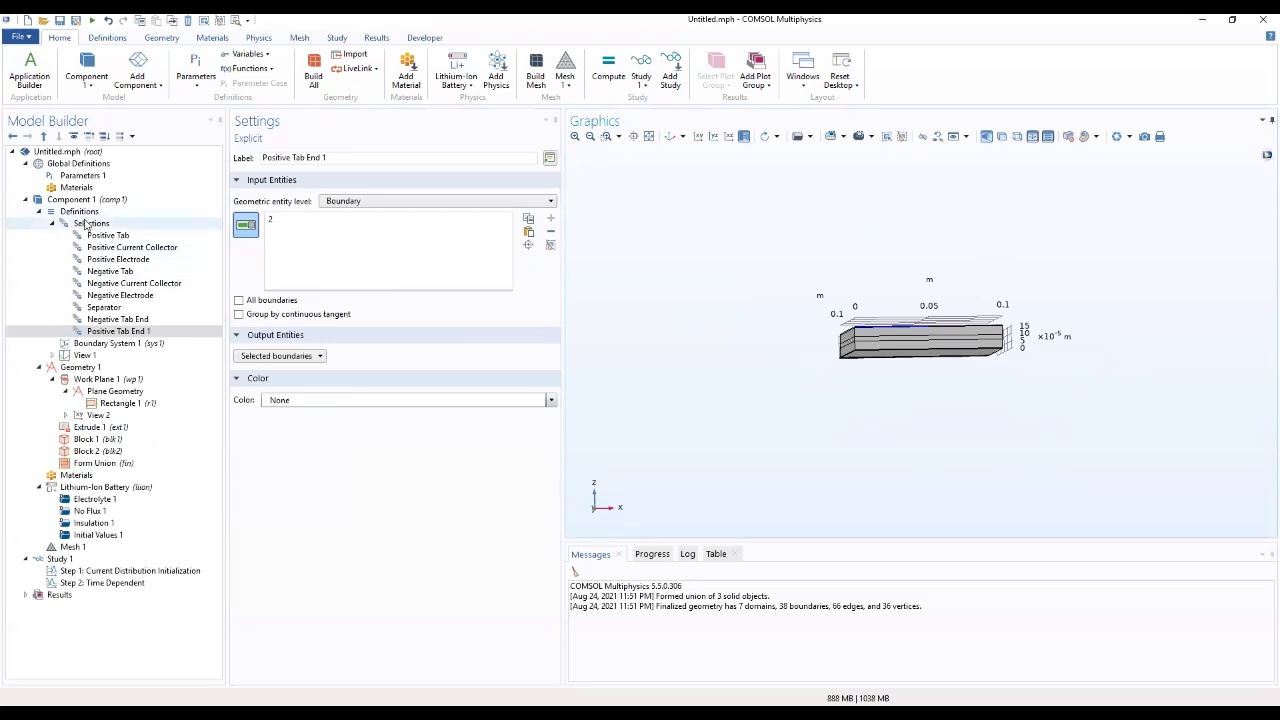
click(85, 224)
right_click(85, 224)
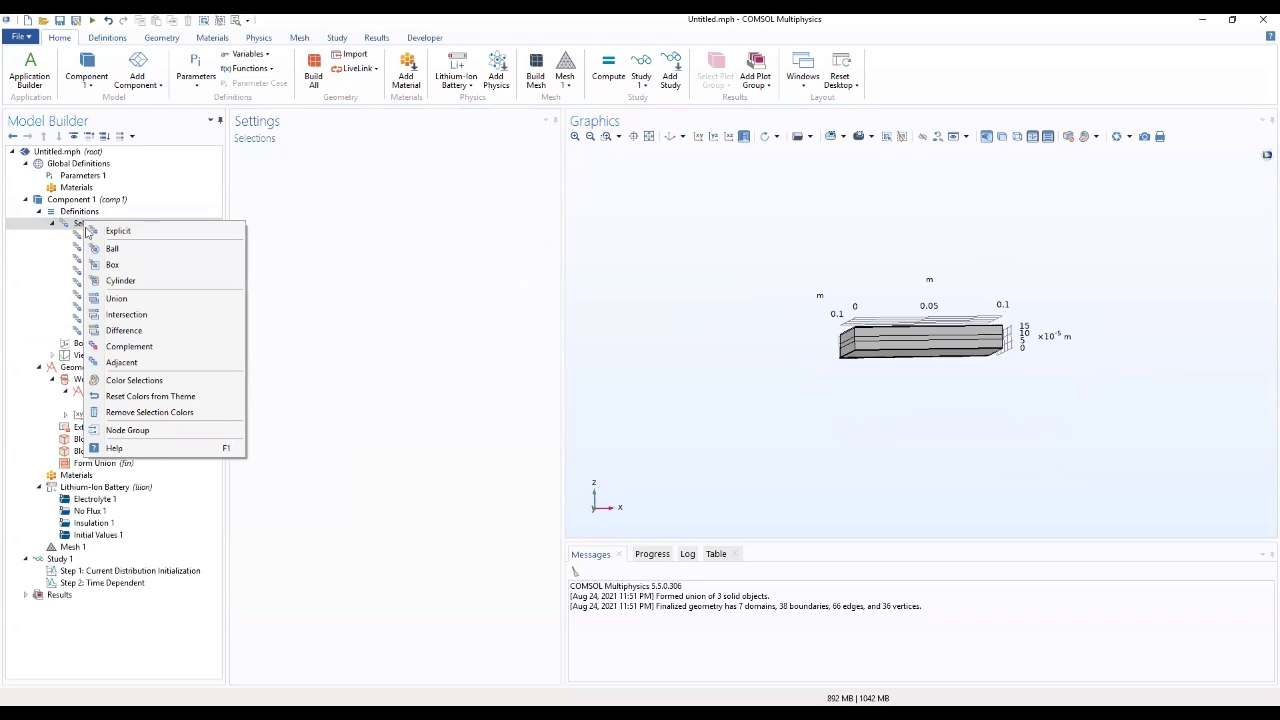
click(113, 300)
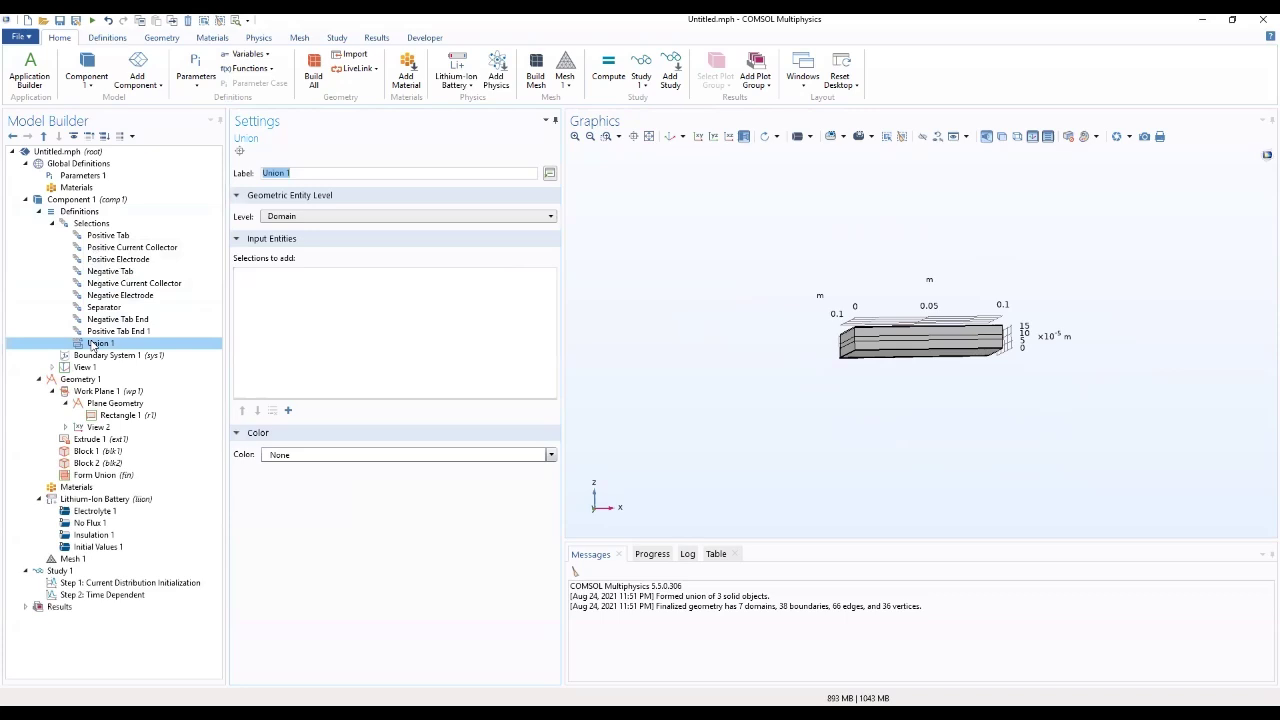
drag(716, 322, 857, 437)
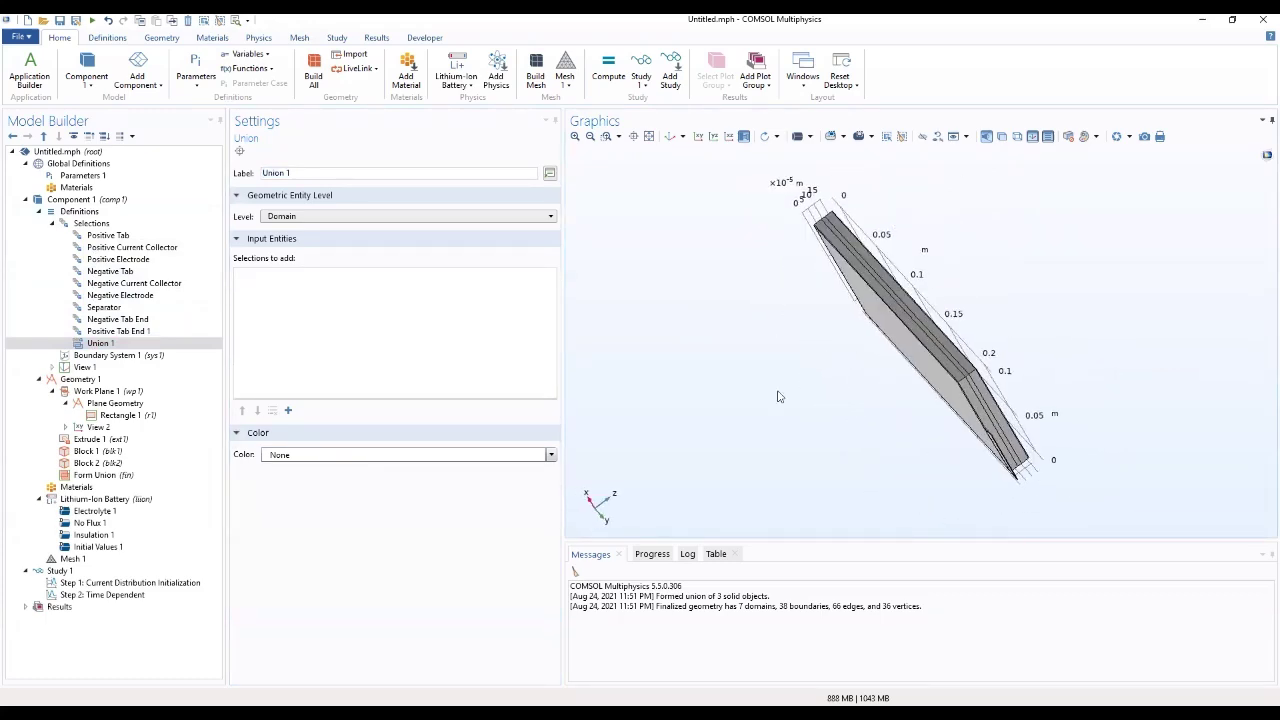
drag(720, 287, 764, 410)
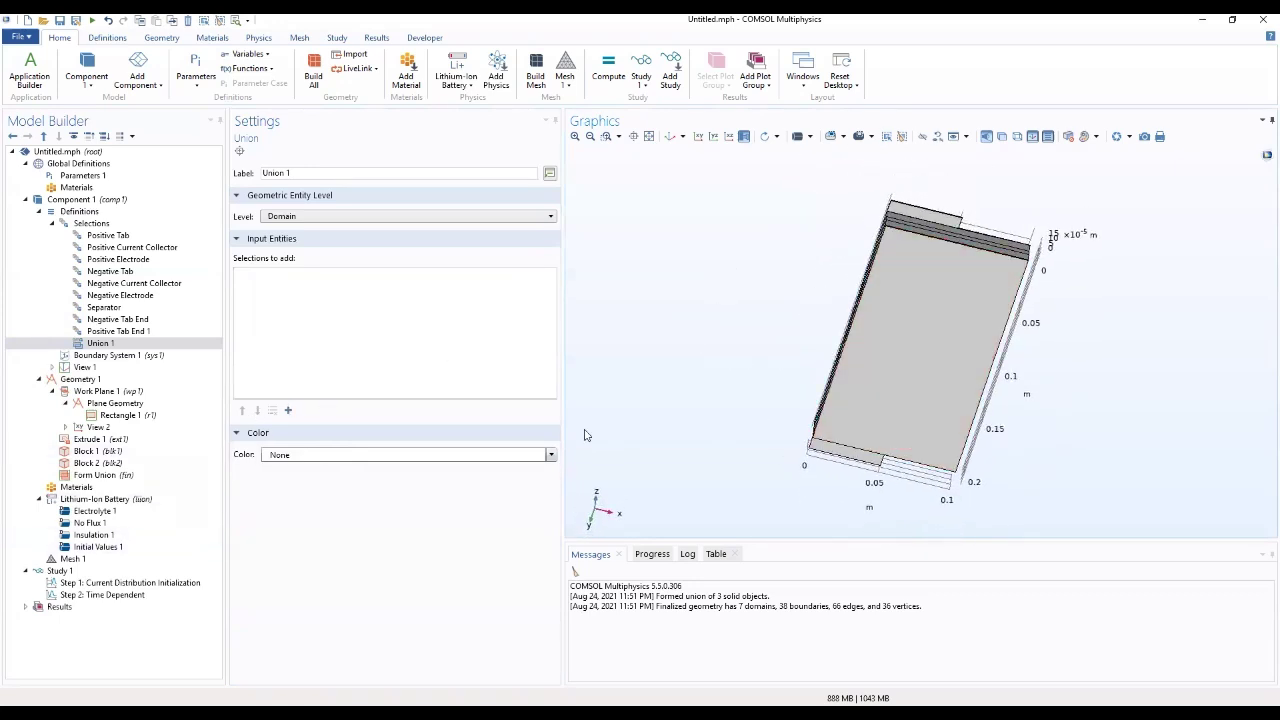
click(288, 412)
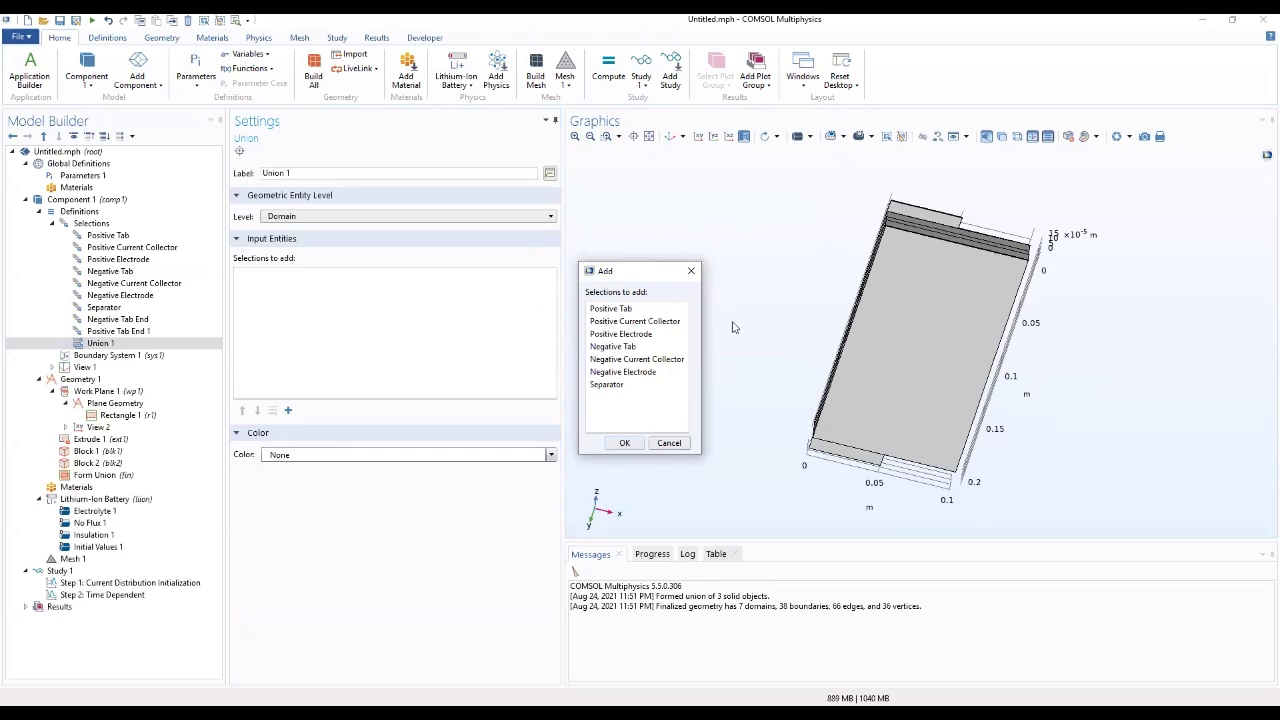
click(615, 347)
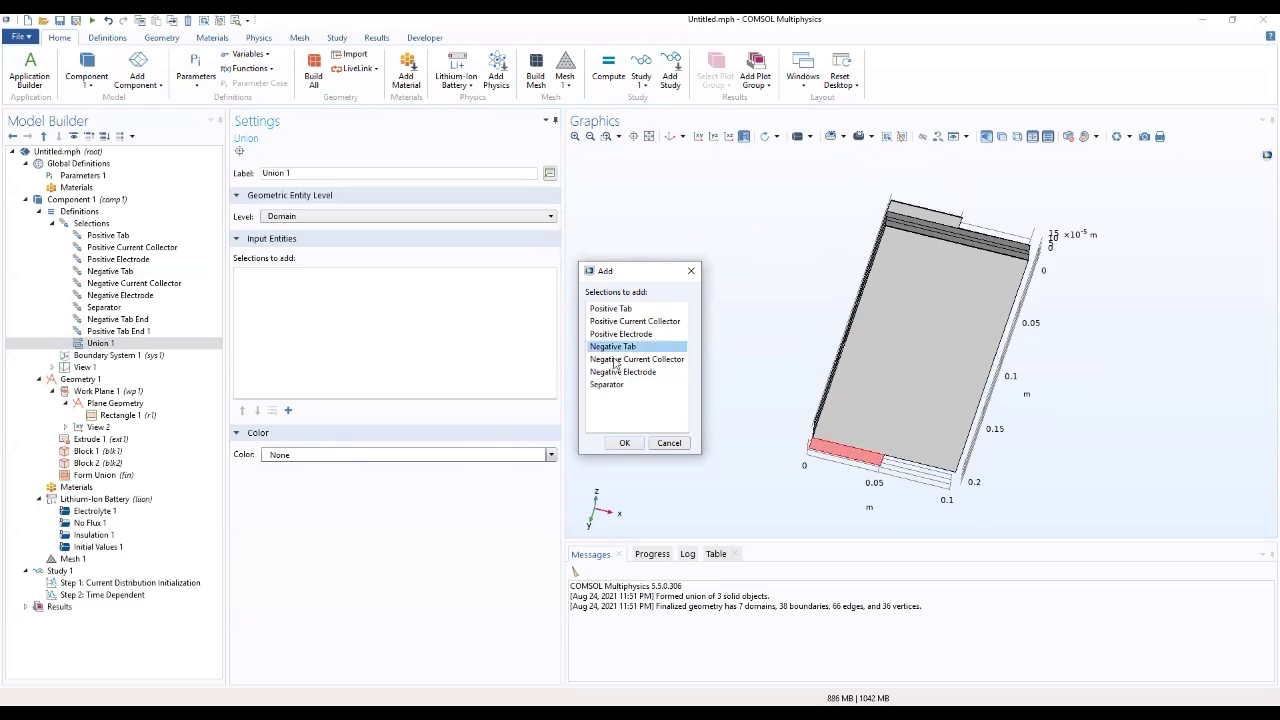
ctrl+click(614, 360)
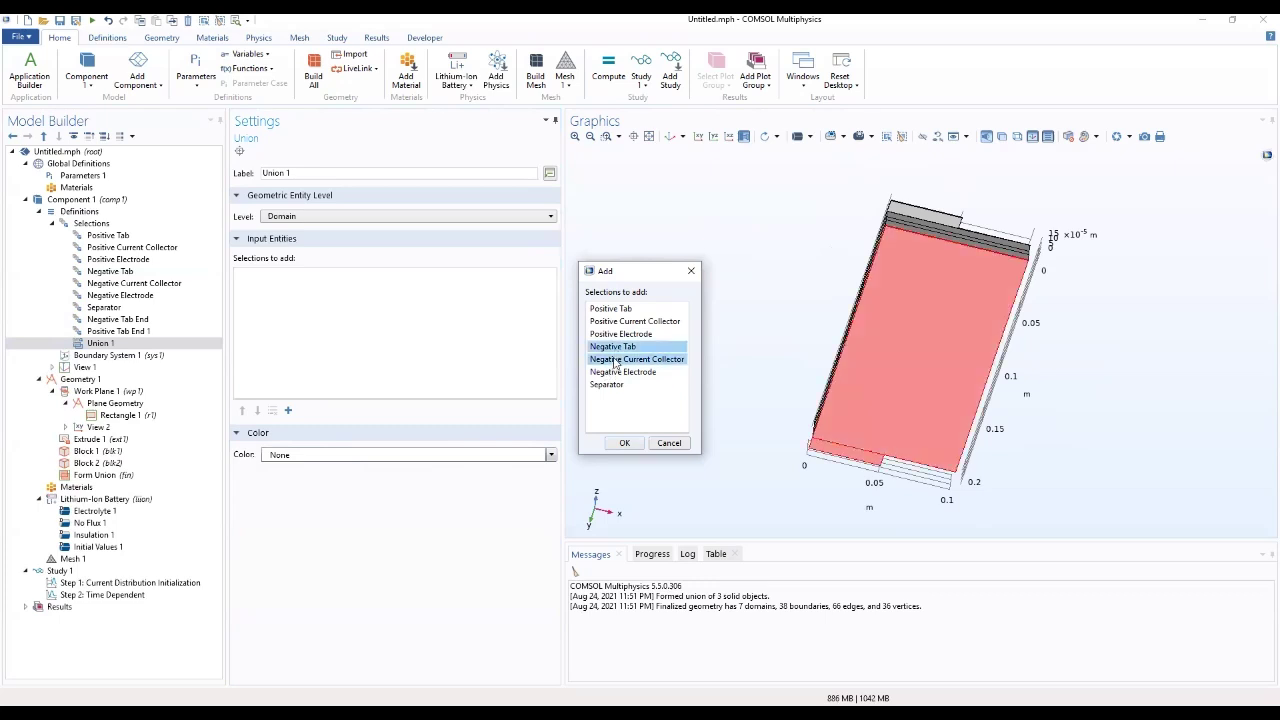
click(622, 443)
drag(690, 305, 805, 386)
Label the new union selection Negative Current Collector and Tab
click(360, 173)
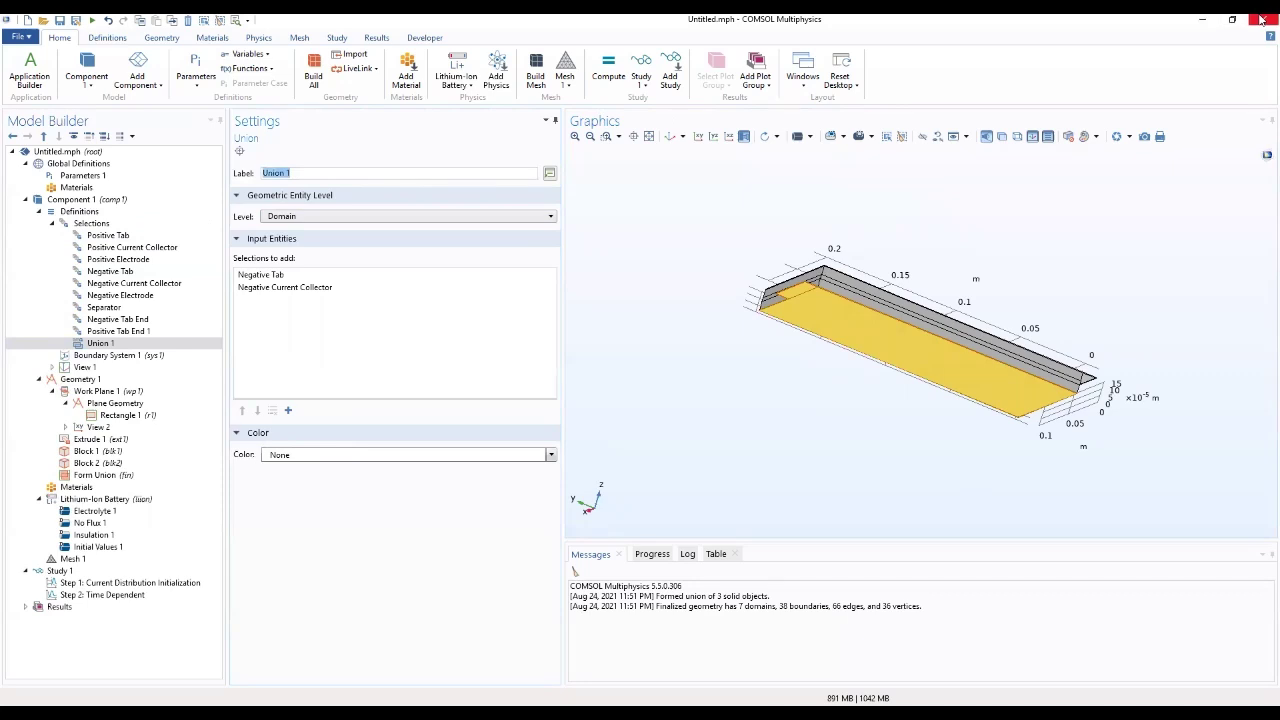
text(N)
key(BackSpace)
key(BackSpace)
key(BackSpace)
text(egative Current Collector and)
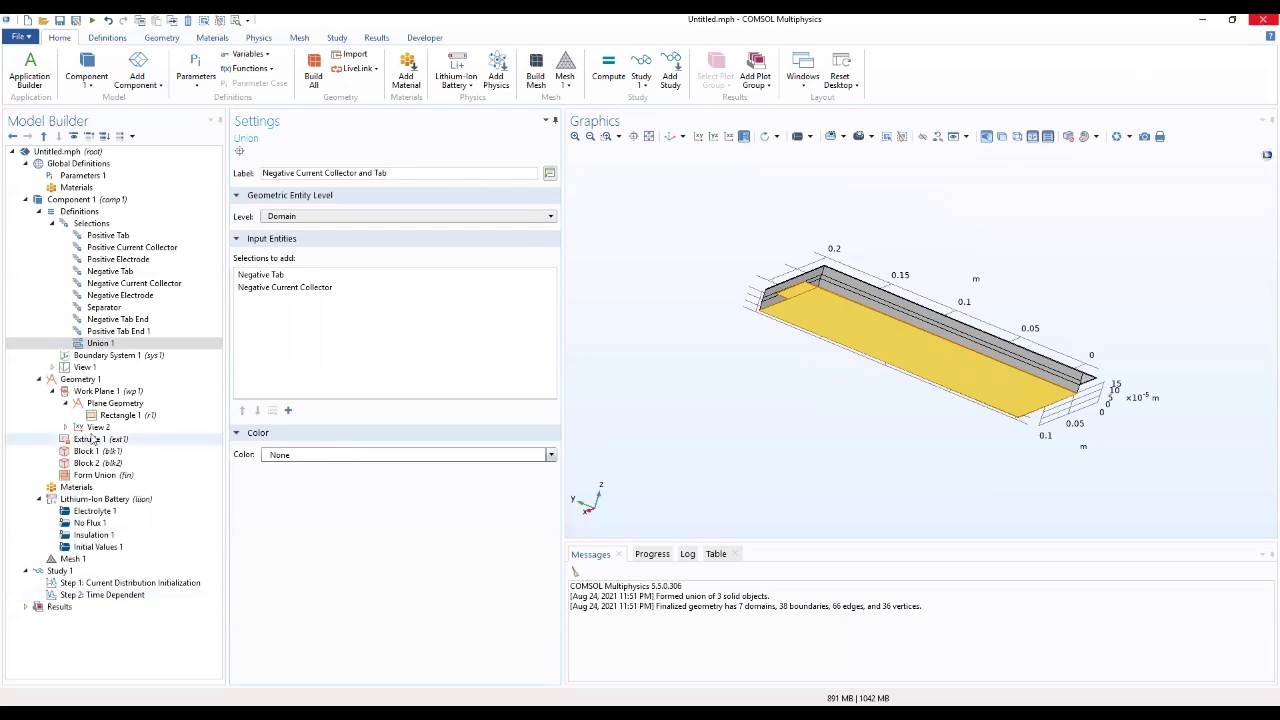
click(285, 471)
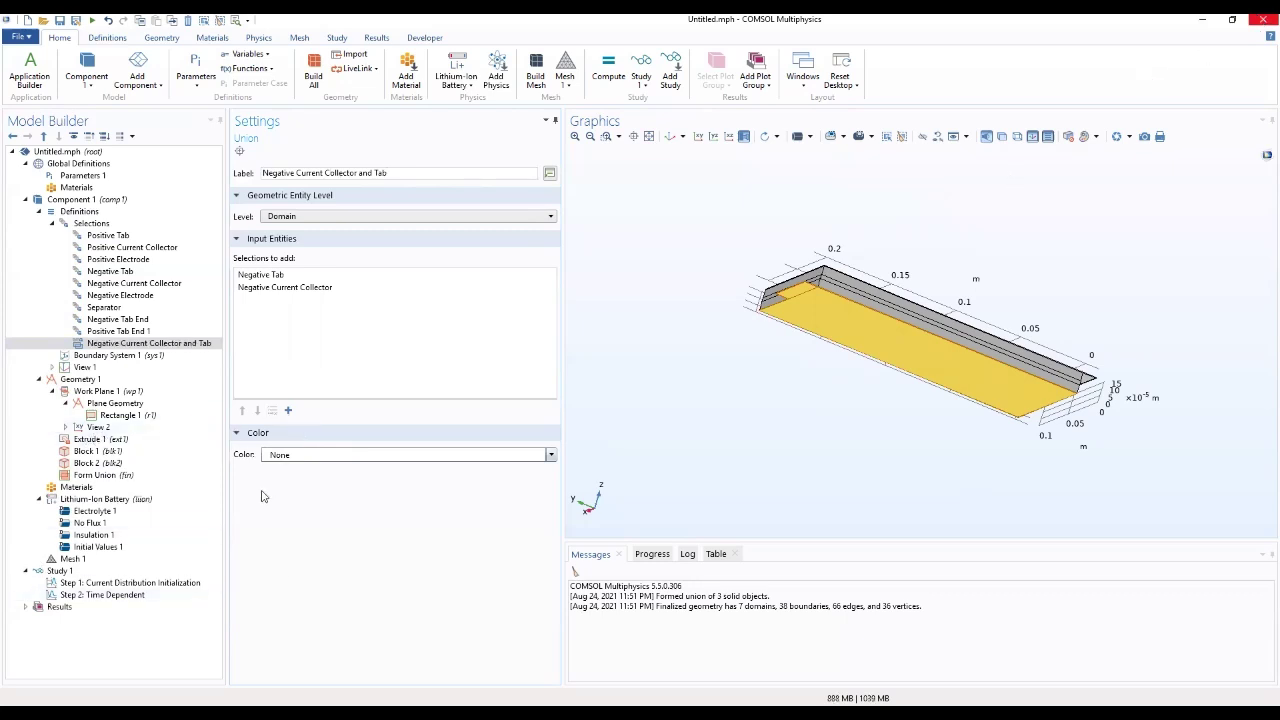
Duplicate the Negative Current Collector and Tab union and label the copy Positive Current Collector and Tab 1
right_click(176, 345)
click(218, 438)
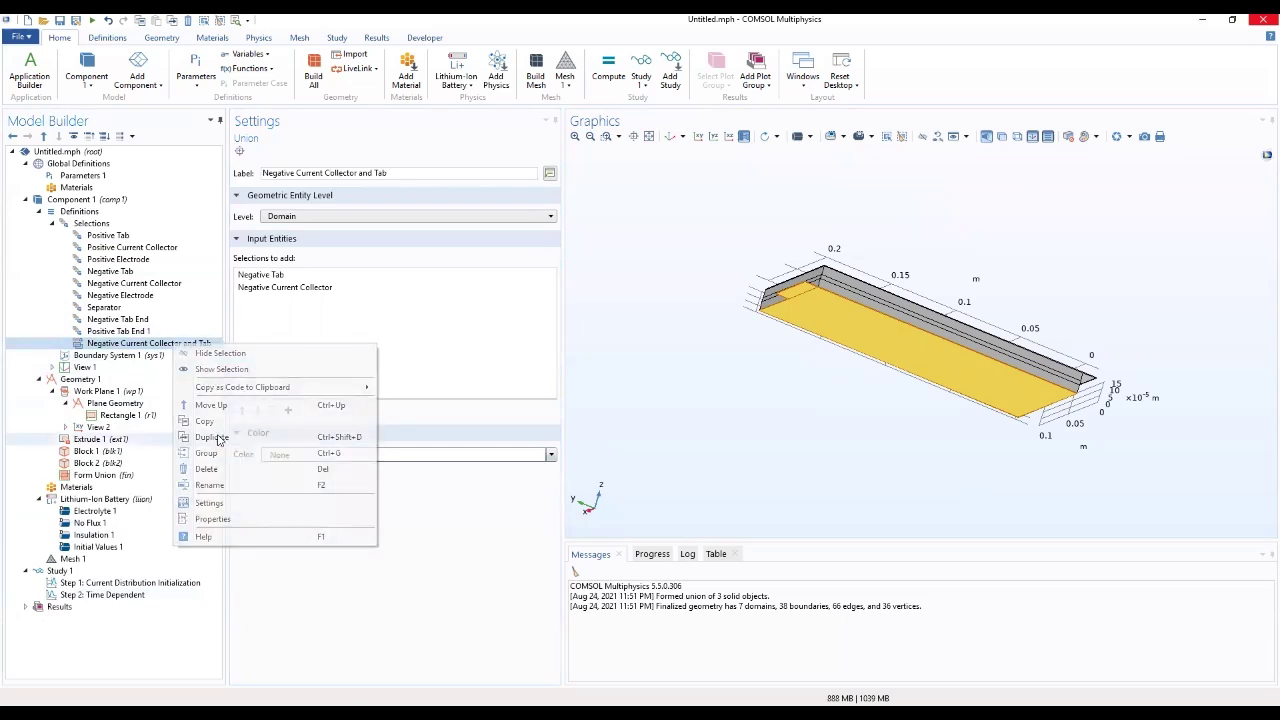
double_click(290, 173)
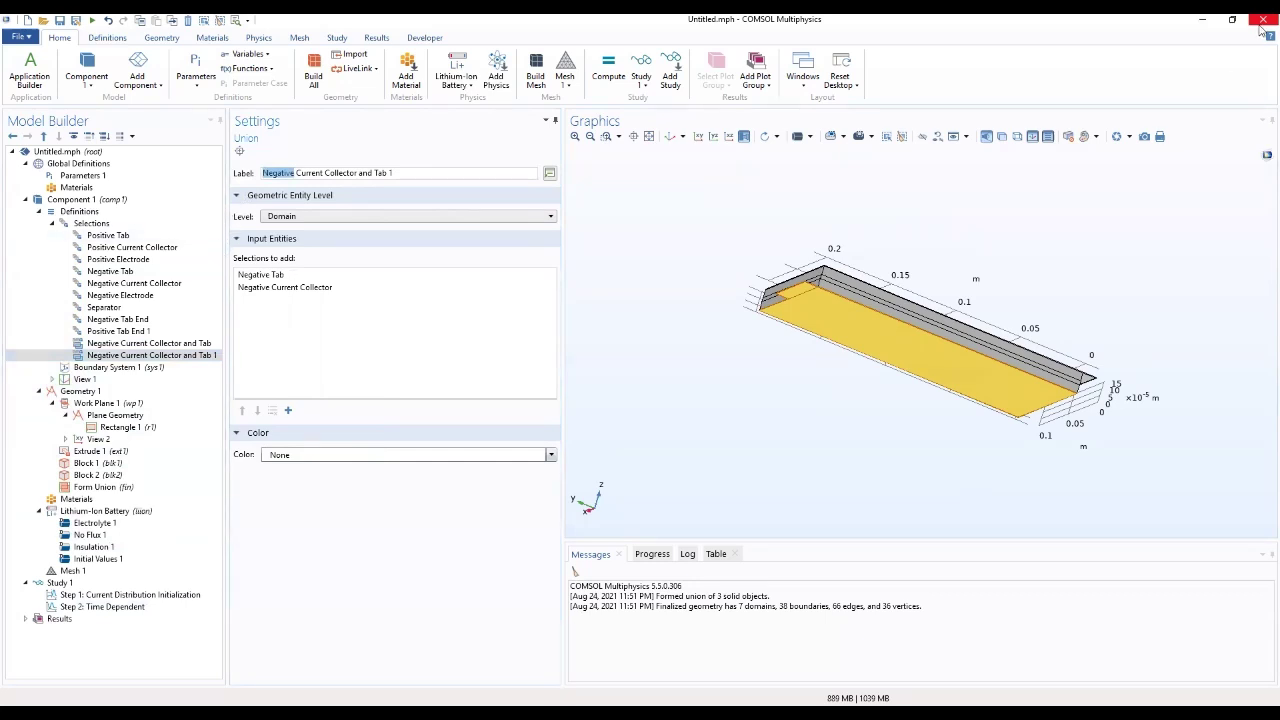
text(POS)
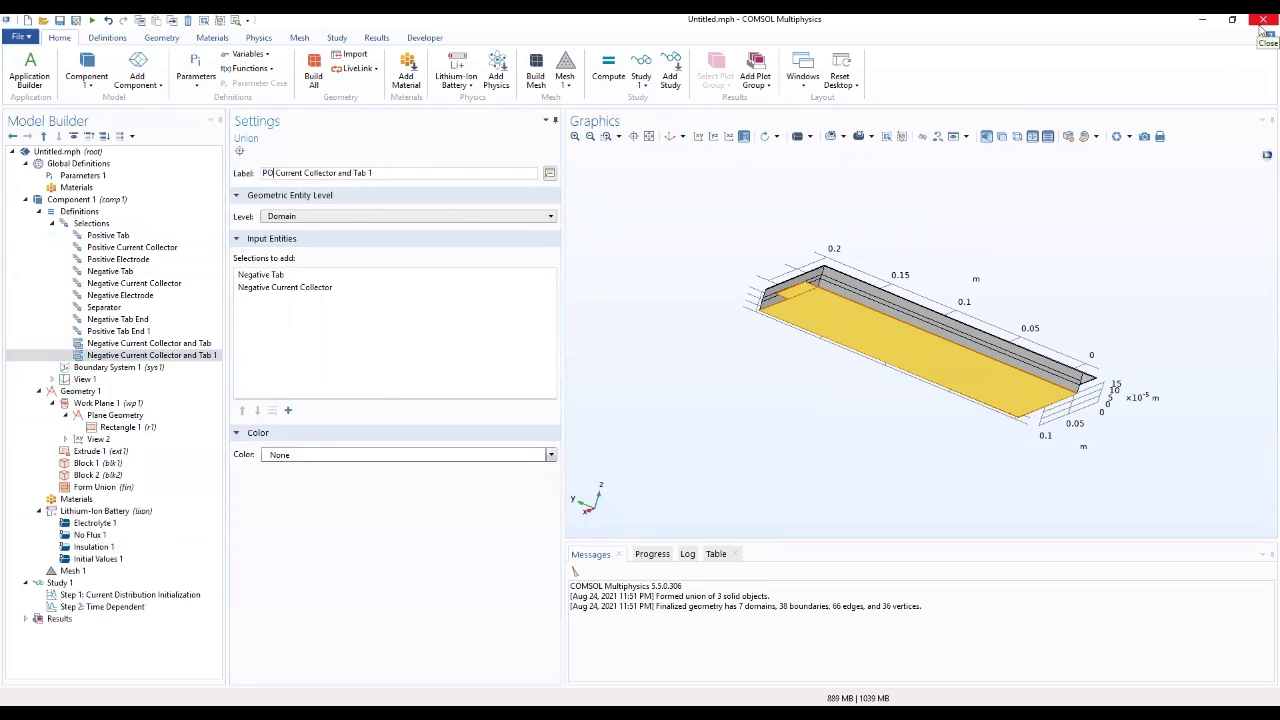
text(I)
key(BackSpace)
key(BackSpace)
key(BackSpace)
text(ositive)
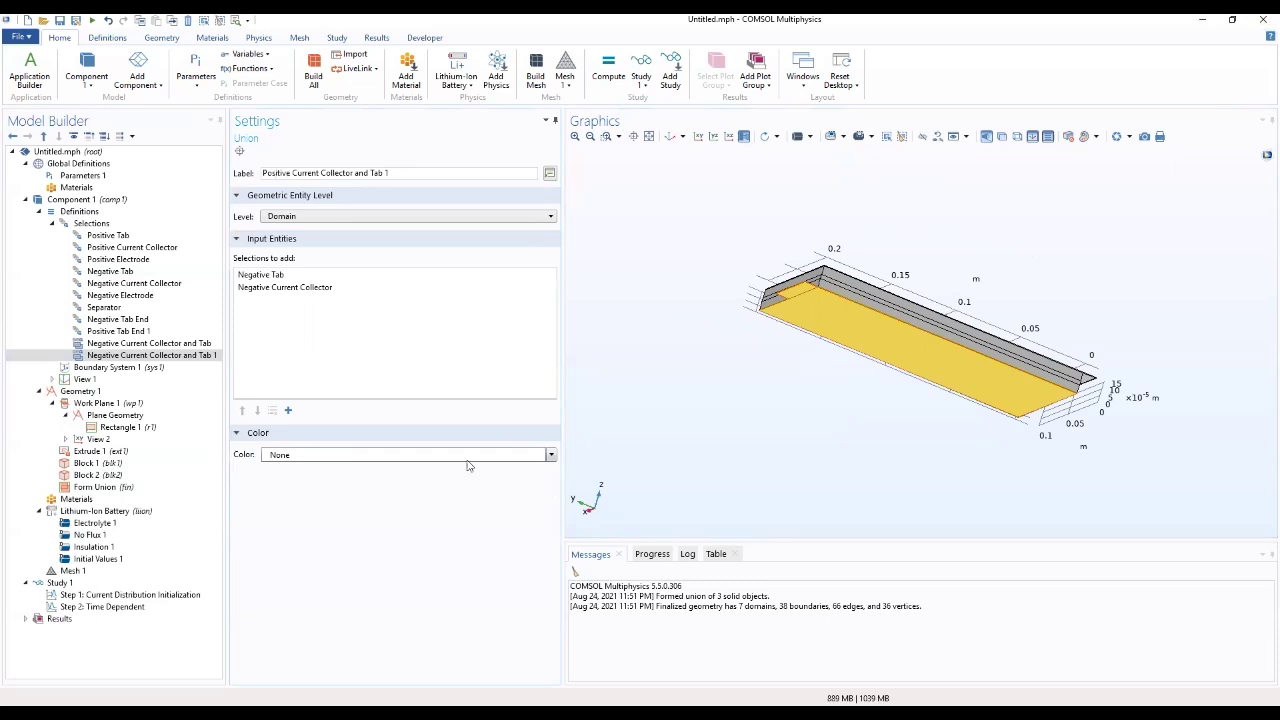
key(Return)
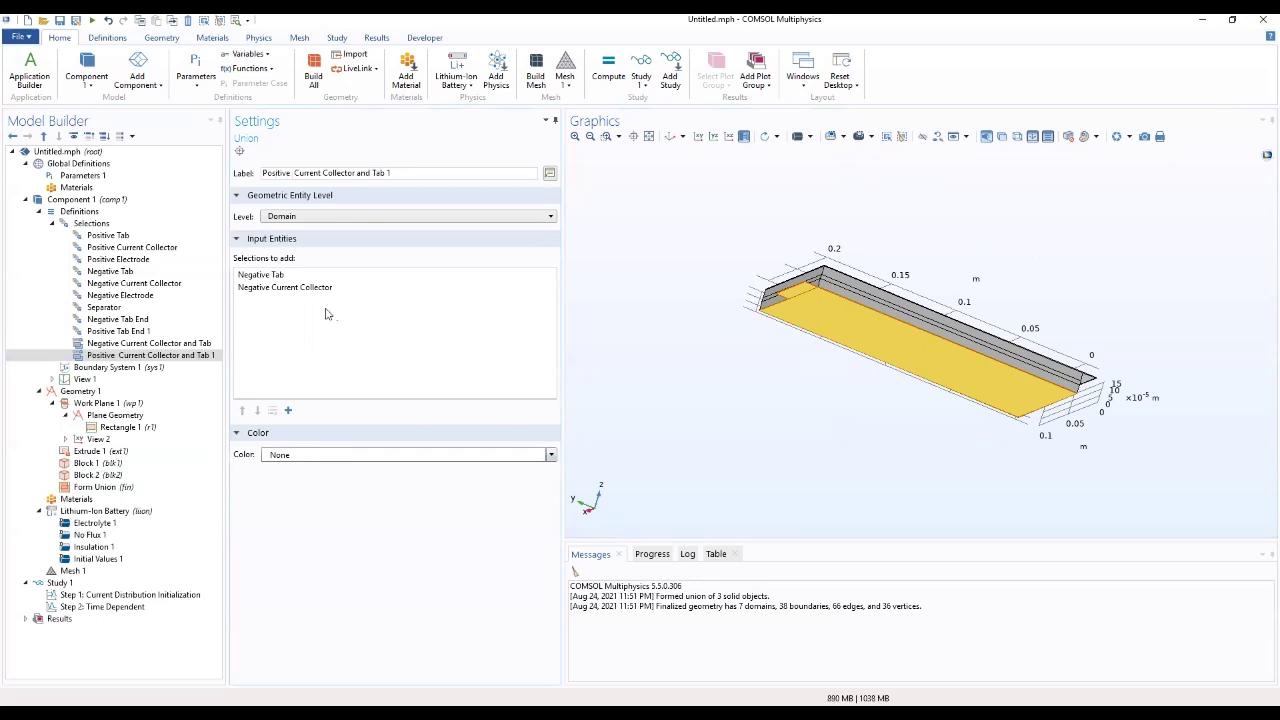
Replace the negative inputs of the Positive Current Collector and Tab 1 union with the Positive Tab and Positive Current Collector selections
click(275, 276)
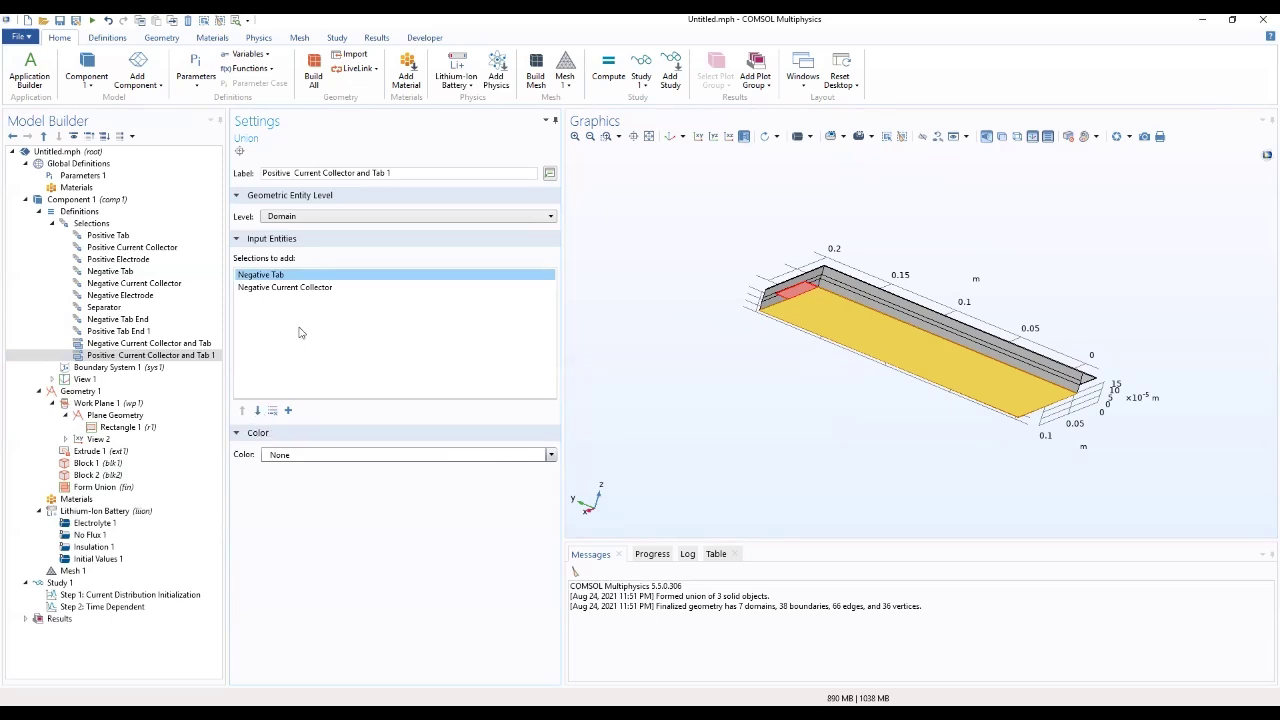
shift+click(292, 289)
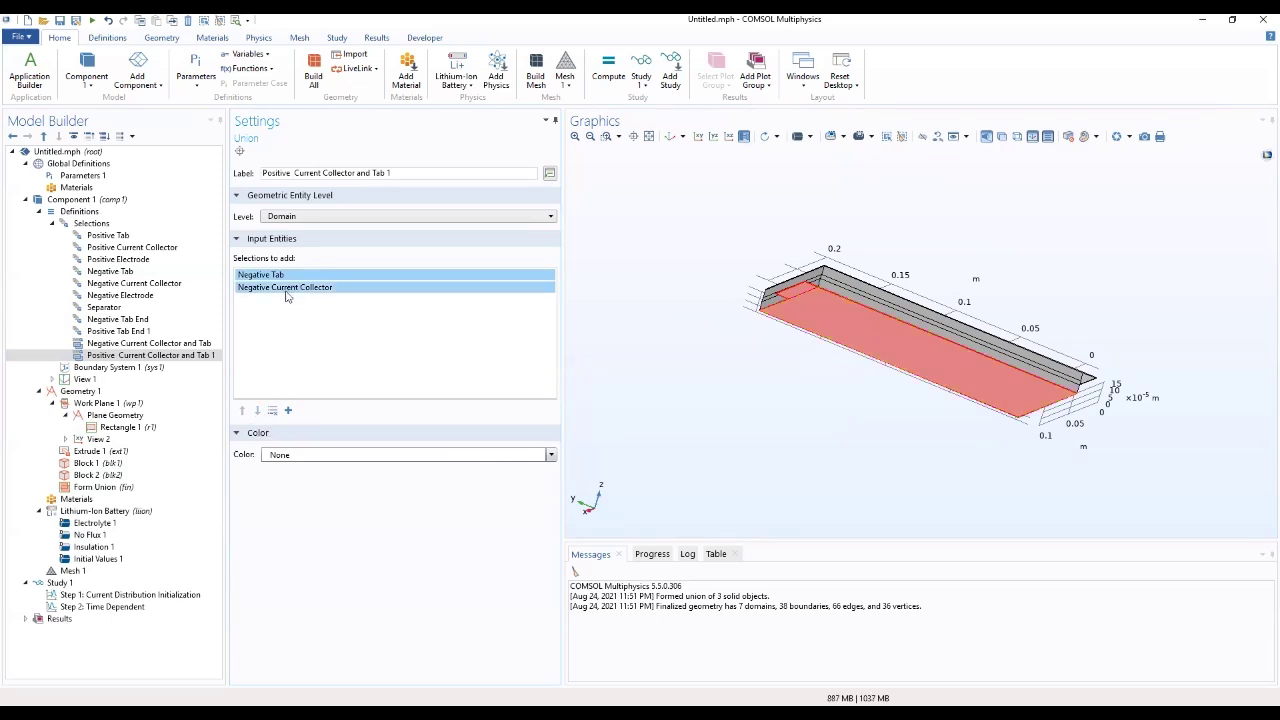
key(Delete)
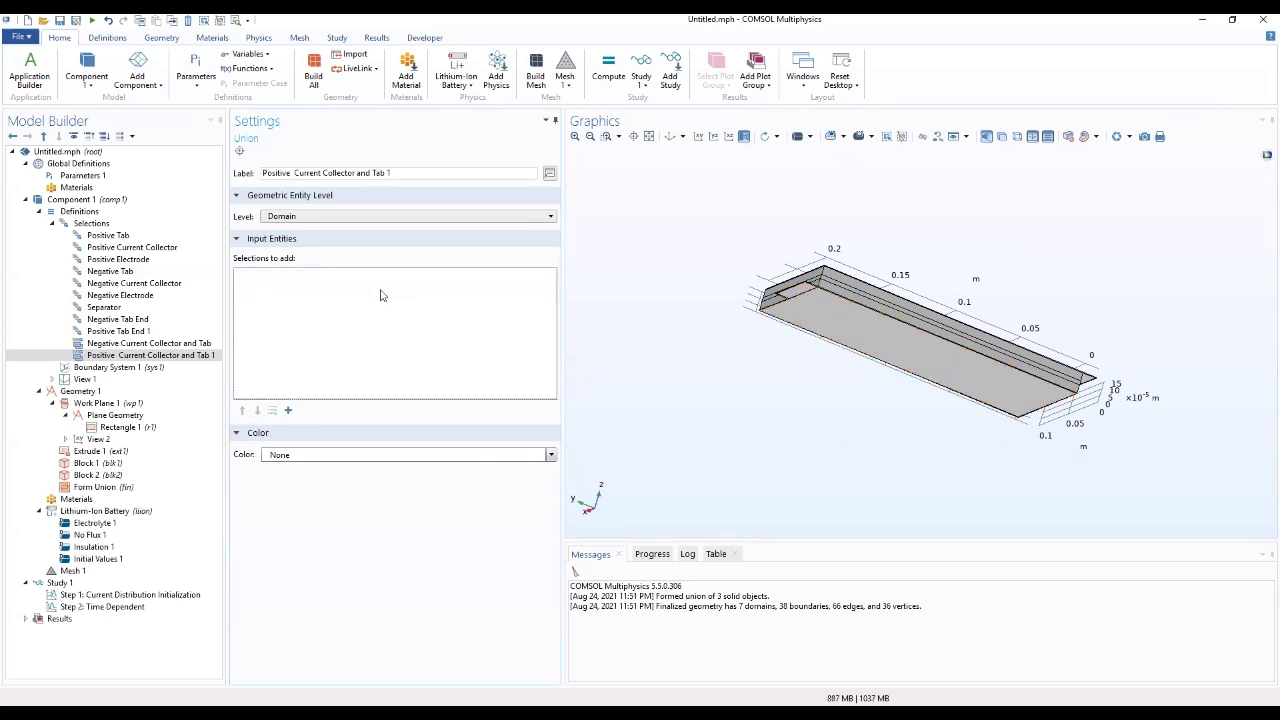
click(288, 410)
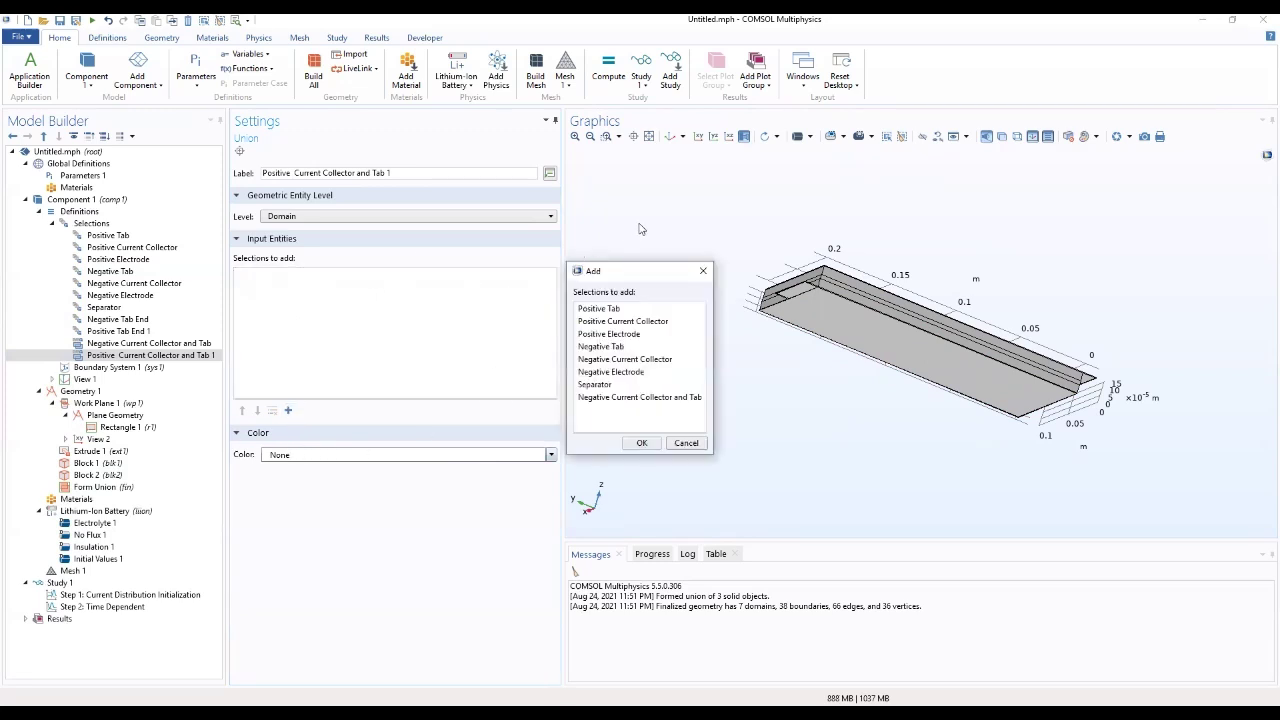
click(594, 310)
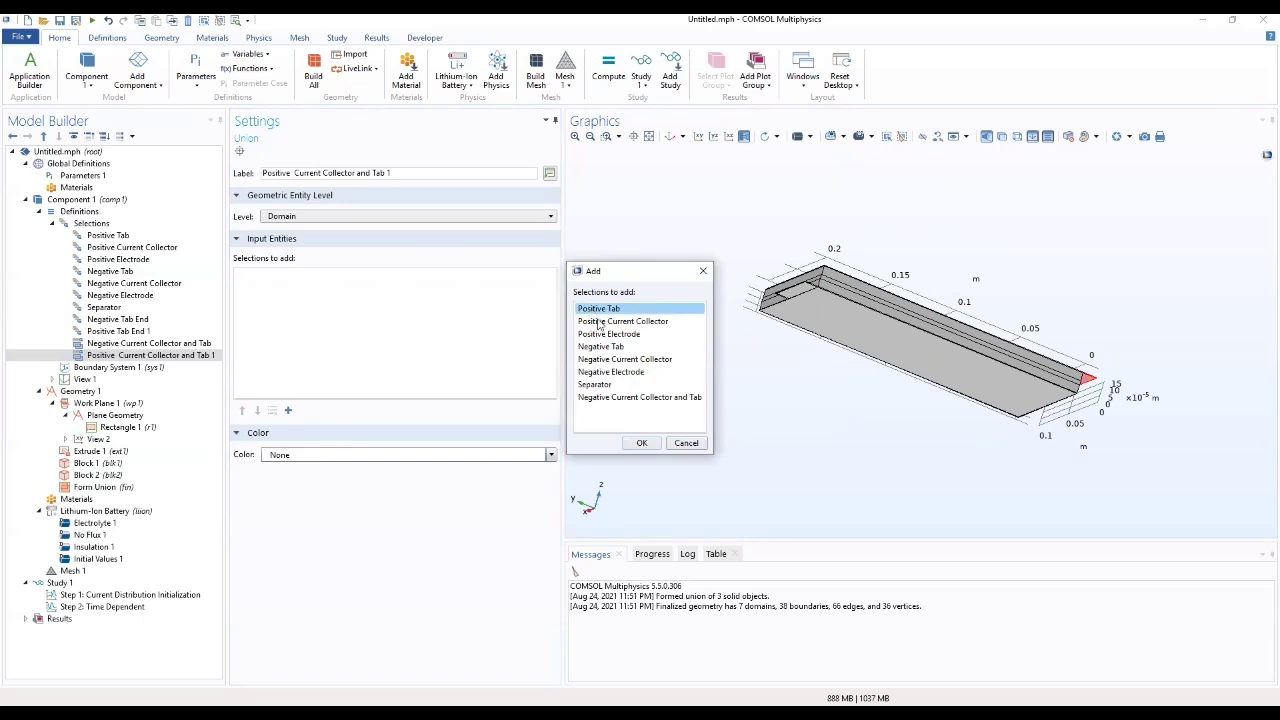
ctrl+click(599, 321)
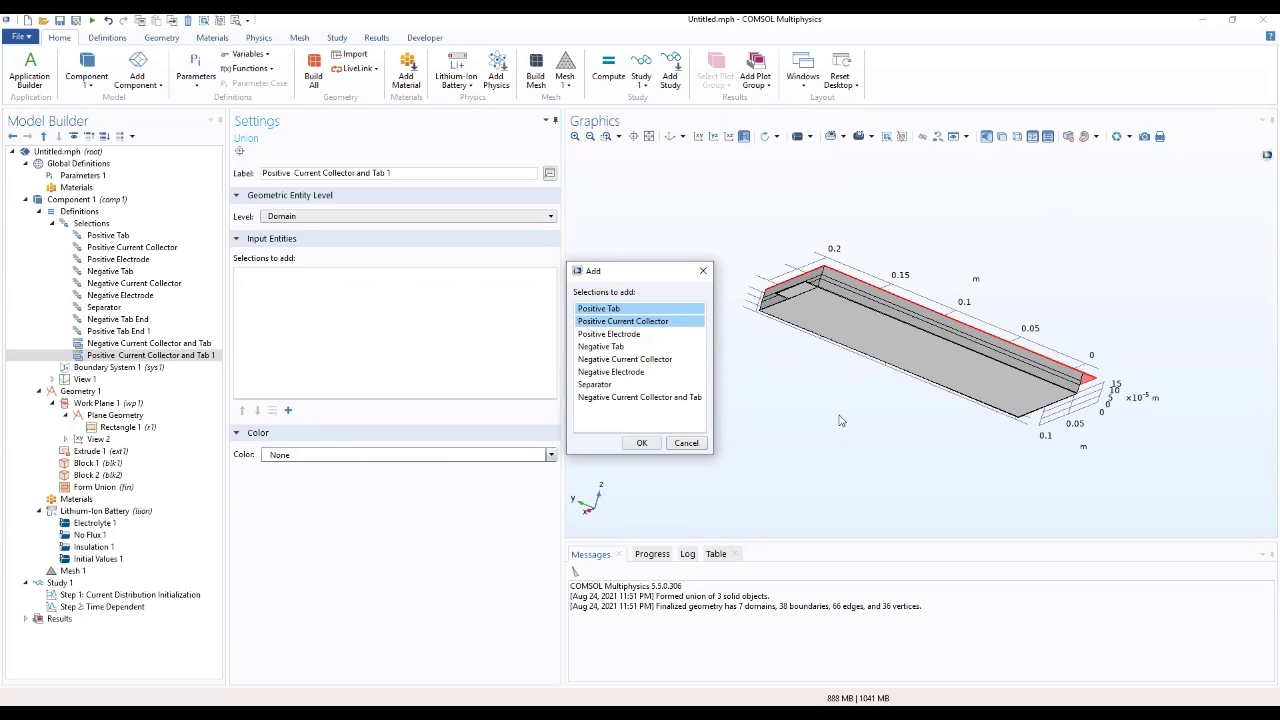
click(641, 443)
drag(680, 468, 744, 452)
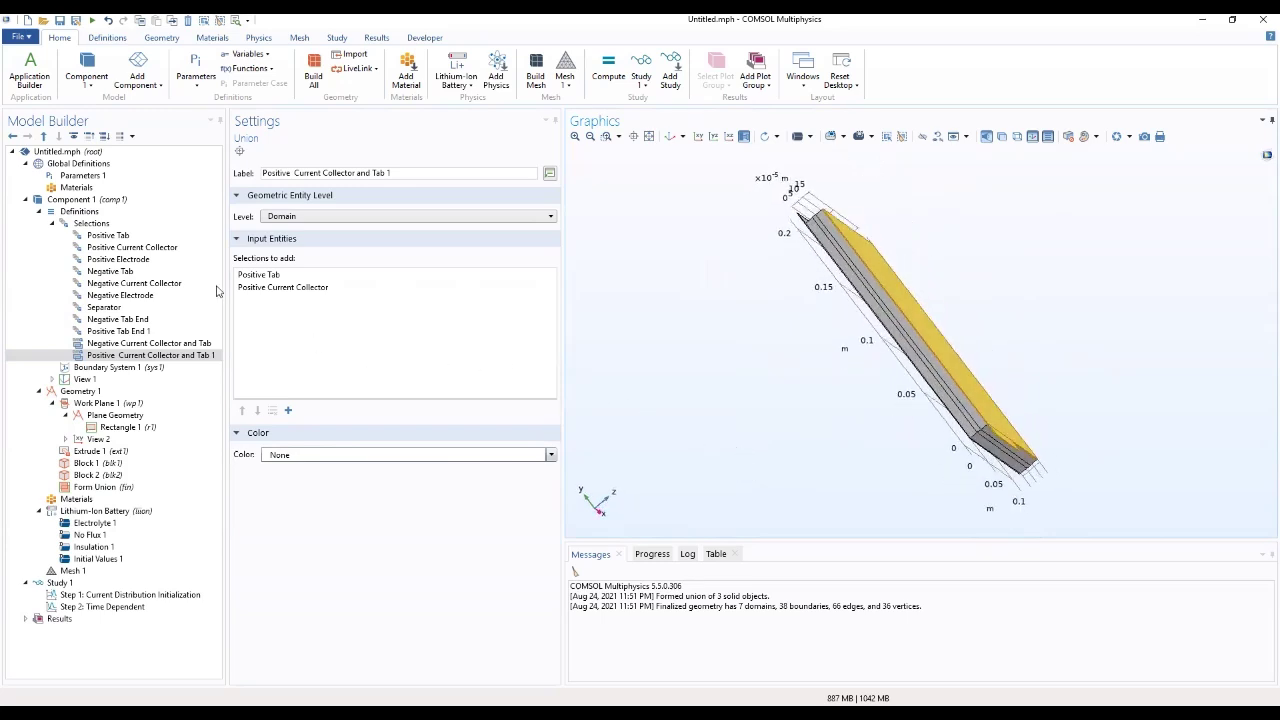
Add another domain-level Union selection combining Negative Current Collector and Tab with Positive Current Collector and Tab 1
click(97, 224)
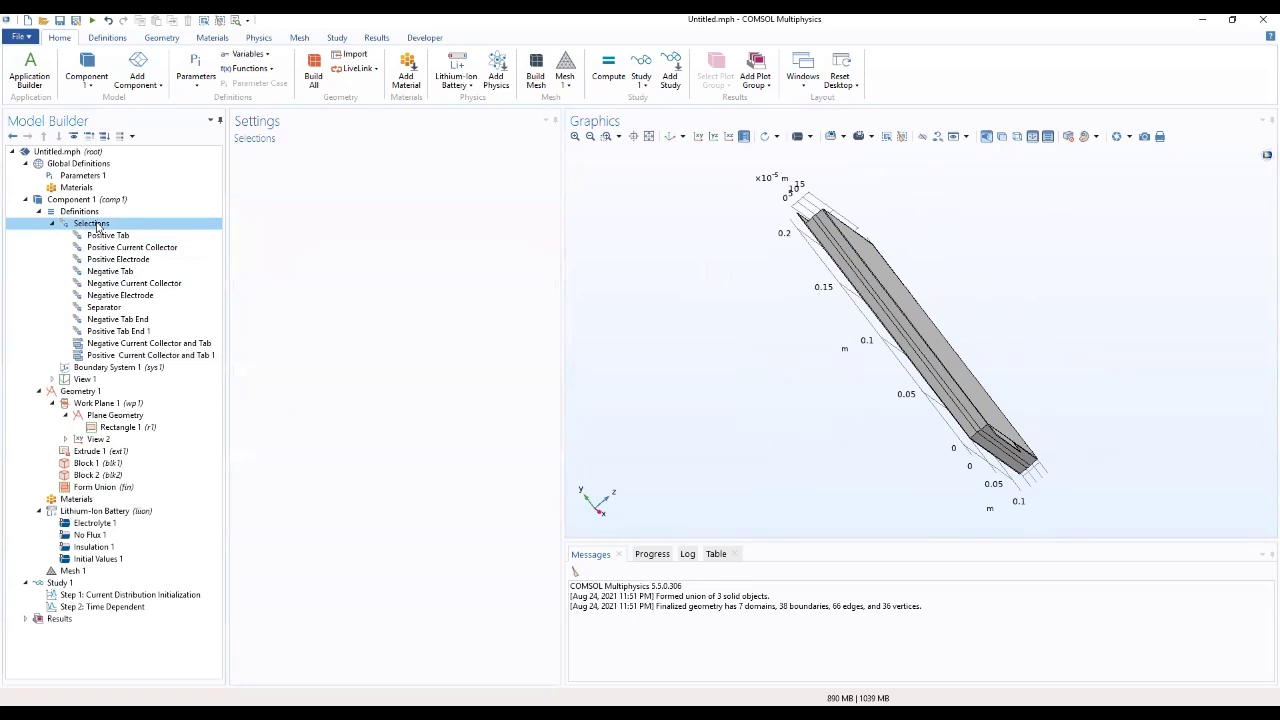
right_click(97, 224)
click(120, 302)
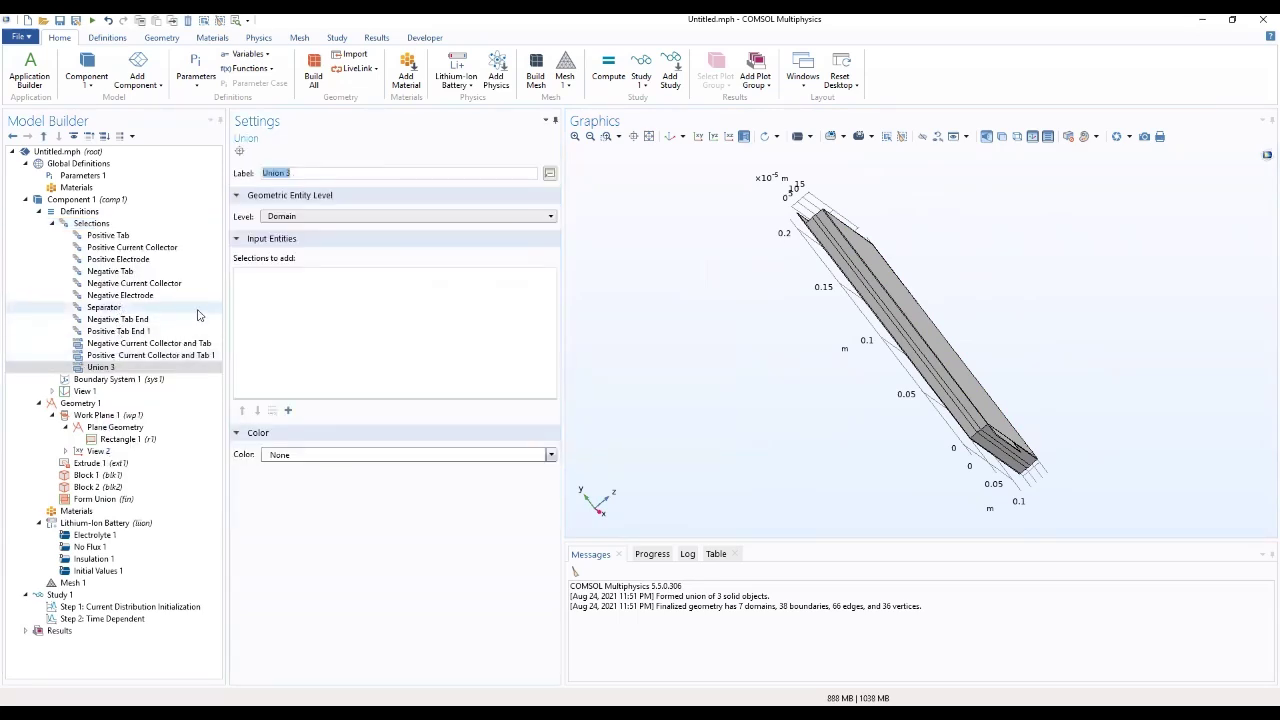
click(287, 411)
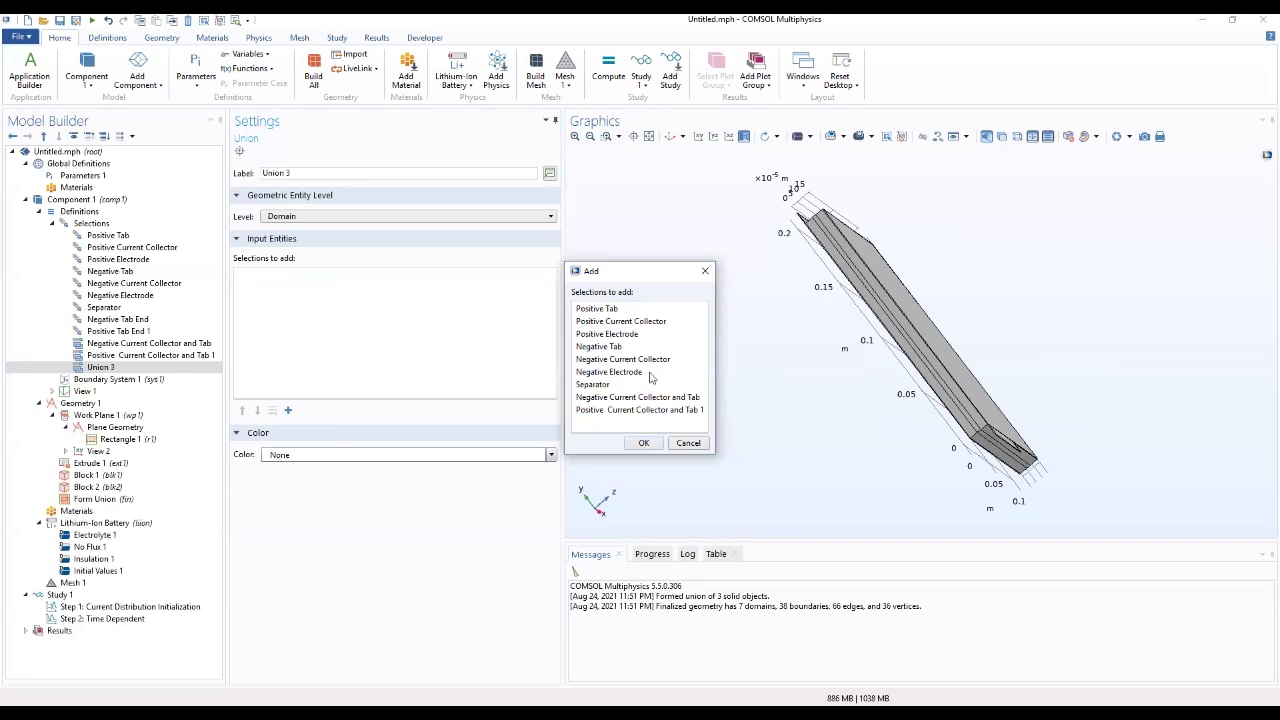
click(630, 399)
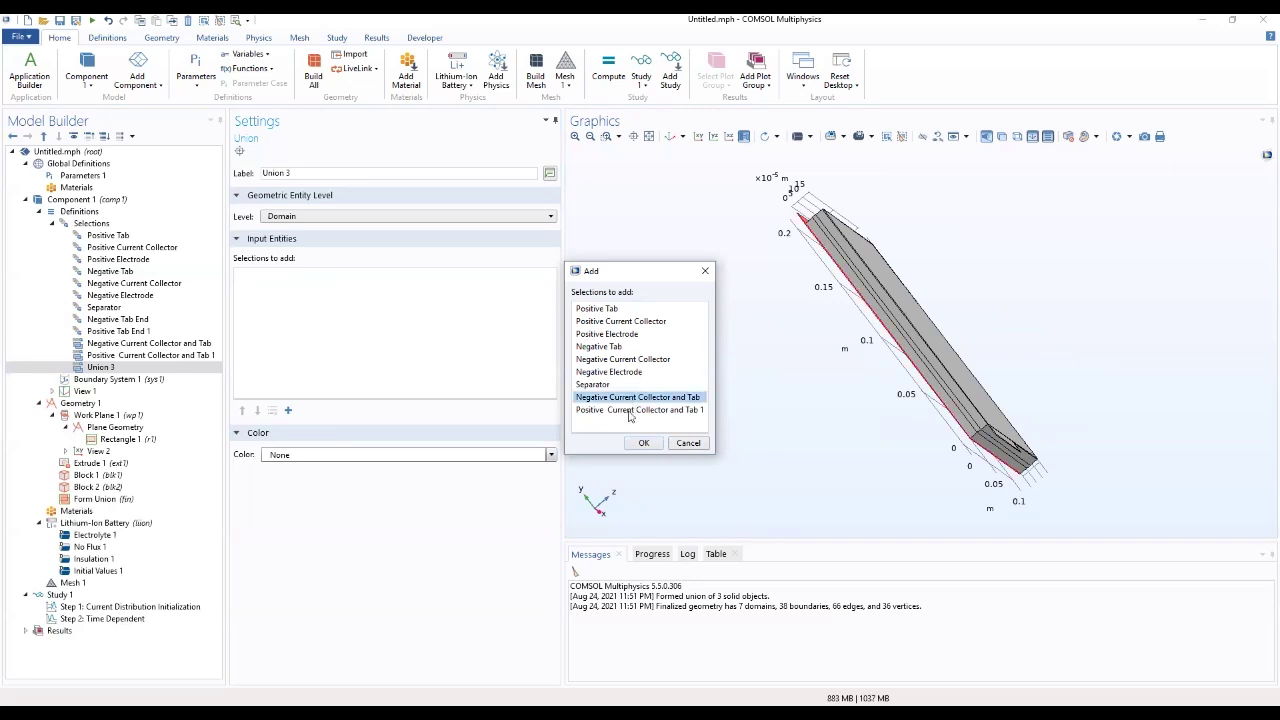
ctrl+click(627, 411)
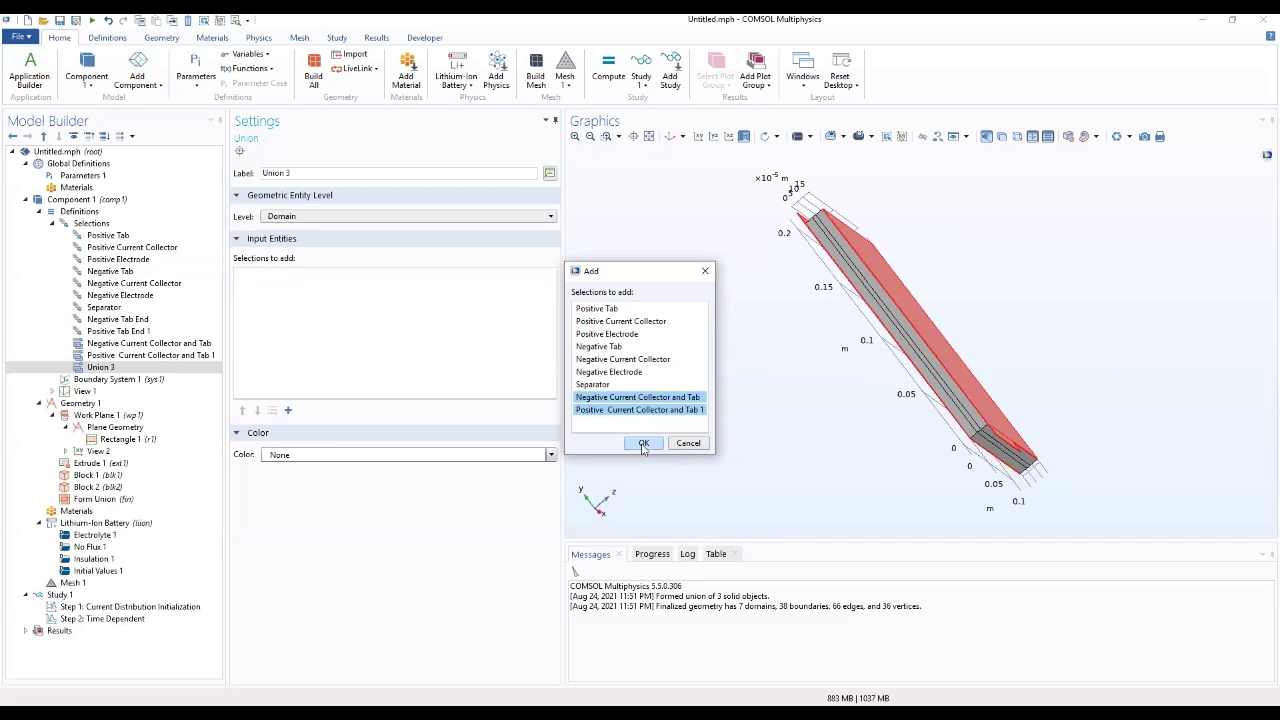
click(643, 444)
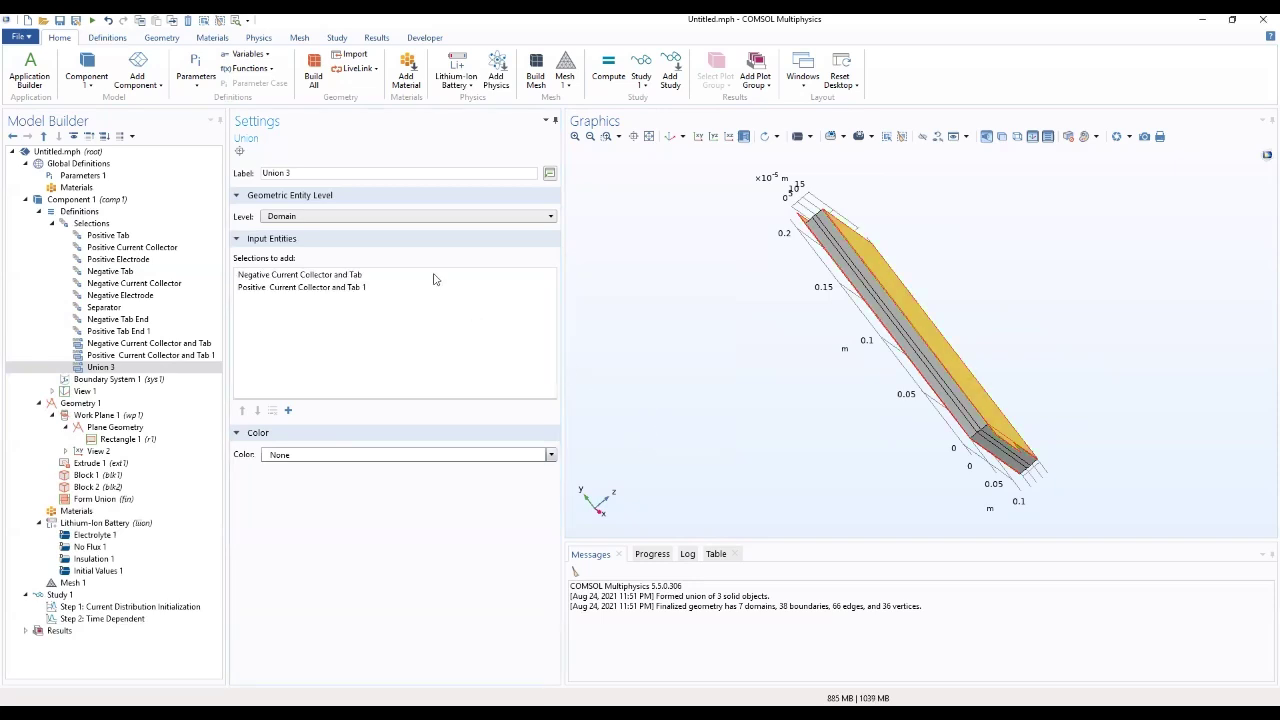
Label the union of both collector and tab selections Metal Foil Domains and inspect its domains on the model
triple_click(347, 173)
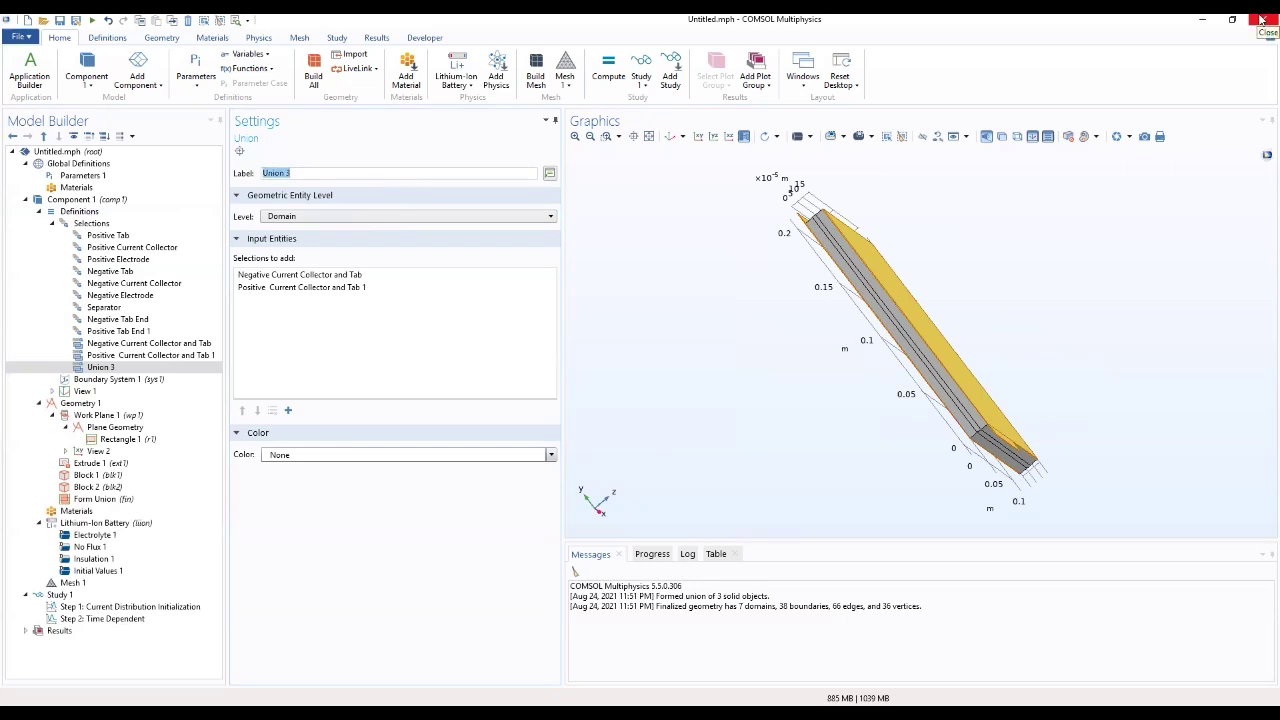
text(M)
key(BackSpace)
key(BackSpace)
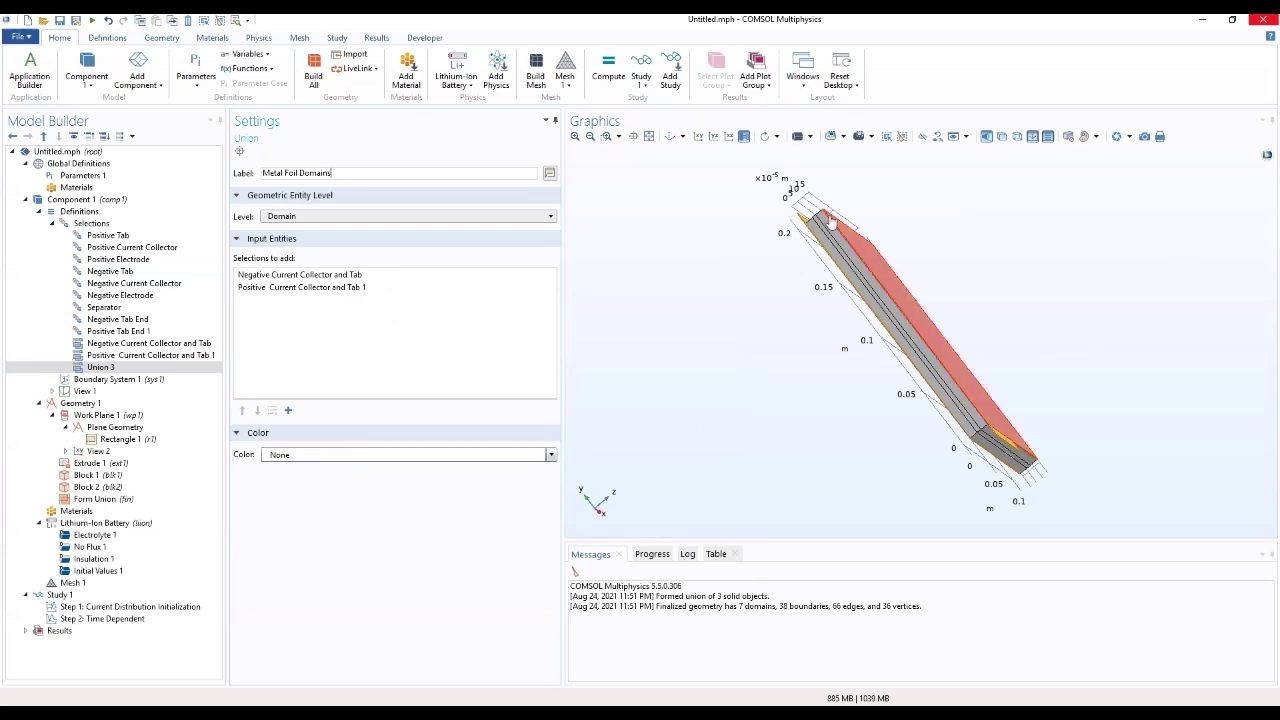
drag(766, 323, 812, 474)
drag(828, 286, 940, 318)
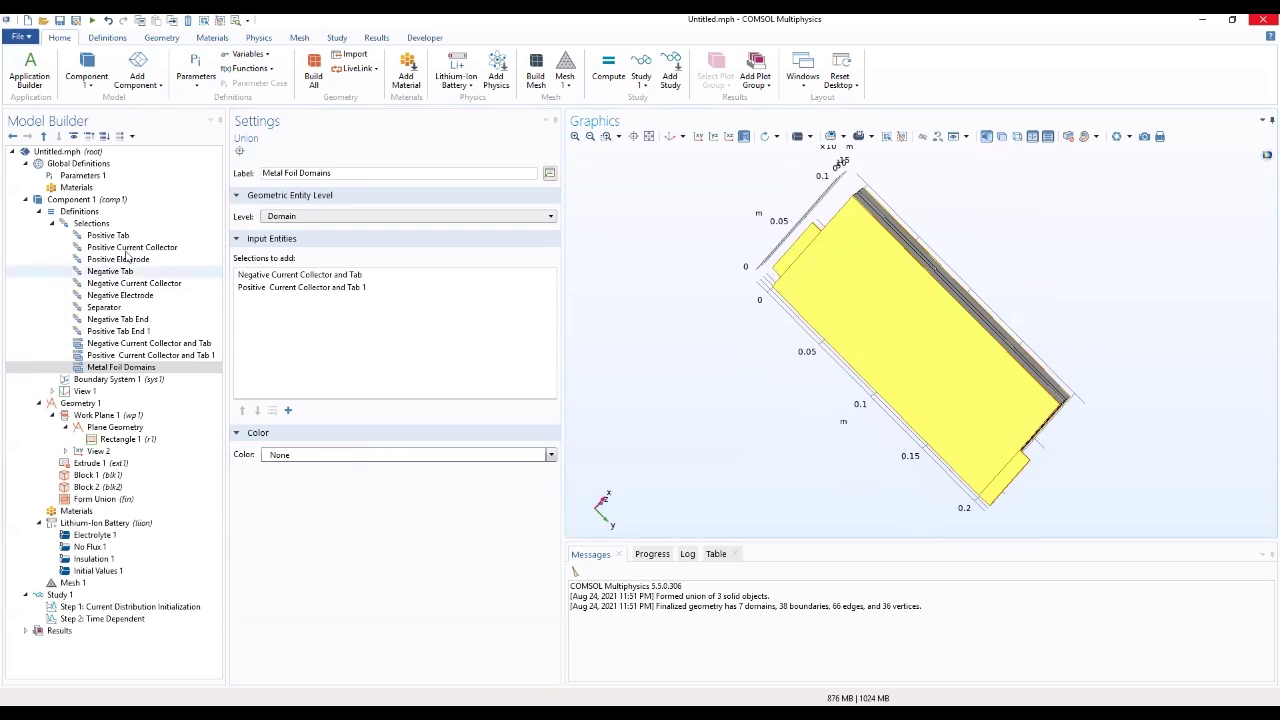
Add a Global Variable Probe to the component's definitions
click(78, 212)
right_click(78, 217)
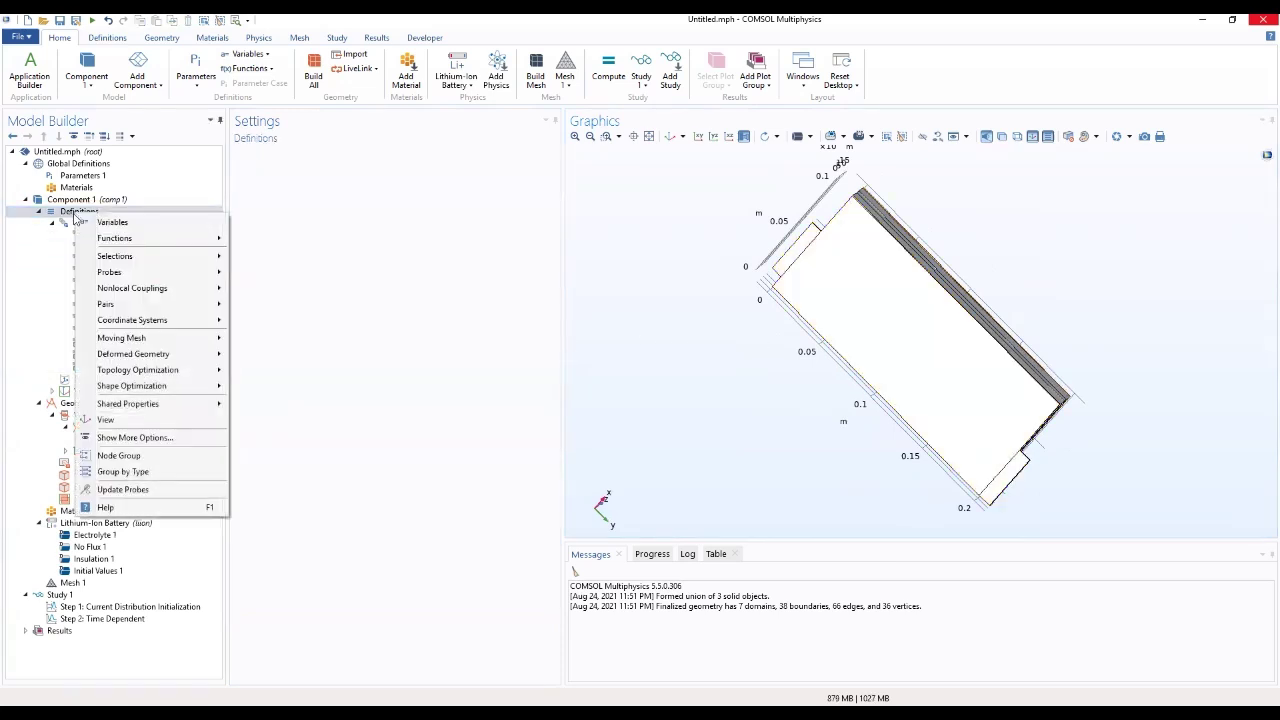
mouse_move(88, 239)
mouse_move(117, 275)
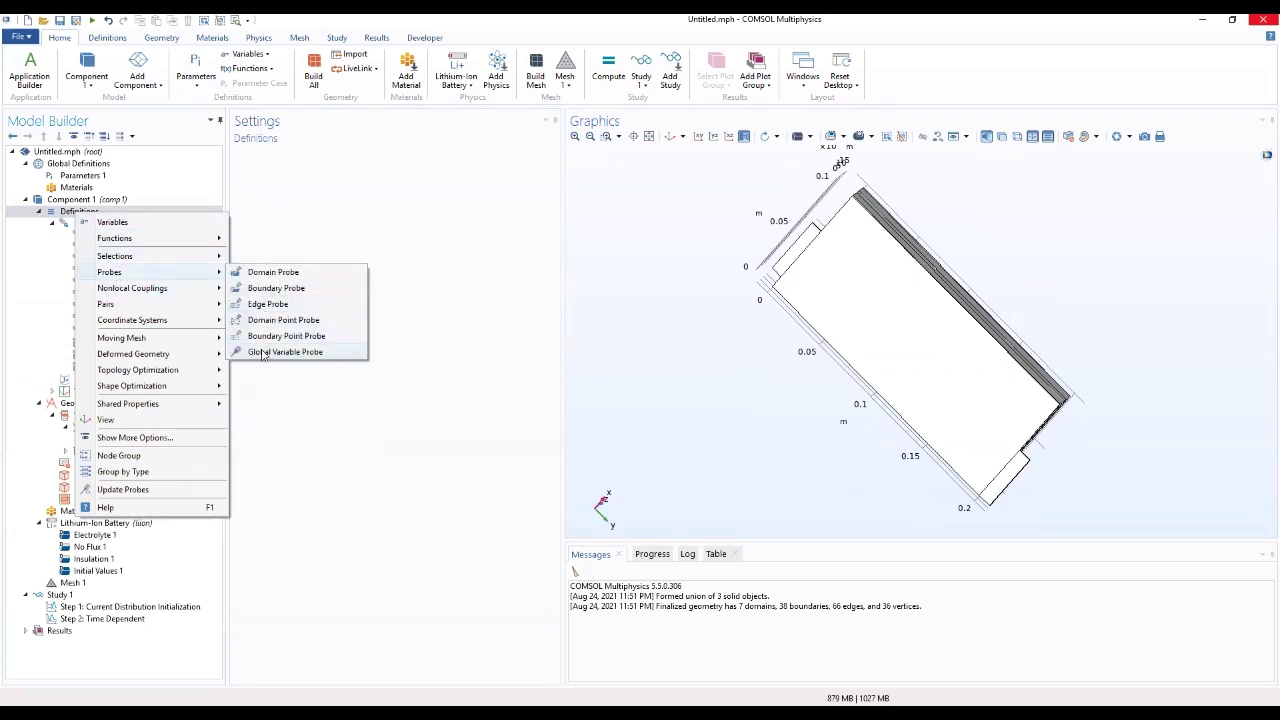
click(262, 354)
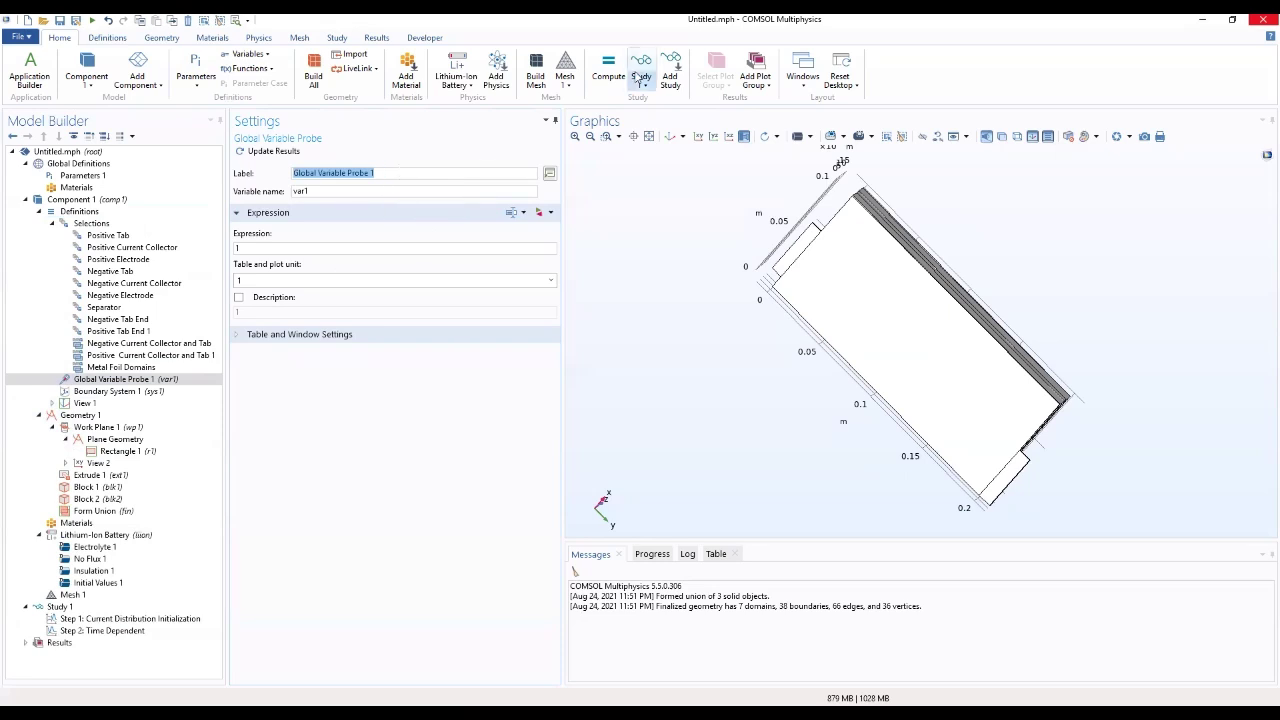
Label the global variable probe Cell Voltage and set its expression to liion.phis0_ec1
text(Cell Voltage)
click(280, 248)
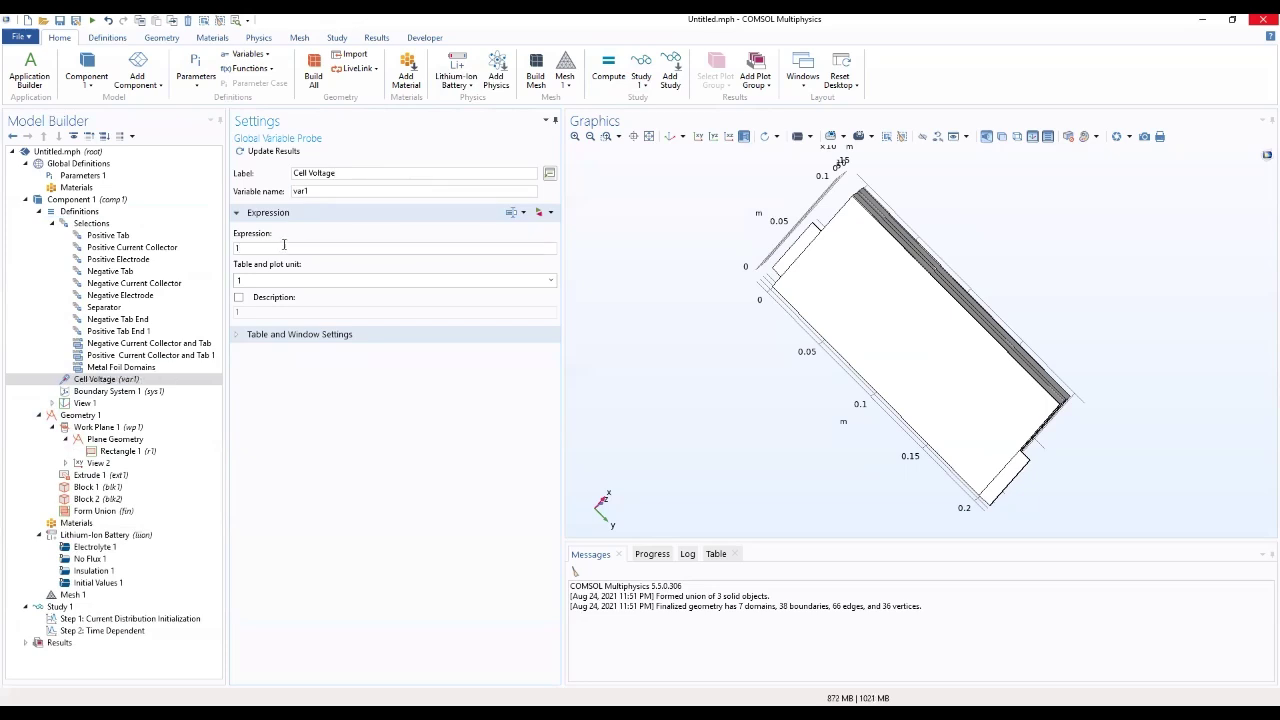
double_click(240, 248)
text(Liion)
key(BackSpace)
key(BackSpace)
double_click(287, 248)
text(LIION.PHIS0)
key(BackSpace)
key(BackSpace)
key(BackSpace)
key(BackSpace)
key(BackSpace)
key(BackSpace)
key(BackSpace)
key(BackSpace)
key(BackSpace)
key(BackSpace)
key(BackSpace)
text(liion.phis0_ec1)
click(414, 372)
Set the Cell Voltage probe's table and plot unit to V and enable a custom description reading Cell Voltage
click(243, 248)
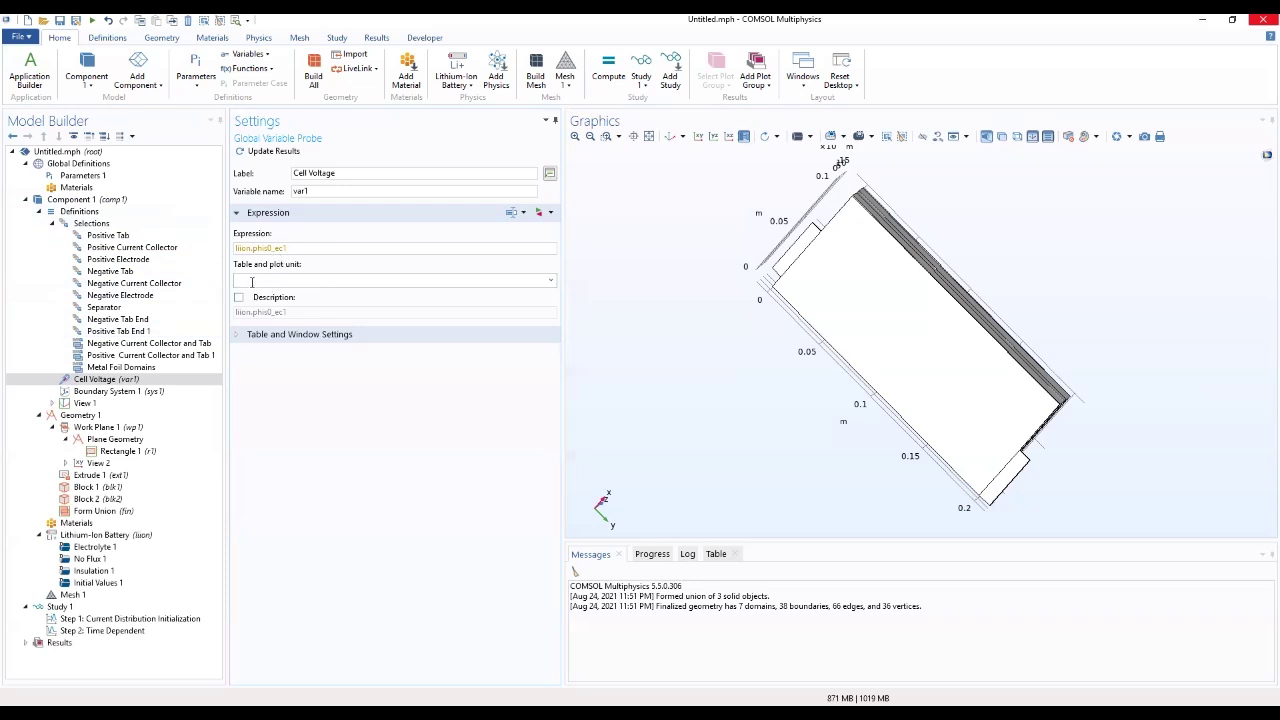
click(238, 297)
text(V)
triple_click(294, 311)
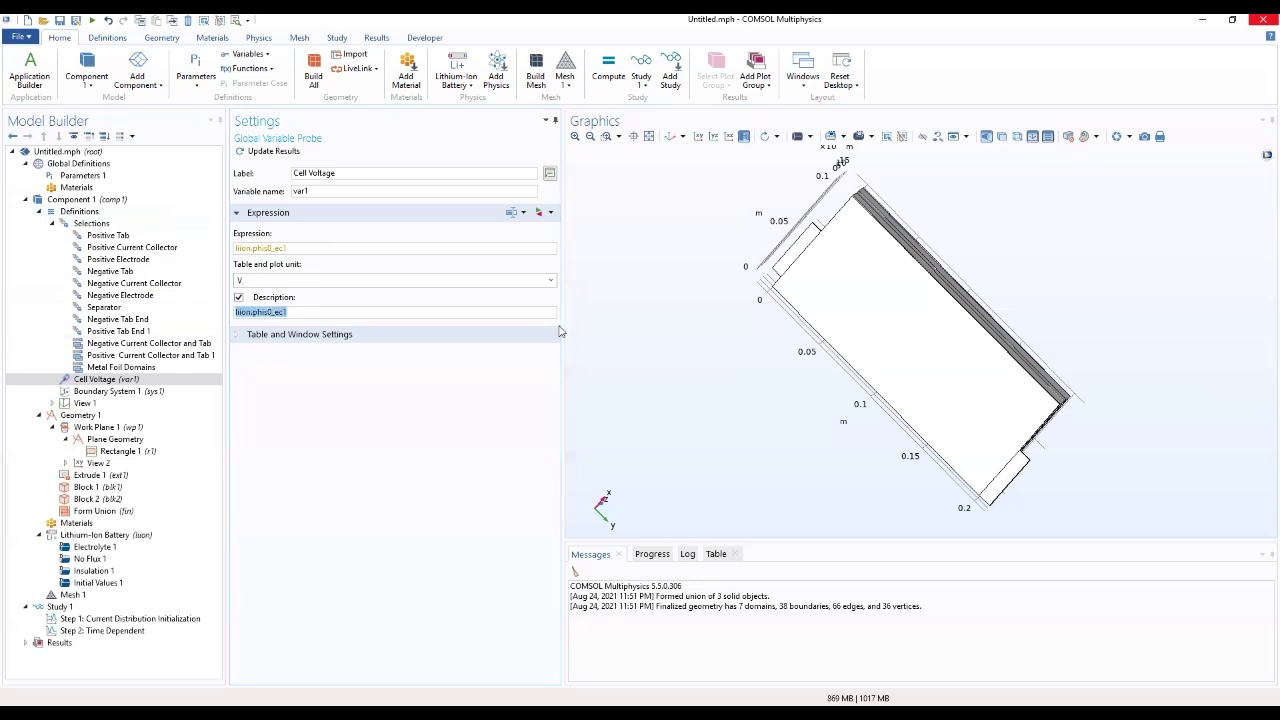
text(cELL)
key(BackSpace)
key(BackSpace)
key(BackSpace)
key(BackSpace)
text(Cell Volatag)
key(BackSpace)
key(BackSpace)
key(BackSpace)
text(tage)
Add a General Projection nonlocal coupling to the definitions of Component 1
drag(749, 362, 841, 500)
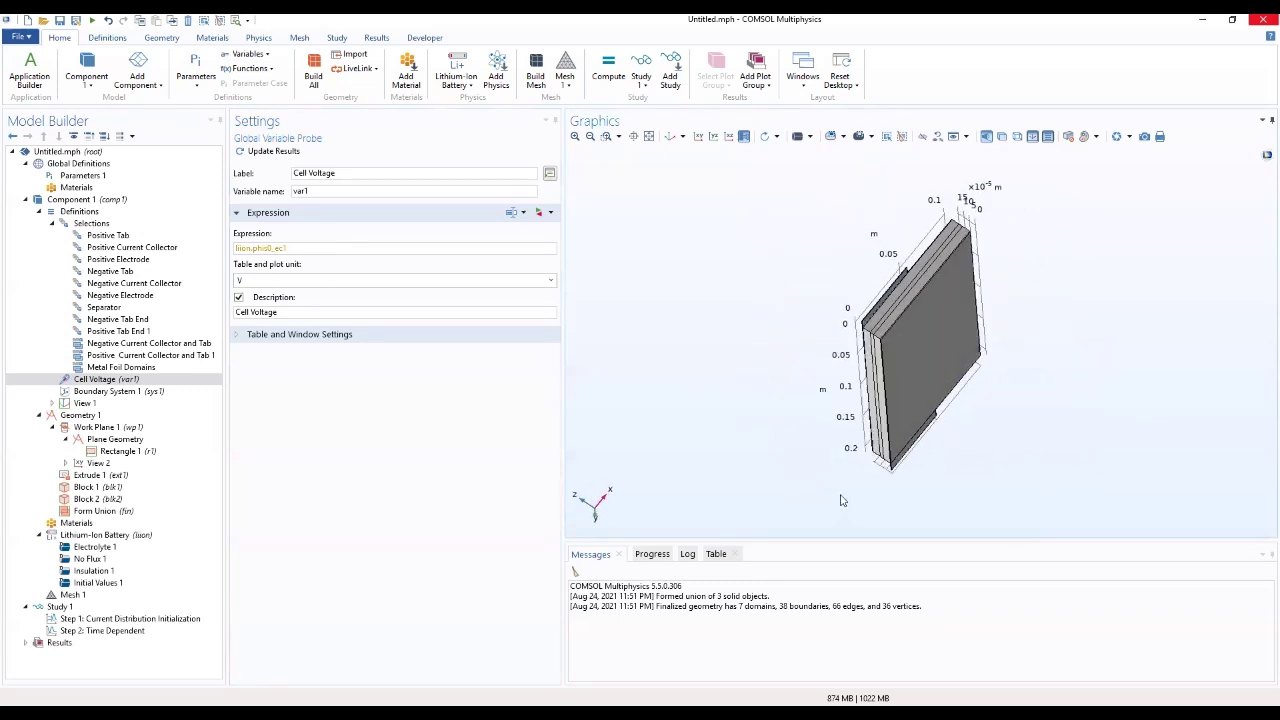
click(108, 225)
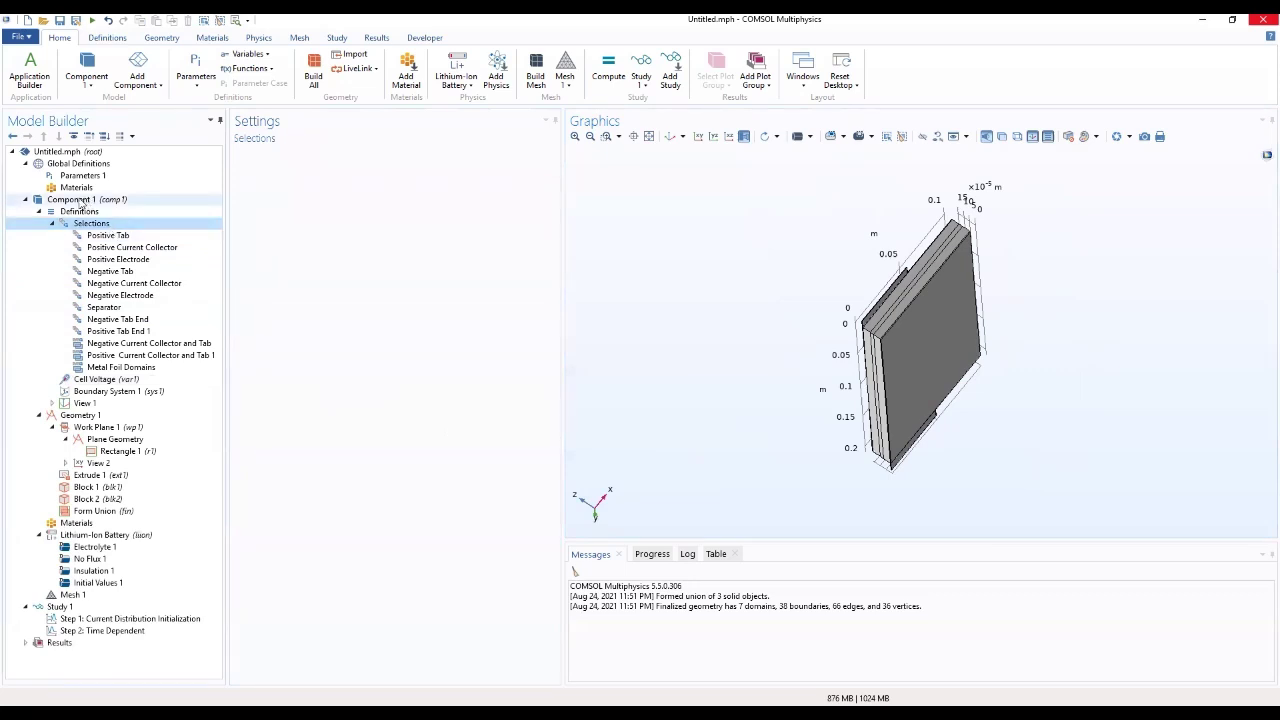
click(76, 212)
right_click(73, 216)
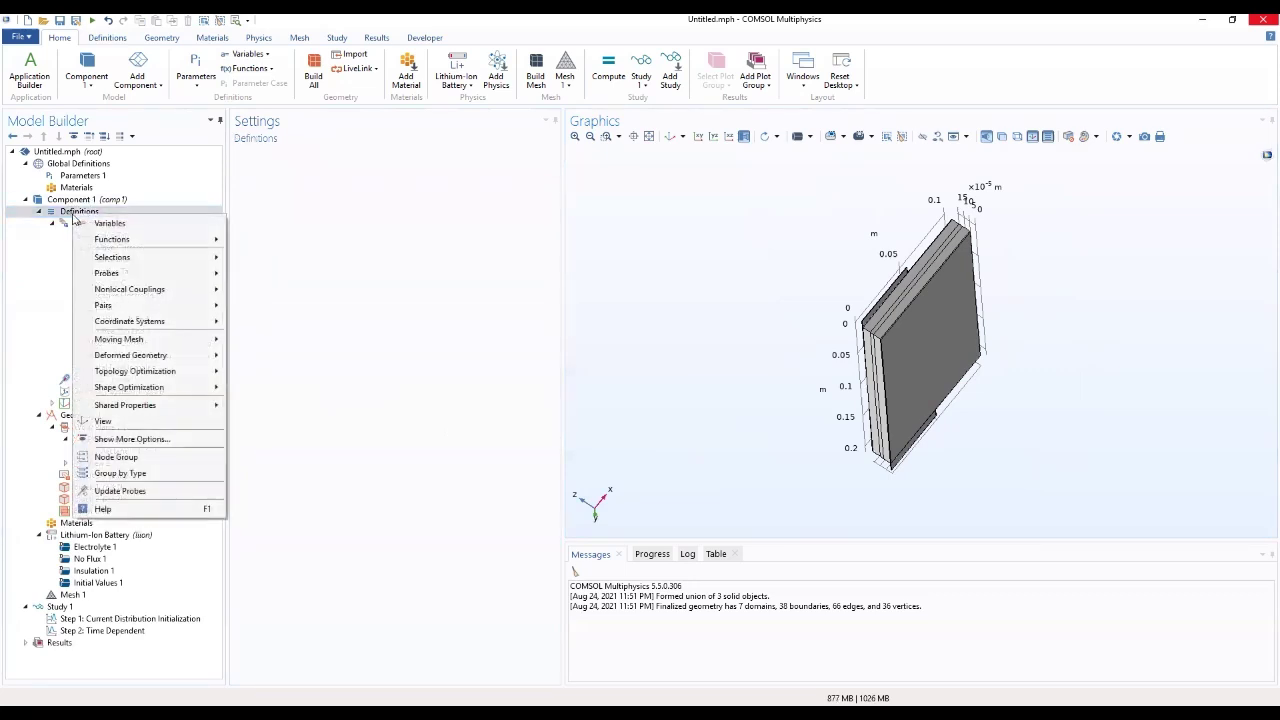
mouse_move(130, 239)
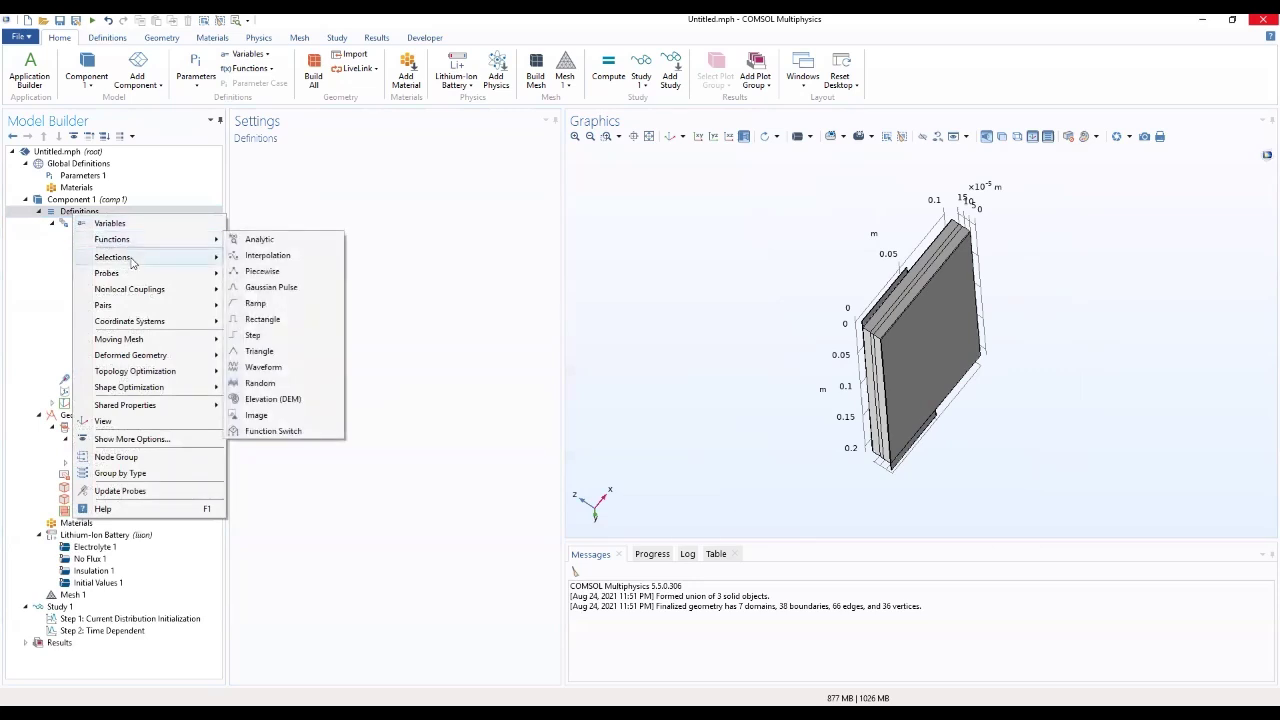
mouse_move(139, 293)
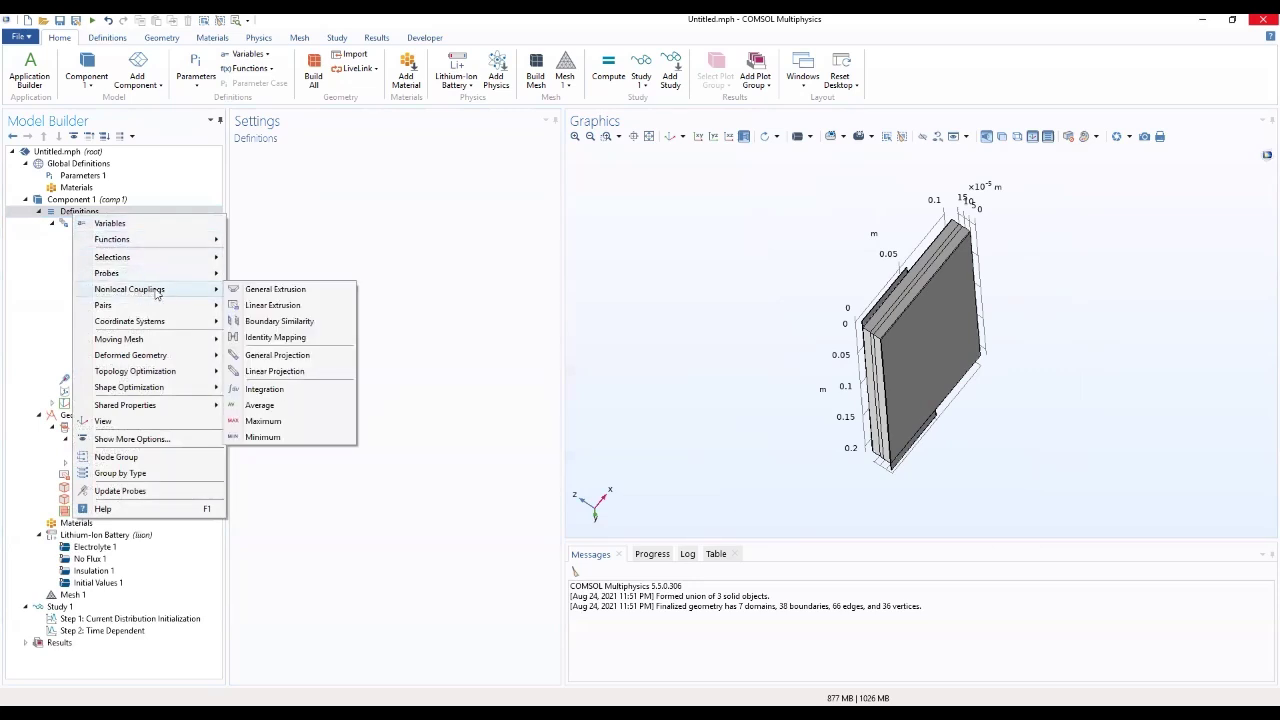
click(276, 356)
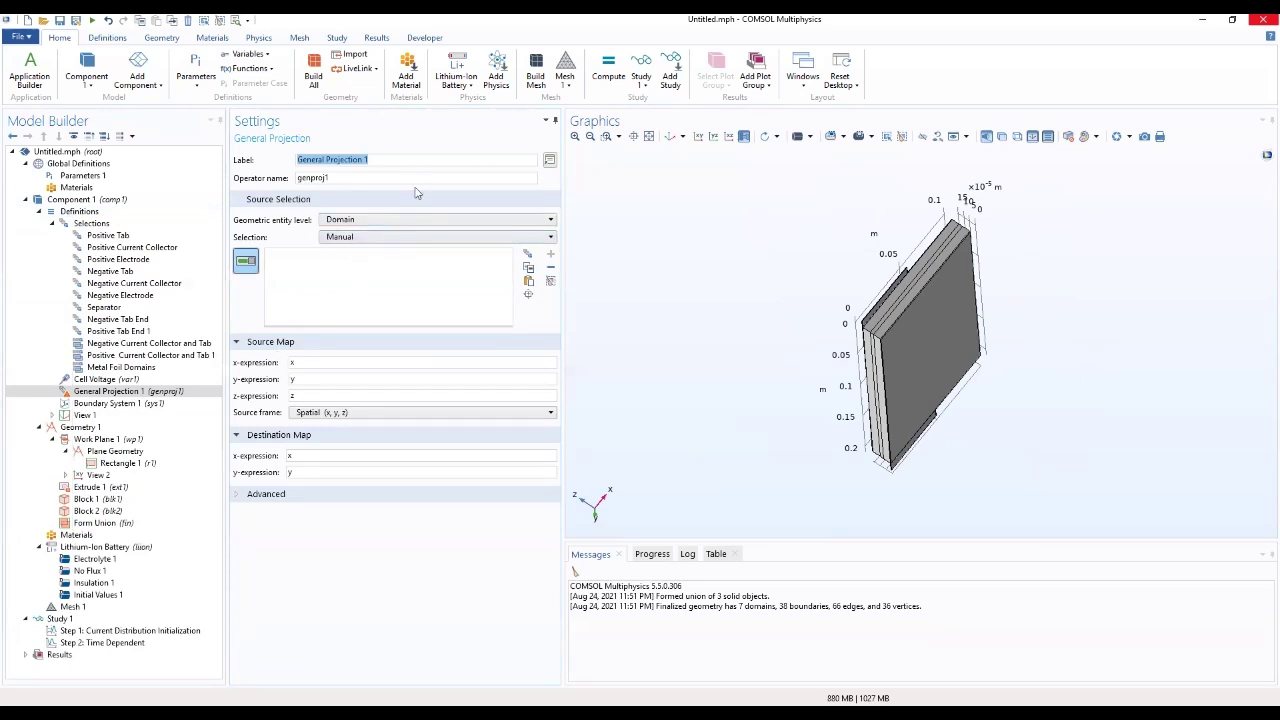
Label the general projection "General Projection - NEGATIVE" and set its operator name to genproj1_neg
drag(745, 260, 826, 335)
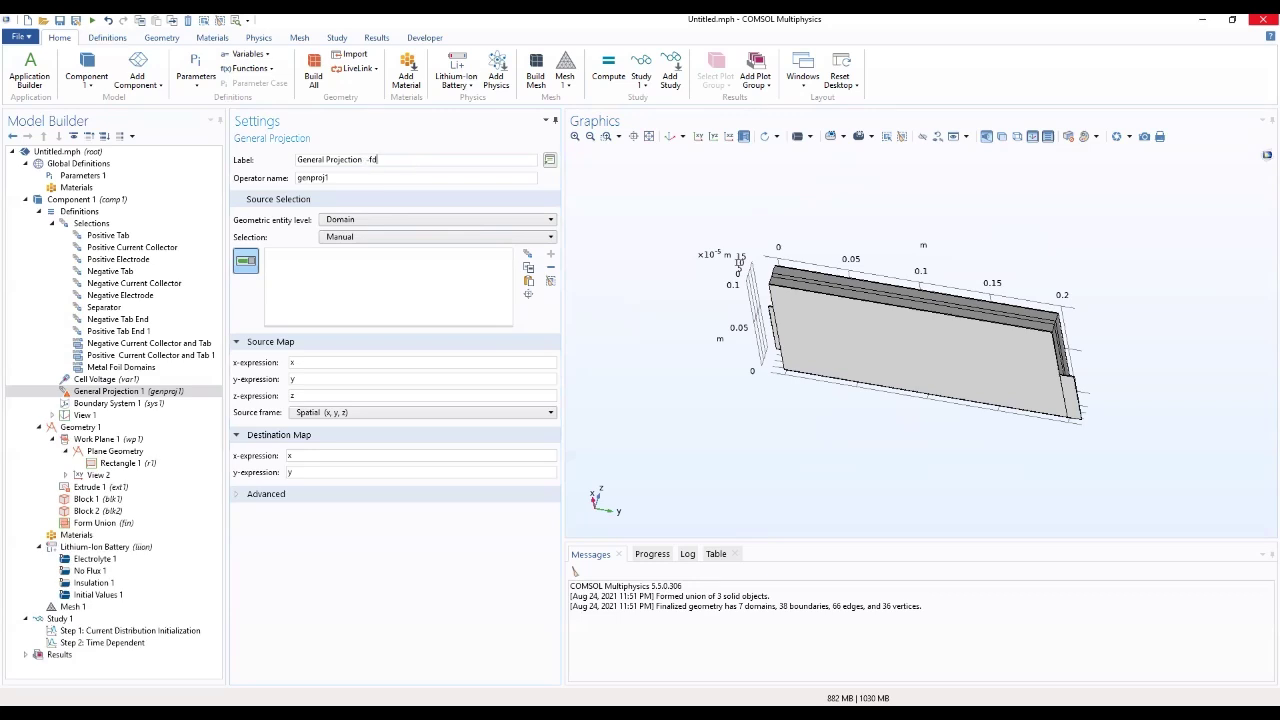
text(NEGATIVE)
click(334, 177)
text(_neg)
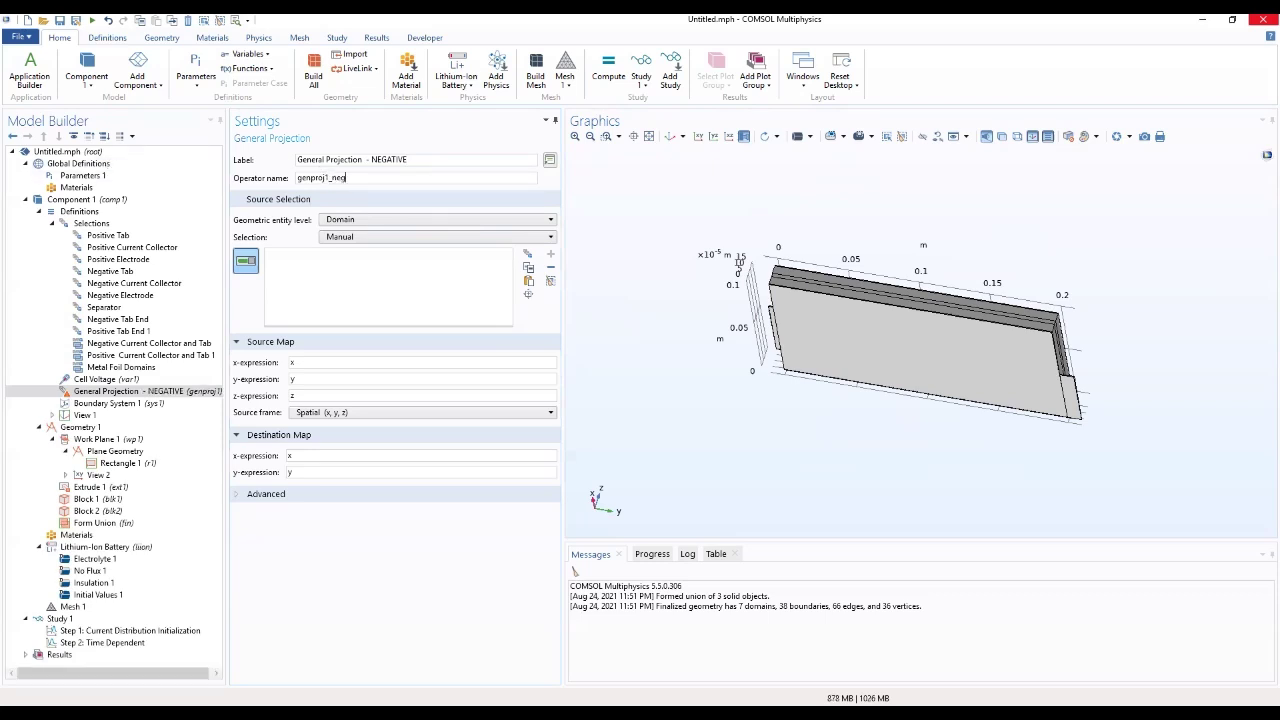
Set the projection's source selection to Negative Electrode and change the word NEGATIVE in its label to lowercase "negative"
click(361, 240)
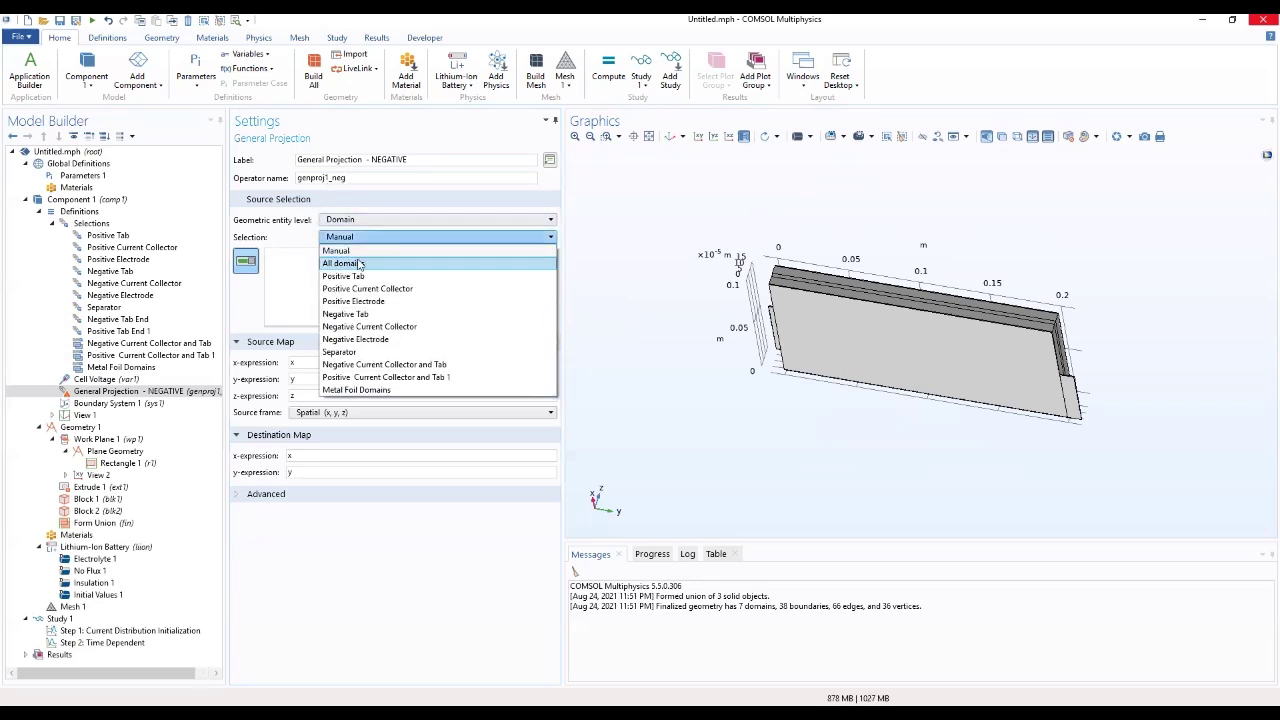
click(368, 238)
click(368, 238)
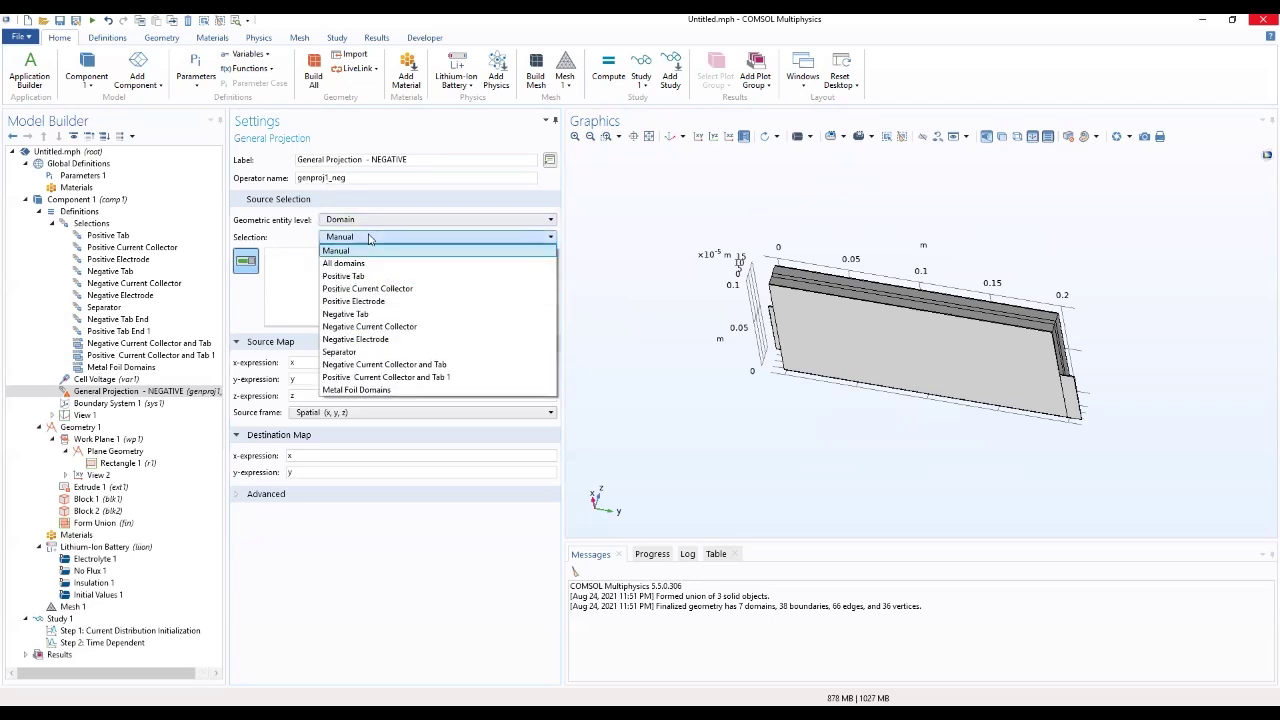
click(389, 340)
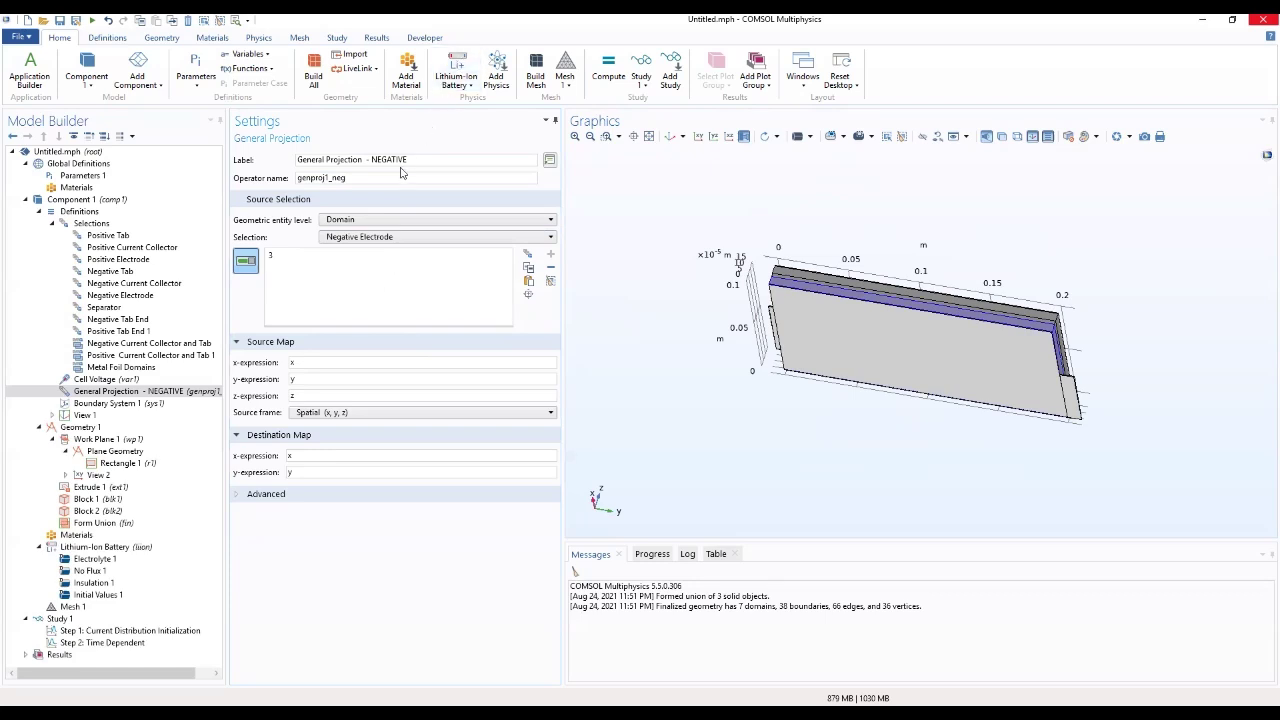
drag(408, 160, 373, 171)
text(negative)
Duplicate the negative general projection under Definitions
click(82, 391)
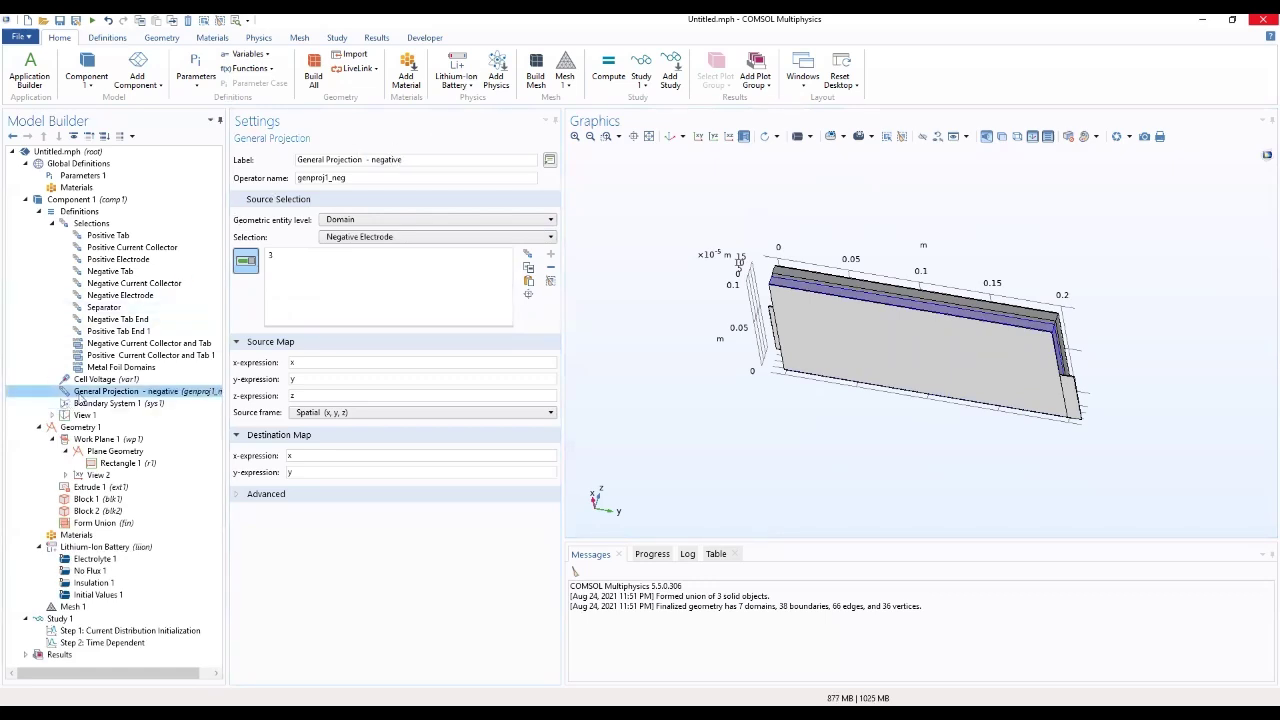
right_click(80, 394)
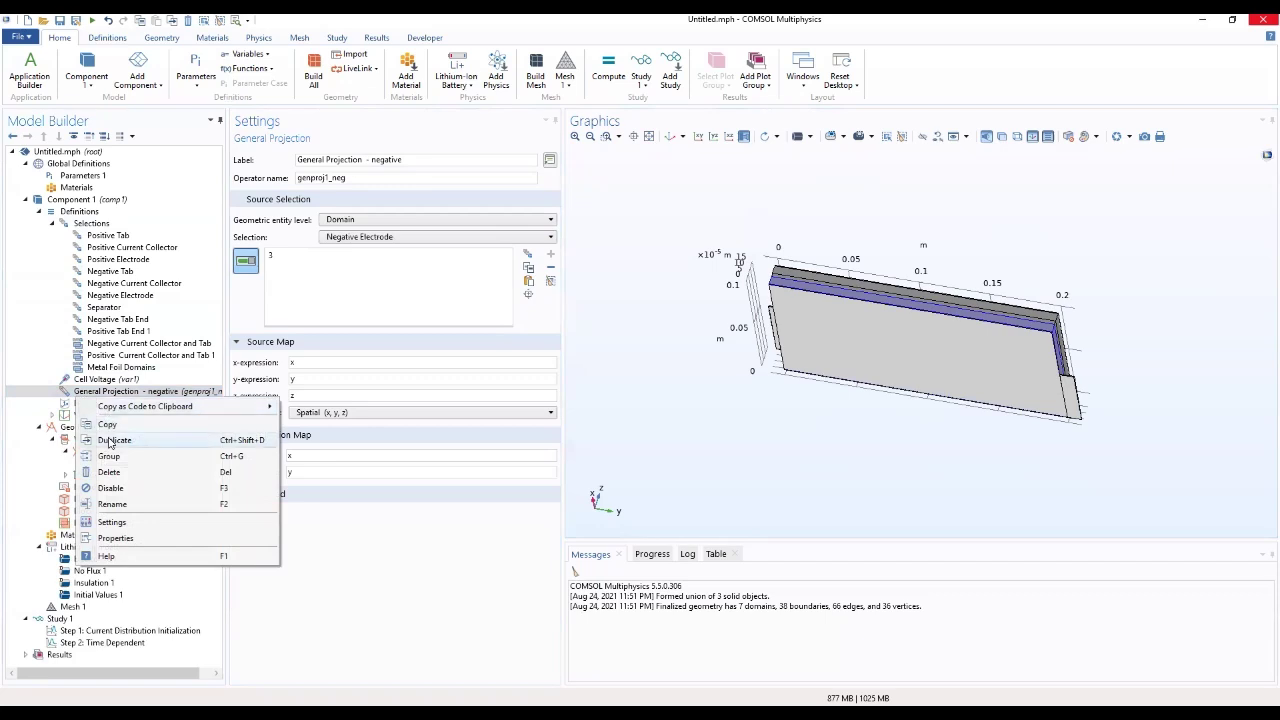
click(112, 441)
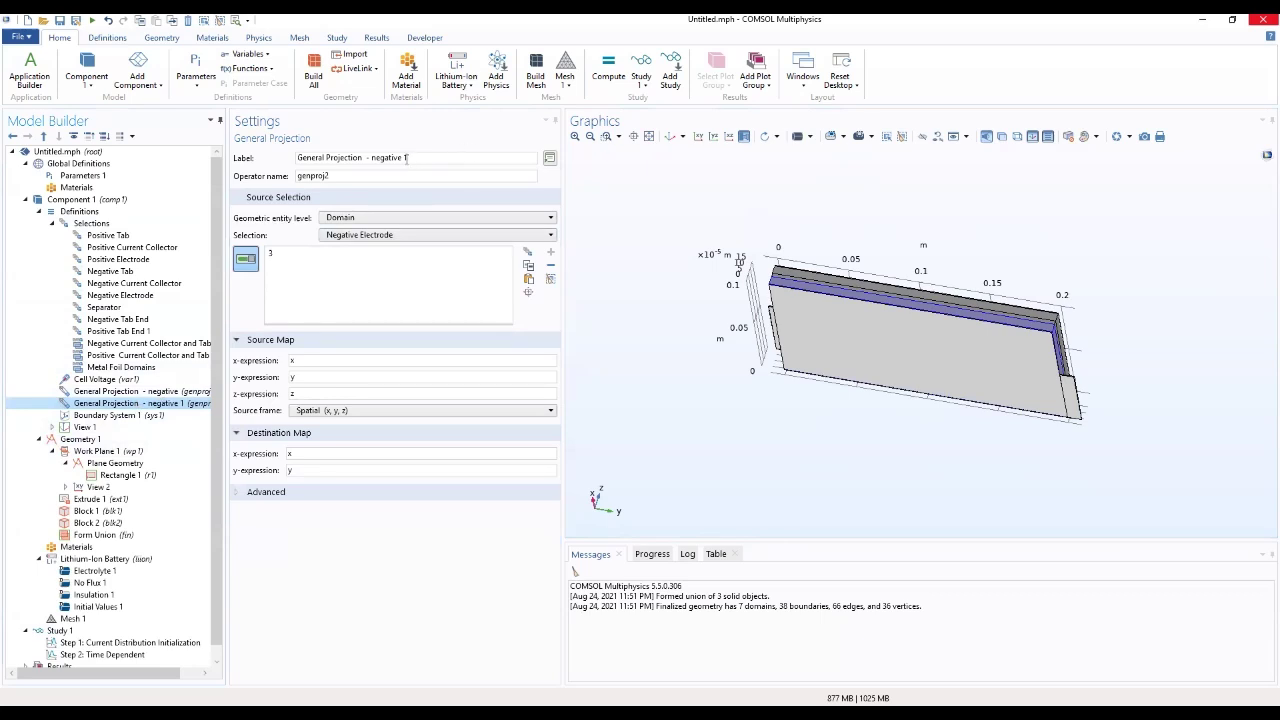
Label the duplicated projection "General Projection - positive"
drag(413, 157, 371, 160)
text(POSITIVE)
key(BackSpace)
key(BackSpace)
key(BackSpace)
key(BackSpace)
key(BackSpace)
key(BackSpace)
key(BackSpace)
key(BackSpace)
text(positive)
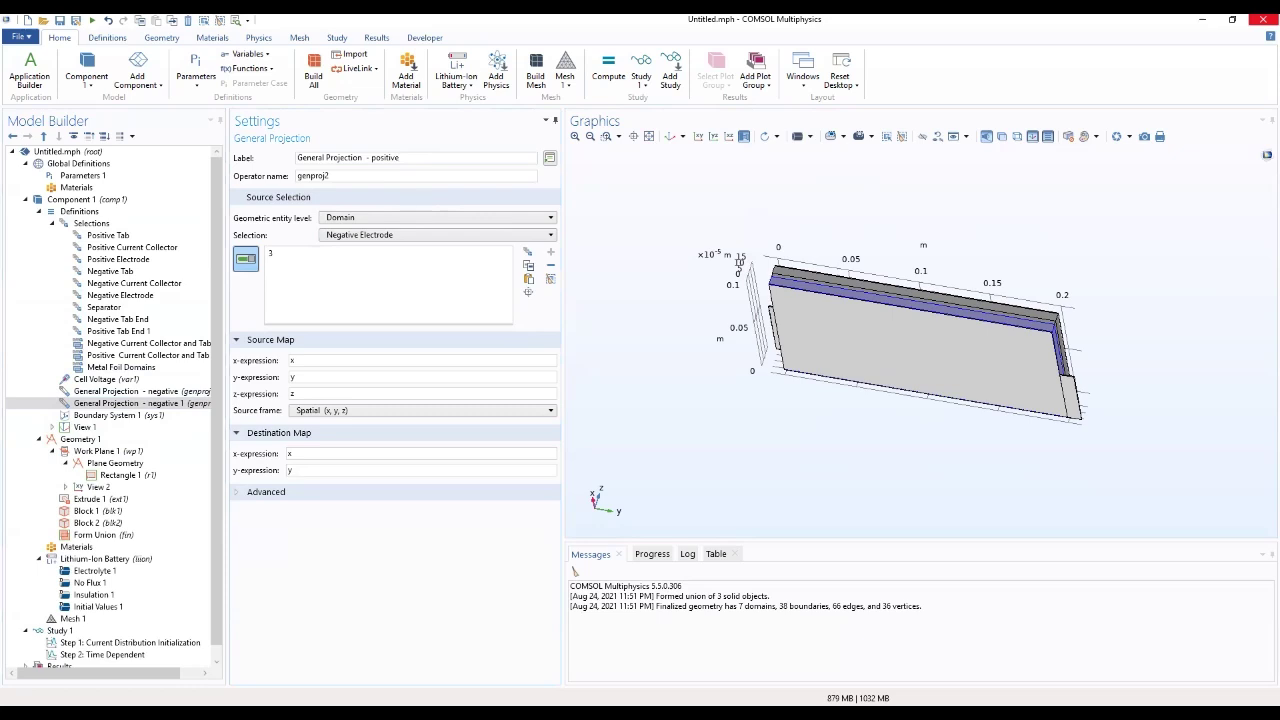
Set the positive projection's source selection to Positive Electrode
click(357, 236)
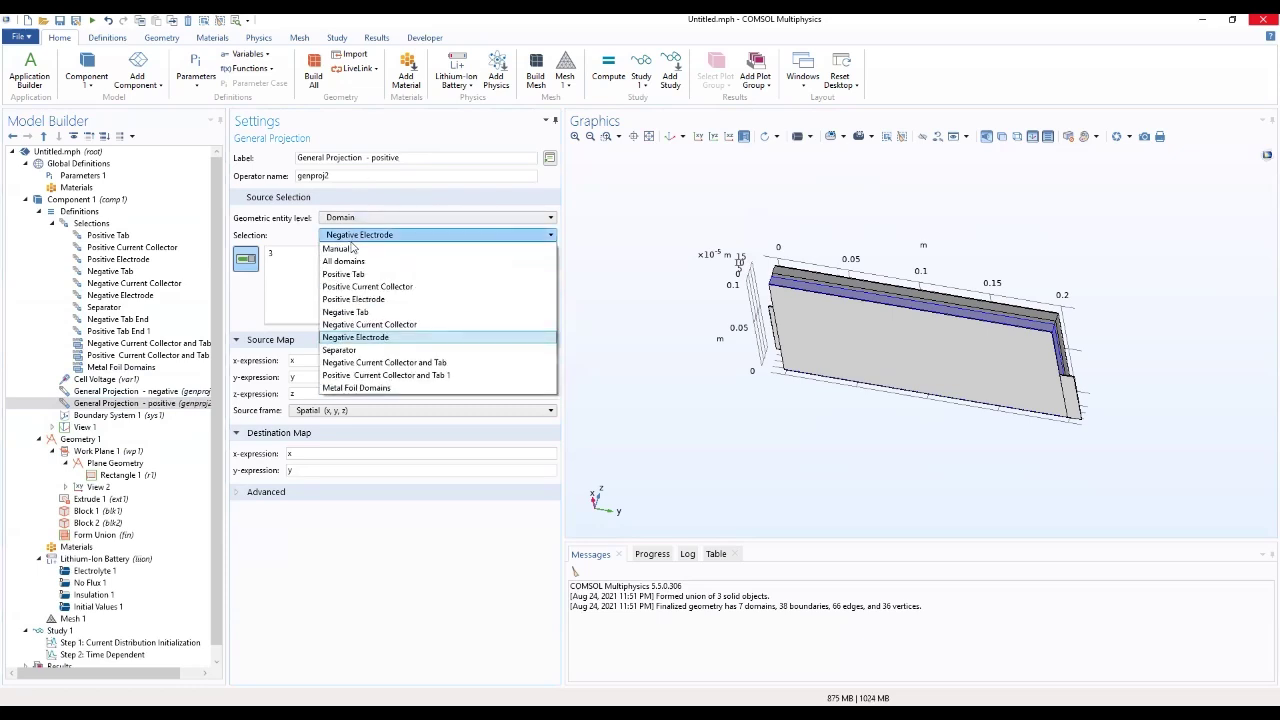
click(379, 298)
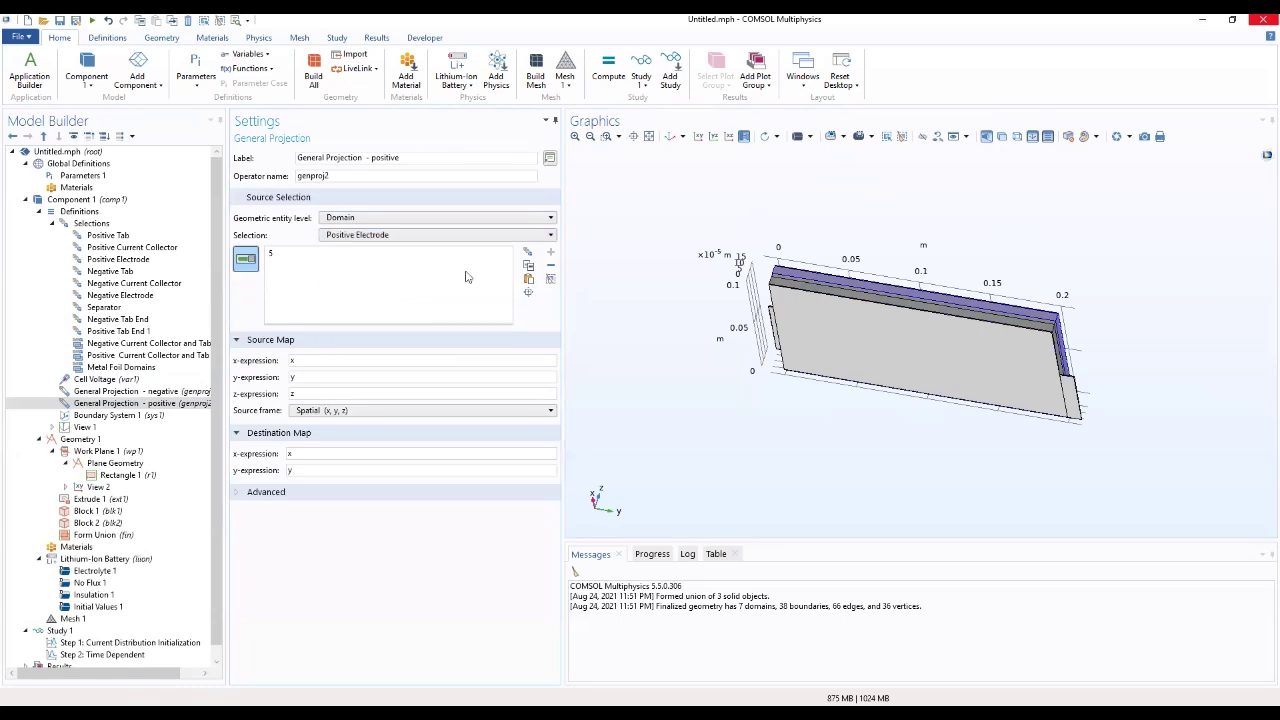
drag(677, 373, 763, 355)
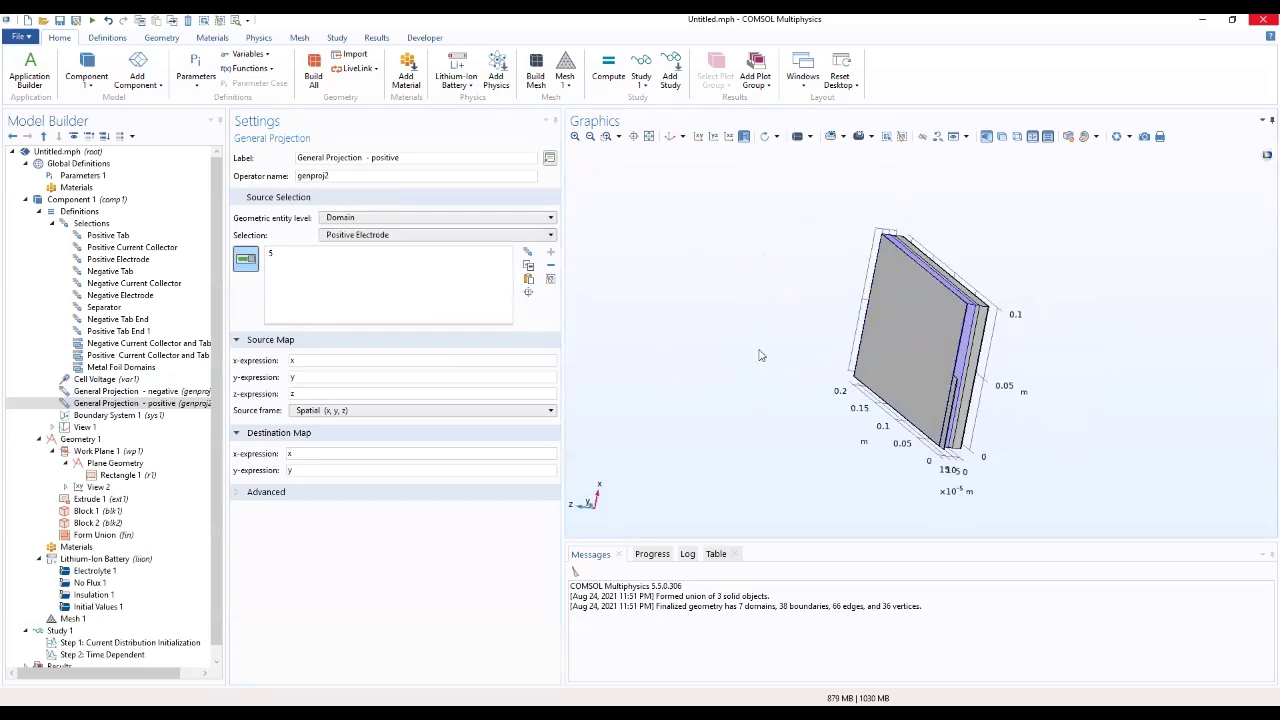
Add the built-in materials Aluminum and Copper from the material library to the component
click(39, 211)
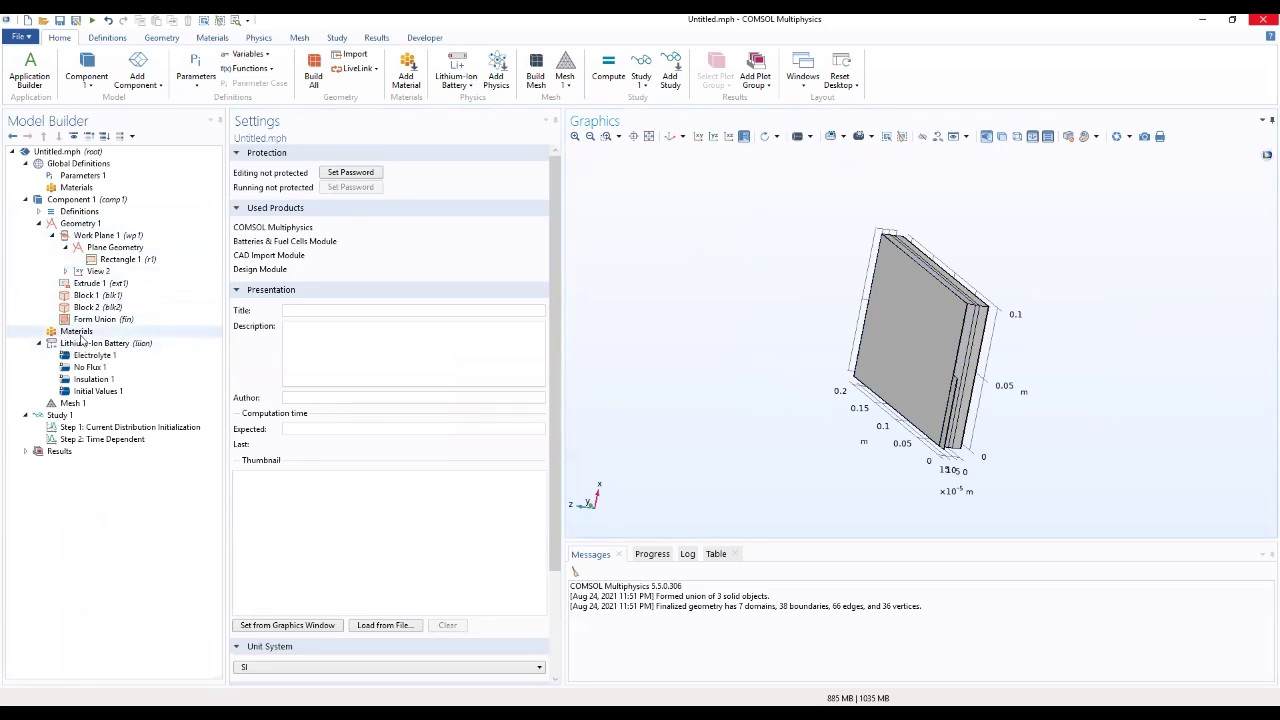
right_click(80, 334)
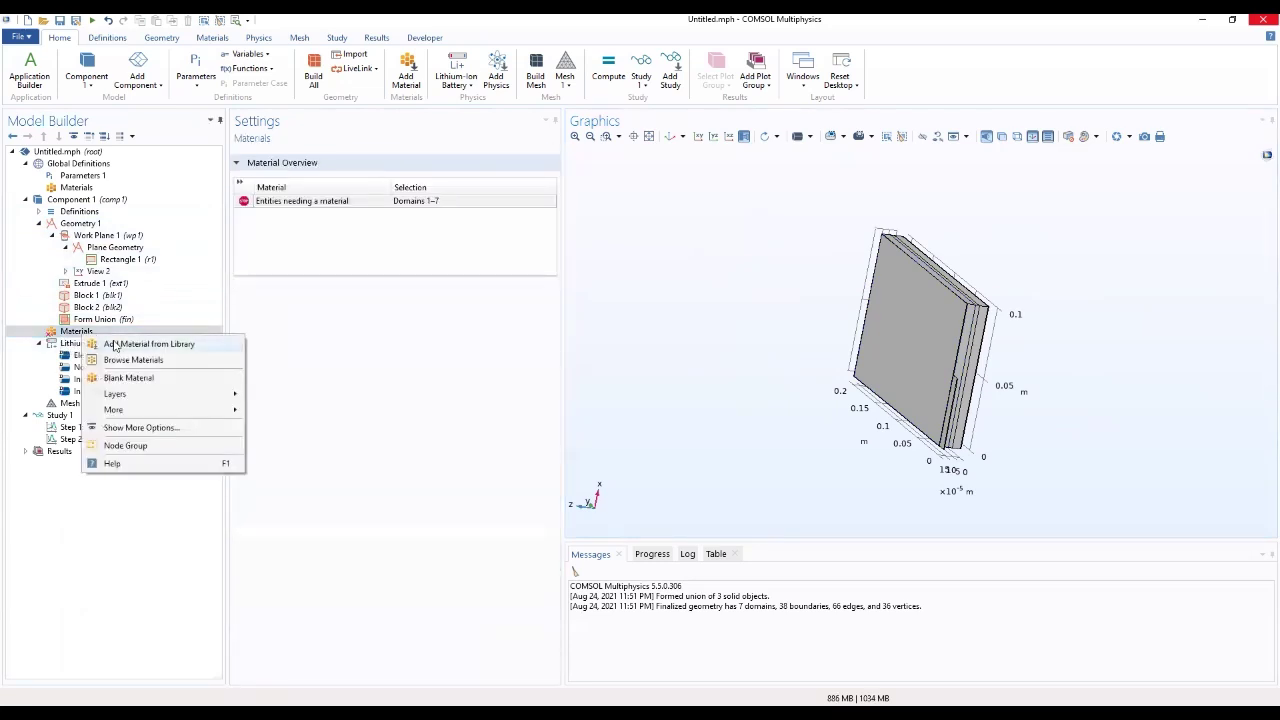
click(113, 346)
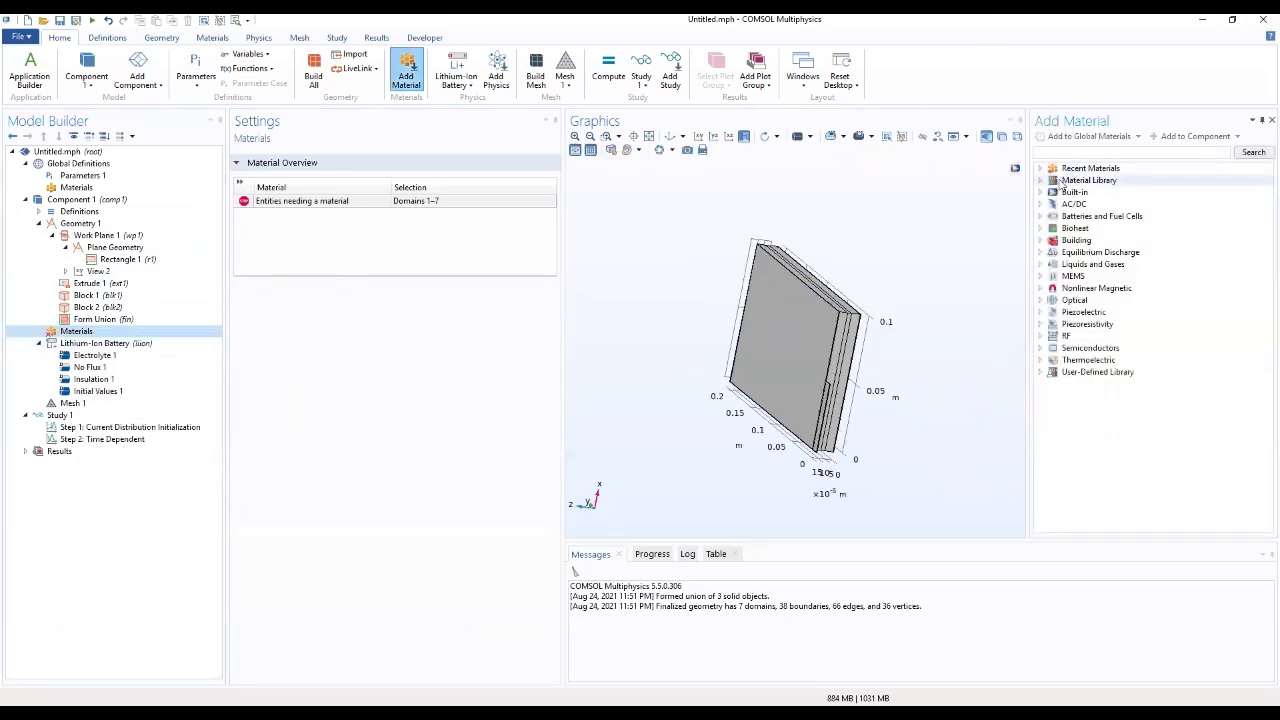
click(1041, 193)
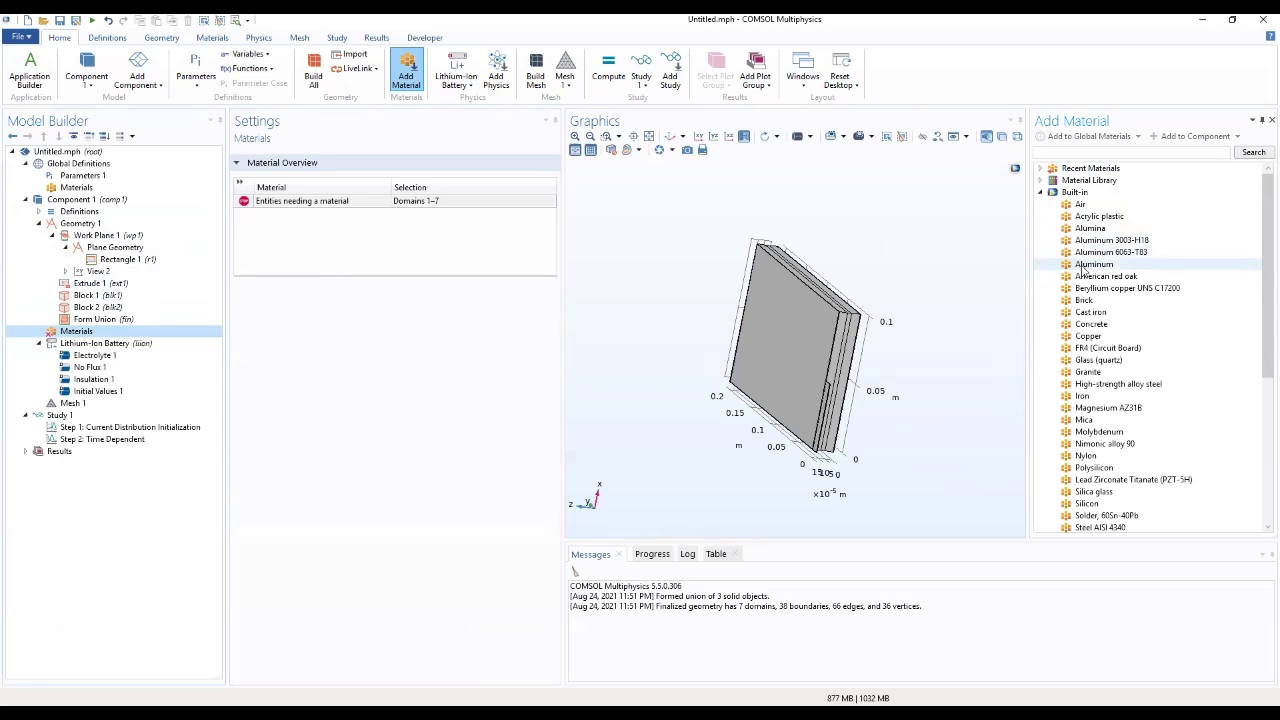
click(1083, 266)
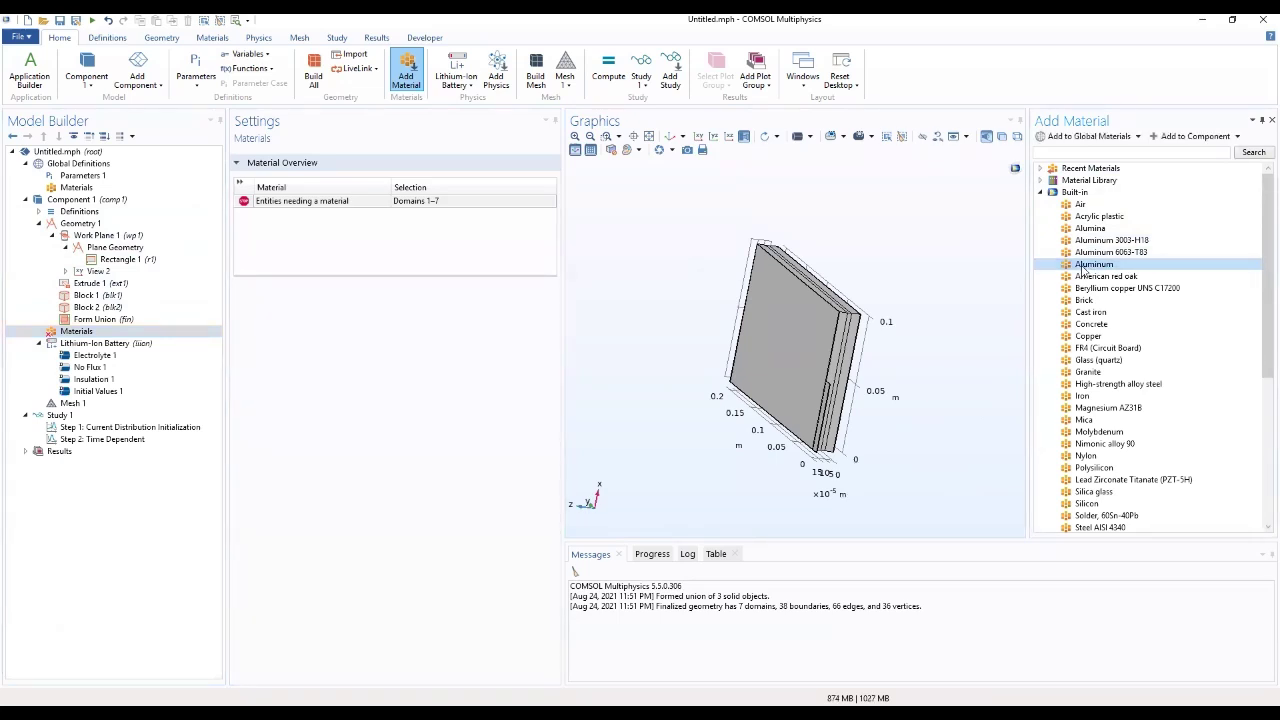
double_click(1083, 266)
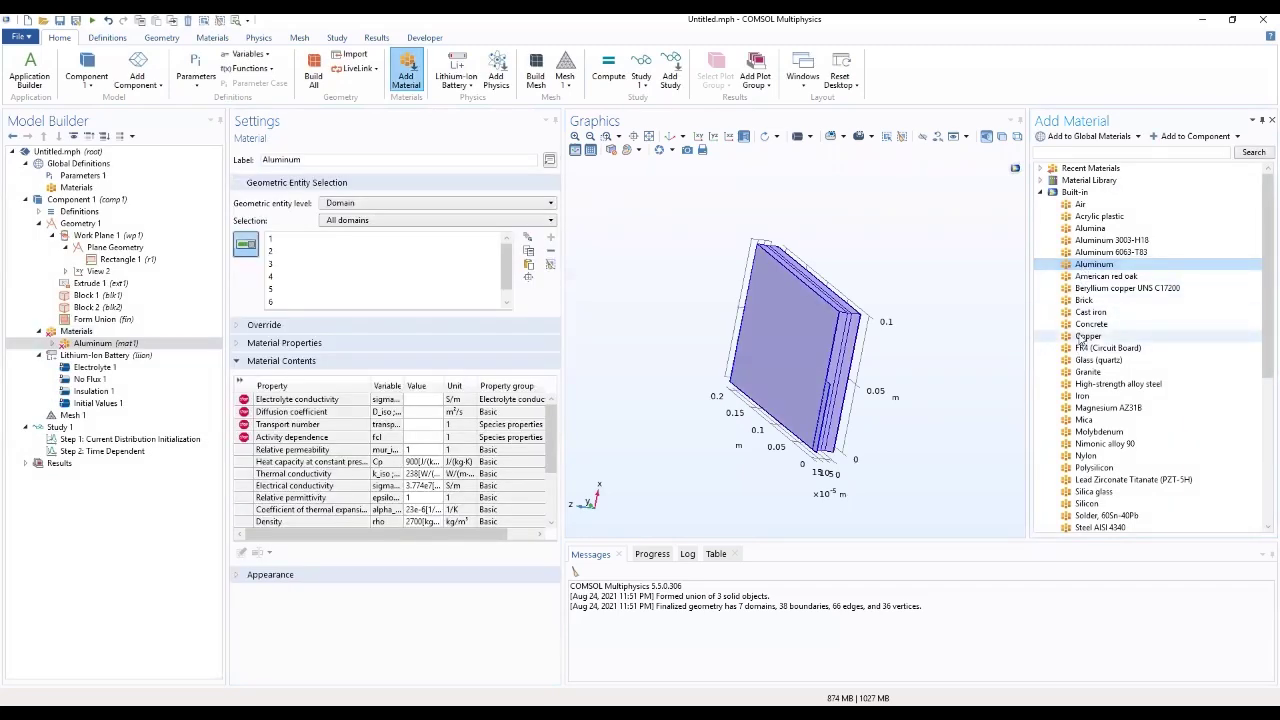
double_click(1083, 337)
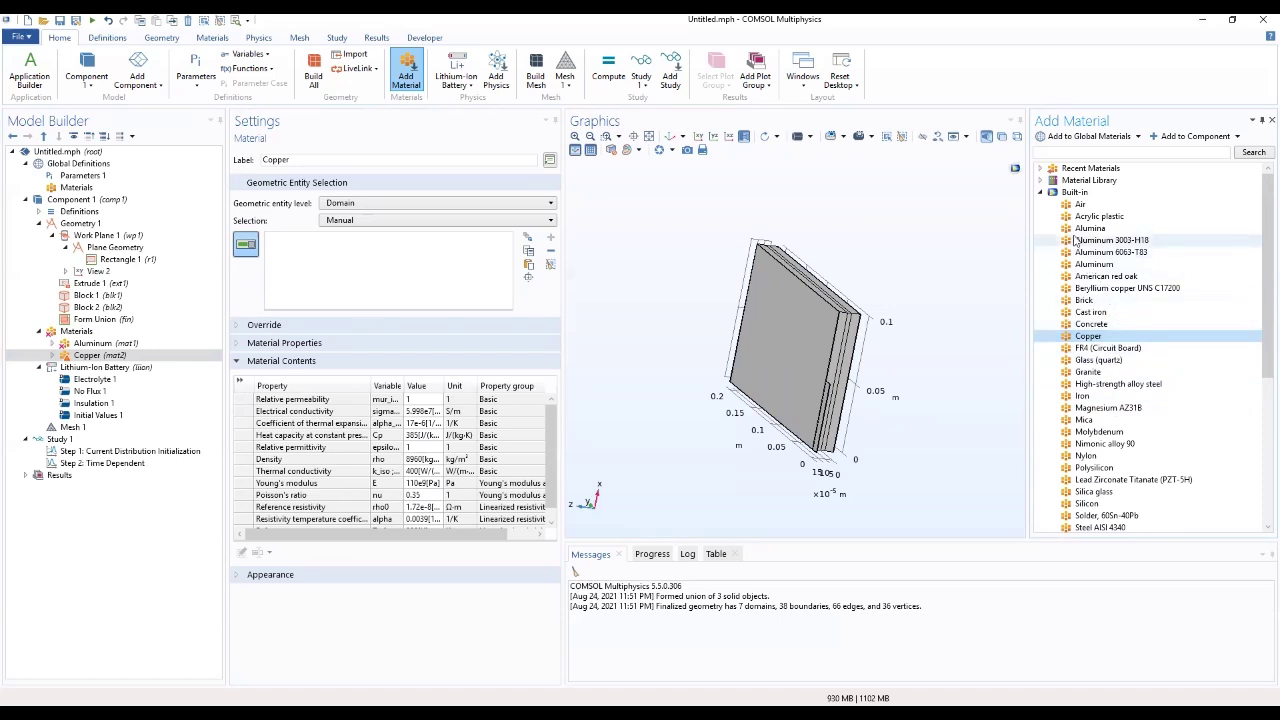
Add the LMO Electrode, LiMn2O4 Spinel and Graphite Electrode, LixC6 MCMB materials from the battery electrodes library
click(1040, 192)
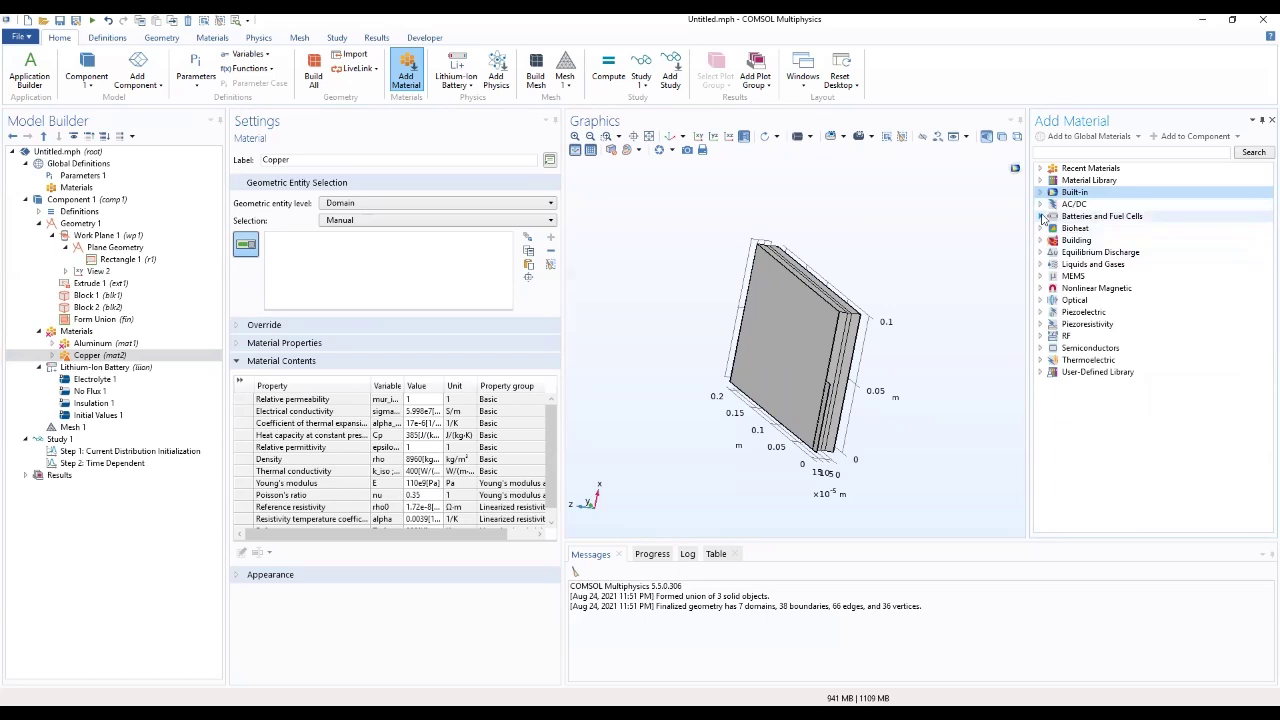
click(1040, 216)
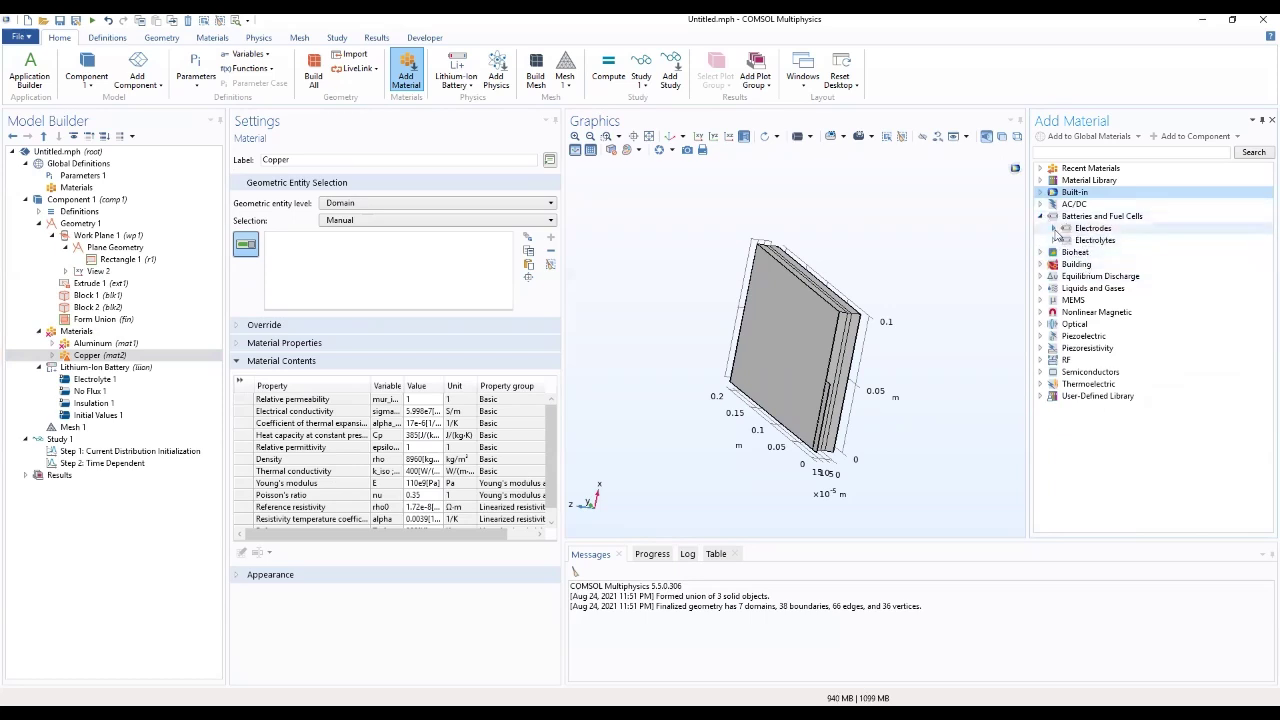
click(1053, 228)
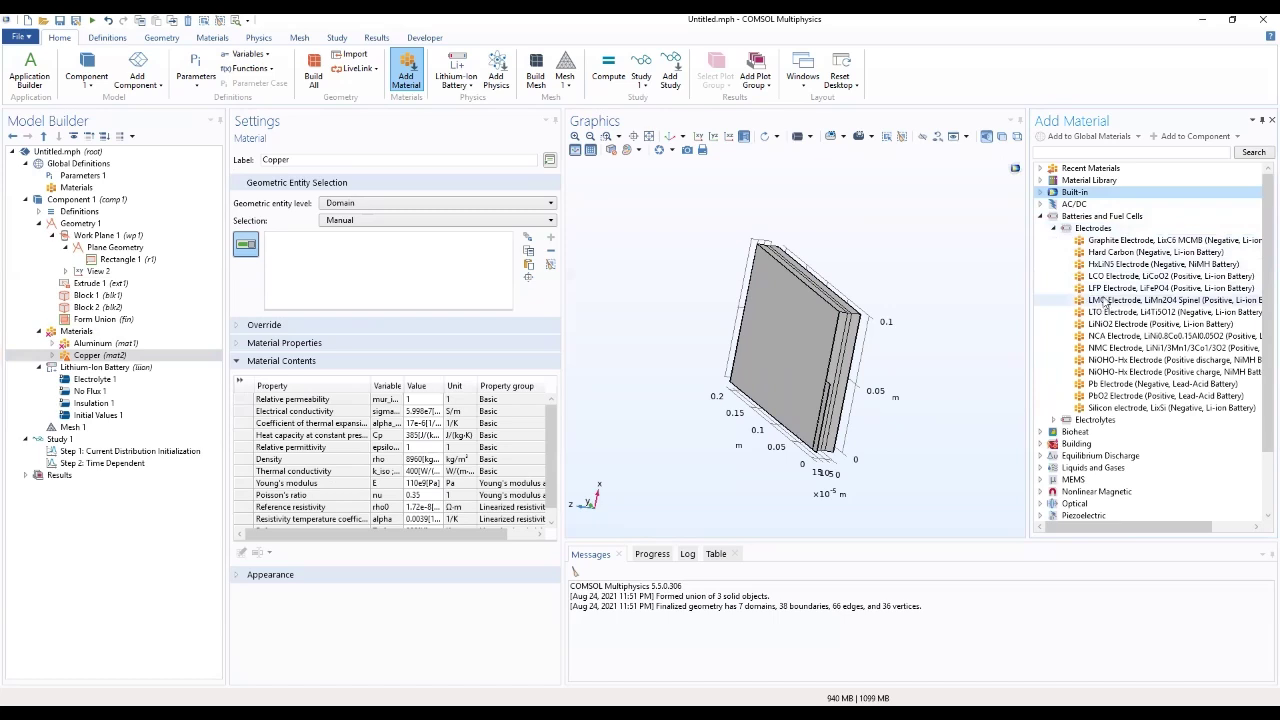
click(1105, 301)
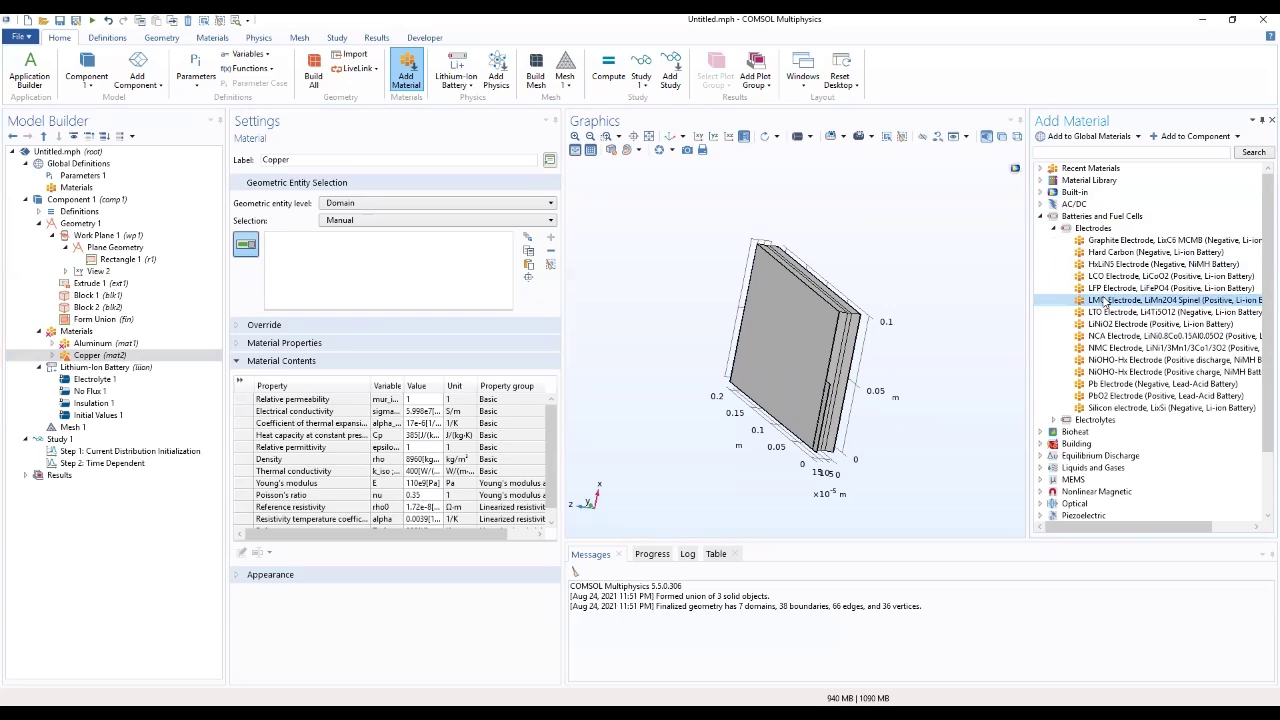
double_click(1105, 301)
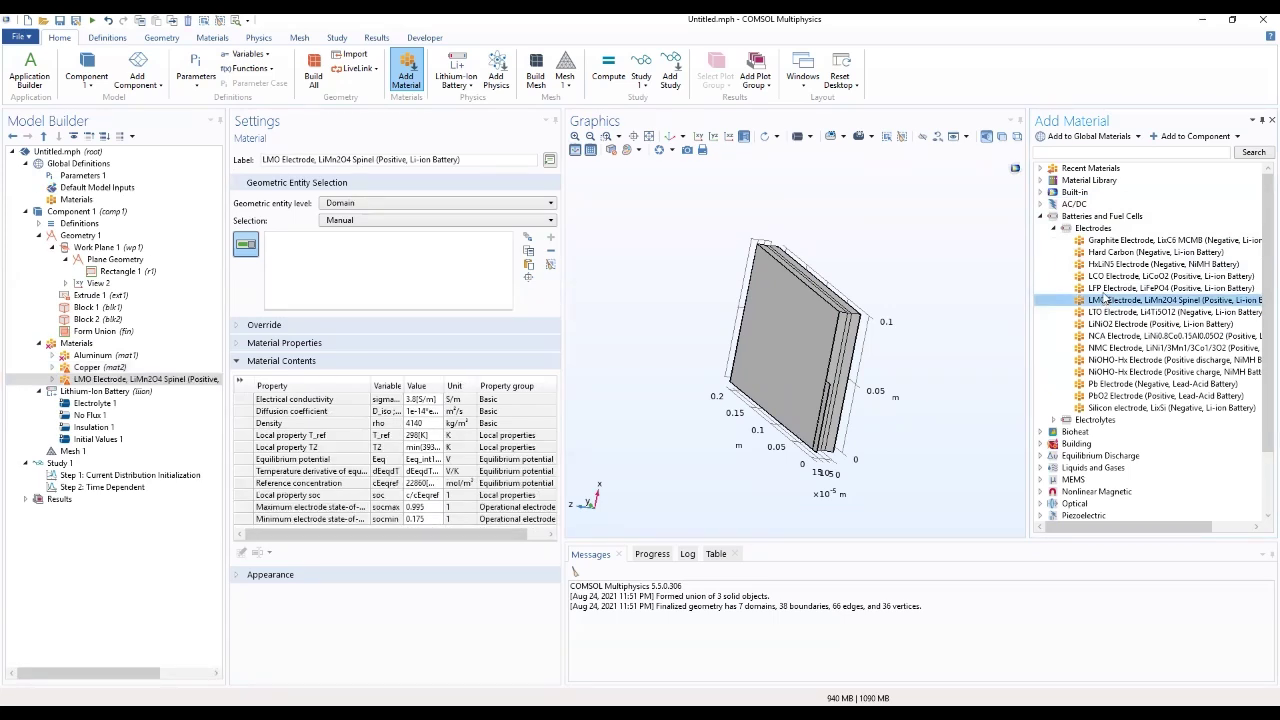
click(1107, 242)
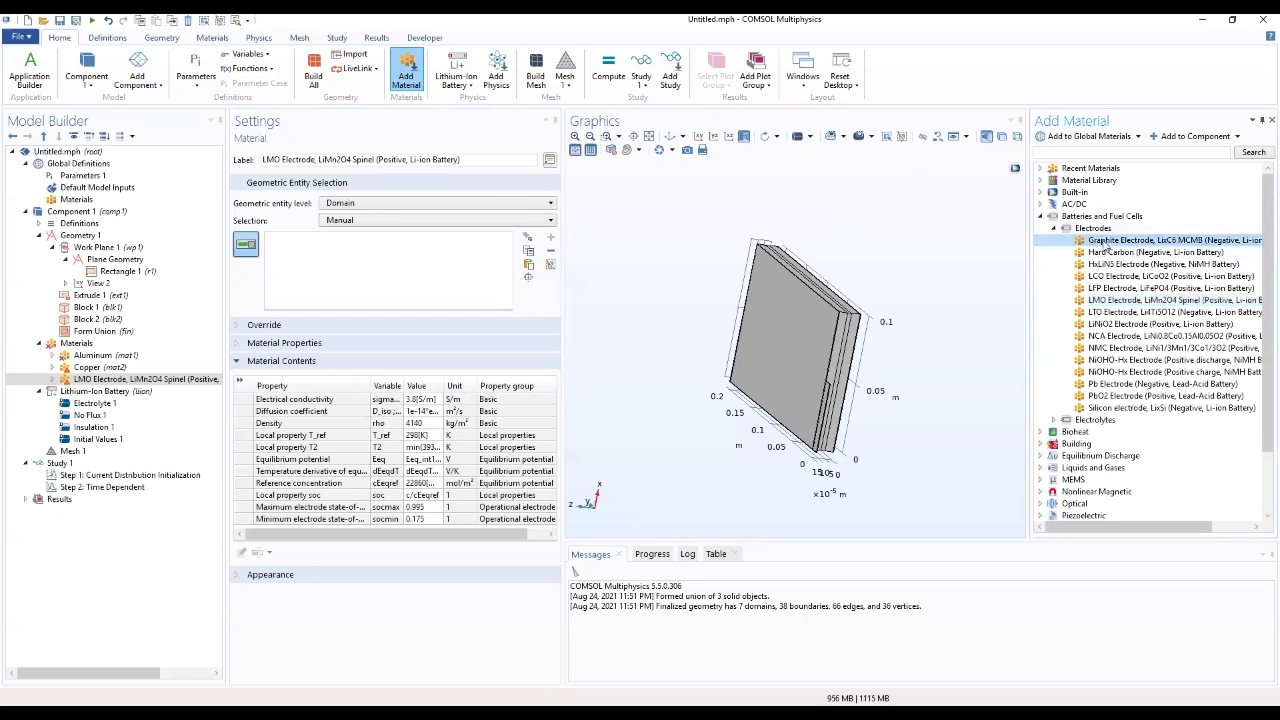
double_click(1107, 247)
Add the LiPF6 in 3:7 EC:EMC liquid electrolyte from the battery electrolytes library, and close the material library
double_click(1060, 229)
click(1054, 241)
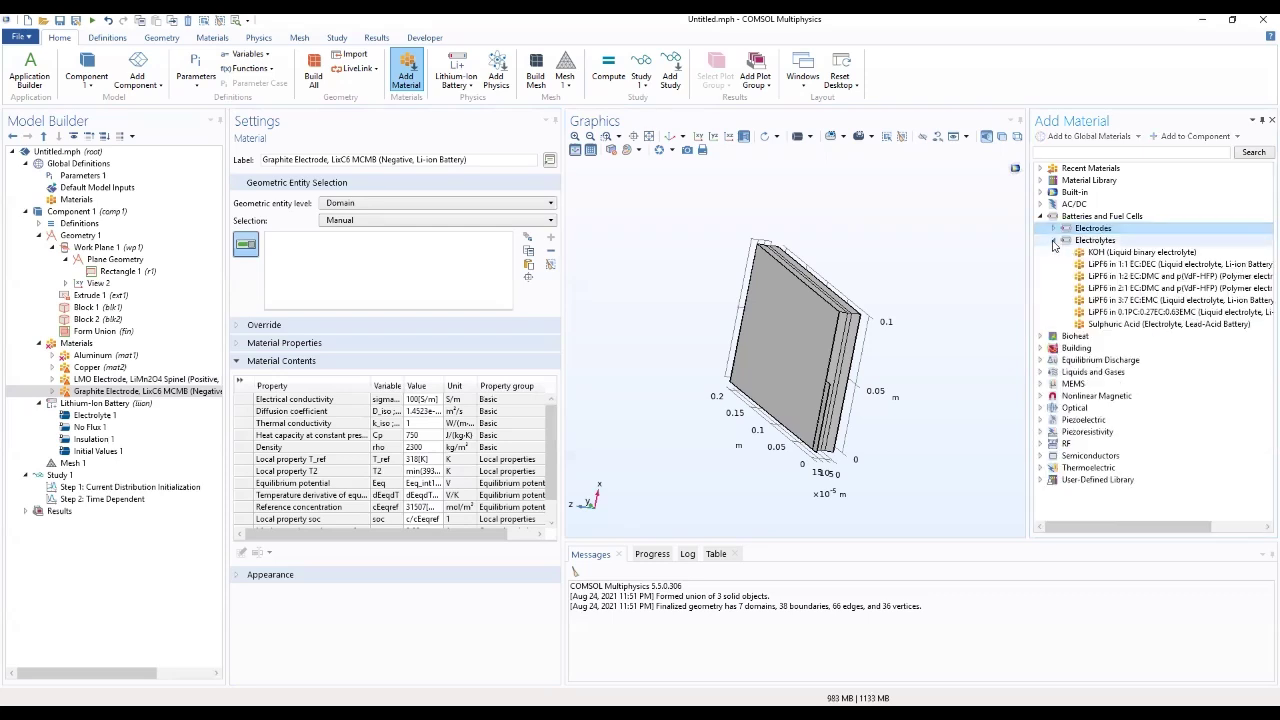
click(1088, 301)
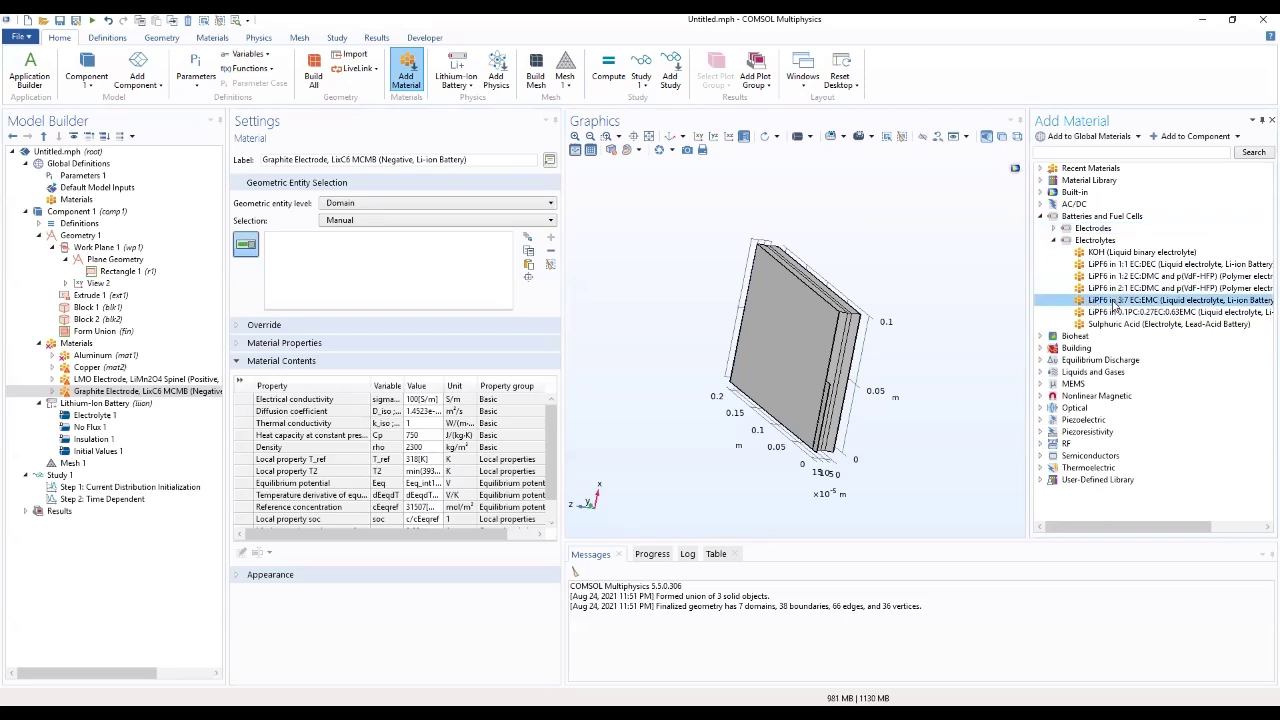
double_click(1115, 301)
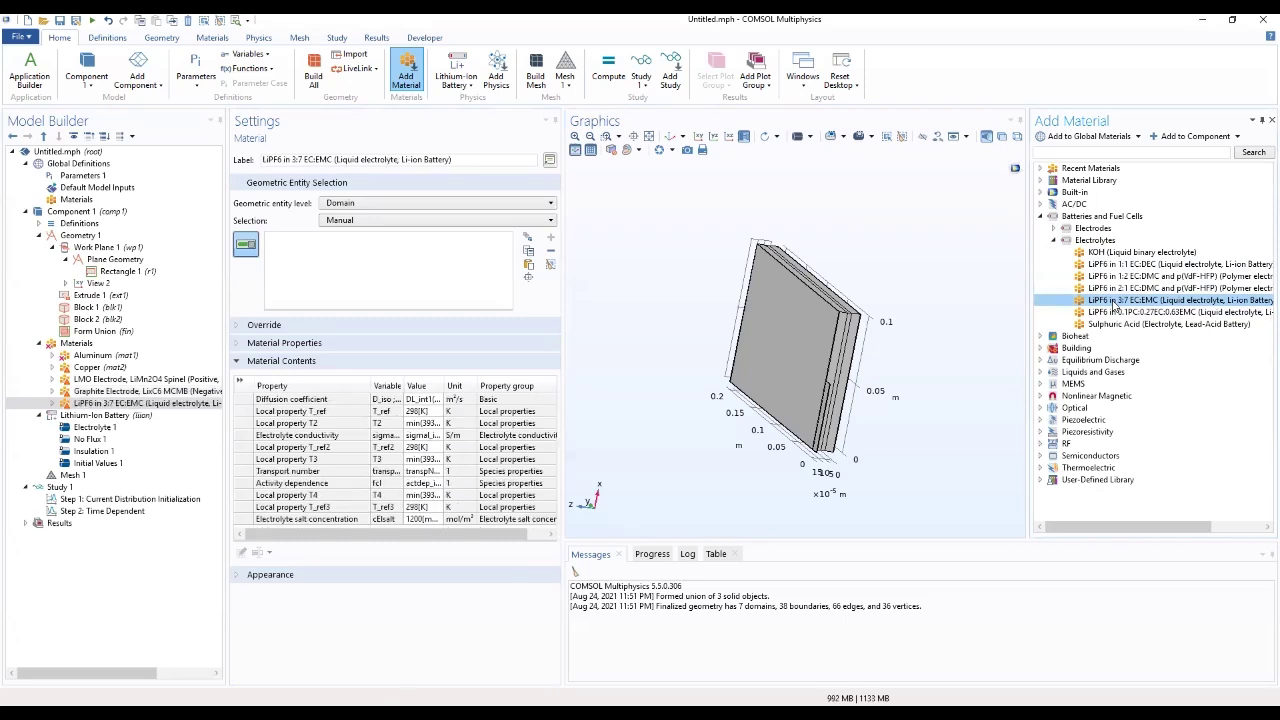
click(1262, 121)
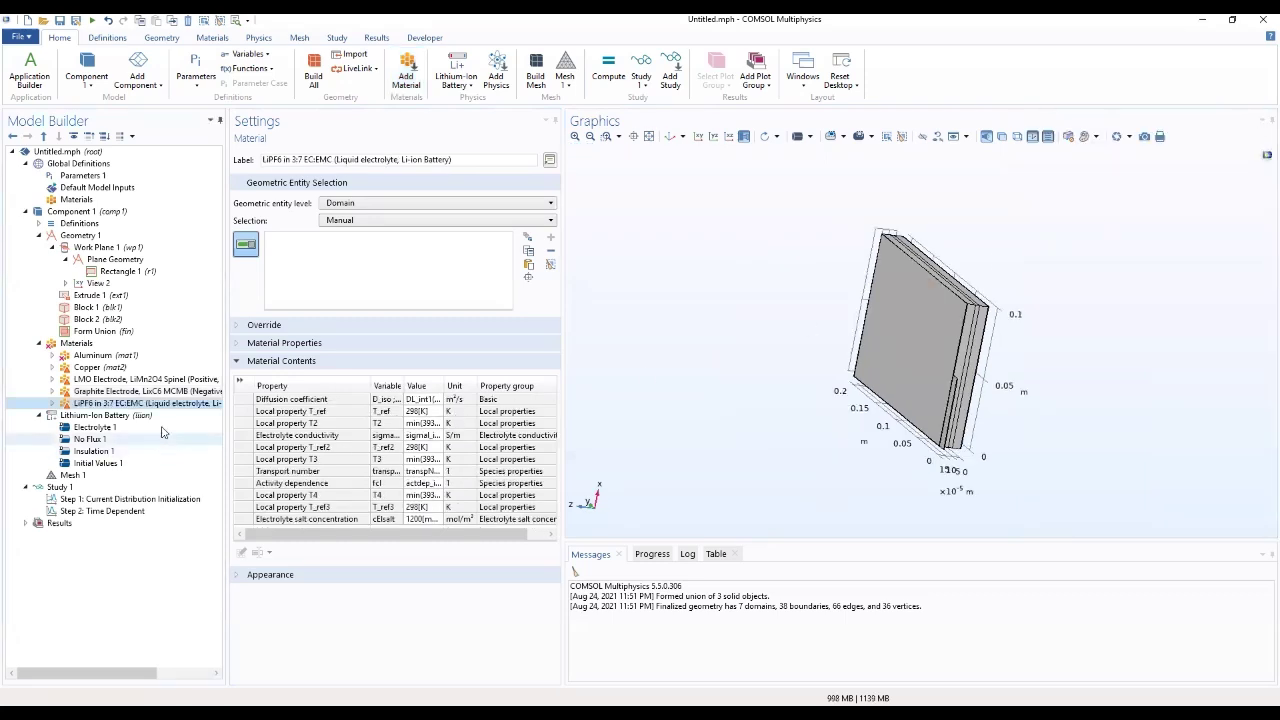
Assign the Aluminum material to the Positive Current Collector and Tab 1 selection
click(131, 357)
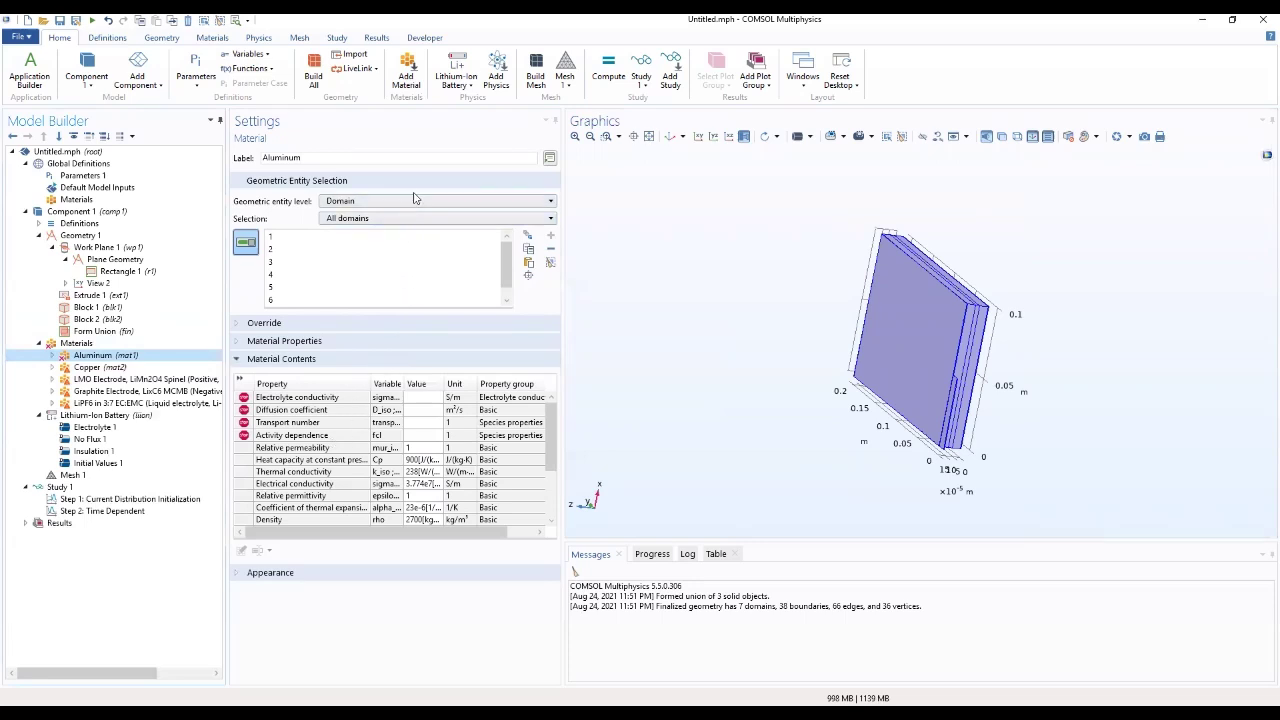
click(390, 218)
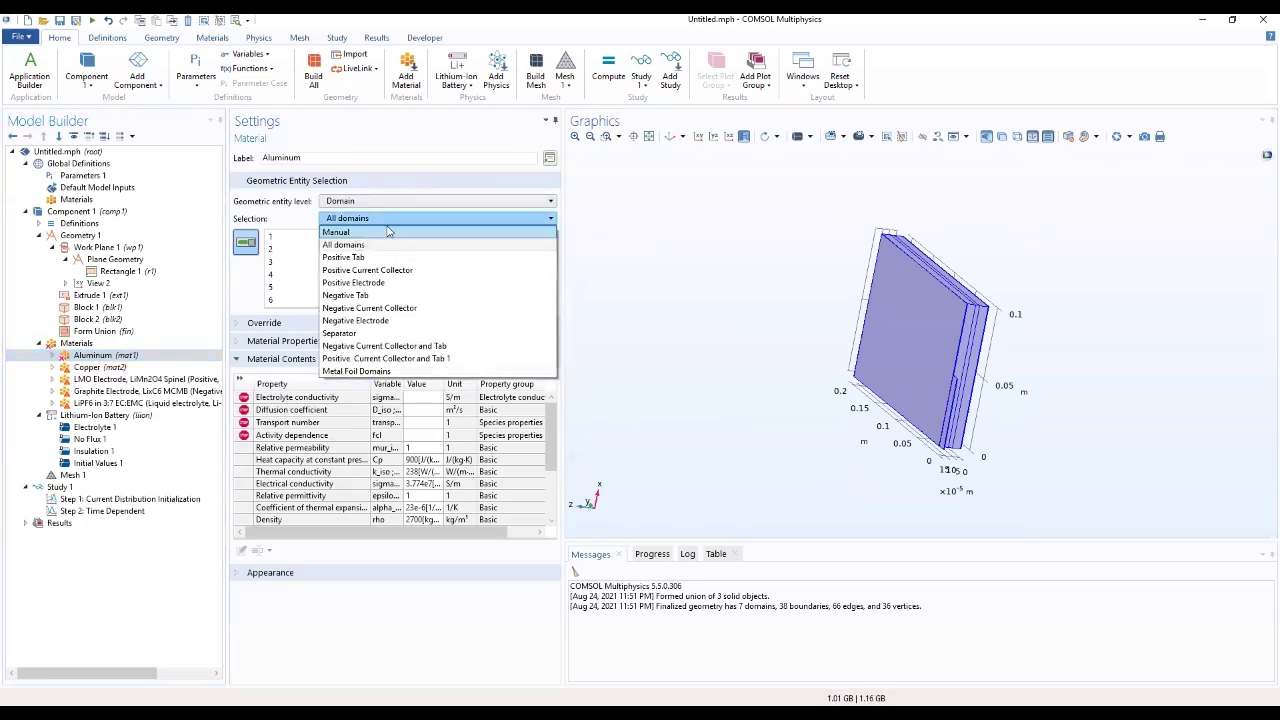
click(387, 359)
drag(810, 263, 724, 362)
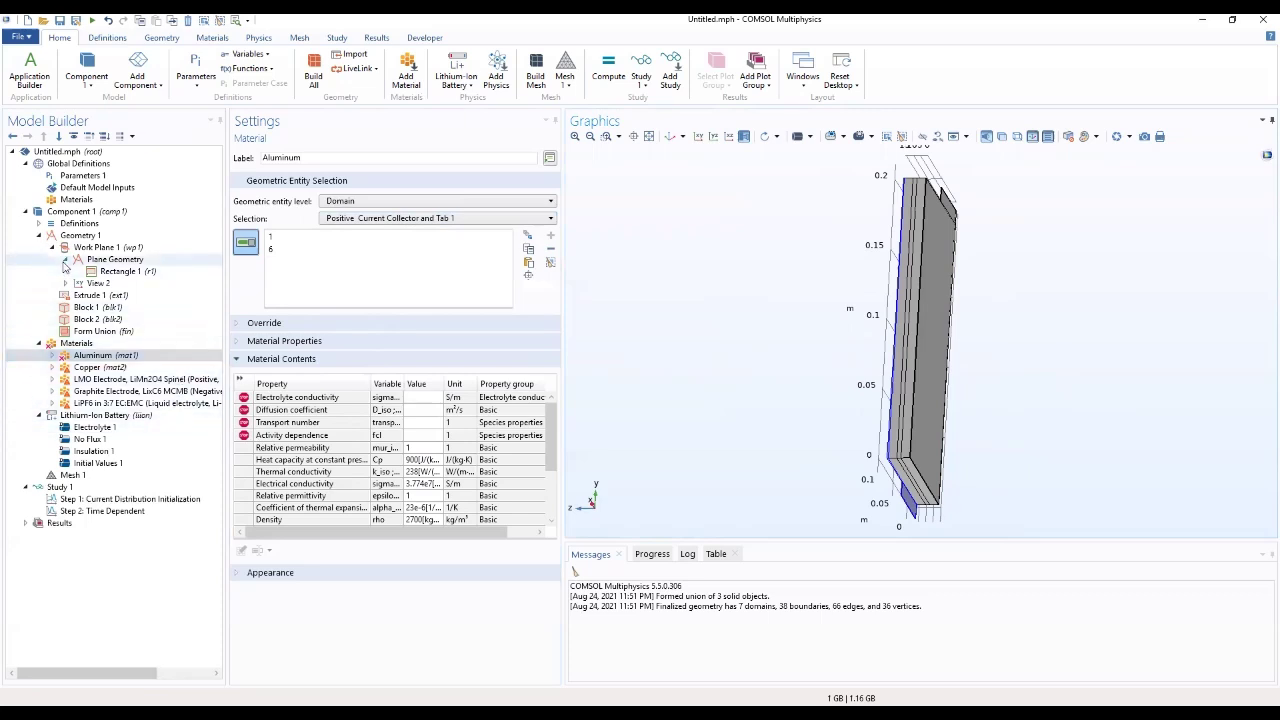
Examine which domains of the cell the Positive Current Collector and Tab 1 union selection covers
click(38, 224)
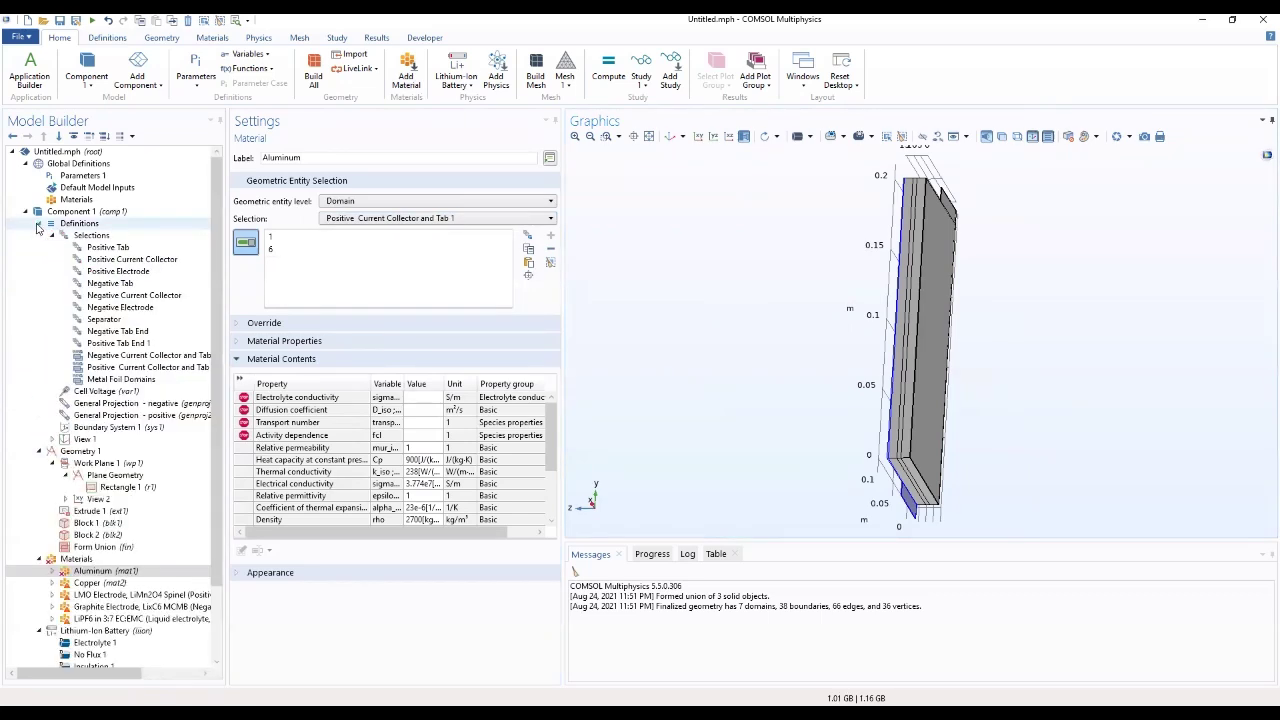
click(116, 368)
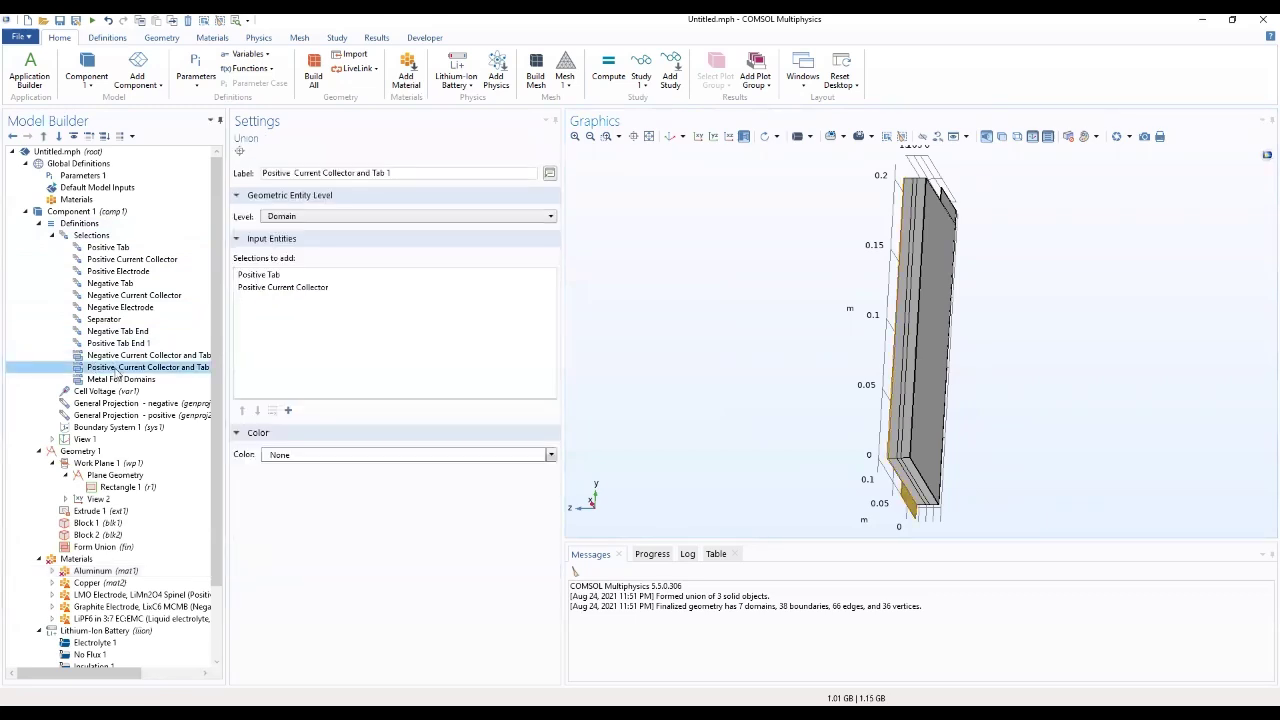
drag(801, 291, 945, 262)
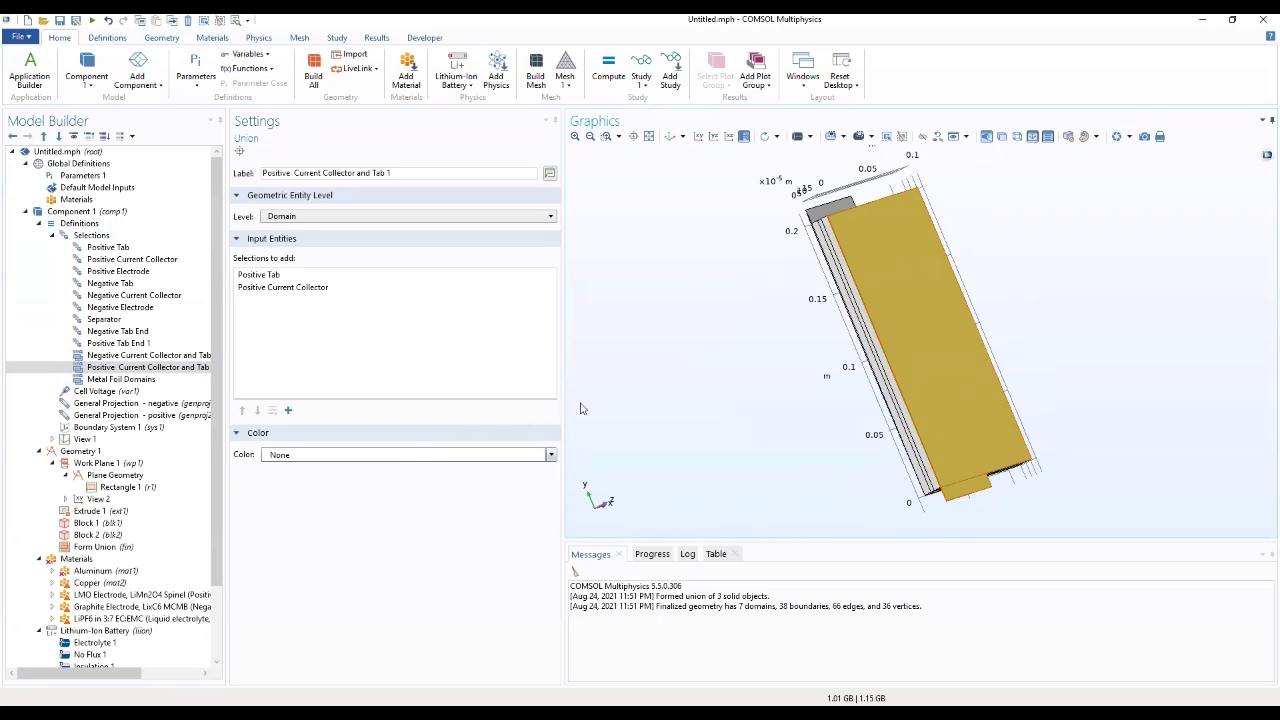
Assign the Copper material to the Negative Current Collector and Tab selection
click(106, 574)
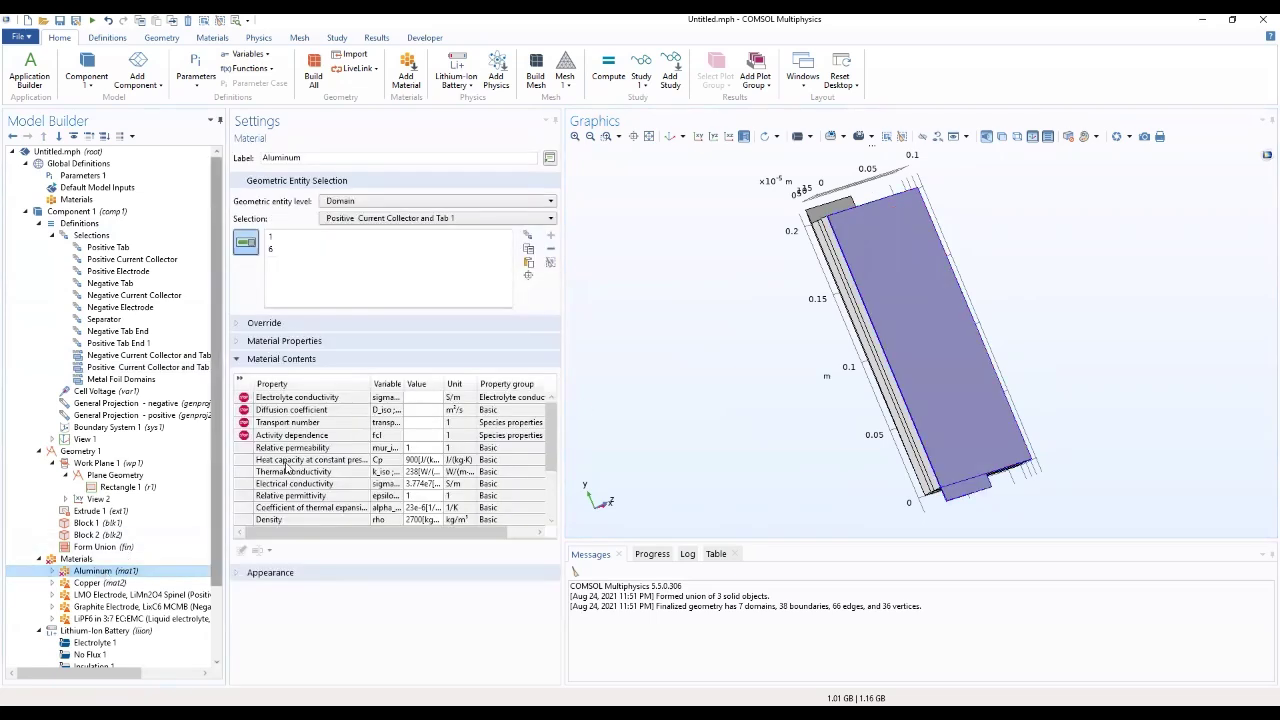
click(90, 583)
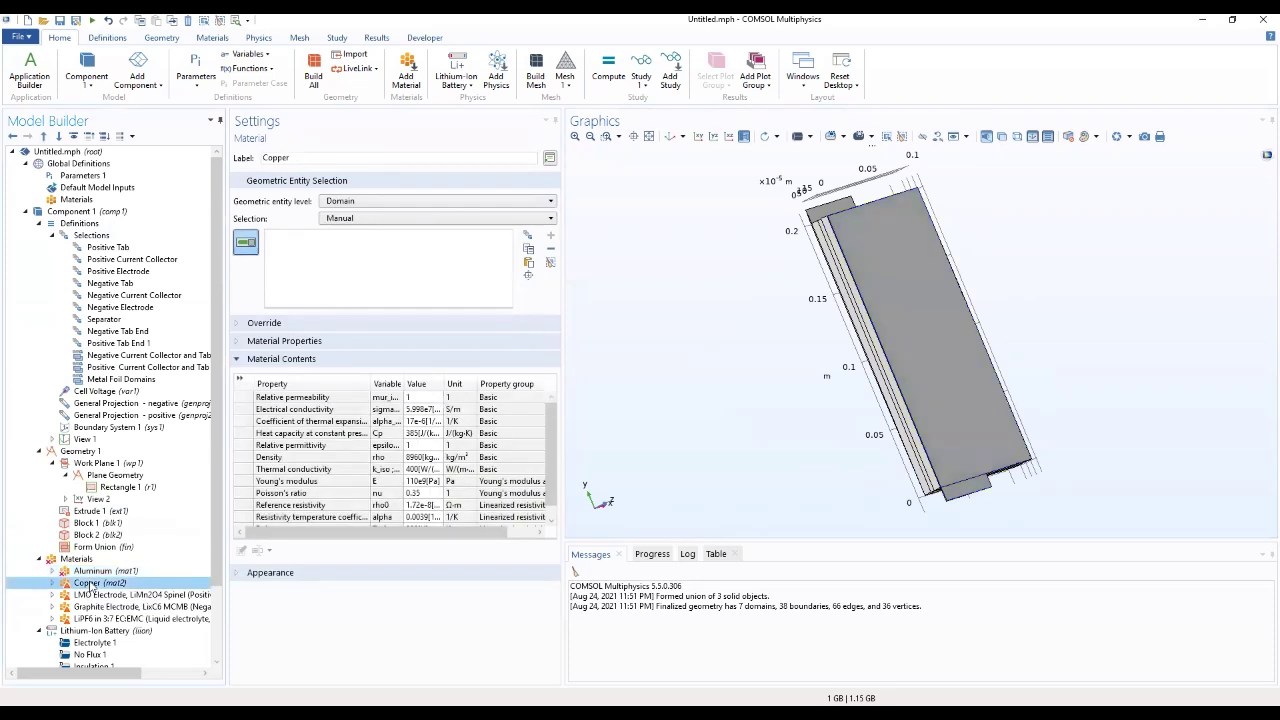
click(434, 218)
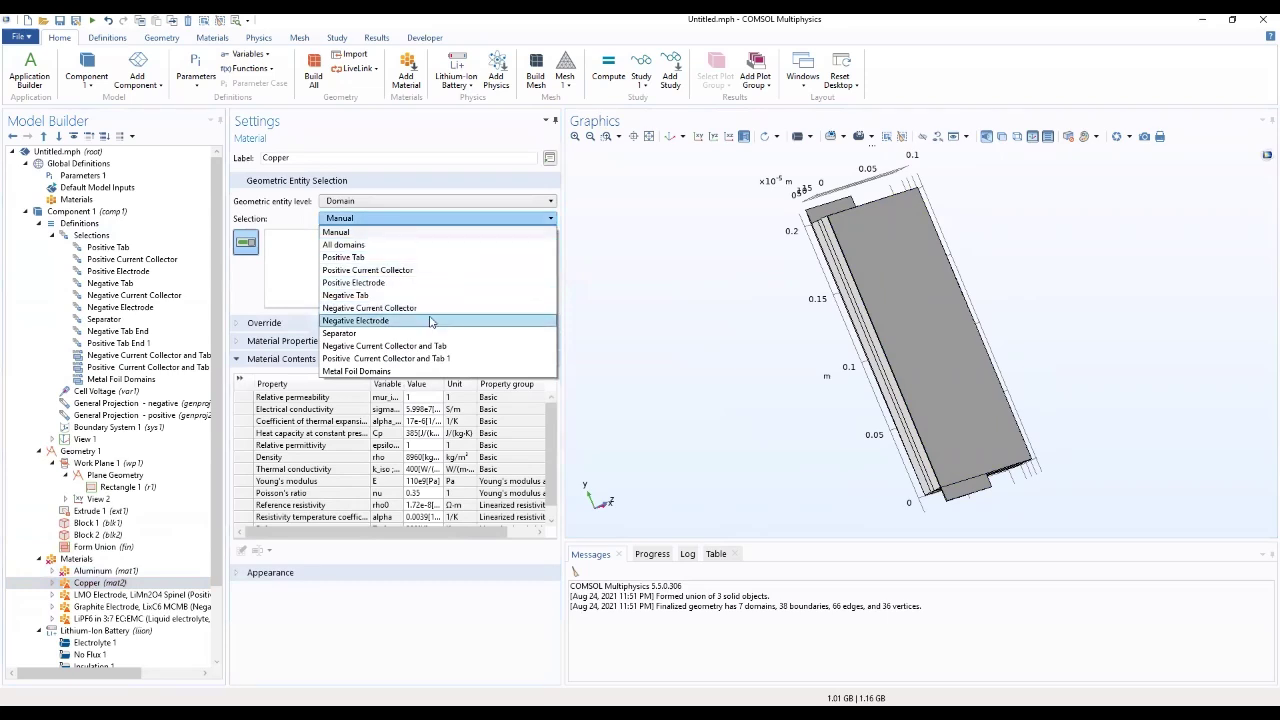
click(427, 346)
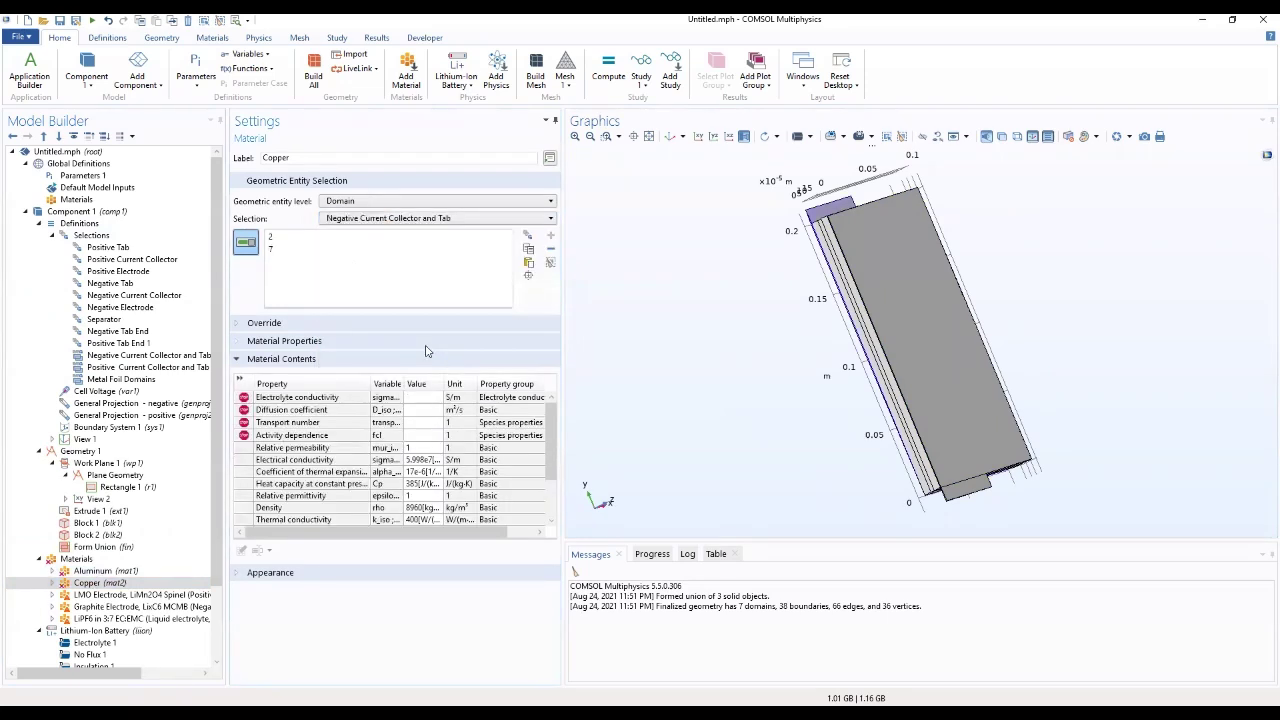
drag(712, 260, 832, 378)
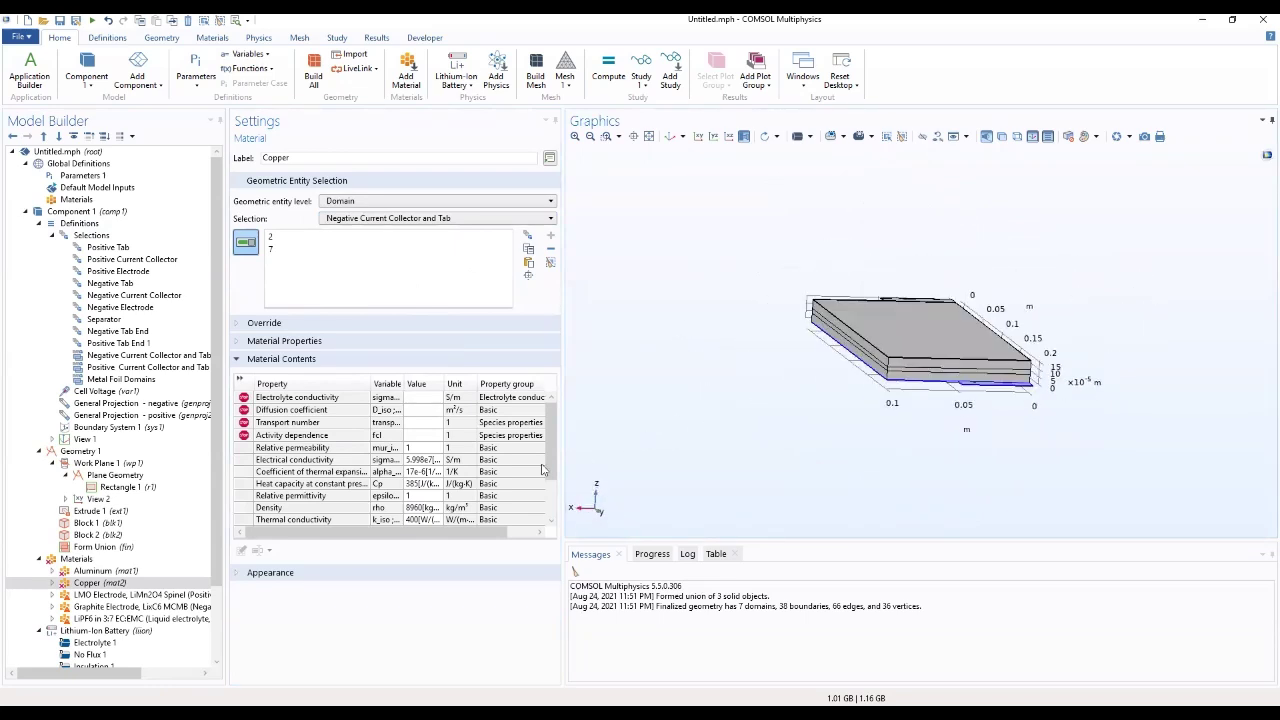
Assign the Graphite Electrode, LixC6 MCMB material to the Negative Electrode selection
click(130, 597)
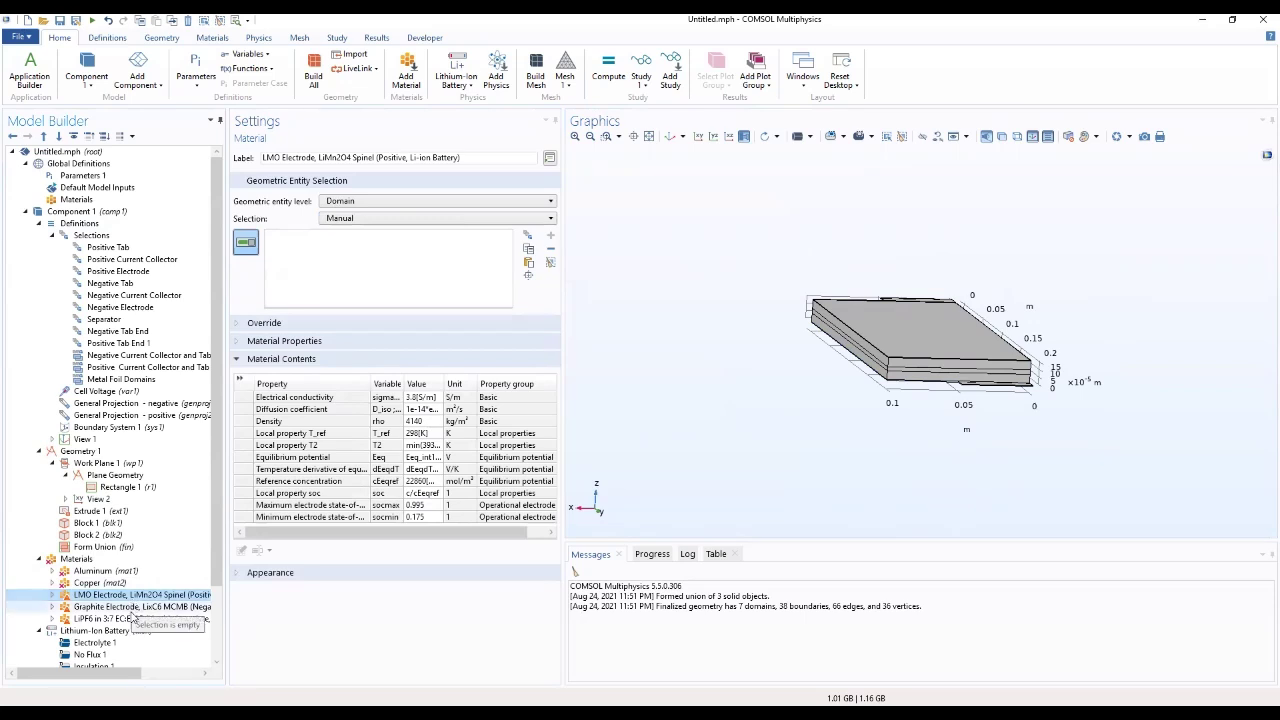
click(135, 606)
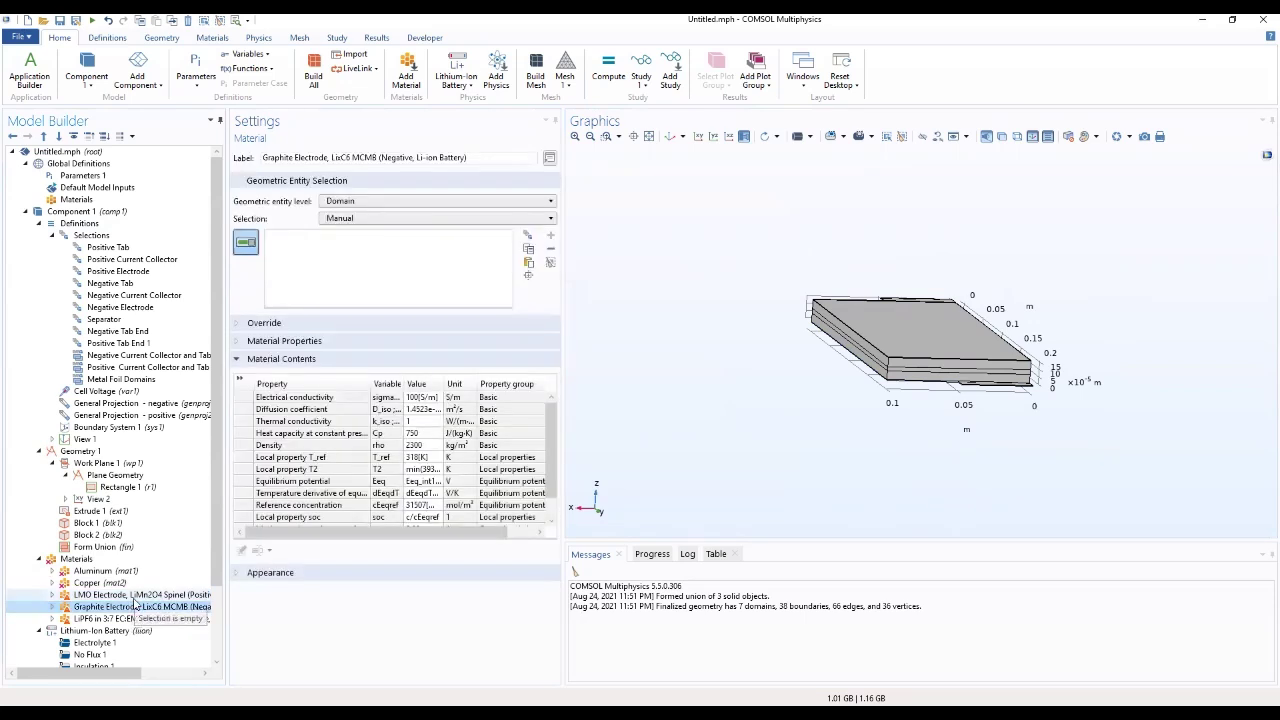
click(461, 220)
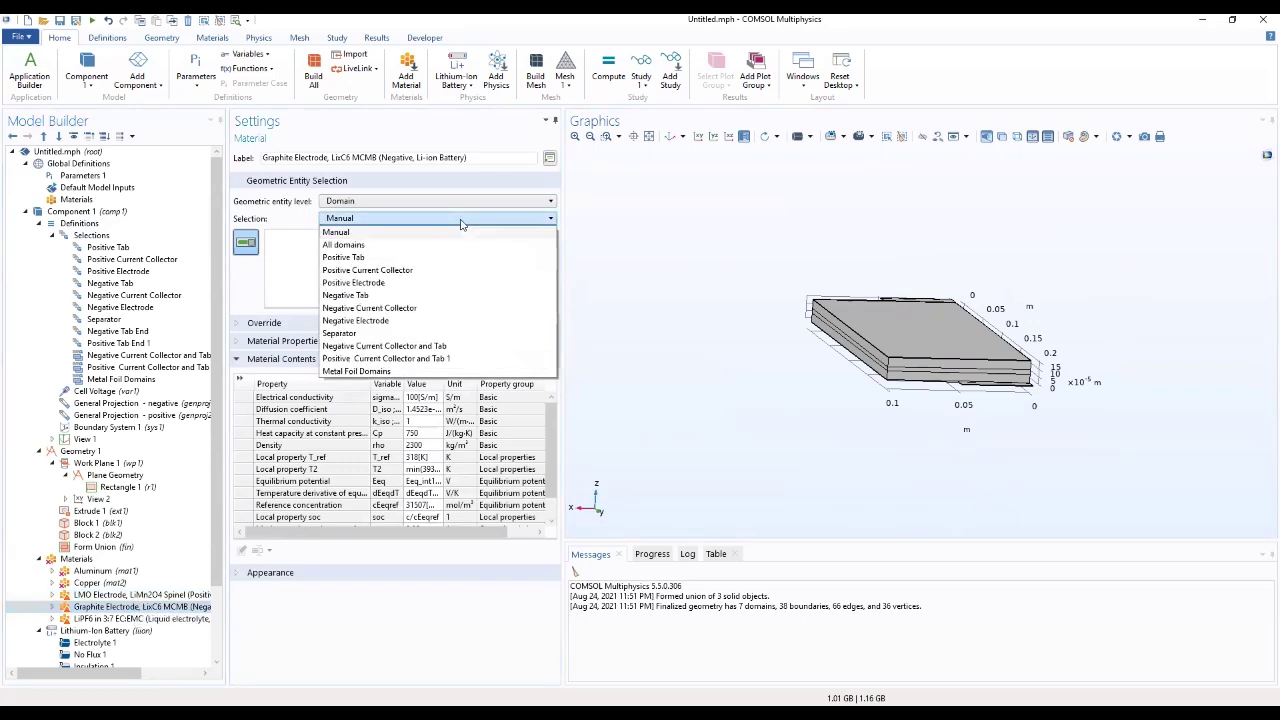
click(420, 321)
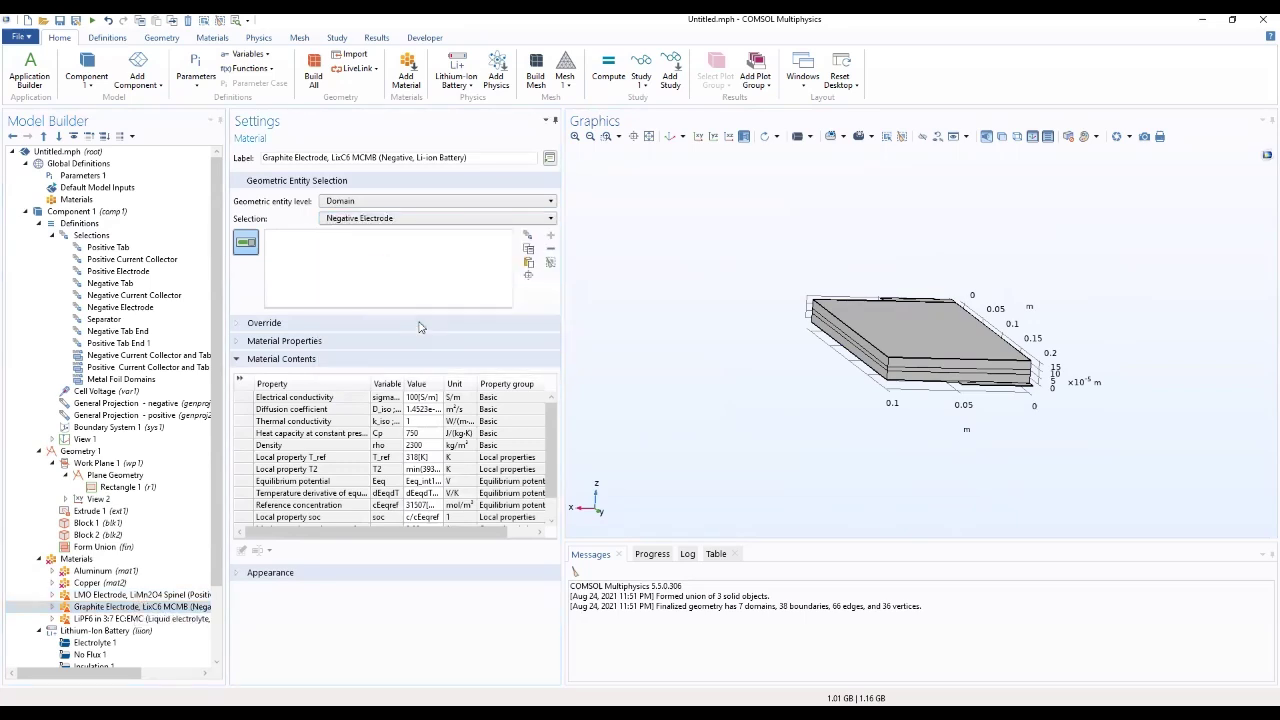
drag(806, 359, 858, 400)
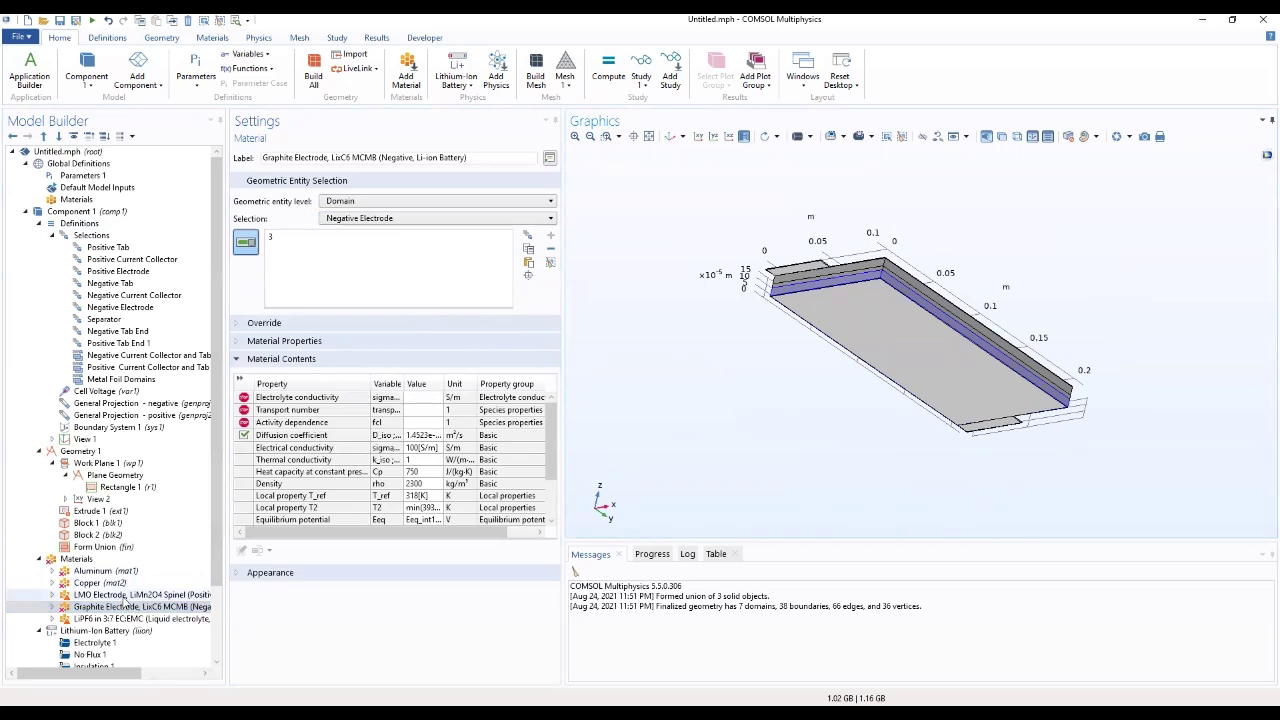
Assign the LMO Electrode, LiMn2O4 Spinel material to the Positive Electrode selection
click(140, 594)
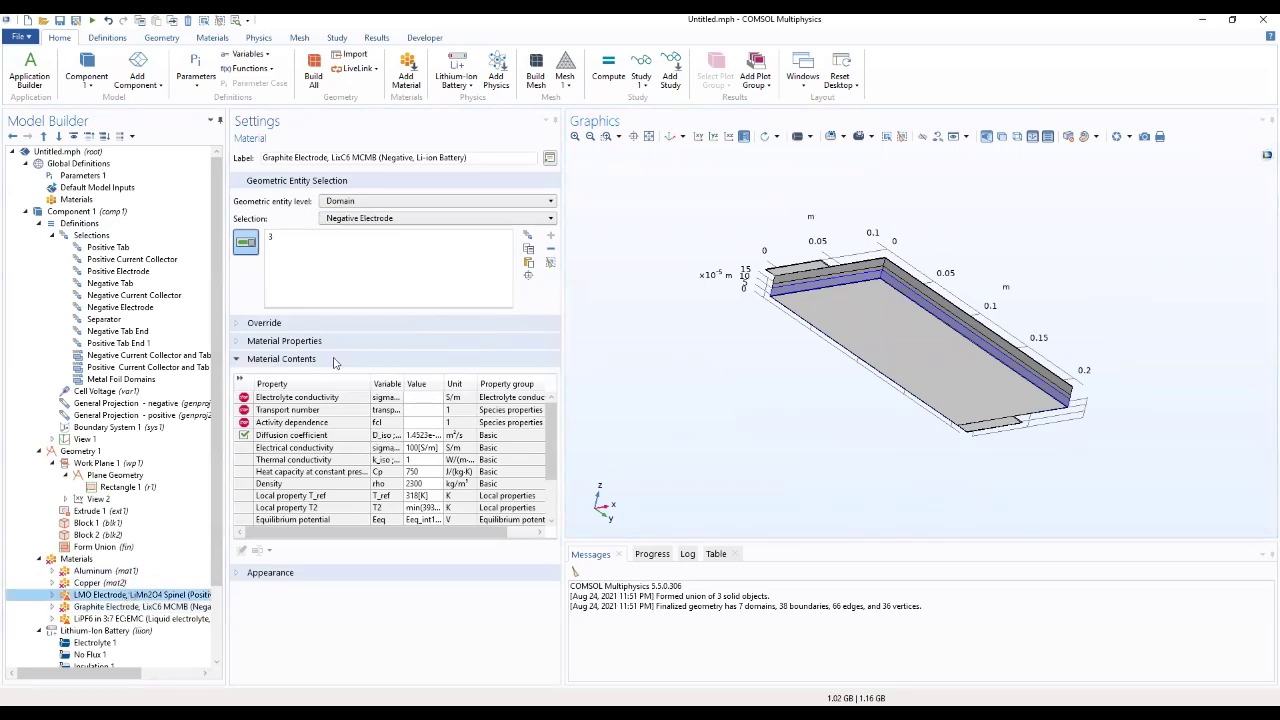
click(418, 219)
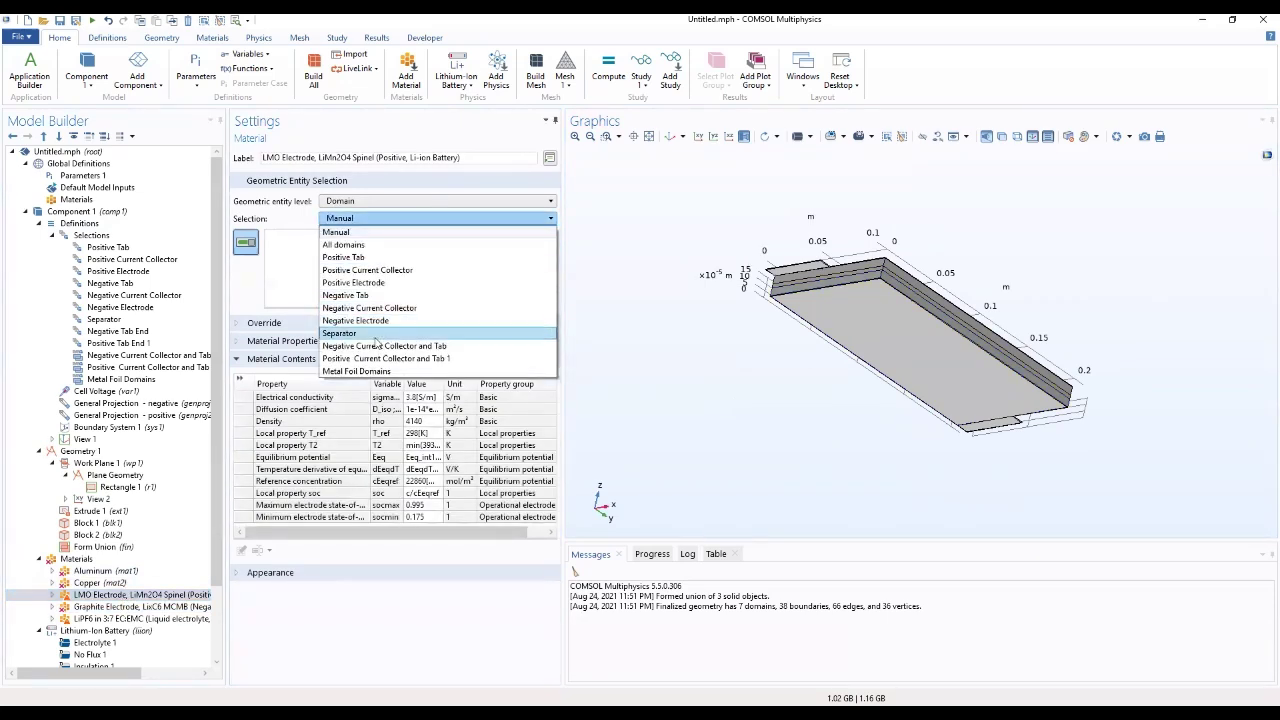
click(382, 286)
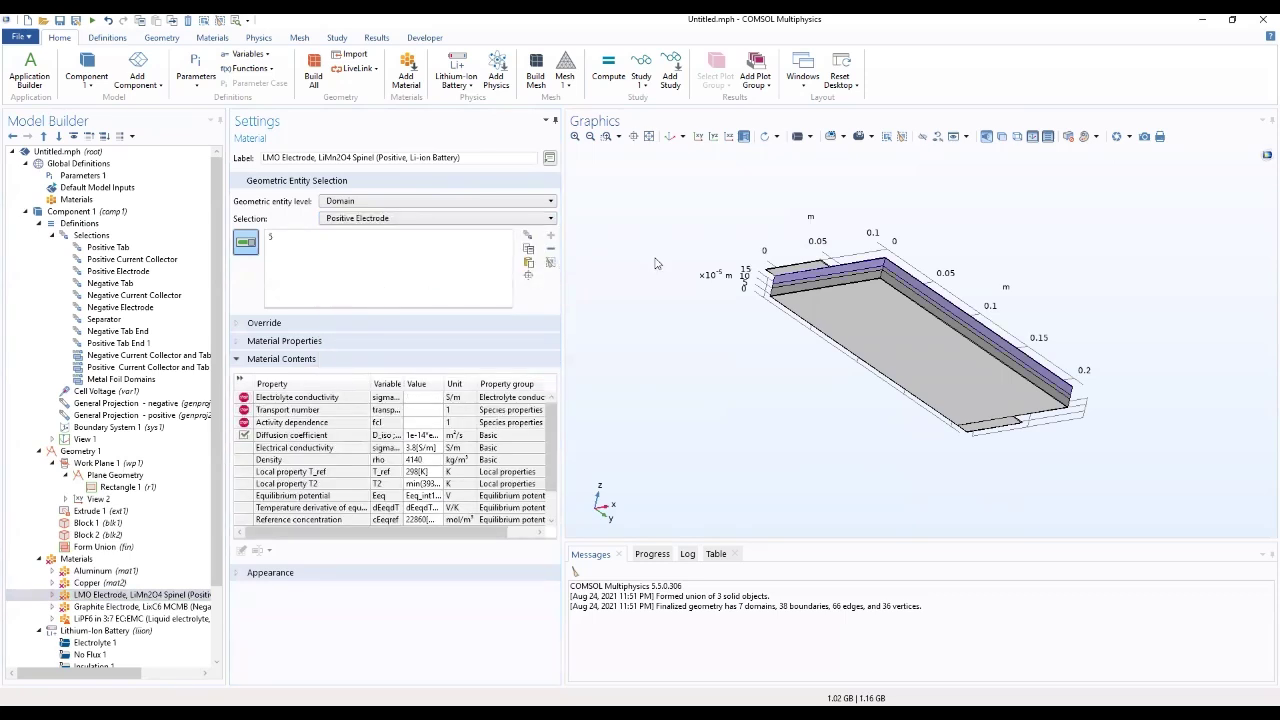
drag(658, 271, 905, 319)
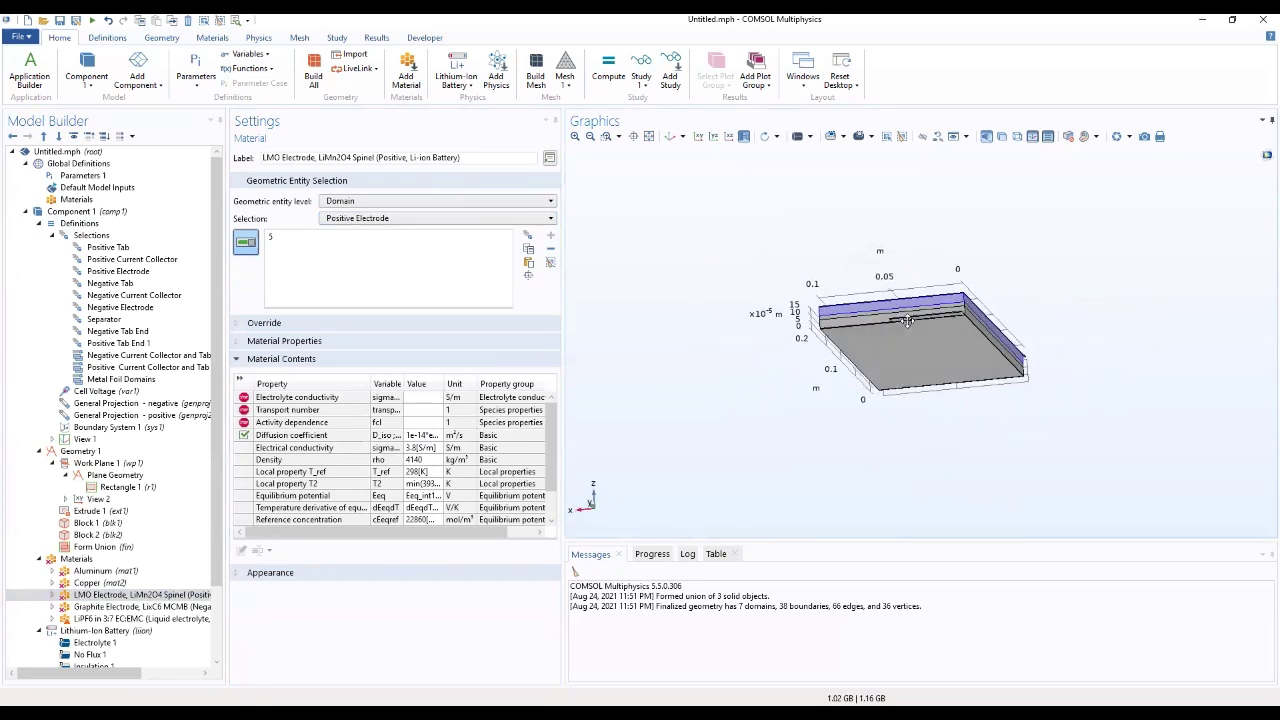
Assign the LiPF6 in 3:7 EC:EMC liquid electrolyte material to the Separator selection
click(113, 619)
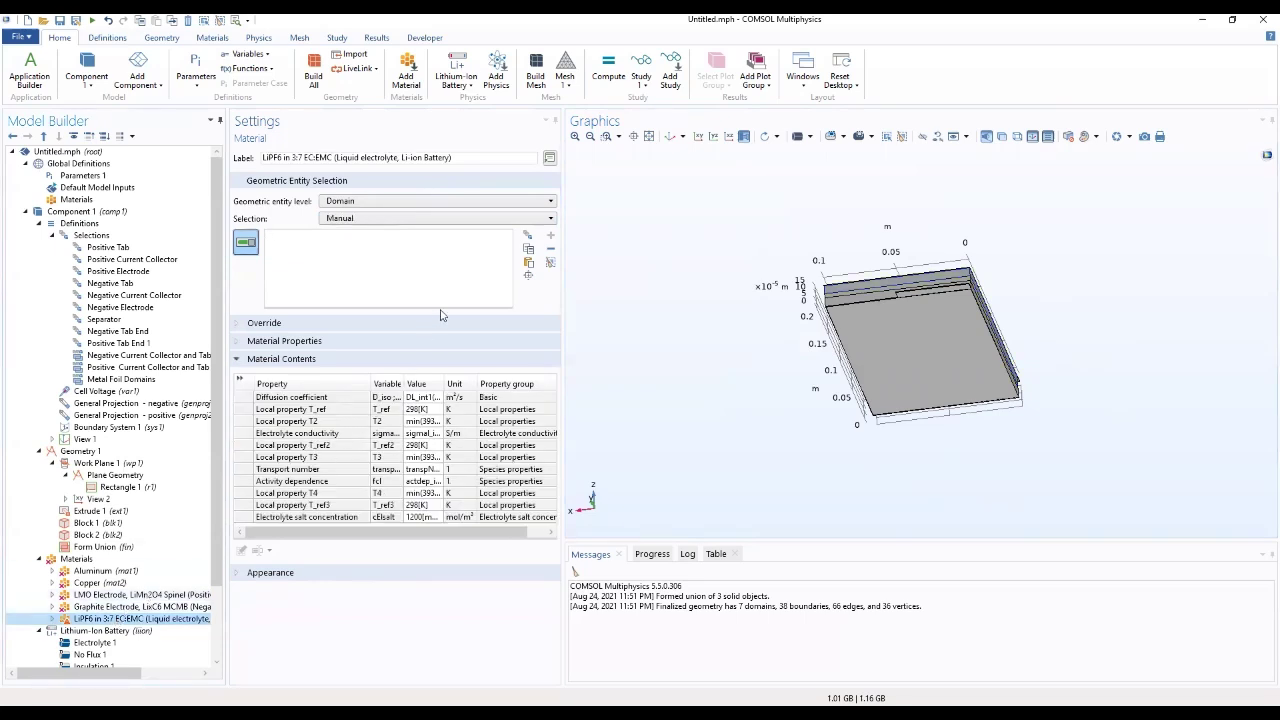
click(477, 218)
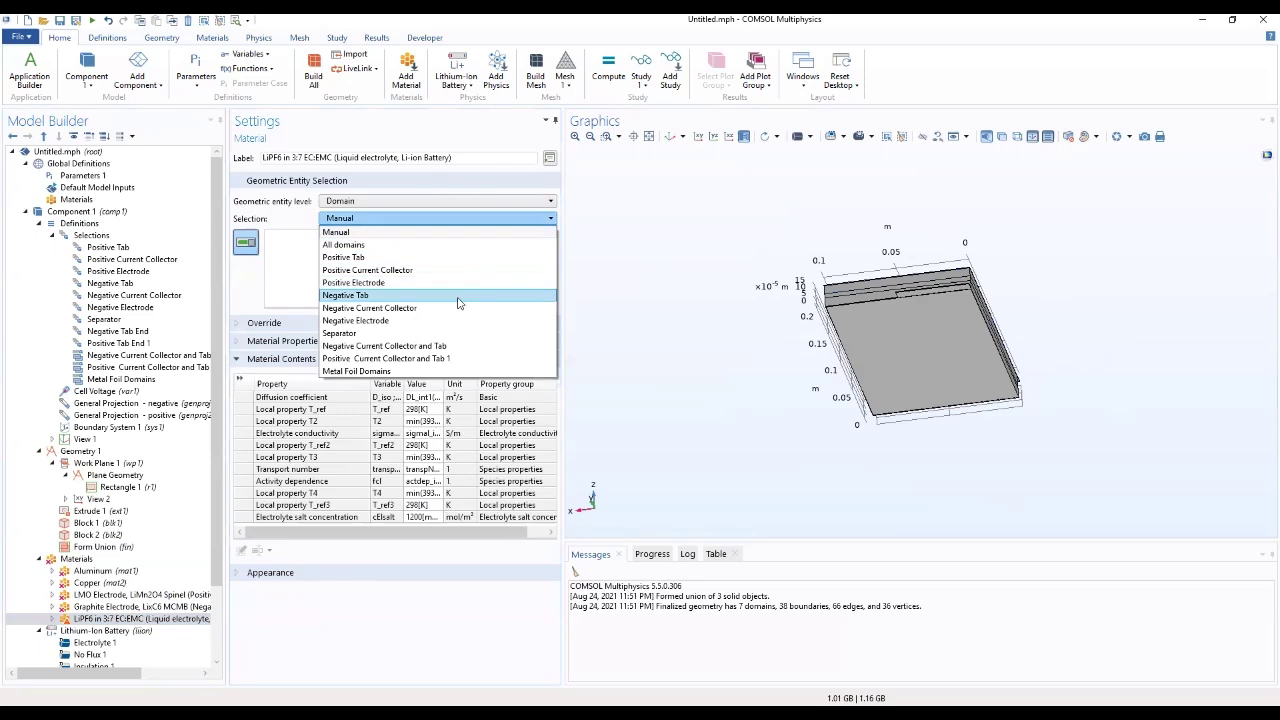
click(415, 336)
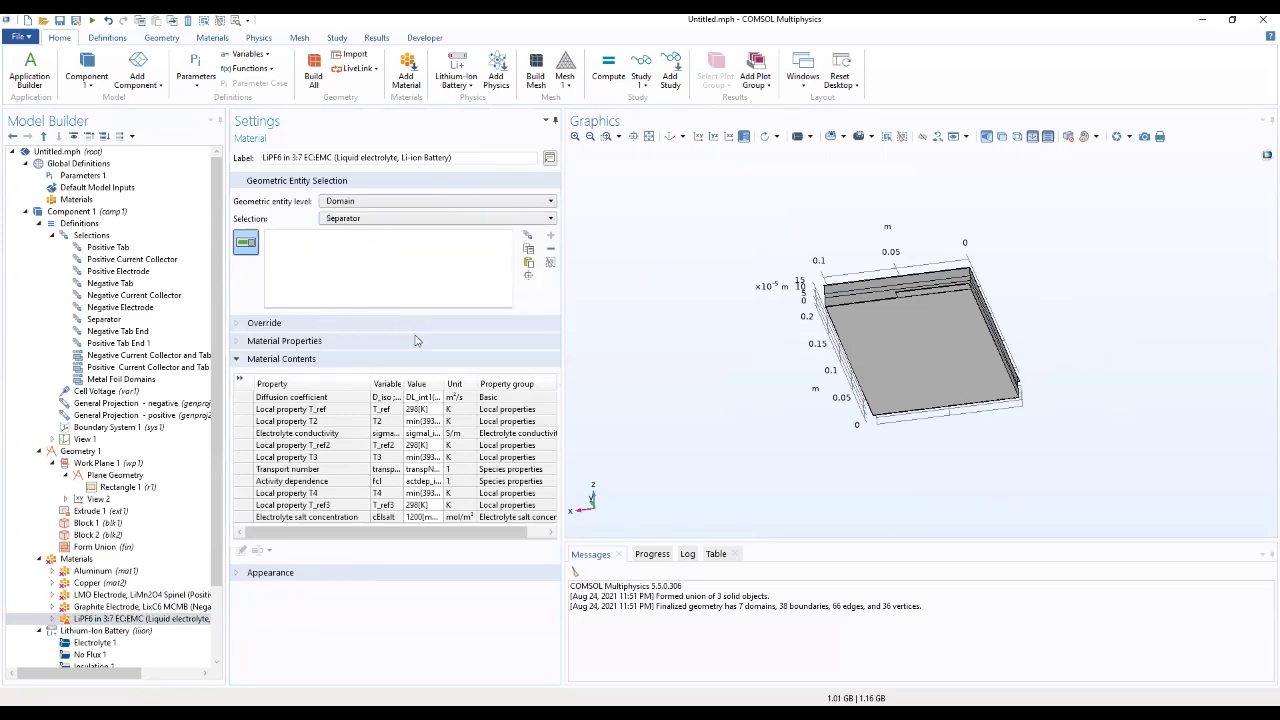
drag(703, 287, 735, 398)
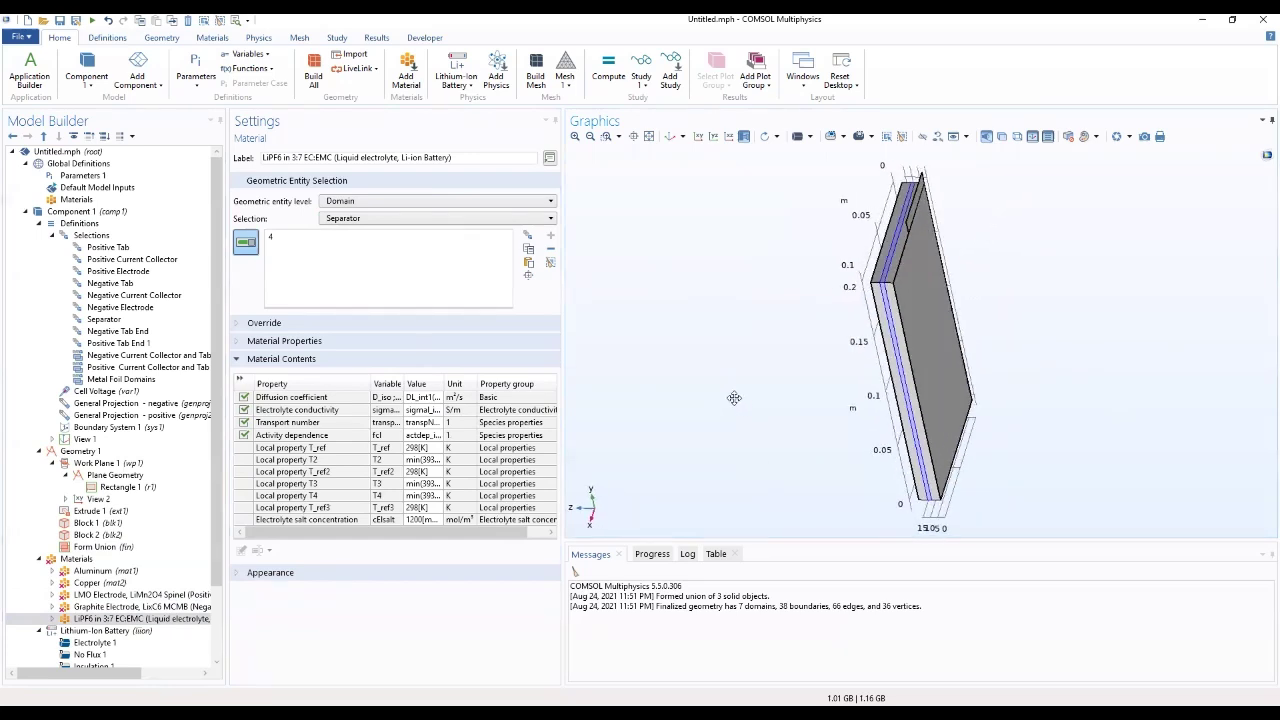
Review which cell domains are assigned to the copper, aluminum, LMO electrode, graphite electrode and LiPF6 electrolyte materials
click(122, 585)
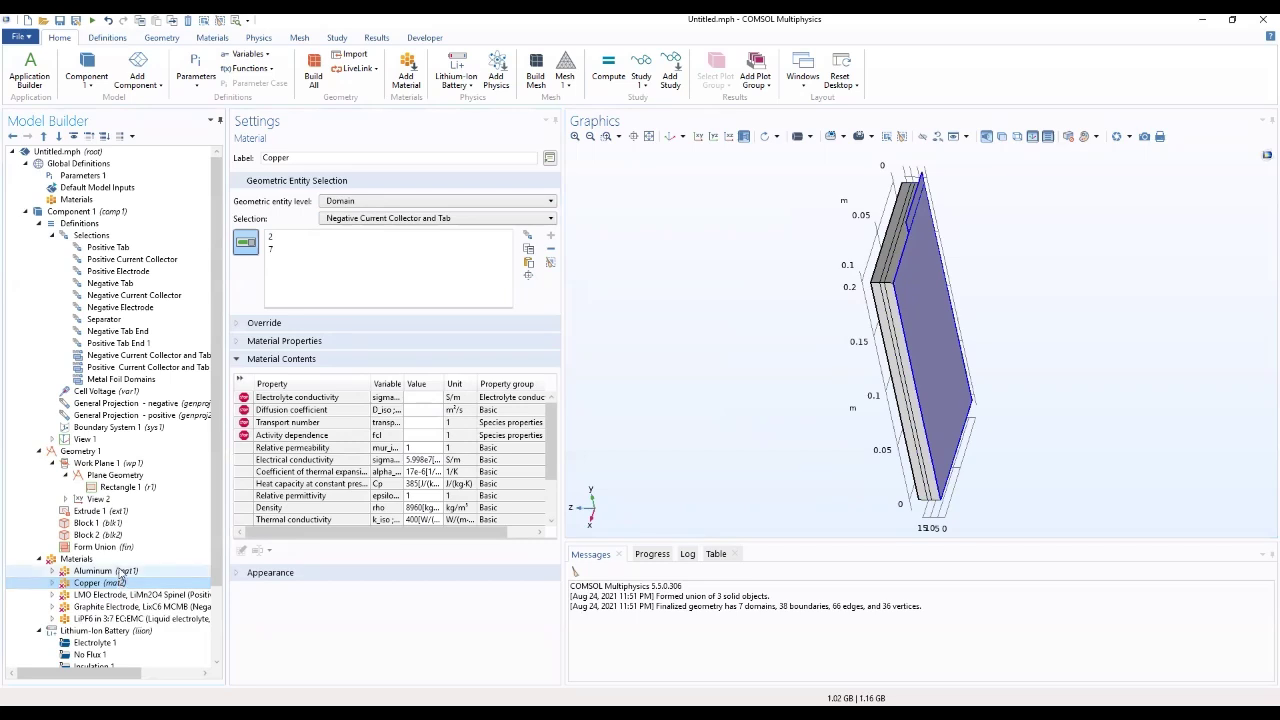
click(121, 573)
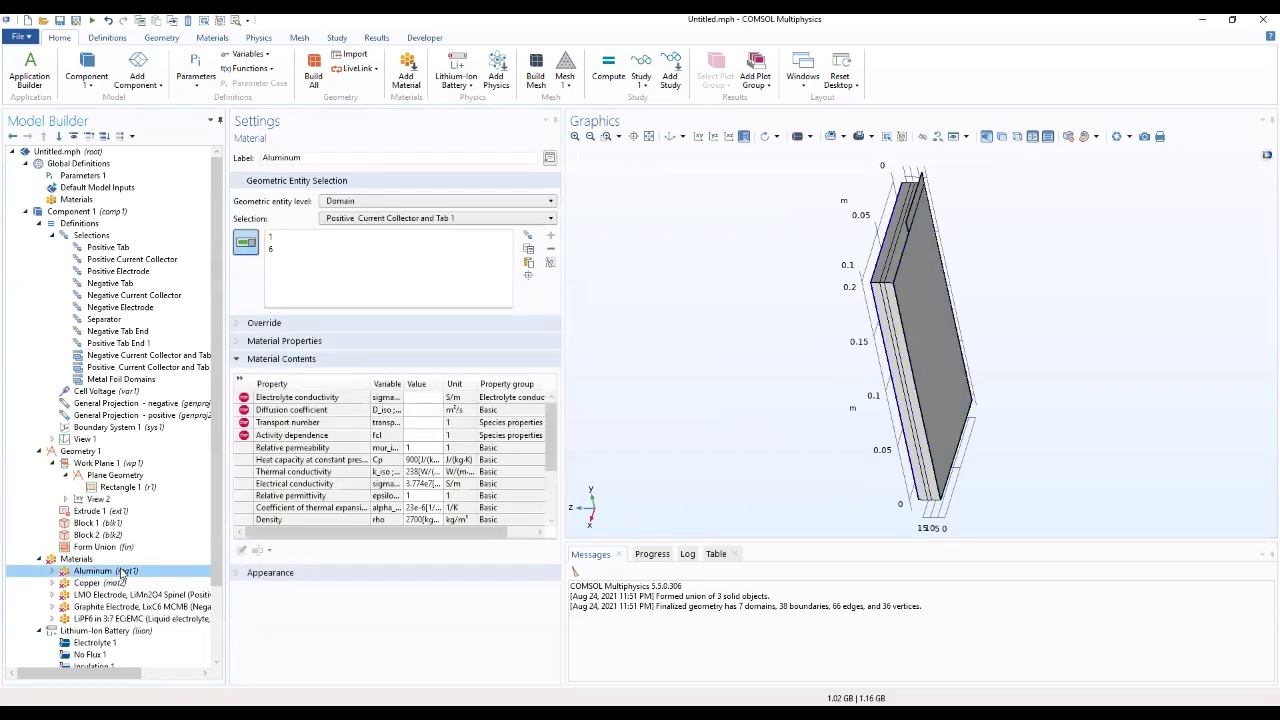
click(128, 597)
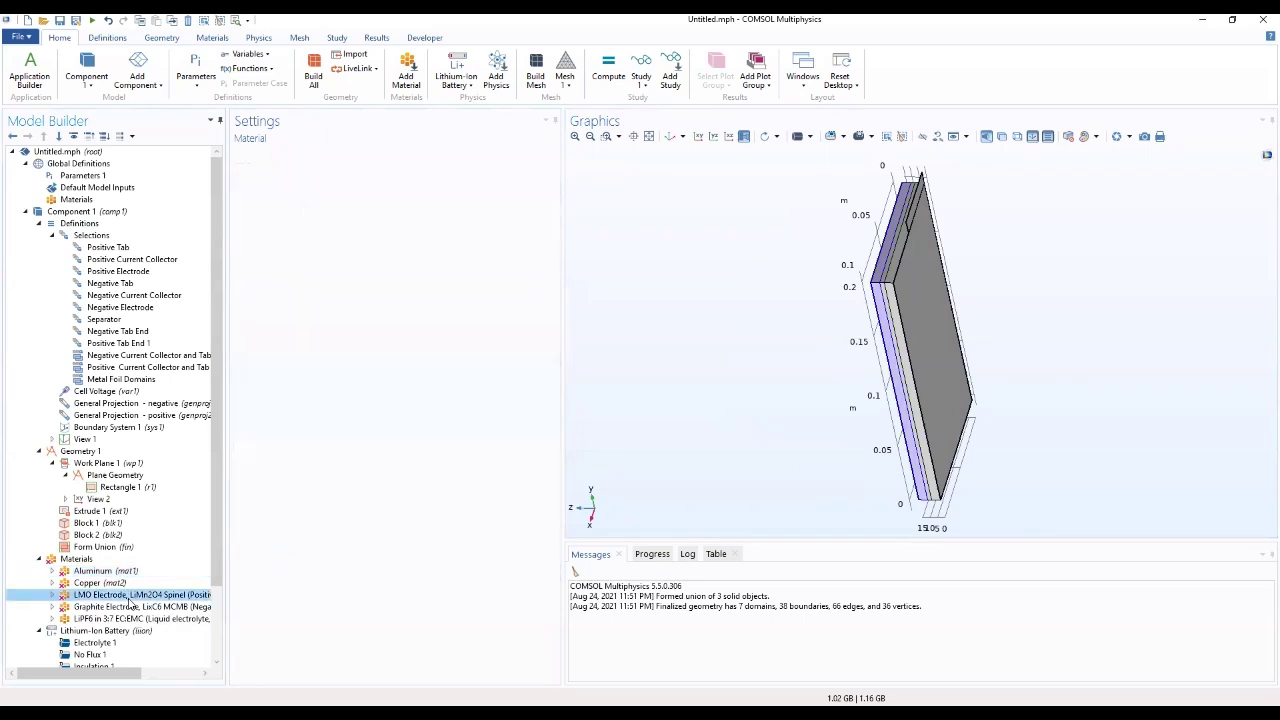
click(131, 607)
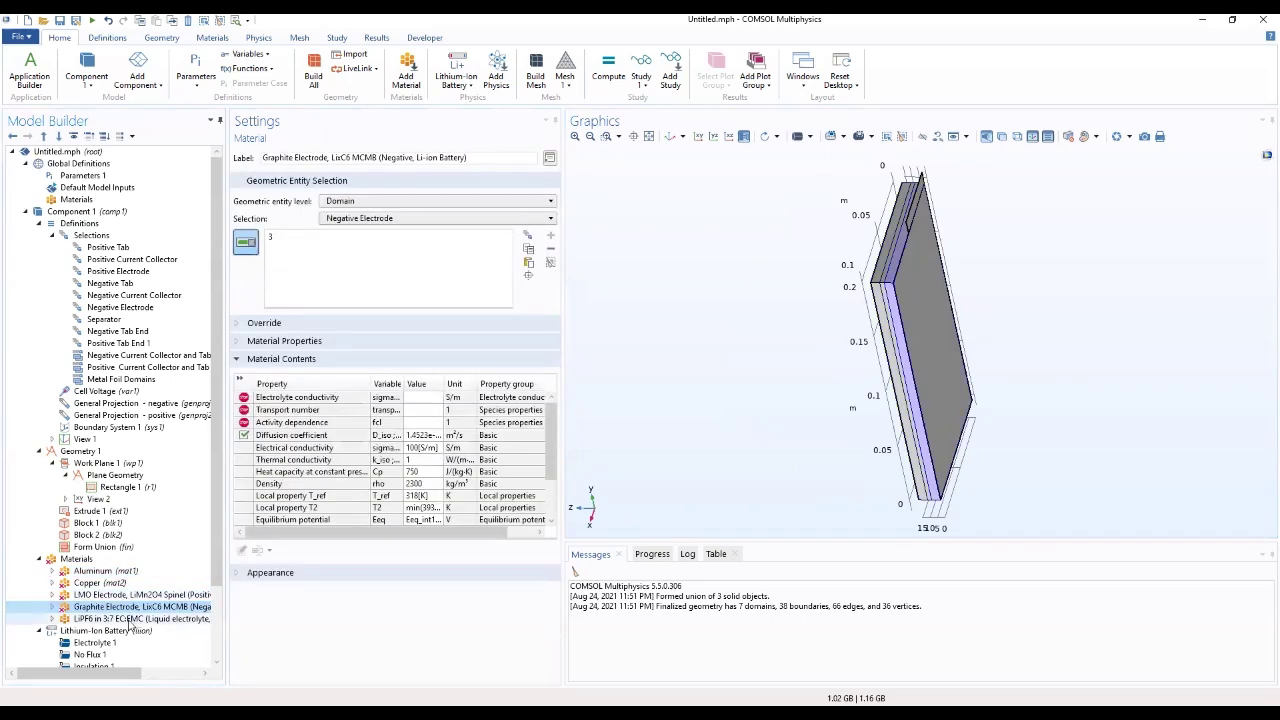
click(128, 620)
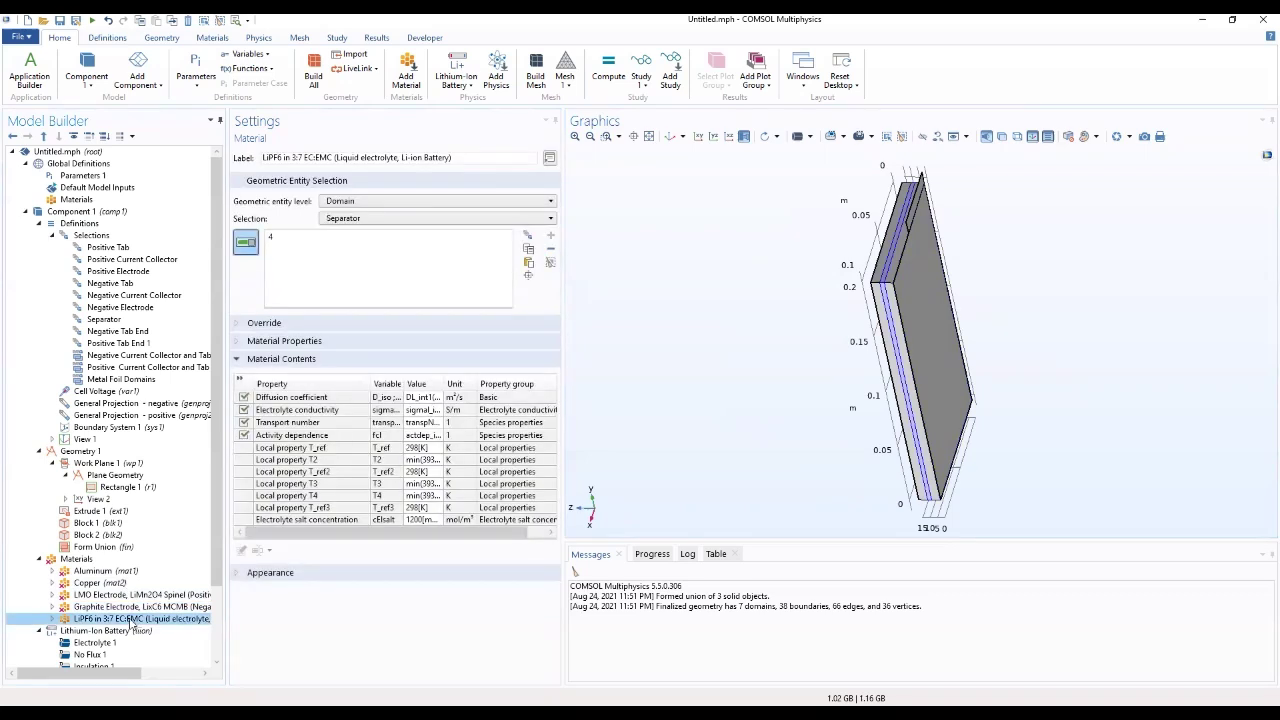
click(132, 608)
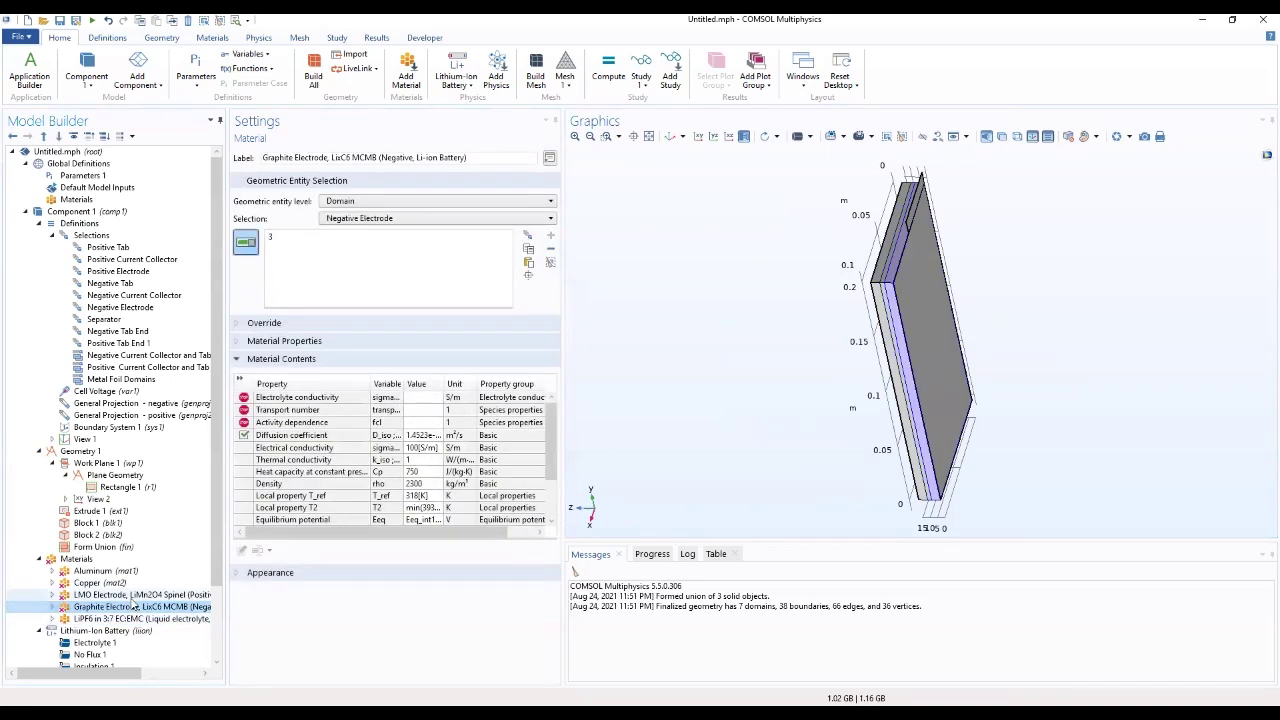
click(132, 596)
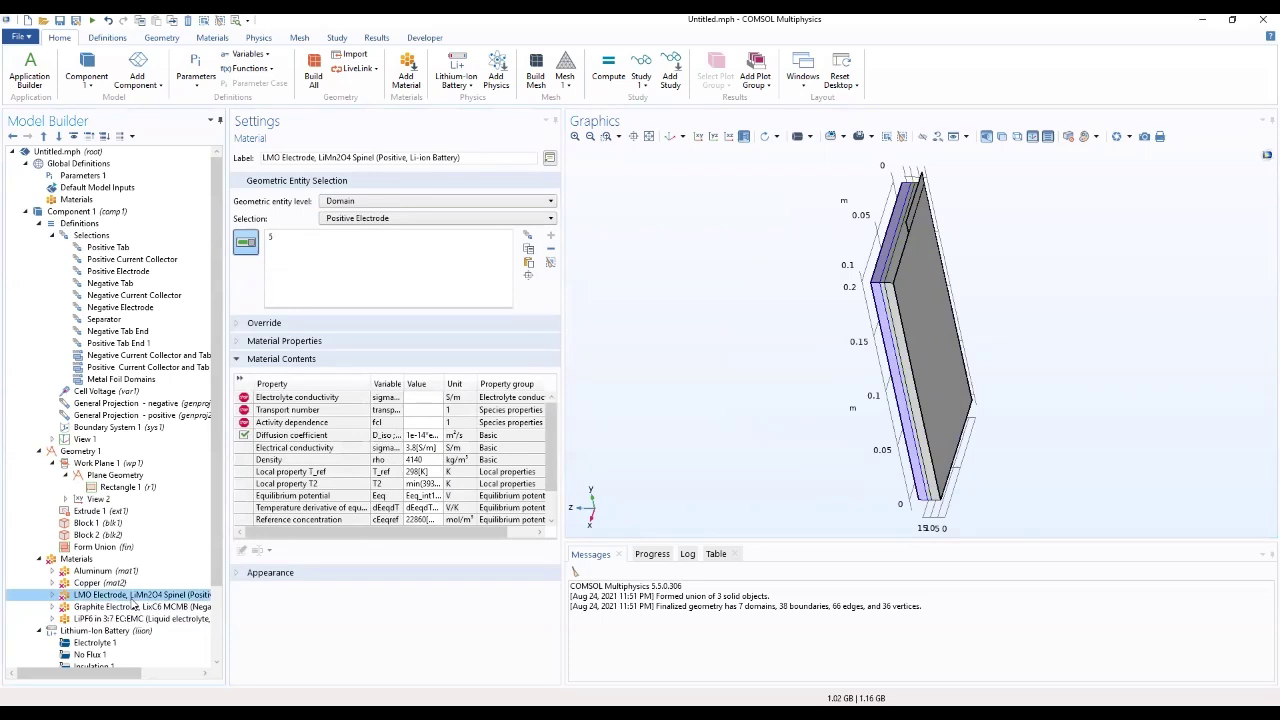
drag(728, 323, 802, 369)
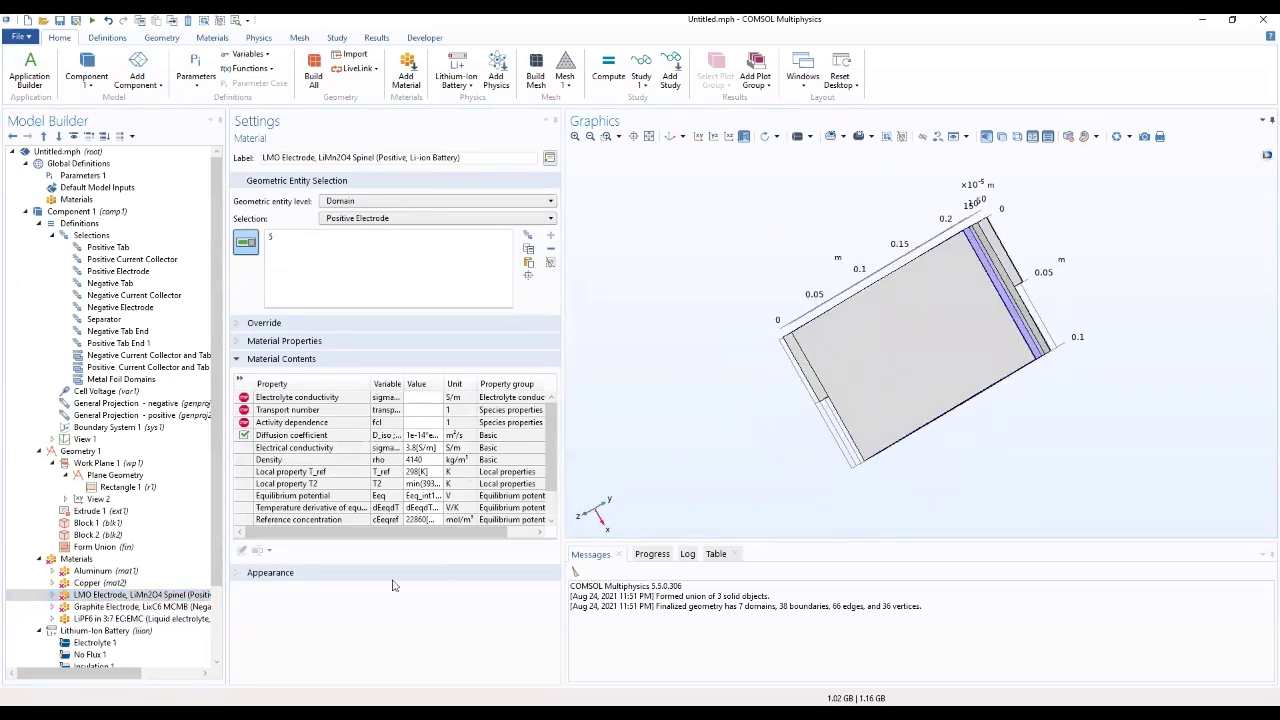
Add a Separator domain node to the Lithium-Ion Battery physics and apply it to the Separator selection
click(138, 631)
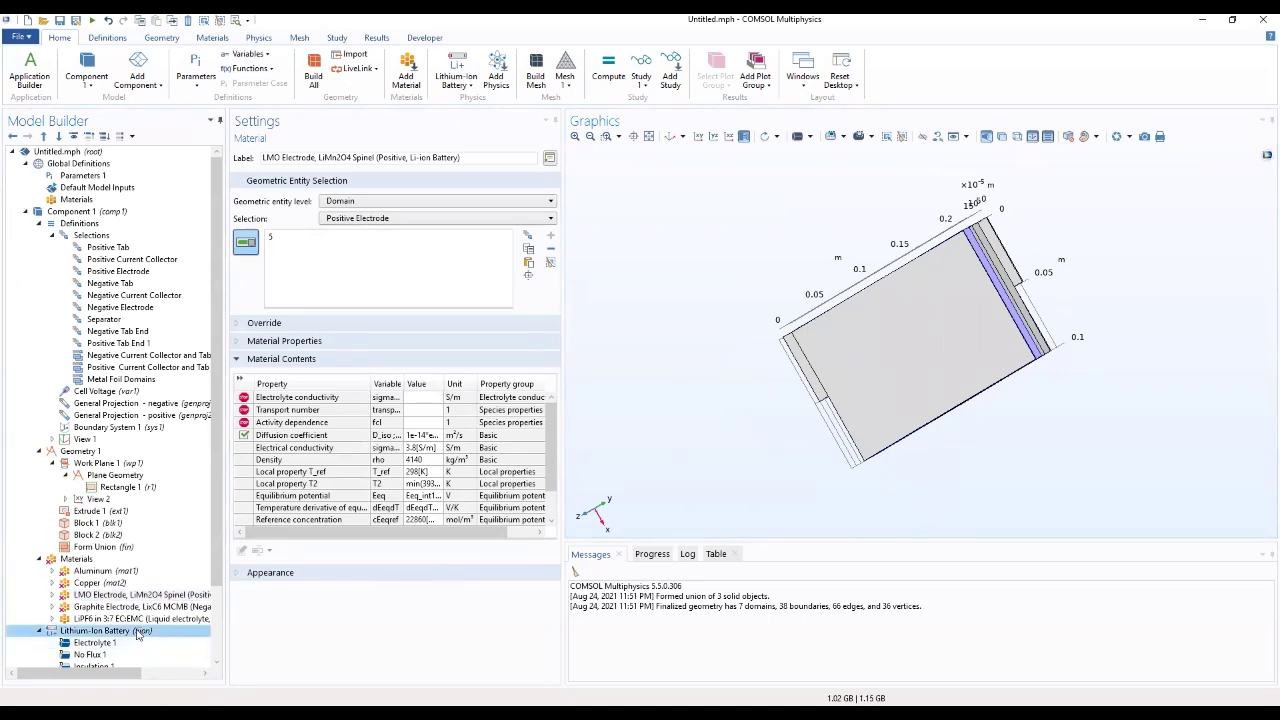
right_click(138, 634)
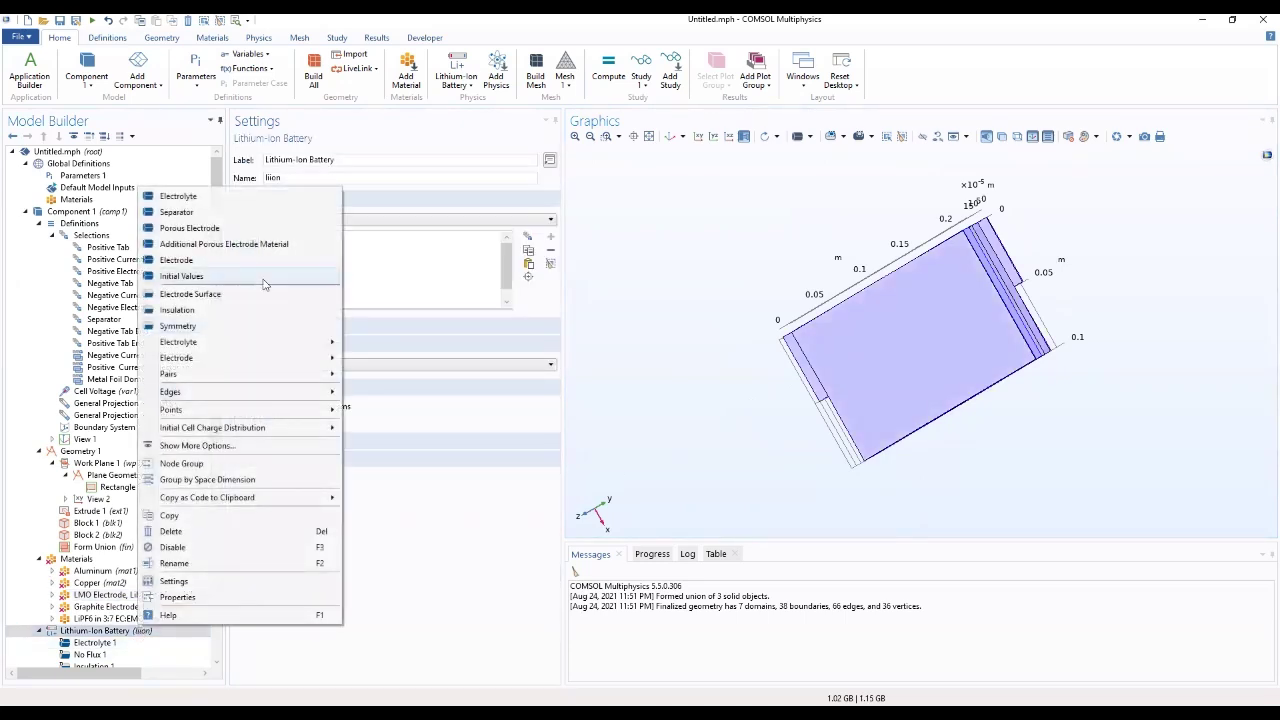
click(205, 214)
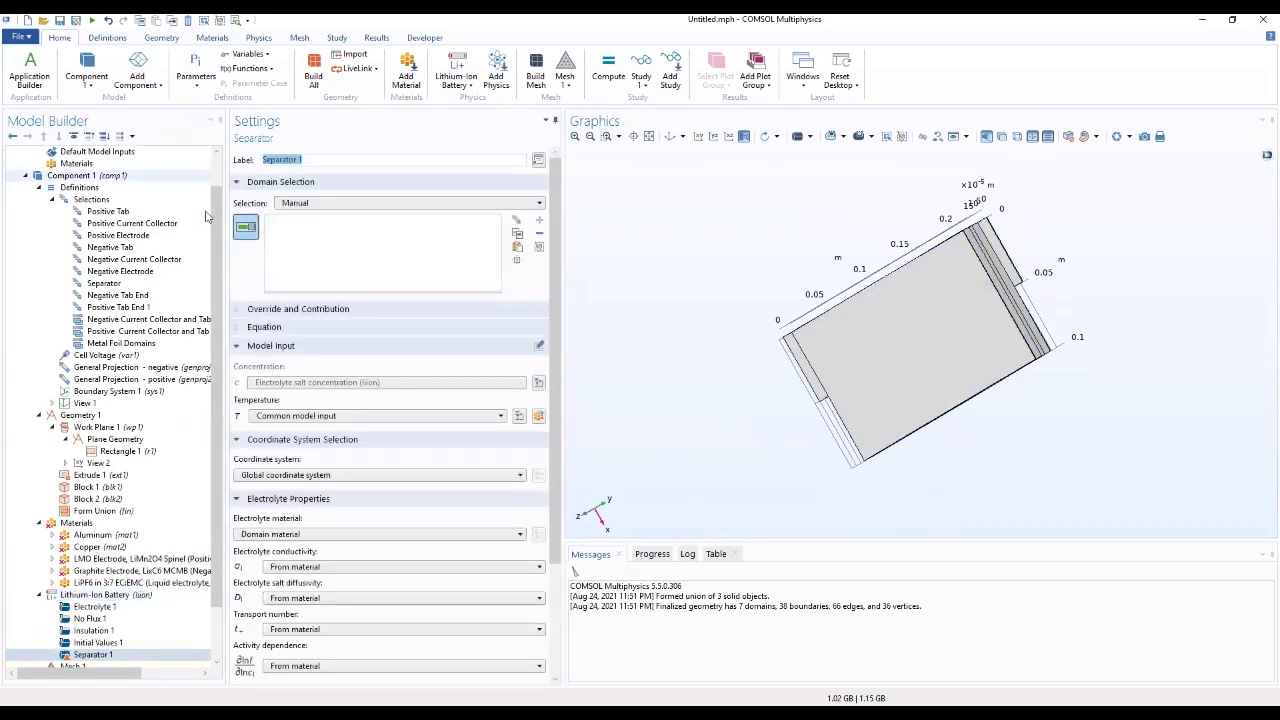
click(38, 188)
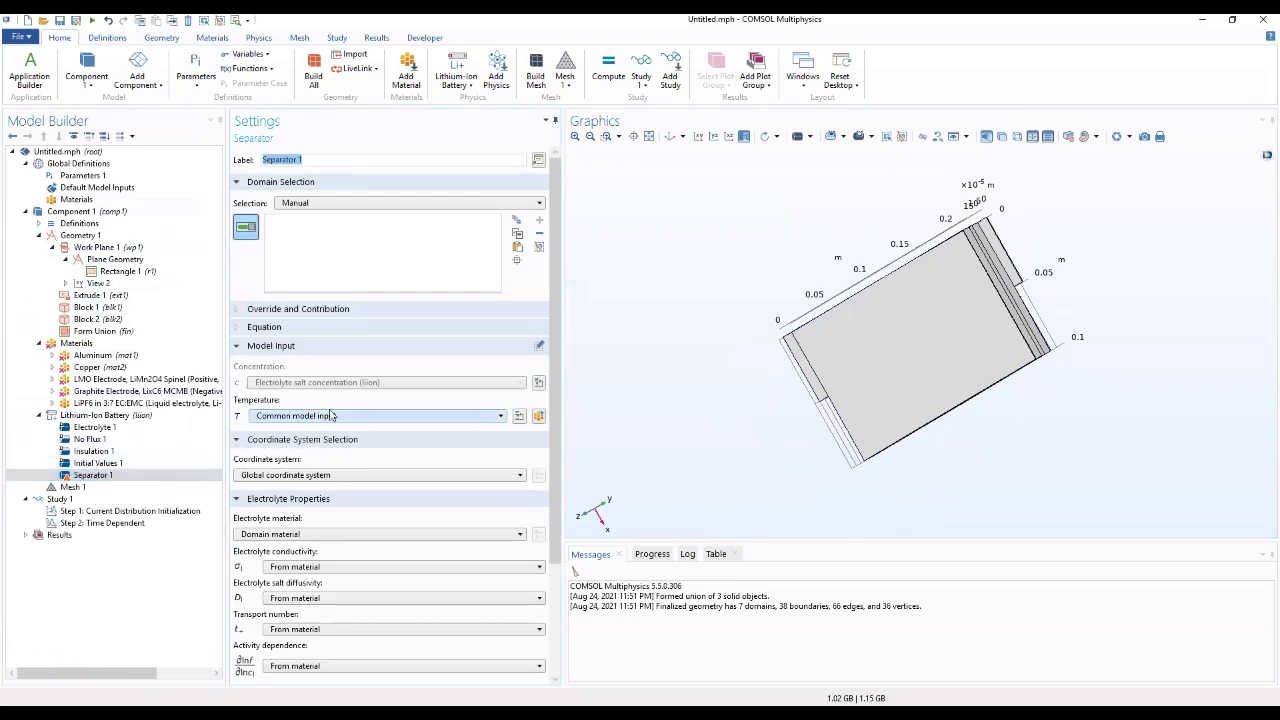
click(420, 204)
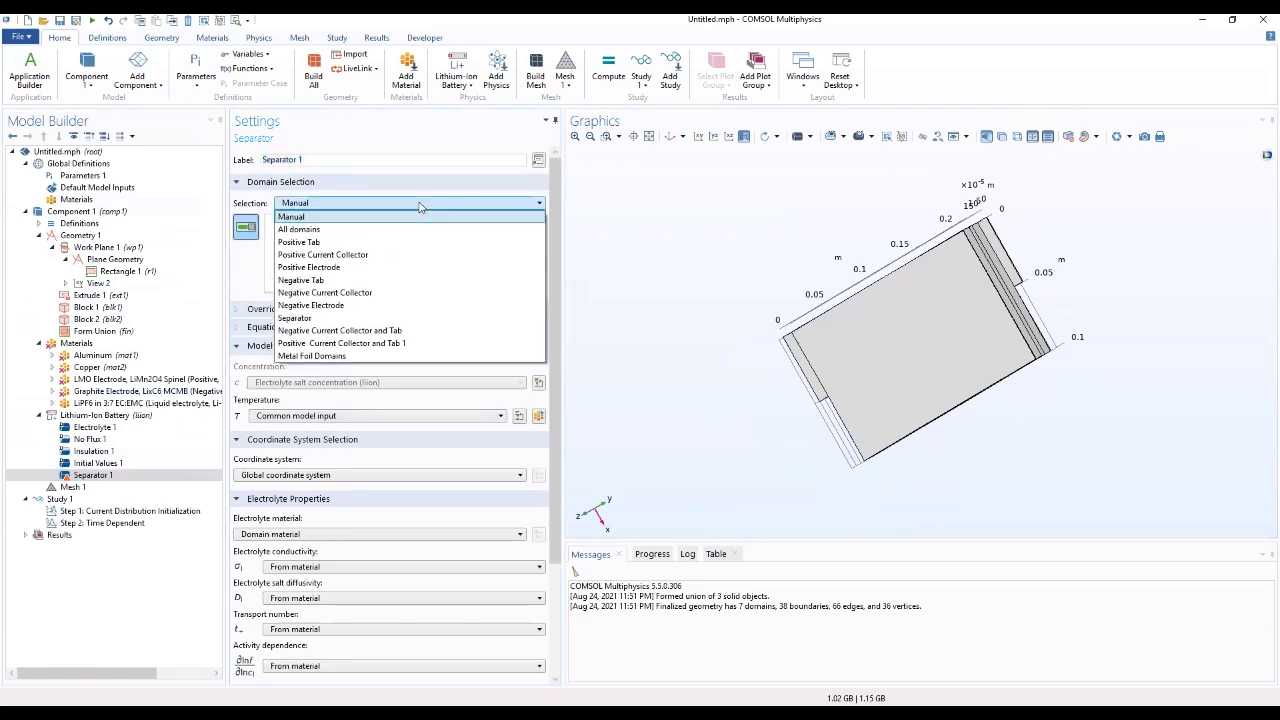
click(345, 318)
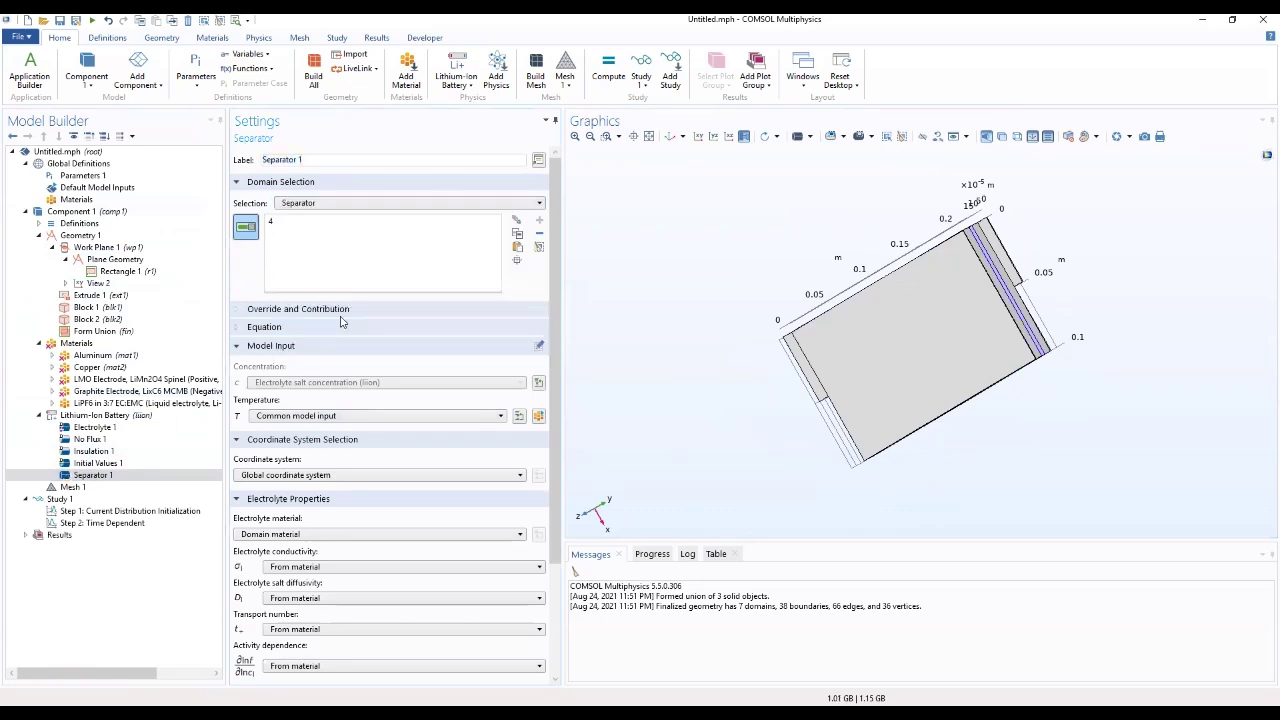
drag(754, 245, 795, 329)
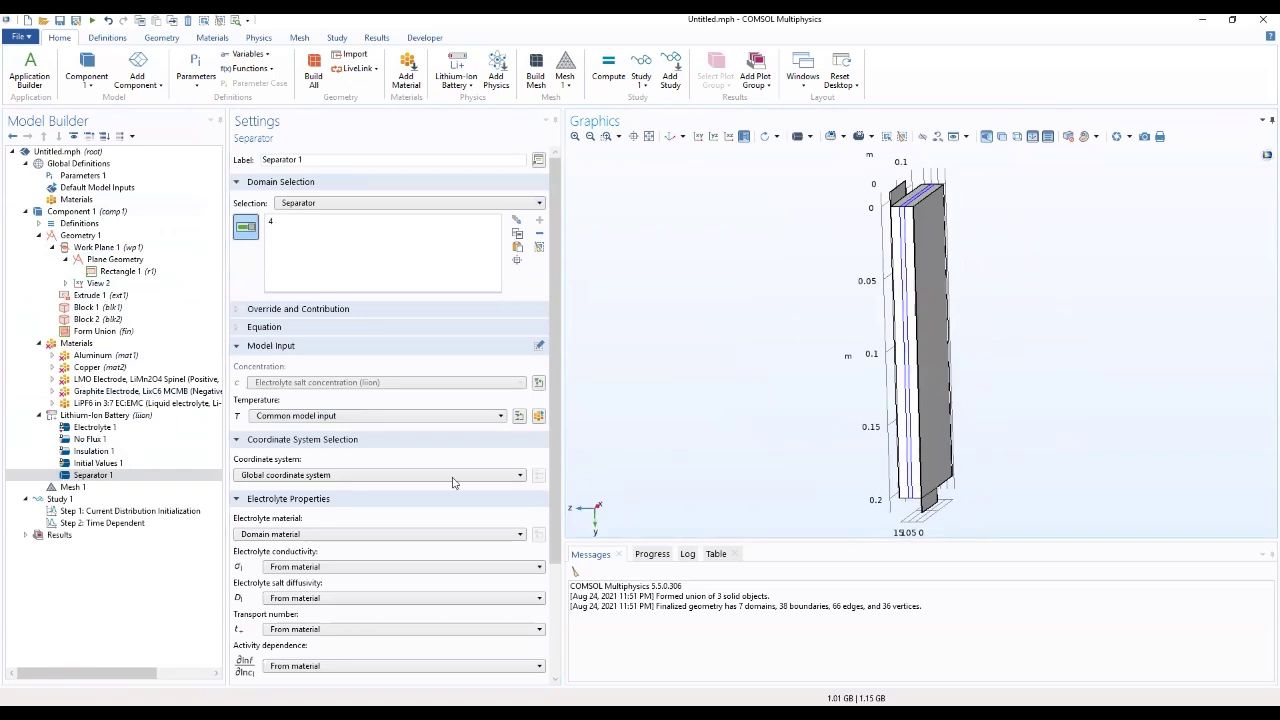
scroll(355, 474, down, 3)
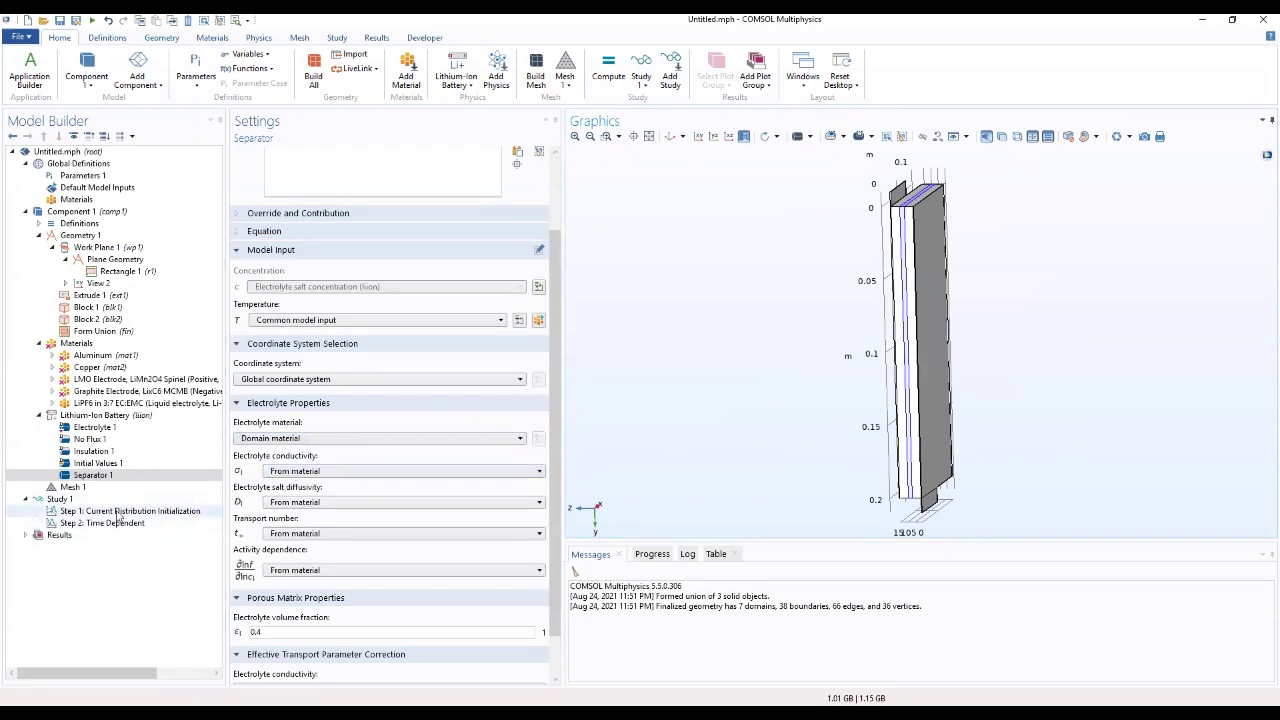
click(112, 416)
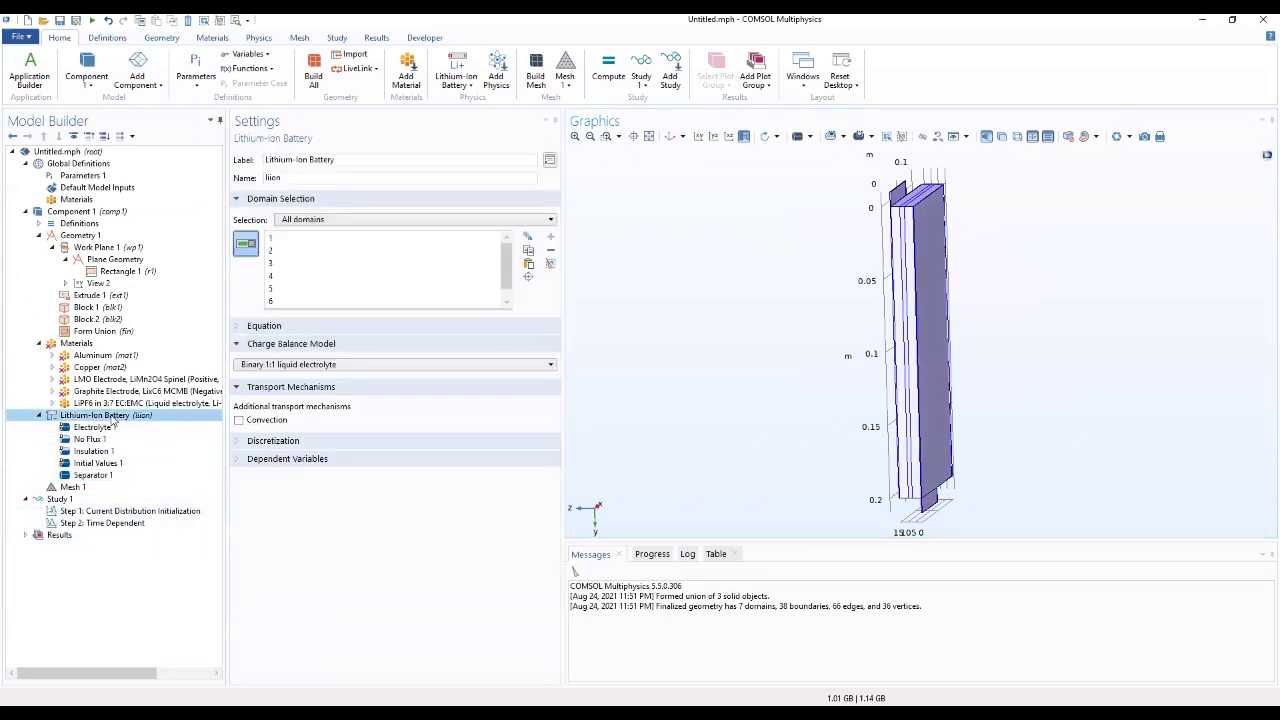
Add a Porous Electrode node to the Lithium-Ion Battery physics, label it Porous Electrode 1- Negative and apply it to the Negative Electrode selection
right_click(113, 418)
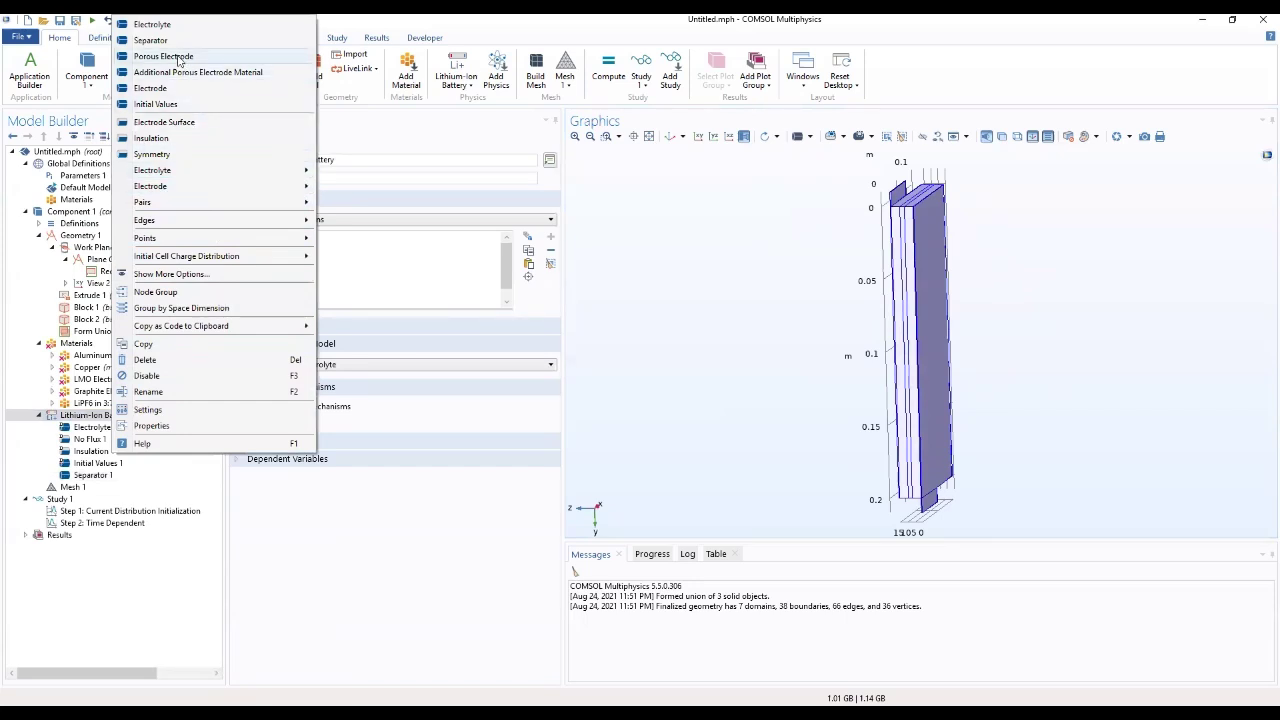
click(163, 56)
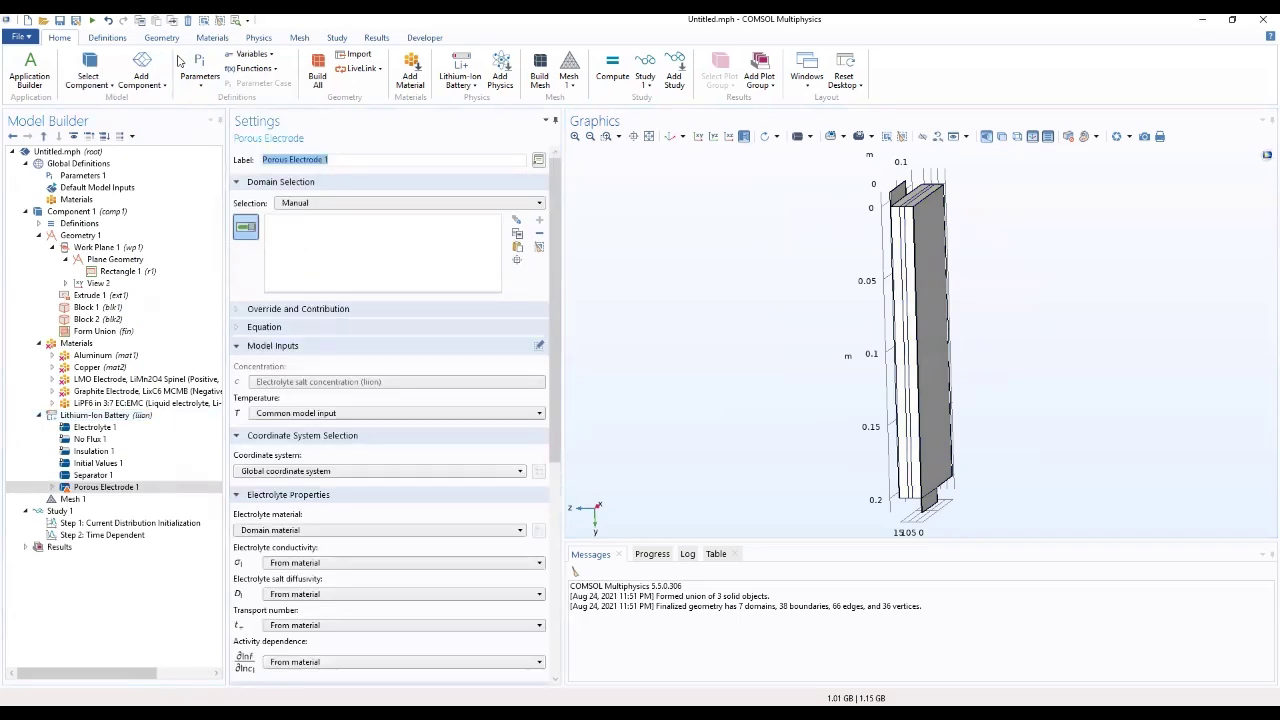
click(368, 164)
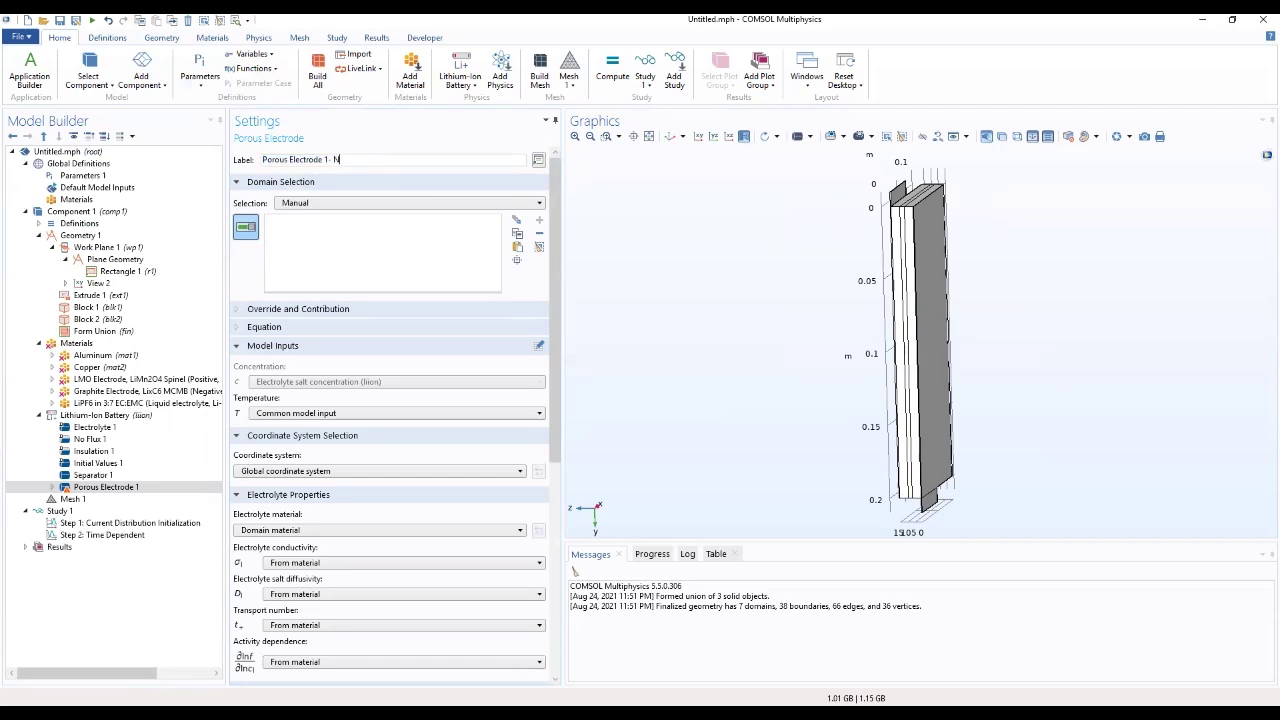
text(- Negative)
click(330, 203)
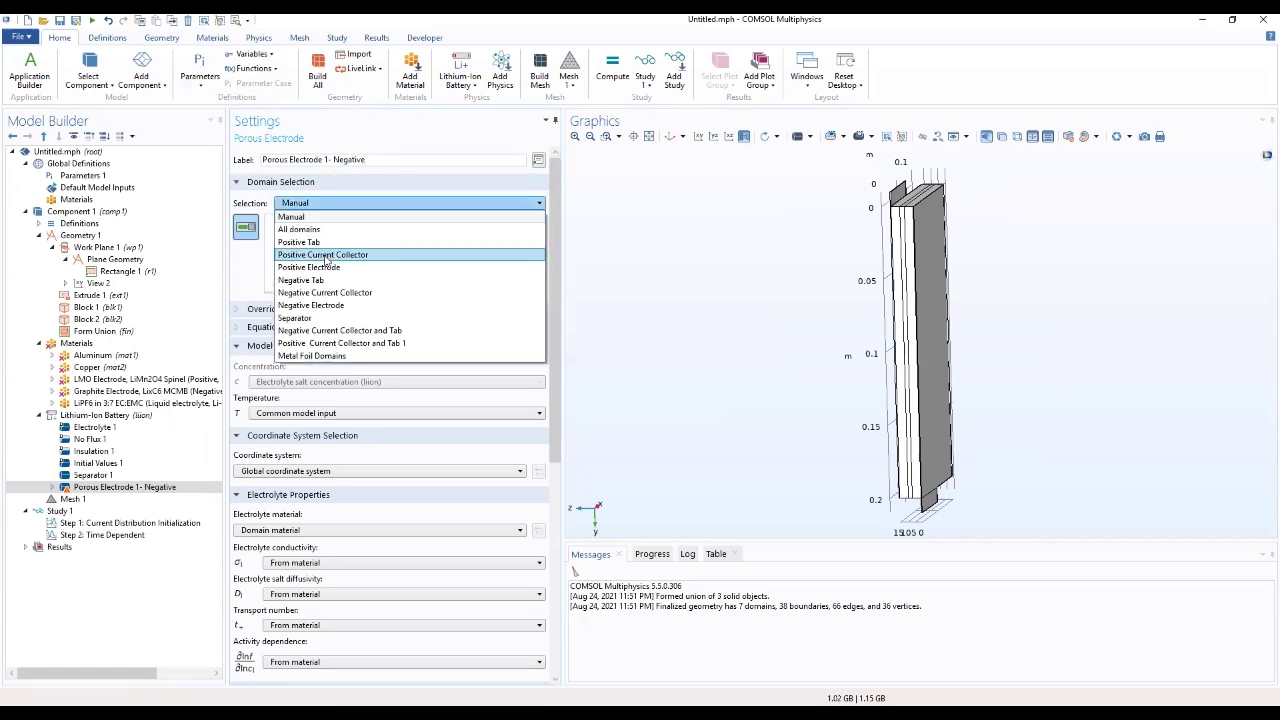
click(321, 306)
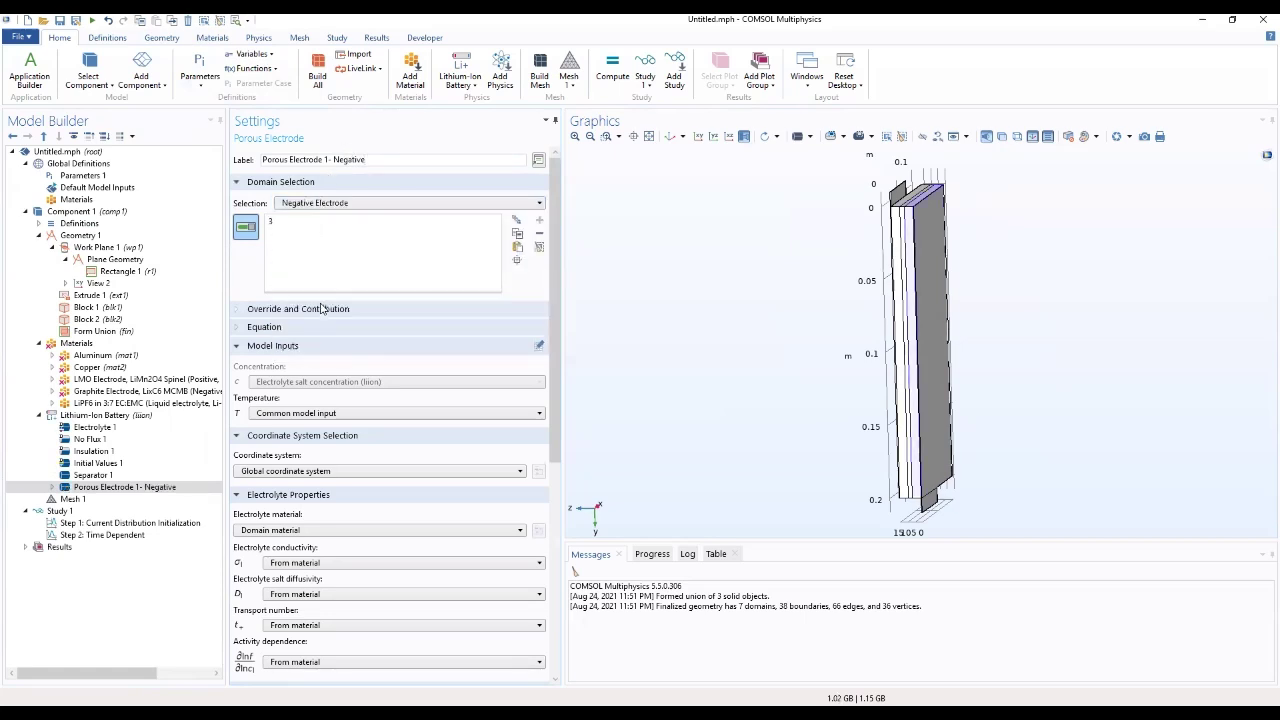
Compare the domains assigned to the aluminum, copper, LMO and graphite electrode materials with the negative porous electrode's domain
drag(736, 252, 690, 345)
click(110, 356)
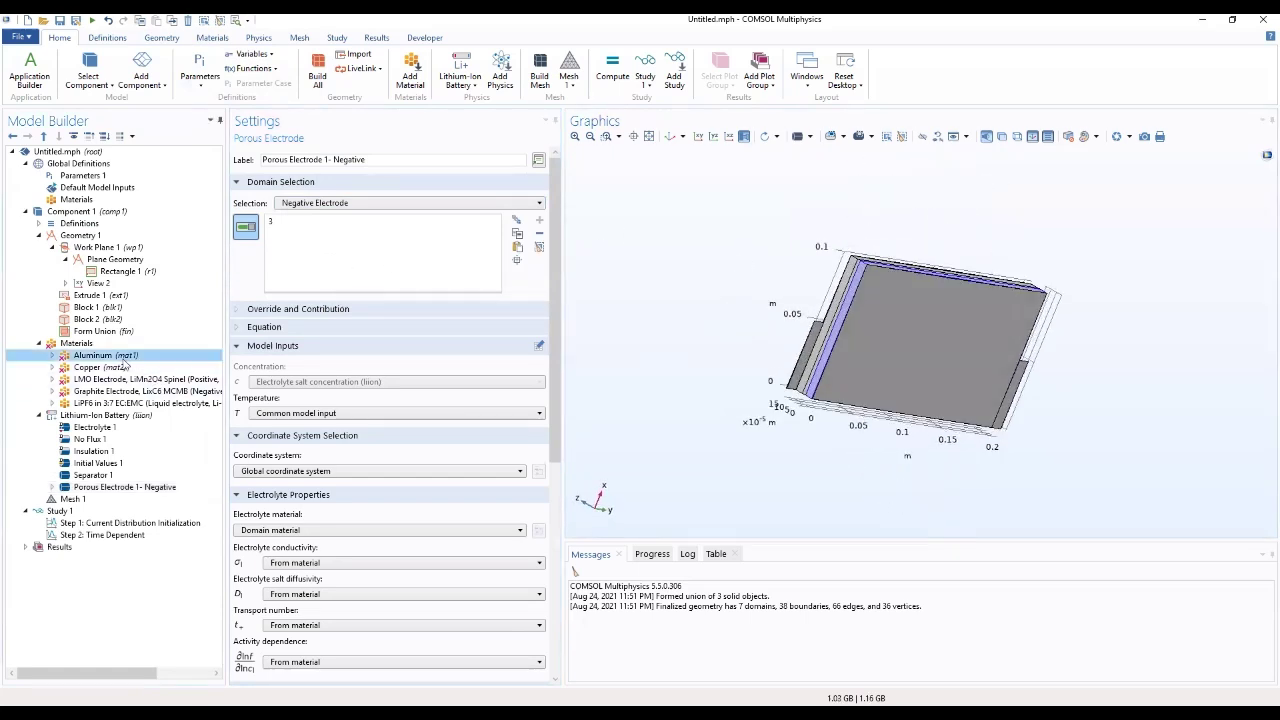
click(121, 368)
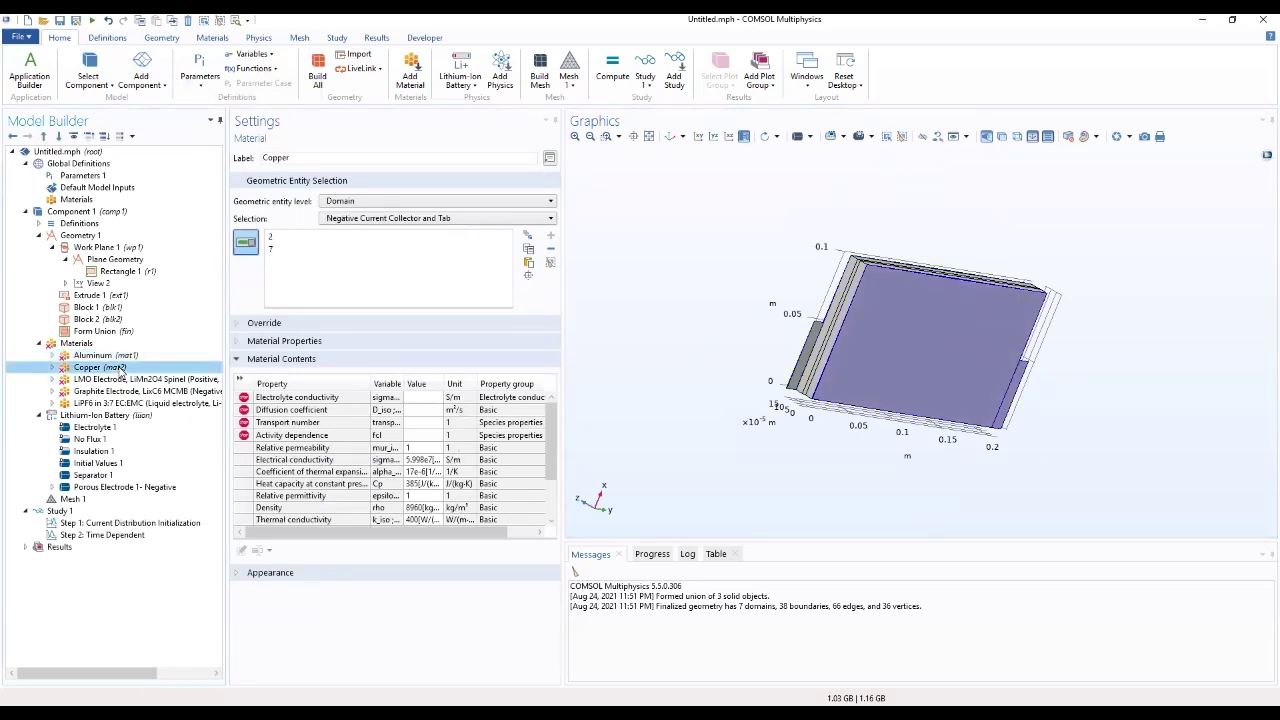
click(110, 356)
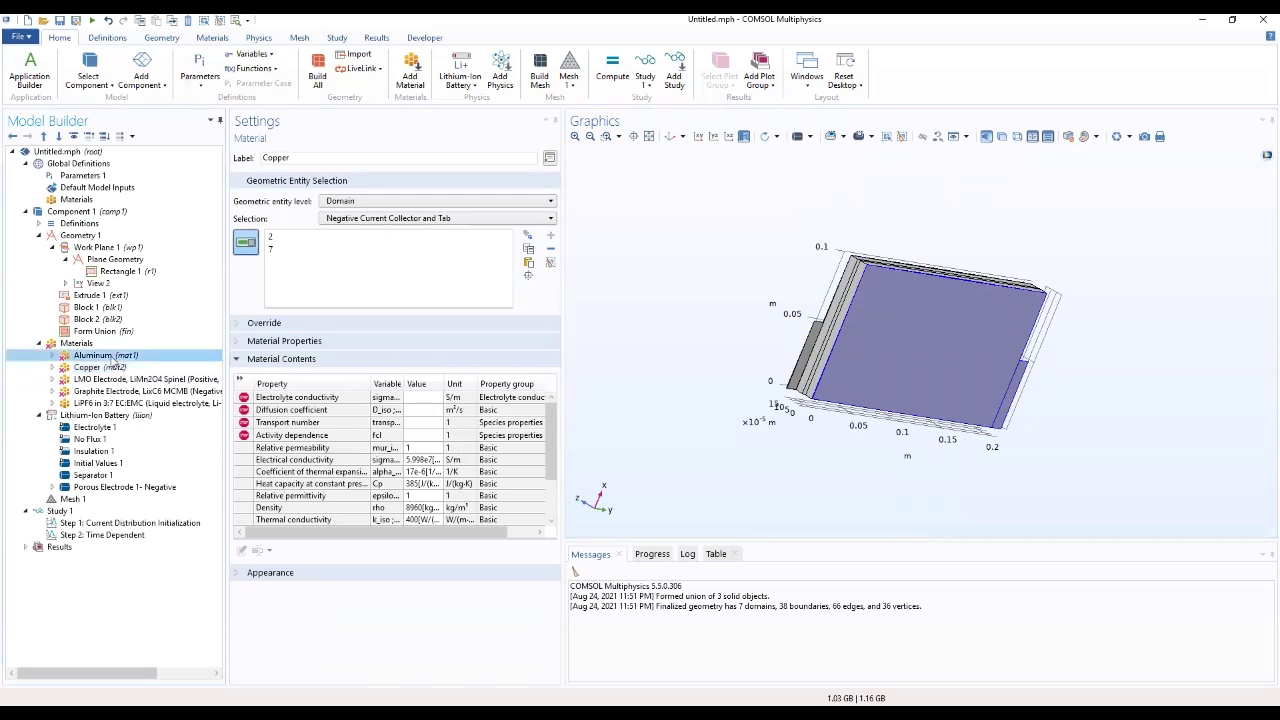
click(114, 369)
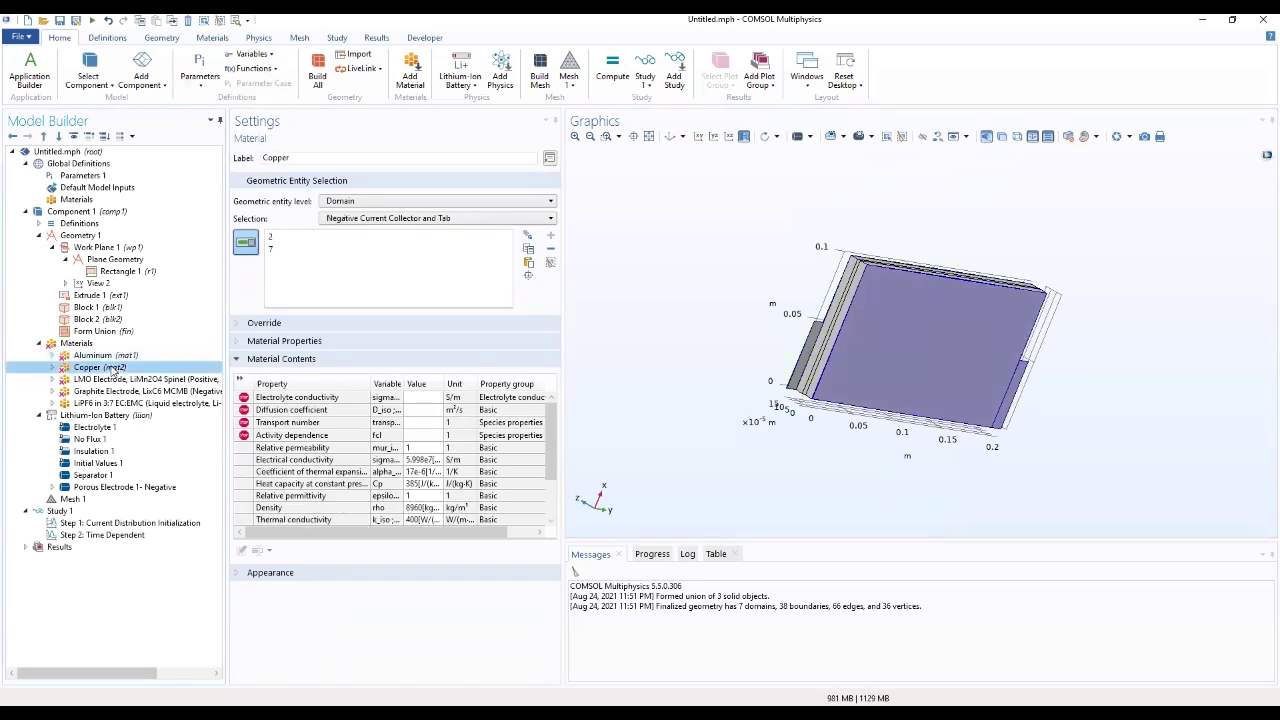
click(110, 356)
click(114, 368)
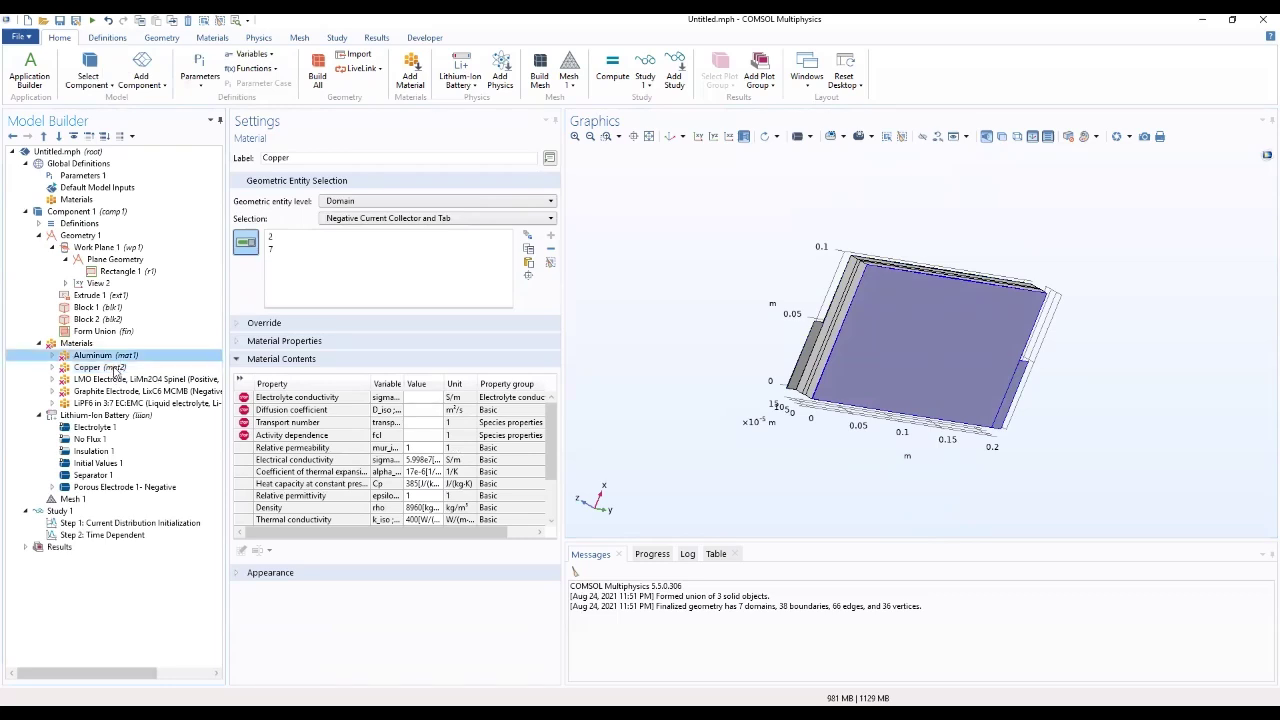
click(114, 380)
click(112, 392)
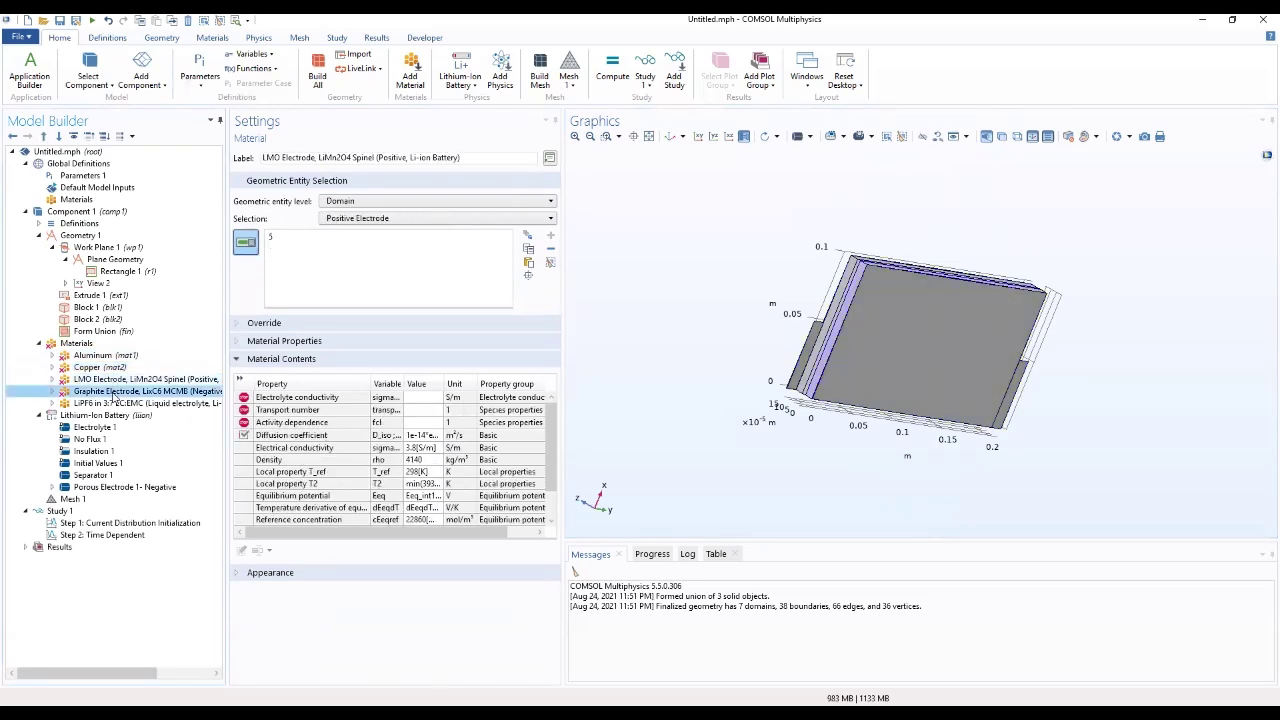
click(89, 489)
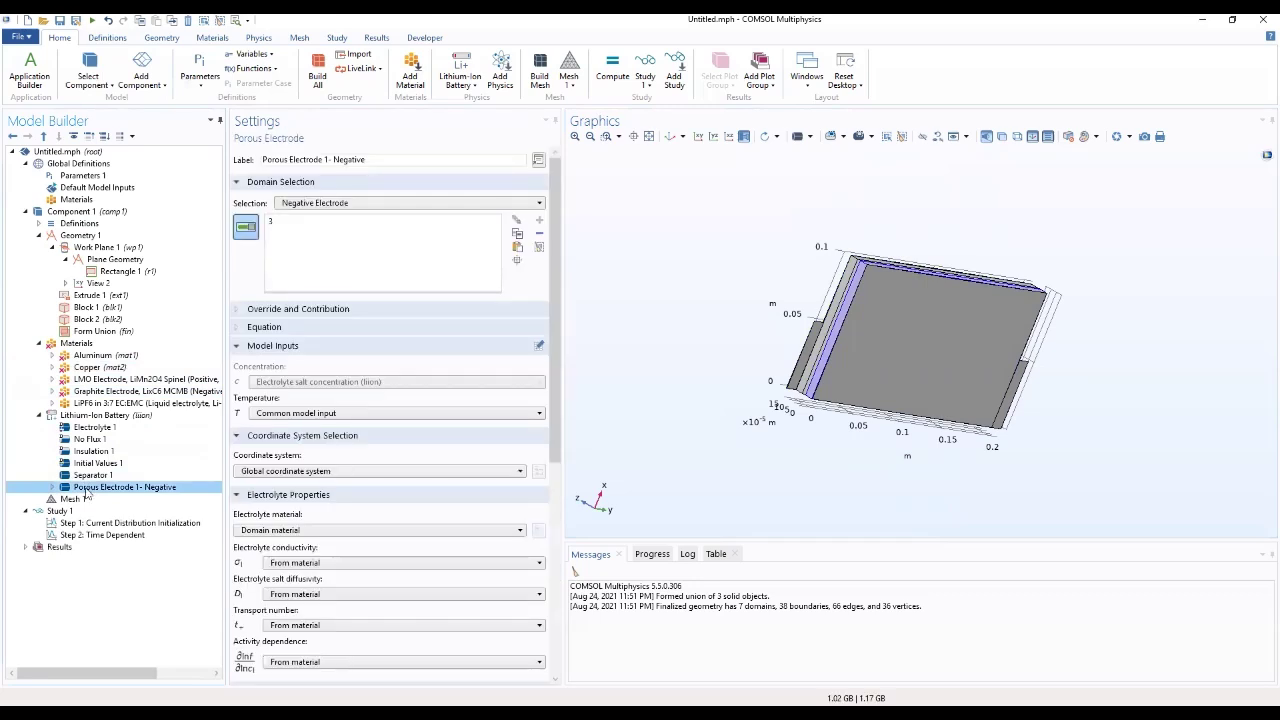
drag(660, 289, 864, 439)
drag(720, 275, 784, 400)
click(118, 488)
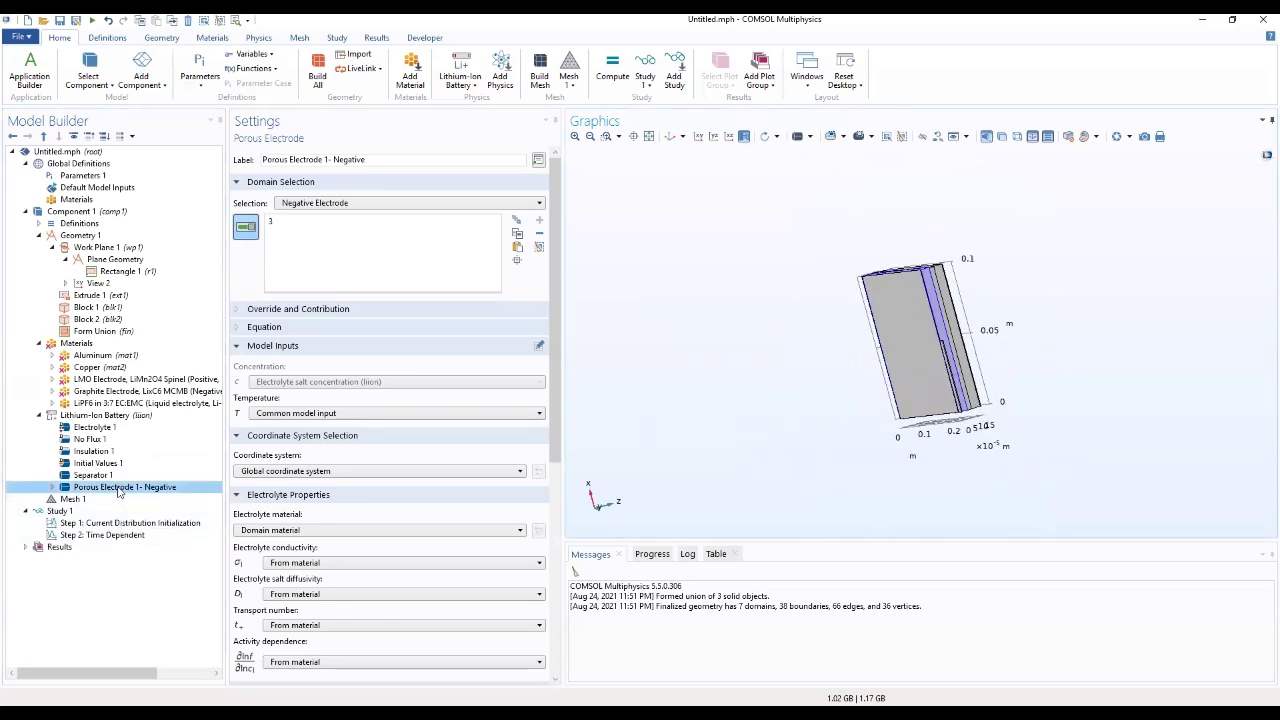
right_click(115, 489)
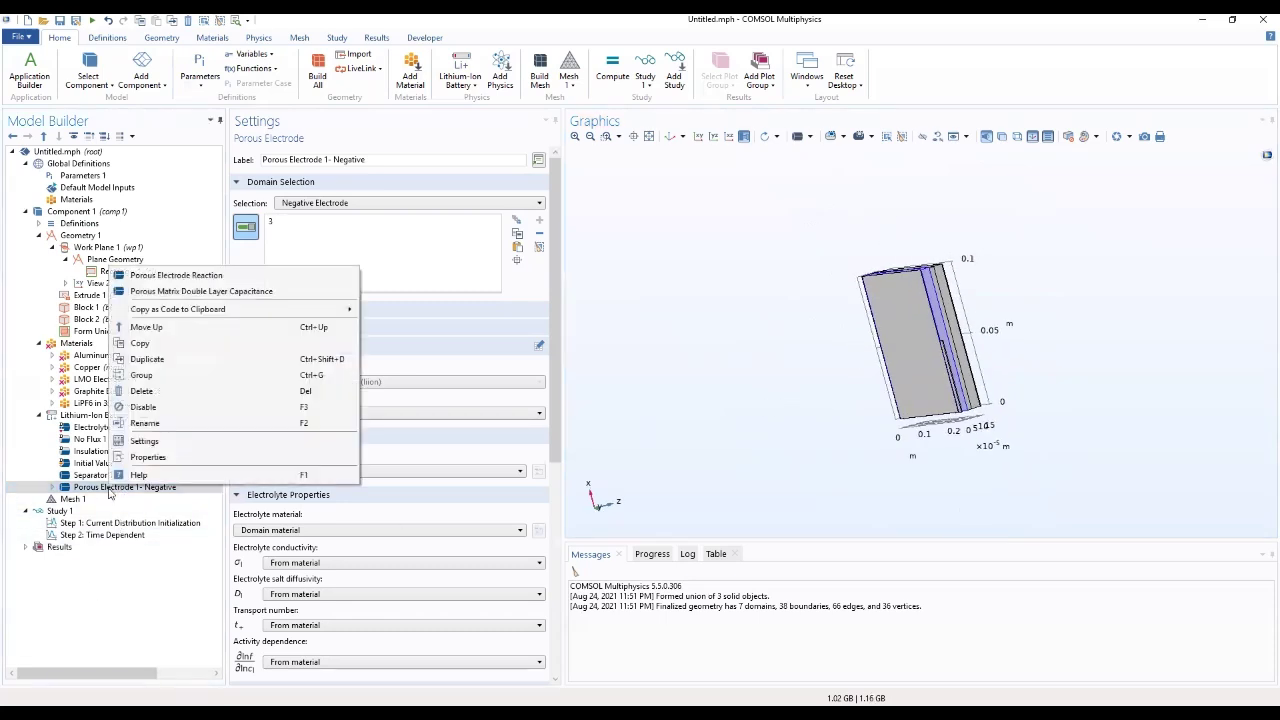
click(150, 359)
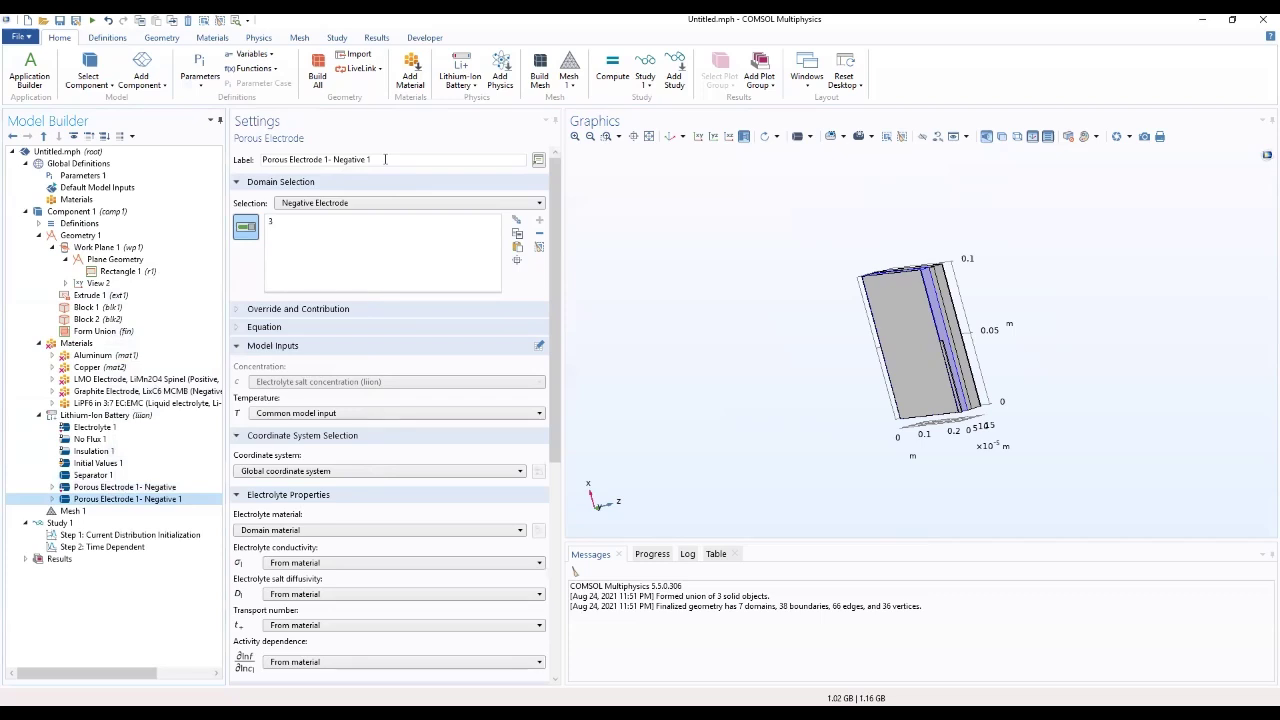
click(109, 500)
click(108, 20)
Set the negative porous electrode's electrolyte material to LiPF6 in 3:7 EC:EMC (Liquid electrolyte, Li-ion Battery)
click(110, 487)
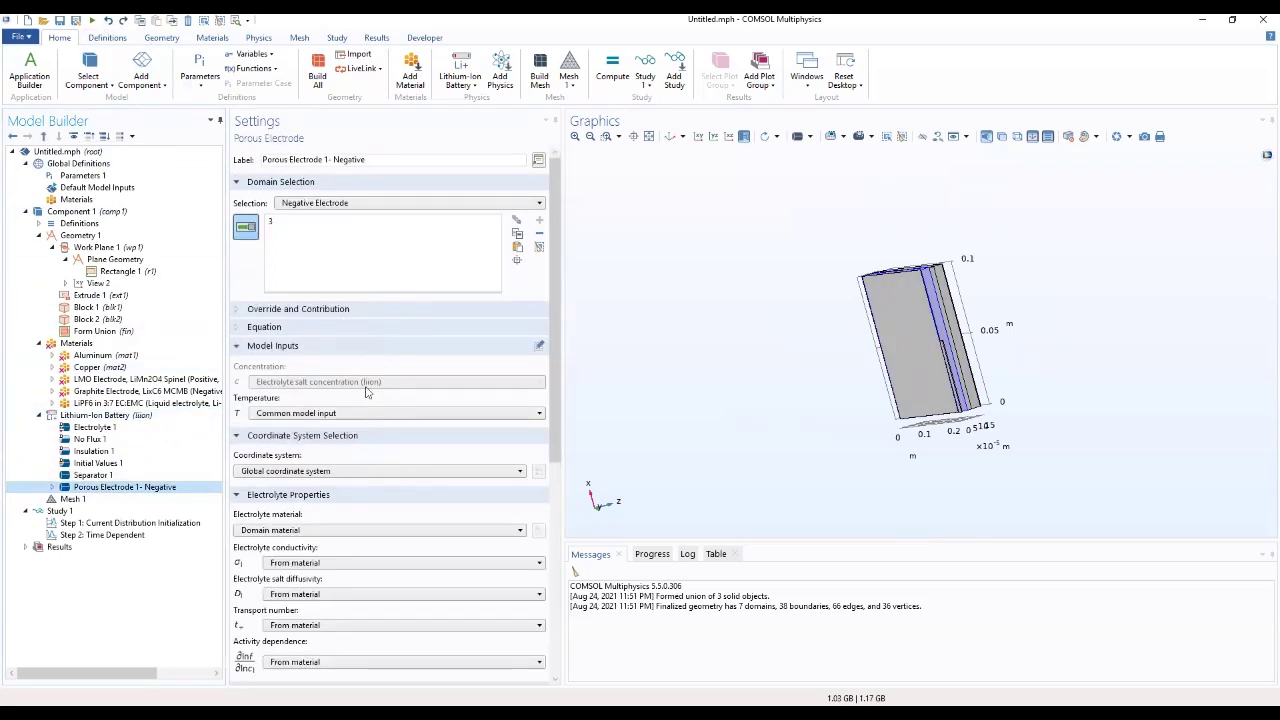
scroll(370, 394, down, 3)
scroll(348, 413, down, 1)
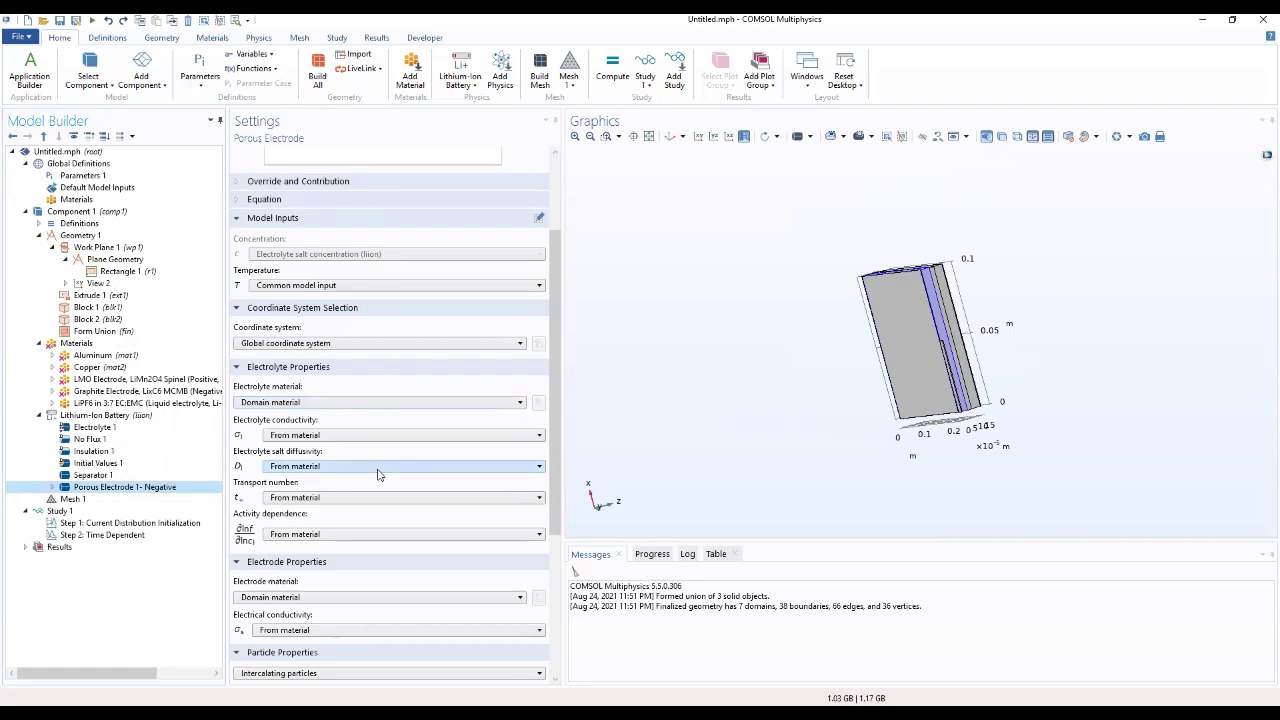
click(323, 404)
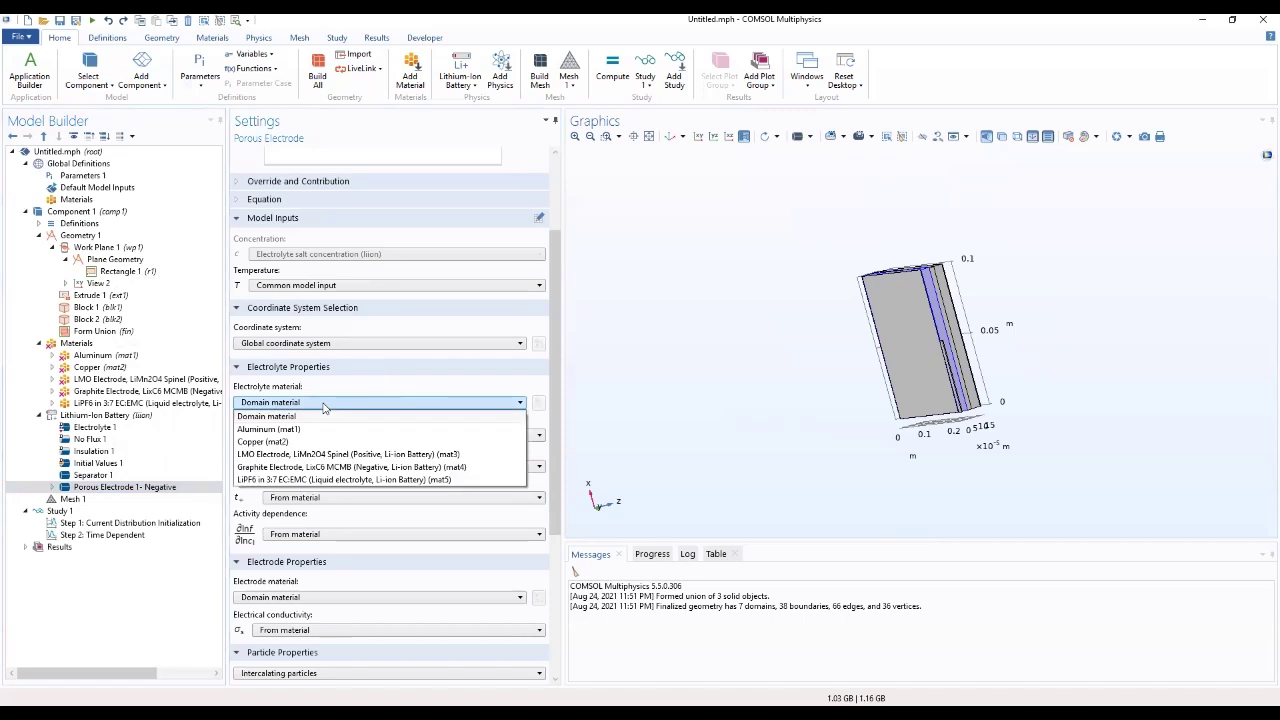
click(347, 480)
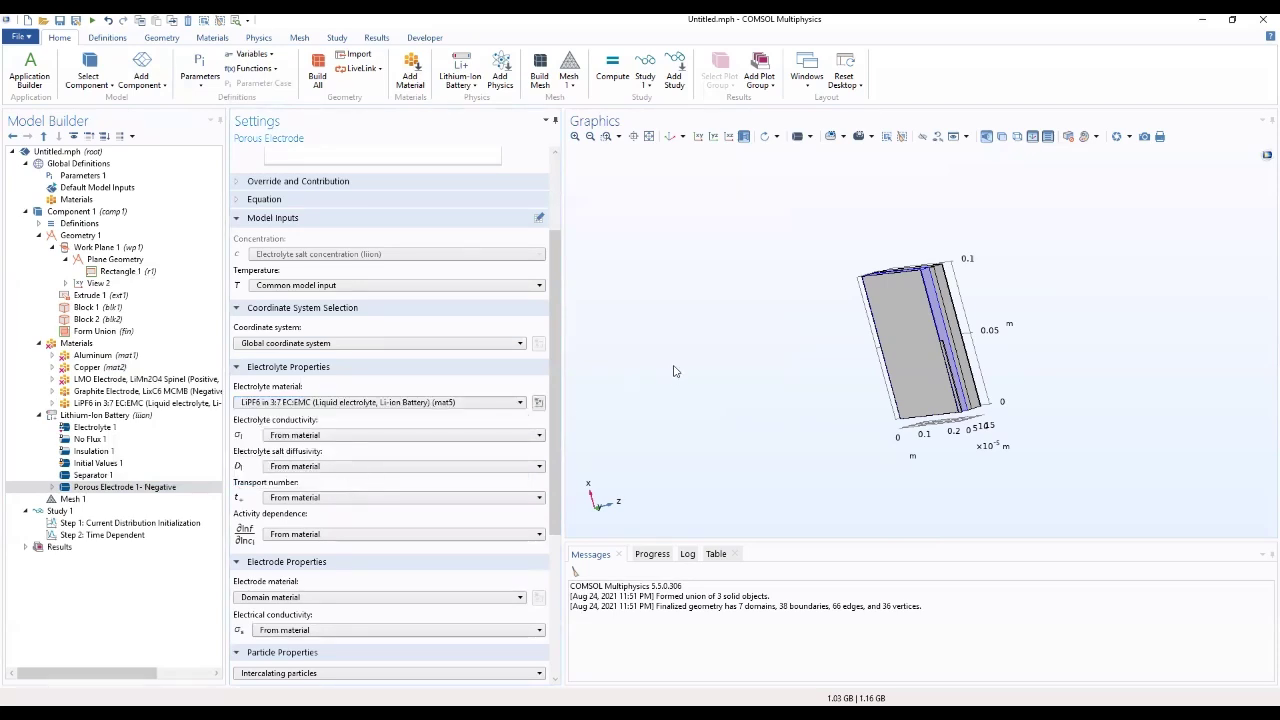
Review the electrode material options of the negative porous electrode and choose Domain material
drag(759, 353, 623, 405)
click(135, 488)
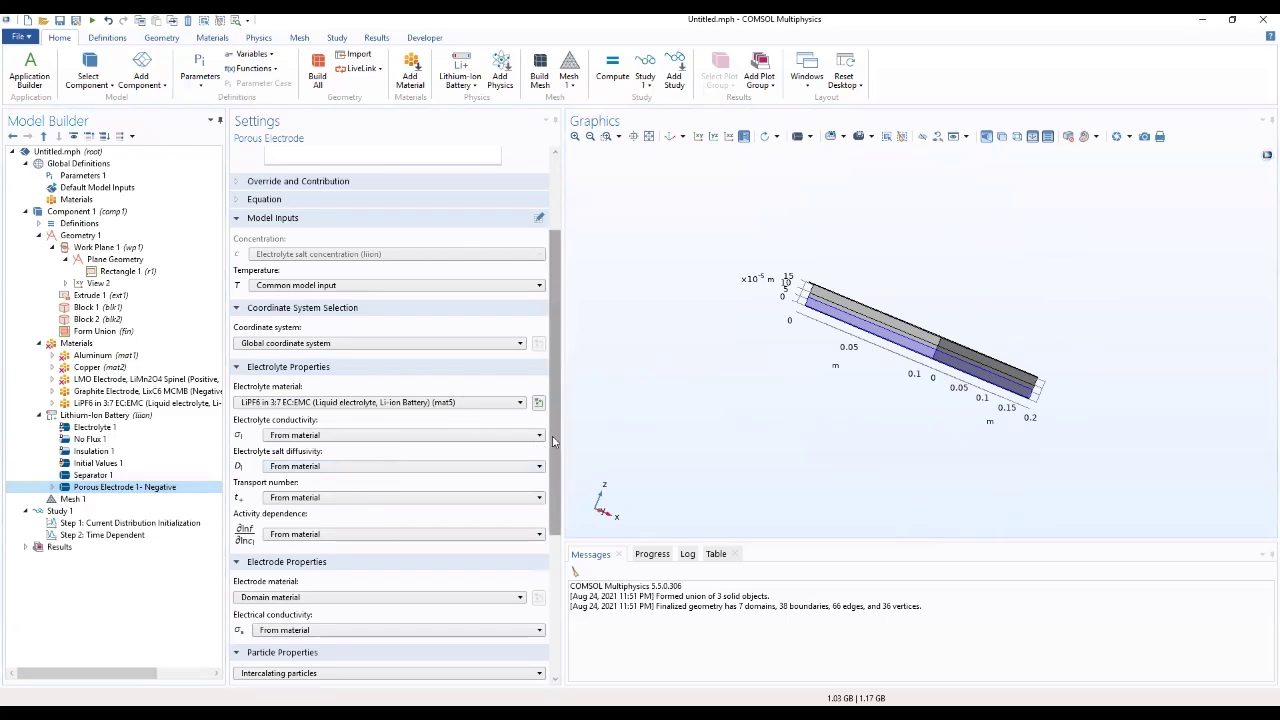
drag(556, 440, 483, 541)
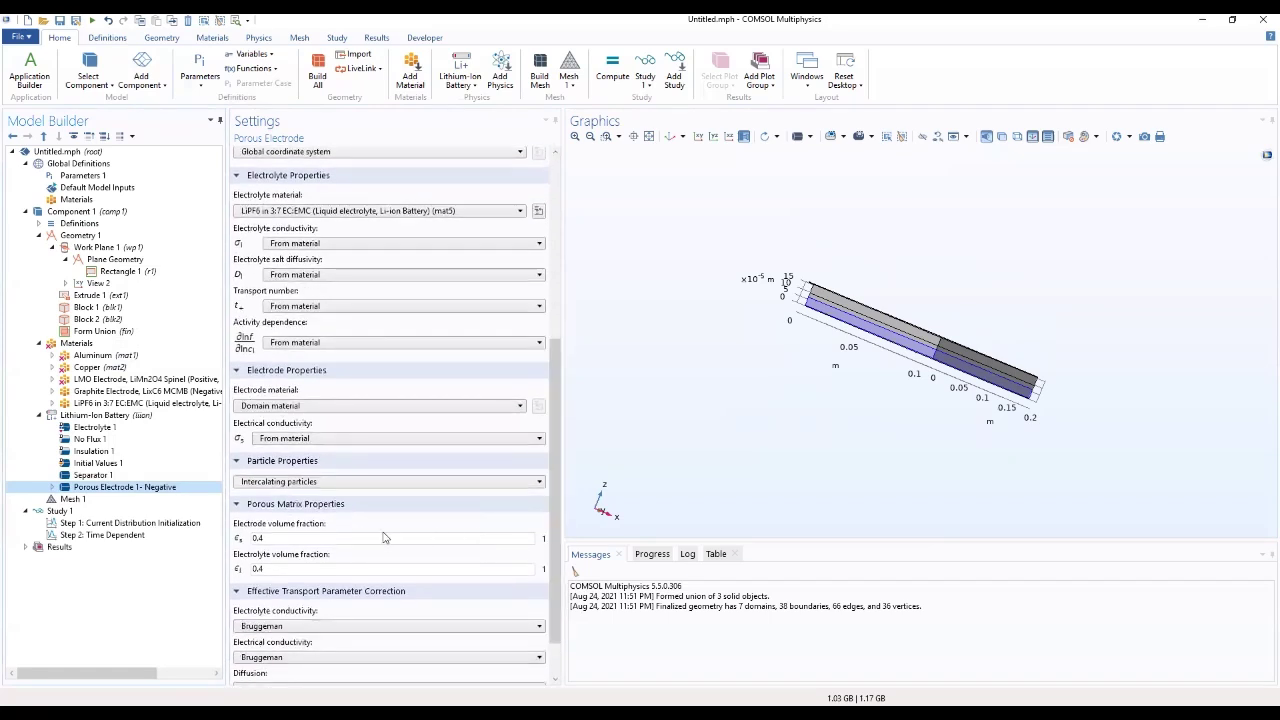
click(452, 407)
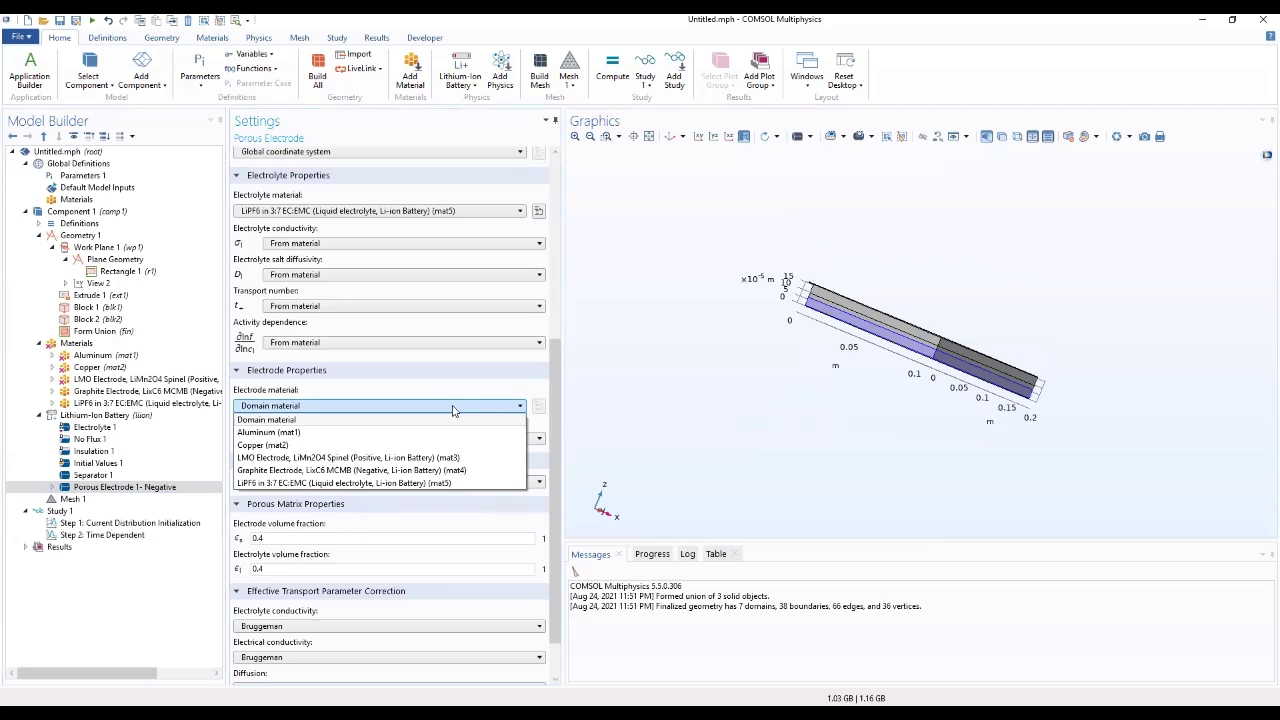
click(452, 407)
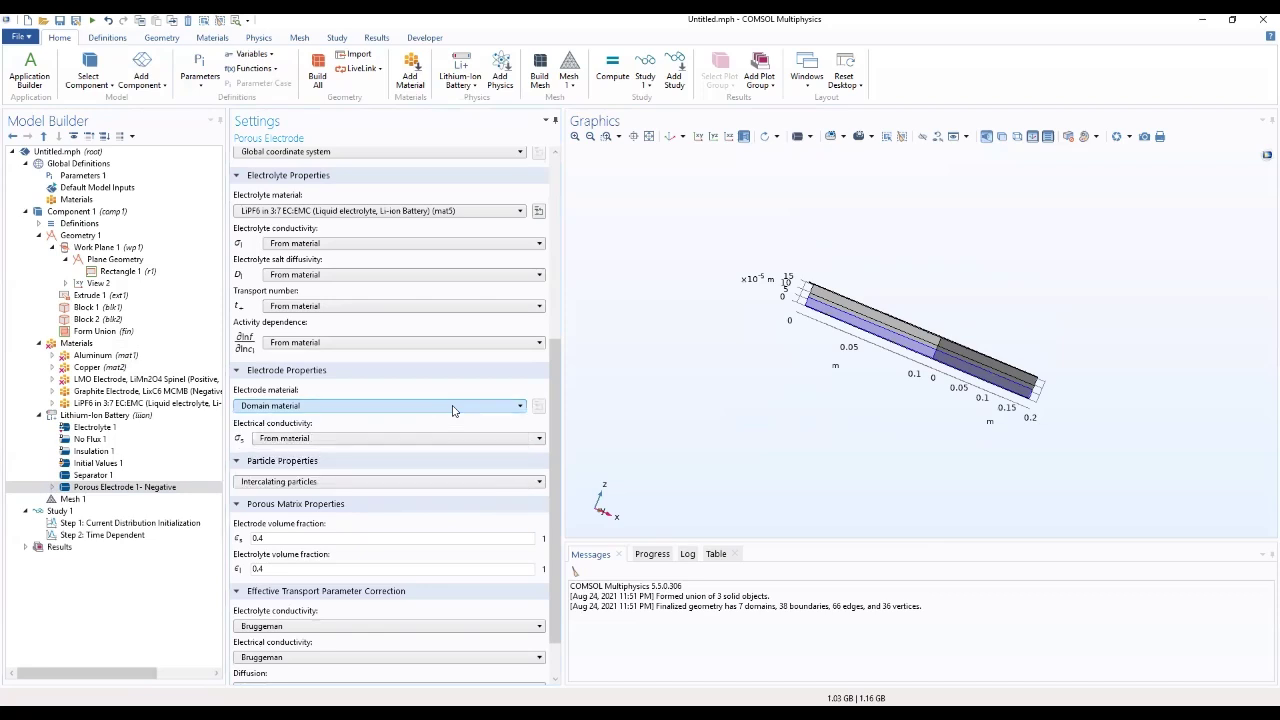
click(452, 407)
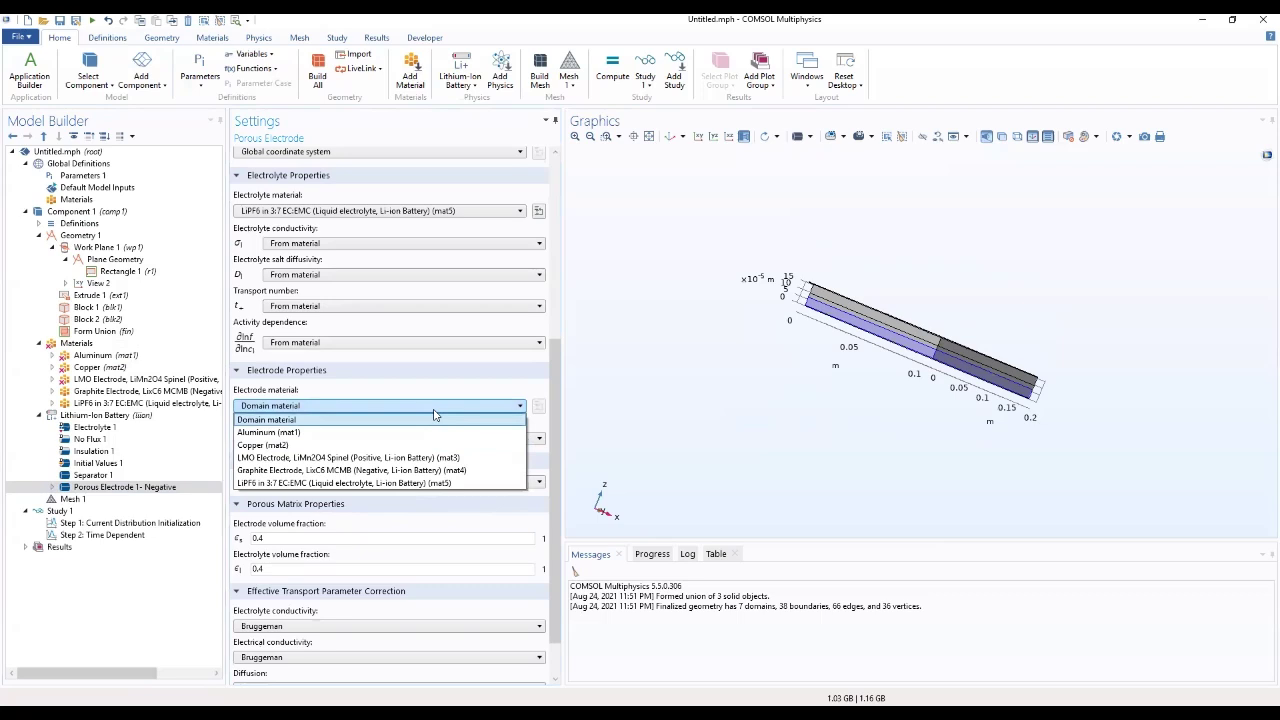
click(324, 418)
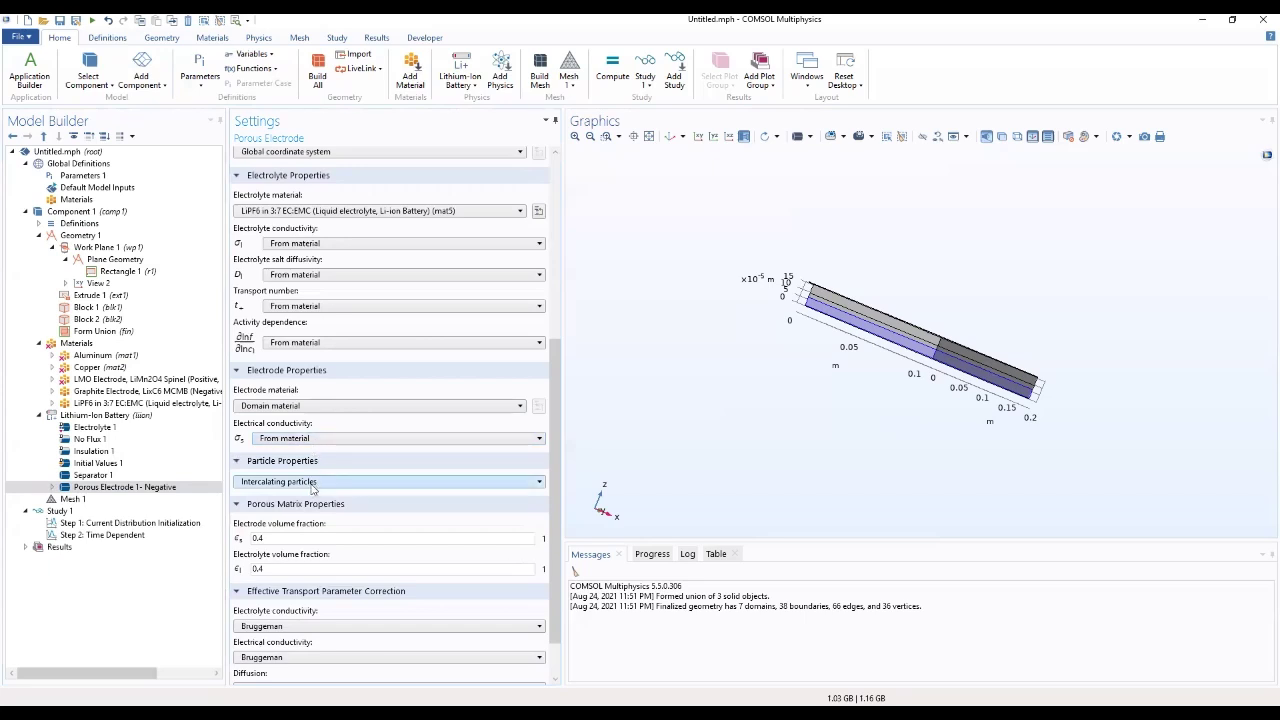
Set the negative porous electrode's electrode volume fraction to epss_neg and its electrolyte volume fraction to 1-epss_neg
double_click(258, 538)
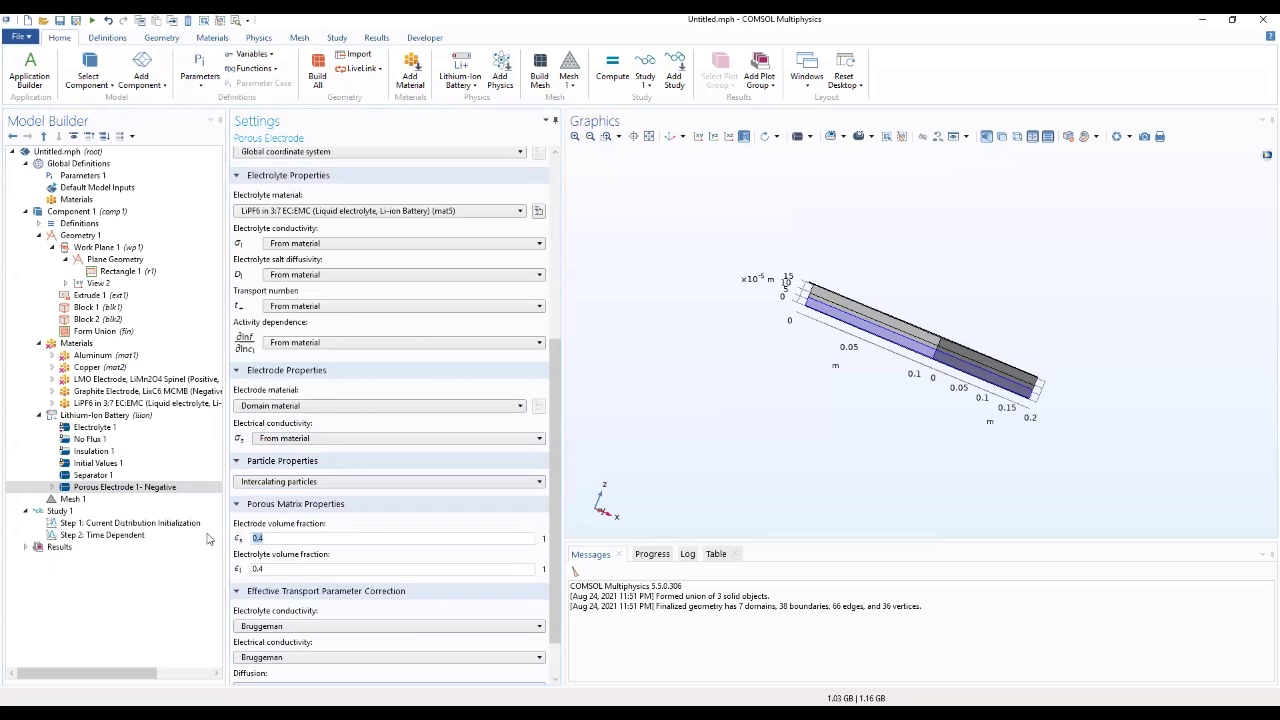
text(epss_n)
text(eg)
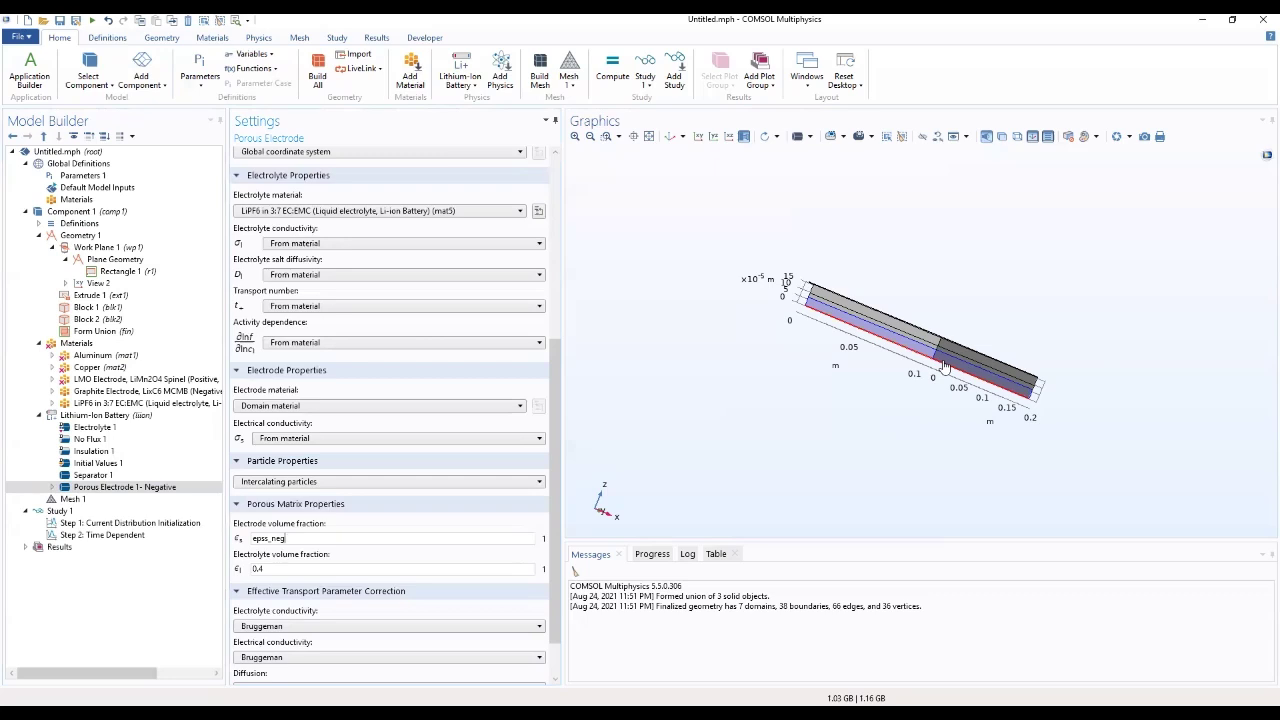
key(Tab)
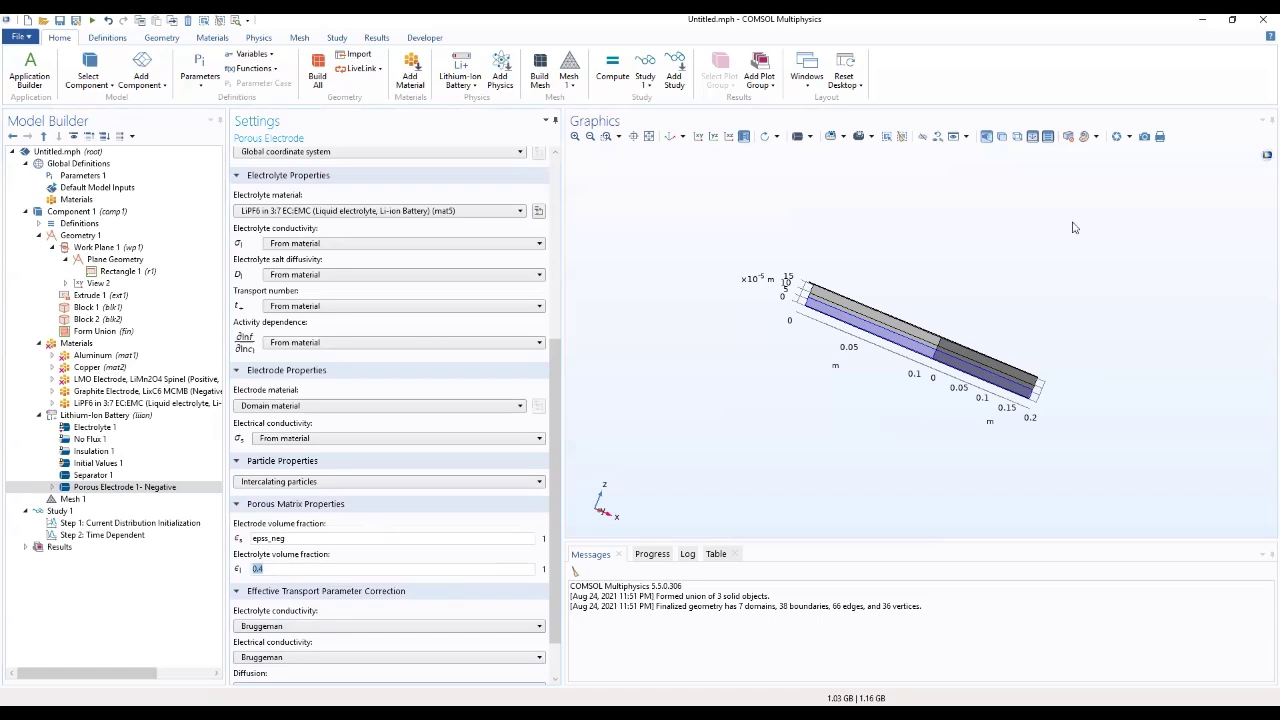
text(1-epss_neg)
click(404, 371)
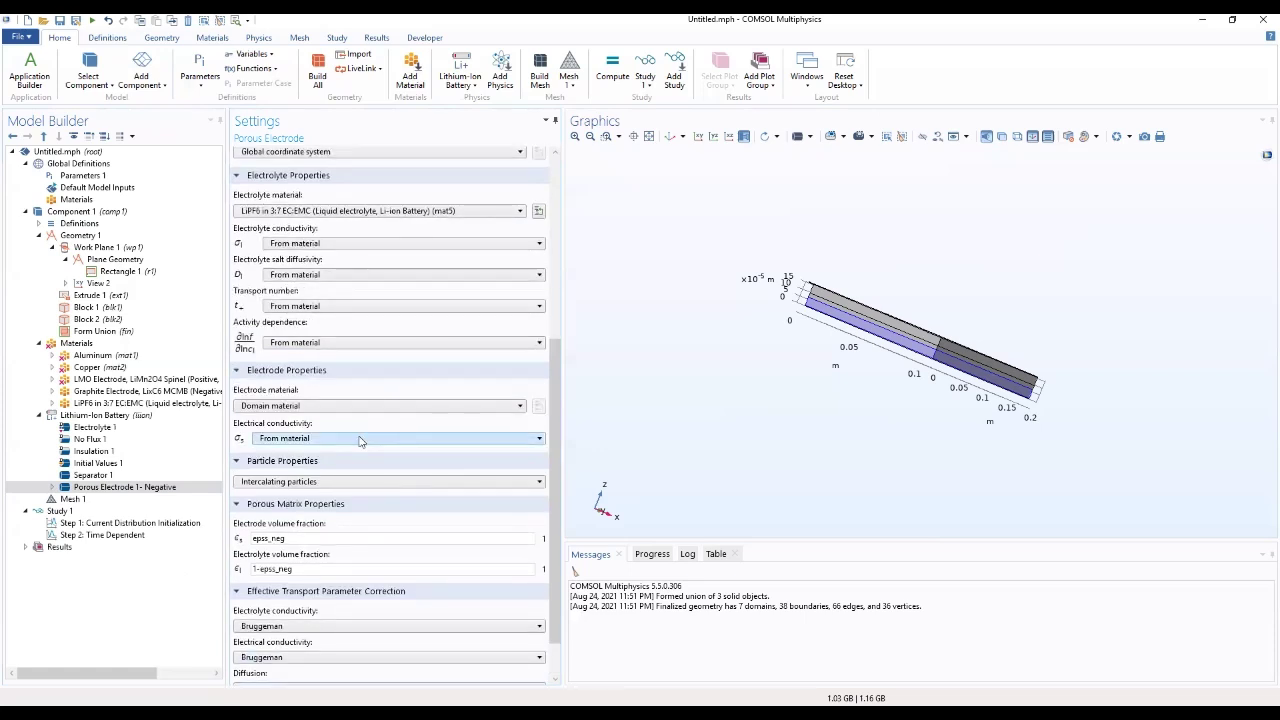
Set the particle mean center-surface distance to rp_pos in the negative porous electrode's particle intercalation settings
click(129, 489)
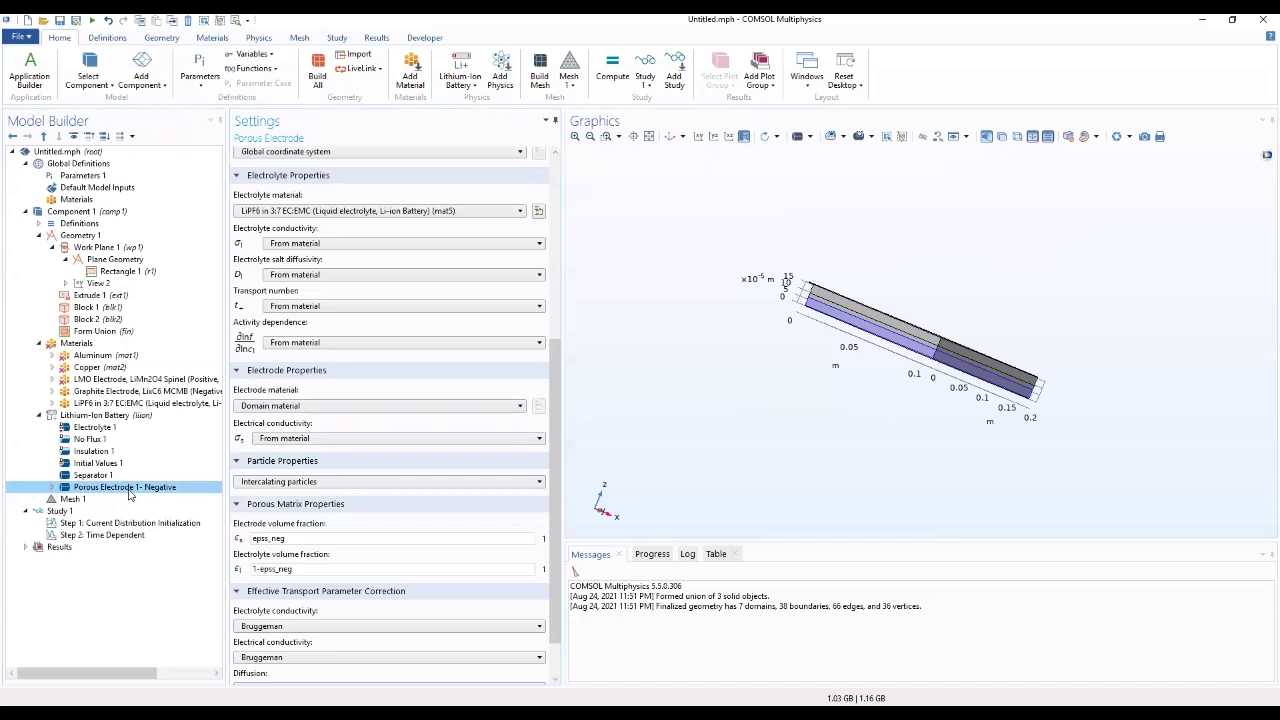
click(52, 487)
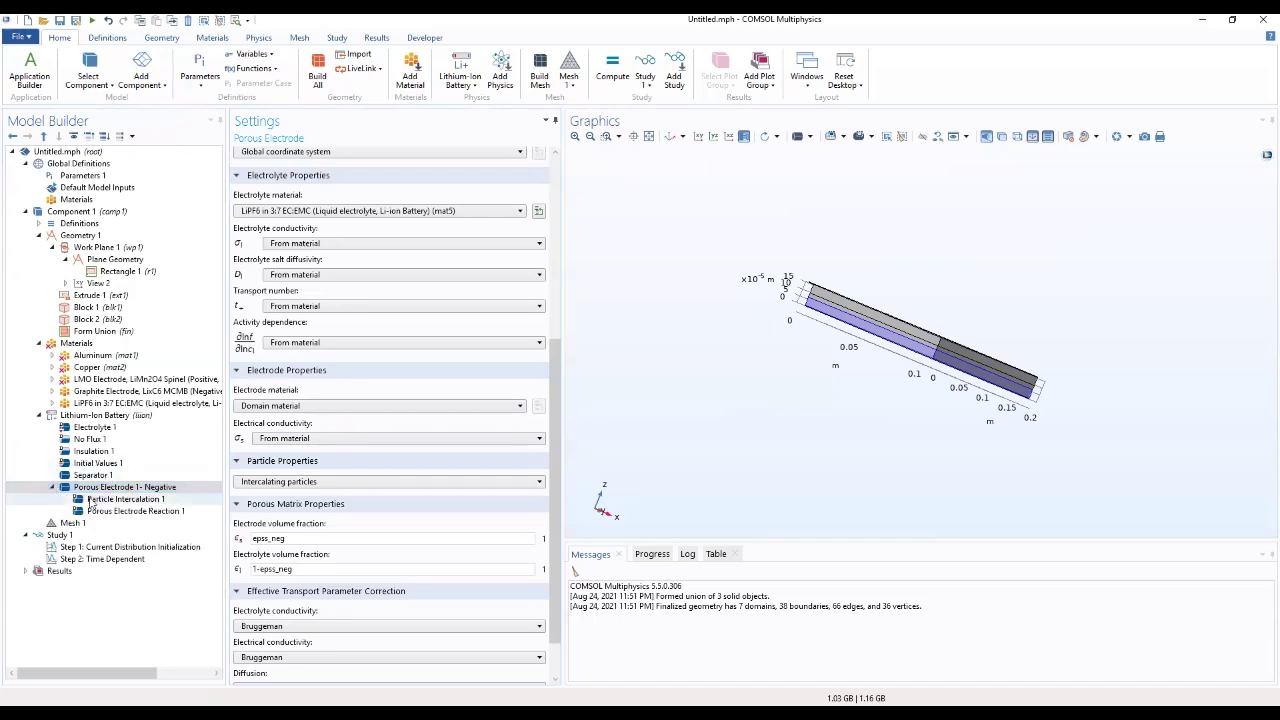
click(92, 499)
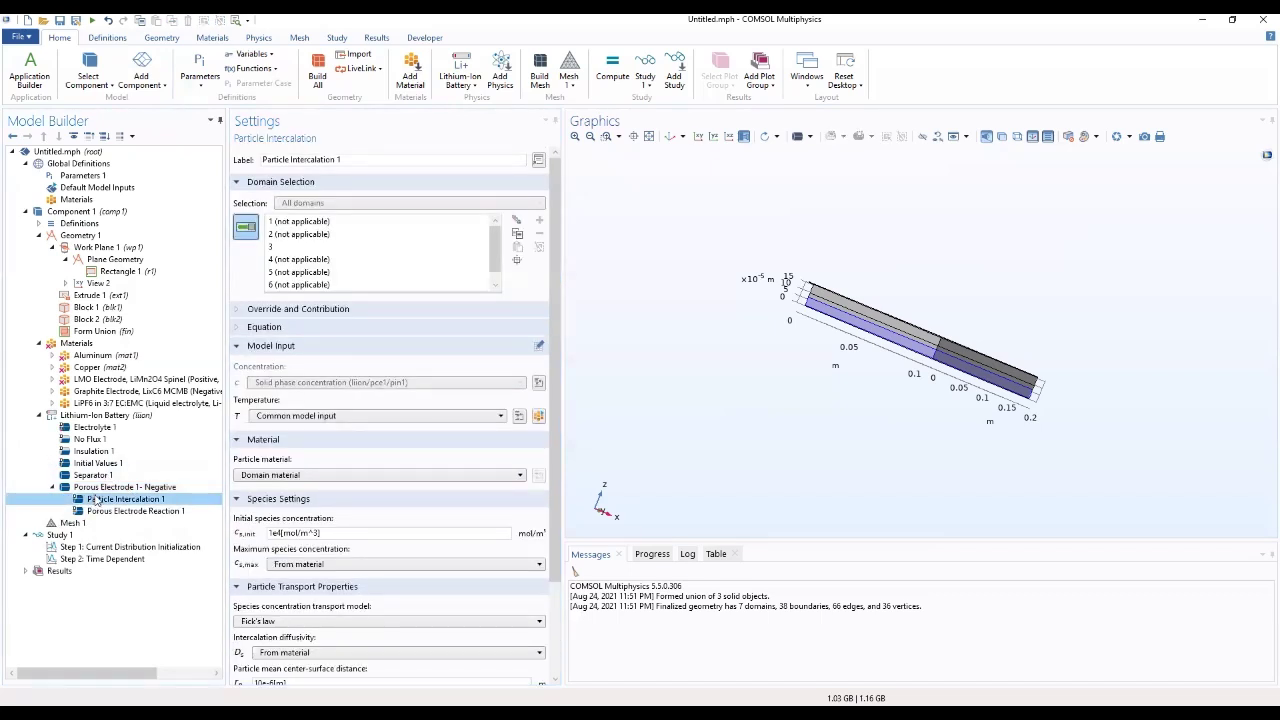
scroll(552, 390, down, 2)
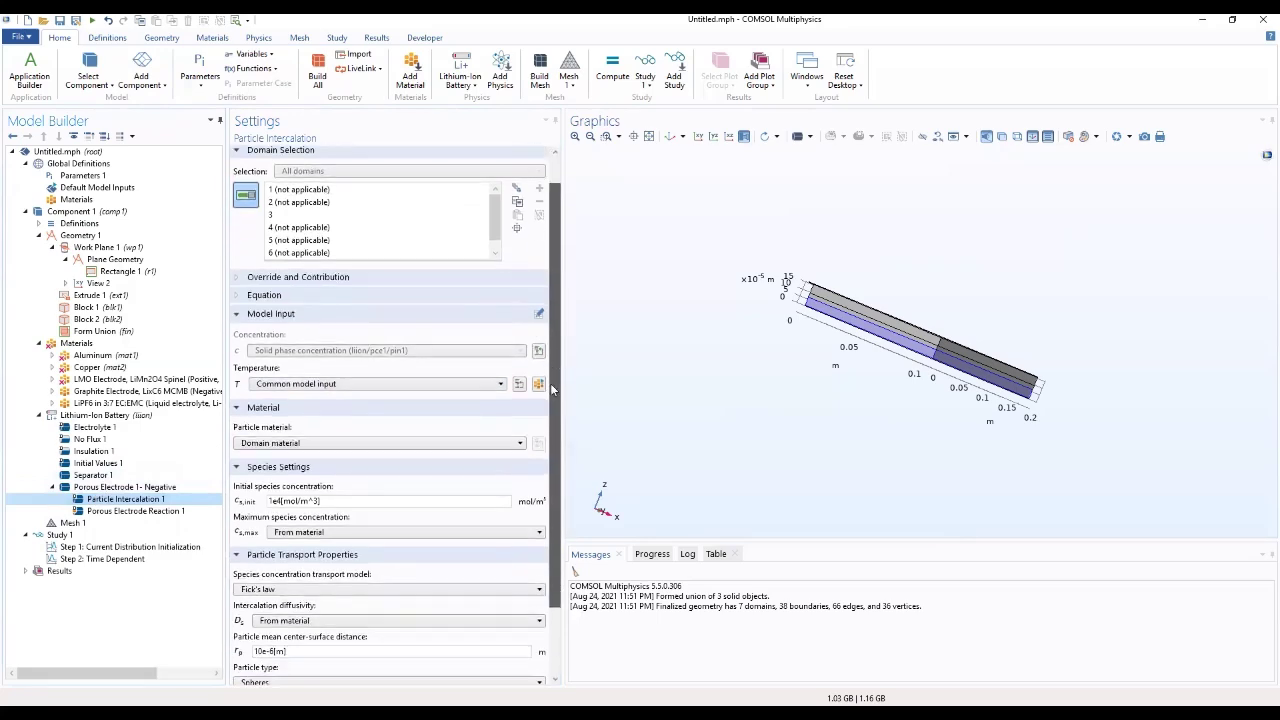
drag(552, 390, 543, 406)
scroll(543, 406, up, 1)
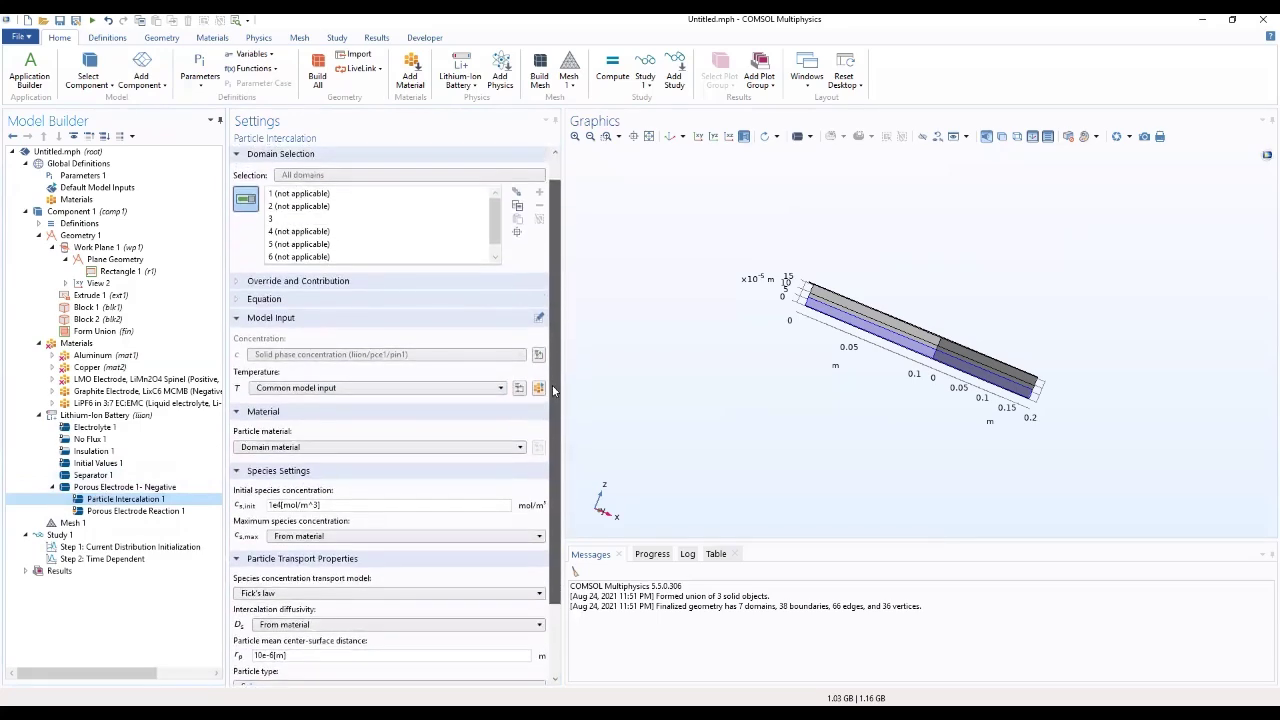
scroll(530, 408, down, 2)
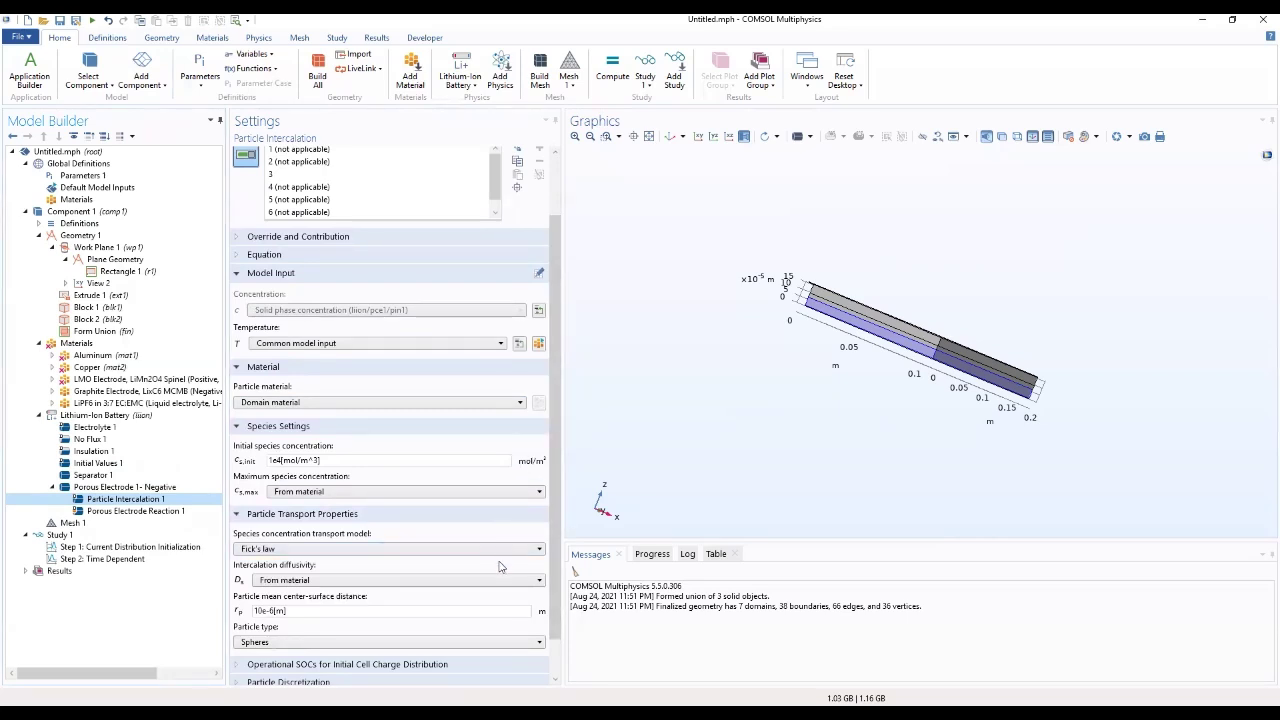
scroll(495, 569, down, 1)
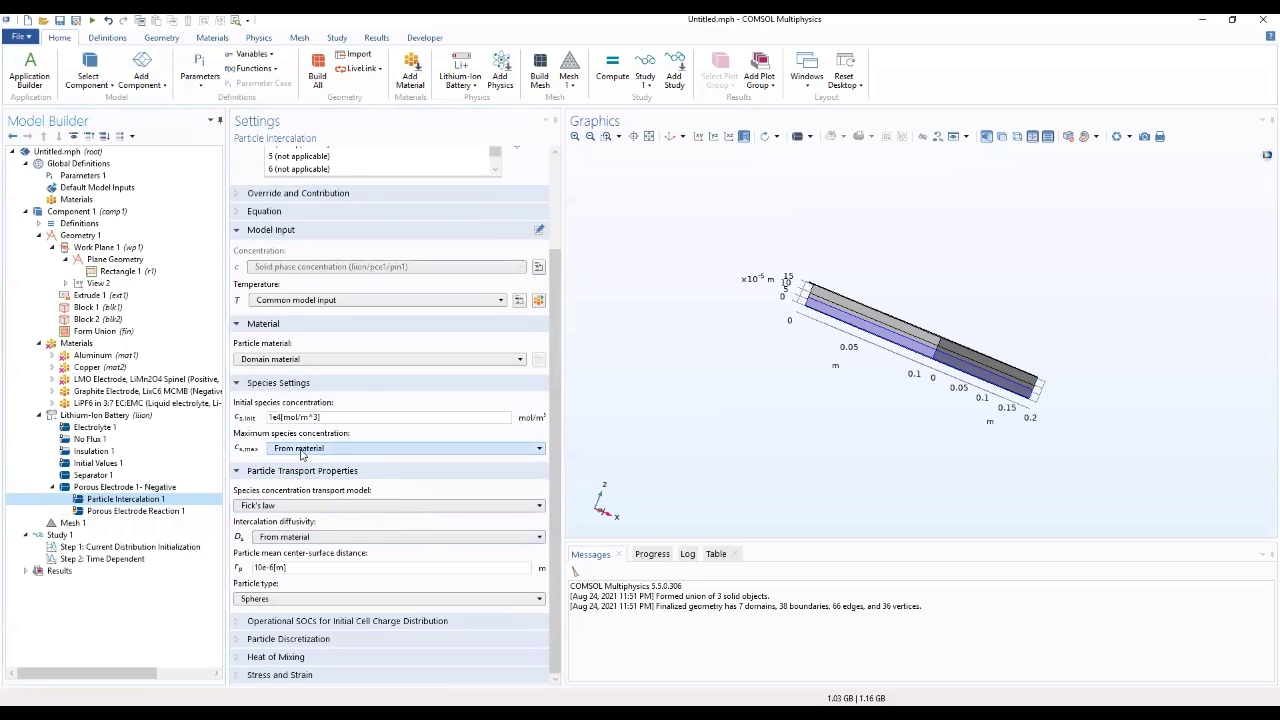
triple_click(268, 567)
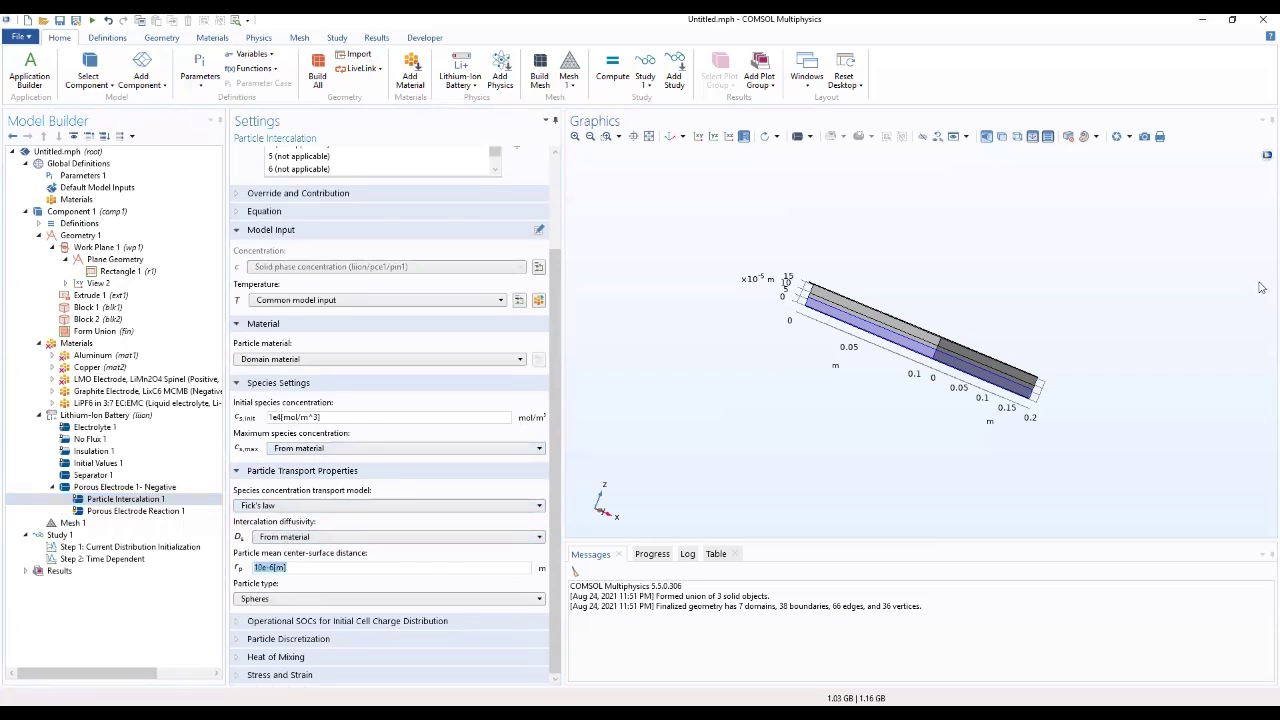
text(rp)
text(_)
text(pc)
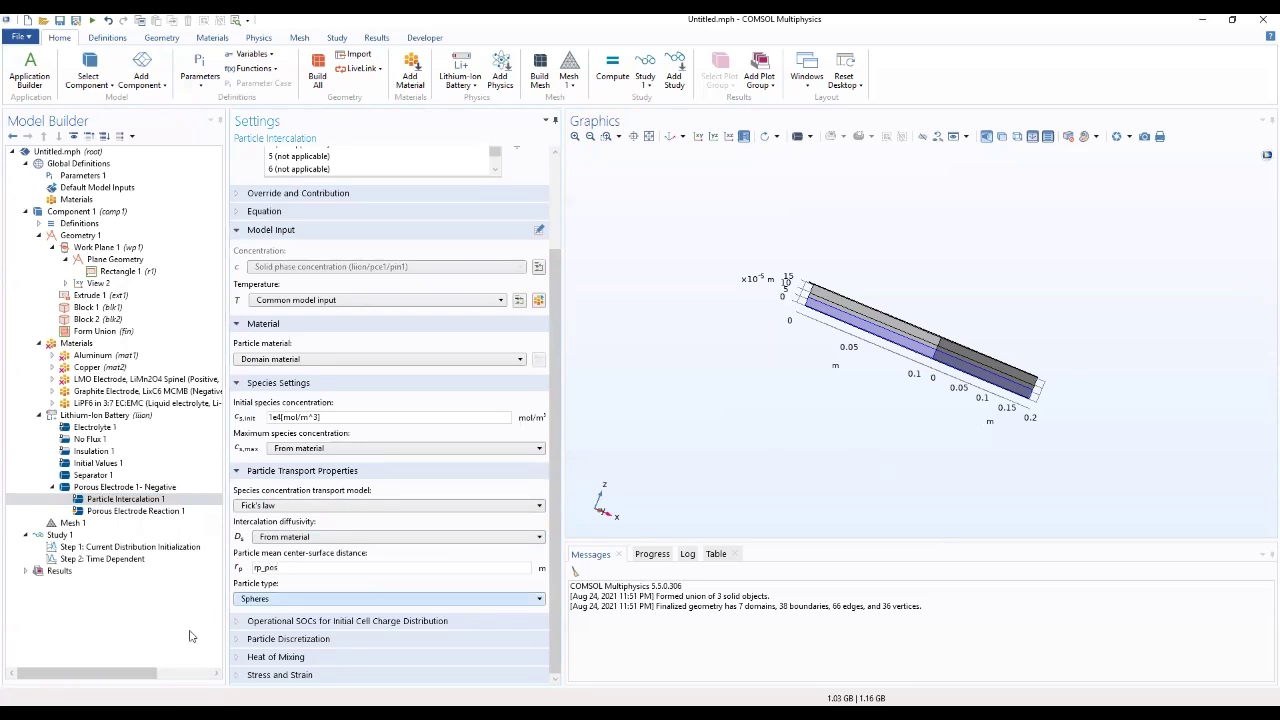
Set the reference exchange current density of the negative porous electrode's reaction to i0ref_pos
click(163, 512)
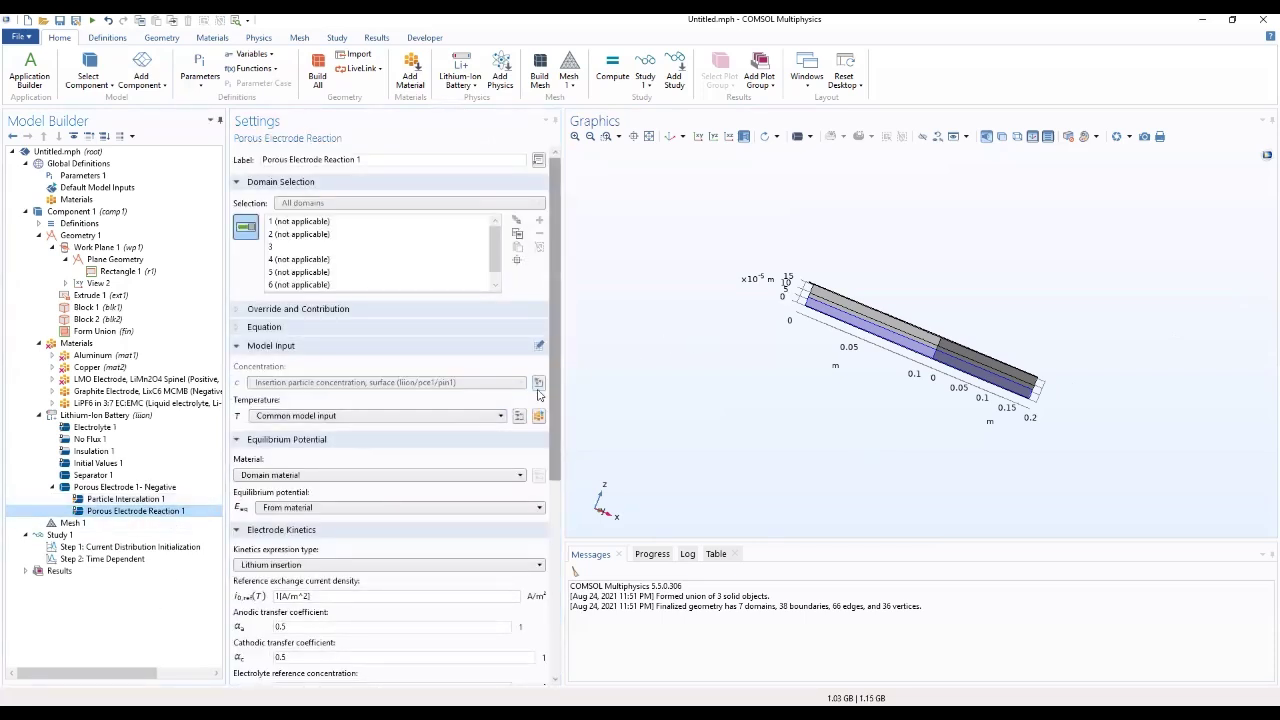
scroll(389, 325, down, 6)
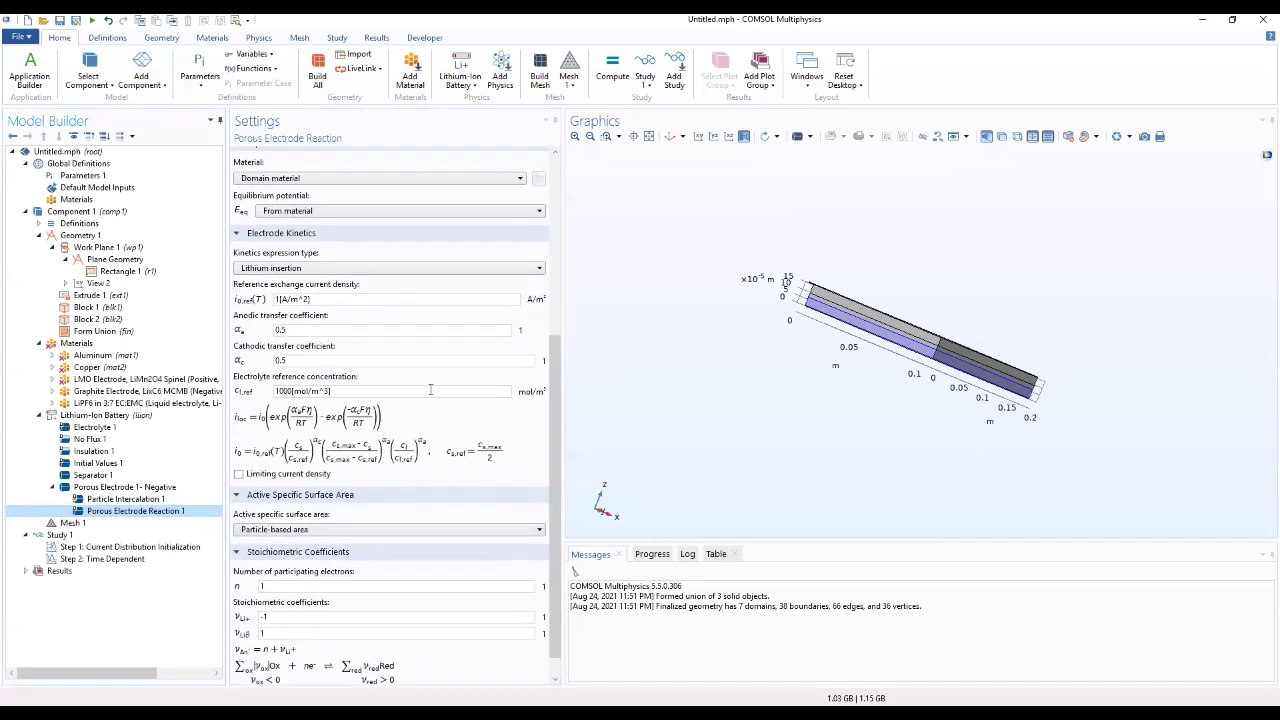
triple_click(364, 297)
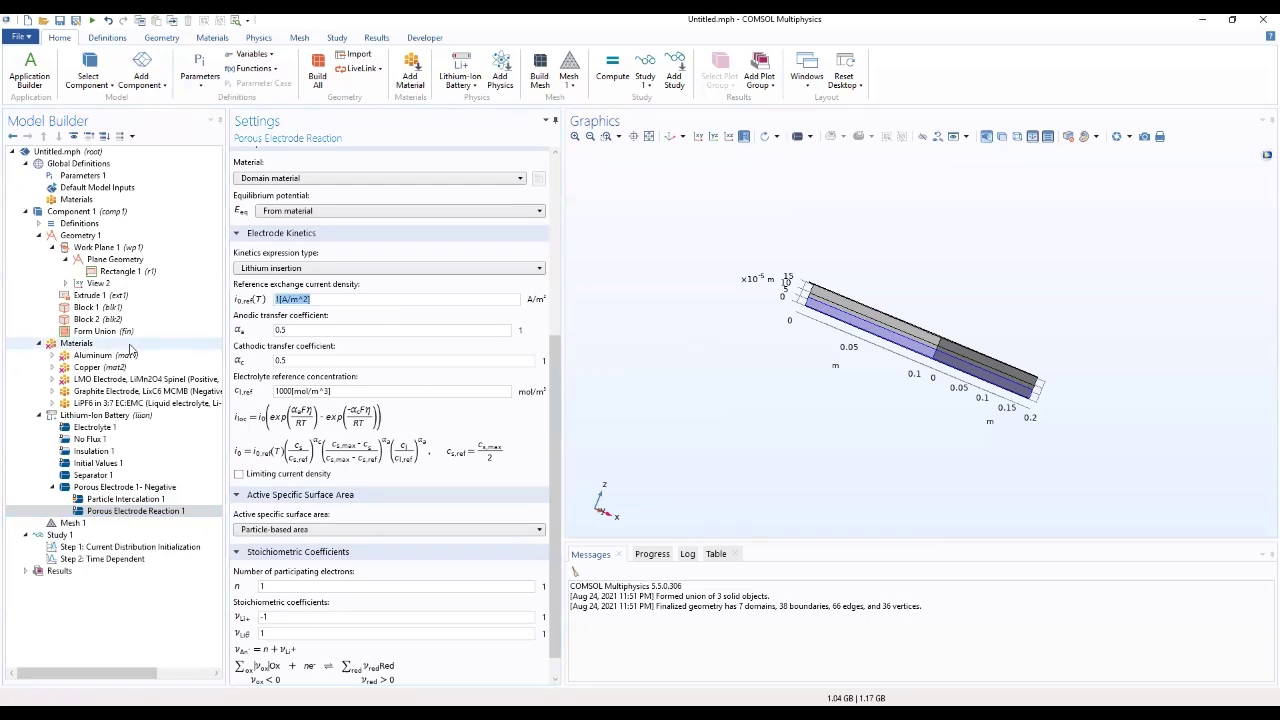
text(i0ref_pos)
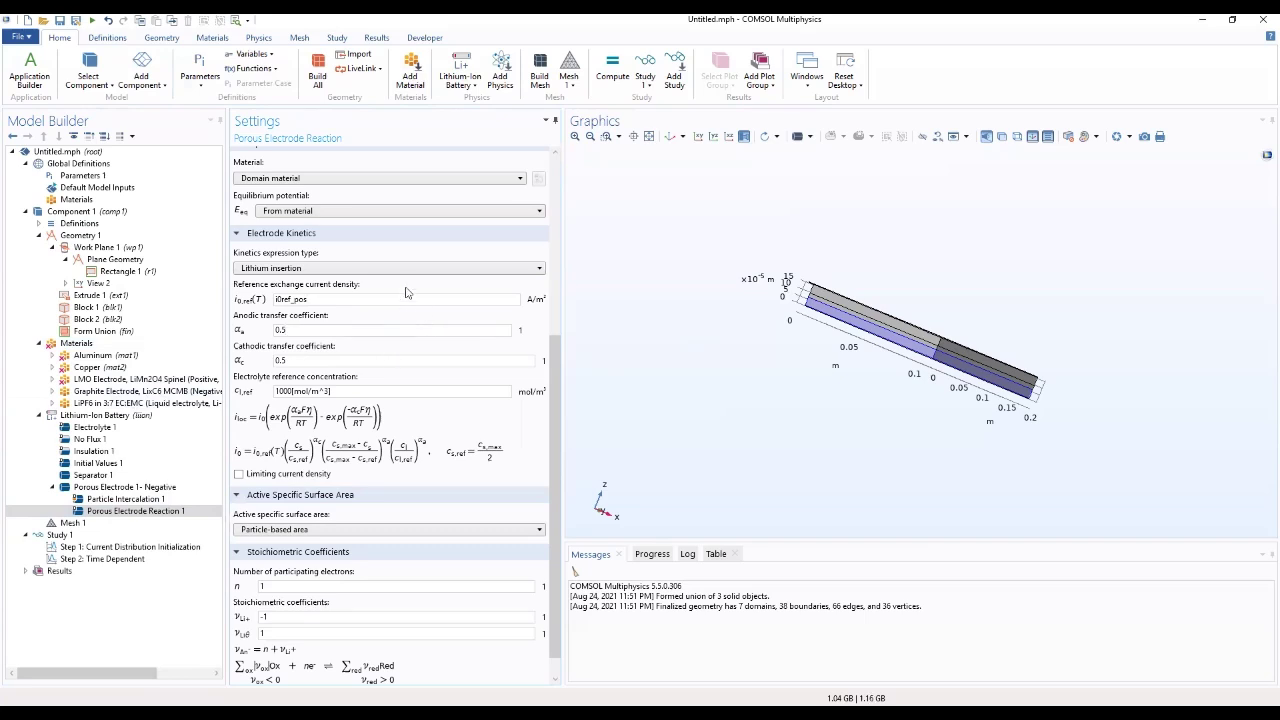
drag(558, 378, 533, 407)
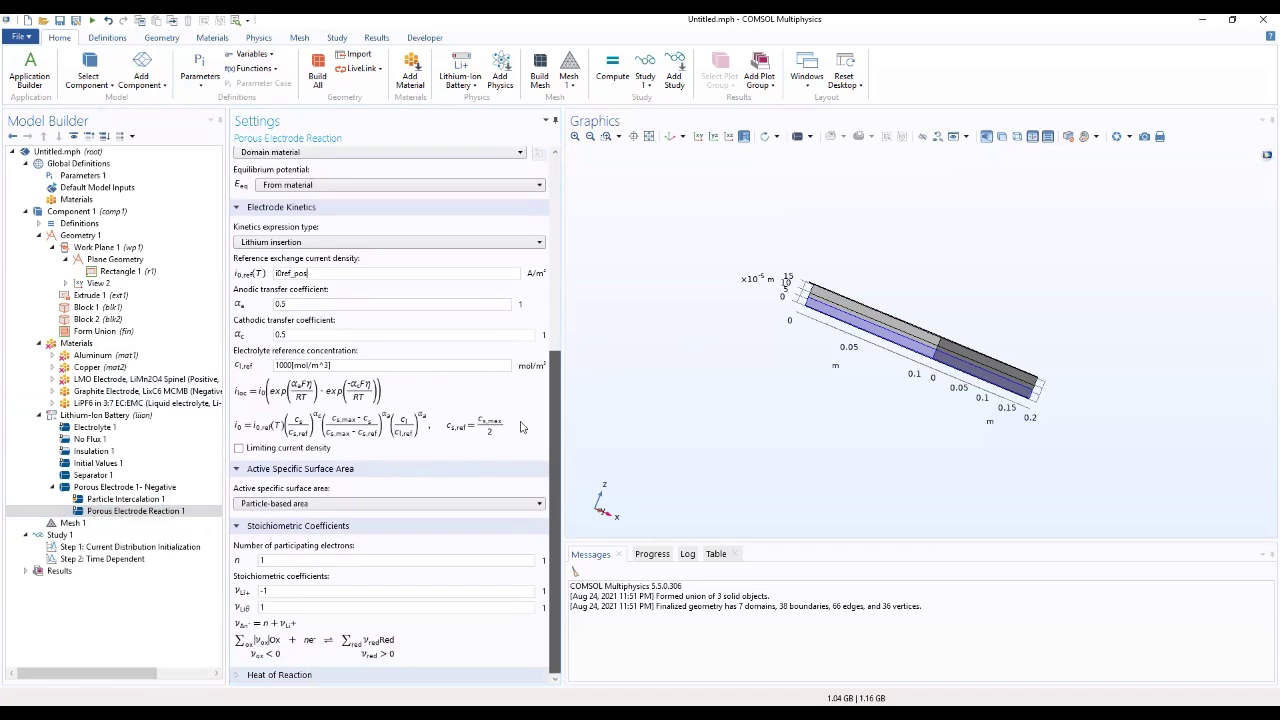
Add an Electrode domain node to the Lithium-Ion Battery physics and assign it to the Metal Foil Domains selection
click(111, 489)
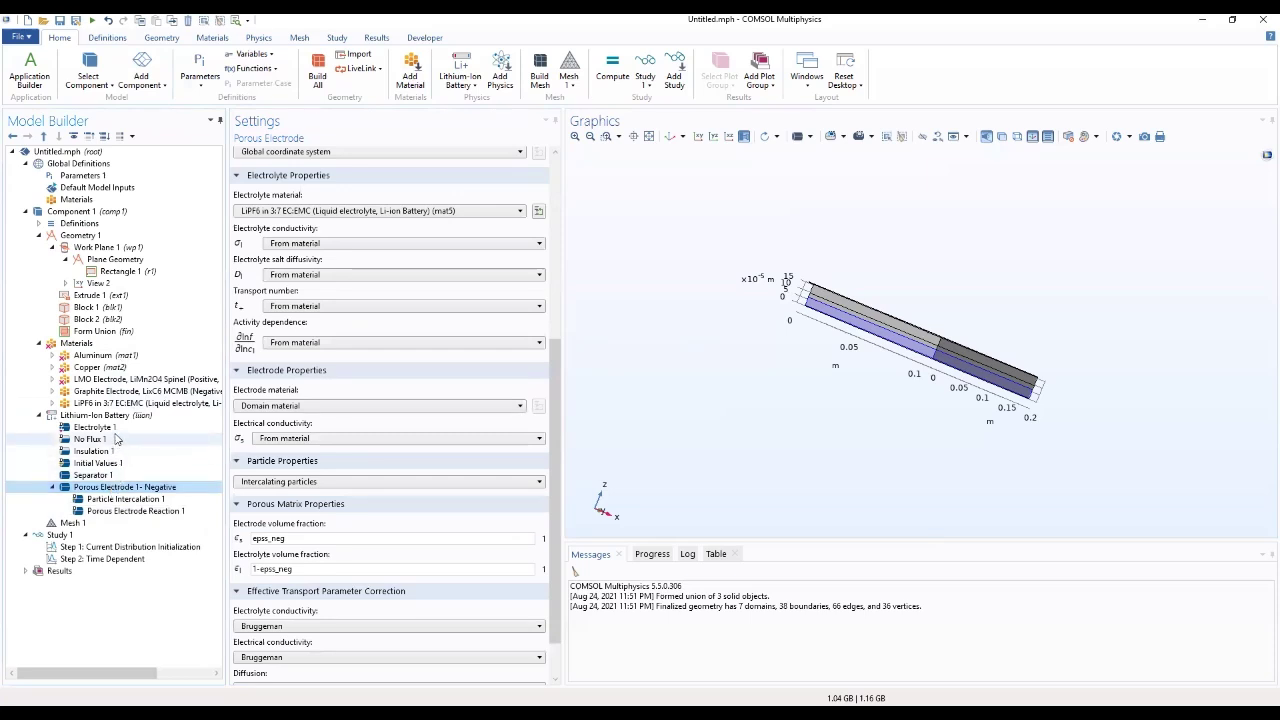
click(90, 415)
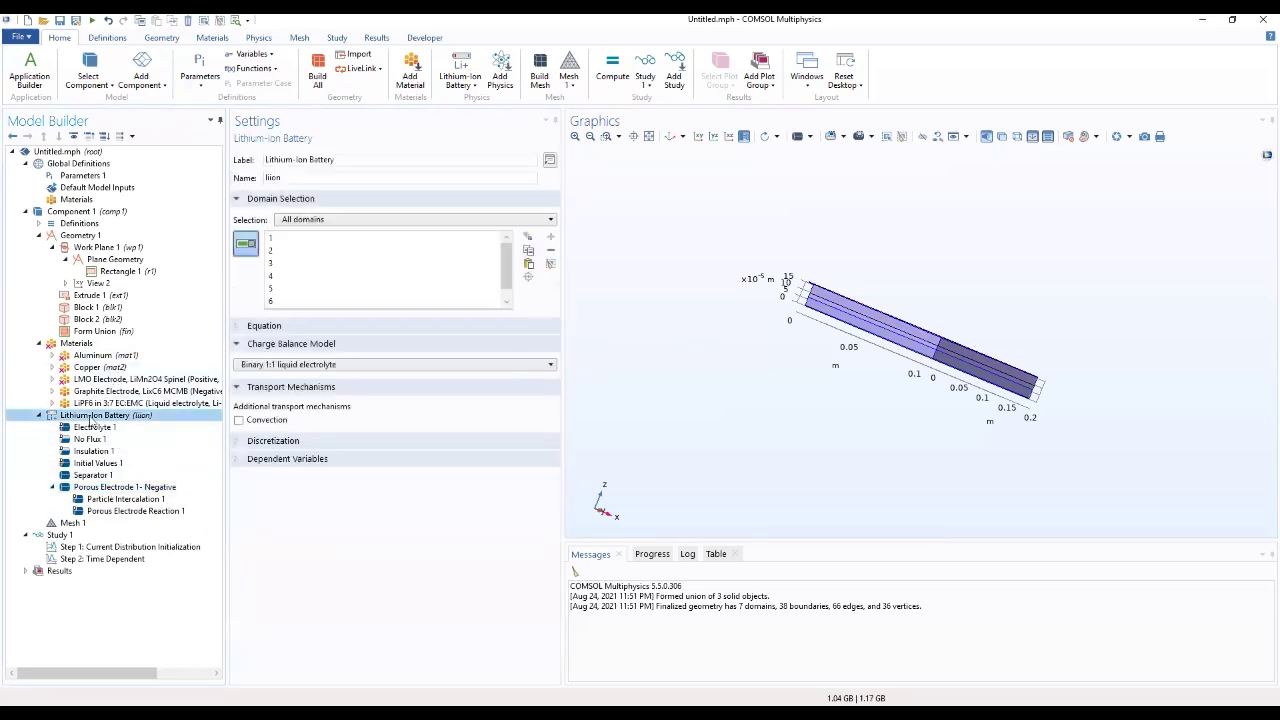
right_click(94, 416)
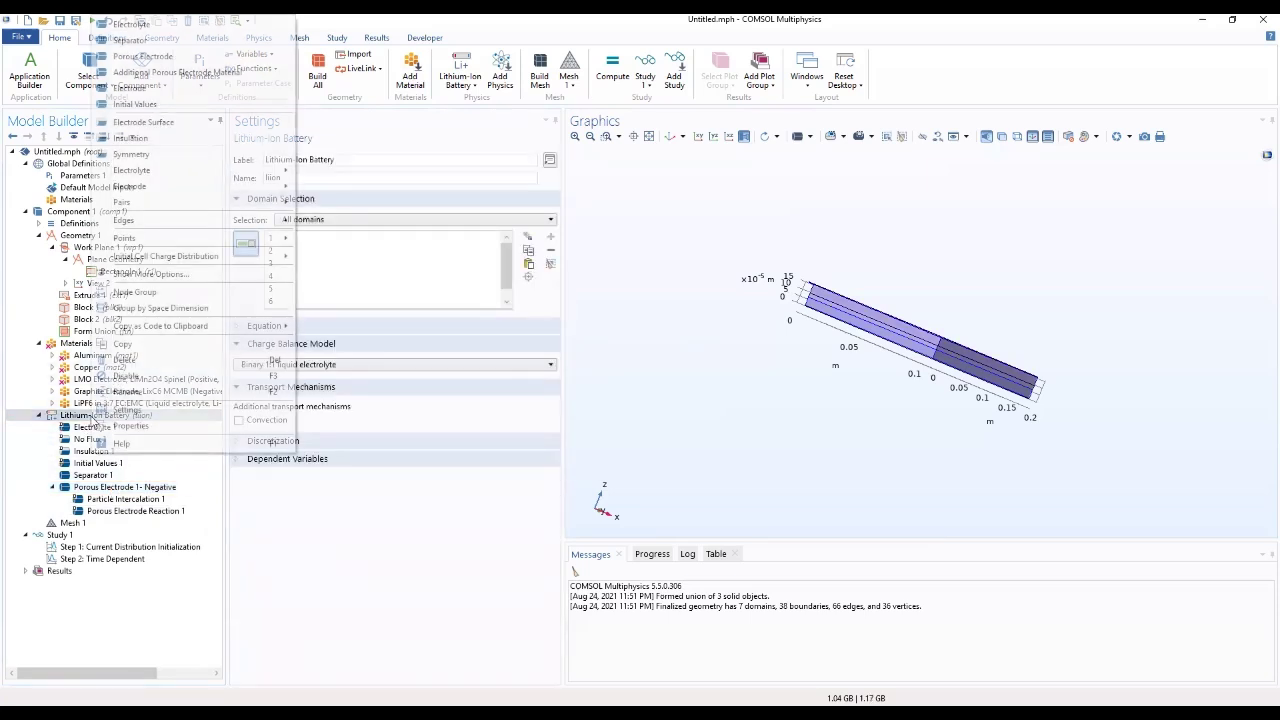
click(161, 94)
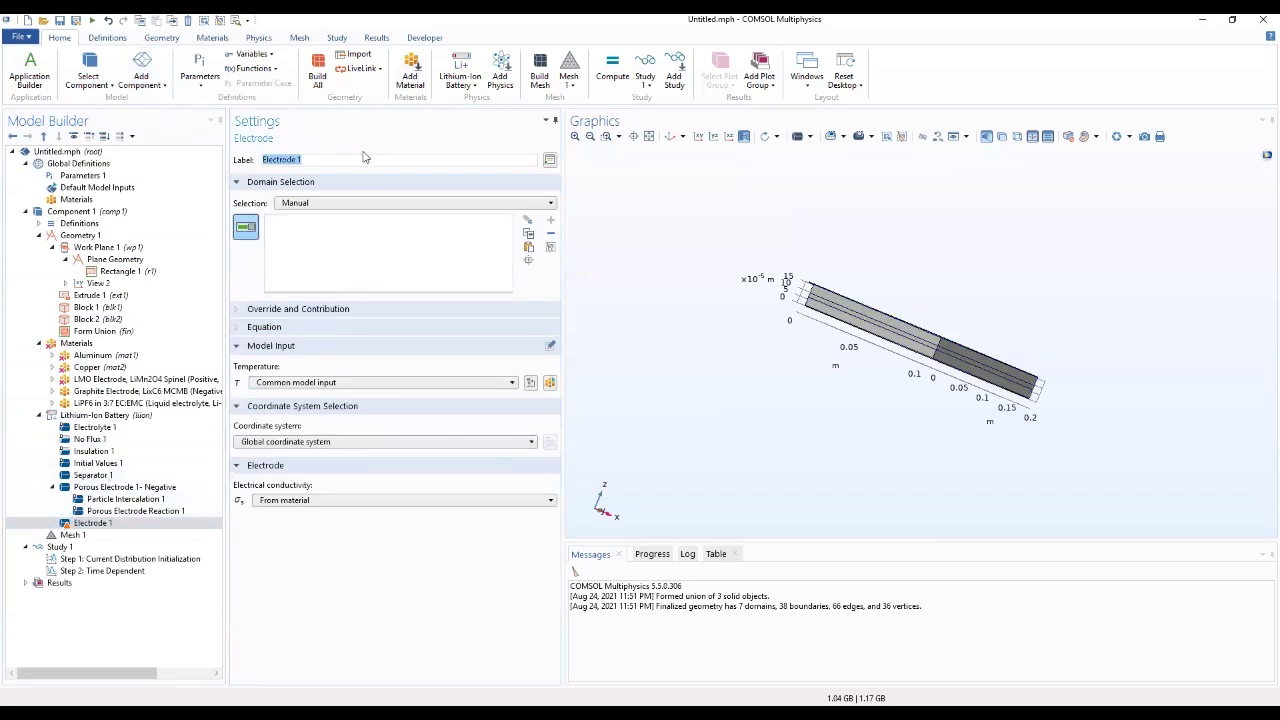
click(443, 203)
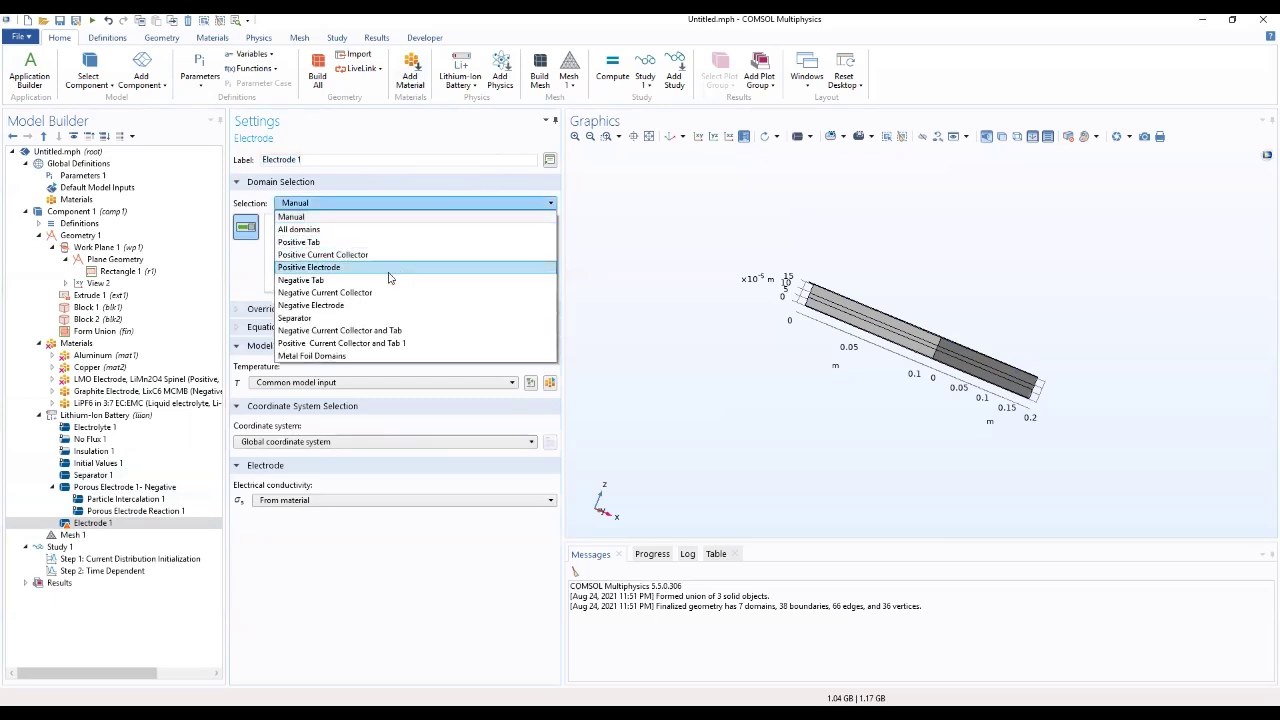
click(310, 356)
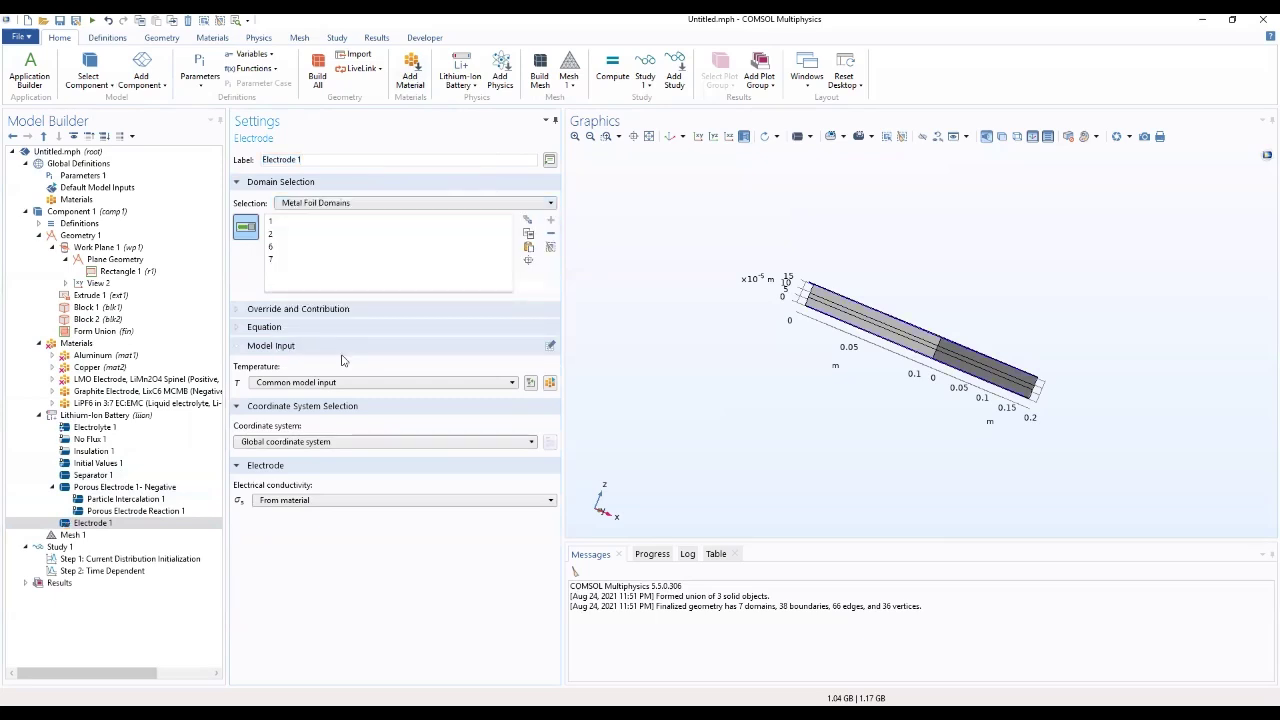
drag(700, 337, 789, 303)
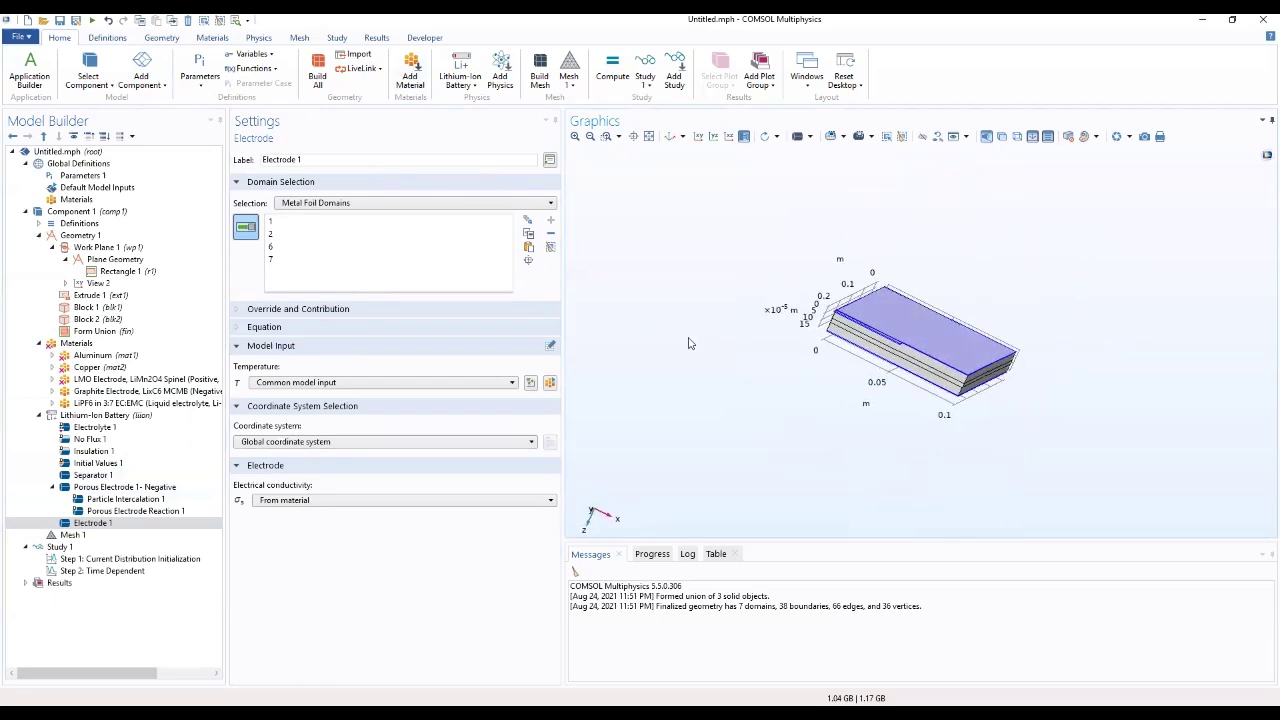
Review the metal foil electrode's electrical conductivity, coordinate system and temperature options, and inspect its selected domains from several angles
click(378, 502)
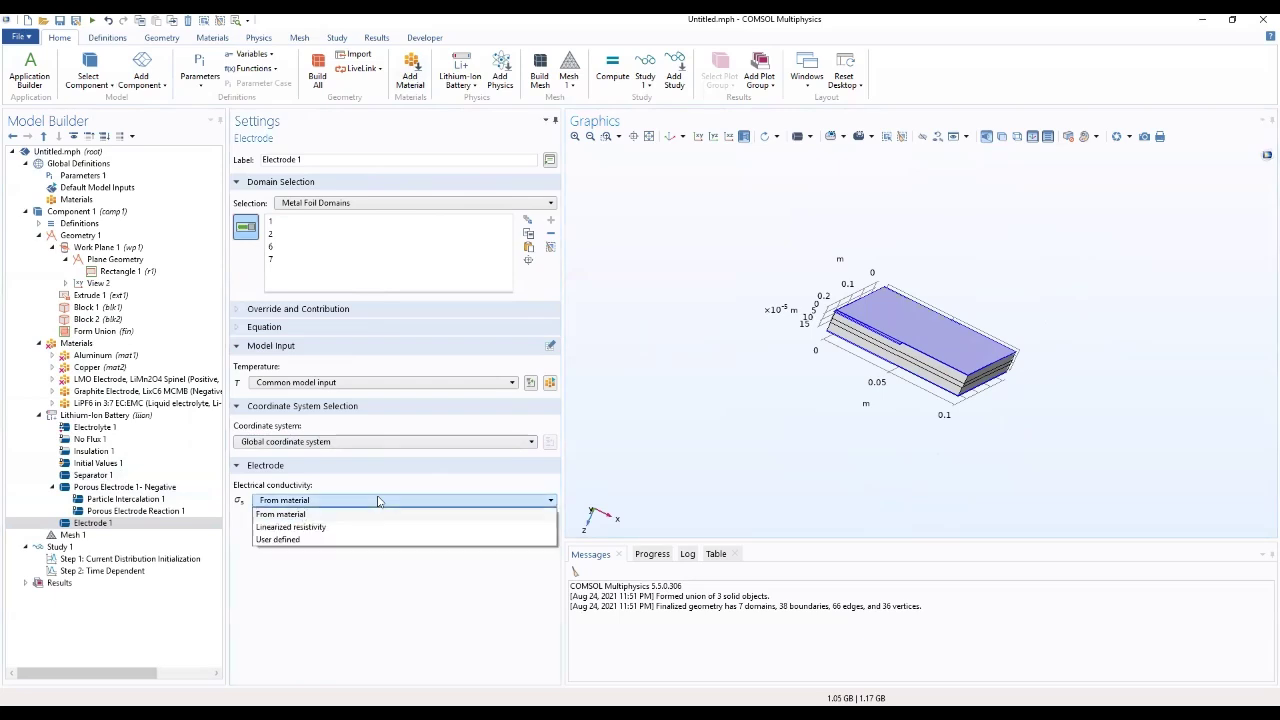
click(378, 501)
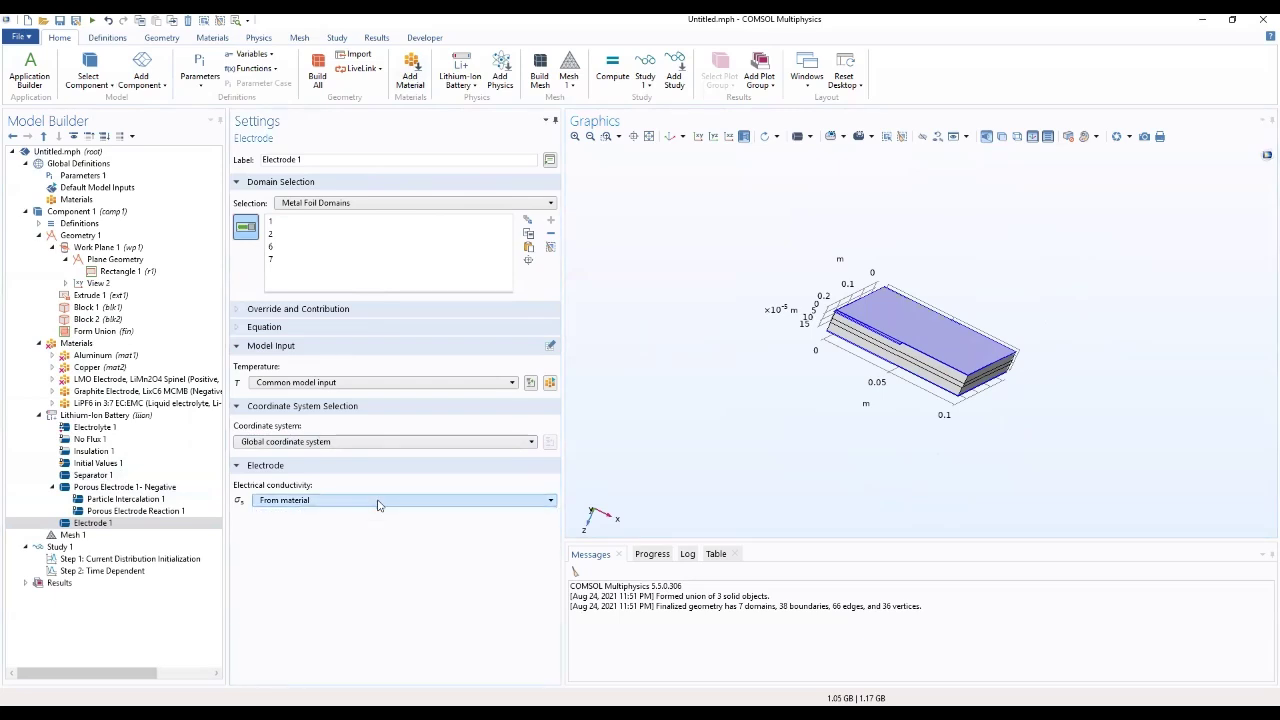
click(375, 444)
click(378, 457)
click(399, 384)
click(399, 384)
drag(722, 340, 915, 375)
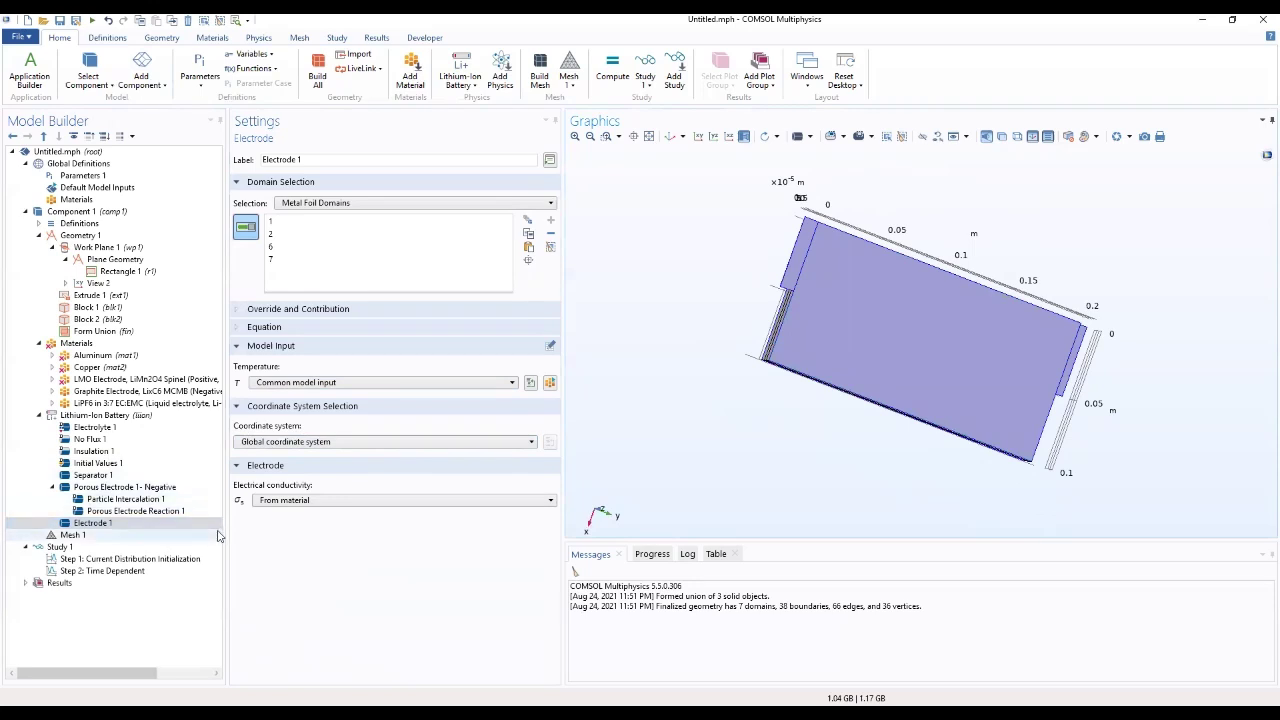
drag(721, 423, 876, 425)
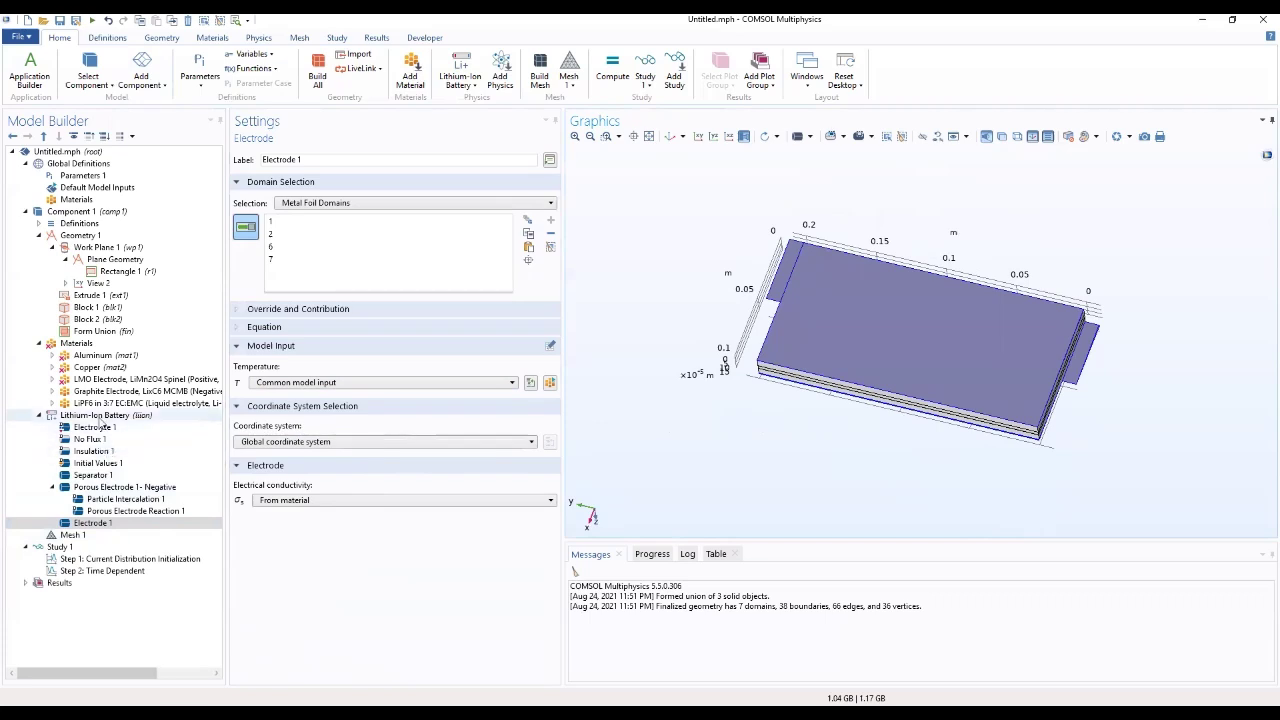
Add an Electric Ground boundary condition to the Lithium-Ion Battery physics and assign it to the Negative Tab End selection
click(101, 416)
right_click(101, 416)
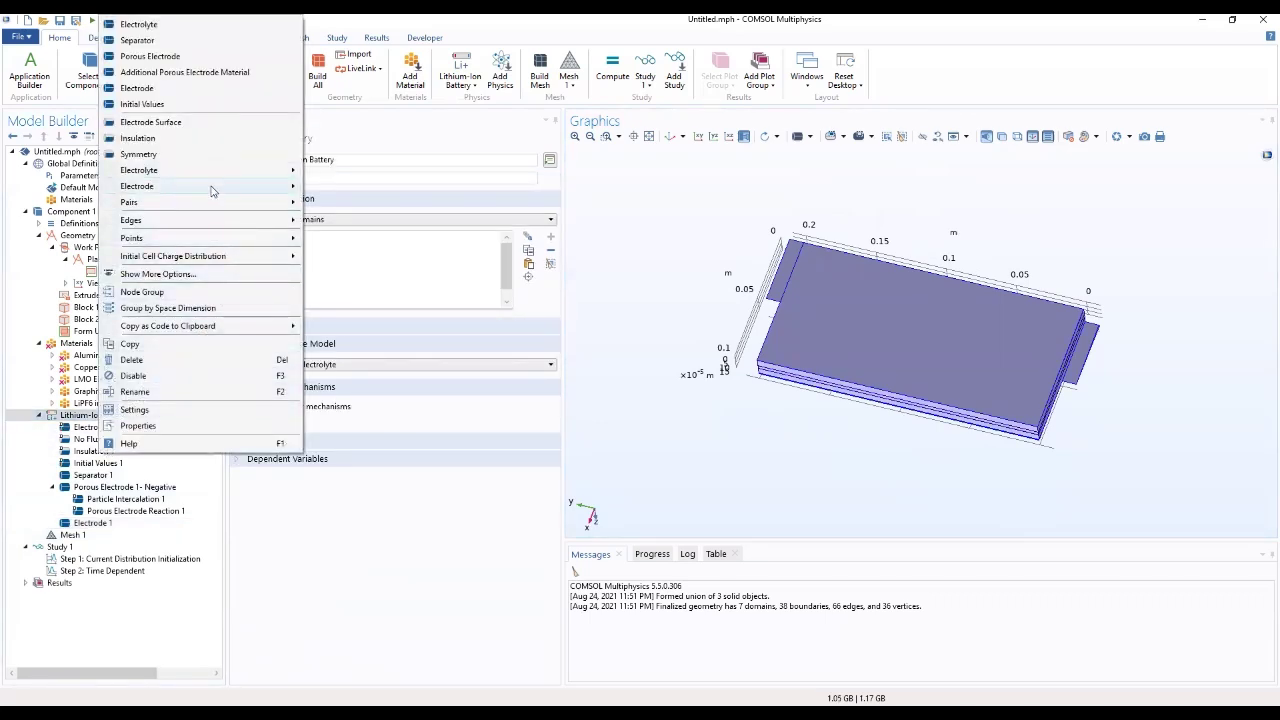
mouse_move(212, 188)
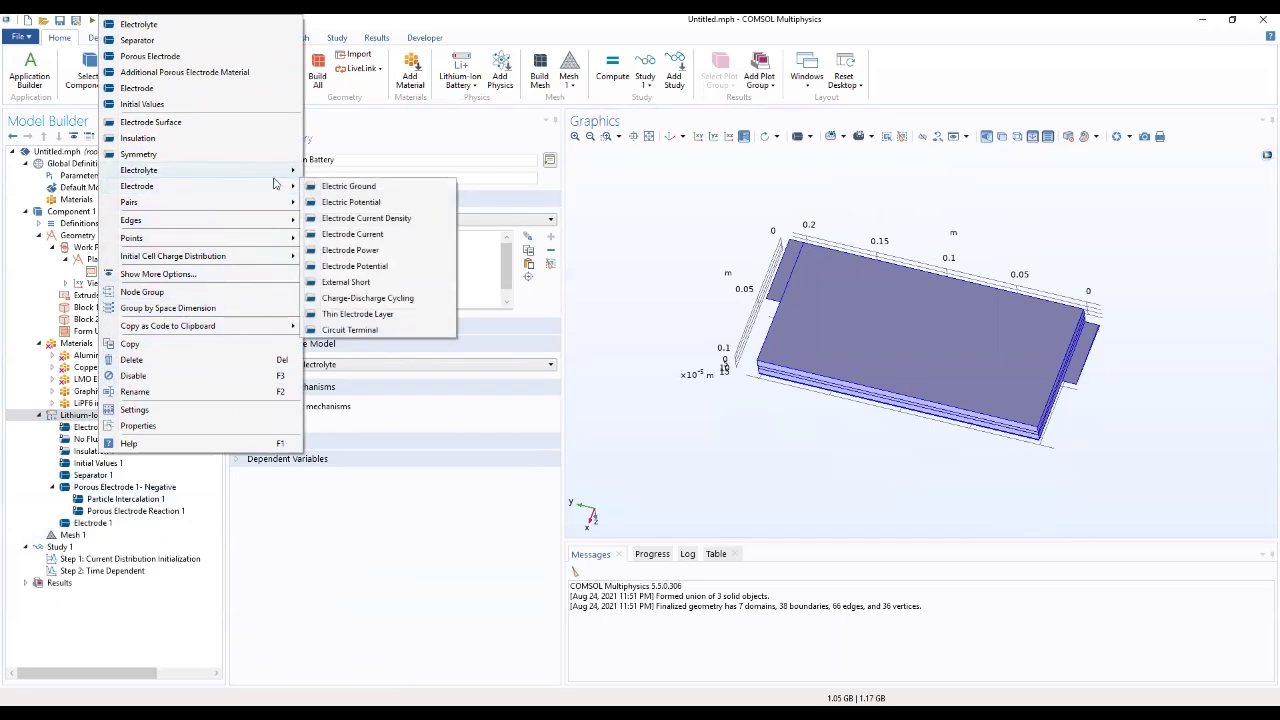
click(330, 186)
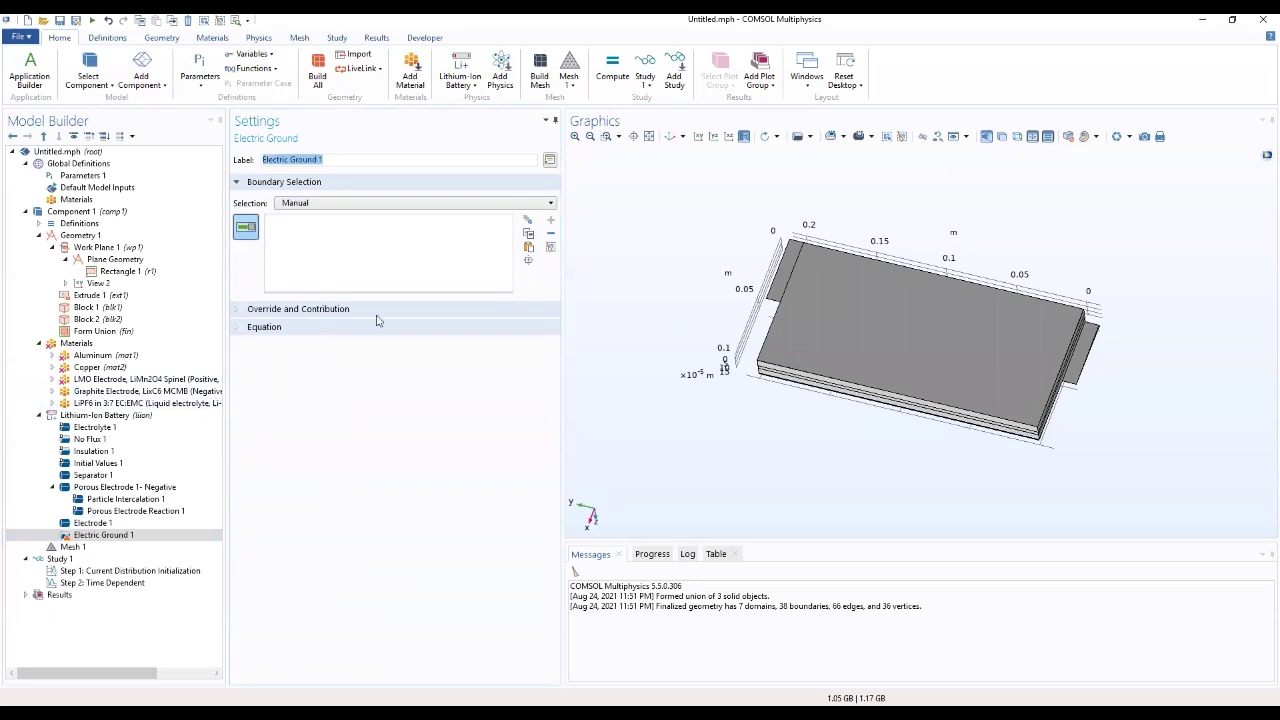
click(405, 203)
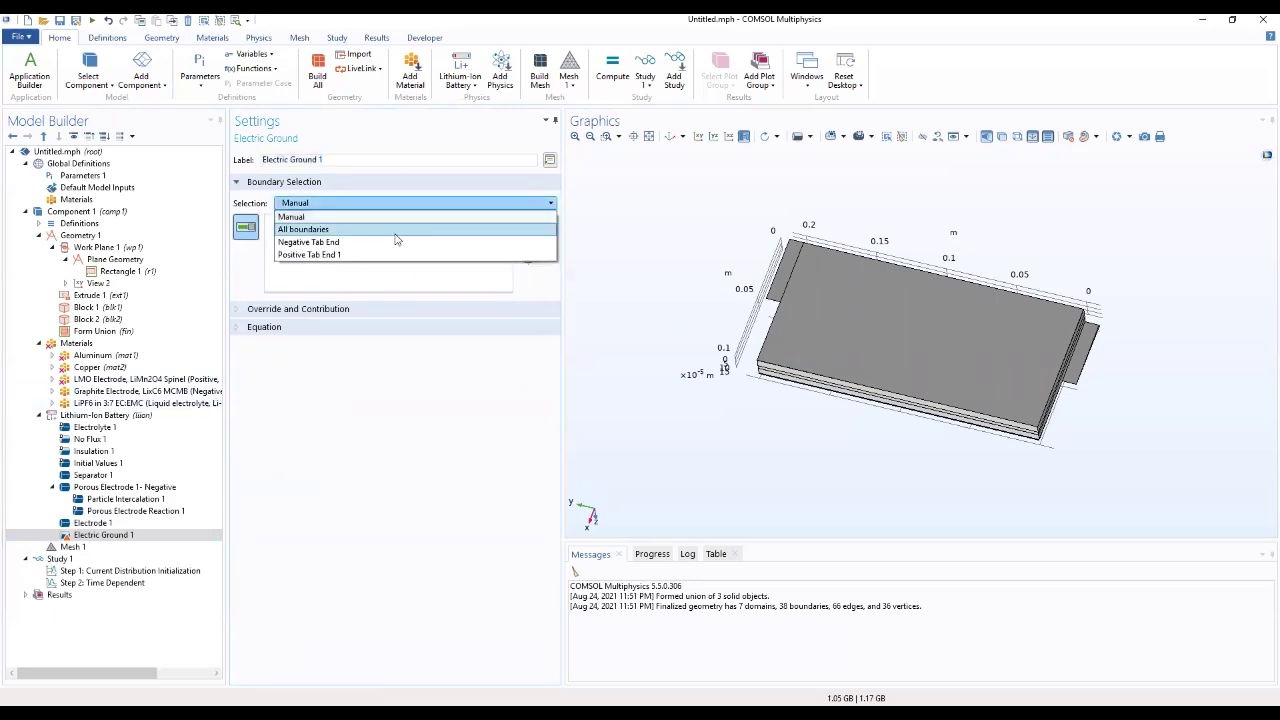
click(381, 243)
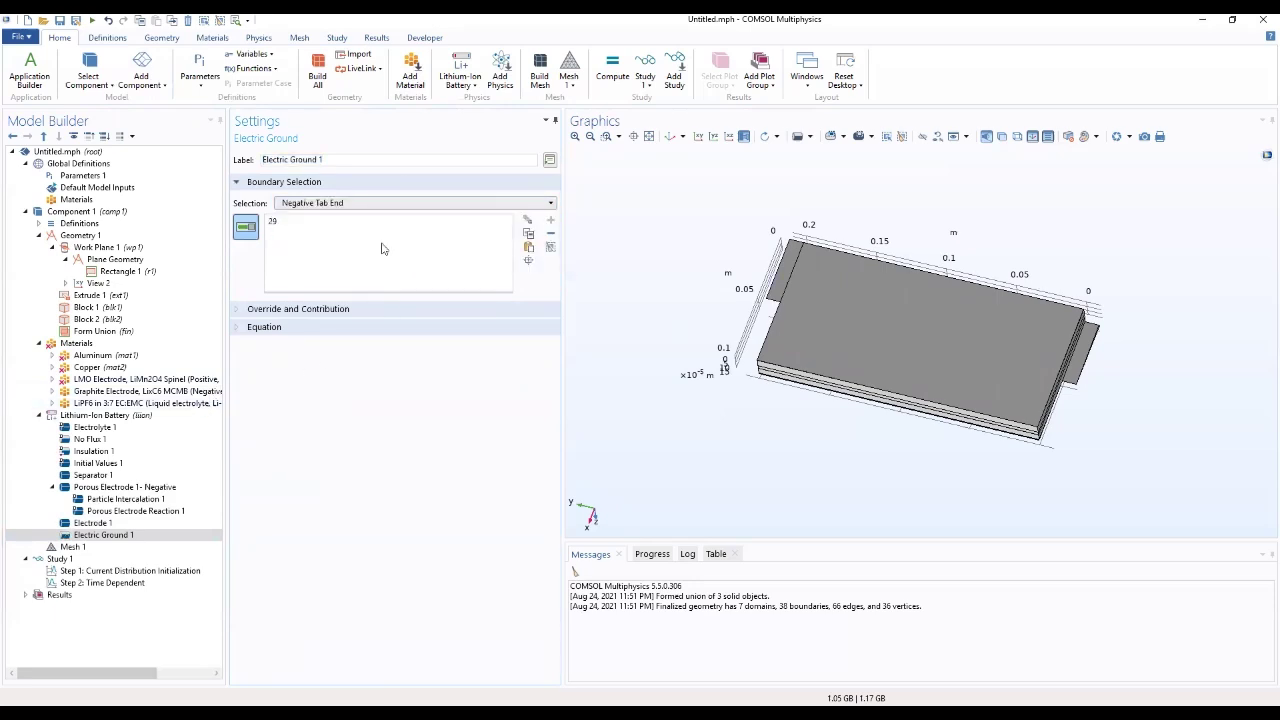
drag(693, 229, 821, 272)
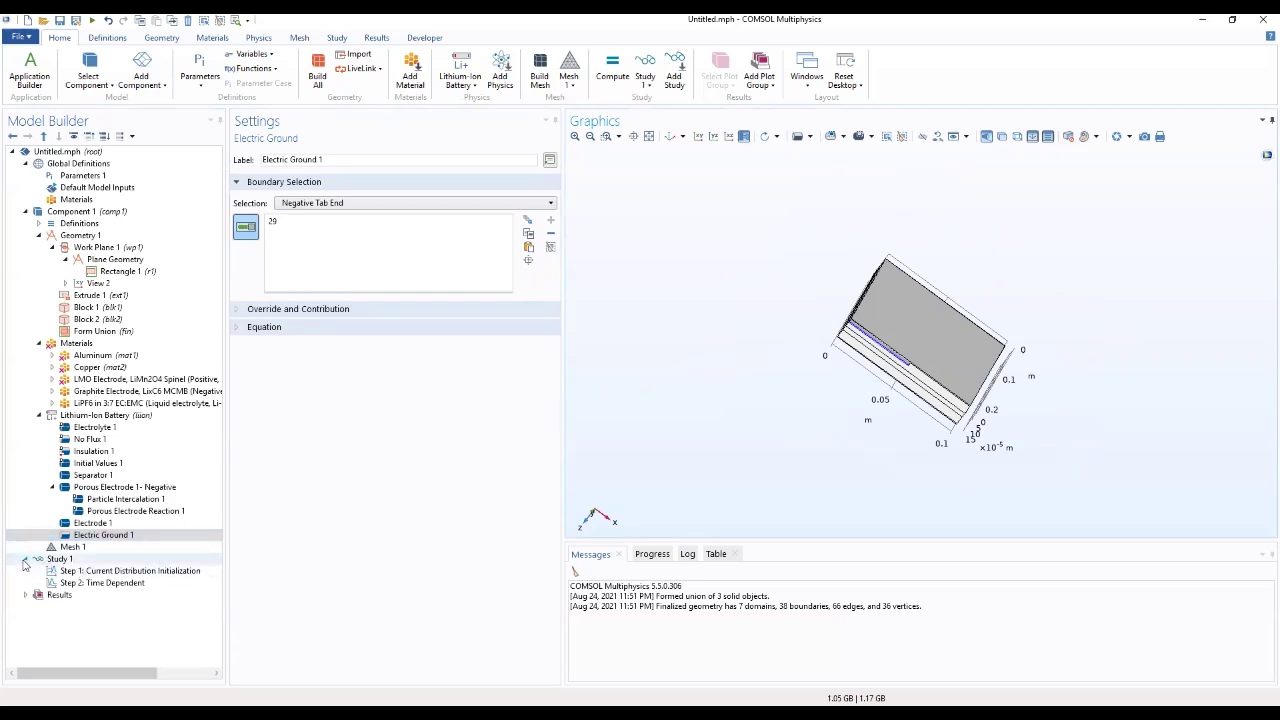
Add an Electrode Current boundary condition to the Lithium-Ion Battery physics and assign it to the Positive Tab End 1 selection
click(92, 416)
right_click(91, 420)
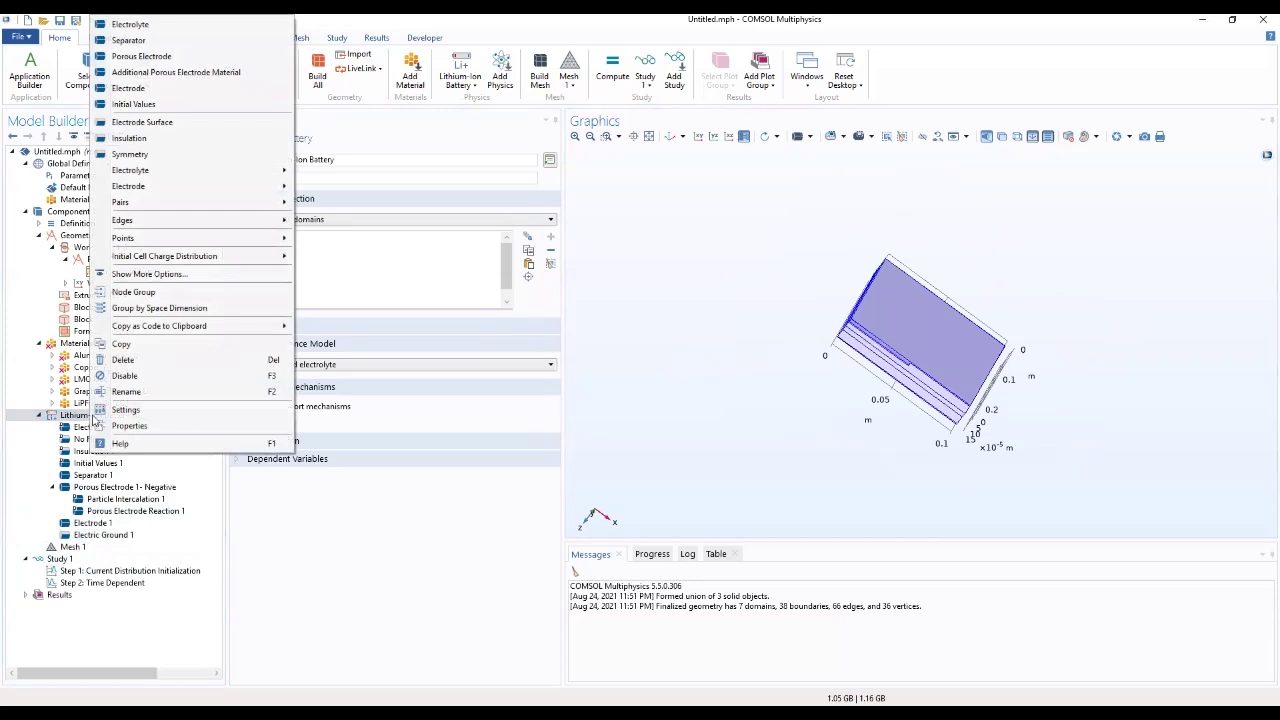
mouse_move(188, 188)
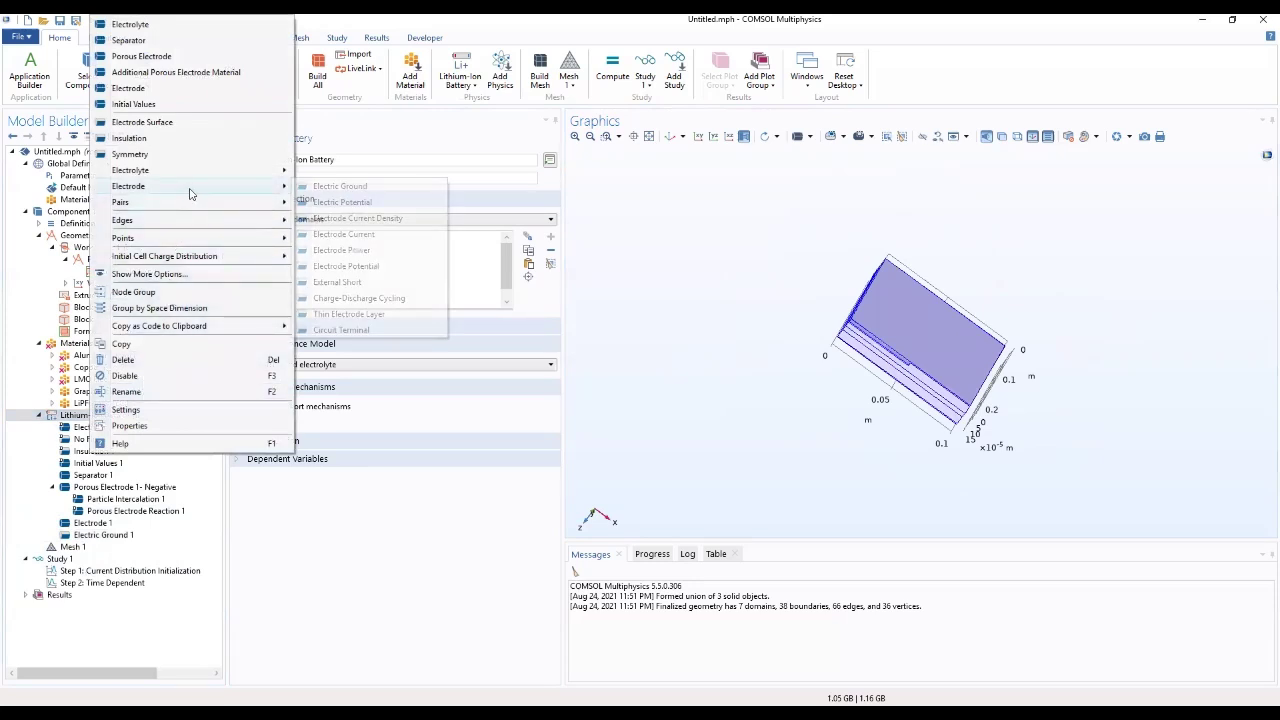
click(343, 234)
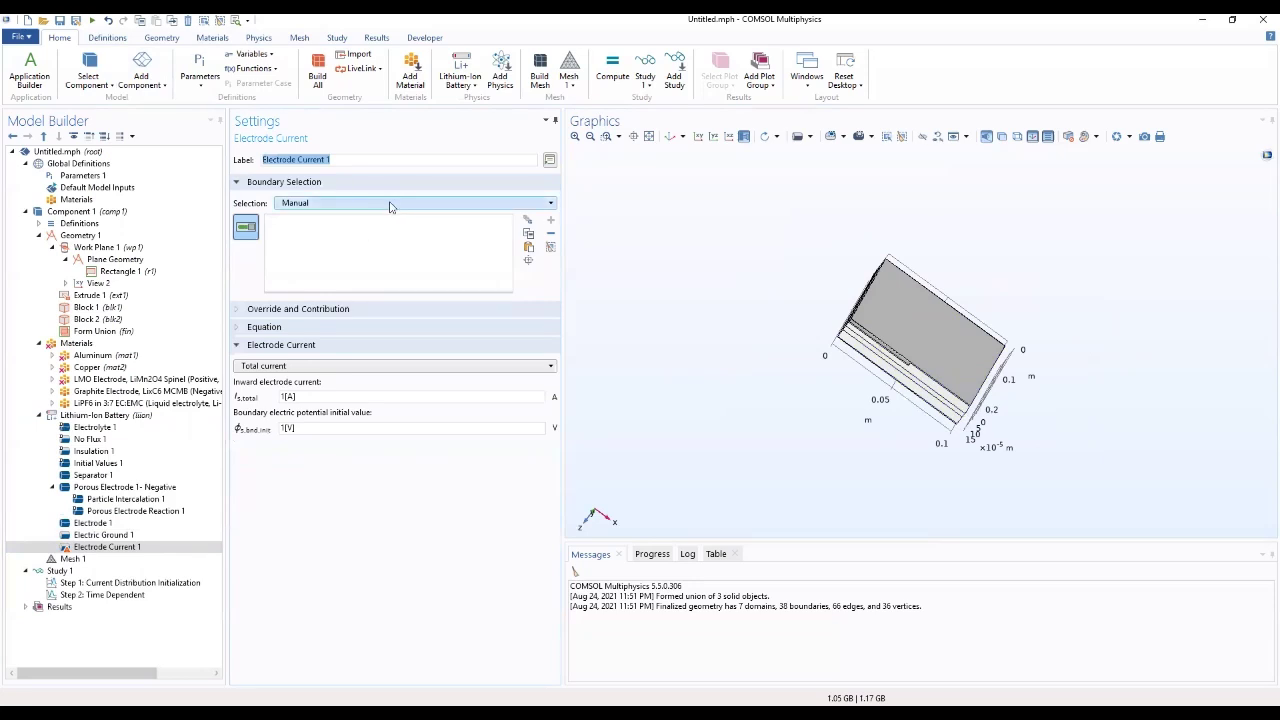
click(390, 204)
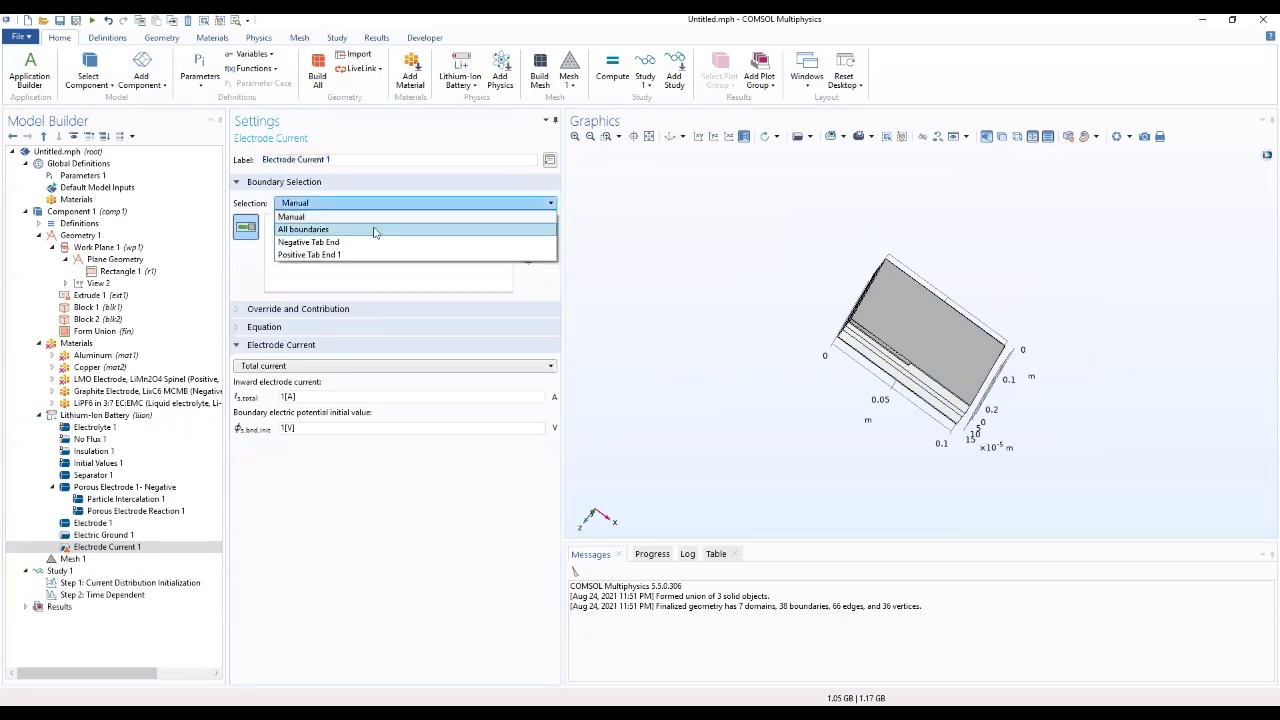
click(335, 257)
Set the positive tab's inward electrode current to I_1C*C_rate and its boundary electric potential initial value to 4[V]
drag(740, 322, 772, 386)
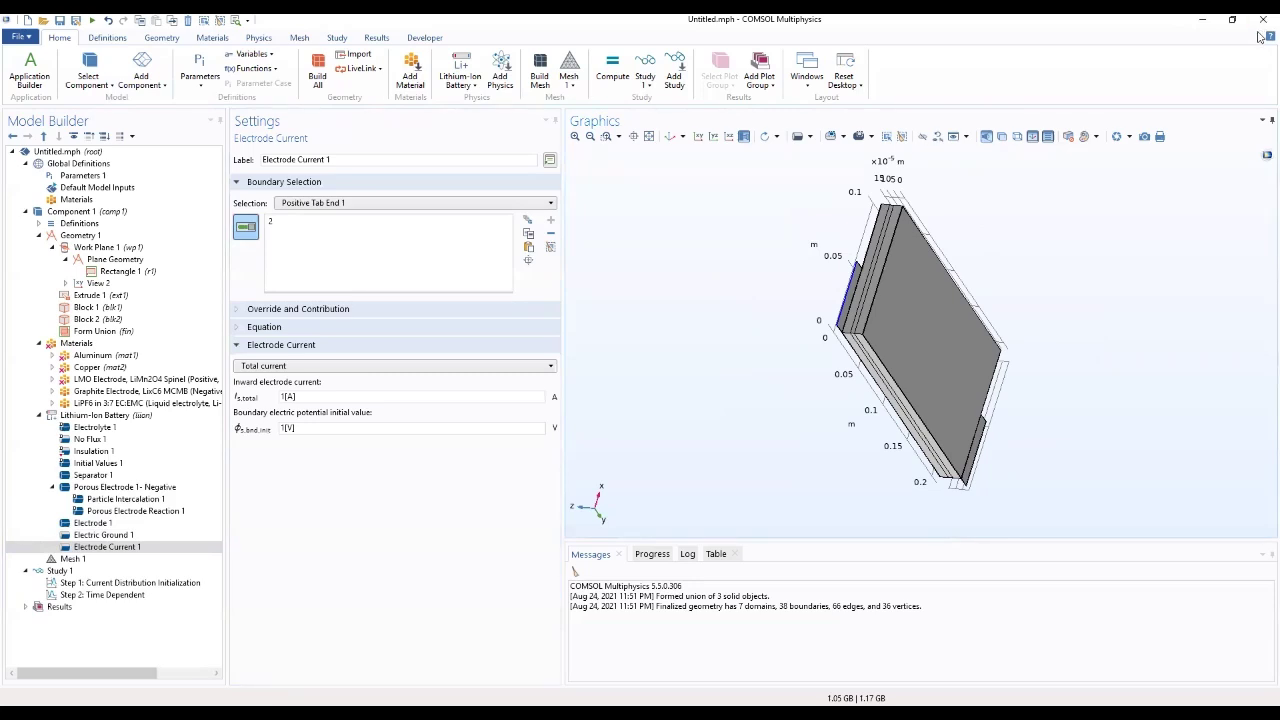
drag(805, 360, 803, 386)
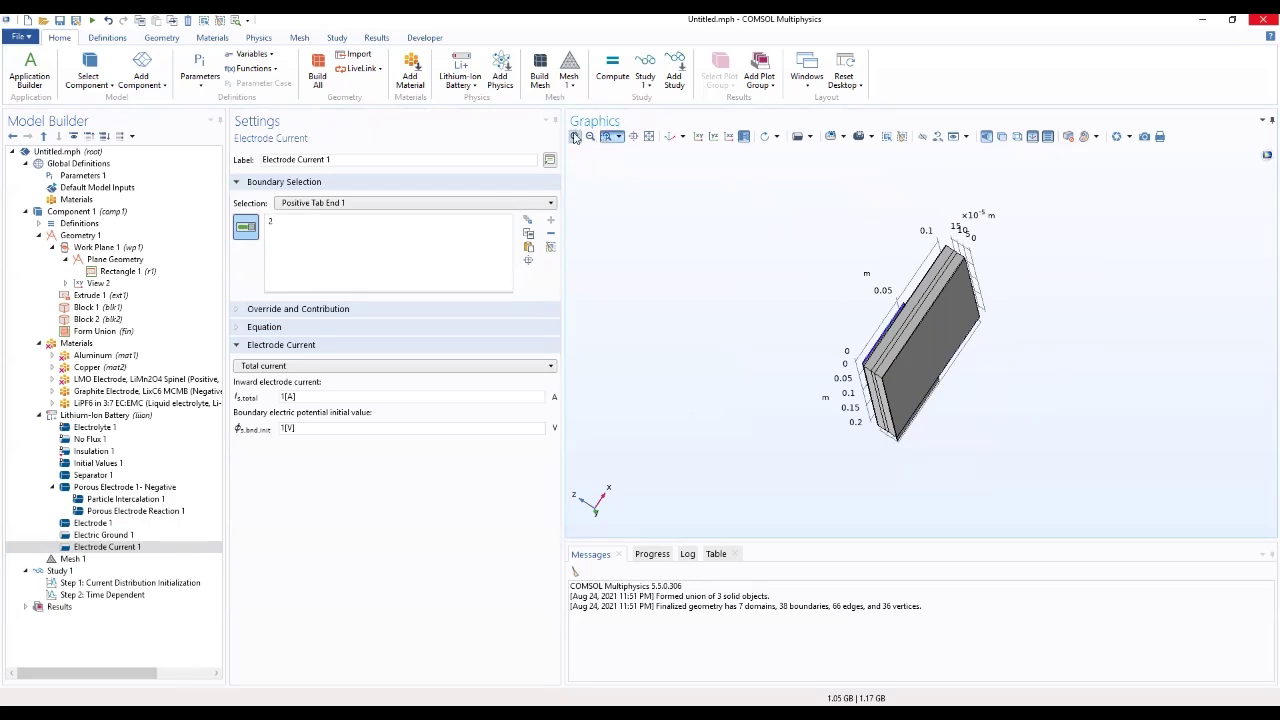
click(575, 137)
drag(744, 291, 750, 308)
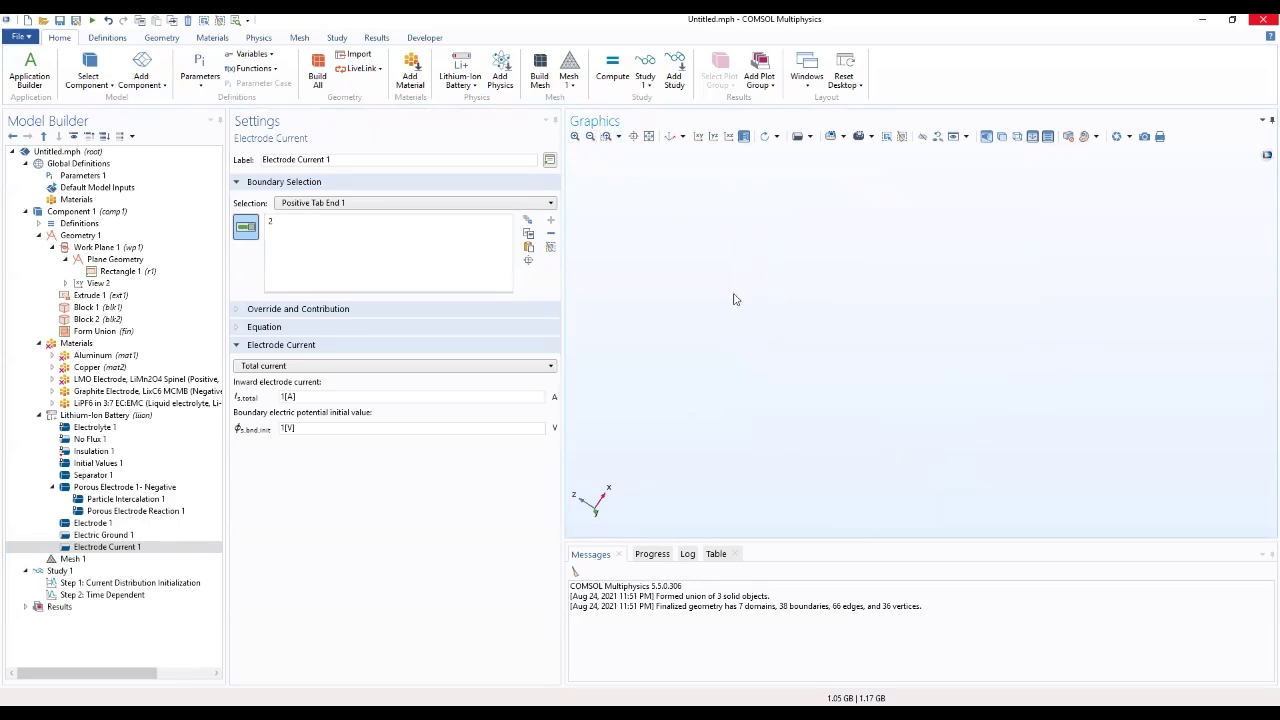
click(634, 137)
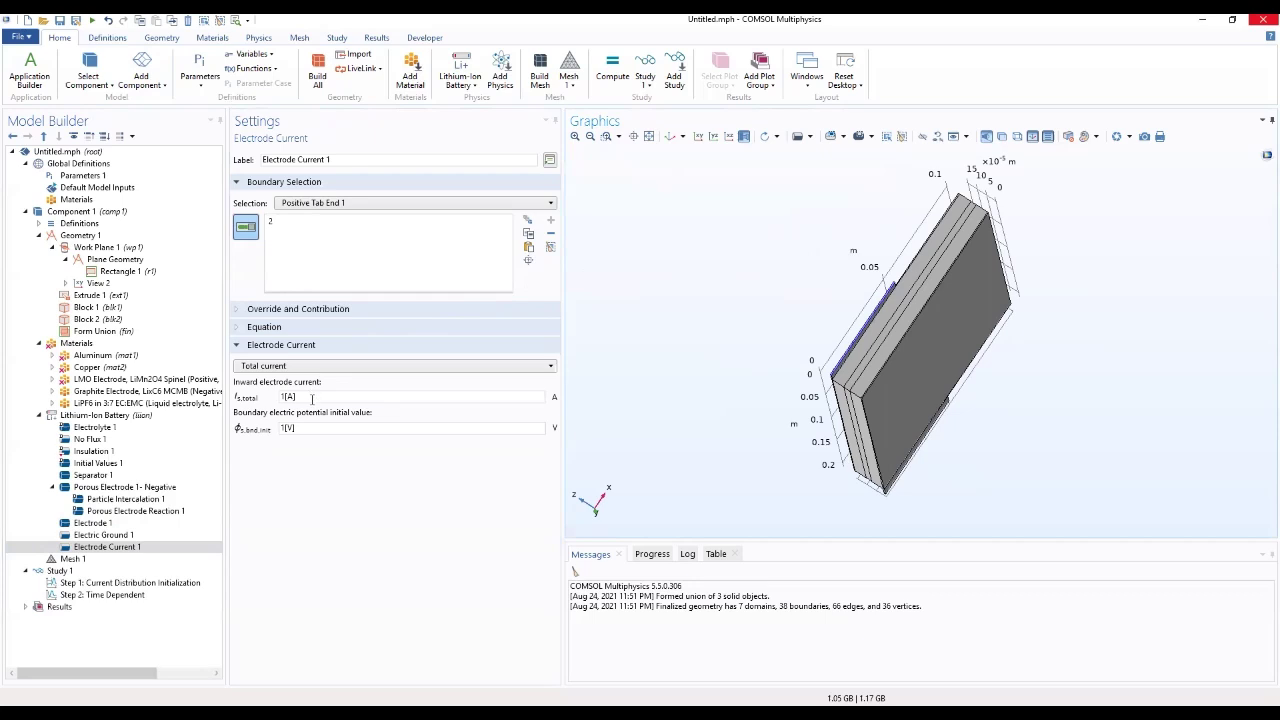
drag(312, 398, 248, 388)
key(BackSpace)
mouse_move(295, 400)
click(282, 429)
double_click(285, 428)
text(4)
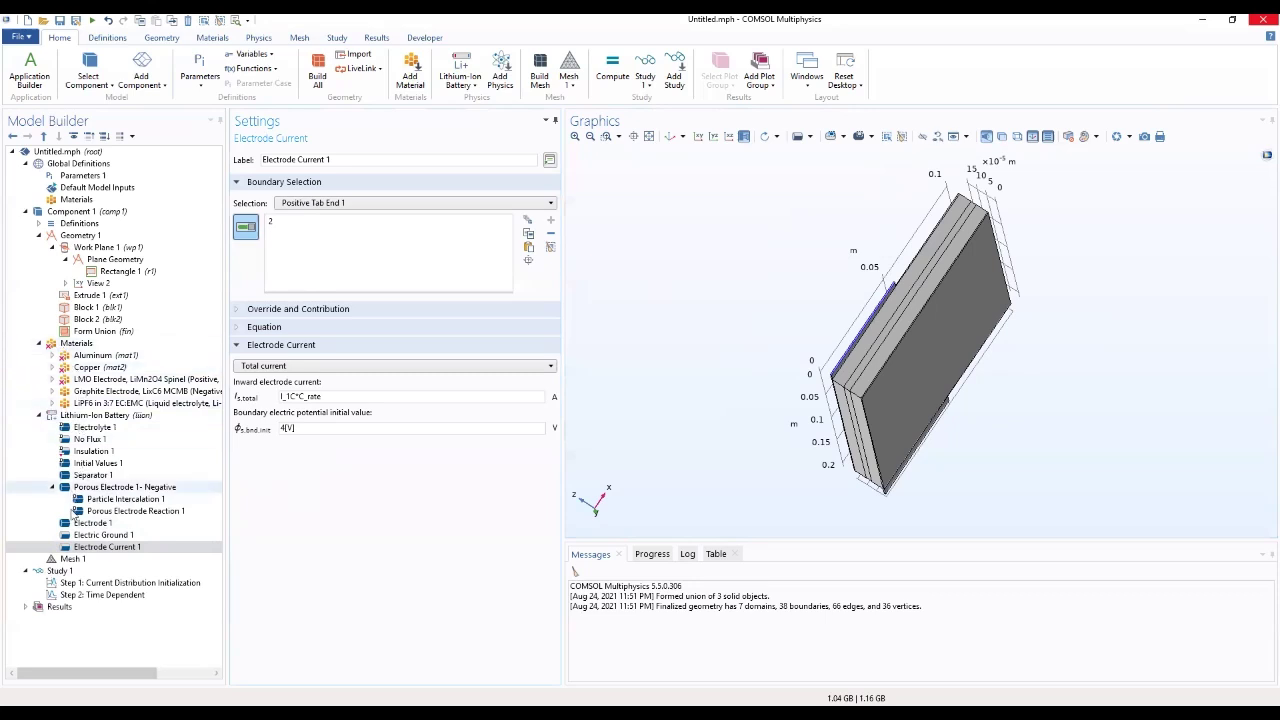
Review the Cell Voltage probe and the General Projection operator for the negative electrode in the component's definitions
click(98, 535)
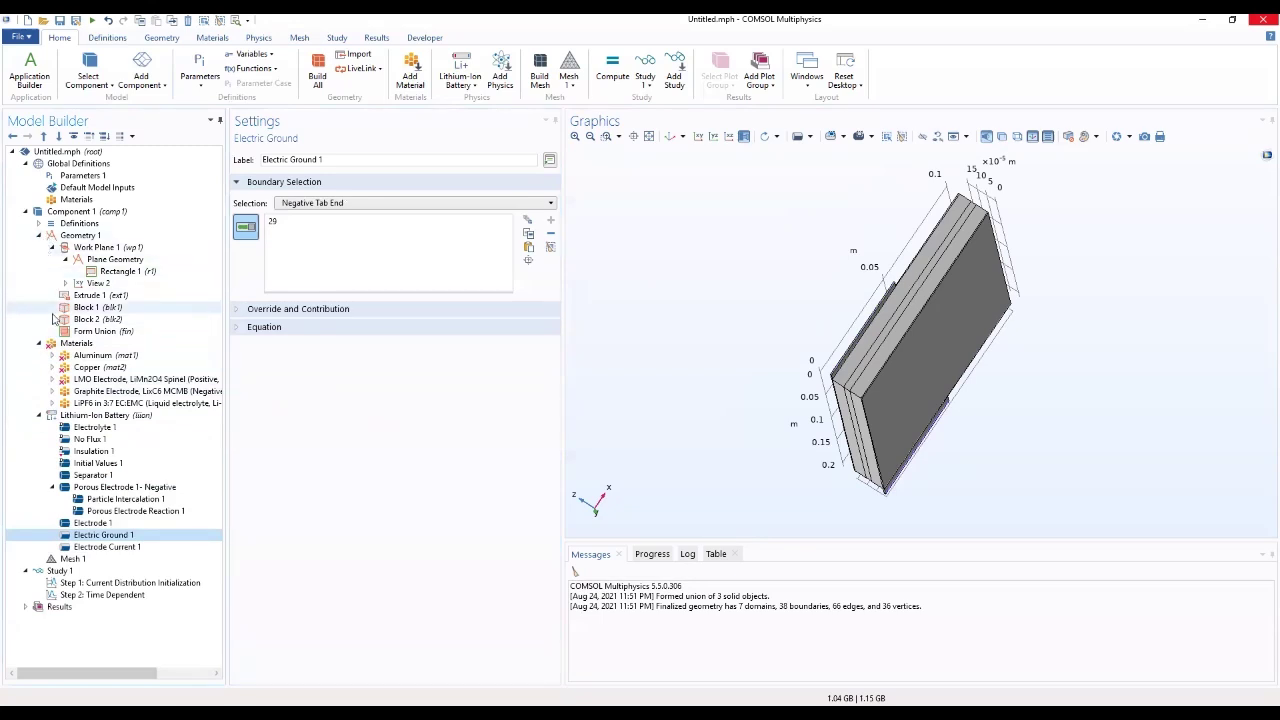
click(38, 223)
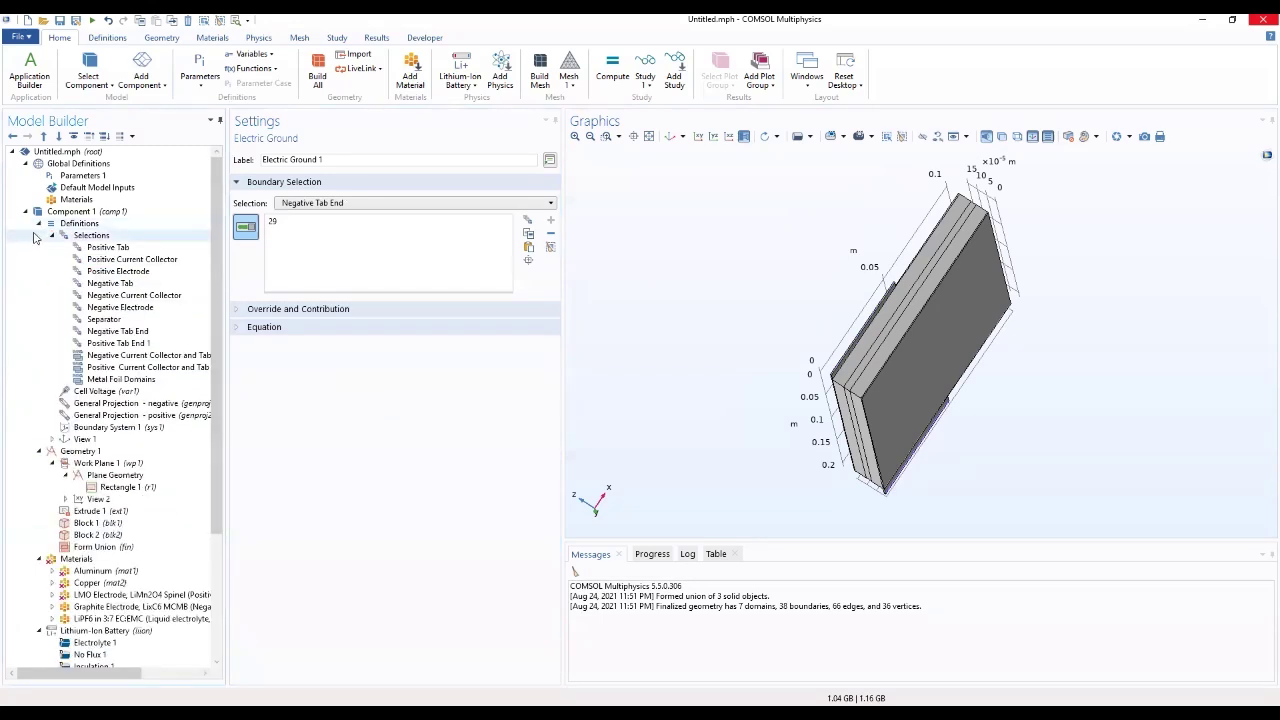
click(92, 392)
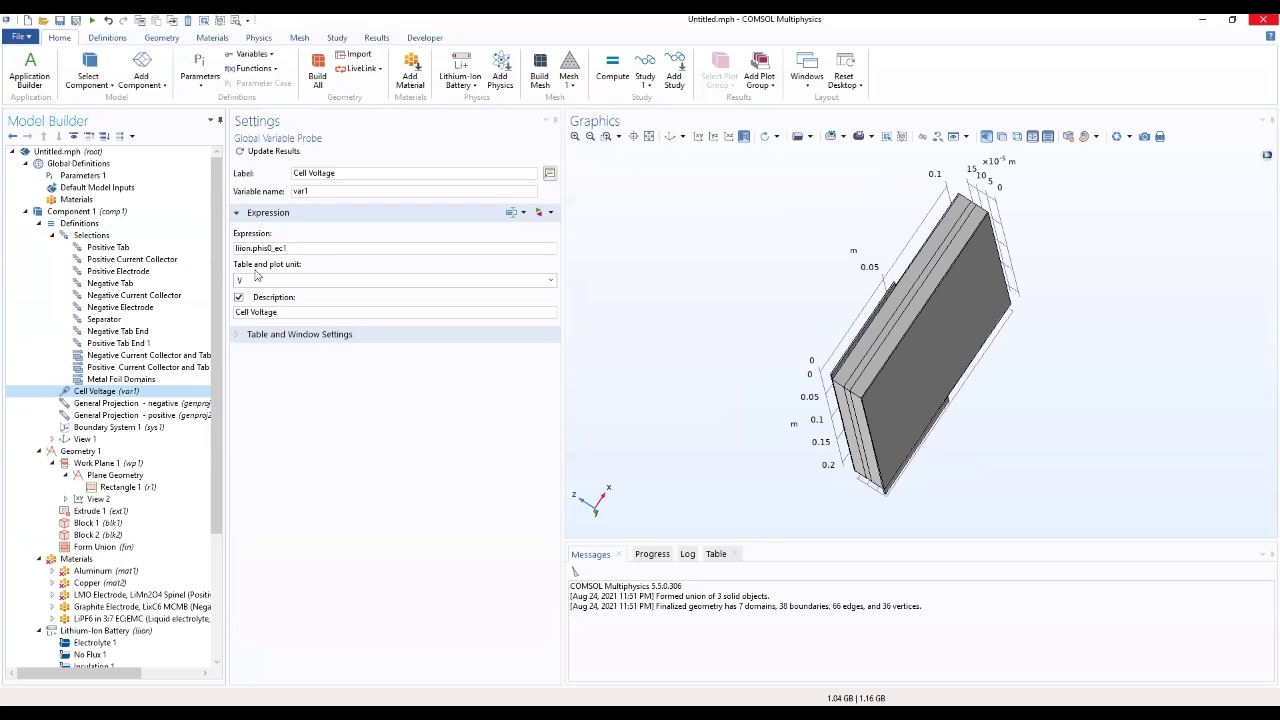
click(53, 236)
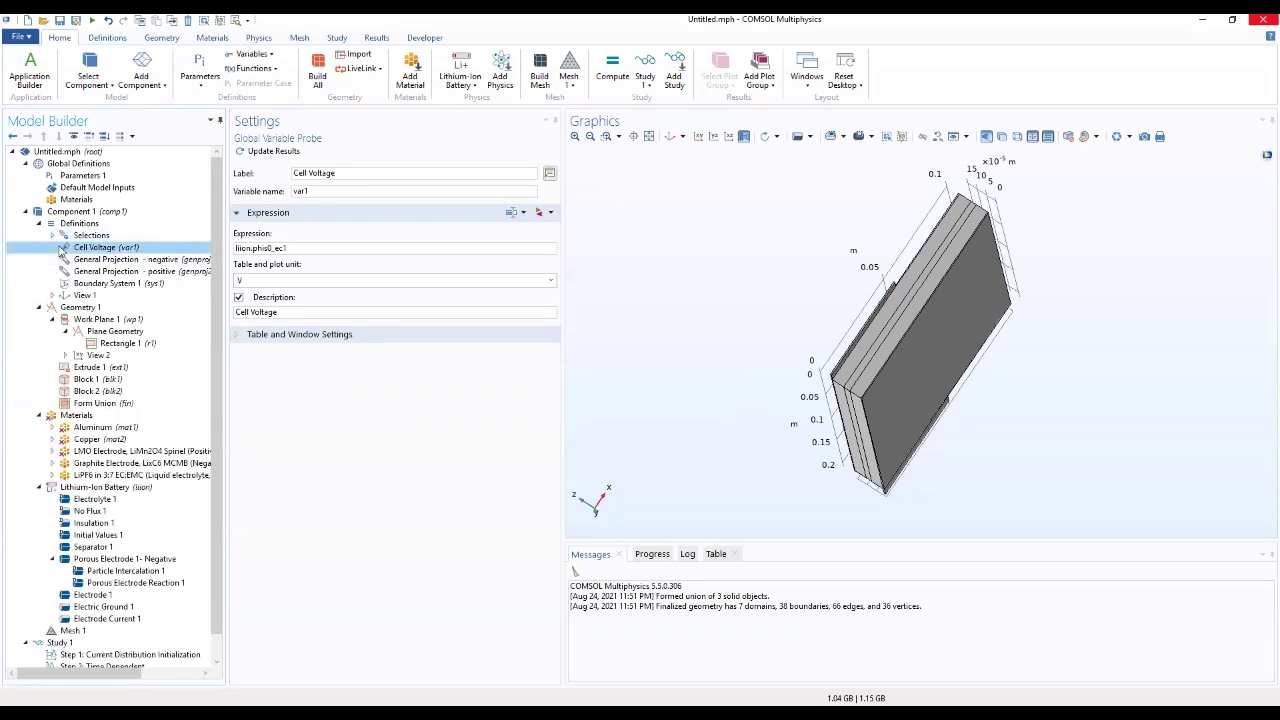
click(108, 260)
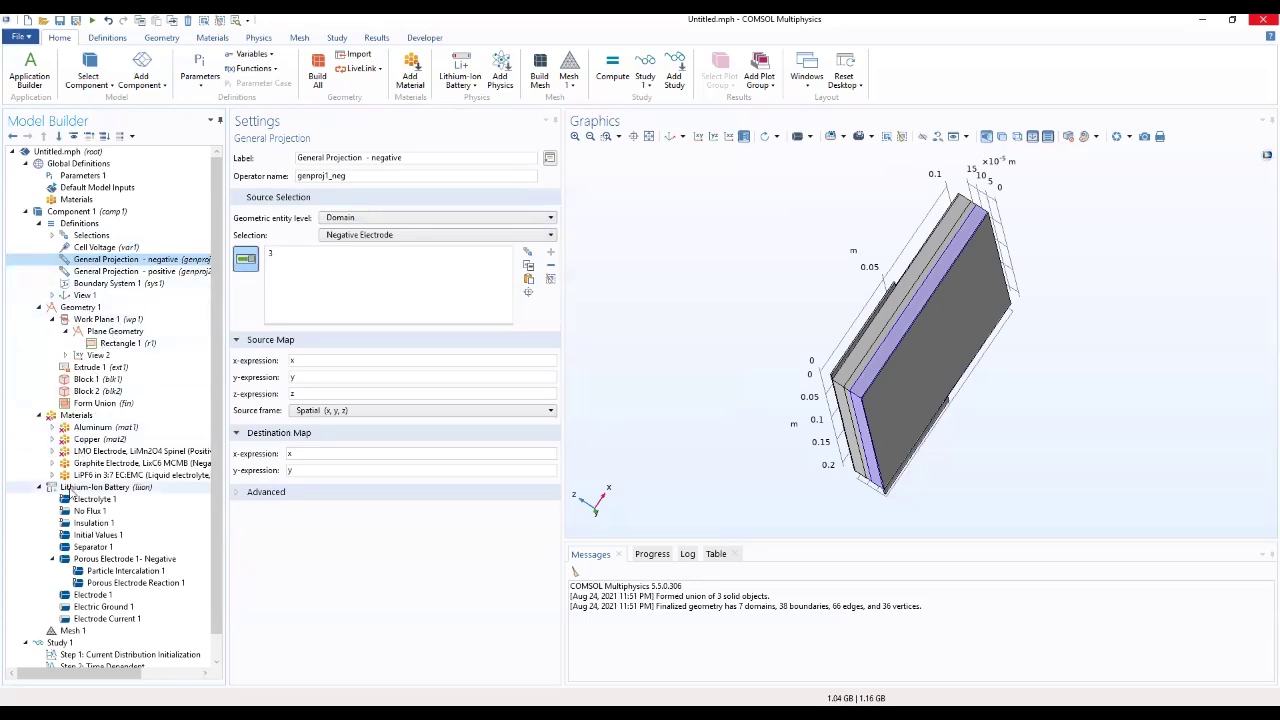
Add an Initial Cell Charge Distribution node to the Lithium-Ion Battery physics
click(80, 487)
right_click(80, 487)
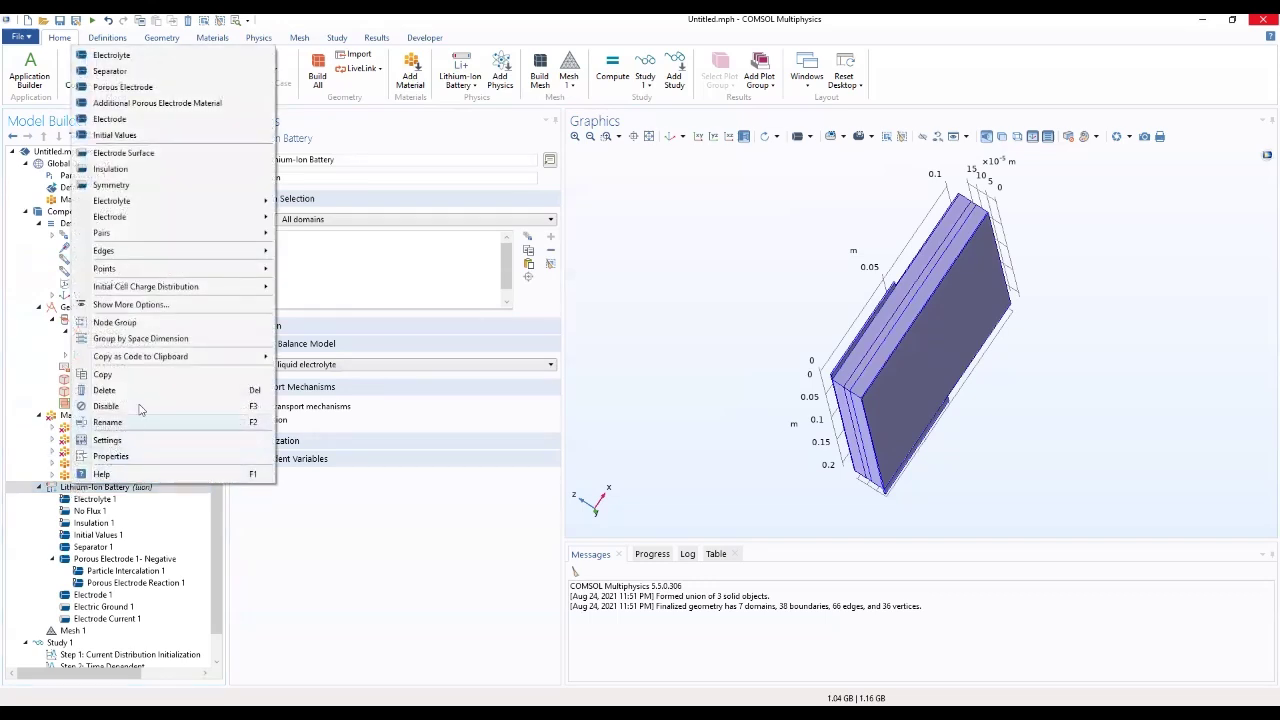
mouse_move(195, 289)
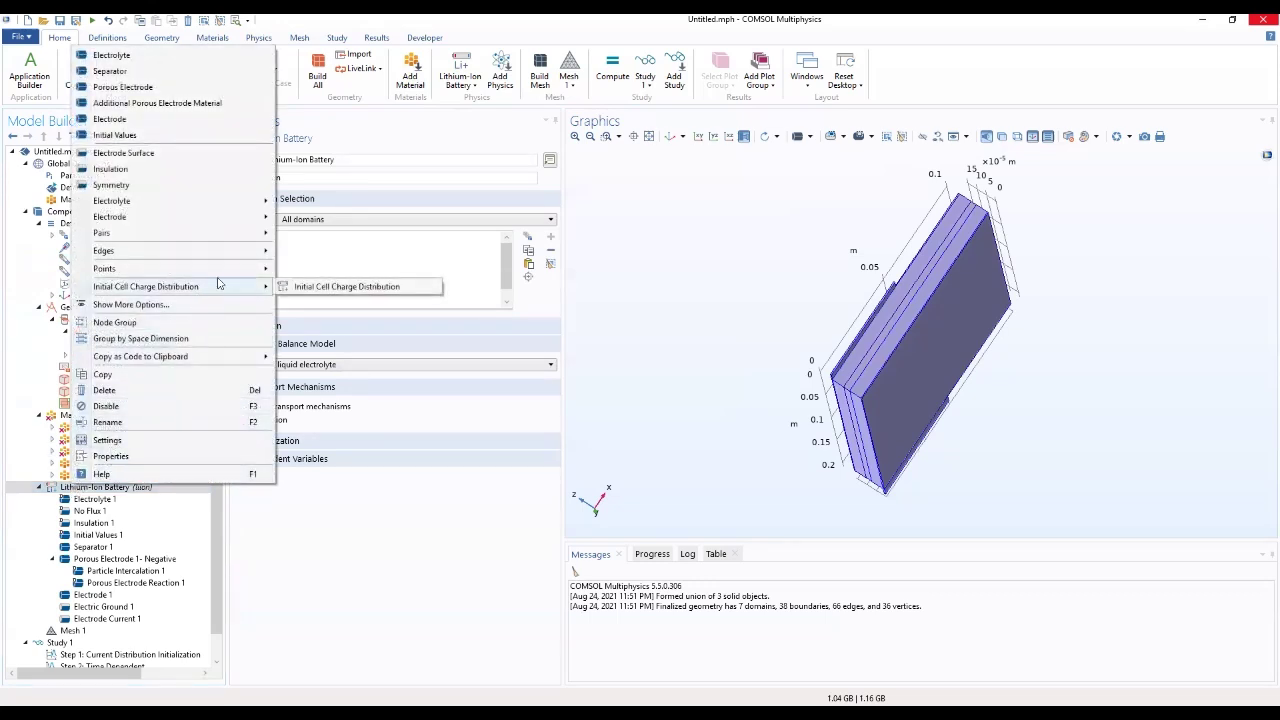
mouse_move(252, 272)
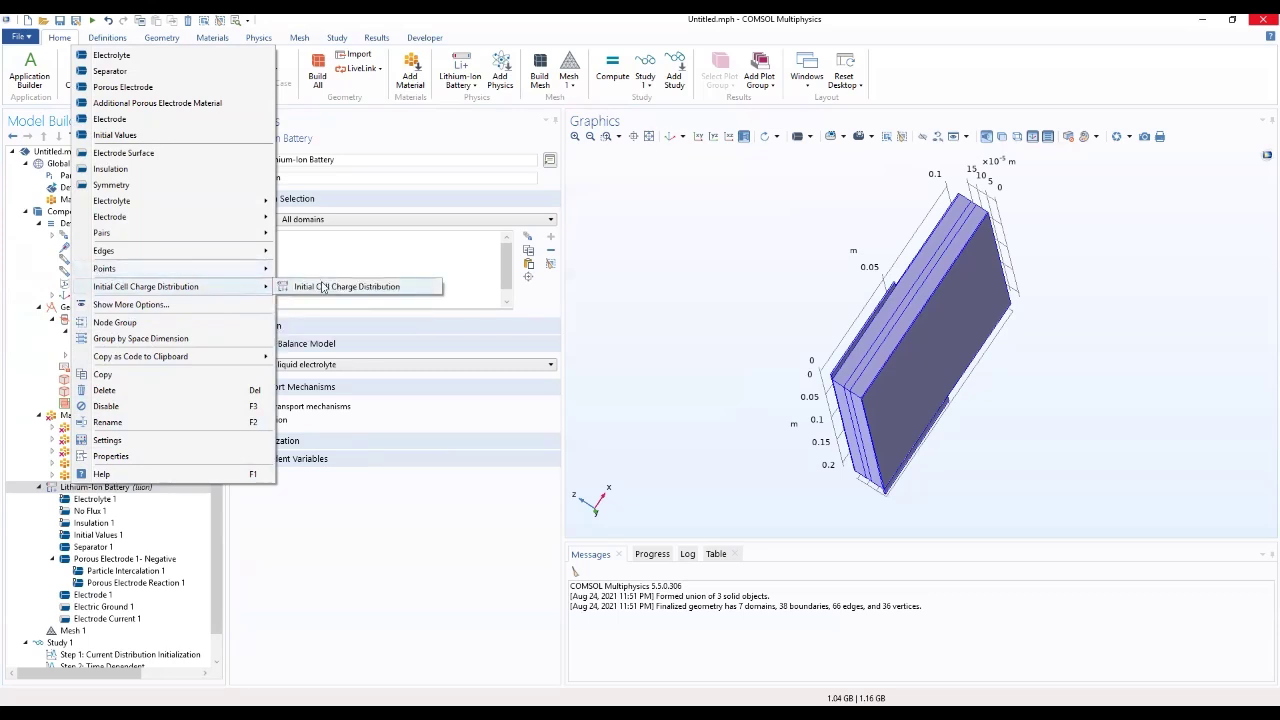
click(323, 287)
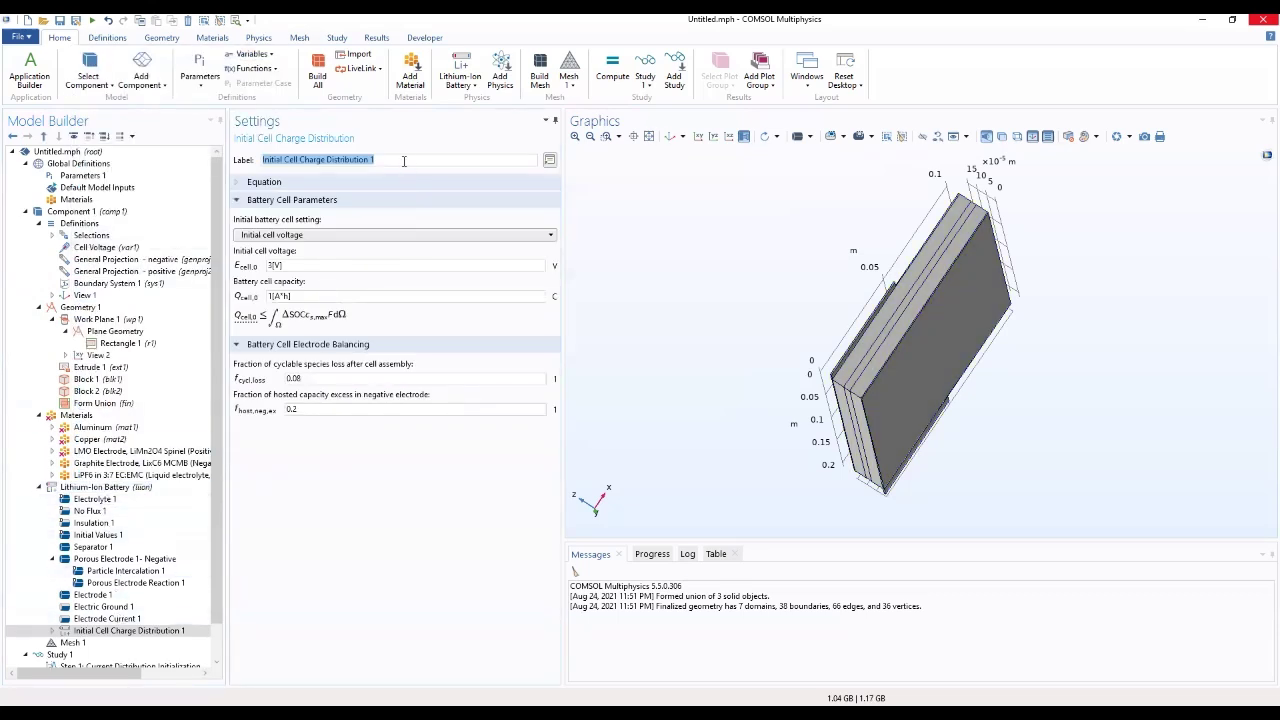
Define the initial battery cell setting by initial cell state-of-charge, with SOC_start as its value and Q_cell as the battery cell capacity
click(381, 236)
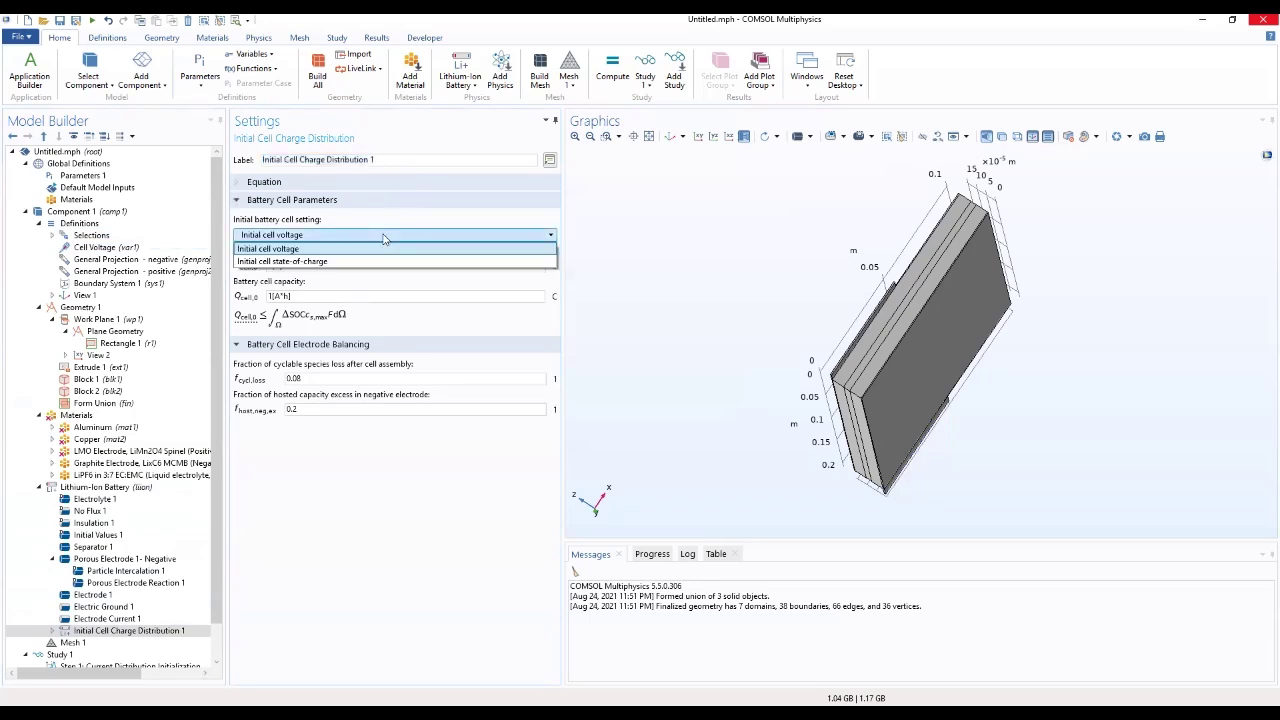
click(368, 261)
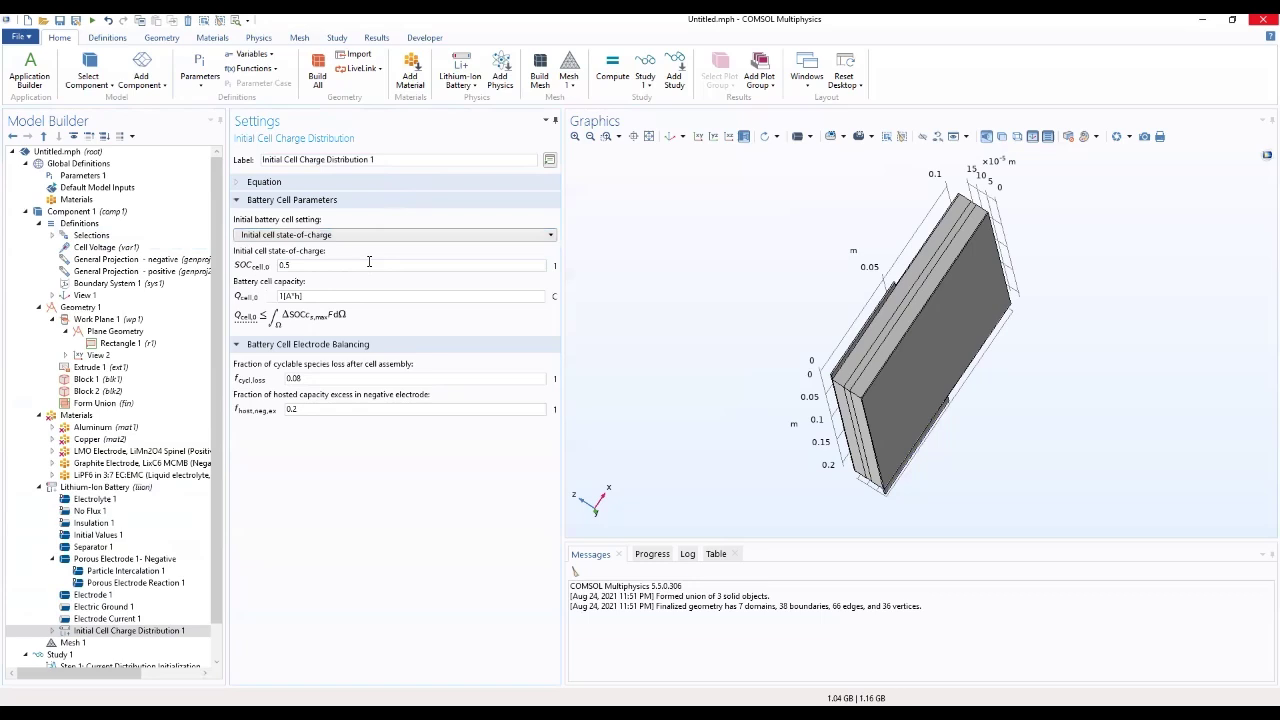
drag(326, 265, 264, 286)
text(s)
text(SOC)
drag(306, 296, 255, 298)
text(Q_cell)
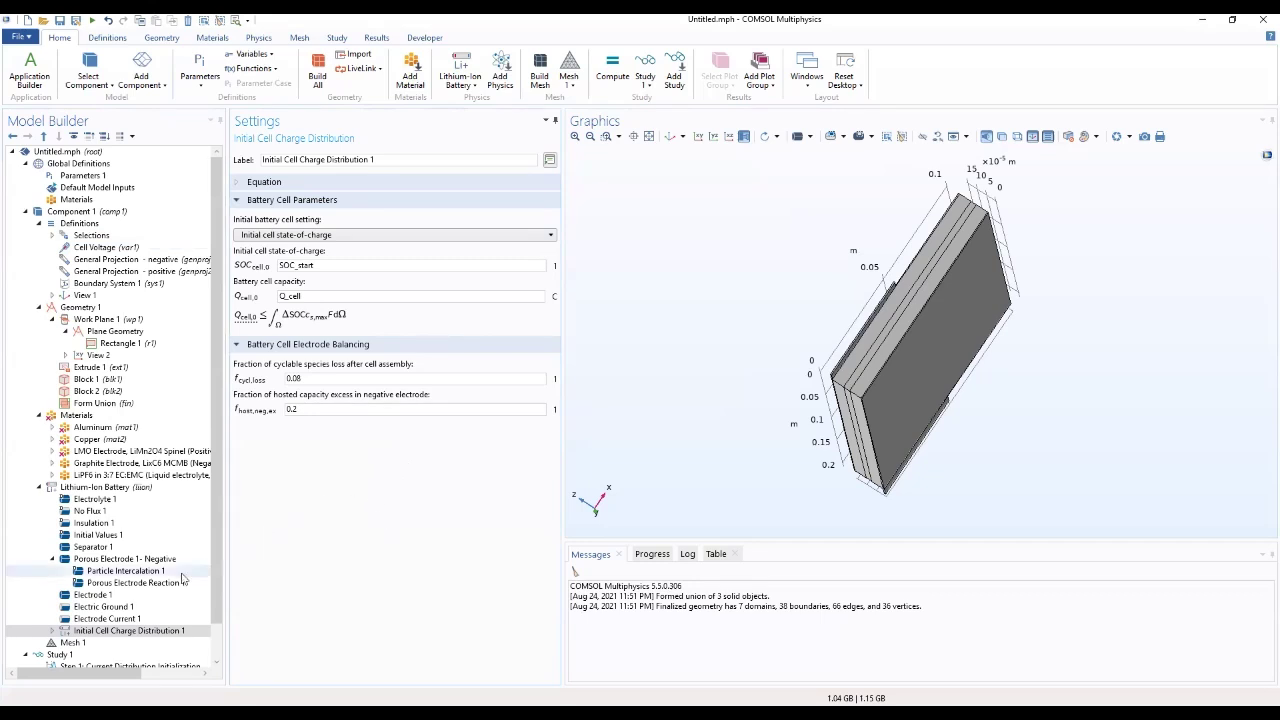
Assign the Negative Electrode domain to the Negative Electrode Selection of the initial cell charge distribution
click(108, 632)
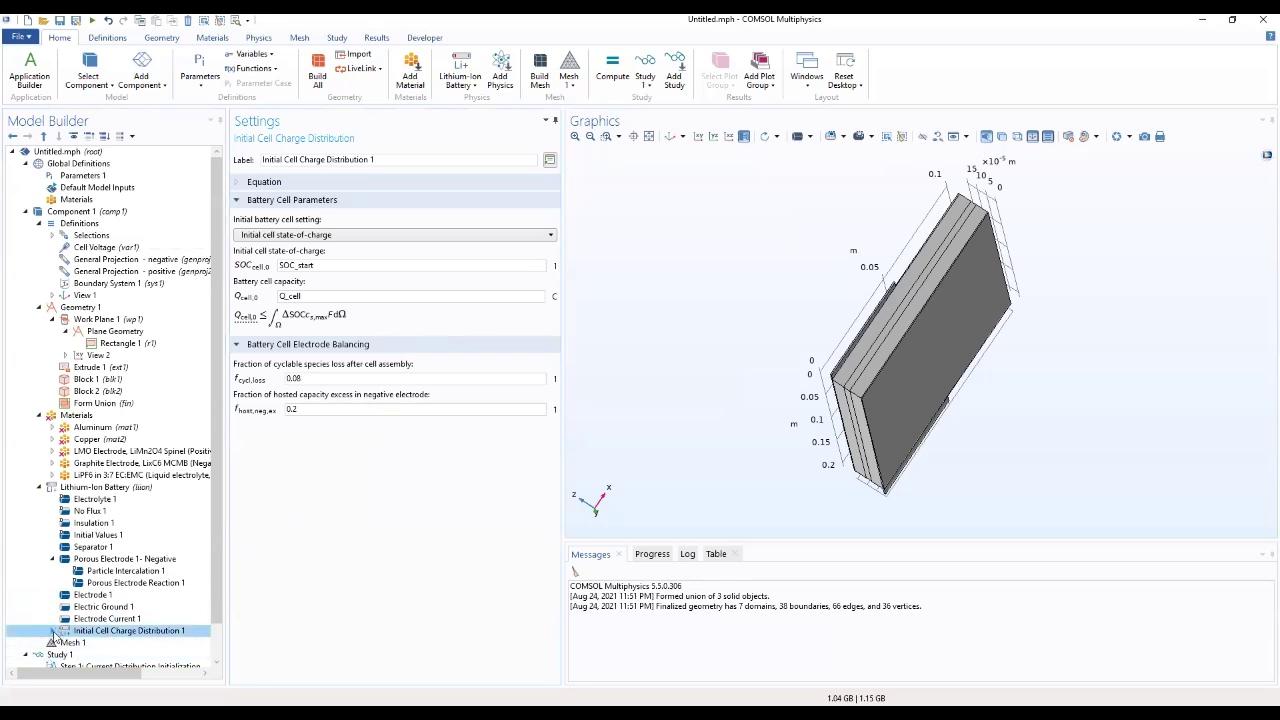
click(53, 631)
click(113, 646)
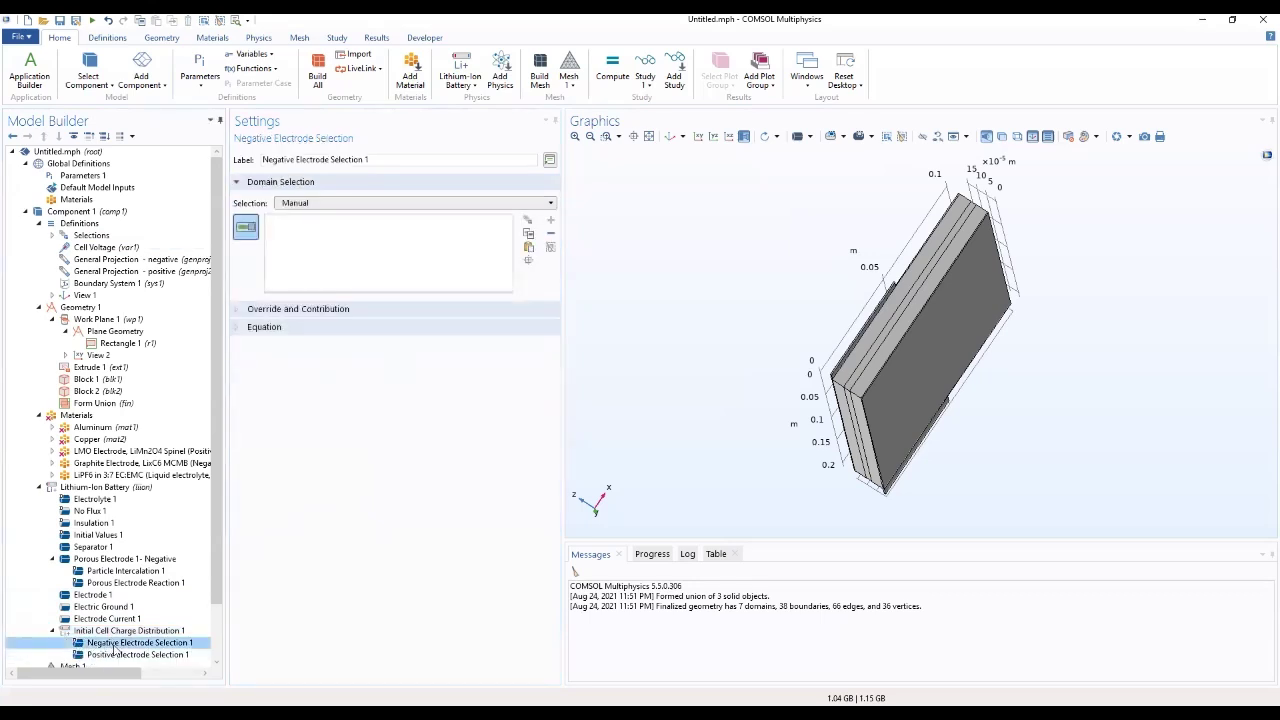
click(409, 205)
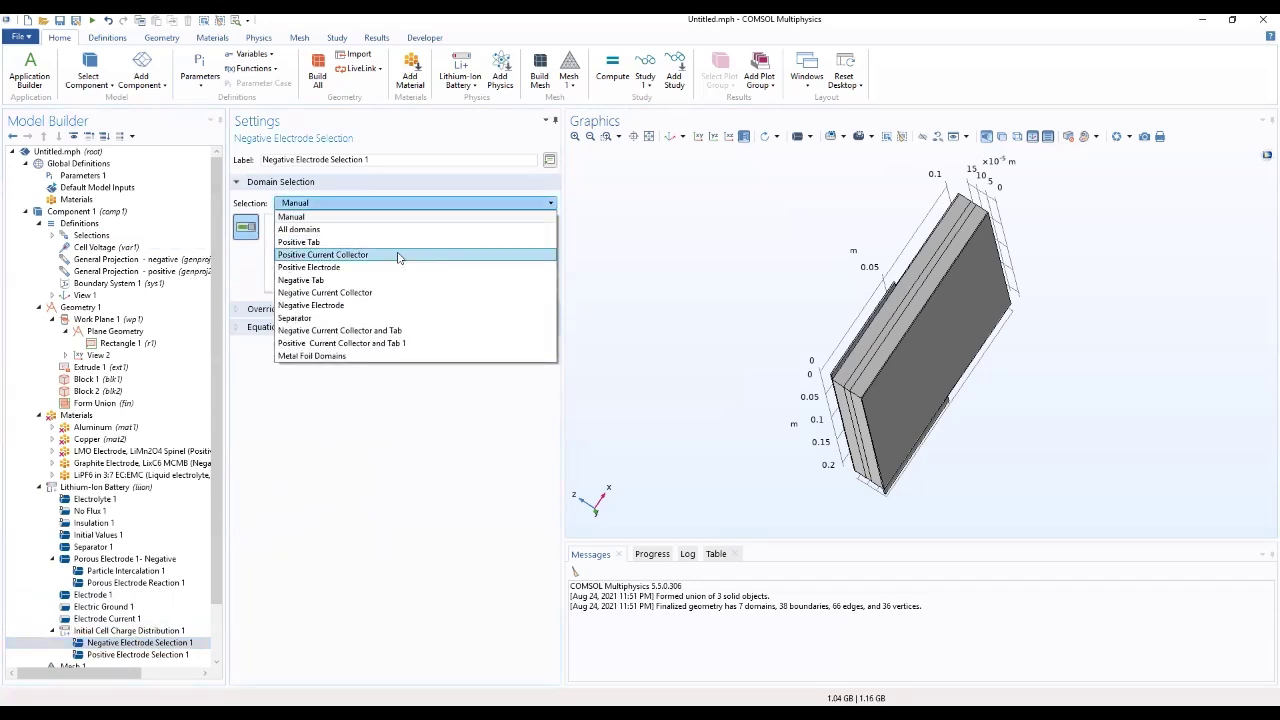
click(380, 310)
drag(732, 348, 600, 420)
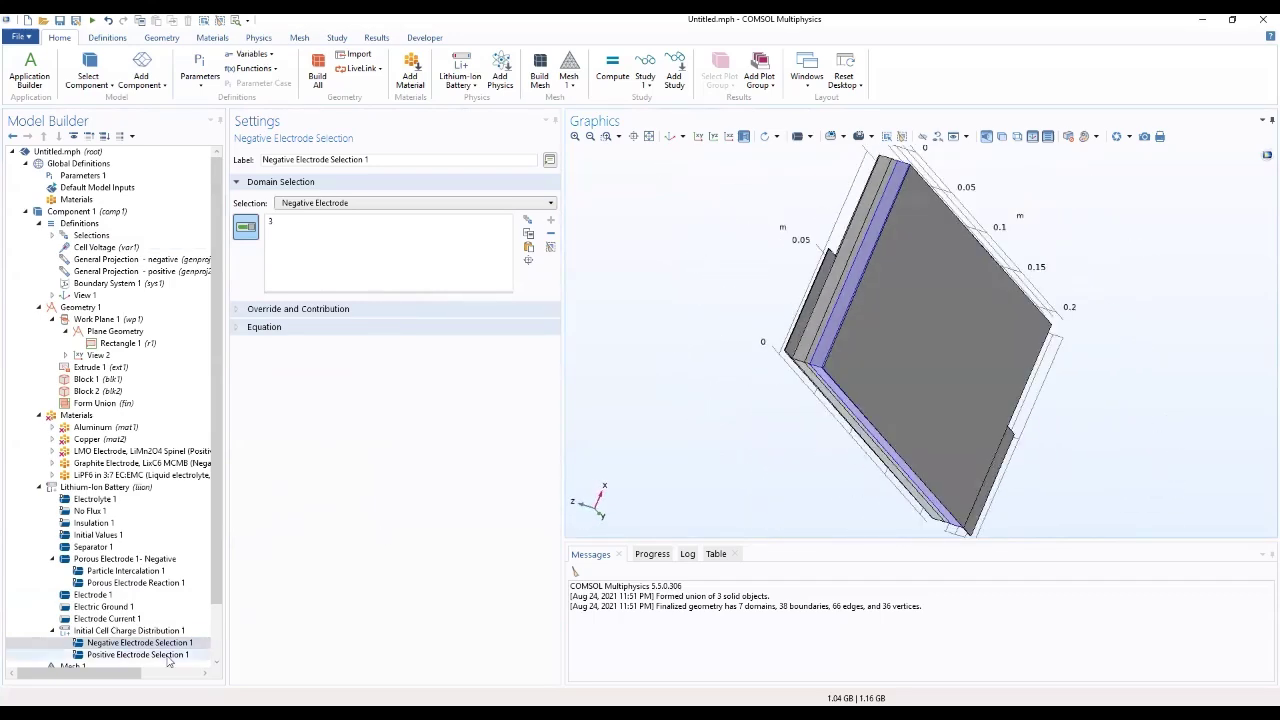
Assign the Positive Electrode domain to the Positive Electrode Selection of the initial cell charge distribution
click(137, 654)
click(432, 207)
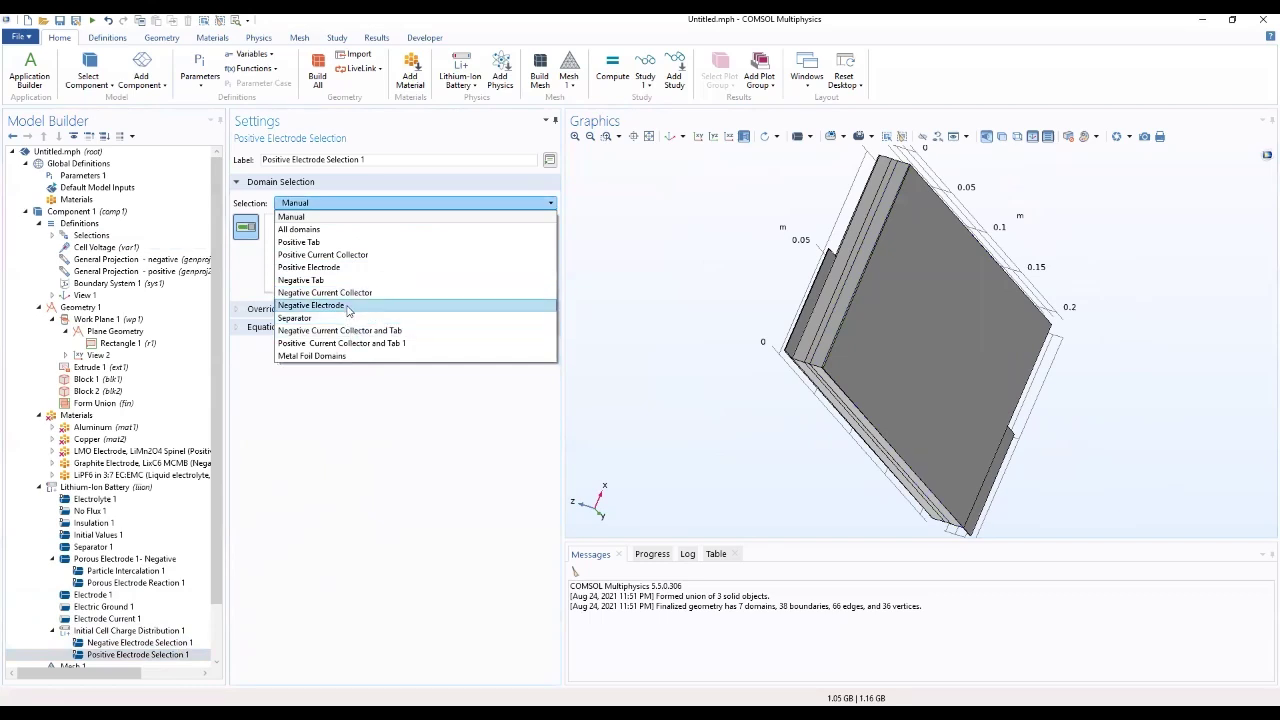
click(341, 268)
drag(654, 264, 600, 350)
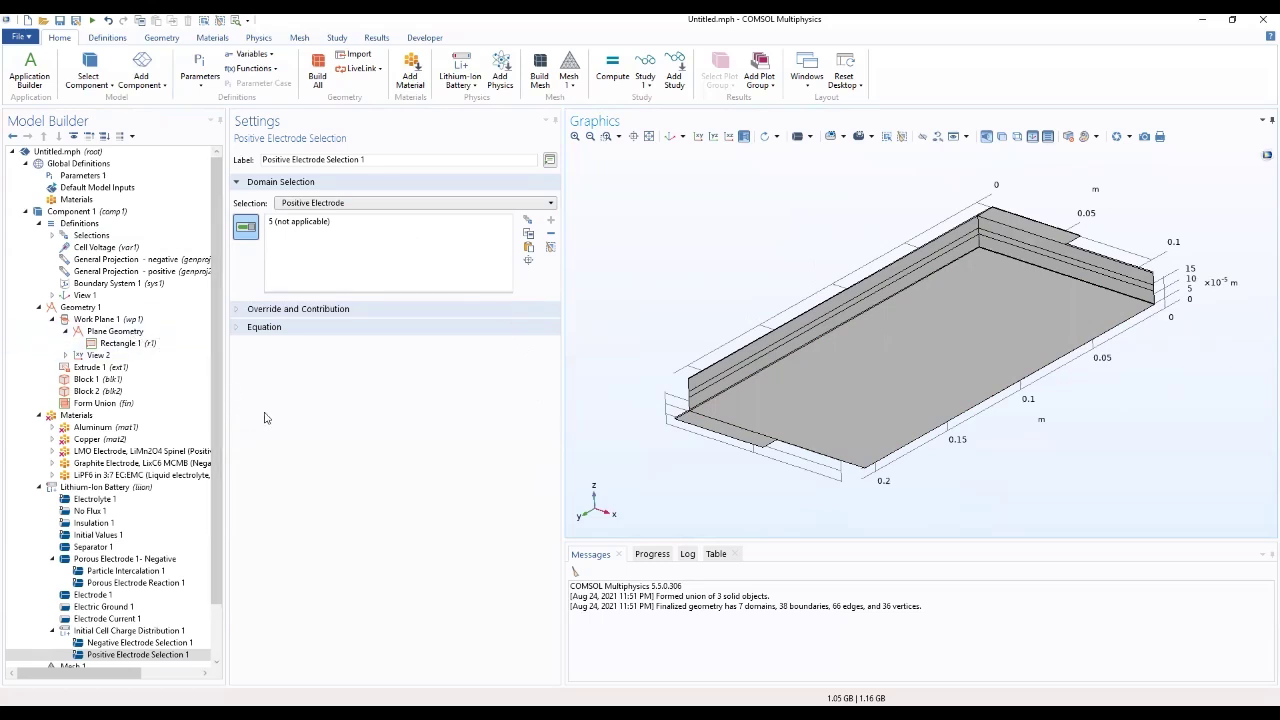
Add a second Porous Electrode node to the Lithium-Ion Battery physics
click(103, 488)
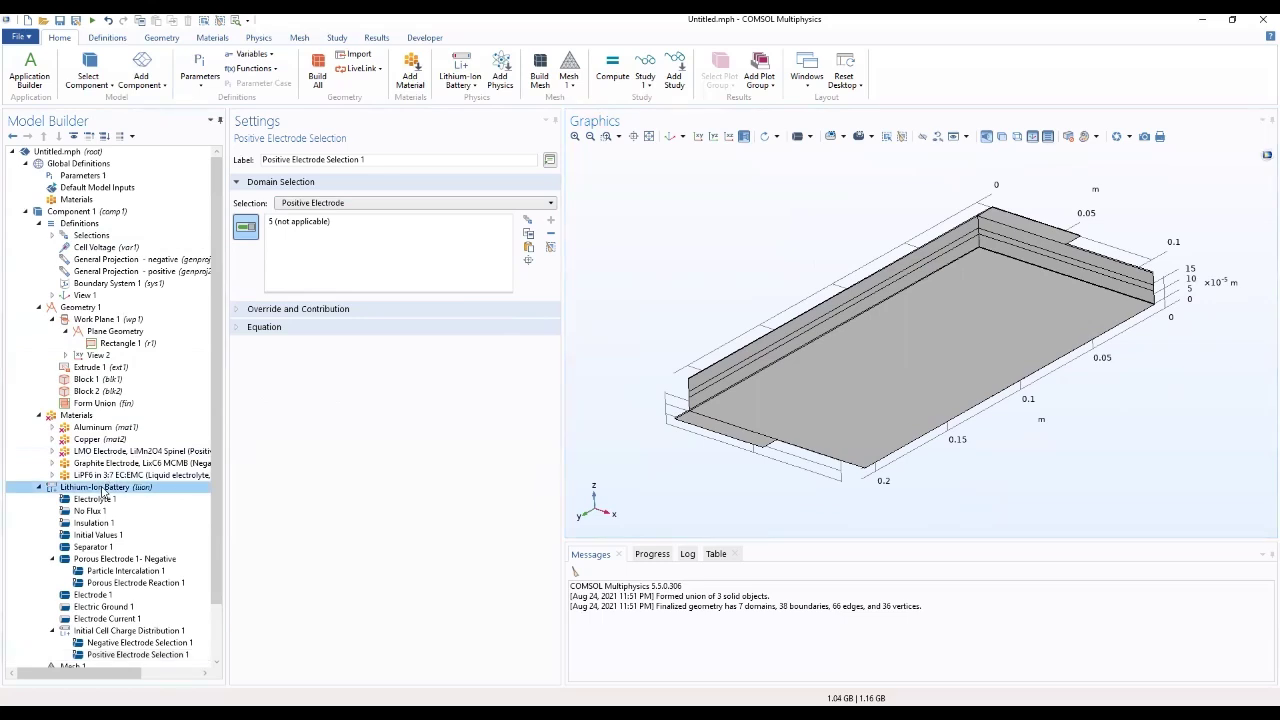
right_click(103, 488)
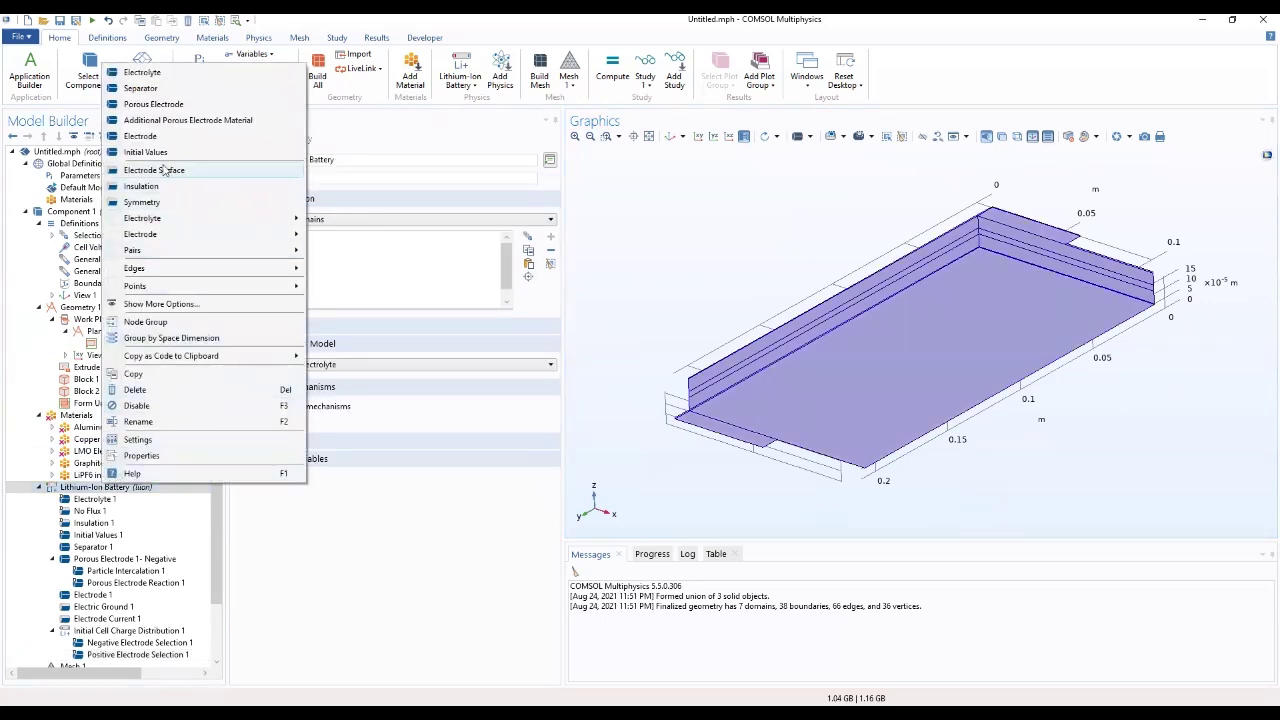
click(170, 105)
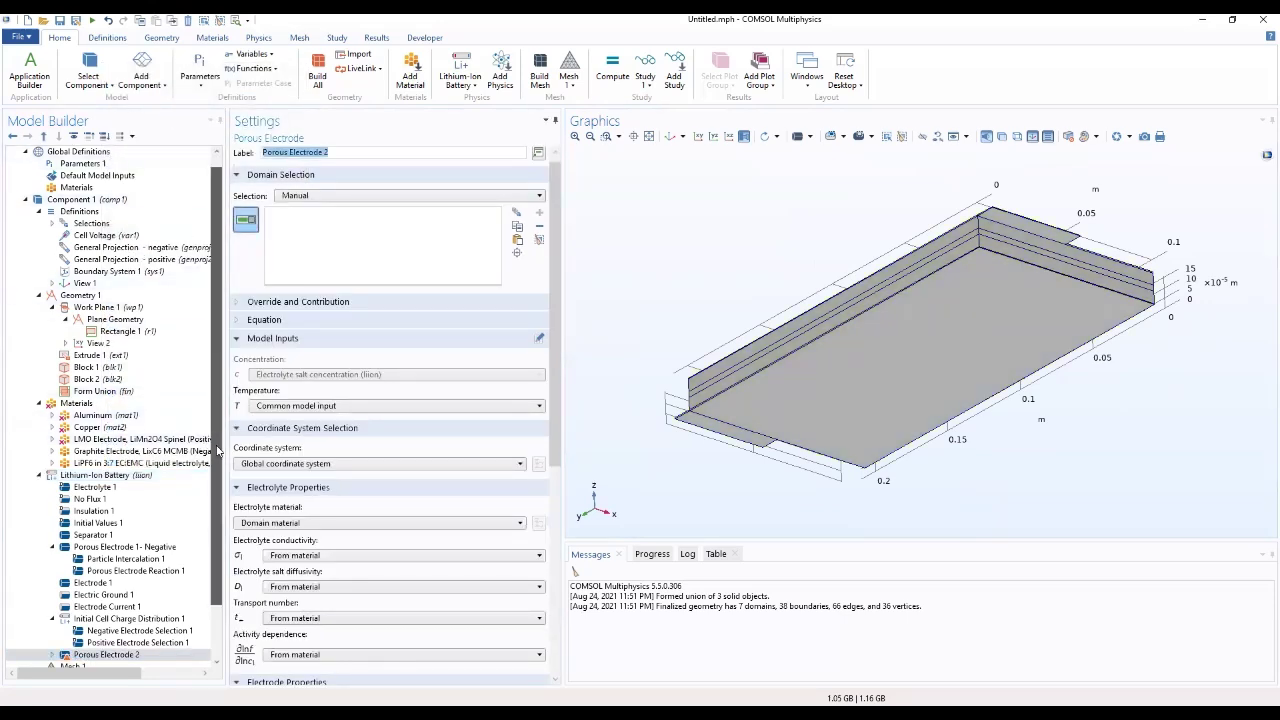
Move the new Porous Electrode node directly below the negative porous electrode and label it "Porous Electrode -Positive"
scroll(200, 491, down, 2)
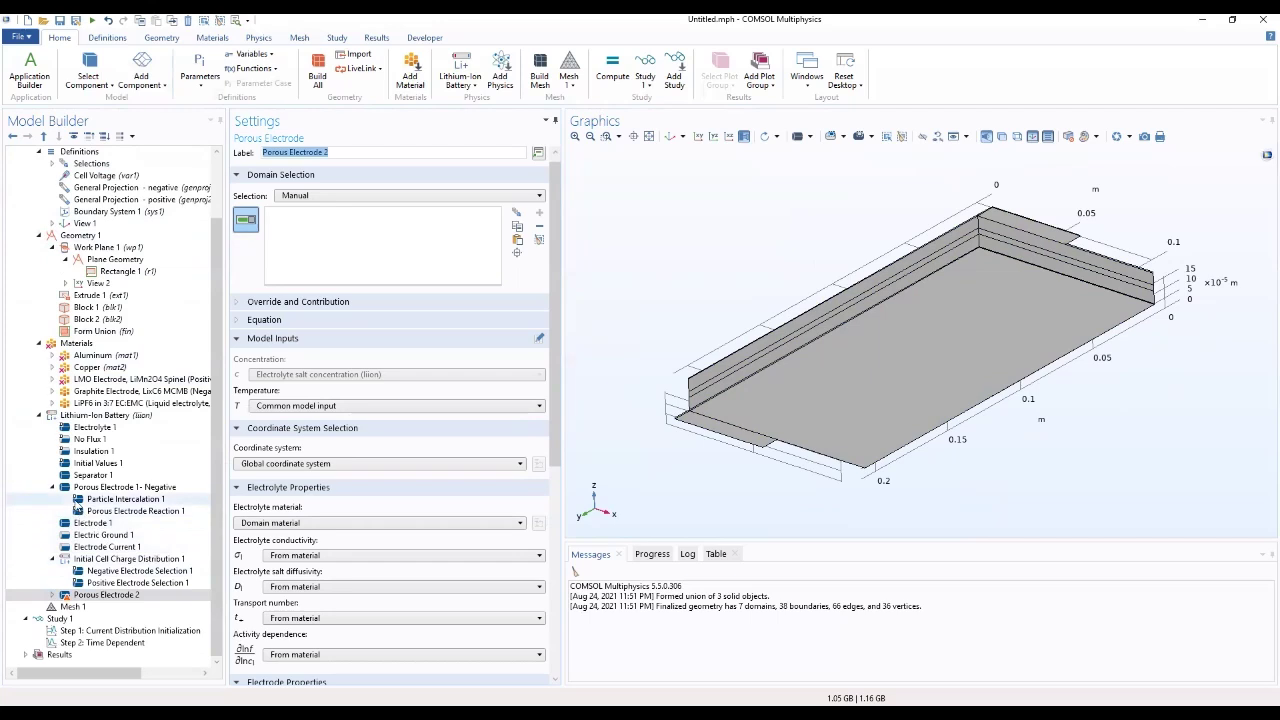
click(55, 488)
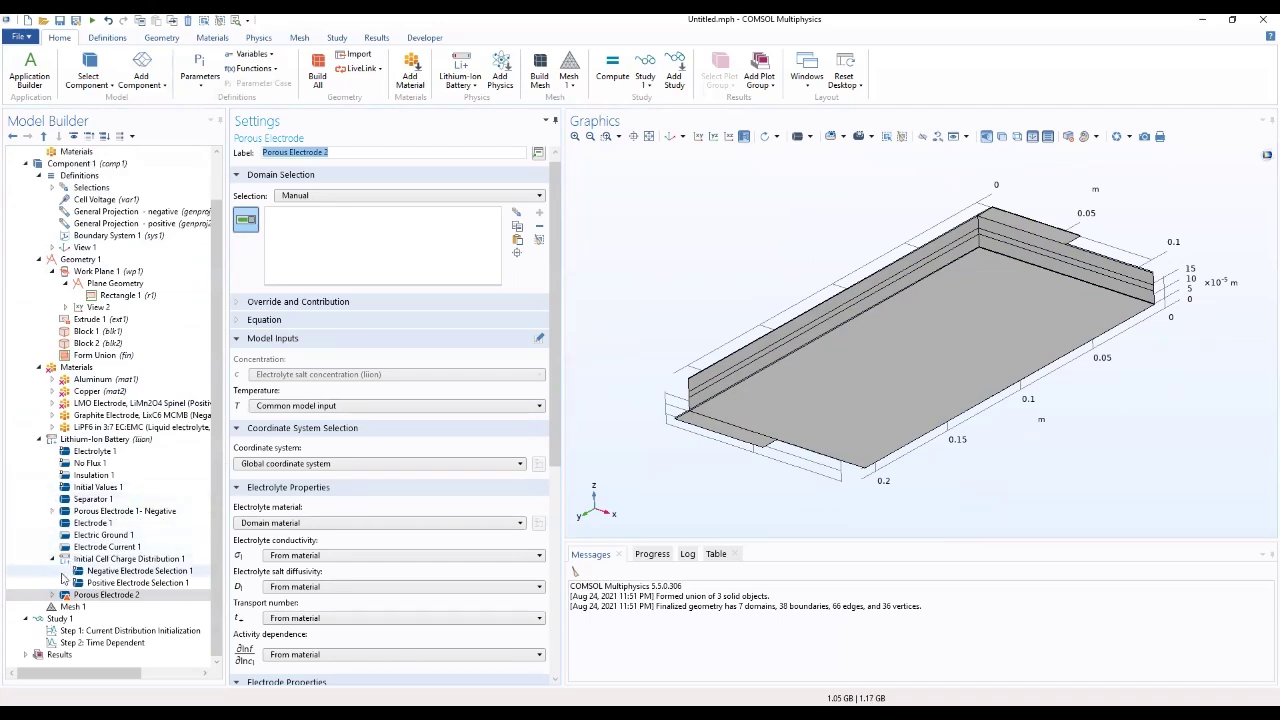
click(100, 594)
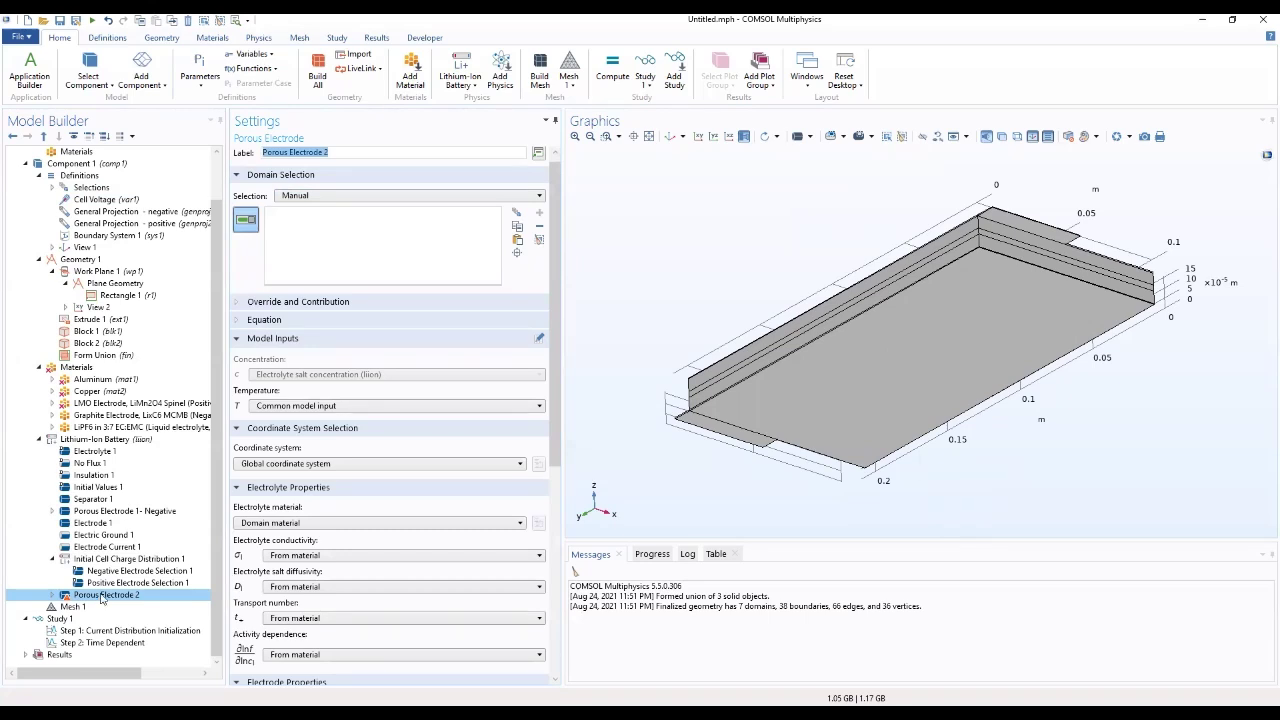
drag(101, 598, 105, 523)
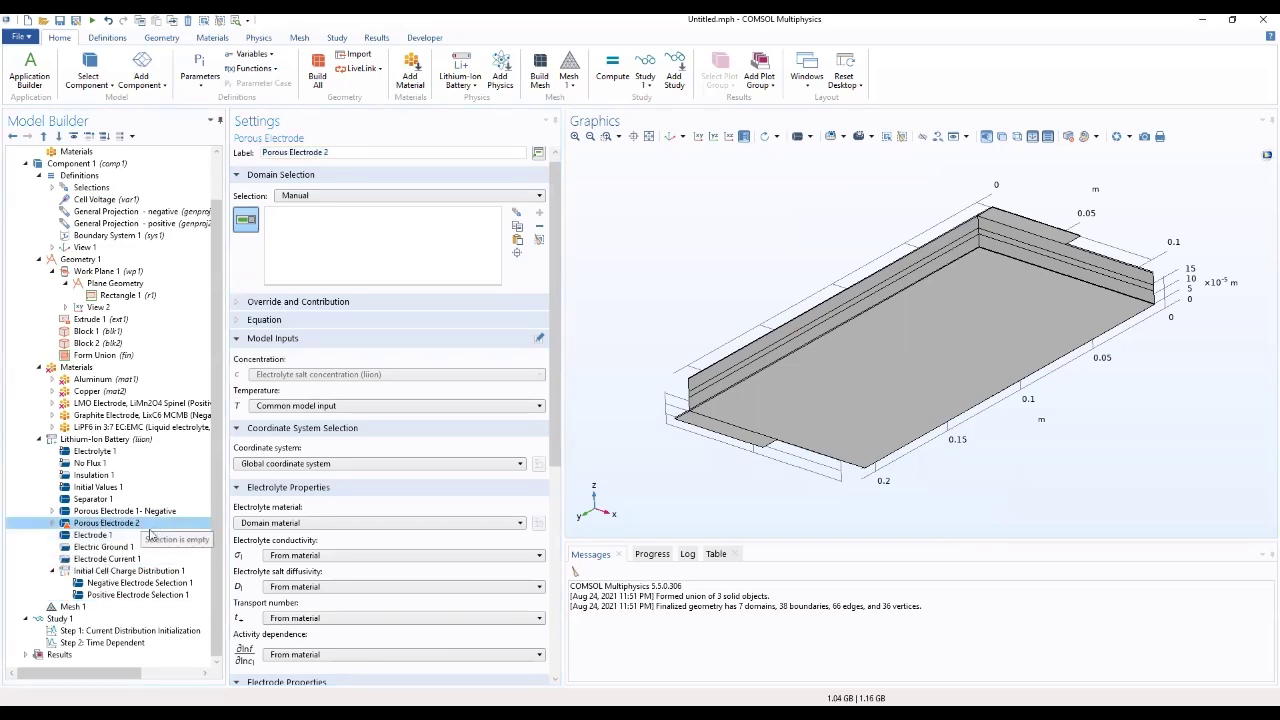
click(353, 154)
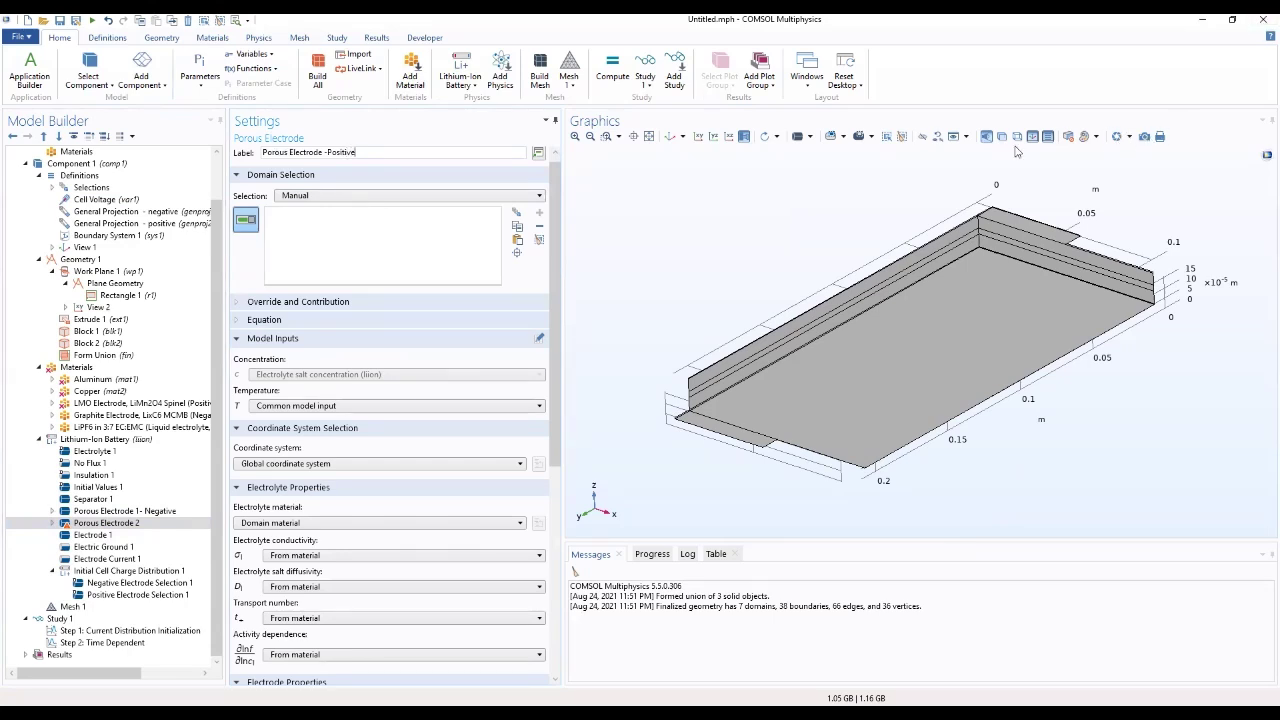
Assign the Positive Electrode domain selection to the Porous Electrode -Positive node
click(445, 196)
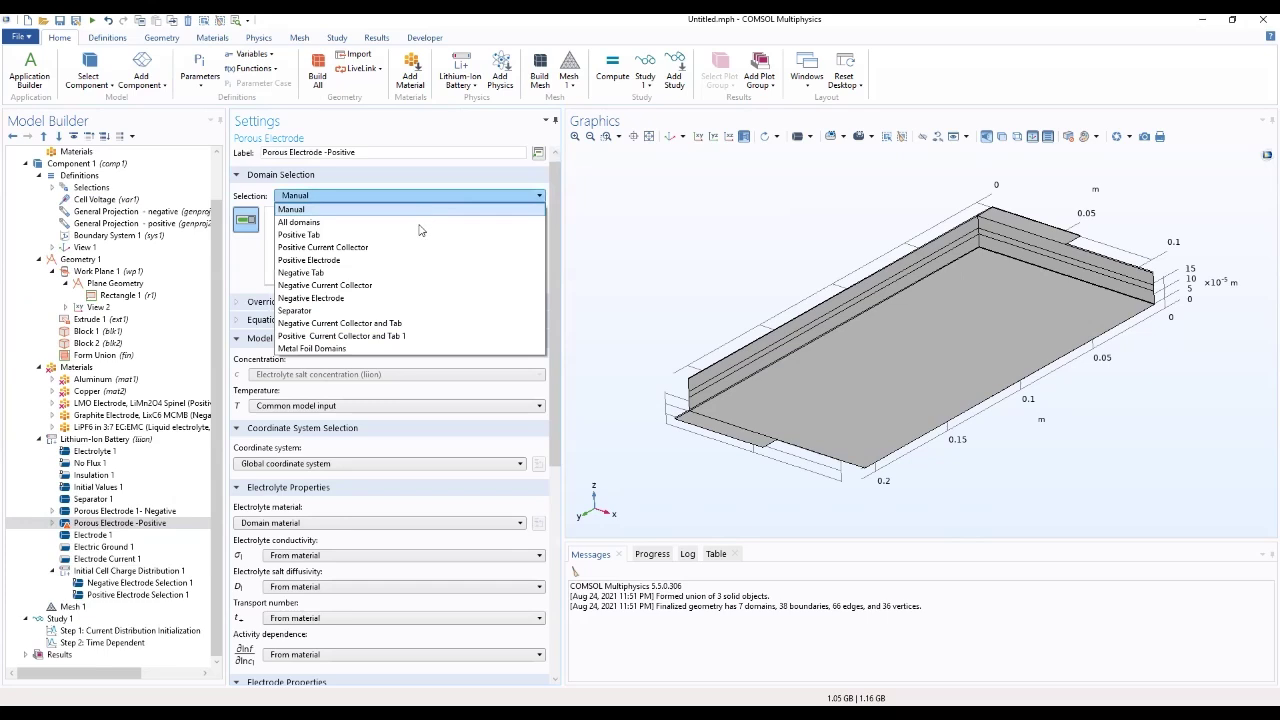
click(352, 260)
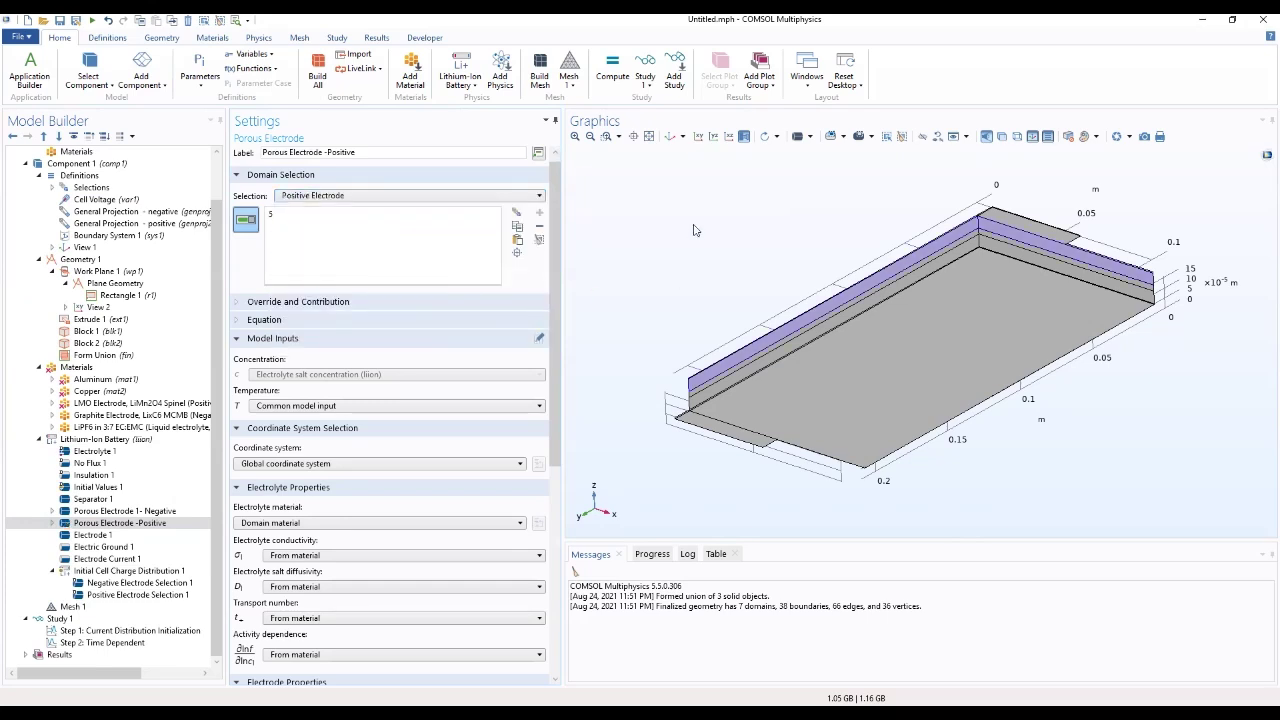
drag(695, 229, 650, 360)
Set the positive porous electrode's electrolyte material to LiPF6 in 3:7 EC:EMC (Liquid electrolyte, Li-ion Battery)
drag(557, 397, 465, 588)
scroll(465, 560, up, 3)
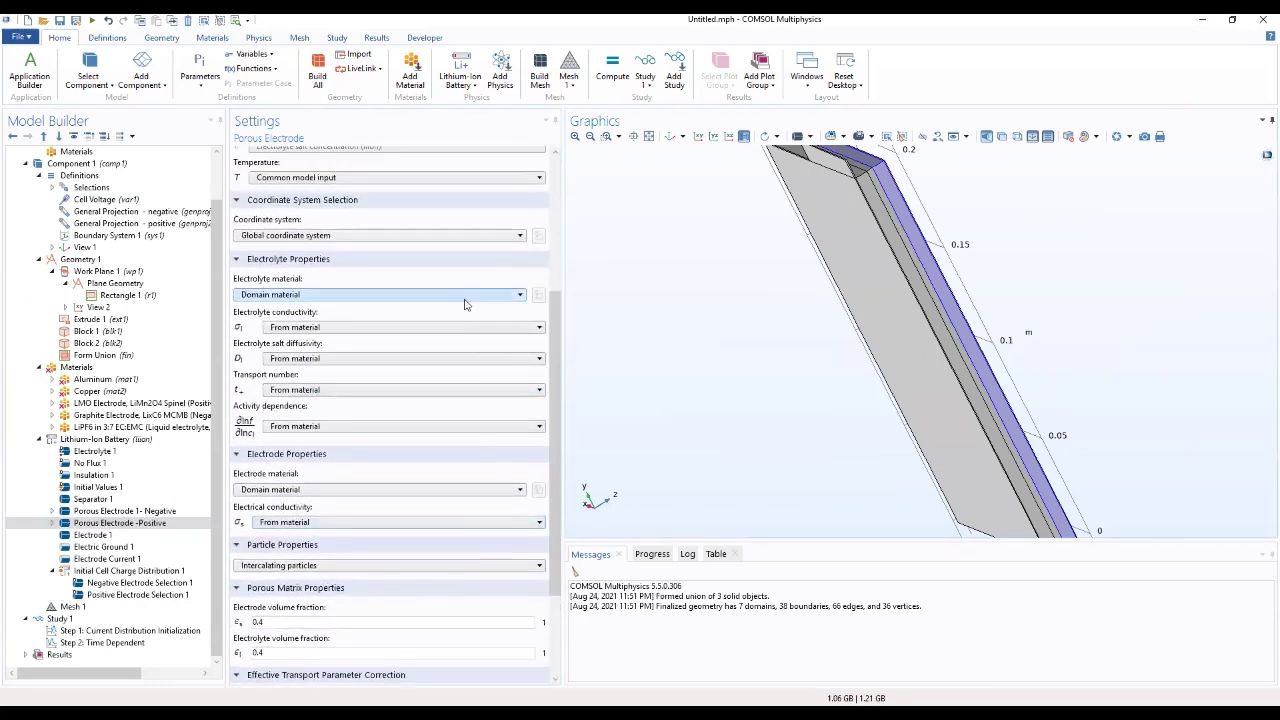
click(465, 297)
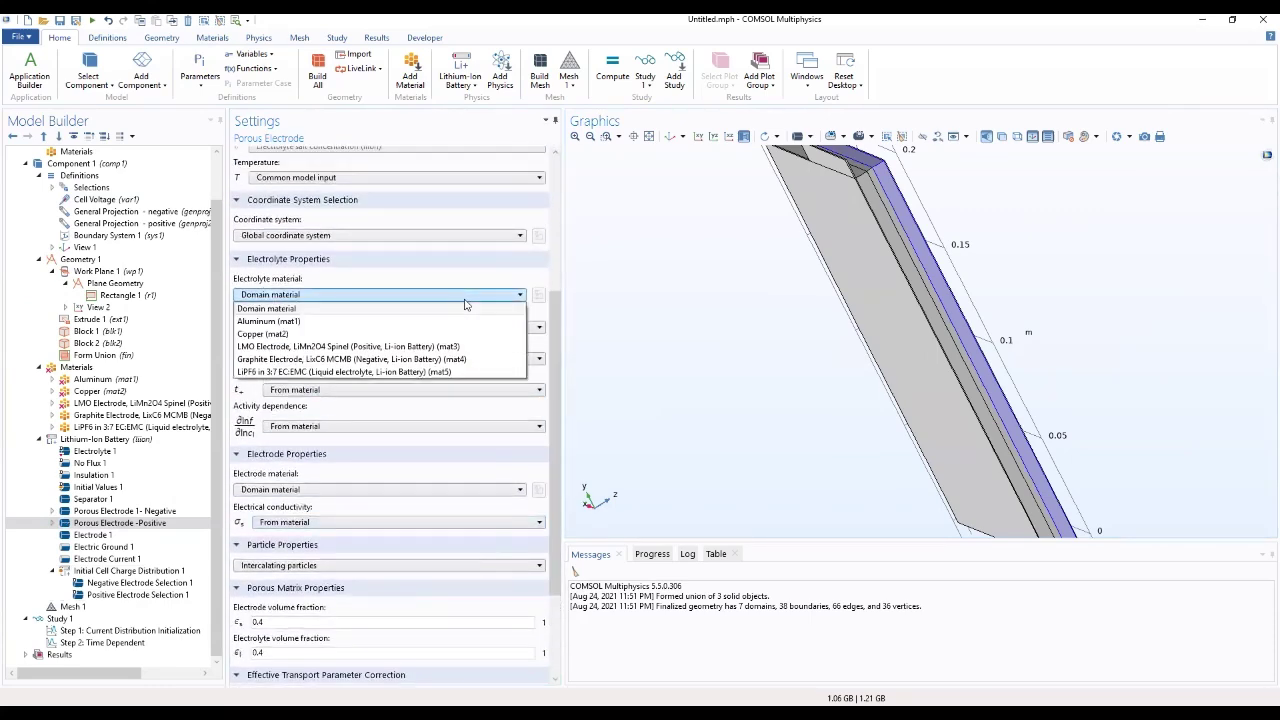
click(392, 372)
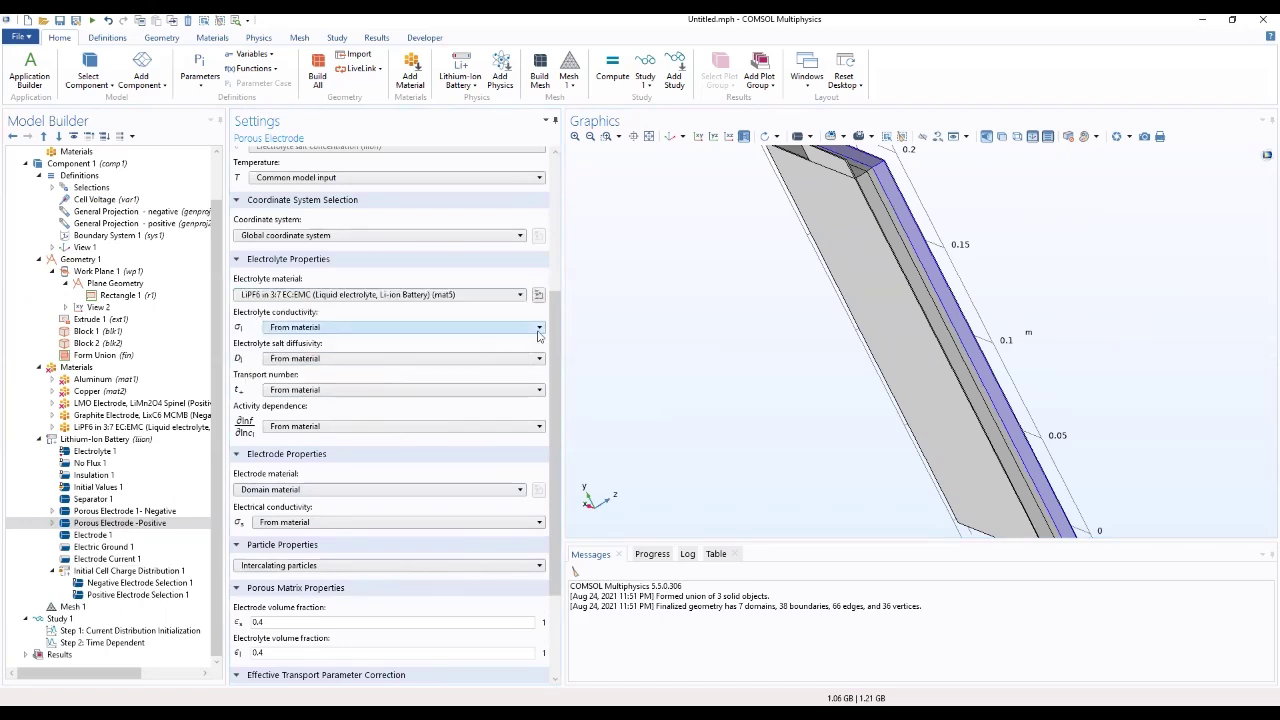
drag(725, 283, 860, 370)
Set the positive porous electrode's electrode volume fraction to epss_pos and its electrolyte volume fraction to 1-epss-pos
click(150, 595)
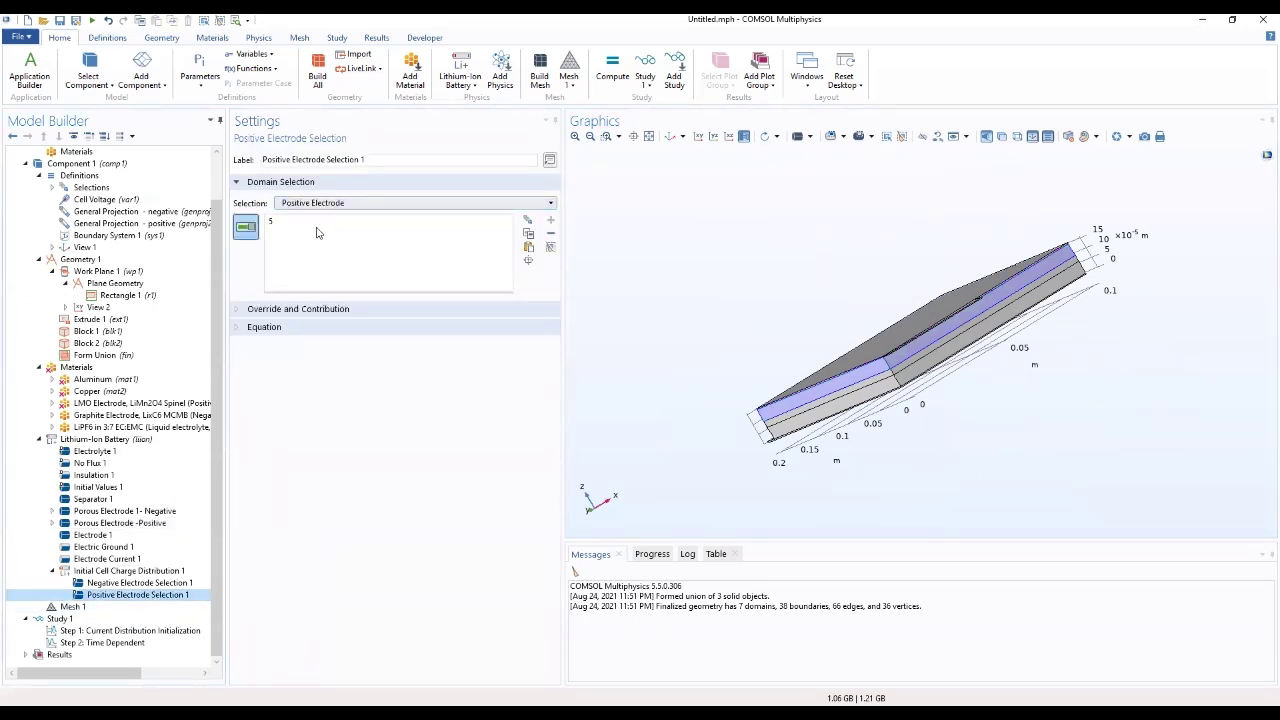
click(118, 523)
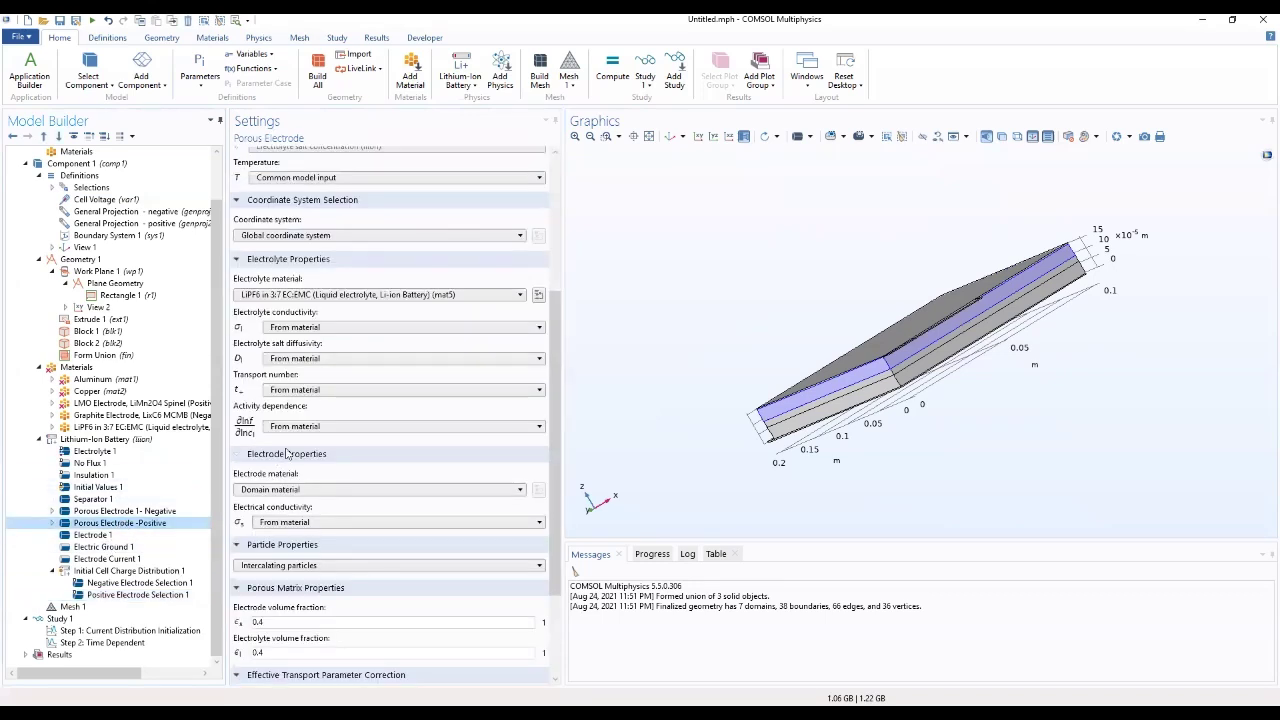
scroll(555, 405, down, 1)
drag(557, 407, 541, 460)
scroll(541, 460, down, 3)
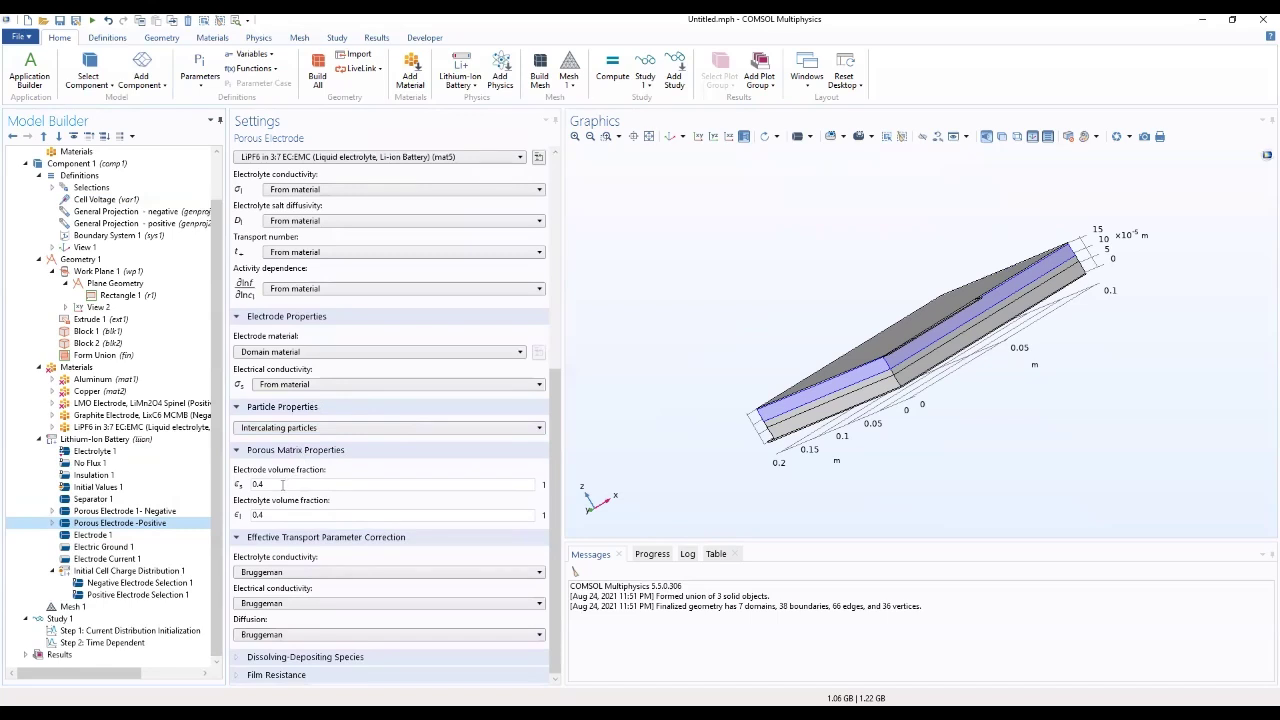
drag(267, 485, 244, 490)
text(epss_pos)
key(Tab)
text(1-epss)
Set the particle mean center-surface distance to rp_pos in the positive electrode's Particle Intercalation settings
click(62, 525)
click(53, 523)
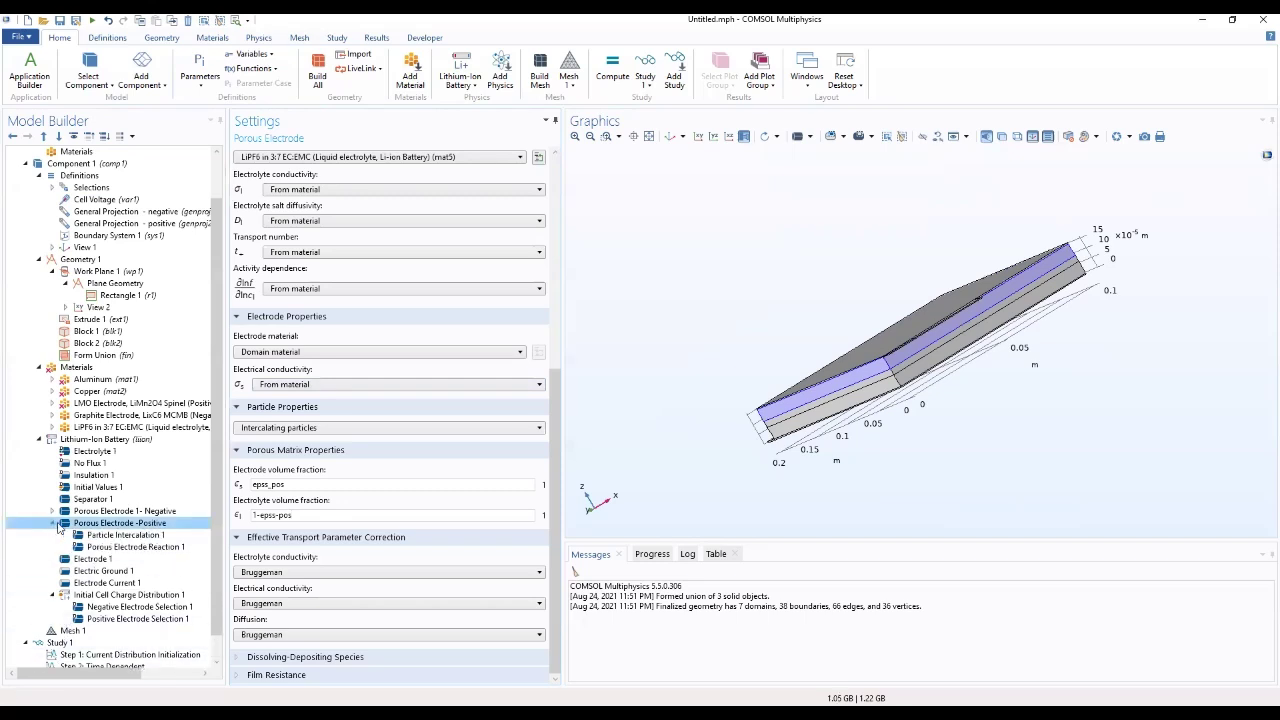
click(86, 535)
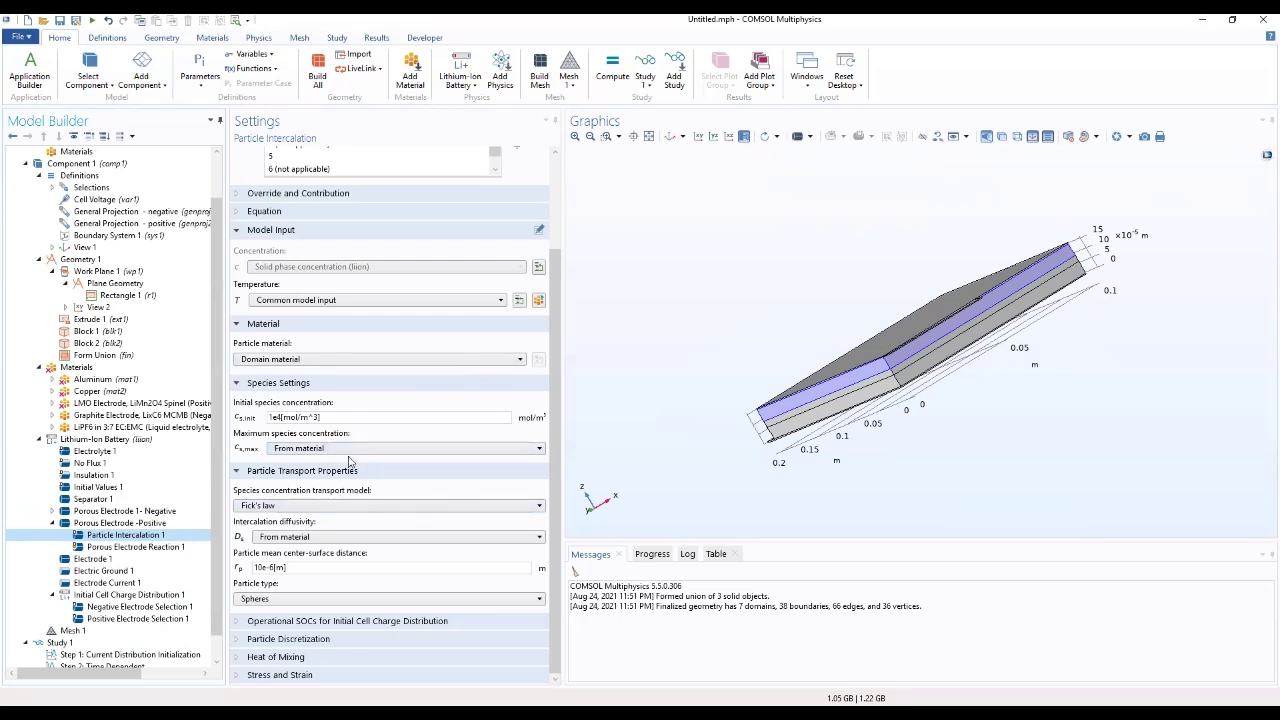
double_click(305, 567)
text(rp_pos)
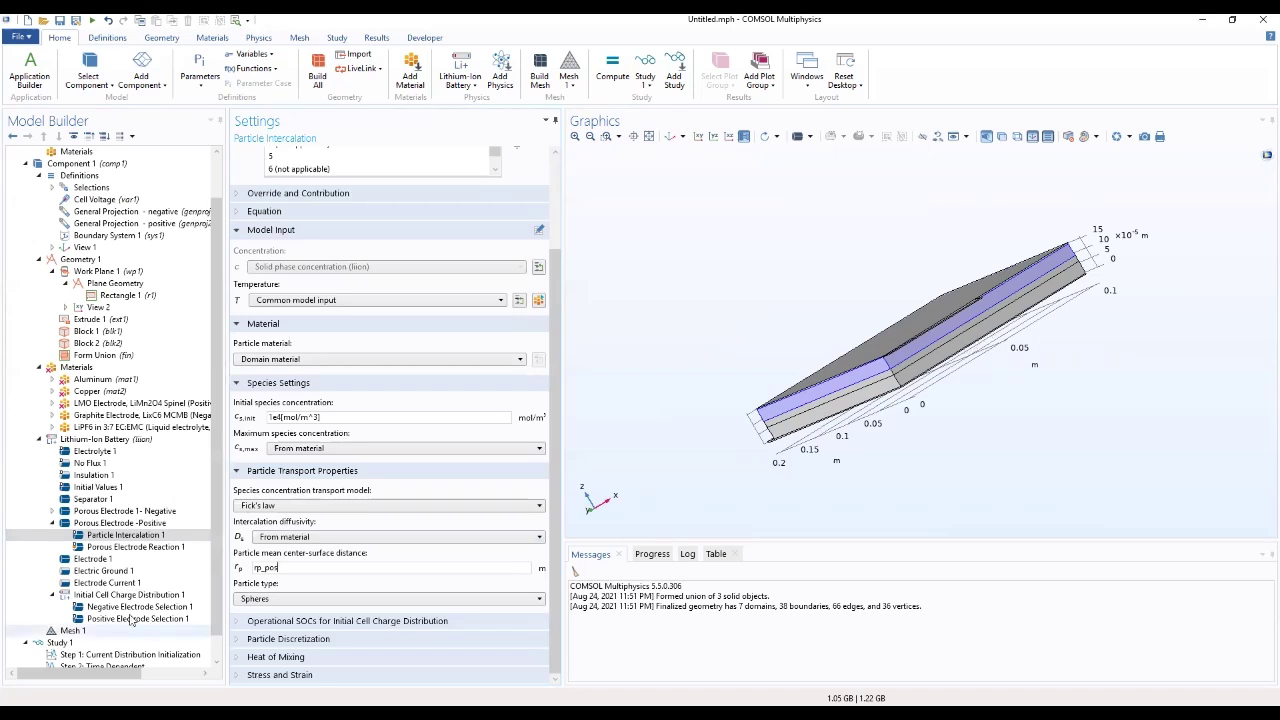
Clear the default reference exchange current density in the positive electrode's Porous Electrode Reaction
click(137, 550)
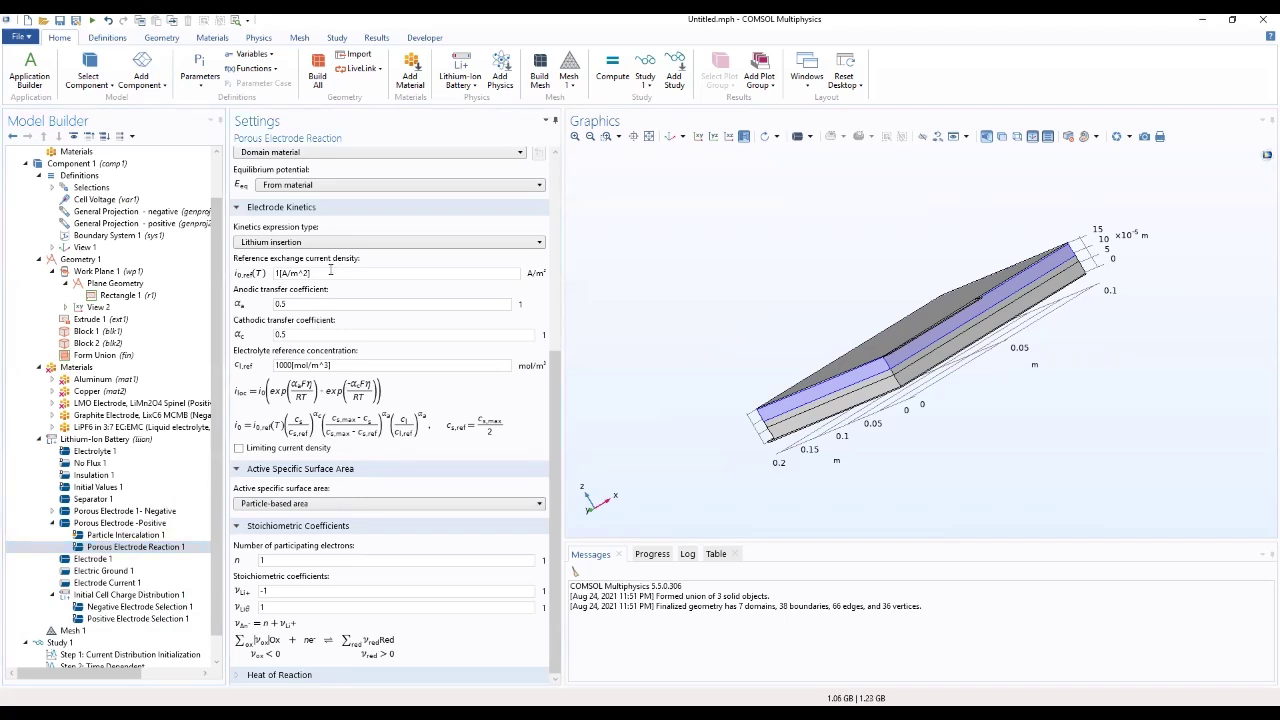
drag(336, 272, 270, 276)
key(BackSpace)
Review the settings and domain assignments of both porous electrodes, the boundary nodes and the initial cell charge distribution
click(139, 525)
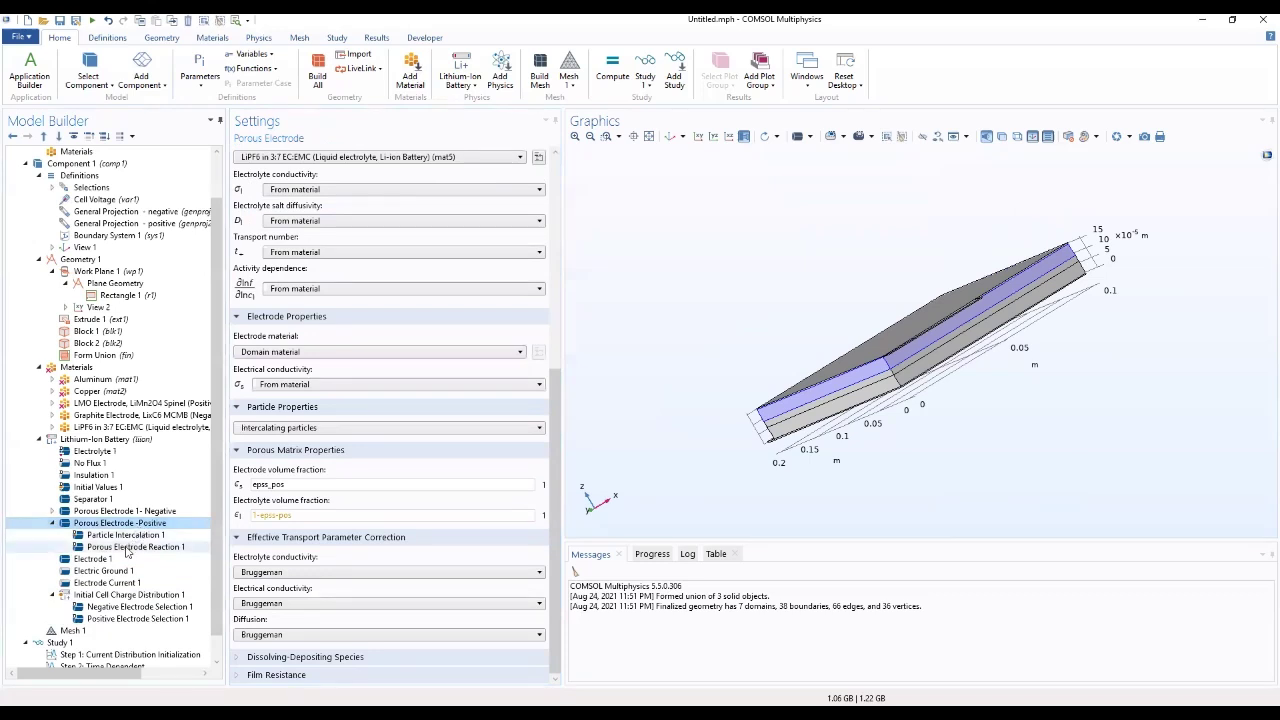
click(106, 620)
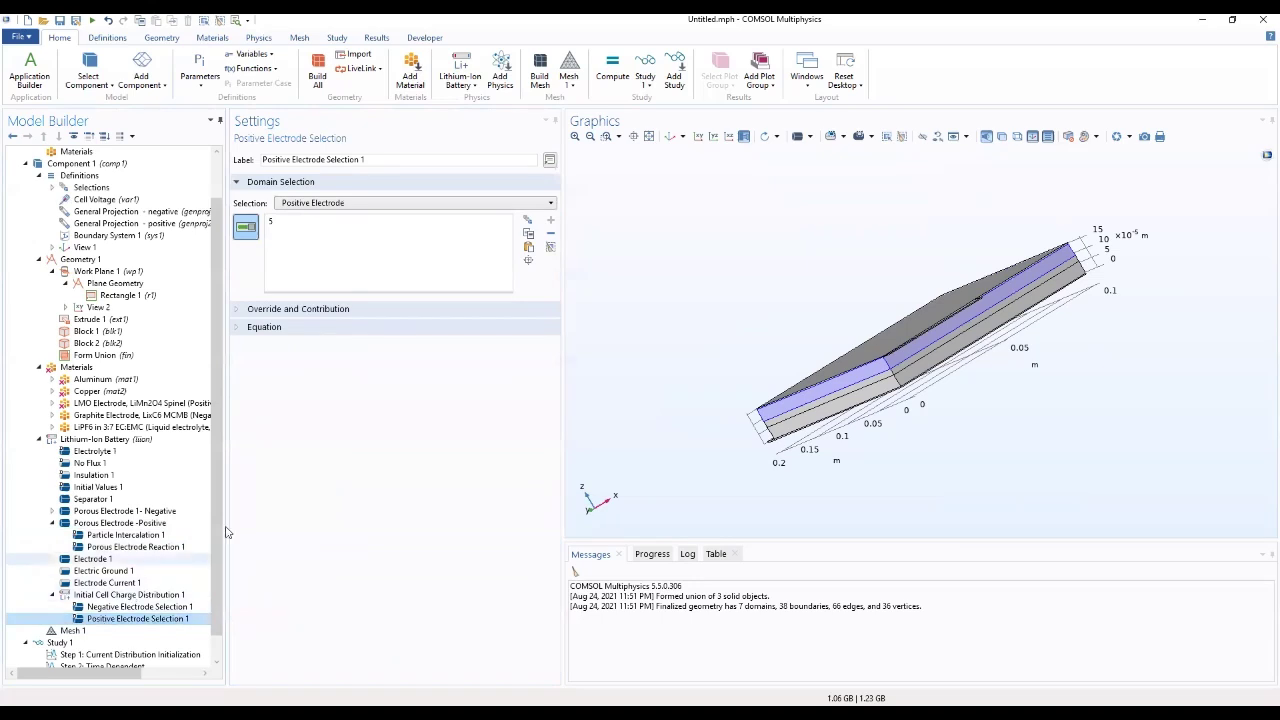
click(126, 512)
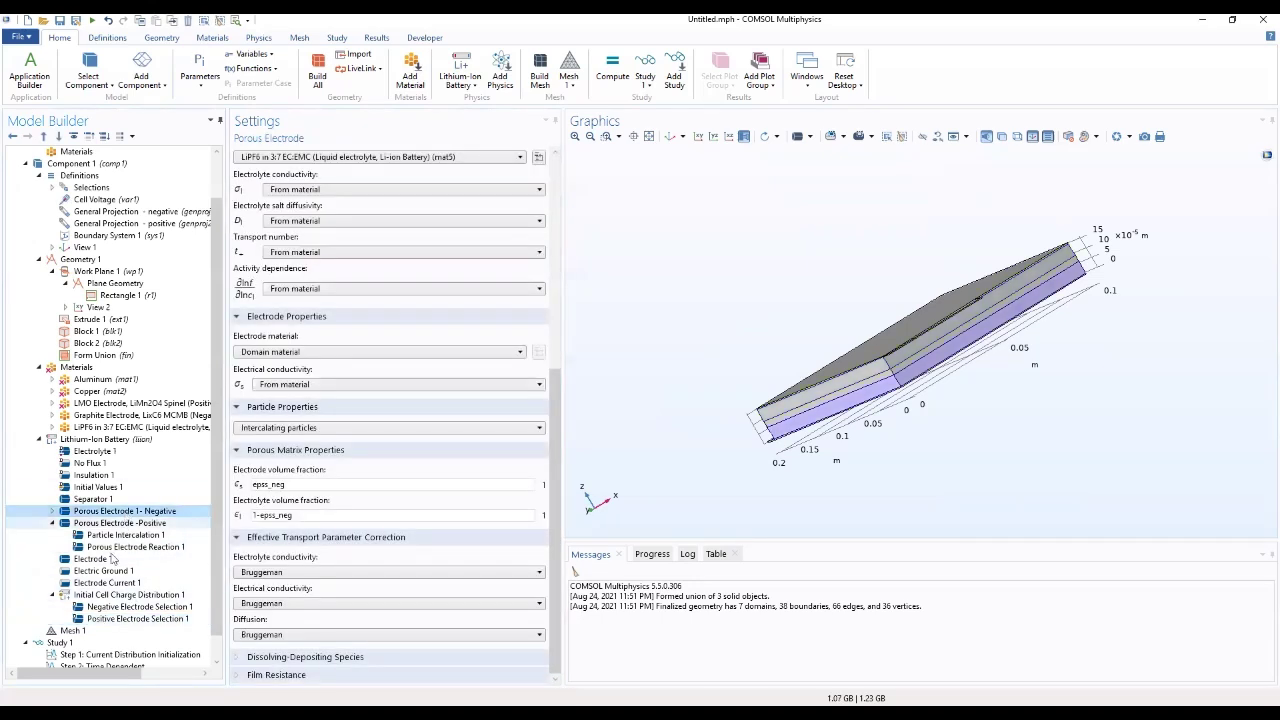
click(92, 620)
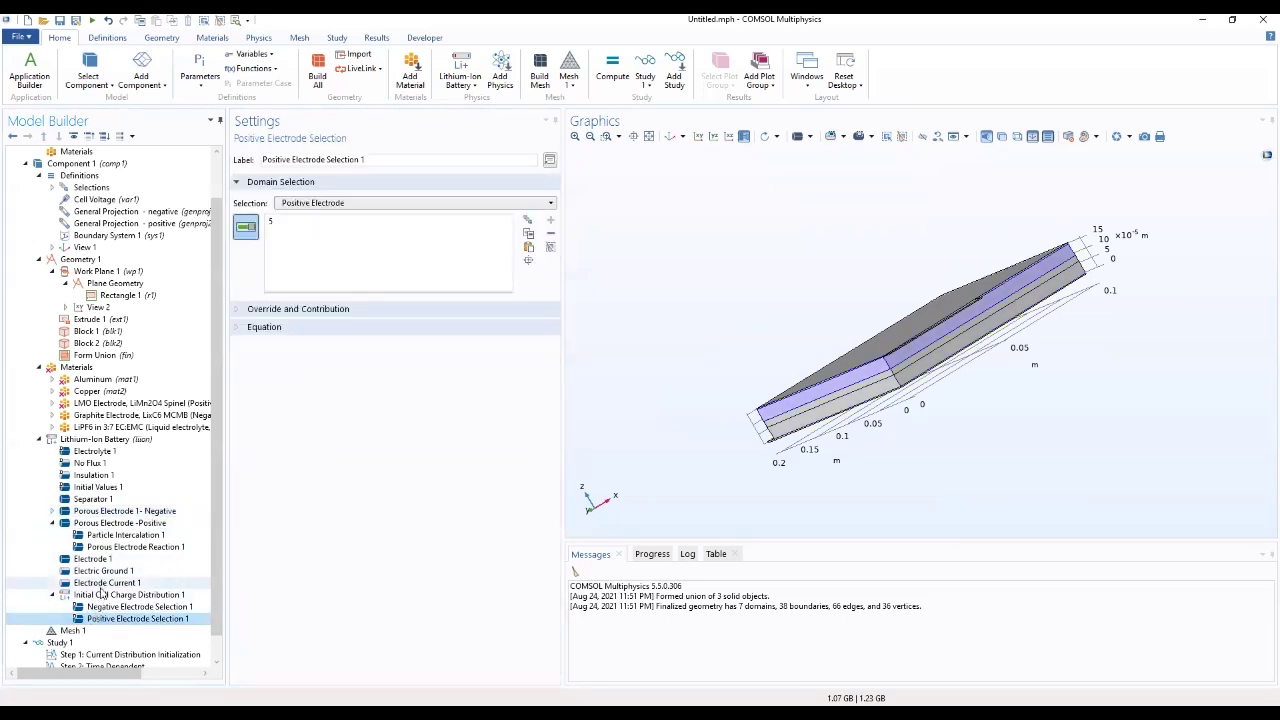
click(102, 595)
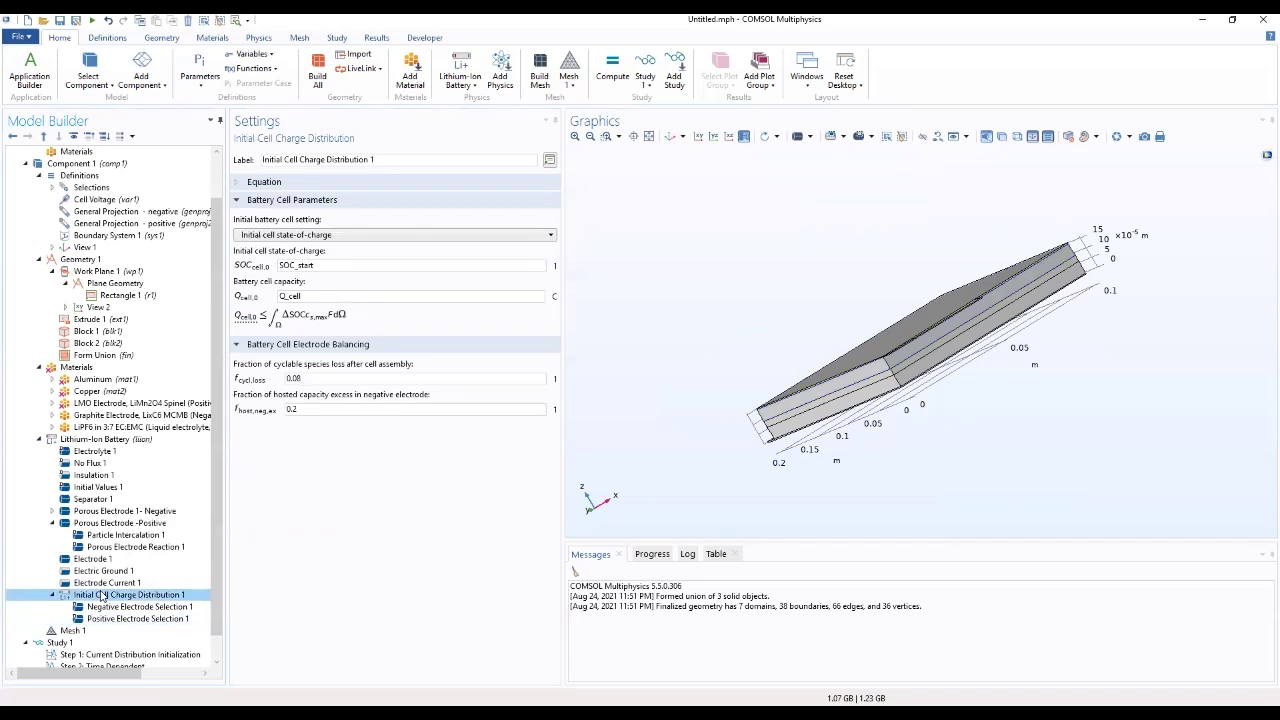
click(105, 607)
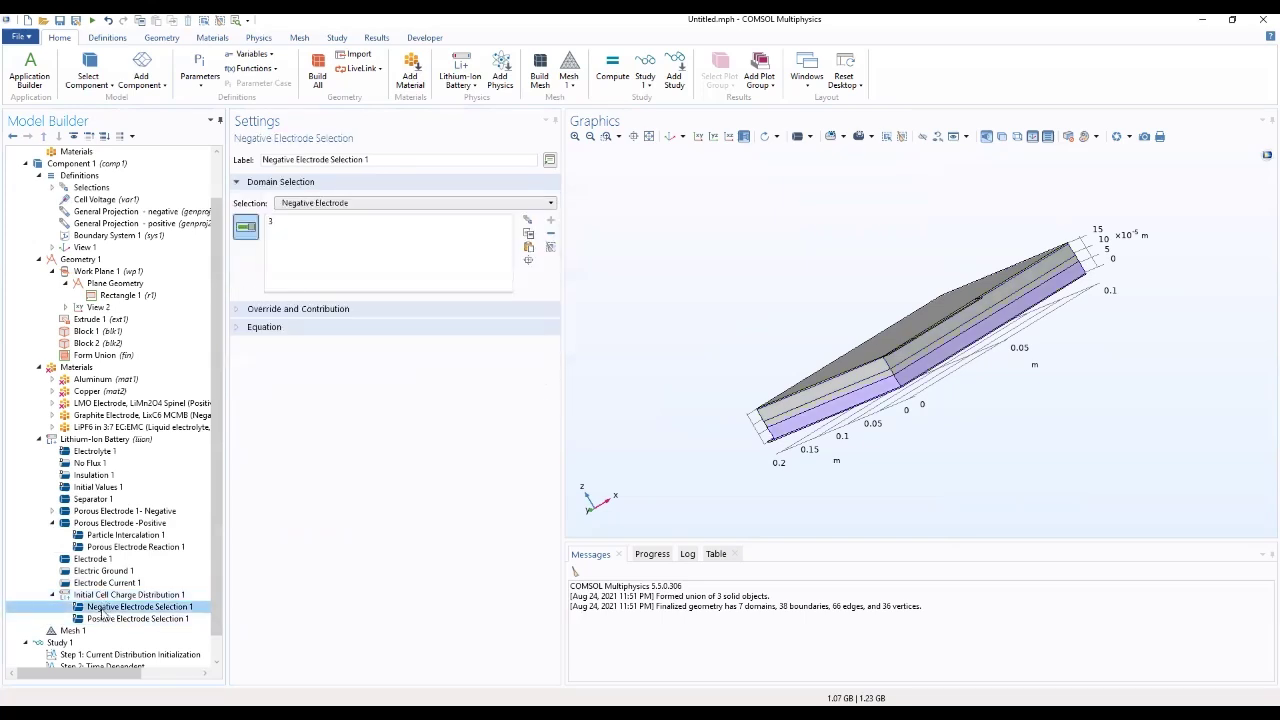
click(106, 620)
click(107, 607)
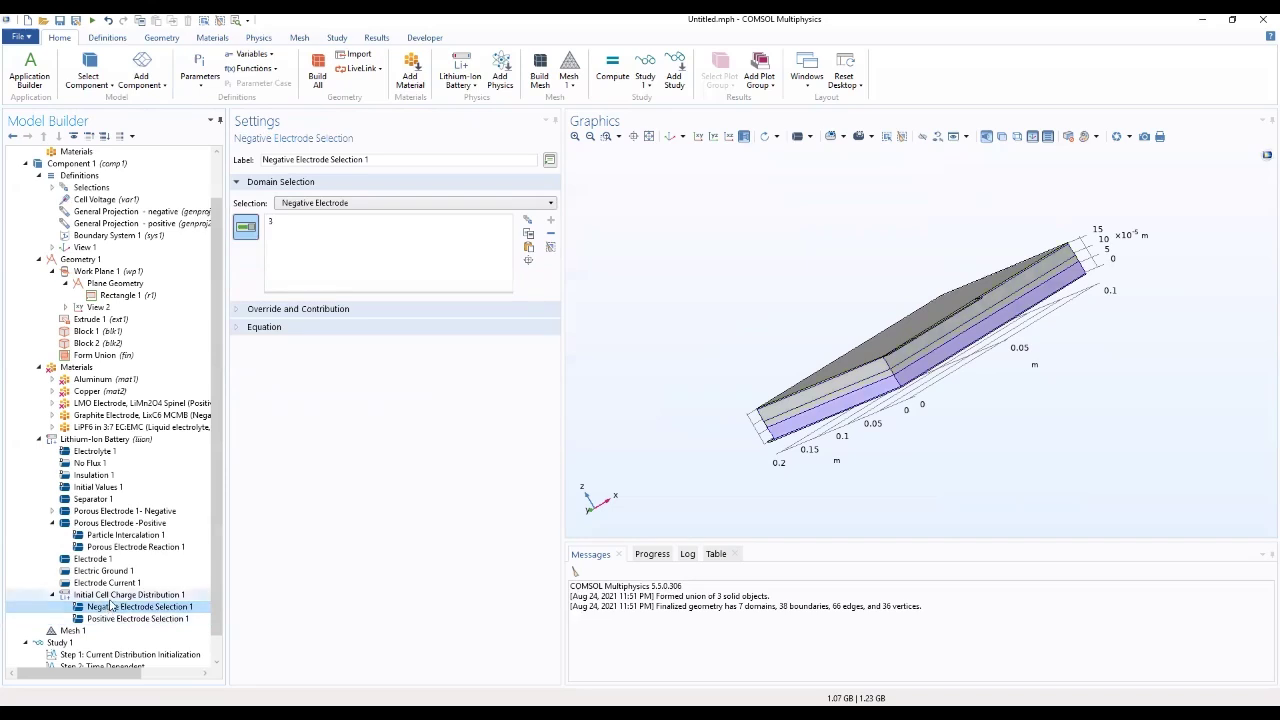
click(97, 619)
drag(97, 619, 90, 587)
click(95, 571)
click(96, 559)
click(97, 547)
click(97, 535)
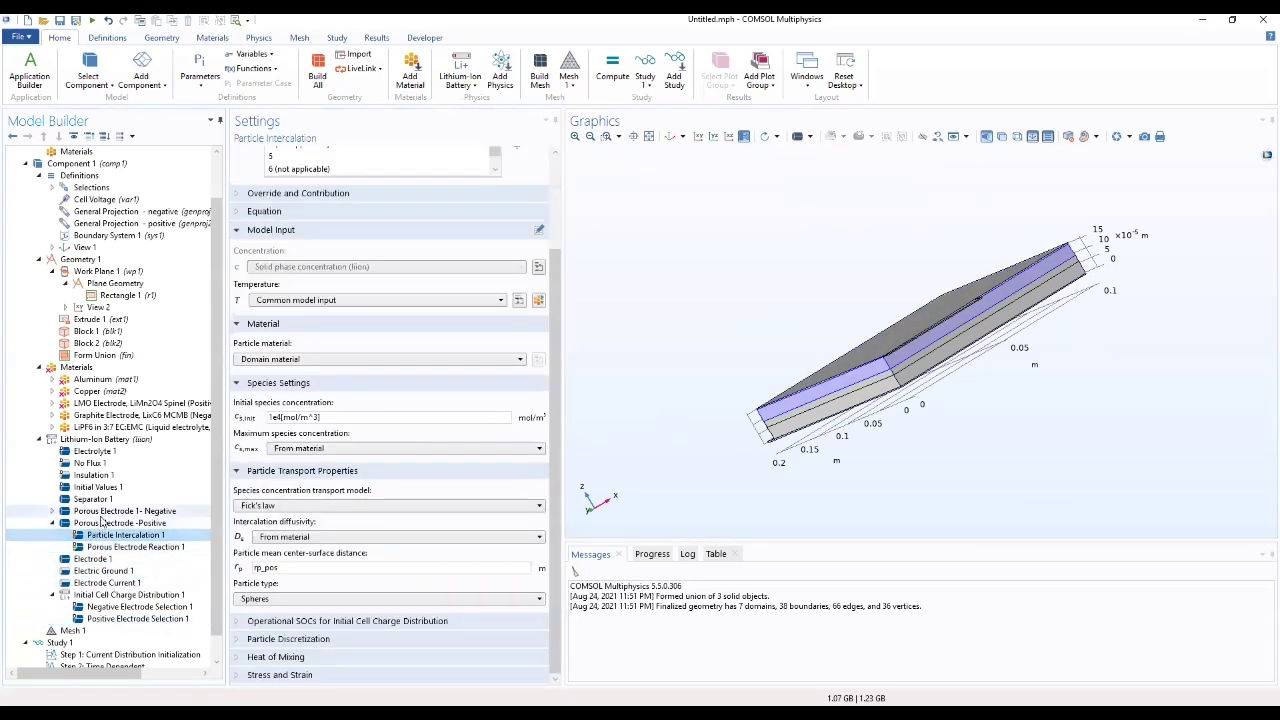
click(100, 511)
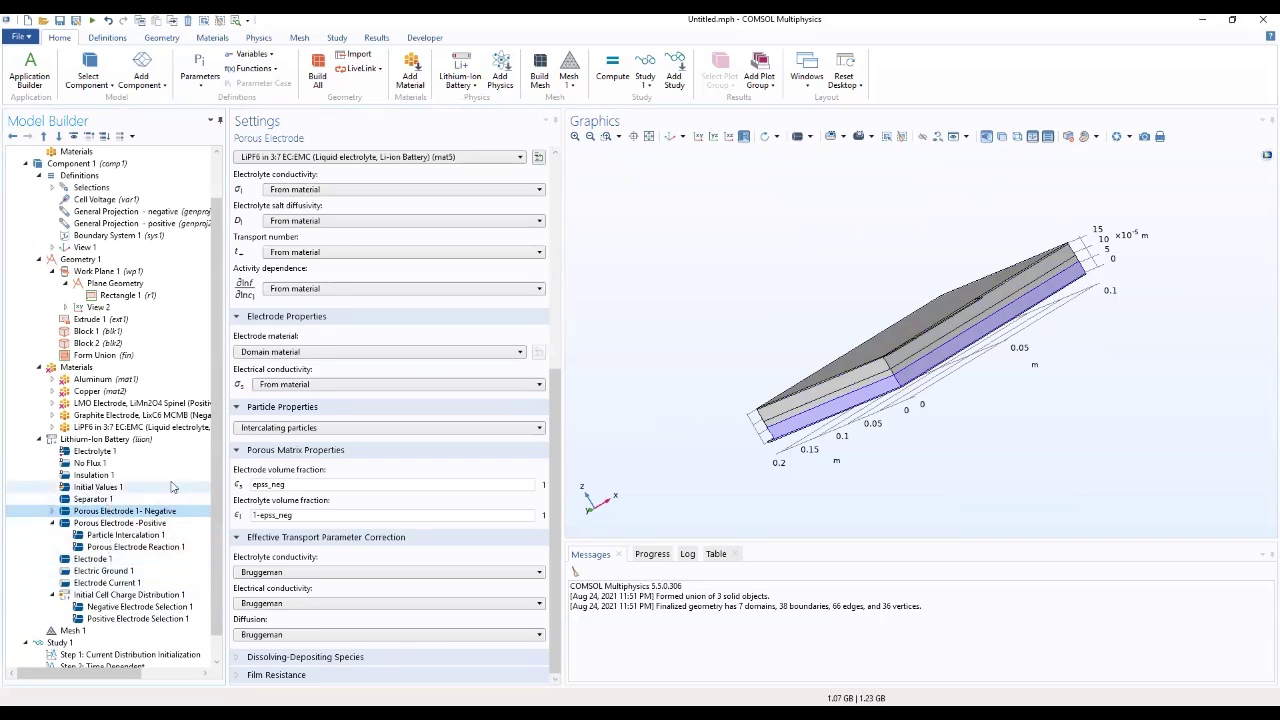
drag(671, 303, 770, 340)
click(150, 511)
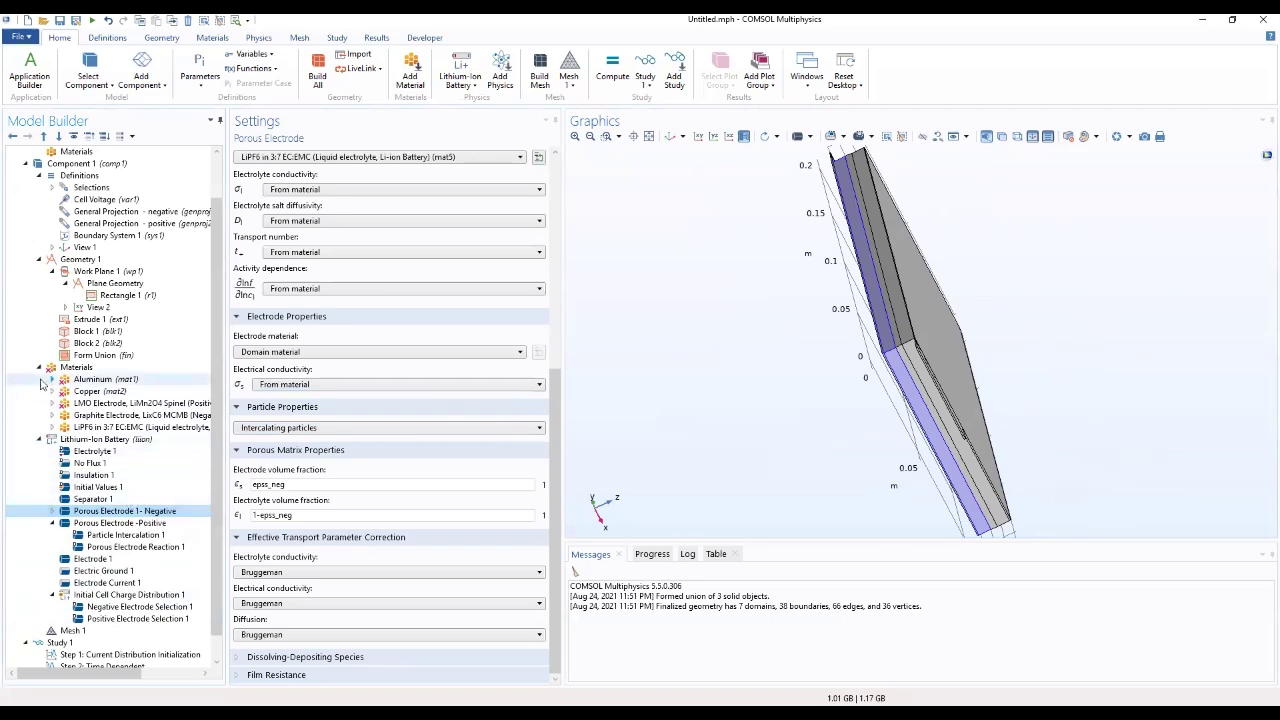
Collapse the Lithium-Ion Battery and Definitions branches and add a Mapped operation to Mesh 1
click(37, 441)
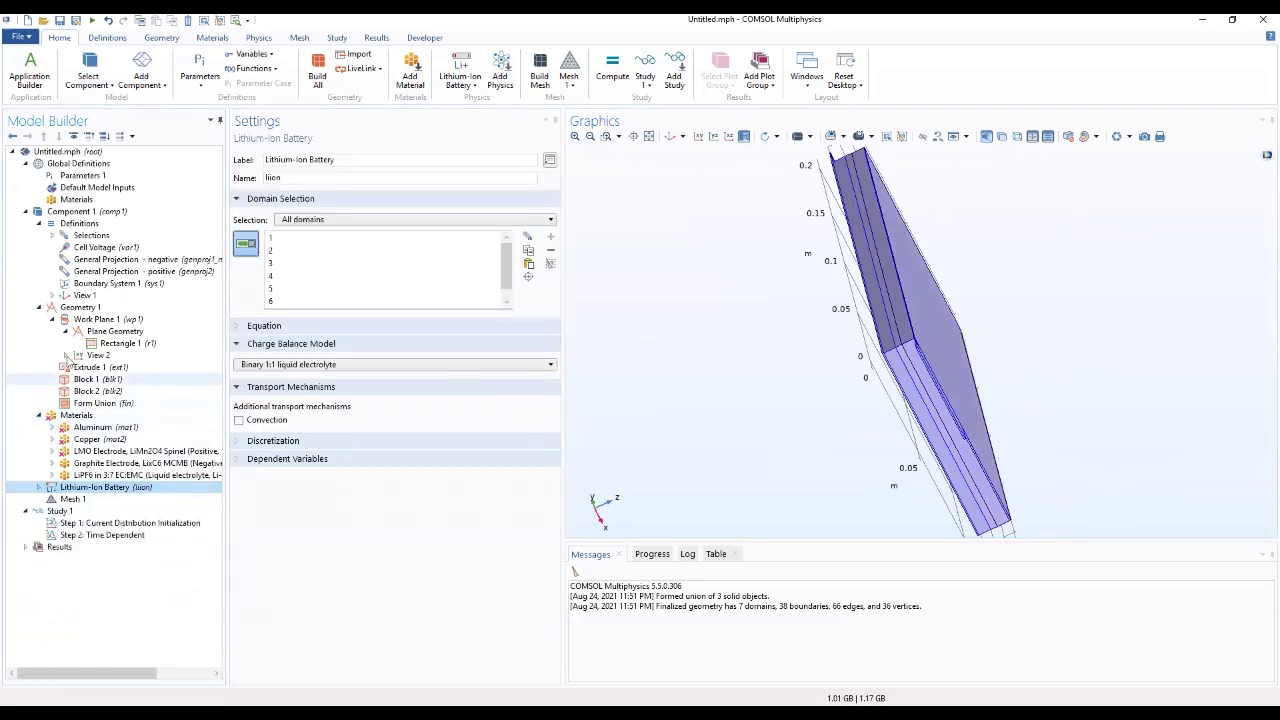
click(37, 225)
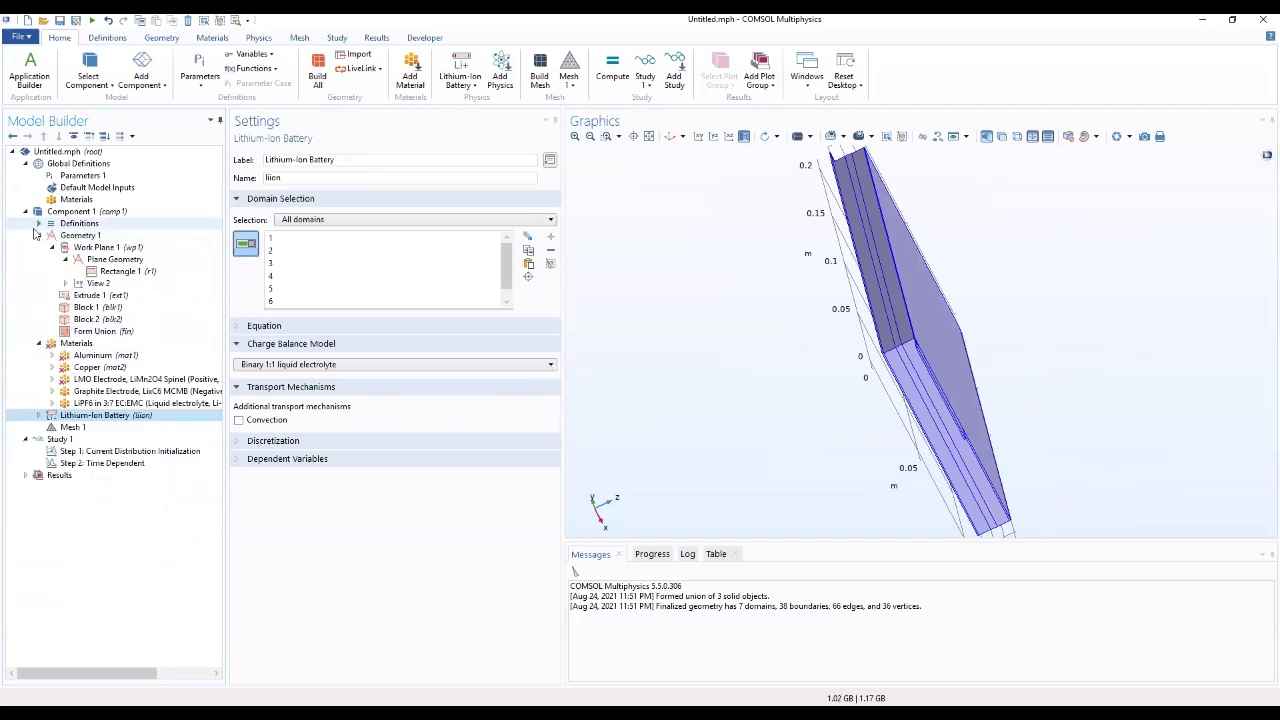
click(68, 427)
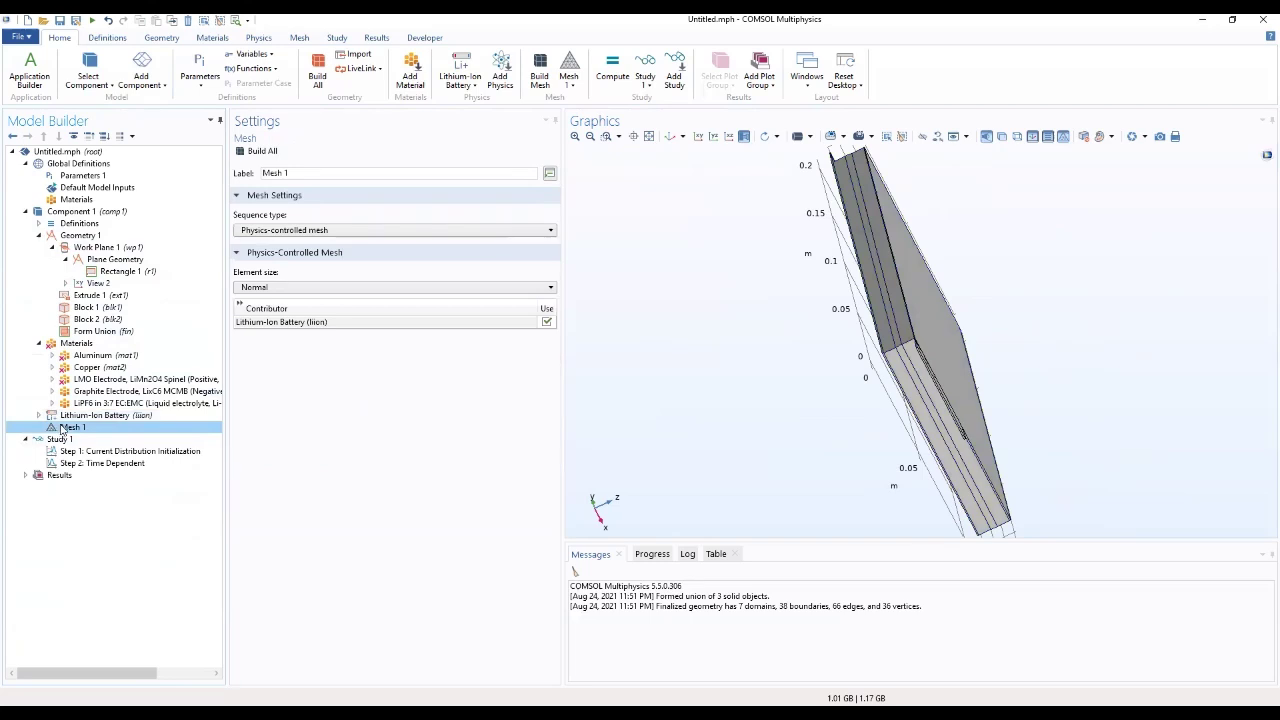
right_click(62, 429)
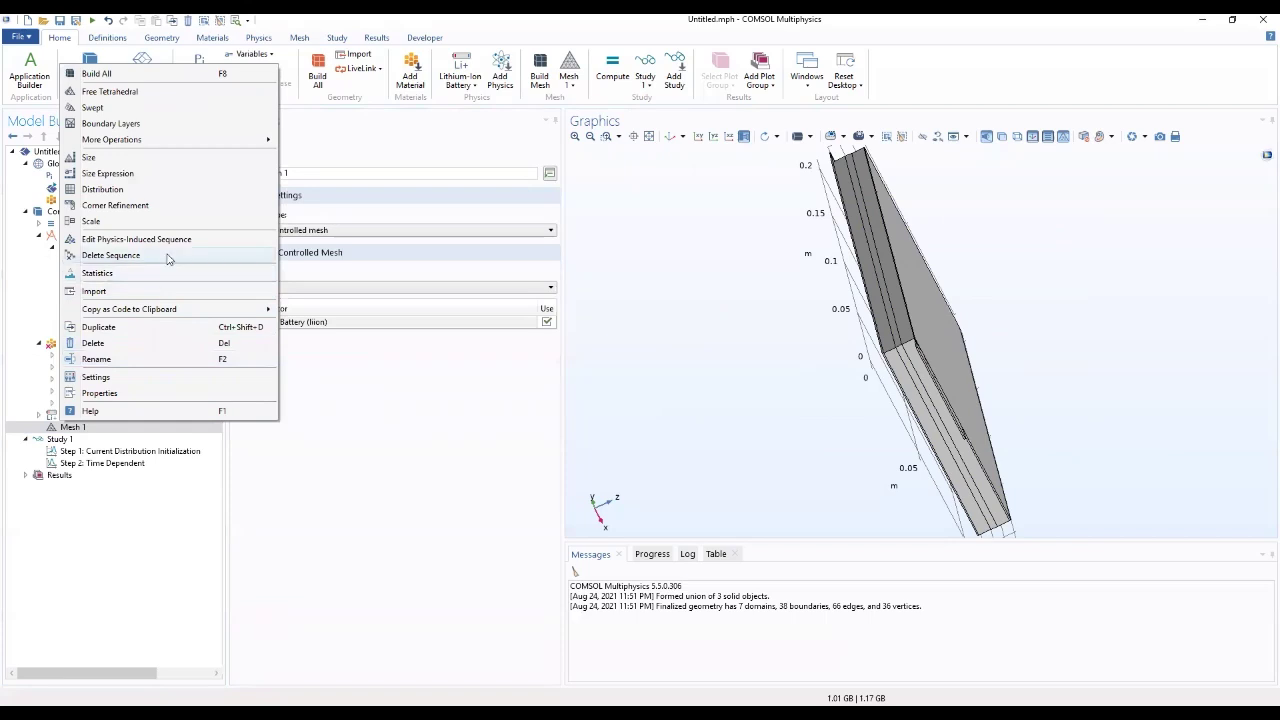
mouse_move(213, 146)
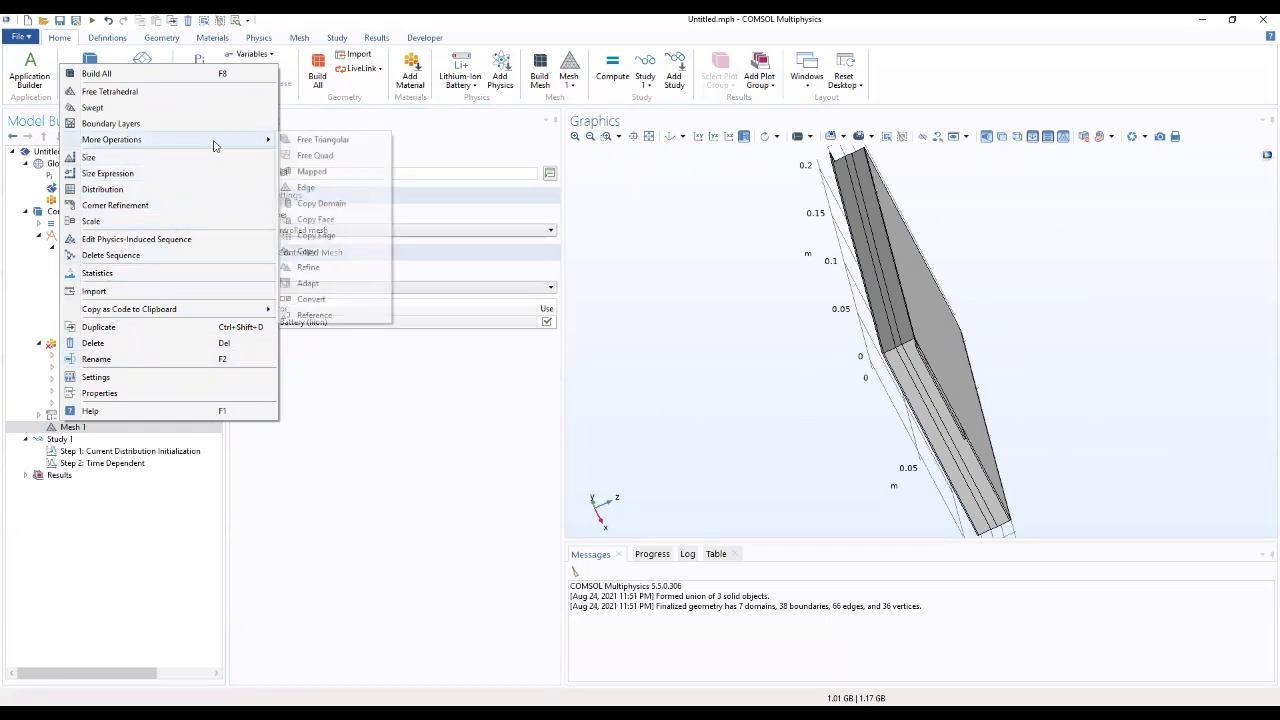
click(300, 172)
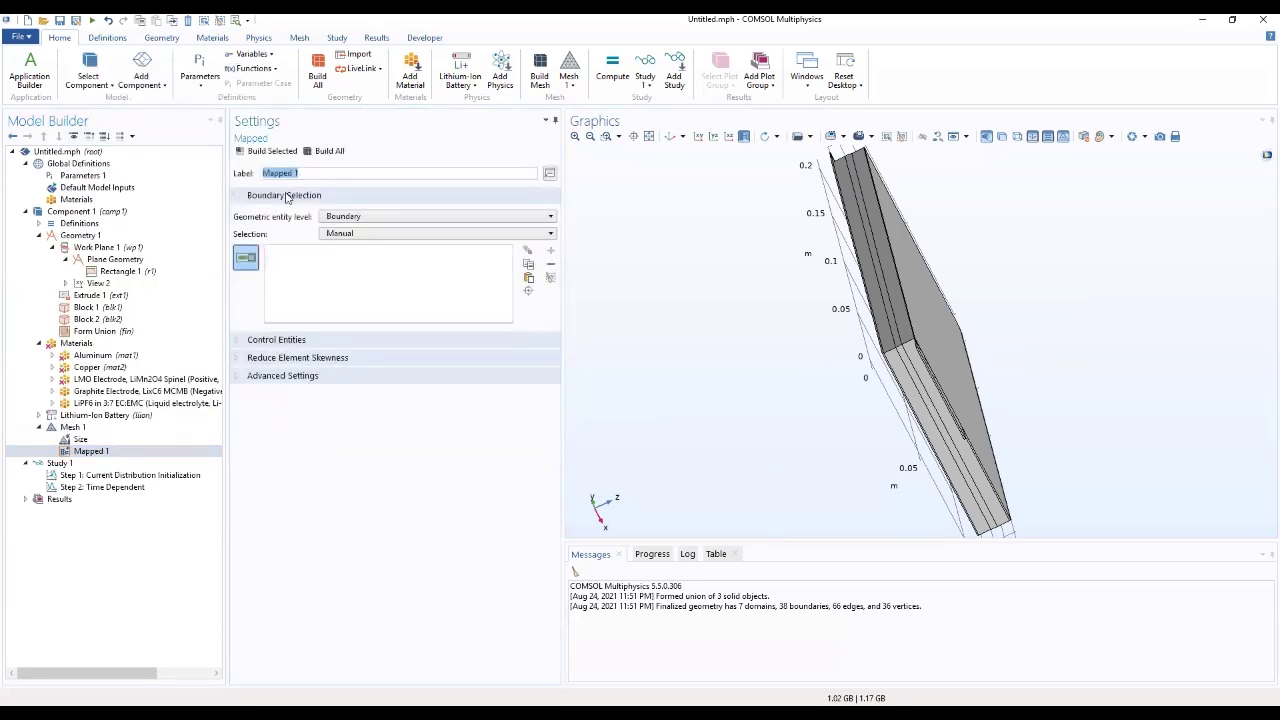
Assign boundary 20, the cell's large upper face, to the mapped mesh and build it
drag(770, 250, 990, 296)
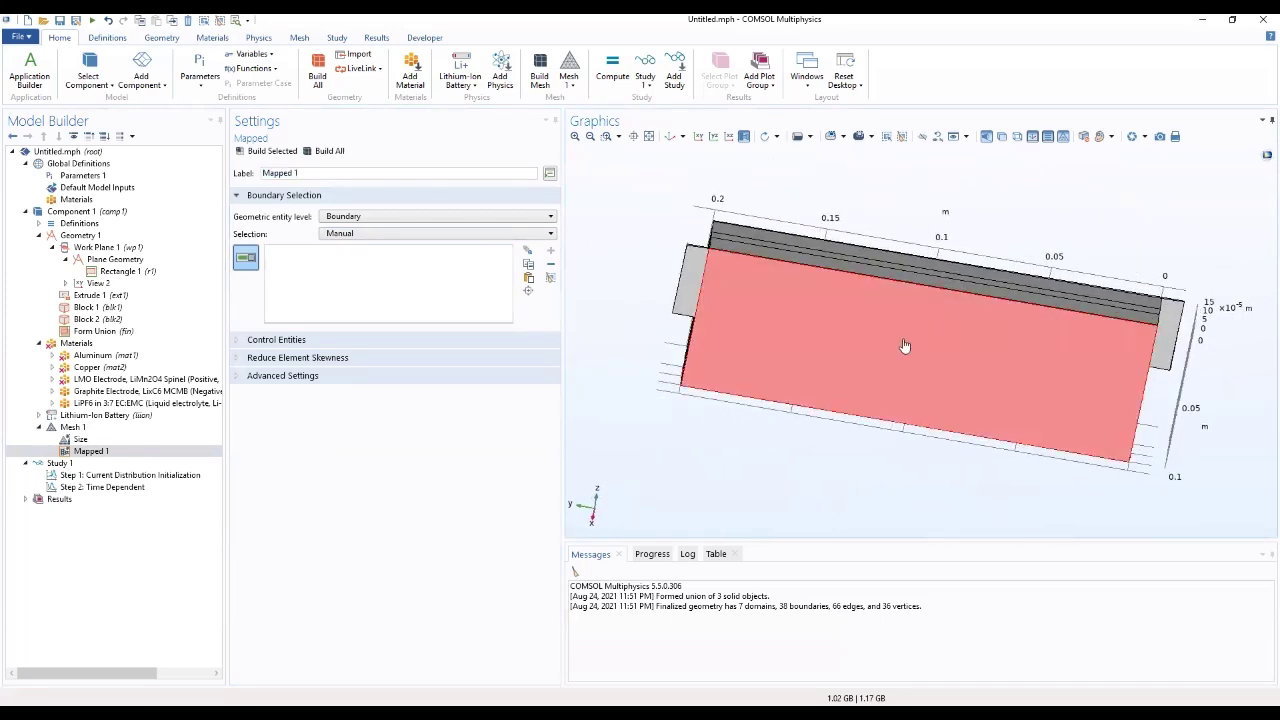
click(529, 278)
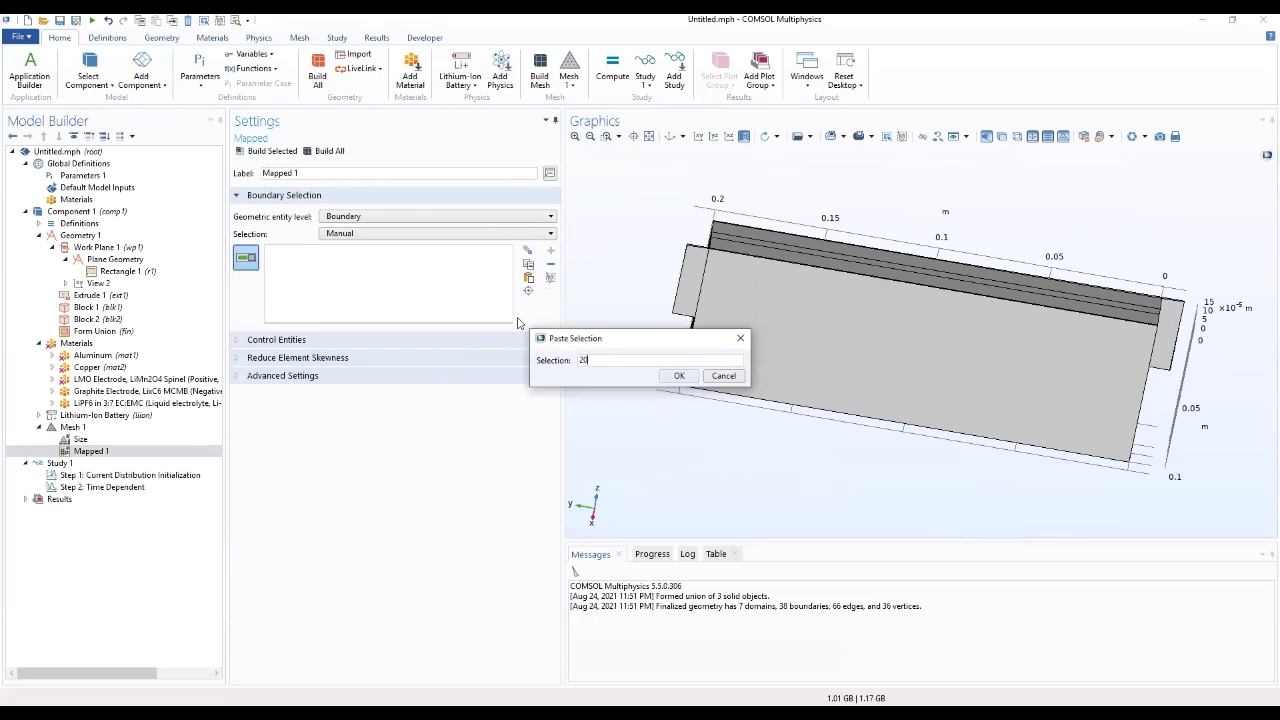
key(Return)
drag(614, 324, 830, 346)
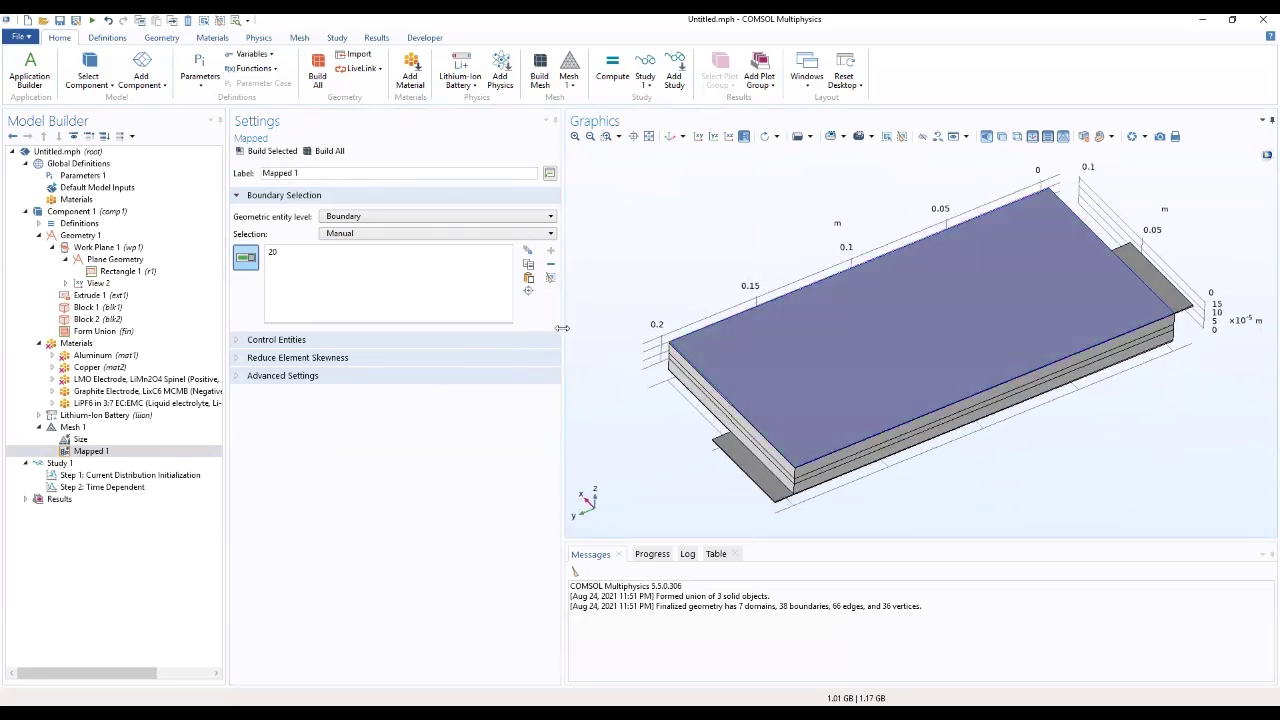
click(253, 153)
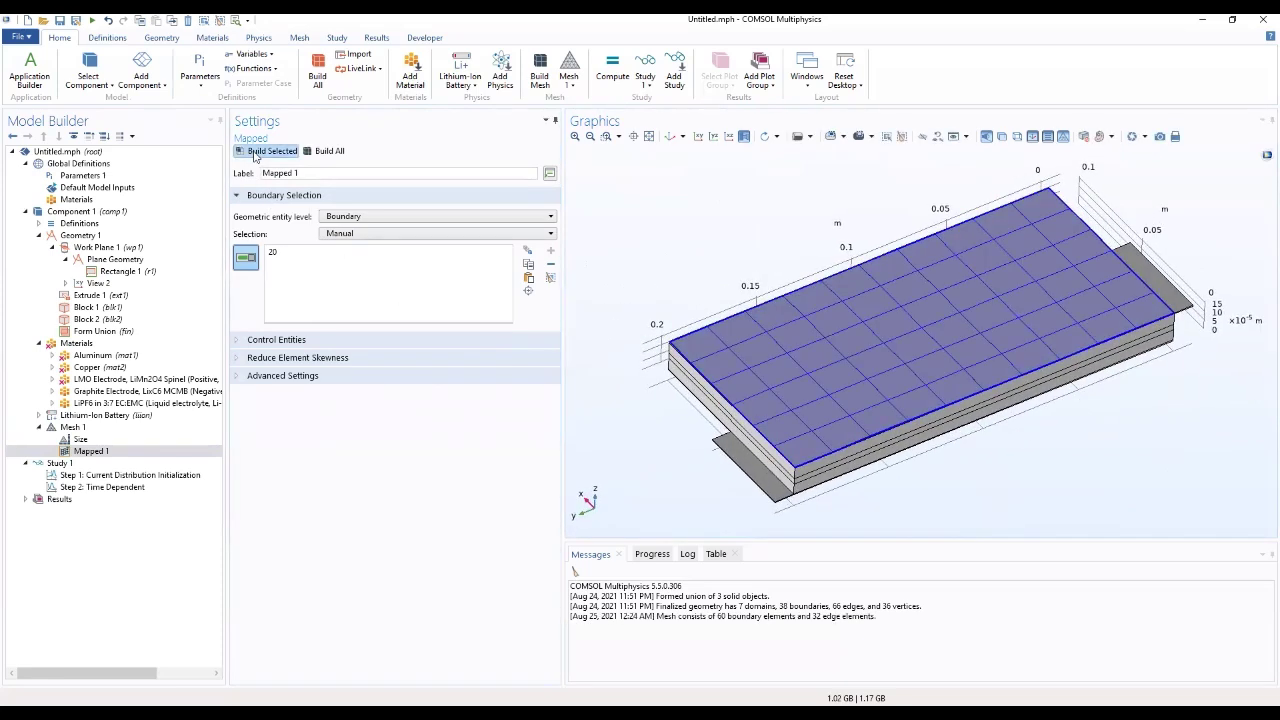
drag(652, 187, 620, 253)
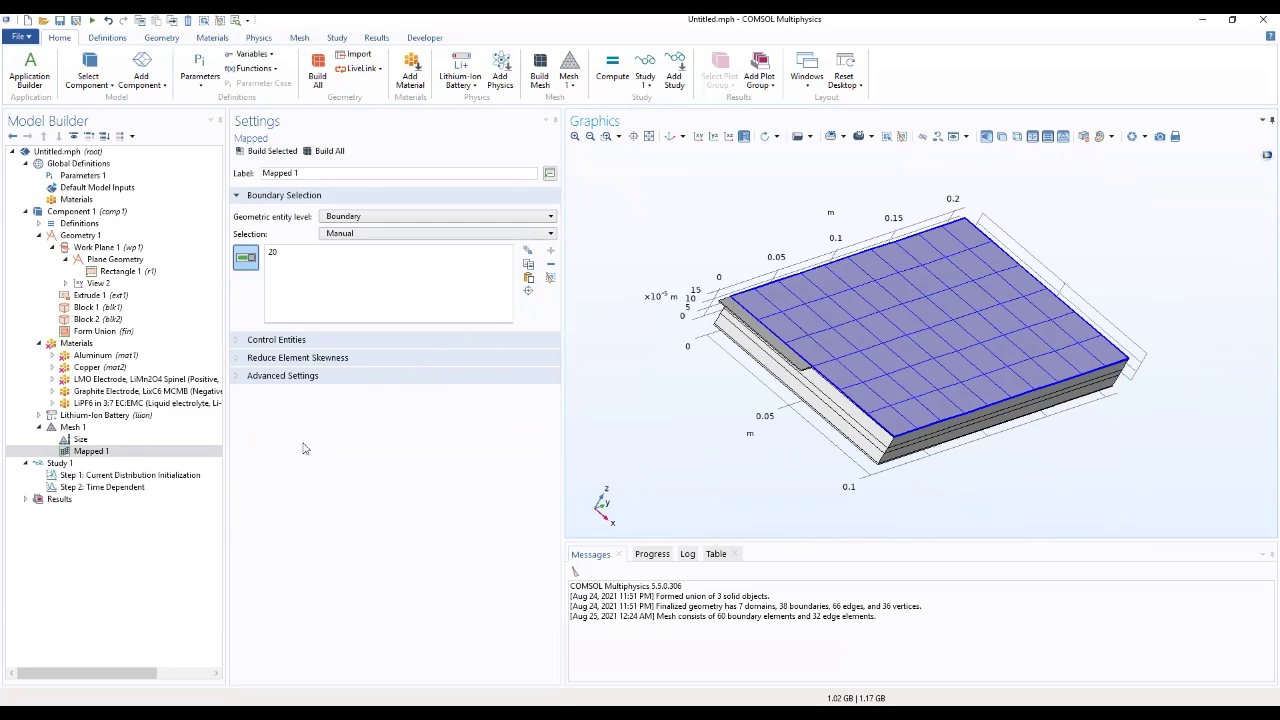
Add a Free Tetrahedral operation for the remaining geometry to Mesh 1
click(97, 428)
right_click(97, 428)
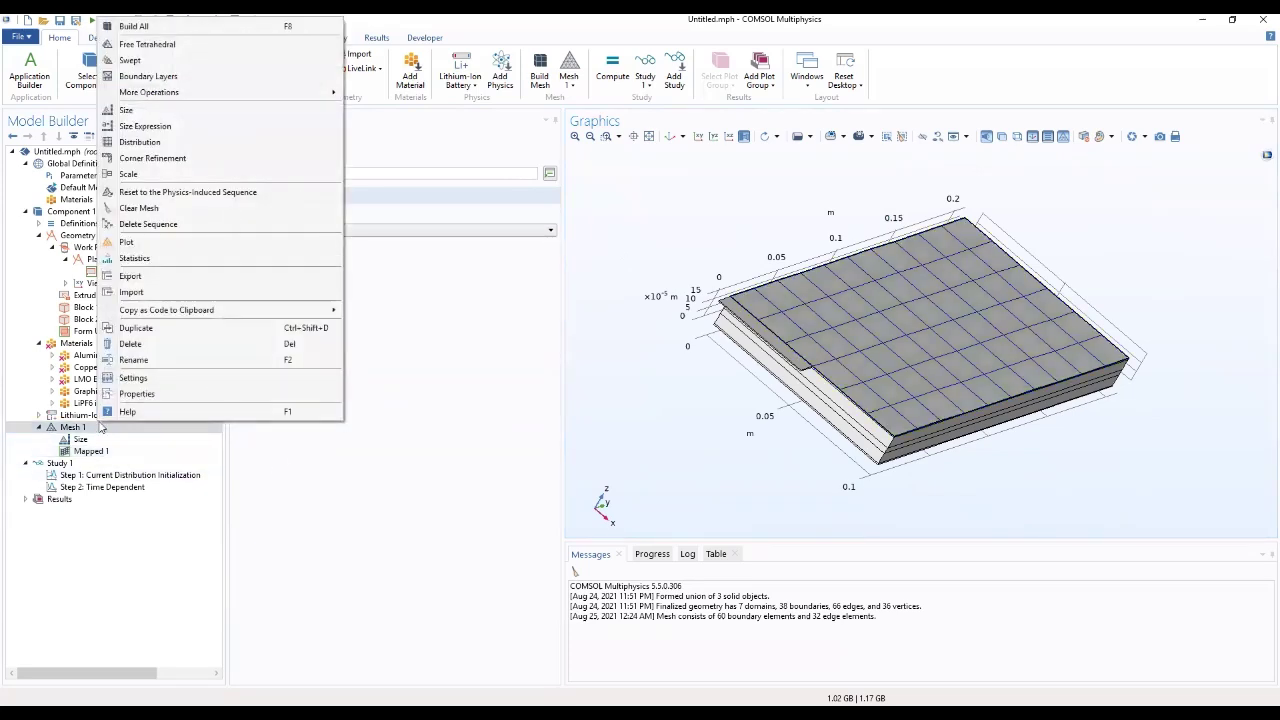
click(157, 47)
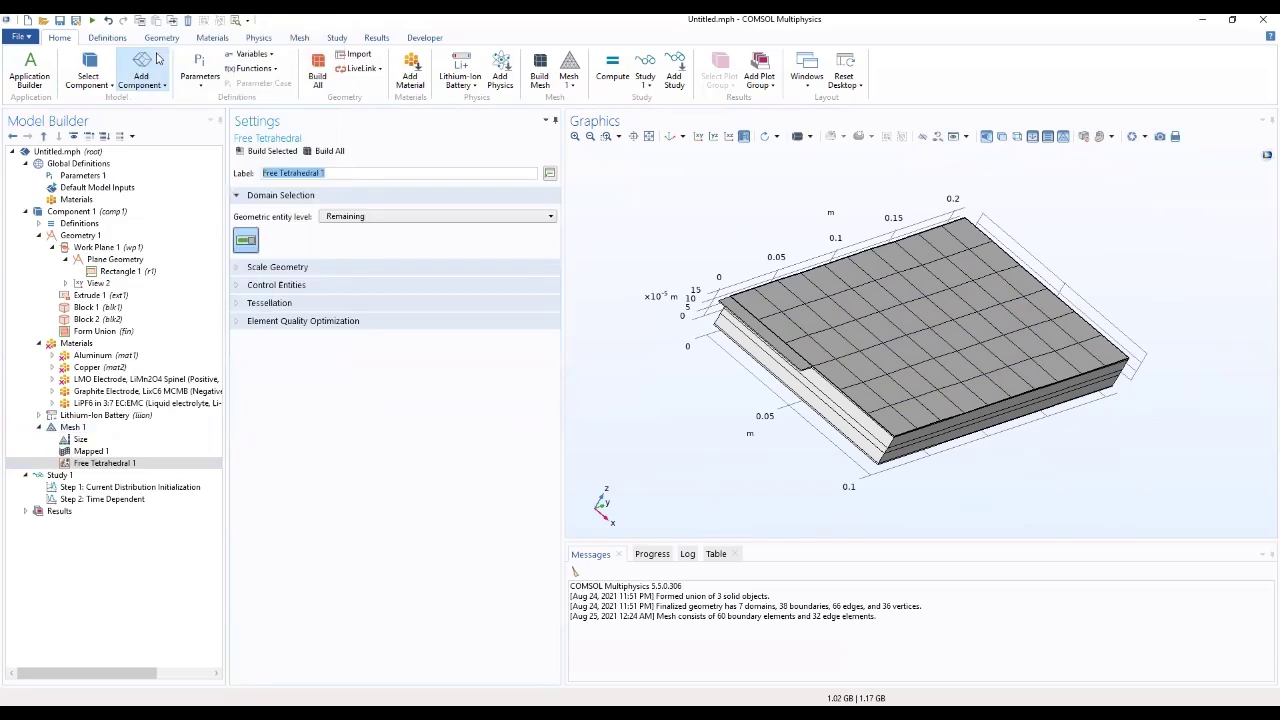
Undo the addition of the Free Tetrahedral operation to Mesh 1
click(362, 217)
click(360, 219)
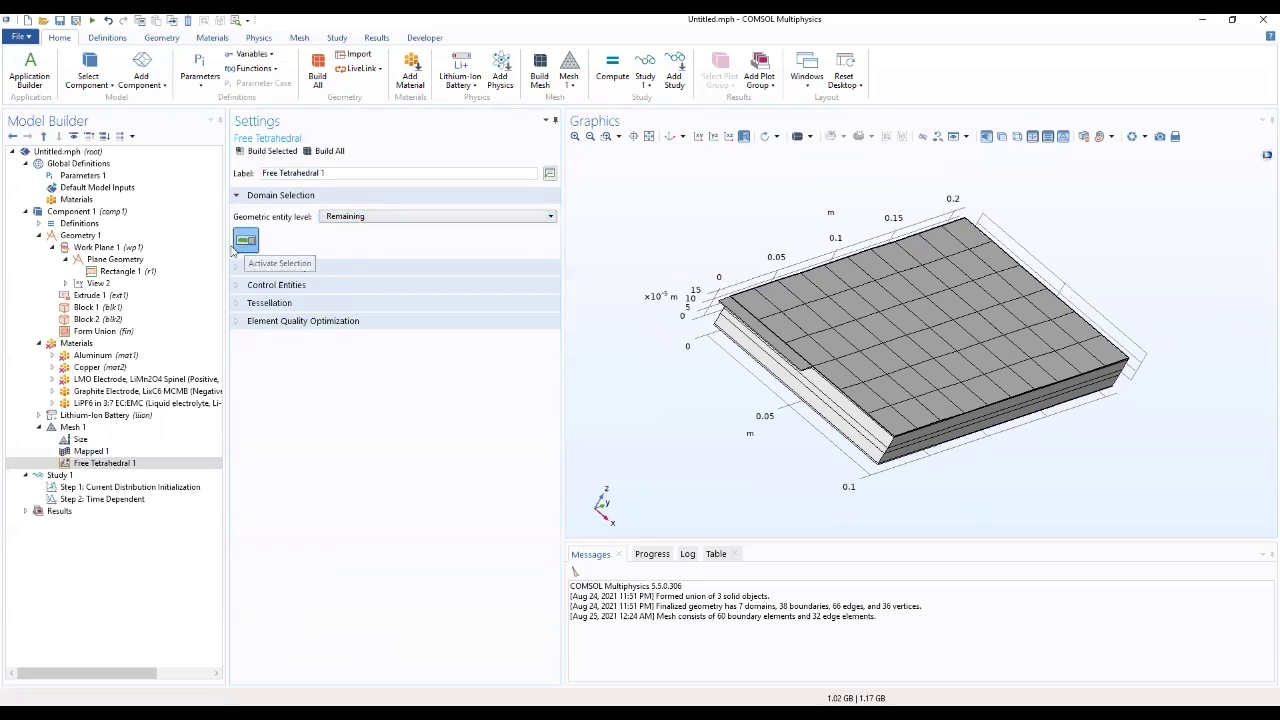
click(105, 467)
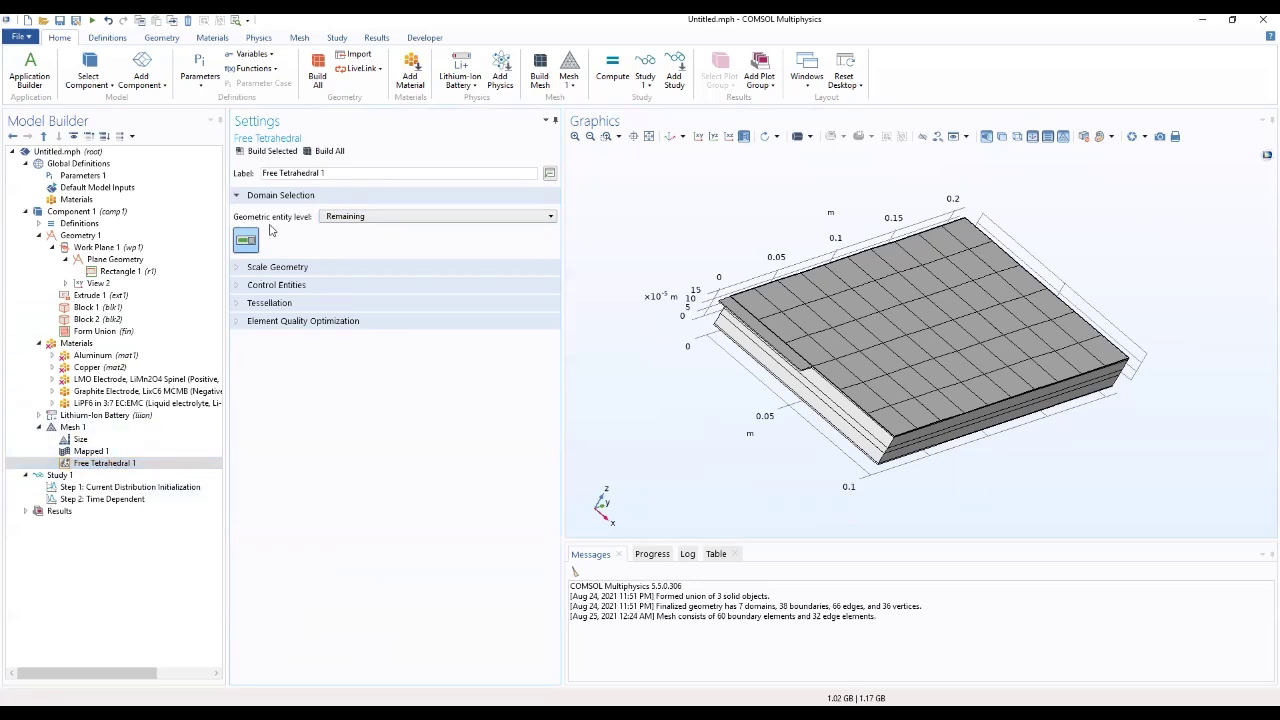
click(110, 463)
click(108, 21)
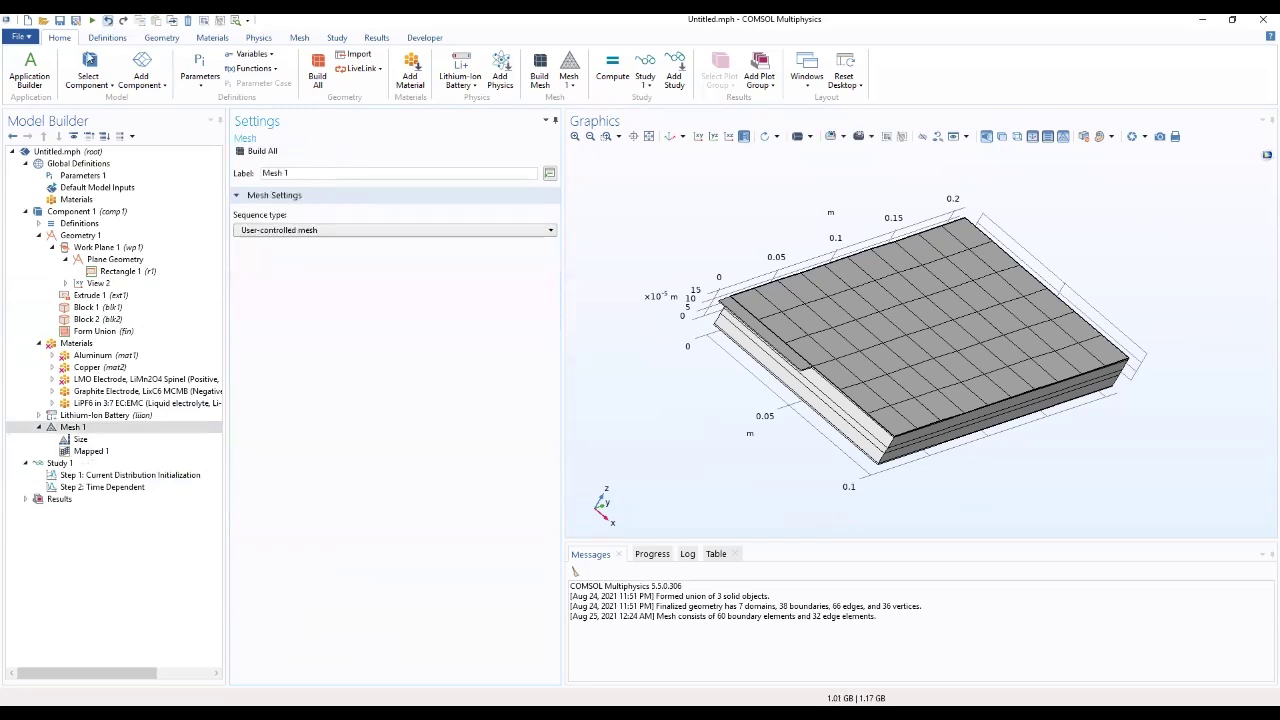
Add a Swept operation to Mesh 1 and keep its geometric entity level at Remaining
click(76, 429)
right_click(76, 431)
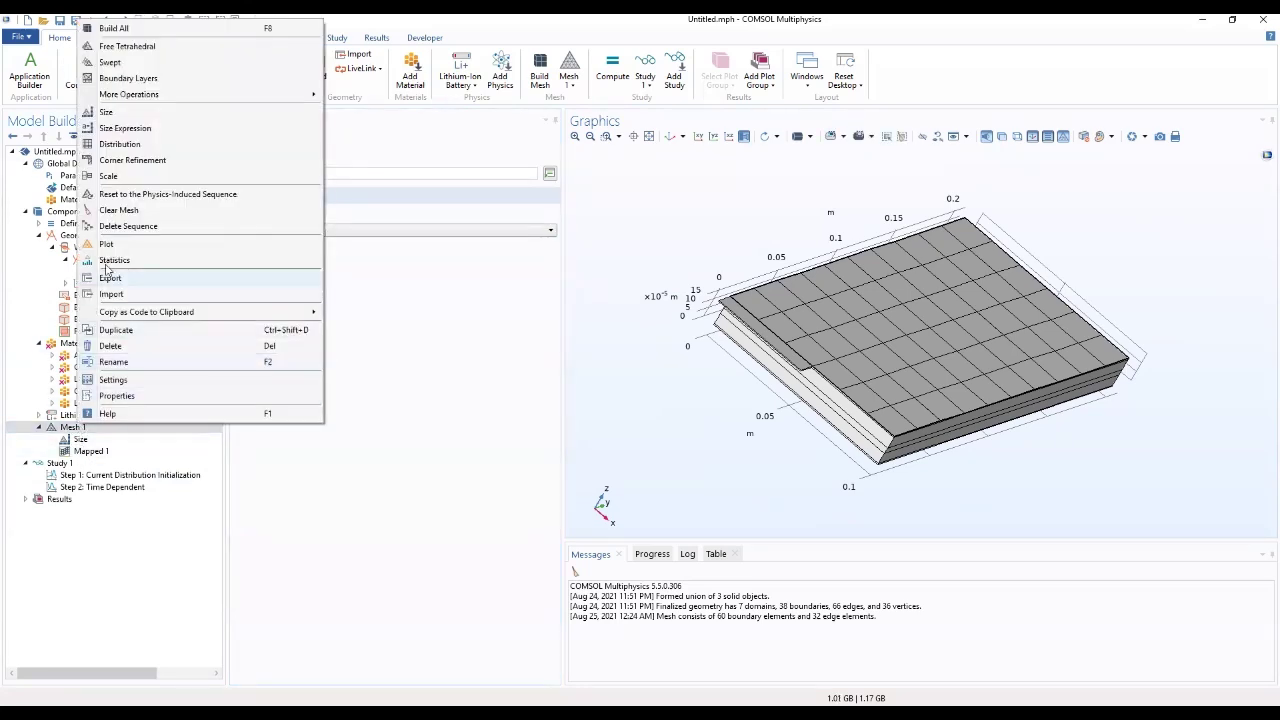
click(128, 66)
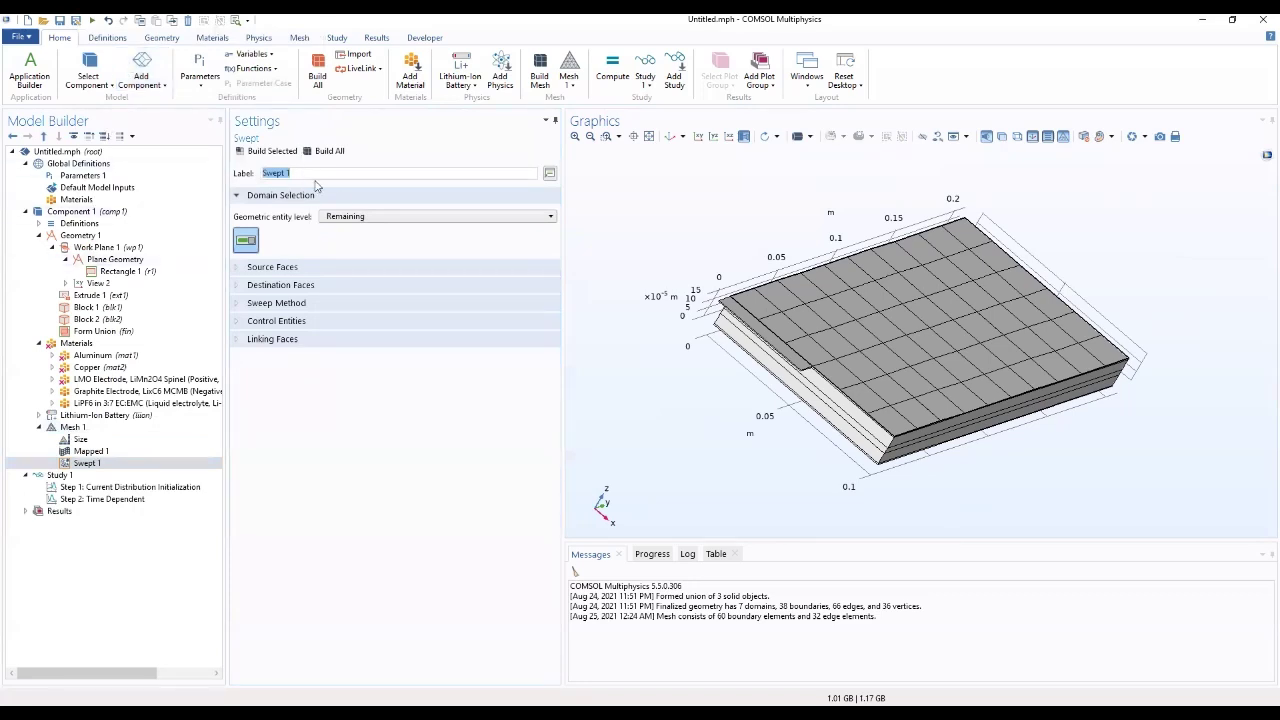
click(349, 222)
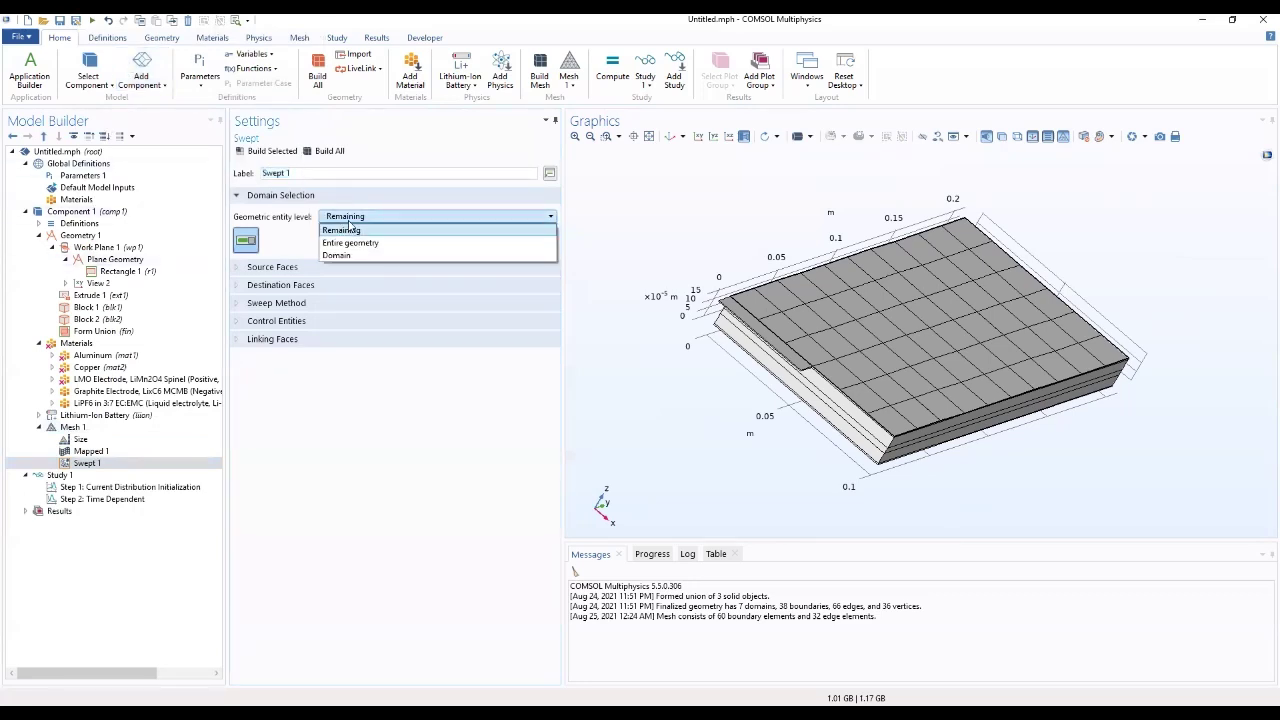
click(349, 229)
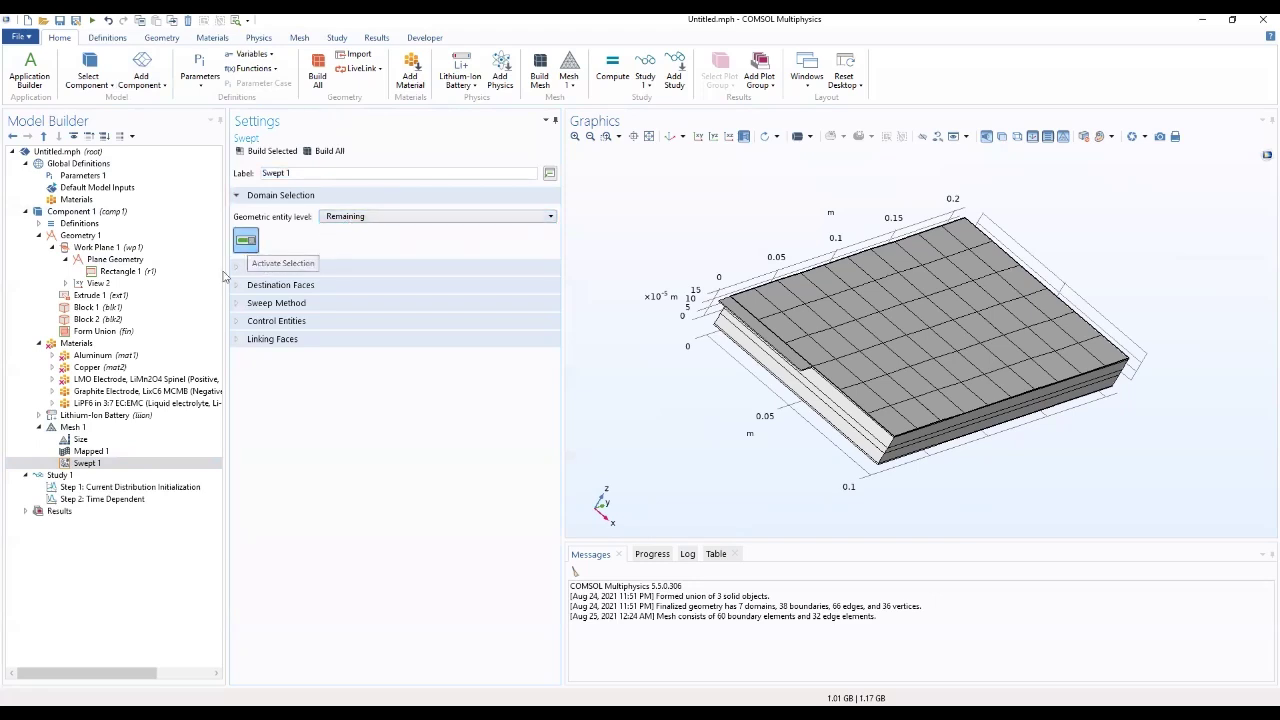
Add a Distribution to the Swept operation and assign it to the Negative Electrode selection
click(74, 464)
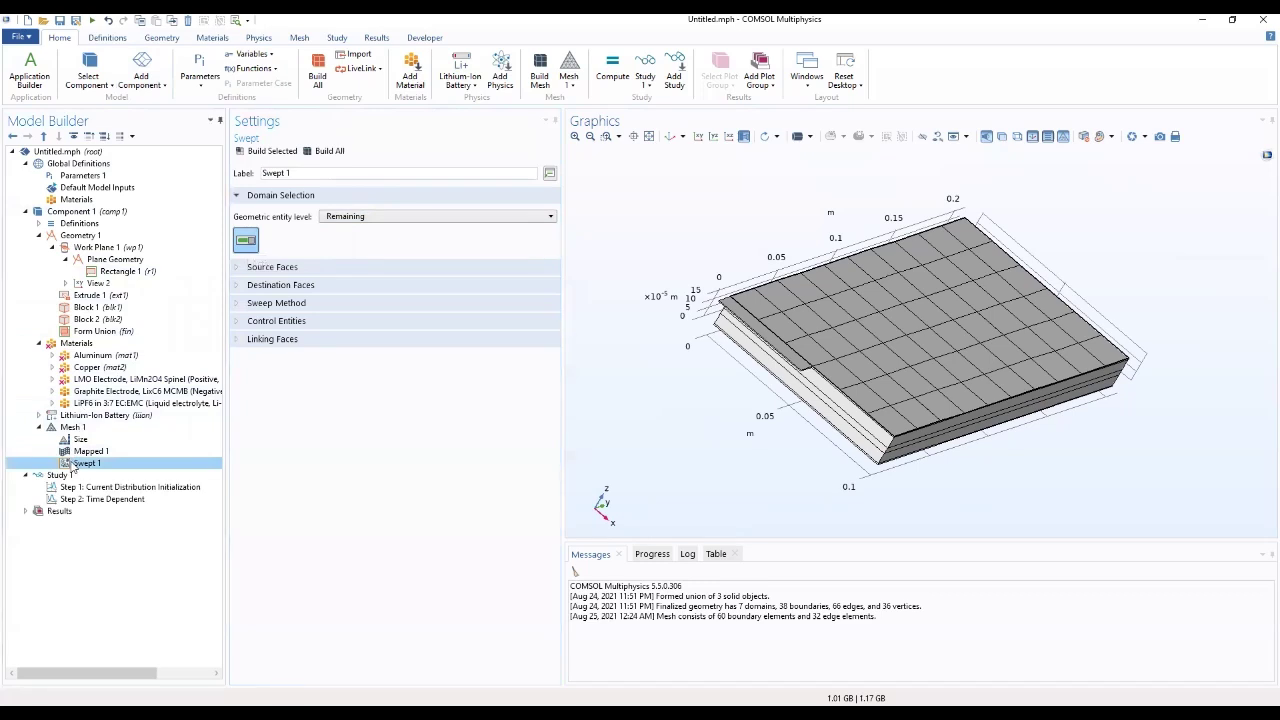
right_click(74, 466)
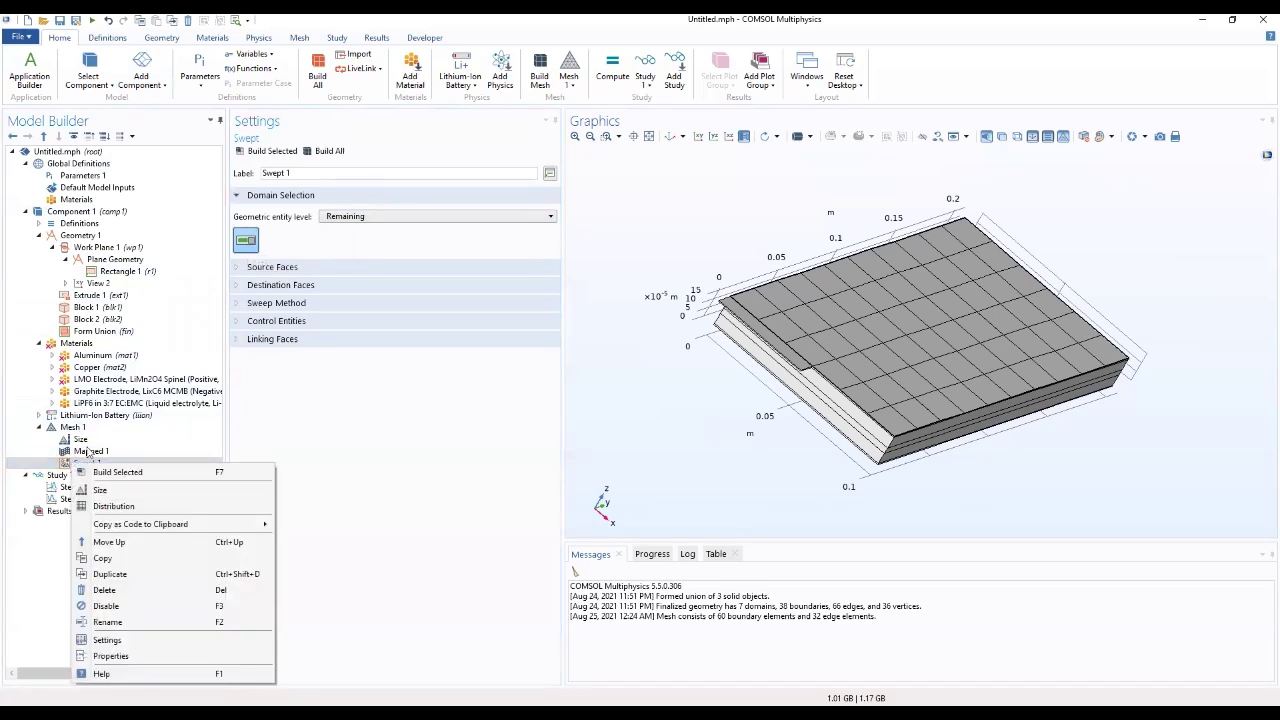
click(114, 506)
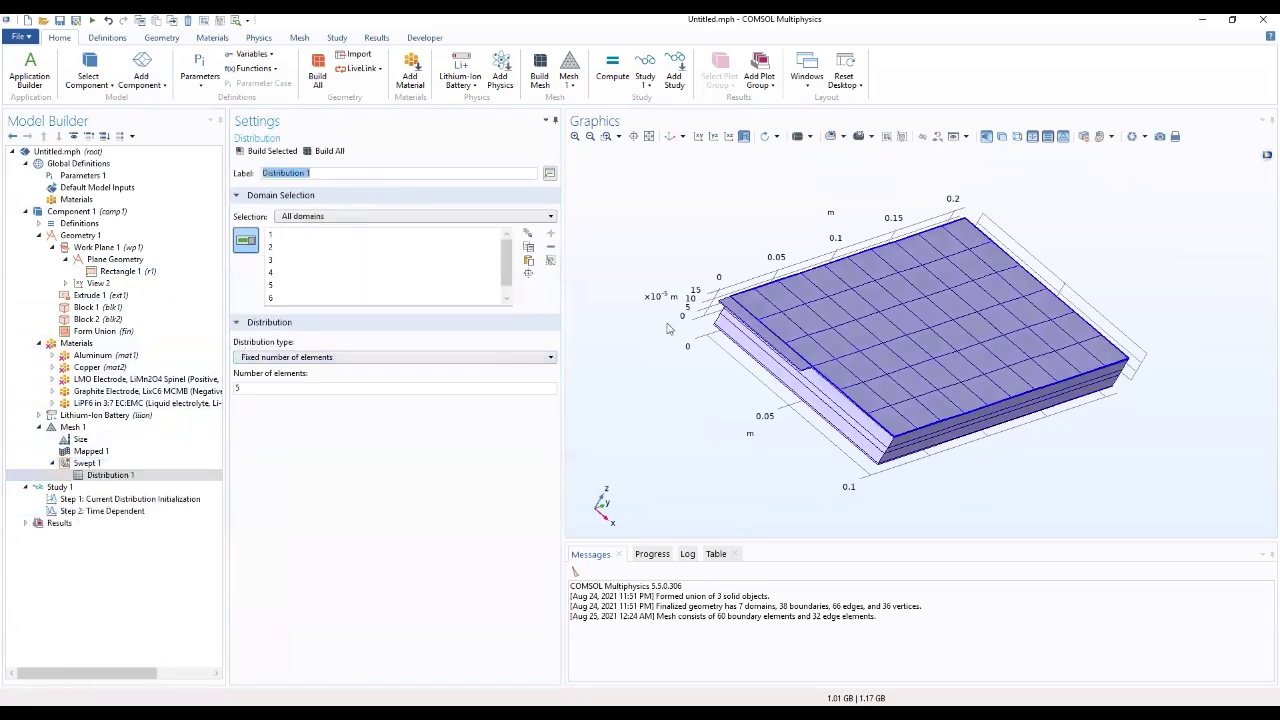
drag(659, 223, 781, 333)
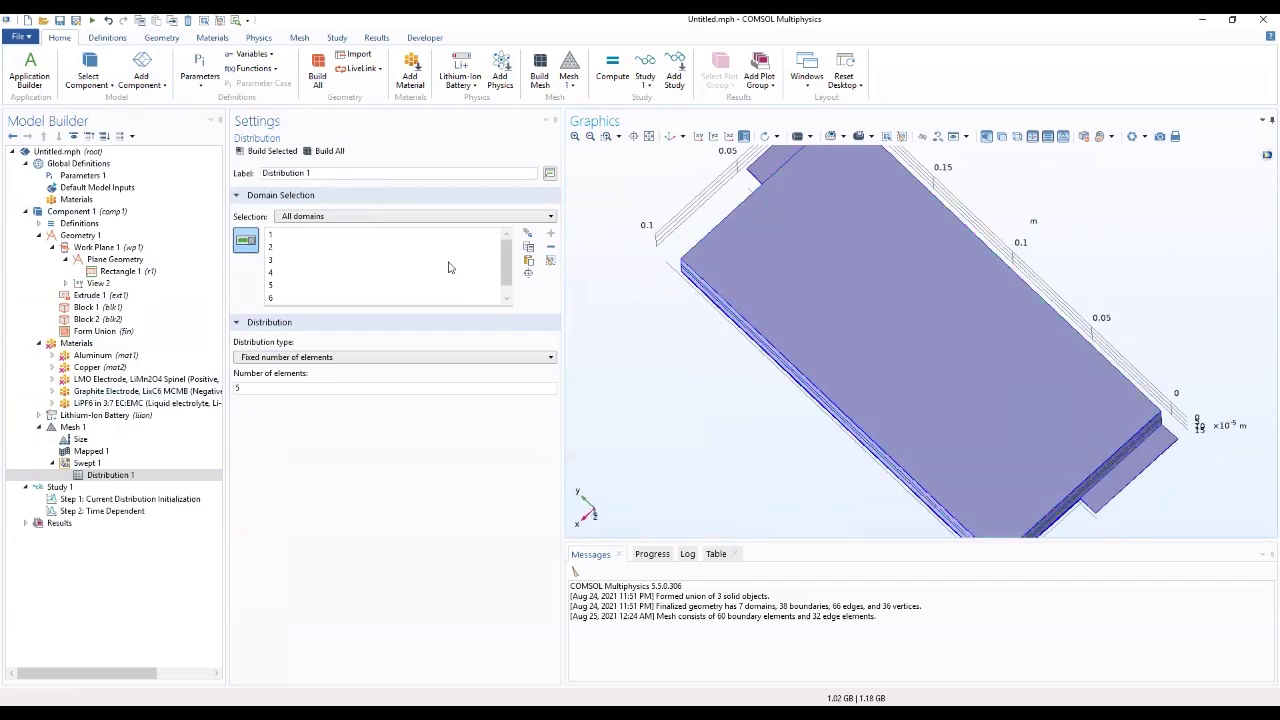
click(376, 218)
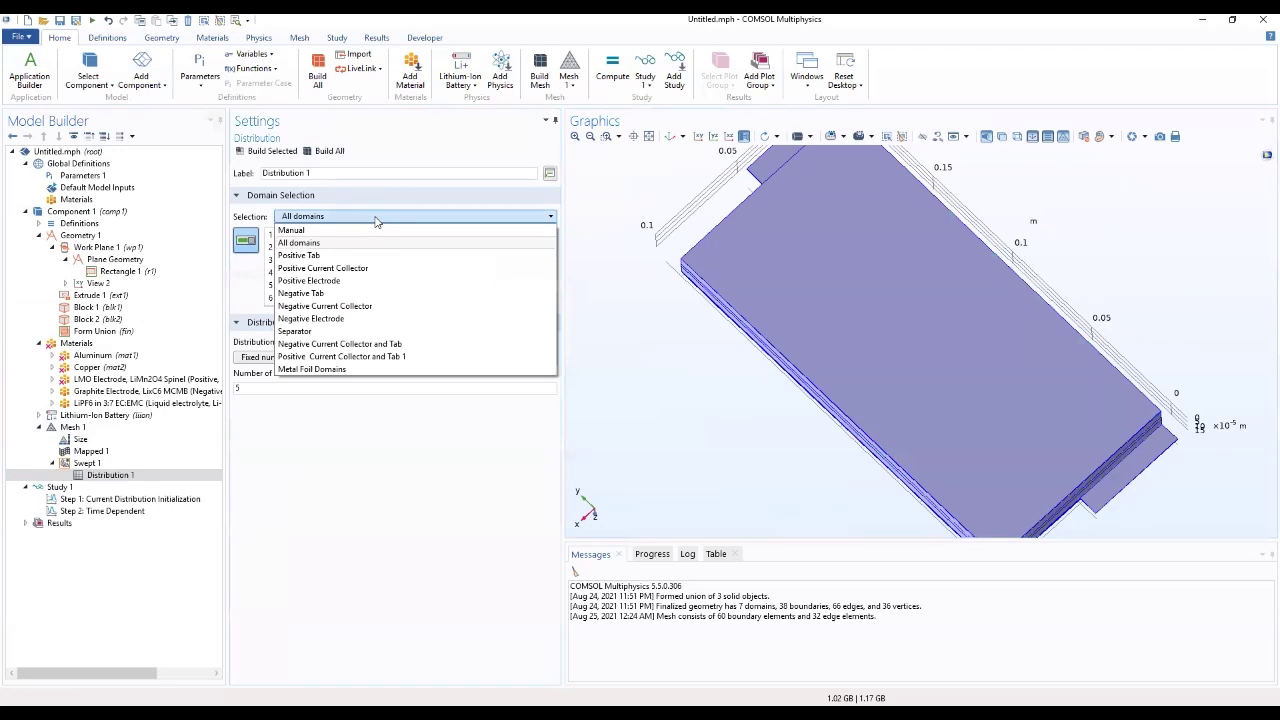
click(342, 319)
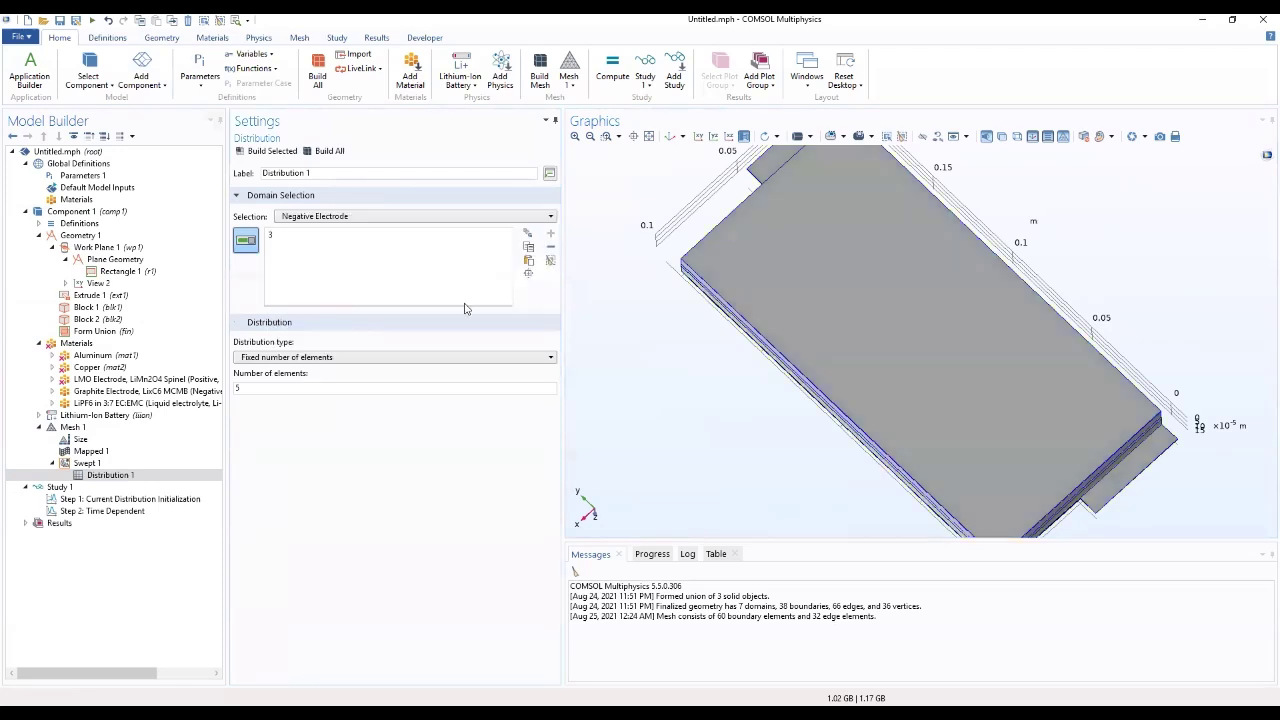
drag(635, 305, 816, 328)
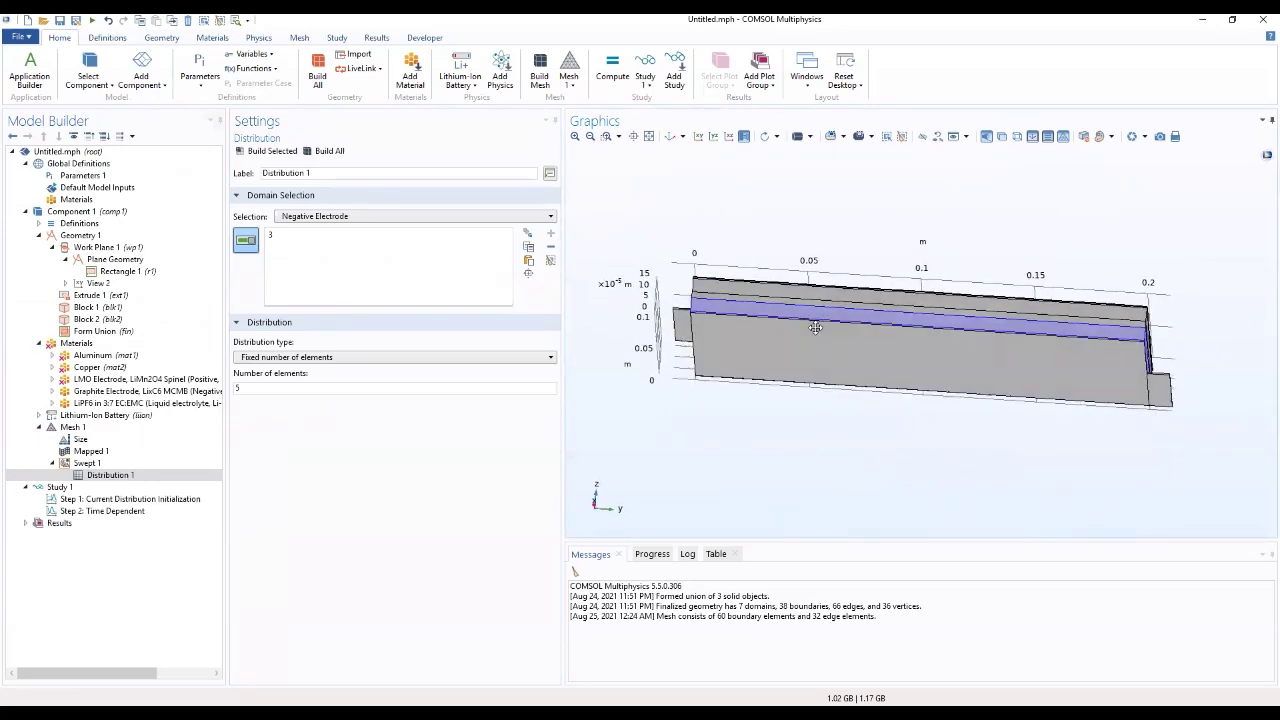
Give the negative electrode a predefined distribution of 15 elements with element ratio 3 and build it
click(459, 362)
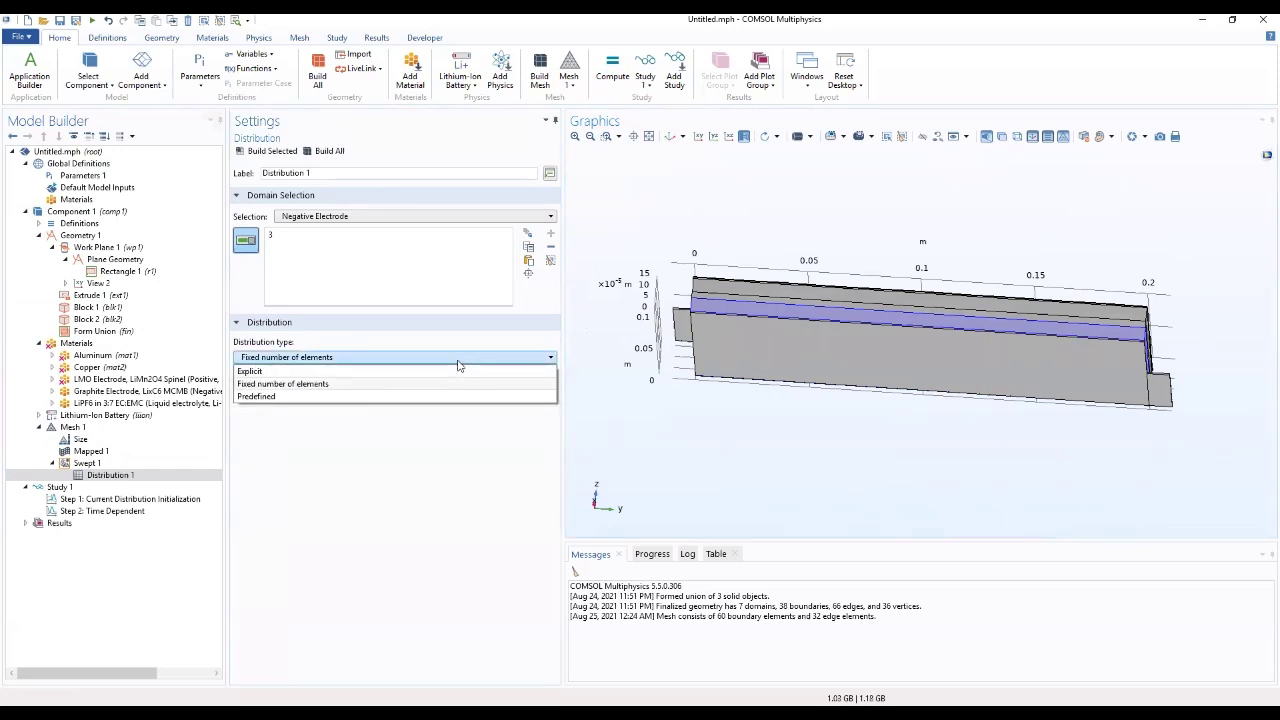
click(426, 396)
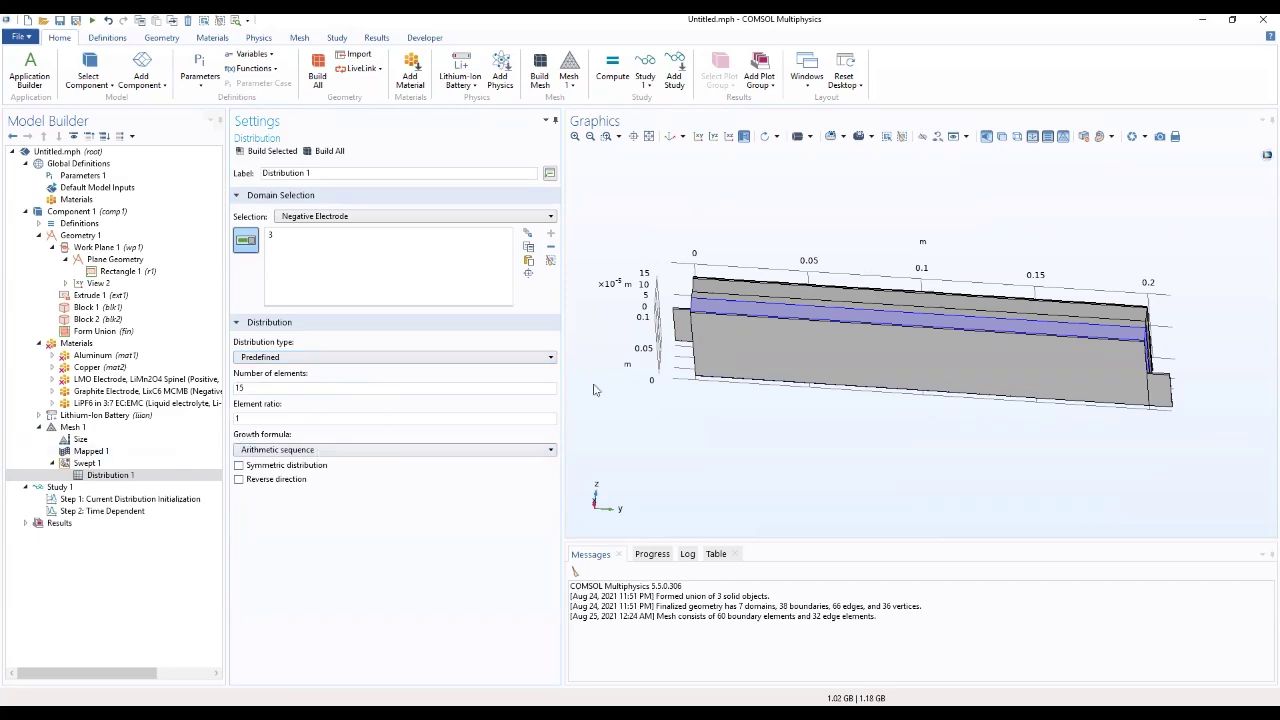
drag(786, 392, 731, 471)
double_click(285, 415)
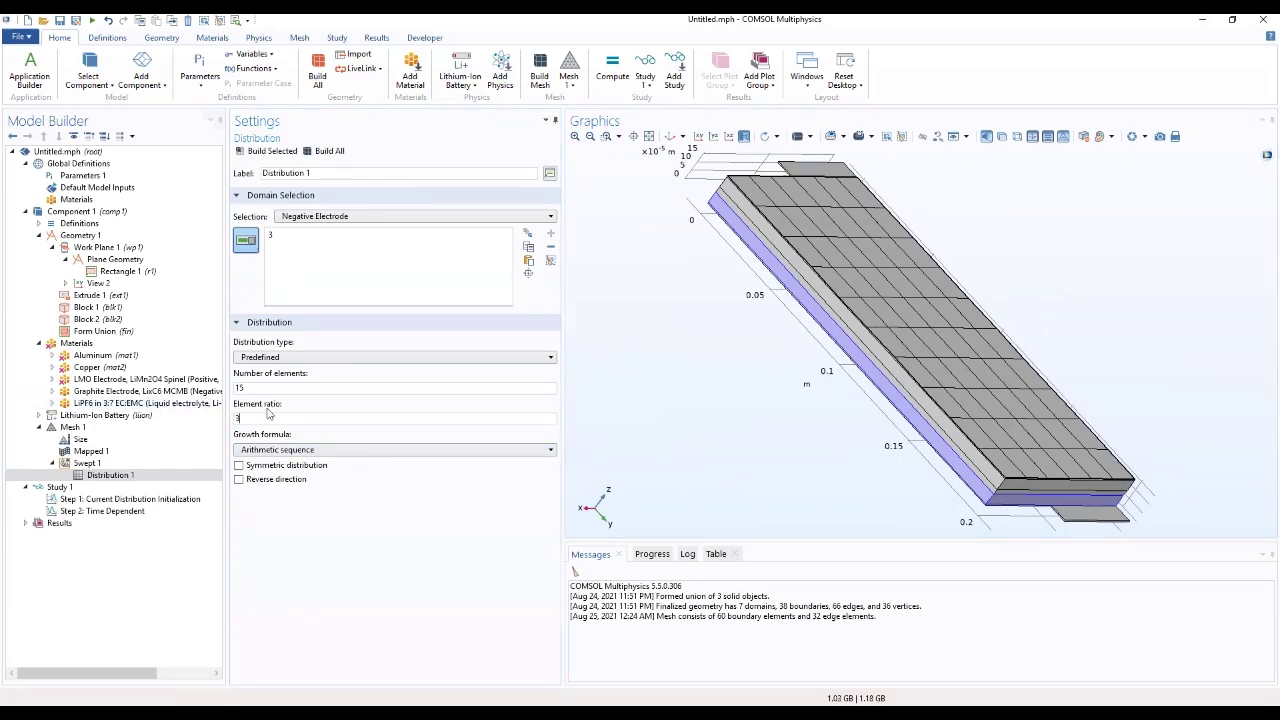
drag(731, 371, 727, 355)
click(266, 152)
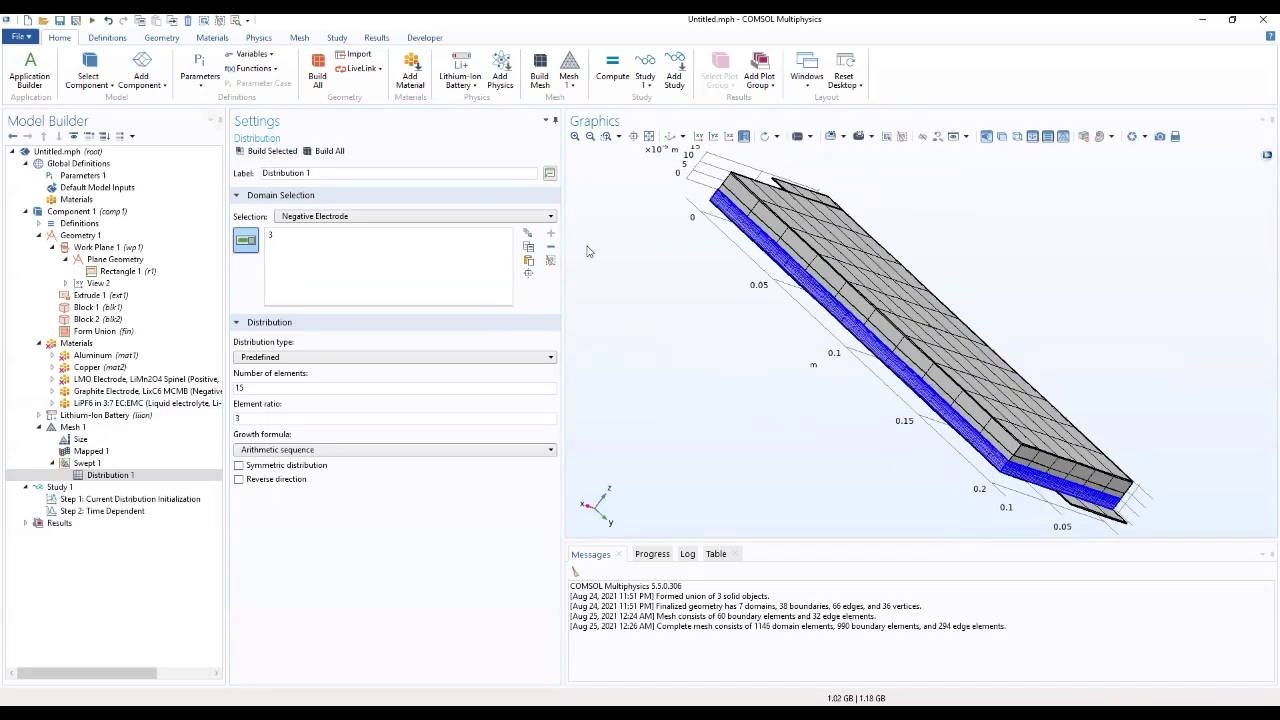
Examine the layered swept mesh through the negative electrode's thickness from several angles and magnifications
drag(670, 289, 726, 331)
drag(727, 245, 766, 265)
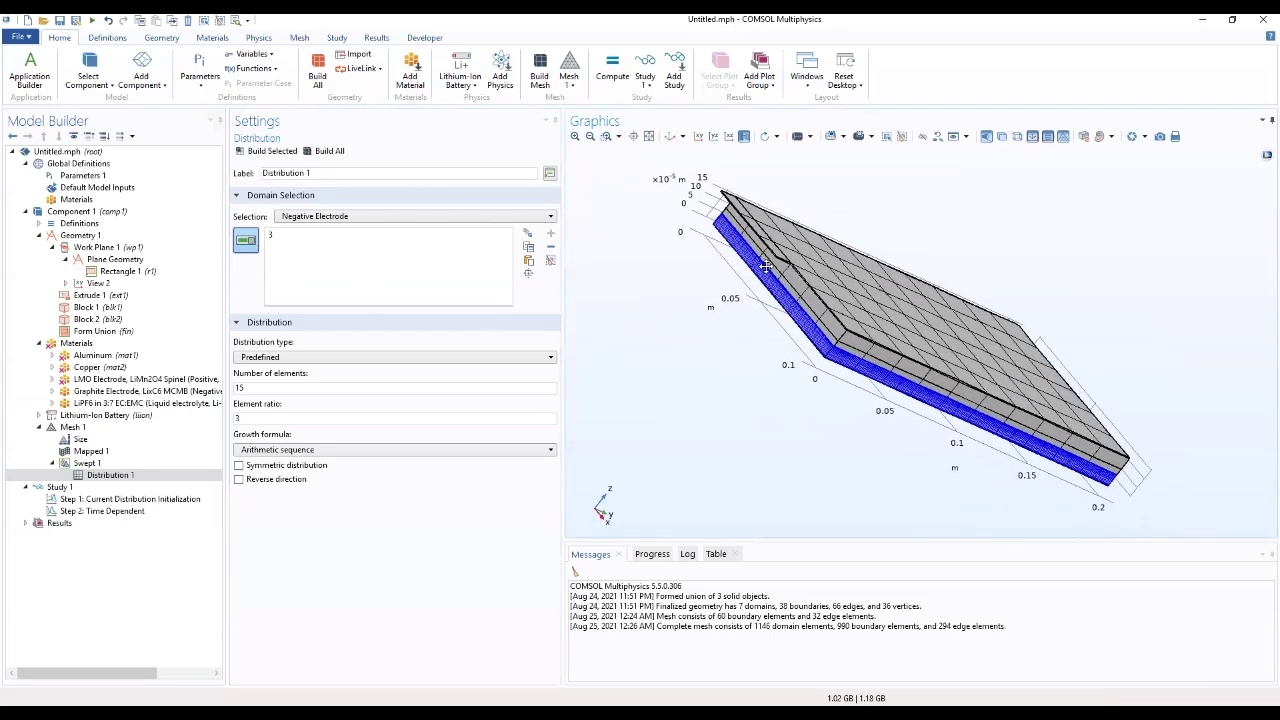
click(605, 137)
click(576, 140)
drag(640, 322, 676, 350)
drag(735, 288, 629, 345)
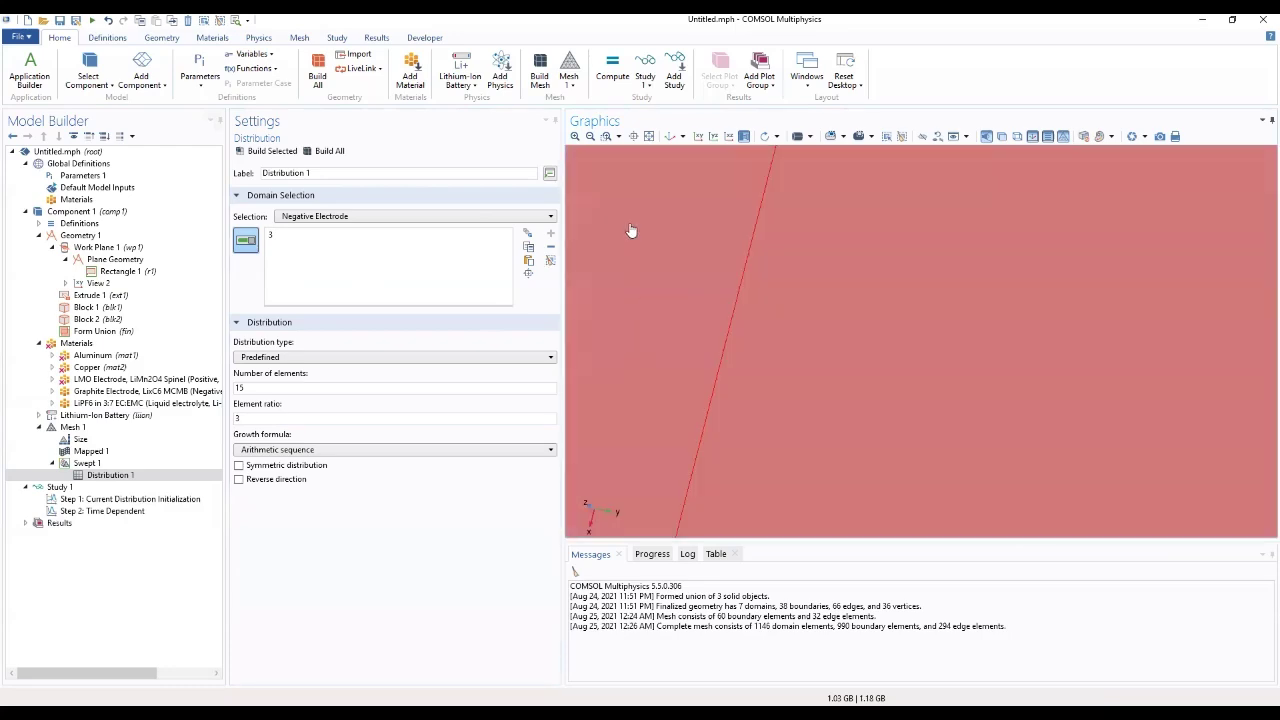
click(590, 137)
click(590, 137)
click(590, 137)
drag(694, 331, 694, 220)
drag(895, 296, 955, 274)
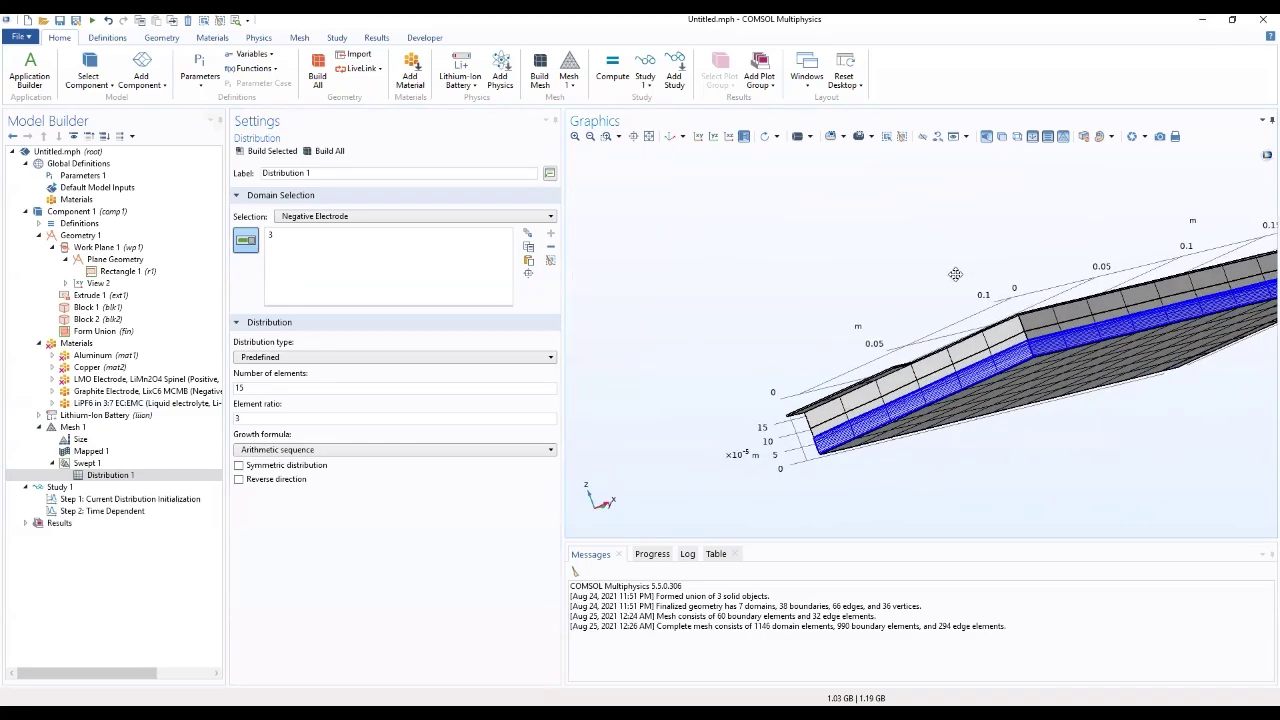
Duplicate the negative electrode's distribution and assign the copy to the Separator selection
click(126, 477)
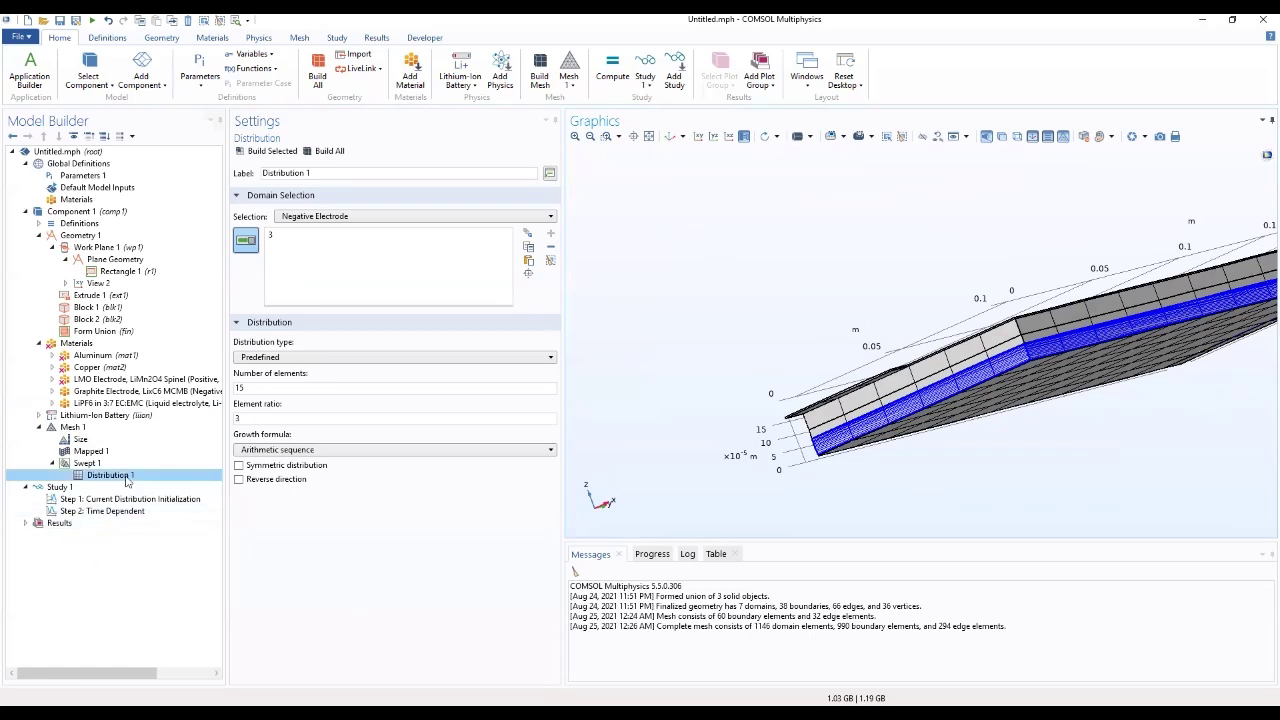
right_click(127, 479)
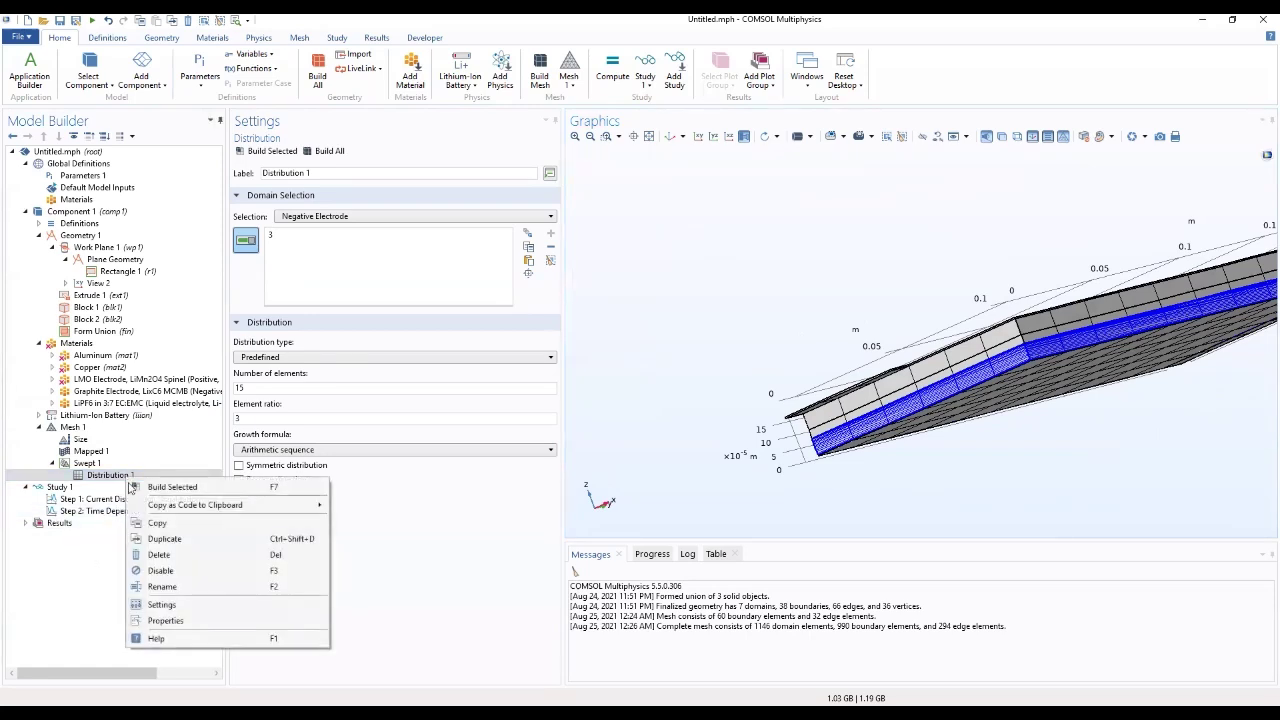
click(167, 542)
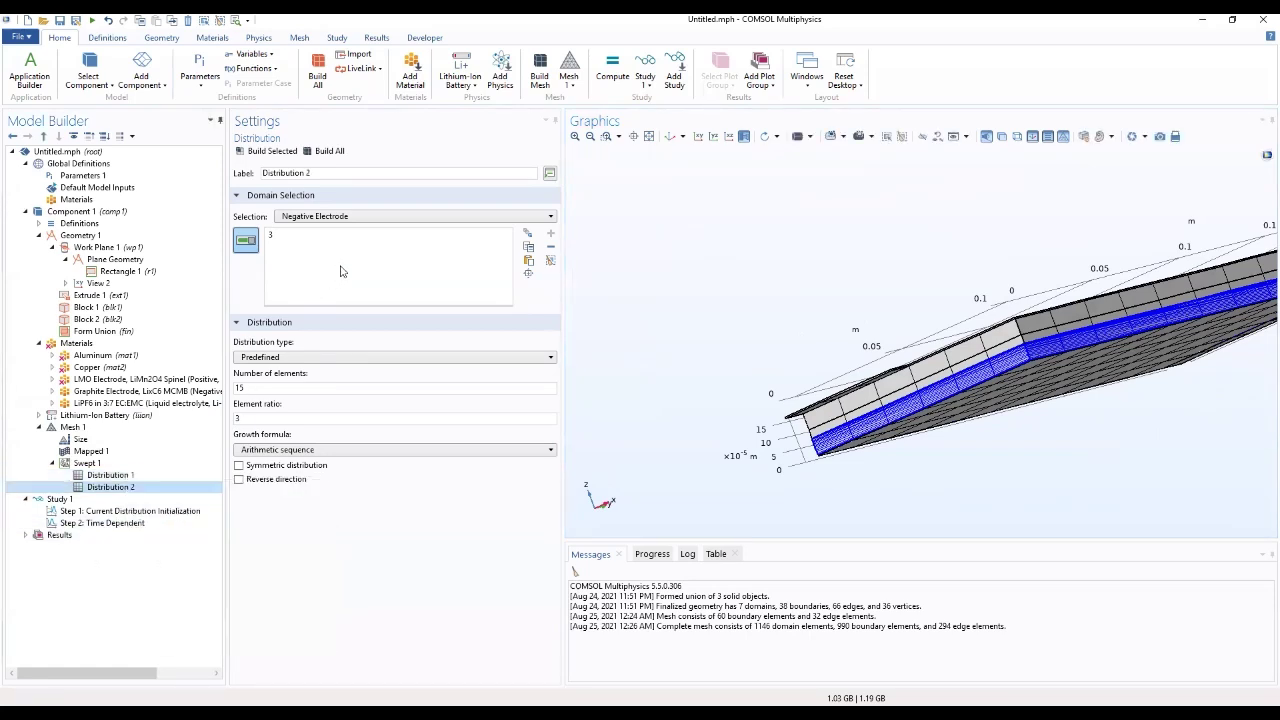
click(380, 216)
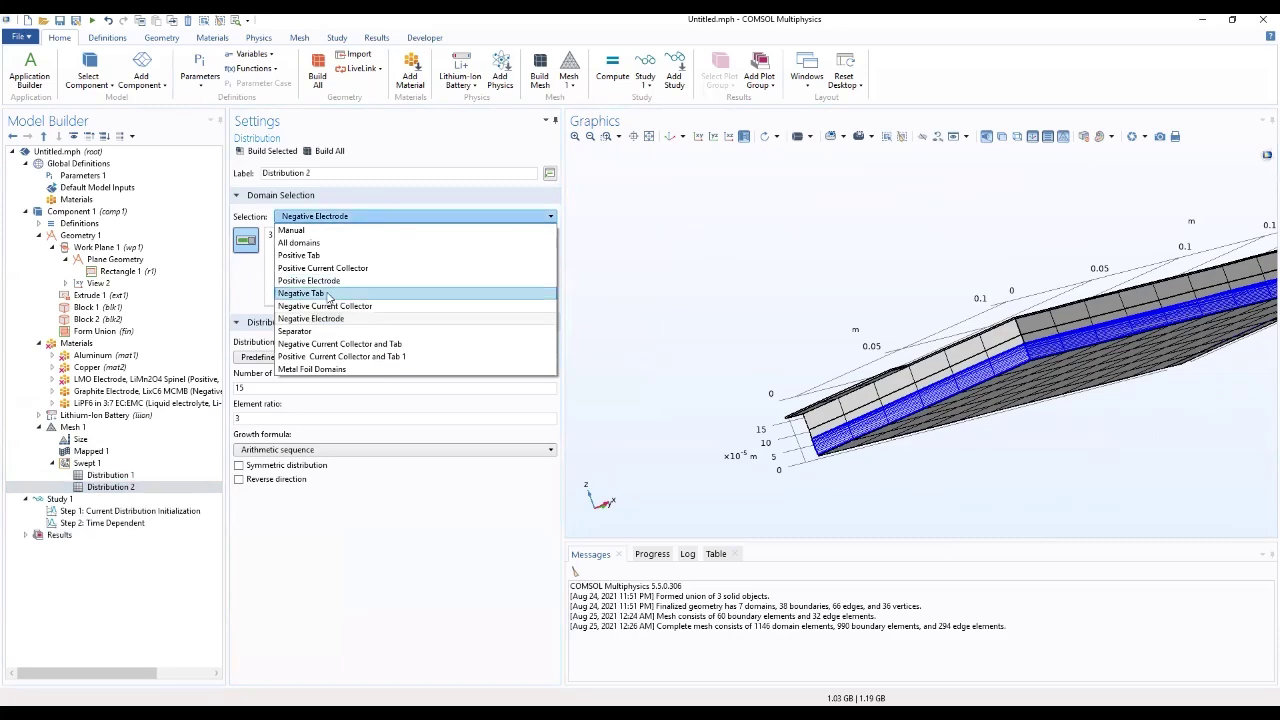
click(294, 331)
drag(937, 187, 842, 194)
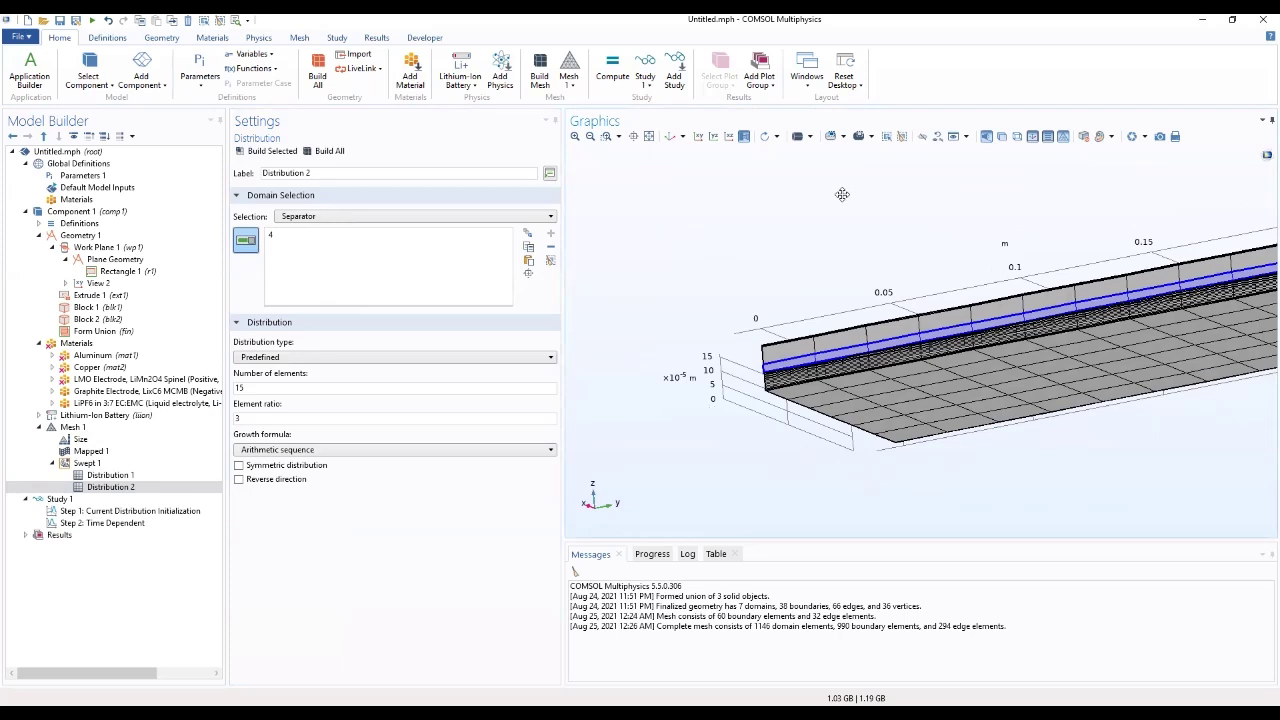
Set the separator's distribution to a fixed number of 4 elements and build it
click(324, 362)
click(318, 377)
double_click(298, 387)
text(4)
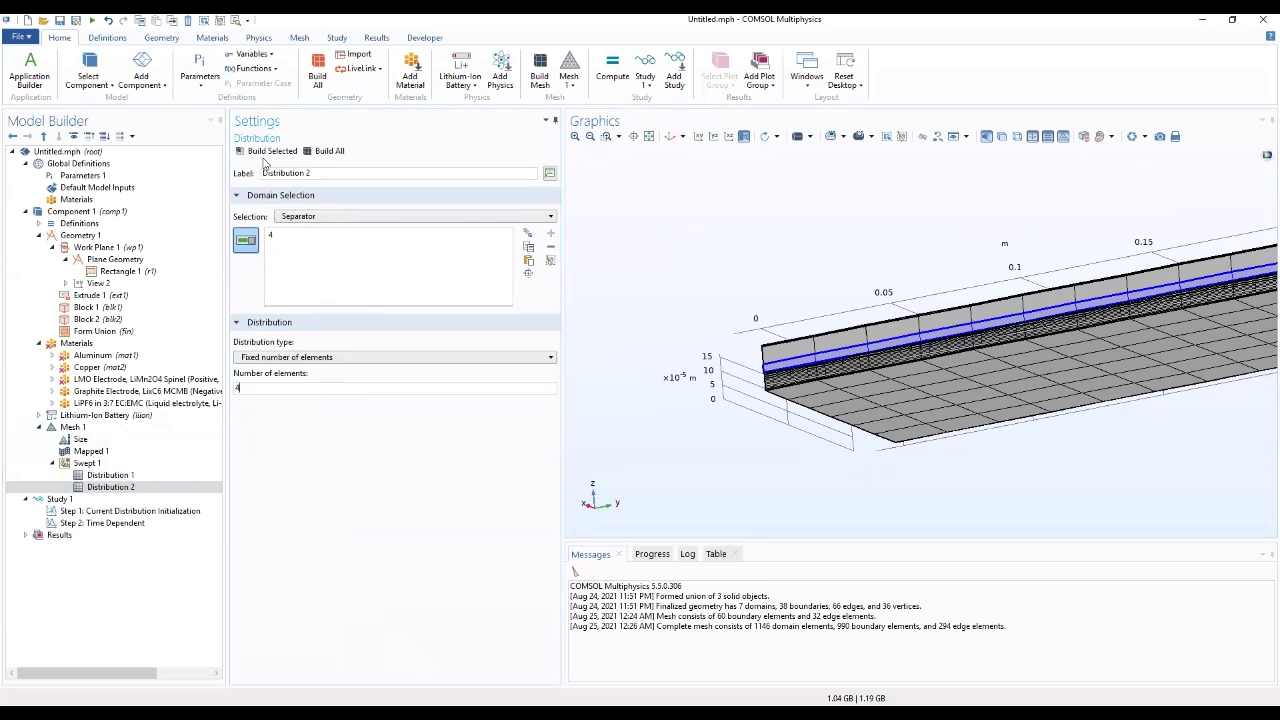
click(262, 151)
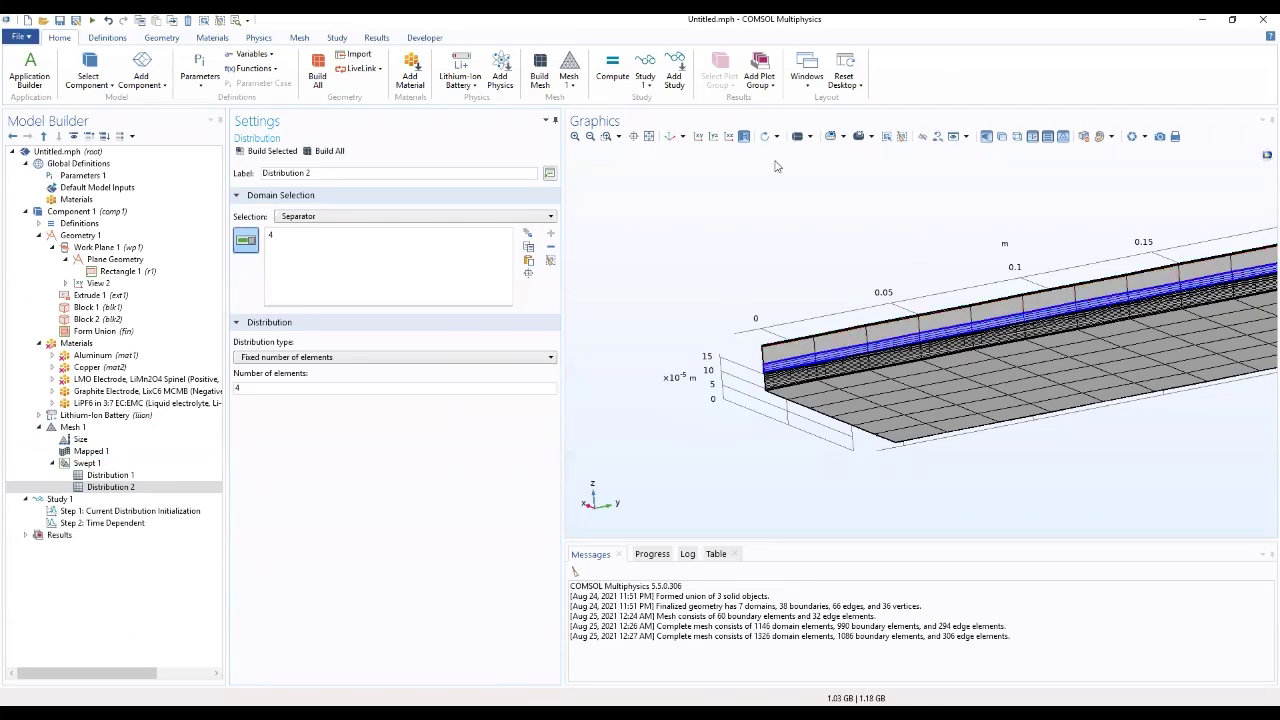
Compare the distribution settings and mesh layers of the negative electrode and the separator
right_drag(698, 307, 665, 363)
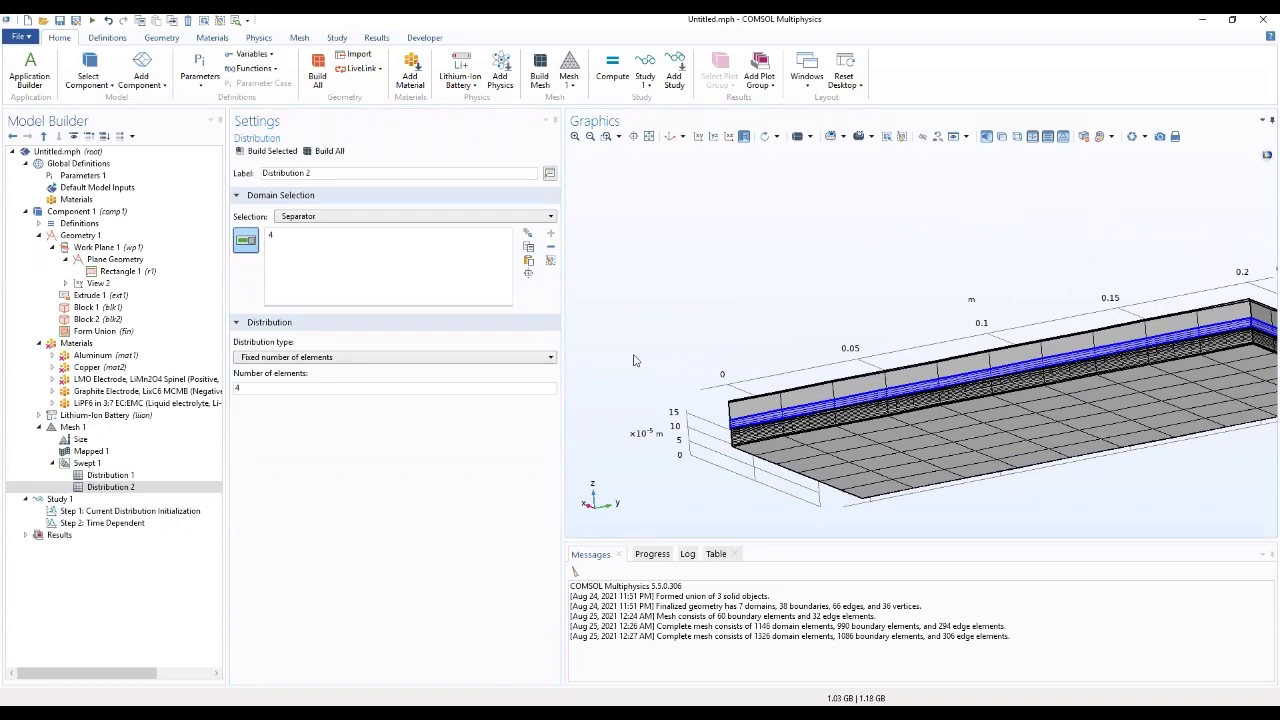
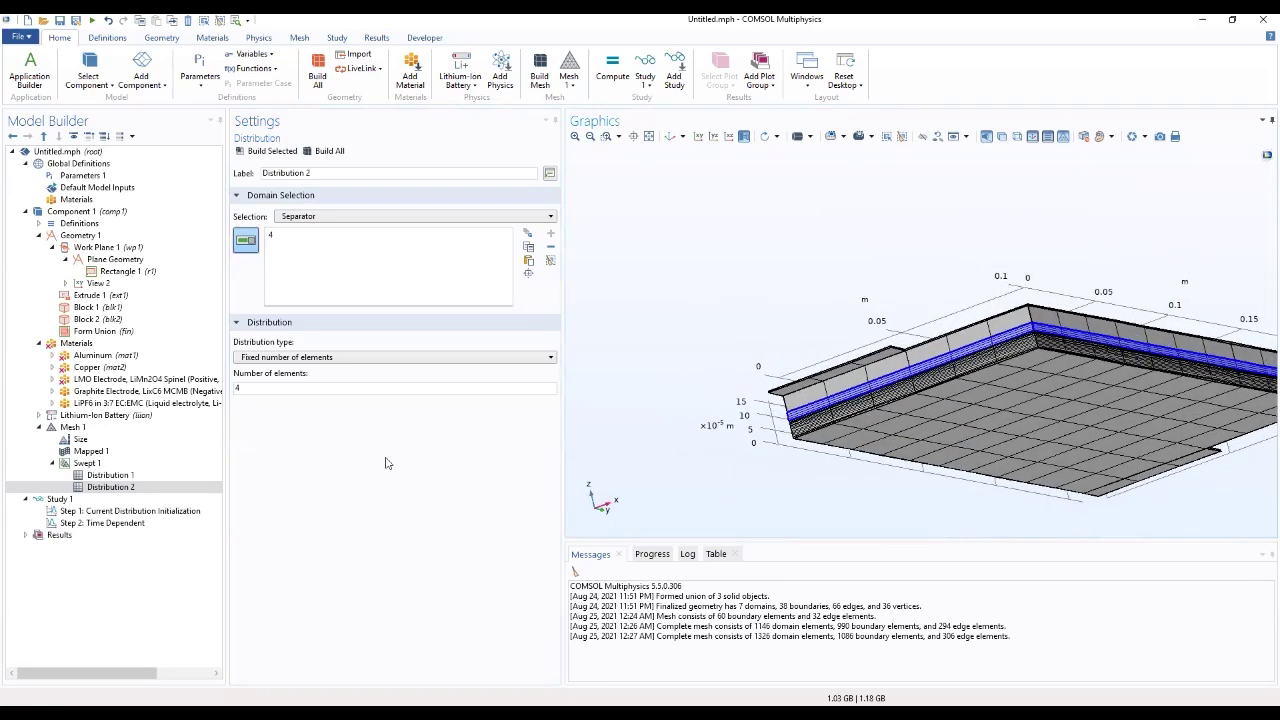
click(110, 475)
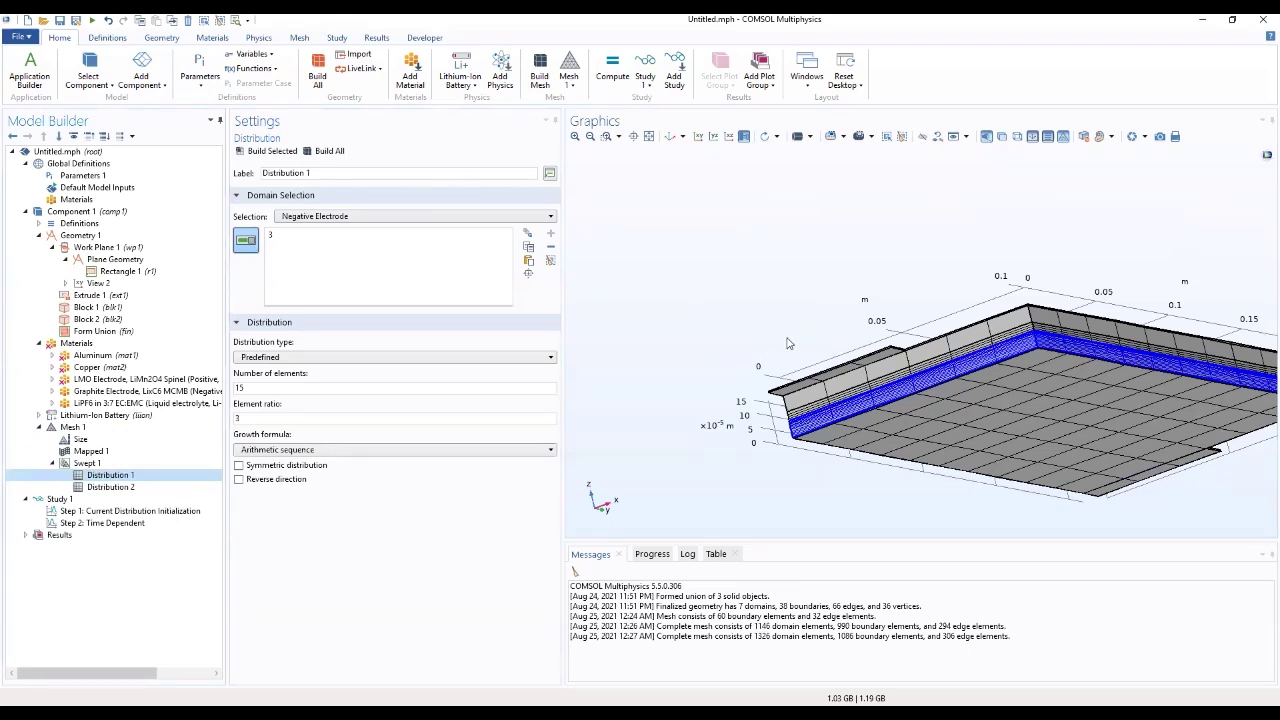
click(113, 487)
drag(706, 311, 764, 299)
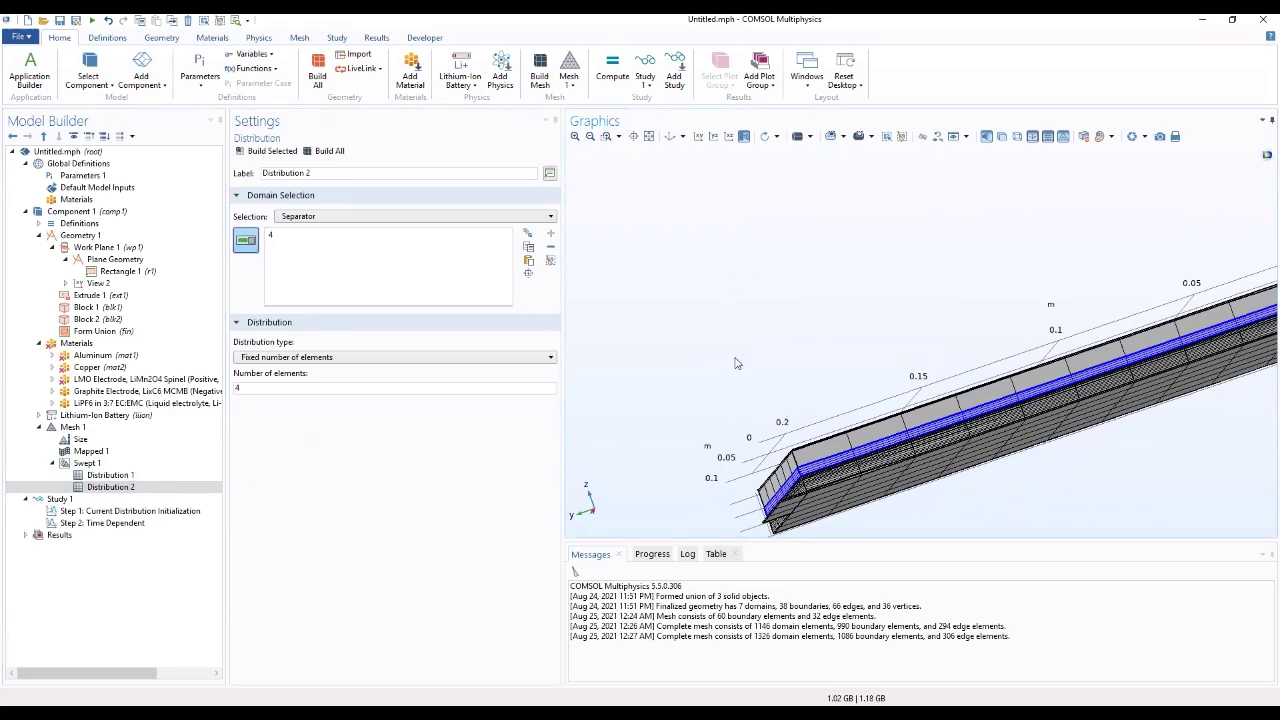
drag(722, 408, 794, 362)
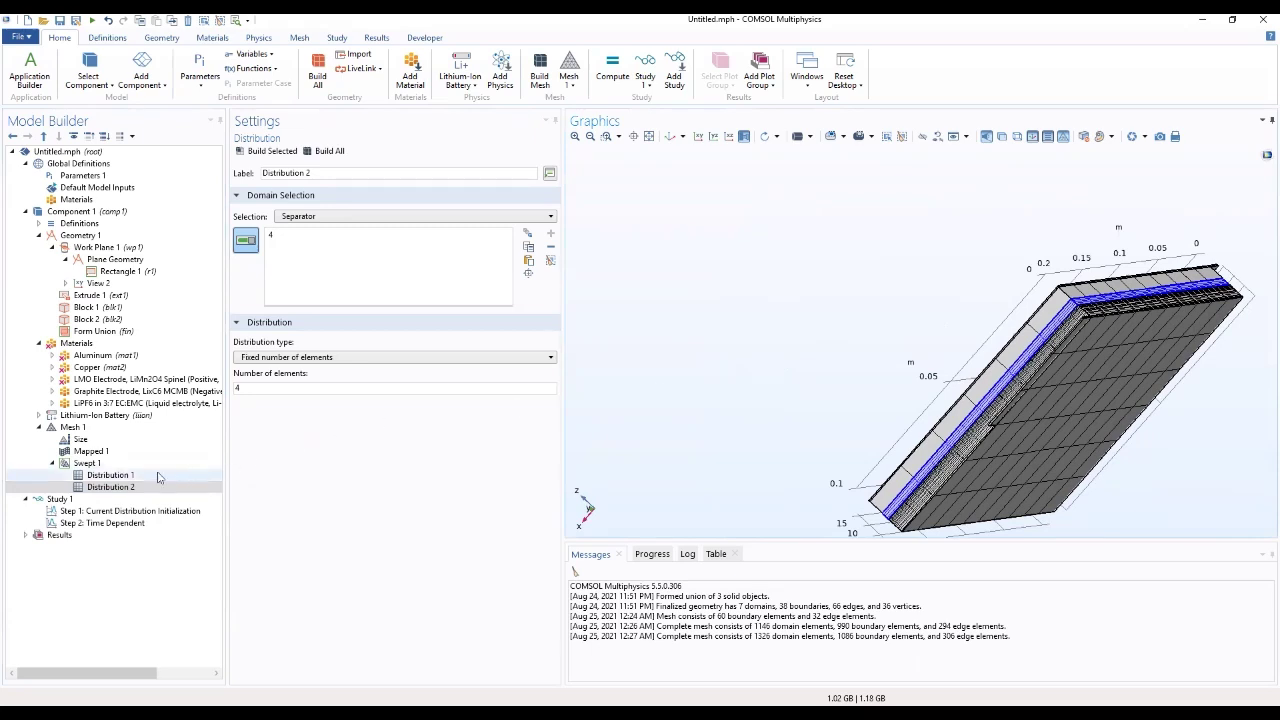
click(118, 476)
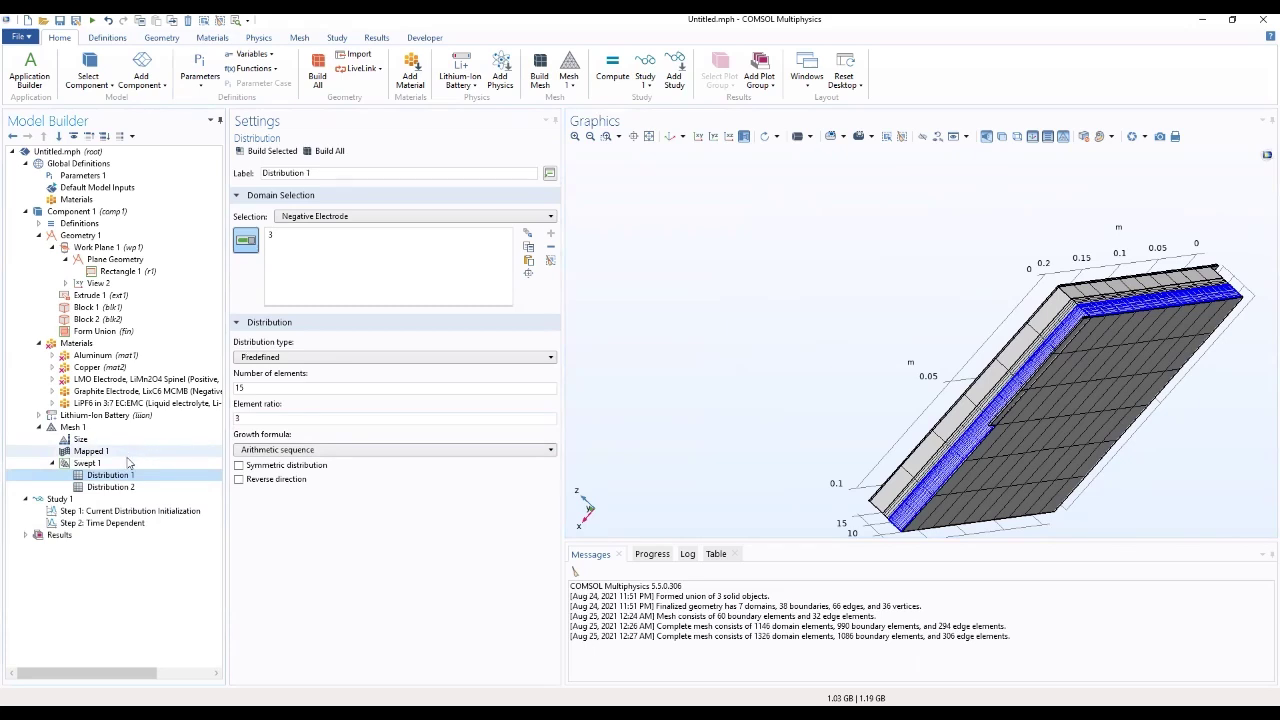
click(108, 487)
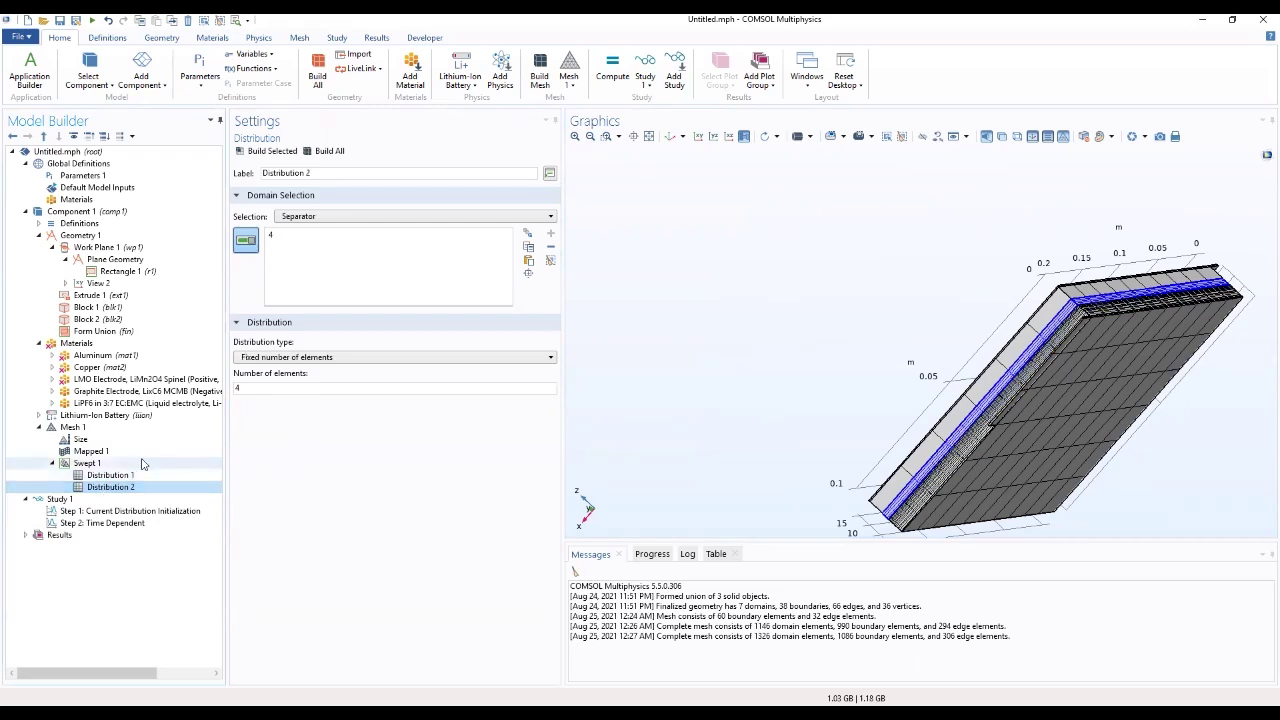
click(326, 217)
click(328, 217)
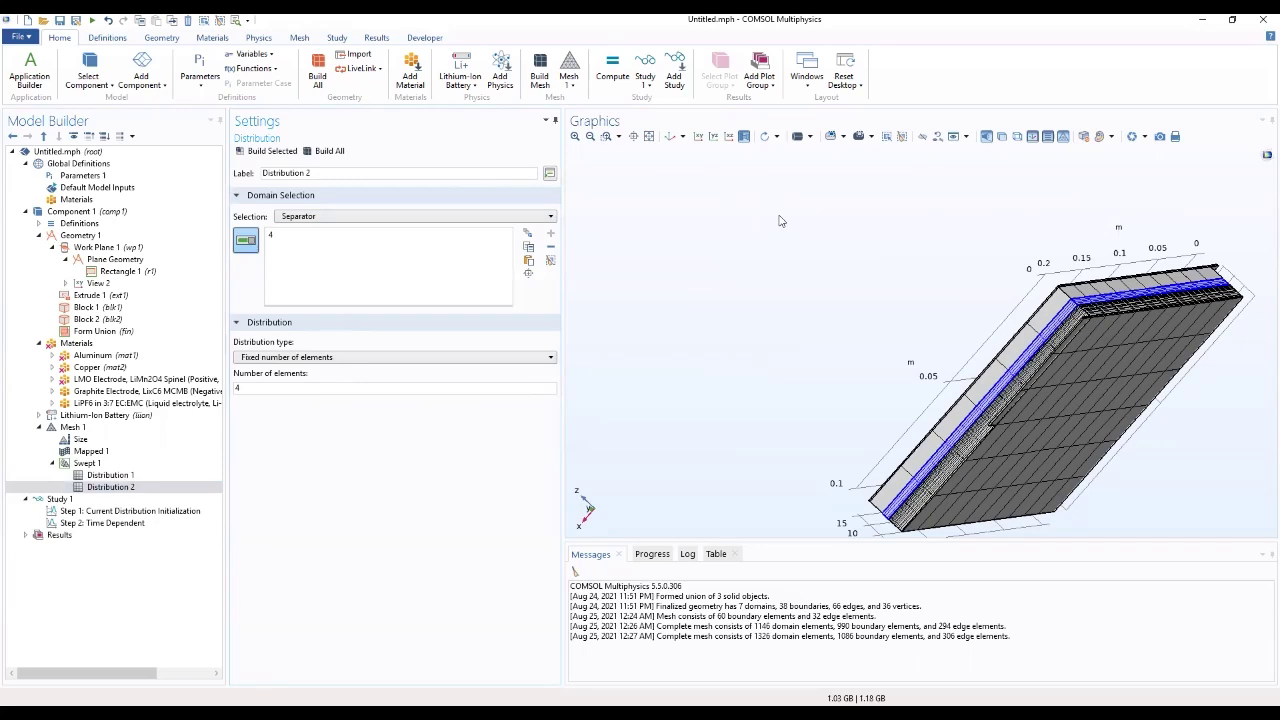
drag(781, 221, 707, 306)
click(768, 350)
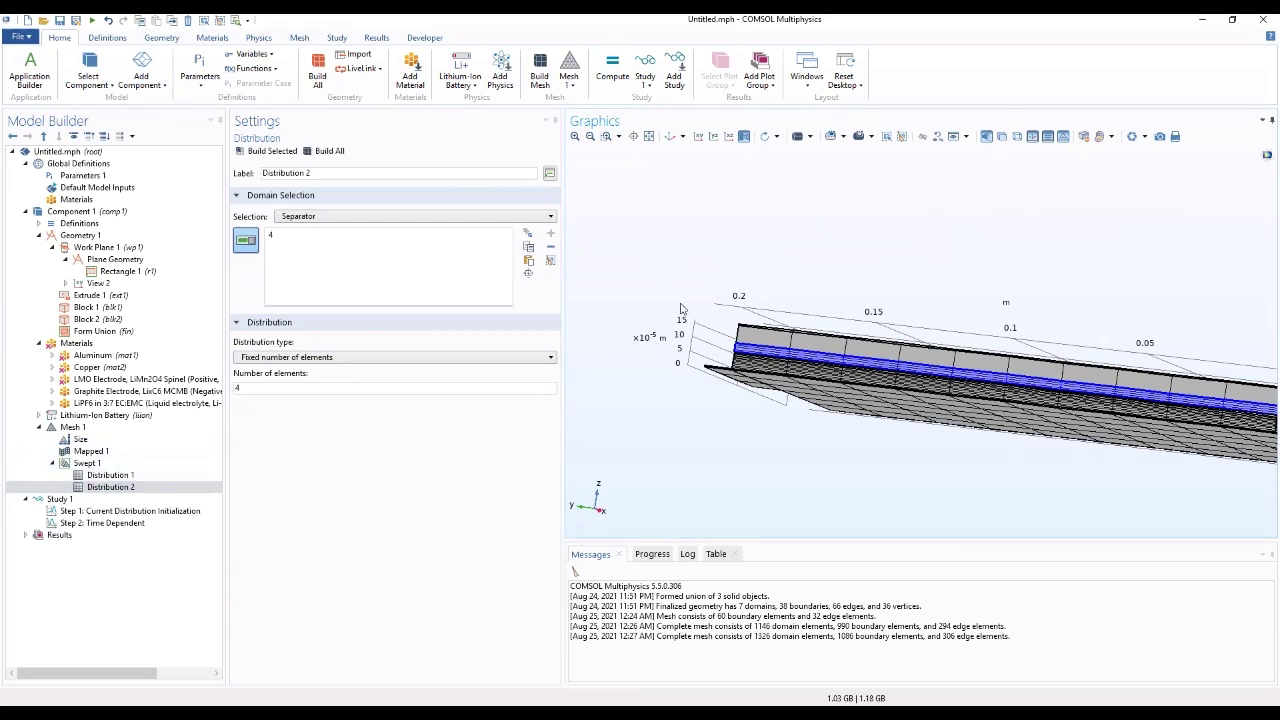
click(138, 403)
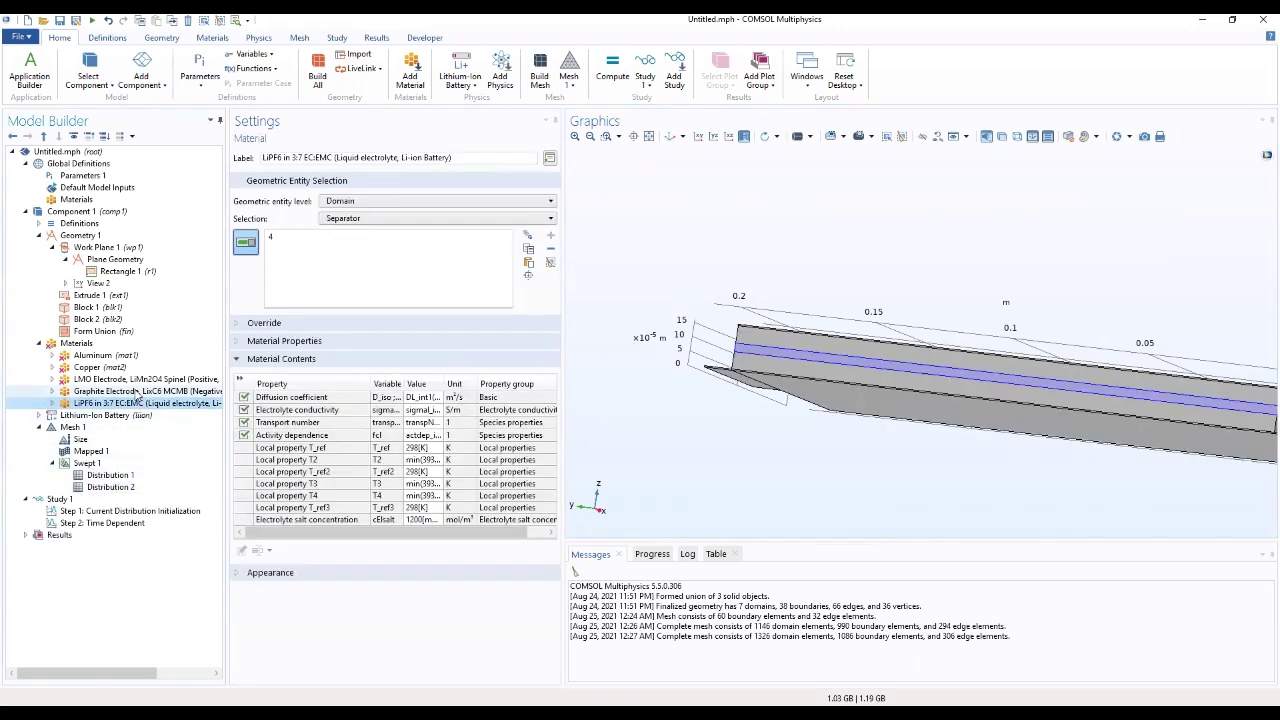
Add another distribution under the swept mesh and assign it to the Positive Electrode selection
click(86, 463)
right_click(85, 463)
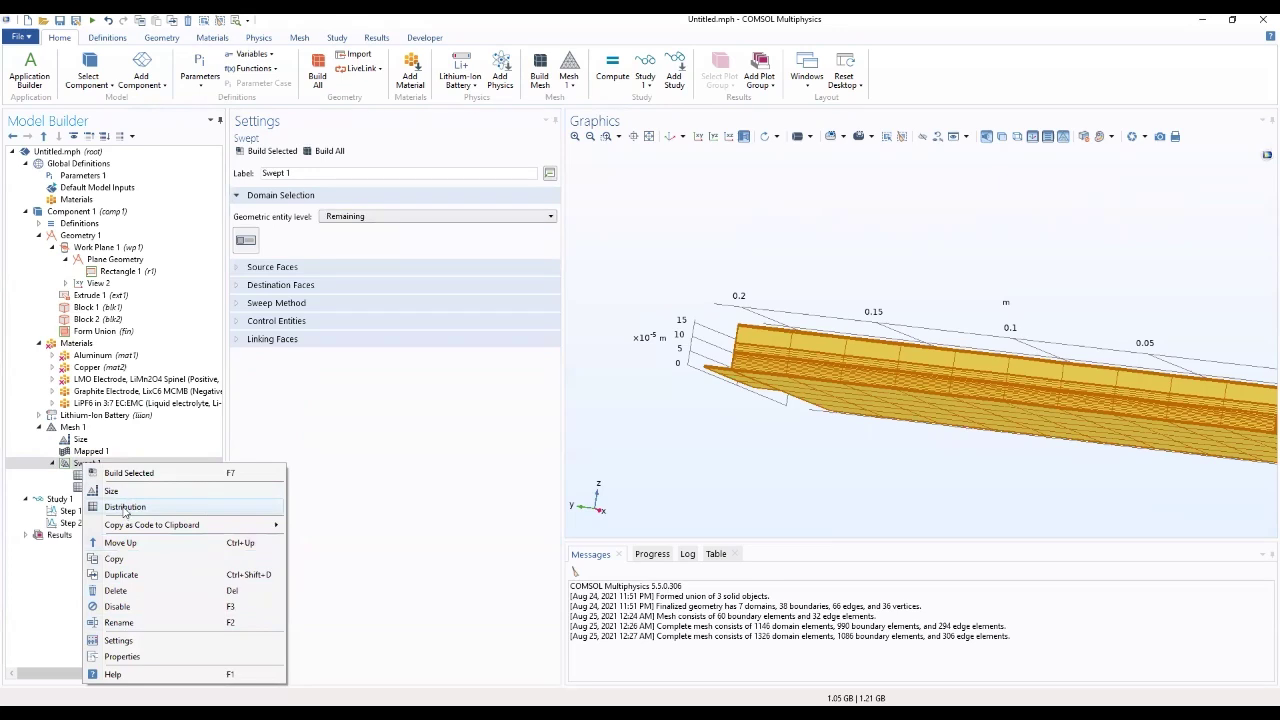
click(124, 507)
click(121, 503)
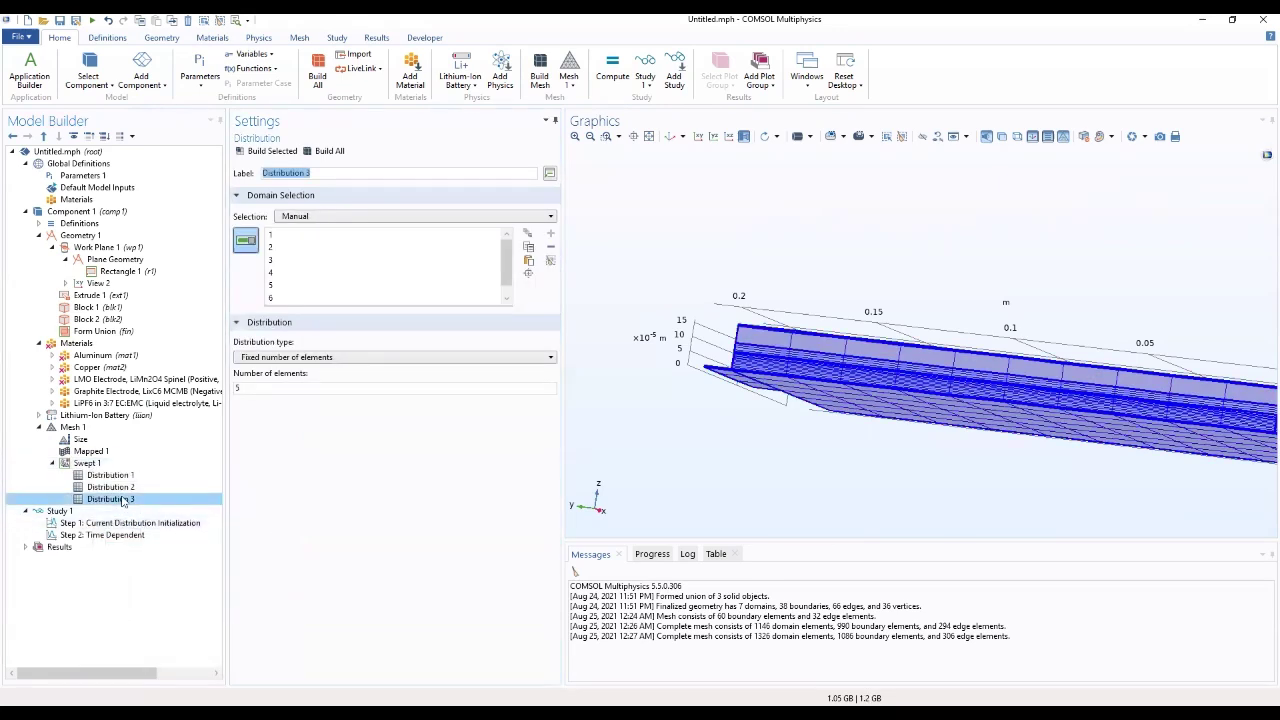
click(384, 217)
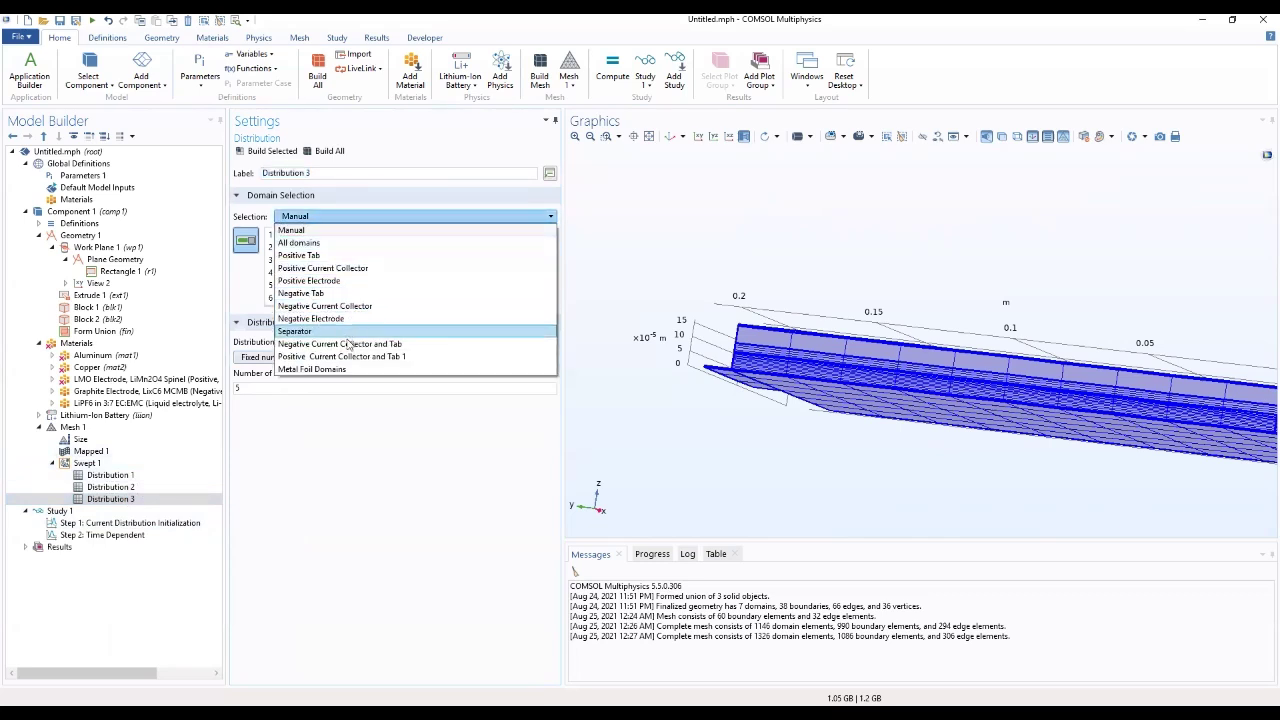
click(331, 281)
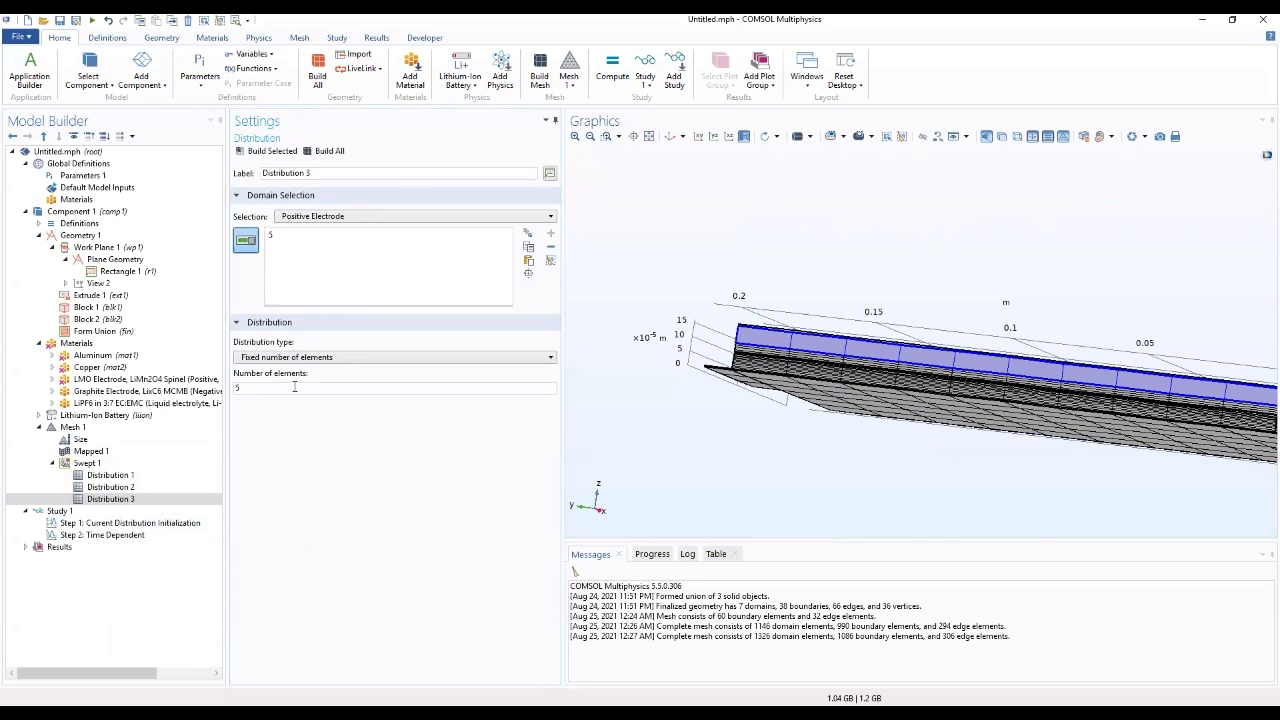
Set the positive electrode's distribution to Predefined with 15 elements, element ratio 3 and reverse direction, and build it
click(307, 358)
click(290, 402)
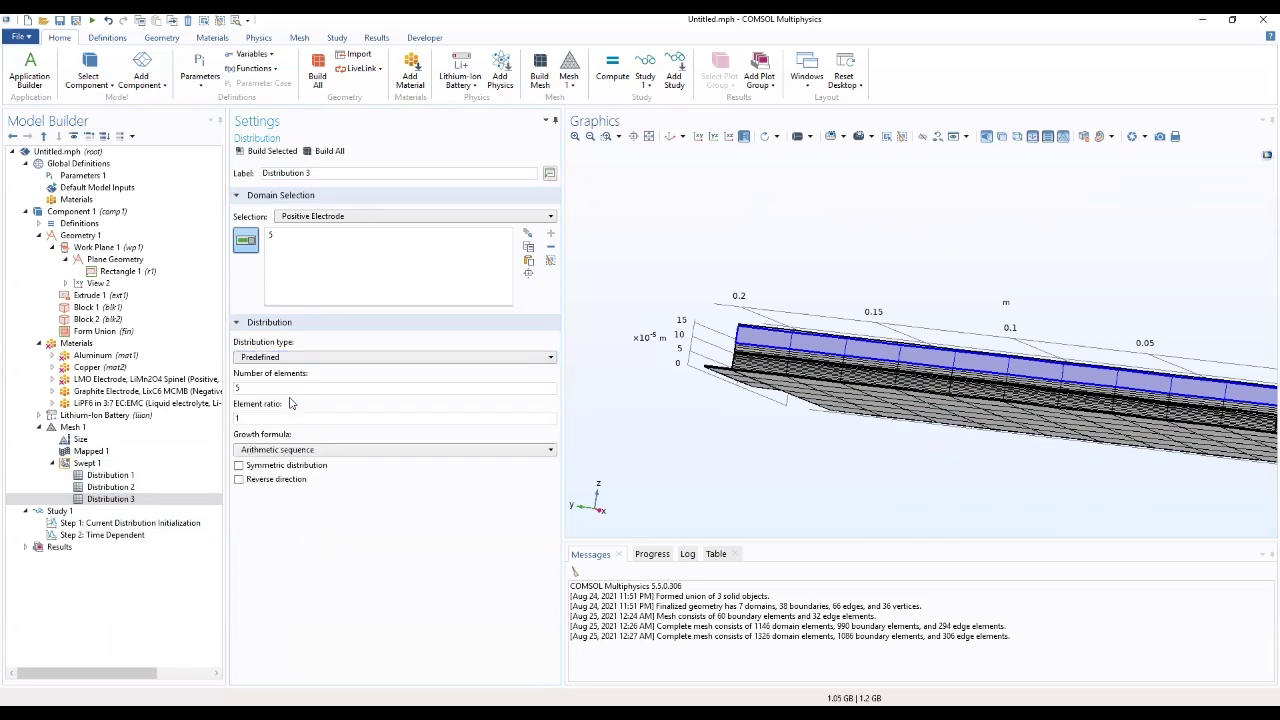
drag(290, 387, 232, 387)
key(BackSpace)
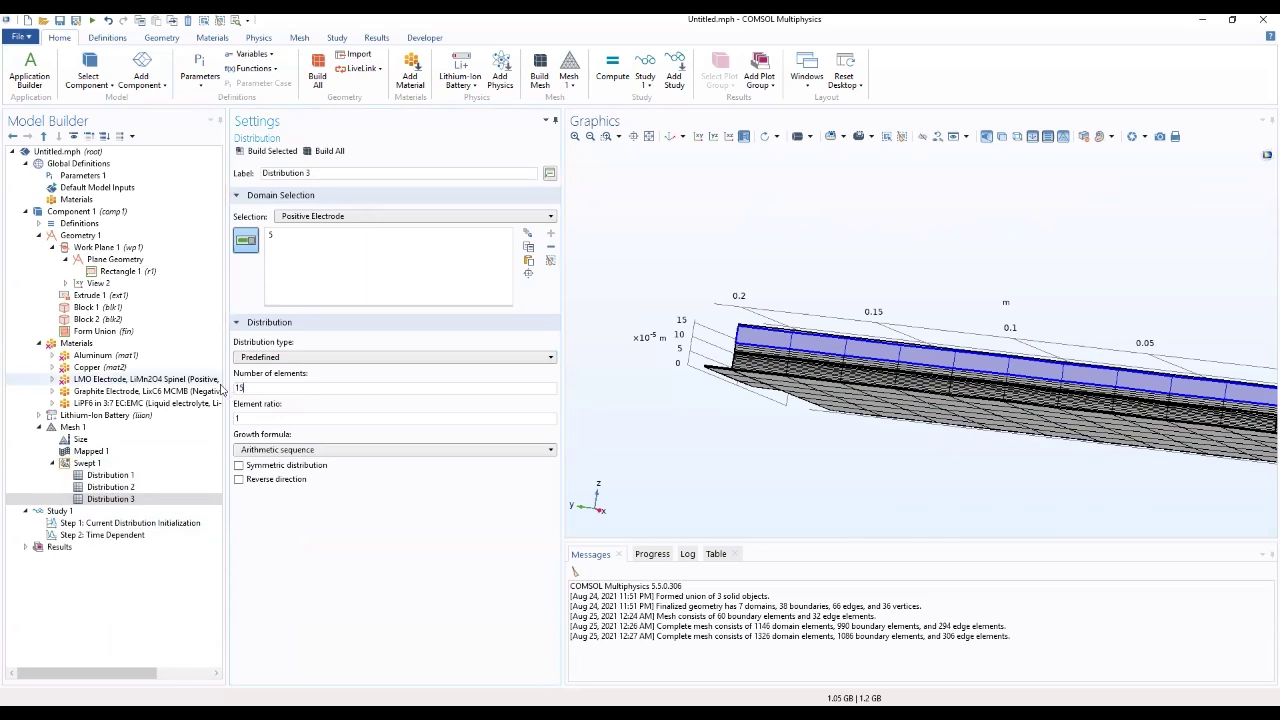
double_click(247, 418)
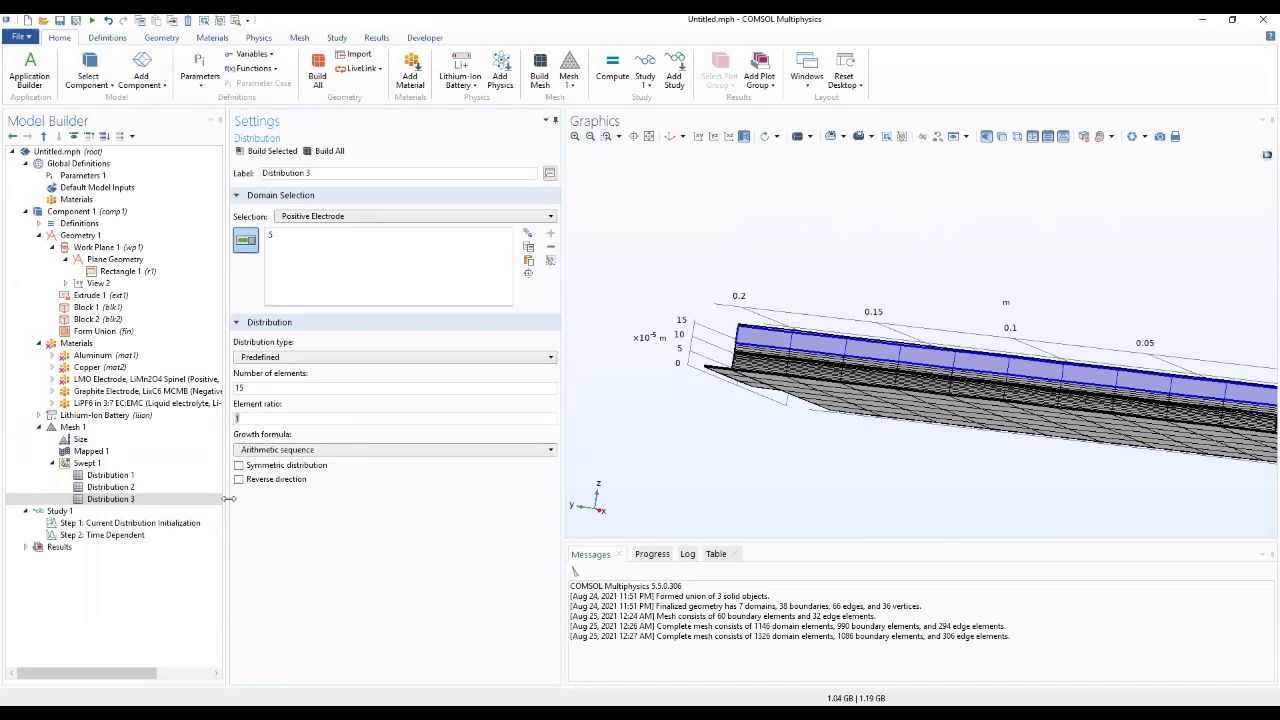
text(3)
click(240, 479)
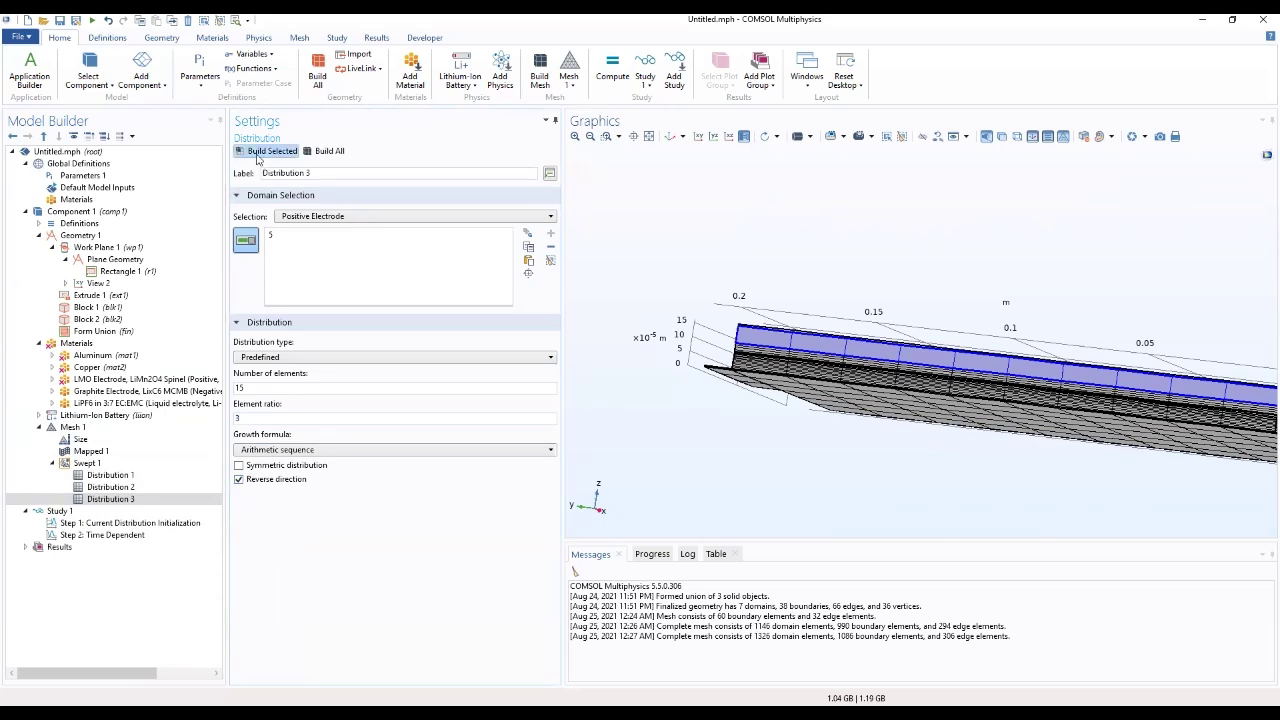
click(268, 151)
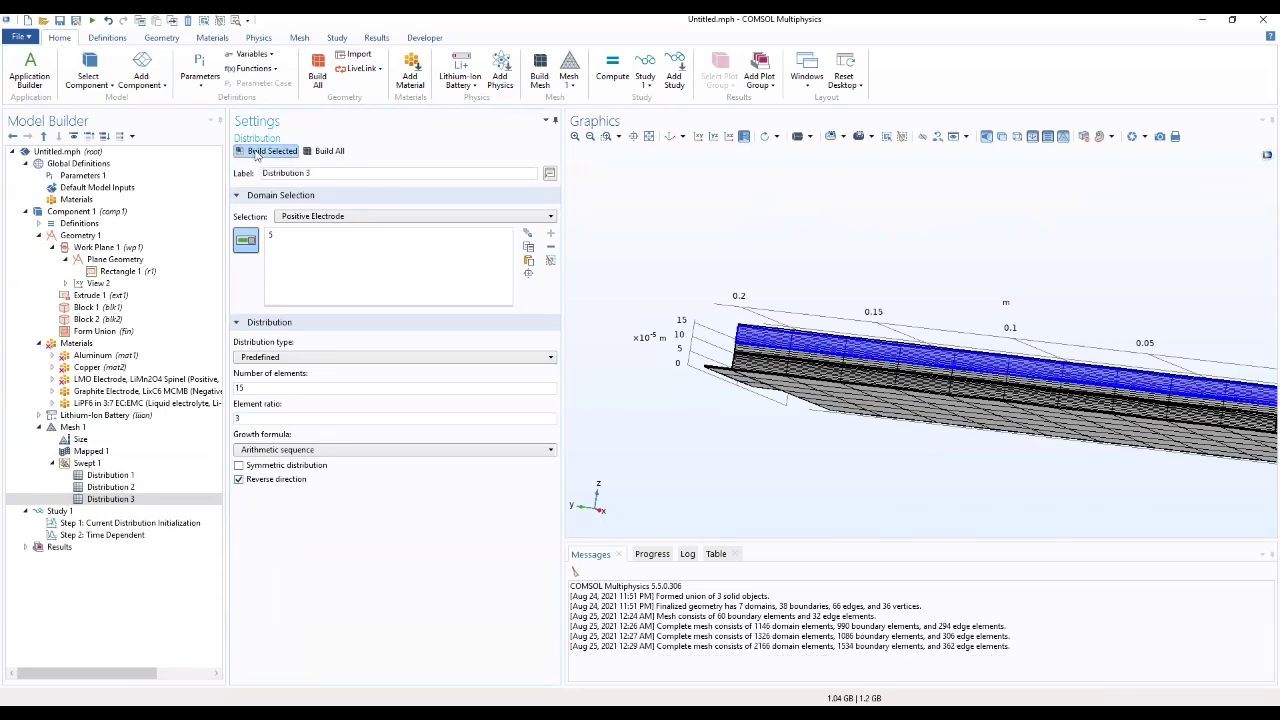
Examine the positive electrode's mesh layers and the complete cell mesh from several angles
drag(922, 218, 744, 223)
mouse_move(816, 327)
mouse_down()
mouse_move(748, 400)
mouse_move(853, 316)
mouse_move(818, 312)
mouse_up()
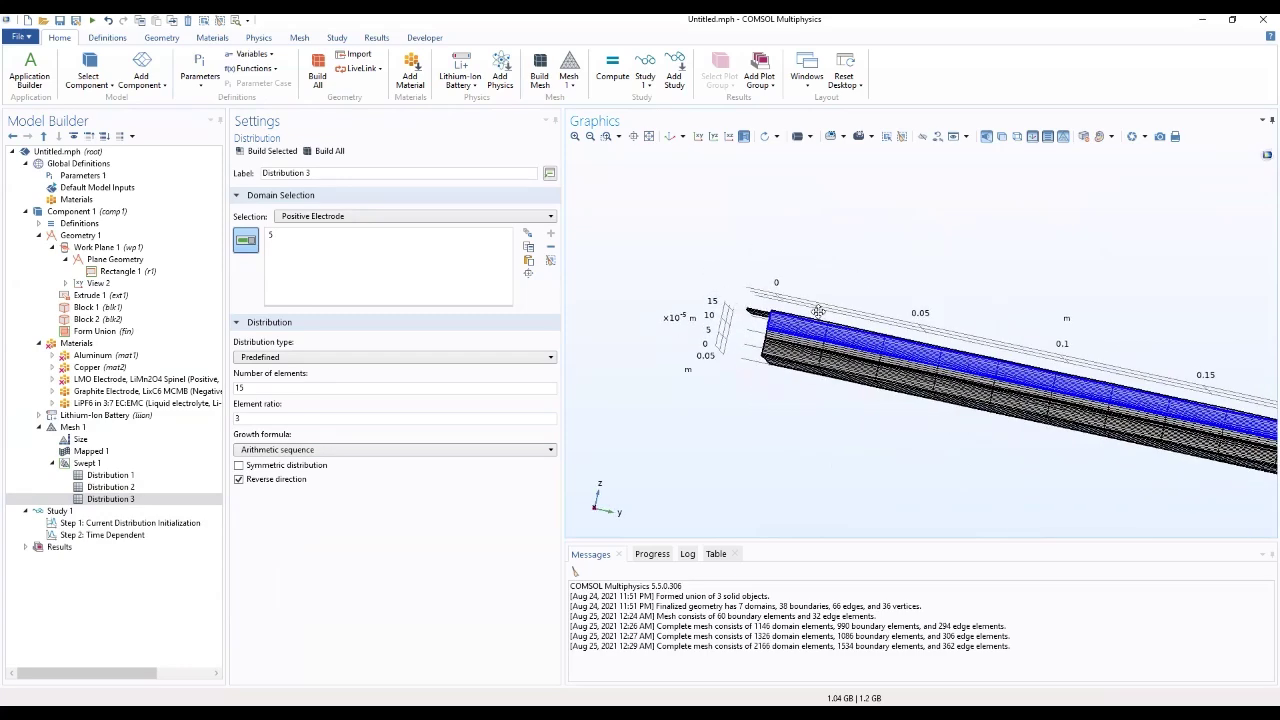
drag(803, 251, 814, 290)
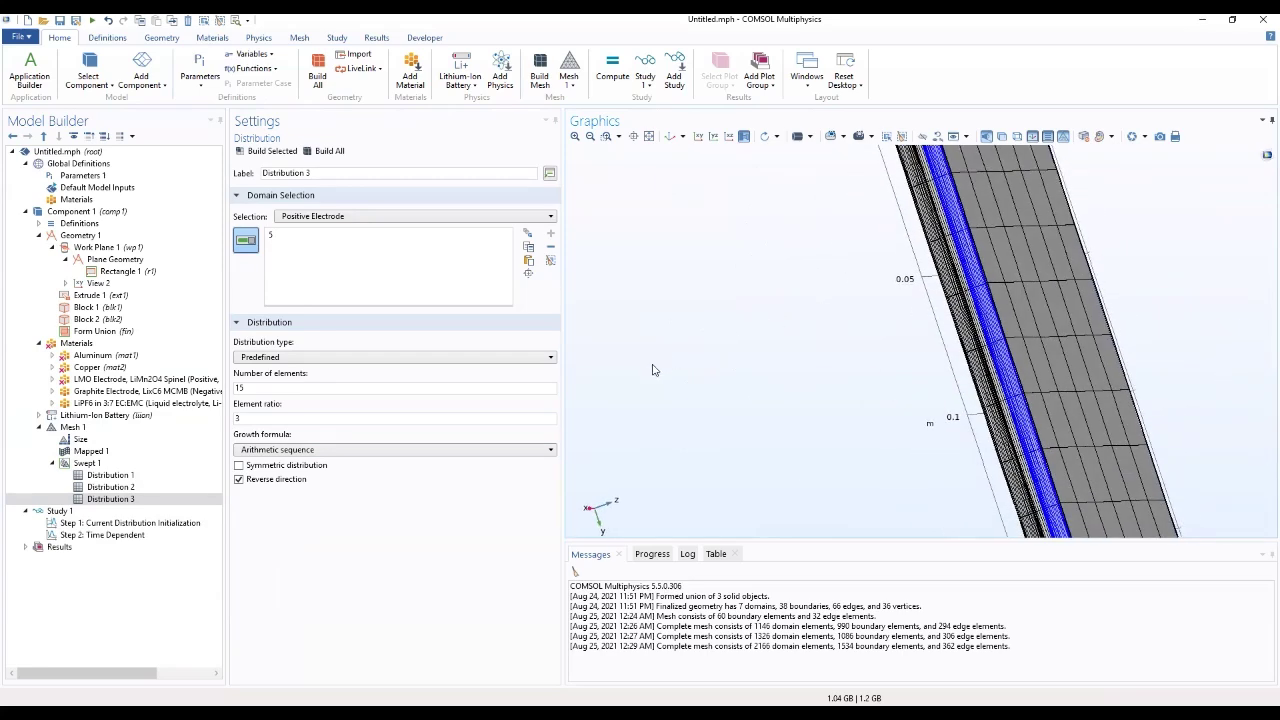
click(78, 428)
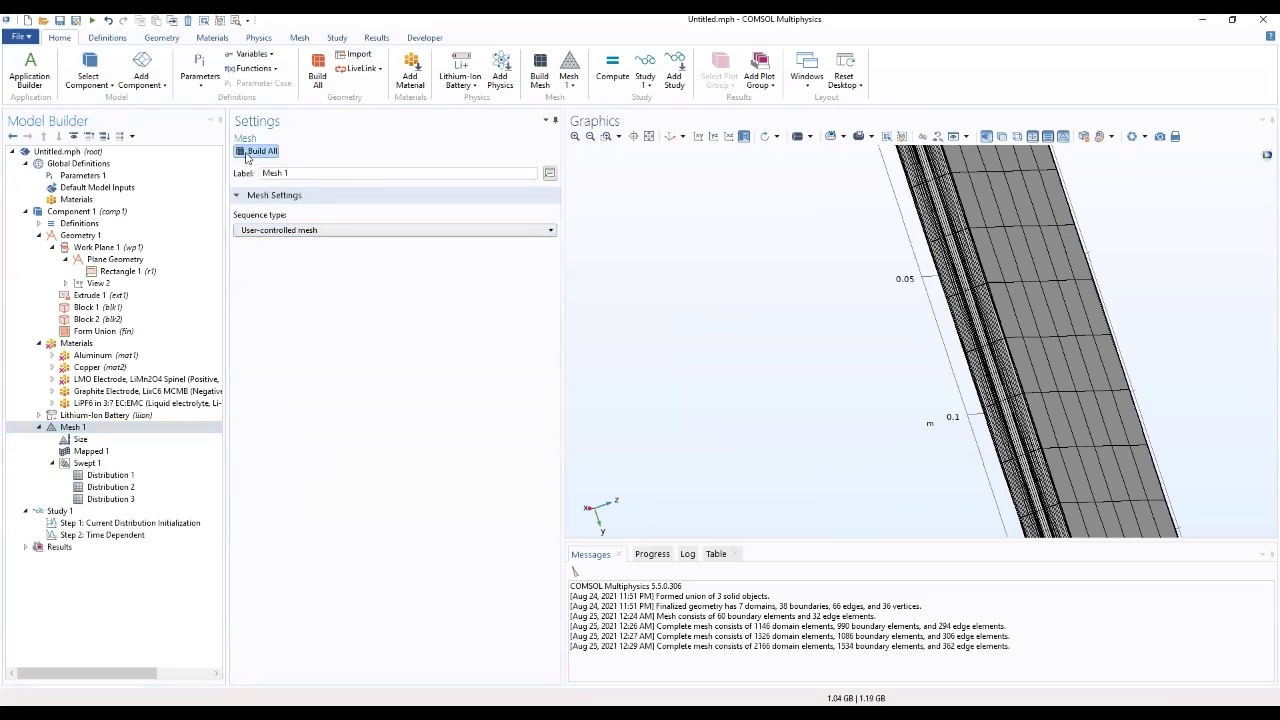
drag(764, 195, 658, 355)
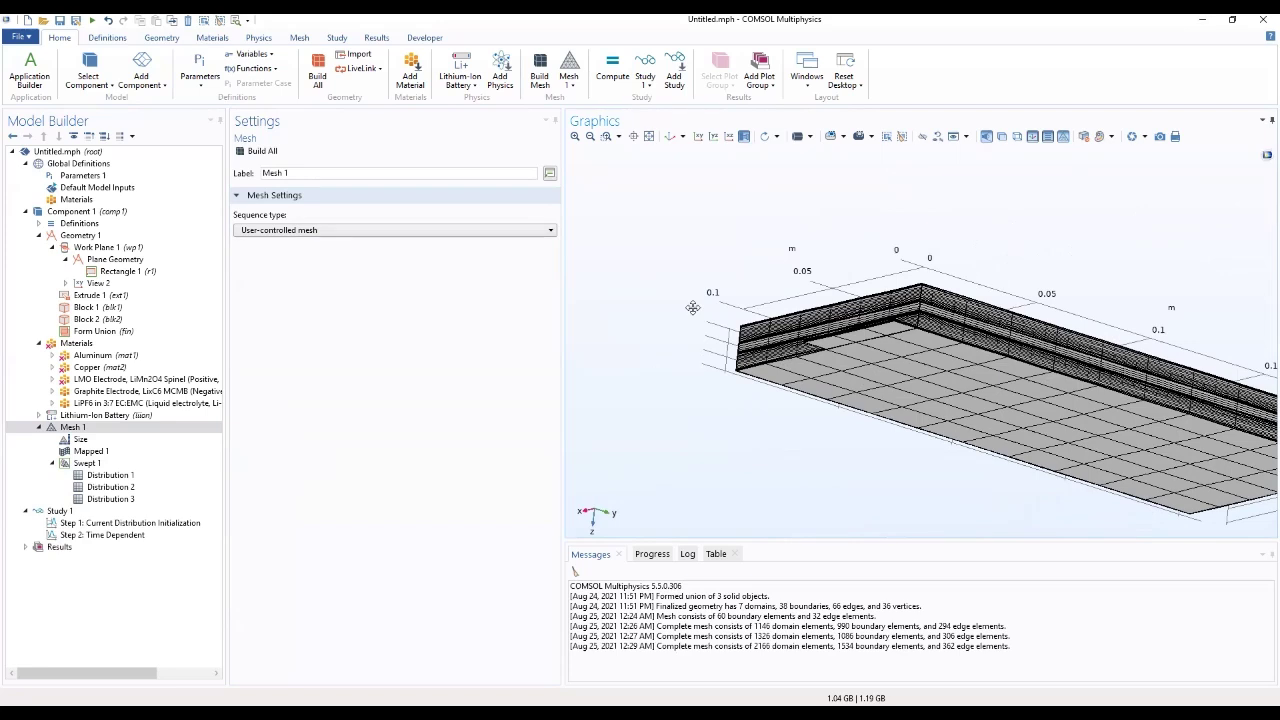
Add a parametric sweep to Study 1 over C_rate with the values 1 and 4
click(62, 512)
right_click(64, 512)
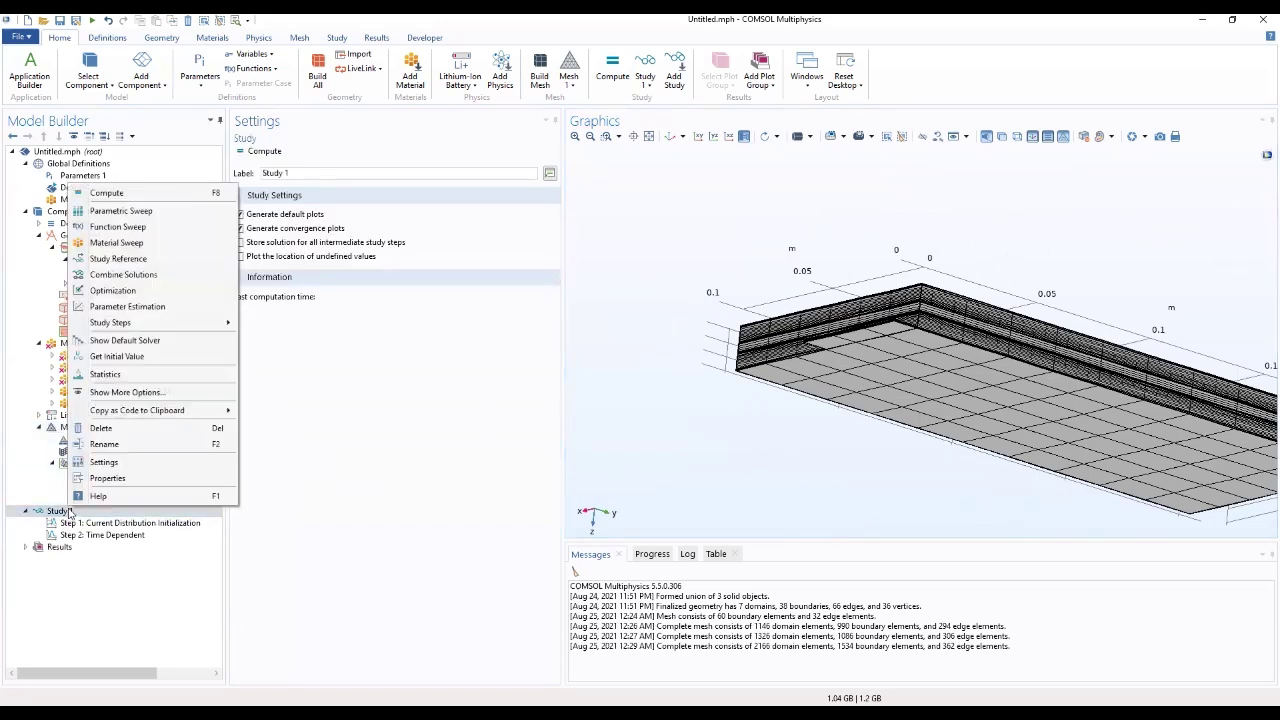
click(142, 212)
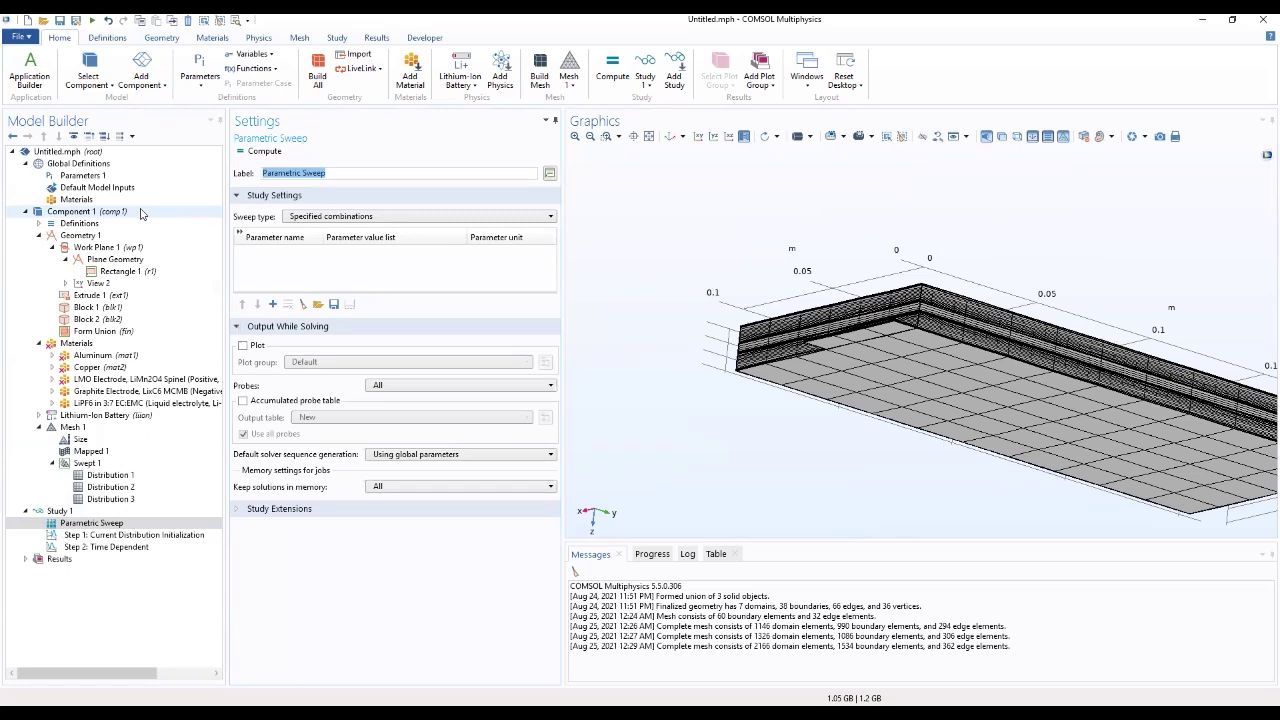
click(273, 304)
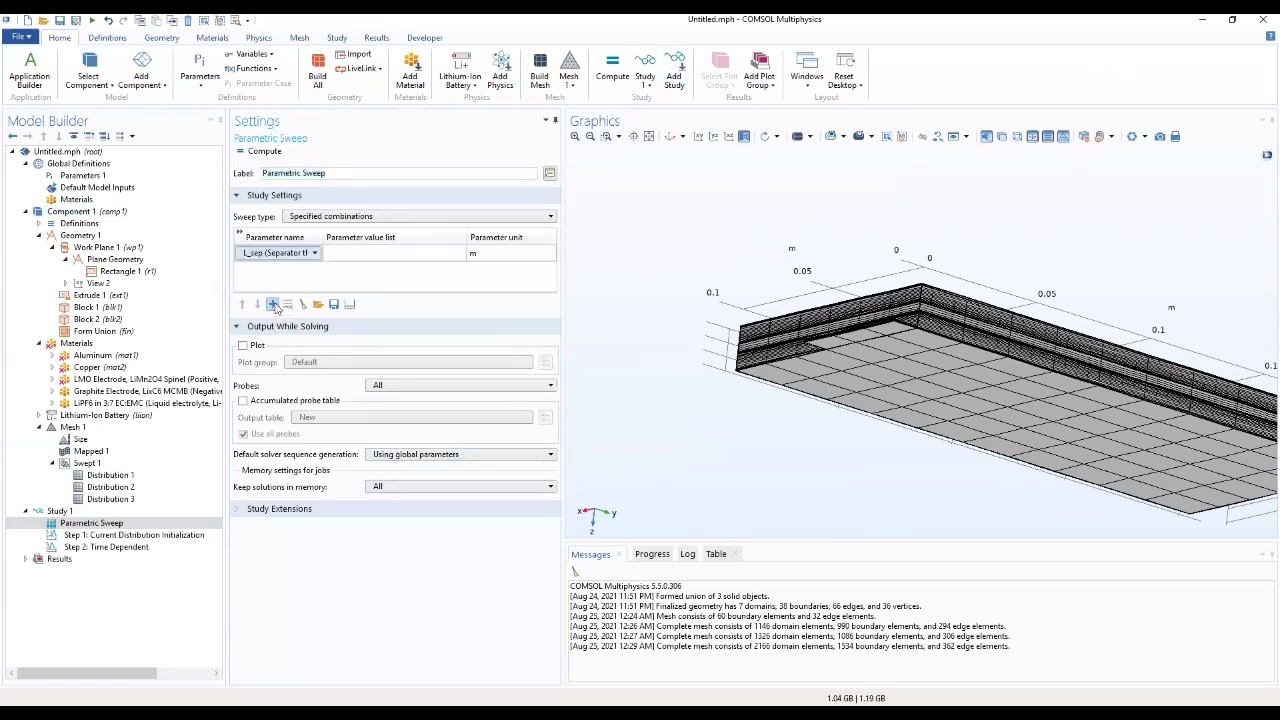
click(318, 261)
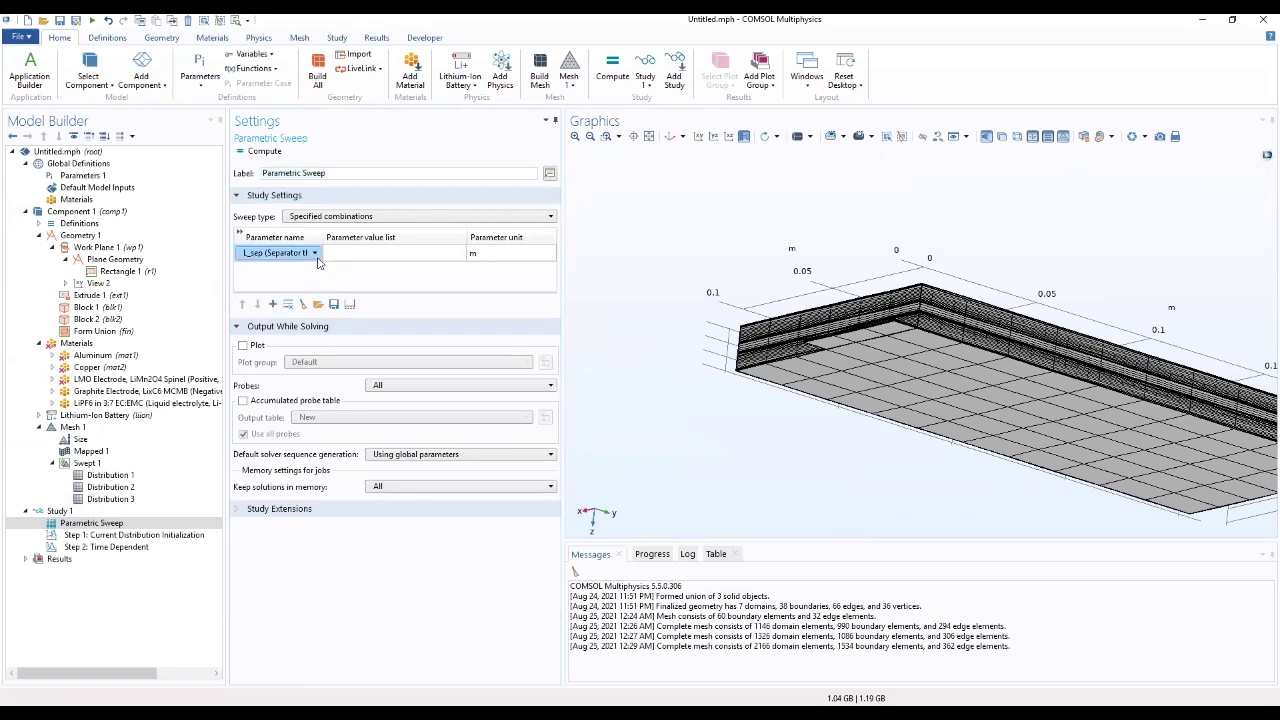
click(315, 254)
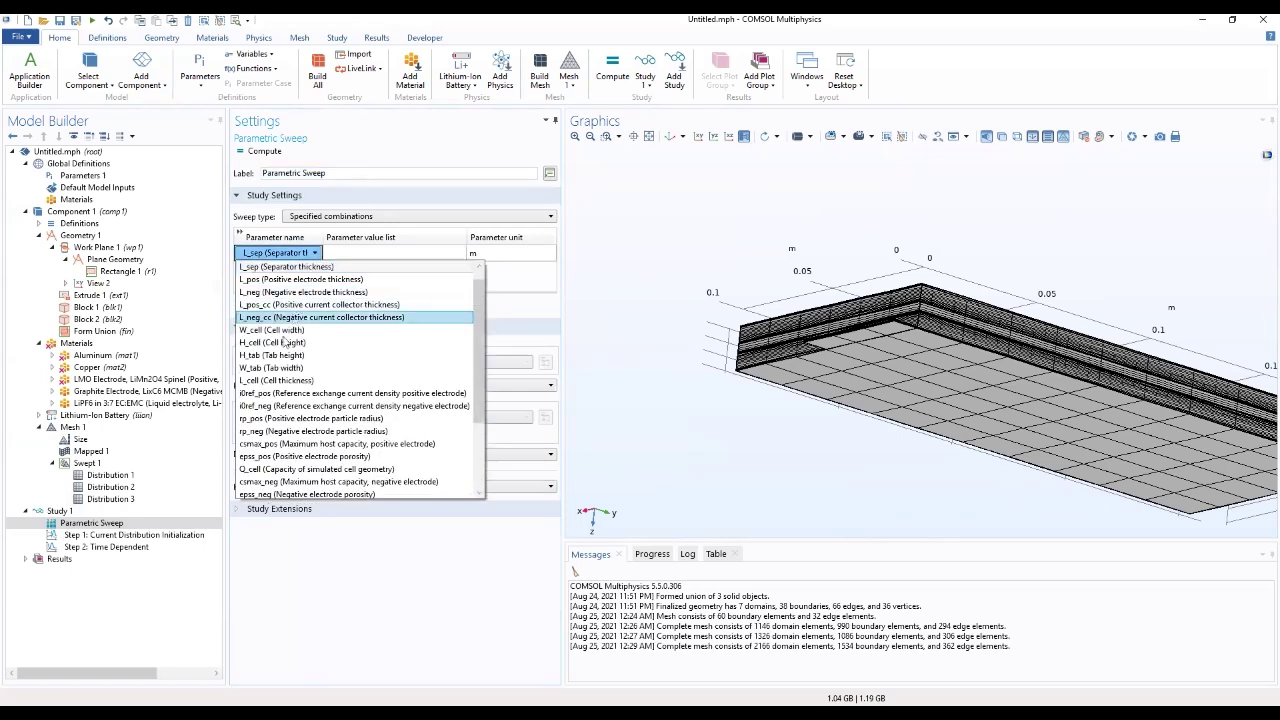
scroll(273, 372, down, 3)
scroll(273, 372, down, 2)
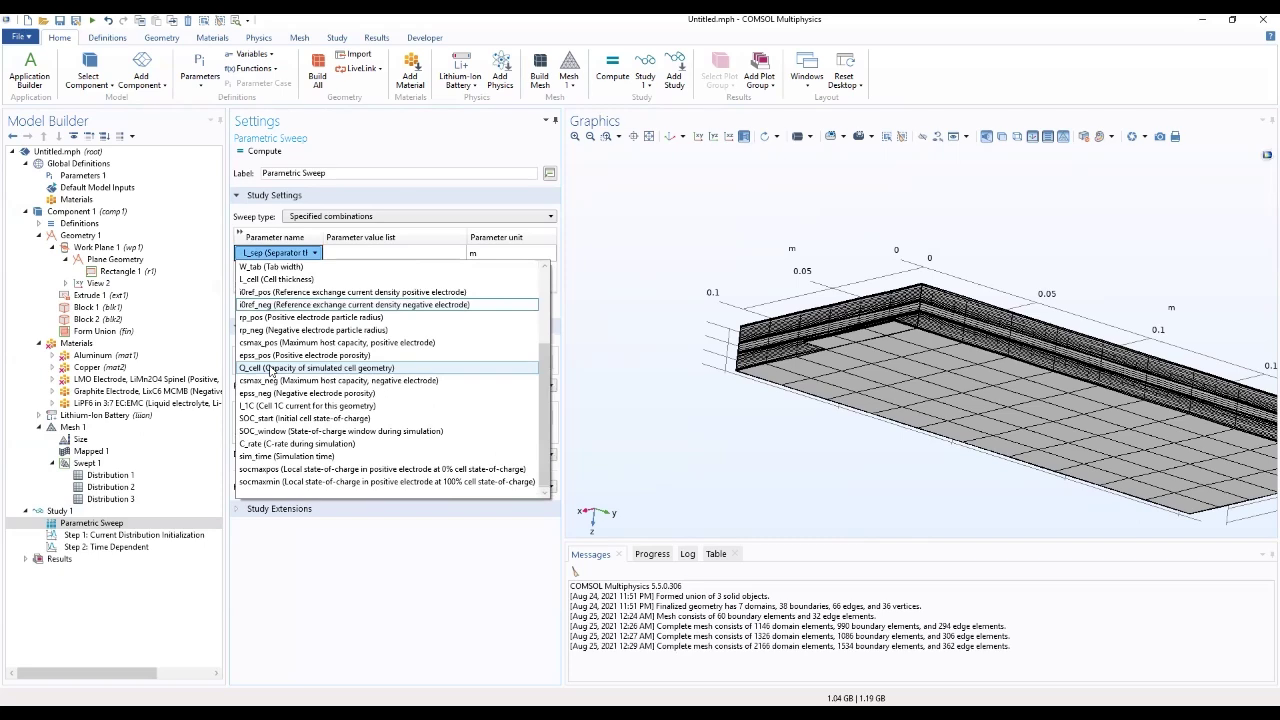
click(274, 444)
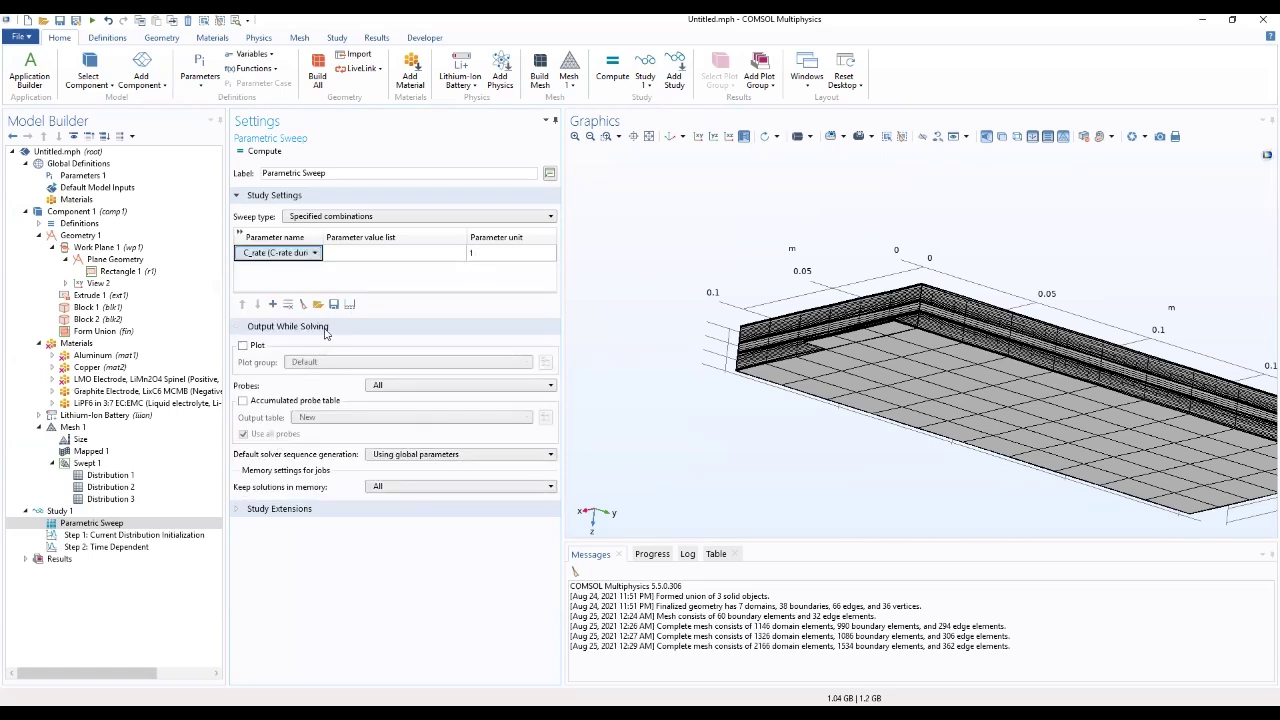
click(373, 252)
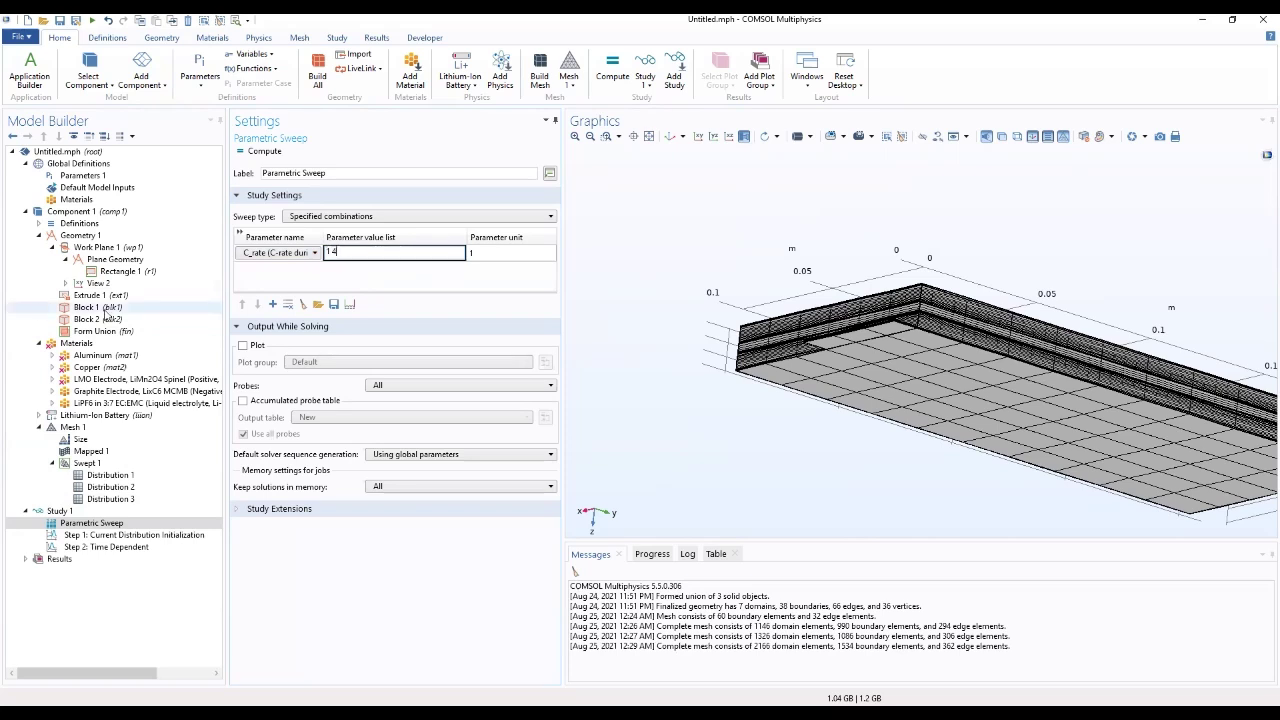
click(353, 275)
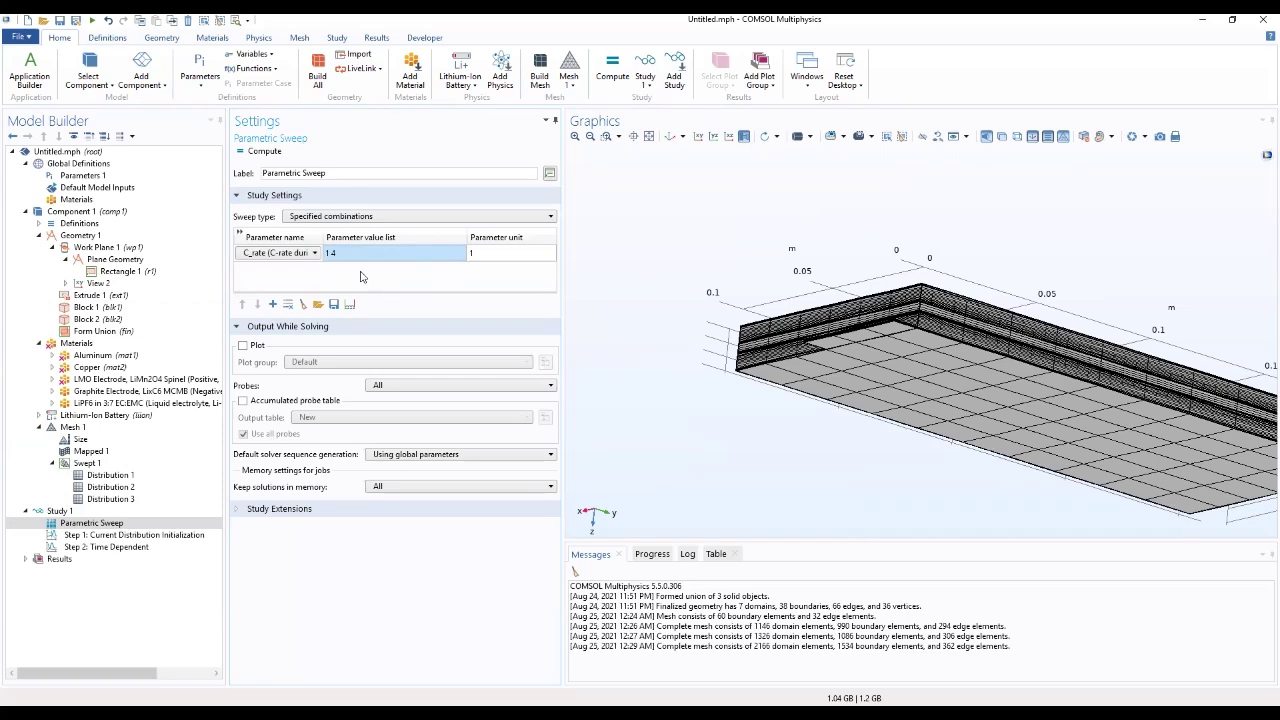
Set the Time Dependent step's output times to range(0,sim_time/2,sim_time) and compute Study 1
drag(680, 386, 537, 490)
click(108, 547)
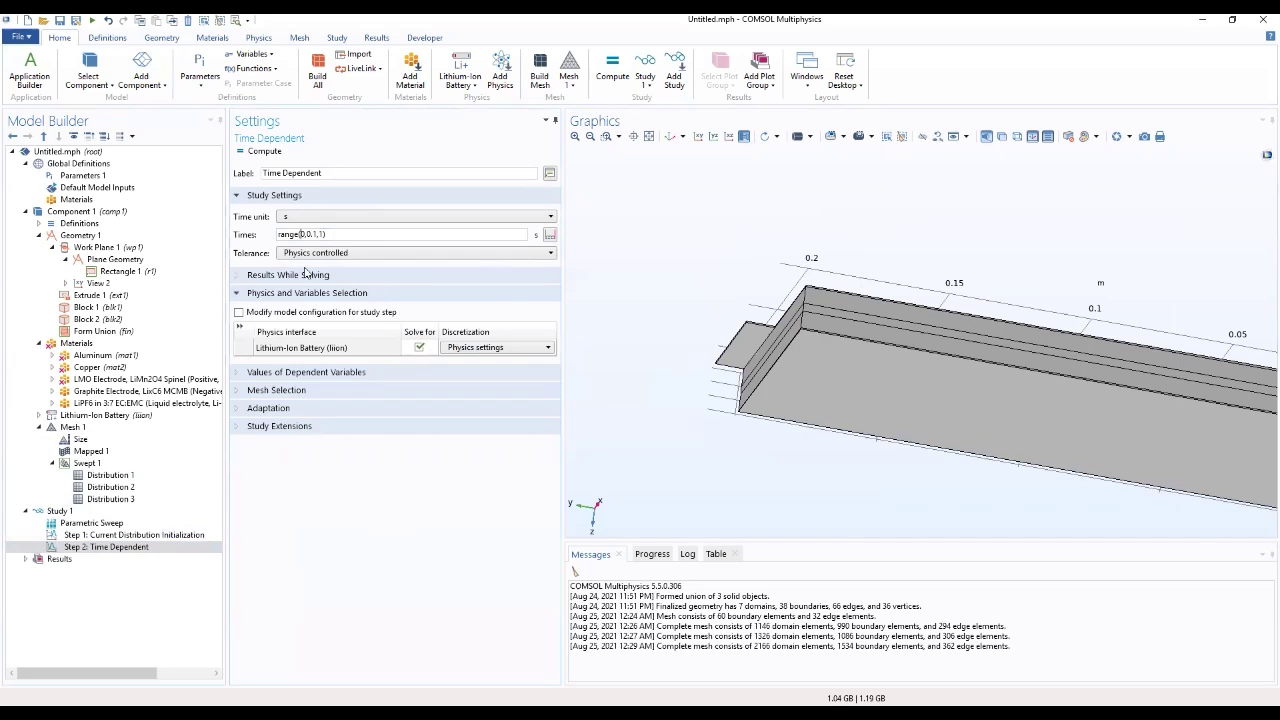
drag(306, 234, 316, 234)
text(sim_tim)
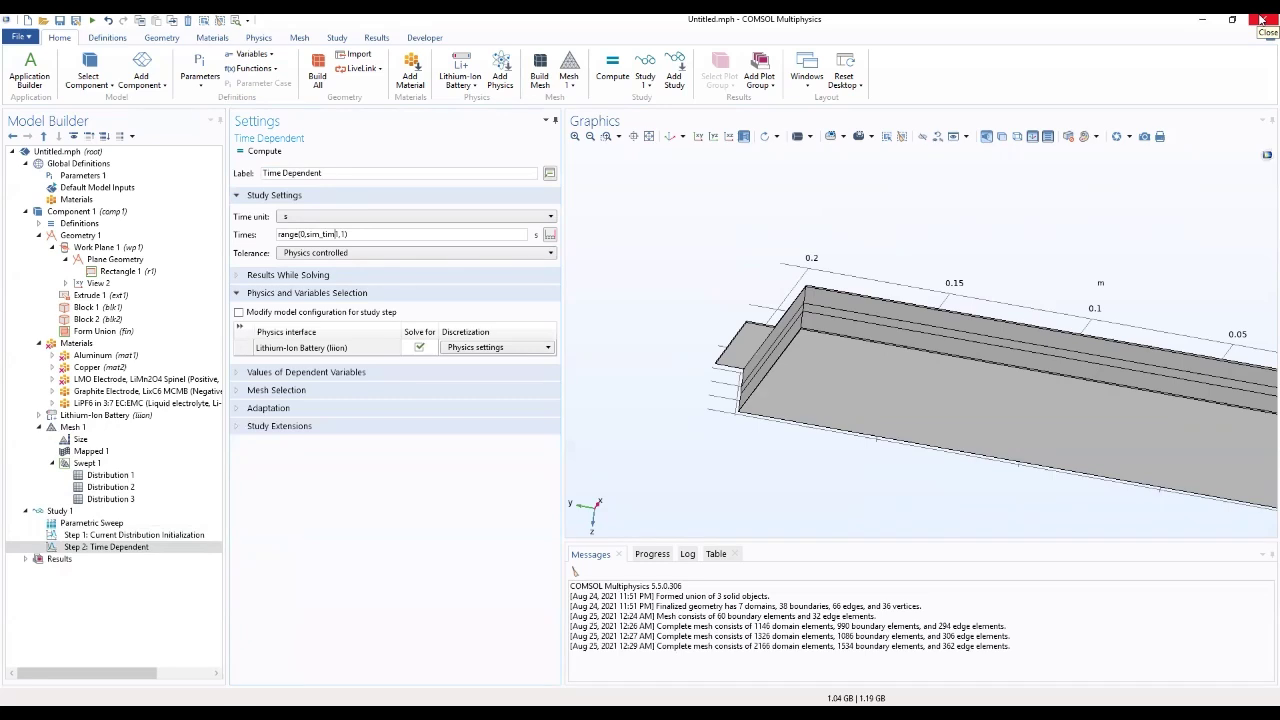
text(e/)
key(BackSpace)
text(e/)
key(Delete)
text(2,sim)
text(e_time)
key(Delete)
key(Delete)
key(BackSpace)
click(68, 512)
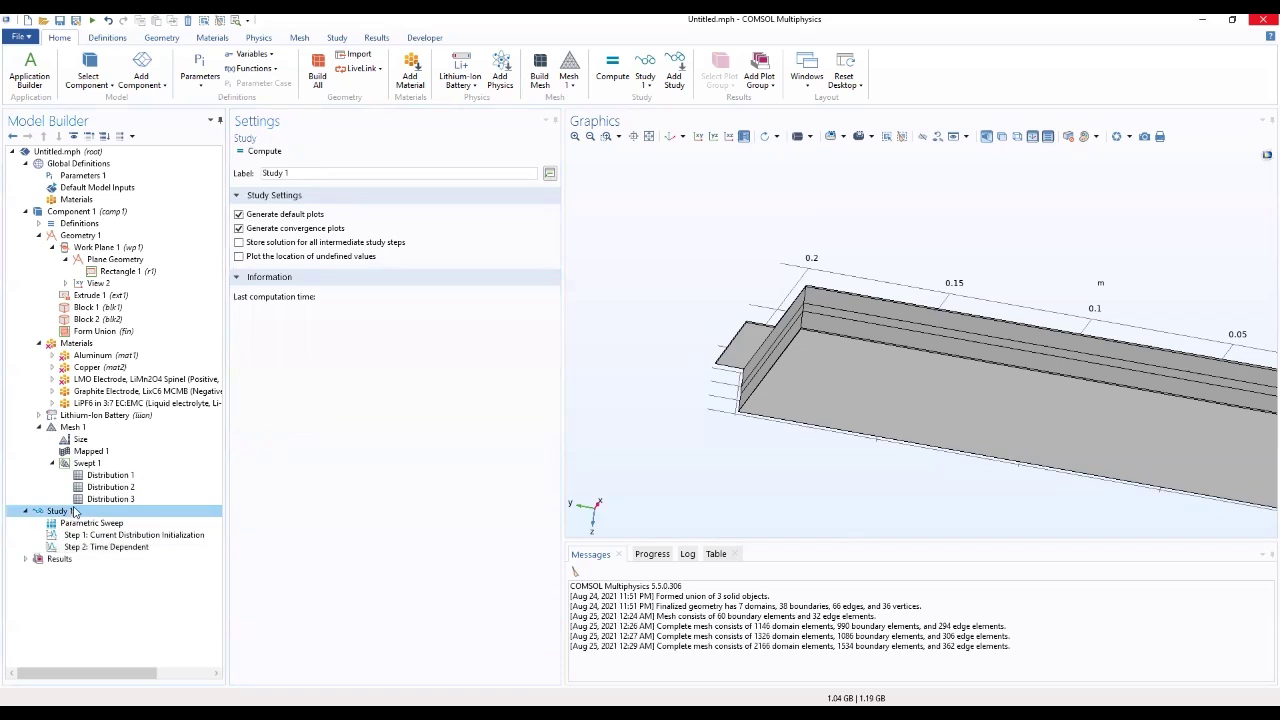
click(267, 154)
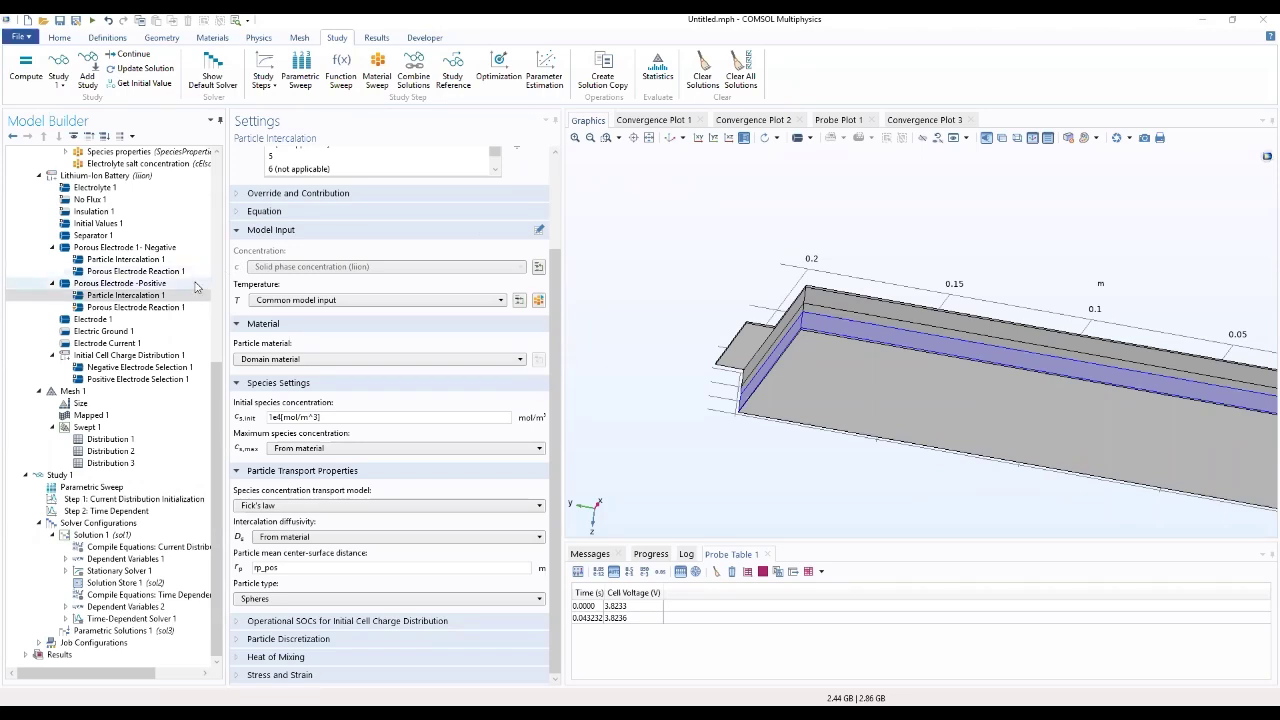
Correct the positive porous electrode's electrolyte volume fraction to 1-epss_pos
click(158, 297)
click(140, 284)
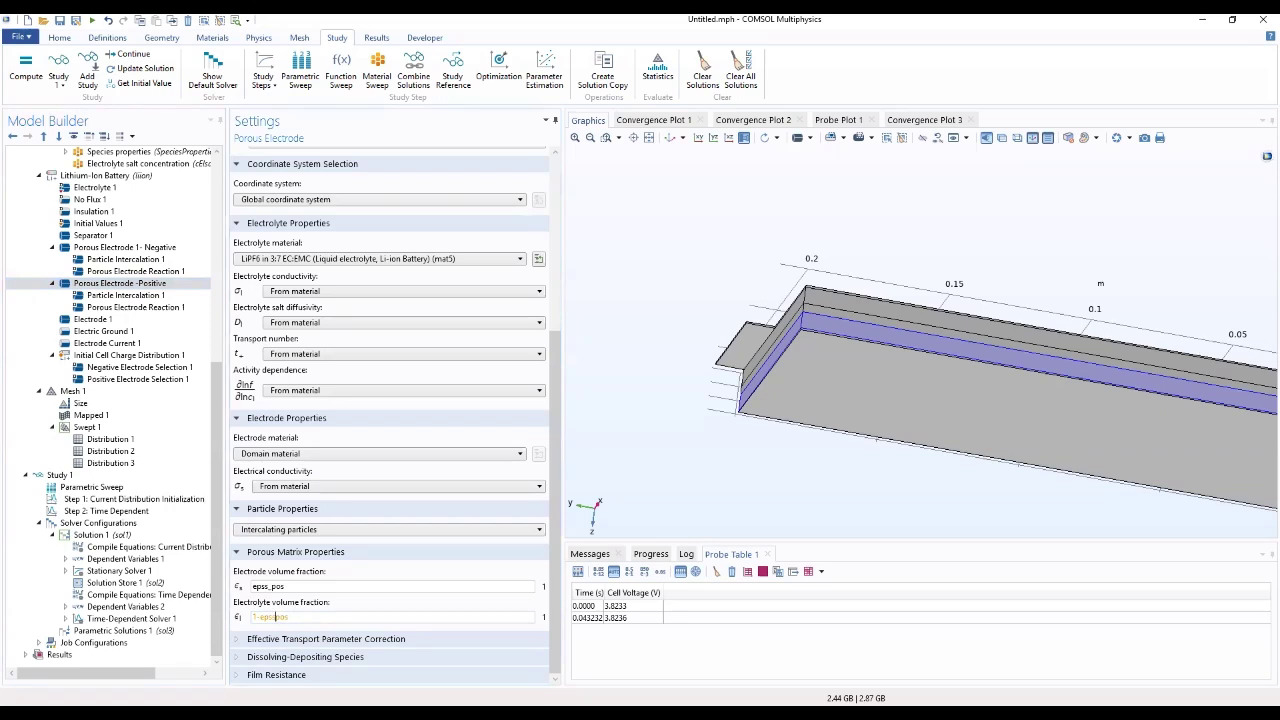
click(277, 617)
Compute the study again with the corrected positive electrode settings
click(66, 40)
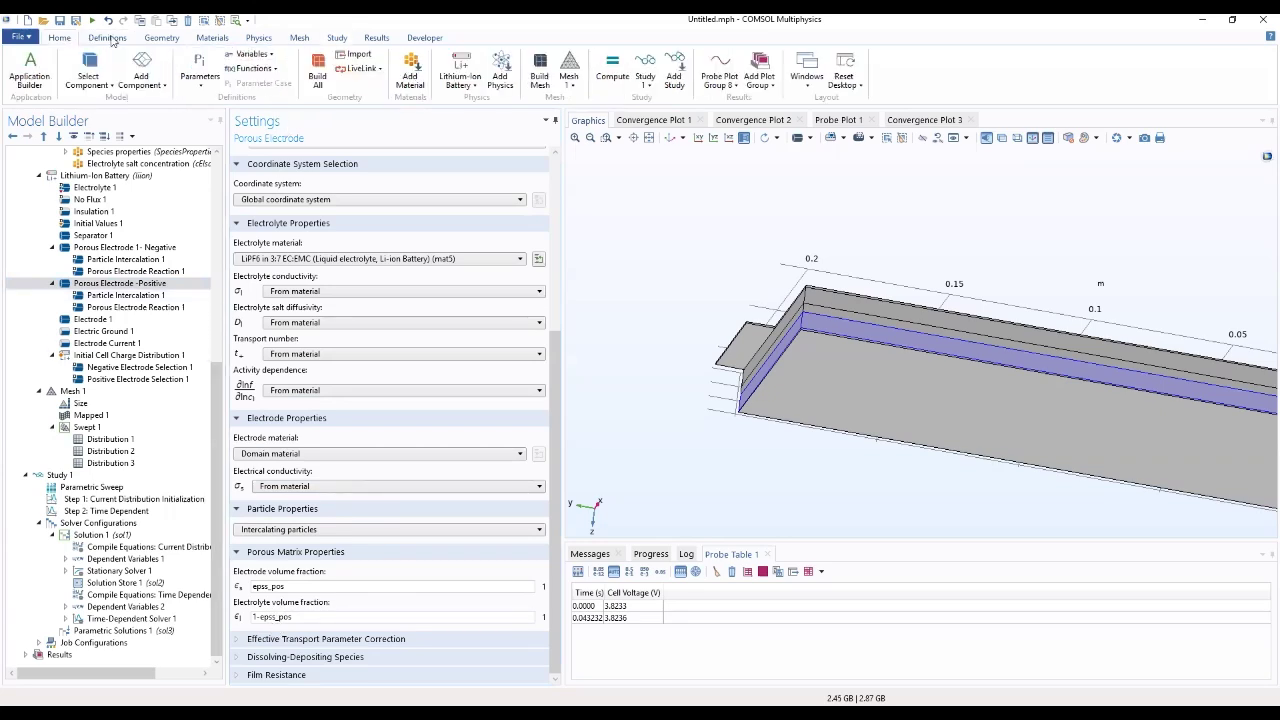
click(336, 38)
click(30, 72)
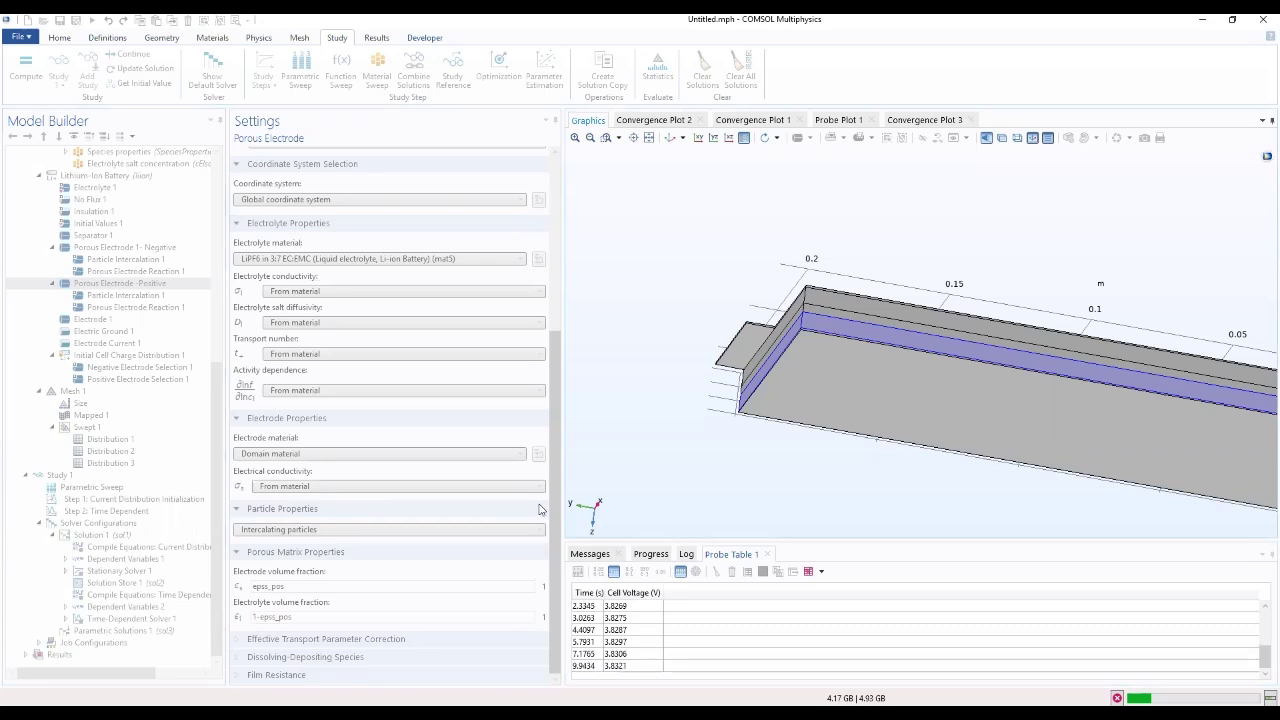
Inspect the solver convergence plots and the cell voltage probe plot during the computation
click(655, 120)
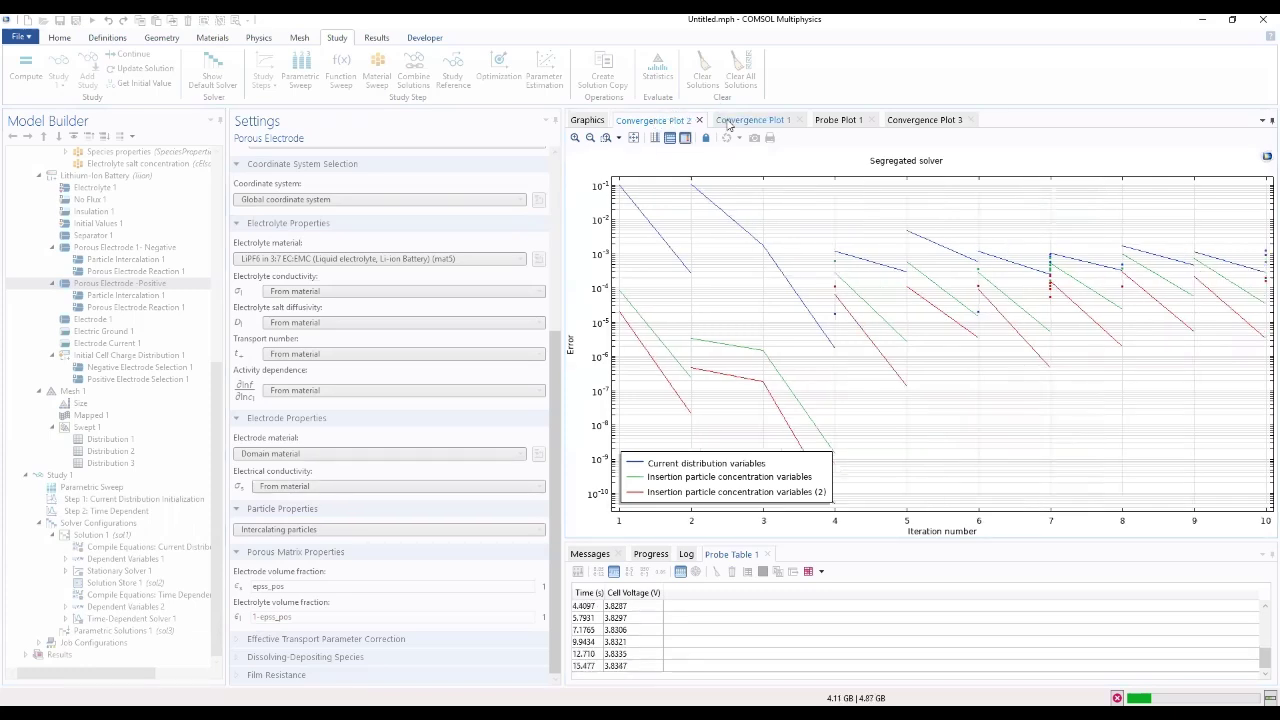
click(728, 121)
click(830, 121)
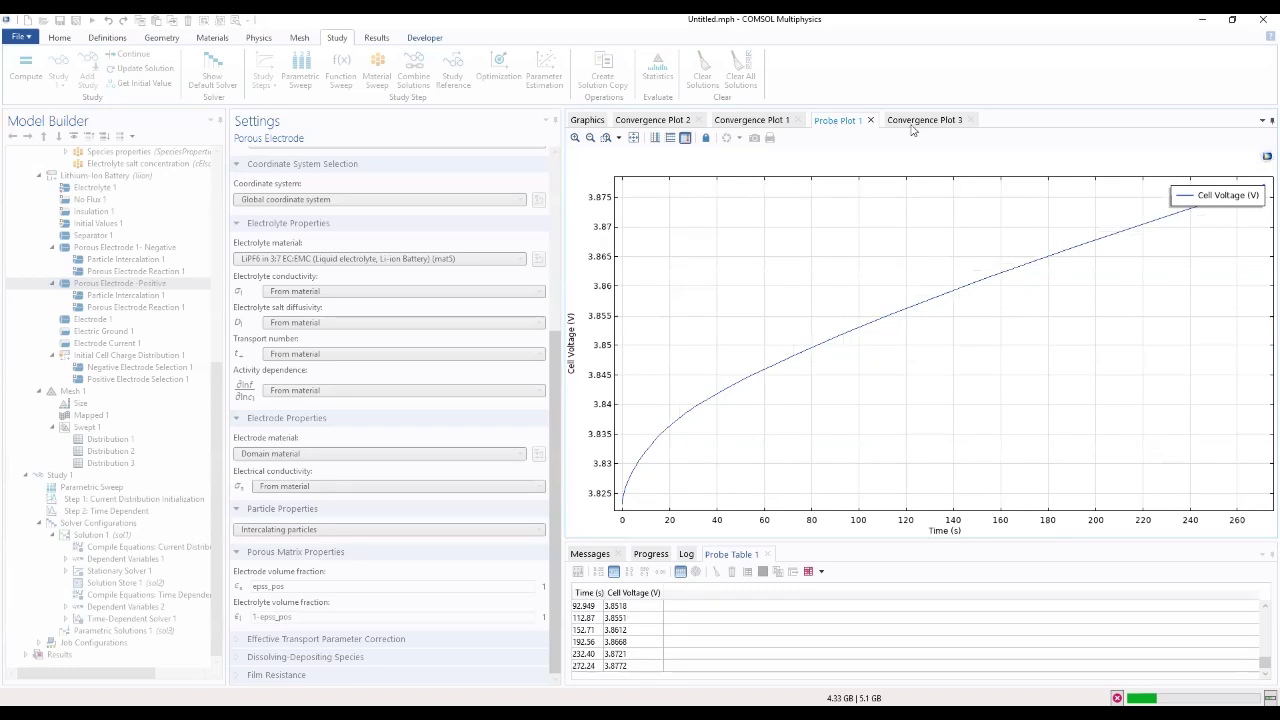
click(840, 121)
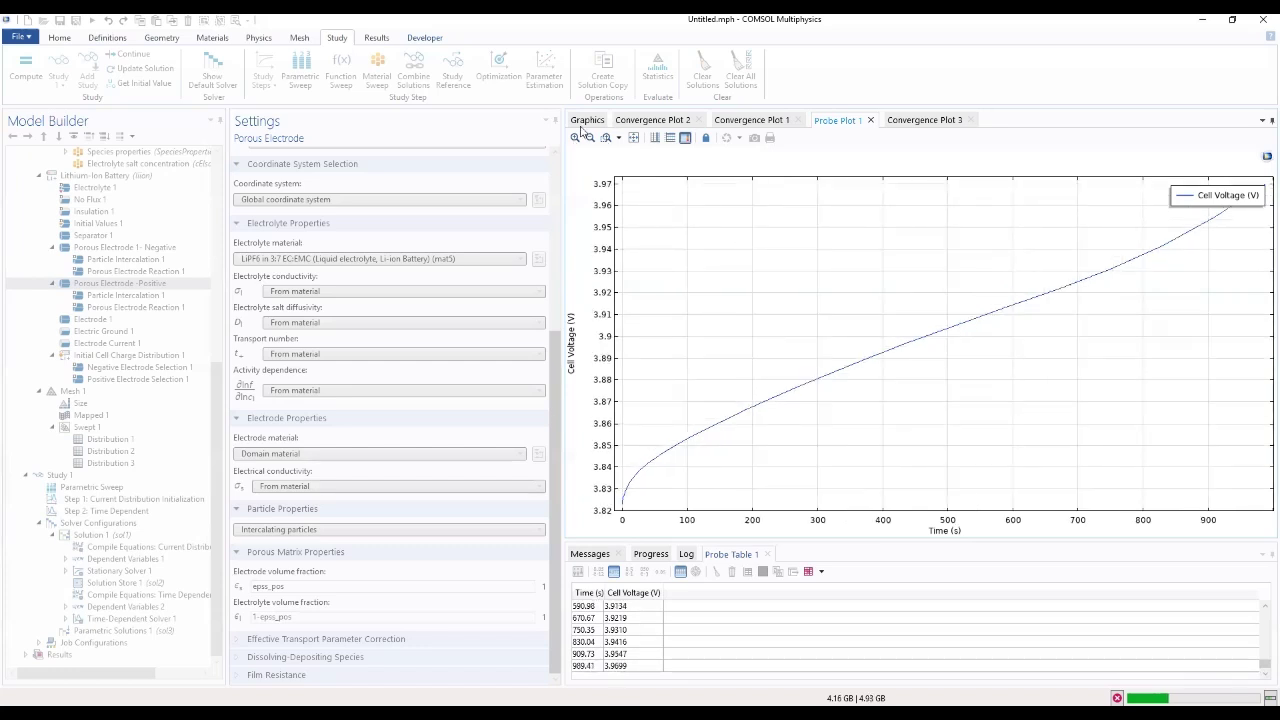
Monitor the segregated, nonlinear and time-dependent solver convergence plots and the cell voltage probe curve until the study finishes computing
click(672, 120)
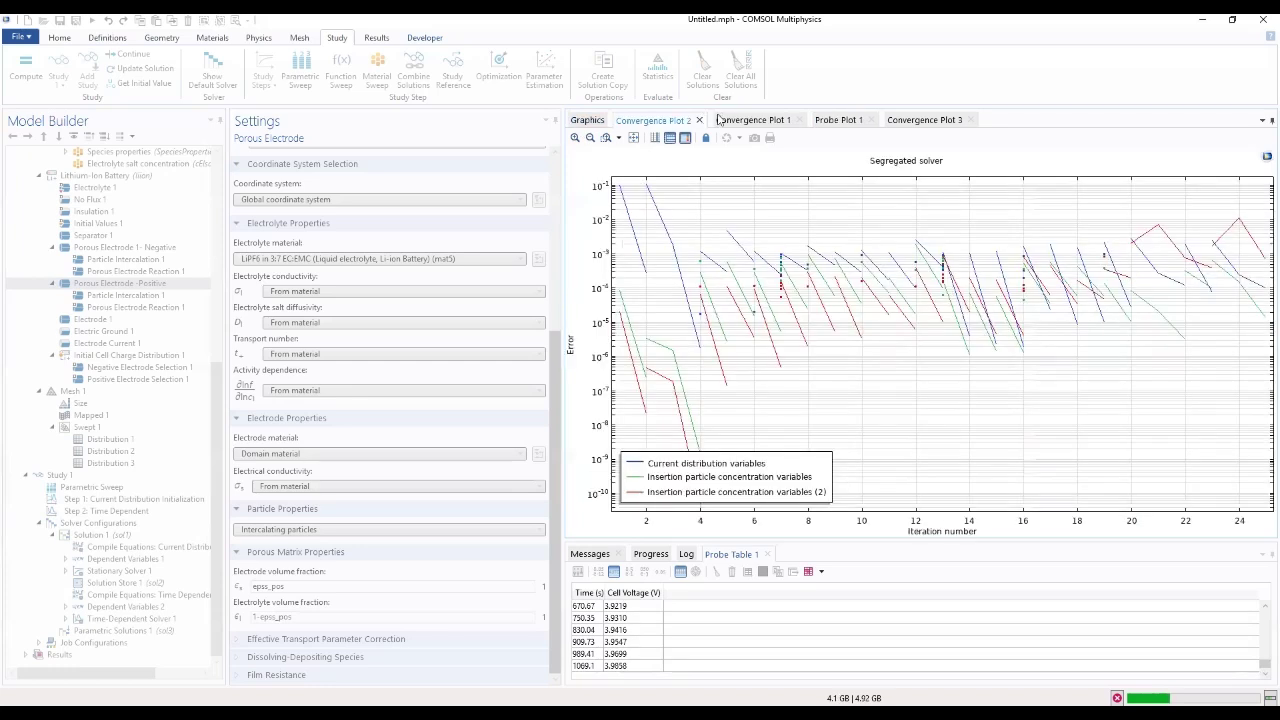
click(746, 120)
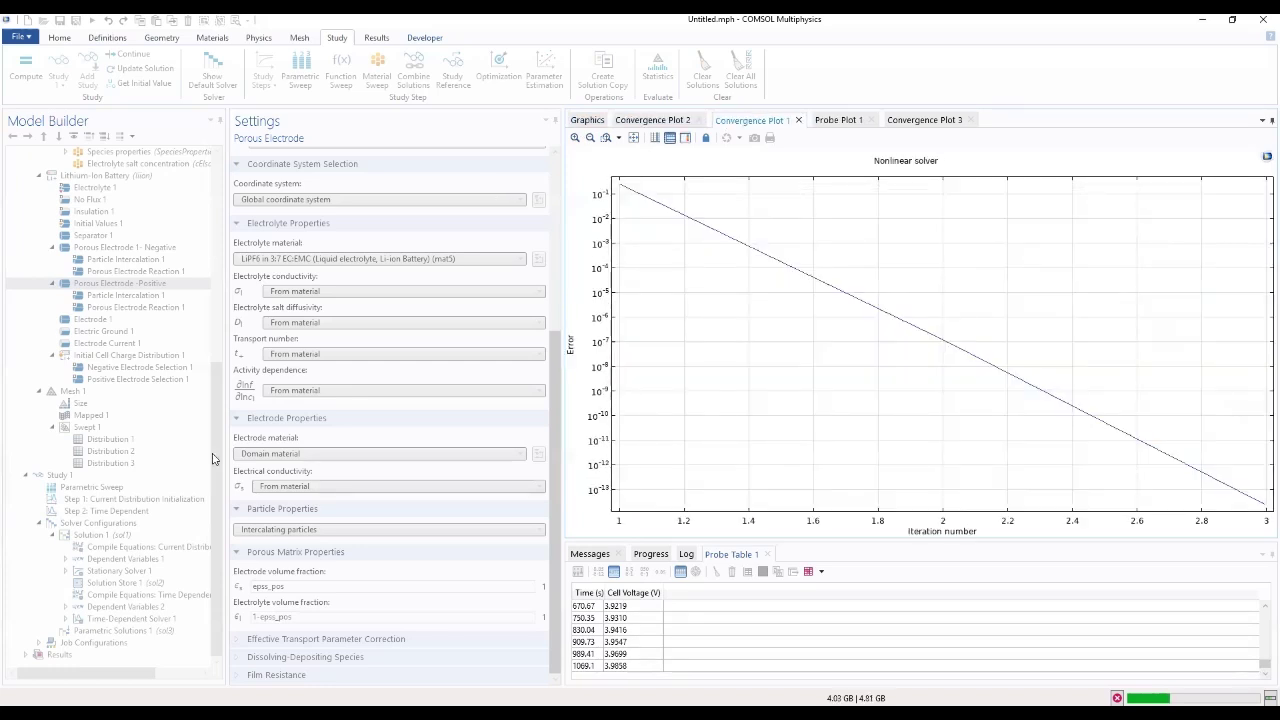
click(866, 122)
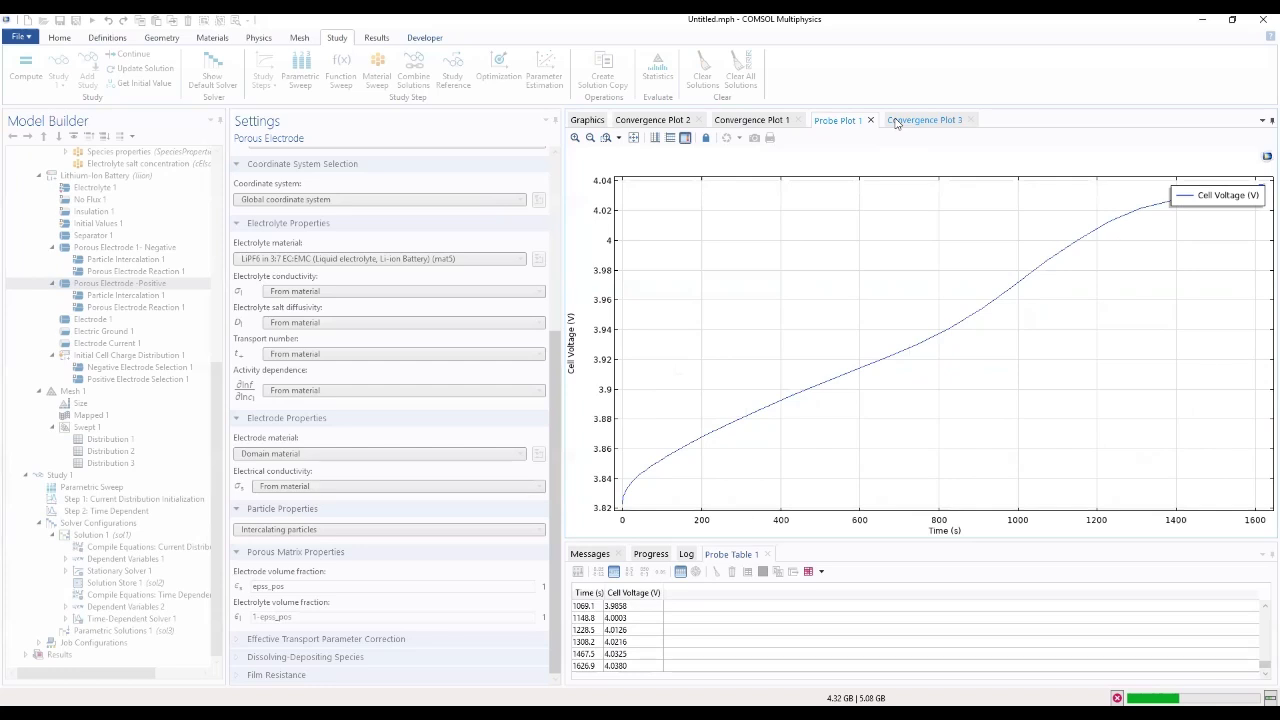
click(897, 122)
click(832, 122)
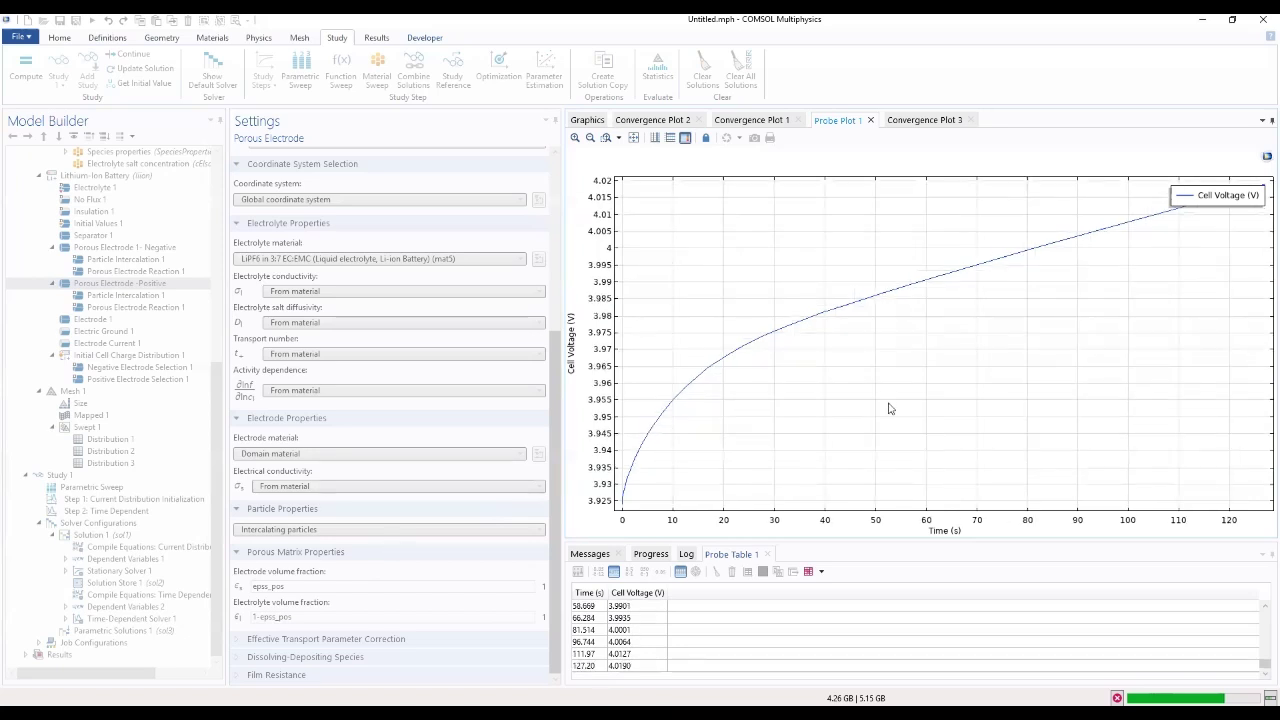
click(905, 125)
click(755, 121)
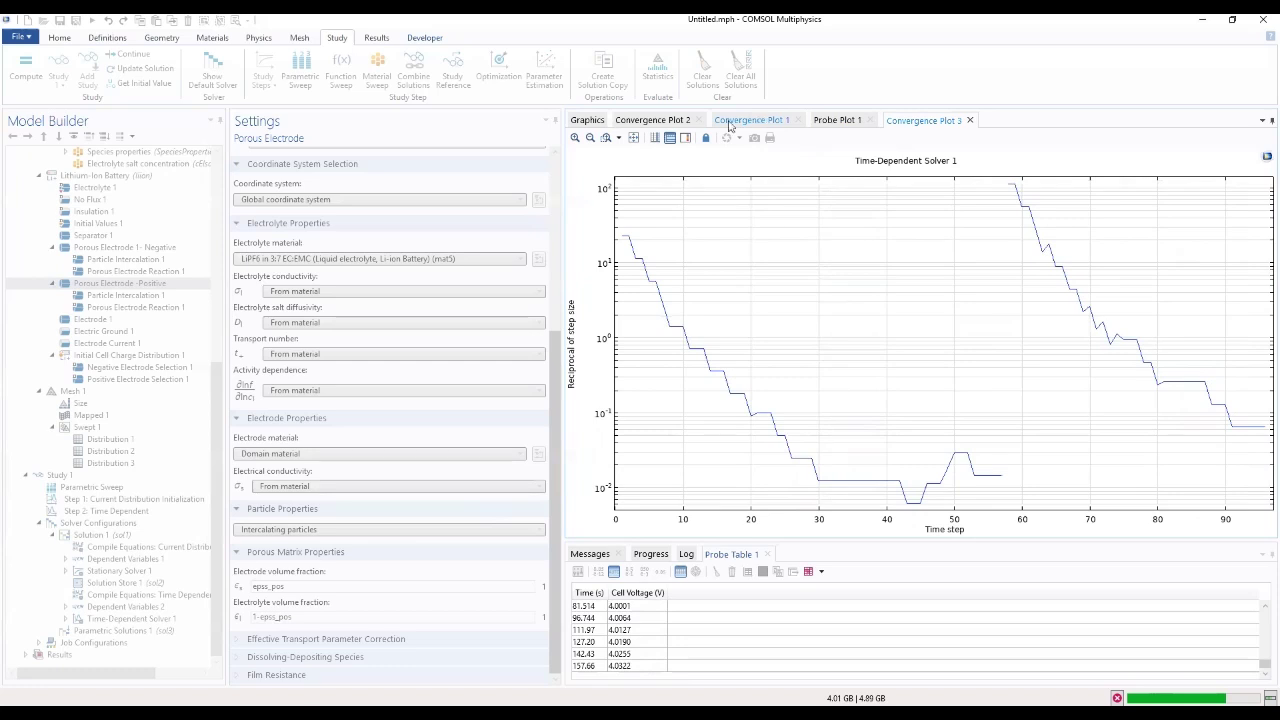
click(650, 121)
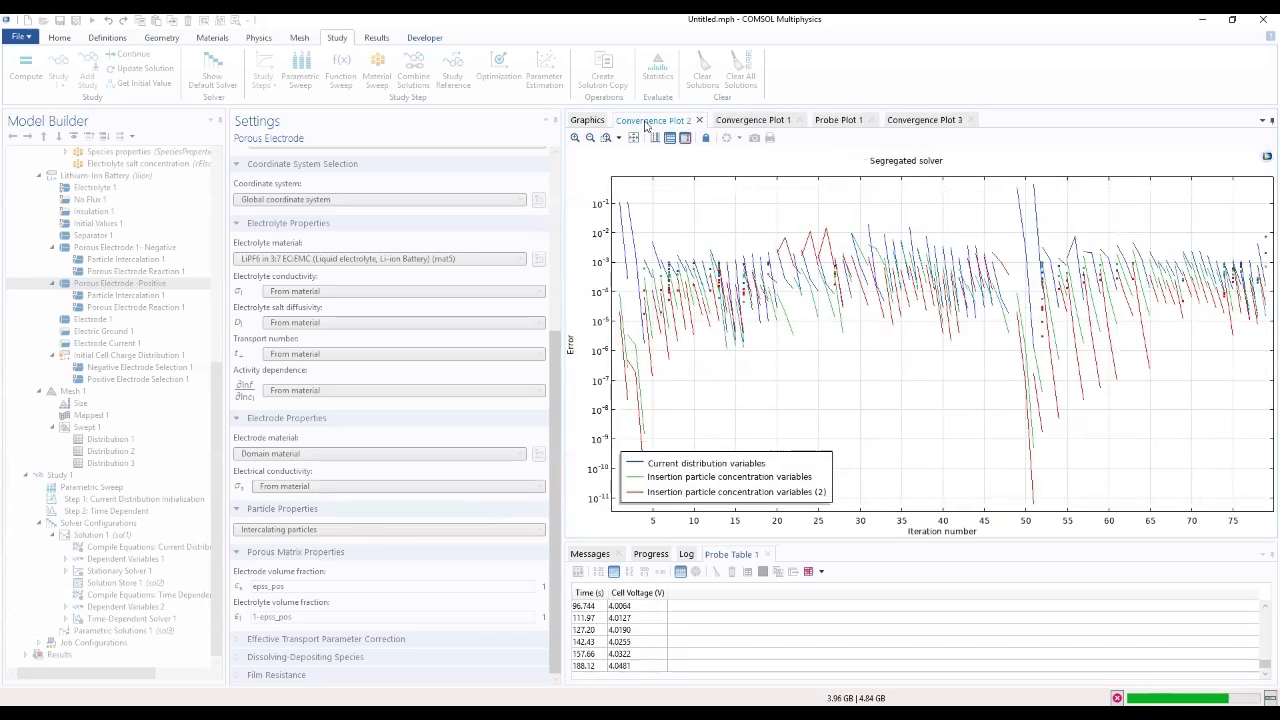
click(745, 120)
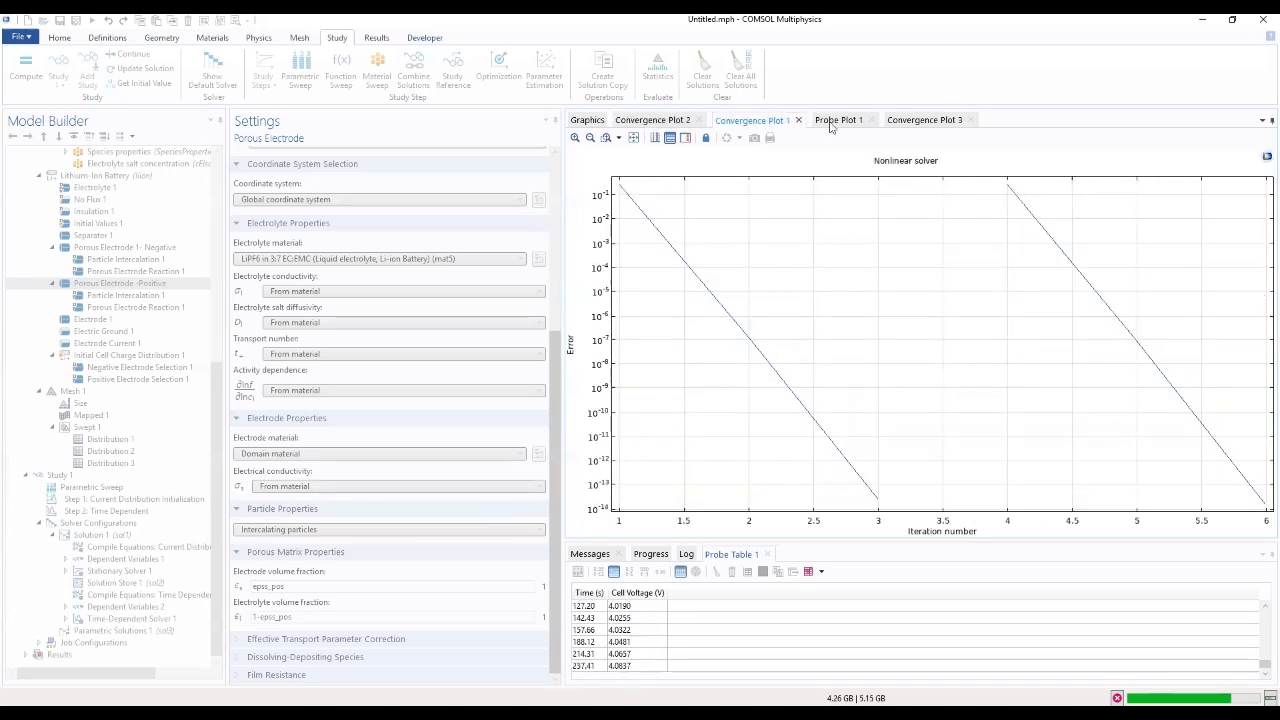
click(830, 122)
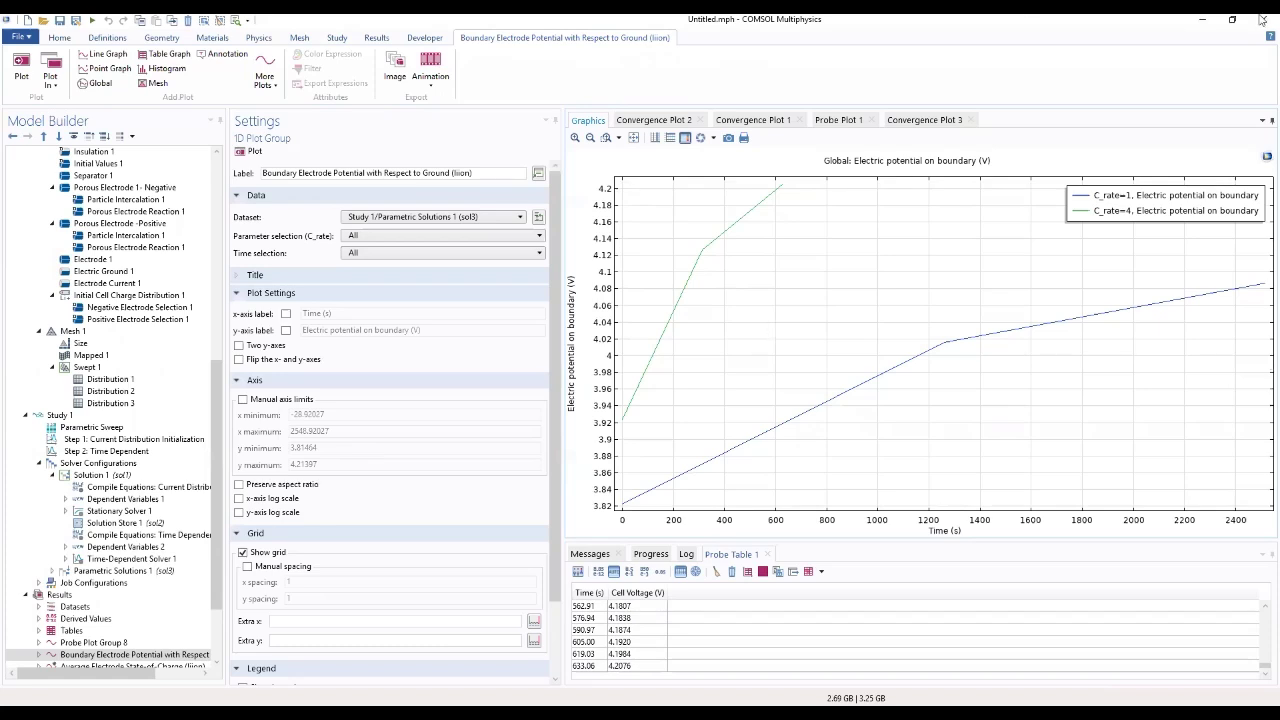
Review the solved study's convergence plots, cell voltage probe plot and boundary electrode potential plot for both C-rates
click(945, 121)
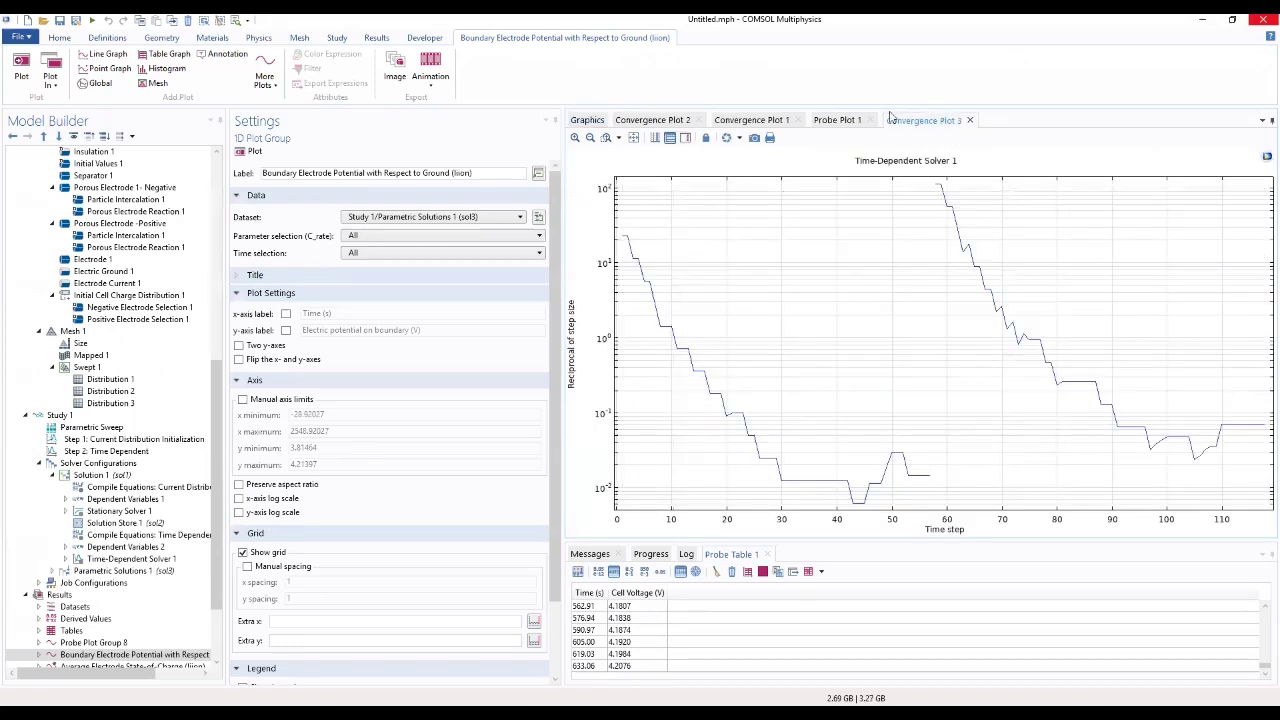
click(845, 120)
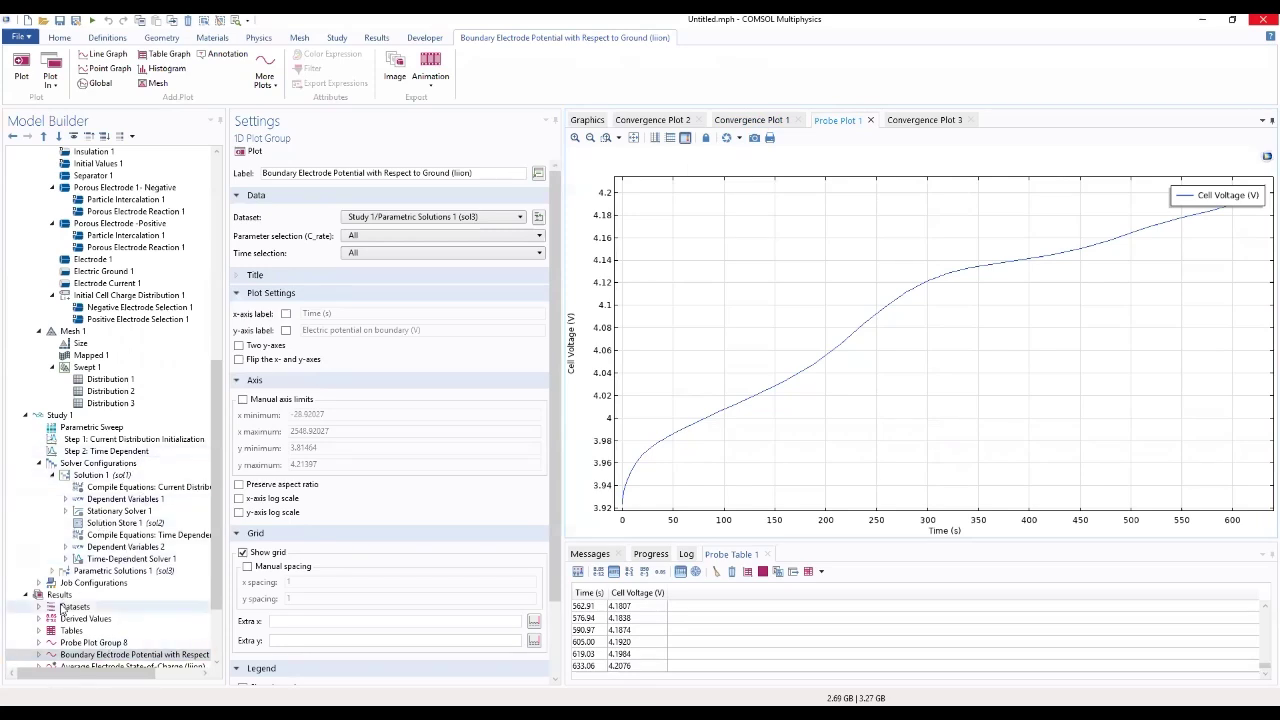
scroll(62, 606, down, 1)
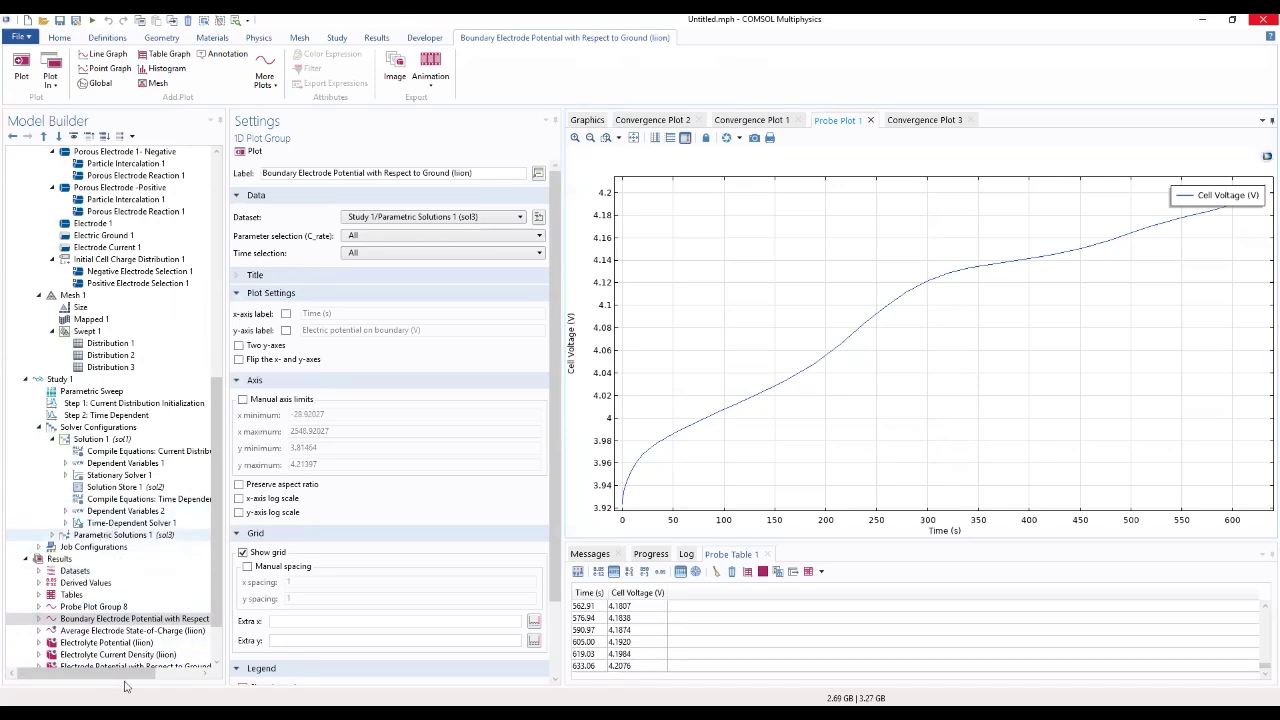
click(906, 122)
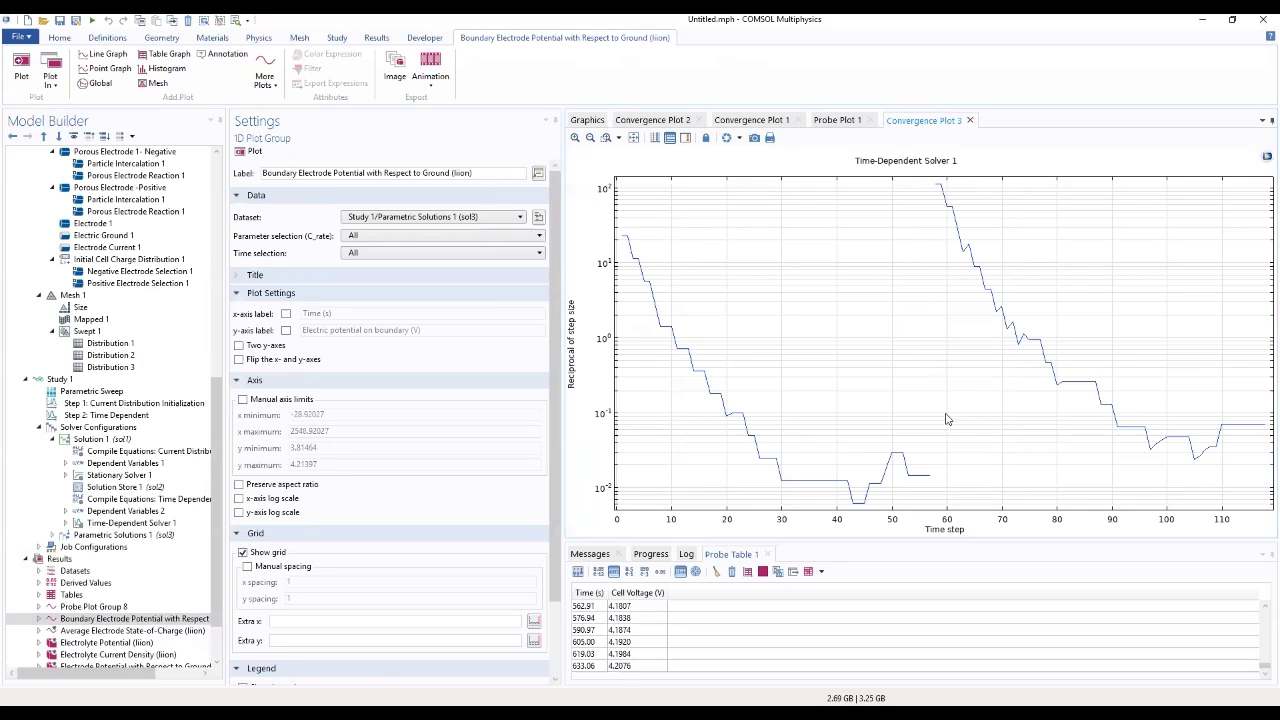
click(833, 121)
click(755, 120)
click(836, 121)
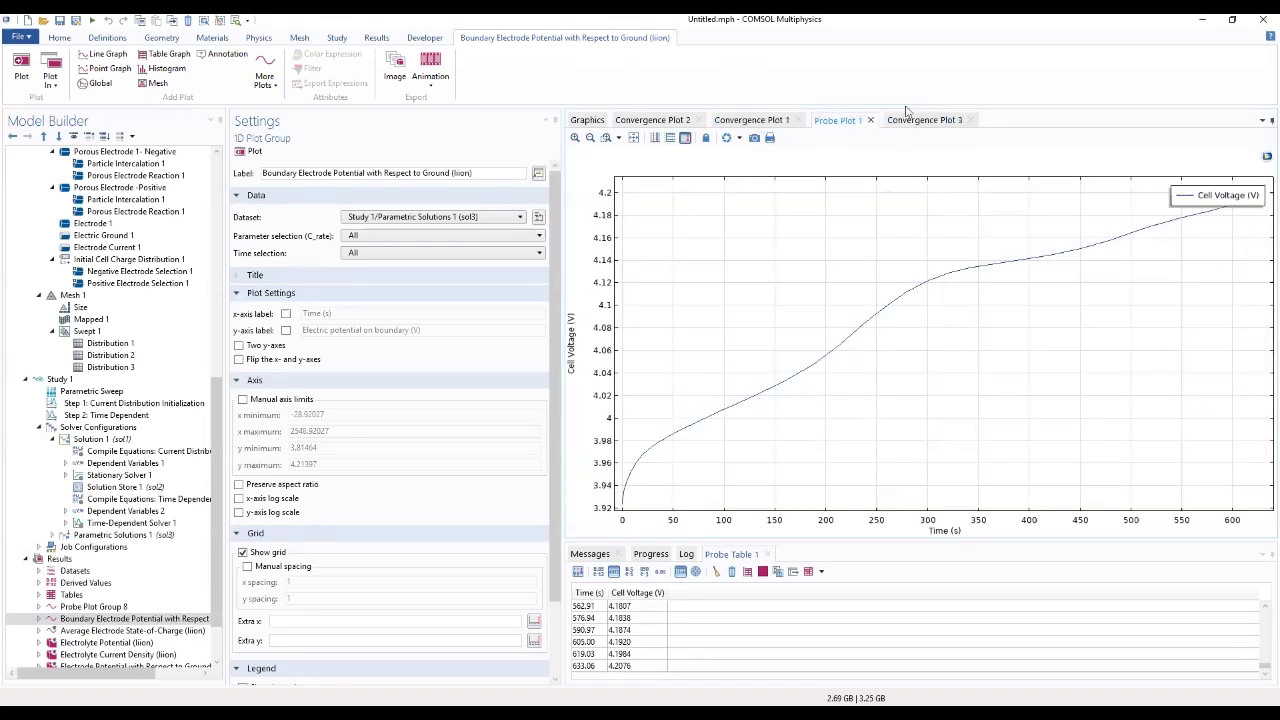
click(911, 120)
click(652, 121)
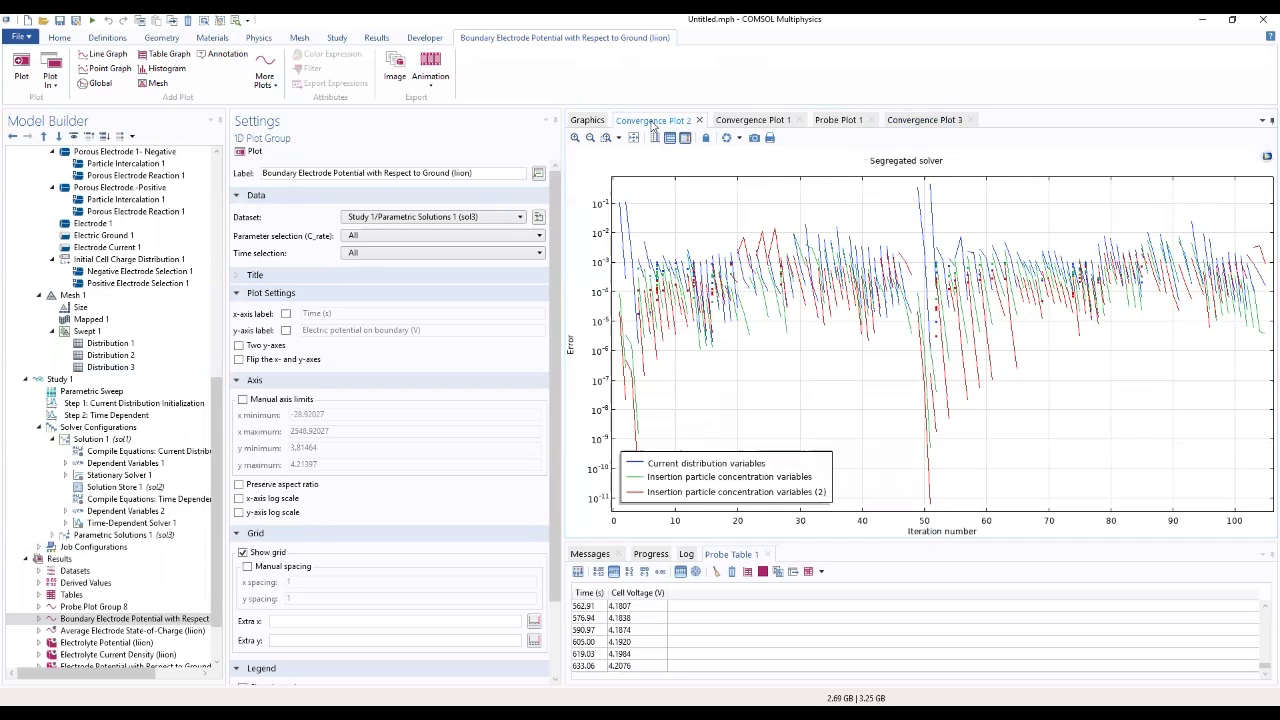
click(588, 121)
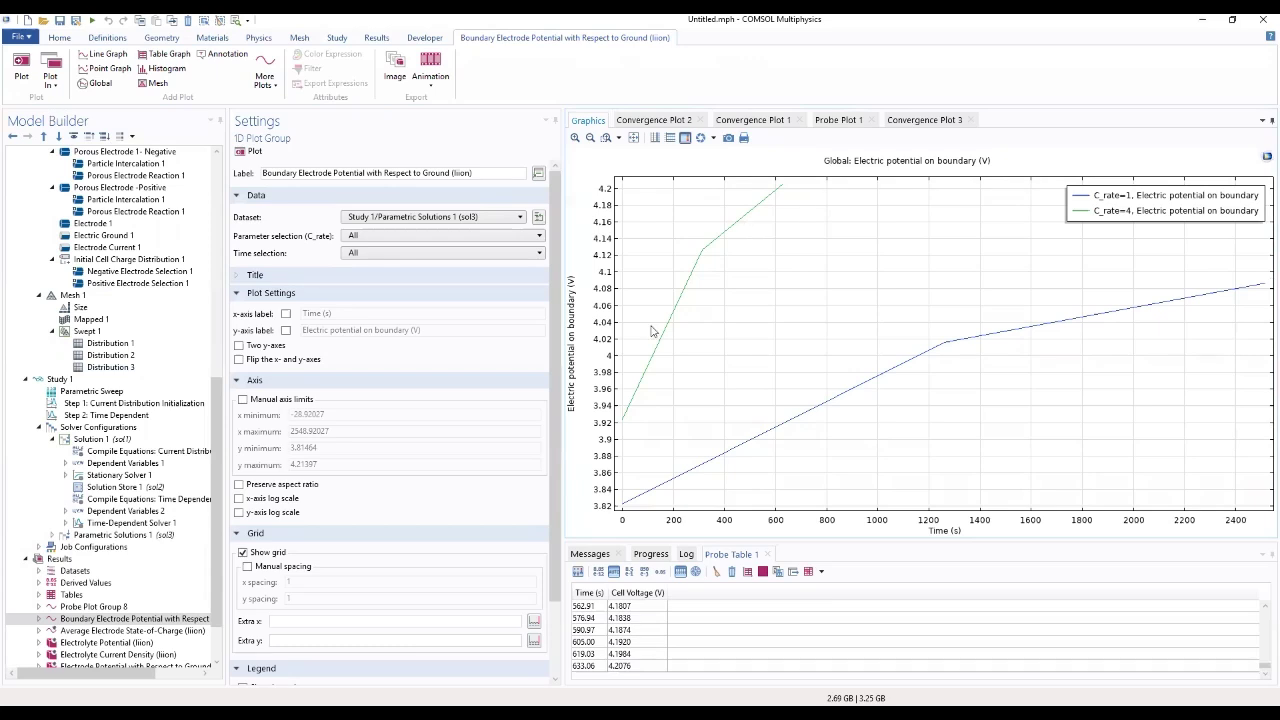
Check Study 1's last computation time and examine the default Electrolyte Potential plot of the cell in 3D
click(88, 381)
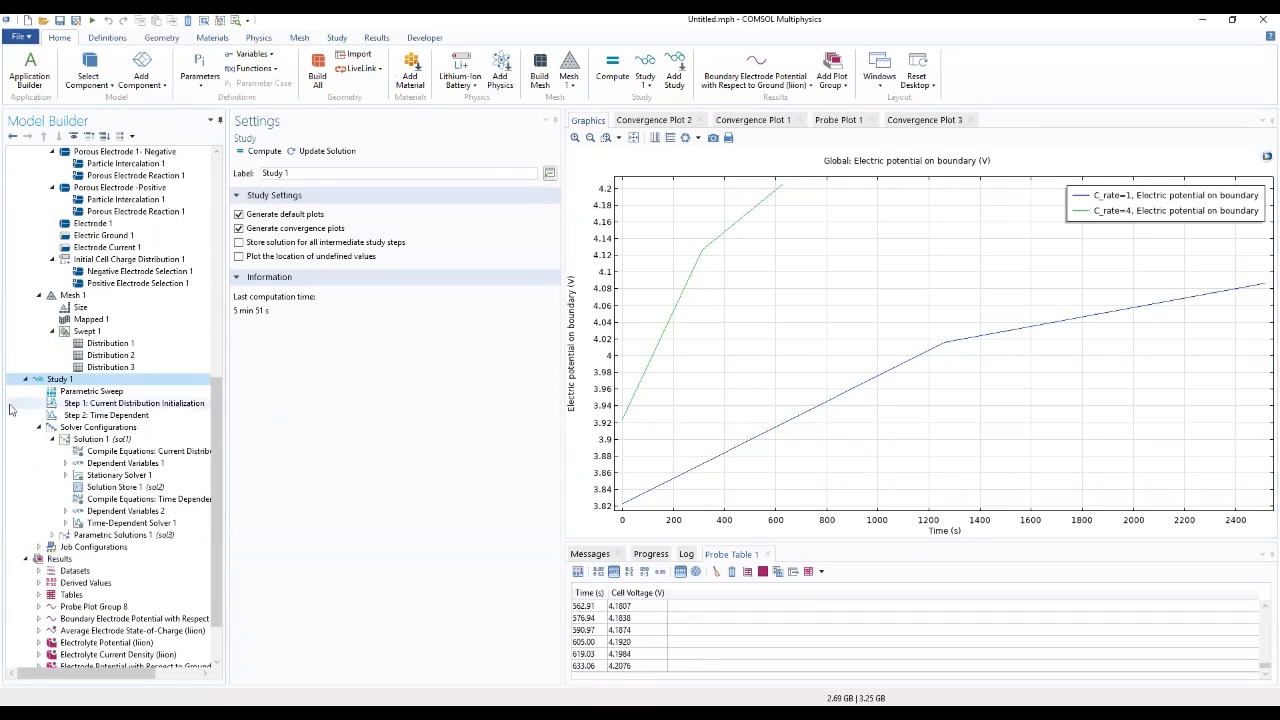
scroll(66, 478, down, 1)
scroll(66, 478, down, 1)
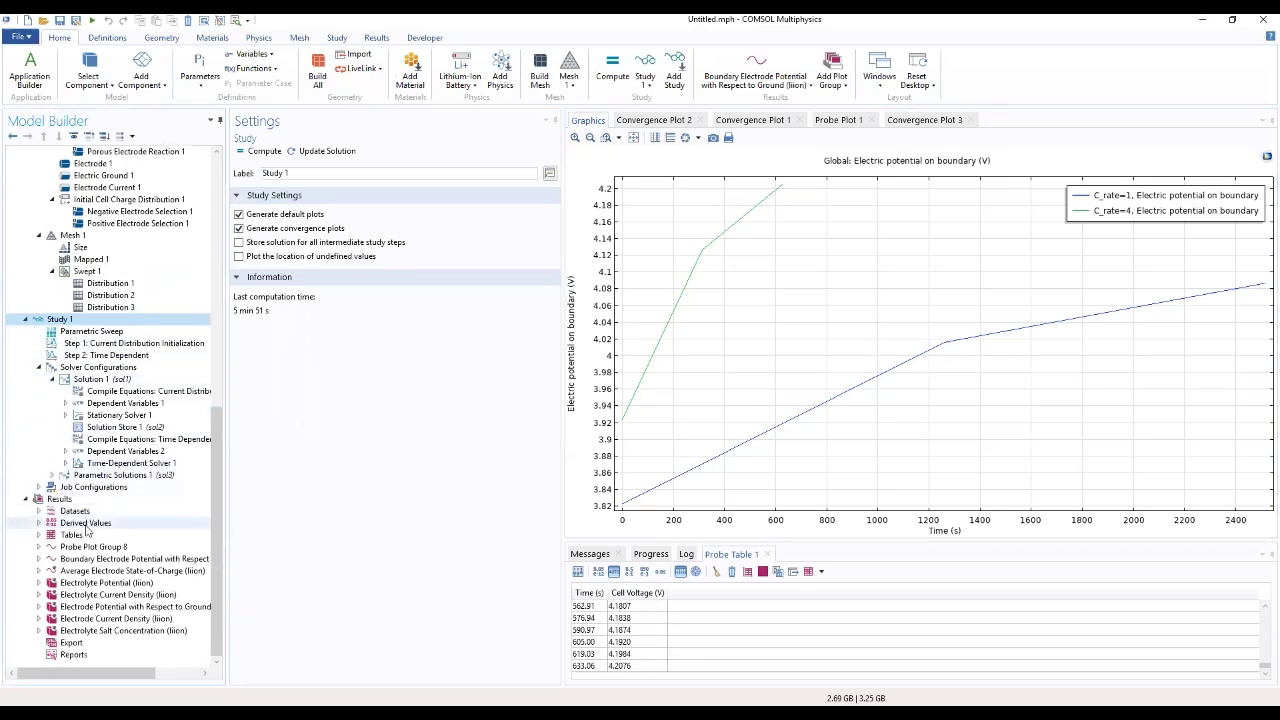
click(70, 584)
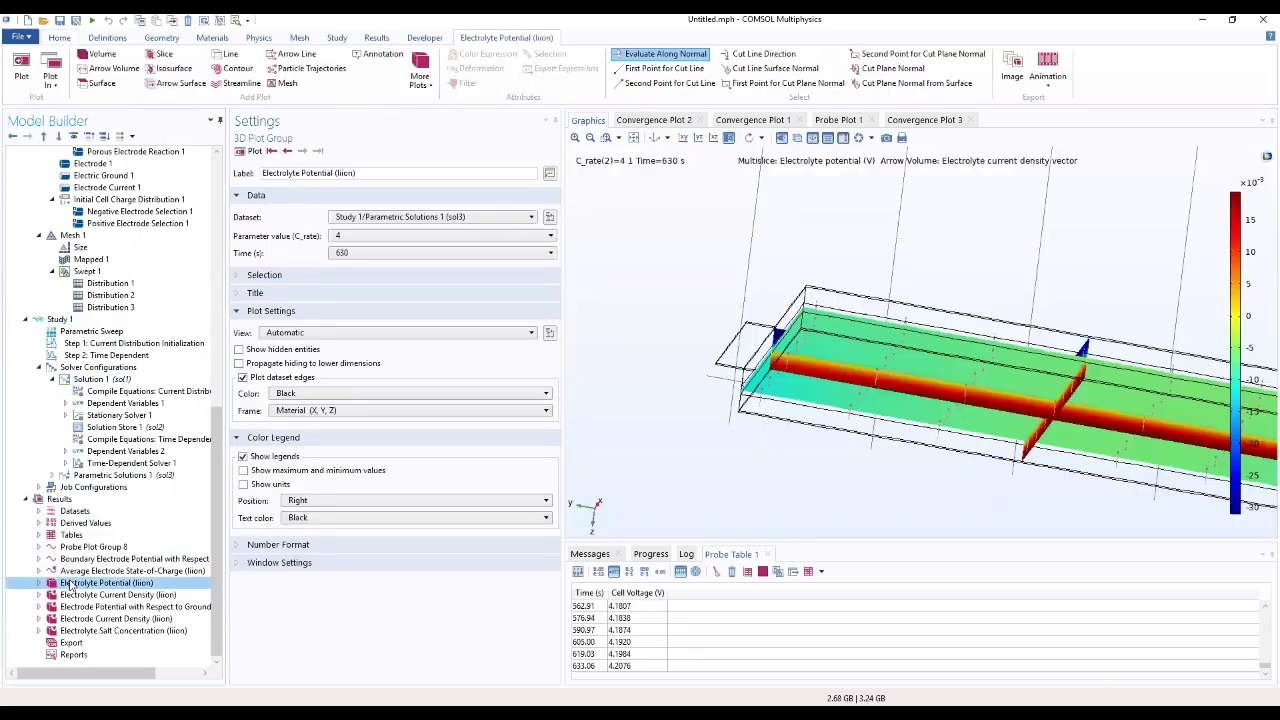
drag(754, 430, 1120, 313)
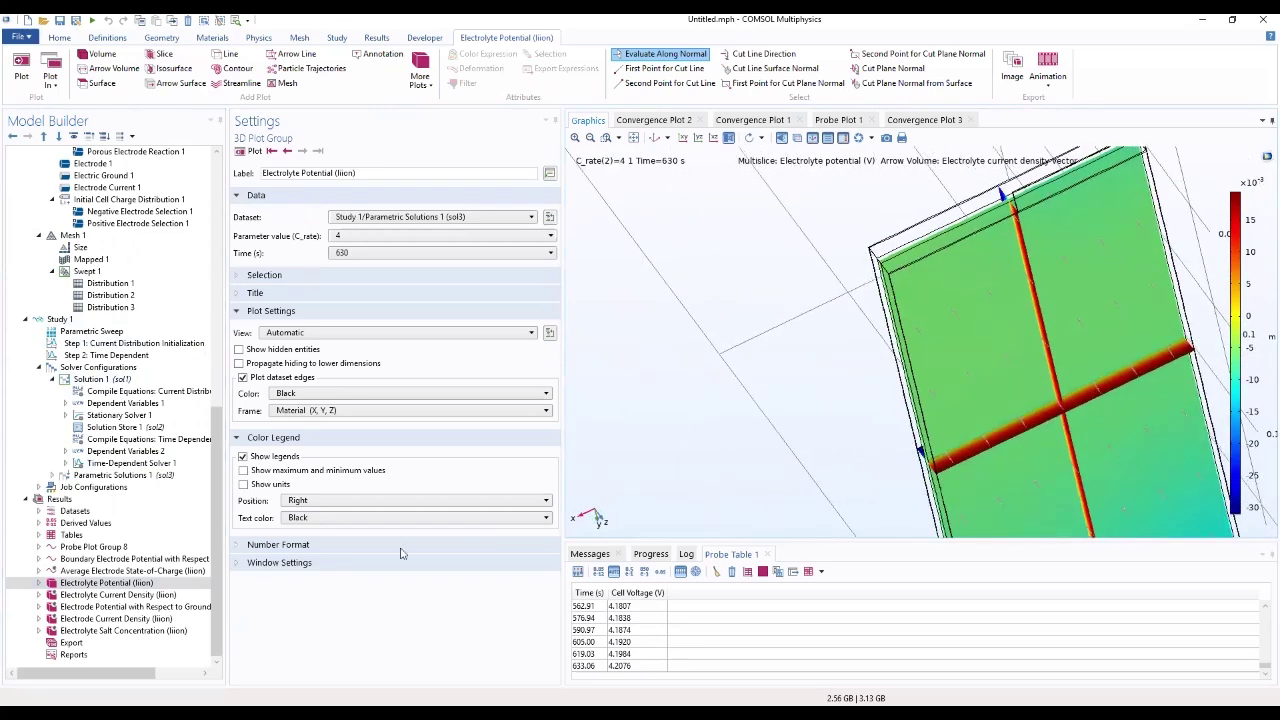
Add a new 3D plot group to the results and open its settings
click(60, 498)
right_click(60, 498)
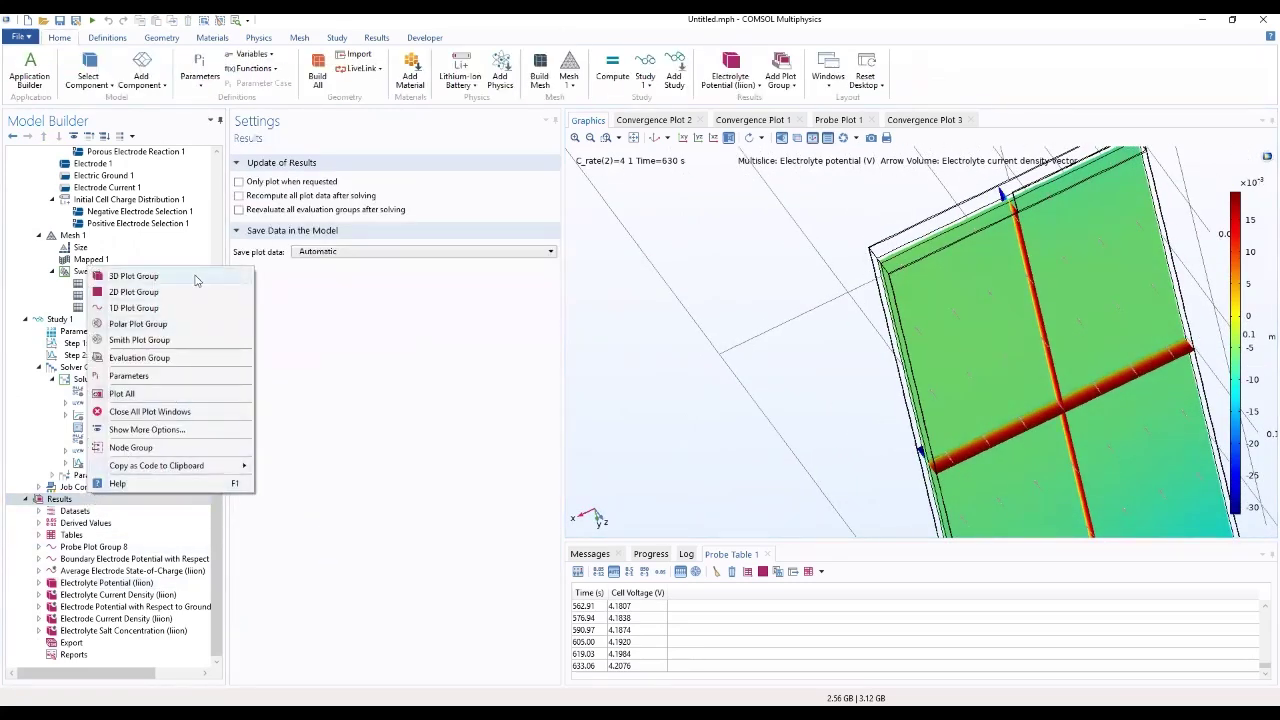
click(195, 281)
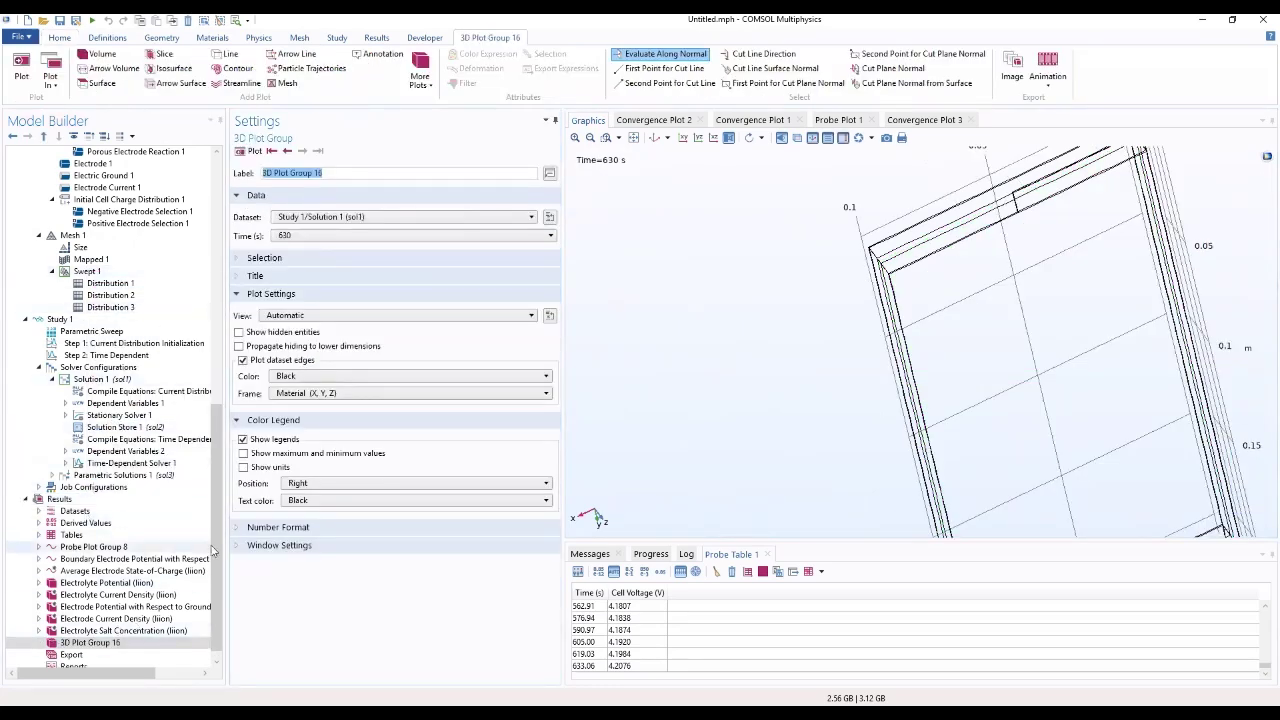
scroll(193, 582, down, 1)
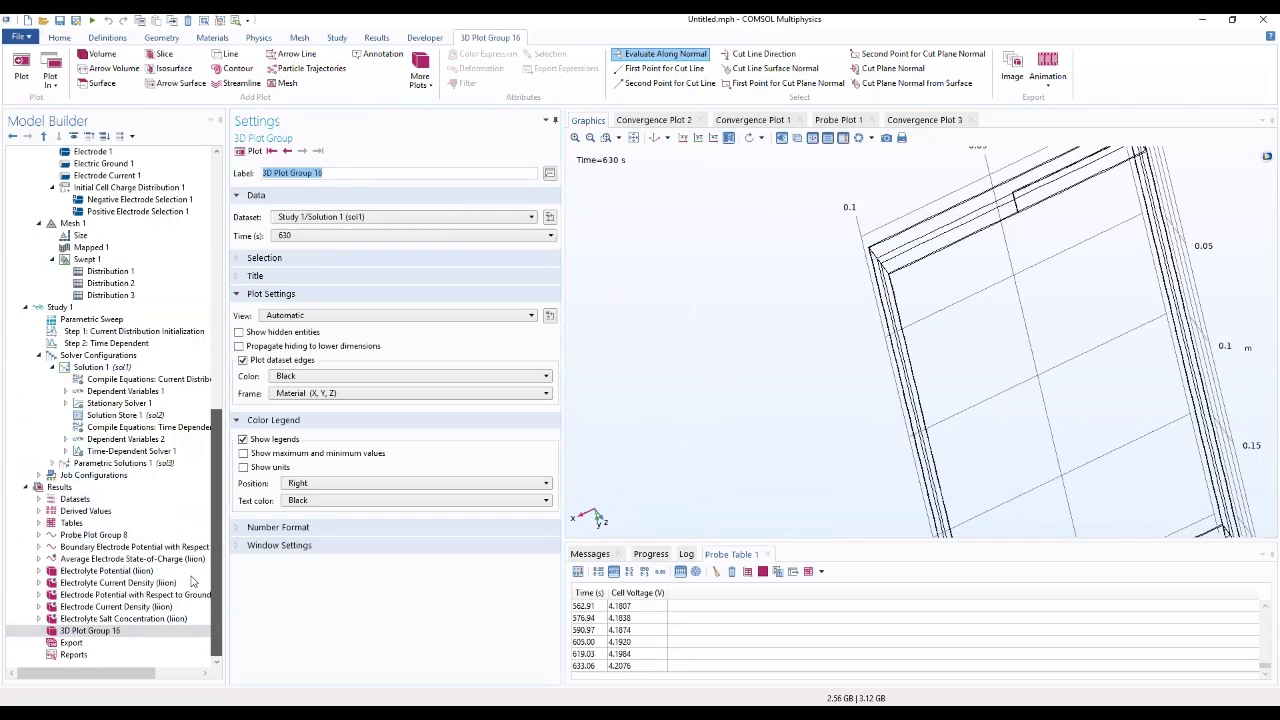
click(90, 630)
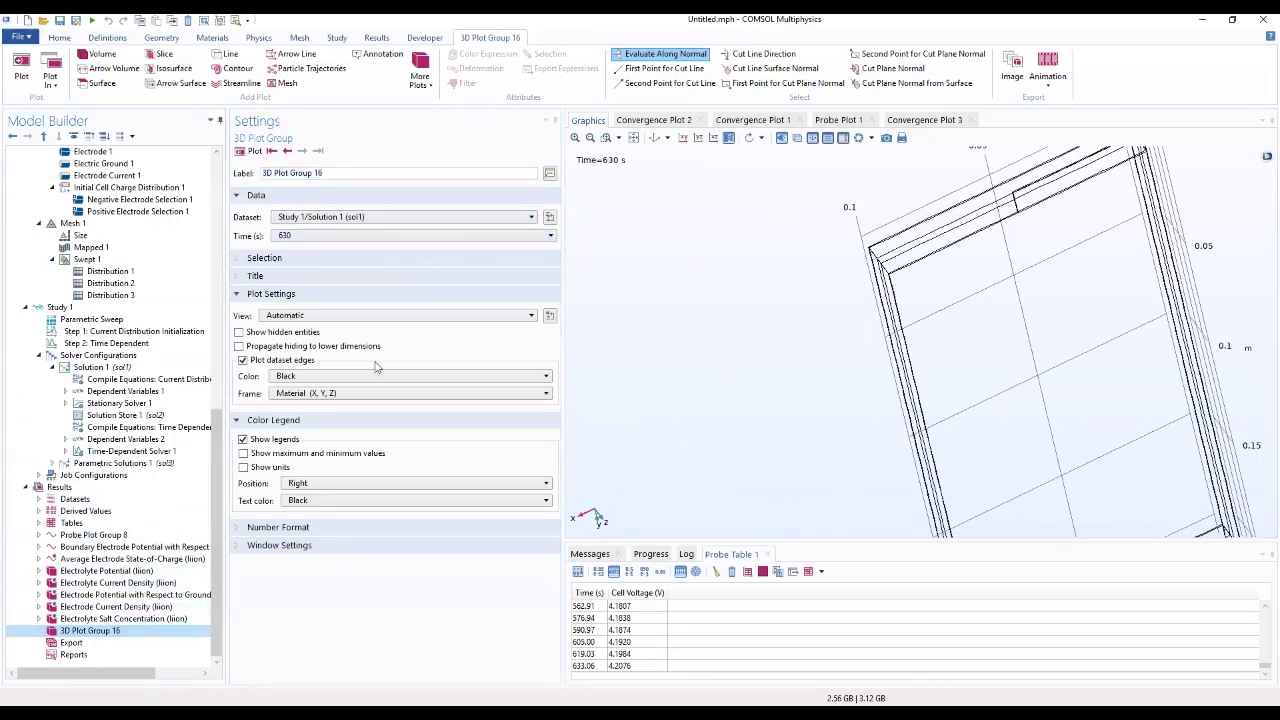
Label the new 3D plot group "Potential in Negative Current Collector and Tab"
drag(820, 320, 1119, 325)
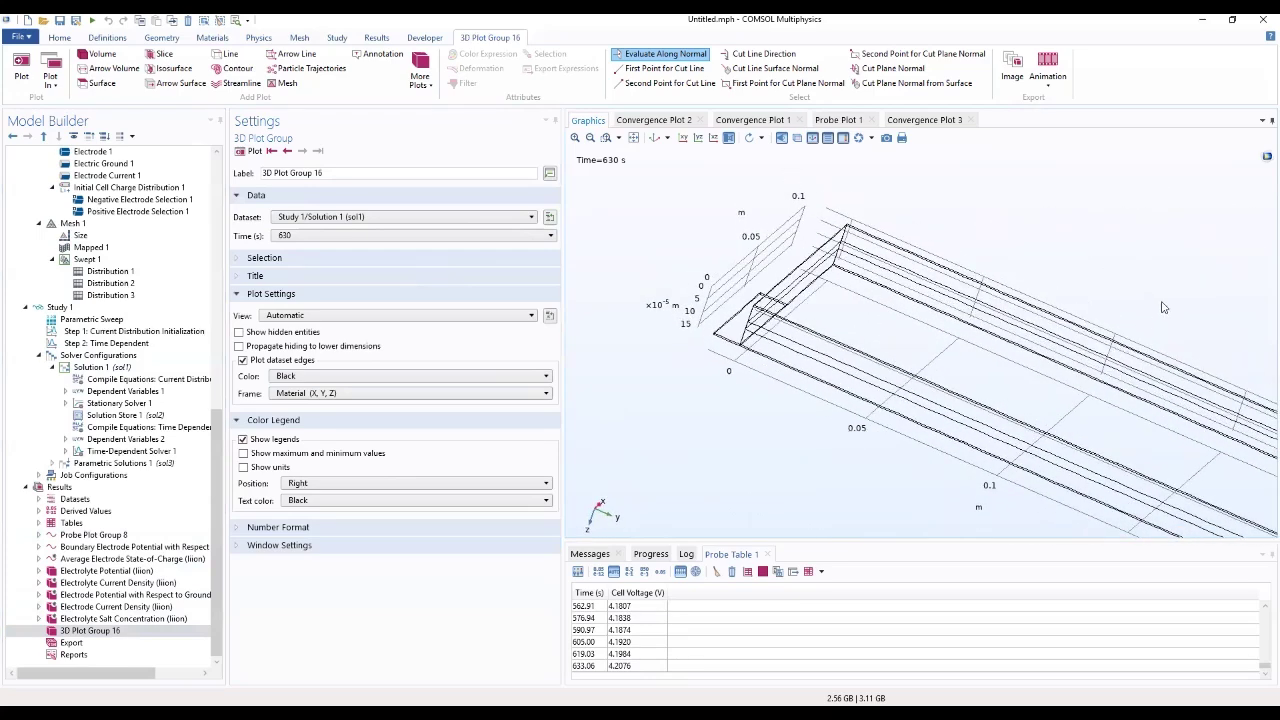
click(634, 138)
drag(851, 220, 884, 300)
drag(348, 173, 221, 176)
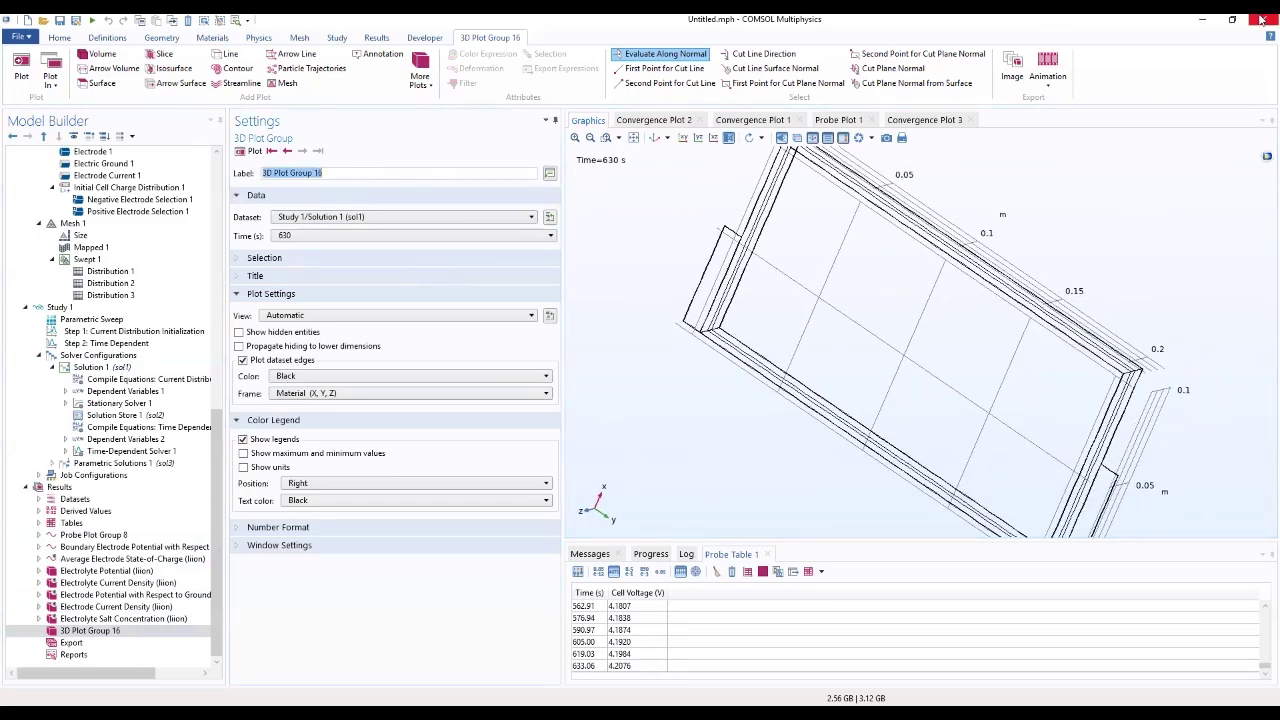
text(POT)
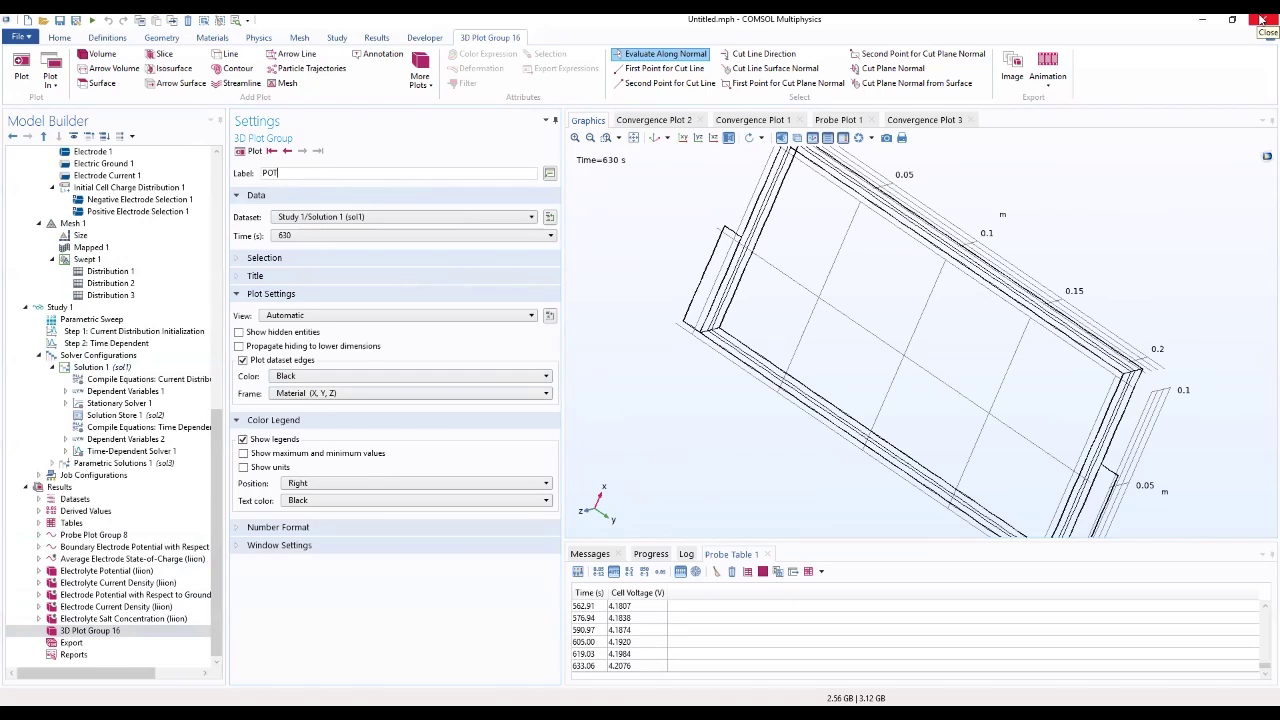
text(ential )
text(in NWE)
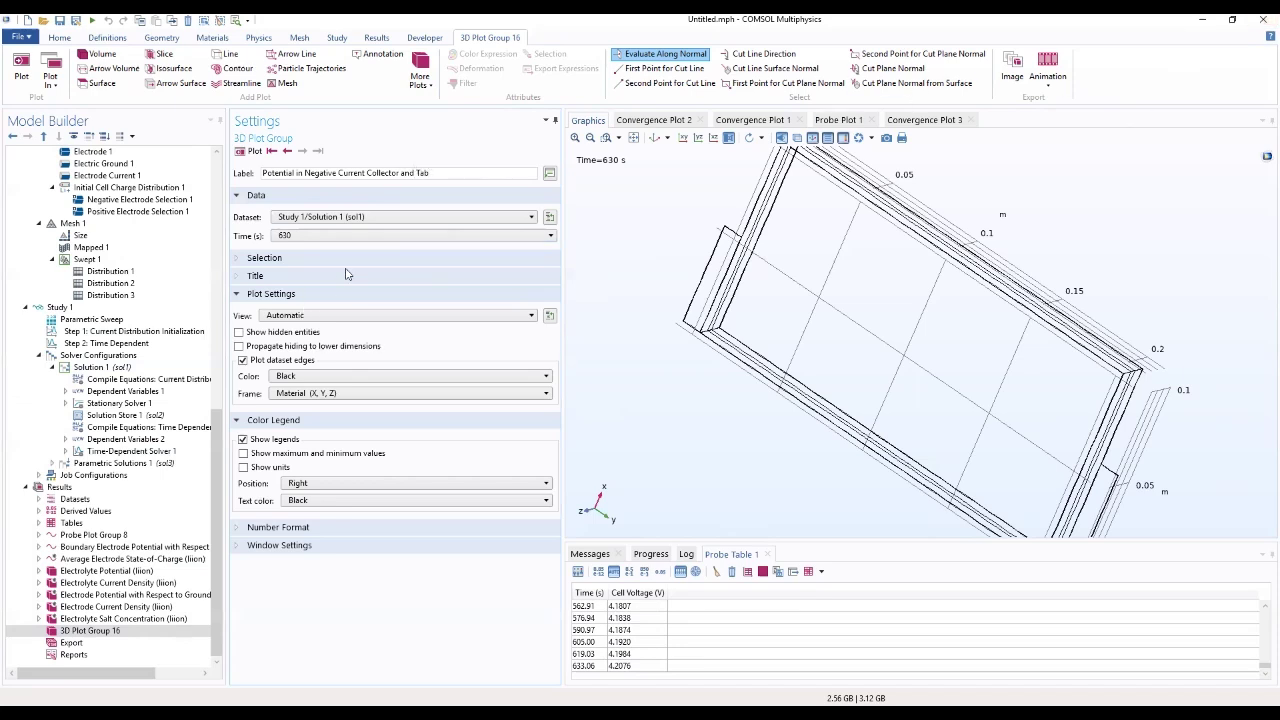
Set the plot group's dataset to Study 1/Parametric Solutions 1 (sol3) with C_rate 4 and time 0 s
click(418, 217)
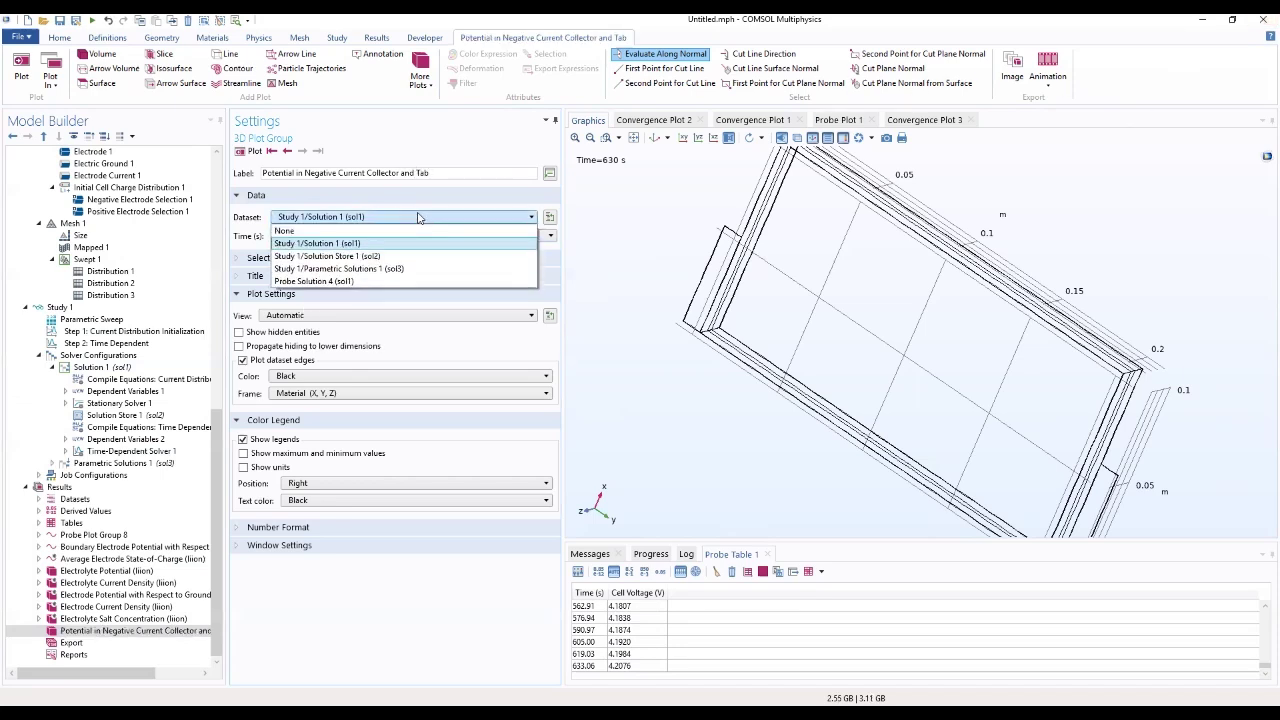
click(388, 270)
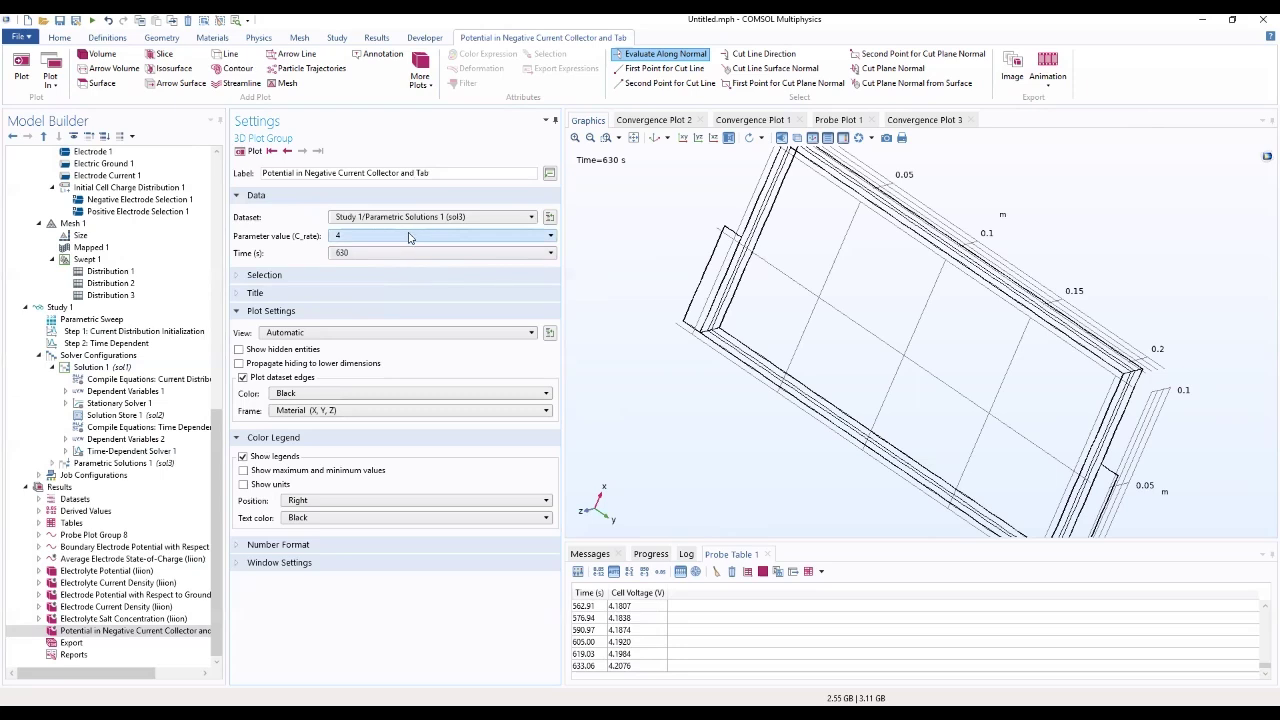
click(407, 237)
click(405, 261)
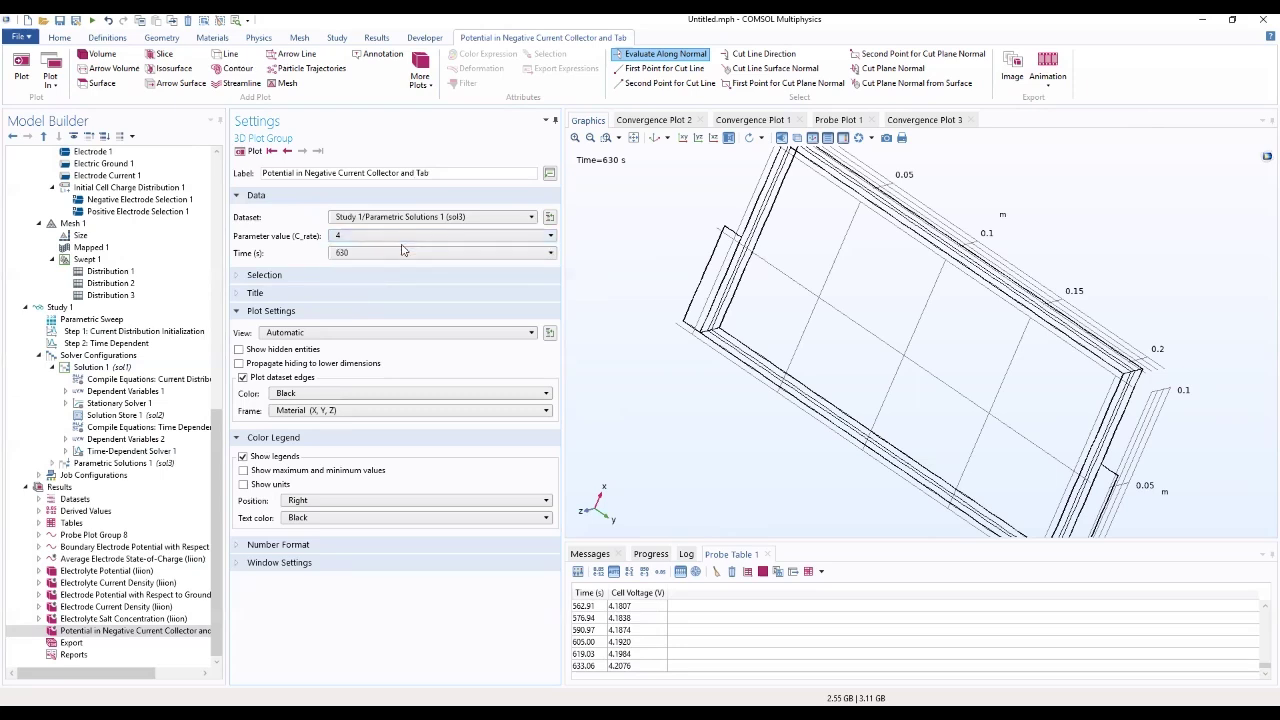
click(398, 256)
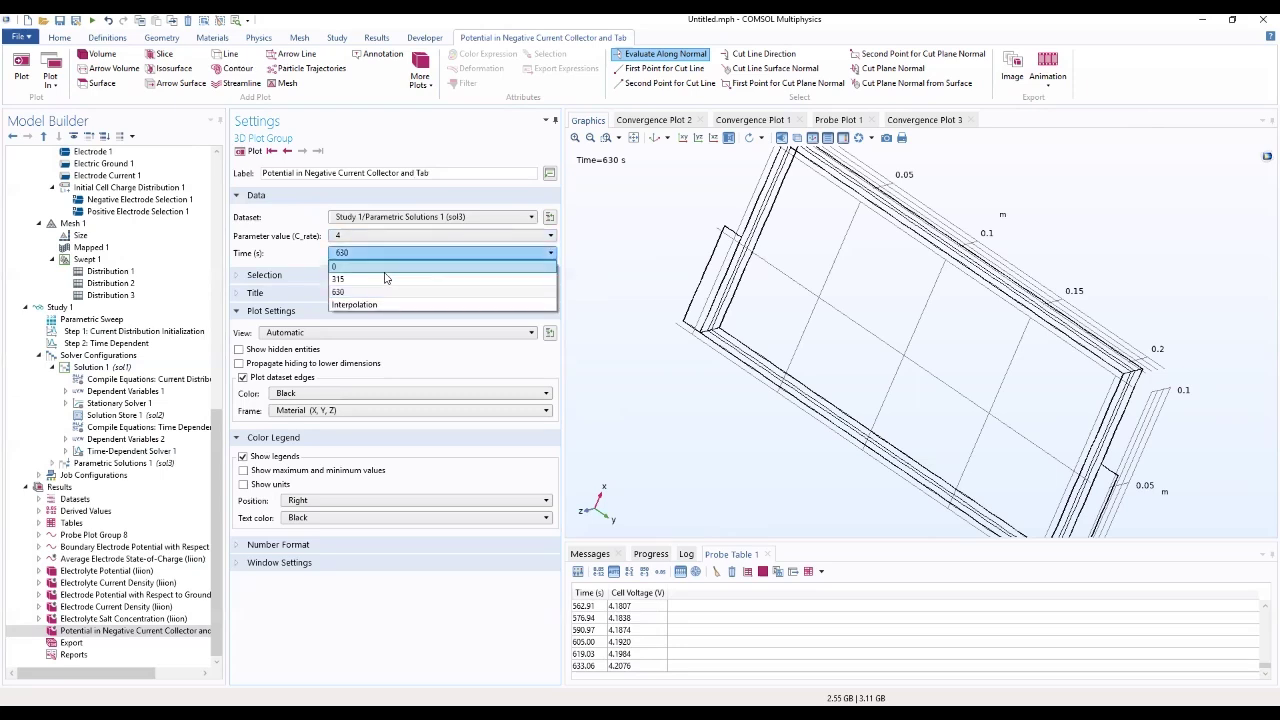
click(386, 267)
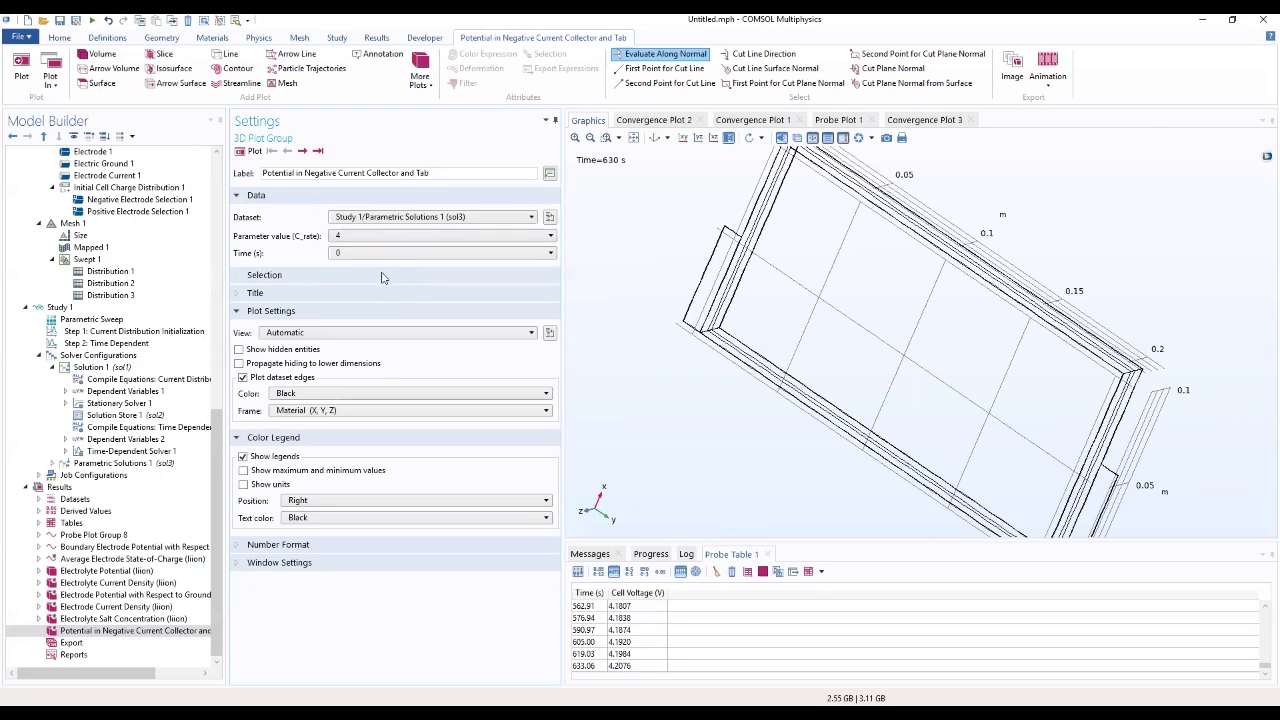
Show maximum and minimum values in the color legend of the negative current collector potential plot group
click(383, 275)
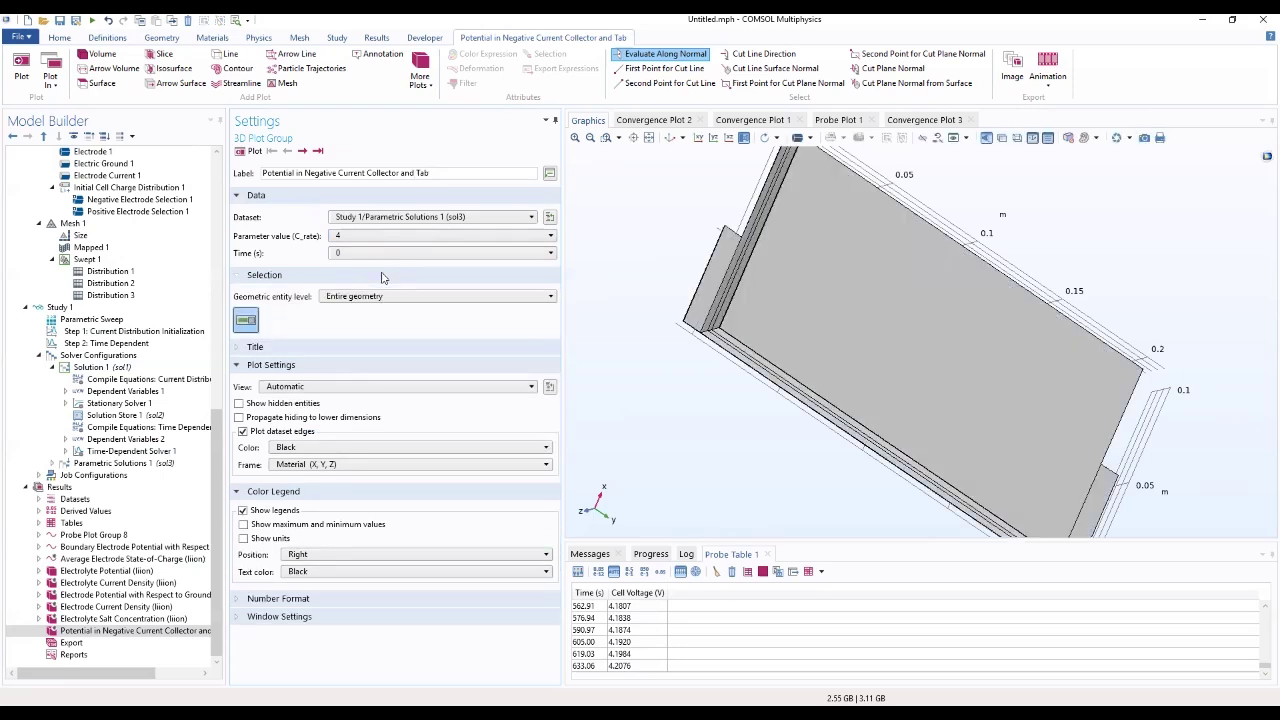
click(381, 277)
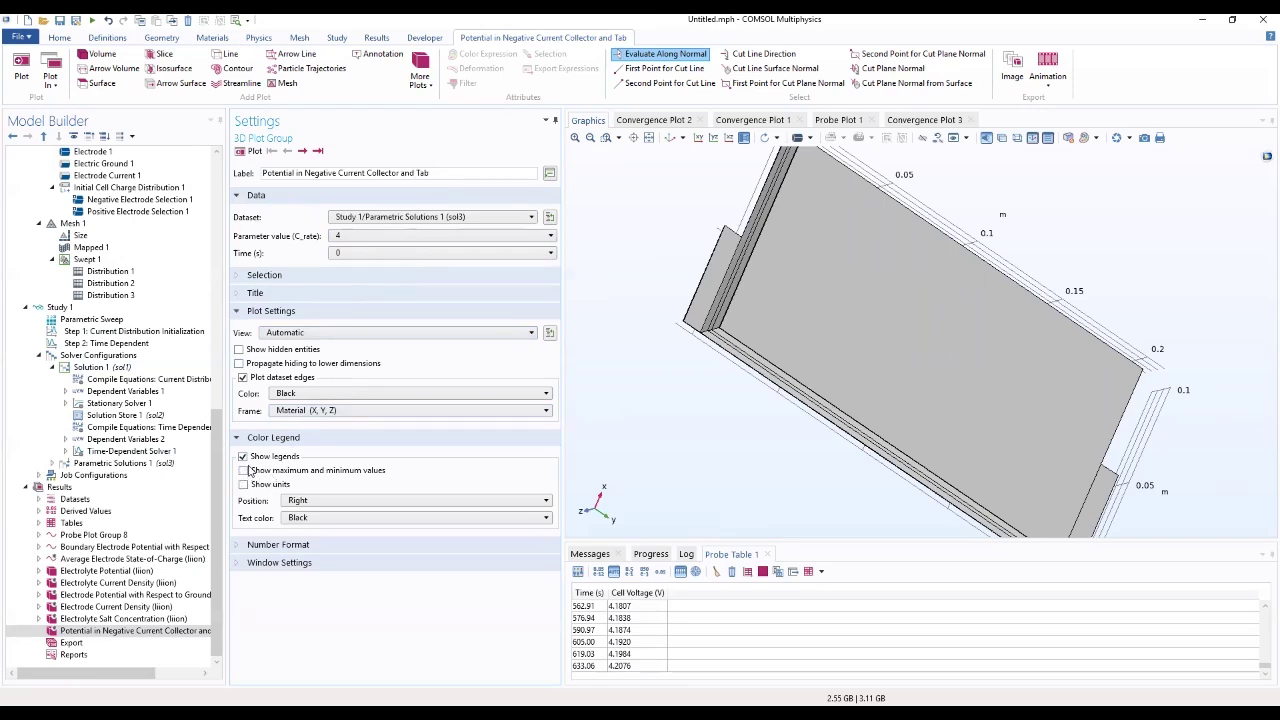
click(243, 471)
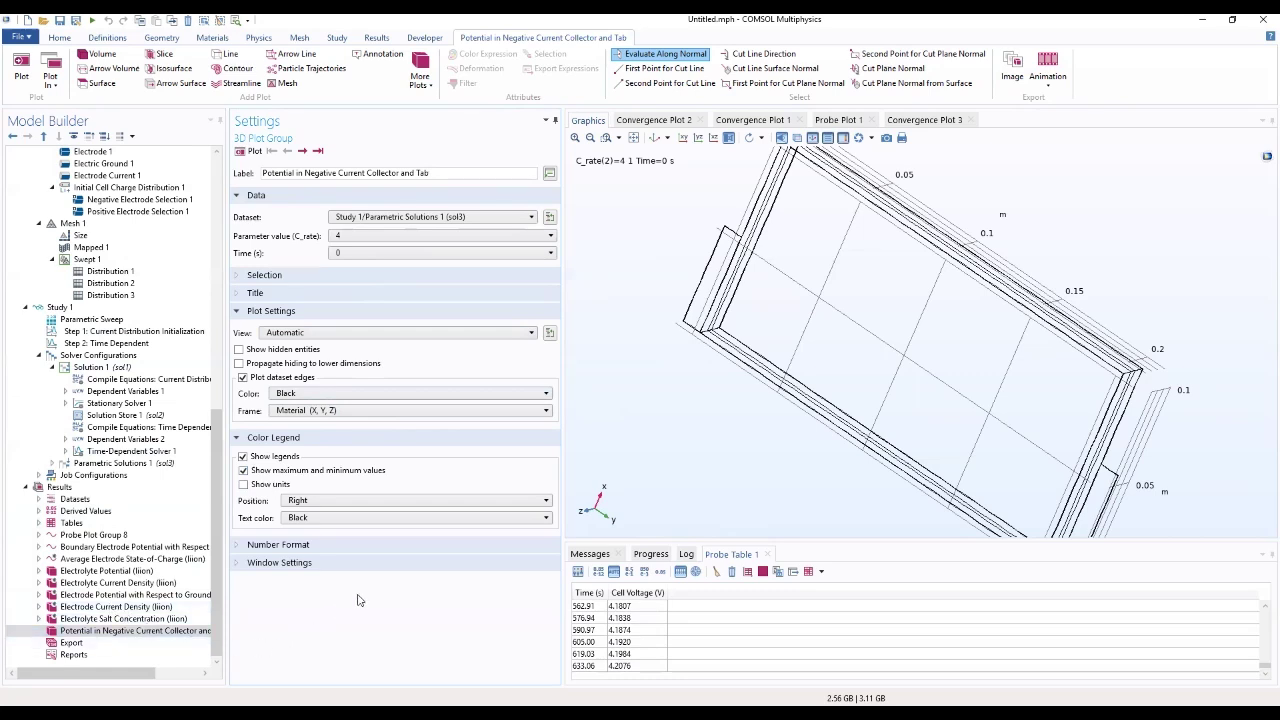
Add a Volume plot to the Potential in Negative Current Collector and Tab plot group
click(308, 548)
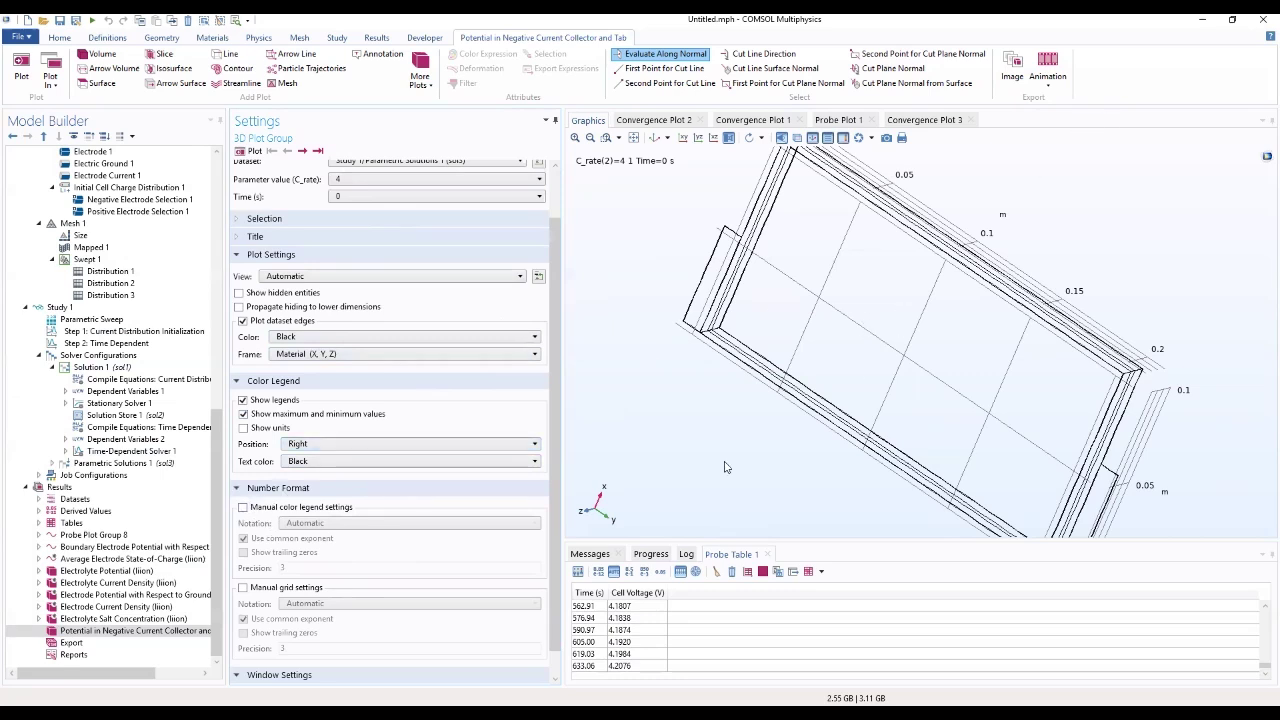
drag(674, 460, 757, 145)
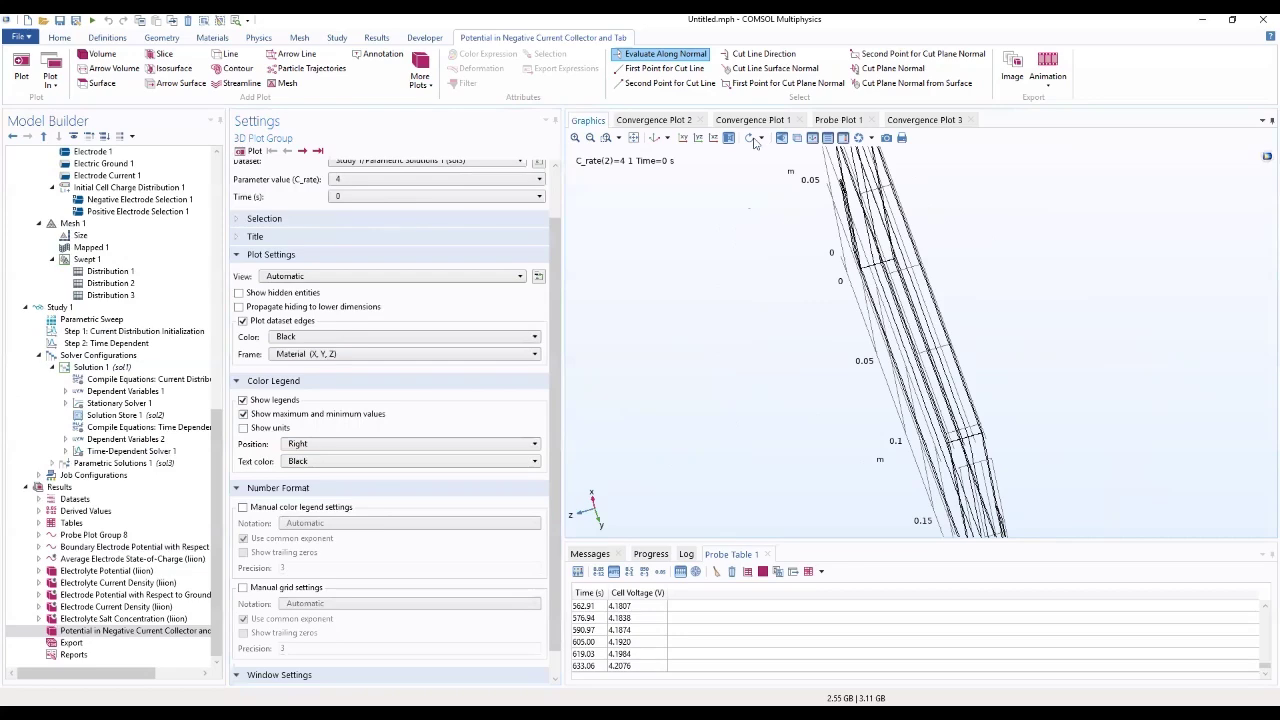
click(633, 140)
drag(860, 300, 907, 285)
click(122, 633)
right_click(122, 633)
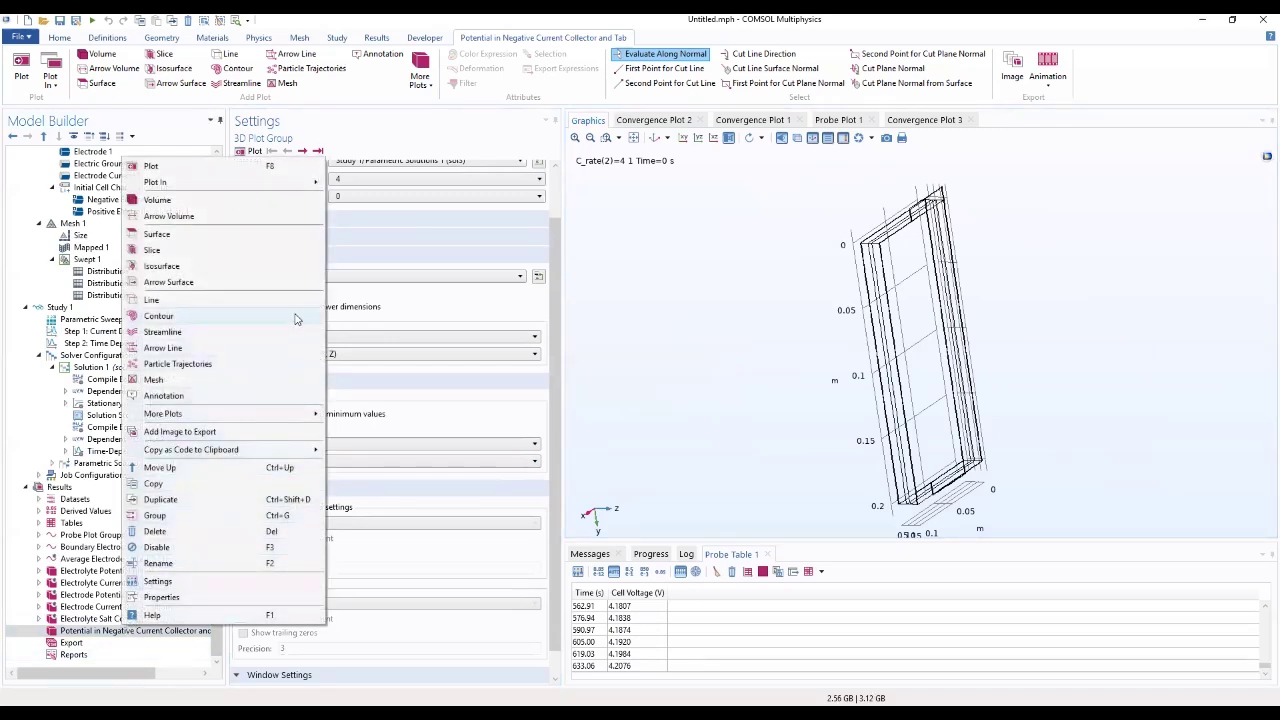
click(249, 200)
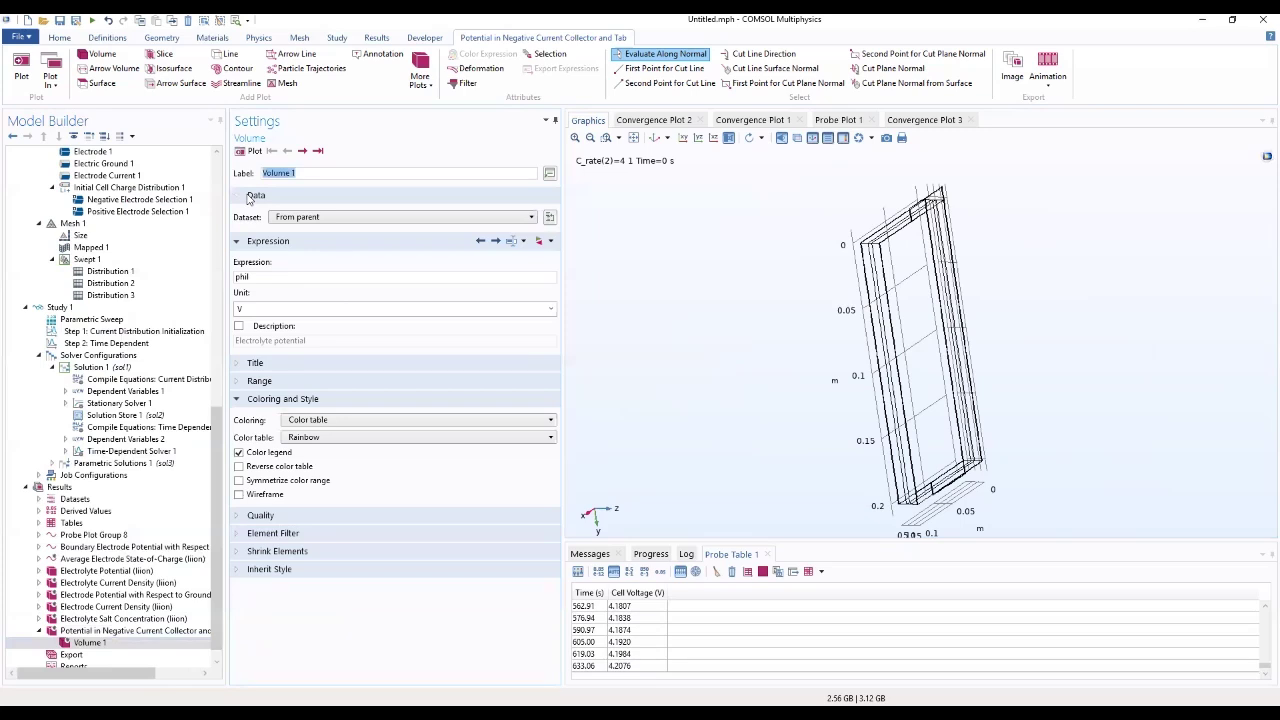
Set the volume plot's expression to phis and plot the electric potential
click(265, 277)
double_click(243, 277)
click(250, 151)
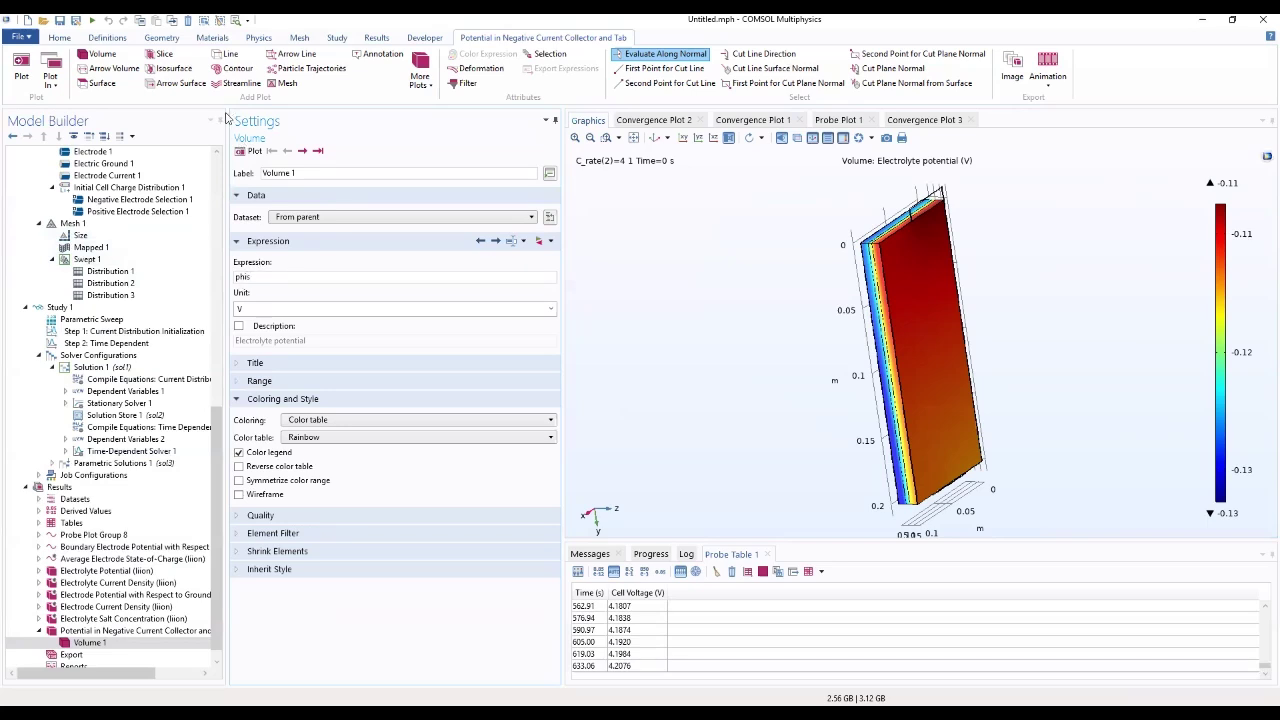
click(242, 152)
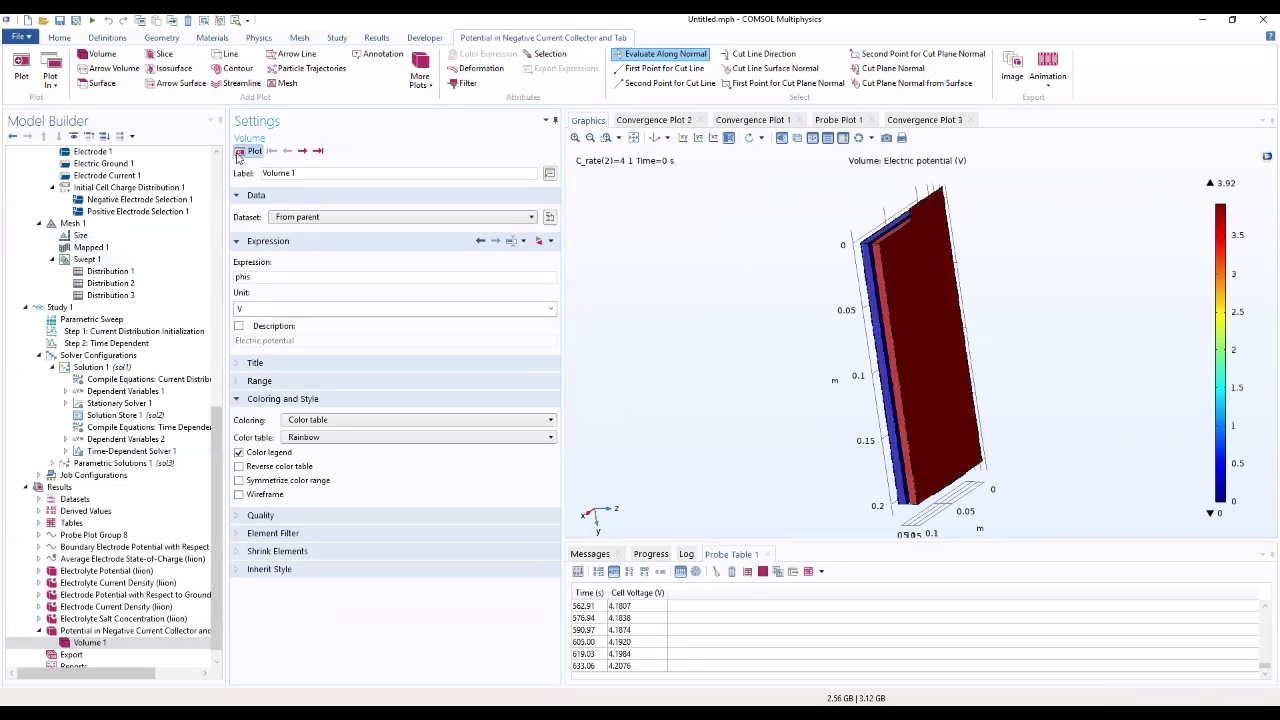
drag(640, 195, 1050, 258)
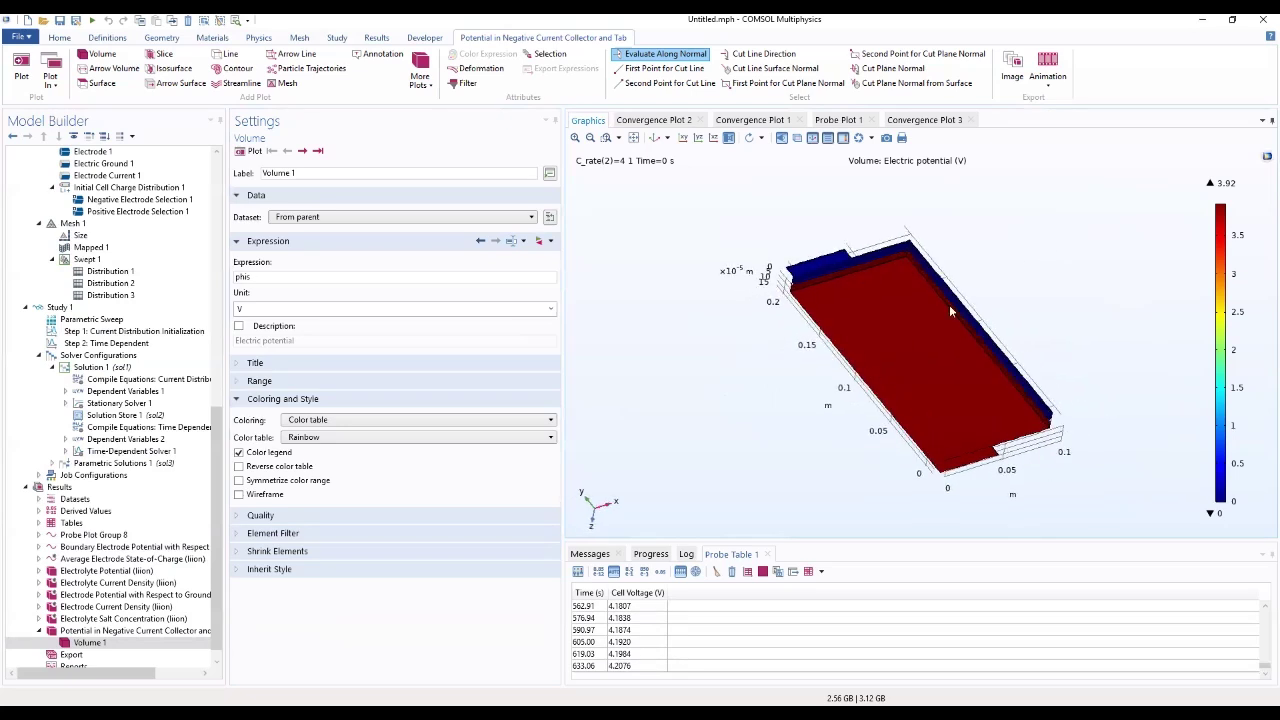
Add a Selection attribute to the negative current collector volume plot and open its settings
click(87, 644)
right_click(87, 645)
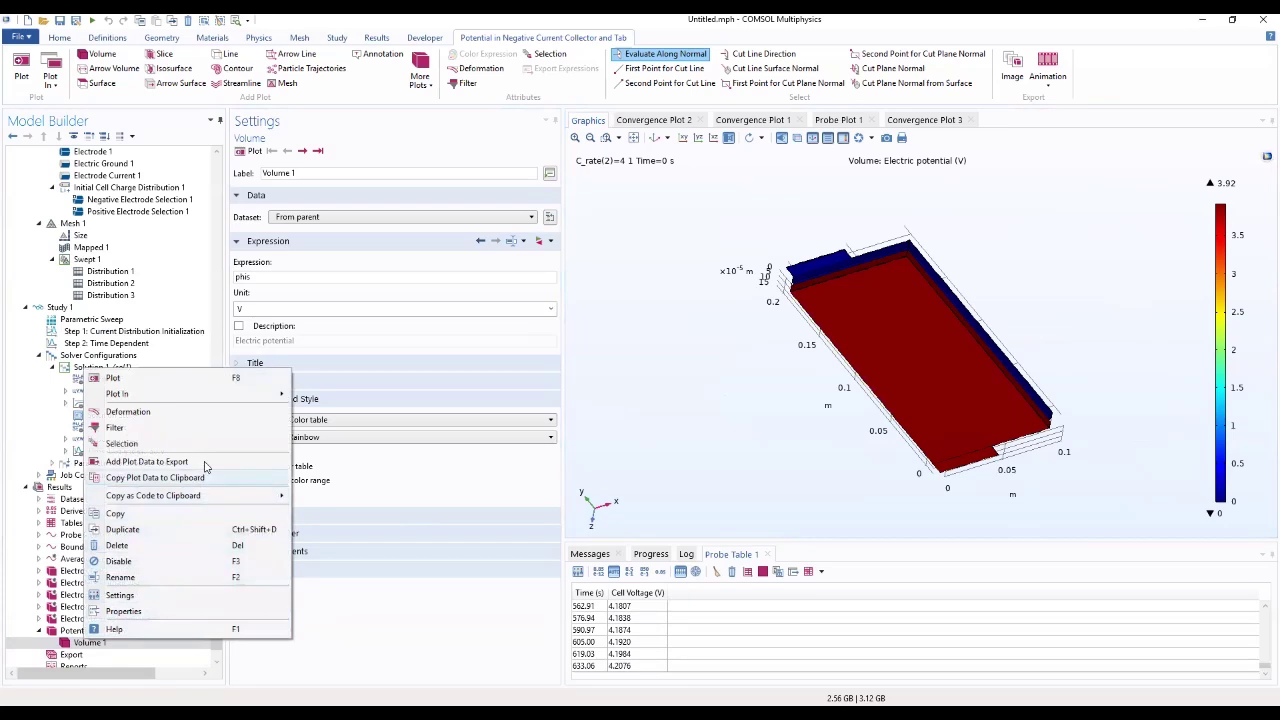
click(122, 444)
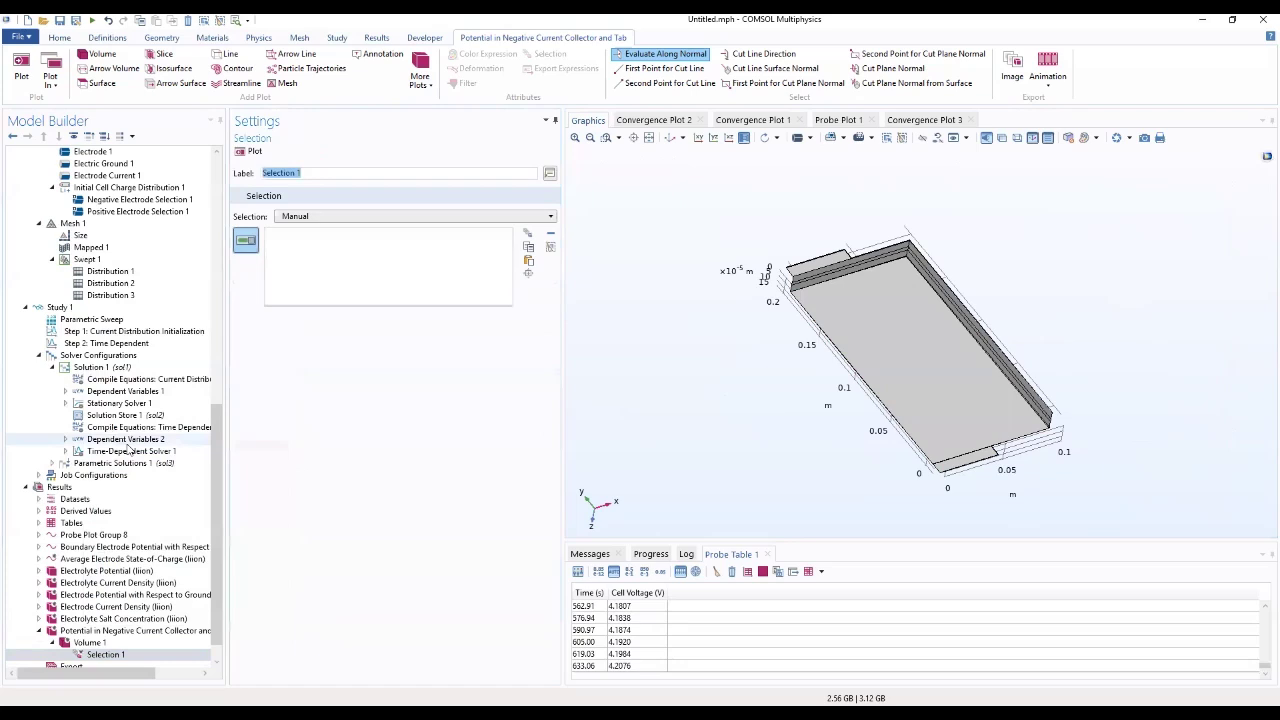
click(90, 643)
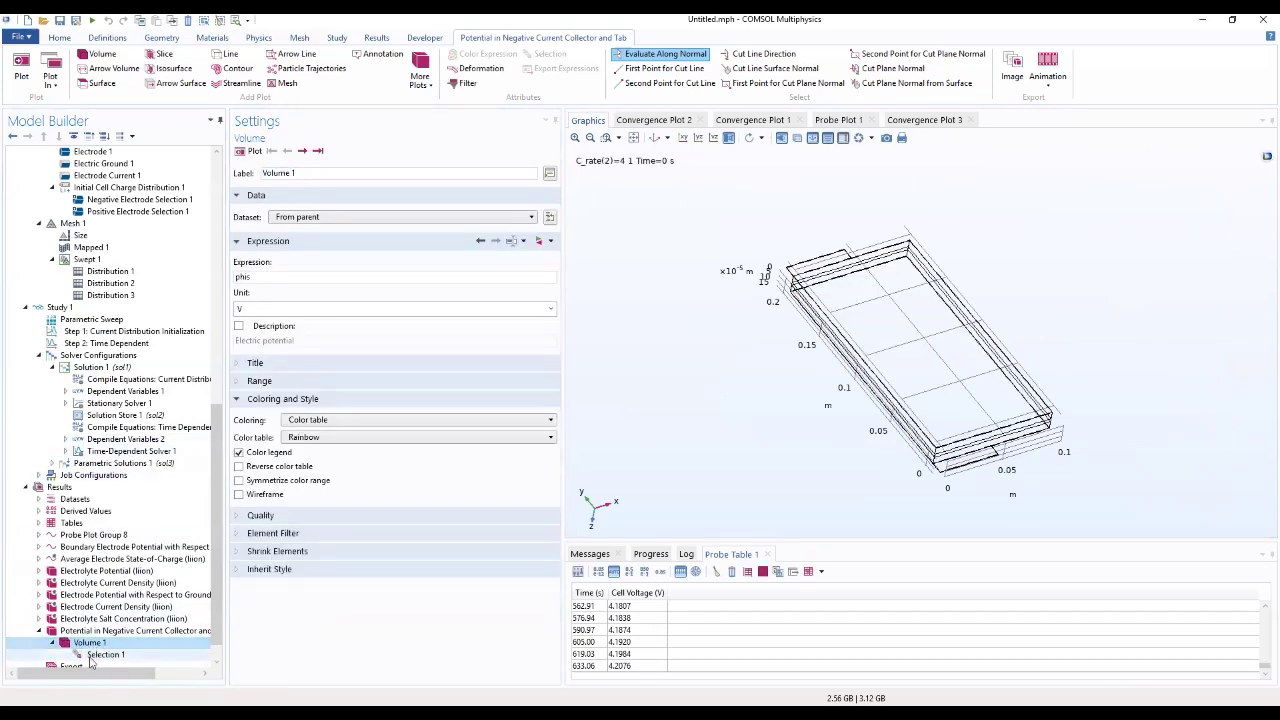
click(104, 654)
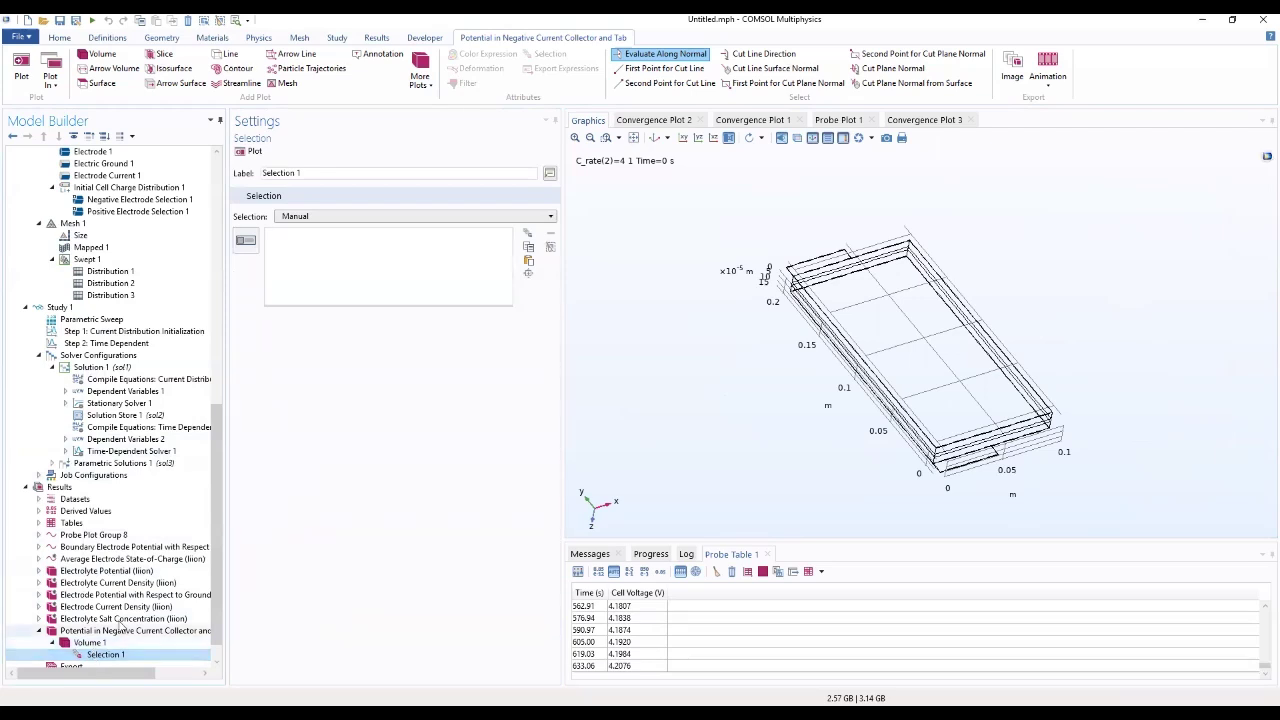
Restrict the volume plot to the Negative Current Collector and Tab selection and replot it
click(367, 218)
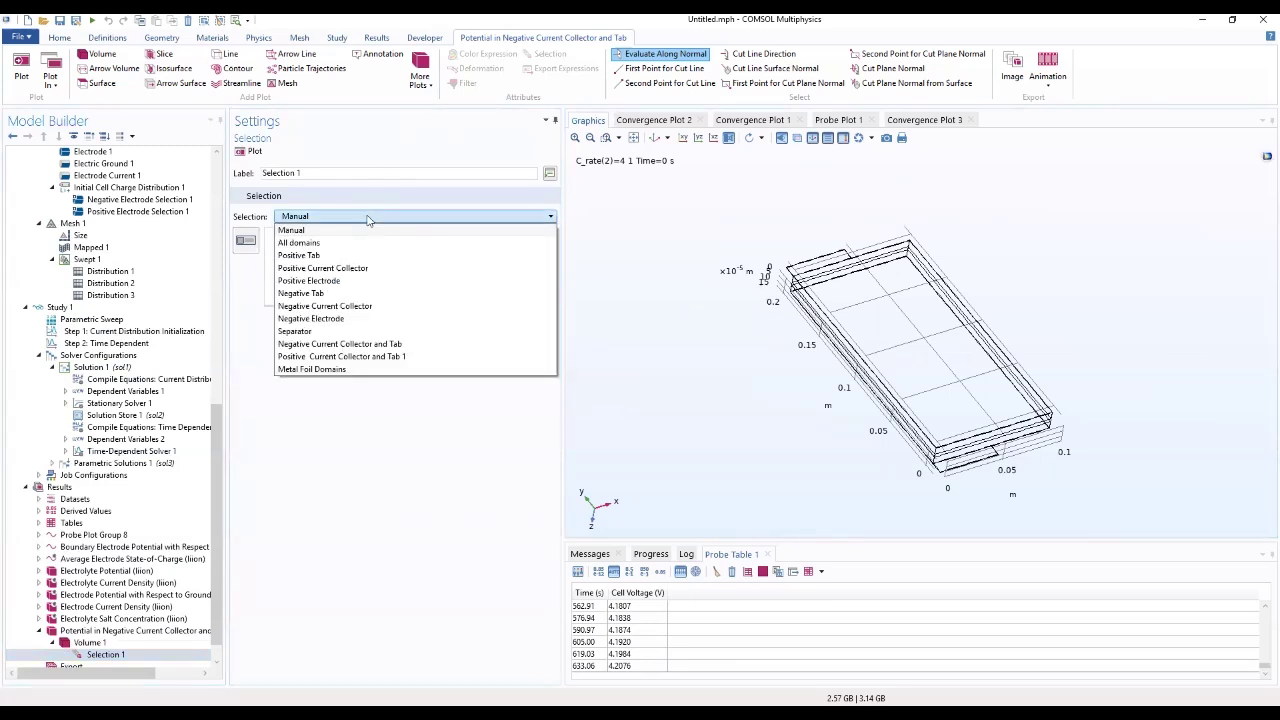
click(364, 344)
drag(722, 396, 779, 492)
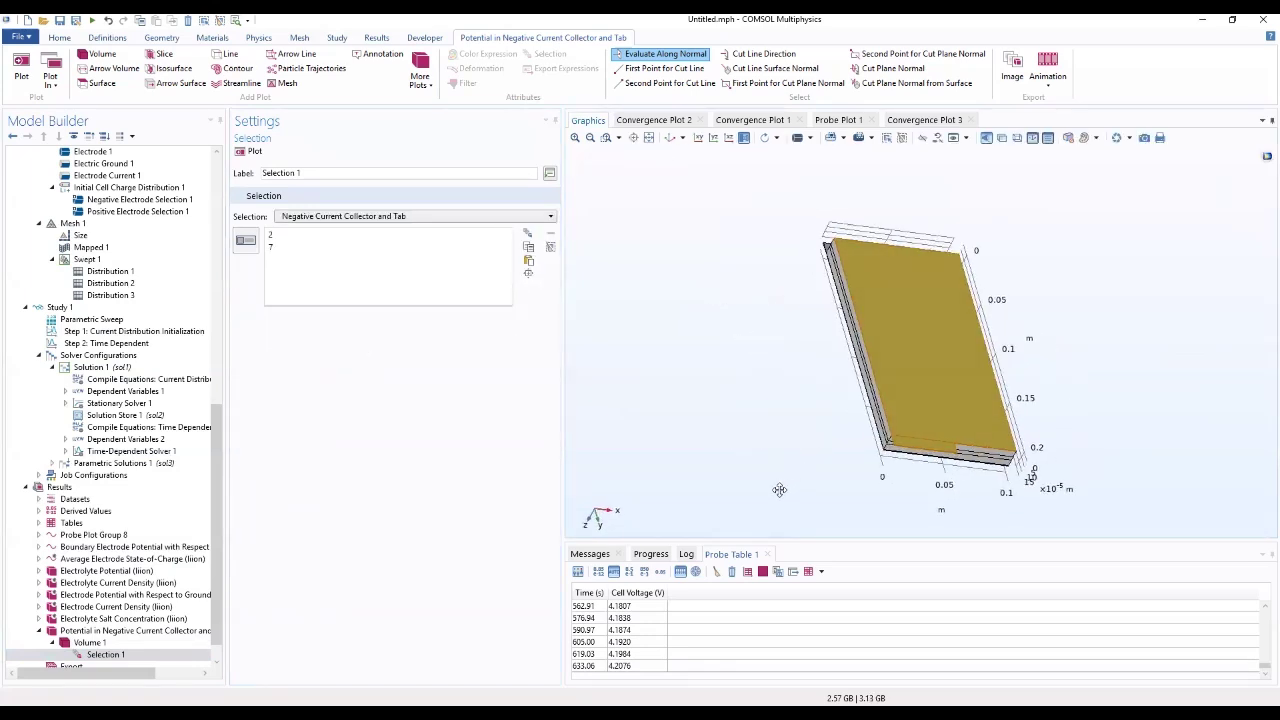
click(255, 152)
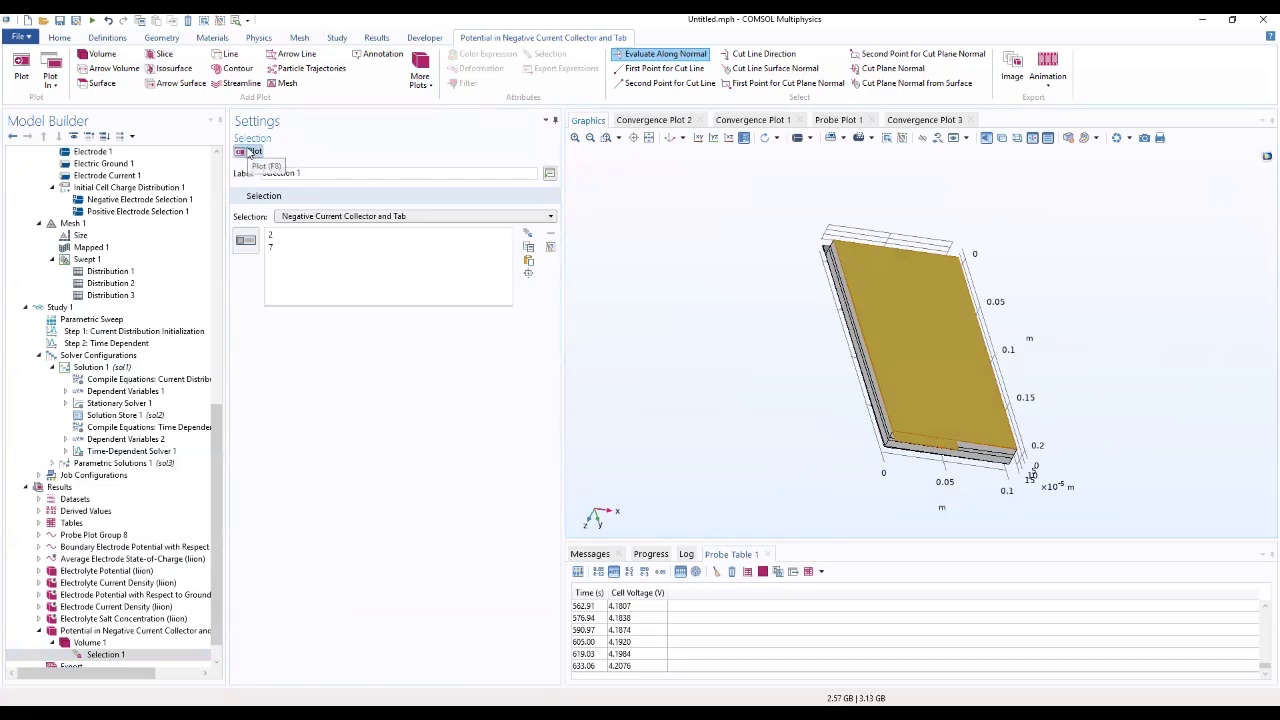
drag(686, 323, 1168, 578)
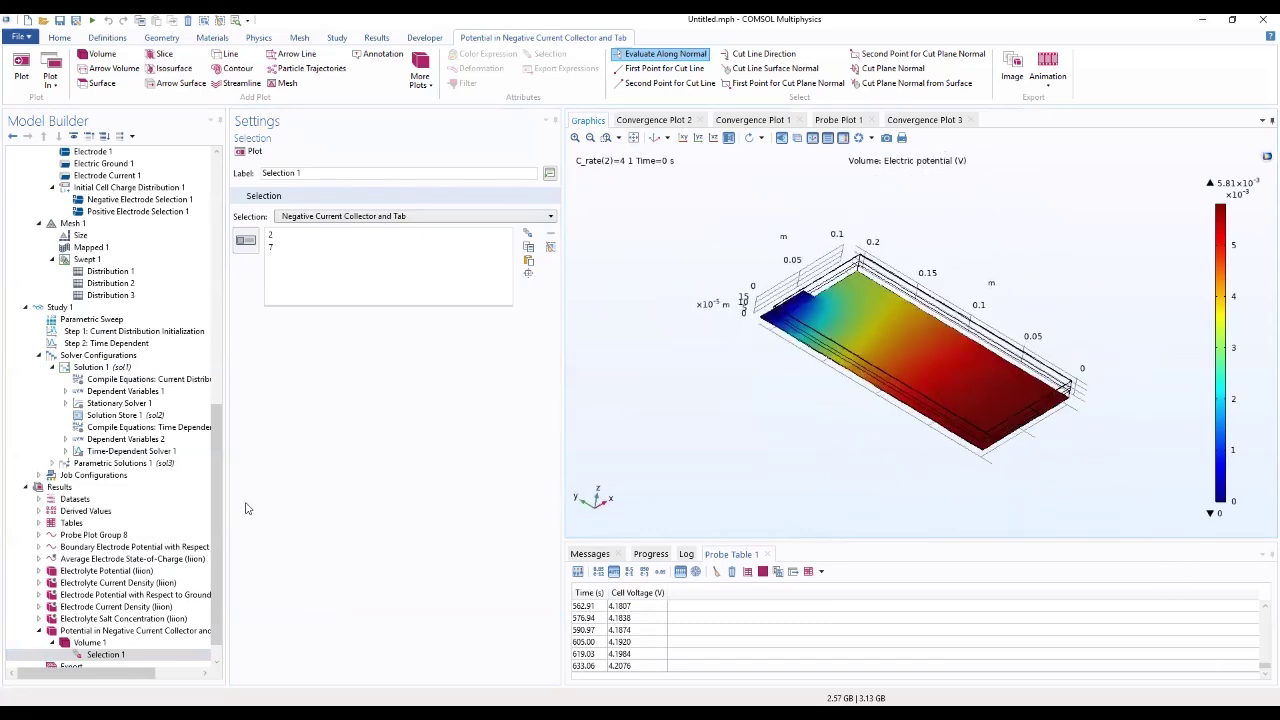
Enable manual color legend settings for the negative current collector plot group with precision 4, keeping the legend text black
click(100, 643)
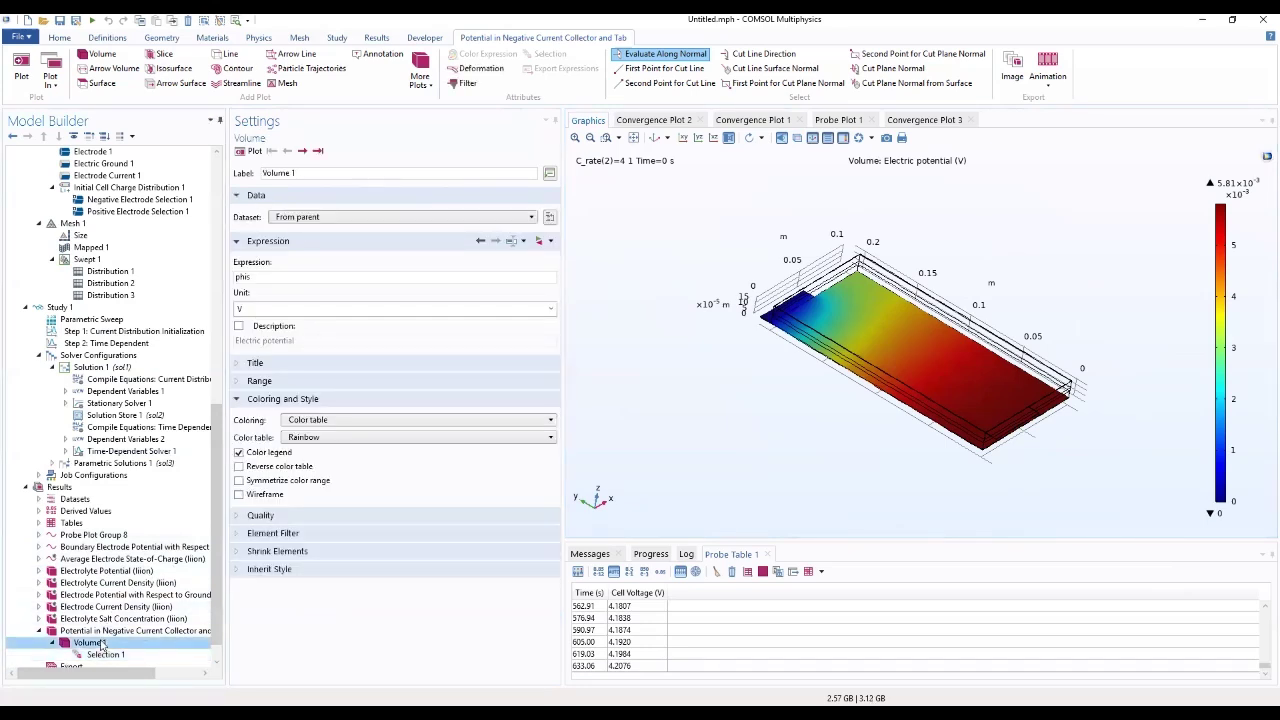
click(104, 632)
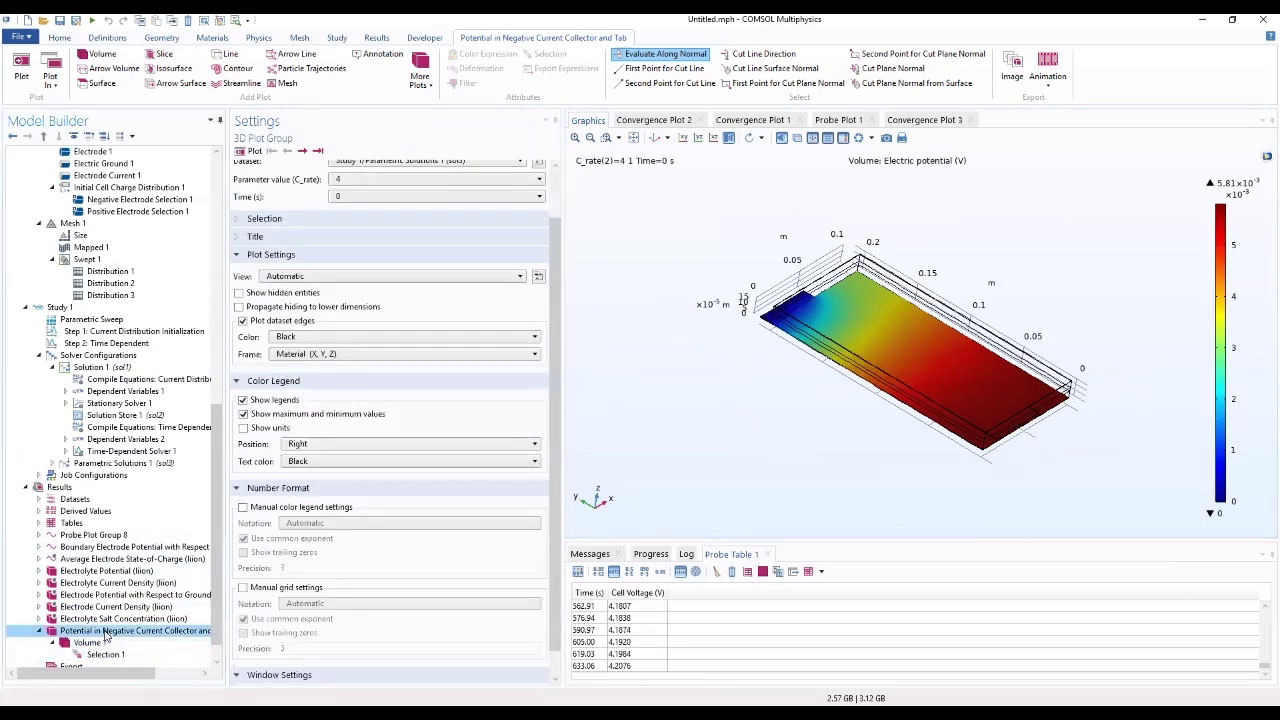
scroll(242, 511, down, 1)
click(243, 480)
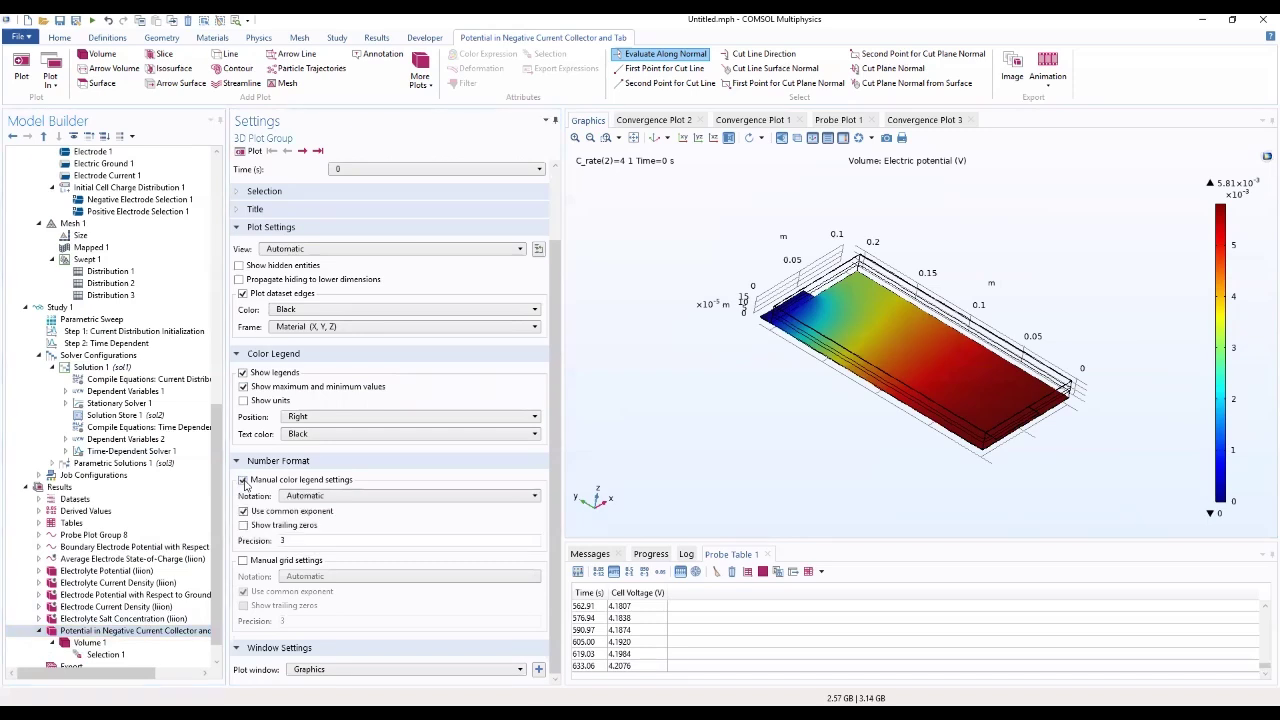
double_click(284, 540)
click(345, 435)
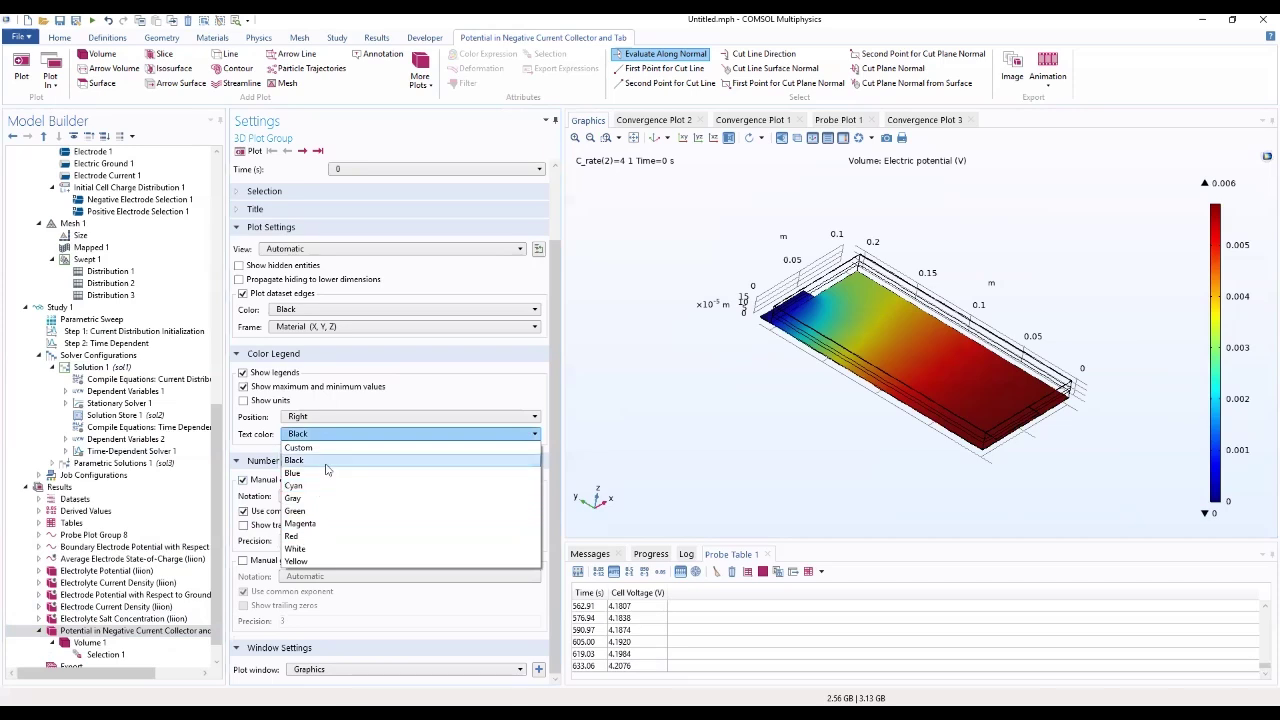
click(330, 462)
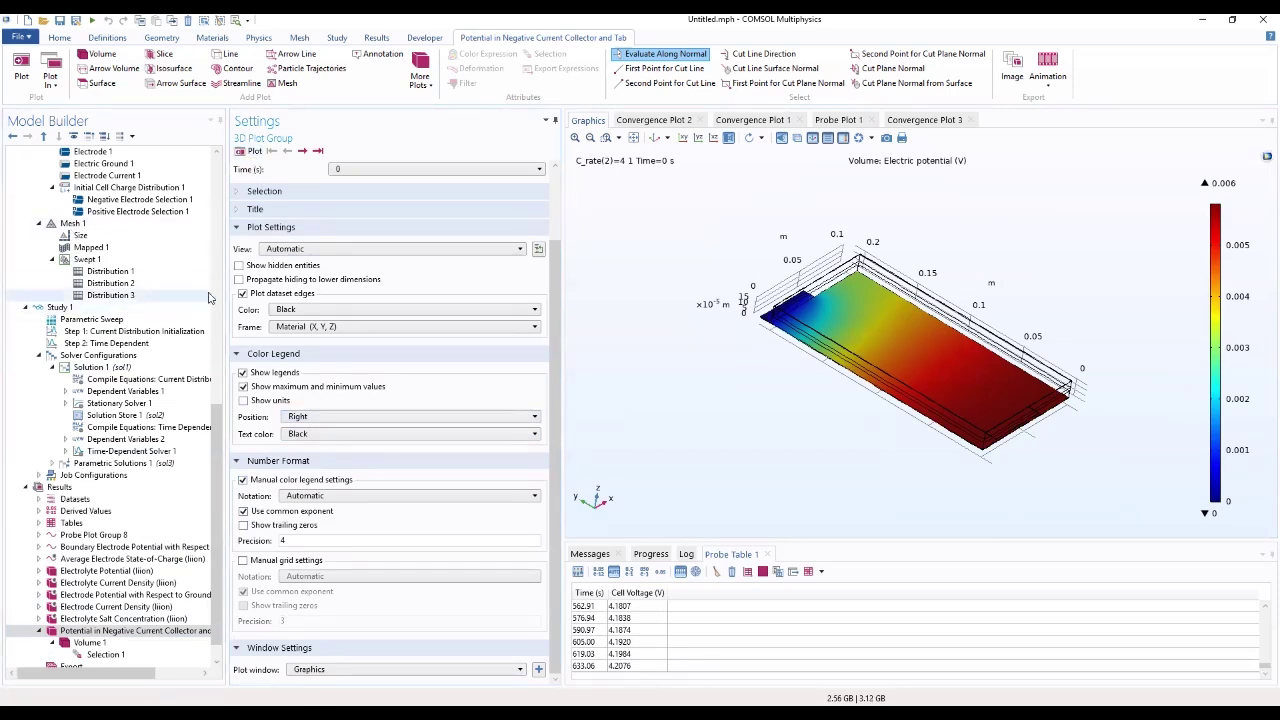
drag(738, 436, 763, 440)
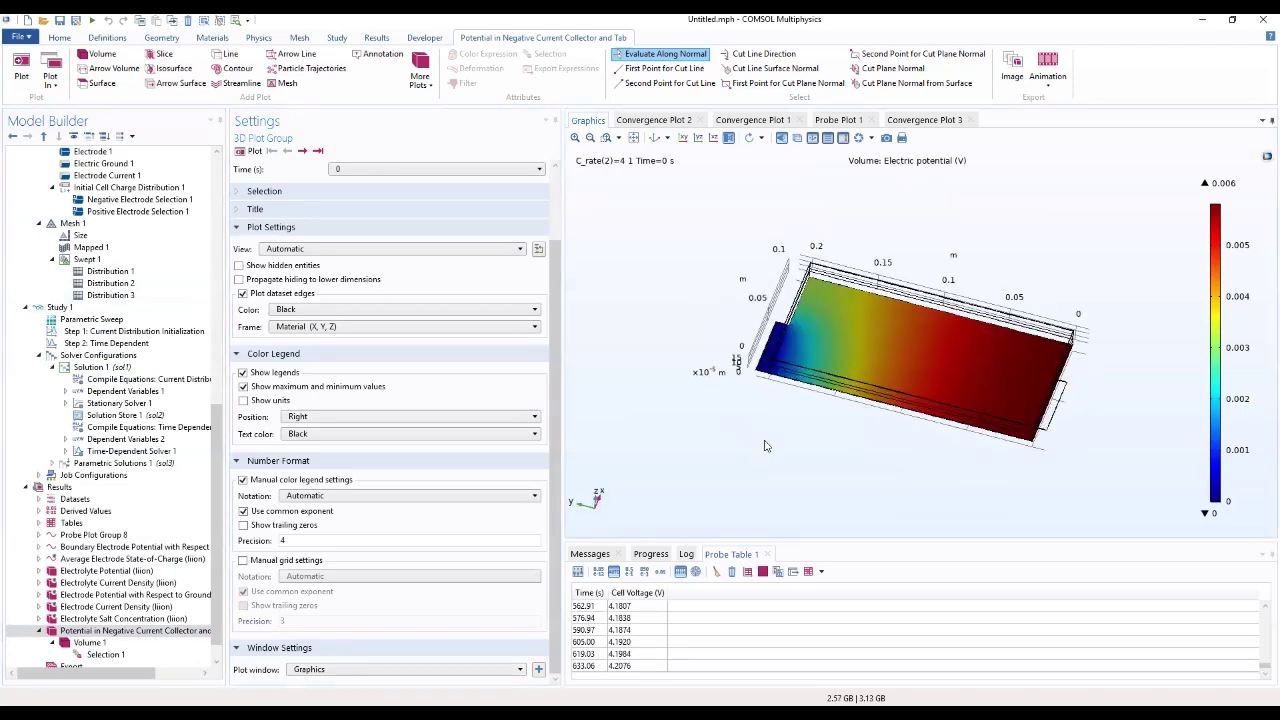
Duplicate the Potential in Negative Current Collector and Tab plot group
click(201, 631)
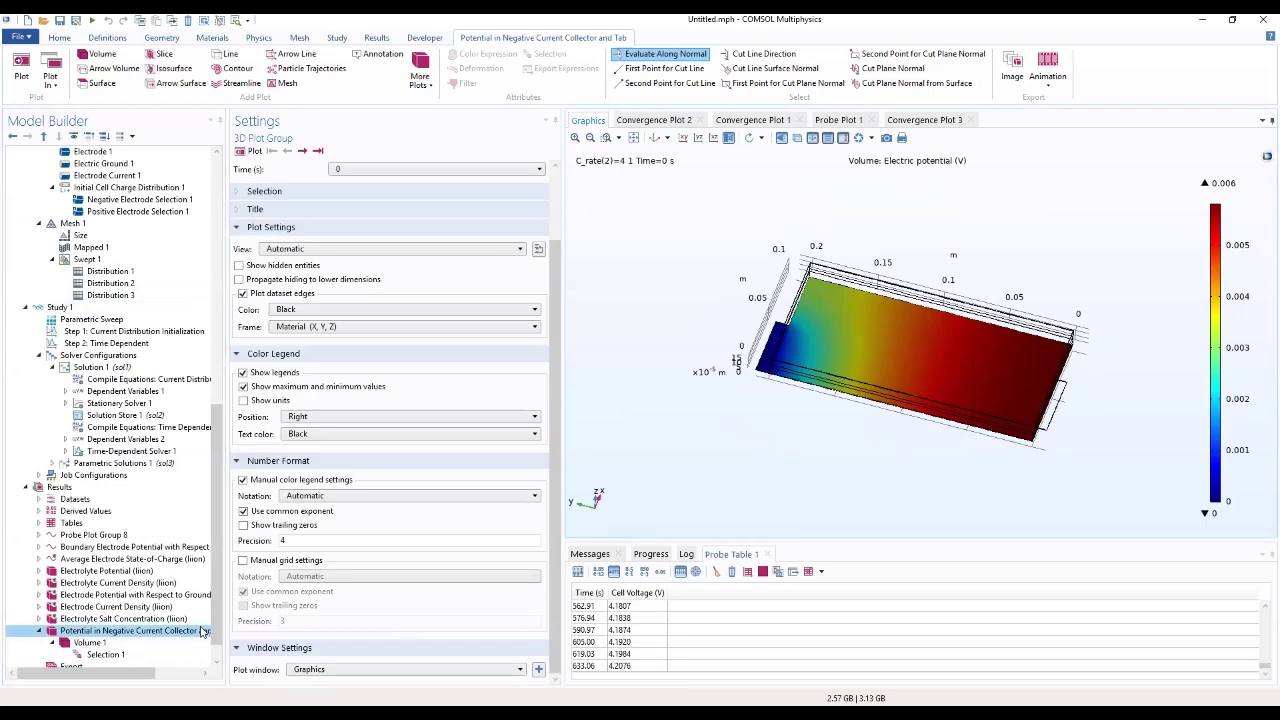
right_click(201, 633)
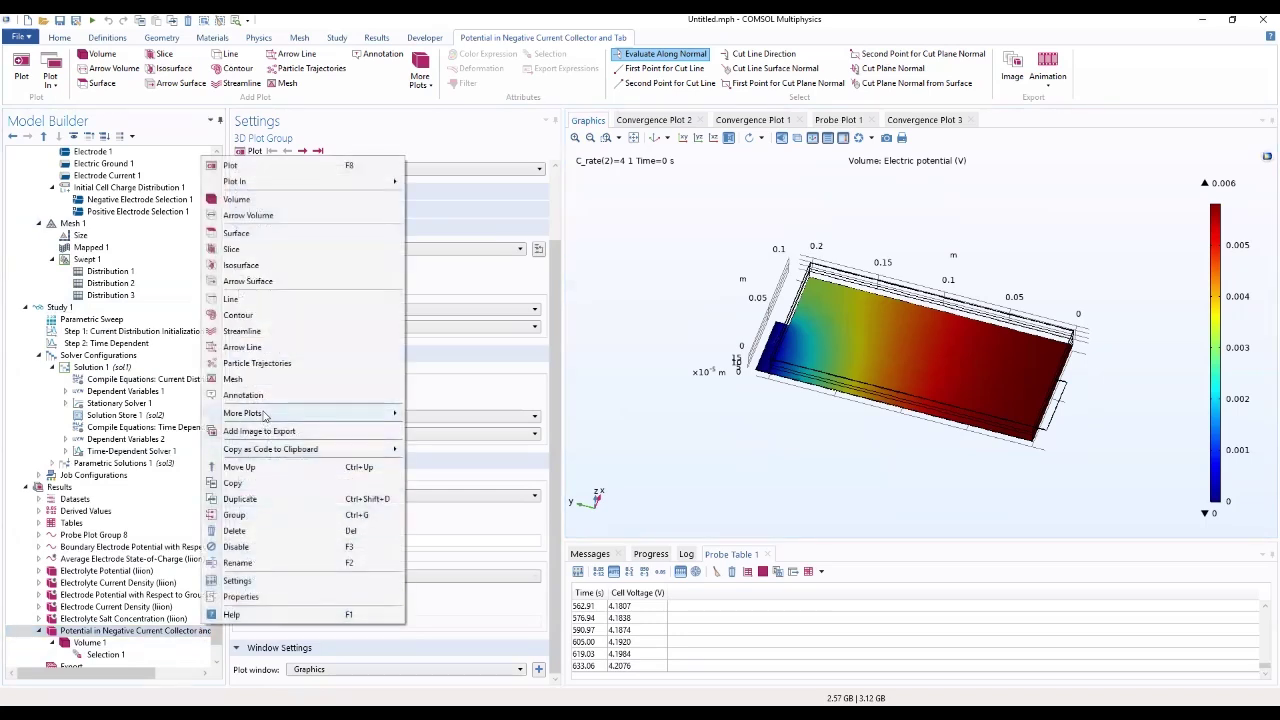
mouse_move(263, 415)
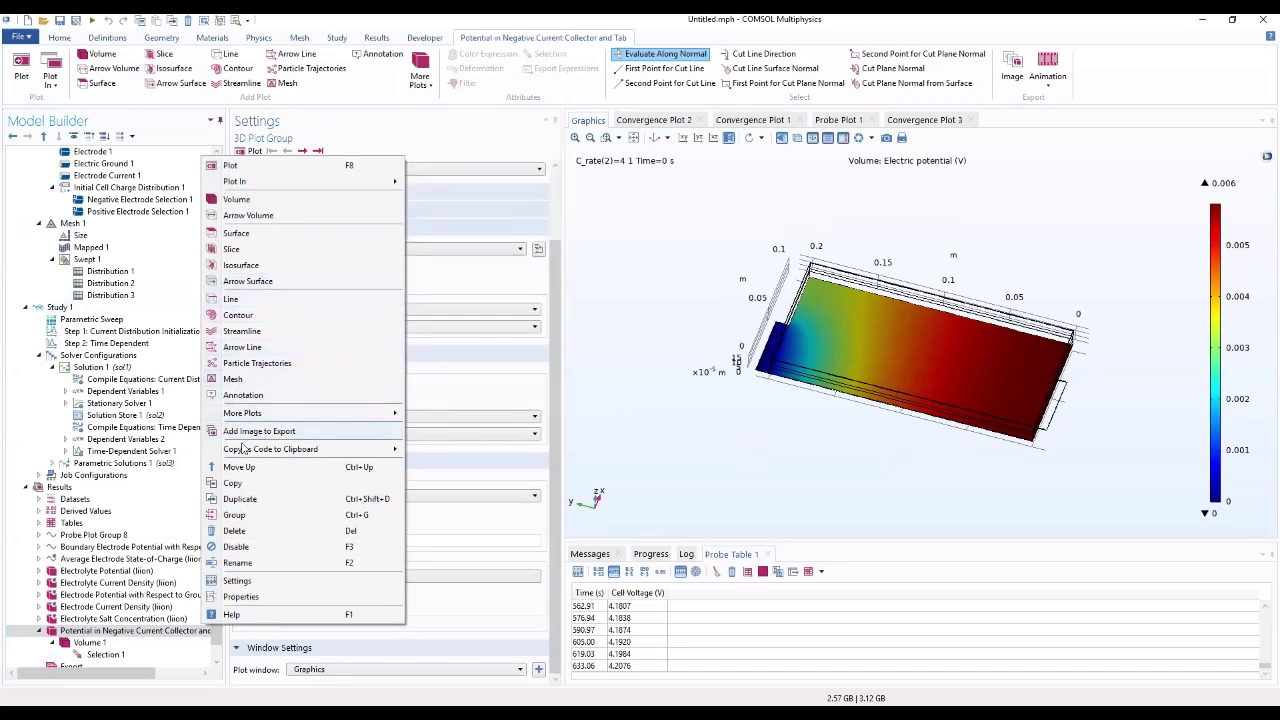
click(240, 498)
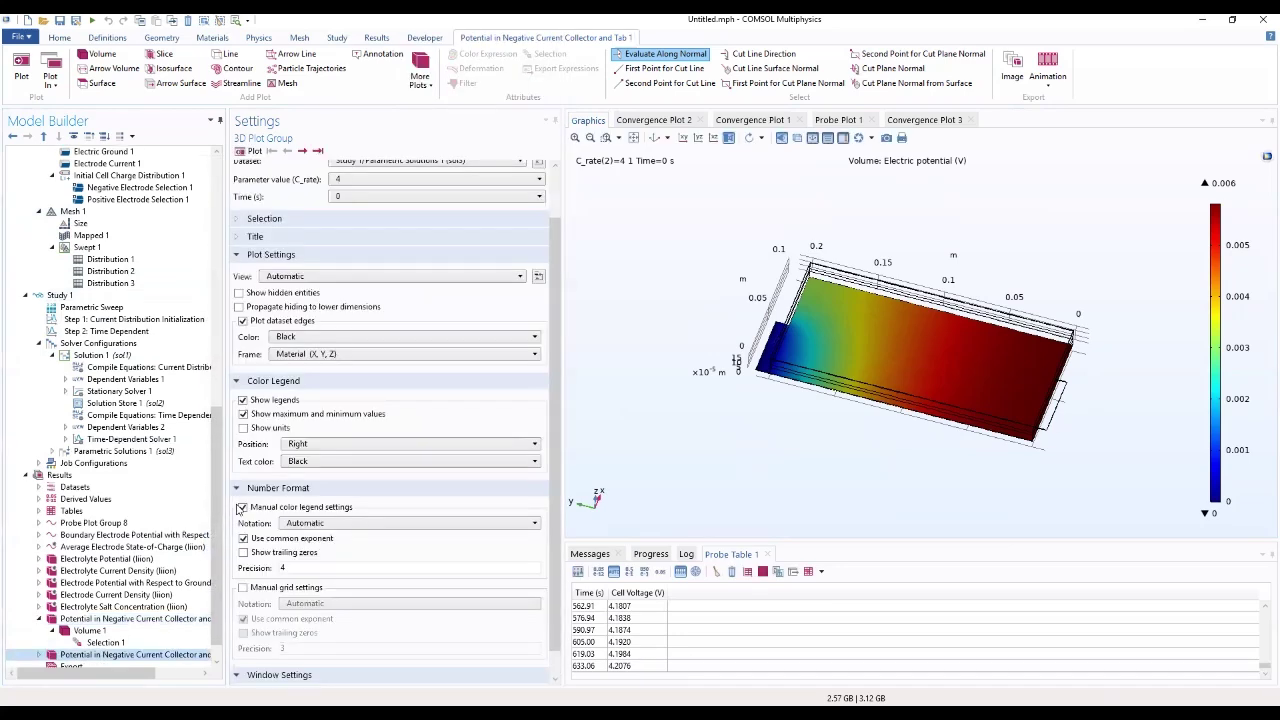
Relabel the duplicated plot group "Potential in Positive Current Collector and Tab 1"
scroll(558, 505, up, 2)
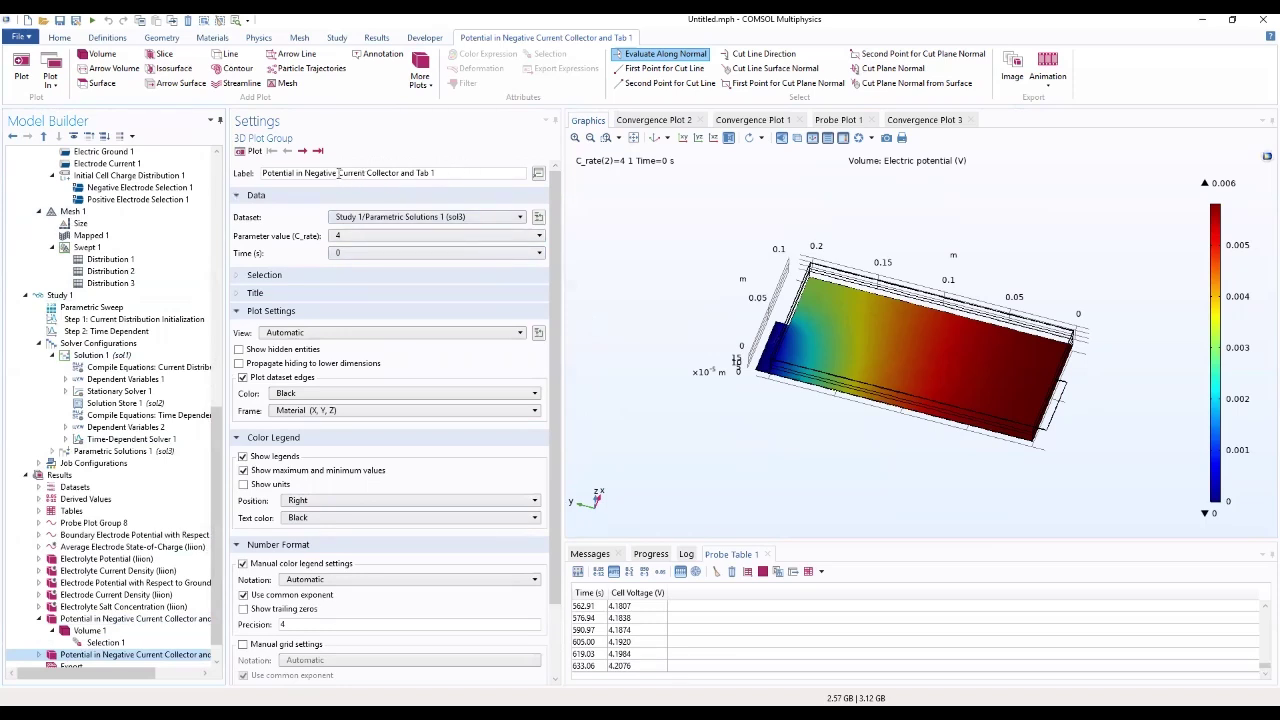
drag(339, 173, 306, 173)
text(Po)
key(BackSpace)
key(BackSpace)
text(ositive)
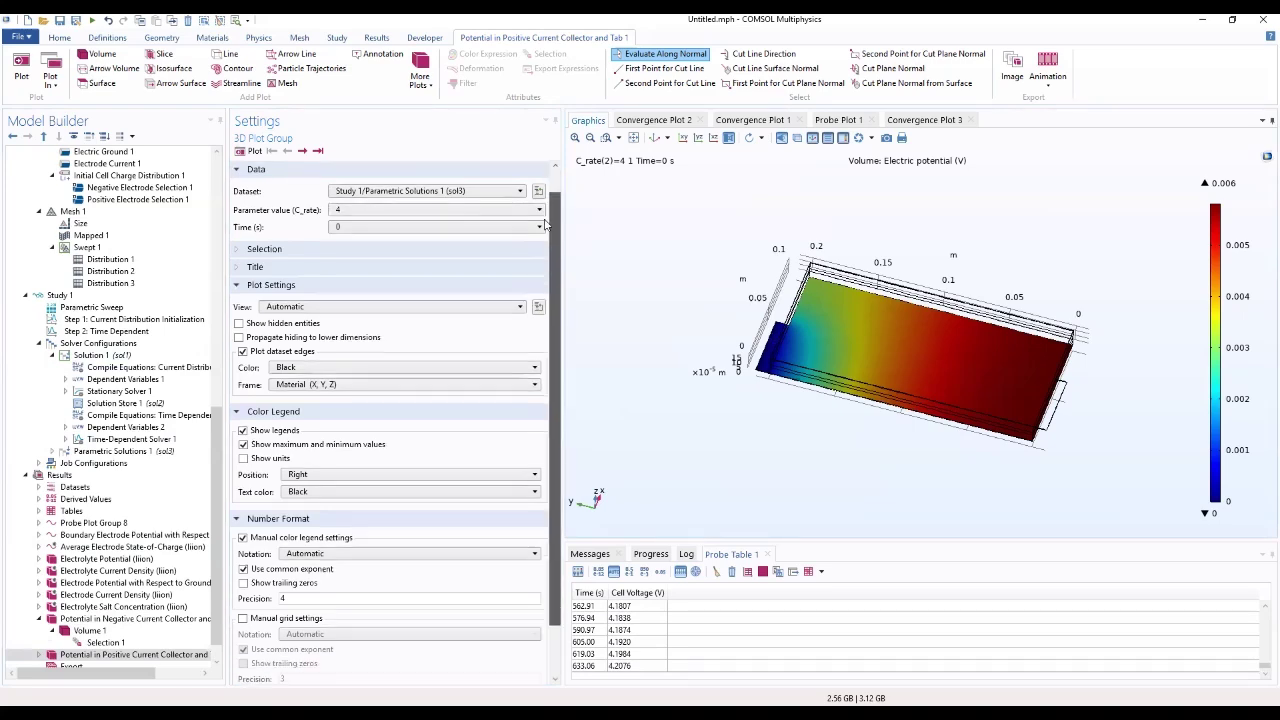
Change the duplicated volume plot's selection to Positive Current Collector and Tab 1 and plot it
scroll(540, 240, down, 3)
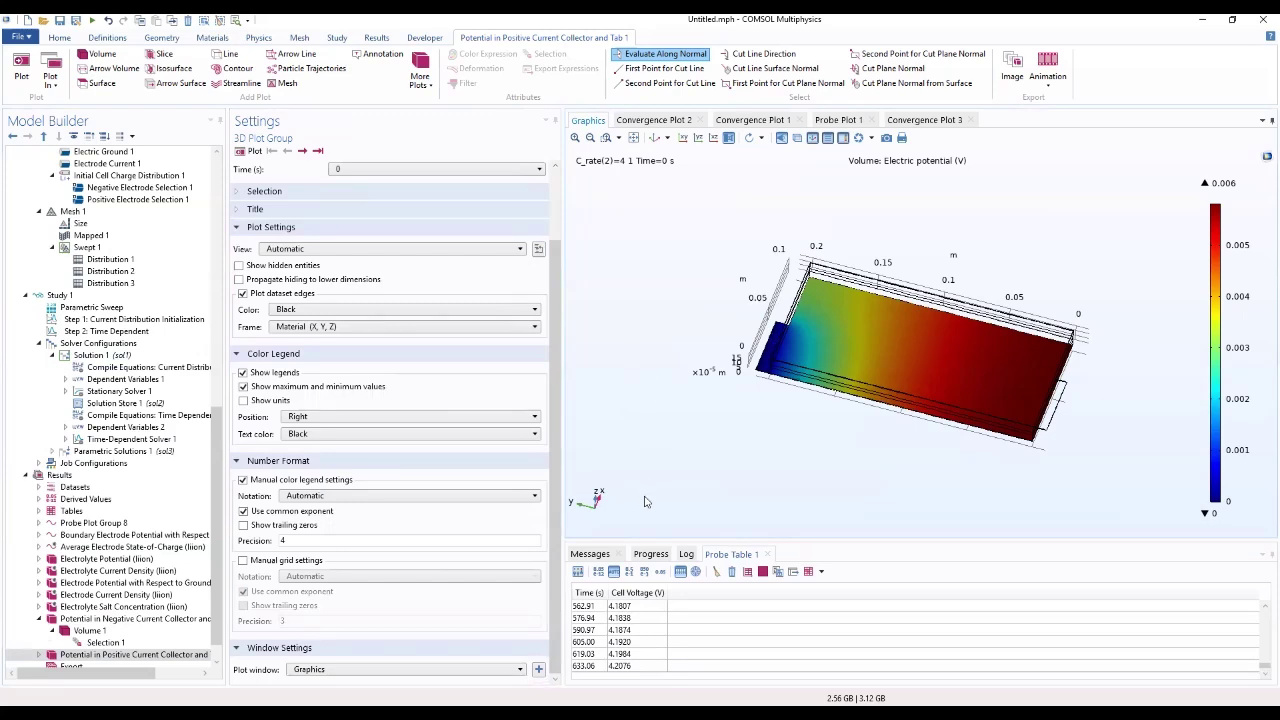
drag(721, 425, 742, 503)
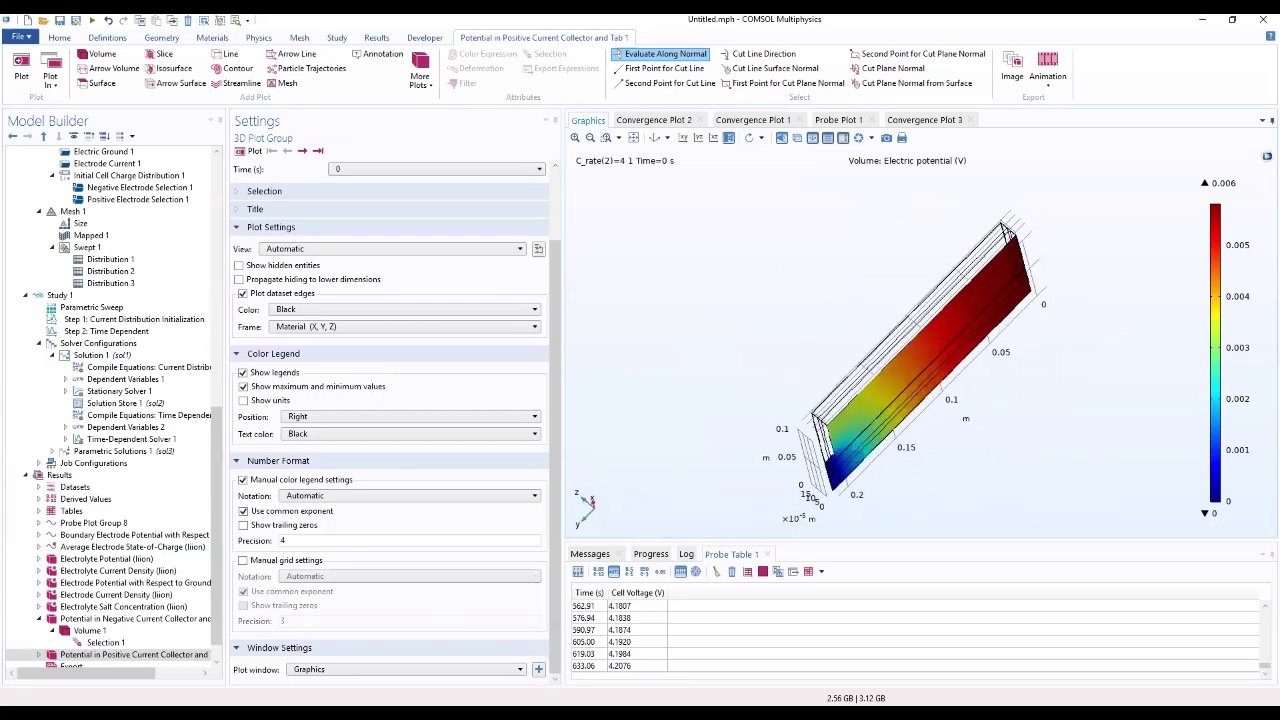
scroll(60, 656, down, 1)
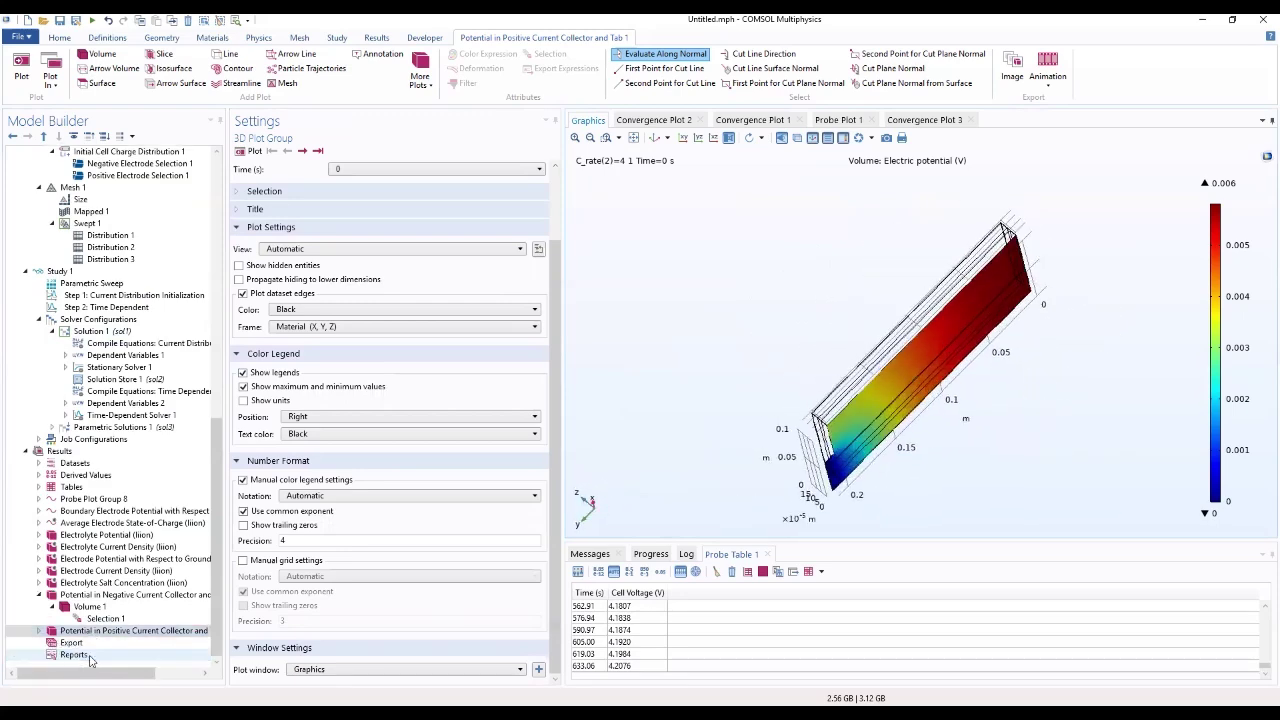
click(40, 631)
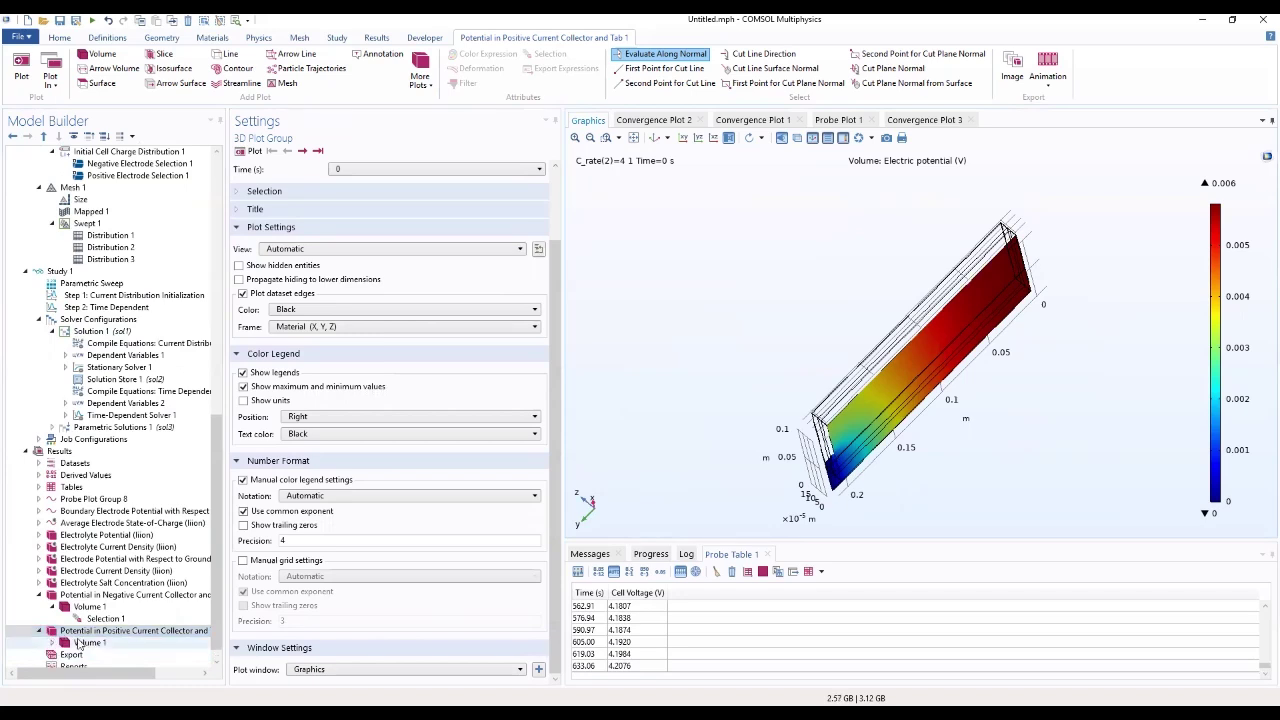
click(52, 643)
click(98, 655)
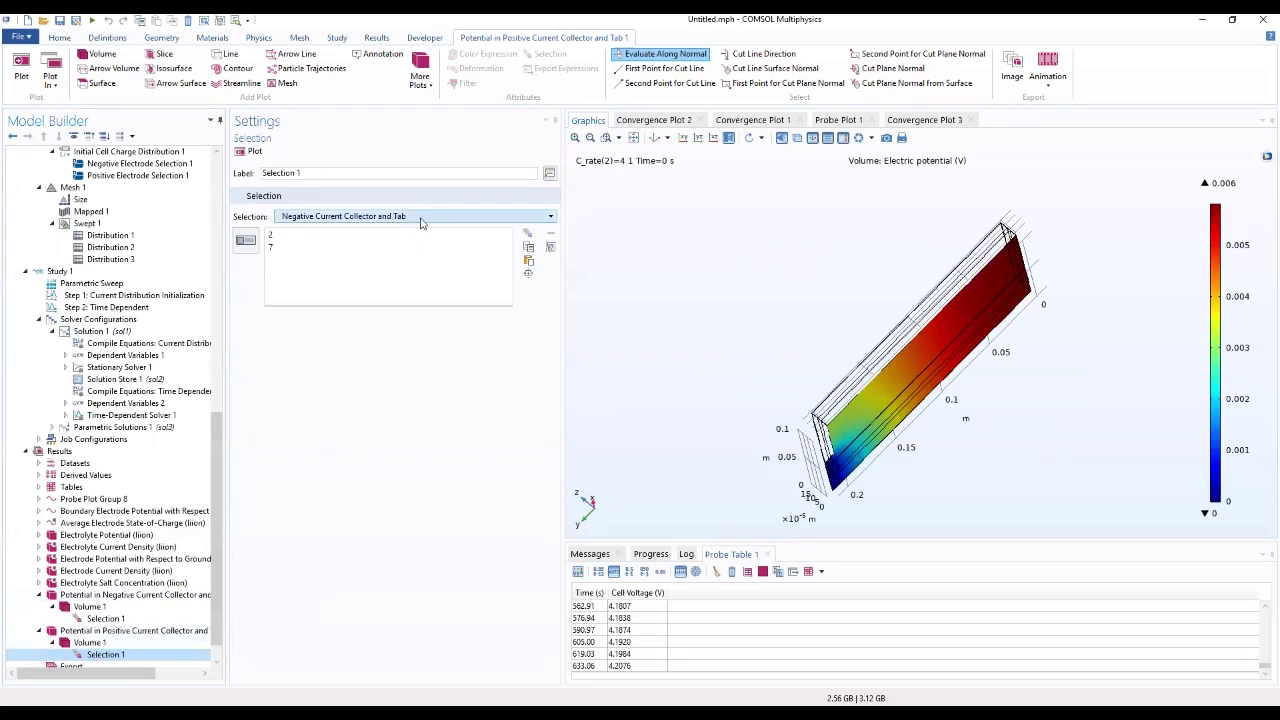
click(418, 220)
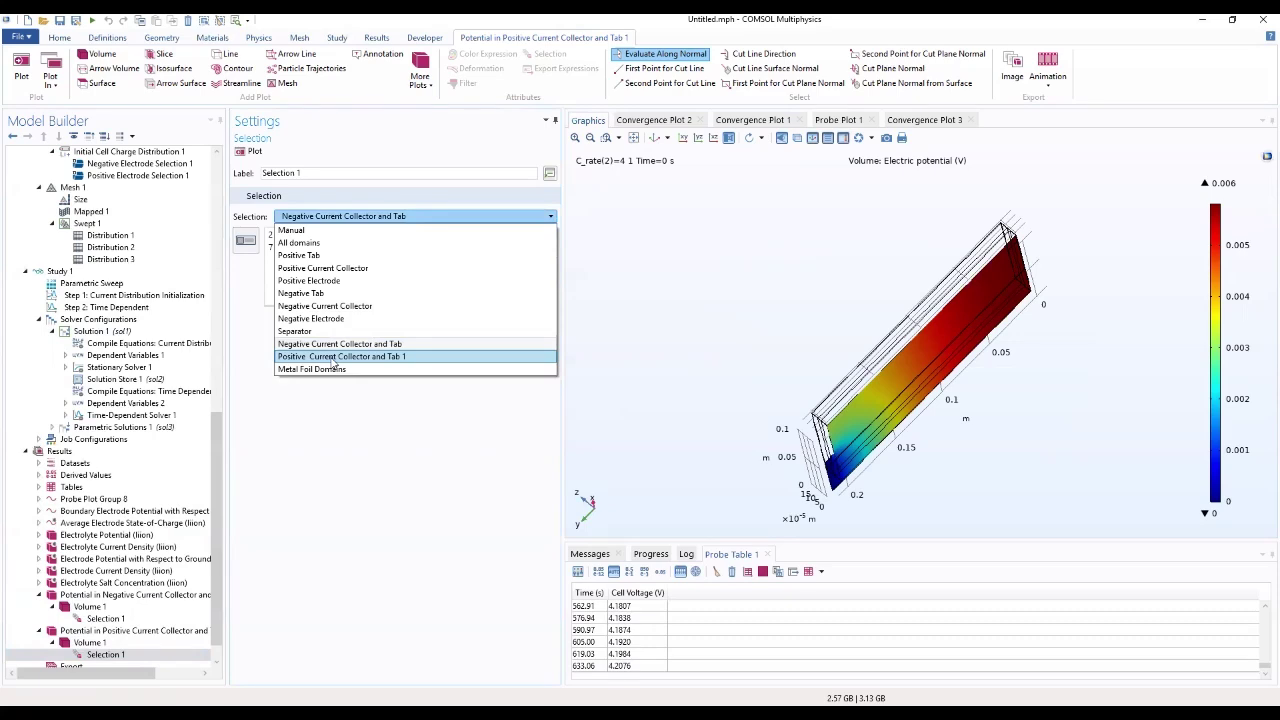
click(333, 357)
drag(760, 400, 639, 343)
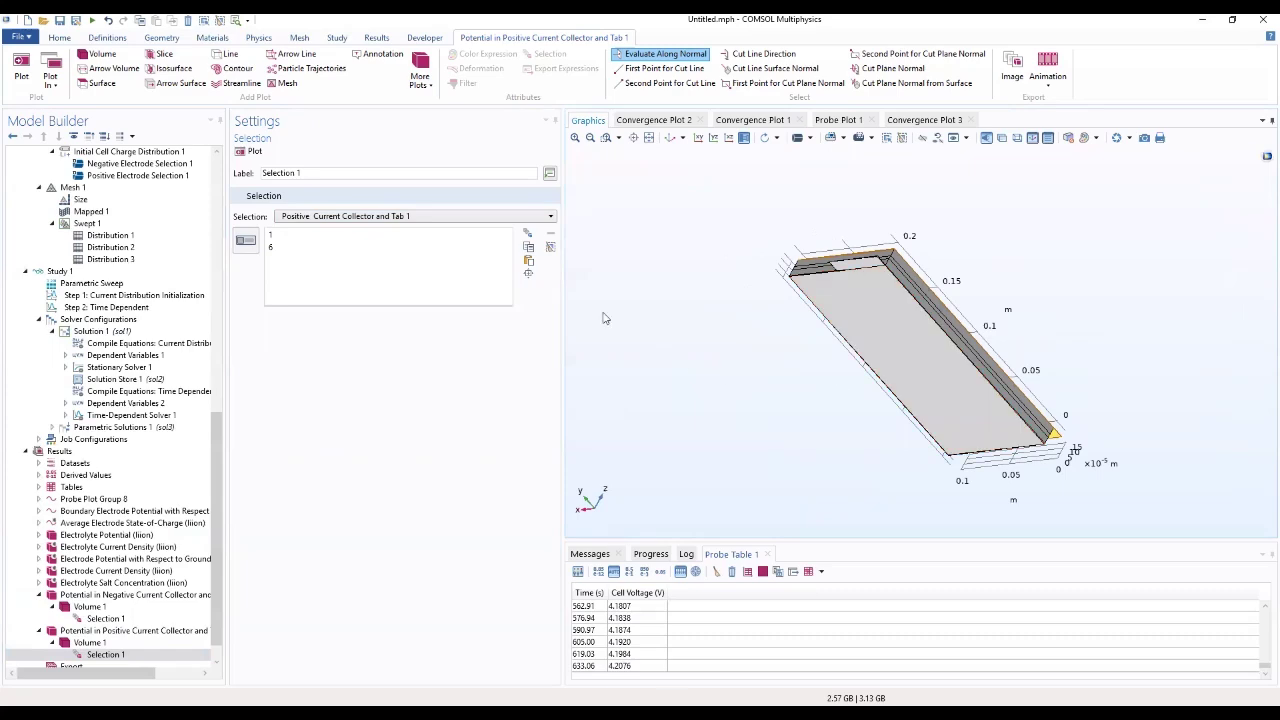
click(249, 151)
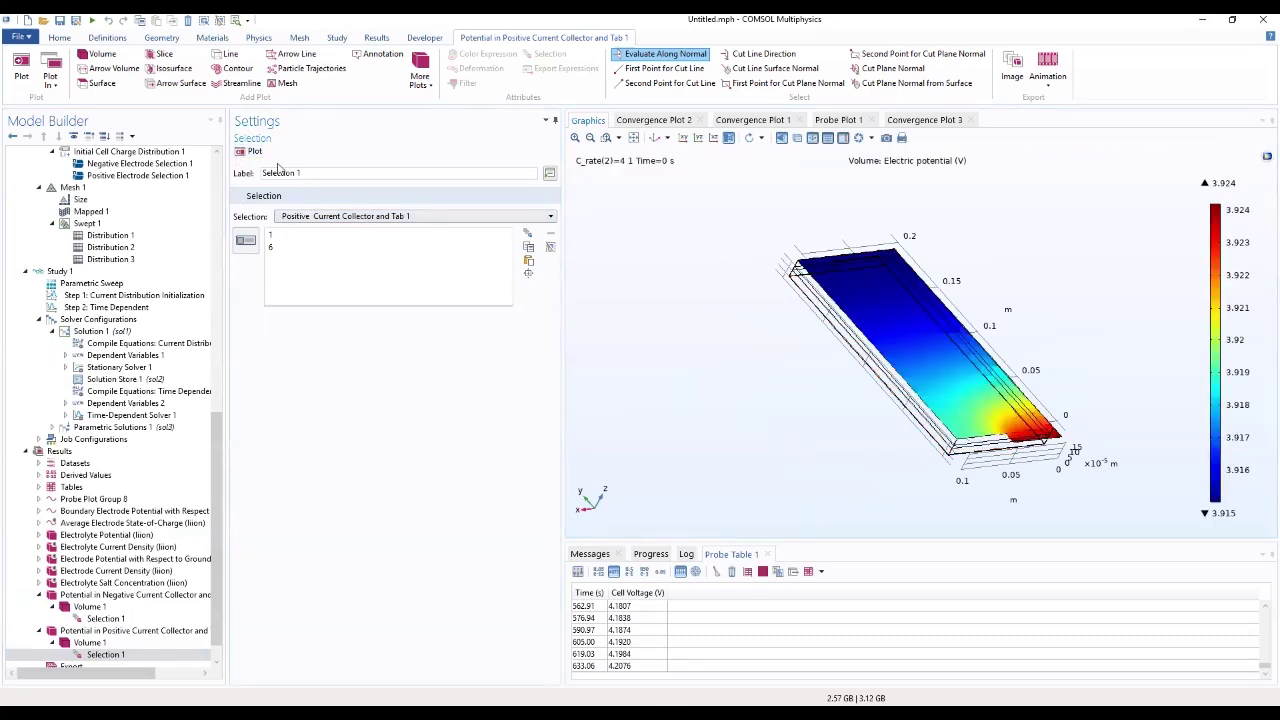
Add a 3D plot group to the results and label it "Relative Current Density Across Separator"
drag(820, 164, 956, 322)
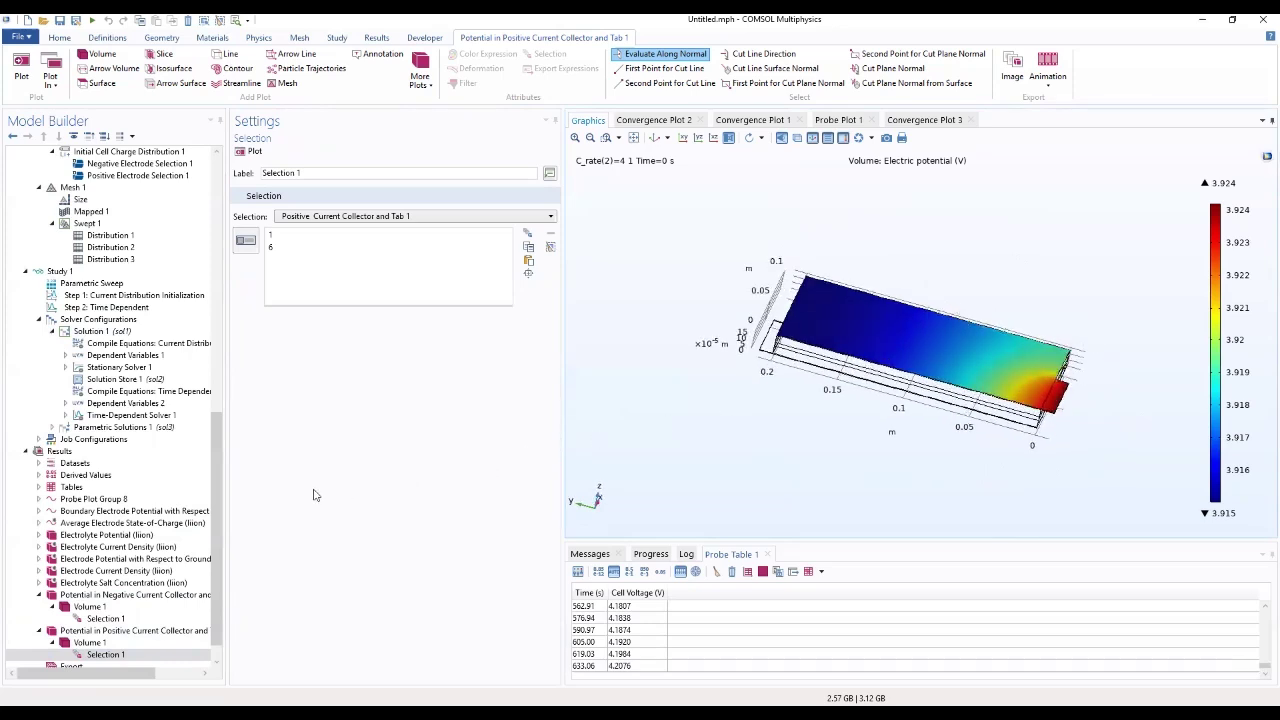
click(57, 452)
right_click(57, 452)
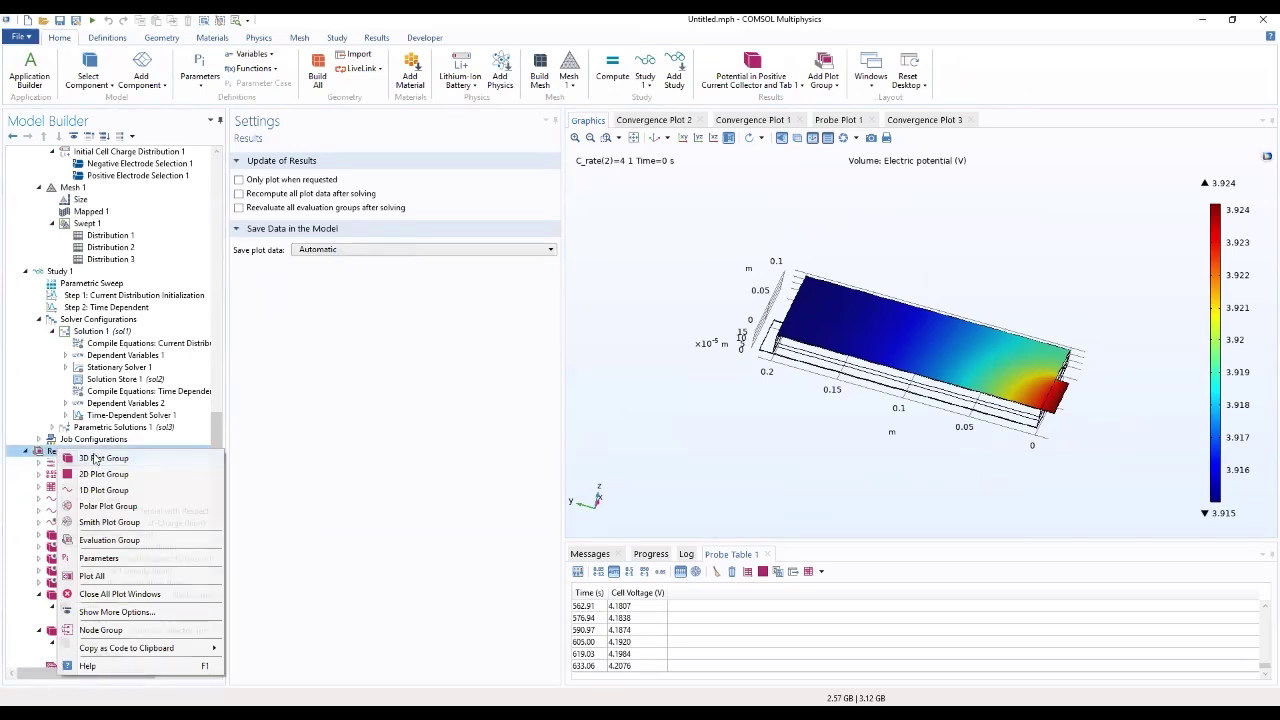
click(95, 459)
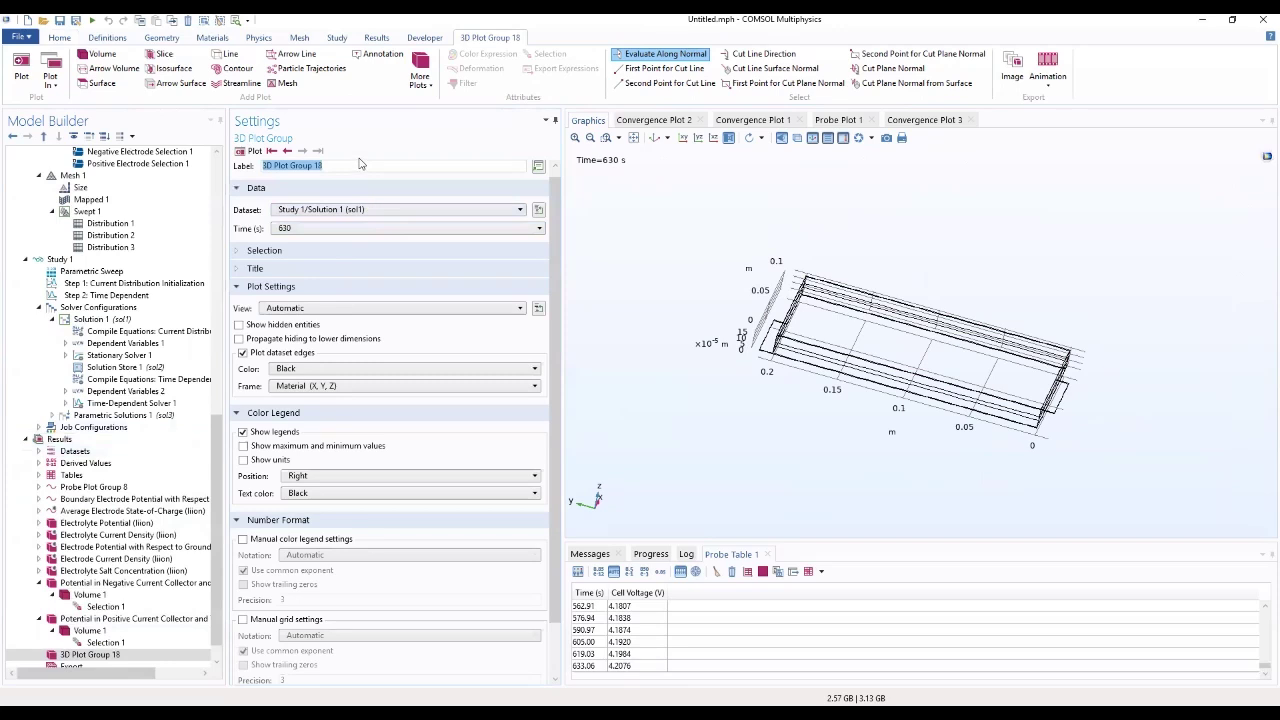
text(Re)
text(y Across)
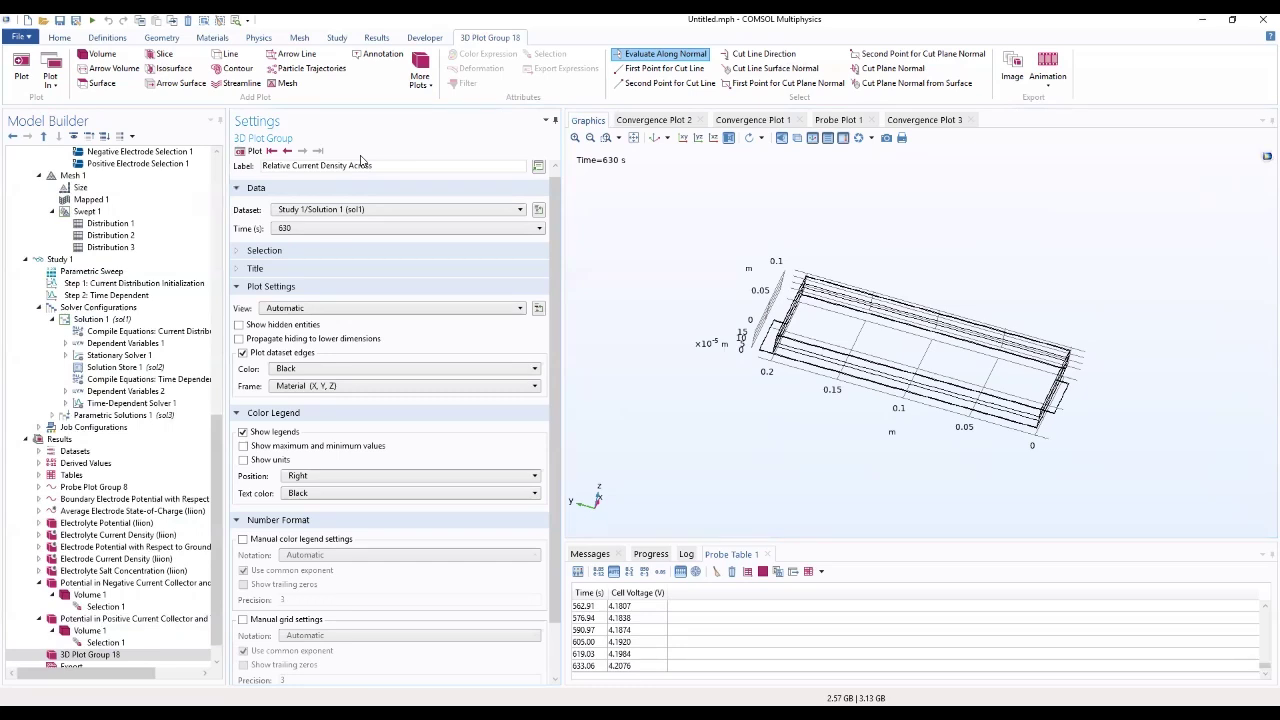
text(Separator)
Set the new plot group's dataset to Study 1/Parametric Solutions 1 (sol3) and its time to 0 s
click(446, 210)
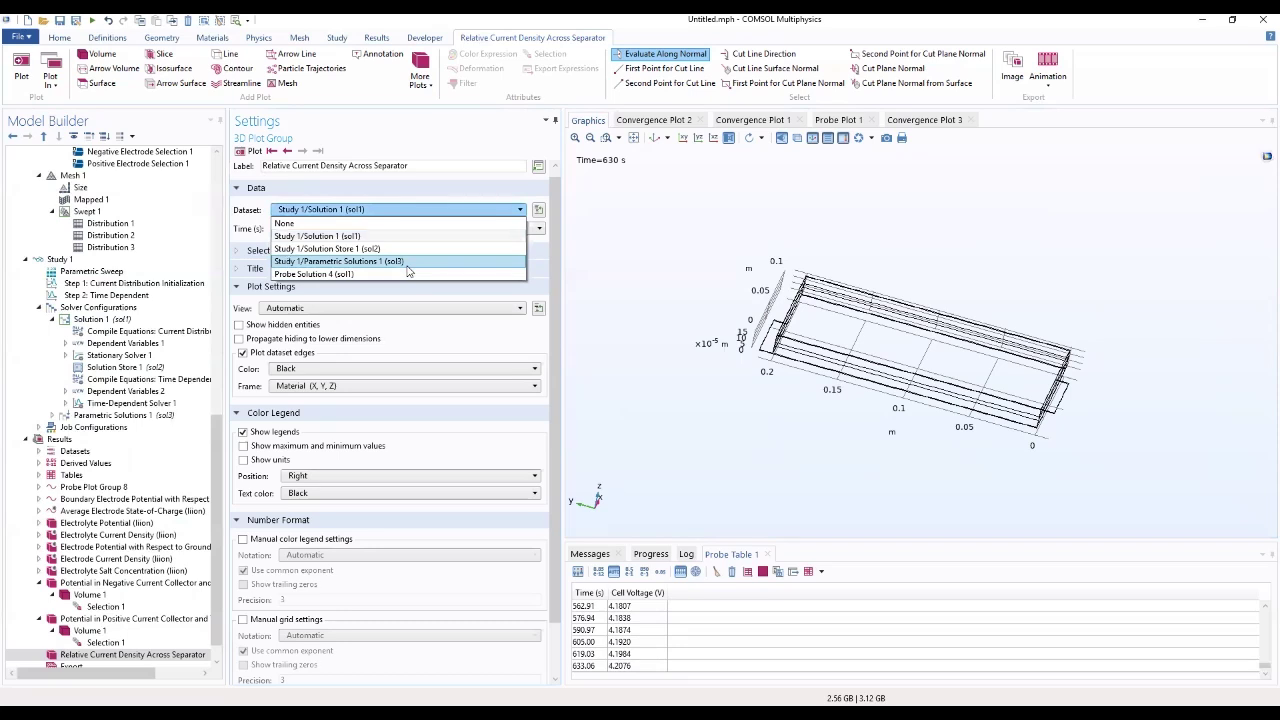
click(408, 261)
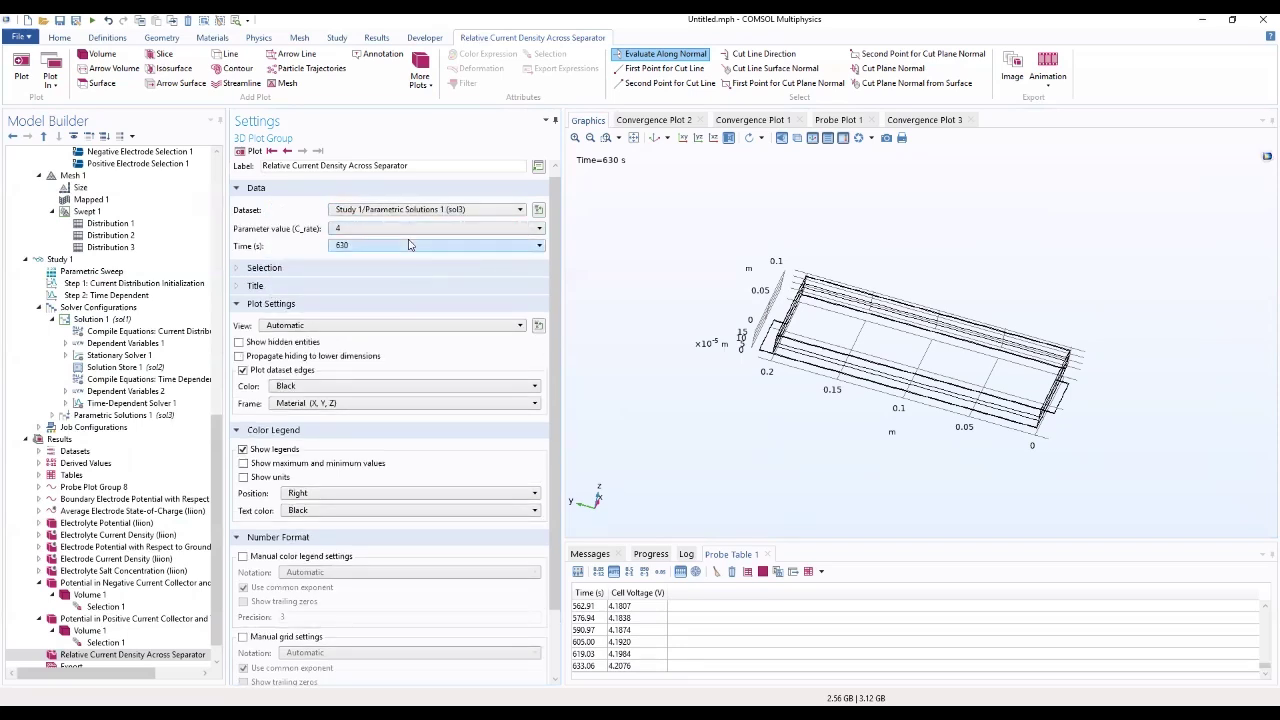
click(408, 246)
click(402, 251)
click(403, 252)
click(402, 266)
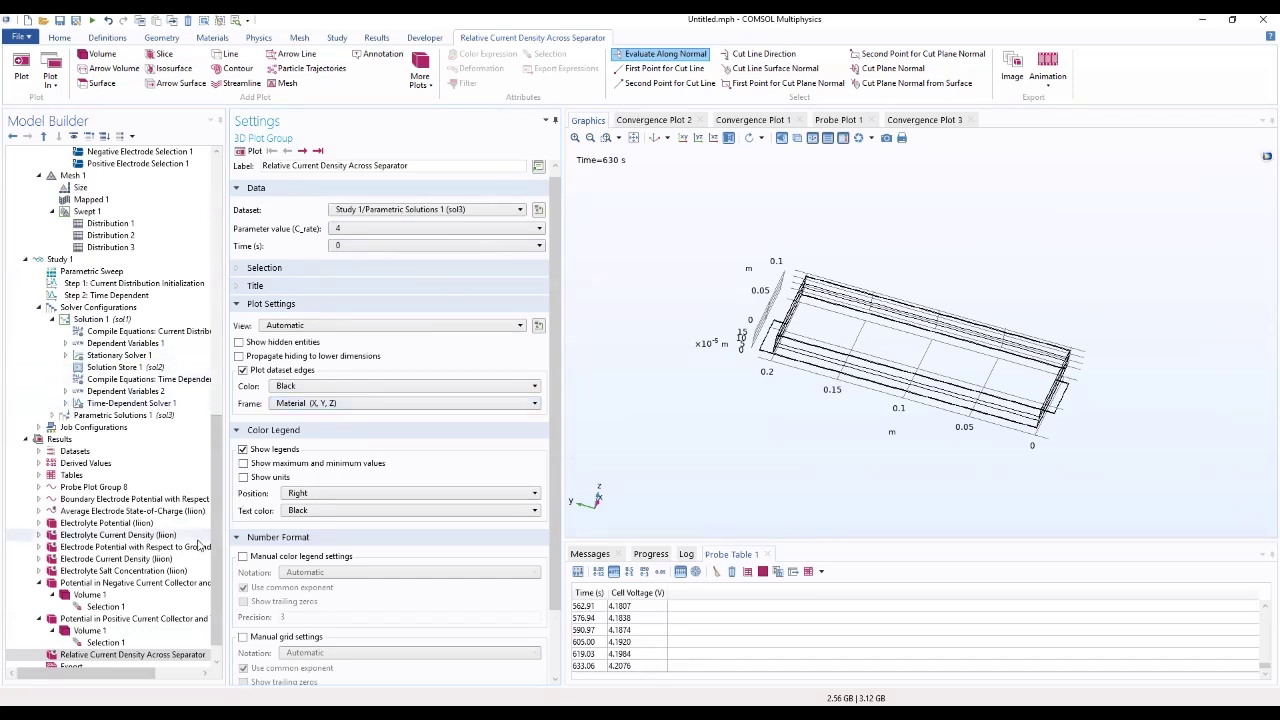
Add a Slice plot to the relative current density group with the electrolyte current density magnitude, liion.IlMag, as expression
click(141, 656)
right_click(141, 658)
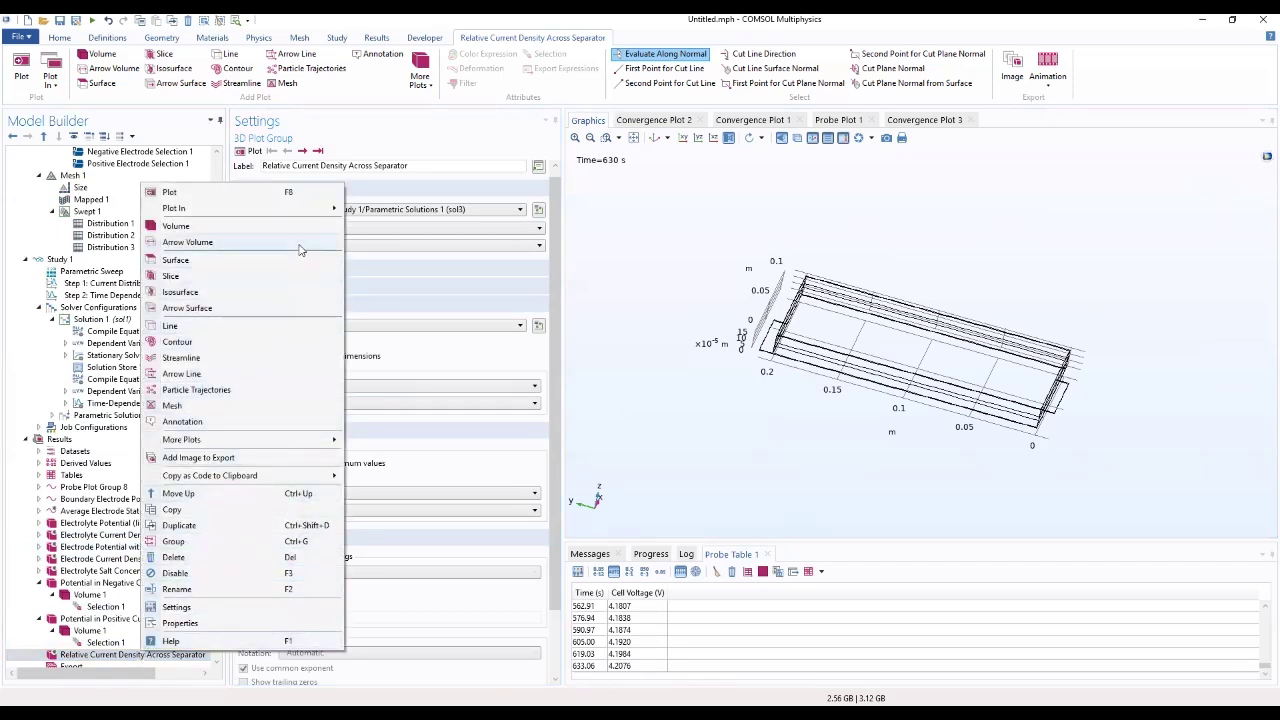
click(226, 277)
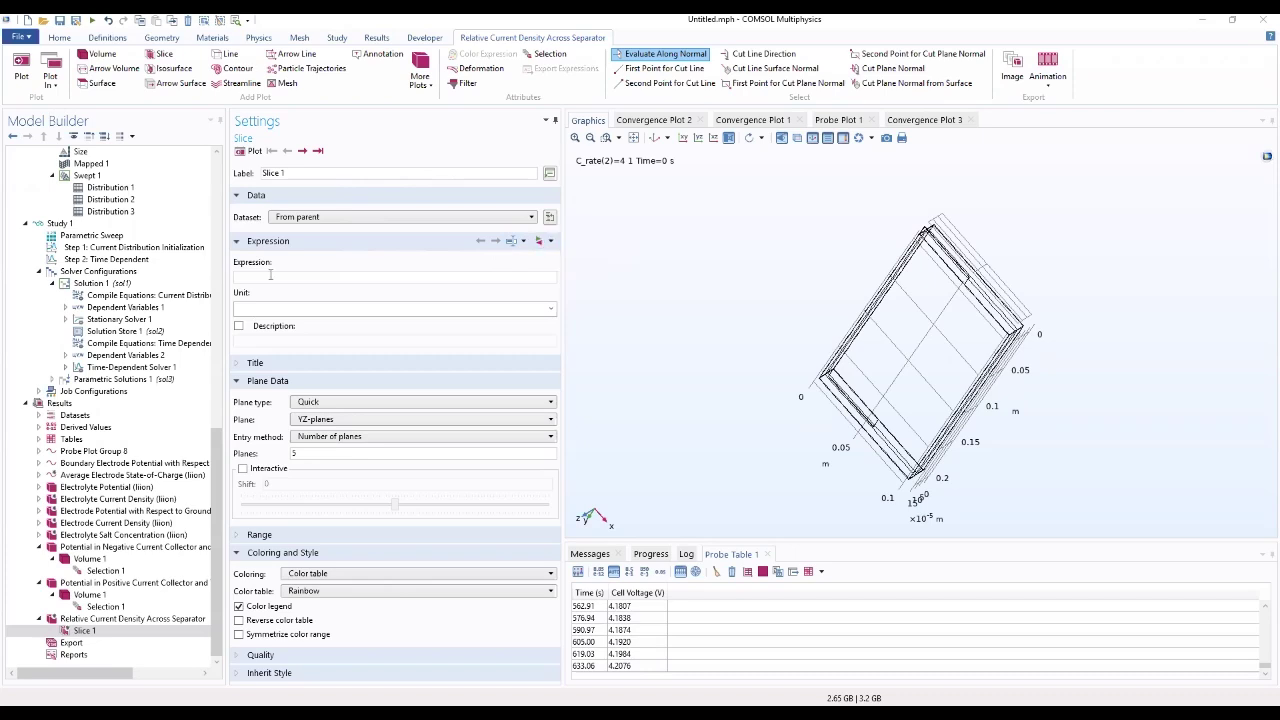
click(538, 241)
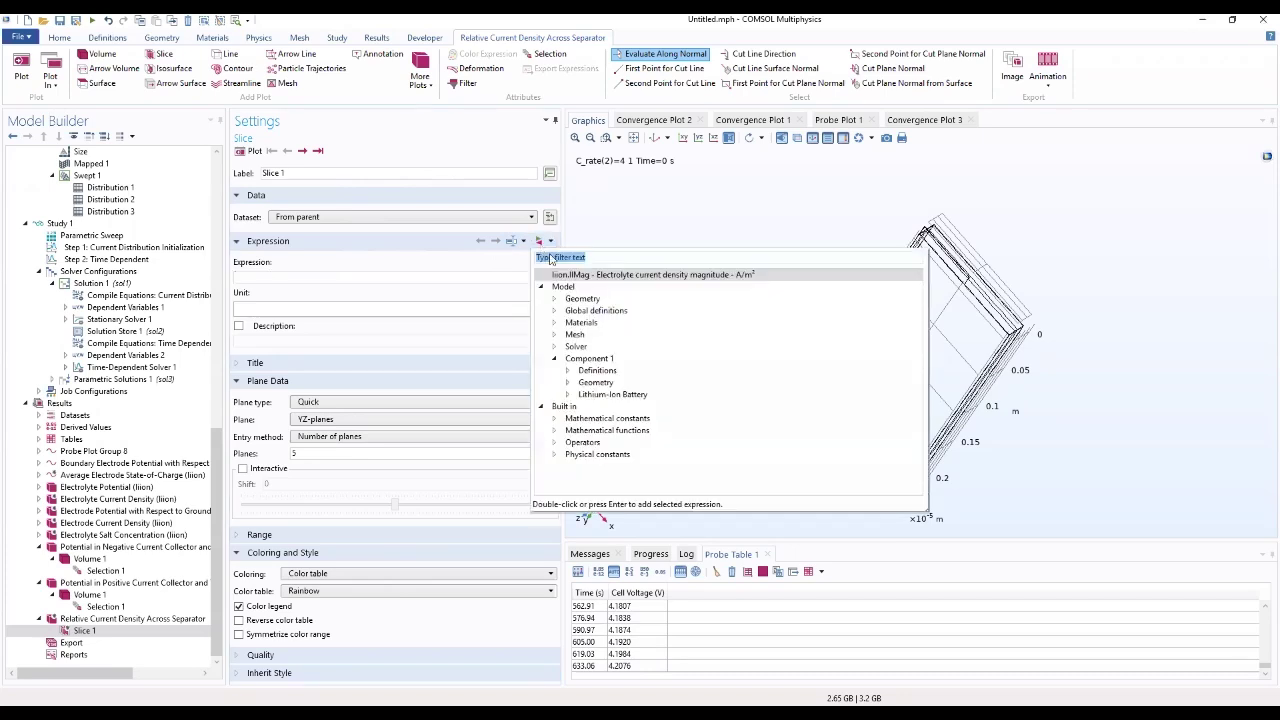
click(568, 395)
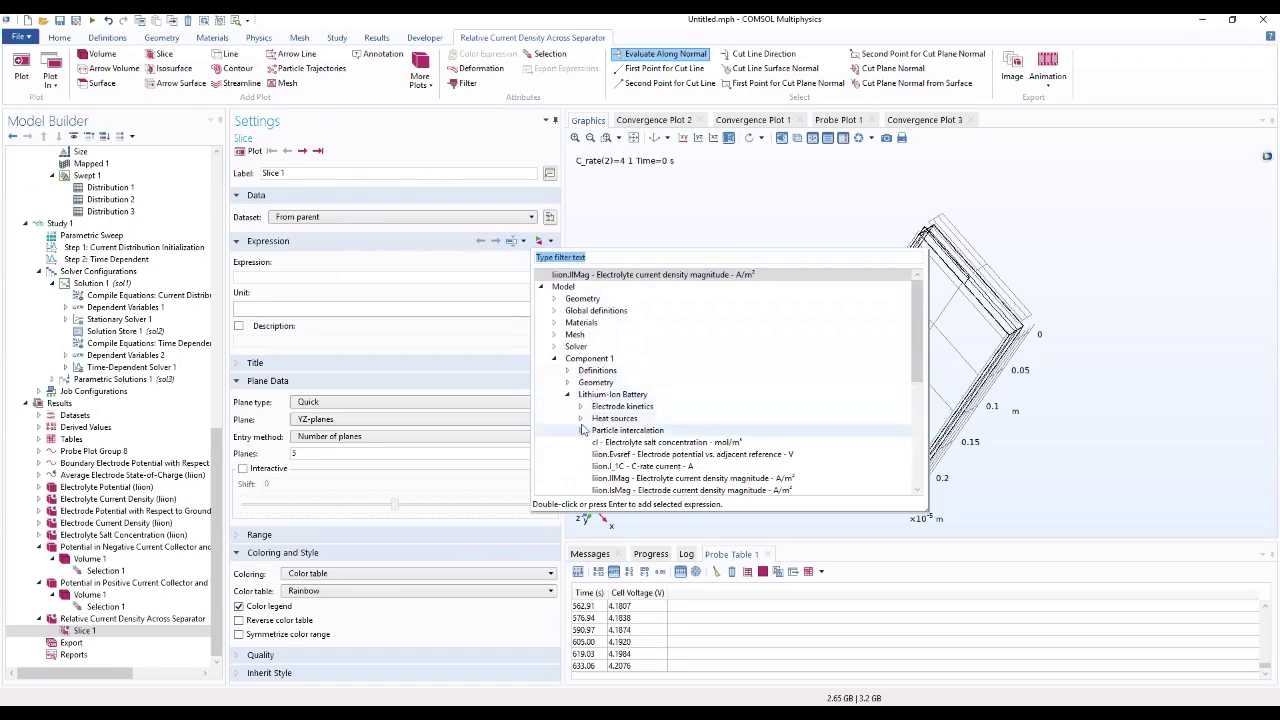
scroll(633, 416, down, 2)
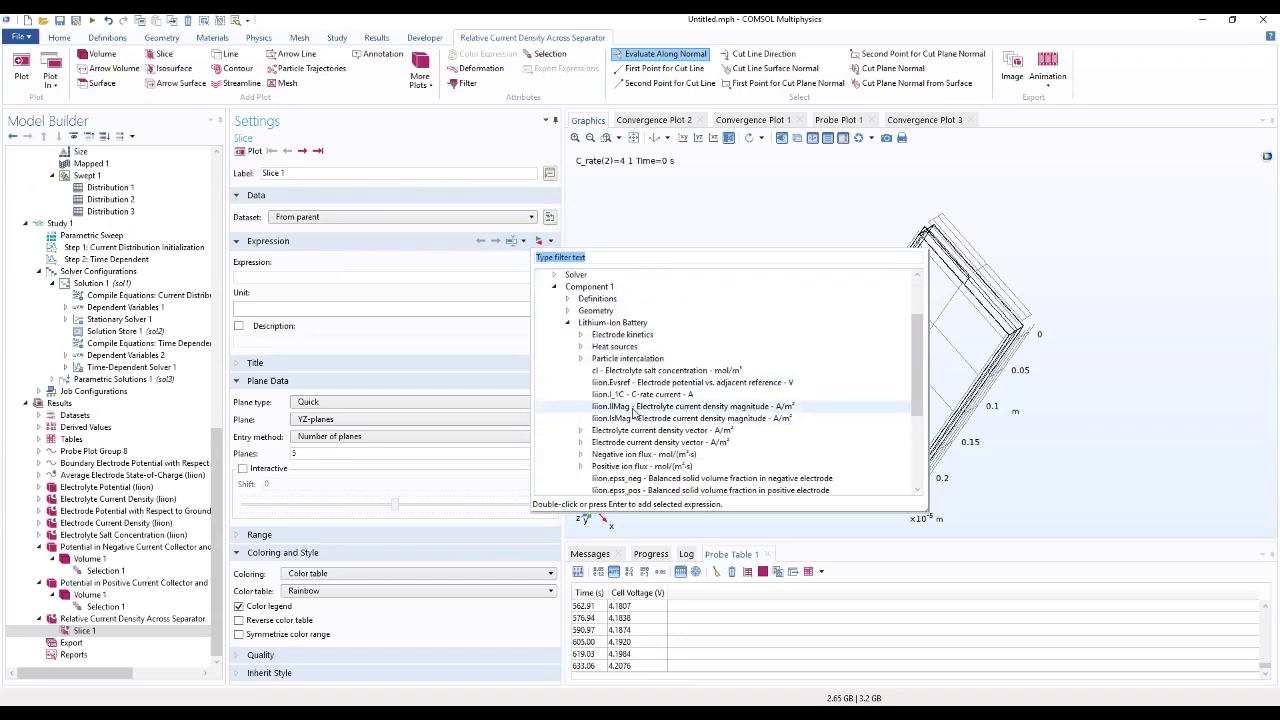
double_click(633, 407)
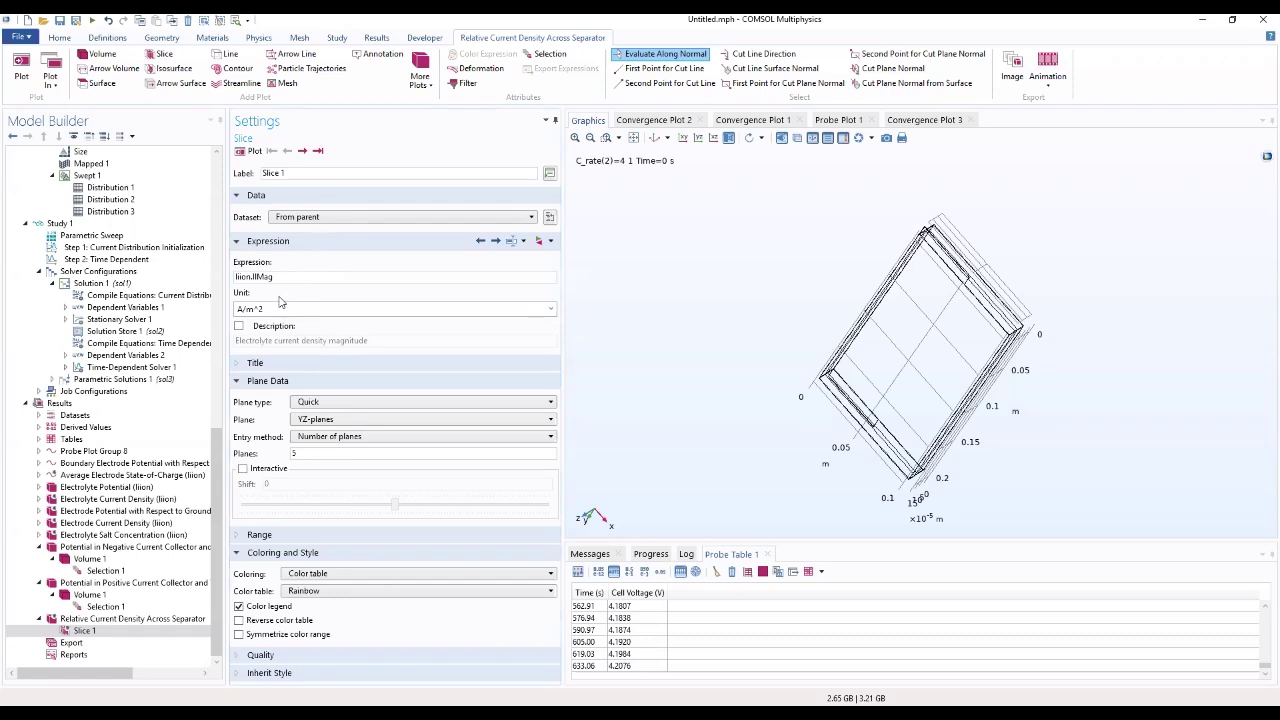
Extend the slice expression to liion.IlMag/(I_1C*C_rate/(H_cell*W_cell/2)) and plot it
text(/)
text(1c)
text(*c)
text(C)
text(_rate)
text(/()
text(H)
text(_)
text(cell*W)
text(_c)
text(ell)
text(/2)))
key(Return)
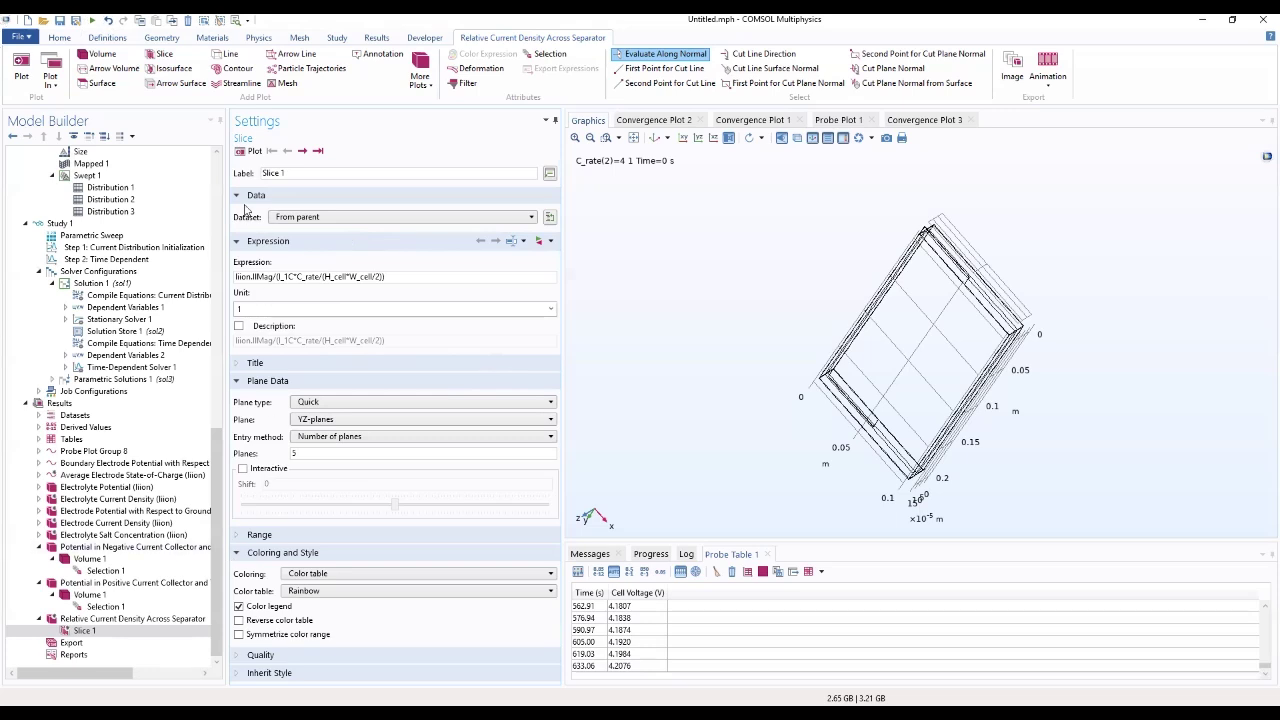
click(243, 152)
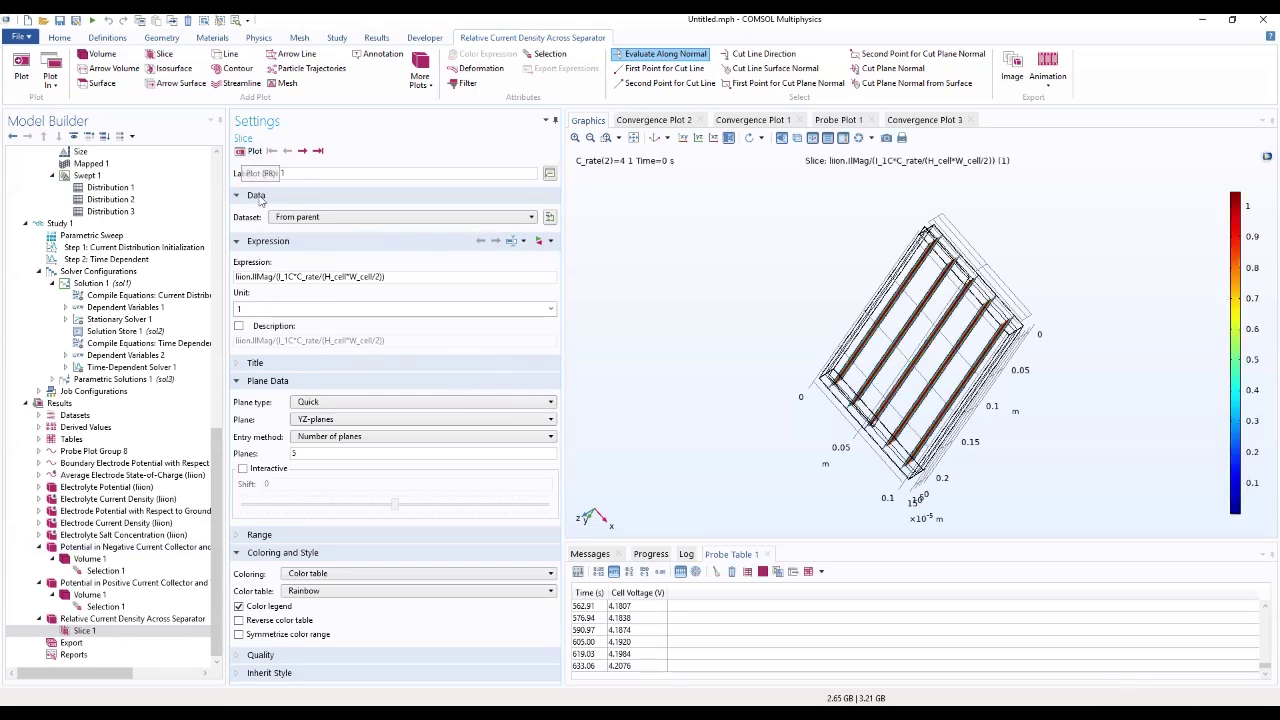
Orient the slice along XY-planes and define its location by coordinates
click(344, 420)
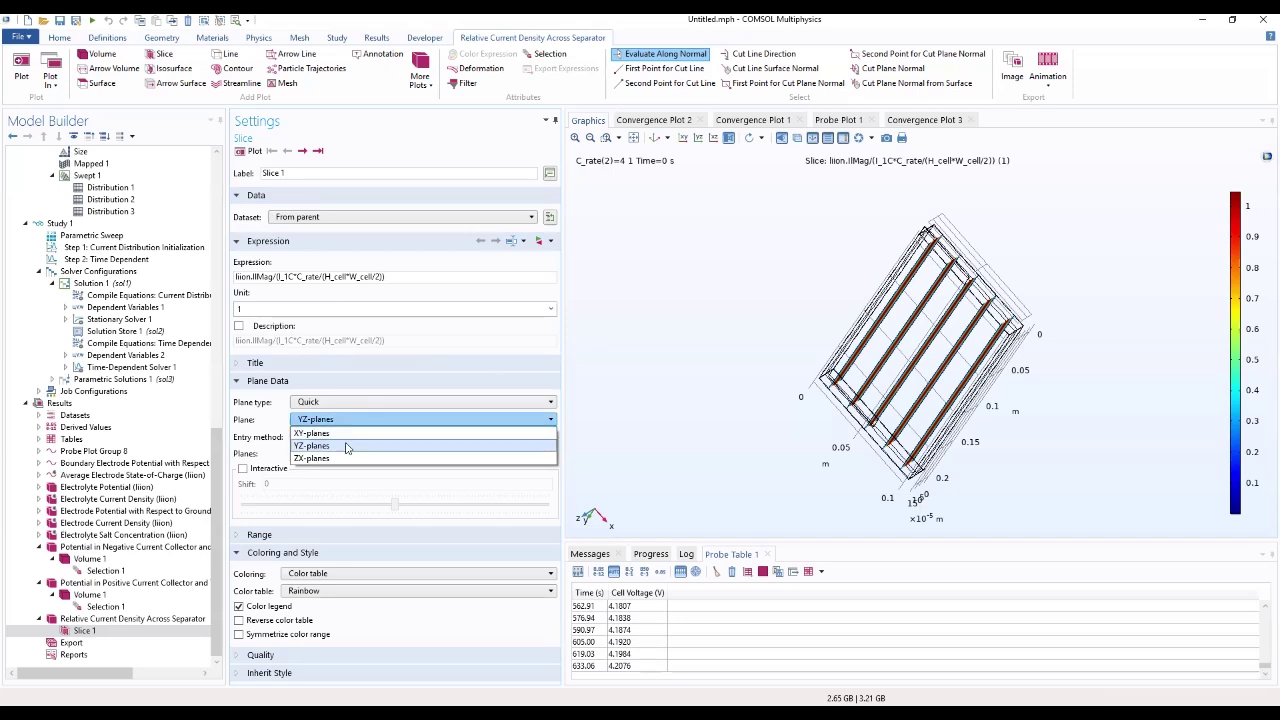
click(344, 435)
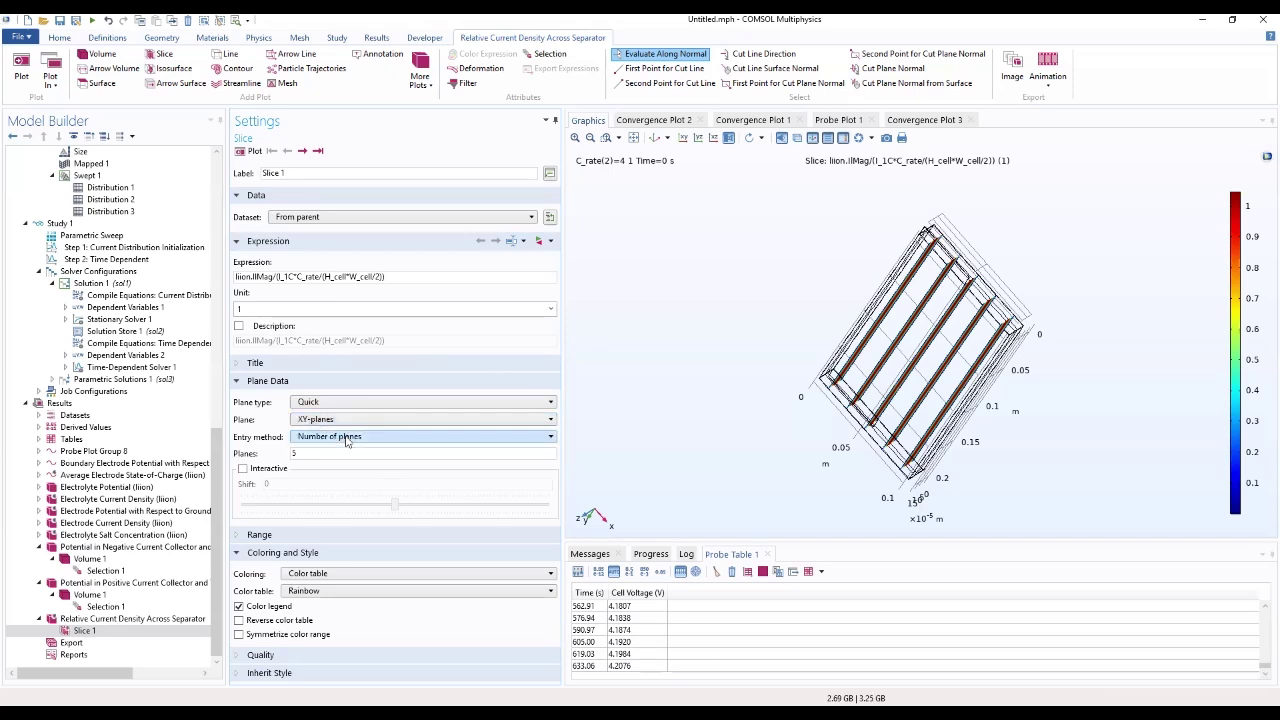
click(346, 440)
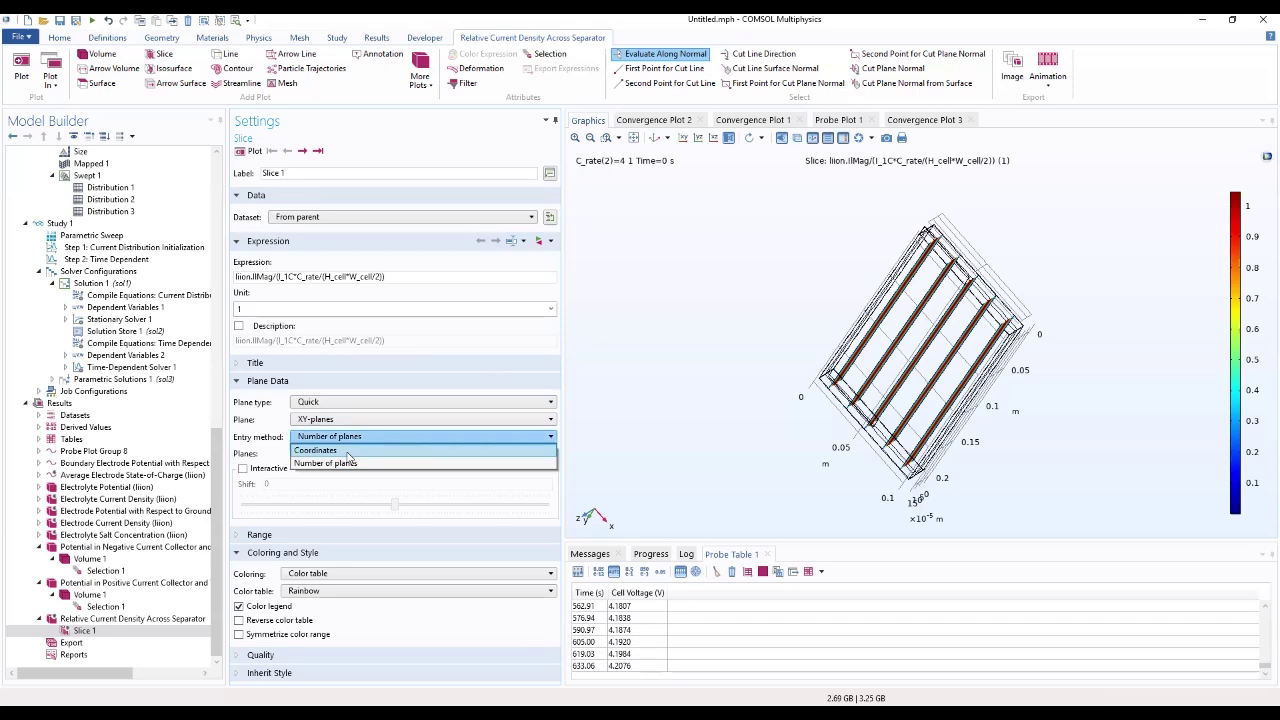
click(320, 450)
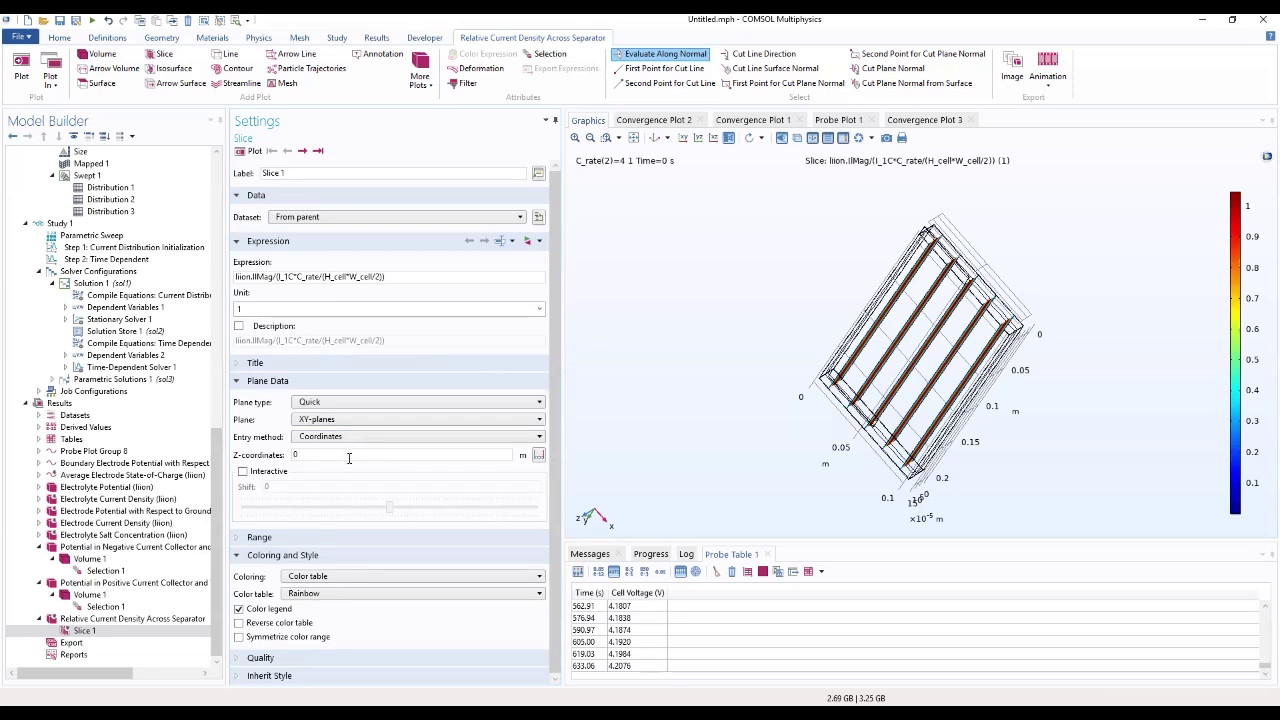
Set the slice's Z-coordinate to L_neg_cc/2+L_neg+L_sep/2 and plot it
double_click(296, 455)
text(L_negg)
key(BackSpace)
key(BackSpace)
key(BackSpace)
text(g)
text(_cc)
text(2)
text(+L)
text(_)
text(neg)
text(+L_neg)
key(BackSpace)
key(BackSpace)
key(BackSpace)
text(sep/2)
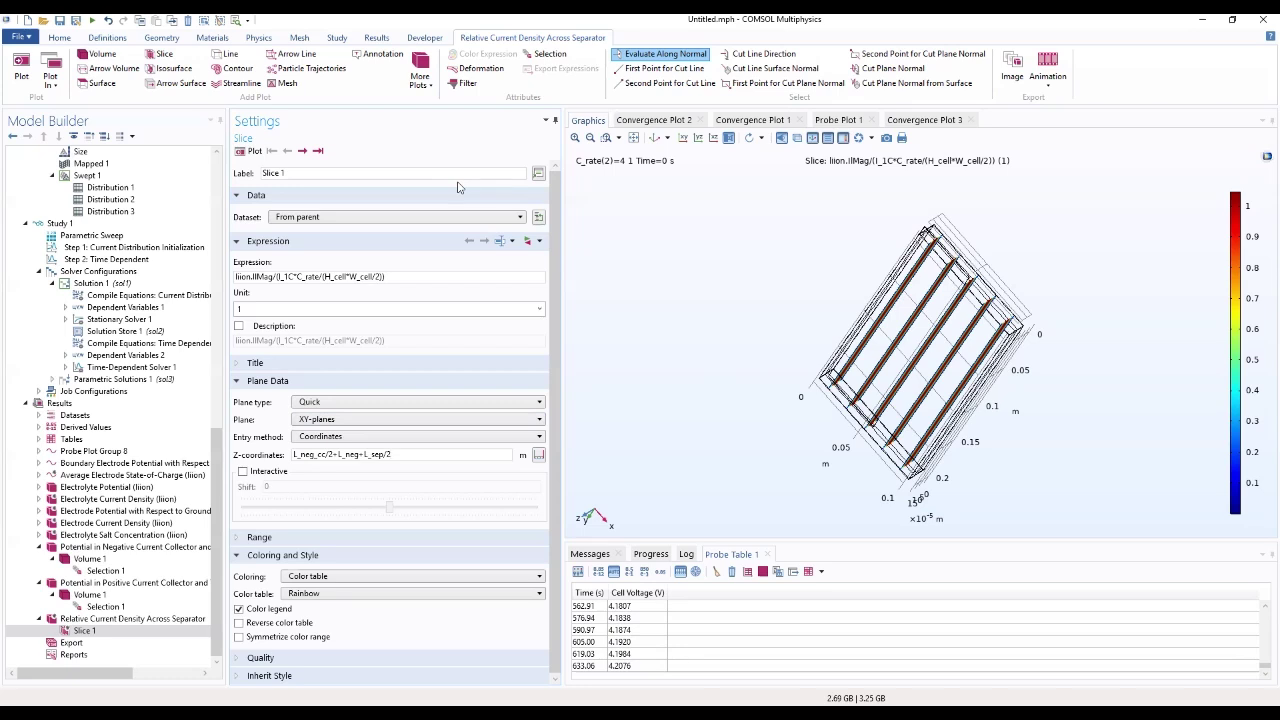
click(238, 152)
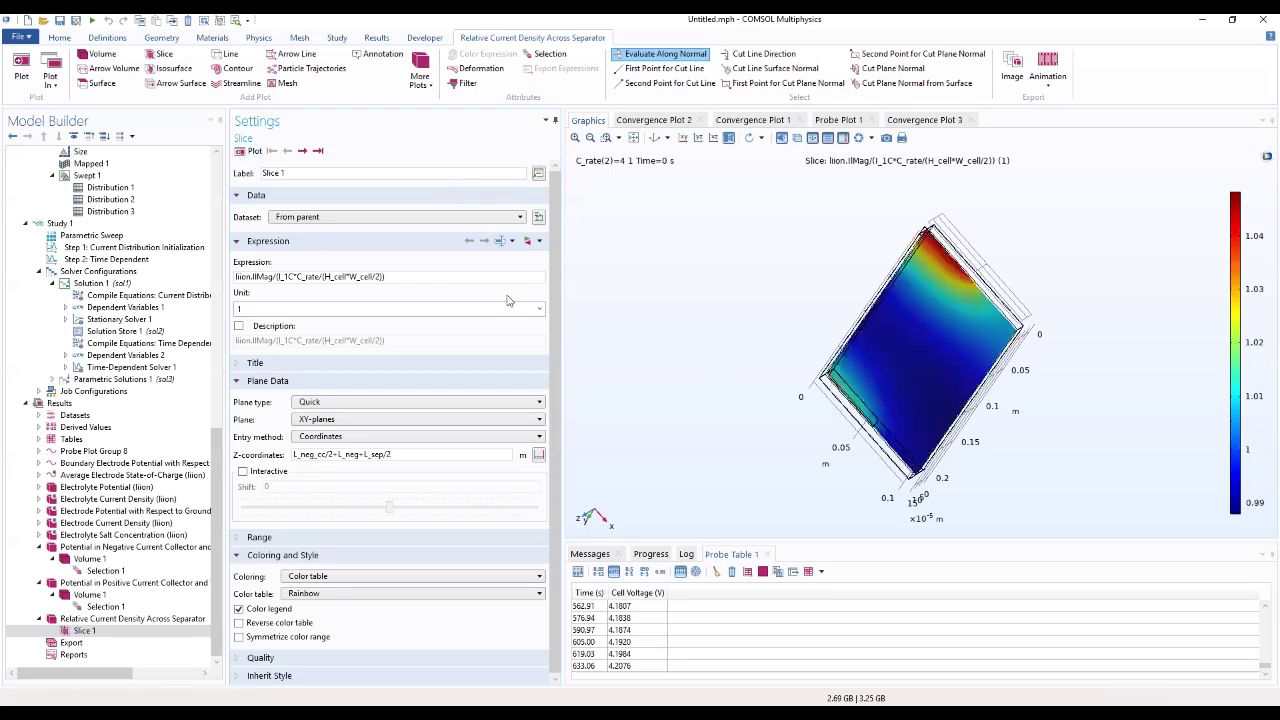
Set the relative current density plot group's time to 630 s and plot it
drag(688, 284, 948, 562)
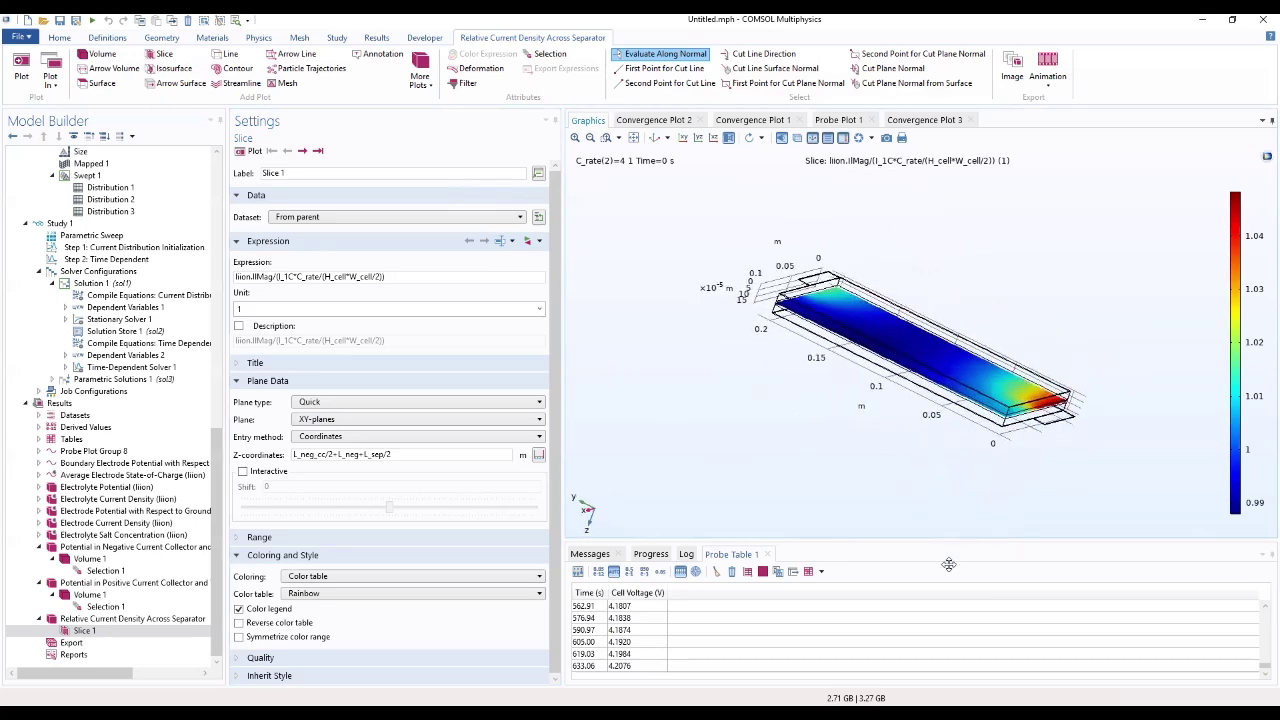
click(605, 137)
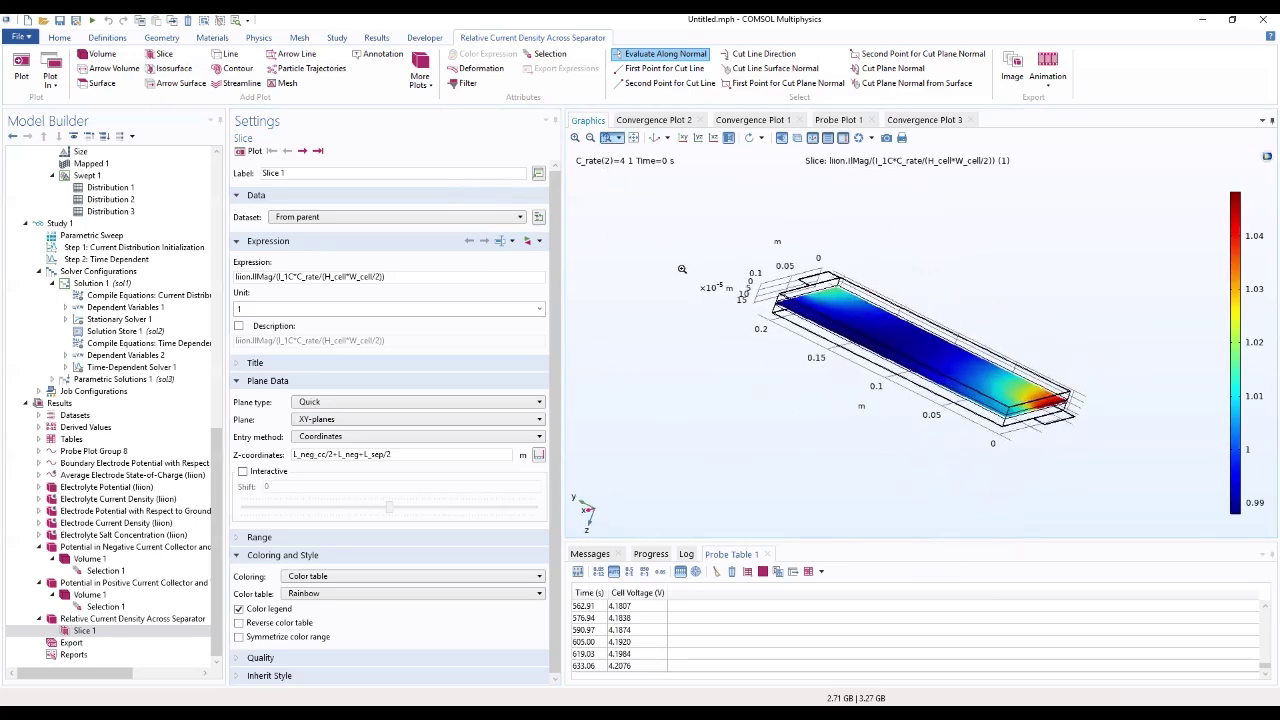
click(575, 139)
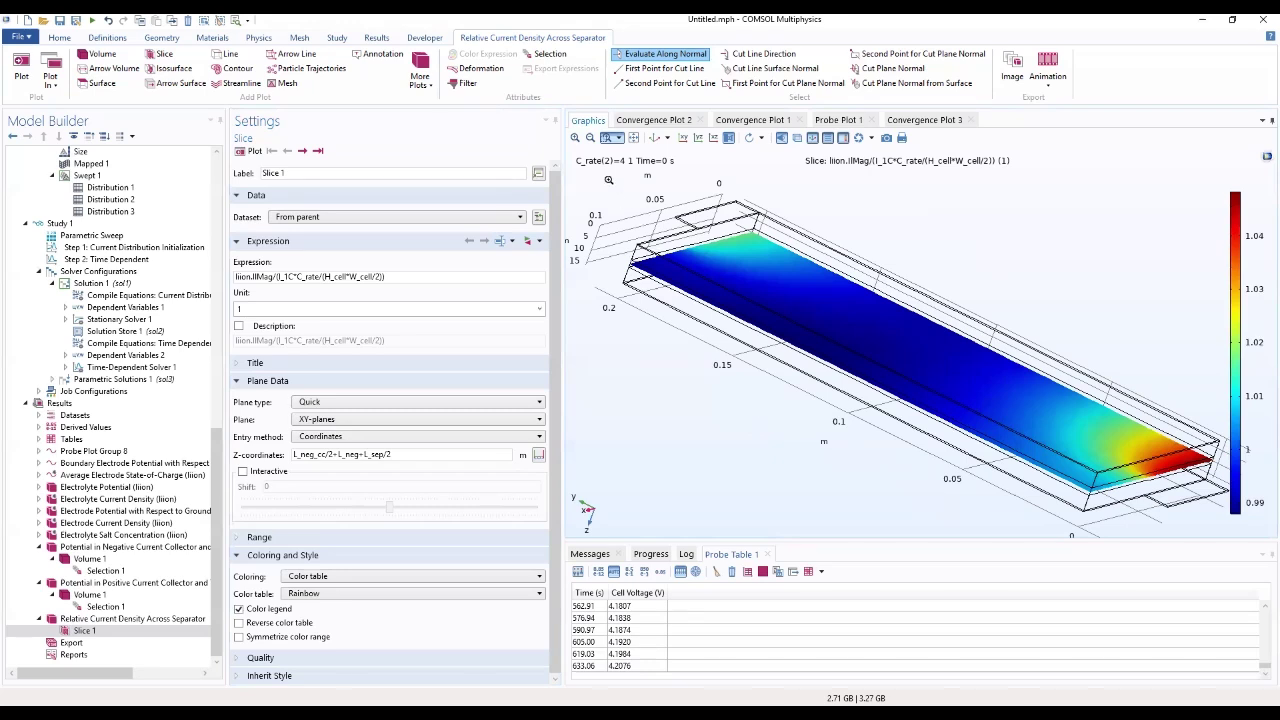
click(633, 138)
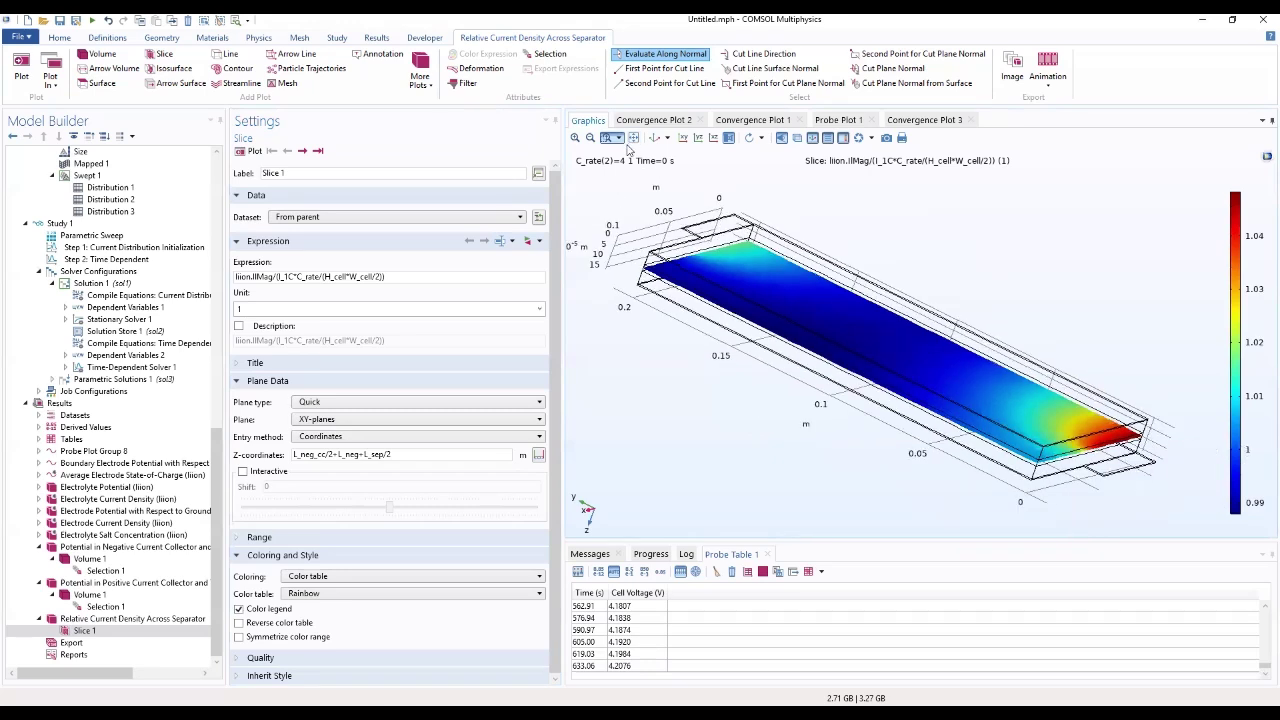
click(680, 393)
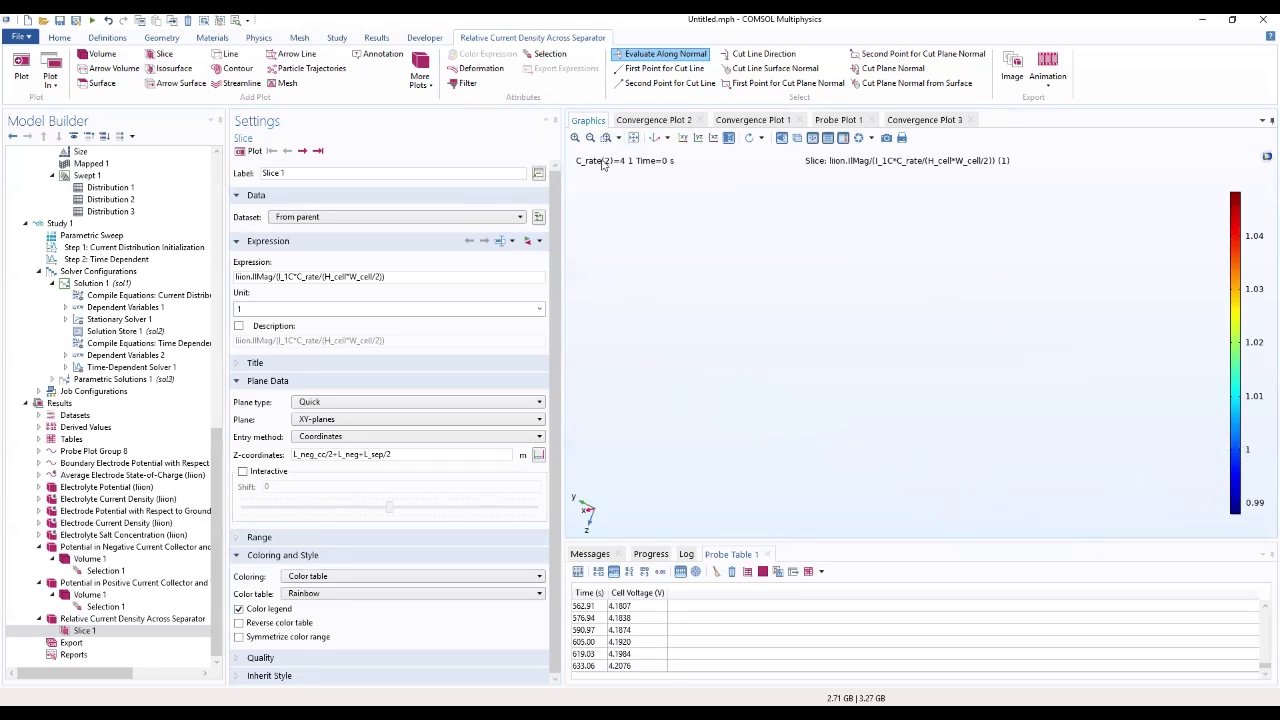
click(633, 139)
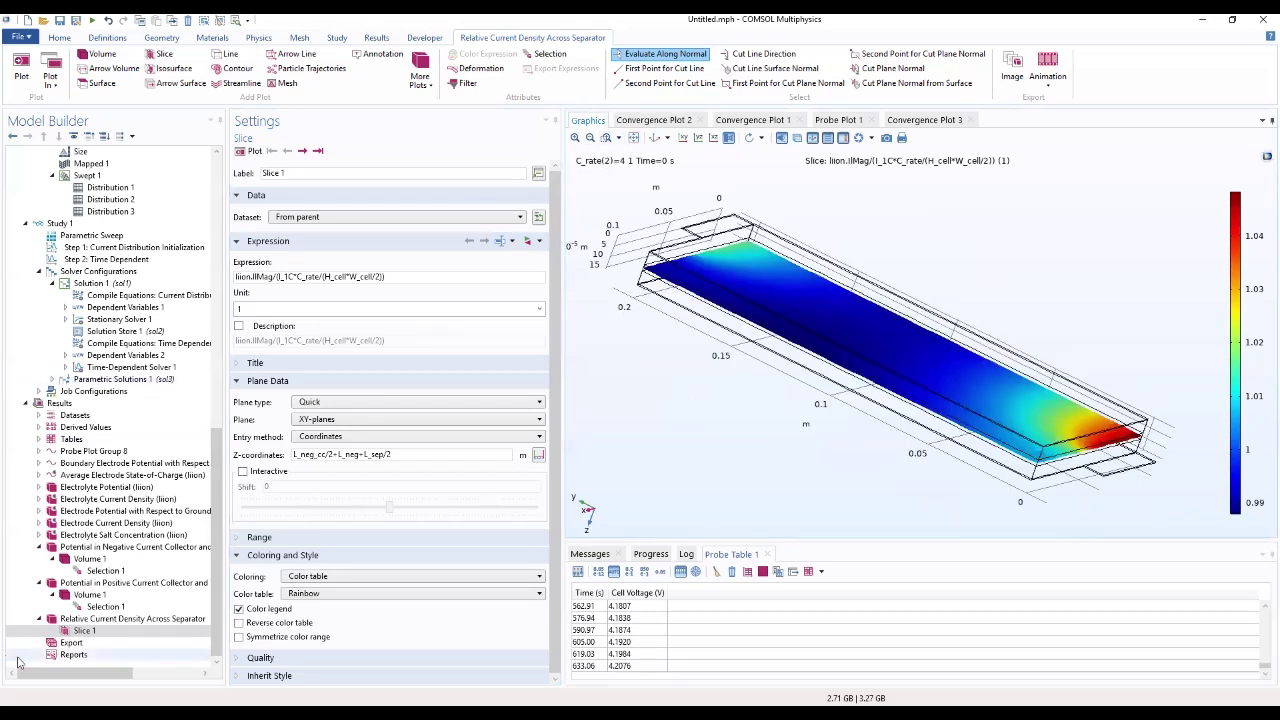
click(135, 619)
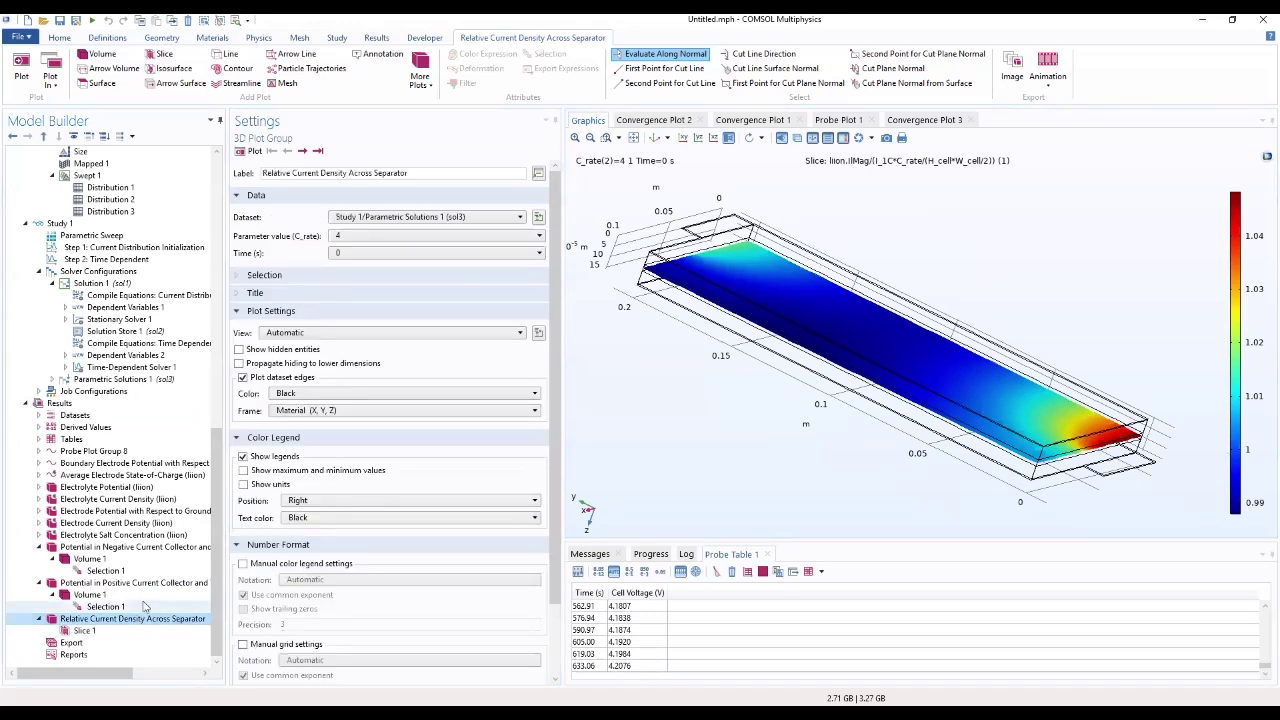
click(375, 255)
click(364, 290)
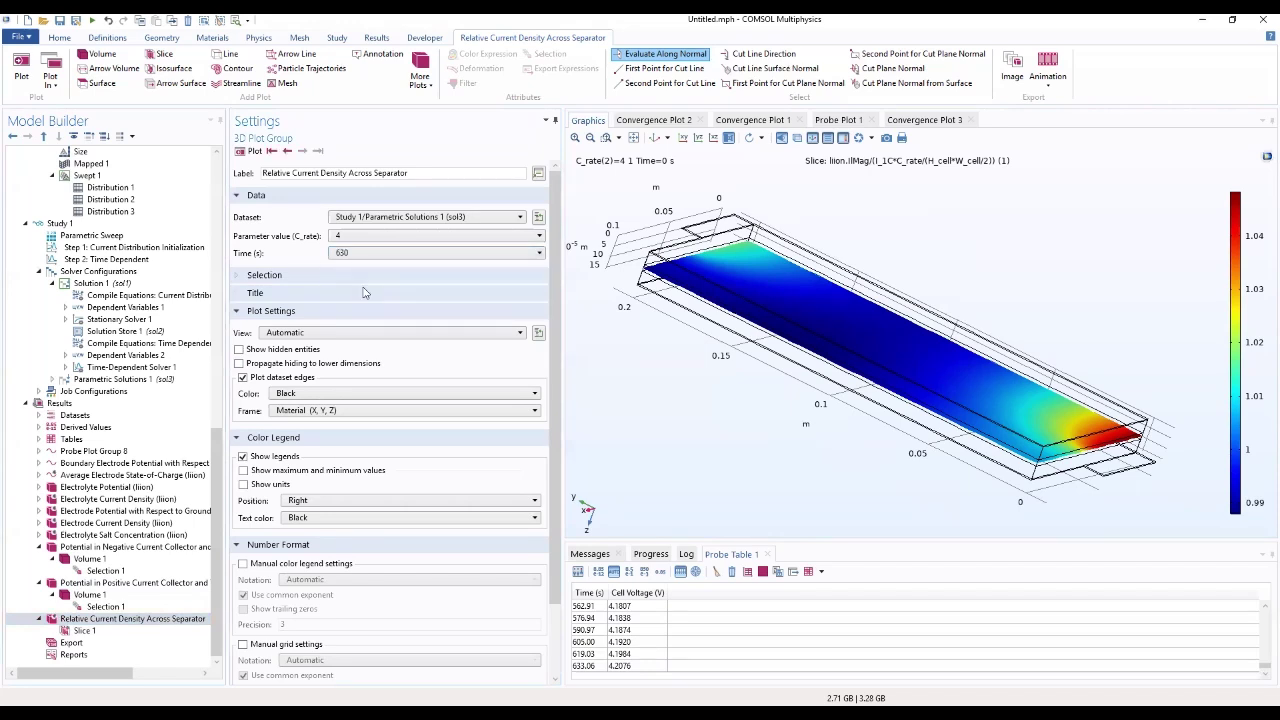
click(252, 151)
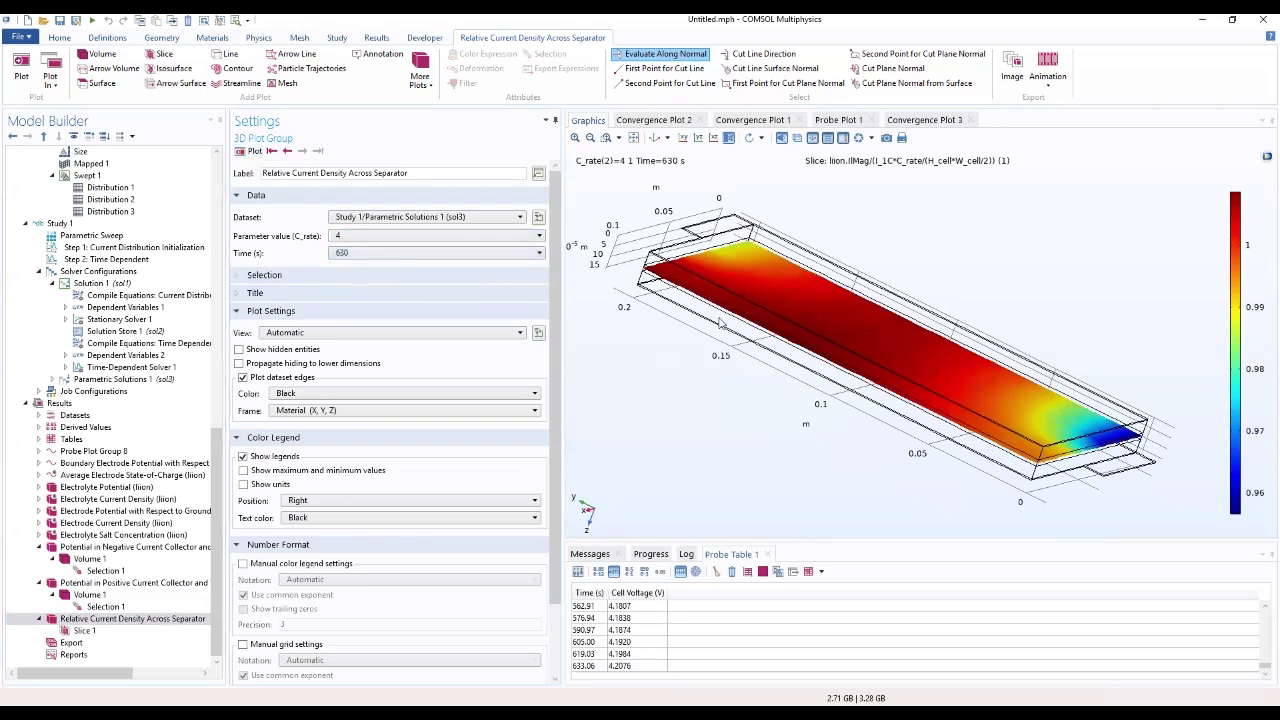
Add a 3D plot group to the results and label it Utilization (Relative Capacity Thruput)
drag(807, 423, 697, 356)
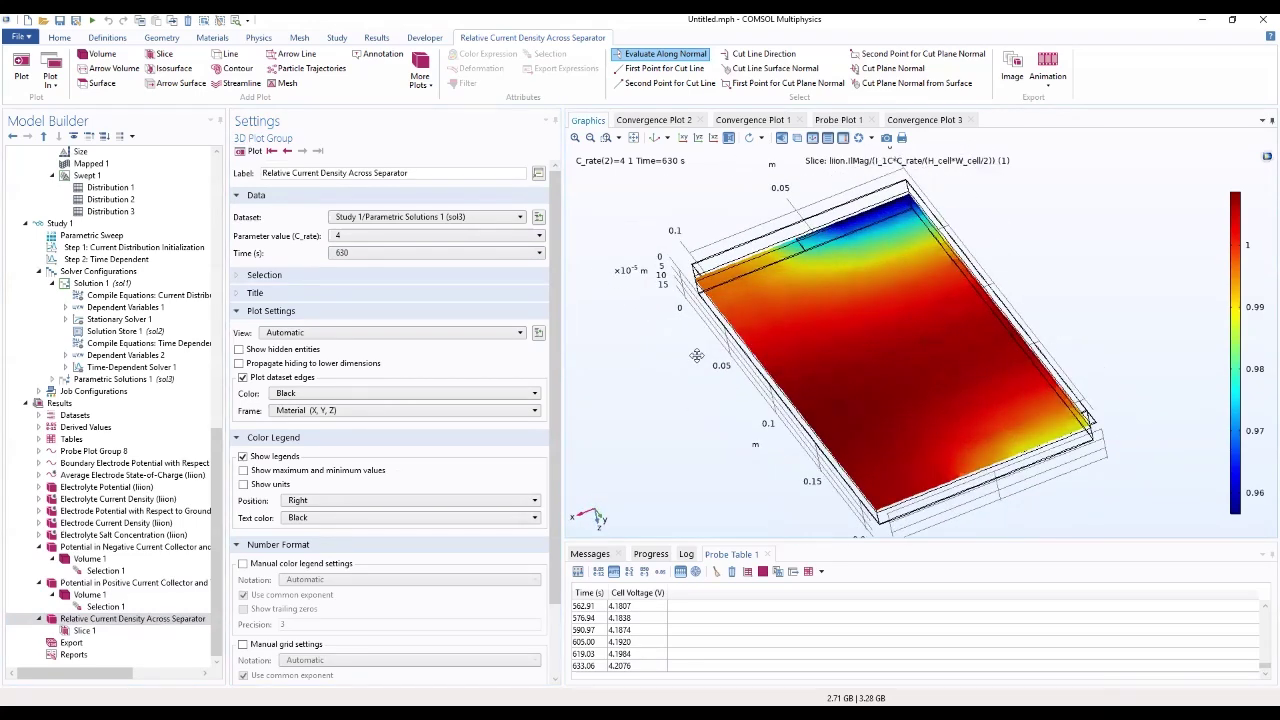
click(82, 395)
click(60, 403)
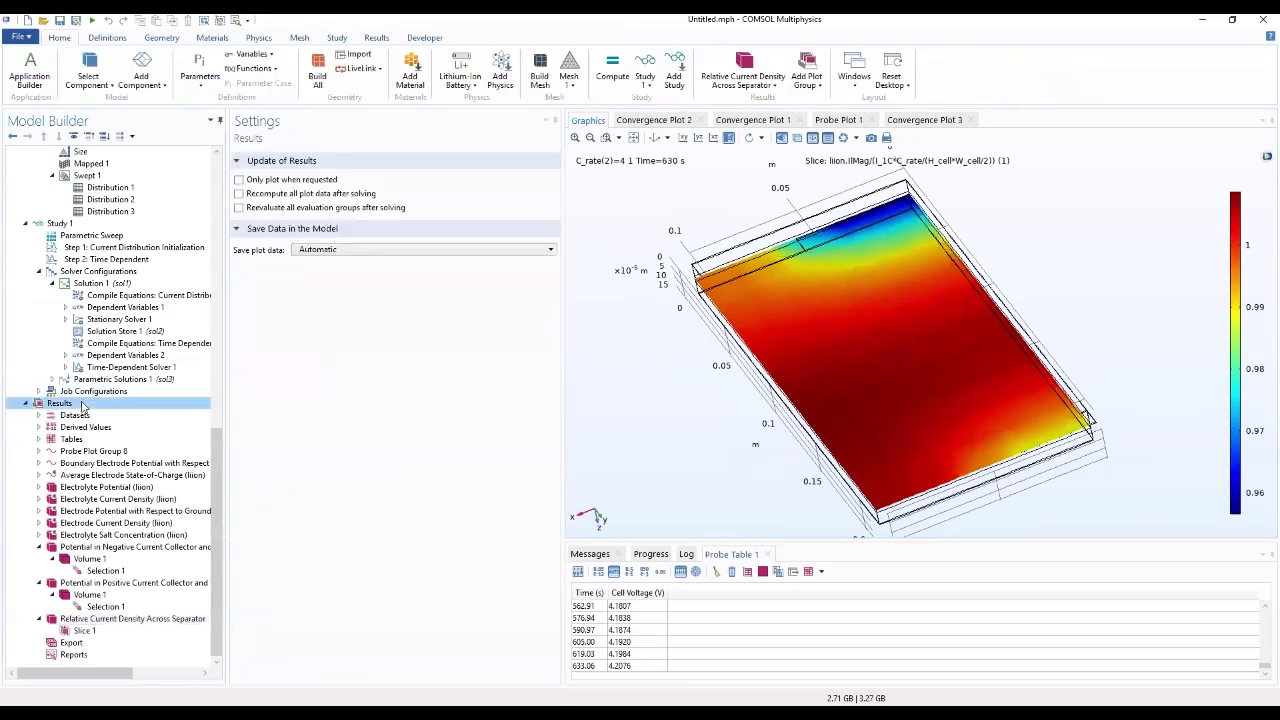
right_click(84, 405)
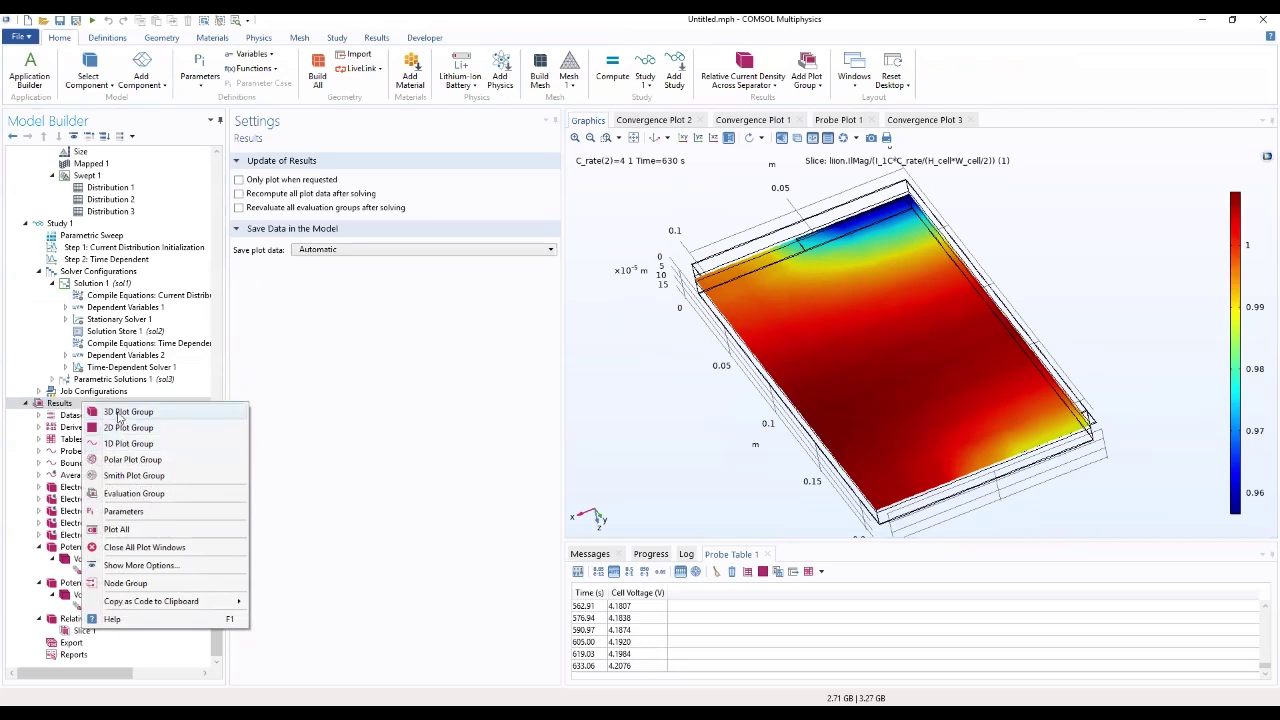
click(127, 412)
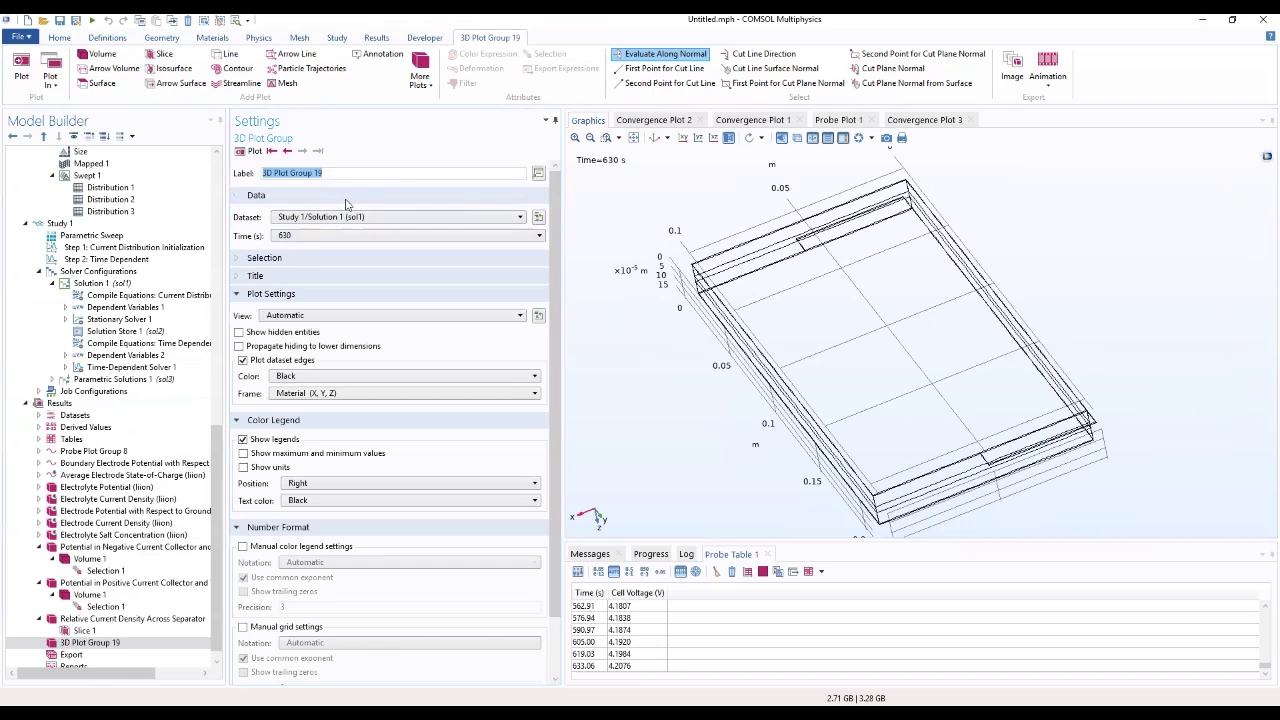
text(UTIL)
key(BackSpace)
key(BackSpace)
key(BackSpace)
text(tilization (Relative Capacity)
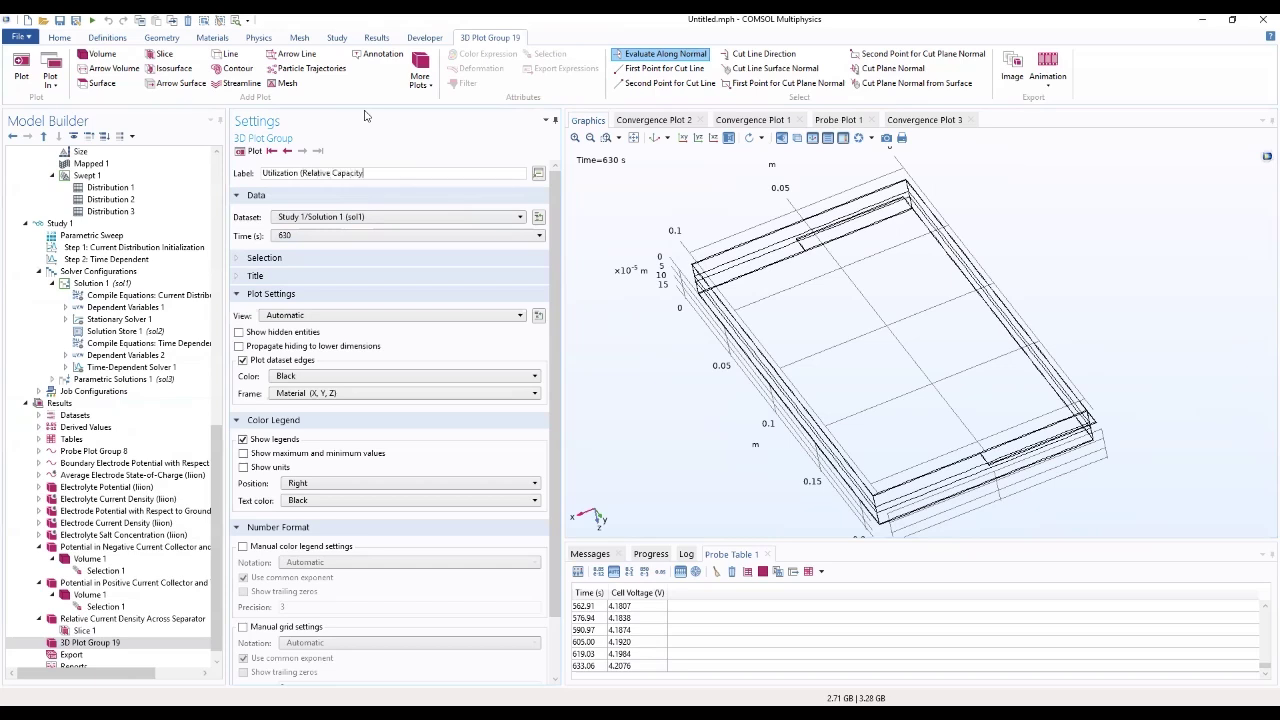
text( Thruput))
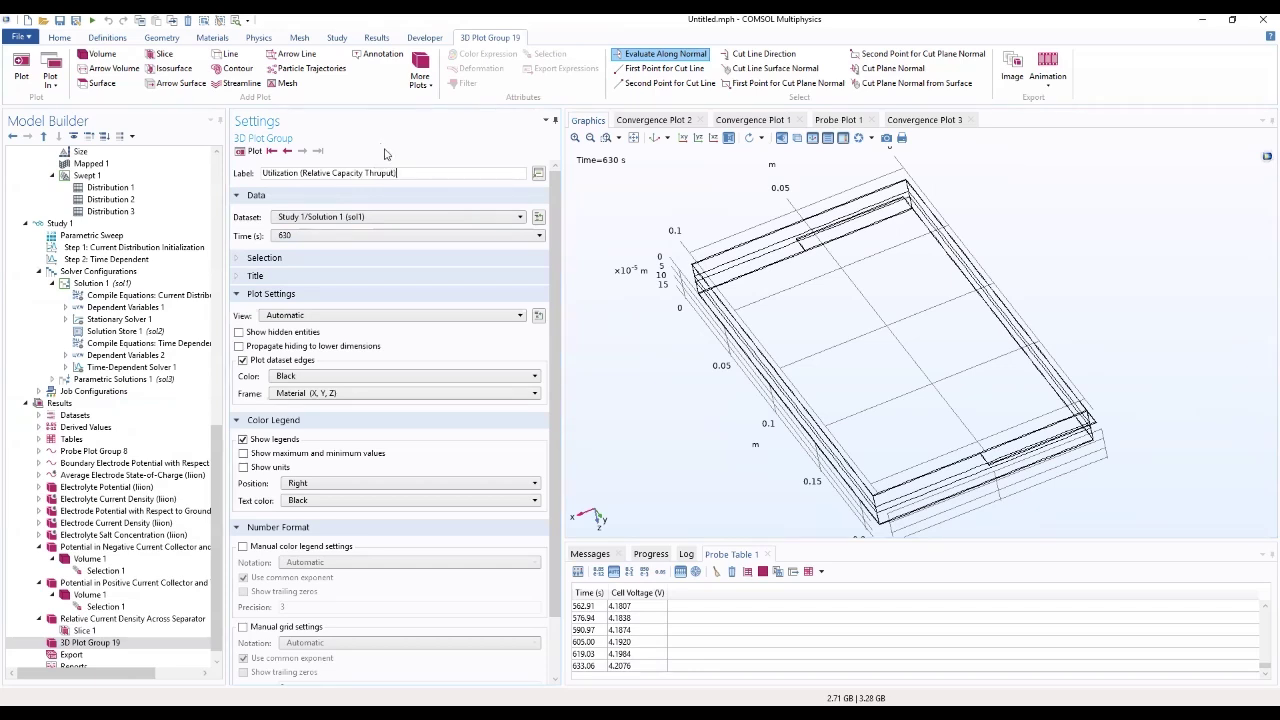
Set the utilization plot group's dataset to Study 1/Parametric Solutions 1 (sol3), with C_rate 1 and time 2520 s
click(374, 218)
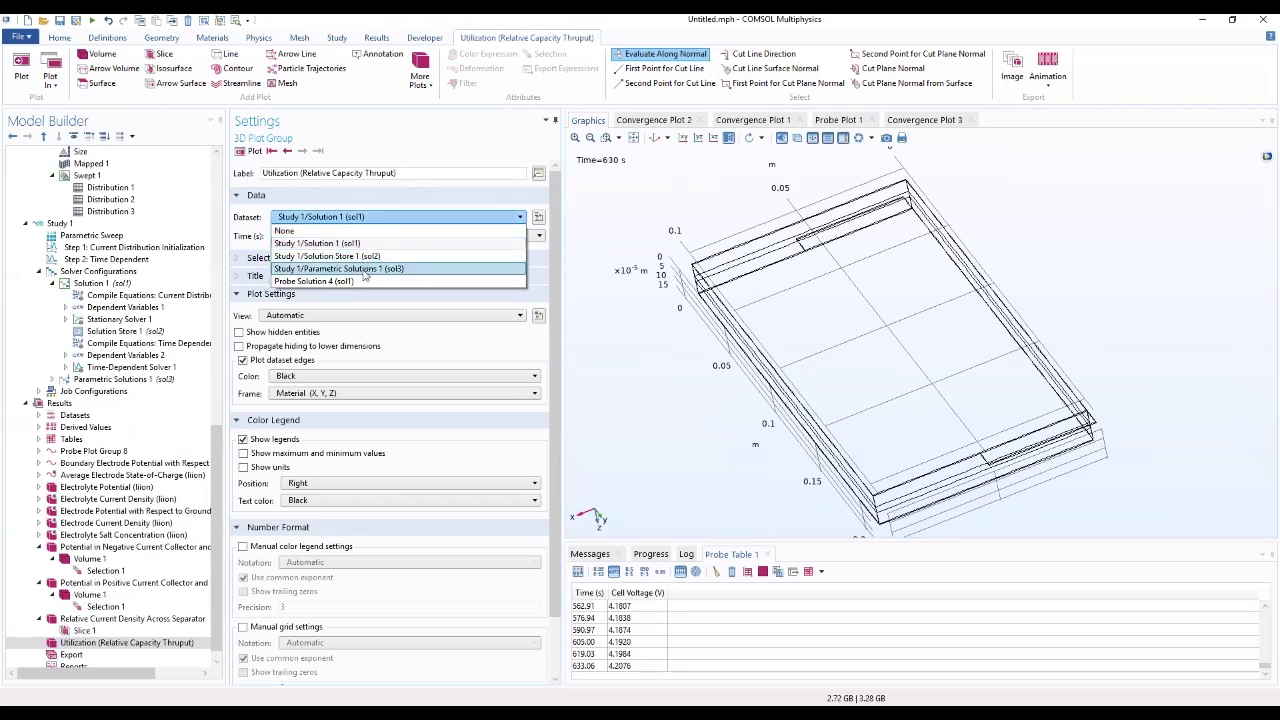
click(365, 275)
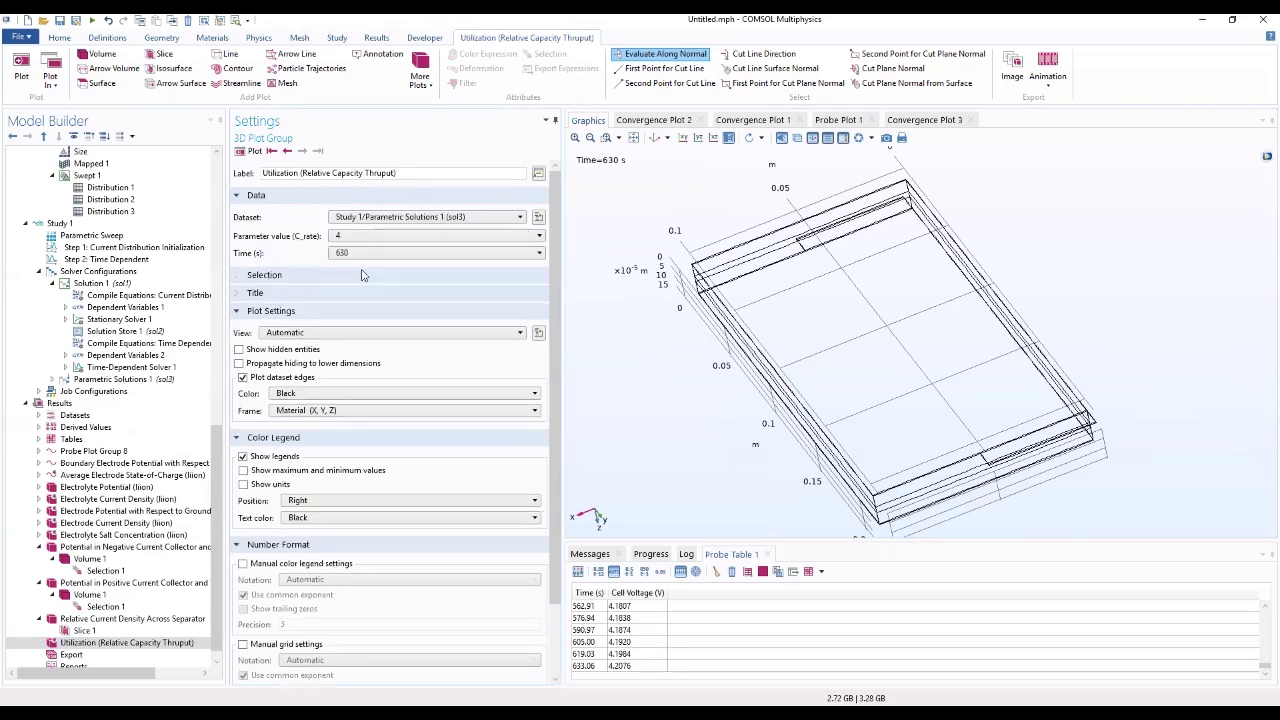
click(341, 241)
click(348, 258)
click(349, 256)
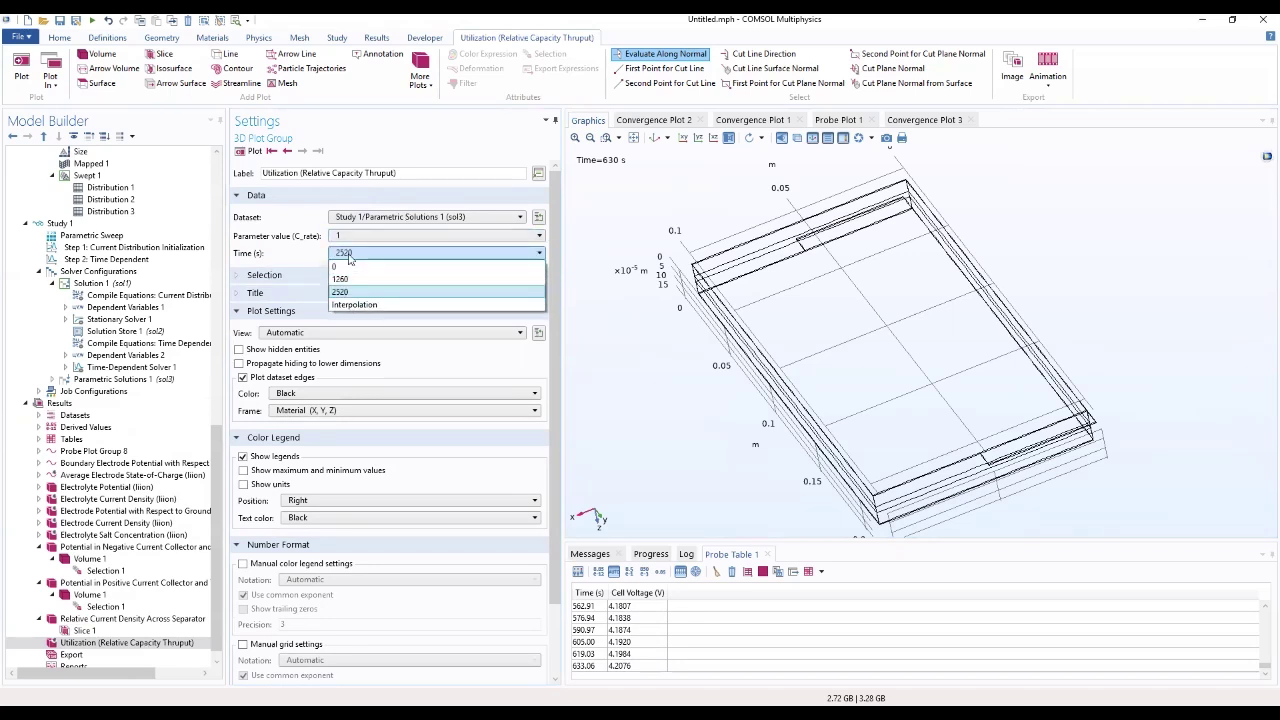
click(347, 292)
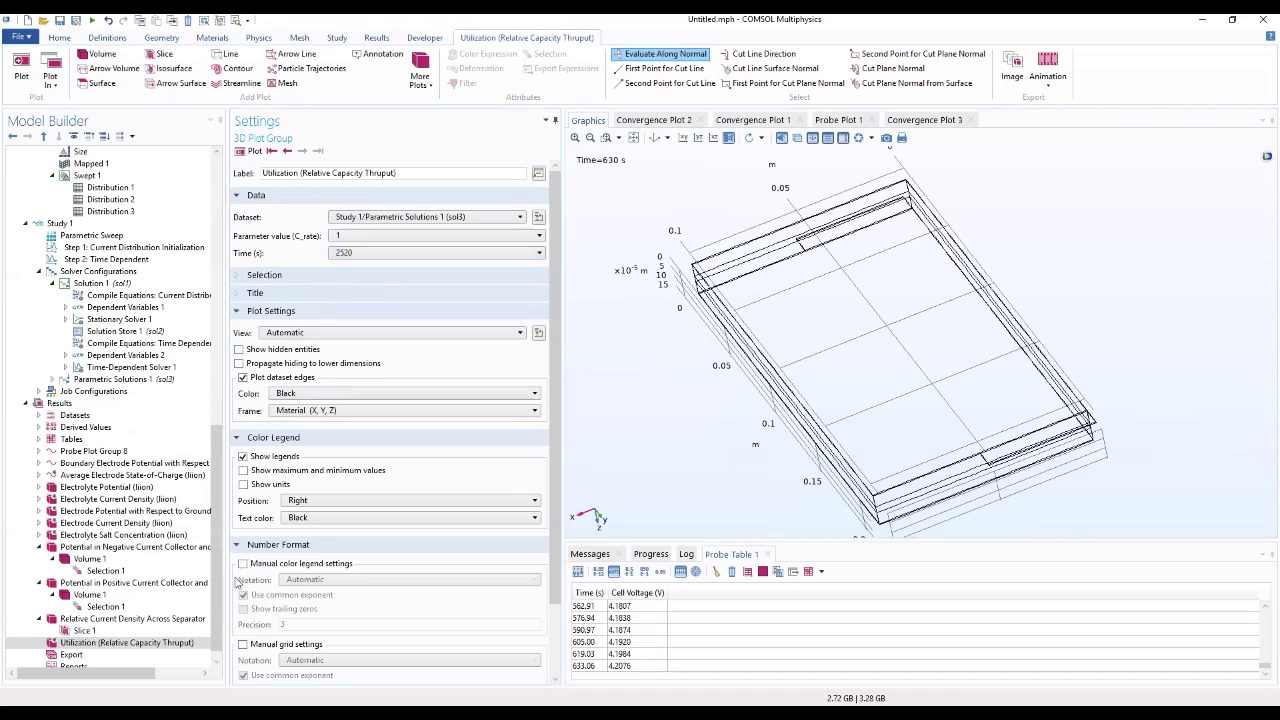
Enable maximum and minimum values in the utilization plot group's color legend
click(243, 471)
scroll(436, 500, down, 1)
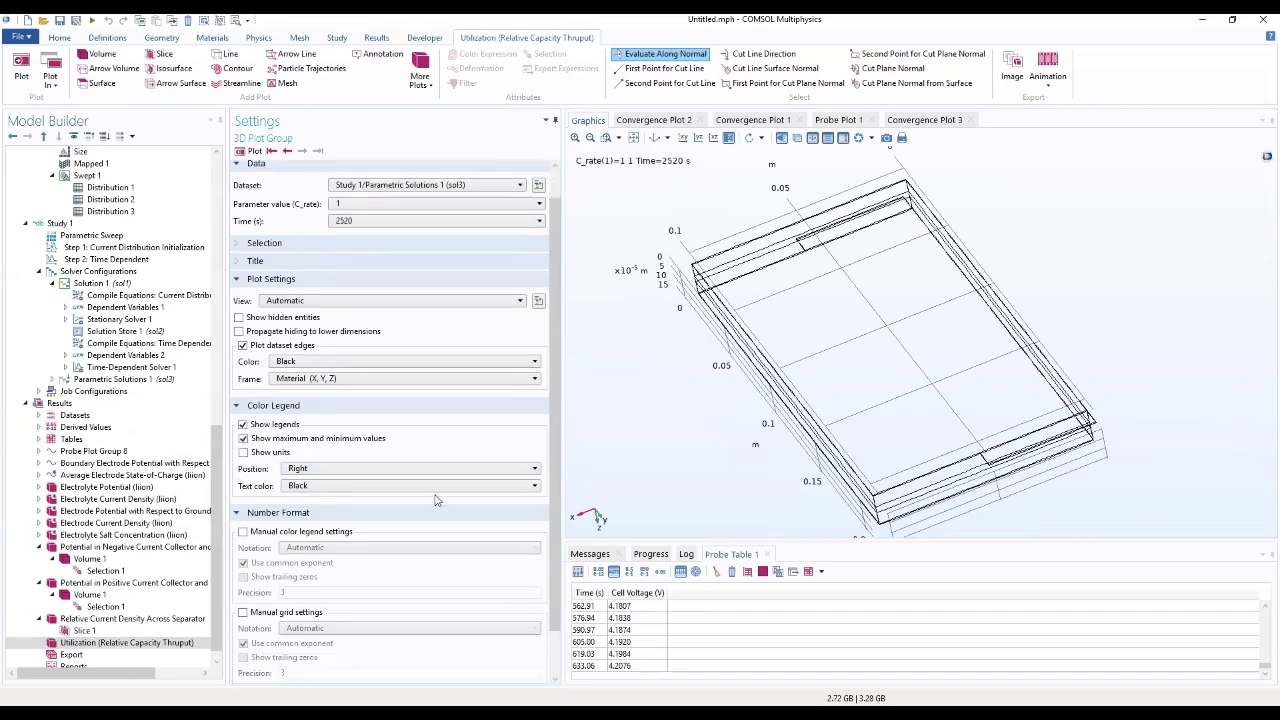
scroll(436, 500, down, 1)
Add a surface plot to the utilization plot group and start its expression with genproj_pos(at(0,liion.cs_average)-
drag(720, 422, 864, 420)
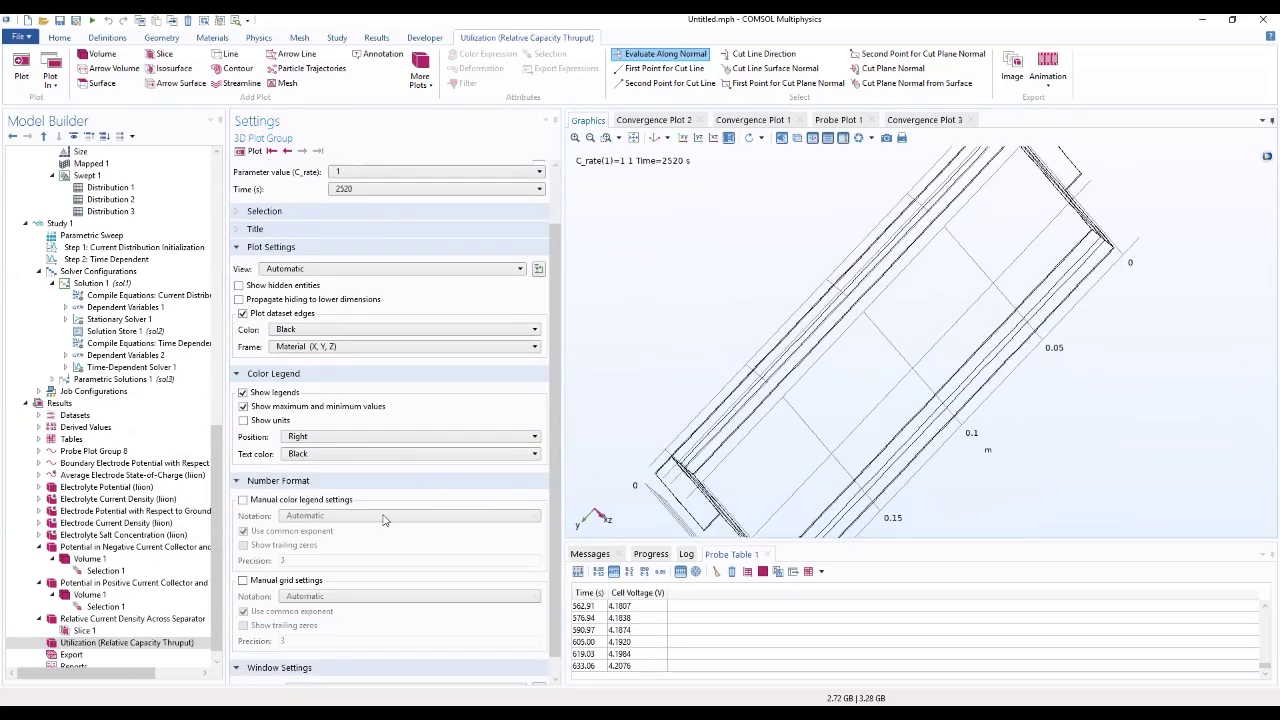
click(155, 641)
right_click(155, 641)
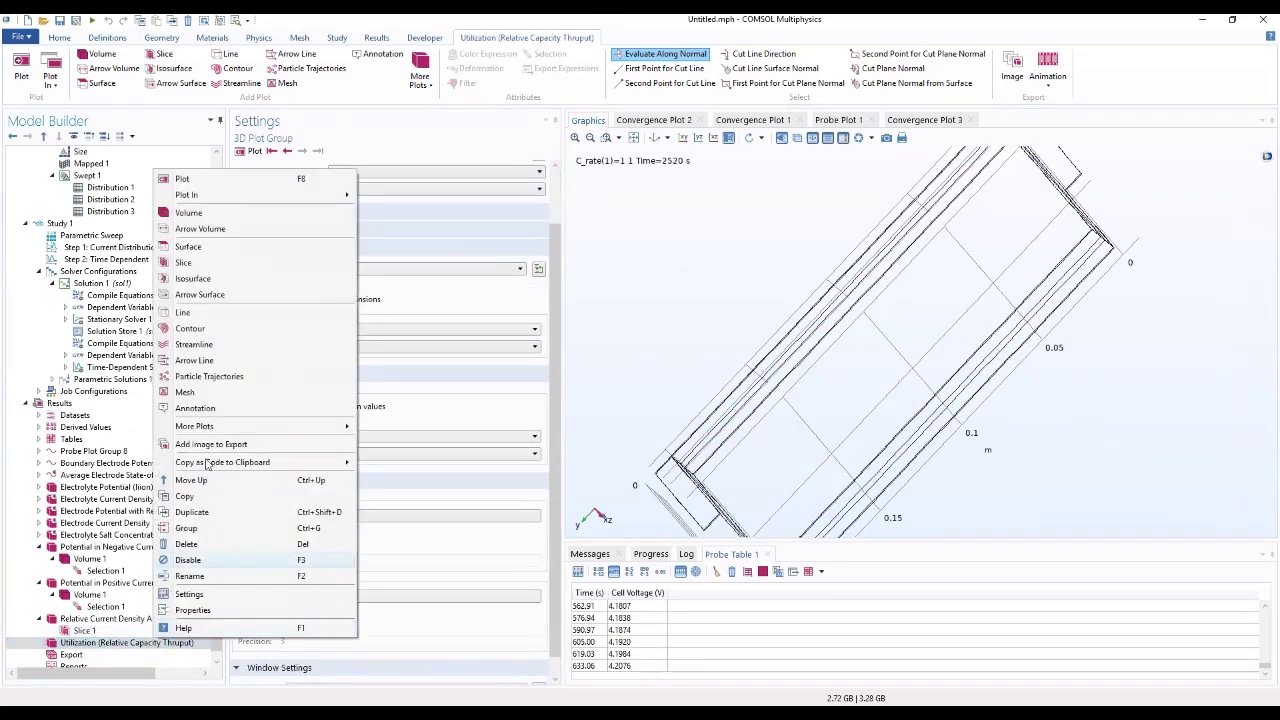
click(188, 247)
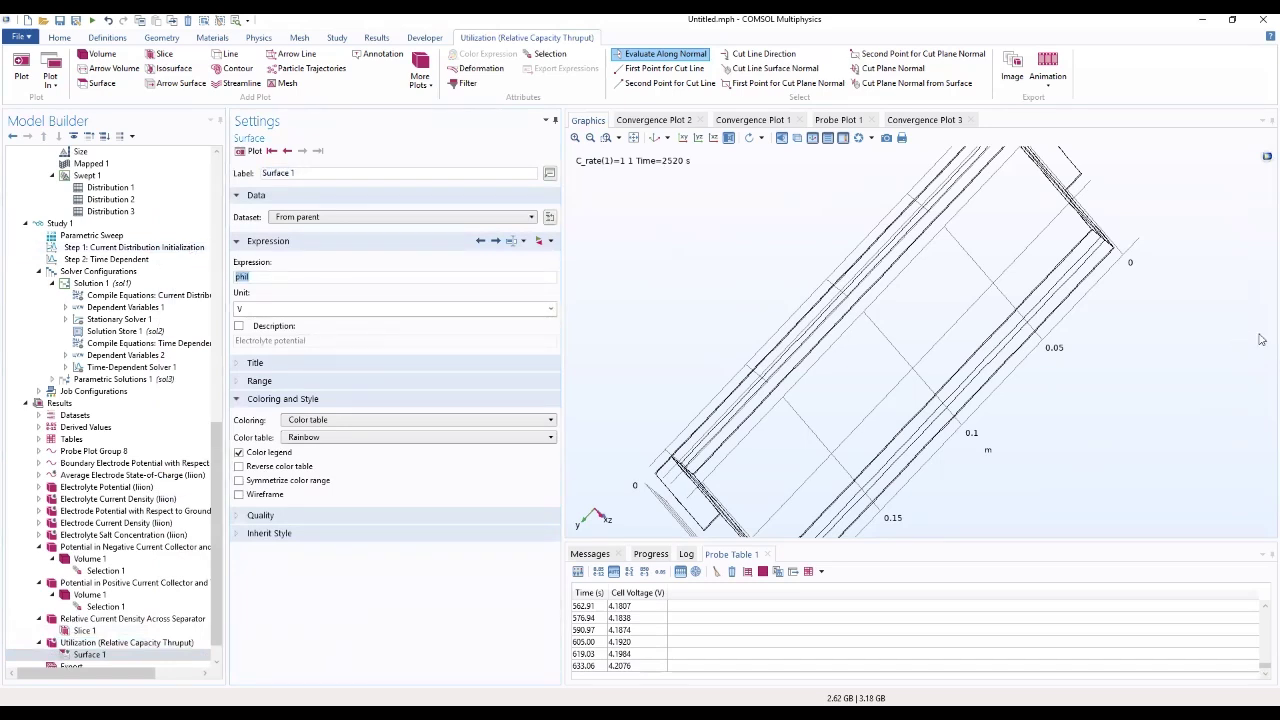
text(genproj_pos(at(0,liion.cs_average)-)
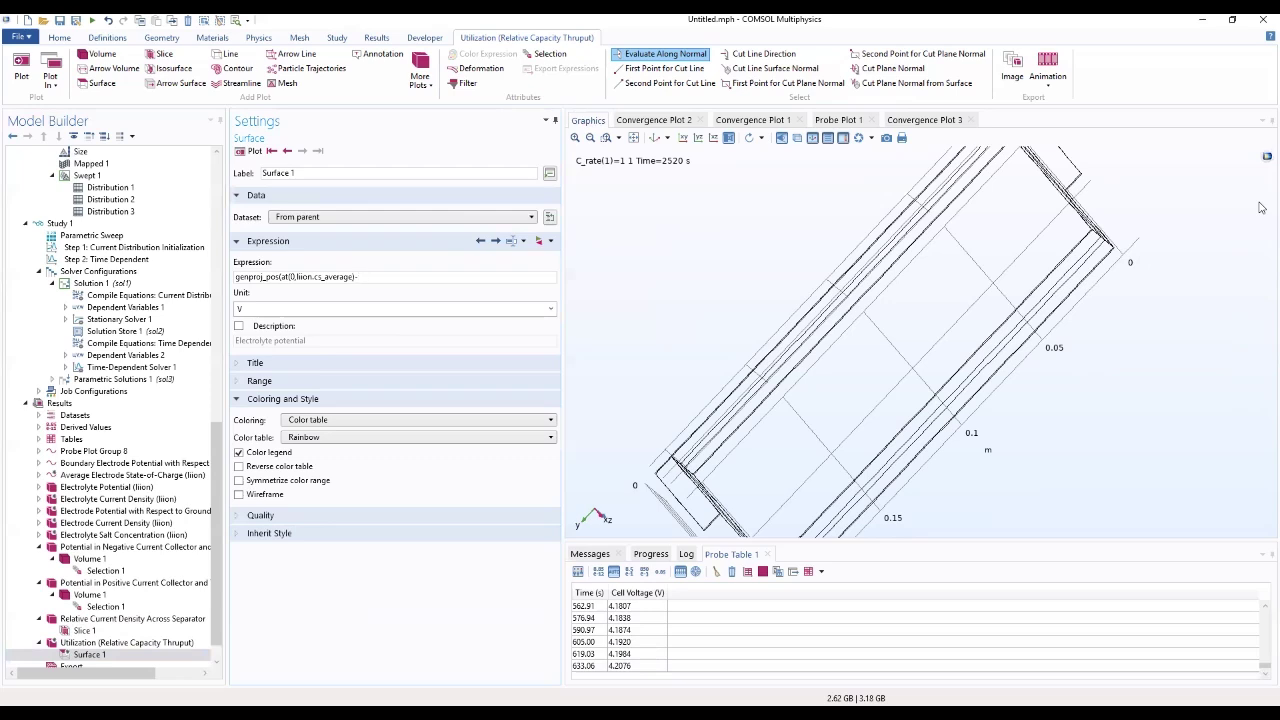
Extend the Surface 1 expression with "liion.cs_average)*epss_pos*F_const*H_cell*"
text(liion.cs)
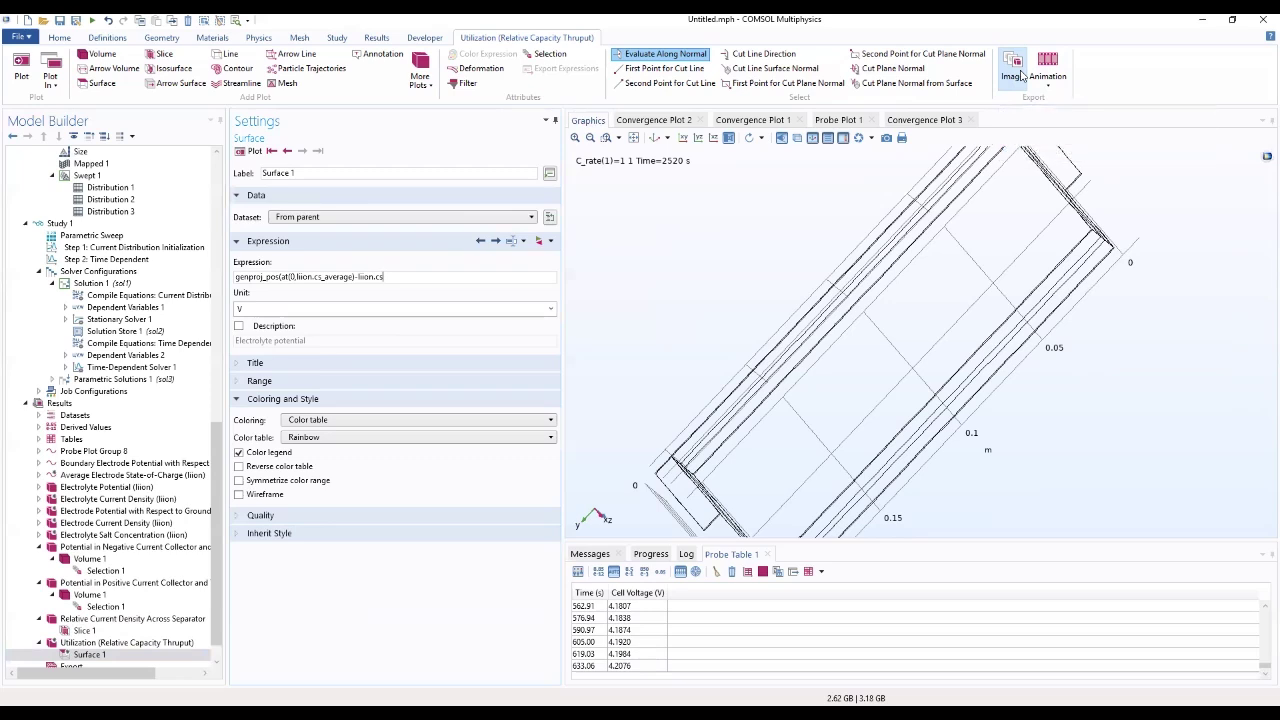
text(_average)*epss_pos)
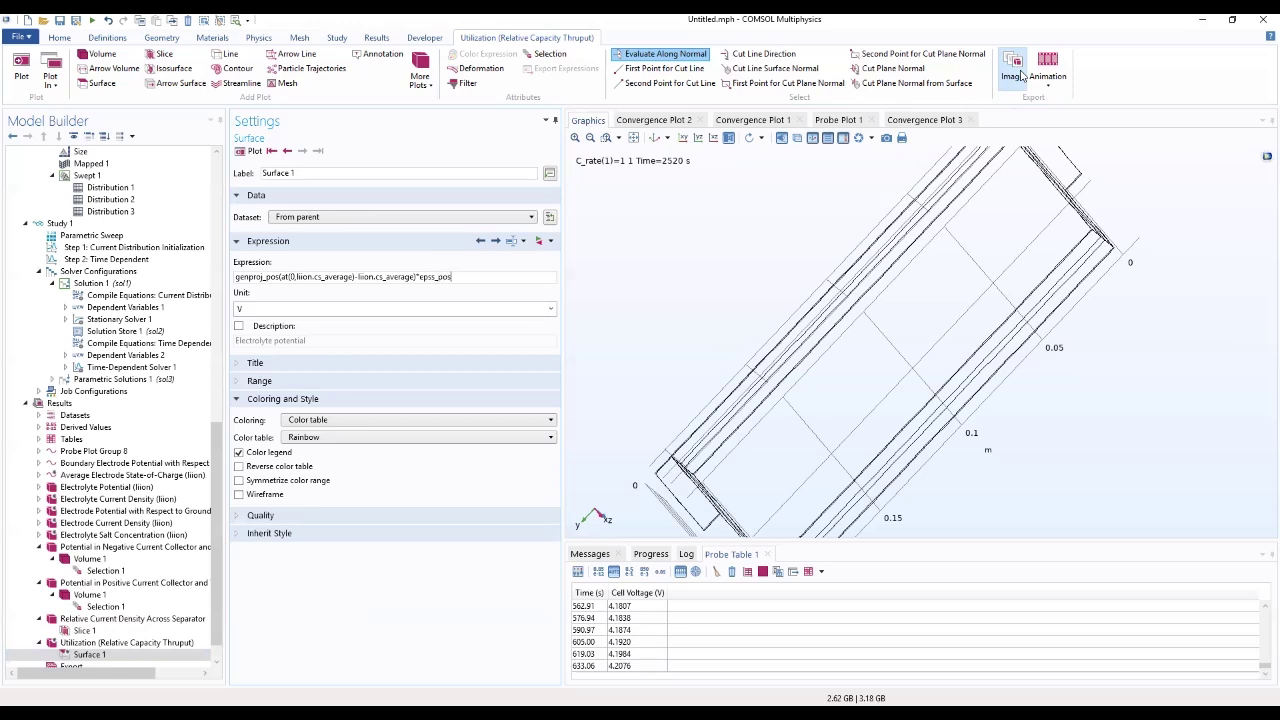
text(*F)
text(_c)
text(ons)
text(t")
text(H_ce)
text(ll*)
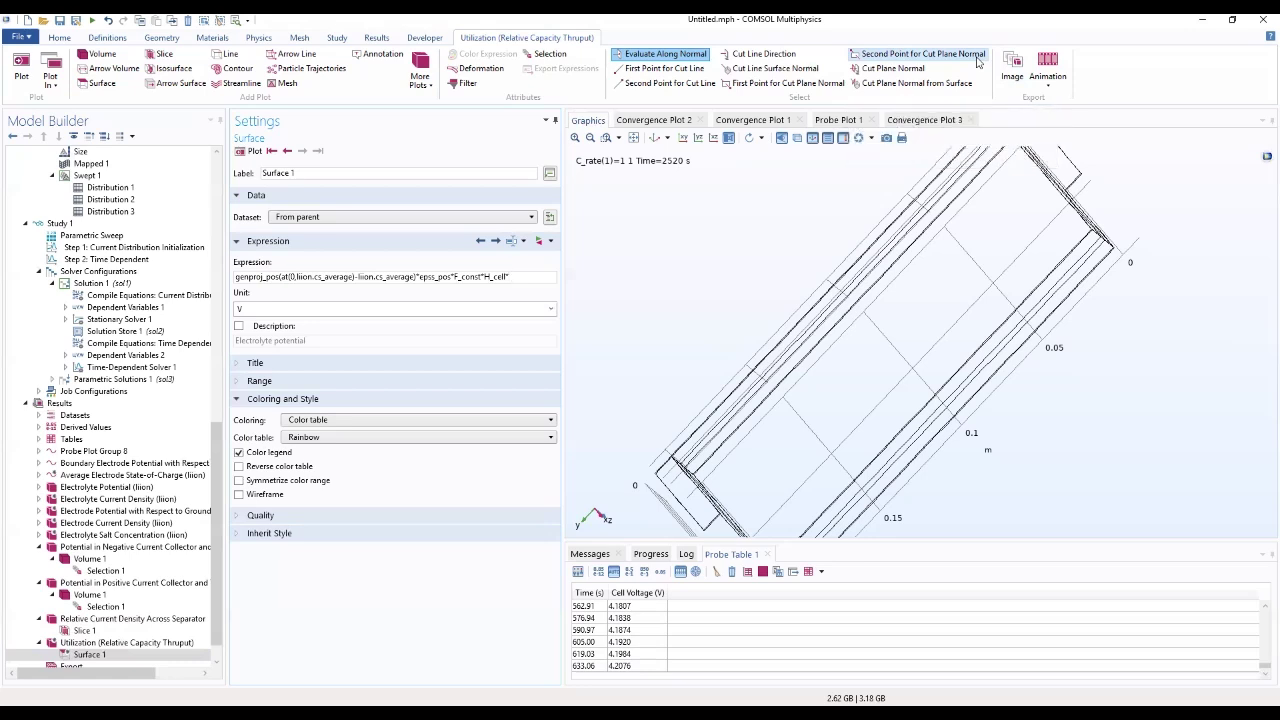
Complete the Surface 1 expression by appending "W_cell_/2/(I_1C*C_rate*t)"
text(W_ce)
text(2)
key(BackSpace)
text(a)
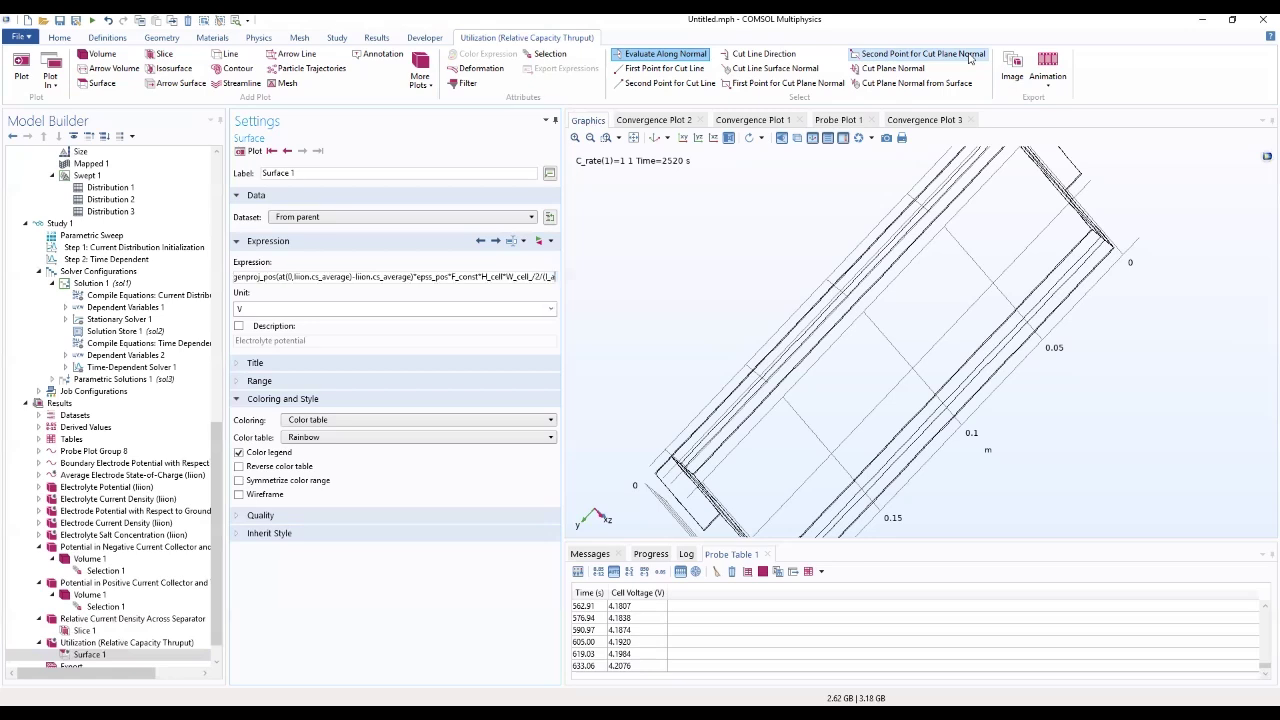
key(BackSpace)
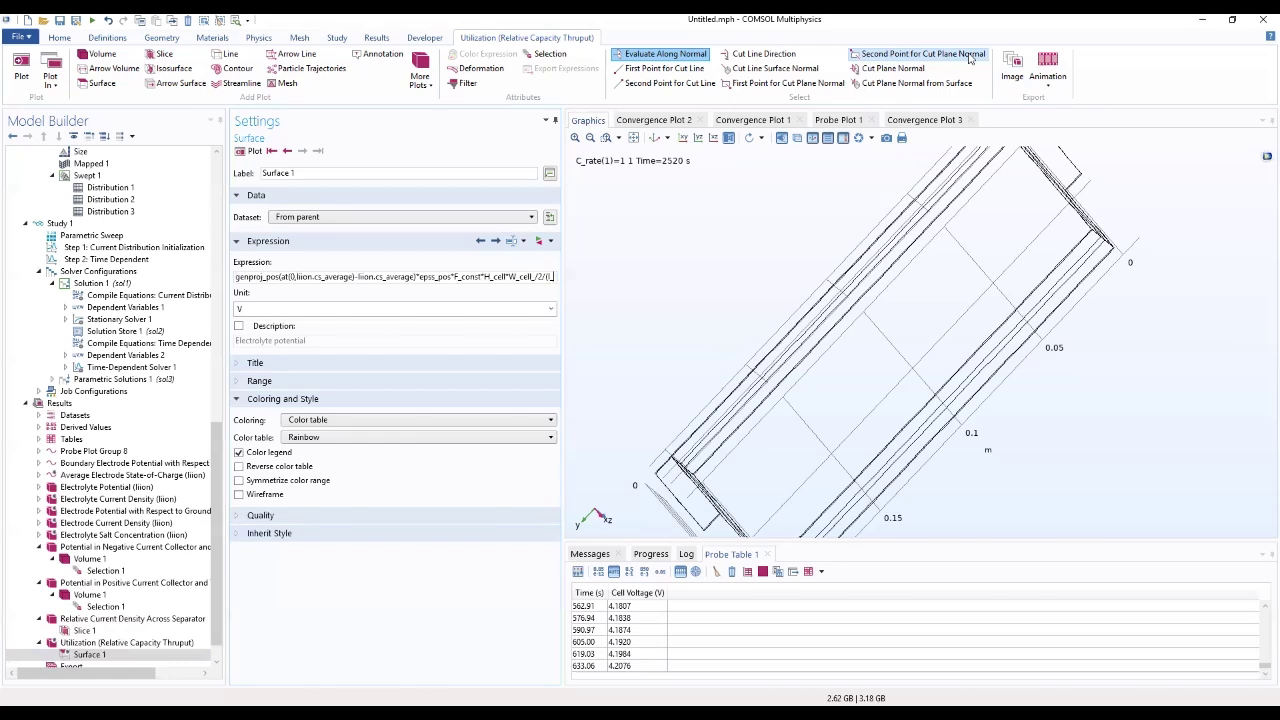
text(1C)
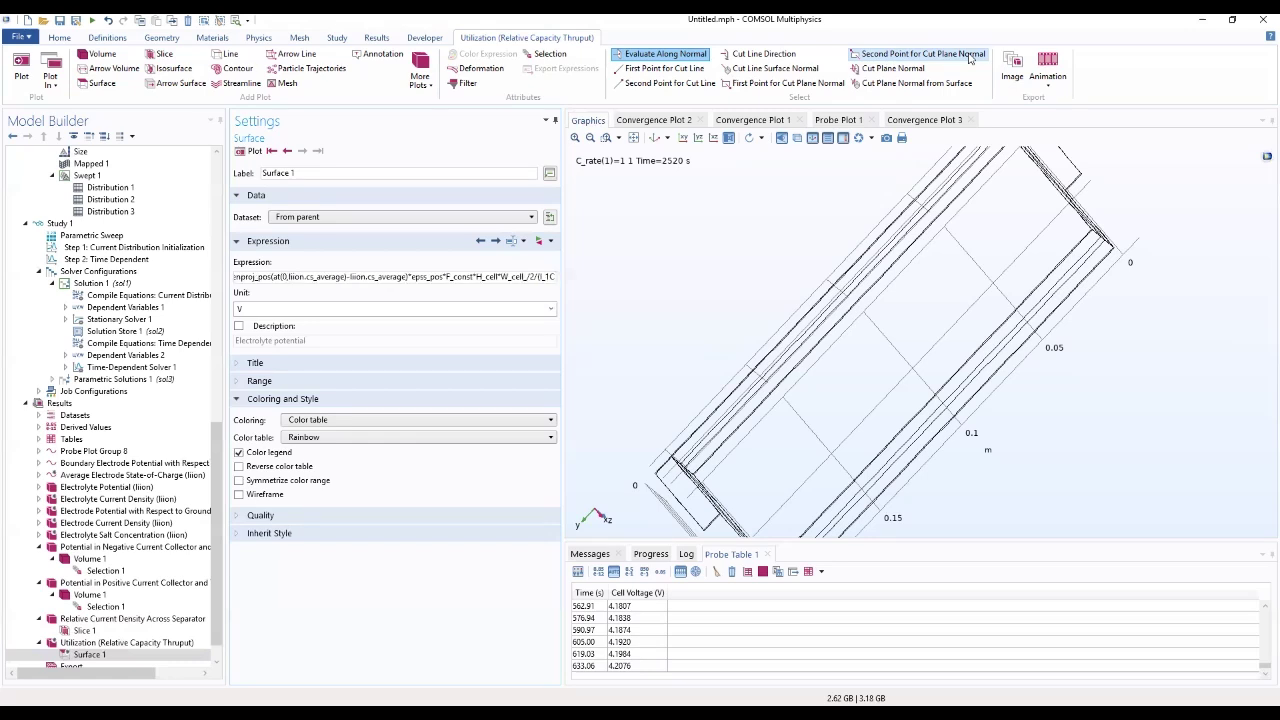
text(*C)
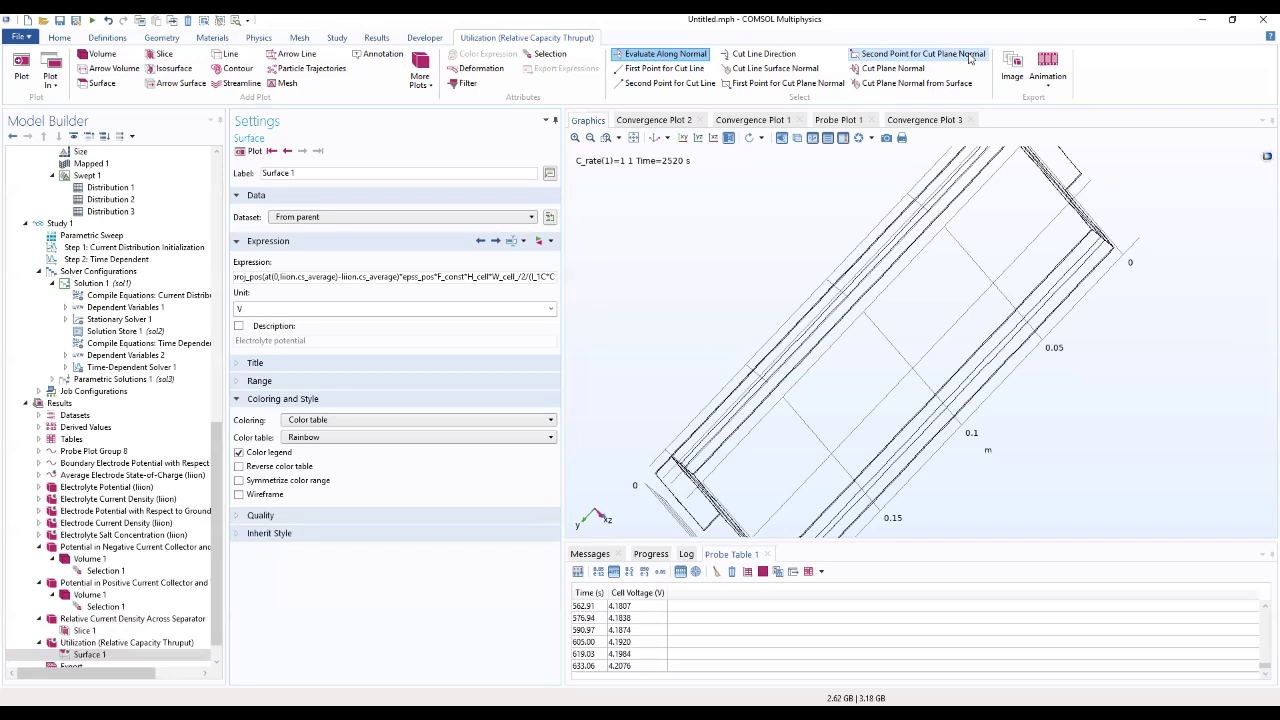
text(_rate)
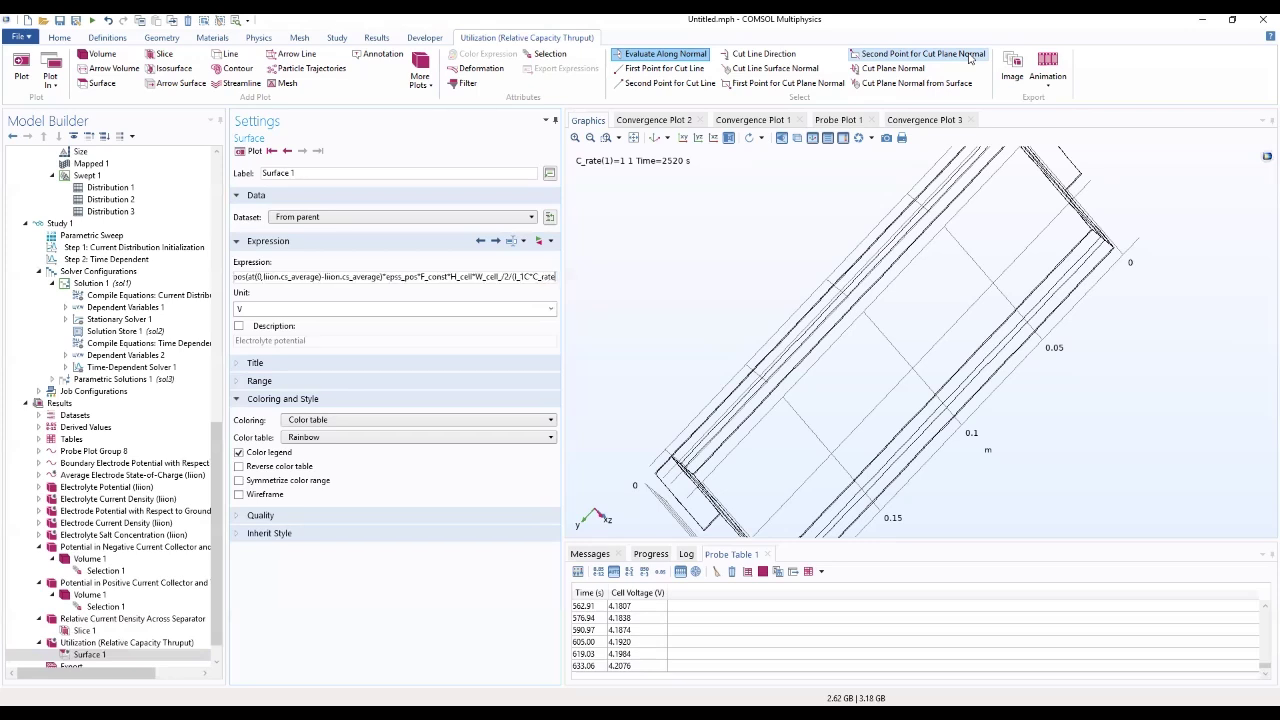
text(*t)
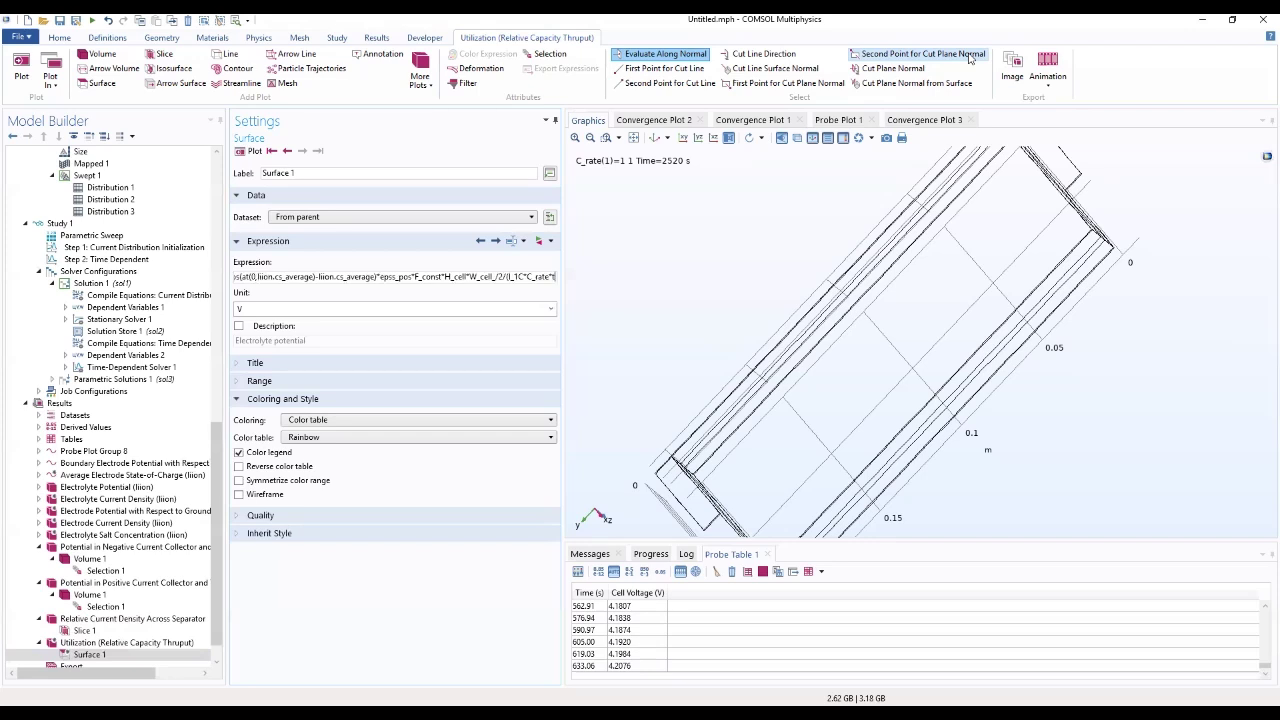
text())
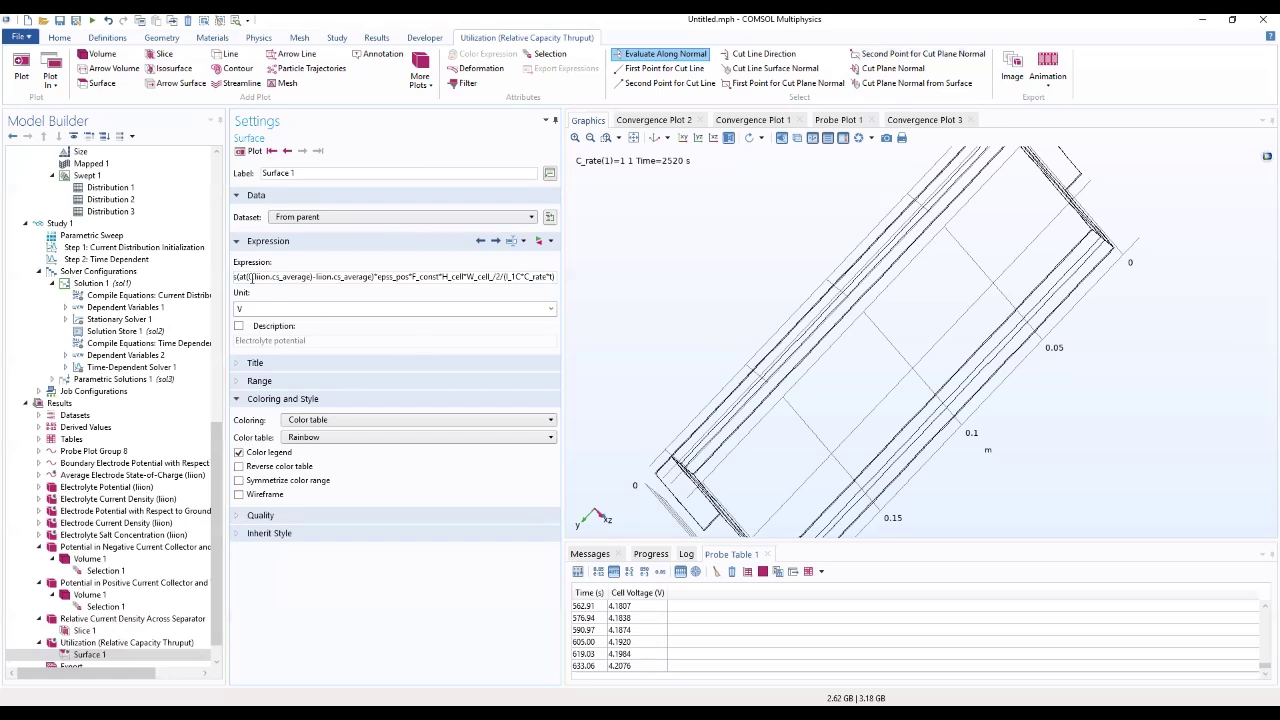
Try to plot the Utilization (Relative Capacity Thruput) group with the Surface 1 unit set to V
click(245, 277)
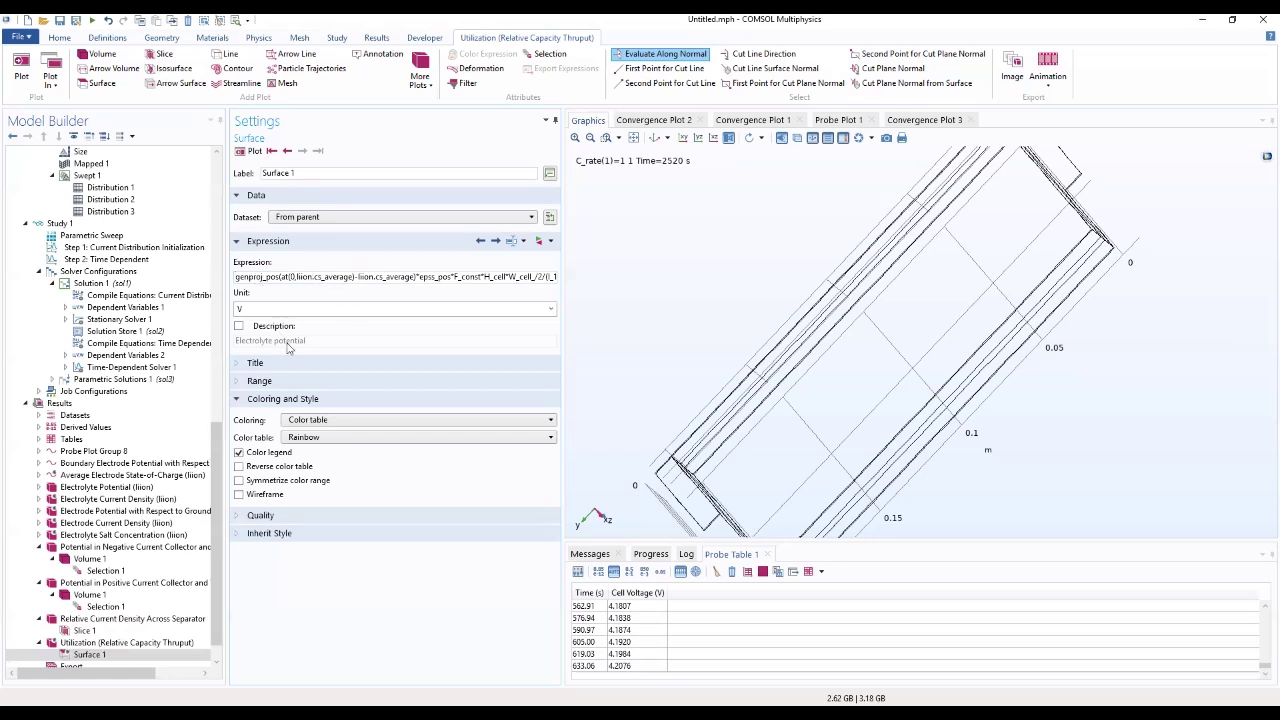
click(349, 325)
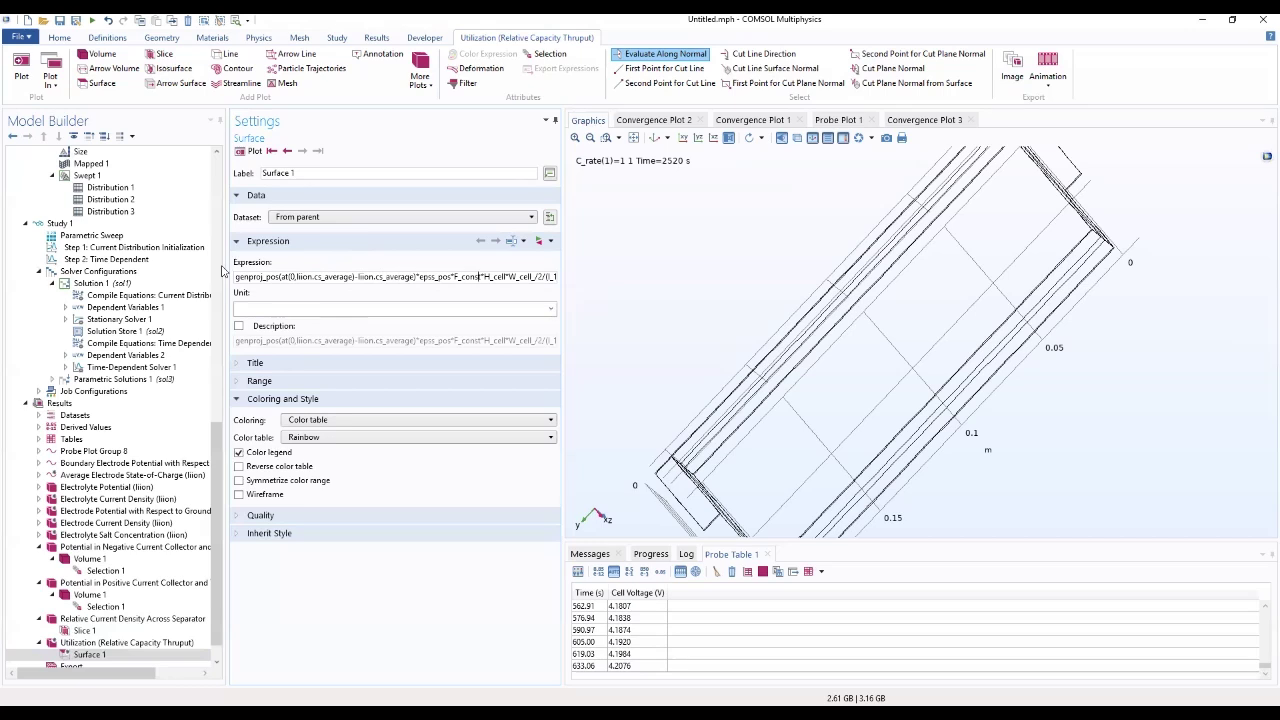
key(End)
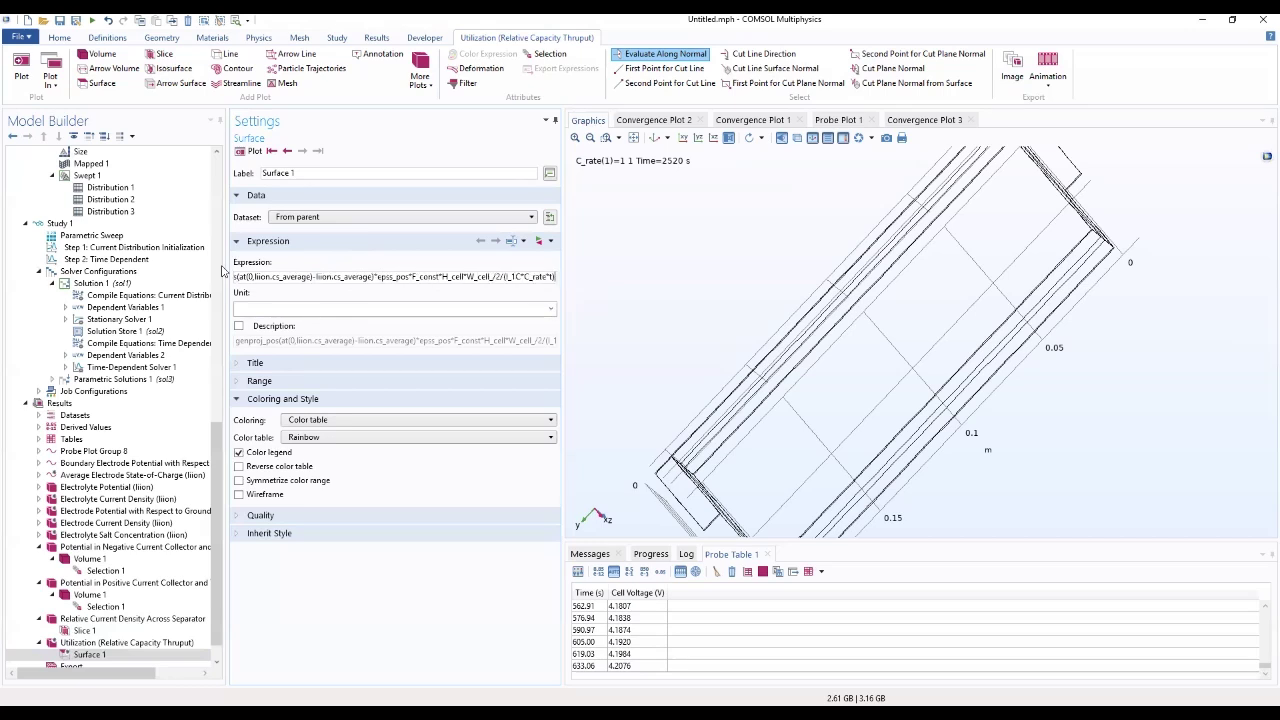
click(273, 309)
text(V)
click(241, 275)
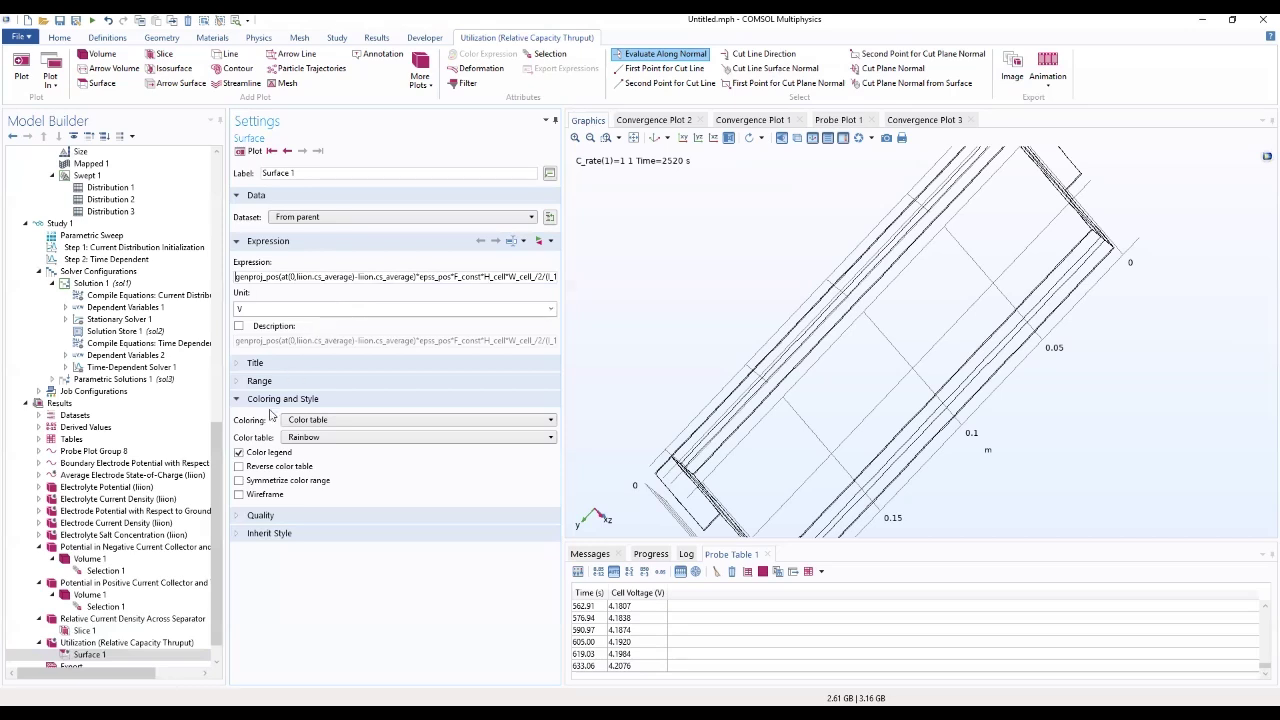
click(104, 646)
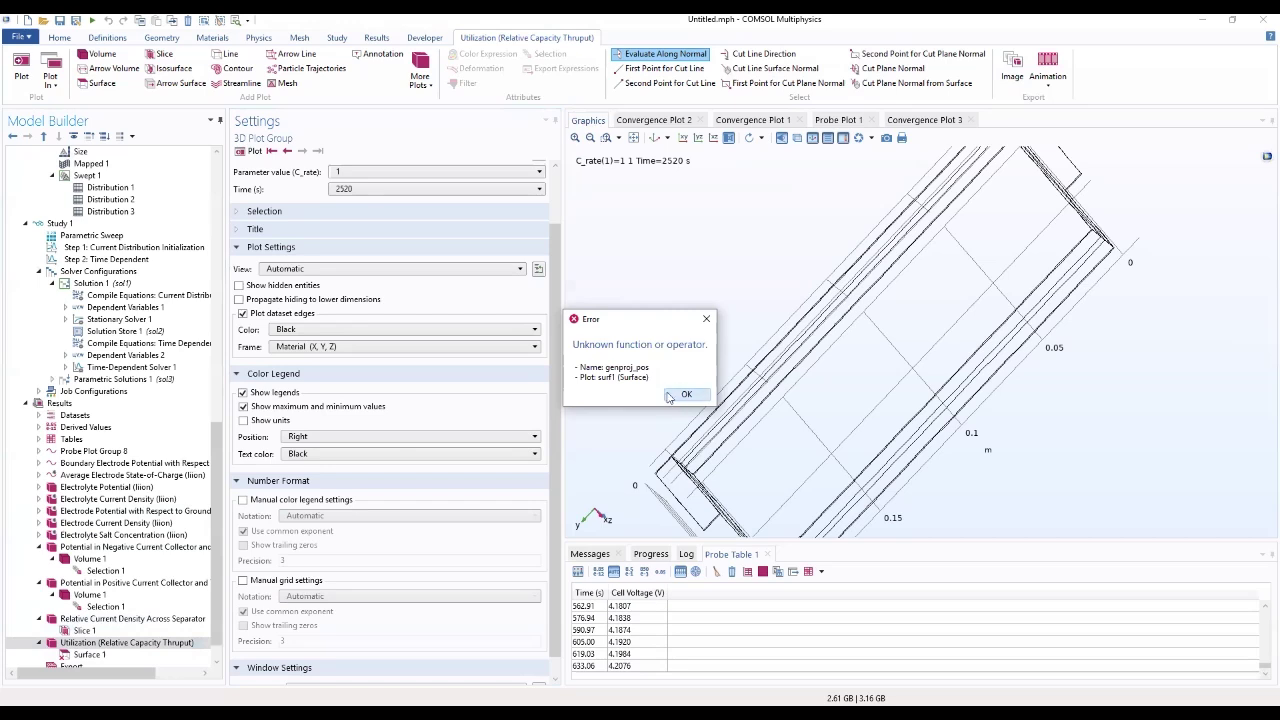
click(686, 394)
Examine the full Surface 1 expression from end to start for mistakes
click(110, 654)
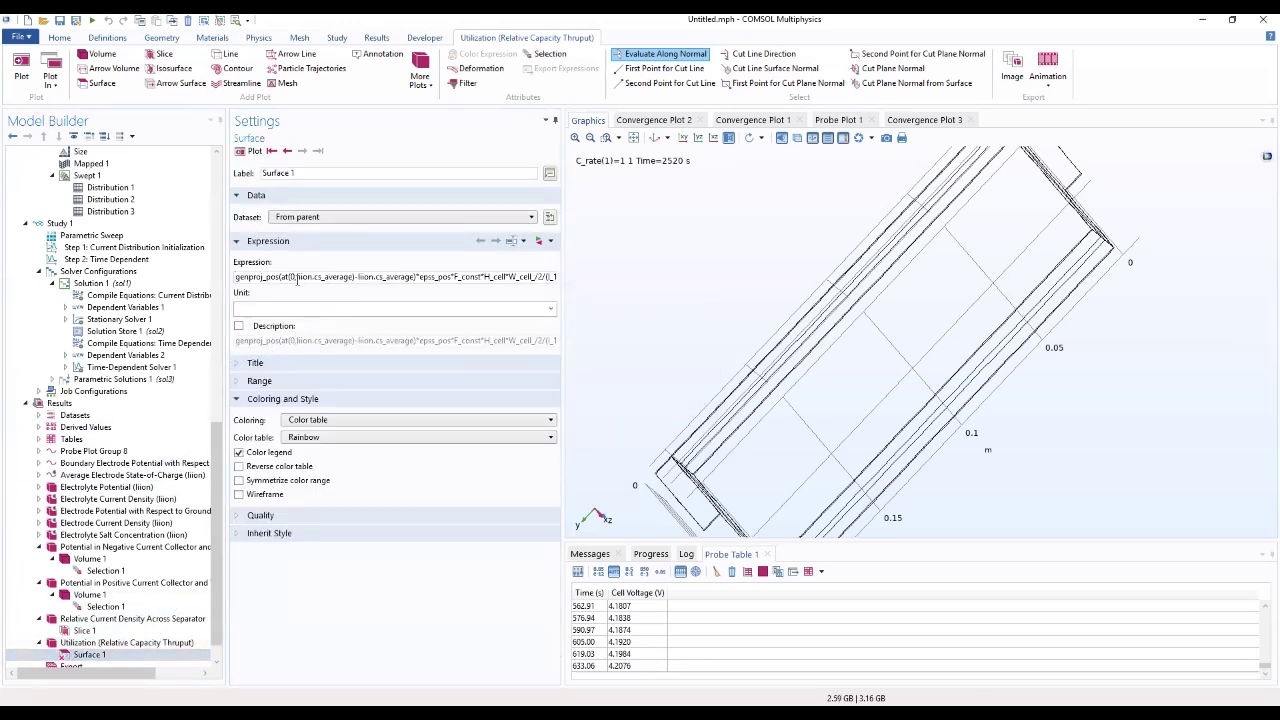
drag(95, 657, 93, 655)
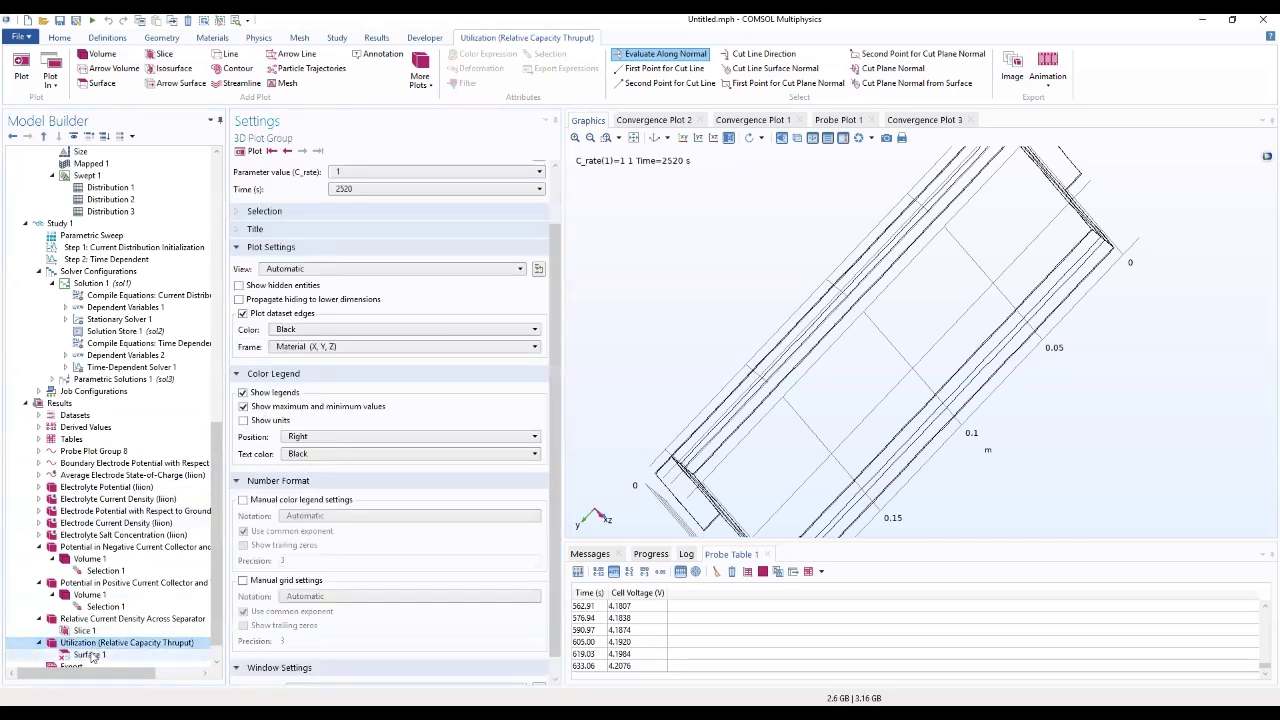
click(92, 655)
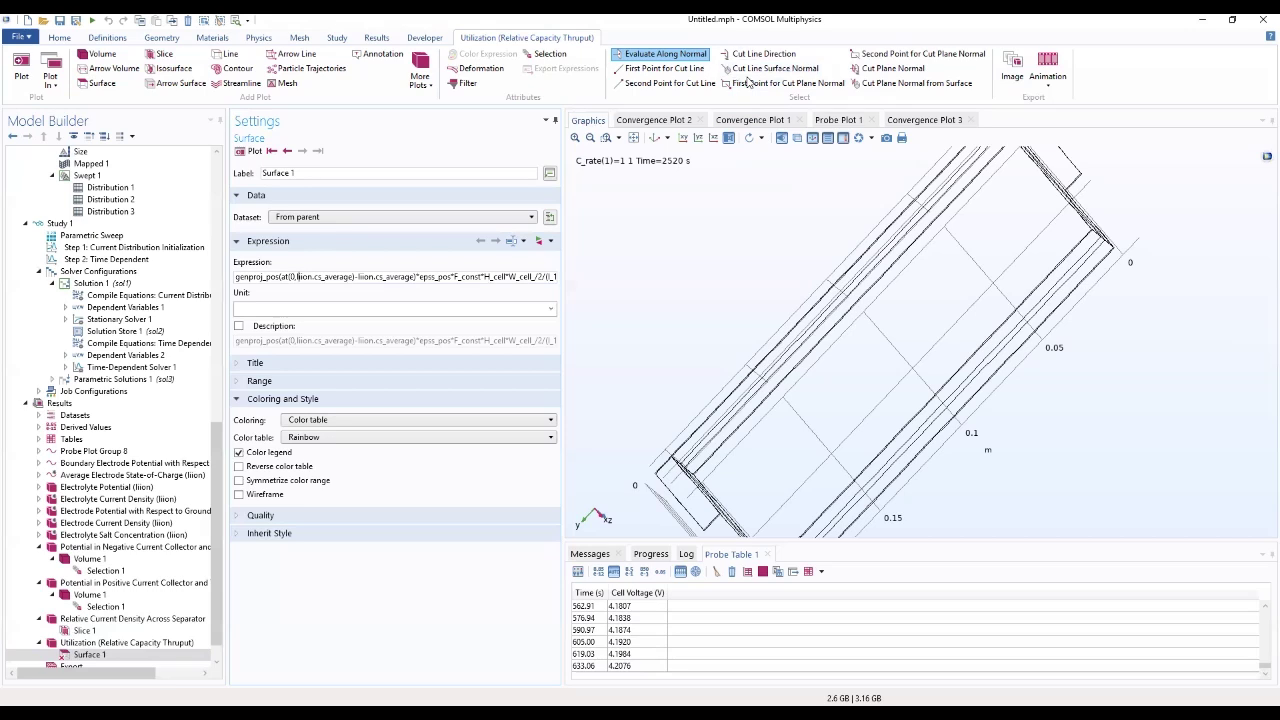
key(End)
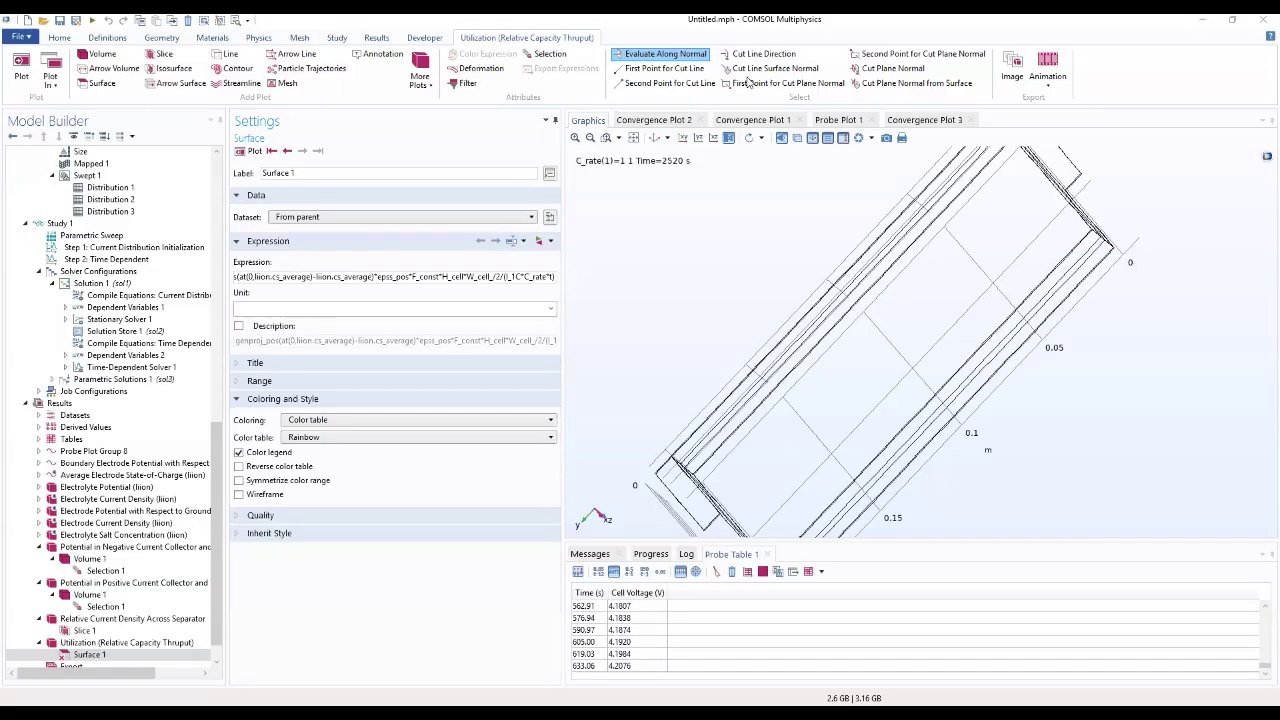
click(273, 276)
key(Left)
key(Left)
key(Left)
key(Left)
key(Left)
key(Left)
key(Left)
key(Left)
key(Left)
key(Left)
key(Left)
key(Left)
key(Left)
key(Left)
key(Left)
key(Left)
key(Left)
key(Left)
key(Left)
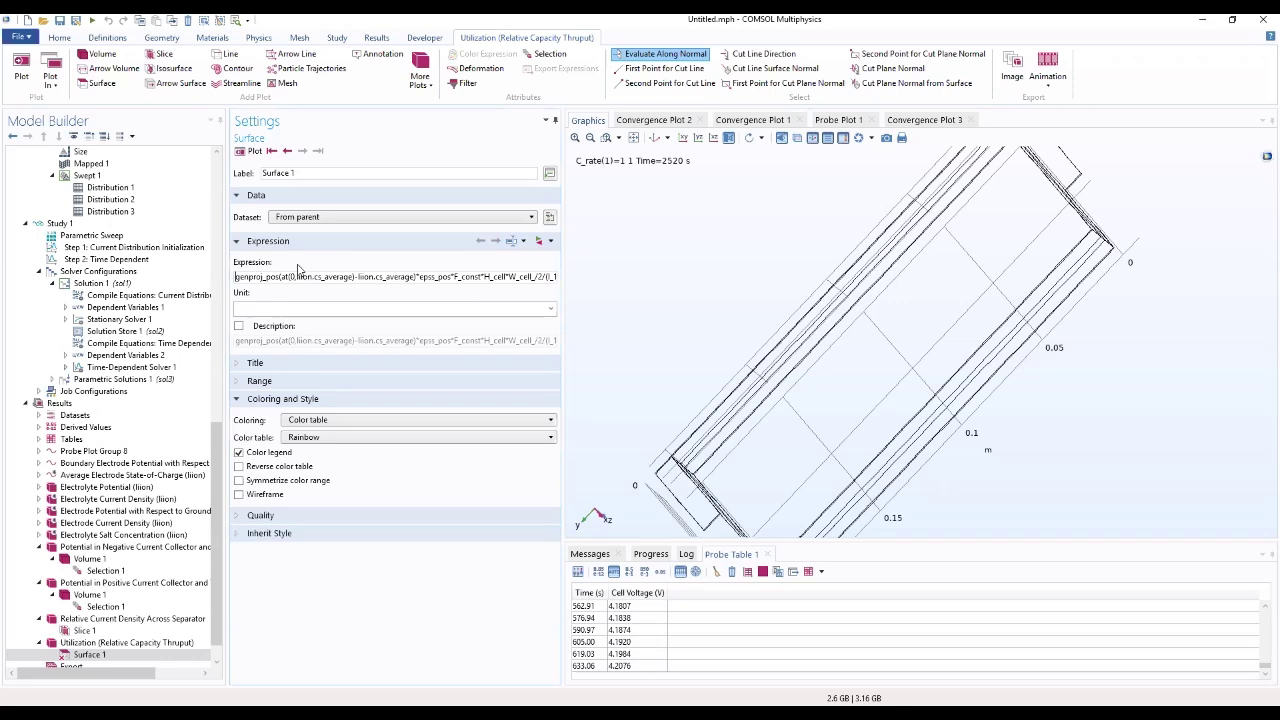
drag(237, 277, 361, 289)
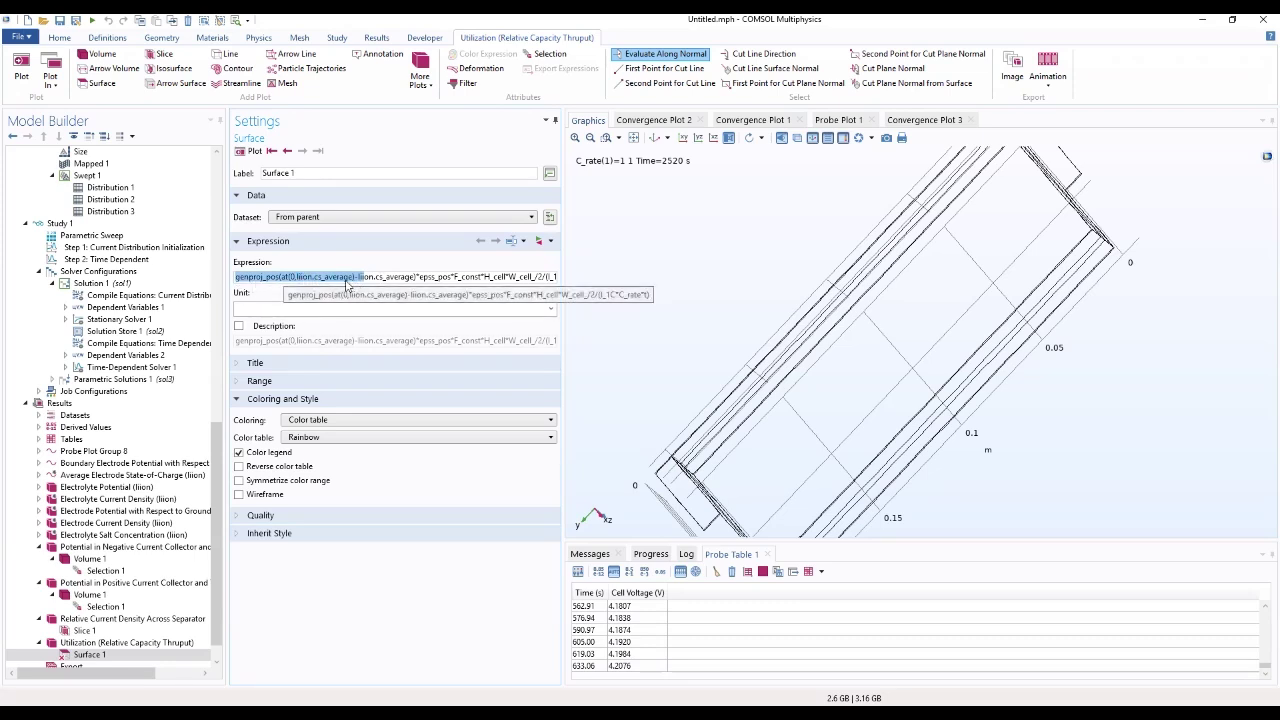
Remove the stray underscore after W_cell in the Surface 1 expression
click(419, 274)
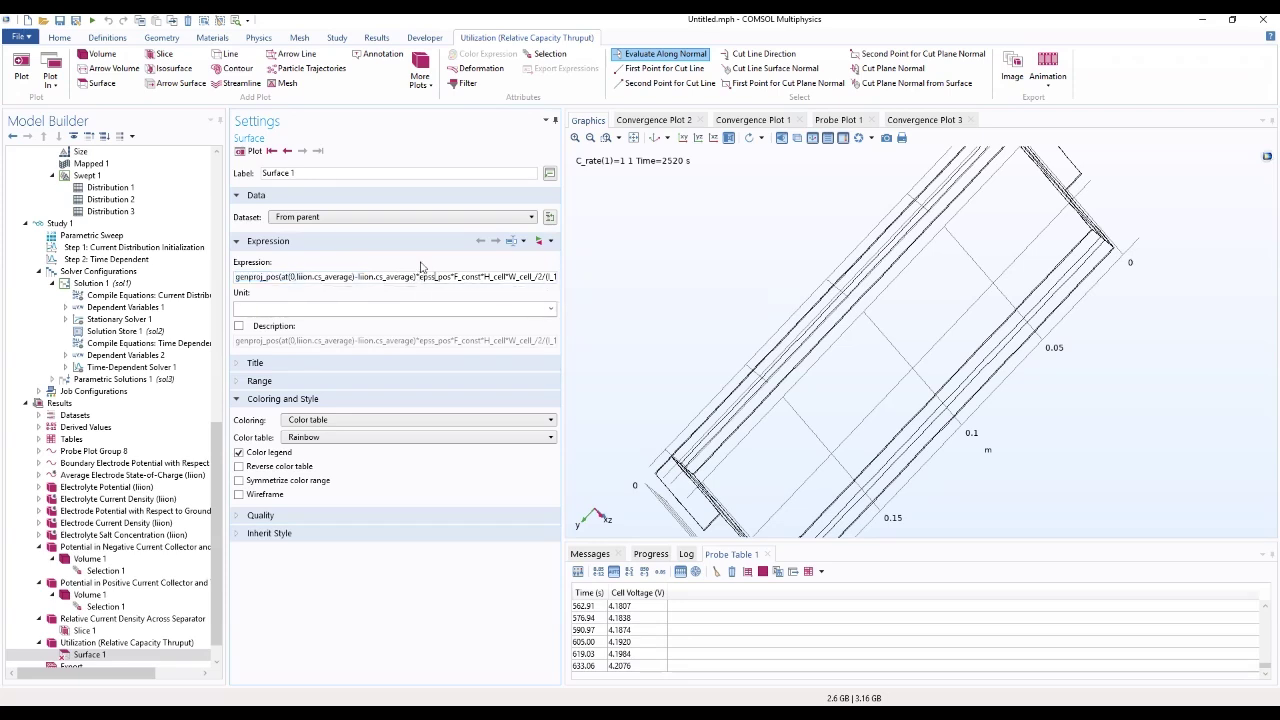
key(End)
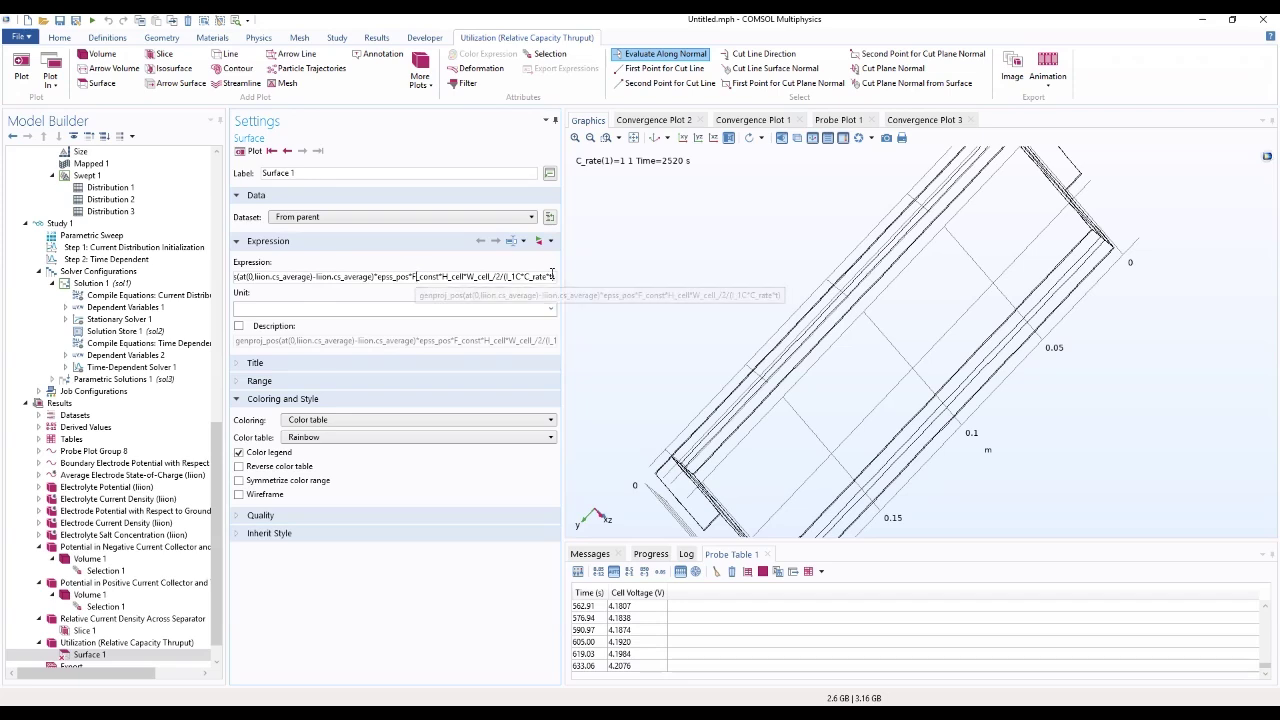
drag(551, 274, 416, 277)
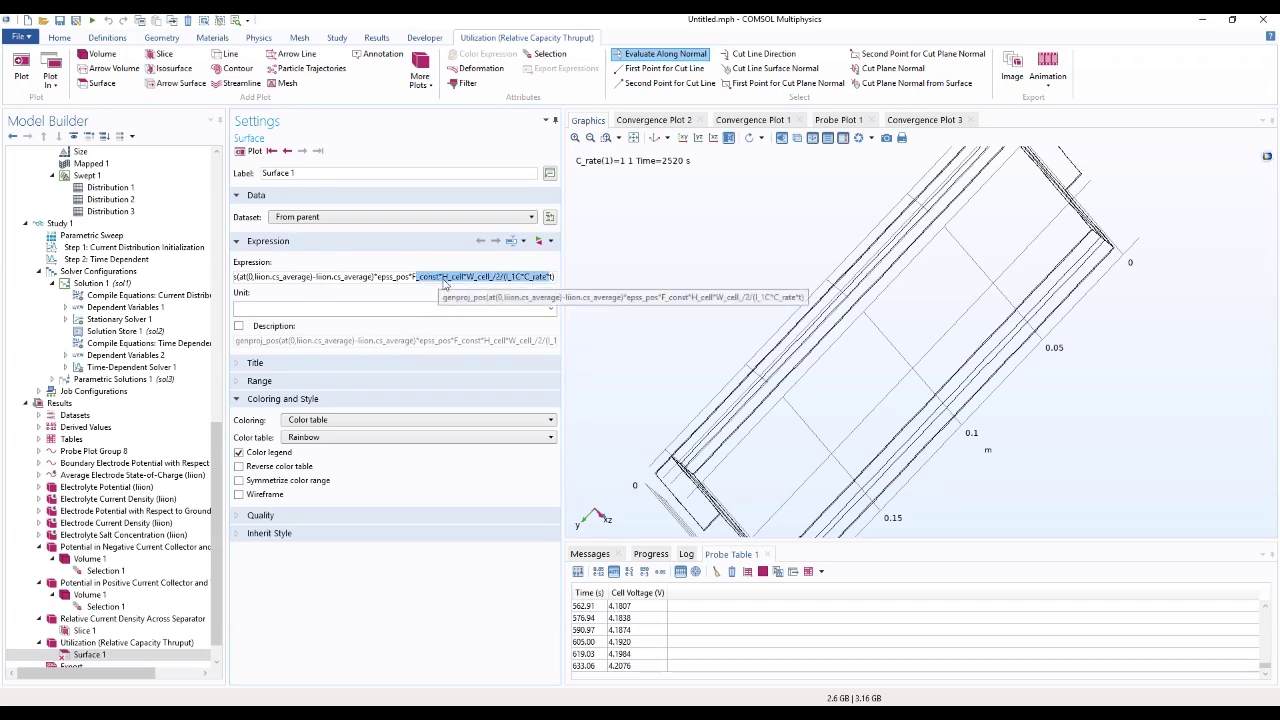
click(490, 278)
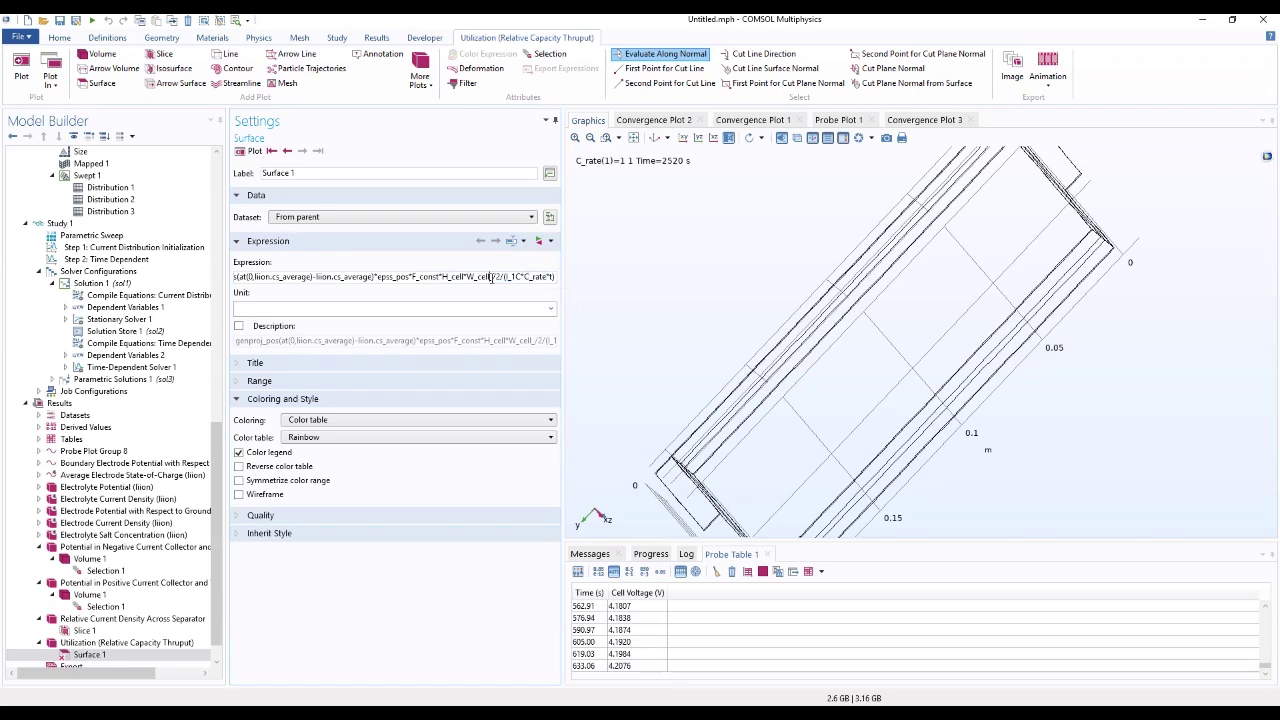
key(BackSpace)
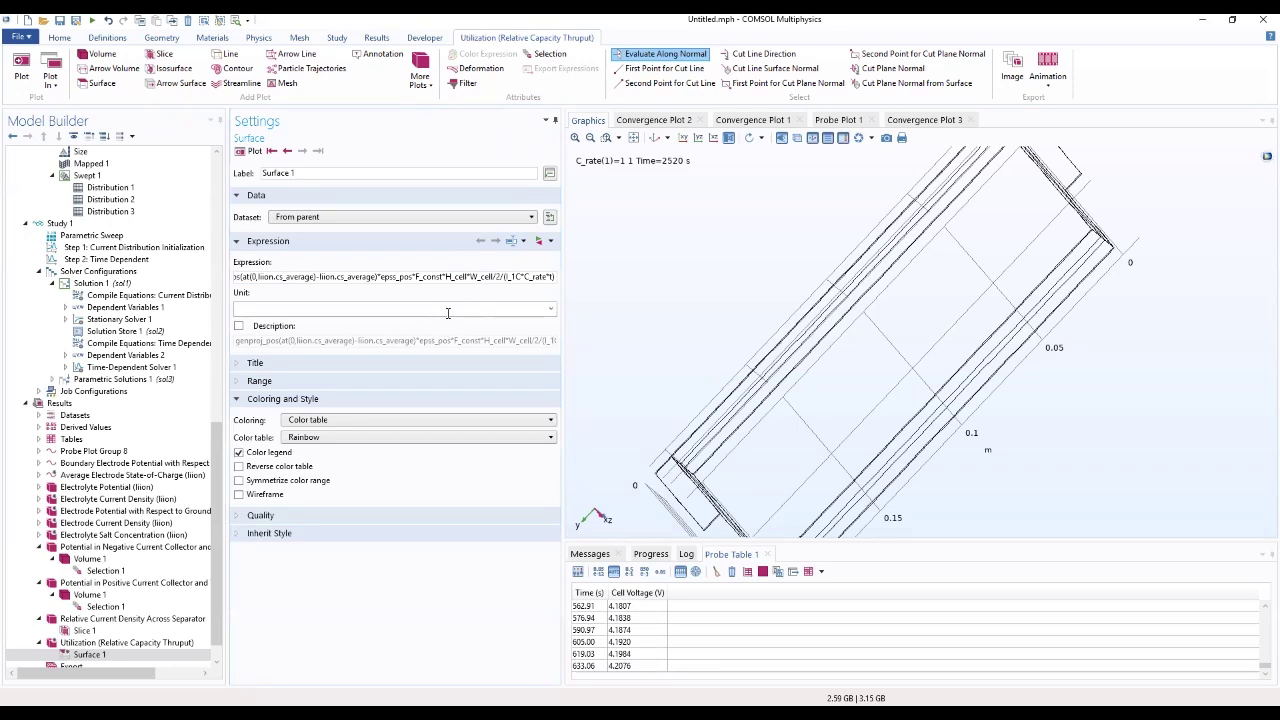
Try to plot the utilization group with the Surface 1 unit set to 1, and return to the surface's settings
click(509, 310)
text(1)
click(104, 644)
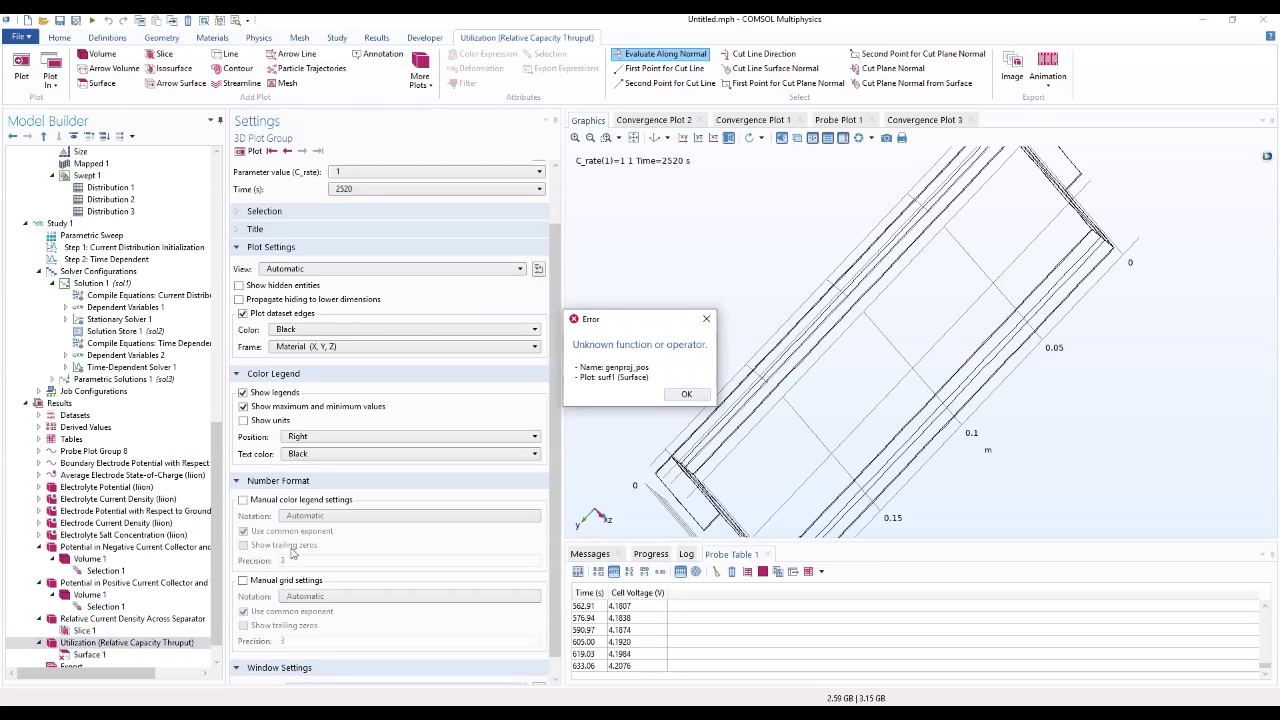
click(684, 395)
click(100, 653)
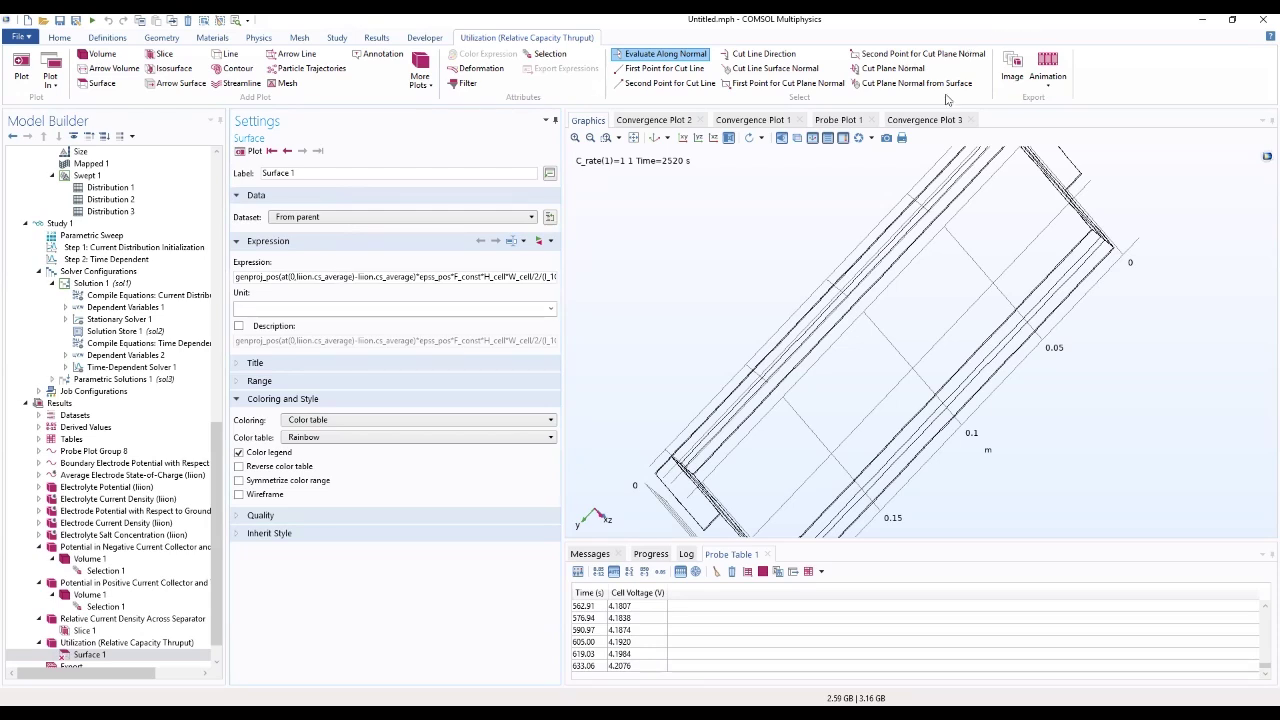
Start a new model with the Model Wizard and choose the 1D space dimension
key(ctrl+n)
click(41, 112)
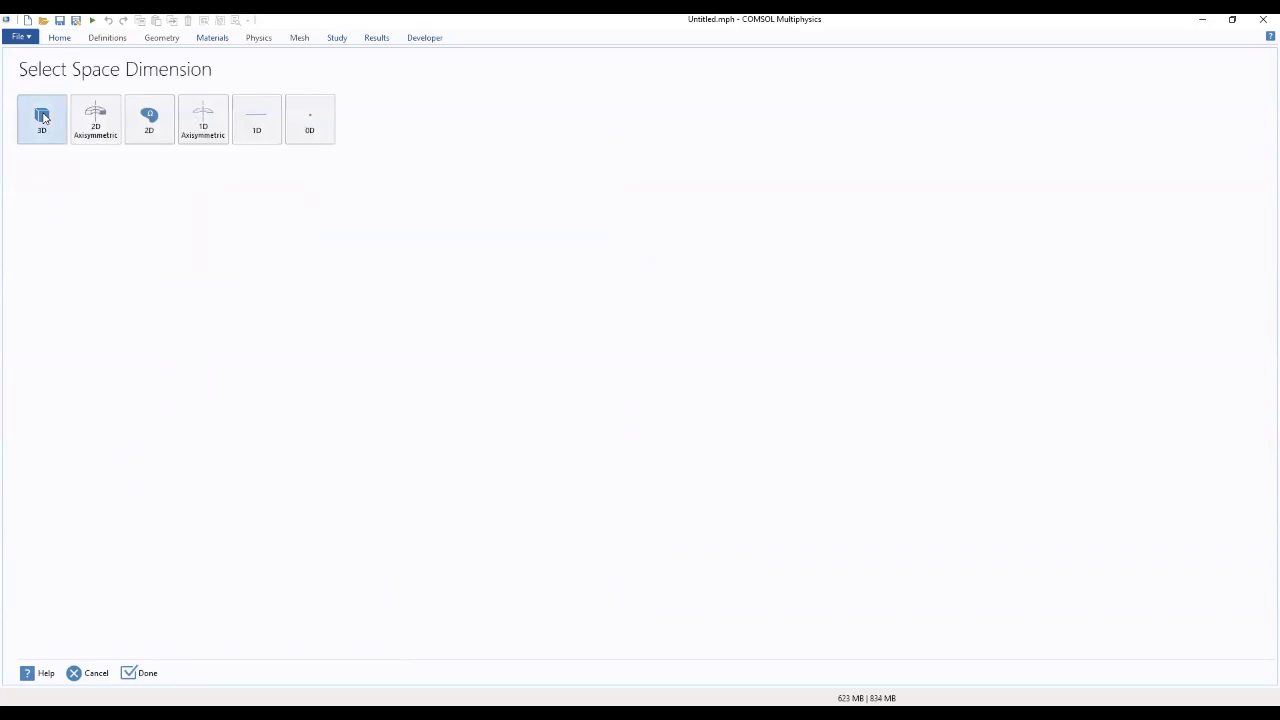
click(255, 128)
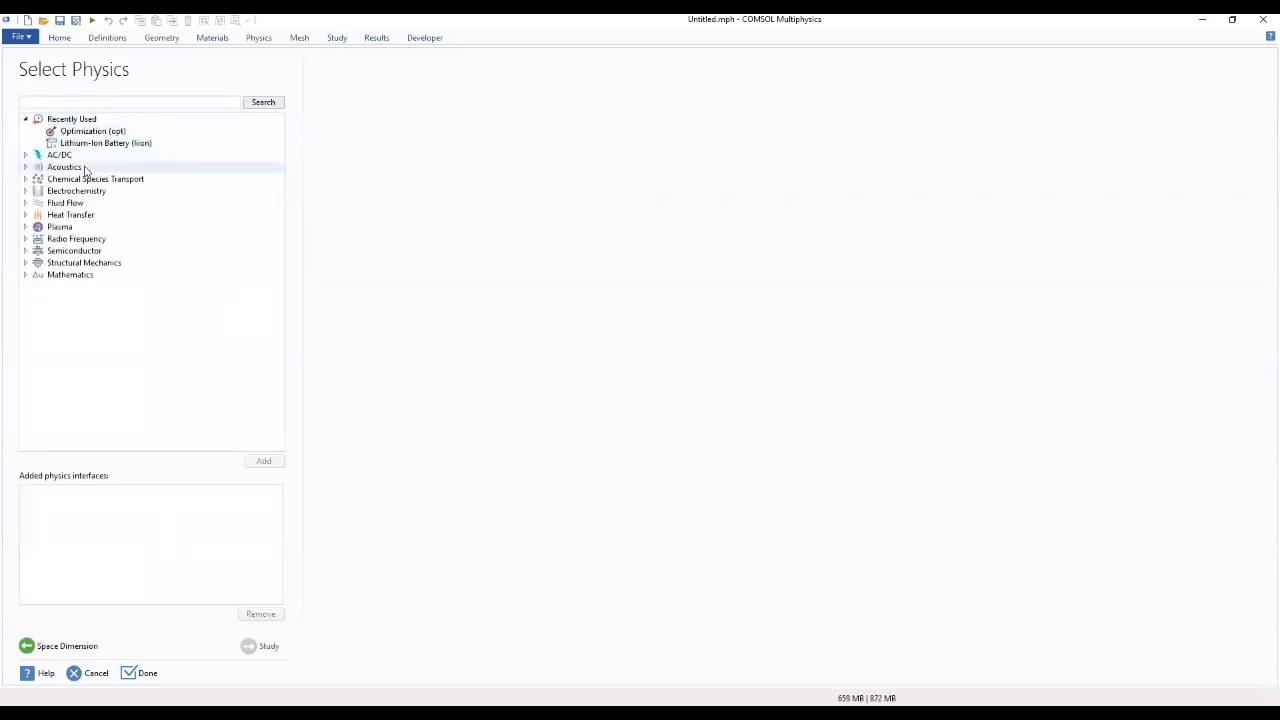
Add the Lithium-Ion Battery (liion) interface and choose the Time Dependent with Initialization study
click(26, 191)
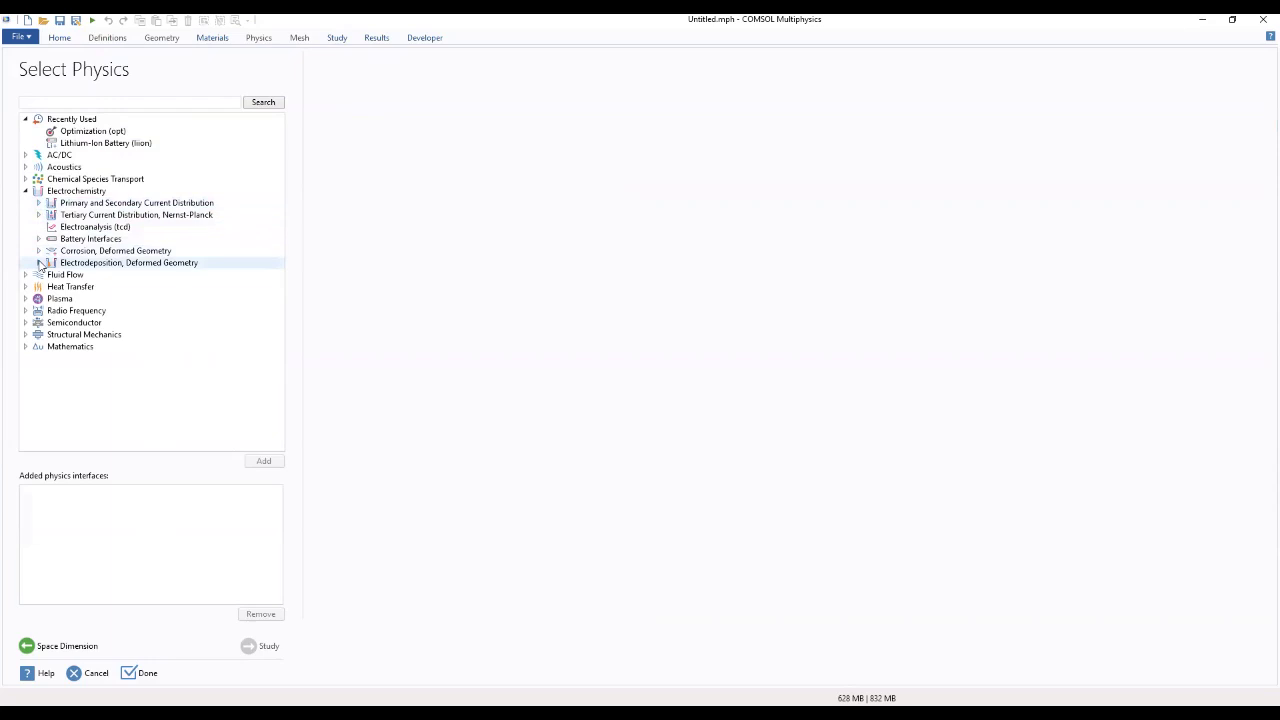
click(39, 239)
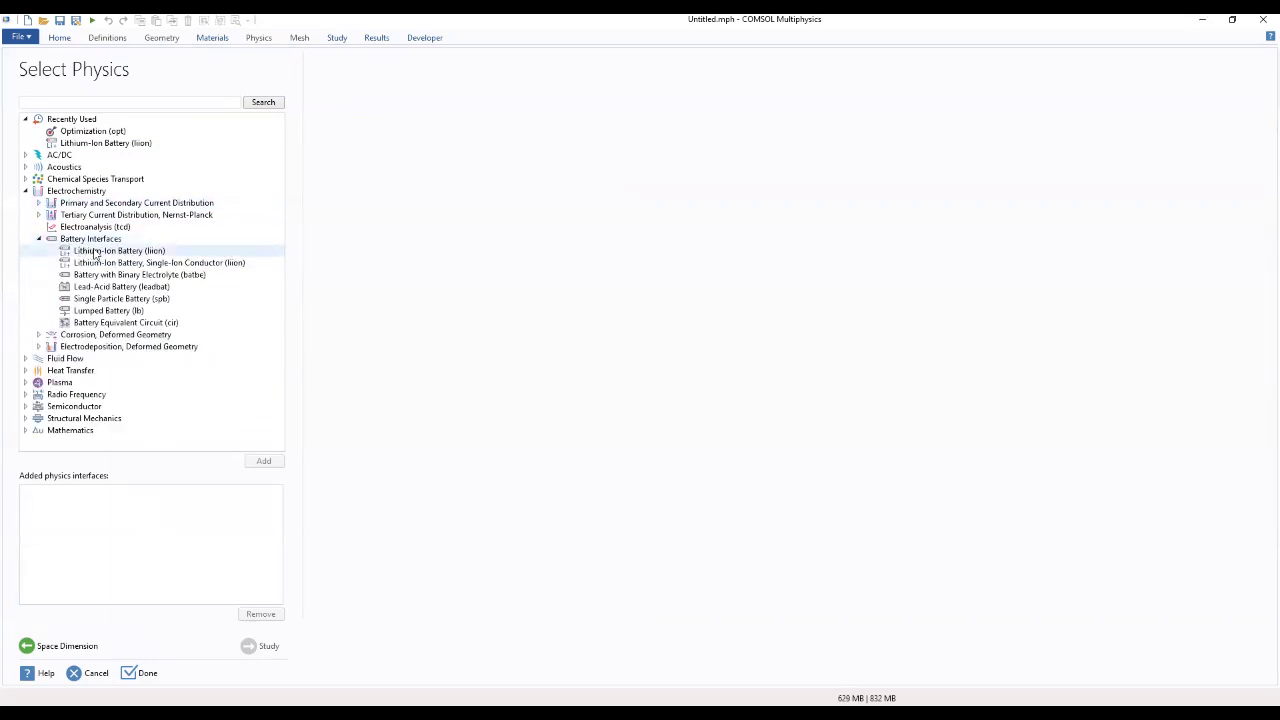
click(97, 252)
click(263, 461)
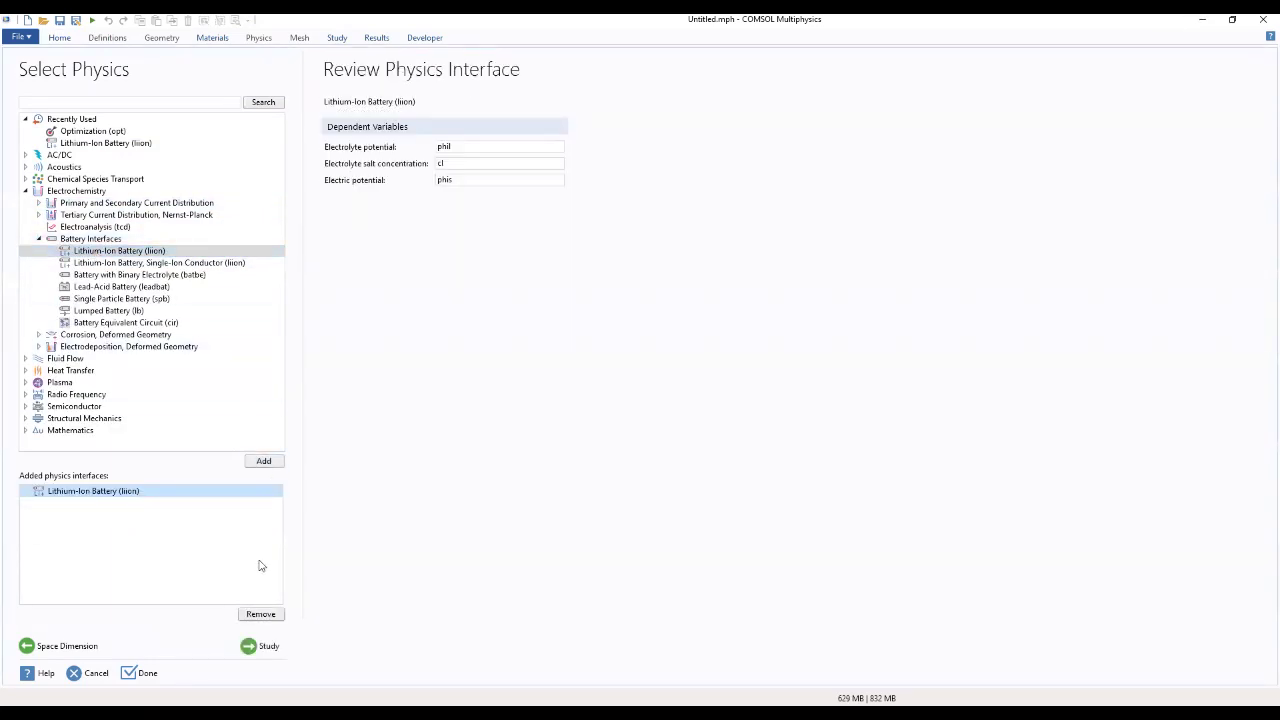
click(251, 647)
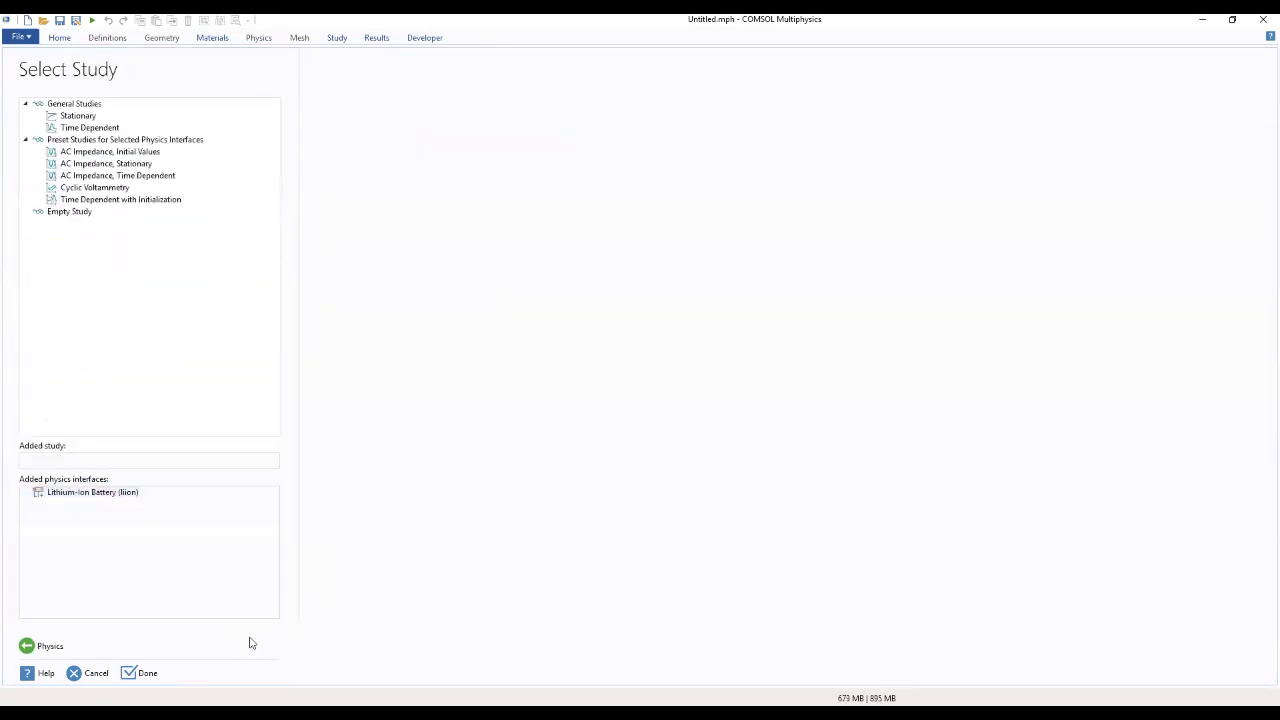
click(101, 201)
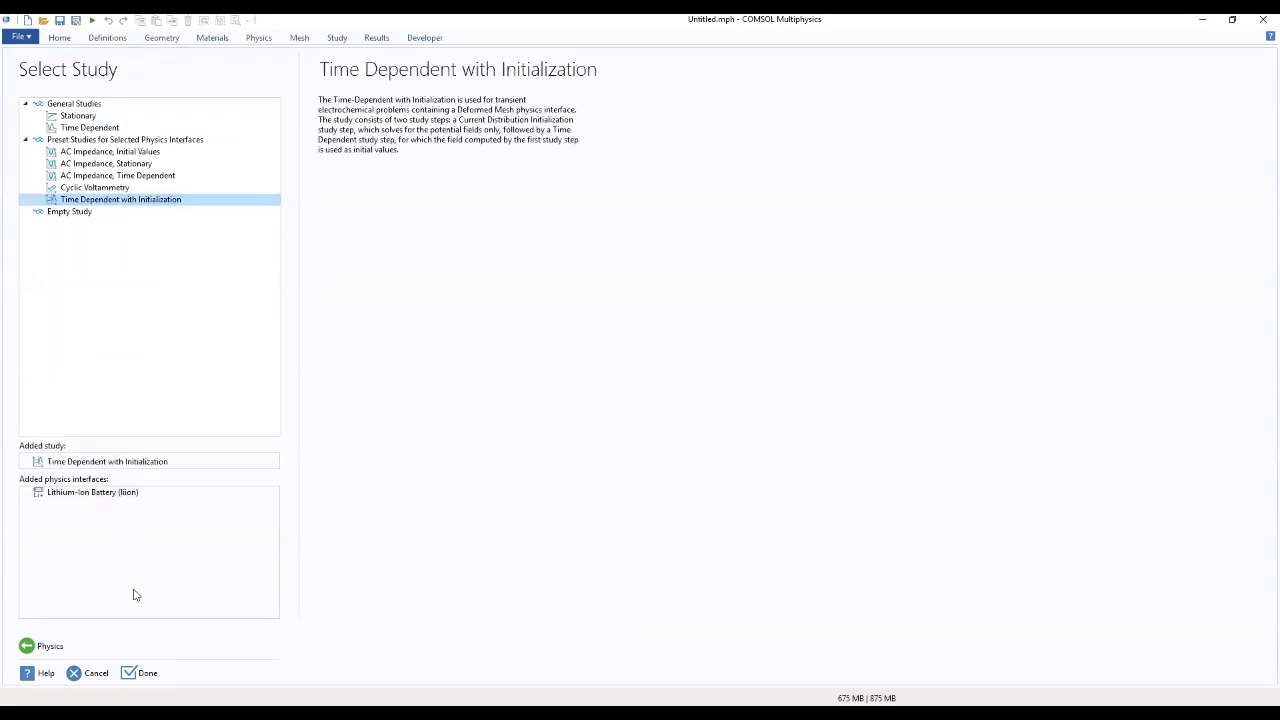
Finish the model wizard and start loading the global Parameters 1 table from a text file
click(140, 676)
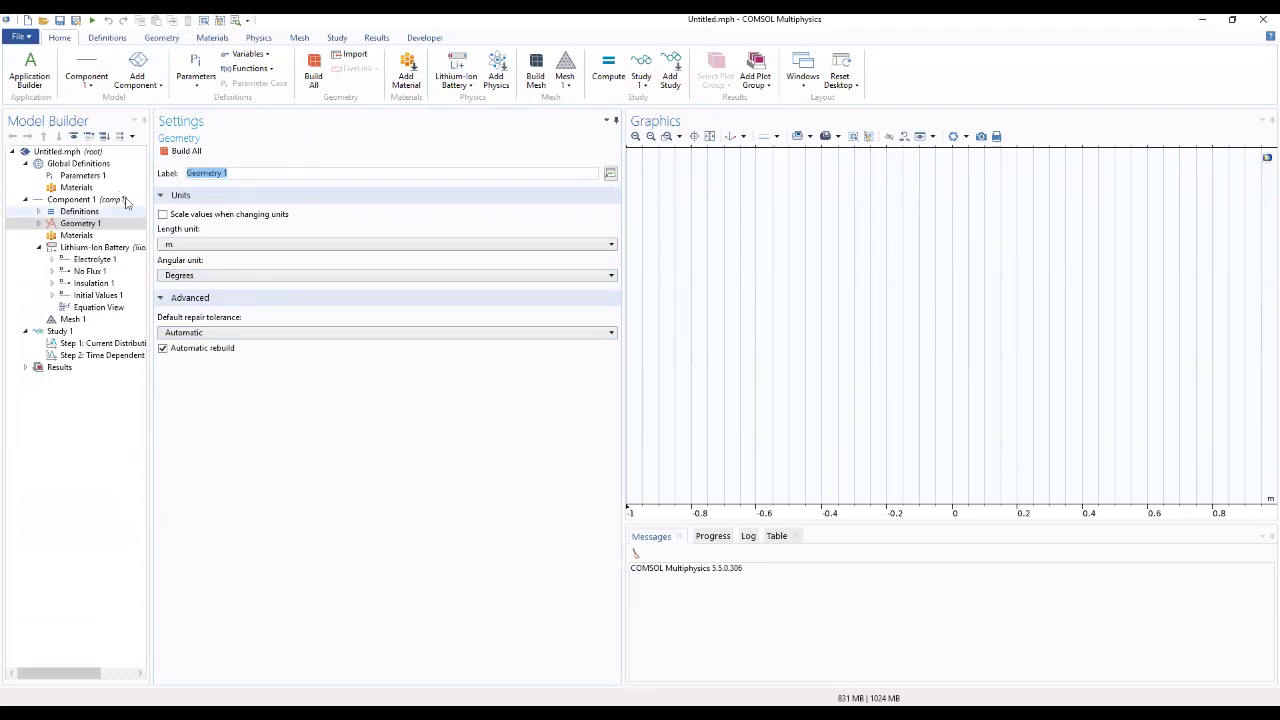
click(82, 175)
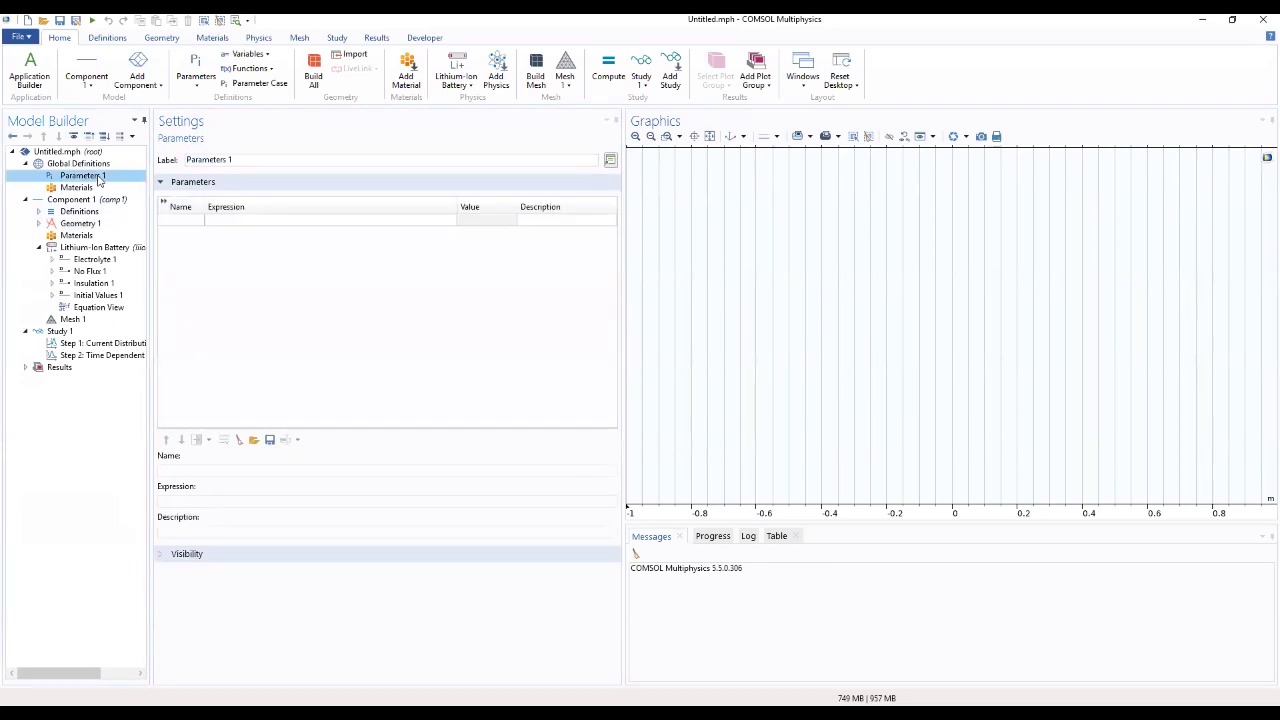
click(254, 440)
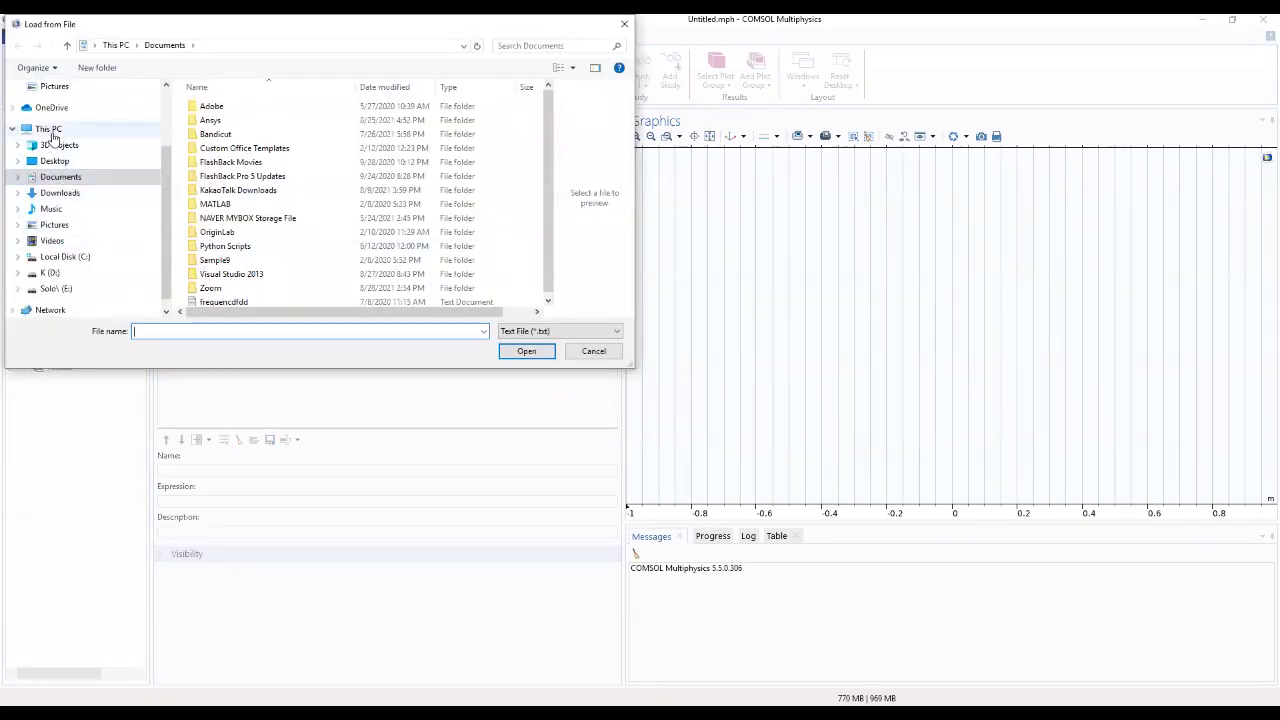
Browse to the Batteries,_Lithium-Ion folder under C:\Program Files\COMSOL\COMSOL55\Multiphysics\applications\Batteries_and_Fuel_Cells_Module
click(50, 130)
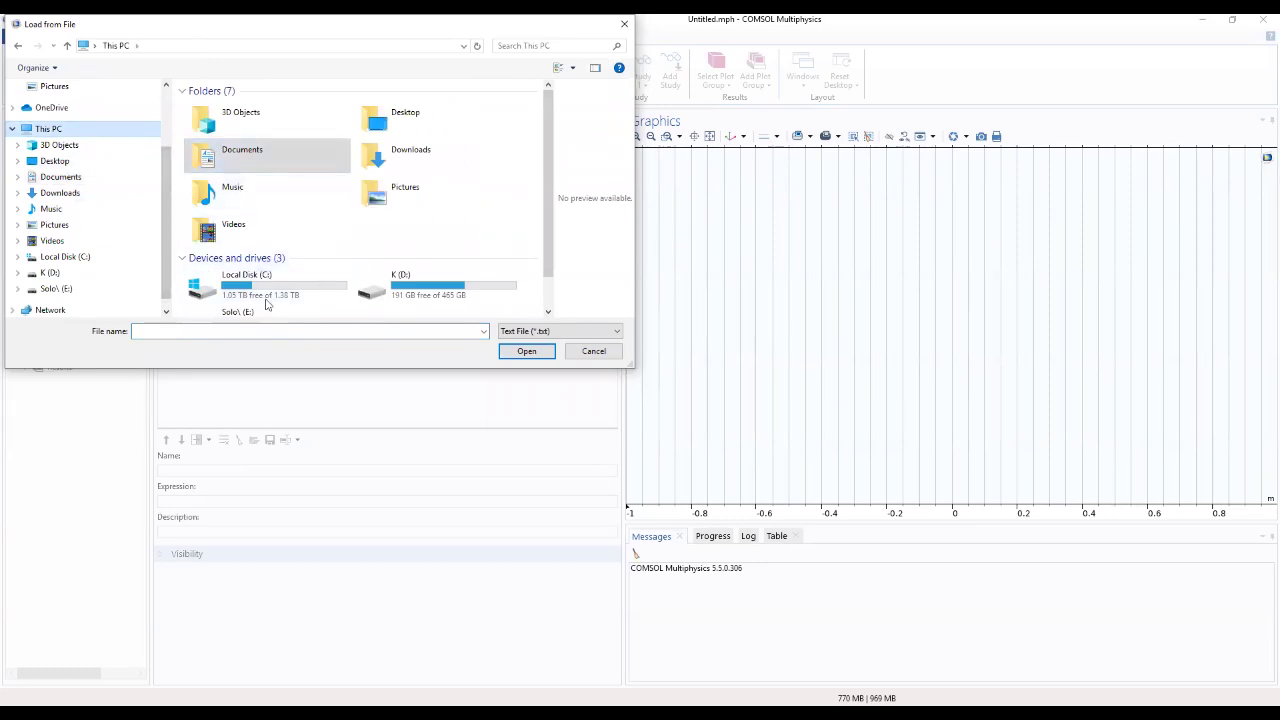
double_click(245, 284)
double_click(228, 176)
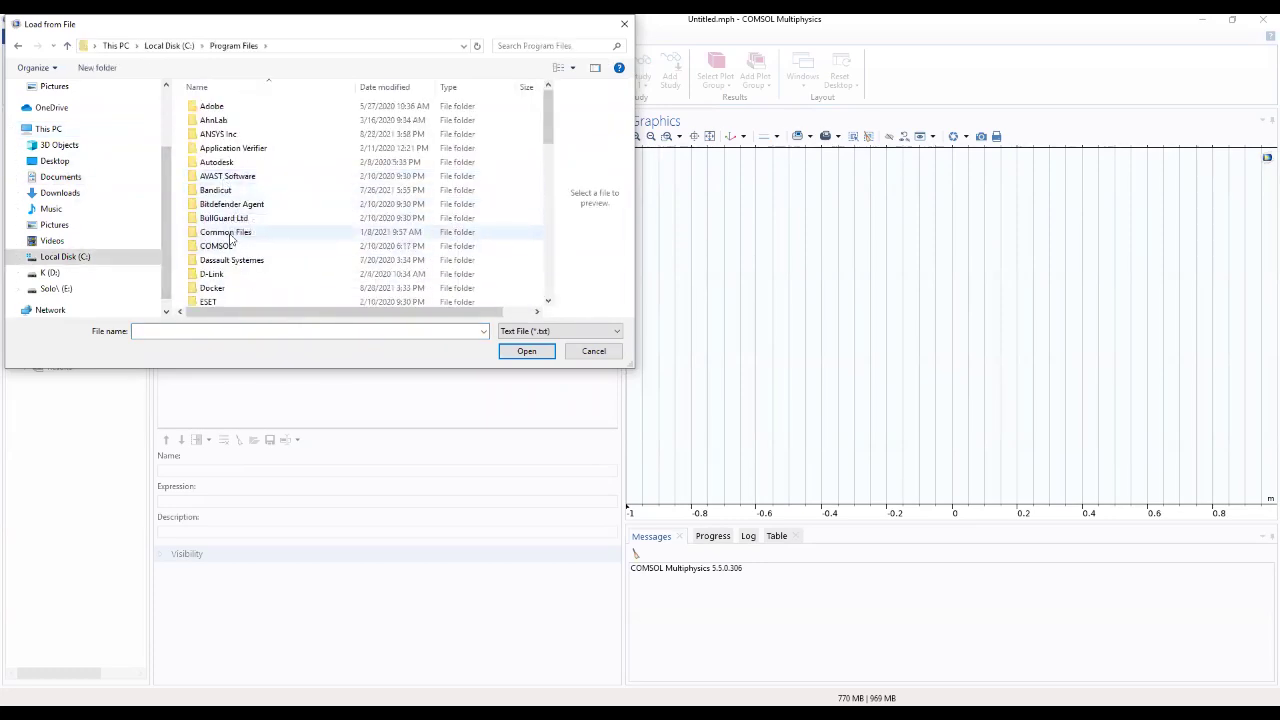
double_click(229, 246)
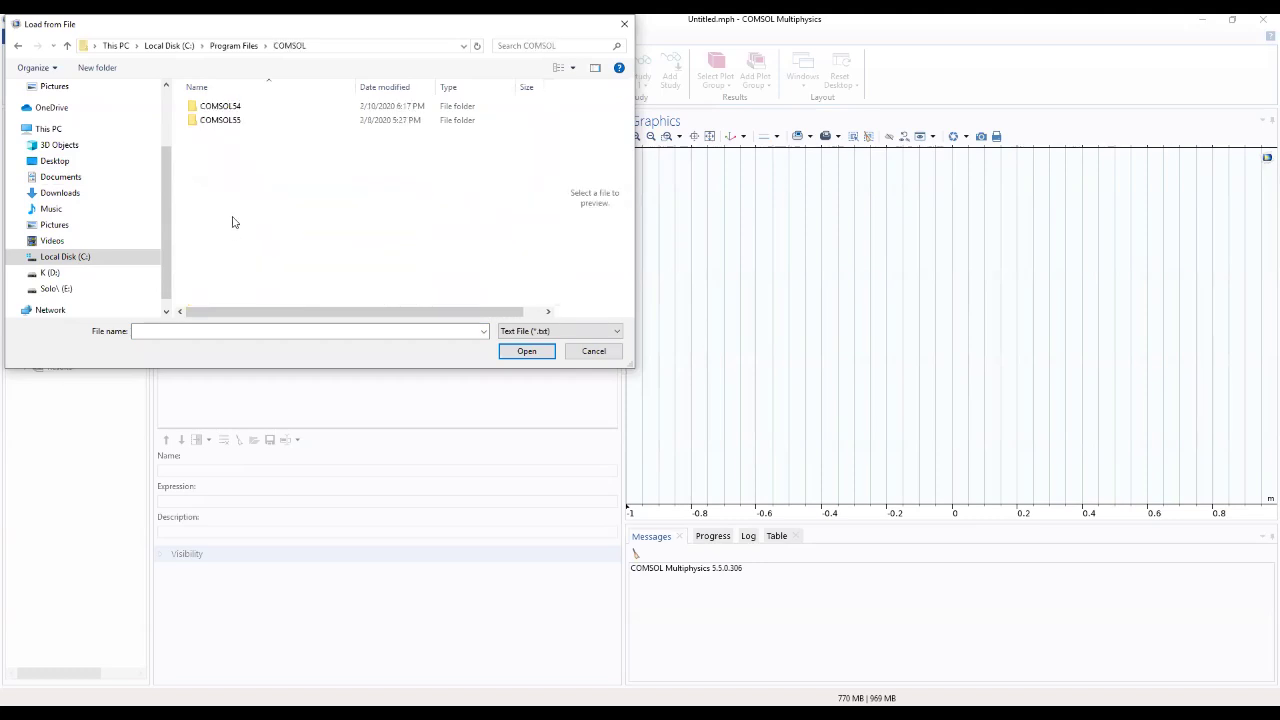
double_click(242, 121)
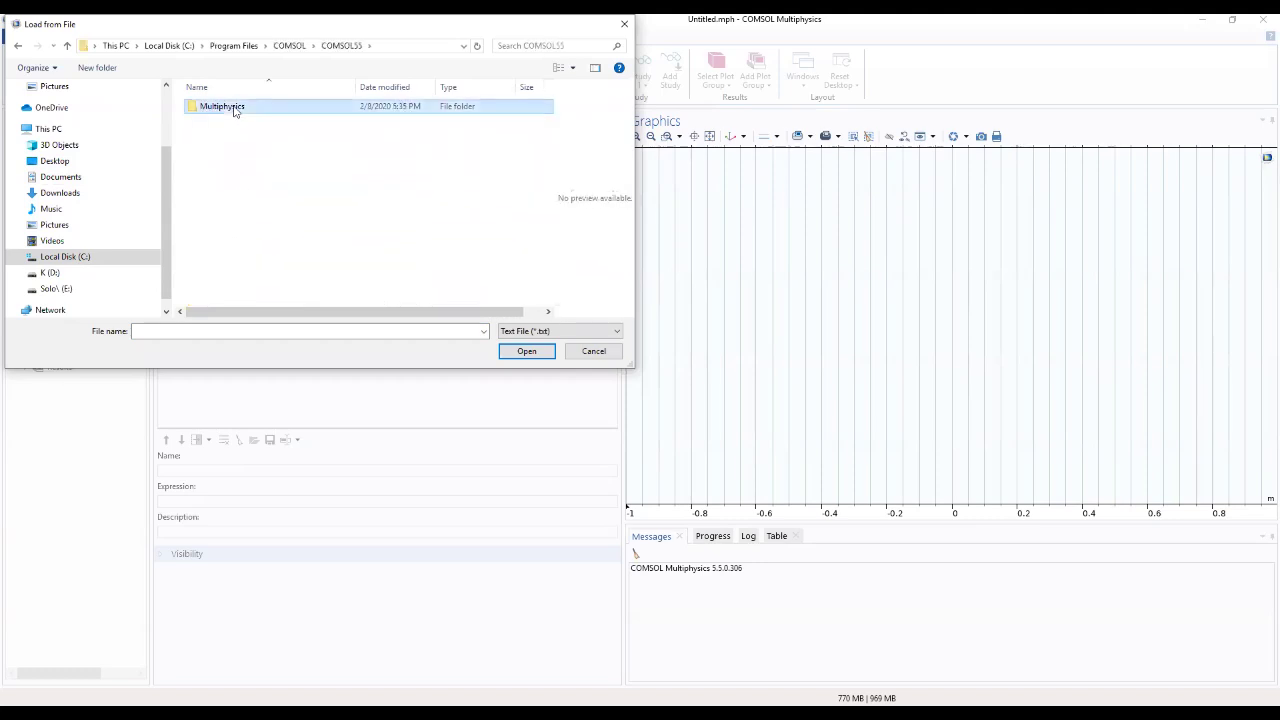
double_click(233, 108)
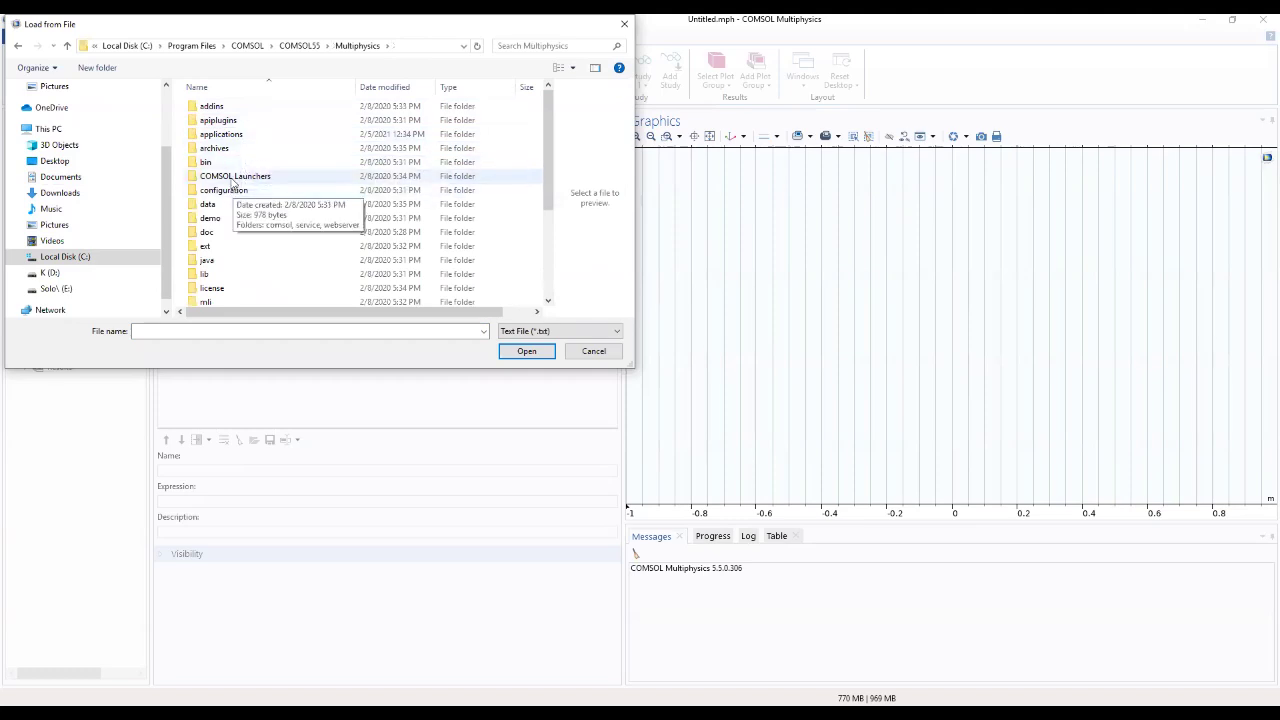
double_click(229, 137)
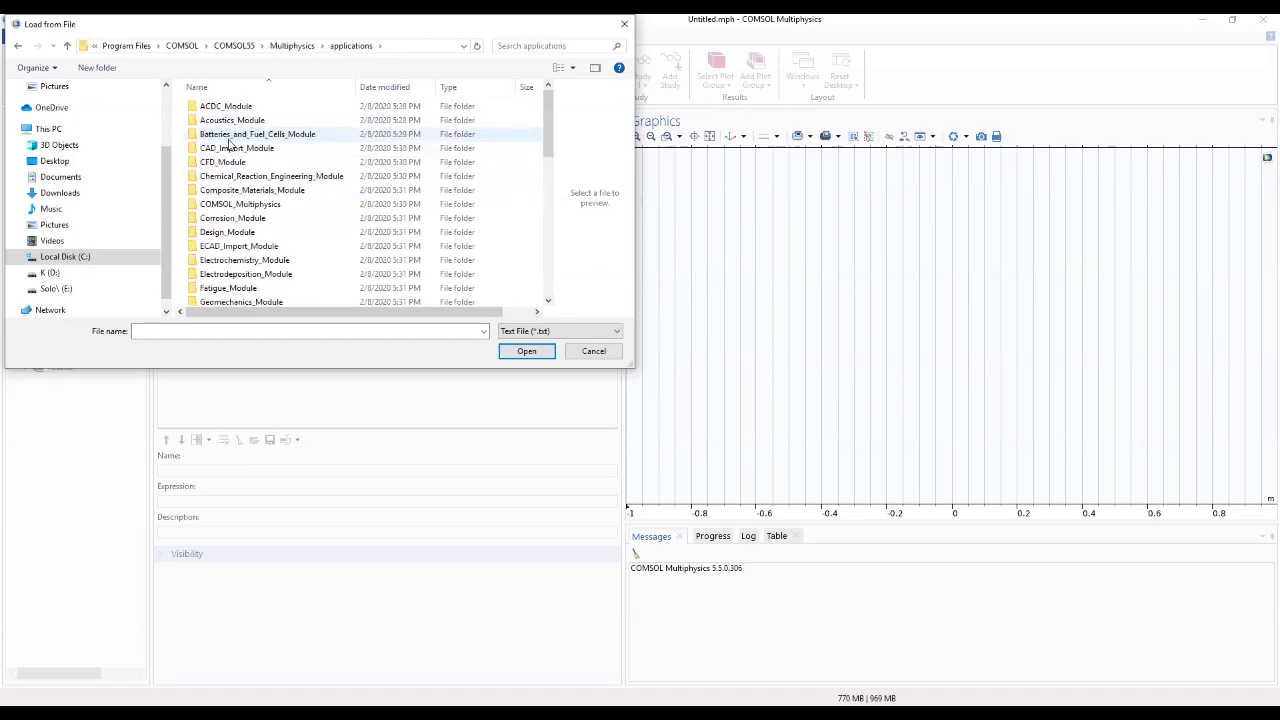
double_click(255, 134)
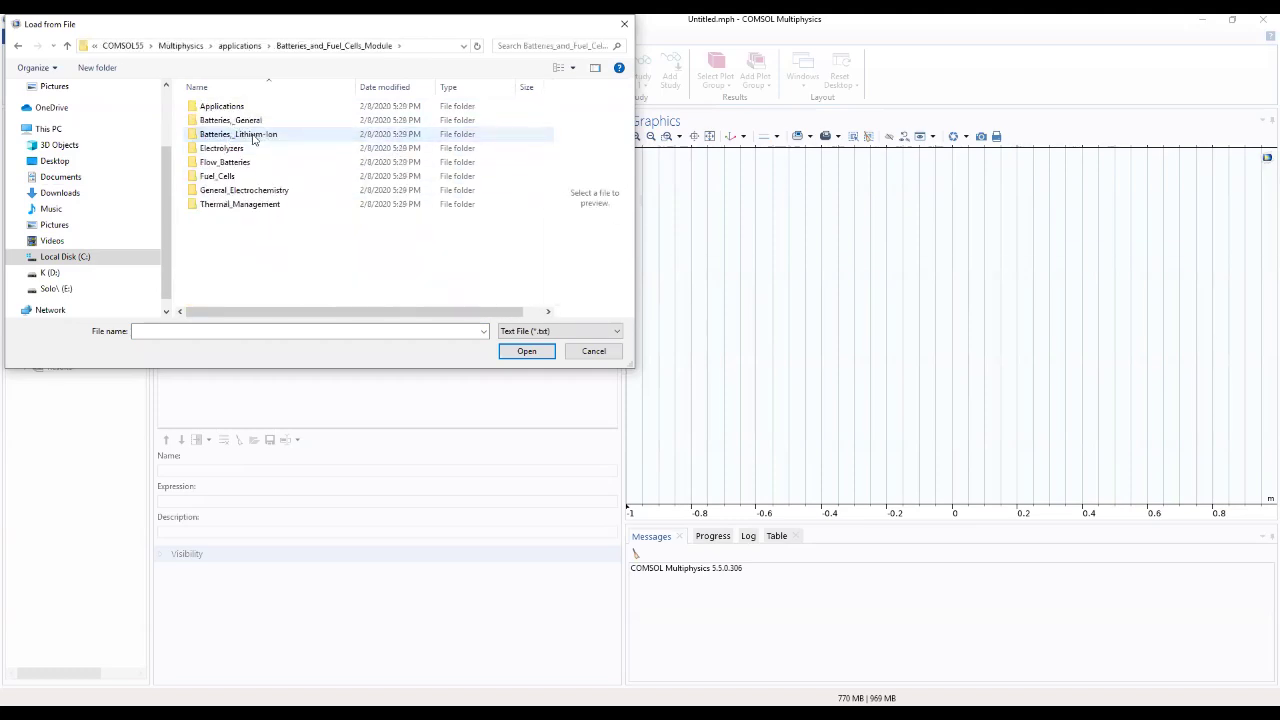
double_click(253, 140)
Load the text file li_battery_multiple_materials_parameters into Parameters 1
scroll(250, 145, down, 2)
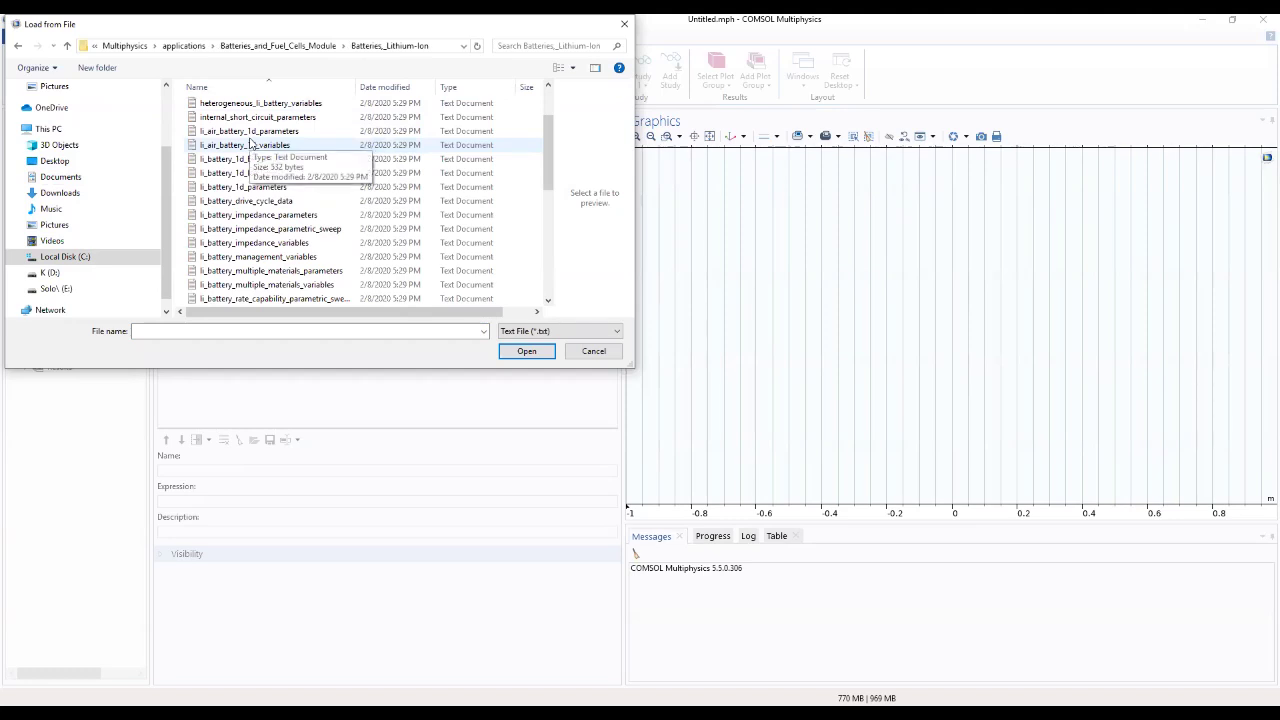
drag(548, 138, 533, 182)
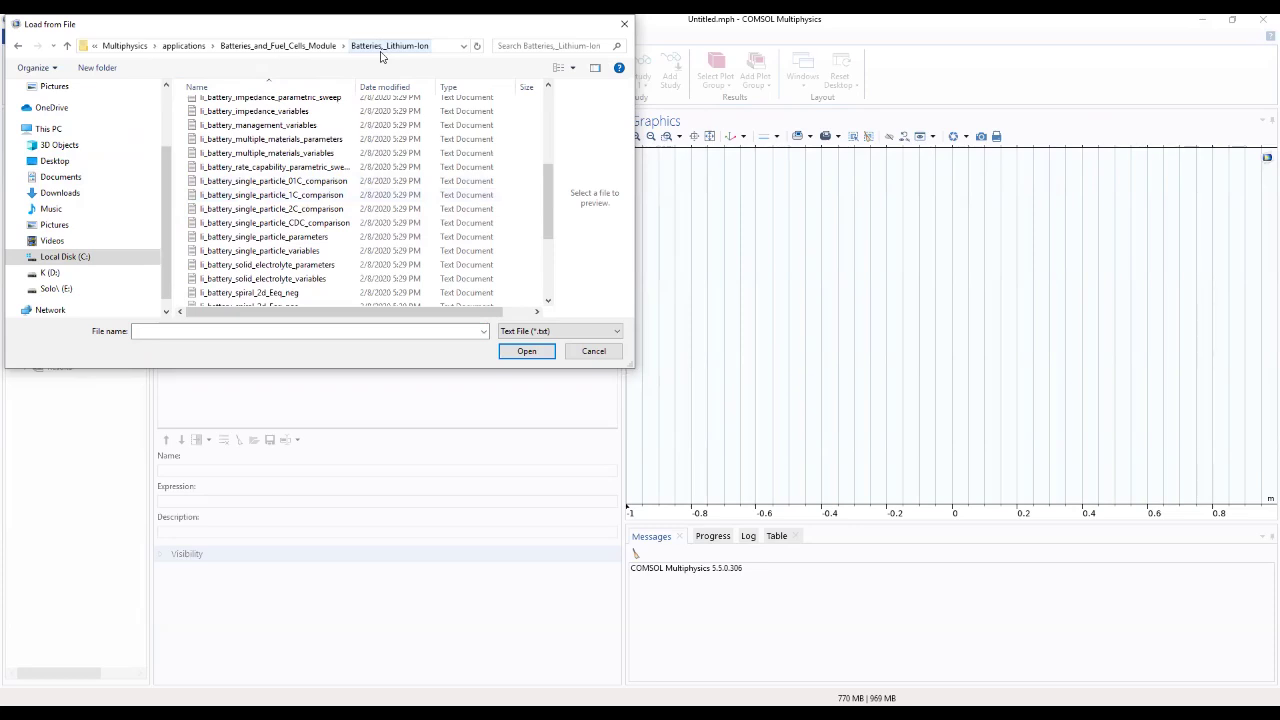
mouse_move(546, 192)
mouse_down()
mouse_move(554, 70)
mouse_move(531, 196)
mouse_up()
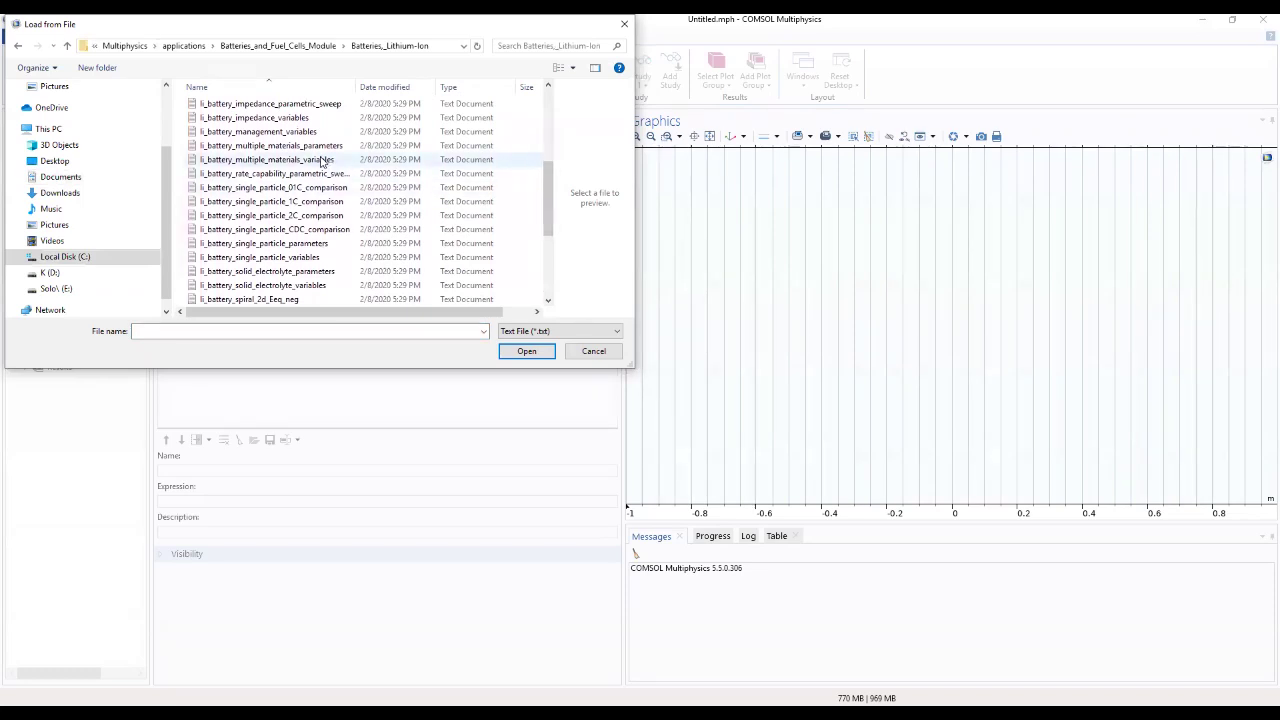
scroll(322, 162, up, 1)
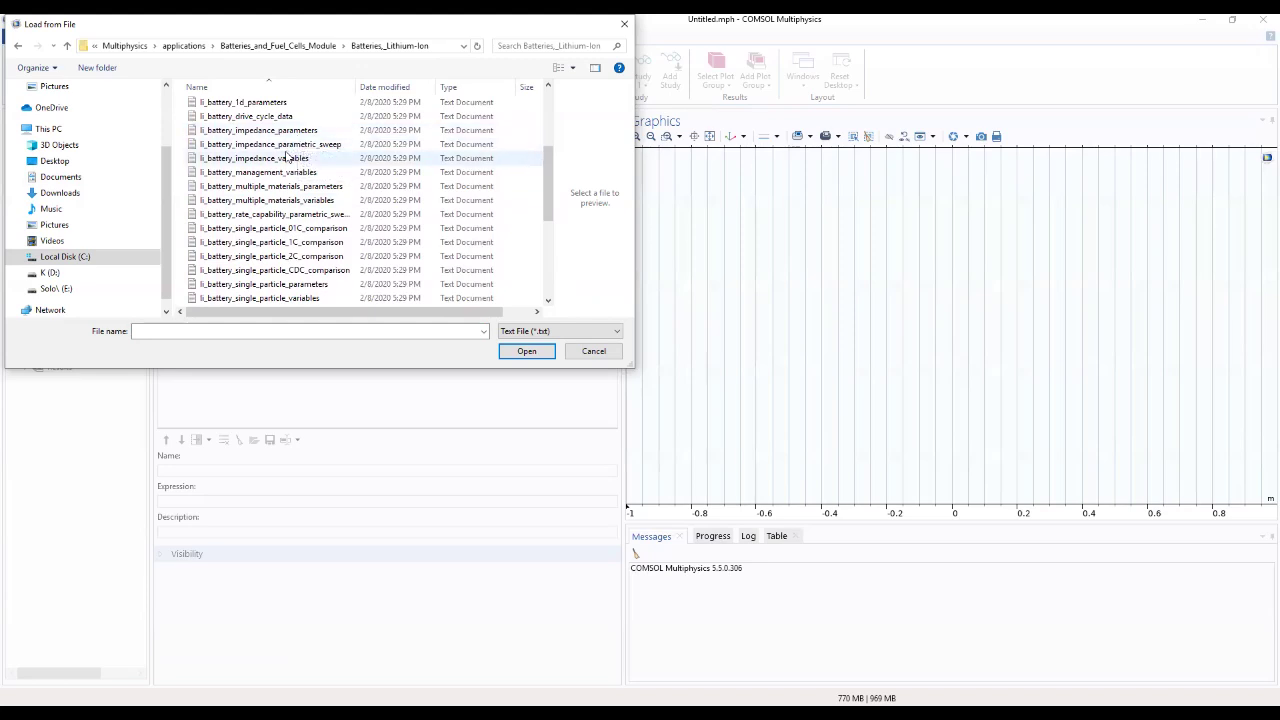
drag(547, 167, 545, 165)
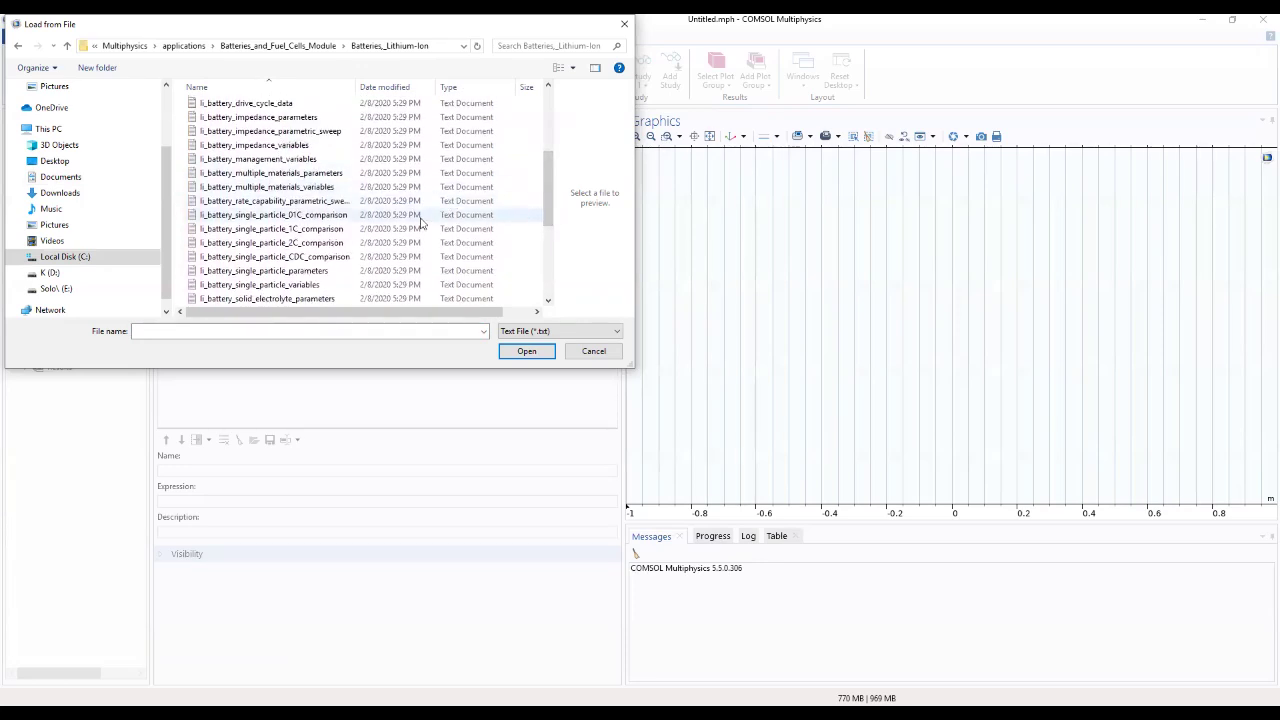
click(383, 177)
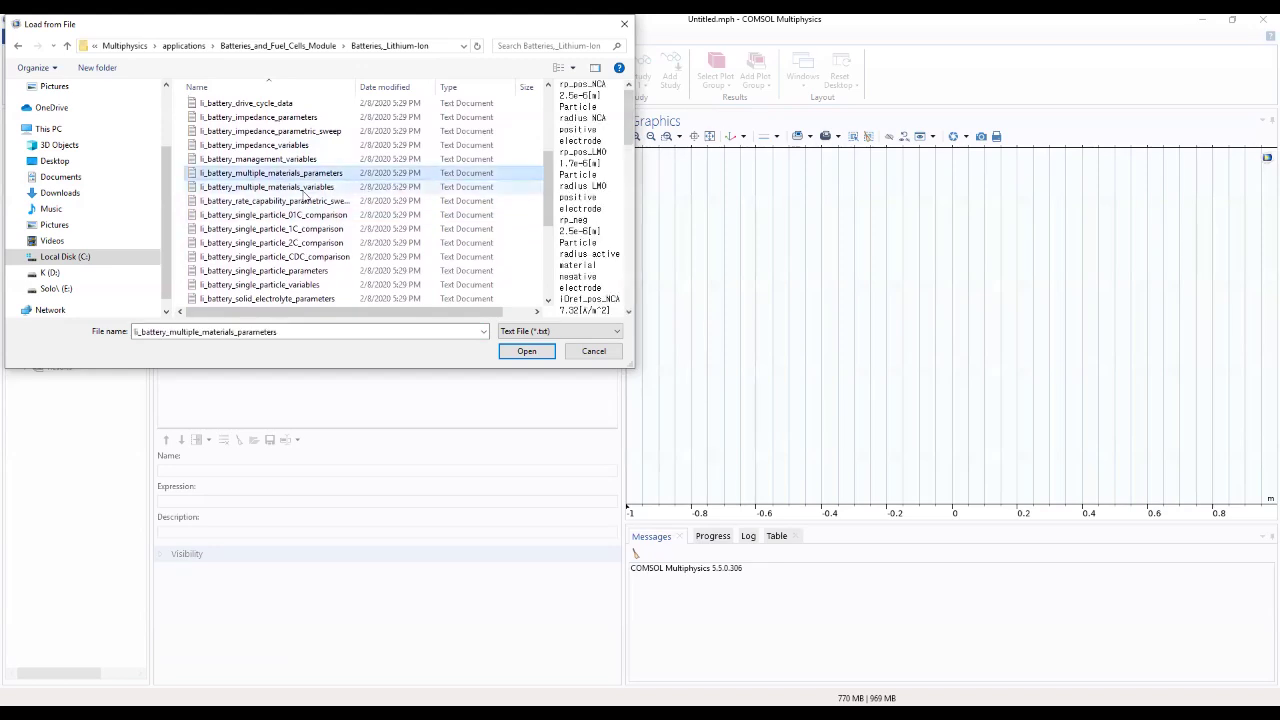
click(522, 356)
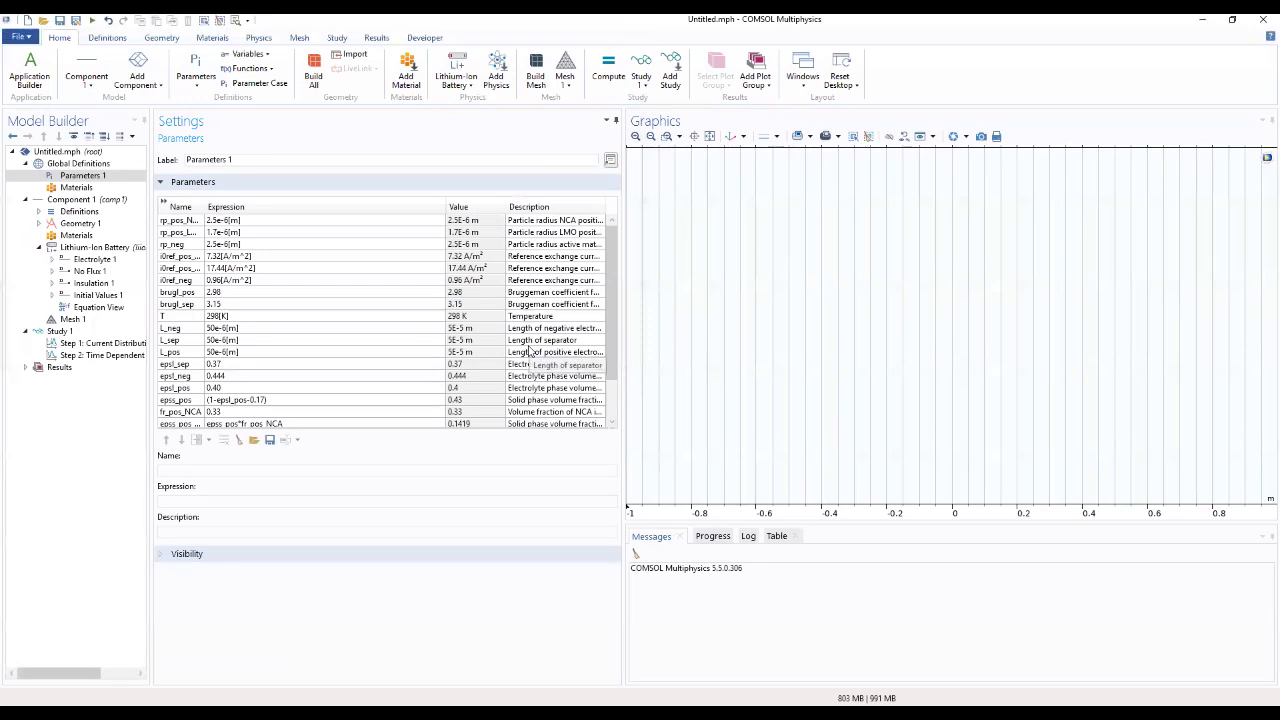
Expand the parameters table and widen its Name and Description columns to review the loaded parameters
click(163, 203)
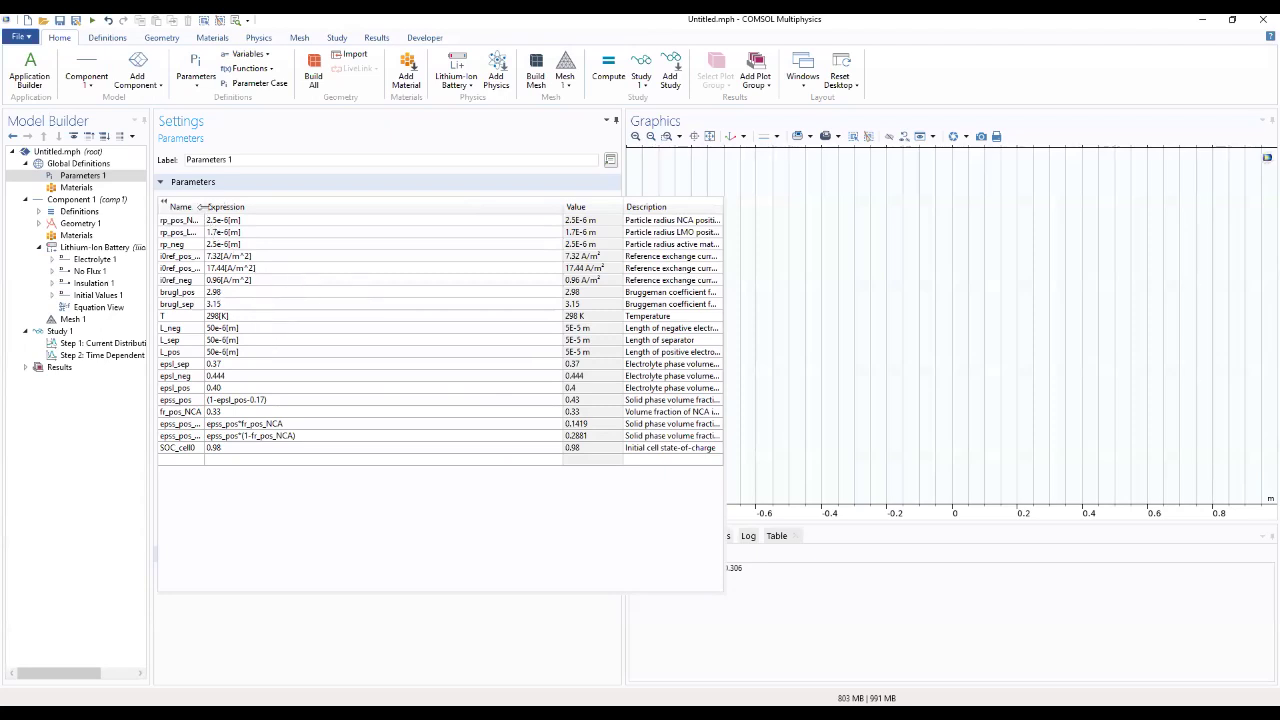
drag(205, 207, 278, 207)
drag(562, 206, 490, 206)
drag(614, 207, 548, 207)
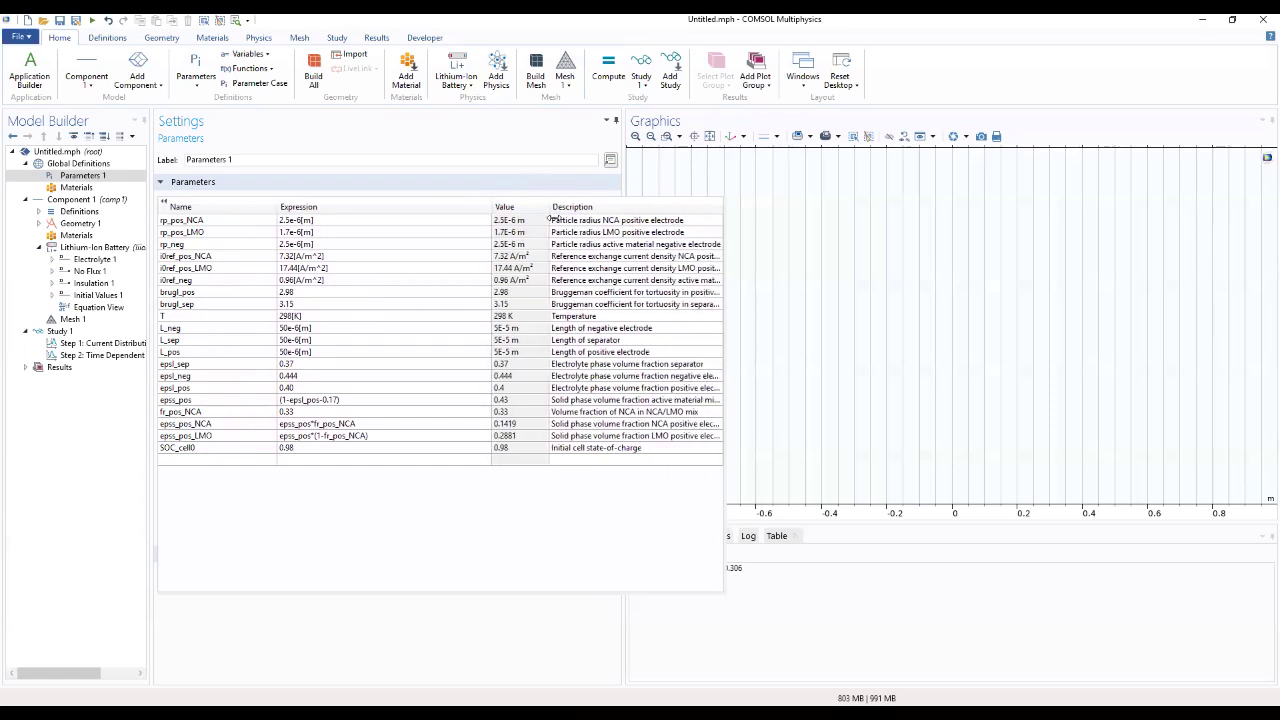
Add an Interval to Geometry 1 and specify it by interval lengths
click(100, 224)
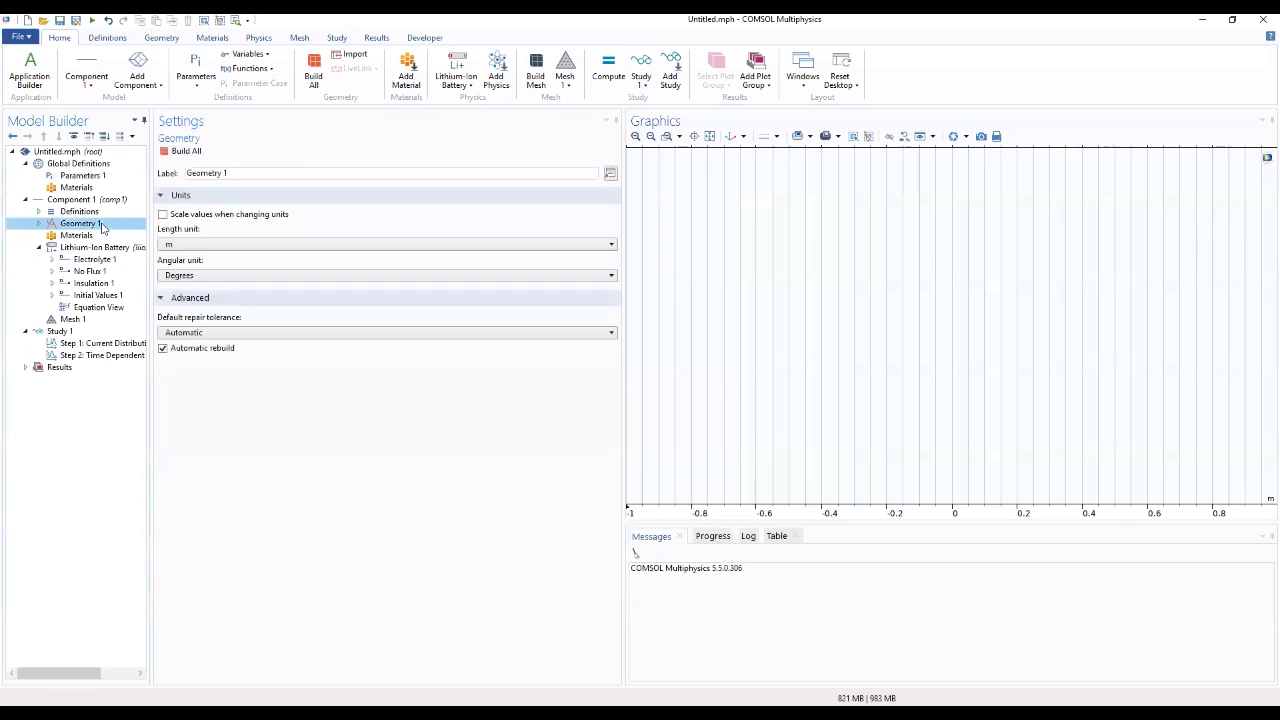
right_click(102, 228)
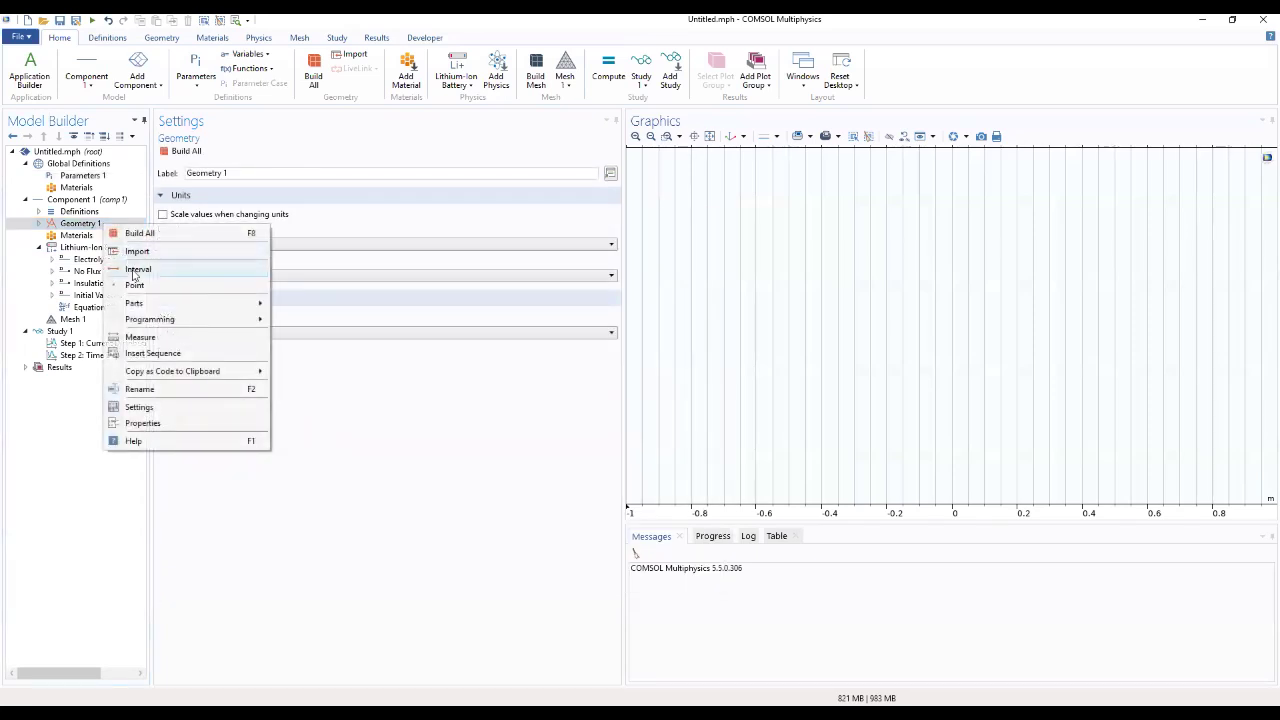
click(137, 269)
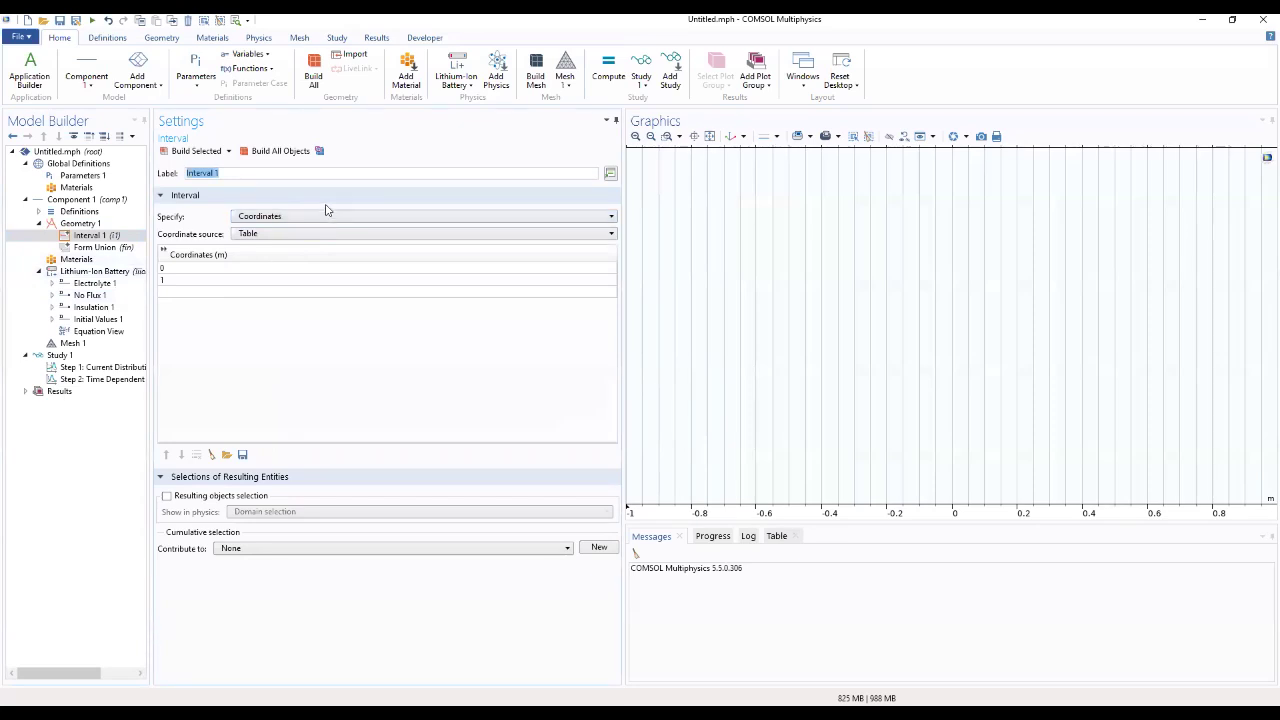
click(324, 215)
click(321, 243)
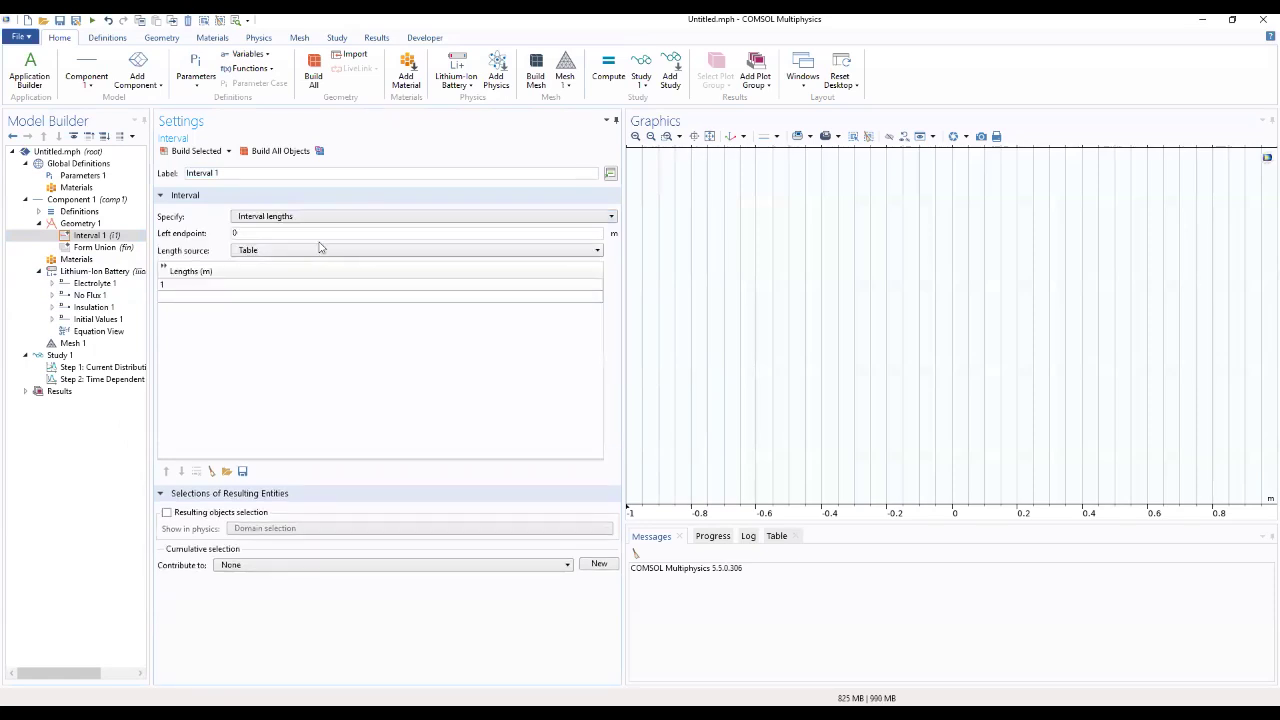
Set the interval lengths to L_neg, L_sep and L_pos and build the interval
click(240, 286)
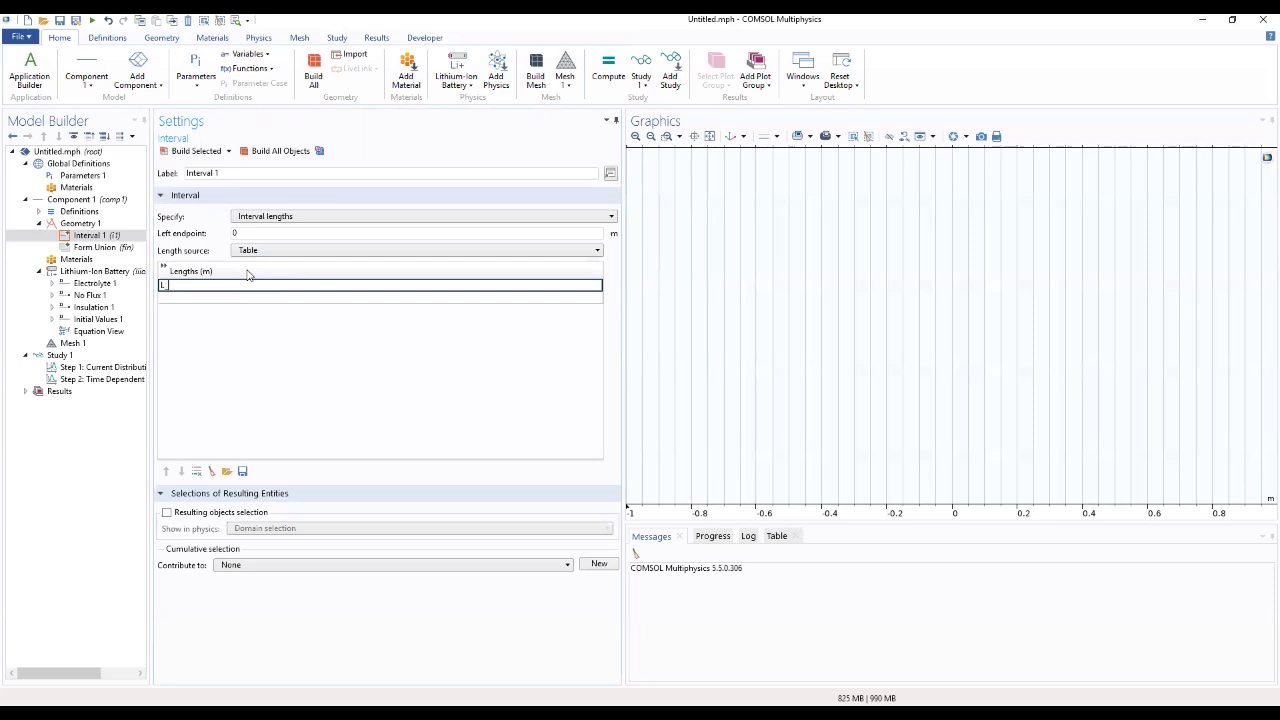
click(222, 300)
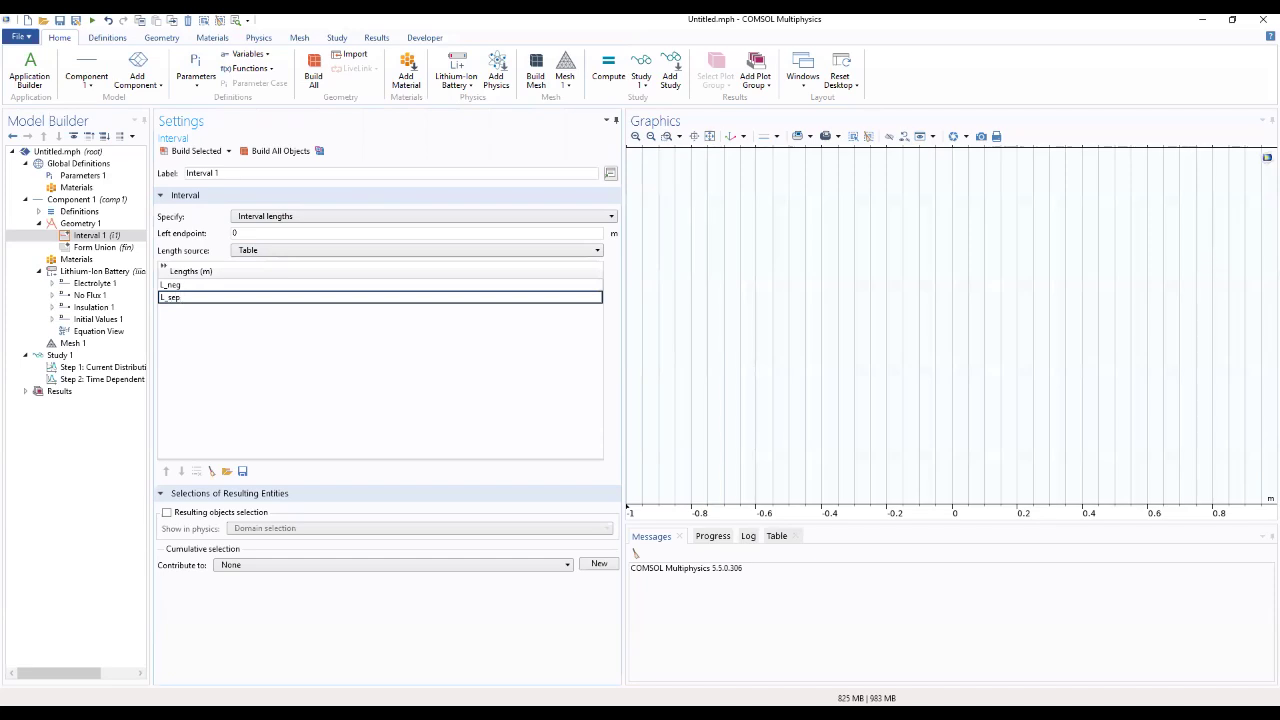
click(194, 317)
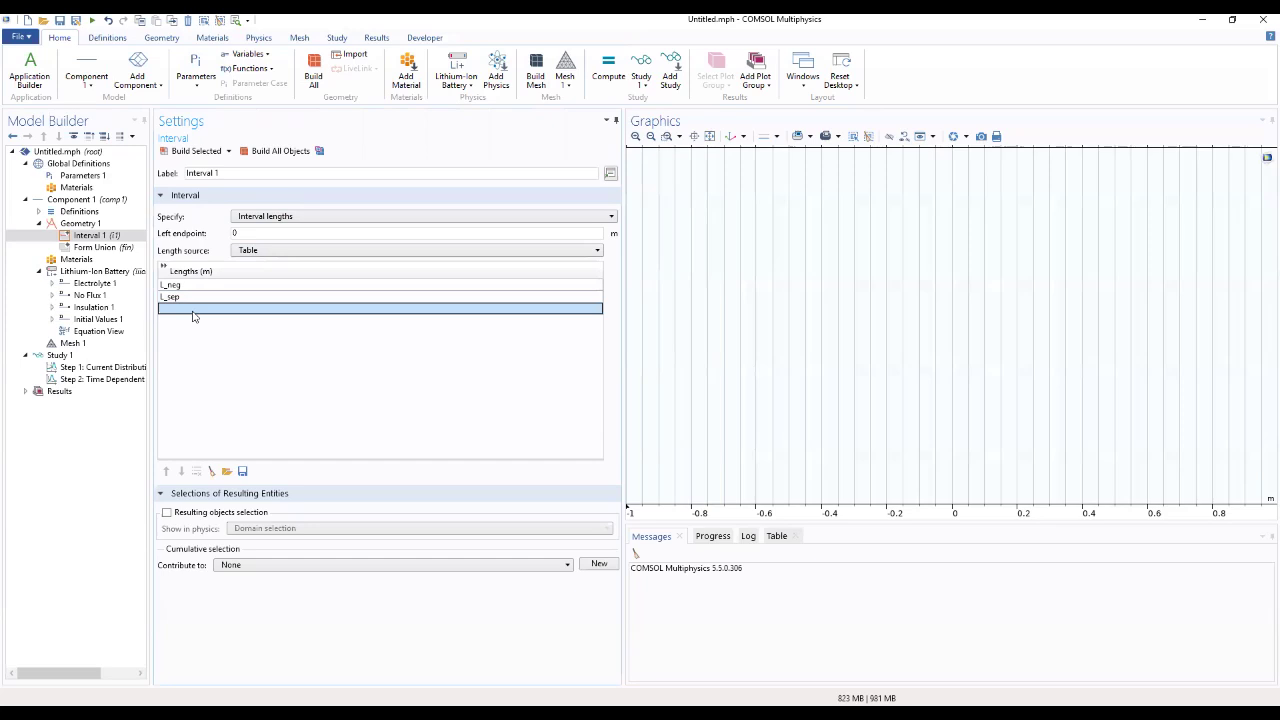
click(195, 309)
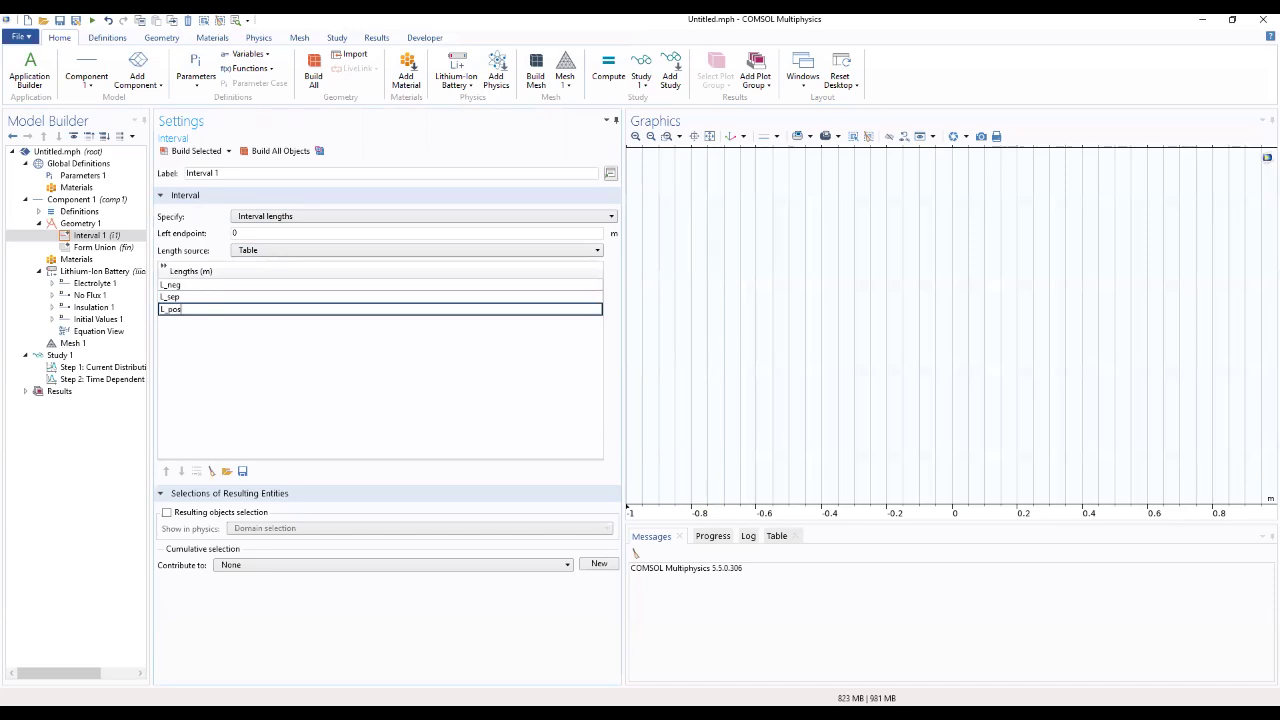
text(L_pos)
click(260, 405)
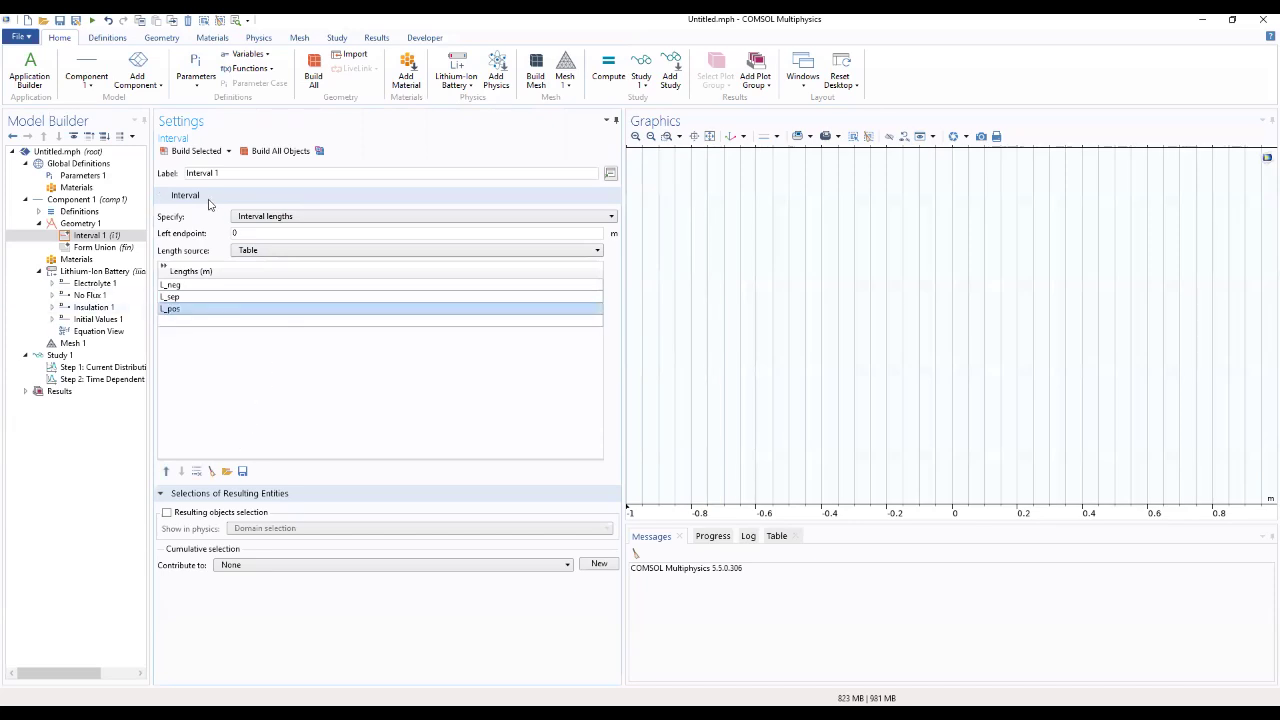
click(184, 157)
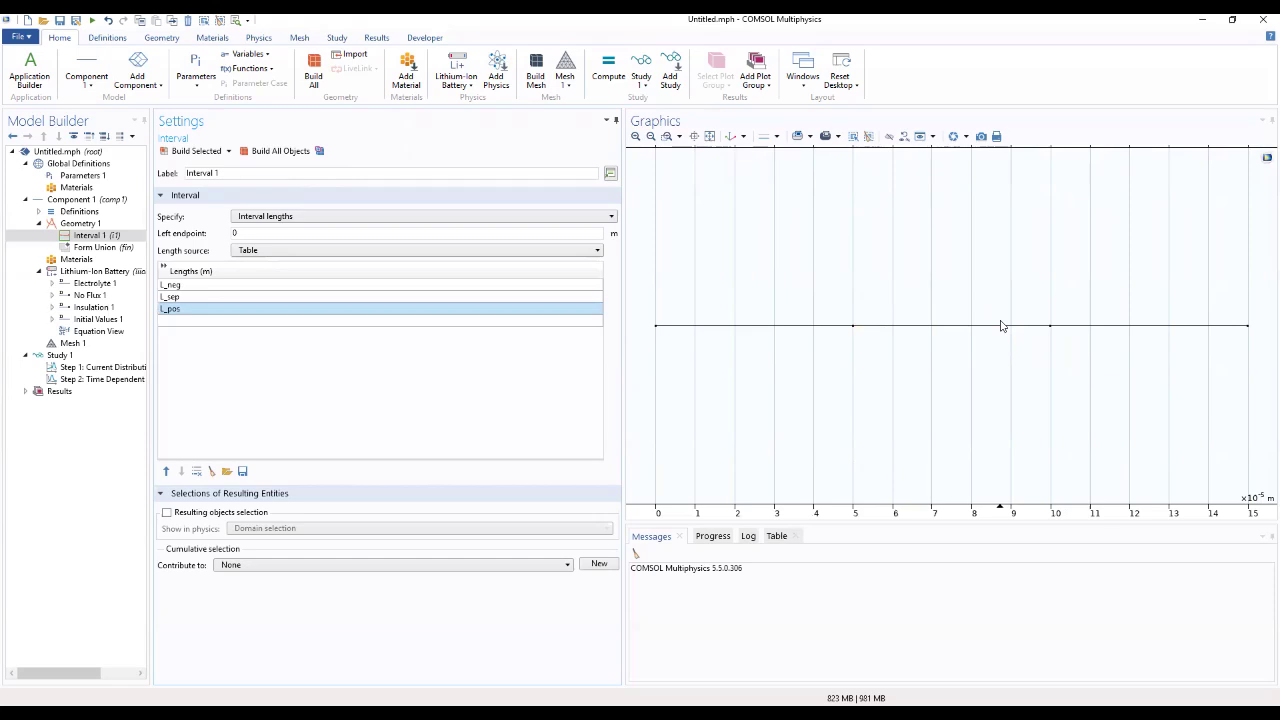
Add the battery electrolyte material LiPF6 in 1:1 EC:DEC (Liquid electrolyte, Li-ion Battery) from the library to the component
click(70, 260)
right_click(66, 262)
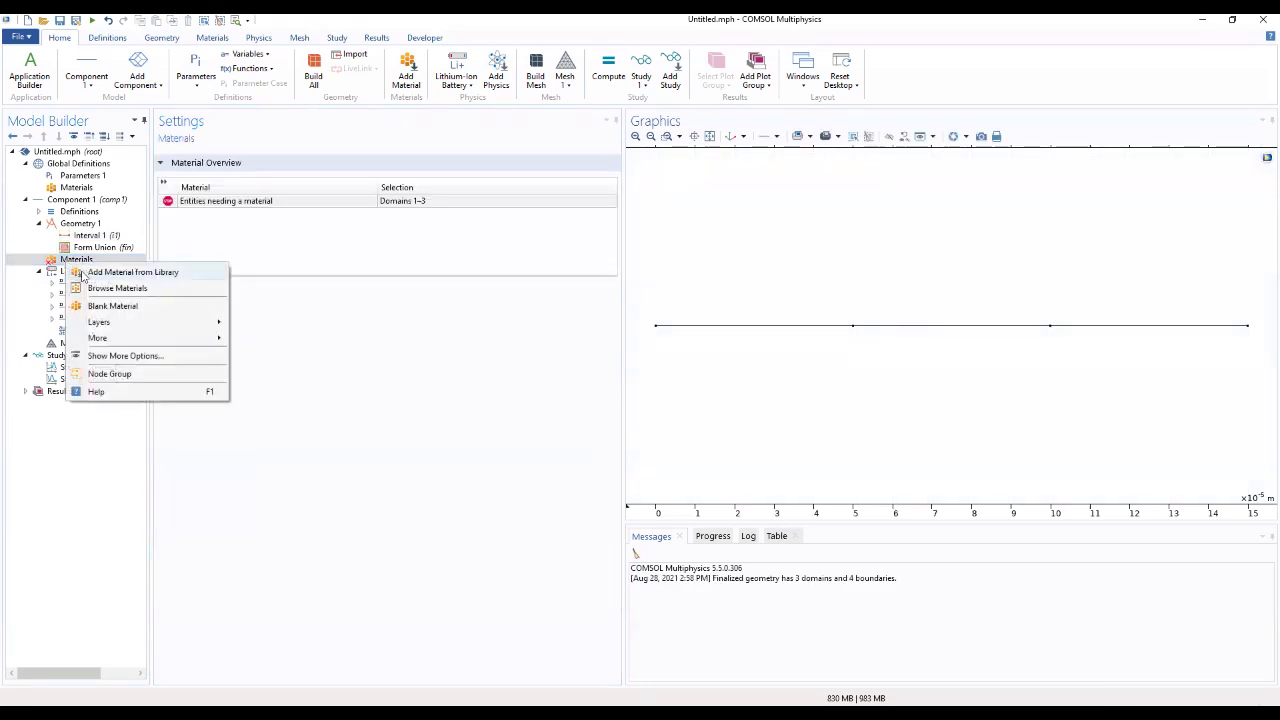
click(80, 272)
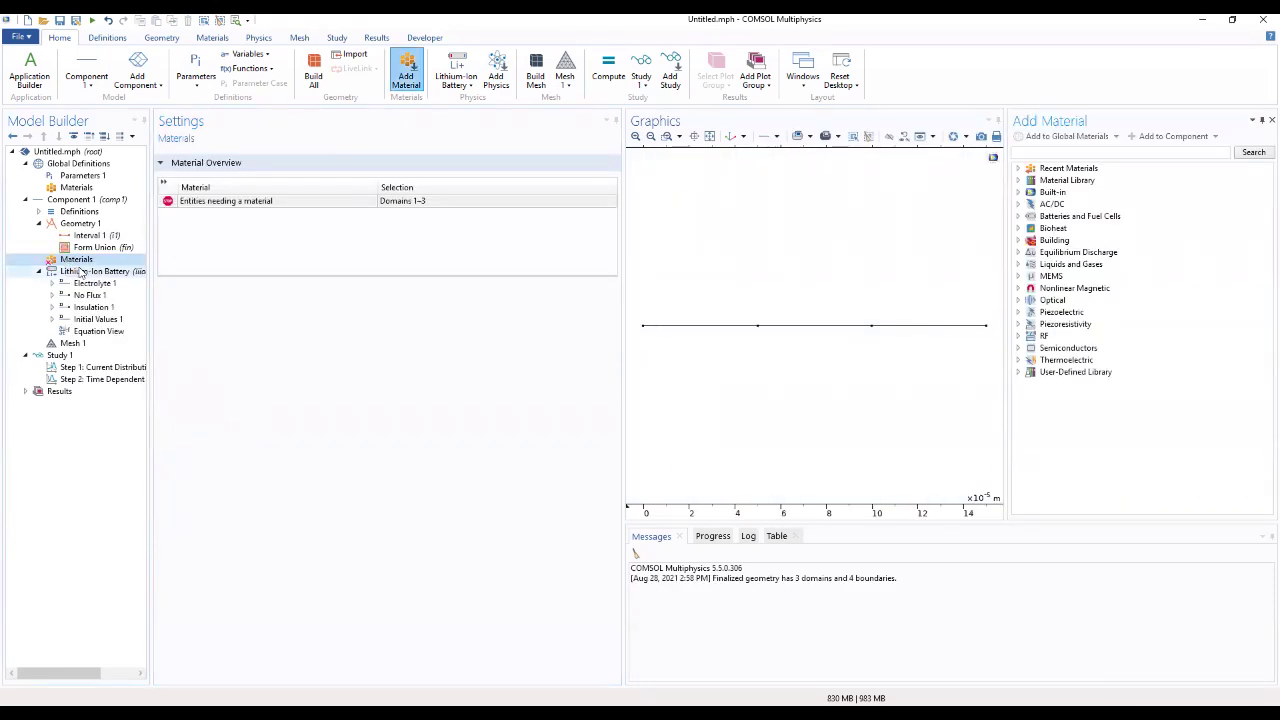
click(1018, 216)
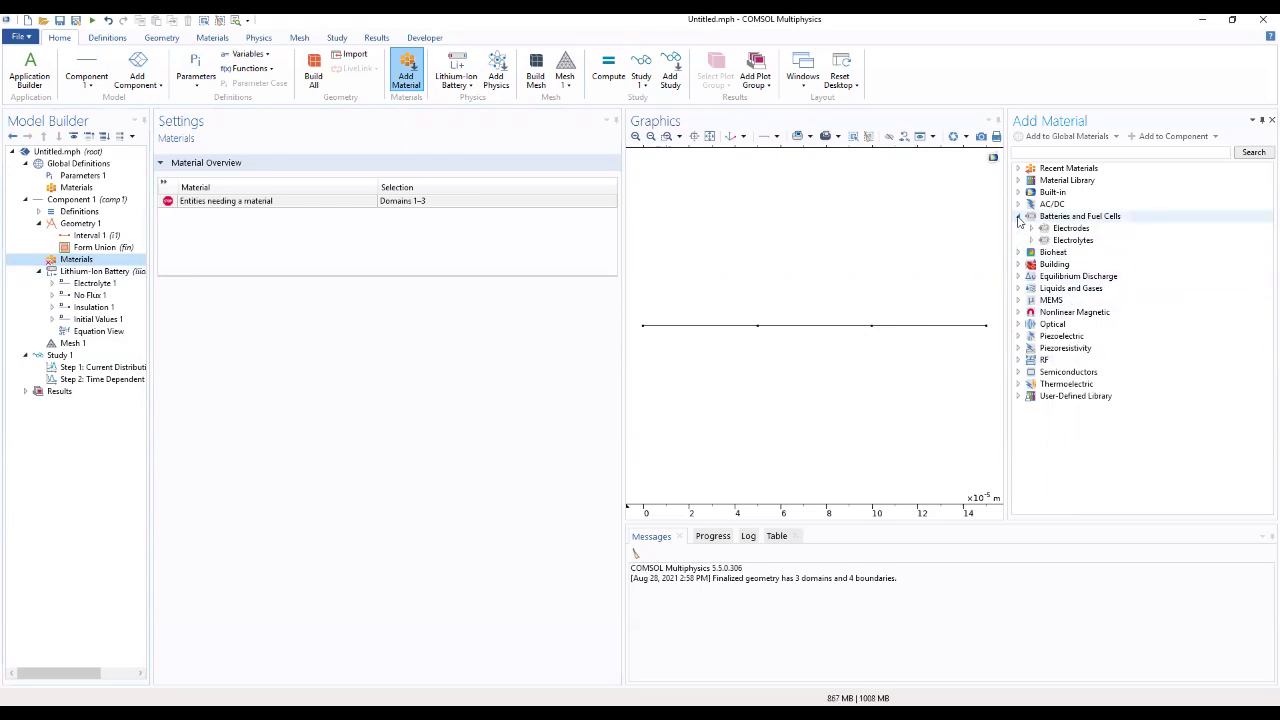
click(1031, 240)
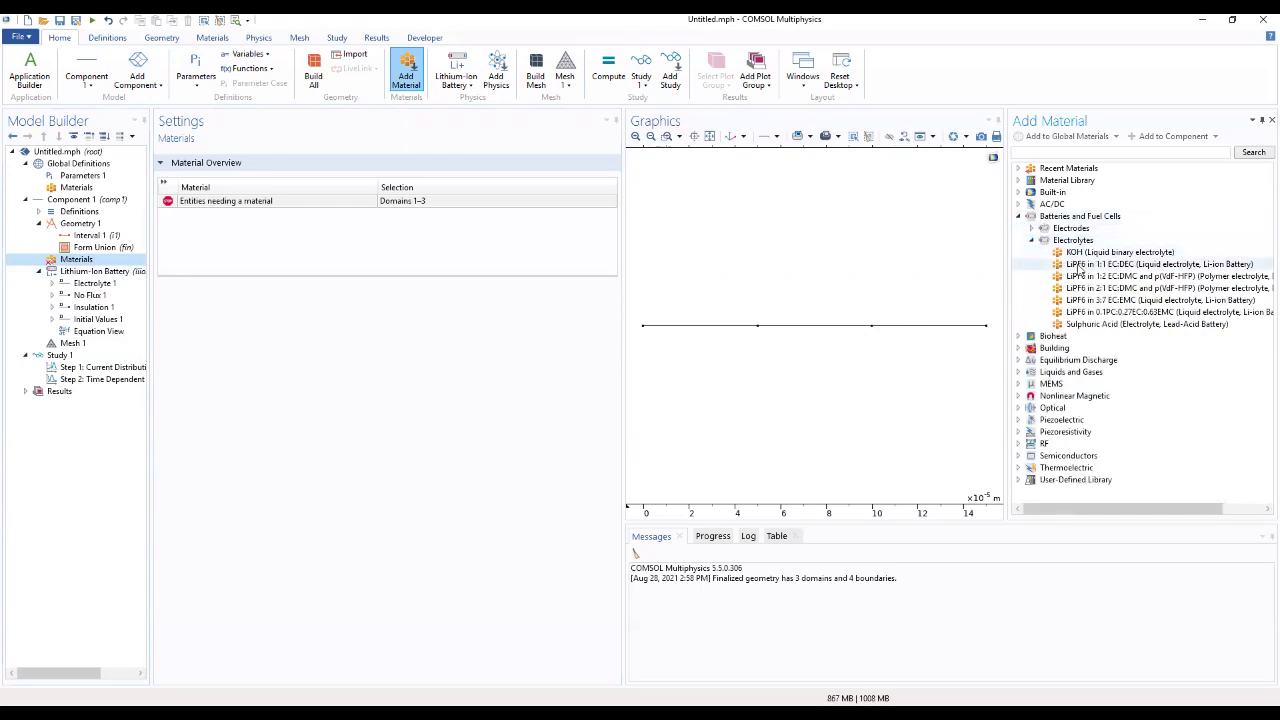
click(1080, 265)
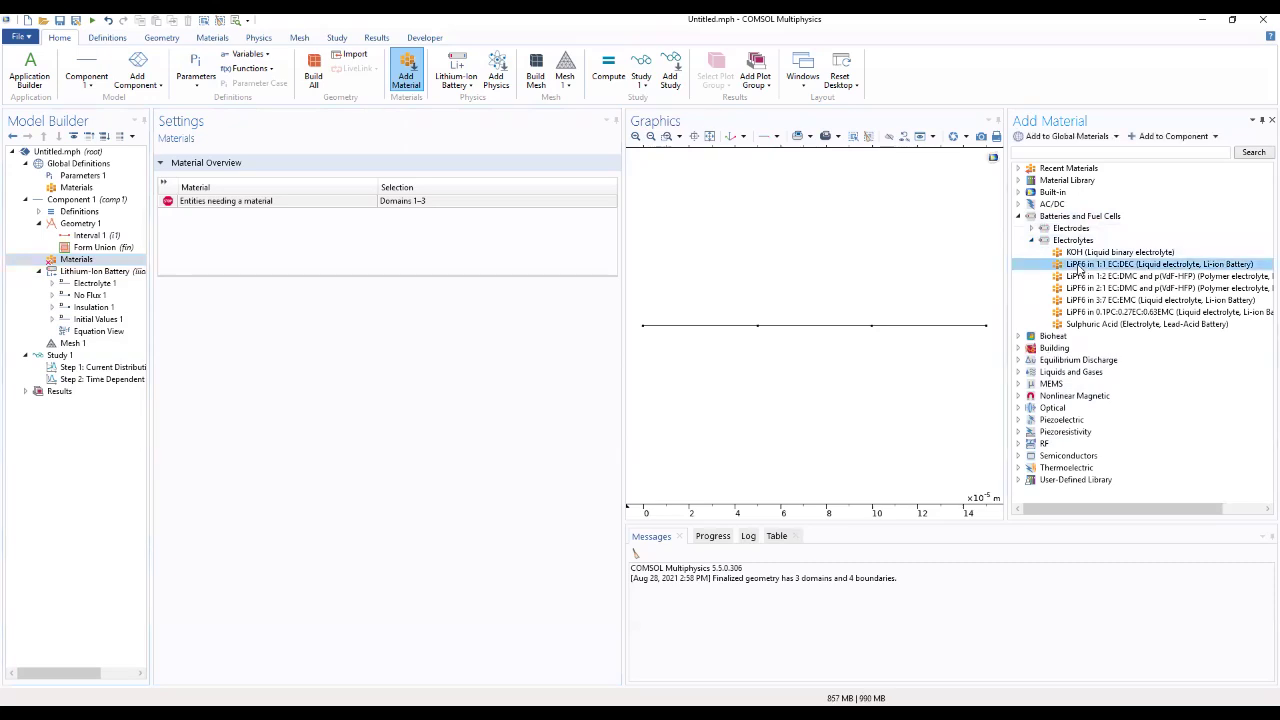
double_click(1080, 265)
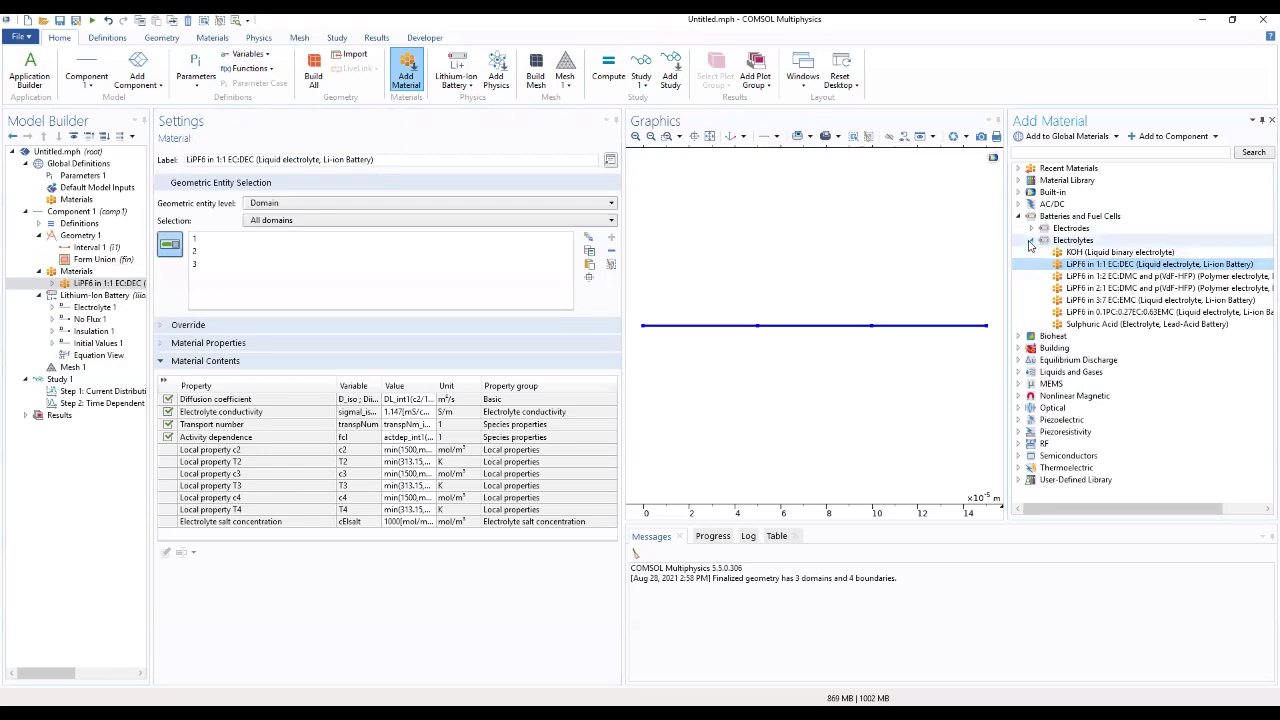
Add the Graphite Electrode, LixC6 MCMB (Negative, Li-ion Battery) material from the library's battery electrodes to the component
click(1031, 242)
click(1033, 229)
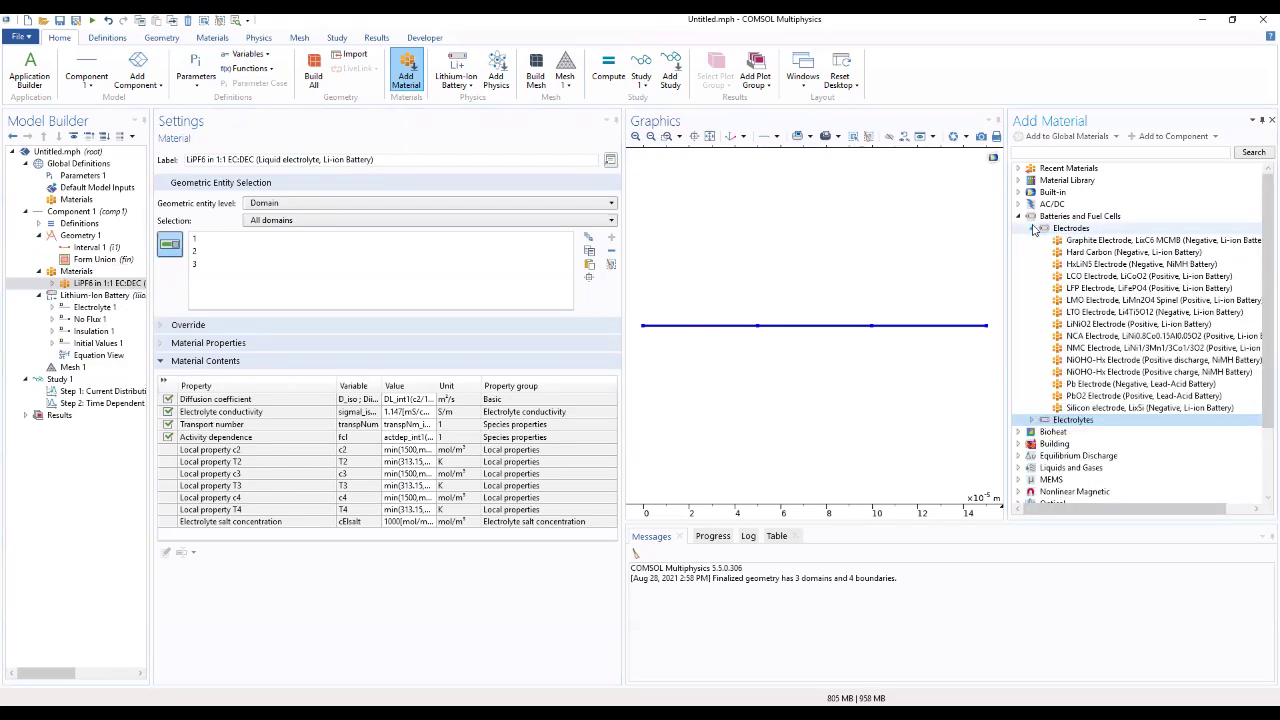
click(1079, 243)
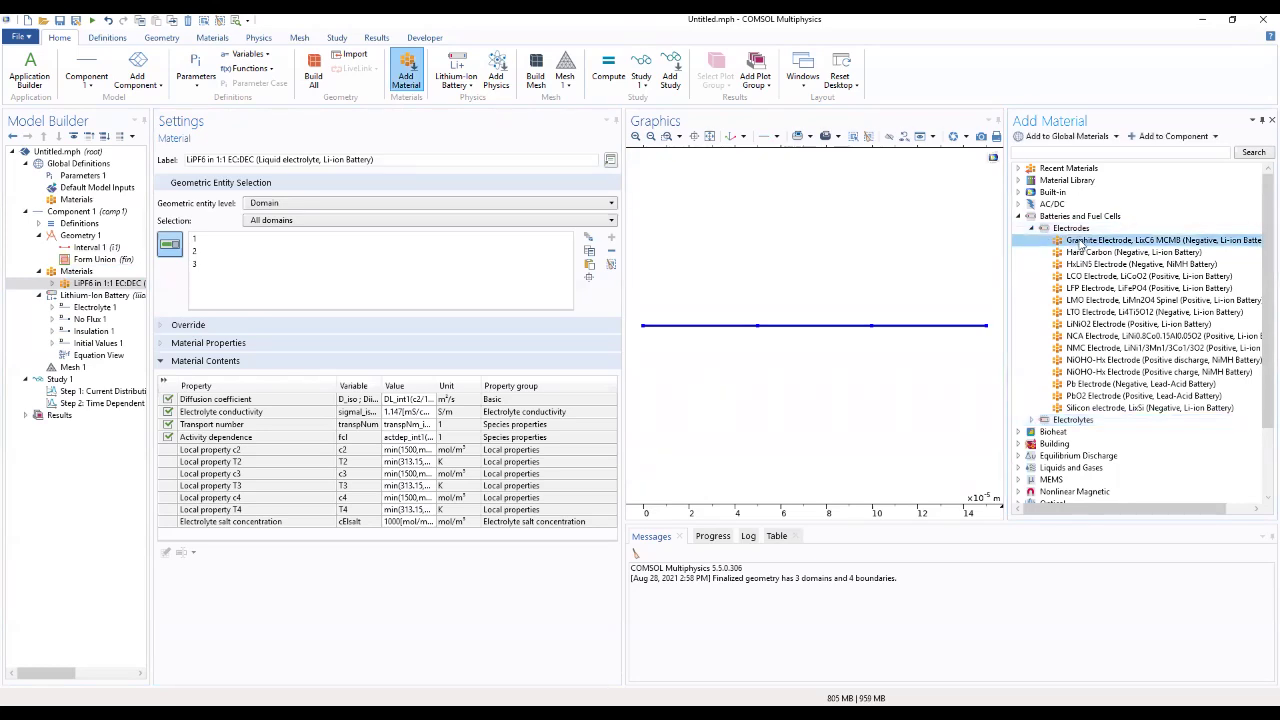
double_click(1079, 243)
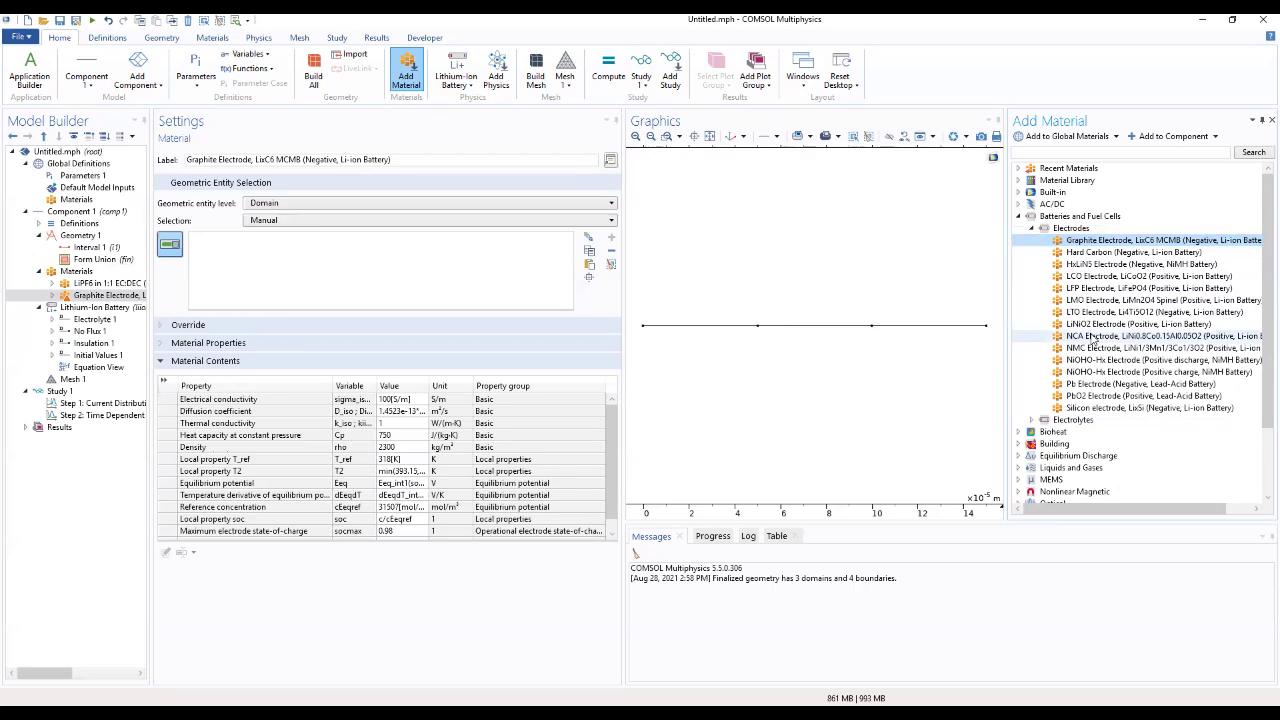
Add the NCA Electrode, LiNi0.8Co0.15Al0.05O2 and LMO Electrode, LiMn2O4 Spinel materials to the component and close the material library
double_click(1094, 339)
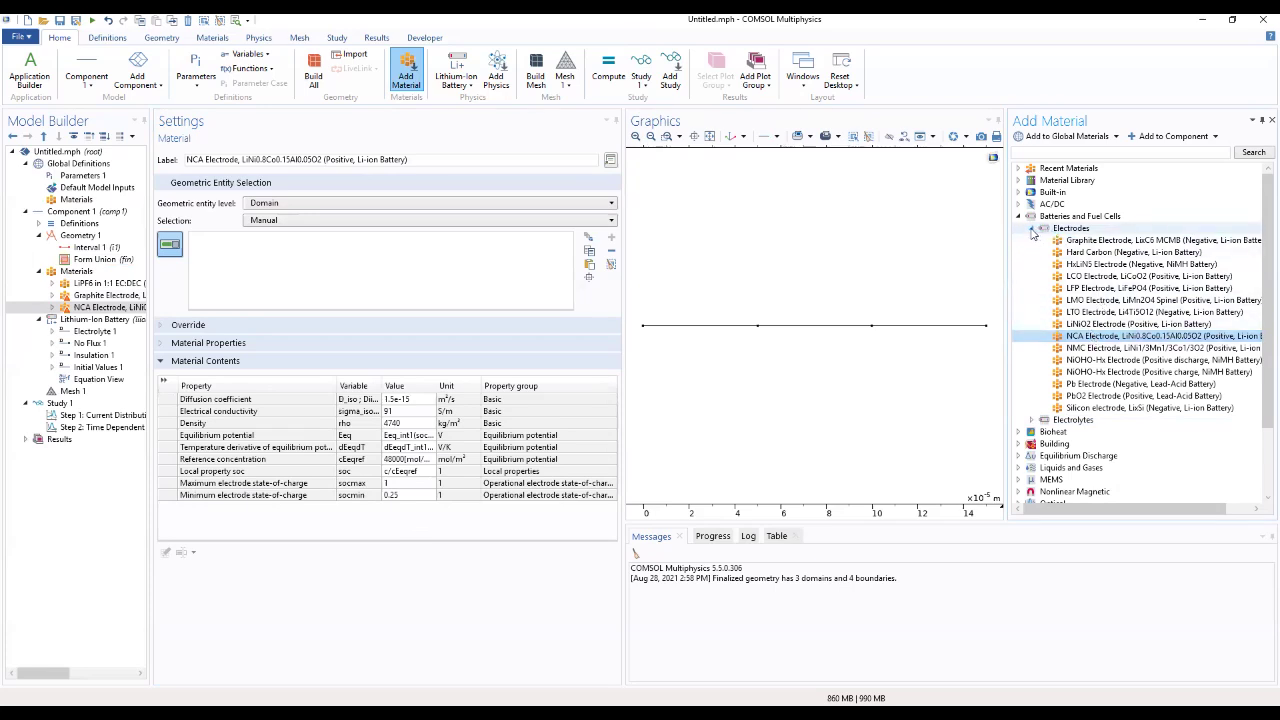
click(1090, 301)
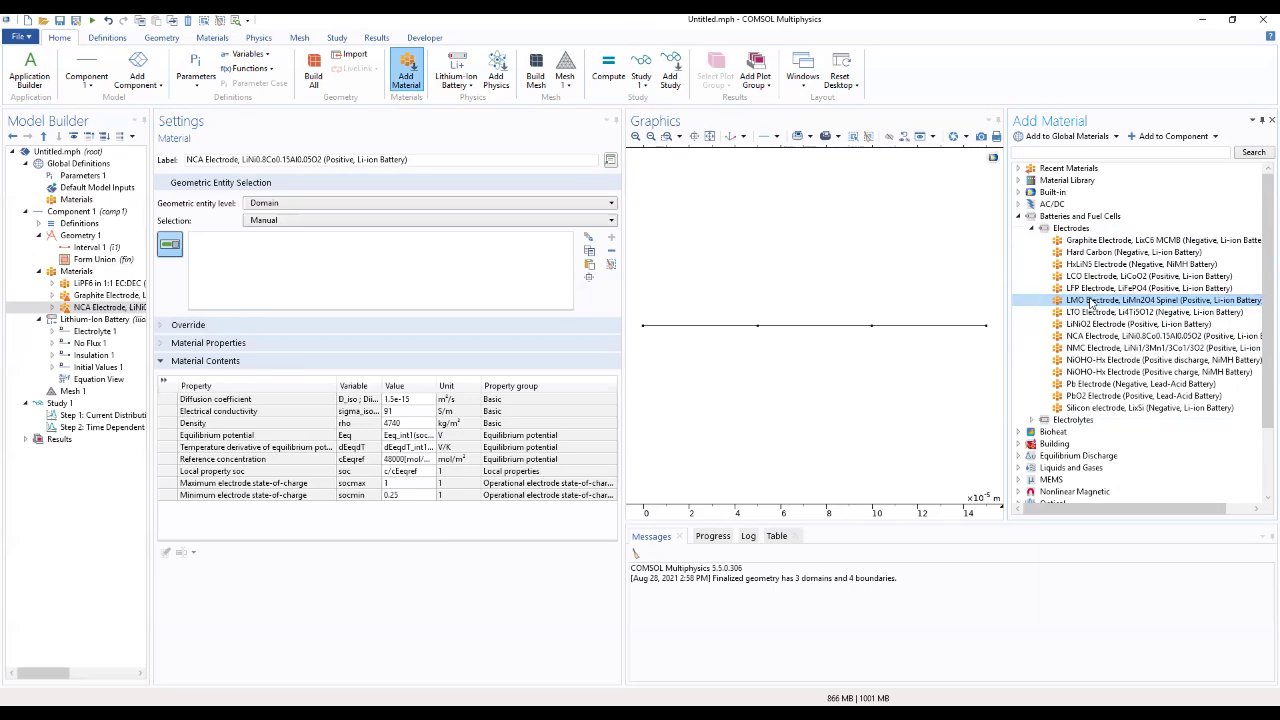
double_click(1090, 301)
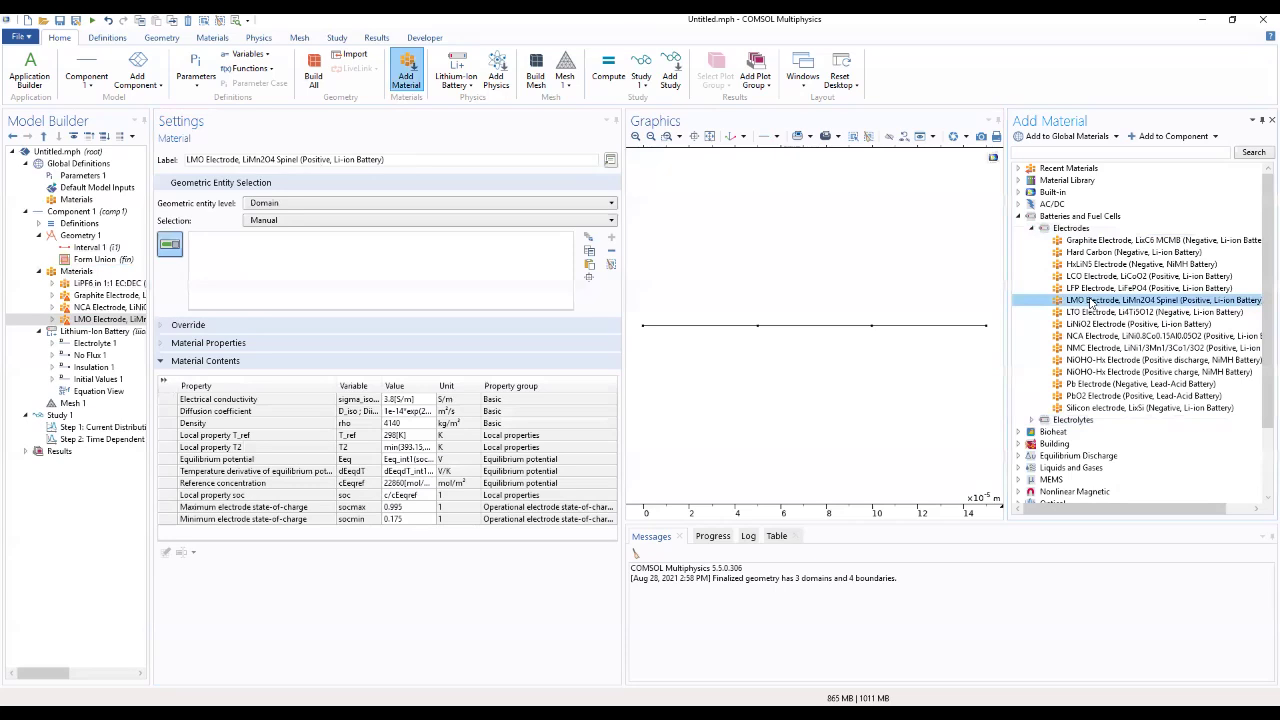
click(1270, 120)
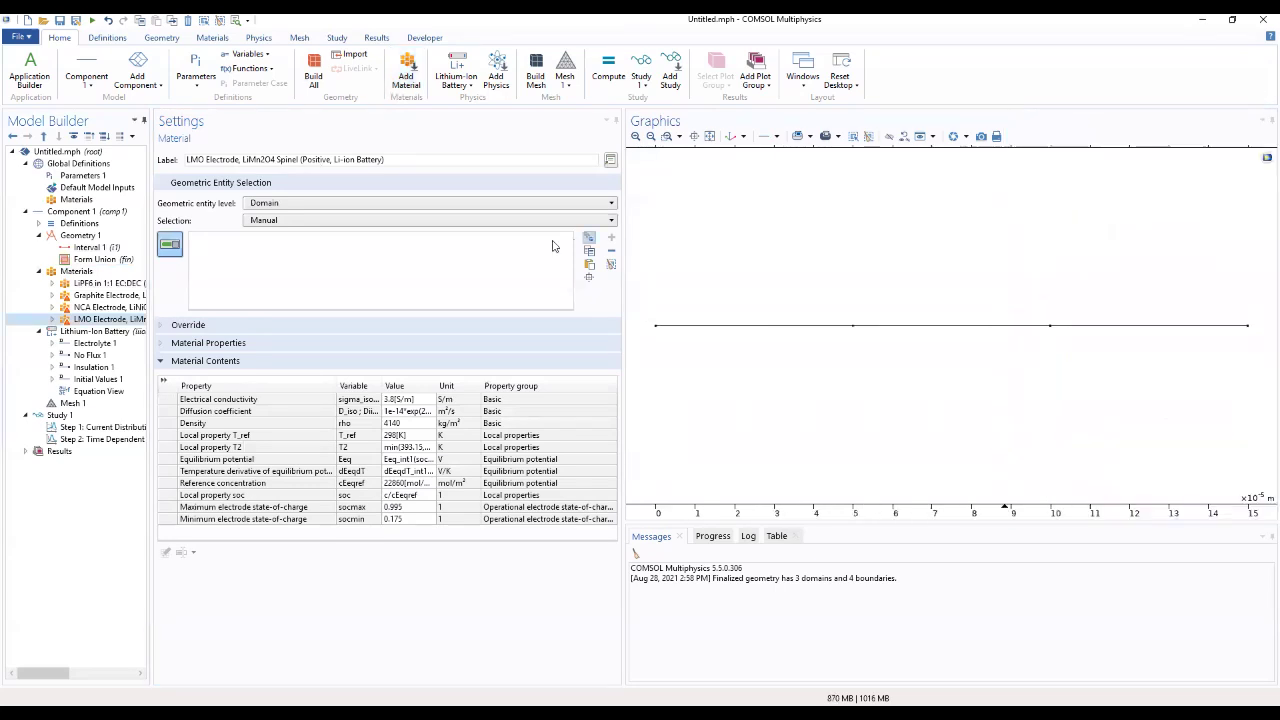
Widen the model tree and plot the NCA electrode's equilibrium potential interpolation function Eeq_int1
drag(150, 238, 285, 225)
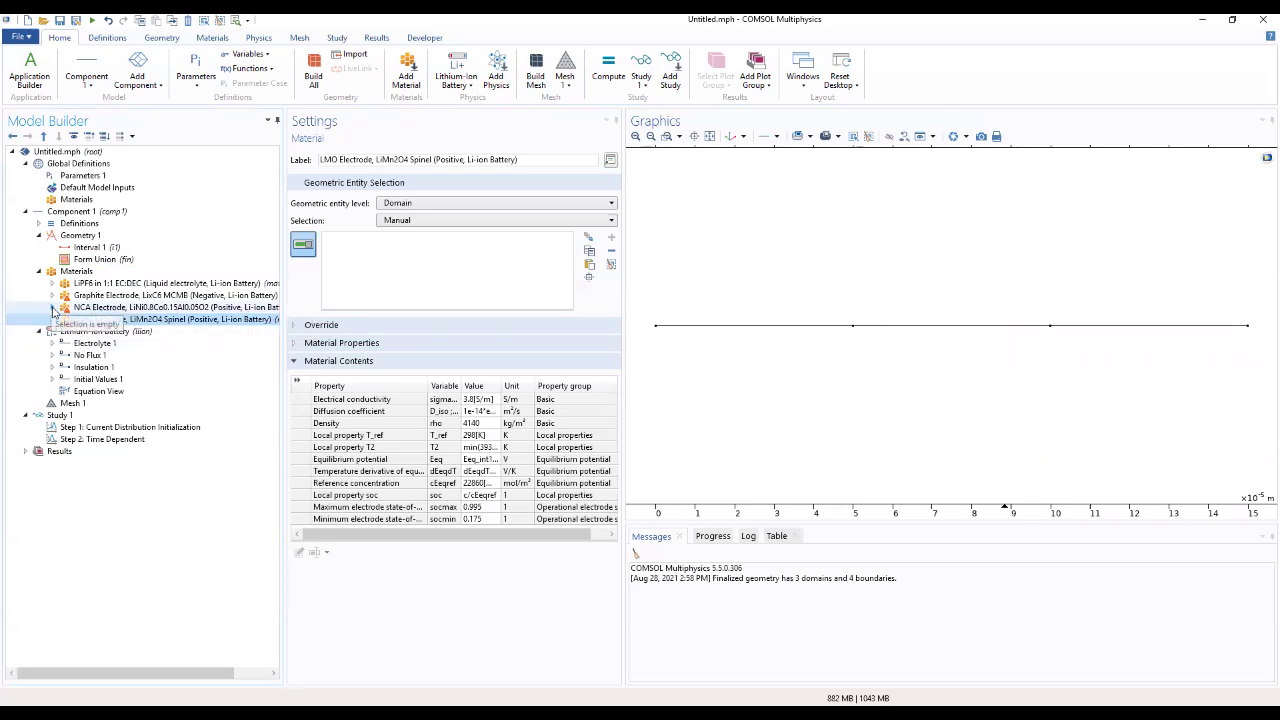
click(52, 308)
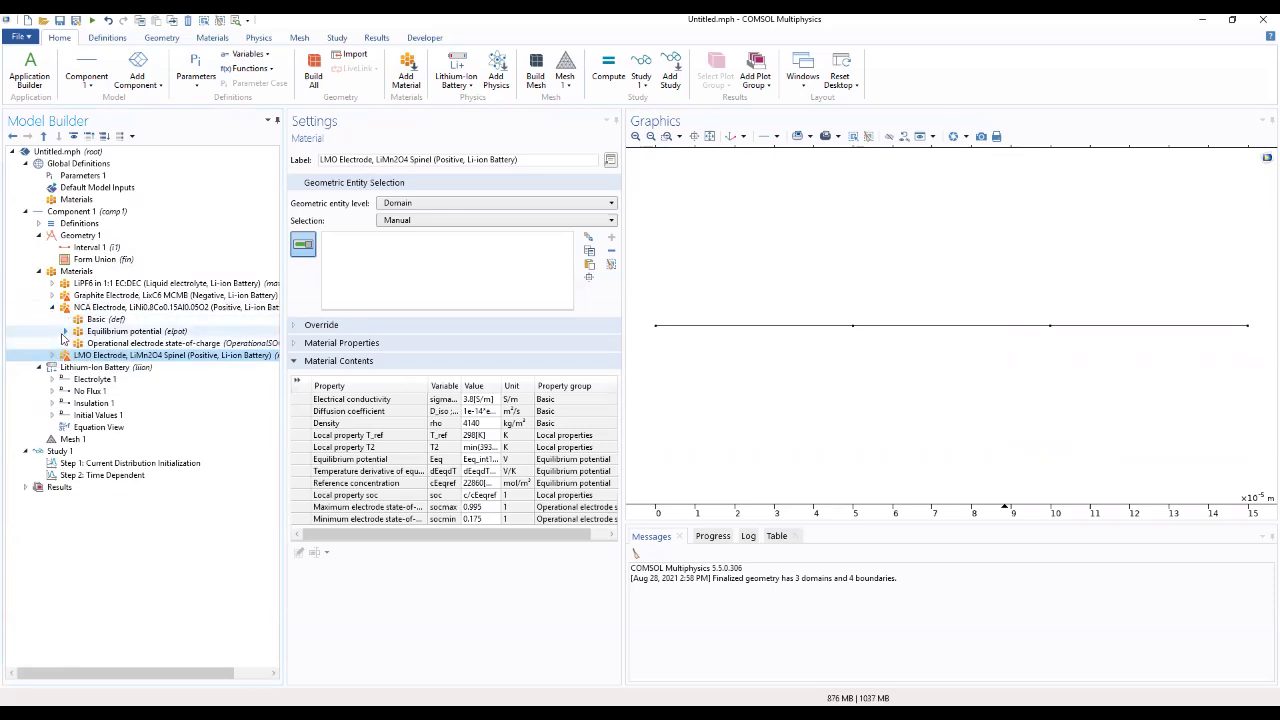
click(64, 331)
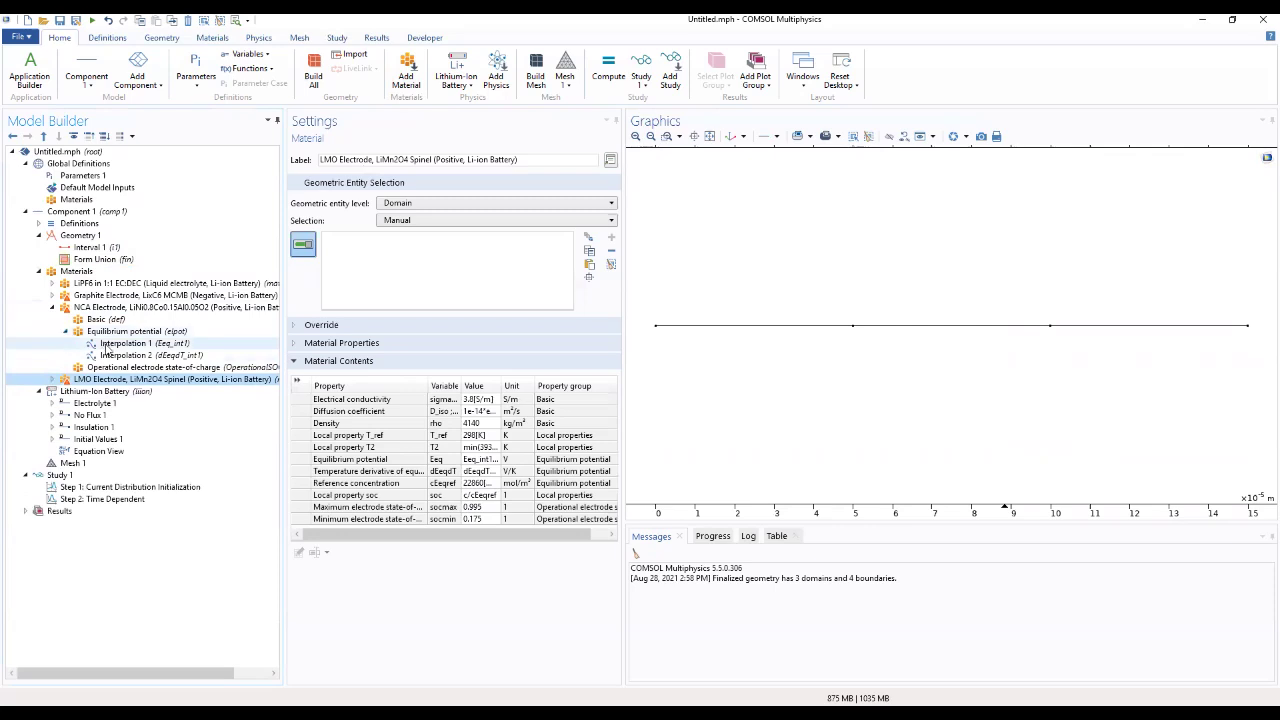
click(115, 345)
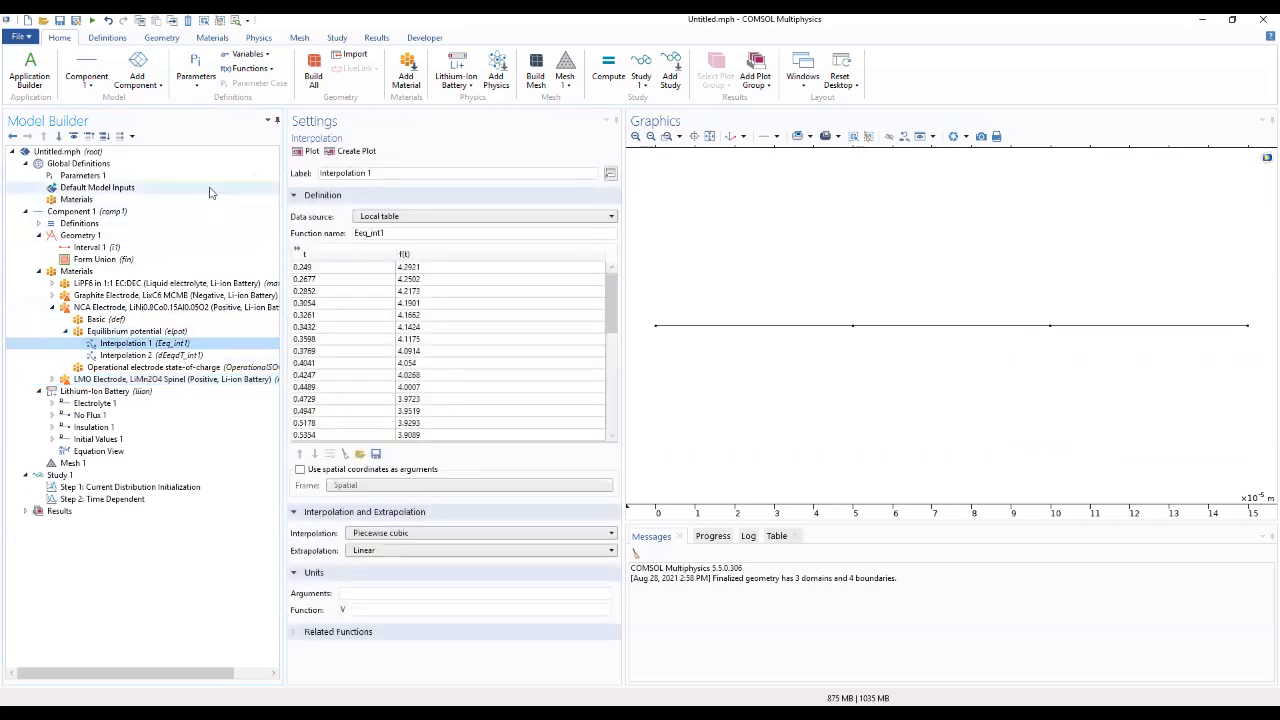
click(304, 152)
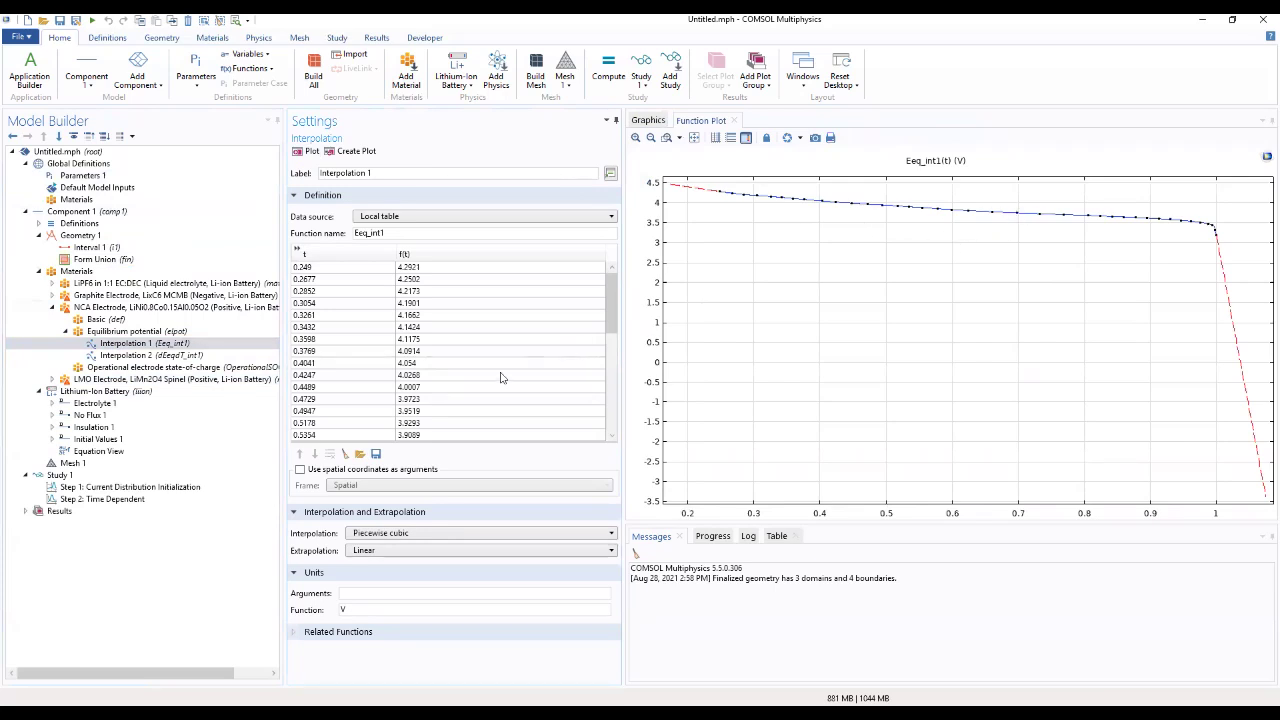
Plot the LMO electrode's equilibrium potential interpolation function Eeq_int1
click(52, 379)
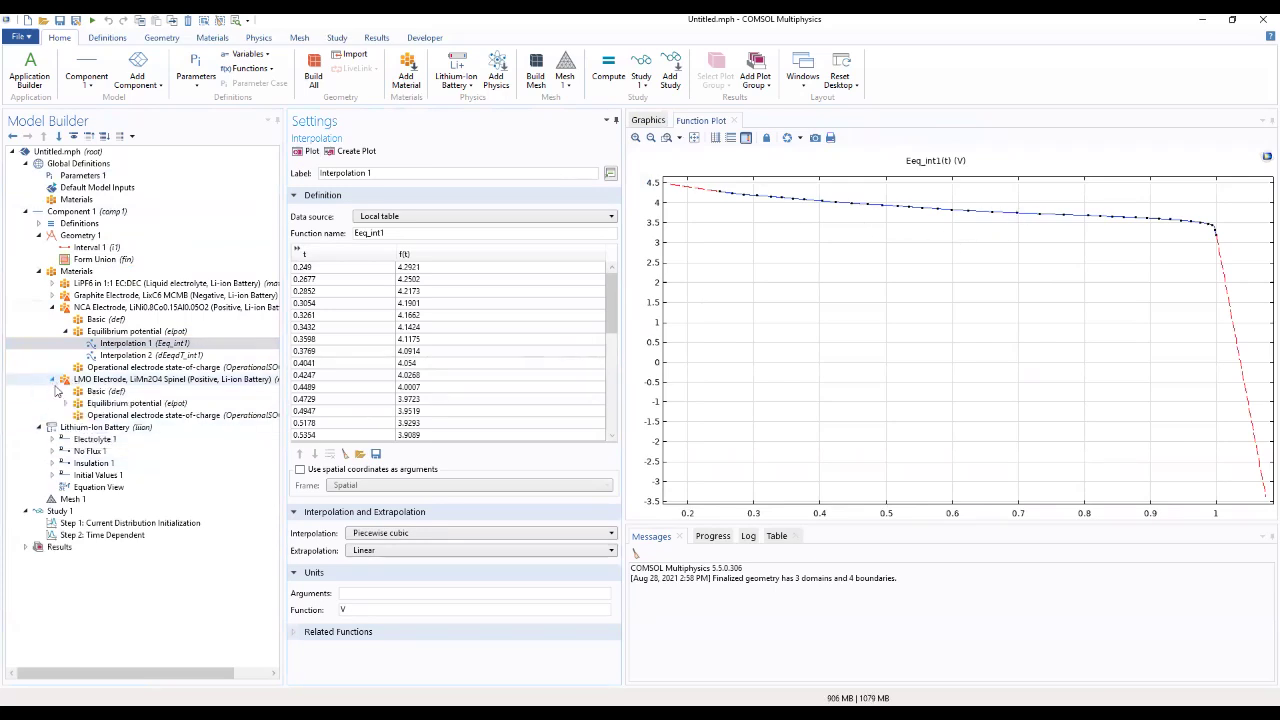
click(65, 403)
click(100, 416)
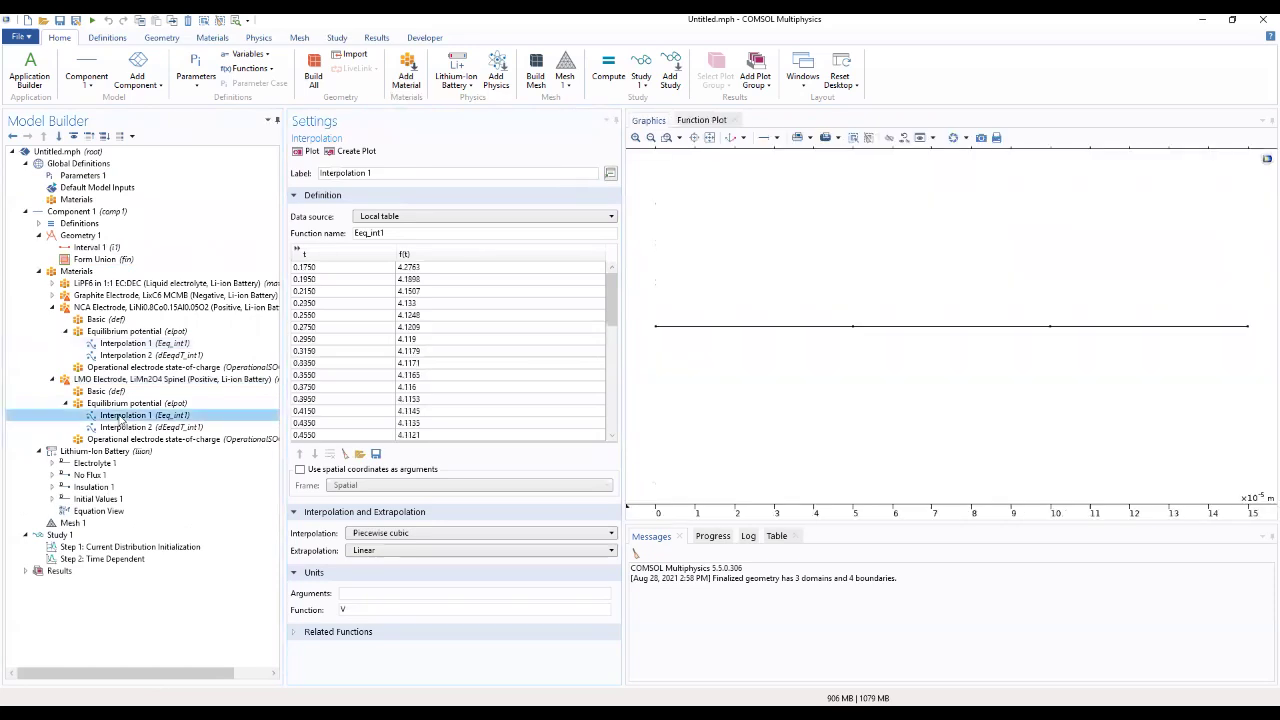
click(305, 151)
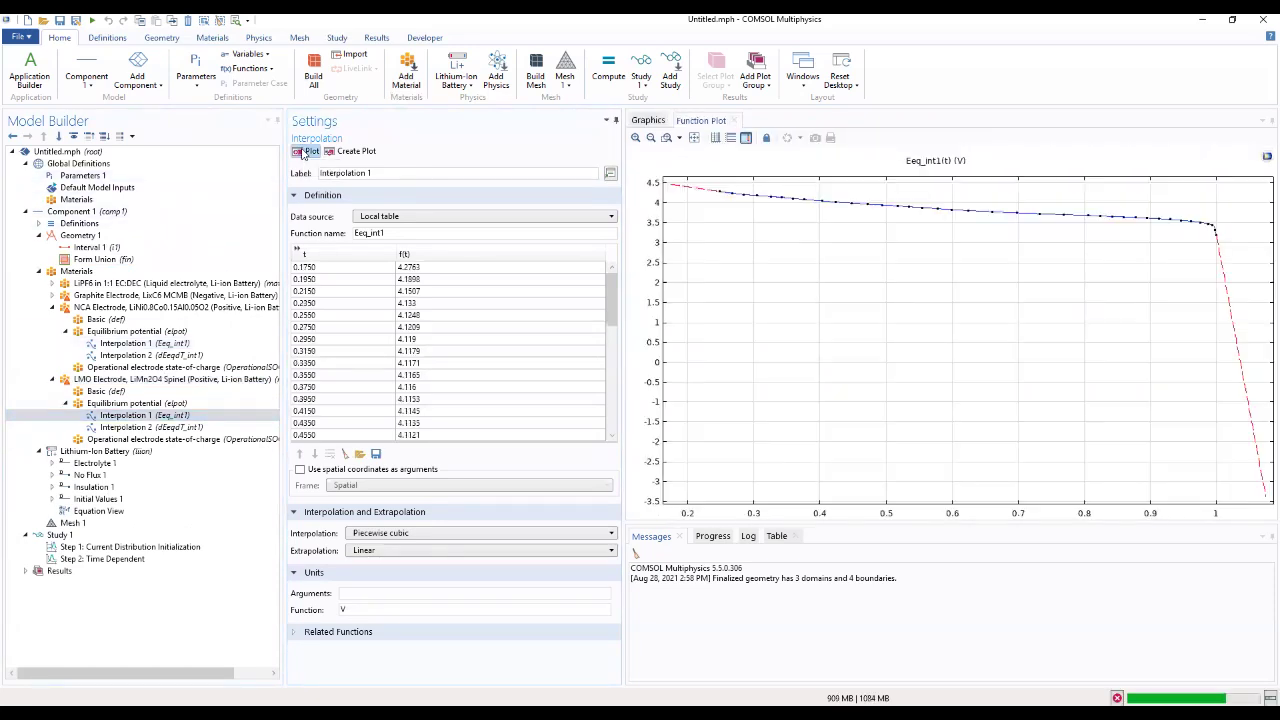
Collapse the materials and add a Variables node to the definitions of Component 1
click(40, 272)
click(66, 224)
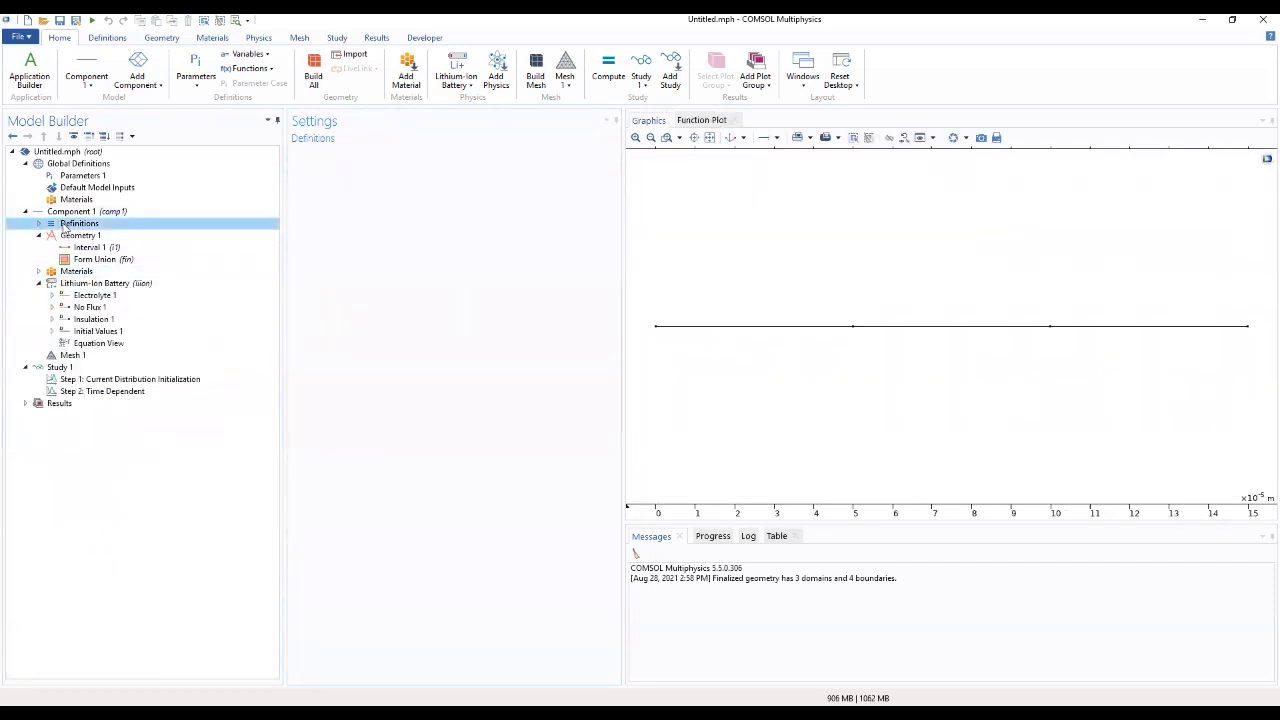
right_click(66, 225)
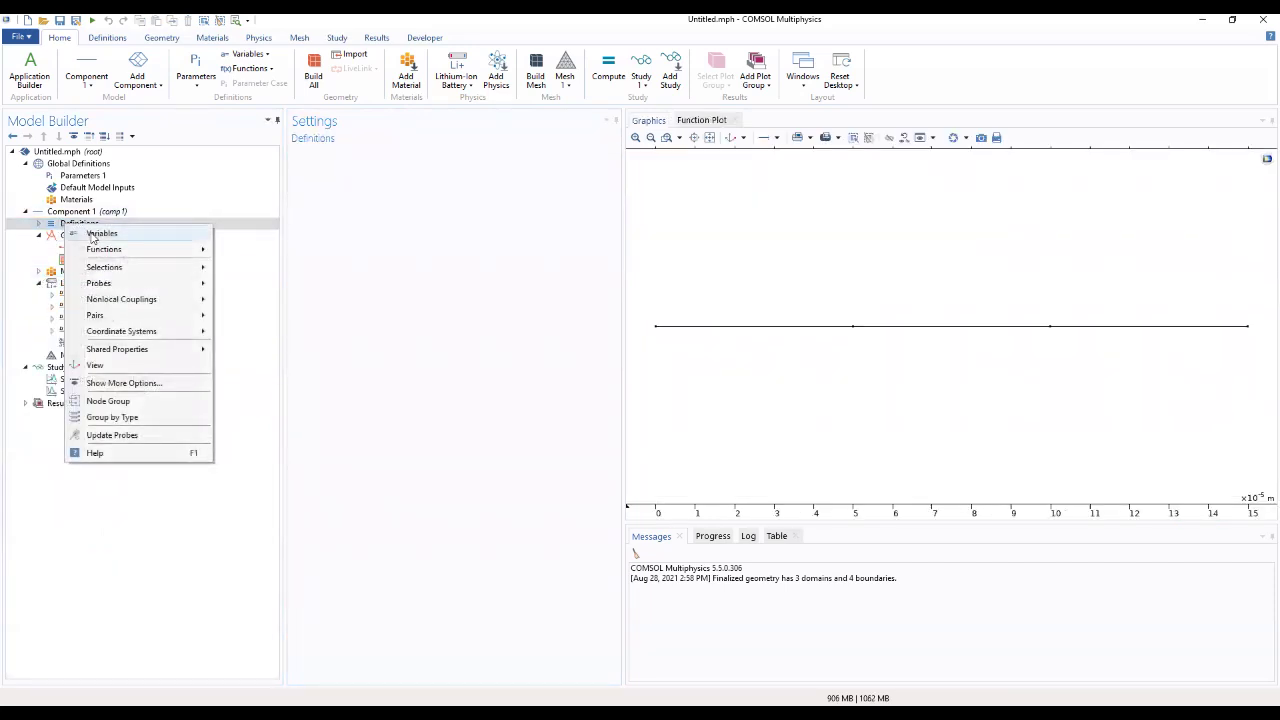
click(97, 234)
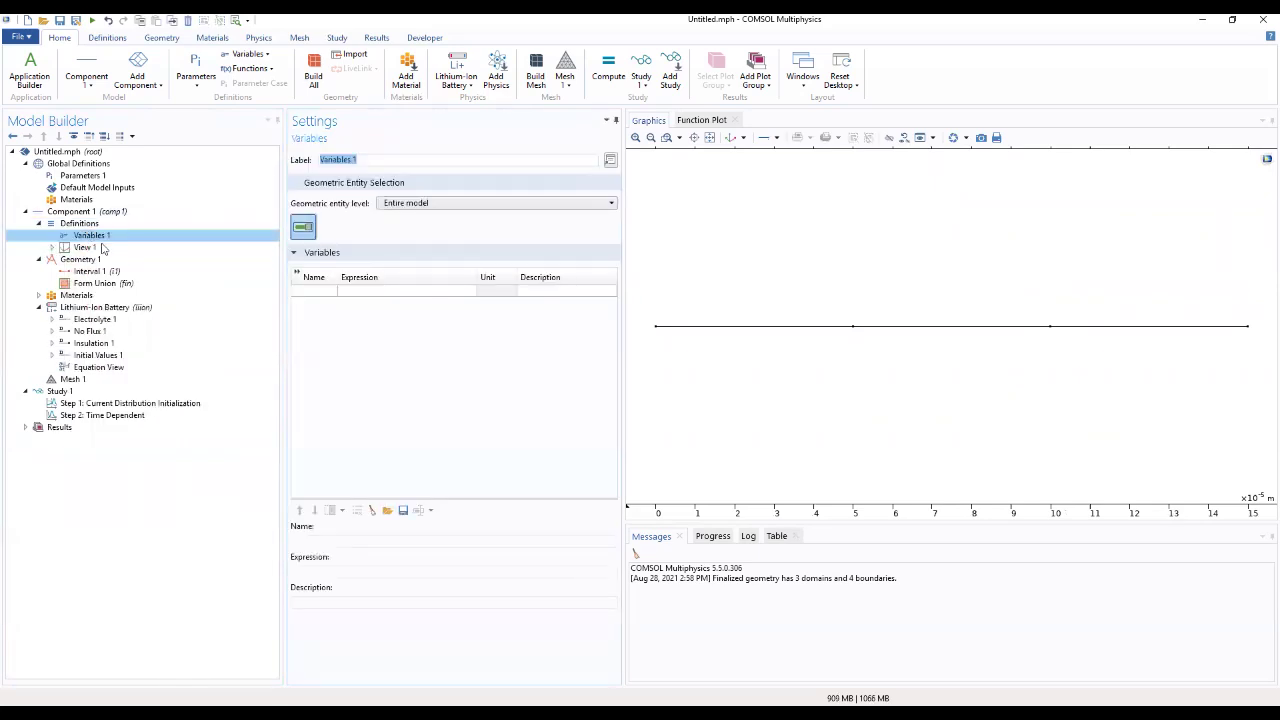
Load the variables from the li_battery_multiple_materials_variables text file and enlarge the variables table to review their expressions
click(388, 510)
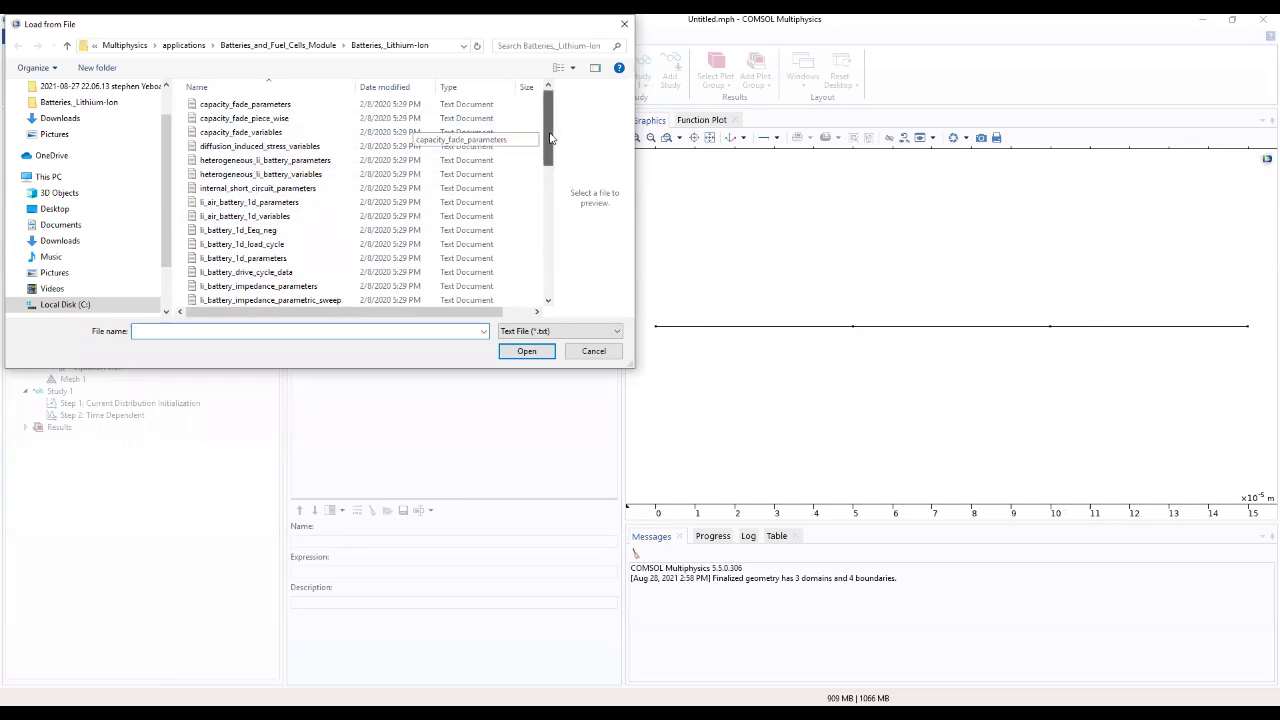
drag(549, 139, 545, 169)
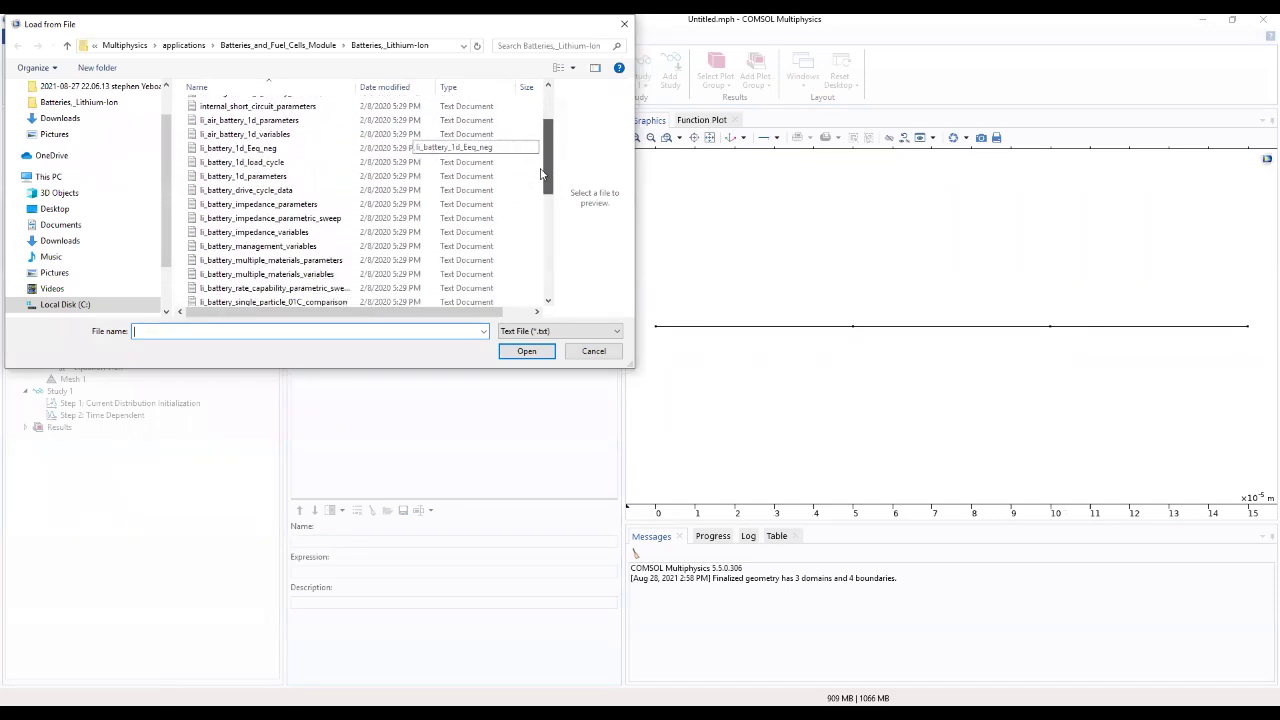
click(338, 277)
double_click(338, 277)
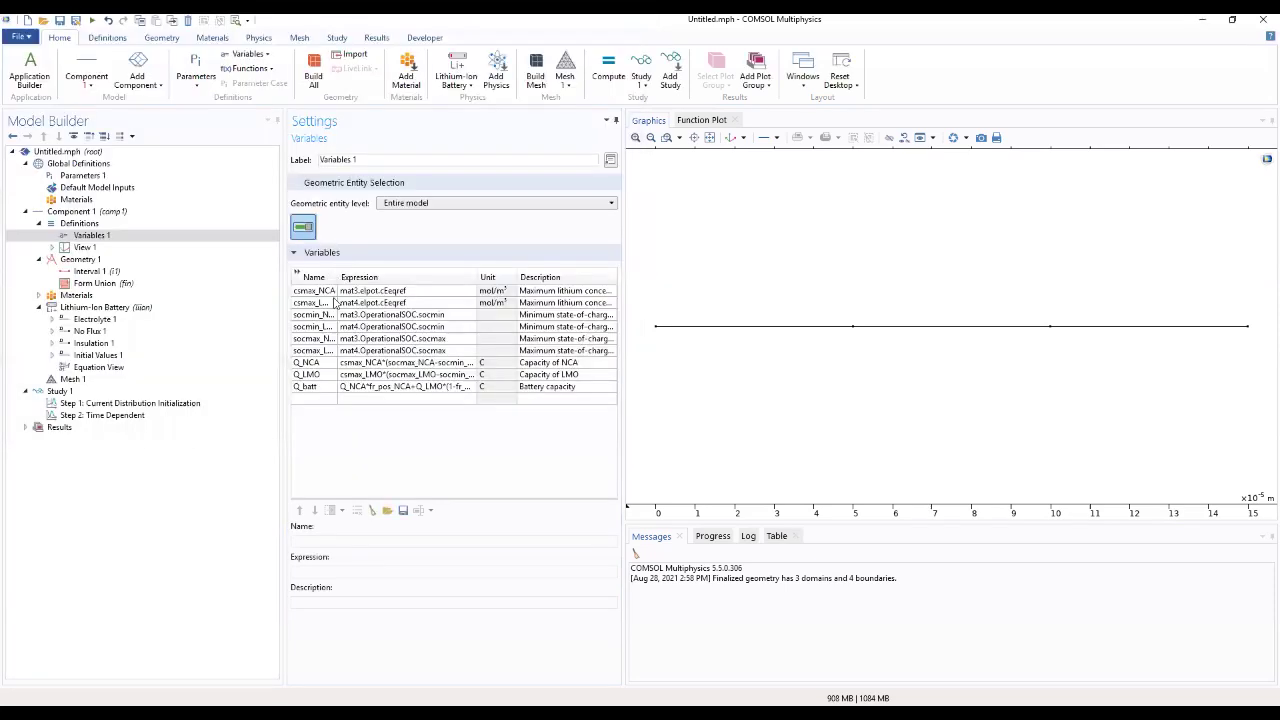
click(297, 273)
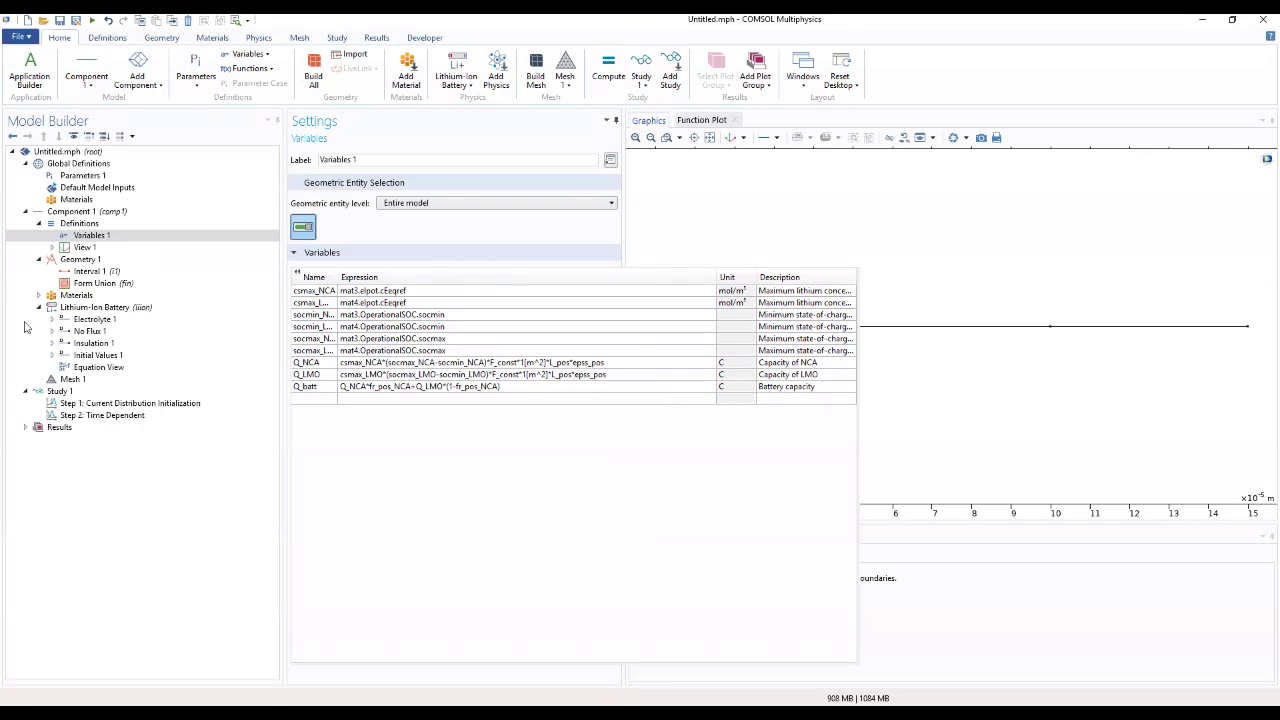
Add a Porous Electrode to the Lithium-Ion Battery interface and assign it to domain 1
click(78, 309)
right_click(84, 311)
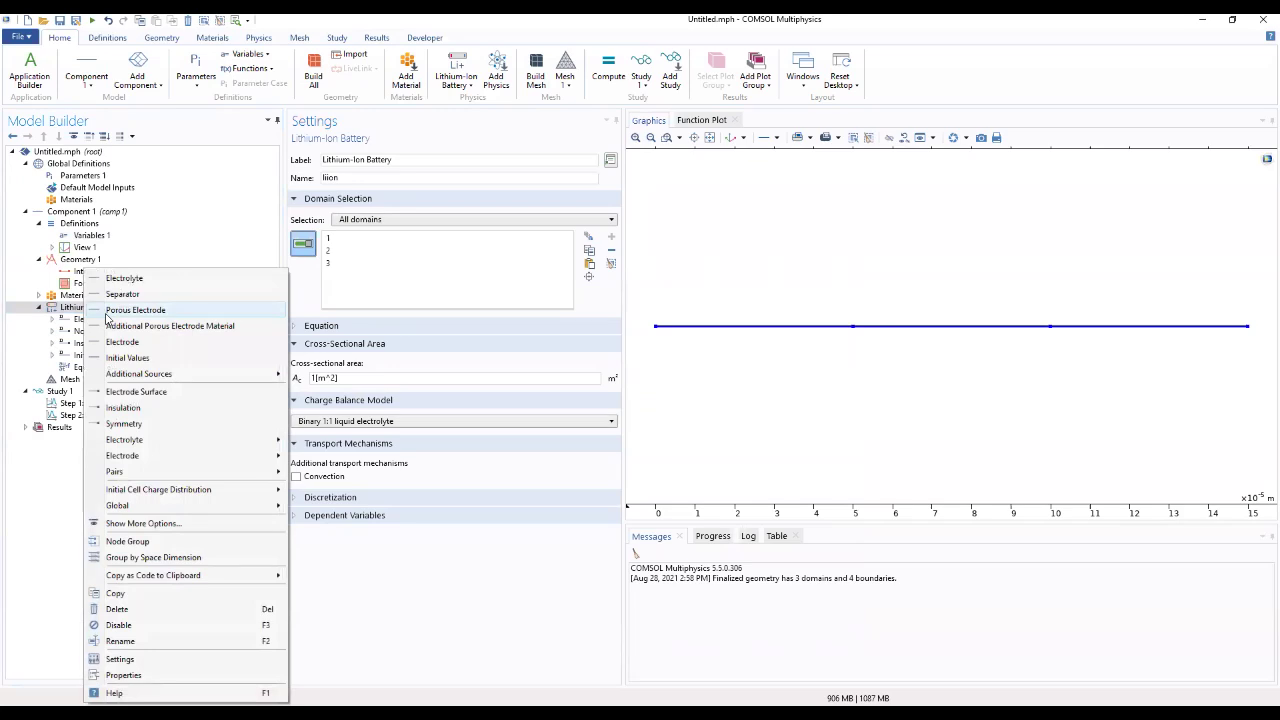
click(107, 314)
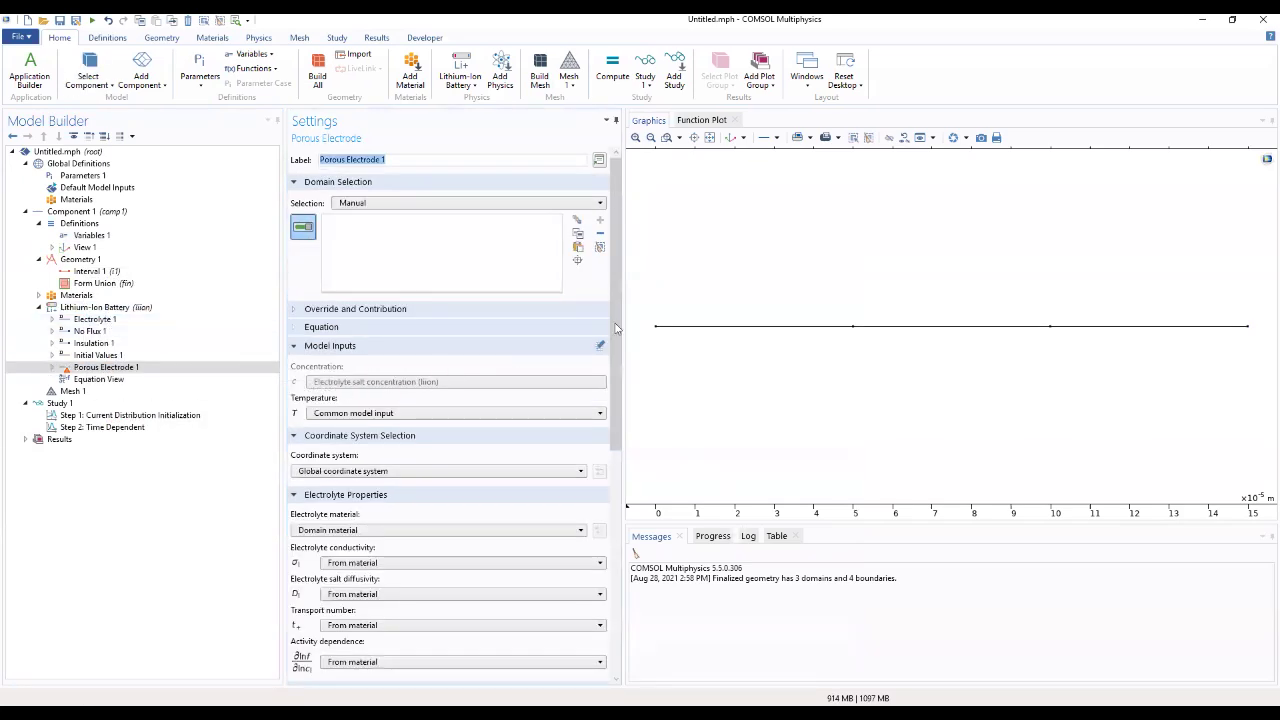
click(686, 330)
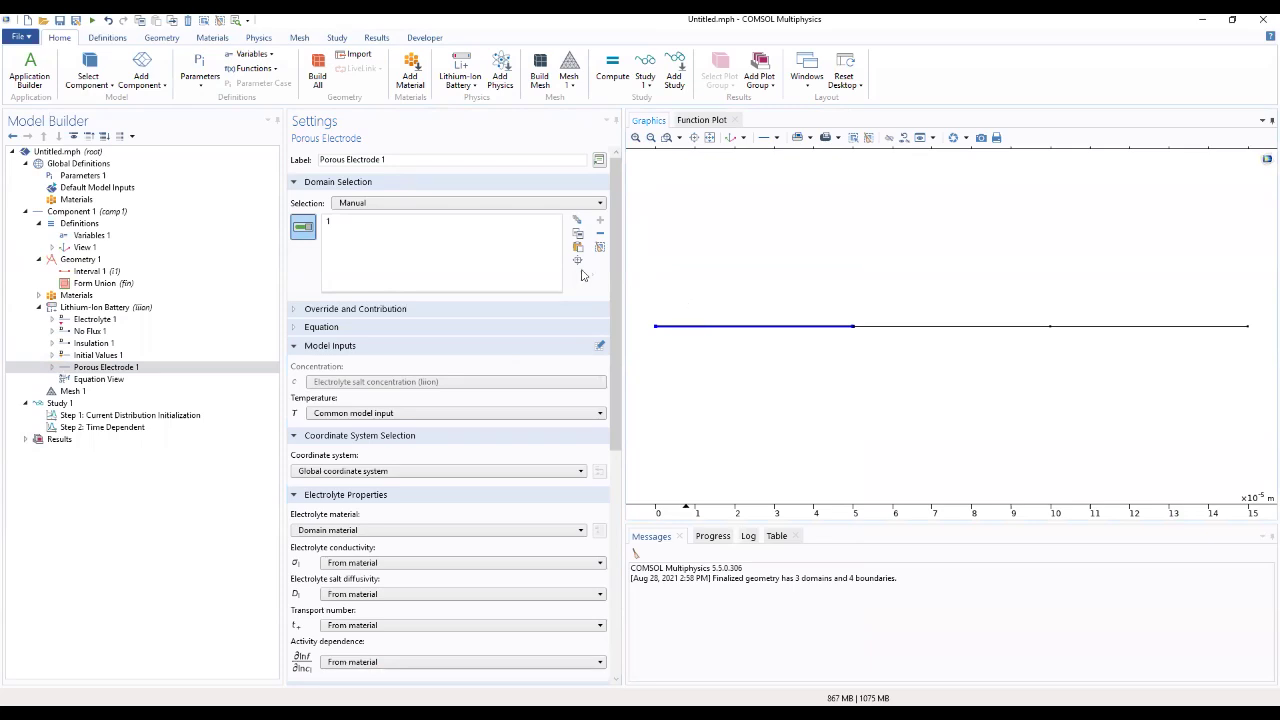
Set the electrode material of Porous Electrode 1 to Graphite Electrode, LixC6 MCMB (Negative, Li-ion Battery) (mat2)
scroll(619, 270, down, 1)
drag(619, 270, 606, 340)
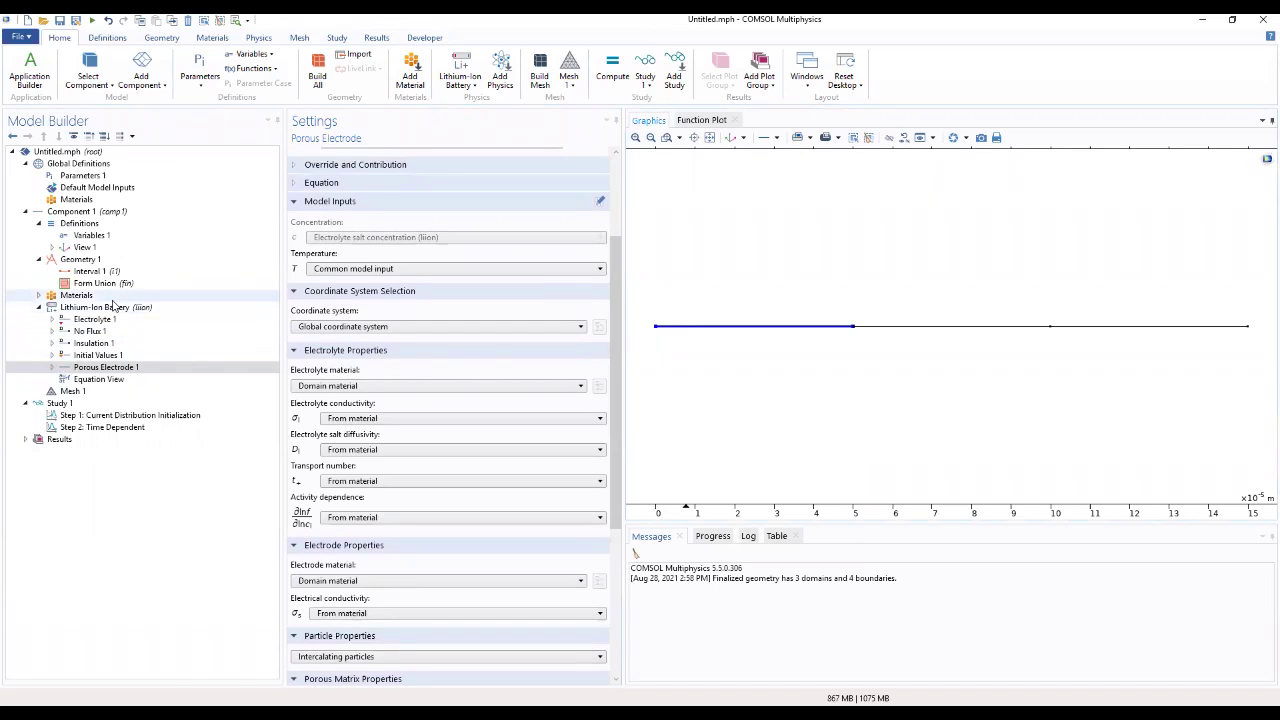
click(39, 296)
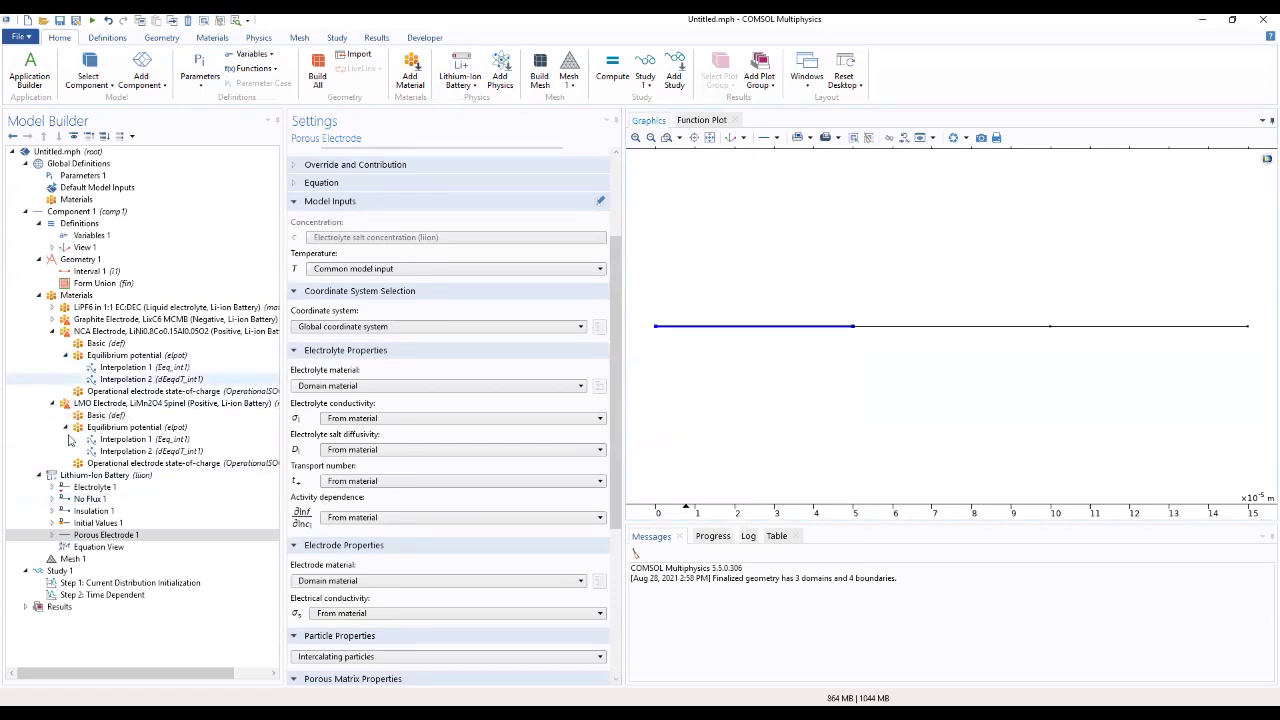
click(129, 538)
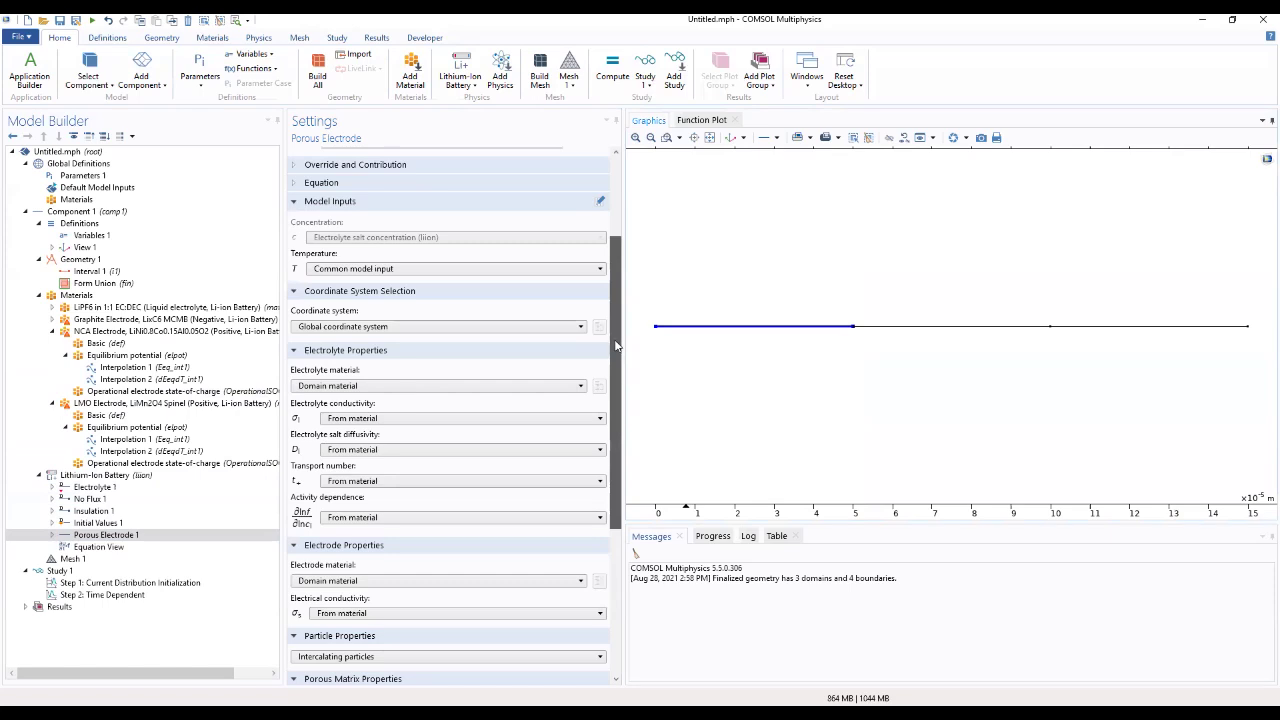
drag(617, 345, 616, 344)
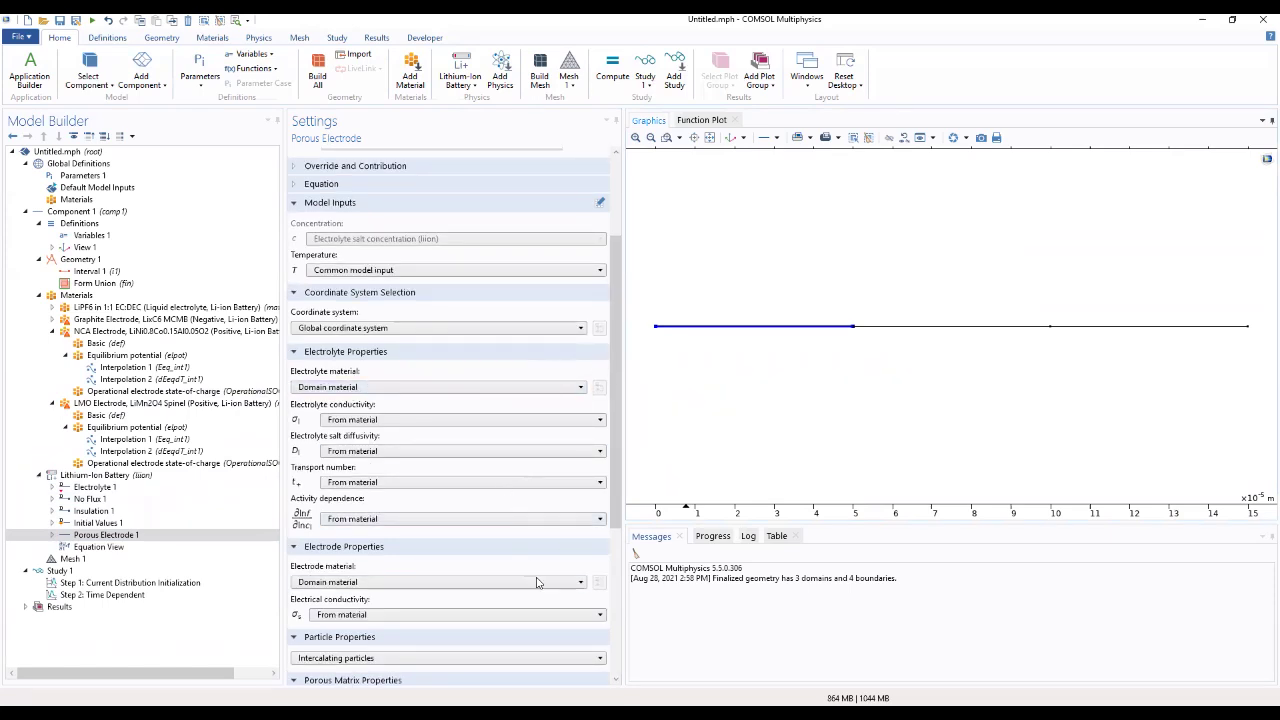
scroll(613, 511, down, 2)
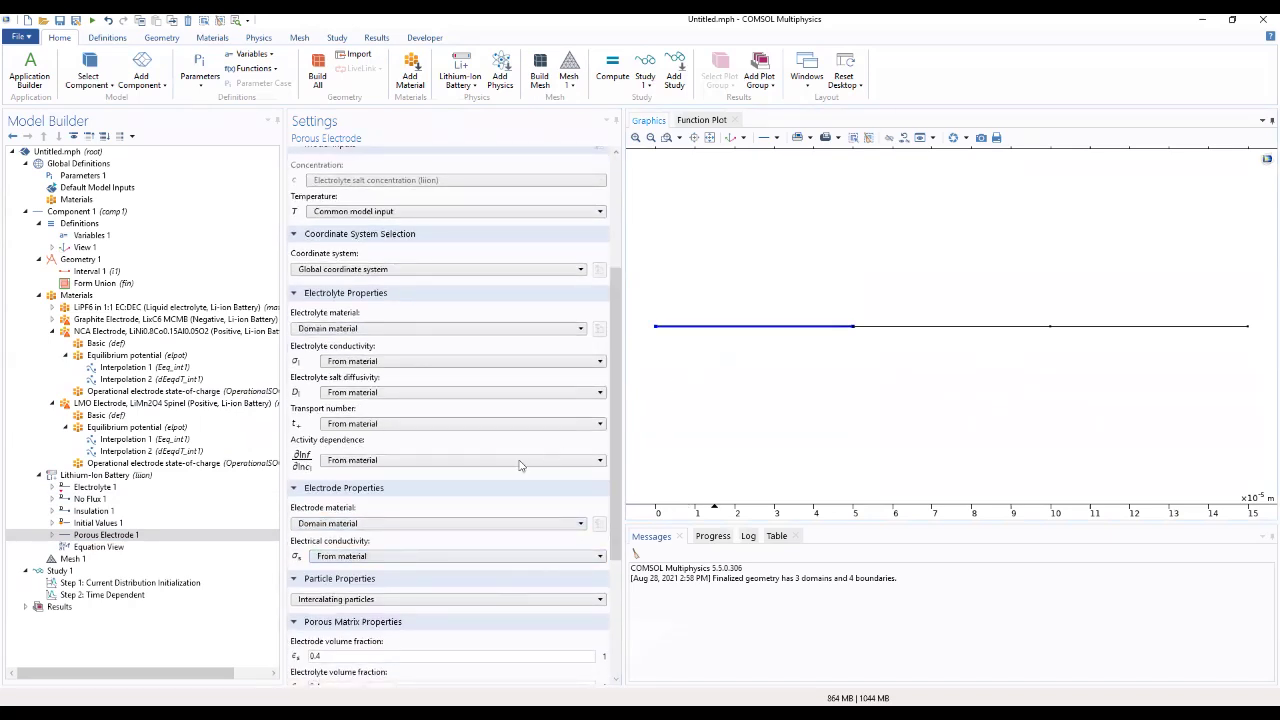
click(415, 528)
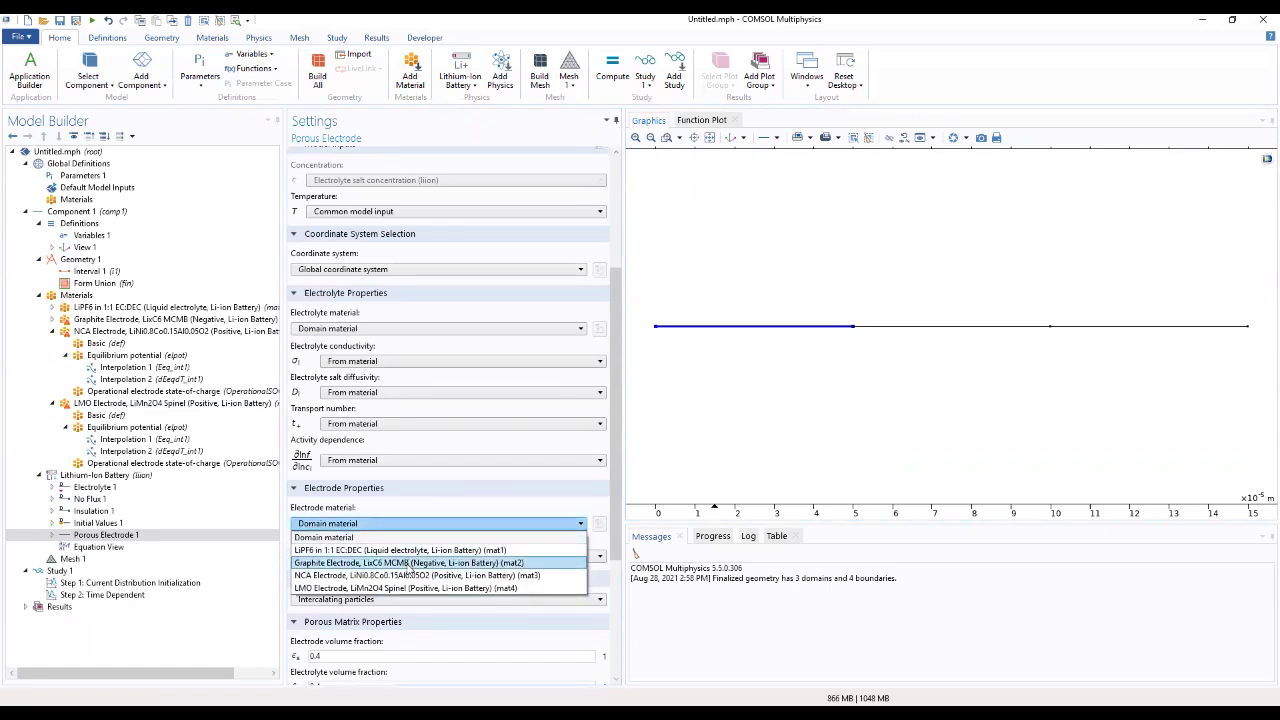
click(410, 563)
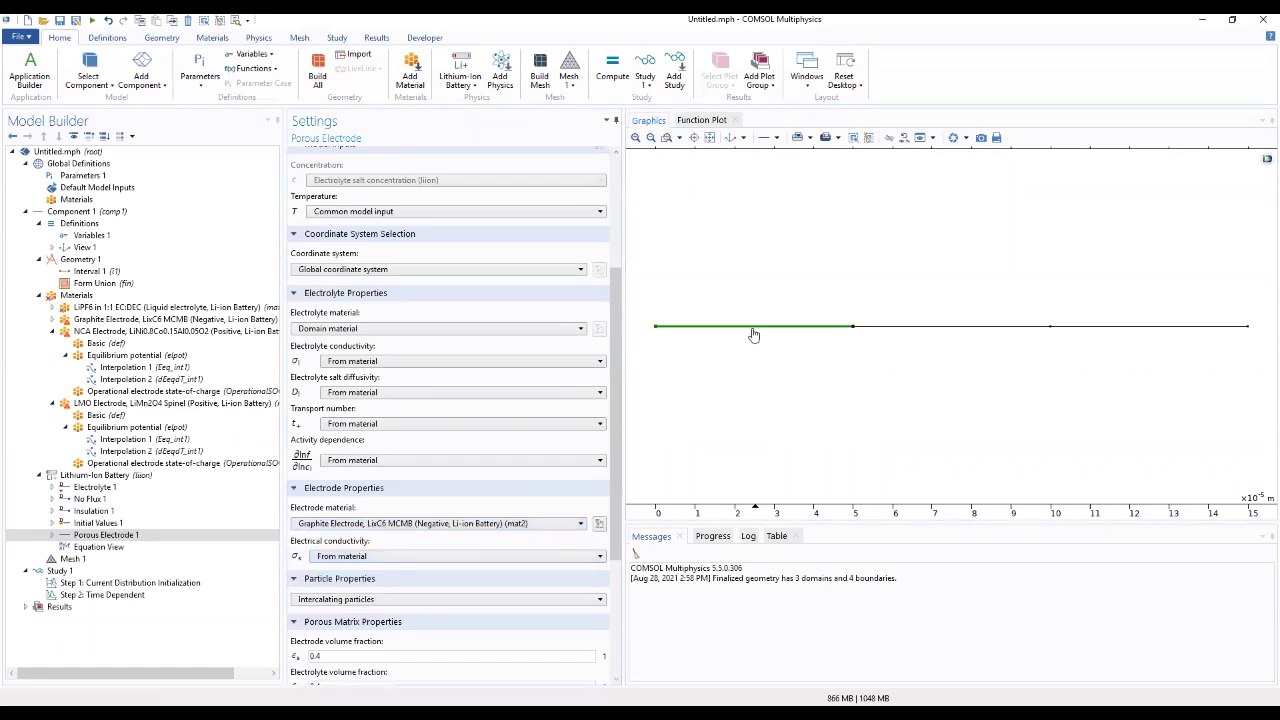
Try to set the electrode volume fraction of Porous Electrode 1 to liion.epss.neg
scroll(620, 380, down, 1)
drag(620, 380, 613, 462)
double_click(312, 514)
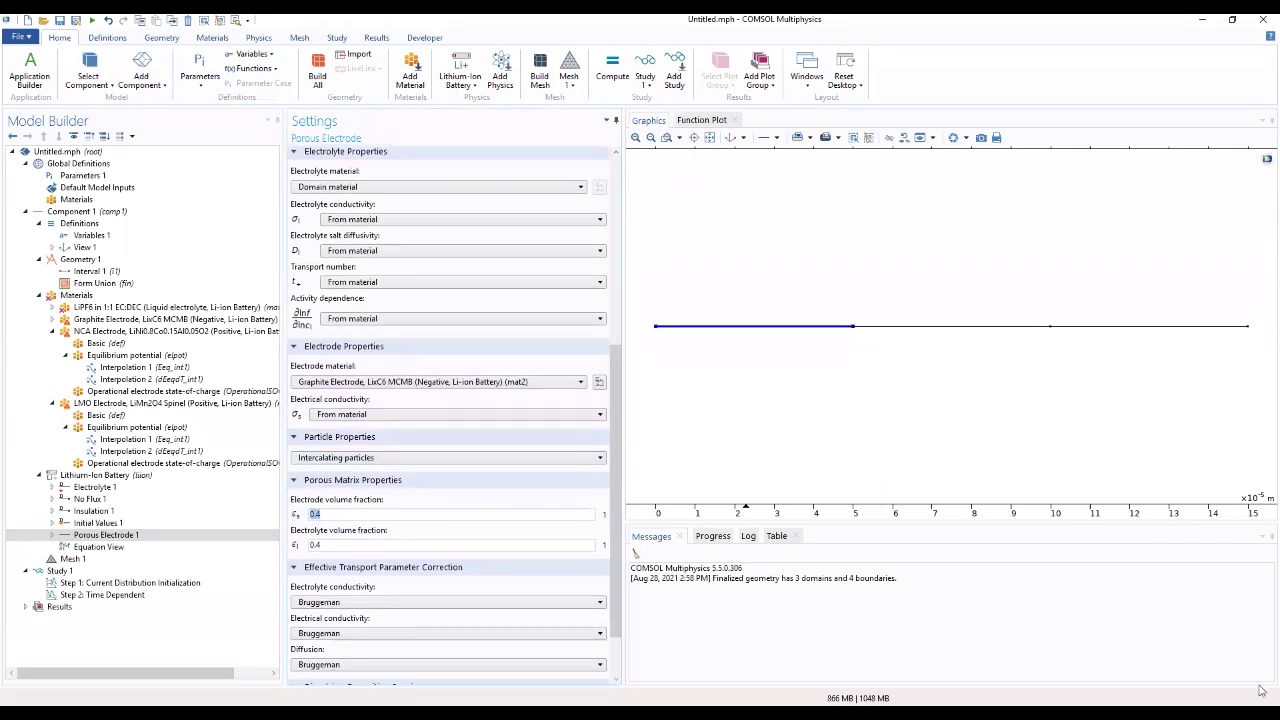
text(ep)
text(ion)
text(.epss)
text(.neg)
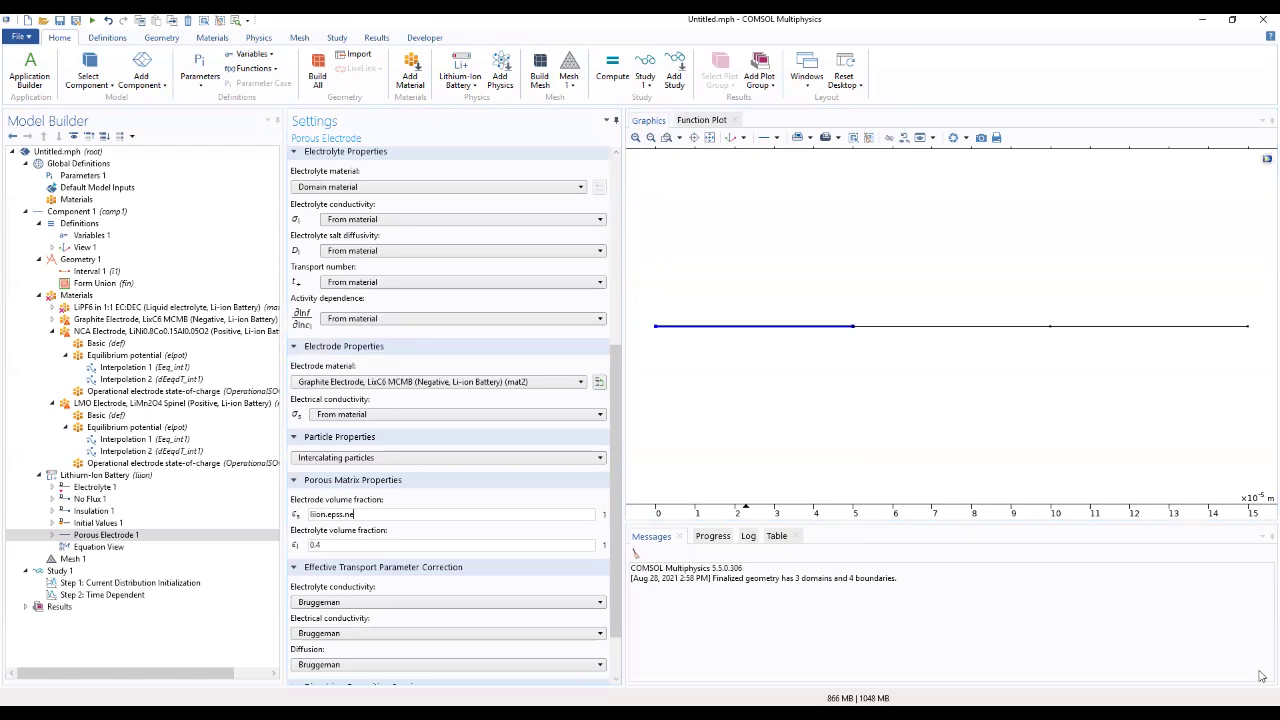
click(531, 508)
mouse_move(426, 517)
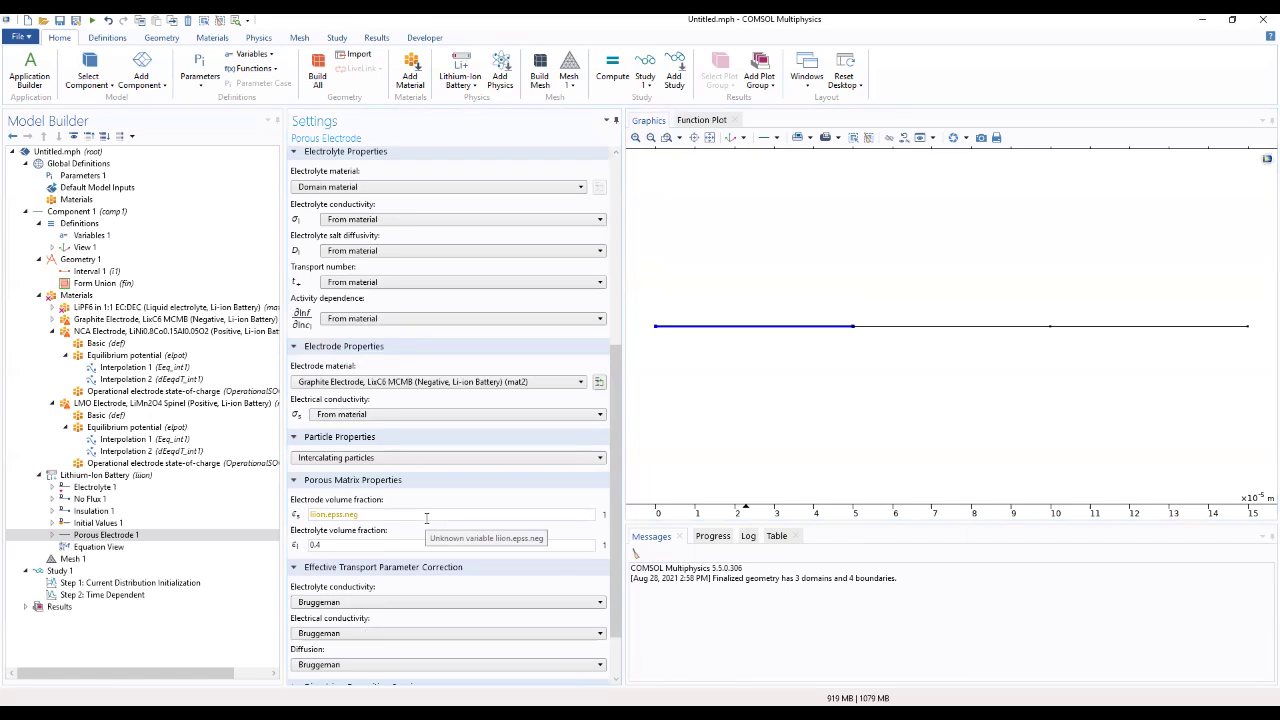
Set the electrolyte volume fraction of Porous Electrode 1 to epsl_neg
double_click(361, 543)
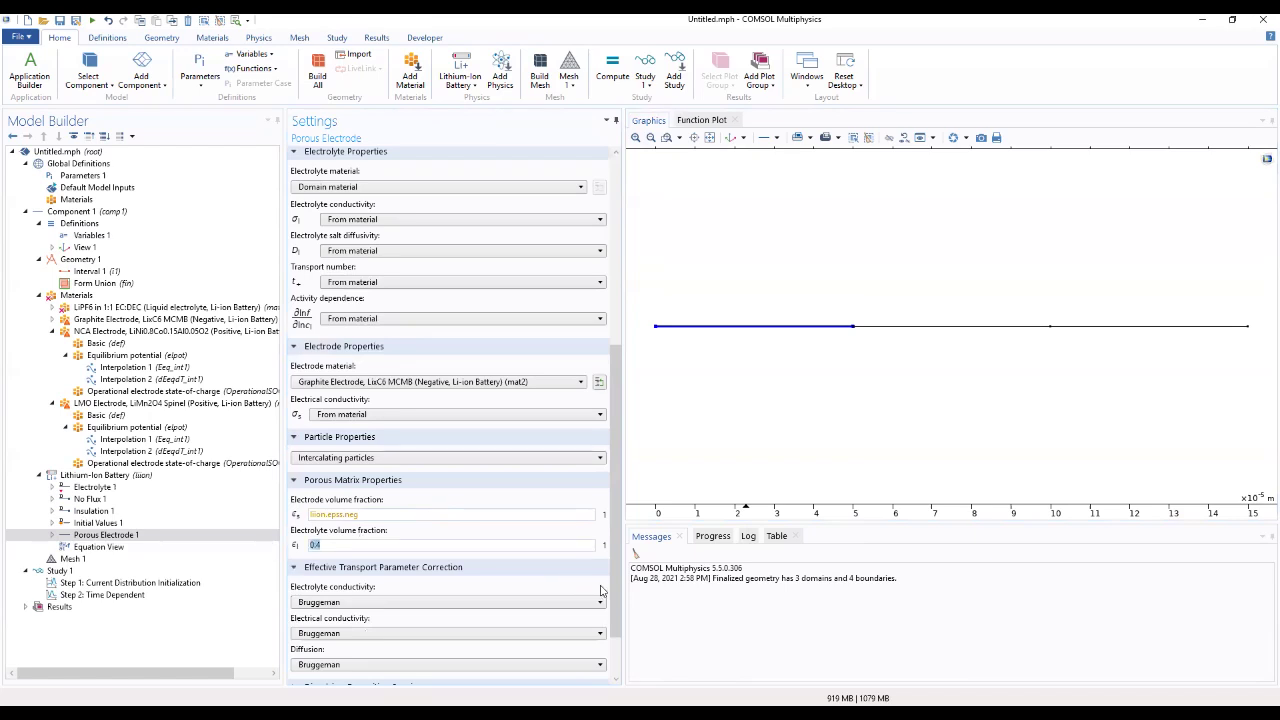
text(e)
text(psl_neg)
Set the particle material of Particle Intercalation 1 under Porous Electrode 1 to Graphite Electrode, LixC6 MCMB (Negative, Li-ion Battery) (mat2)
click(160, 537)
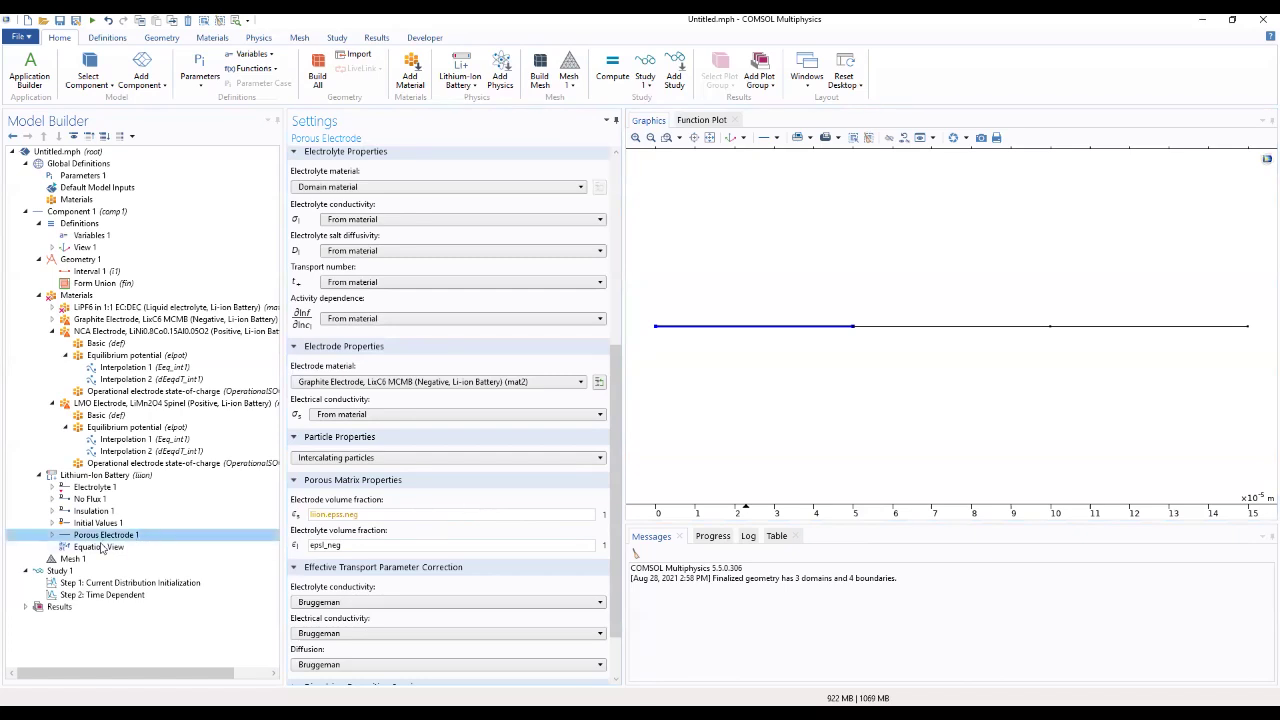
click(52, 535)
click(116, 547)
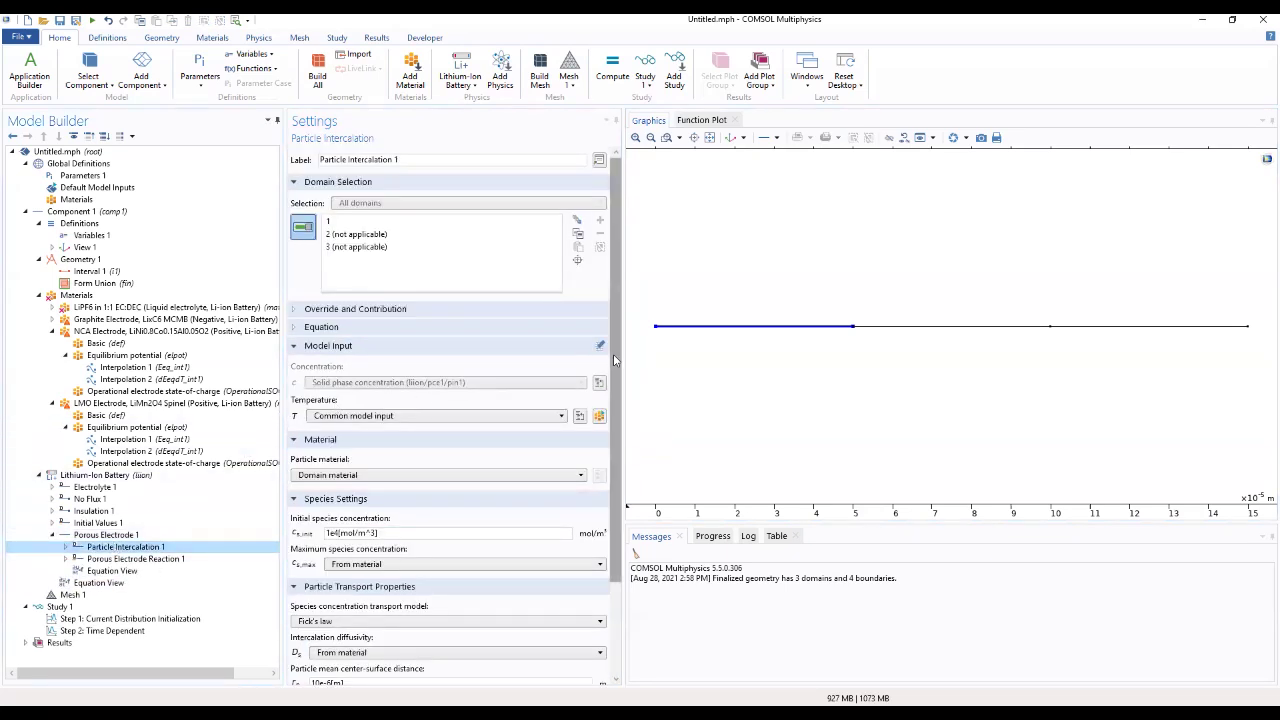
scroll(597, 420, down, 3)
scroll(597, 420, down, 2)
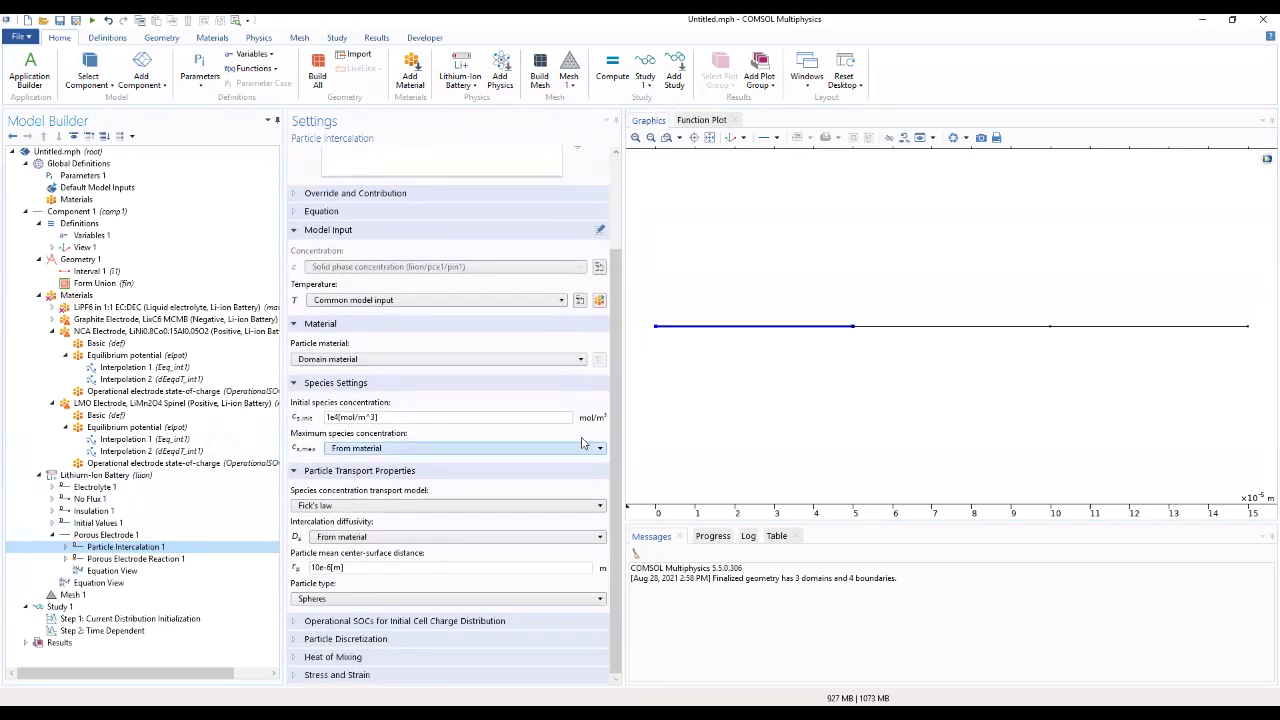
click(464, 360)
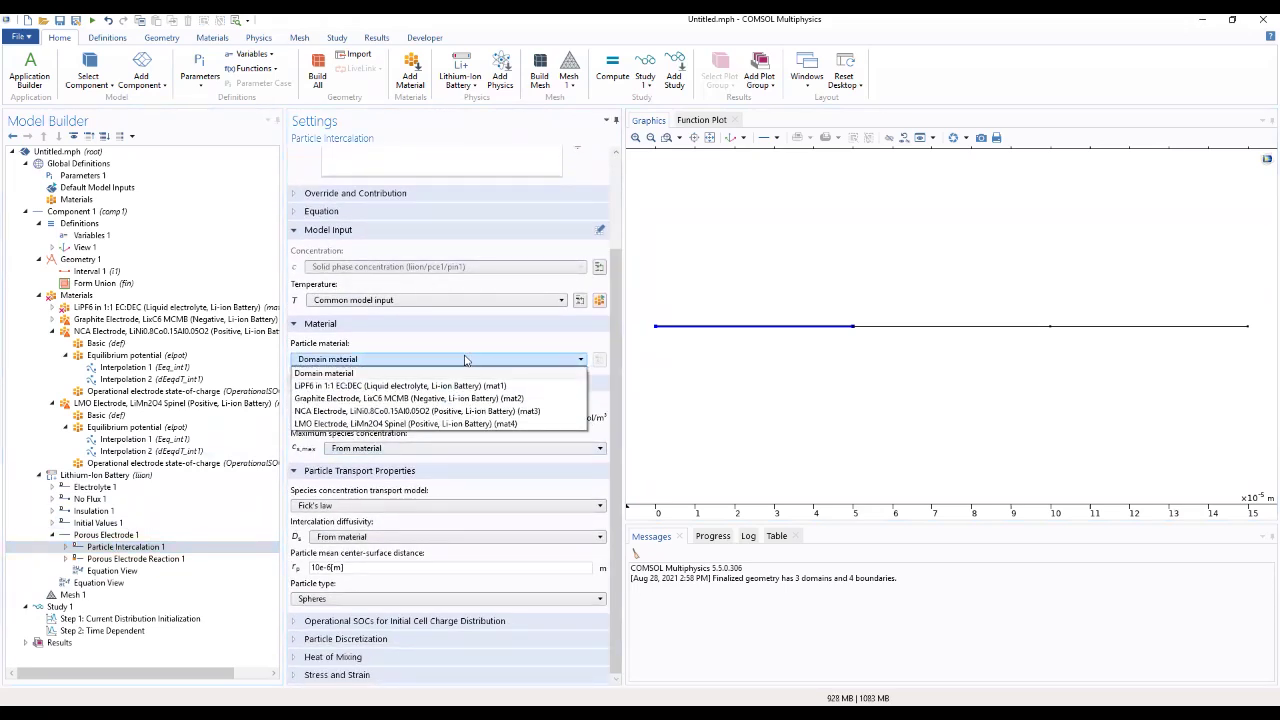
click(465, 398)
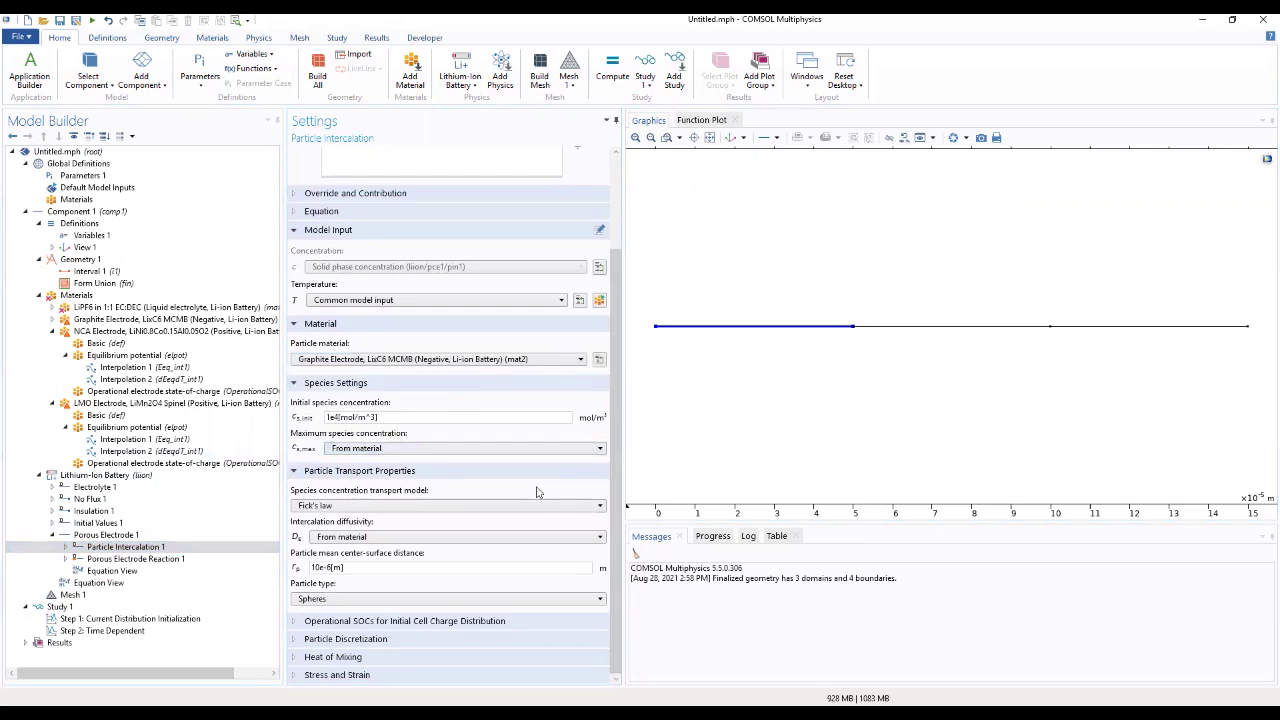
Use the Baker-Verbrugge species concentration transport model for the particles and set the mean center-surface distance to rp_neg
click(387, 507)
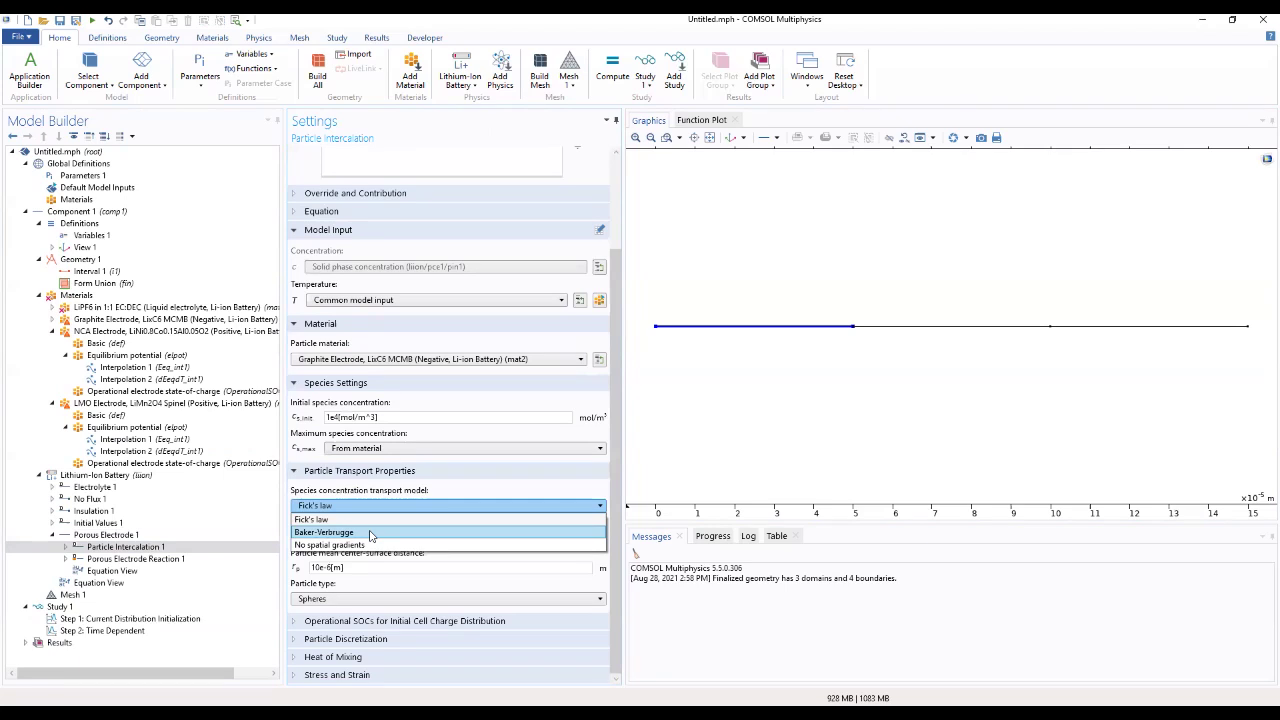
click(370, 534)
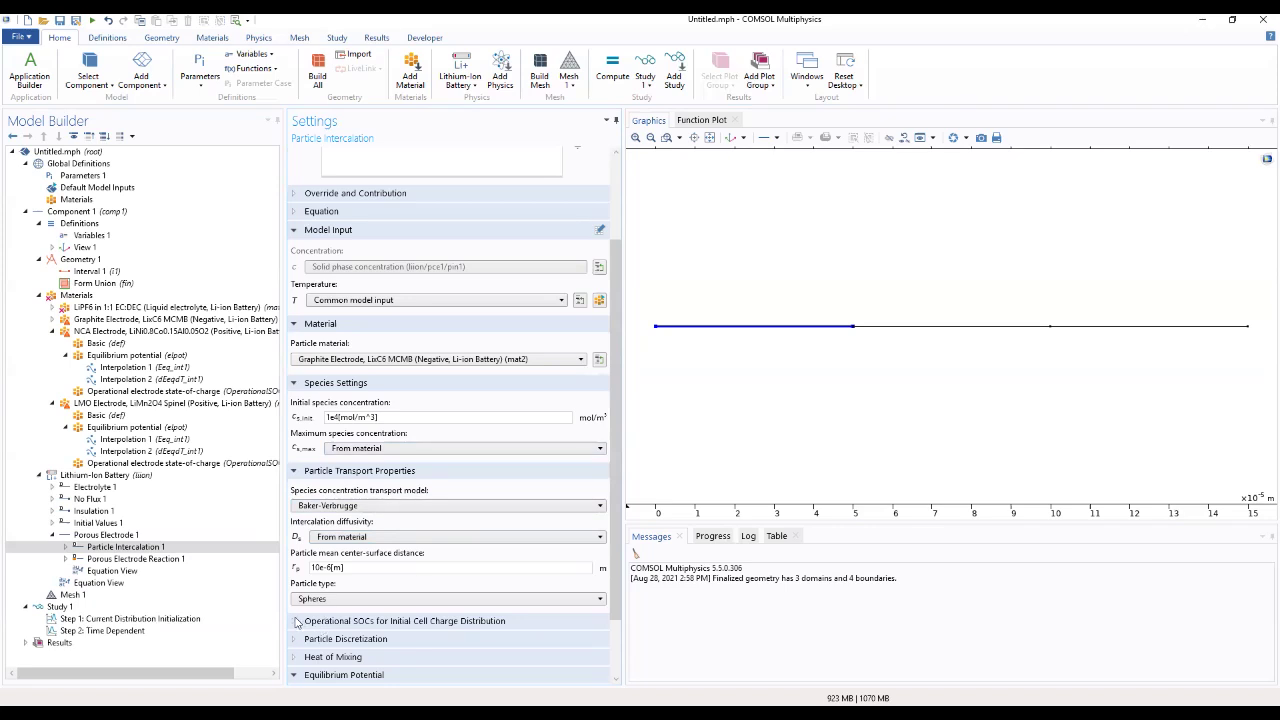
drag(345, 567, 255, 586)
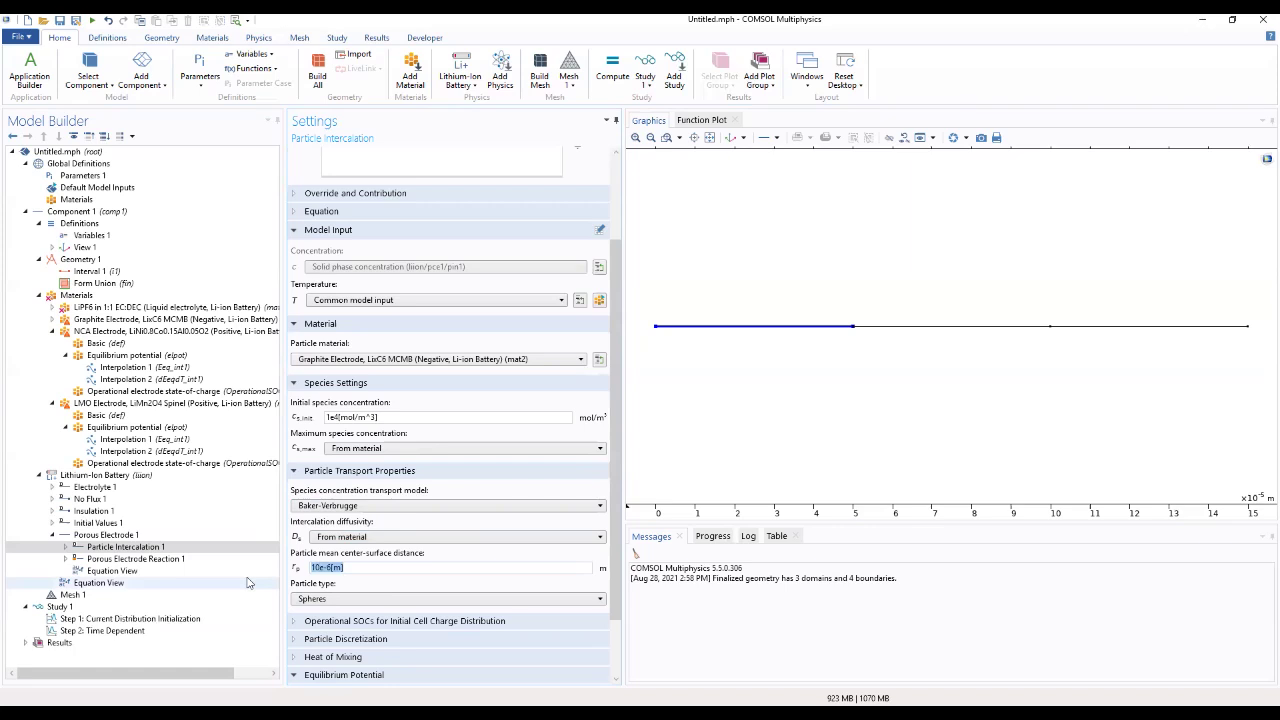
text(rp_neg)
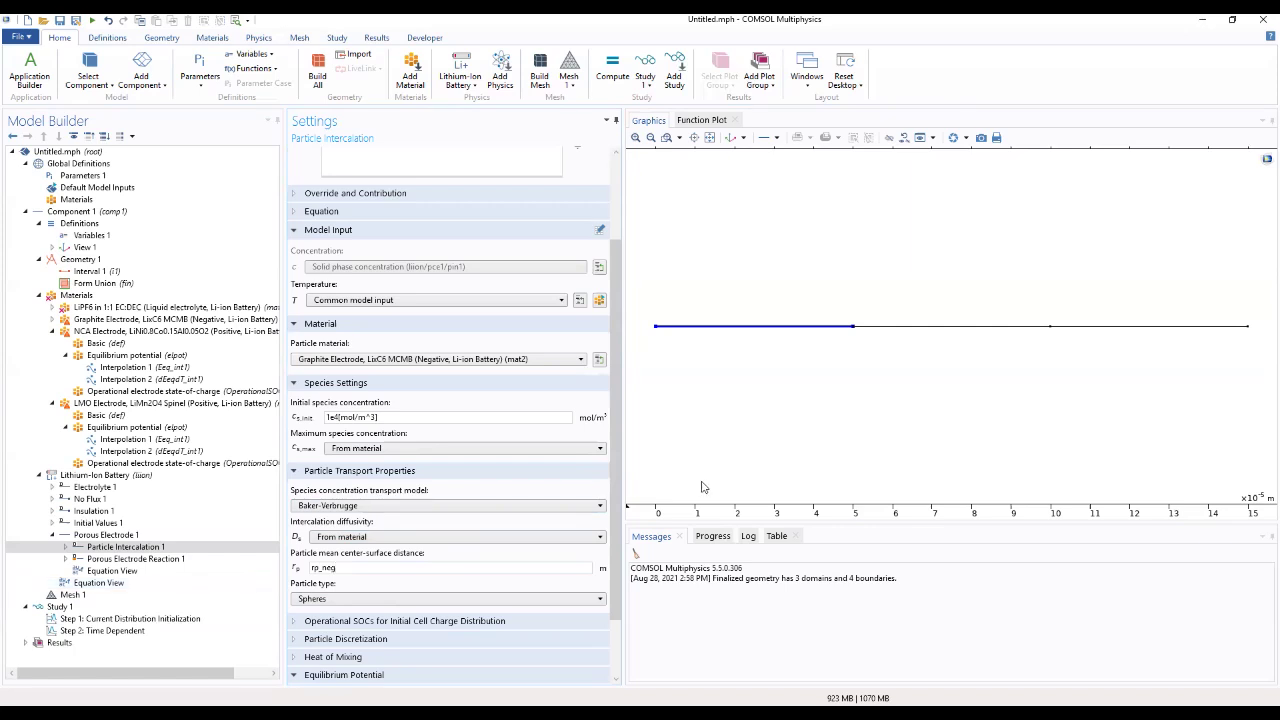
Set the particle discretization of Particle Intercalation 1 to 20 elements with a Linear distribution
scroll(620, 492, down, 2)
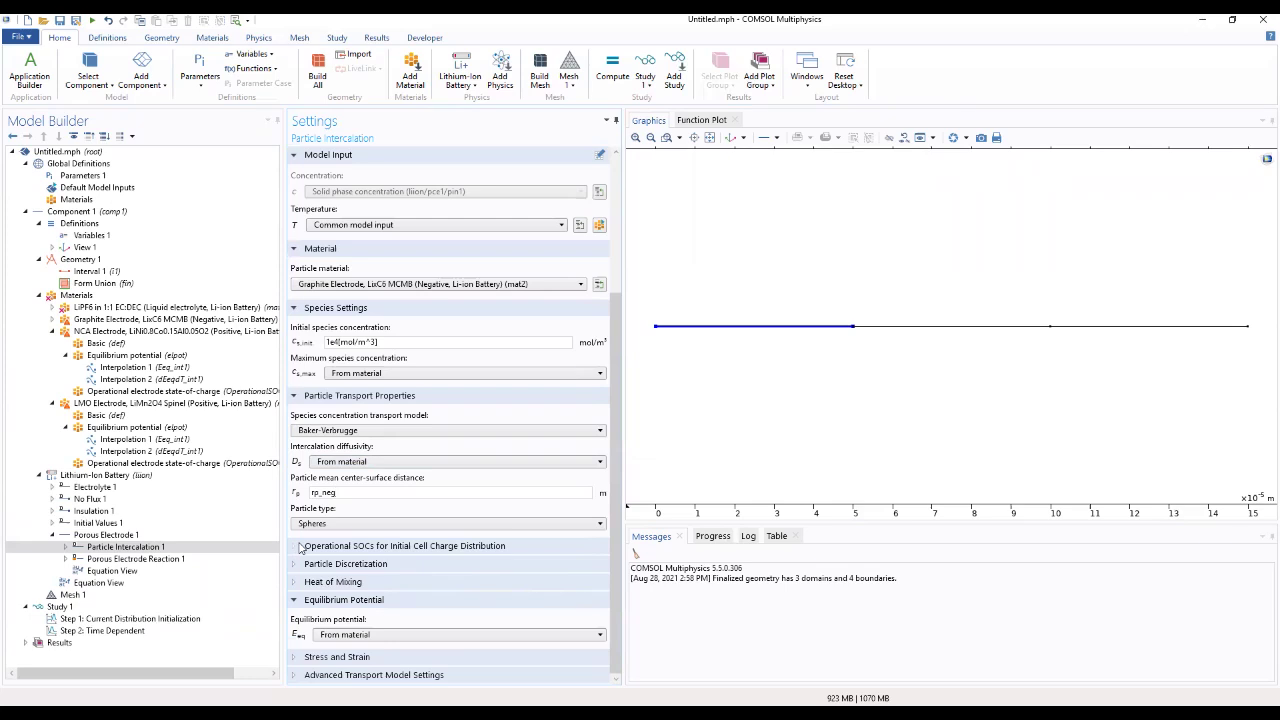
click(296, 600)
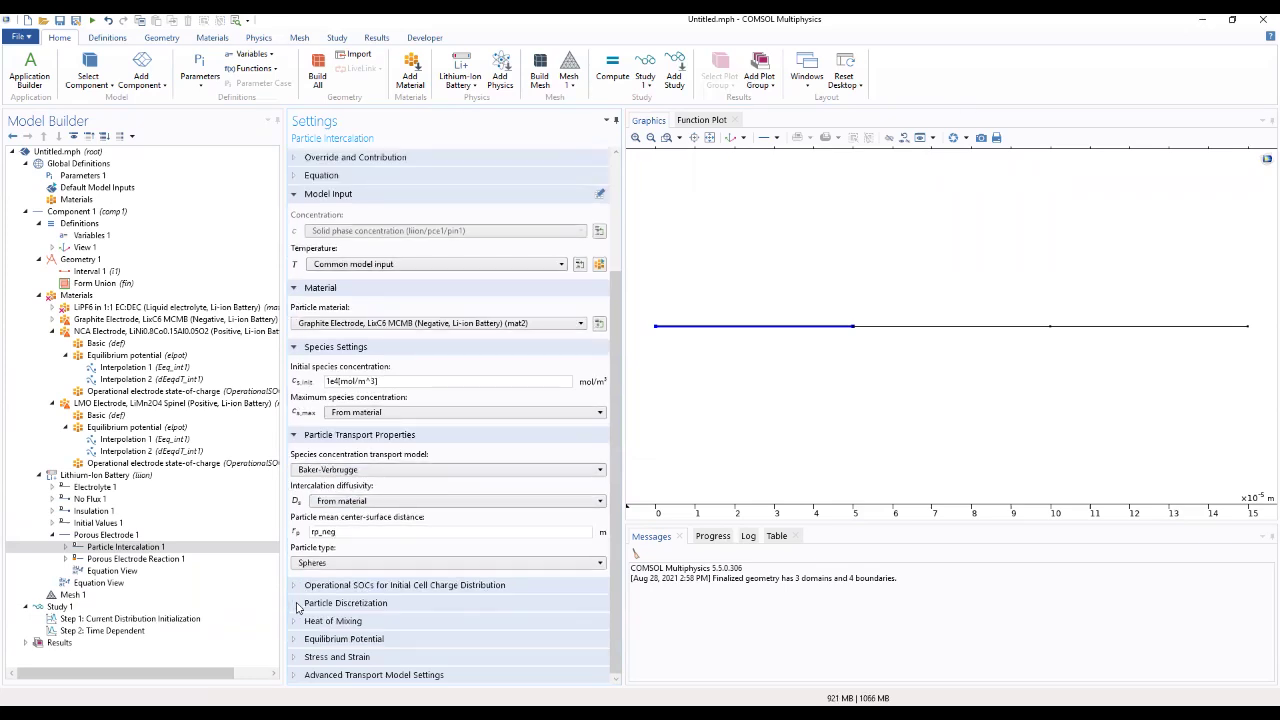
click(294, 626)
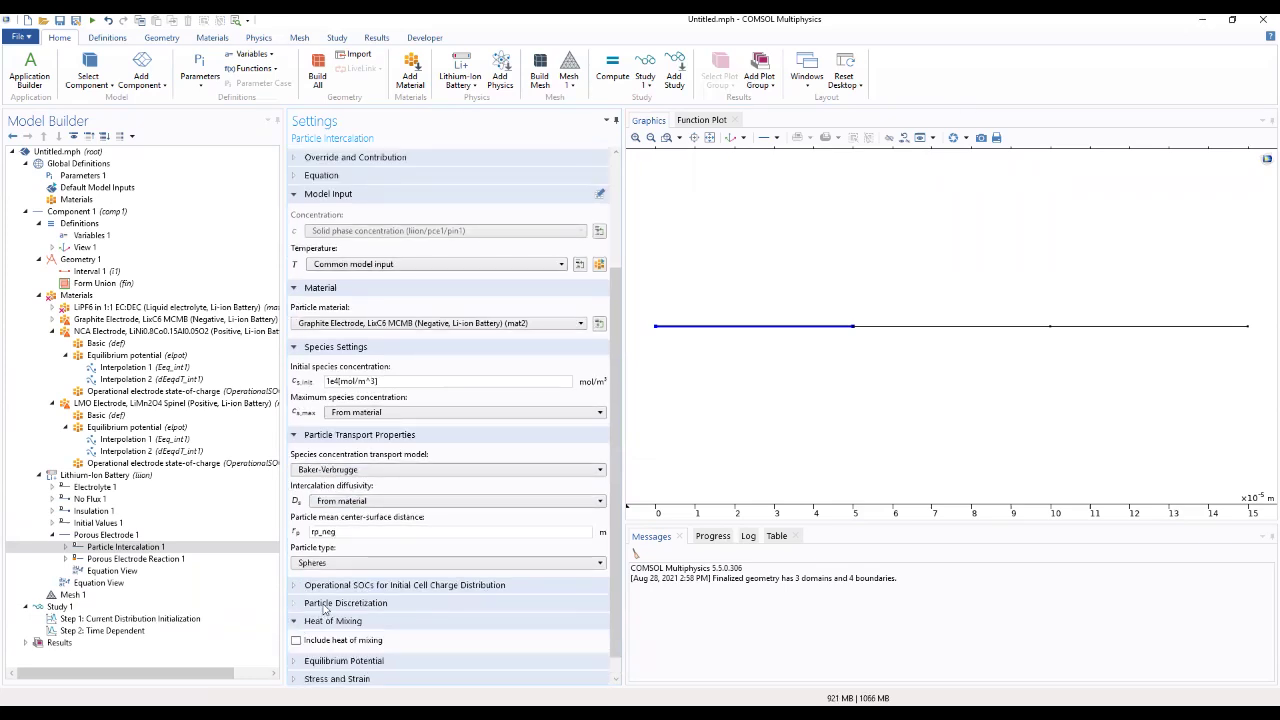
click(295, 604)
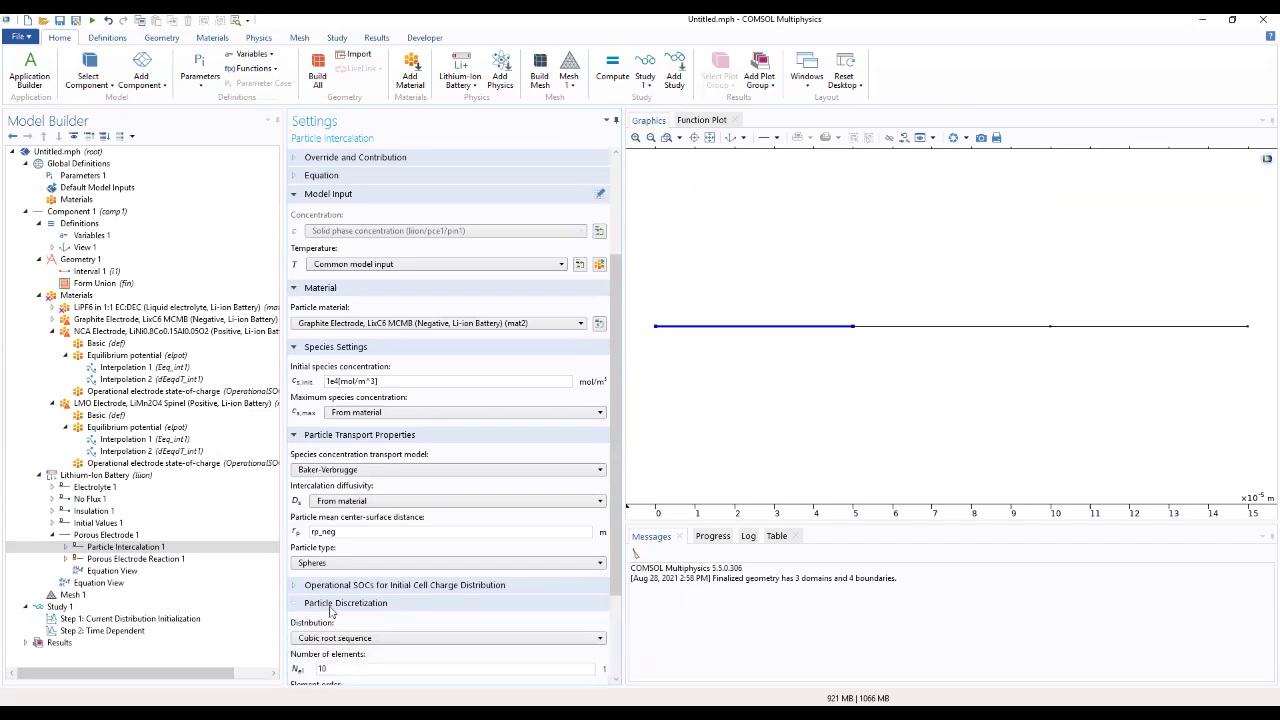
scroll(345, 611, down, 2)
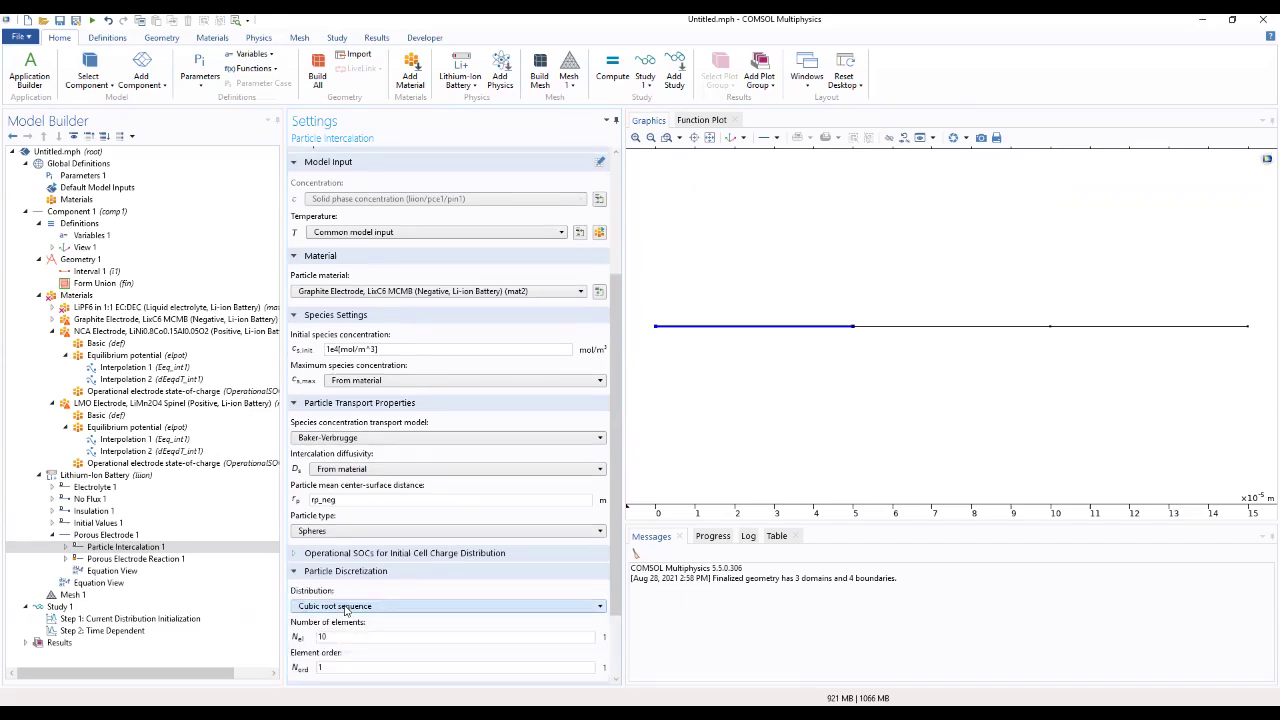
double_click(312, 604)
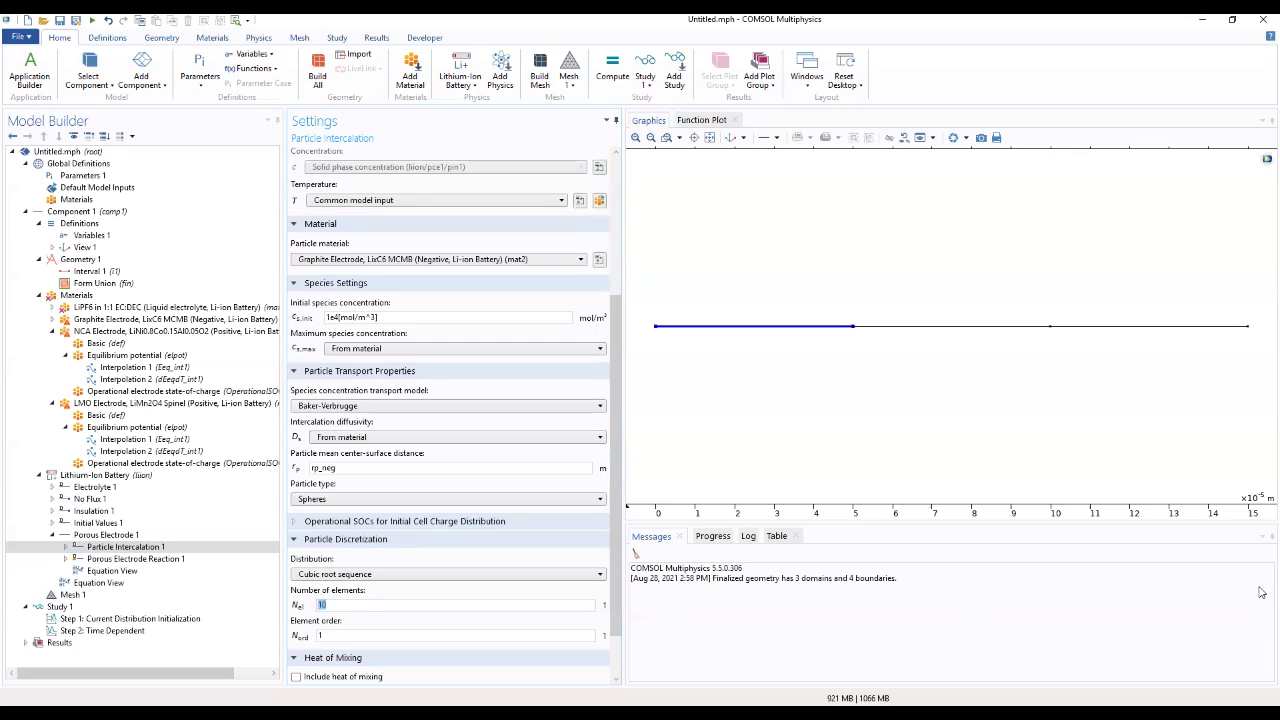
text(20)
drag(618, 585, 619, 640)
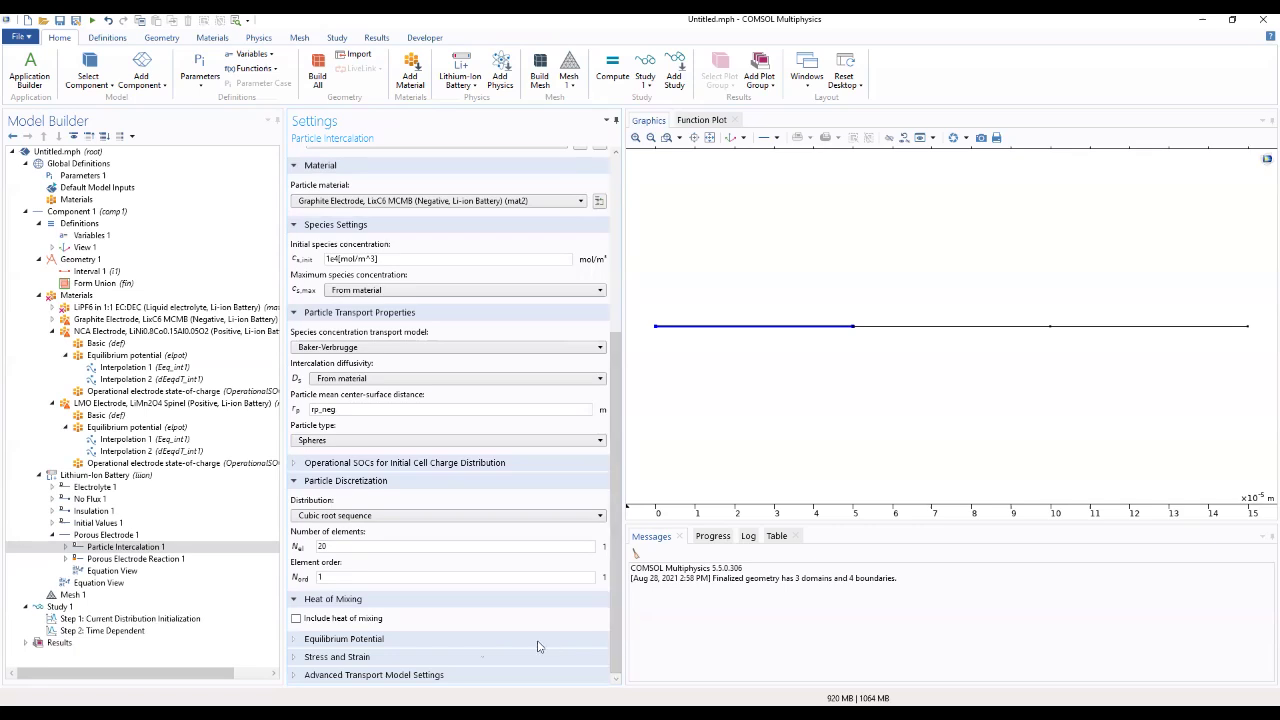
click(358, 642)
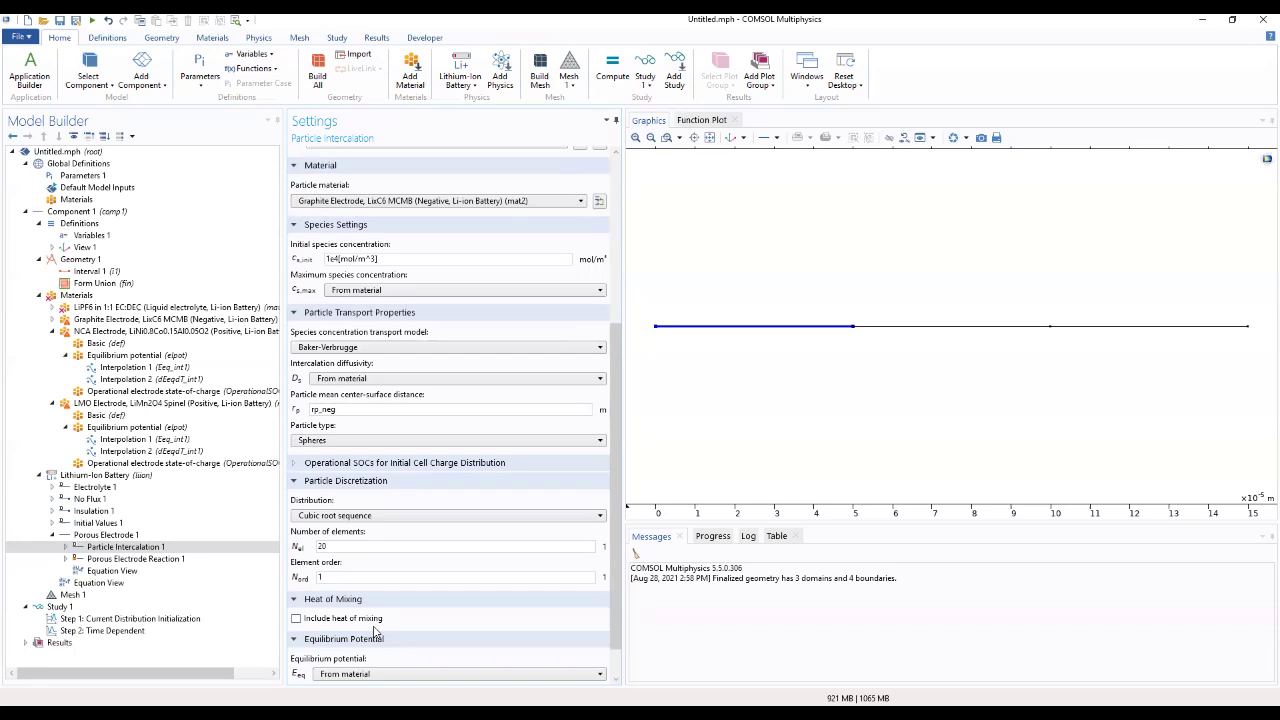
click(373, 517)
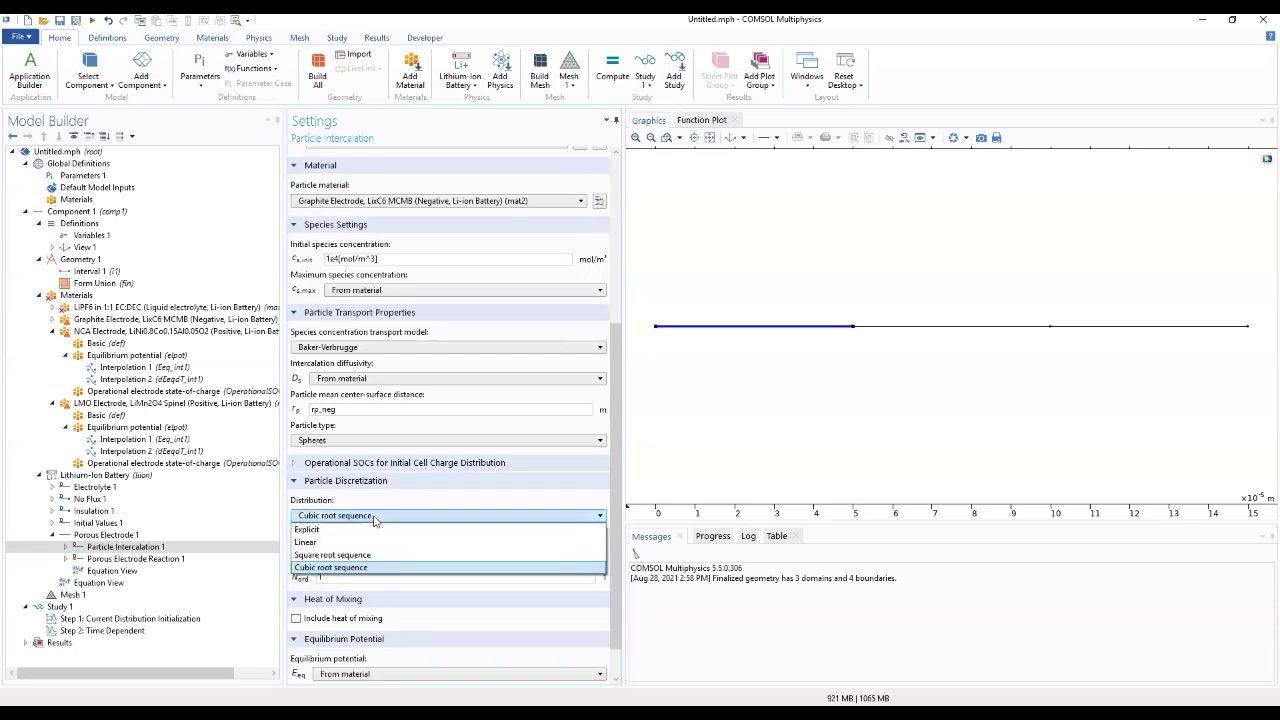
click(354, 542)
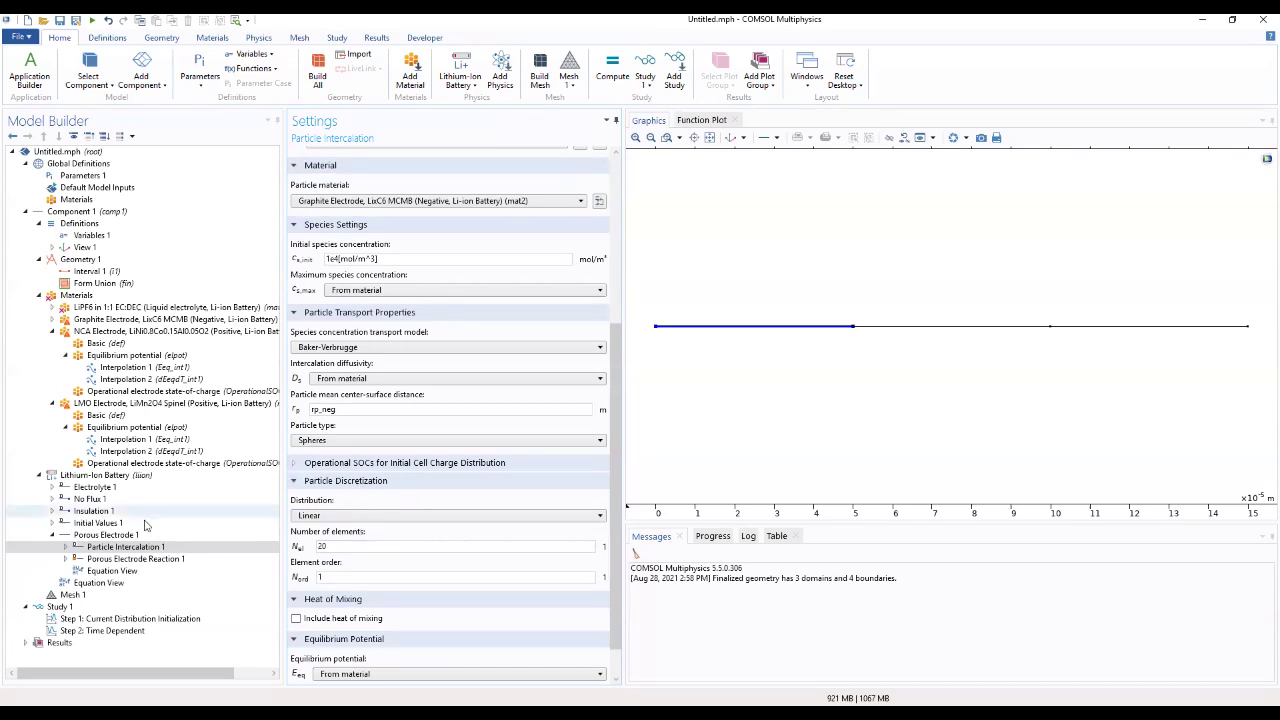
For Porous Electrode Reaction 1, choose Graphite Electrode, LixC6 MCMB (mat2) as the material and set the reference exchange current density to i0ref_neg
click(140, 559)
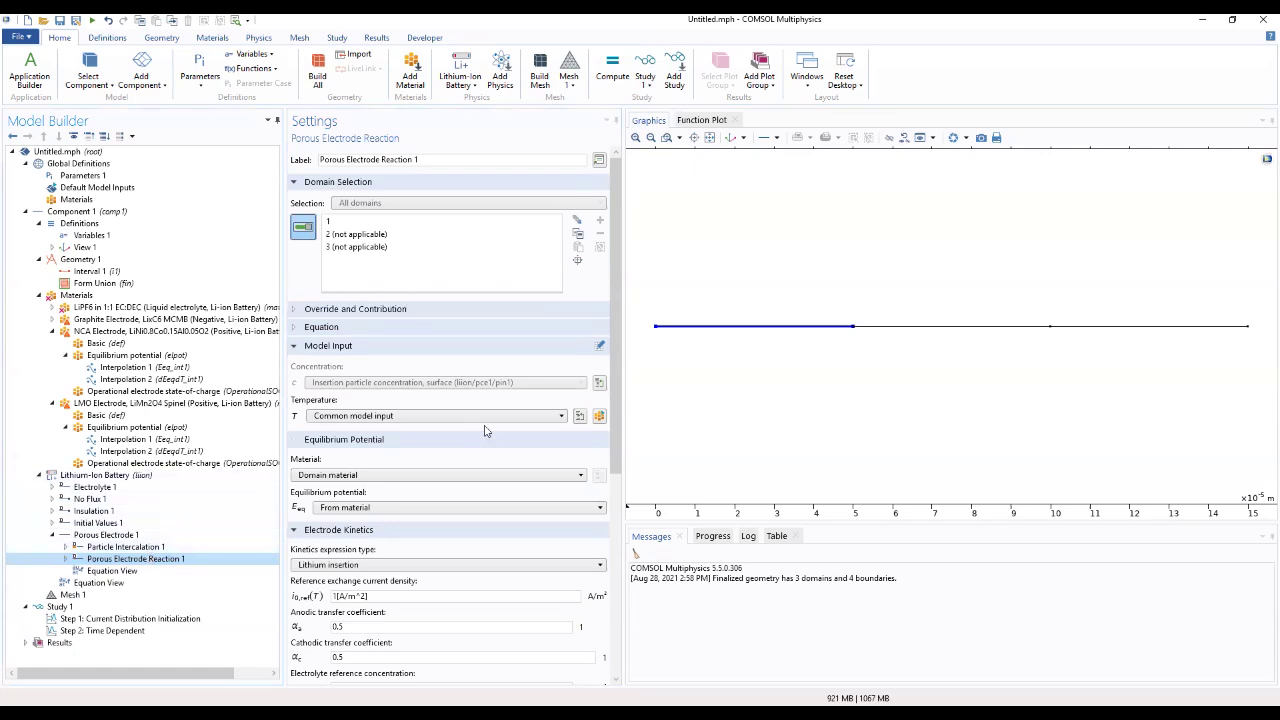
click(457, 476)
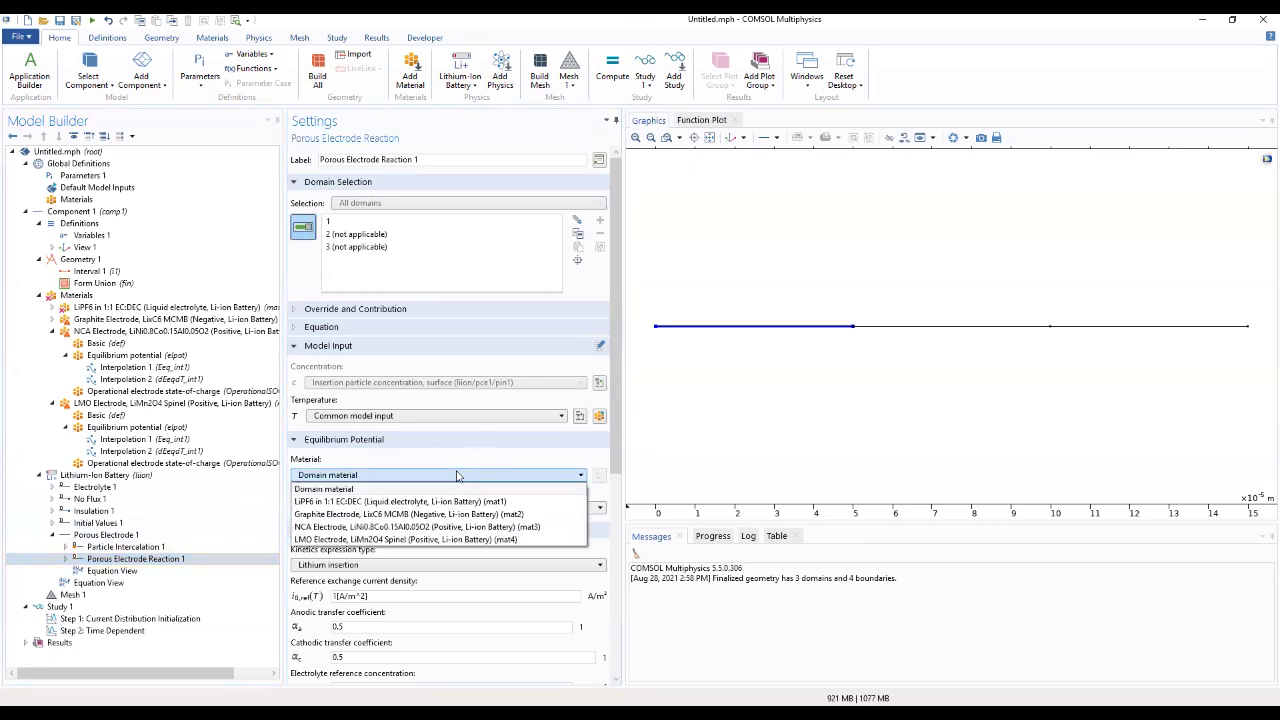
click(432, 514)
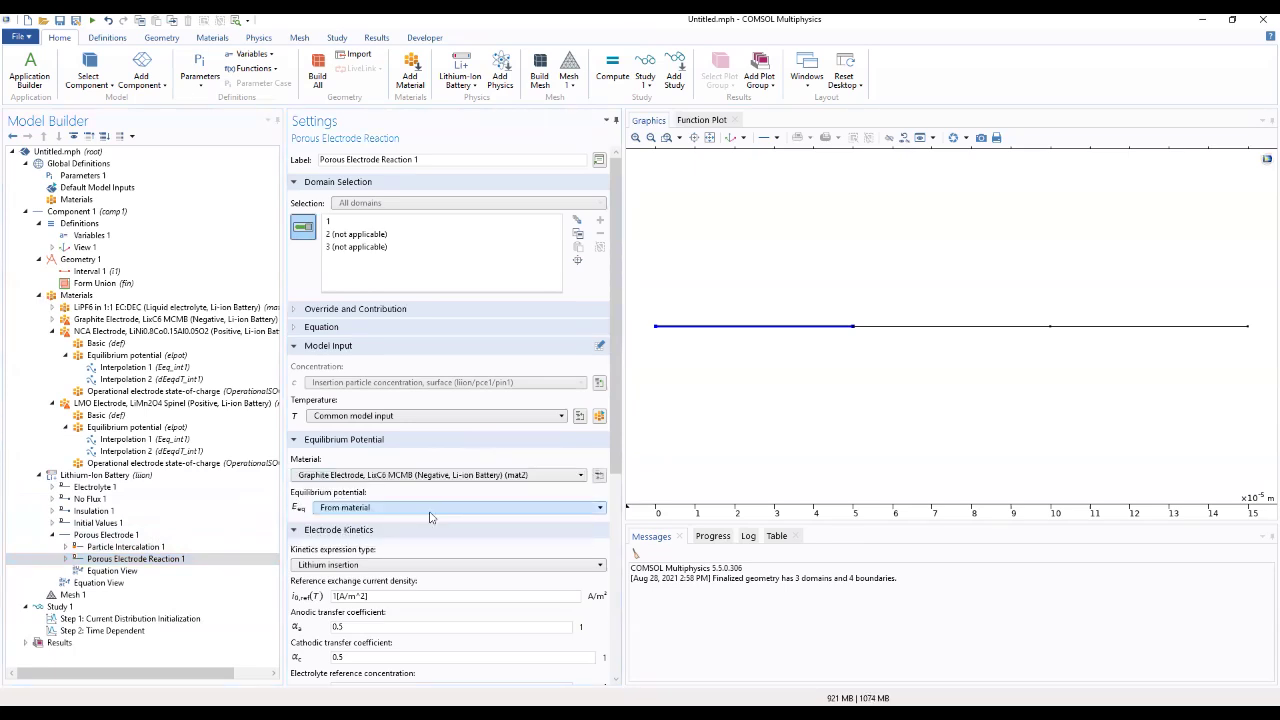
scroll(560, 495, down, 2)
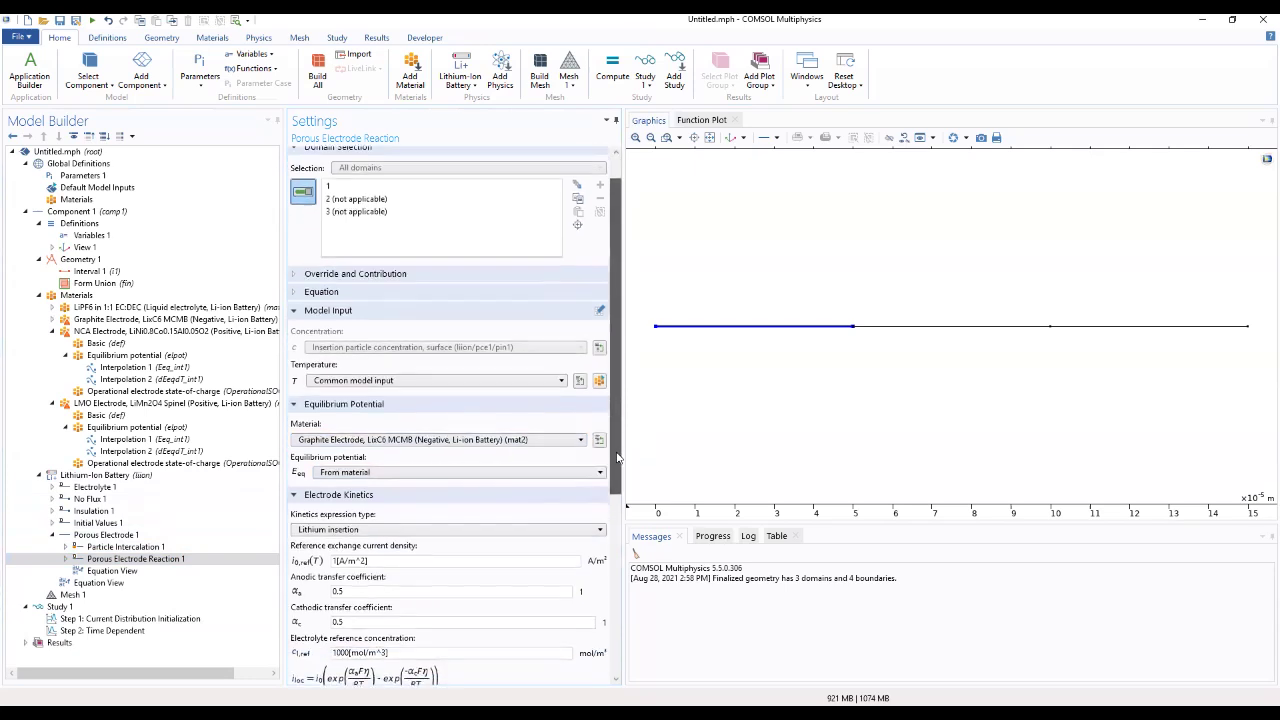
triple_click(392, 507)
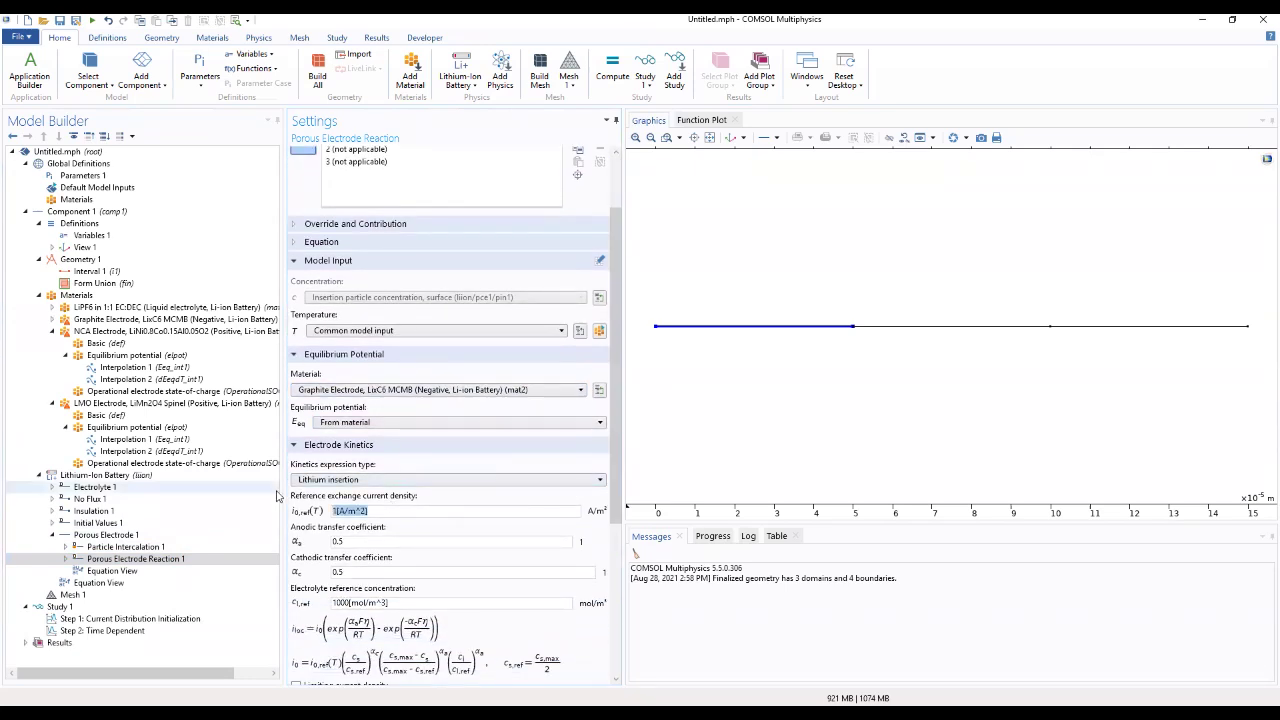
text(i0ref)
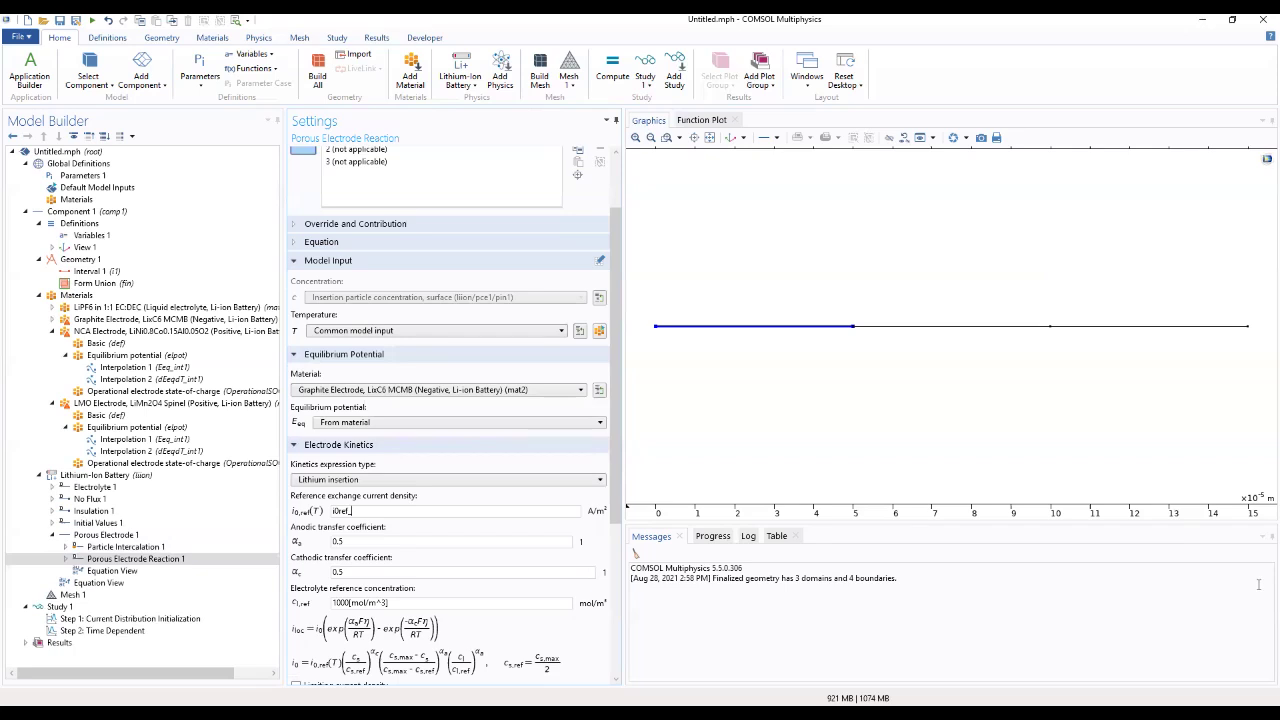
text(_neg)
drag(612, 505, 598, 535)
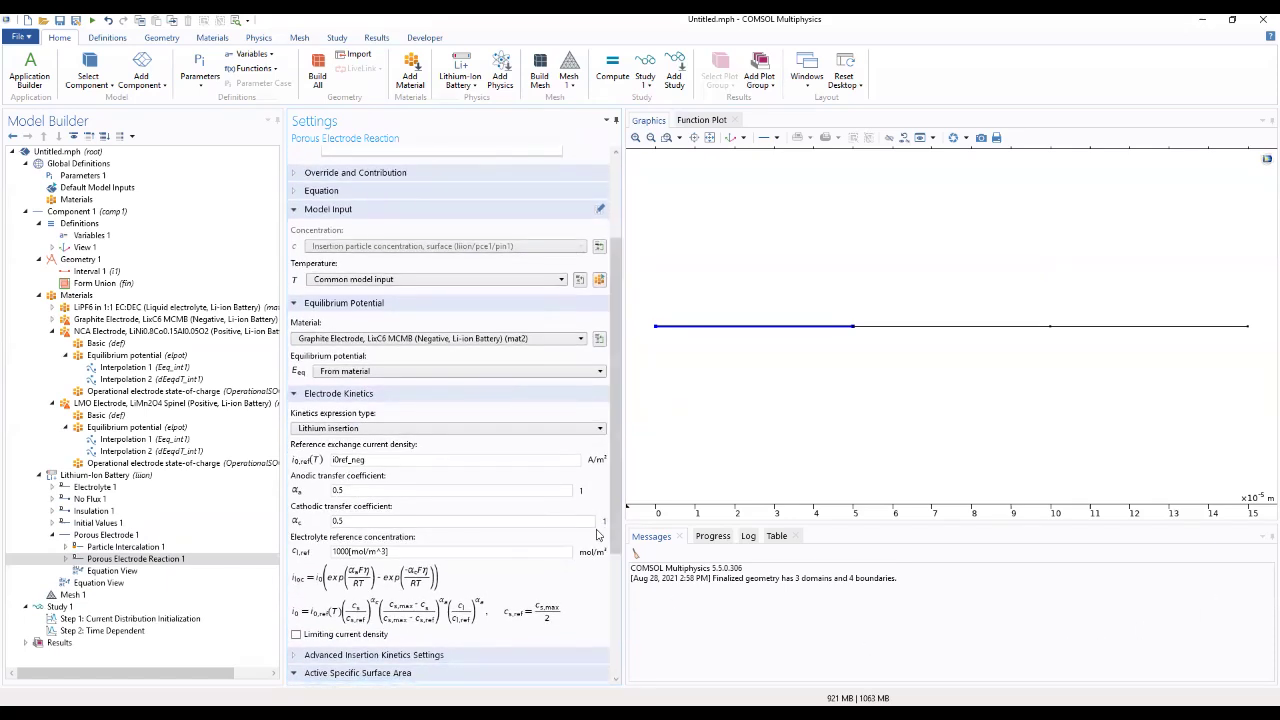
Add a second Porous Electrode to the Lithium-Ion Battery interface and assign it to domain 3
click(130, 476)
right_click(130, 477)
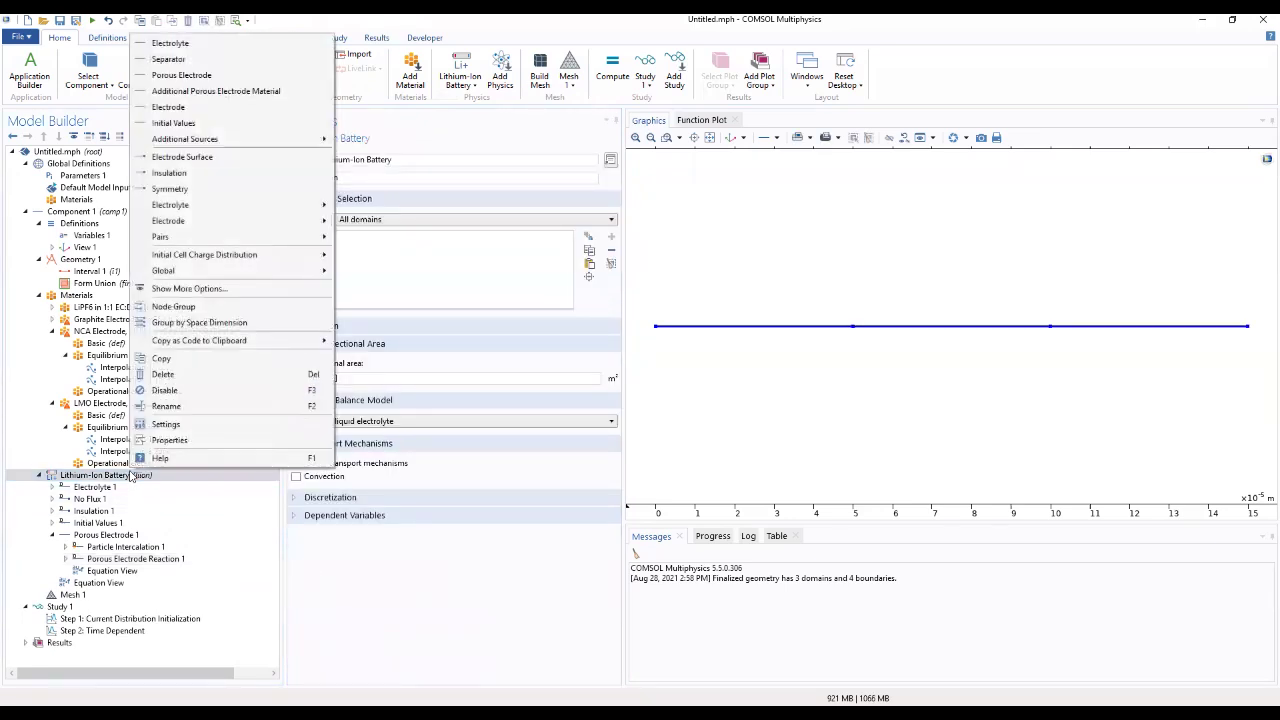
click(214, 77)
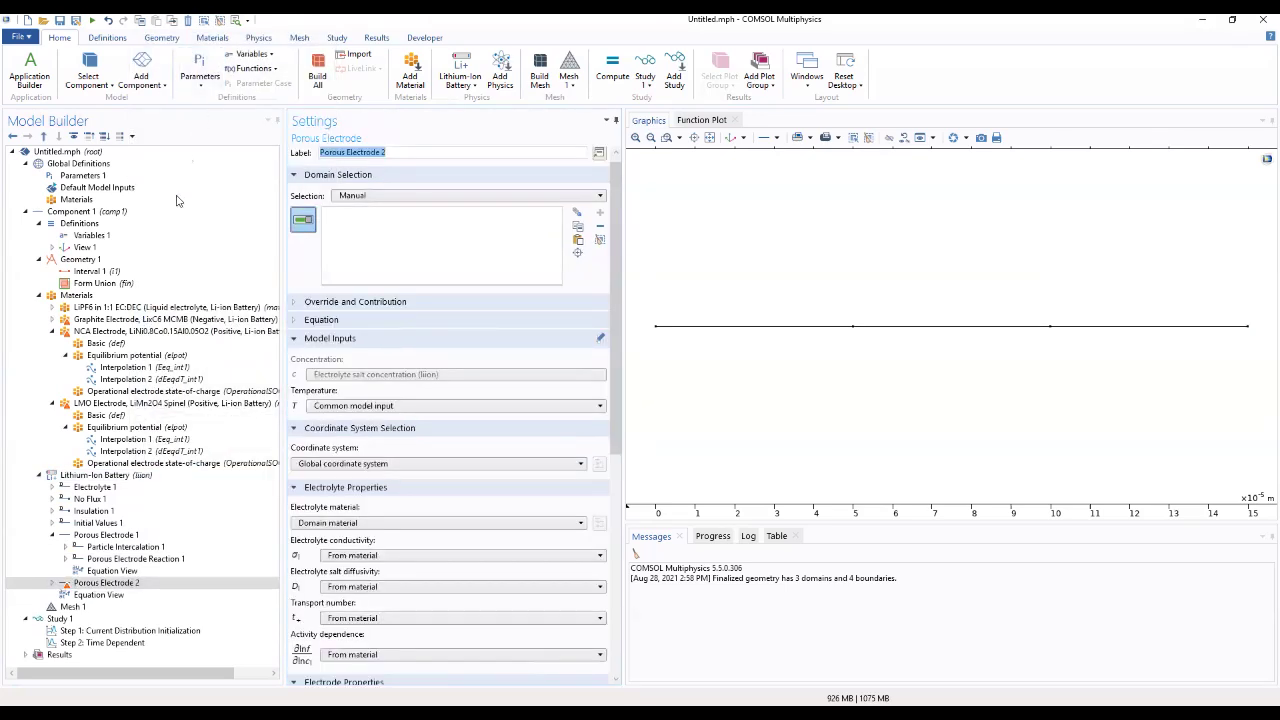
click(124, 585)
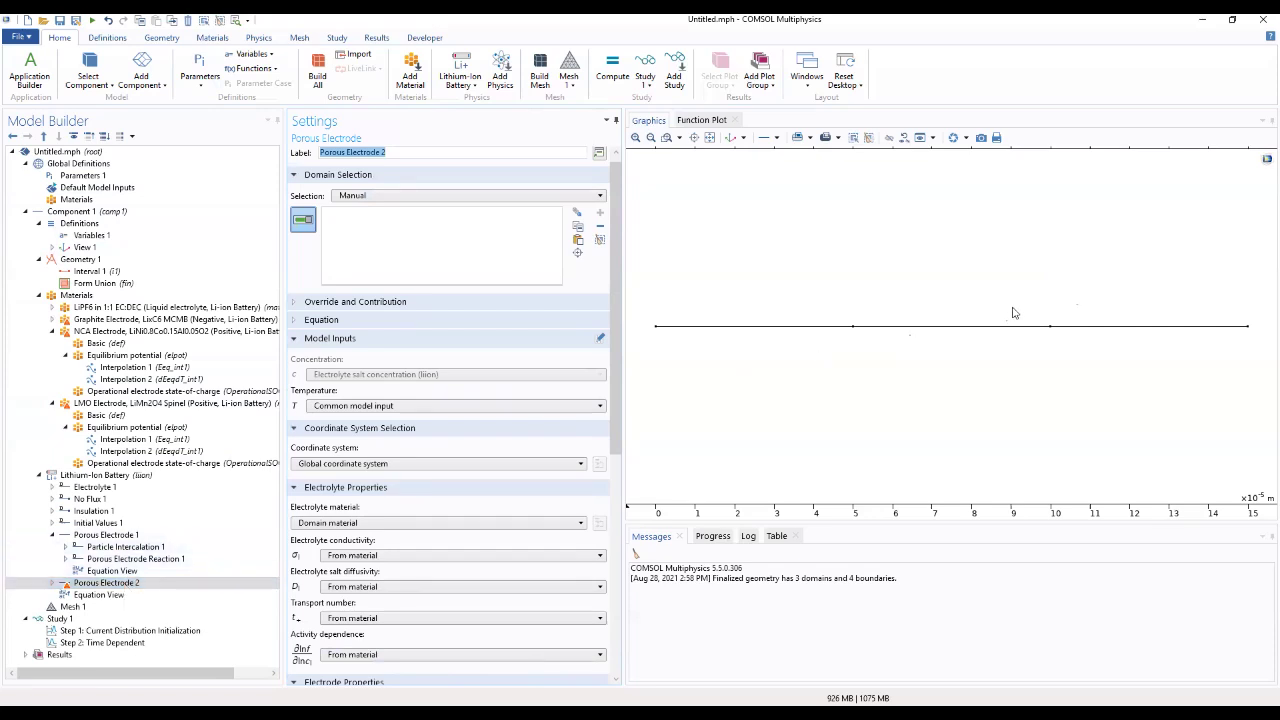
click(1090, 334)
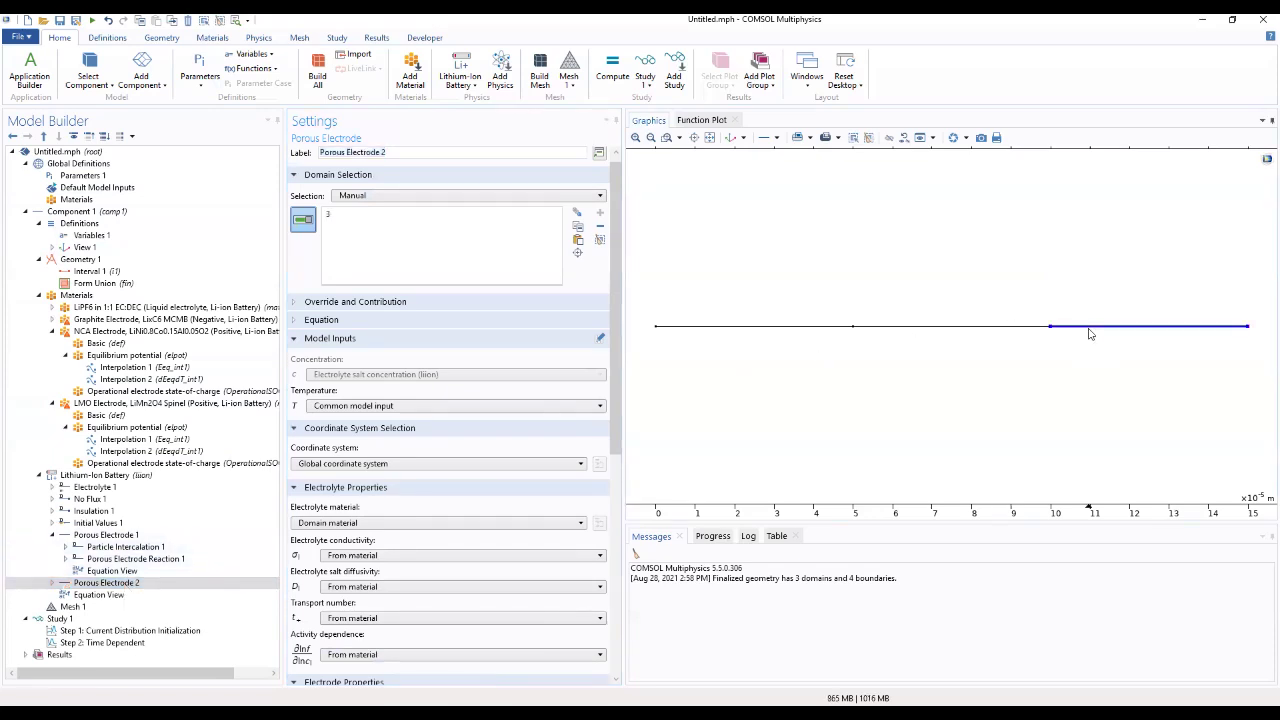
Set the electrode material of Porous Electrode 2 to NCA Electrode, LiNi0.8Co0.15Al0.05O2 (Positive, Li-ion Battery) (mat3)
drag(620, 346, 621, 436)
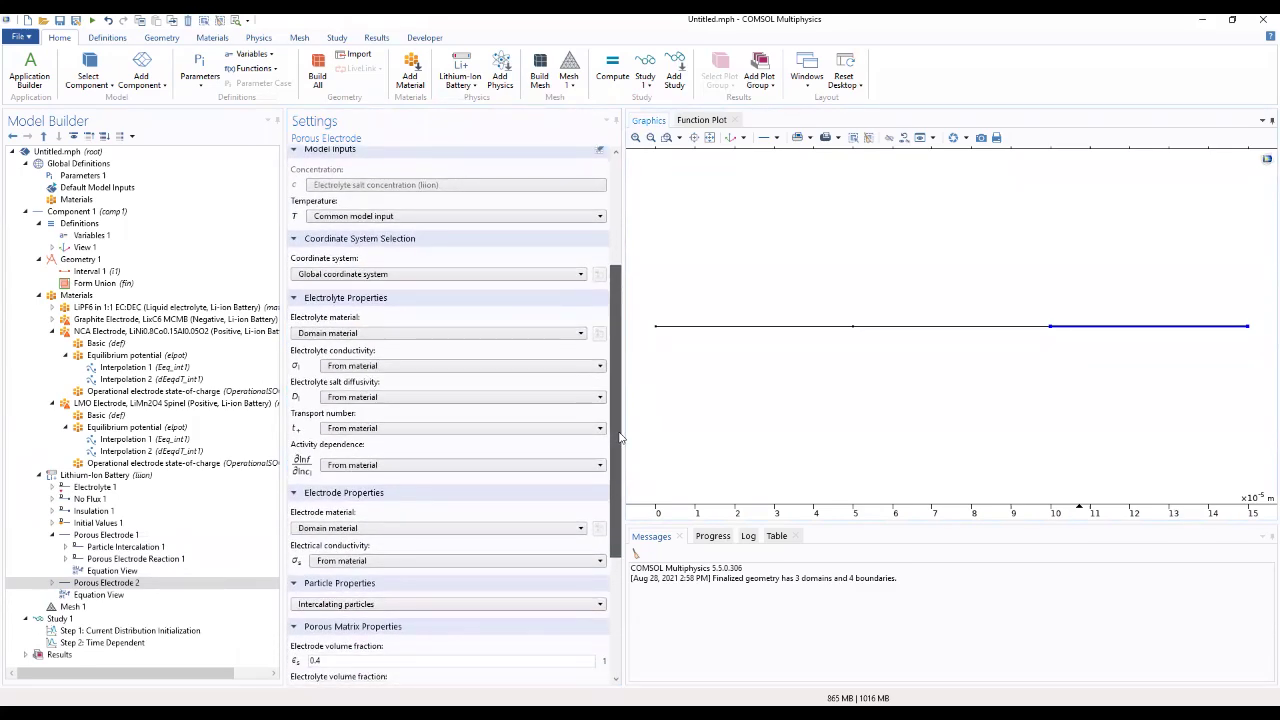
click(456, 531)
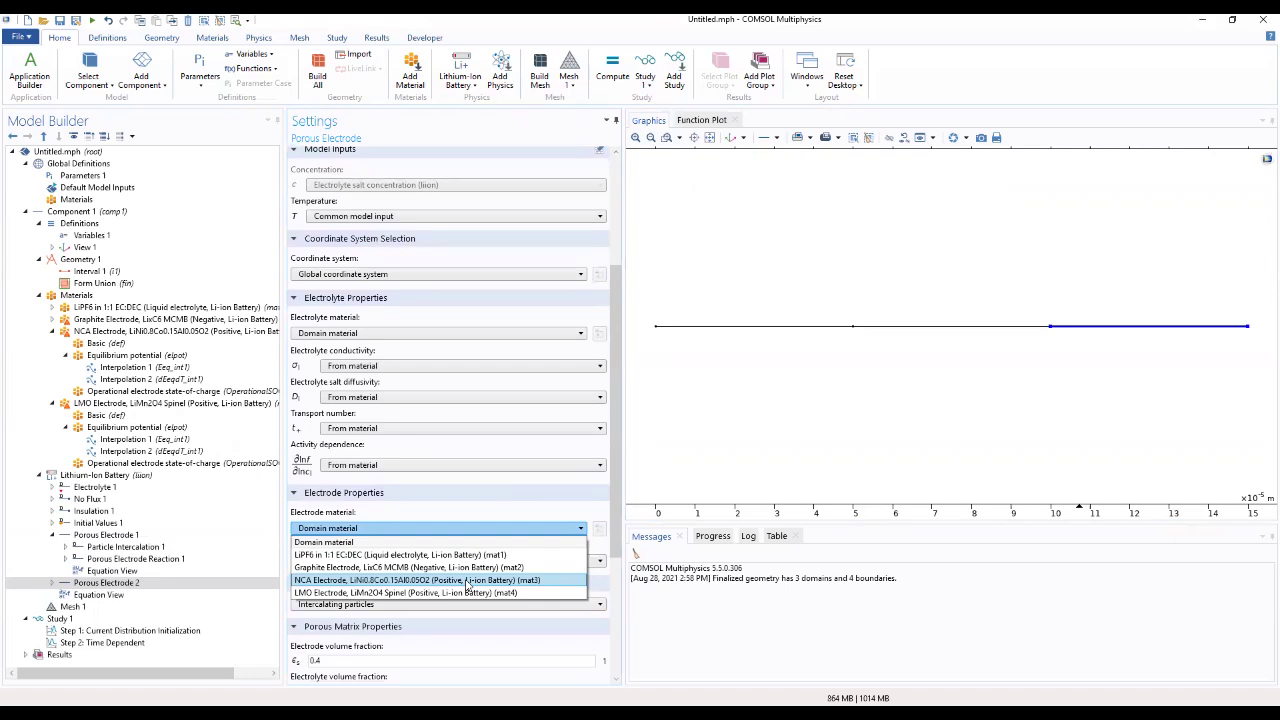
click(468, 581)
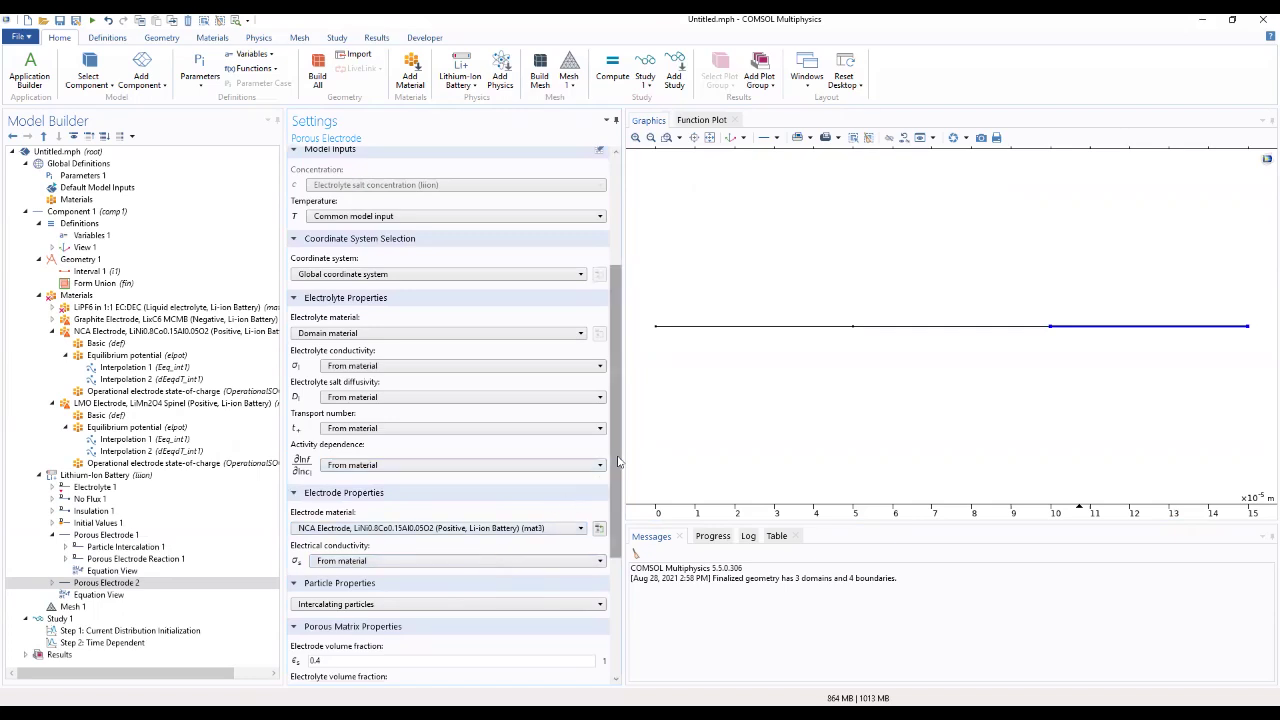
In Porous Electrode 2, set the electrode volume fraction to epss_pos_NCA and the electrolyte volume fraction to epsl_pos
scroll(618, 465, down, 3)
double_click(340, 524)
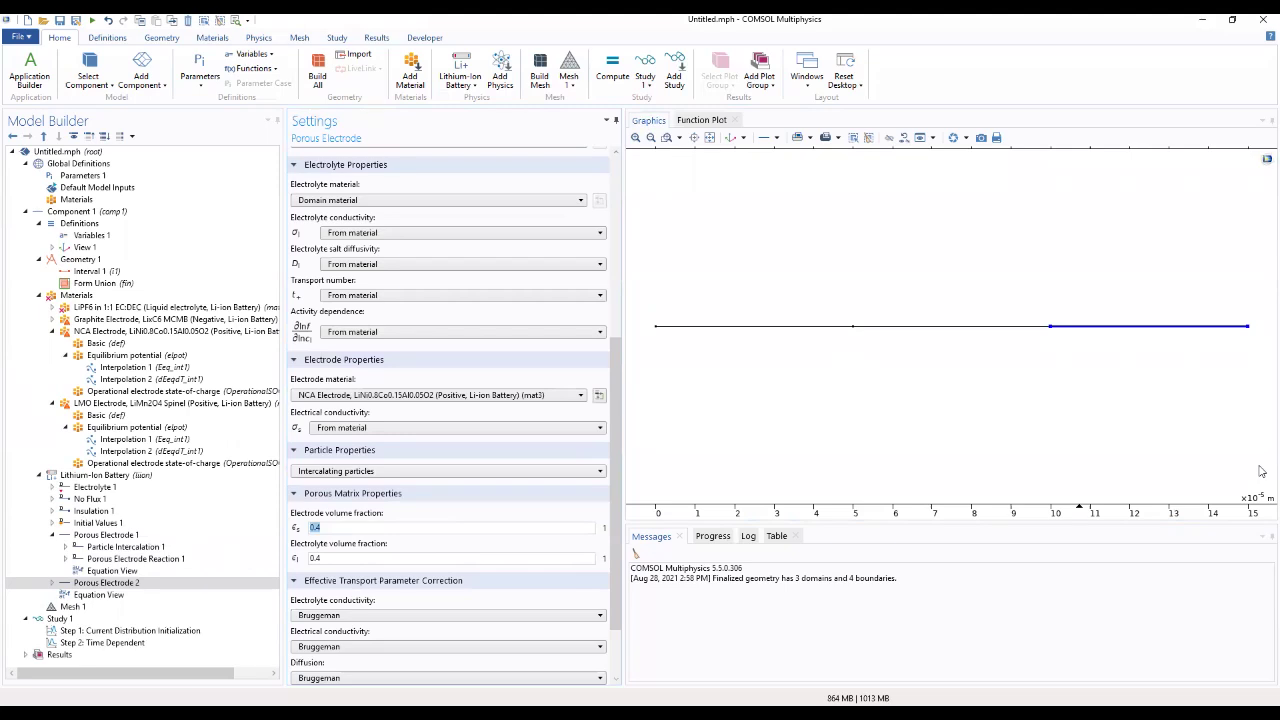
text(epss_pos_NCA)
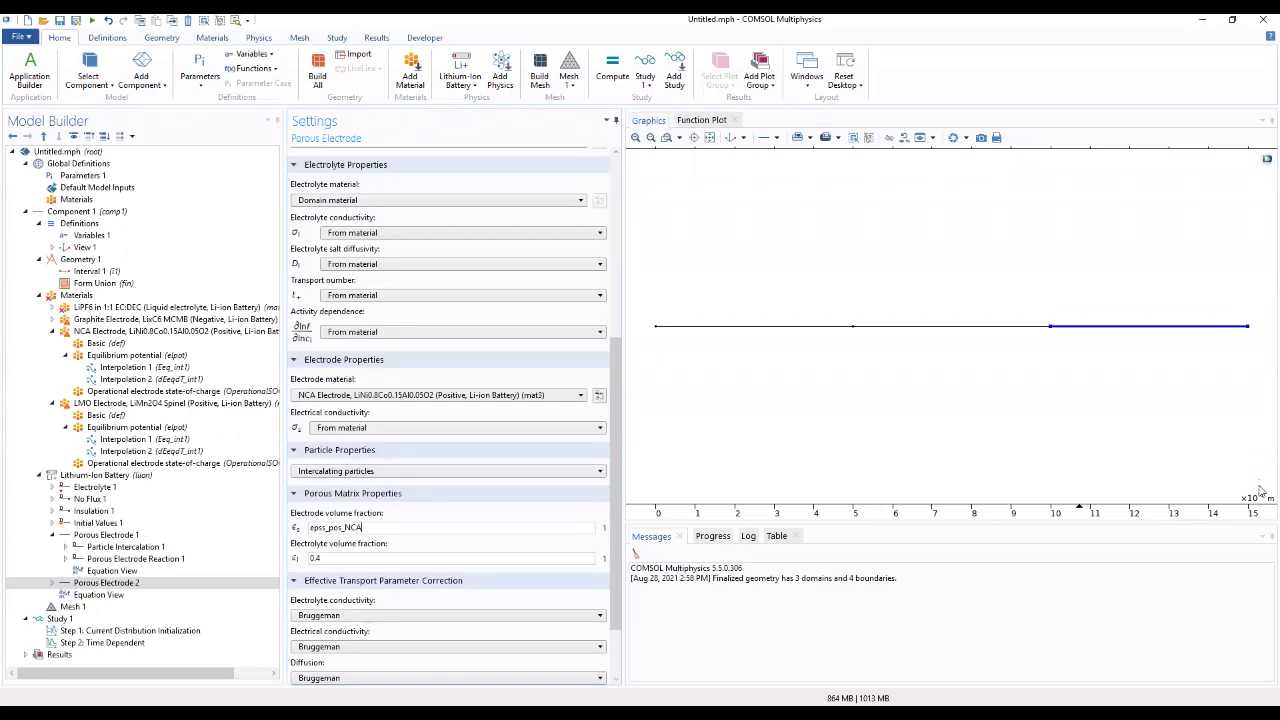
double_click(308, 561)
text(epsl_pos)
Set Porous Electrode 2's electrolyte conductivity correction to User defined with the factor epsl_pos^brugl_pos
click(370, 616)
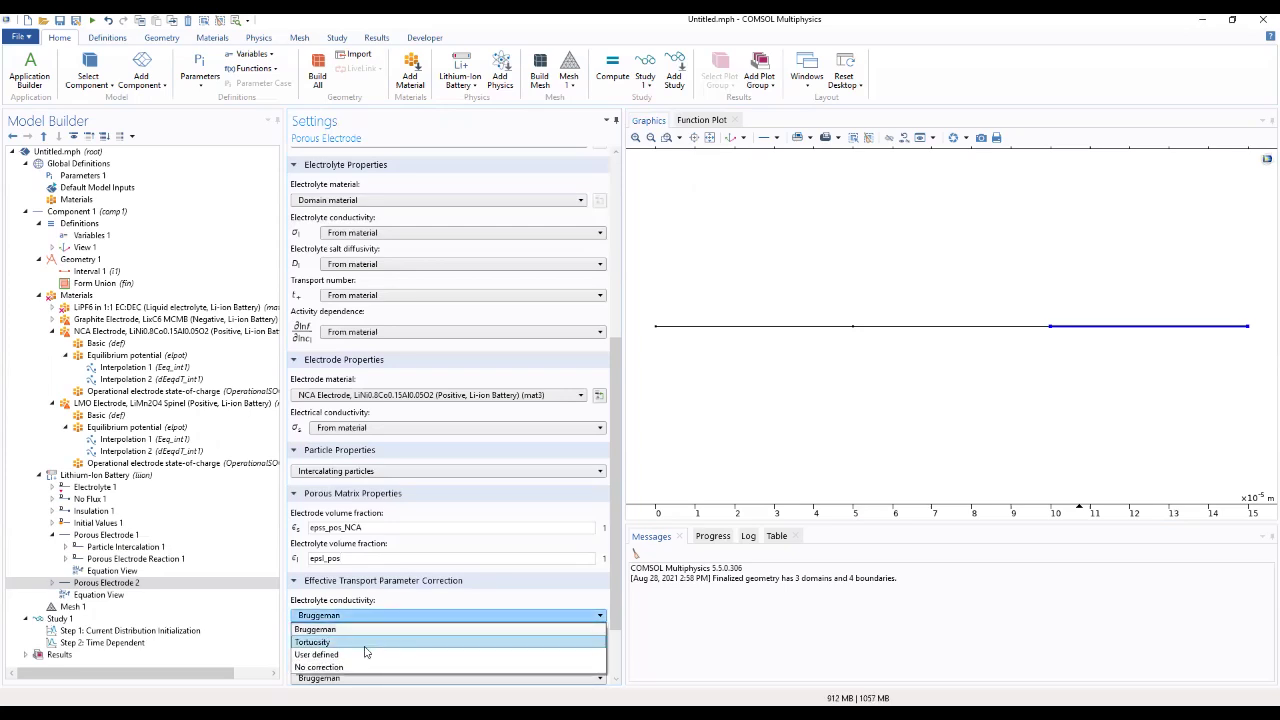
click(357, 646)
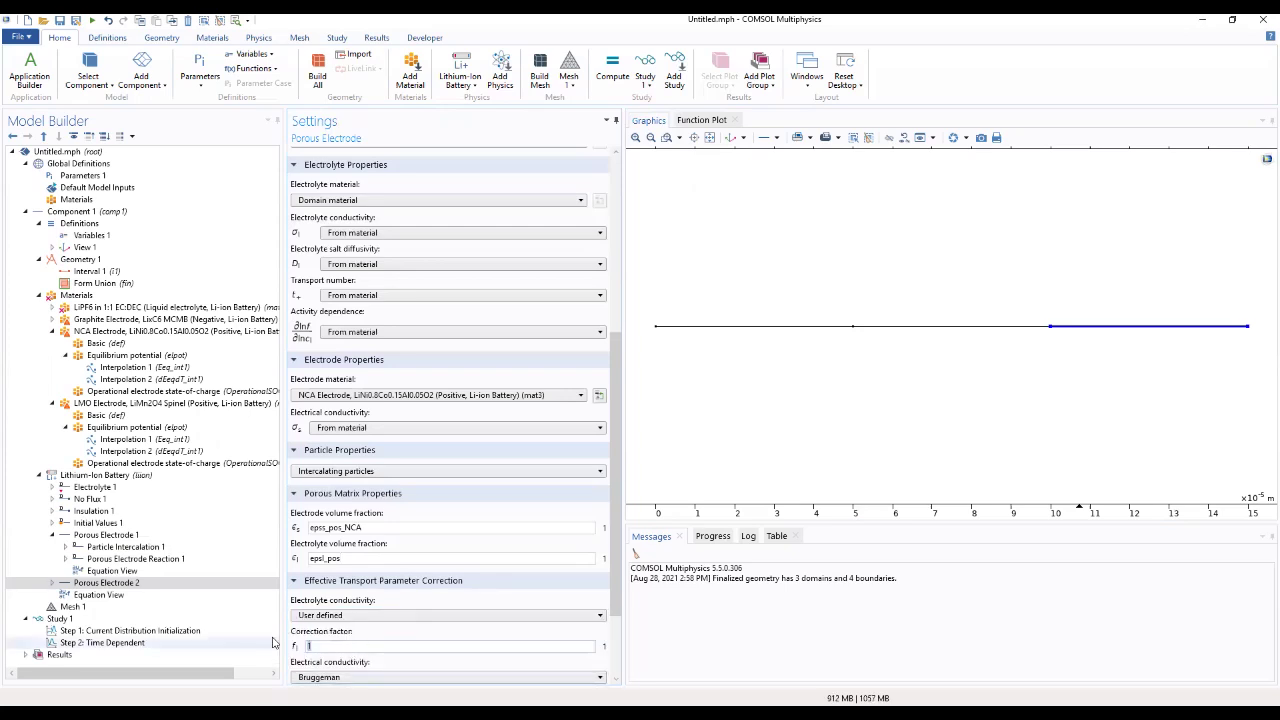
text(epsl_pos^brug)
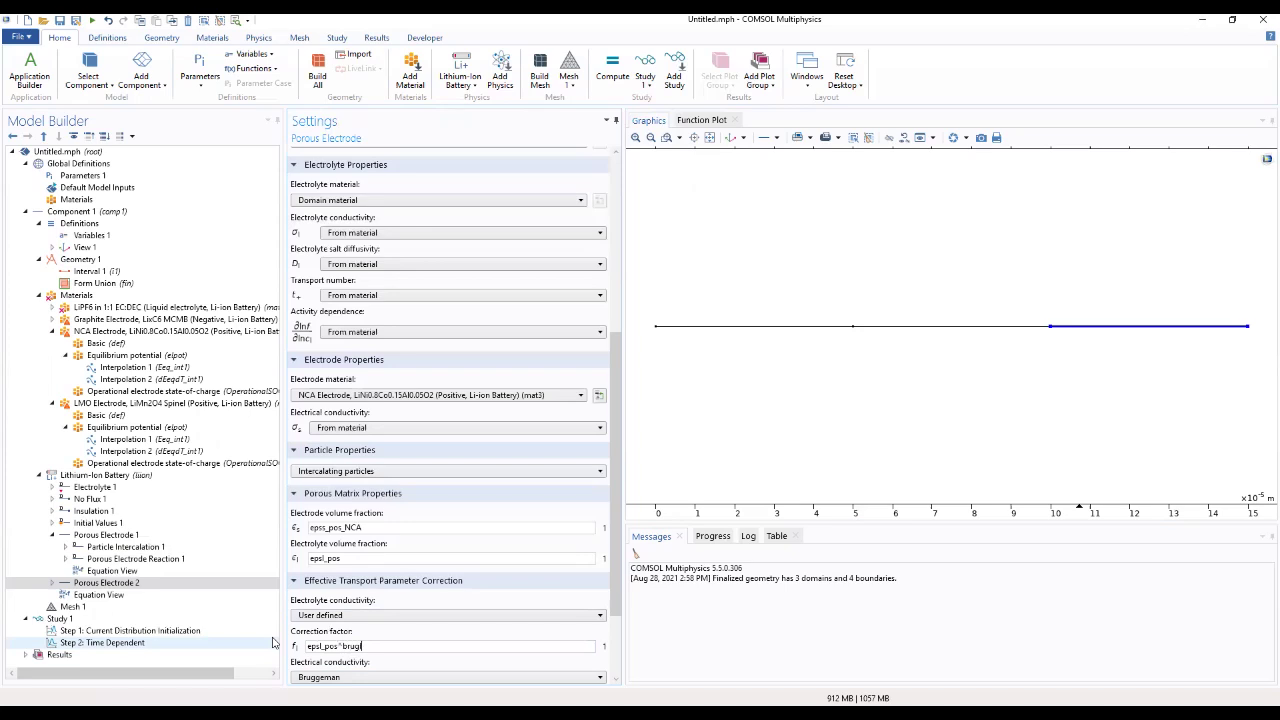
text(l_pos)
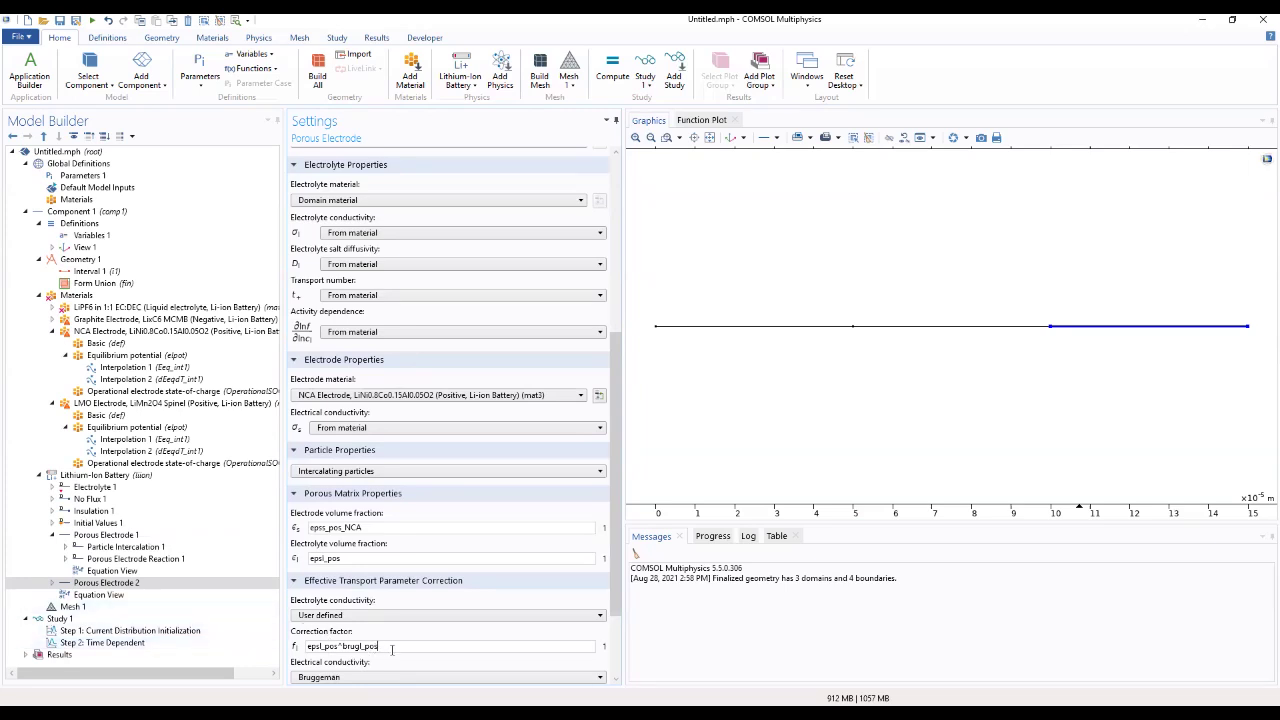
Set Porous Electrode 2's diffusion correction to User defined and reuse the electrolyte conductivity factor epsl_pos^brugl_pos
scroll(416, 647, down, 1)
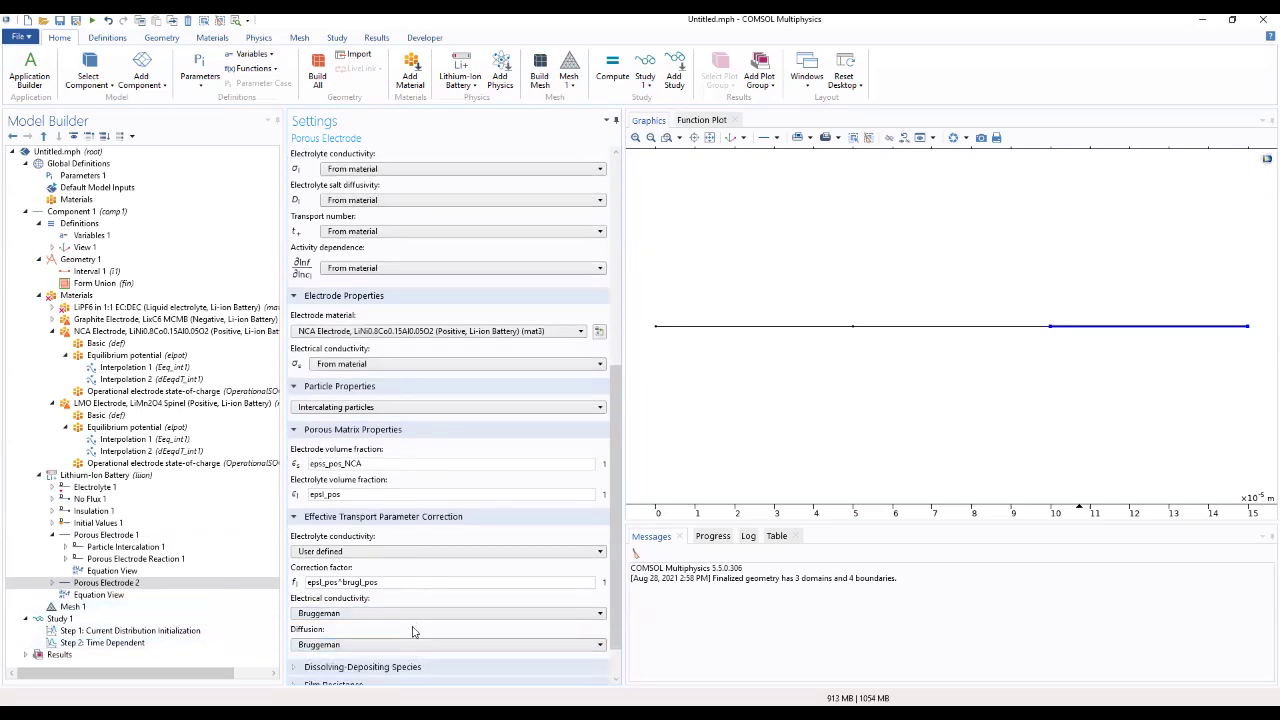
drag(386, 581, 302, 583)
key(ctrl+c)
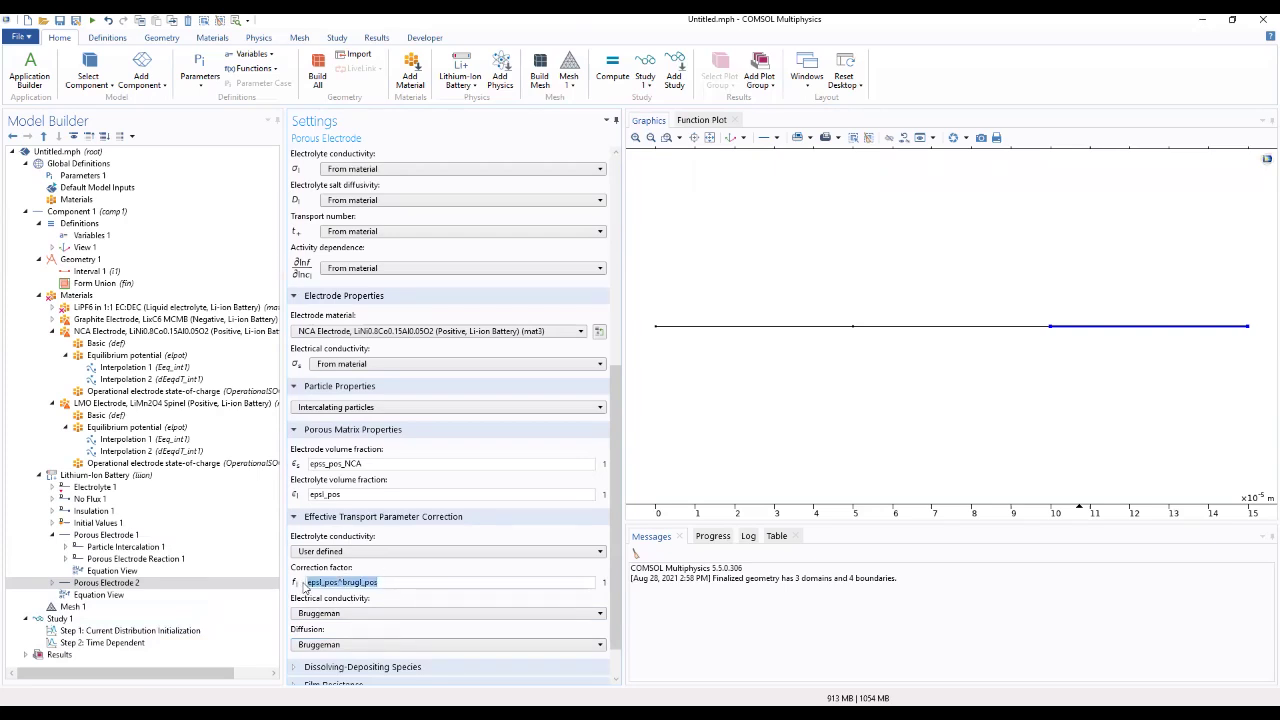
click(331, 644)
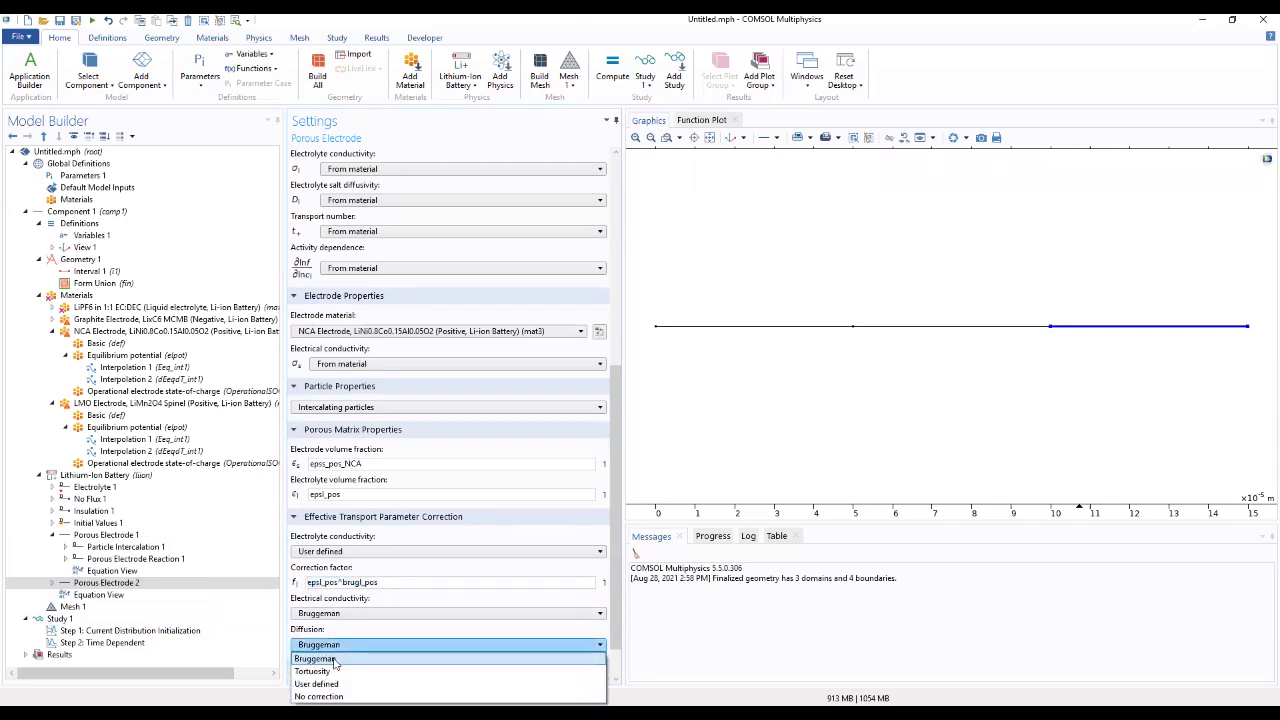
click(331, 684)
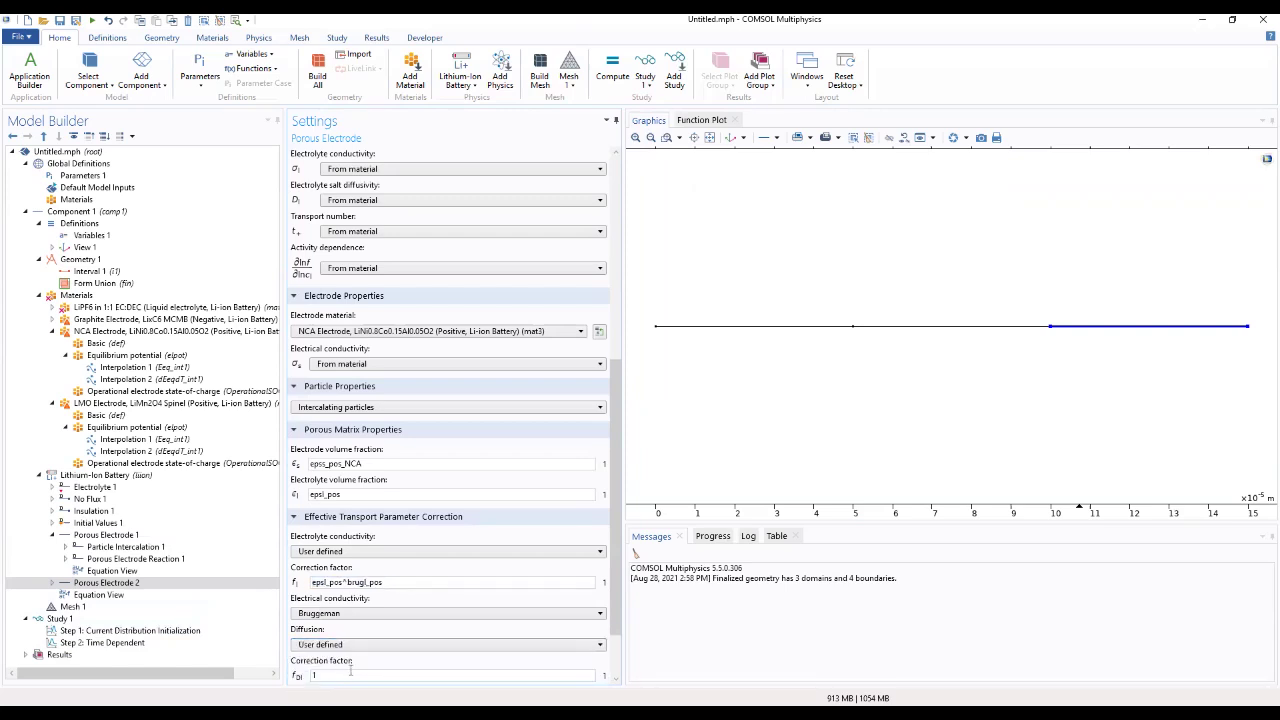
scroll(352, 662, down, 1)
double_click(312, 643)
key(ctrl+v)
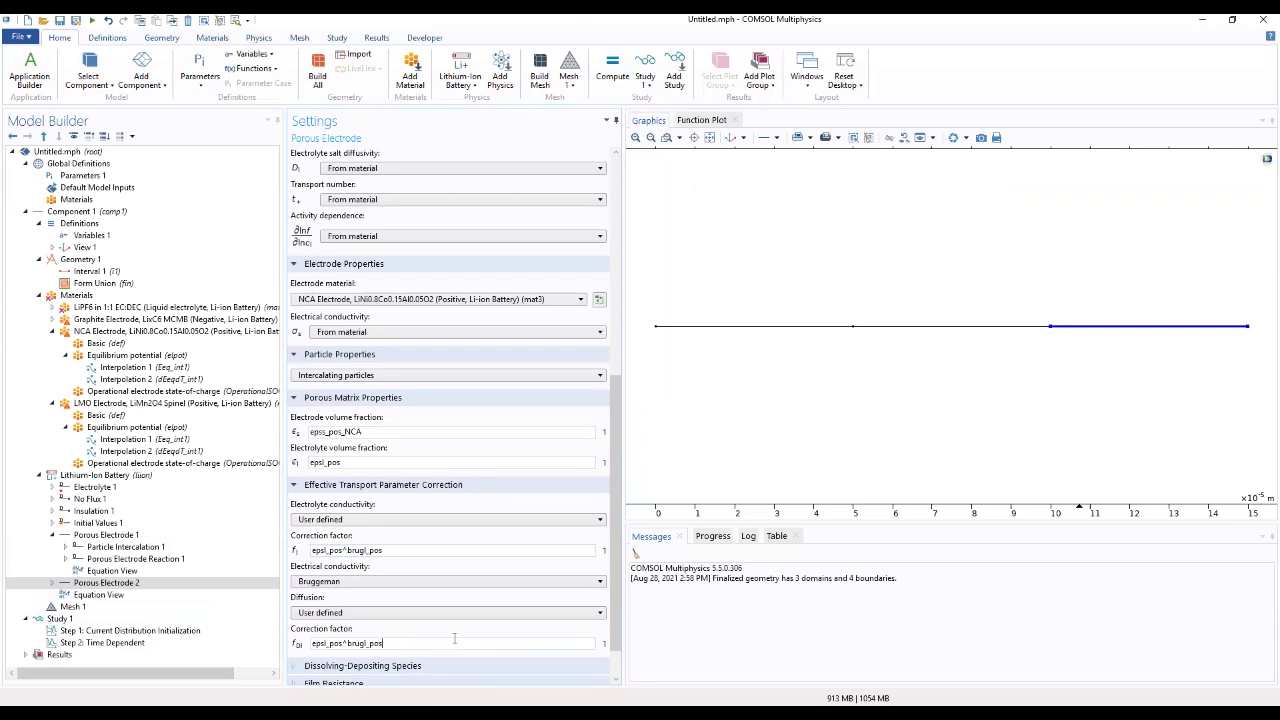
Review Porous Electrode 2's settings for dissolving-depositing species, film resistance and equilibrium potential handling
scroll(610, 620, down, 1)
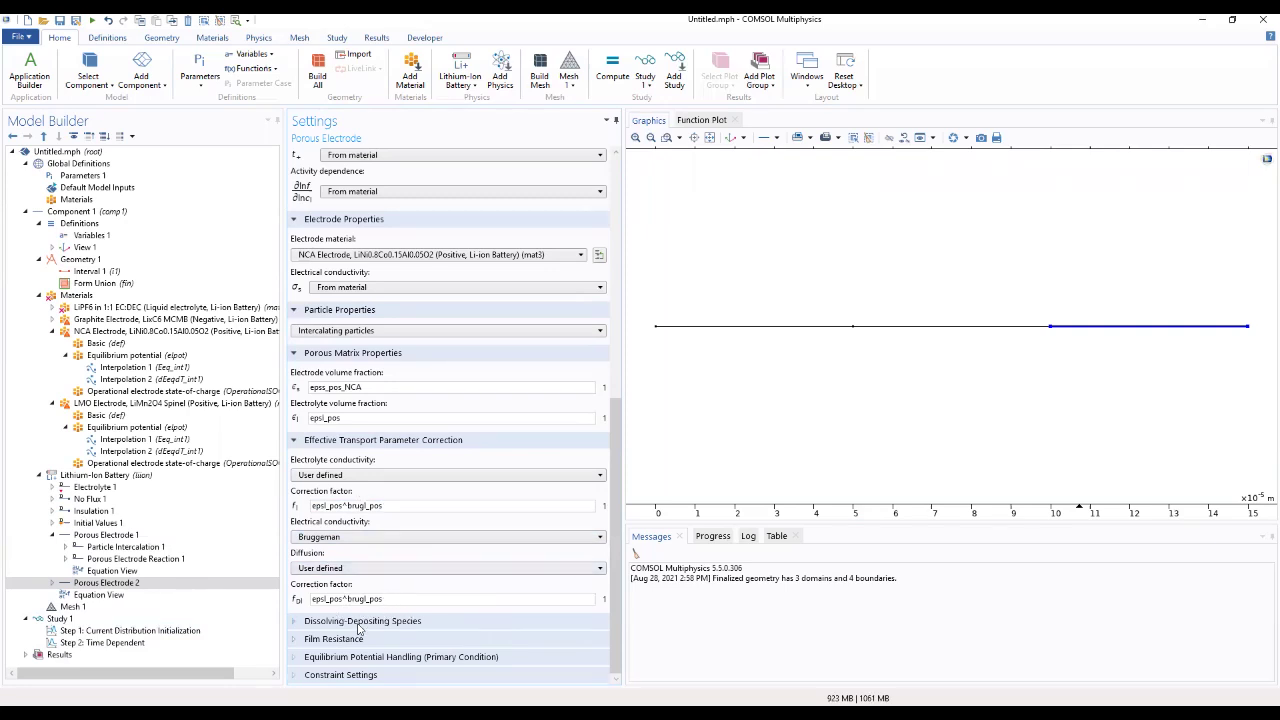
click(400, 621)
scroll(433, 627, down, 3)
scroll(433, 627, down, 1)
click(391, 638)
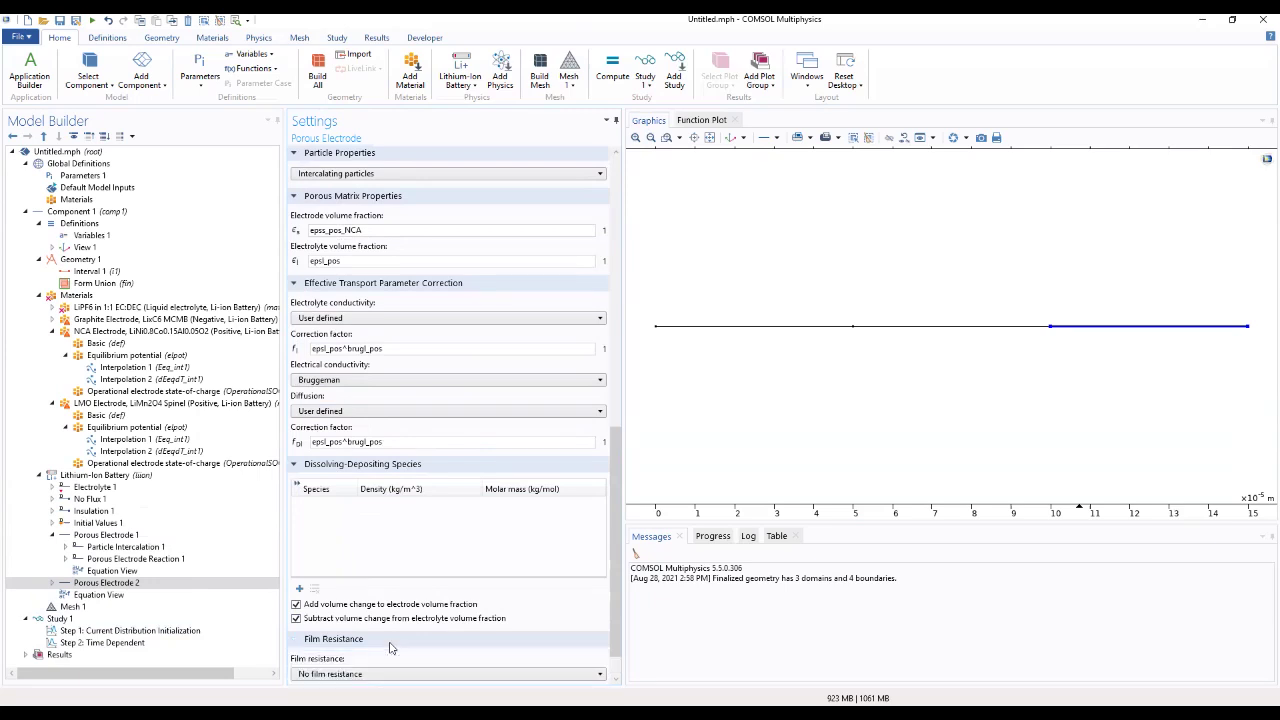
scroll(393, 644, down, 1)
click(400, 657)
scroll(400, 655, down, 1)
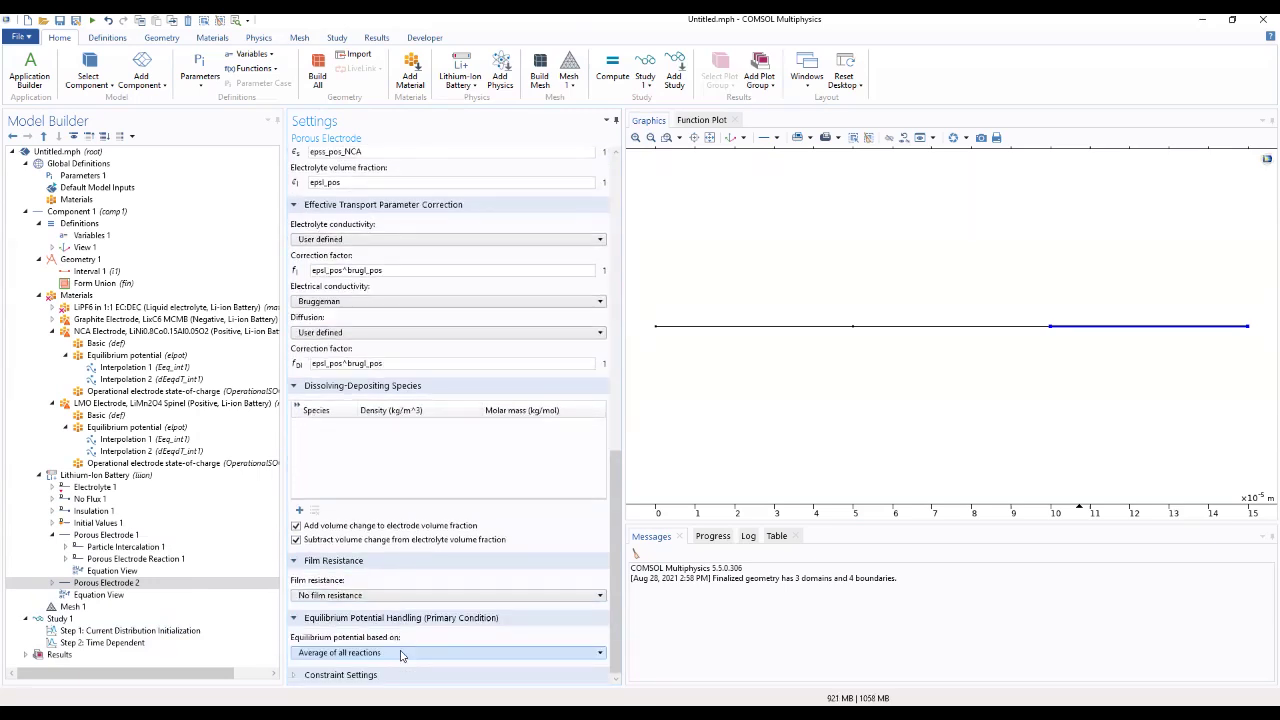
Set the particle material of Particle Intercalation 1 under Porous Electrode 2 to NCA Electrode, LiNi0.8Co0.15Al0.05O2 (Positive, Li-ion Battery) (mat3)
click(52, 583)
click(92, 596)
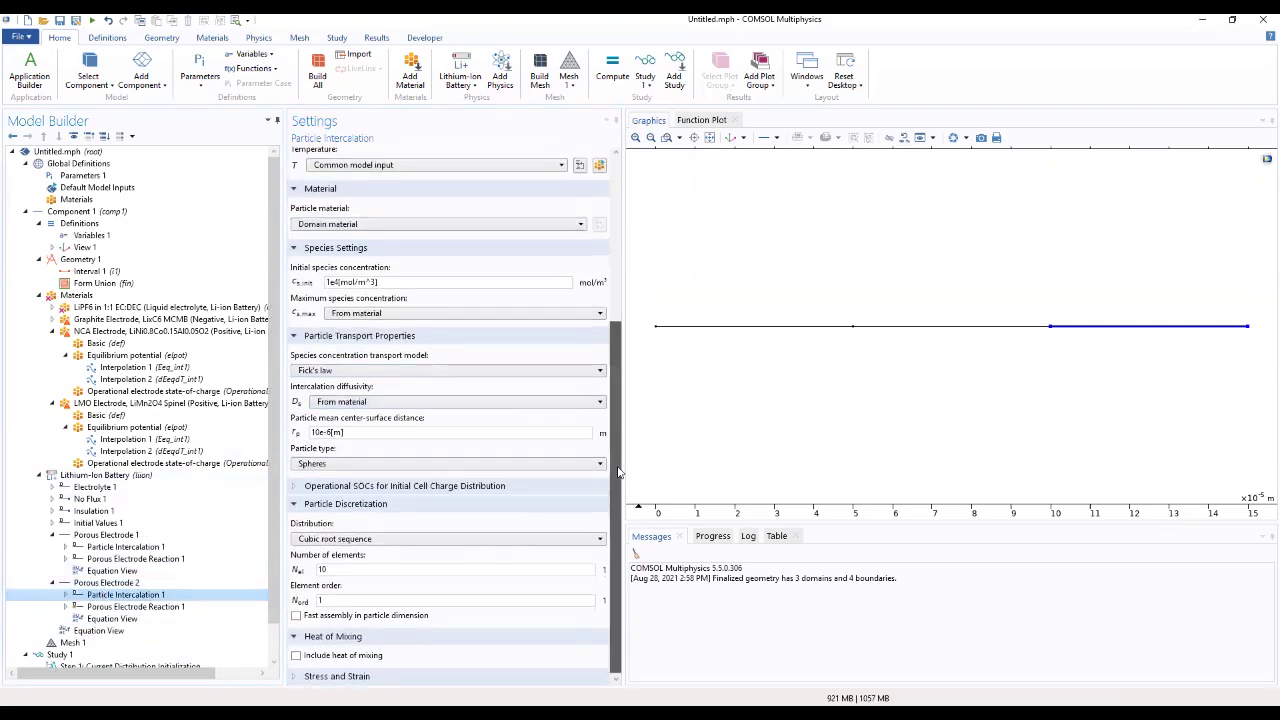
scroll(613, 456, up, 1)
drag(613, 456, 618, 380)
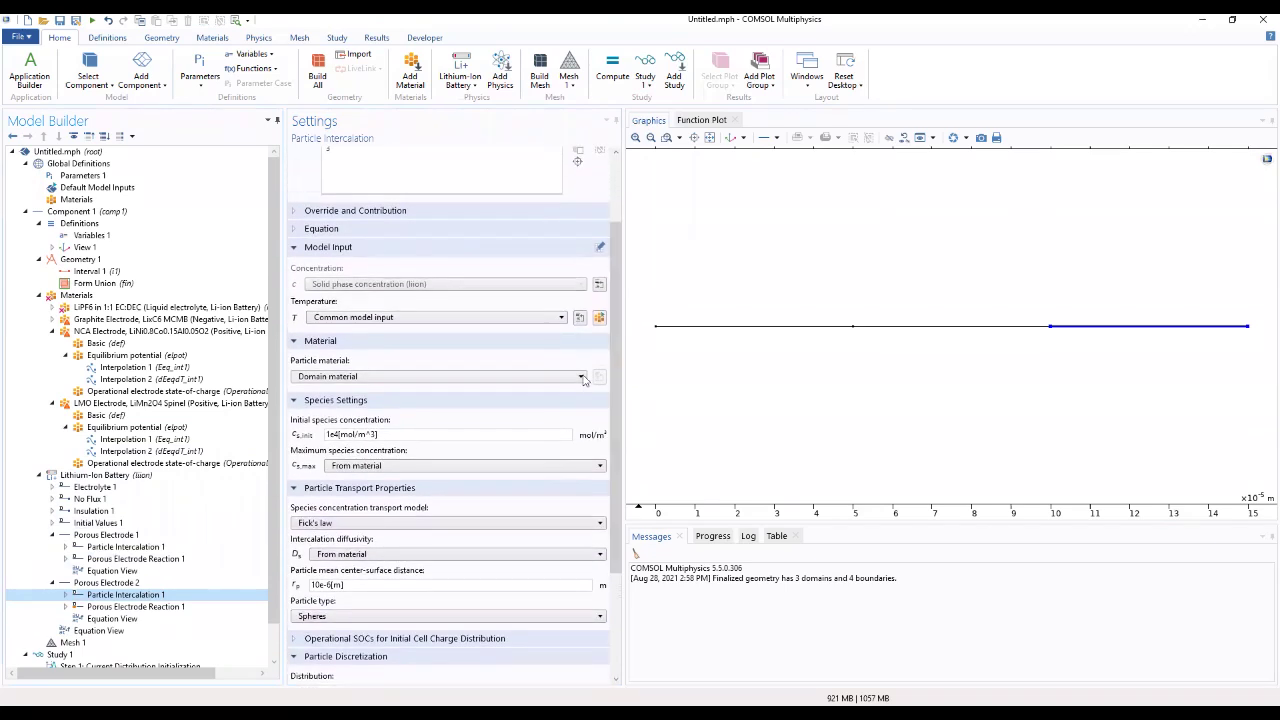
click(525, 377)
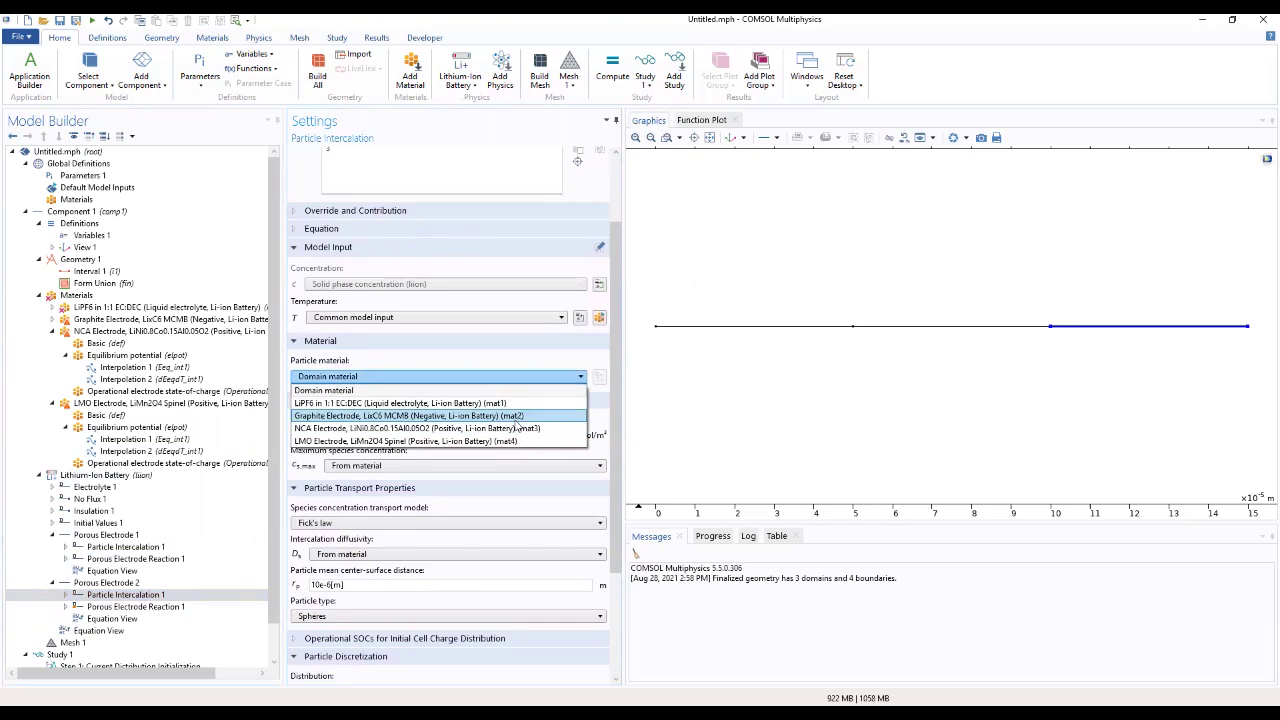
click(520, 428)
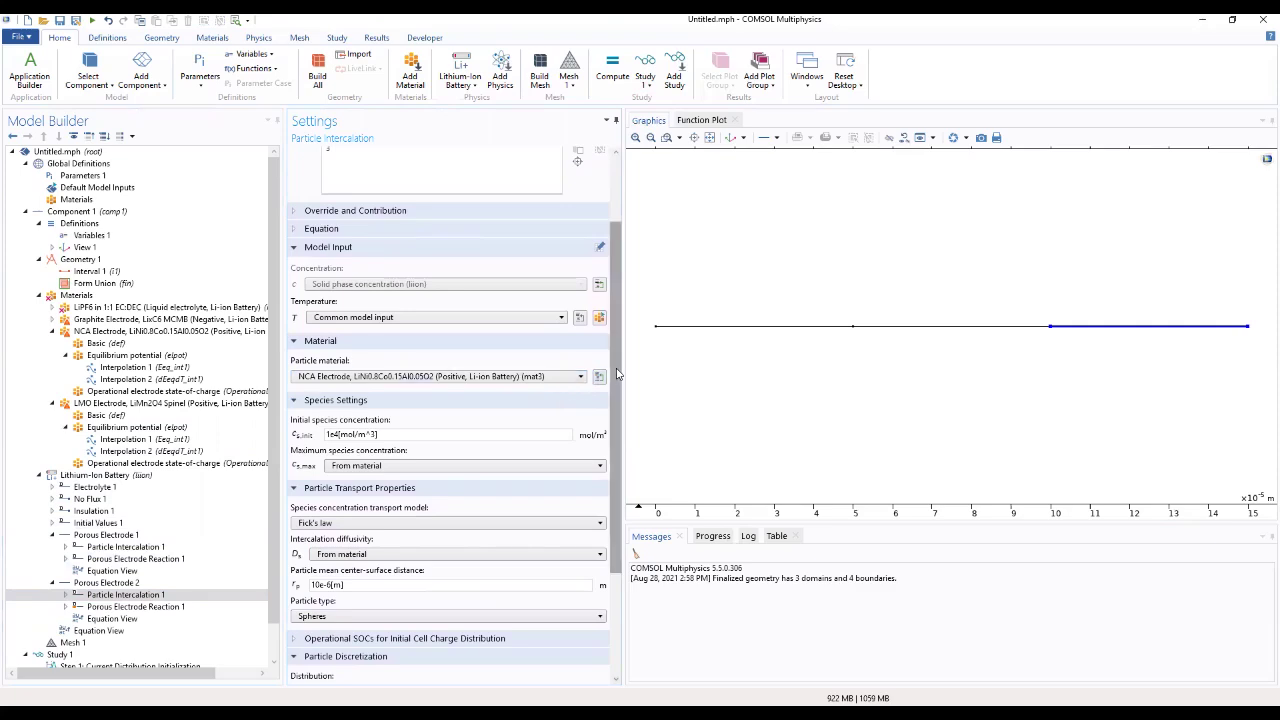
Set the particle mean center-surface distance of Porous Electrode 2's Particle Intercalation 1 to rp_pos_NCA
drag(617, 374, 605, 410)
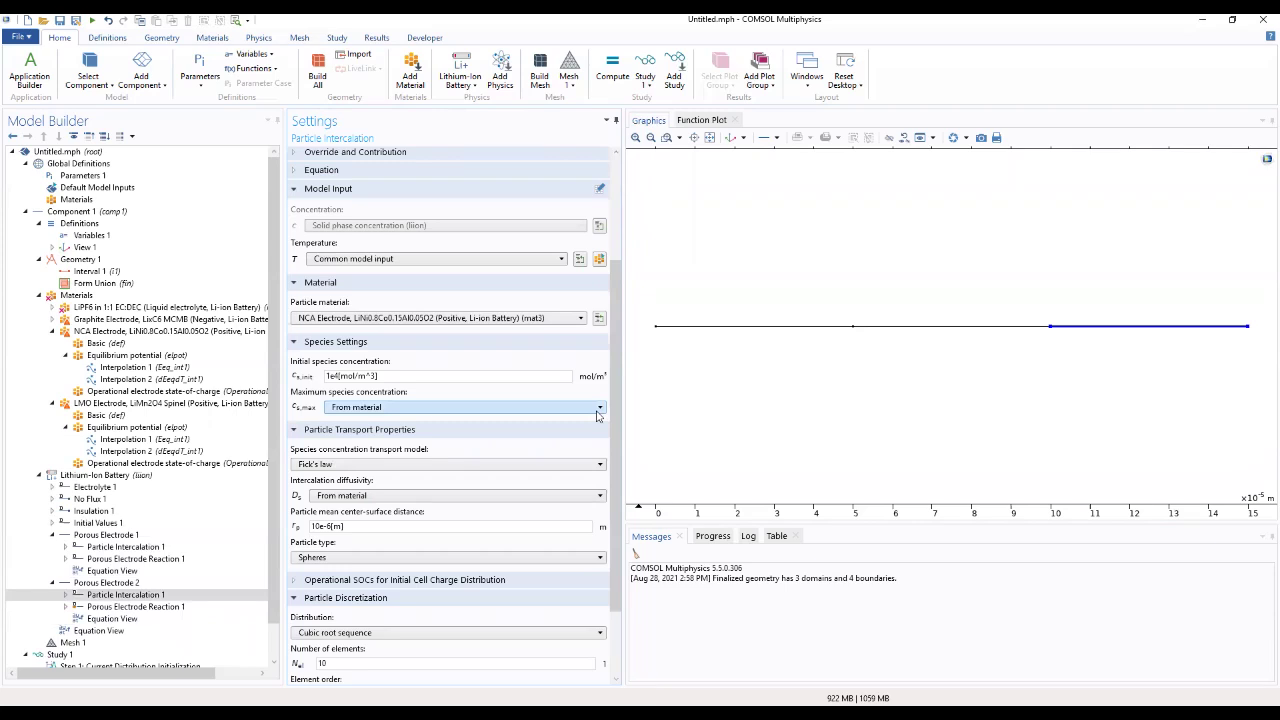
drag(345, 526, 283, 521)
text(rp_)
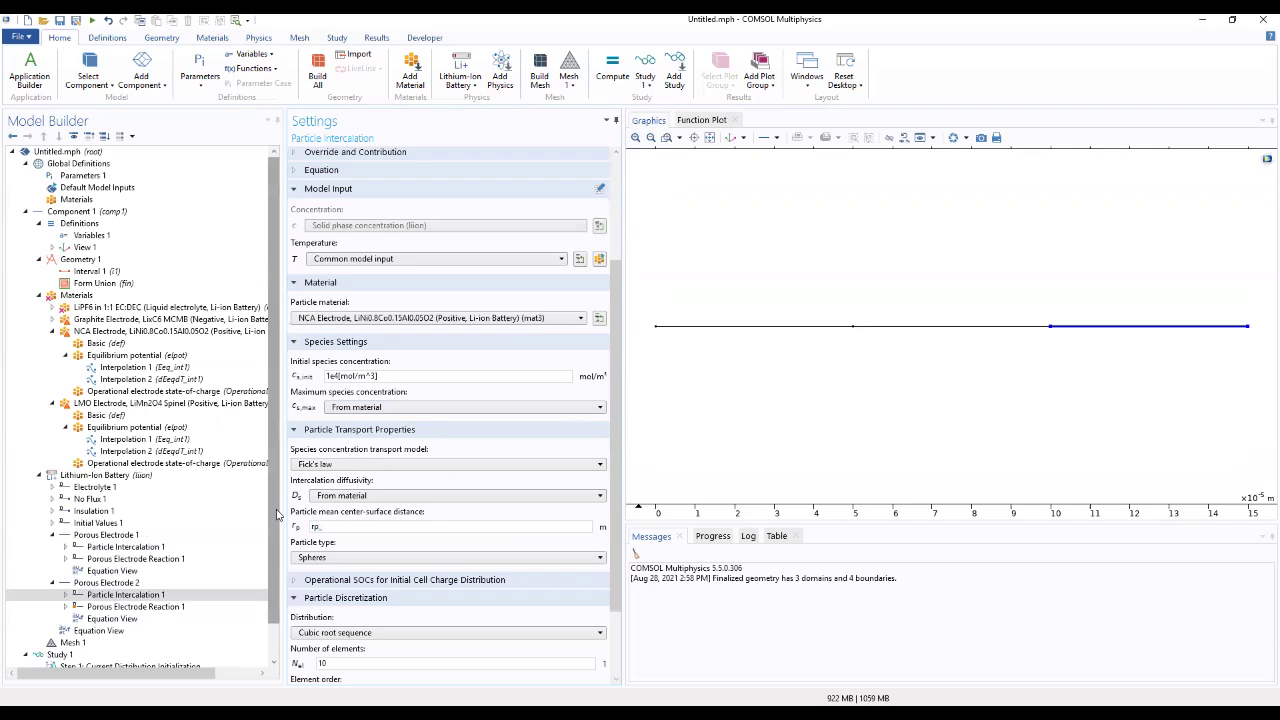
text(pos_NCA)
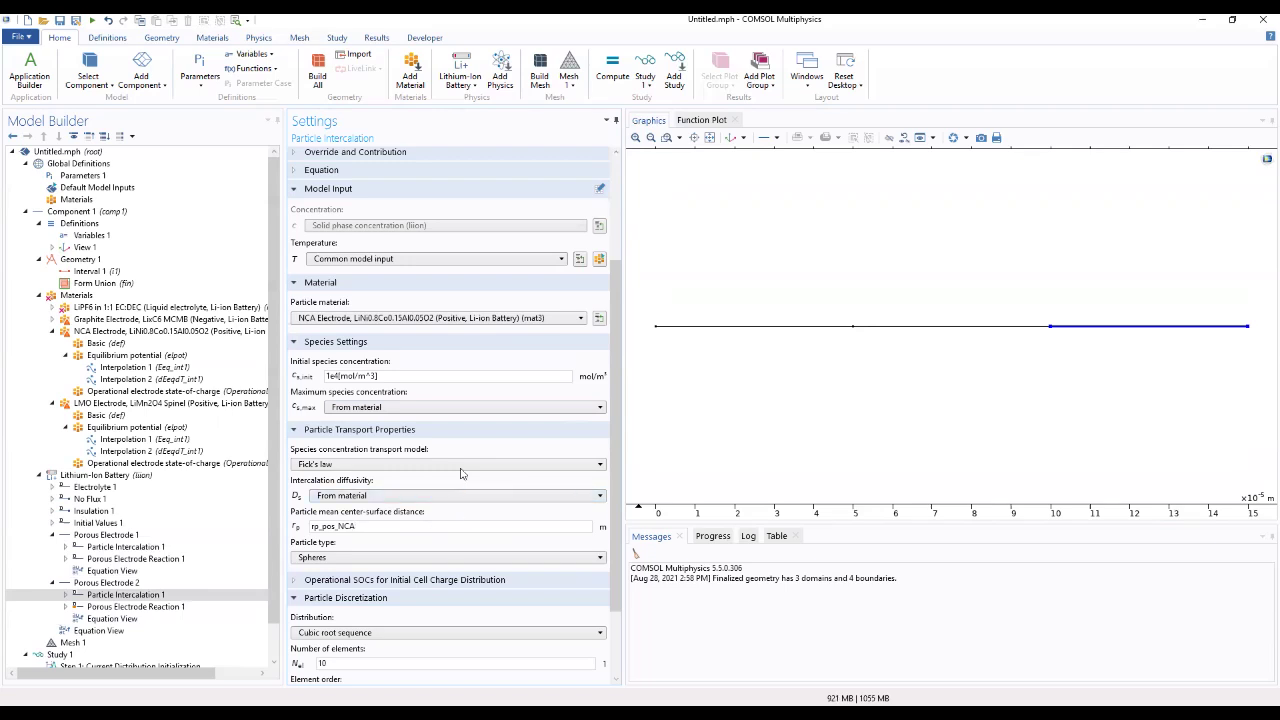
Set the species concentration transport model of Porous Electrode 2's Particle Intercalation 1 to Baker-Verbrugge
scroll(437, 468, down, 1)
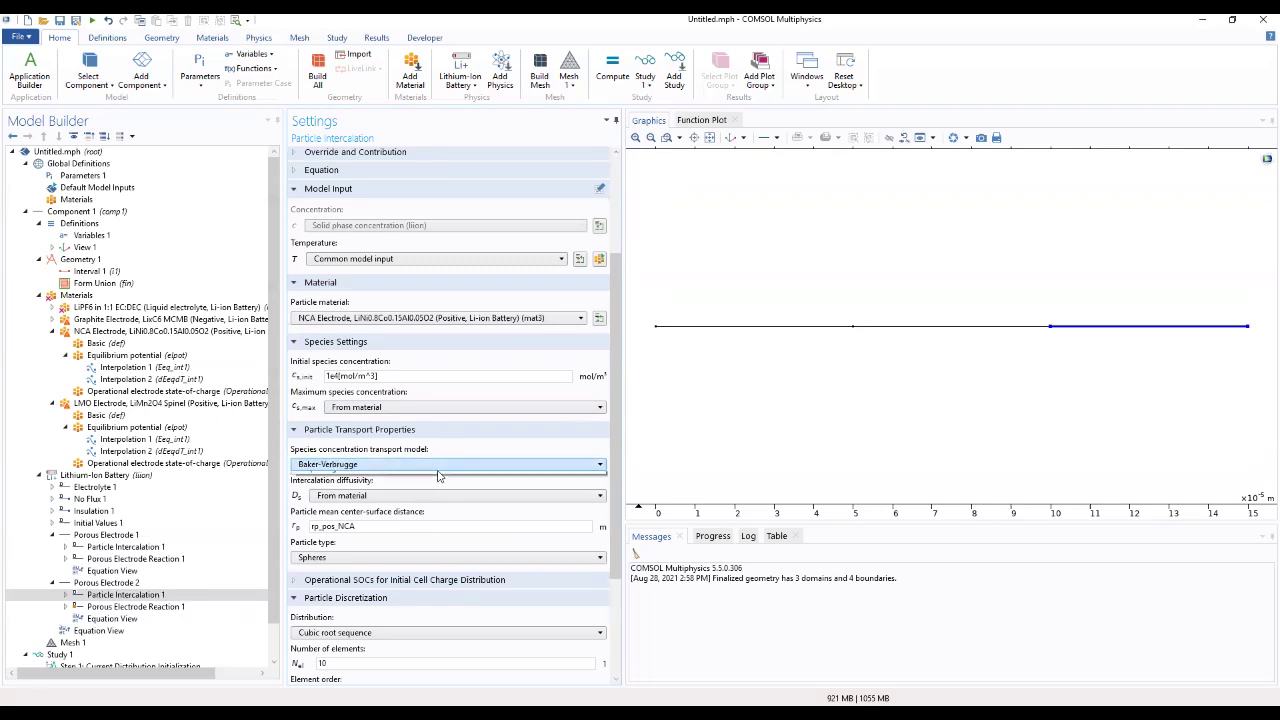
click(436, 467)
click(424, 491)
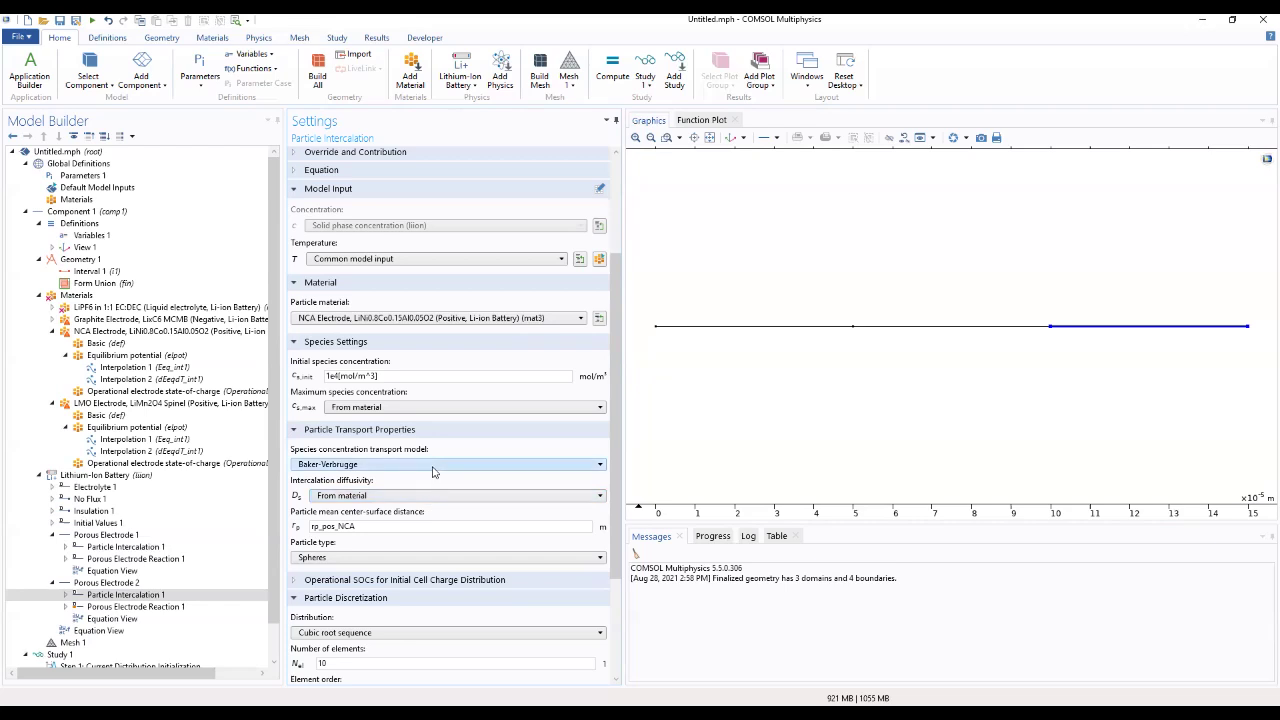
click(426, 467)
click(421, 491)
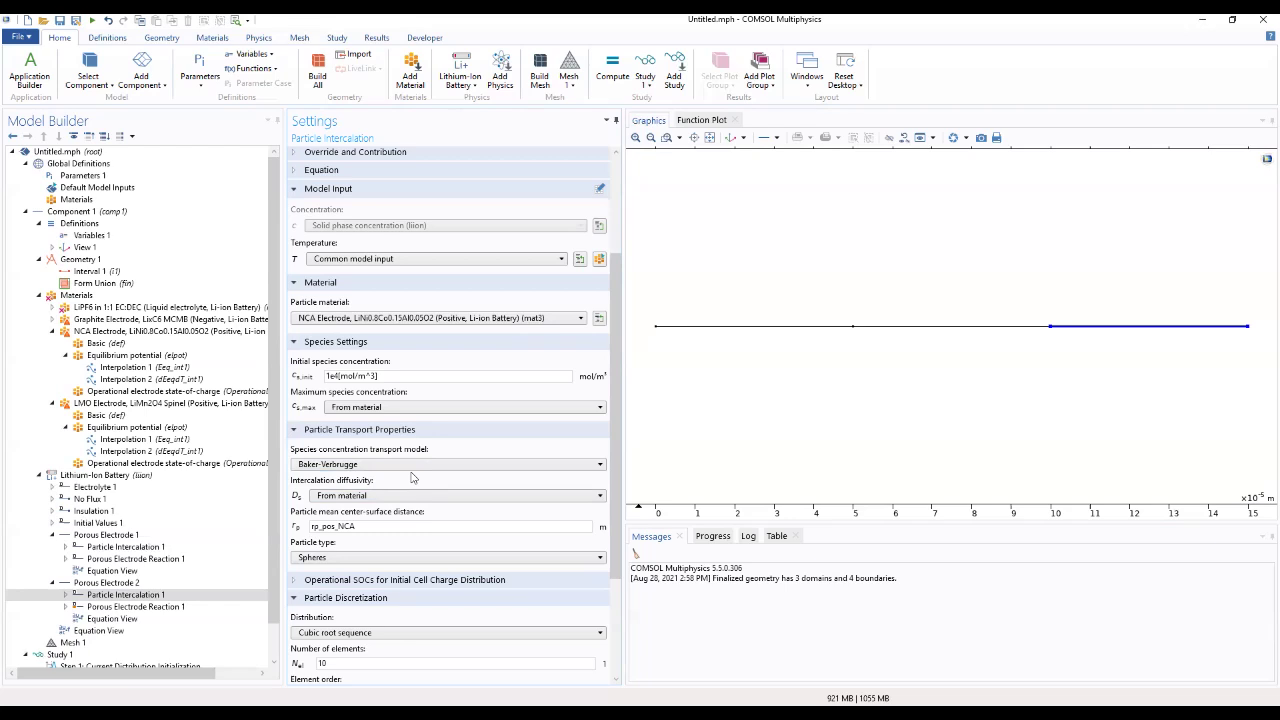
Choose NCA Electrode, LiNi0.8Co0.15Al0.05O2 (mat3) as the equilibrium potential material for Porous Electrode Reaction 1 under Porous Electrode 2
click(127, 608)
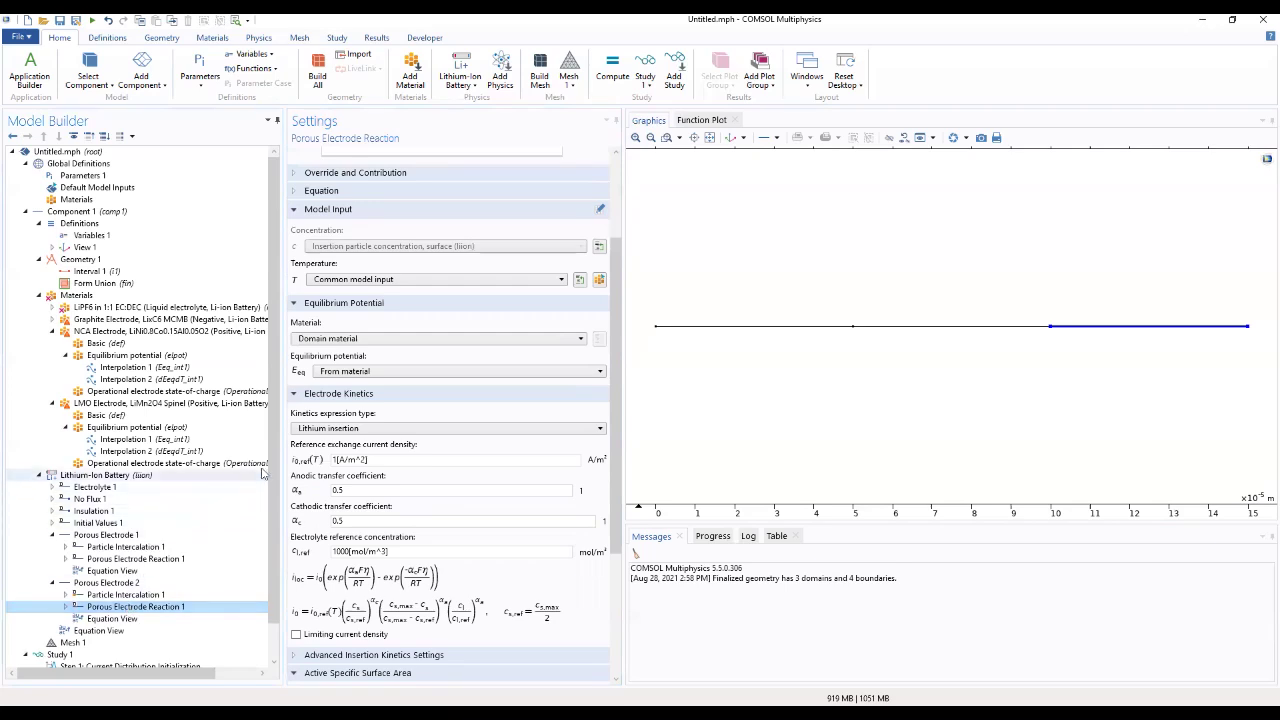
click(355, 339)
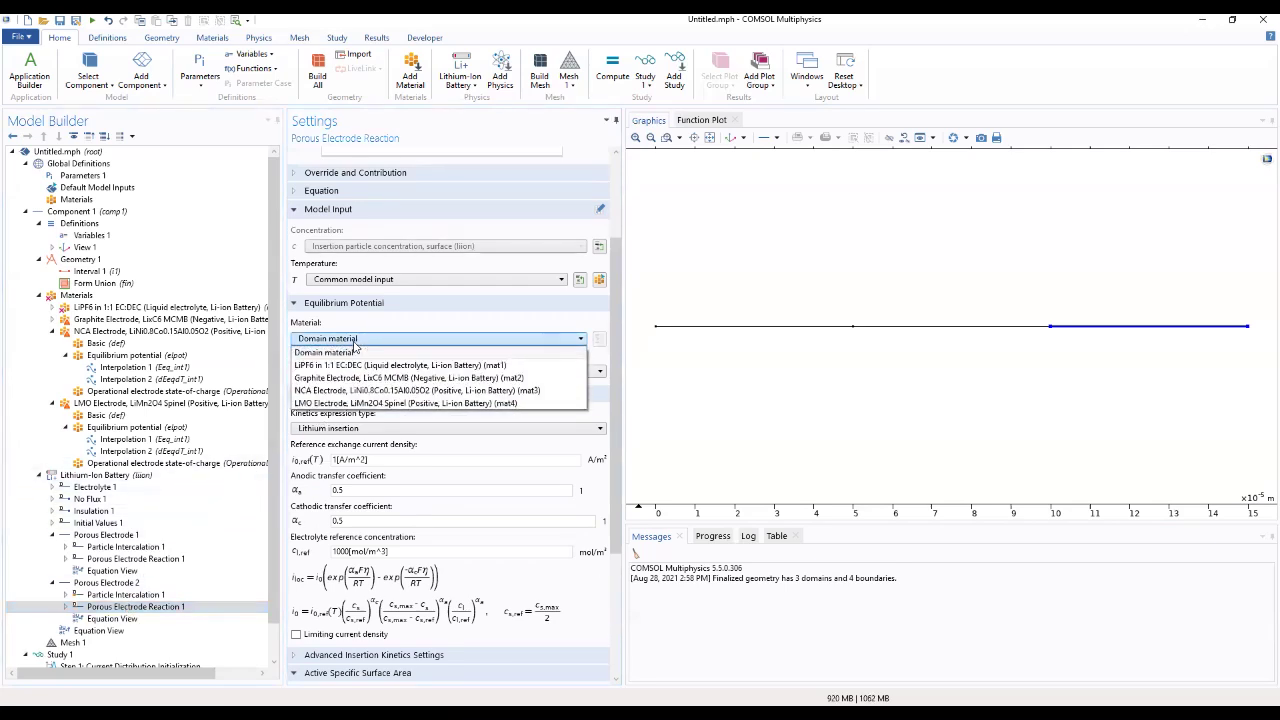
click(355, 340)
click(355, 340)
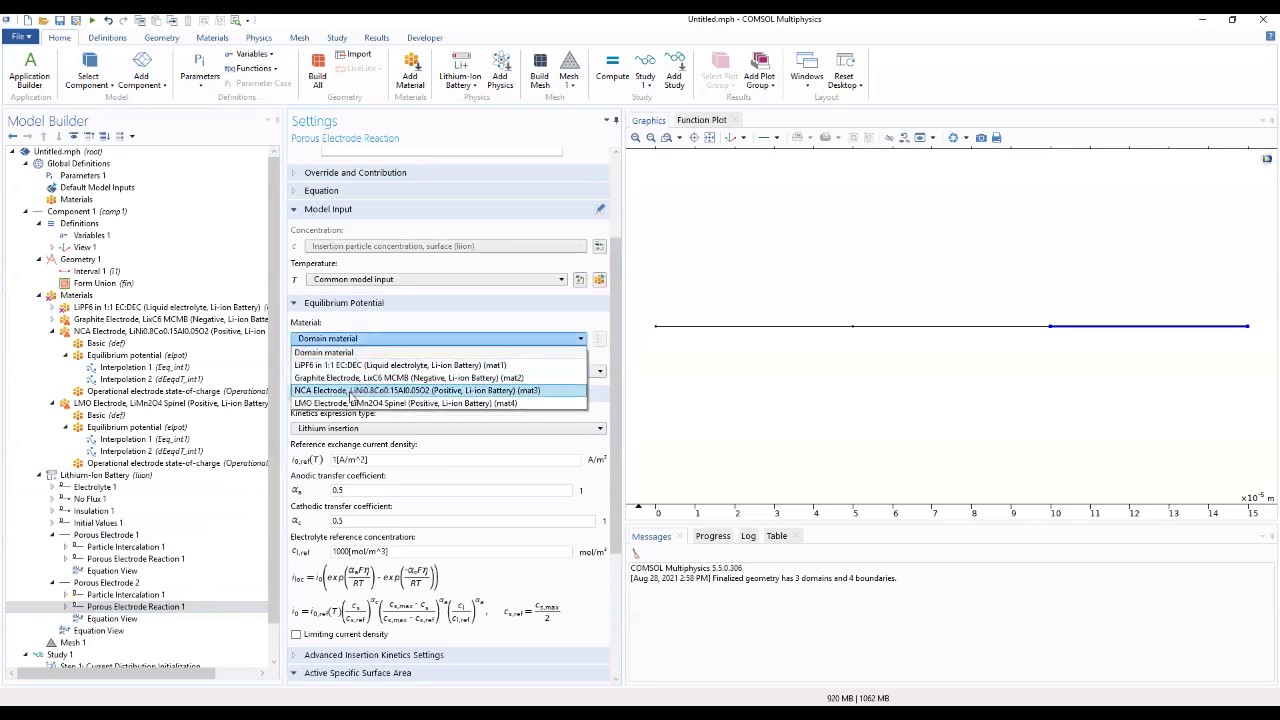
click(352, 391)
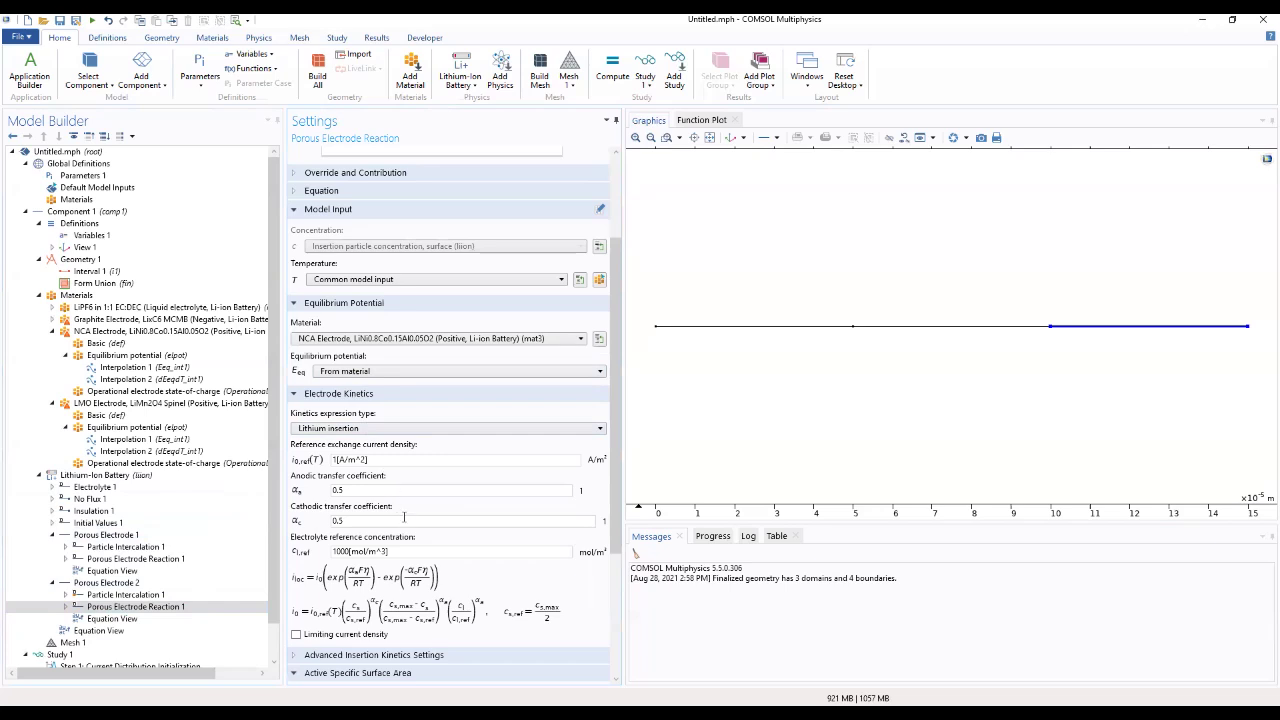
Set the reference exchange current density of Porous Electrode 2's reaction to i0ref_pos_NCA
drag(381, 459, 297, 461)
text(10REF_POS_nca)
key(BackSpace)
key(BackSpace)
key(BackSpace)
drag(349, 458, 339, 459)
key(BackSpace)
text(ref)
drag(350, 459, 364, 459)
text(pos_NCA)
click(401, 487)
key(Delete)
text(i)
drag(612, 492, 610, 456)
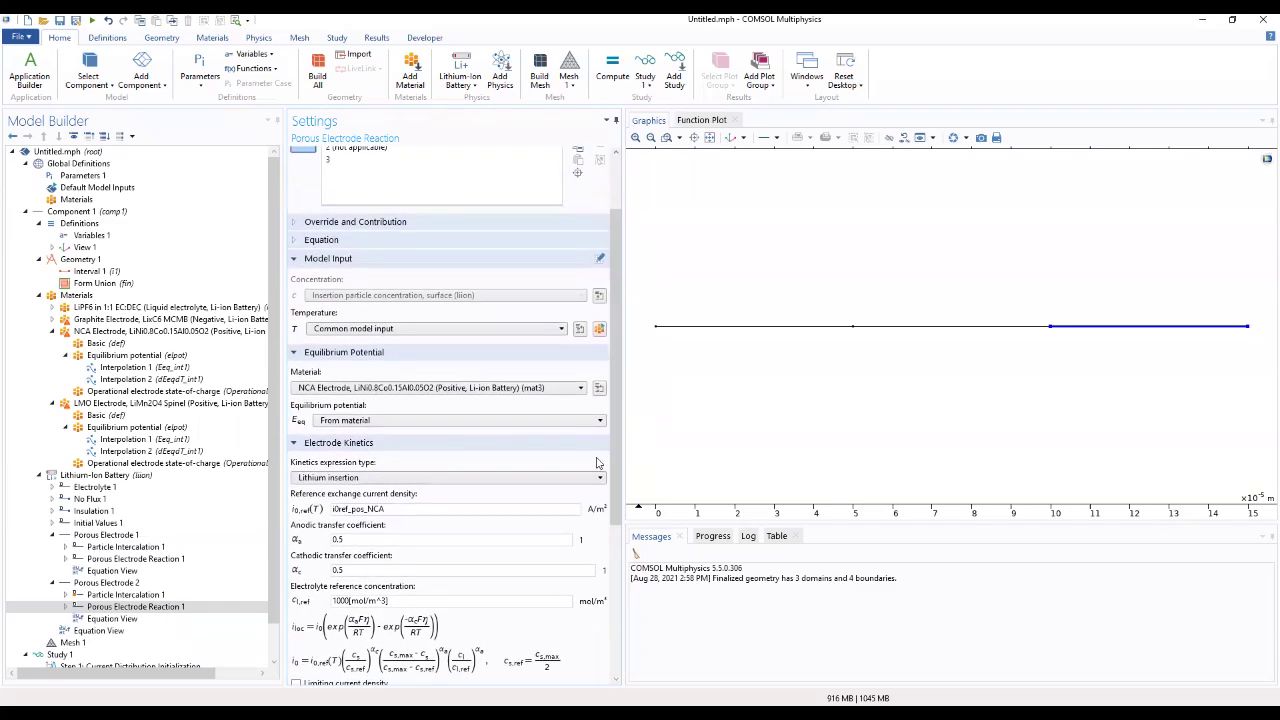
Add an Additional Porous Electrode Material to the Lithium-Ion Battery interface on domain 3, with volume fraction epss_pos_LMO
click(160, 477)
right_click(165, 478)
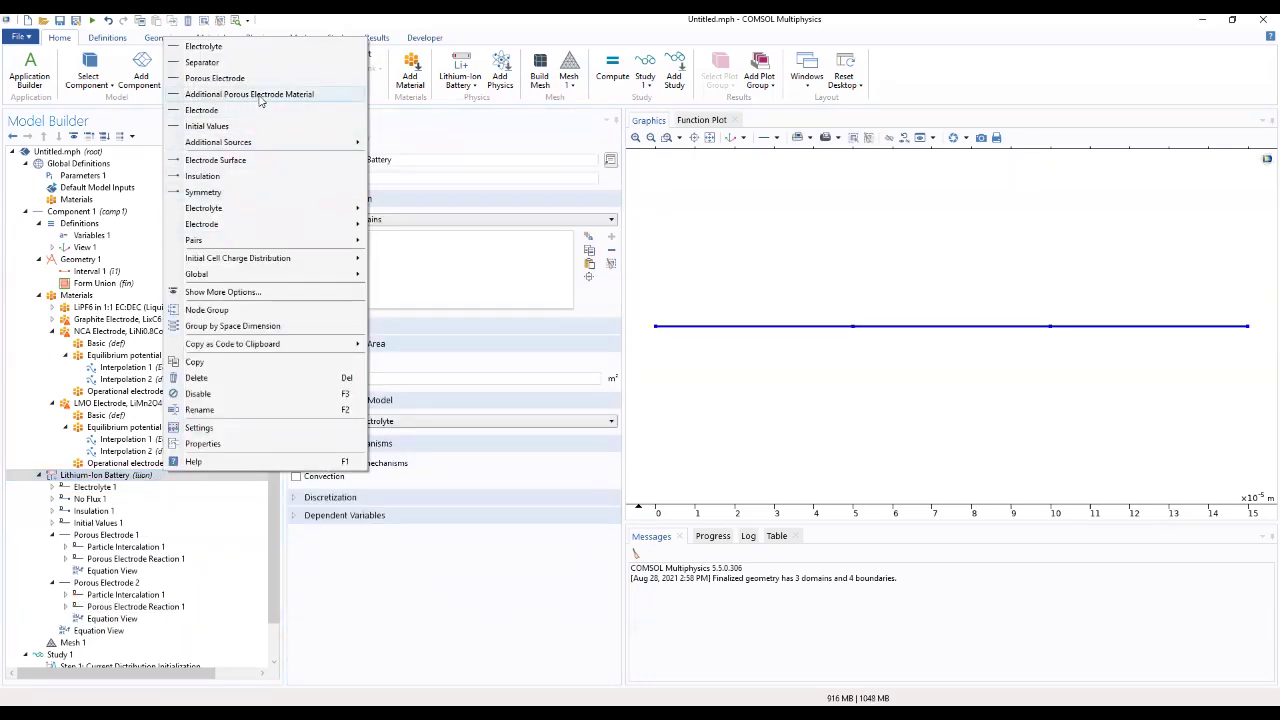
click(259, 94)
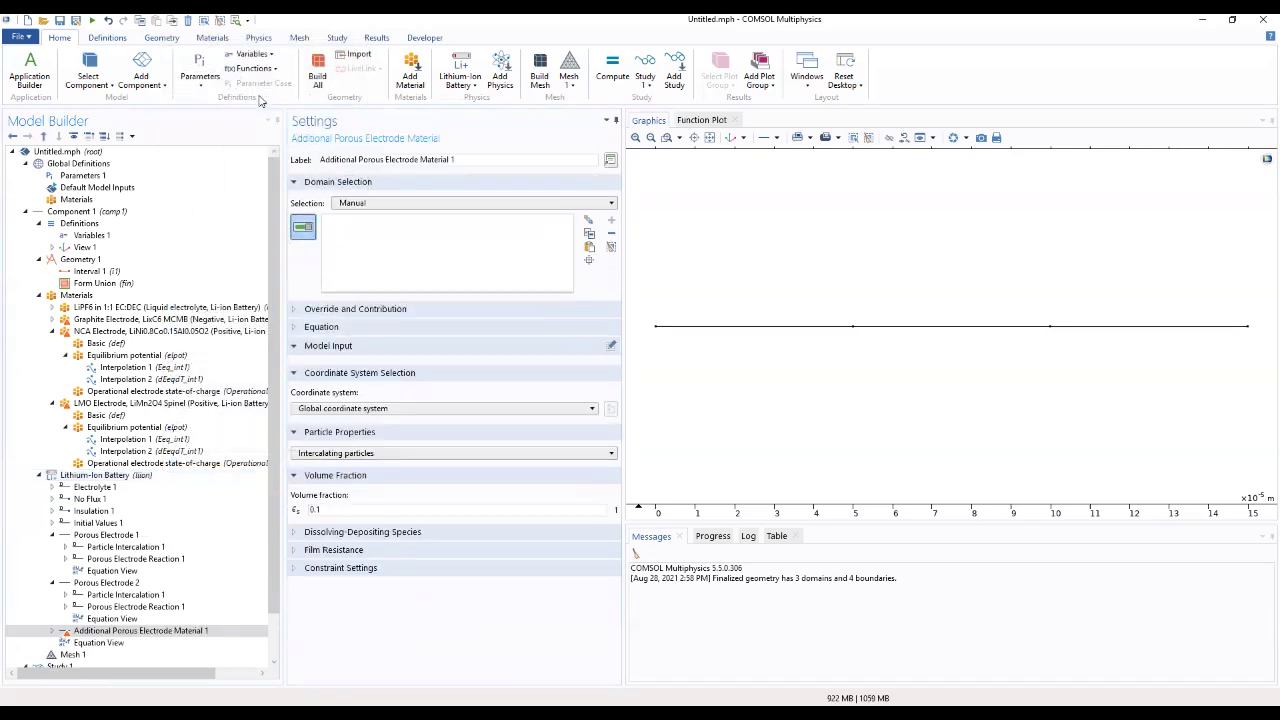
click(1121, 330)
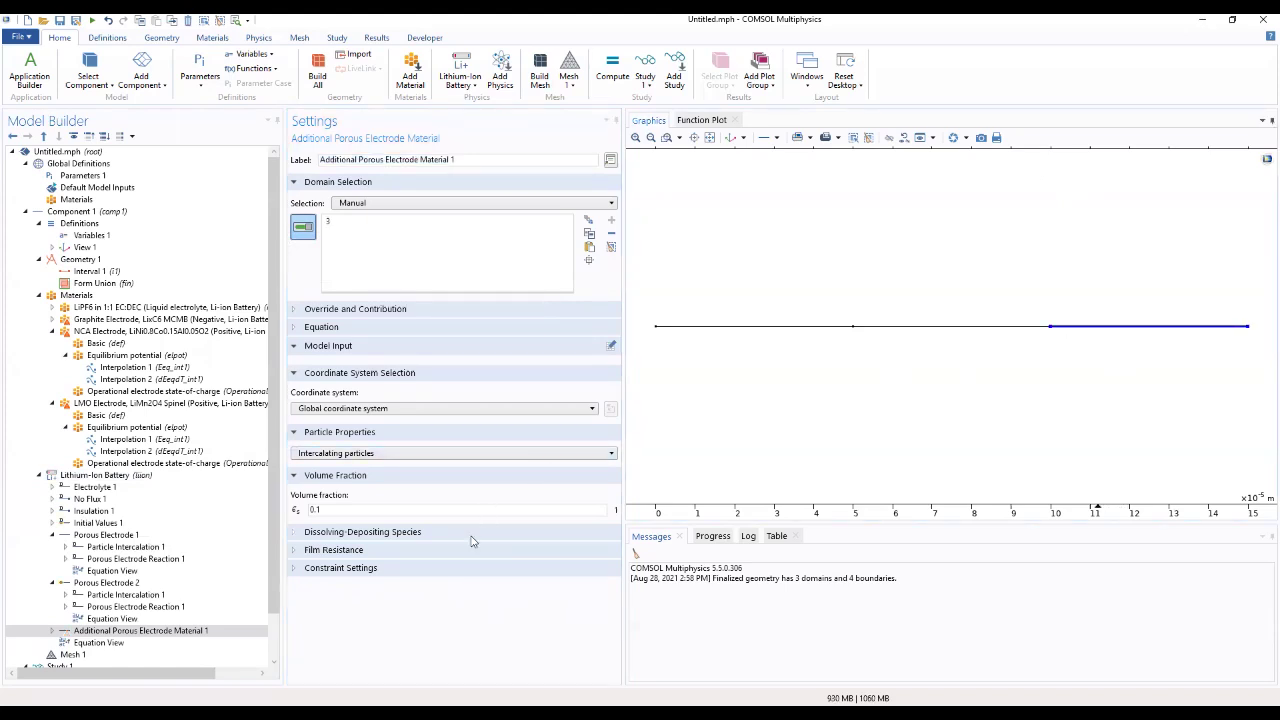
double_click(315, 510)
text(epss_pos_LMO)
Choose LMO Electrode, LiMn2O4 Spinel (mat4) as the particle material for Particle Intercalation 1 under Additional Porous Electrode Material 1
click(54, 633)
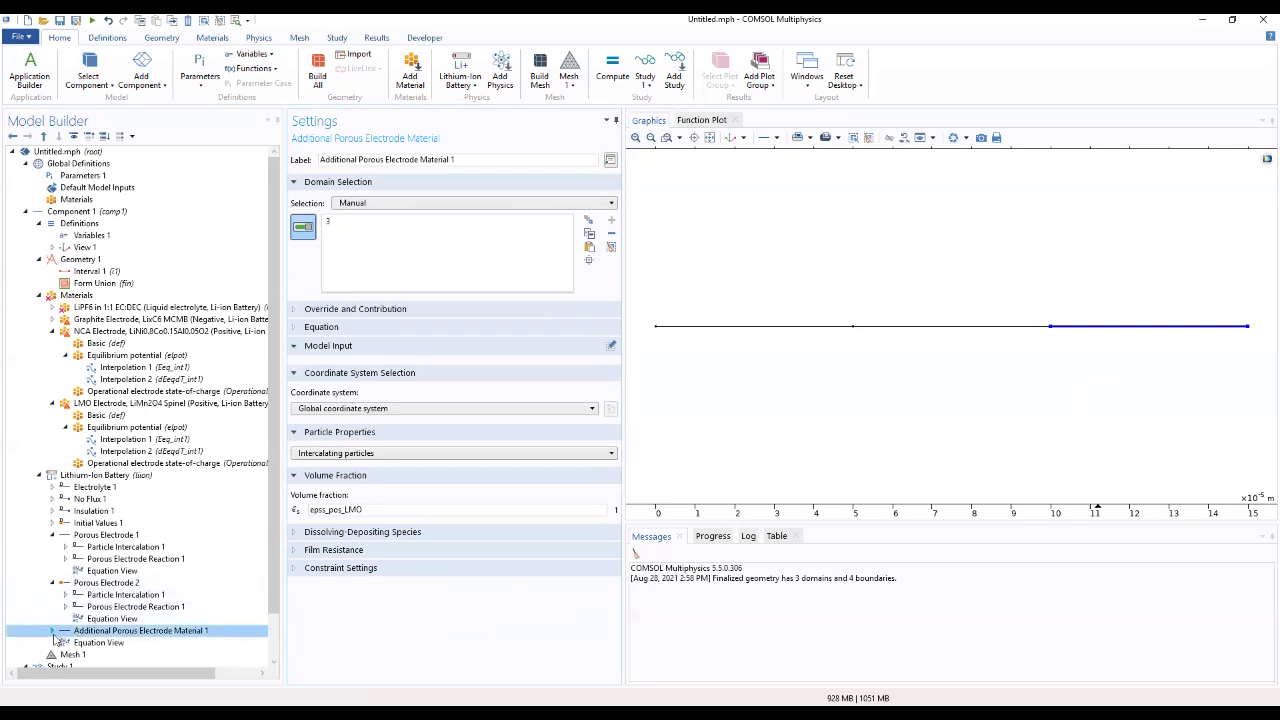
click(52, 631)
click(97, 645)
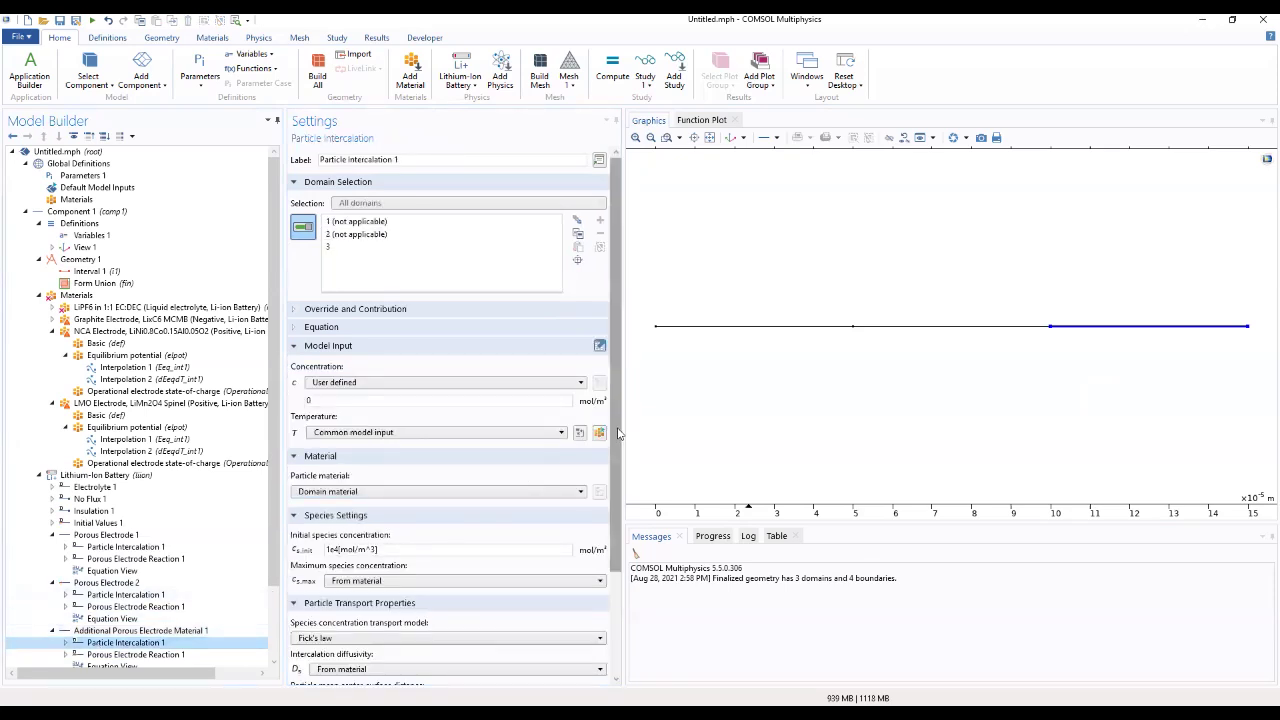
scroll(617, 436, down, 5)
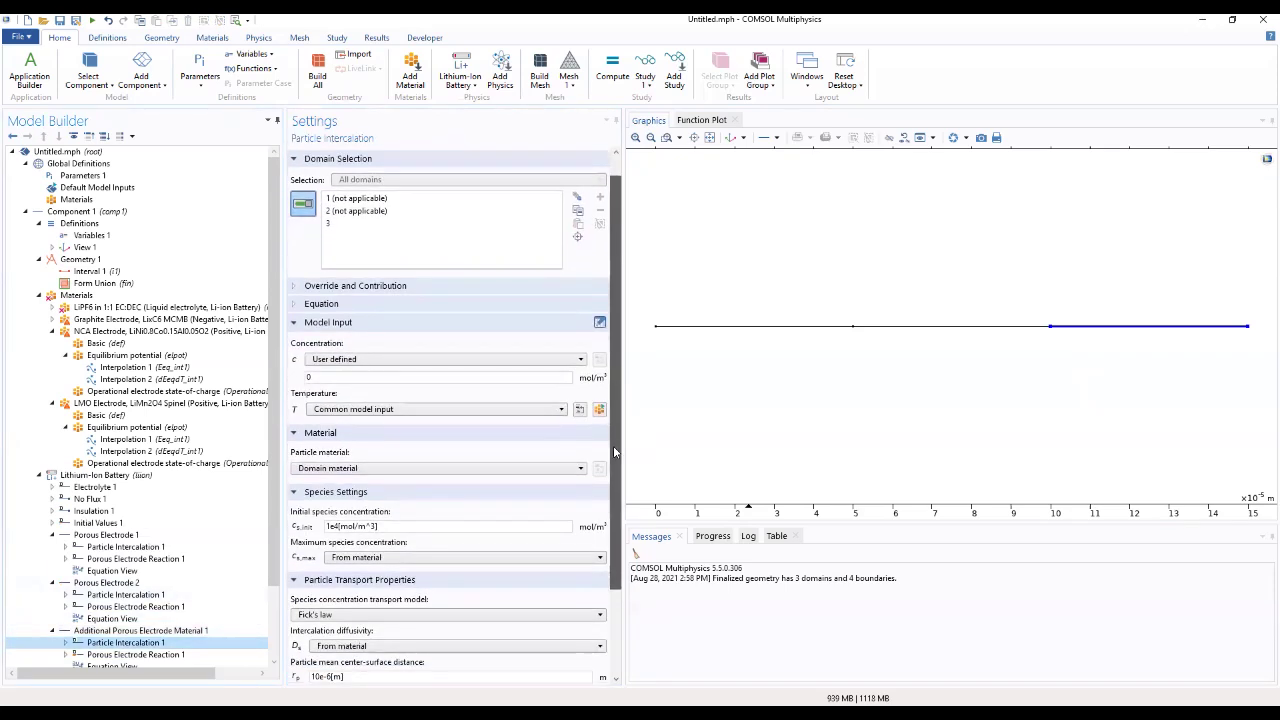
scroll(600, 519, down, 1)
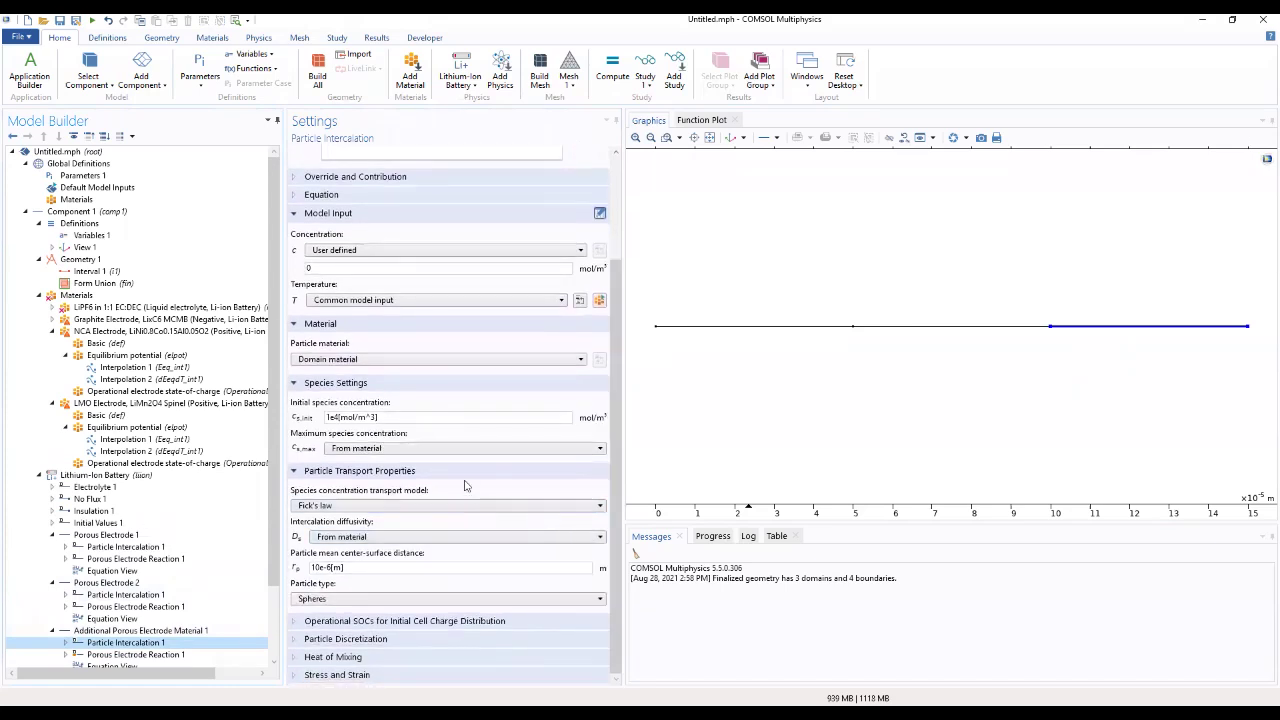
click(384, 361)
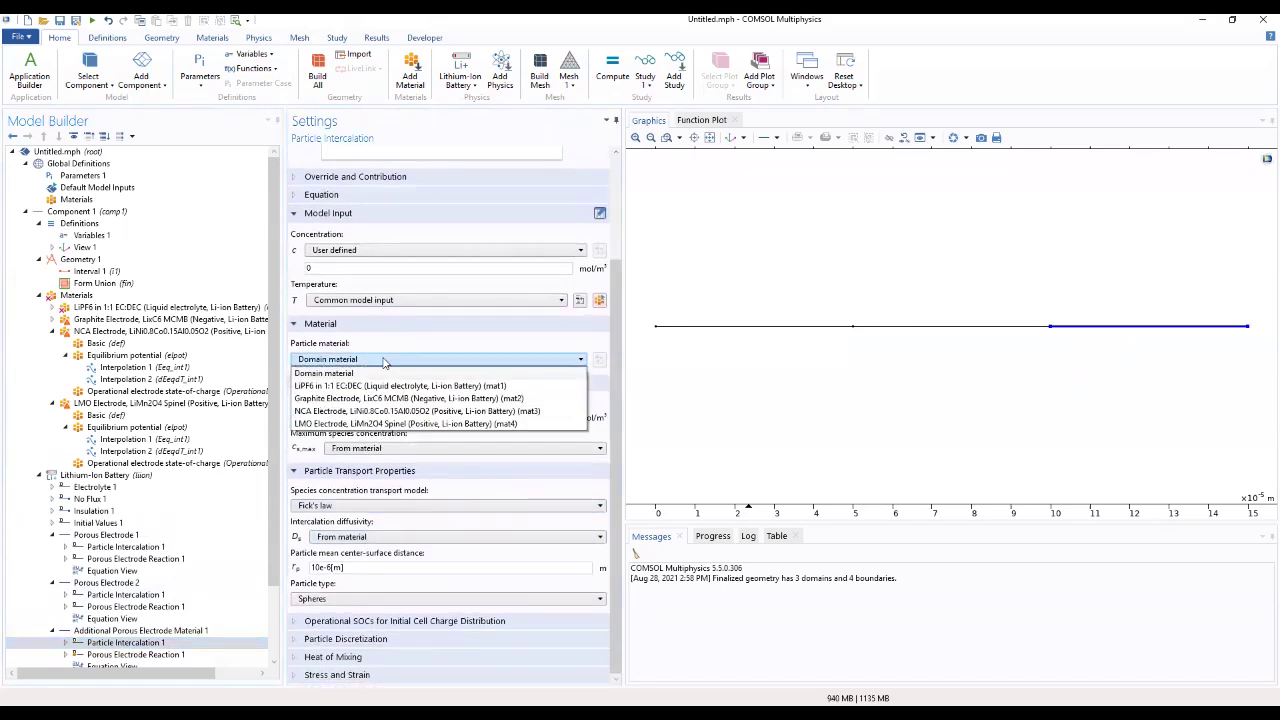
click(384, 424)
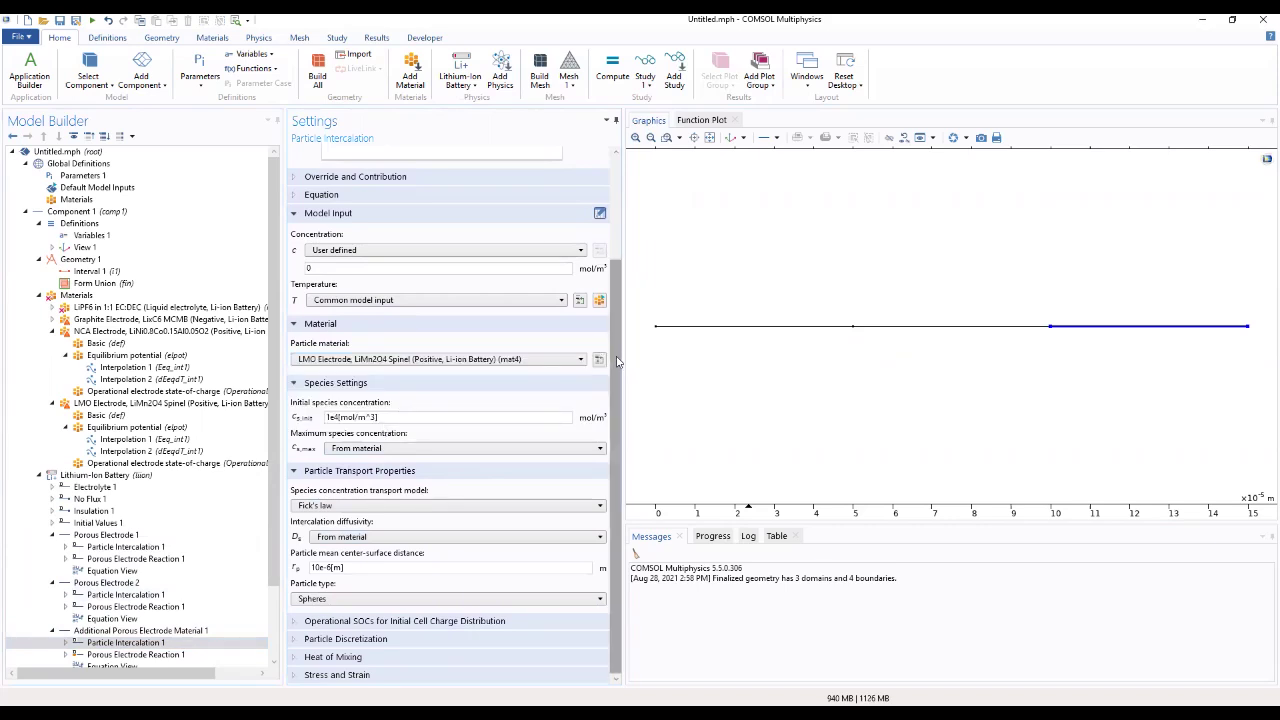
Set the LMO particle mean center-surface distance to rp_pos_LMO and the species concentration transport model to Baker-Verbrugge
triple_click(418, 568)
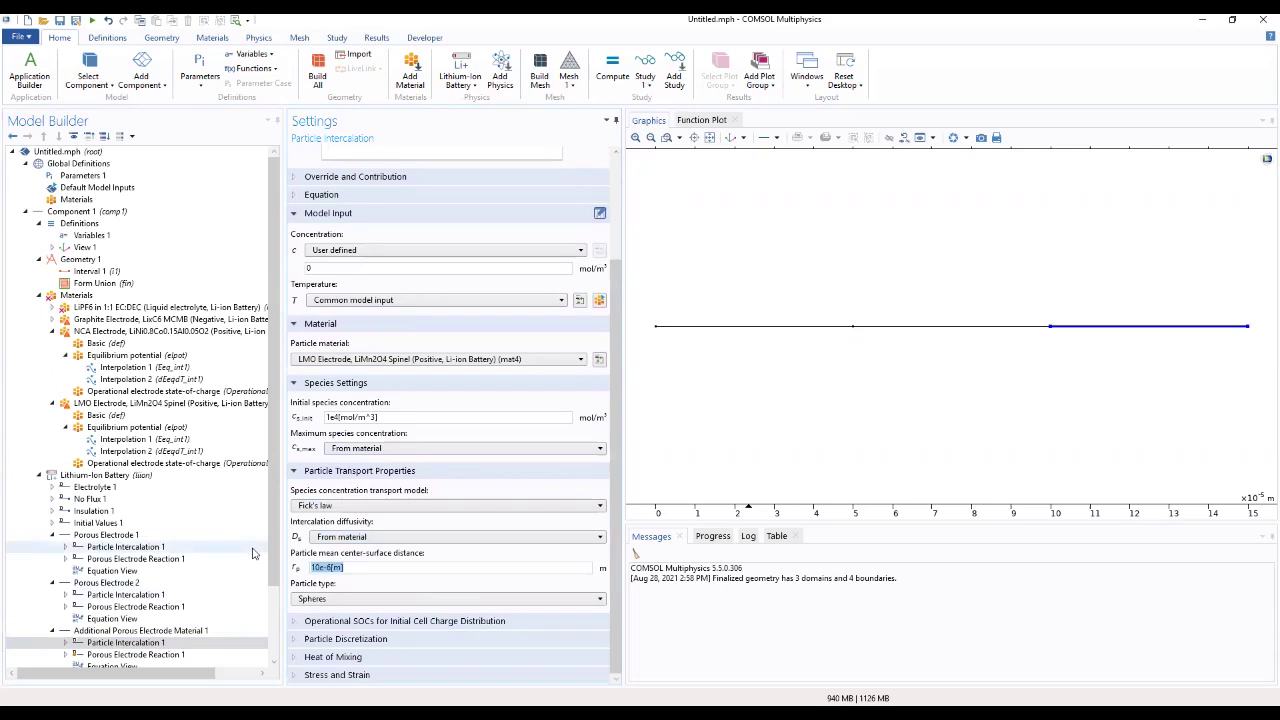
key(BackSpace)
text(rp_pos_LMO)
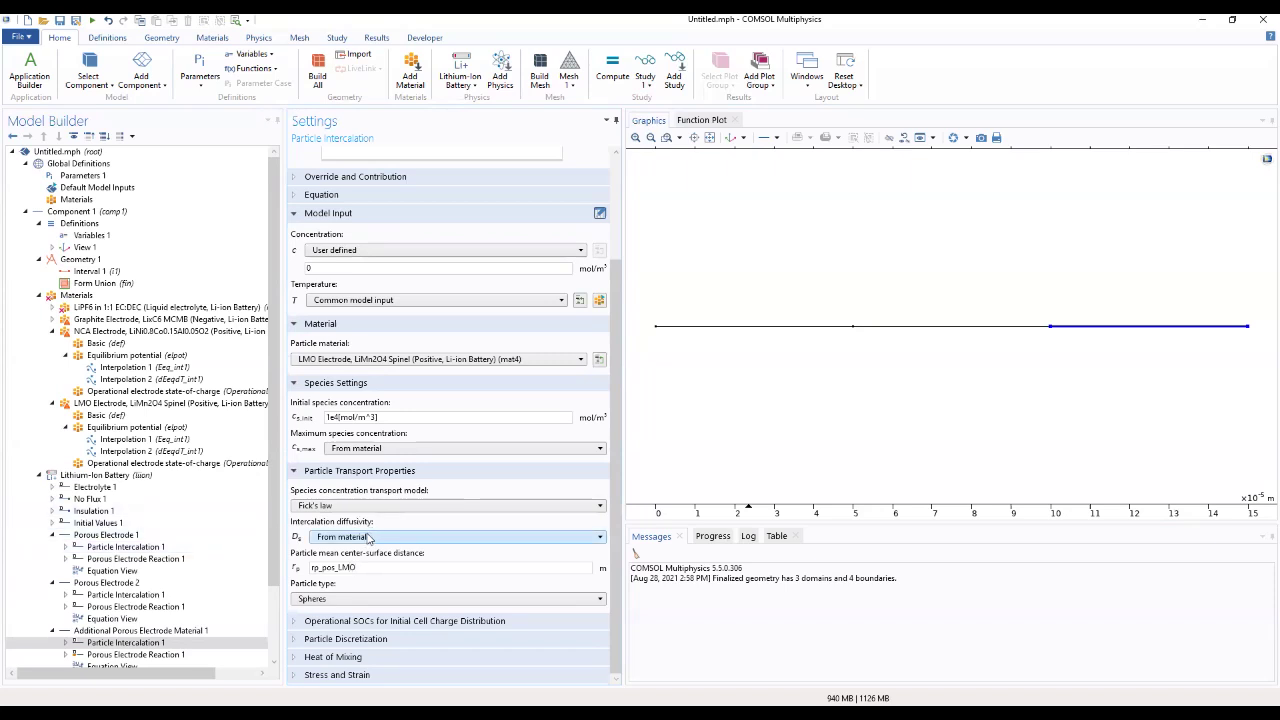
click(381, 509)
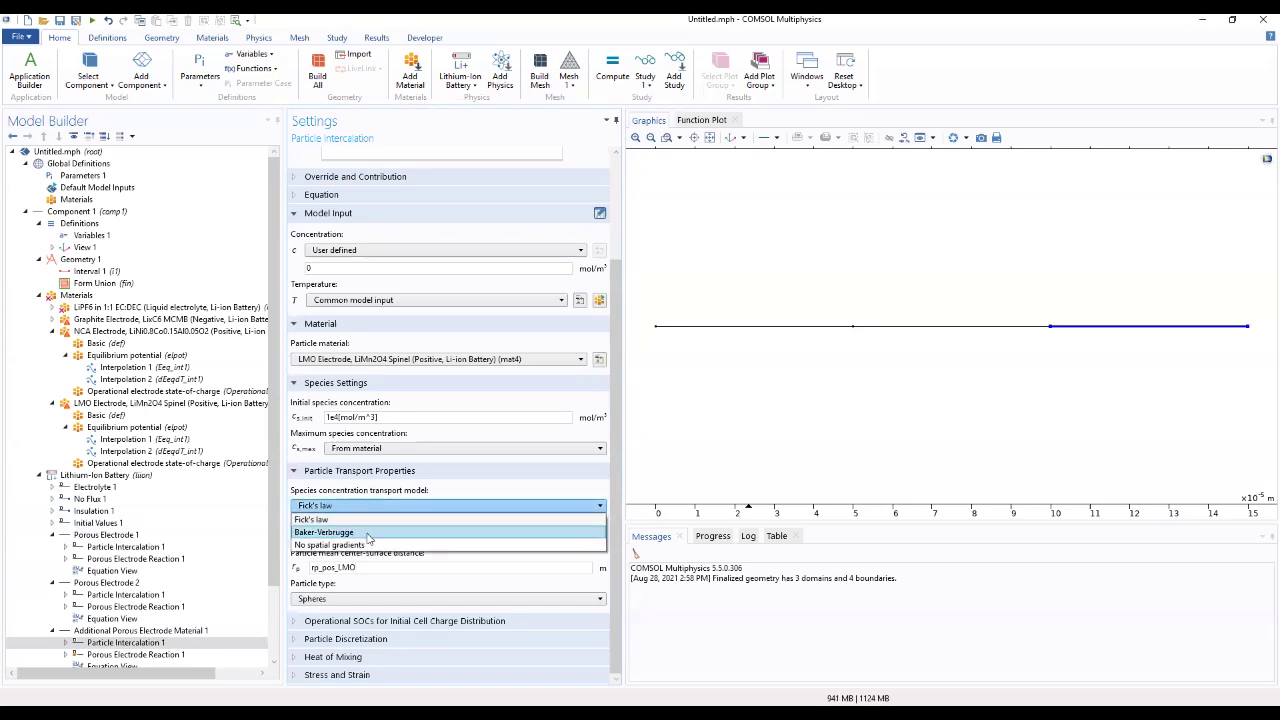
click(372, 525)
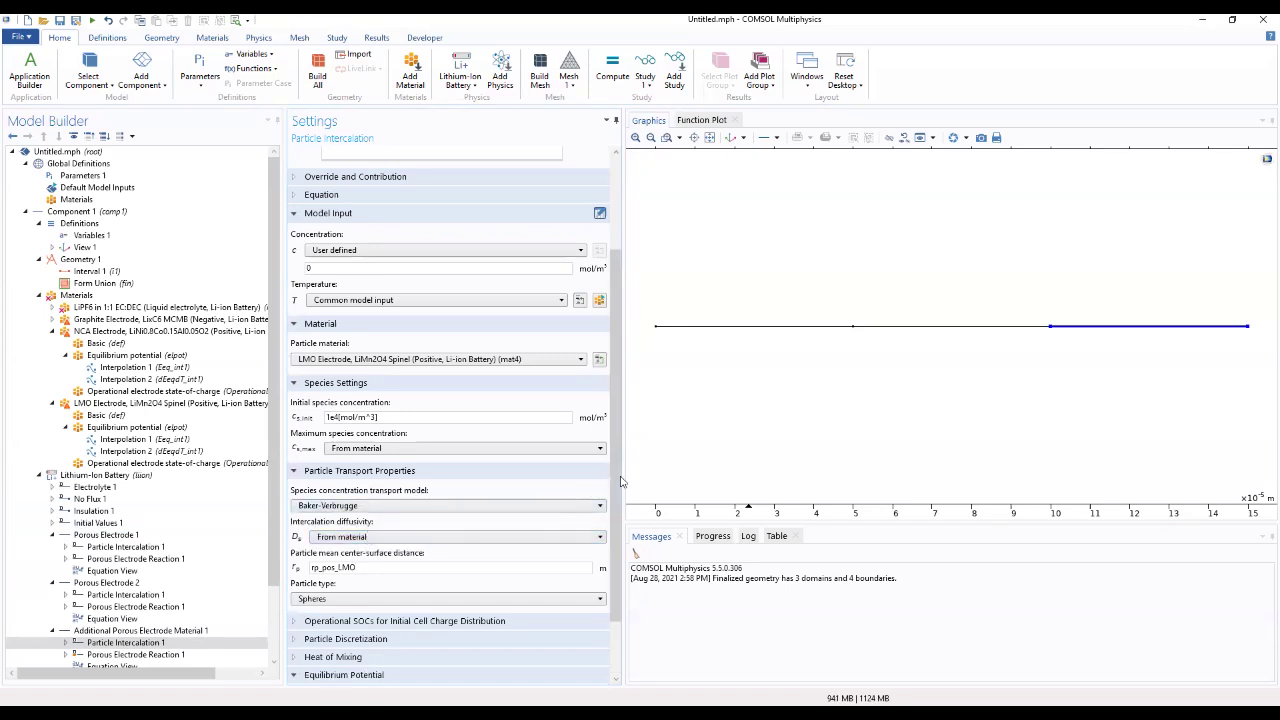
Set the concentration model input of the LMO Particle Intercalation 1 to Solid phase concentration (liion/addm1/pin1)
scroll(613, 484, up, 1)
drag(613, 484, 618, 443)
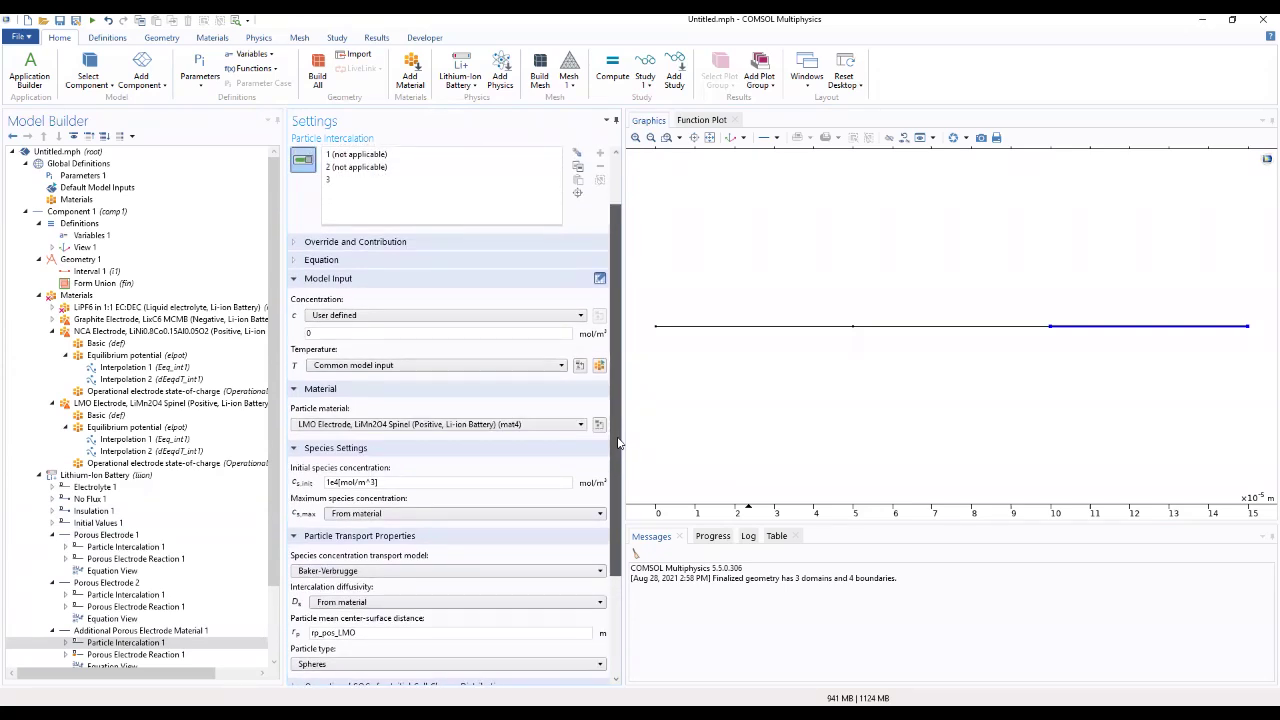
click(553, 316)
click(528, 332)
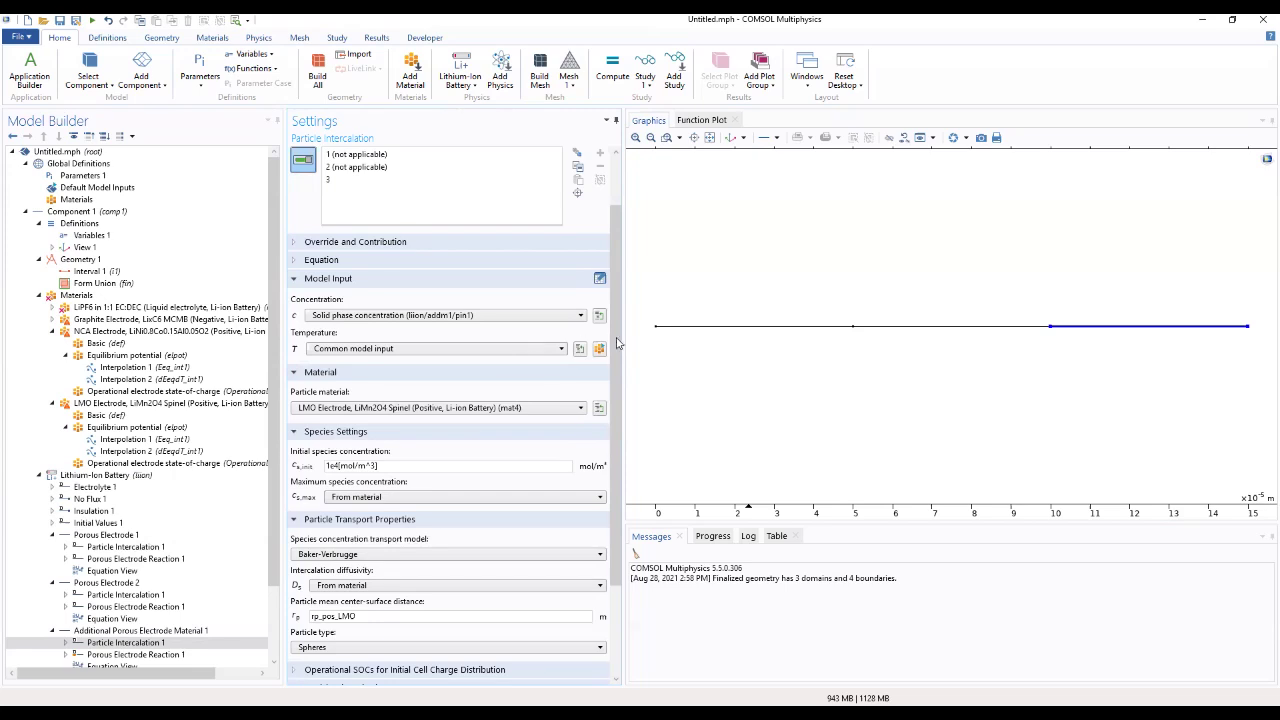
drag(618, 343, 618, 422)
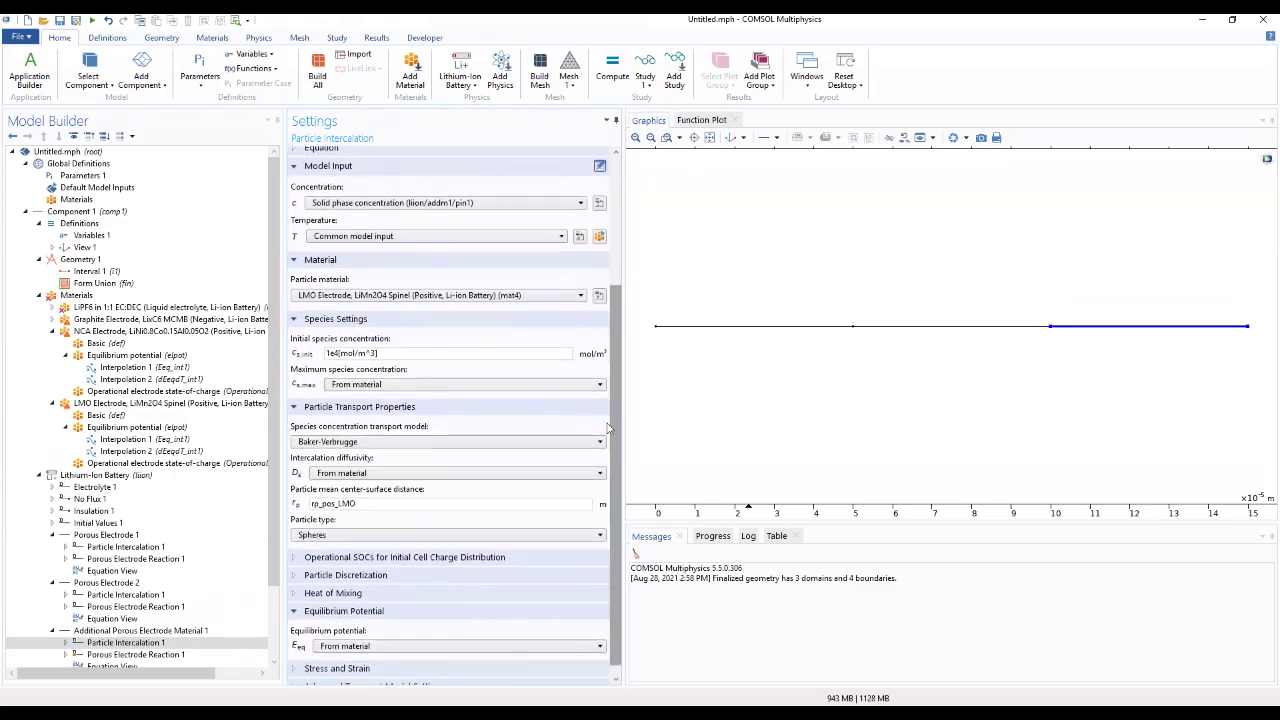
Choose LMO Electrode, LiMn2O4 Spinel (mat4) as the equilibrium potential material for Porous Electrode Reaction 1 under Additional Porous Electrode Material 1
click(158, 656)
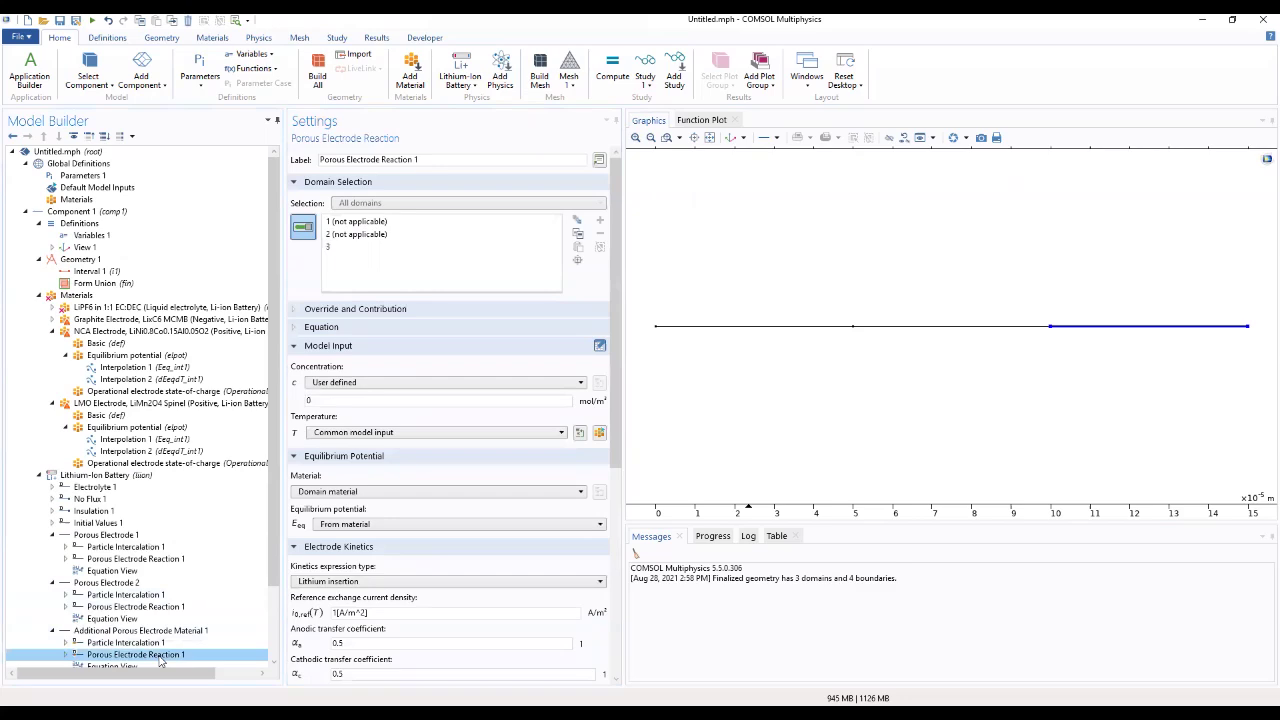
drag(613, 347, 612, 391)
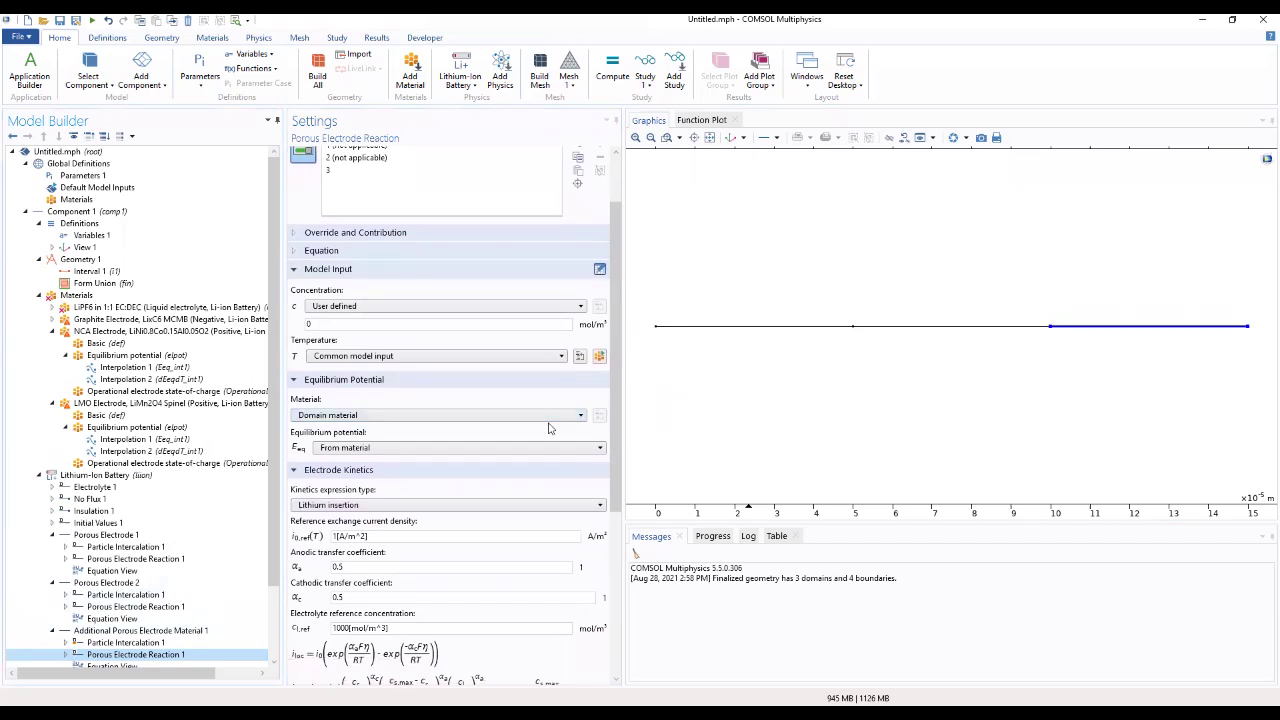
drag(617, 397, 621, 447)
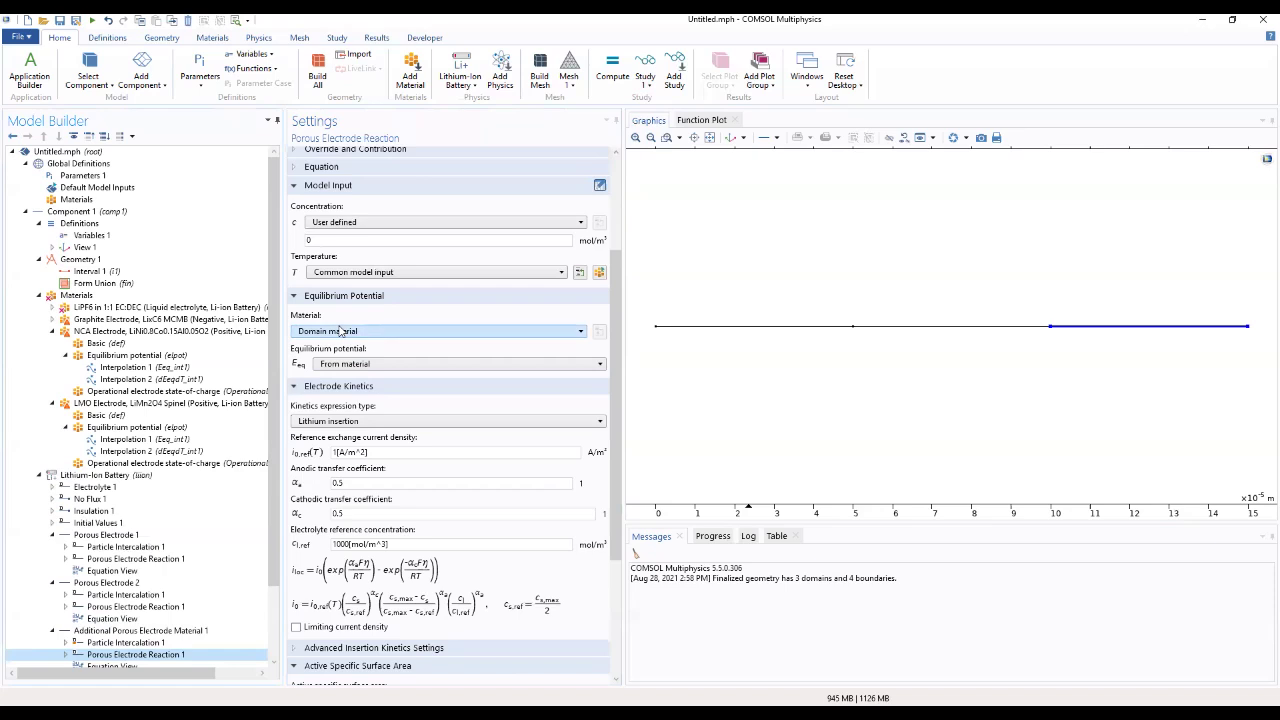
click(420, 334)
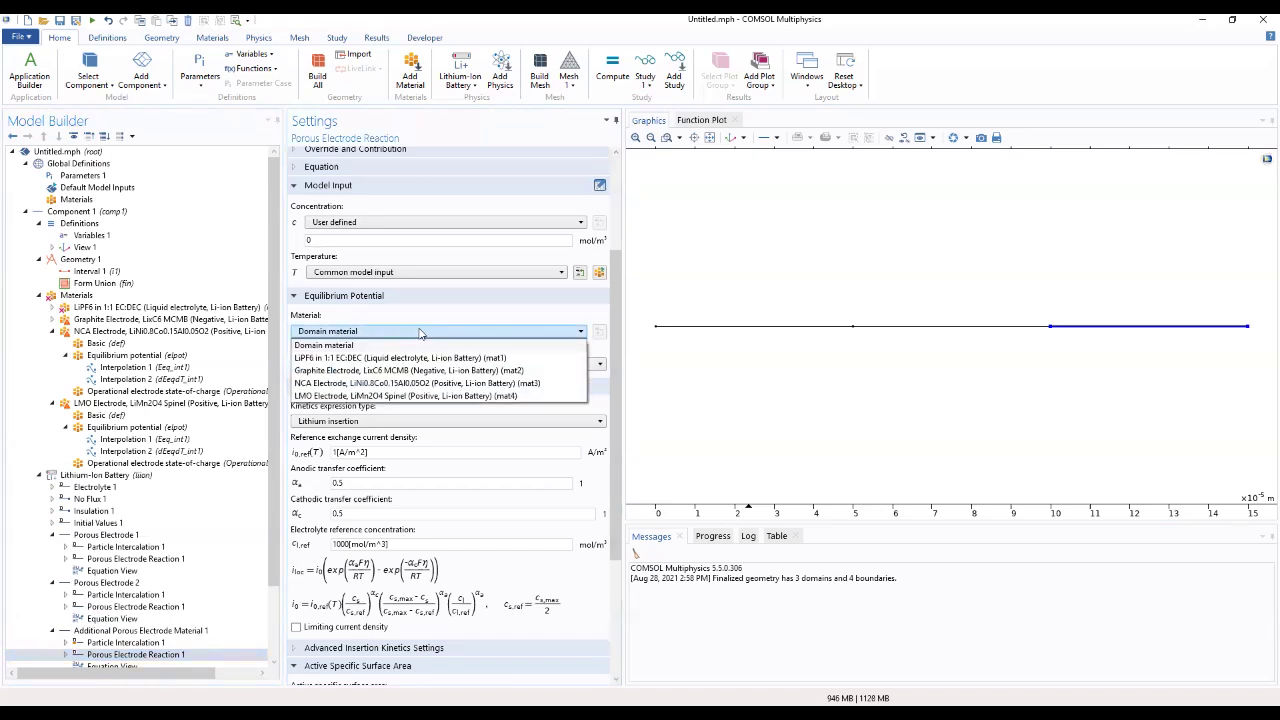
click(395, 396)
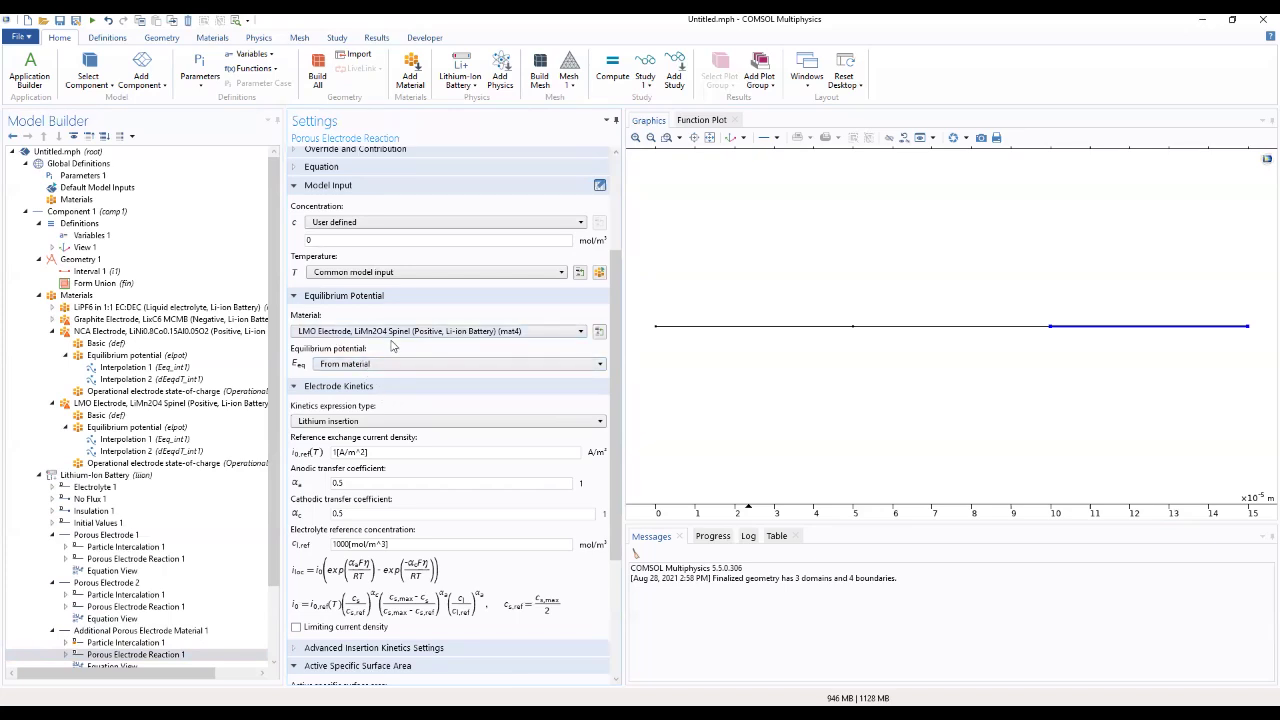
Enter I0ref_pos_LMO as the LMO reaction's reference exchange current density and expand its advanced insertion kinetics settings
drag(379, 452, 314, 450)
key(BackSpace)
text(i0ref_pos_LMO)
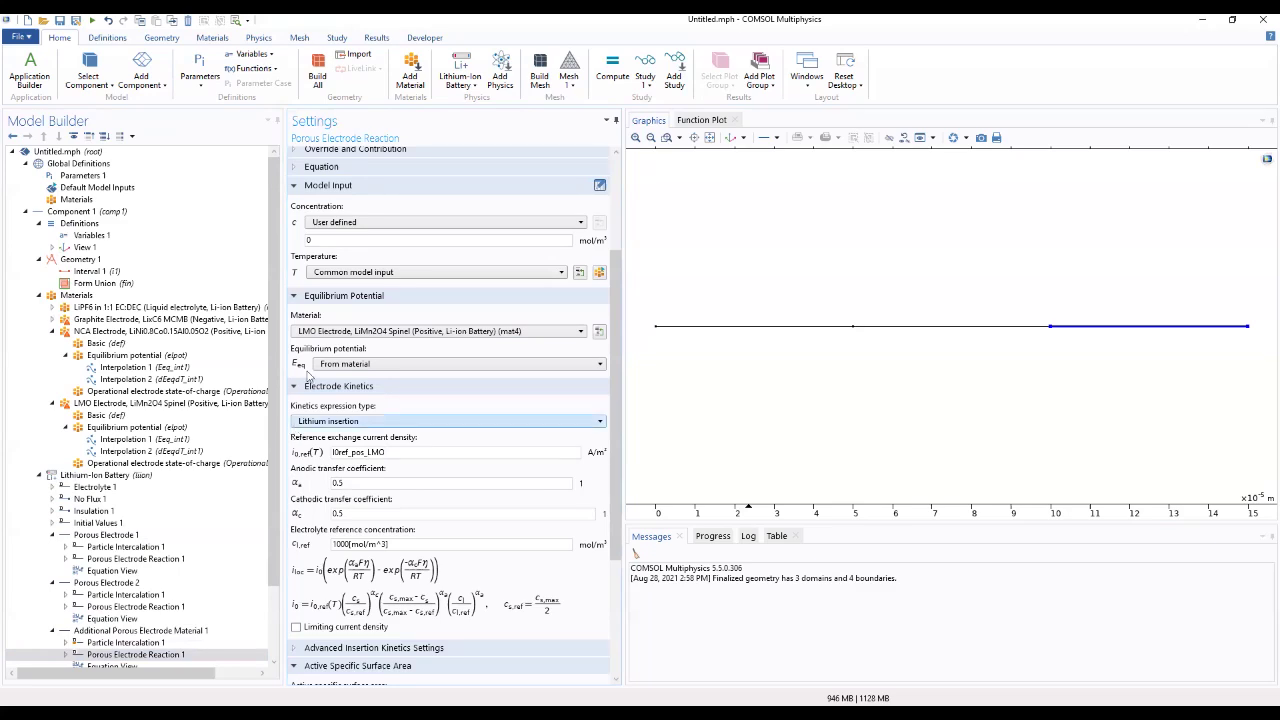
scroll(619, 379, down, 1)
scroll(619, 379, down, 5)
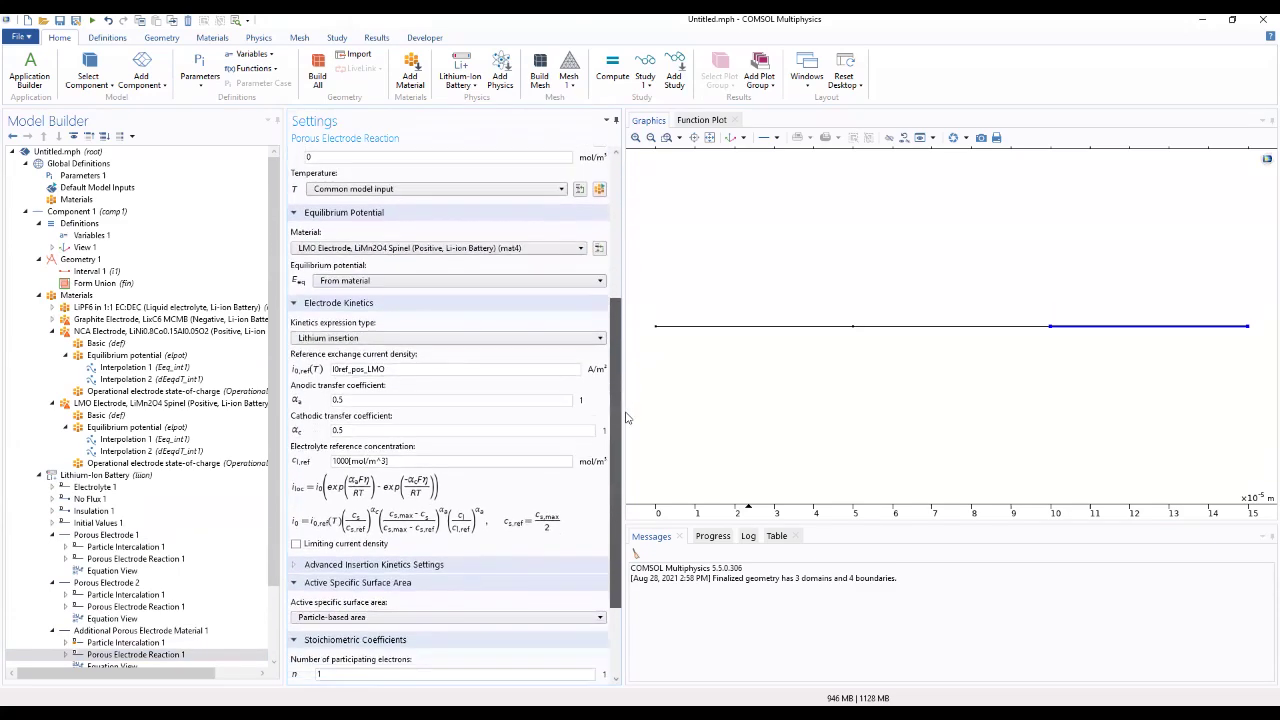
click(300, 452)
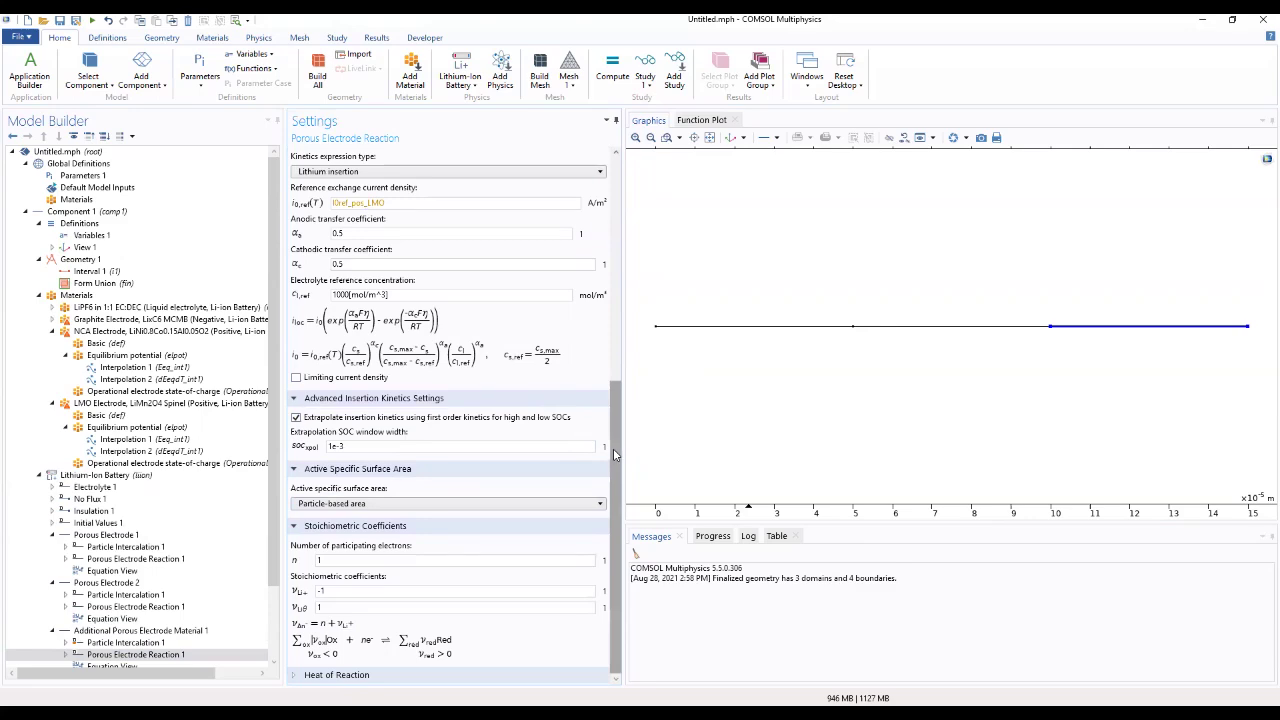
Set the concentration model input of the LMO Porous Electrode Reaction 1 to Insertion particle concentration, surface (liion)
scroll(613, 448, up, 6)
drag(636, 325, 642, 263)
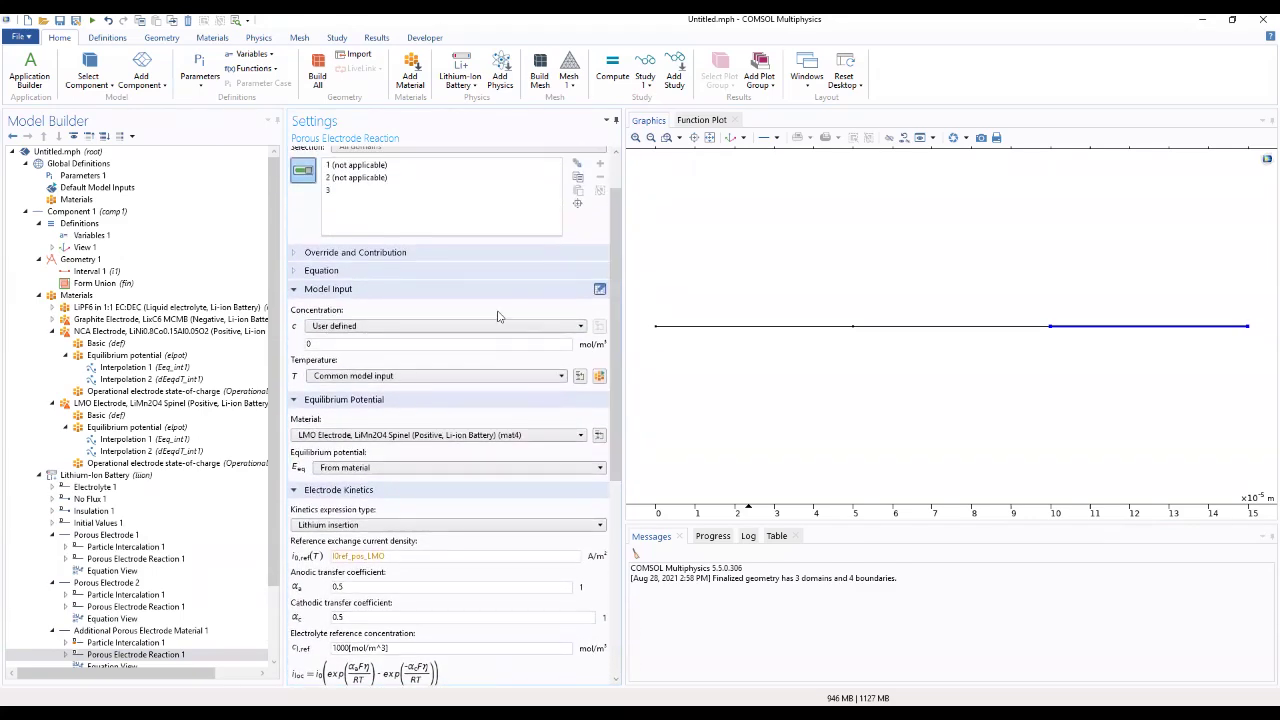
click(480, 327)
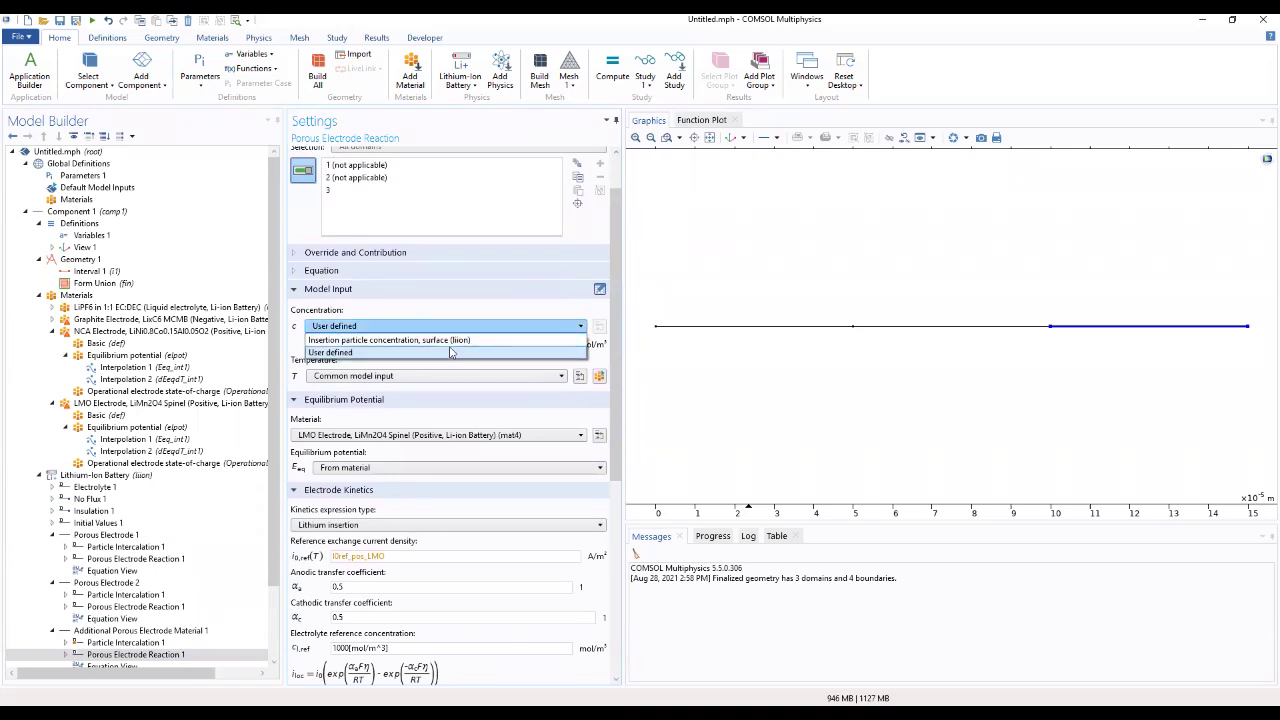
click(450, 340)
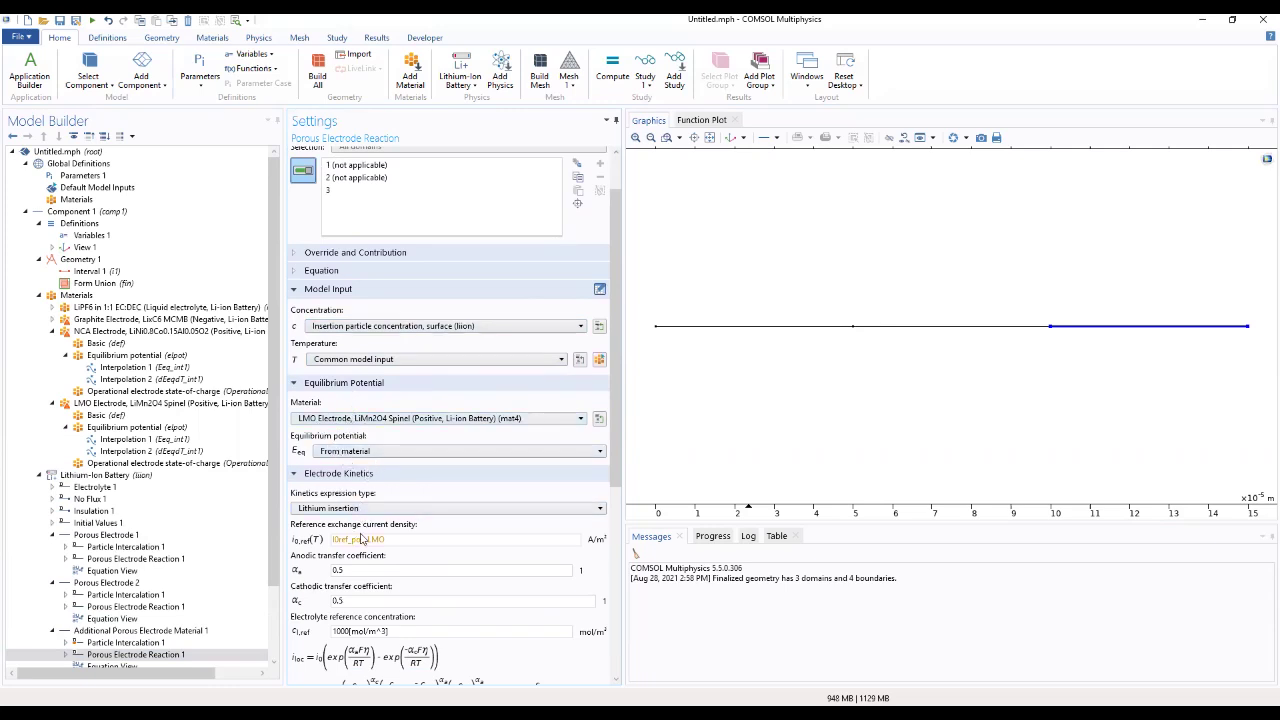
Correct the LMO reaction's reference exchange current density to i0ref_pos_LMO and review the remaining reaction settings
mouse_move(365, 539)
text(i)
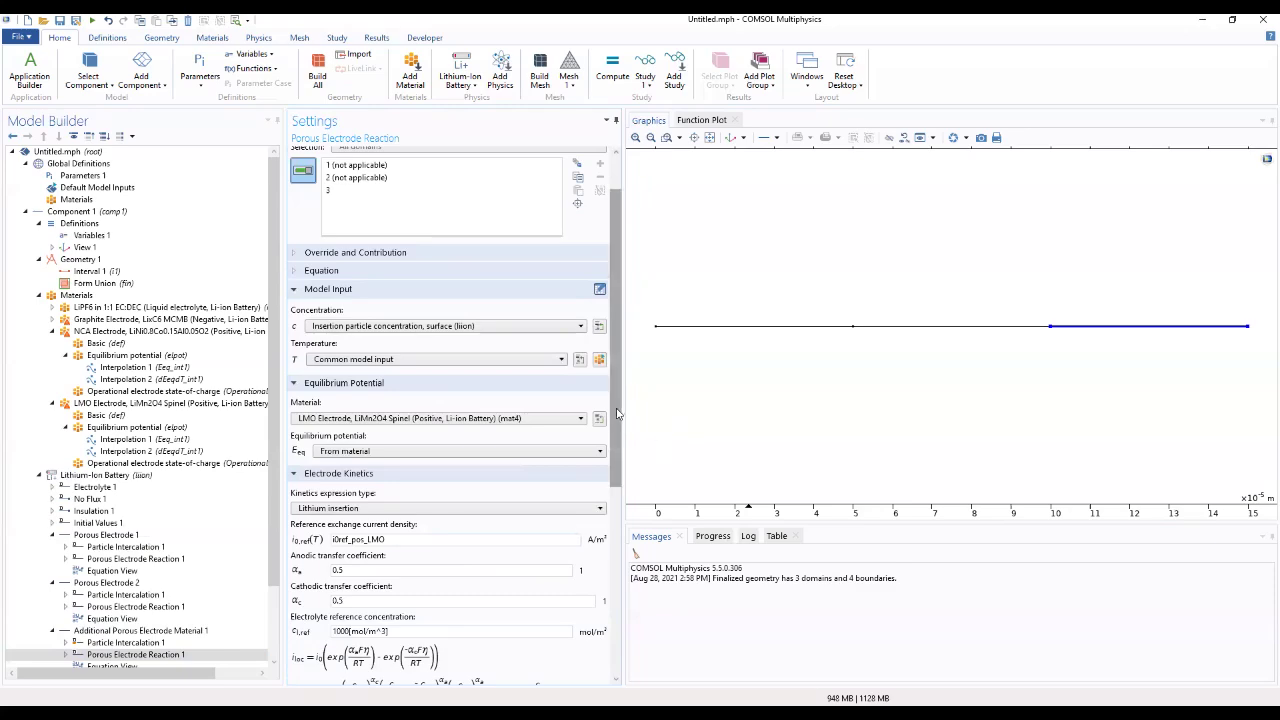
drag(617, 416, 566, 604)
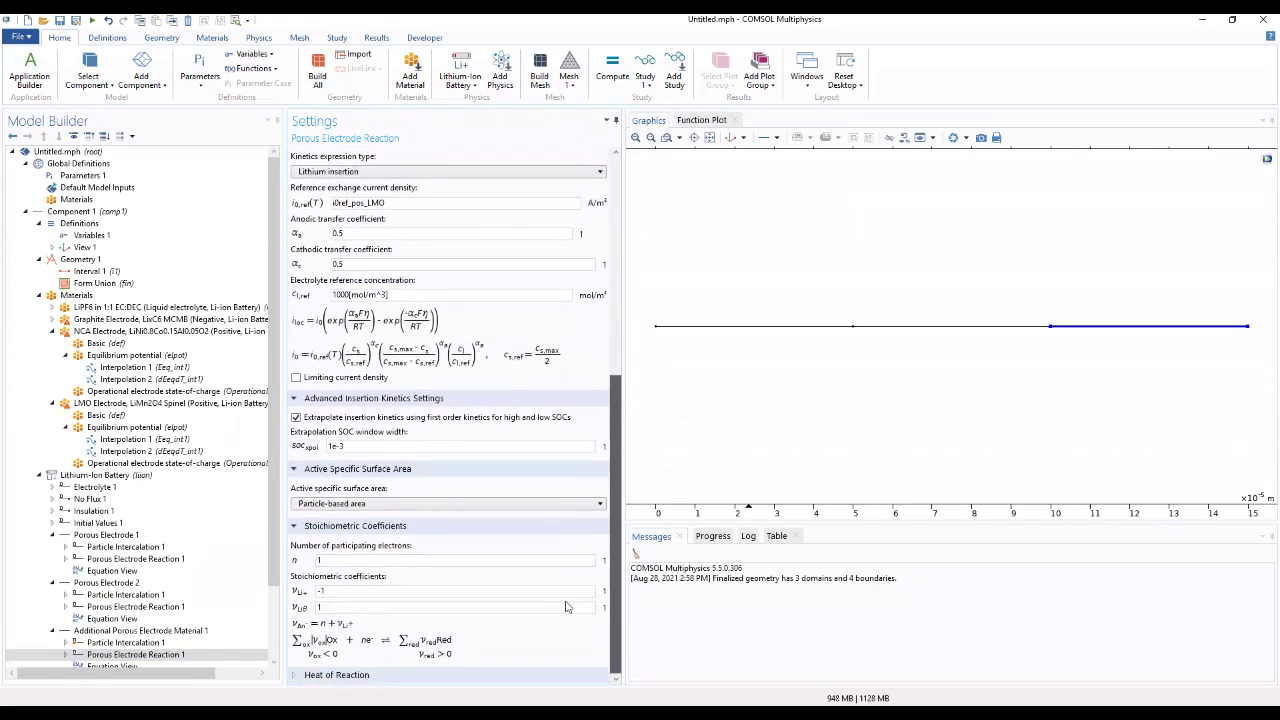
scroll(566, 606, up, 8)
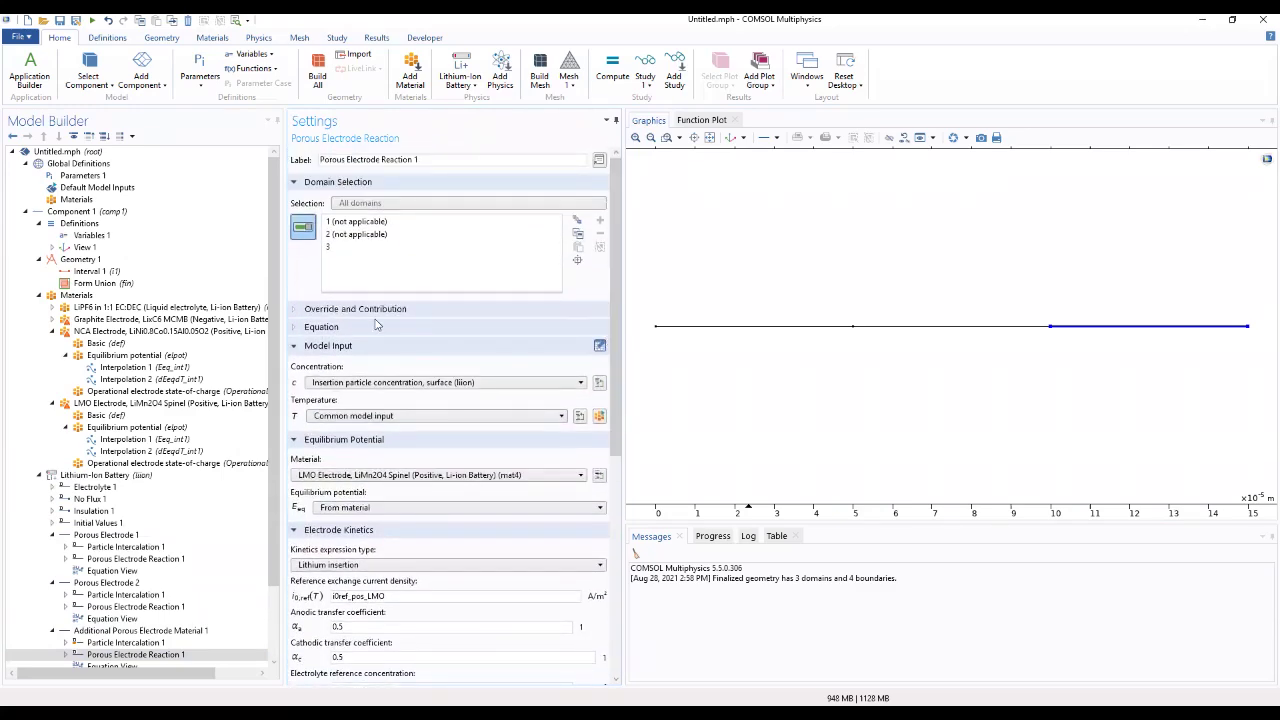
drag(622, 268, 603, 485)
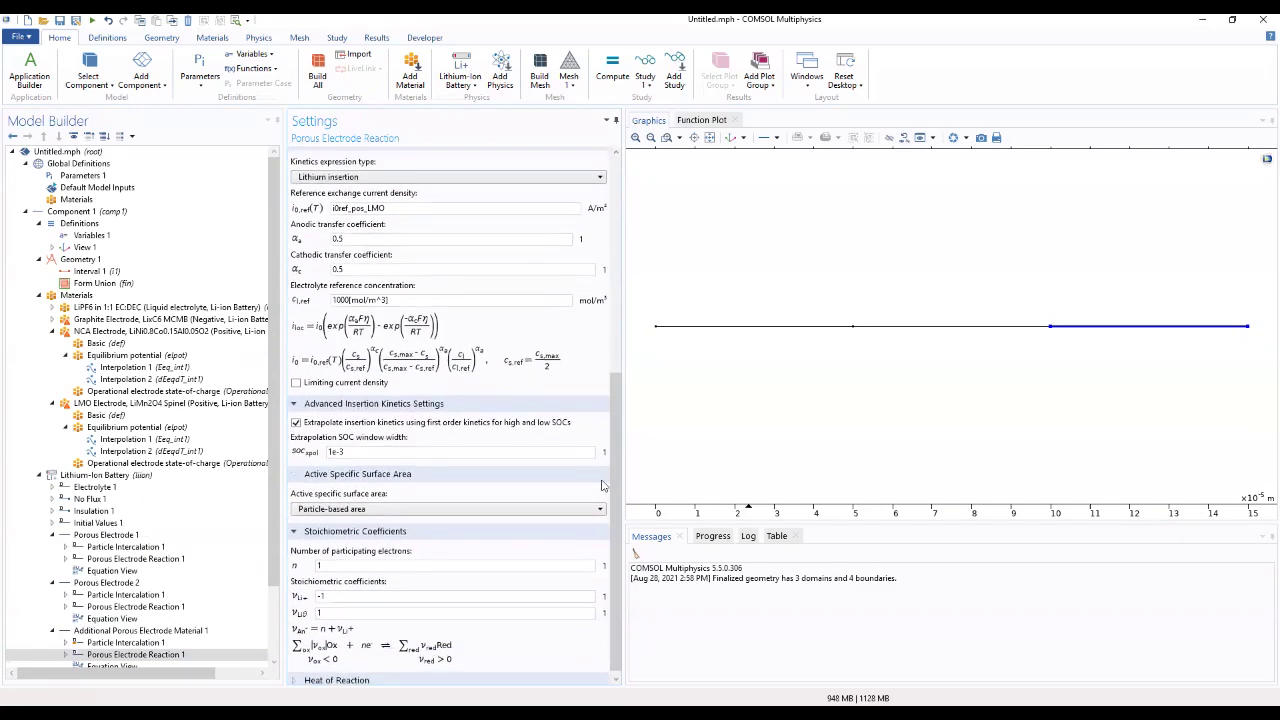
Add a Separator to the Lithium-Ion Battery interface and assign it to domain 2
click(132, 478)
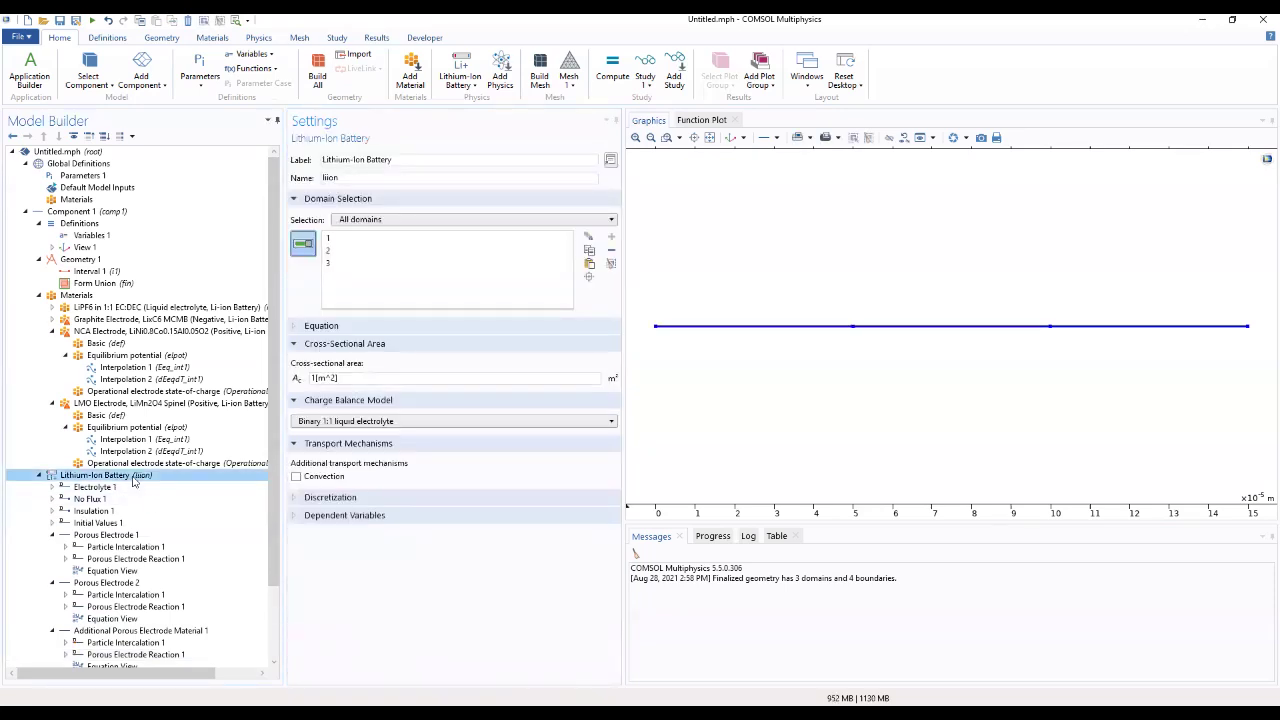
right_click(133, 481)
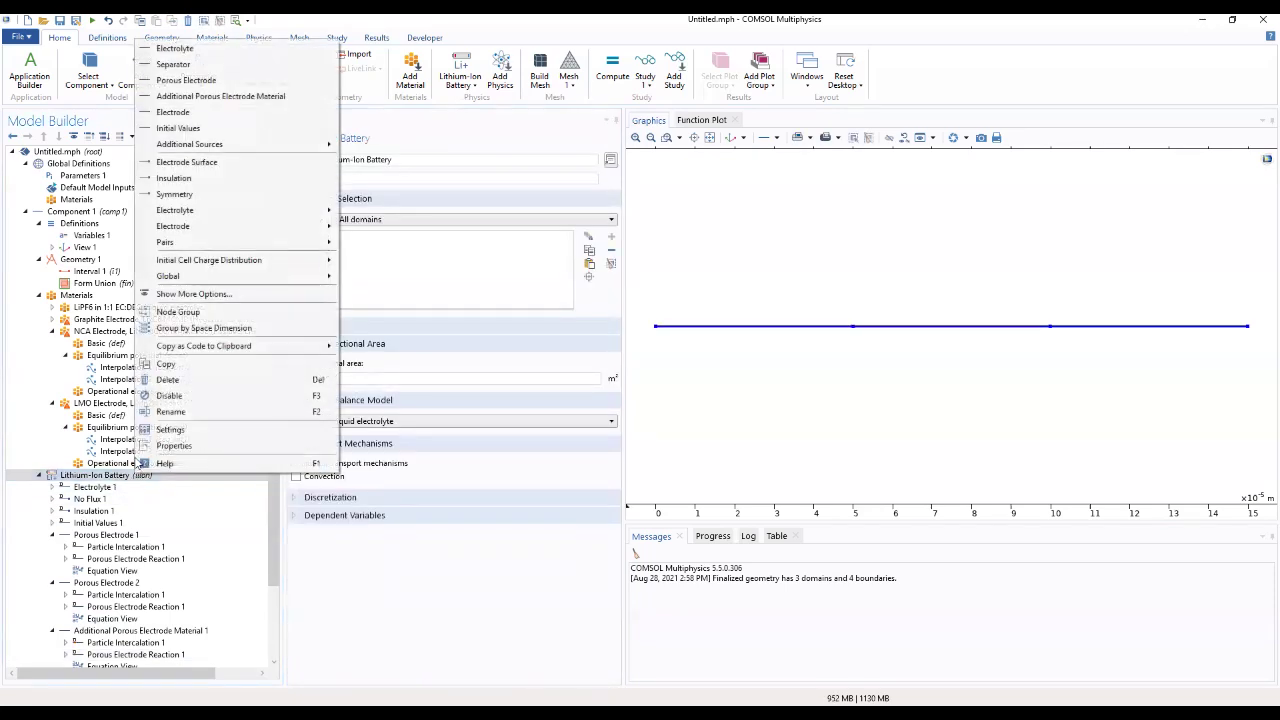
click(180, 66)
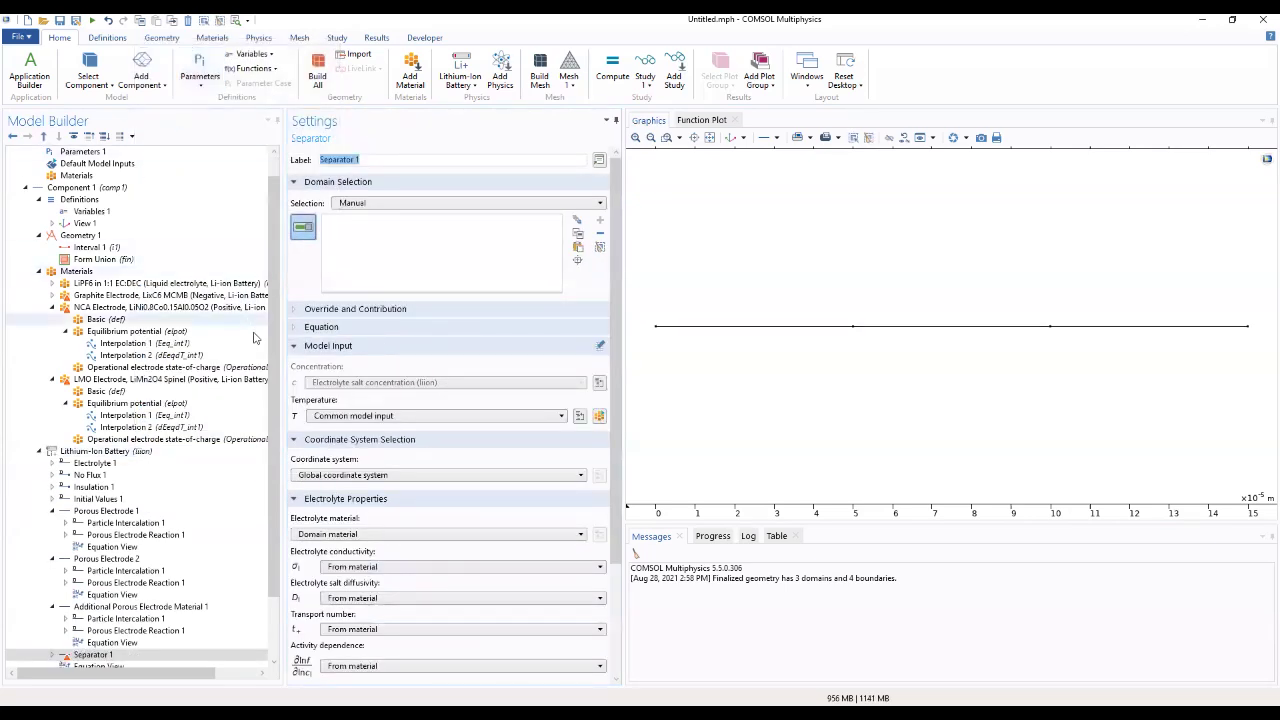
scroll(272, 357, down, 2)
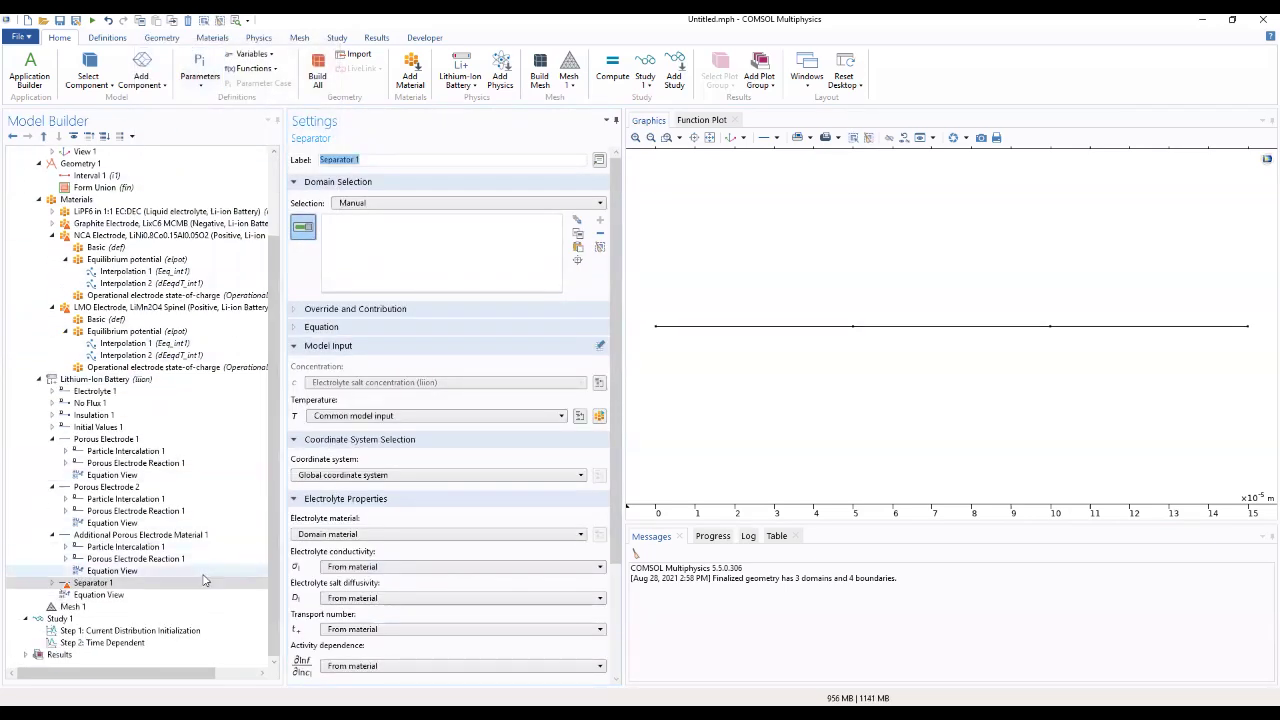
click(905, 328)
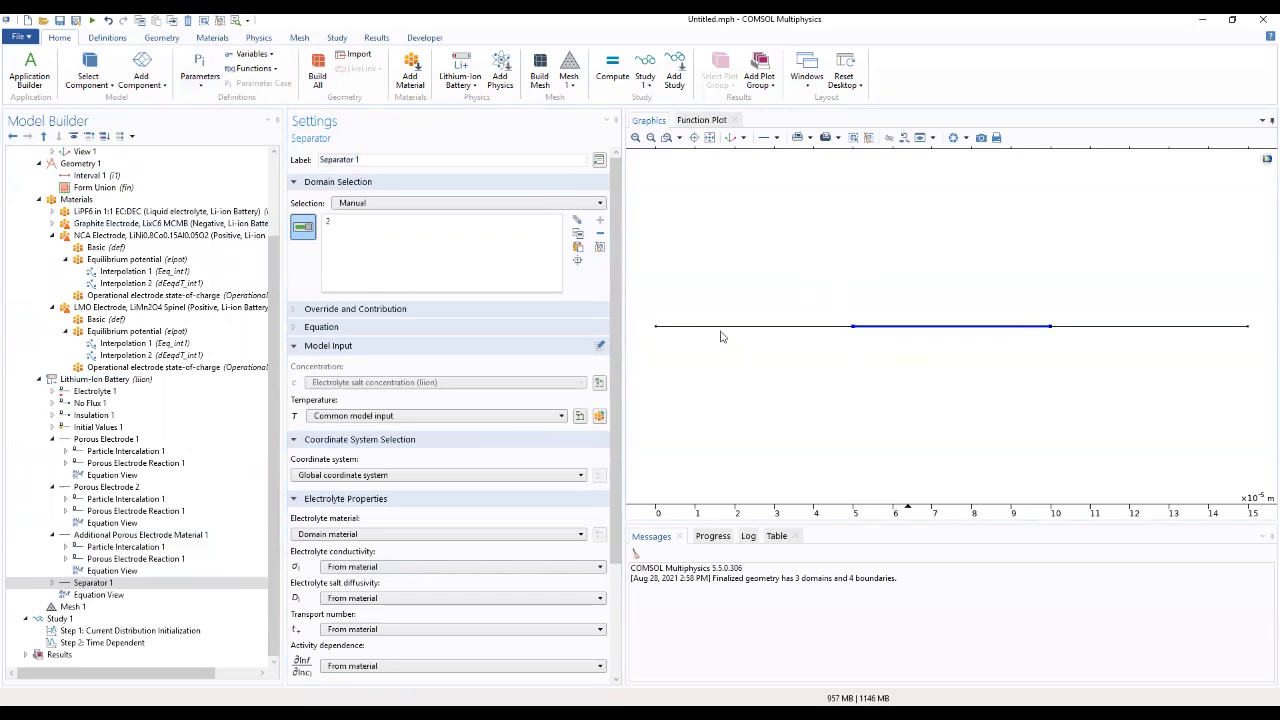
Set the electrolyte volume fraction of Separator 1 to epsl_sep
scroll(618, 240, down, 3)
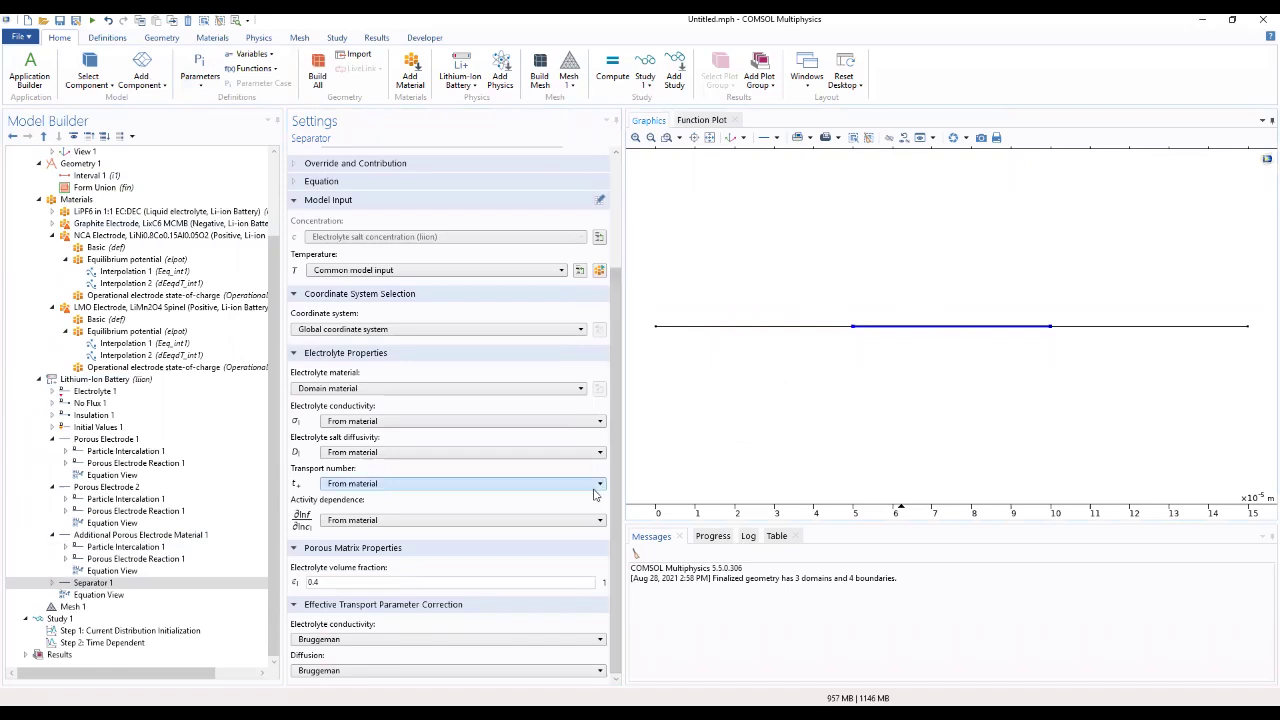
double_click(345, 583)
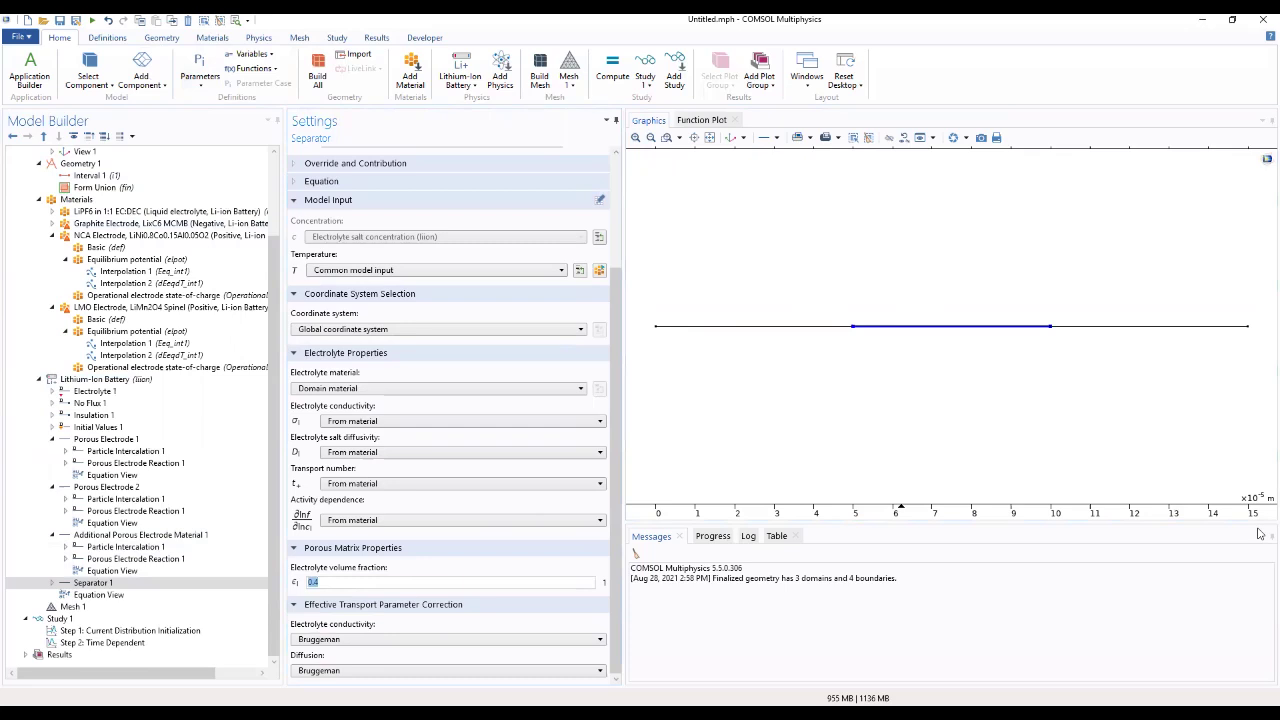
text(epsl_sep)
Make the separator's electrolyte conductivity correction User defined with the correction factor epsl_sep^brugl_sep
double_click(365, 587)
key(ctrl+c)
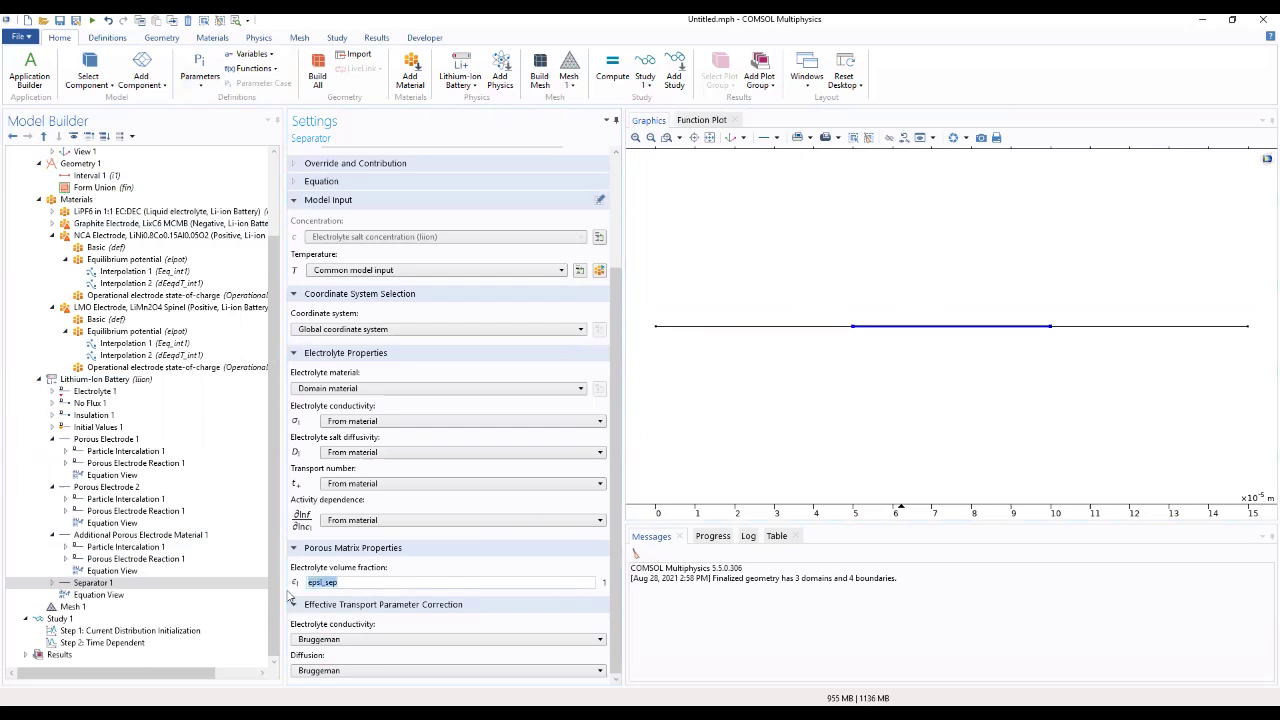
click(377, 644)
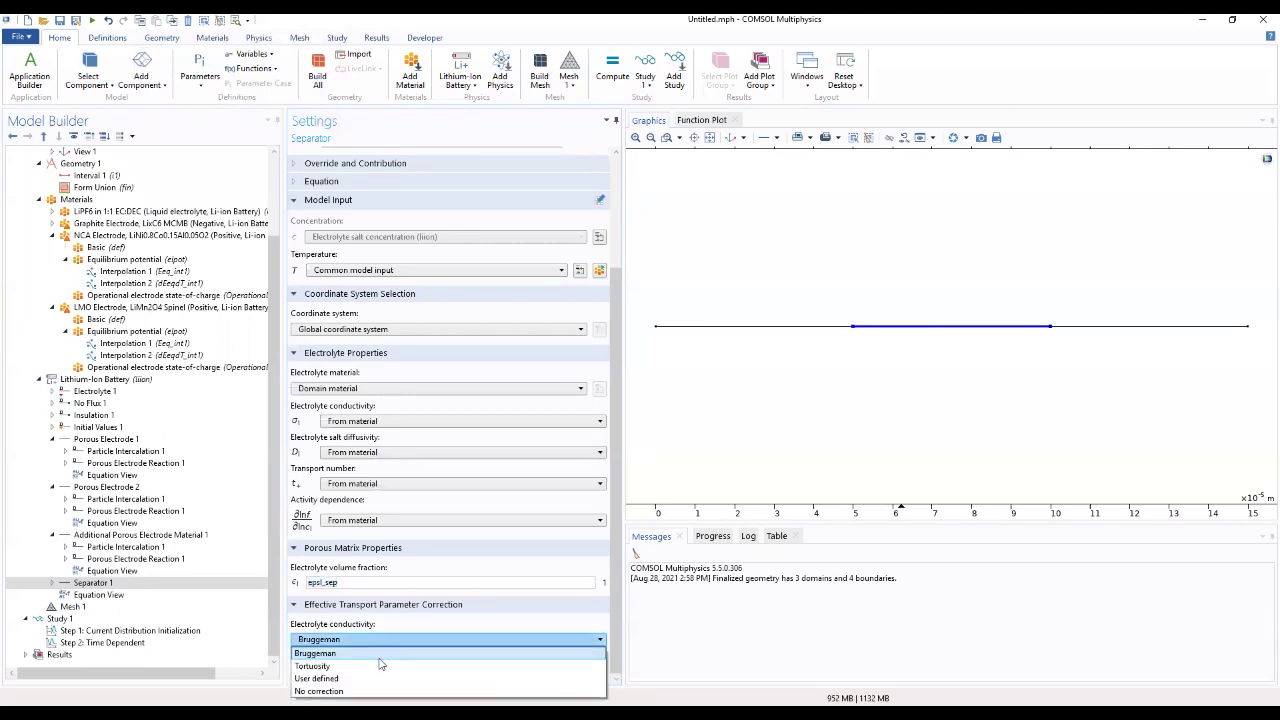
click(377, 674)
drag(315, 670, 278, 672)
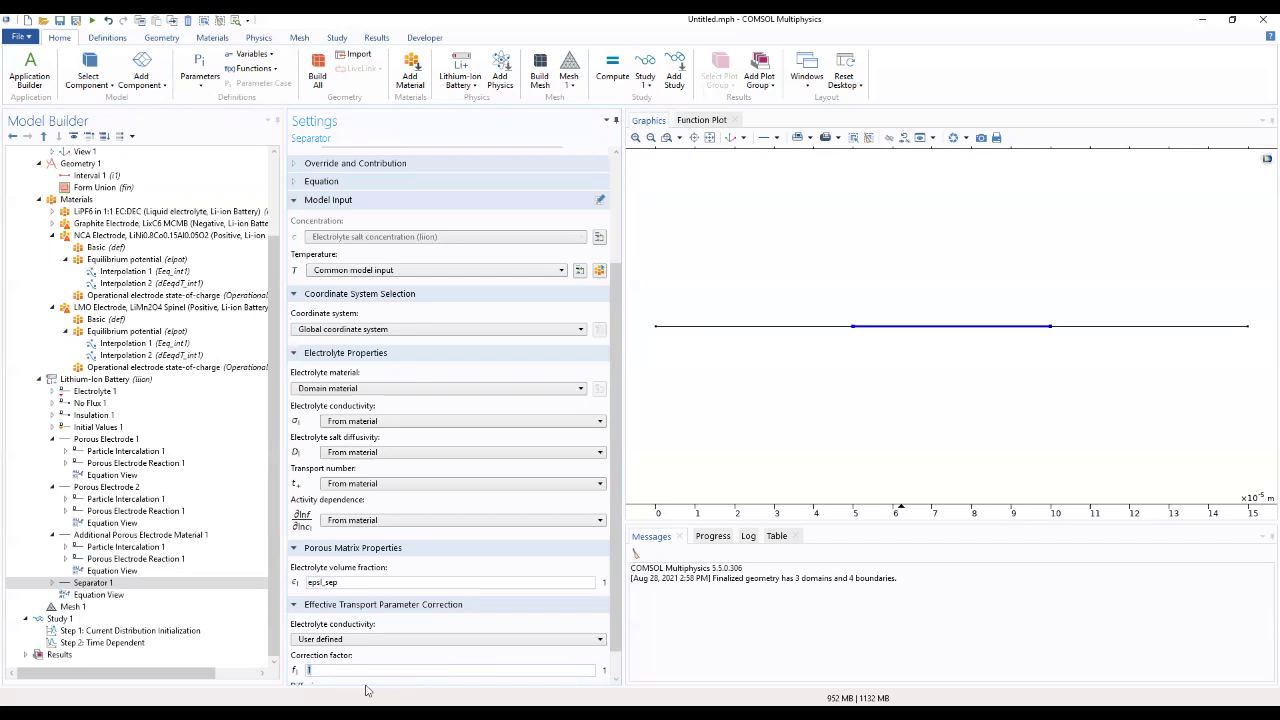
key(ctrl+v)
text(^brugl_sep)
Make the separator's diffusion correction User defined, reusing the factor epsl_sep^brugl_sep
drag(390, 669, 293, 671)
key(ctrl+c)
scroll(615, 600, down, 2)
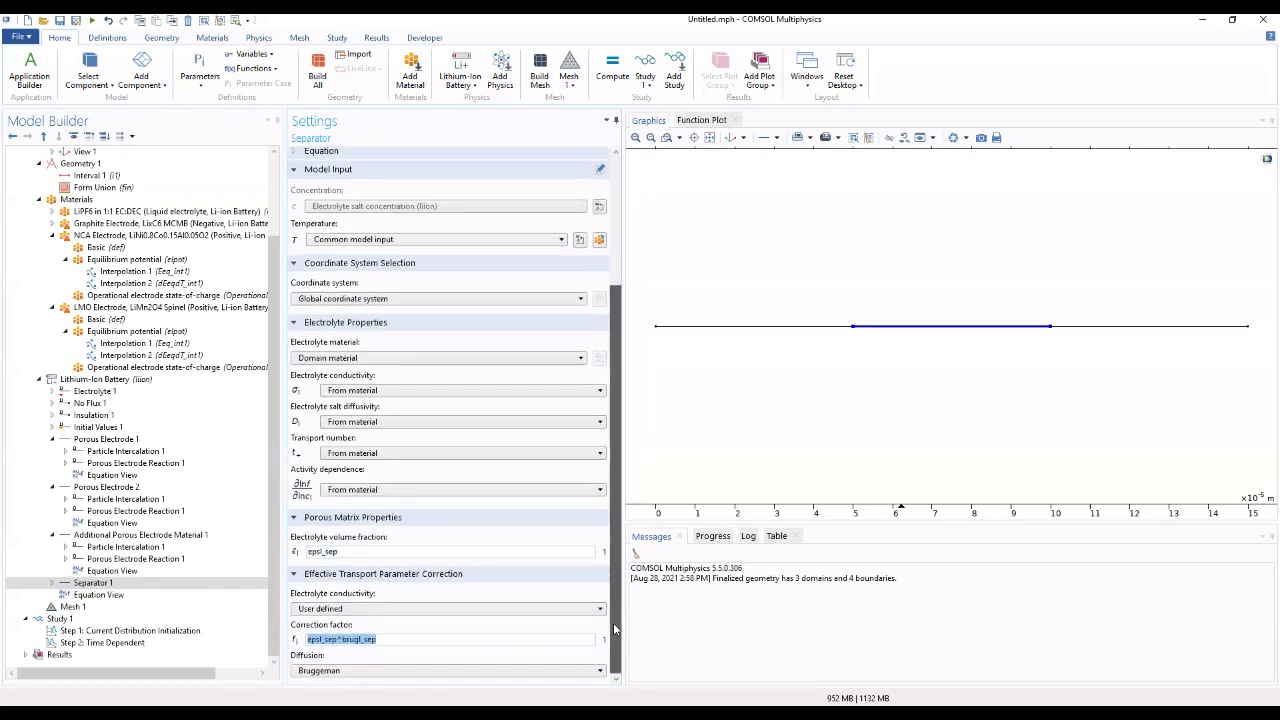
click(340, 671)
click(330, 710)
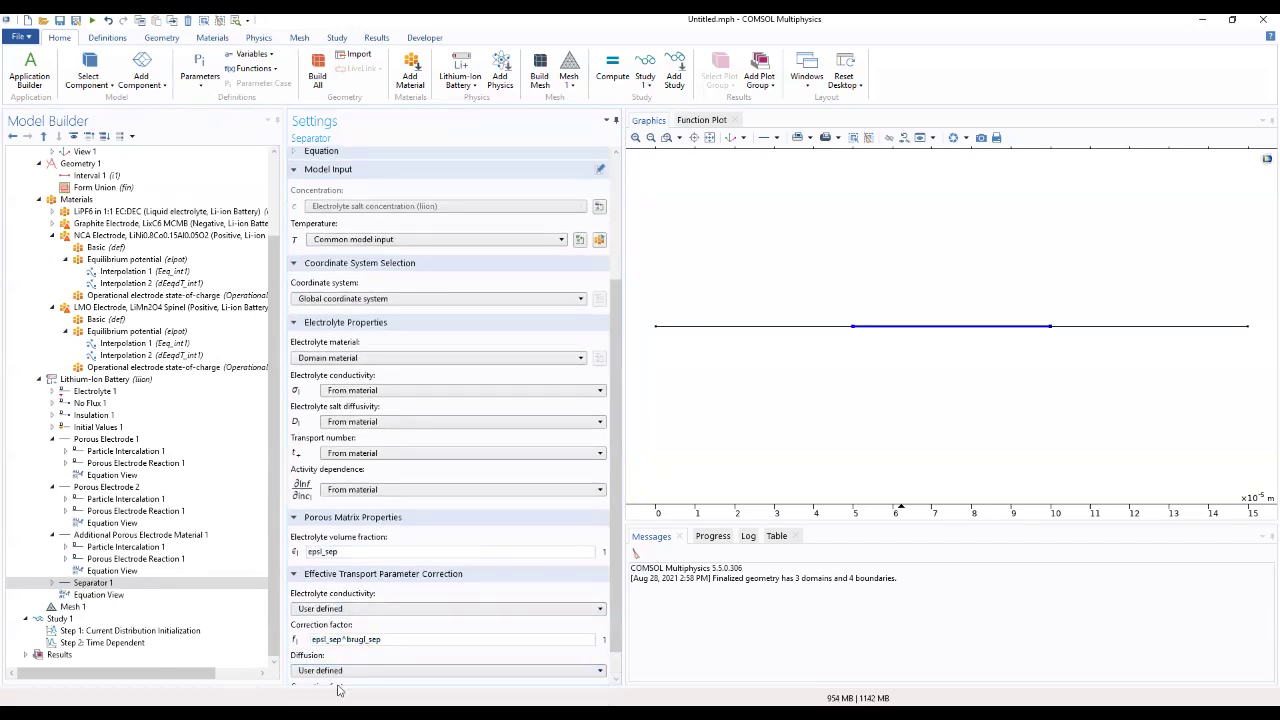
scroll(615, 583, down, 1)
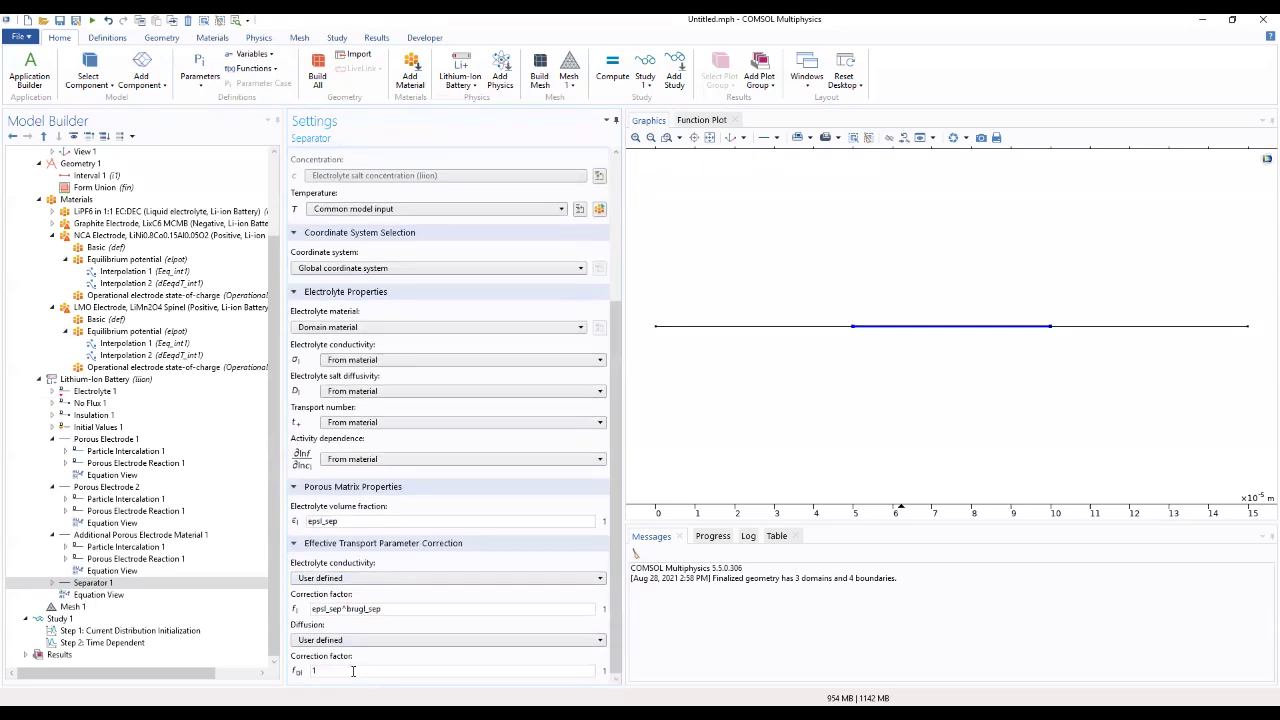
key(ctrl+v)
drag(614, 507, 621, 307)
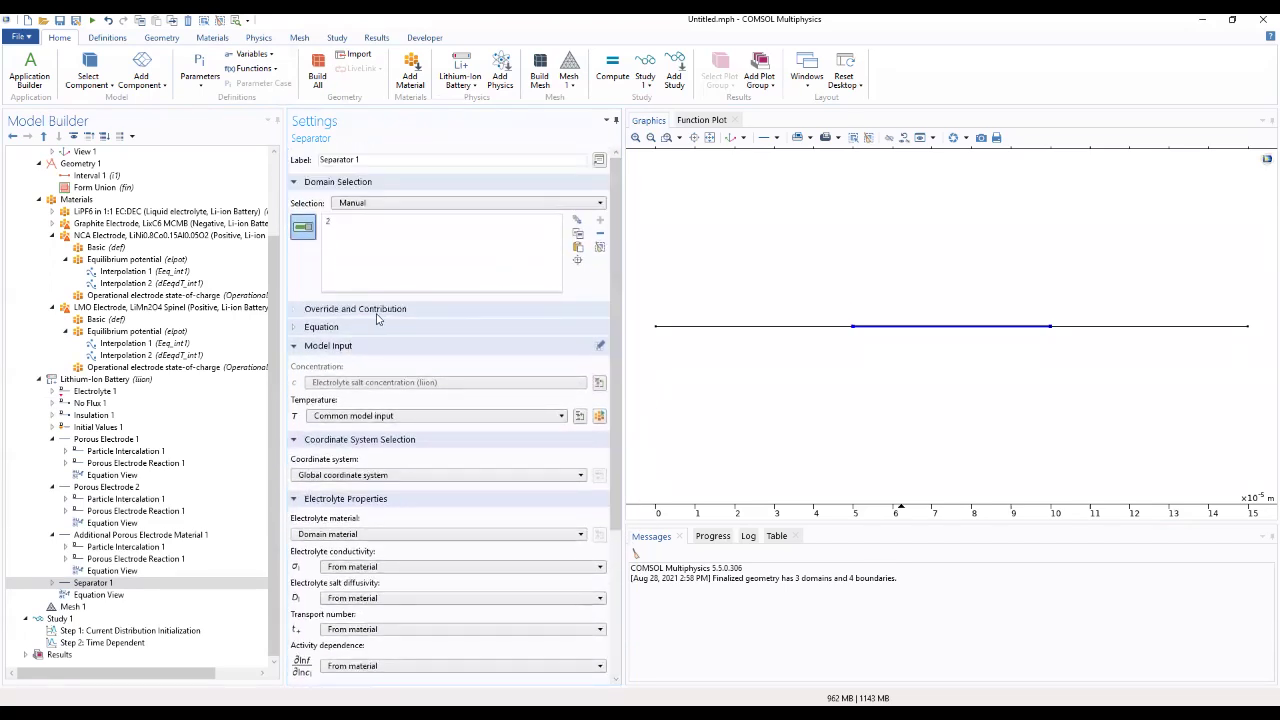
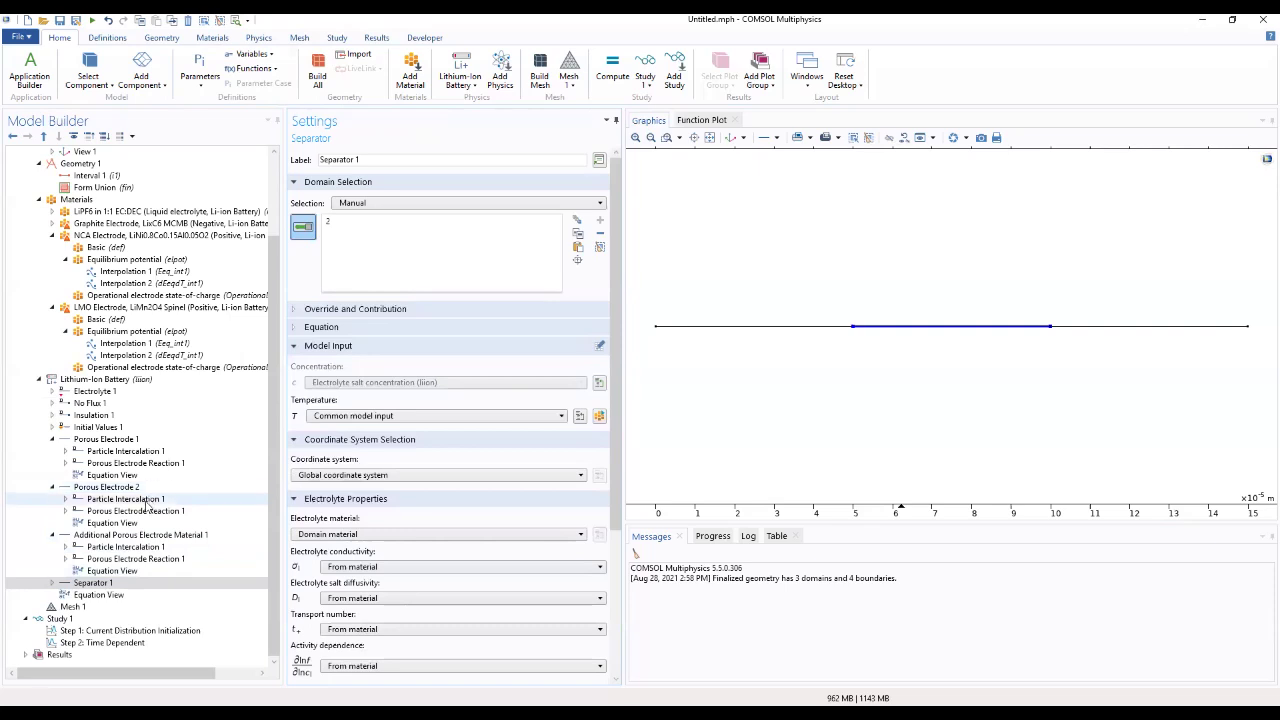
Review the particle intercalation and reaction settings of Porous Electrode 2 and Additional Porous Electrode Material 1
click(146, 500)
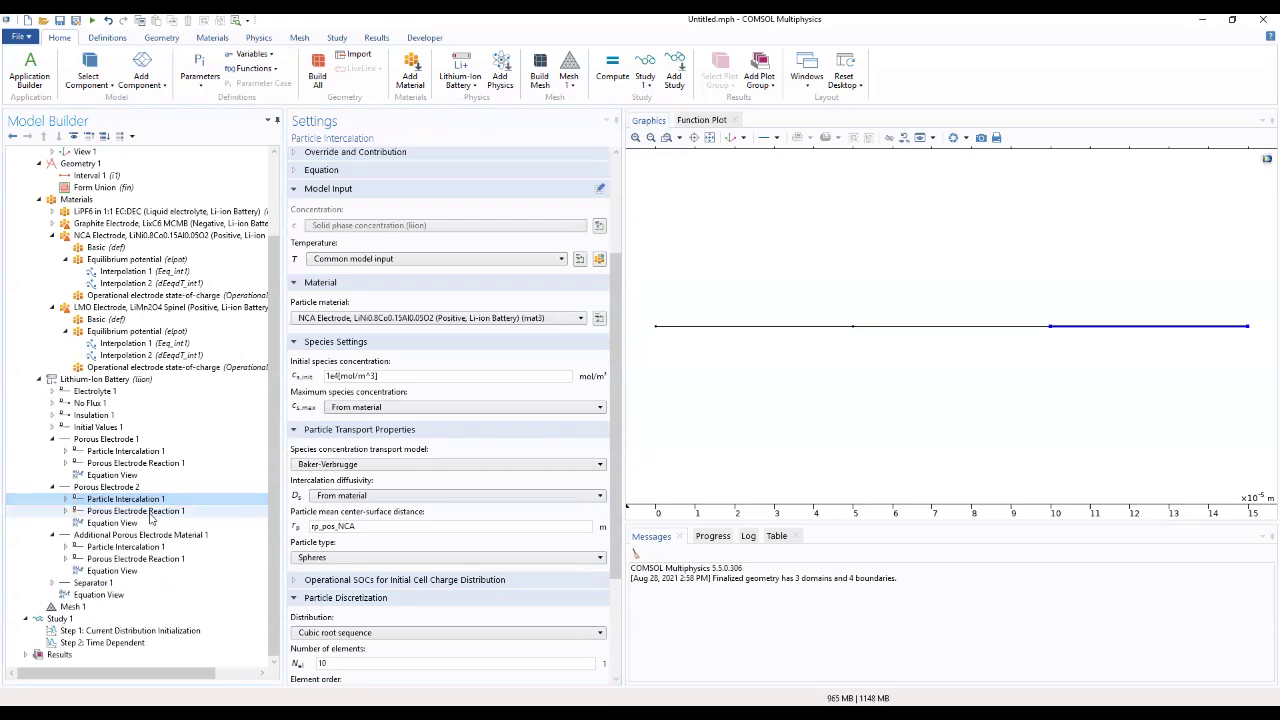
click(140, 511)
click(146, 535)
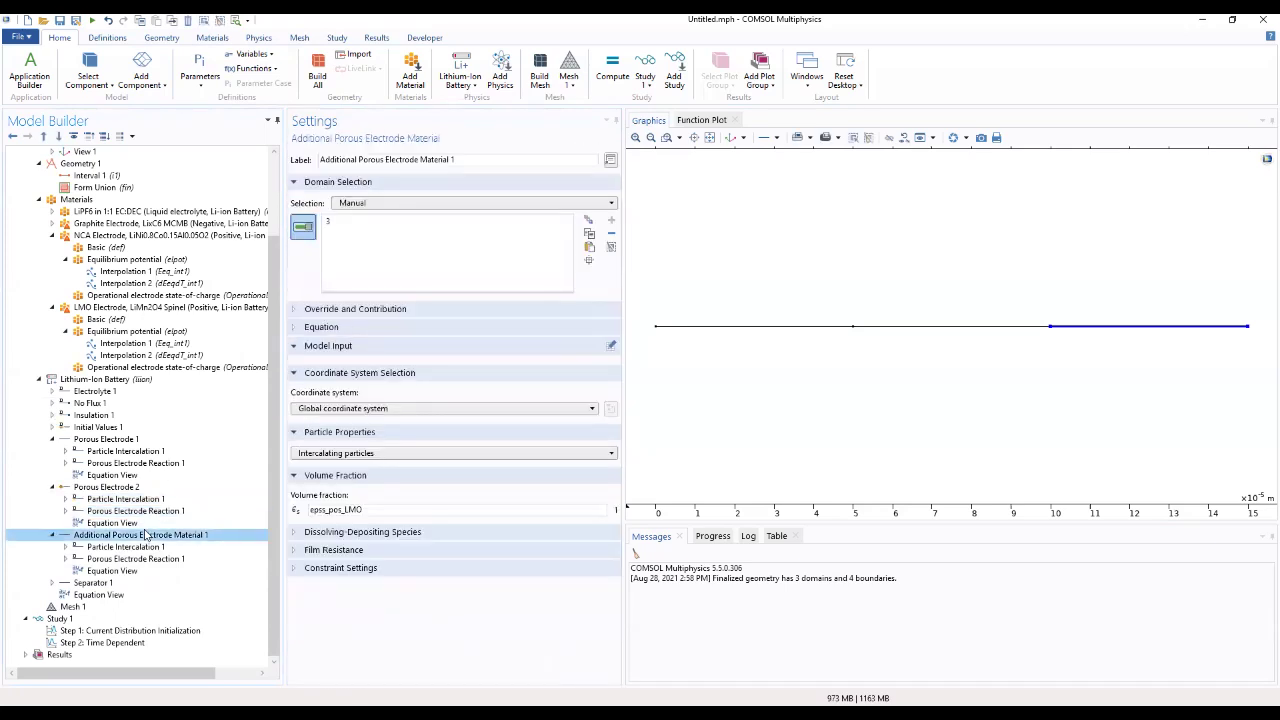
click(140, 547)
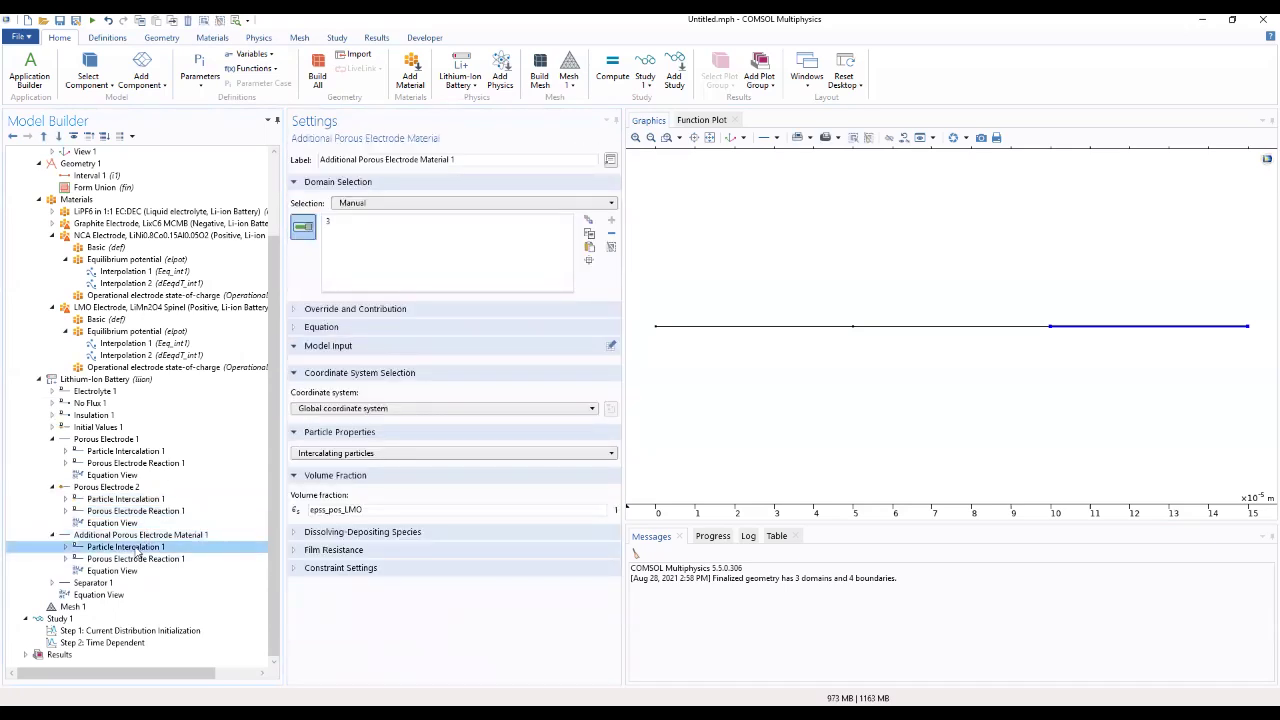
click(141, 559)
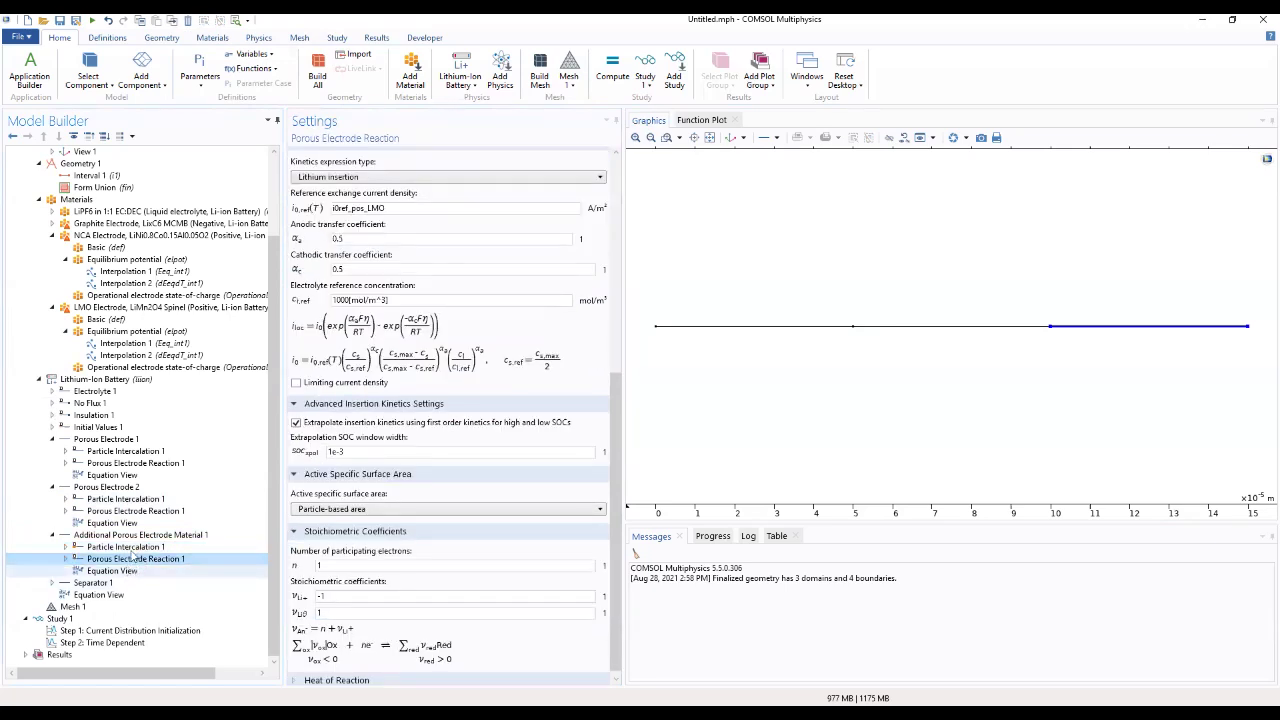
click(133, 549)
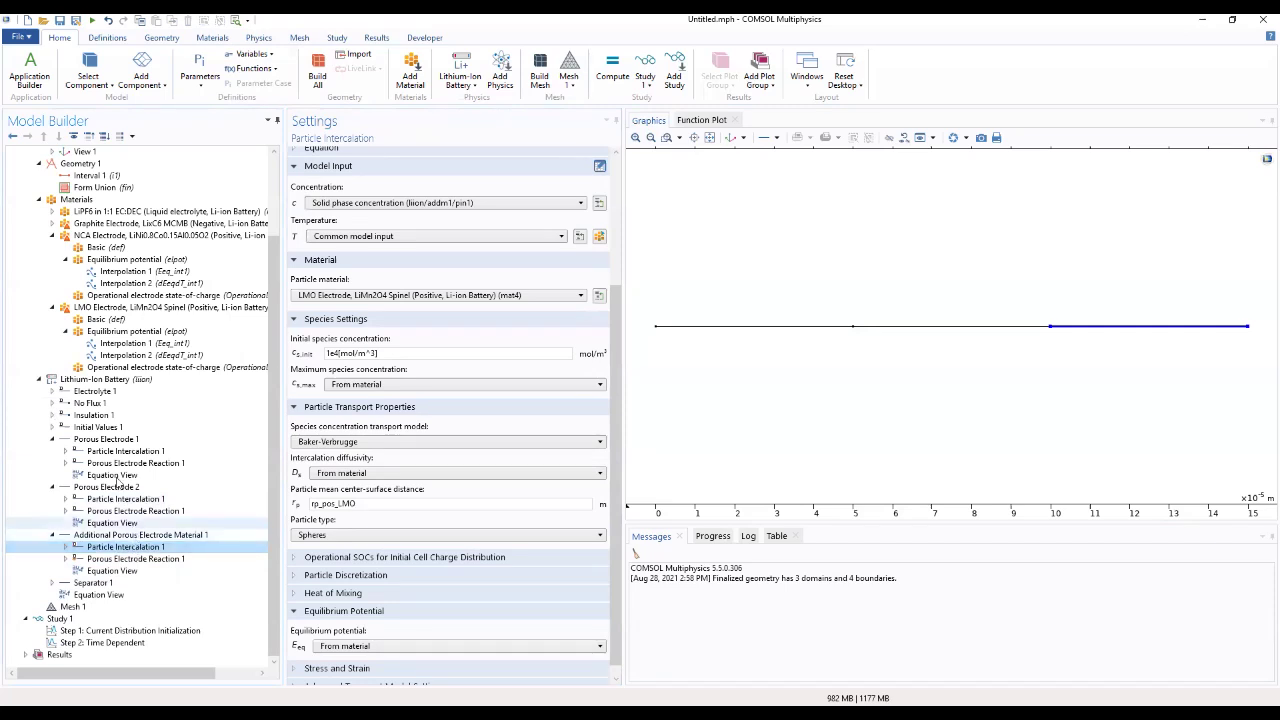
Add an Initial Cell Charge Distribution node to the Lithium-Ion Battery interface
click(100, 381)
right_click(98, 386)
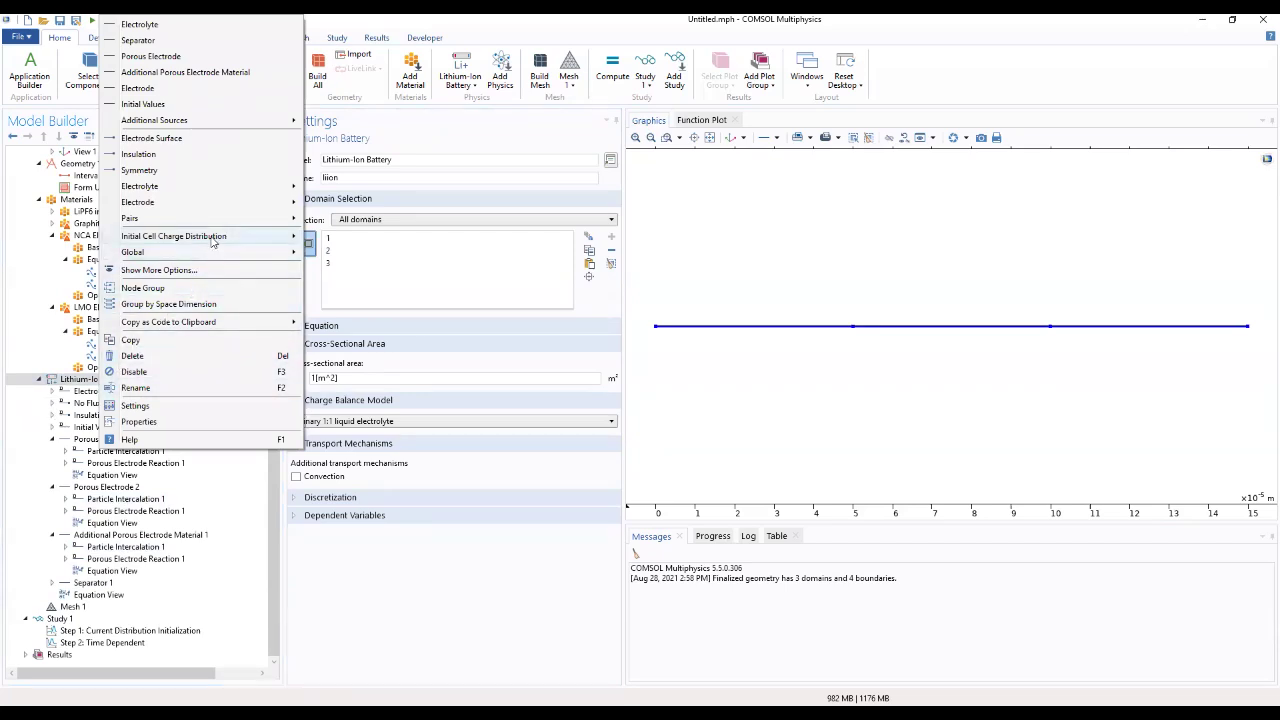
mouse_move(214, 240)
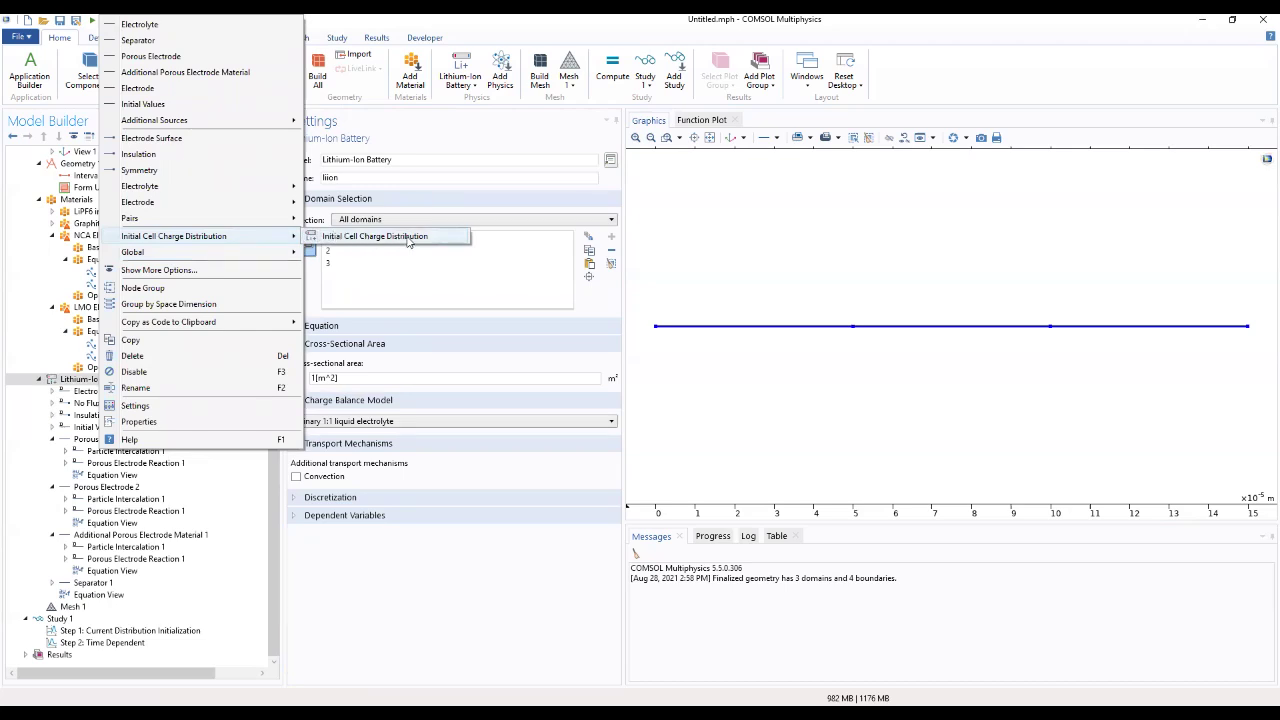
click(408, 237)
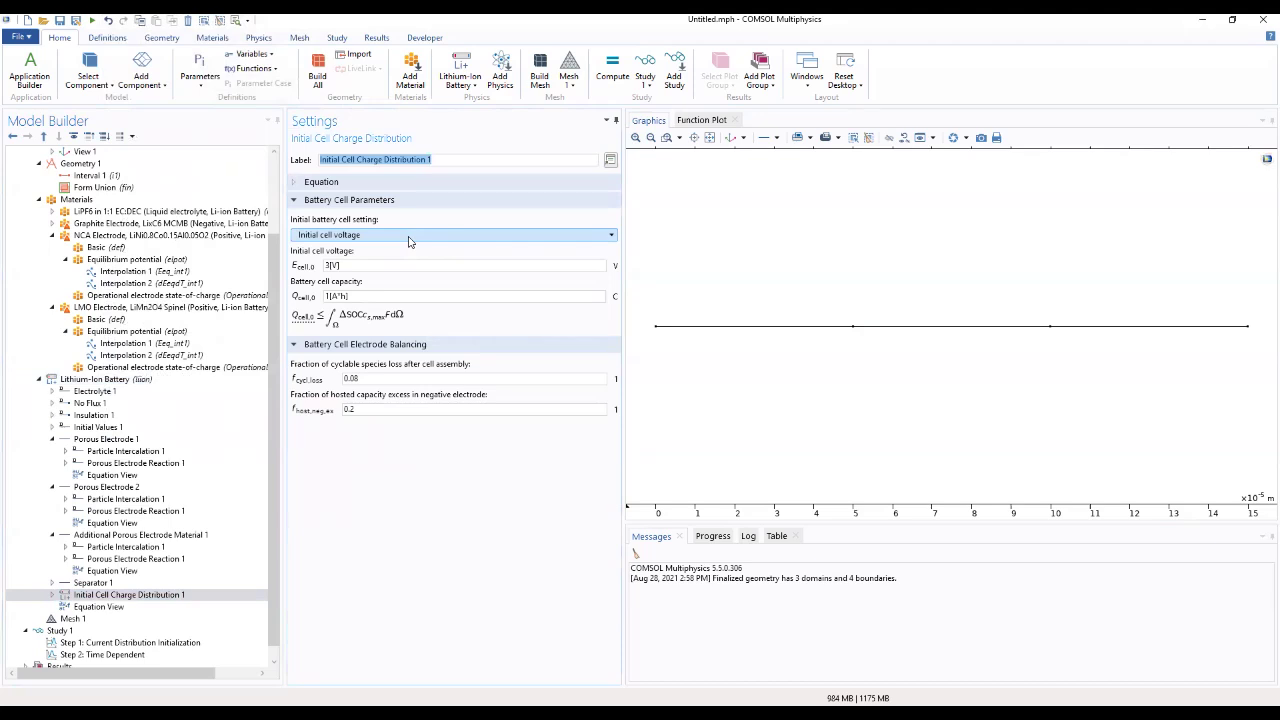
Switch the initial battery cell setting to Initial cell state-of-charge and set its value to SOC_cell0
click(408, 236)
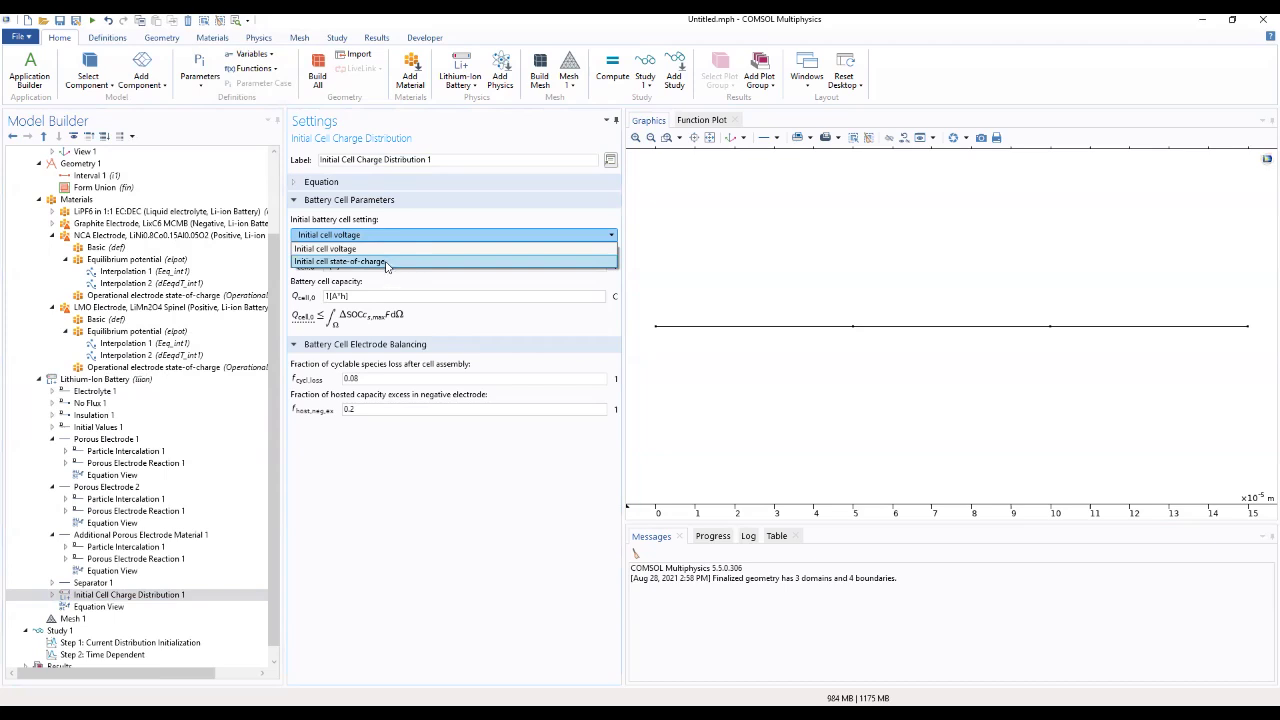
click(386, 262)
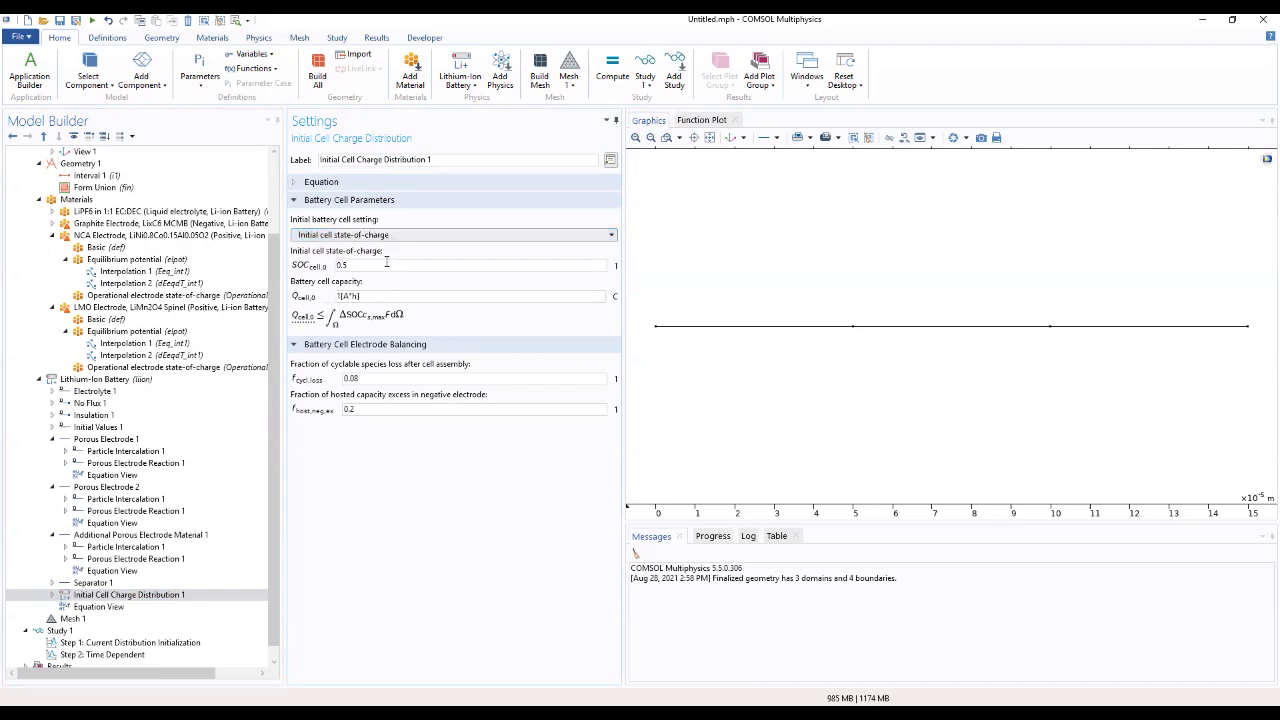
double_click(386, 262)
text(SOC_cell)
key(BackSpace)
Set the battery cell capacity of the initial charge distribution to Q_batt
drag(374, 295, 295, 270)
text(Q)
text(Q)
text(_)
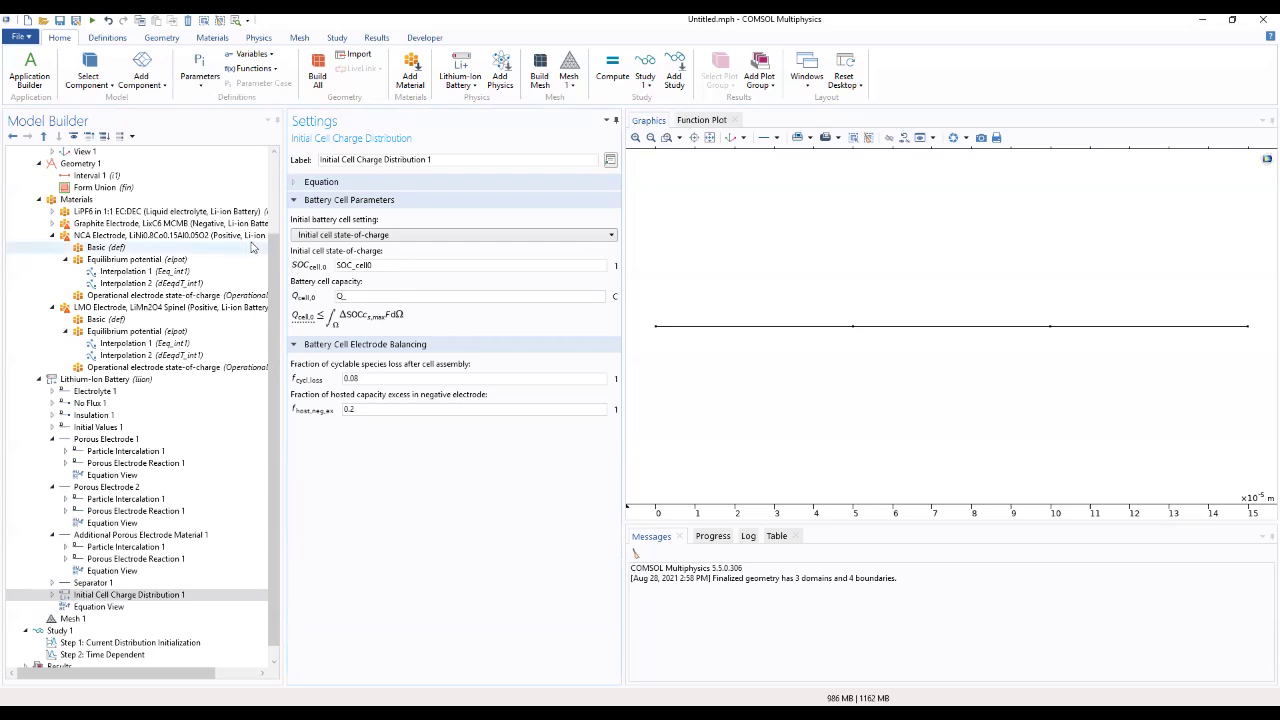
text(bell)
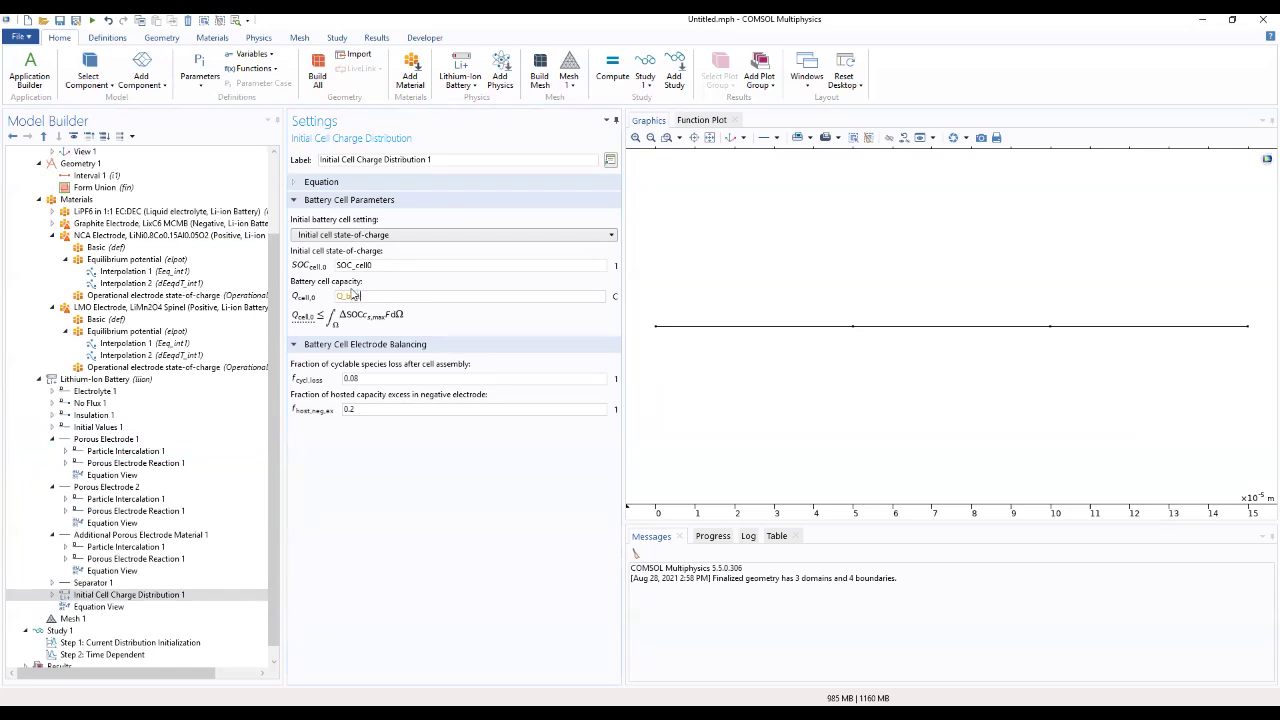
text(tt)
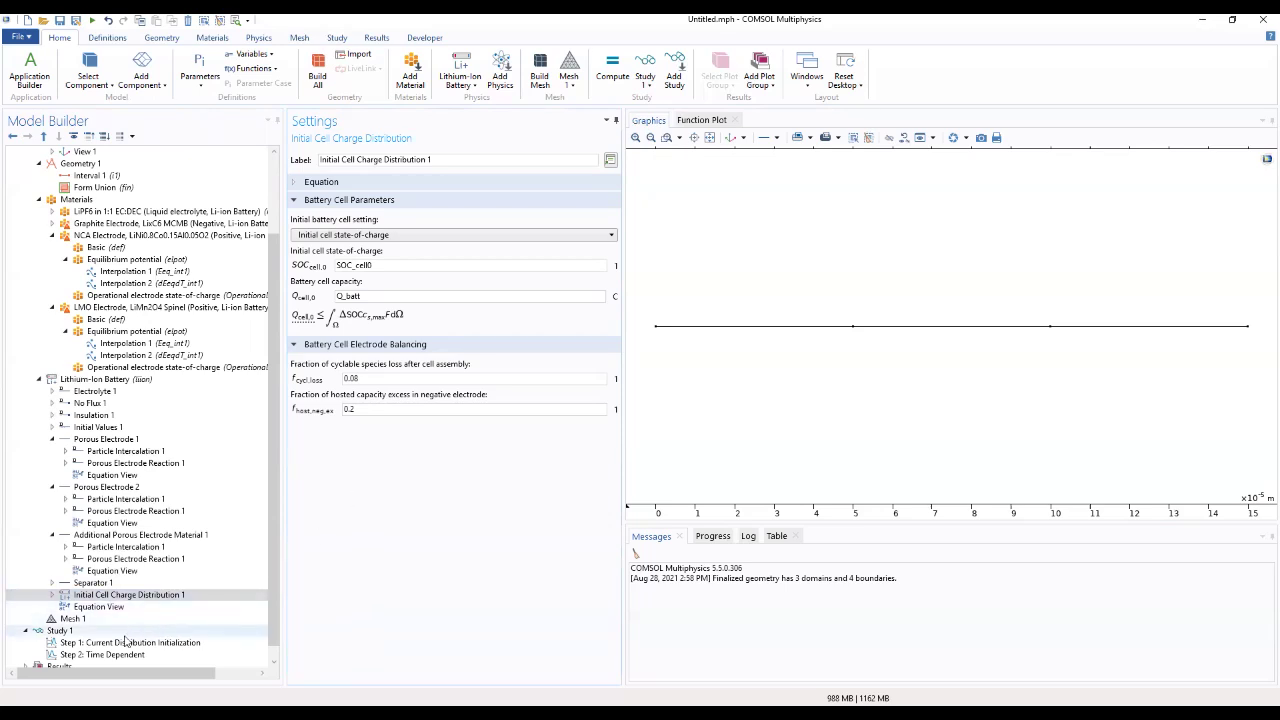
Assign domain 1 to the charge distribution's Negative Electrode Selection and domain 3 to its Positive Electrode Selection
click(56, 596)
click(53, 596)
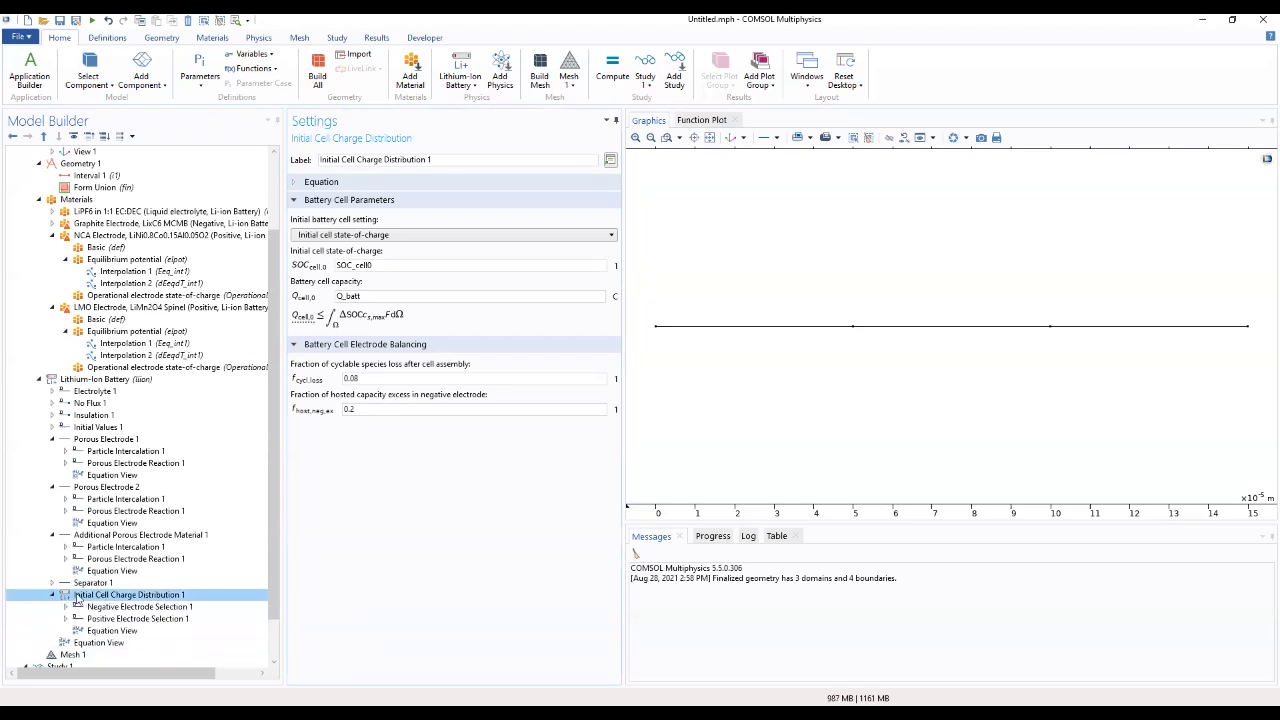
click(104, 607)
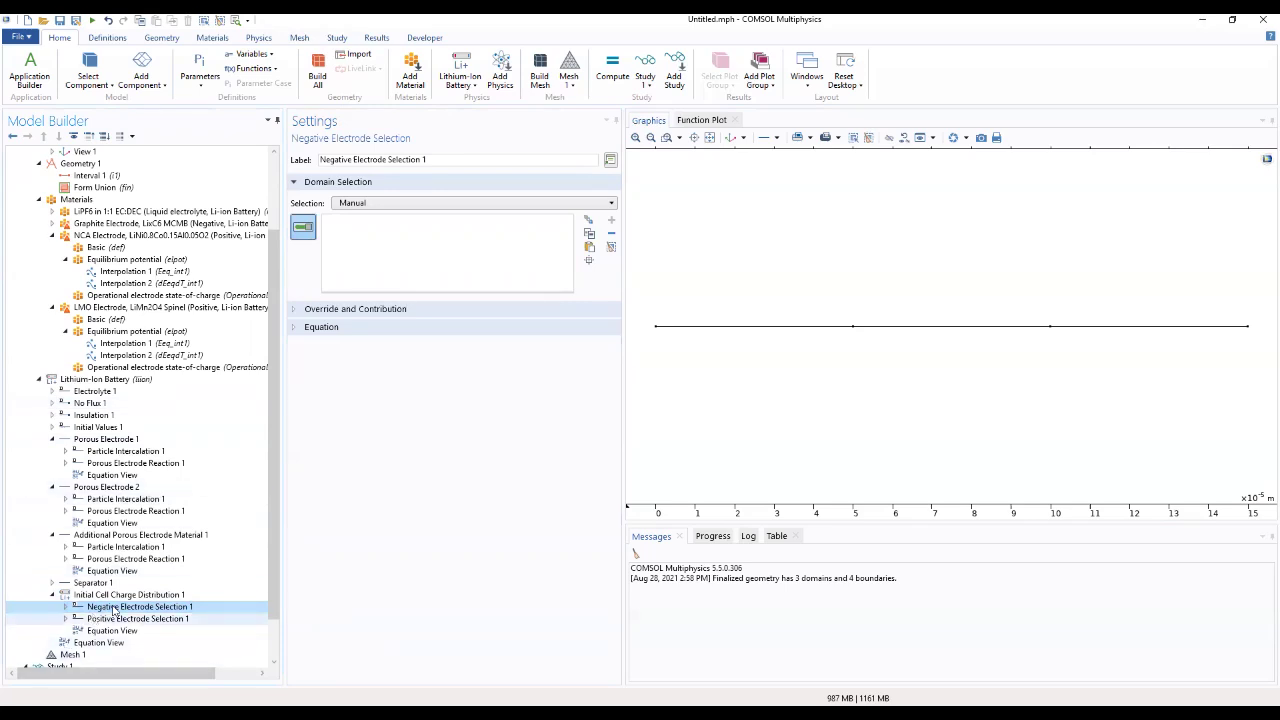
click(739, 328)
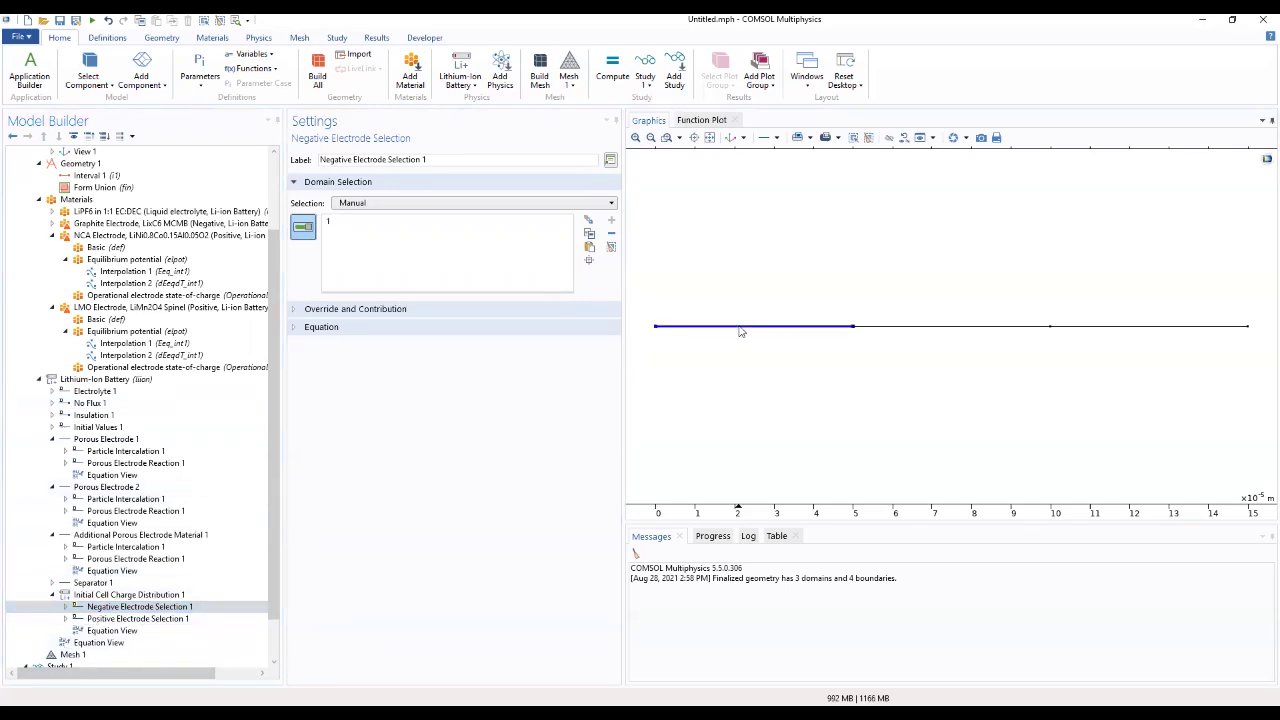
click(113, 619)
click(1172, 327)
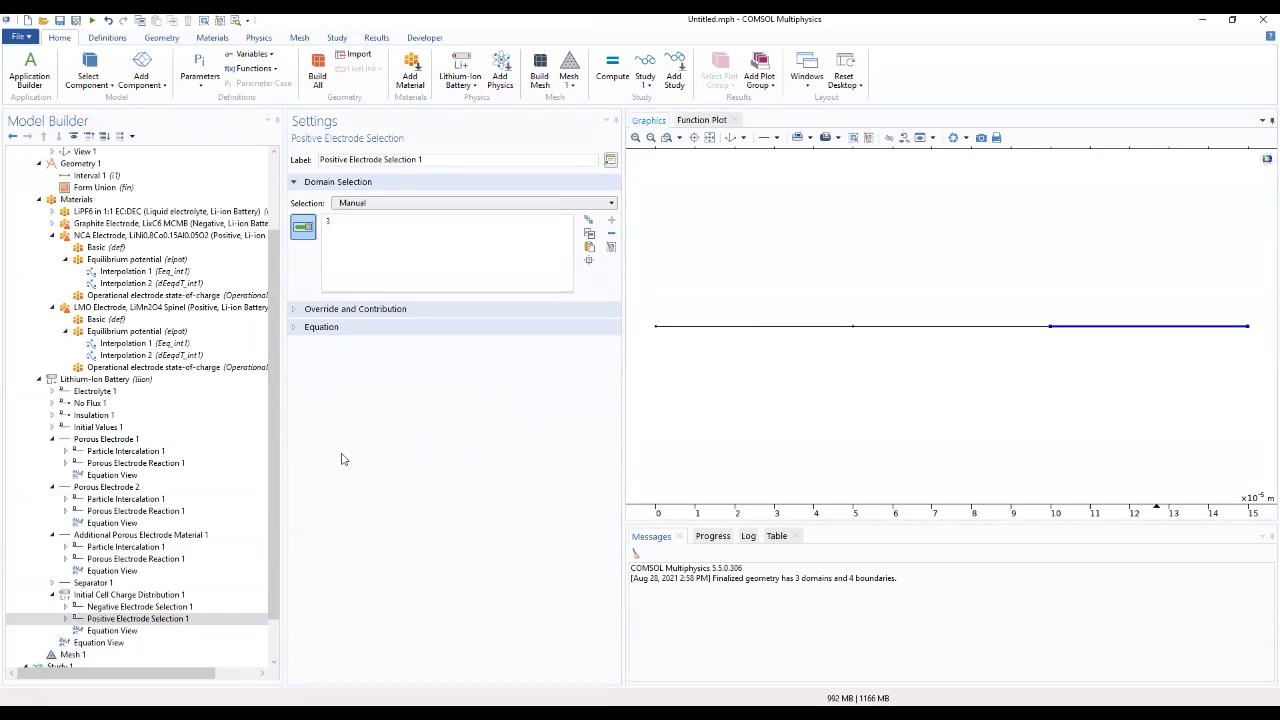
Correct the electrode volume fraction of Porous Electrode 1 to liion.epss_neg
click(144, 443)
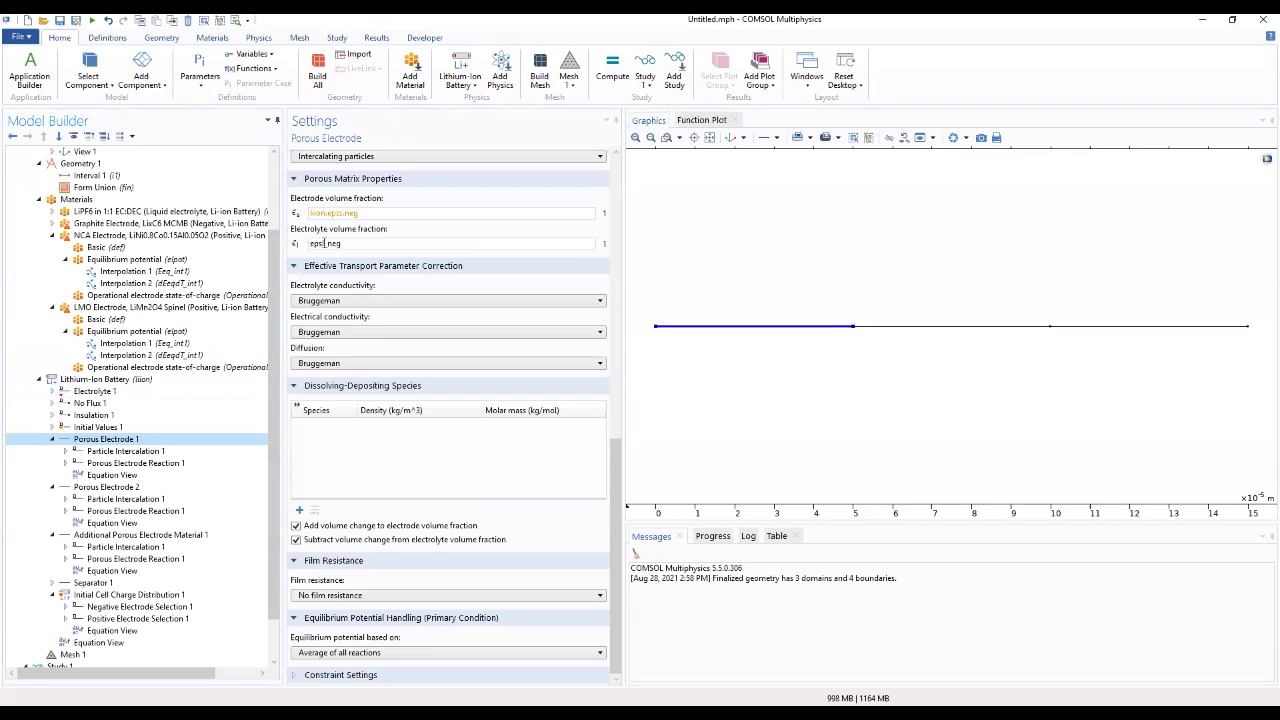
mouse_move(347, 213)
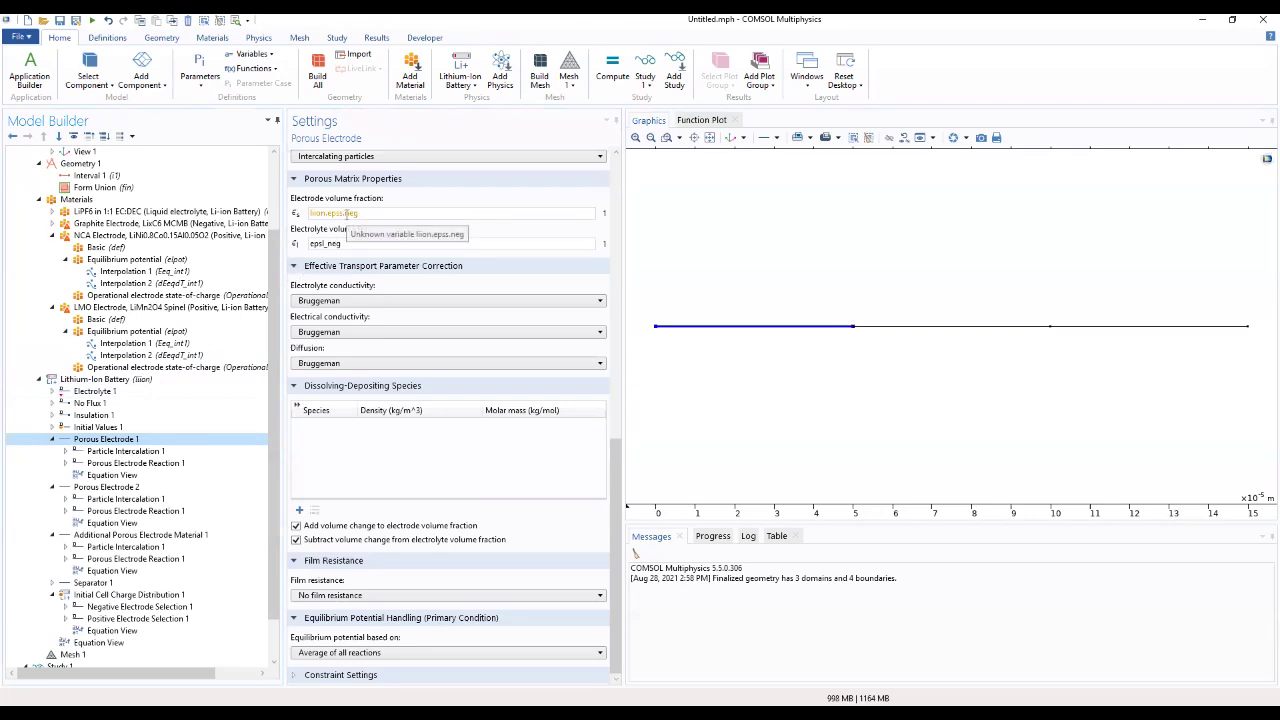
click(345, 213)
key(Delete)
text(_)
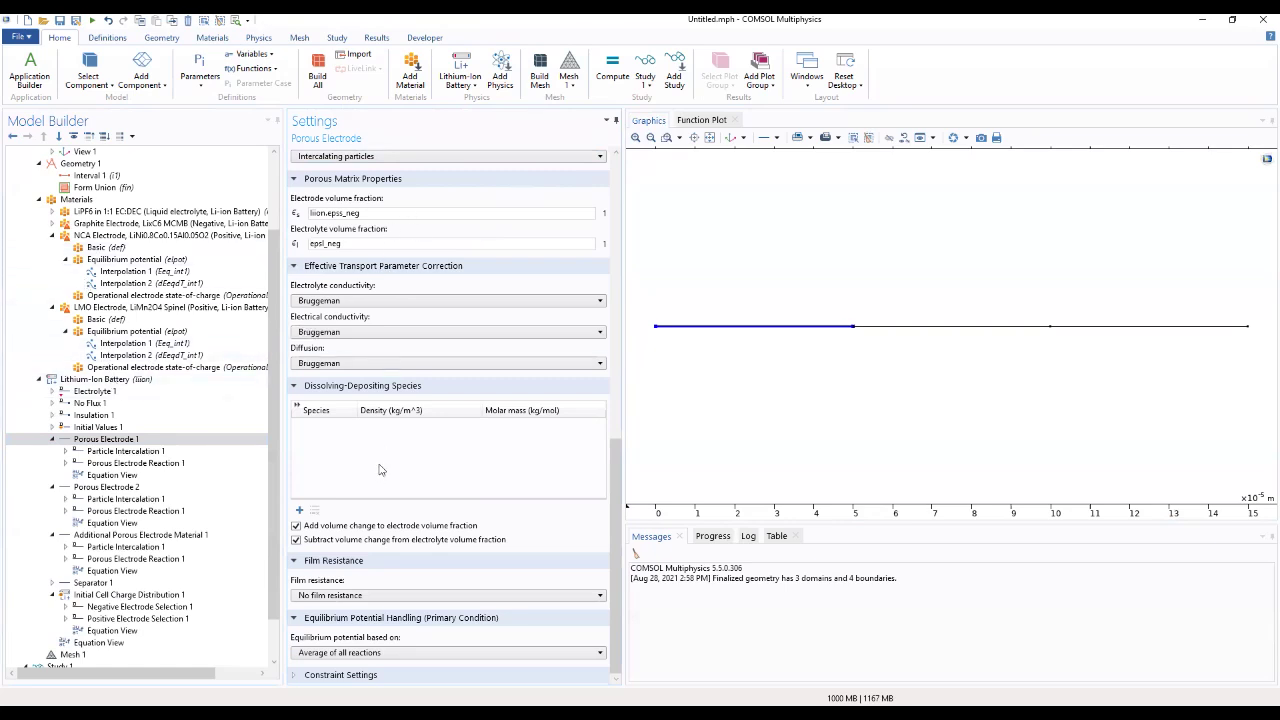
Add an Electric Ground condition to the Lithium-Ion Battery interface and assign it to boundary 1
click(150, 381)
right_click(145, 379)
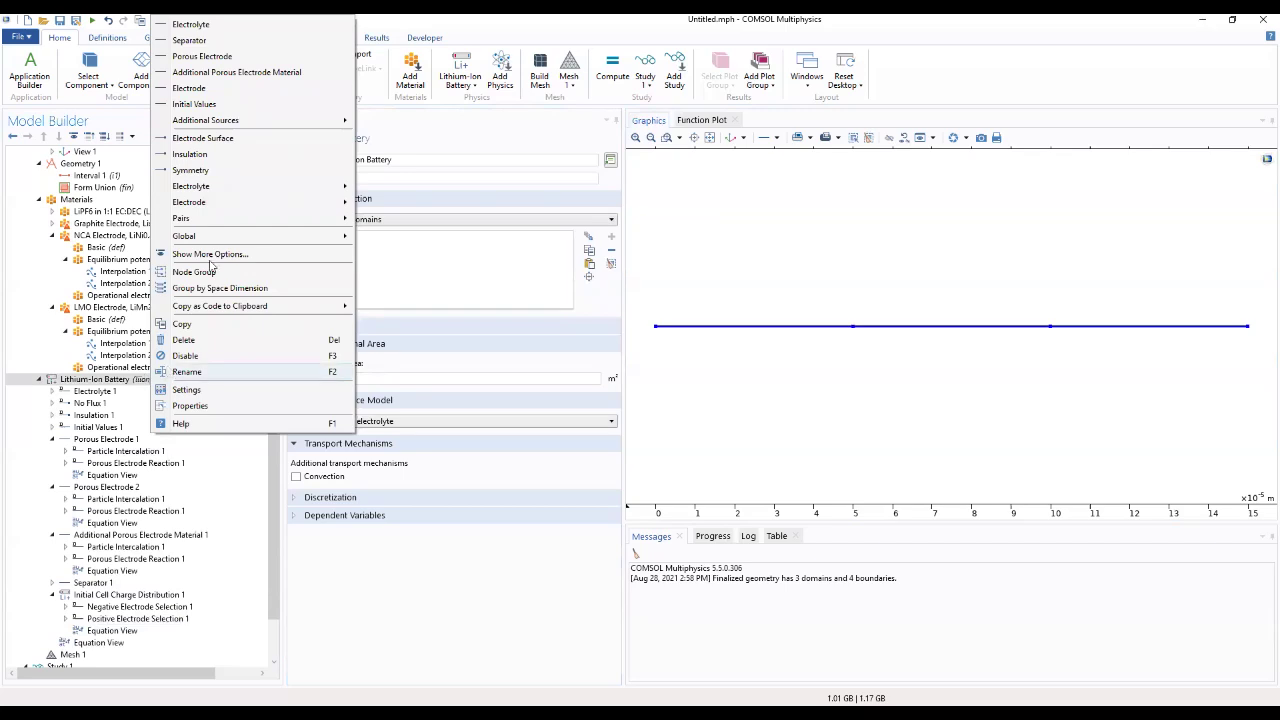
mouse_move(210, 205)
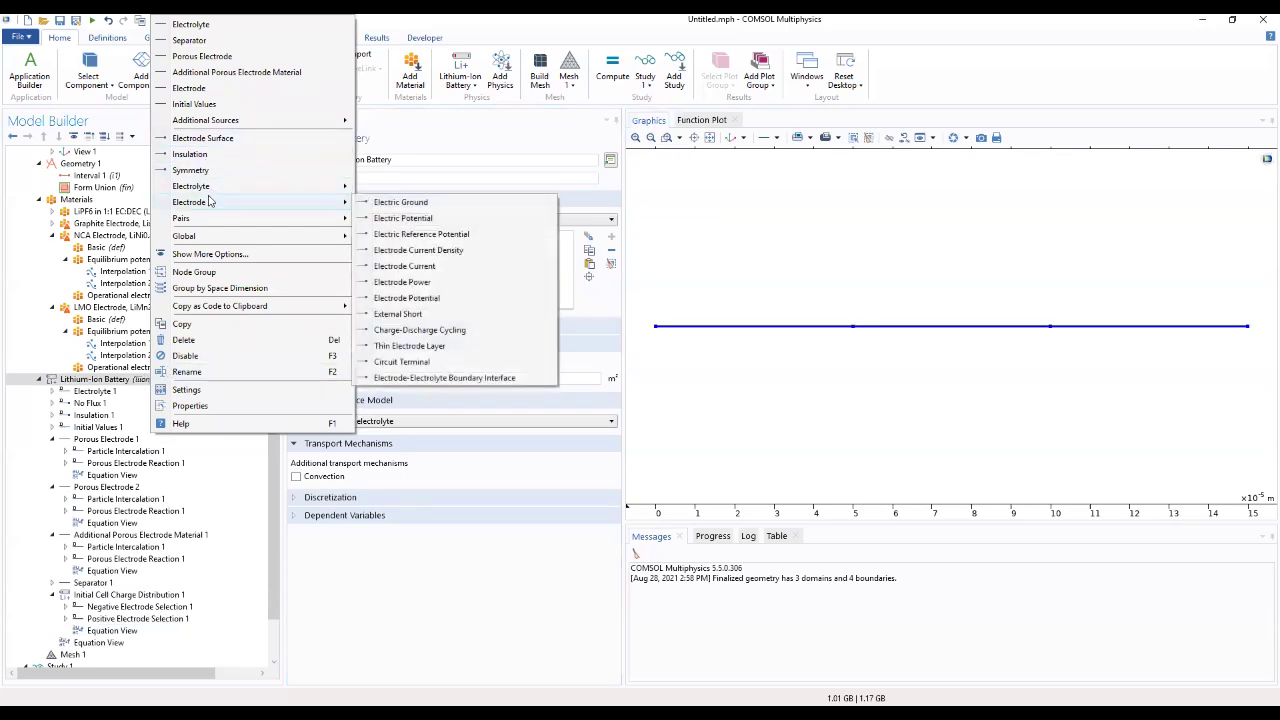
click(392, 205)
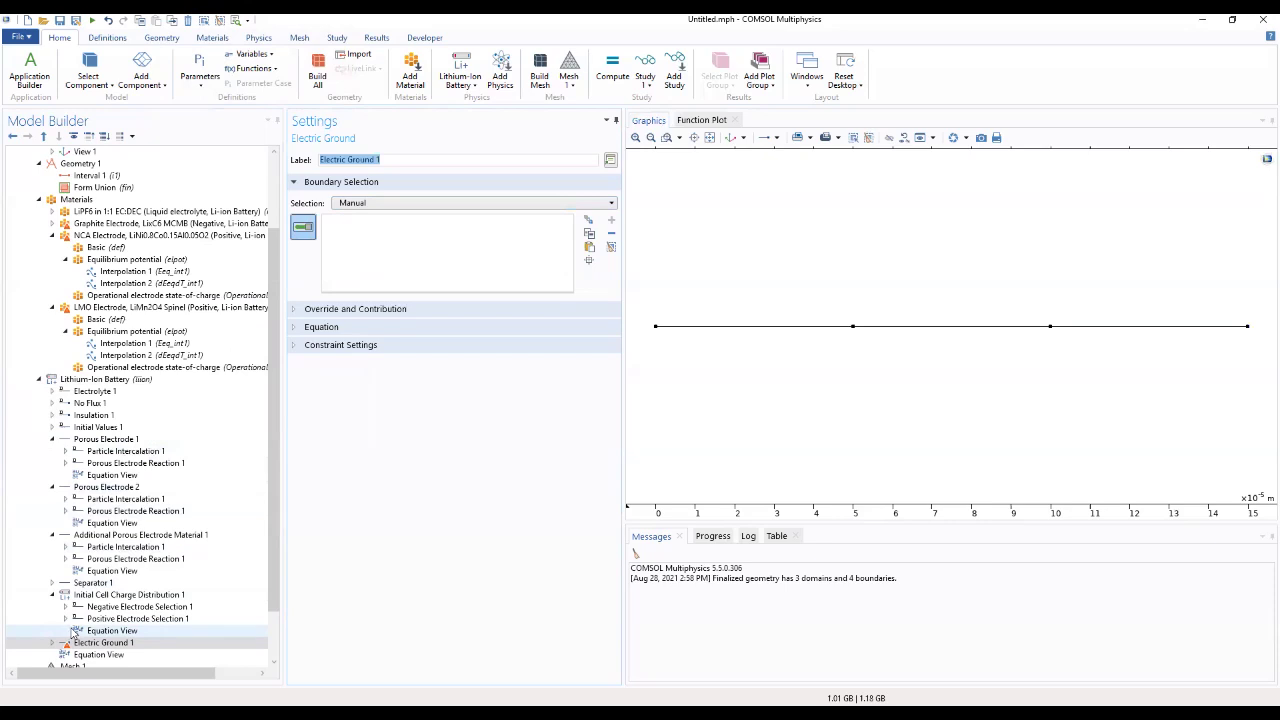
click(655, 330)
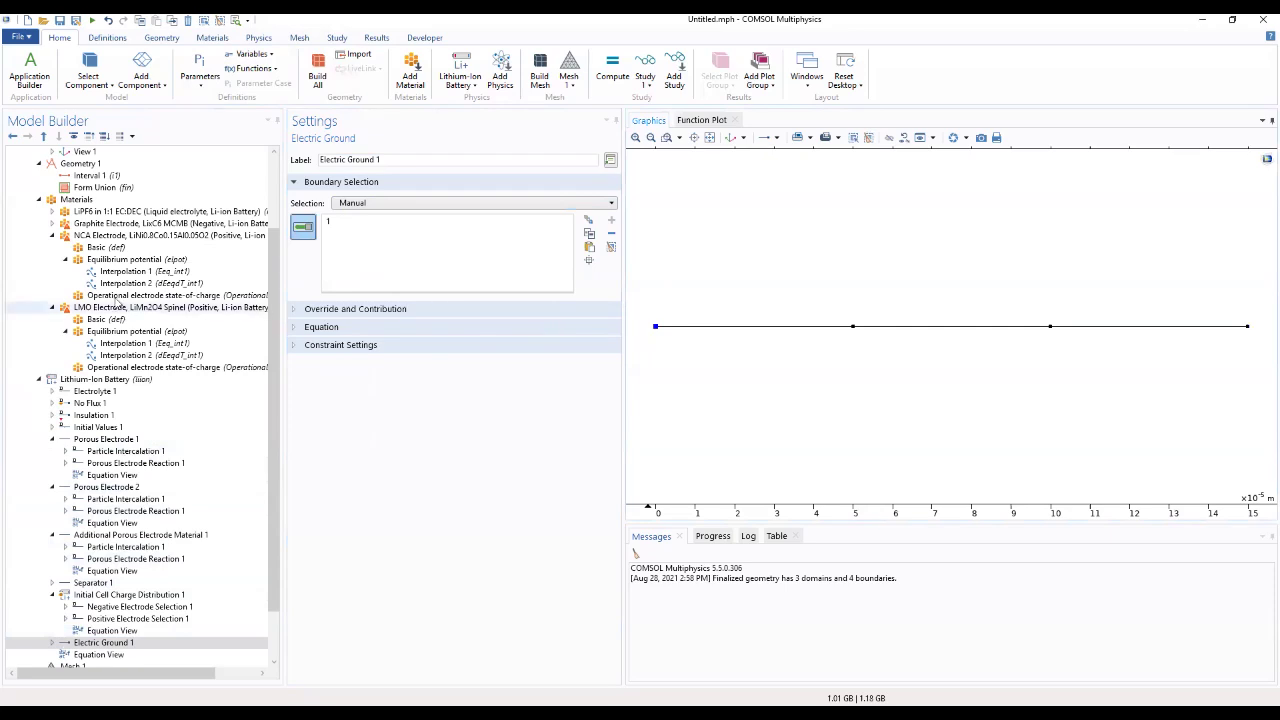
click(95, 380)
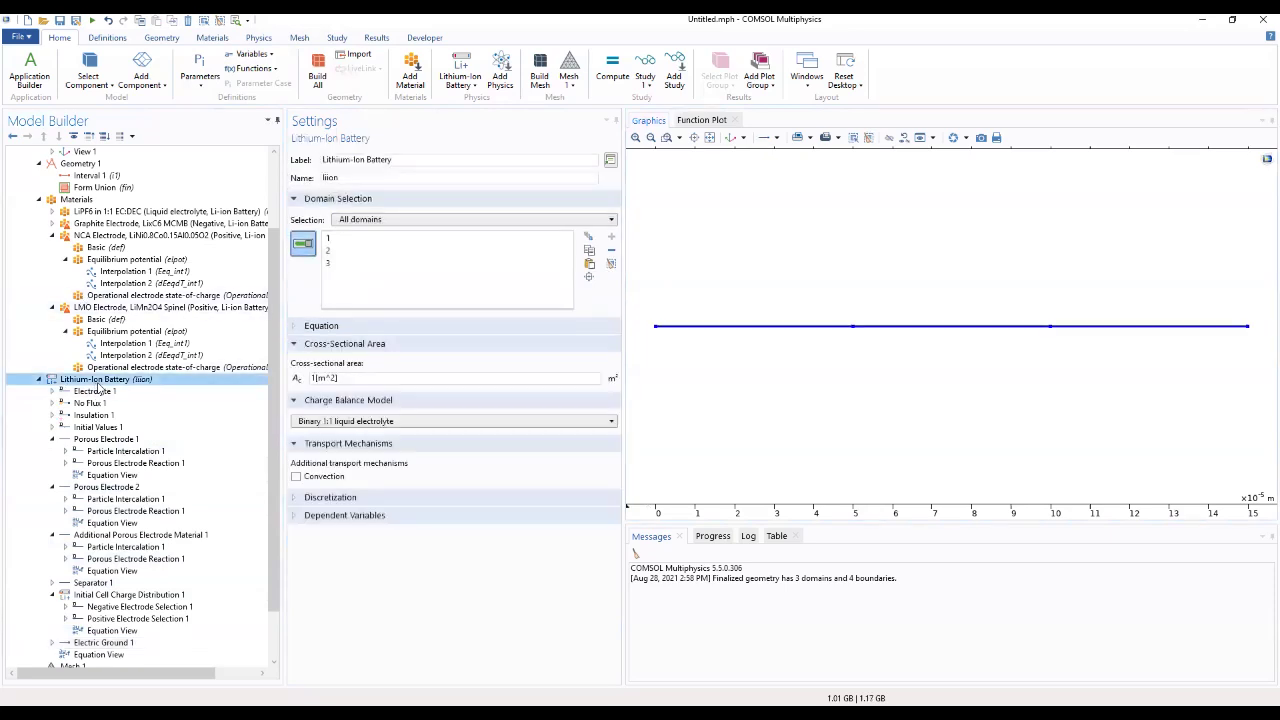
Add an Electrode Current condition to the Lithium-Ion Battery interface and assign it to boundary 4
right_click(100, 385)
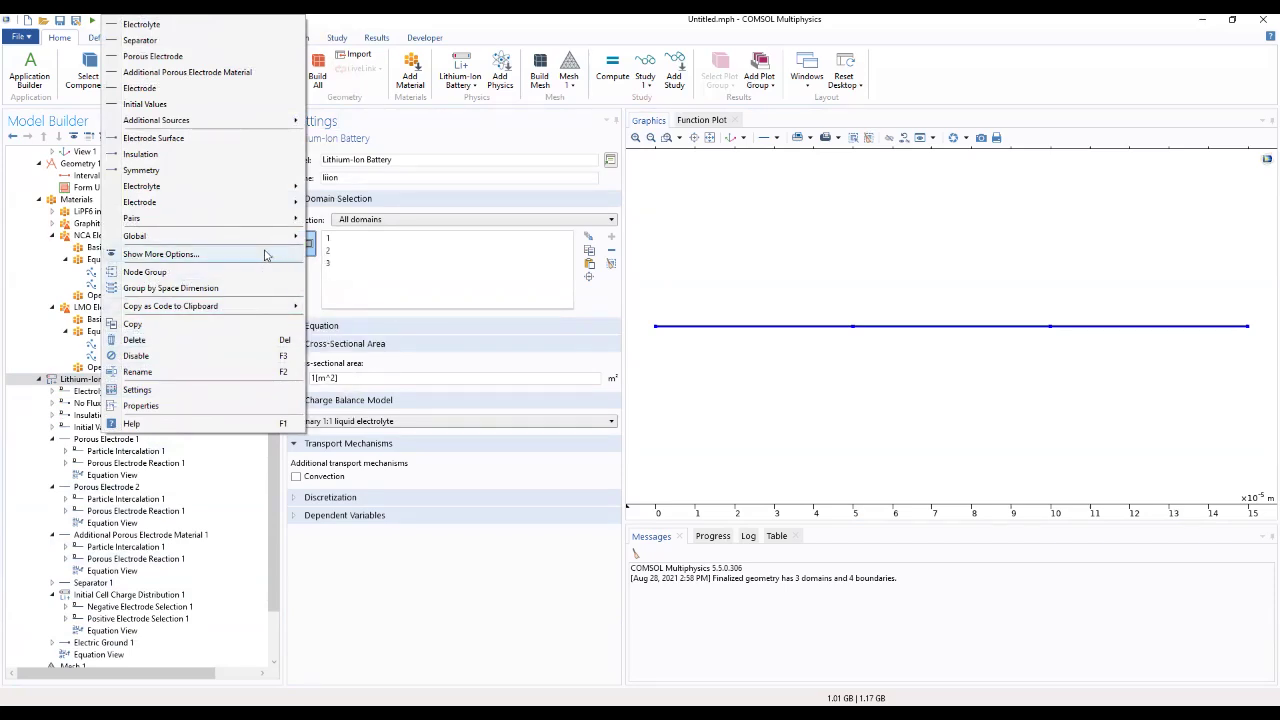
mouse_move(285, 206)
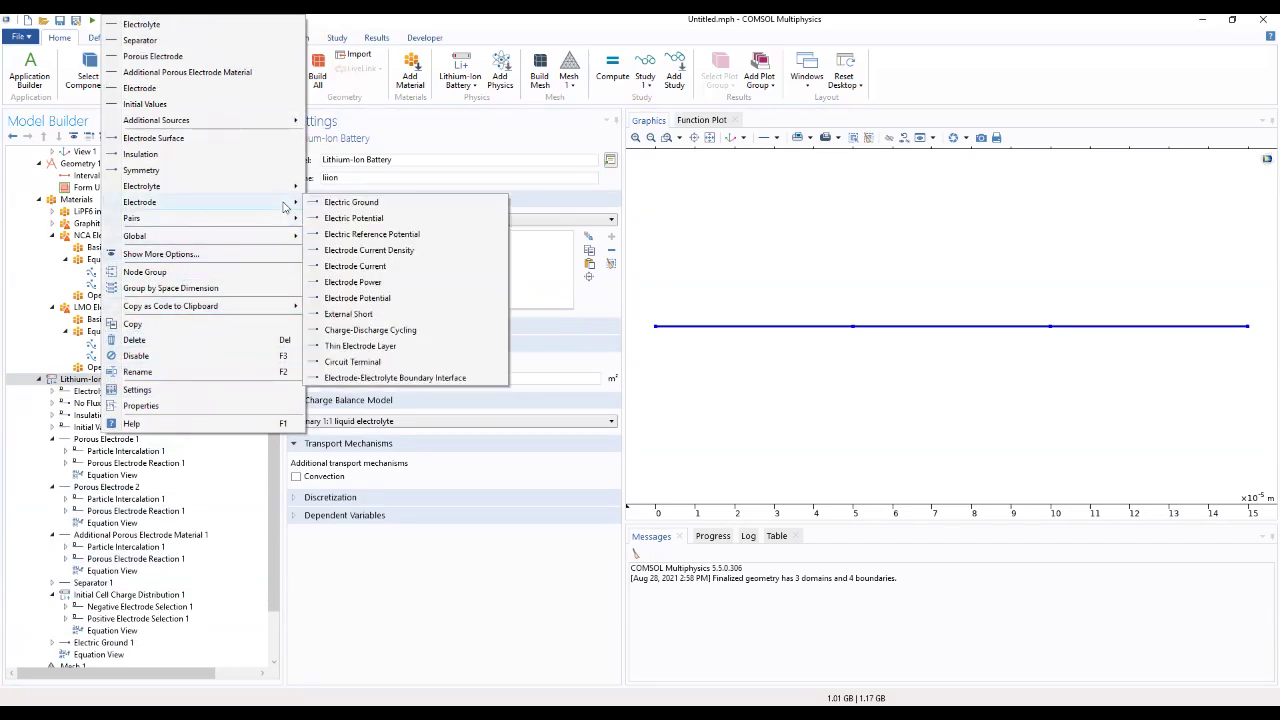
click(355, 266)
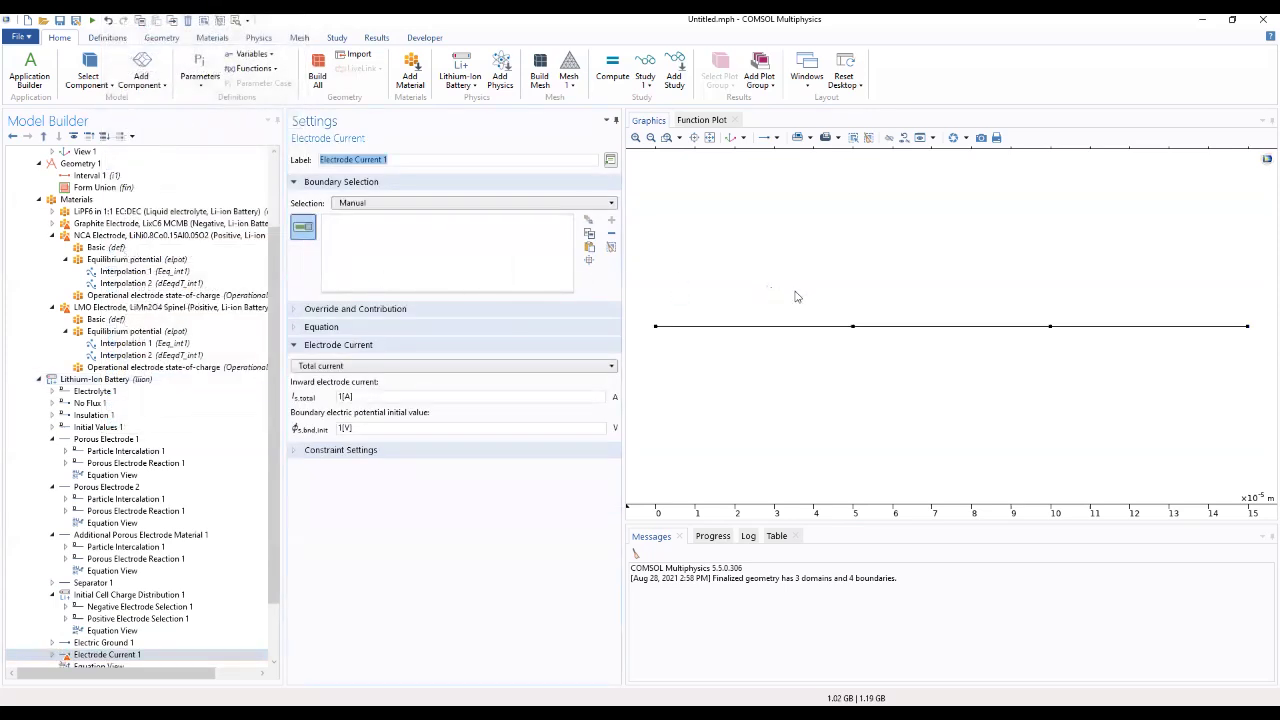
click(1248, 329)
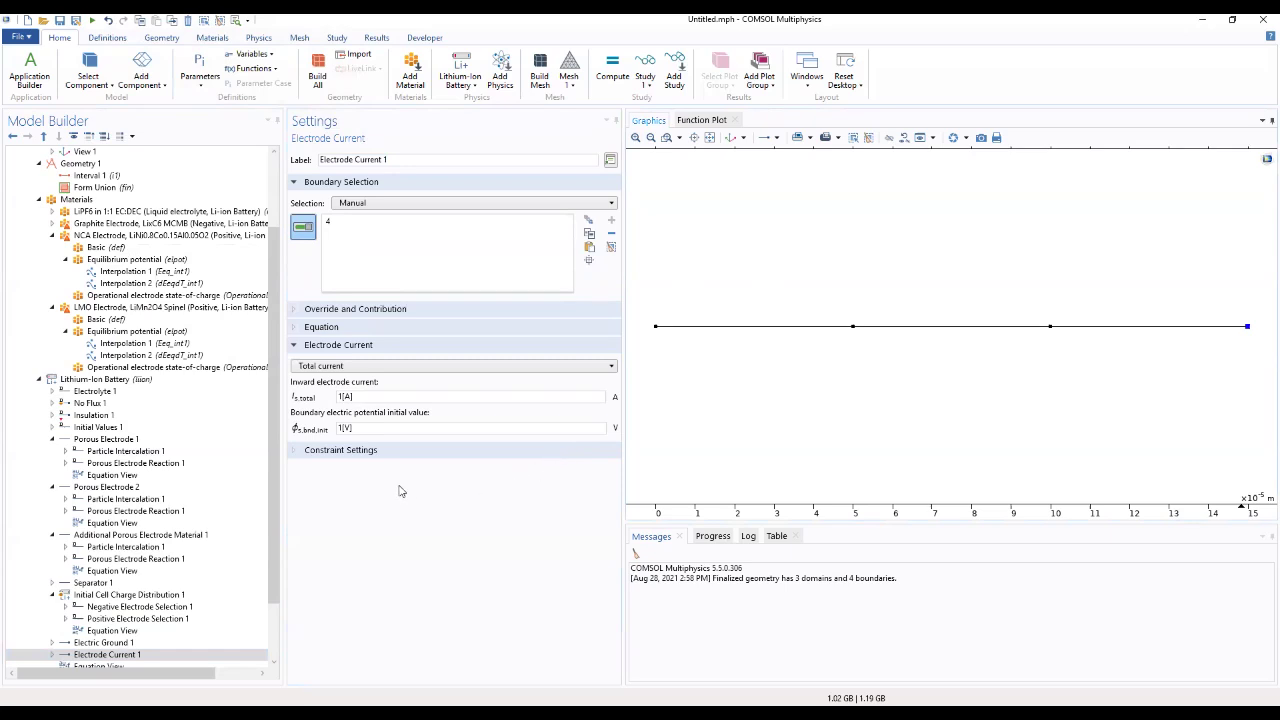
Set the inward electrode current of Electrode Current 1 to -liion.I_1C
drag(367, 397, 280, 409)
key(BackSpace)
text(-liion.I_1C)
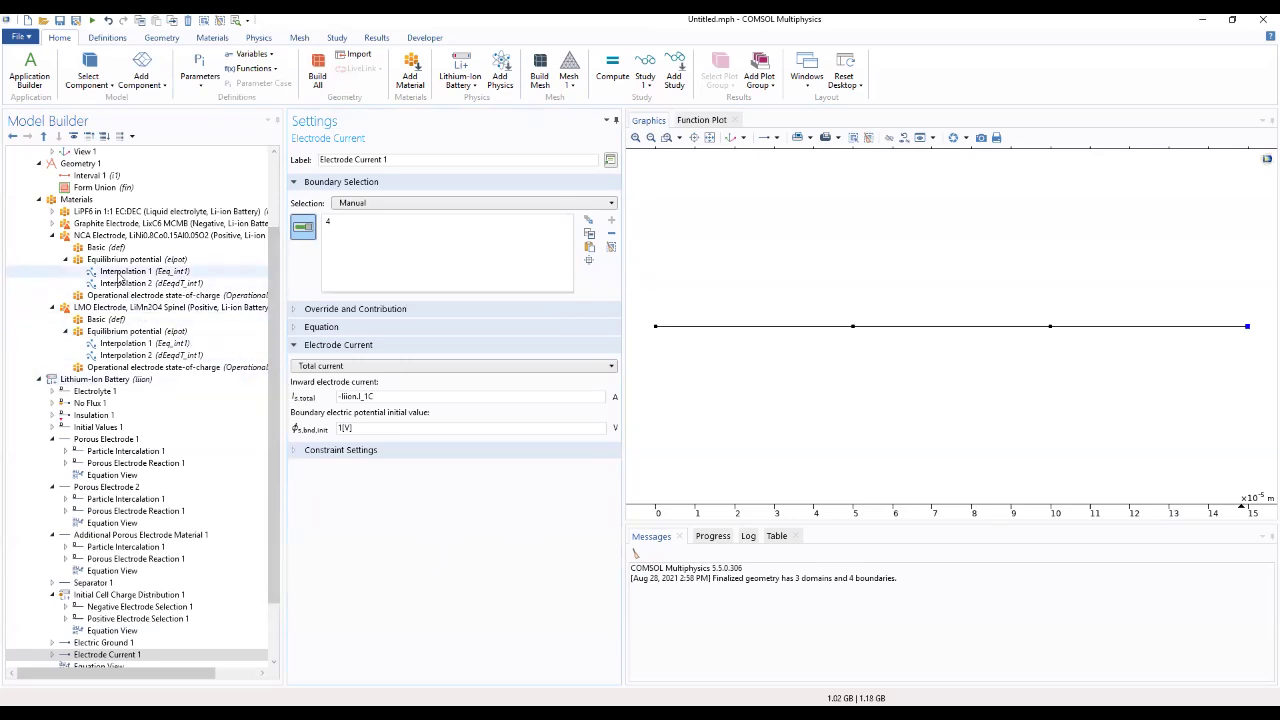
Set the temperature expression in the Default Model Inputs to the parameter T
scroll(180, 250, up, 3)
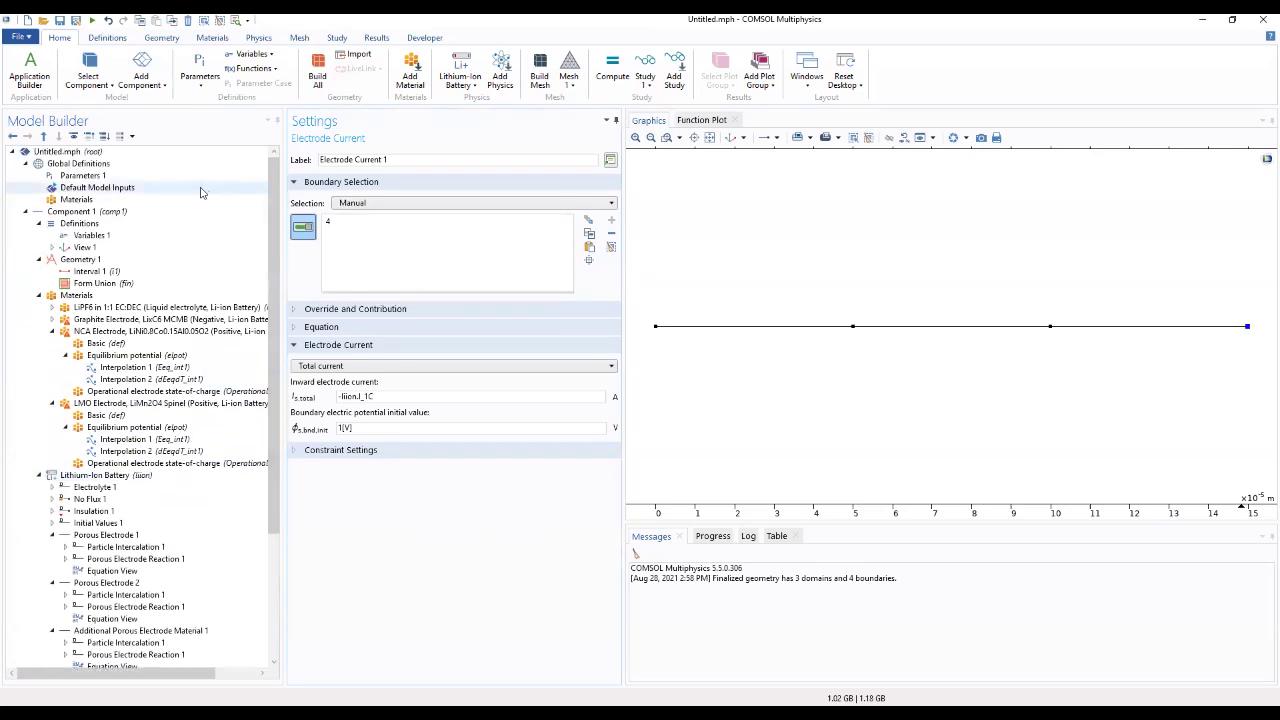
click(190, 190)
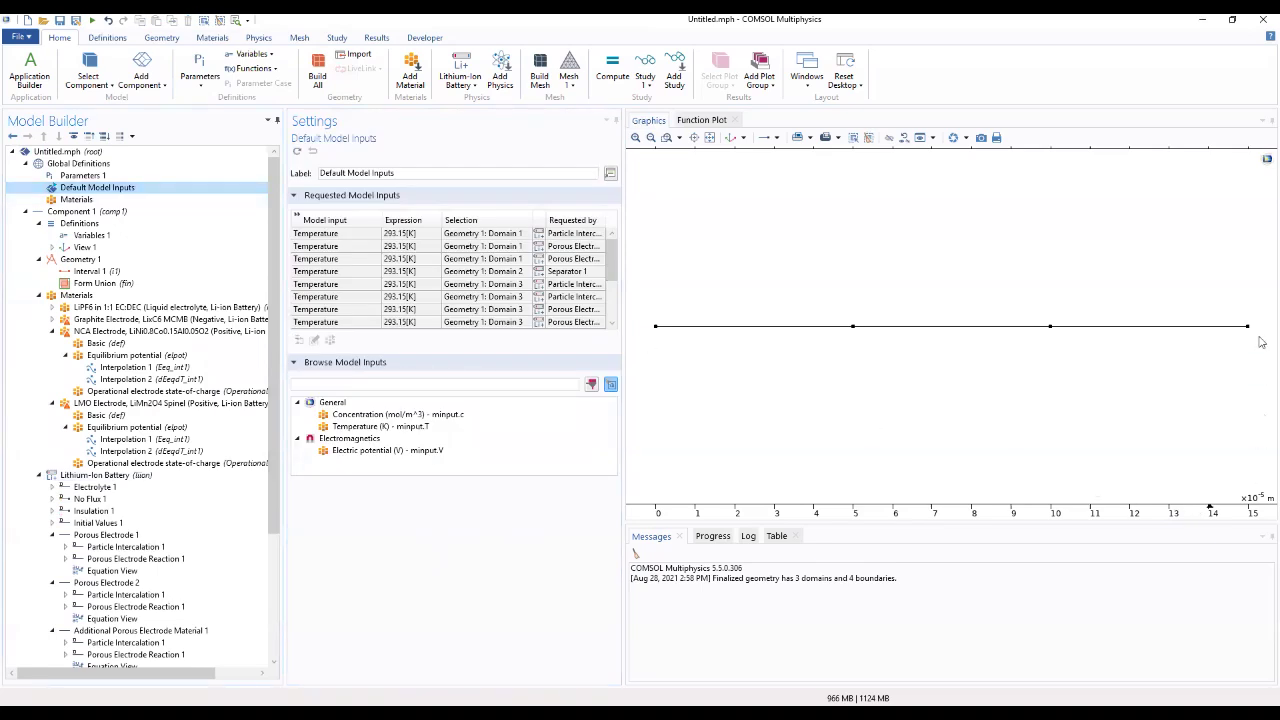
click(404, 428)
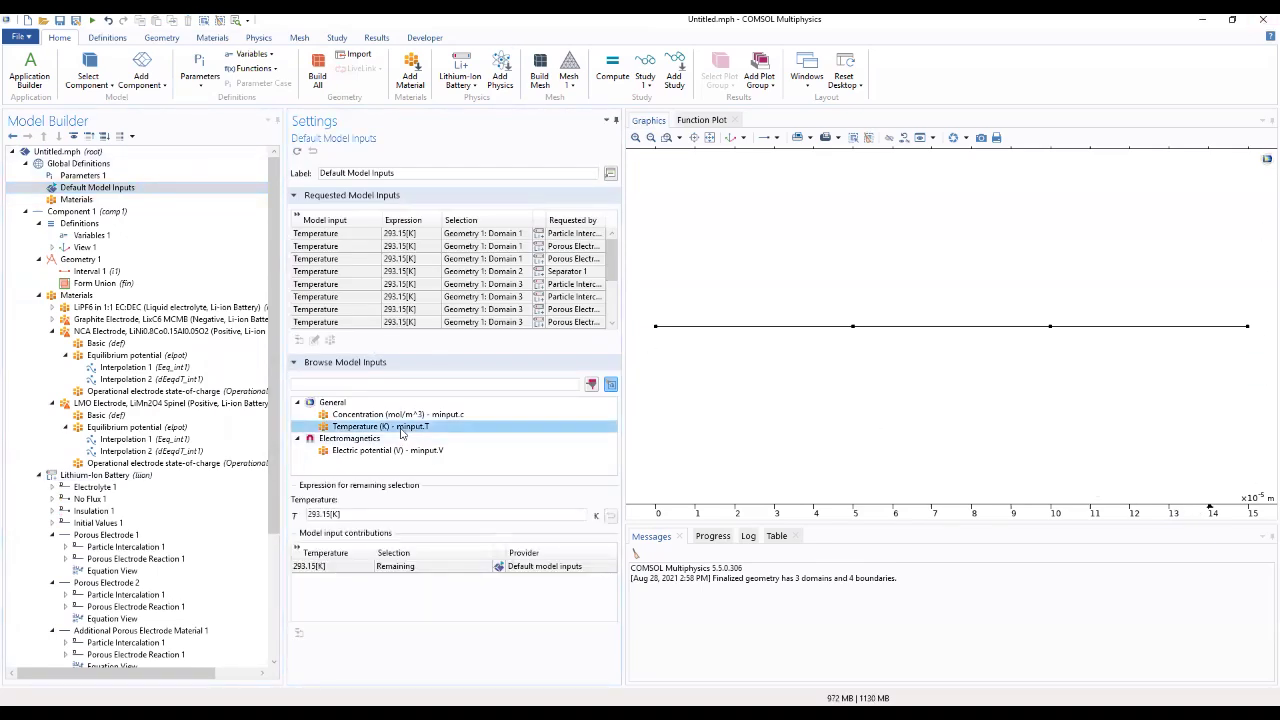
drag(341, 515, 281, 513)
text(T)
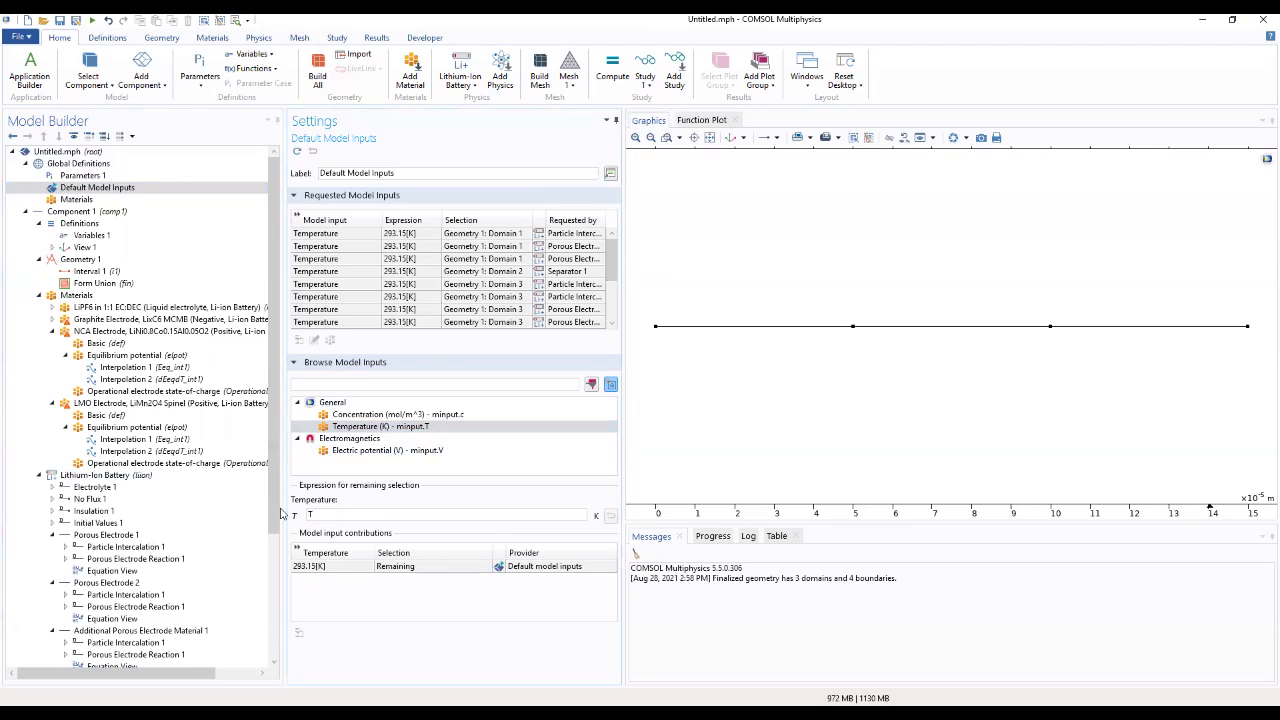
click(324, 589)
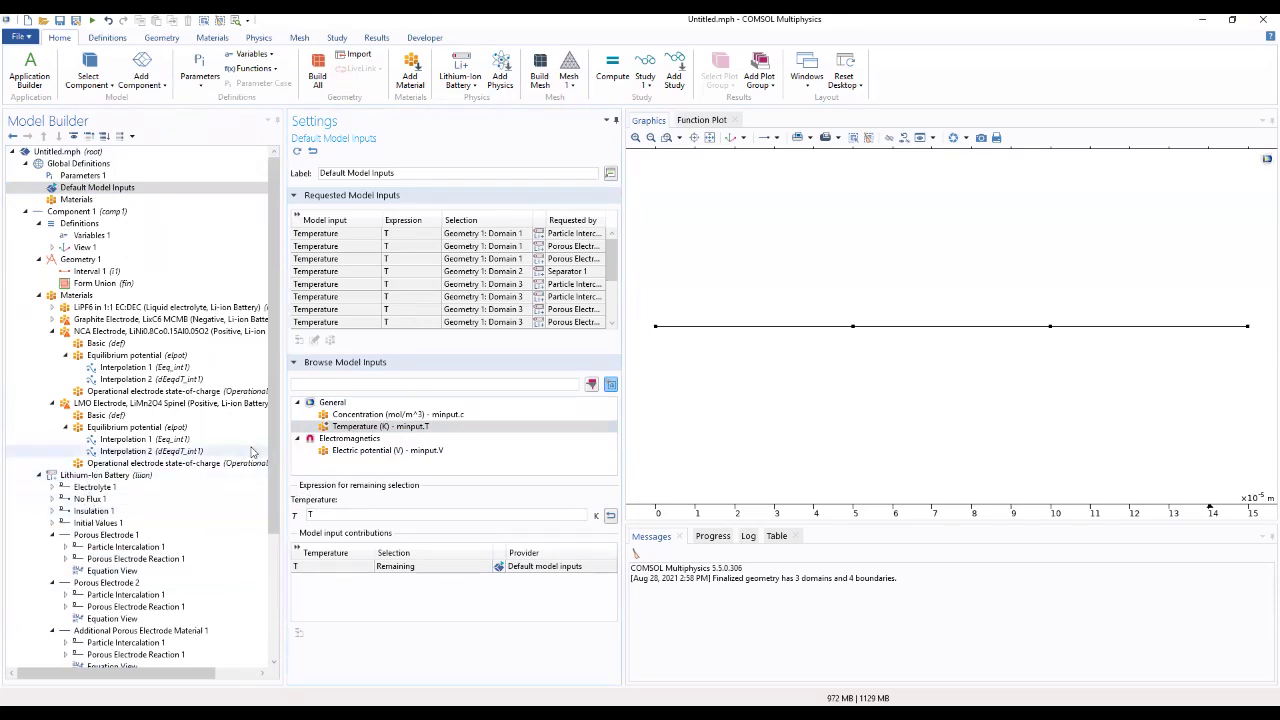
Set the physics-controlled mesh element size of Mesh 1 to Fine and build the mesh
scroll(250, 450, down, 5)
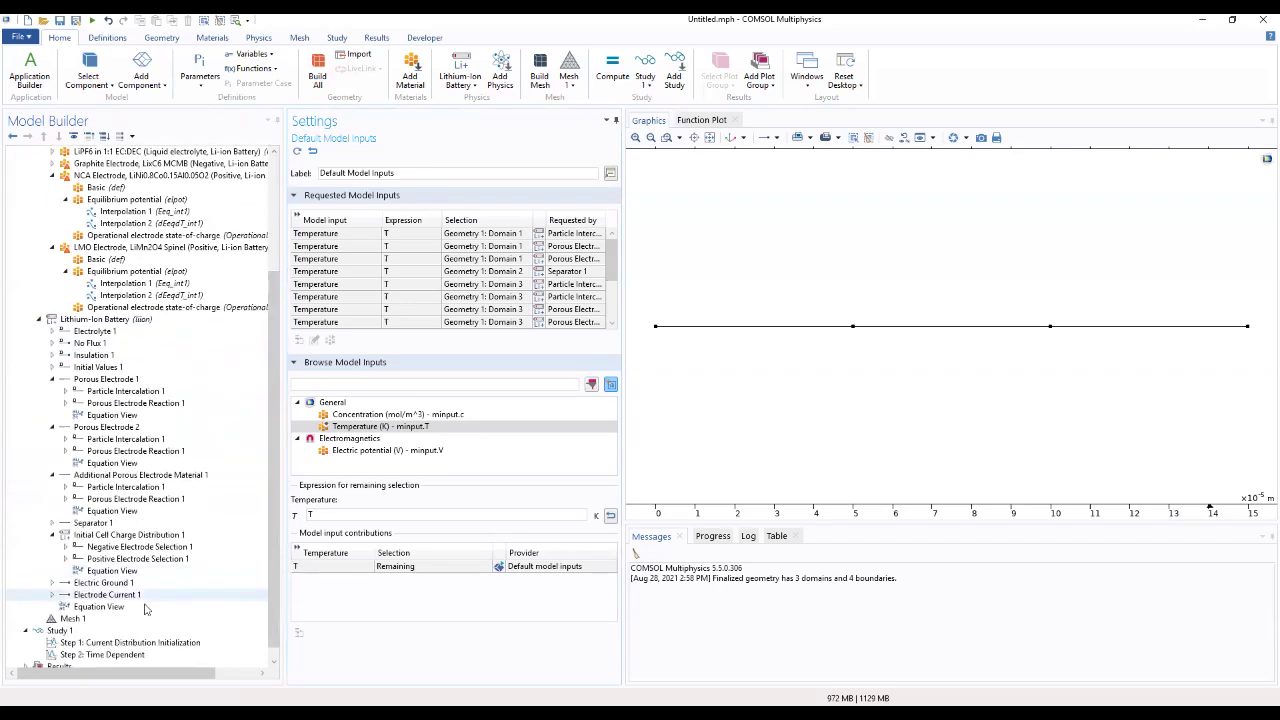
click(96, 621)
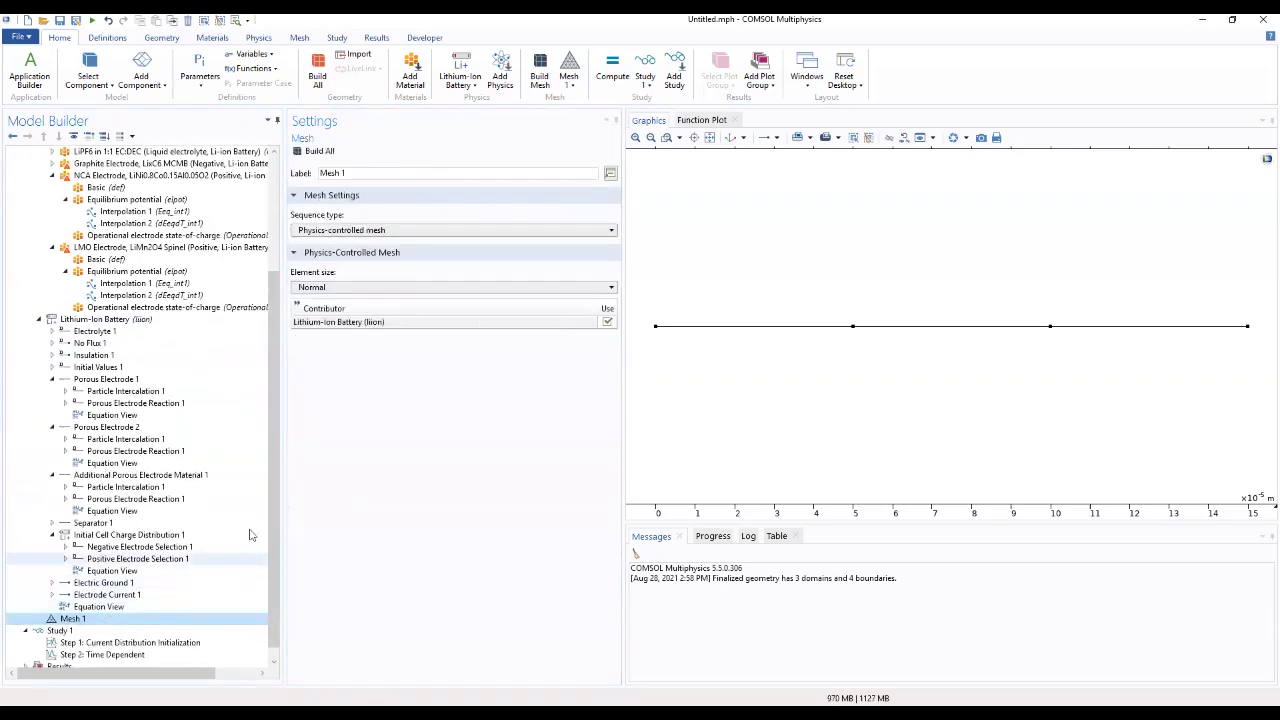
click(465, 288)
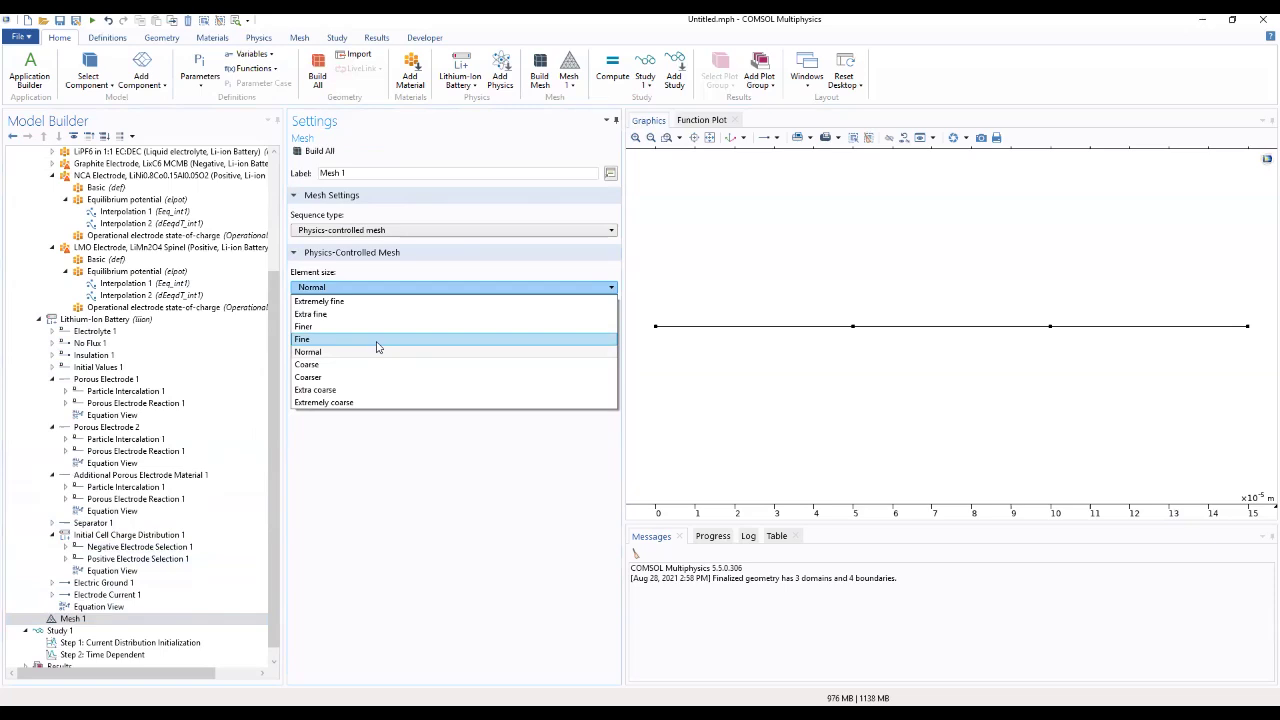
click(376, 345)
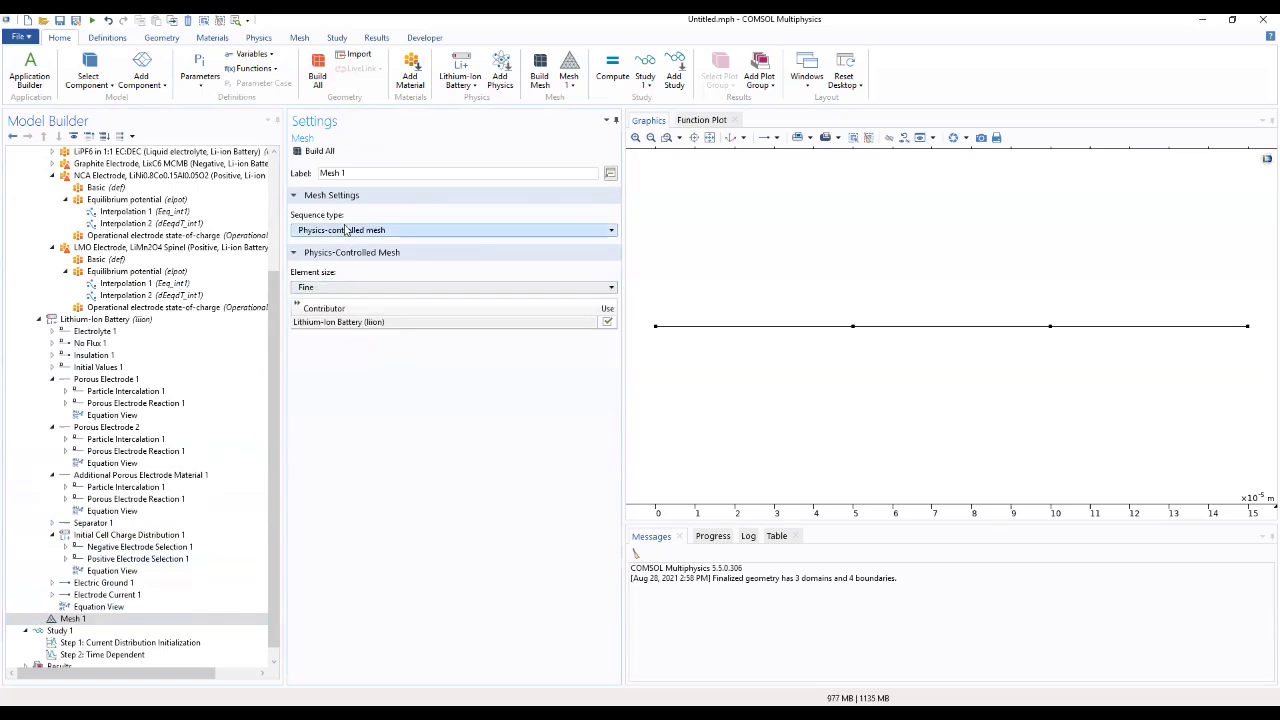
click(318, 153)
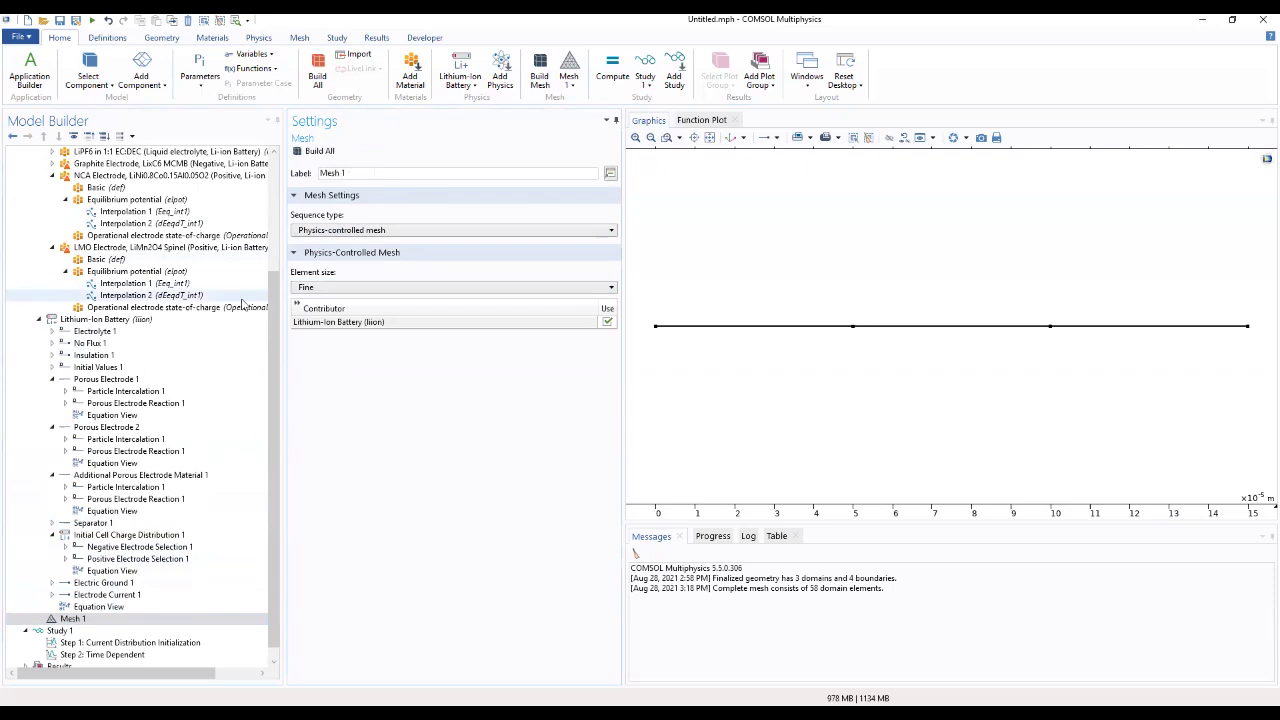
Tidy the model tree by collapsing Geometry 1, the component's Materials, and the electrode and charge distribution nodes under Lithium-Ion Battery
click(39, 320)
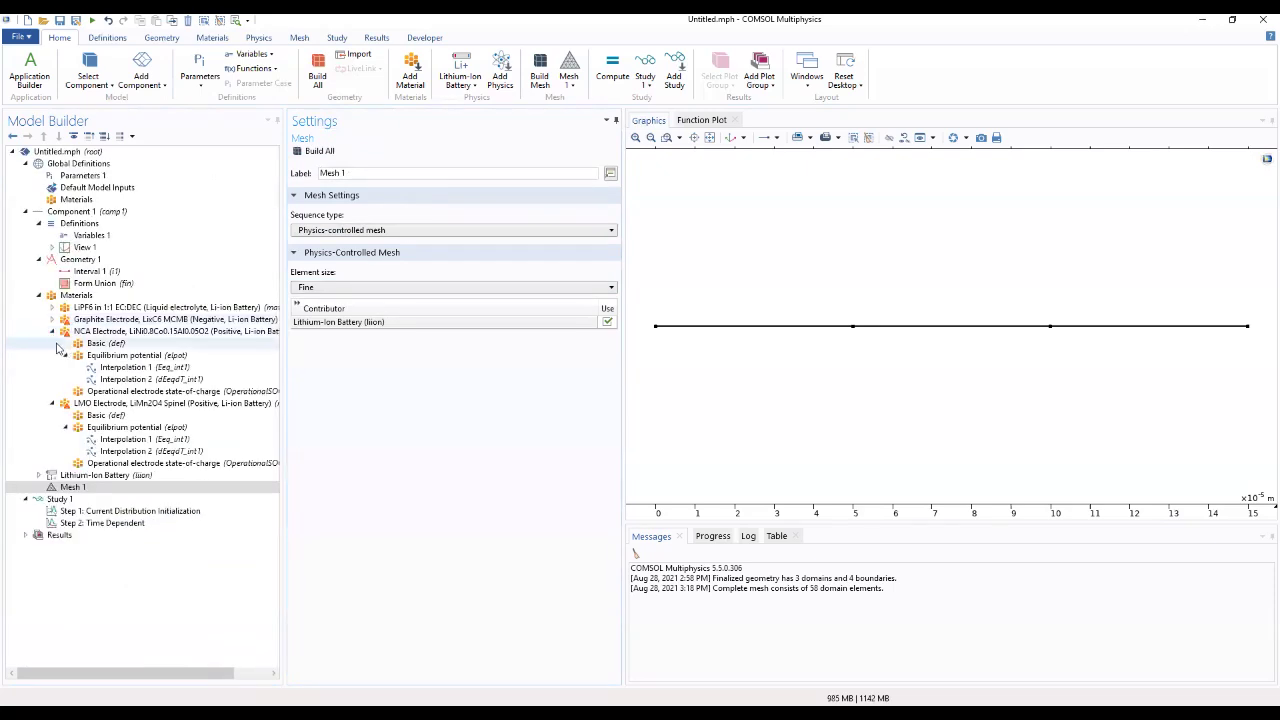
click(39, 296)
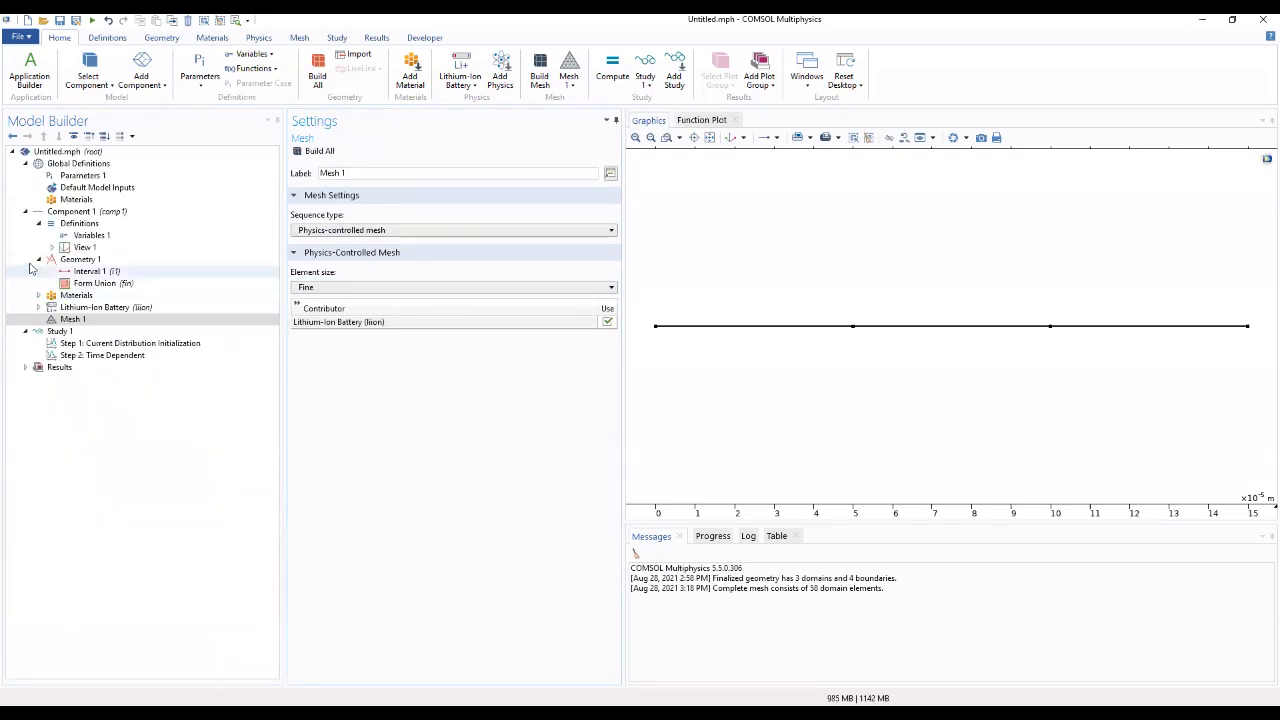
click(39, 259)
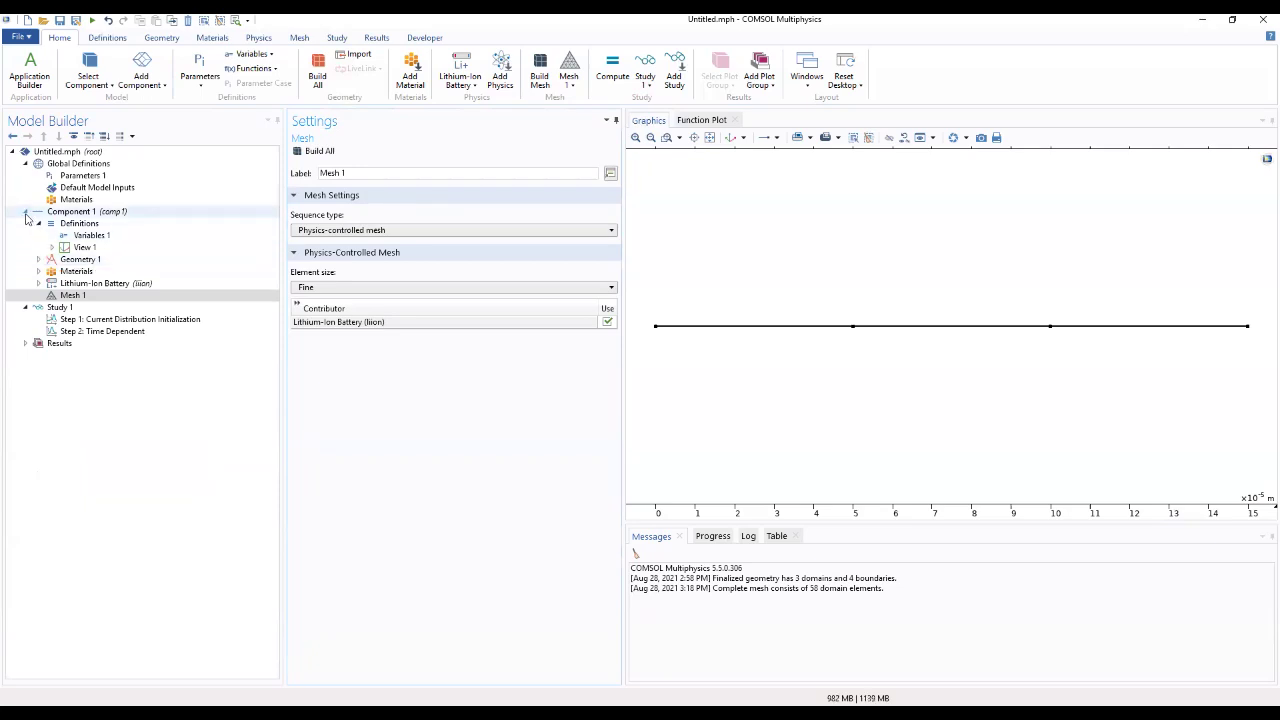
click(39, 284)
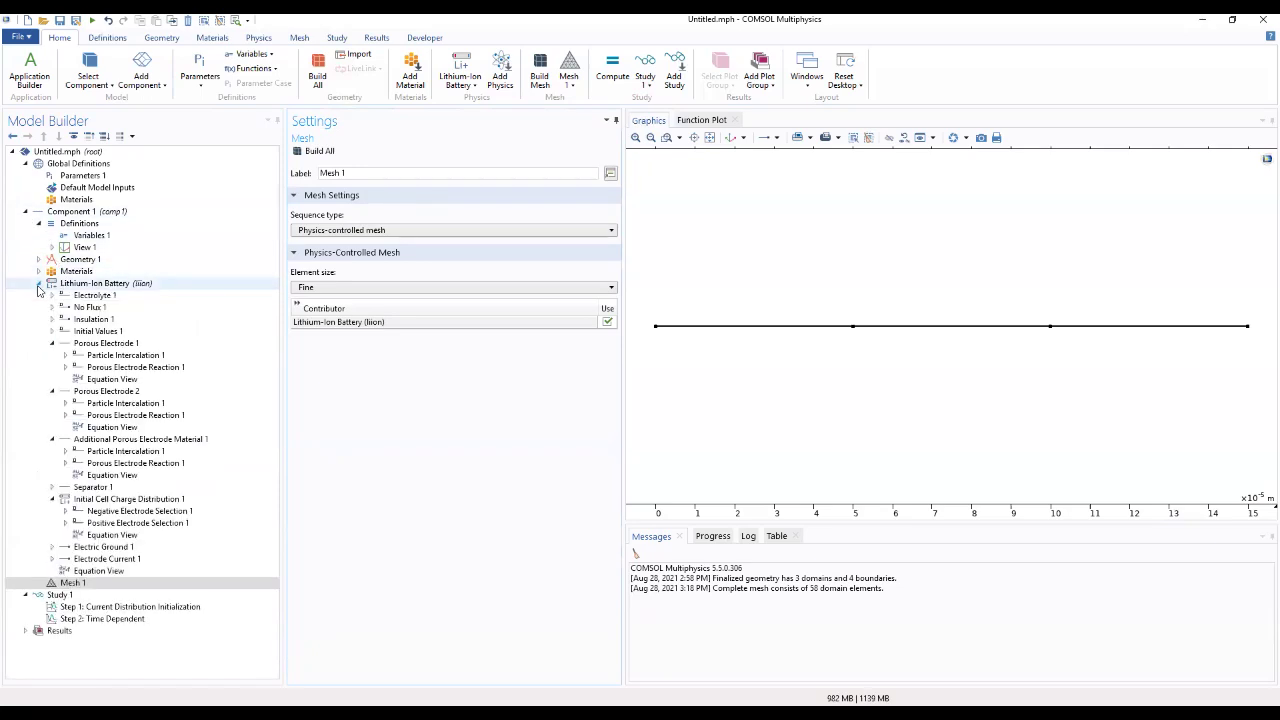
click(53, 344)
click(52, 356)
click(51, 368)
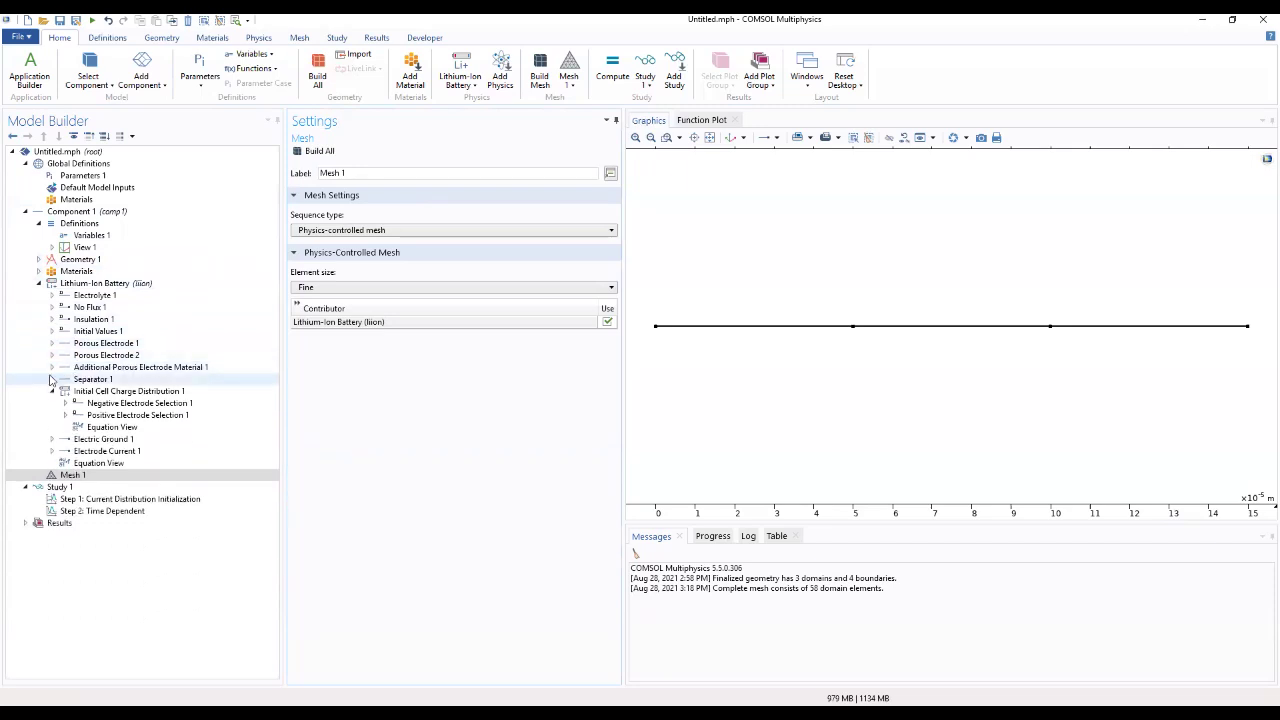
click(52, 391)
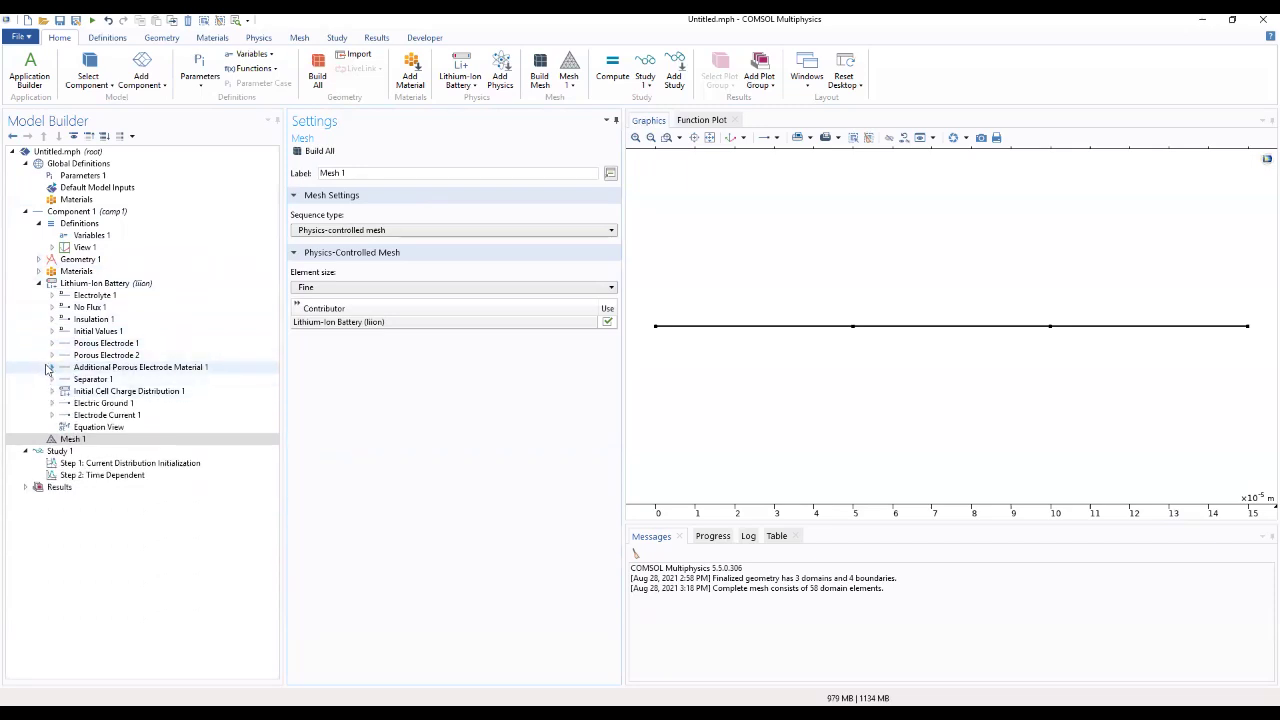
Add an Integration nonlocal coupling to the component definitions, set it to boundary level and select boundary 4 as its source
click(78, 224)
right_click(78, 226)
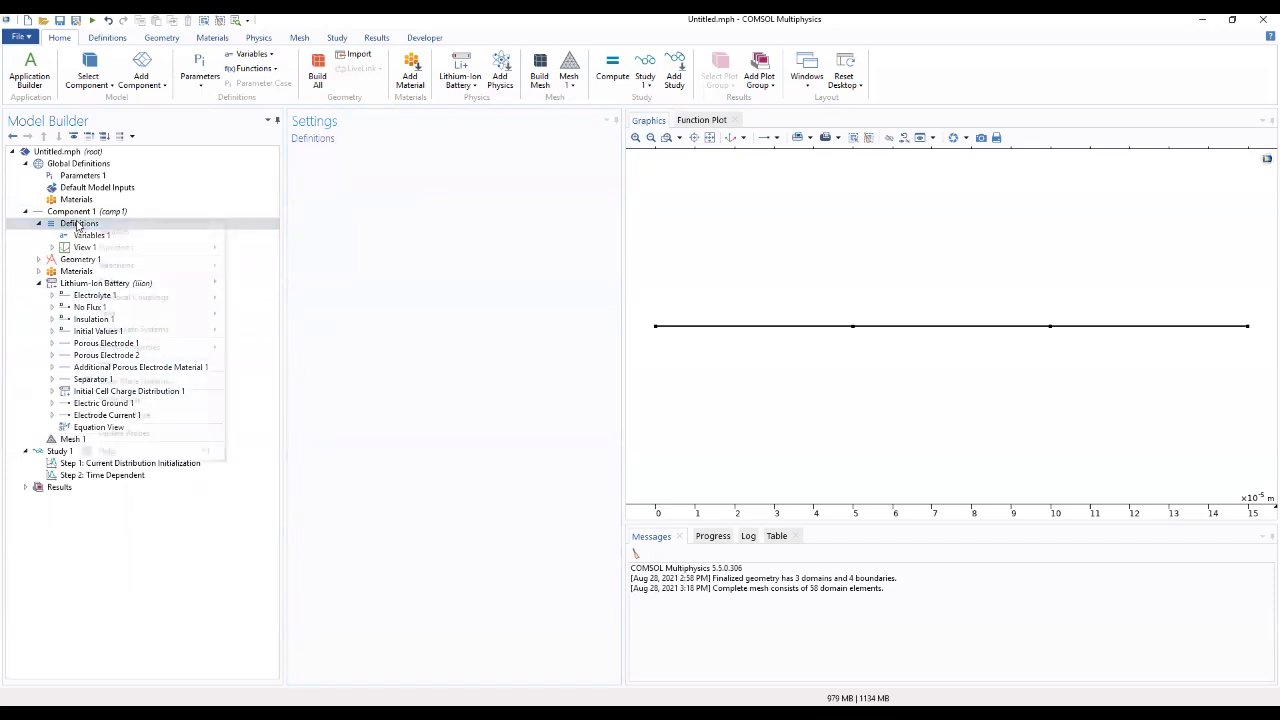
mouse_move(109, 252)
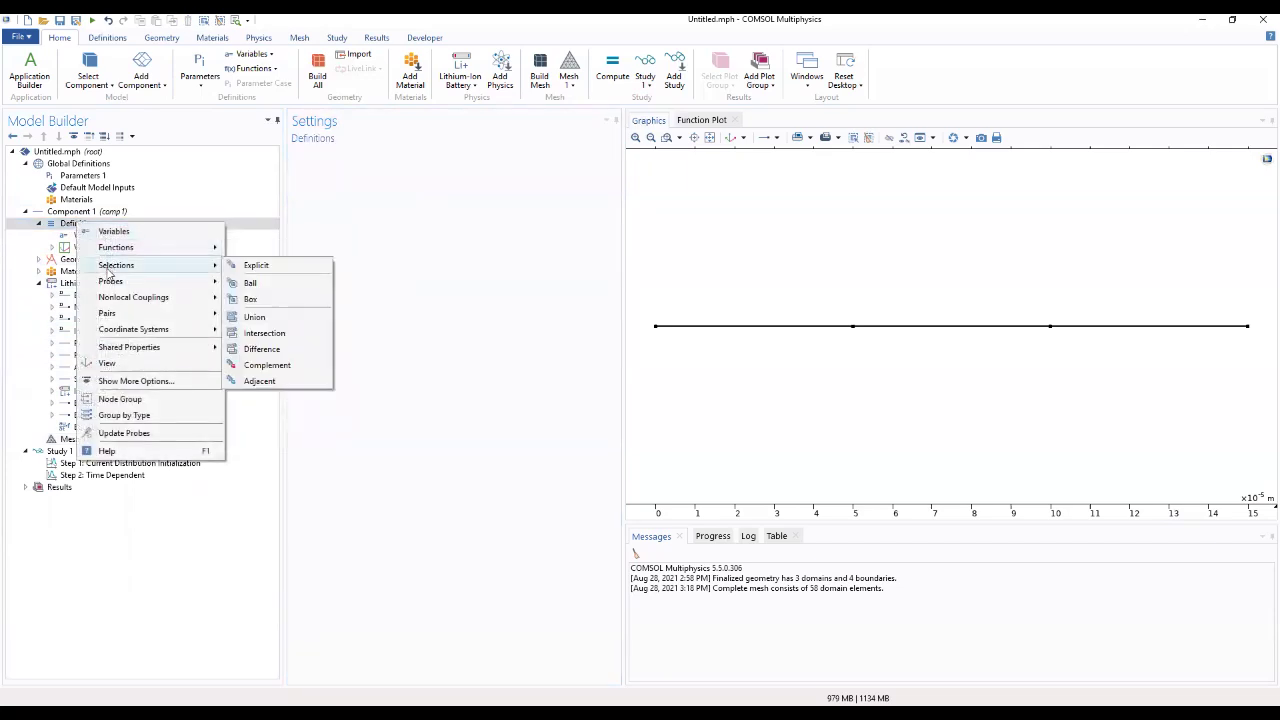
mouse_move(200, 283)
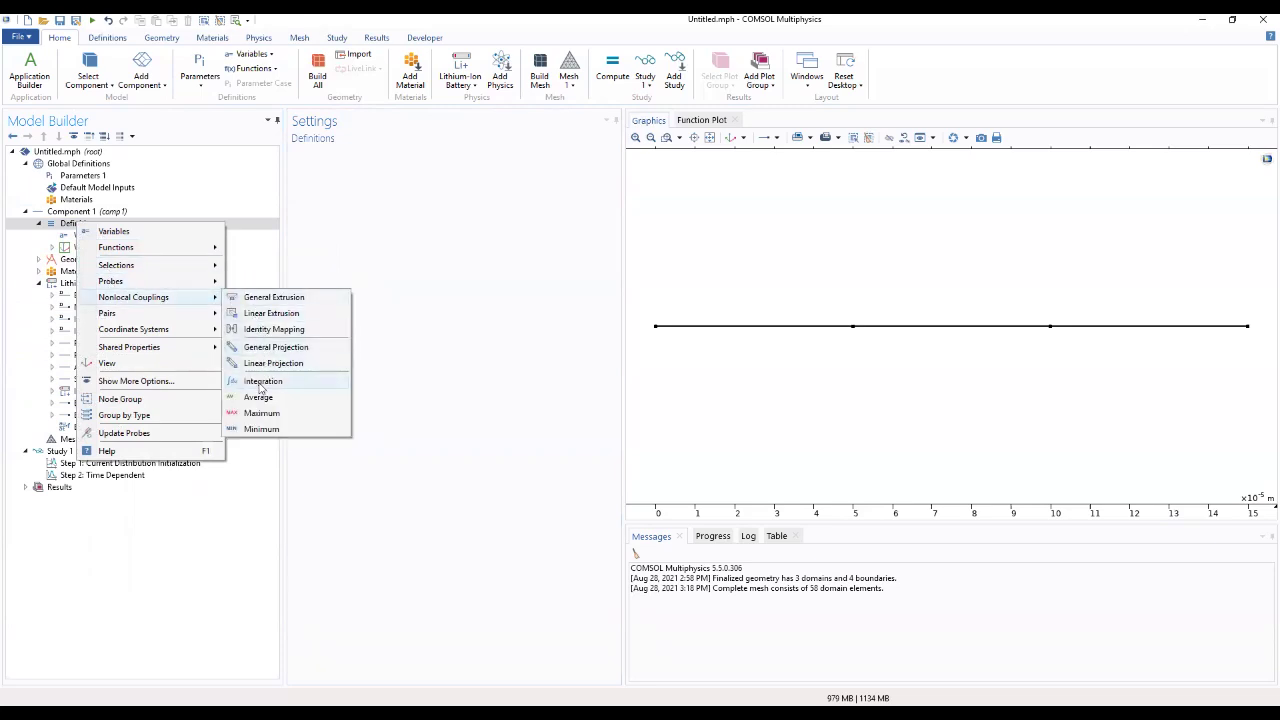
click(264, 377)
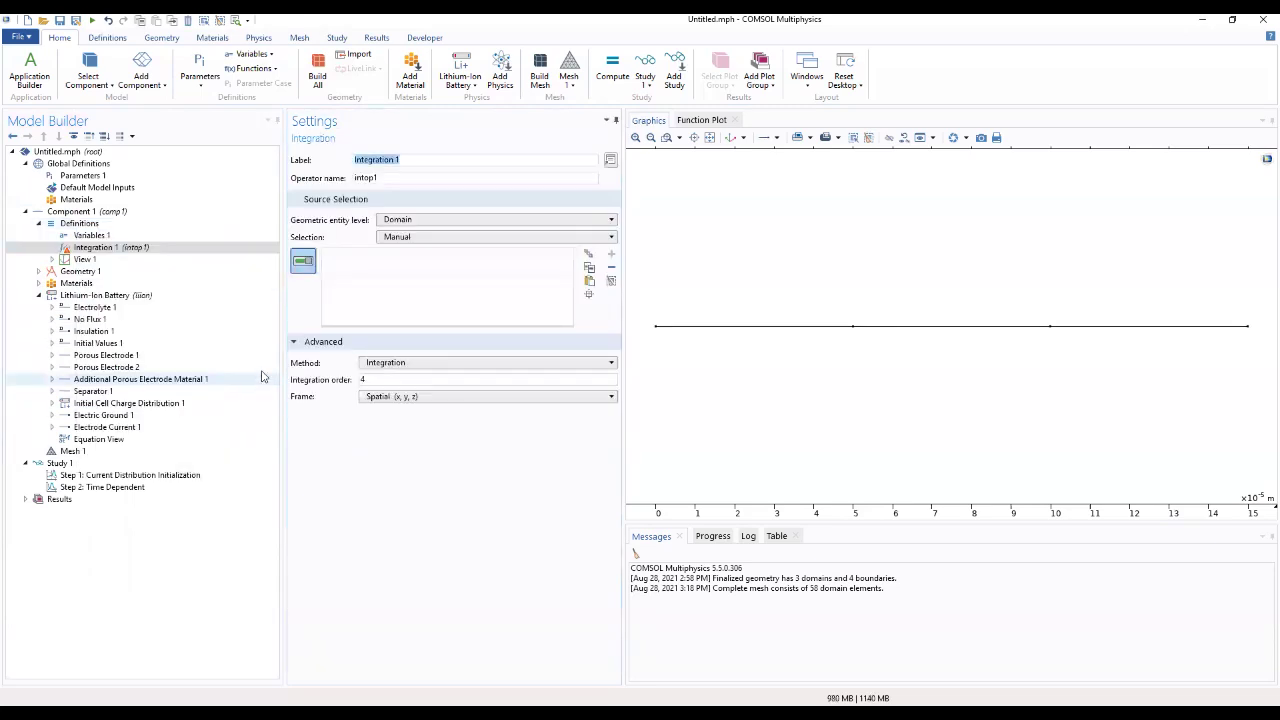
click(401, 222)
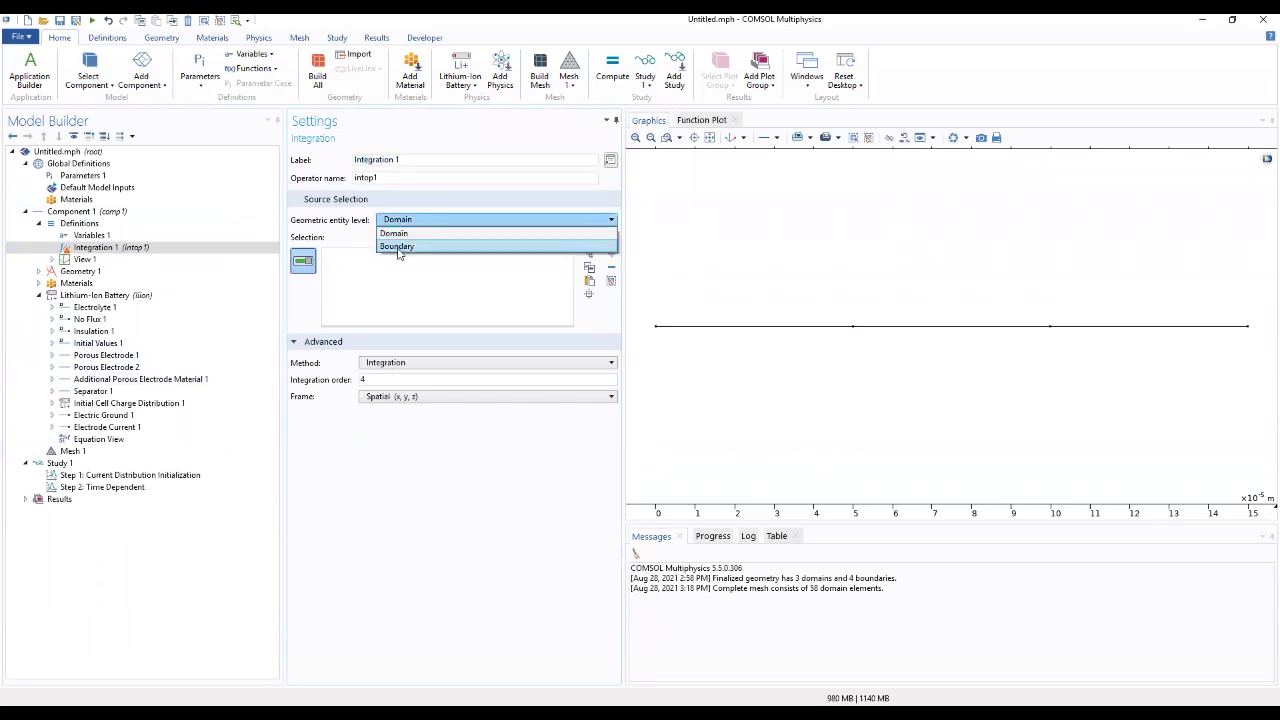
click(398, 247)
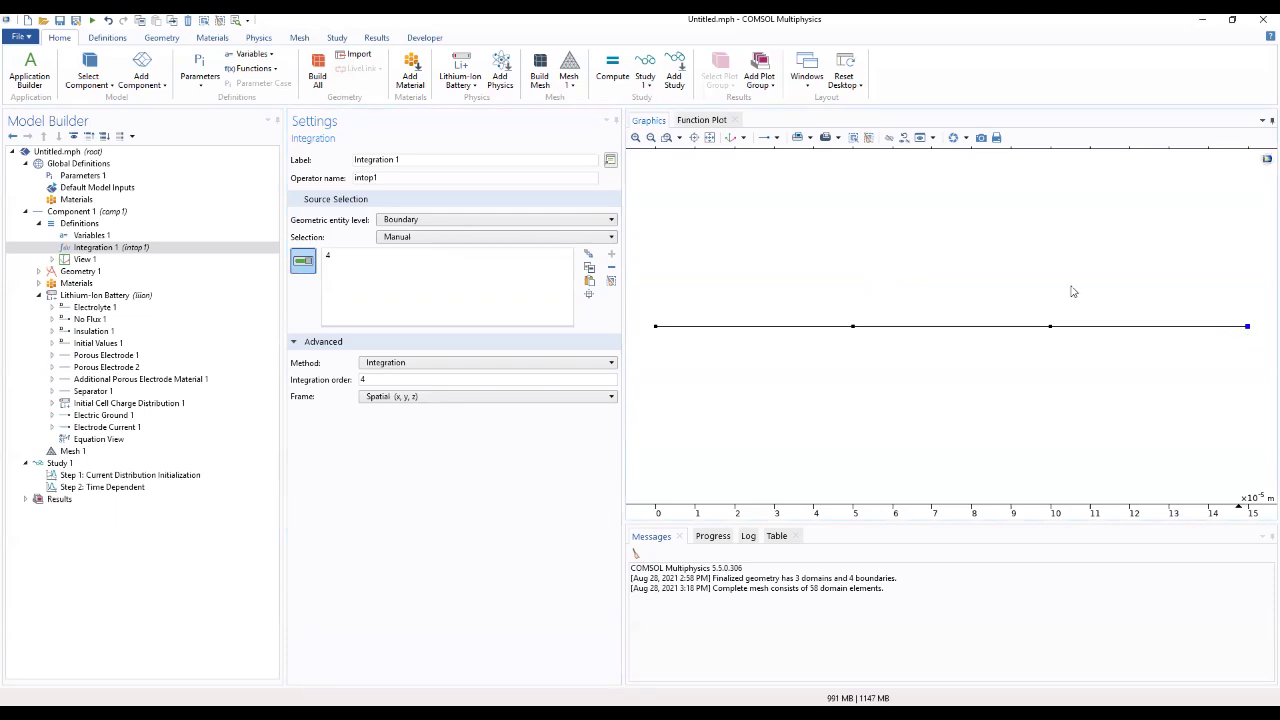
Rename the operator of Integration 1 as EndTerminal
double_click(366, 178)
key(BackSpace)
text(EndTermianl)
key(BackSpace)
key(BackSpace)
text(nal)
drag(466, 178, 305, 195)
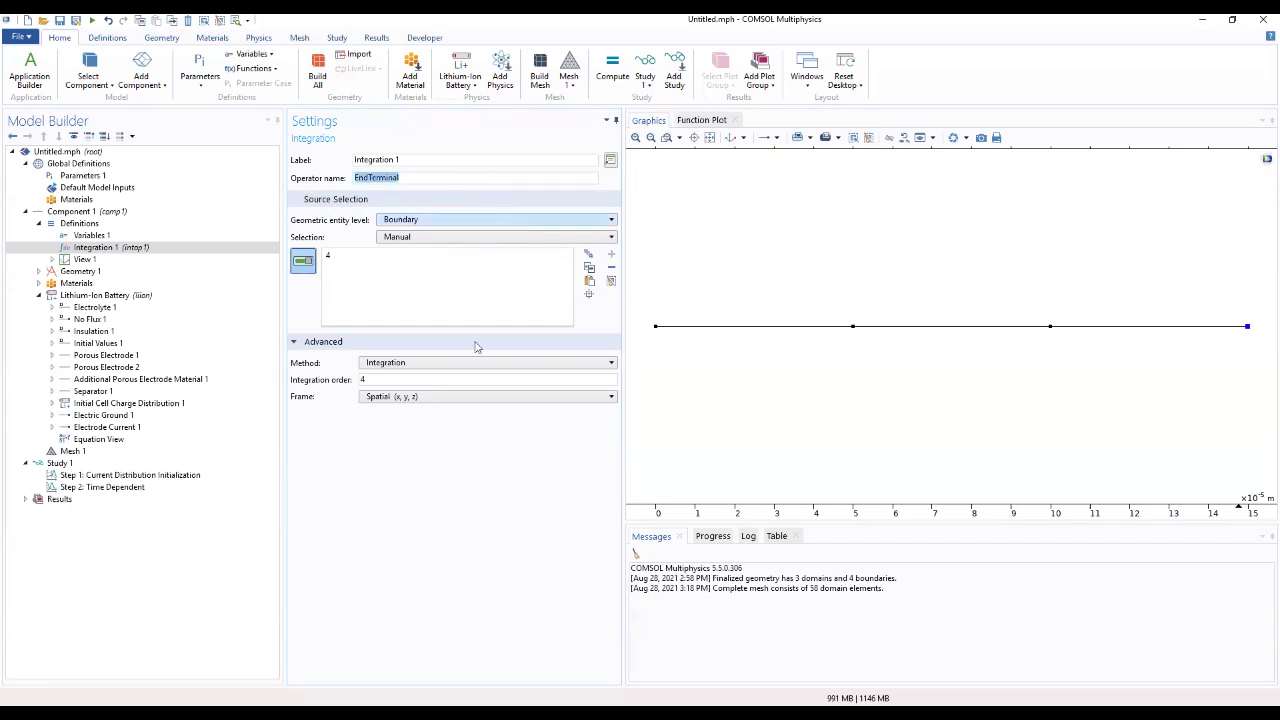
click(425, 480)
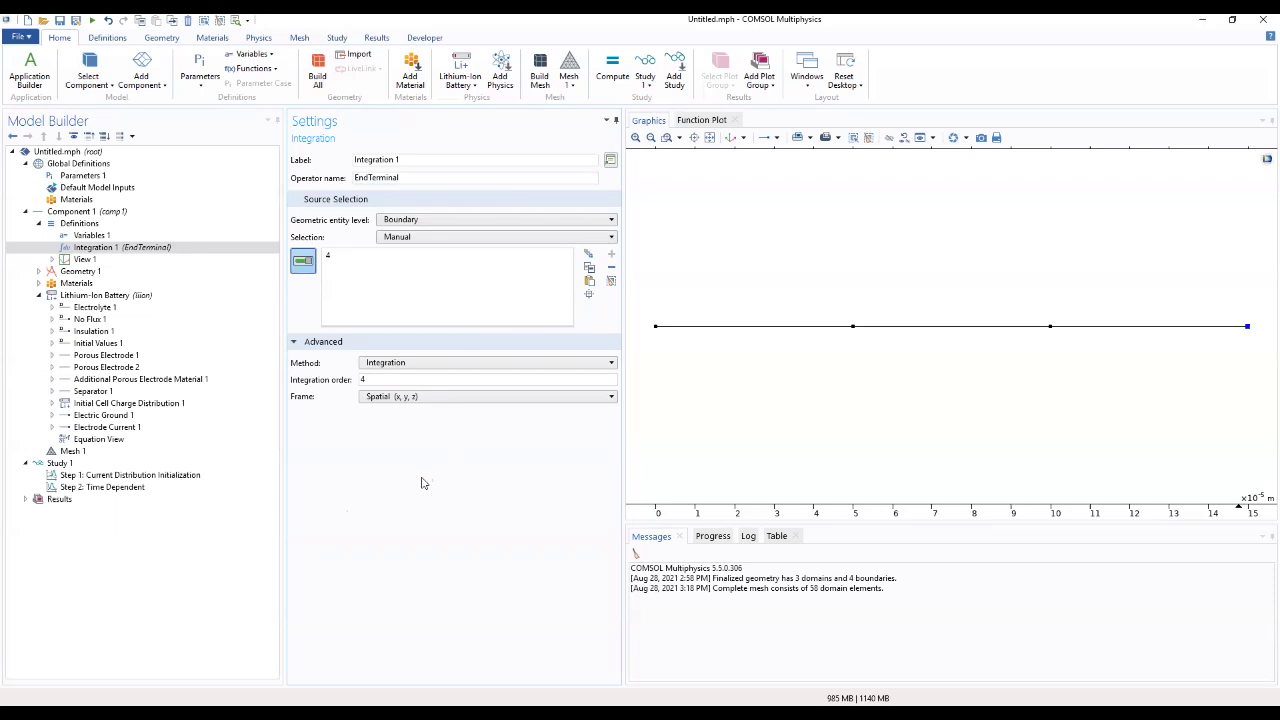
Set the output times of the Time Dependent study step to 0 3600 s and open the Study 1 settings
click(196, 477)
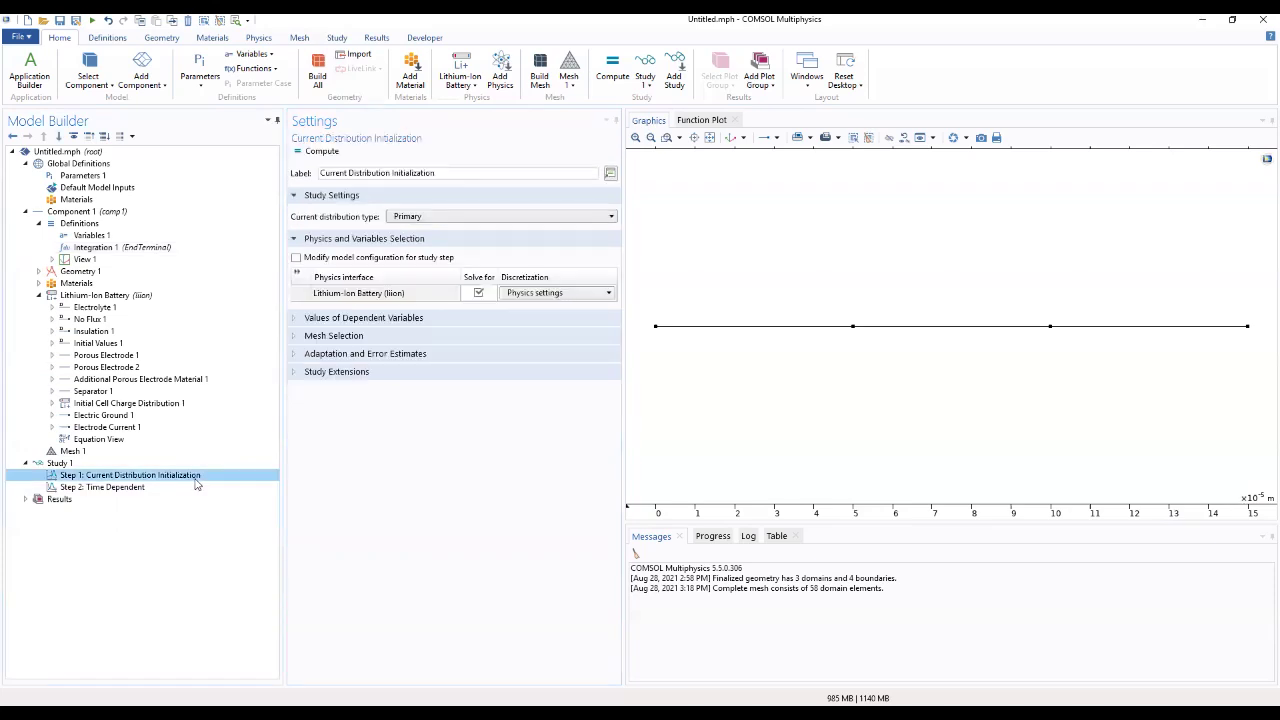
click(140, 489)
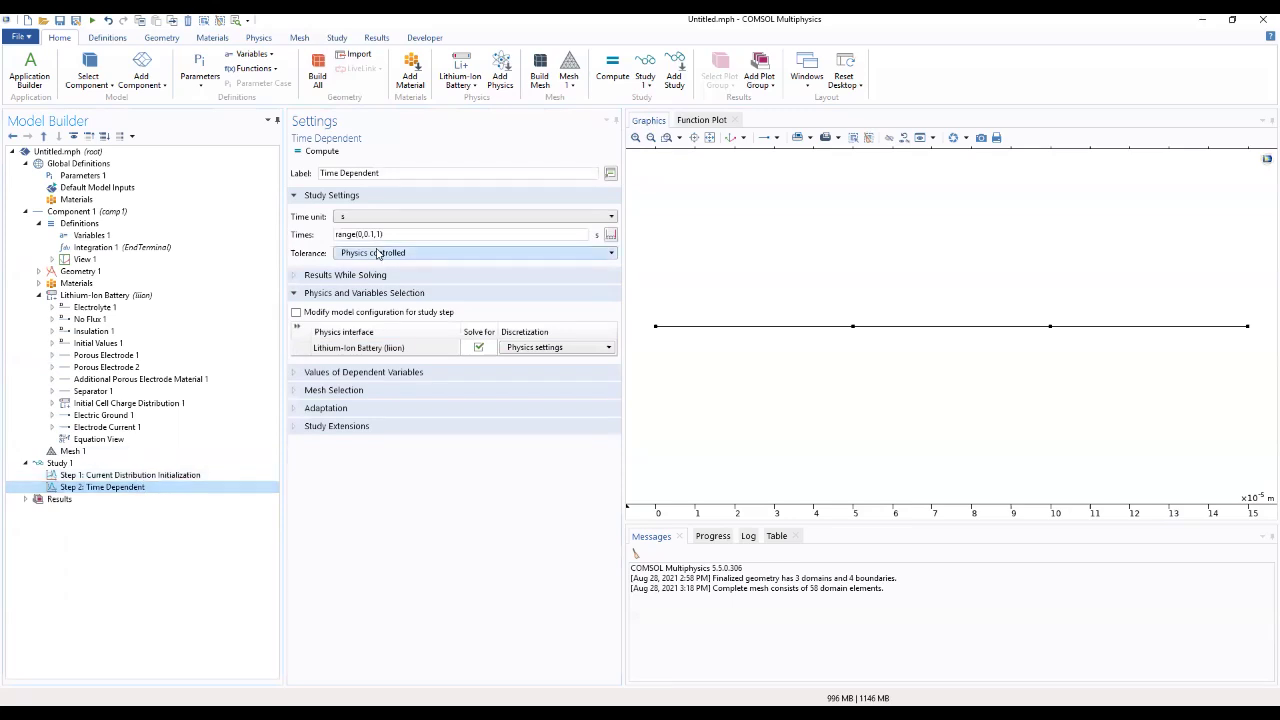
drag(387, 234, 308, 236)
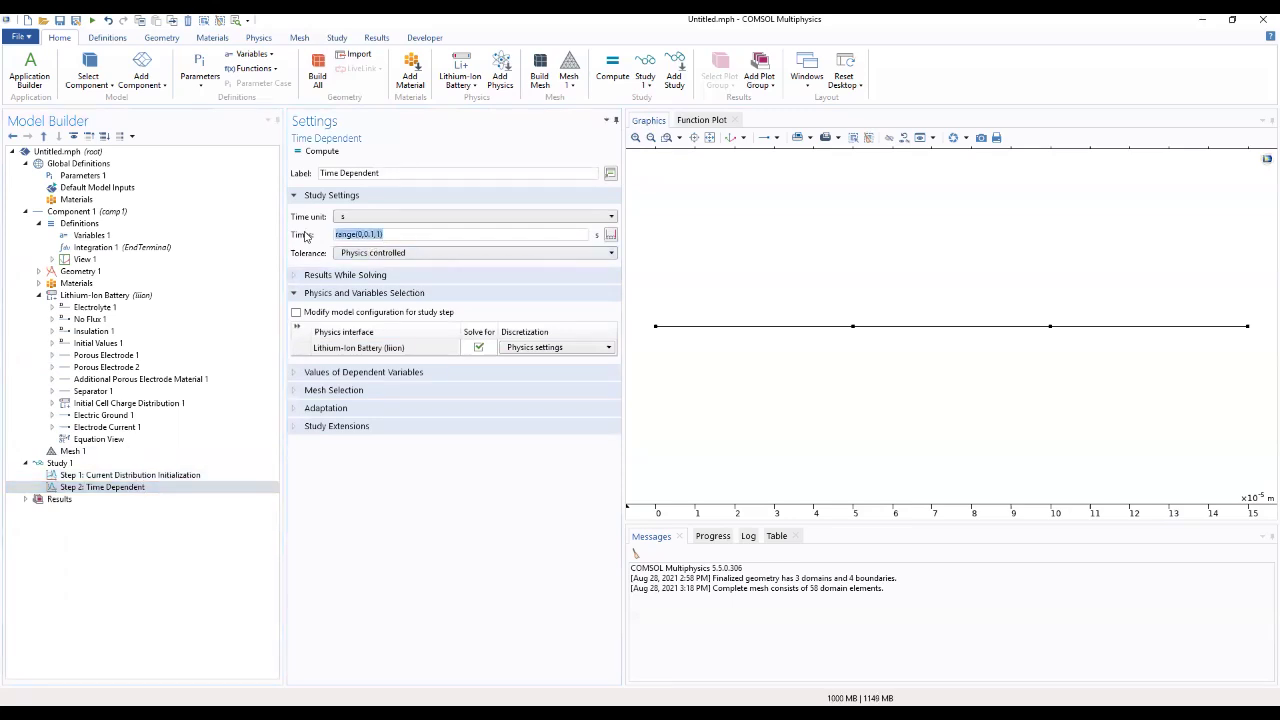
text(0 3600)
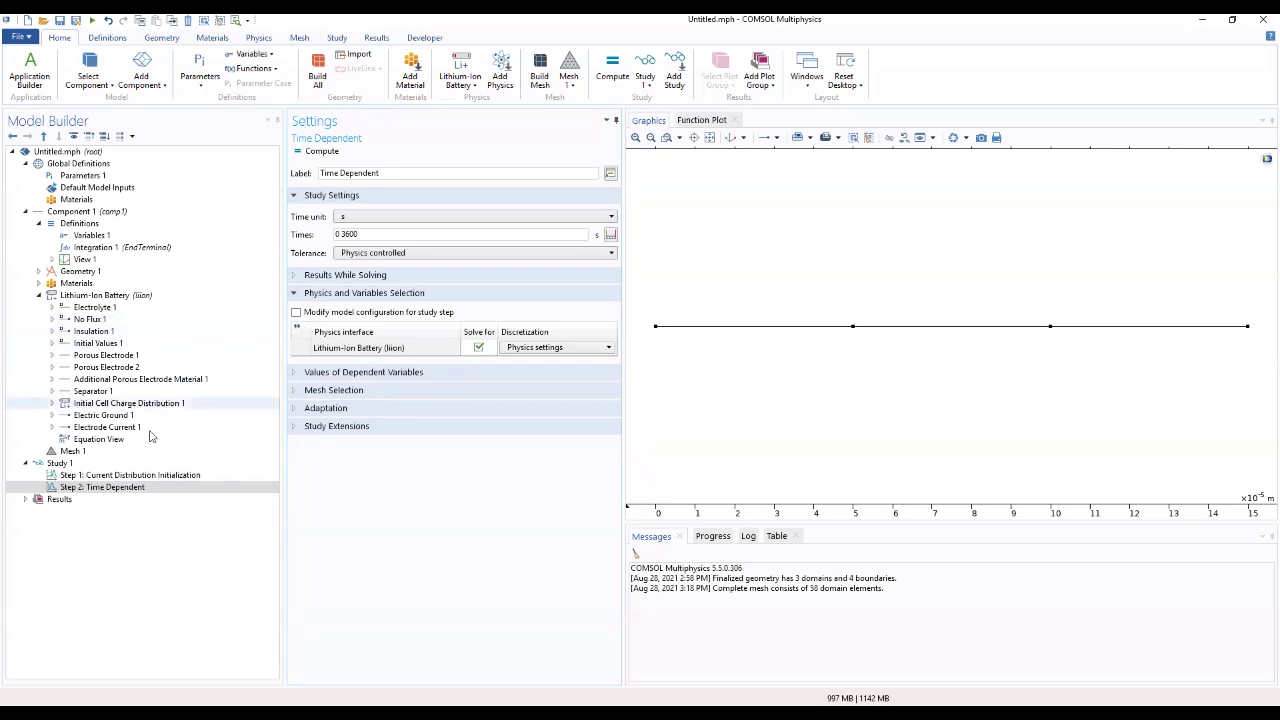
click(110, 487)
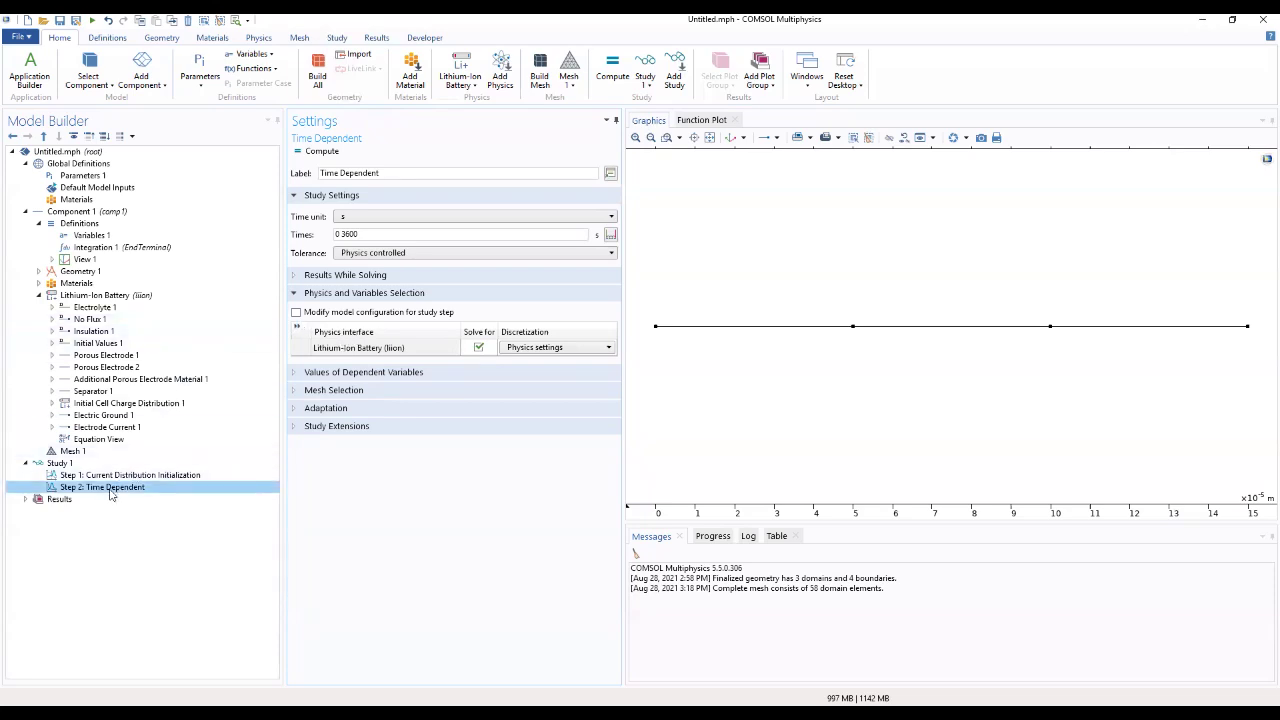
click(58, 463)
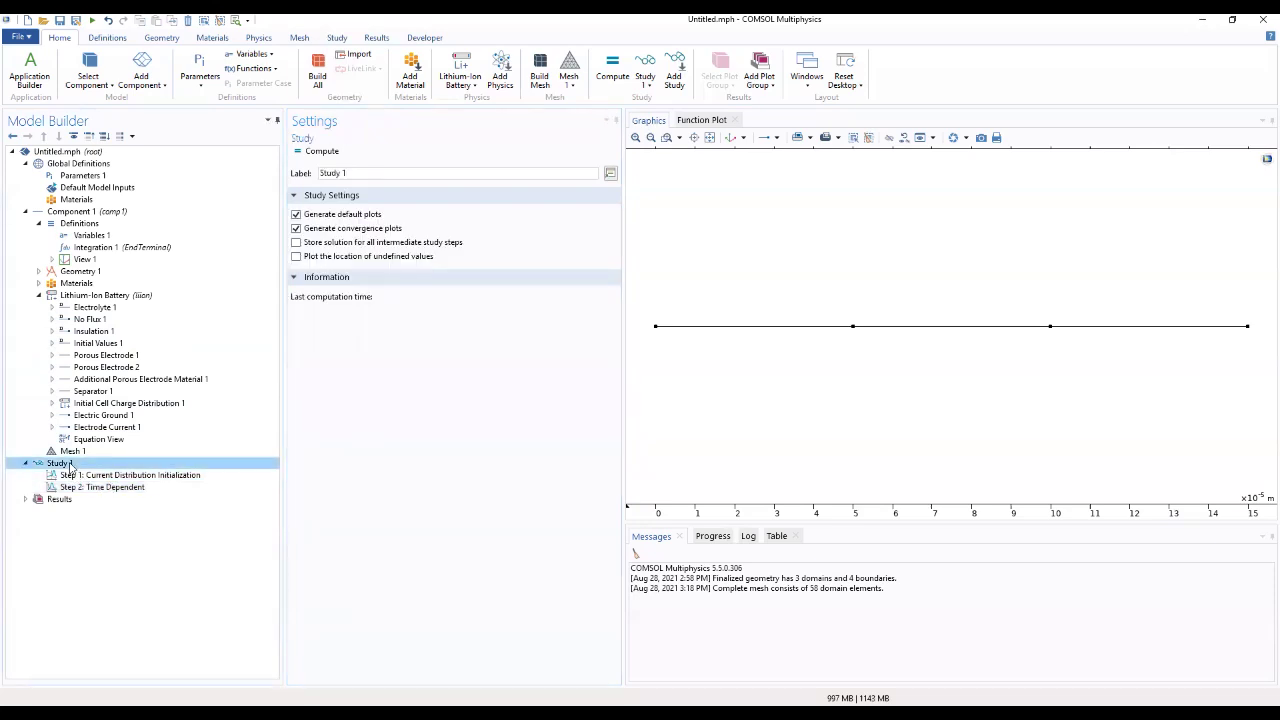
Generate the default solver sequence for Study 1 and expand Solution 1 and its Stationary Solver 1 node
right_click(70, 466)
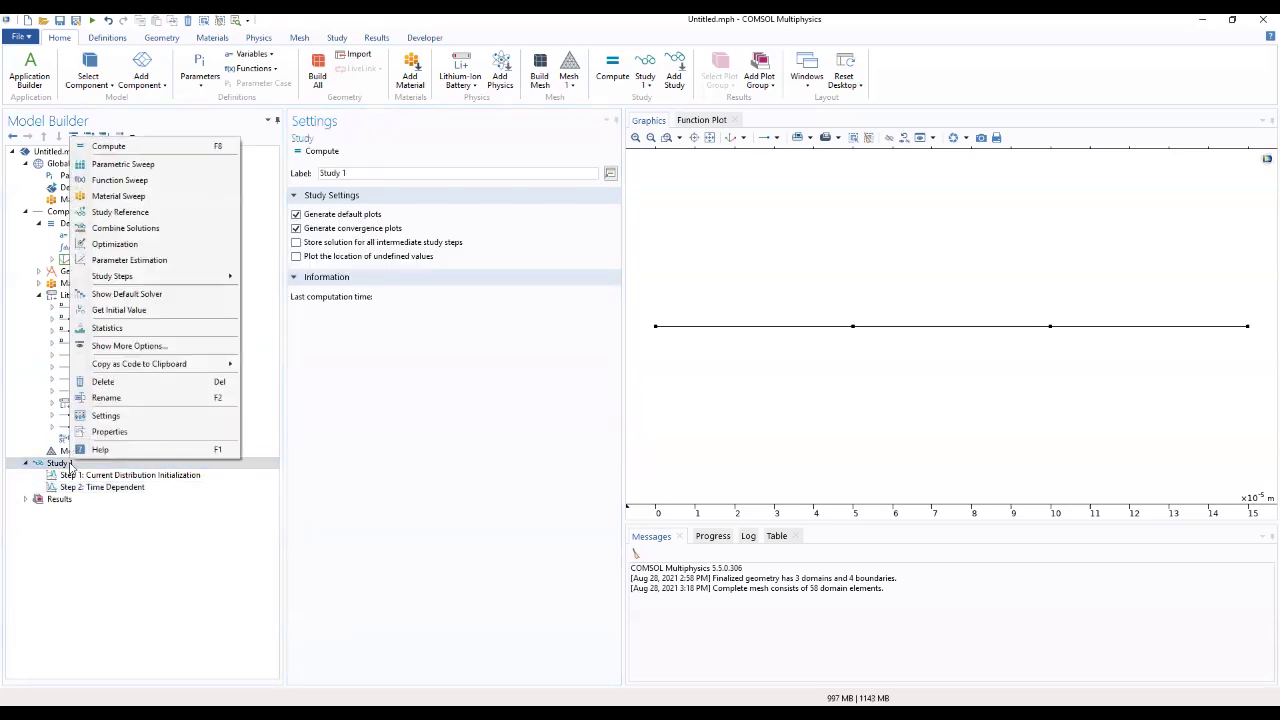
click(101, 296)
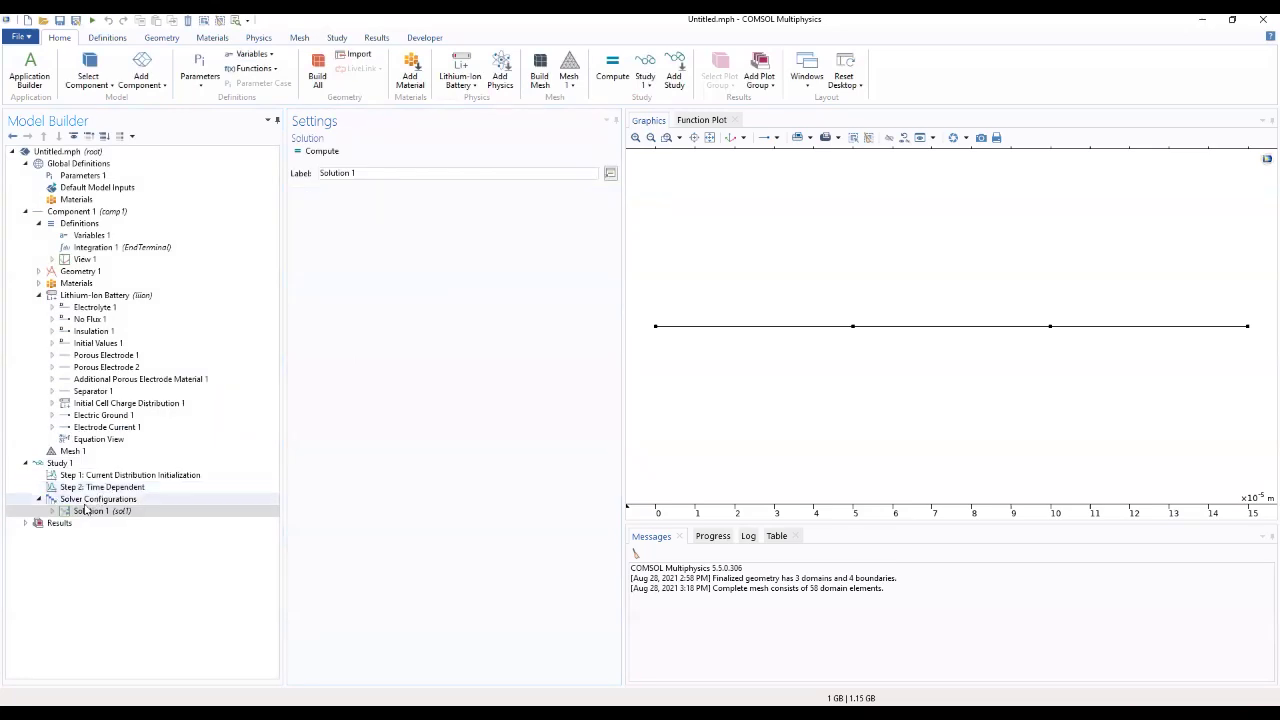
double_click(53, 512)
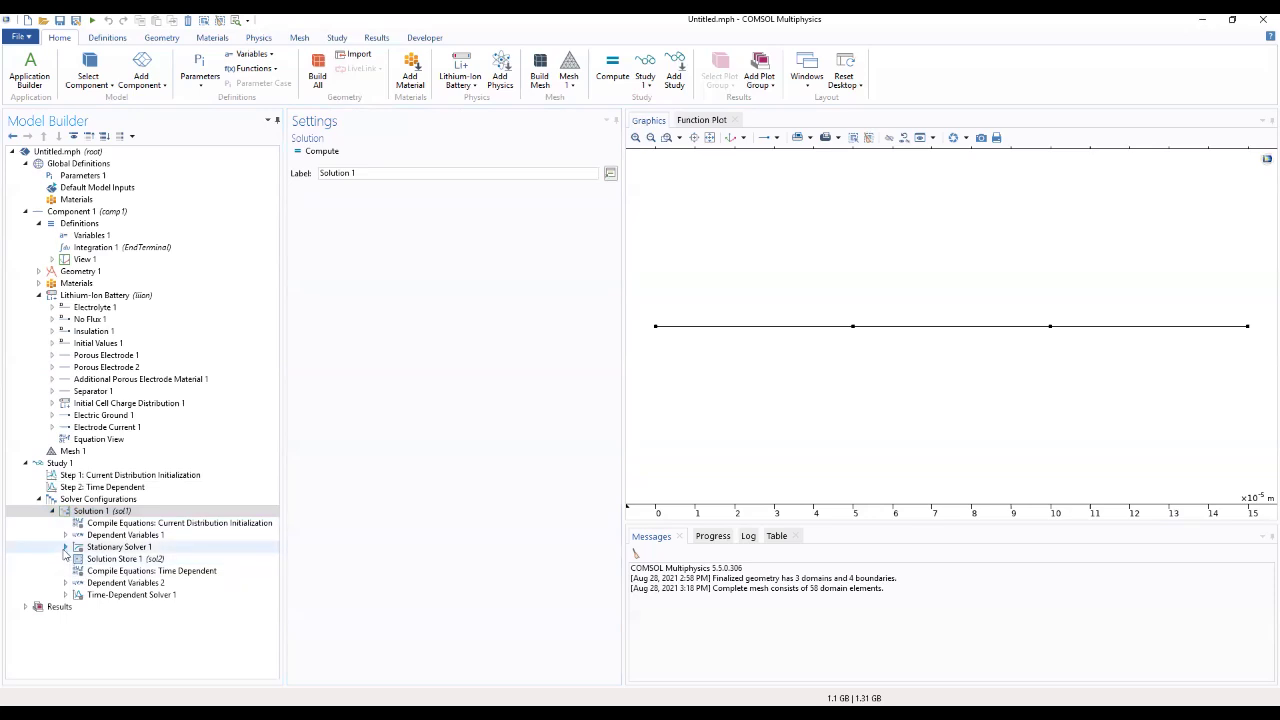
click(65, 547)
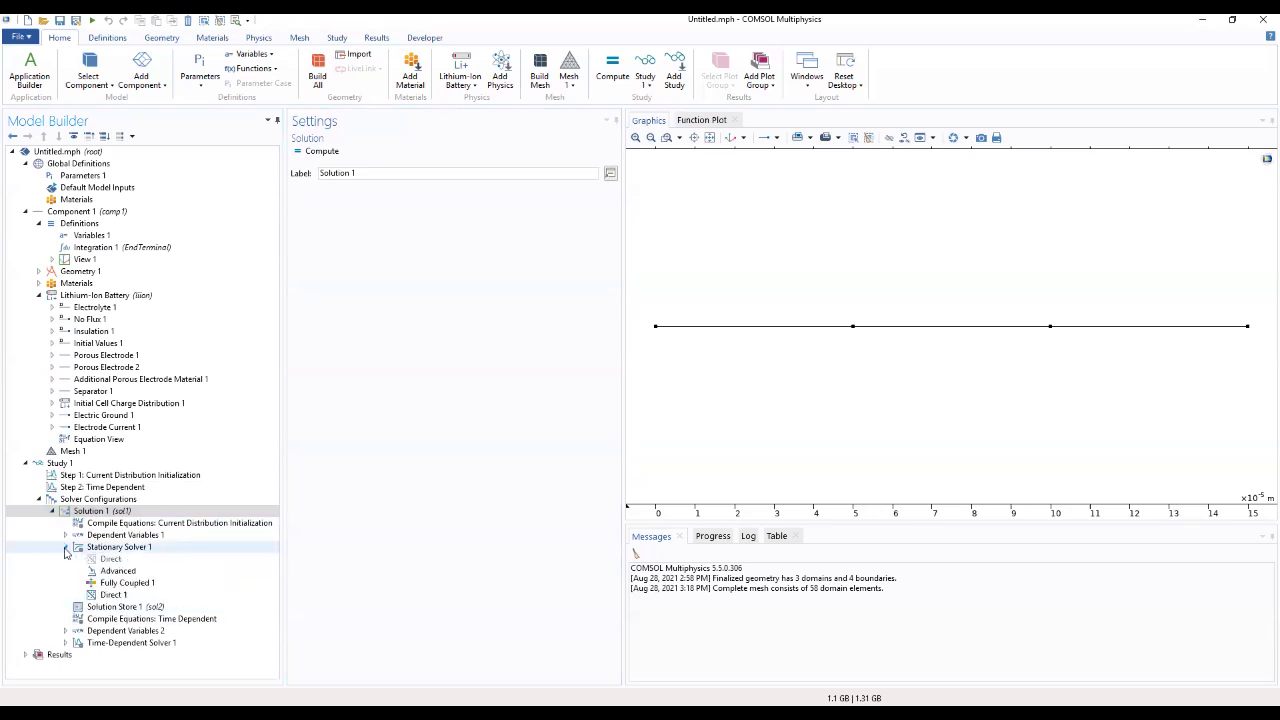
Set the Time-Dependent Solver 1 output to store the steps taken by solver
click(81, 645)
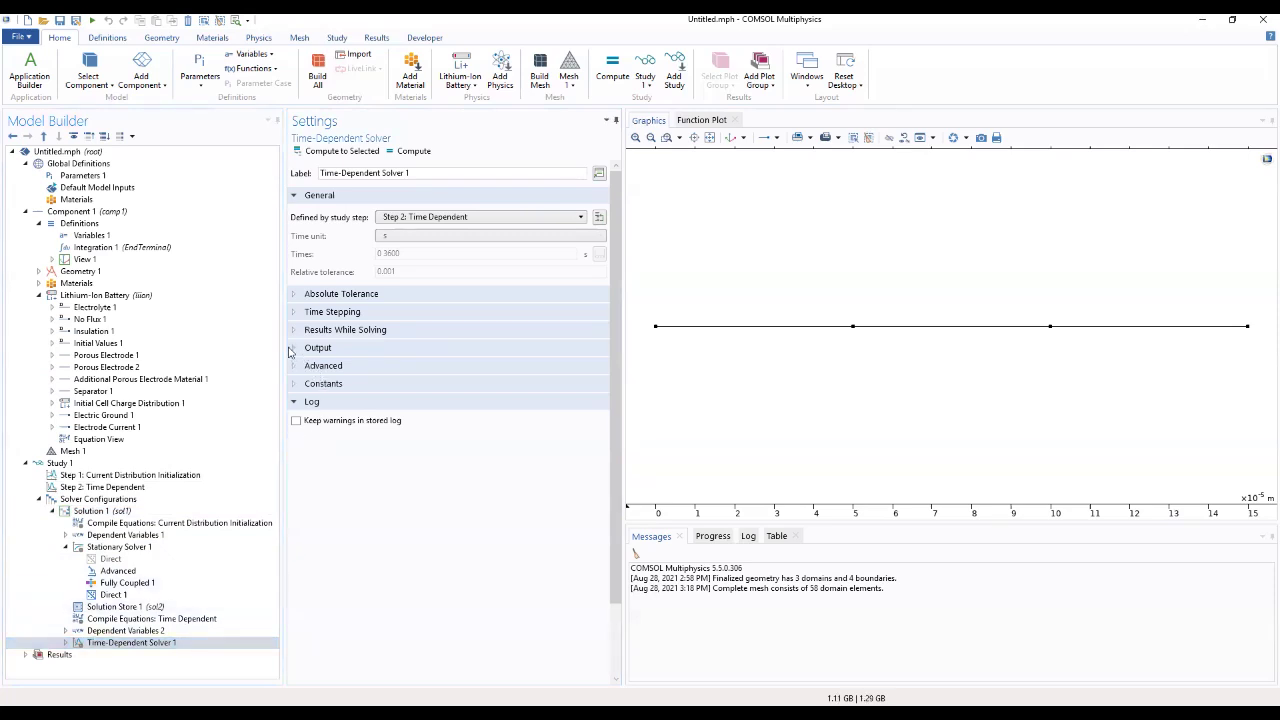
click(294, 348)
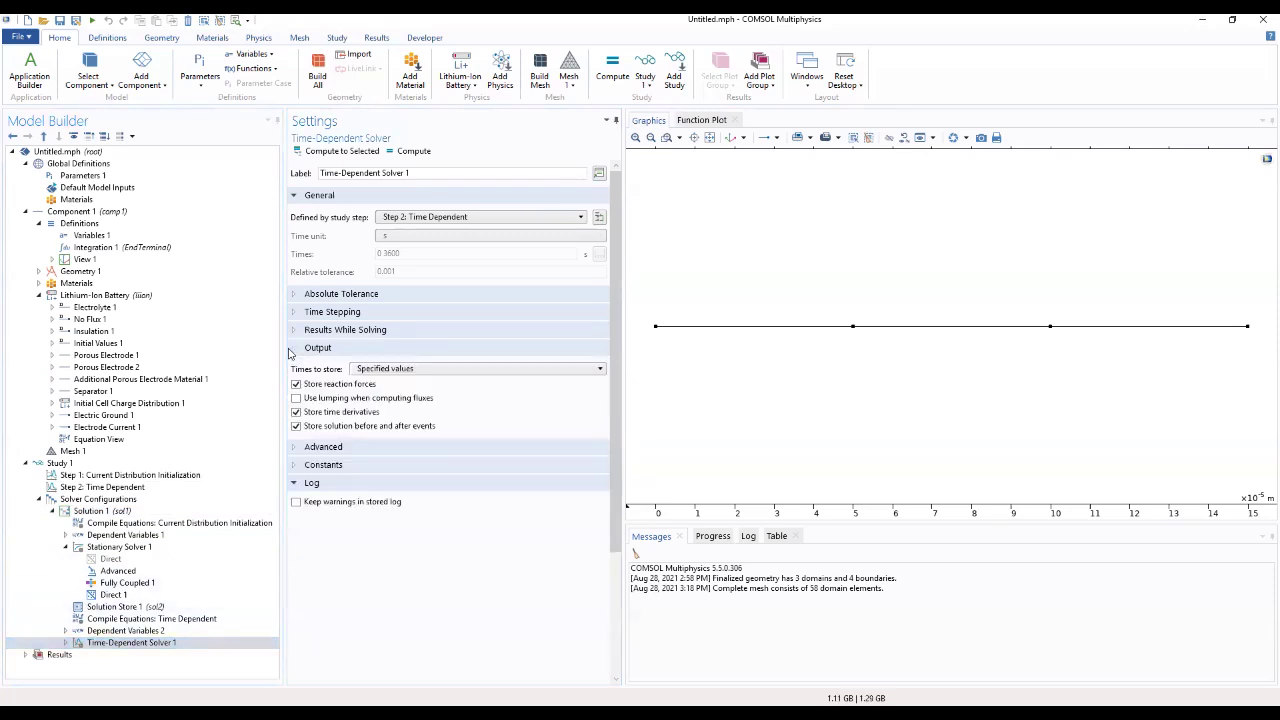
click(388, 369)
click(388, 396)
Expand the Time-Dependent Solver 1 node and add a Stop Condition to it
click(68, 645)
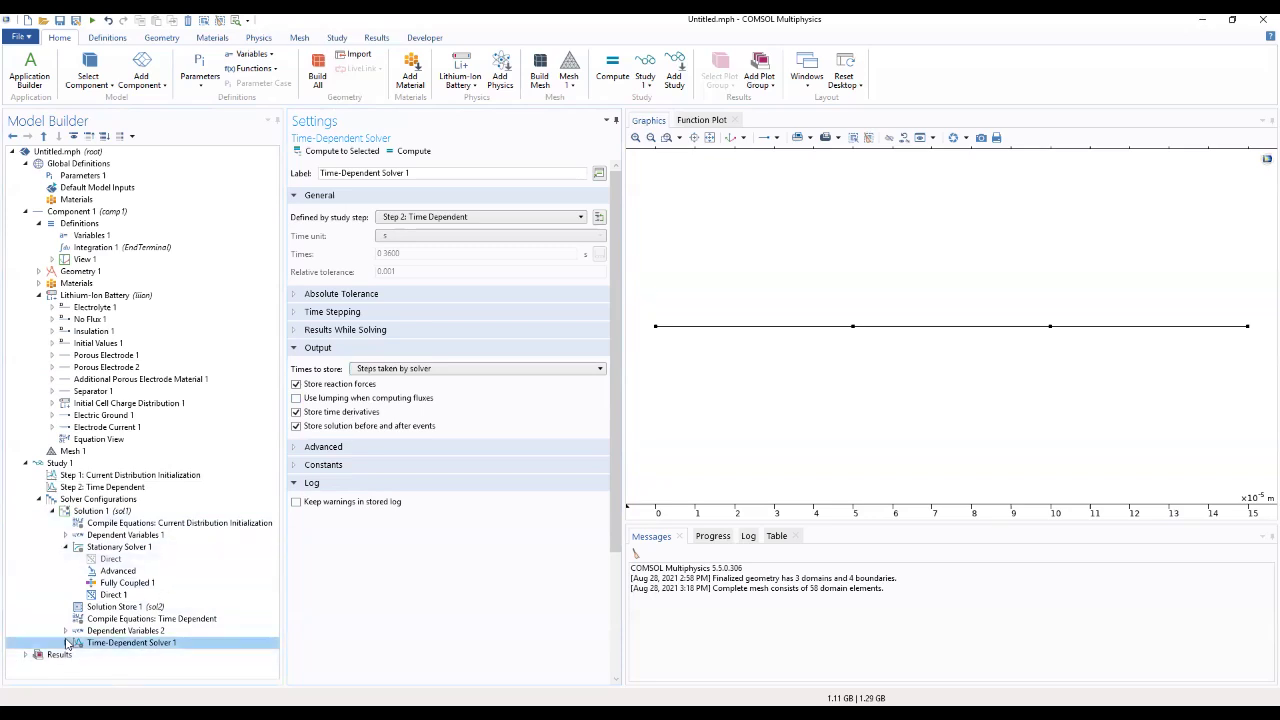
click(66, 643)
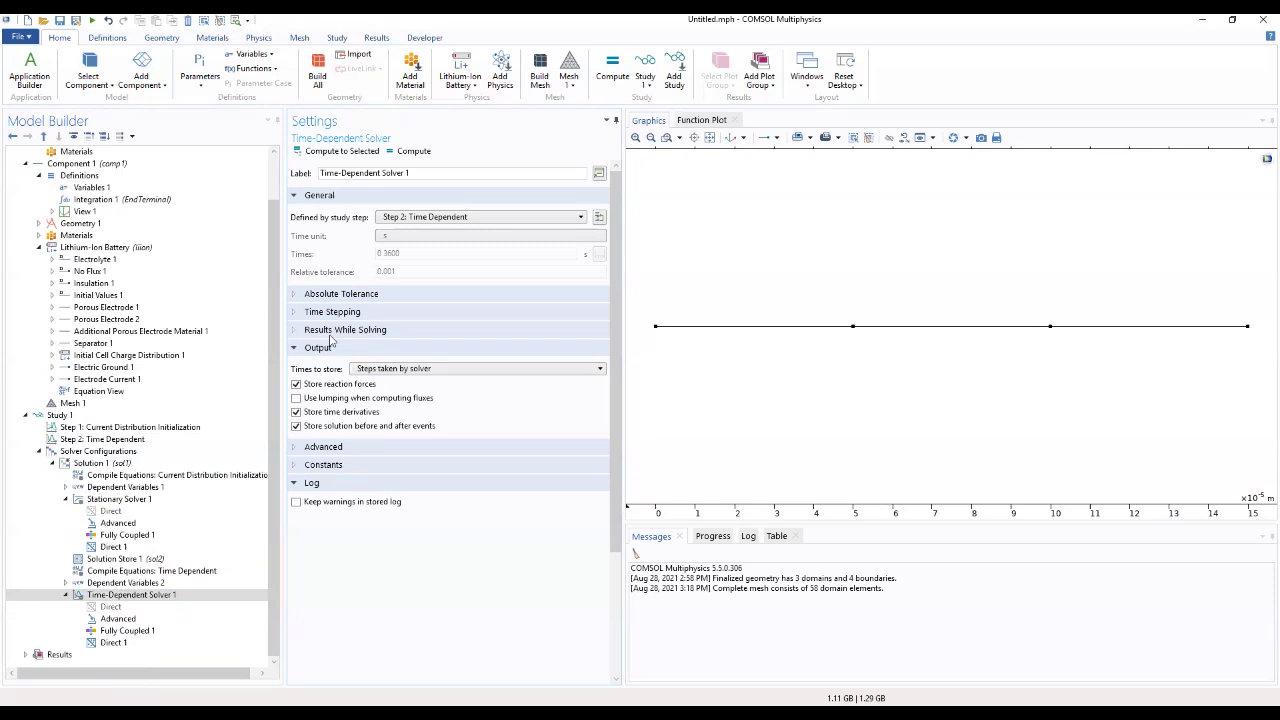
click(296, 333)
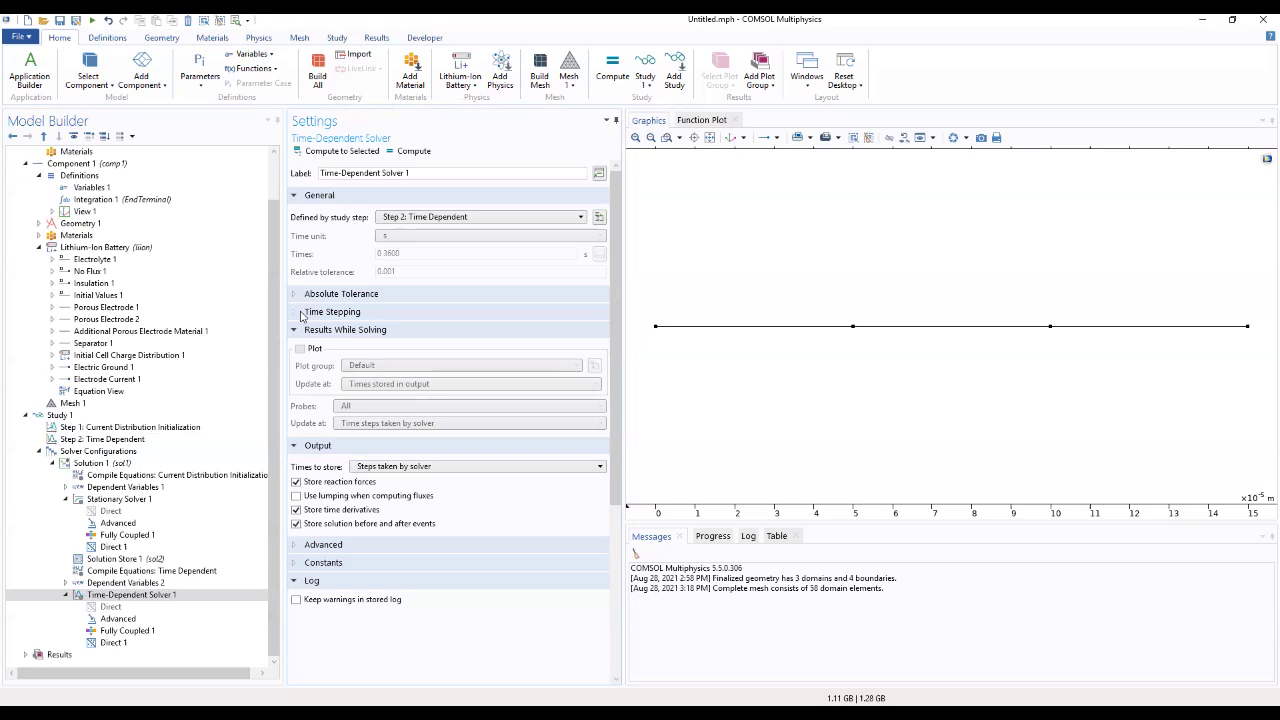
click(129, 596)
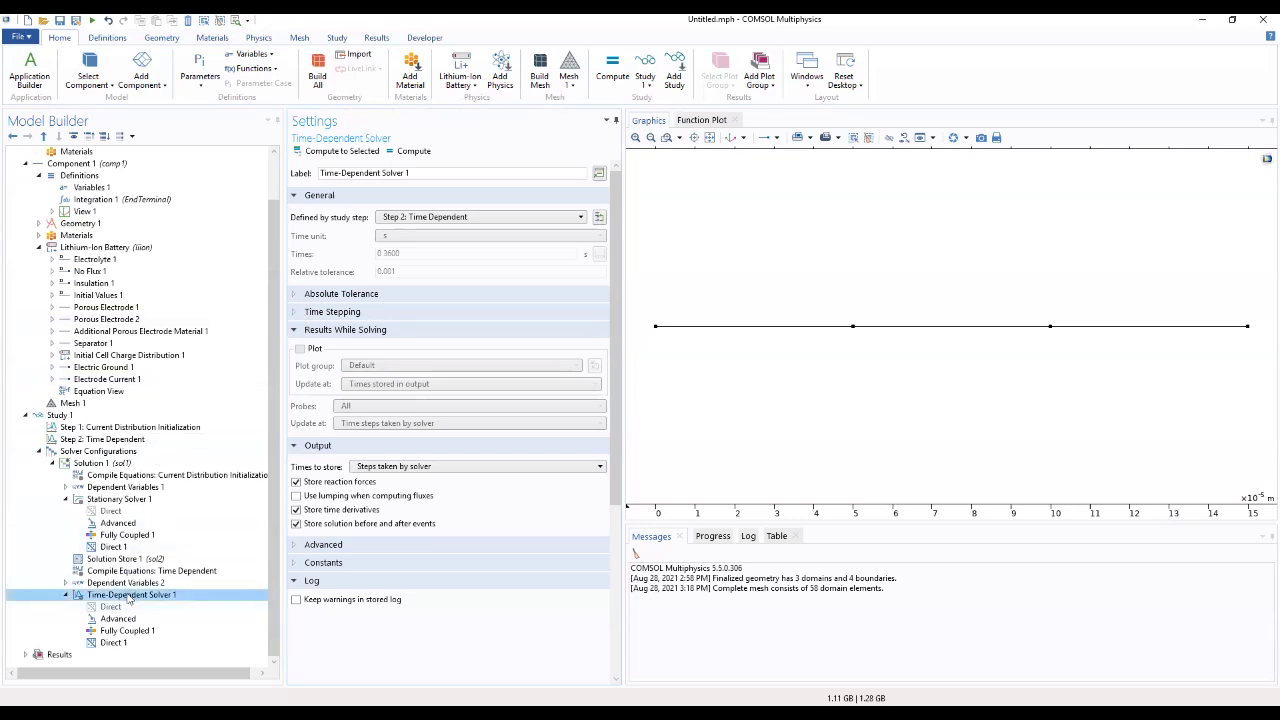
right_click(122, 604)
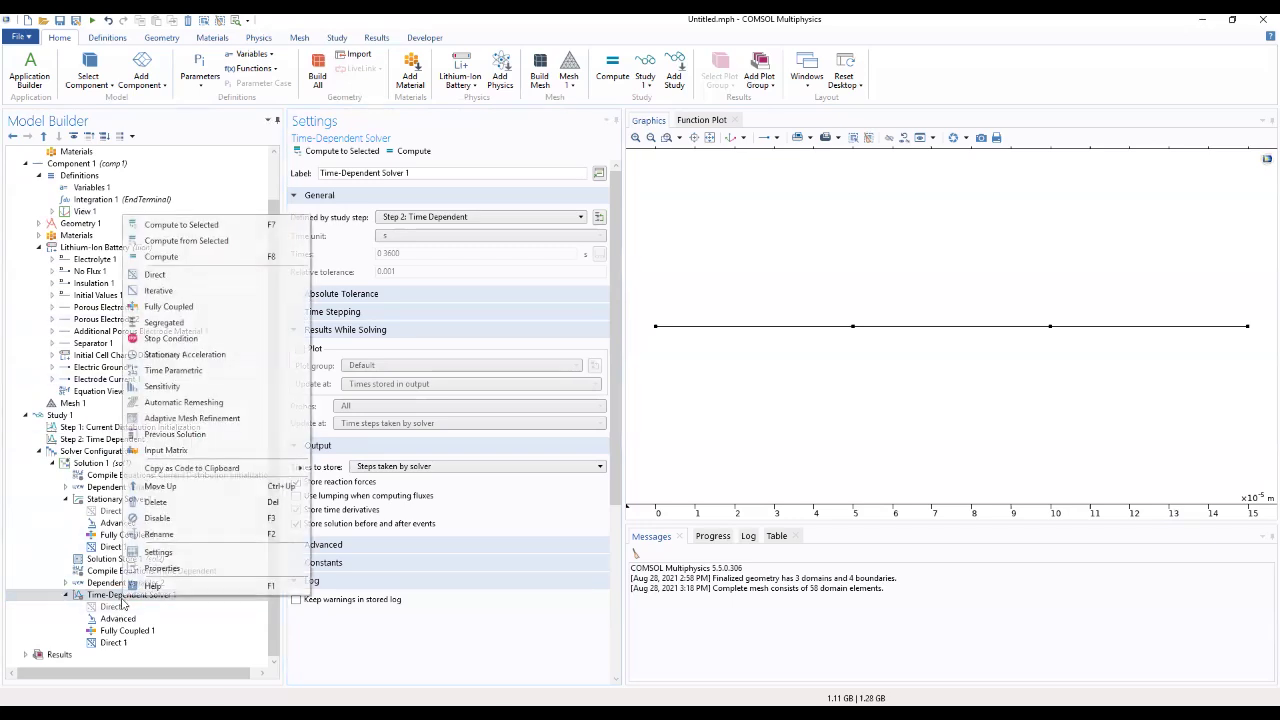
click(170, 339)
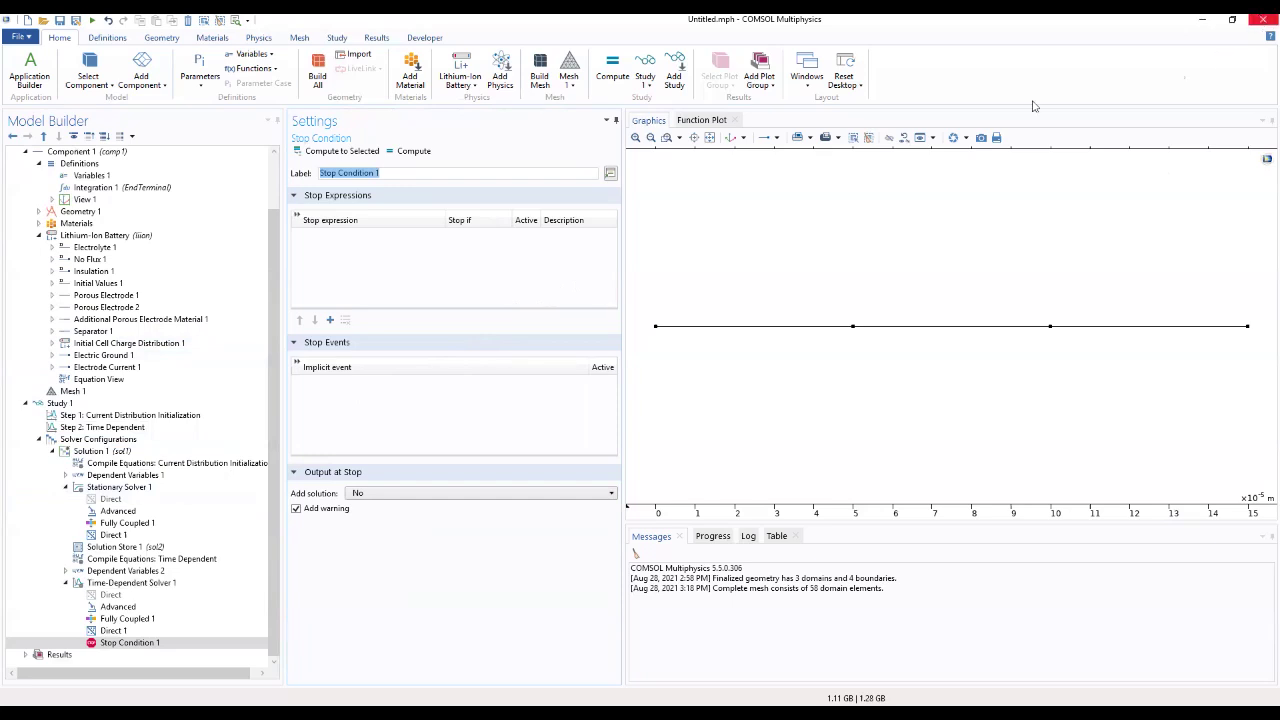
Add the stop expression comp1.EndTerminal(comp1.phis)<3 to the stop condition and turn off its added warning
click(330, 320)
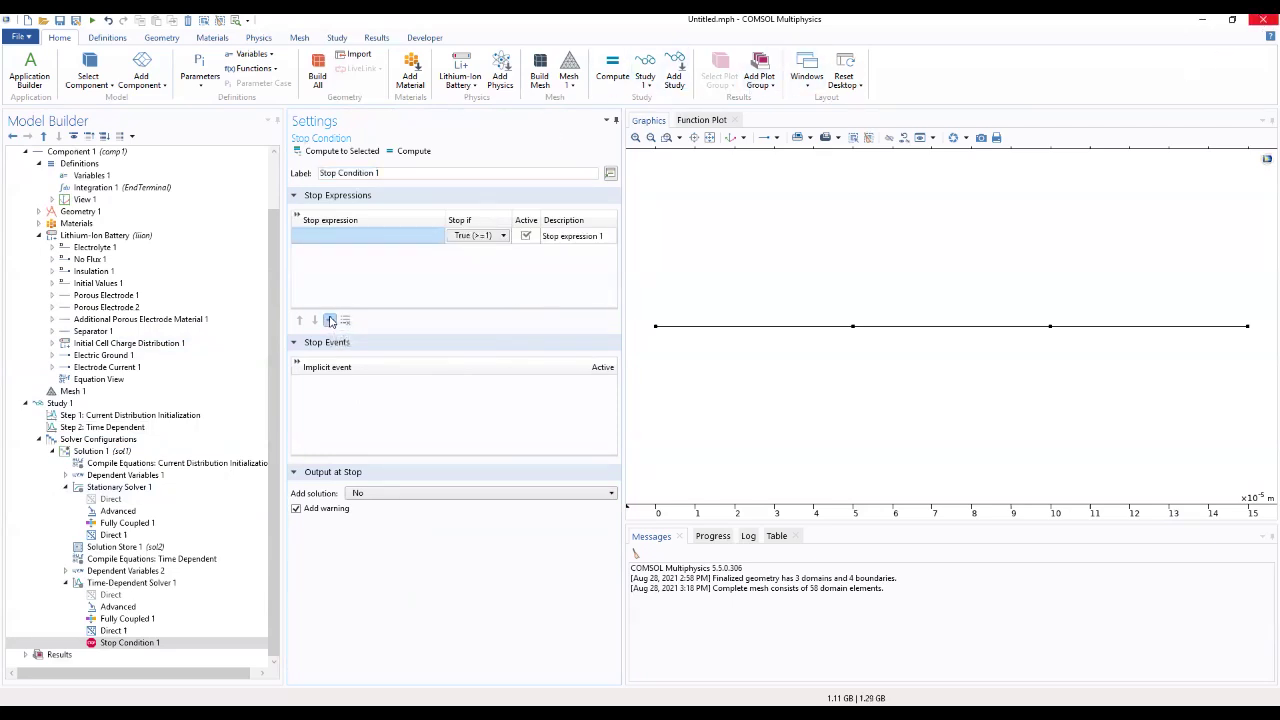
click(329, 236)
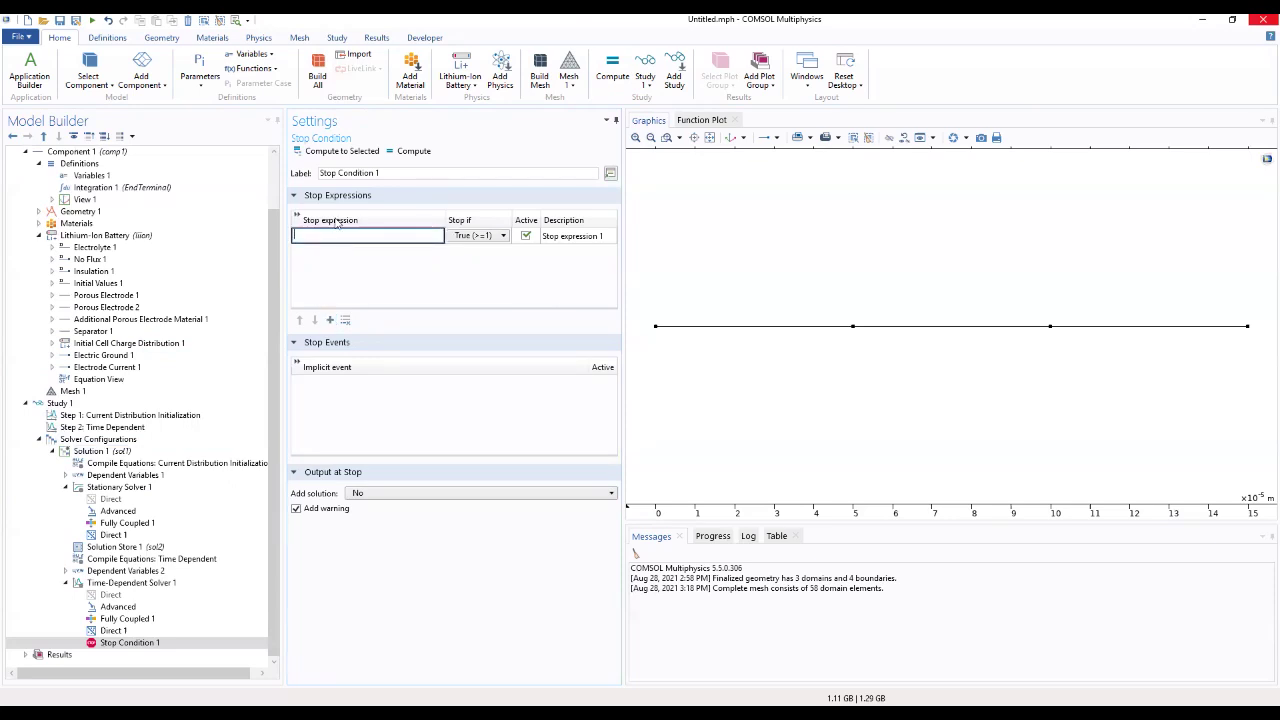
text(comp1.EndTerminal(comp1.phis)<3)
click(362, 265)
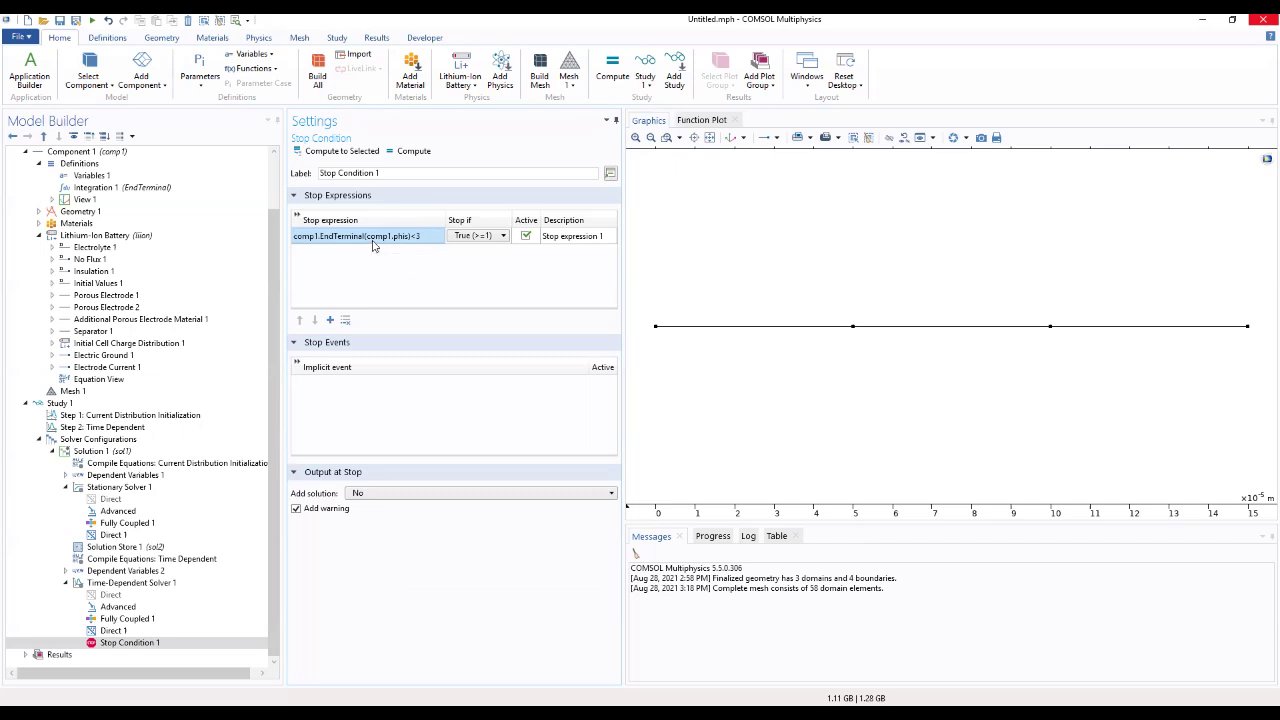
drag(276, 266, 276, 184)
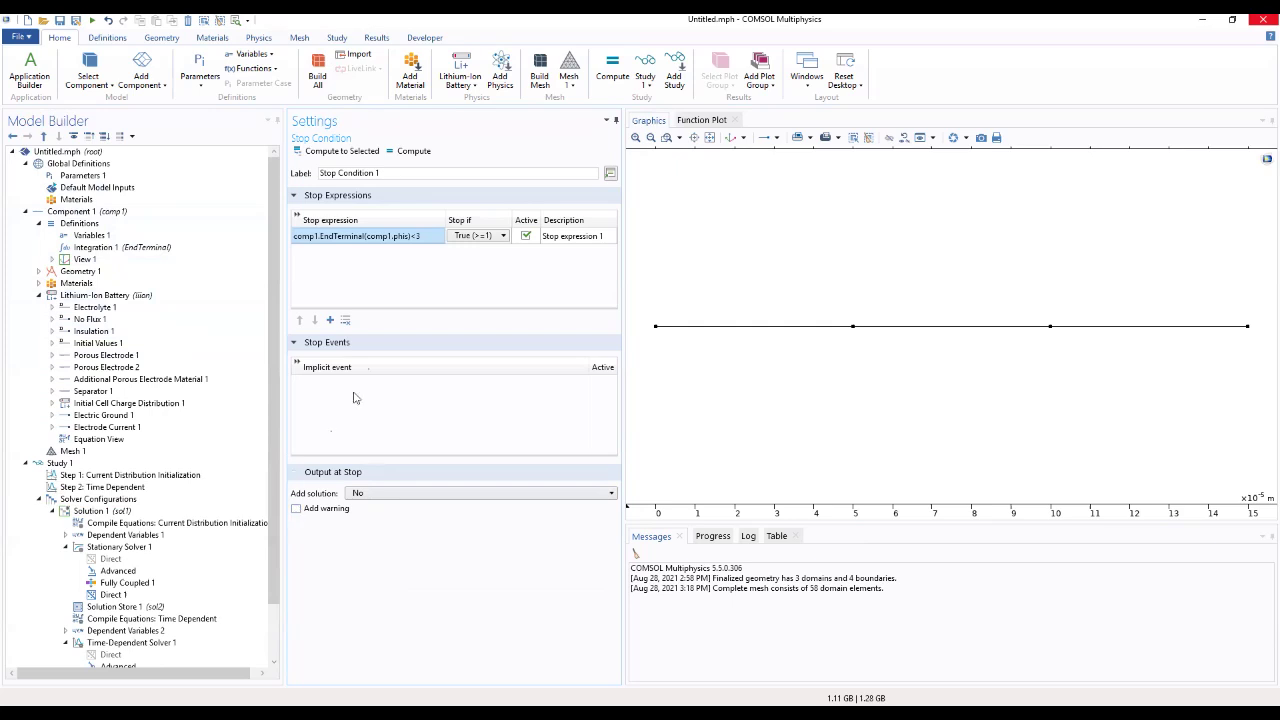
scroll(276, 426, down, 2)
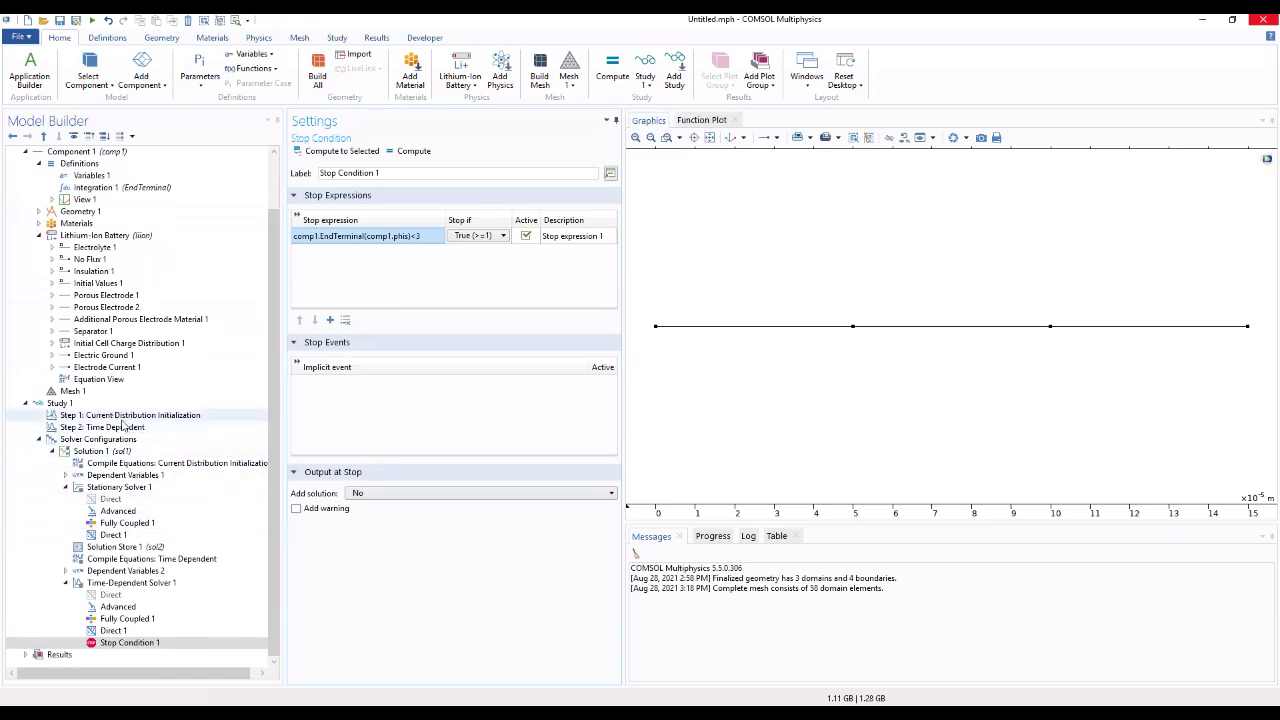
Disable the generation of default plots for Study 1 and compute the study
click(64, 405)
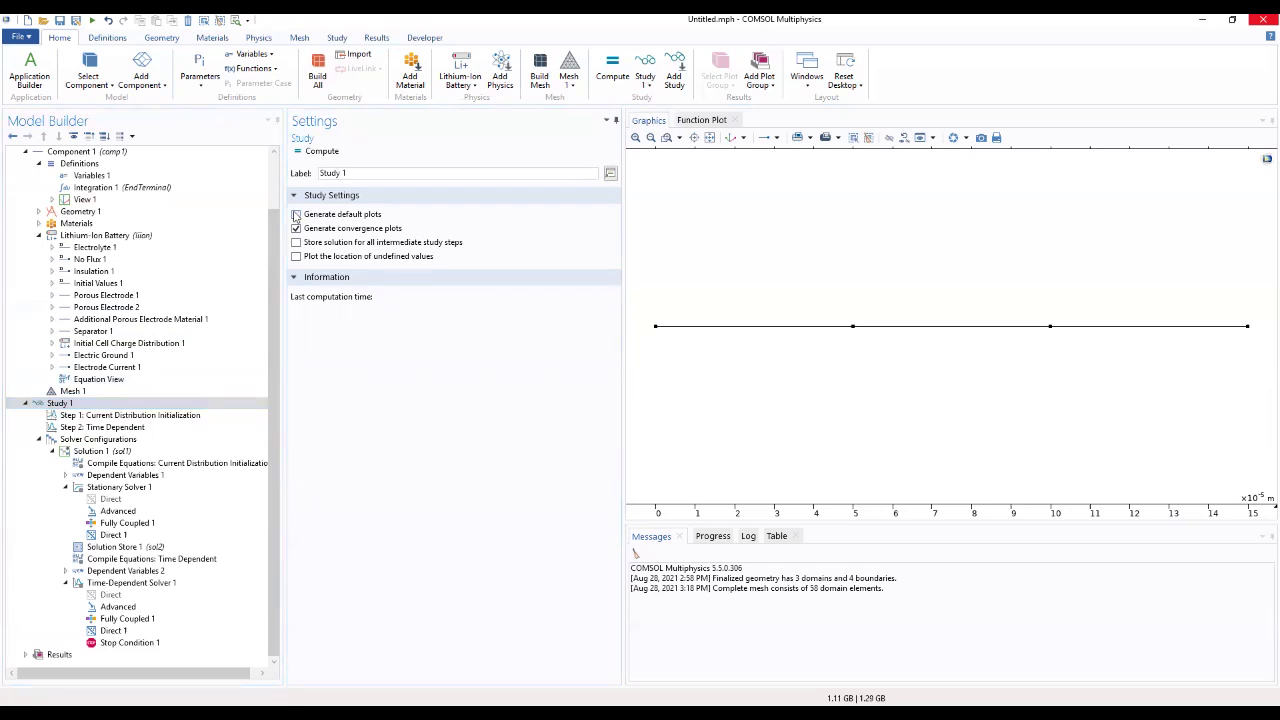
click(296, 214)
click(318, 152)
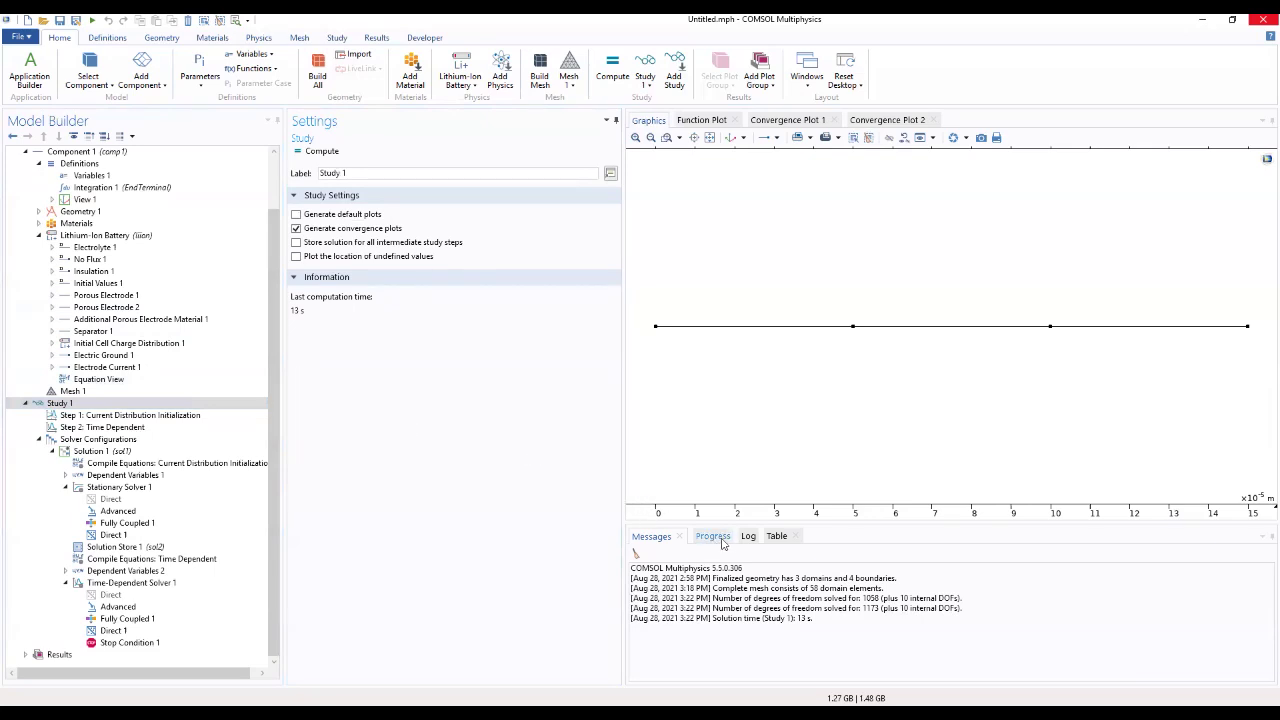
Examine the convergence plots of the nonlinear and time-dependent solvers, the progress information and the solver log
click(787, 121)
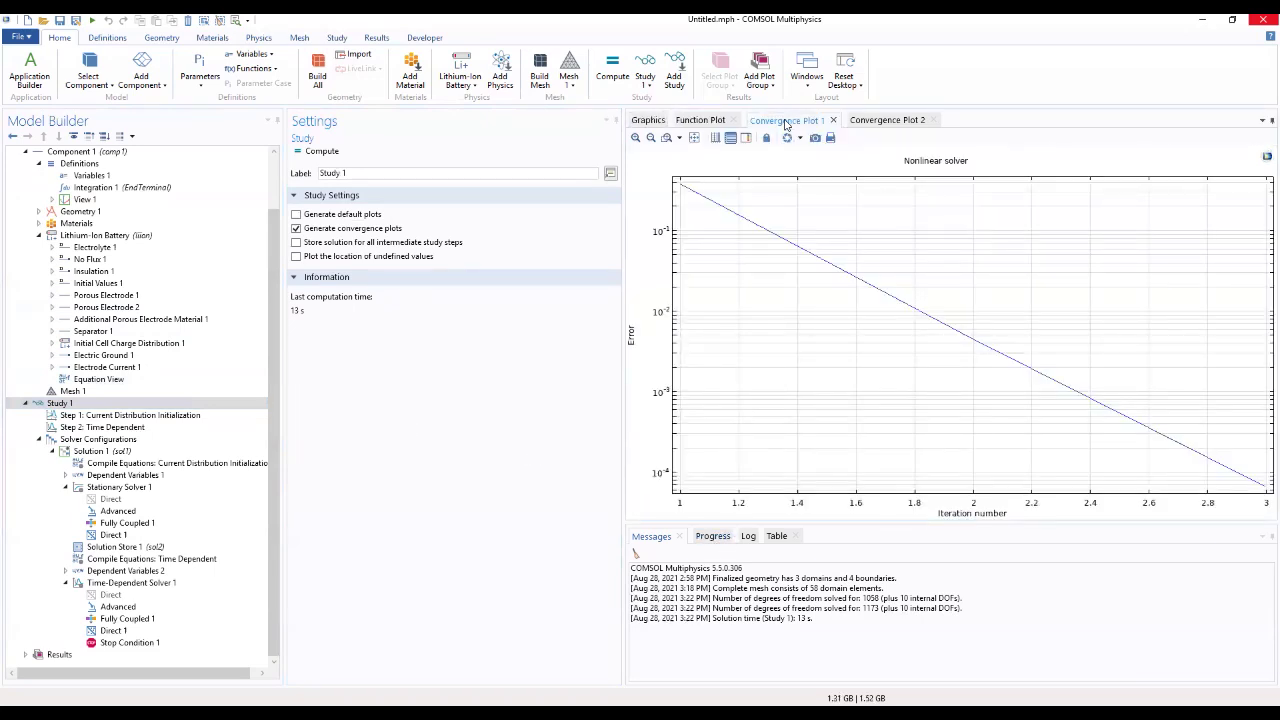
click(860, 121)
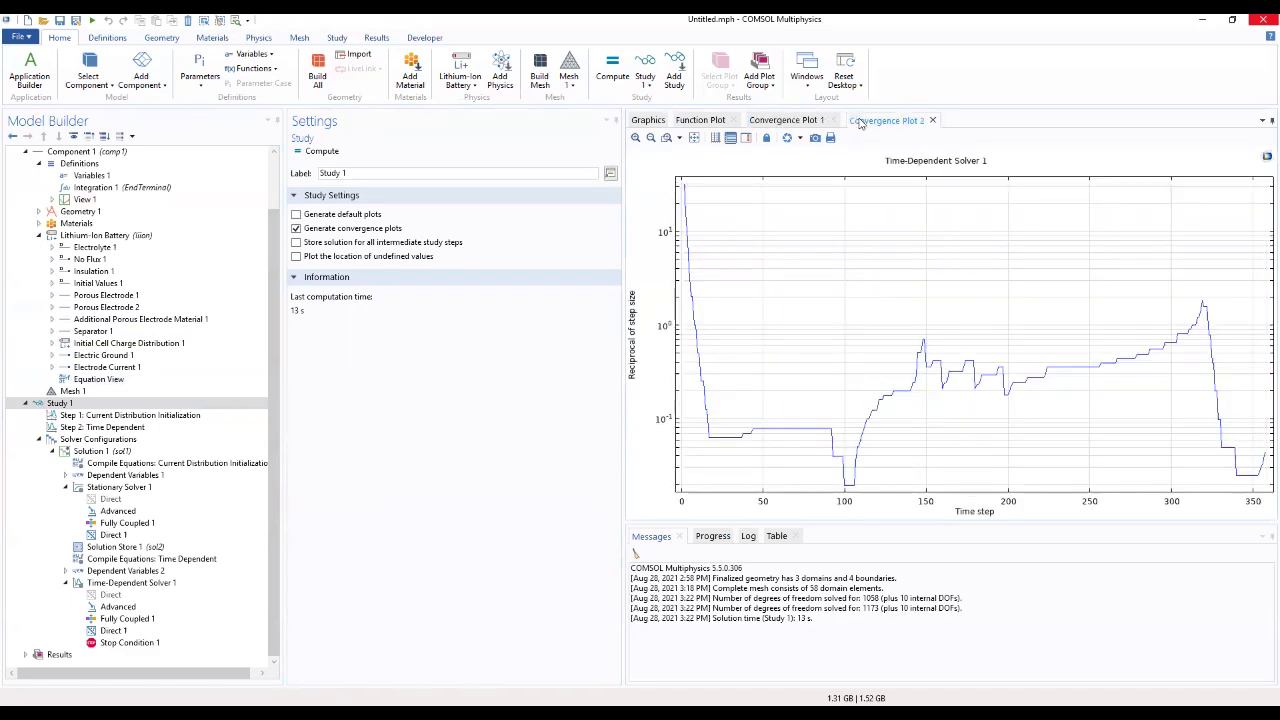
click(706, 122)
click(785, 121)
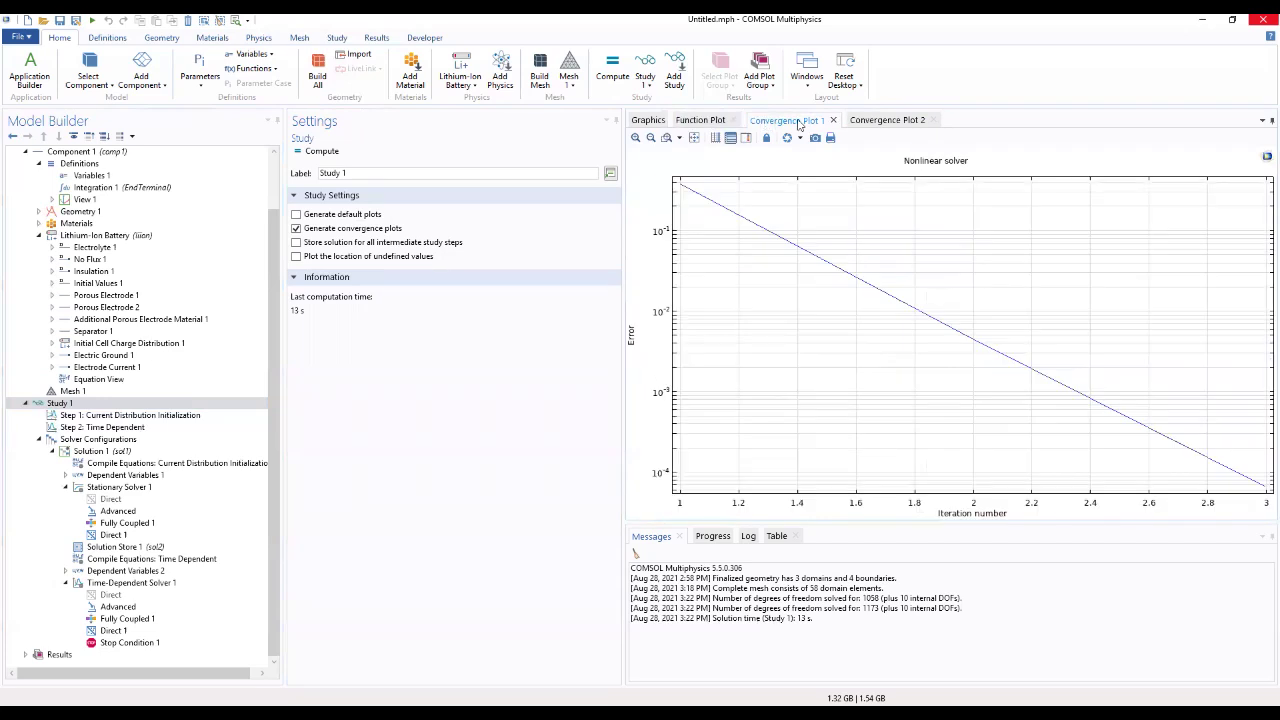
click(878, 121)
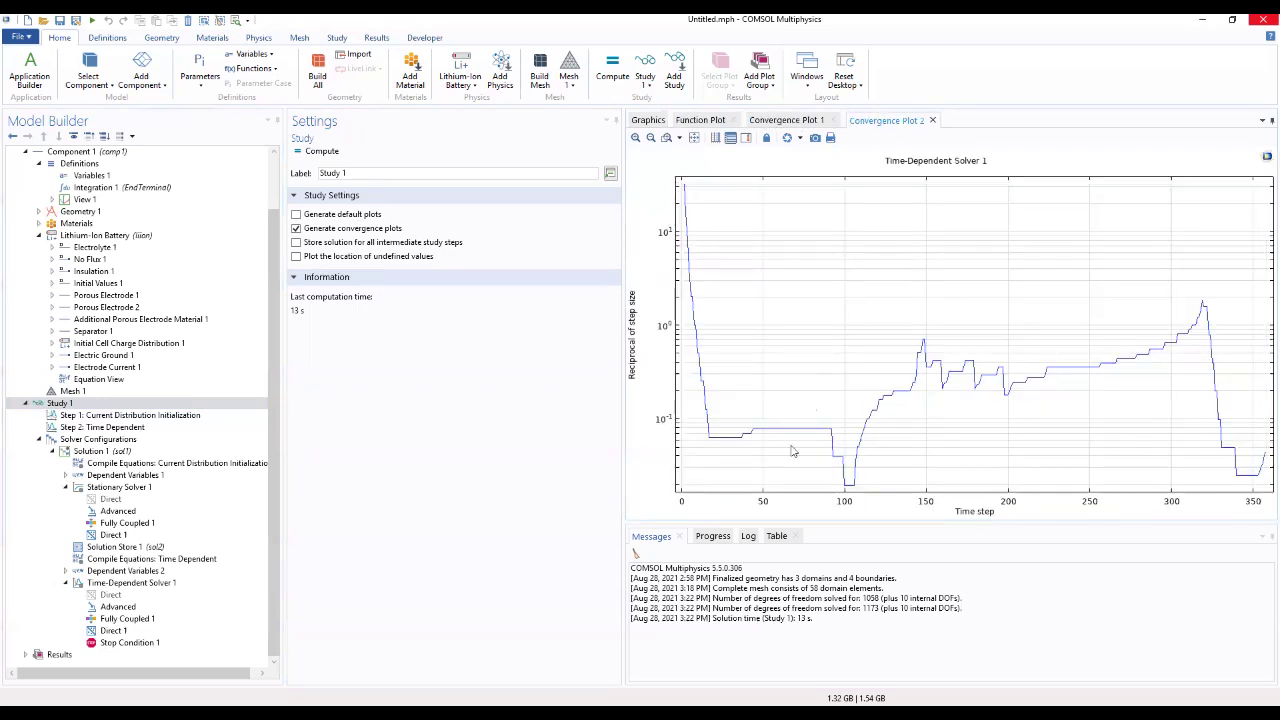
click(712, 537)
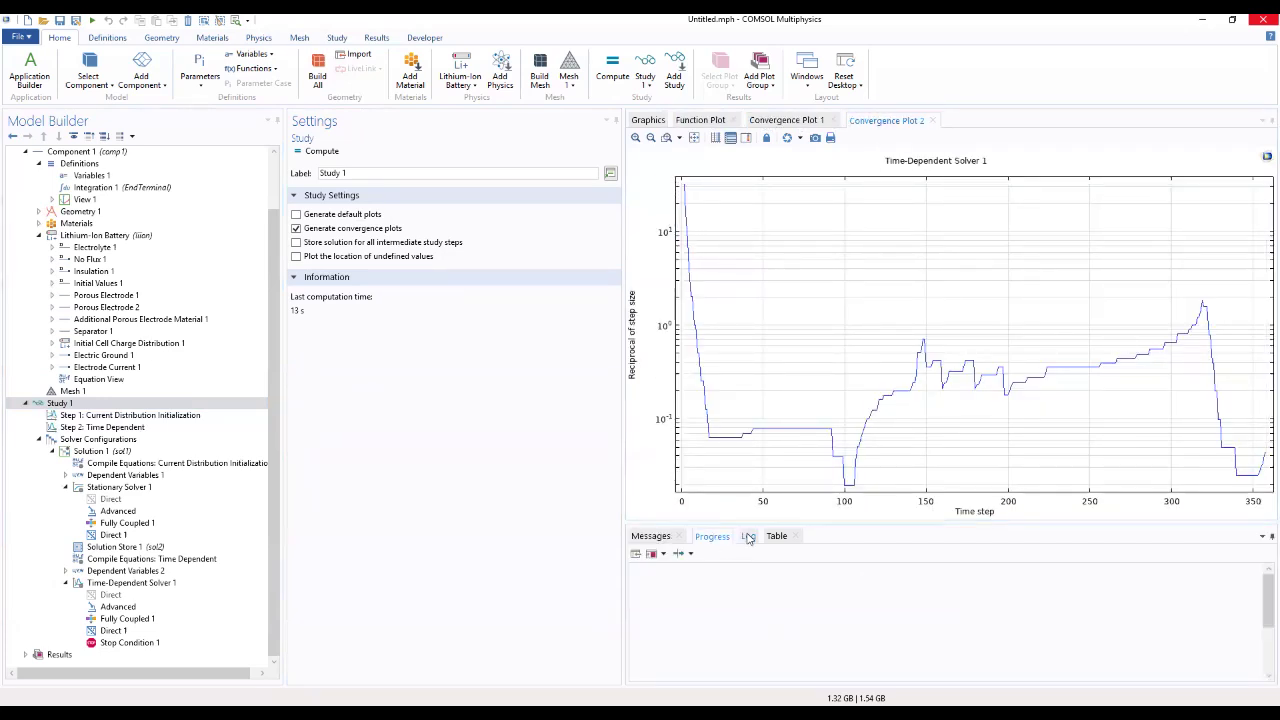
click(748, 537)
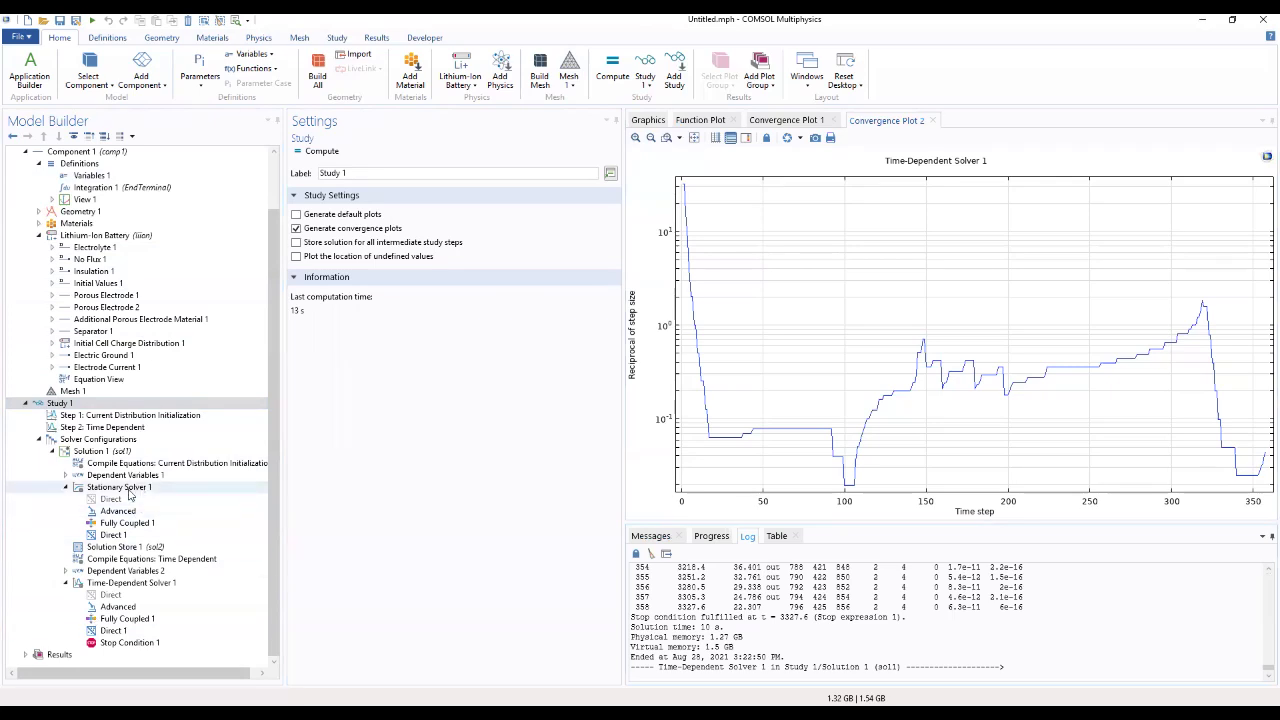
Expand Results and inspect its Tables, Export, Reports and Datasets nodes, including the solution datasets
click(25, 655)
click(72, 630)
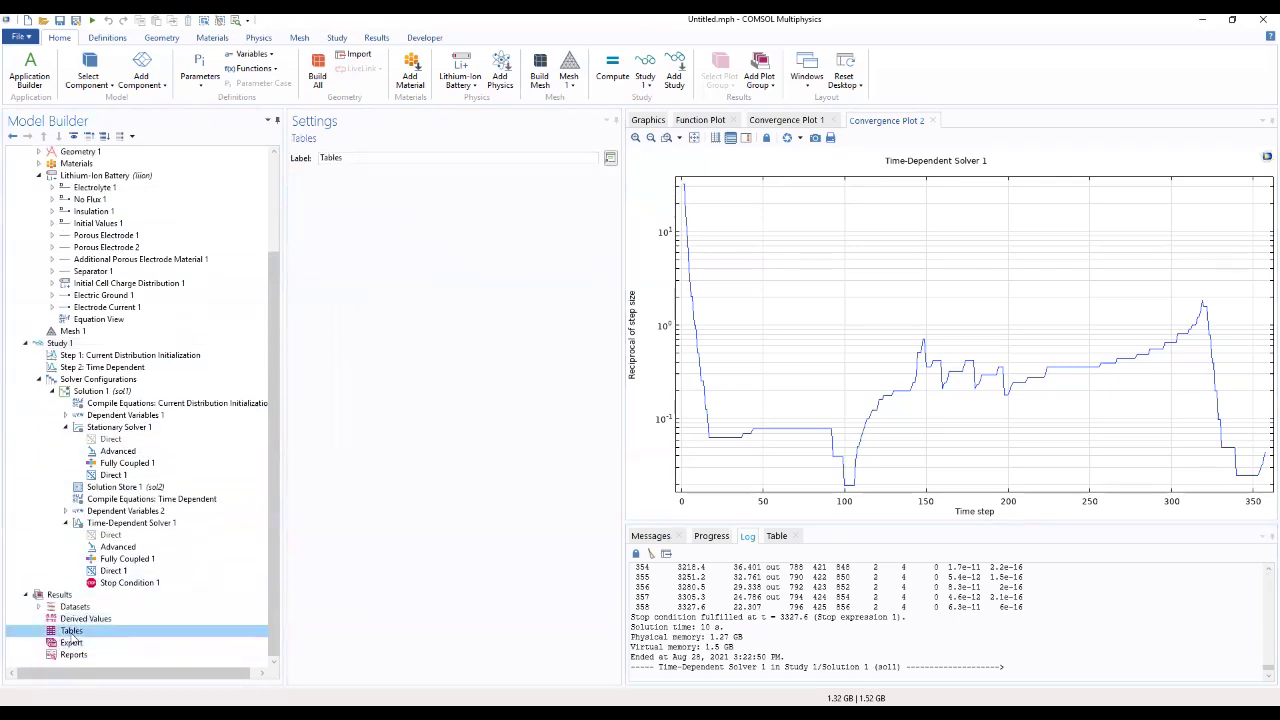
click(72, 644)
click(72, 654)
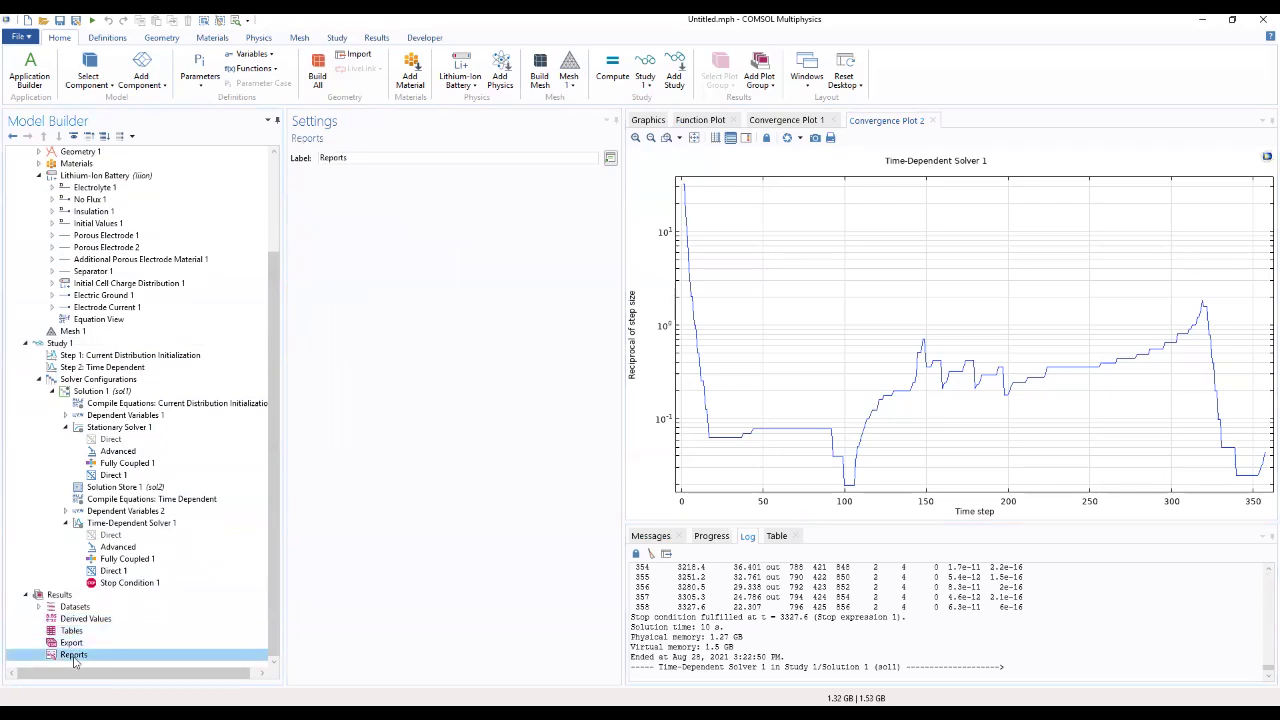
click(50, 607)
click(38, 607)
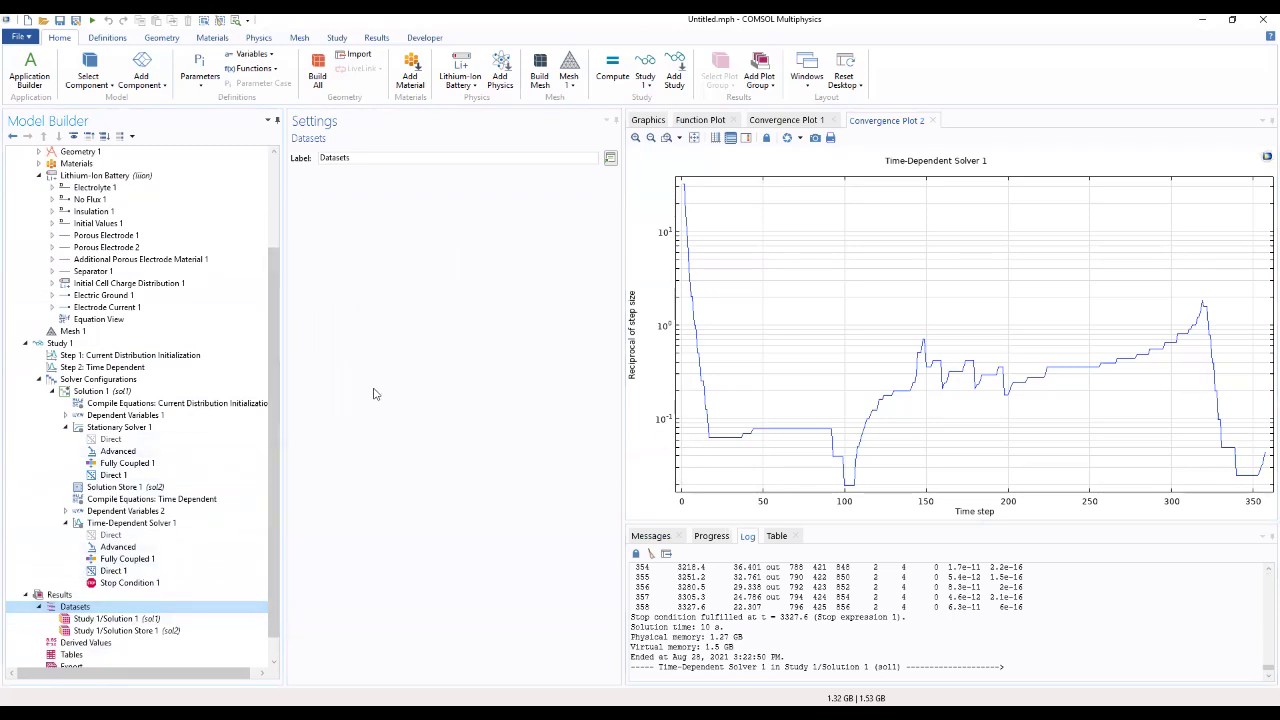
Examine the solver settings of the fields under Dependent Variables 1, of Dependent Variables 2 and of the stationary solver's Advanced node
drag(278, 350, 281, 267)
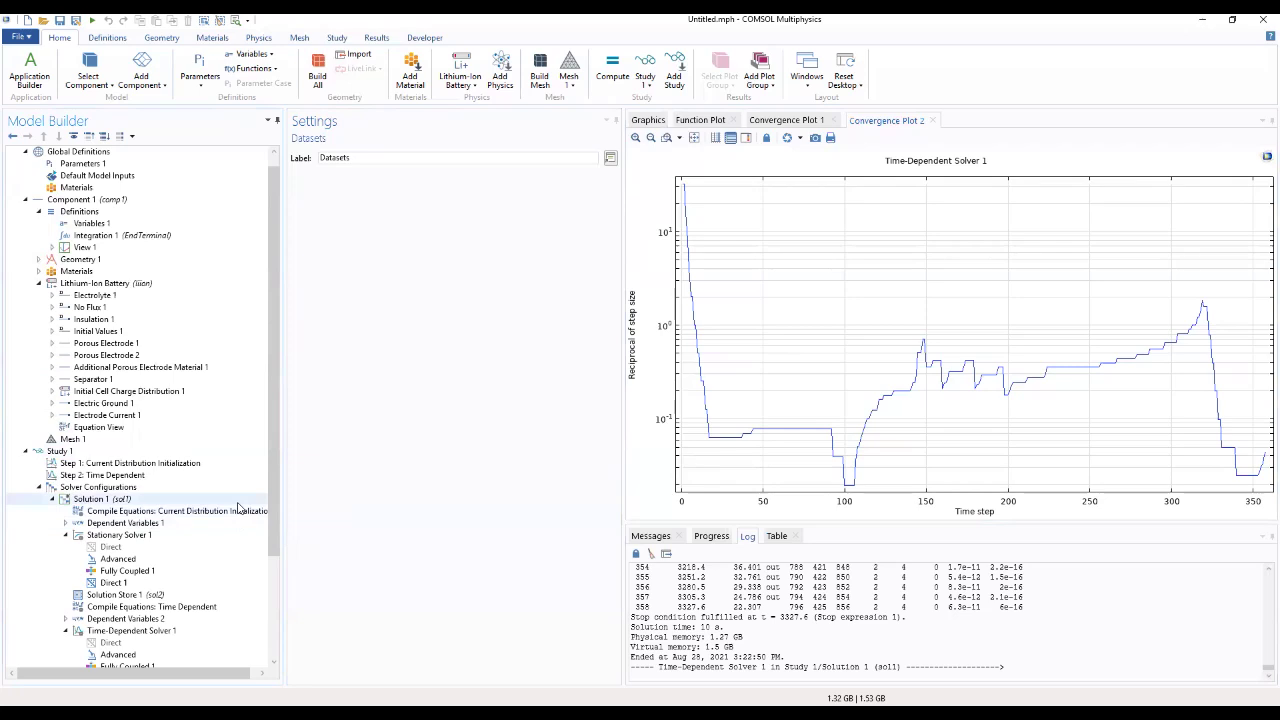
click(66, 524)
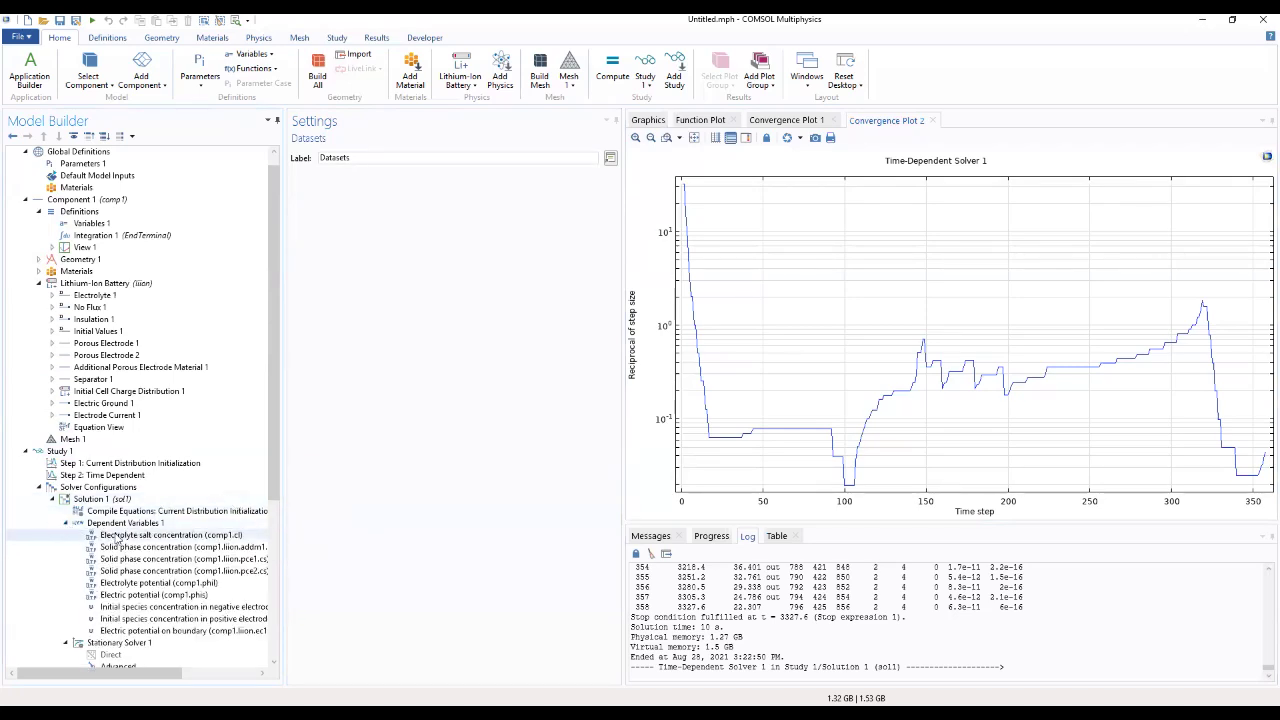
click(114, 537)
click(115, 548)
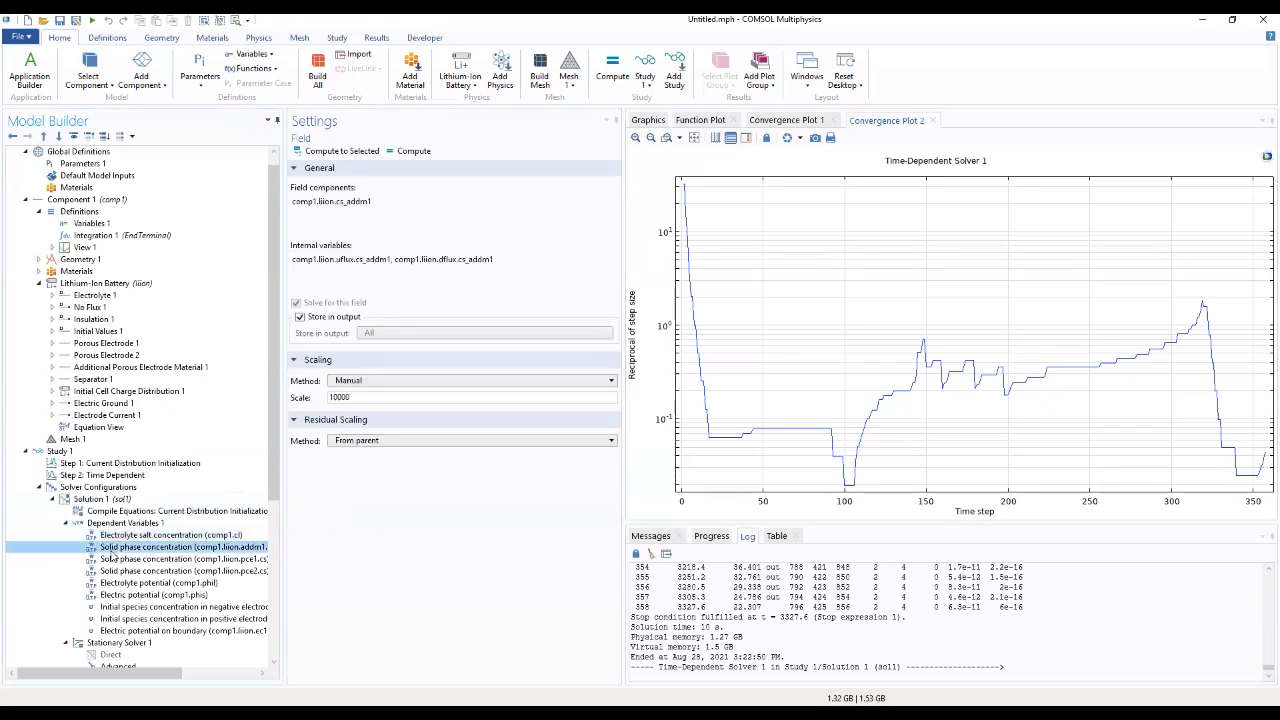
click(121, 560)
click(121, 584)
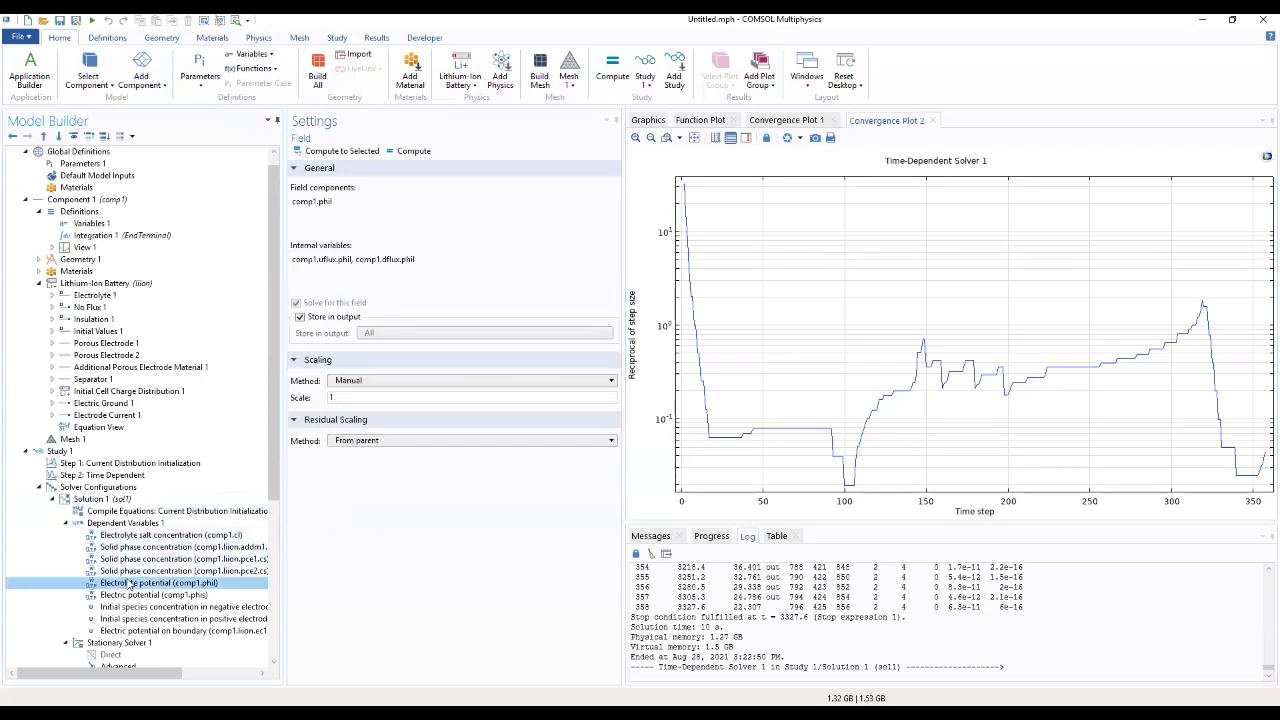
scroll(121, 570, down, 6)
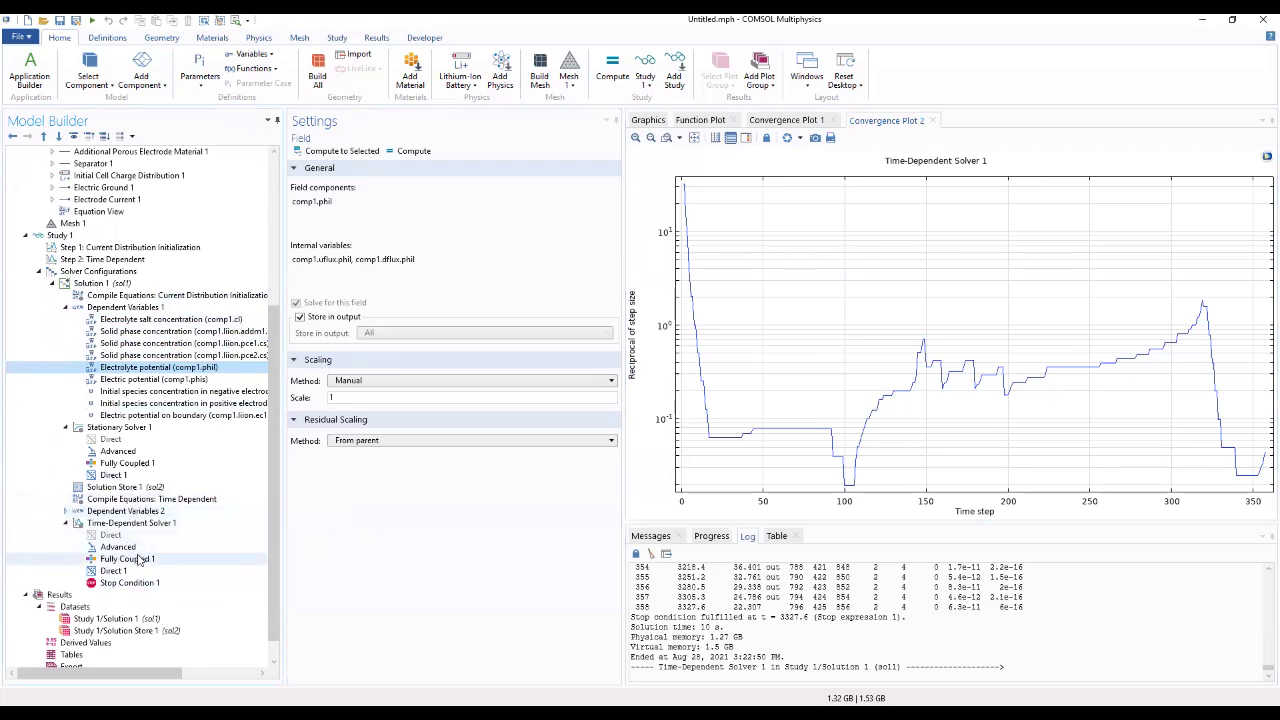
click(129, 512)
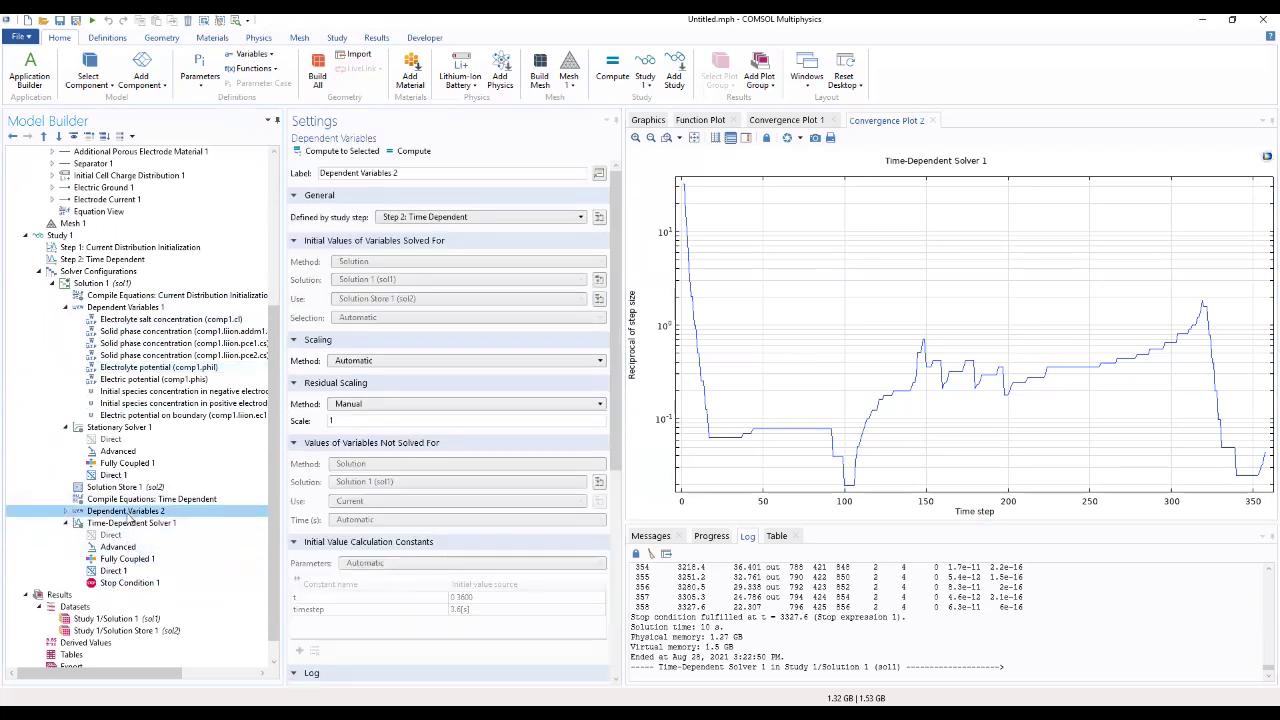
click(266, 452)
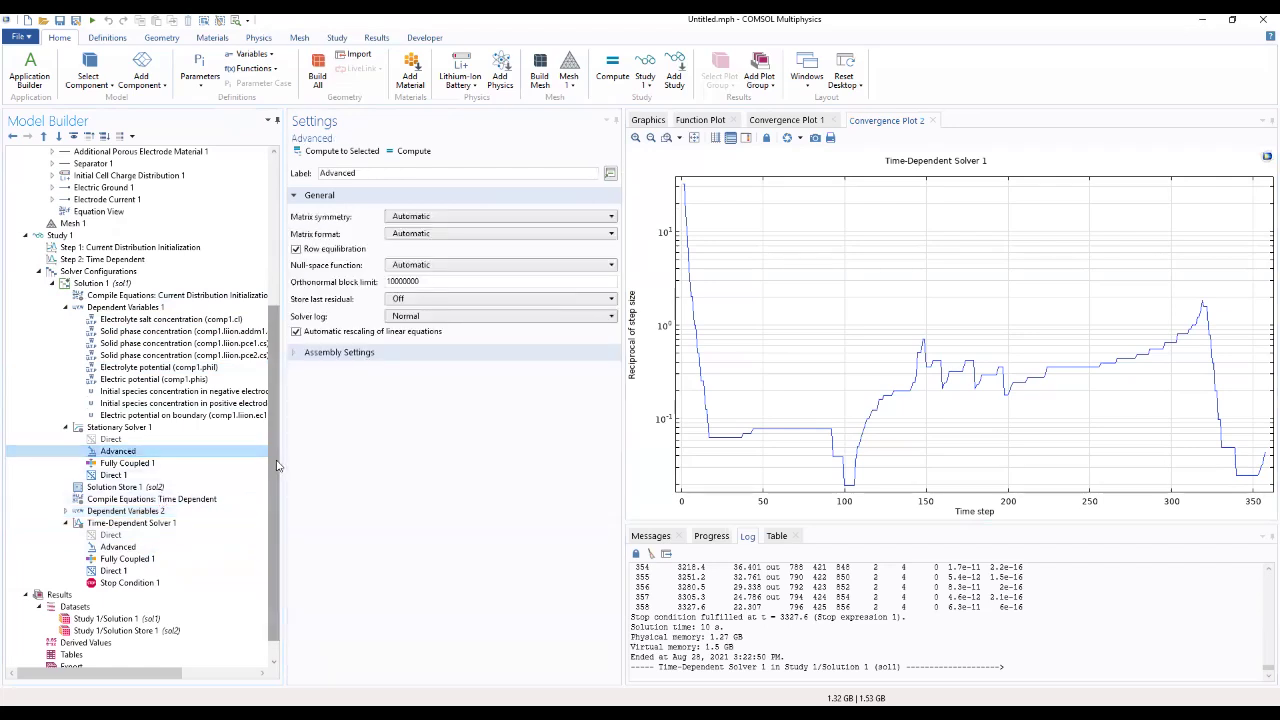
Add a 1D plot group under Results and label it "Constant current 1C discharge"
scroll(270, 460, down, 1)
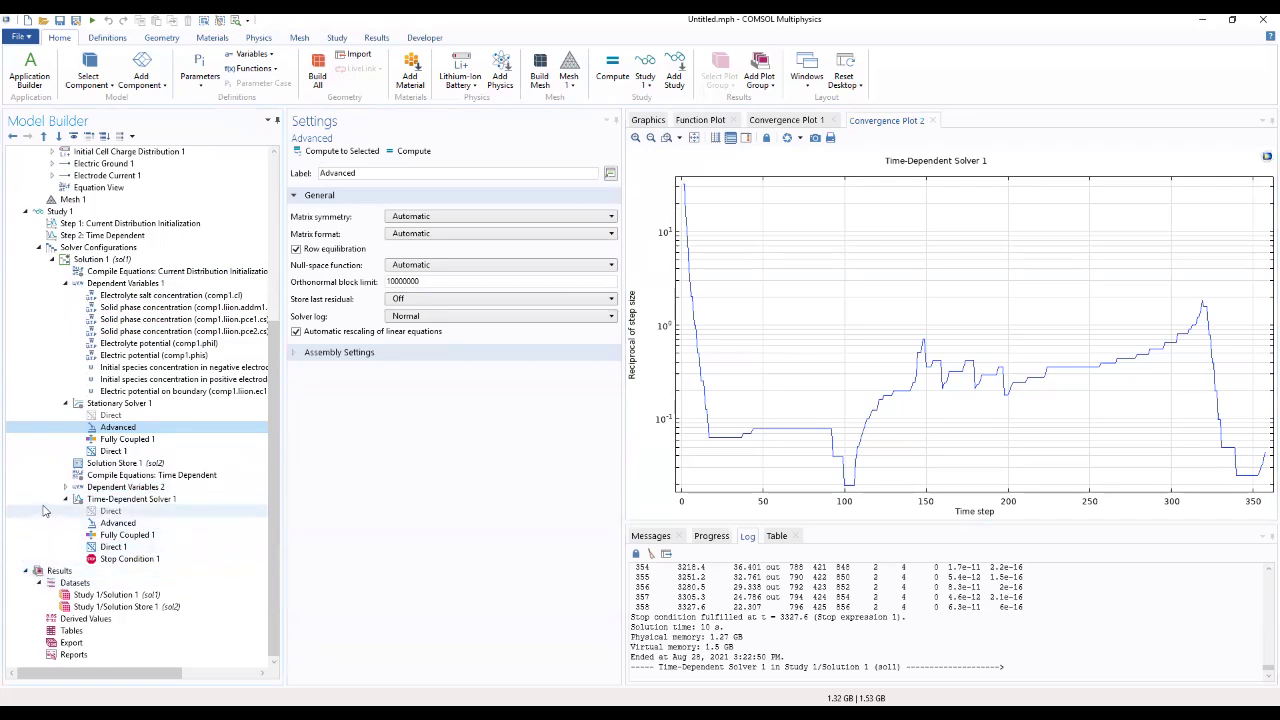
click(60, 571)
right_click(70, 571)
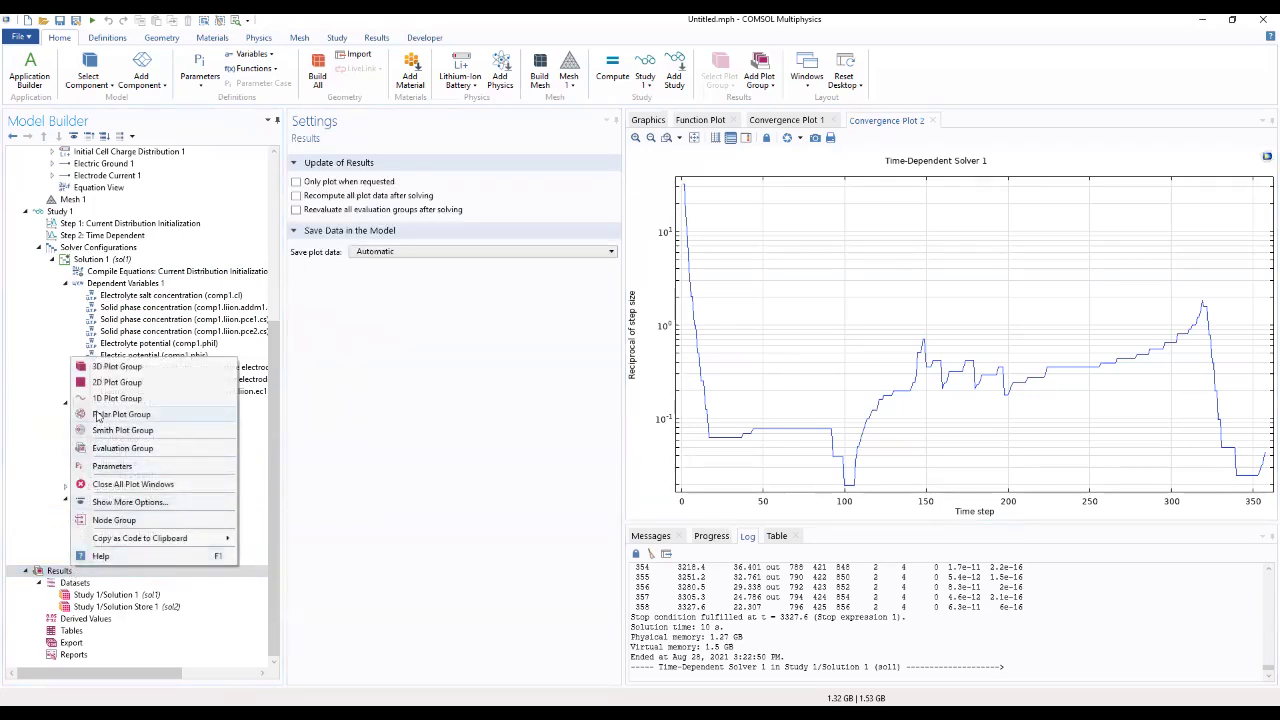
click(100, 399)
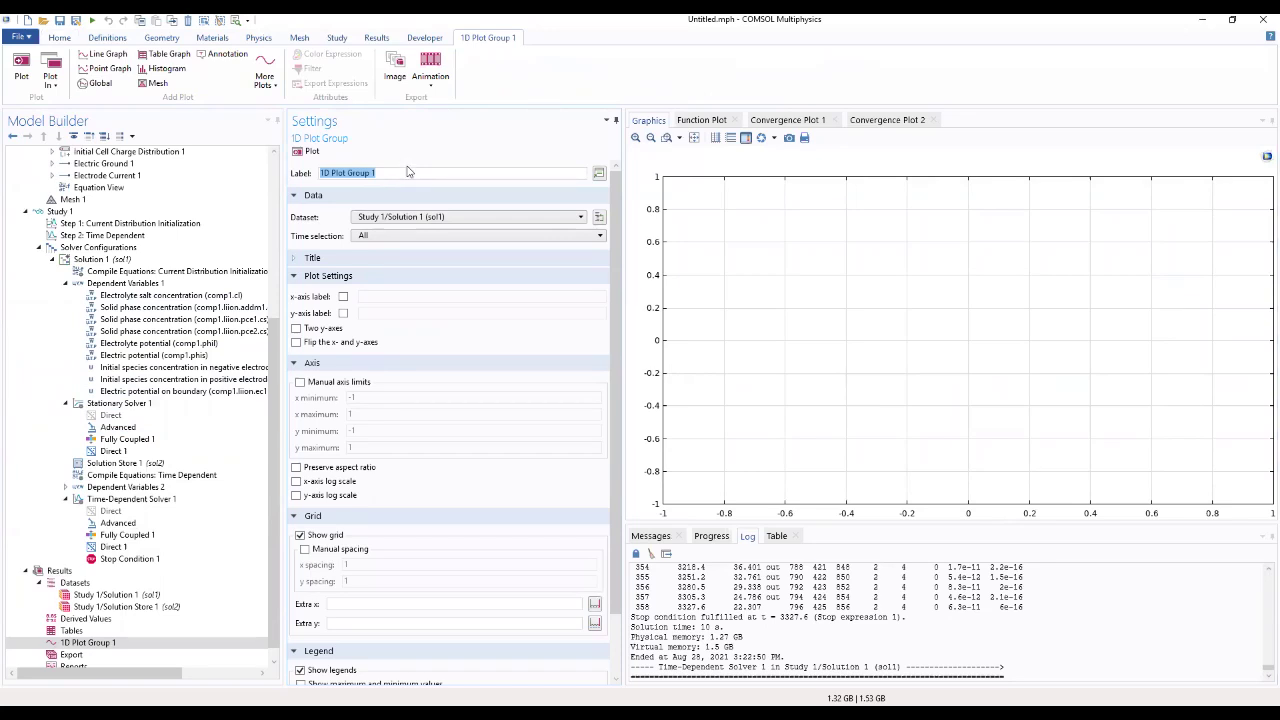
text(Constant current 1C discharge)
Add a point graph to the Constant current 1C discharge plot group and select point 4 at the cell's positive end
click(138, 645)
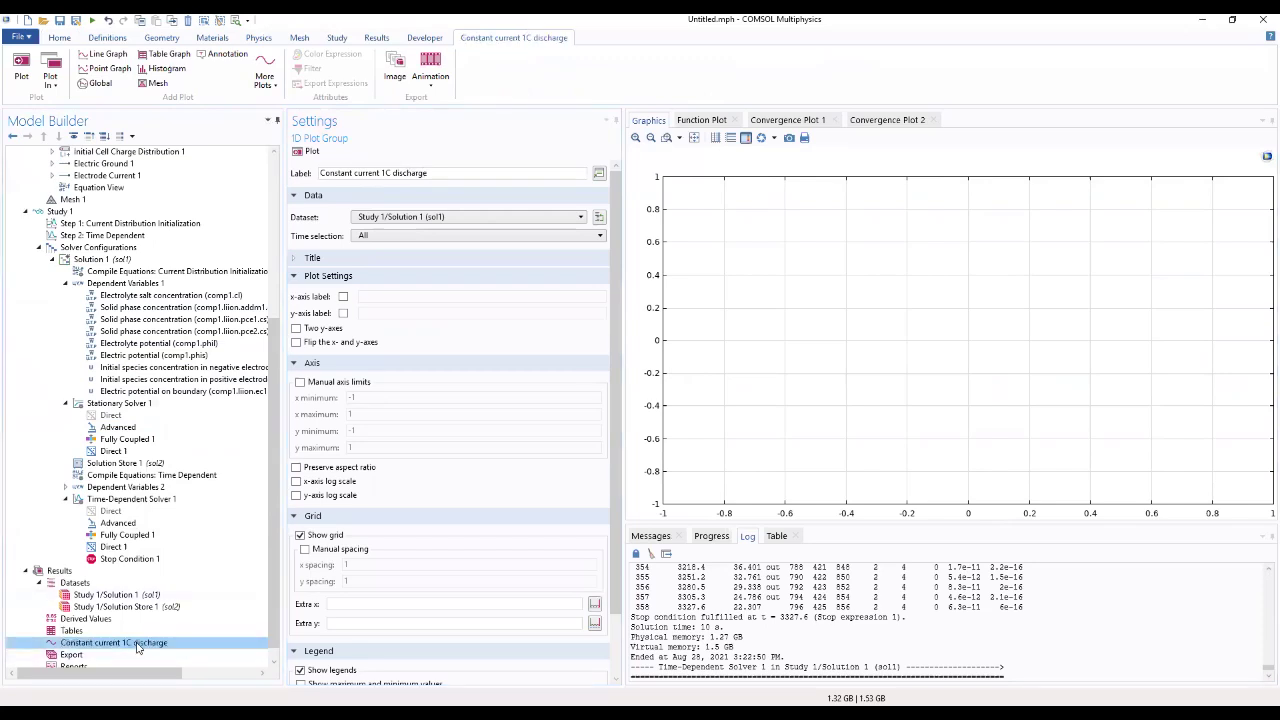
right_click(138, 645)
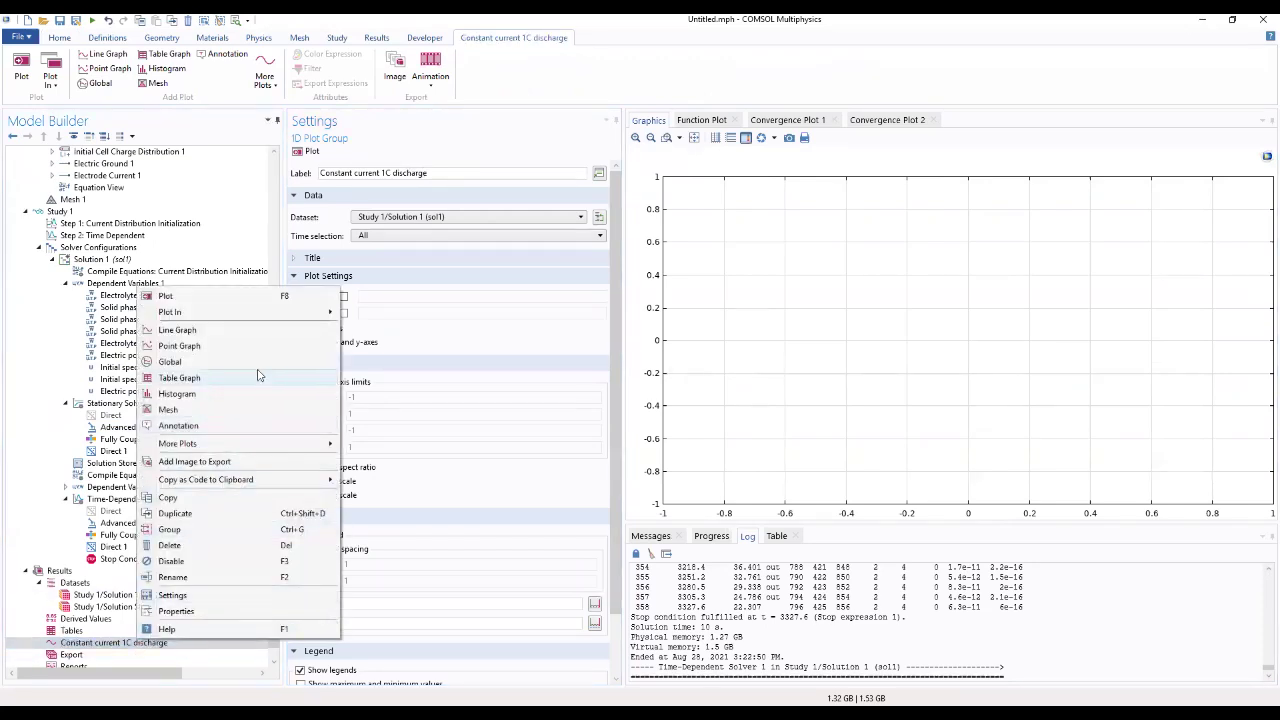
click(202, 346)
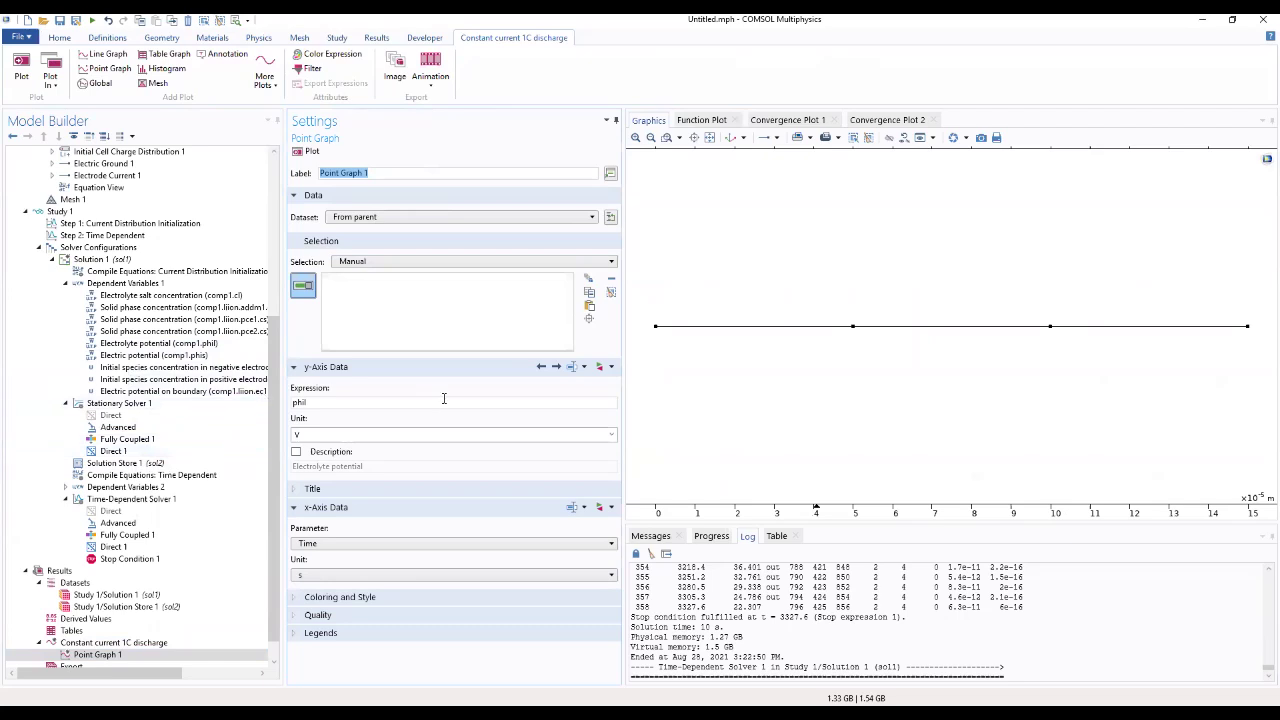
click(1247, 327)
Set the point graph's y-axis expression to the electric potential phis from the Lithium-Ion Battery variables and plot it
click(603, 368)
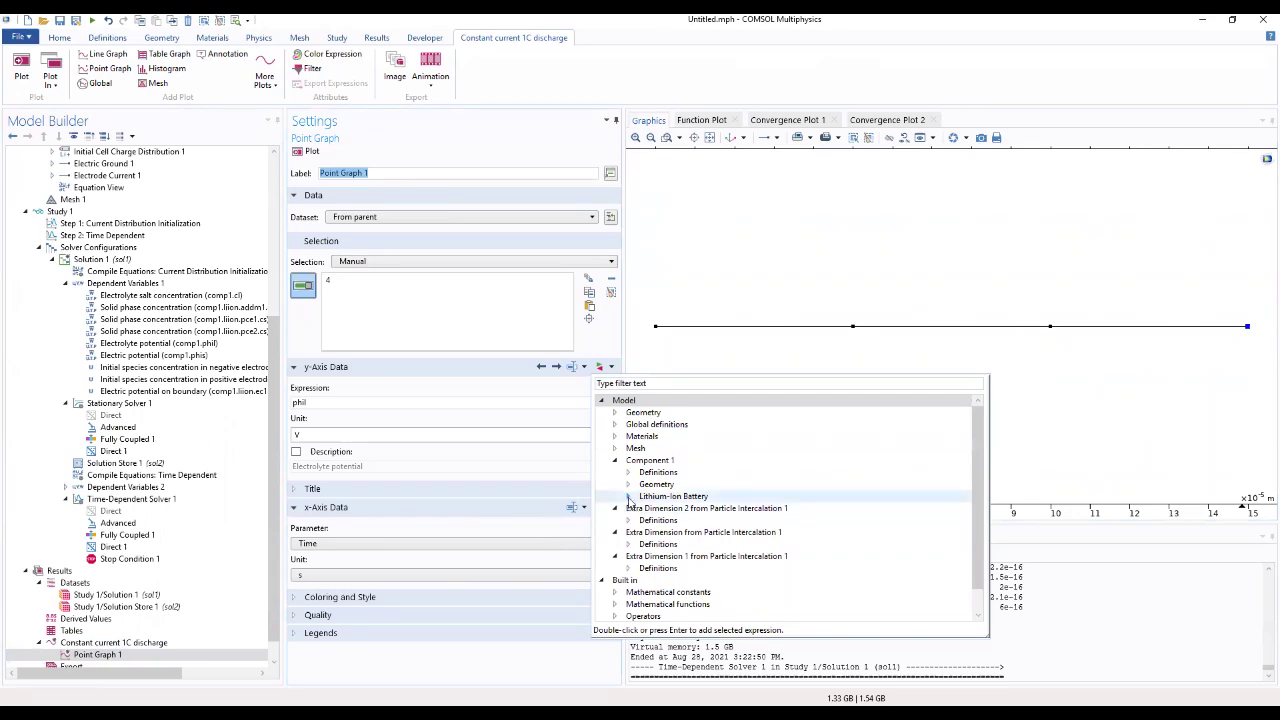
click(629, 497)
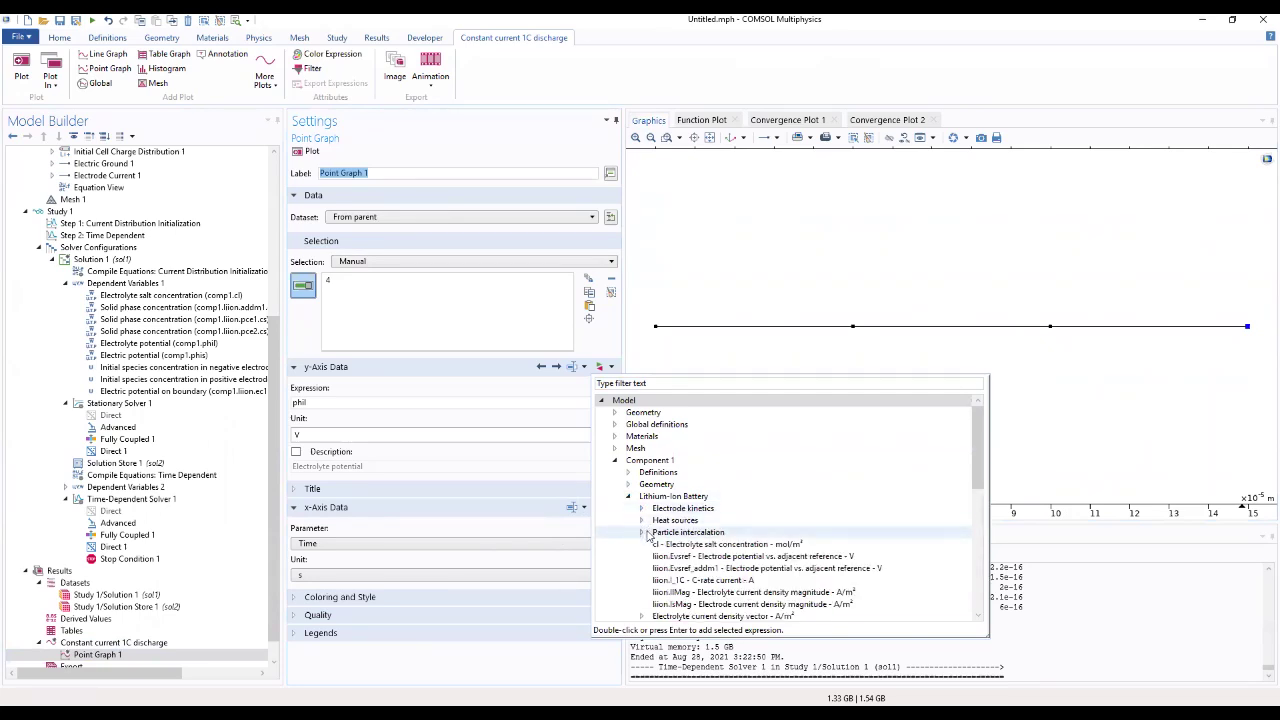
scroll(648, 539, down, 1)
scroll(650, 540, down, 6)
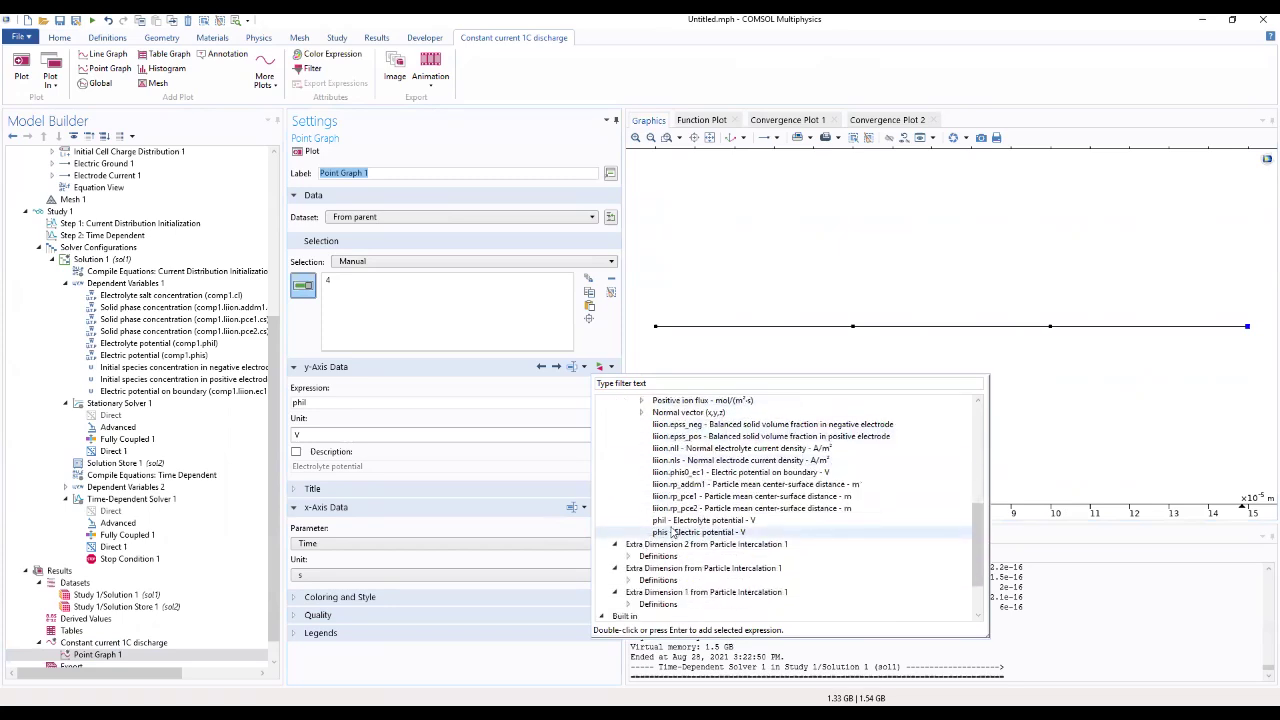
click(671, 534)
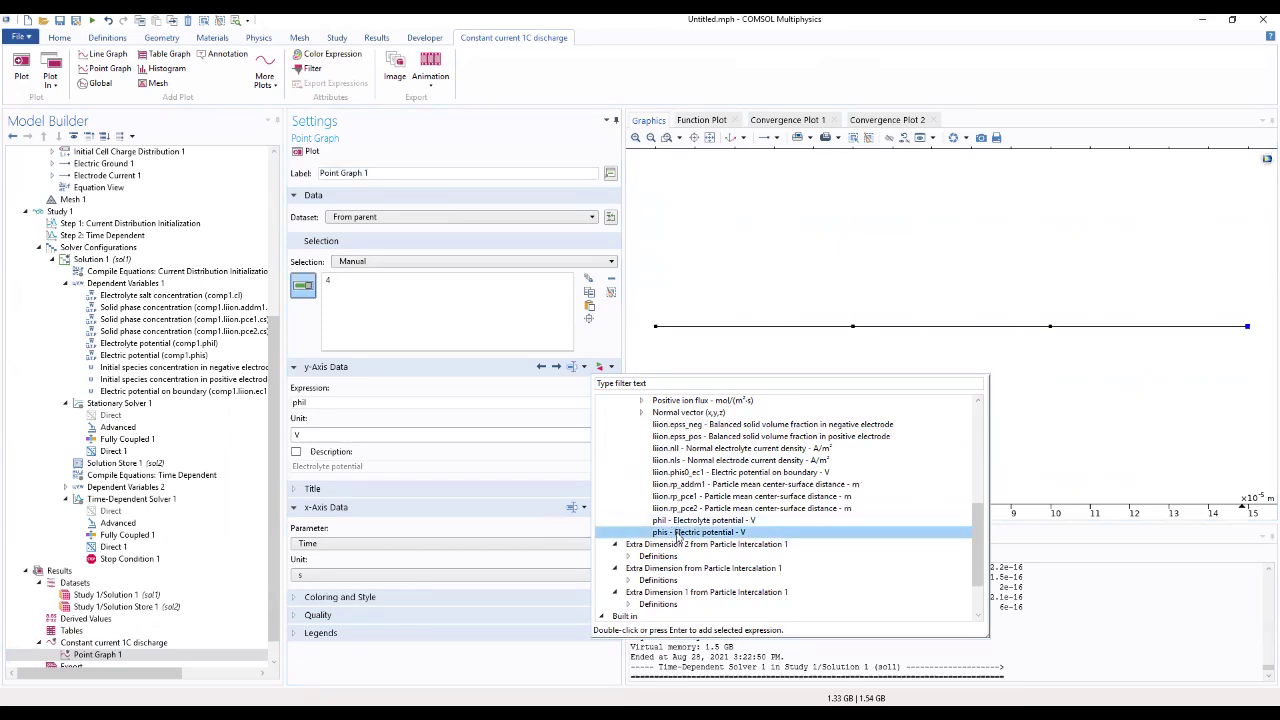
double_click(678, 536)
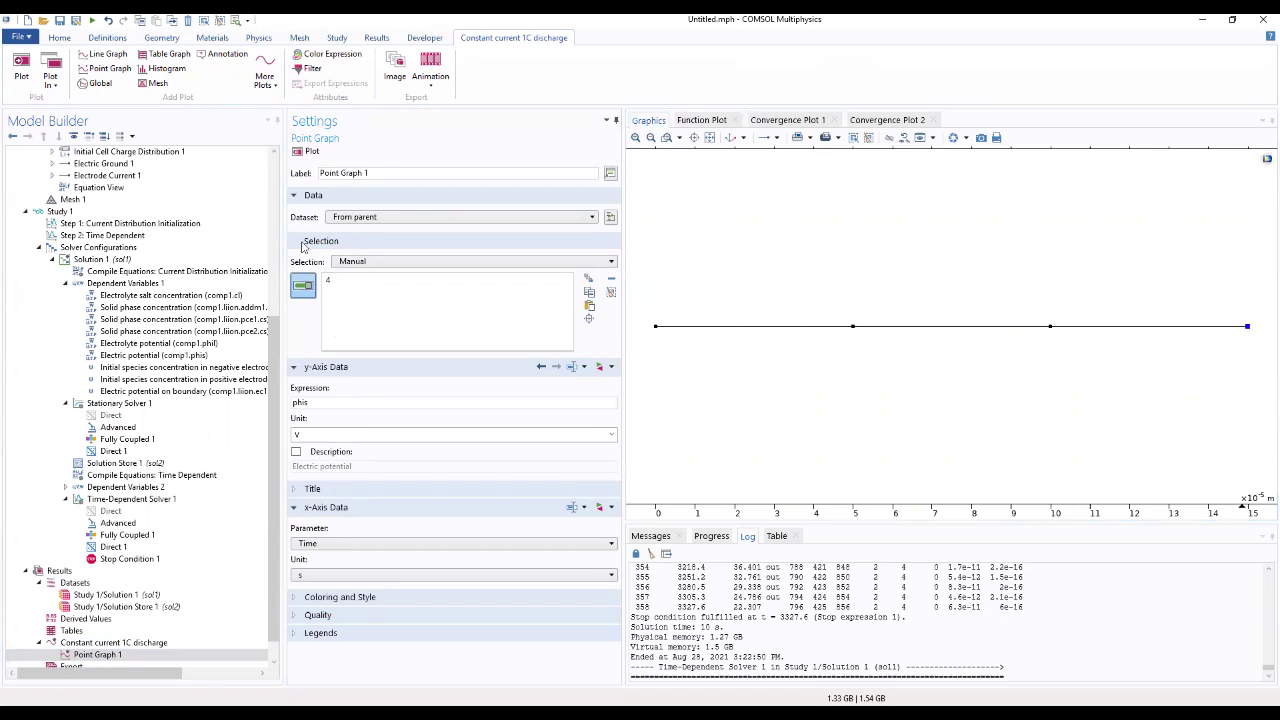
click(307, 152)
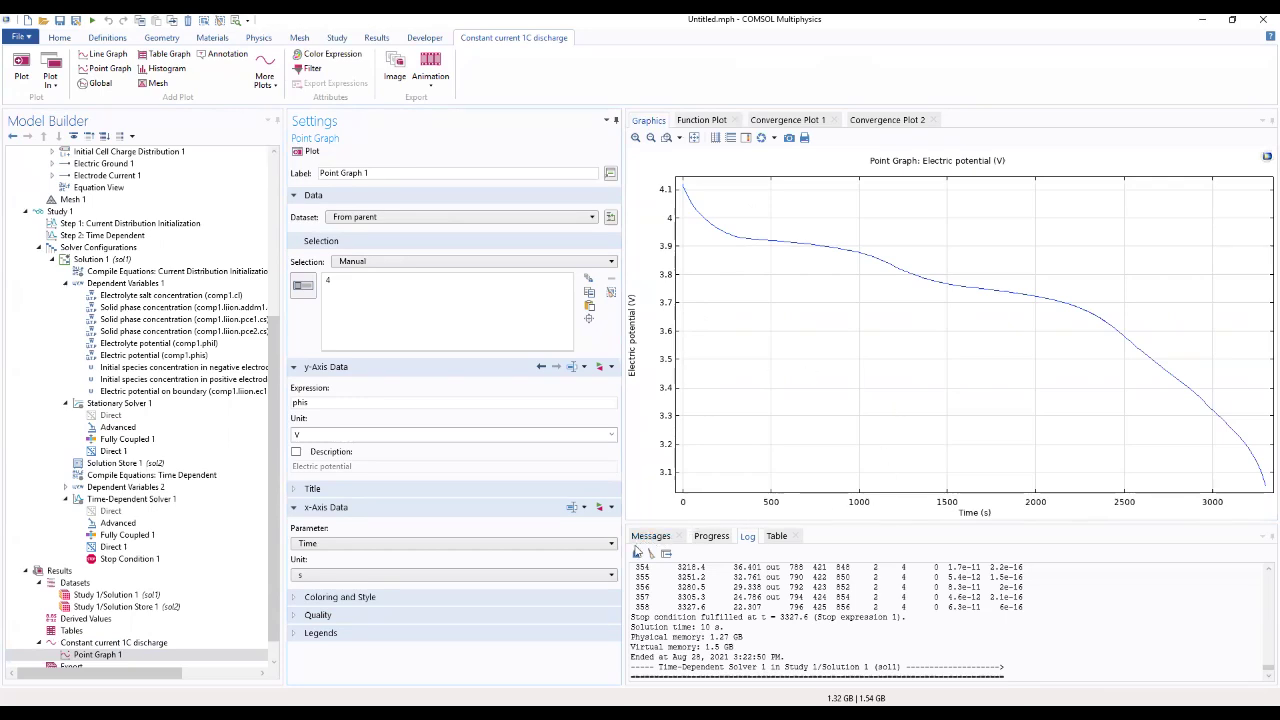
Enable a custom y-axis label for the Constant current 1C discharge plot group and set it to "Voltage (V)"
click(118, 642)
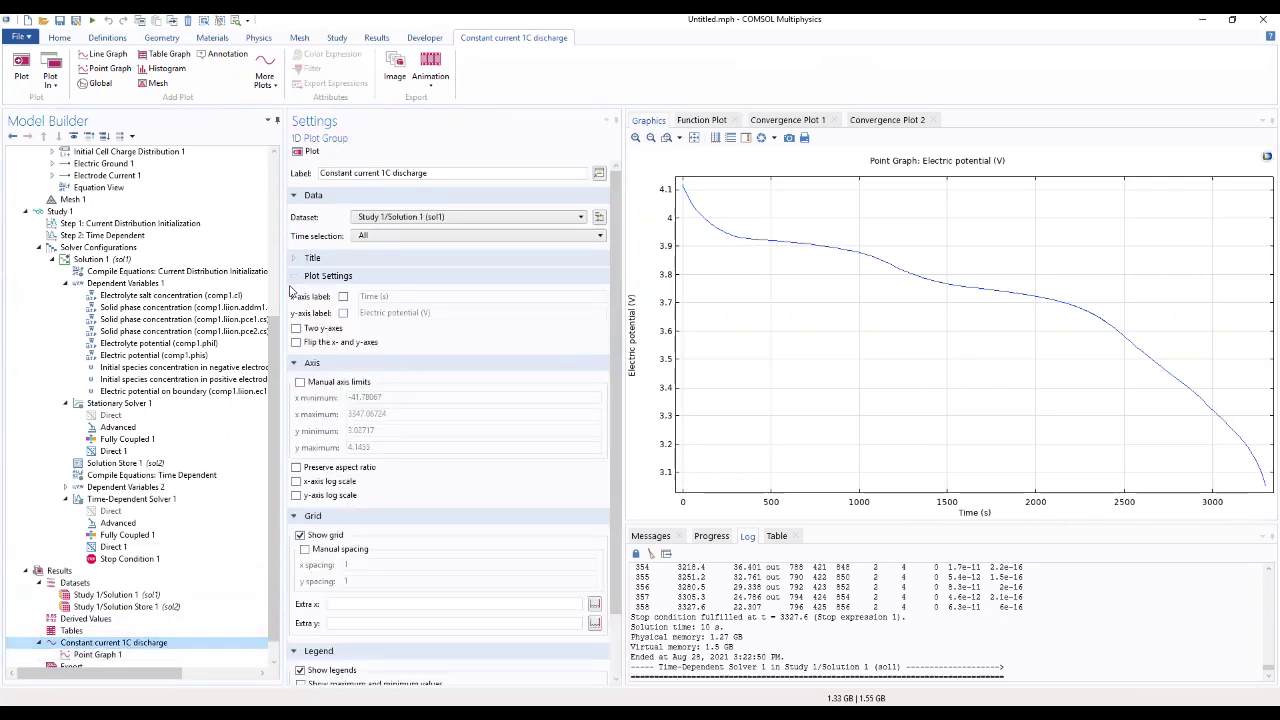
click(343, 313)
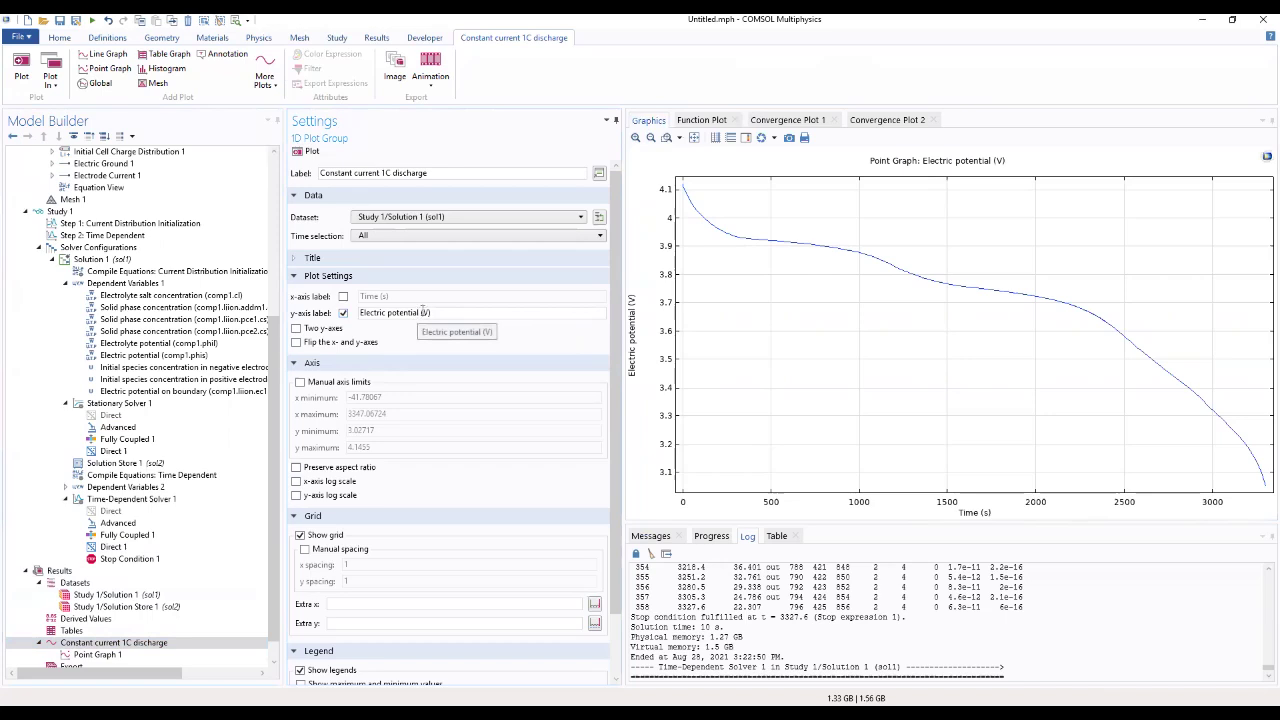
drag(419, 313, 350, 330)
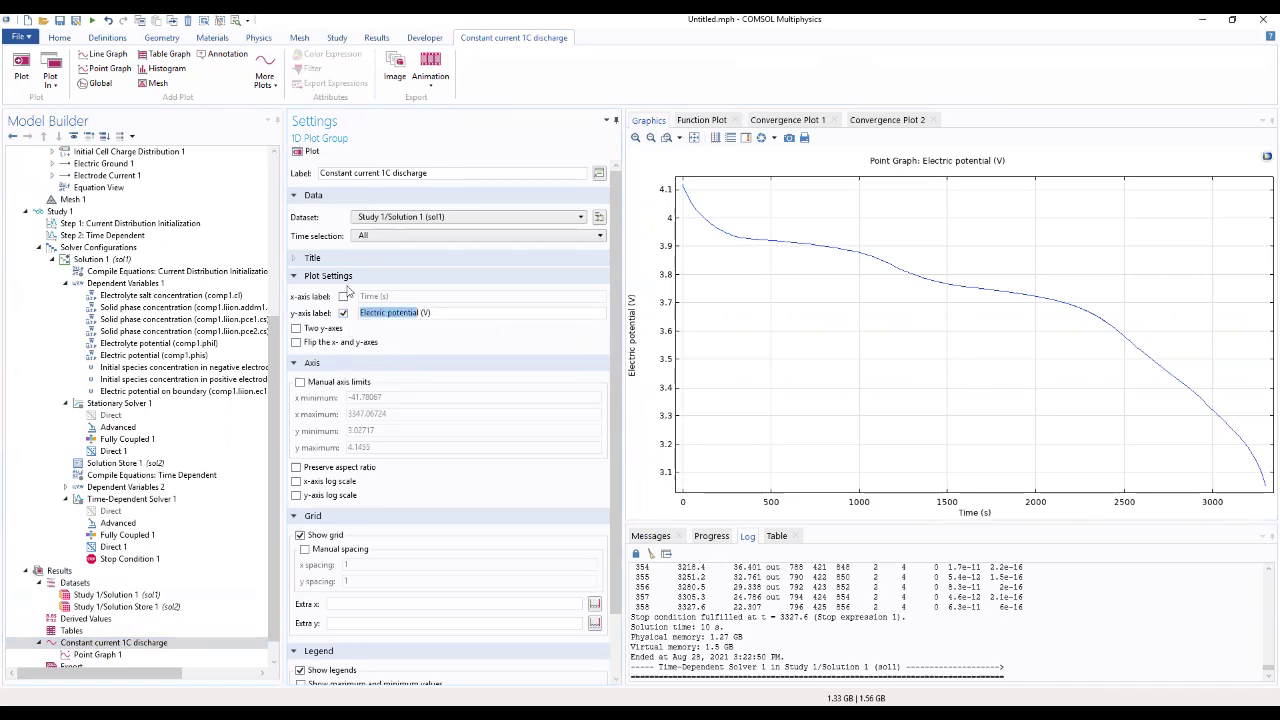
key(BackSpace)
text(Voltage)
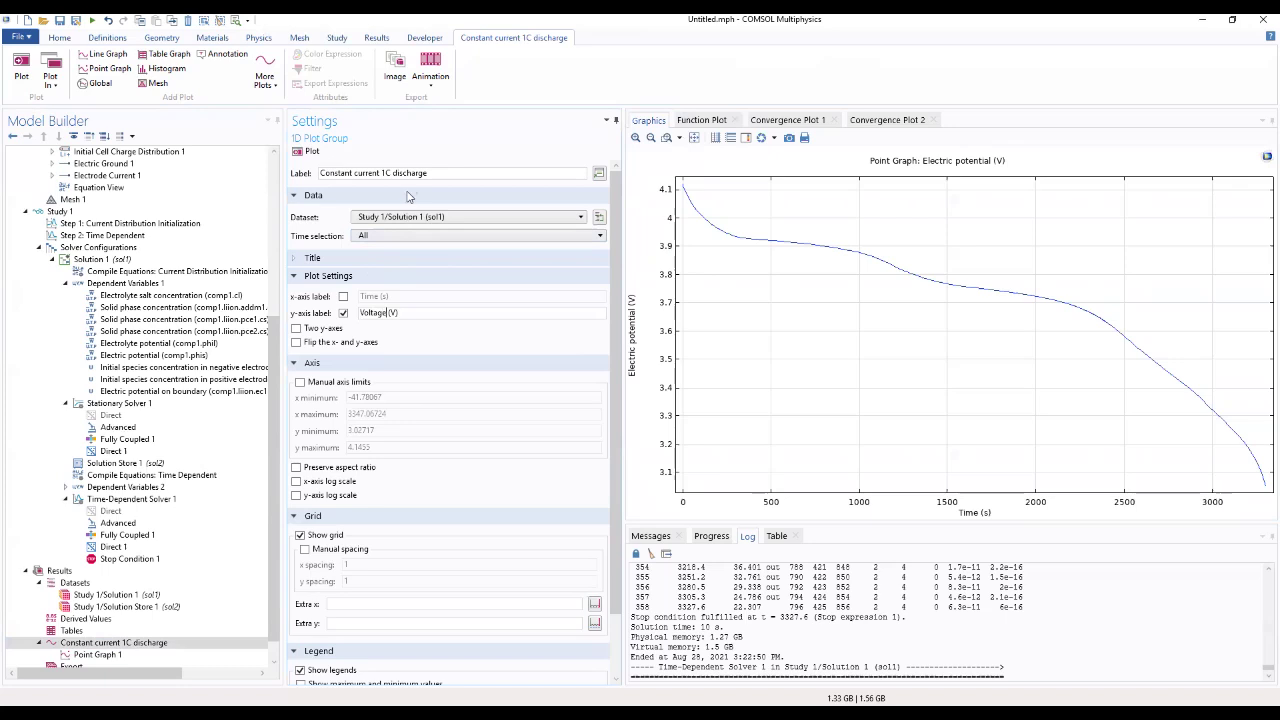
Switch the plot title to Manual, reuse the plot group's label "Constant current 1C discharge" as its text, and update the plot
click(392, 259)
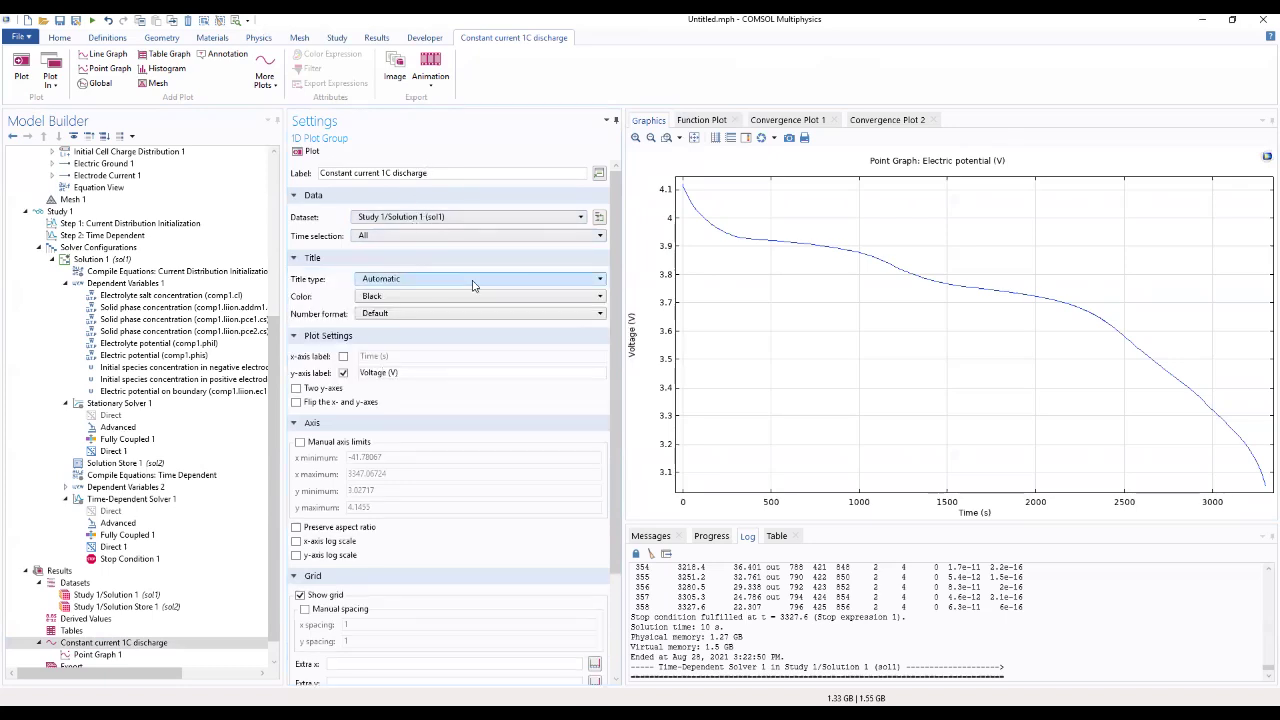
click(477, 284)
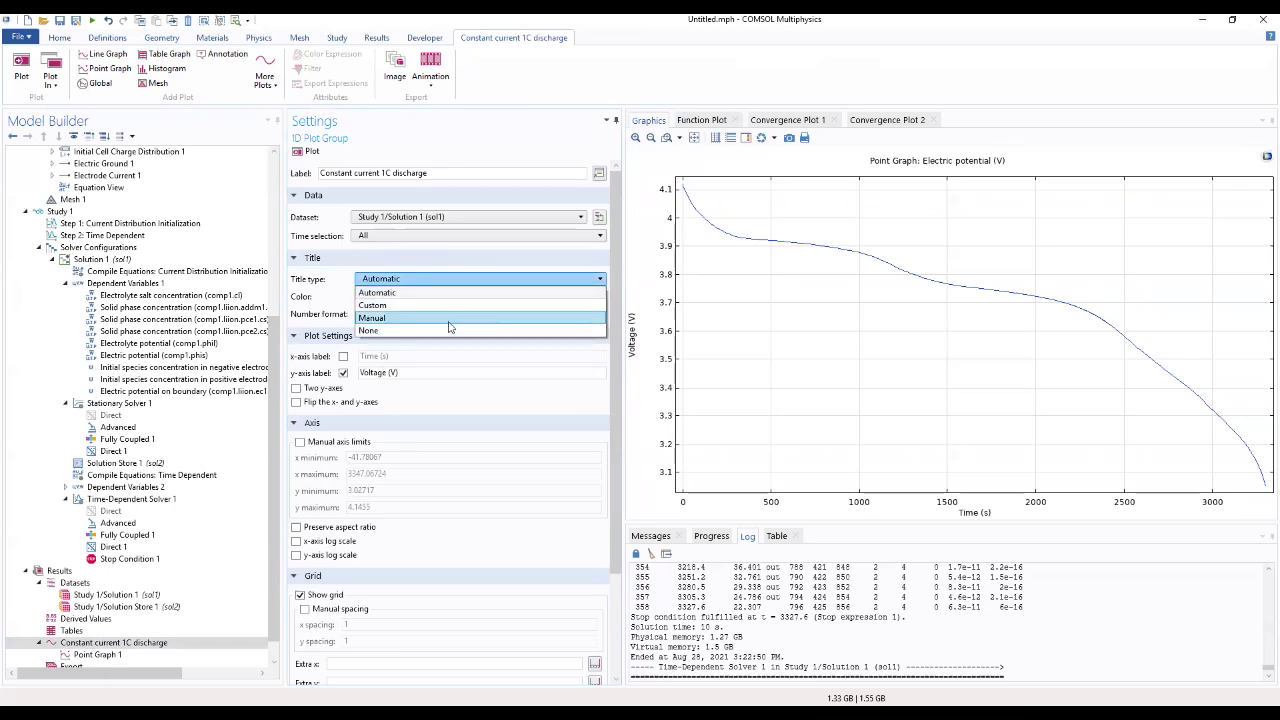
click(449, 322)
drag(430, 173, 297, 193)
key(ctrl+c)
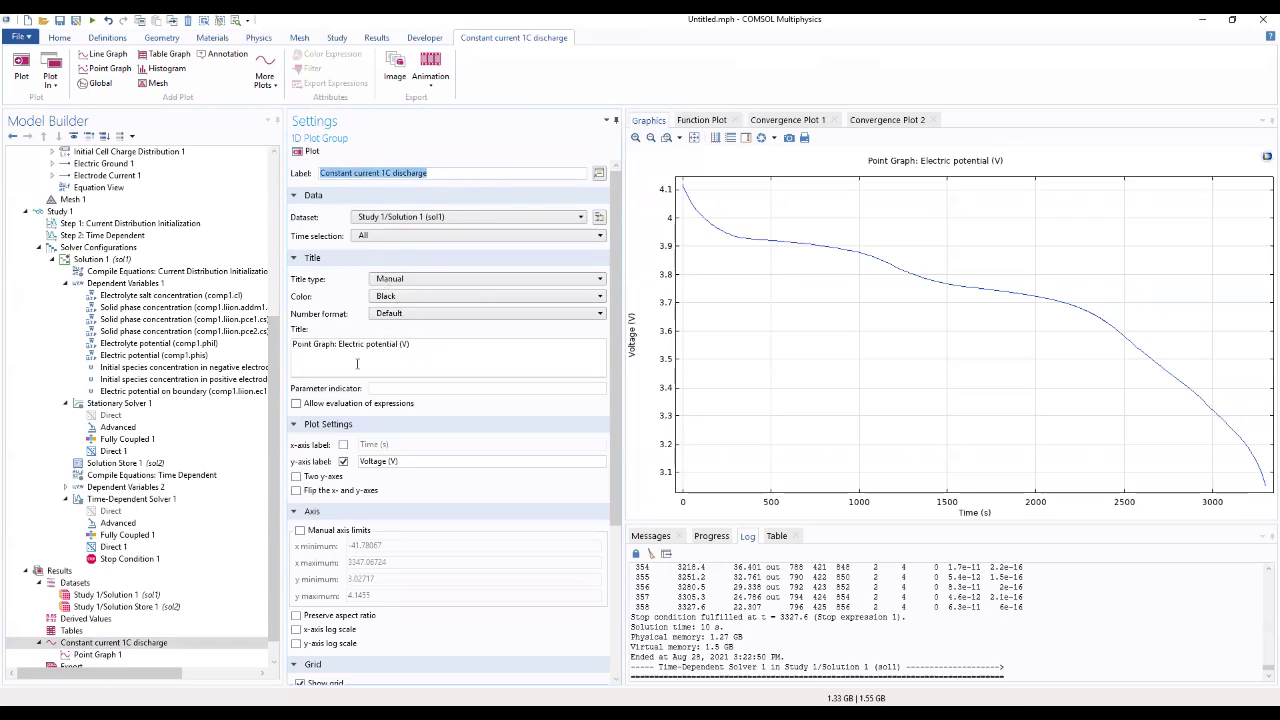
drag(430, 345, 292, 345)
key(ctrl+v)
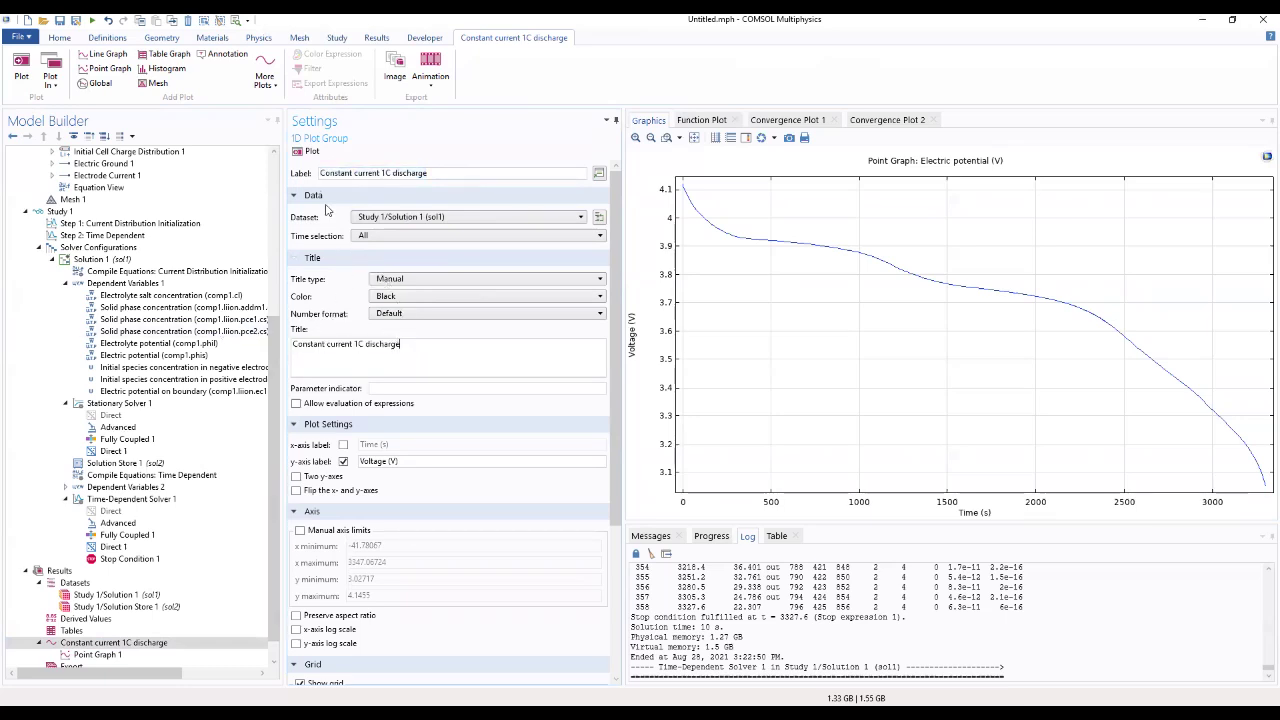
click(305, 151)
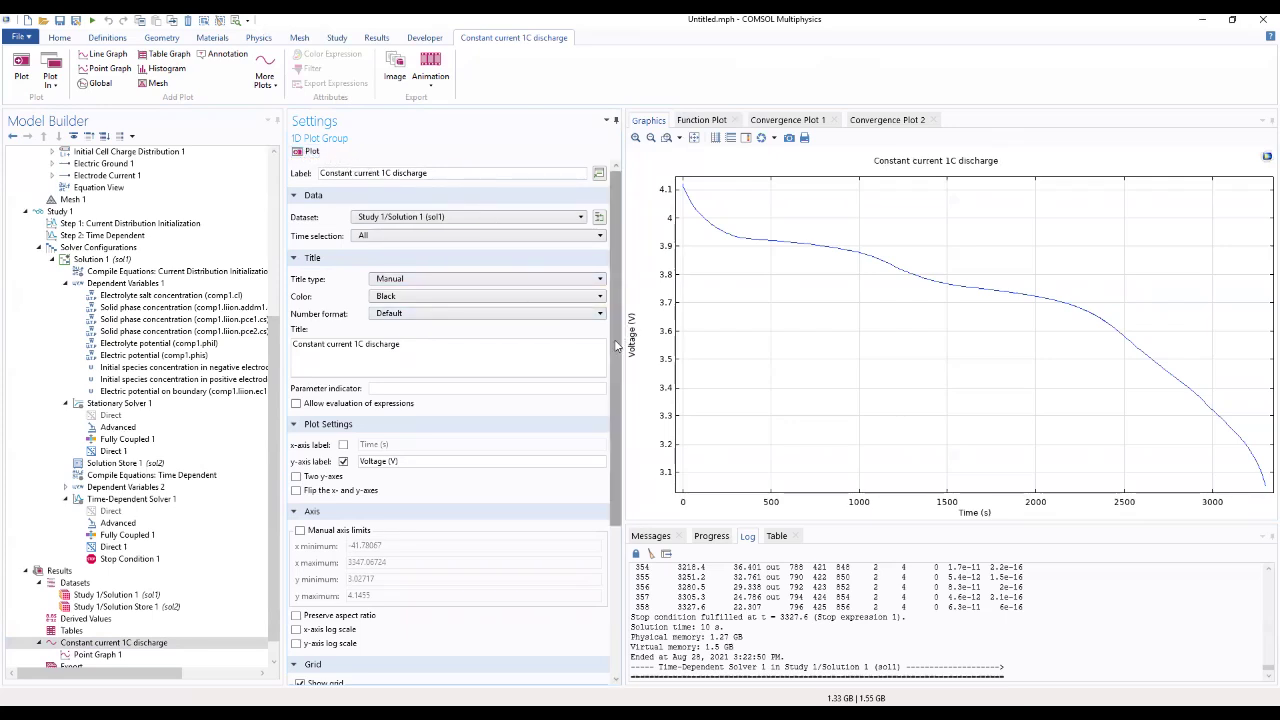
Enable manual axis limits with x from 0 to 3600 and y from 3 to 4.2, and update the plot
scroll(588, 483, down, 5)
scroll(588, 485, down, 1)
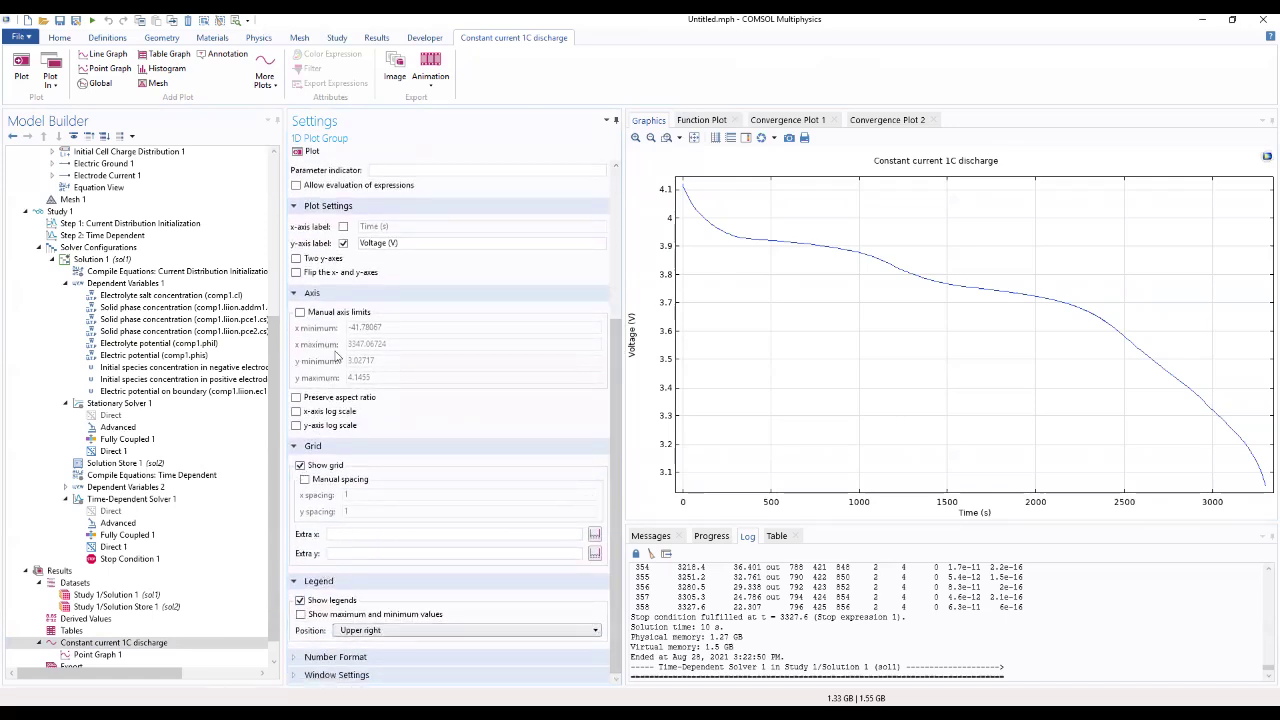
click(300, 312)
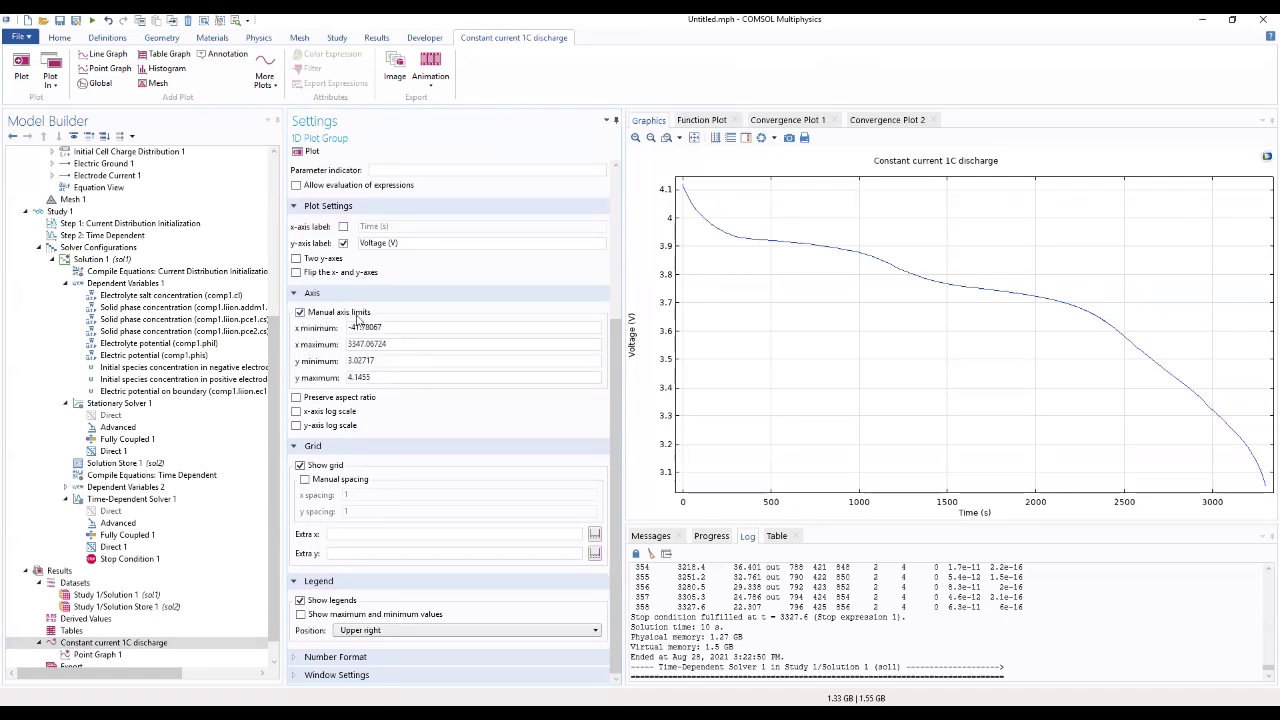
triple_click(430, 328)
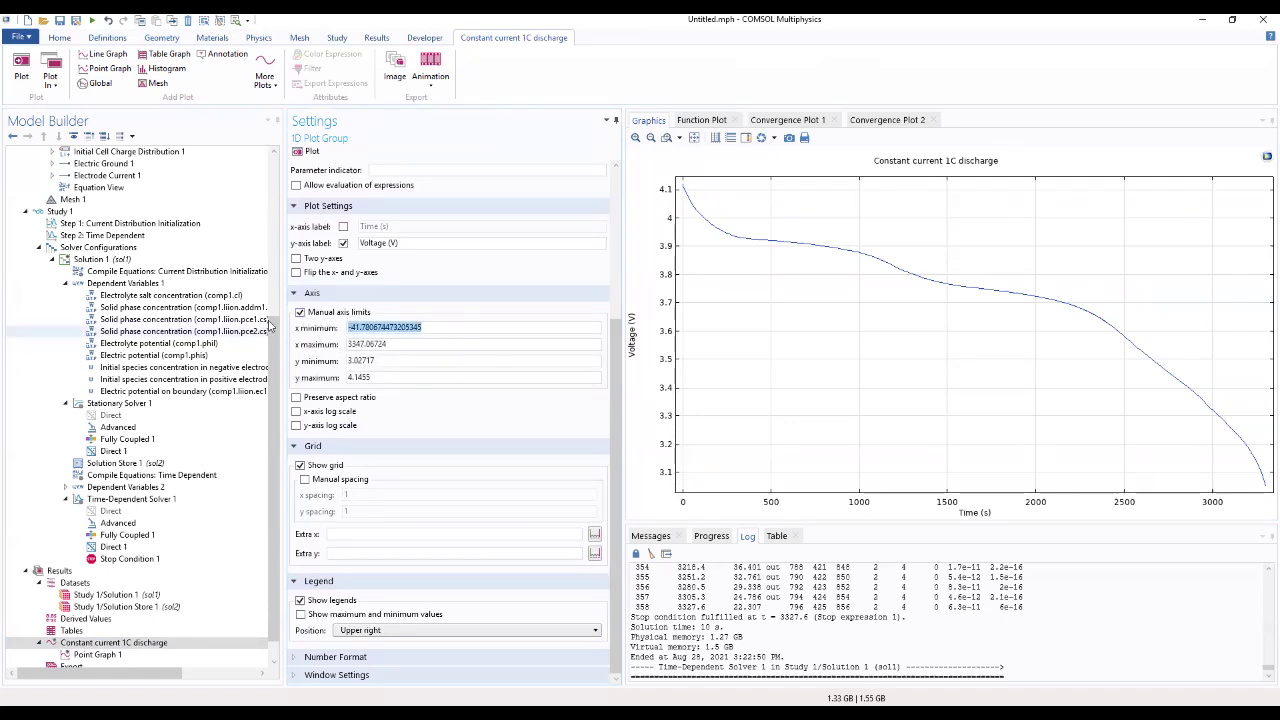
text(0)
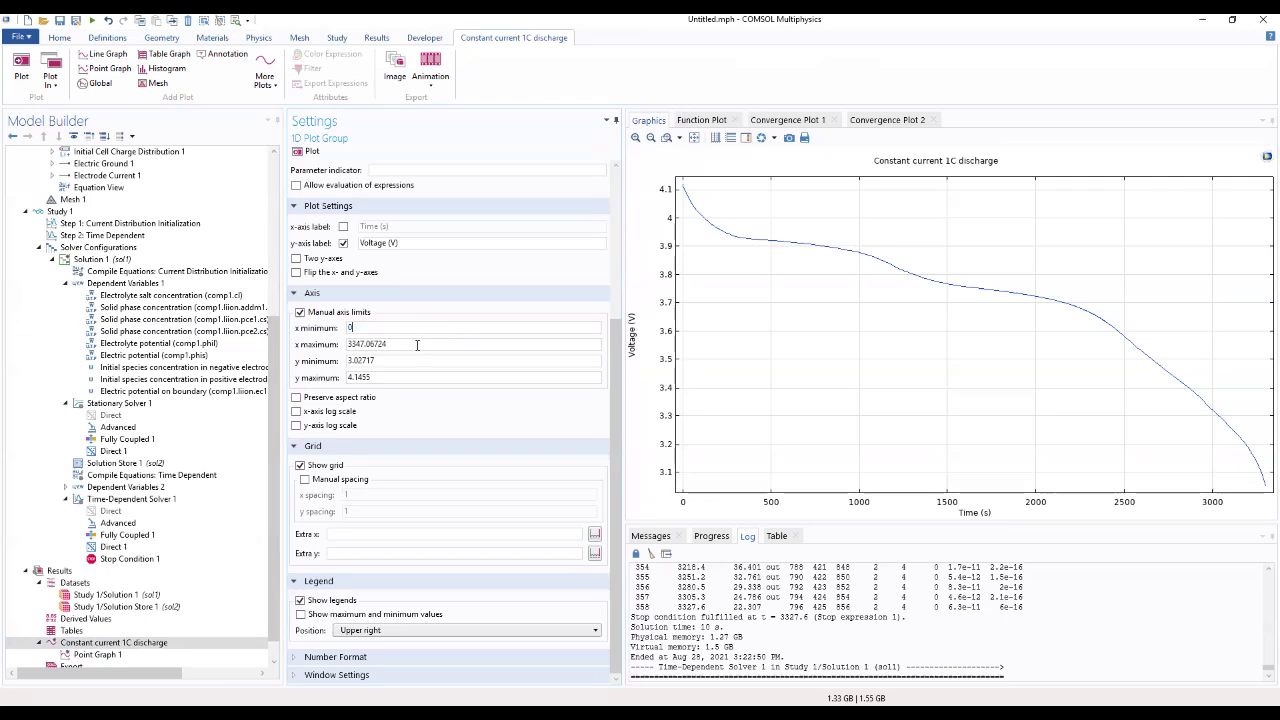
triple_click(420, 344)
text(3600)
triple_click(428, 360)
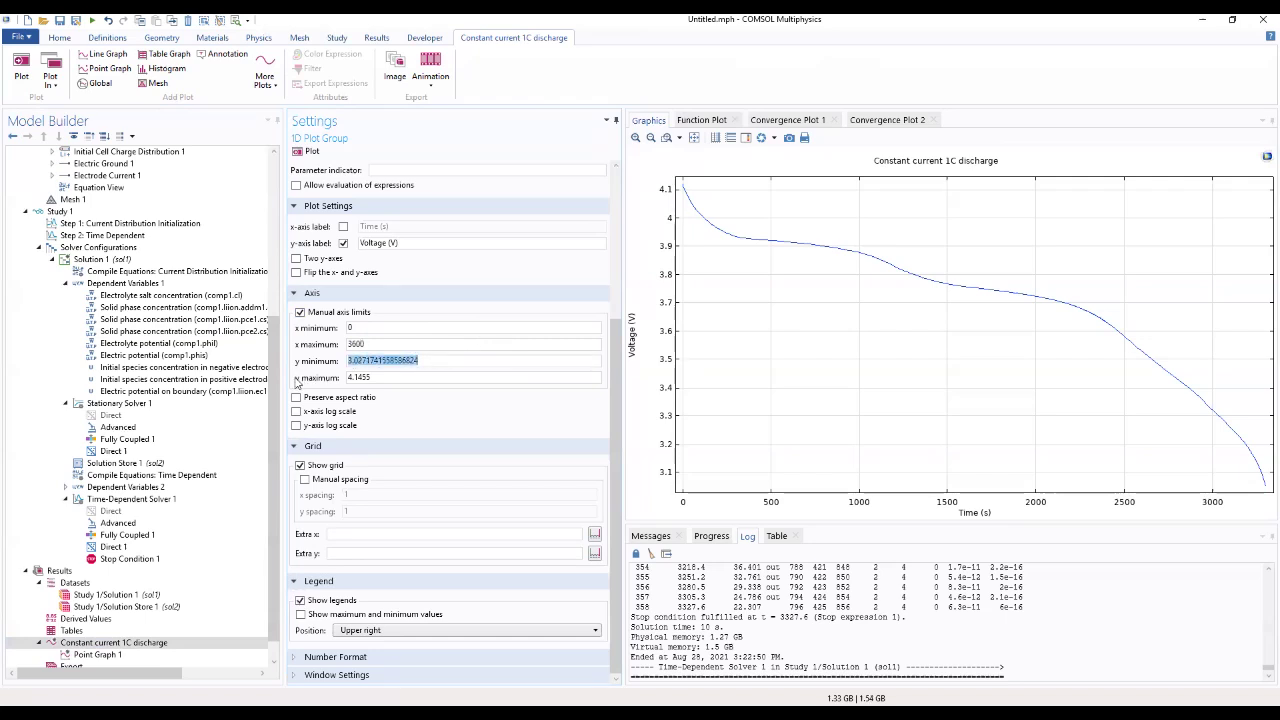
text(3)
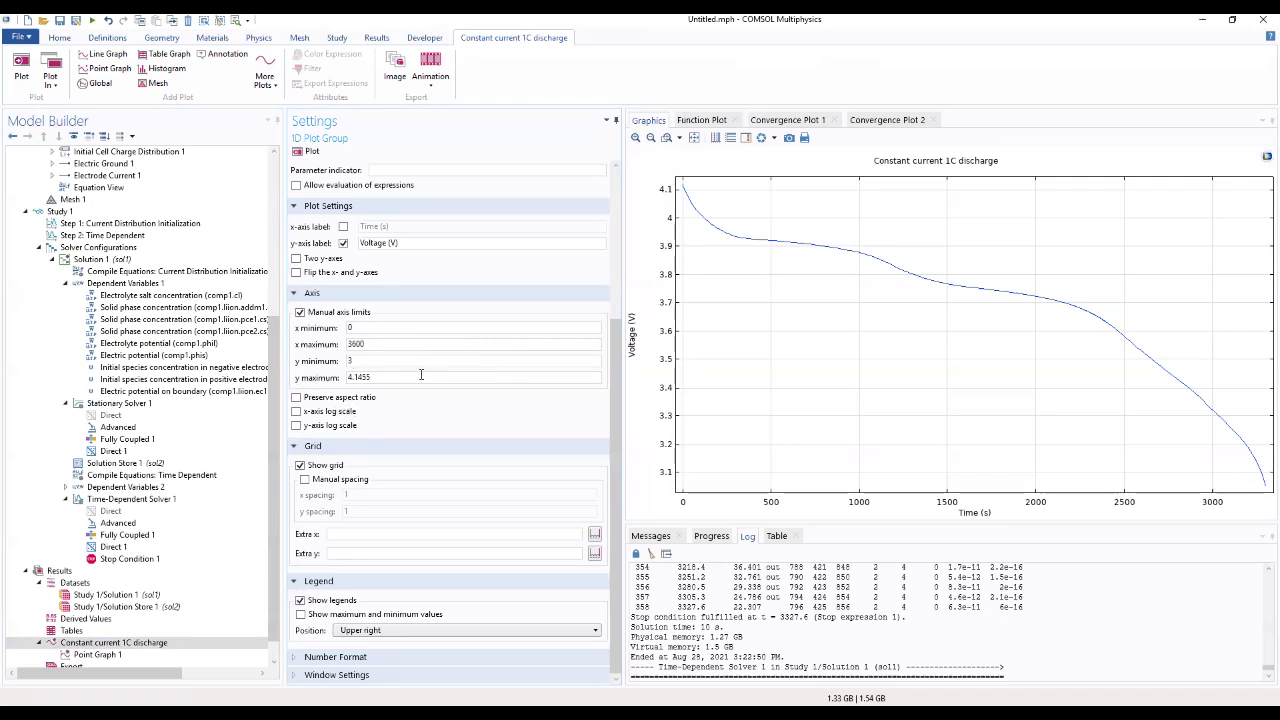
click(439, 376)
triple_click(439, 376)
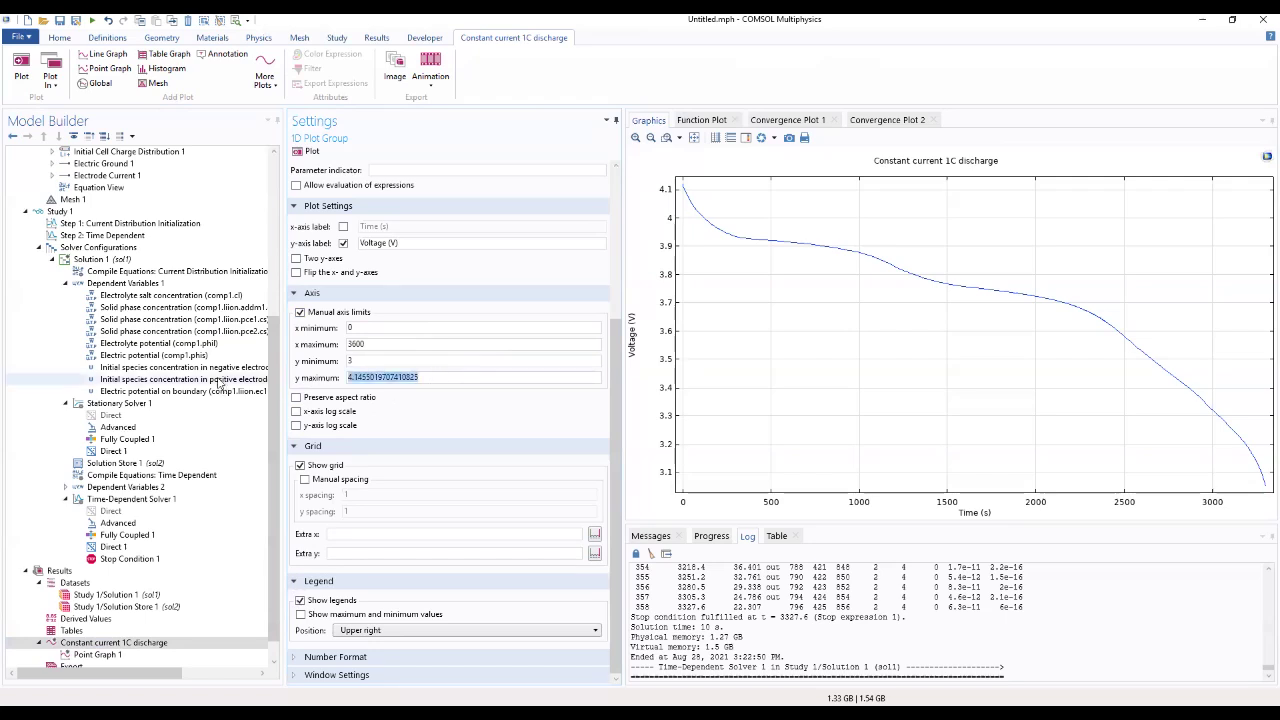
text(4.2)
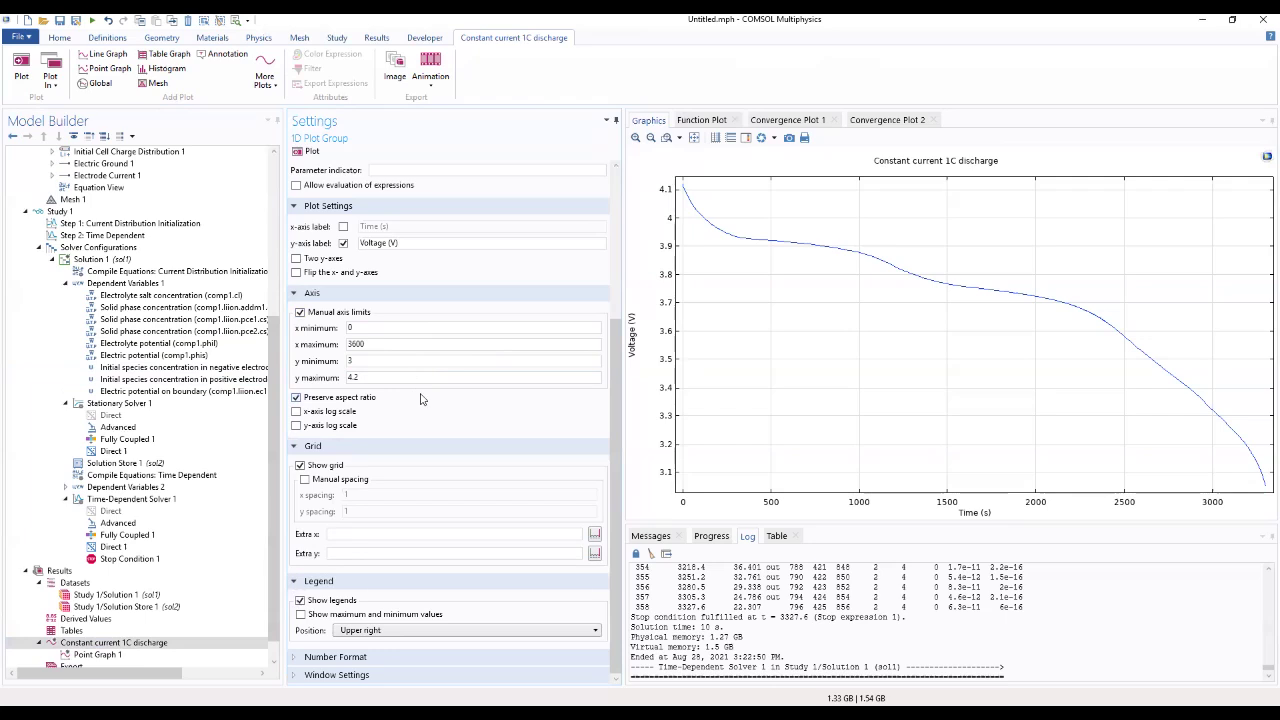
click(299, 150)
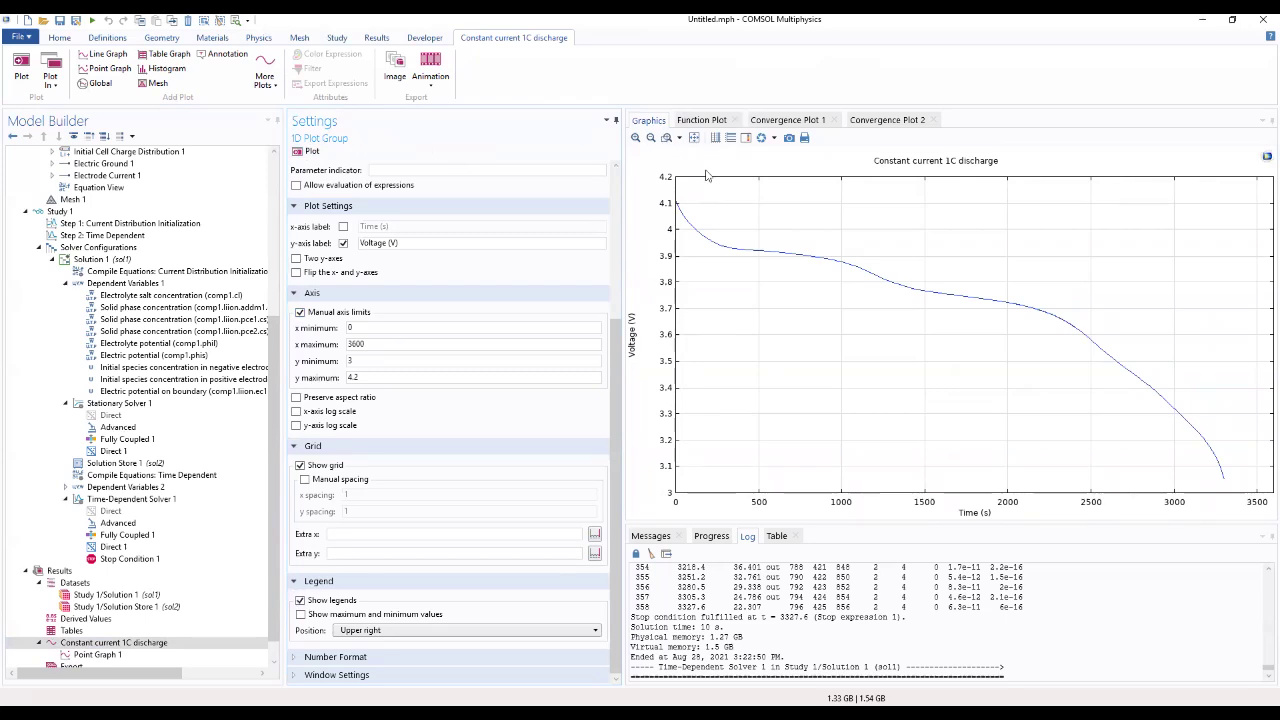
click(357, 660)
scroll(358, 668, down, 3)
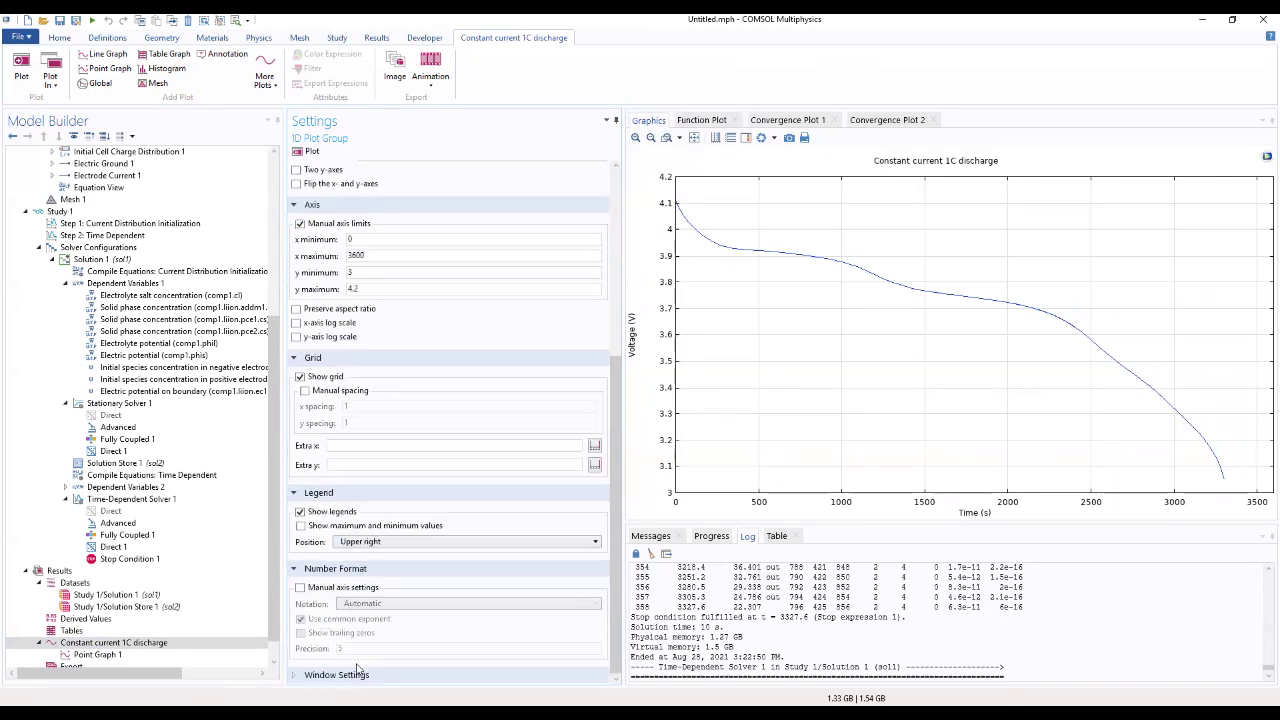
scroll(366, 660, down, 1)
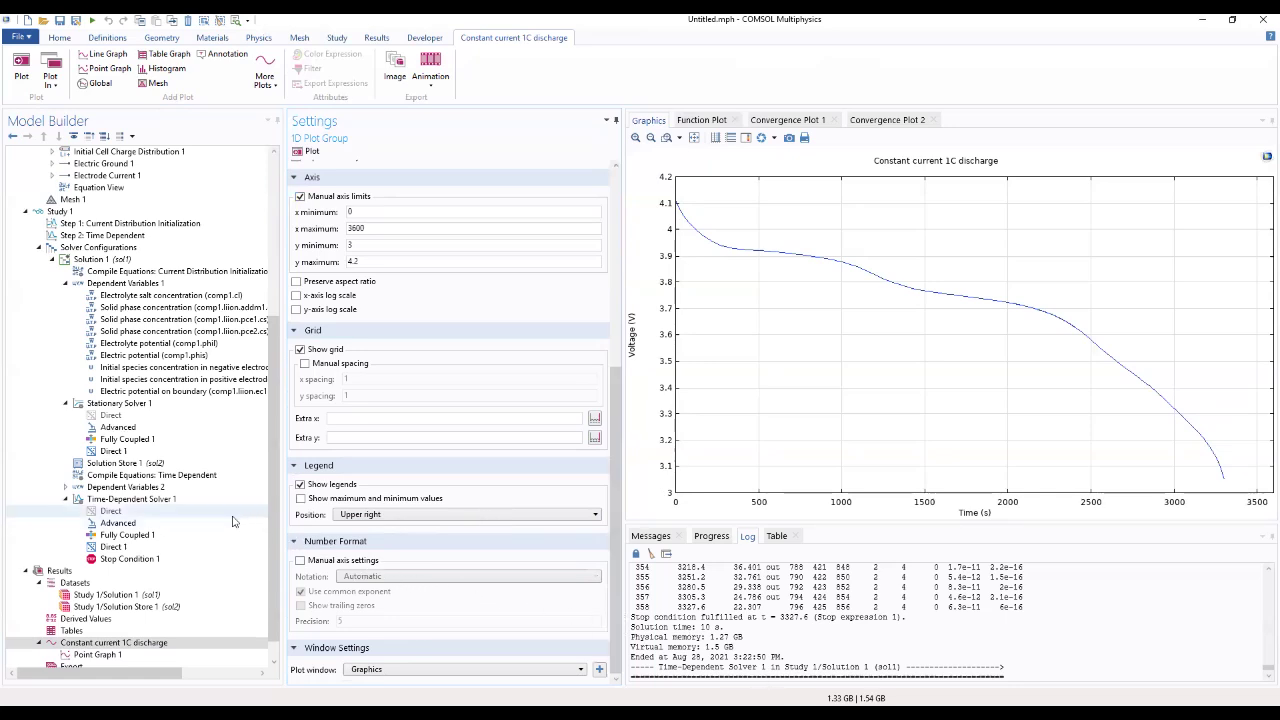
Add a second 1D plot group under Results and label it "Surface concentration Positive"
click(60, 570)
right_click(62, 570)
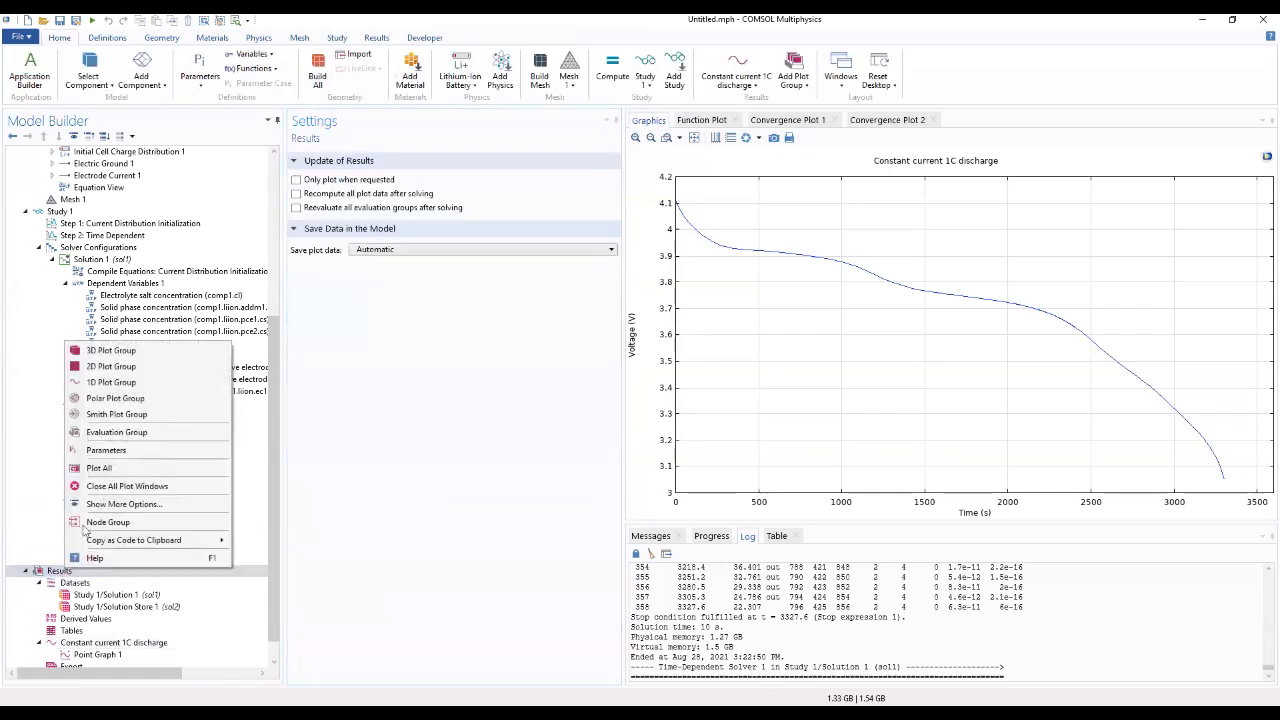
click(113, 383)
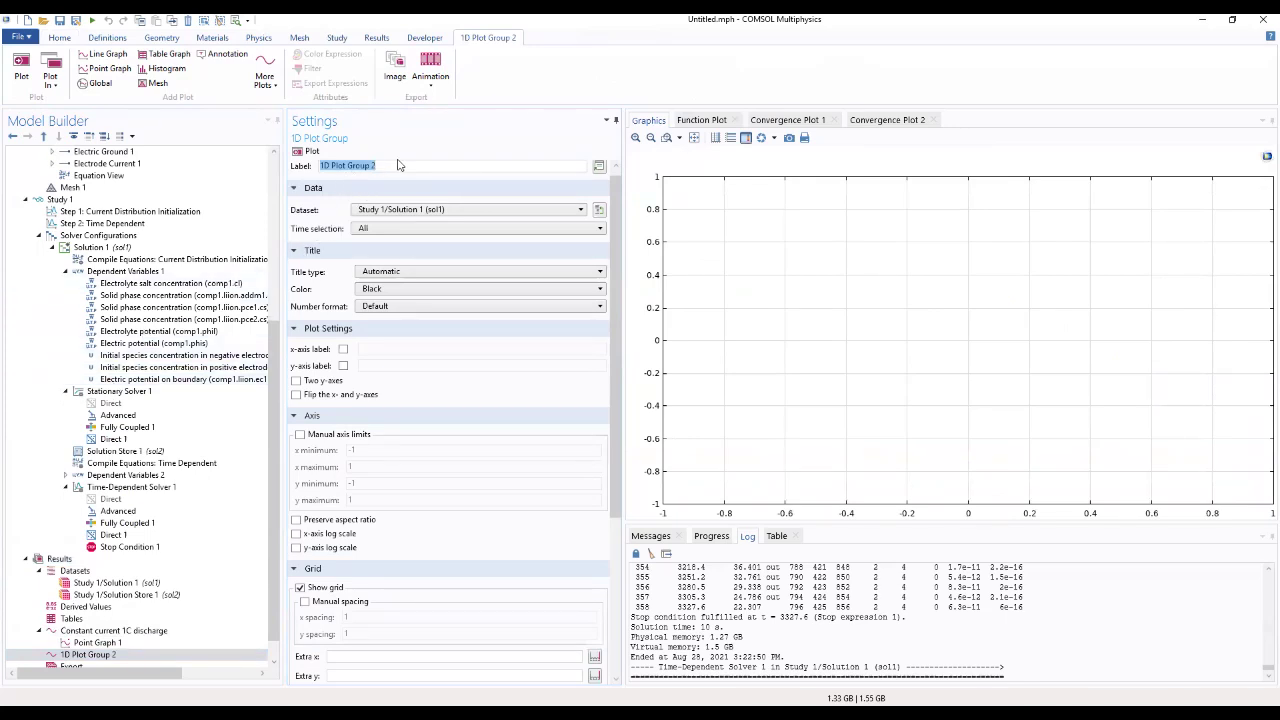
text(Surface concentration Positive)
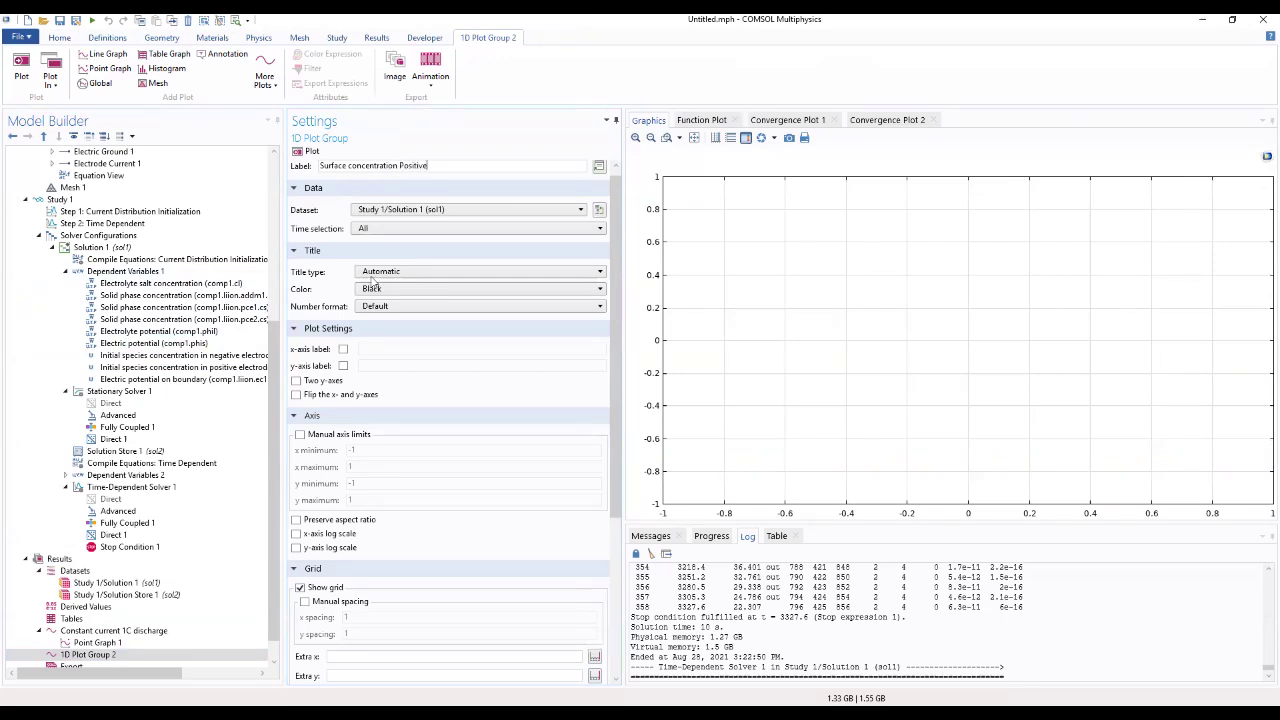
Add a Point Graph to the Surface concentration Positive plot group and select point 4, the outer end of the geometry
click(178, 643)
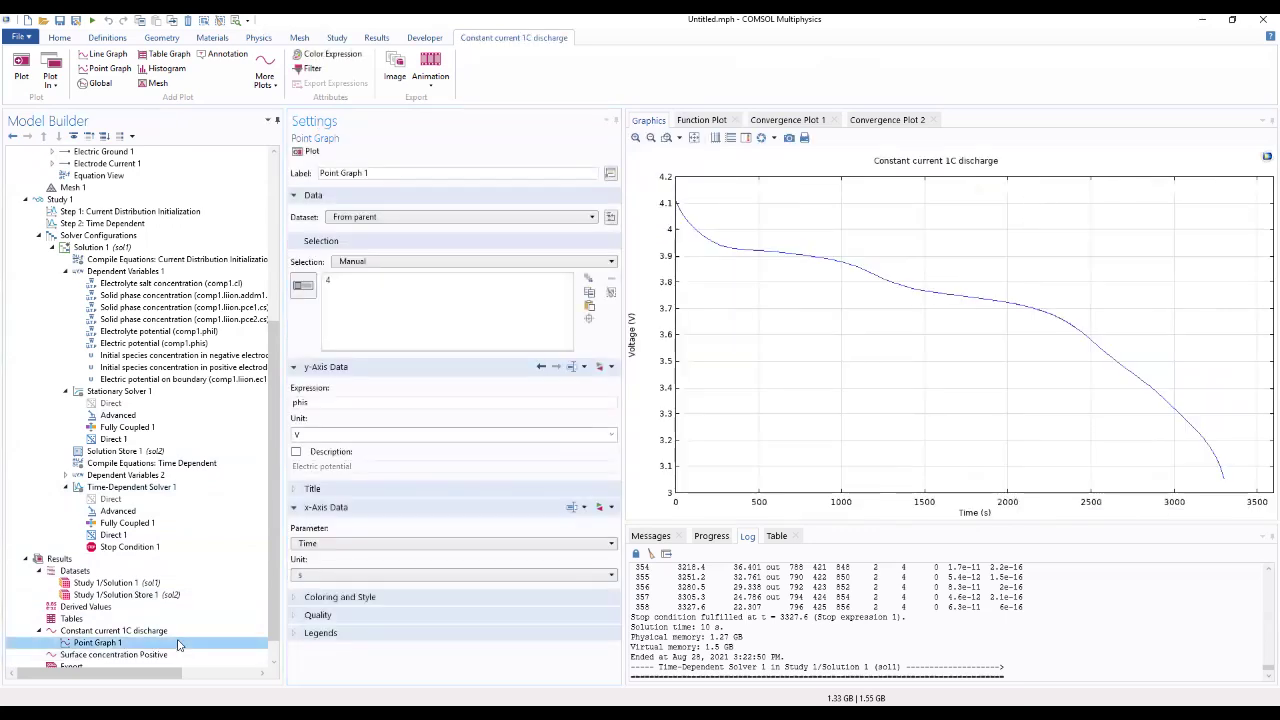
click(170, 656)
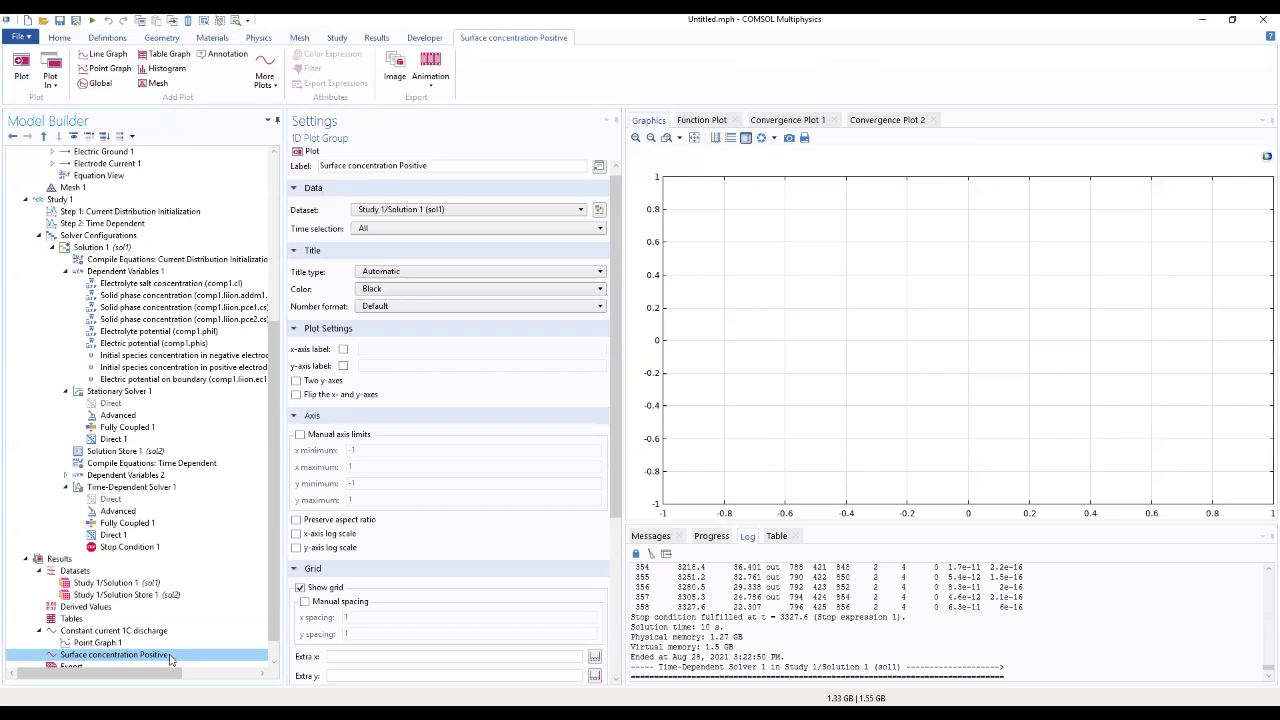
right_click(170, 660)
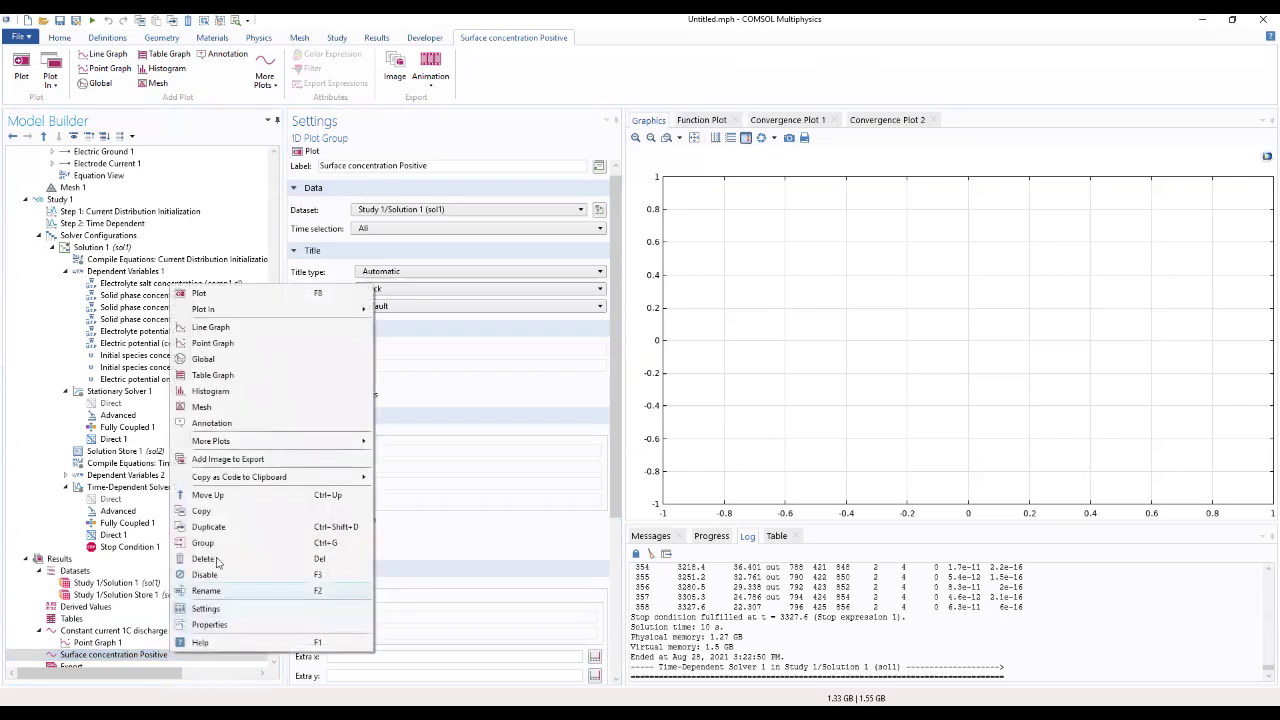
click(243, 343)
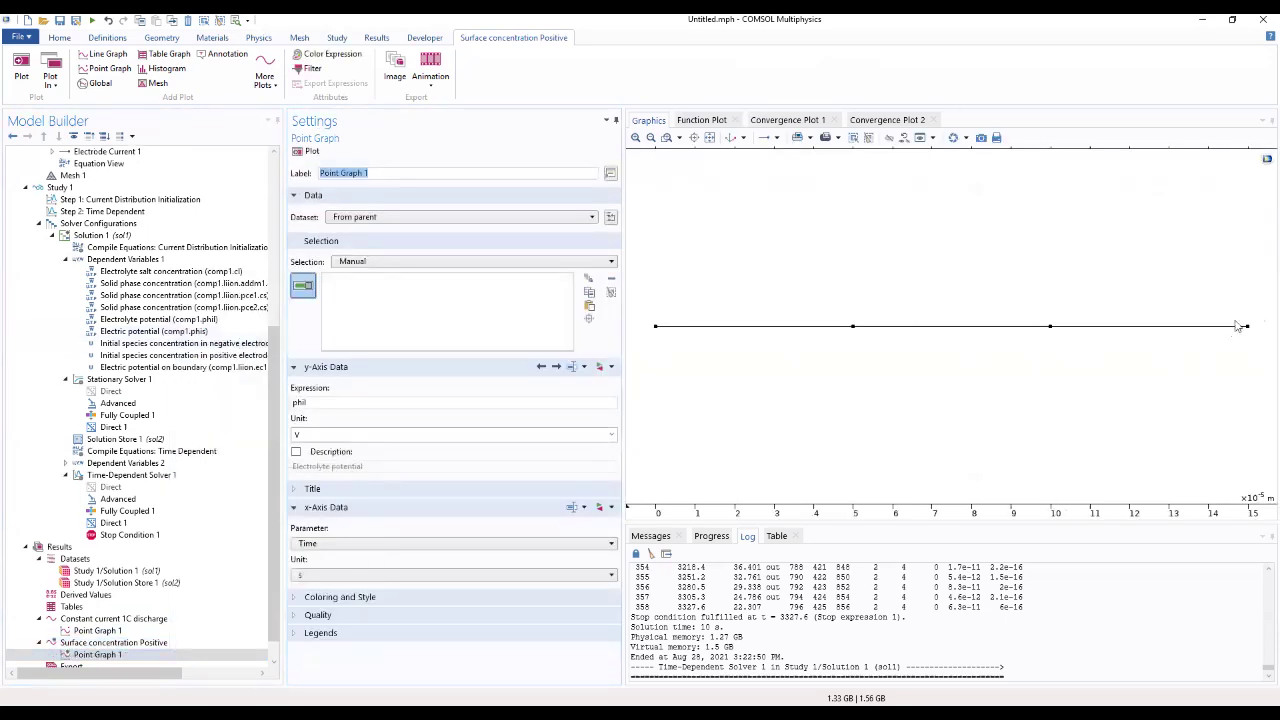
click(1248, 326)
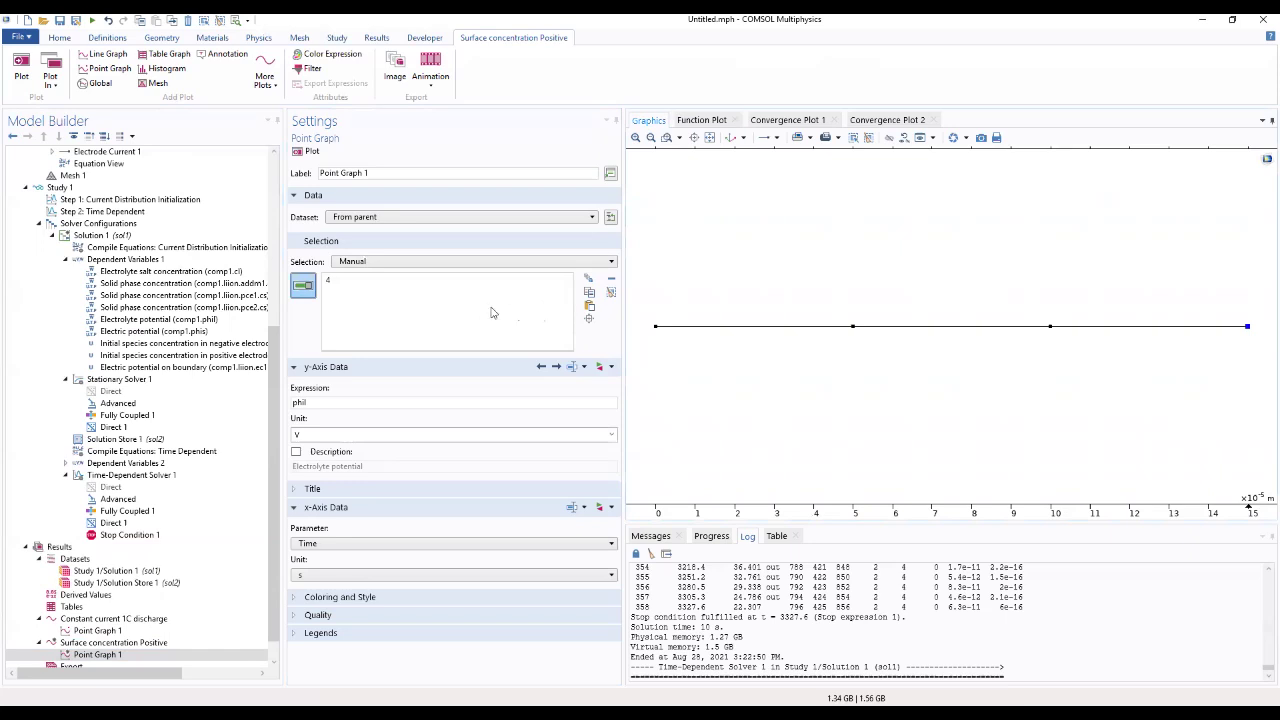
Set the point graph's y-axis expression to the particle intercalation variable liion.cs_surface (Insertion particle concentration, surface)
click(611, 368)
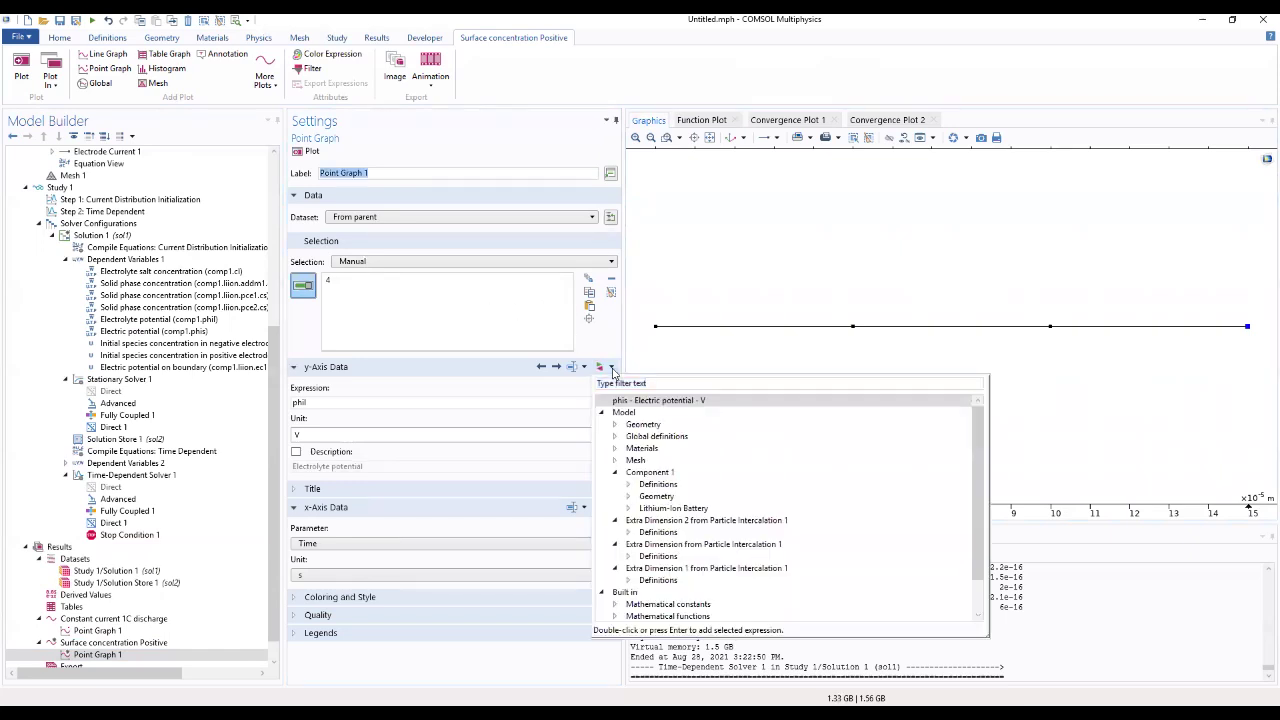
click(628, 508)
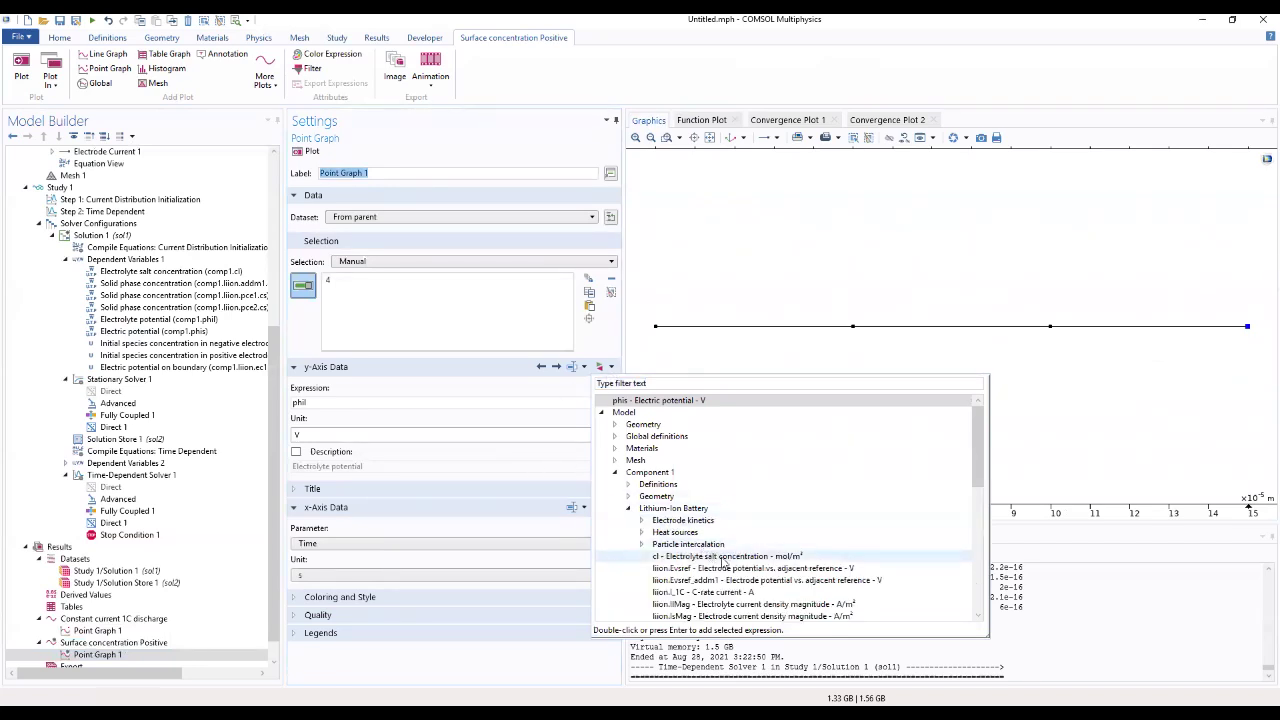
scroll(700, 540, down, 3)
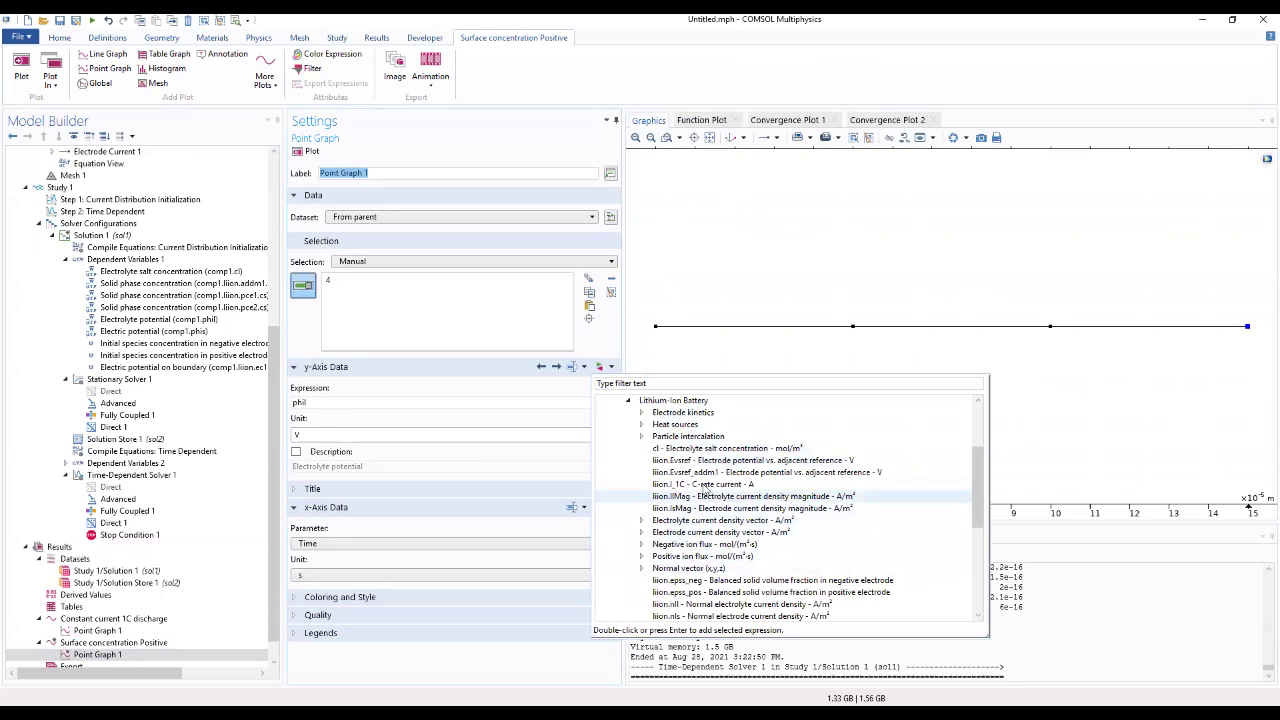
scroll(705, 492, up, 1)
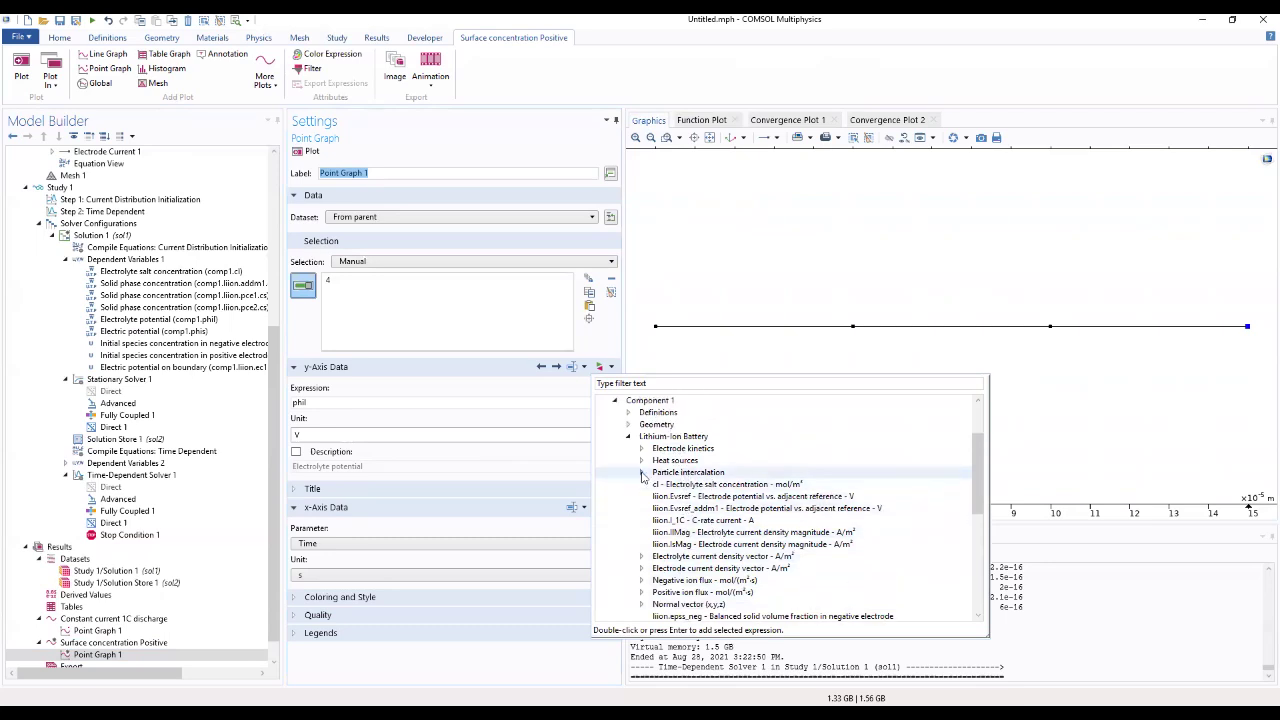
click(641, 473)
scroll(700, 490, down, 1)
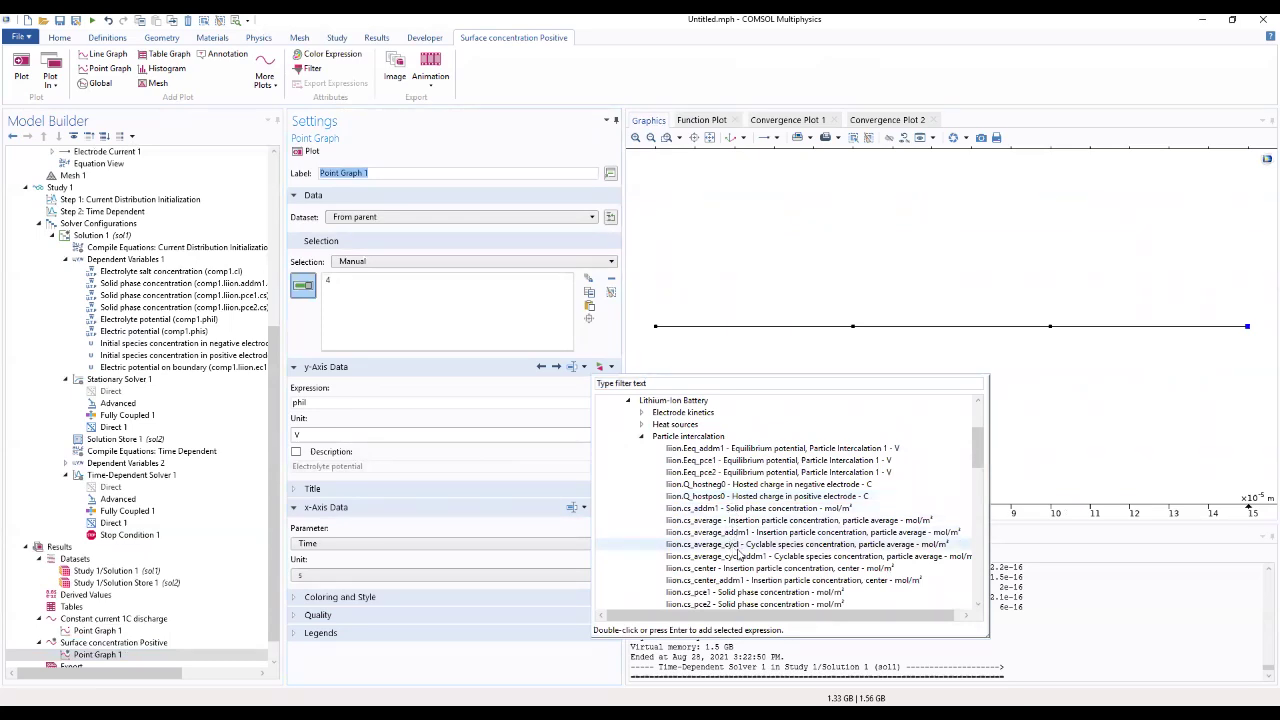
scroll(740, 555, down, 1)
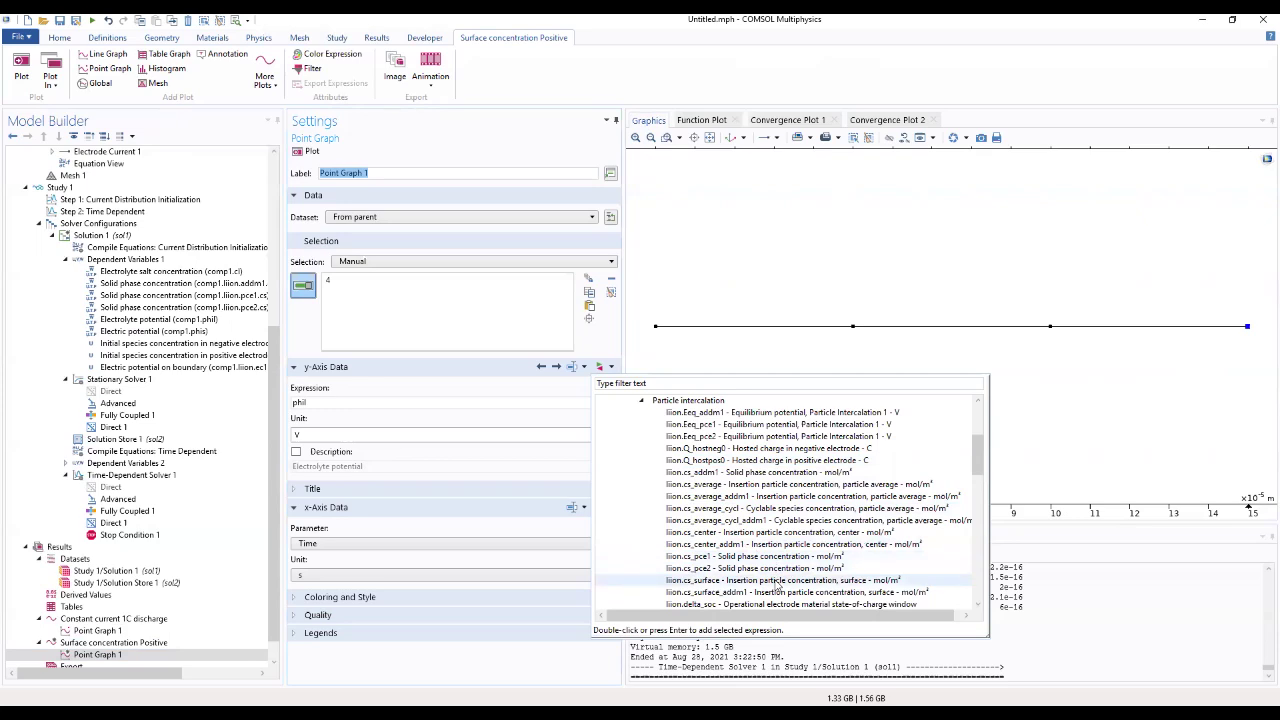
double_click(777, 582)
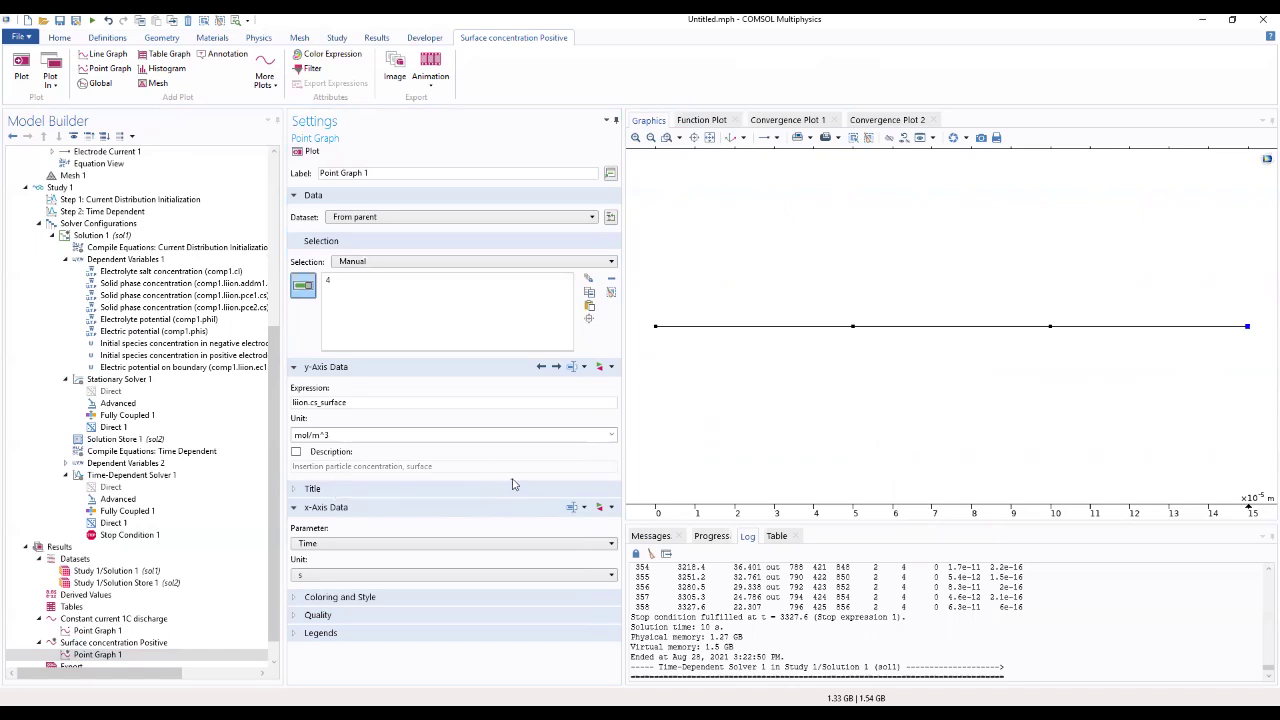
Show legends for the point graph with a manual entry "NCA", and plot the surface concentration curve in an enlarged graphics area
click(320, 633)
scroll(330, 645, down, 2)
click(296, 556)
click(370, 572)
click(373, 598)
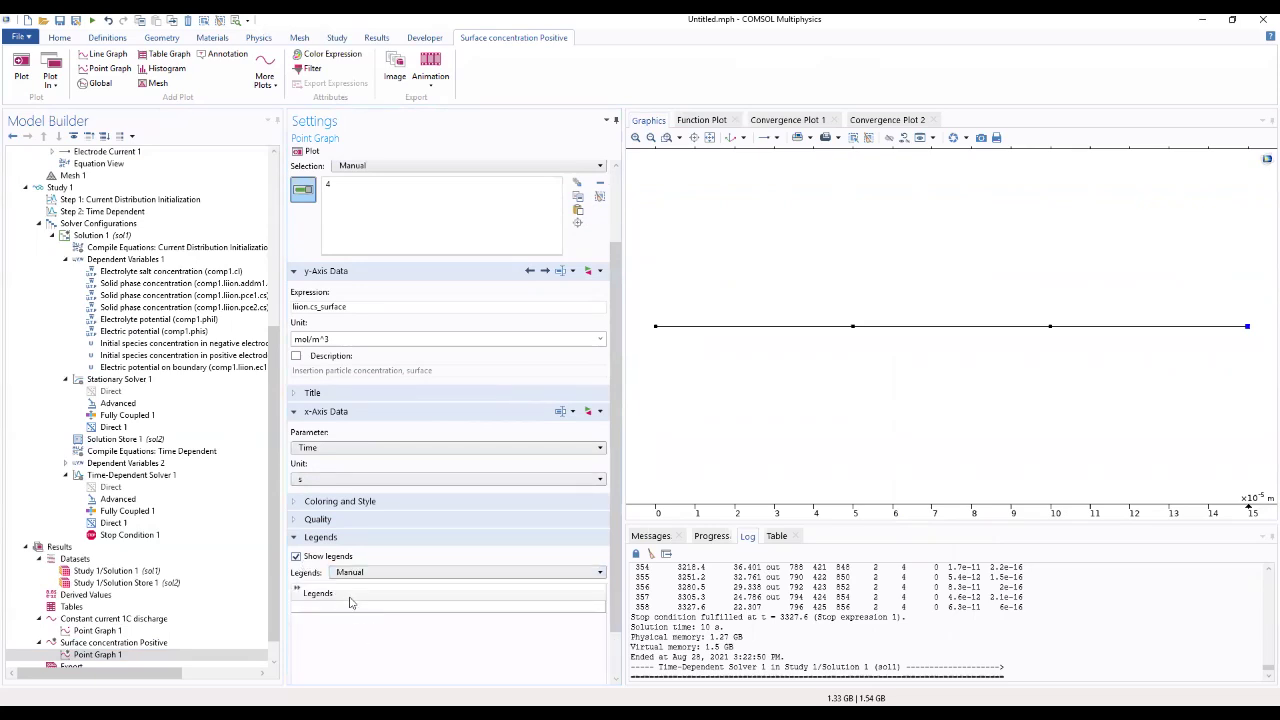
click(352, 606)
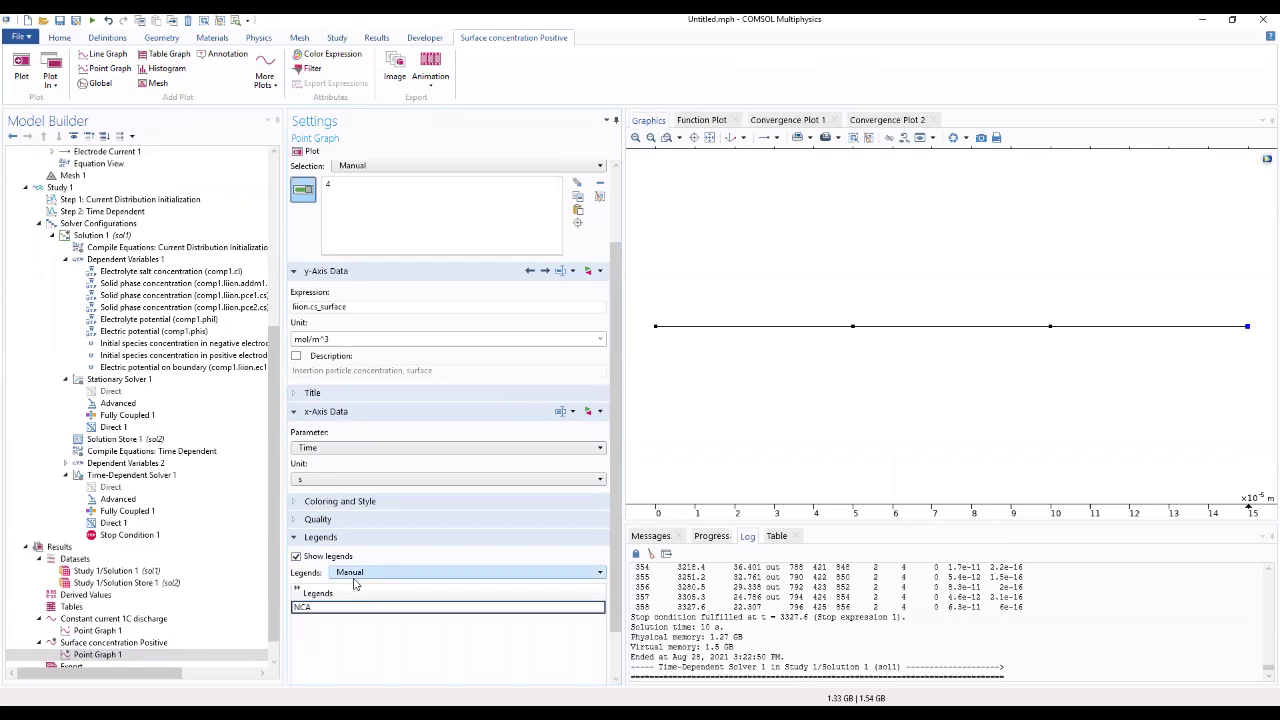
click(356, 630)
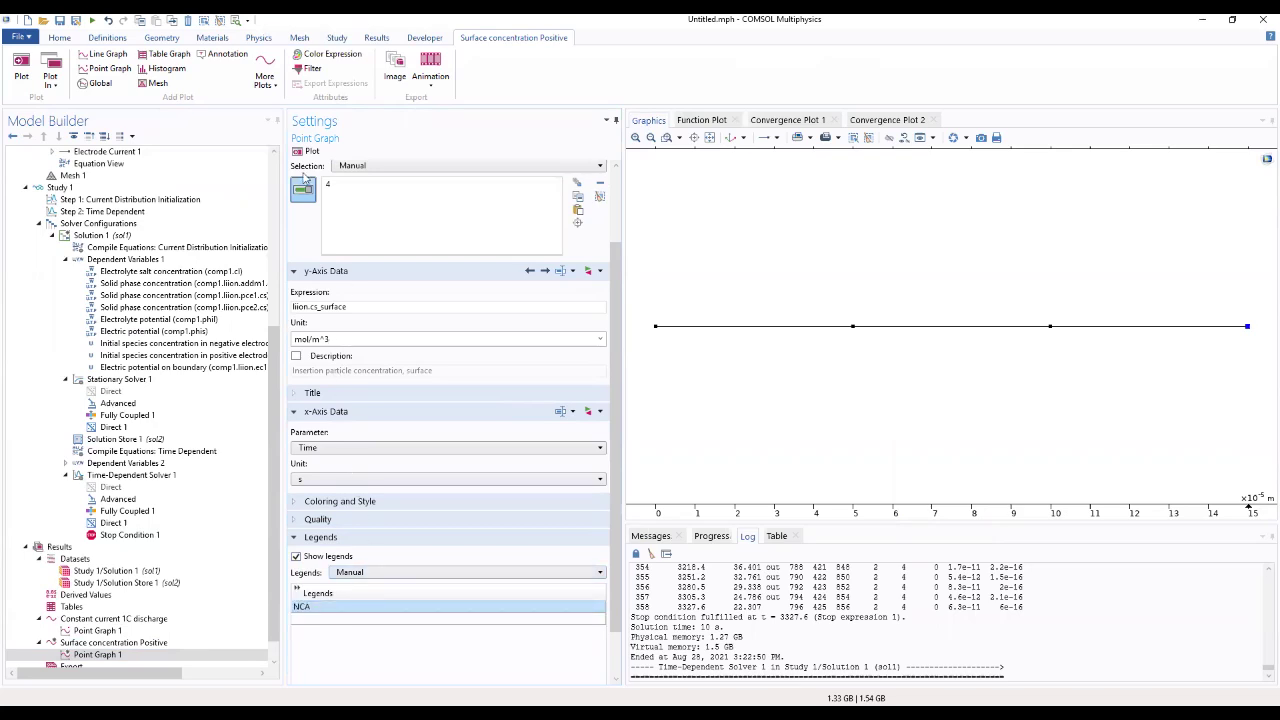
click(299, 153)
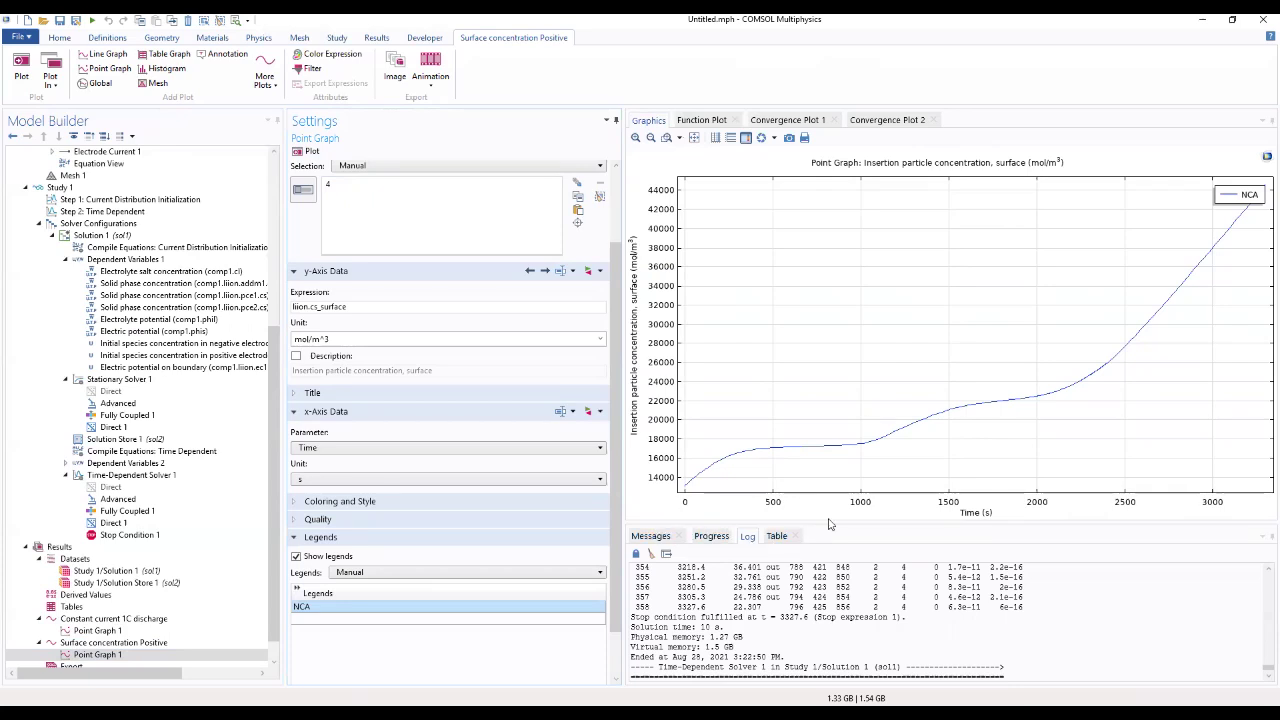
click(830, 596)
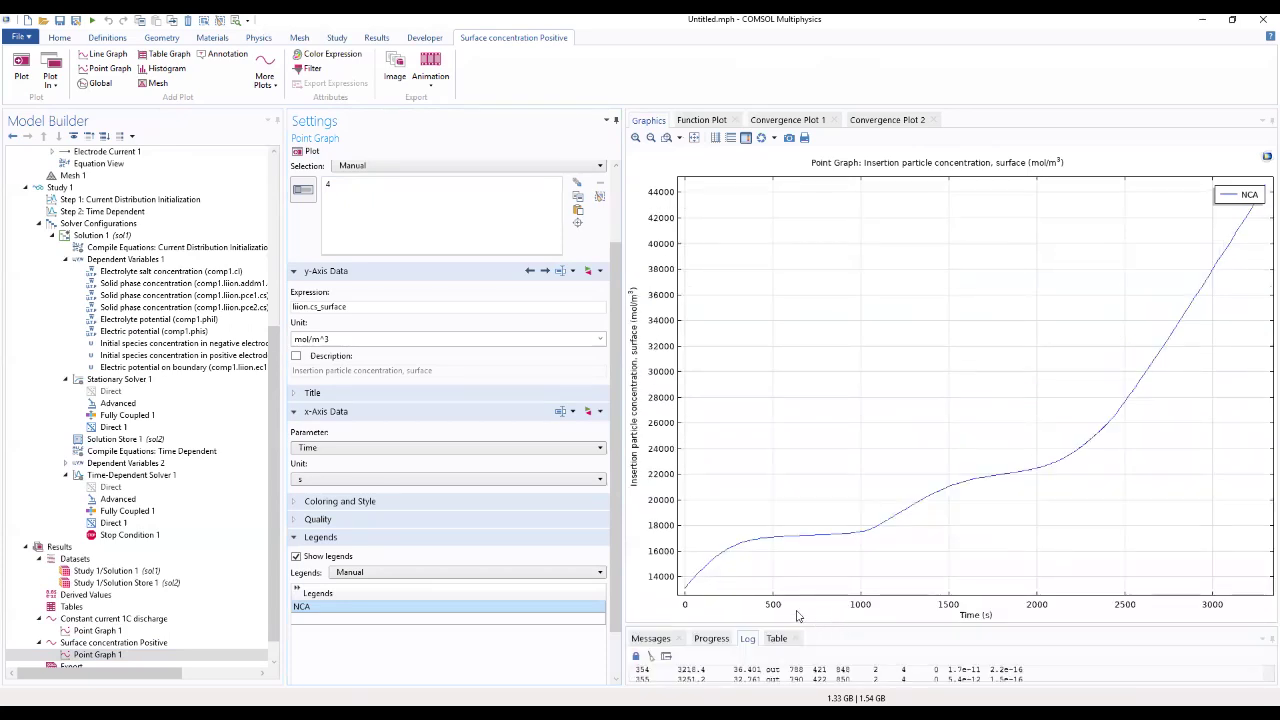
Duplicate the NCA point graph within the Surface concentration Positive plot group and select the copy
click(167, 656)
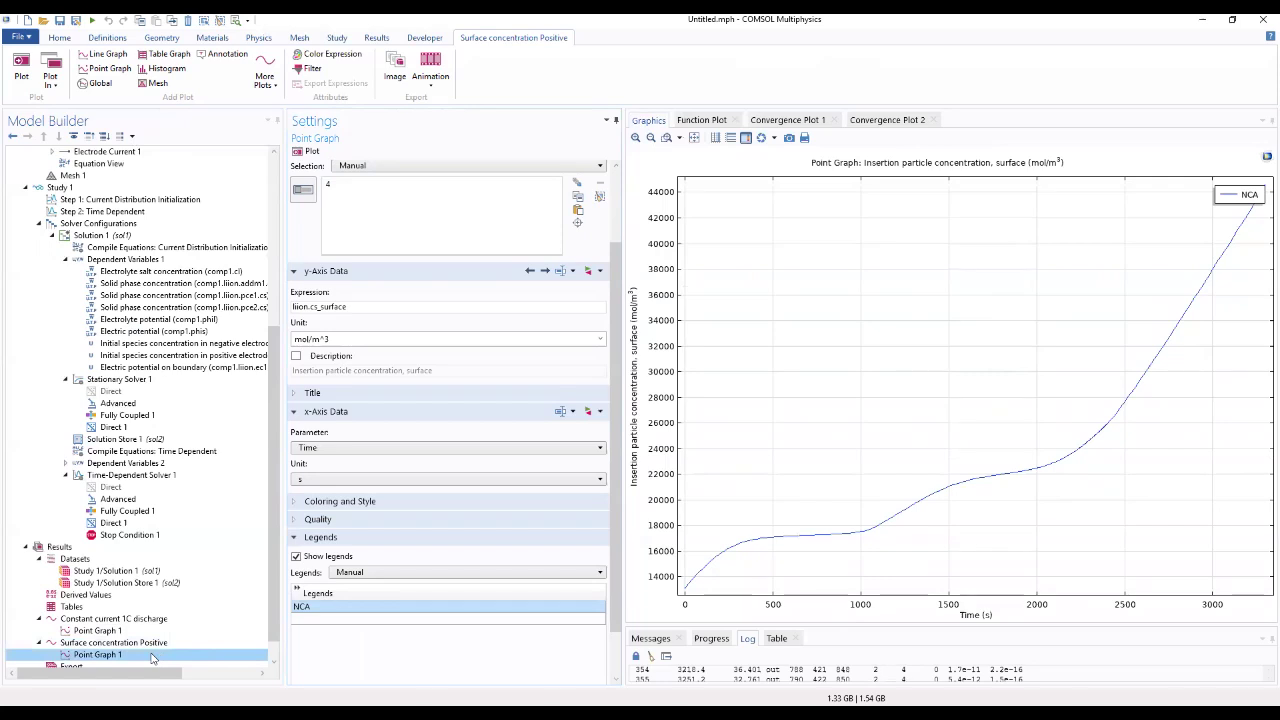
right_click(153, 656)
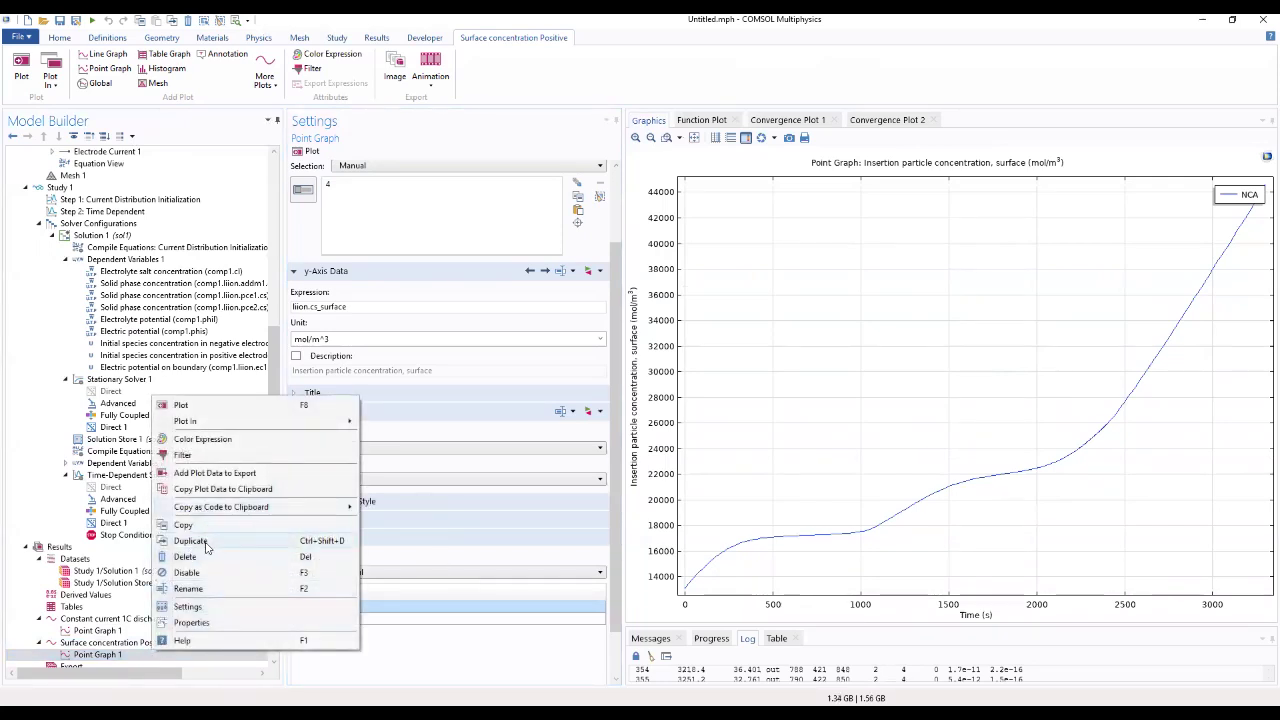
click(192, 541)
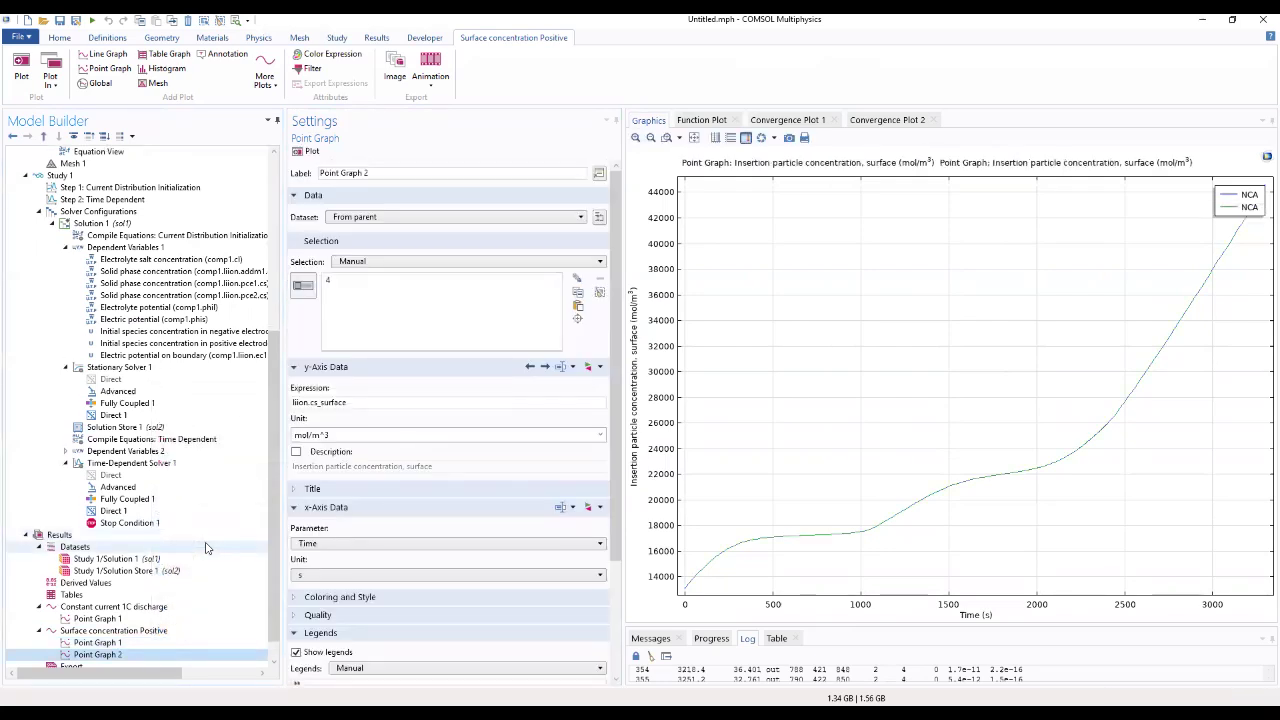
click(96, 643)
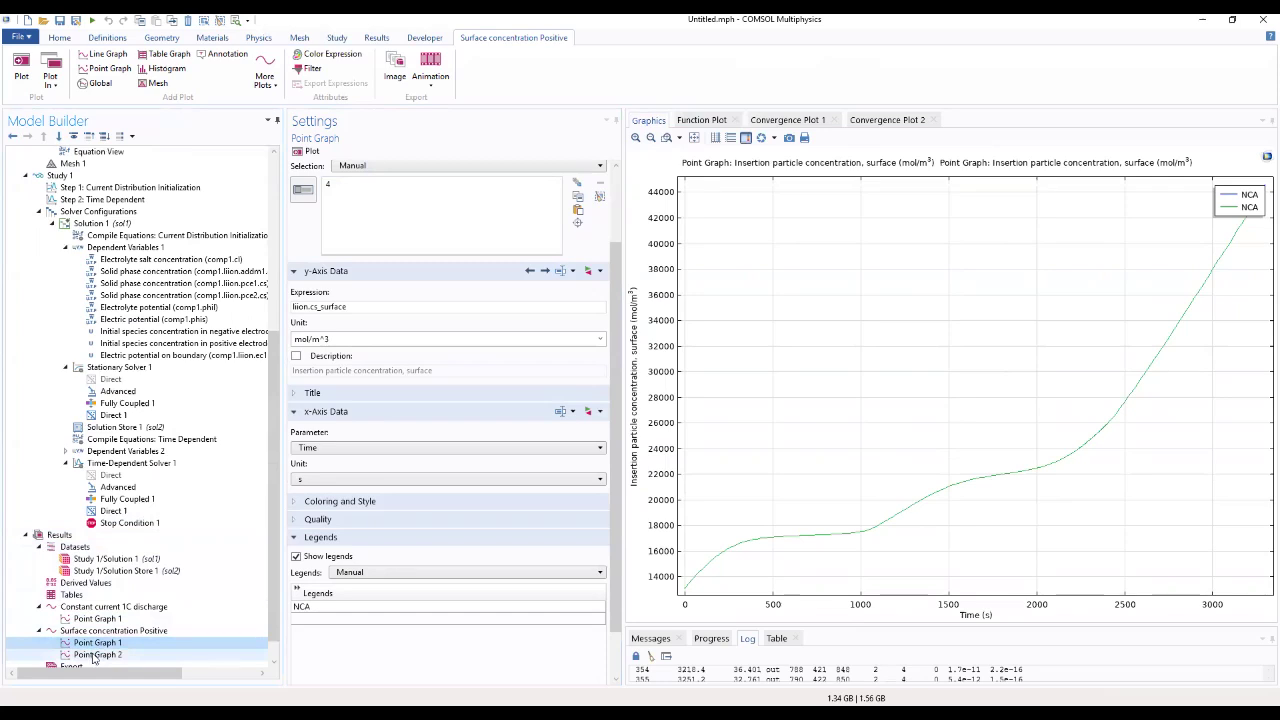
click(95, 655)
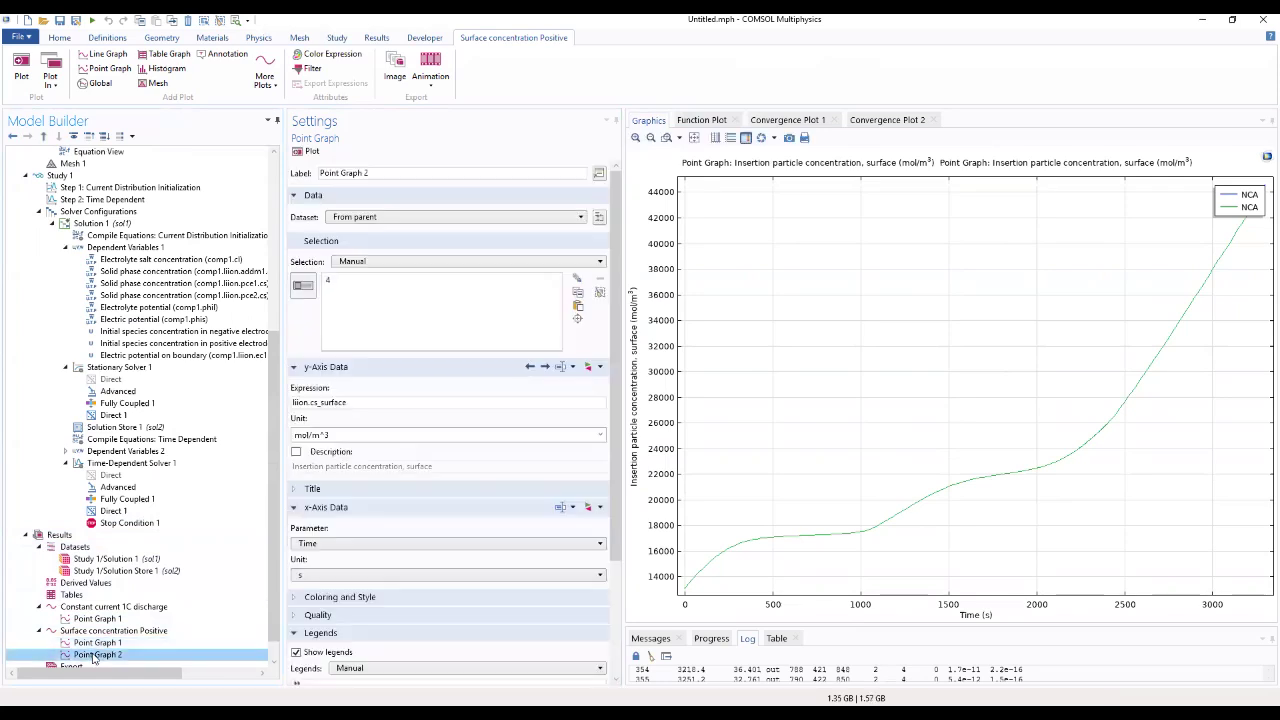
Set the duplicated point graph's y-axis expression to the particle intercalation variable liion.cs_surface_addm1 (Insertion particle concentration, surface)
click(599, 368)
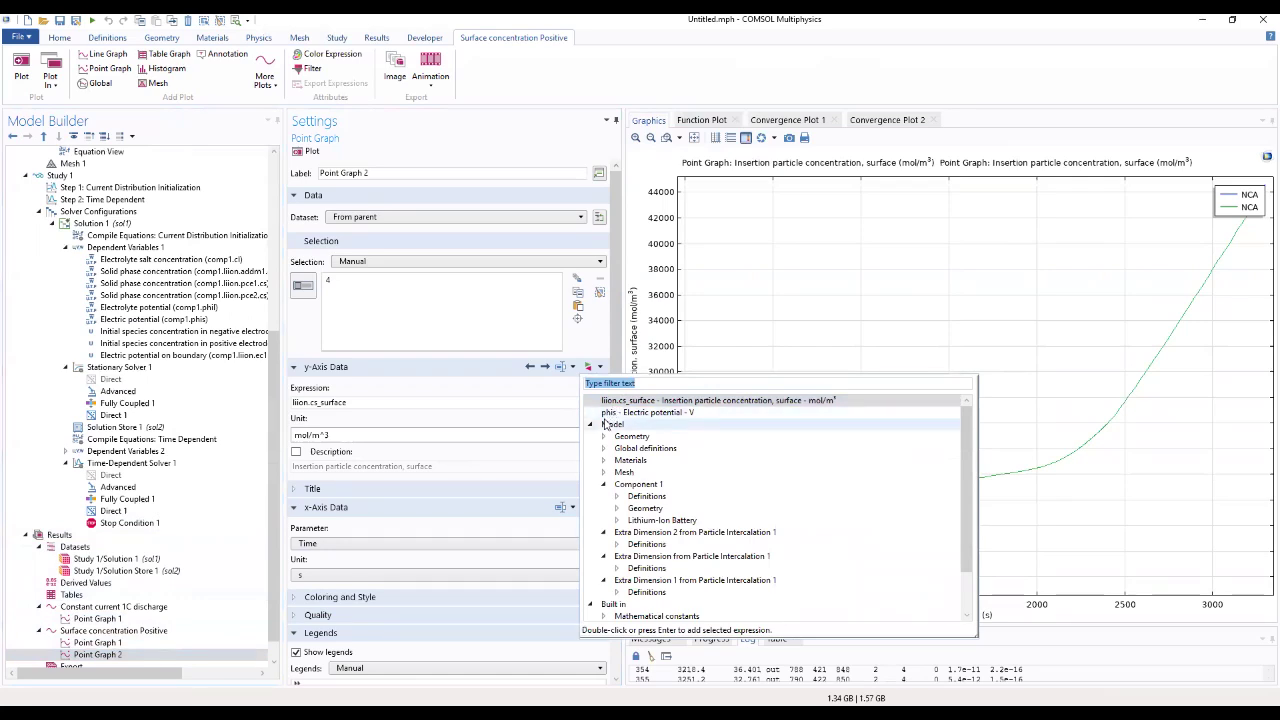
click(618, 521)
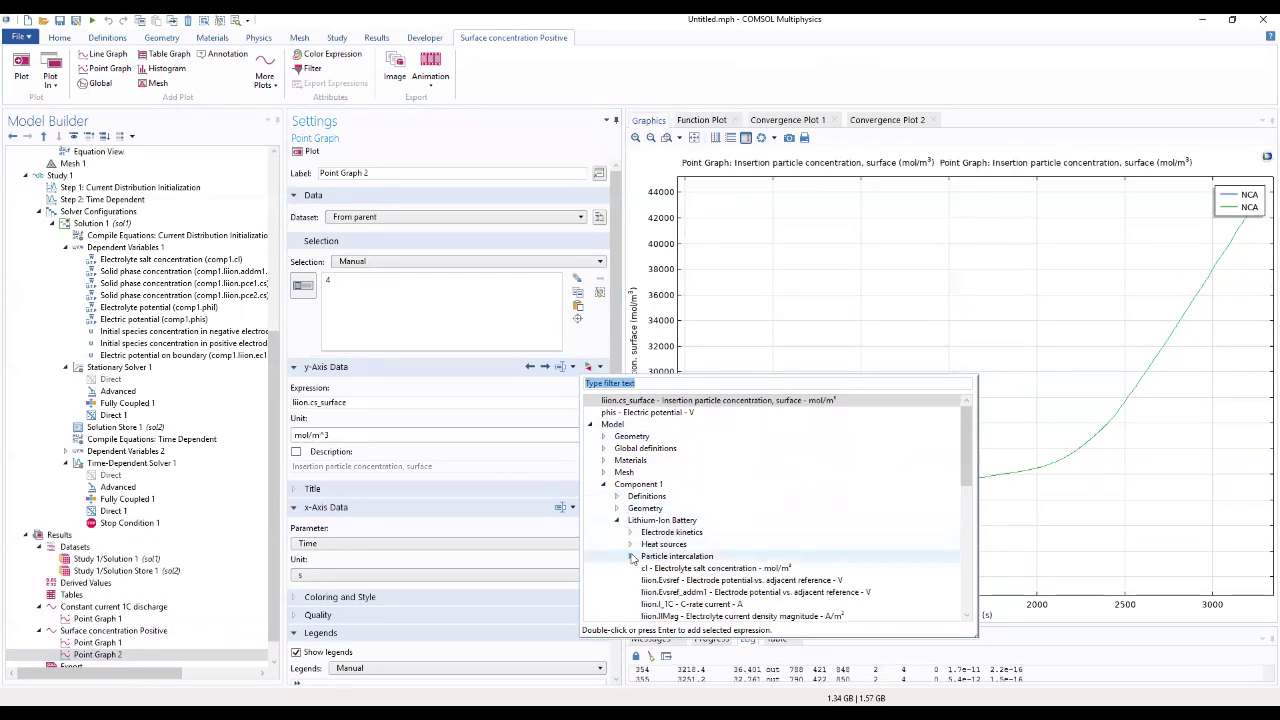
click(631, 556)
scroll(679, 585, down, 2)
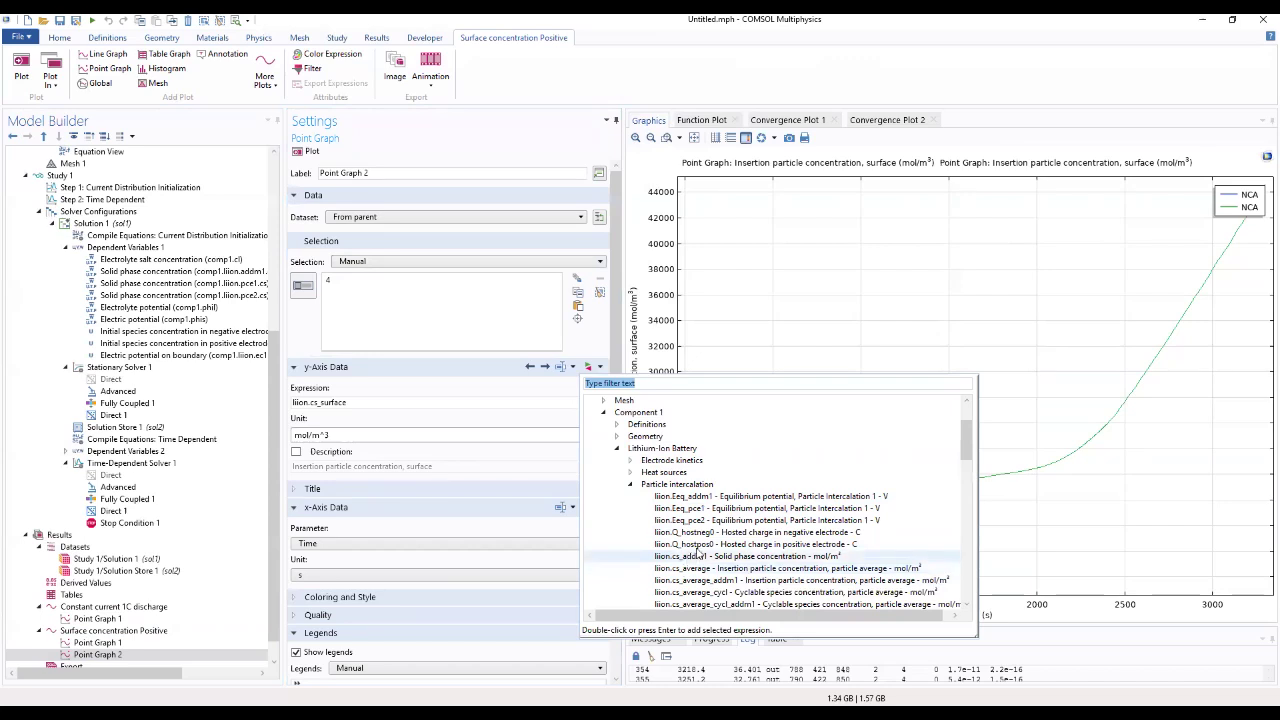
scroll(700, 555, down, 2)
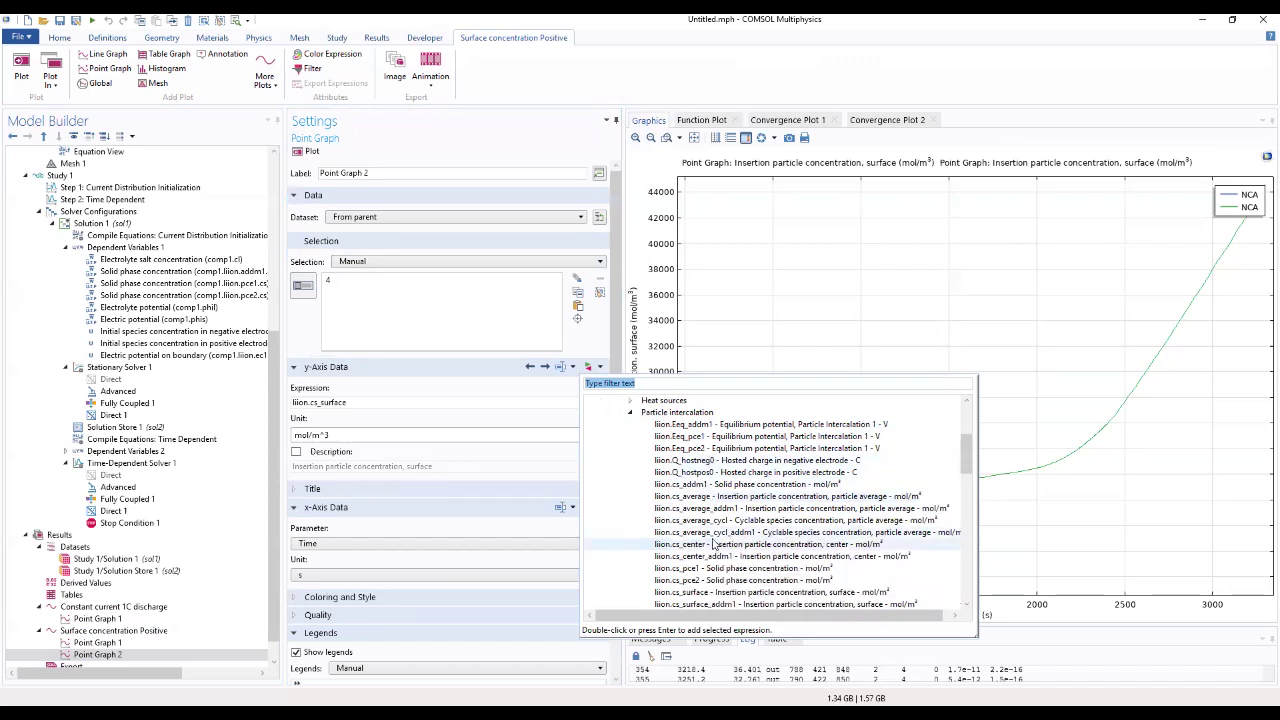
scroll(716, 538, down, 1)
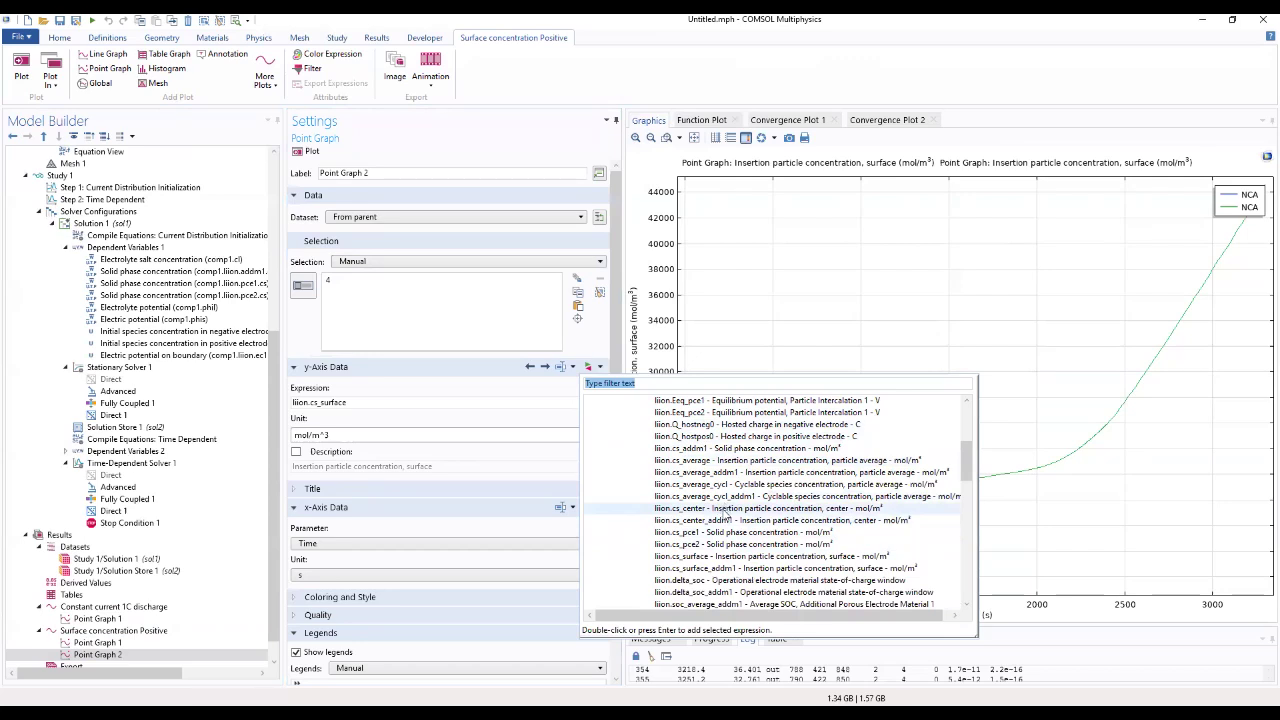
scroll(726, 530, down, 1)
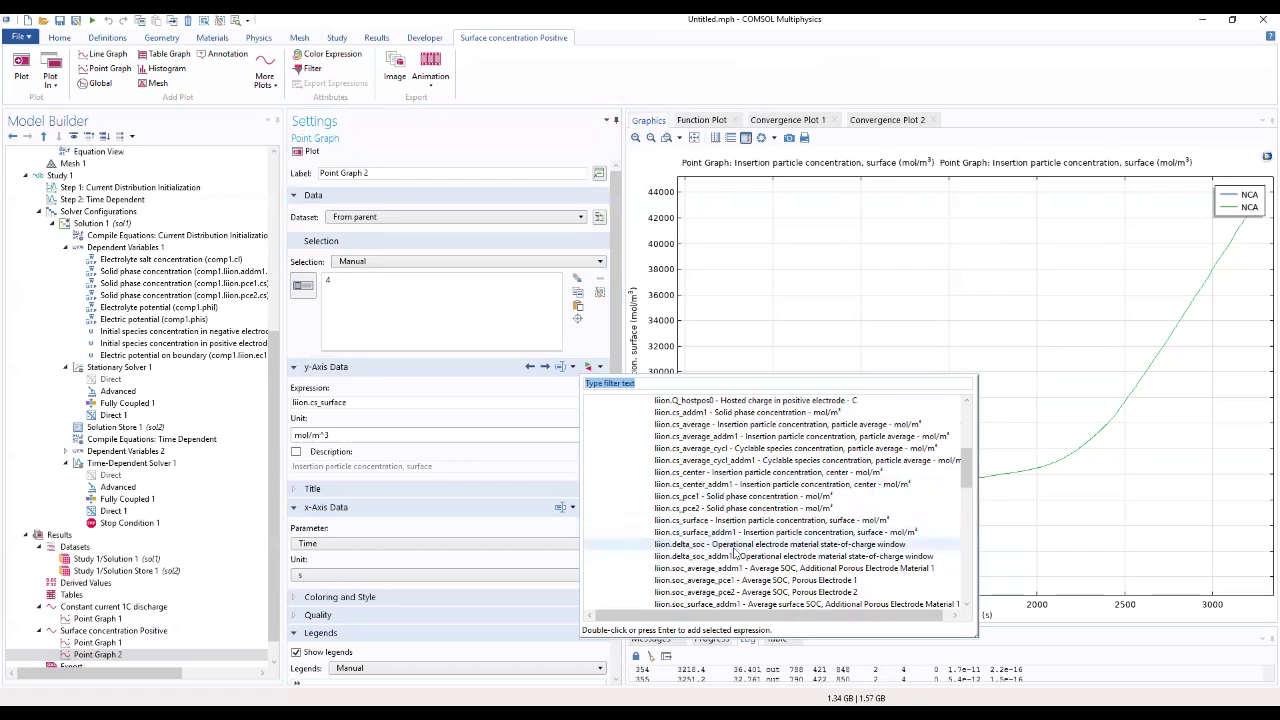
scroll(735, 551, down, 2)
scroll(735, 551, up, 1)
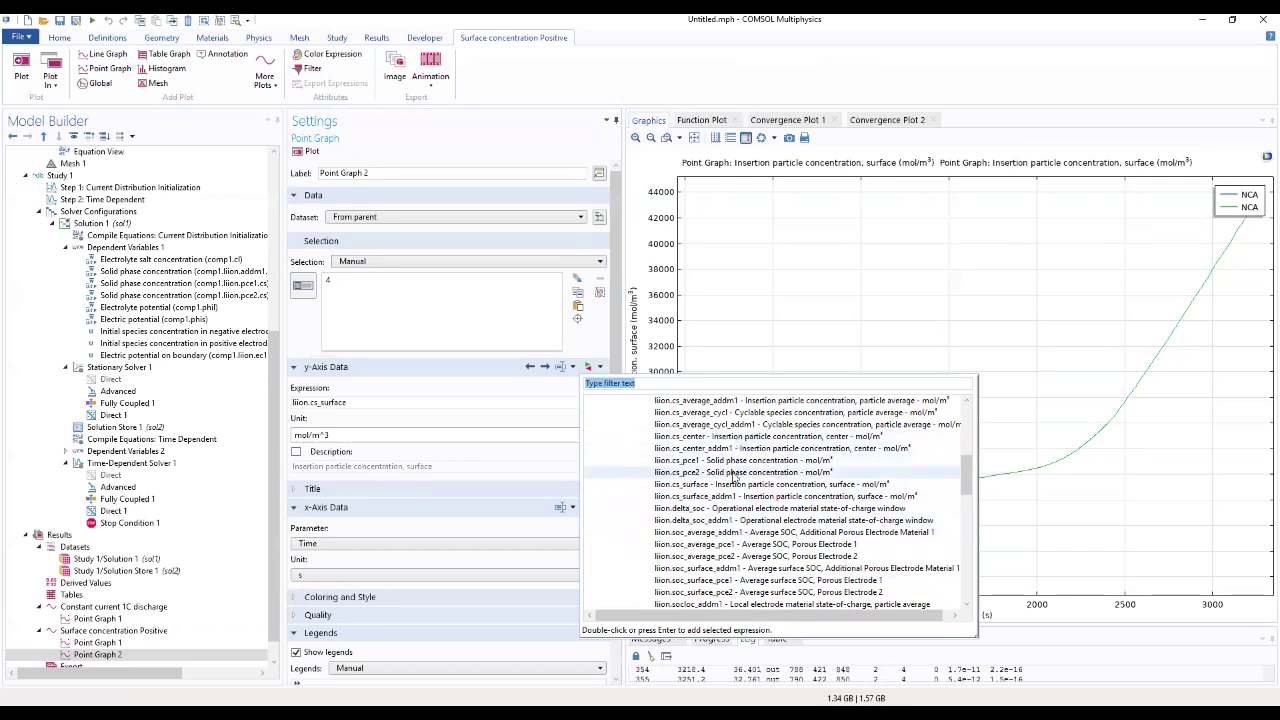
scroll(739, 457, up, 1)
scroll(739, 460, up, 4)
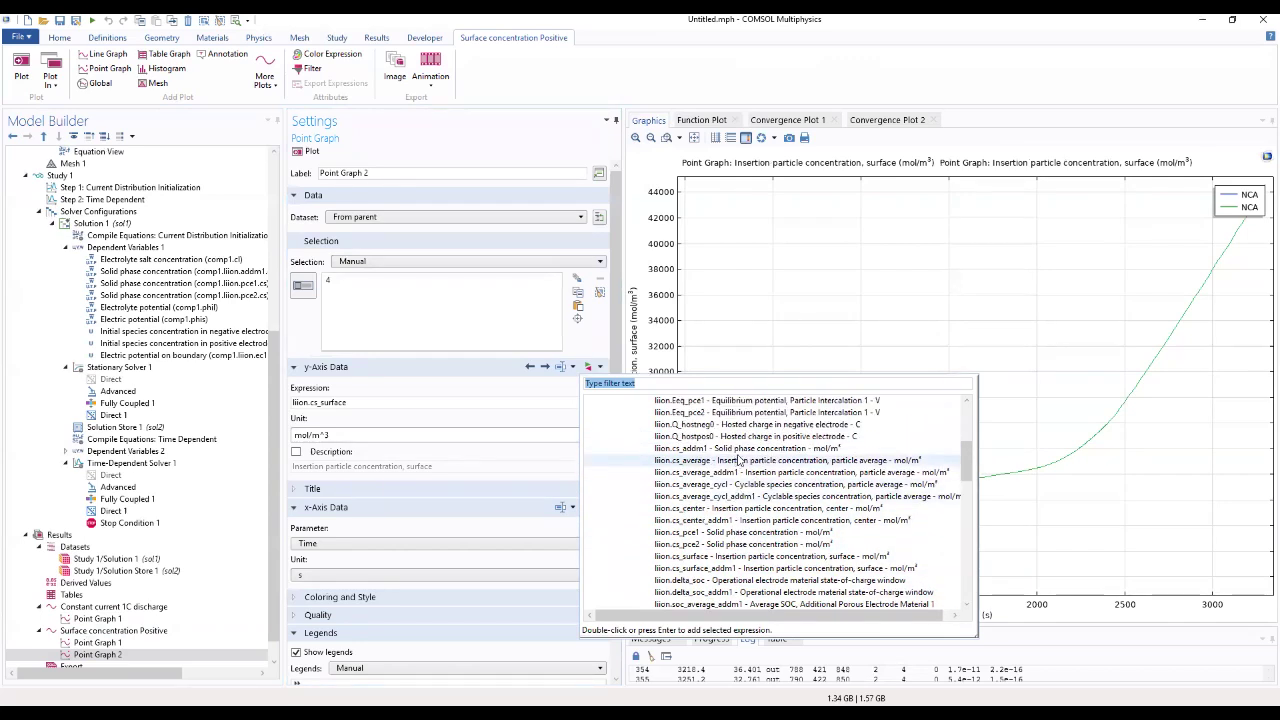
scroll(739, 497, down, 4)
scroll(739, 500, down, 2)
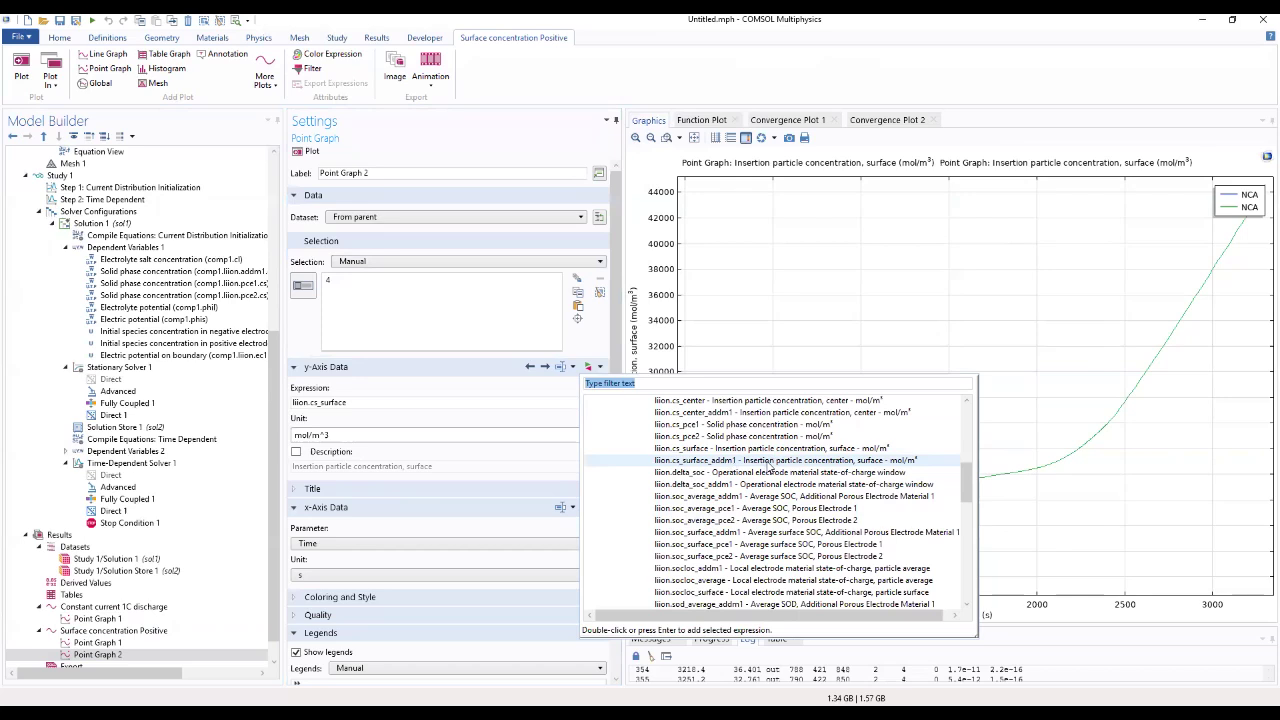
double_click(769, 462)
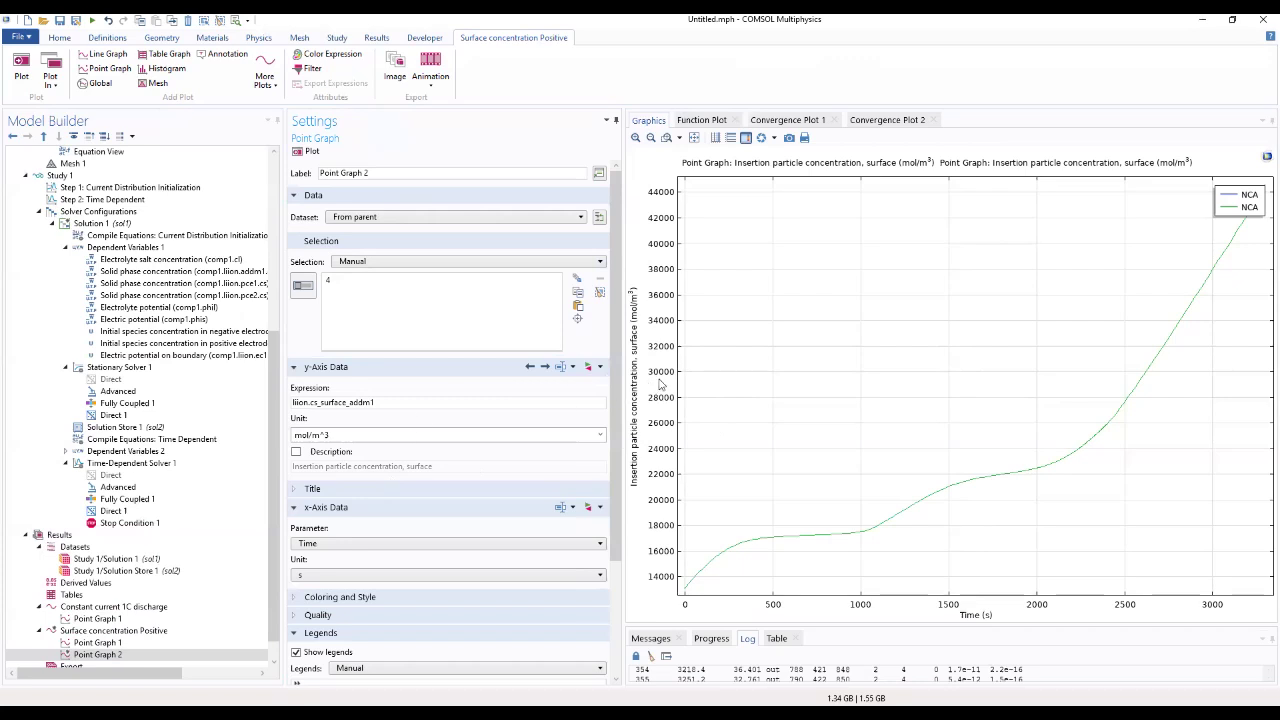
Change the duplicated point graph's manual legend entry to "LMO" and update the plot
scroll(586, 491, down, 3)
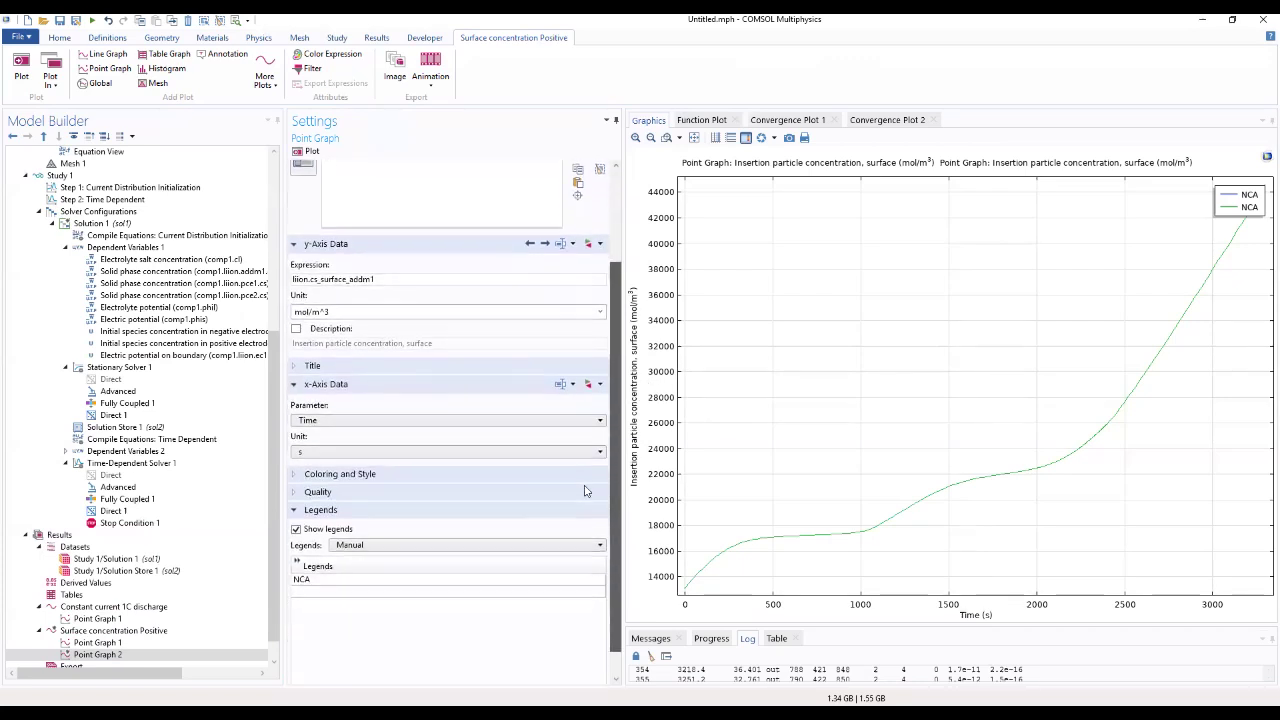
scroll(362, 340, up, 1)
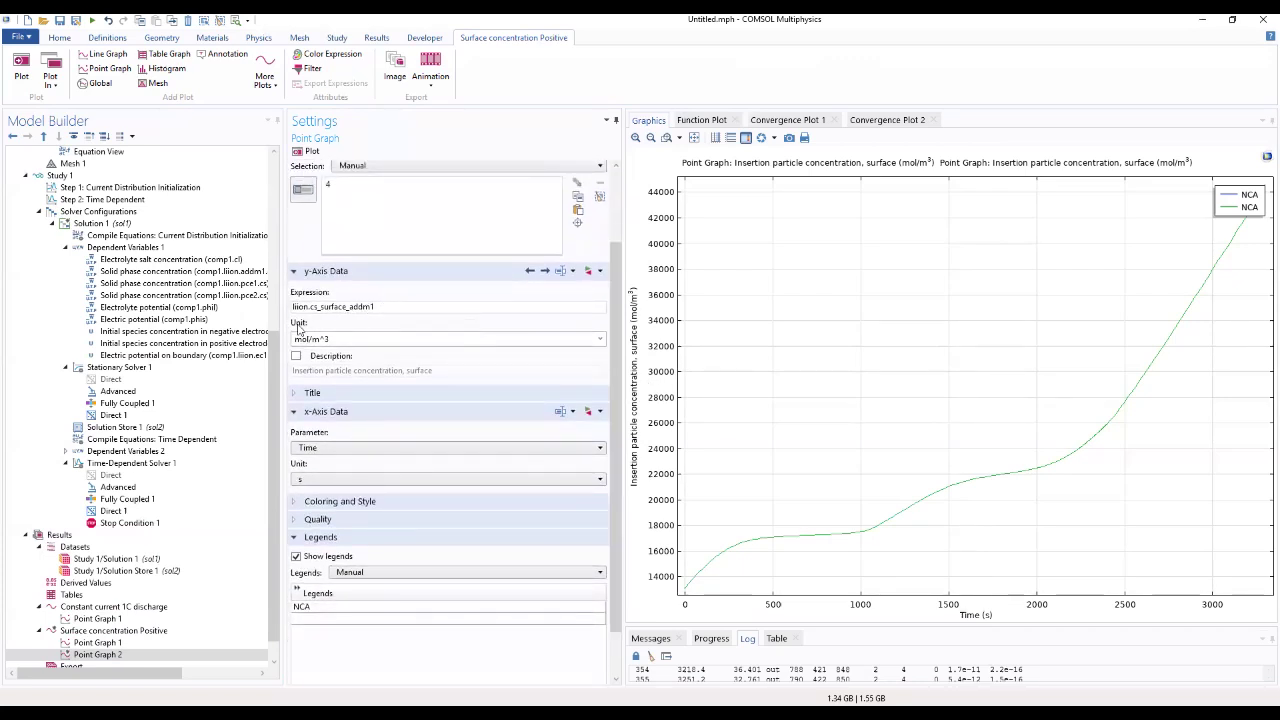
double_click(354, 607)
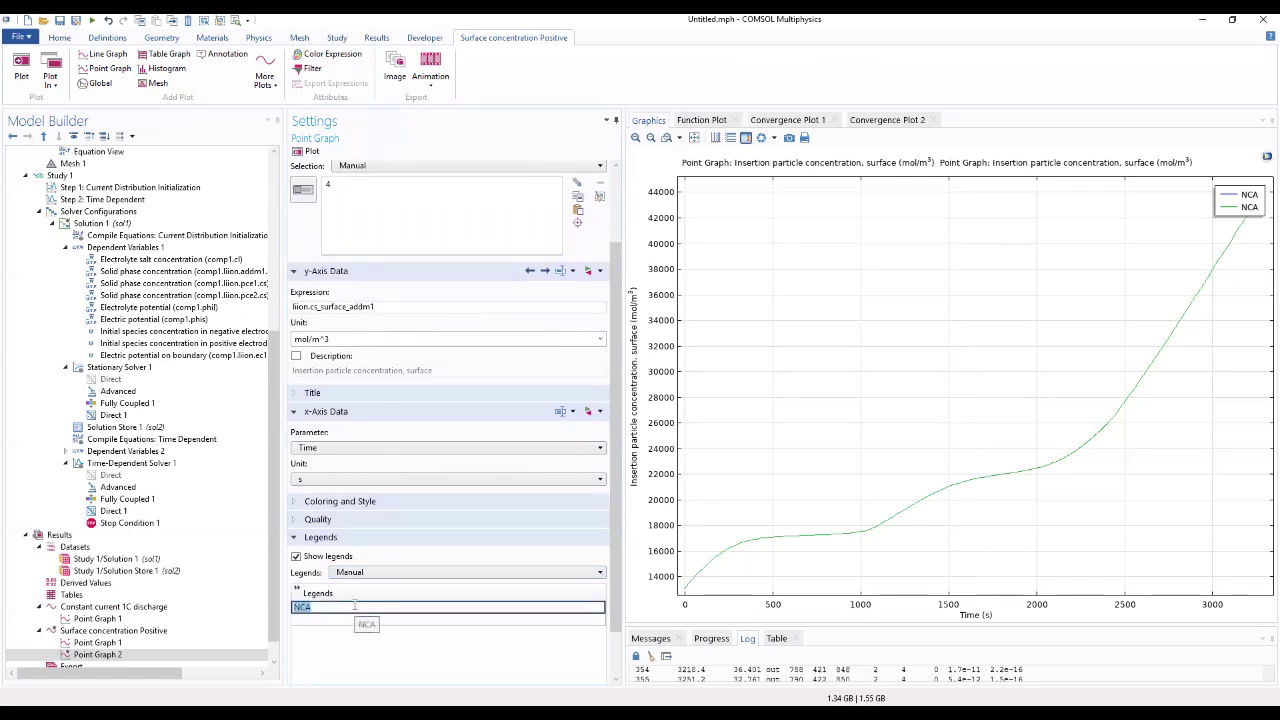
text(LMO)
click(373, 645)
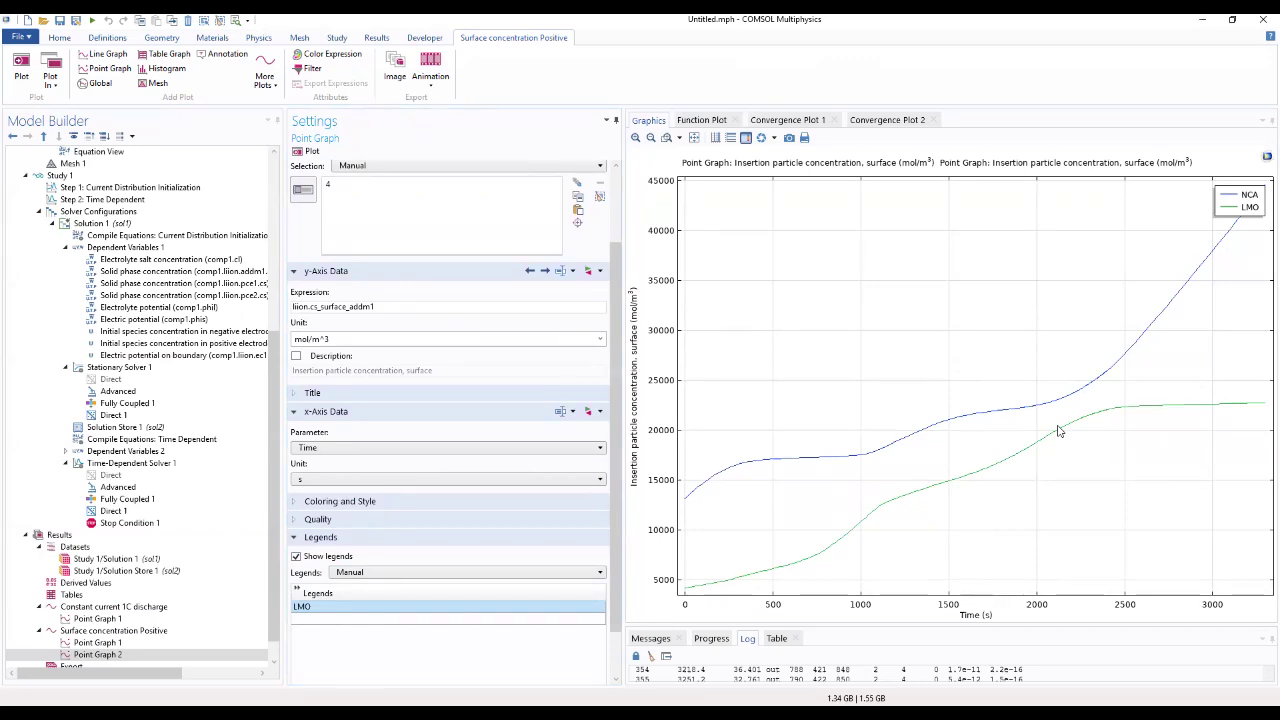
Give the Surface concentration Positive plot group a manual title, replacing the default text with its copied label "Surface concentration Positive"
click(149, 631)
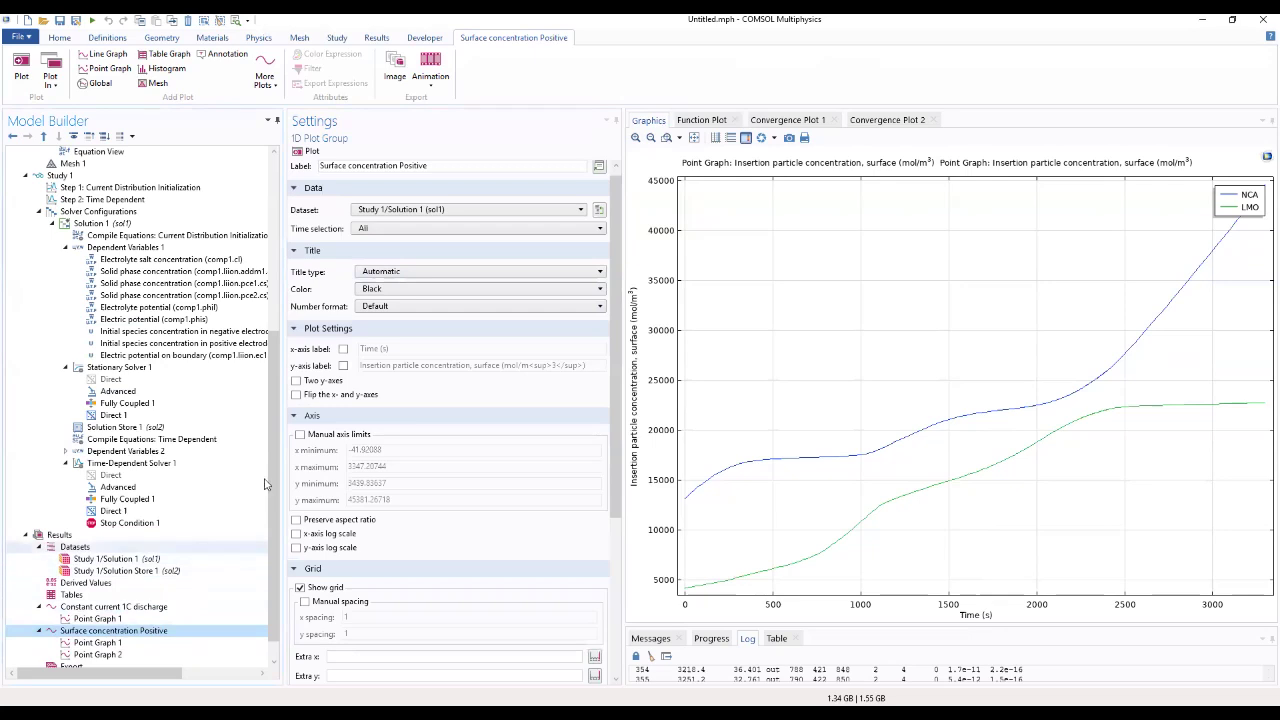
click(462, 273)
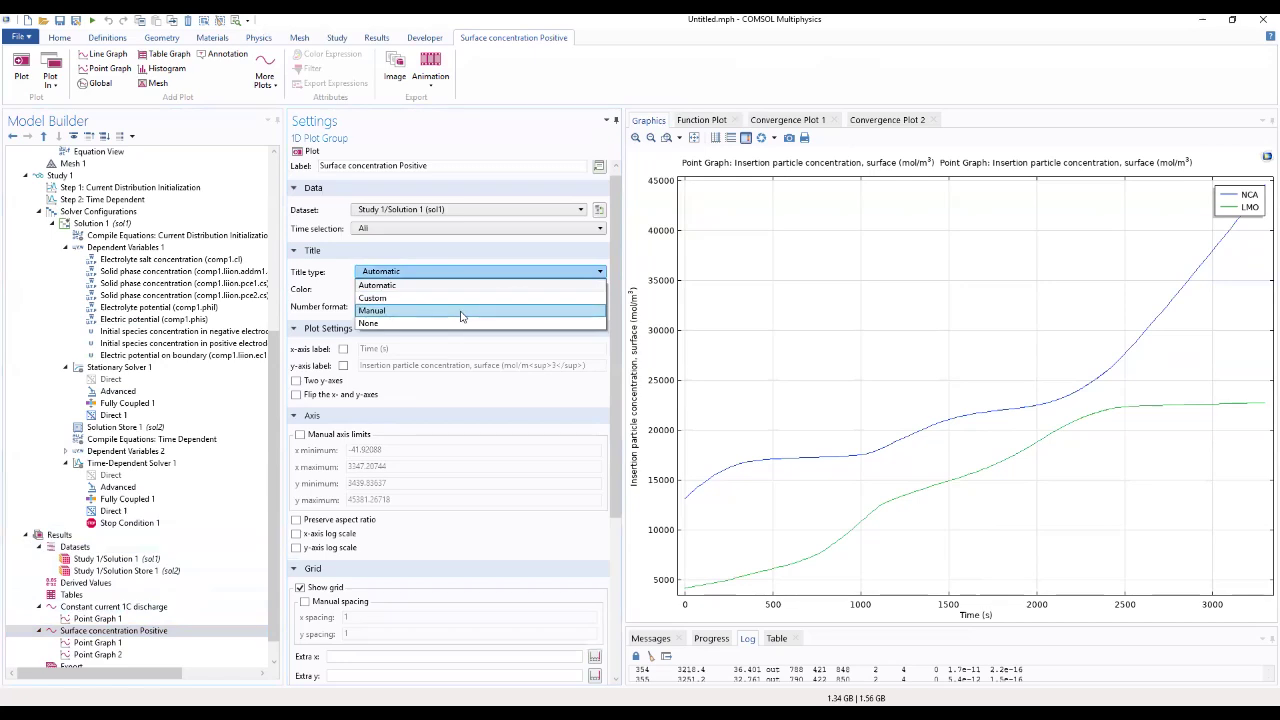
click(464, 311)
drag(450, 166, 316, 163)
key(ctrl+c)
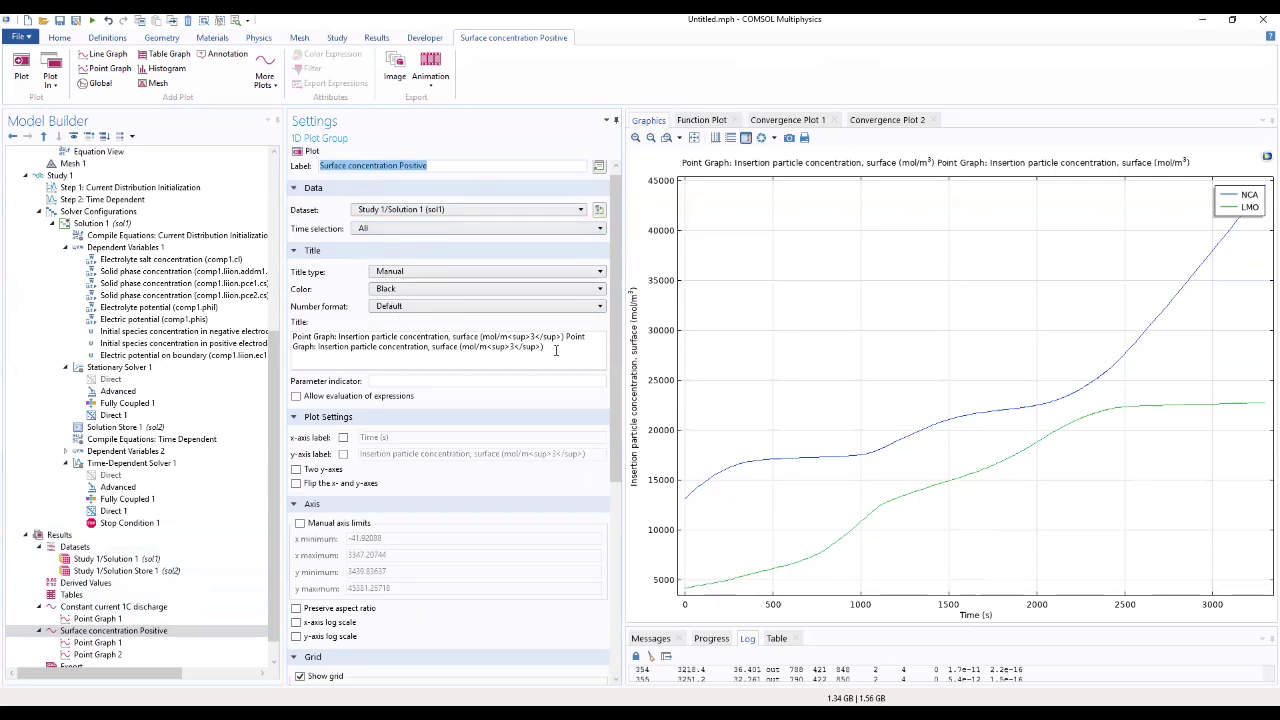
drag(556, 350, 272, 333)
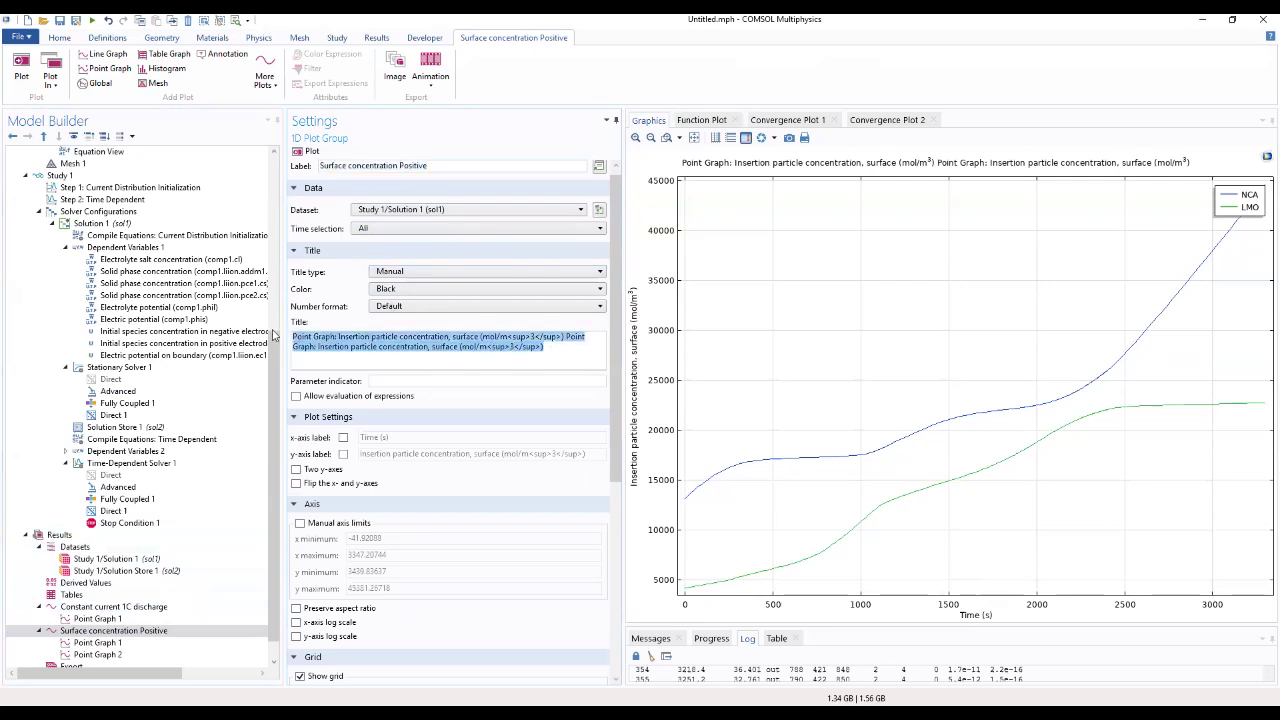
key(BackSpace)
key(ctrl+v)
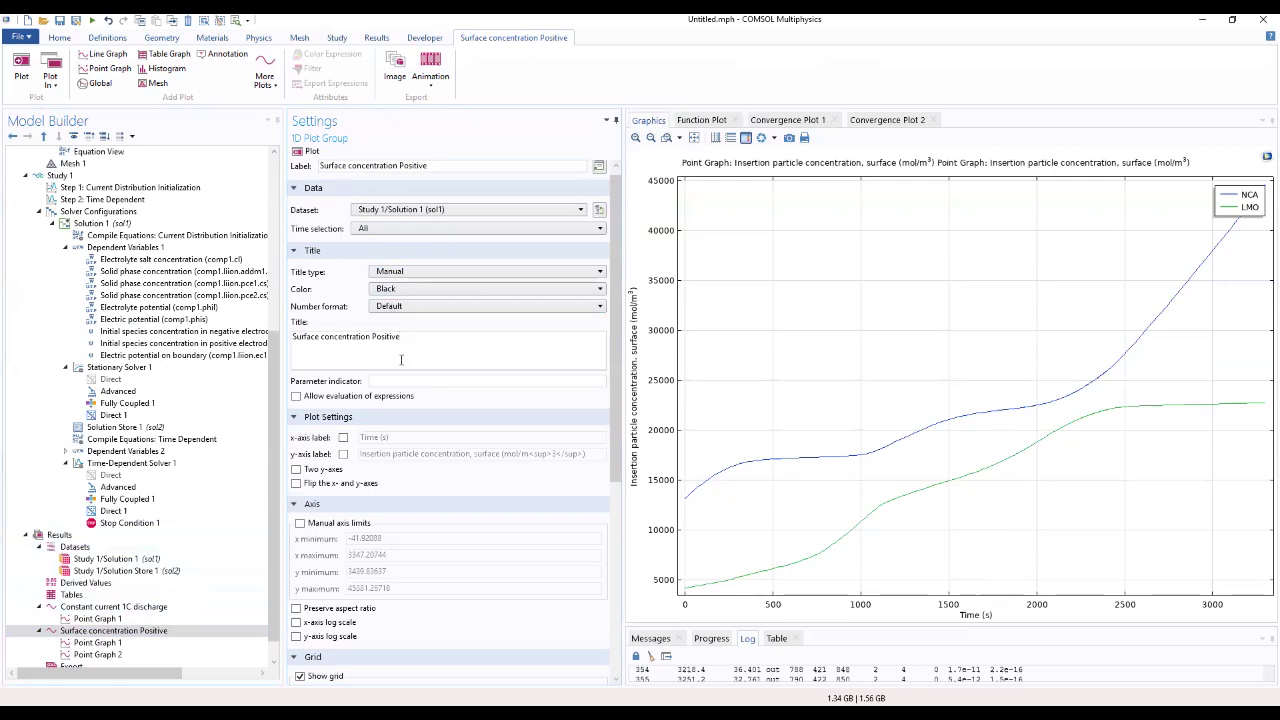
Enable a custom y-axis label for the Surface concentration Positive plot and replace its leading words "Insertion particle" with "surface"
click(343, 453)
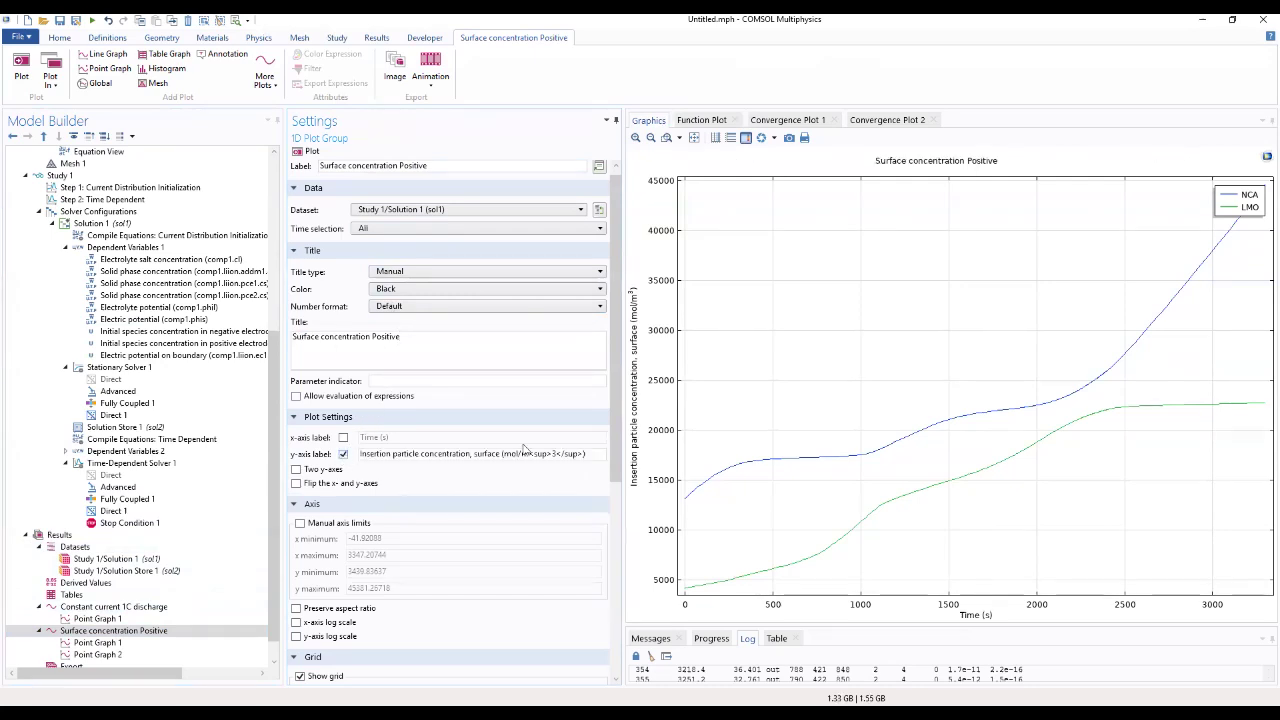
drag(594, 453, 360, 453)
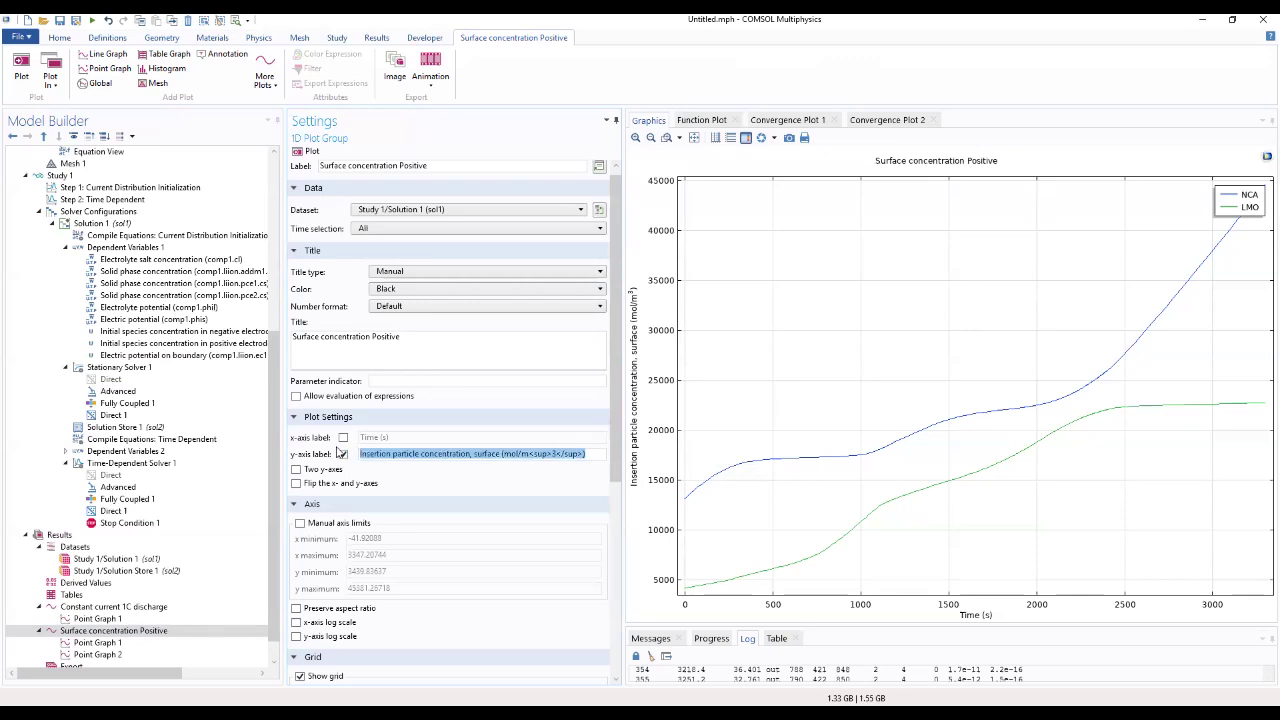
click(432, 455)
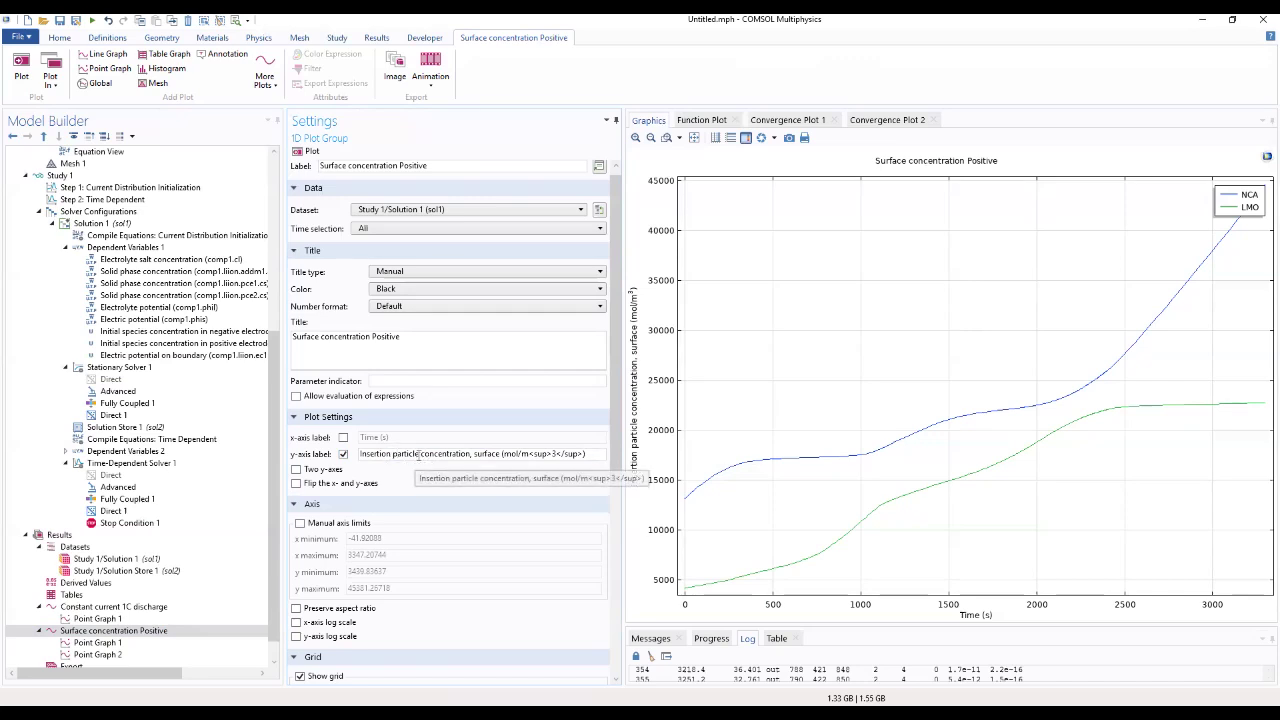
drag(418, 455, 310, 455)
text(sUR)
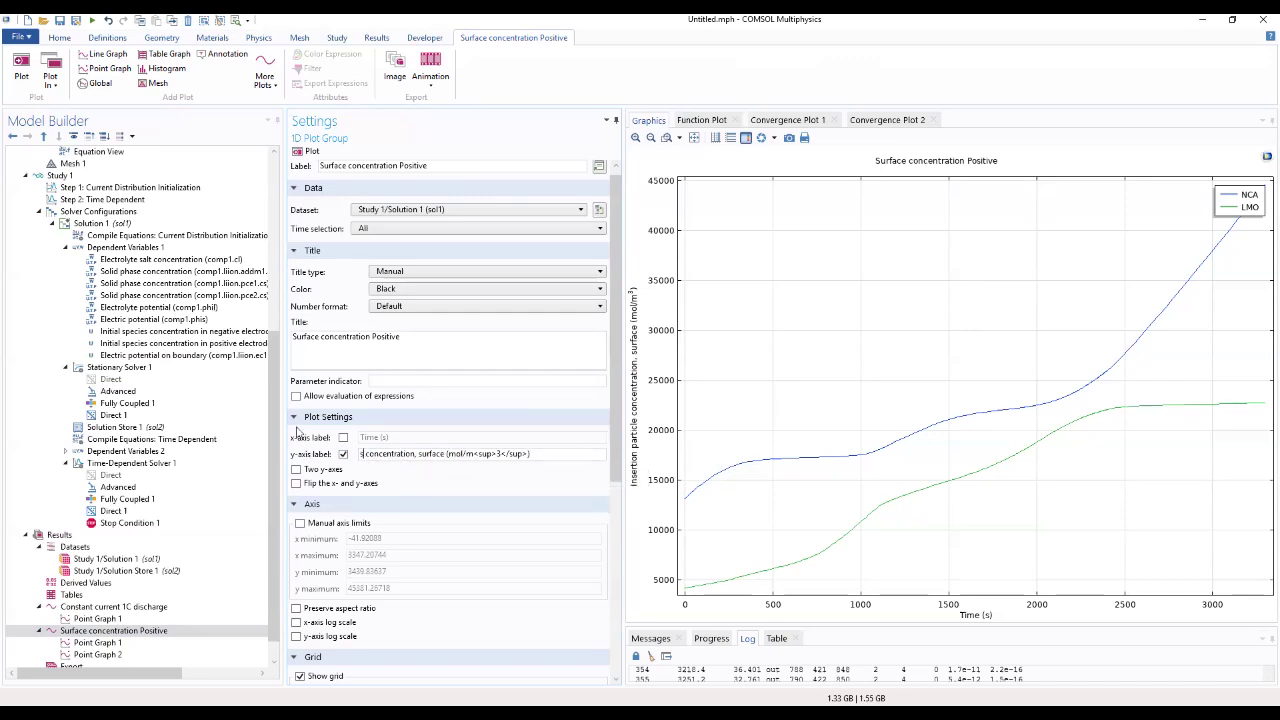
key(BackSpace)
key(BackSpace)
key(BackSpace)
text(surface)
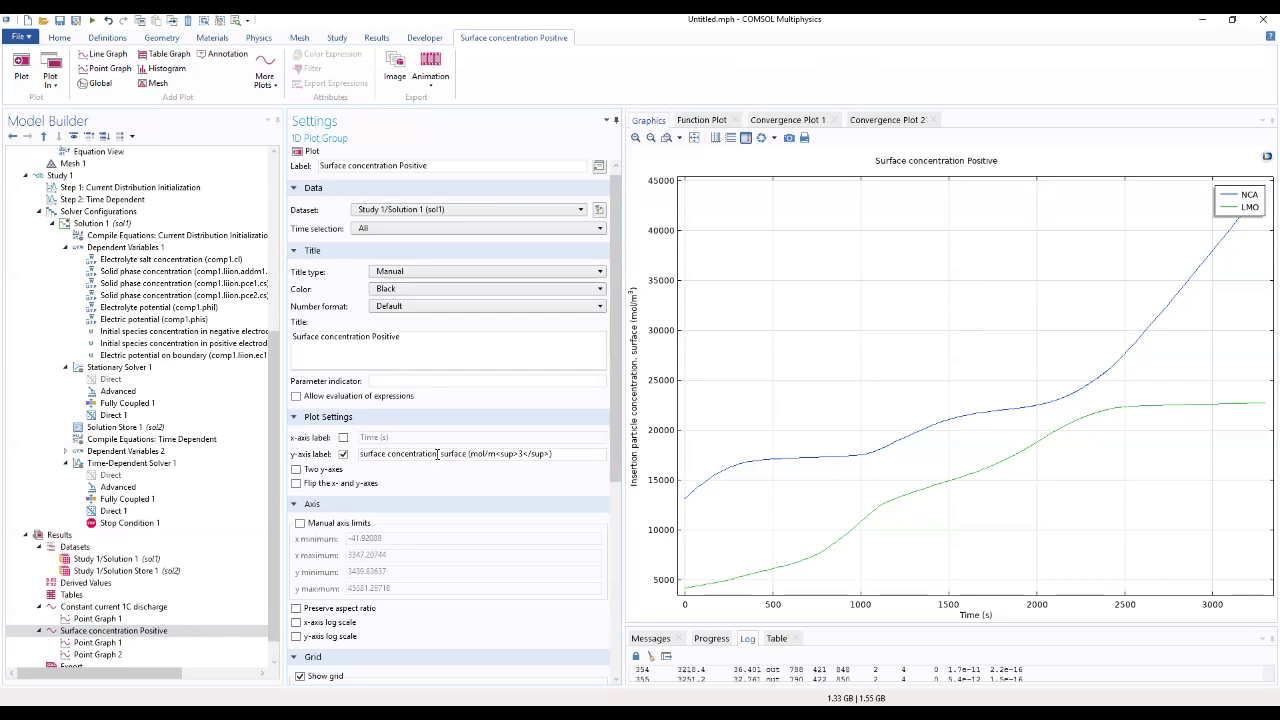
Shorten the y-axis label to "surface concentration (mol/m<sup>3</sup>)" and enable two y-axes
drag(438, 455, 465, 455)
key(BackSpace)
key(BackSpace)
key(BackSpace)
key(Tab)
key(space)
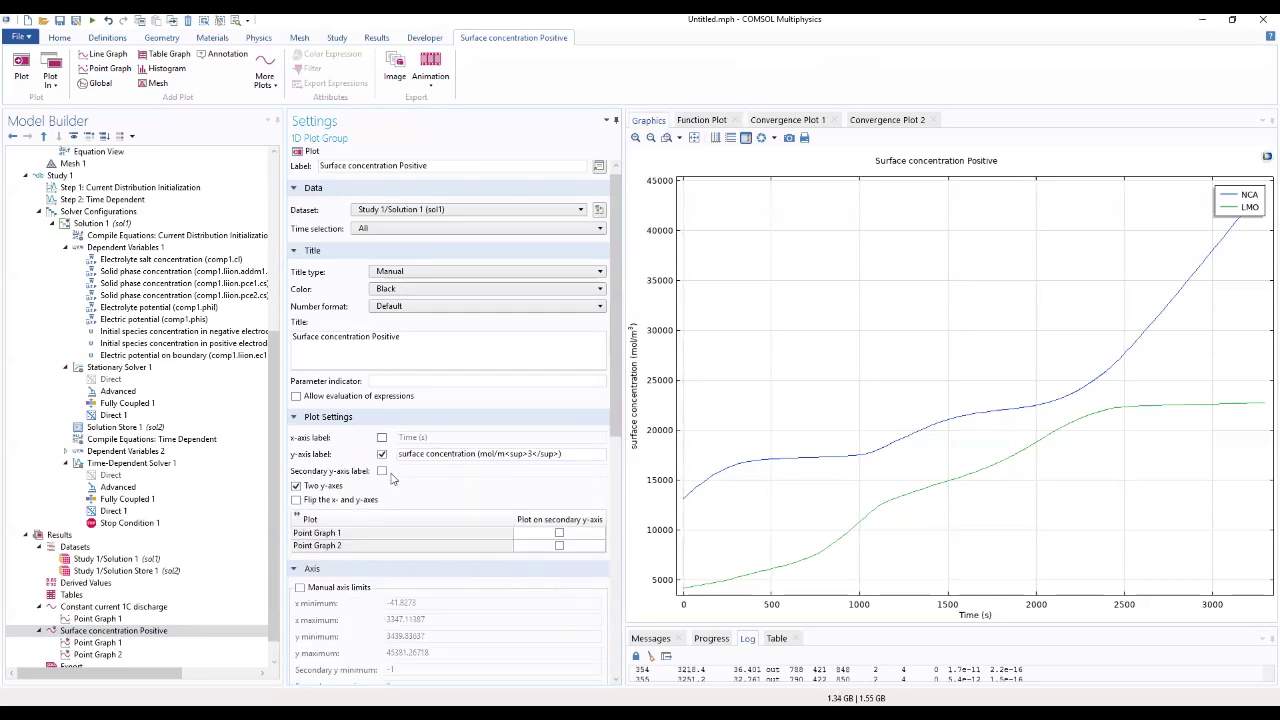
Enable manual axis limits and set the x-axis range from 0 to 3600
click(300, 587)
click(445, 602)
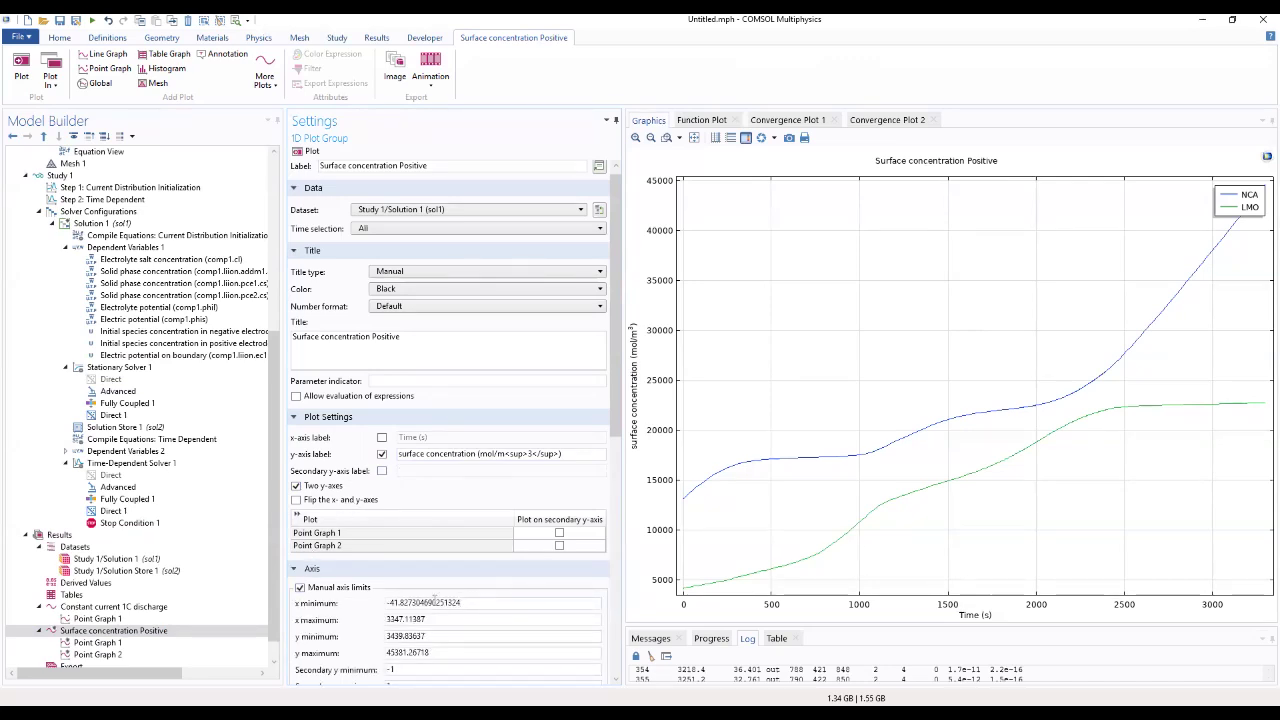
drag(462, 602, 344, 600)
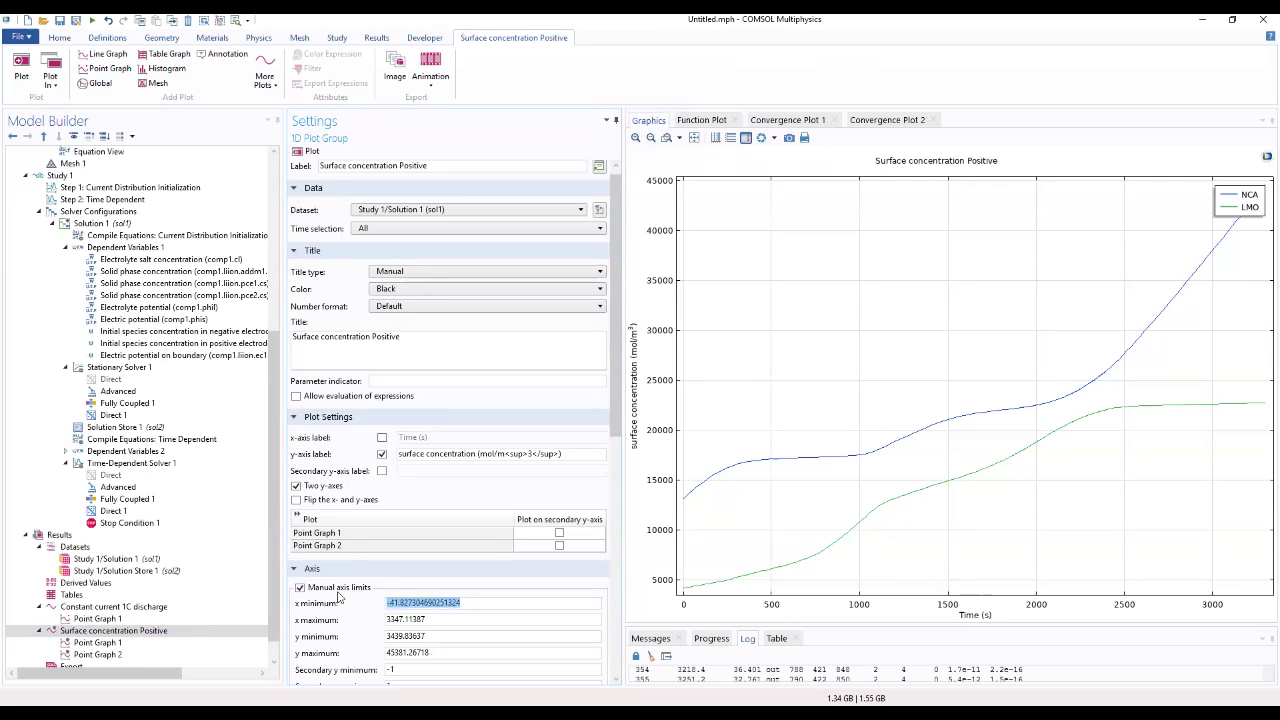
text(0)
click(578, 619)
drag(578, 619, 333, 616)
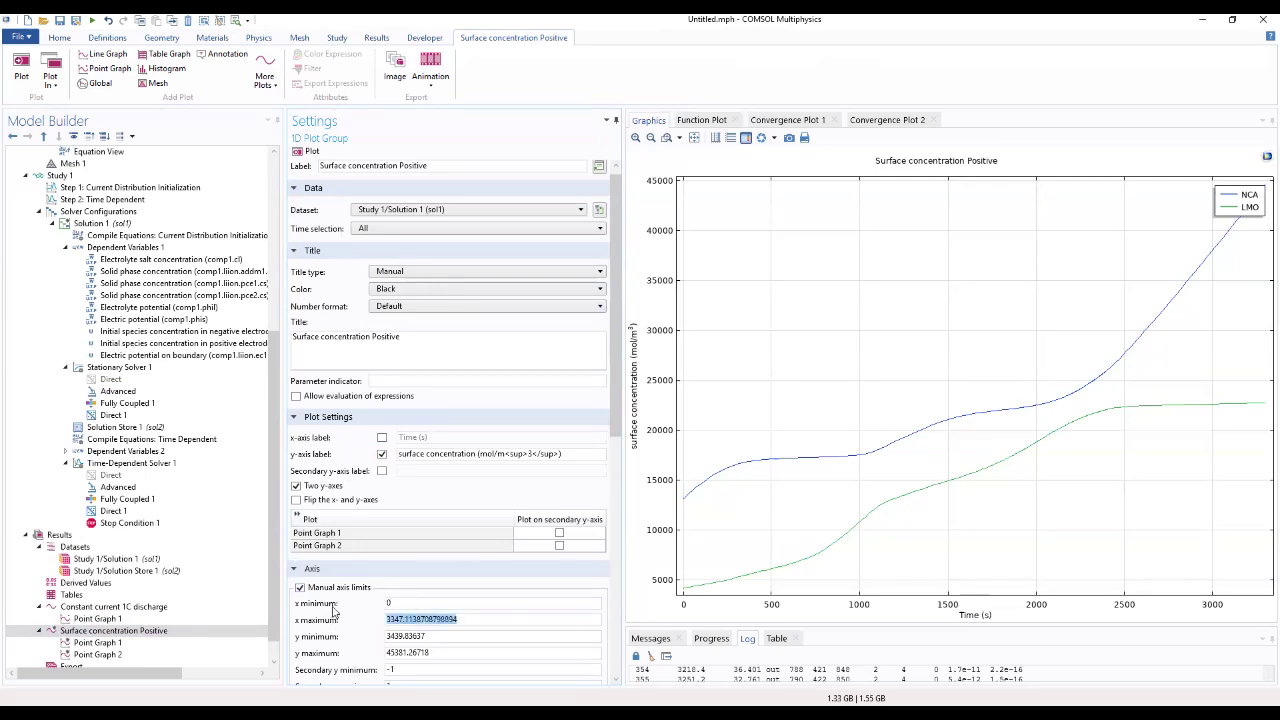
text(3800)
Set the y-axis minimum to 4000 and replot the surface concentration graph
click(516, 632)
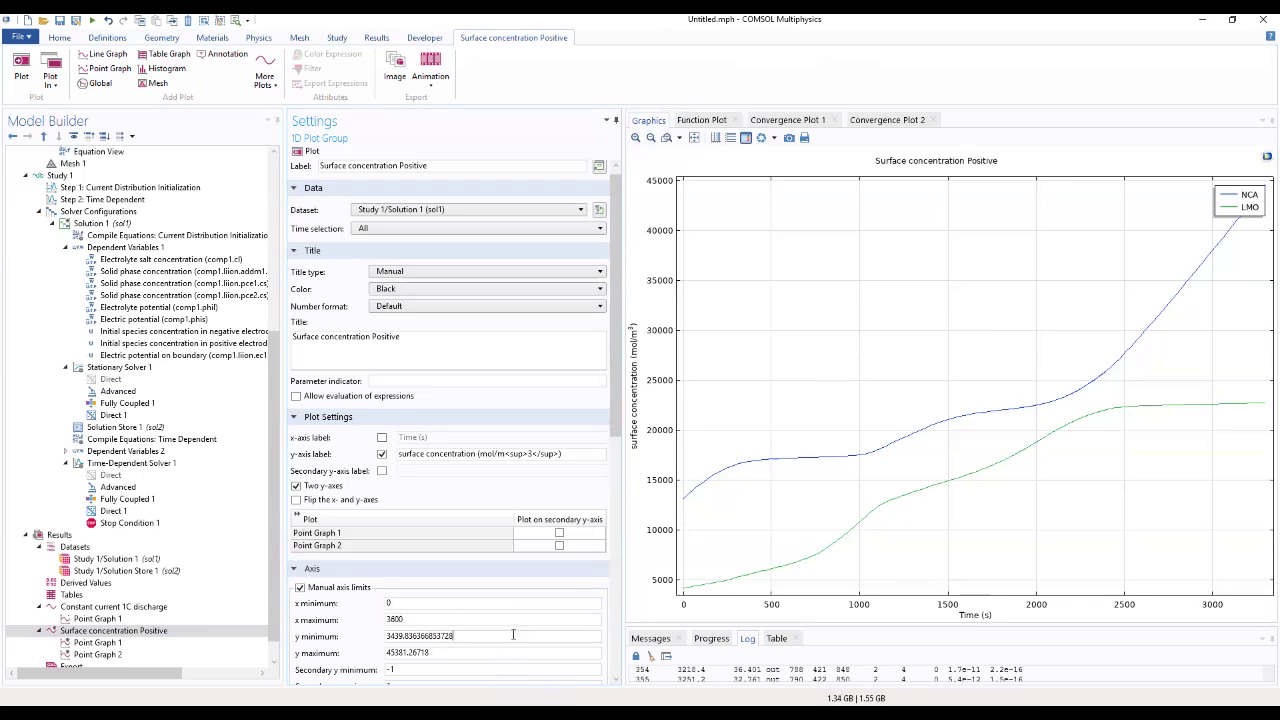
drag(512, 632, 356, 633)
text(4000)
click(466, 652)
click(300, 152)
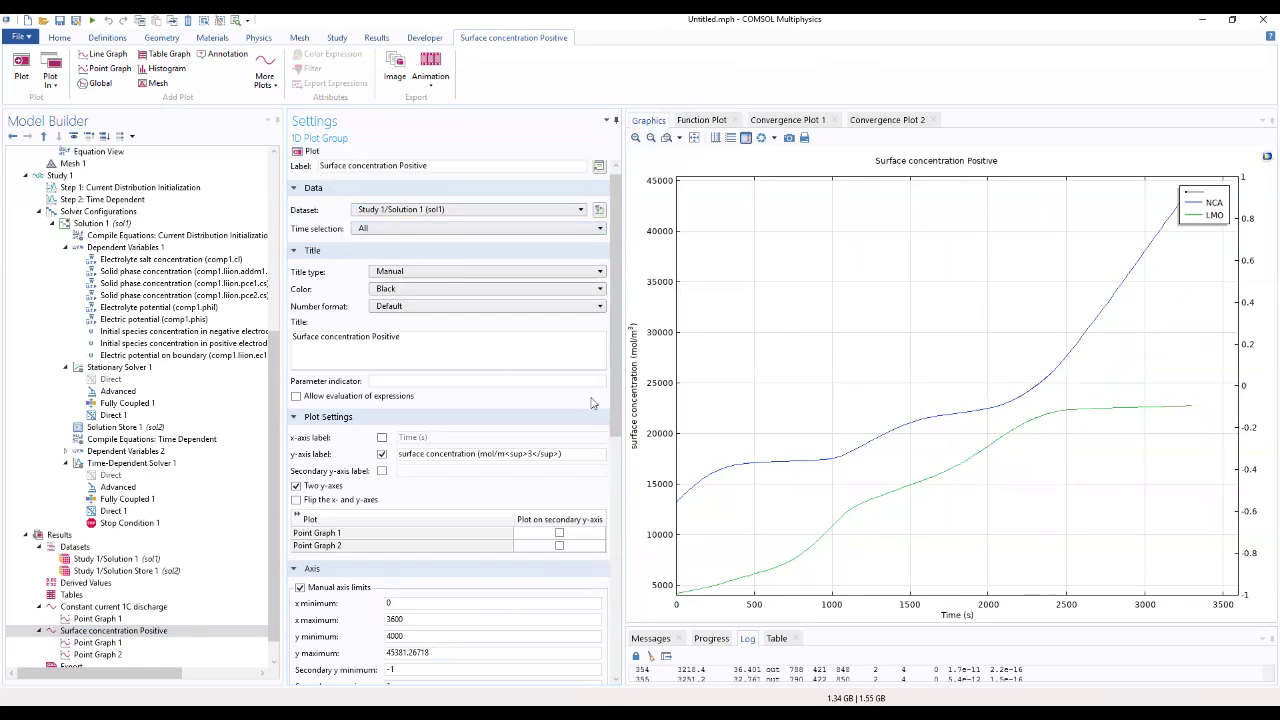
Change the legend position of the surface concentration plot to Upper left
drag(613, 388, 606, 571)
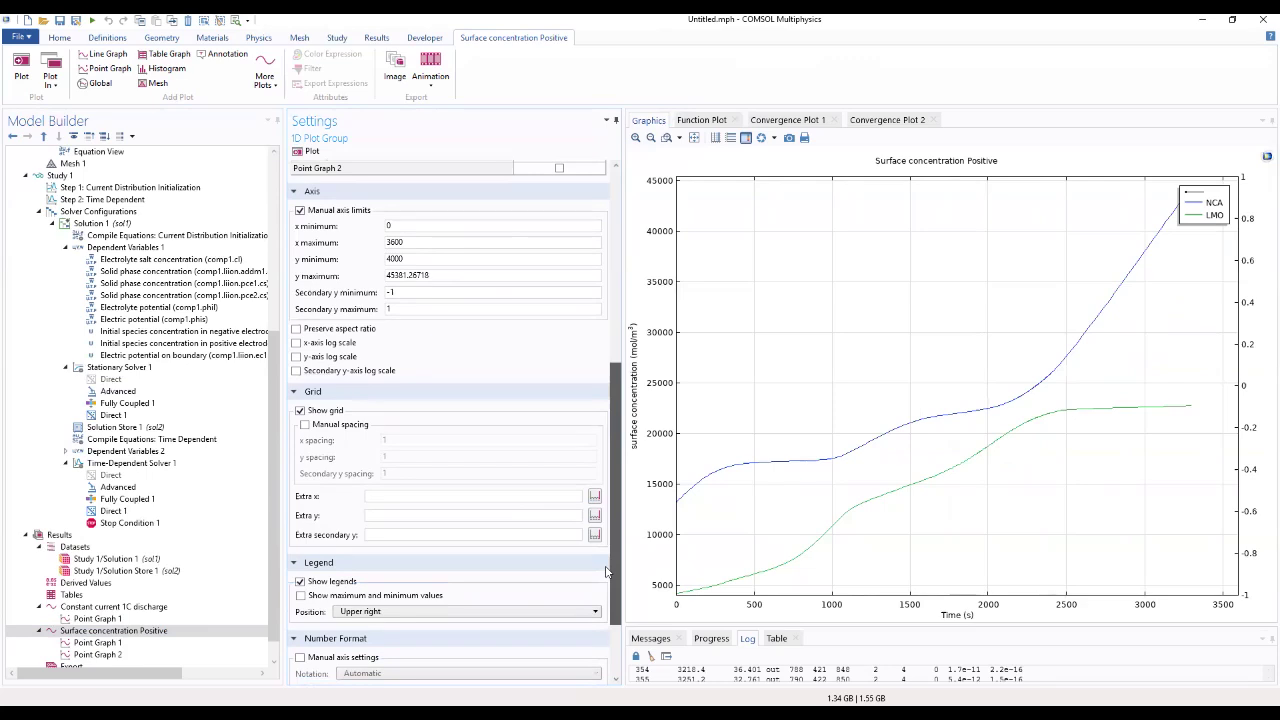
drag(606, 571, 605, 600)
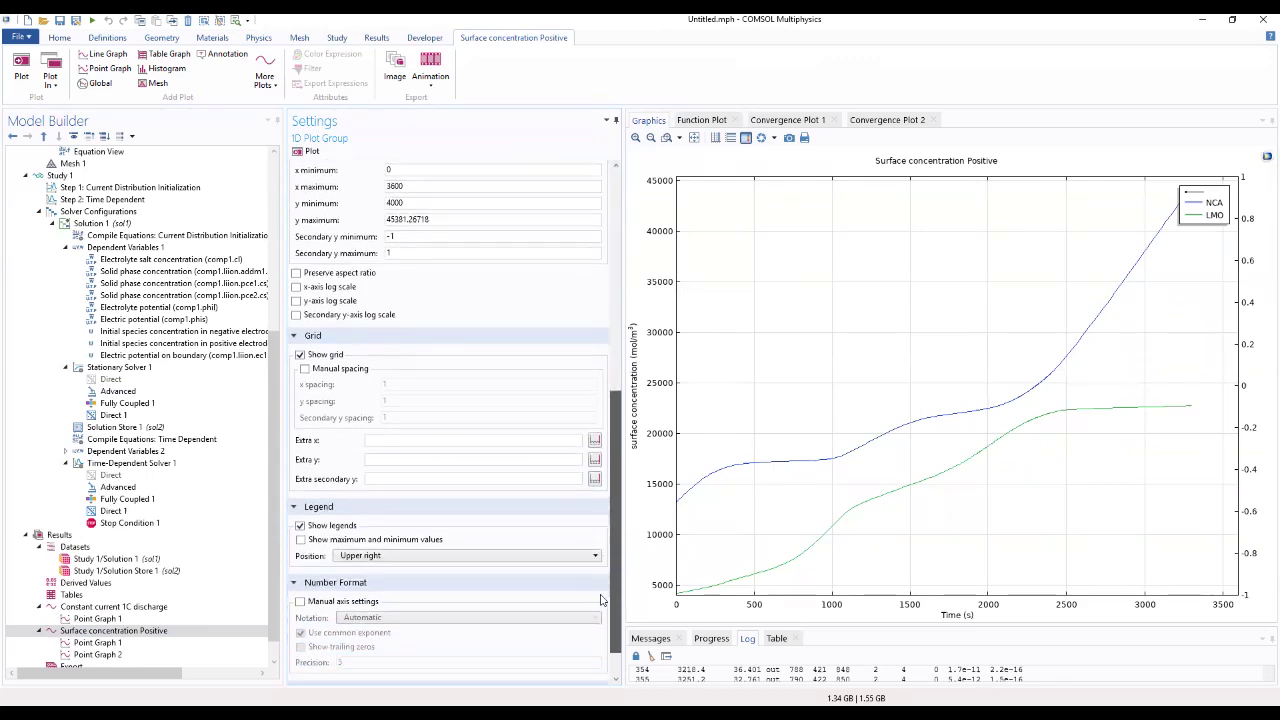
click(370, 557)
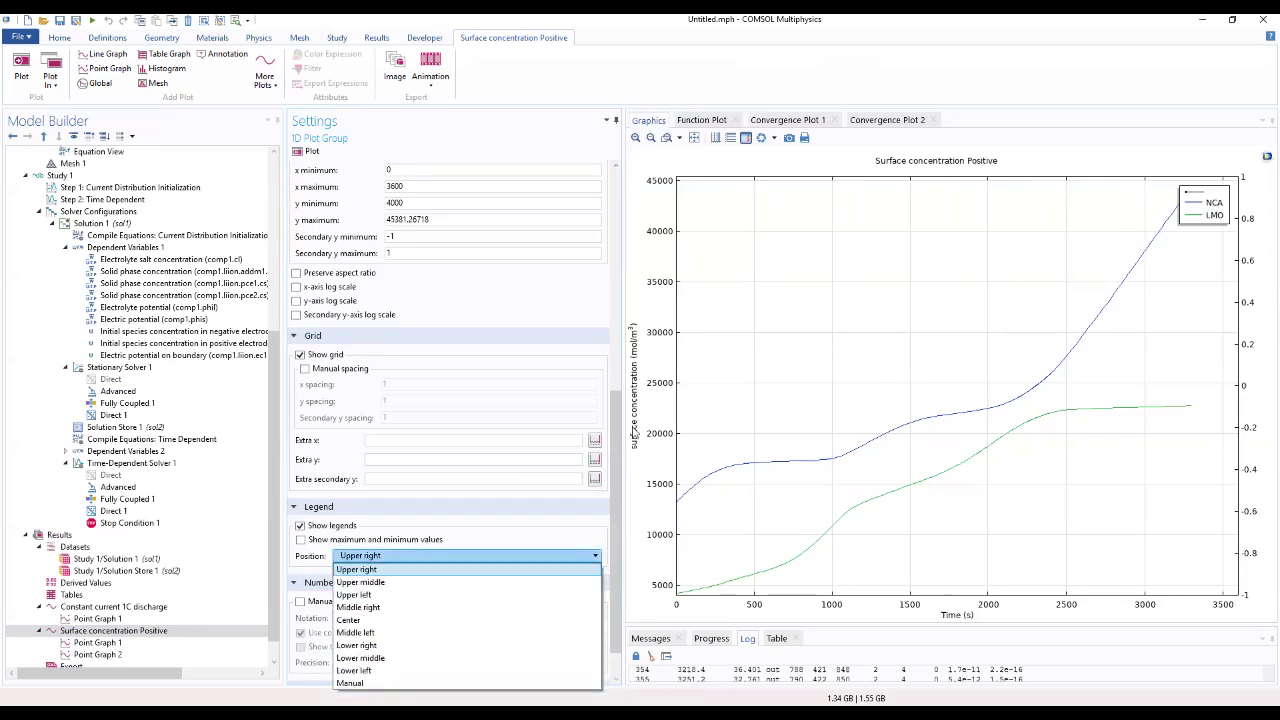
click(372, 595)
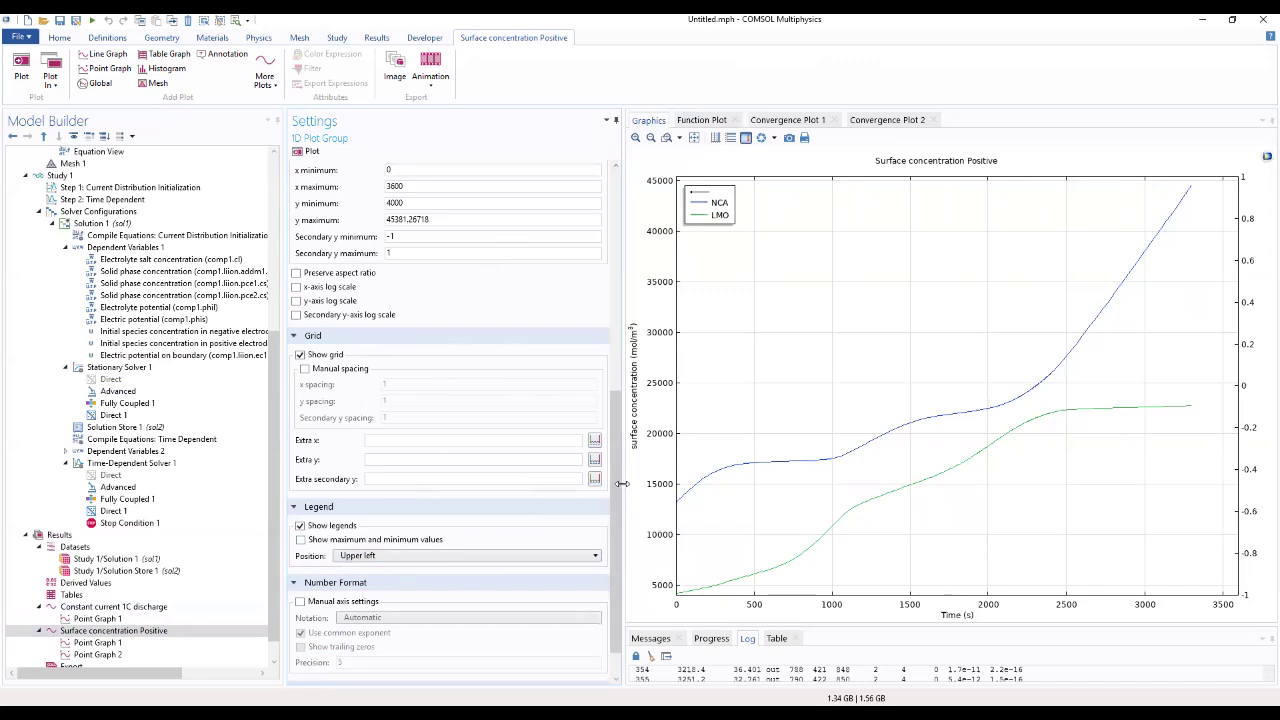
Disable the two y-axes option for the surface concentration plot
drag(618, 432, 612, 227)
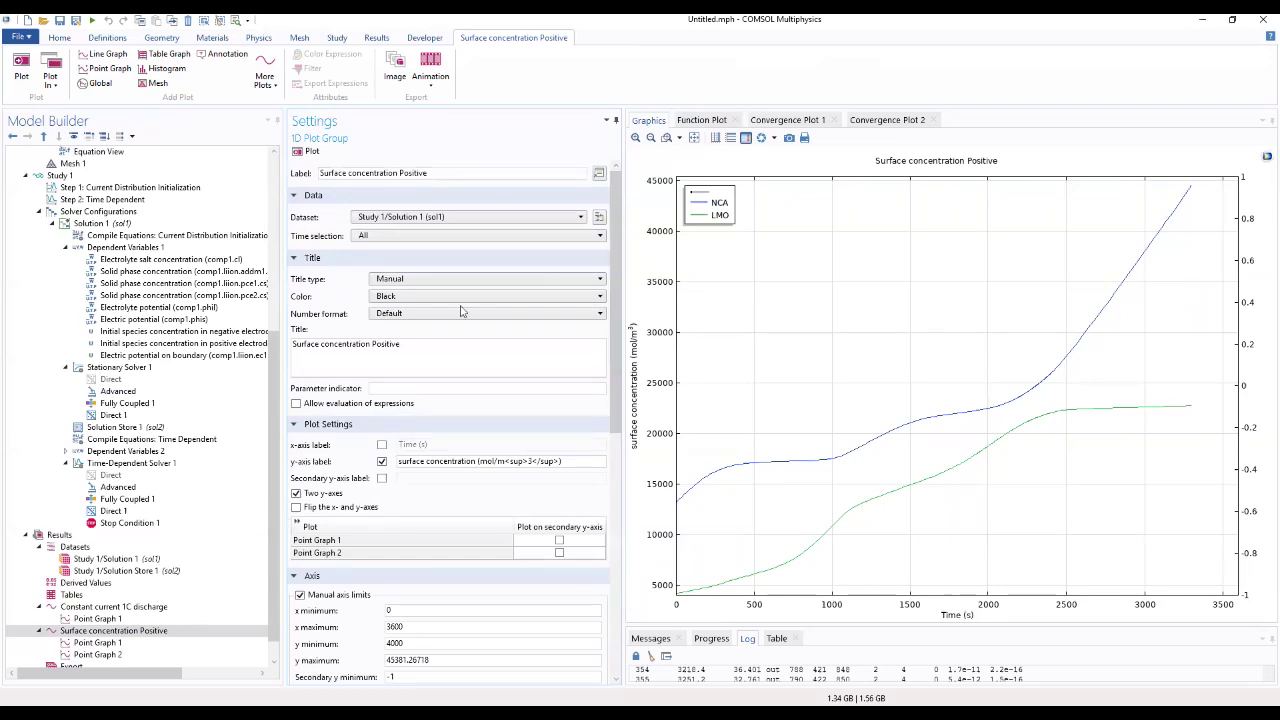
click(296, 494)
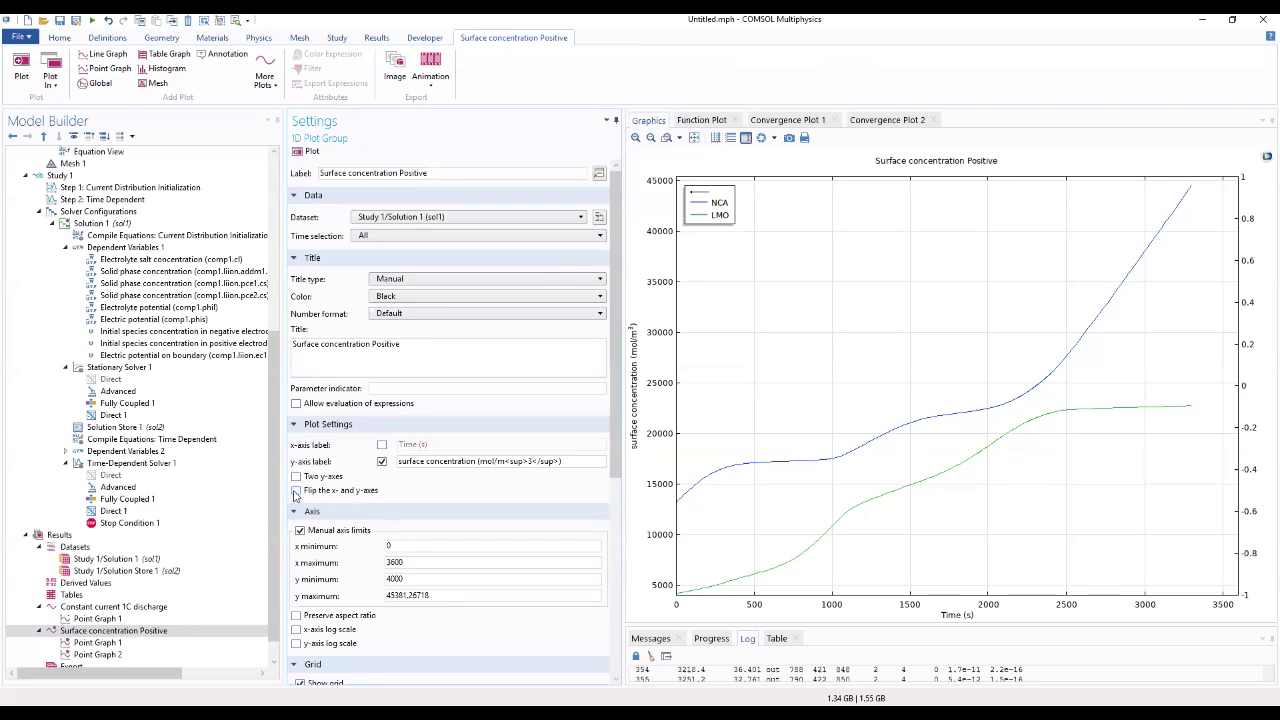
click(297, 477)
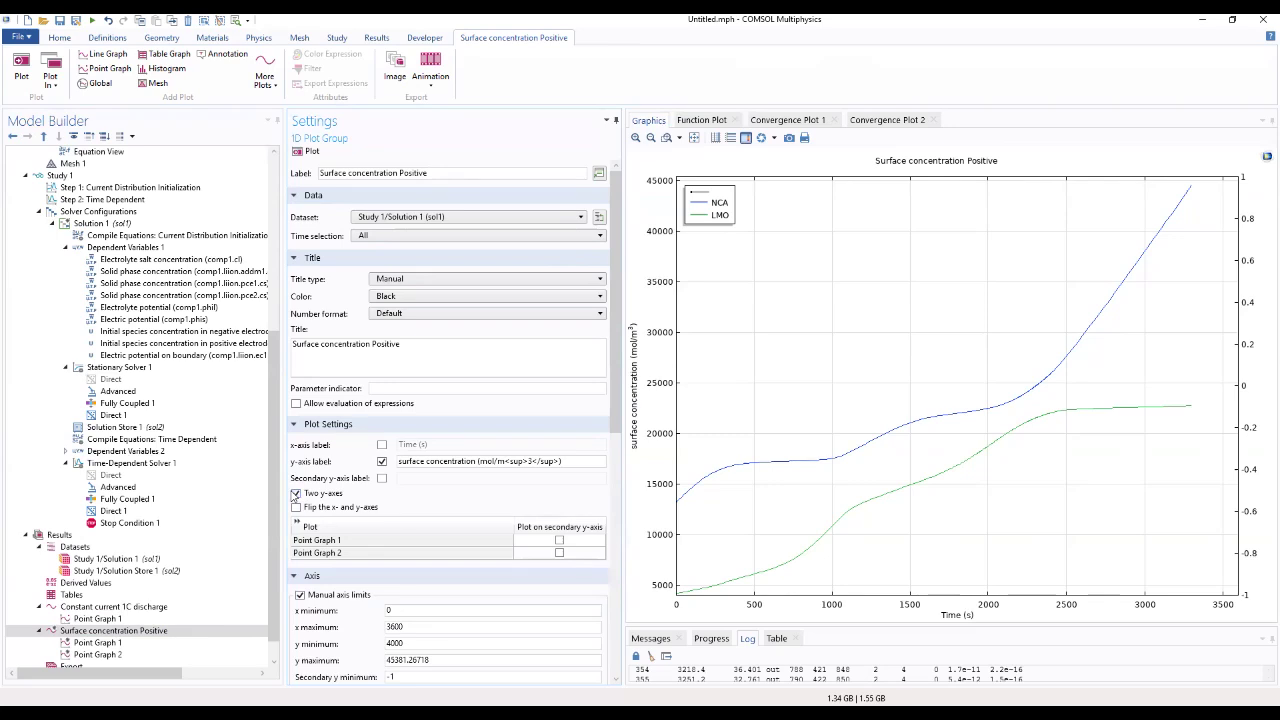
click(296, 493)
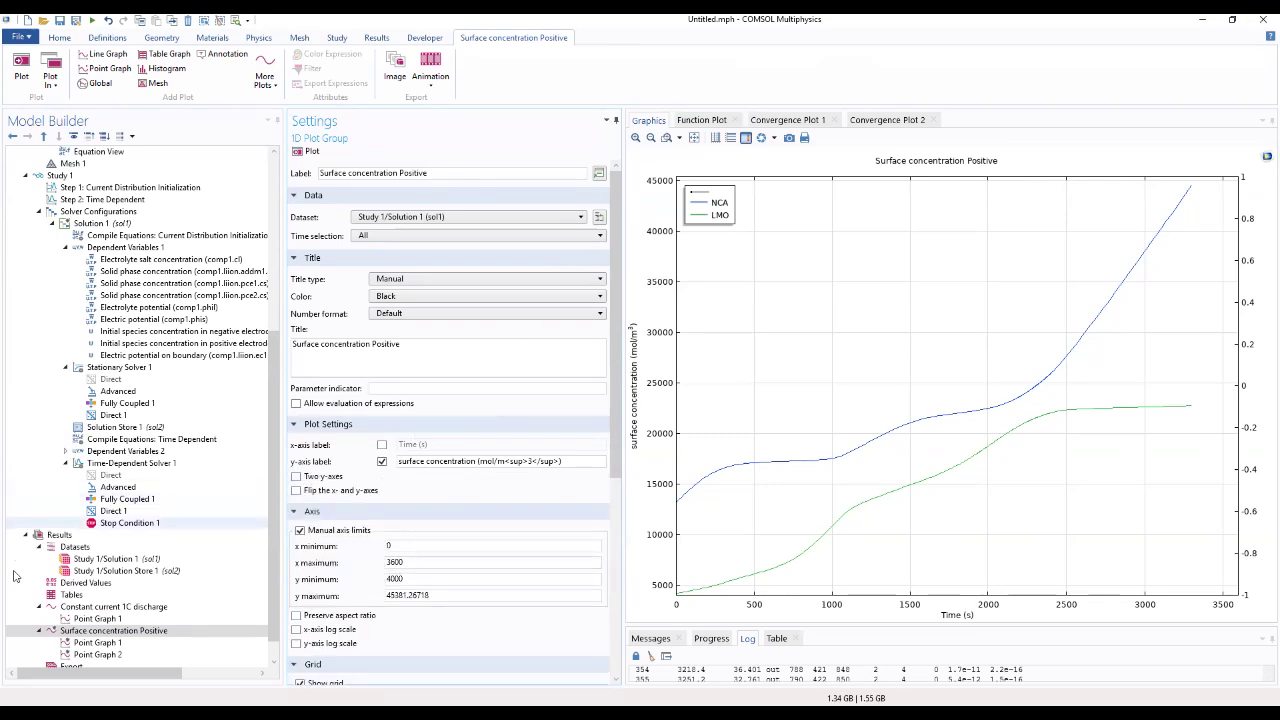
Duplicate the Study 1/Solution 1 dataset
click(113, 560)
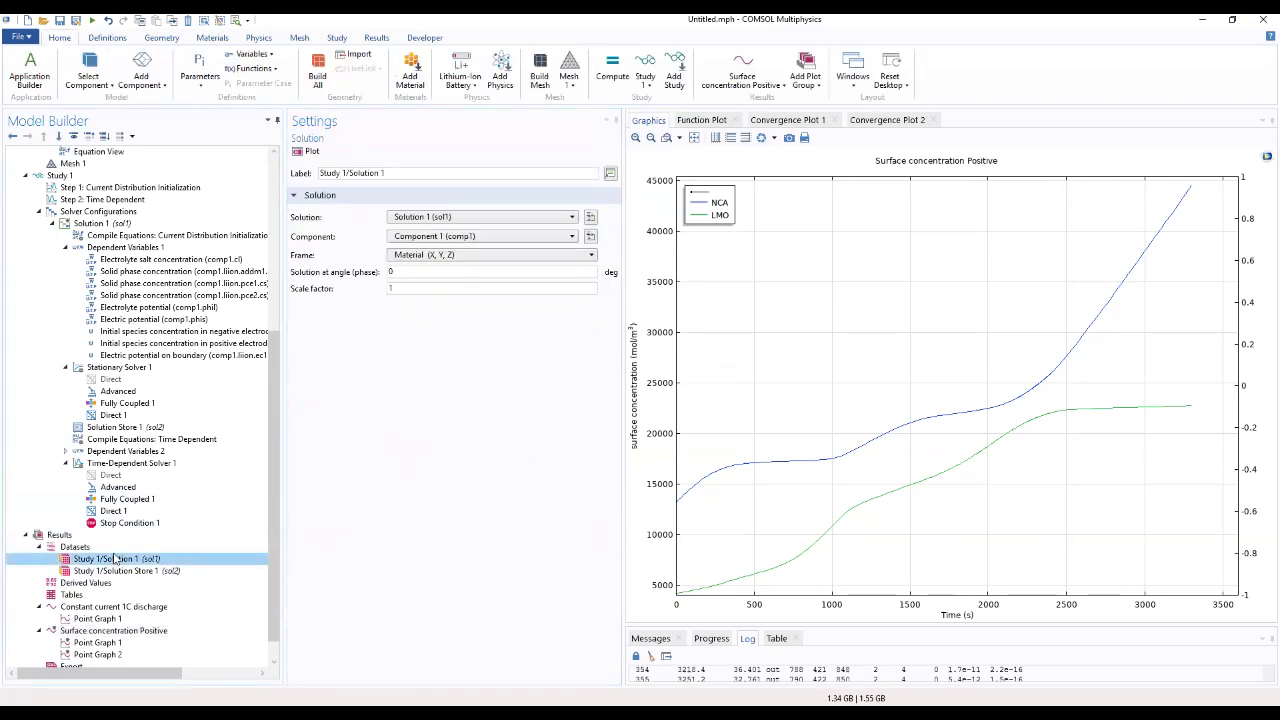
right_click(116, 560)
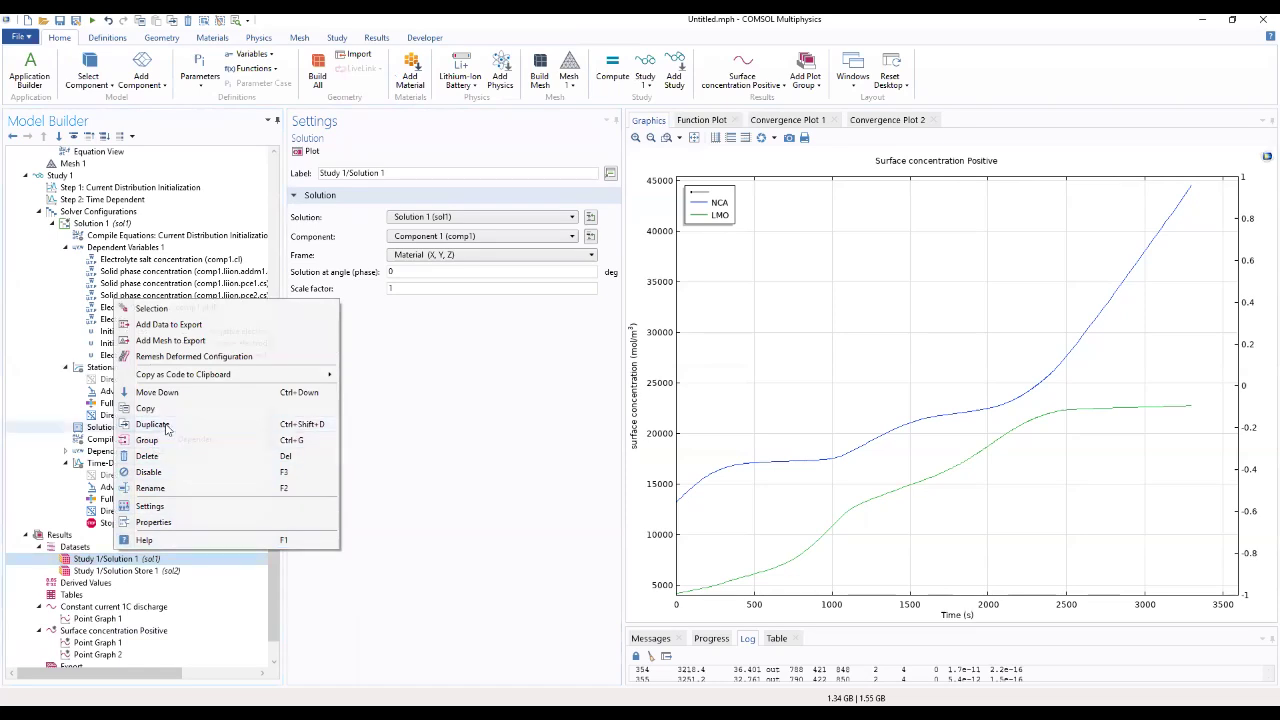
click(153, 424)
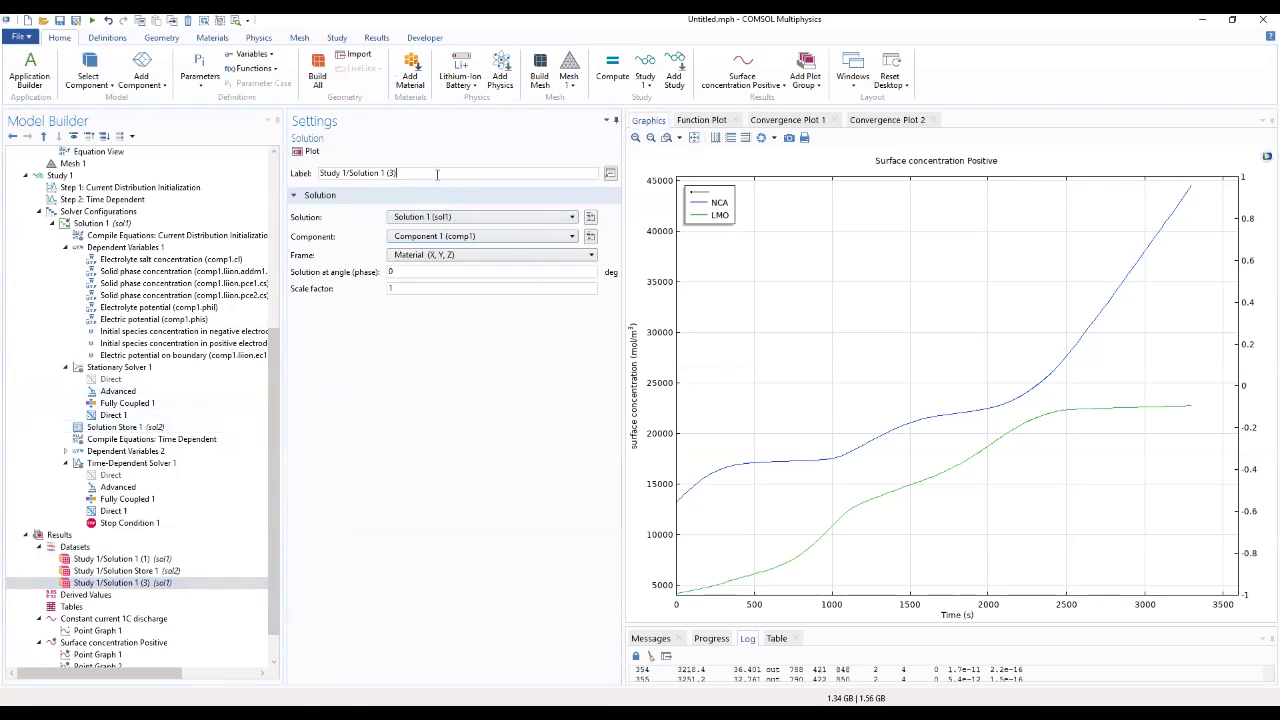
Rename the duplicated dataset "Study 1/Solution 1 : xdim Negative" and set its component to Extra Dimension from Particle Intercalation 1 (liion_pce1_pin1_xdim)
drag(437, 174, 316, 168)
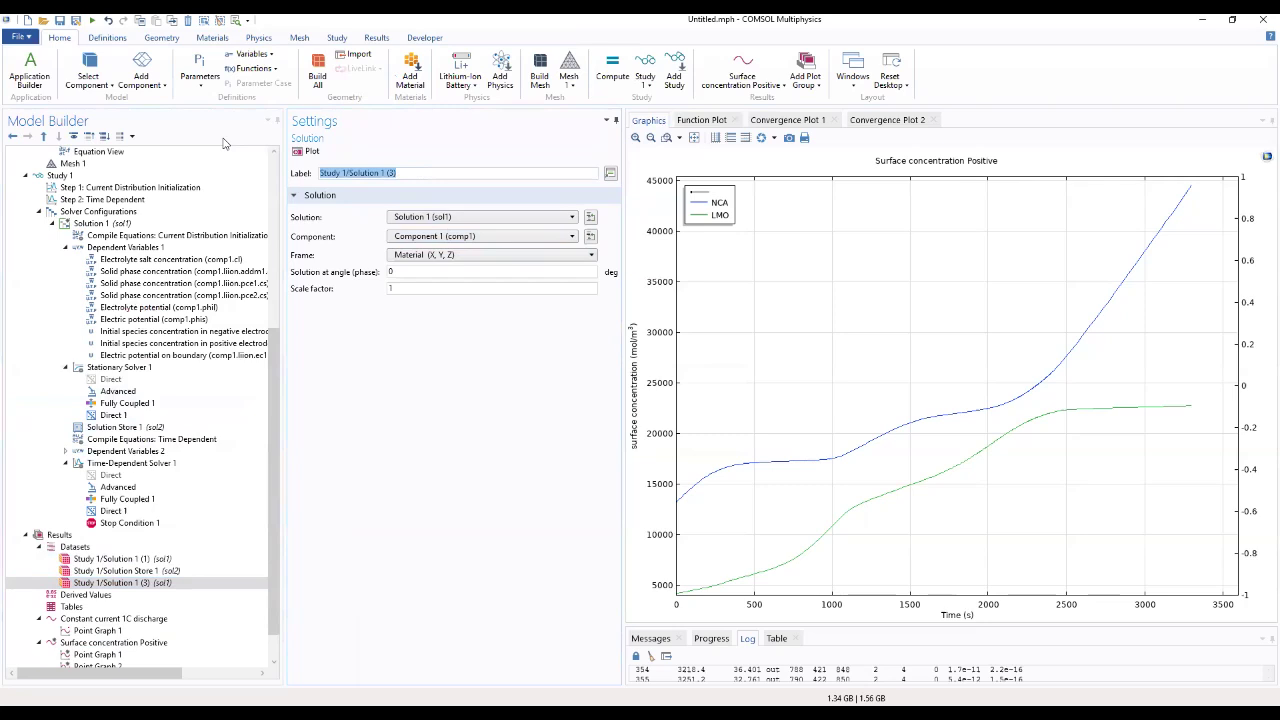
click(412, 171)
drag(400, 172, 387, 172)
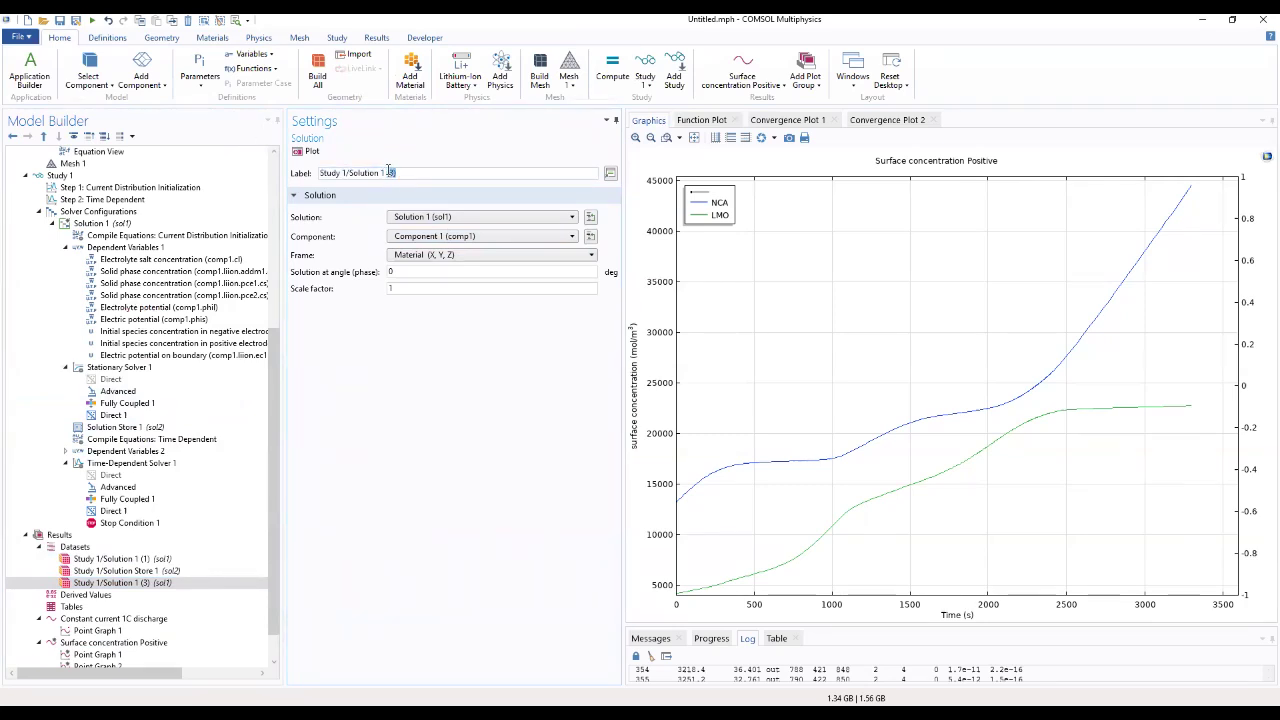
text(()
text(m Negati)
text(ve)
key(Return)
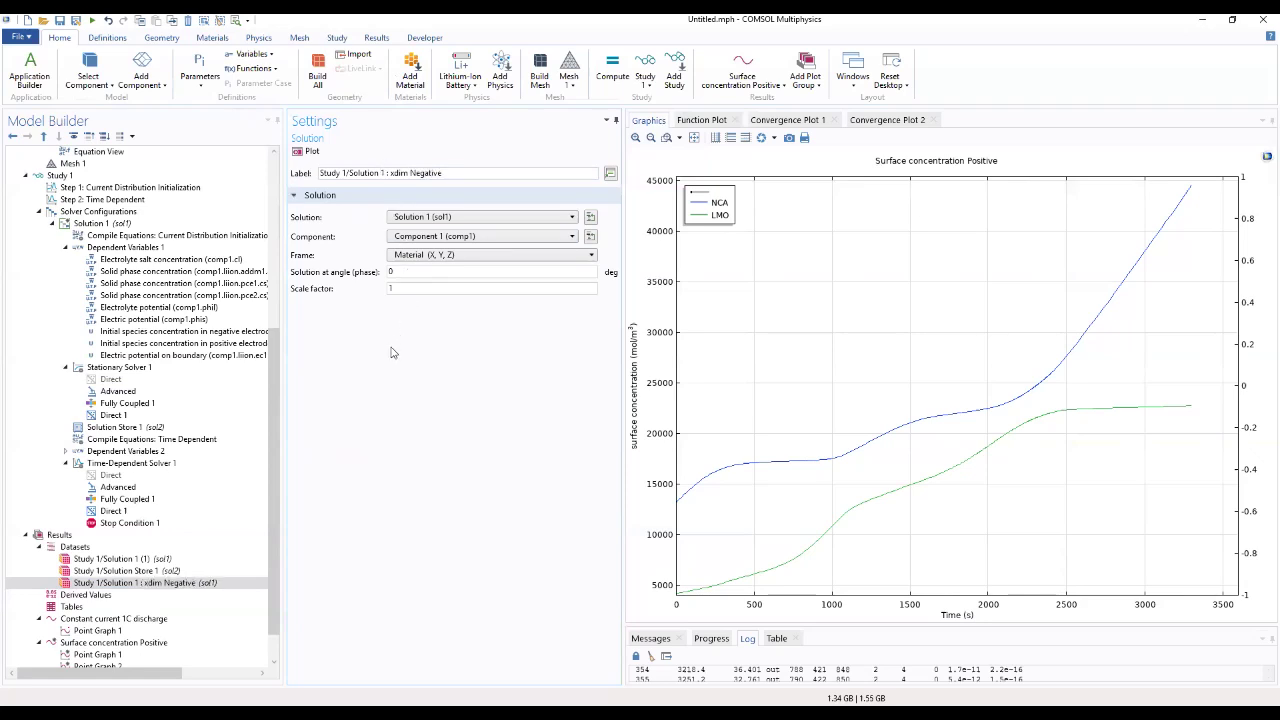
click(484, 236)
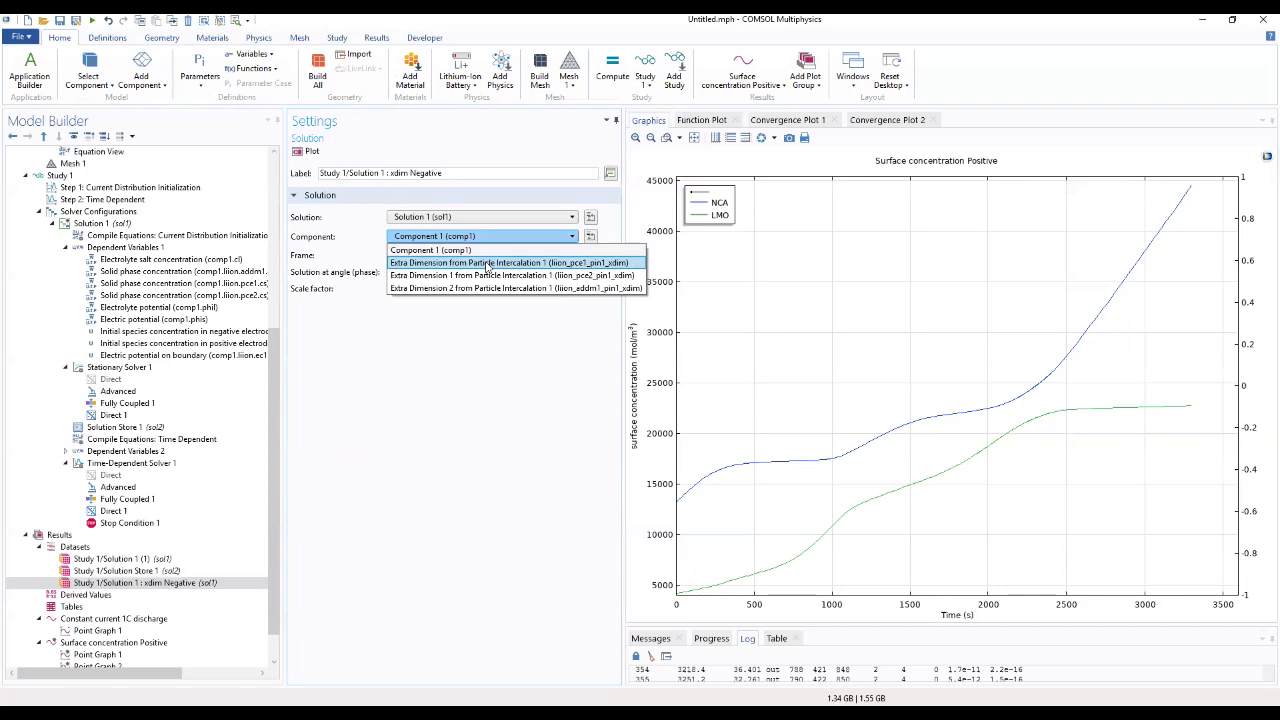
click(487, 263)
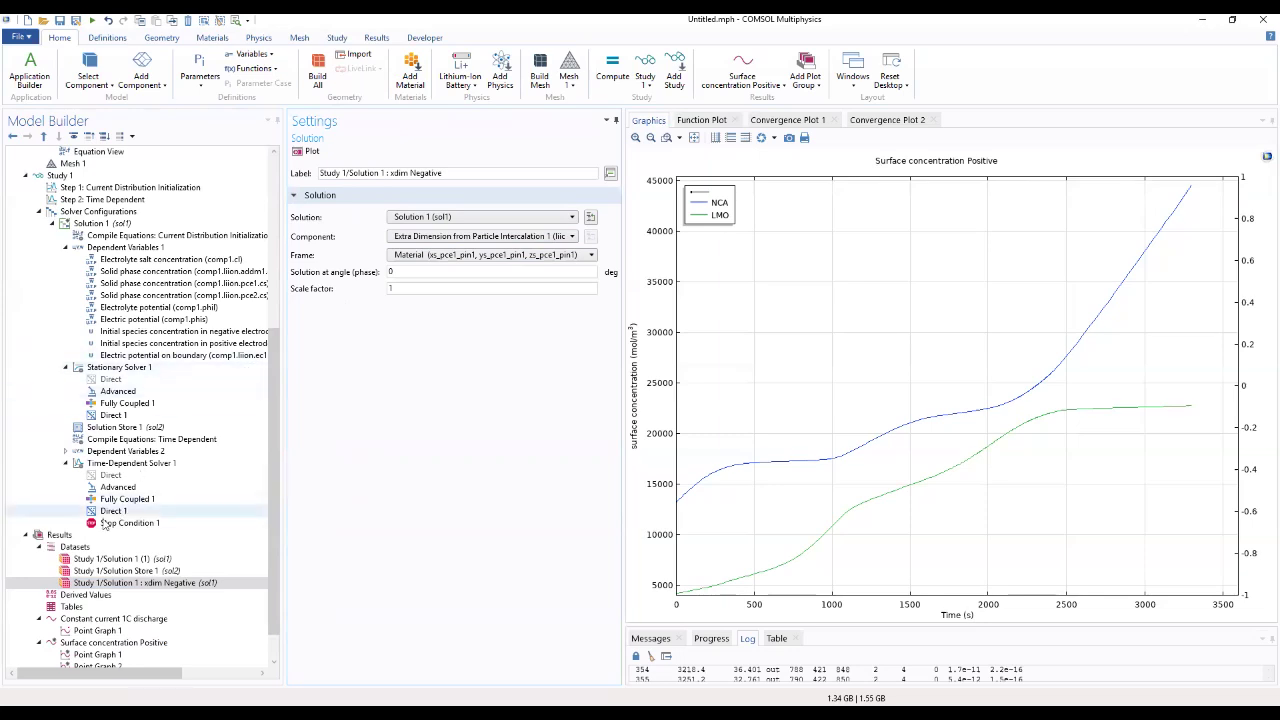
Add a 1D plot group to the results and label it "Particle concentration Negative"
click(66, 538)
right_click(66, 538)
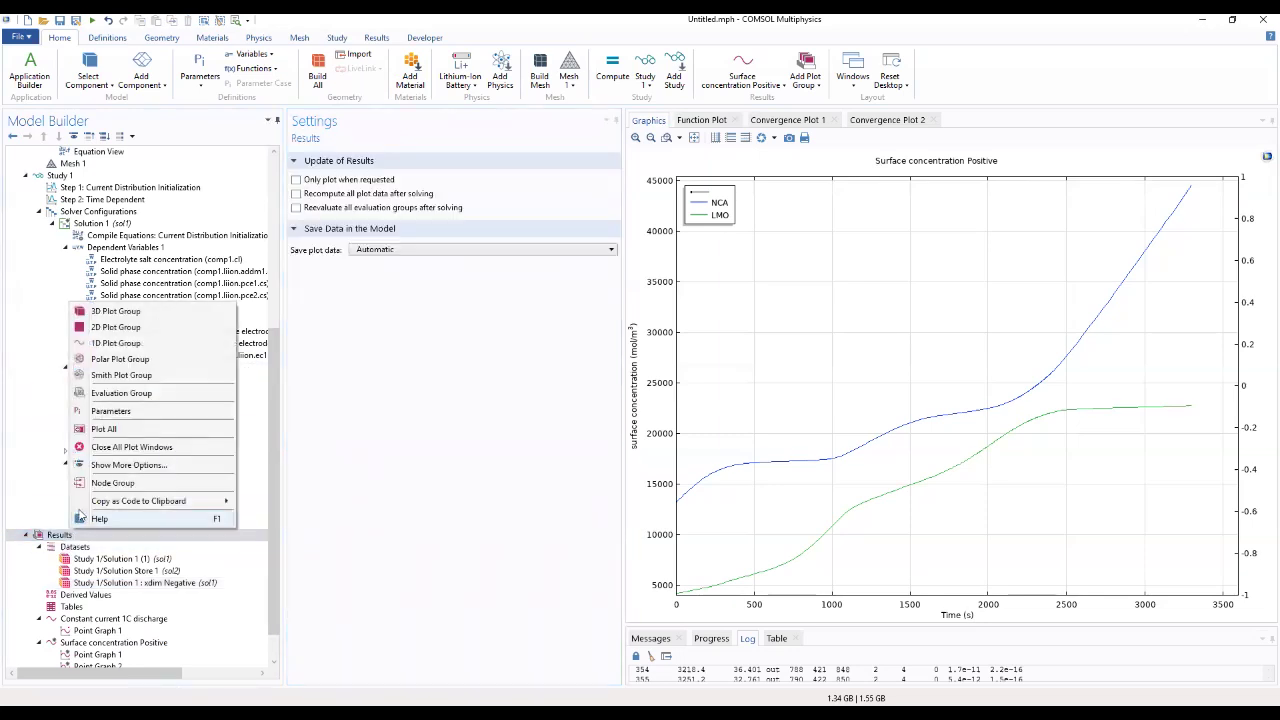
click(121, 345)
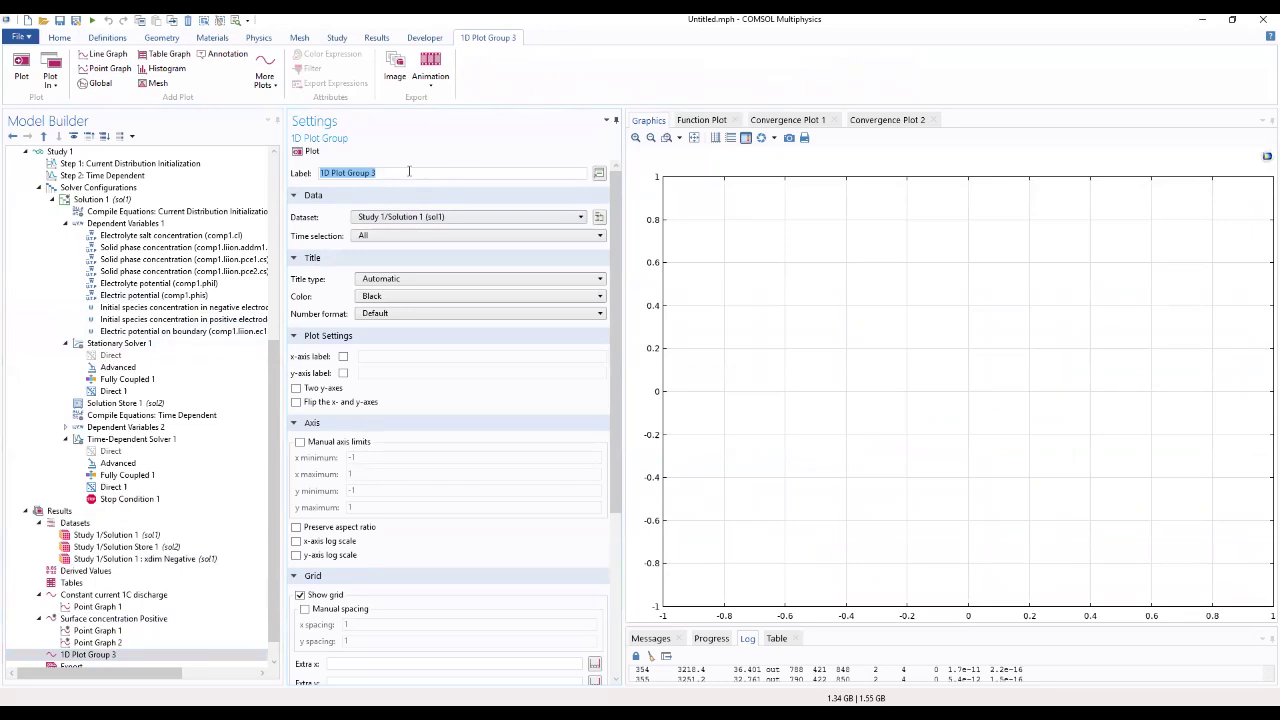
text(Particle concentration Negative)
Set the new plot group's dataset to Study 1/Solution 1 : xdim Negative (sol1)
click(463, 218)
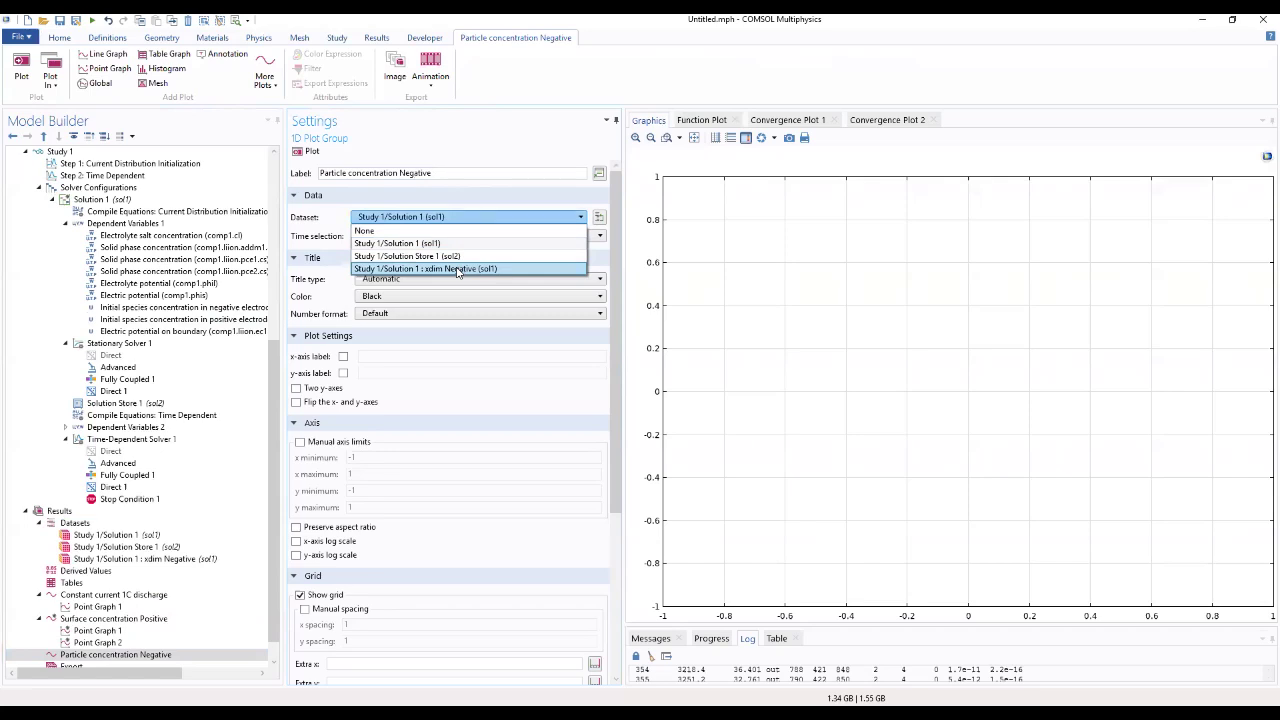
click(457, 269)
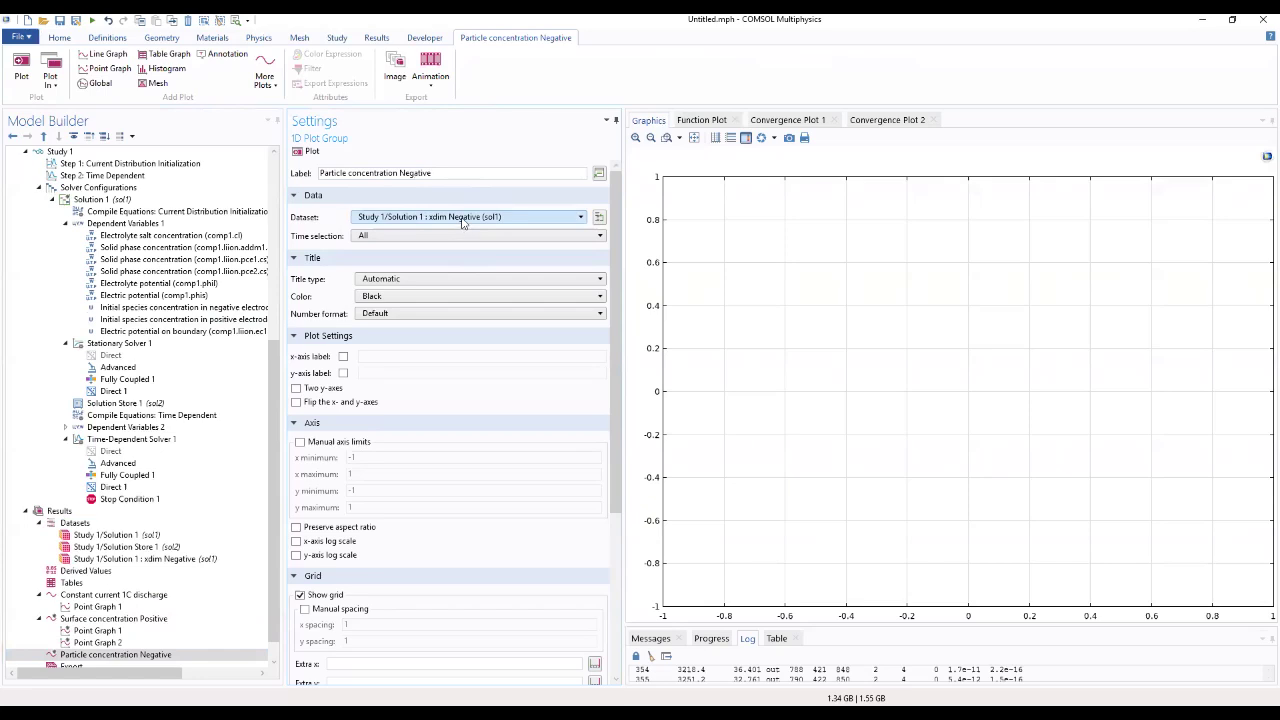
click(463, 220)
click(458, 270)
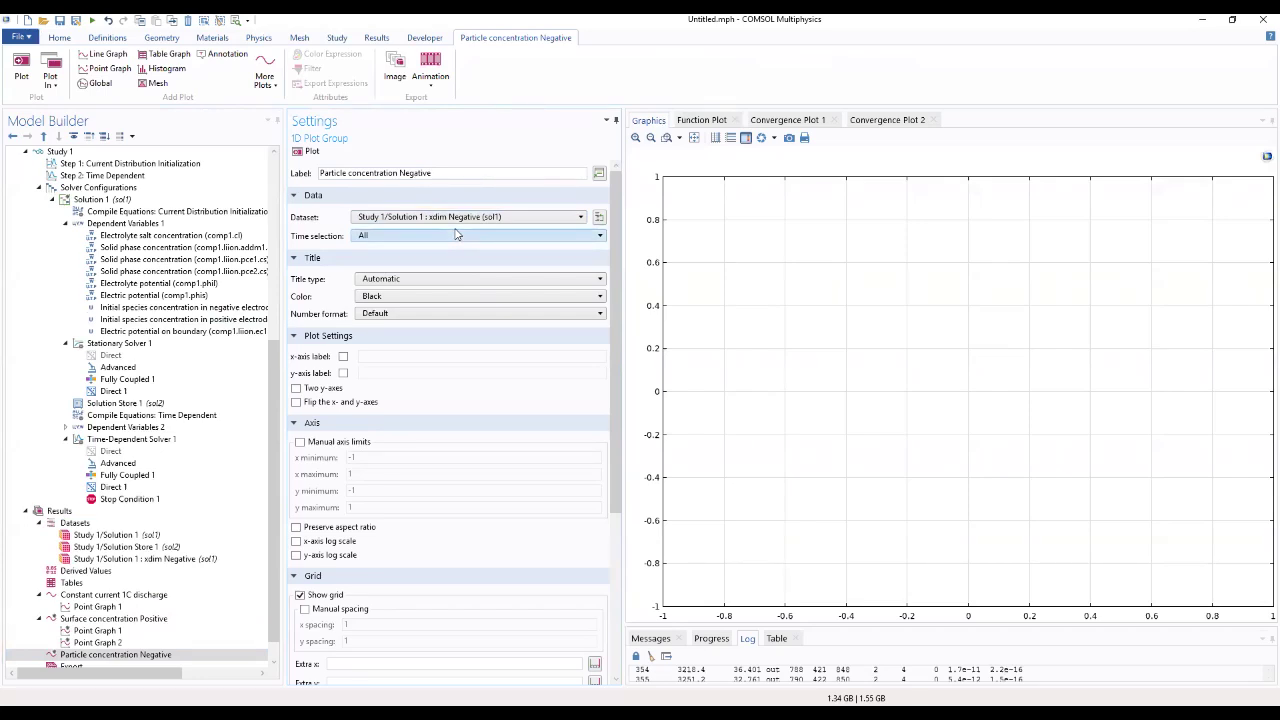
Set the plot group's time selection to Interpolated and add times from 0 to 2000 s with a step of 200
click(456, 235)
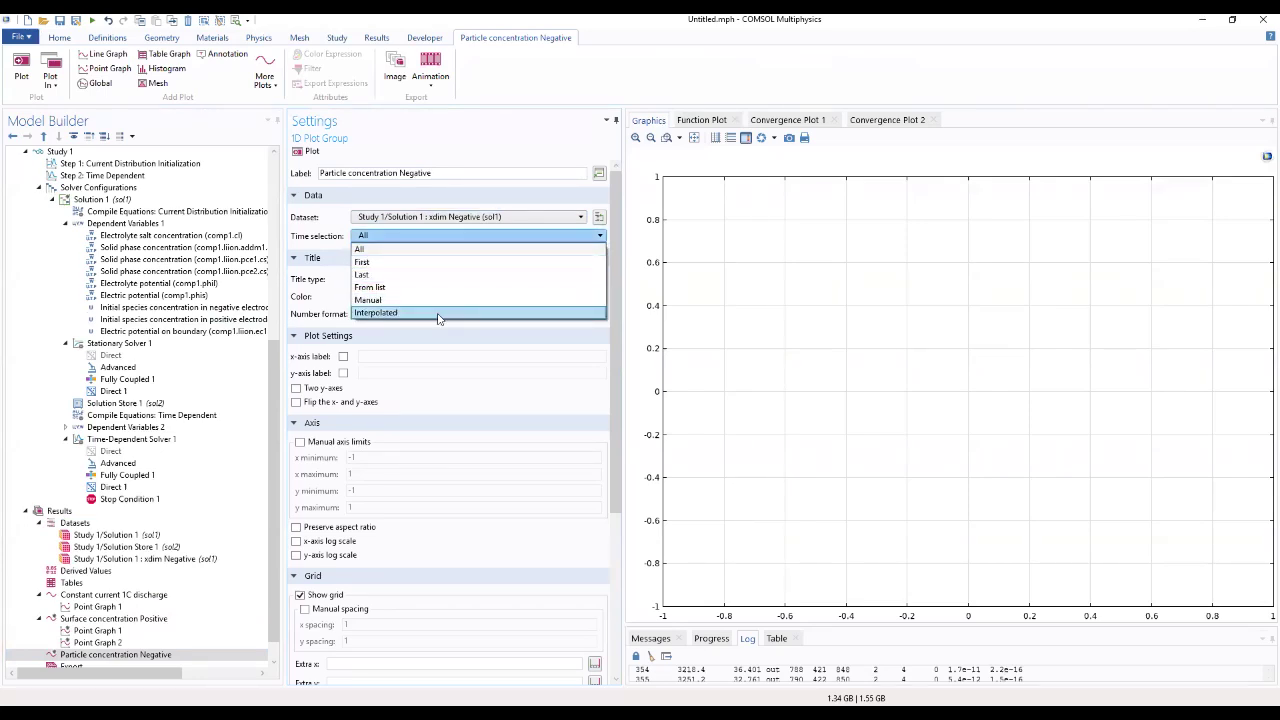
click(437, 313)
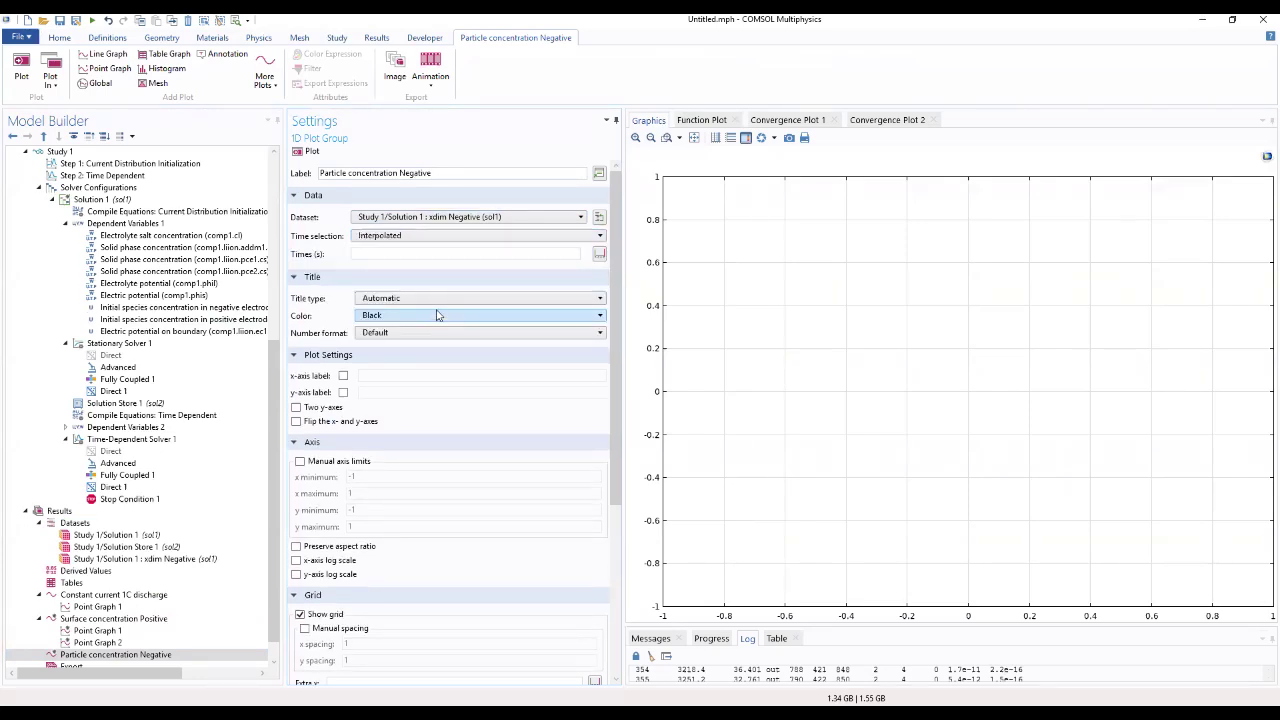
click(421, 252)
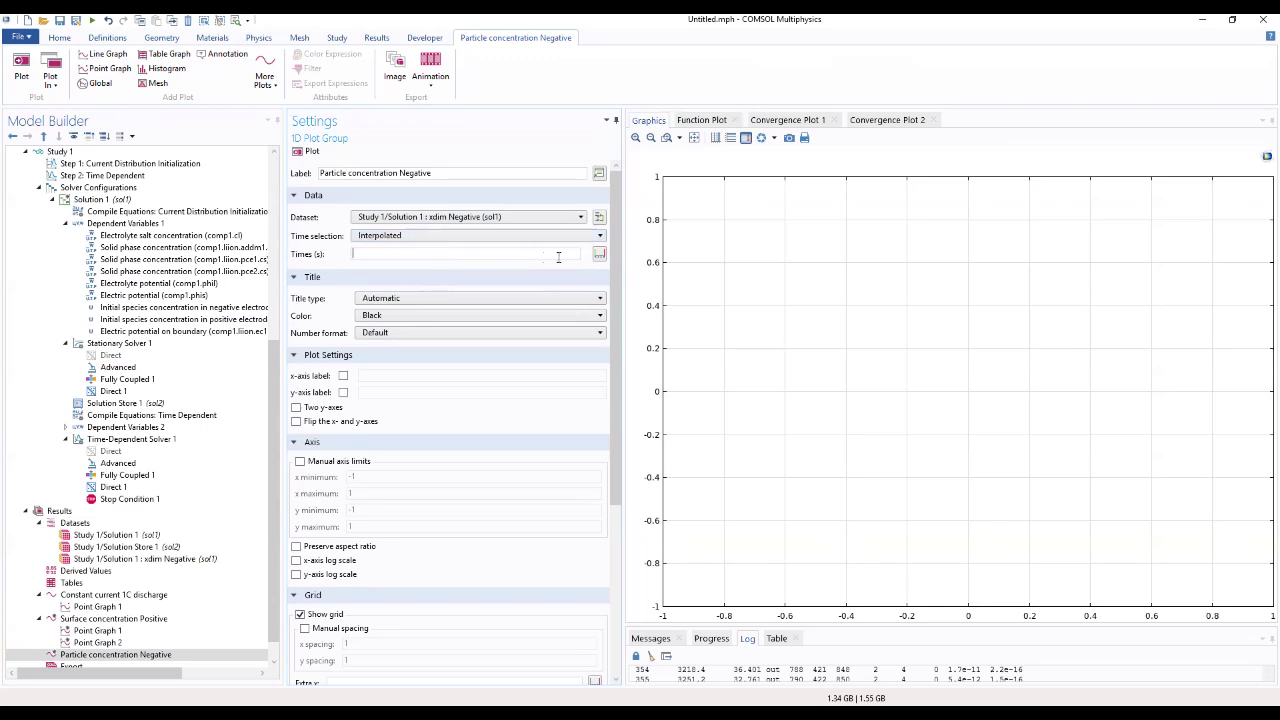
click(599, 254)
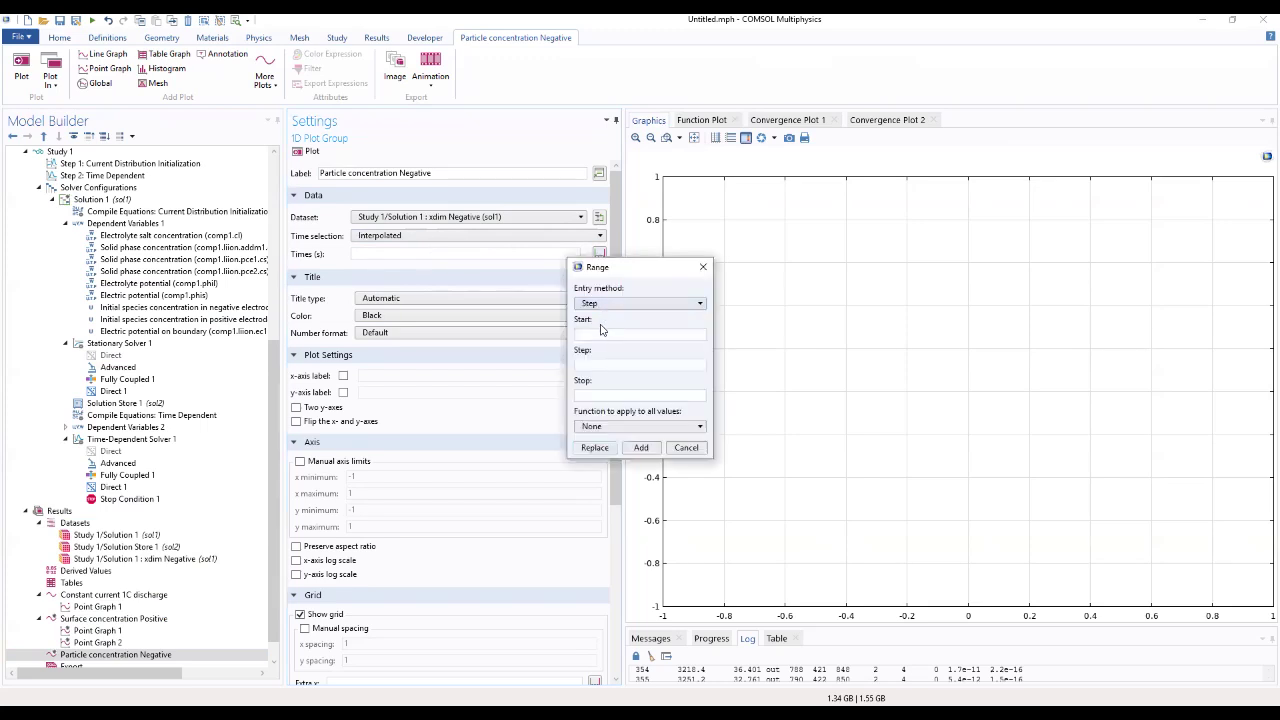
text(0,)
text(200)
click(600, 396)
text(2000)
click(641, 448)
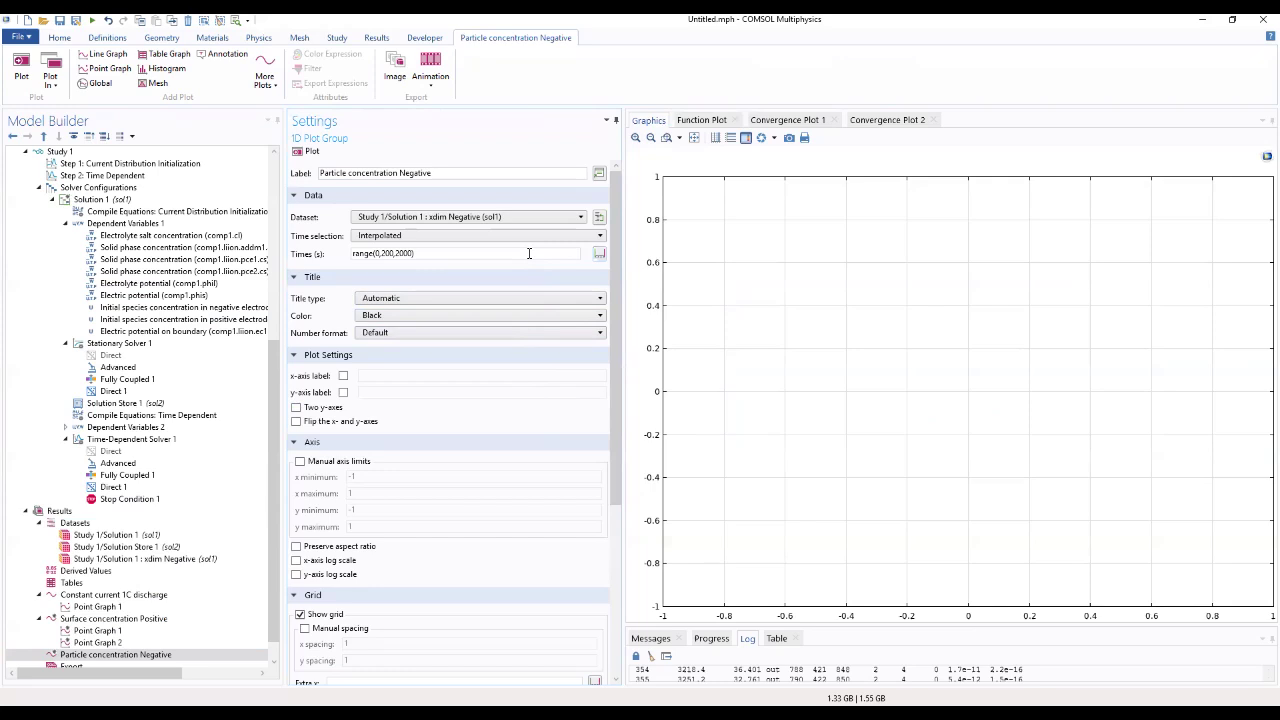
Add a second time range from 2030 to 2200 s with a step of 30 to the plot group's interpolated times
click(599, 256)
double_click(589, 333)
key(BackSpace)
text(2030)
click(625, 303)
click(627, 314)
text(2)
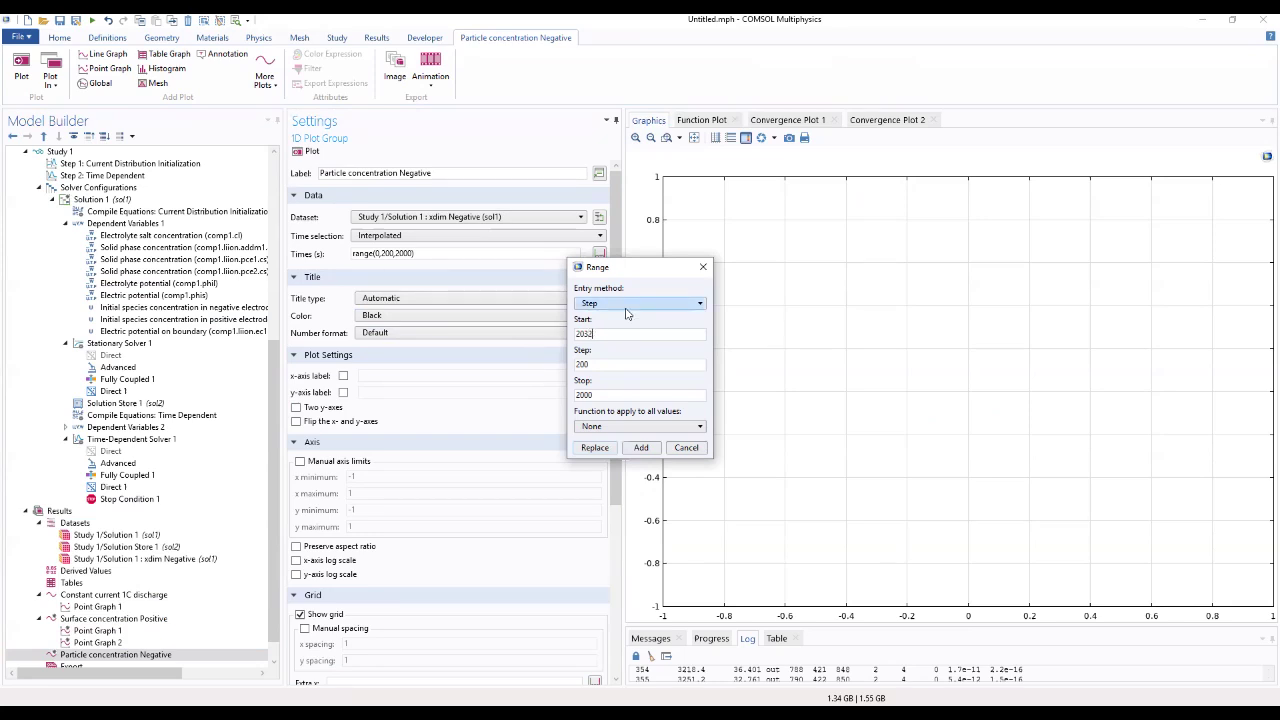
drag(614, 362, 562, 363)
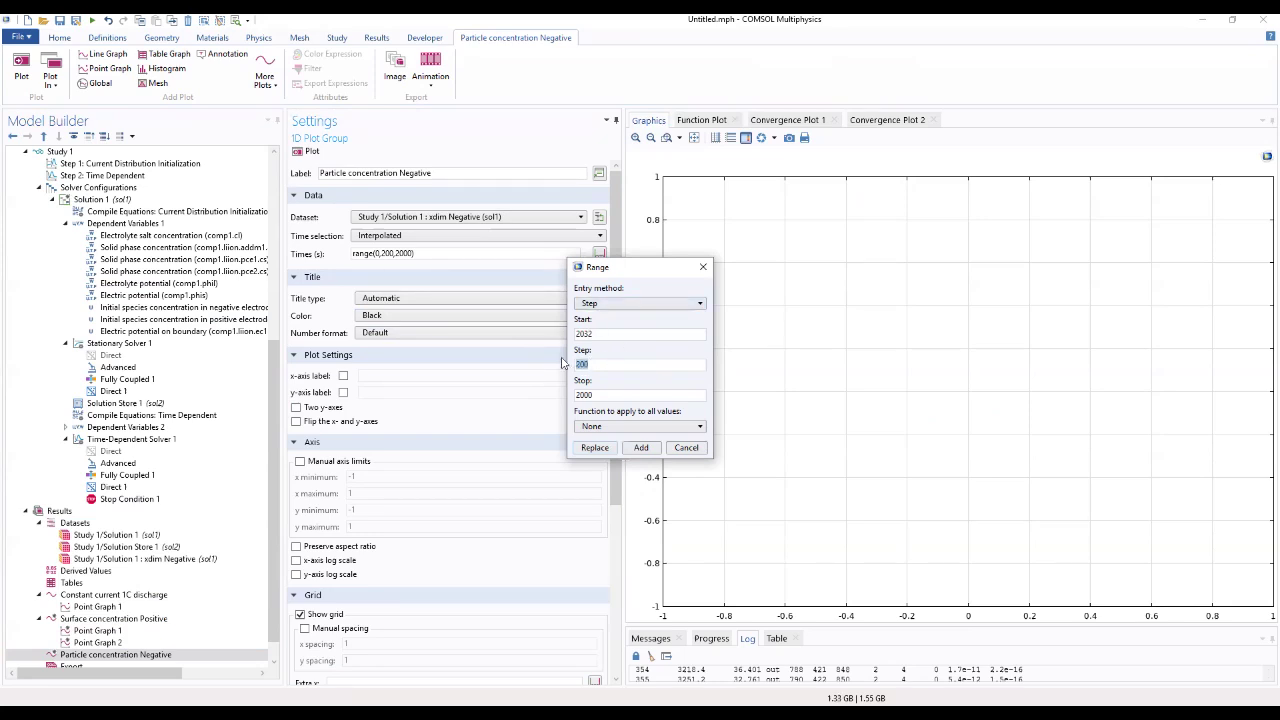
text(20)
key(BackSpace)
key(BackSpace)
text(30)
key(Tab)
text(2200)
click(616, 333)
key(BackSpace)
text(0)
click(642, 449)
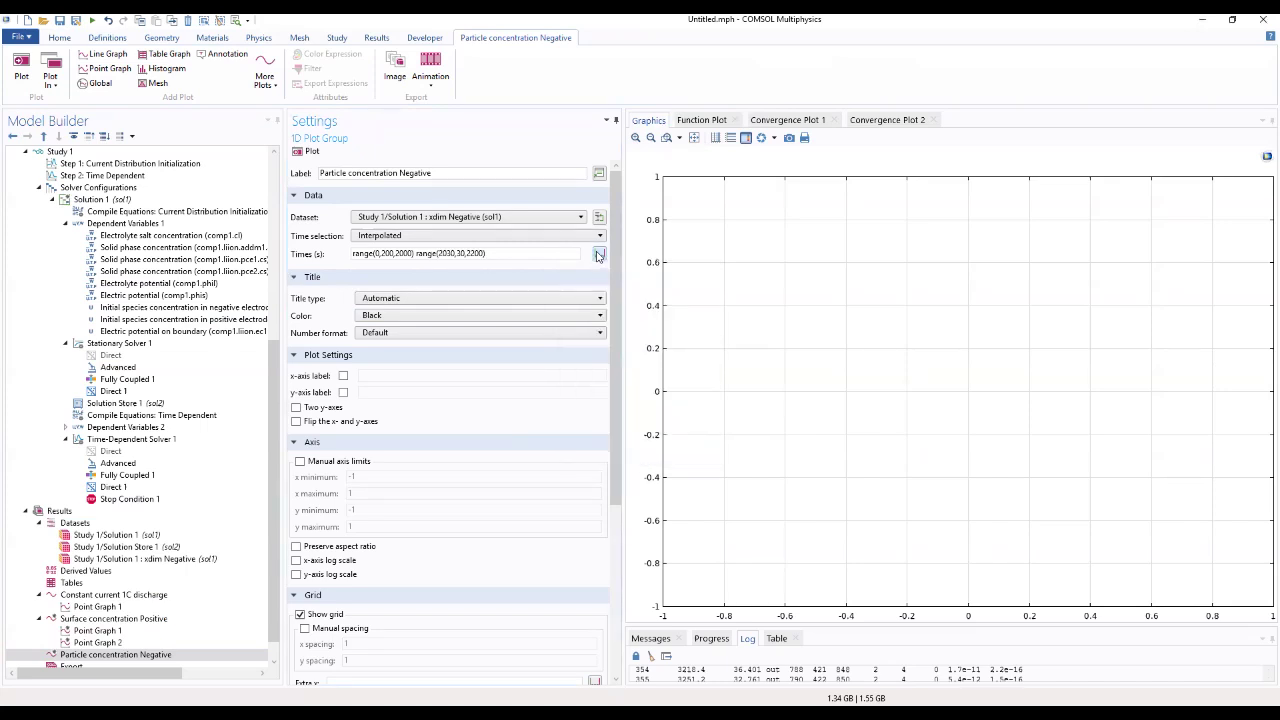
Add a third time range from 2300 to 3300 s with a step of 200 to the plot group's interpolated times
click(598, 255)
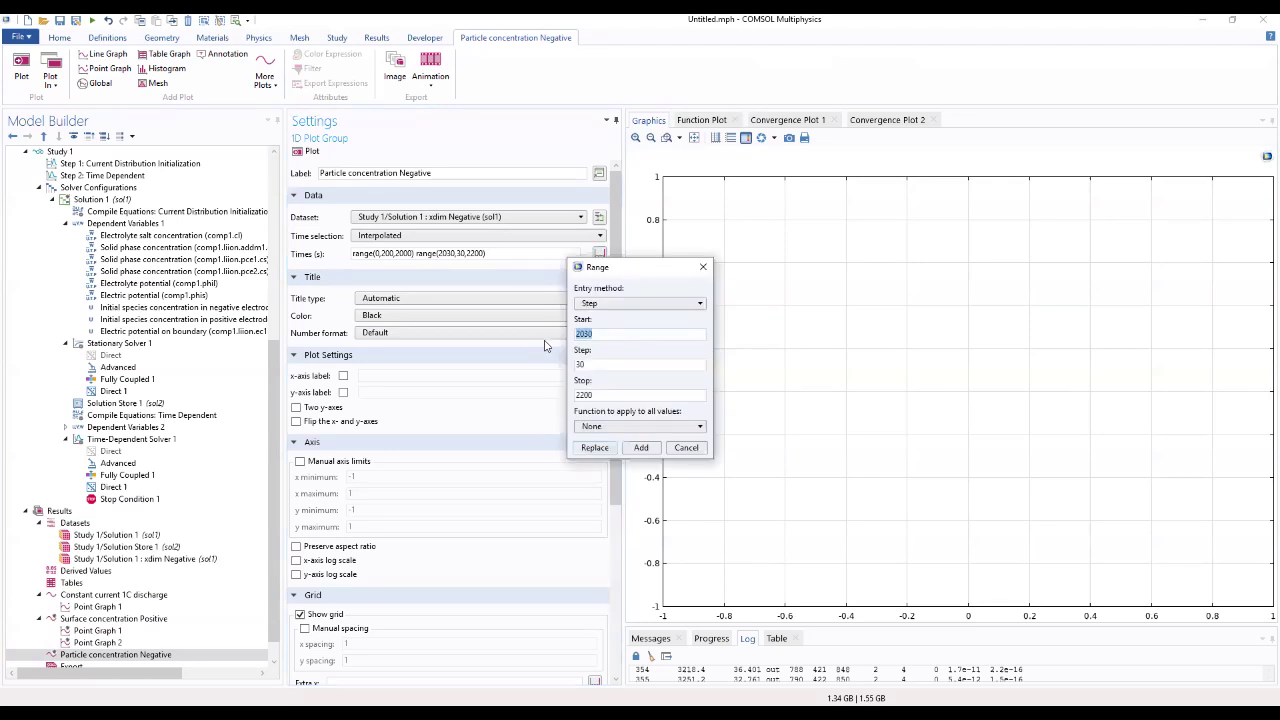
text(2300)
key(Tab)
text(200)
double_click(604, 394)
text(3300)
click(641, 448)
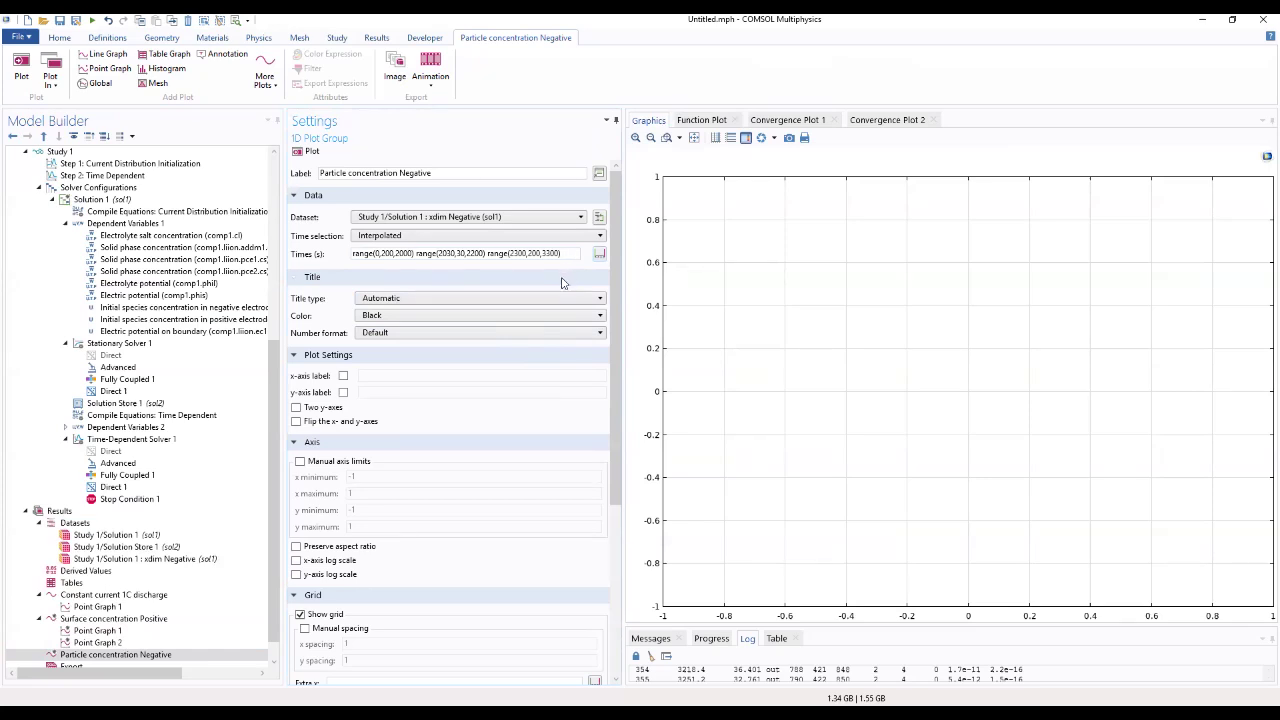
Add a line graph to the Particle concentration Negative plot group and select domain 1 for it
click(165, 655)
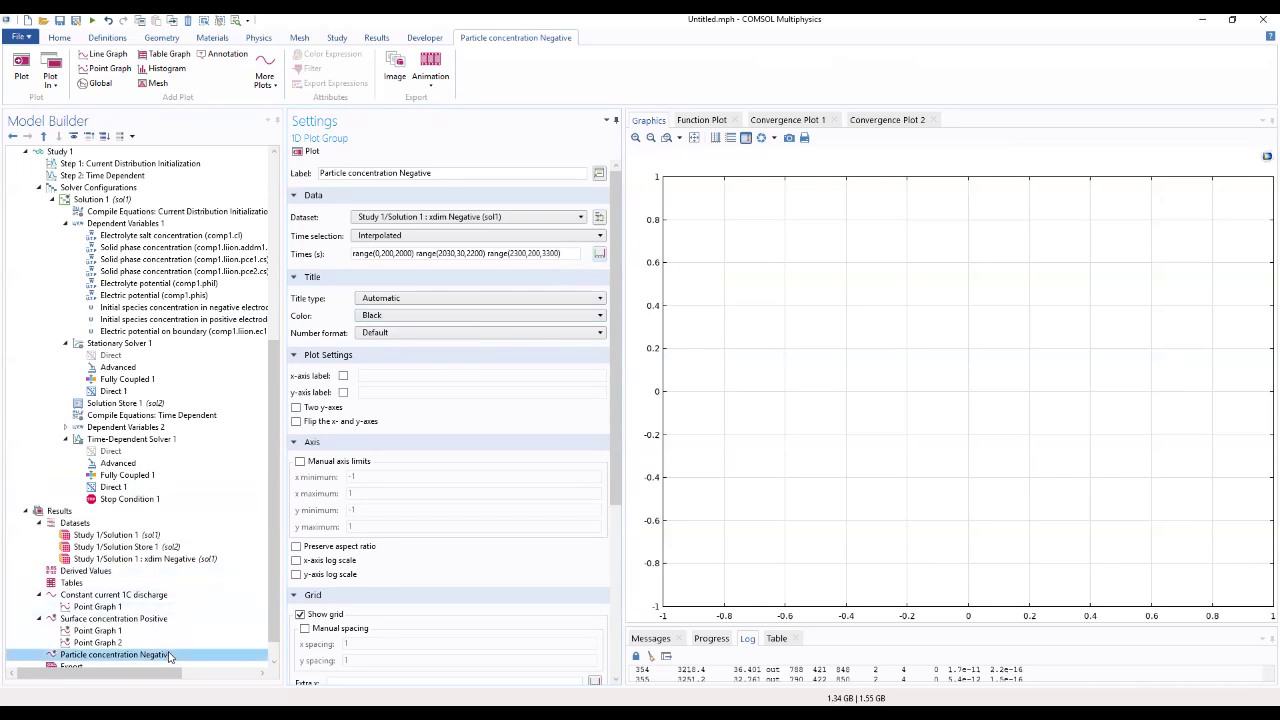
right_click(168, 655)
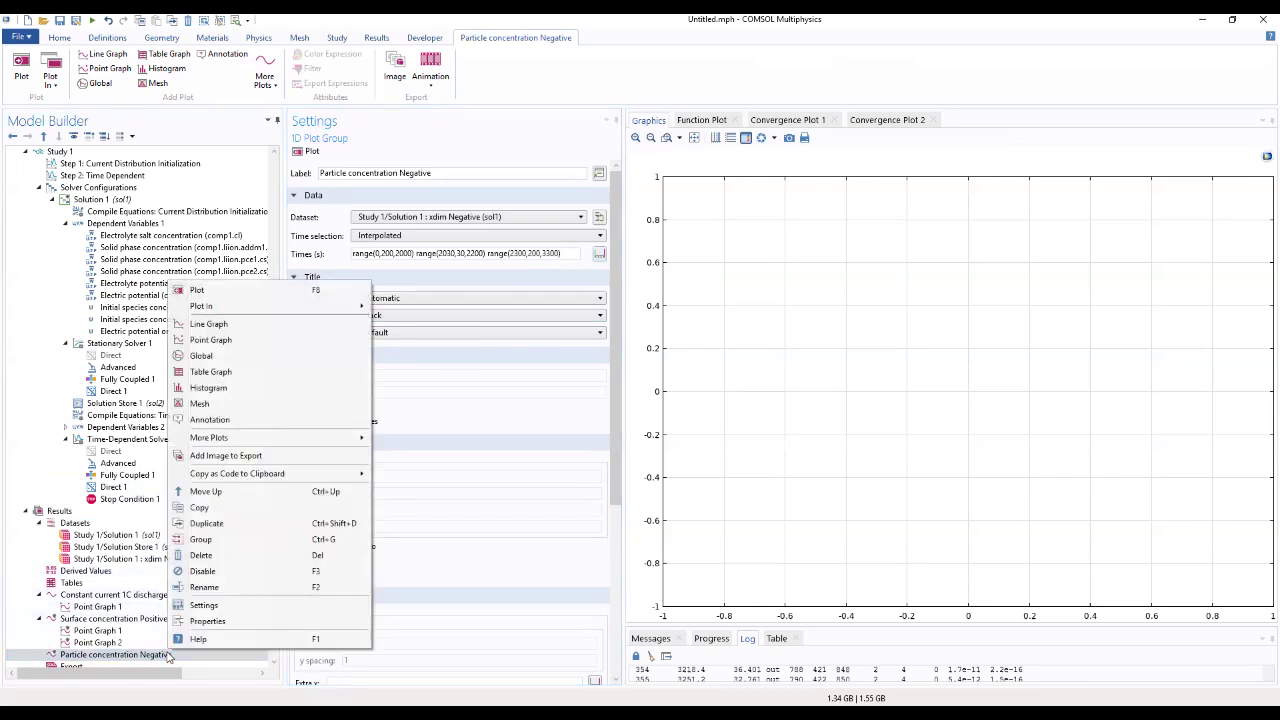
click(210, 324)
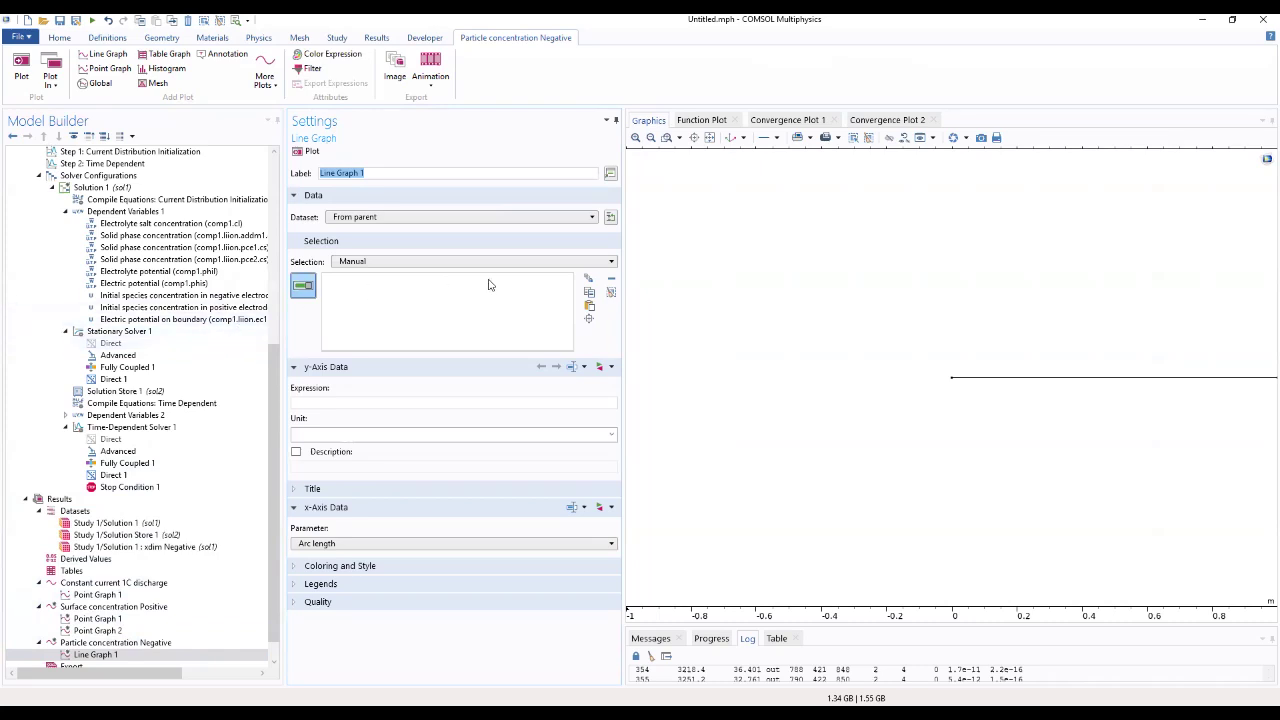
click(710, 137)
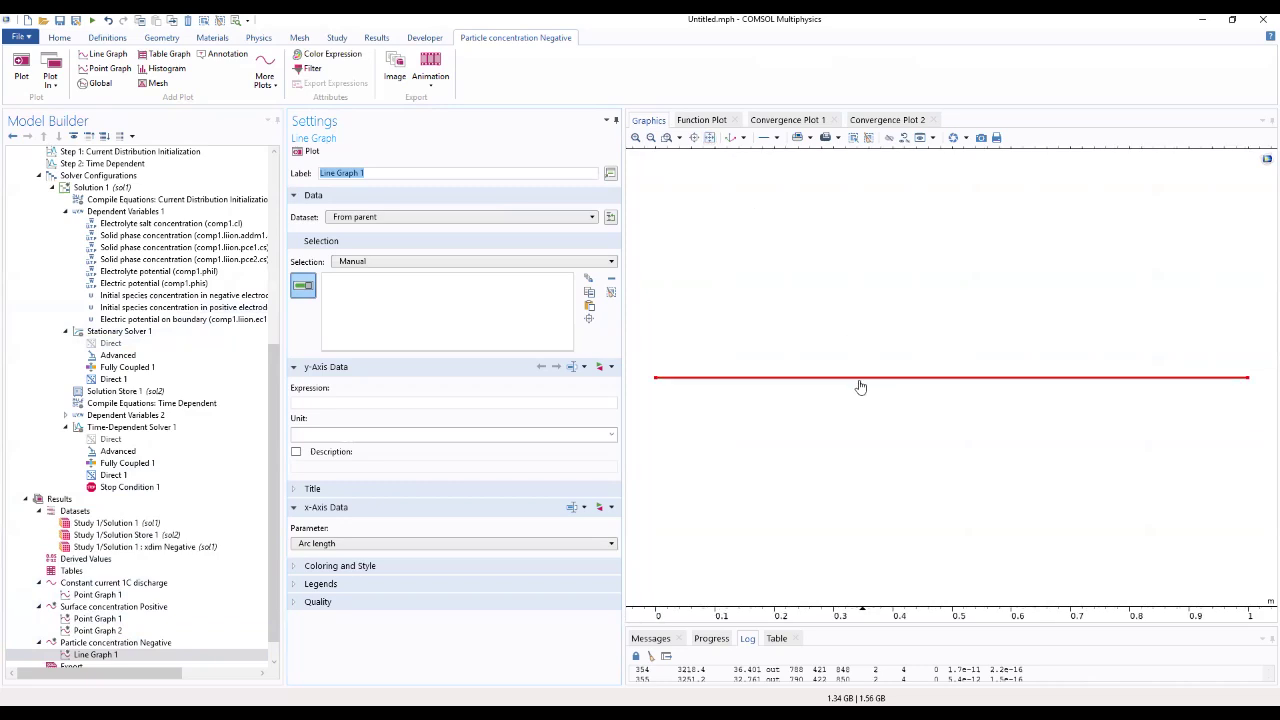
click(797, 378)
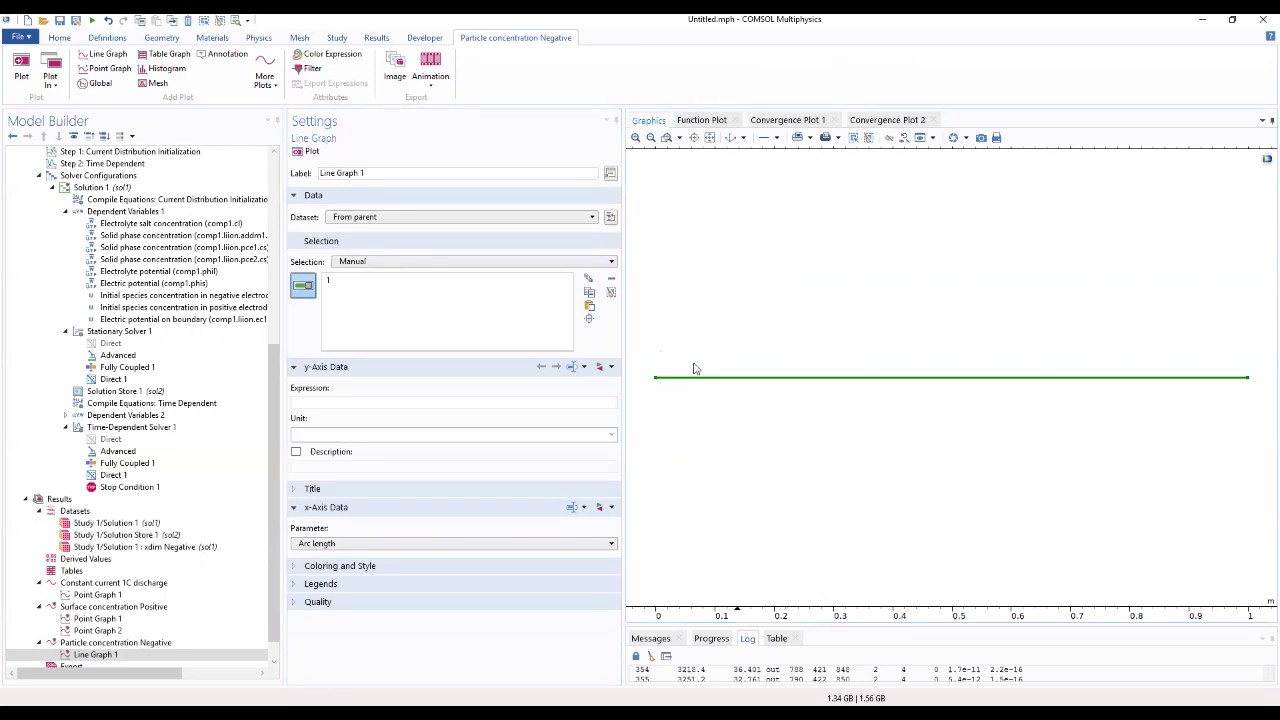
Set the line graph's y-axis expression to atxd1(25e-6, liion.cs_pce1)
click(854, 139)
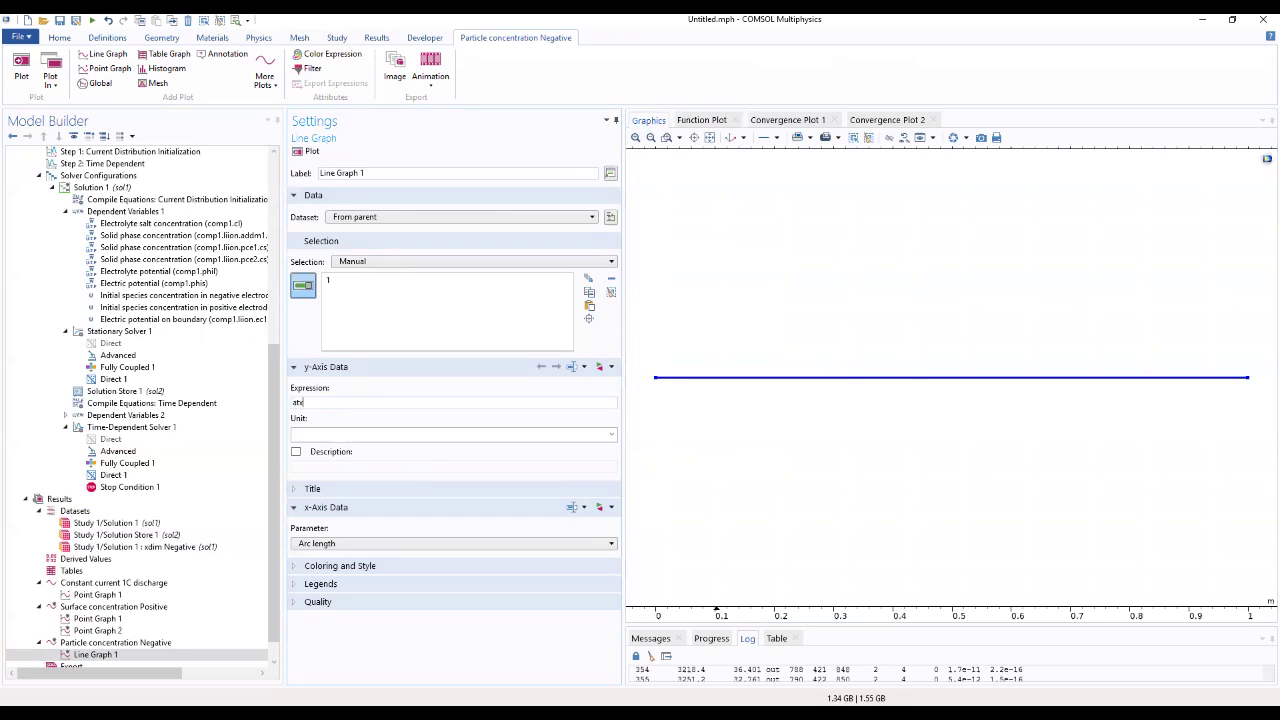
text(()
text(25e-6m kuu)
text(ib,cs_pce)
text(1))
click(342, 406)
key(BackSpace)
key(BackSpace)
text(,)
key(Delete)
key(Delete)
key(Delete)
key(Delete)
text(tiion)
key(Delete)
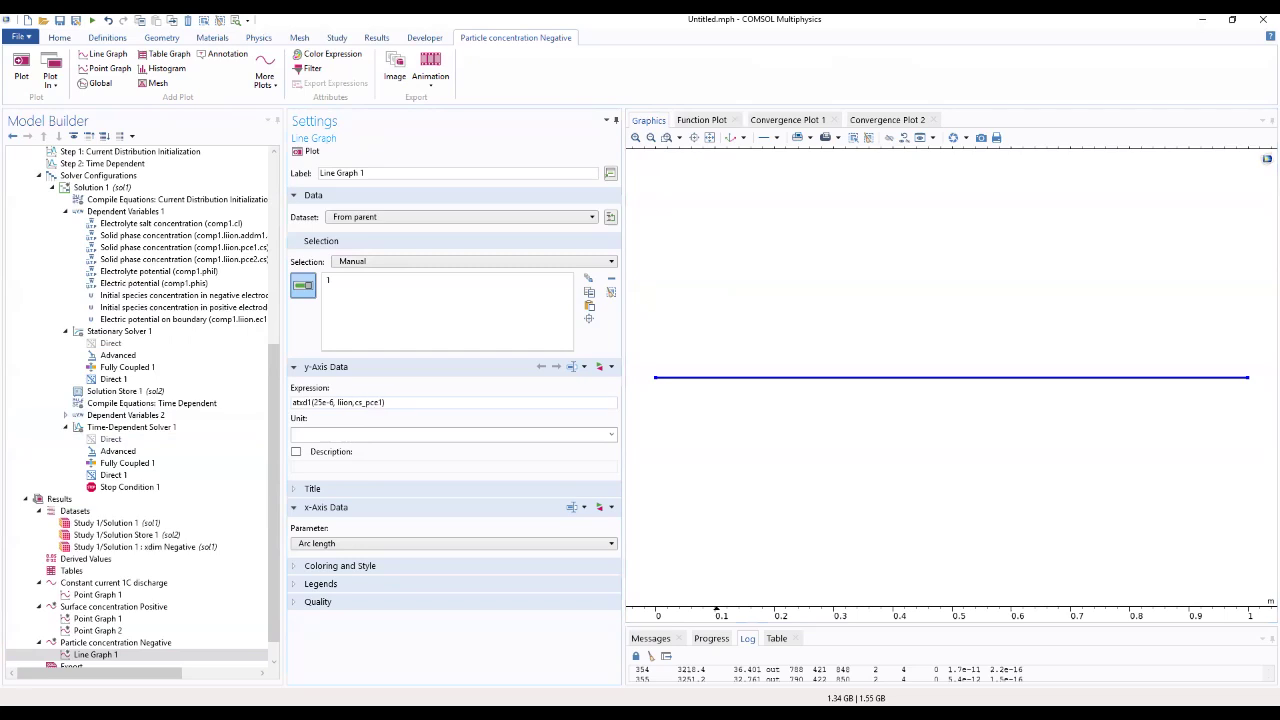
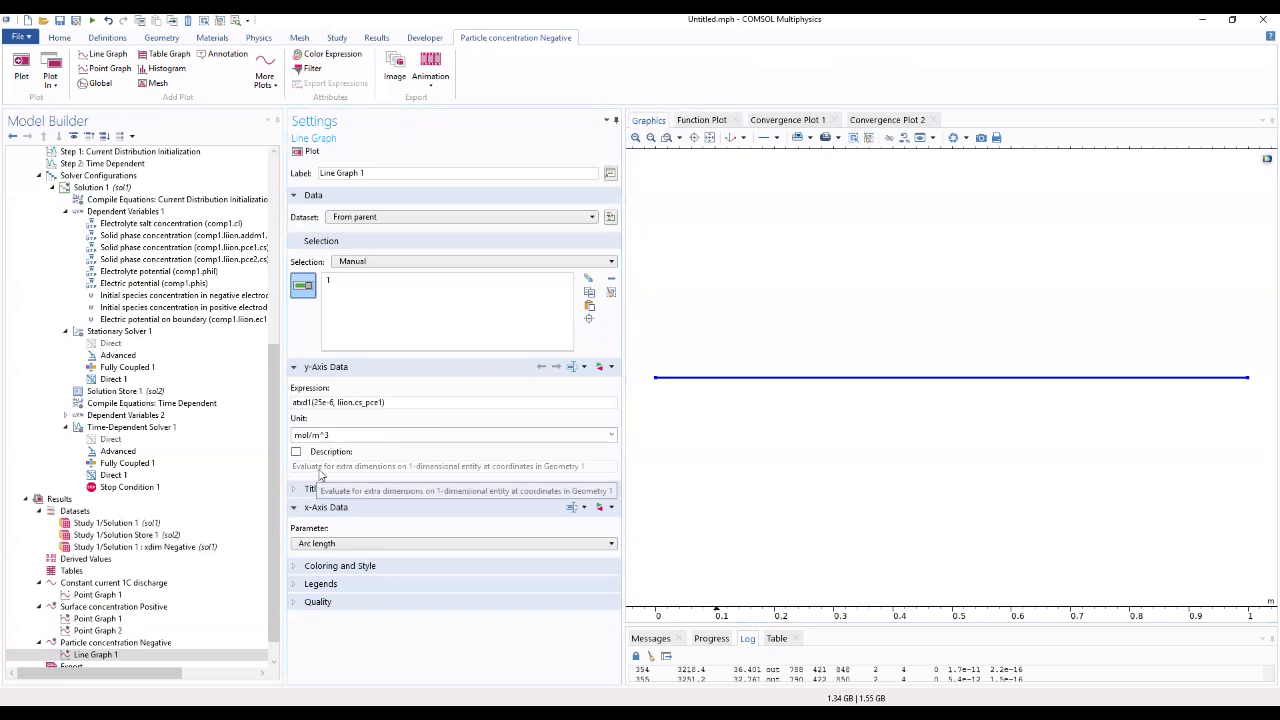
Expand the line graph's coloring and style settings, plot the graph and enlarge the plot area
click(320, 566)
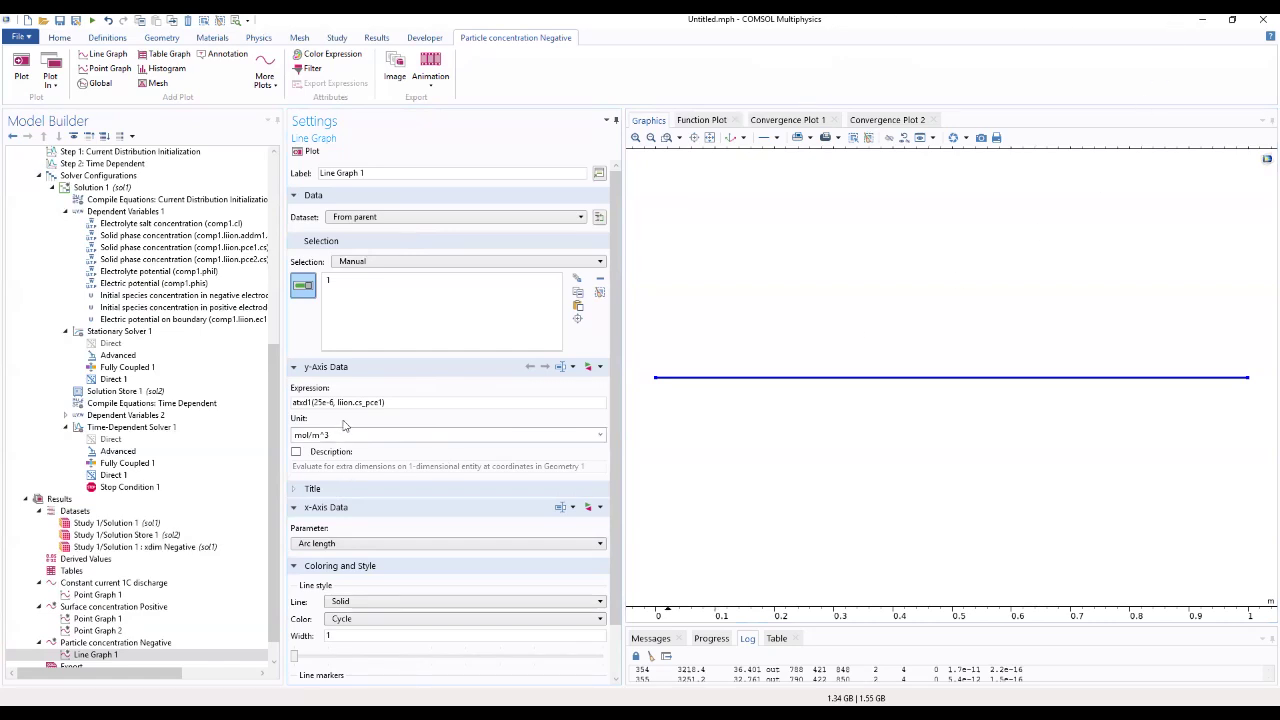
click(306, 151)
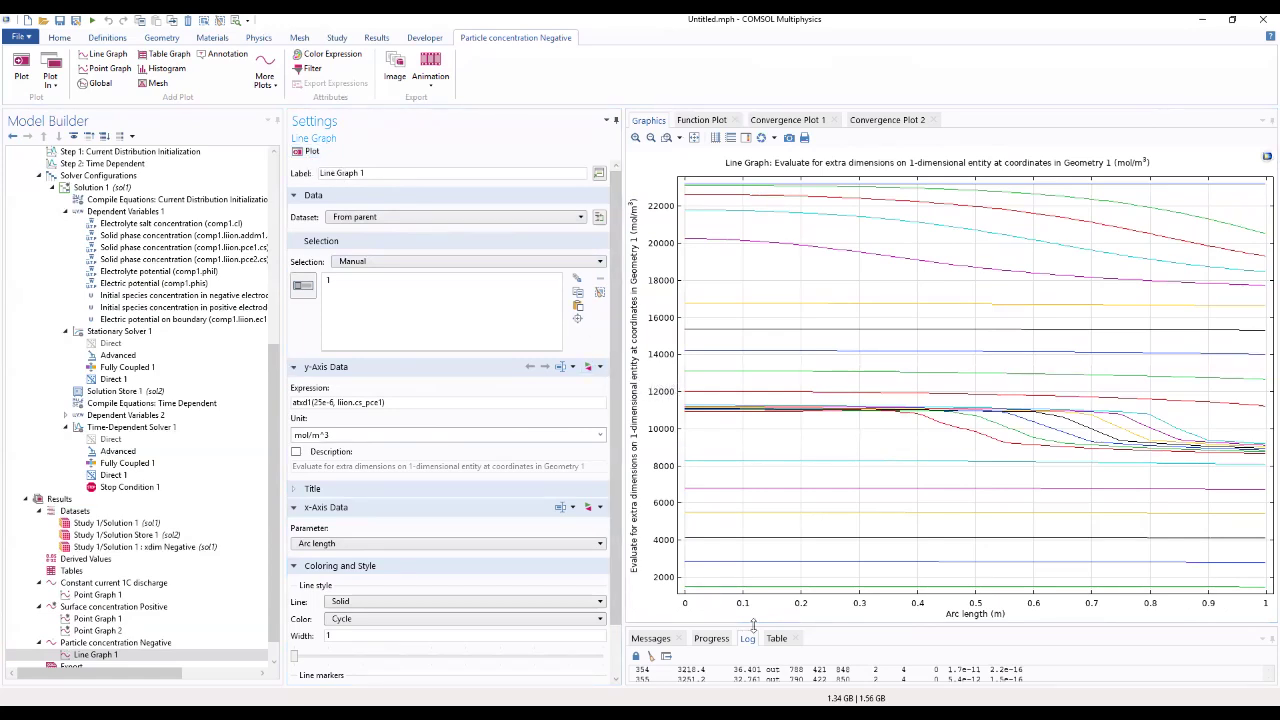
drag(754, 628, 754, 655)
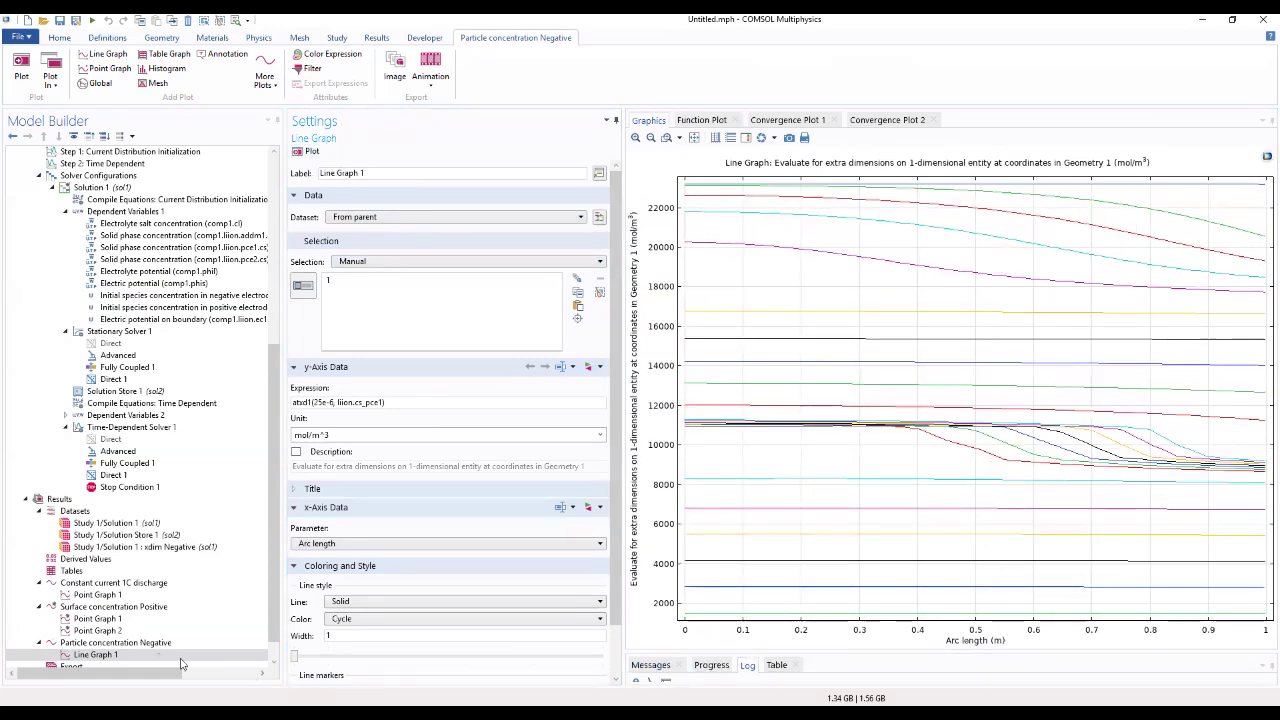
Give the Particle concentration Negative plot group the custom x-axis label "Normalized Particle Dimension"
click(128, 643)
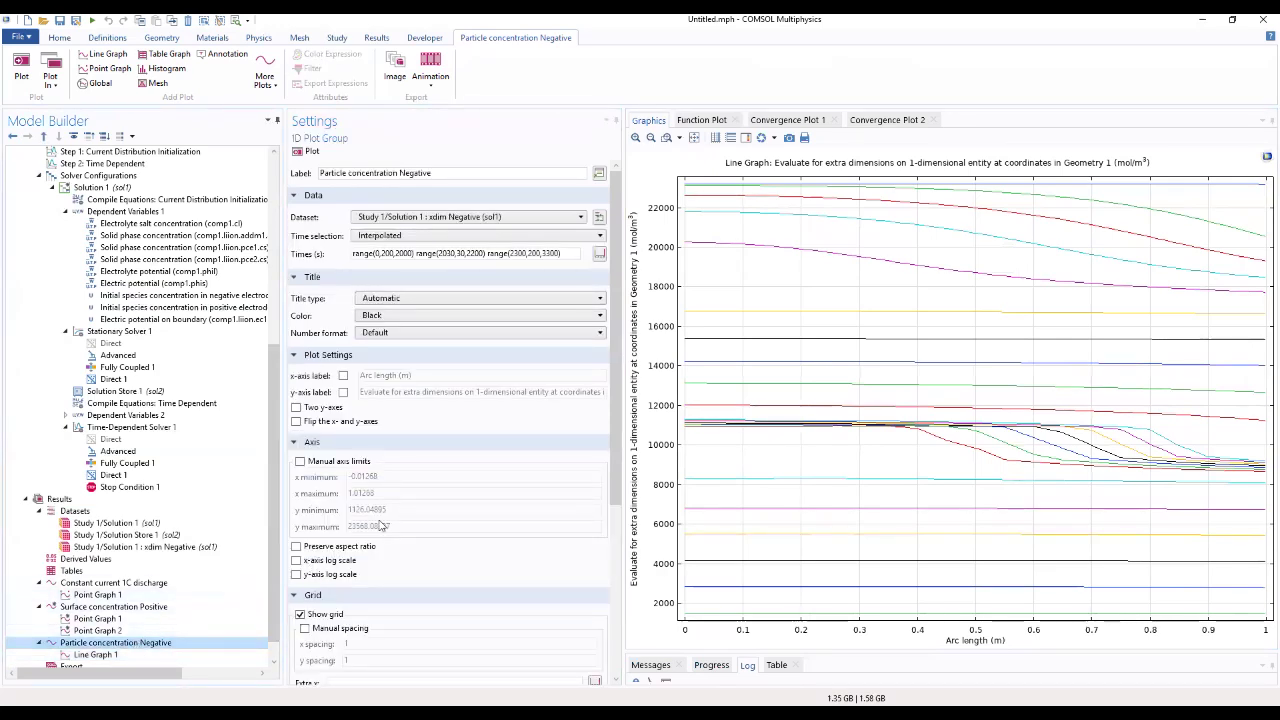
click(343, 376)
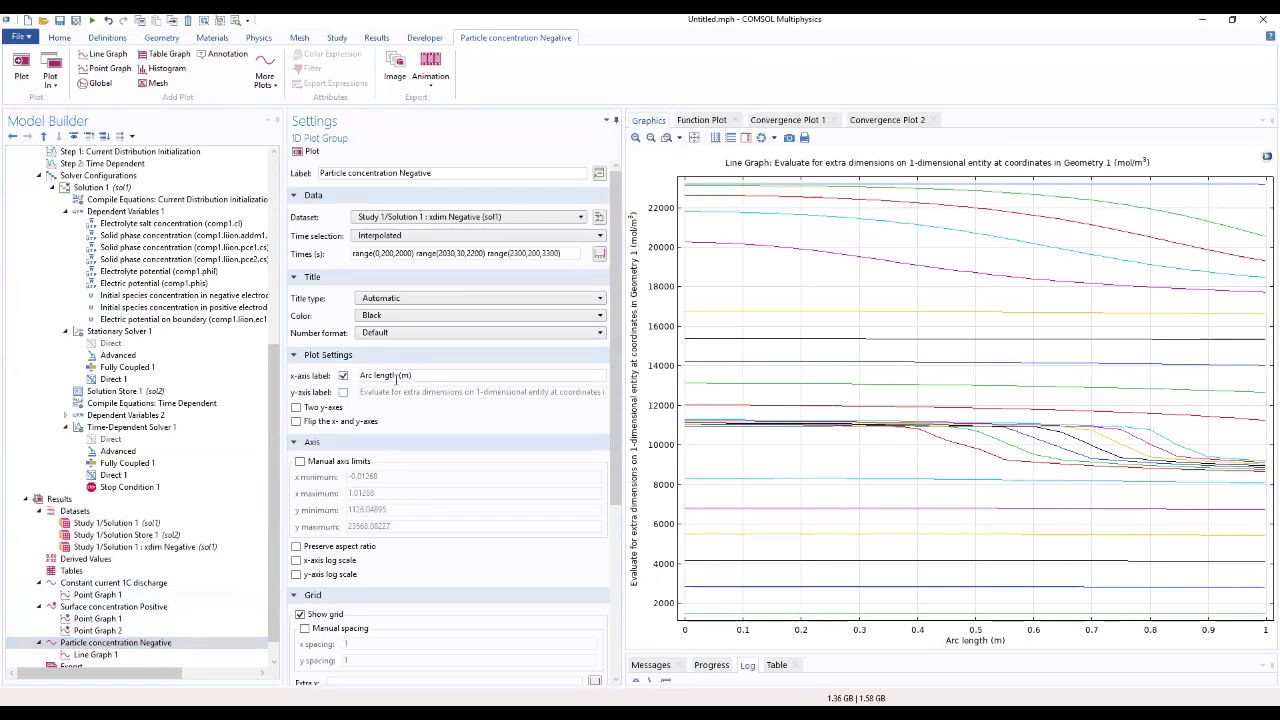
drag(418, 374, 278, 376)
text(No)
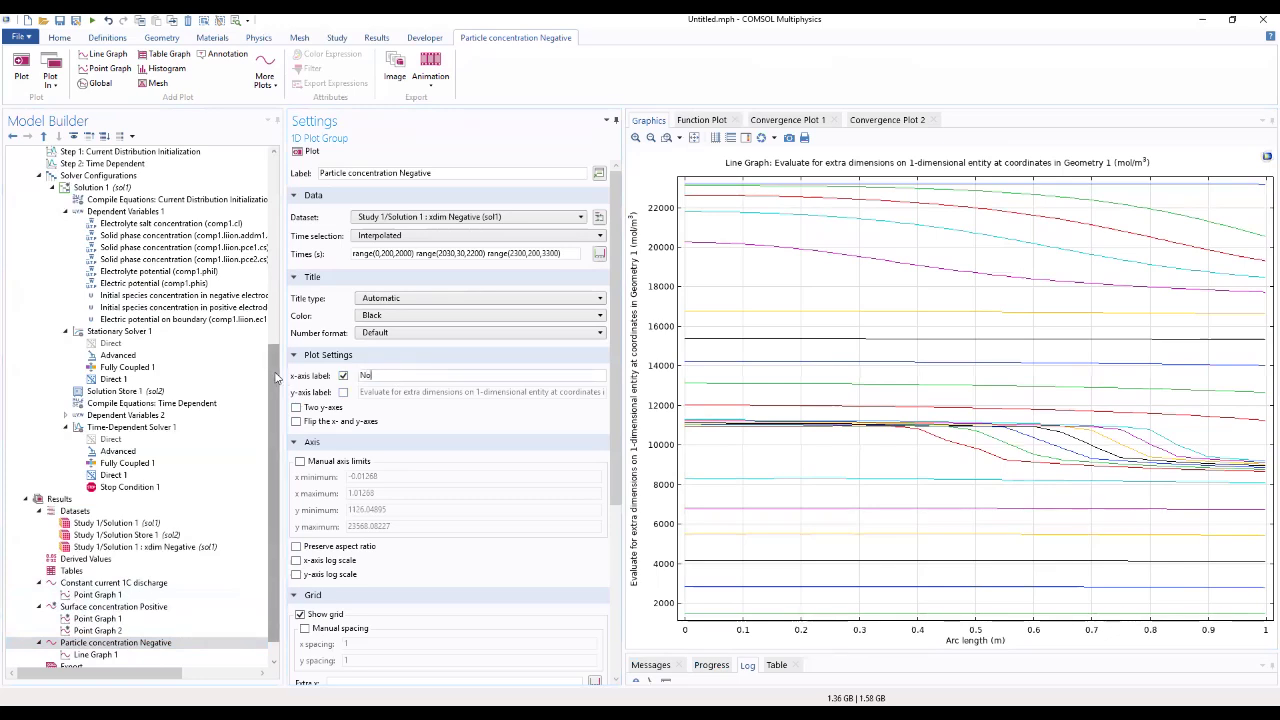
text(rmalized Particle Dimension)
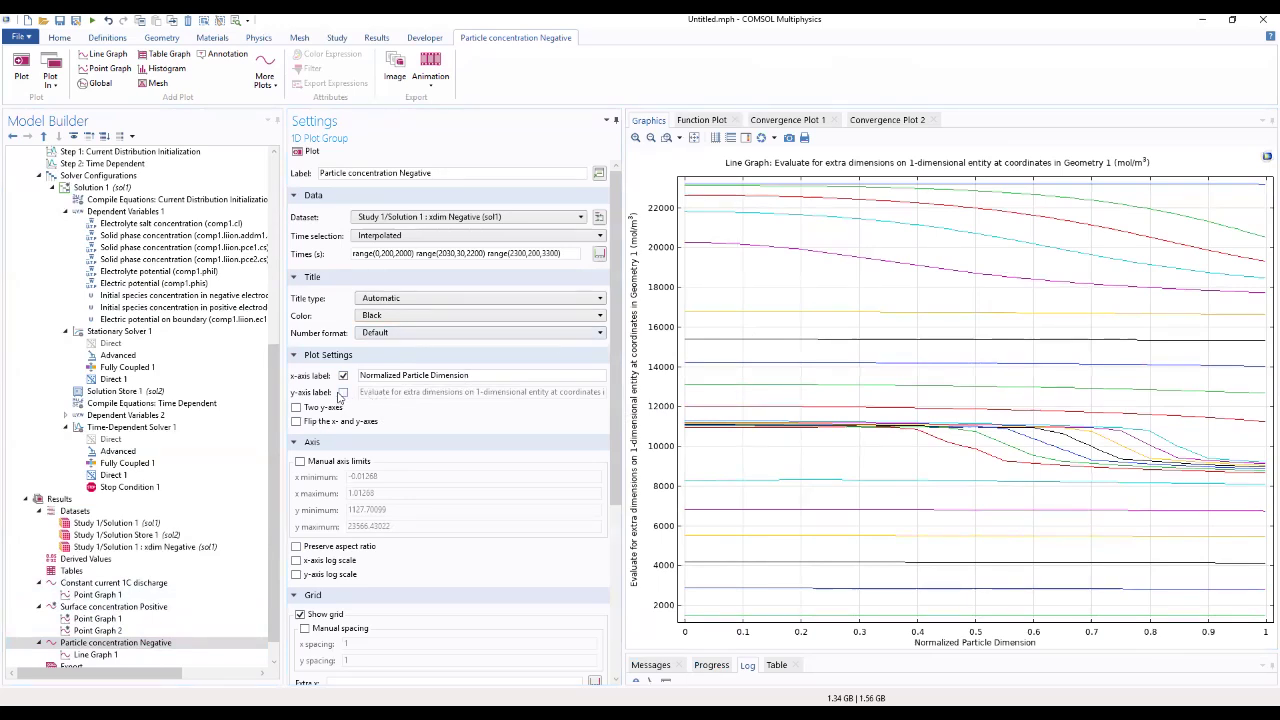
Set a custom y-axis label of "Particle concentration (mol/m<sup>3</sup>)" and replot the group
click(343, 392)
drag(363, 391, 521, 395)
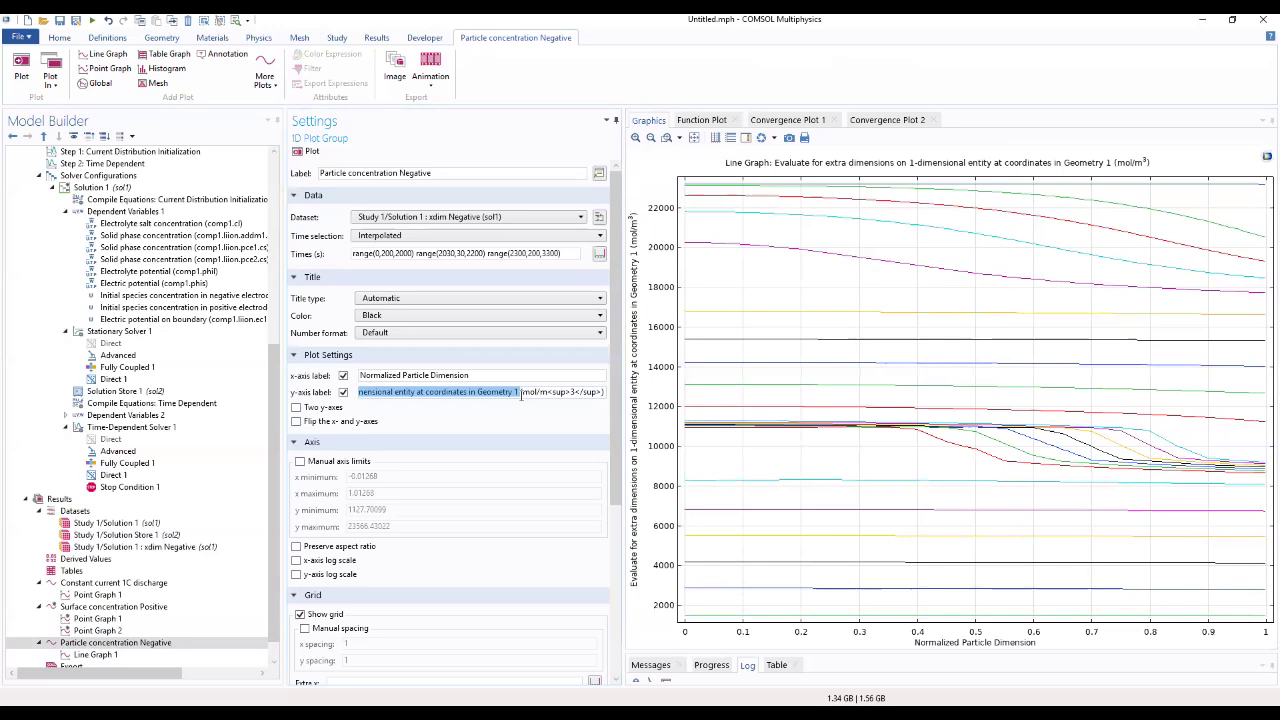
text(Particle concentration)
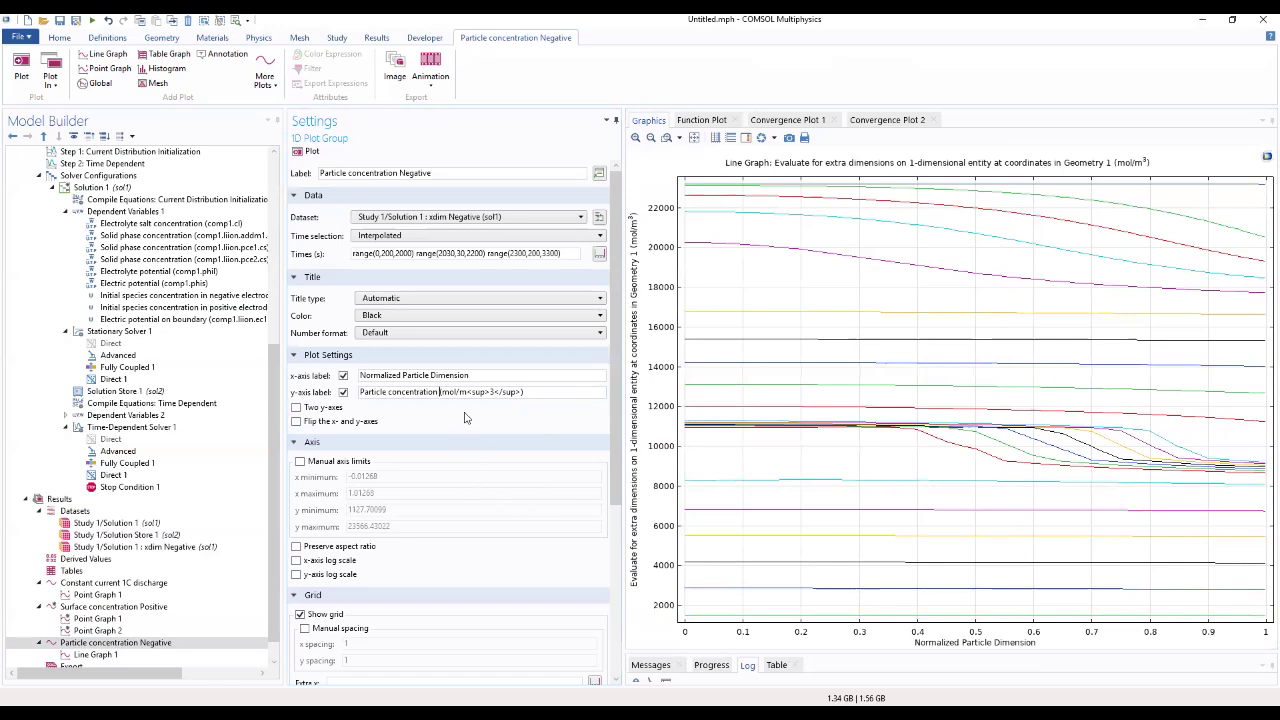
click(304, 151)
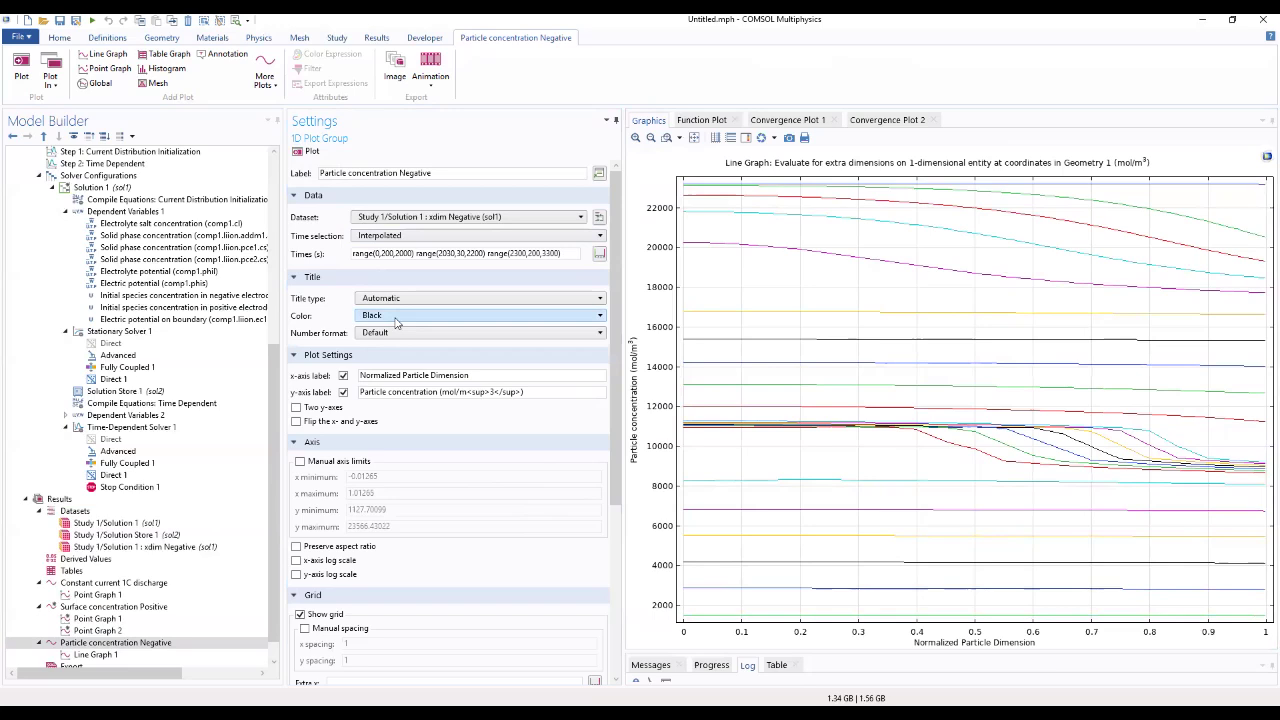
Switch the plot title to Manual, use the group's label "Particle concentration Negative" as the title, and replot
drag(460, 172, 245, 190)
key(ctrl+c)
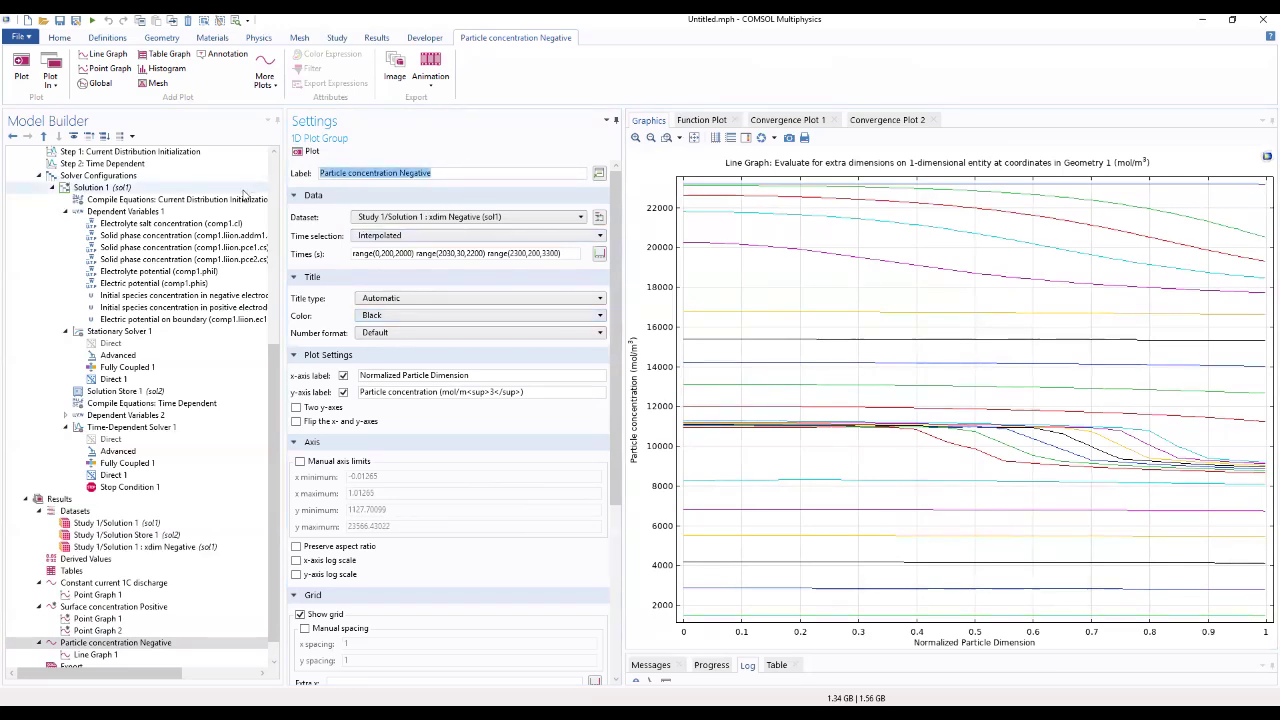
click(425, 299)
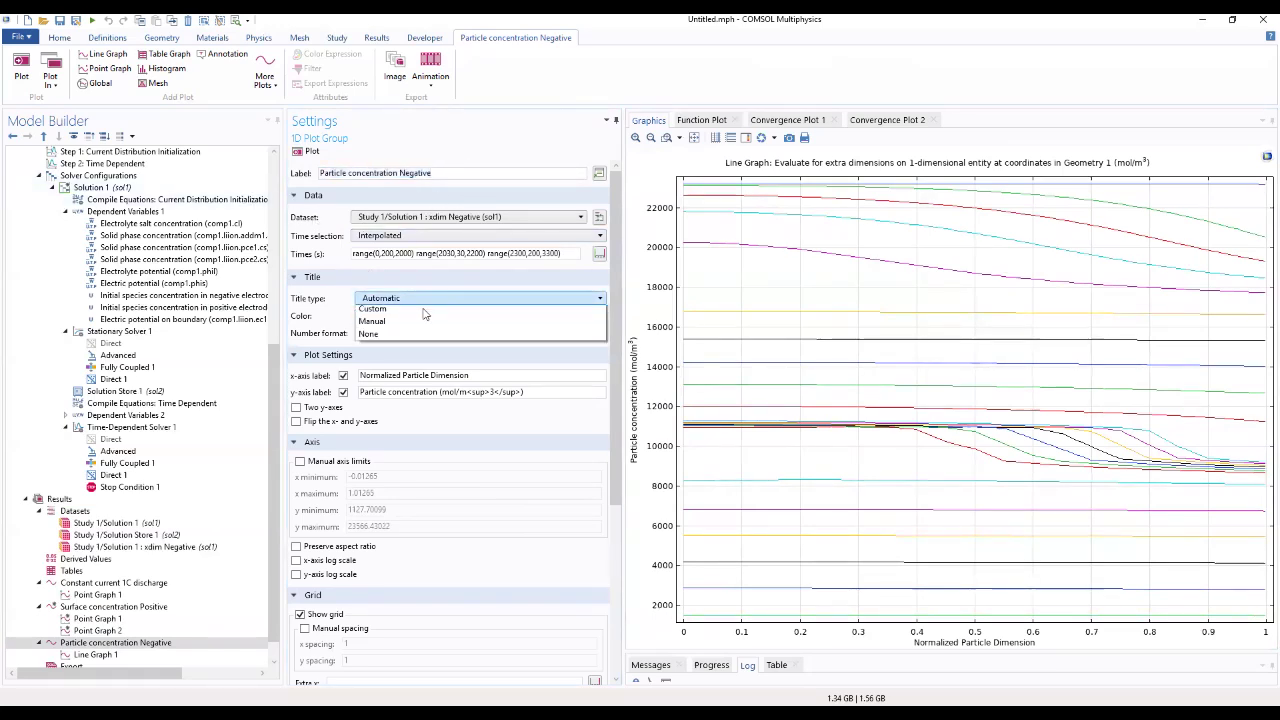
click(417, 341)
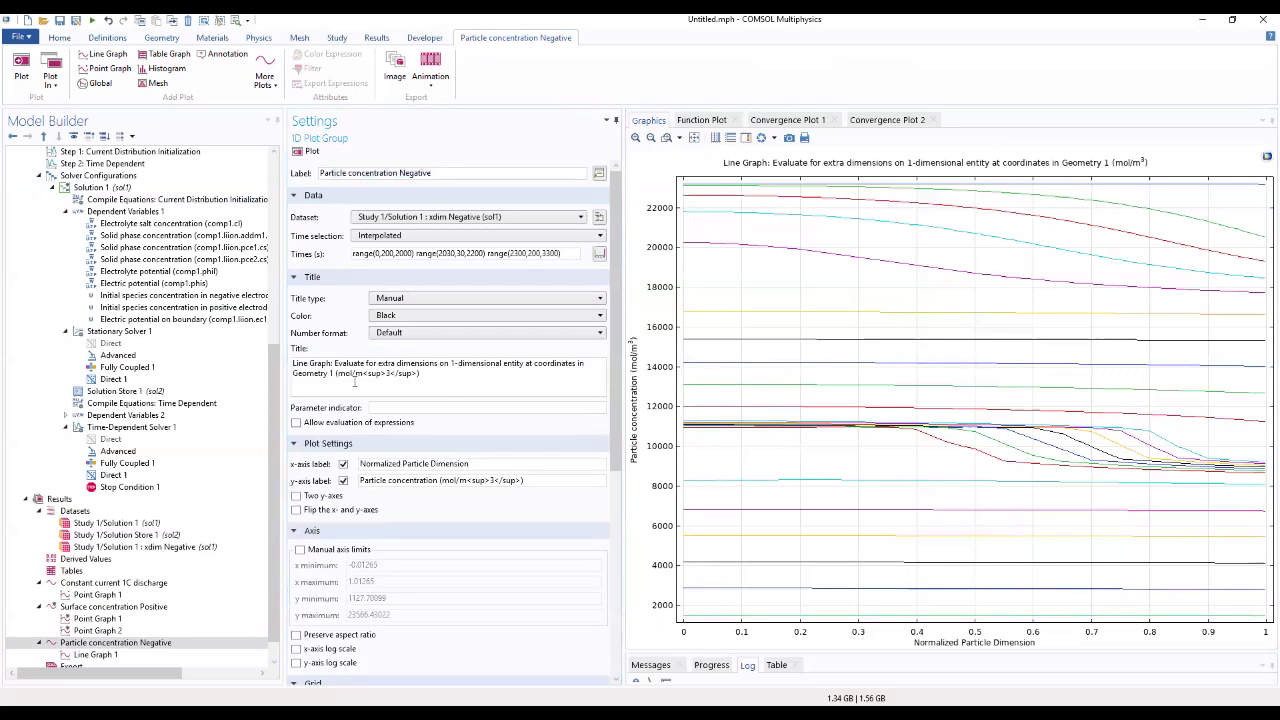
drag(436, 378, 197, 362)
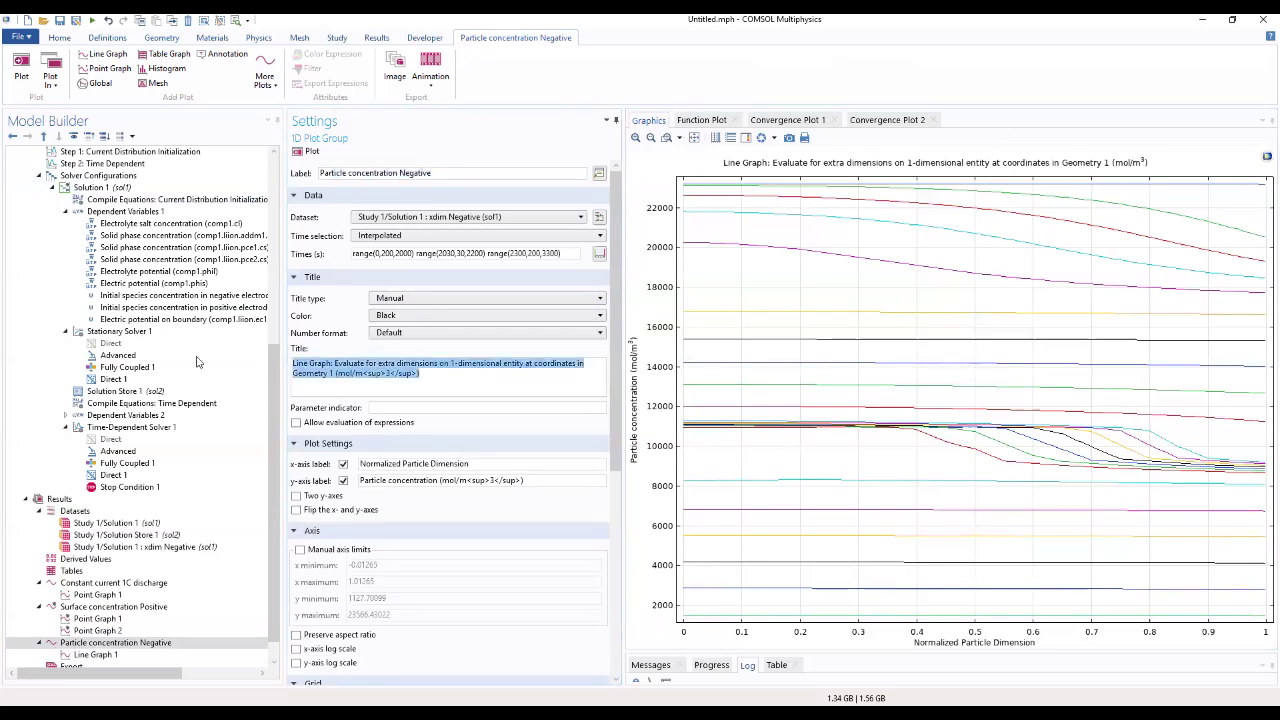
key(ctrl+v)
click(306, 152)
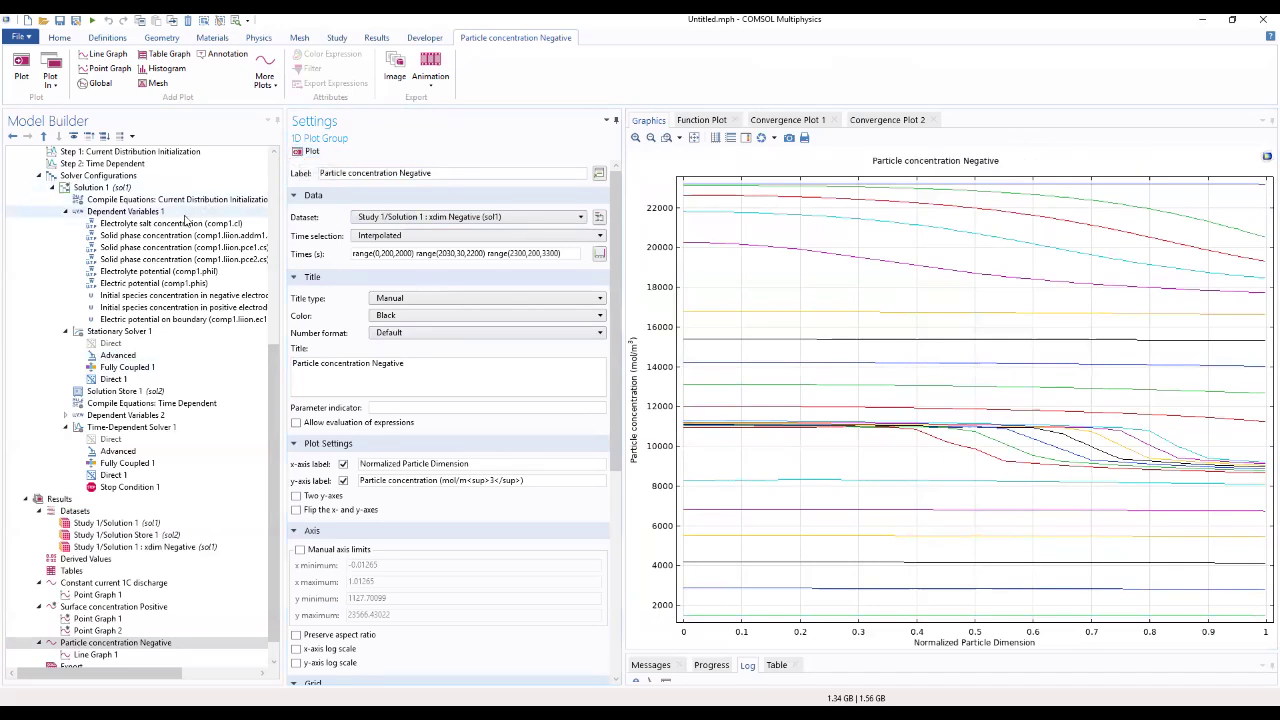
Add a second study of the preset type Time Dependent with Initialization for the Lithium-Ion Battery interface and close the study selection
scroll(100, 226, up, 5)
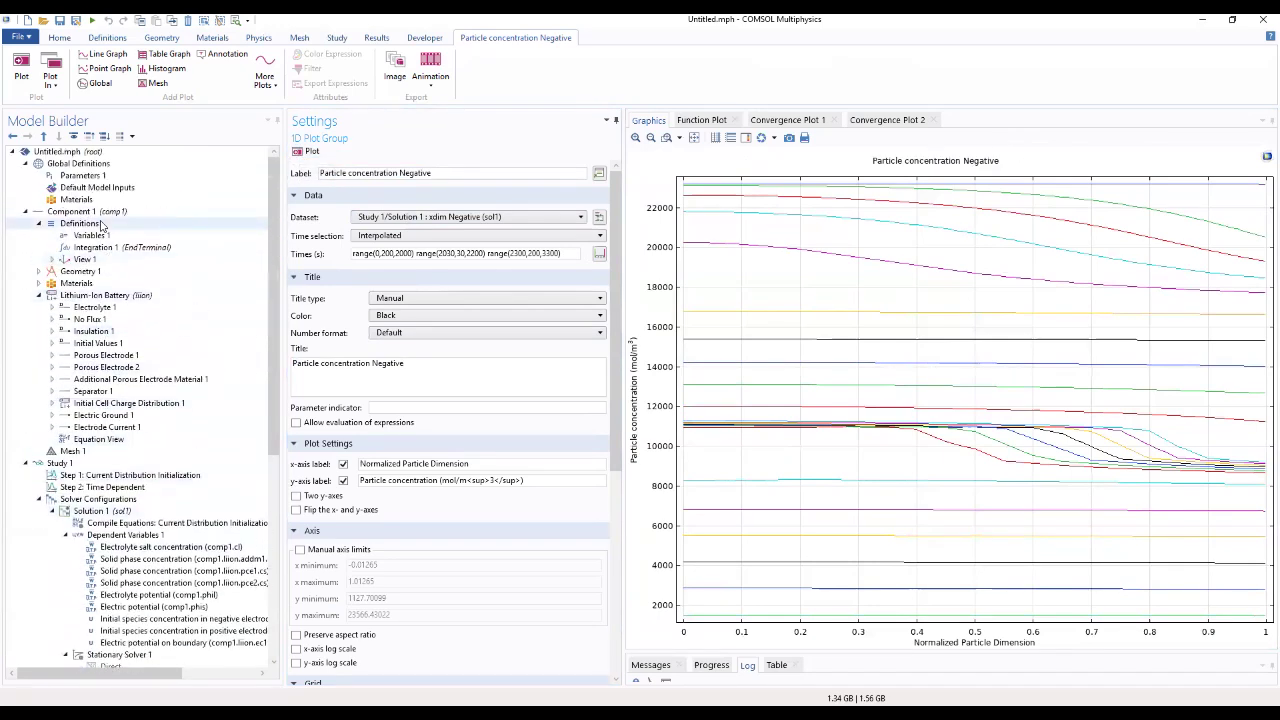
click(88, 154)
right_click(88, 154)
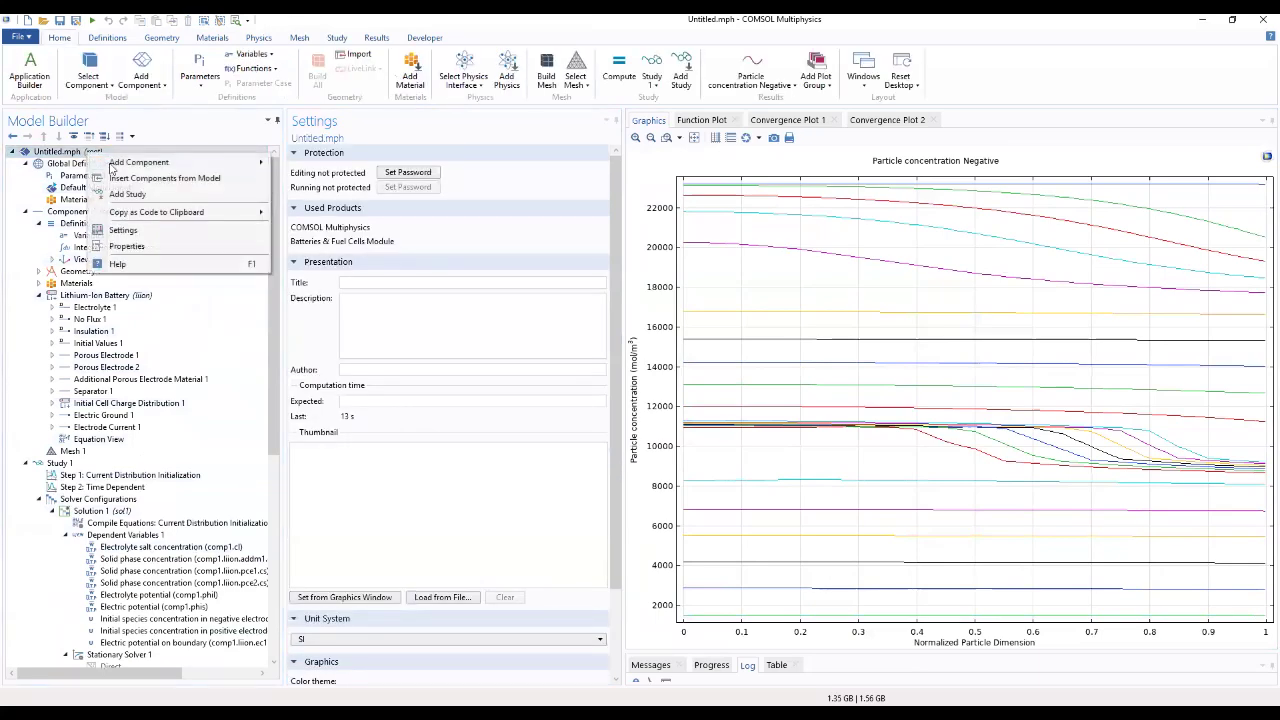
click(141, 196)
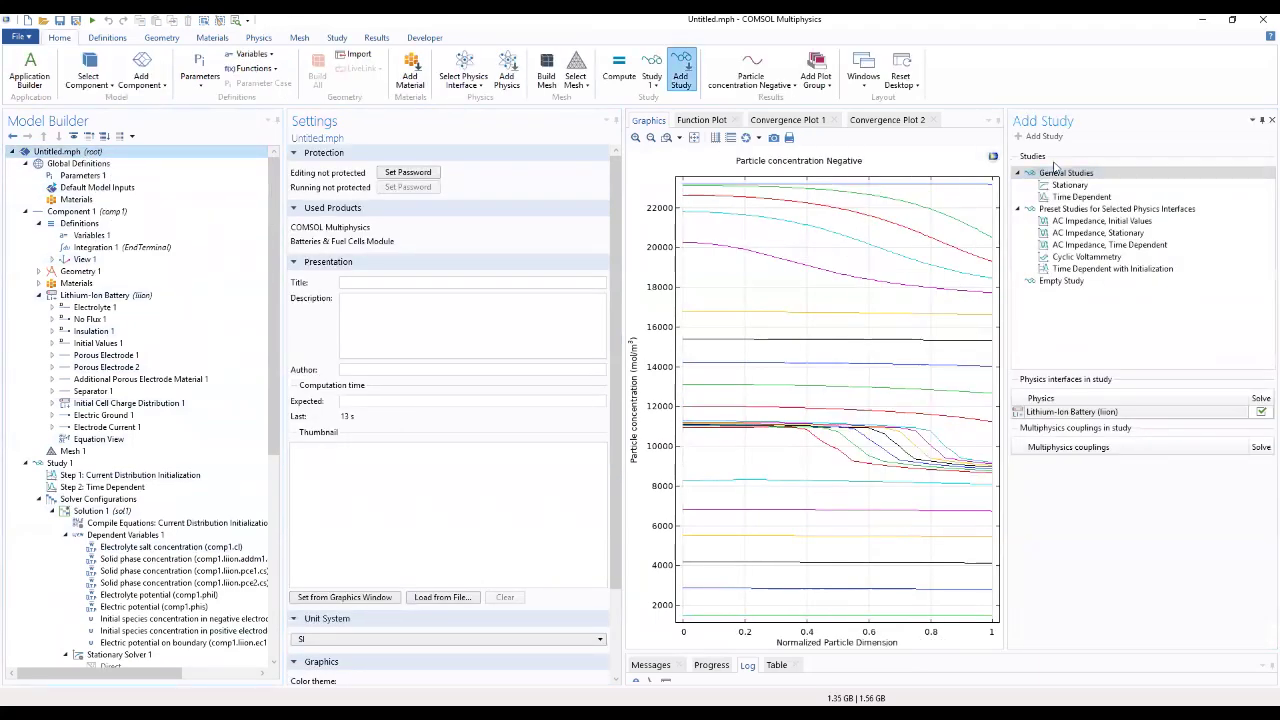
click(1118, 270)
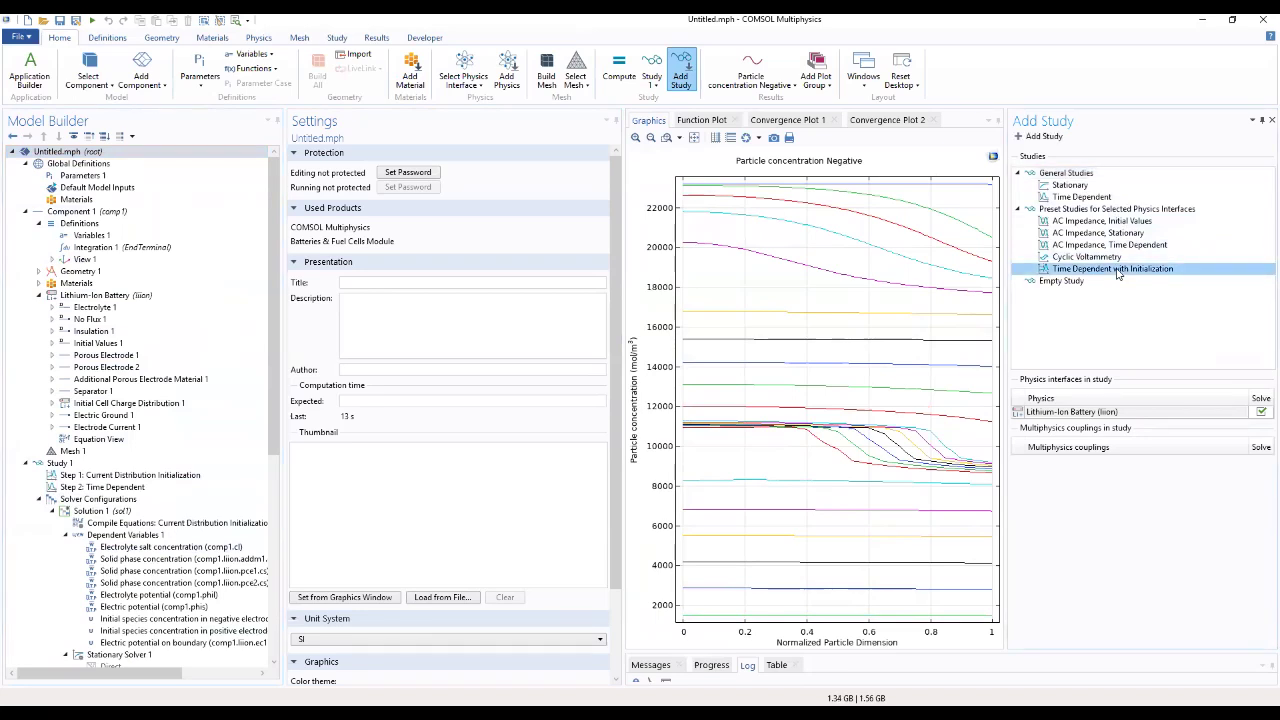
double_click(1116, 270)
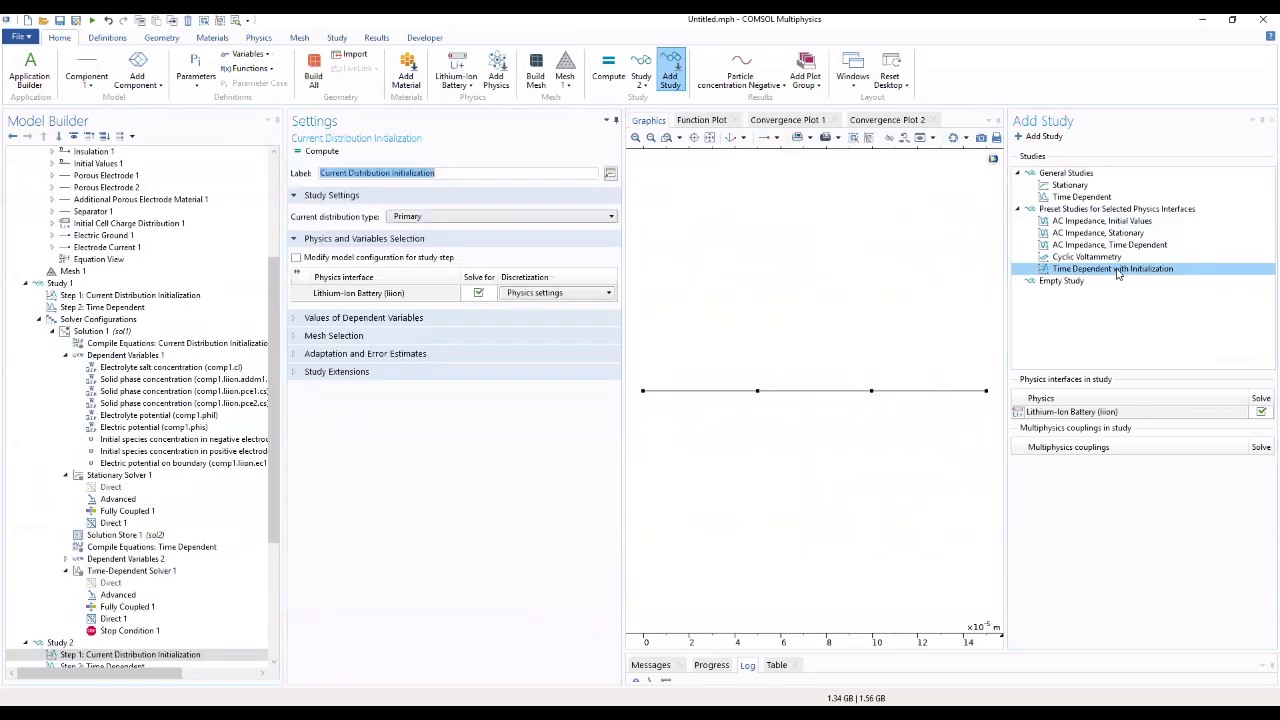
click(1268, 120)
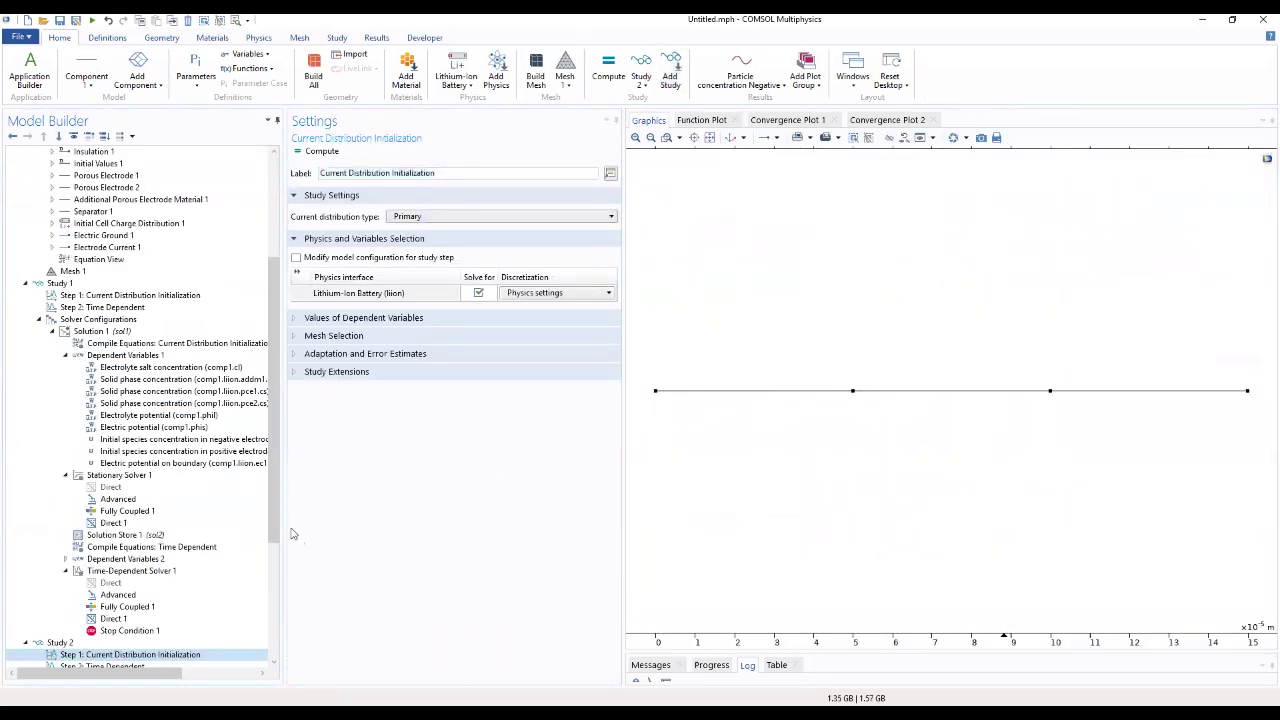
Set the output times of Study 2's Time Dependent step to 0 3600 s
drag(275, 518, 268, 555)
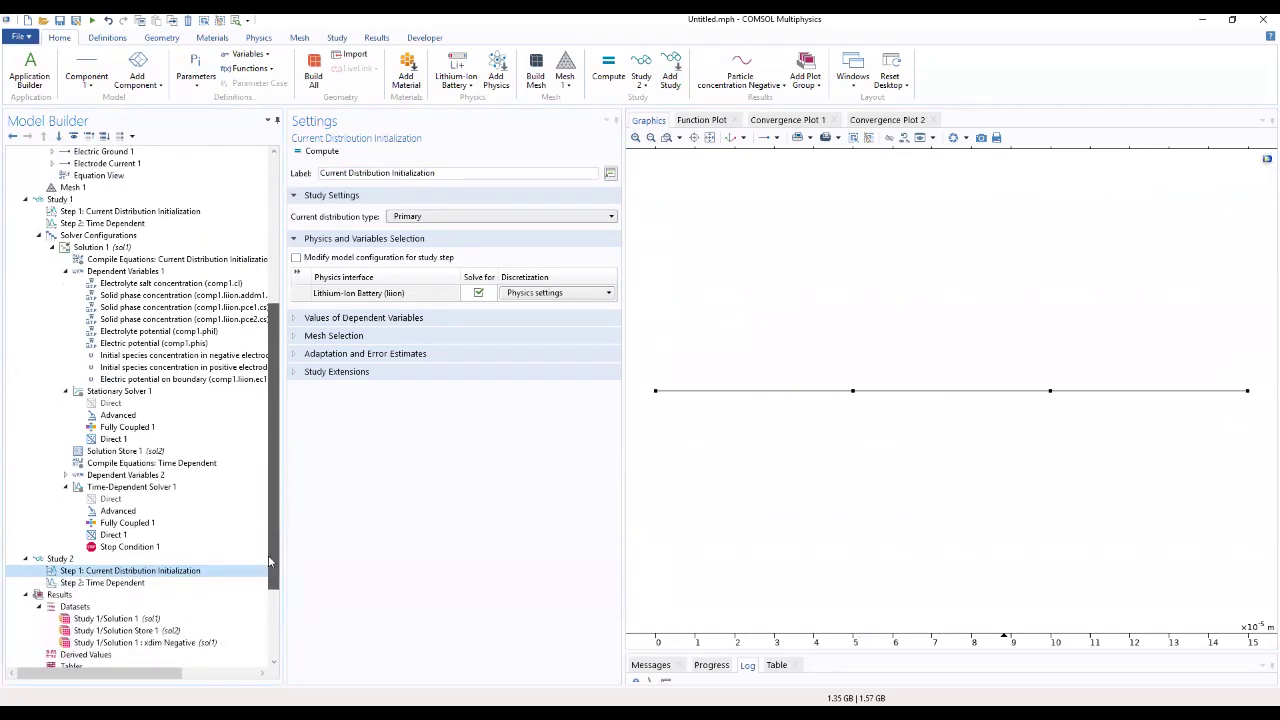
click(130, 584)
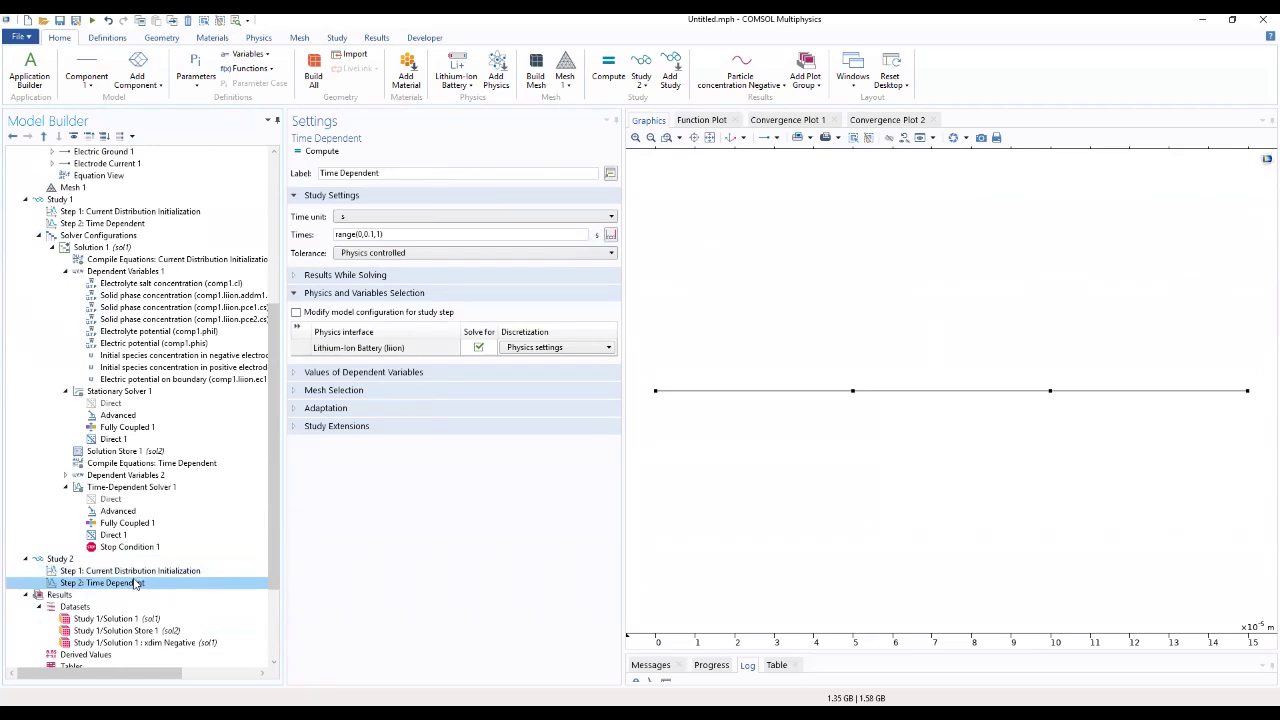
click(420, 234)
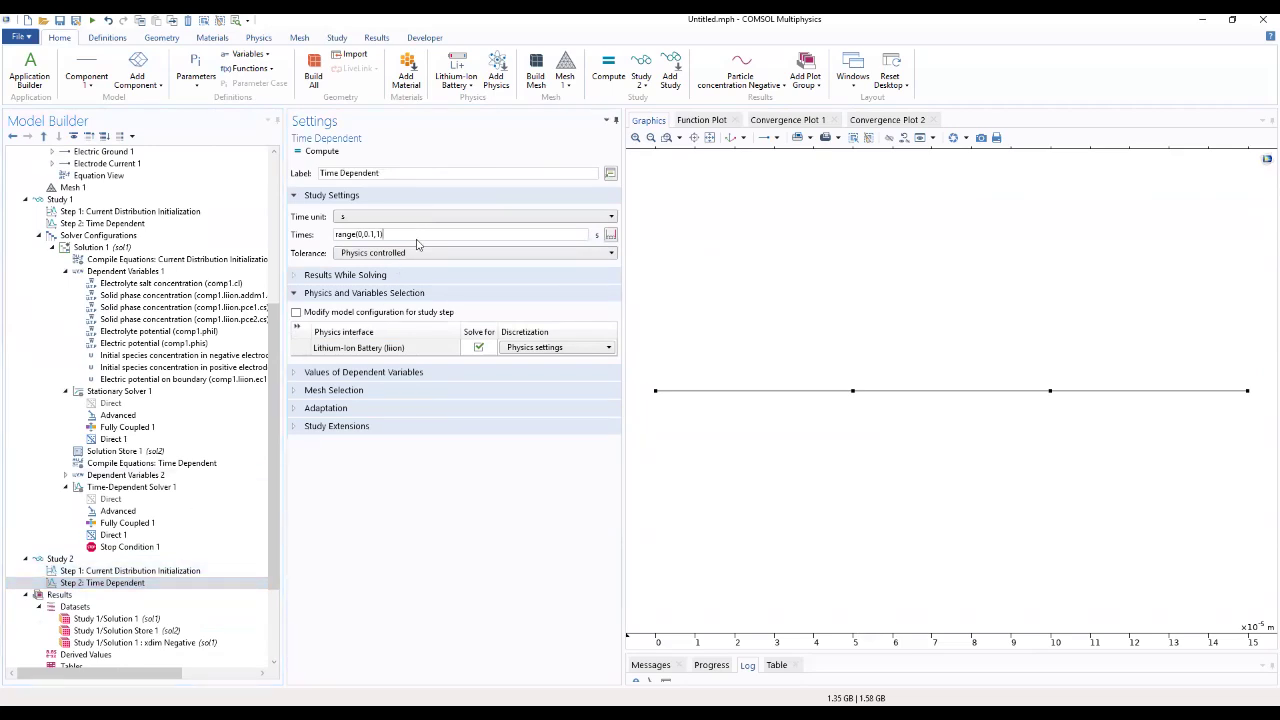
drag(420, 234, 268, 232)
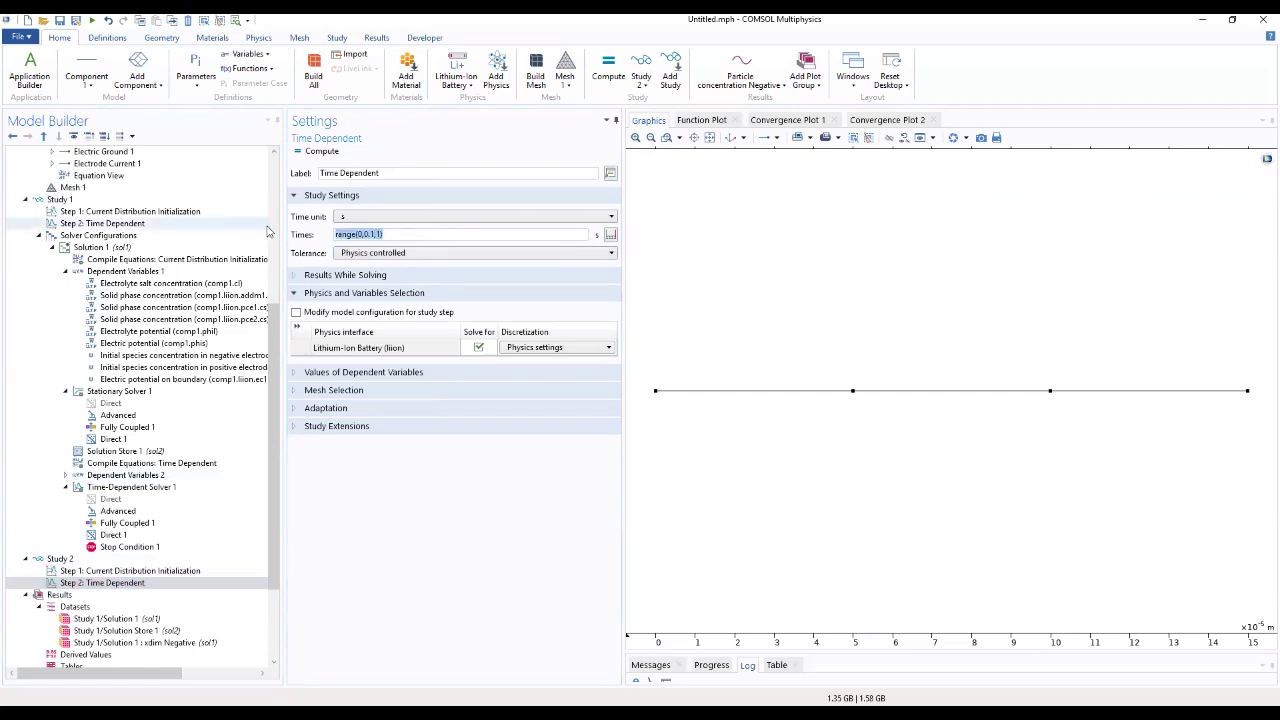
text(0 3600)
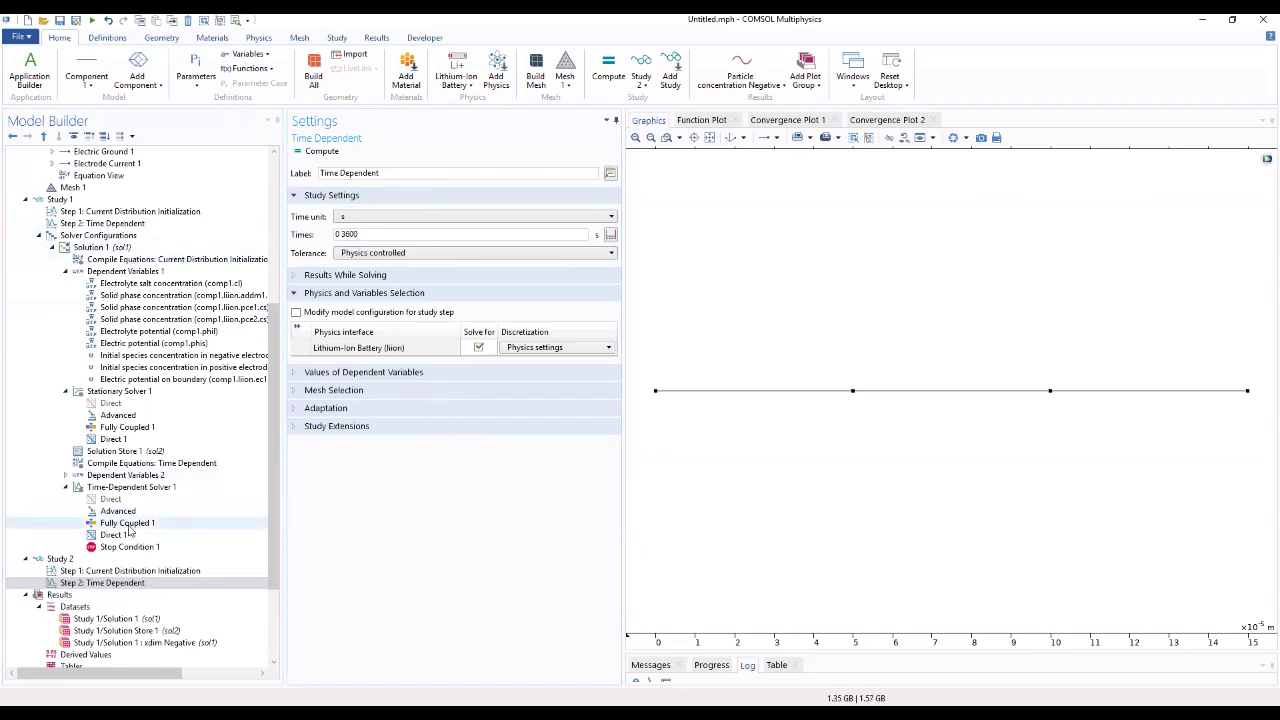
Add a Parametric Sweep to Study 2 and choose fr_pos_NCA, the volume fraction of NCA in NCA/LMO mix, as the swept parameter
click(62, 559)
right_click(62, 559)
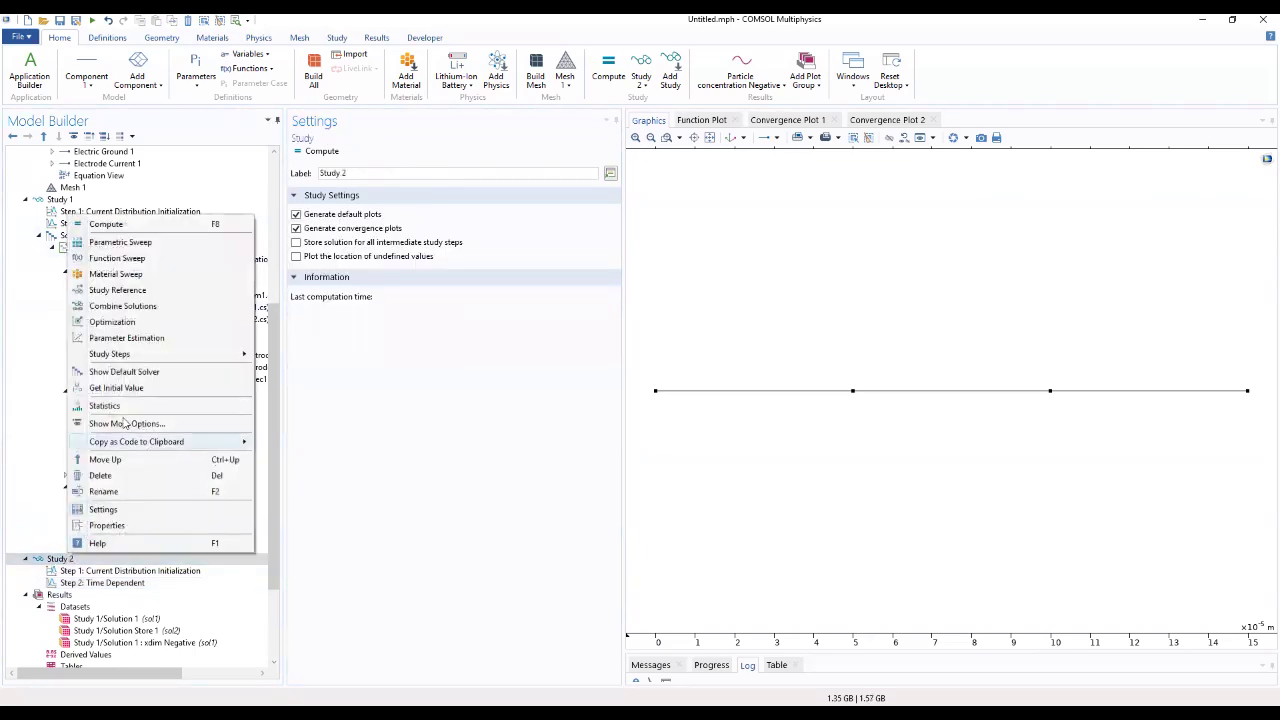
click(130, 246)
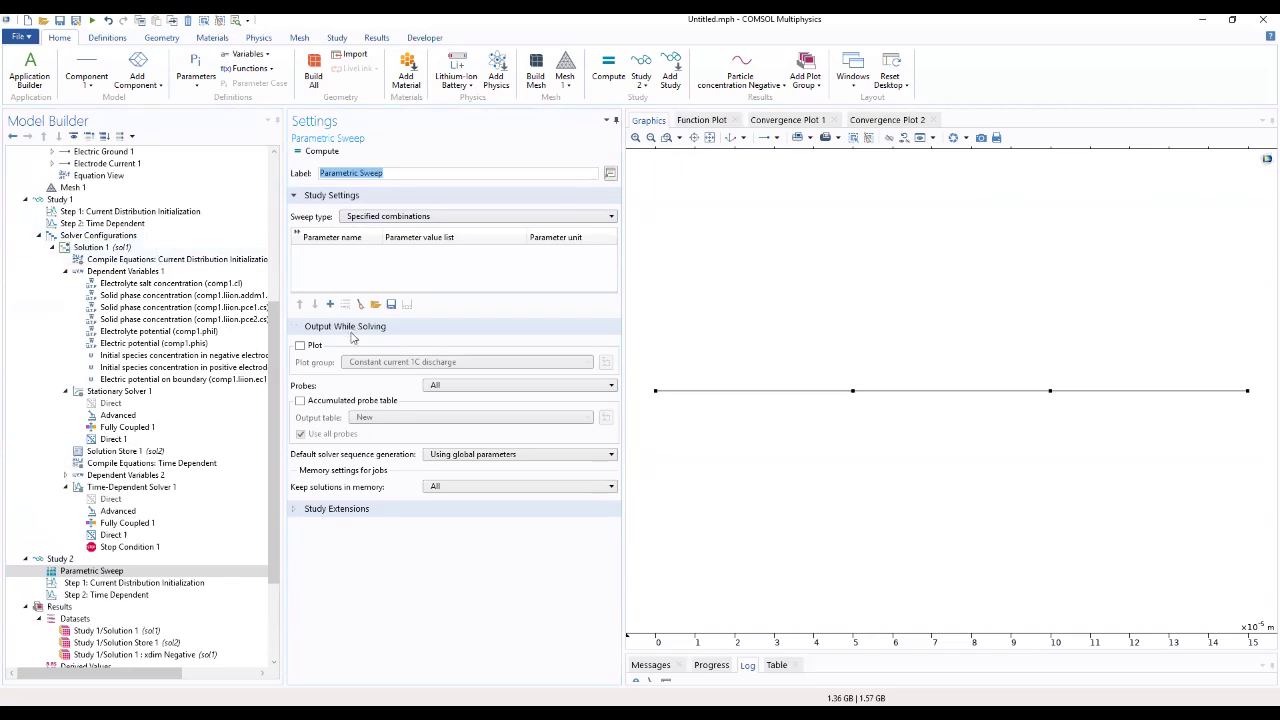
click(331, 305)
click(373, 253)
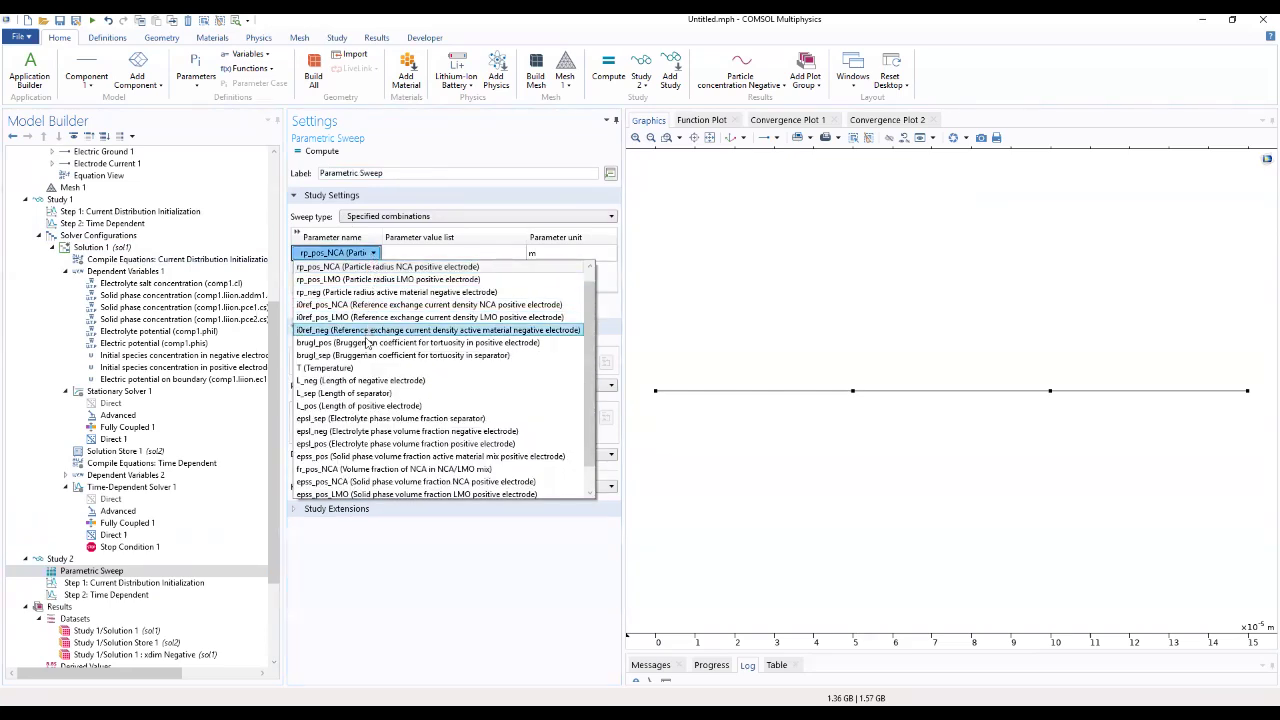
scroll(366, 370, down, 1)
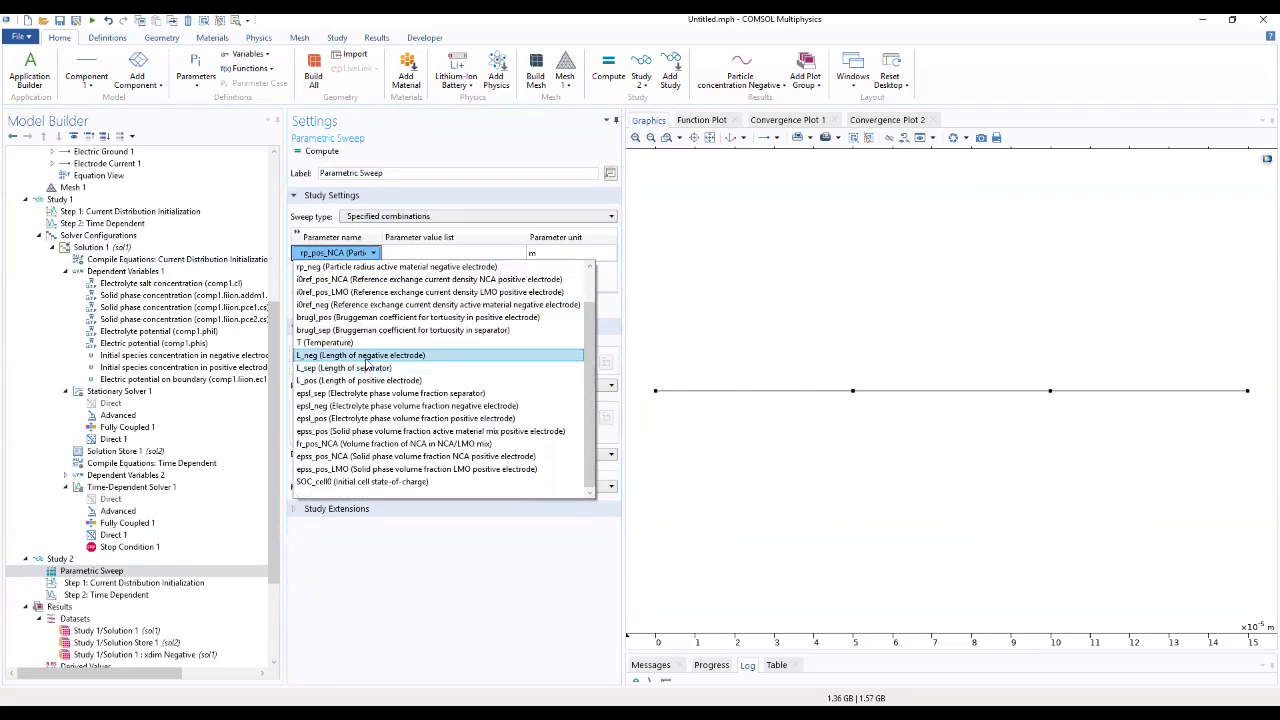
click(366, 445)
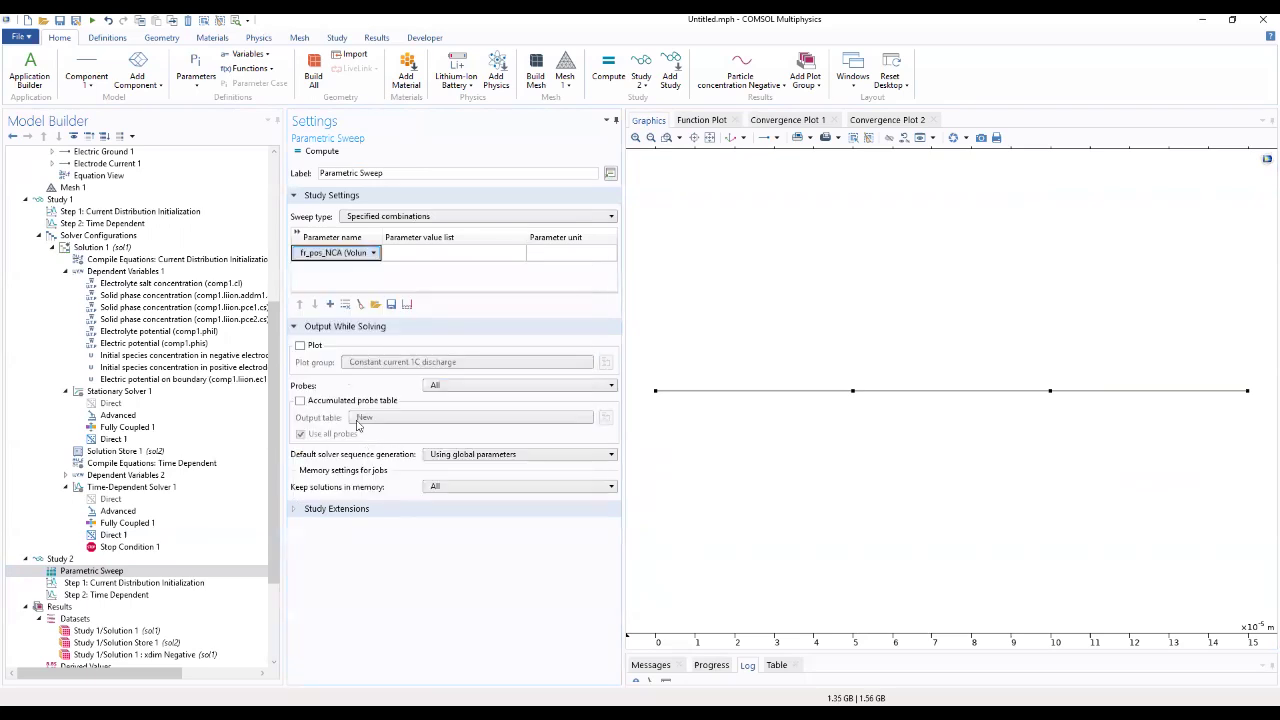
Enter 0.5 0.25 0.55 0.75 as the sweep's value list for fr_pos_NCA
click(393, 253)
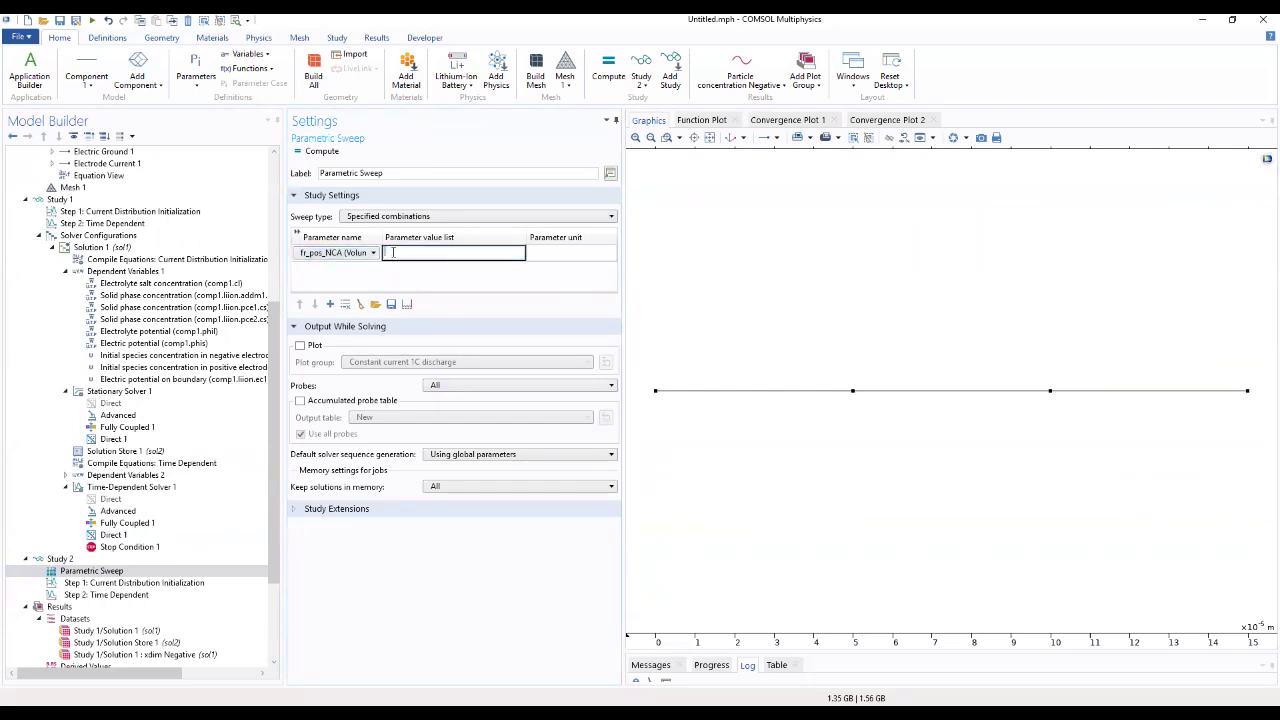
text(0.5 0.25 0.55 0.75)
click(483, 276)
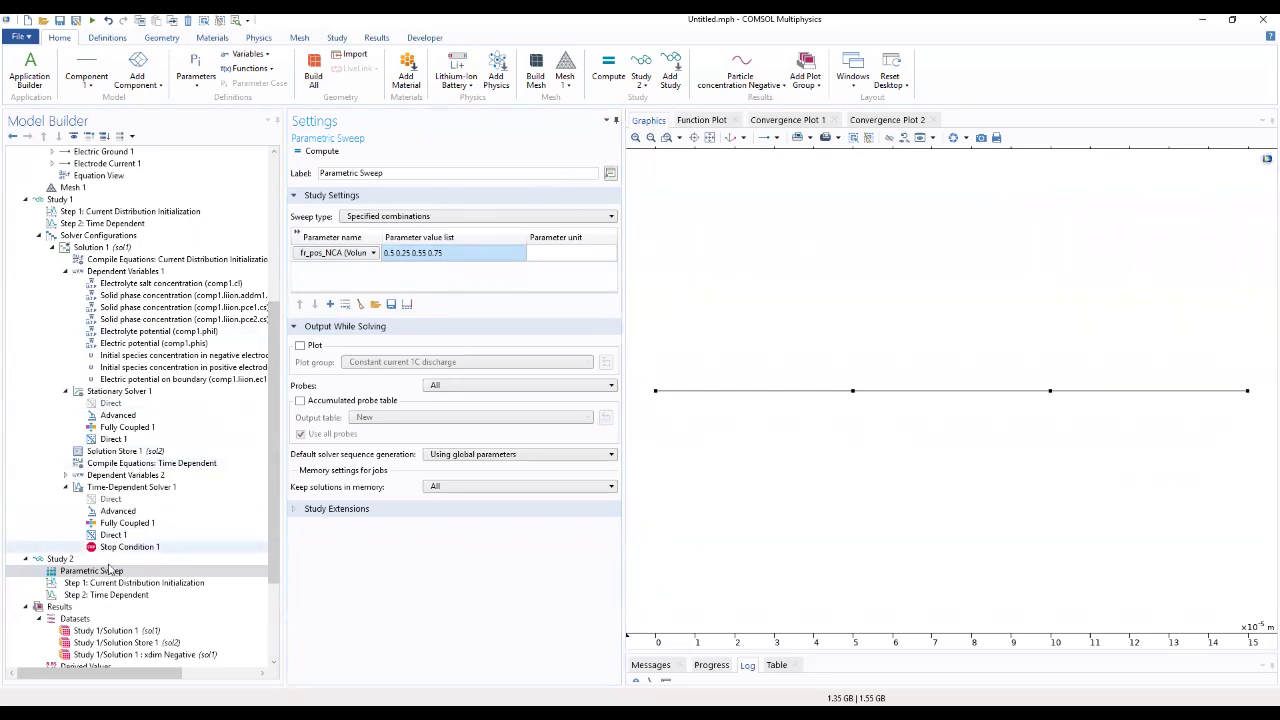
Show the default solver for Study 2 and expand its Solution 3 node
click(76, 561)
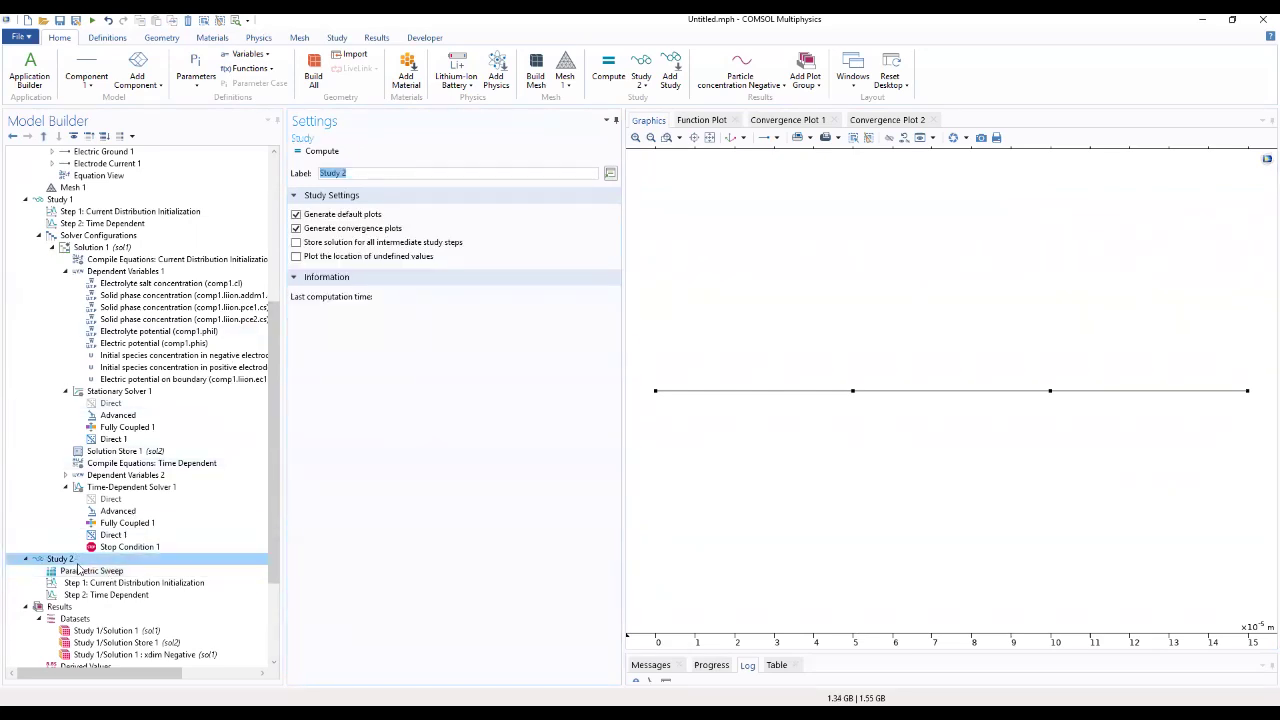
right_click(78, 560)
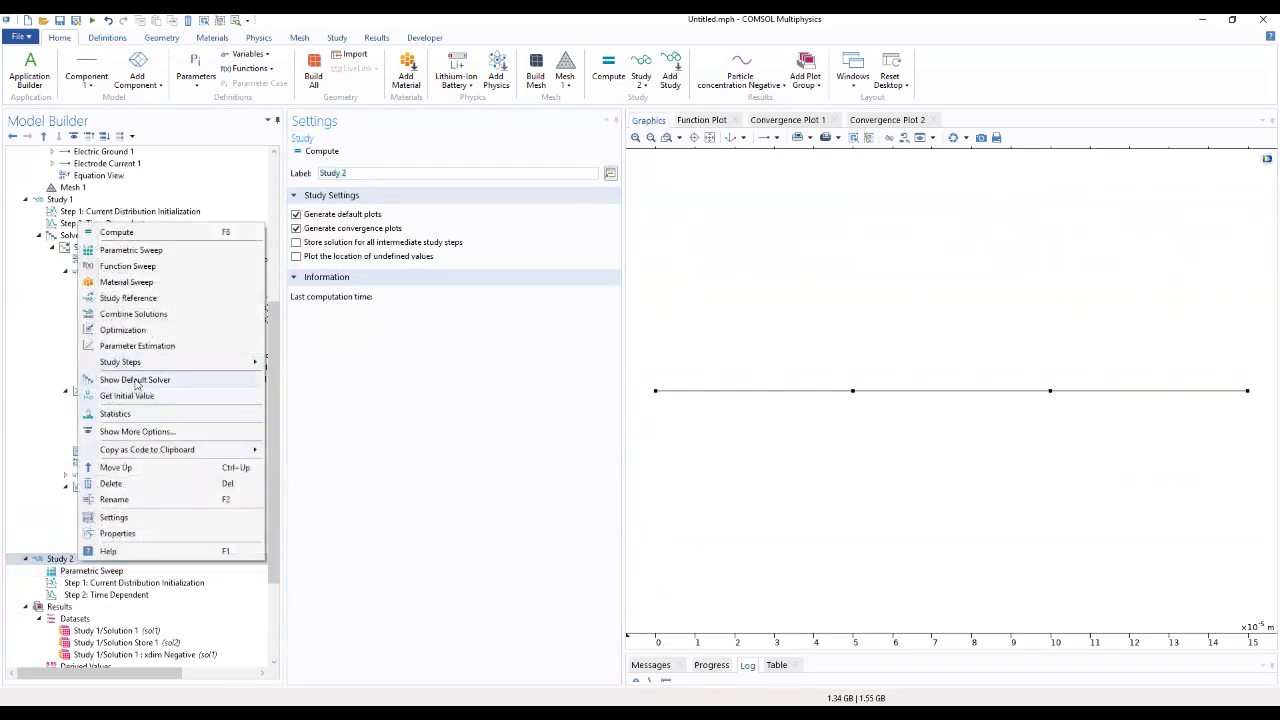
click(135, 381)
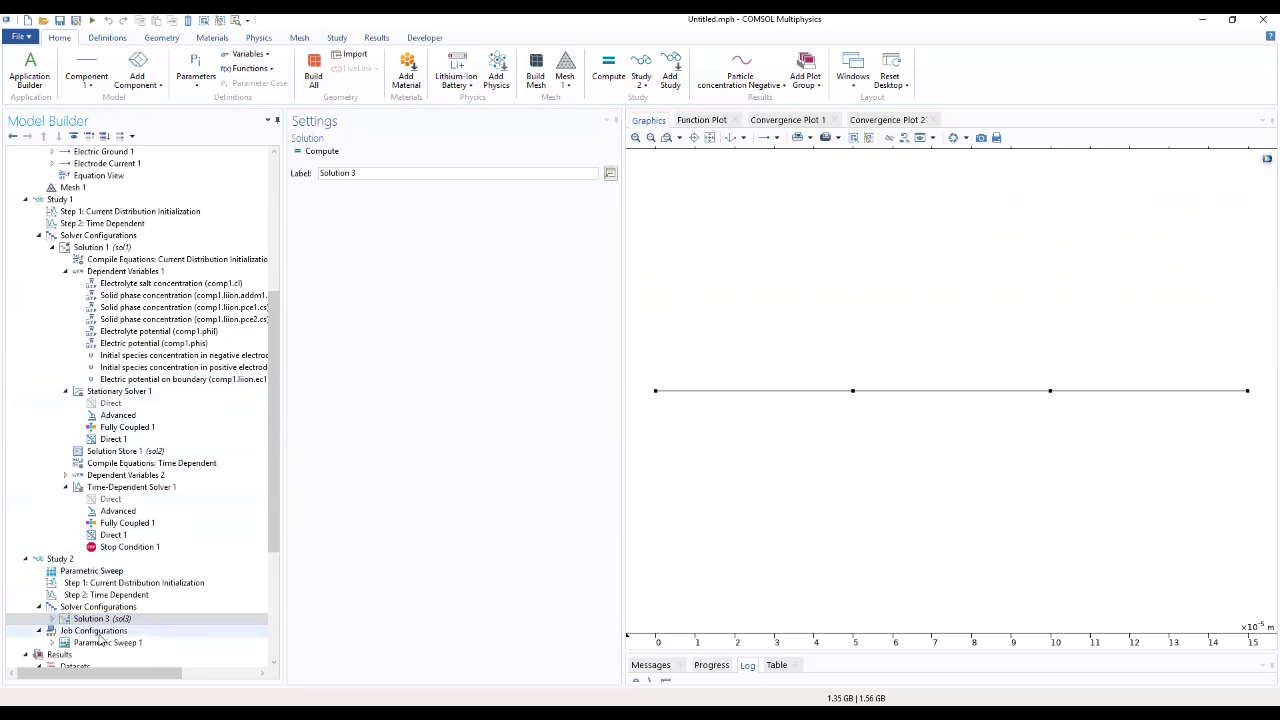
click(57, 621)
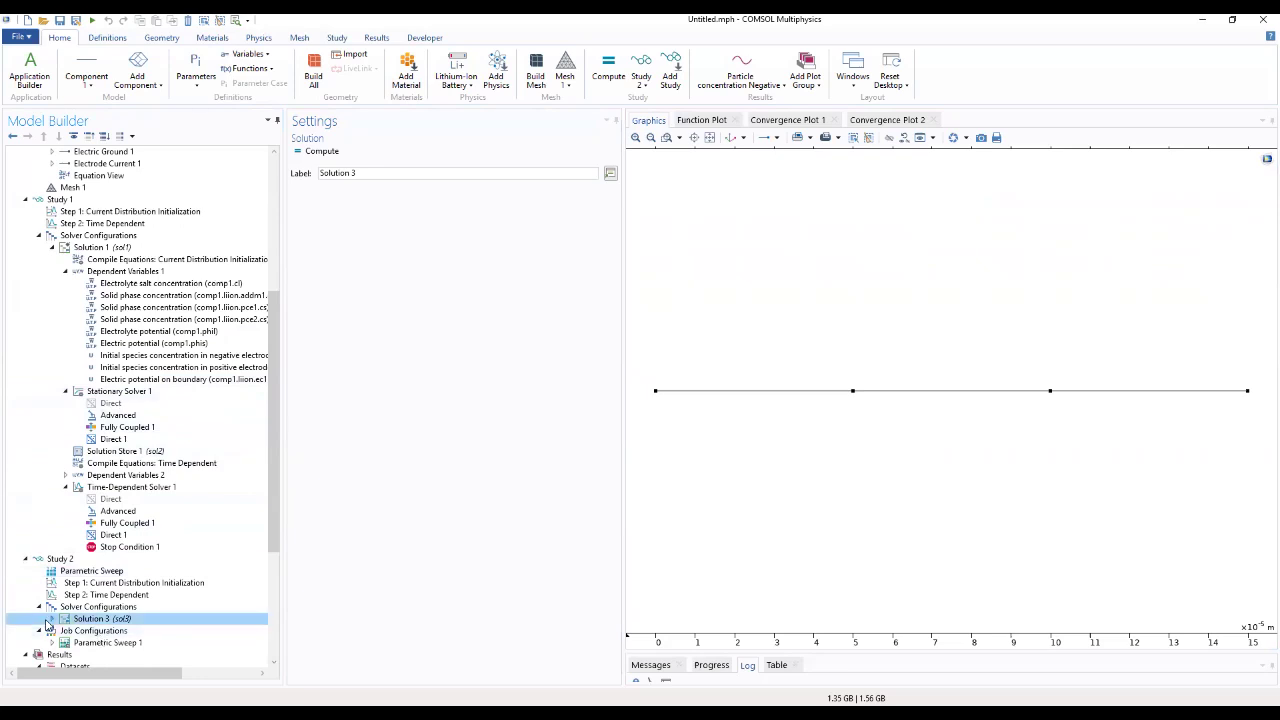
click(53, 619)
scroll(148, 622, down, 2)
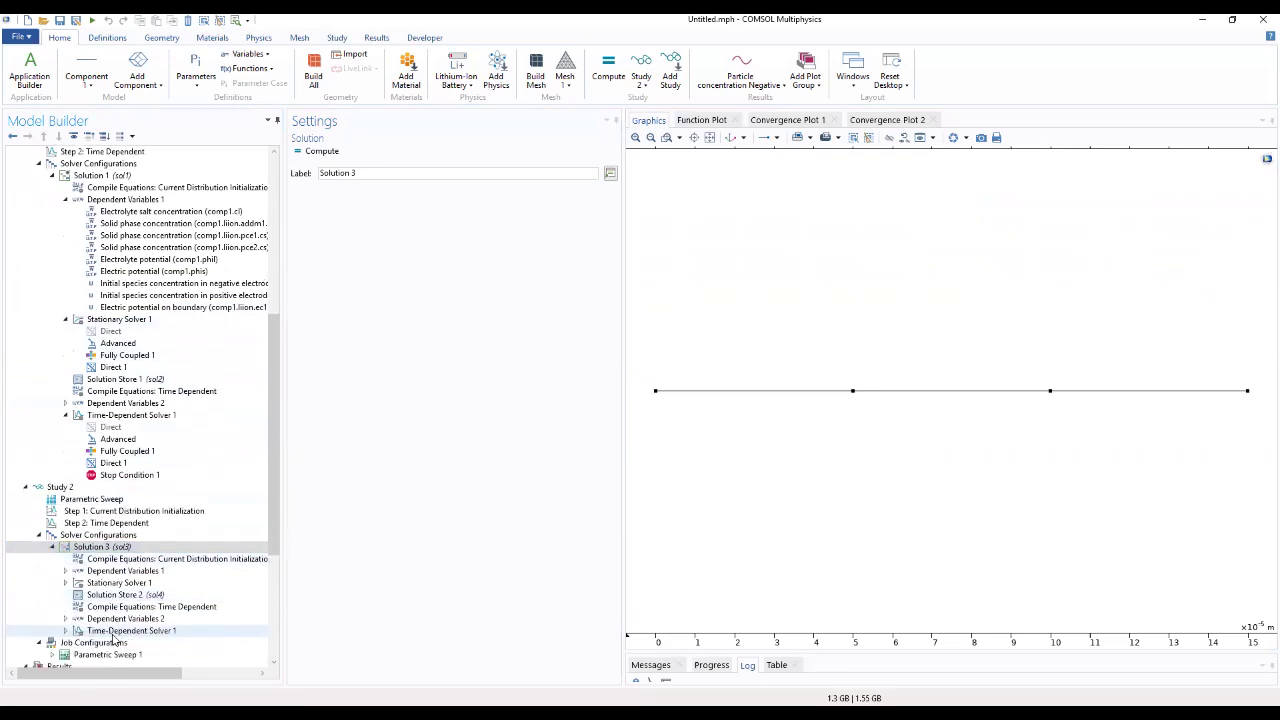
Set the times to store in Study 2's Time-Dependent Solver 1 to Steps taken by solver and review the remaining solver and sweep settings
click(140, 631)
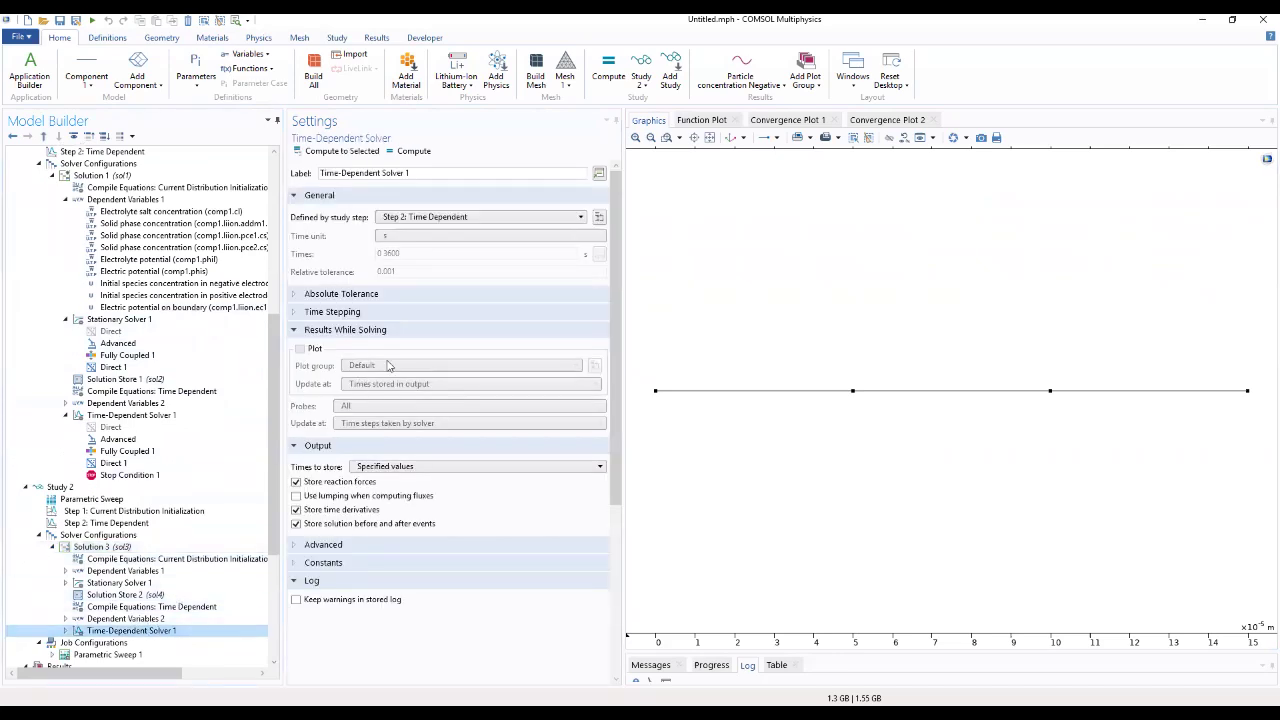
click(405, 467)
click(413, 497)
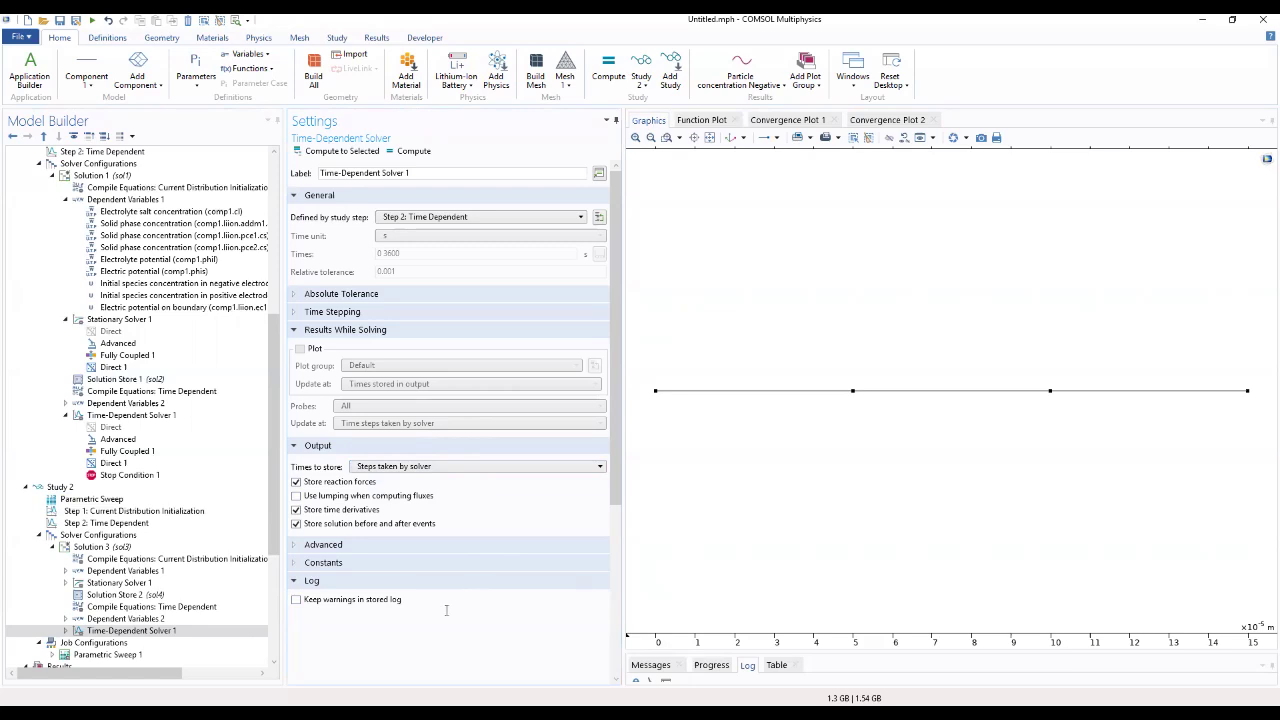
drag(619, 379, 587, 528)
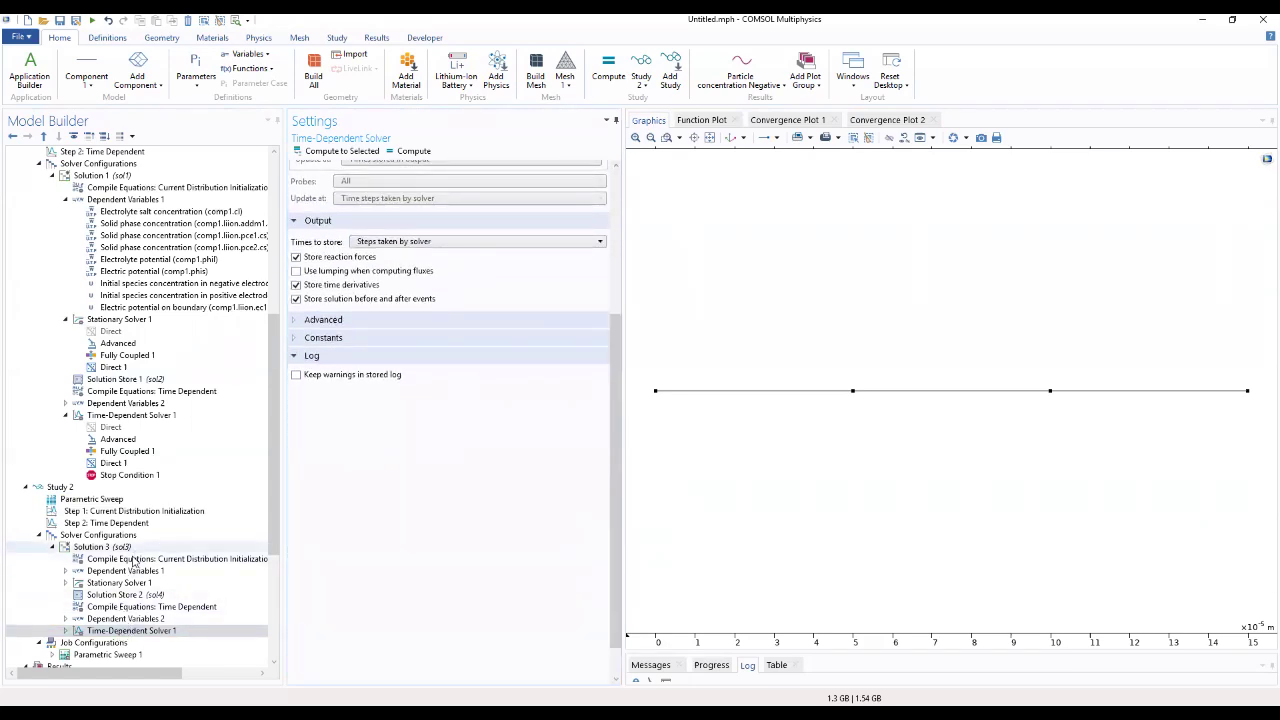
click(121, 620)
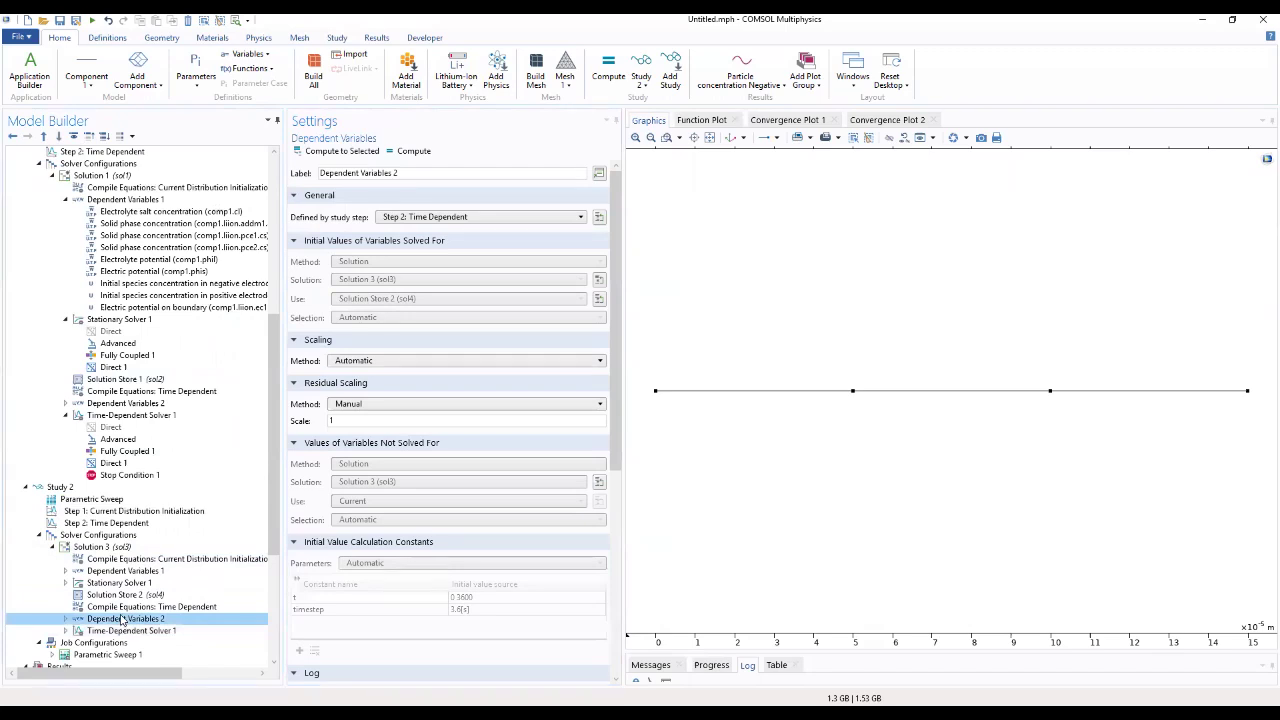
click(95, 500)
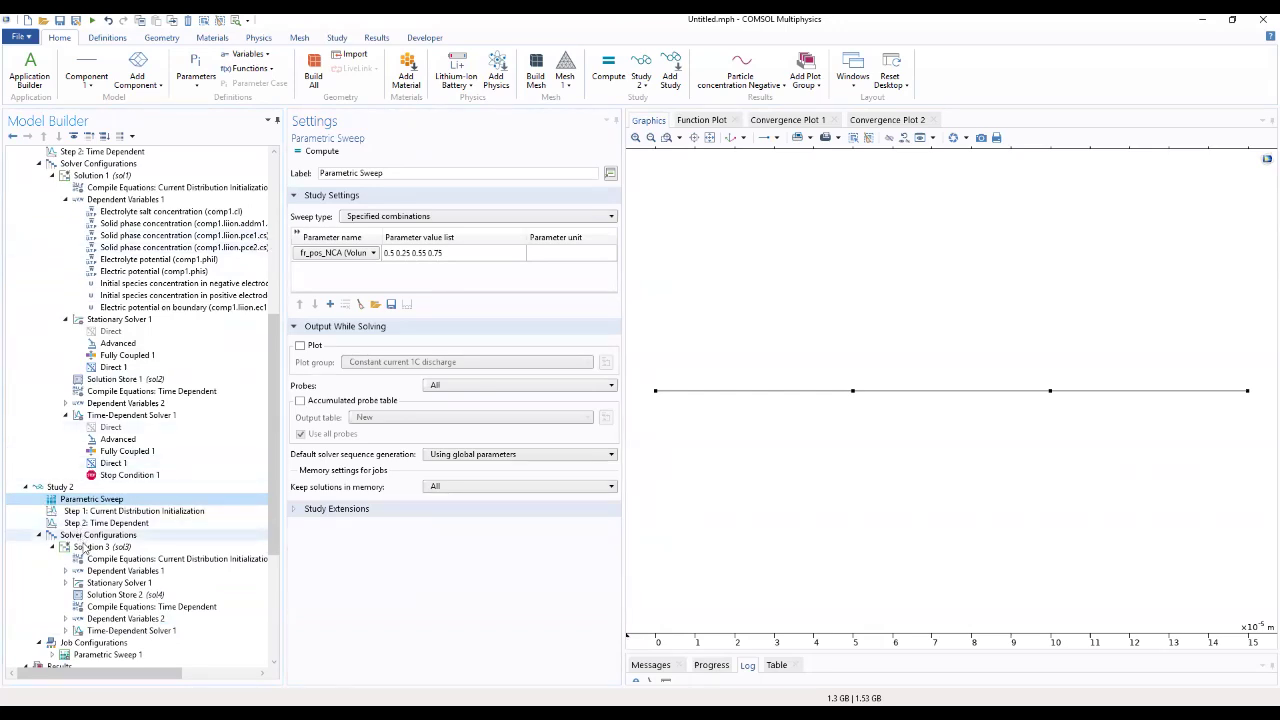
Add a Stop Condition to Study 2's Time-Dependent Solver 1 and create an empty stop expression row in it
drag(269, 455, 262, 525)
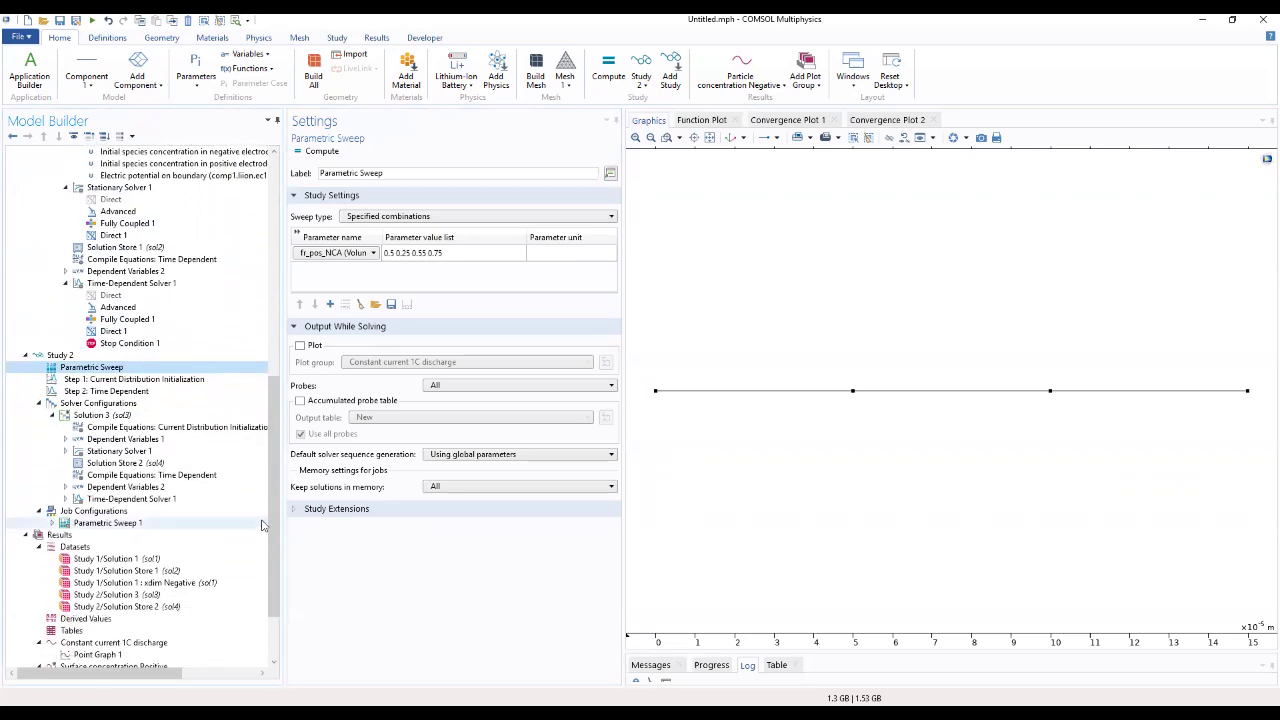
click(118, 500)
right_click(118, 500)
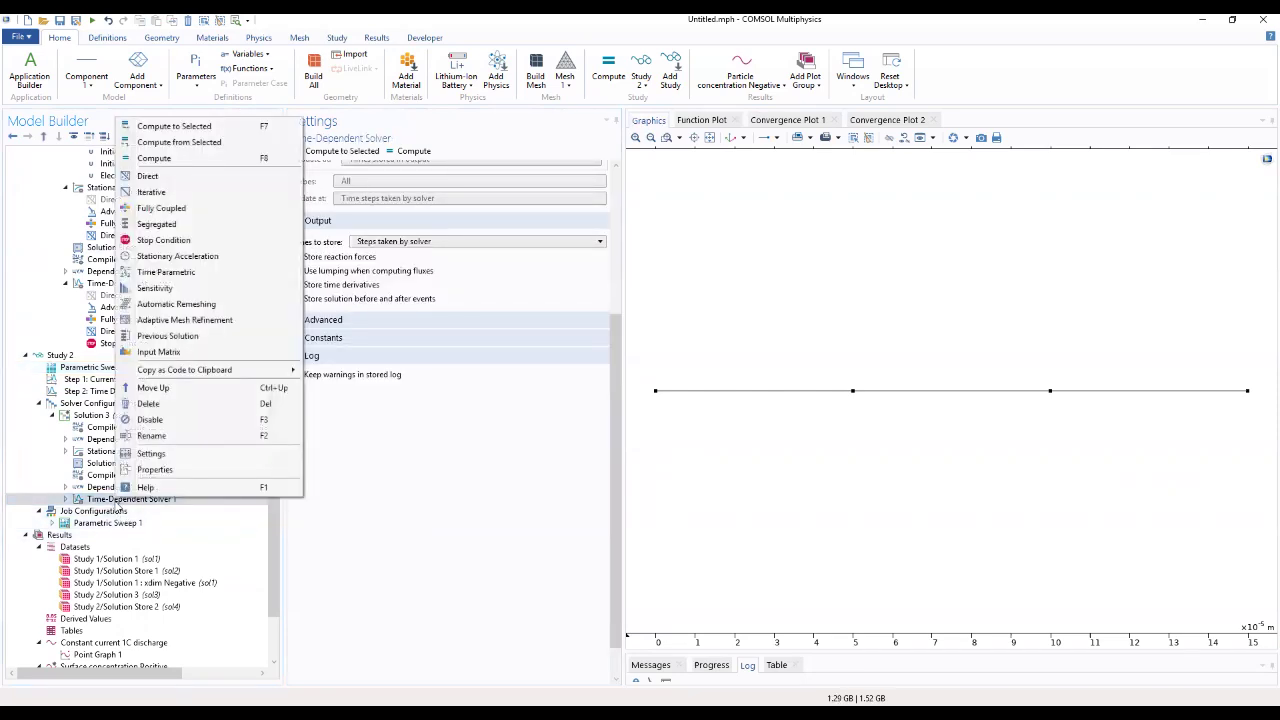
click(192, 244)
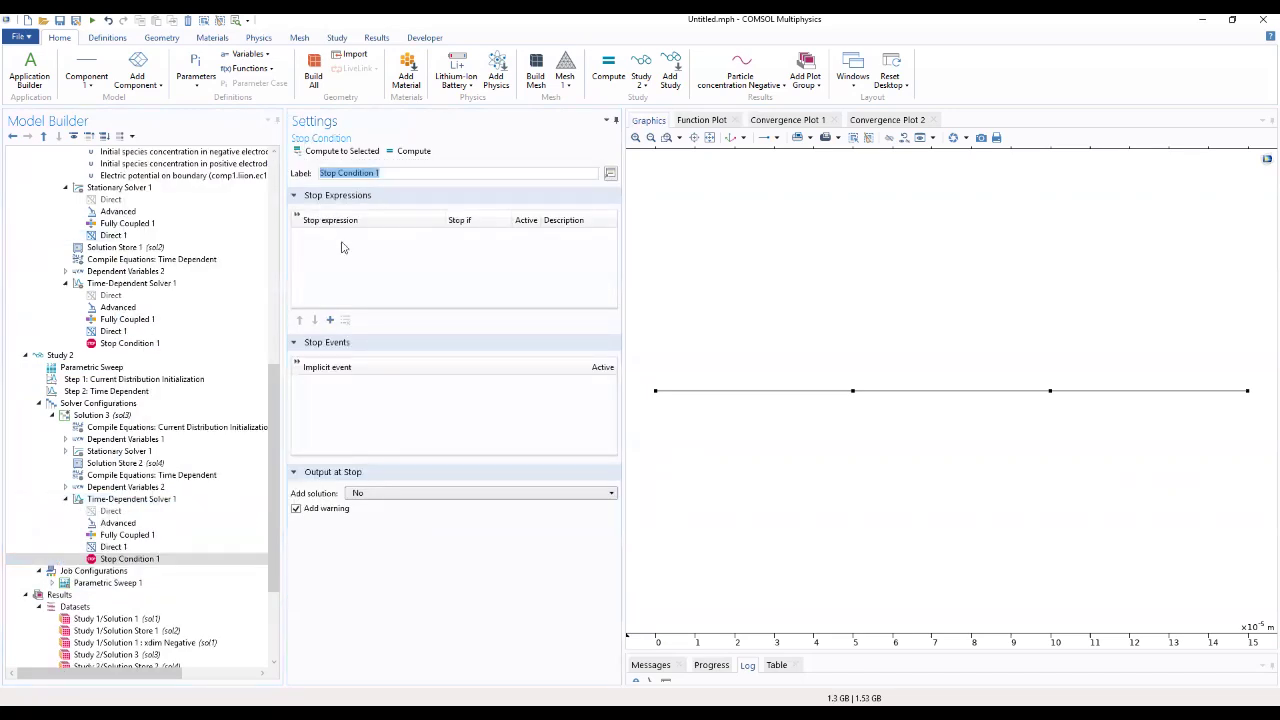
click(330, 320)
click(349, 236)
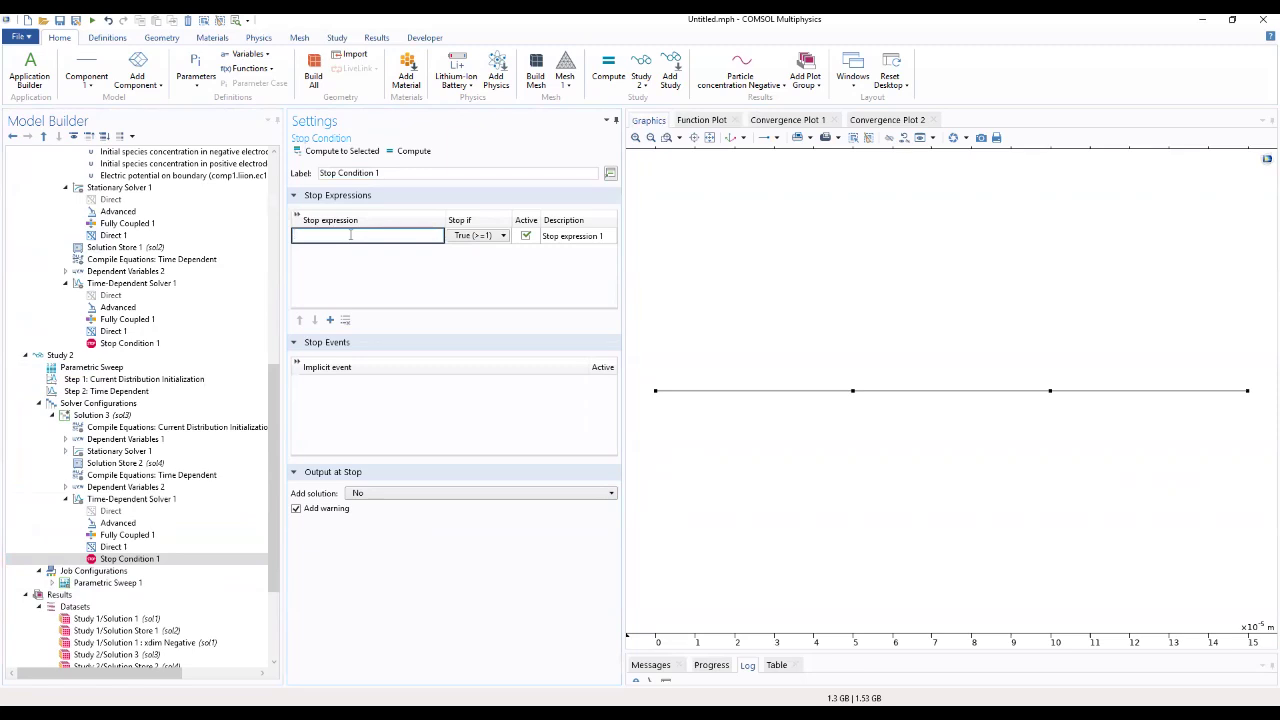
Copy Study 1's stop expression comp1.EndTerminal(comp1.phis)<3 into Study 2's Stop Condition 1 and turn off its Add warning option
click(130, 345)
click(427, 236)
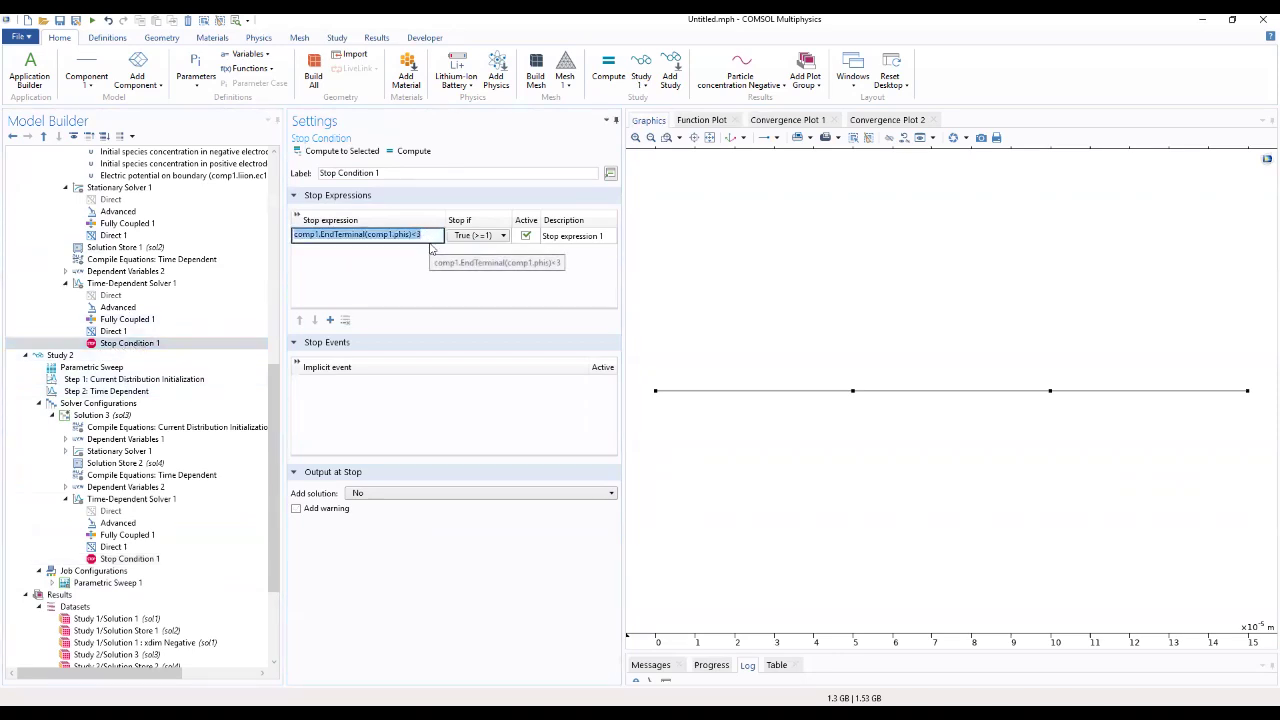
click(128, 560)
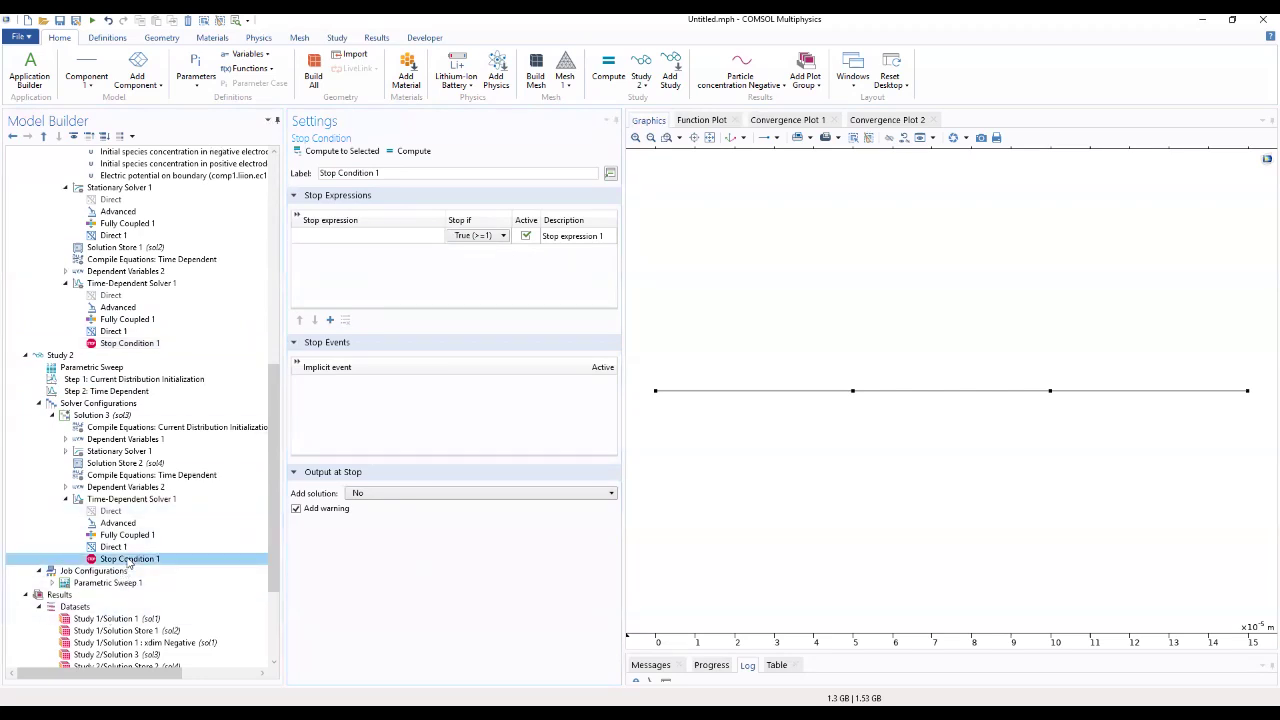
click(342, 236)
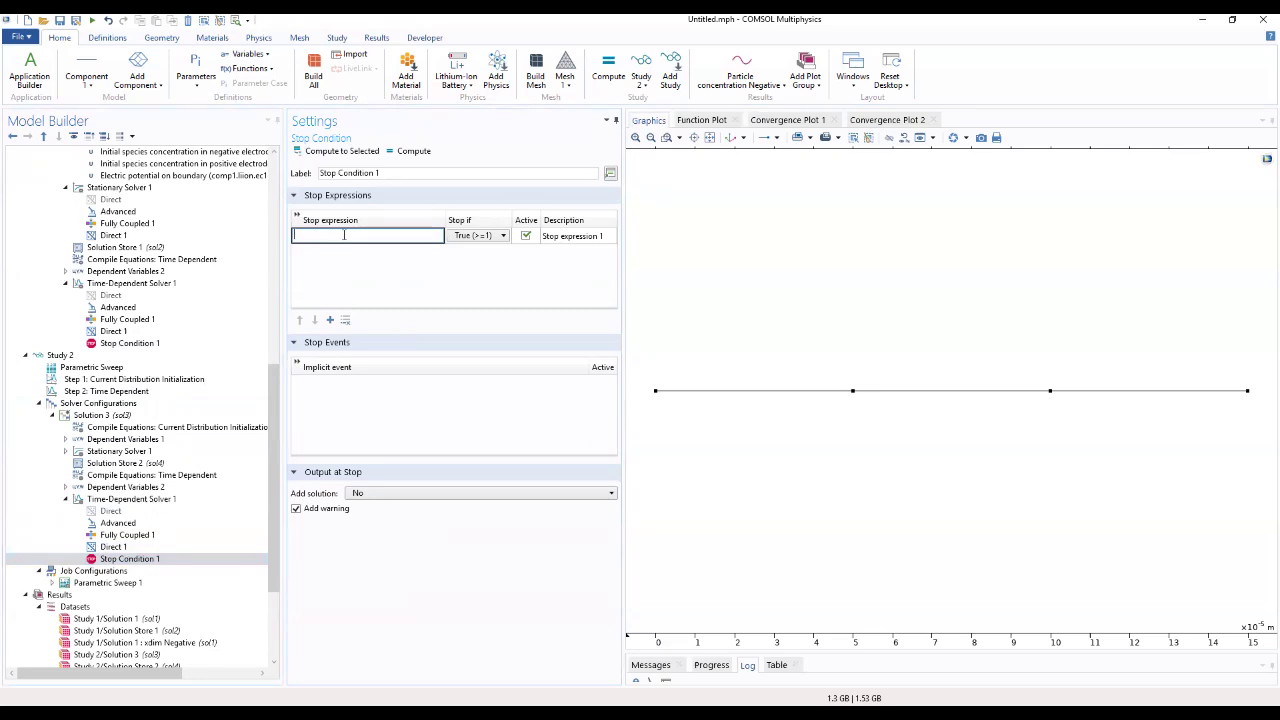
text(comp1.EndTerminal(comp1.phis)<3)
click(353, 275)
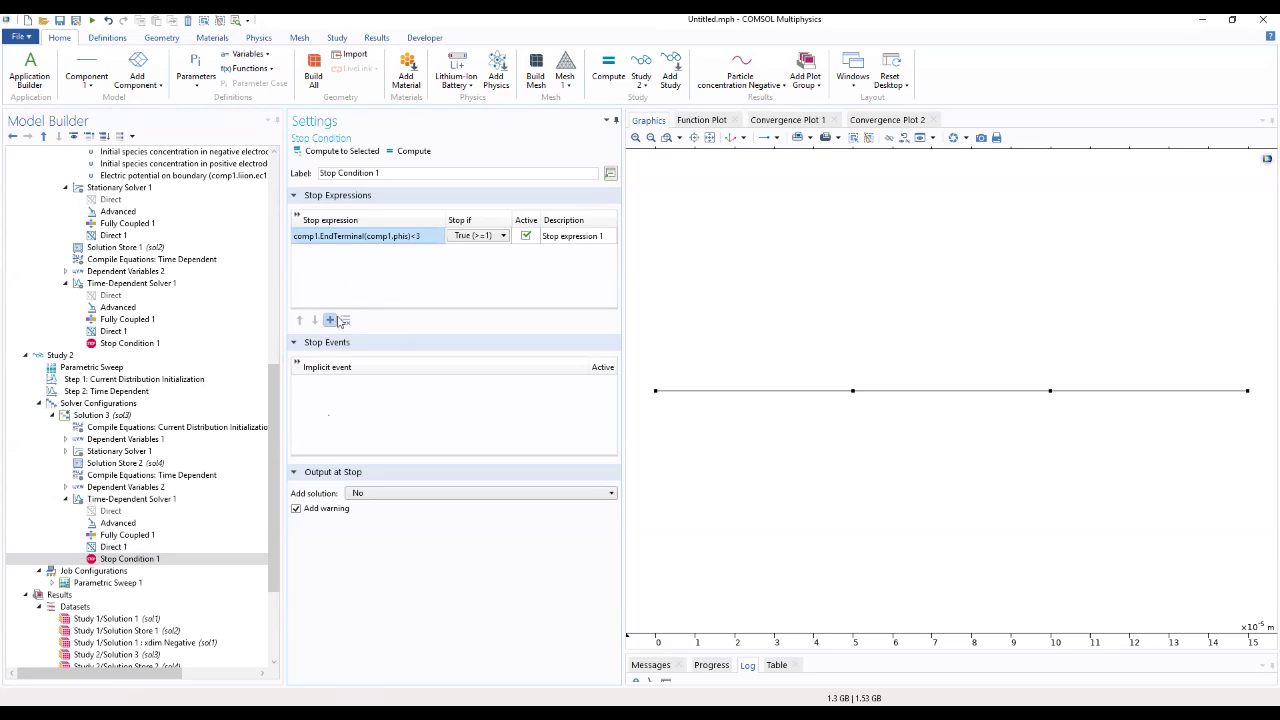
click(296, 509)
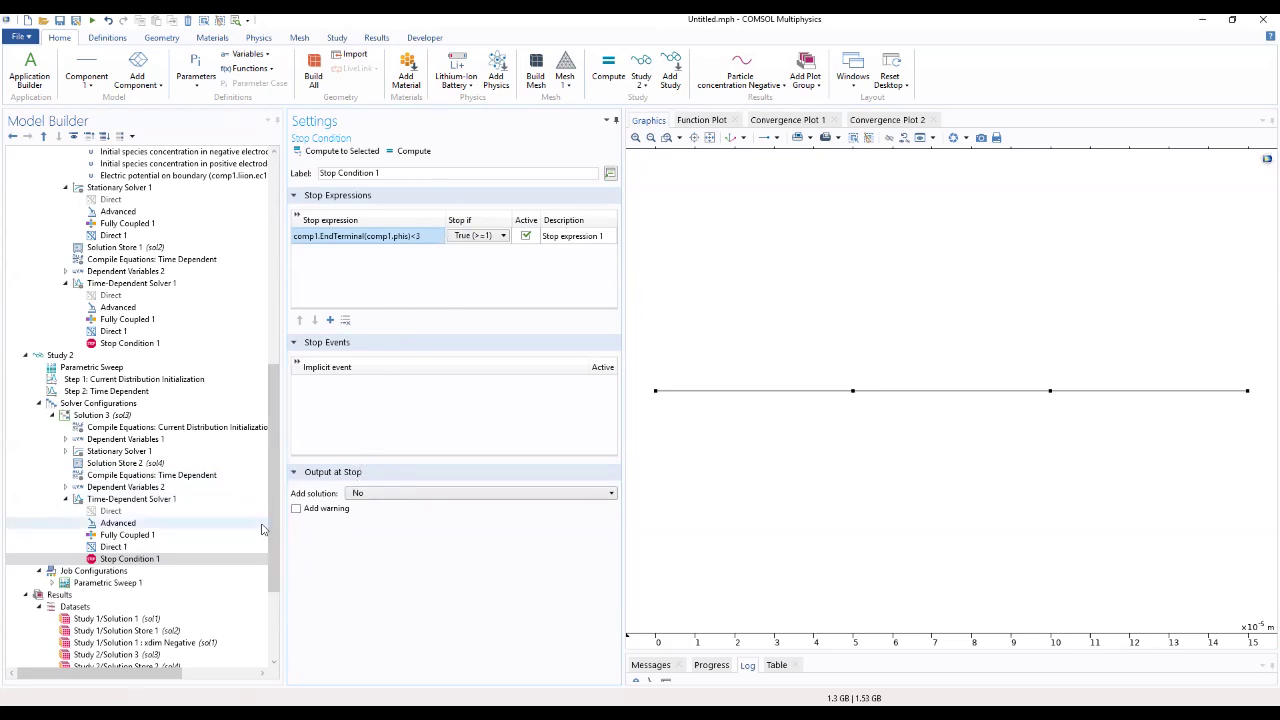
Compare the Stop Condition 1 settings of Study 2 and Study 1 and look through the rest of the model tree
click(136, 548)
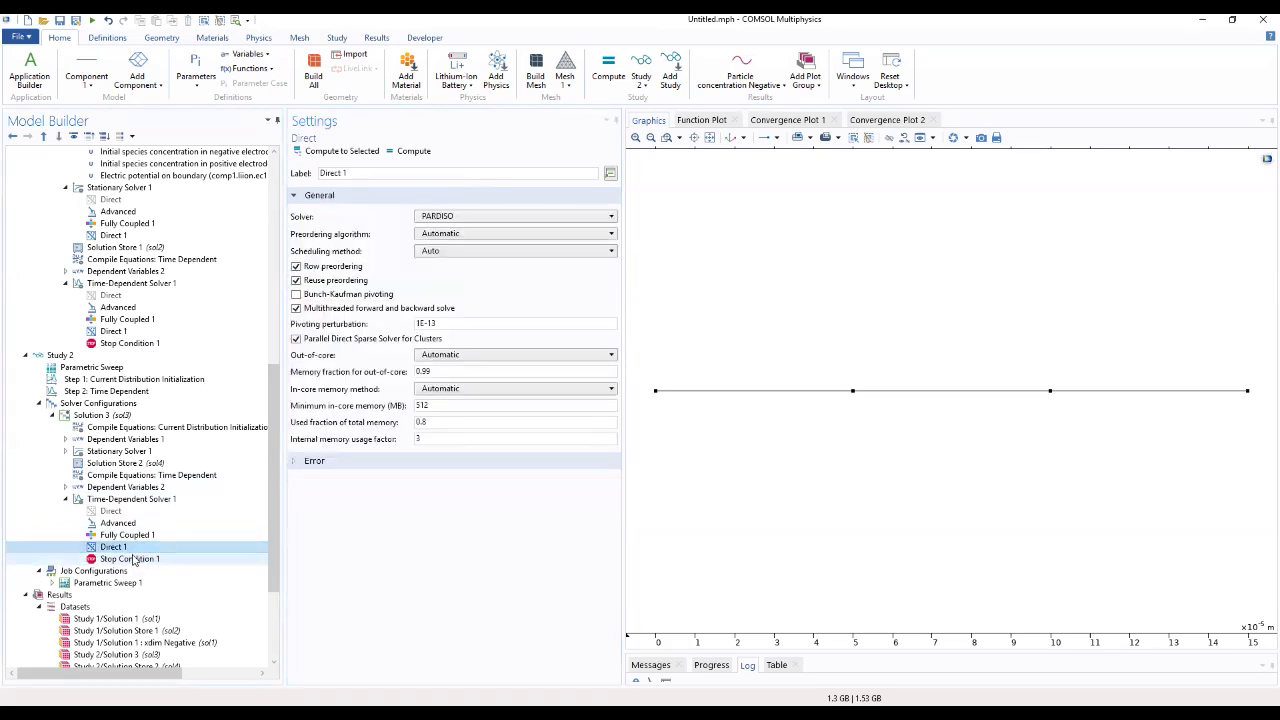
click(133, 559)
click(141, 344)
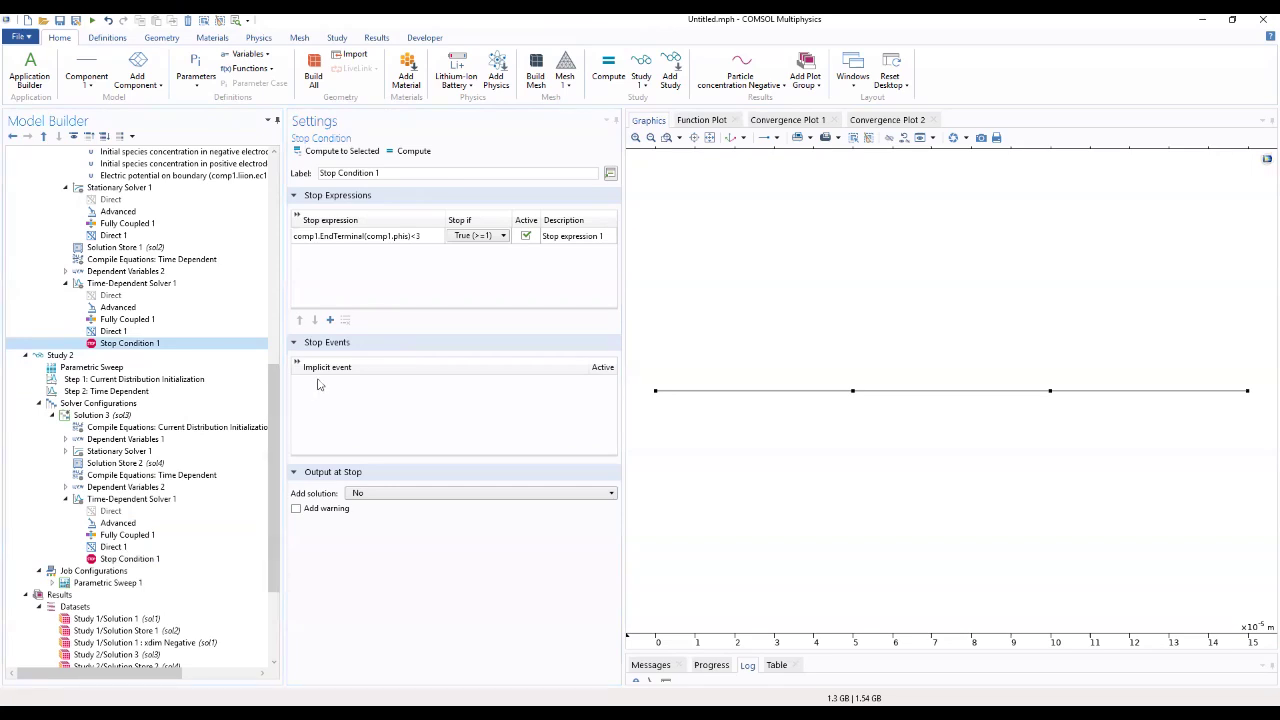
drag(273, 490, 324, 290)
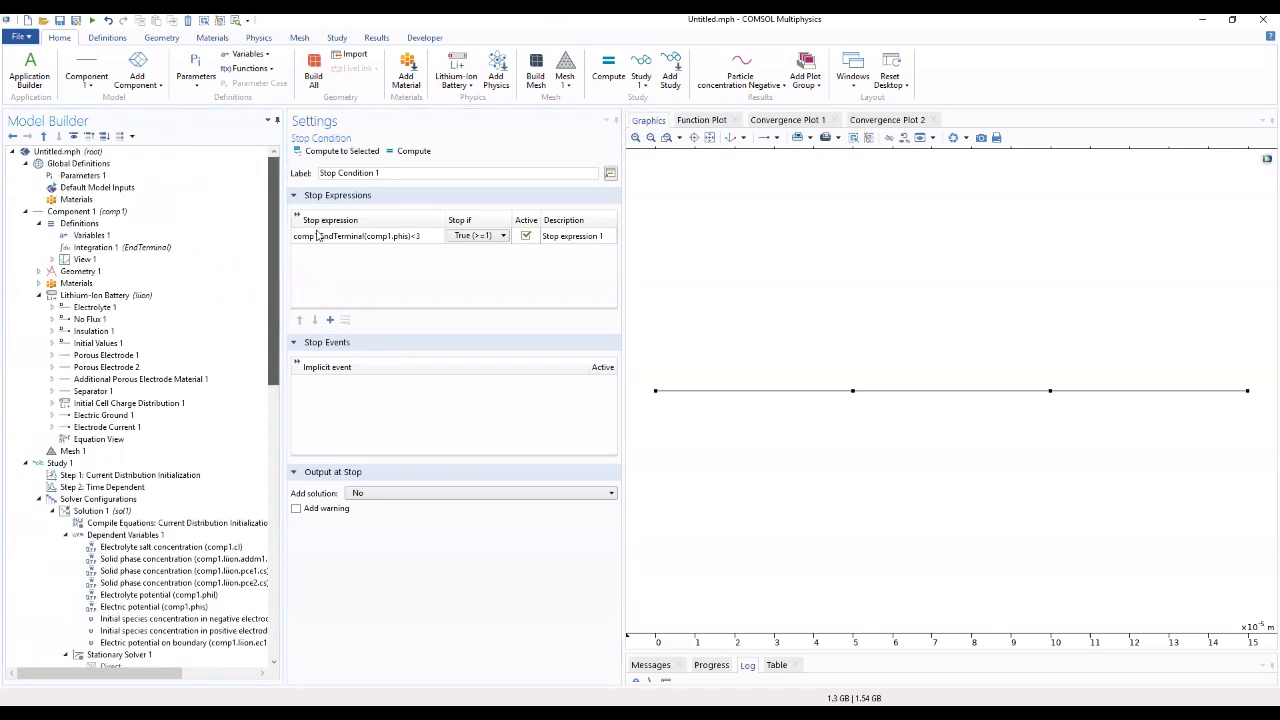
scroll(256, 461, down, 10)
scroll(256, 461, down, 4)
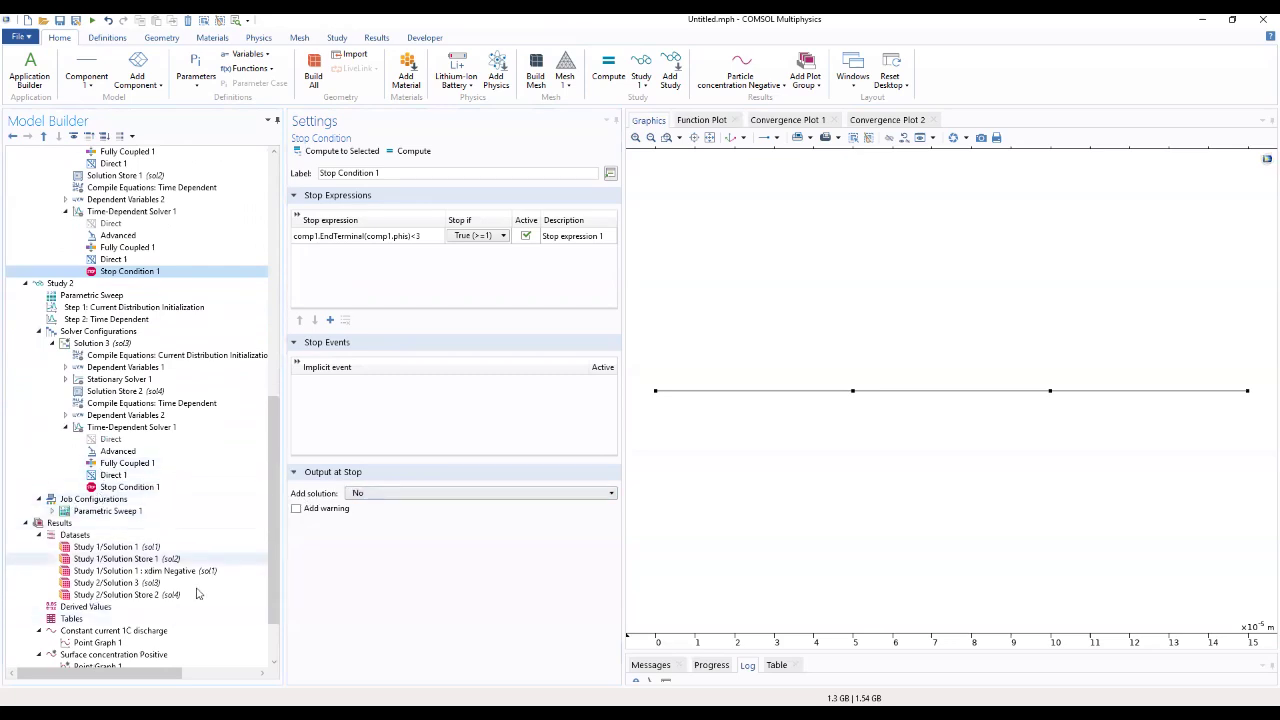
scroll(120, 600, down, 2)
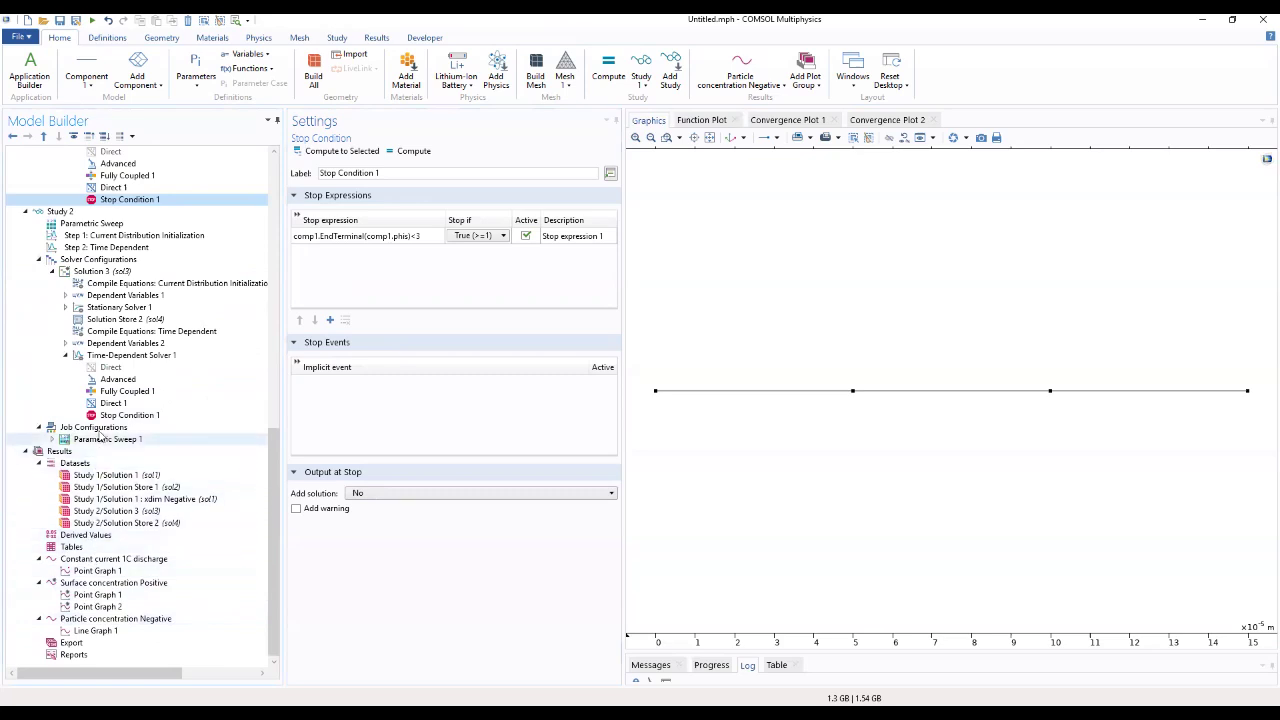
click(113, 404)
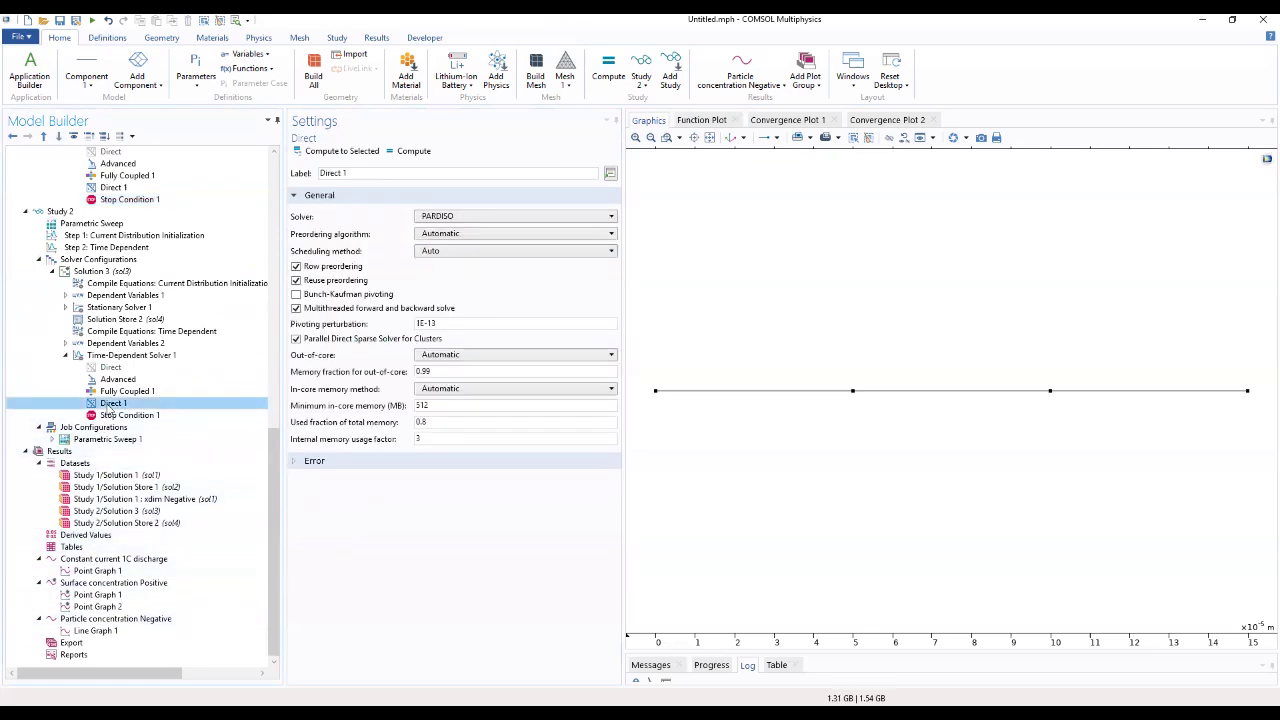
Turn off default plot generation for Study 2, compute the study and show Convergence Plot 2
click(62, 212)
click(296, 215)
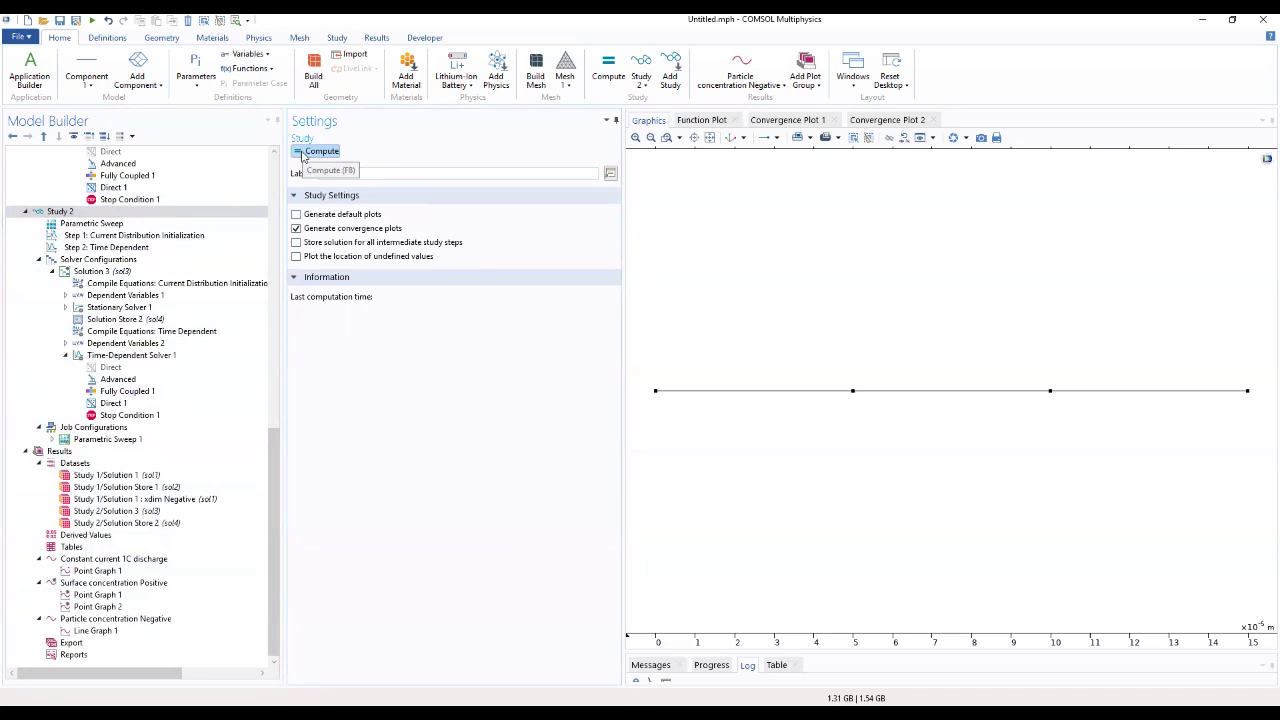
click(302, 155)
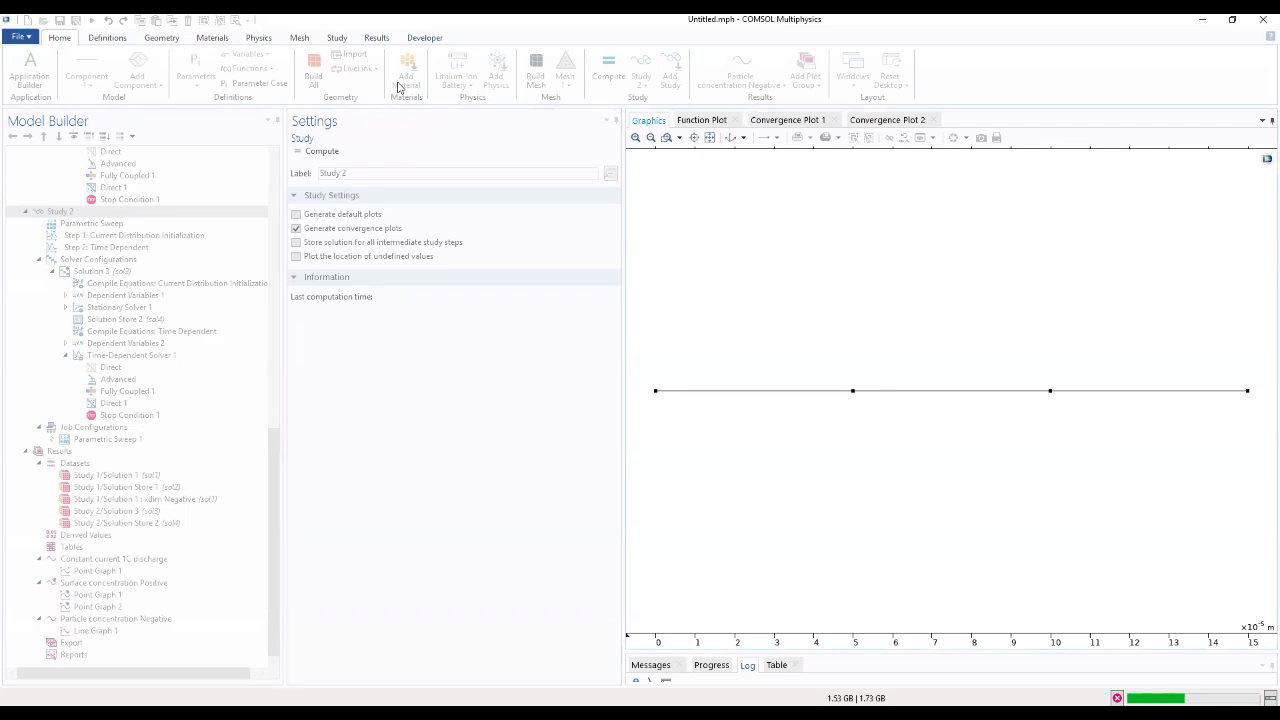
click(883, 121)
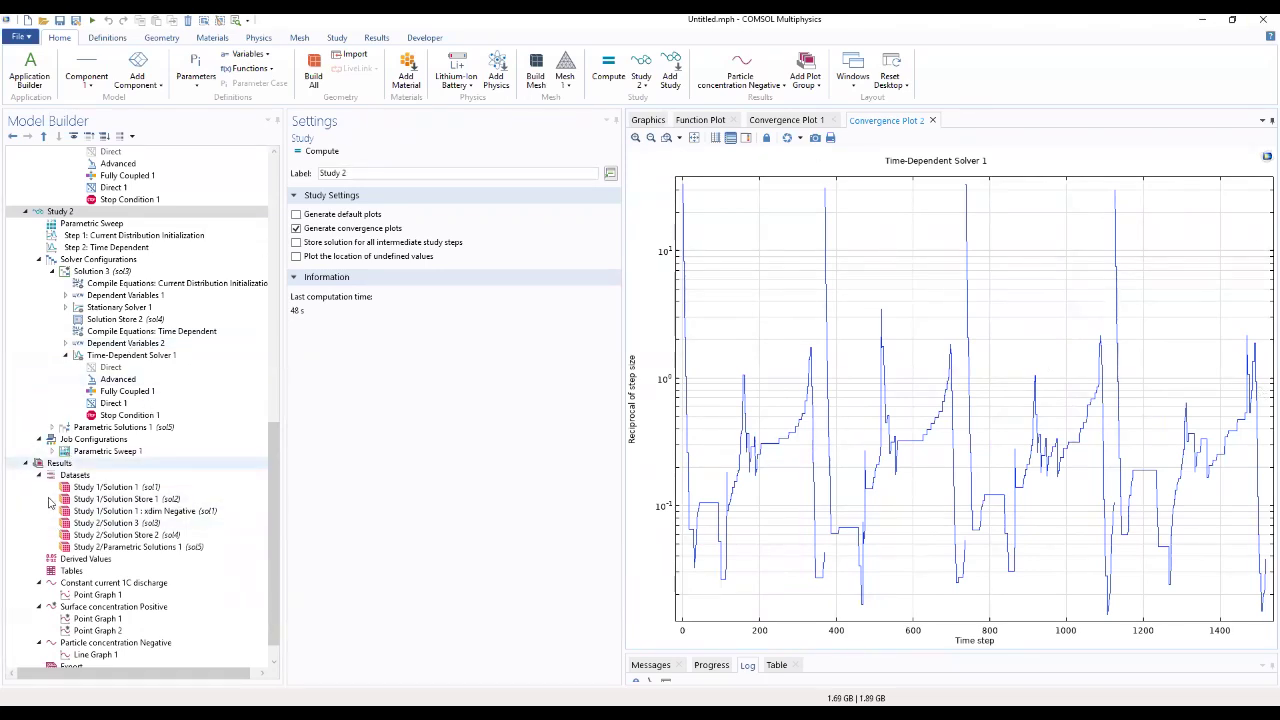
Collapse Study 2 and add a 1D plot group labelled "Voltage profiles (parametric)" to the results
scroll(42, 500, down, 1)
scroll(68, 330, up, 2)
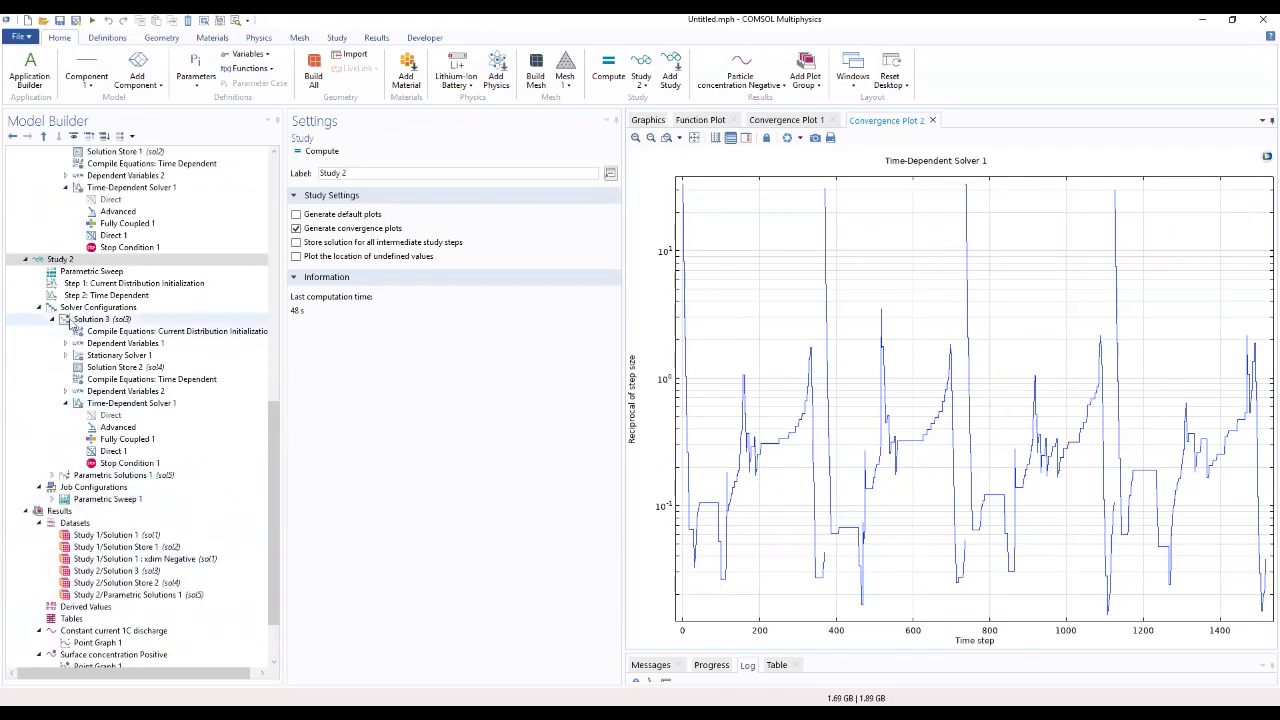
click(25, 259)
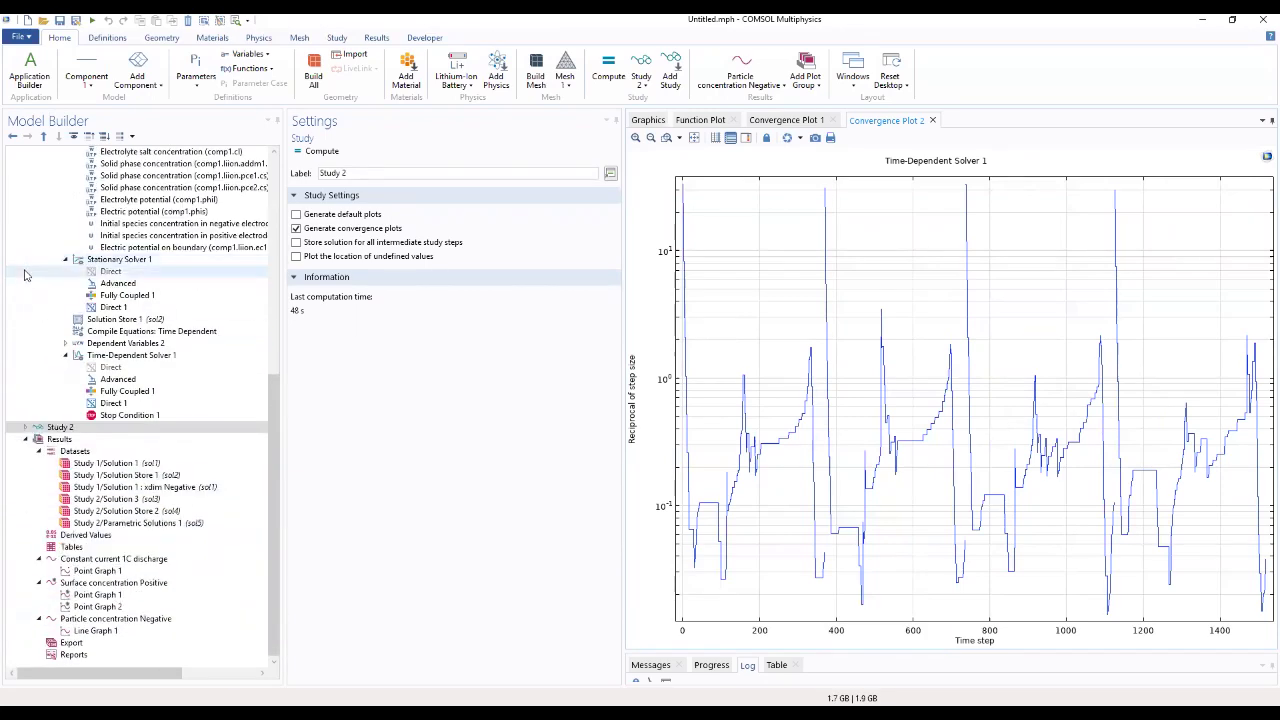
right_click(50, 441)
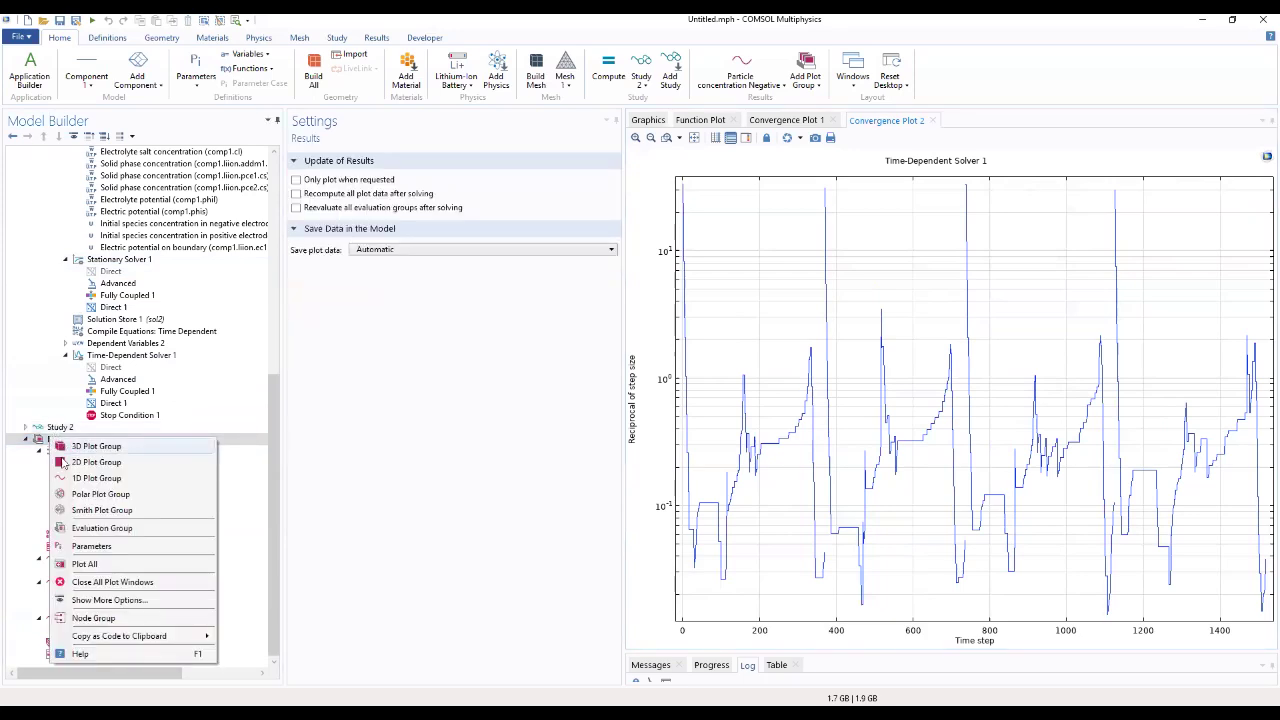
click(90, 478)
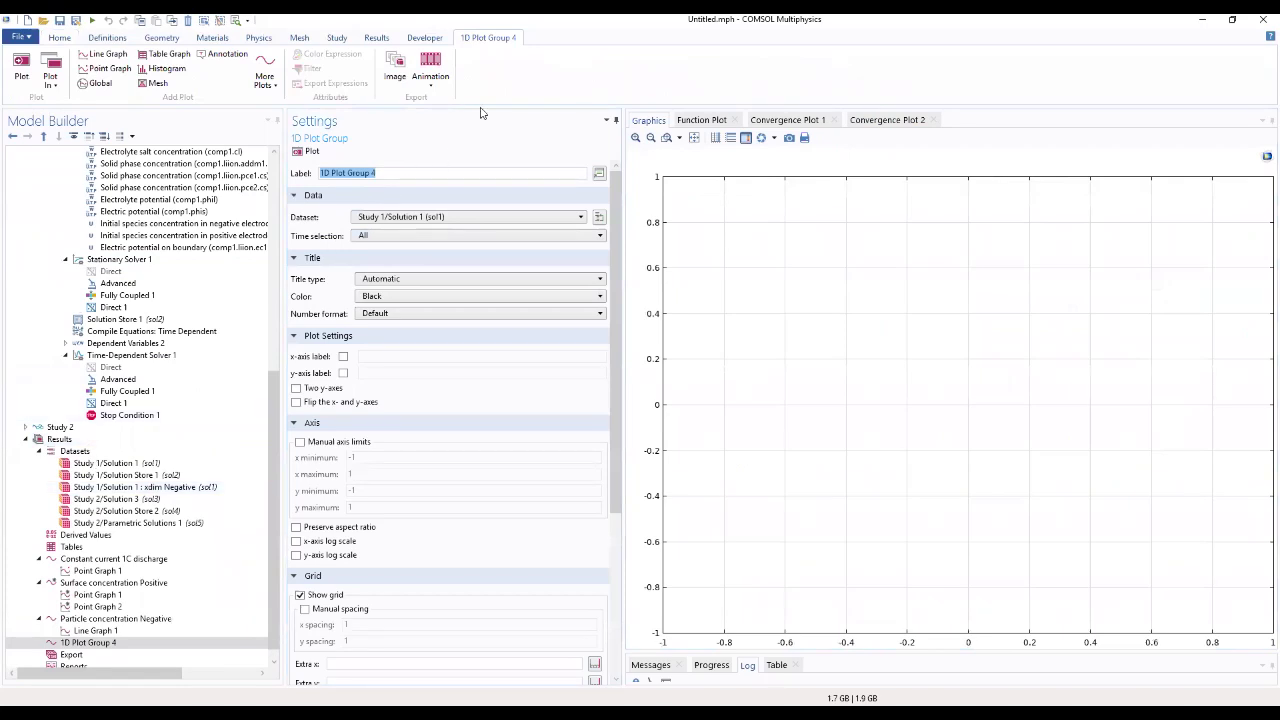
text(Voltage profiles (p)
text(arametric))
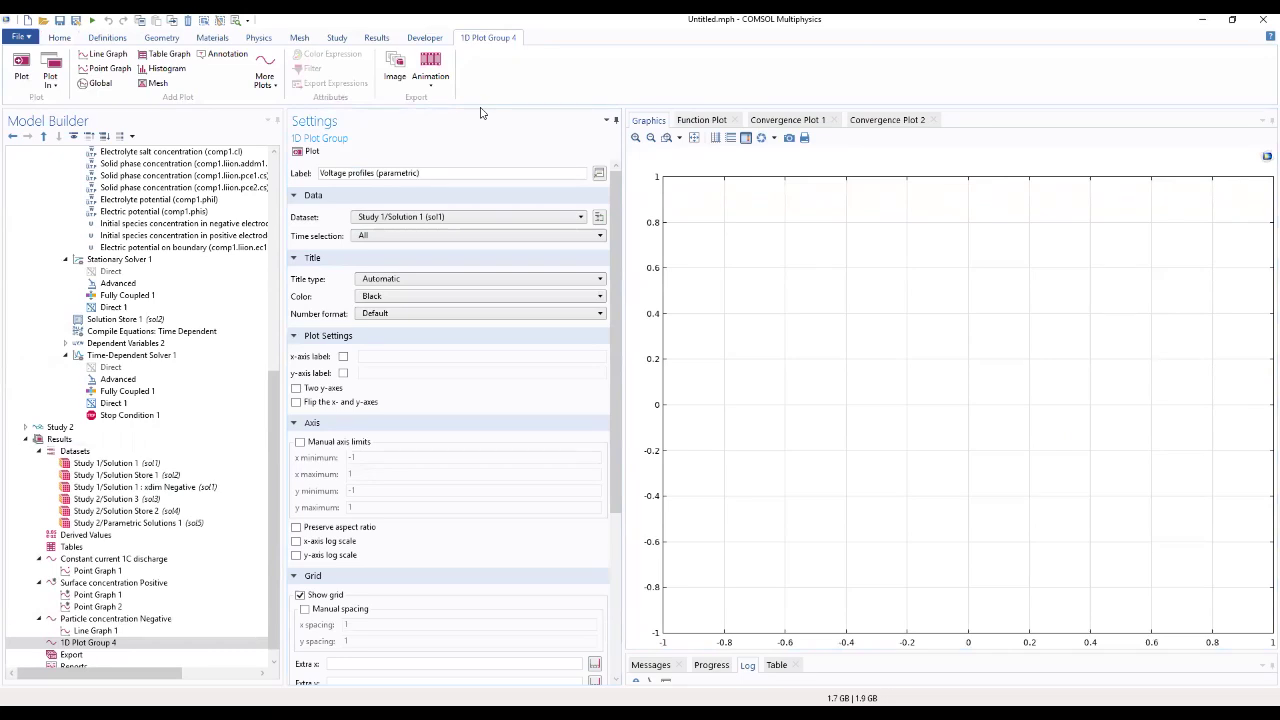
click(128, 643)
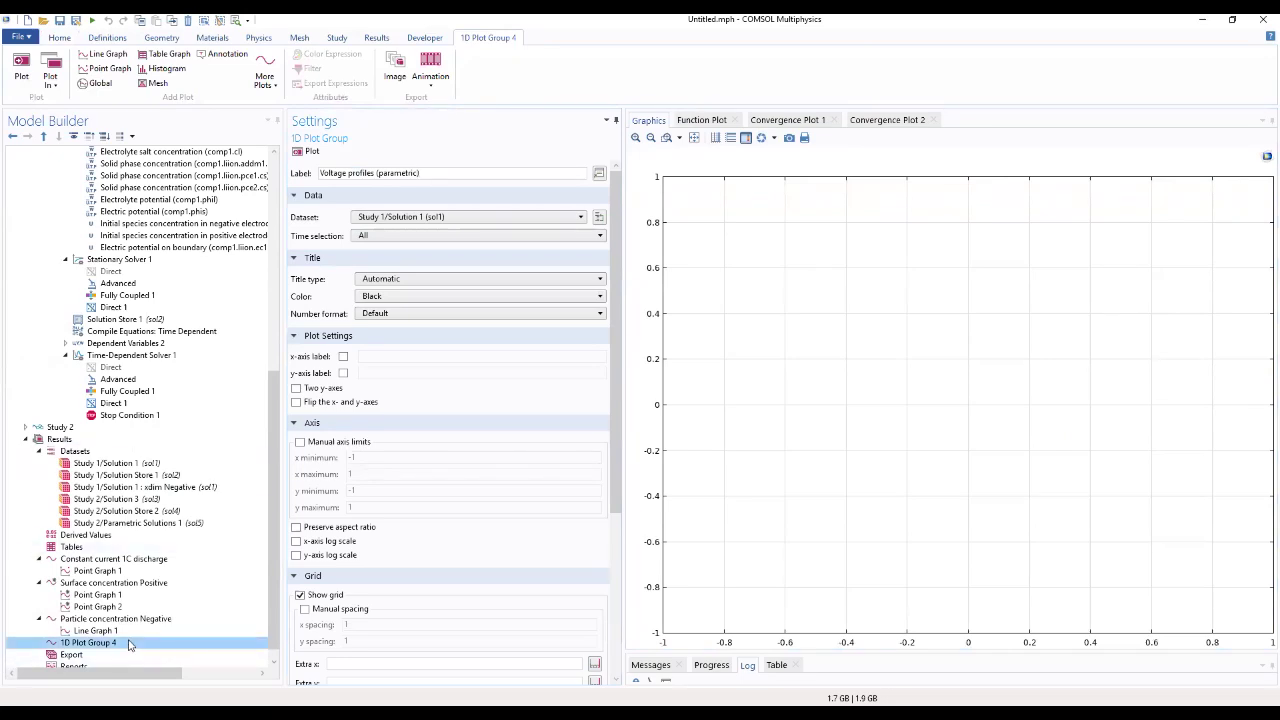
Add a Point Graph to the Voltage profiles (parametric) group and set its dataset to Study 2/Parametric Solutions 1 (sol5)
right_click(128, 643)
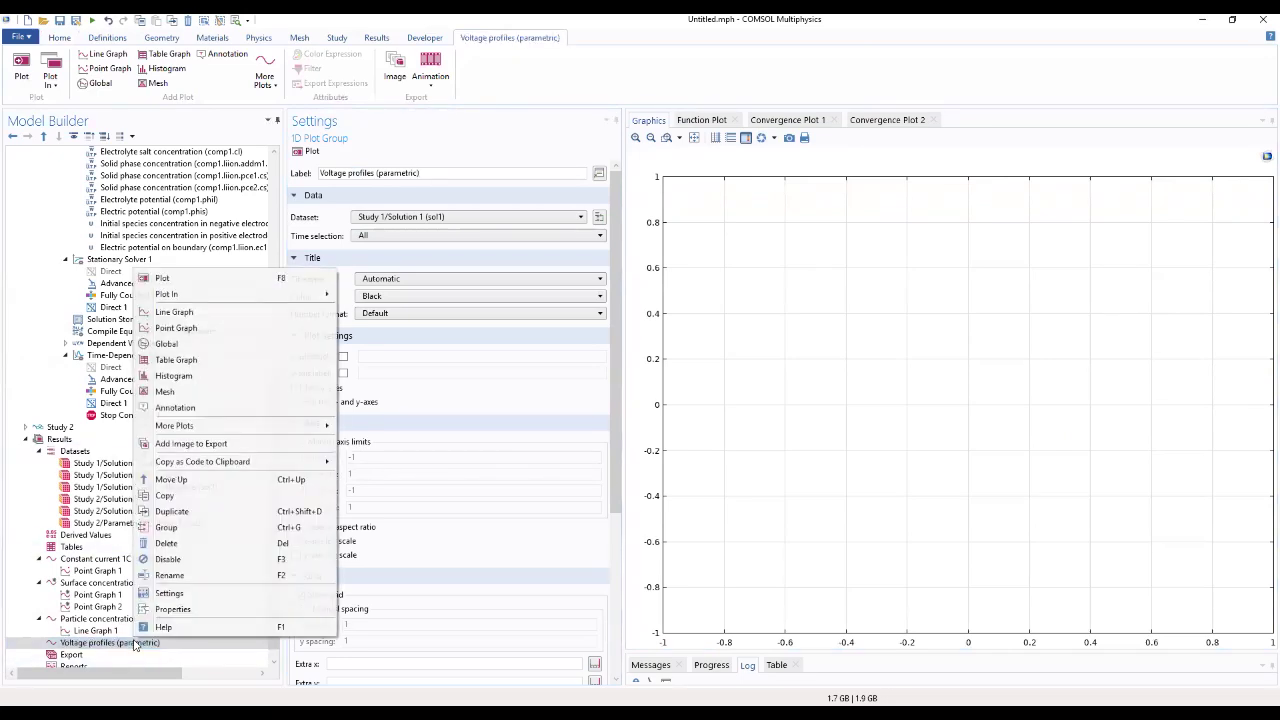
click(210, 329)
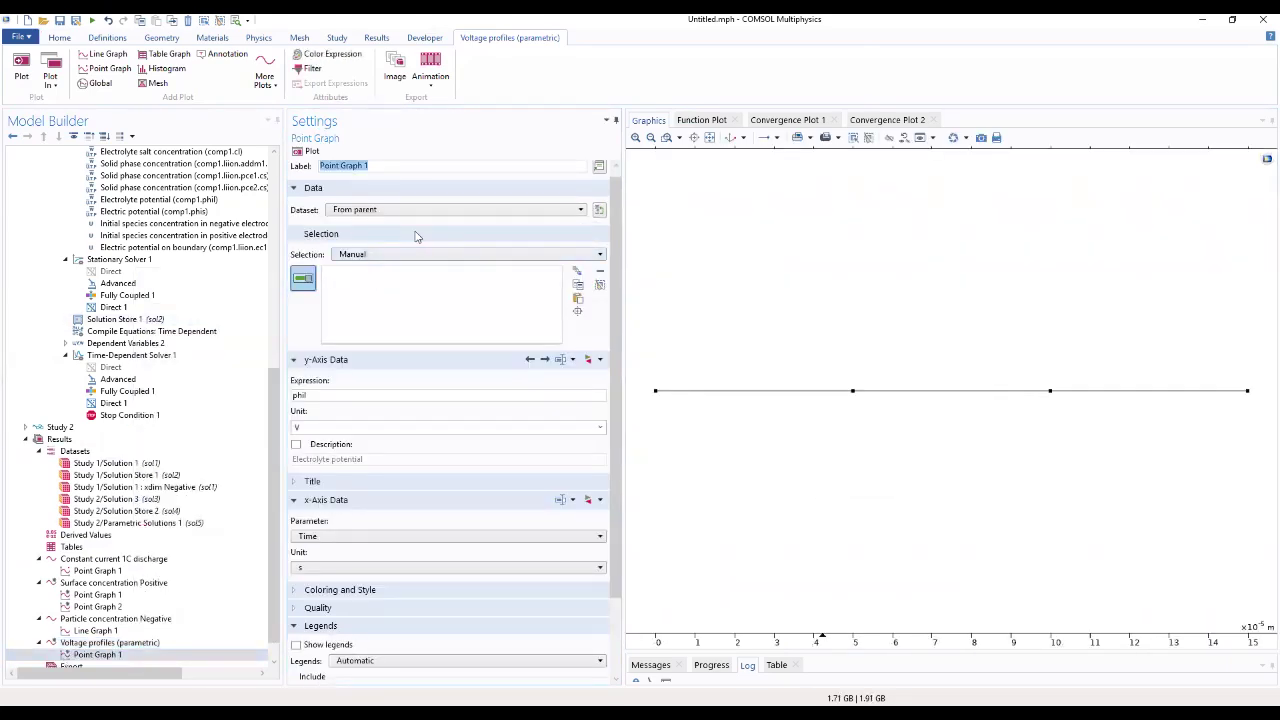
click(424, 211)
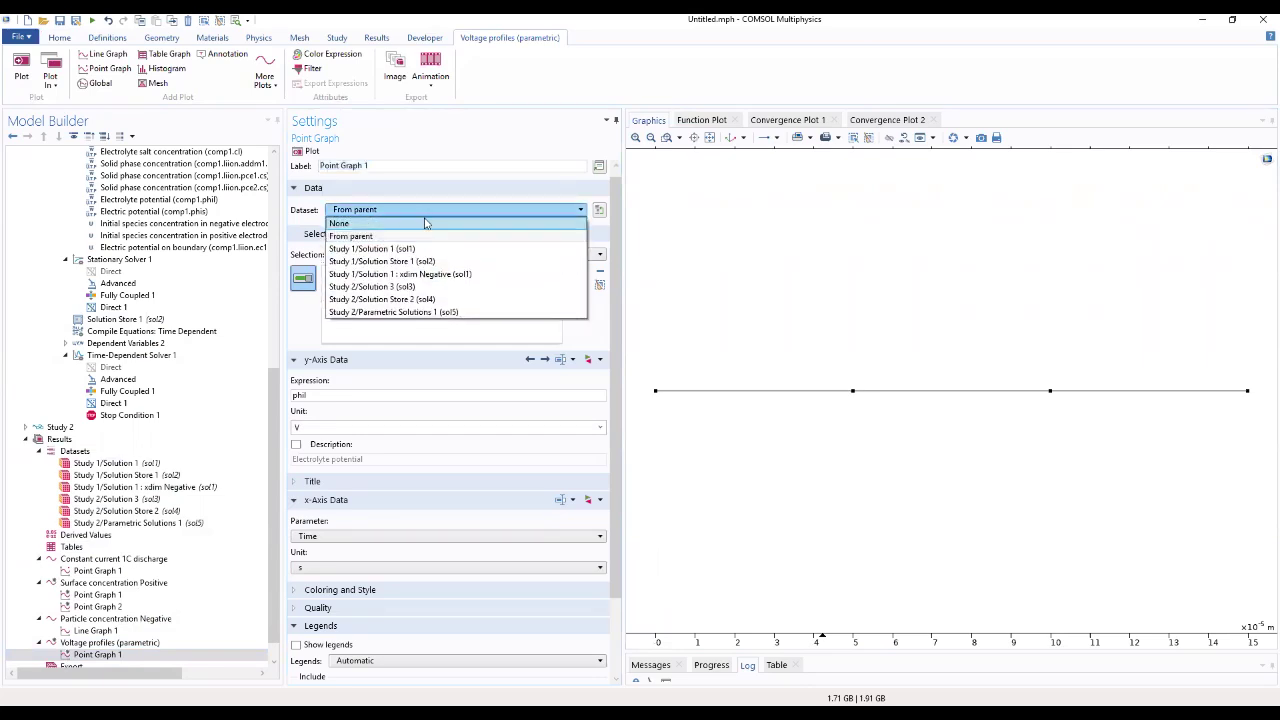
click(404, 312)
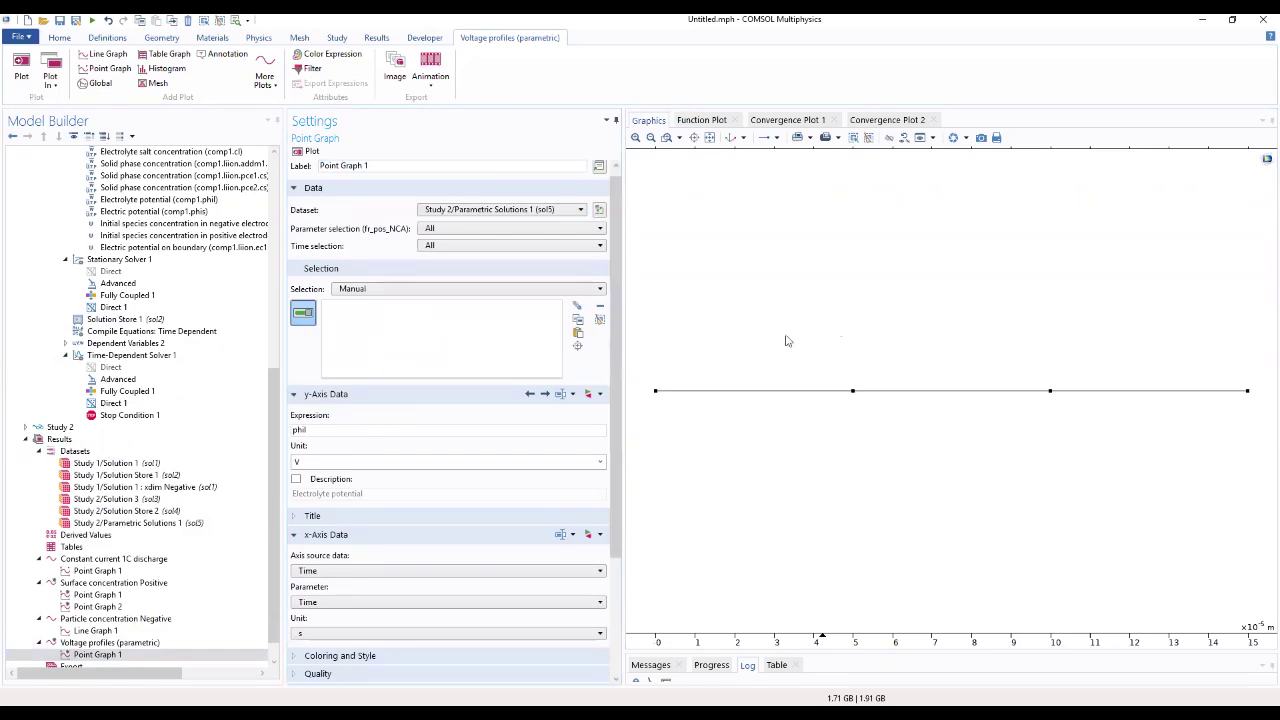
Assign point 4 at the far end of the cell to the Point Graph and set its y-axis expression to phis
click(1247, 393)
drag(329, 428, 241, 437)
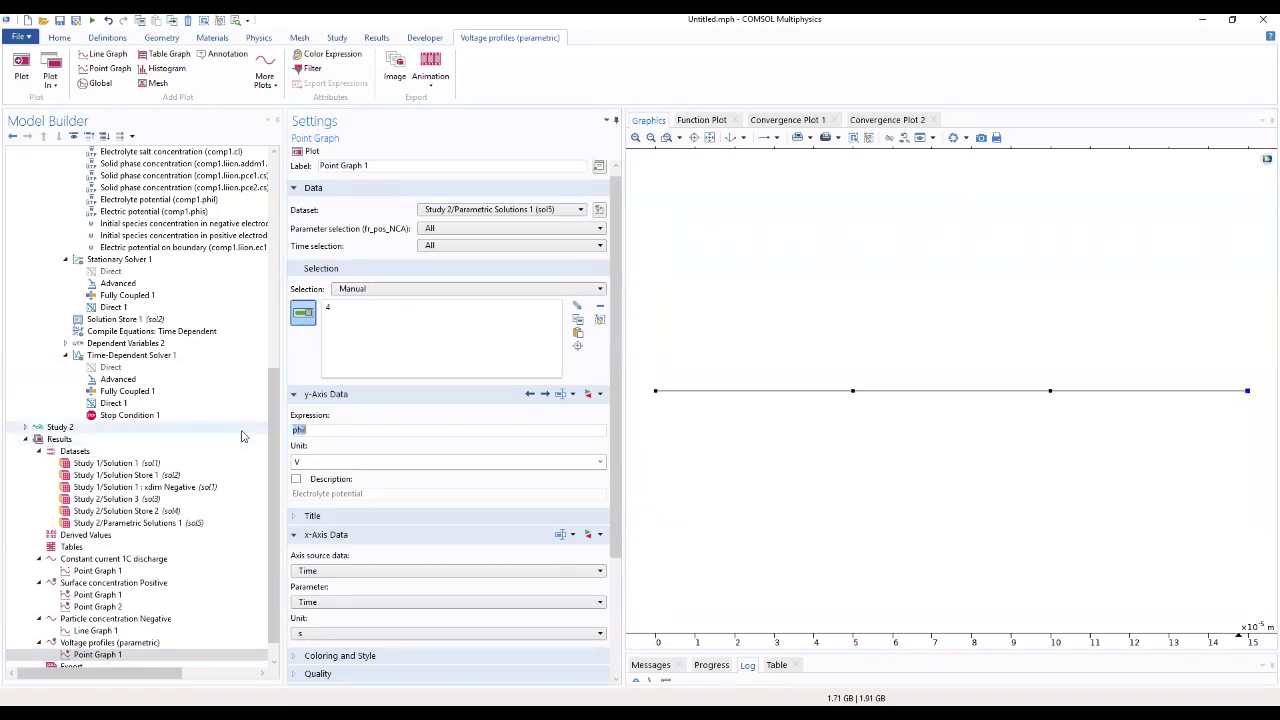
text(ph)
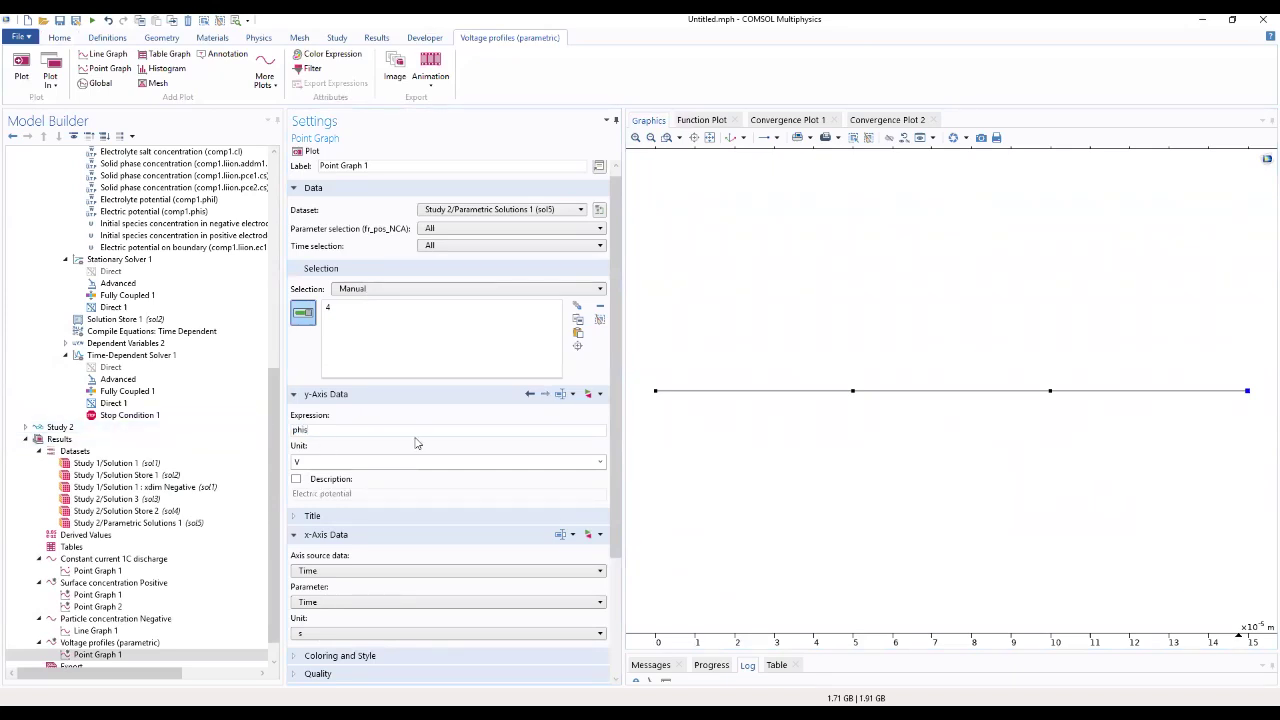
Show manual legends for the Point Graph and enter "5/95 volume mix of NCA and LMO" as the first legend
scroll(617, 517, down, 3)
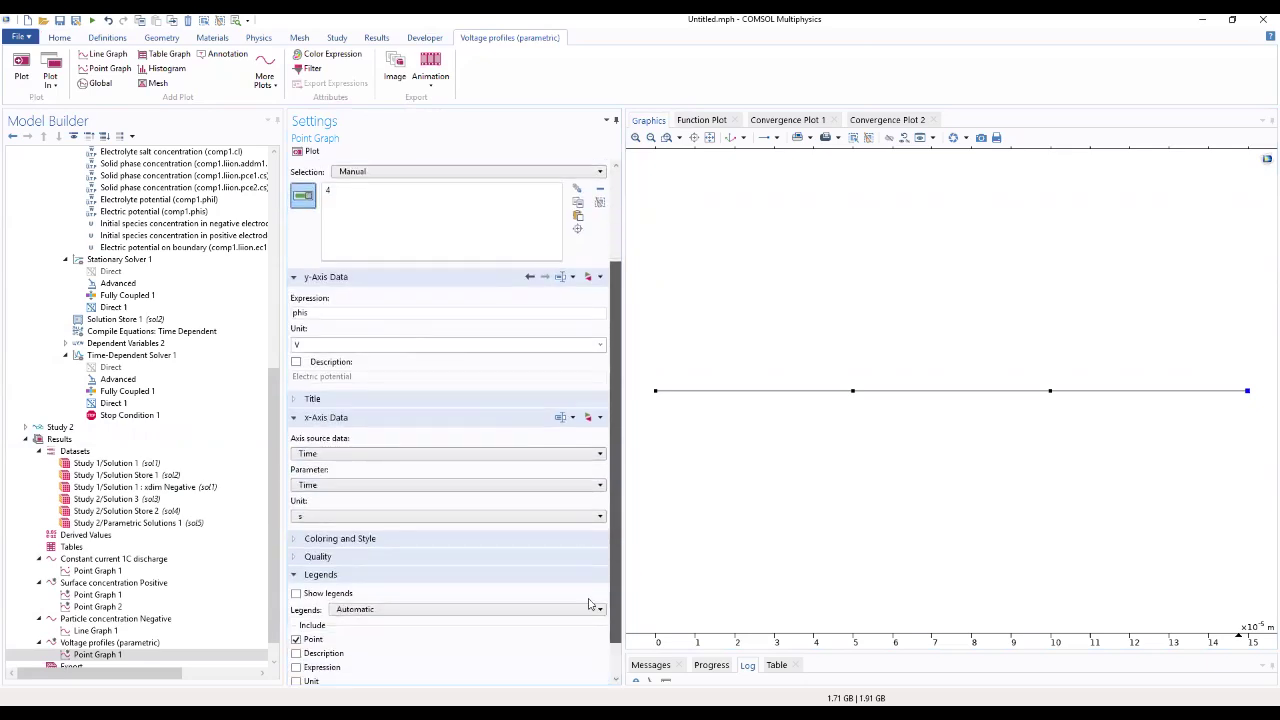
click(366, 610)
click(371, 633)
click(297, 594)
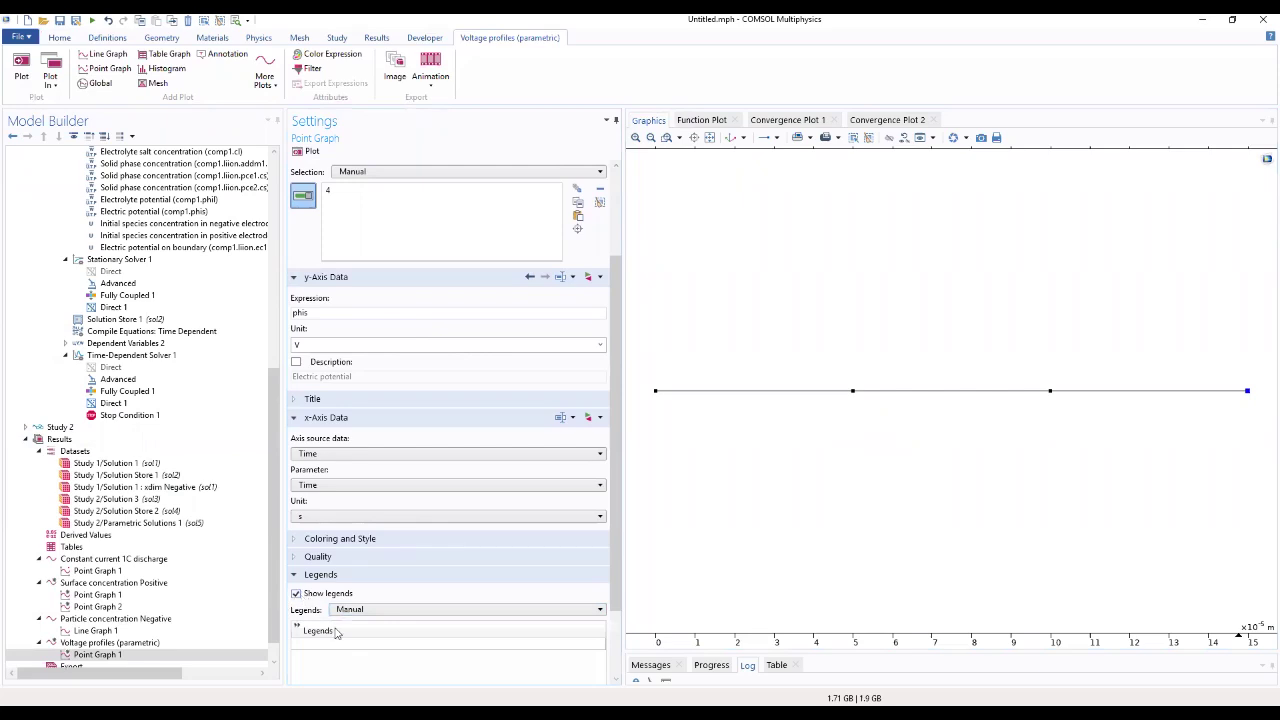
click(340, 650)
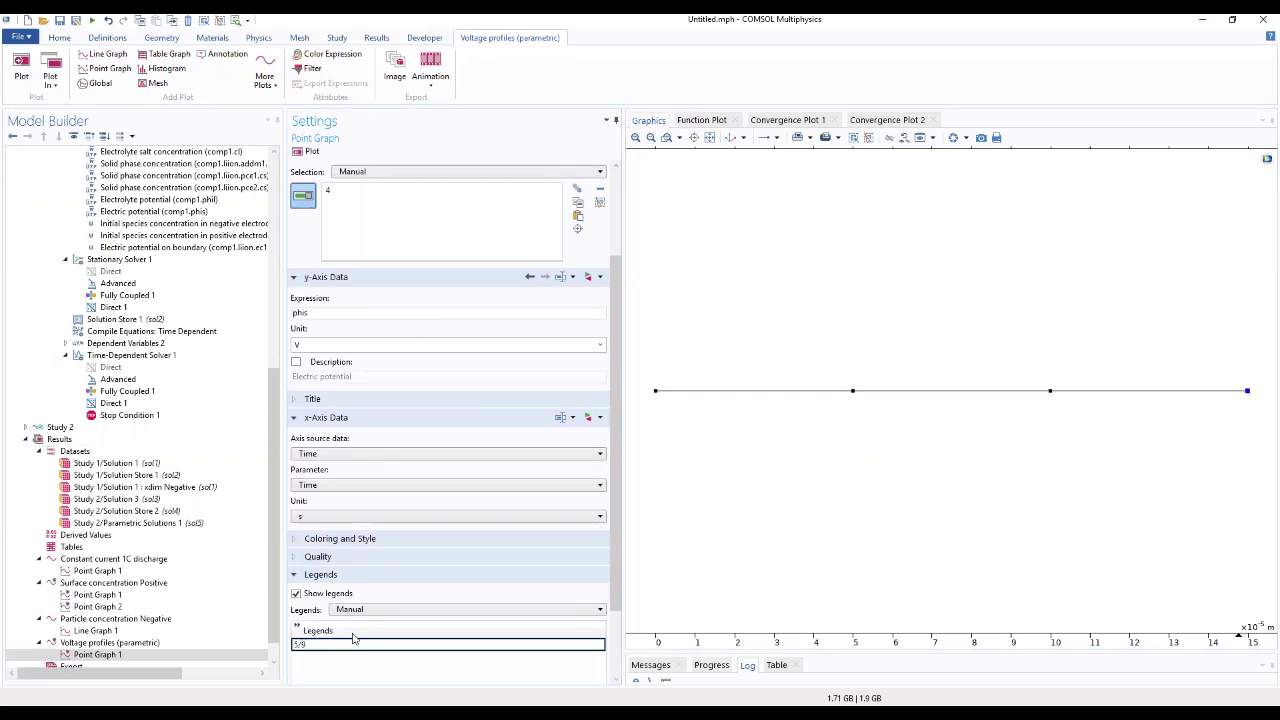
text(5/95 Volume mix of NCA and LMO)
click(360, 657)
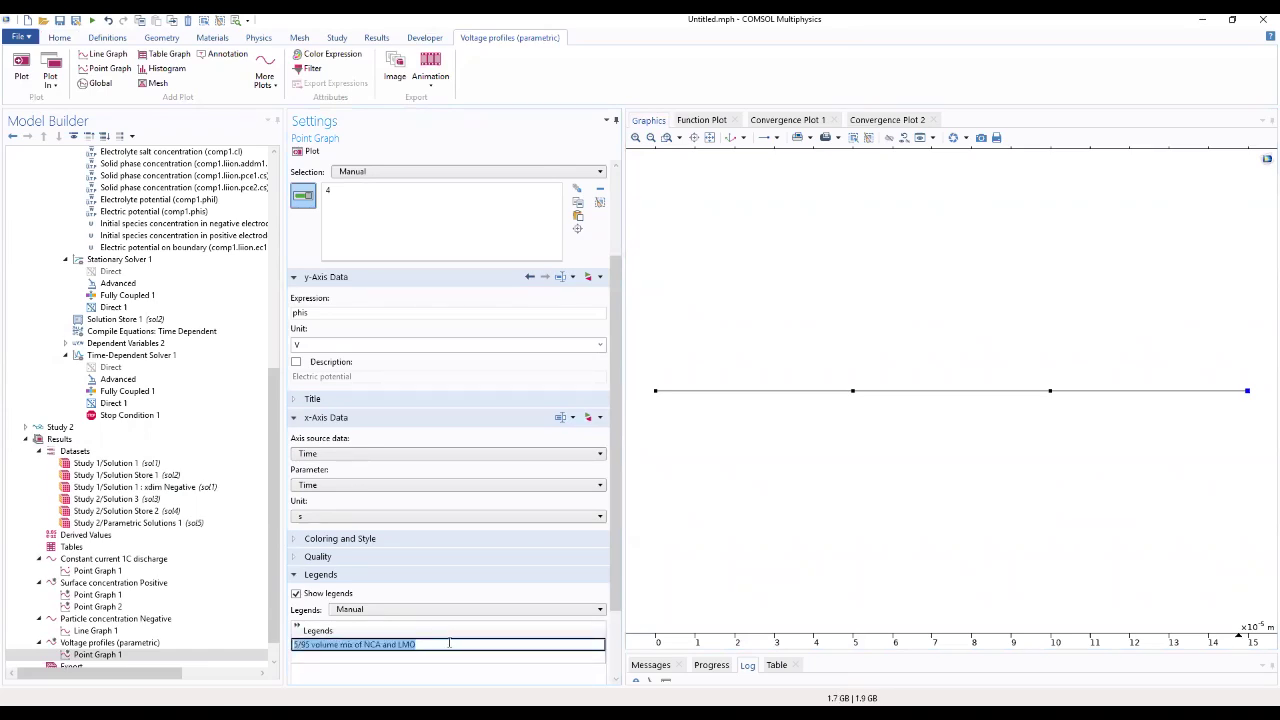
Enter "25/75 volume mix of NCA and LMO" as the second legend by adapting a copy of the first
click(395, 657)
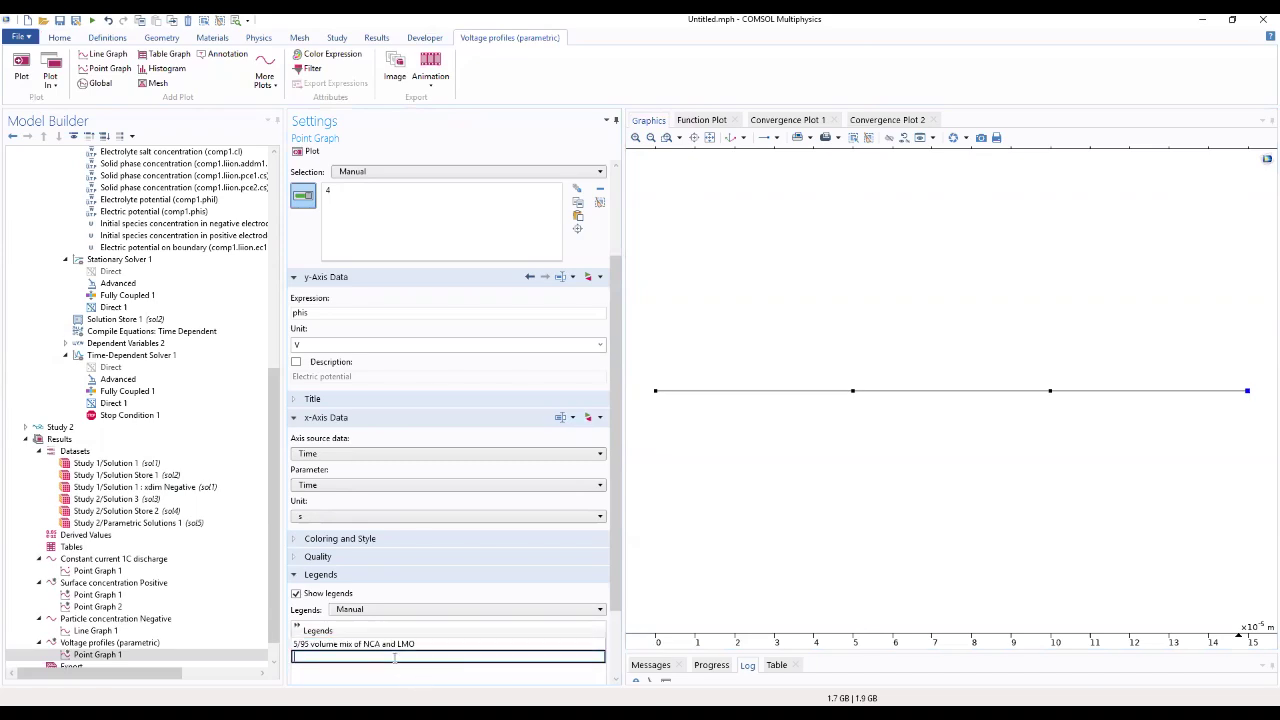
text(5/95 volume mix of NCA and LMO)
text(25/75)
Enter "55/45 volume mix of NCA and LMO" as the third legend, removing the surplus pasted ratio
click(310, 669)
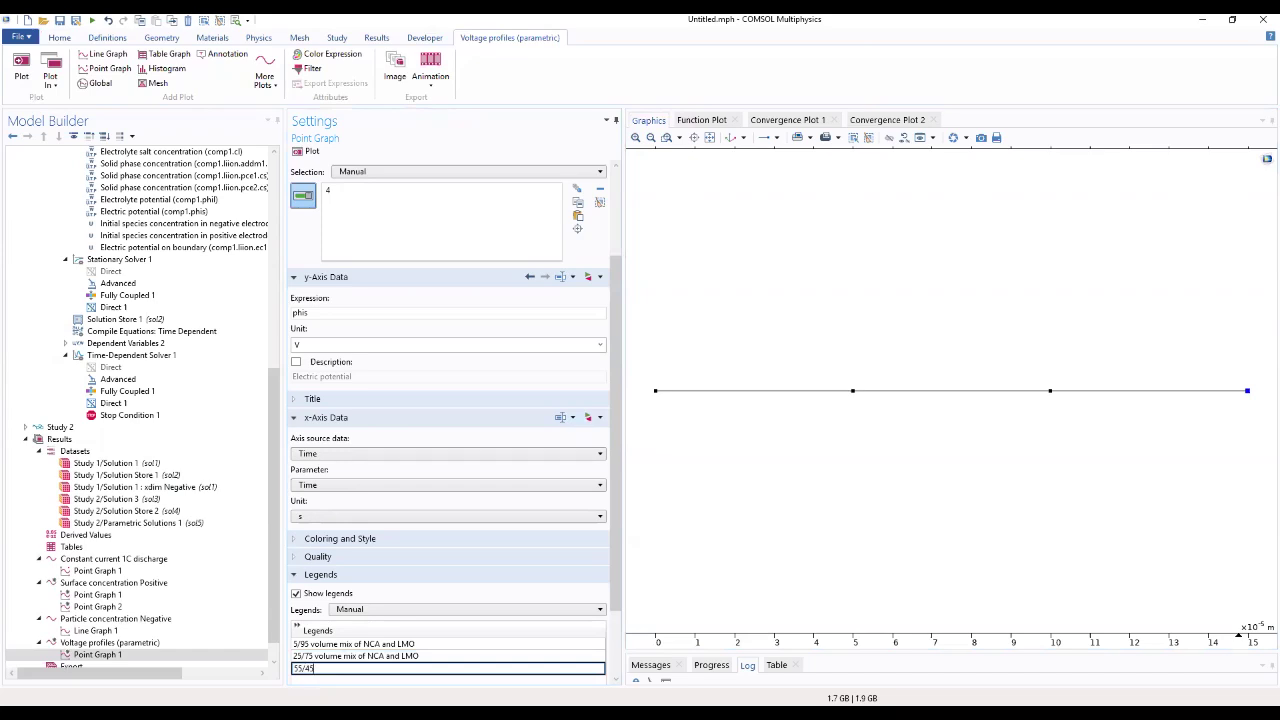
text(5/95 volume mix of NCA and LMO)
drag(328, 668, 306, 670)
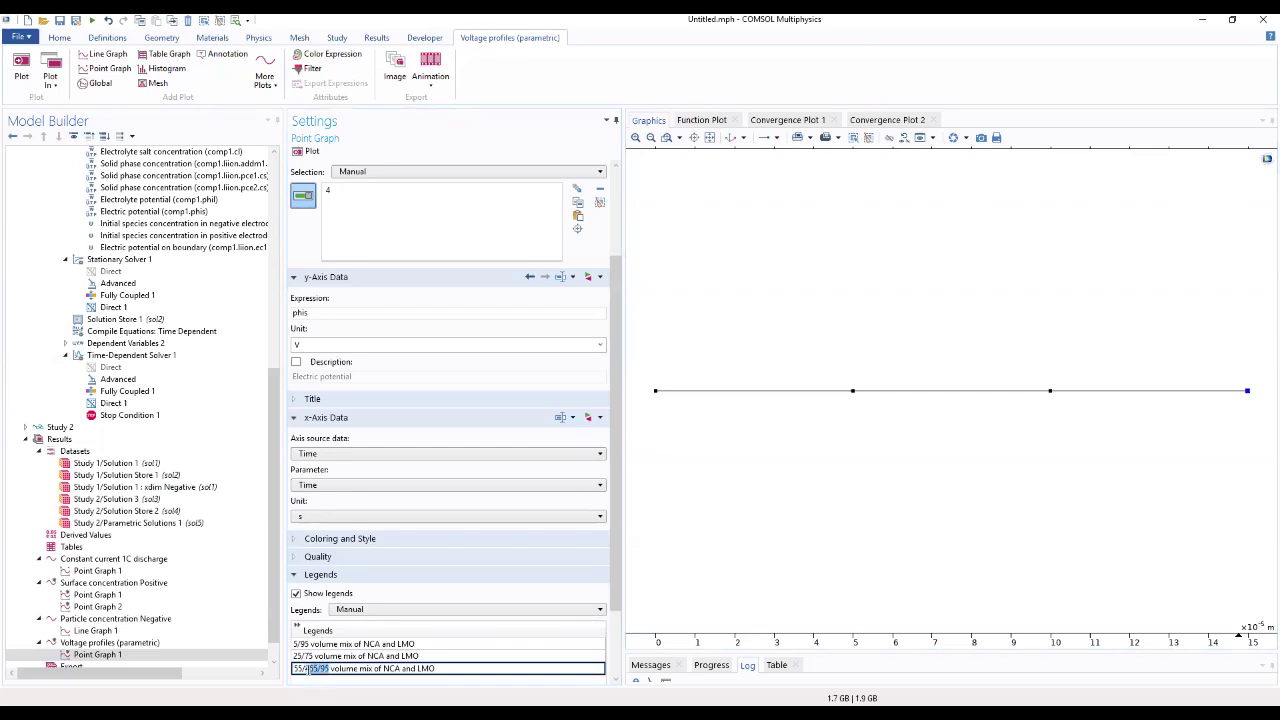
click(315, 671)
drag(331, 671, 314, 670)
key(BackSpace)
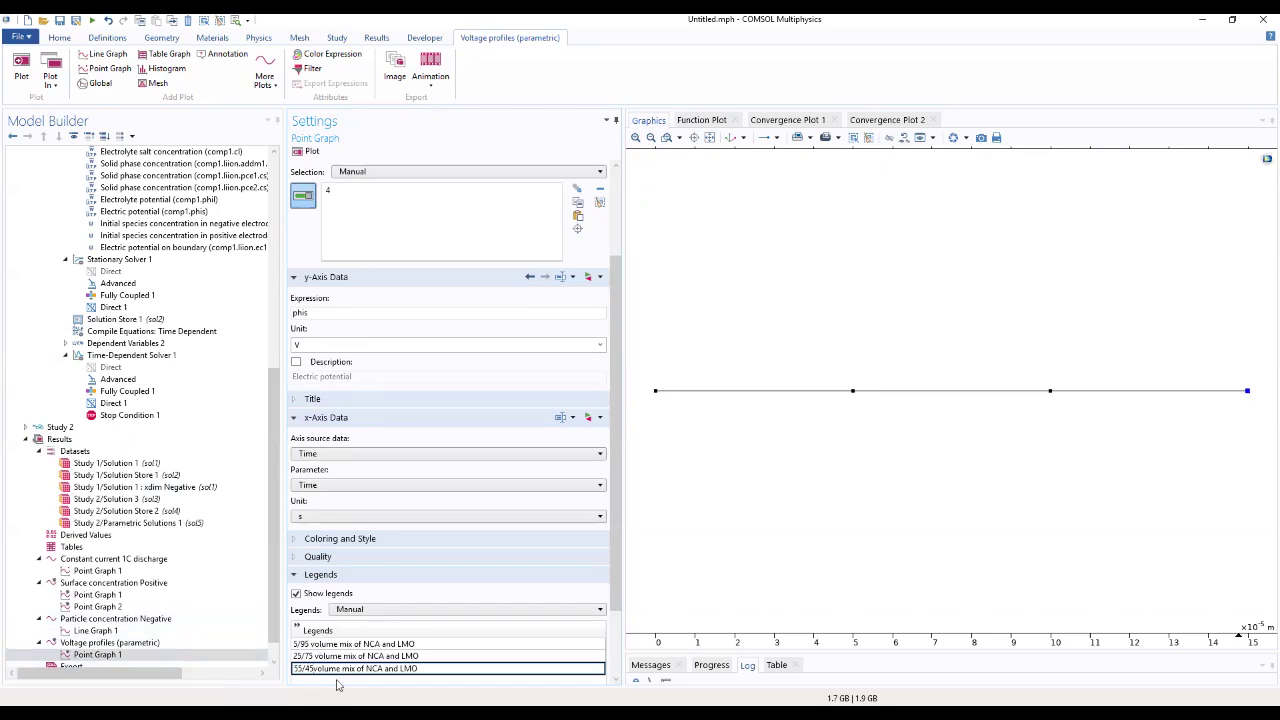
Enter "75/25 volume mix of NCA and LMO" as the fourth legend of the Point Graph and plot the graph
scroll(332, 680, down, 2)
click(330, 614)
click(324, 614)
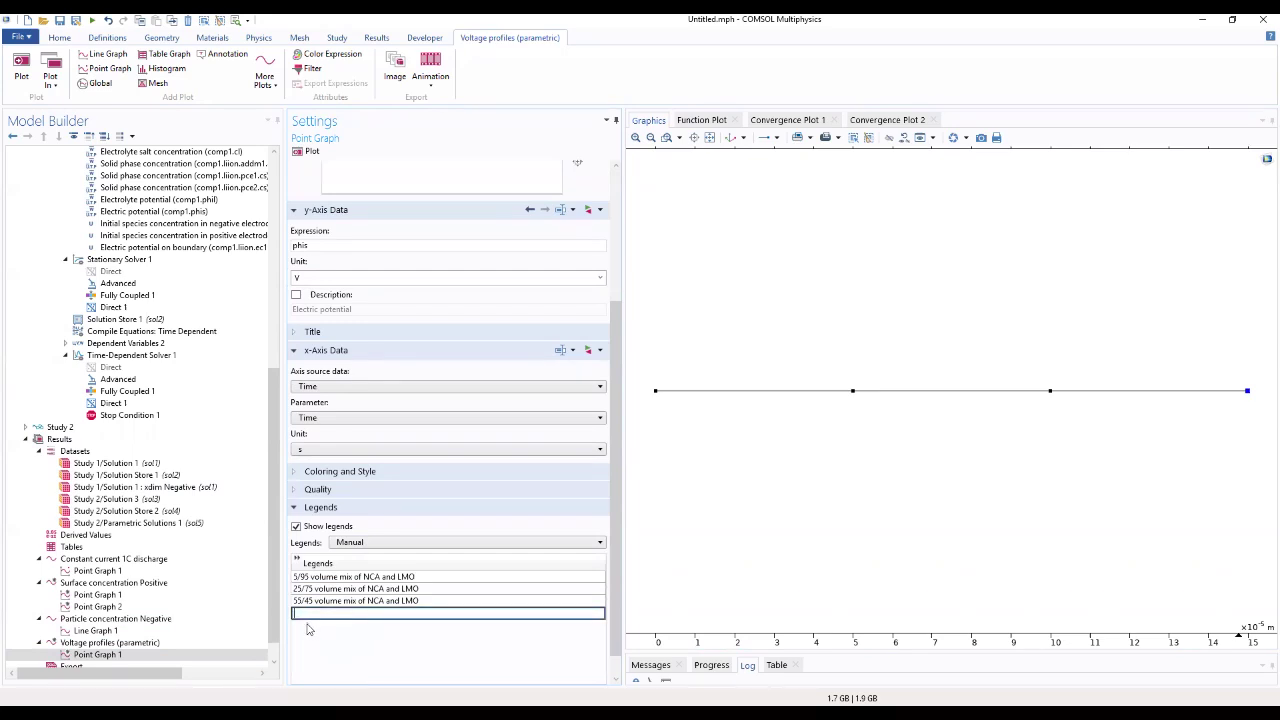
text(5/95 volume mix of NCA and LMO)
drag(311, 613, 289, 603)
text(75/25)
click(337, 636)
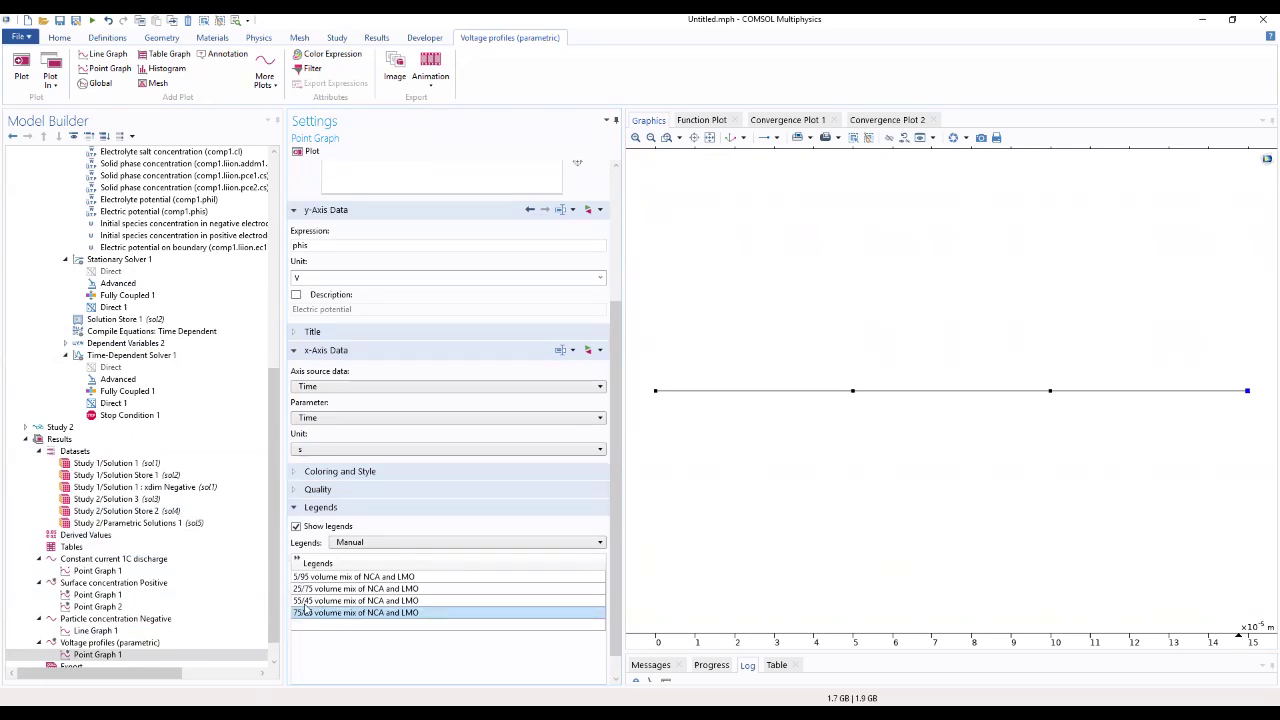
click(298, 152)
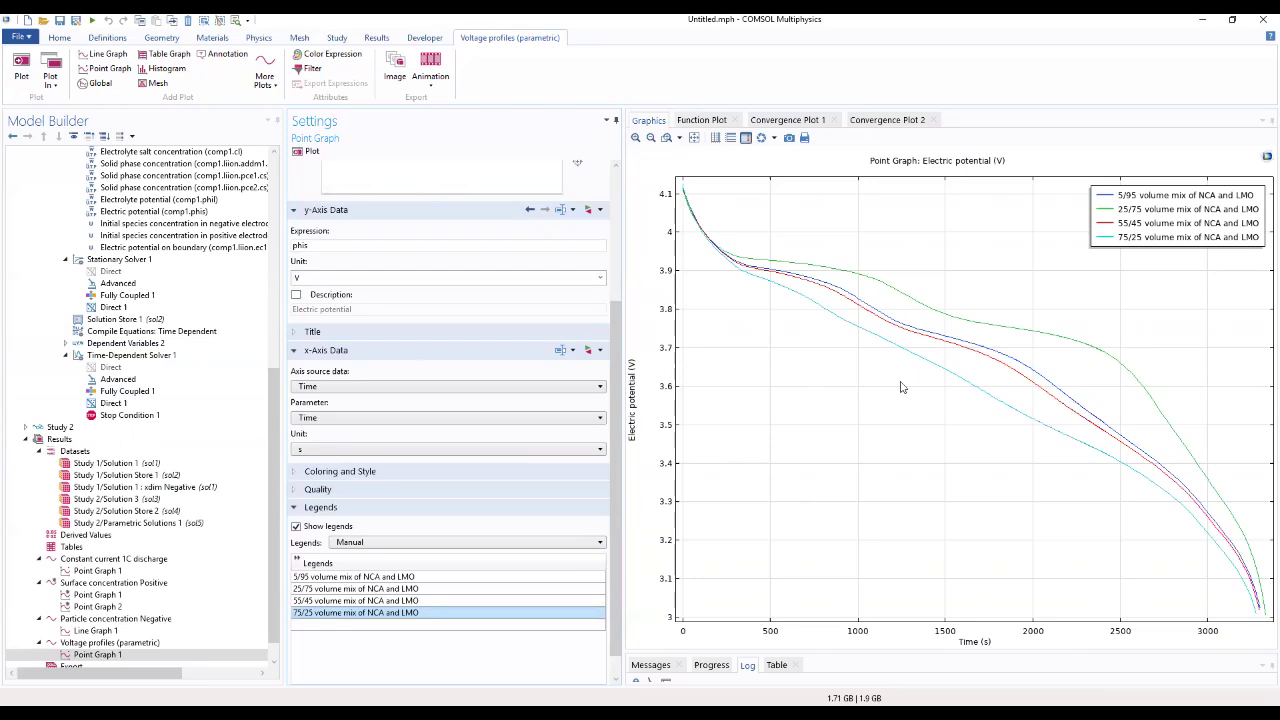
Enable a custom y-axis label for the Voltage profiles (parametric) plot group and set it to "Voltage (V)"
drag(616, 418, 607, 512)
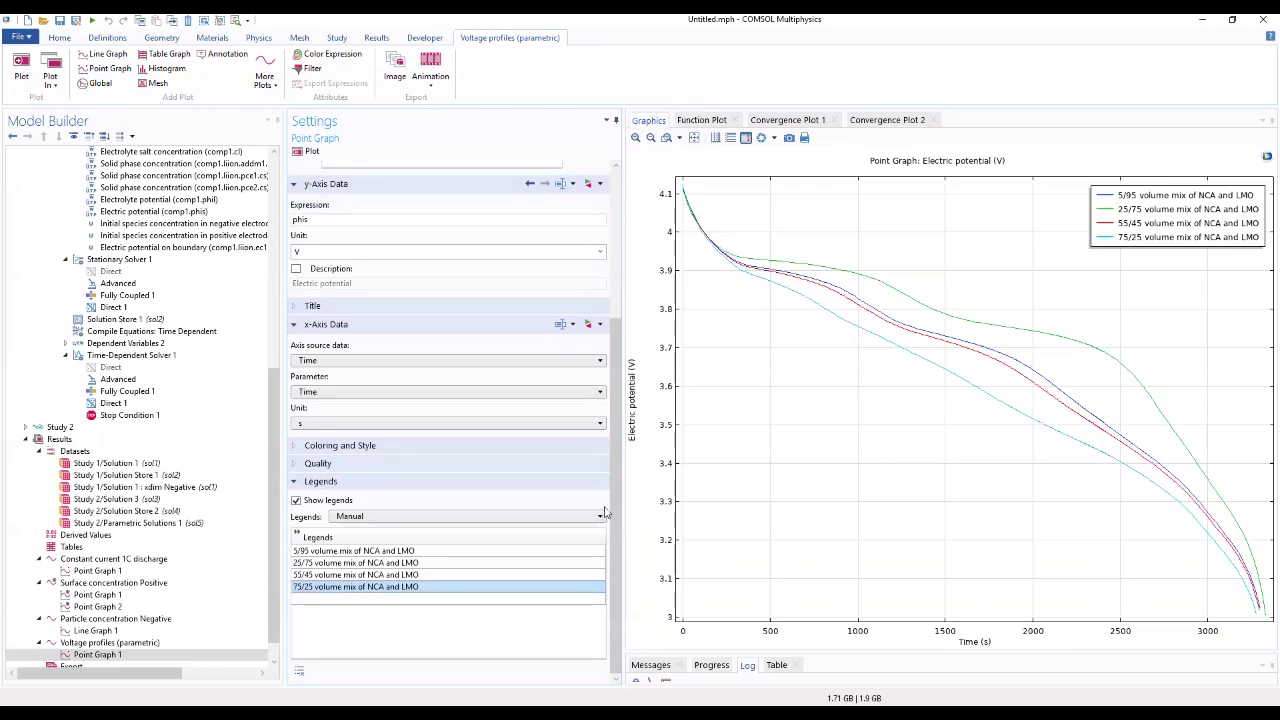
click(140, 643)
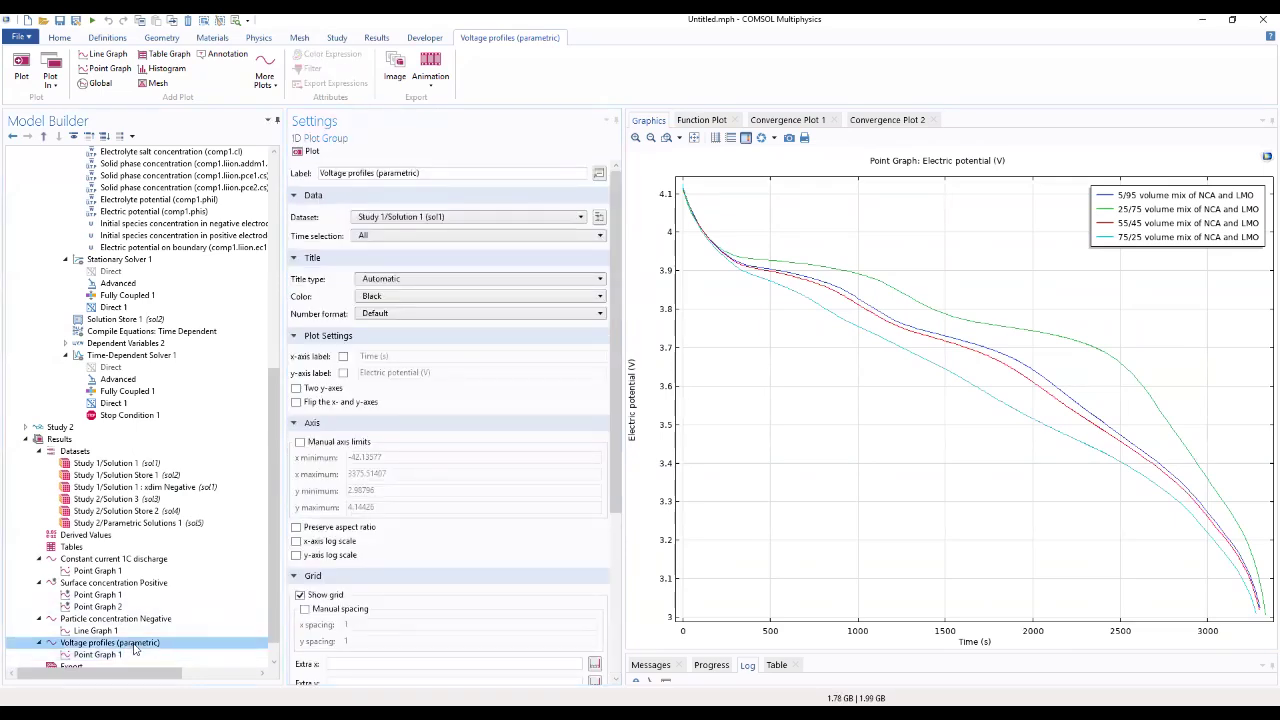
click(343, 372)
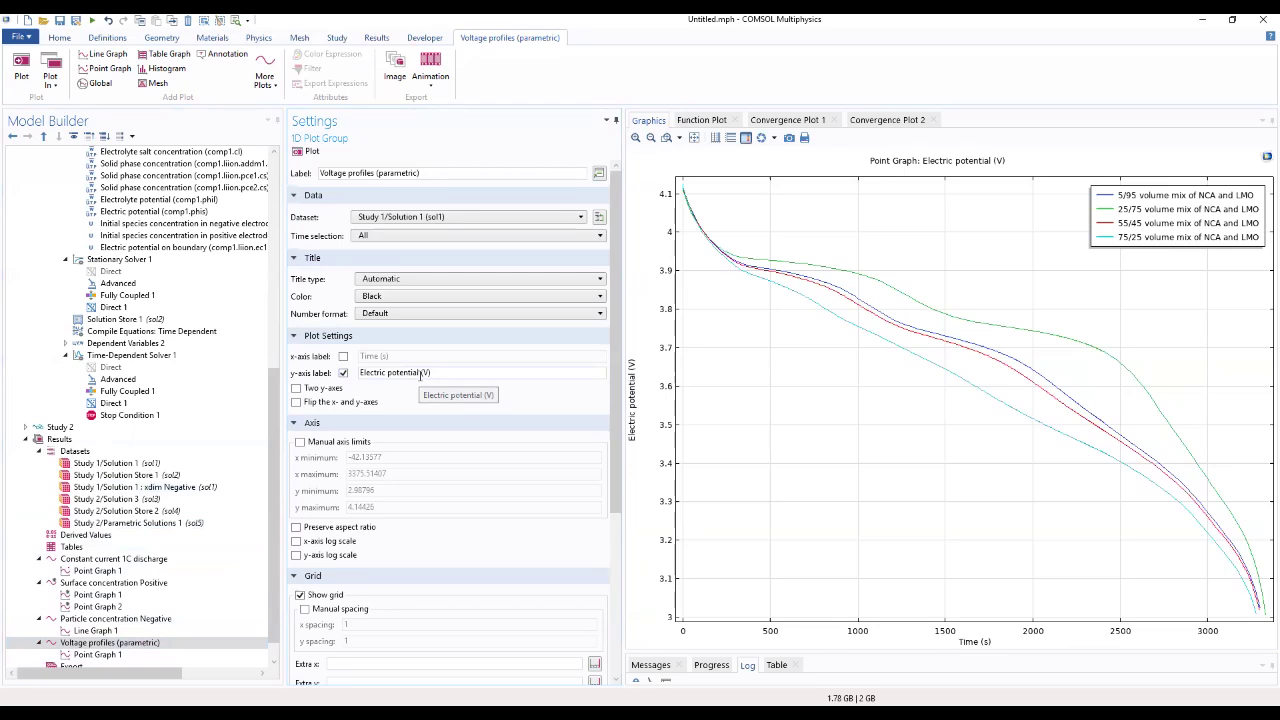
drag(420, 372, 358, 377)
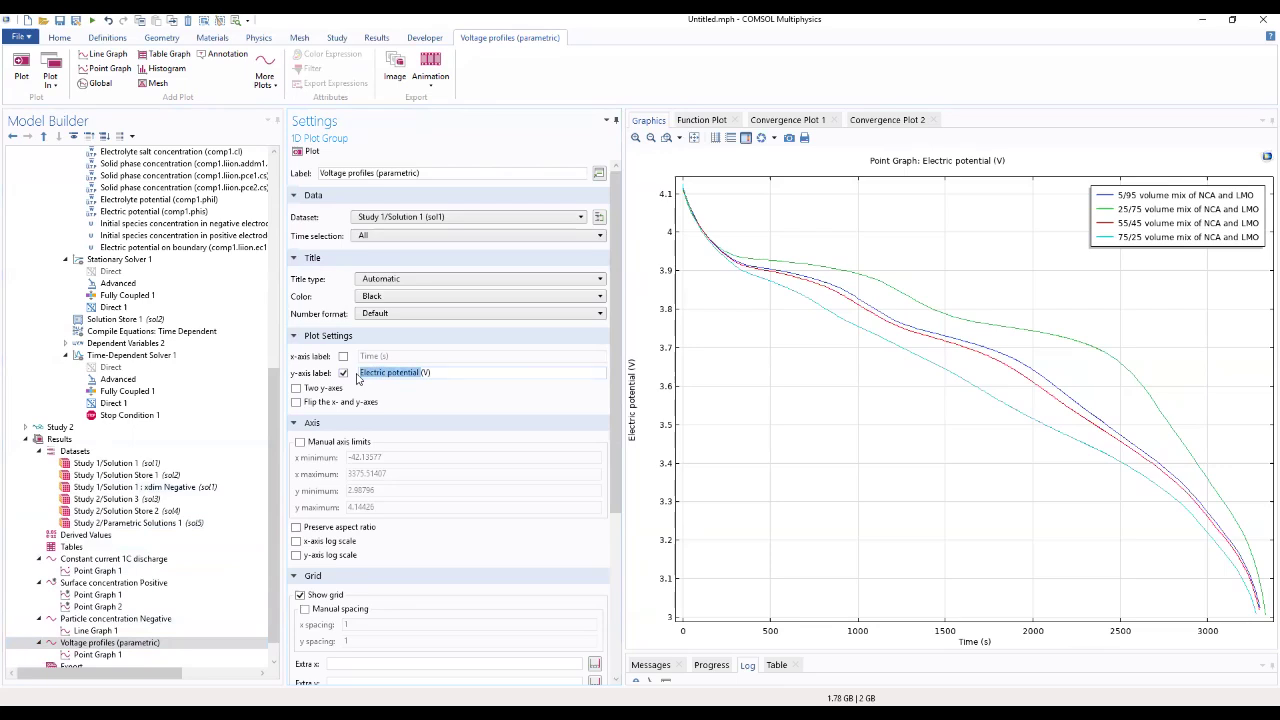
text(vOLTAGE)
key(BackSpace)
key(BackSpace)
key(BackSpace)
key(BackSpace)
key(BackSpace)
key(BackSpace)
key(BackSpace)
text(Voltage)
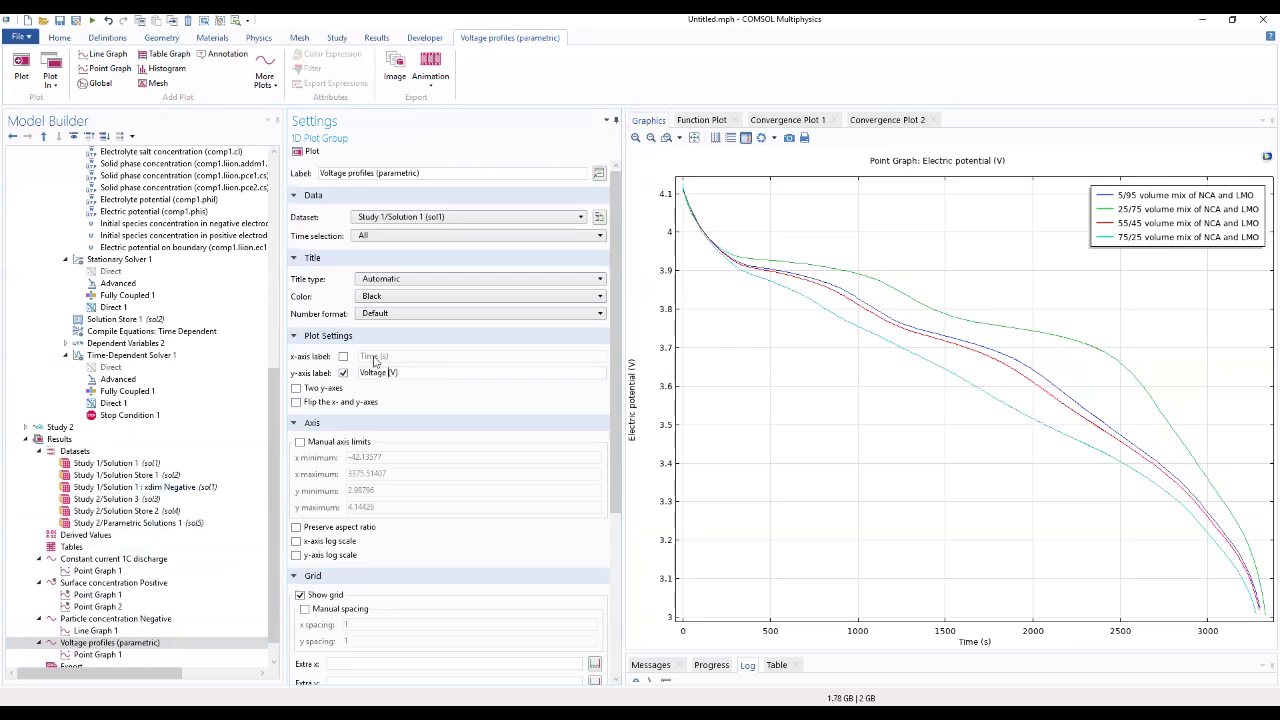
Give the plot group the manual title "Voltage profiles for different mix fractions of NCA and LMO"
click(405, 281)
click(403, 317)
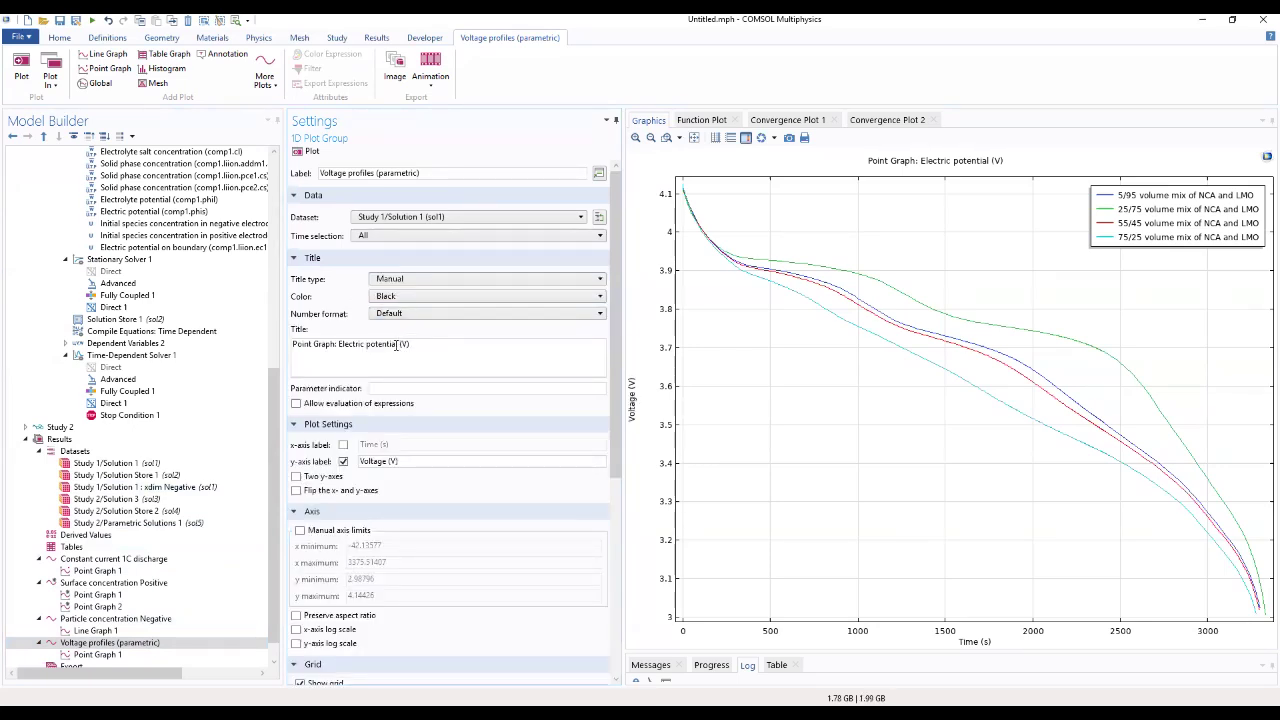
drag(400, 343, 265, 345)
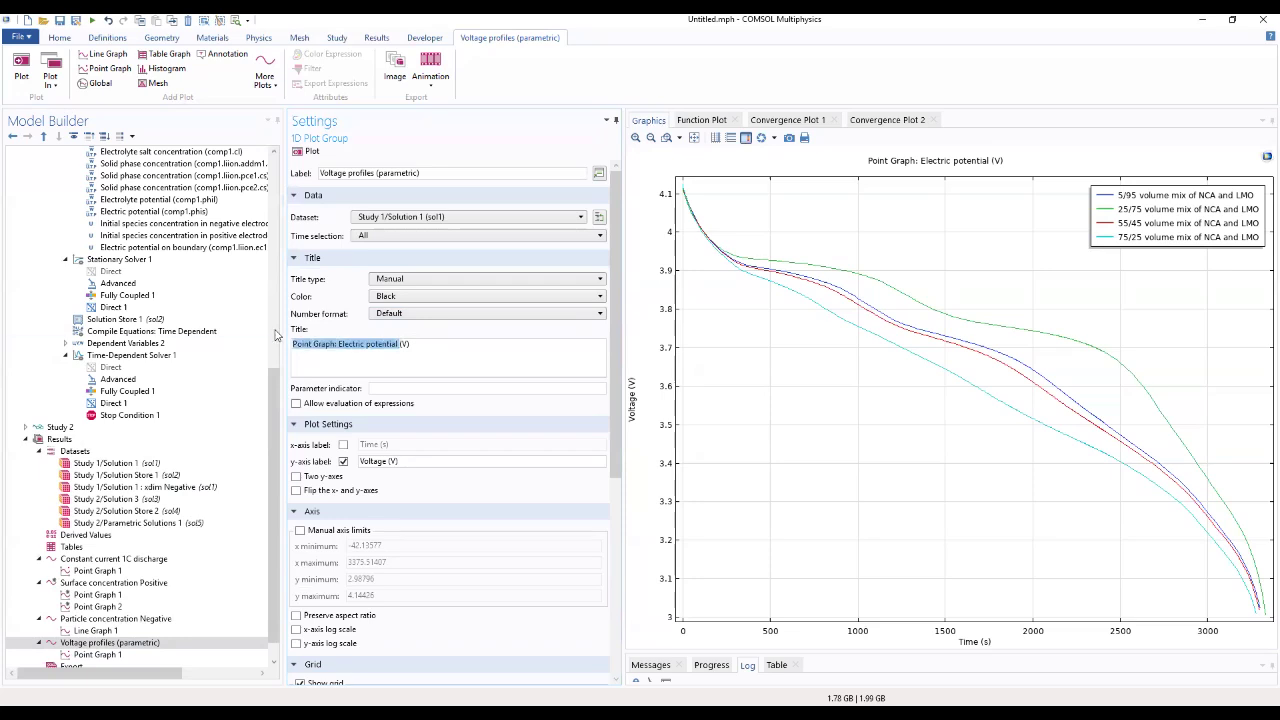
text(Voltage )
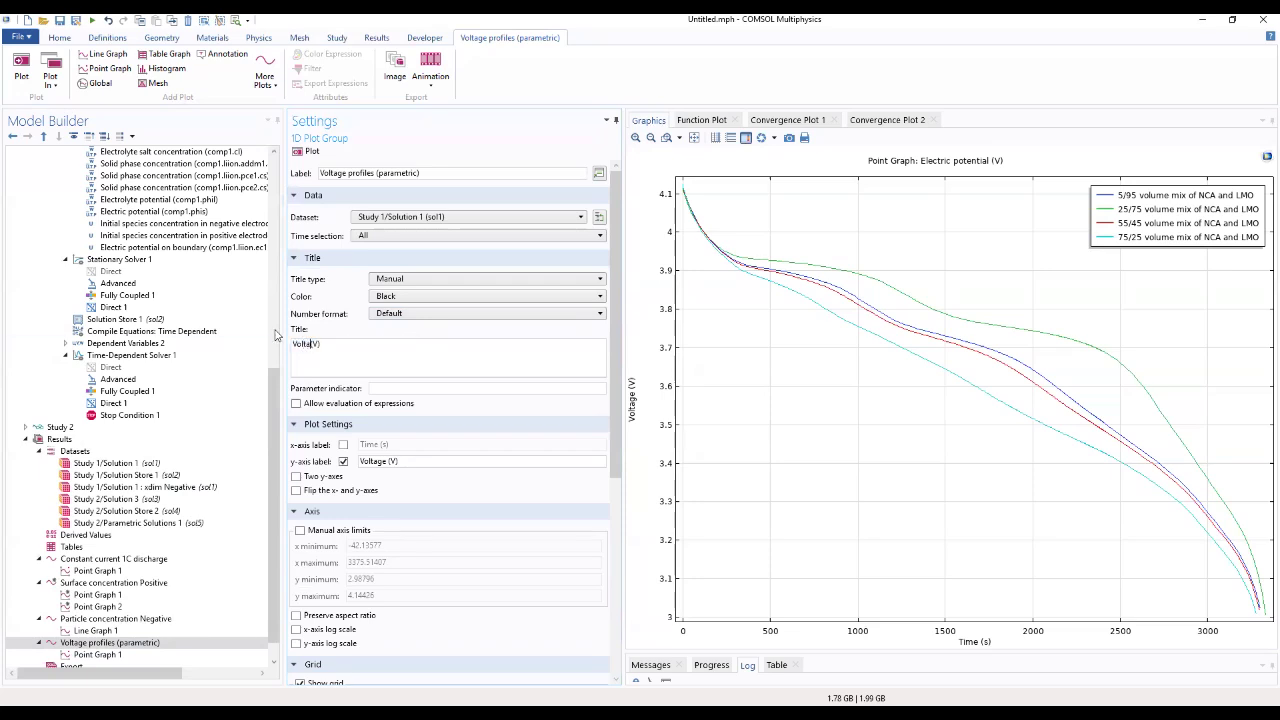
text(profiles for different mix fractions of)
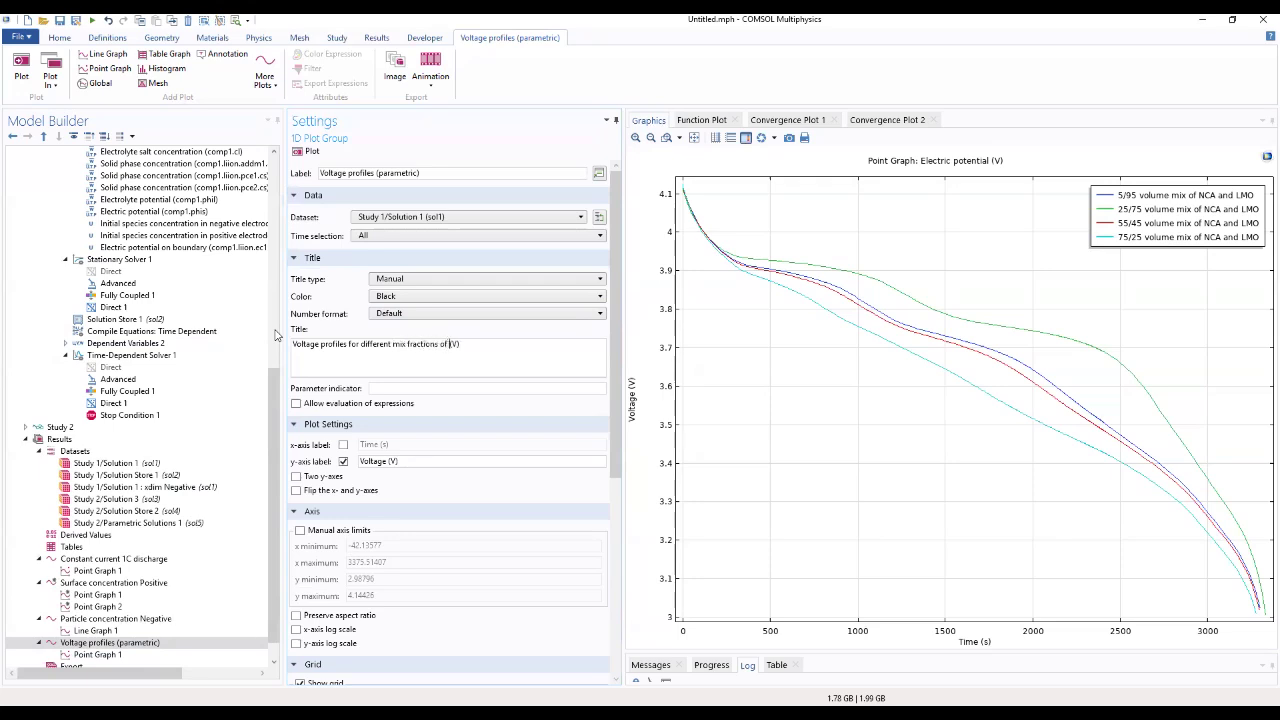
text( LMO)
key(BackSpace)
key(BackSpace)
key(BackSpace)
key(BackSpace)
text(NCA and LMO)
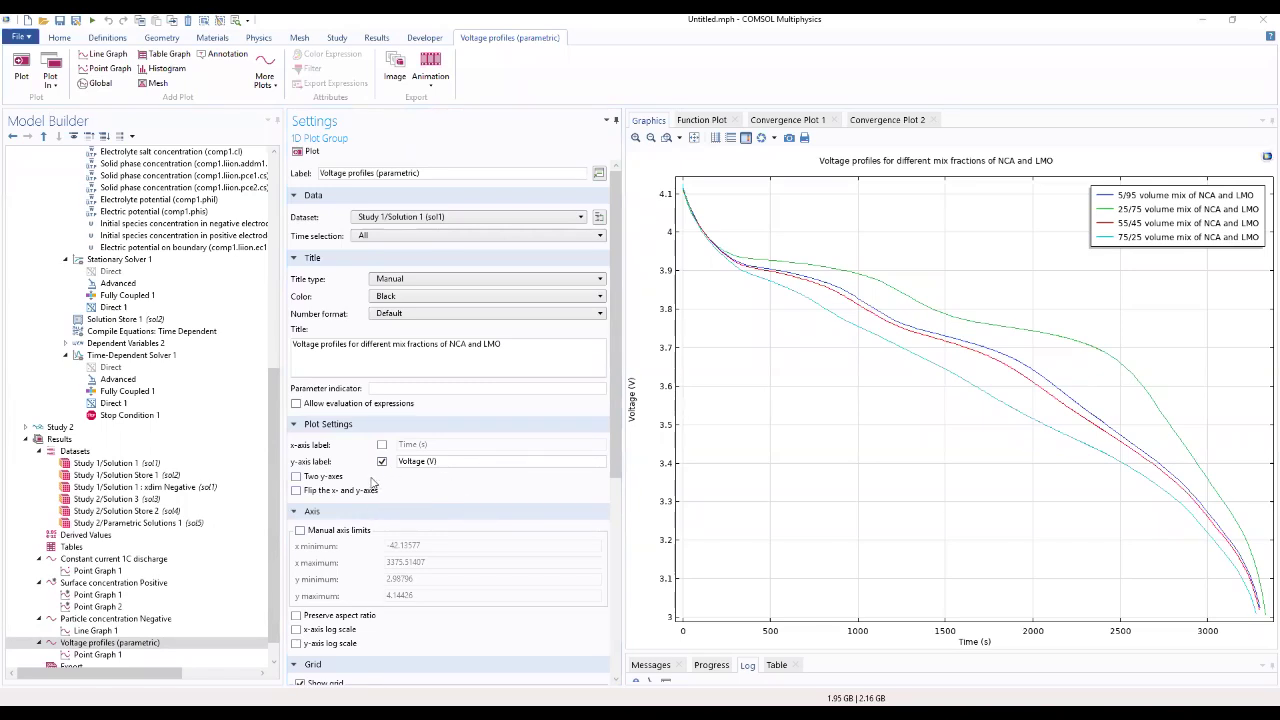
Enable manual axis limits for the voltage profiles plot and set the x-axis range from 0 to 3600
click(300, 531)
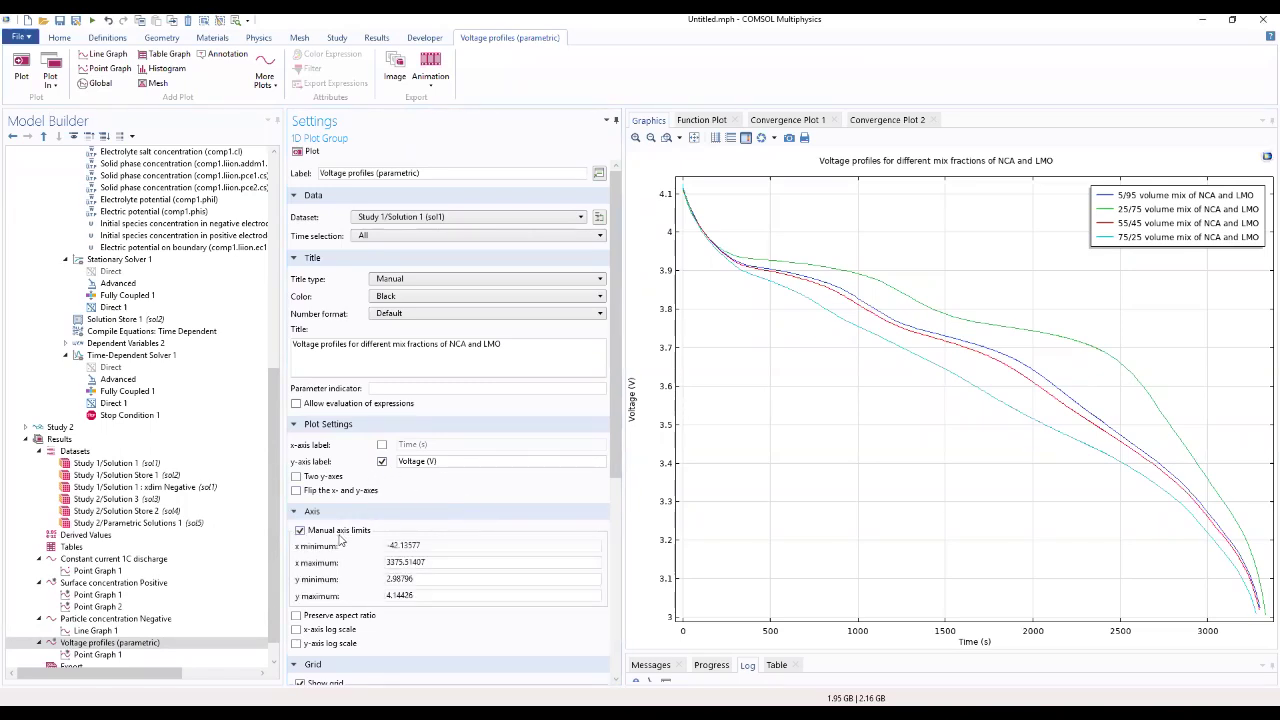
click(440, 545)
double_click(430, 545)
drag(367, 541, 338, 535)
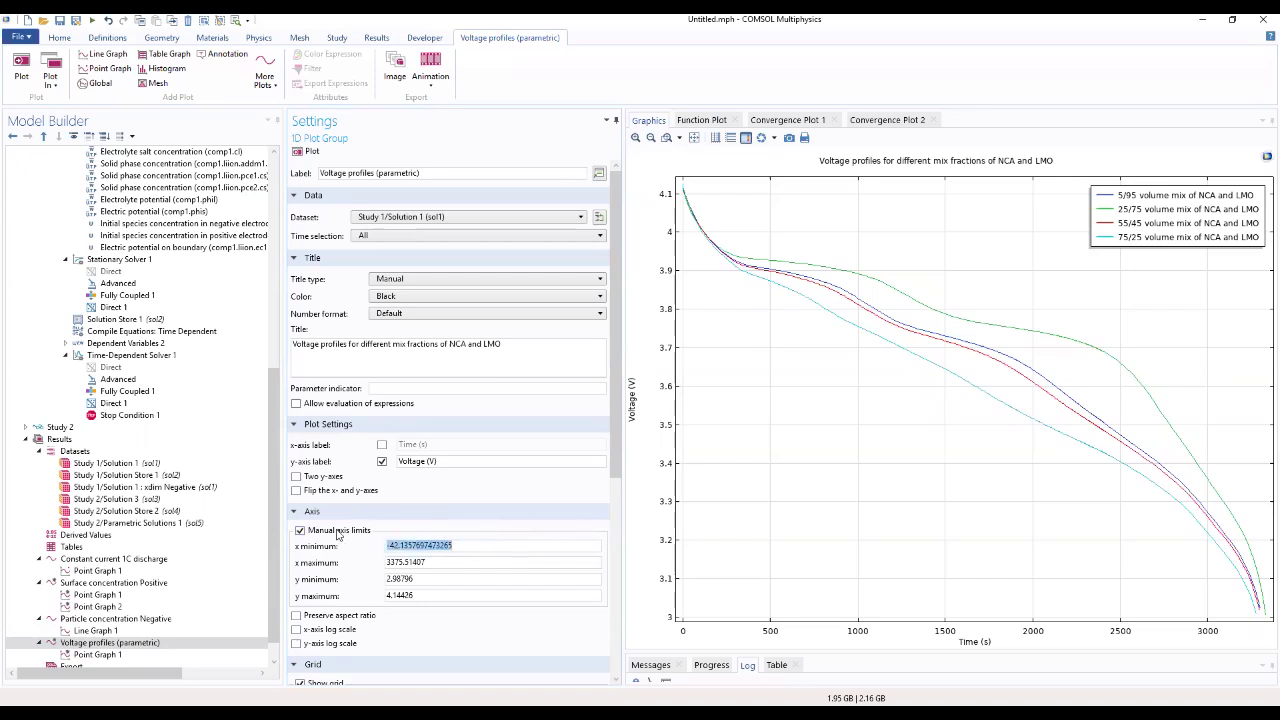
text(0)
click(436, 561)
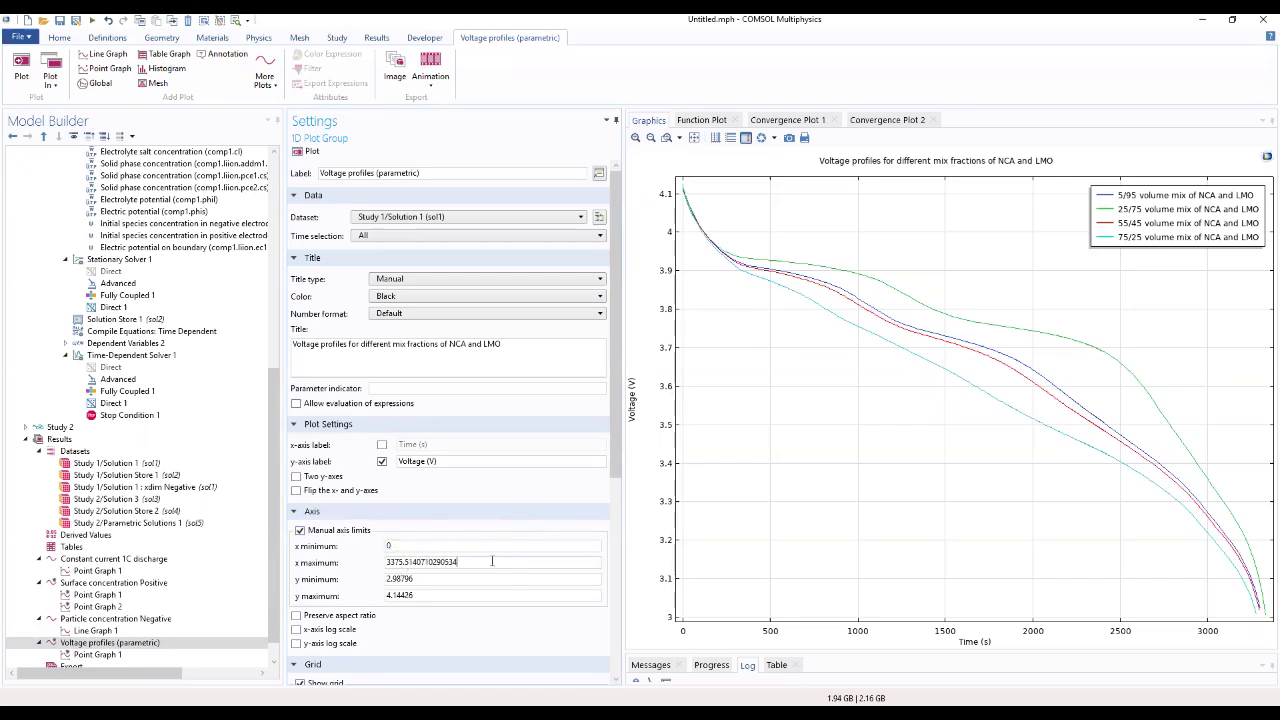
drag(490, 562, 342, 580)
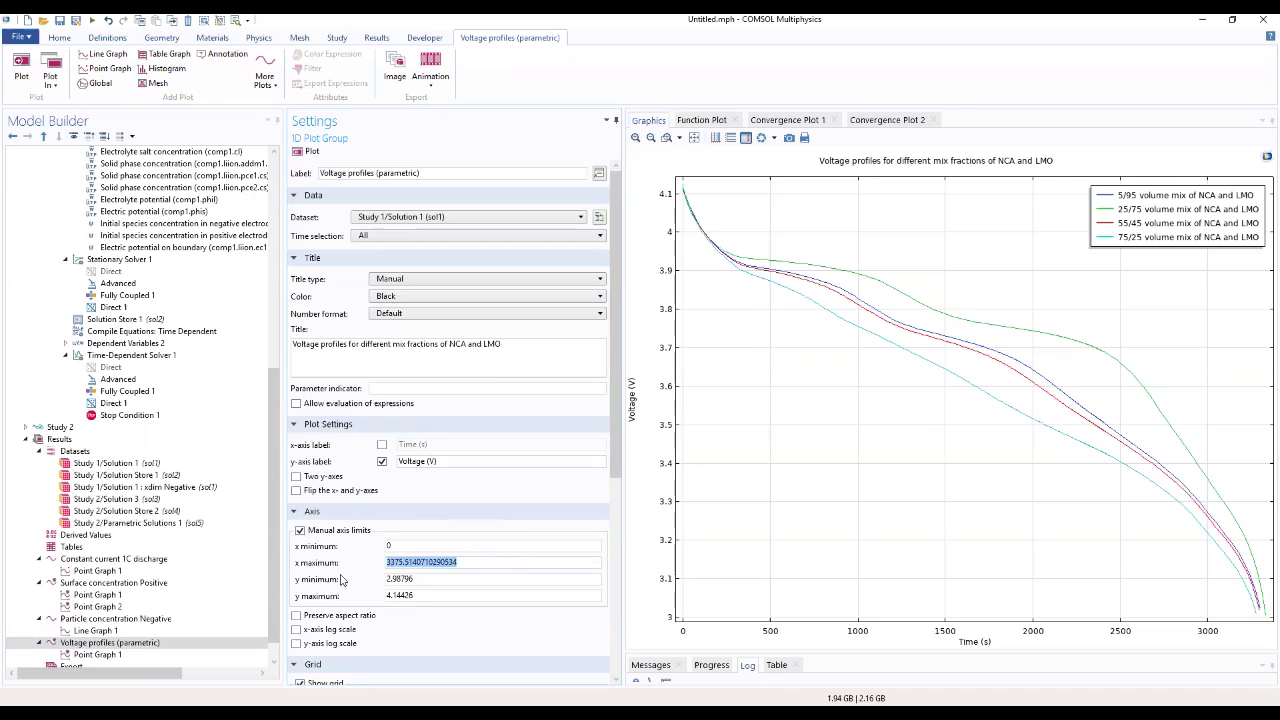
text(3600)
Set the y-axis limits from 3 to 4.2 and replot the voltage profiles
click(390, 580)
drag(526, 578, 350, 583)
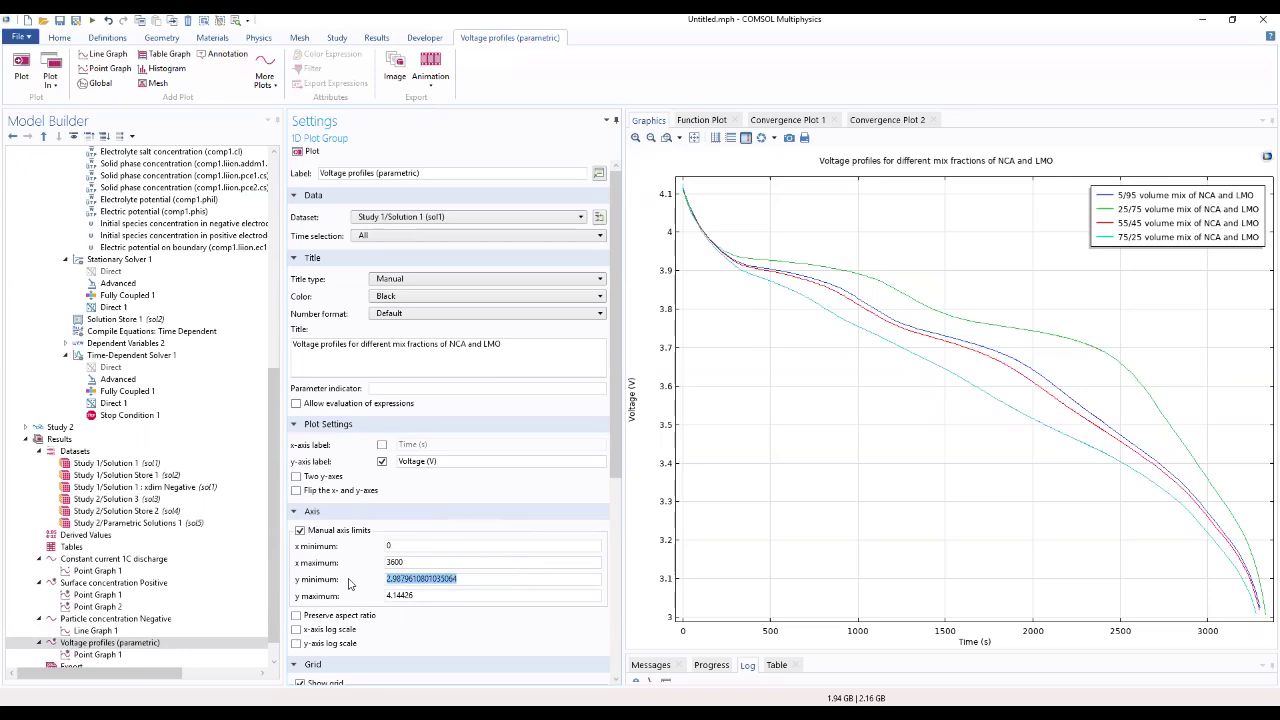
text(3)
click(396, 594)
drag(492, 595, 360, 616)
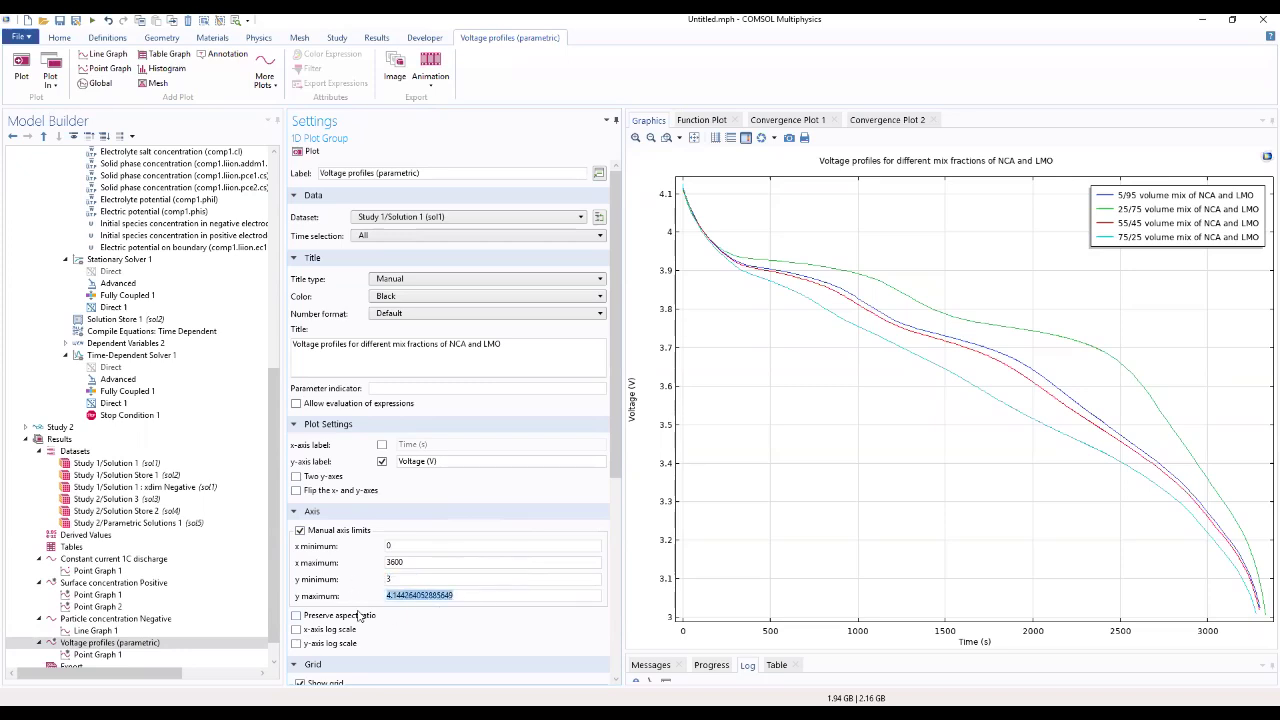
text(4.2)
click(311, 152)
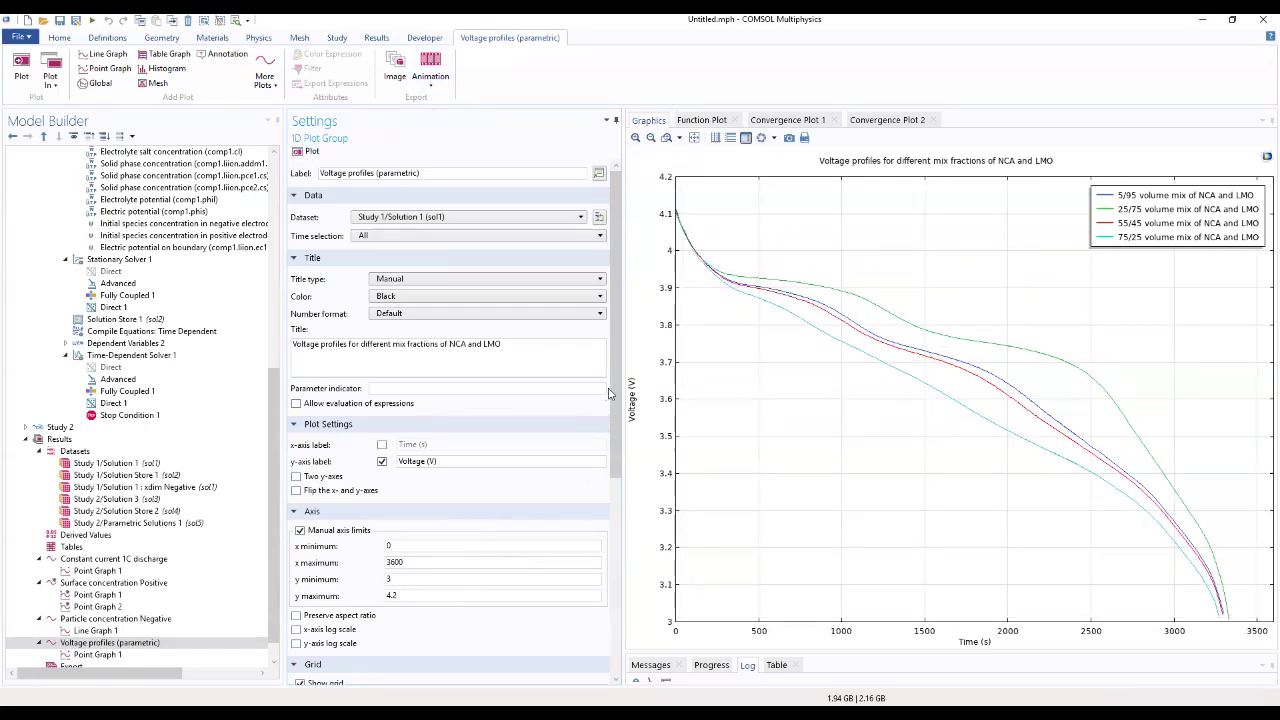
Set the legend position of the voltage profiles plot to Lower left
scroll(605, 430, down, 2)
scroll(605, 430, down, 5)
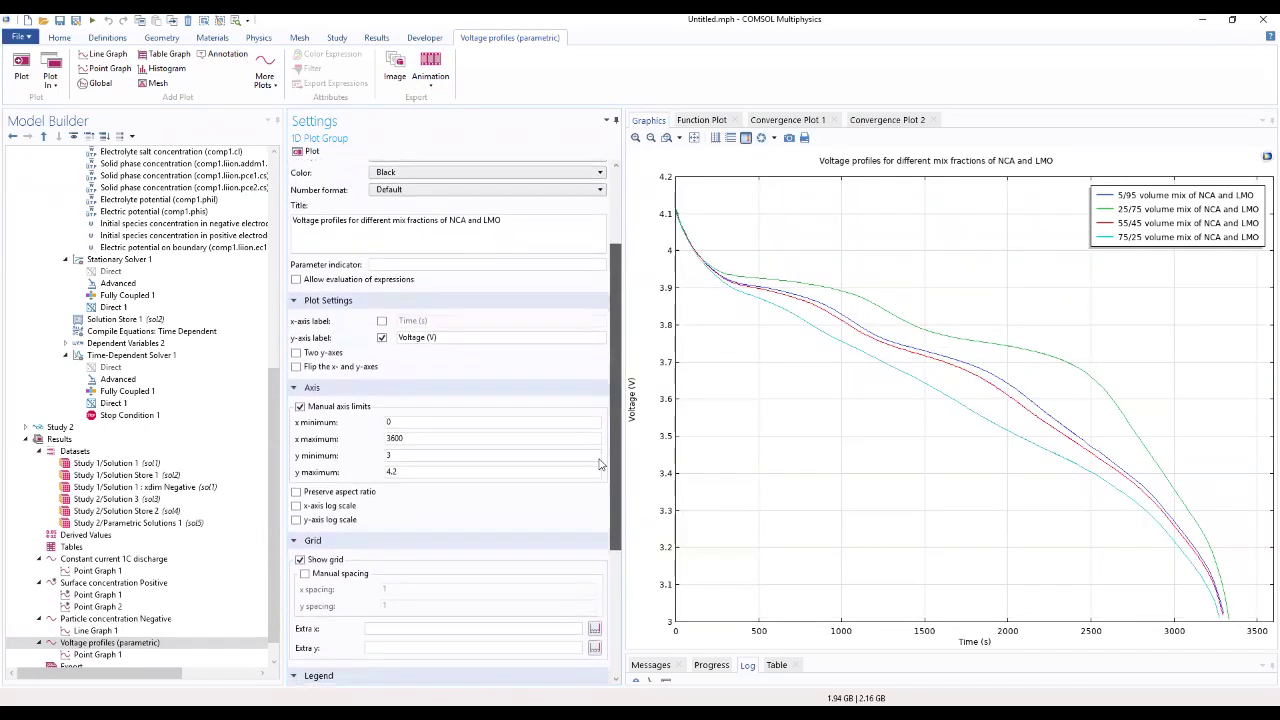
scroll(584, 507, down, 5)
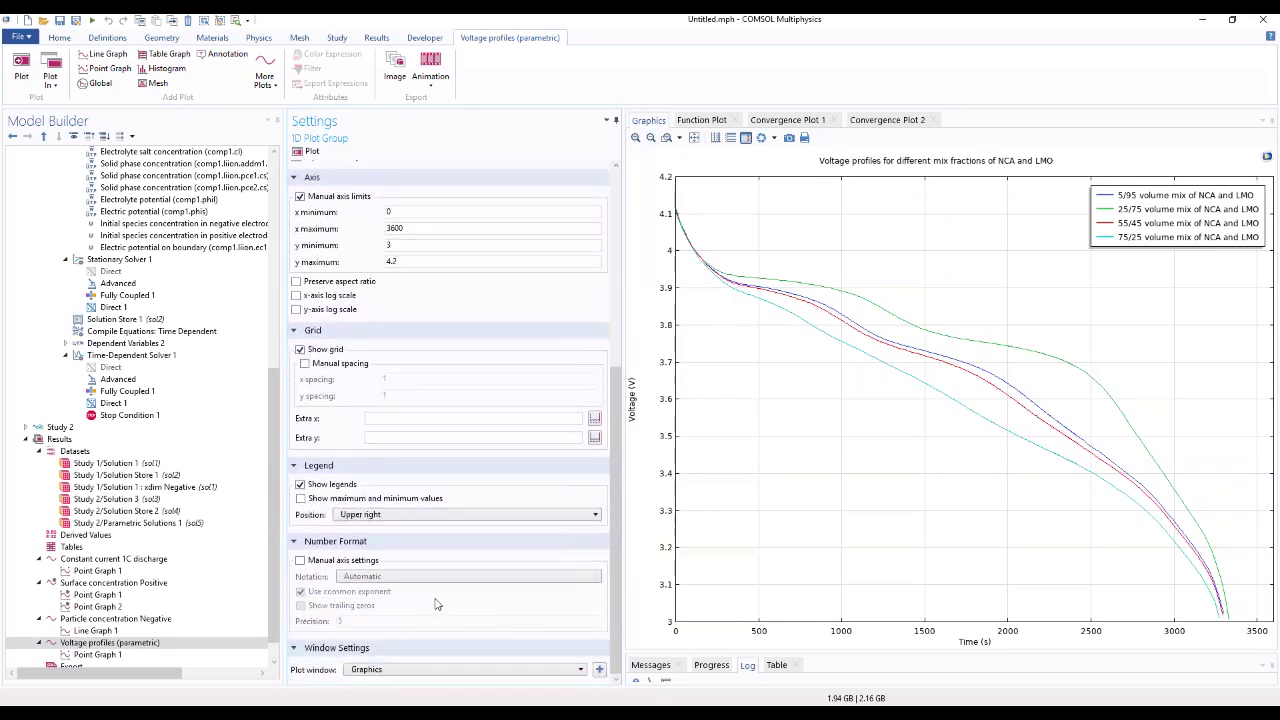
click(386, 516)
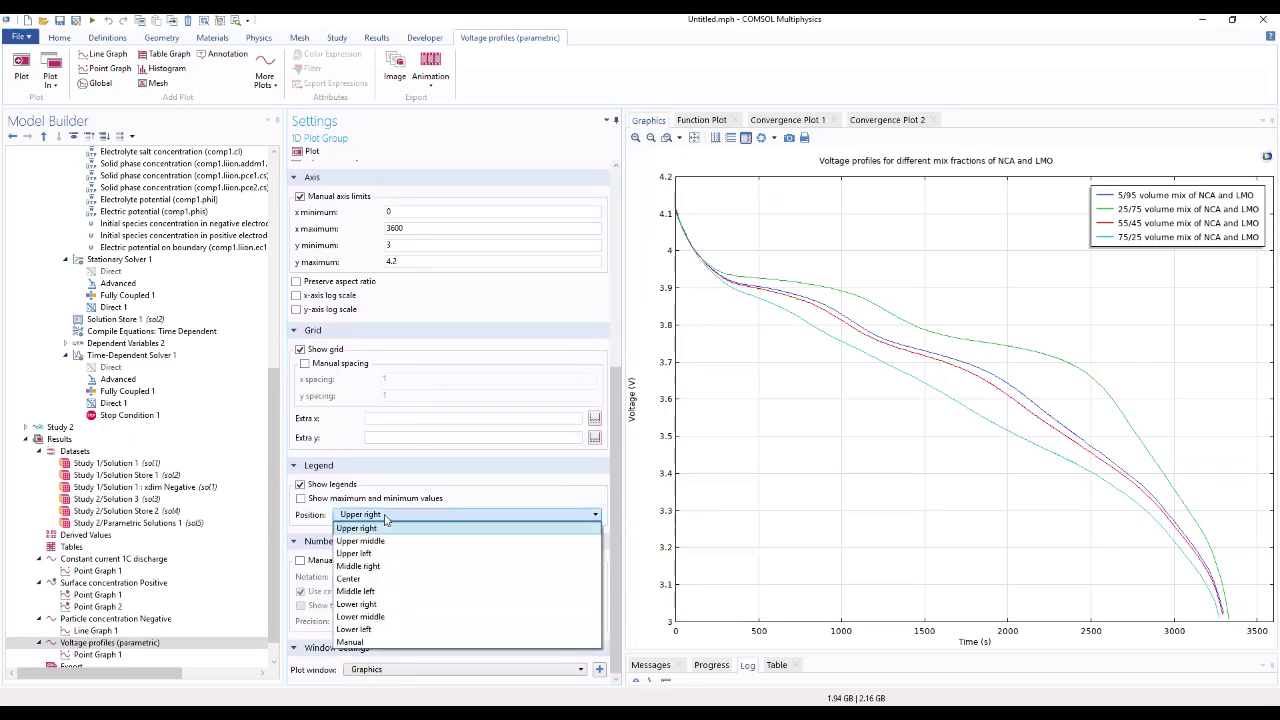
click(365, 630)
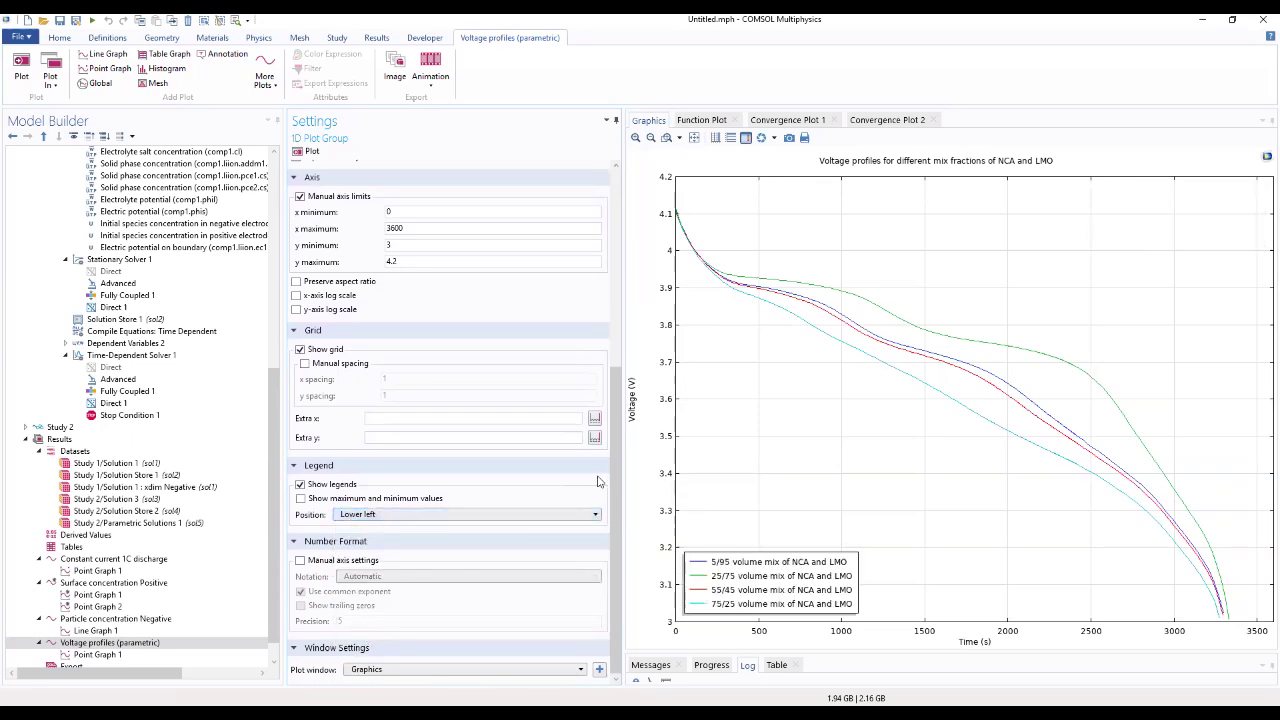
drag(617, 480, 617, 256)
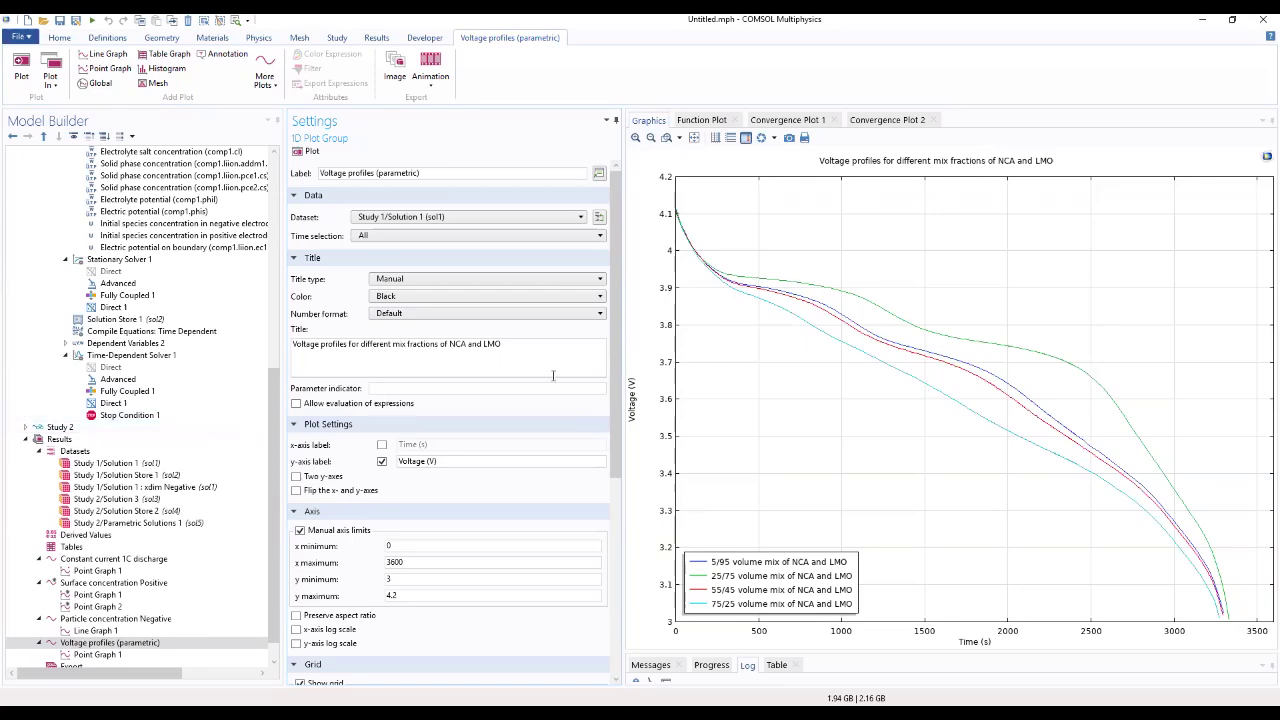
scroll(587, 475, down, 5)
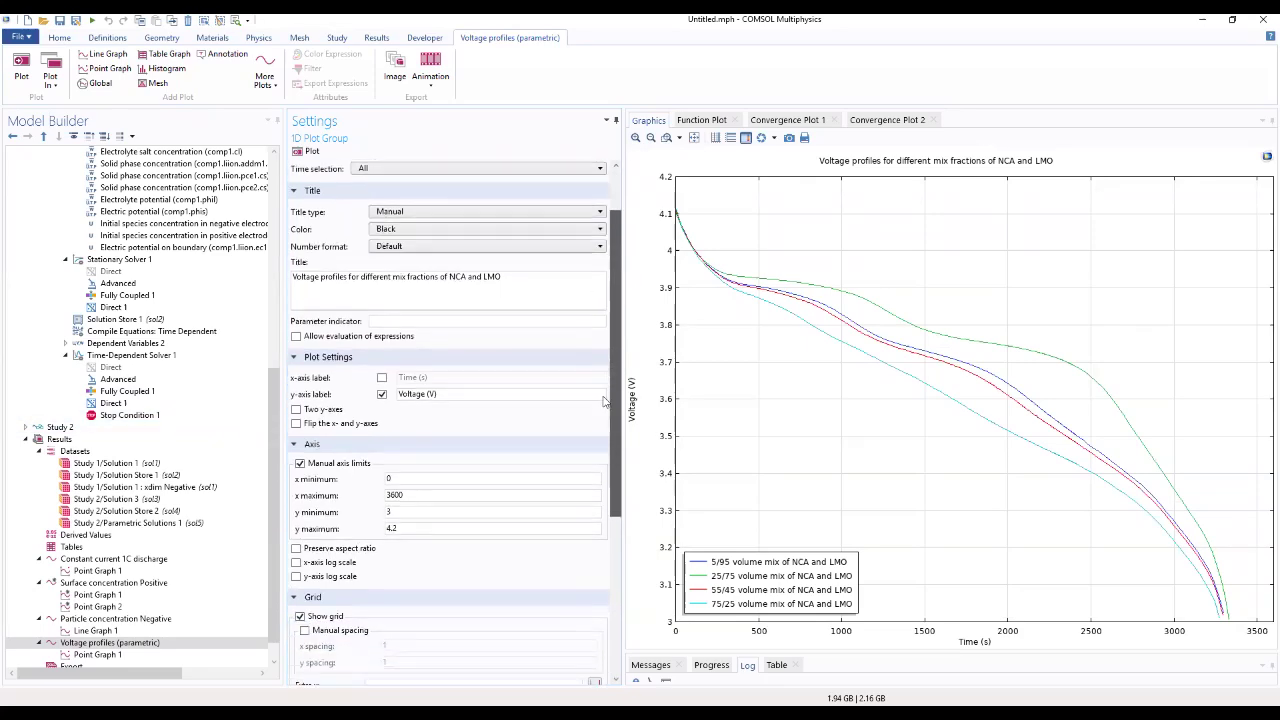
scroll(587, 475, down, 4)
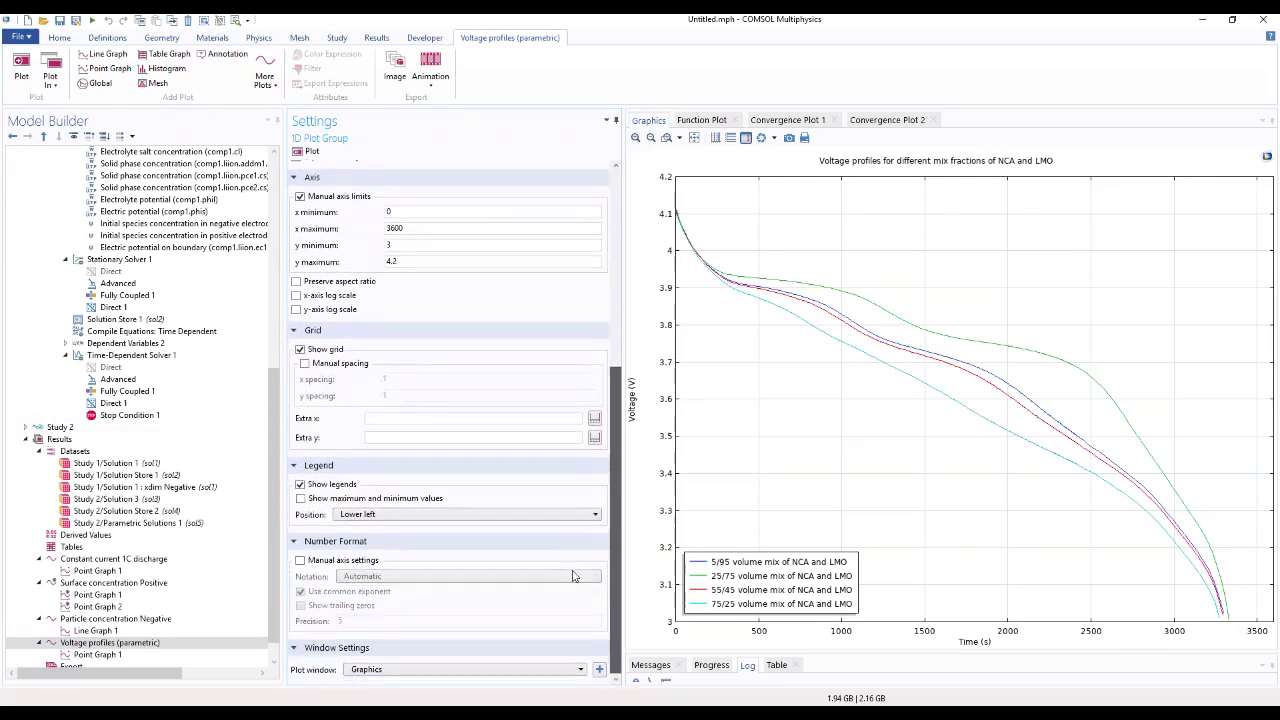
scroll(580, 500, up, 10)
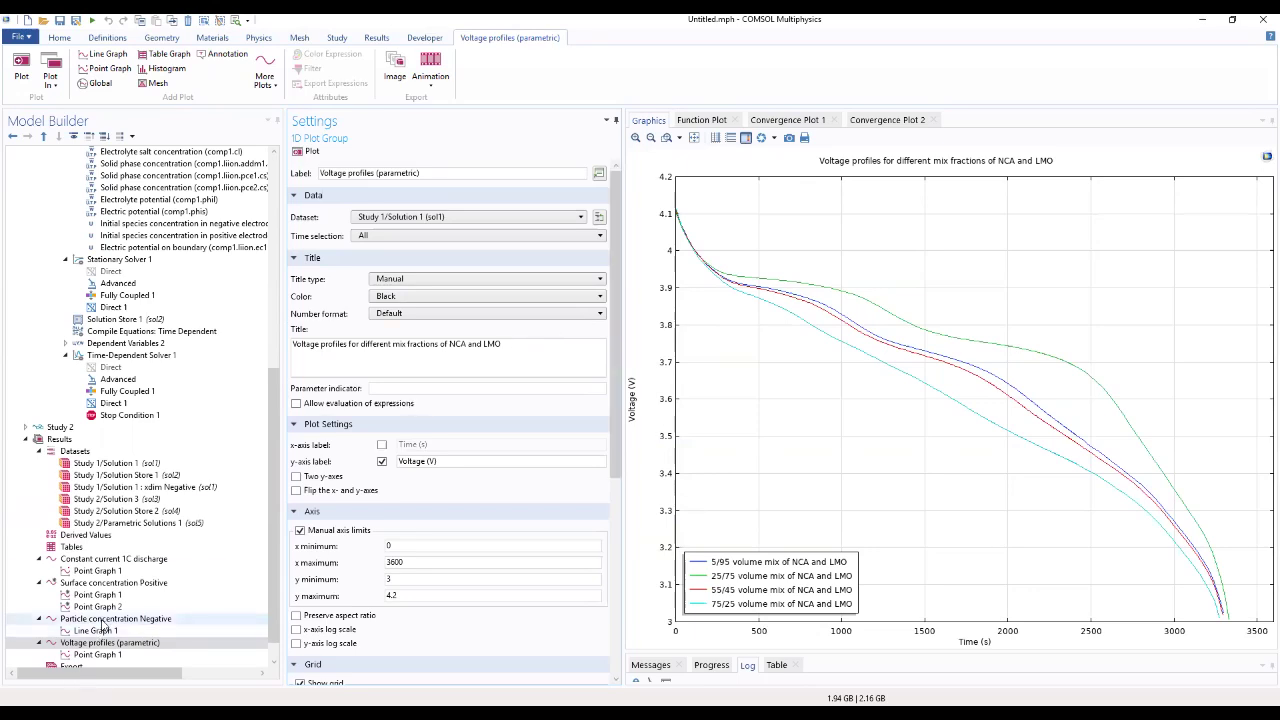
Review the 1C discharge, positive surface concentration, negative particle concentration and parametric voltage profile plots in turn
click(114, 583)
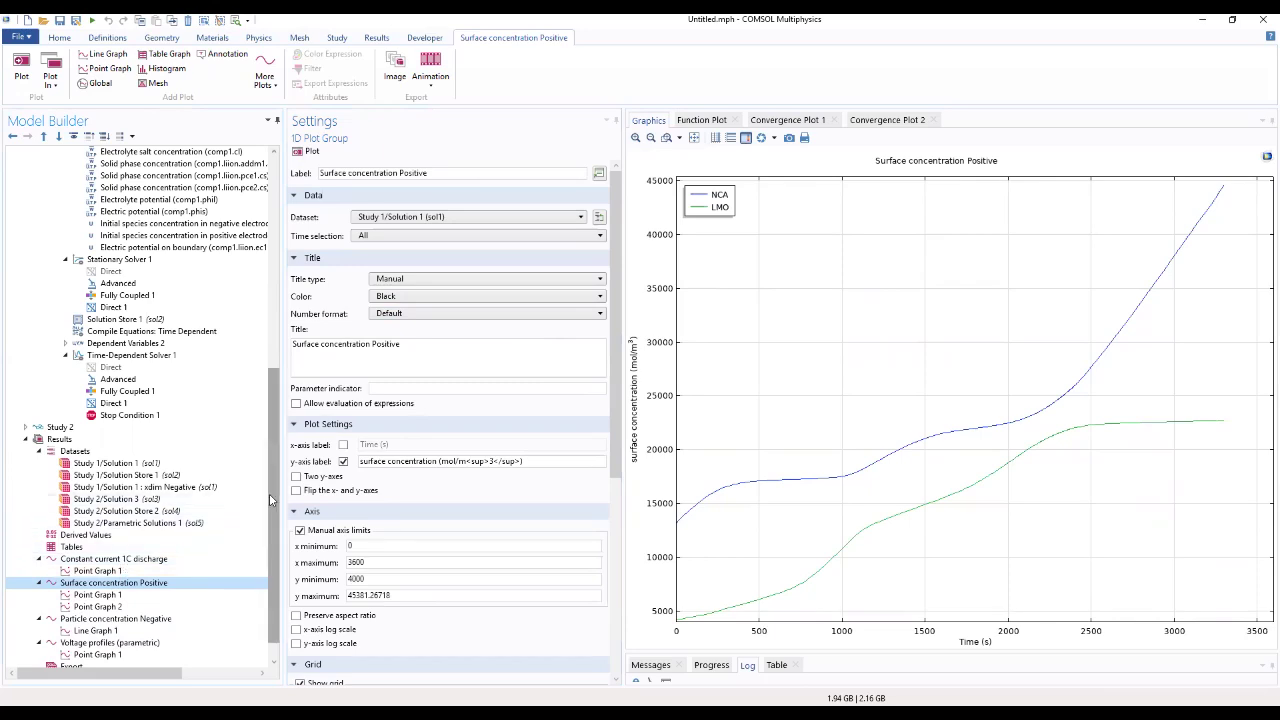
scroll(272, 500, down, 1)
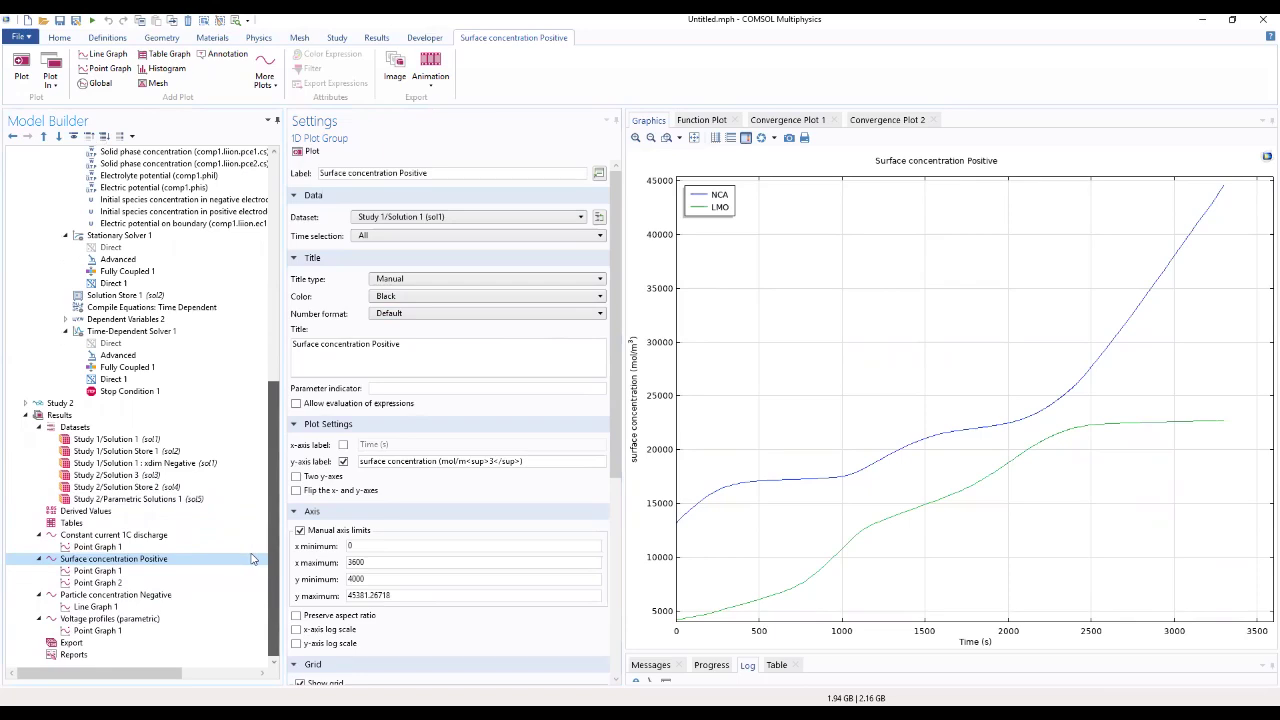
click(130, 620)
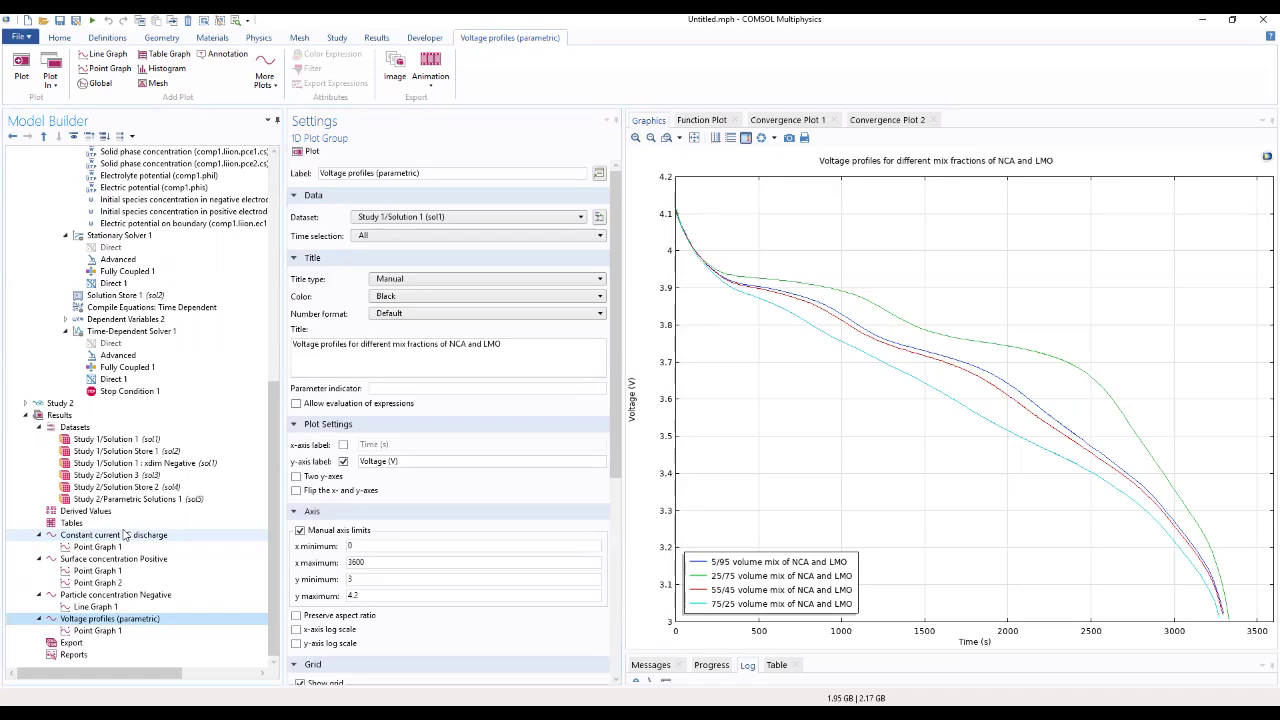
click(116, 595)
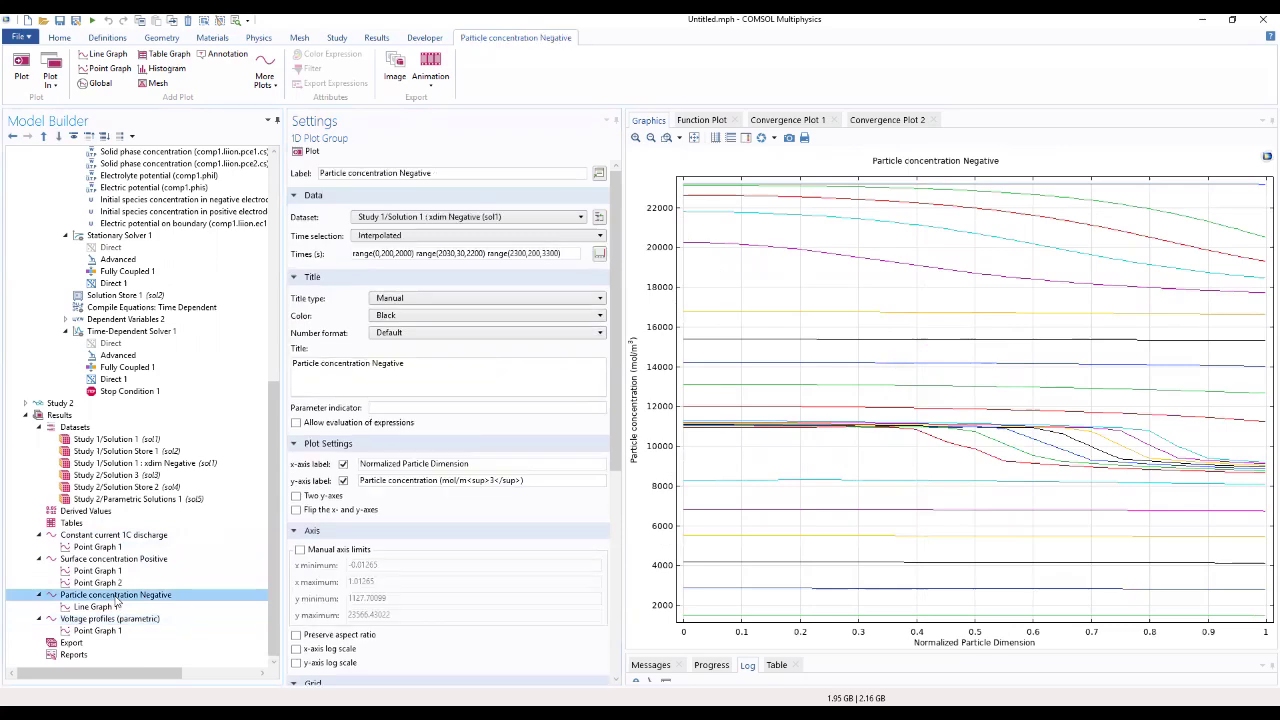
click(116, 559)
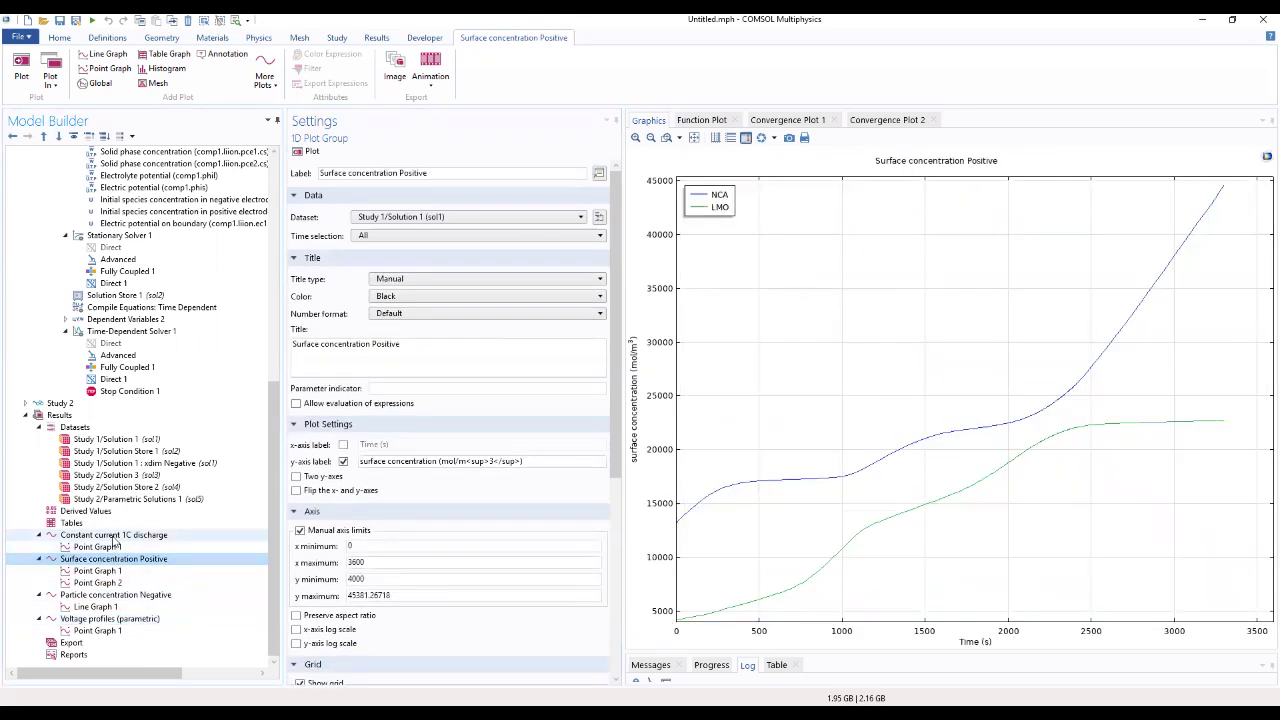
click(116, 538)
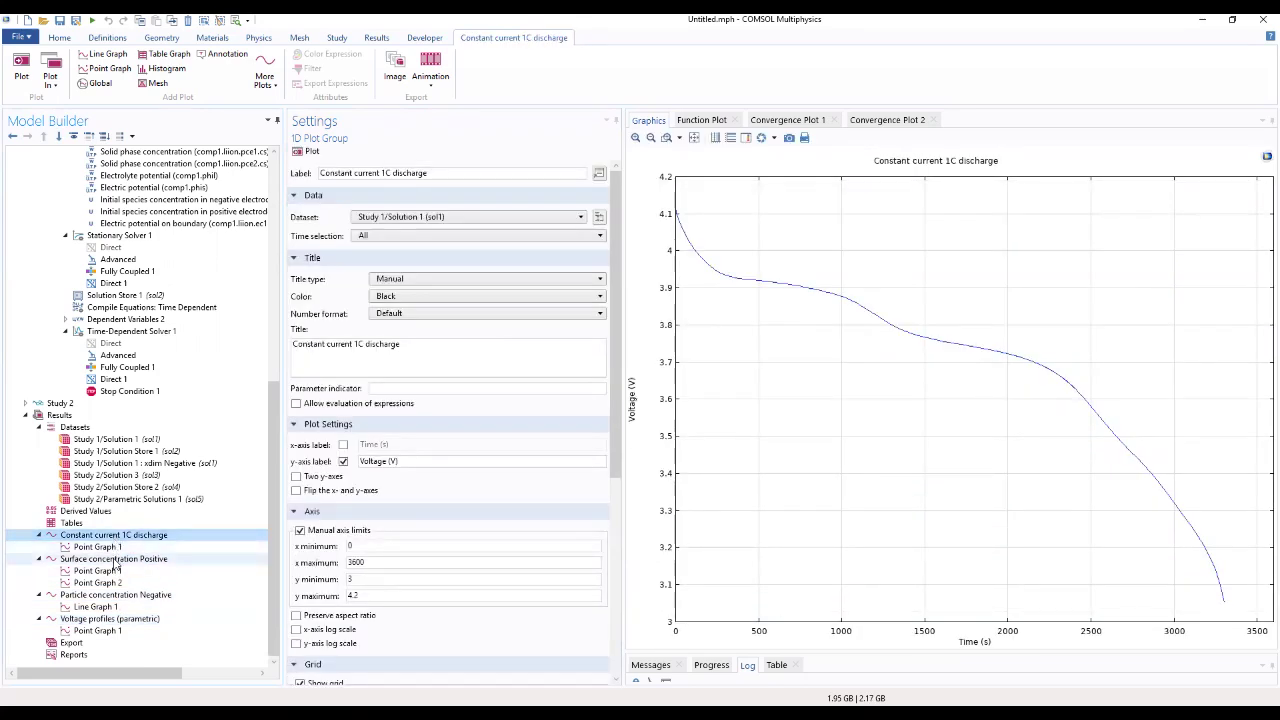
click(116, 559)
click(118, 595)
click(131, 620)
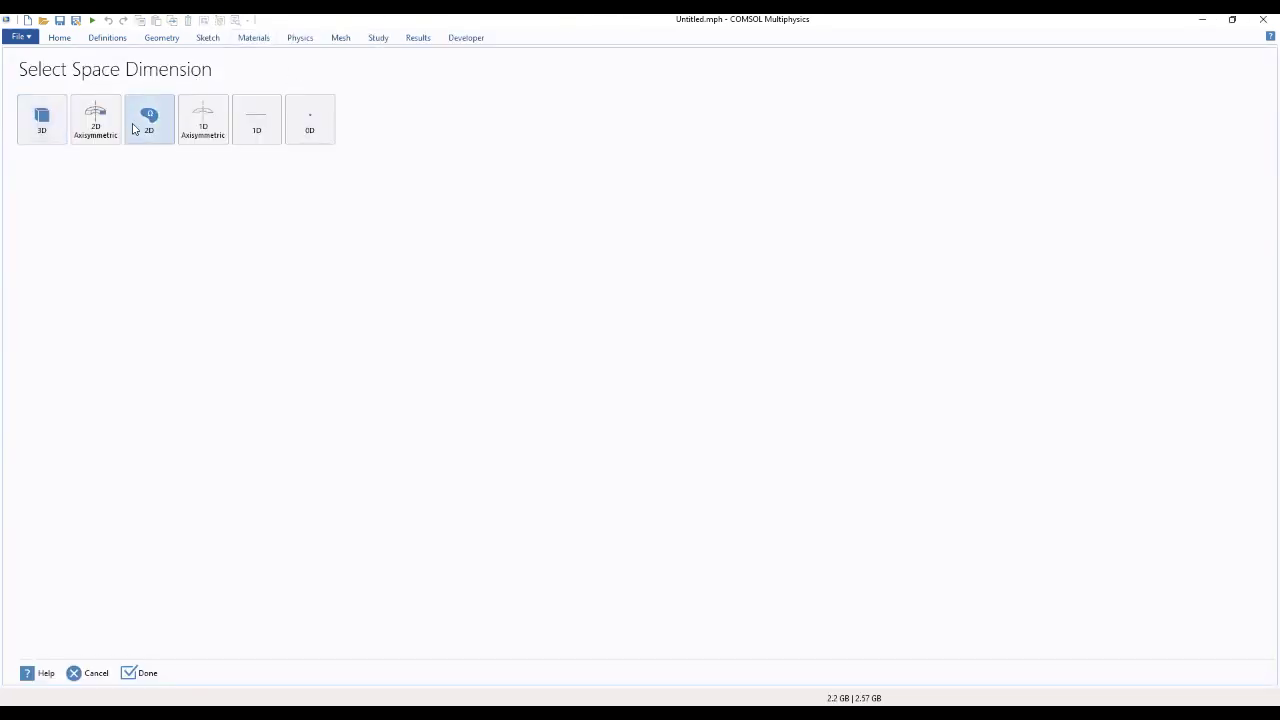
Set up a 2D model and add the Corrosion, Secondary interface from the Corrosion, Deformed Geometry branch of Electrochemistry
click(148, 120)
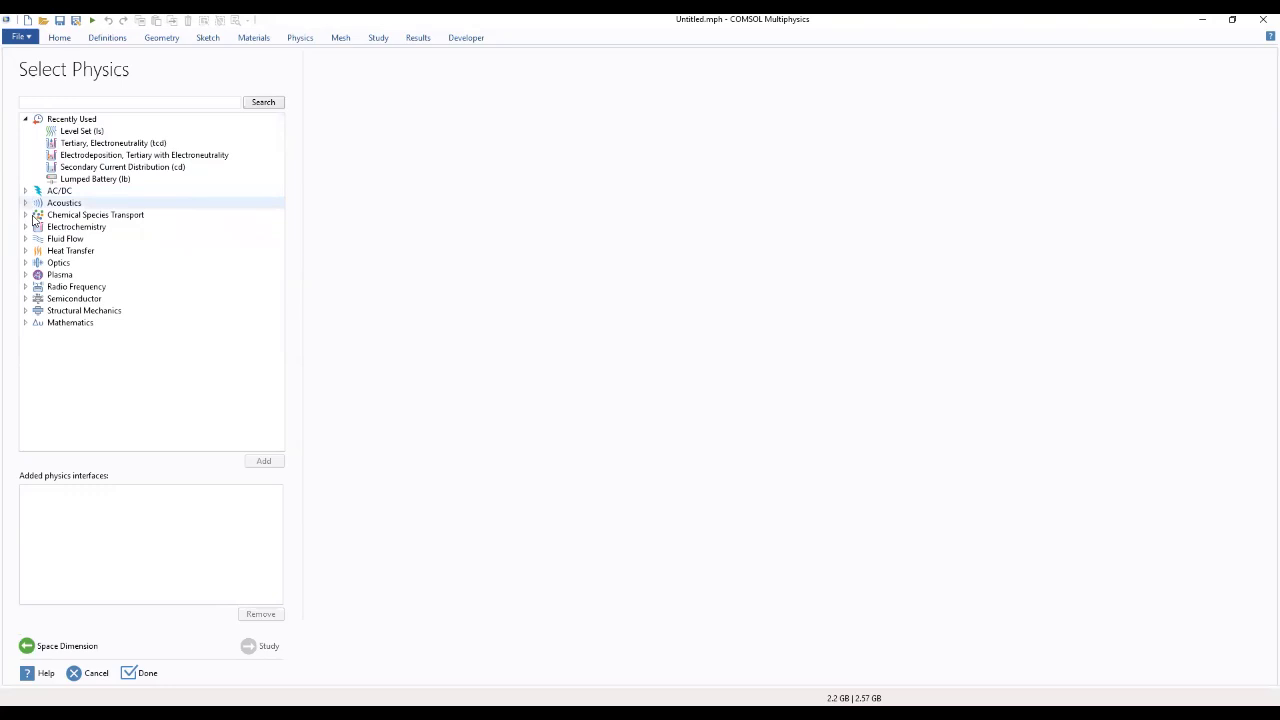
click(25, 228)
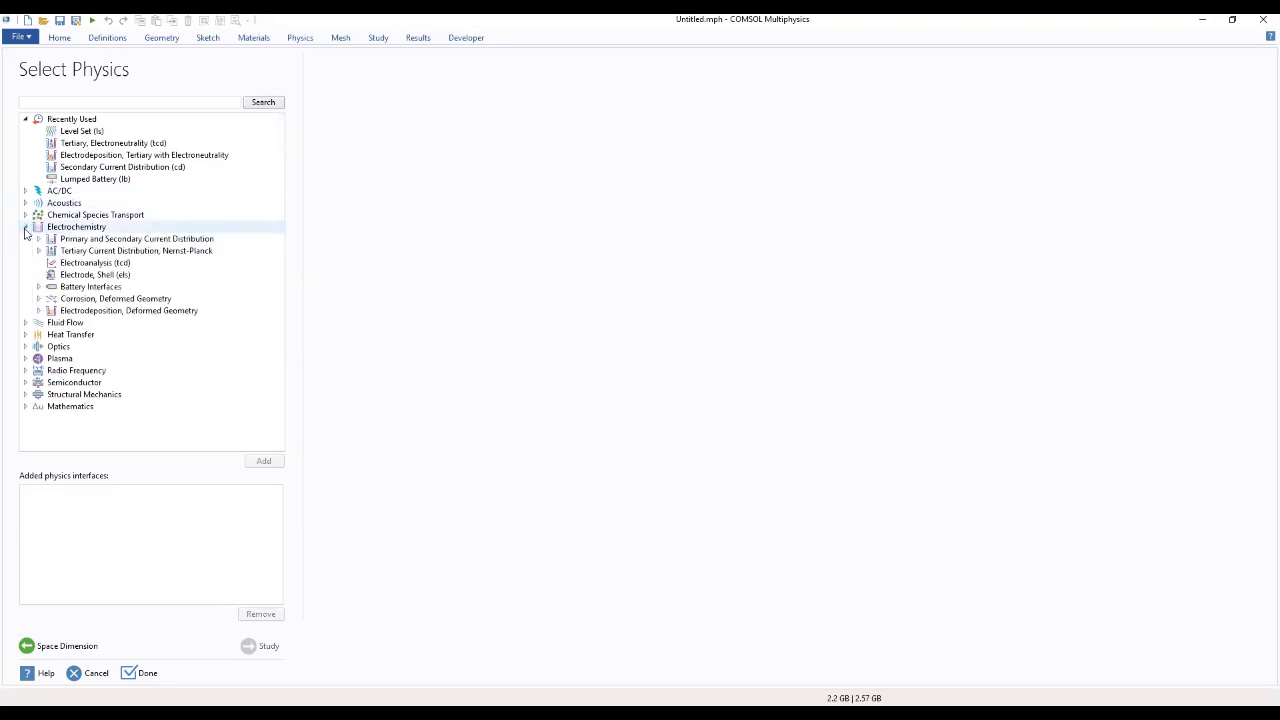
click(38, 300)
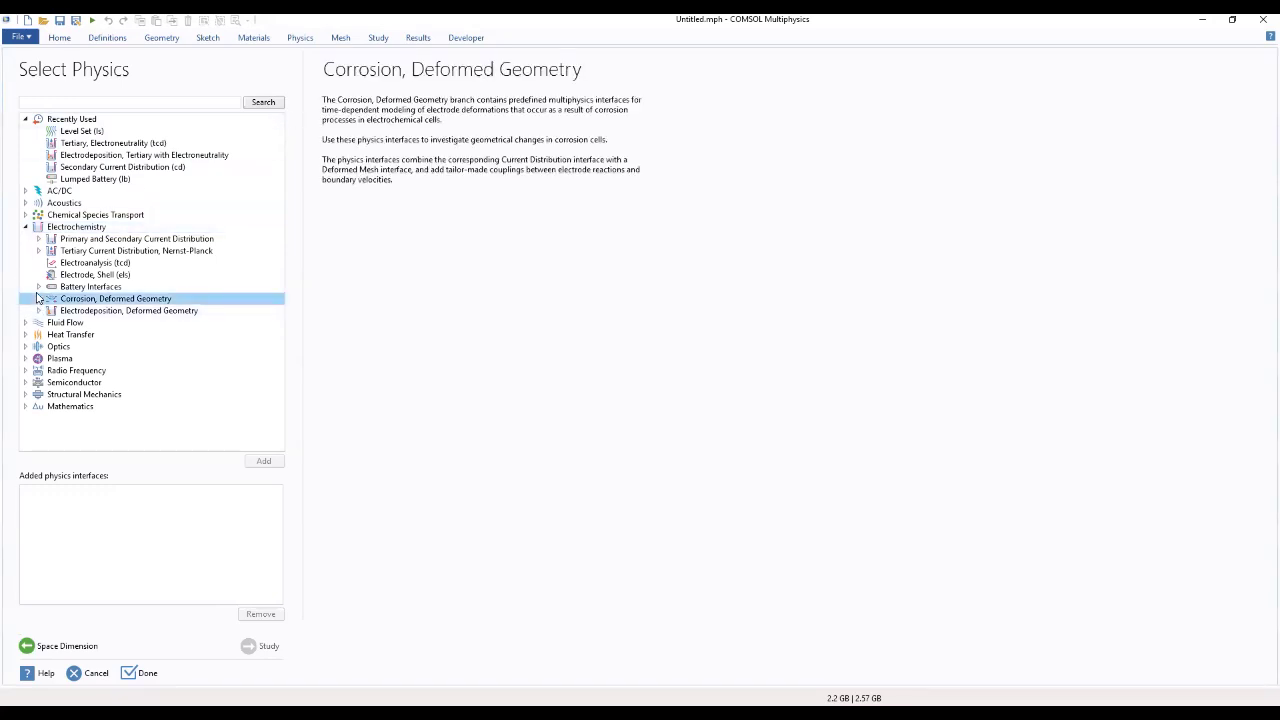
click(38, 300)
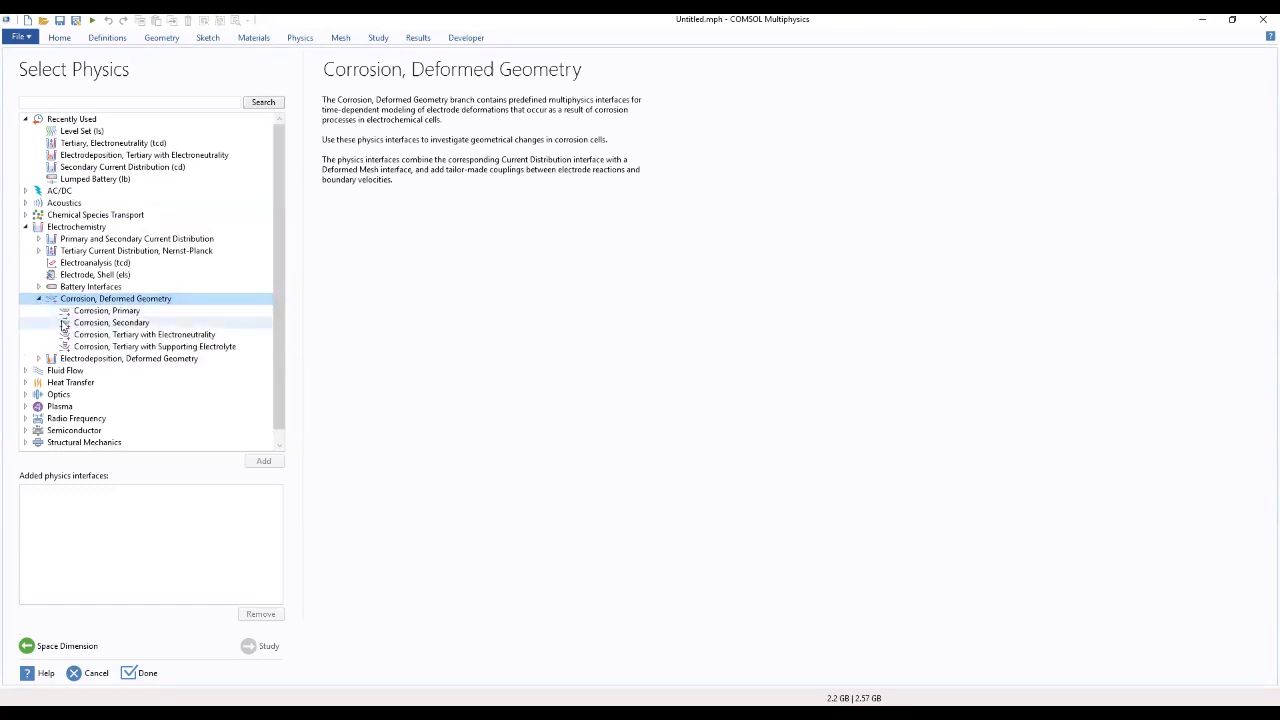
click(77, 326)
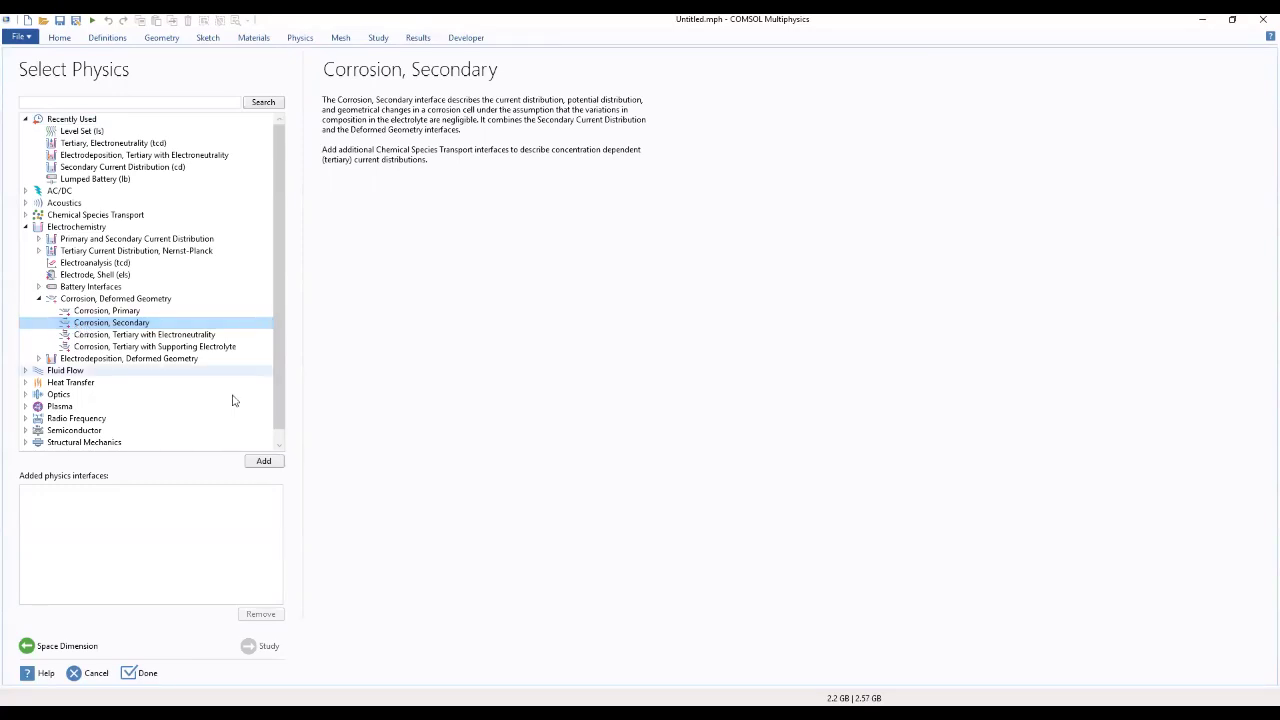
click(263, 462)
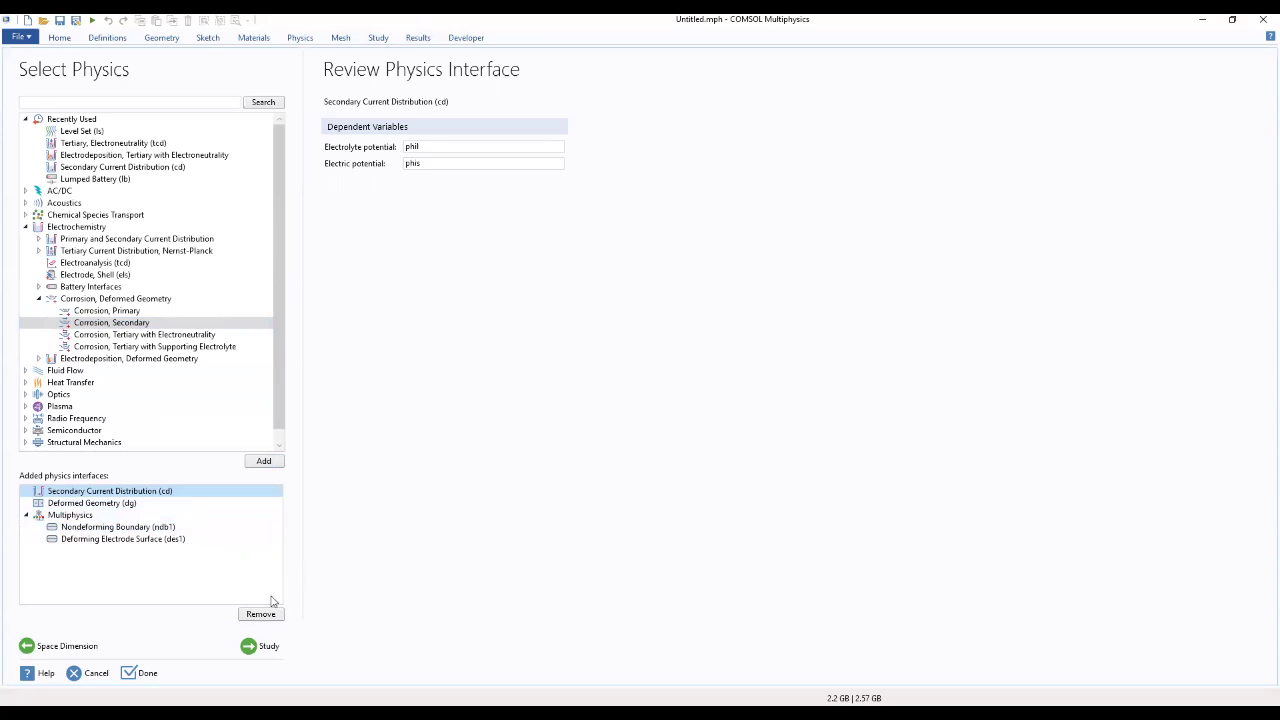
Choose the Time Dependent with Initialization study and create the model without saving the changes to the previous Untitled.mph
click(276, 652)
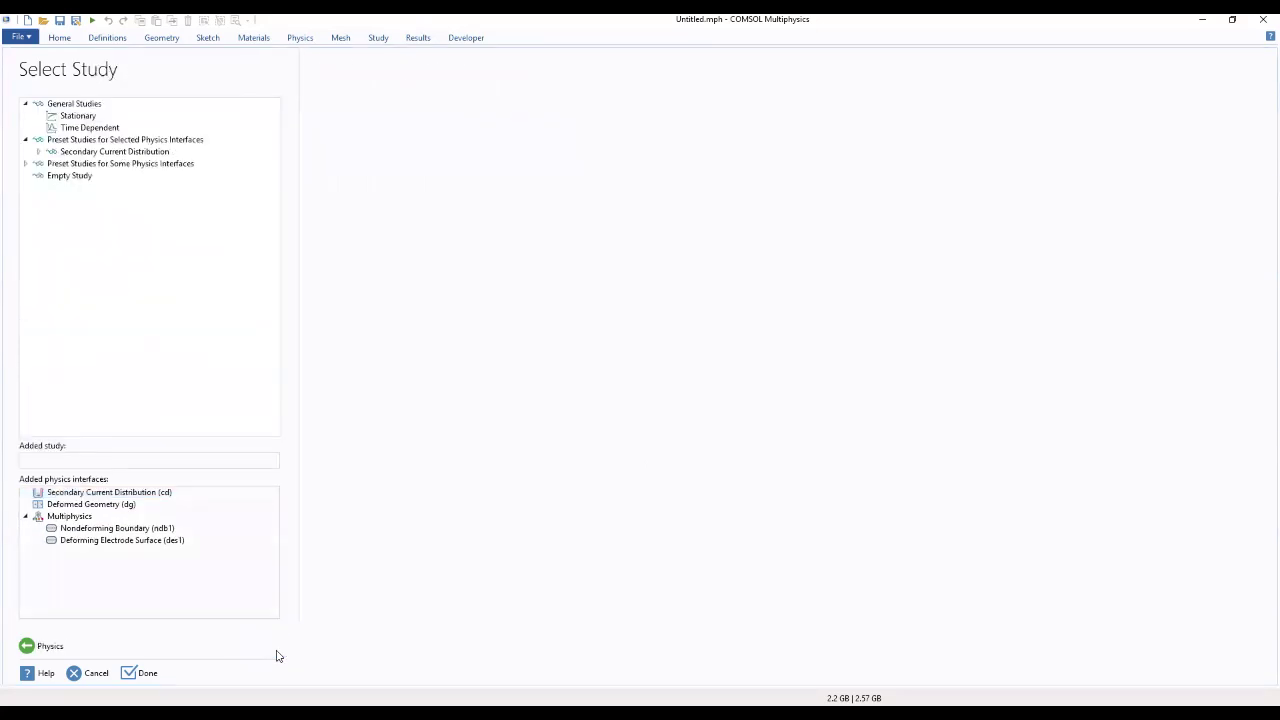
click(38, 152)
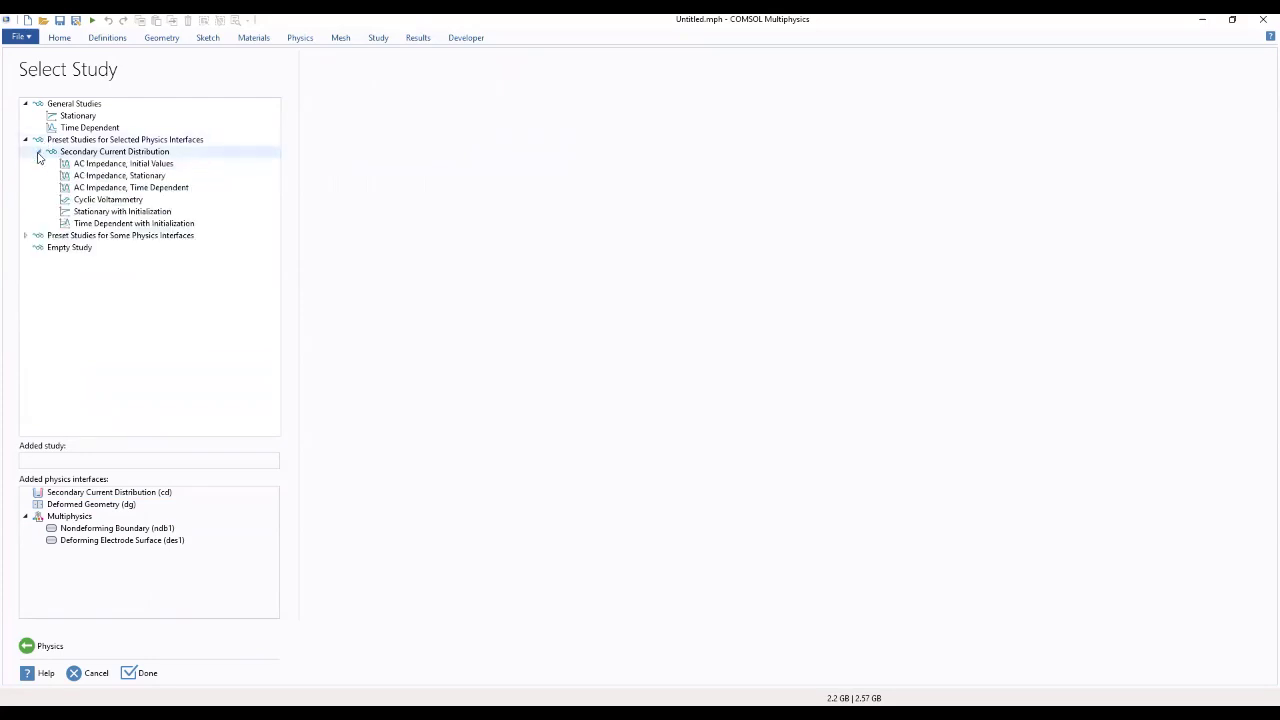
click(90, 225)
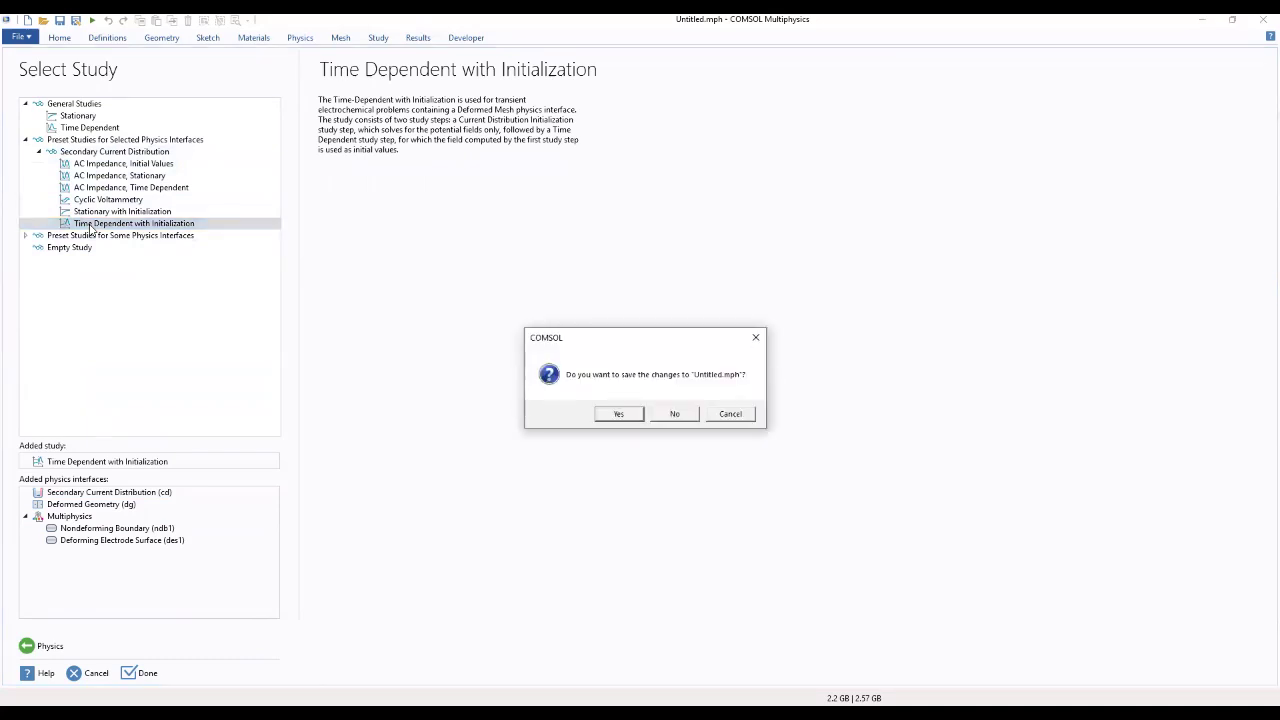
click(663, 415)
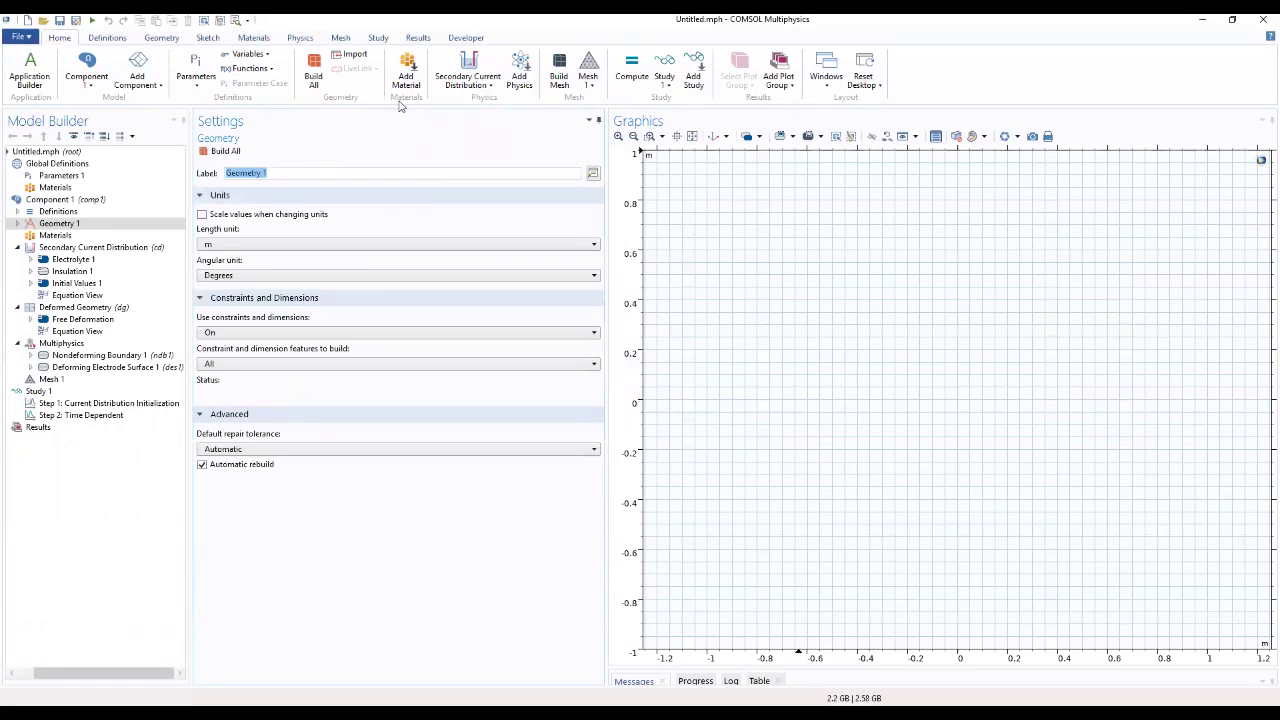
Add a rectangle to Geometry 1 with a width of 0.01 m and a height of 0.01 m
click(60, 224)
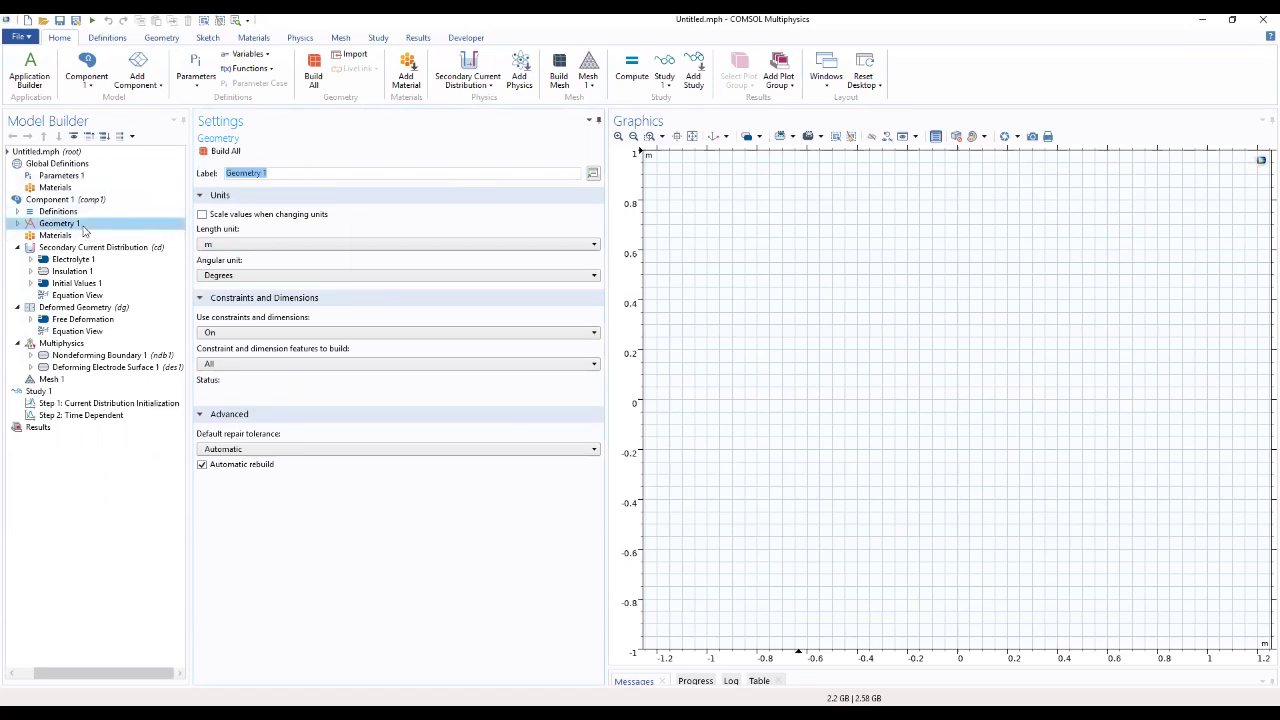
right_click(85, 227)
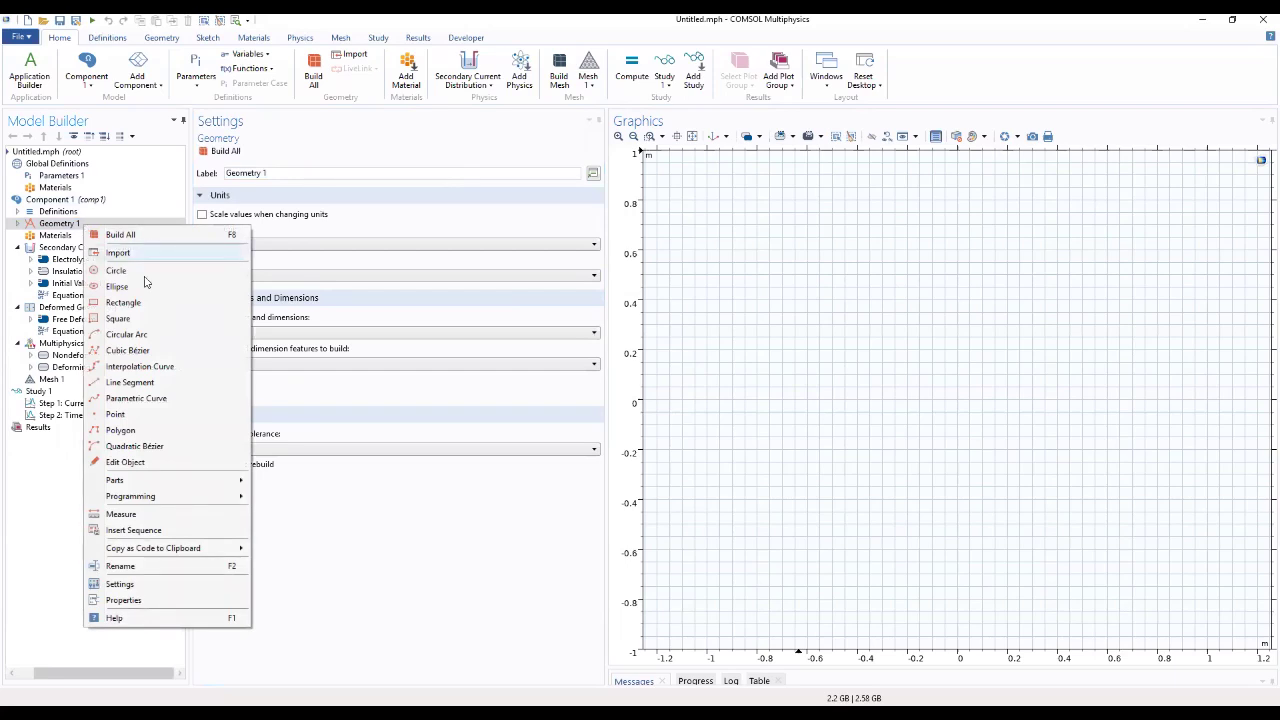
click(125, 302)
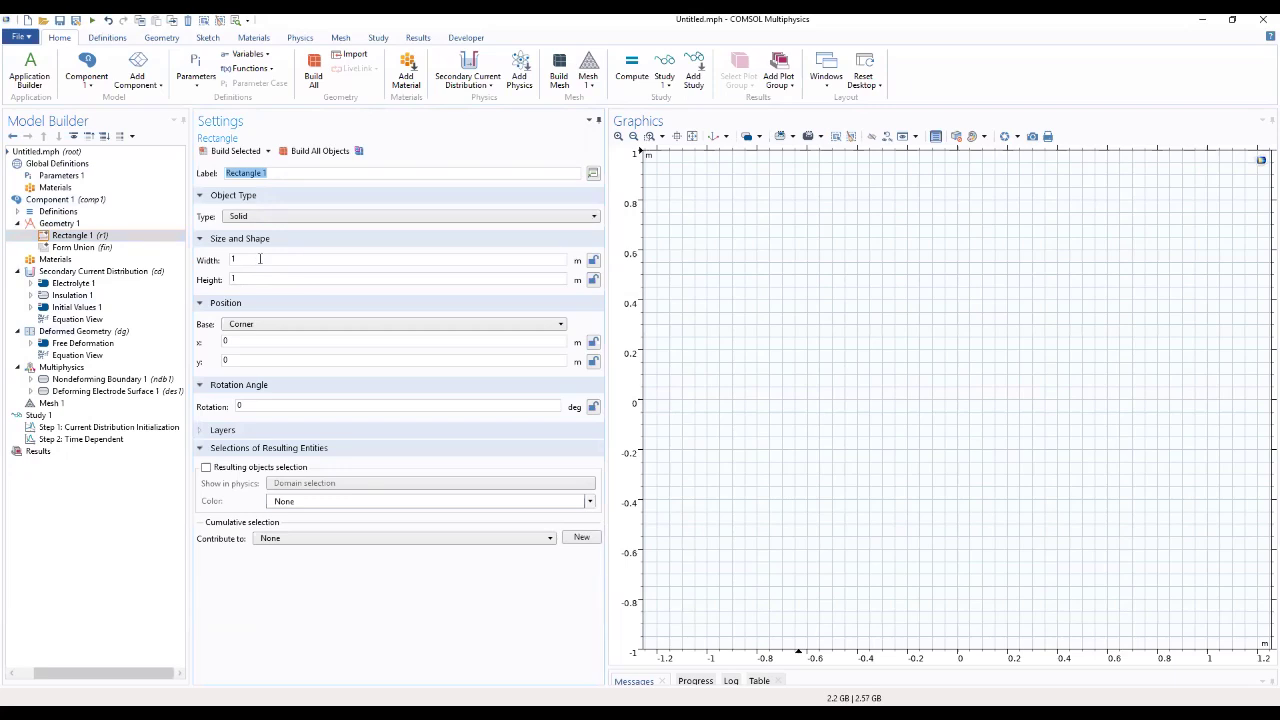
click(260, 257)
double_click(232, 260)
text(0.0)
double_click(235, 259)
click(265, 278)
key(BackSpace)
text(0.01)
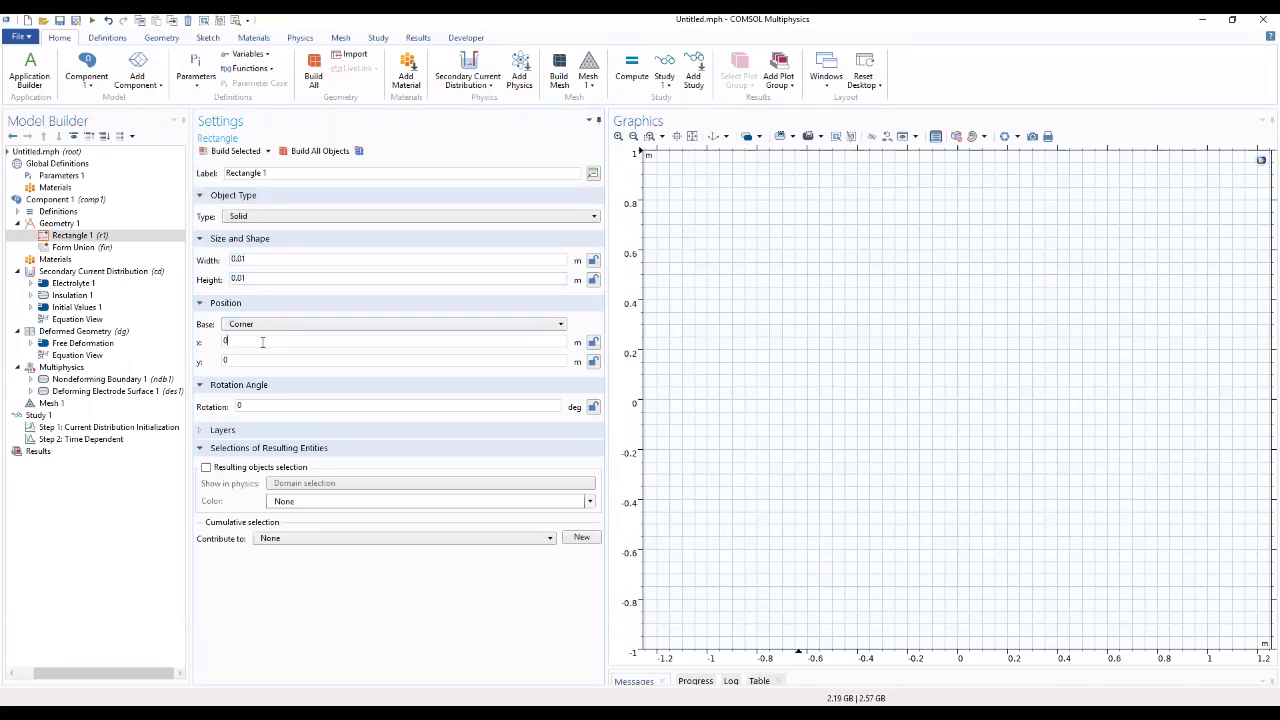
Set the first rectangle's corner x position to -0.01 m and build it
drag(231, 341, 208, 343)
text(-0.01)
click(214, 154)
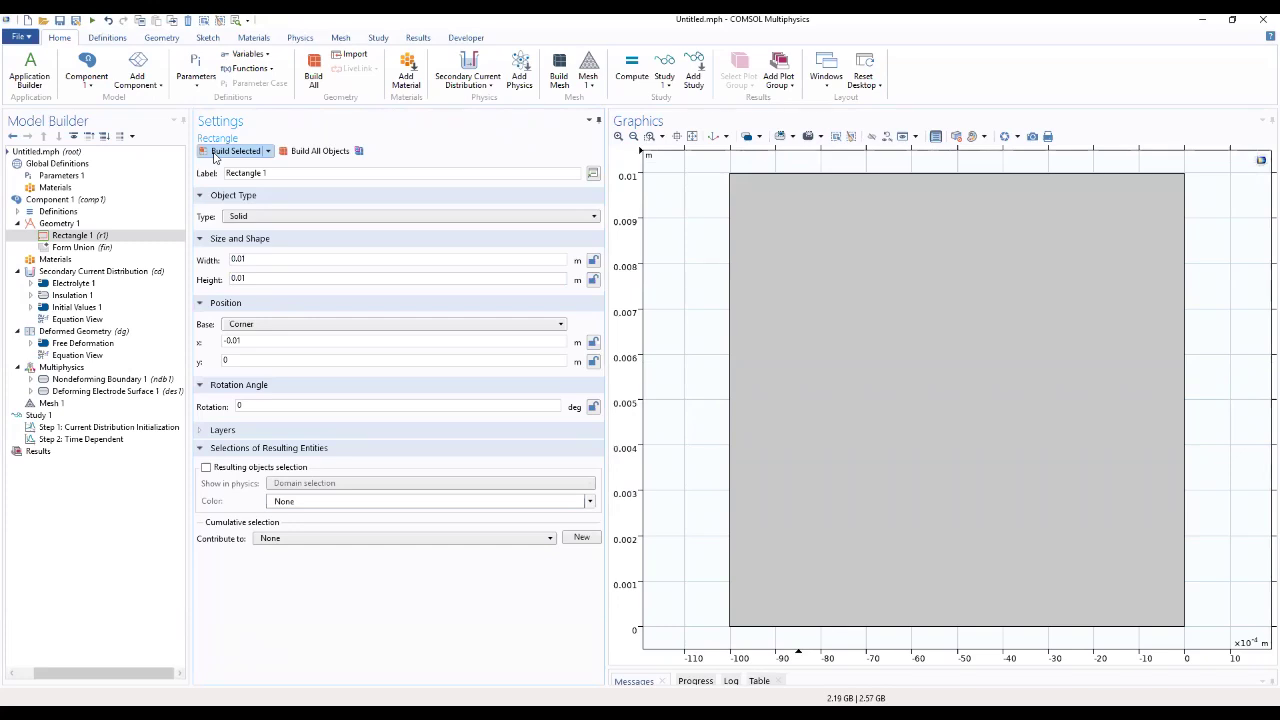
Add a second rectangle to Geometry 1 with width 0.01 m and height 0.01 + 1e-4 m
click(66, 225)
right_click(66, 225)
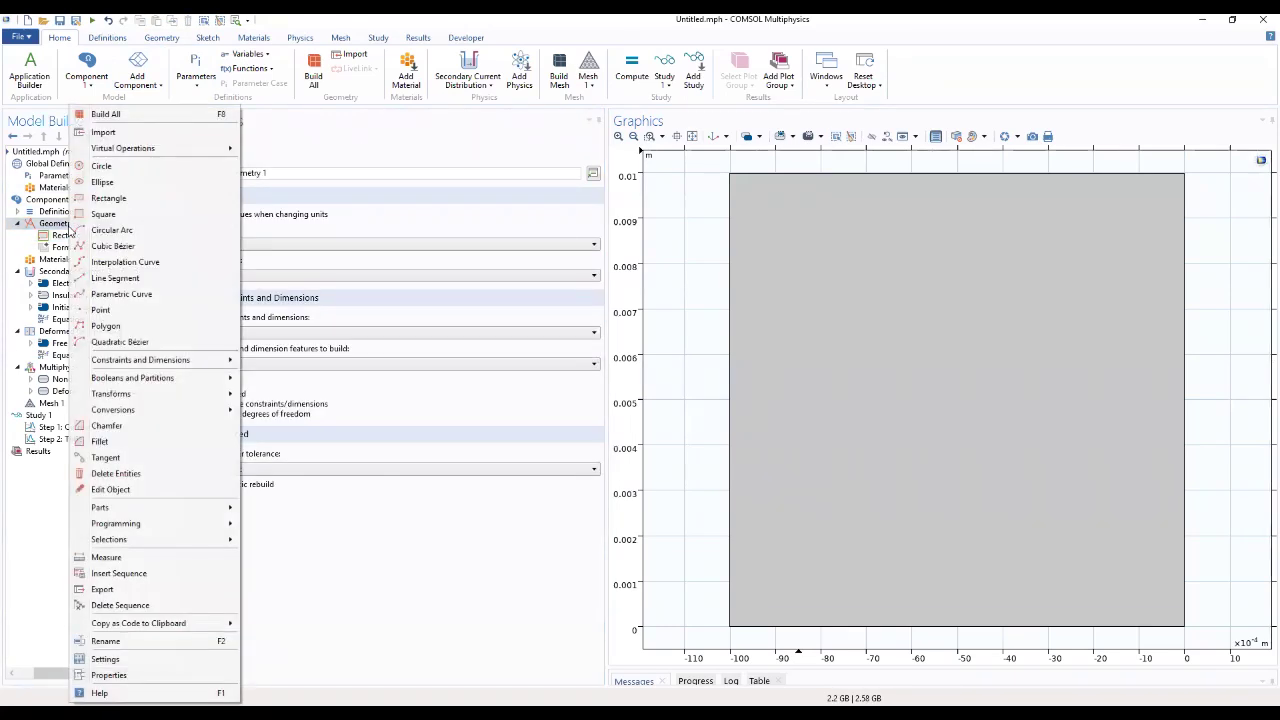
click(107, 199)
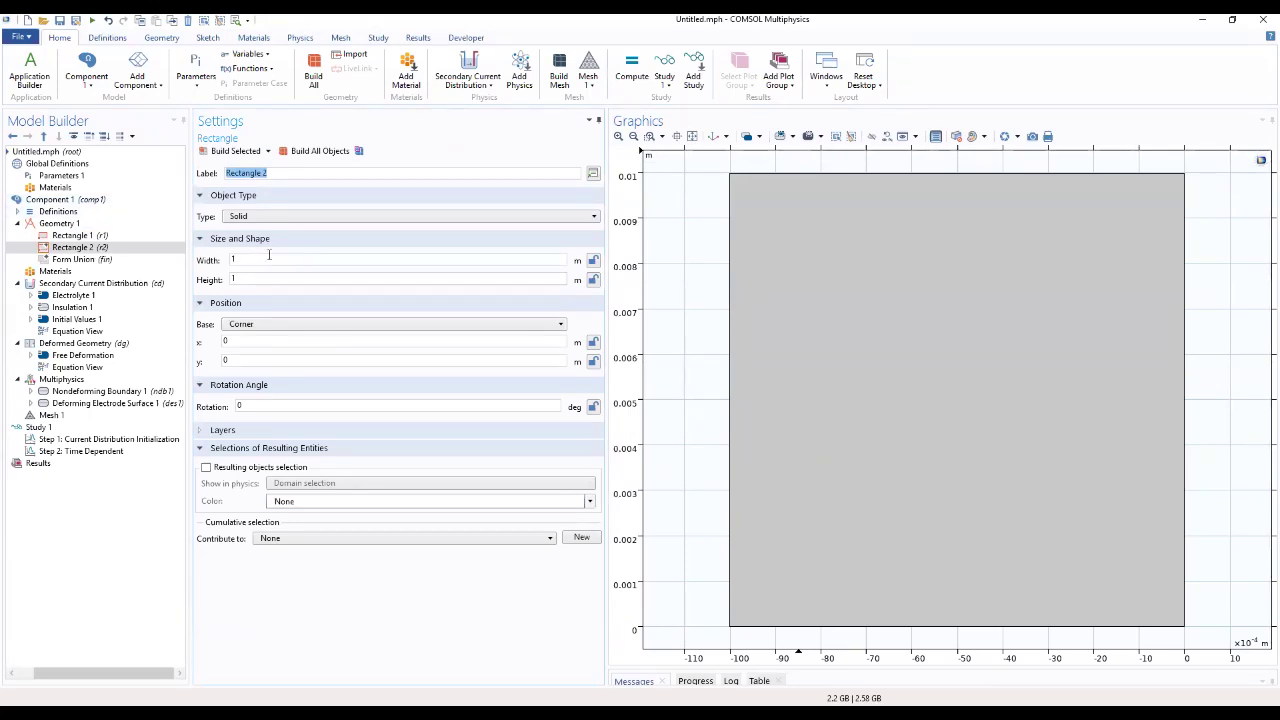
double_click(268, 259)
text(0.01)
double_click(240, 278)
text(0.01 + 1e)
key(BackSpace)
key(BackSpace)
text(1)
Set the second rectangle's corner y position to -1e-4 m, build it and fit the whole geometry in view
click(214, 362)
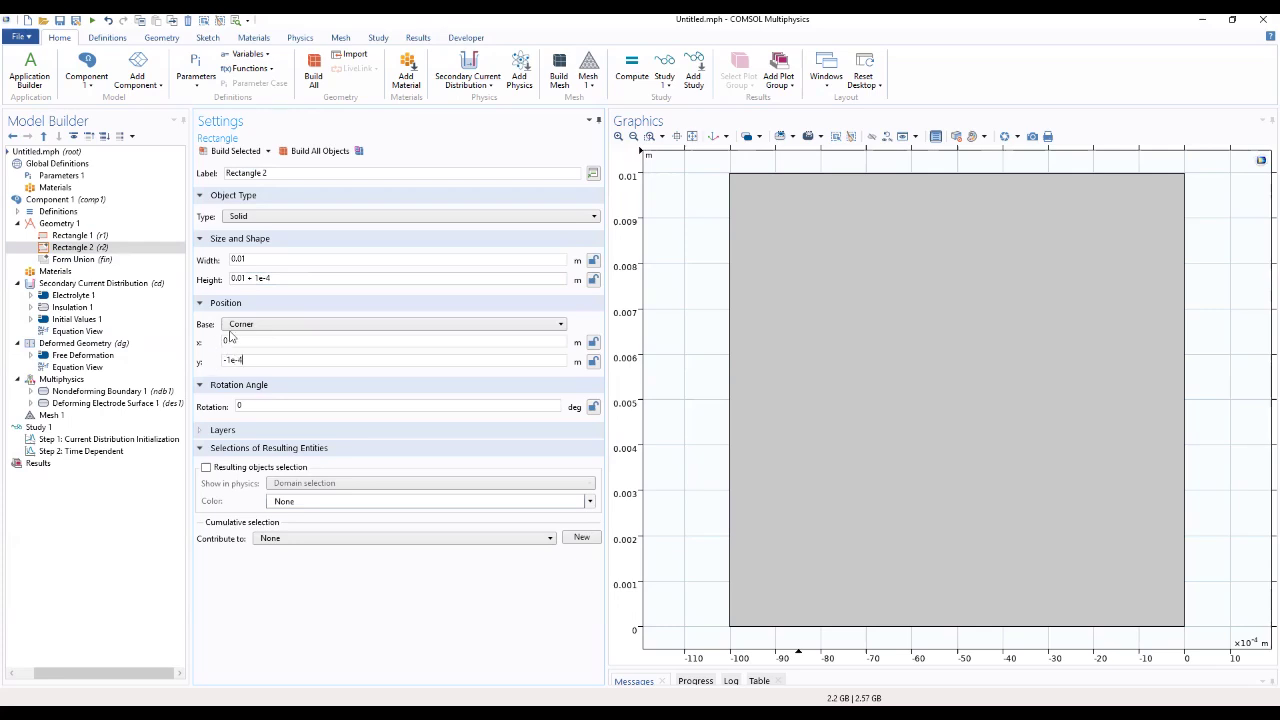
click(222, 152)
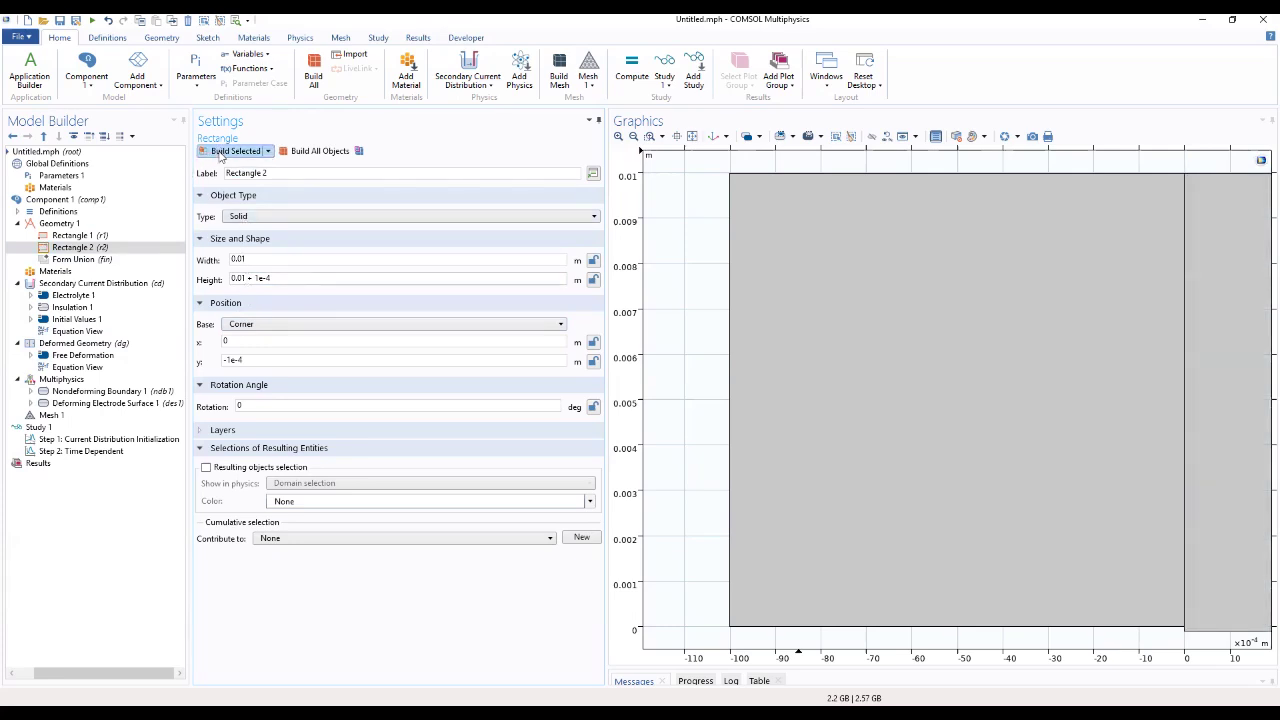
click(692, 137)
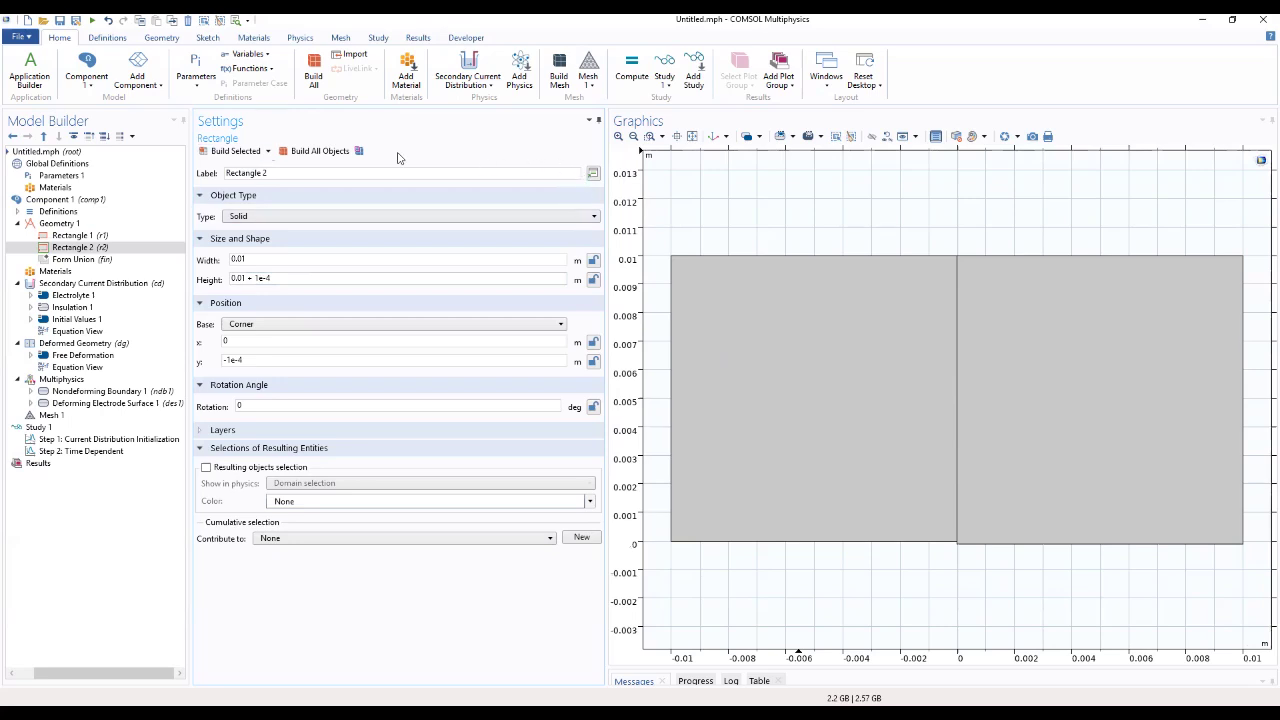
Unite both rectangles with a Union operation that does not keep interior boundaries, and build it
click(60, 224)
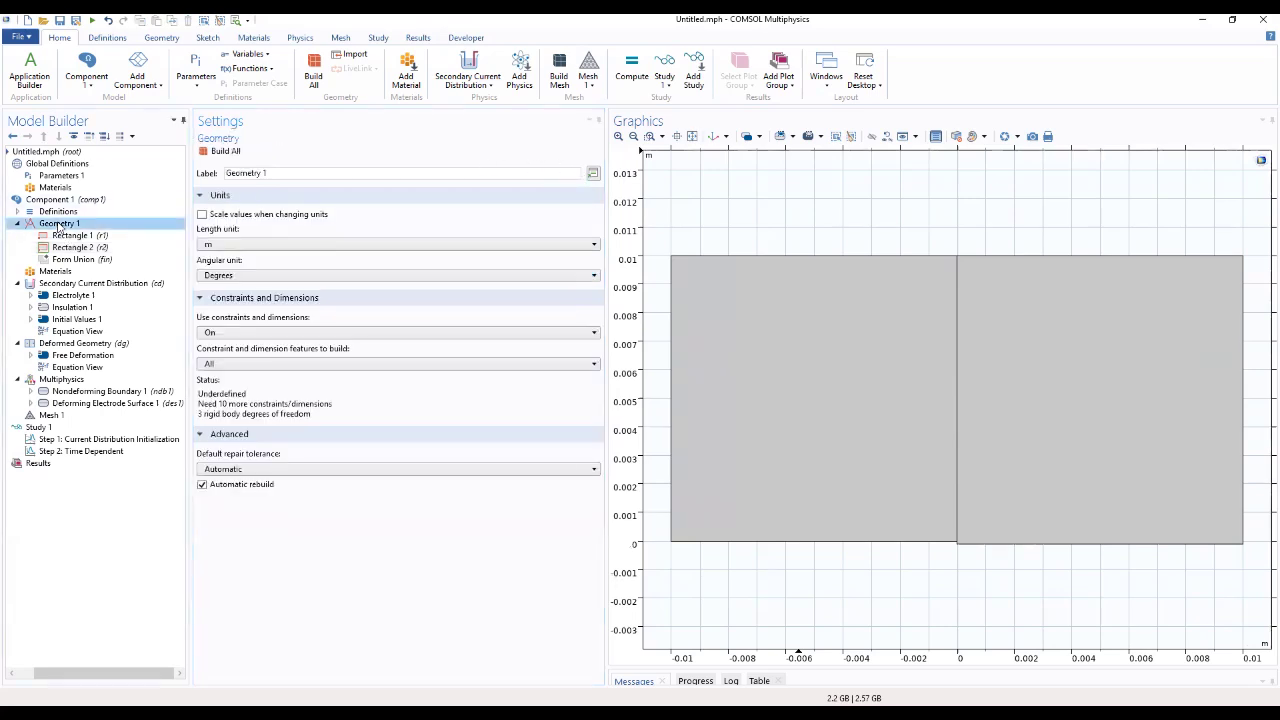
right_click(59, 228)
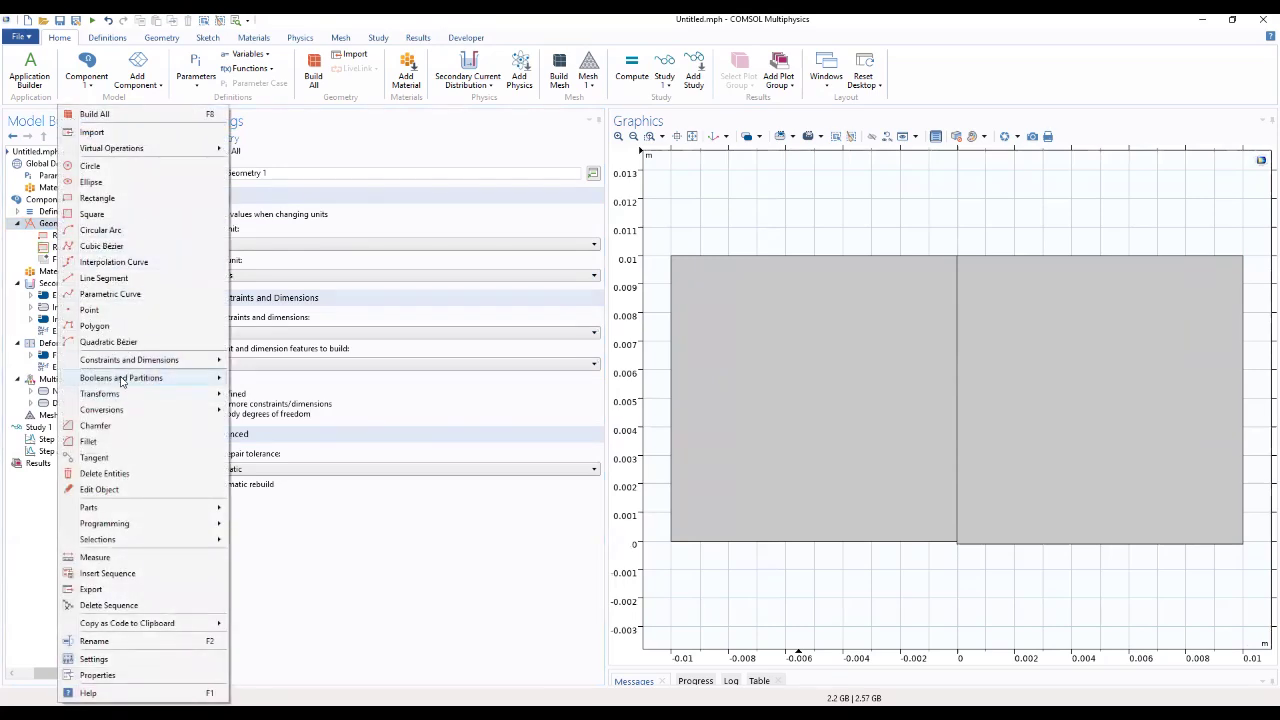
mouse_move(122, 382)
mouse_move(172, 362)
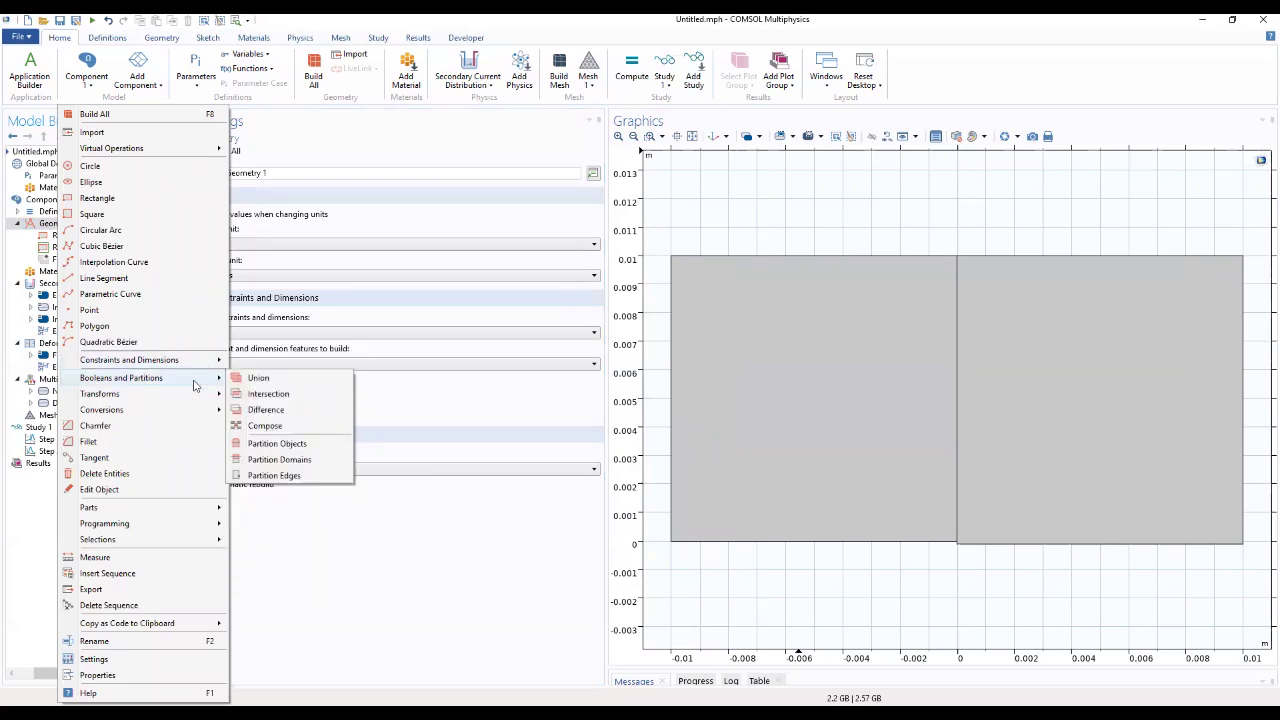
click(243, 380)
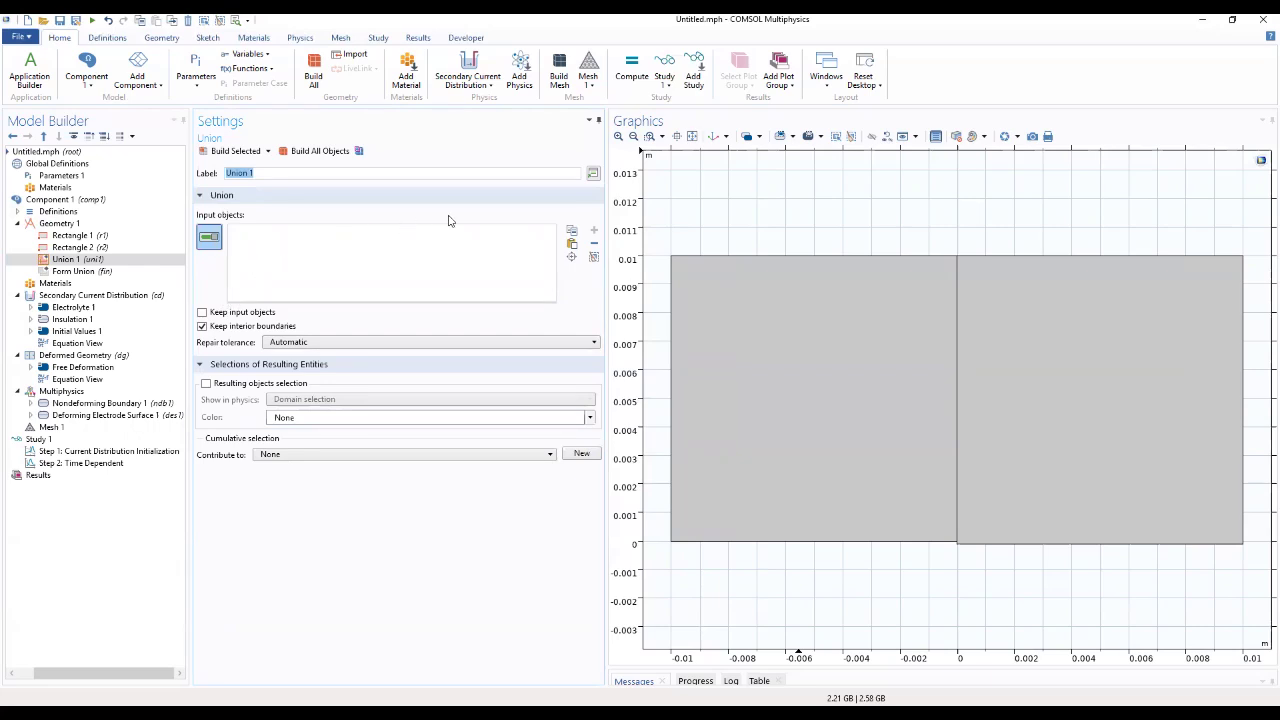
click(723, 320)
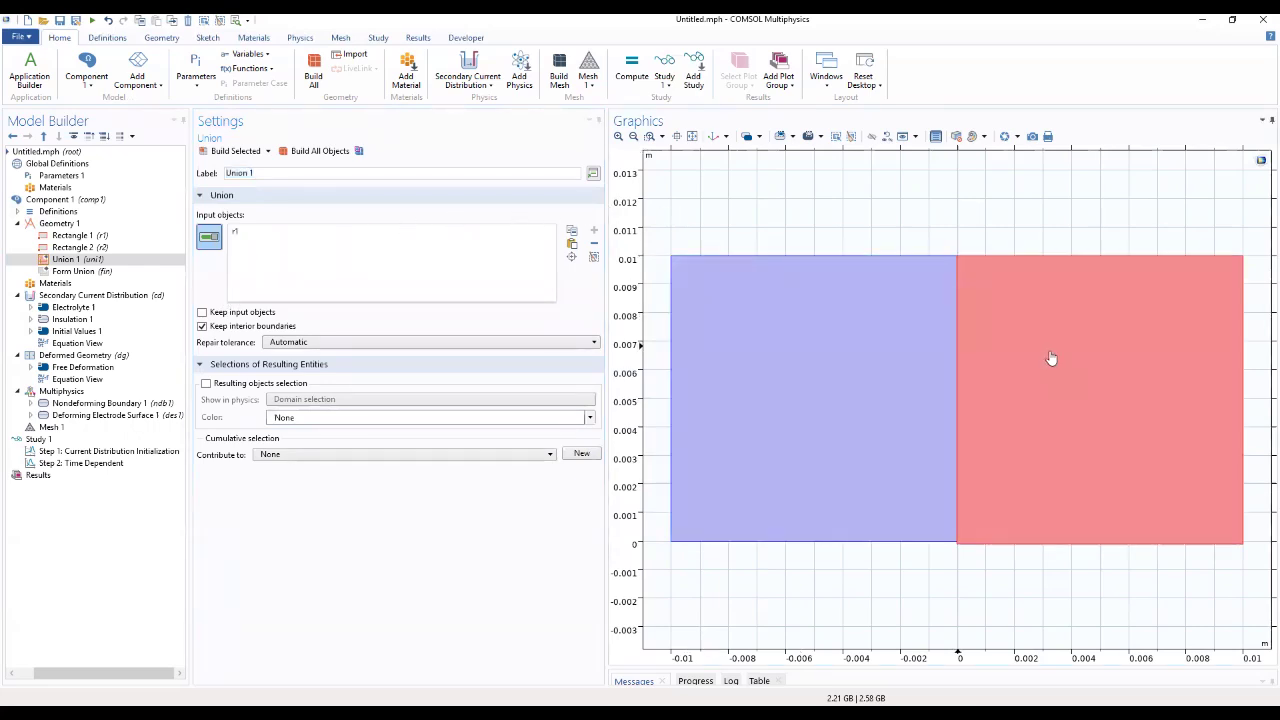
click(1052, 360)
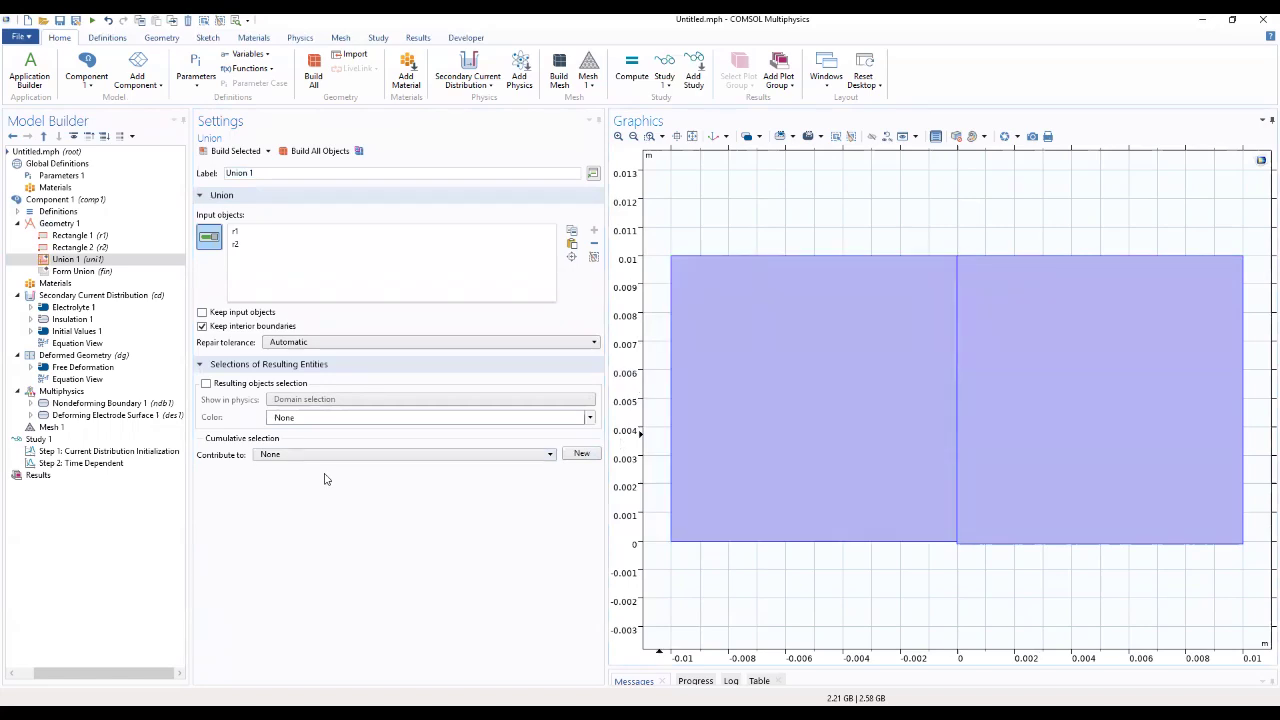
click(202, 327)
click(215, 156)
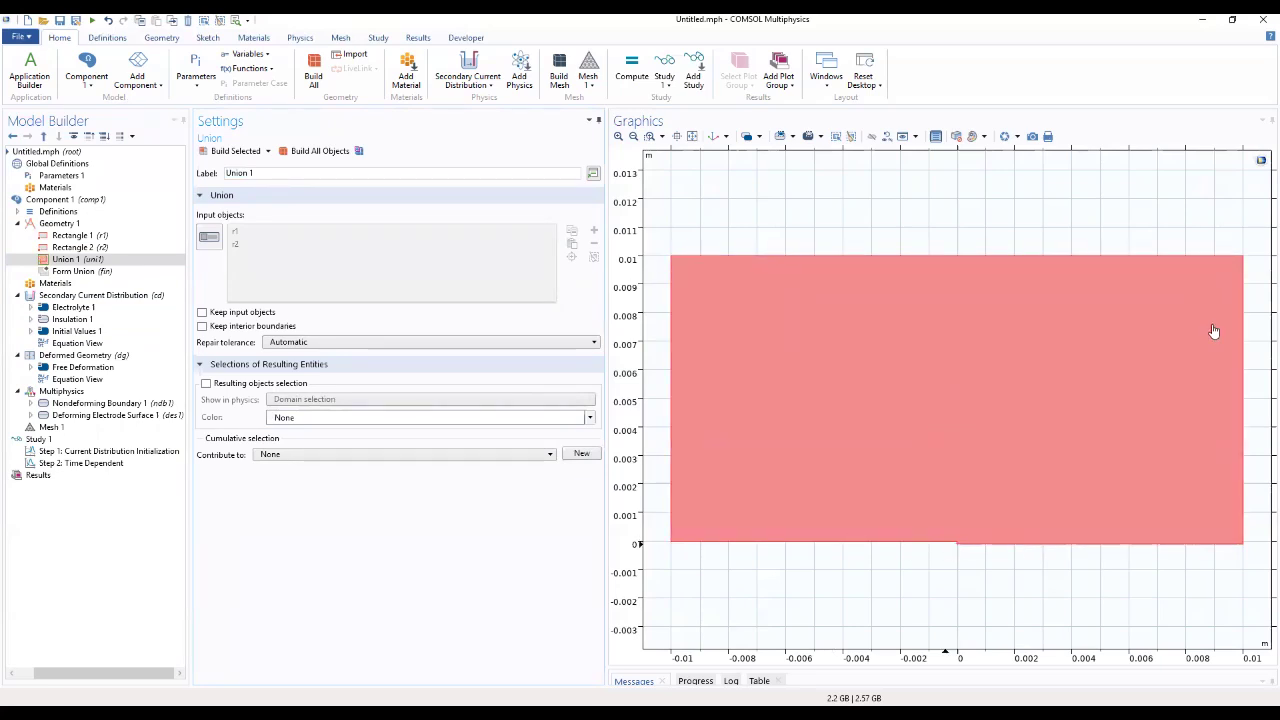
click(97, 260)
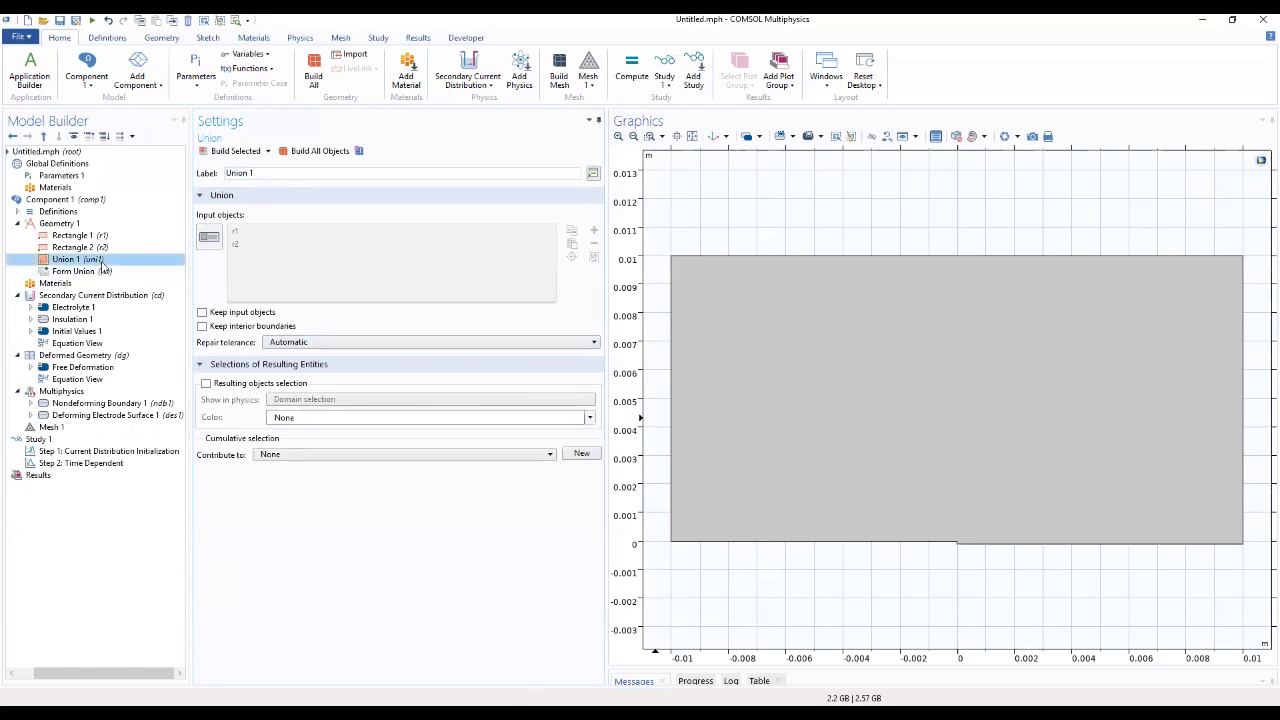
Open the load-from-file dialog for Parameters 1 and look through the Electrodeposition_Module Tutorials folder for the parameter file
click(62, 176)
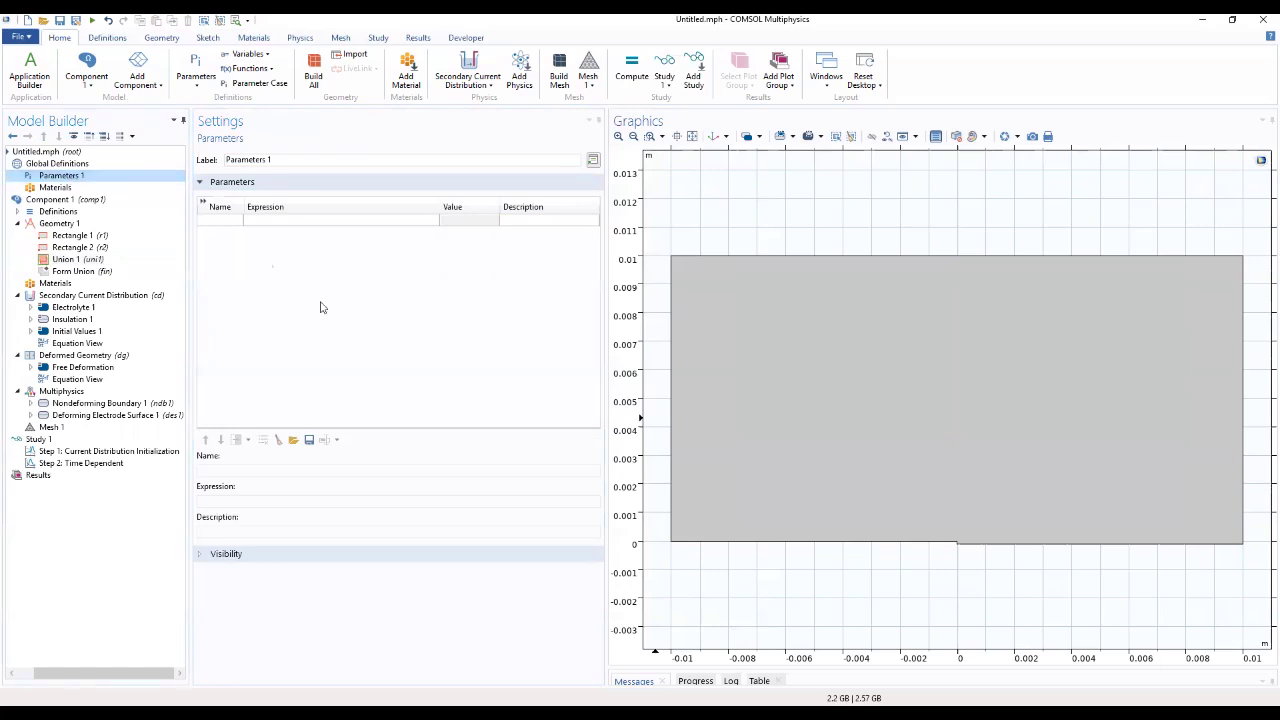
click(294, 442)
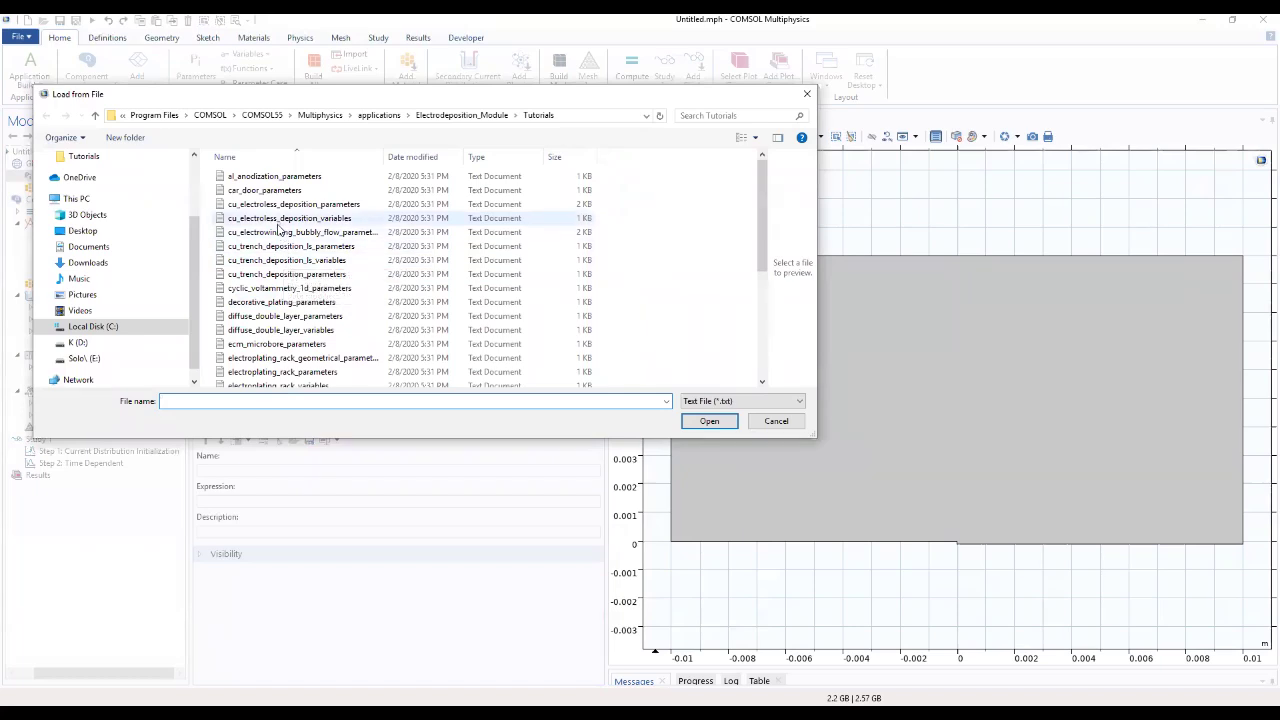
scroll(288, 248, down, 3)
scroll(268, 316, down, 2)
scroll(268, 312, up, 2)
scroll(268, 310, up, 1)
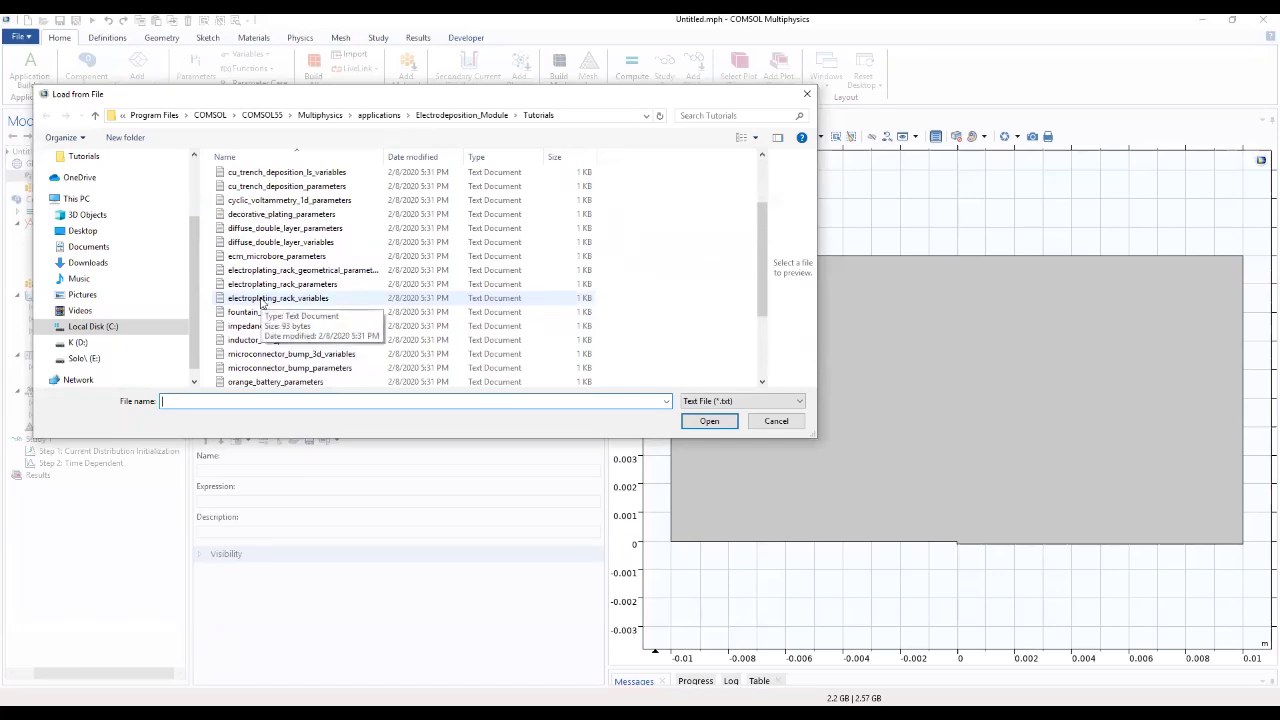
scroll(272, 292, up, 2)
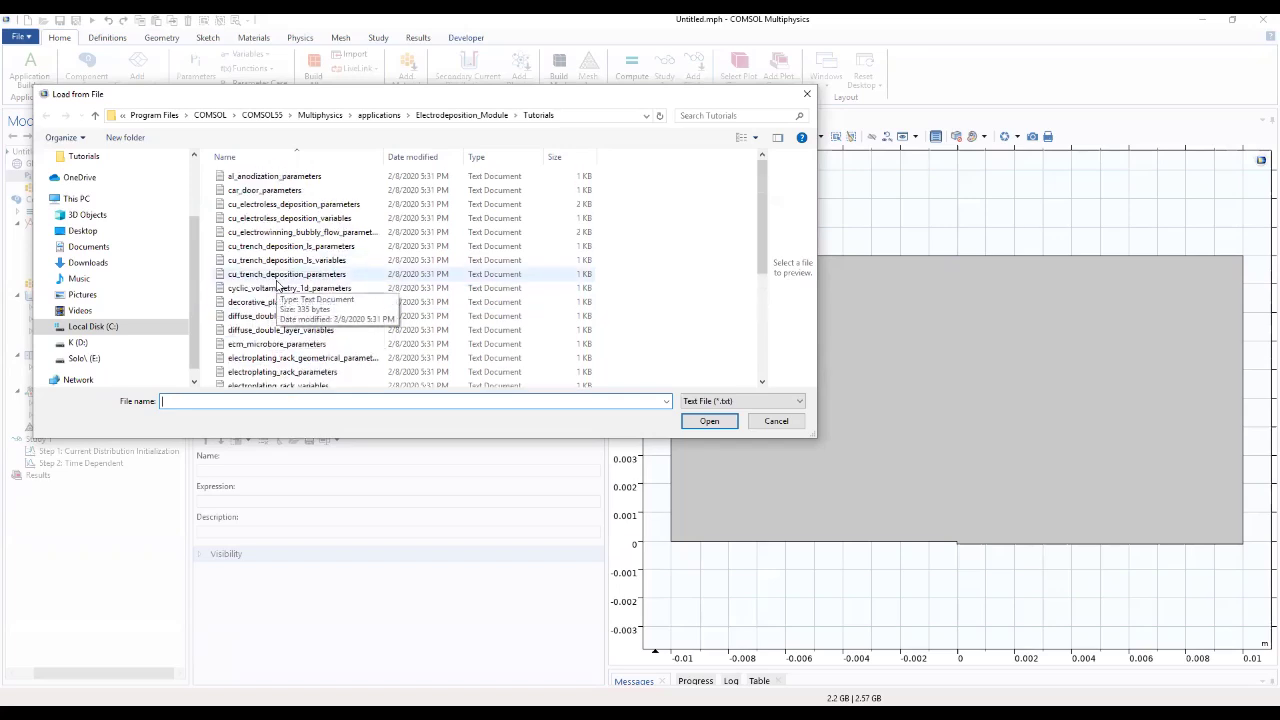
scroll(272, 252, down, 5)
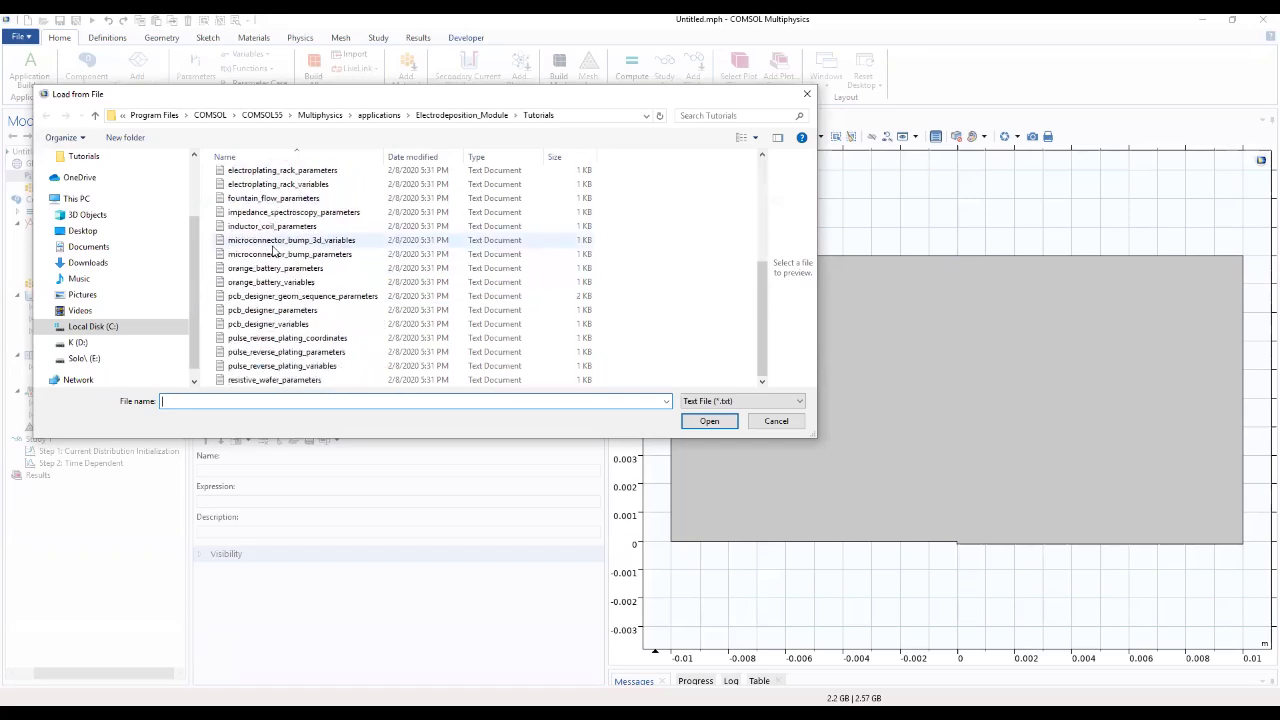
scroll(272, 252, up, 5)
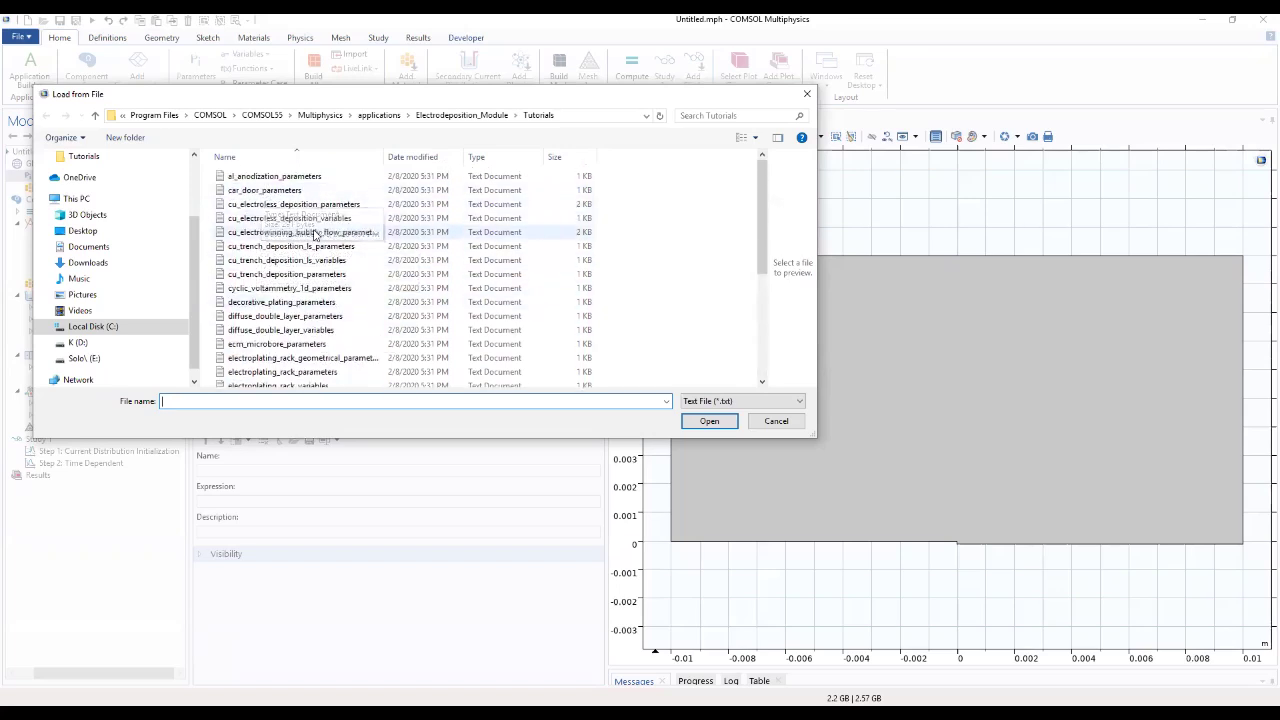
scroll(307, 268, down, 4)
Search the Electrodeposition_Module Tutorials folder for "galvanic" and return to the folder listing
click(744, 112)
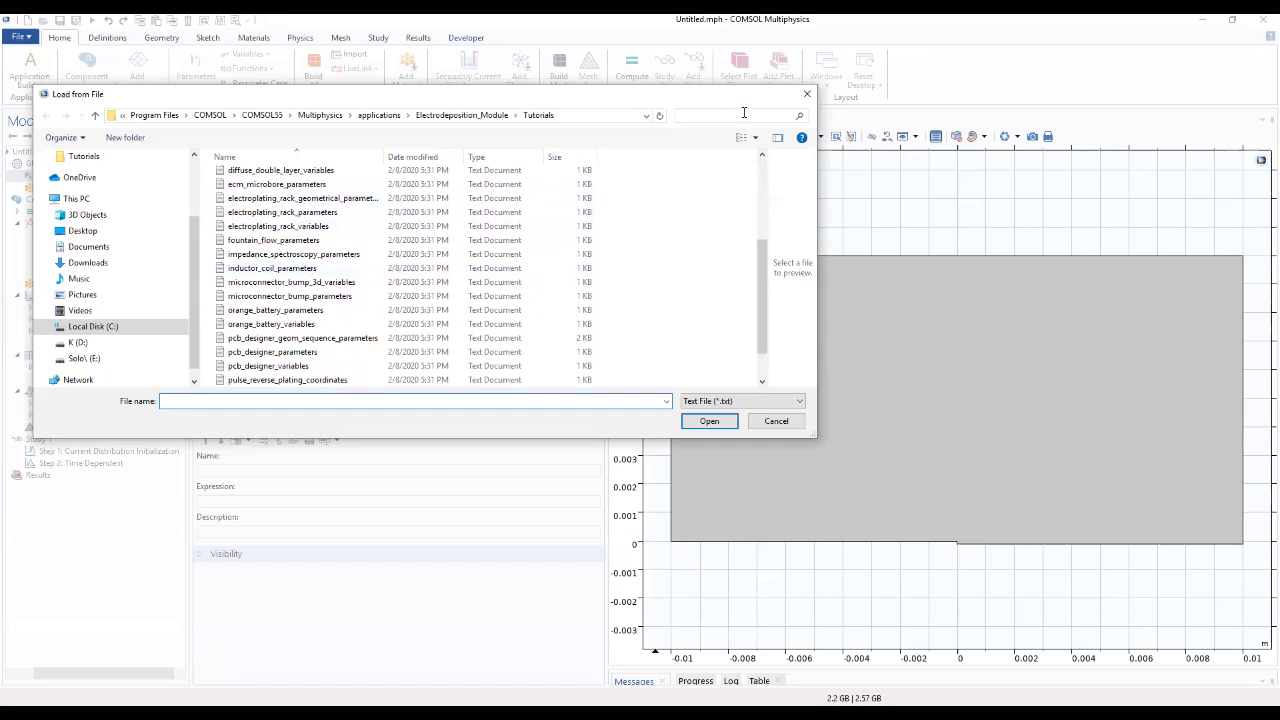
text(ga)
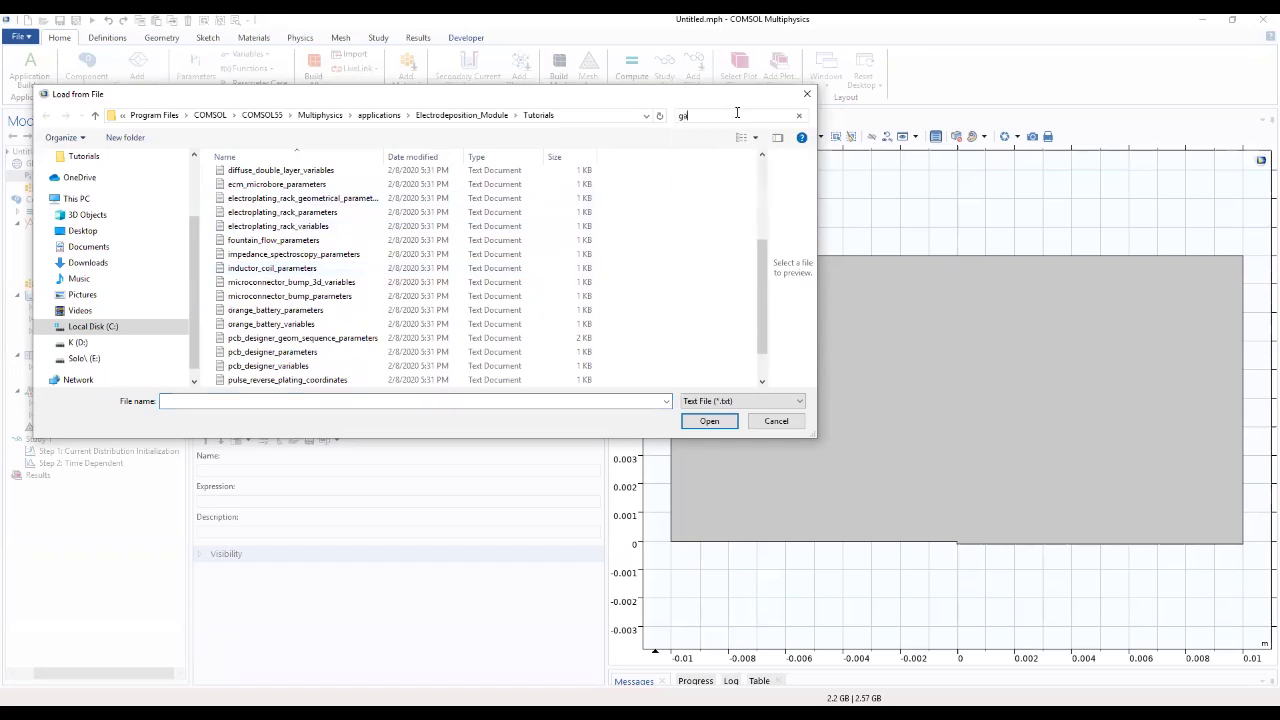
text(lvan)
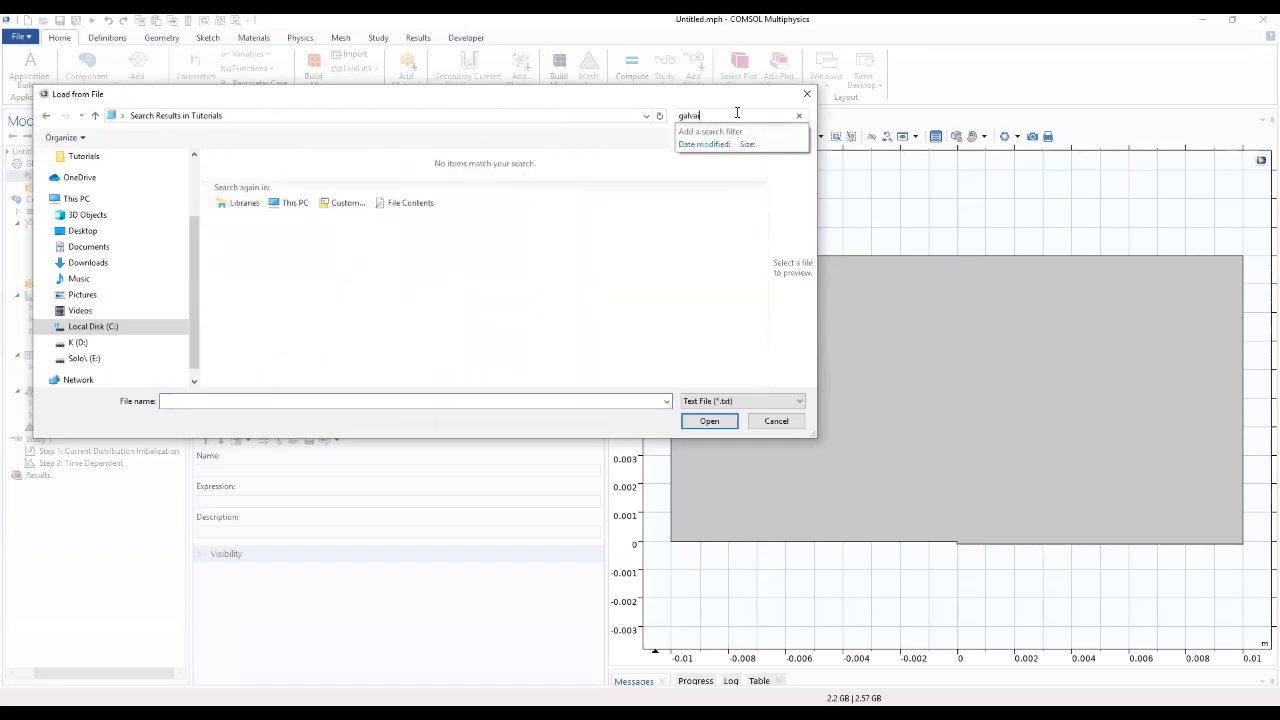
text(ic)
key(Return)
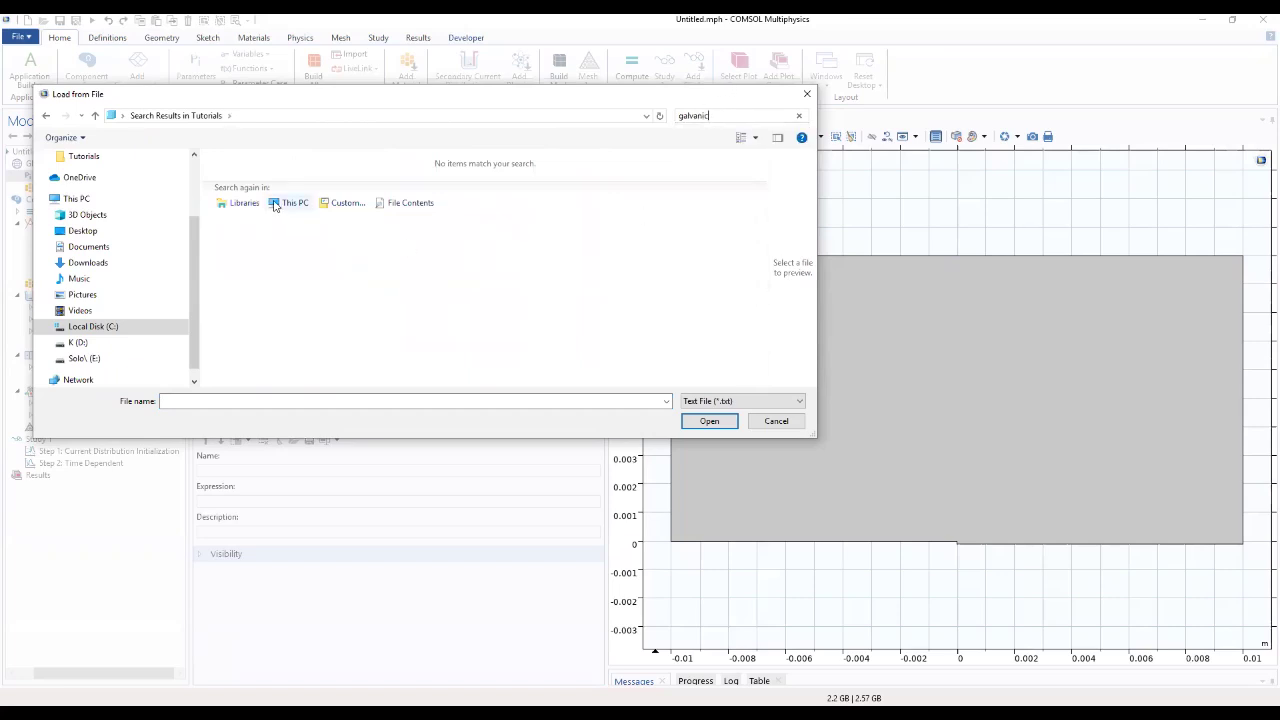
click(45, 116)
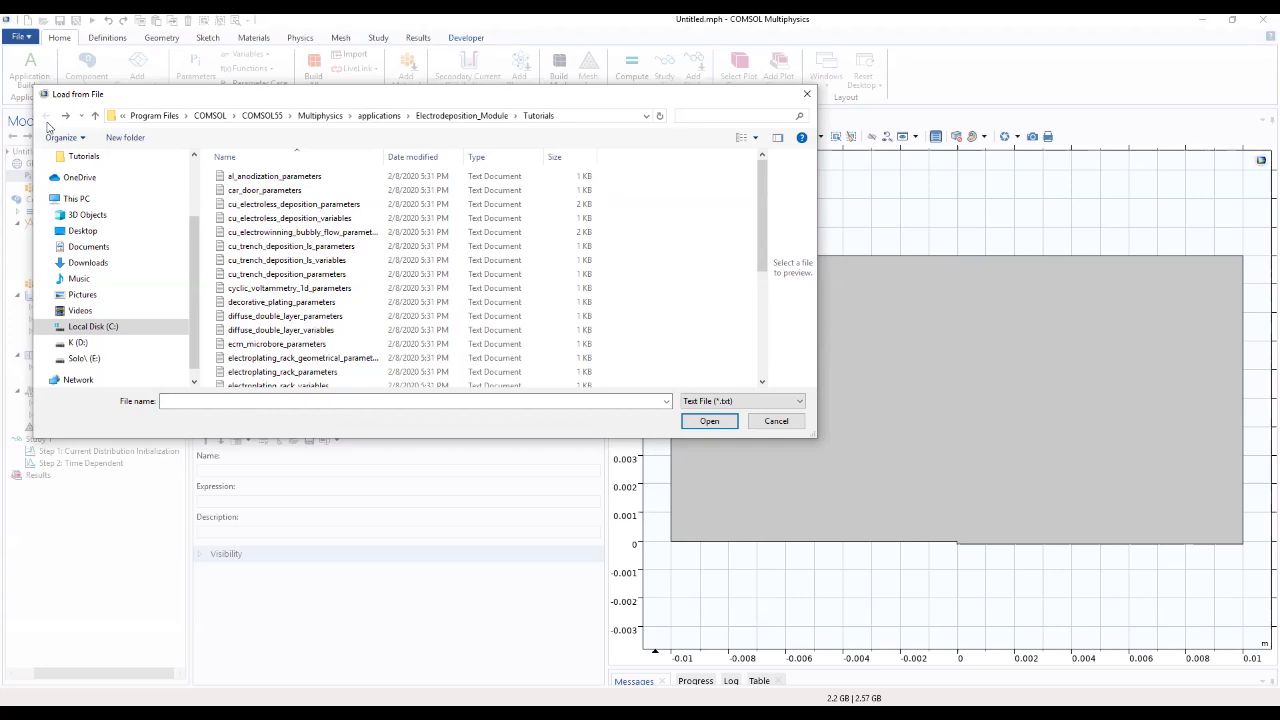
Search the applications folder for "galvanic" and load galvanic_corrosion_with_deformation_parameters into Parameters 1
click(443, 115)
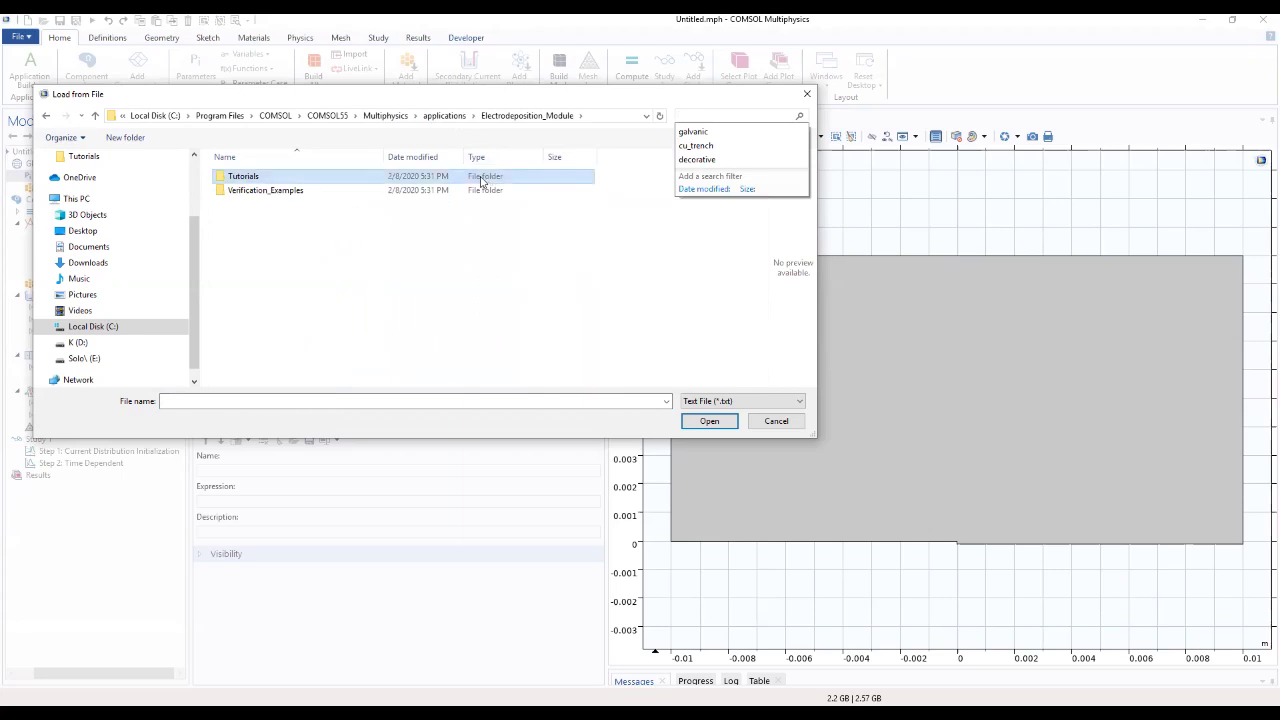
click(445, 116)
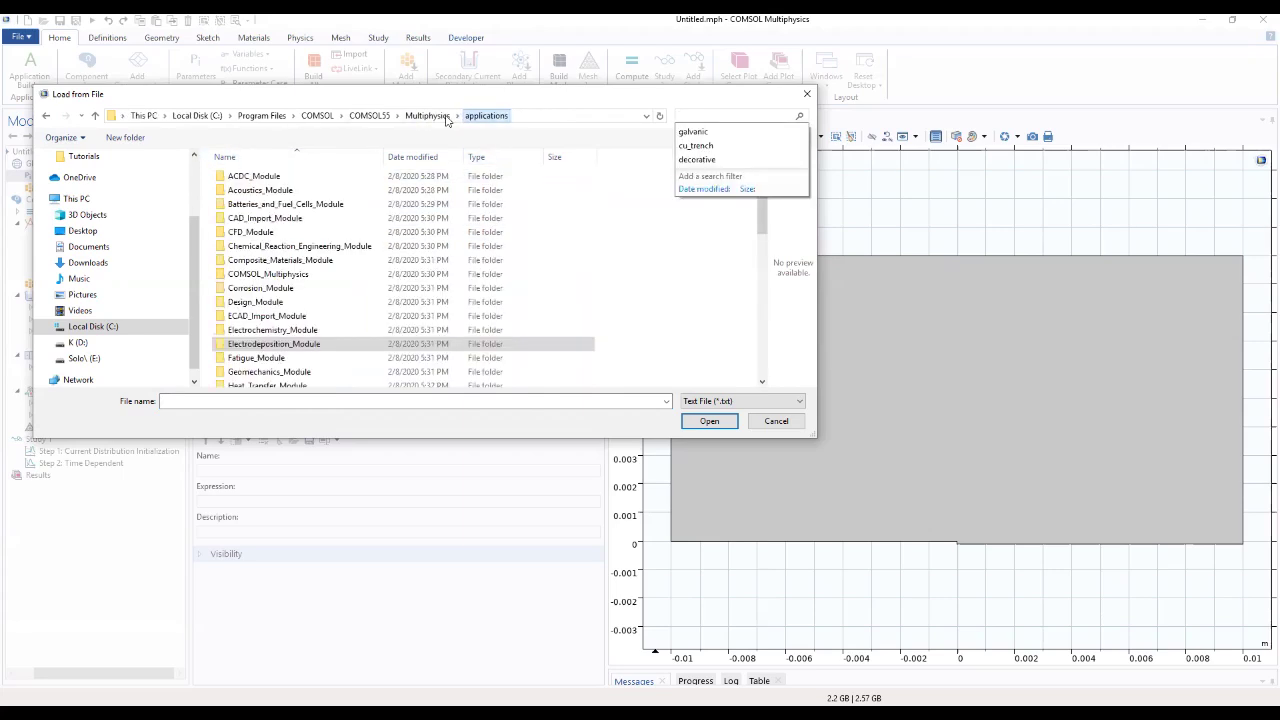
click(694, 132)
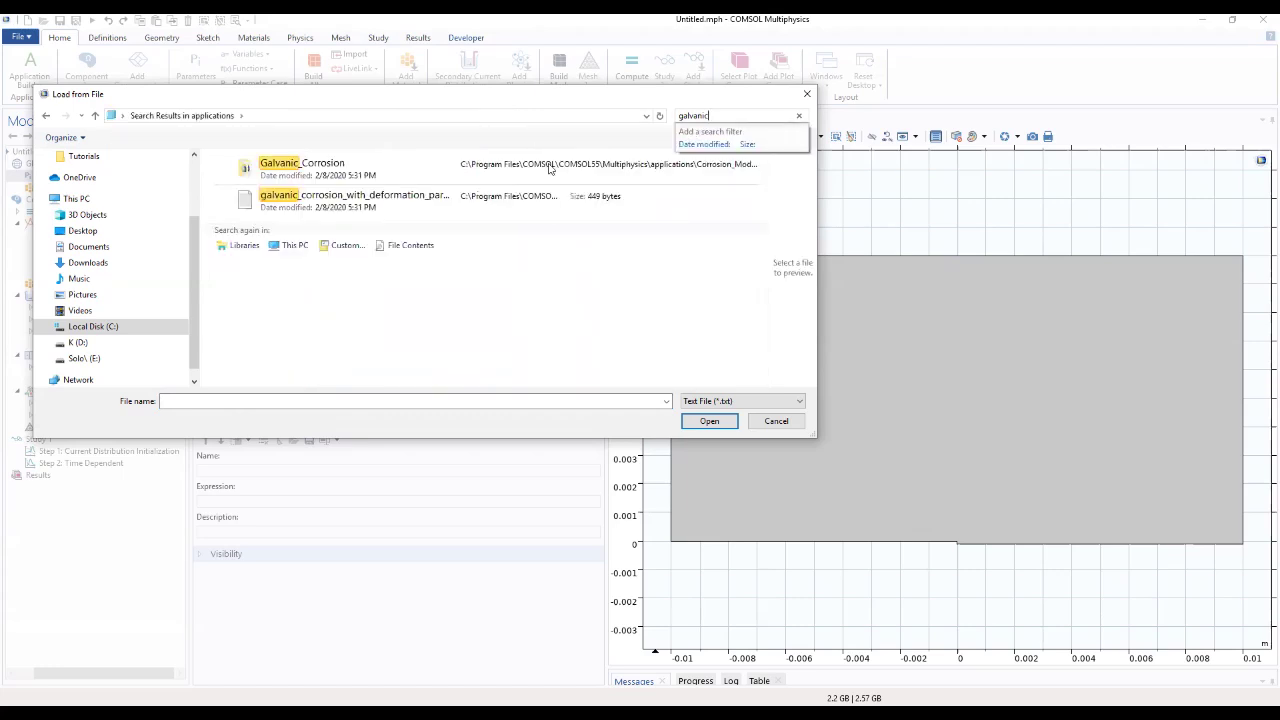
click(440, 200)
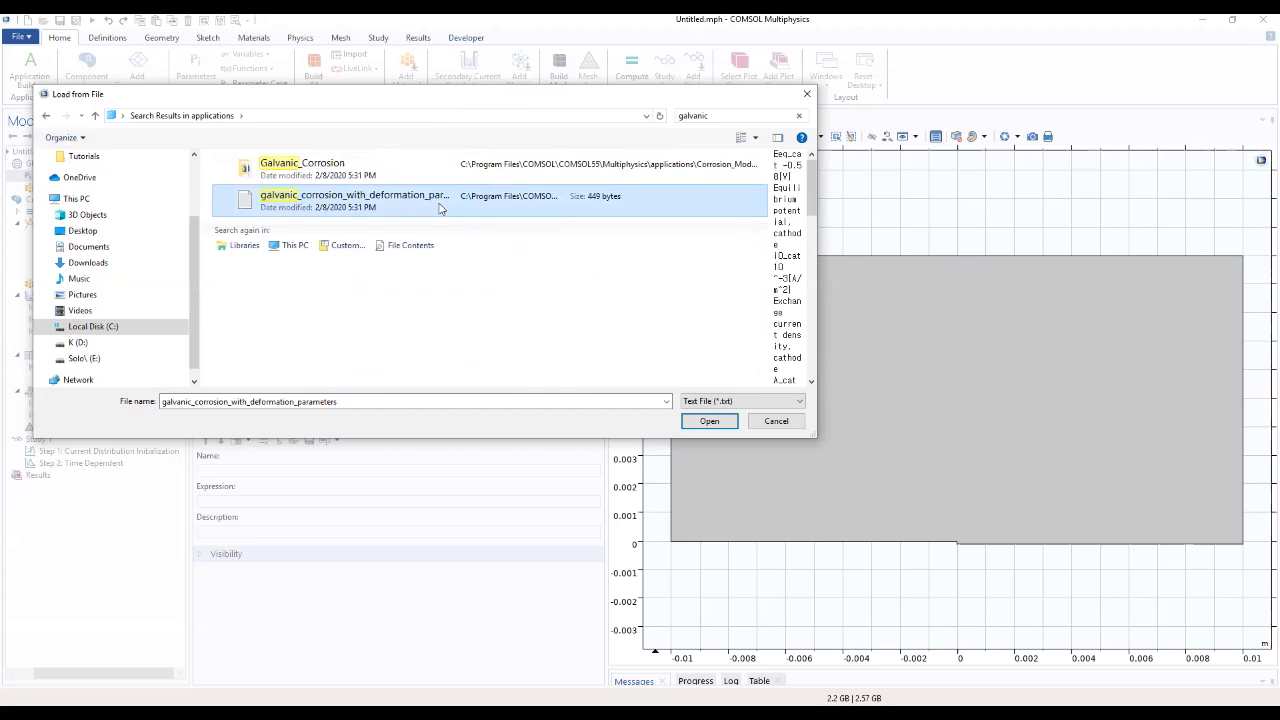
double_click(438, 205)
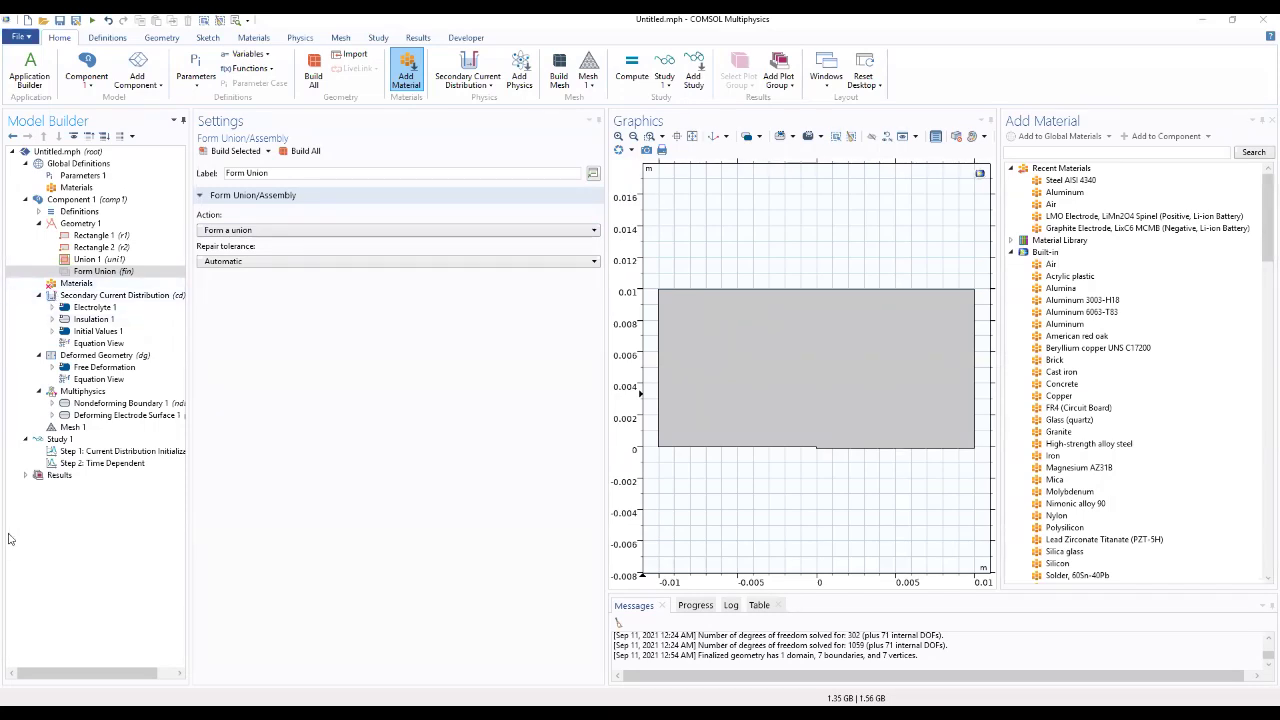
Add an Electrode Surface to Secondary Current Distribution and assign it to boundaries 2 and 4 along the lower-left edge
click(115, 295)
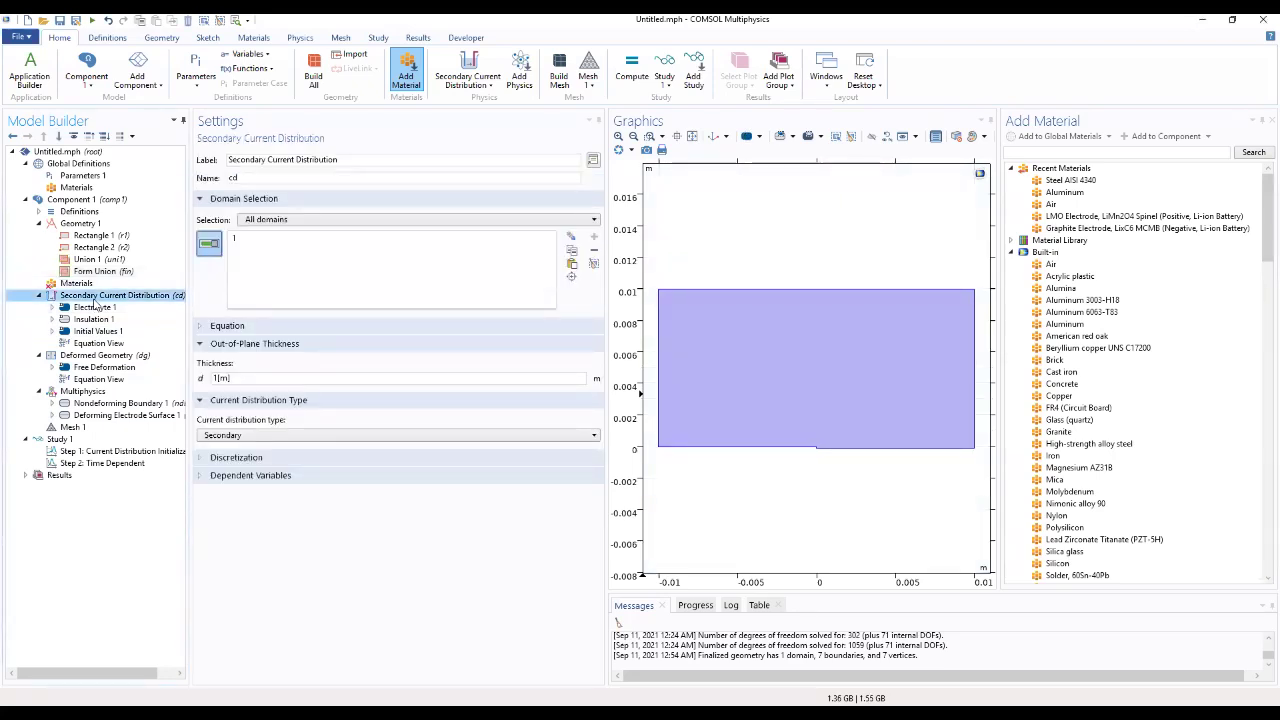
right_click(94, 299)
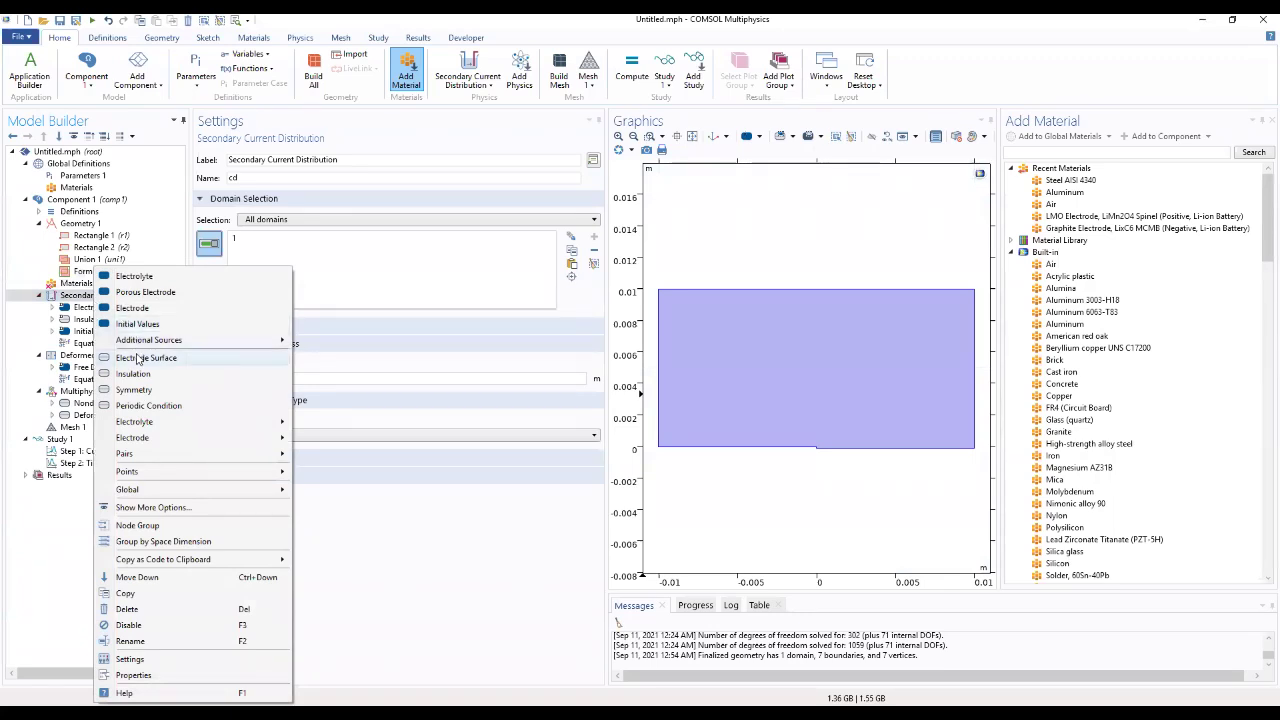
click(112, 358)
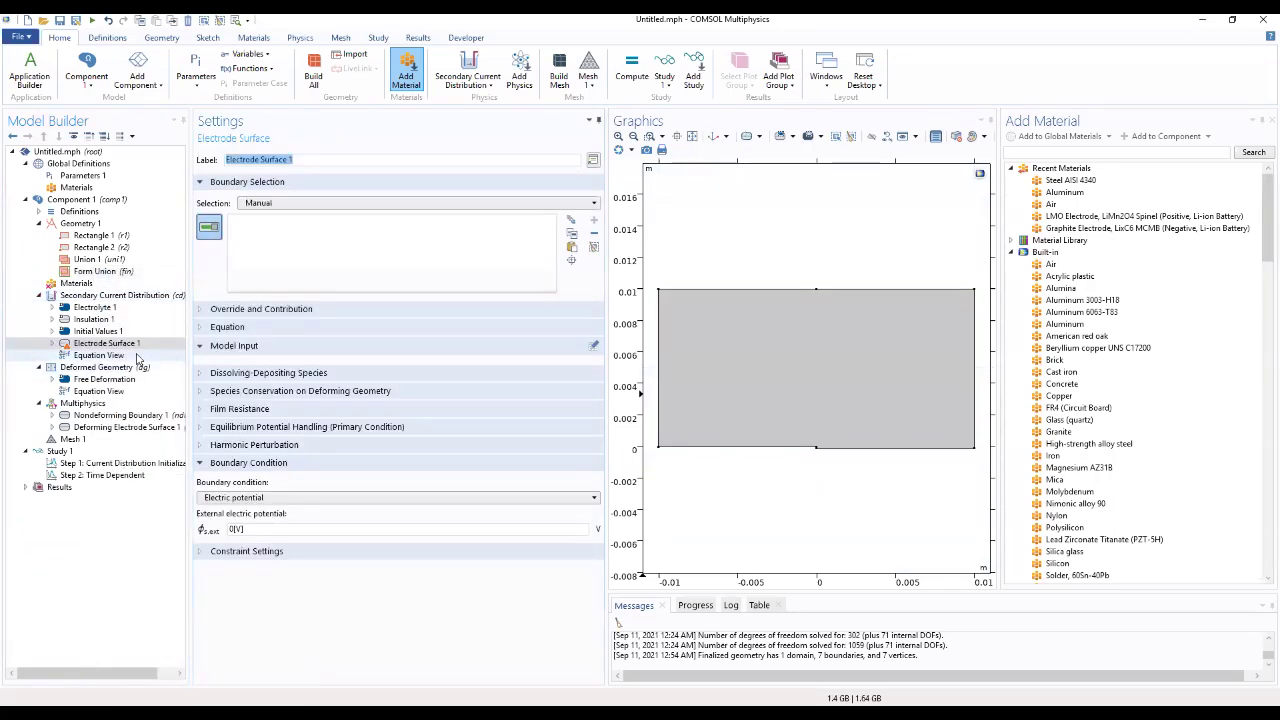
click(134, 347)
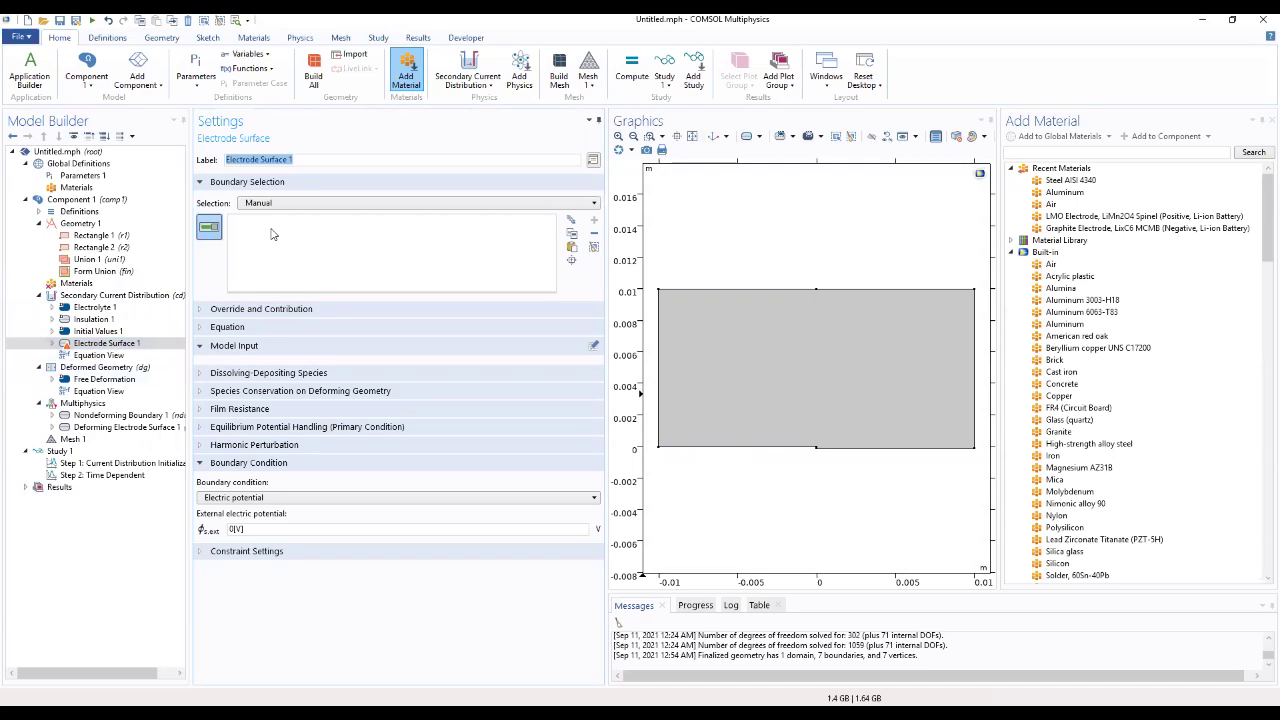
click(702, 454)
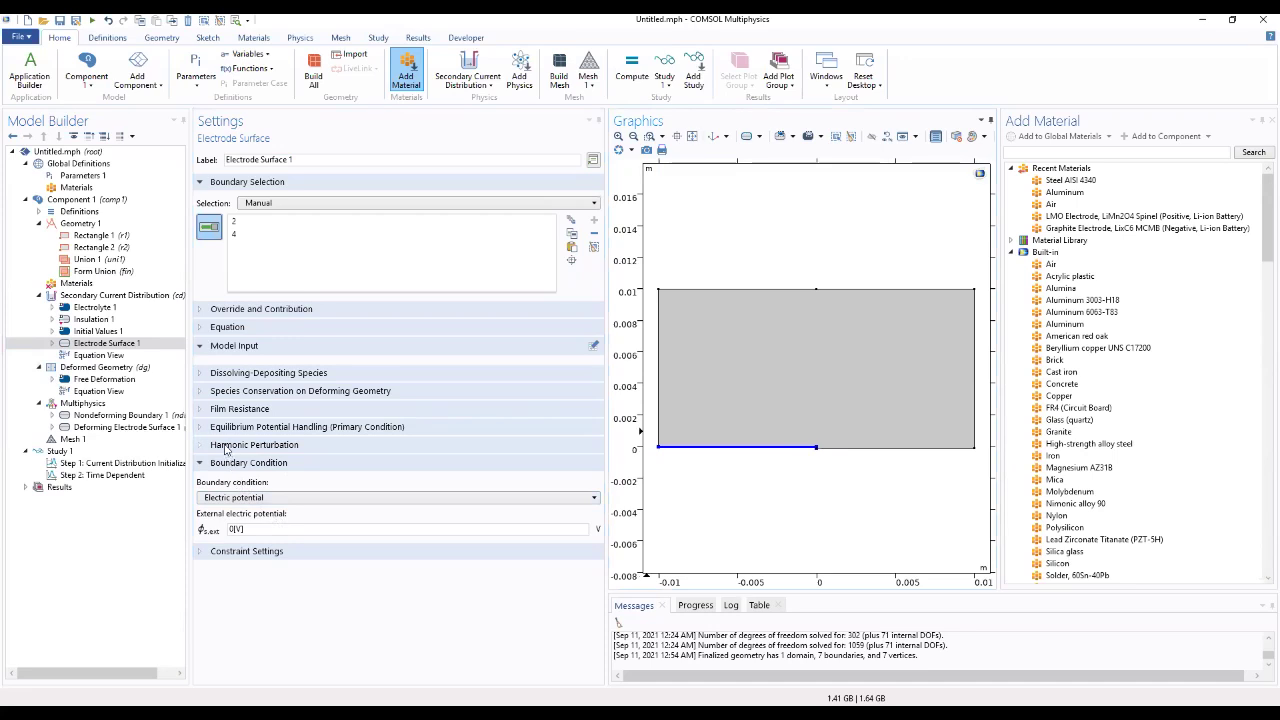
Examine the first electrode surface's film resistance, equilibrium potential handling, harmonic perturbation, boundary condition, constraint, equation and override settings
click(214, 393)
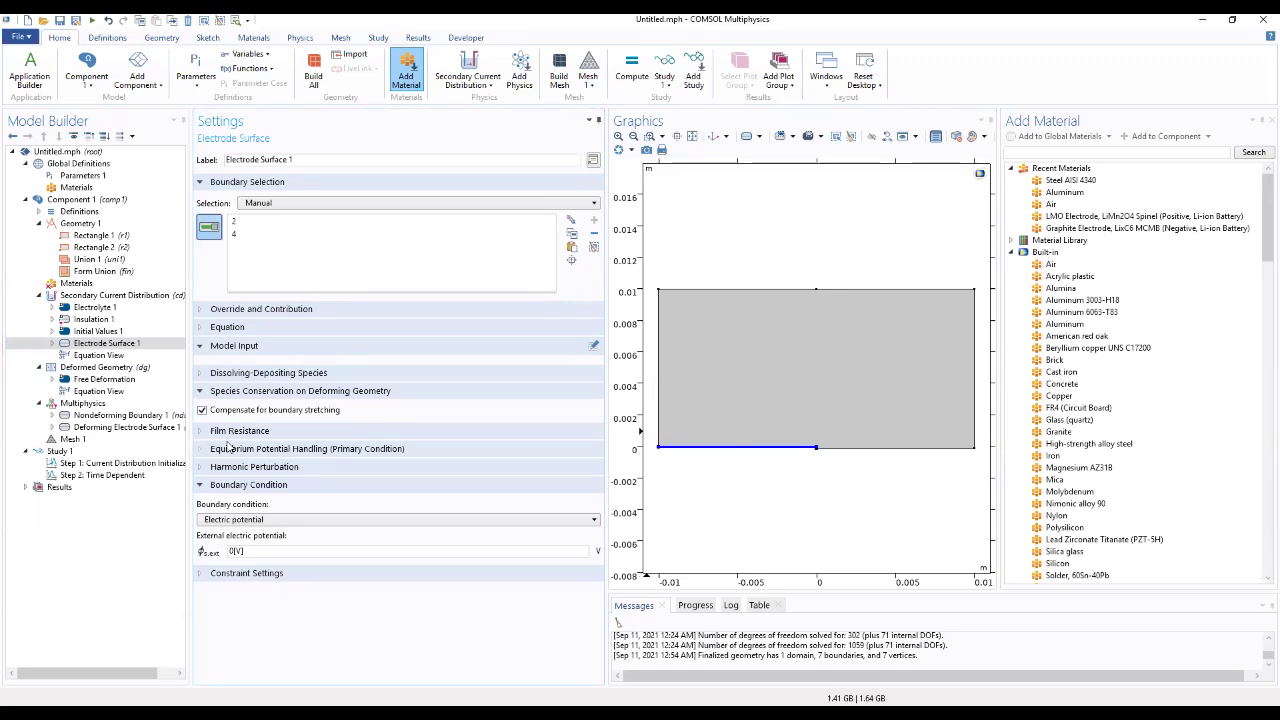
click(229, 435)
click(246, 488)
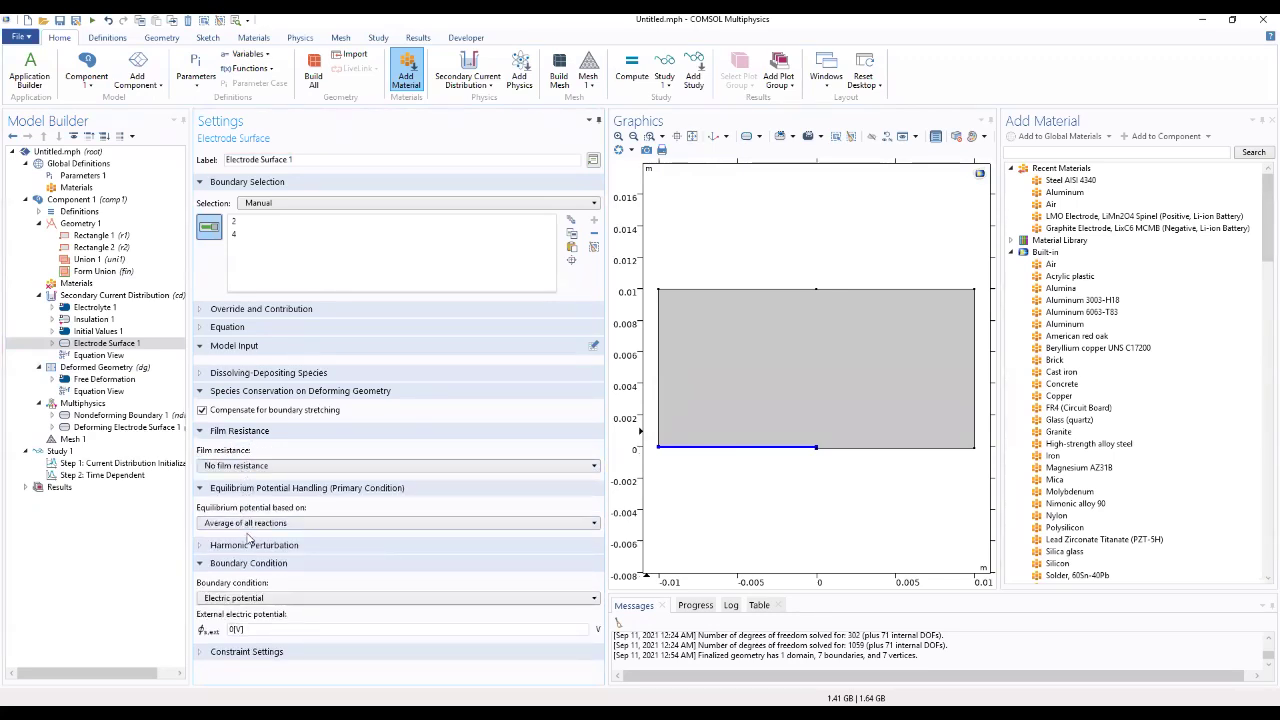
click(252, 548)
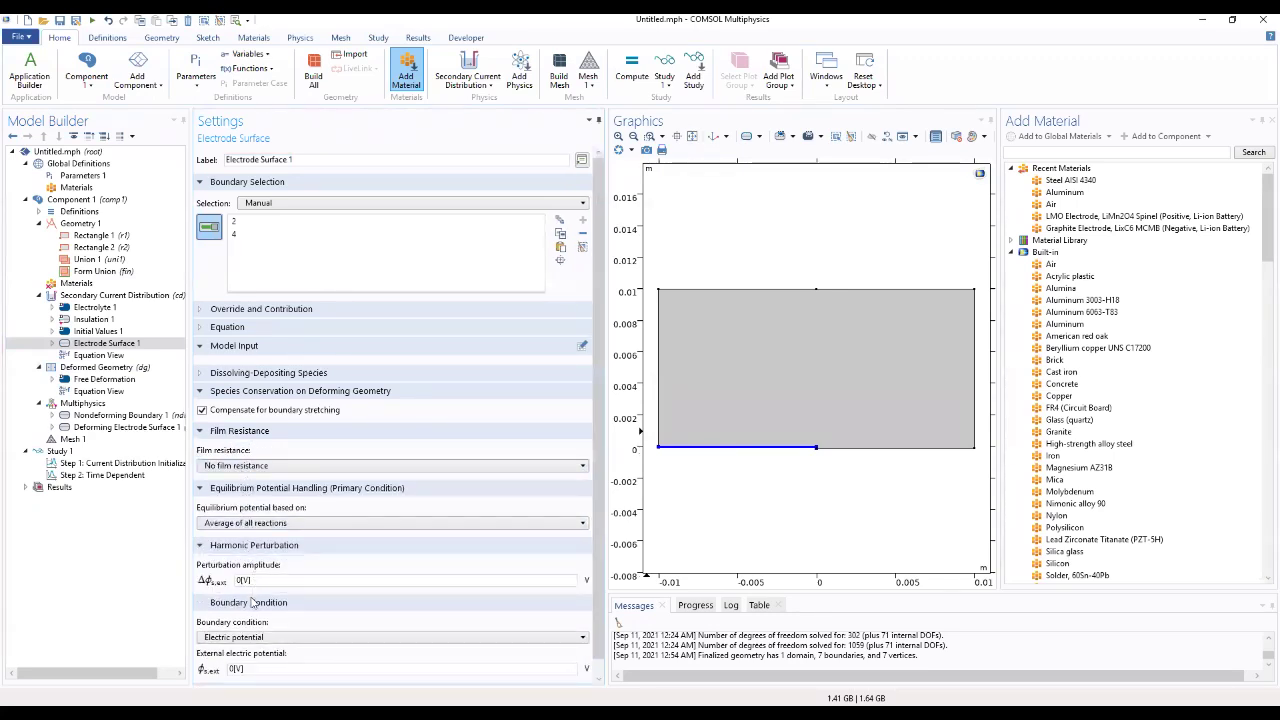
scroll(258, 625, down, 1)
scroll(270, 666, down, 2)
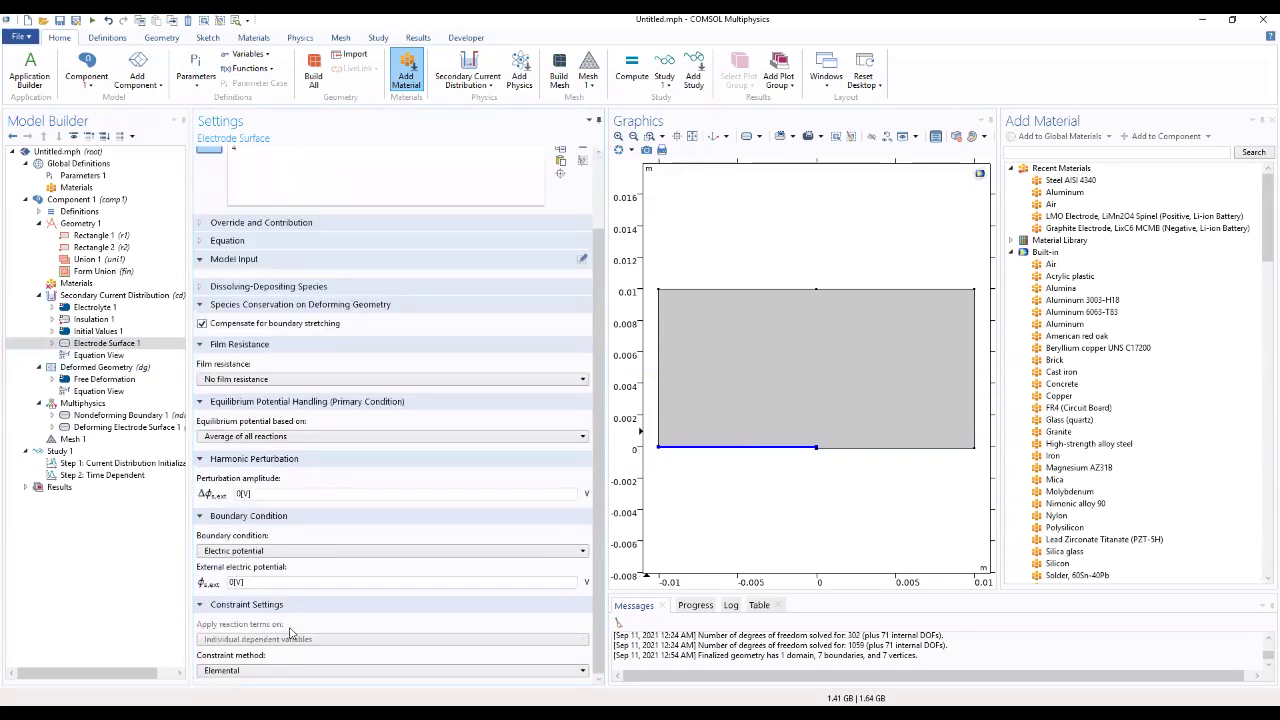
scroll(286, 605, up, 3)
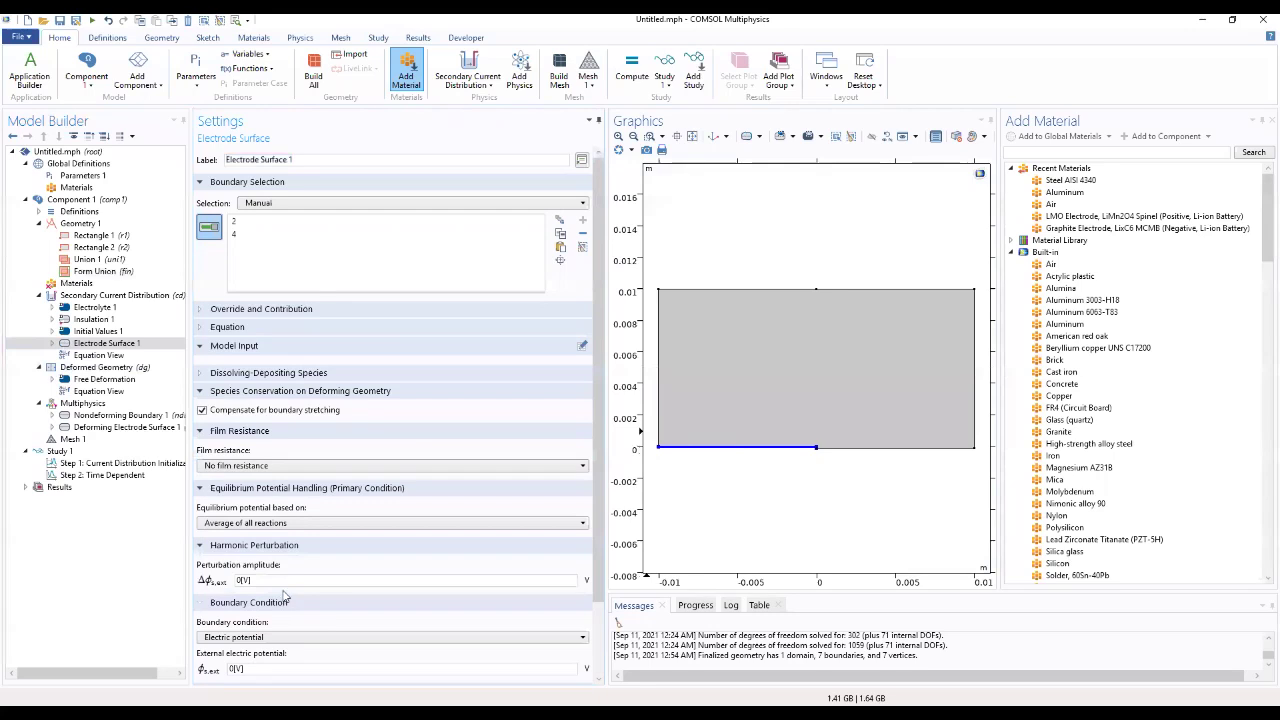
click(227, 328)
click(237, 310)
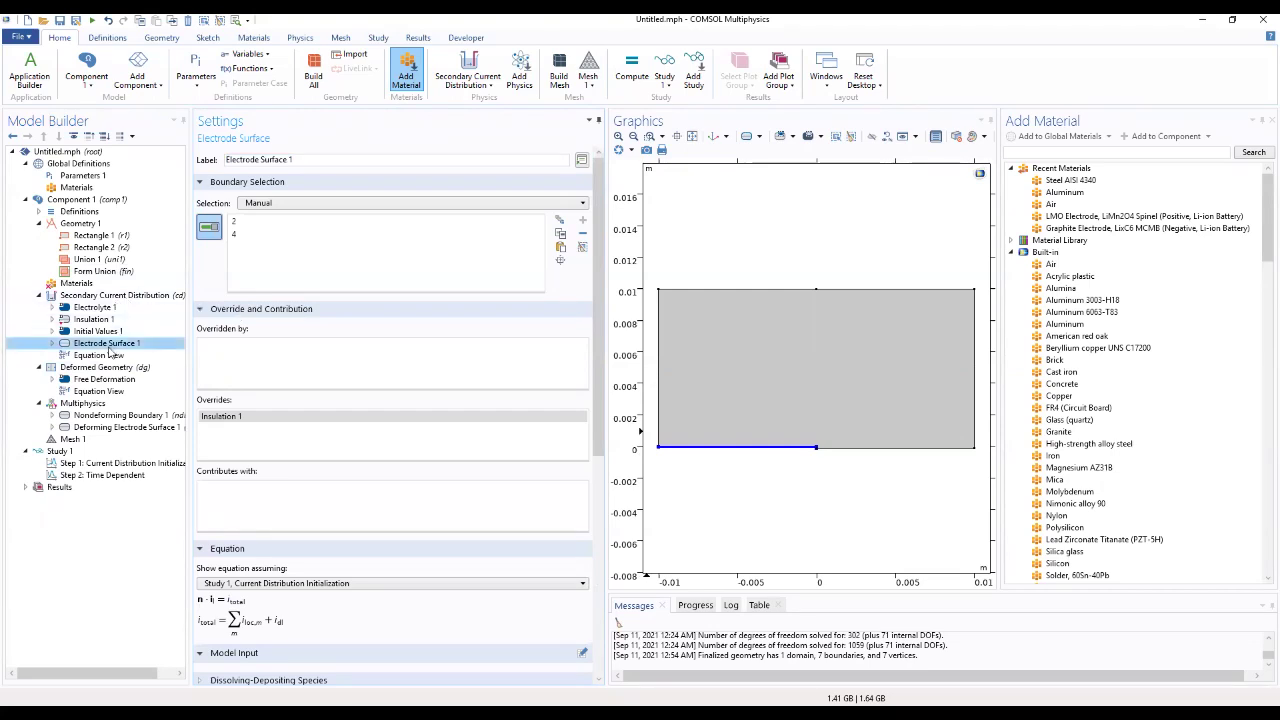
Set the equilibrium potential of the first electrode surface's Electrode Reaction to Eeq_cat
click(53, 343)
click(110, 355)
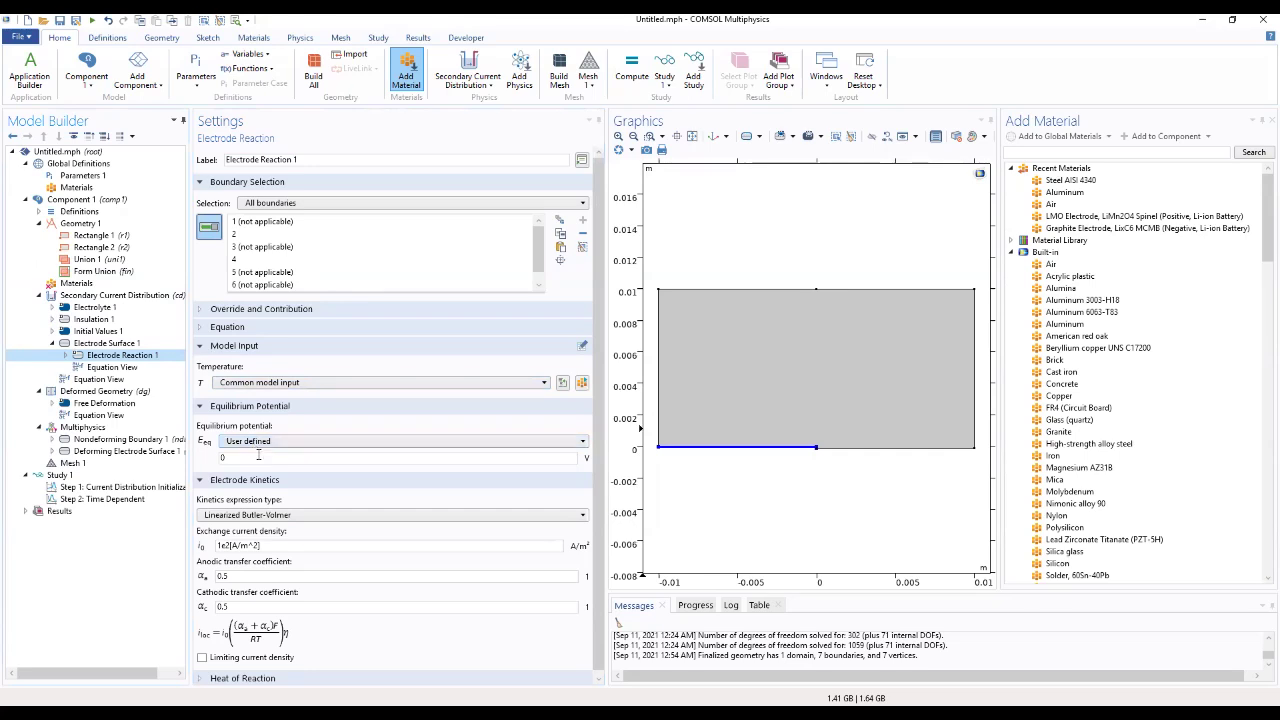
double_click(225, 457)
text(Eeq_c)
key(BackSpace)
key(BackSpace)
text(_cat)
Set the electrode reaction's kinetics to Cathodic Tafel equation with exchange current density i0_cat and Tafel slope A_cat
click(312, 514)
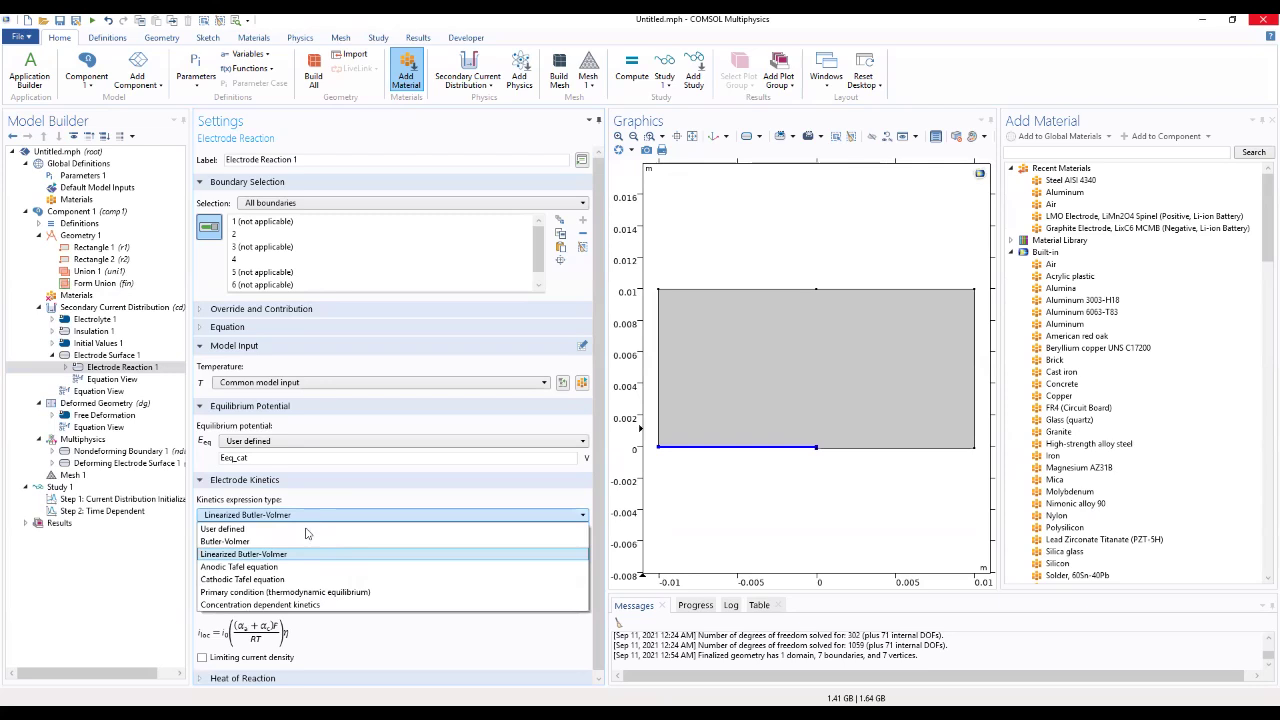
click(293, 579)
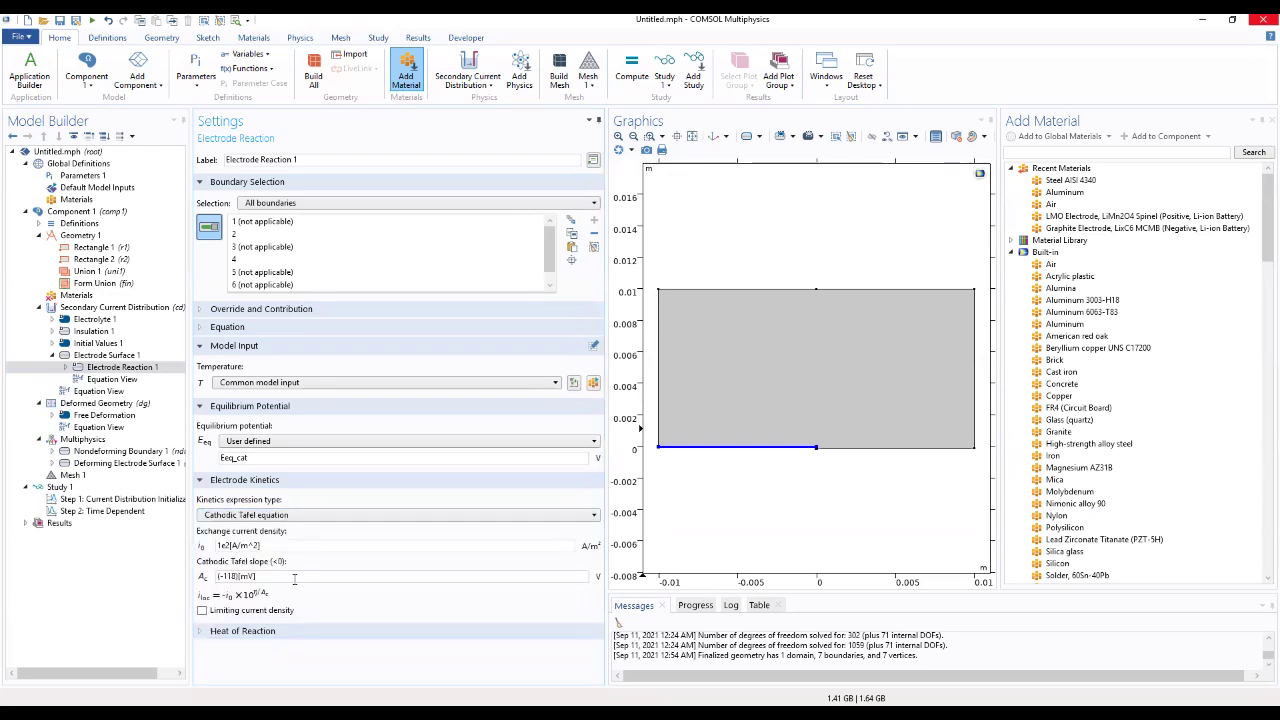
drag(298, 549, 183, 550)
key(BackSpace)
text(i0_cat)
key(Tab)
text(A_cat)
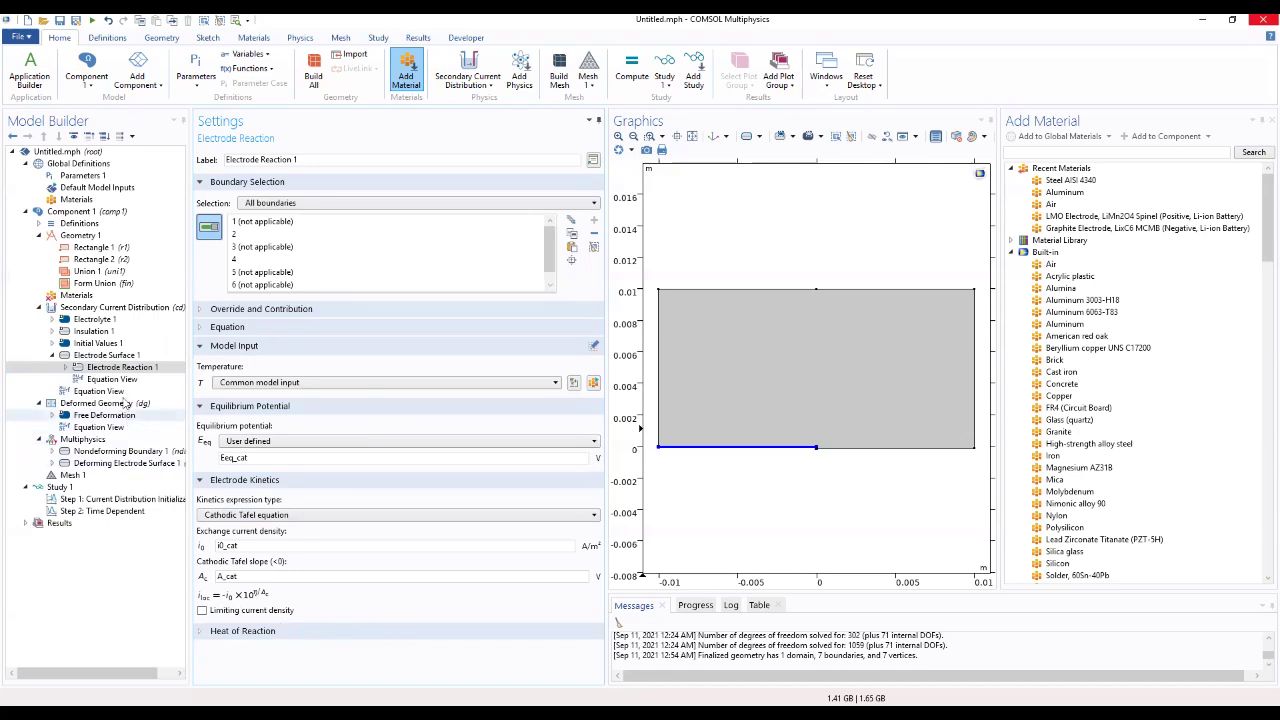
Add a second Electrode Surface to Secondary Current Distribution and assign it to boundary 5, the lower-right edge
click(96, 308)
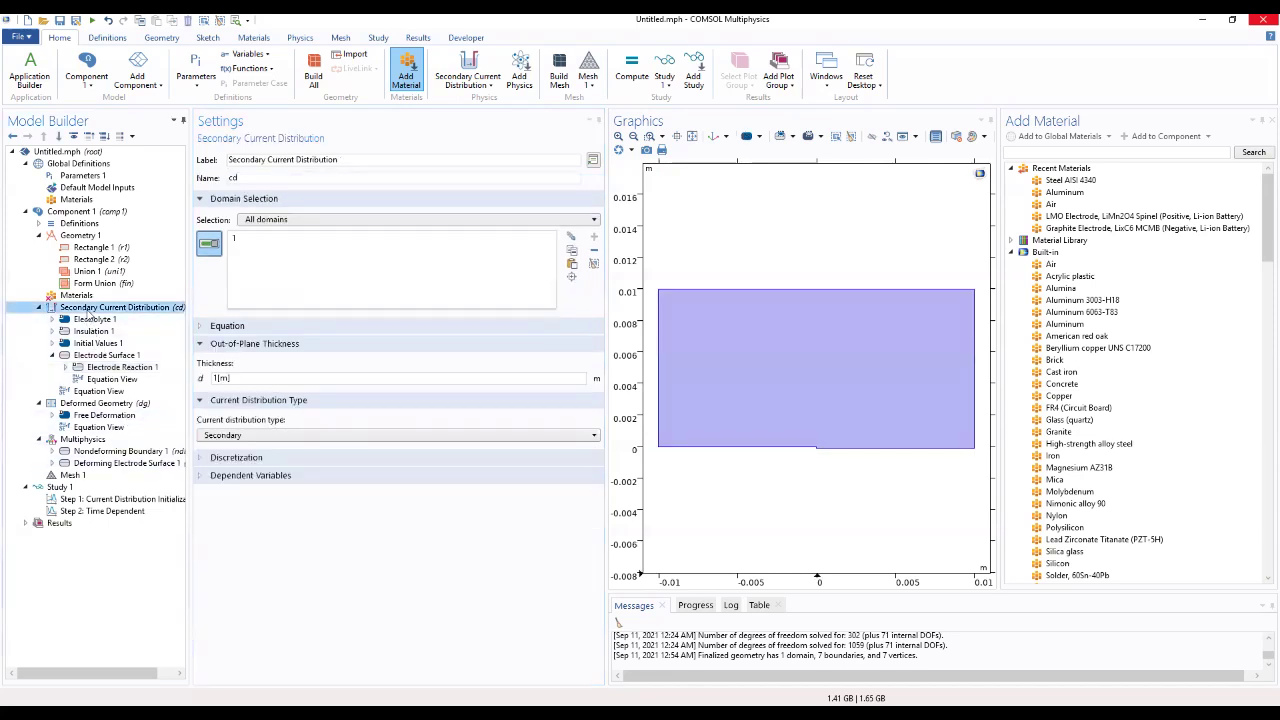
right_click(90, 309)
click(125, 357)
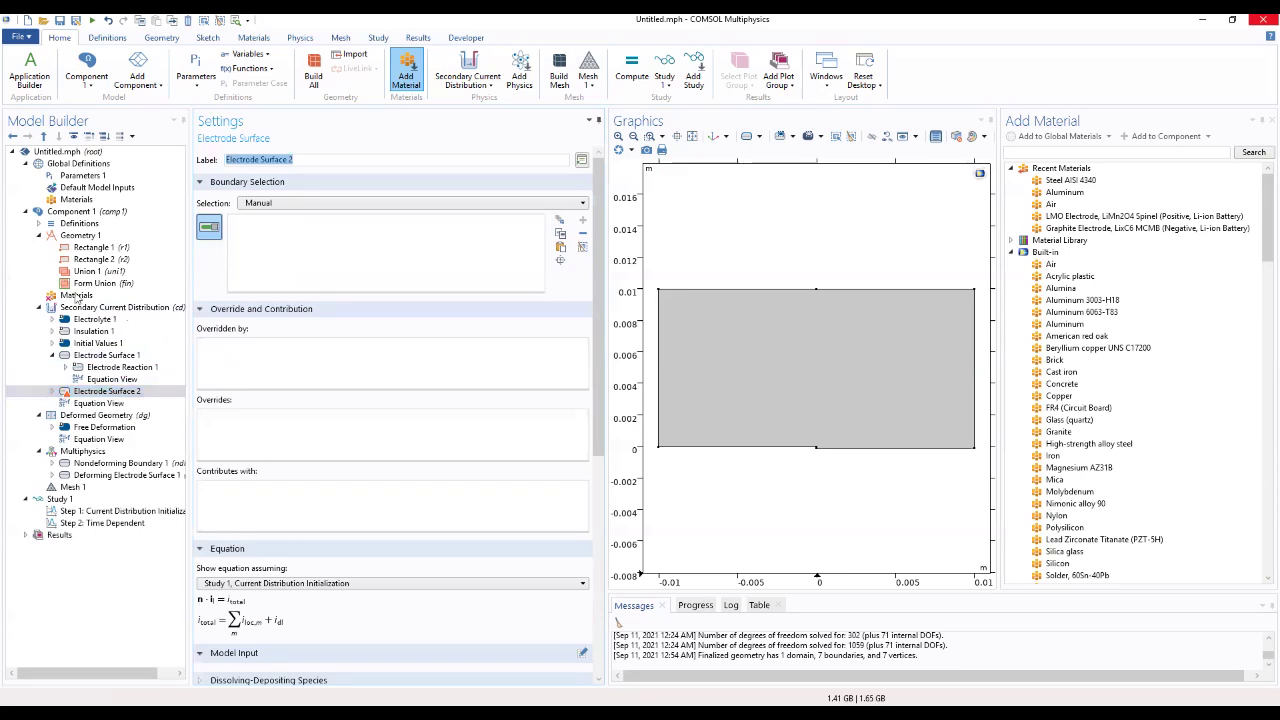
click(855, 450)
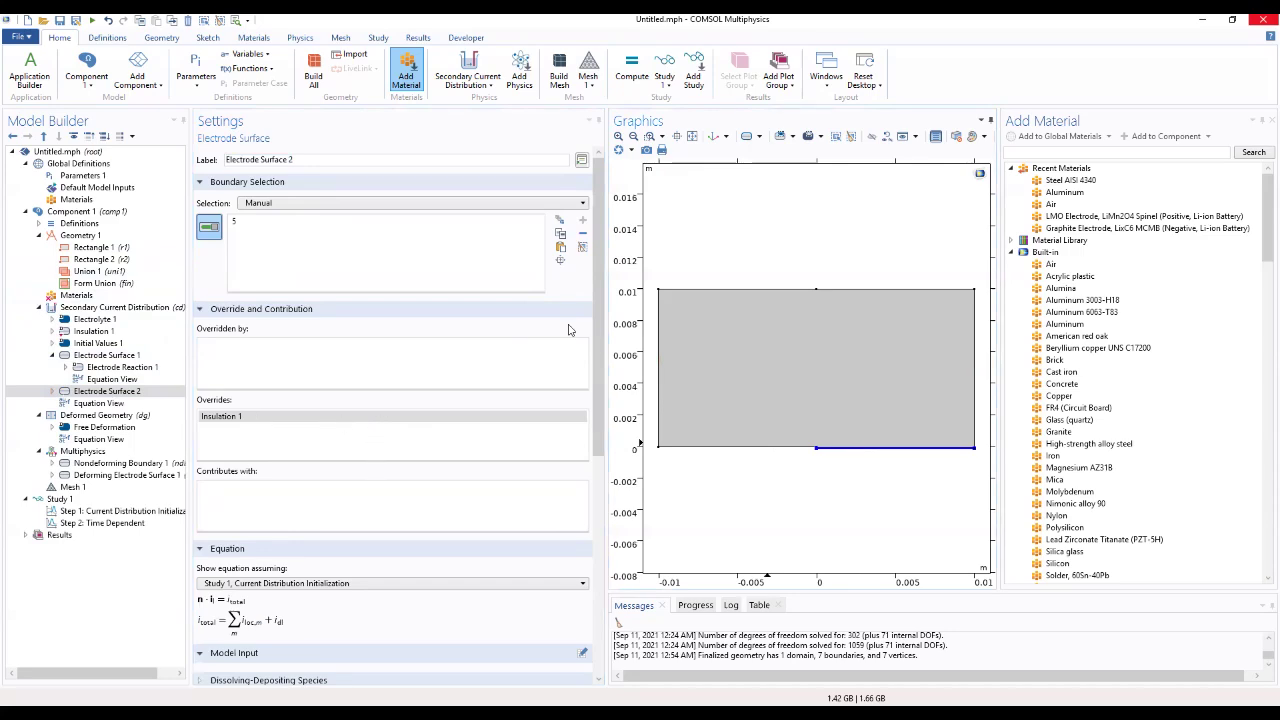
drag(592, 318, 590, 456)
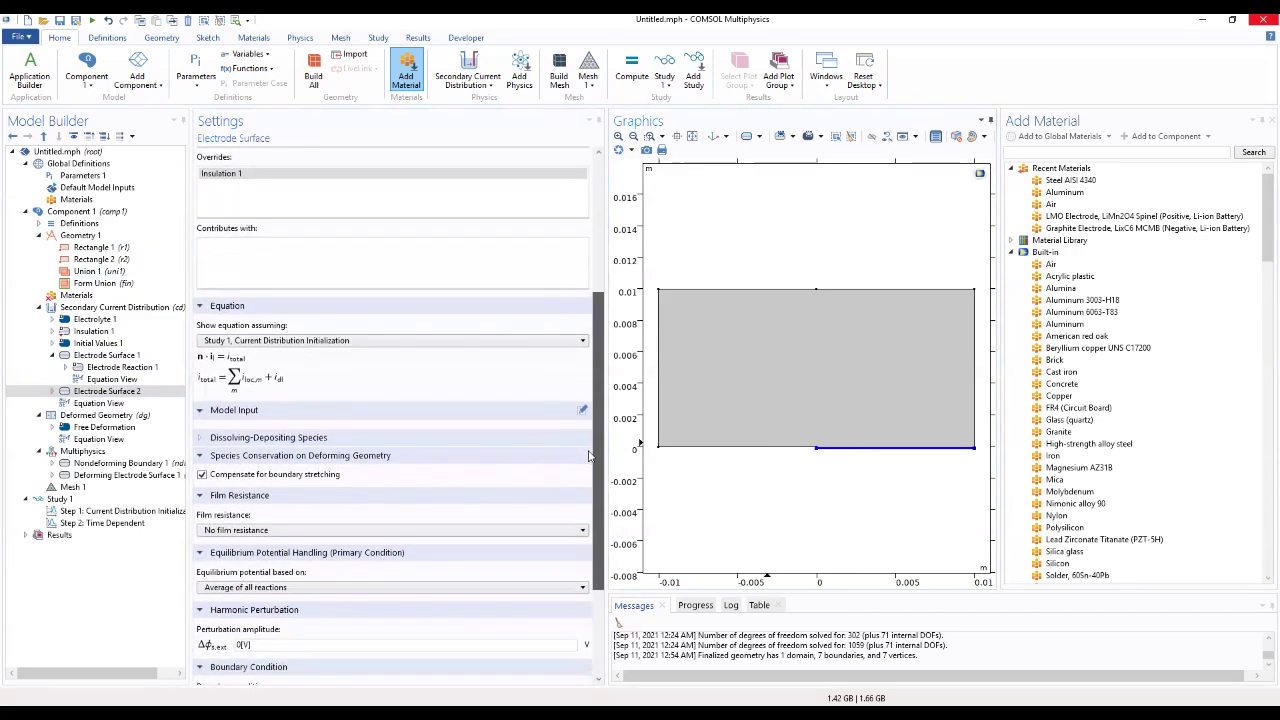
Add a dissolving-depositing species named Mg to the second electrode surface
click(243, 439)
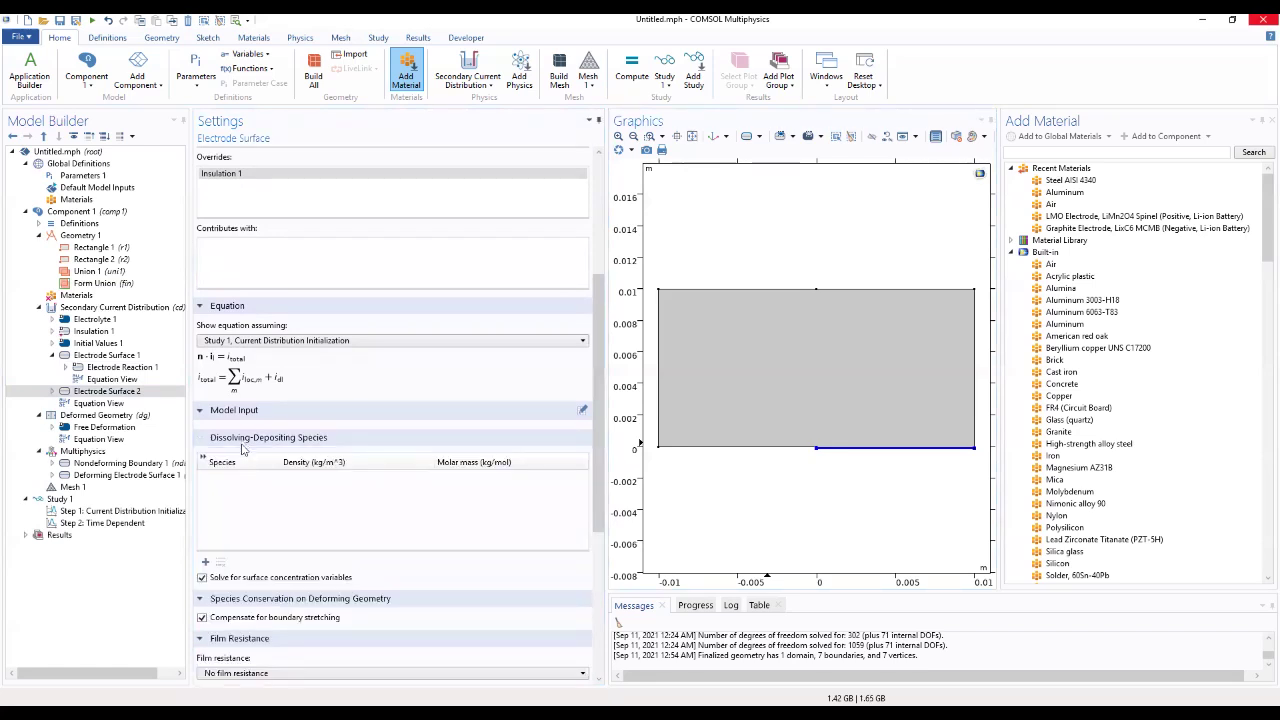
click(205, 561)
click(234, 578)
text(M)
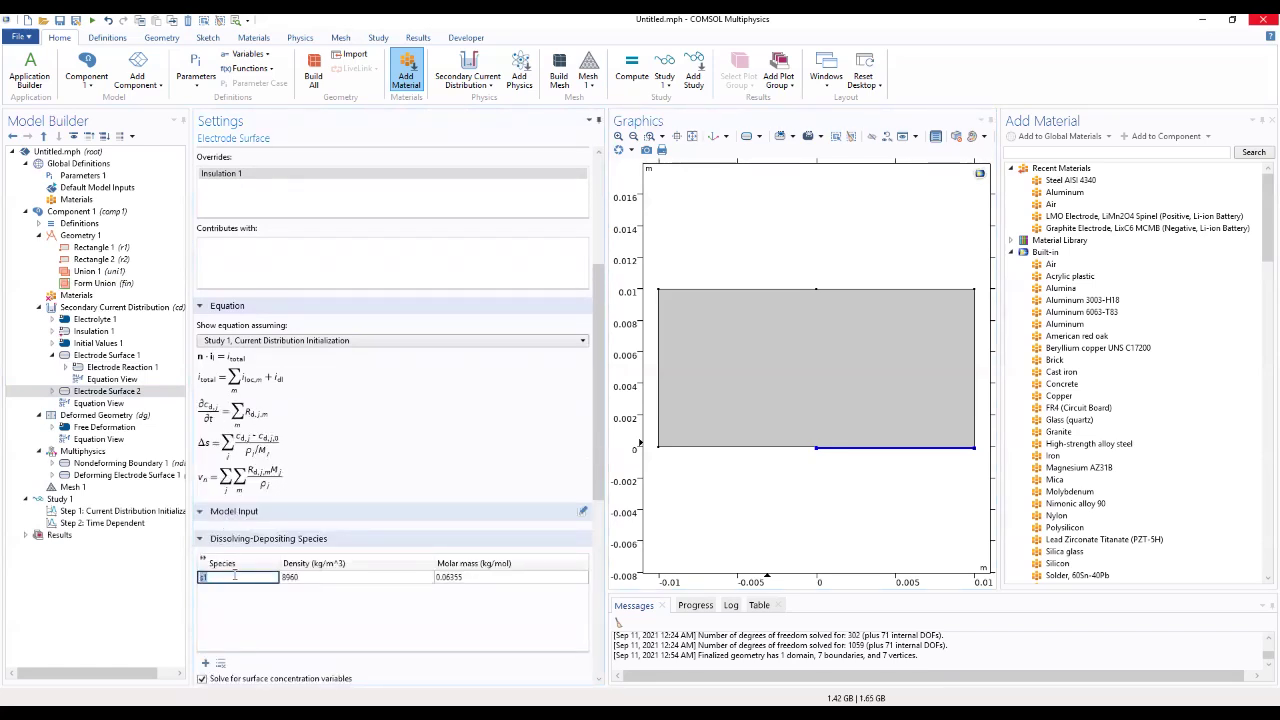
text(e)
Set the Mg species' density to rho_Mg and its molar mass to M_Mg
click(298, 577)
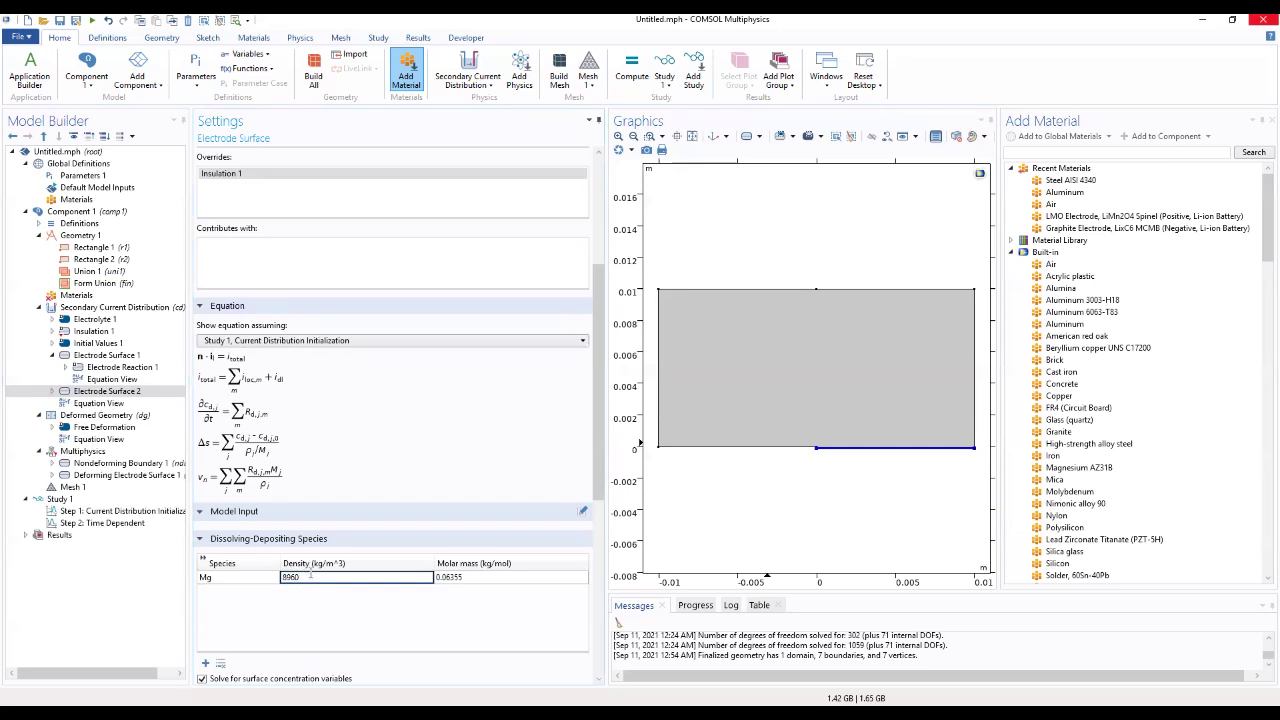
drag(299, 577, 262, 585)
text(rho_Mg)
click(480, 582)
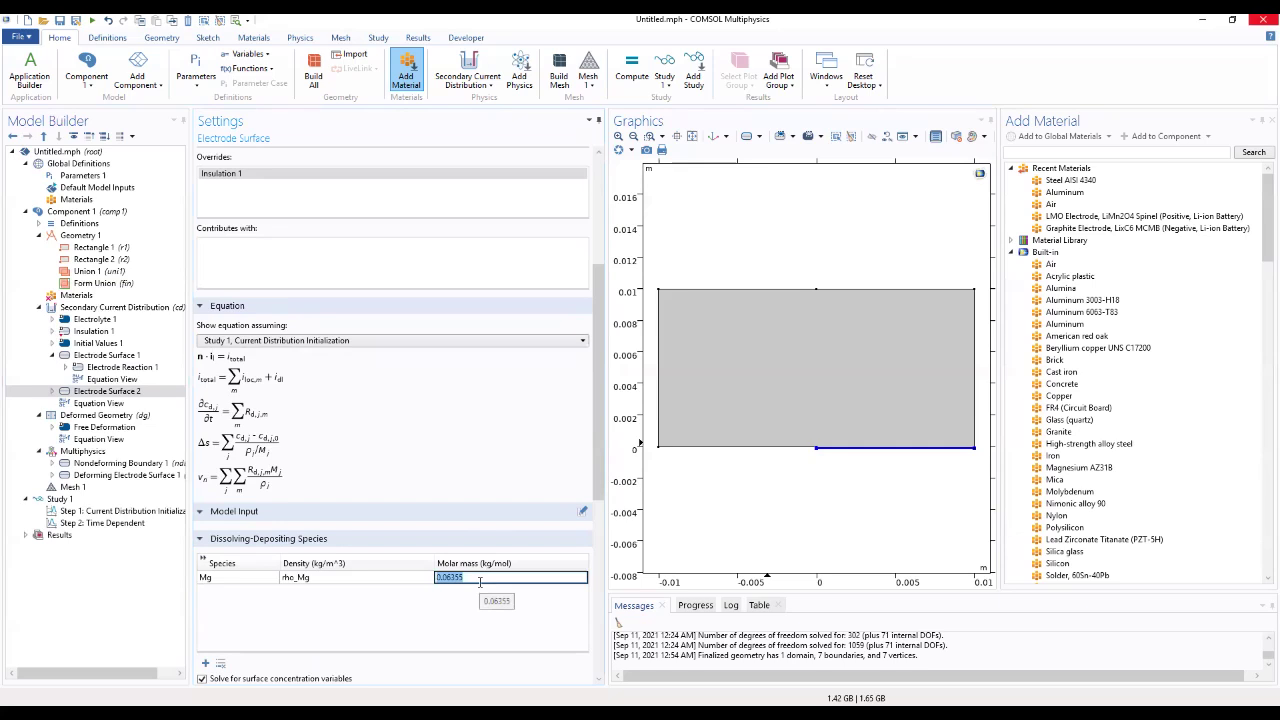
text(M_Mg)
click(428, 641)
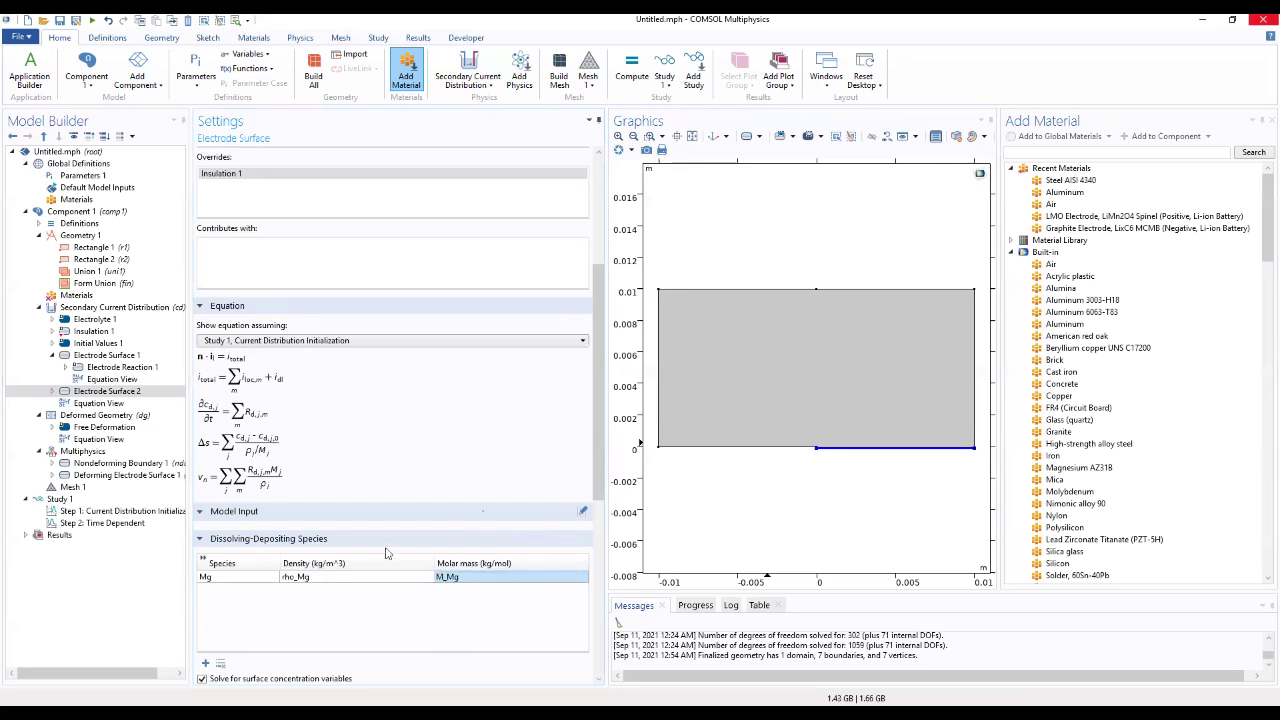
In the second electrode surface's Electrode Reaction, set 2 participating electrons and a stoichiometric coefficient of 1 for Mg
drag(593, 475, 586, 597)
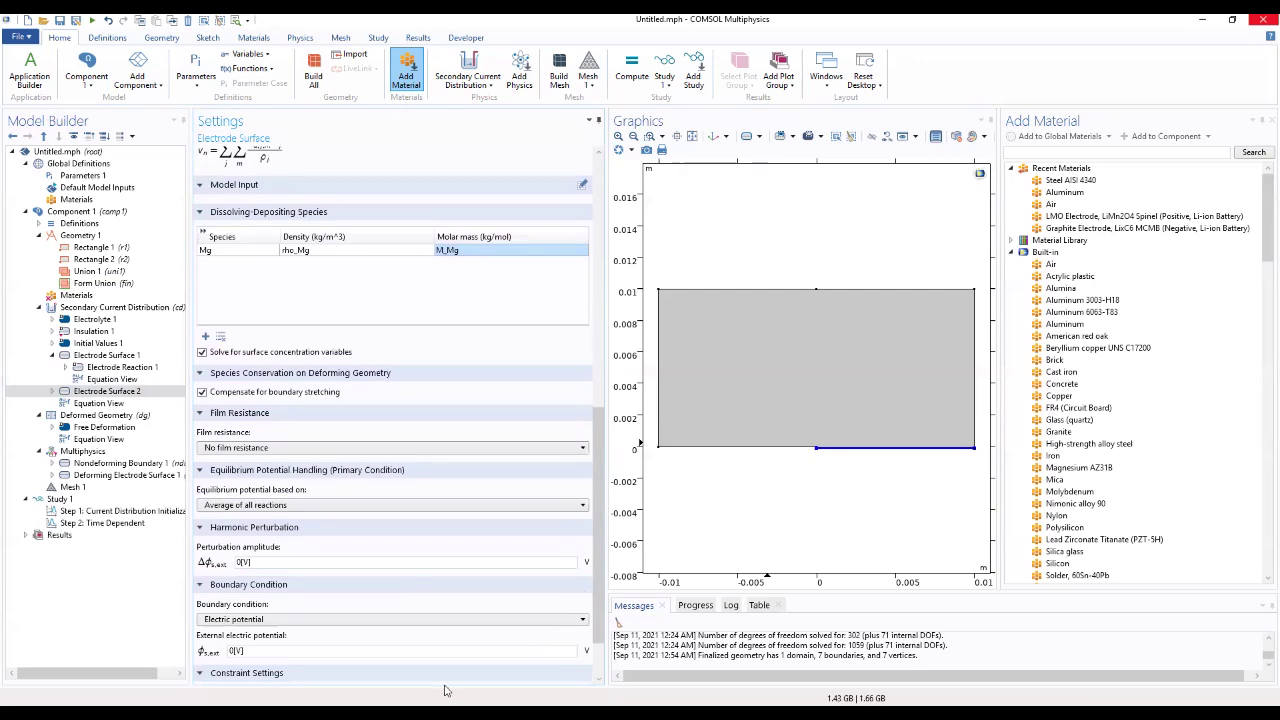
scroll(389, 606, down, 2)
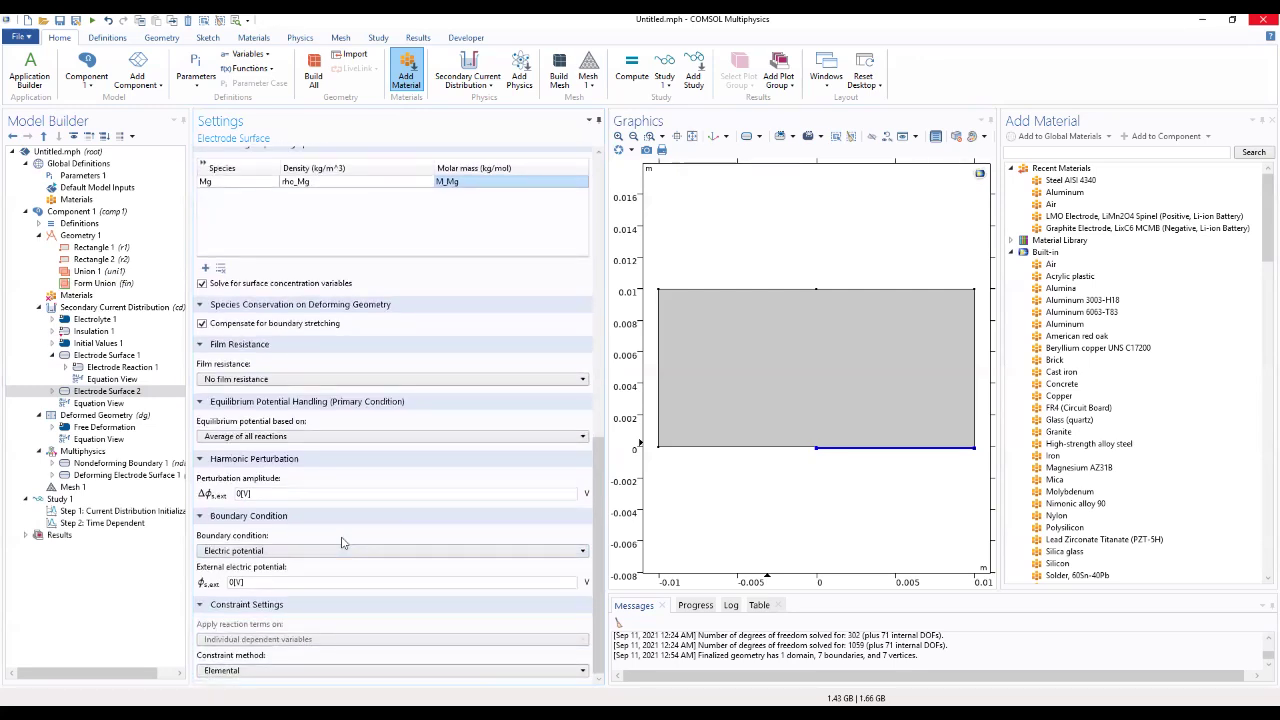
click(90, 394)
click(52, 391)
click(88, 403)
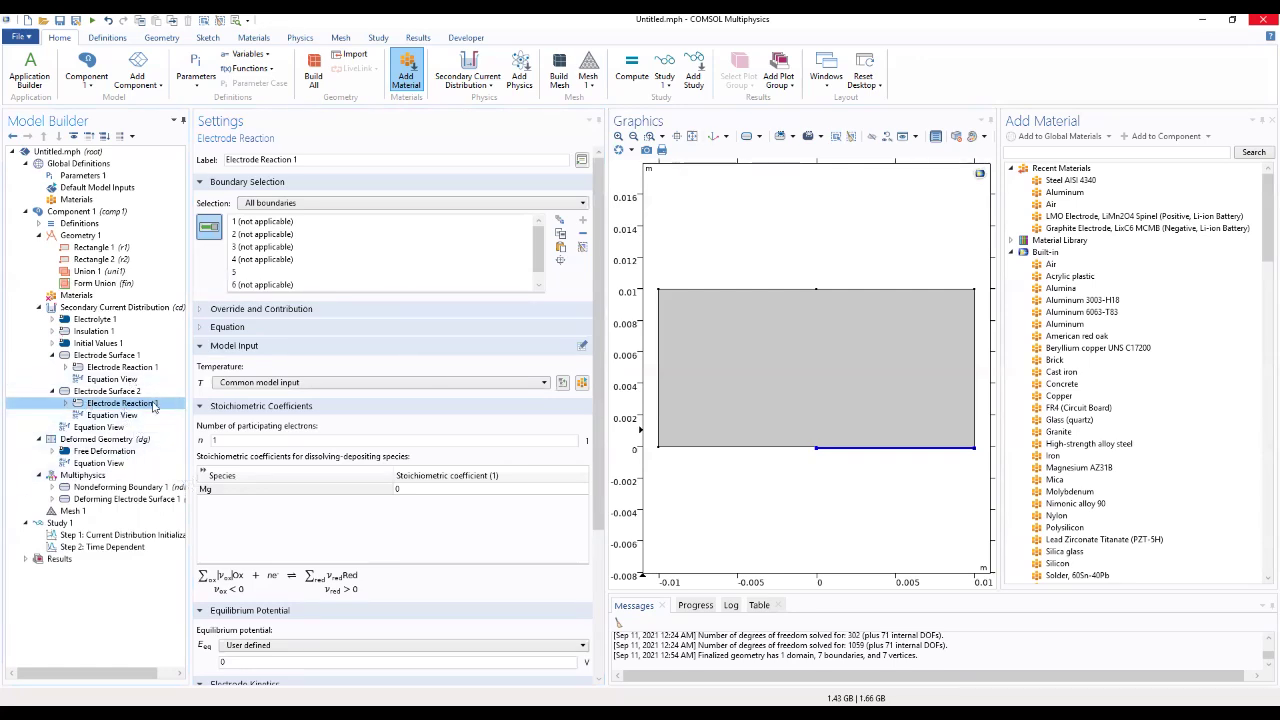
double_click(215, 440)
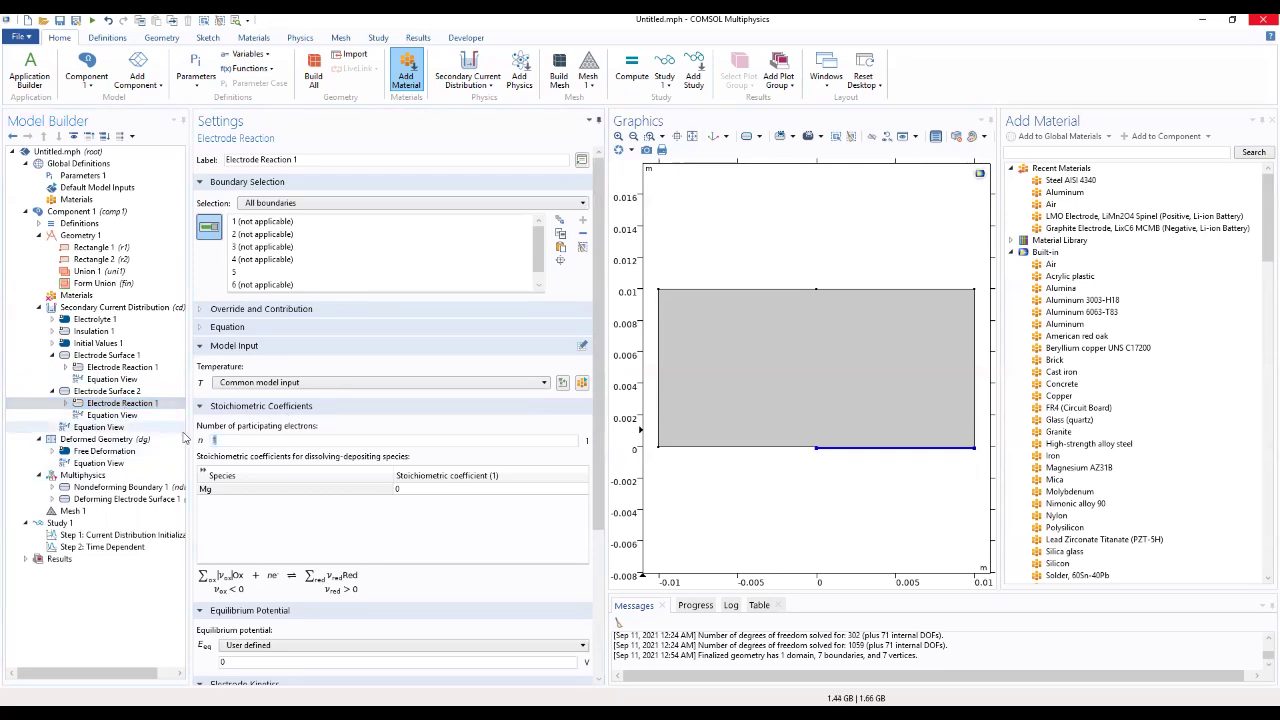
text(2)
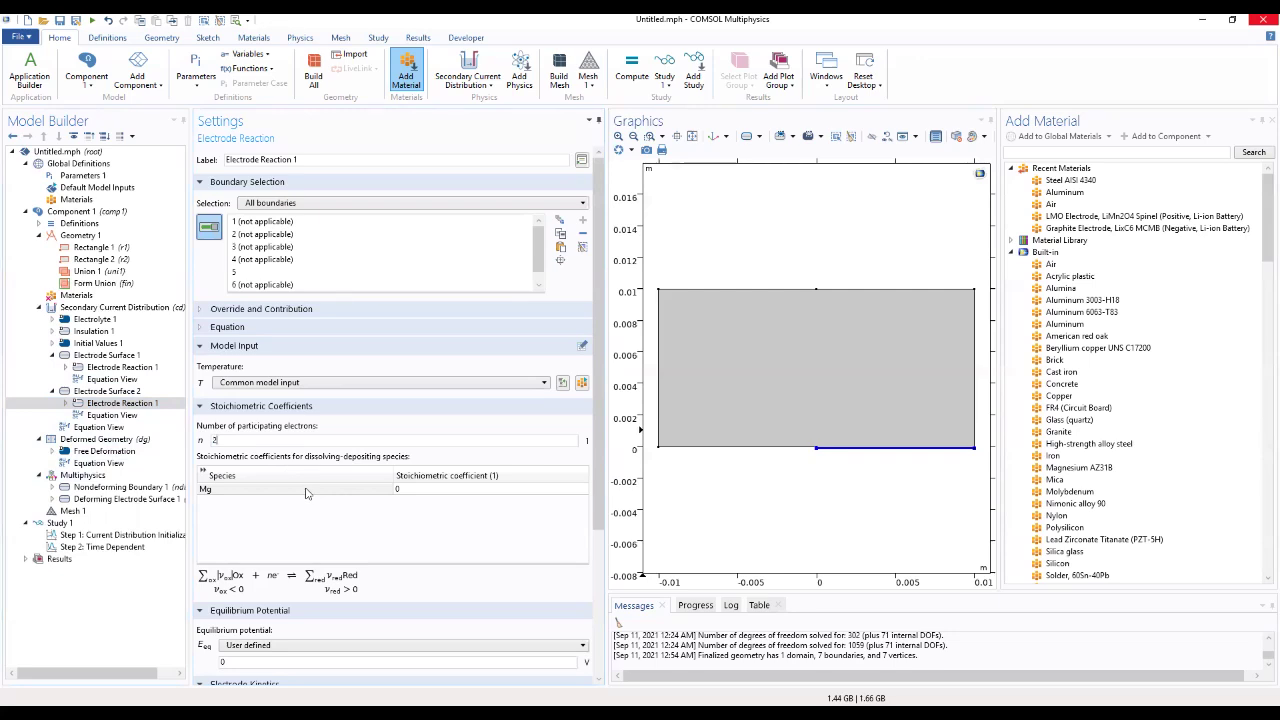
click(417, 488)
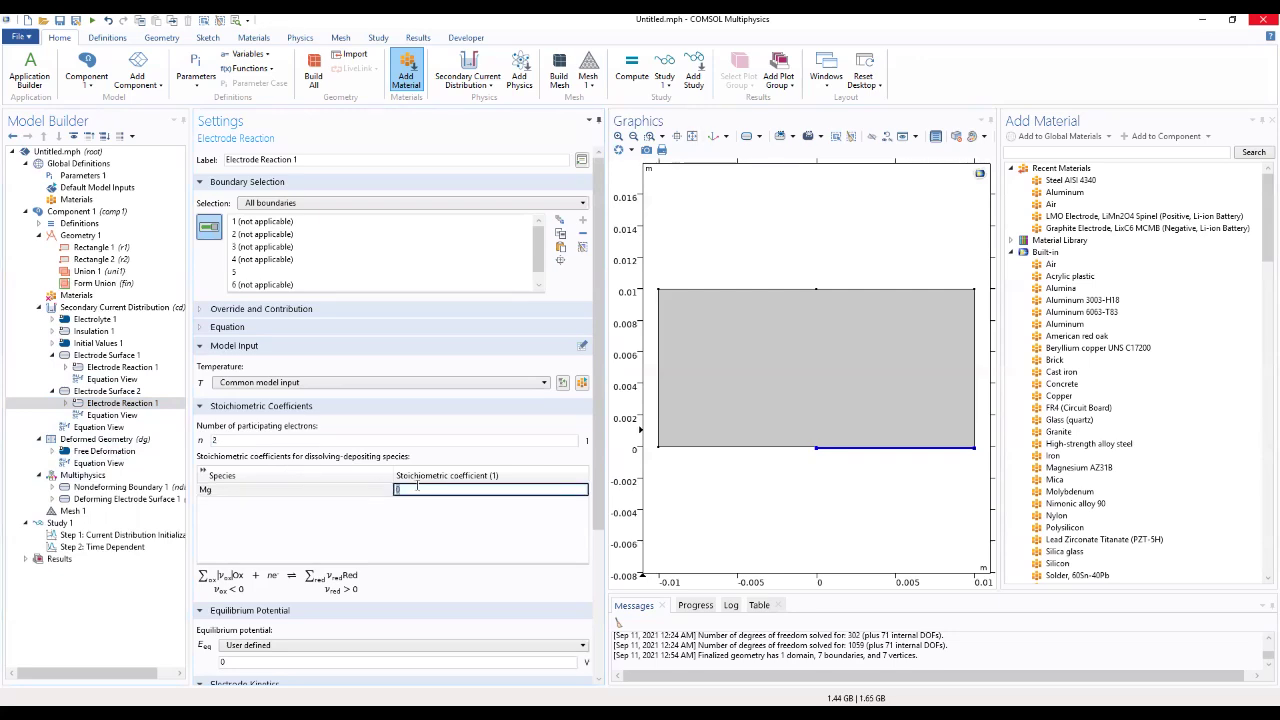
key(Return)
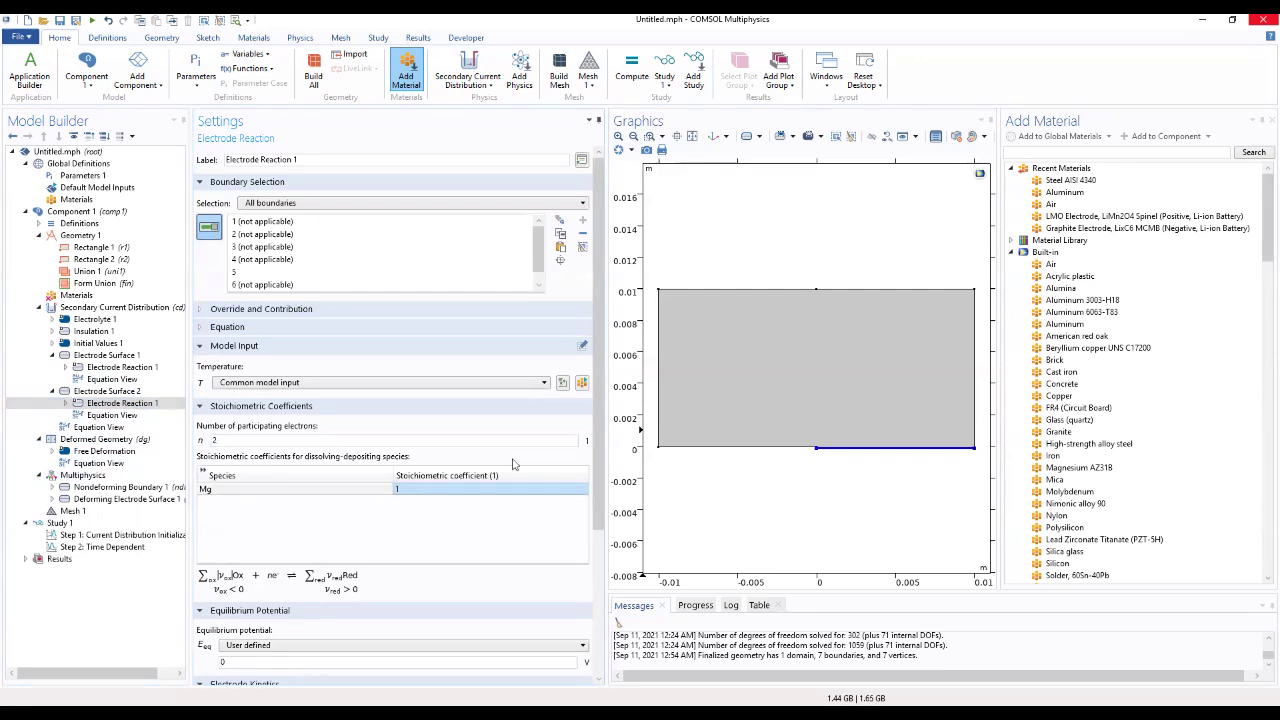
Set the equilibrium potential of the second electrode surface's Electrode Reaction to Eeq_an
drag(591, 456, 612, 567)
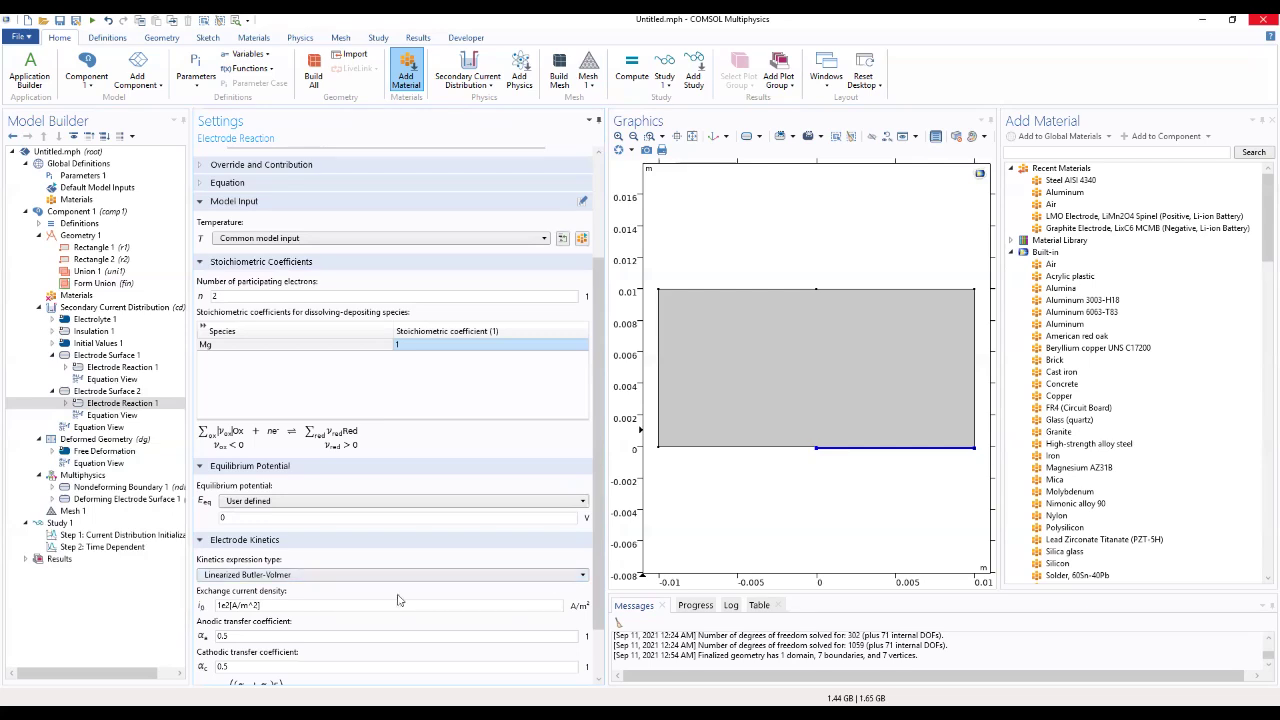
click(250, 517)
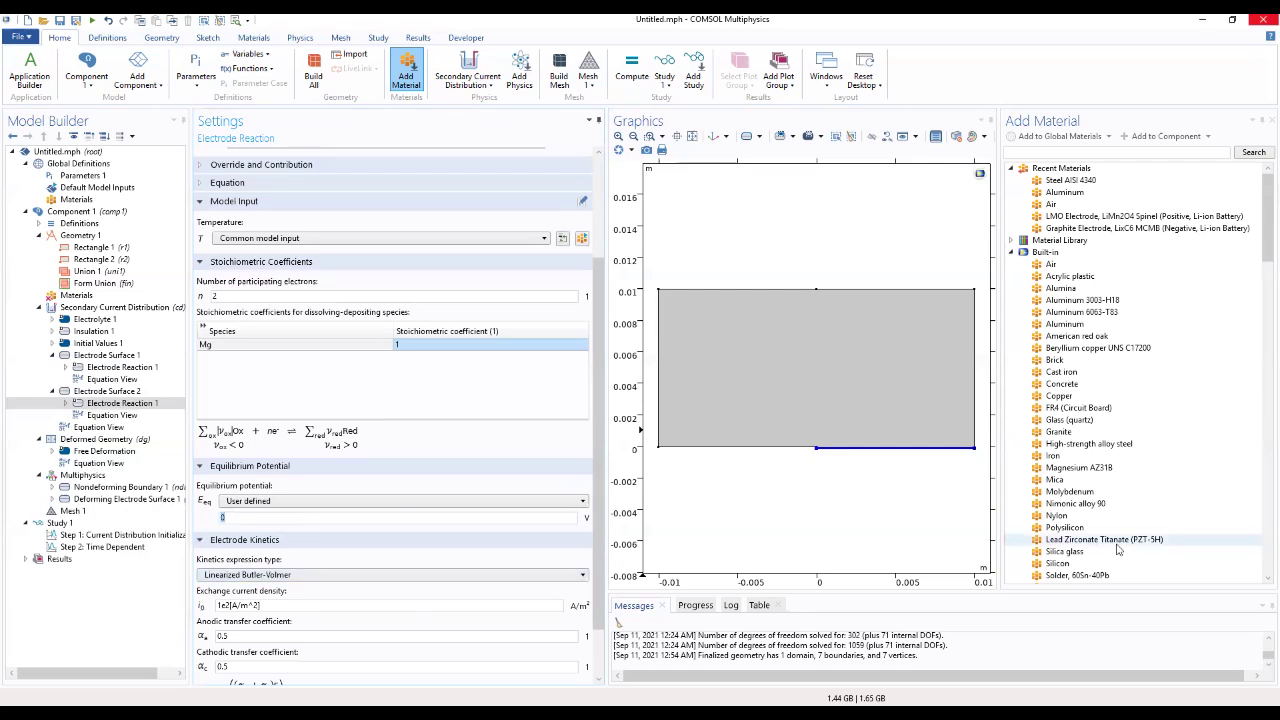
text(Eeq_an)
Set the reaction's kinetics to Anodic Tafel equation with exchange current density i0_an and anodic Tafel slope A_an
click(355, 578)
click(297, 640)
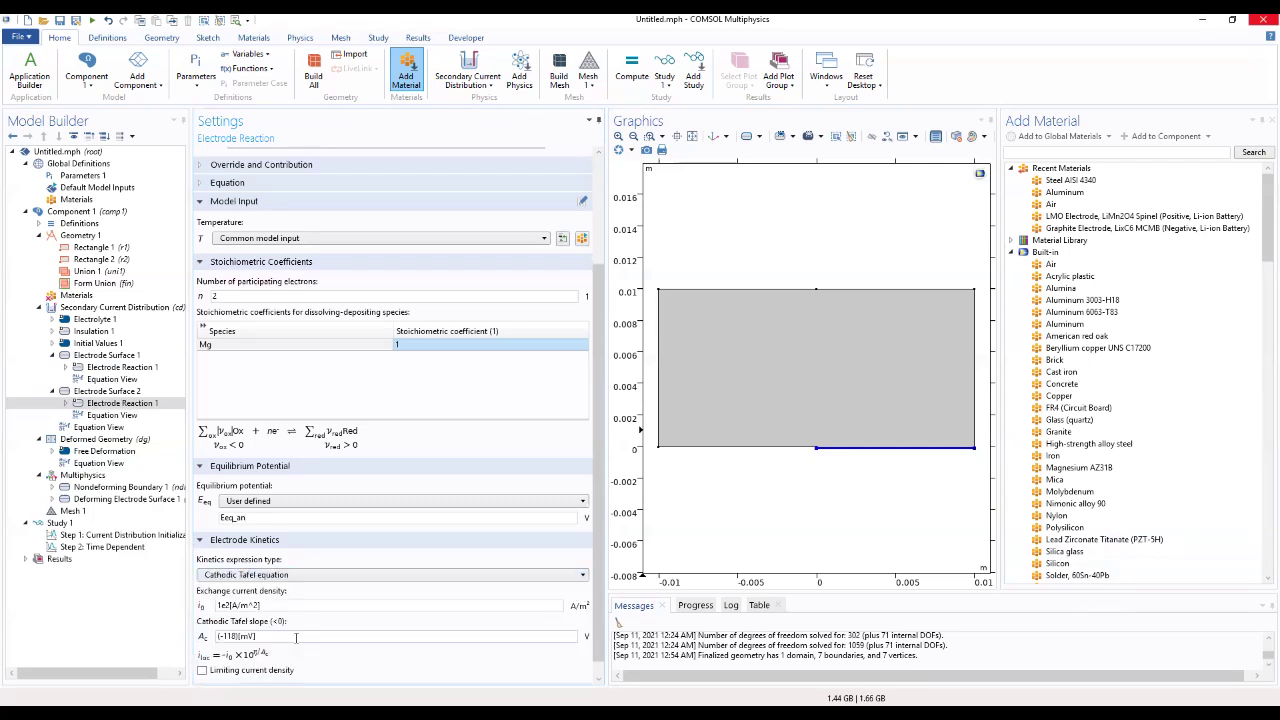
click(288, 576)
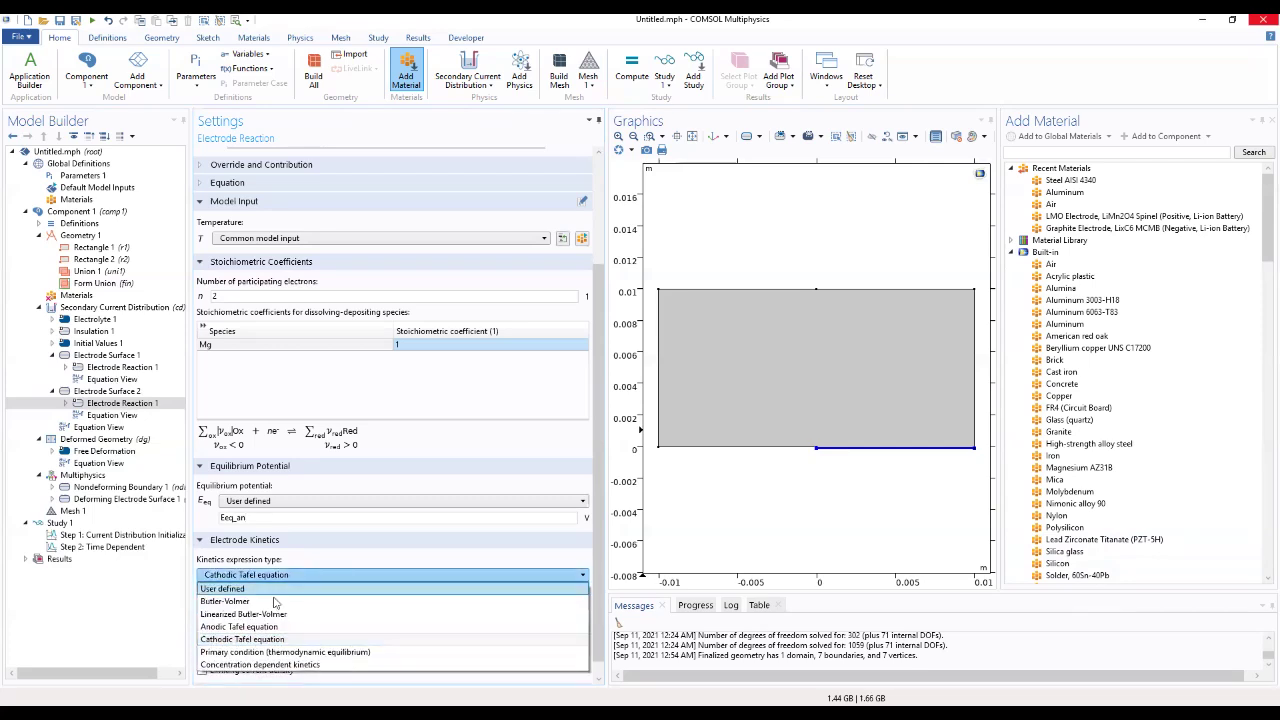
click(266, 627)
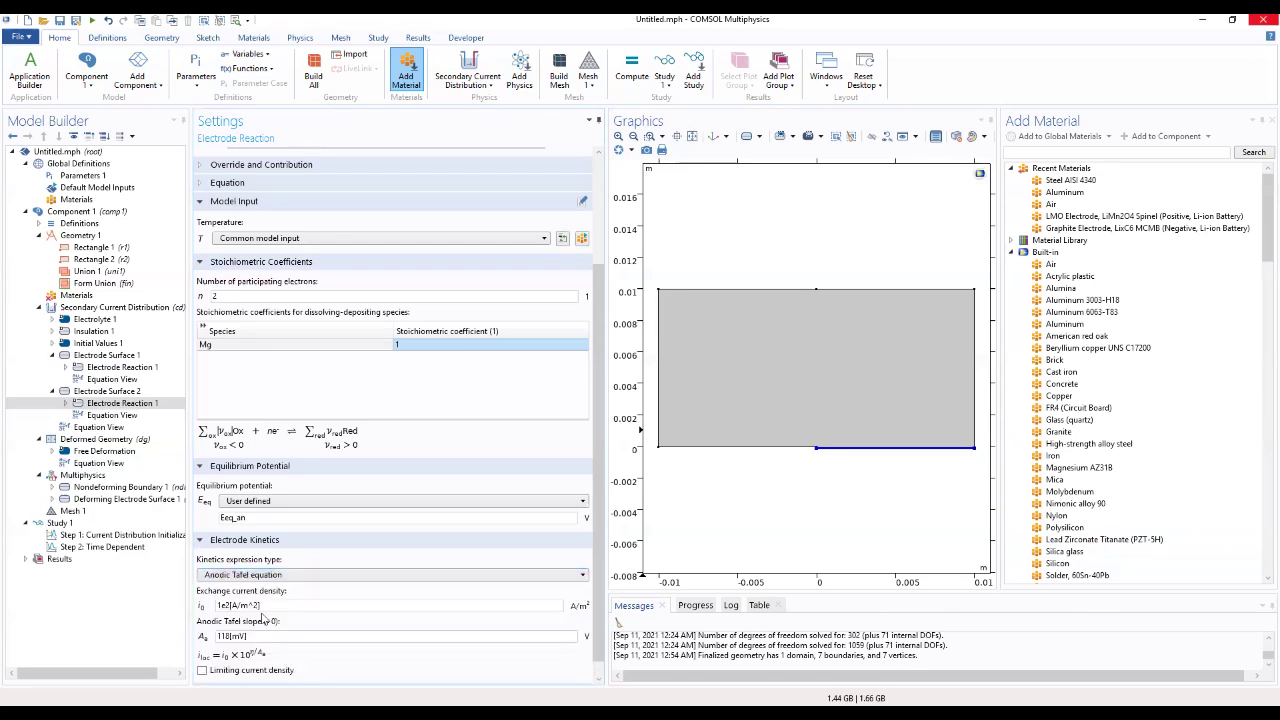
triple_click(274, 606)
text(i0_an)
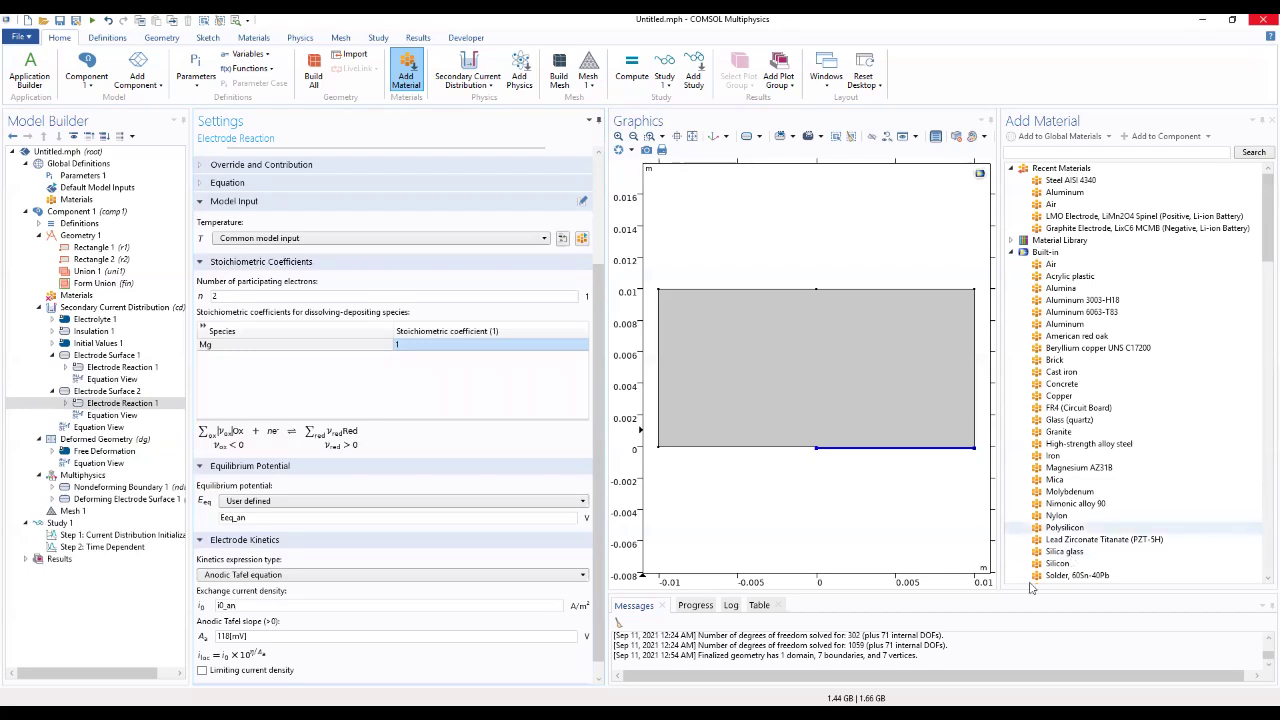
key(Tab)
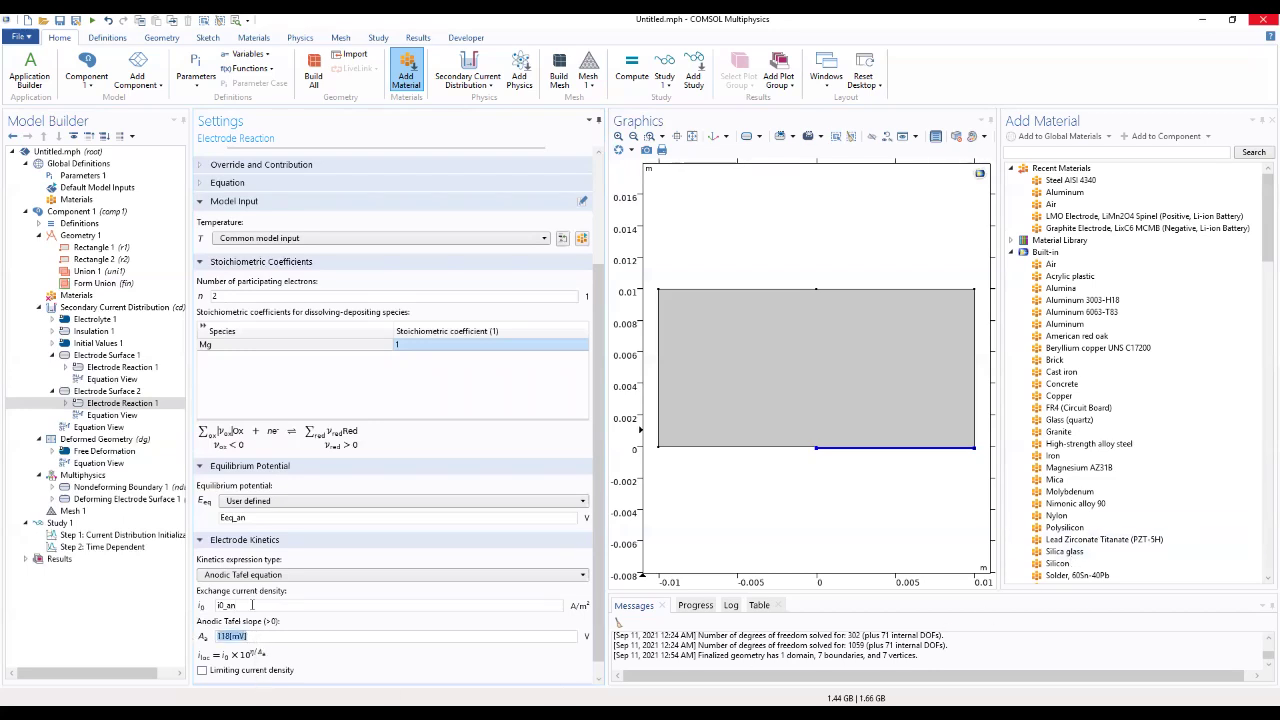
text(A_an)
Enable the limiting current density for the anodic reaction and set it to ilim_an
click(202, 670)
scroll(376, 650, down, 1)
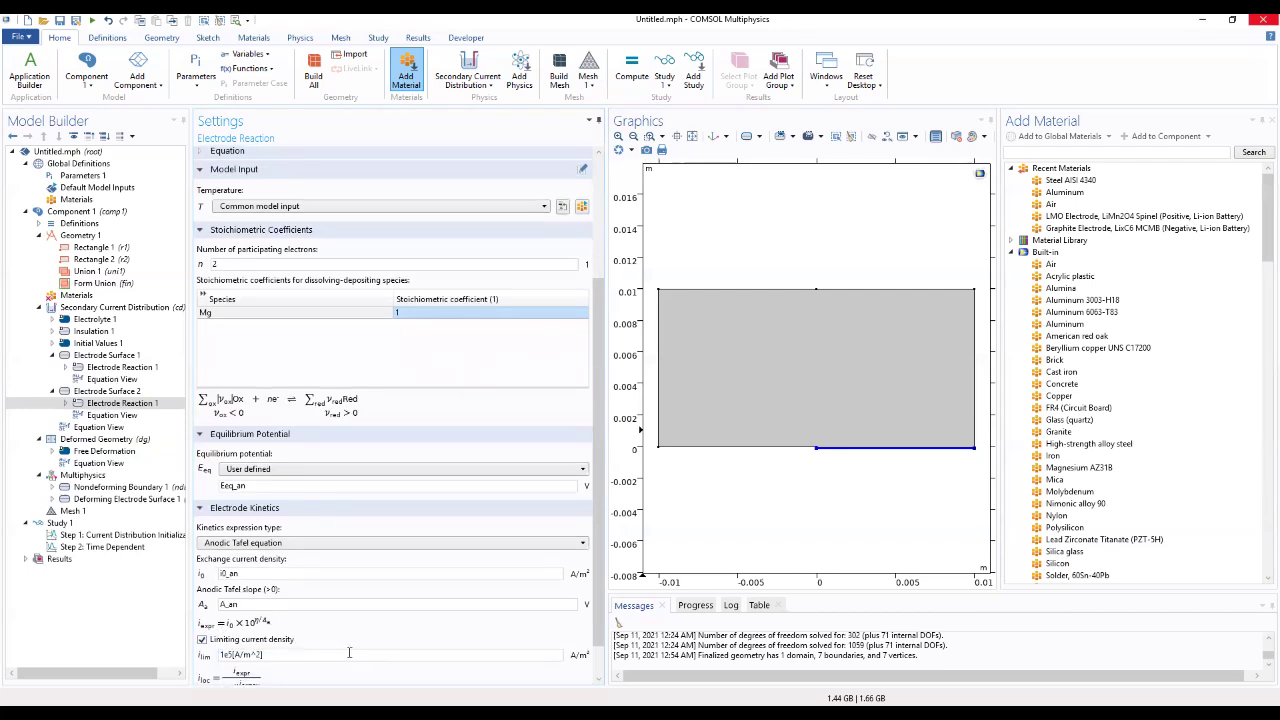
key(Tab)
text(ilim_an)
scroll(604, 588, down, 2)
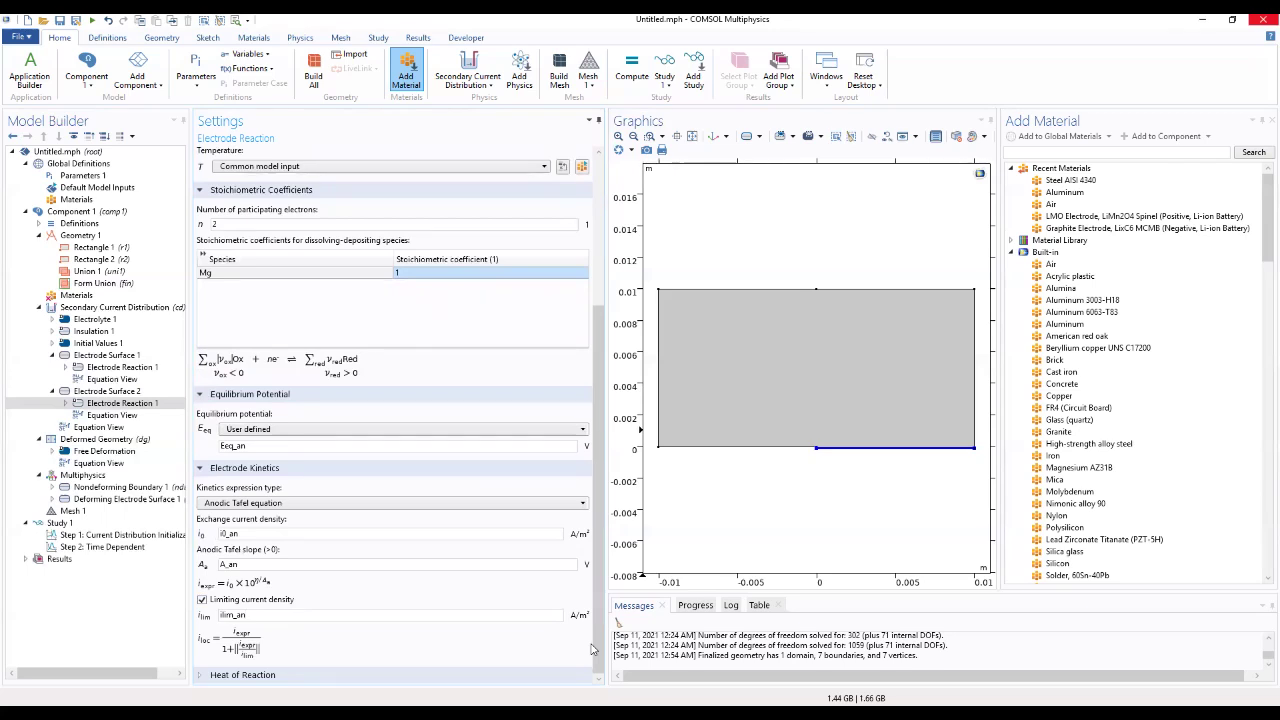
Examine the anodic reaction's heat of reaction settings and review the first electrode surface's Electrode Reaction settings
click(452, 674)
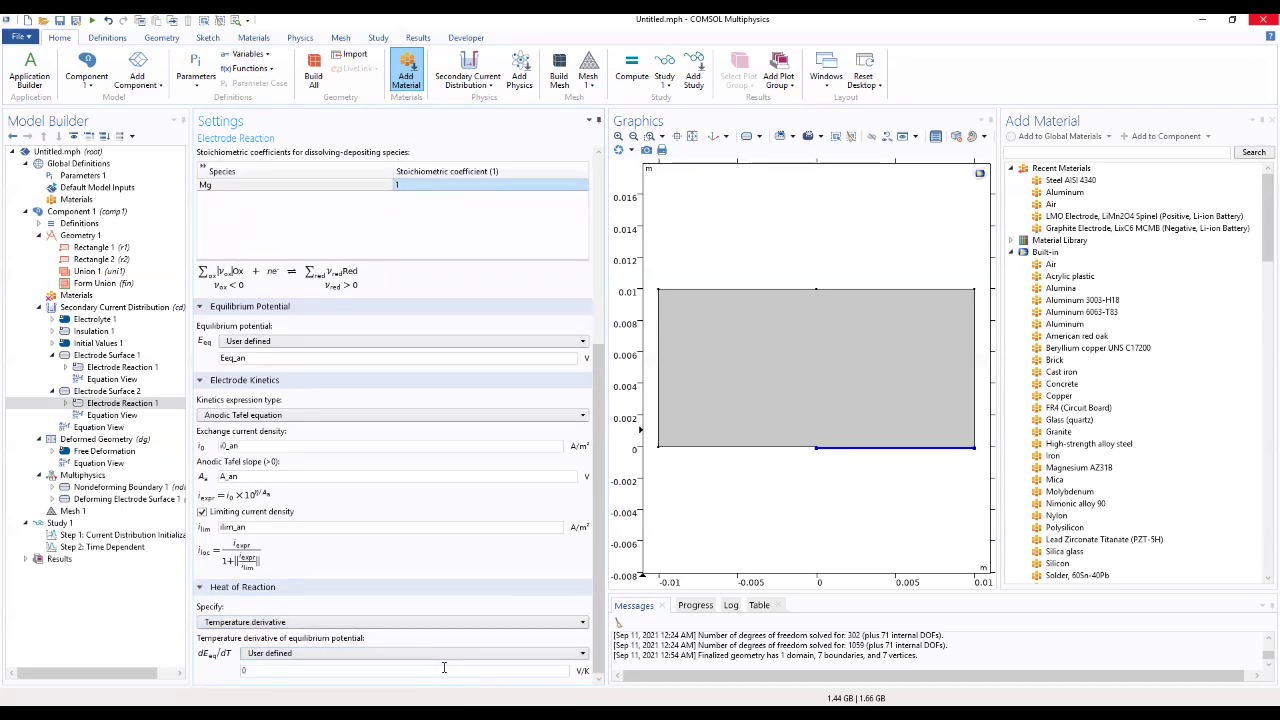
scroll(318, 350, up, 6)
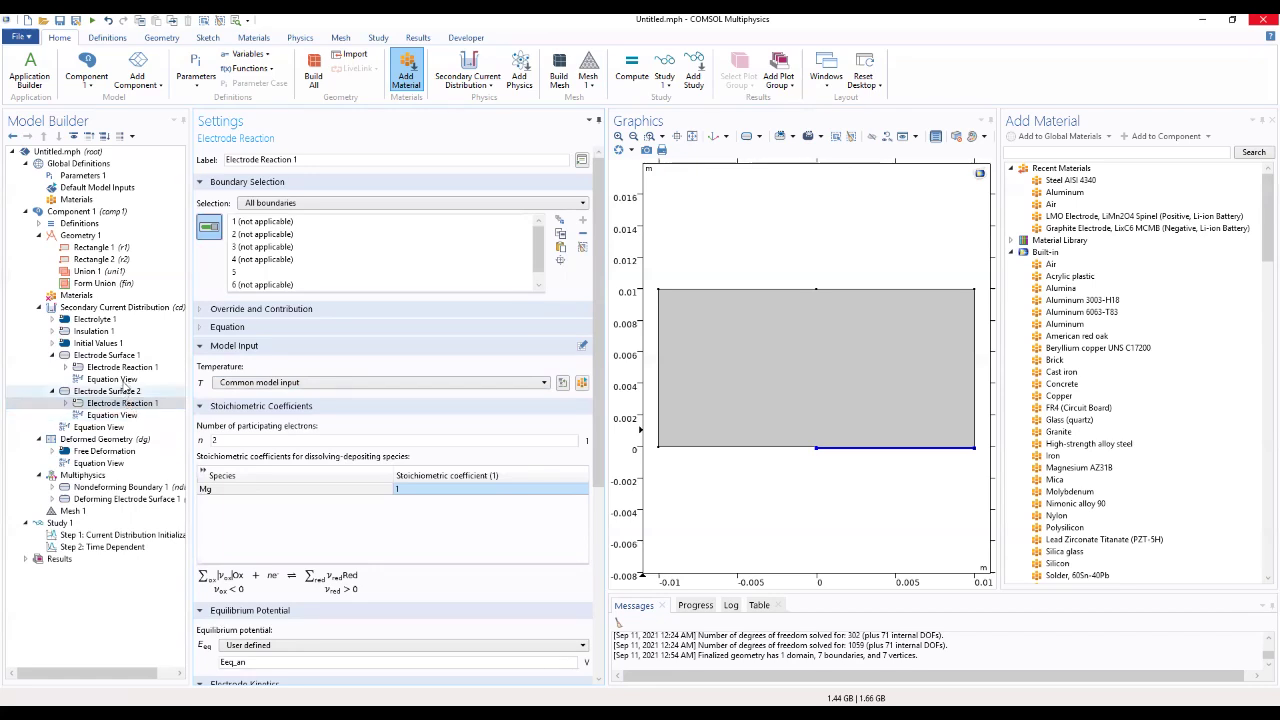
click(124, 368)
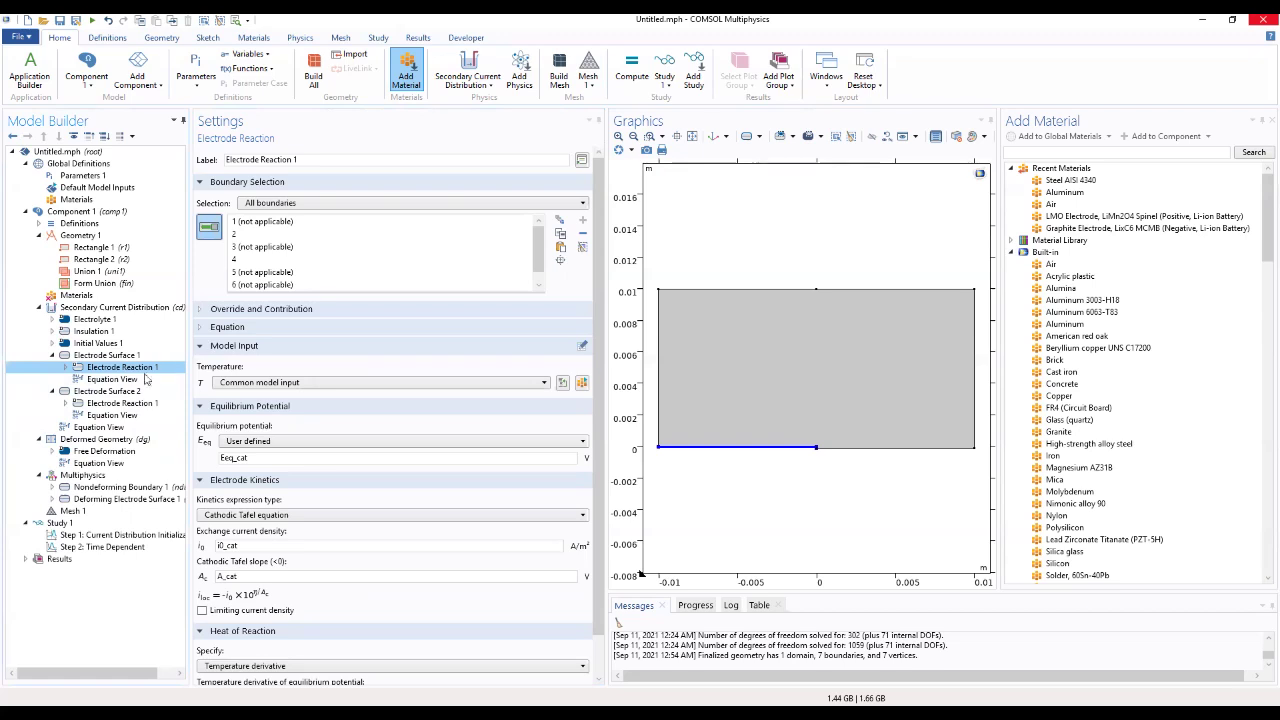
scroll(265, 438, down, 1)
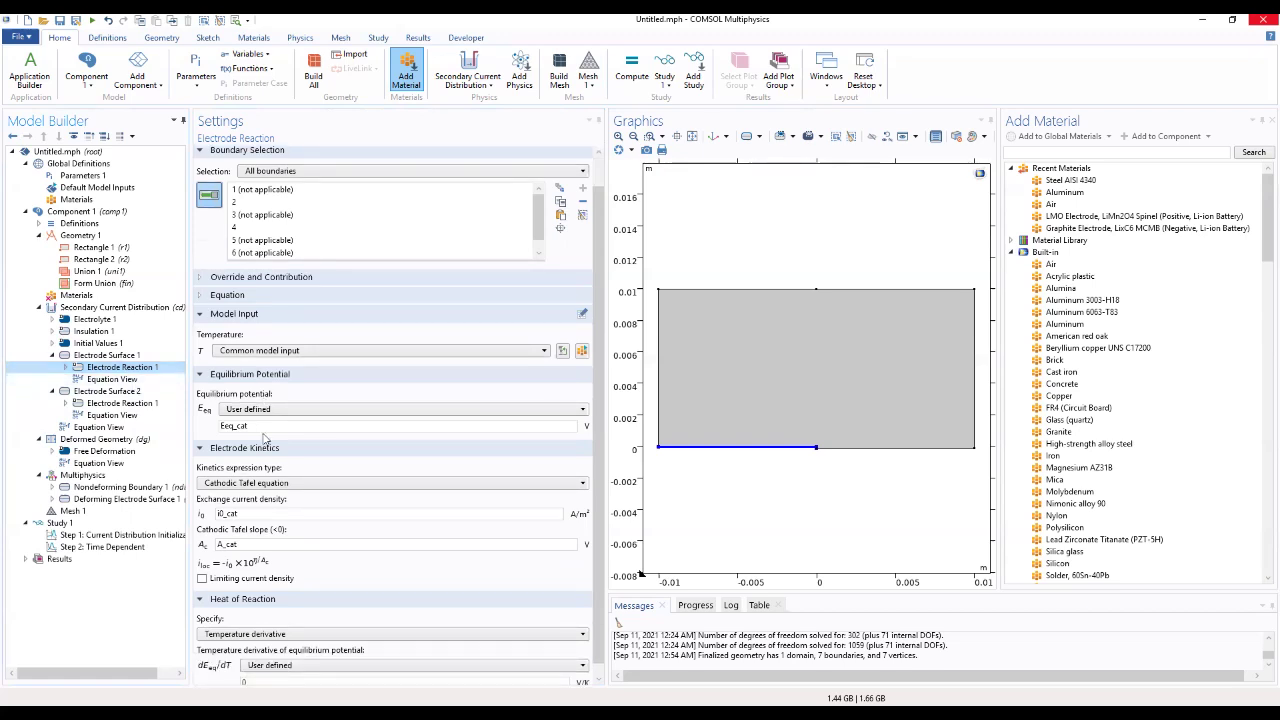
scroll(265, 438, down, 1)
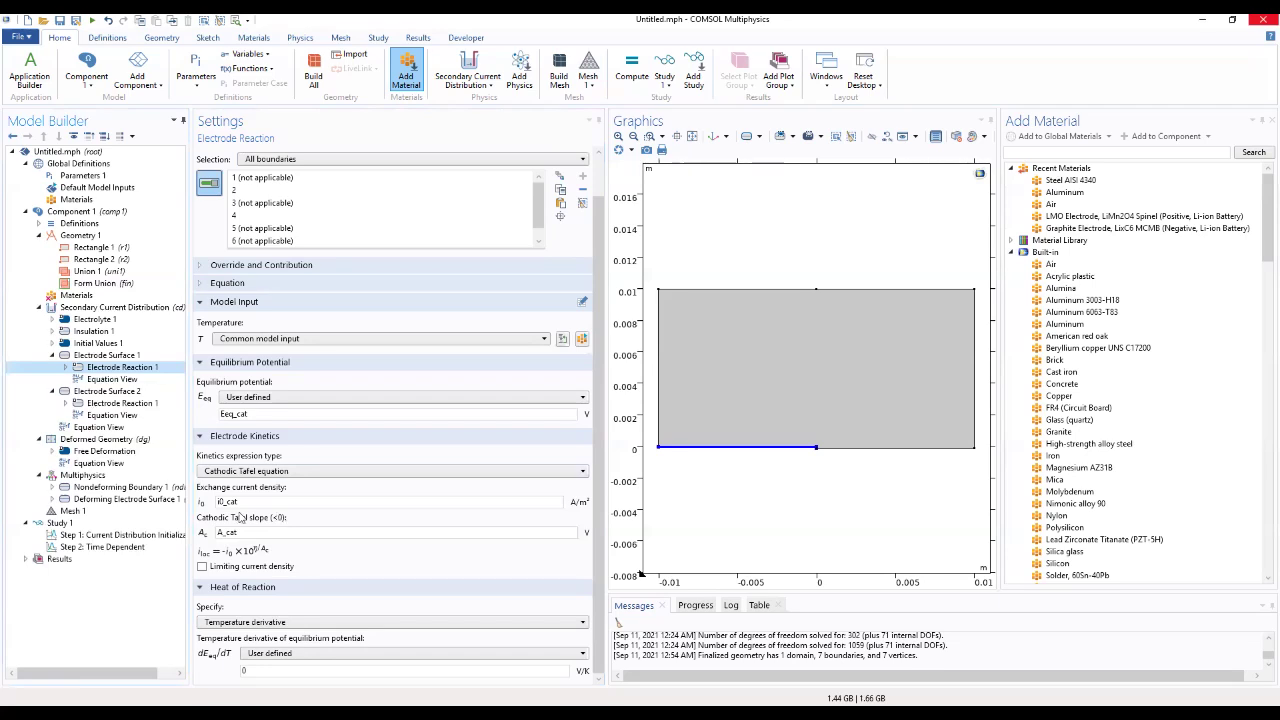
Set the conductivity of Electrolyte 1 to the user-defined value sigma
click(137, 321)
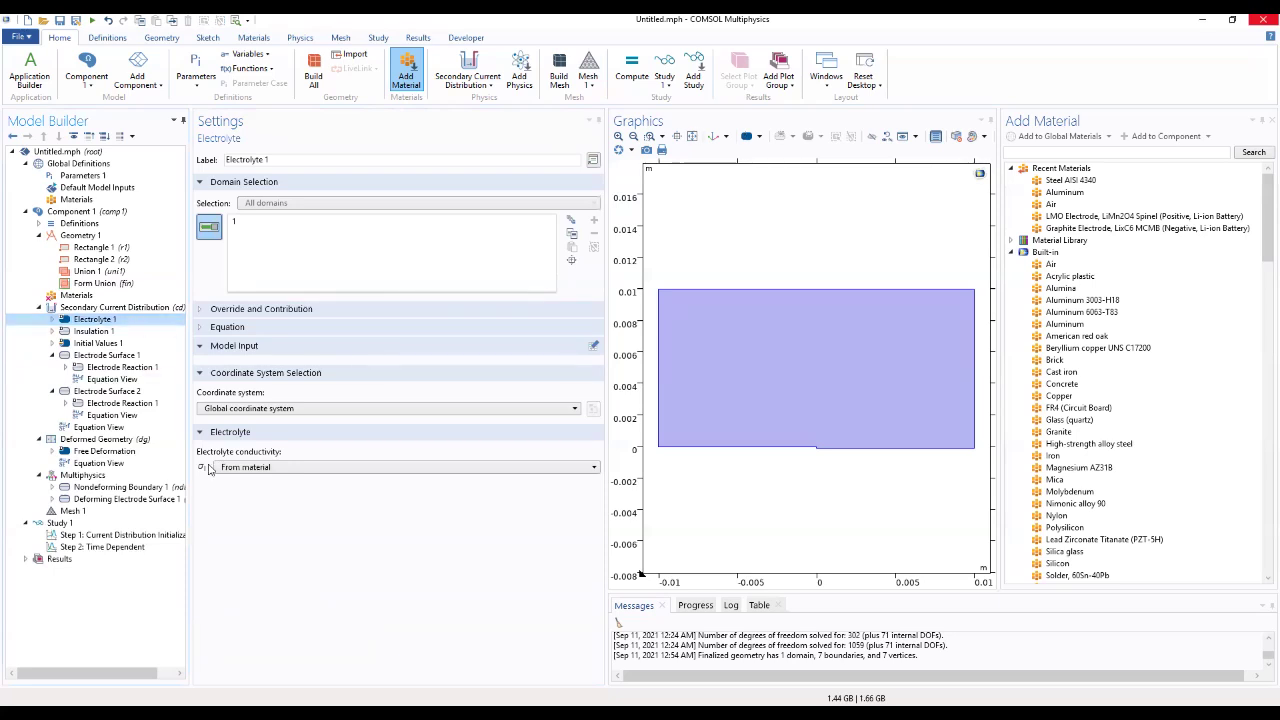
click(246, 470)
click(240, 506)
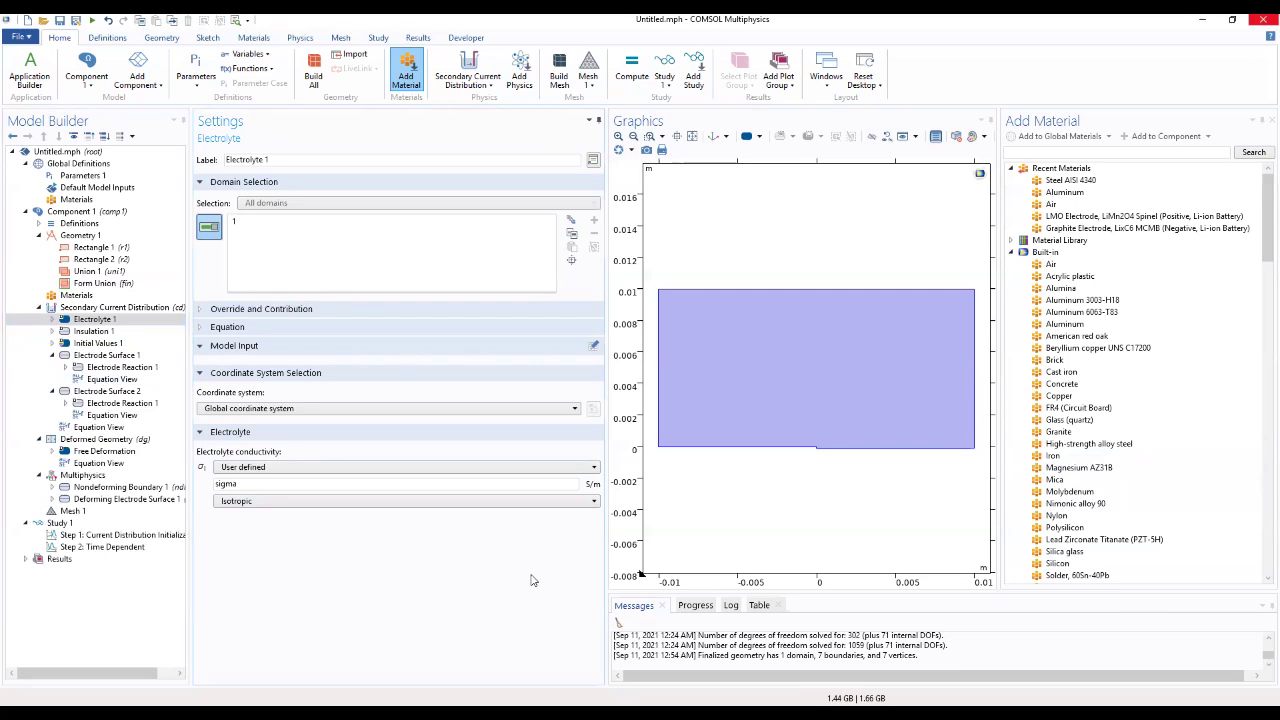
Examine the settings of Deformed Geometry, its Free Deformation node and the Nondeforming Boundary coupling
click(118, 490)
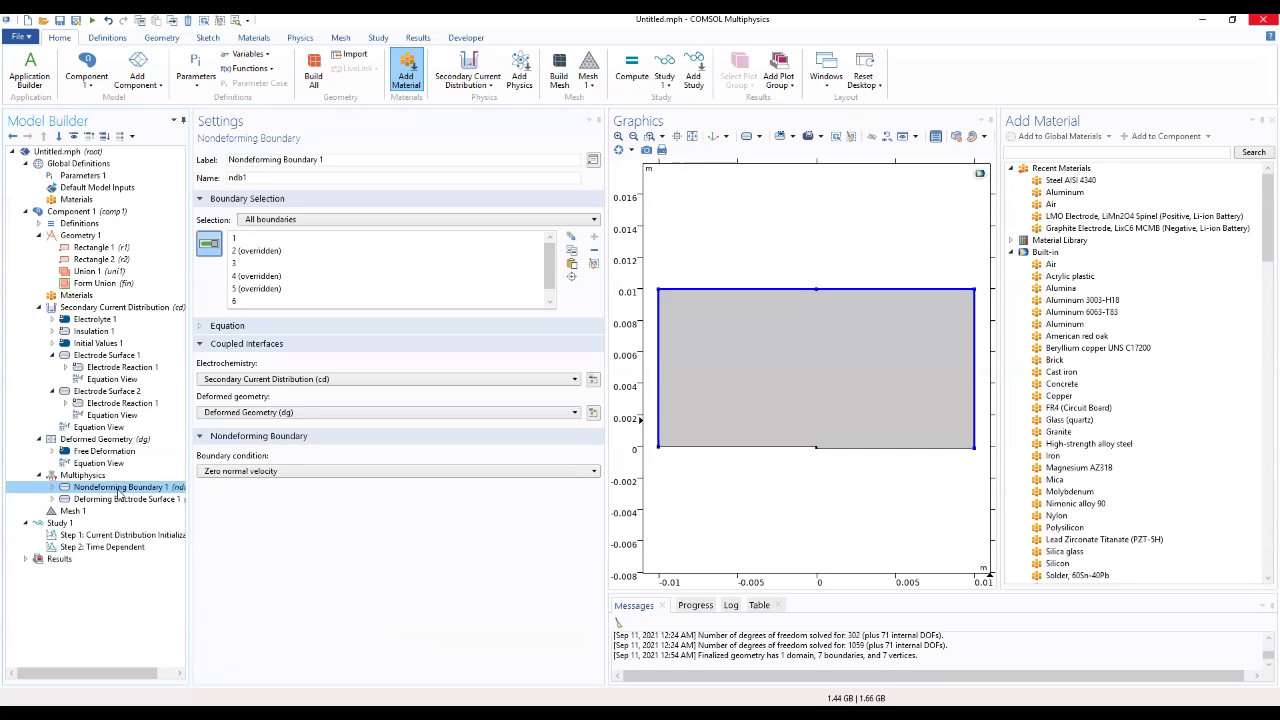
click(109, 452)
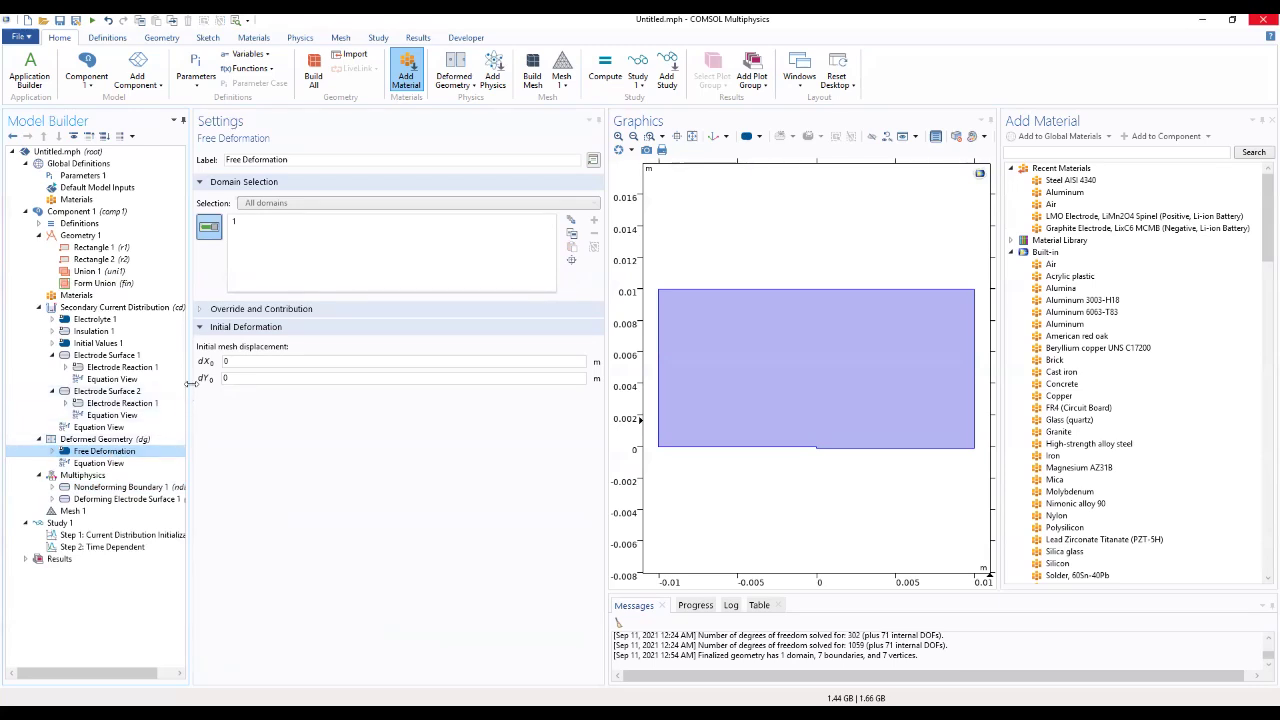
click(283, 312)
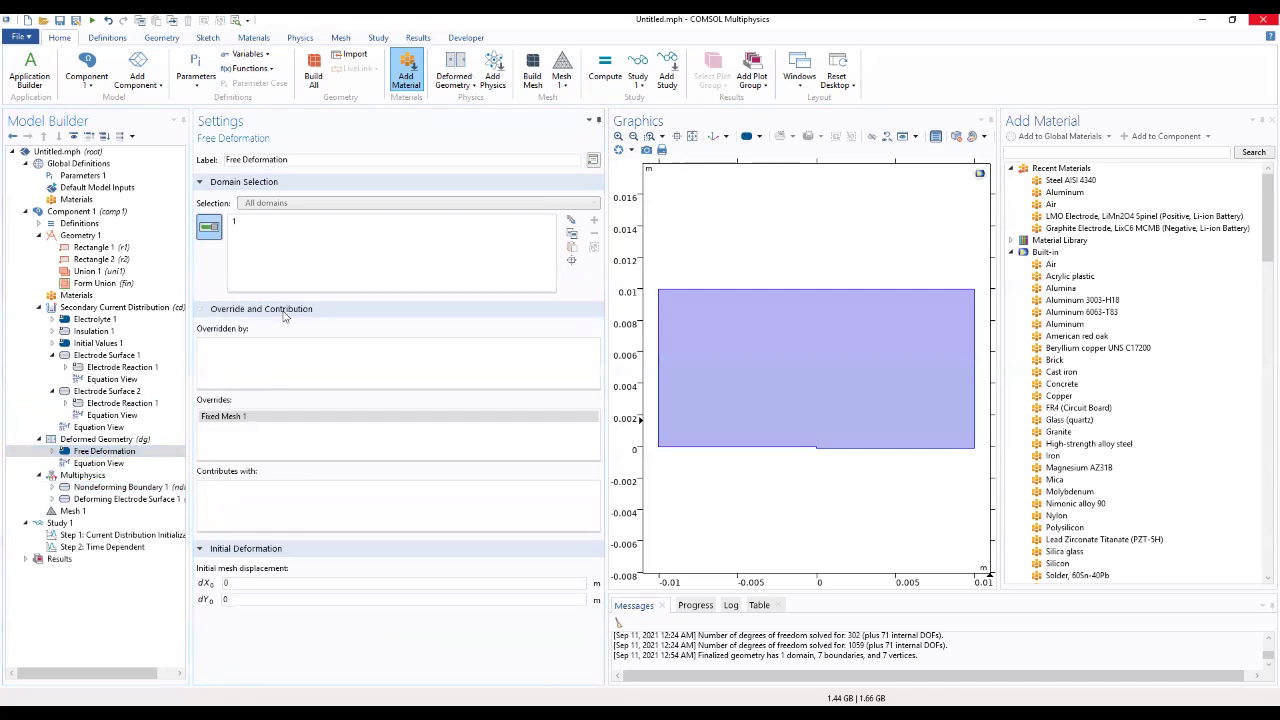
click(284, 312)
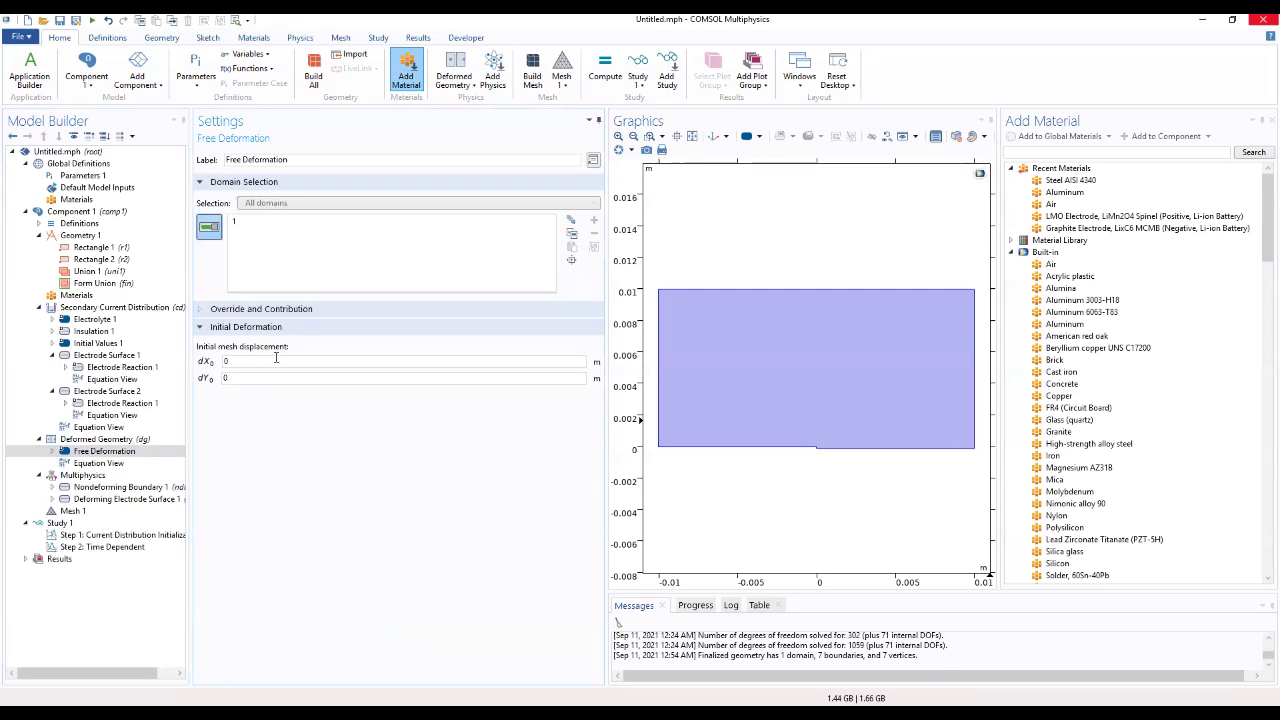
click(116, 441)
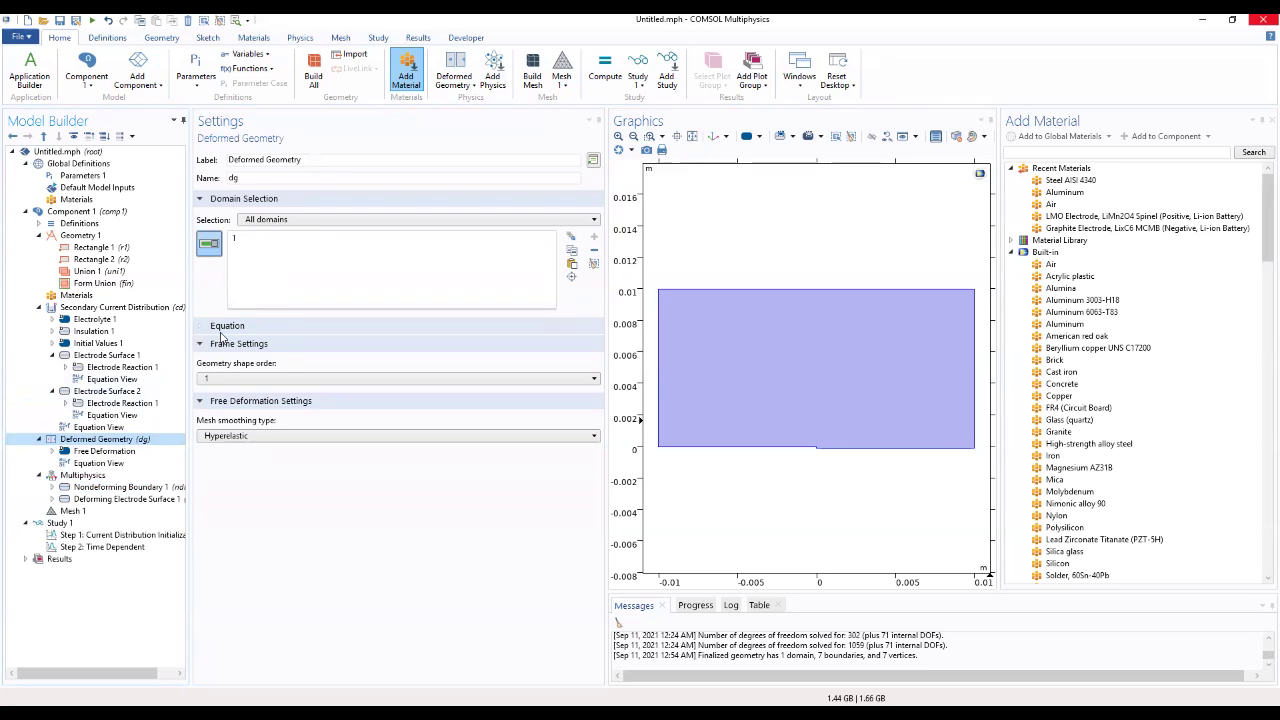
click(104, 451)
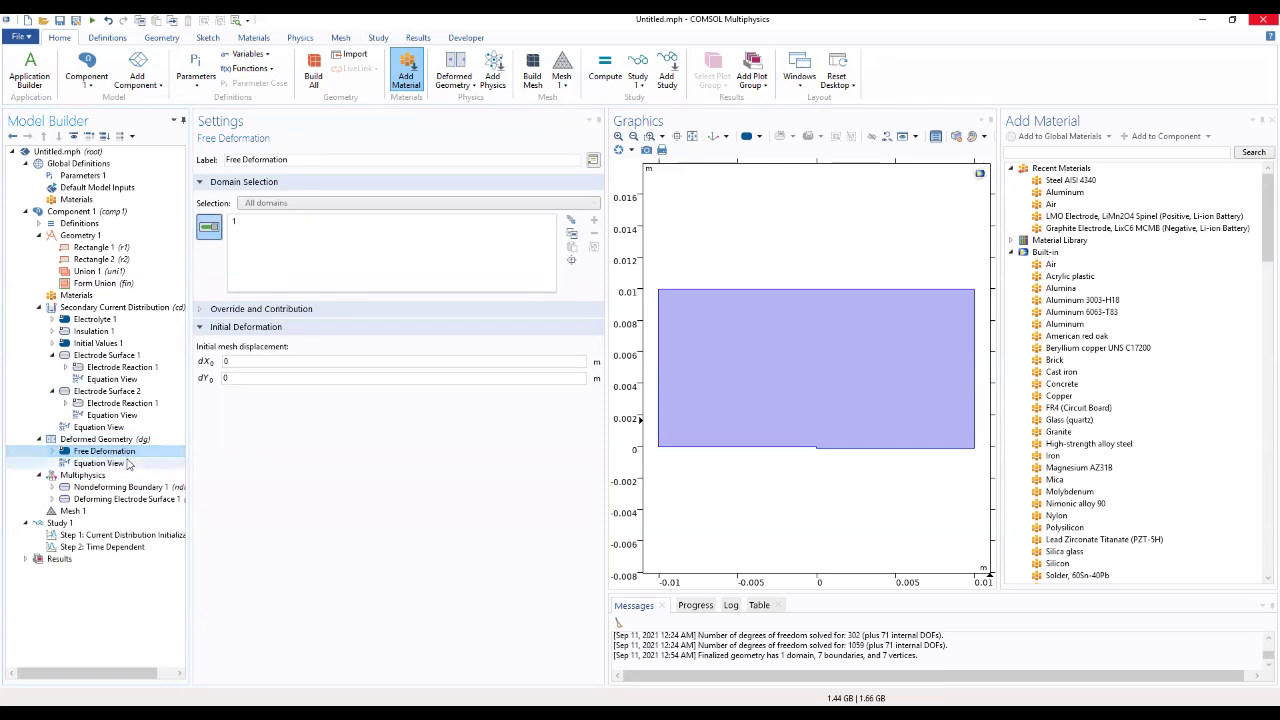
click(107, 488)
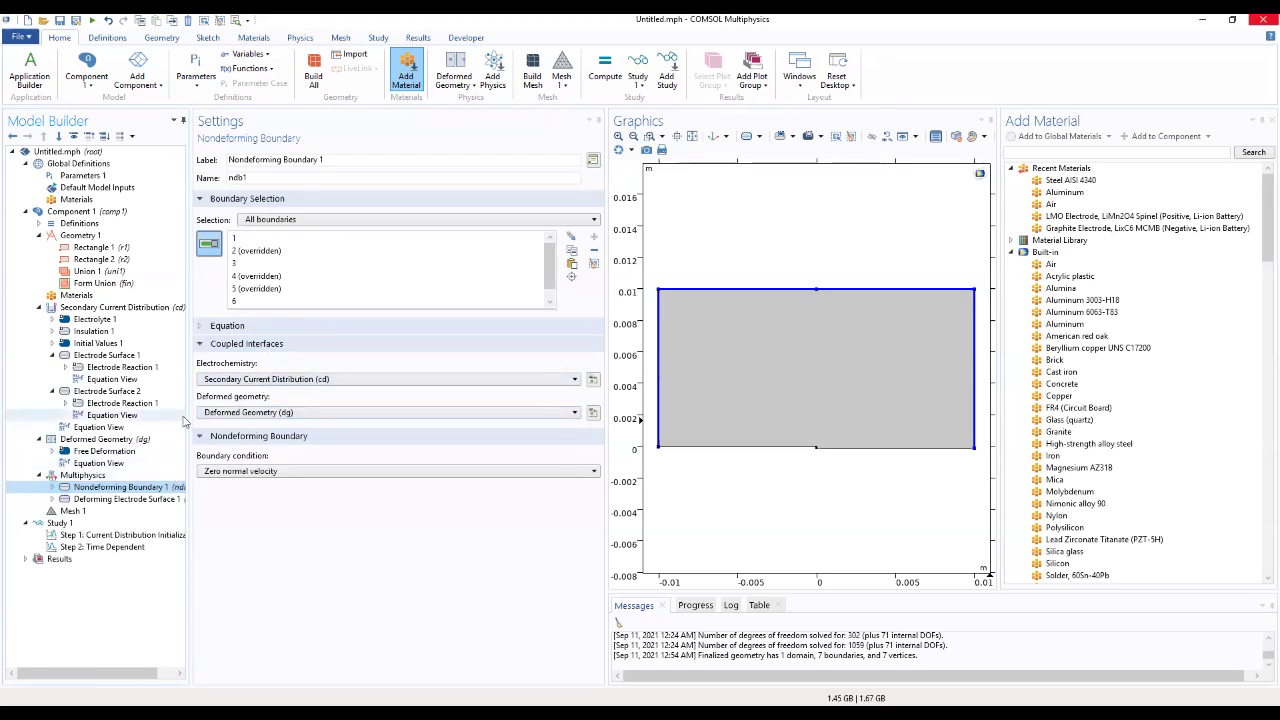
Remove the cathode boundary 2 from the boundary selection of Deforming Electrode Surface 1
drag(189, 412, 232, 403)
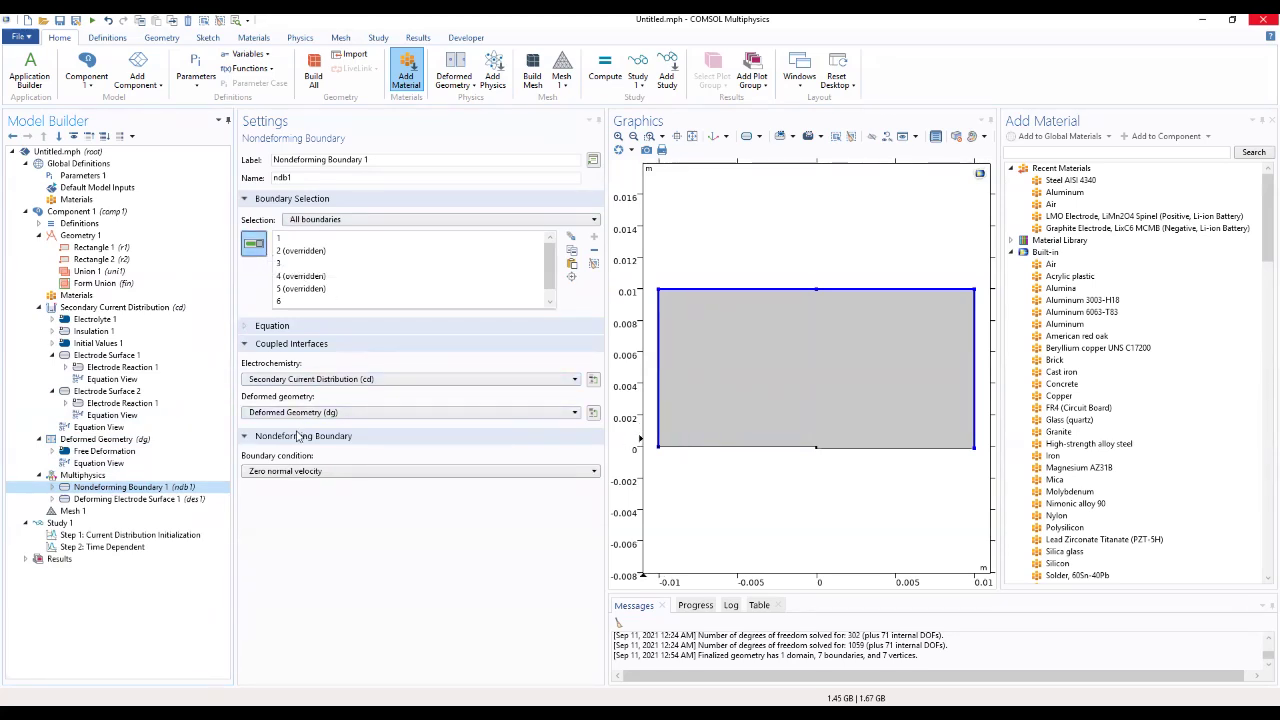
click(160, 499)
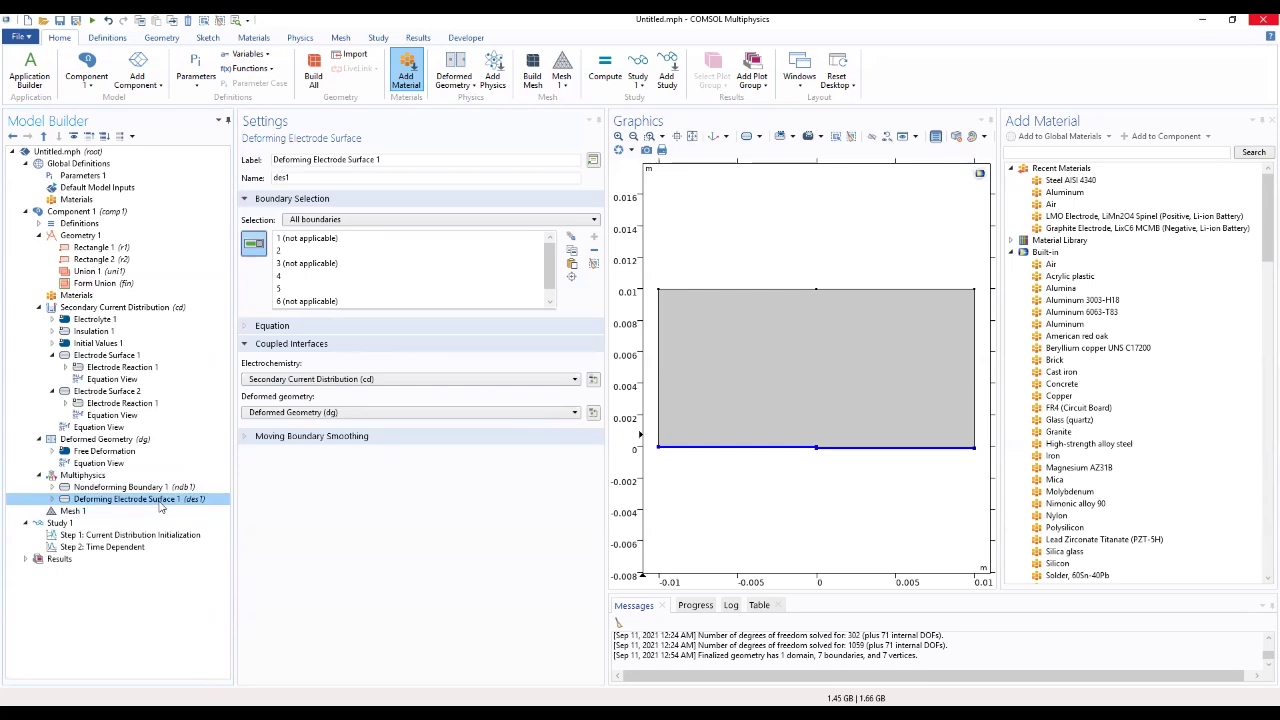
click(692, 452)
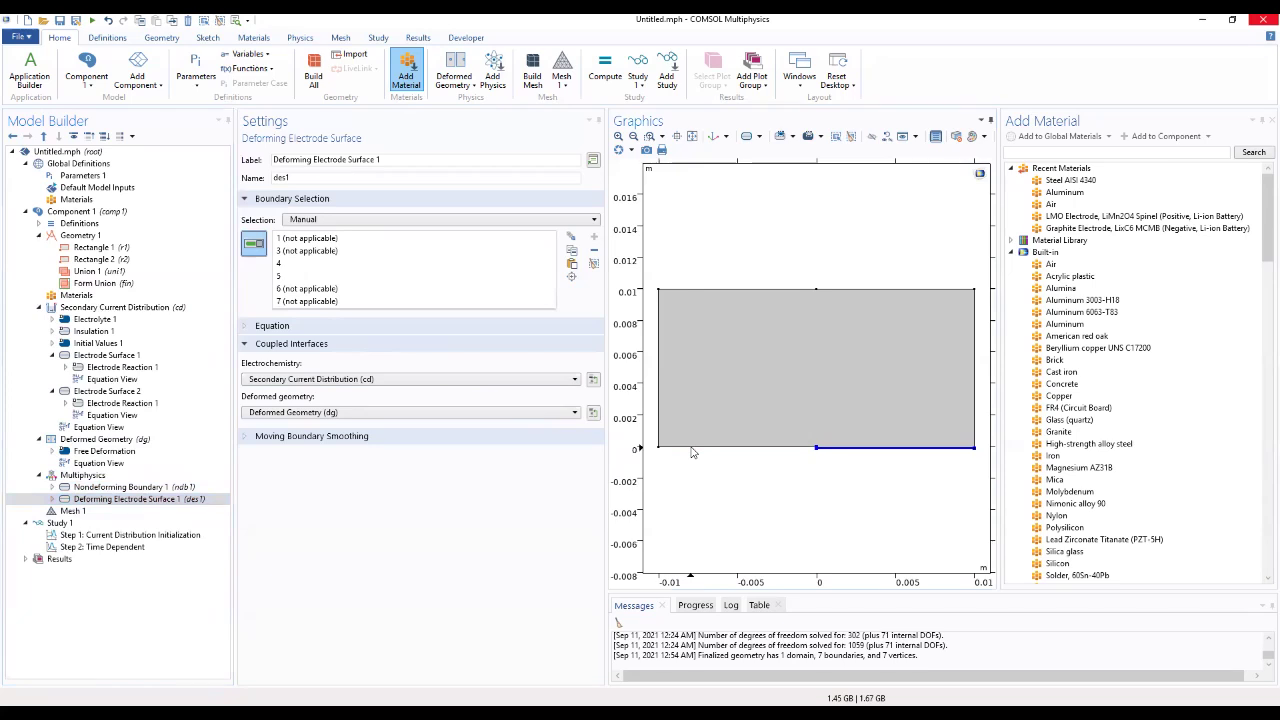
click(948, 456)
click(948, 456)
click(818, 451)
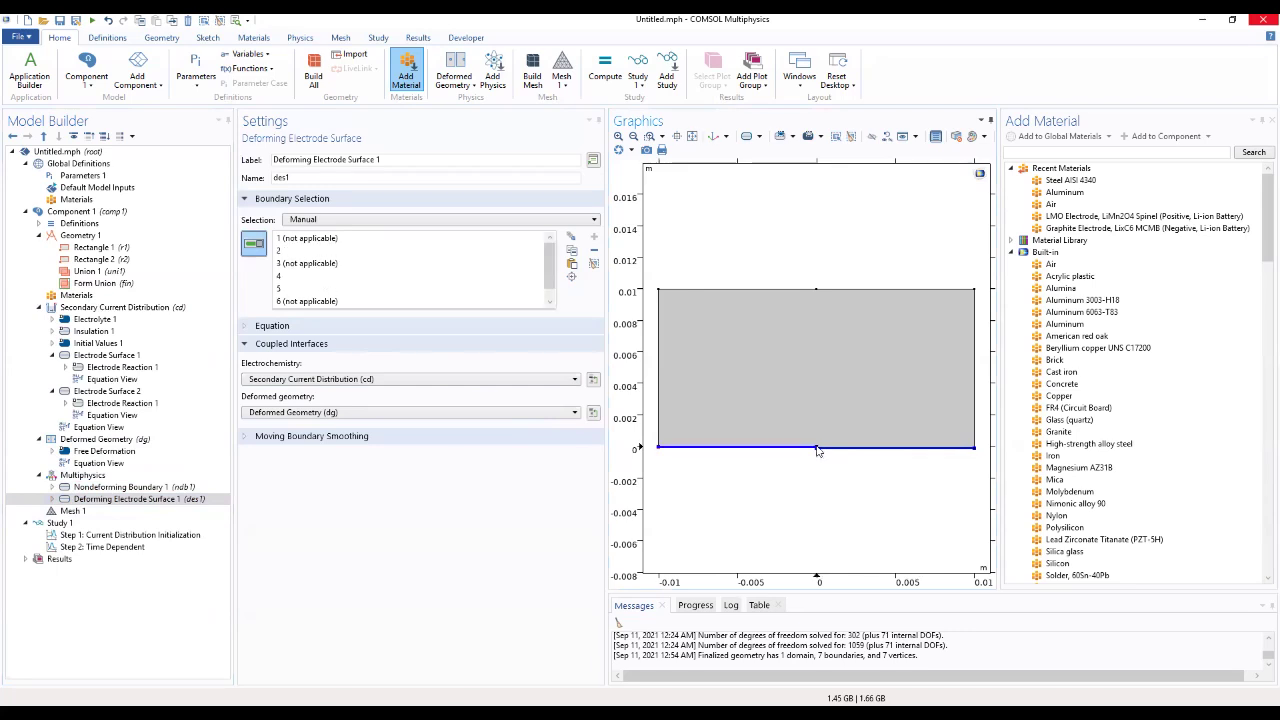
click(816, 451)
click(816, 451)
click(816, 451)
click(816, 451)
click(816, 451)
Remove boundaries 1, 3, 4, 6 and 7 from Deforming Electrode Surface 1, leaving only boundary 5 selected
click(510, 241)
click(442, 252)
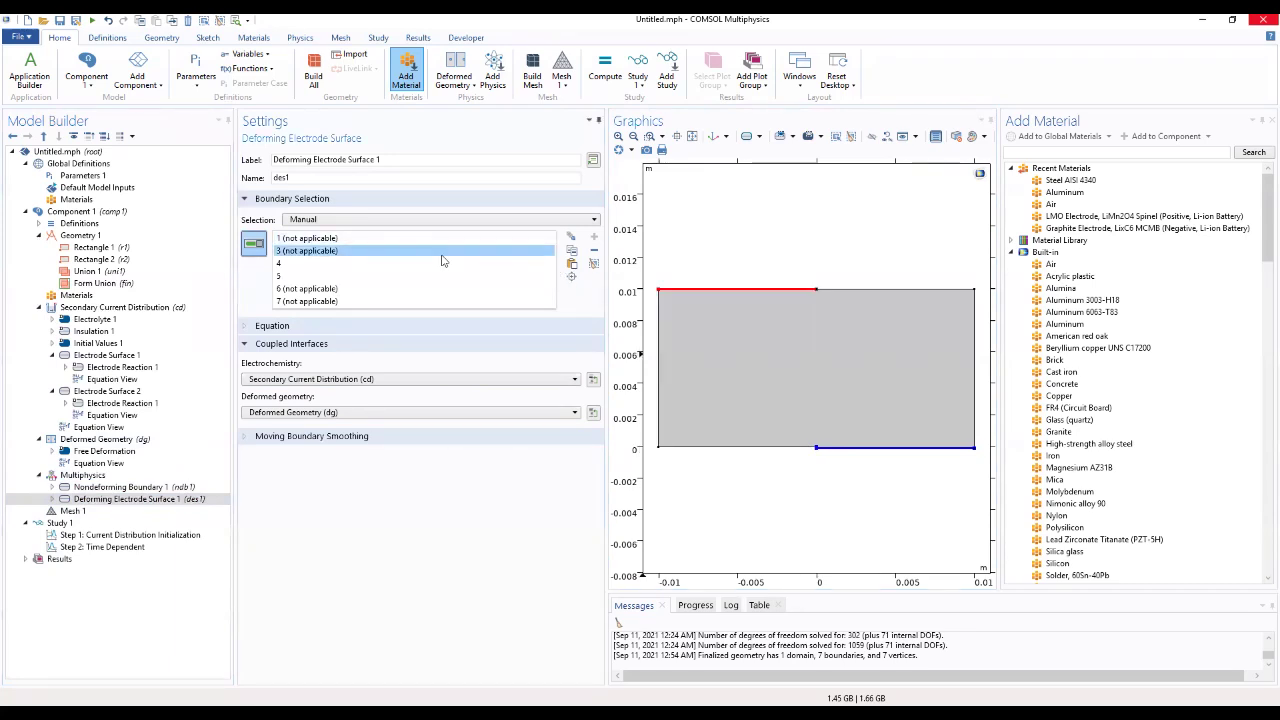
click(509, 241)
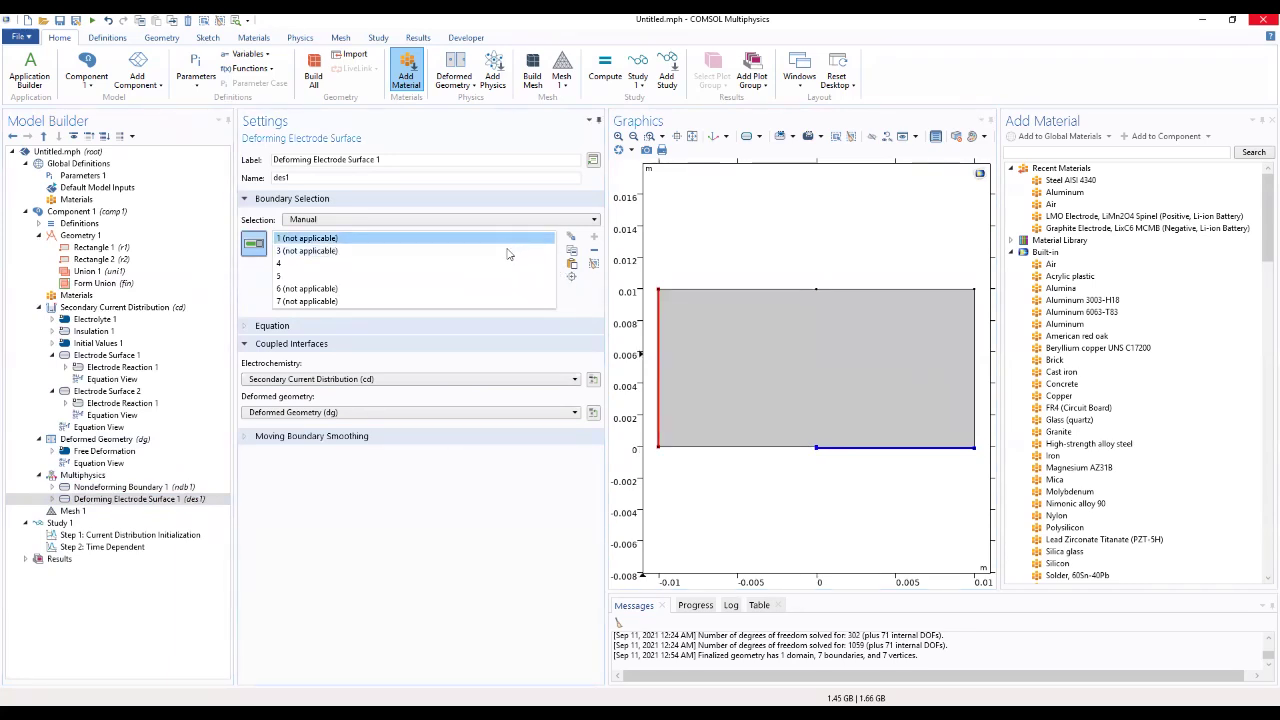
ctrl+click(509, 251)
click(594, 250)
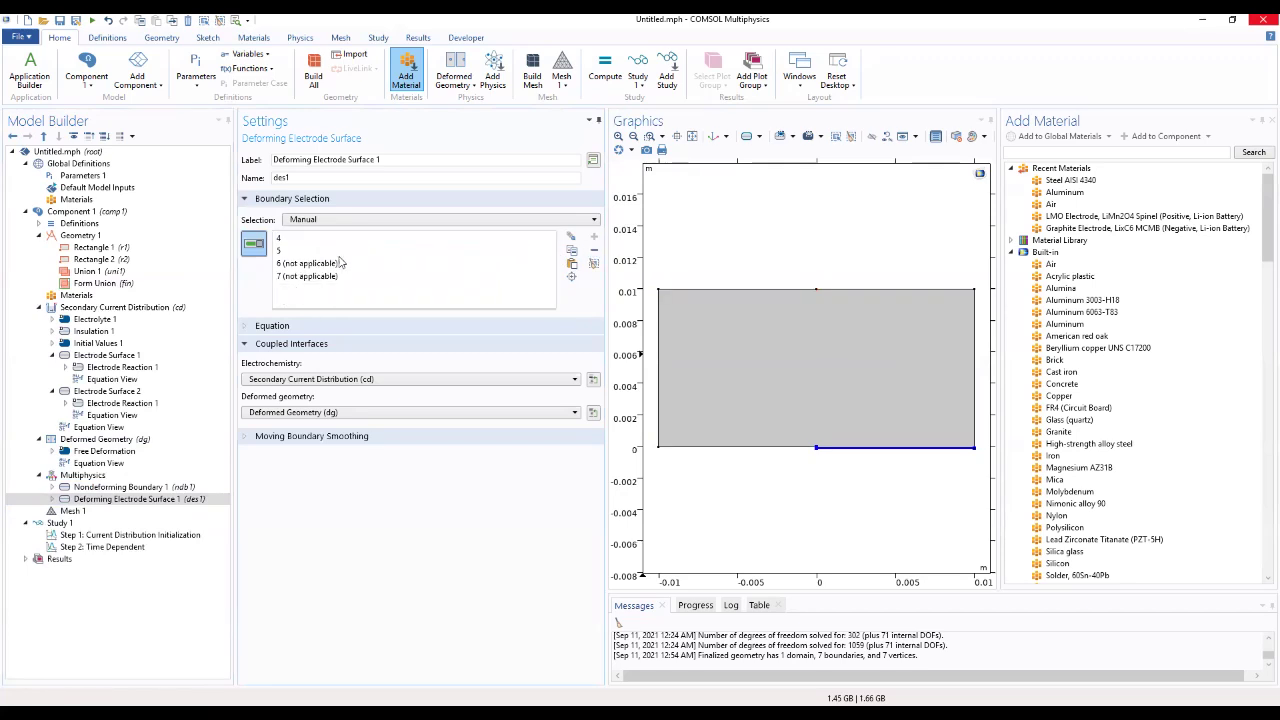
click(306, 263)
click(594, 250)
click(341, 262)
click(594, 250)
click(351, 238)
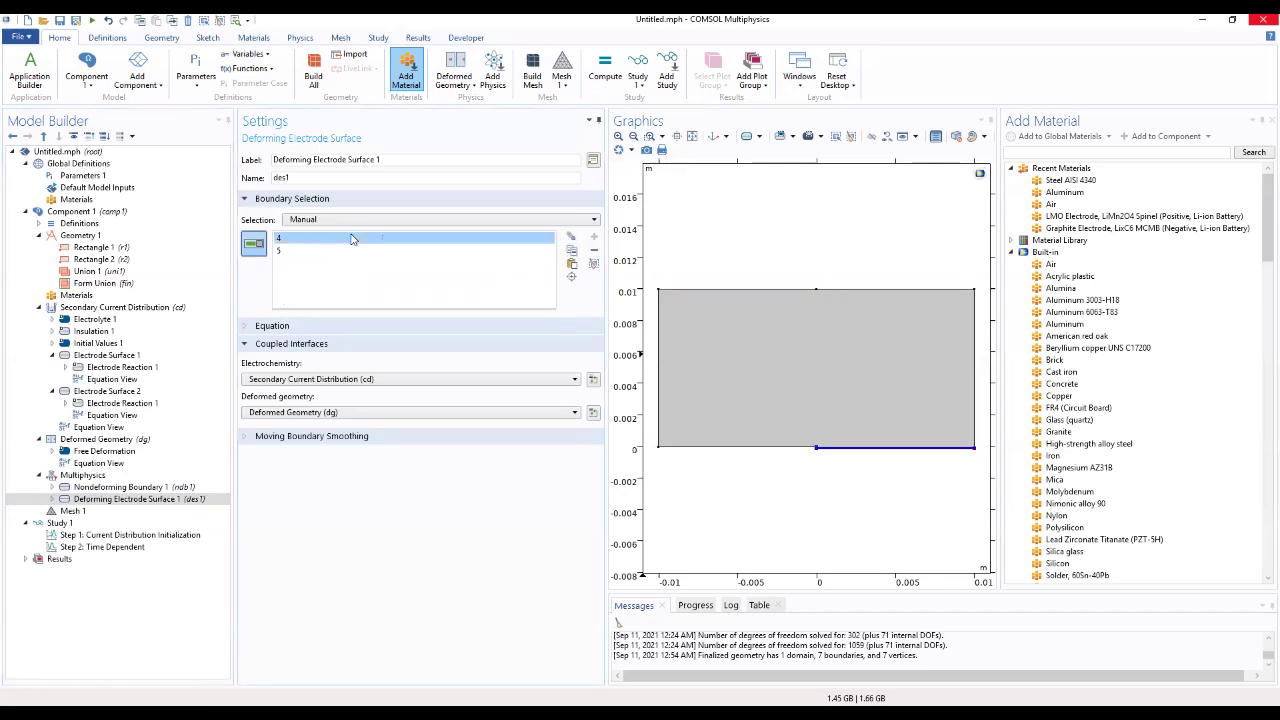
click(594, 250)
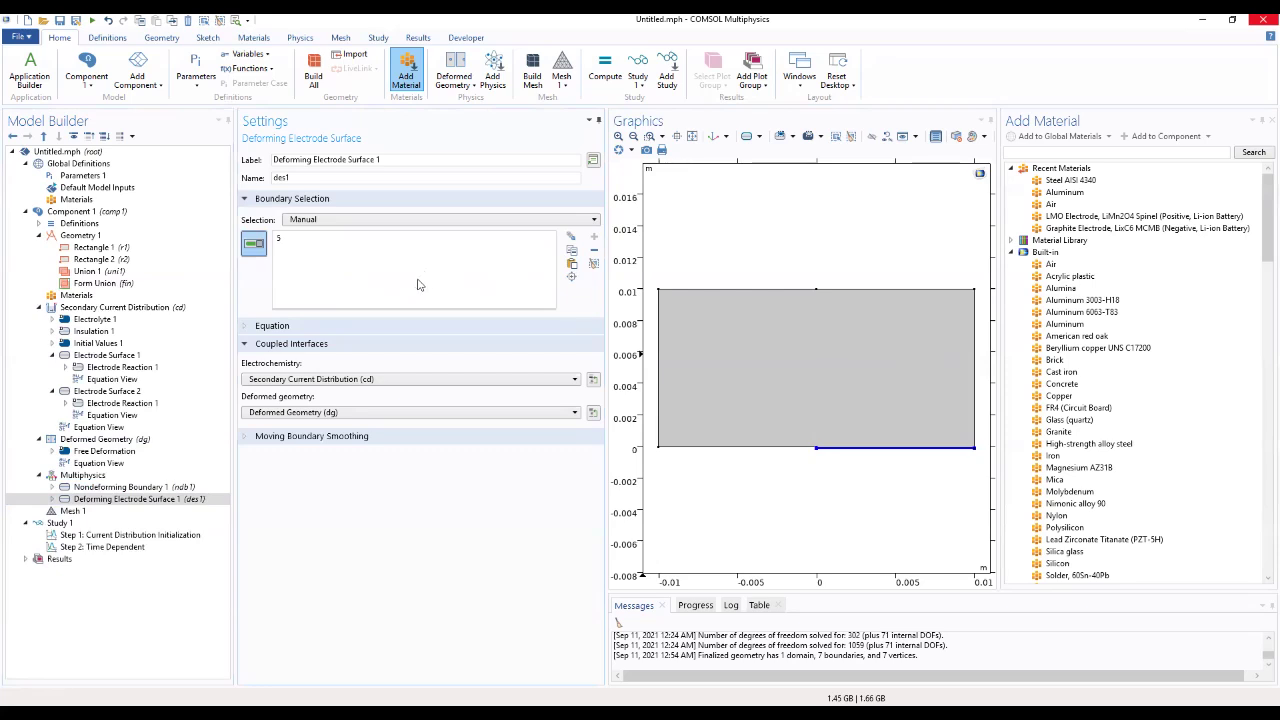
Check the Nondeforming Boundary selection and review the Insulation, Initial Values and Electrode Surface 1 settings
click(156, 488)
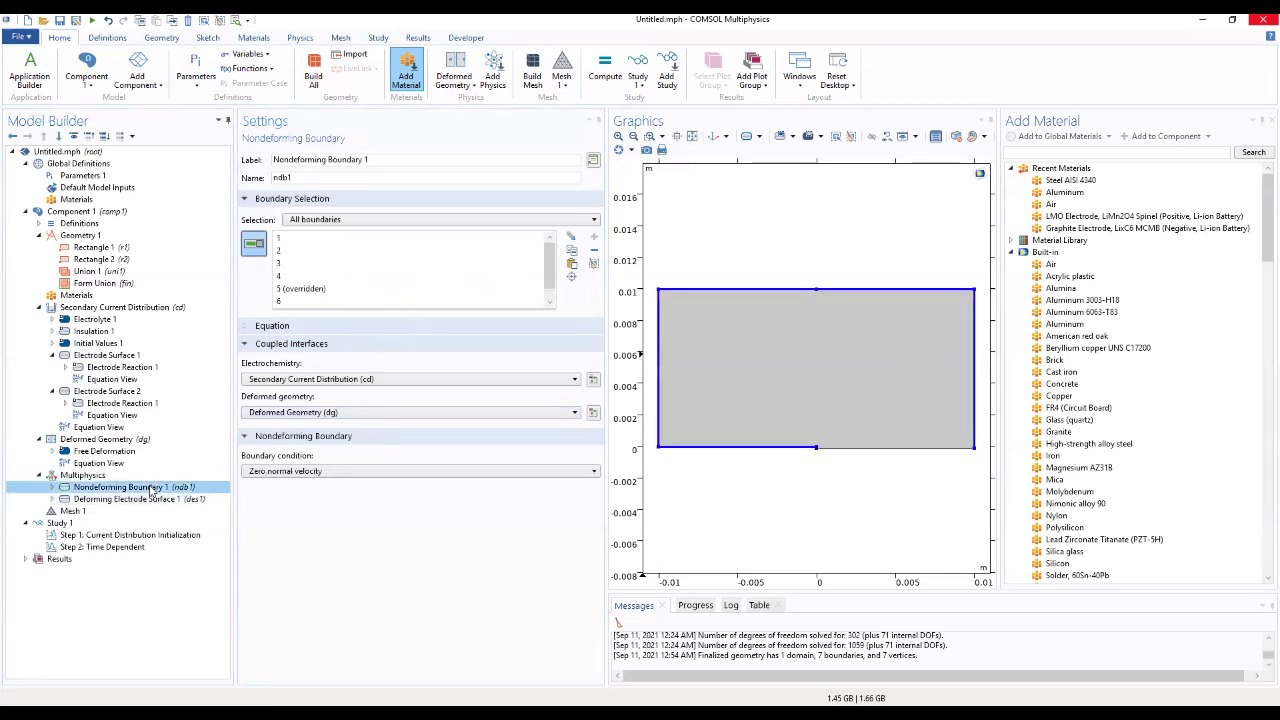
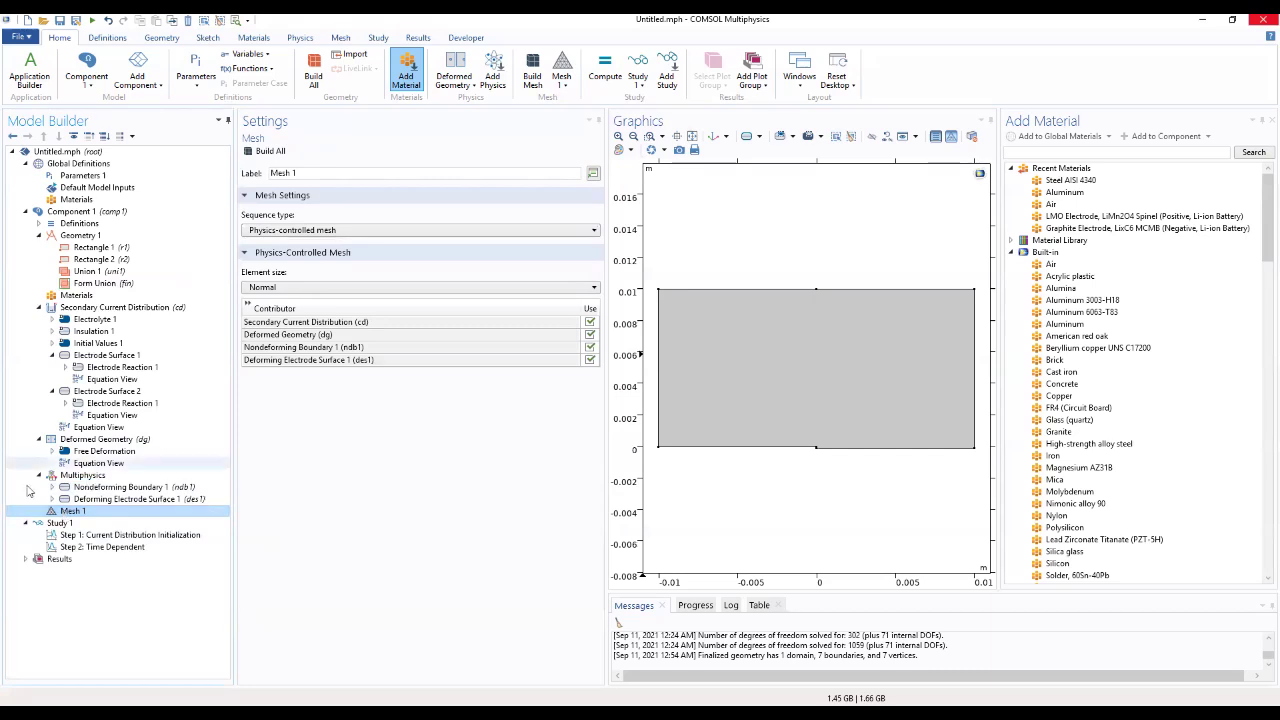
click(90, 333)
click(92, 343)
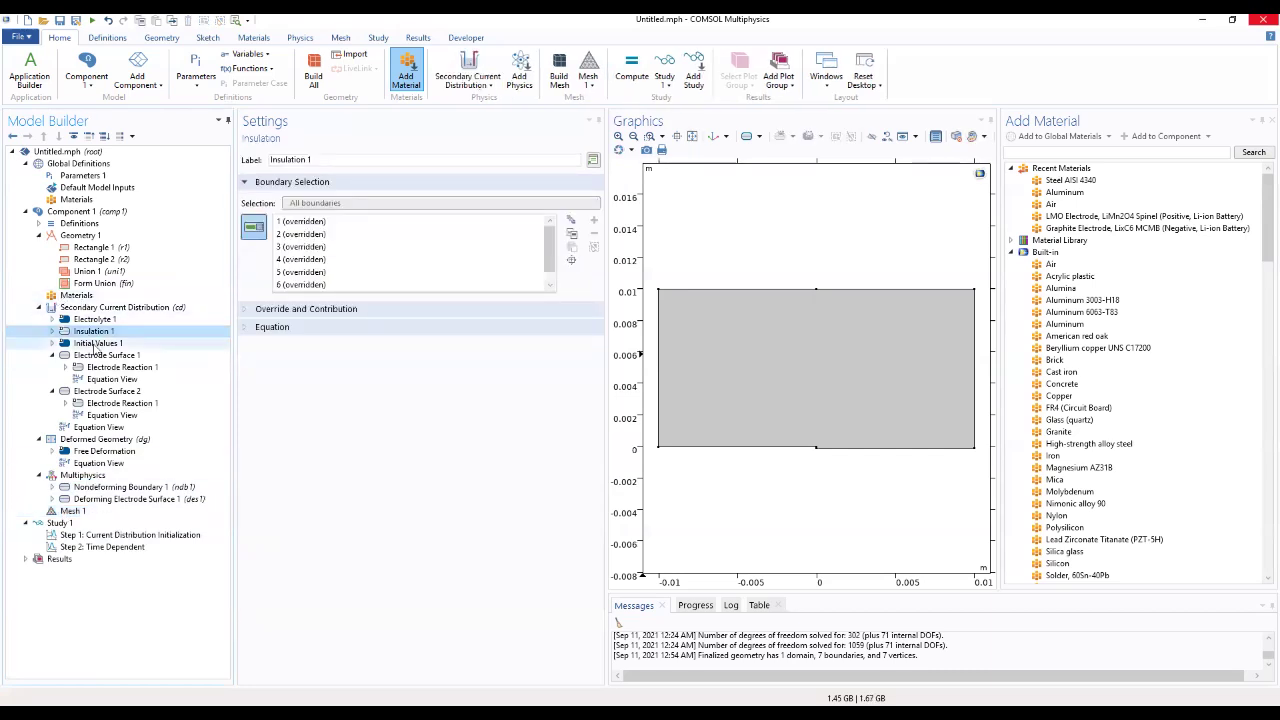
click(100, 355)
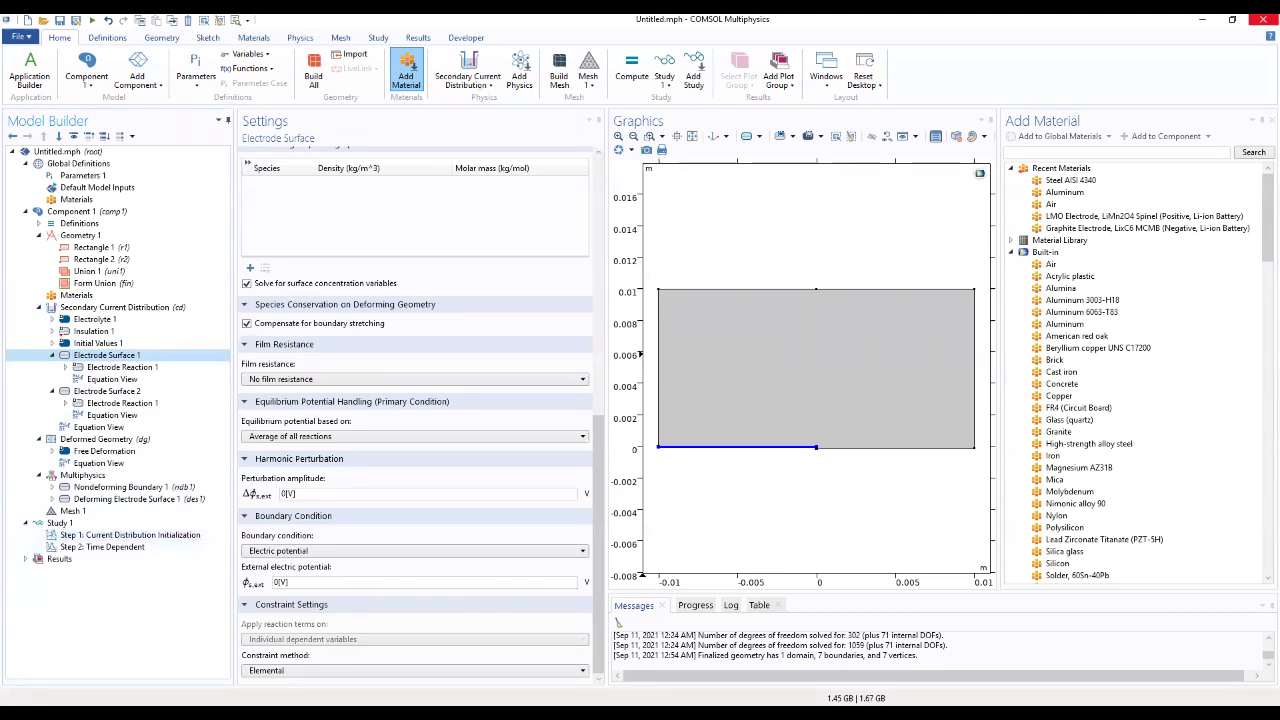
Set the output times of the Time Dependent study step to range(0, 12*3600, 3*24*3600)
click(101, 548)
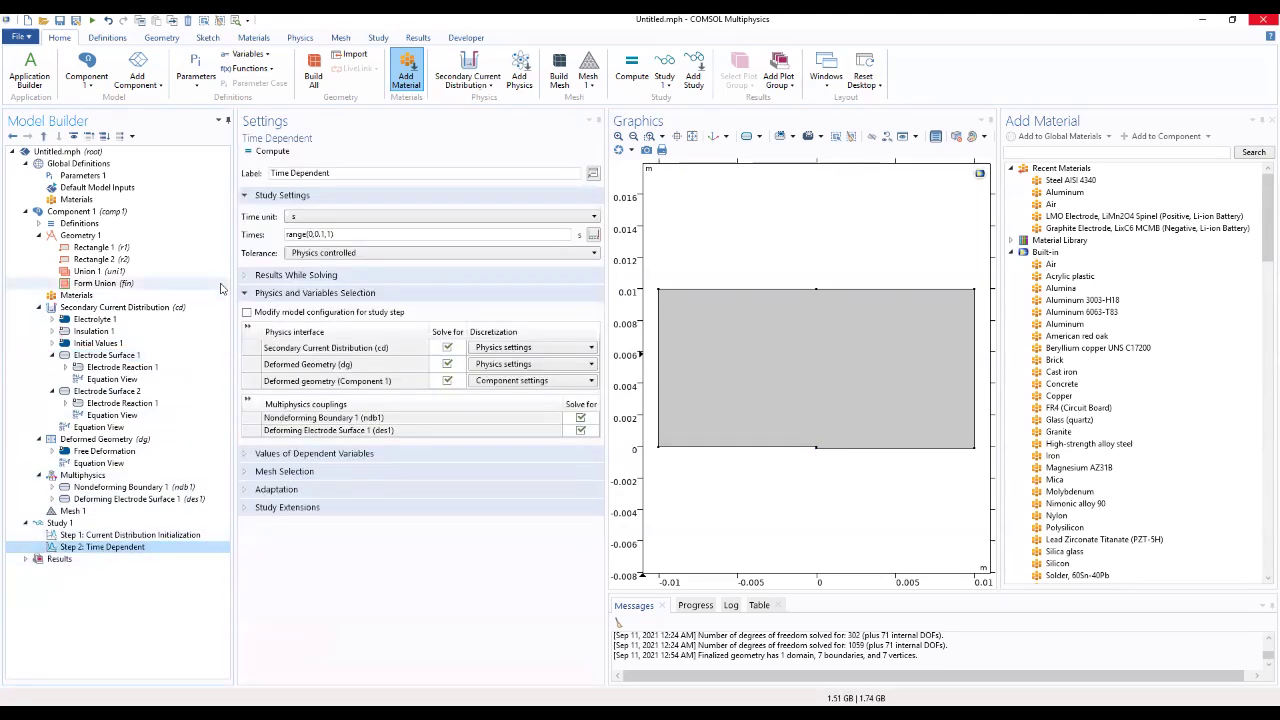
double_click(317, 234)
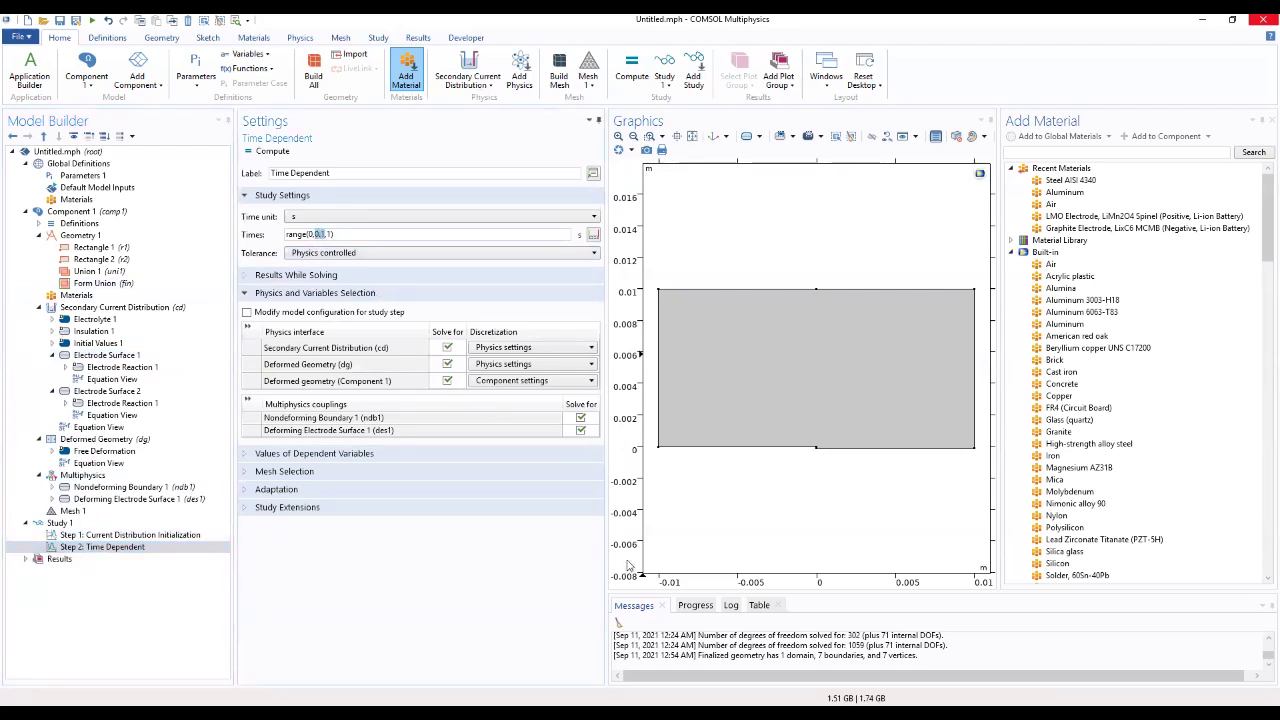
text(12*3600)
double_click(346, 234)
text(3*24*3600)
click(316, 235)
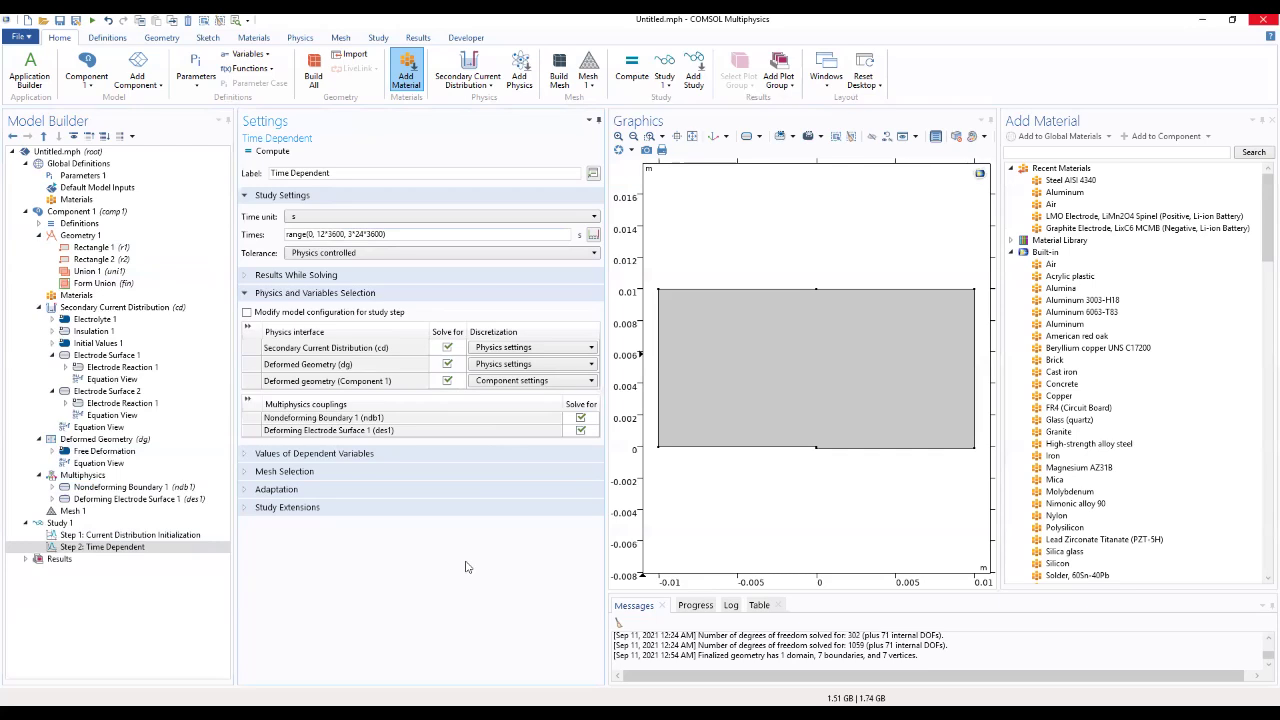
Review the Current Distribution Initialization step and compute Study 1
click(100, 536)
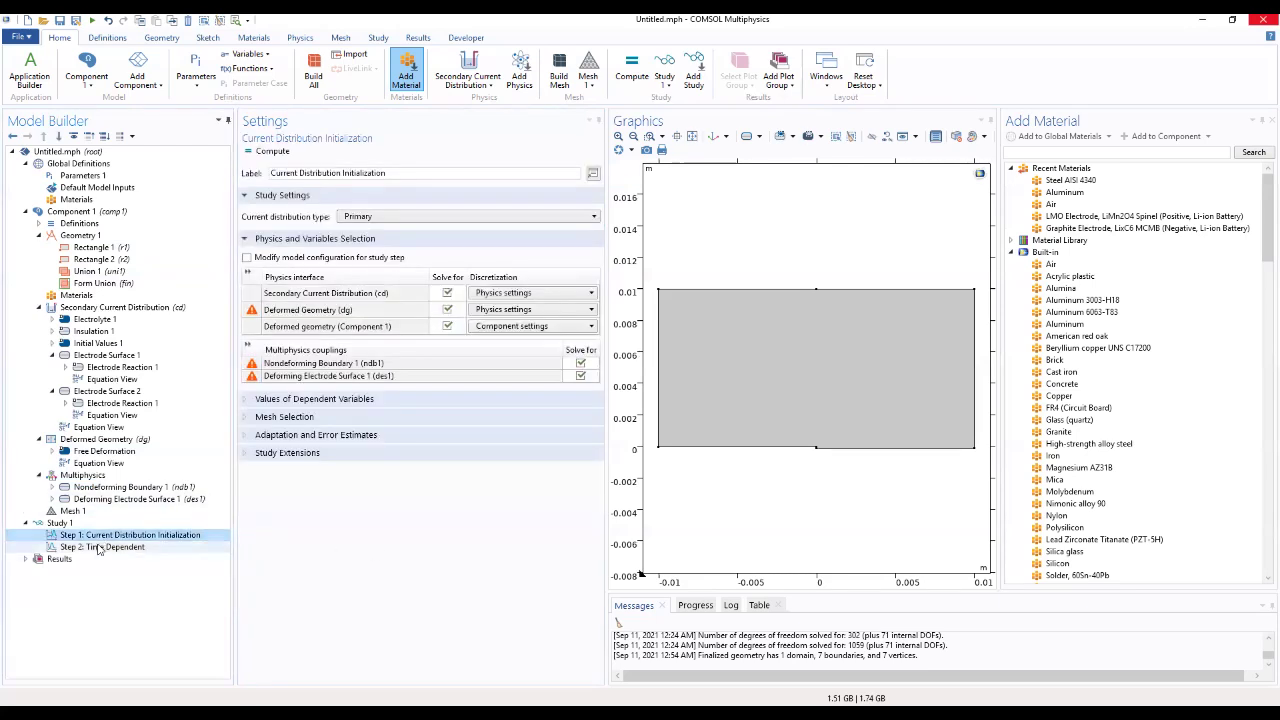
click(97, 559)
click(100, 547)
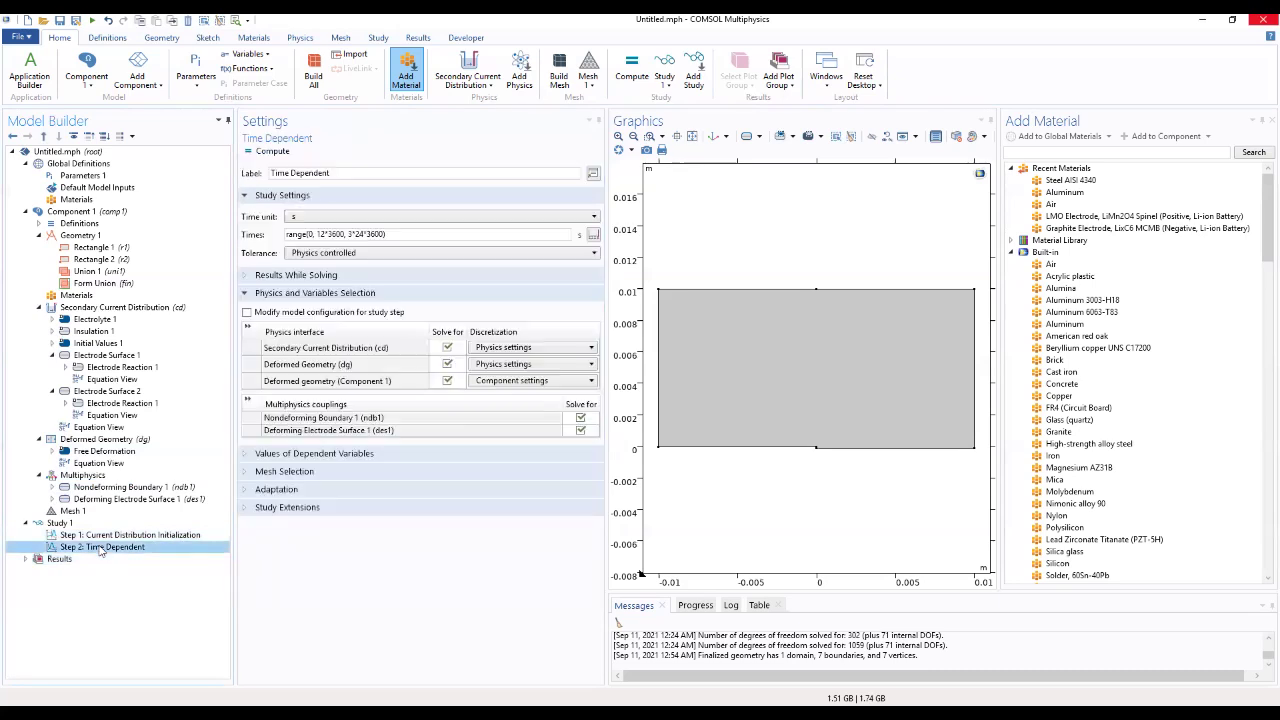
click(101, 538)
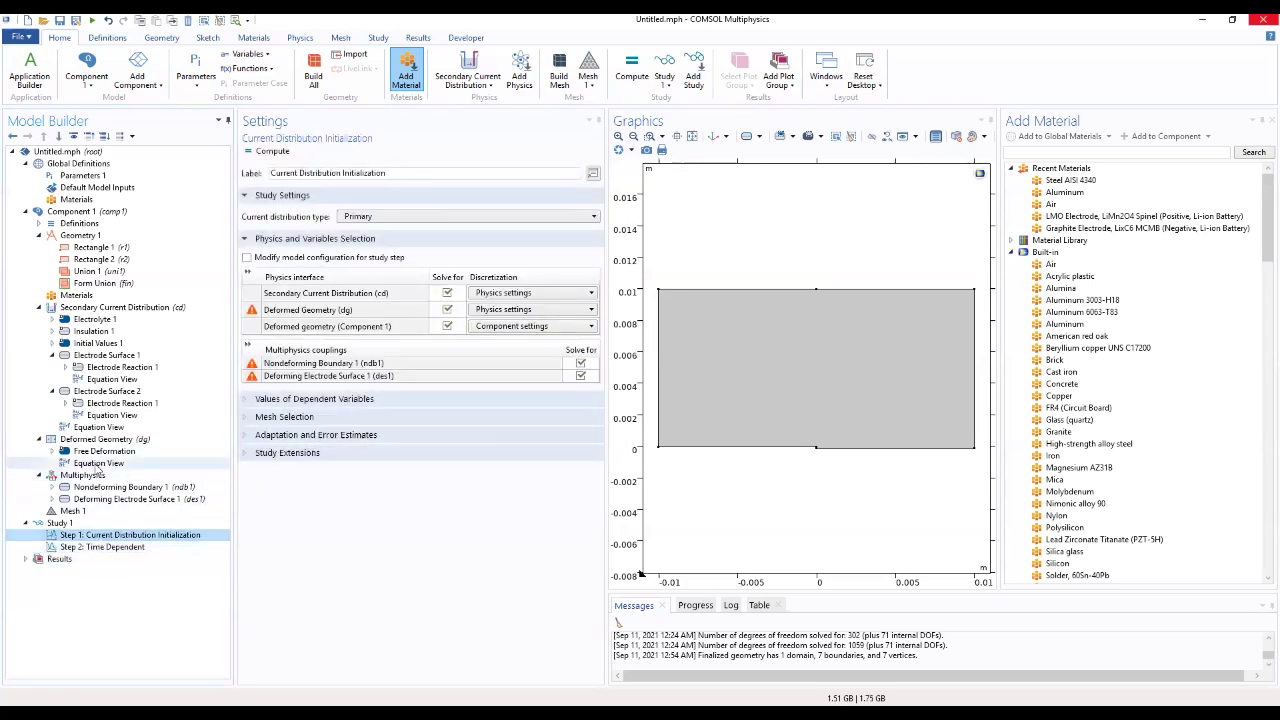
click(284, 156)
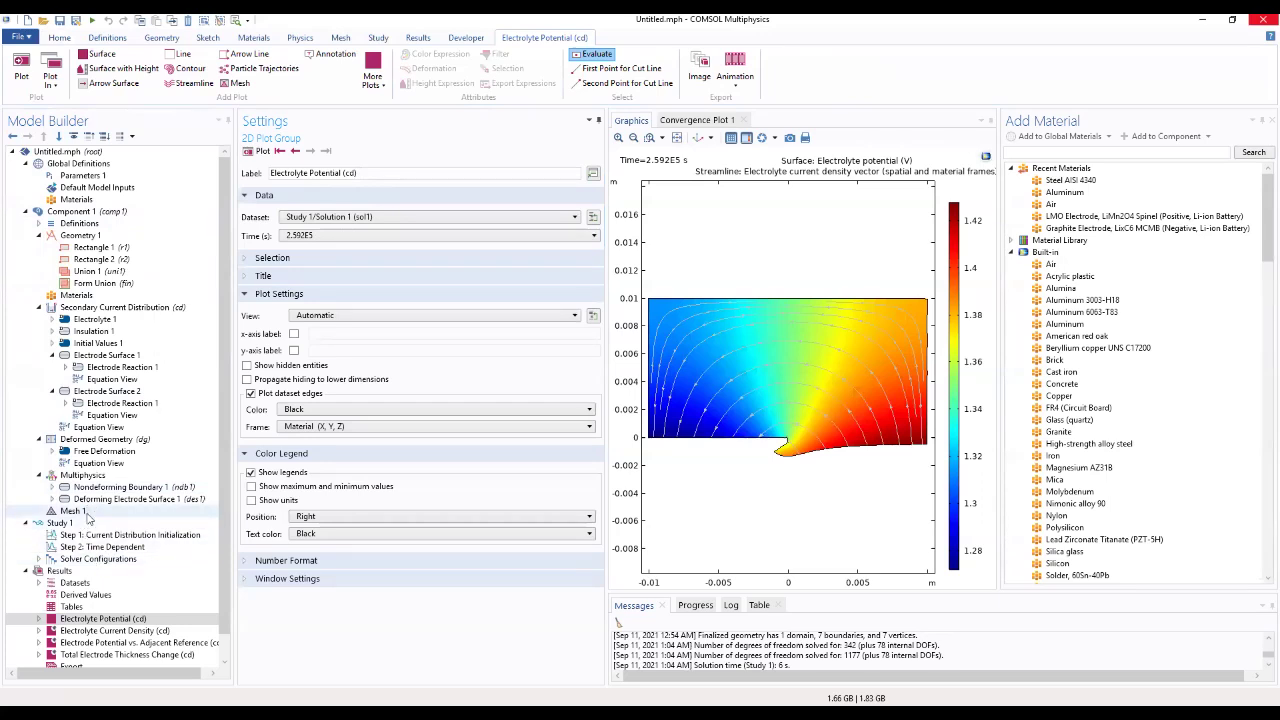
Add a 1D plot group containing a line graph to the results
scroll(80, 560, down, 1)
click(80, 549)
right_click(80, 549)
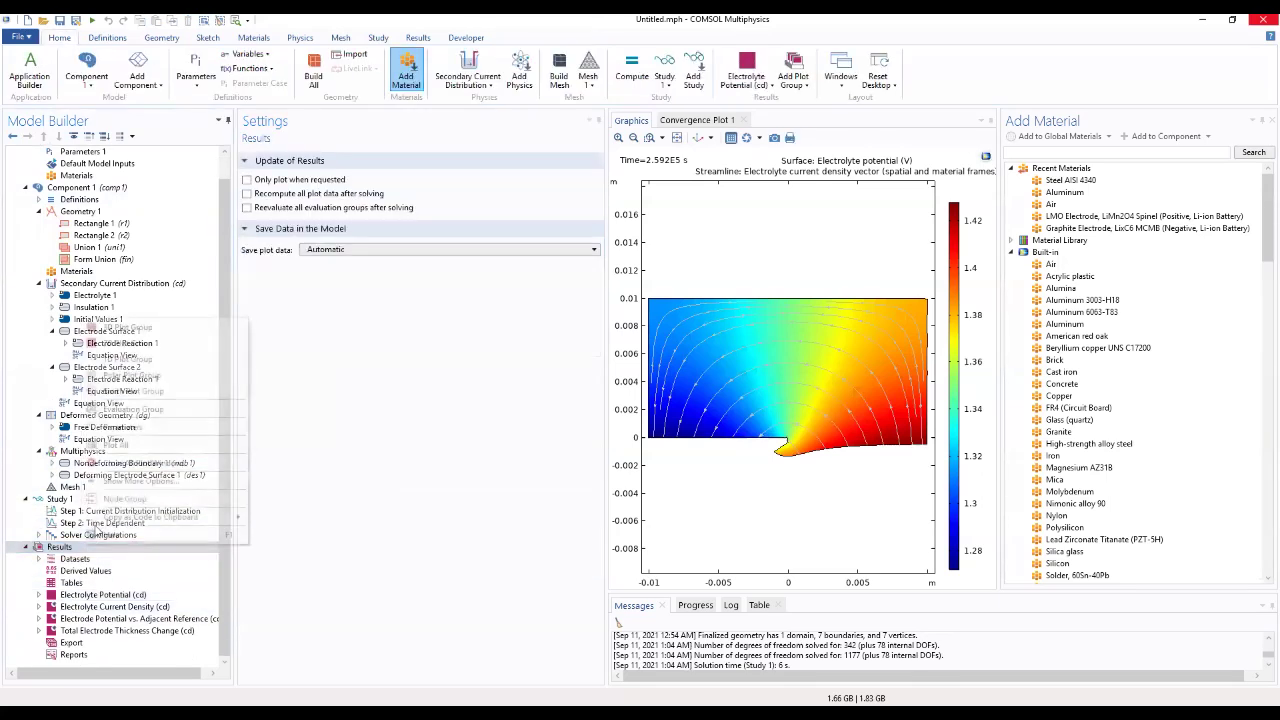
click(120, 364)
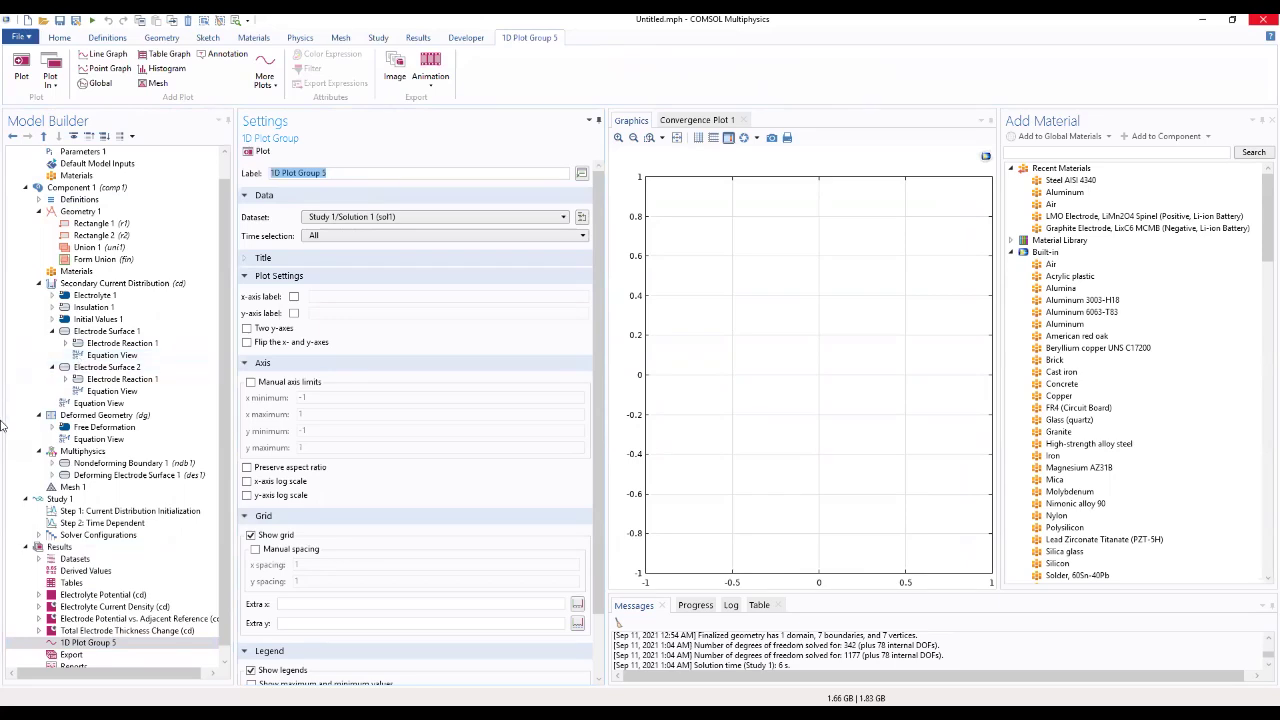
click(70, 644)
right_click(70, 644)
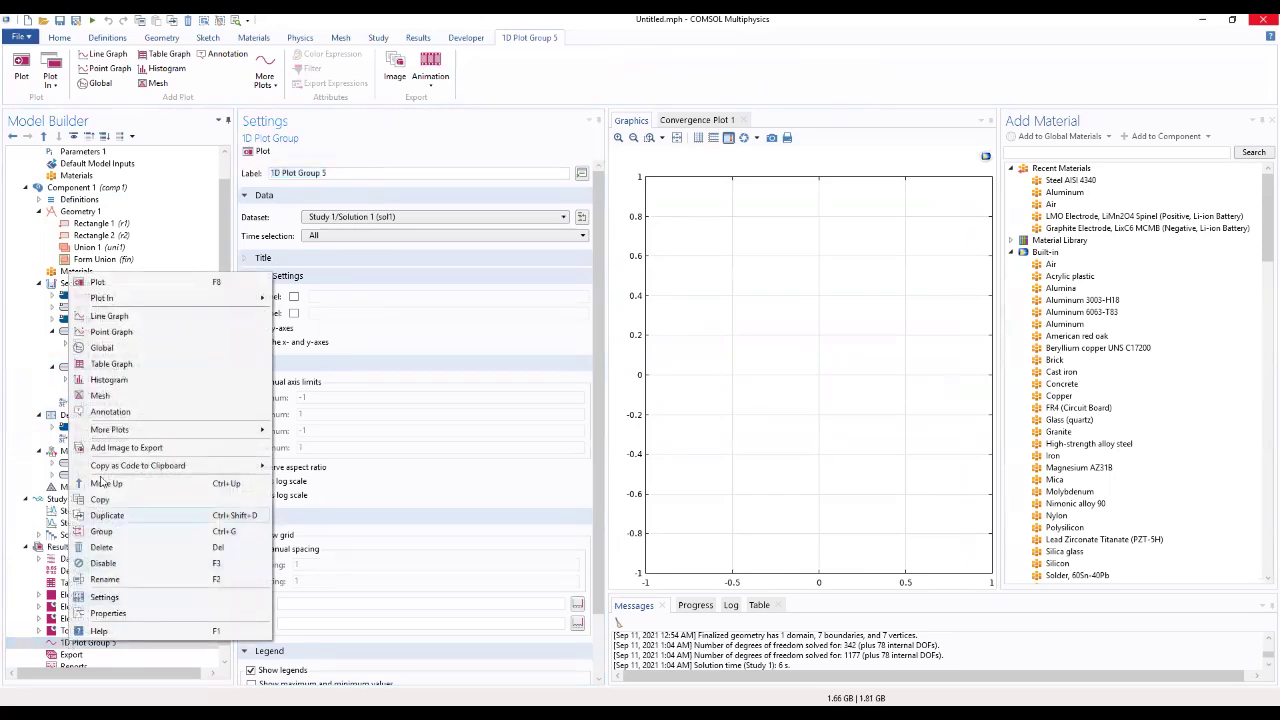
click(107, 318)
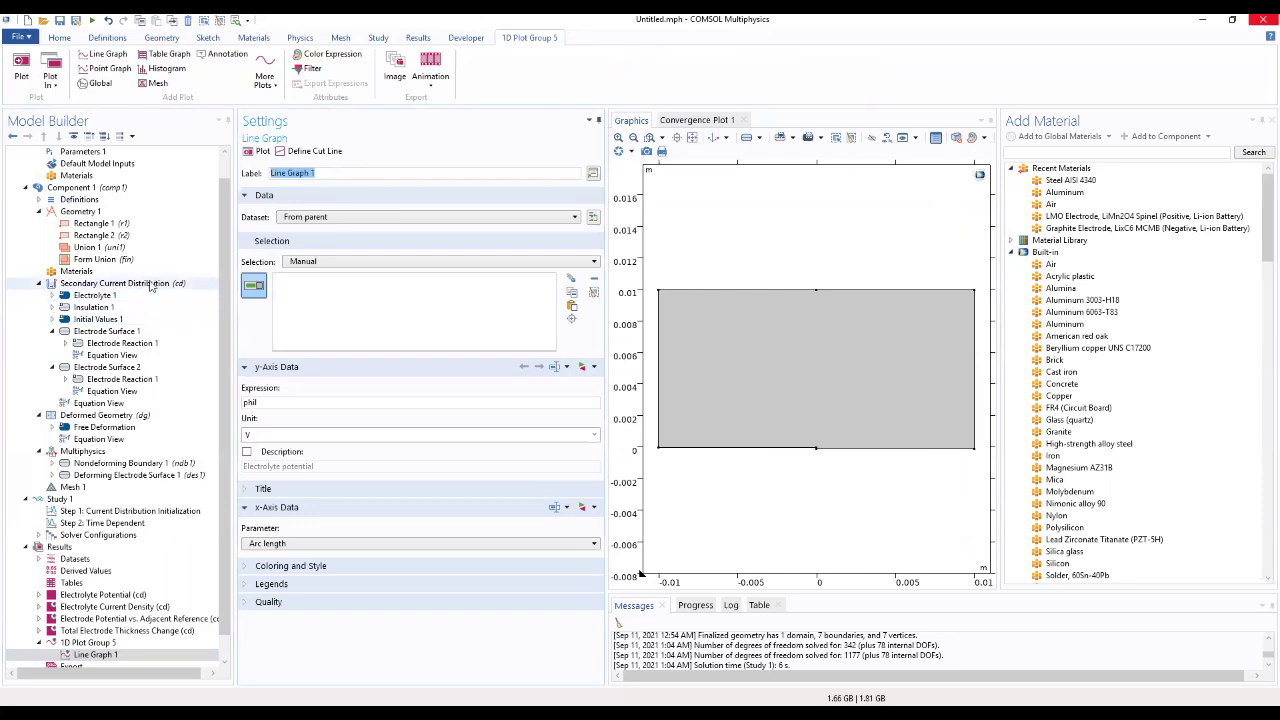
Set the line graph's dataset to Study 1/Solution Store 1 (sol2) and expand the solver configurations down to Solution 1
click(340, 215)
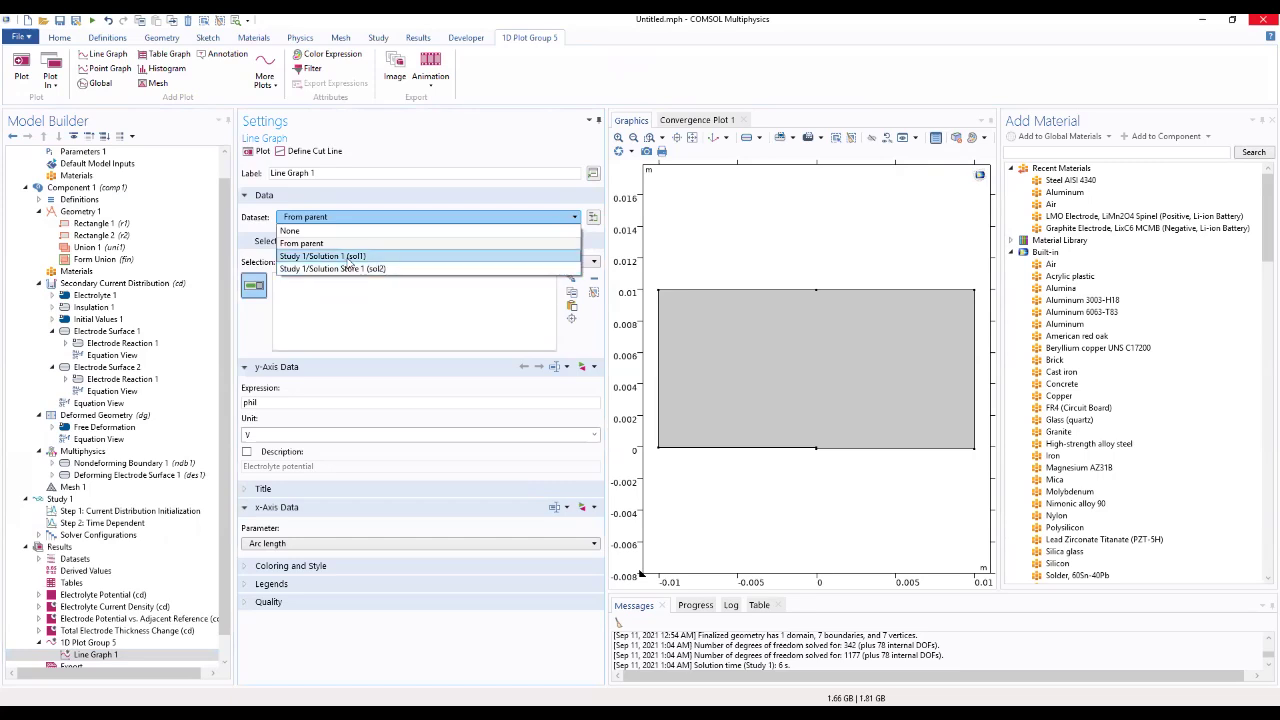
click(349, 272)
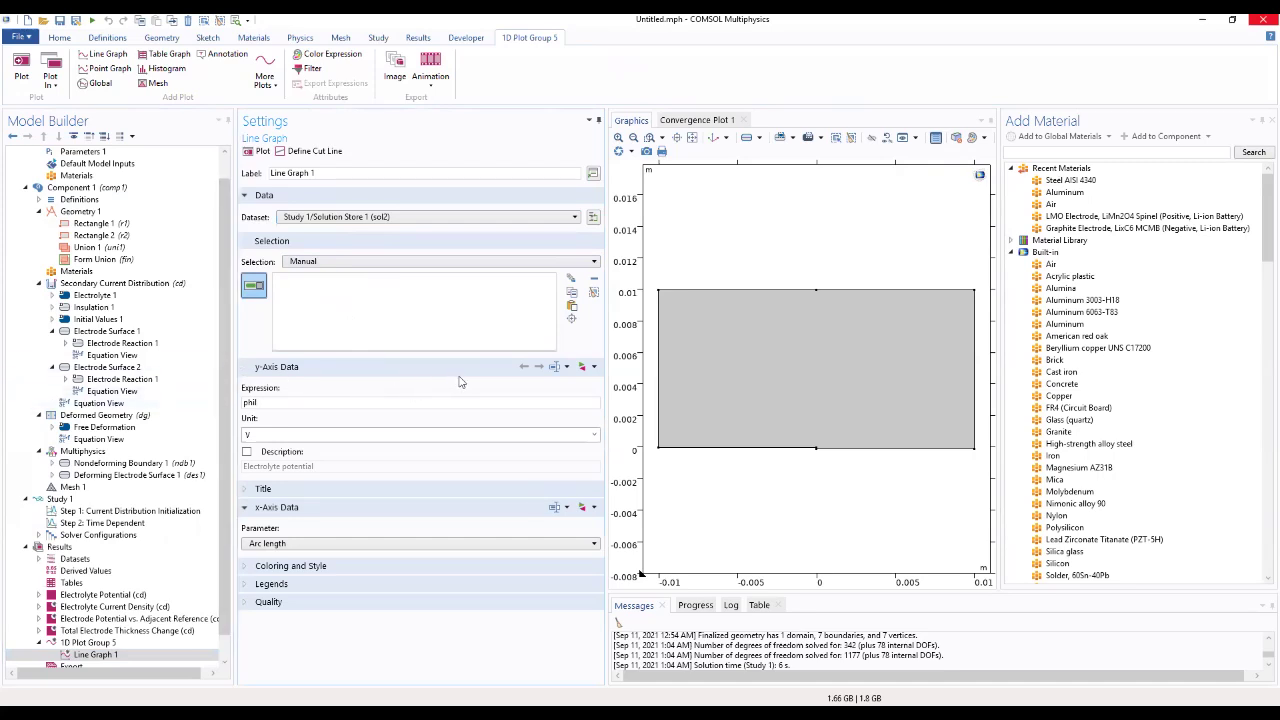
click(352, 218)
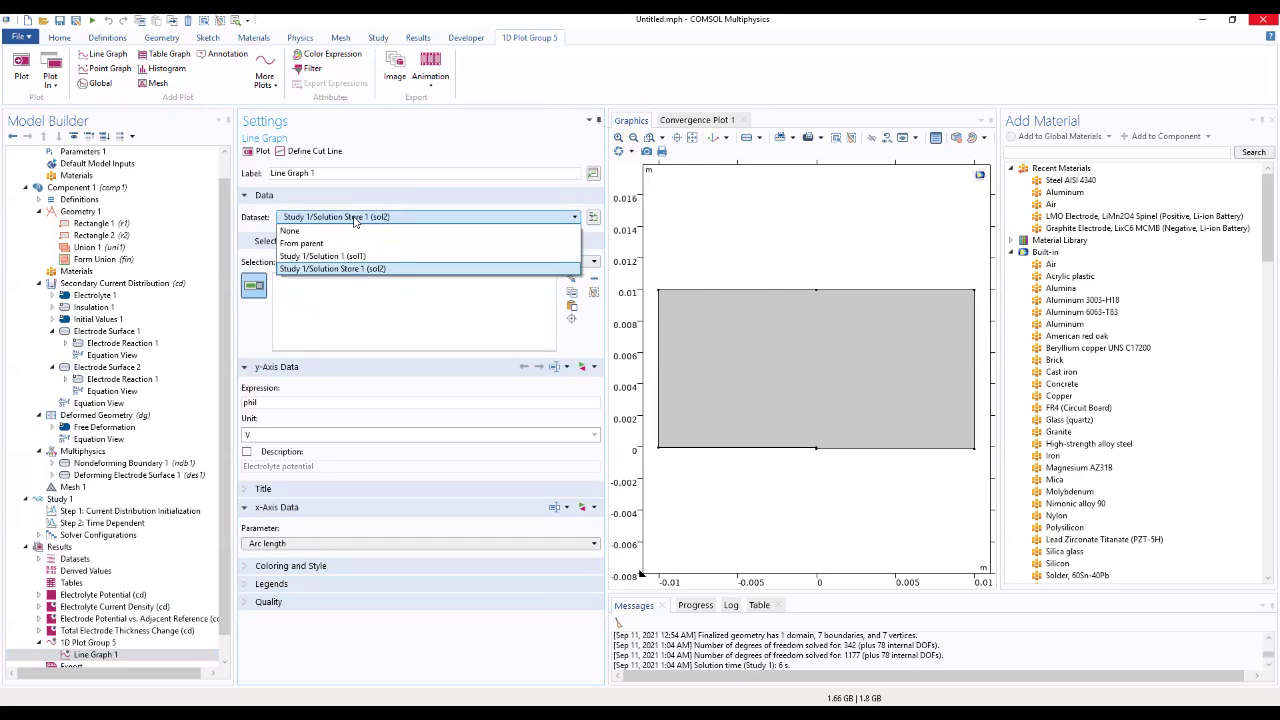
click(336, 269)
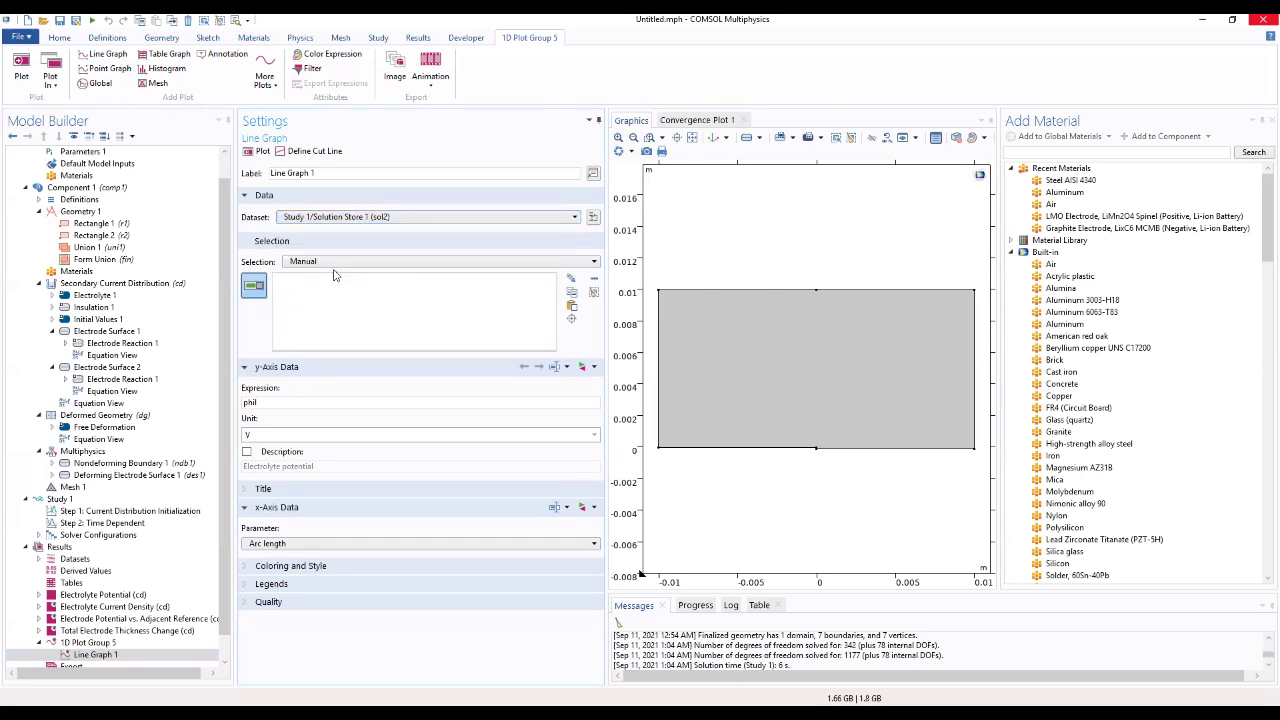
click(39, 535)
click(53, 547)
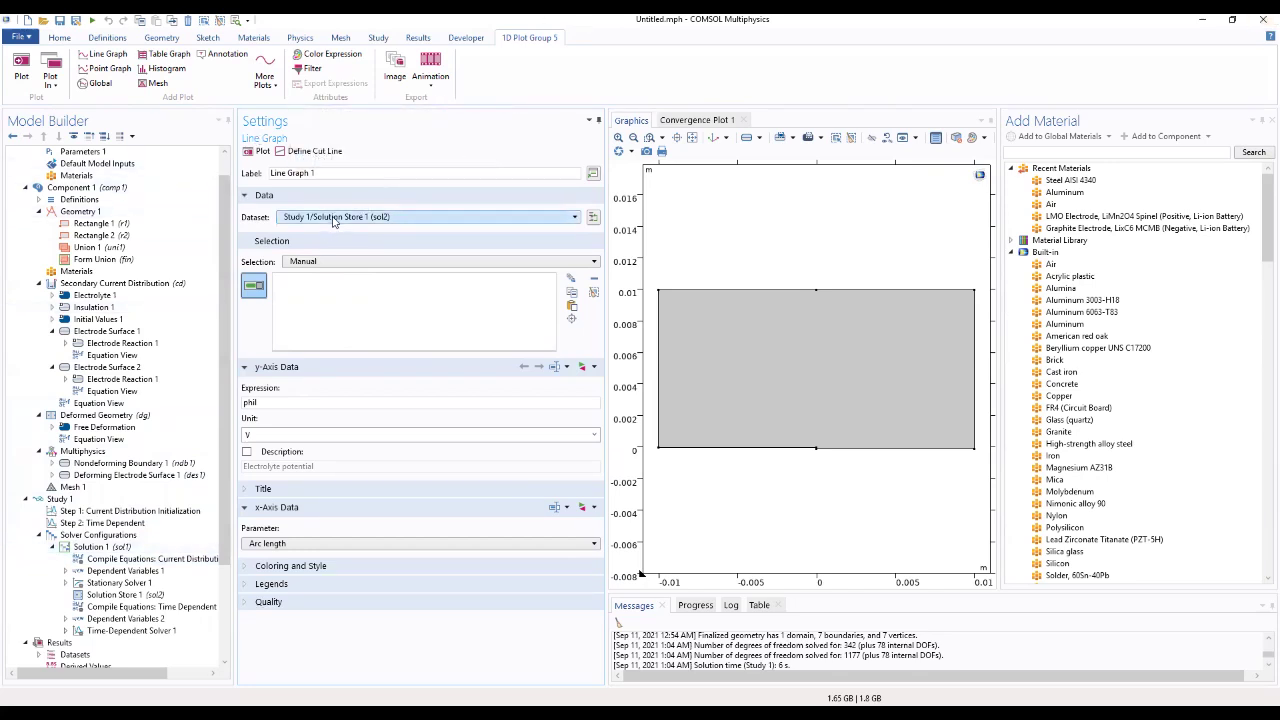
Examine Mesh 1 and delete the 1D plot group with its line graph
click(58, 488)
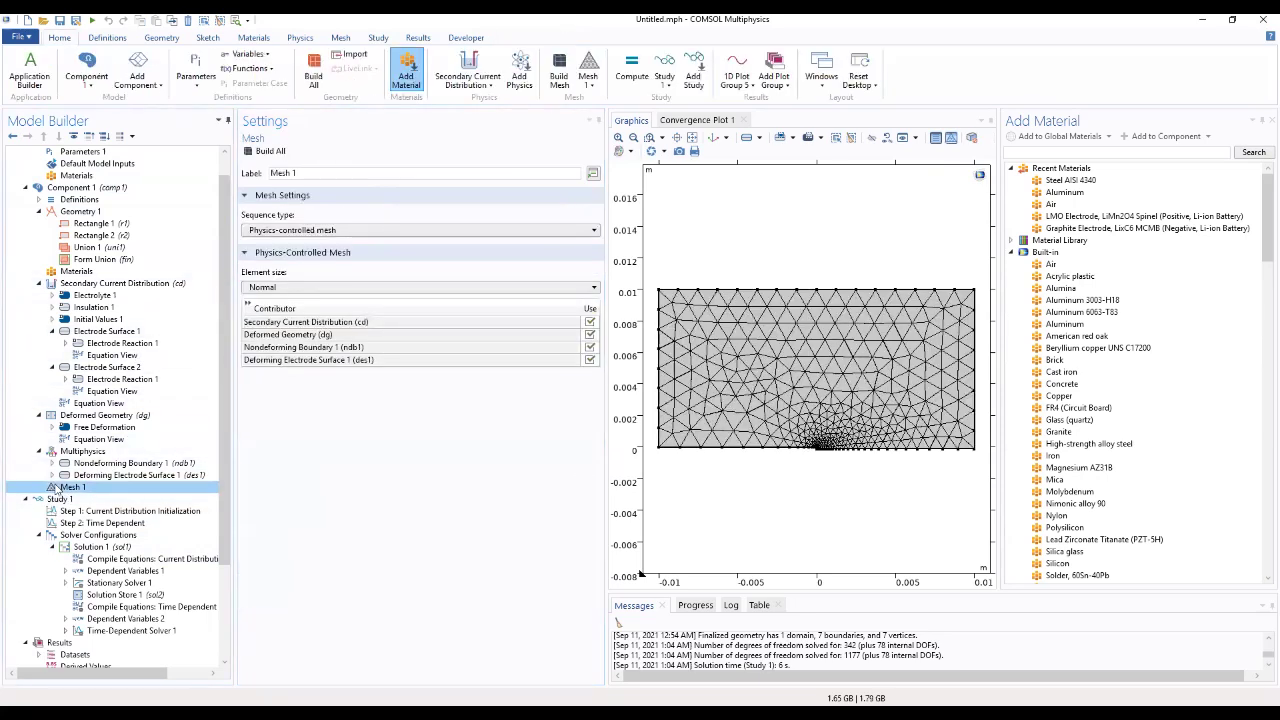
scroll(80, 515, down, 3)
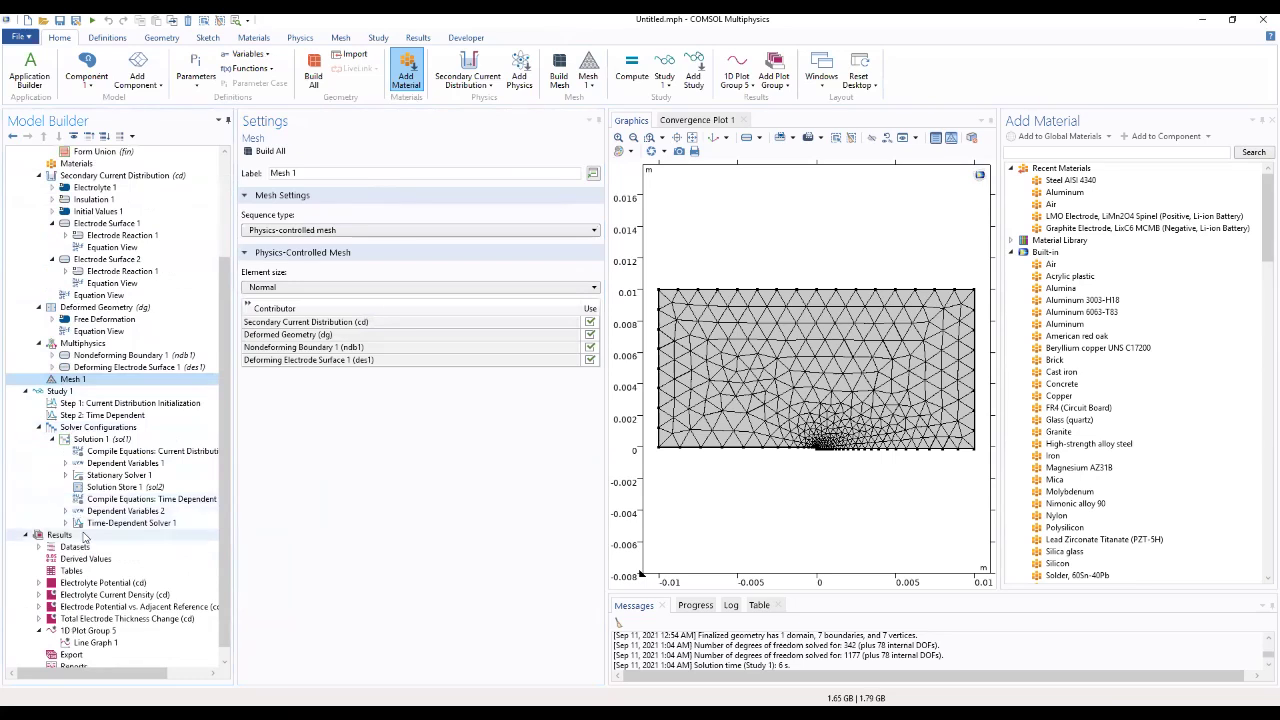
scroll(87, 530, down, 1)
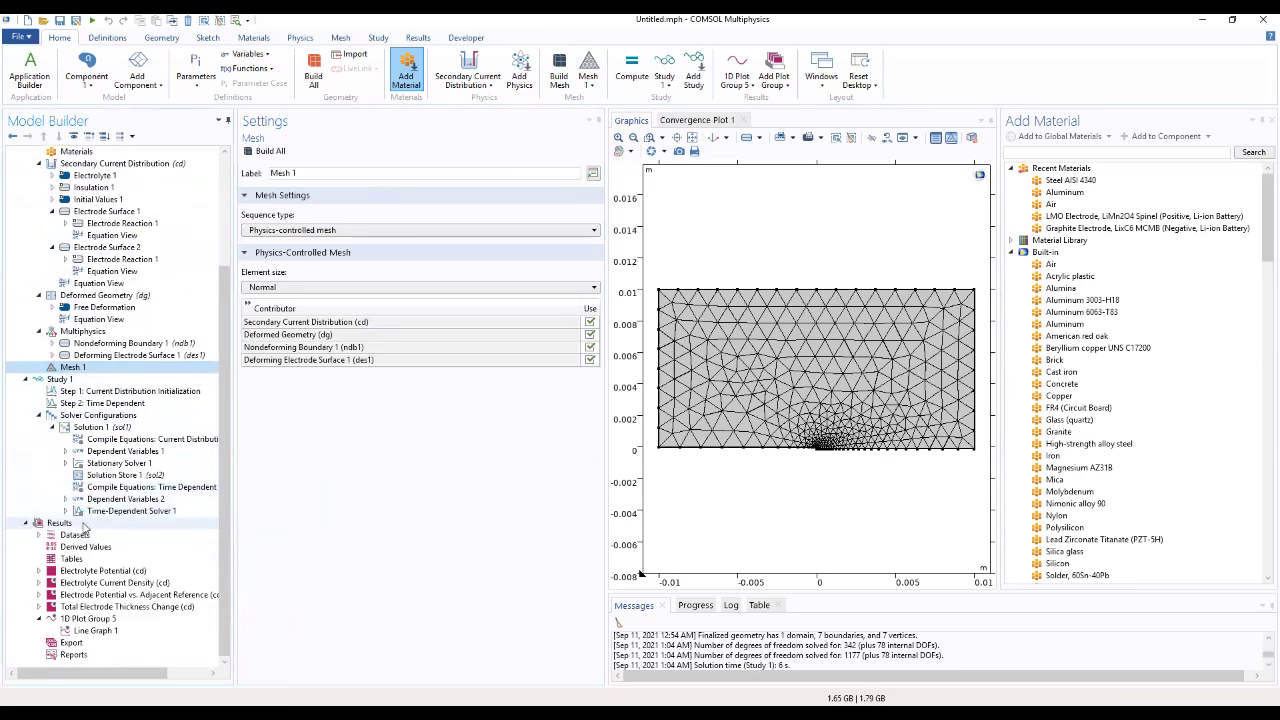
click(106, 629)
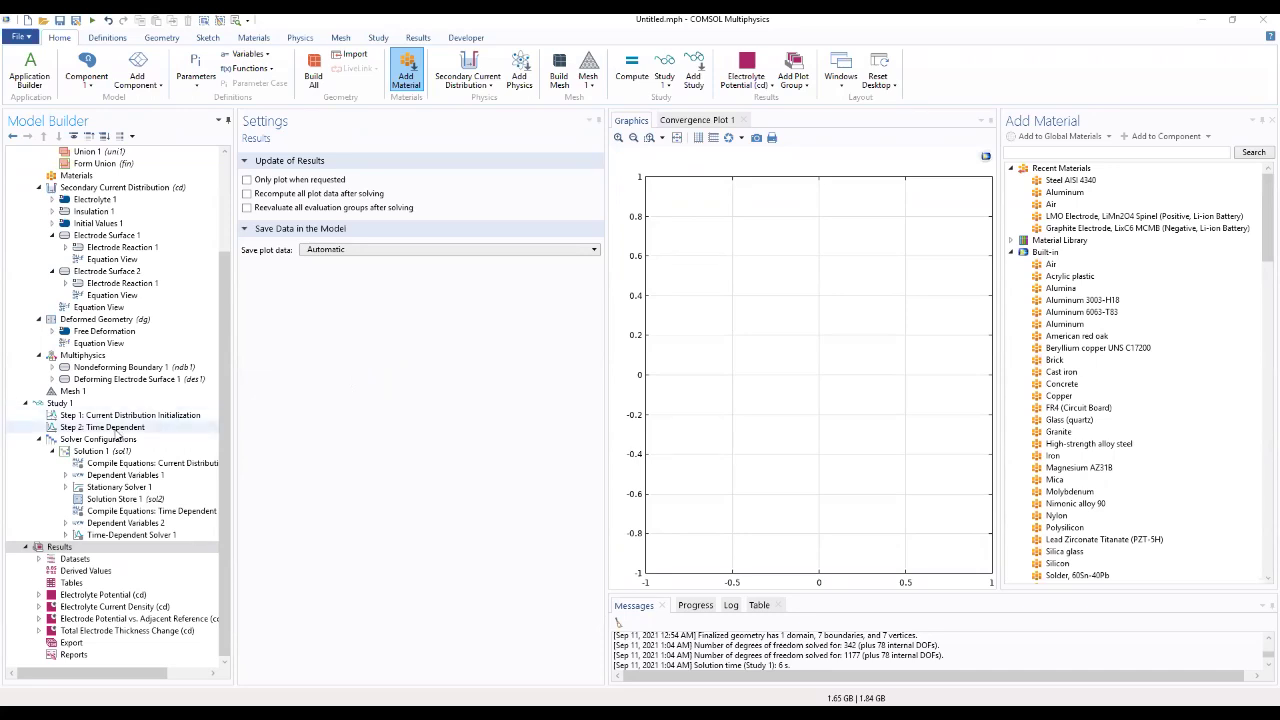
Enable automatic remeshing for the Time Dependent study step
click(116, 428)
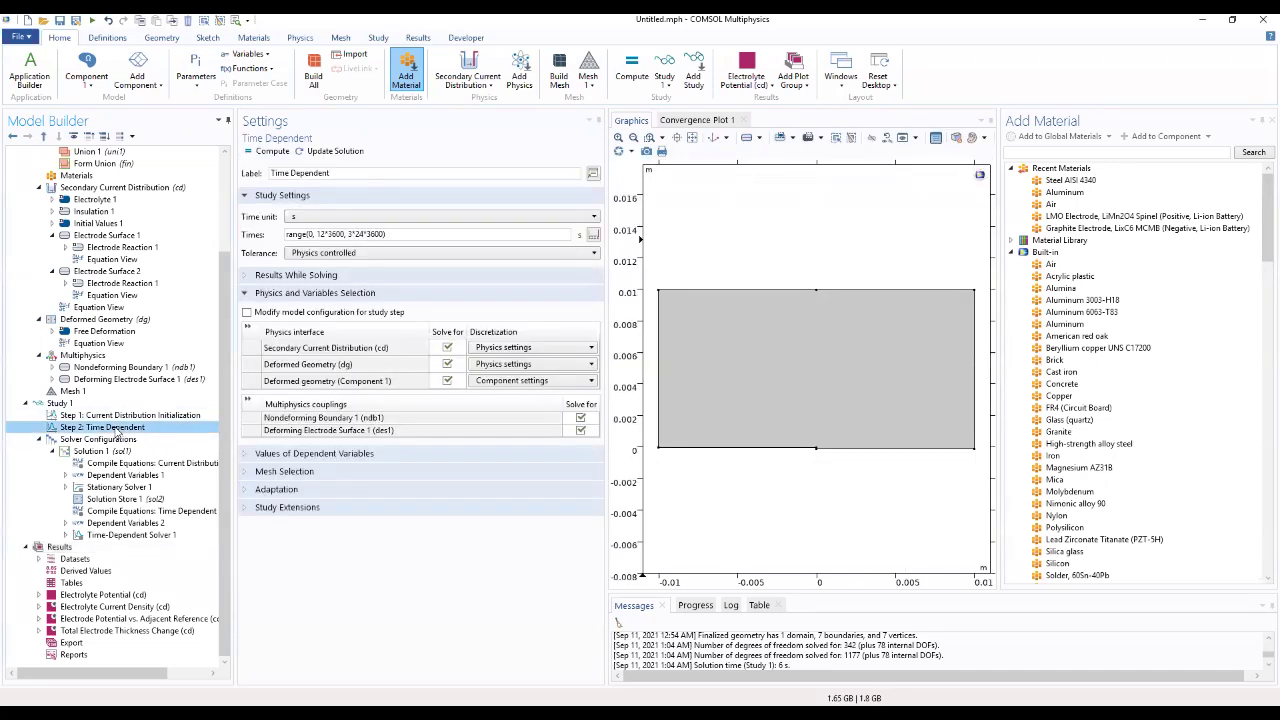
click(266, 508)
click(252, 650)
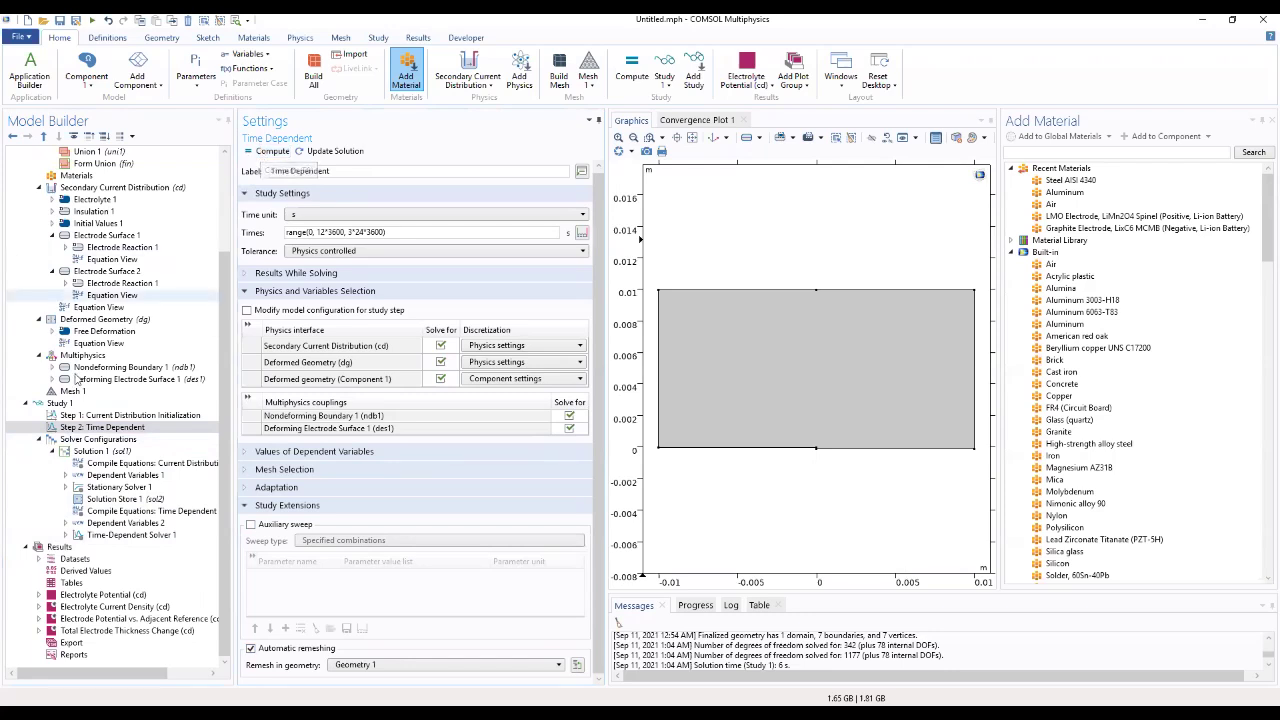
Compute the study with automatic remeshing and expand the Meshes node to list the deformed configurations
click(272, 151)
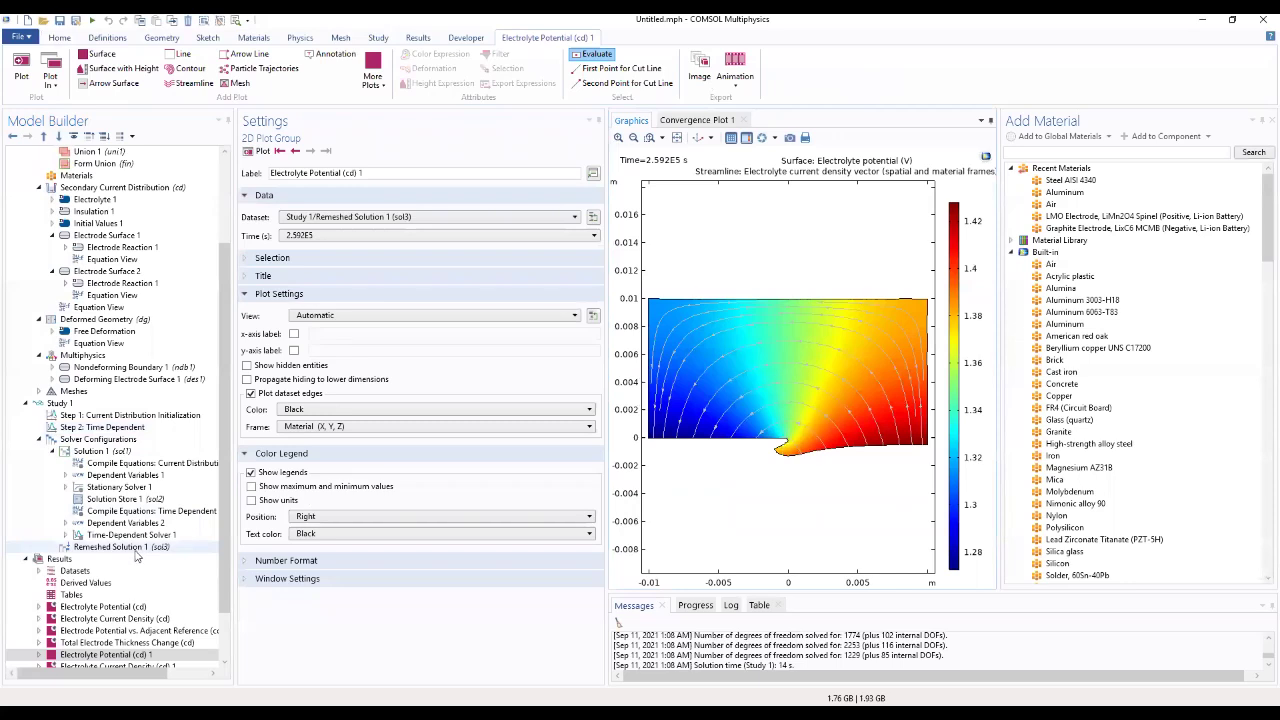
click(39, 391)
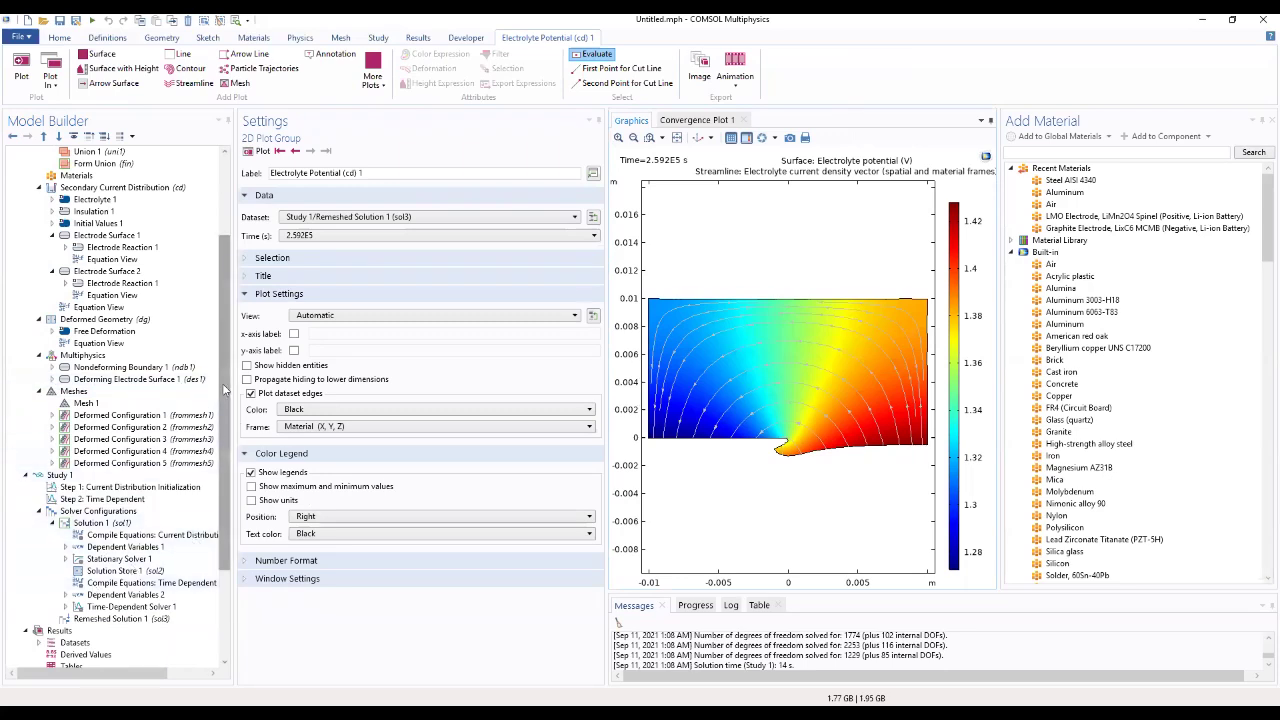
scroll(225, 485, down, 4)
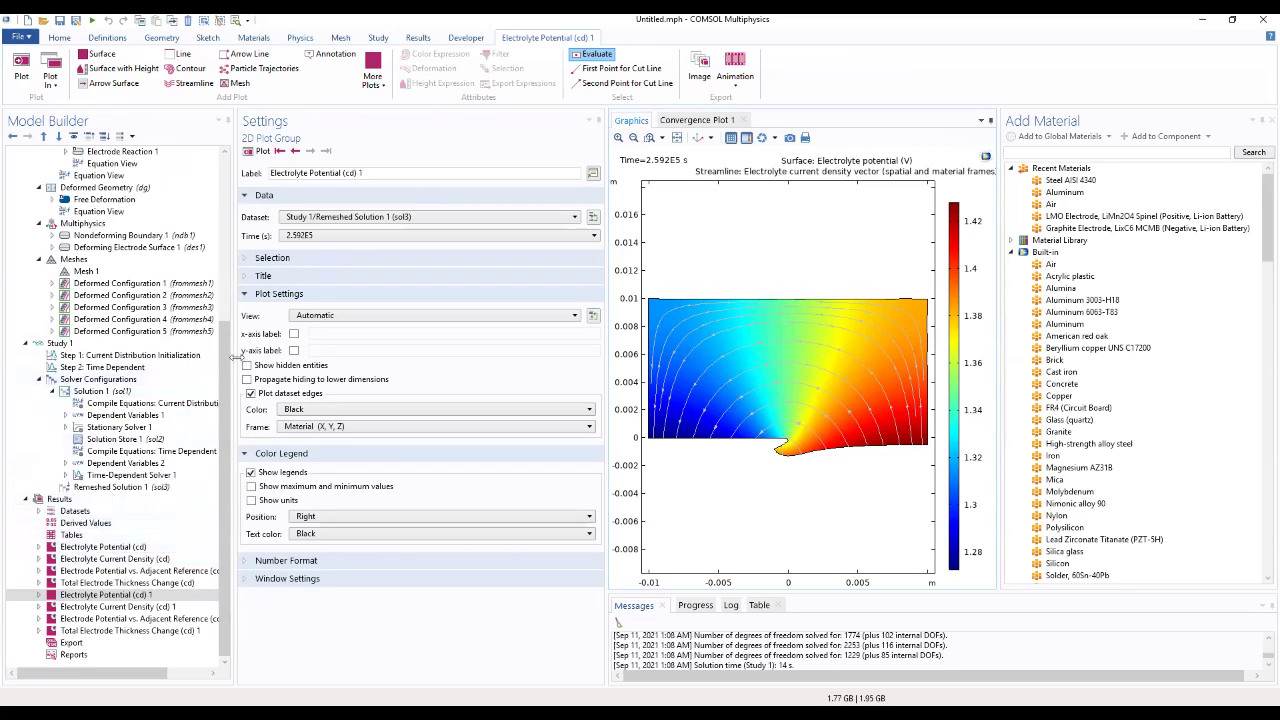
Add a new 1D plot group to the results and give it a line graph
click(62, 499)
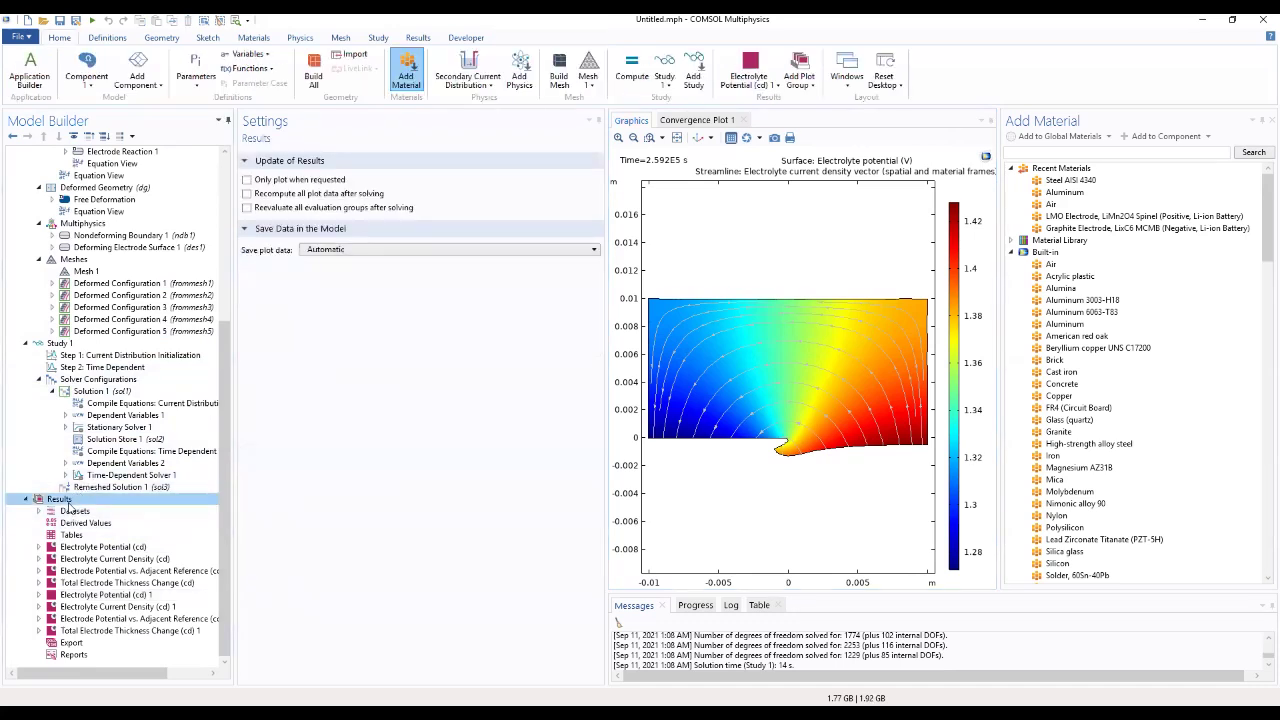
right_click(68, 500)
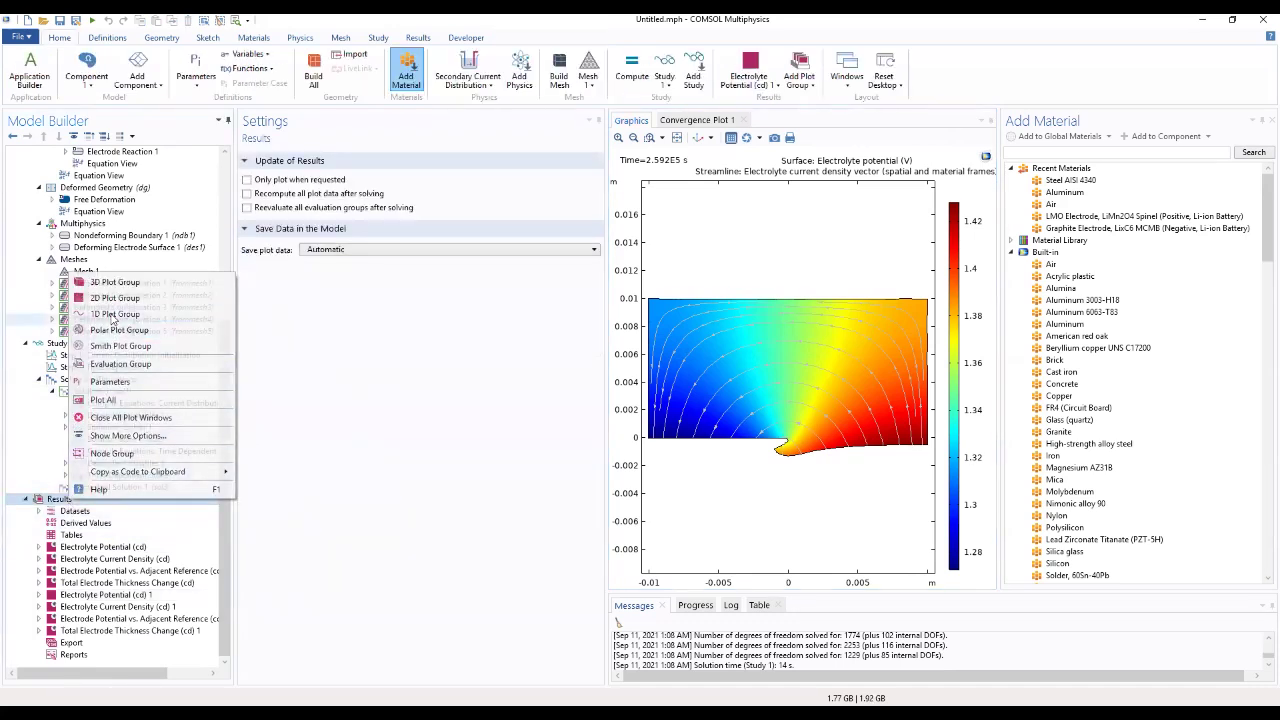
click(115, 314)
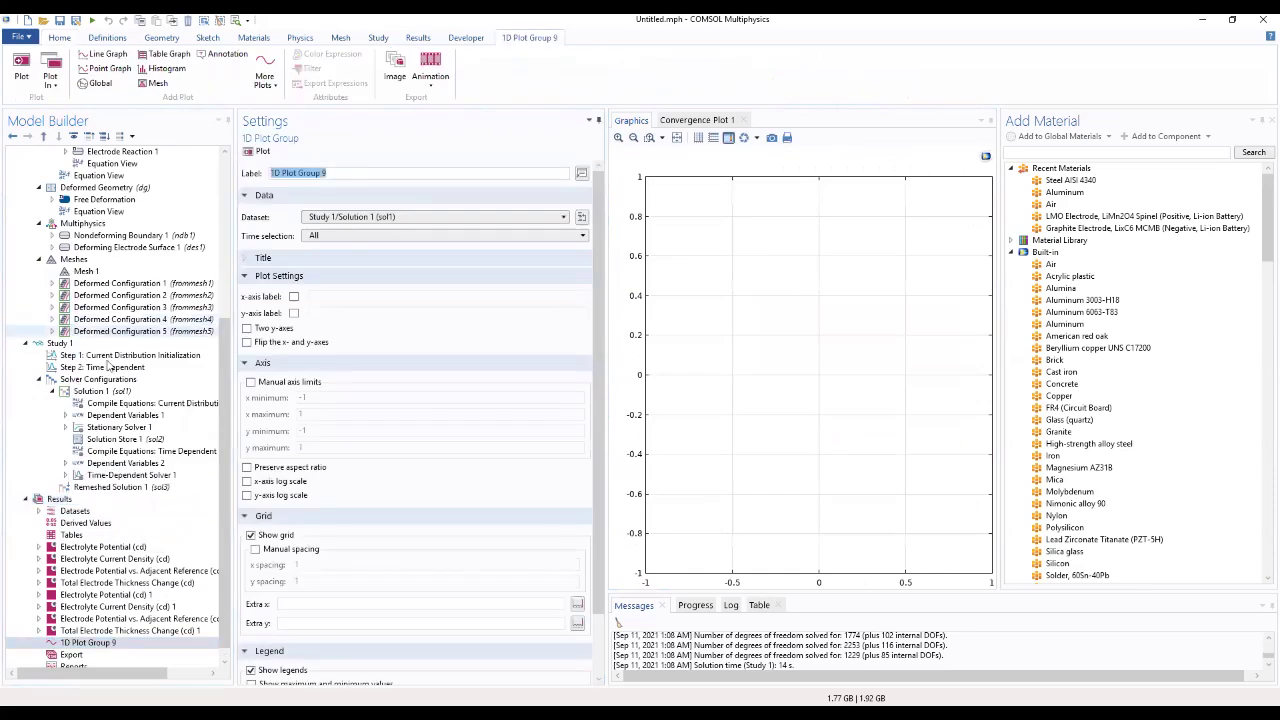
right_click(86, 642)
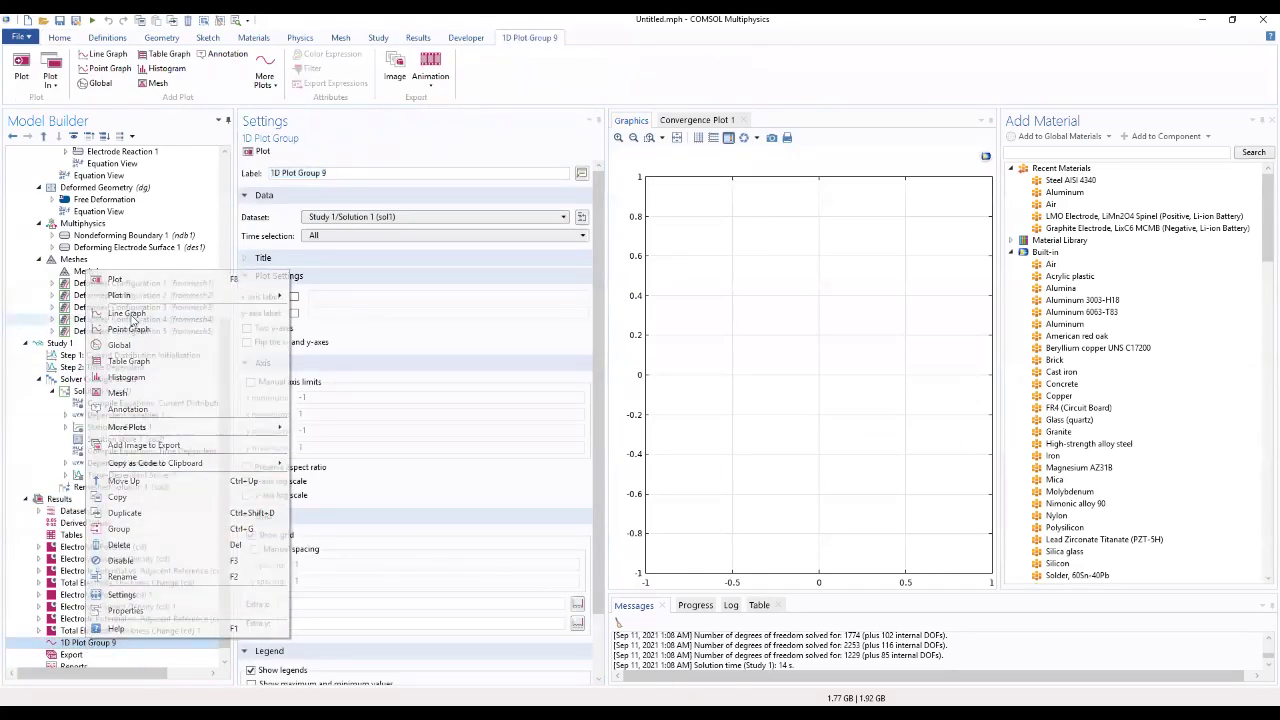
click(128, 314)
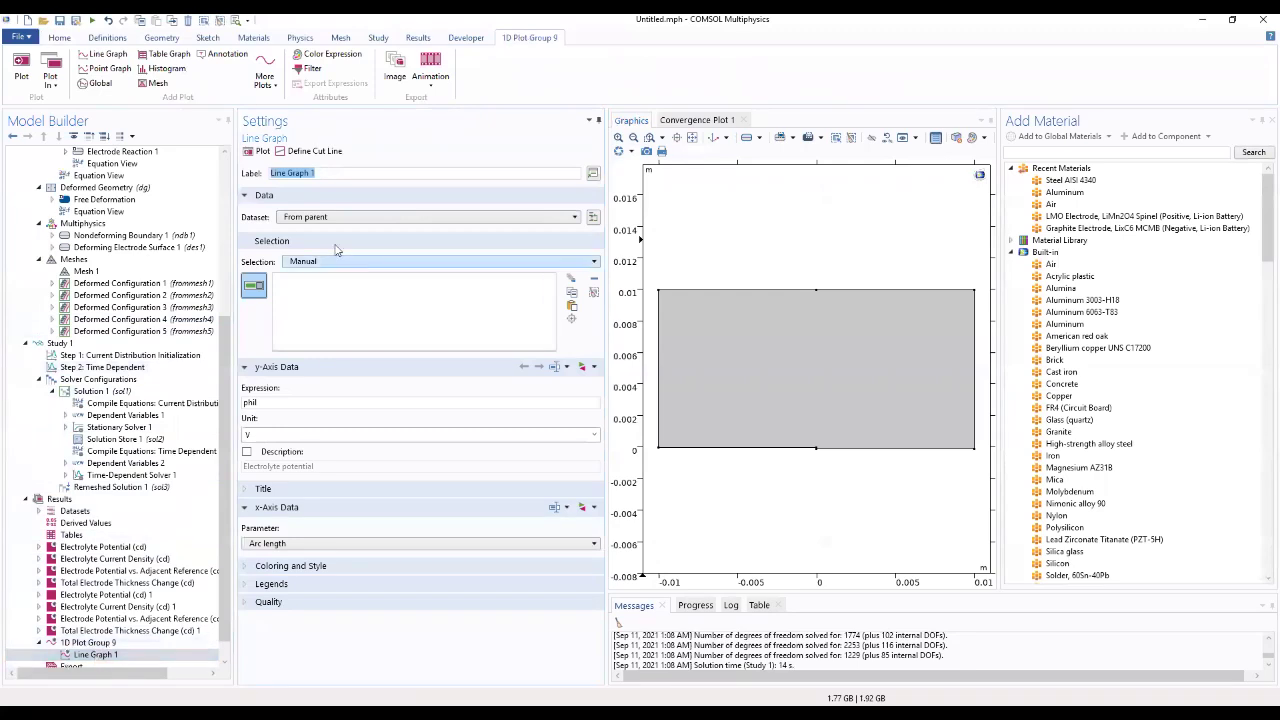
Set the line graph's dataset to Study 1/Remeshed Solution 1 (sol3), time selection to First, and select boundaries 2, 4 and 5
click(323, 216)
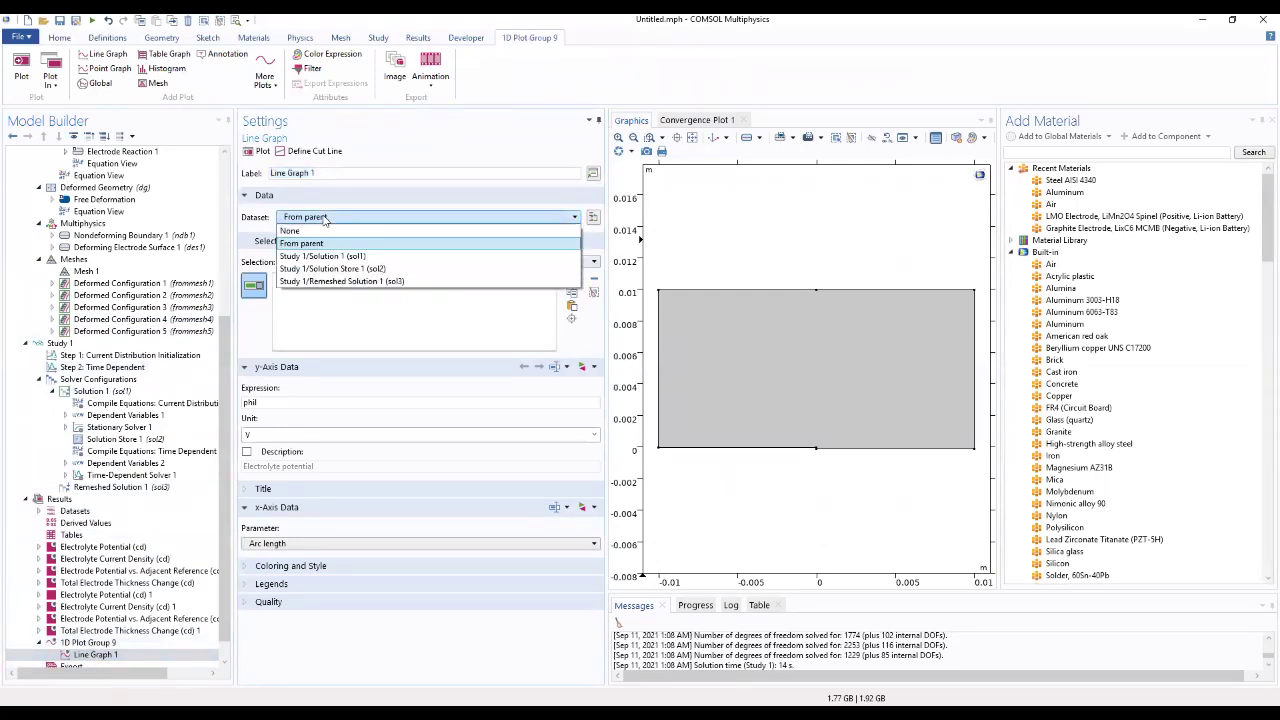
click(322, 284)
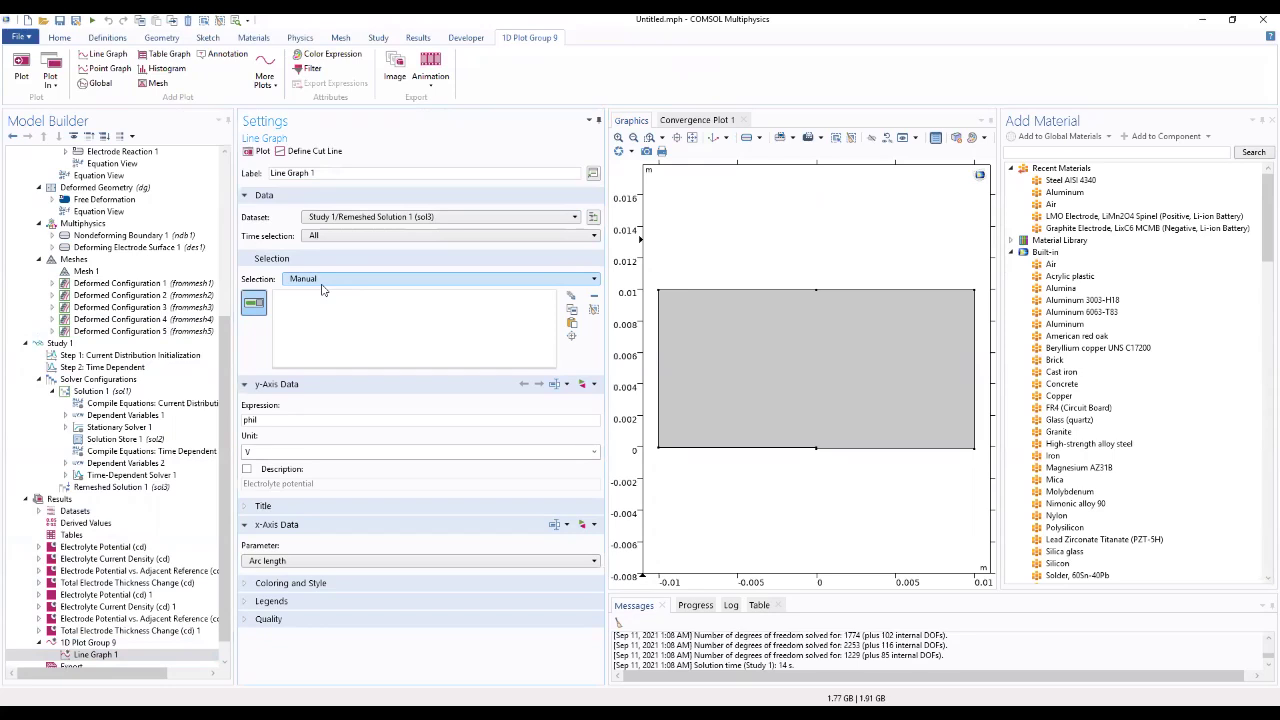
click(330, 236)
click(339, 263)
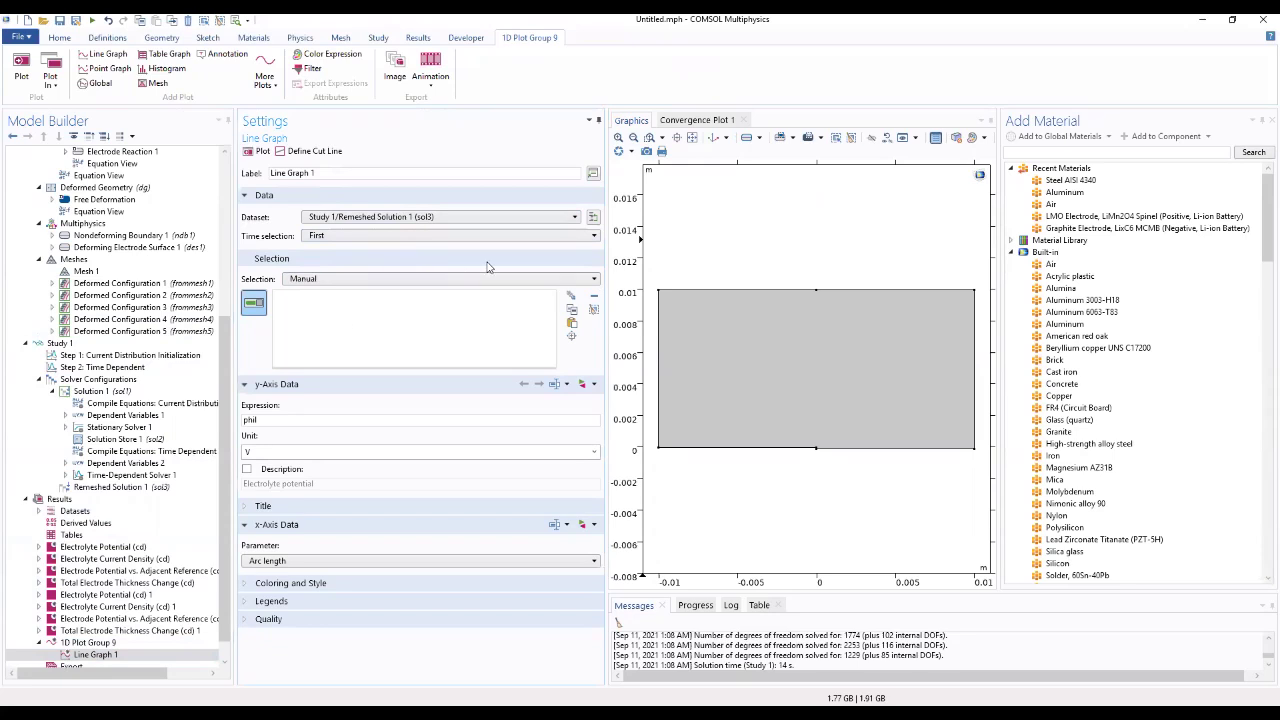
click(256, 307)
click(798, 447)
click(846, 449)
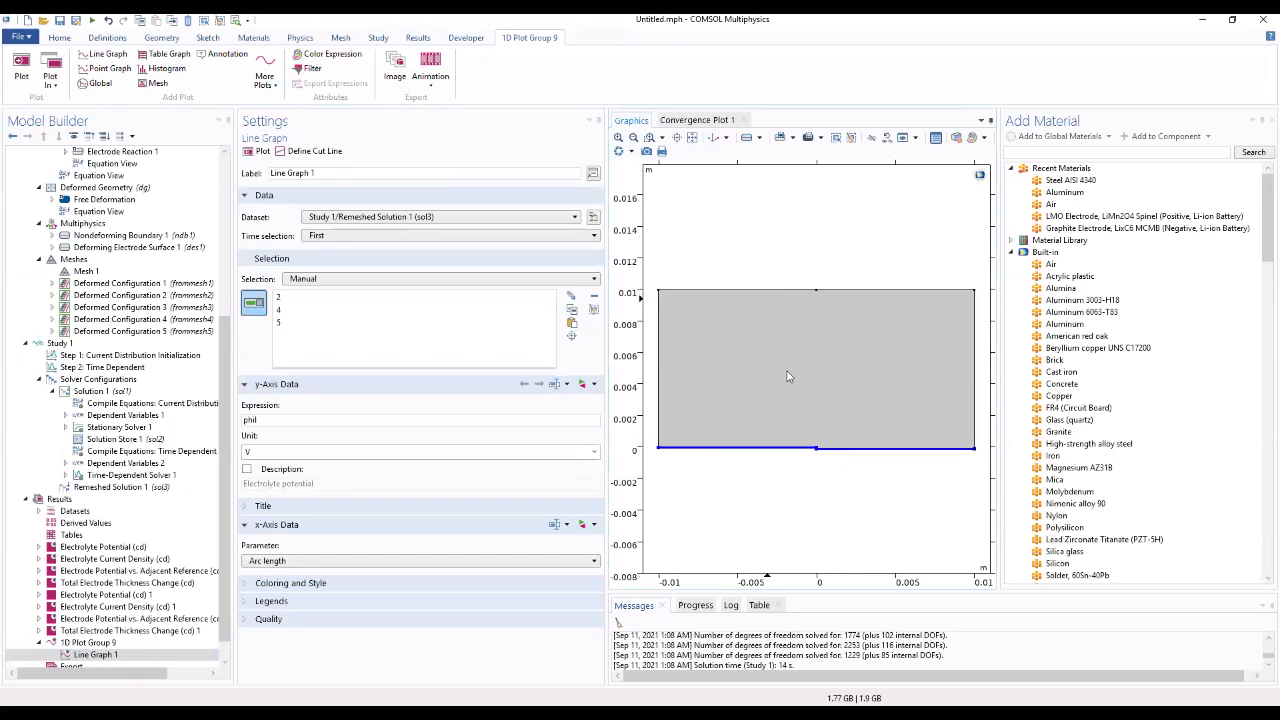
Set the line graph's y-axis expression to cd.iloc_er1, plot it, and close the Add Material window
drag(288, 420, 241, 421)
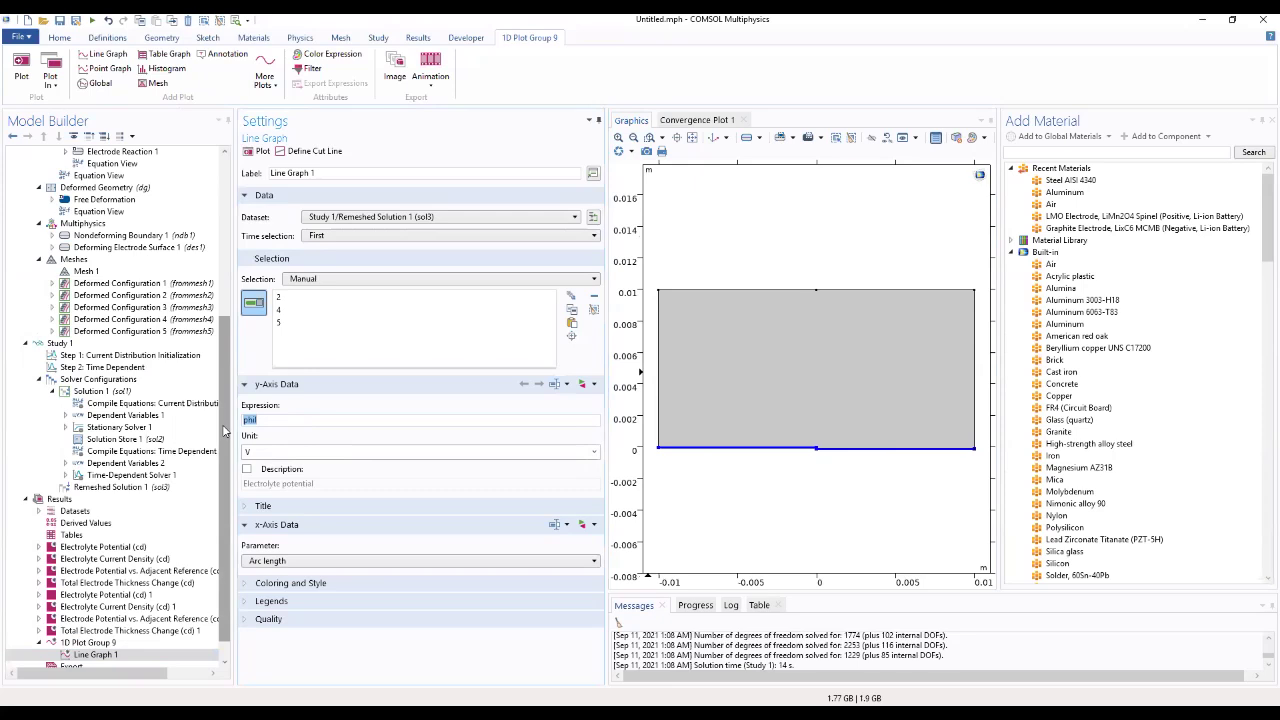
key(BackSpace)
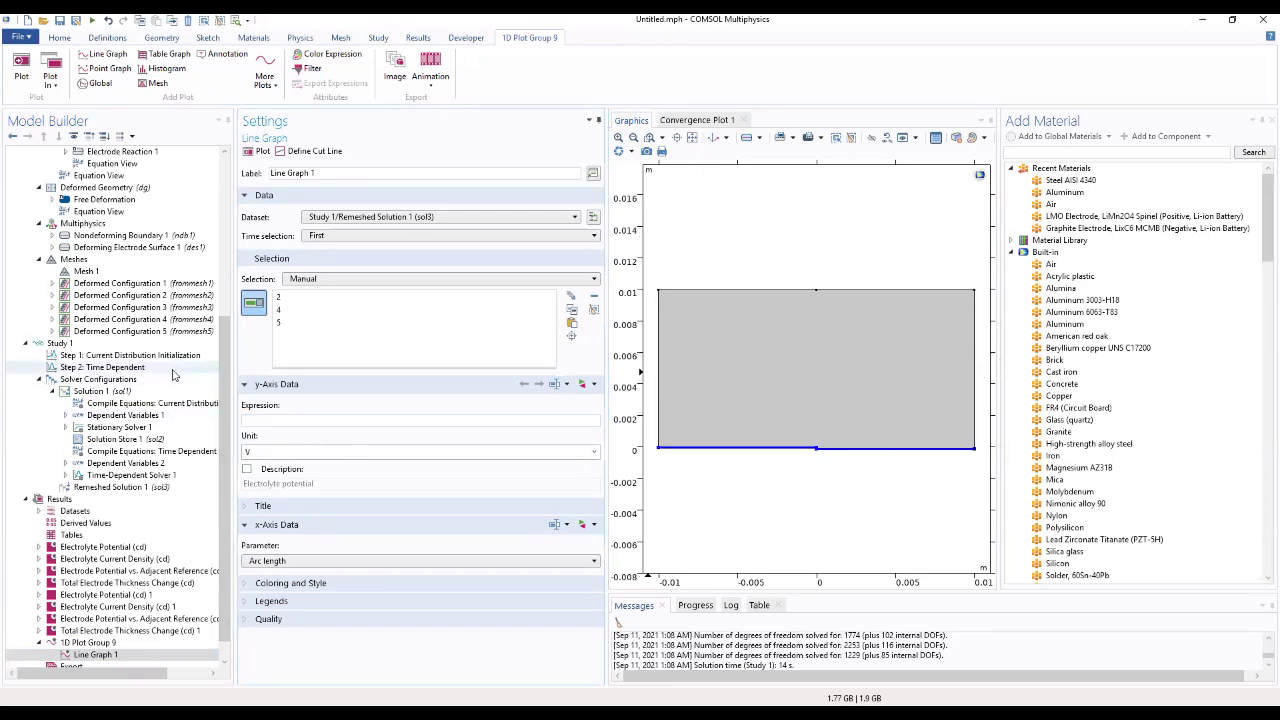
text(cd.iloc_er1)
click(417, 400)
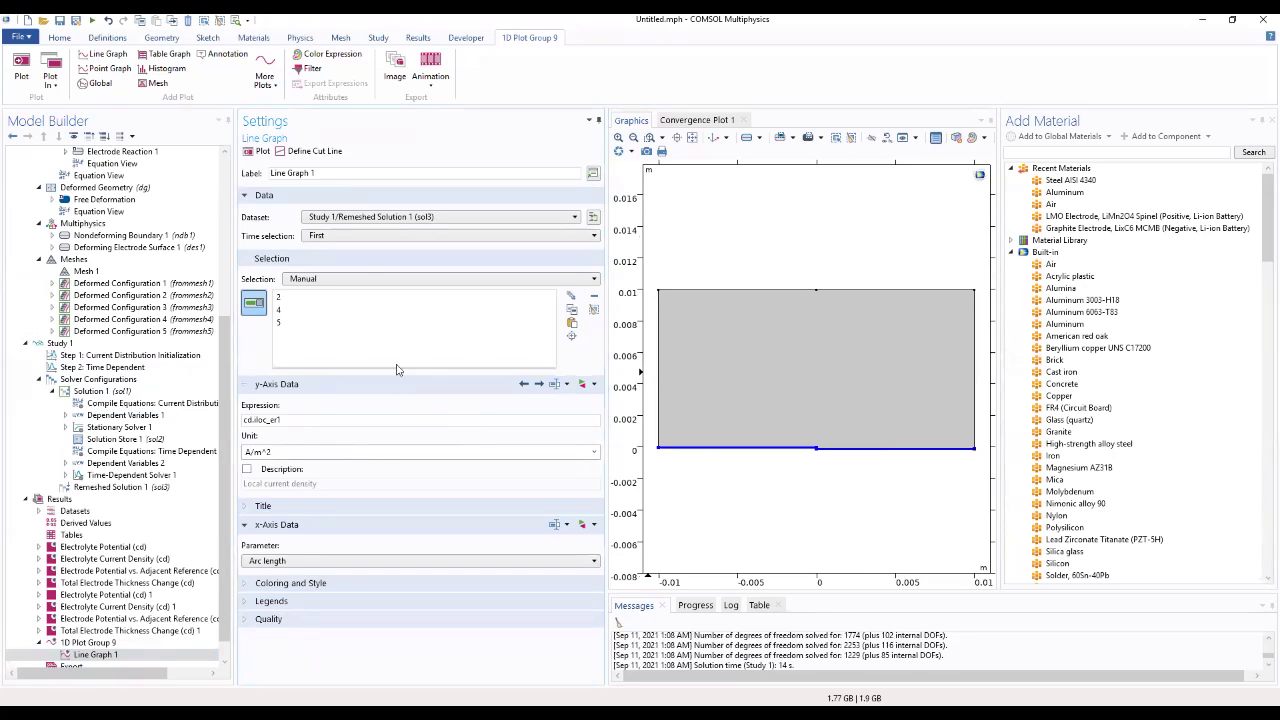
click(250, 152)
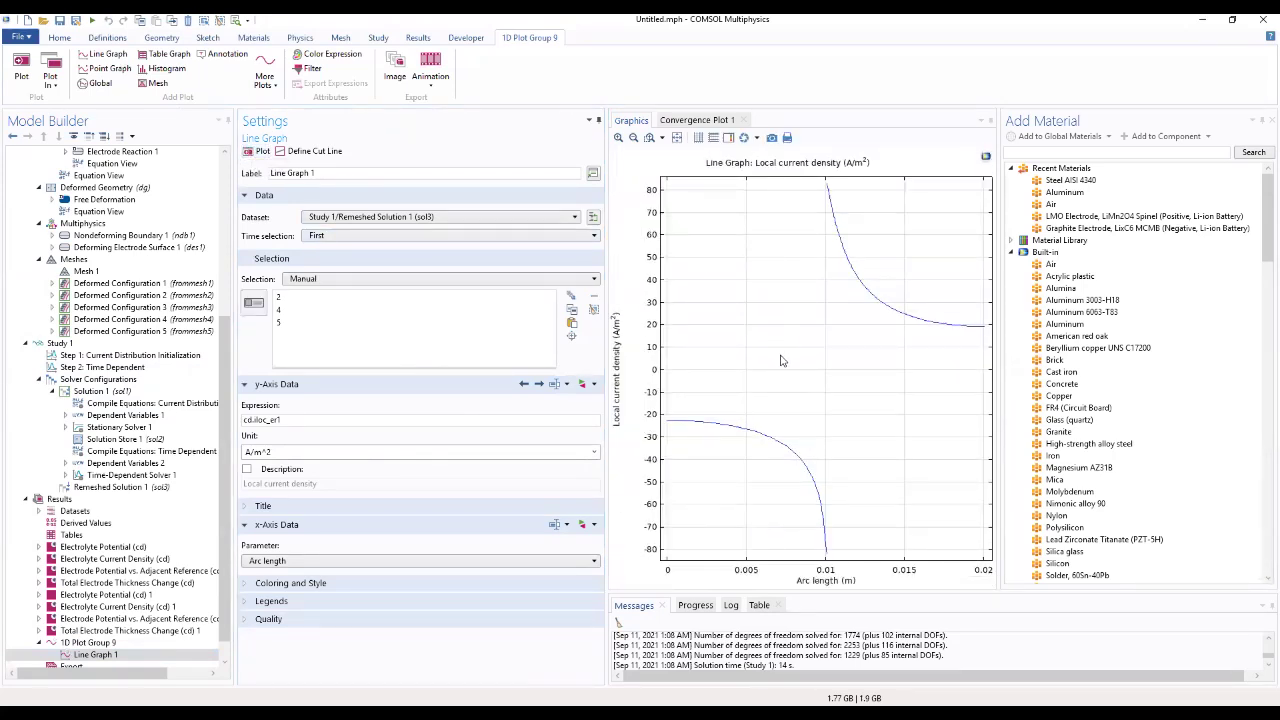
click(1271, 120)
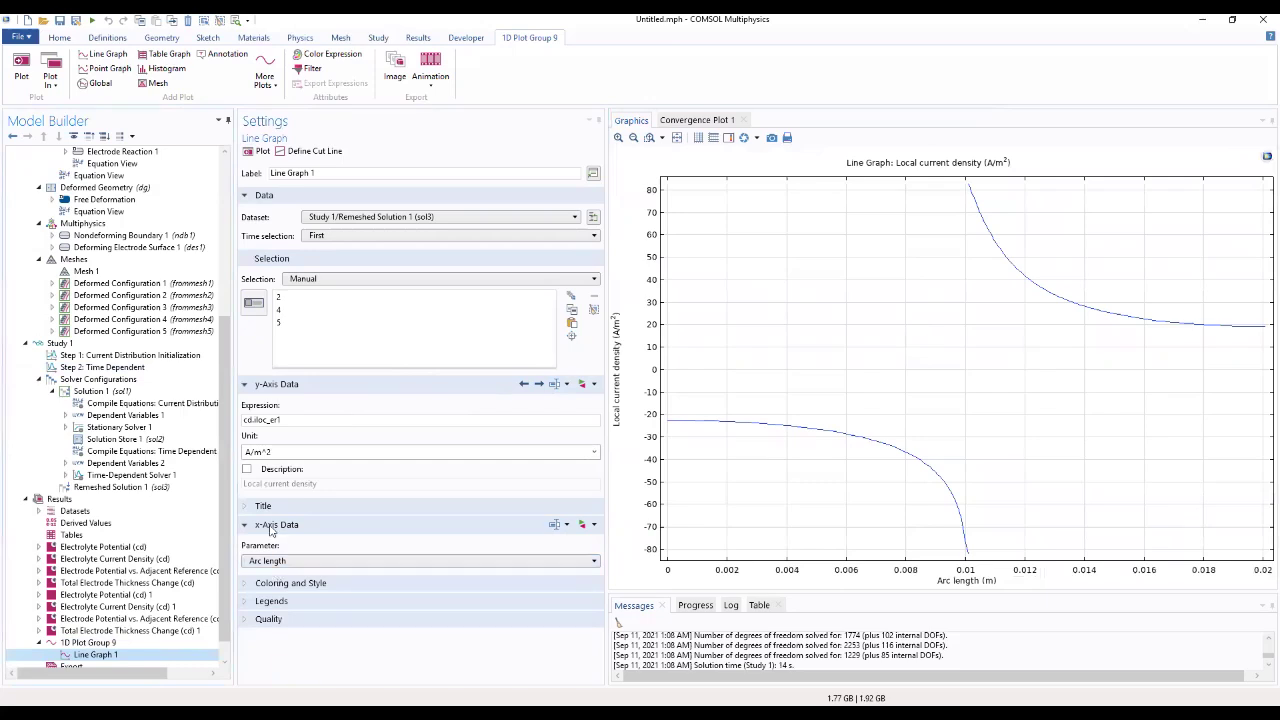
Change the line graph's x-axis parameter from arc length to the expression x and replot
click(269, 532)
click(269, 530)
click(277, 561)
click(278, 600)
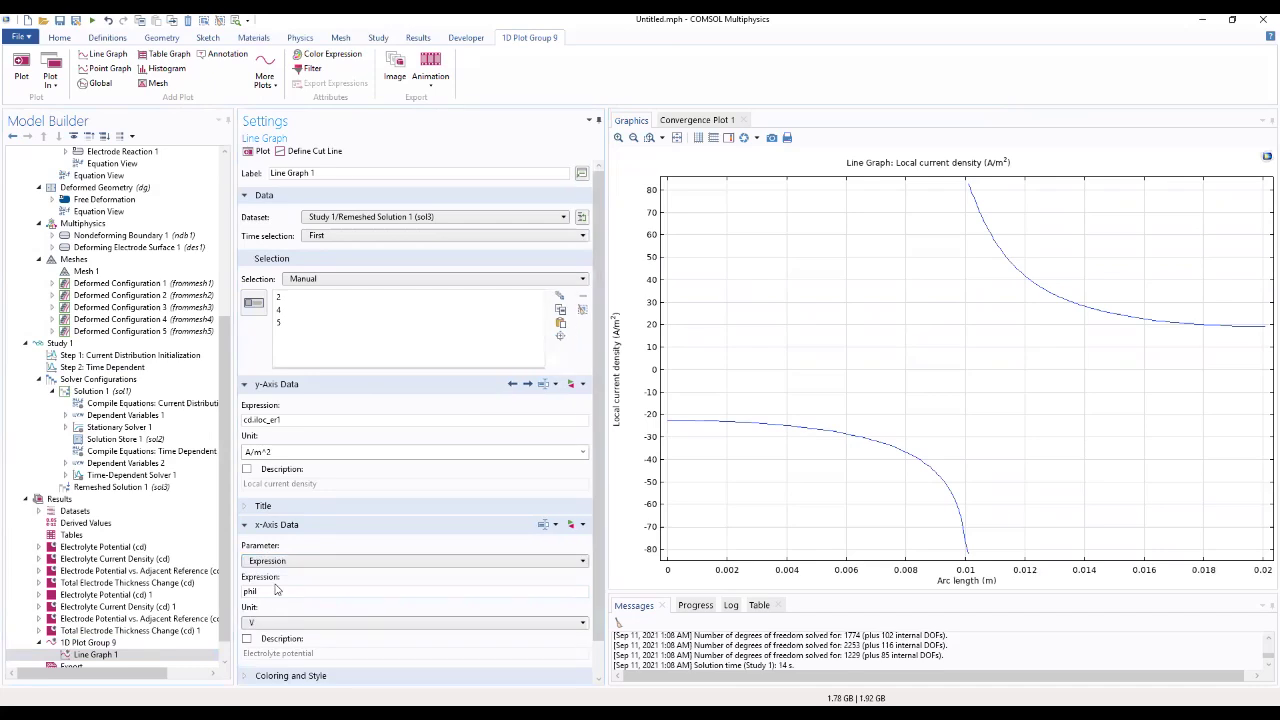
double_click(270, 591)
text(x)
key(Return)
click(257, 151)
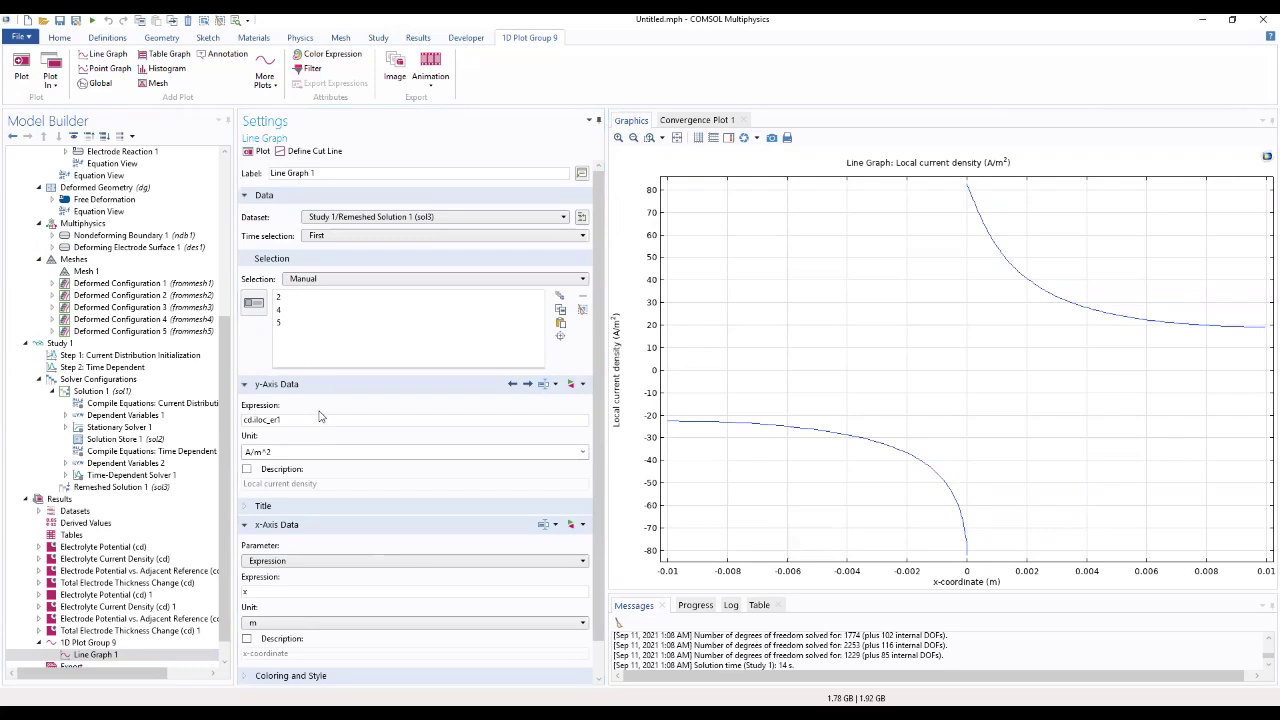
Duplicate the line graph, set the copy's time selection to Last, and plot both curves
right_click(95, 655)
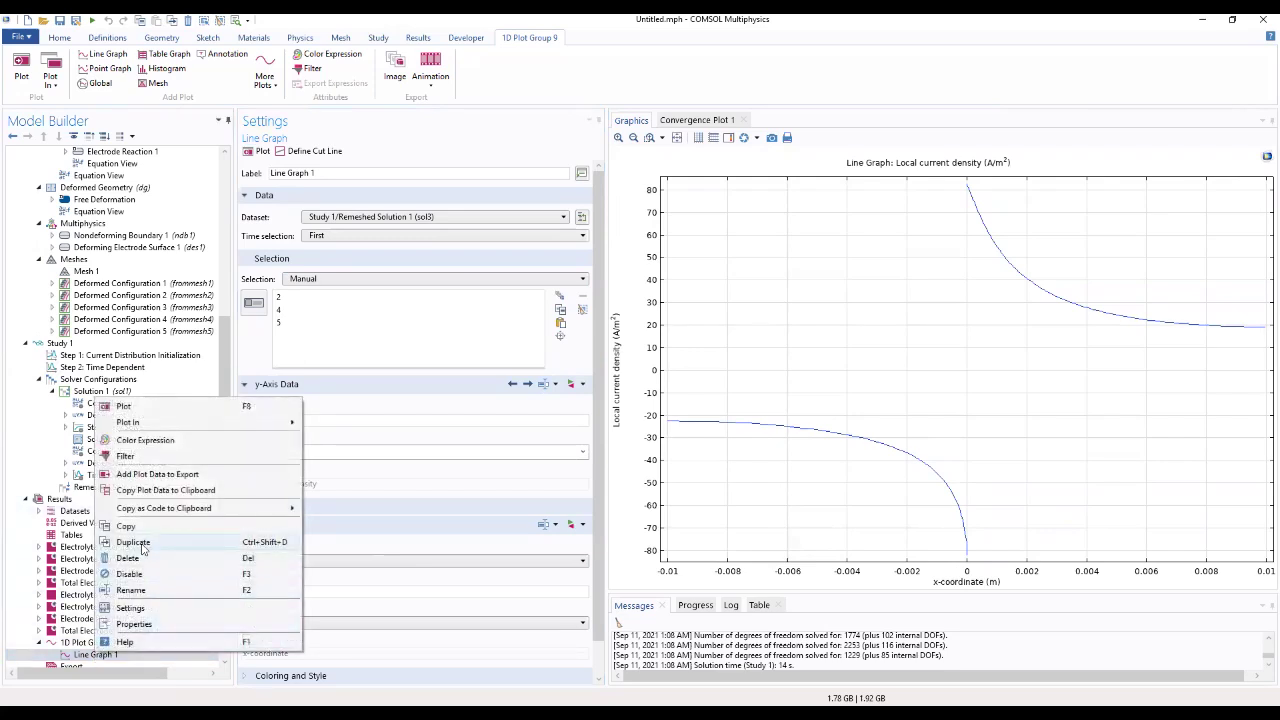
click(143, 545)
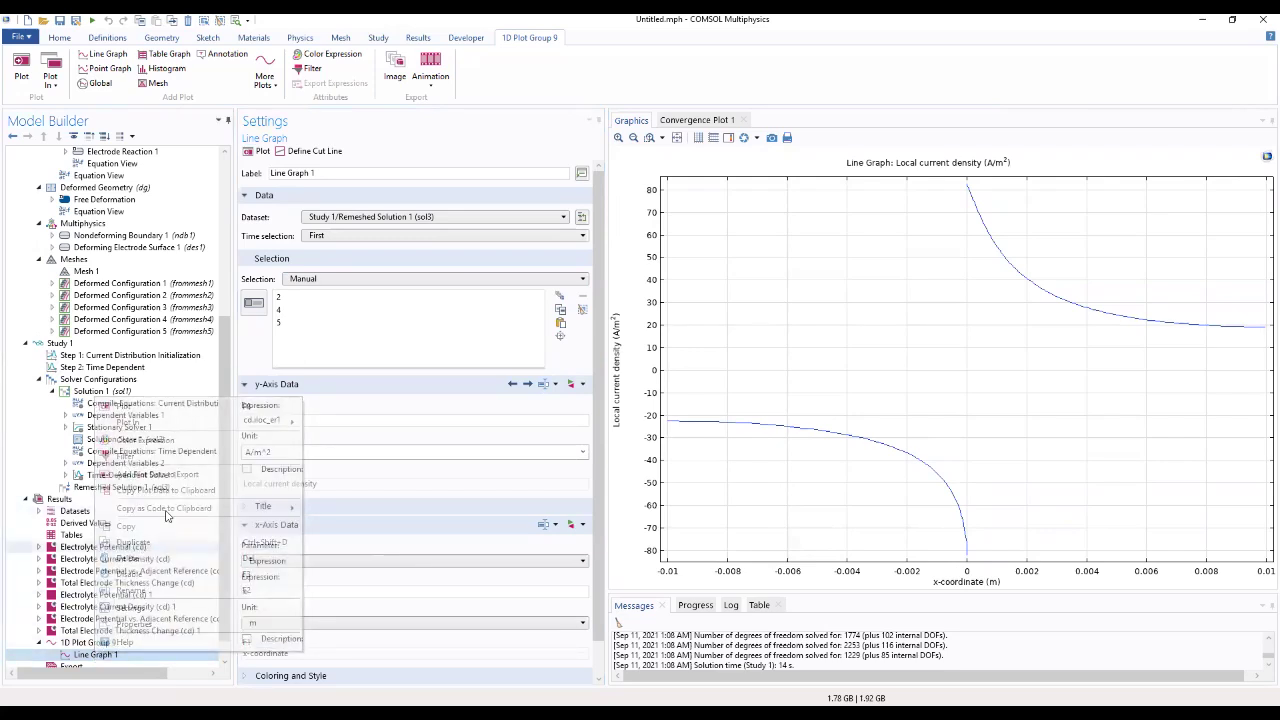
click(335, 238)
click(320, 275)
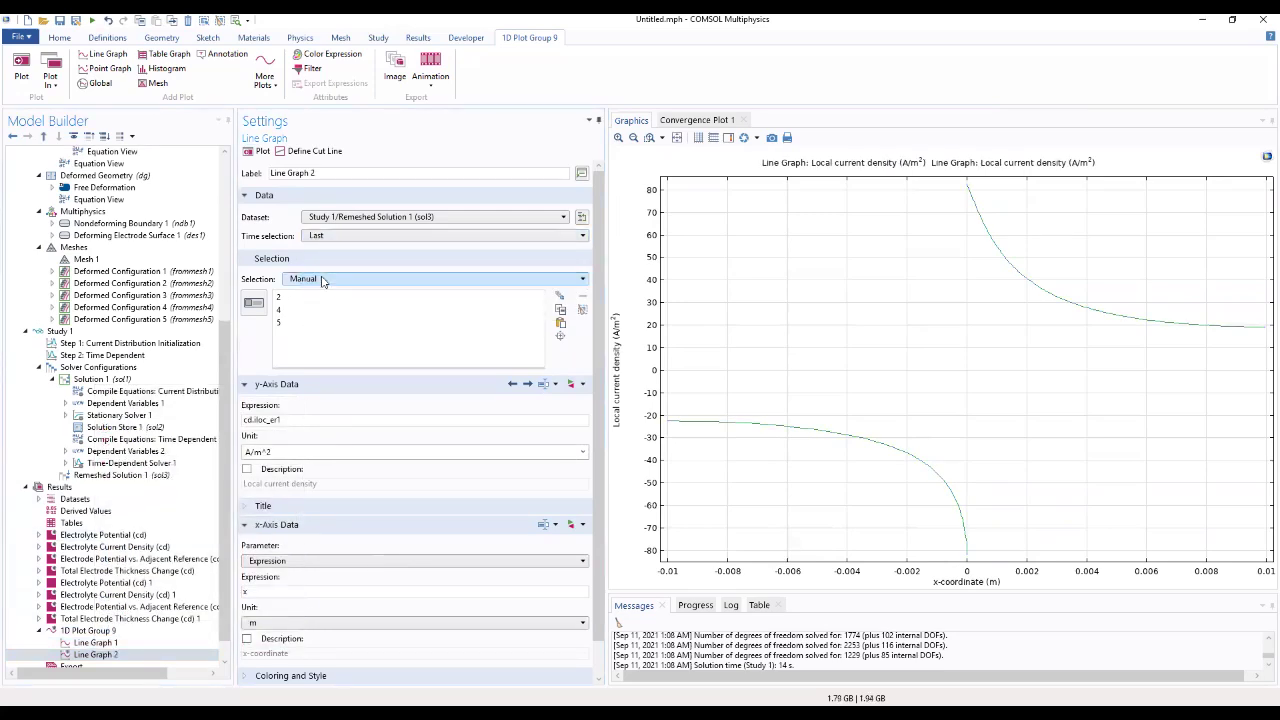
click(261, 151)
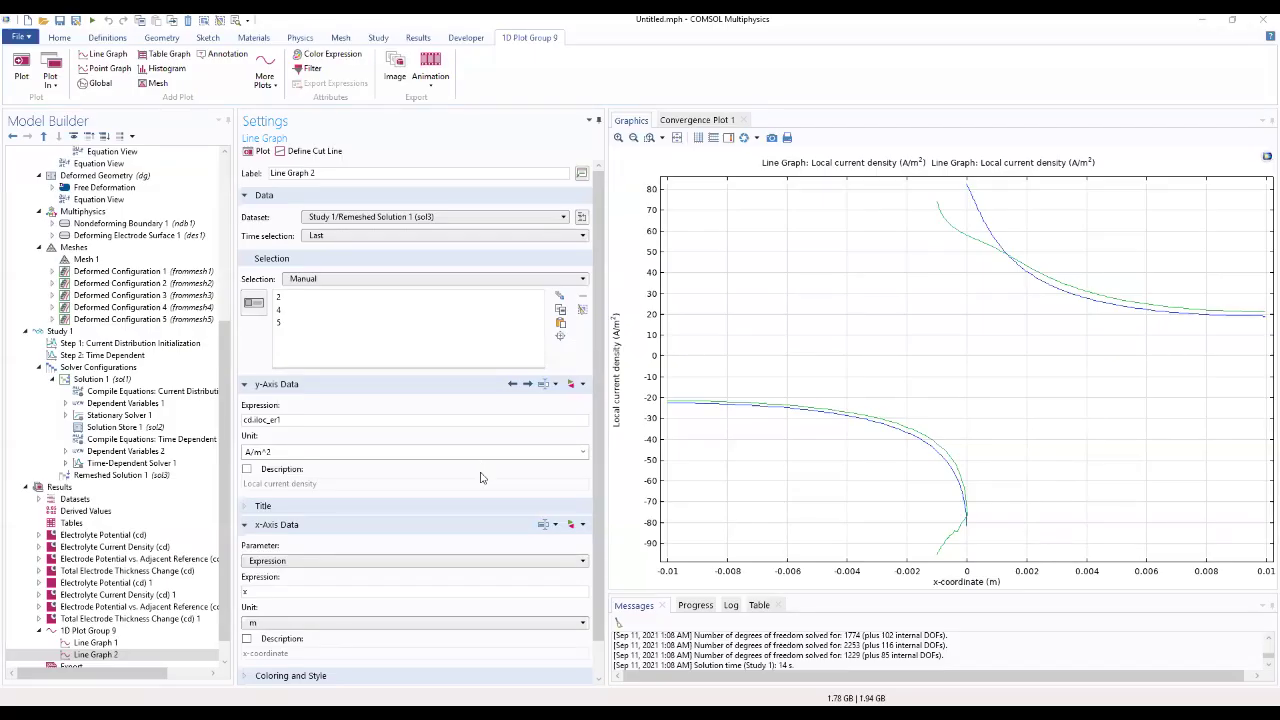
Open the galvanic_corrosion_with_deformation application file, discarding the changes to the untitled model
click(22, 37)
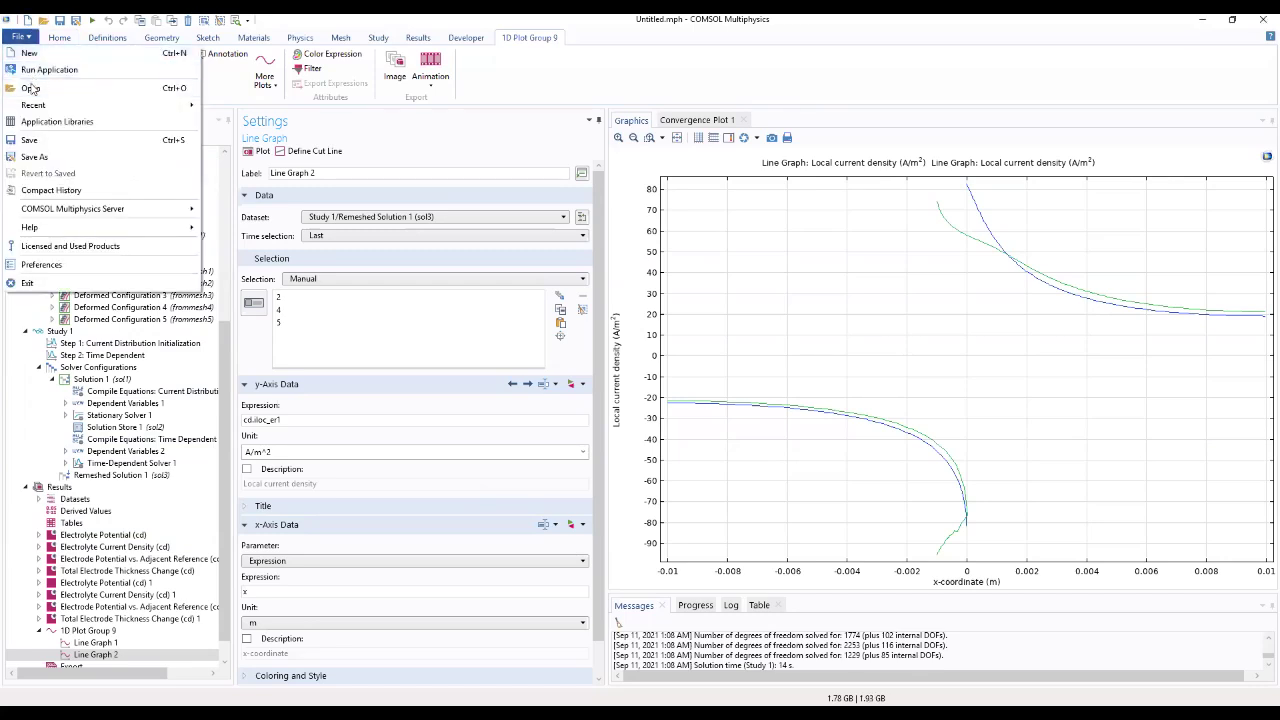
click(30, 88)
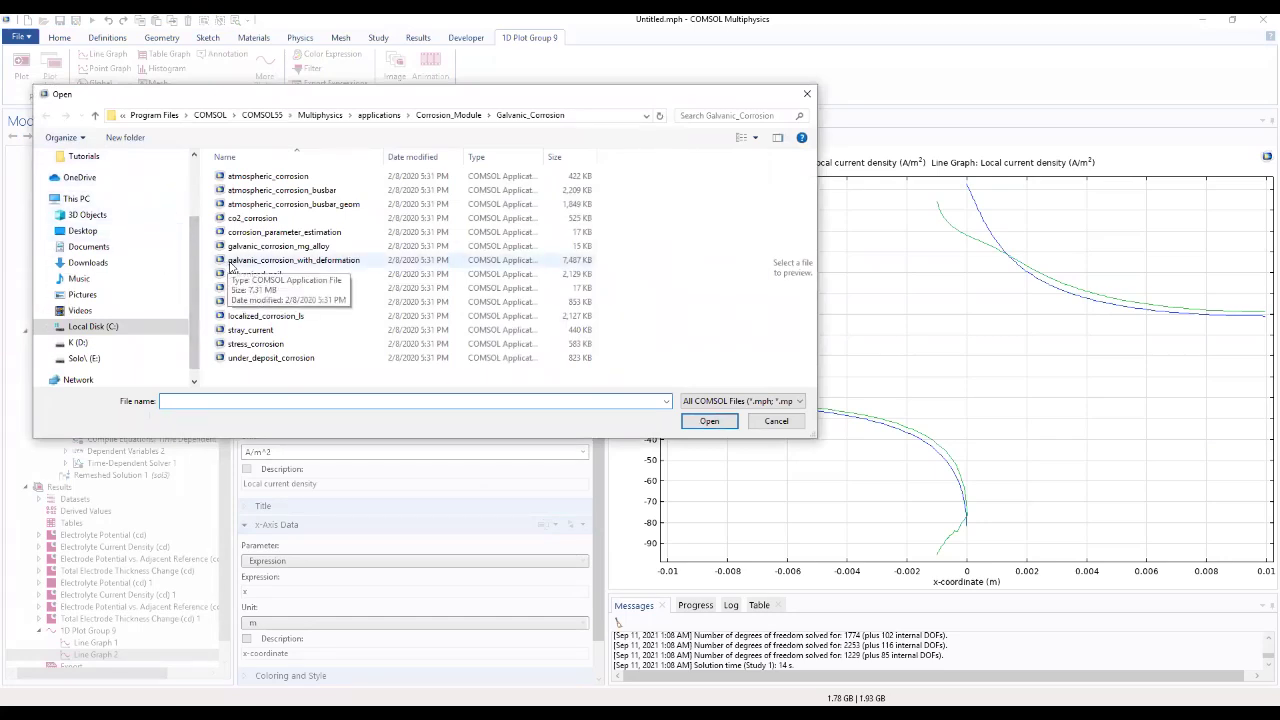
click(232, 262)
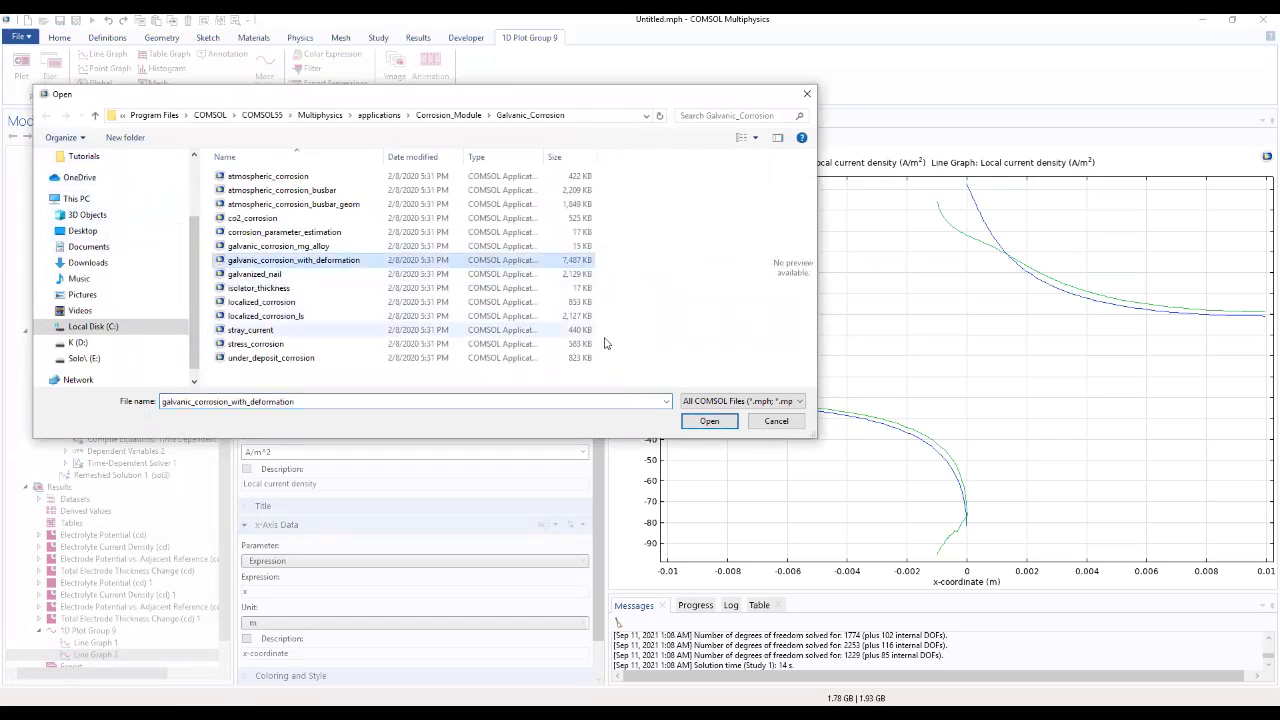
click(708, 422)
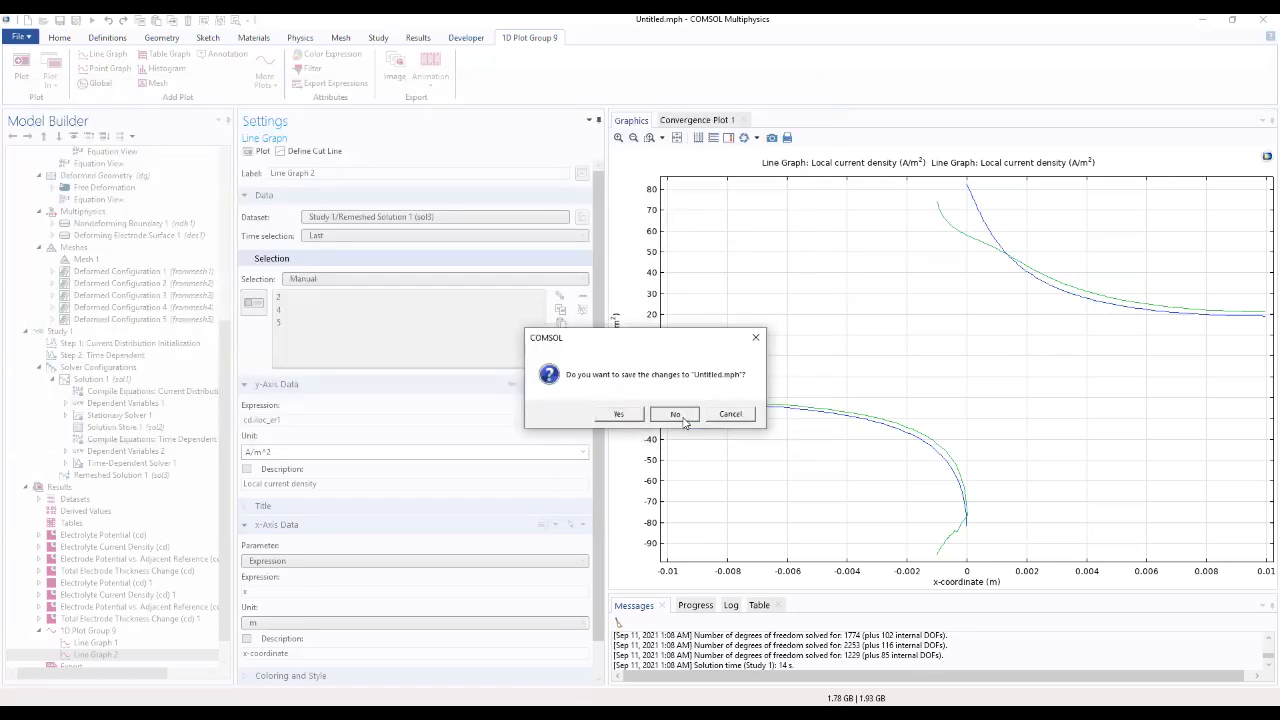
click(676, 414)
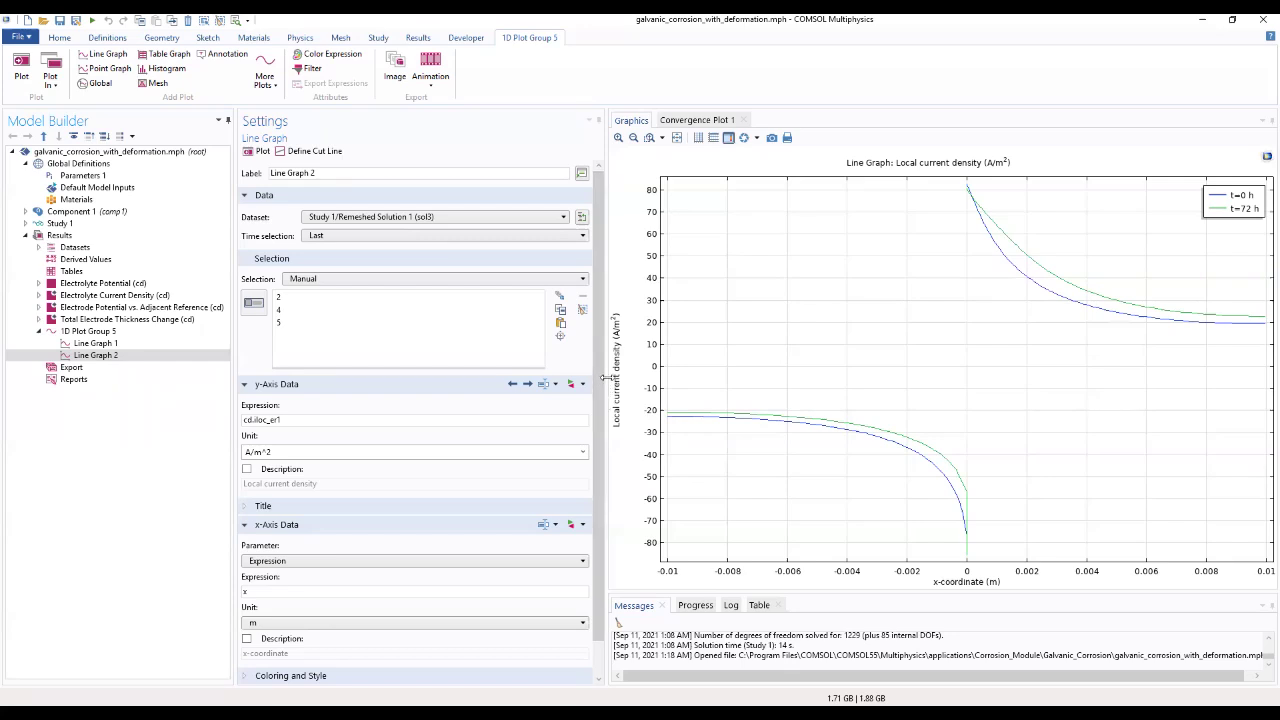
Add a Transport of Diluted Species interface from Chemical Species Transport to the component and expand its dependent variables
click(60, 38)
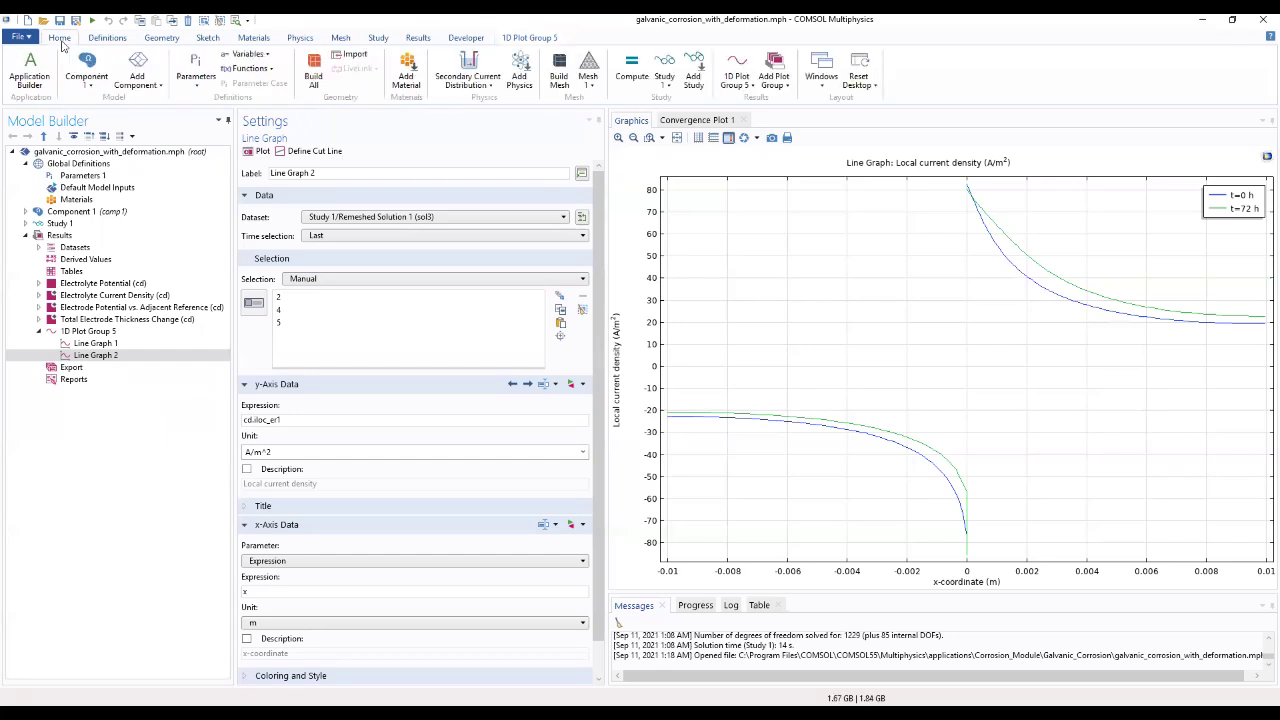
click(300, 38)
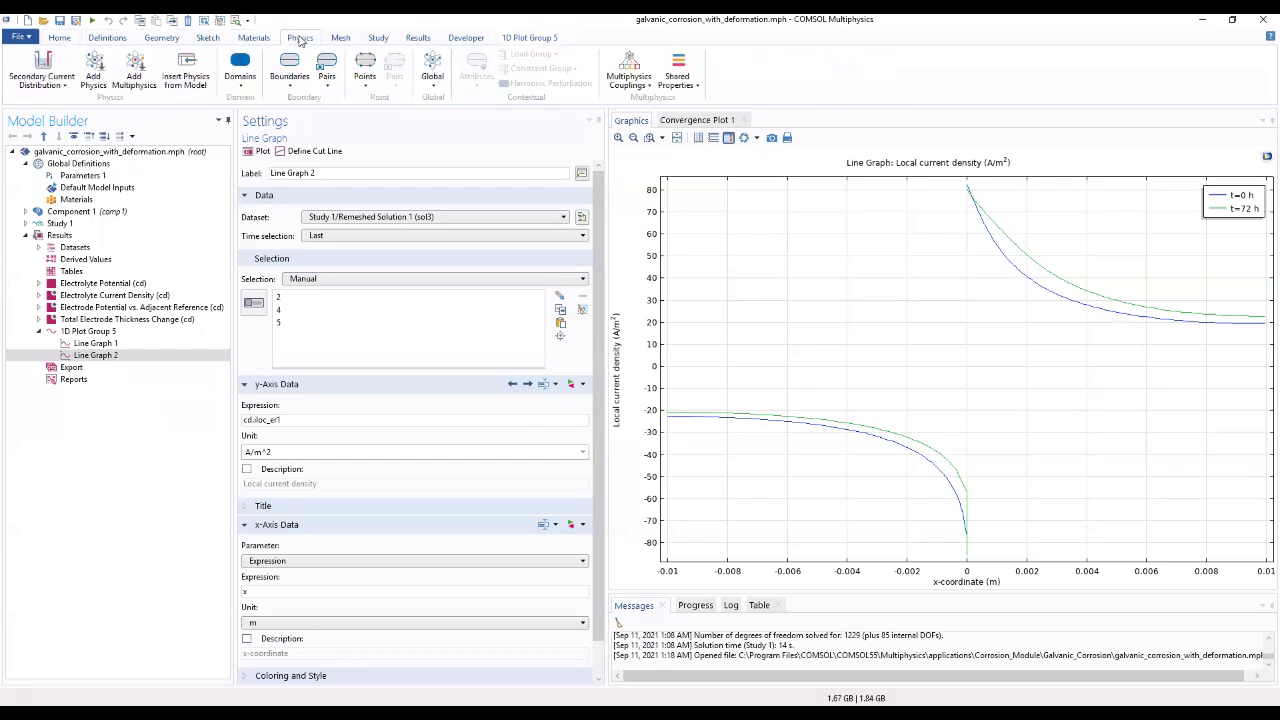
click(96, 78)
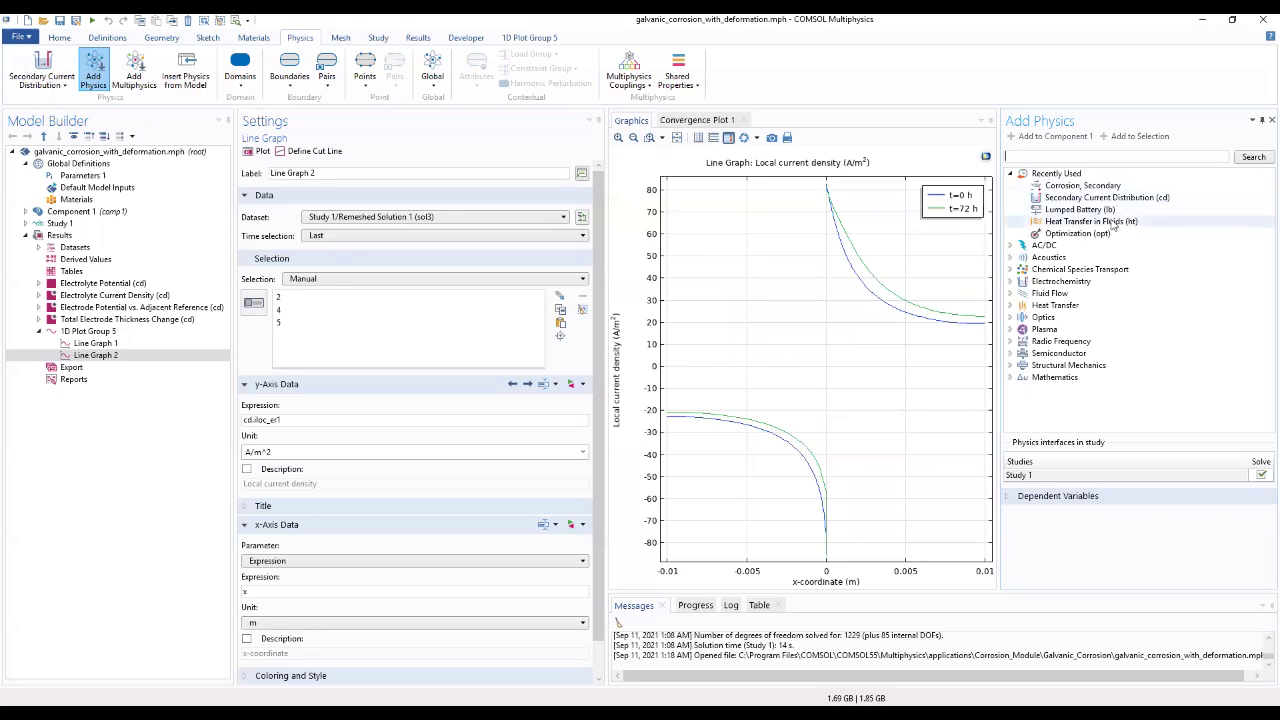
click(1010, 270)
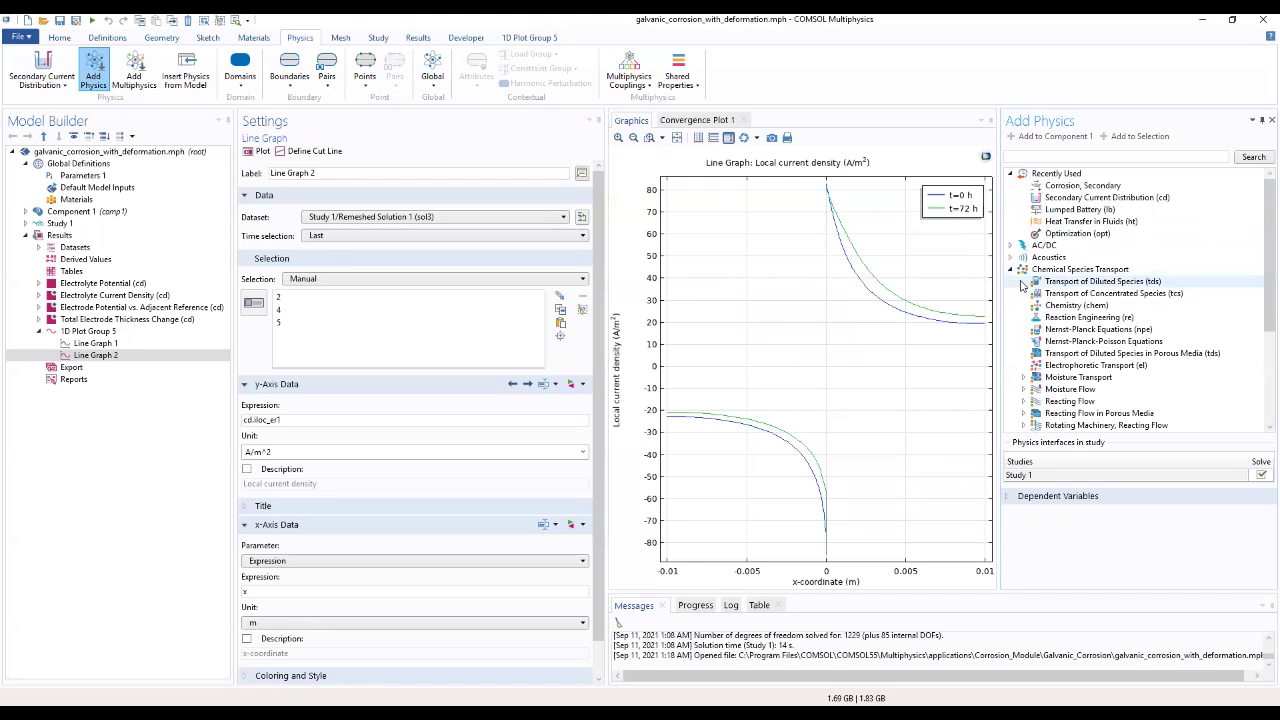
click(1048, 287)
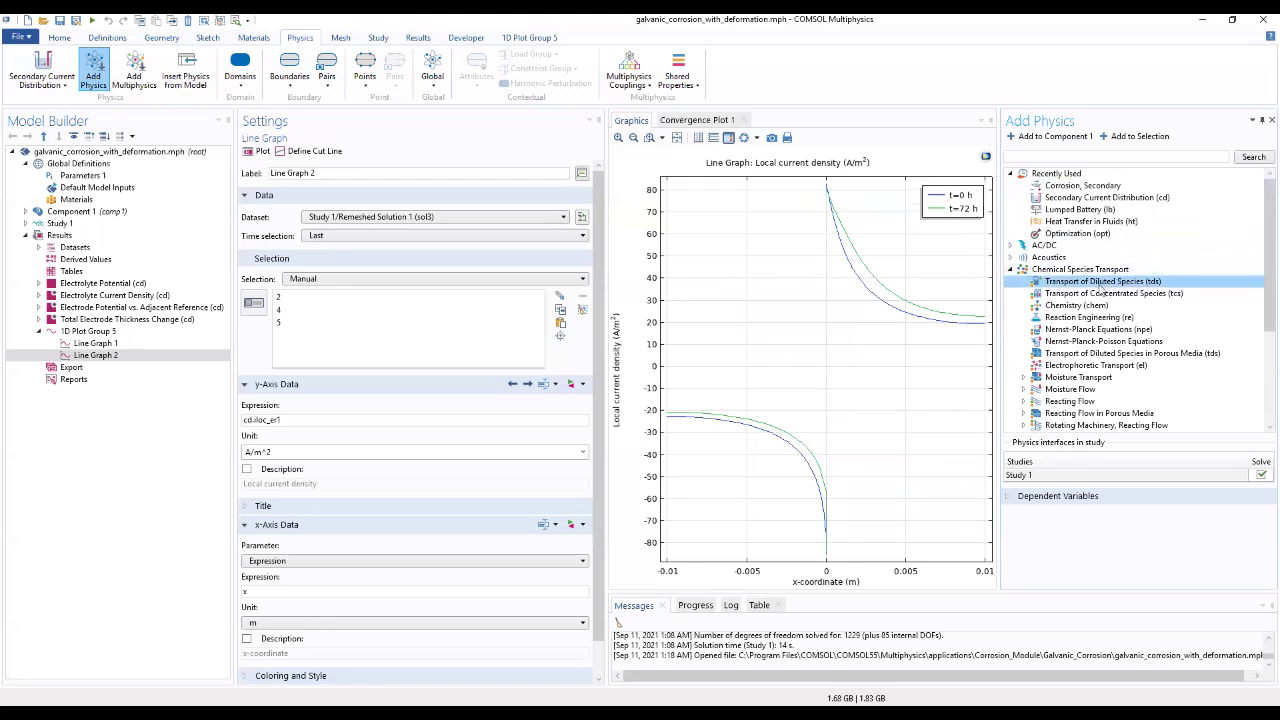
double_click(1100, 284)
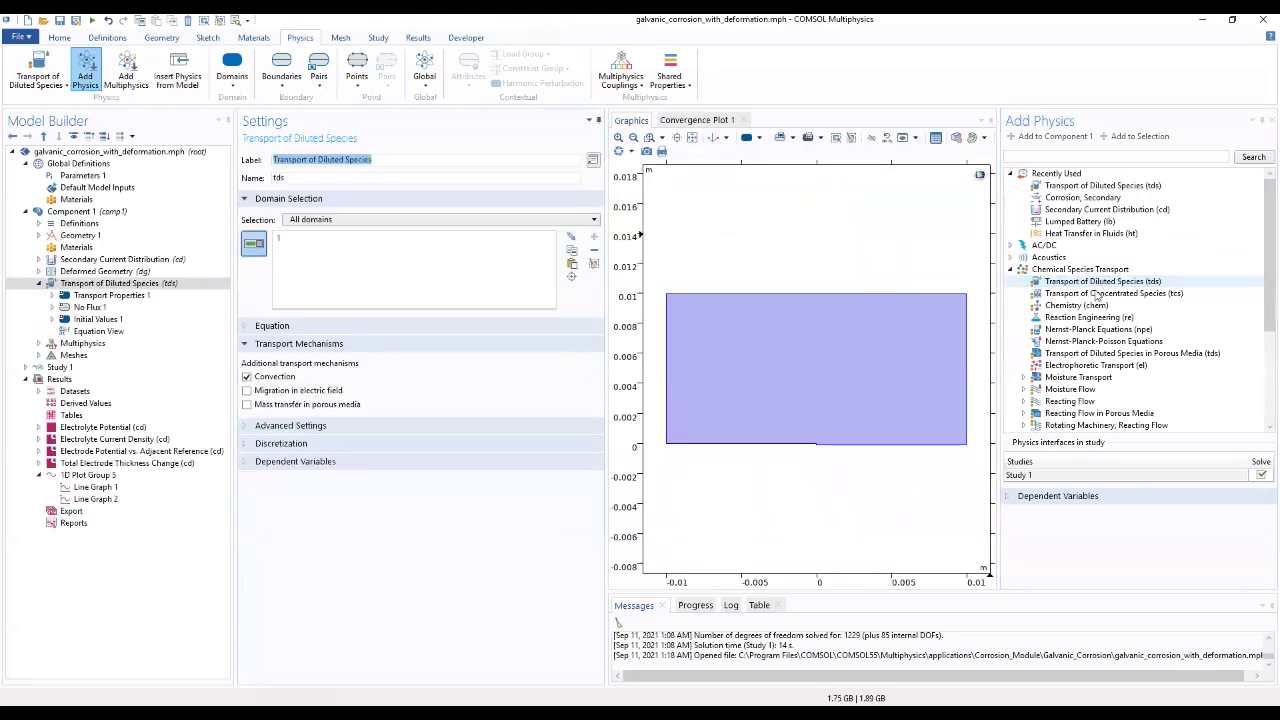
click(464, 465)
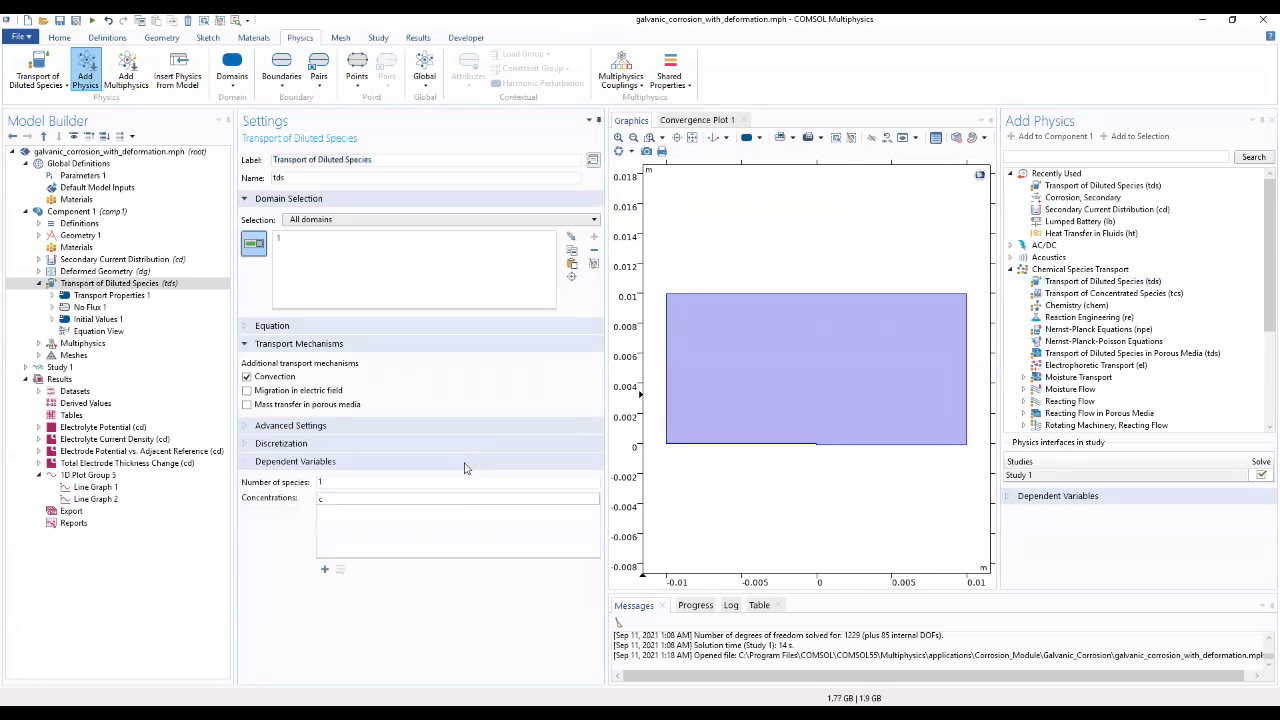
Set the diluted species interface to 2 species and name their concentrations cMg and cOH
click(403, 482)
text(2)
click(350, 499)
click(350, 499)
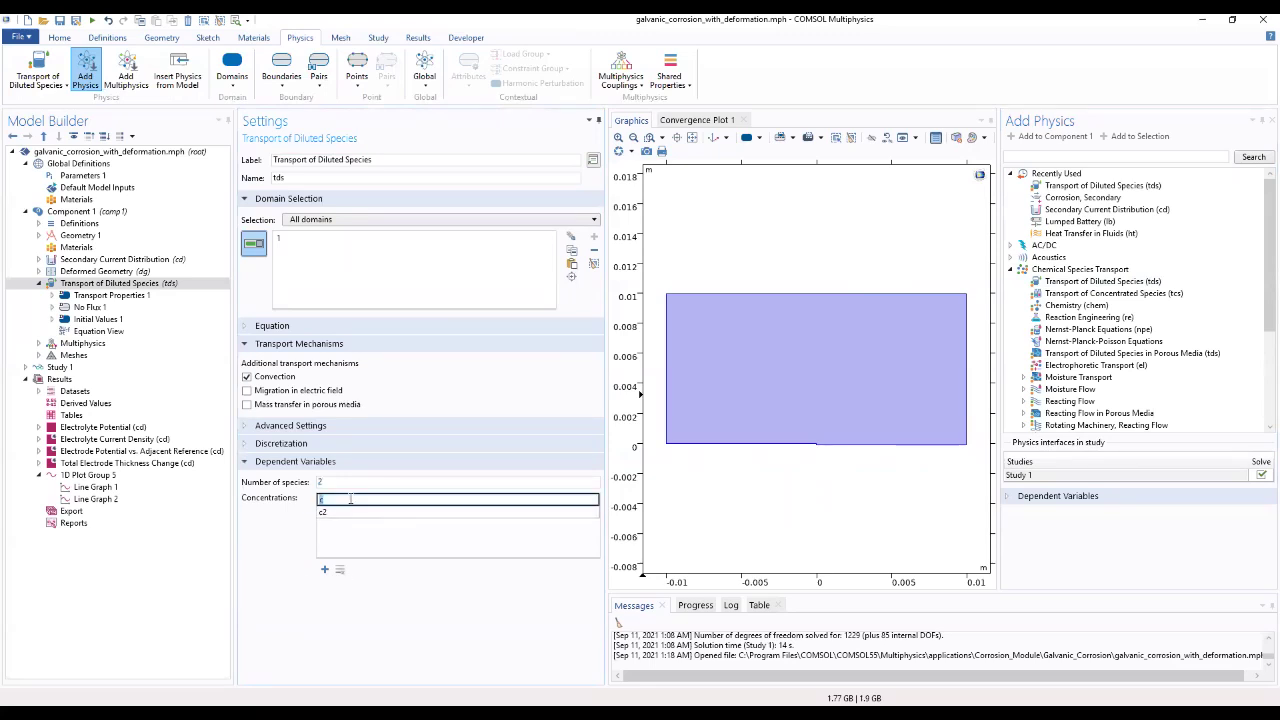
text(cMg)
click(323, 512)
click(323, 512)
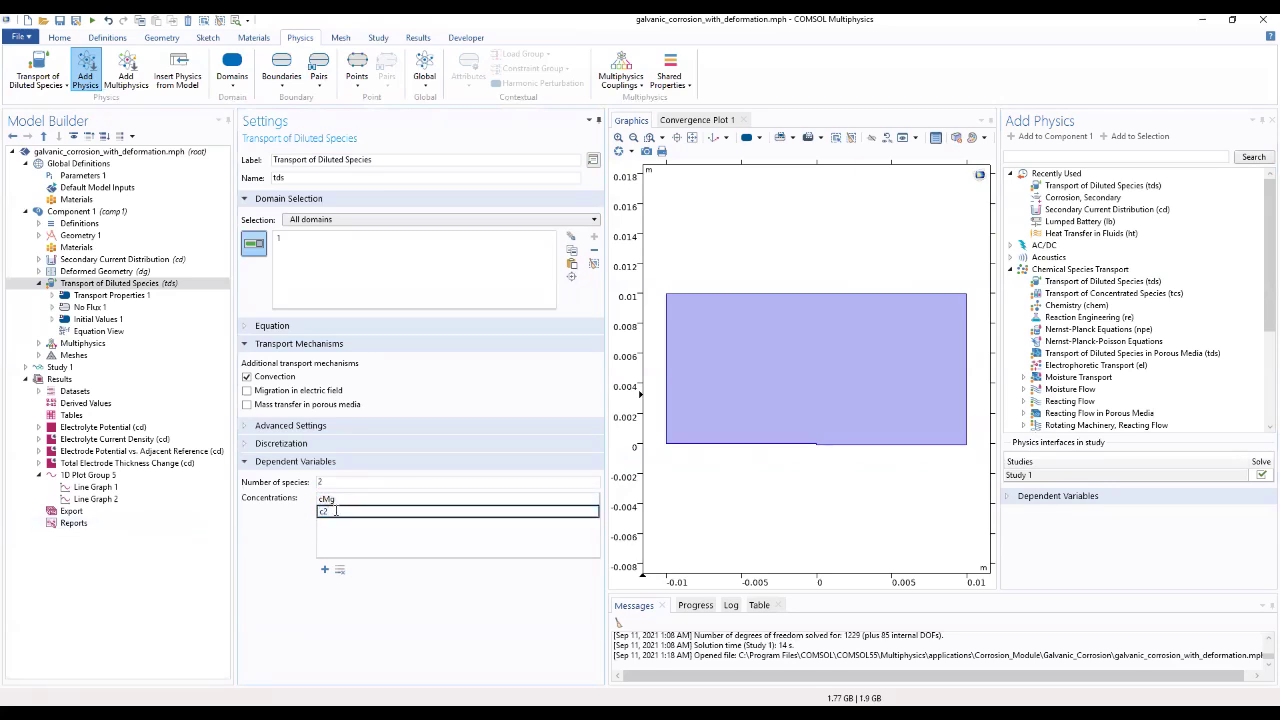
text(OH)
click(281, 562)
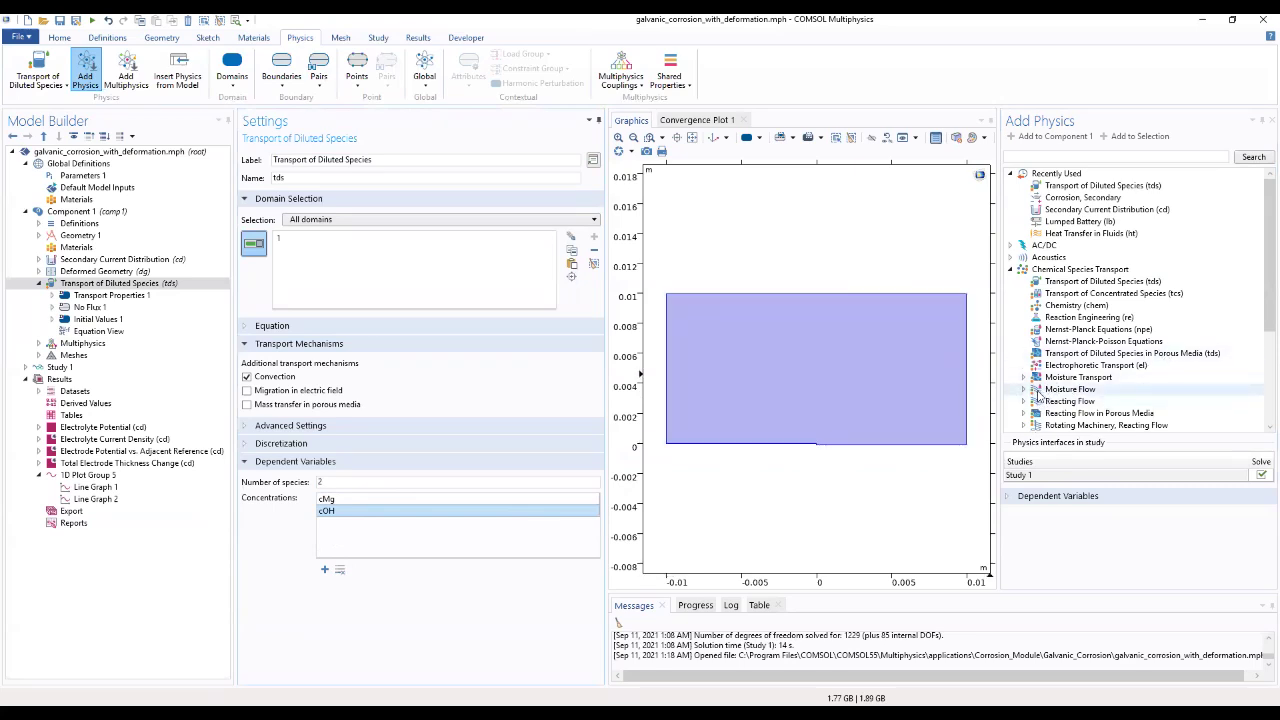
Add a Level Set interface from the Mathematics Moving Interface group to the component
scroll(1038, 398, down, 1)
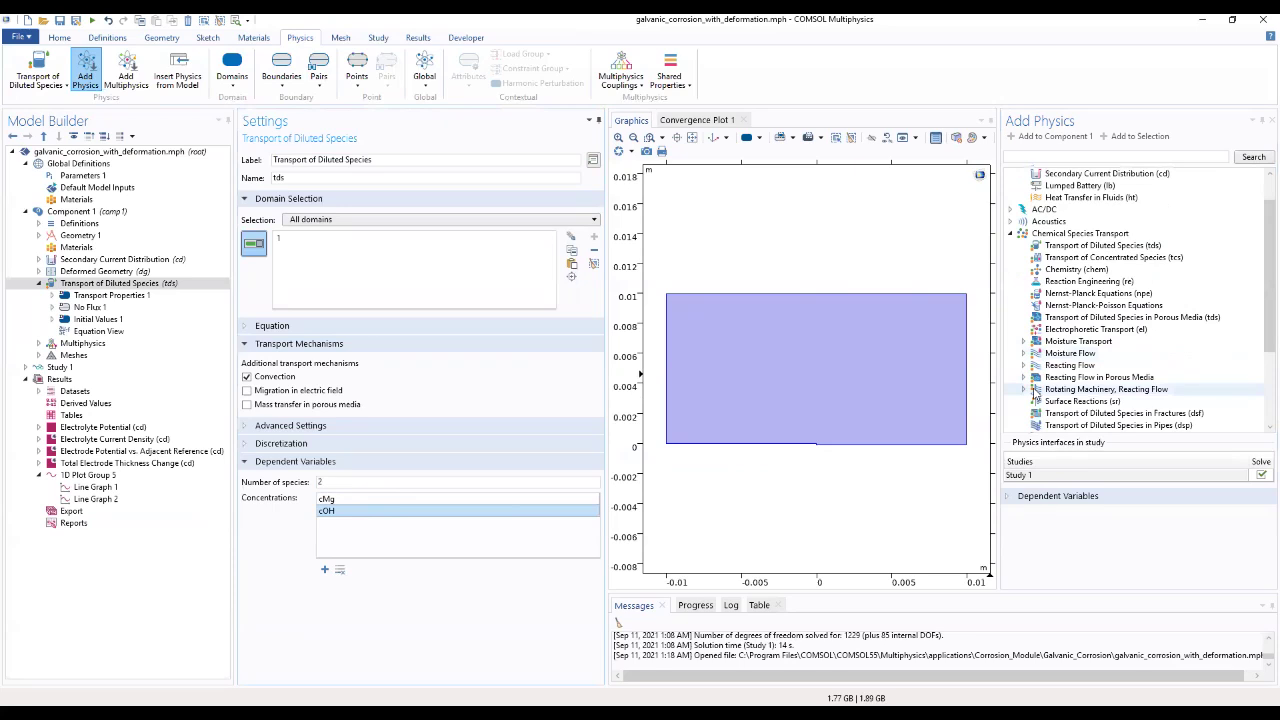
scroll(1038, 398, down, 2)
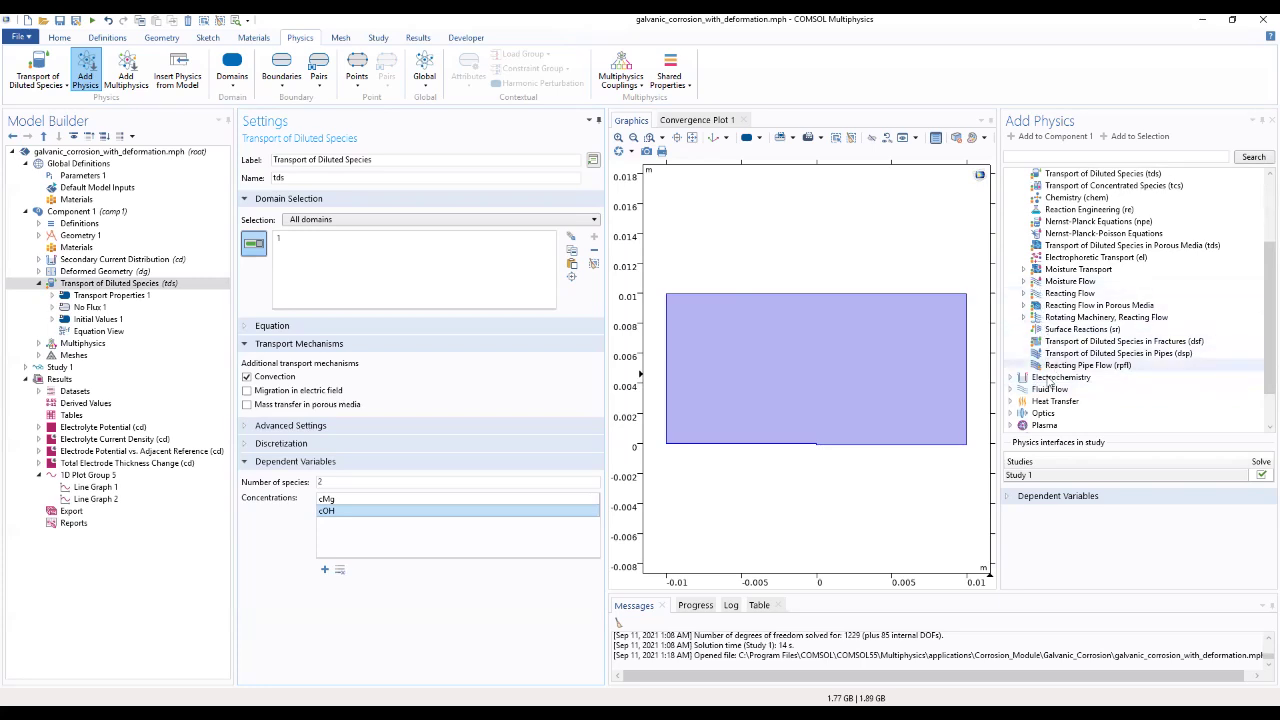
scroll(1040, 395, up, 3)
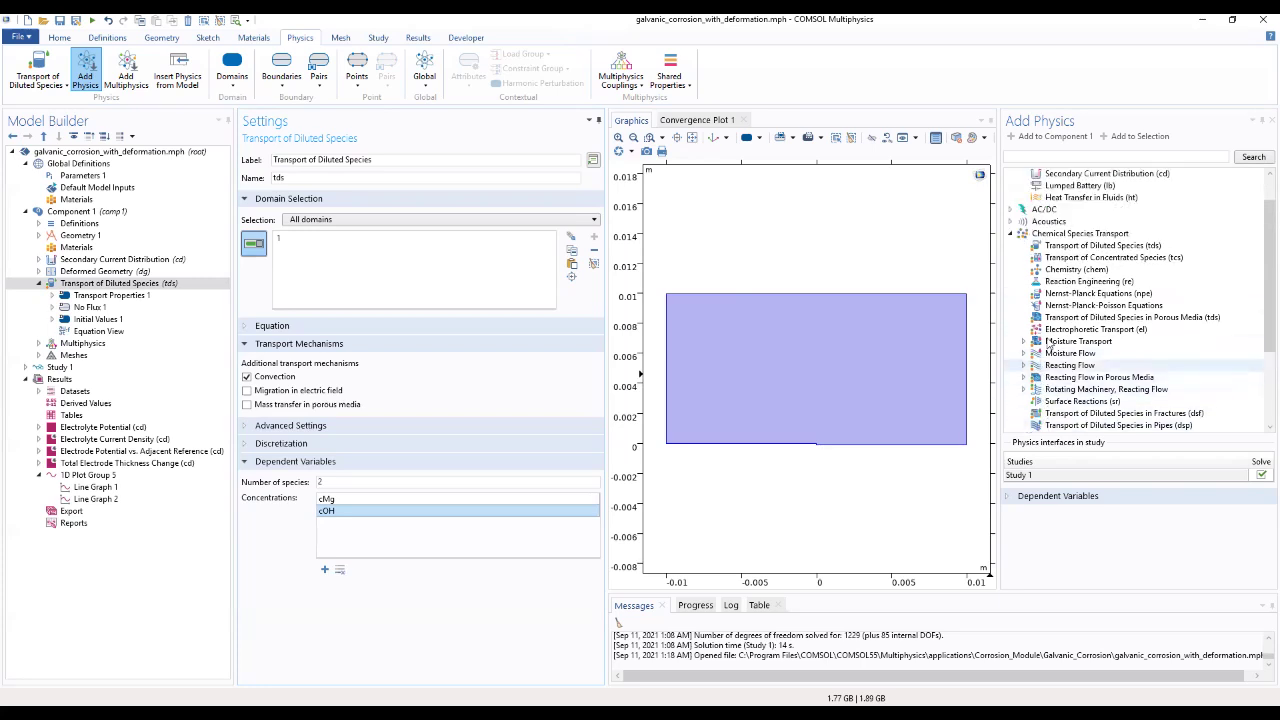
click(1010, 240)
click(1011, 377)
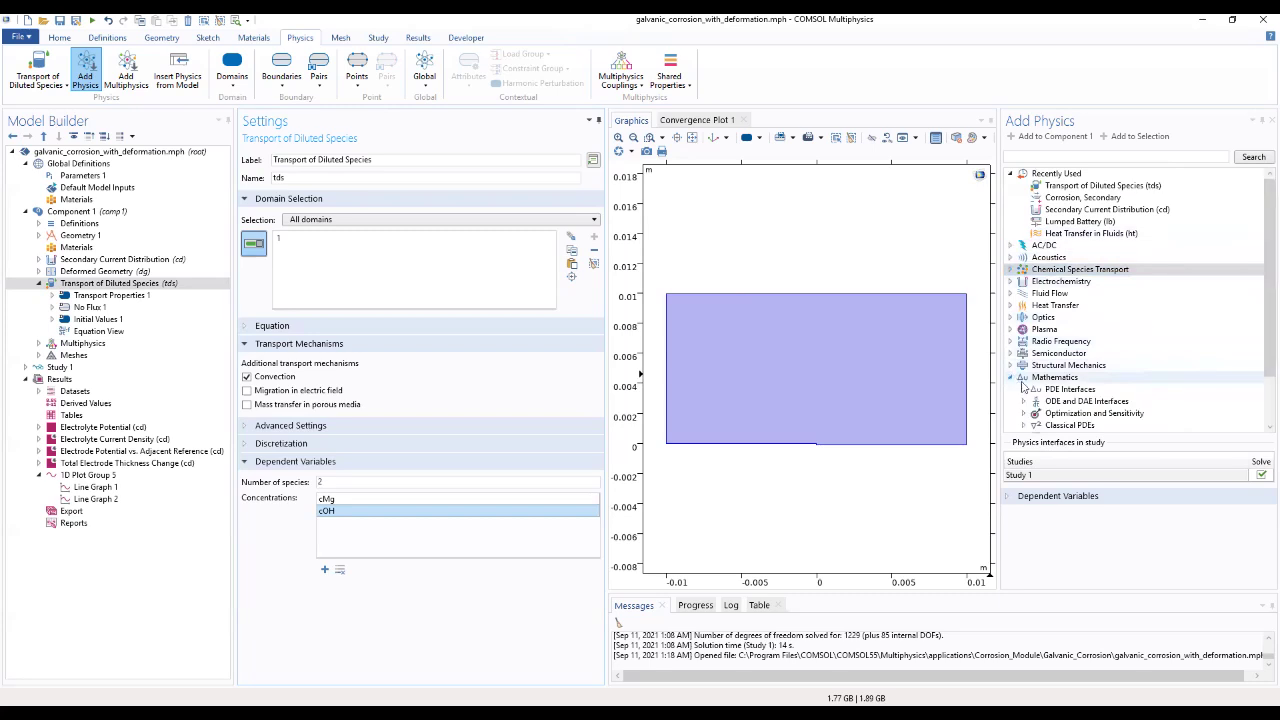
double_click(1040, 399)
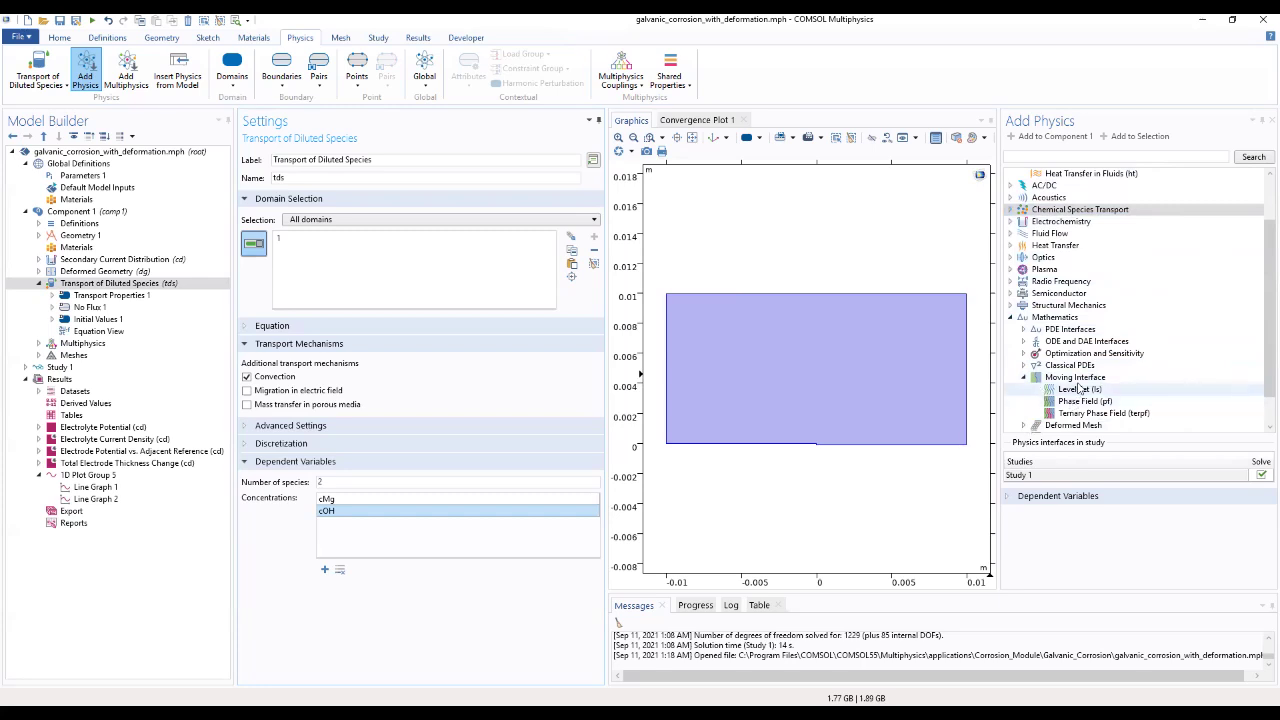
double_click(1081, 391)
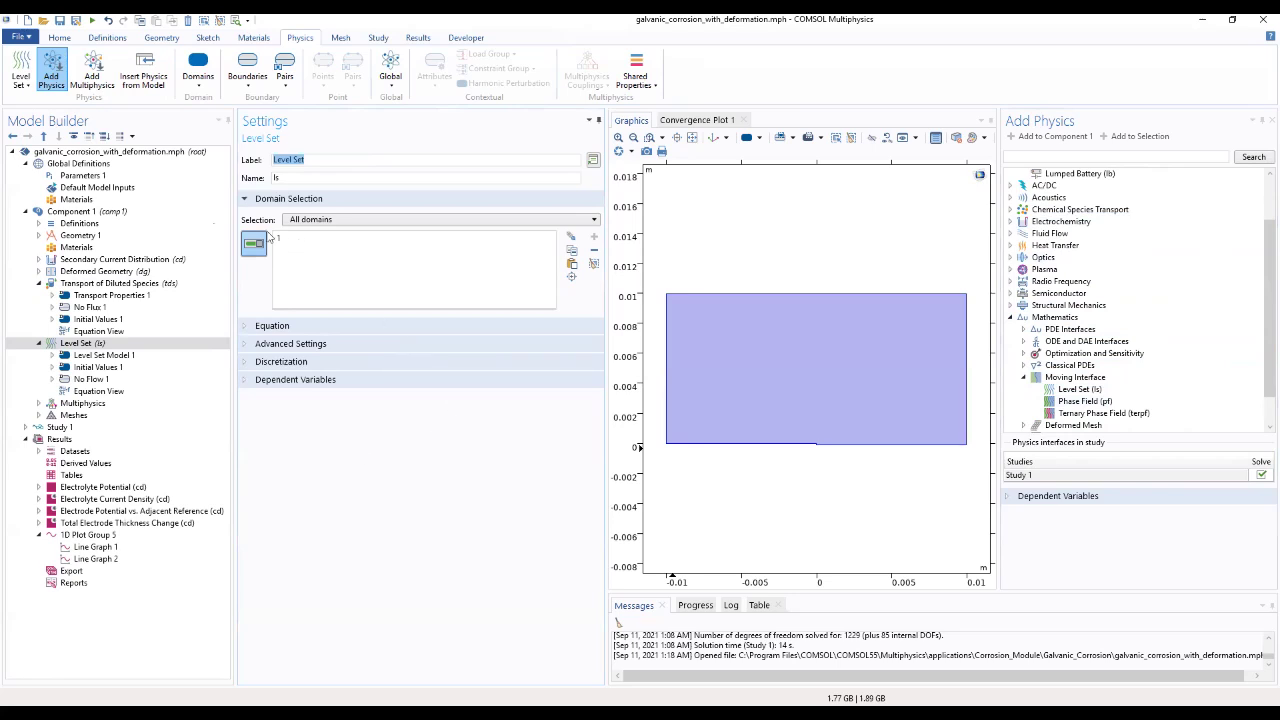
Load the under_deposit_corrosion_parameters text file into the global Parameters 1 table and look through the added entries
click(84, 176)
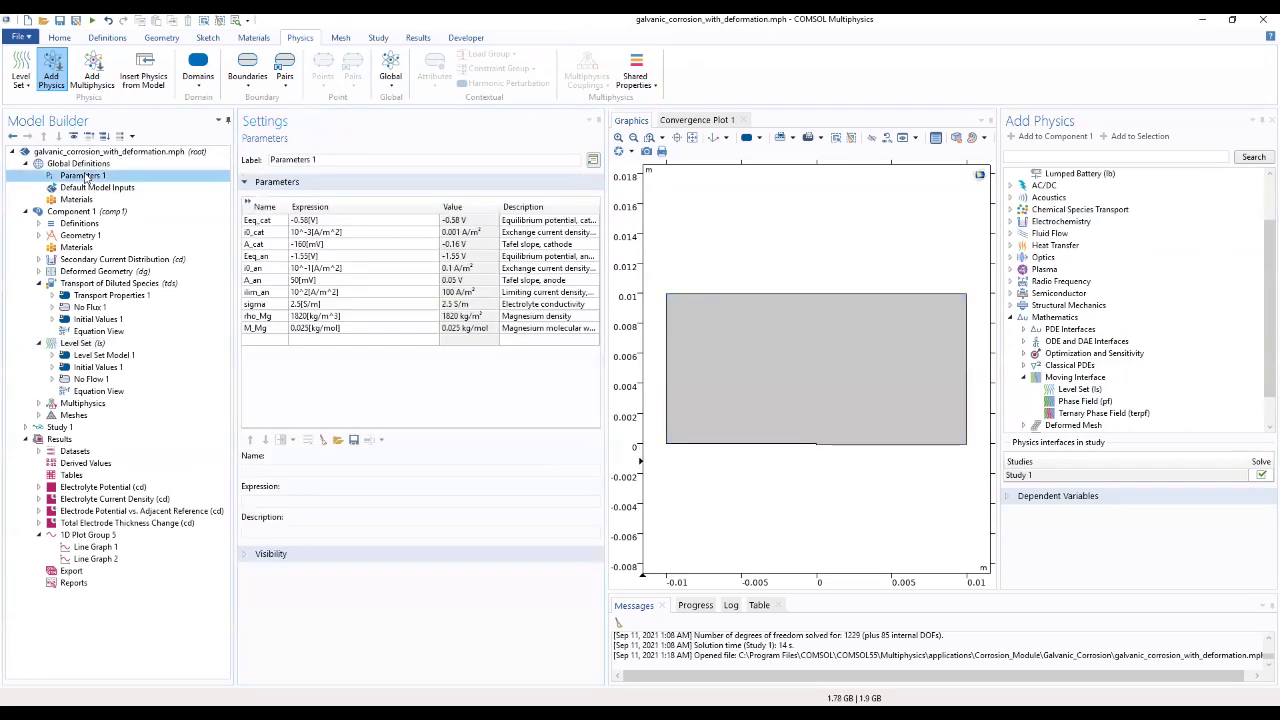
click(338, 441)
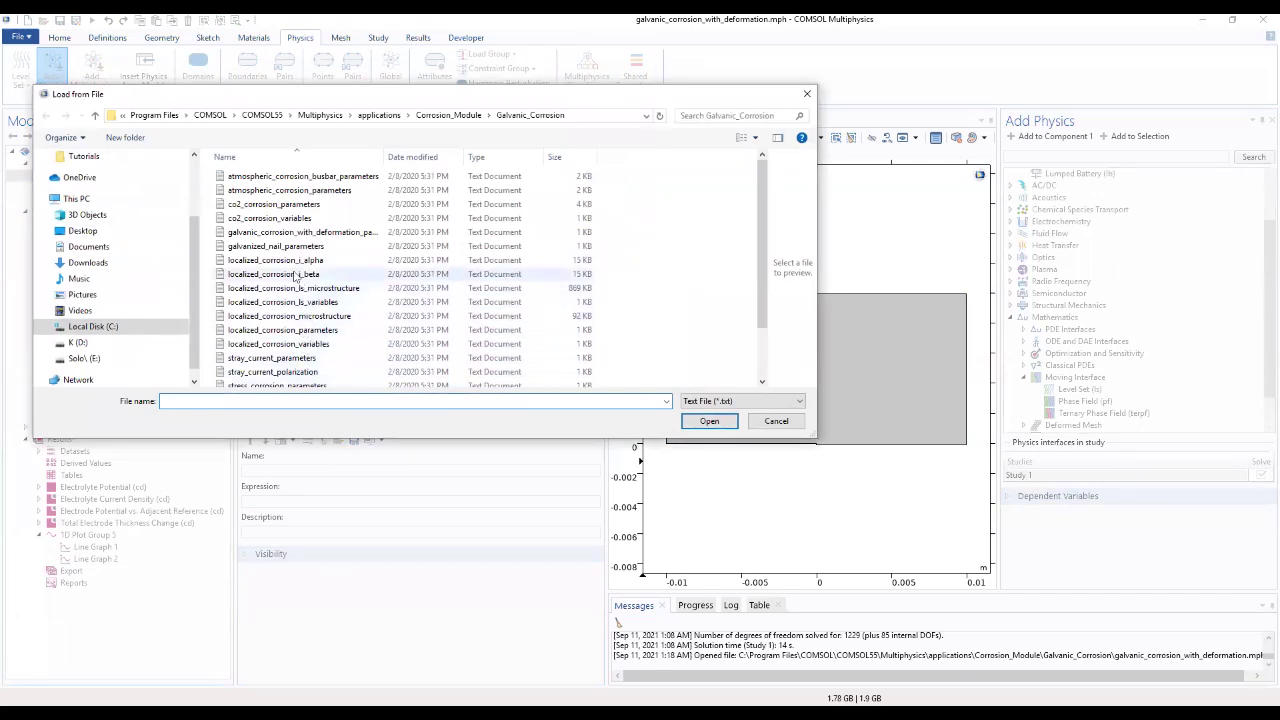
scroll(289, 265, down, 2)
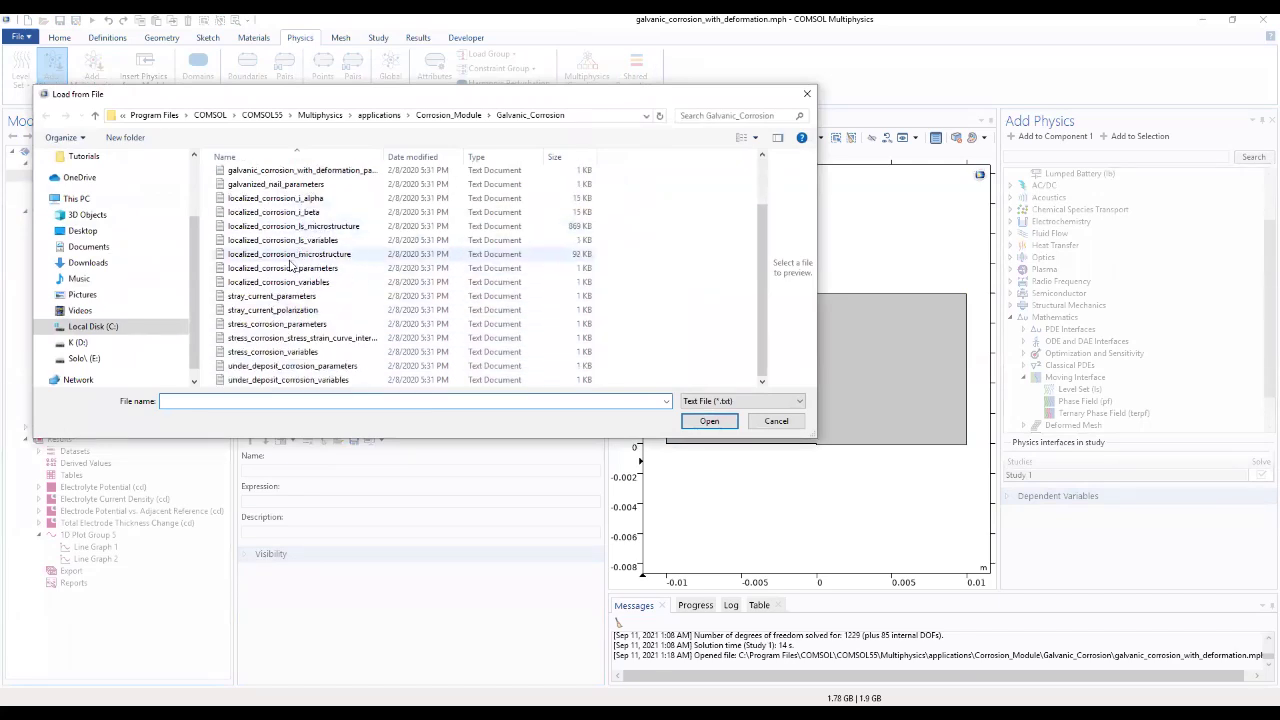
click(331, 368)
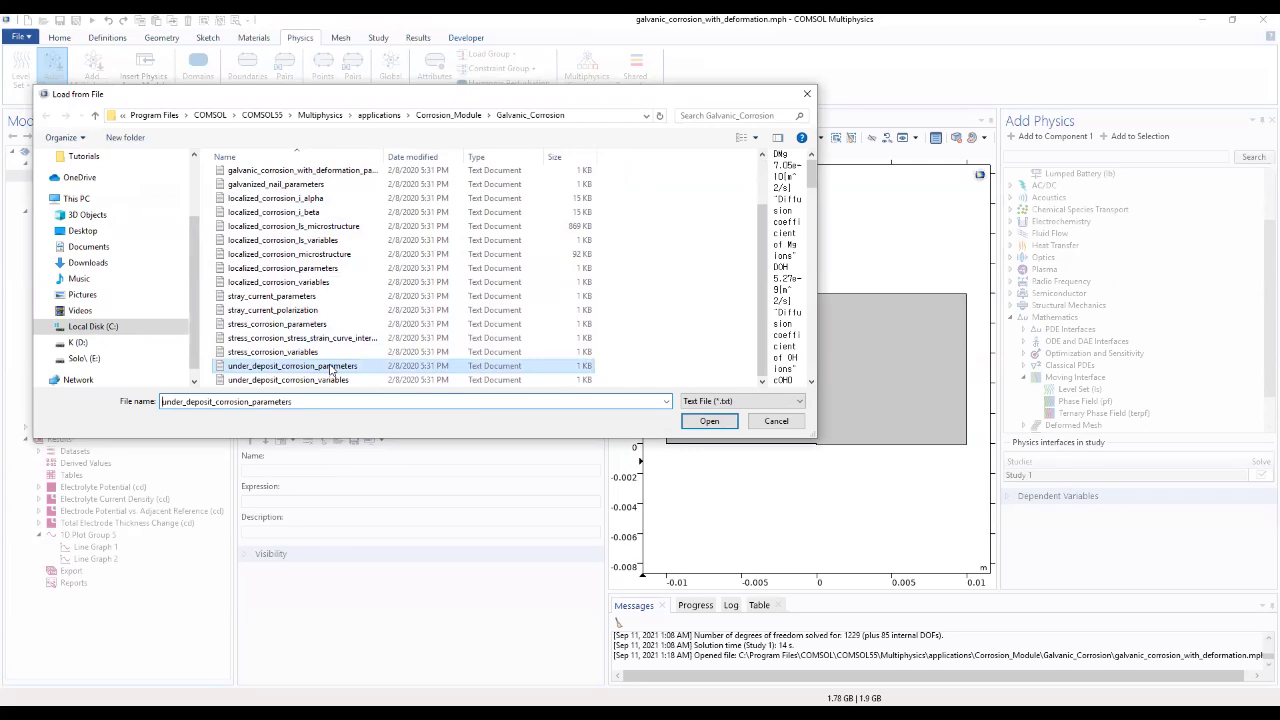
click(710, 423)
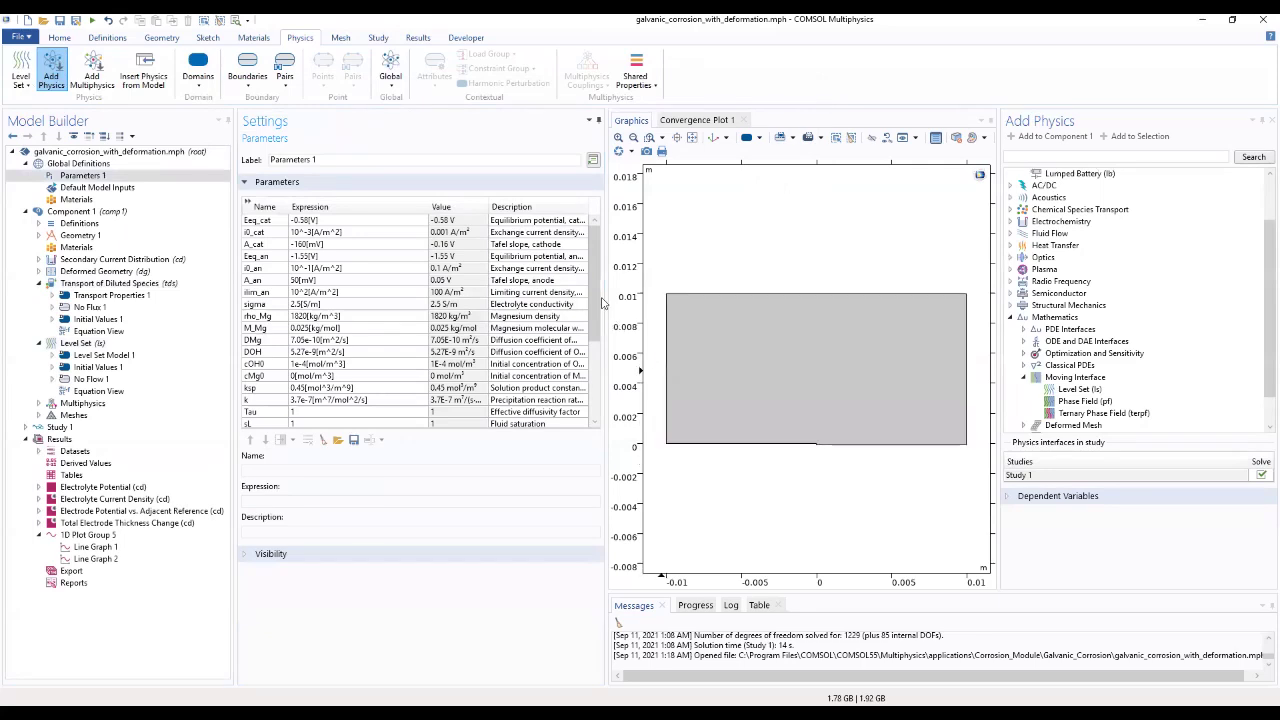
drag(600, 297, 594, 386)
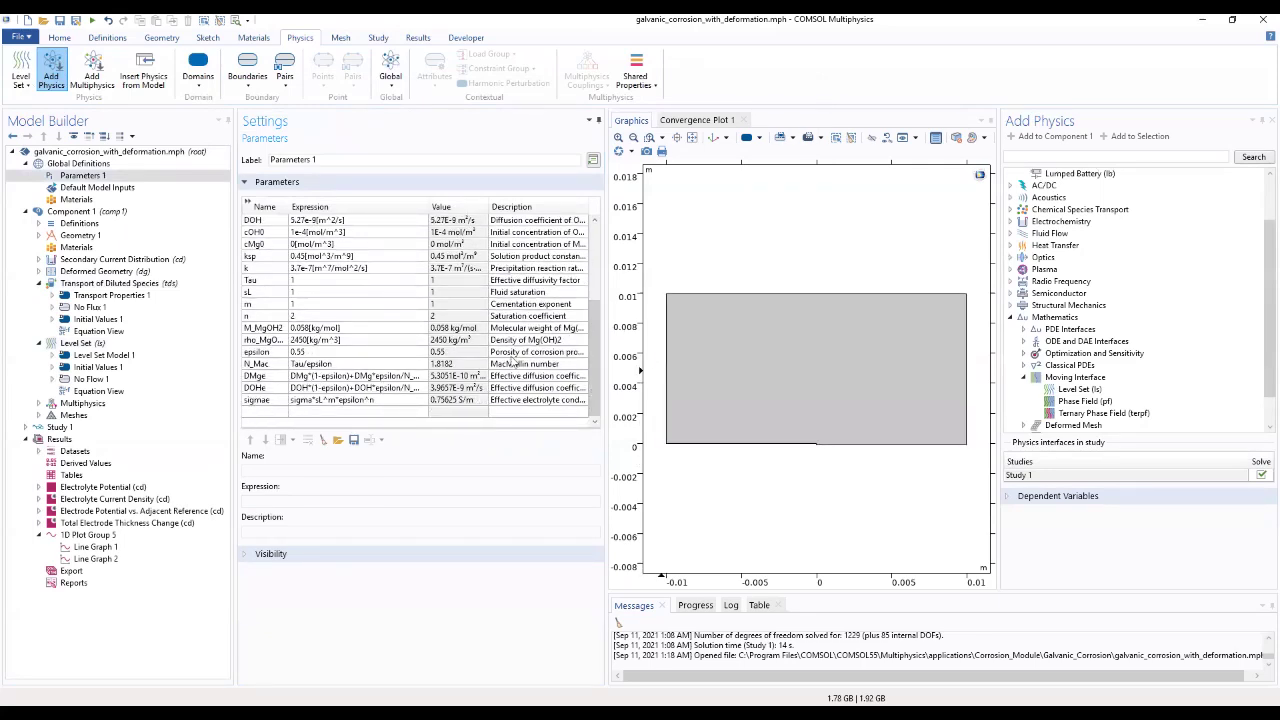
Add a Step function to the component definitions and set its smoothing transition zone size to 0.001
click(80, 223)
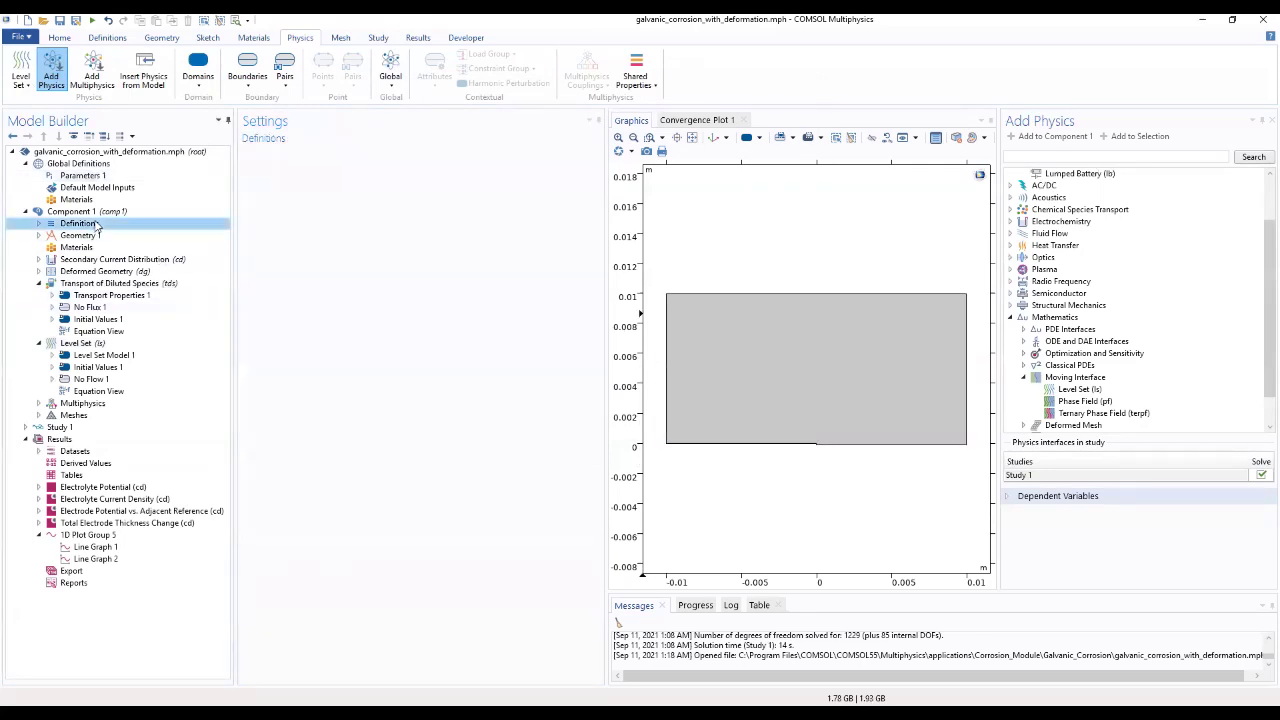
right_click(97, 224)
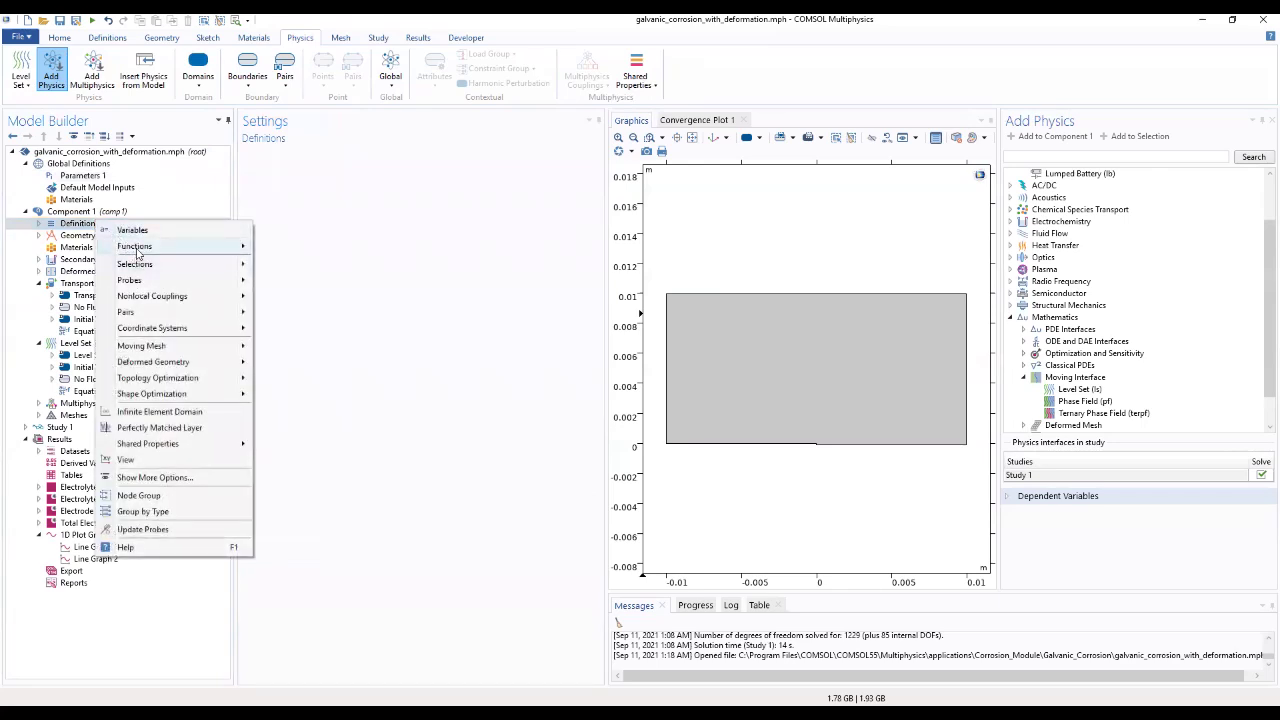
mouse_move(142, 250)
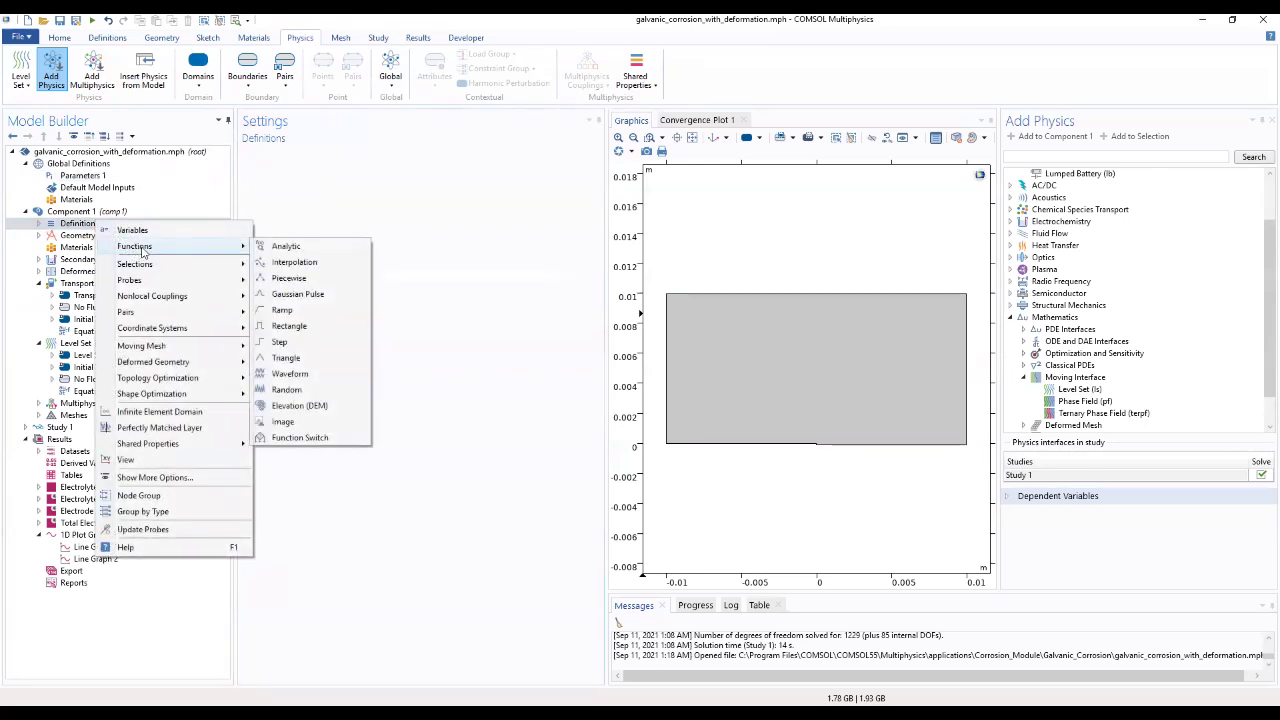
click(282, 343)
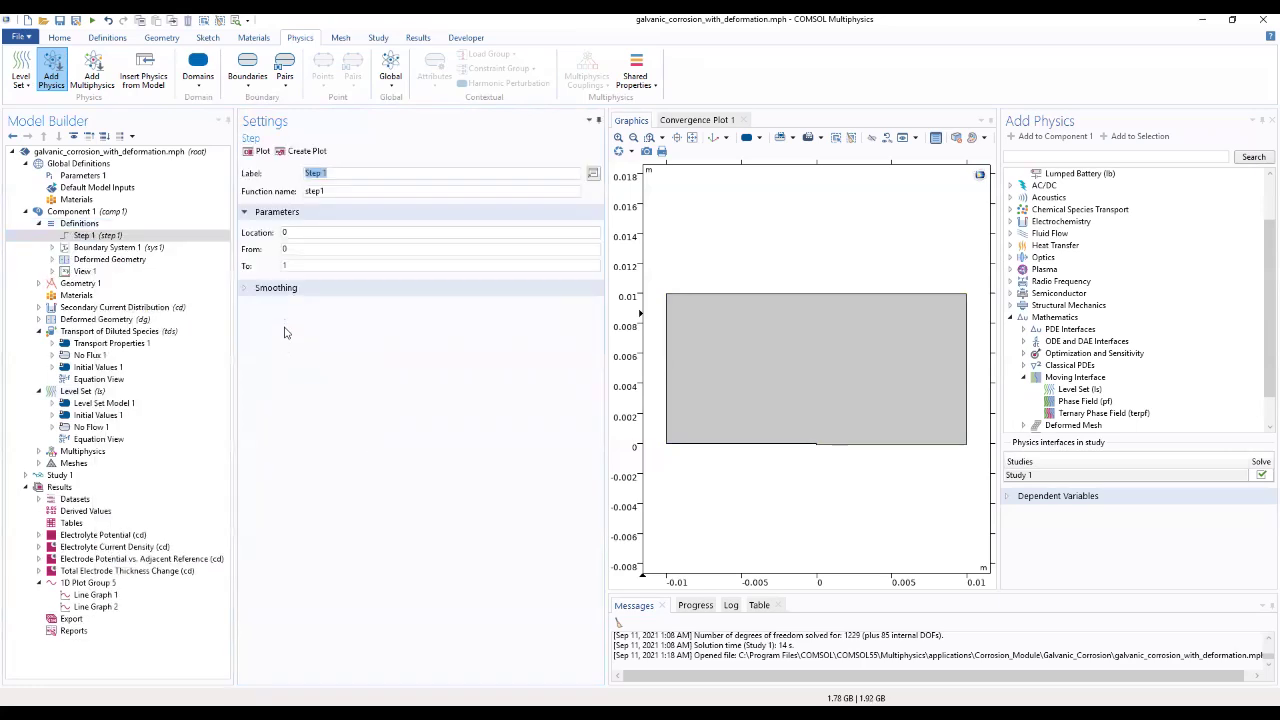
click(400, 290)
double_click(397, 308)
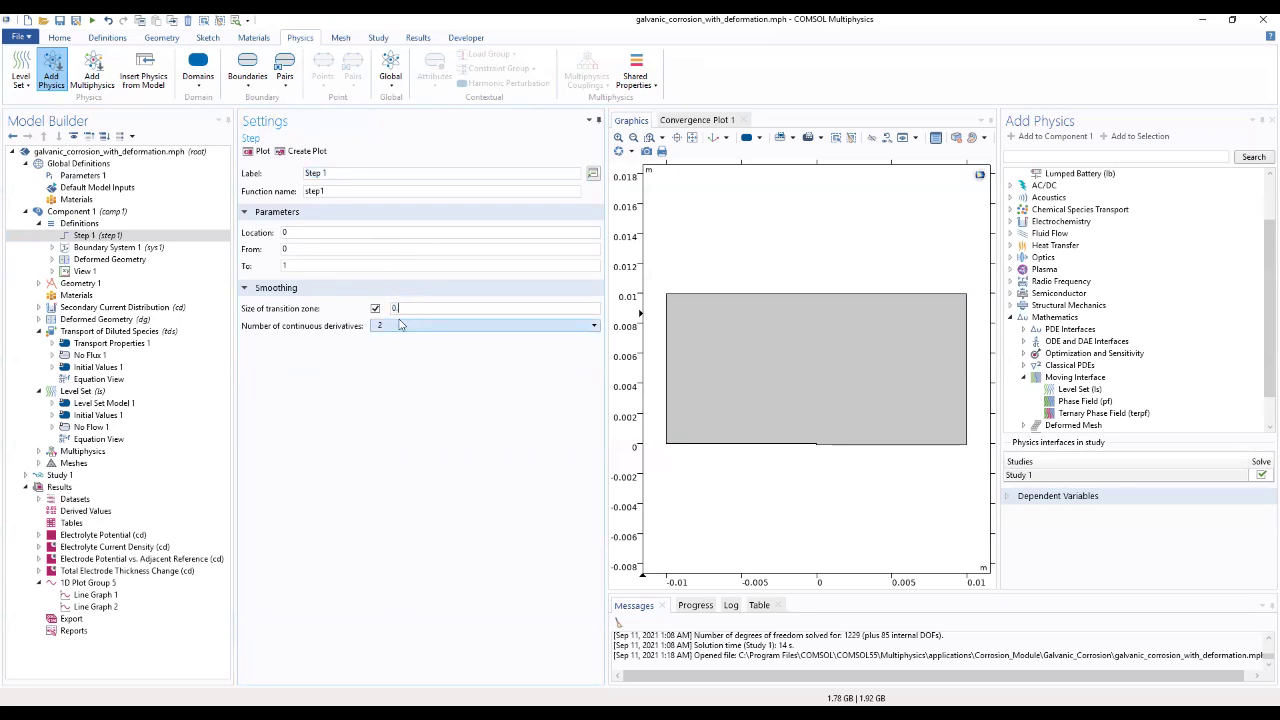
text(01)
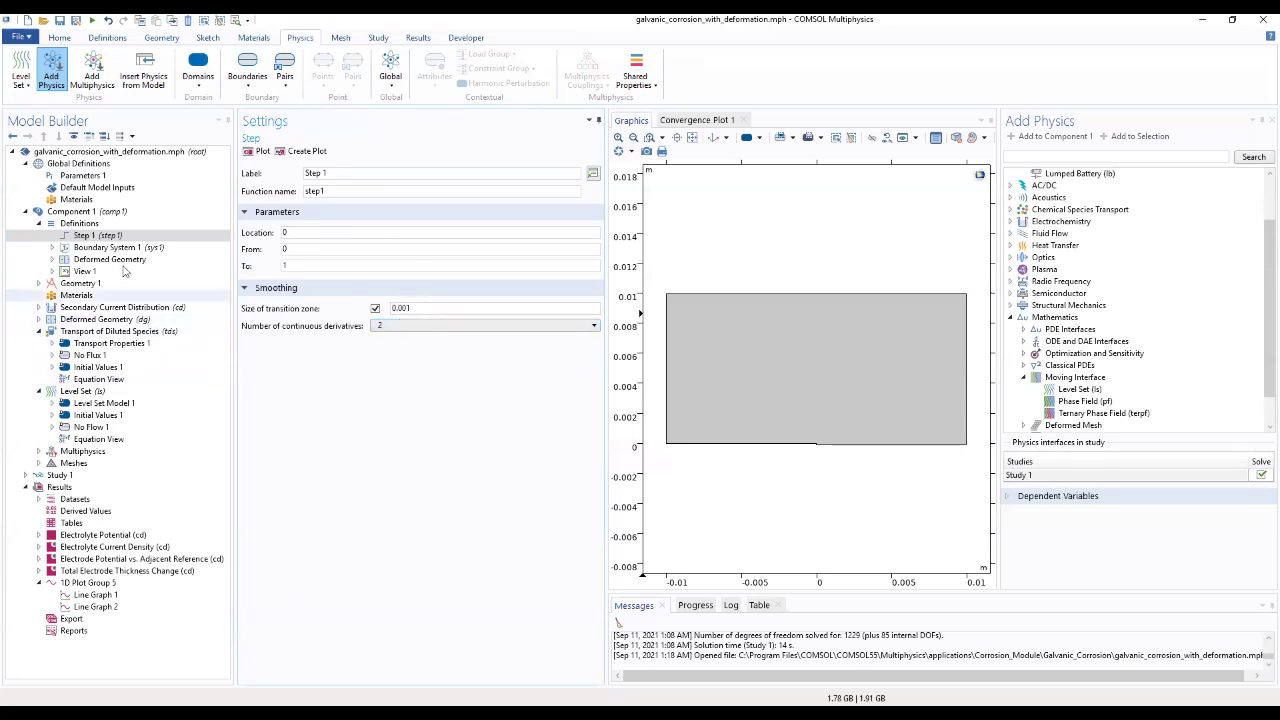
Add a Variables node to the component definitions, load under_deposit_corrosion_variables into it and check the full expressions
click(97, 225)
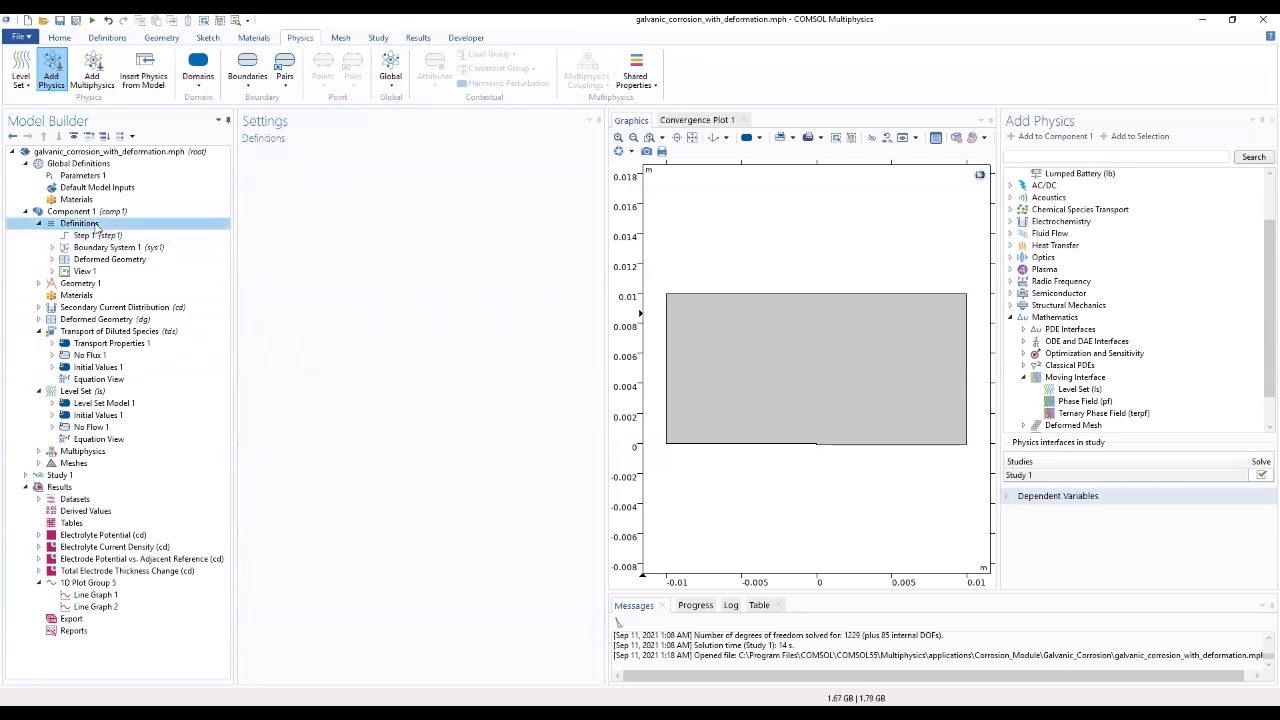
right_click(99, 228)
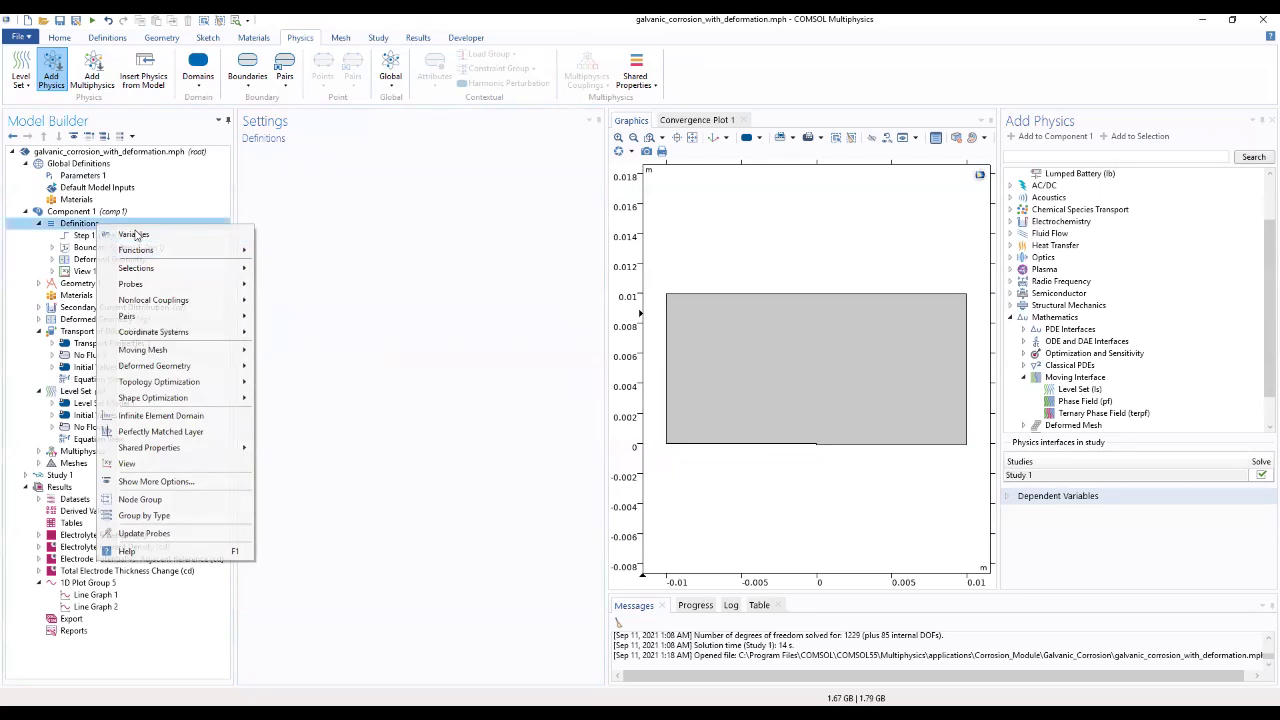
click(134, 234)
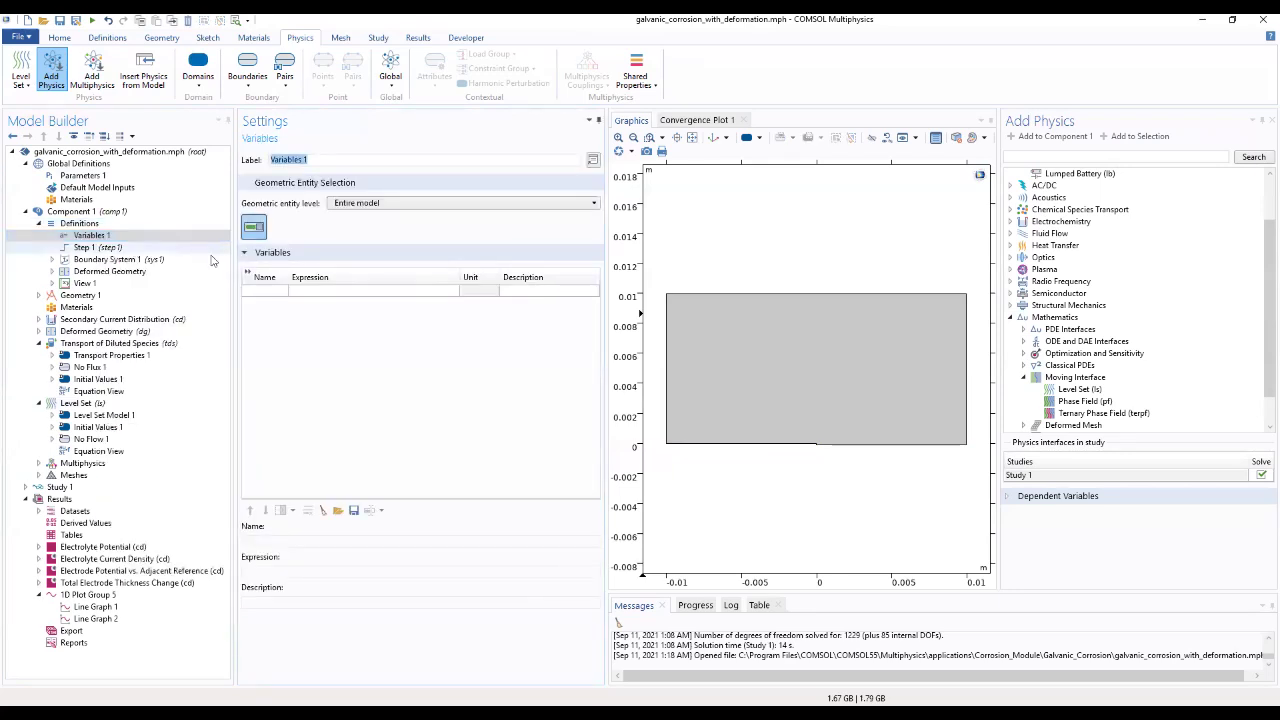
click(337, 511)
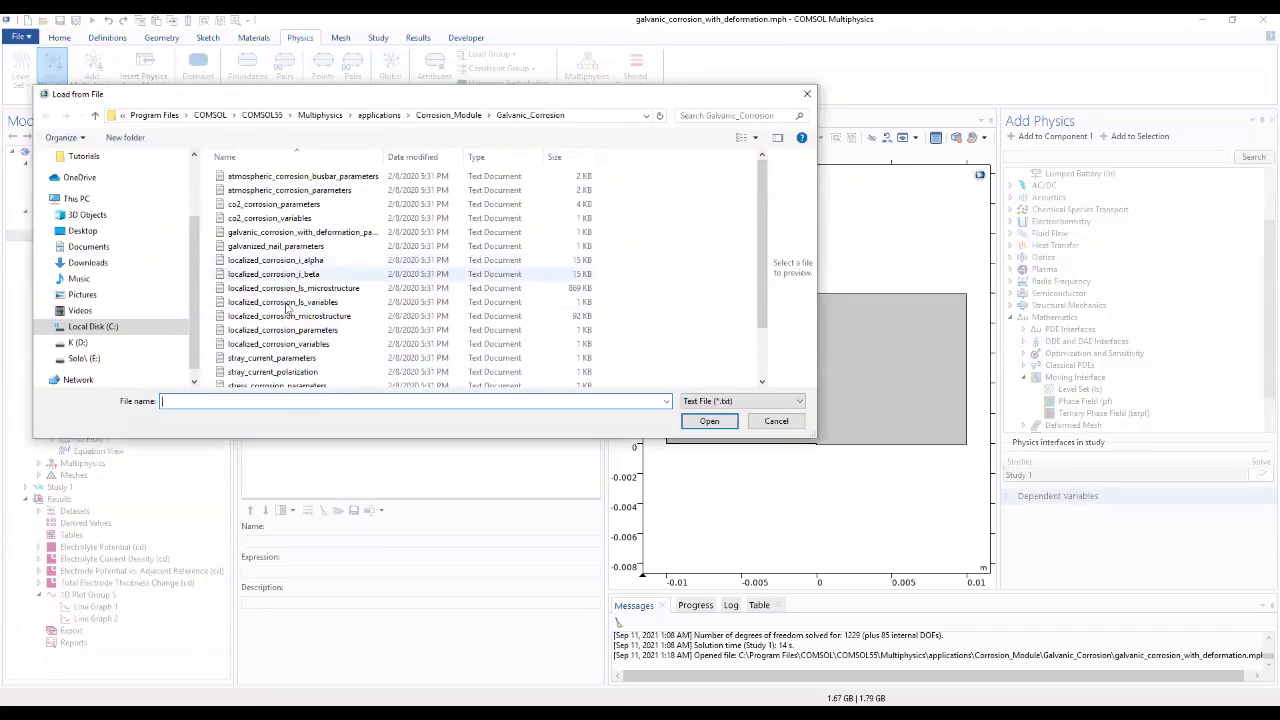
scroll(280, 330, down, 2)
click(267, 381)
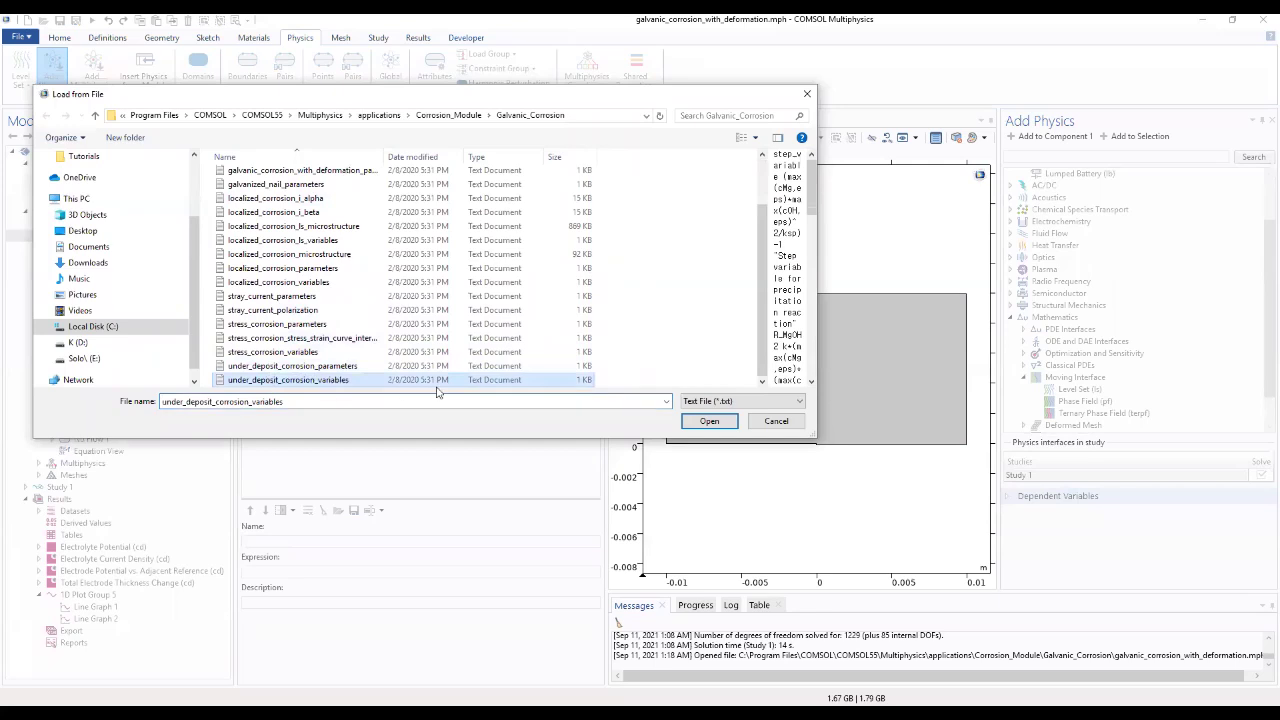
click(709, 422)
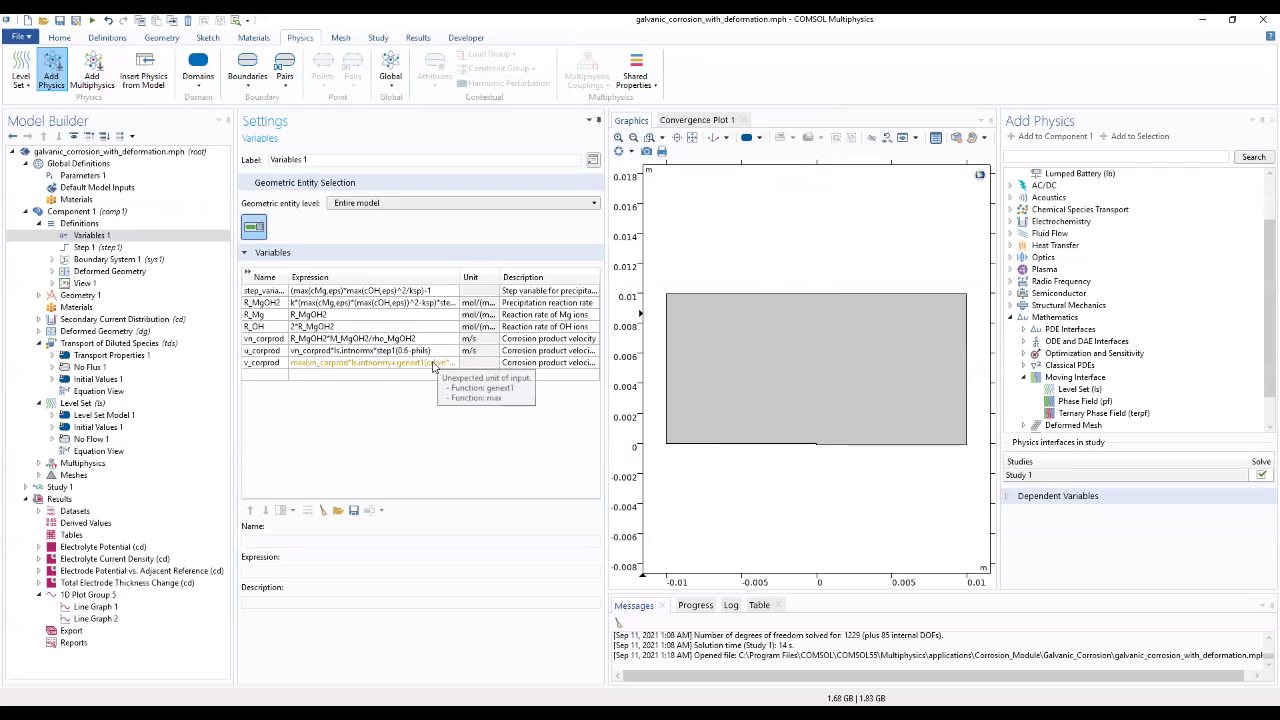
click(248, 275)
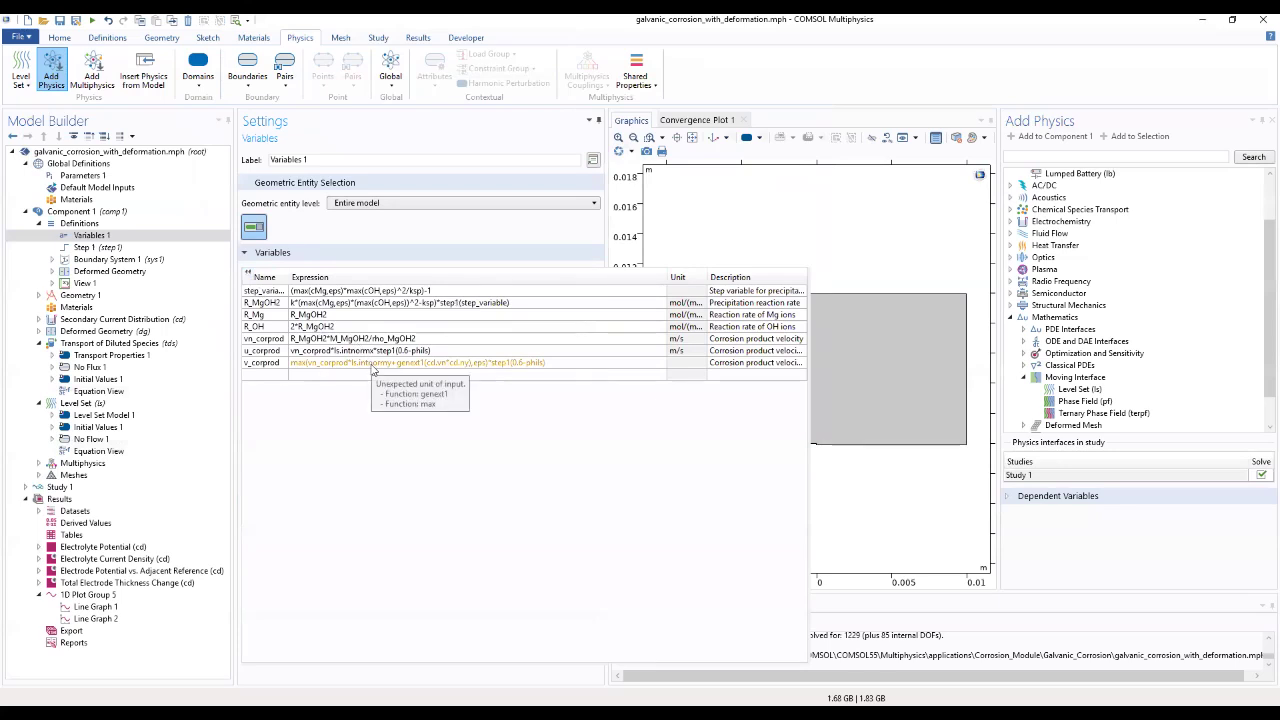
click(248, 275)
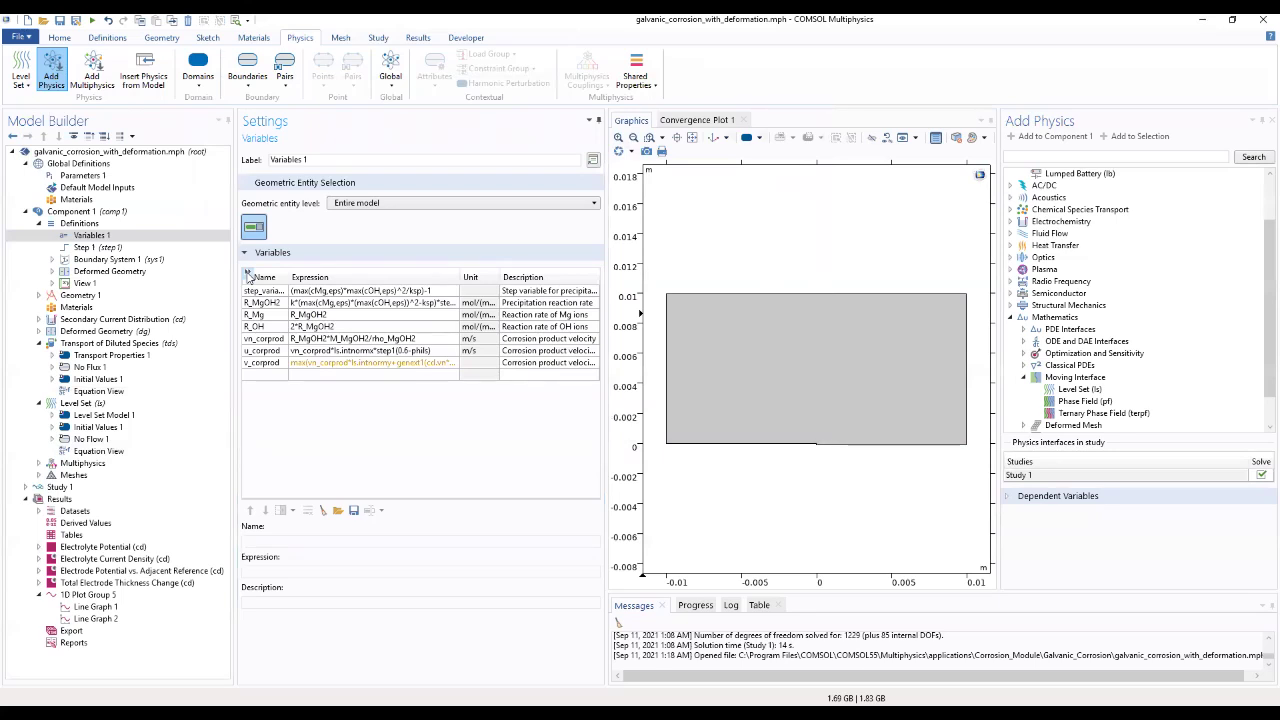
Add a General Extrusion nonlocal coupling to the component definitions with boundary 5, the right half of the lower edge, as its source
click(78, 223)
right_click(79, 228)
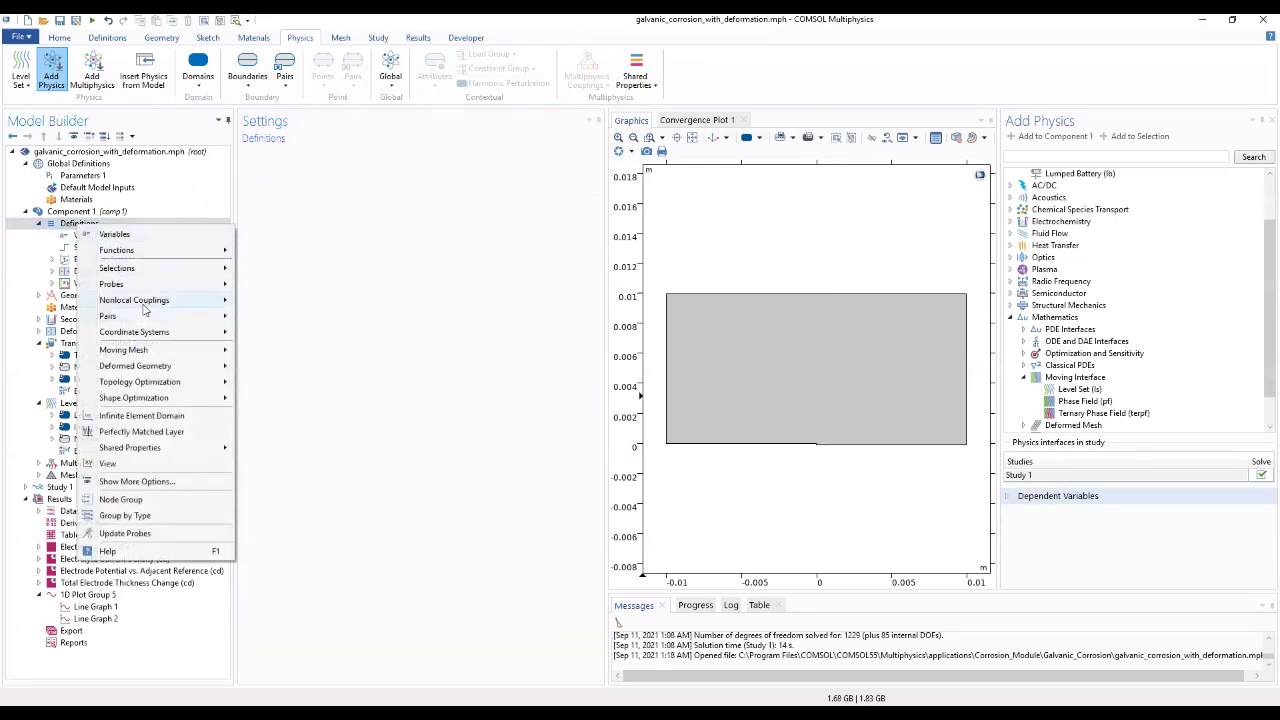
mouse_move(147, 308)
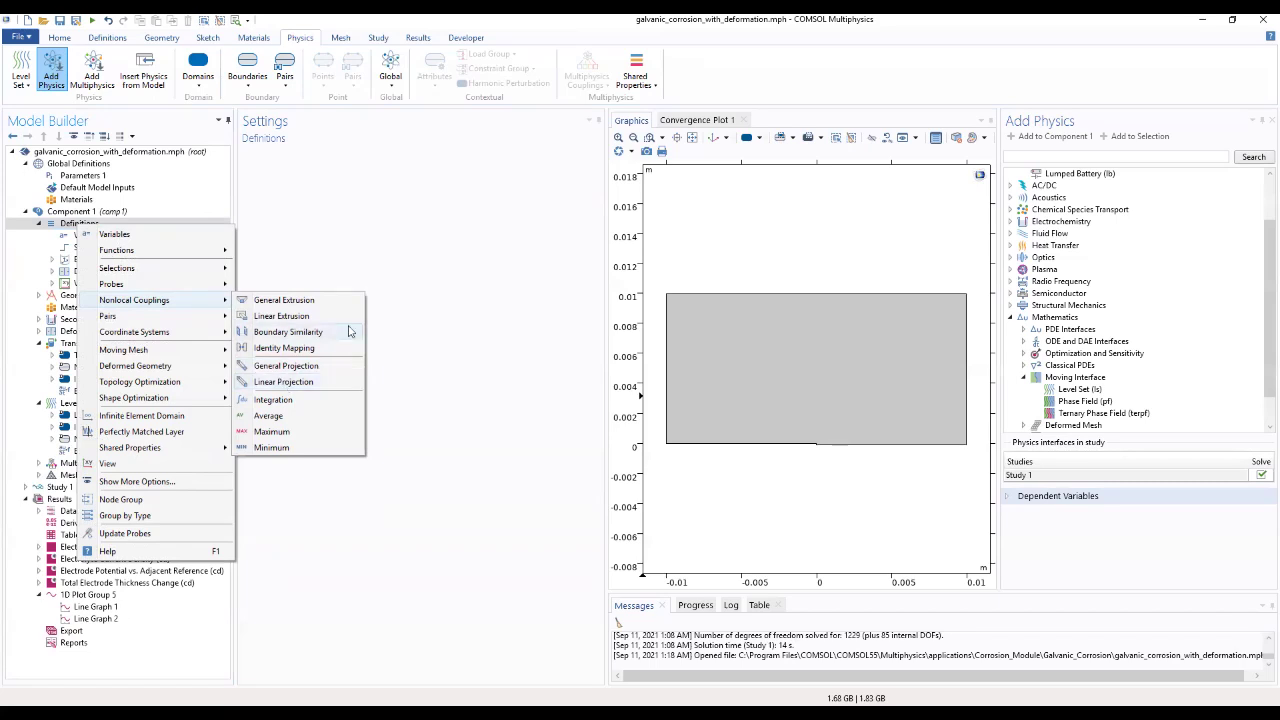
click(323, 301)
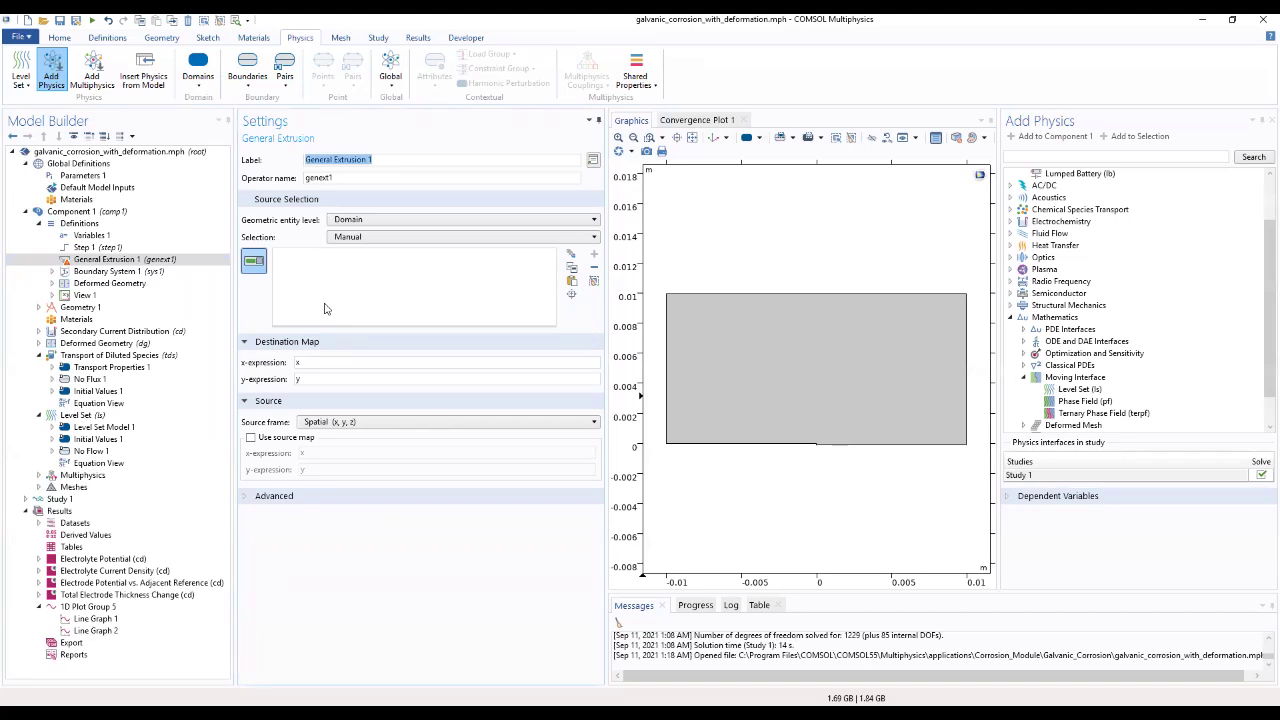
click(858, 450)
click(858, 450)
click(352, 220)
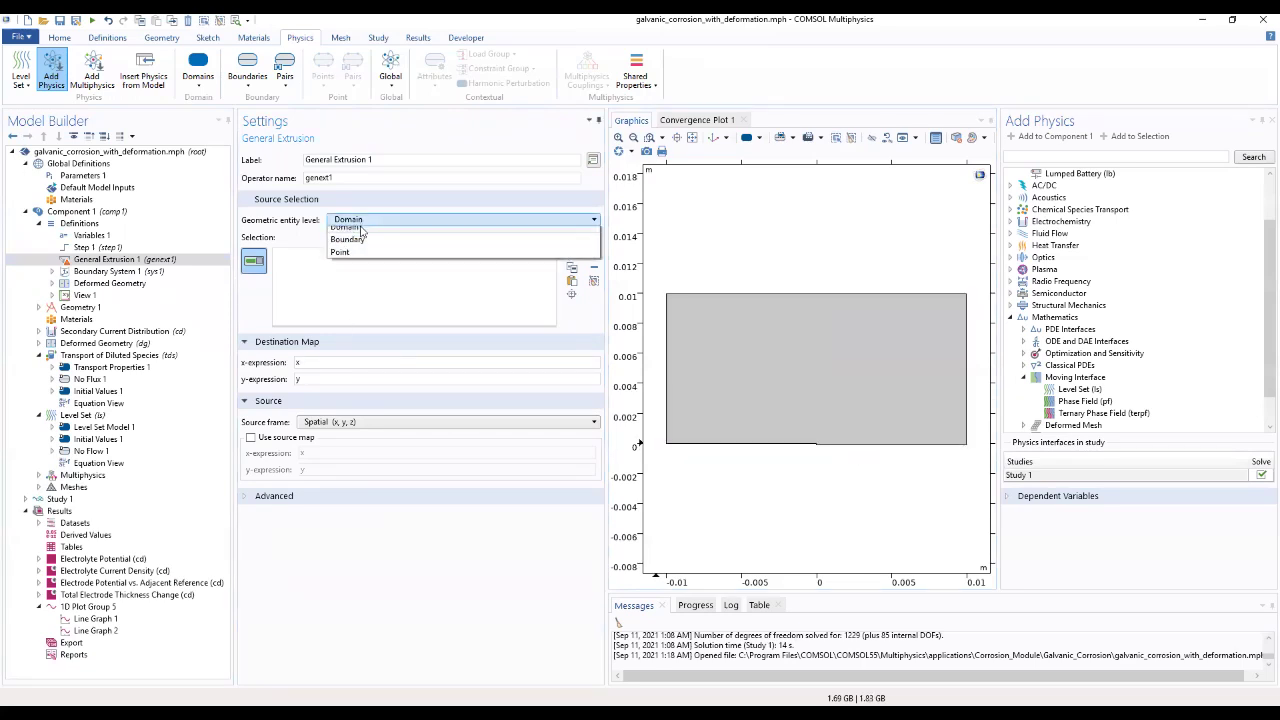
click(368, 247)
click(866, 451)
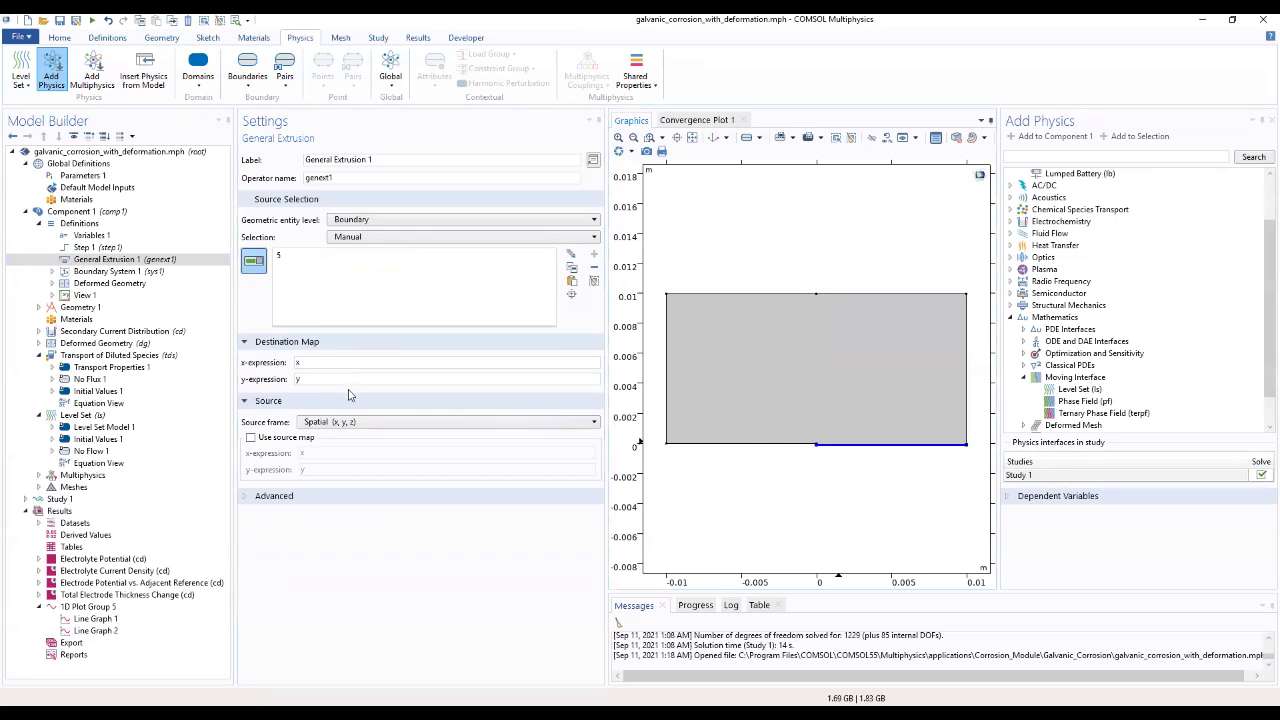
Set the general extrusion's source frame to Mesh (Xm, Ym, Zm), enable its source map and use the Closest point mesh search method
click(335, 424)
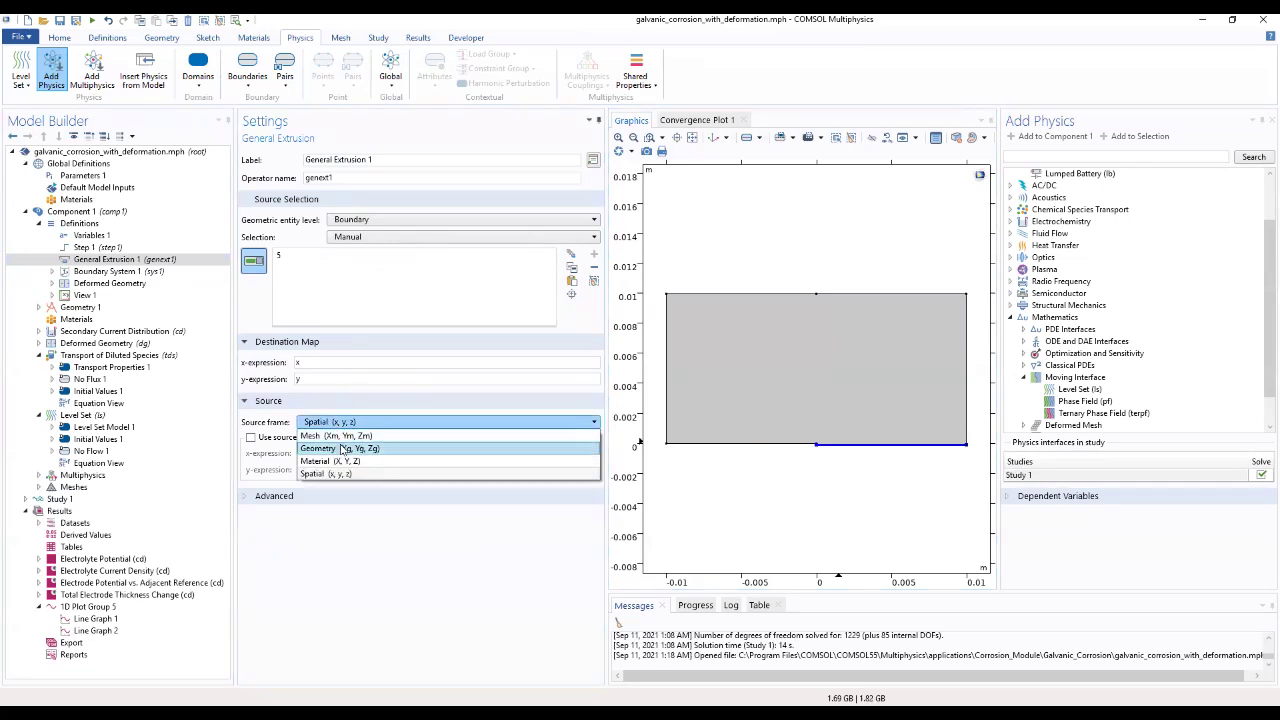
click(340, 437)
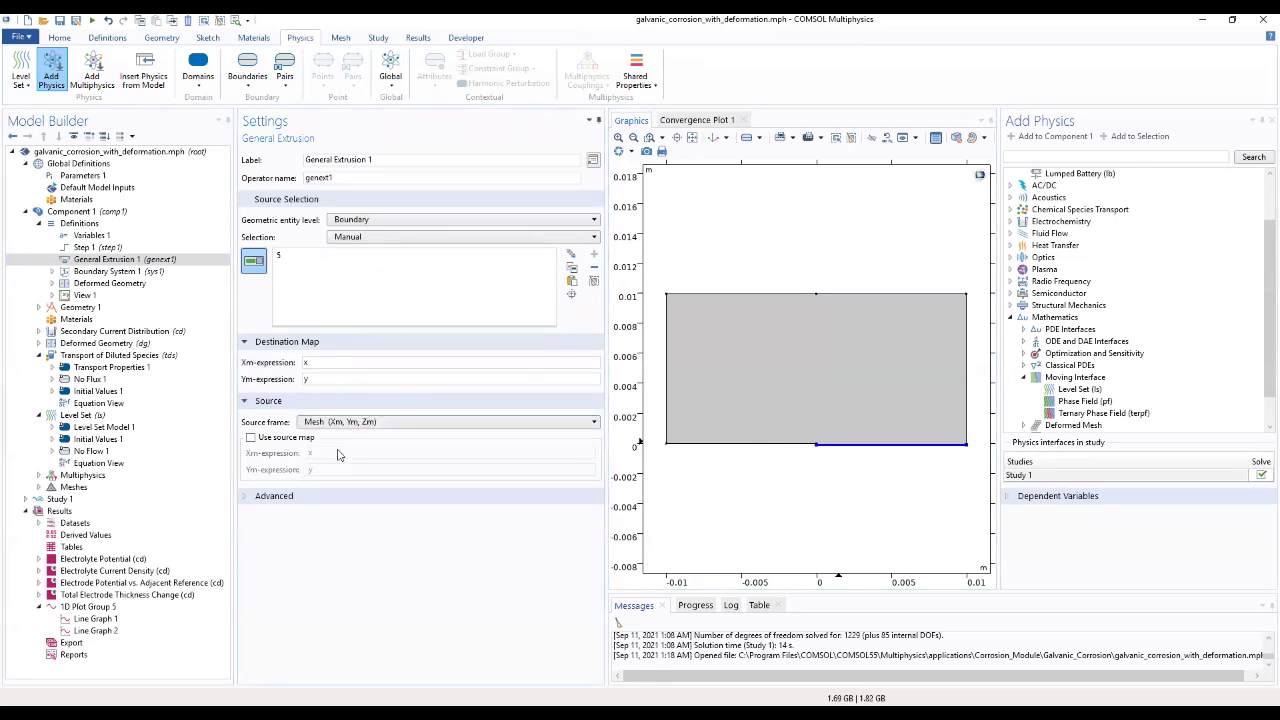
click(250, 438)
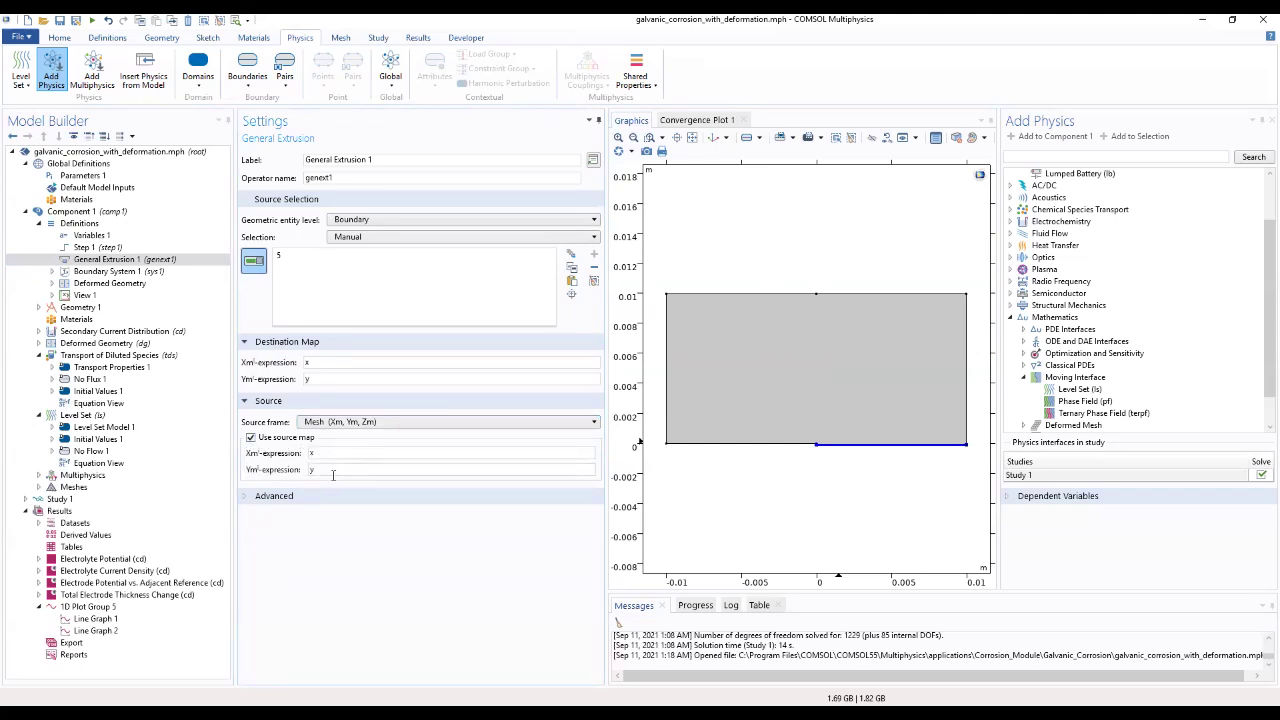
click(311, 499)
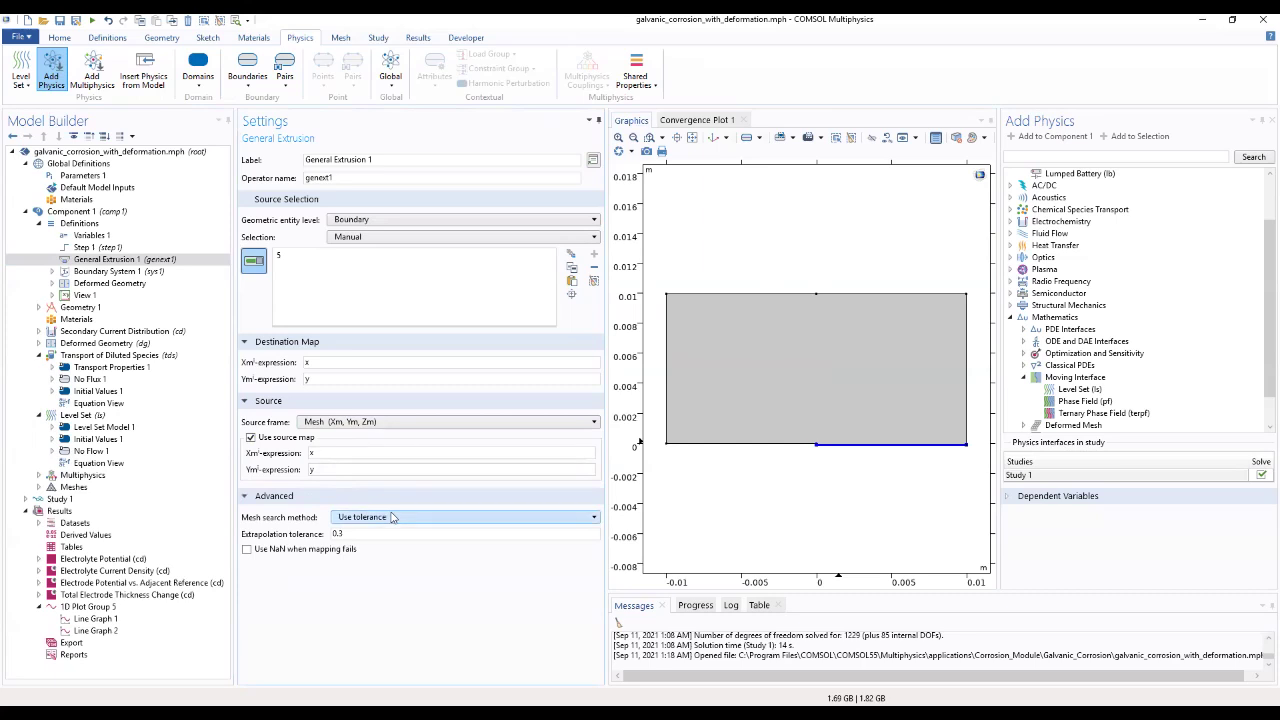
click(392, 517)
click(394, 544)
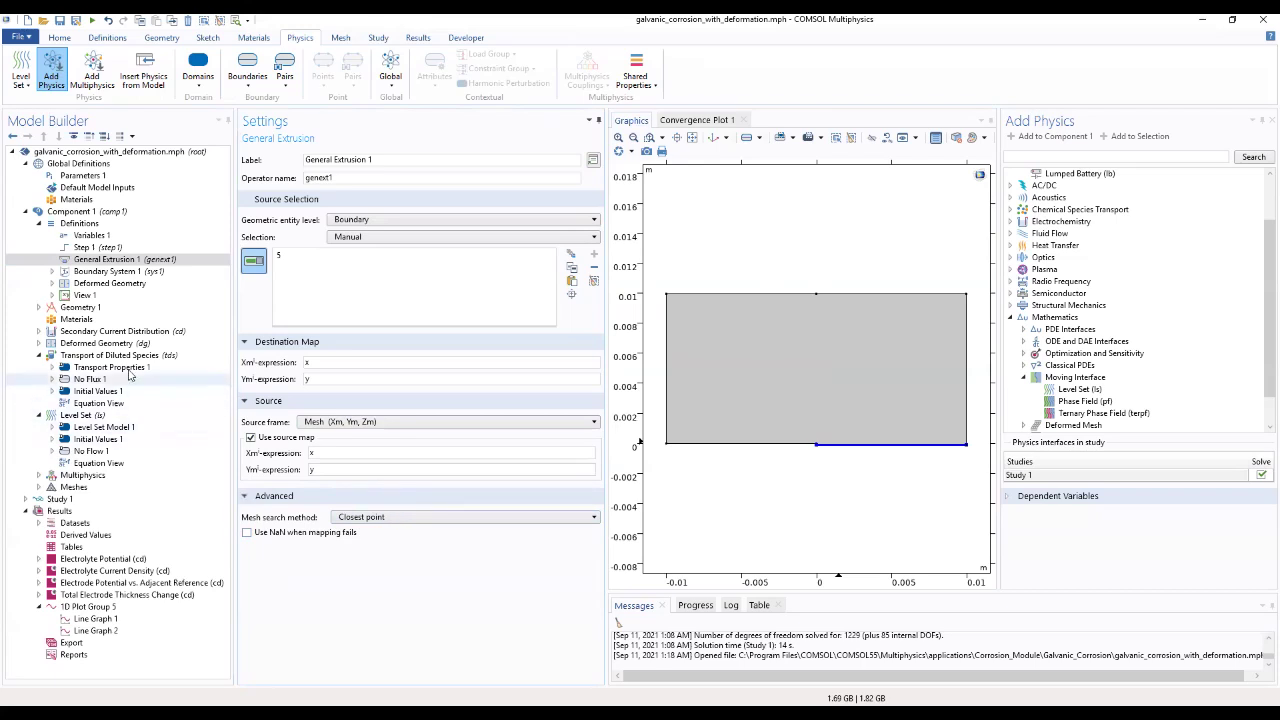
Disable Convection and enable Migration in electric field as transport mechanisms for Transport of Diluted Species
click(120, 356)
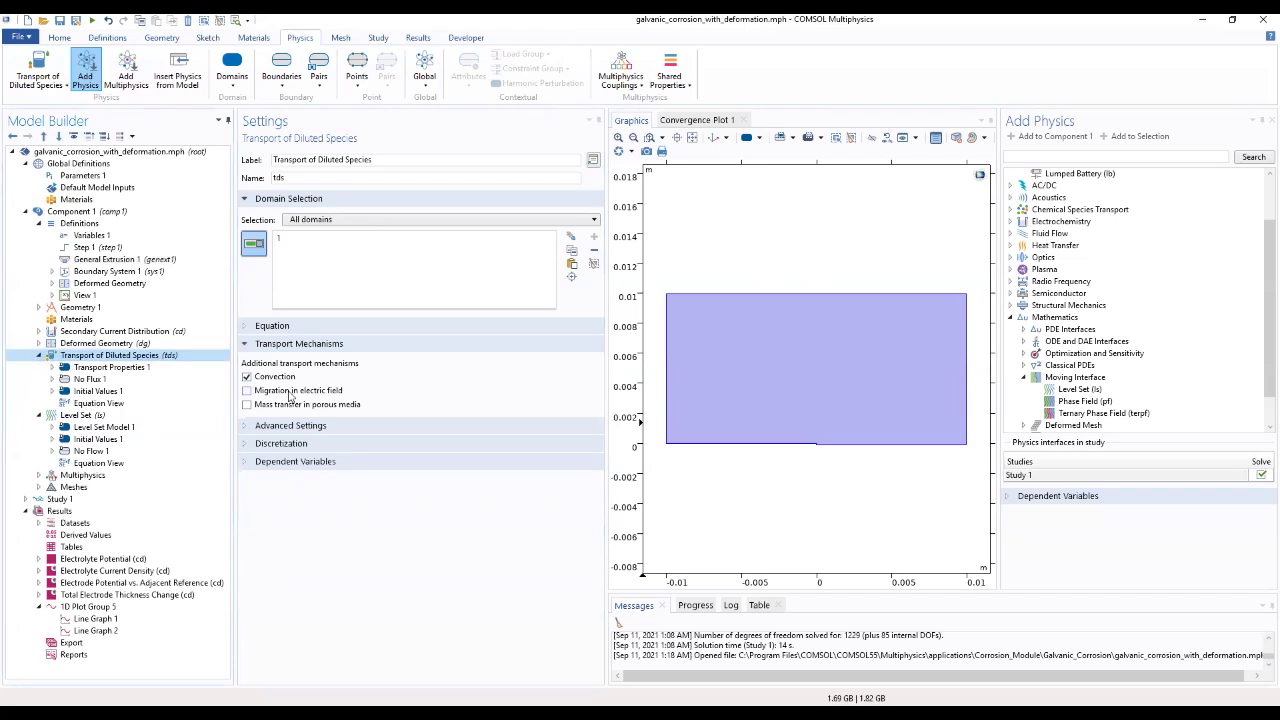
click(248, 378)
Set the cMg diffusion coefficient in Transport Properties 1 to DMg*ls.Vf2+DMge*ls.Vf1
click(120, 368)
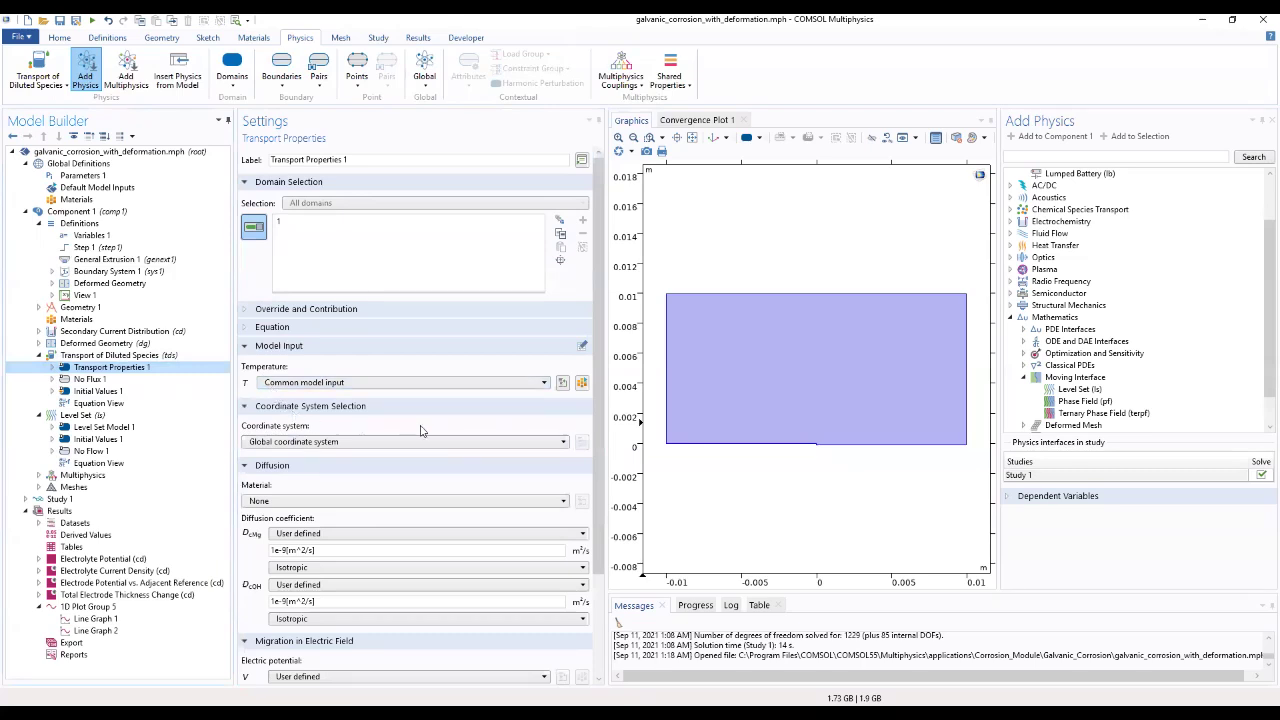
scroll(606, 455, down, 1)
scroll(606, 455, down, 3)
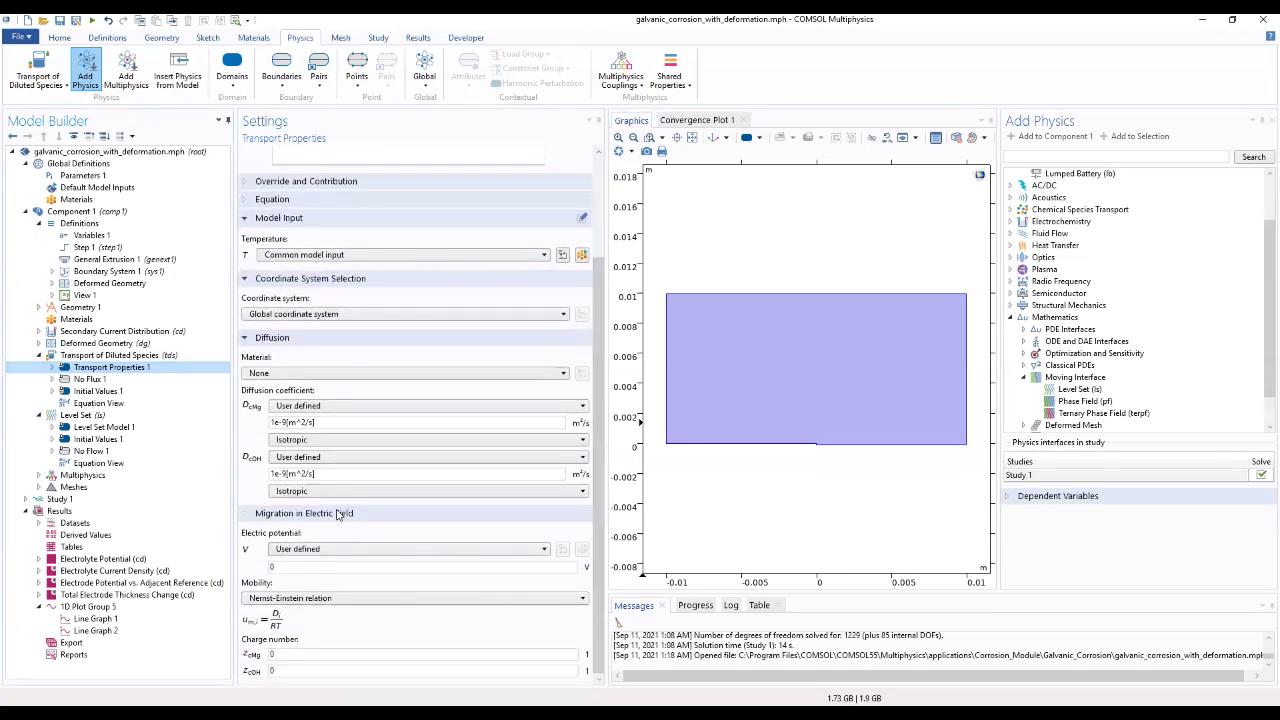
triple_click(322, 424)
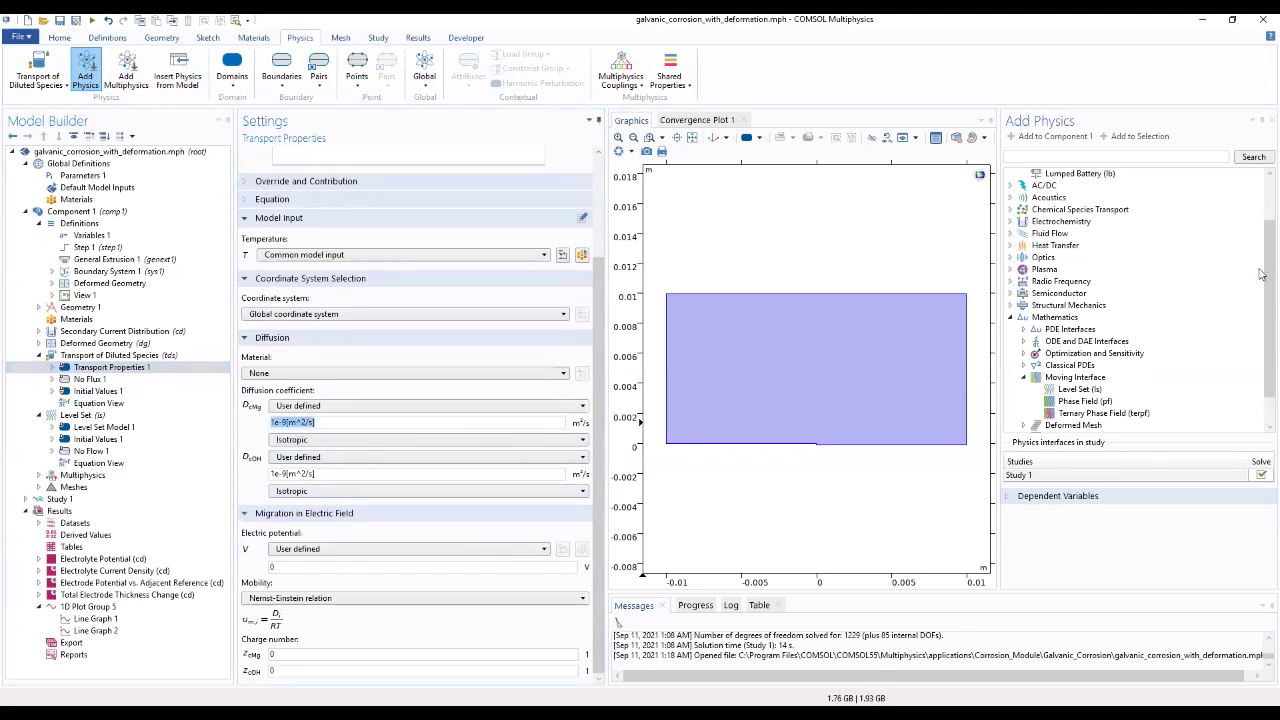
key(Delete)
text(DMg*ls.Vf2+DMe*)
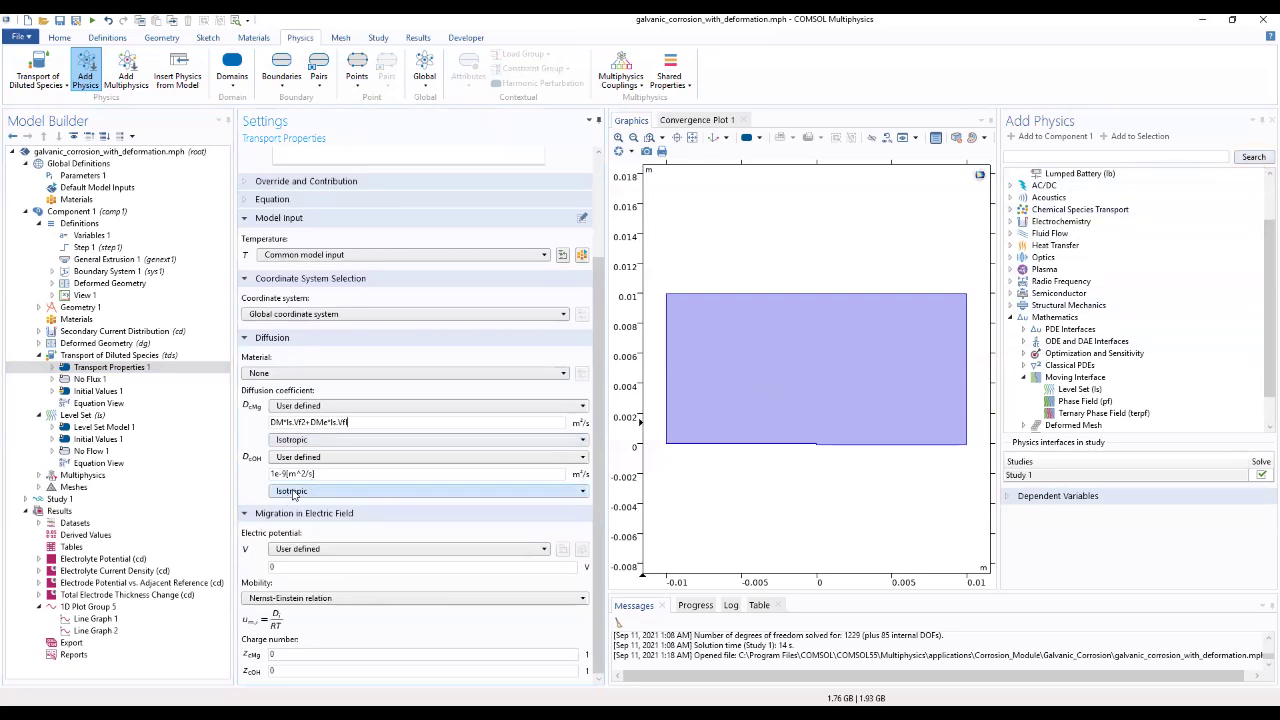
triple_click(320, 474)
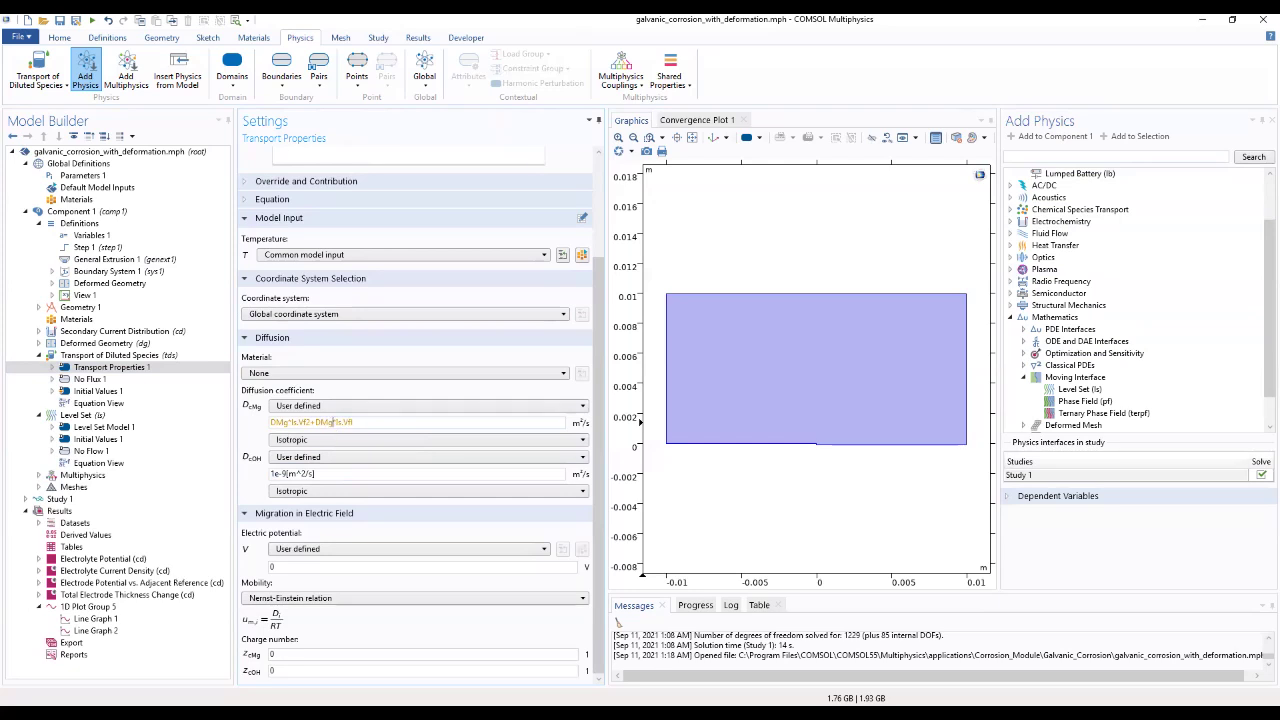
click(326, 472)
click(354, 422)
text(11)
Set the cOH diffusion coefficient in Transport Properties 1 to DOH*ls.Vf2+DOHe*ls.Vf1
click(343, 475)
drag(343, 475, 264, 482)
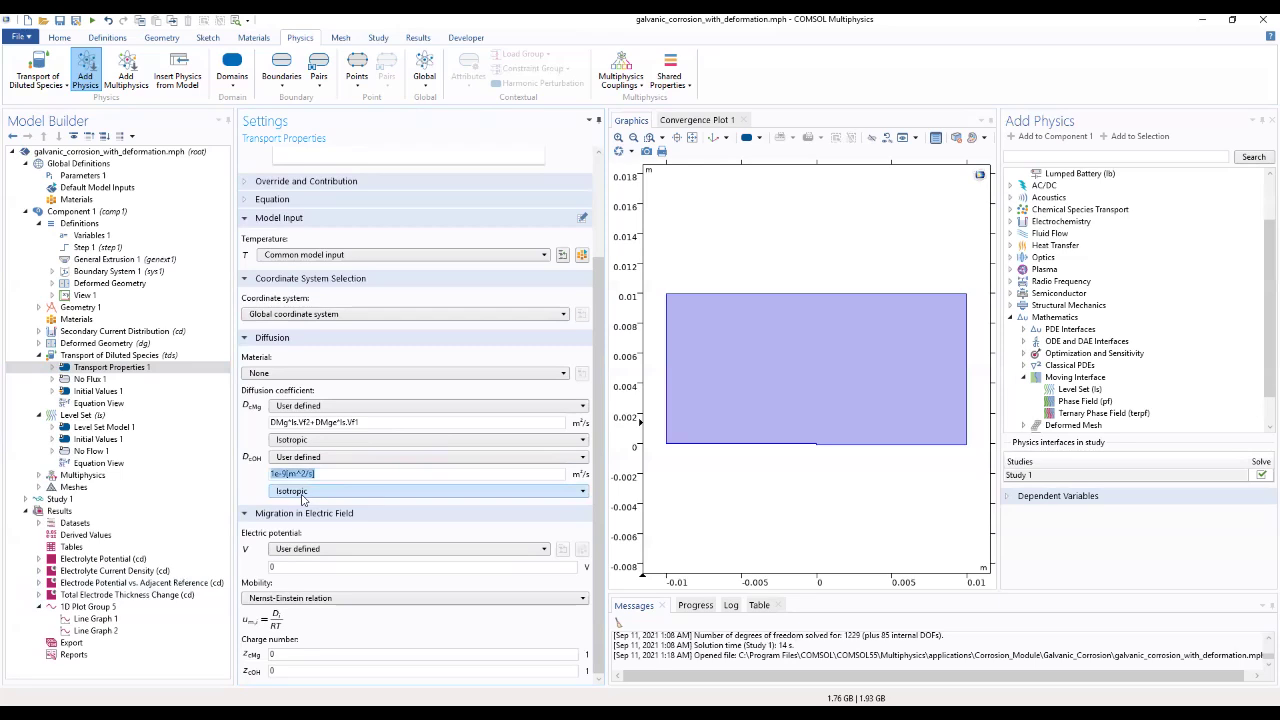
text(DOH)
text(*ls.Vf2+DOHe*l)
text(s.V)
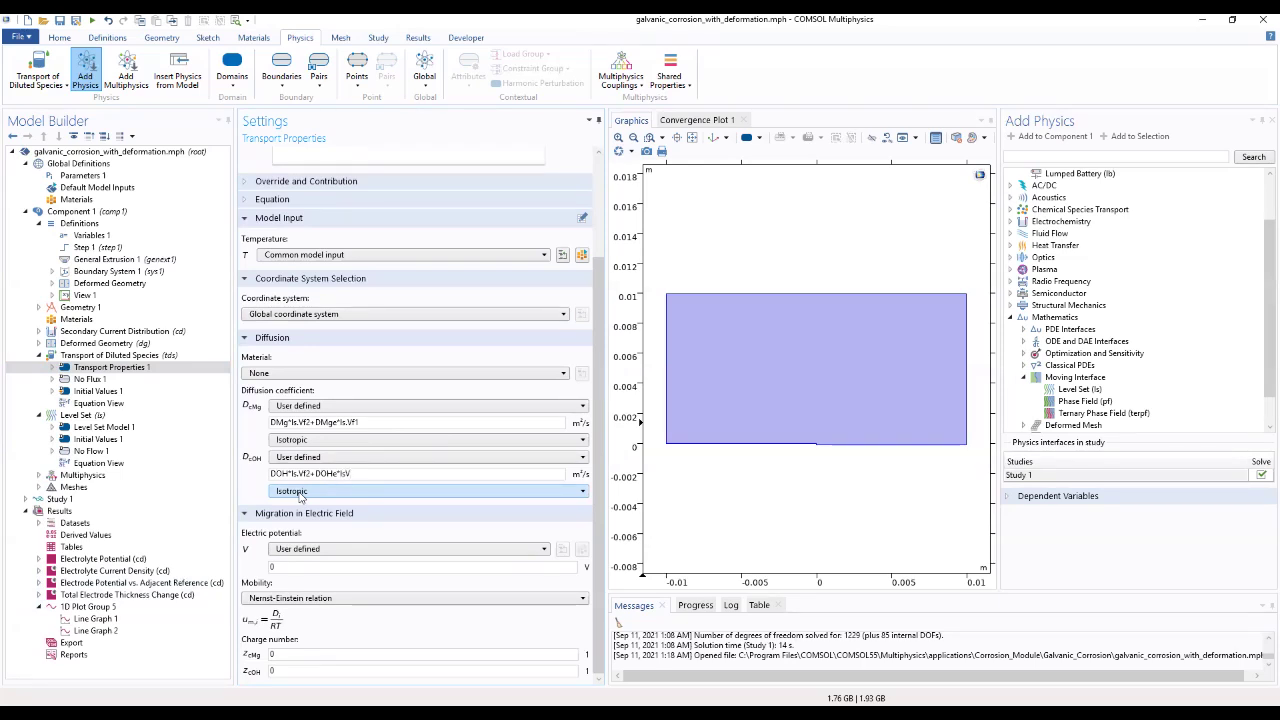
text(f1)
click(250, 488)
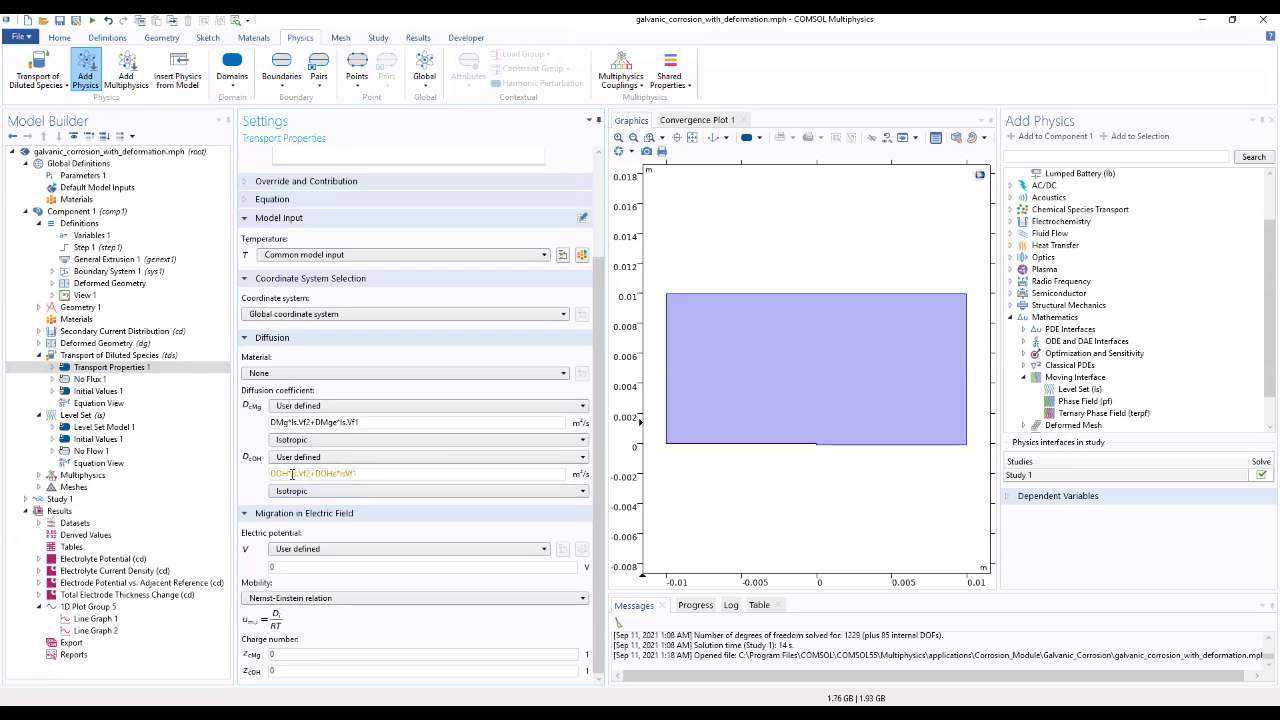
mouse_move(328, 474)
click(258, 485)
Set the migration electric potential to phil and the charge numbers to 2 for cMg and -1 for cOH
drag(344, 568, 216, 590)
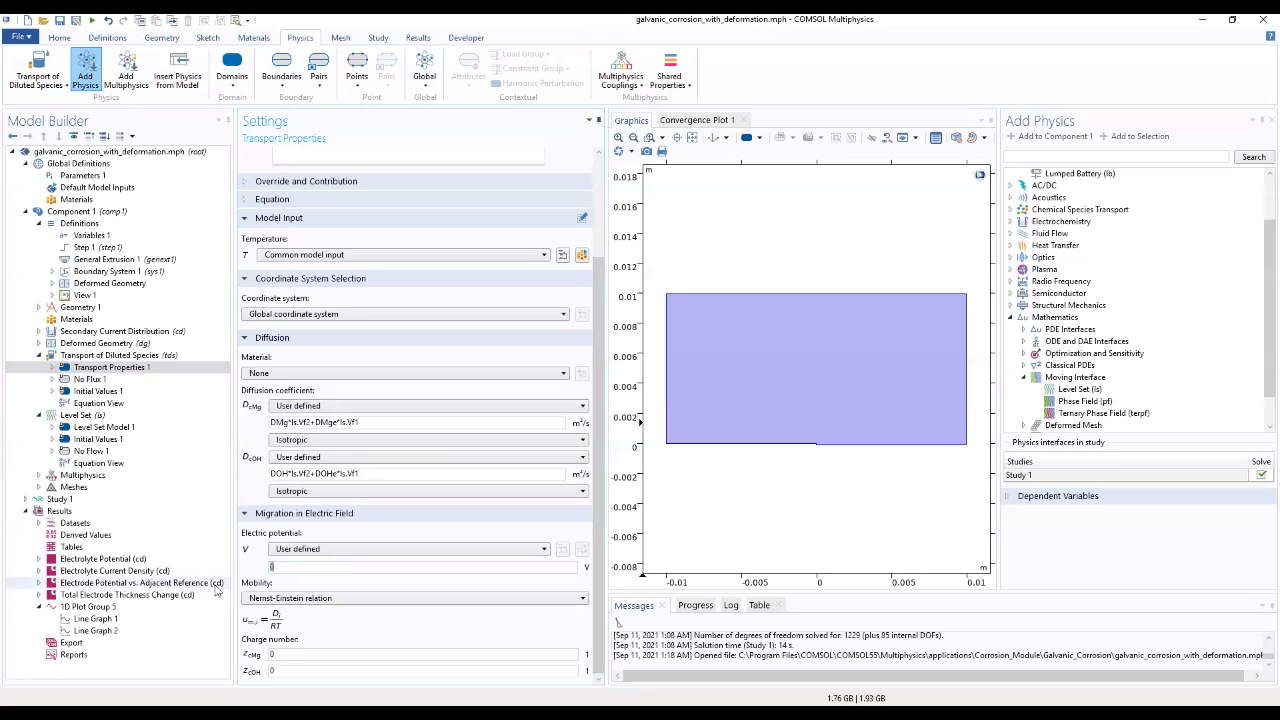
text(phil)
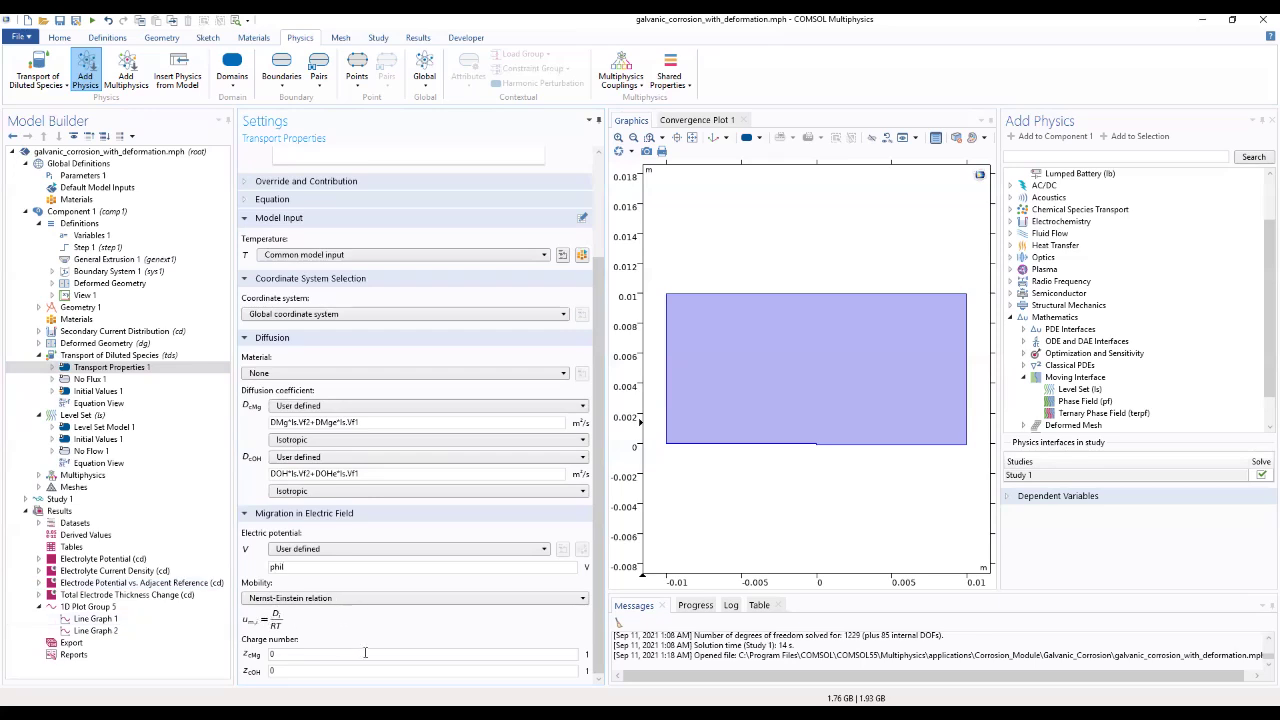
drag(290, 655, 250, 659)
text(2)
drag(286, 673, 251, 672)
text(-1)
Open the Initial Values 1 settings of the Transport of Diluted Species interface
click(100, 391)
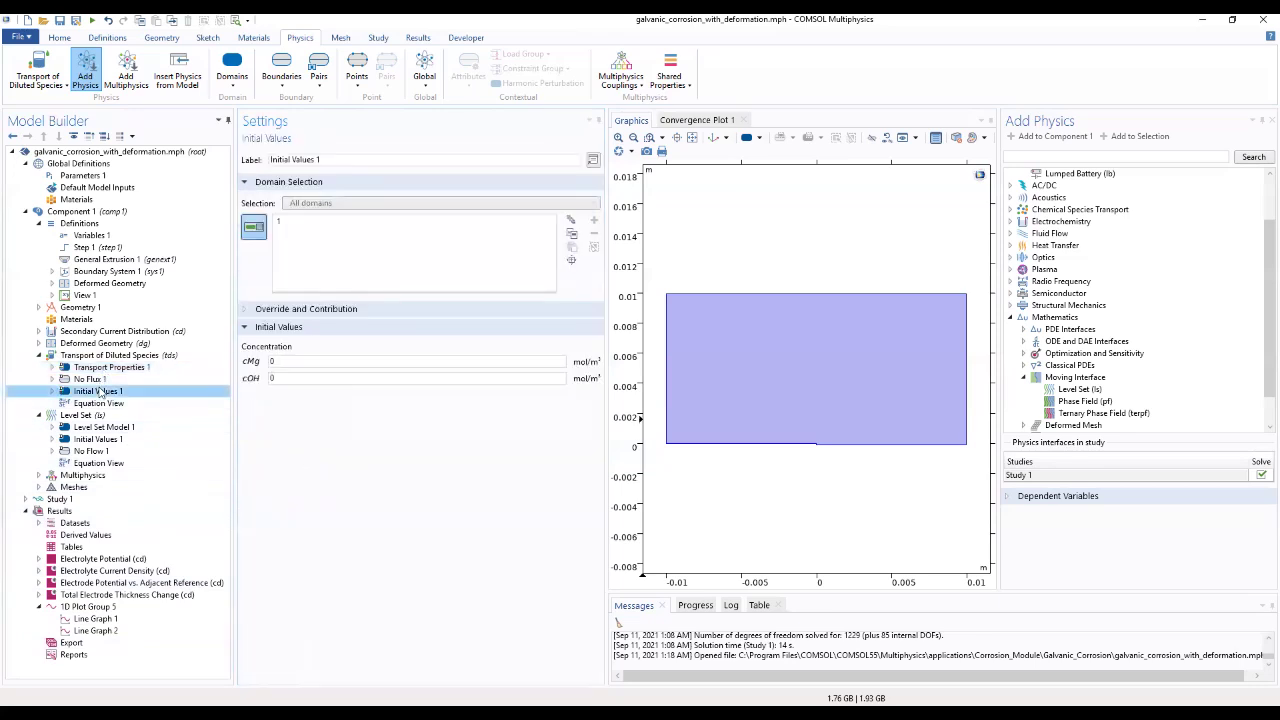
Set the initial concentration of species cOH to cOH0 in the diluted species initial values
click(275, 378)
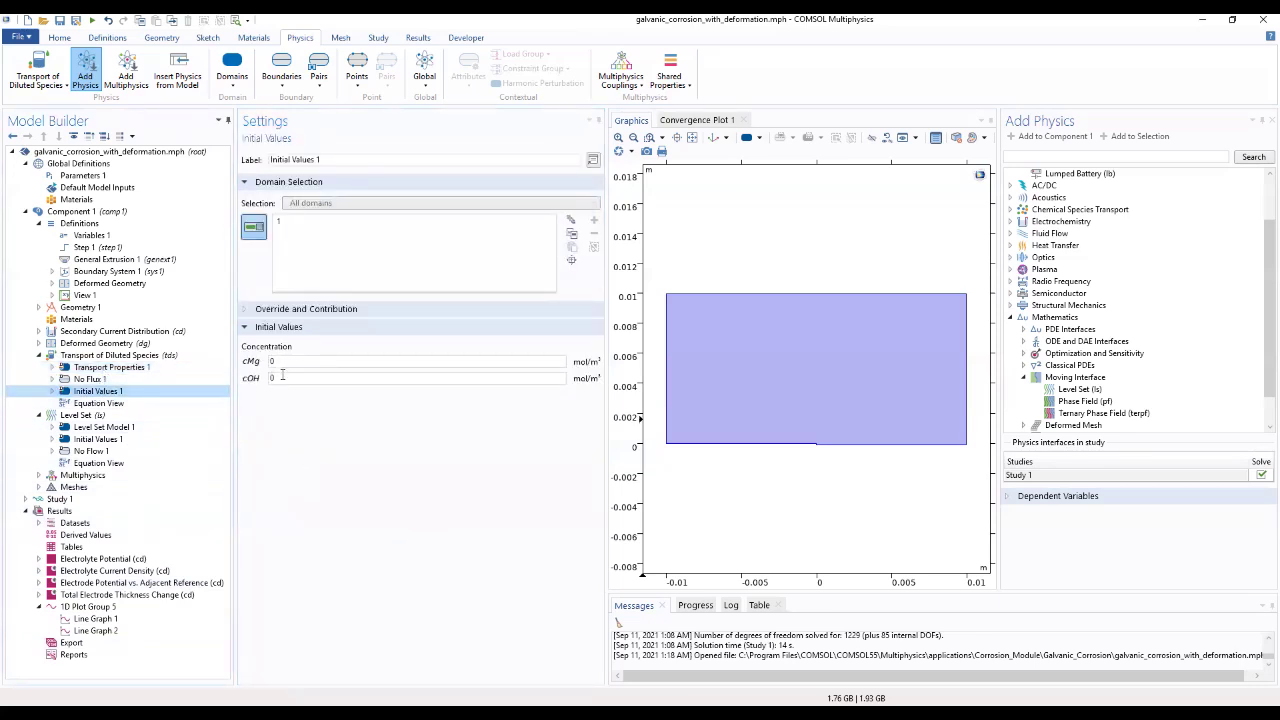
text(cOH0)
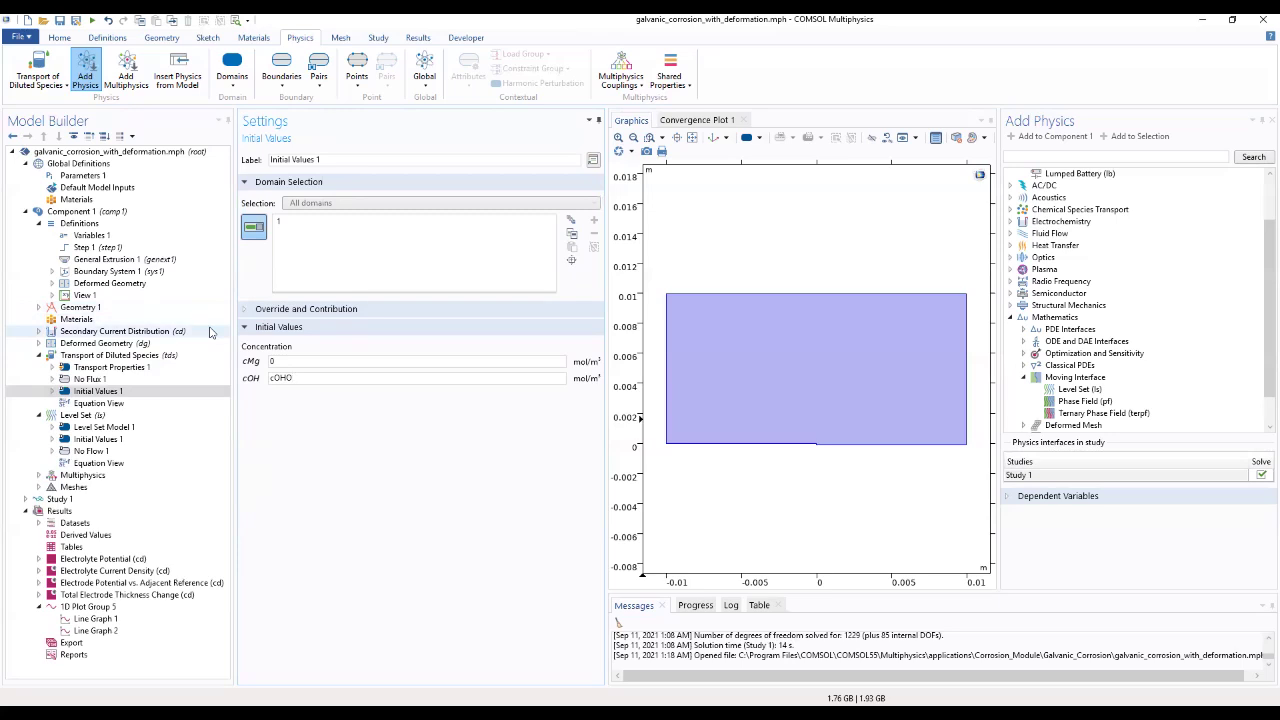
click(277, 417)
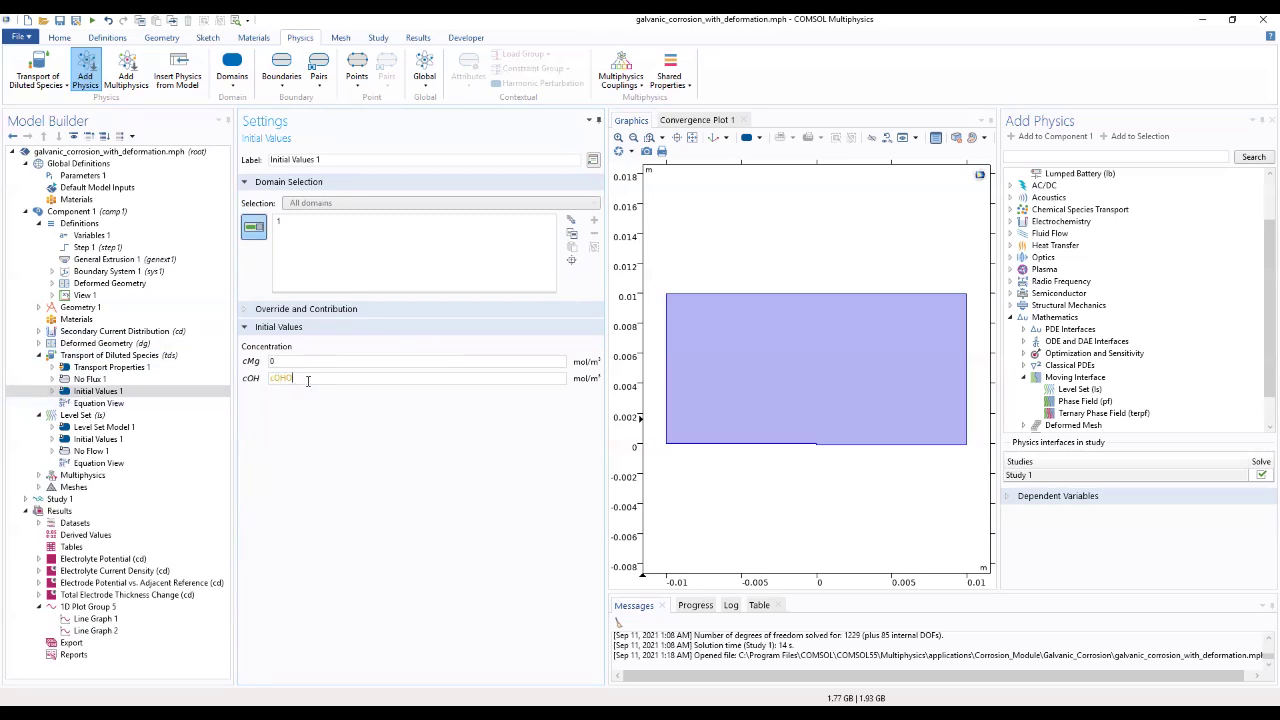
click(318, 430)
Add a Reactions node to Transport of Diluted Species and assign it to domain 1
click(100, 356)
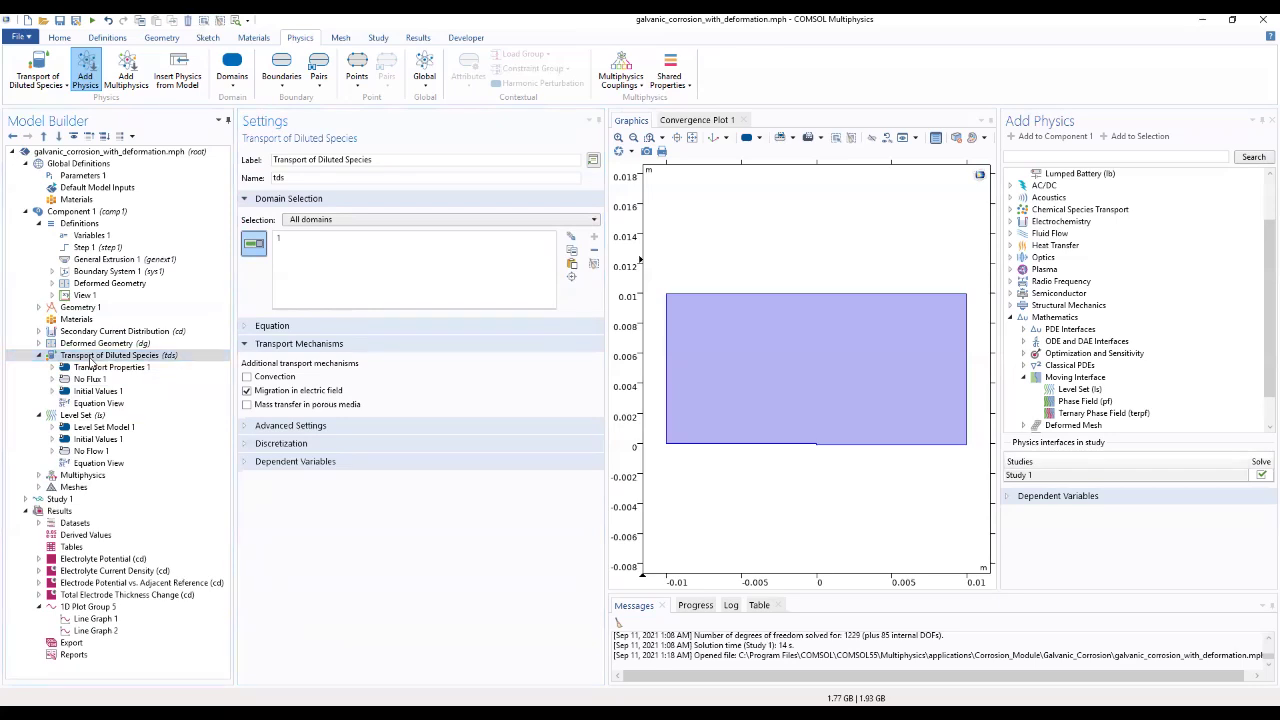
right_click(92, 362)
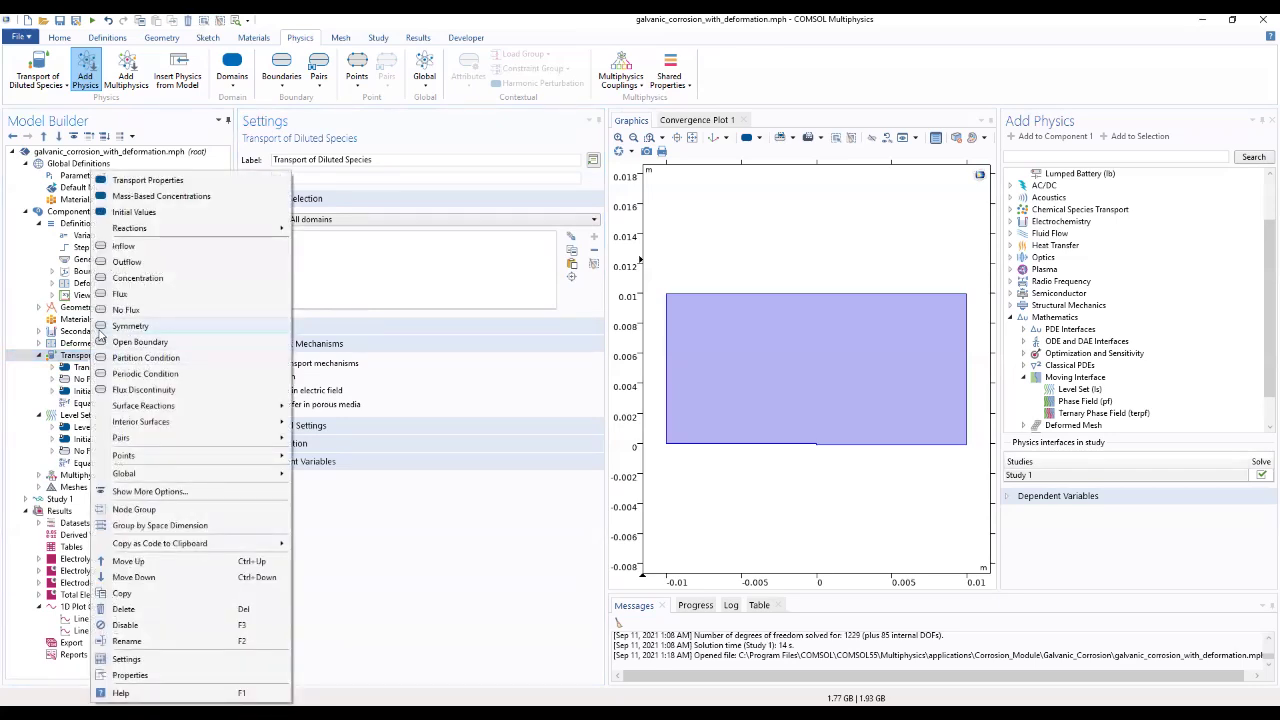
mouse_move(172, 230)
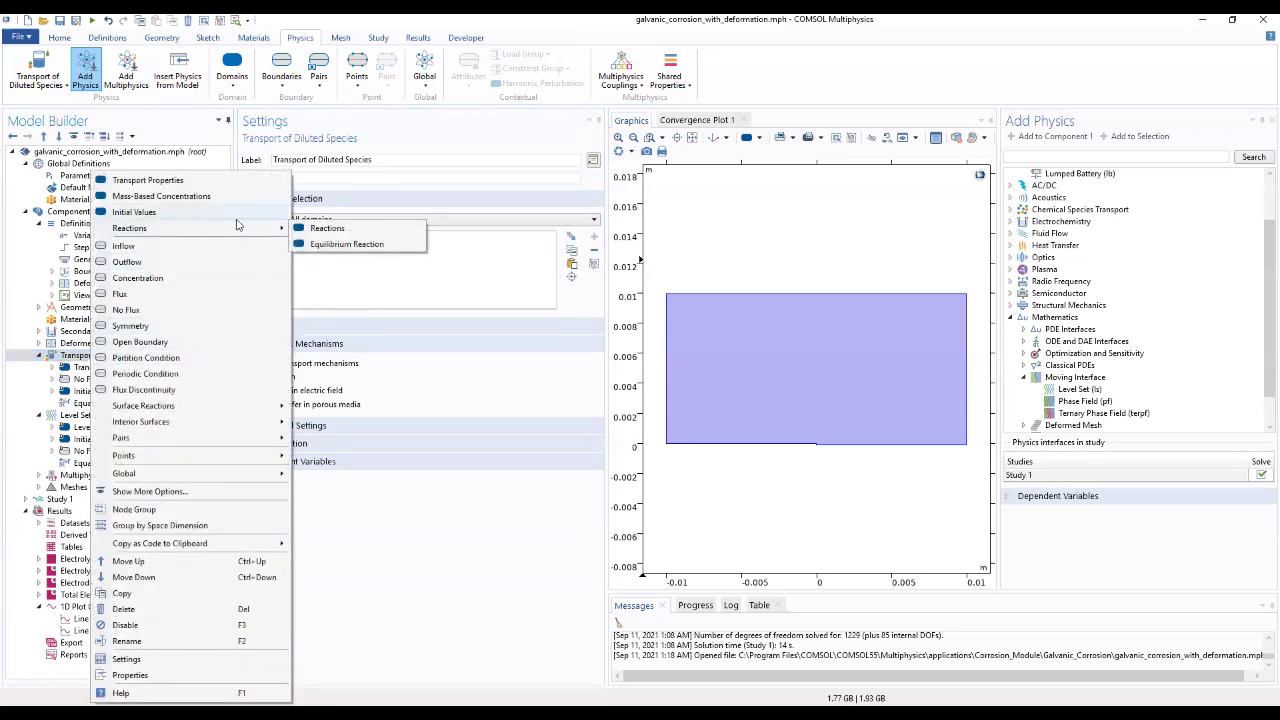
click(325, 229)
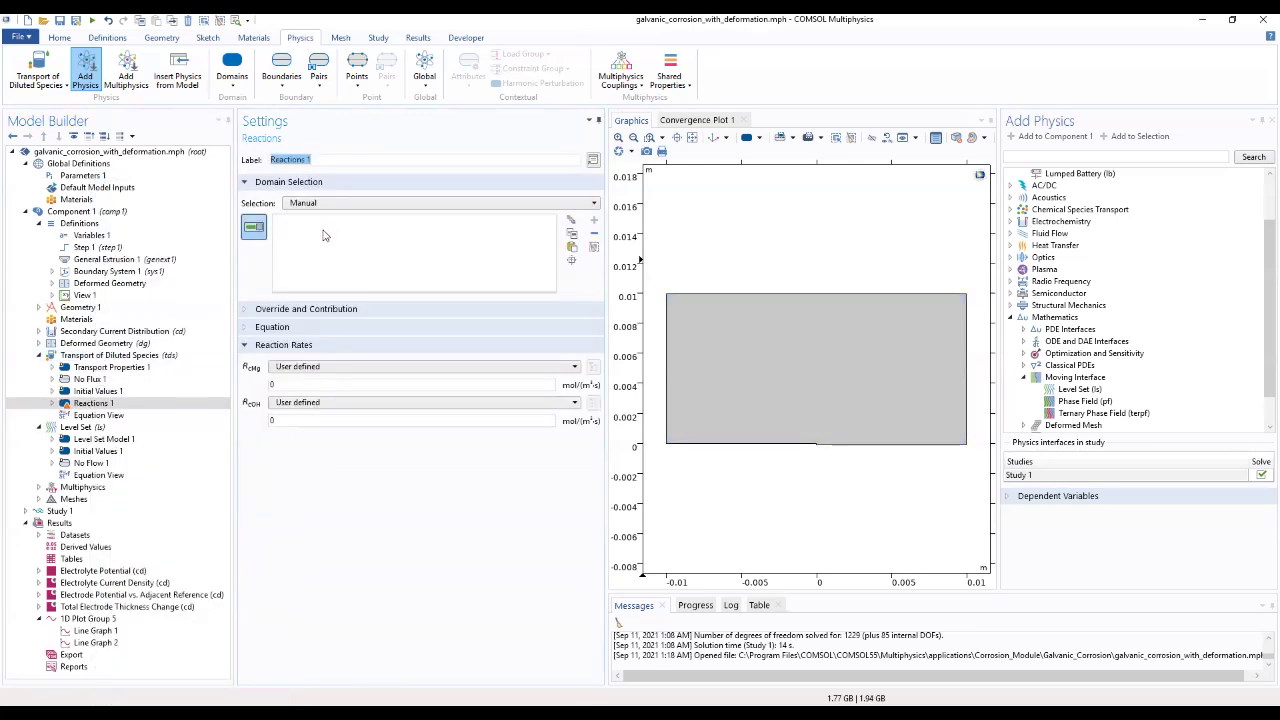
click(743, 329)
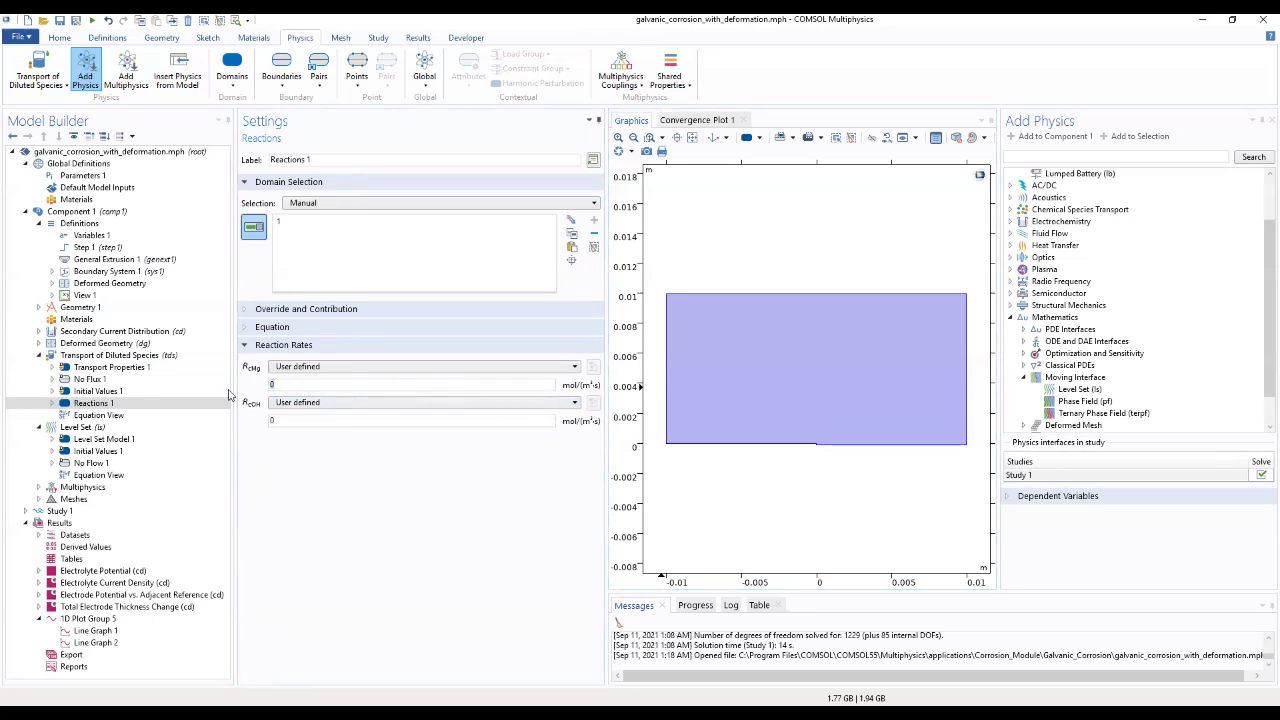
Set the reaction rates to -R_Mg*ls.delta for species cMg and -R_OH*ls.delta for species cOH
text(-)
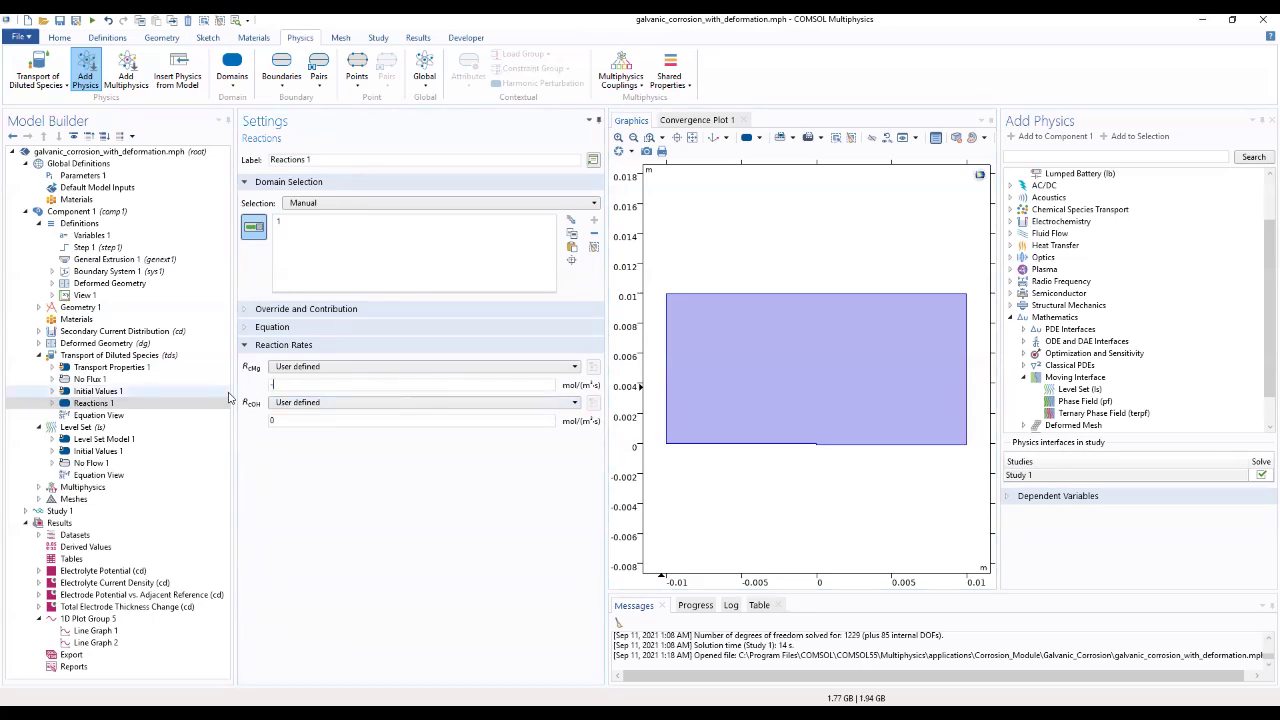
text(R_Mg*ls.delta)
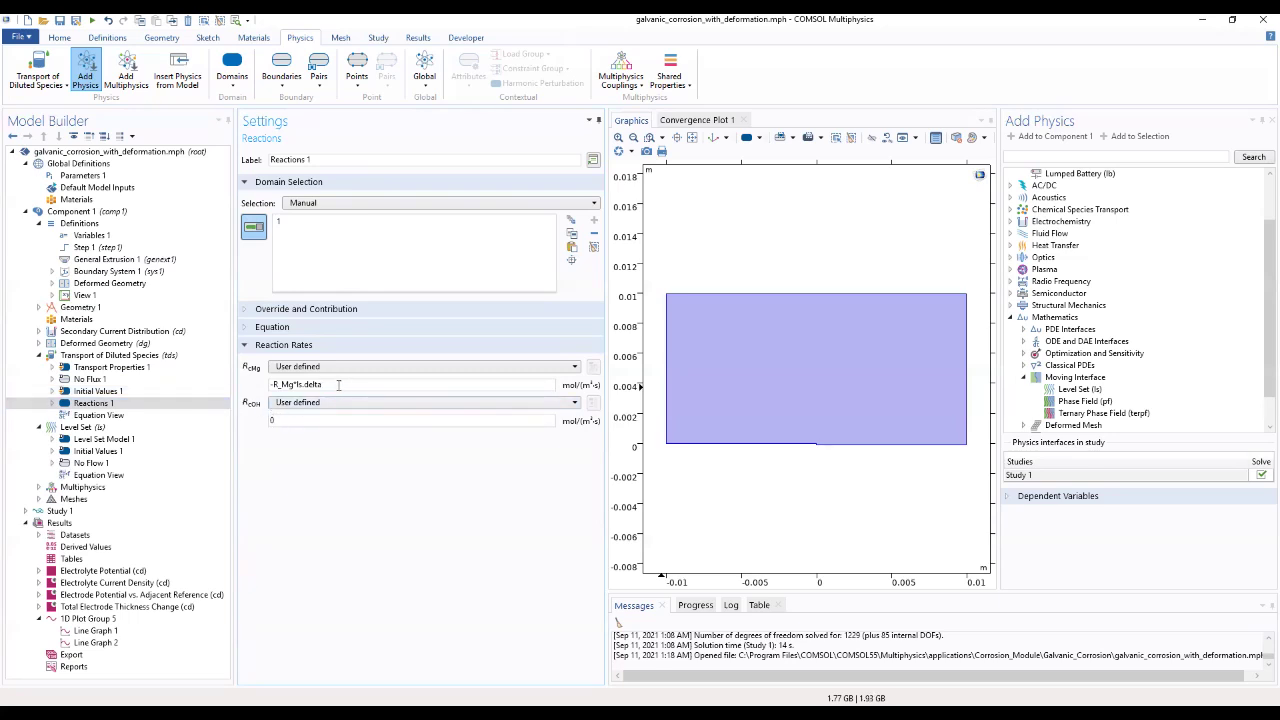
triple_click(274, 386)
click(286, 420)
text(-R_OH*ls.delta)
Add a Concentration condition on upper boundaries 3 and 6 of the rectangle and fix species cOH at cOH0
click(116, 358)
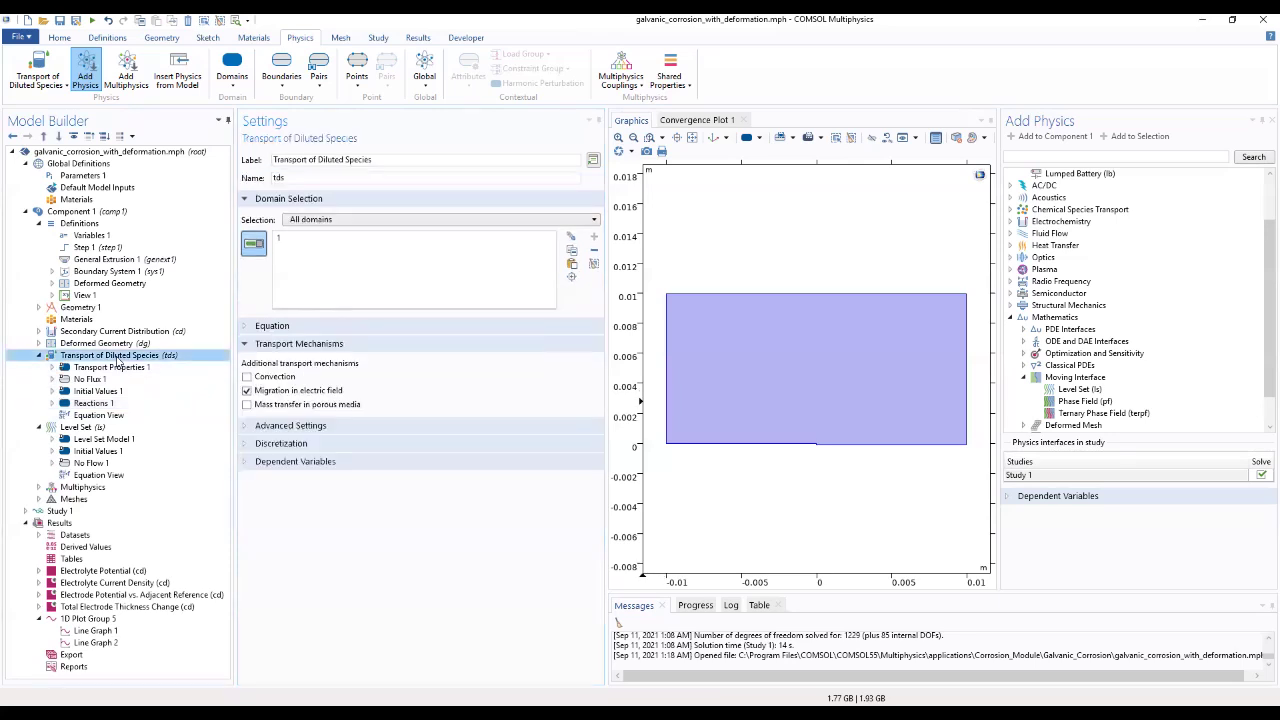
right_click(118, 362)
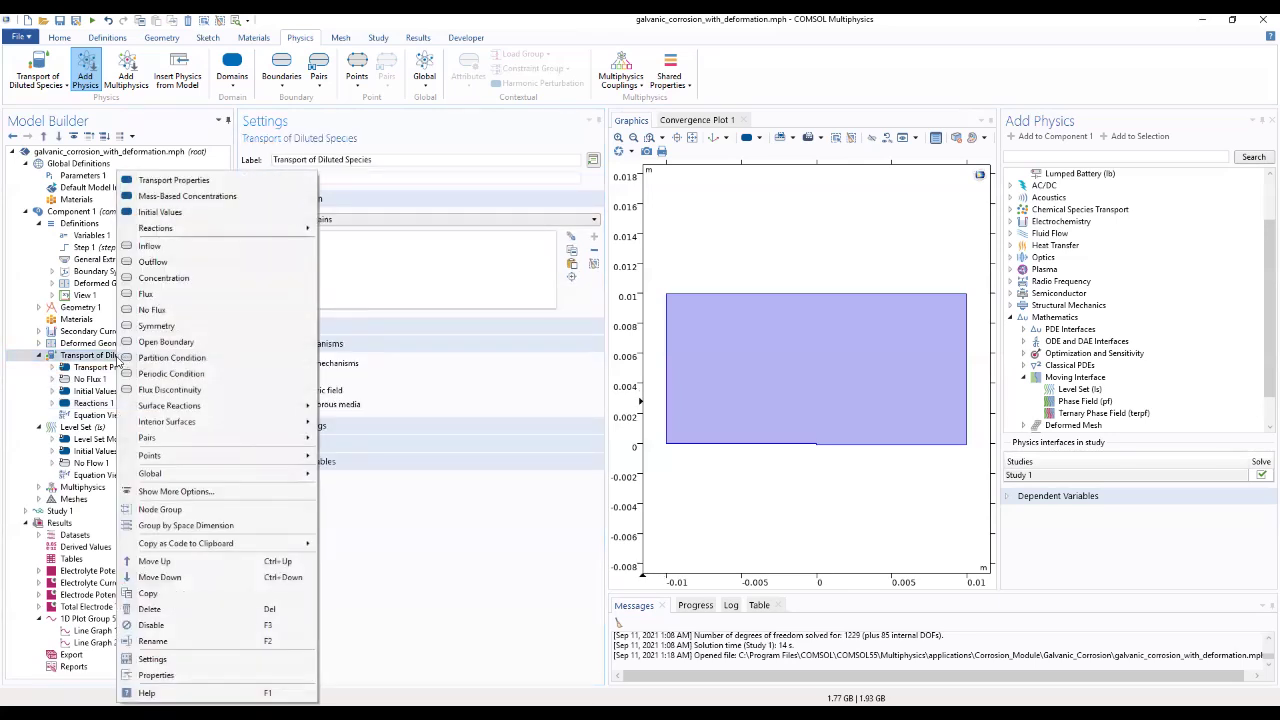
click(164, 280)
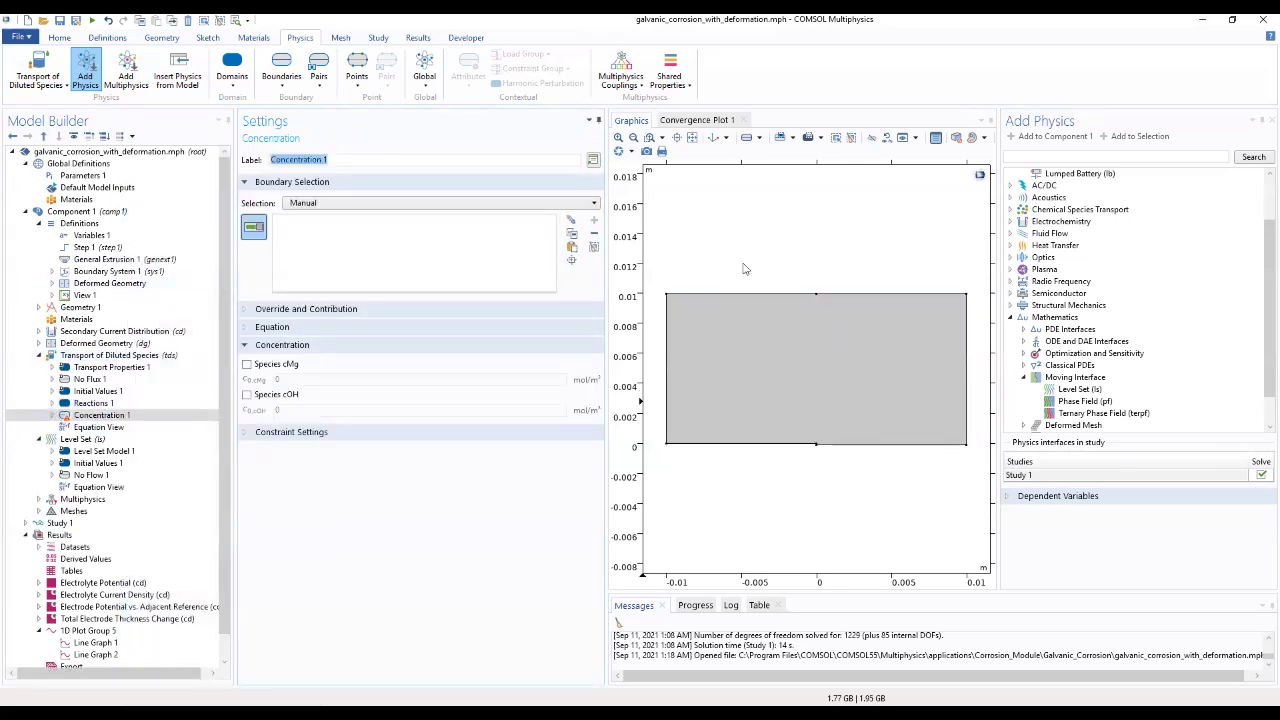
click(730, 296)
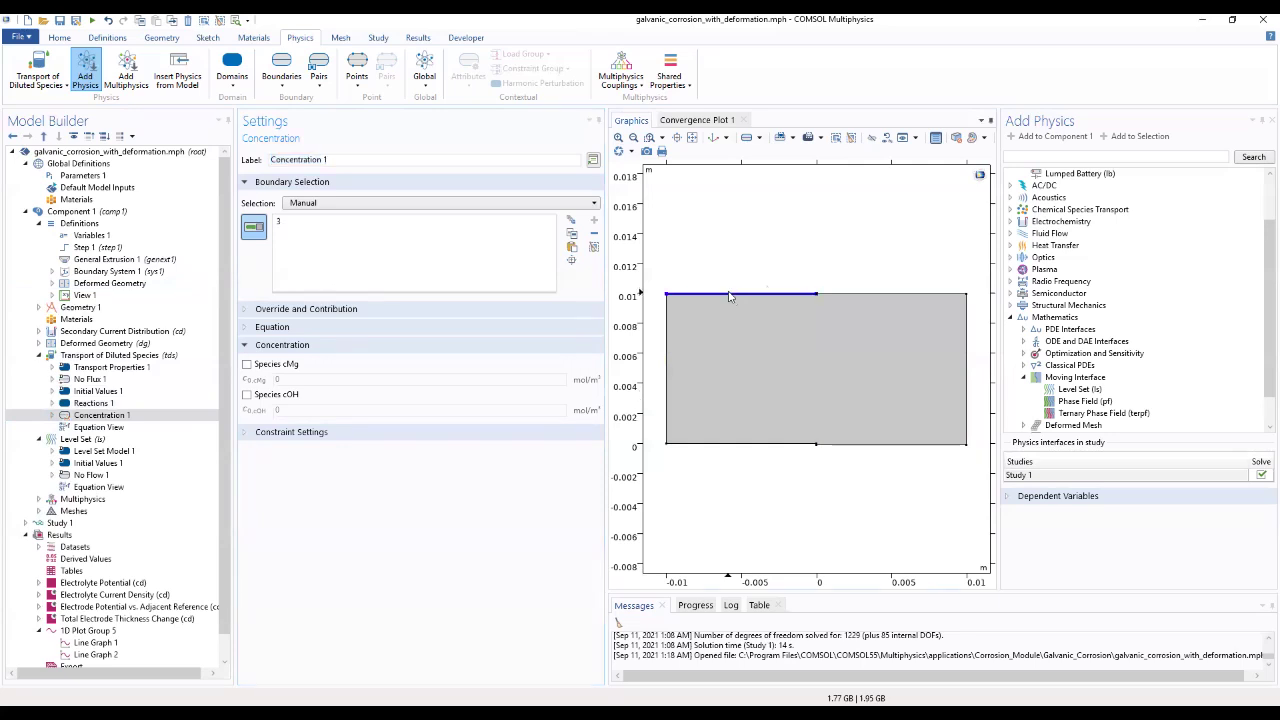
click(881, 296)
click(246, 394)
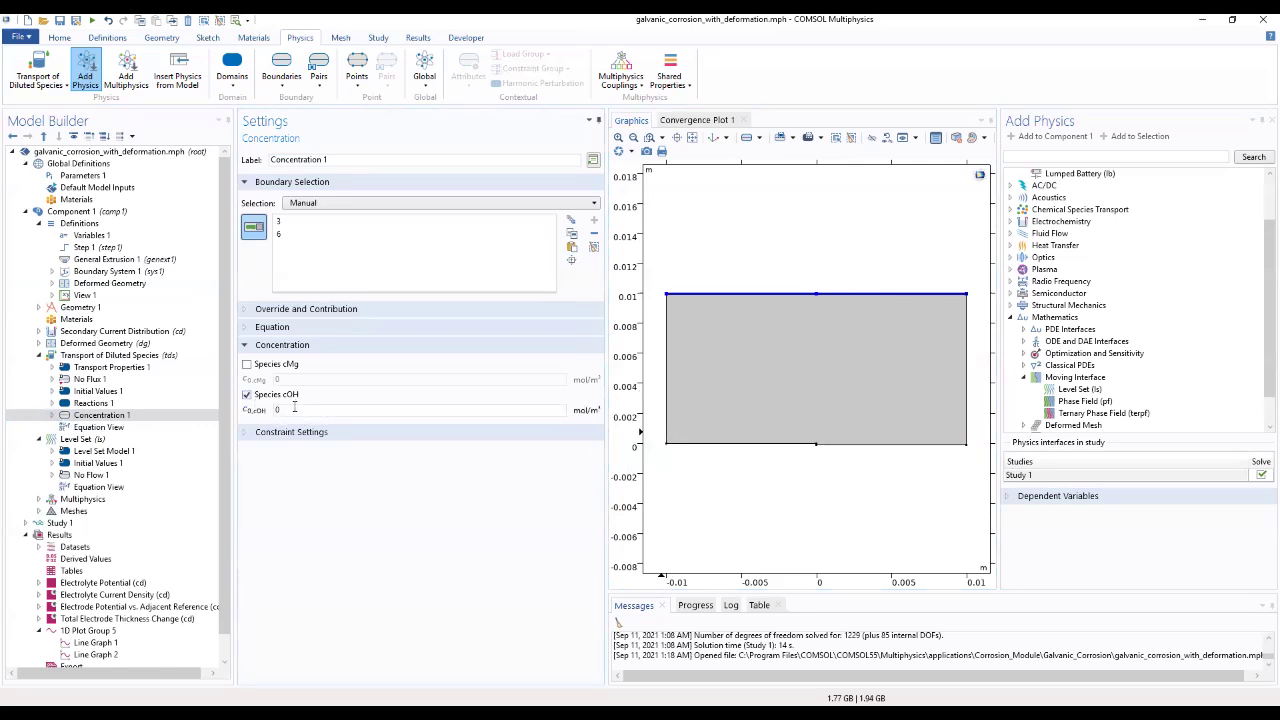
text(c0H0)
Add an Electrode Surface Coupling to Transport of Diluted Species on boundaries 2 and 4 along the rectangle's lower left edge
click(150, 357)
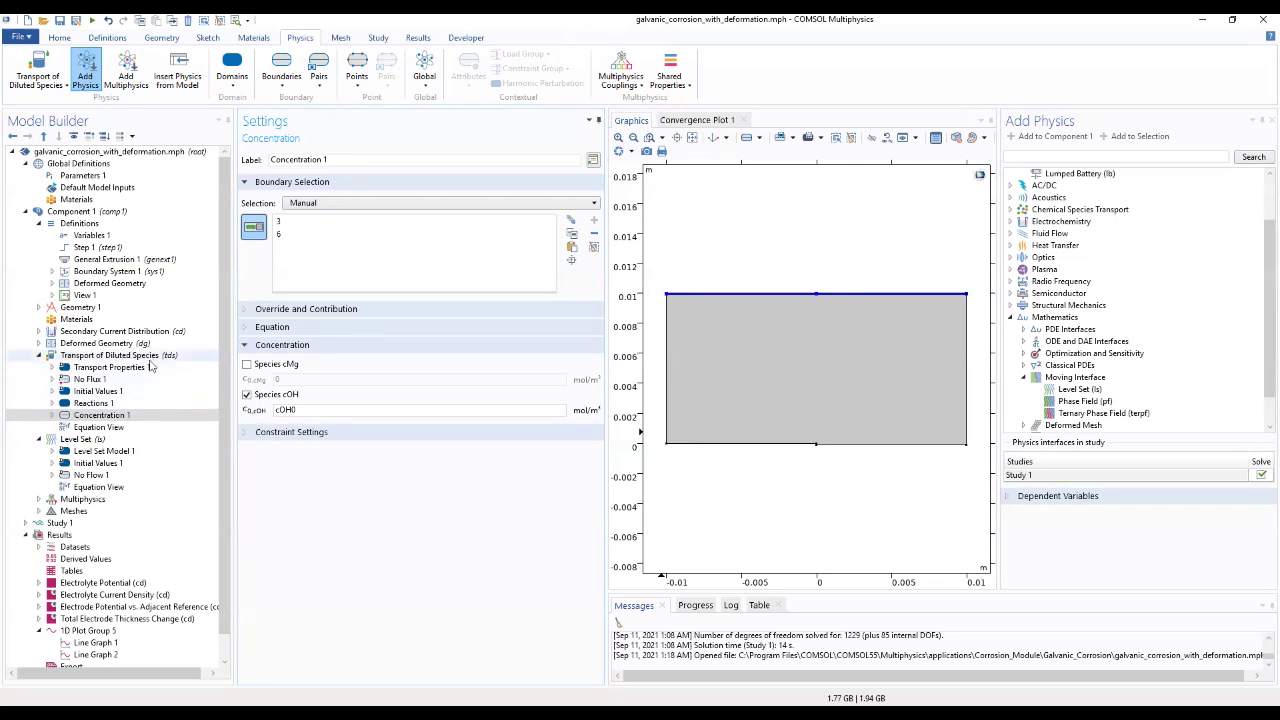
right_click(150, 358)
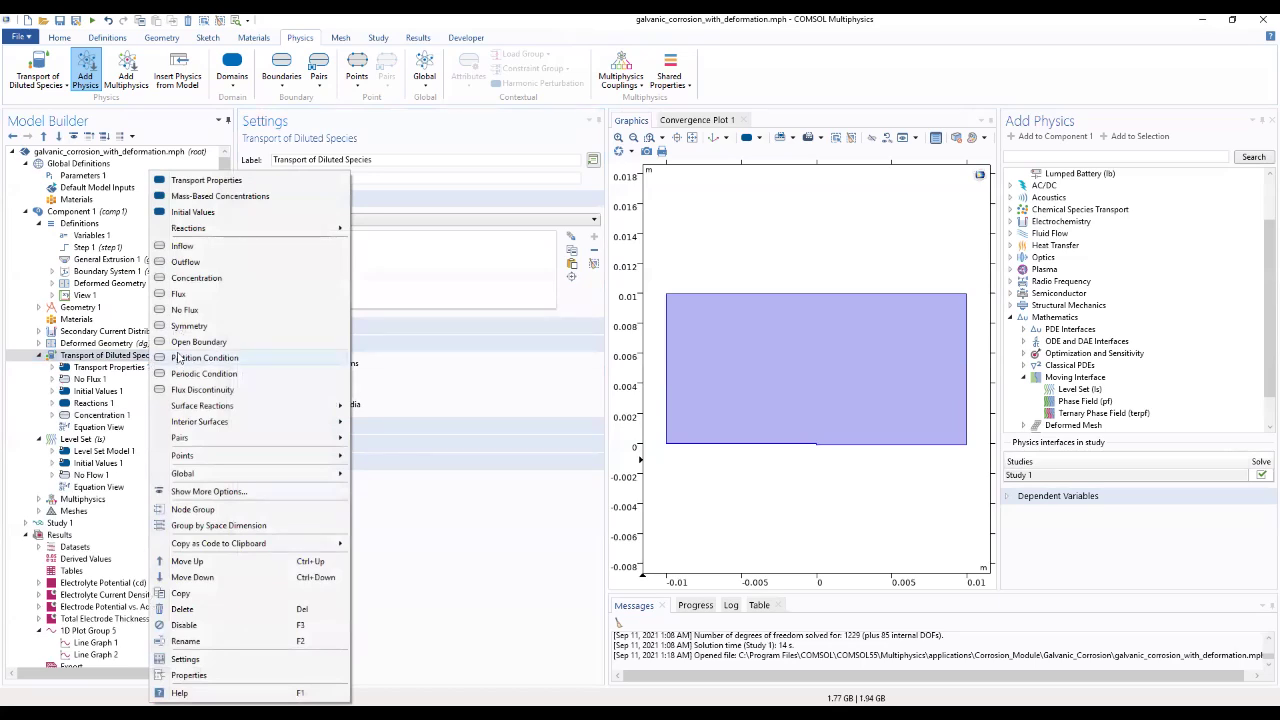
mouse_move(341, 405)
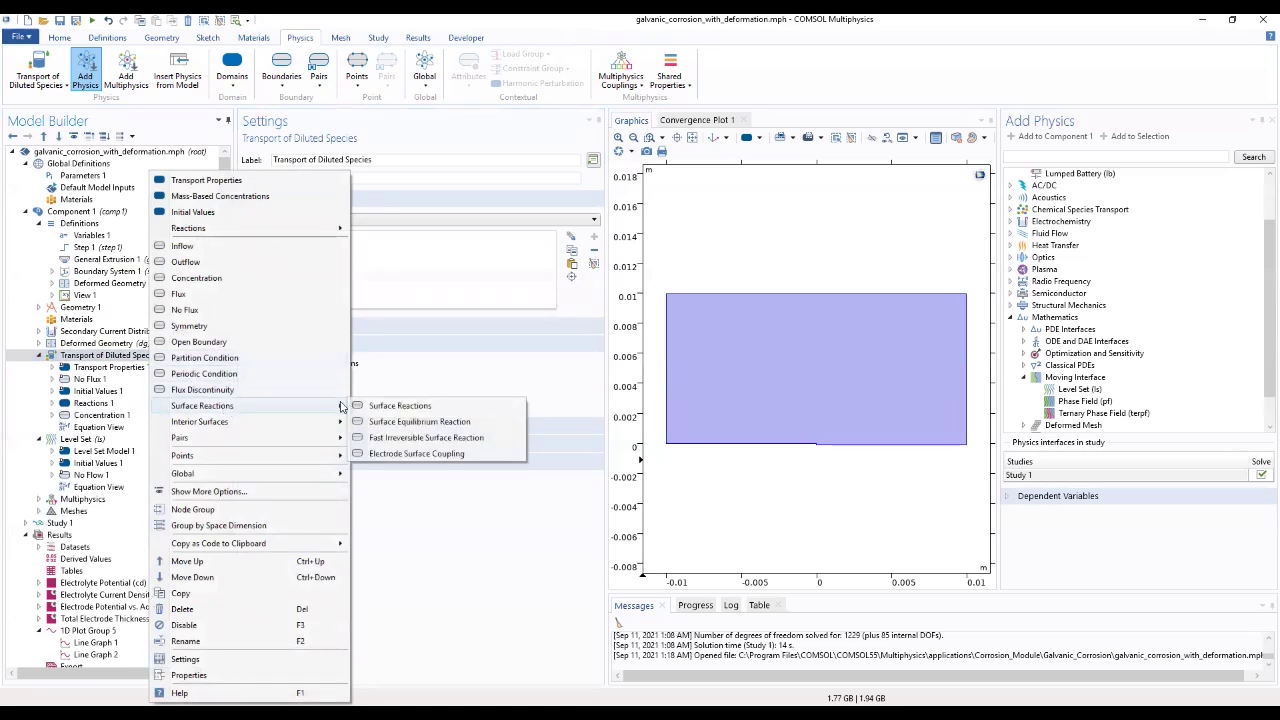
click(403, 454)
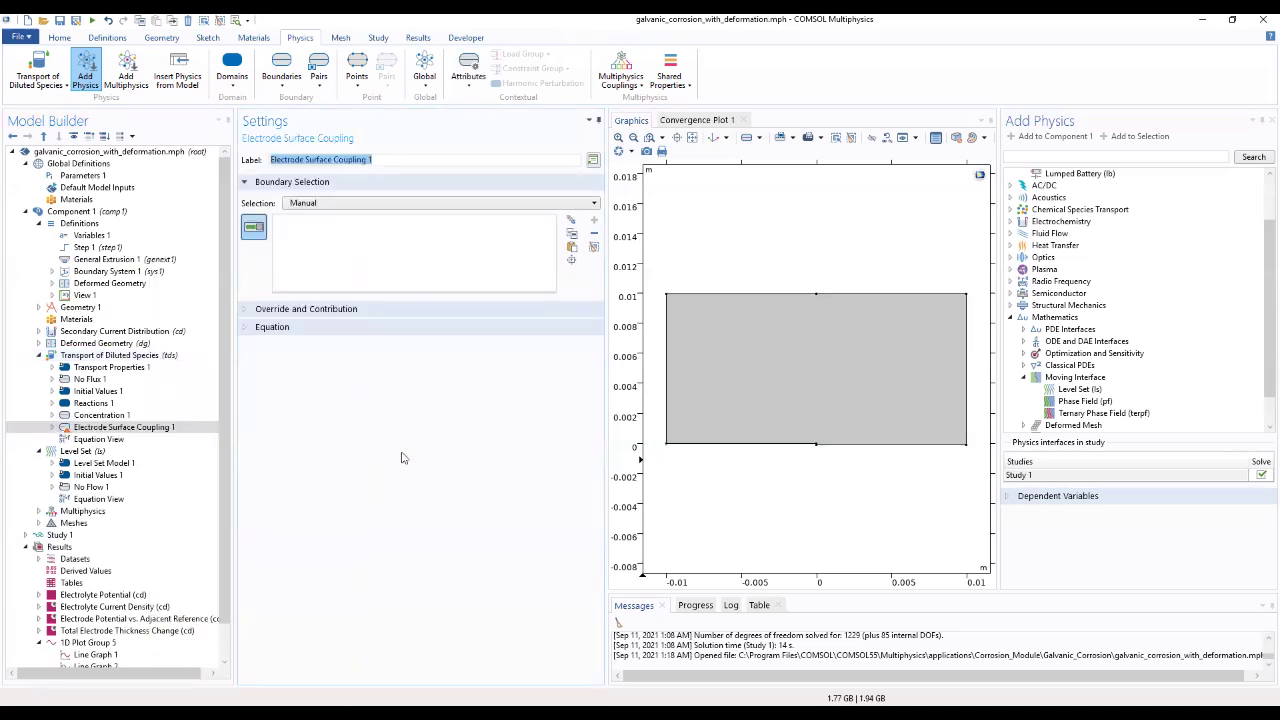
click(737, 449)
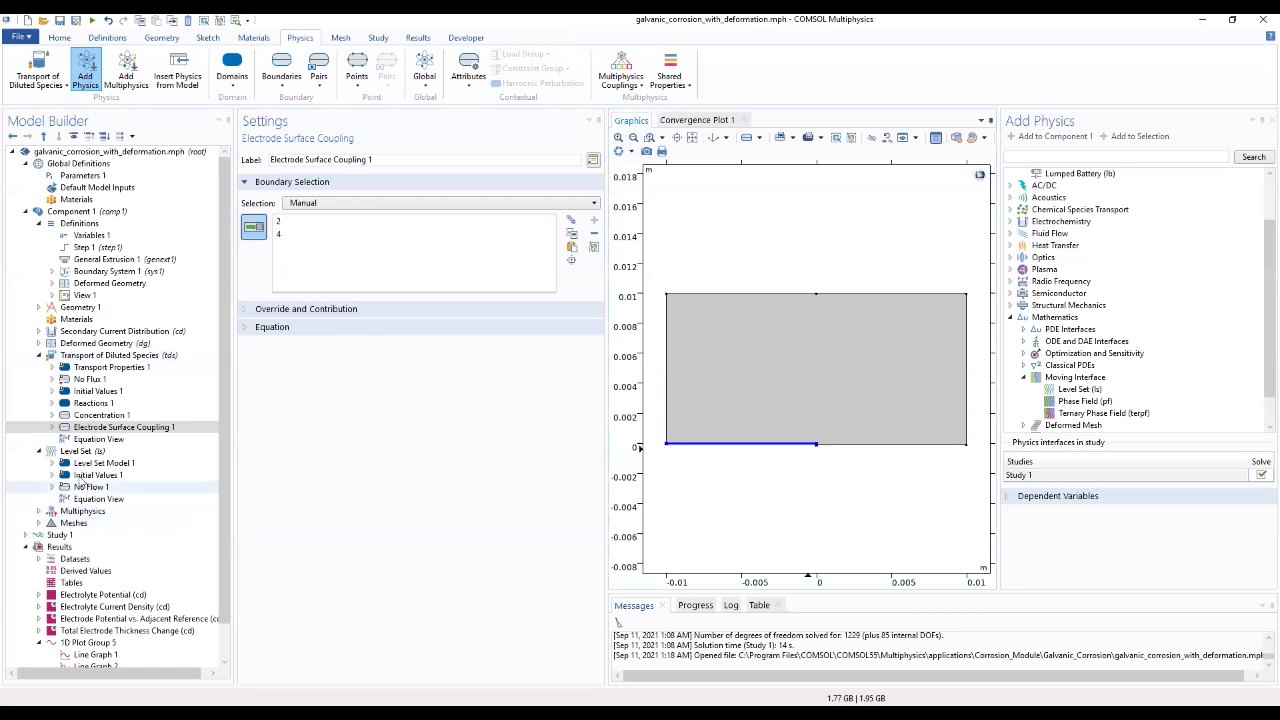
Couple the first electrode surface's reaction coefficients to local current density cd/eebii1/er1, with 4 participating electrons and a cOH stoichiometric coefficient of 4
click(57, 428)
click(53, 427)
click(118, 439)
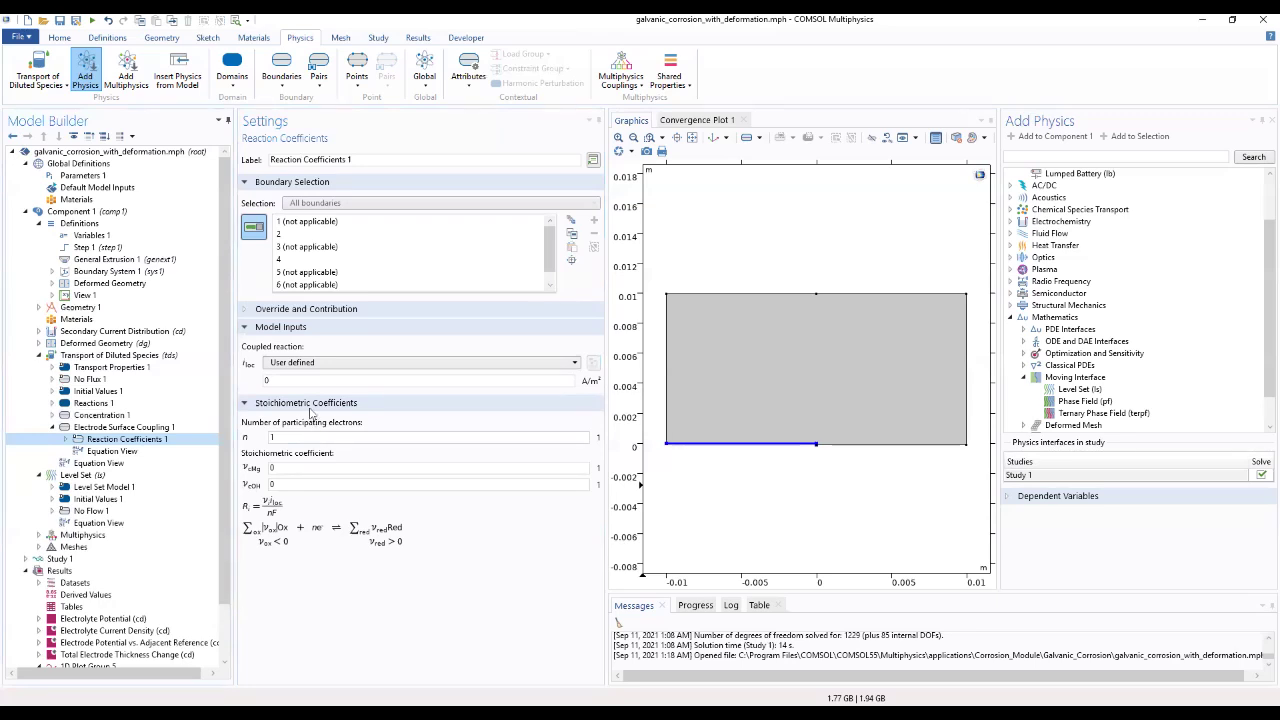
click(311, 364)
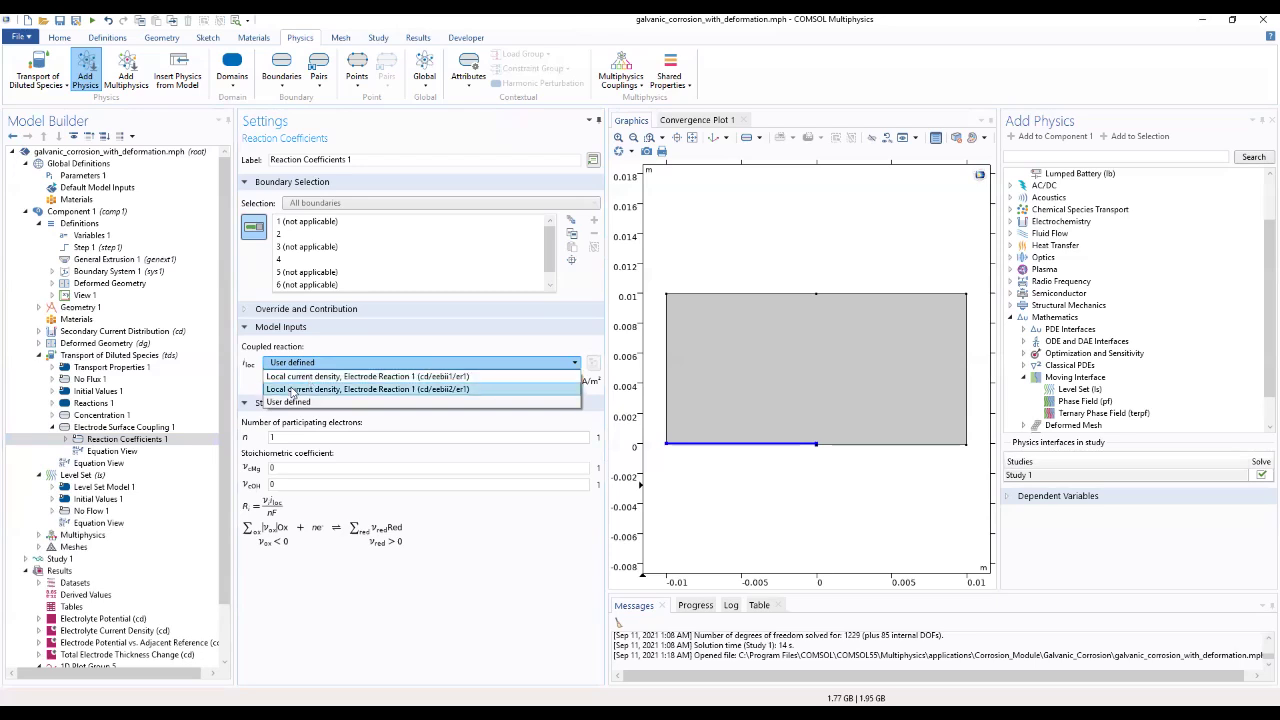
click(295, 377)
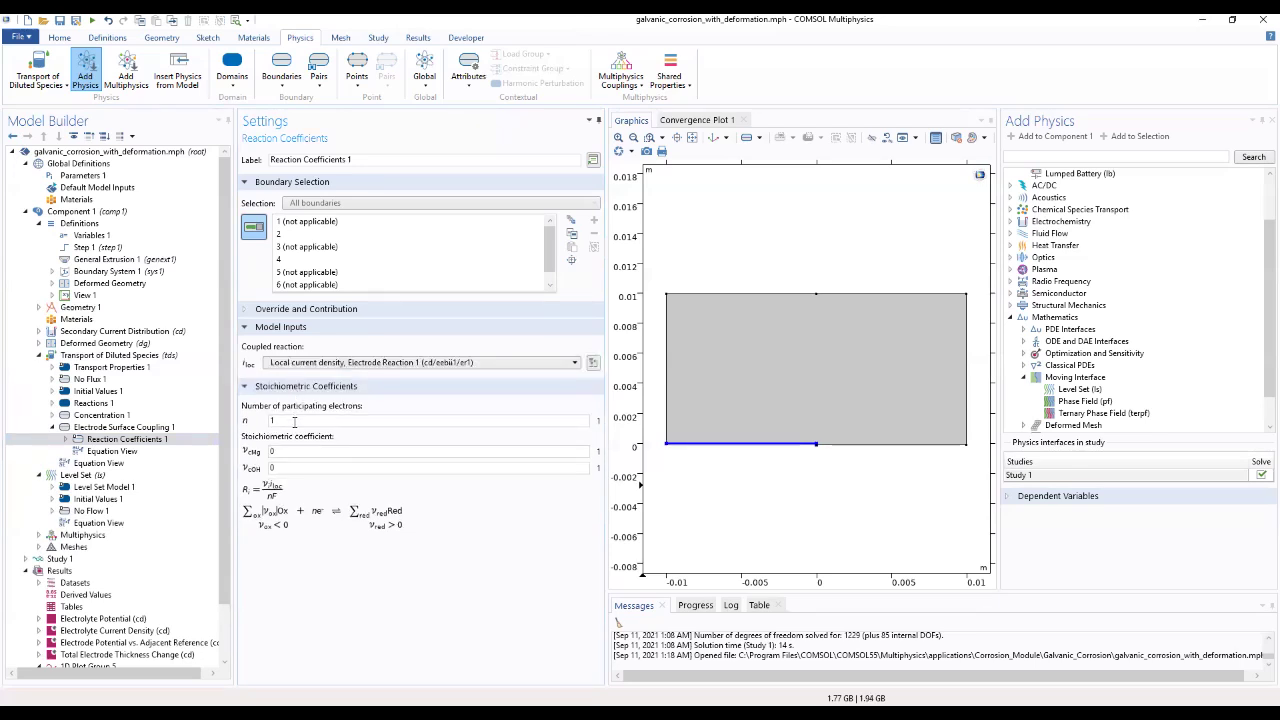
drag(294, 421, 260, 423)
text(4)
drag(318, 466, 246, 478)
text(4)
Add a second Electrode Surface Coupling on boundary 5, the rectangle's lower right edge
click(82, 356)
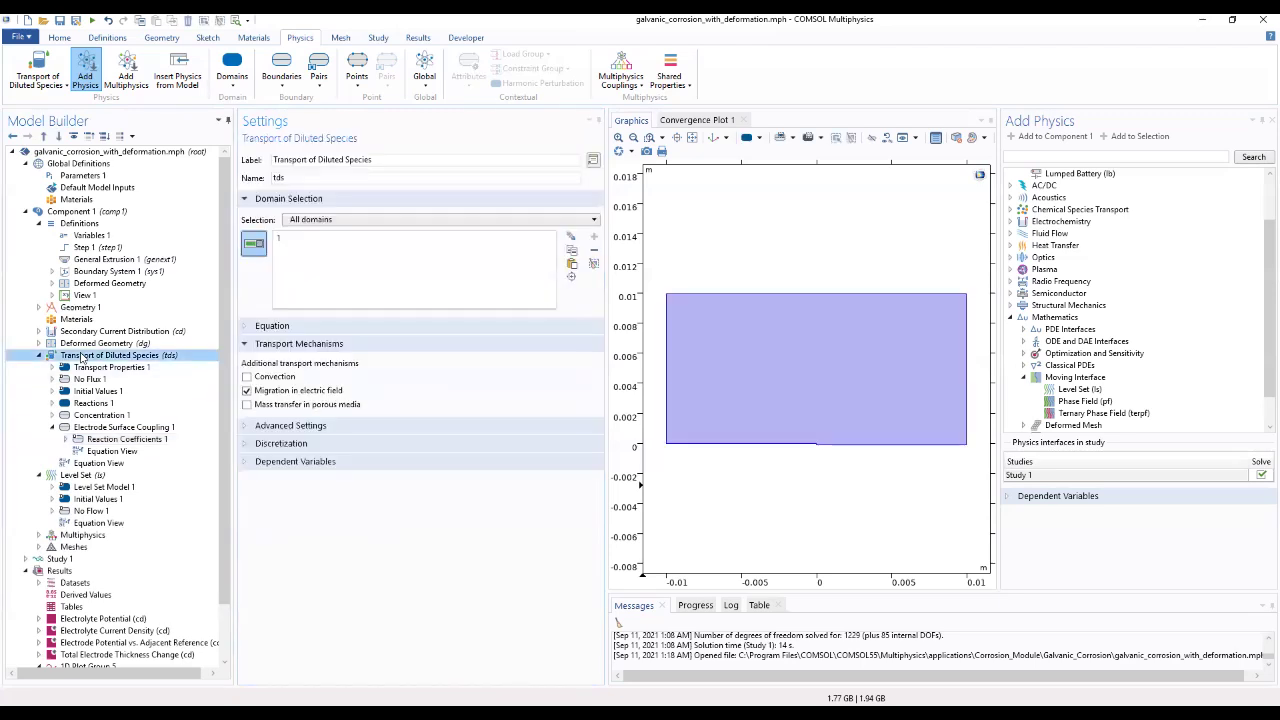
right_click(82, 356)
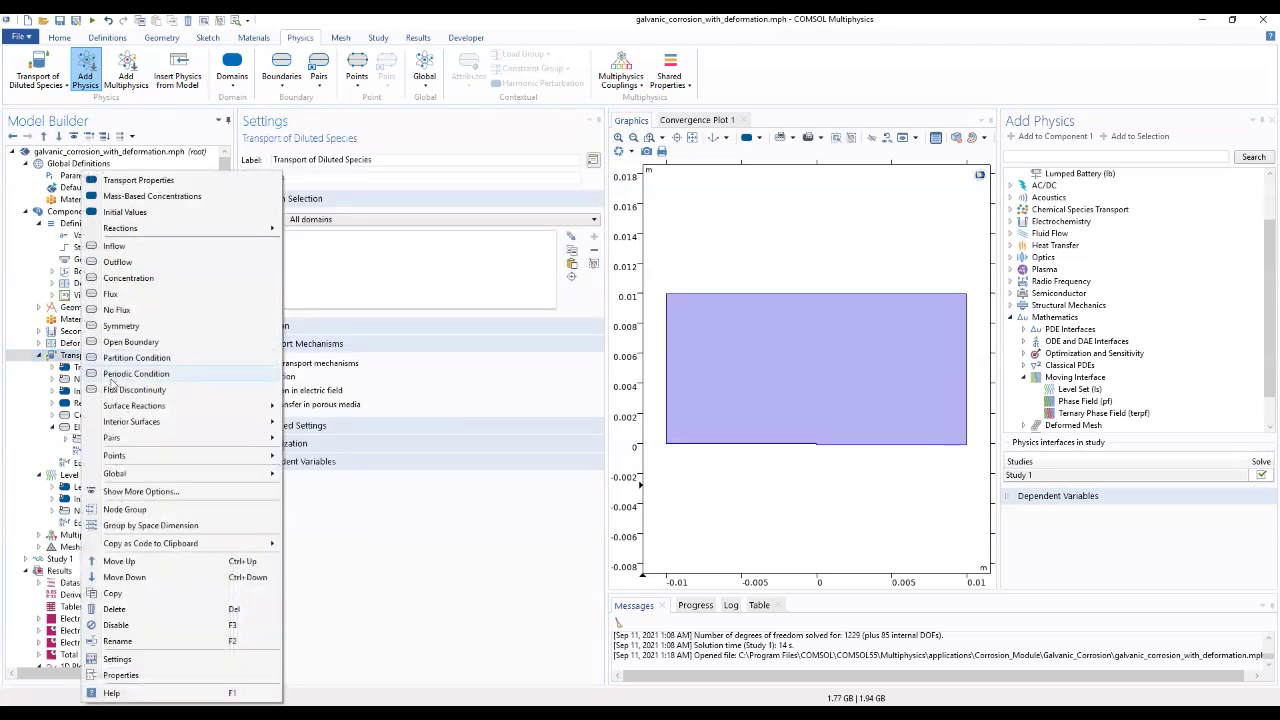
mouse_move(265, 408)
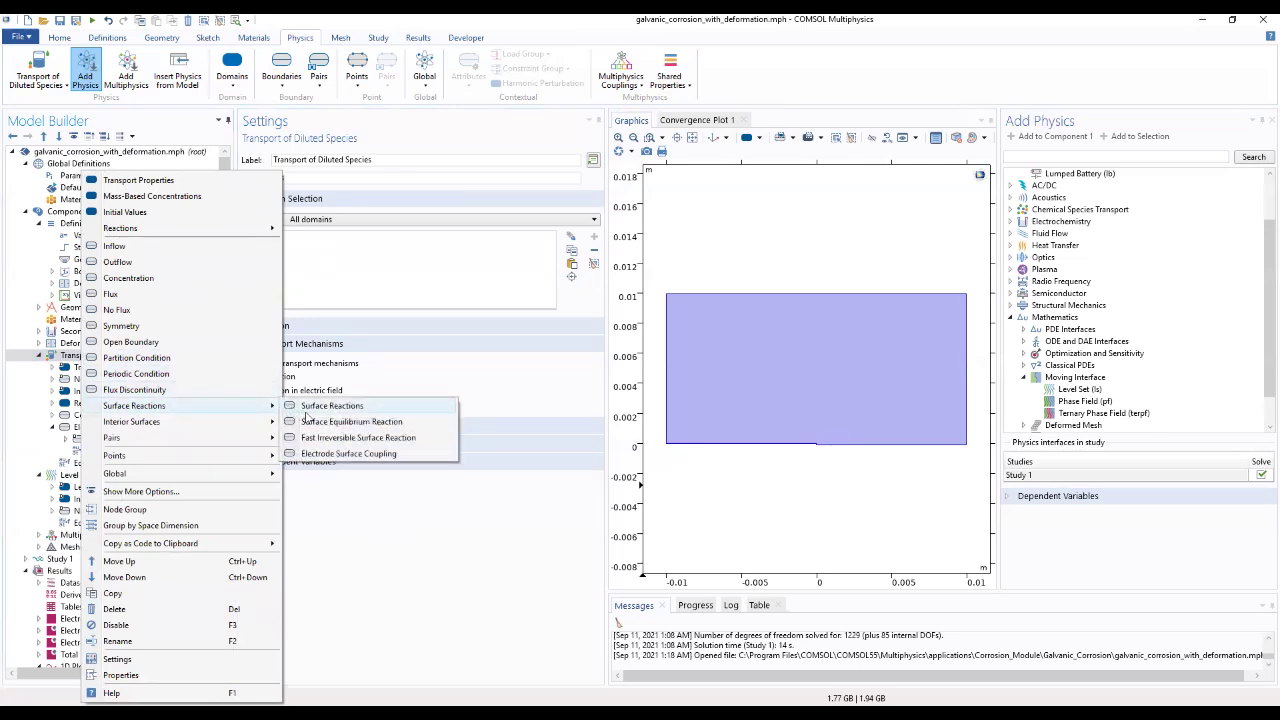
click(336, 457)
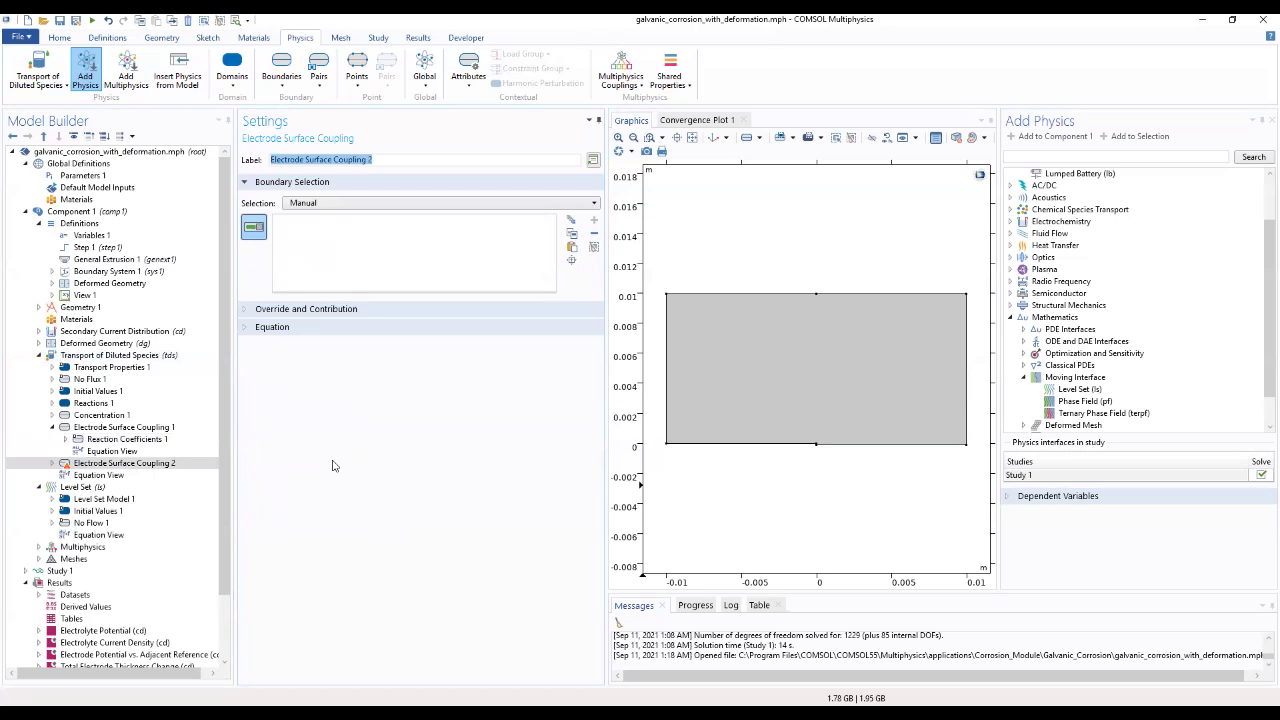
click(888, 446)
Couple the second electrode surface's reaction coefficients to local current density cd/eebii2/er1, with 2 electrons and a cMg stoichiometric coefficient of -1
click(72, 464)
click(100, 476)
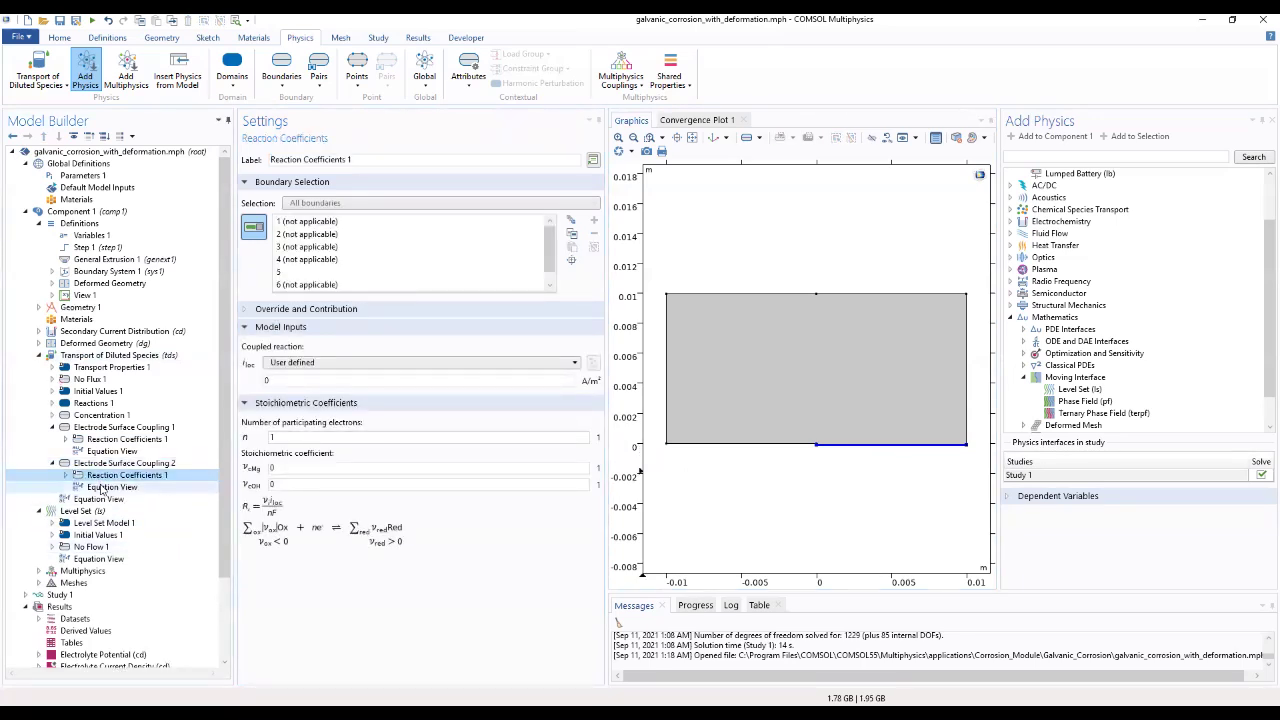
click(345, 365)
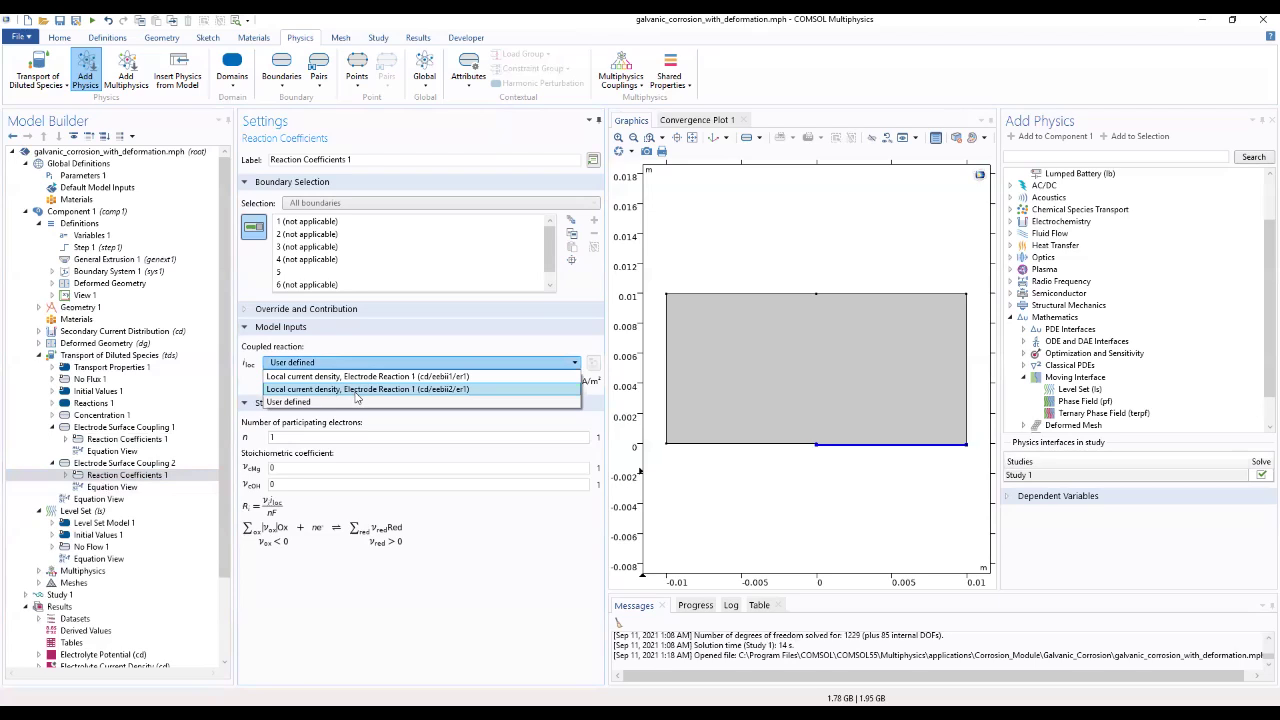
click(356, 389)
drag(330, 421, 239, 432)
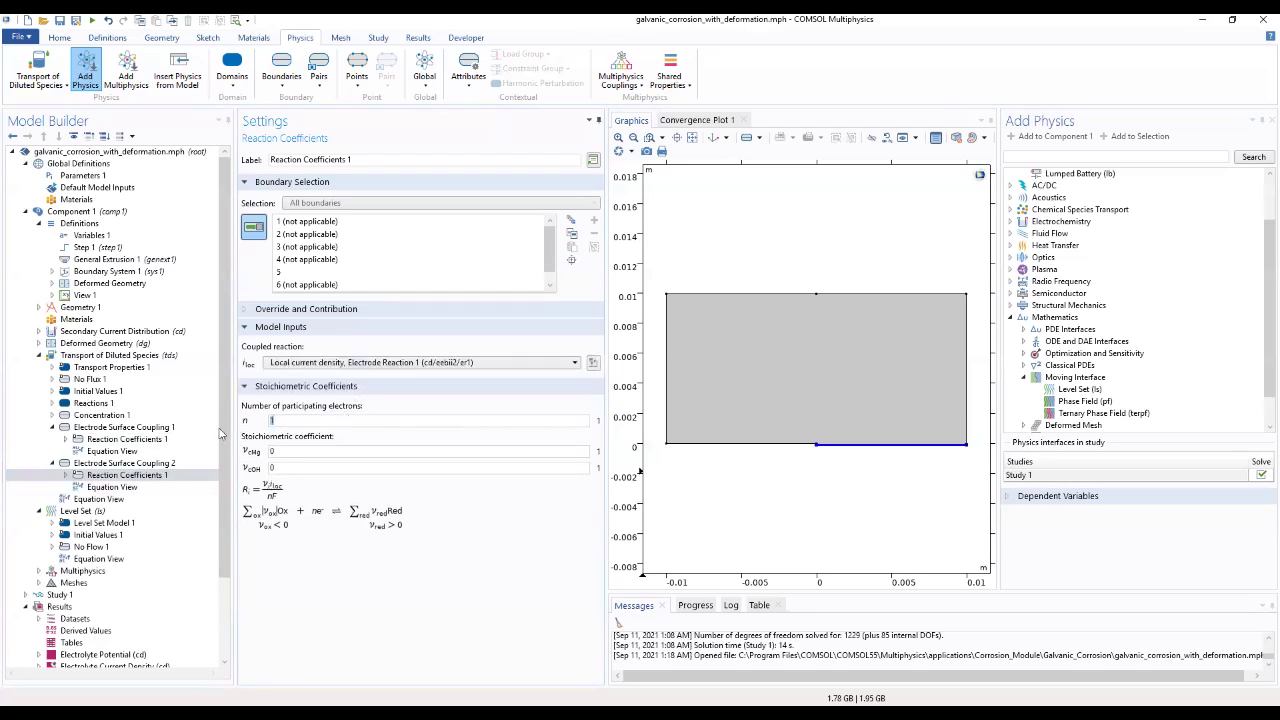
text(2)
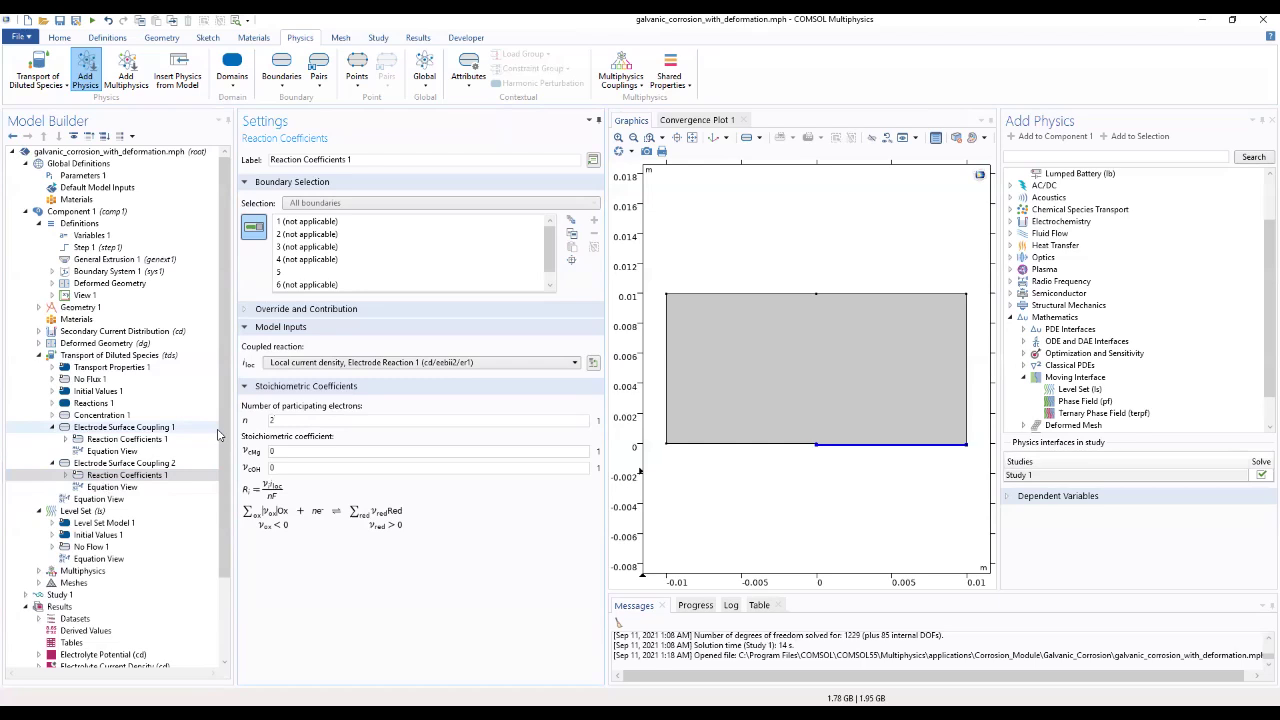
drag(280, 451, 244, 456)
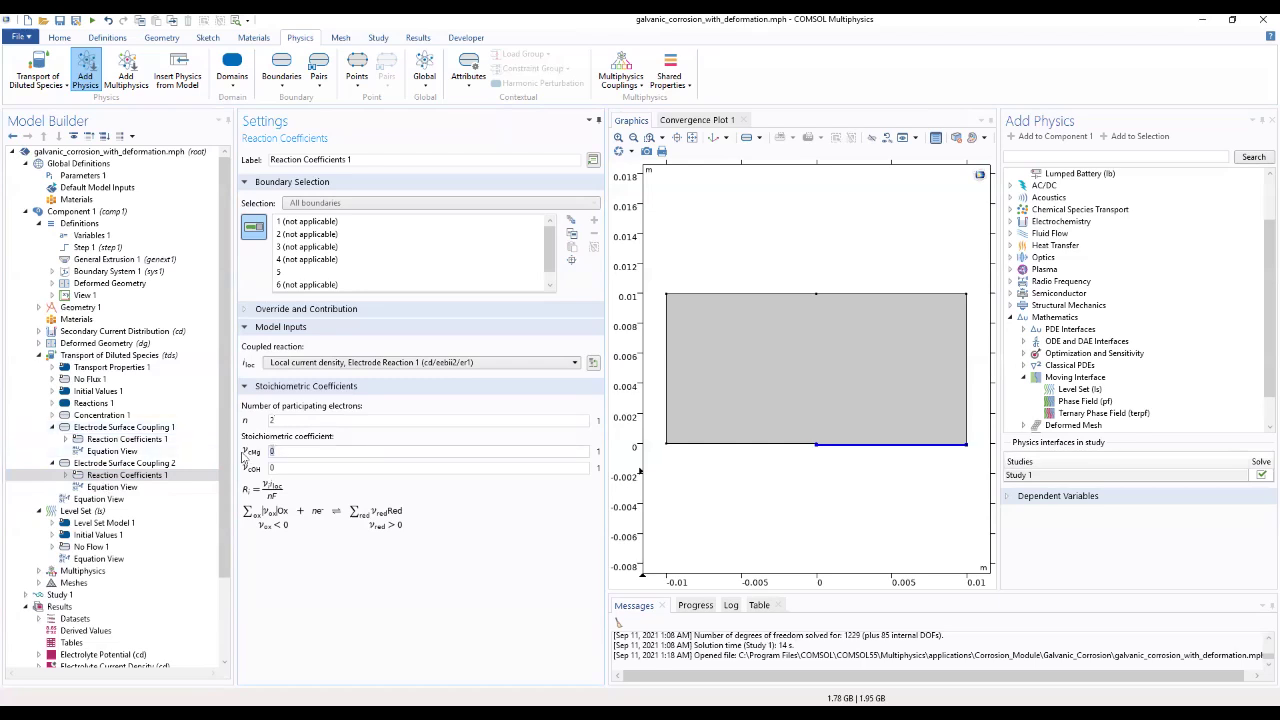
text(-1)
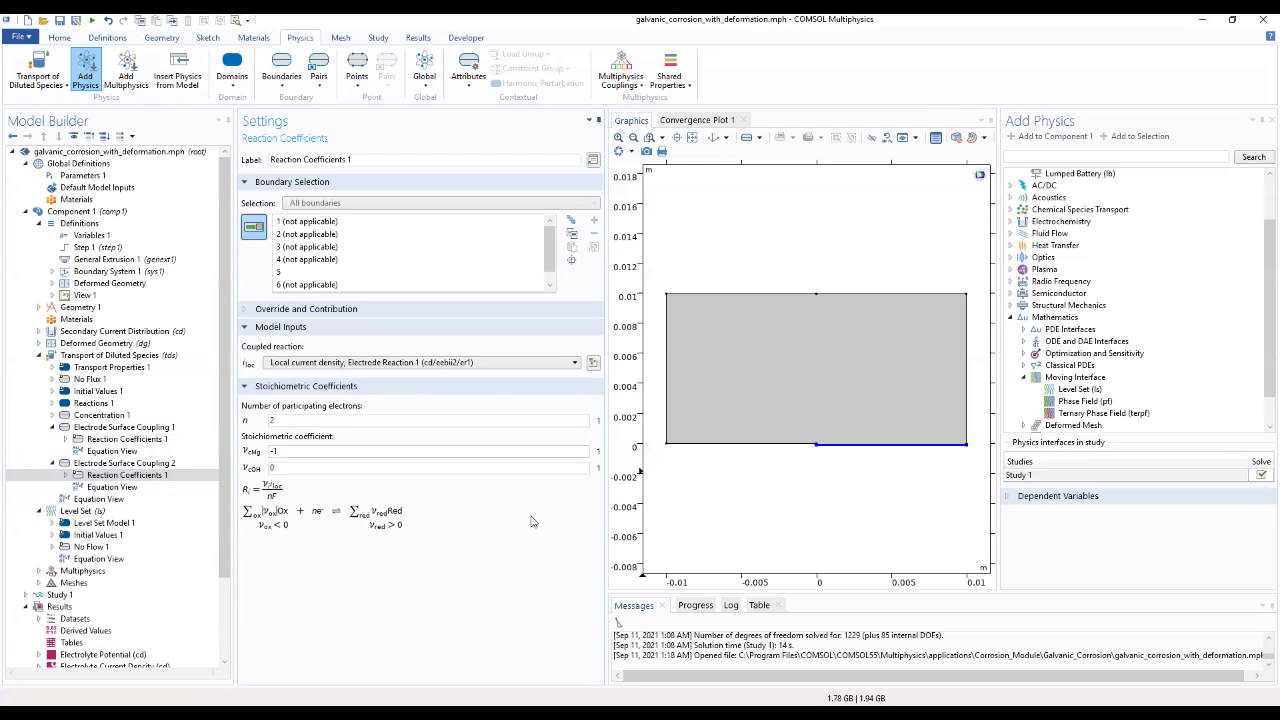
Set the Level Set Model's reinitialization parameter to max(vn_corprod,eps)
click(52, 428)
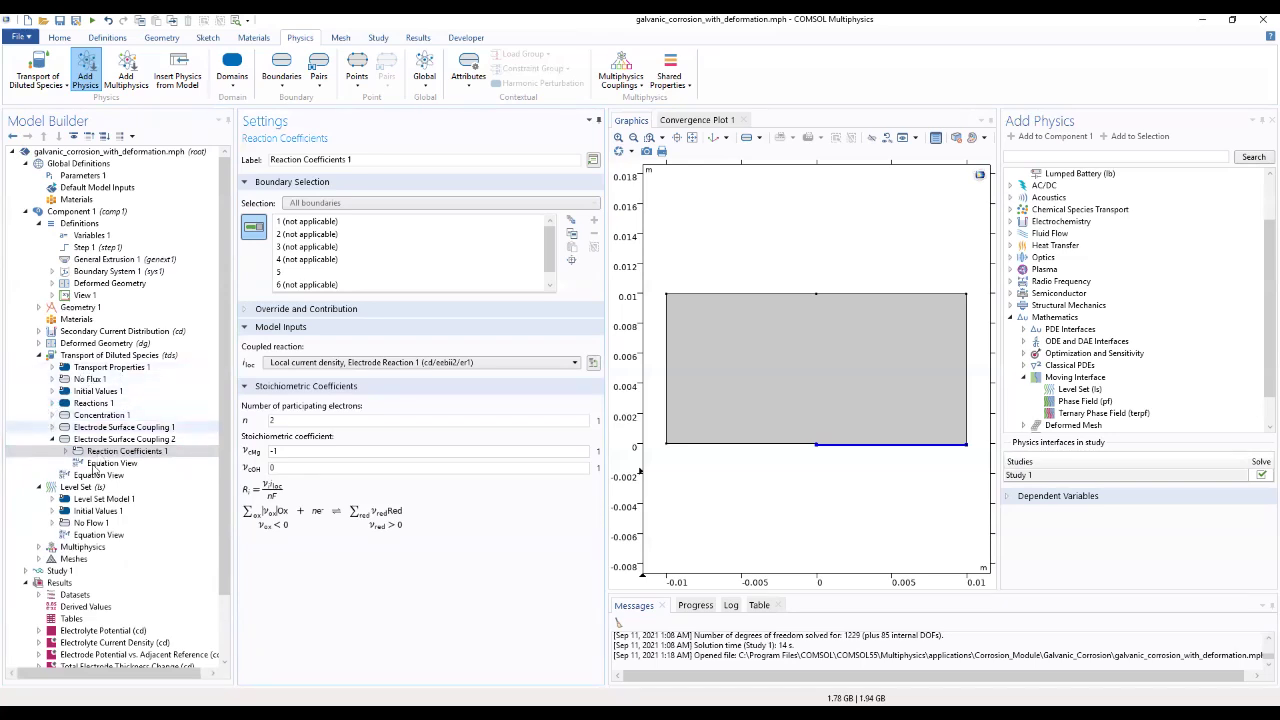
click(84, 488)
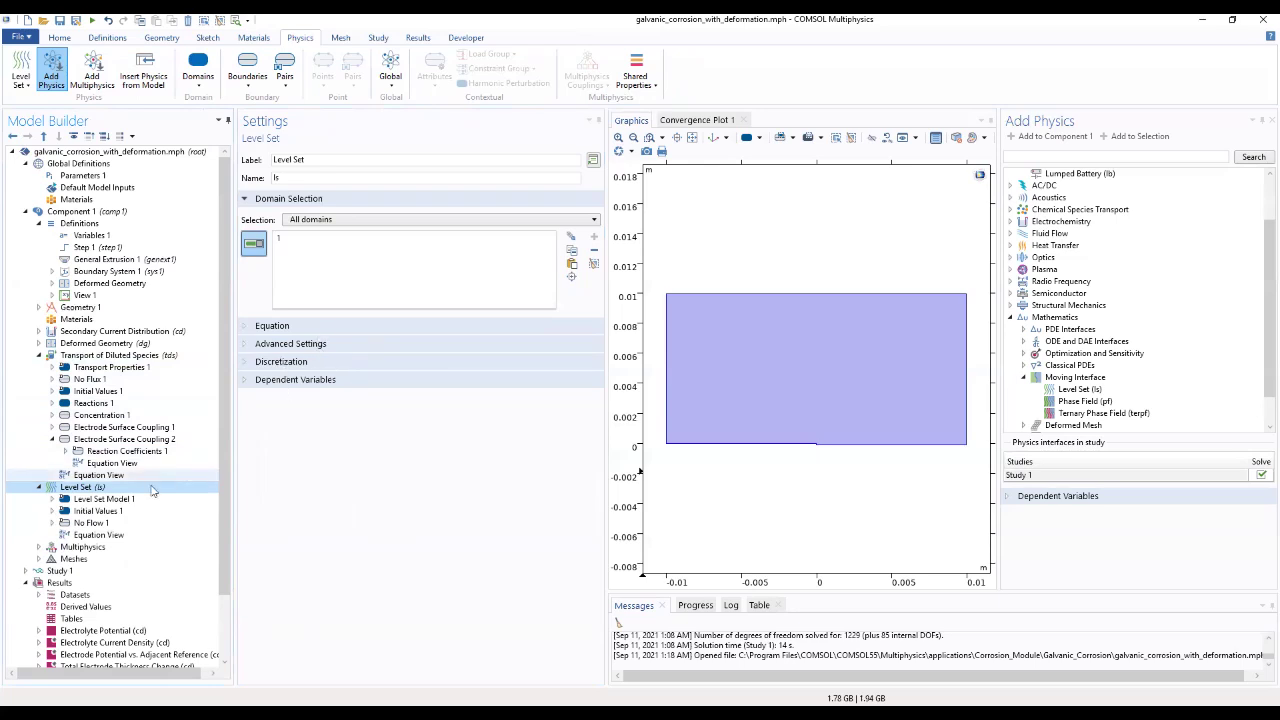
click(100, 498)
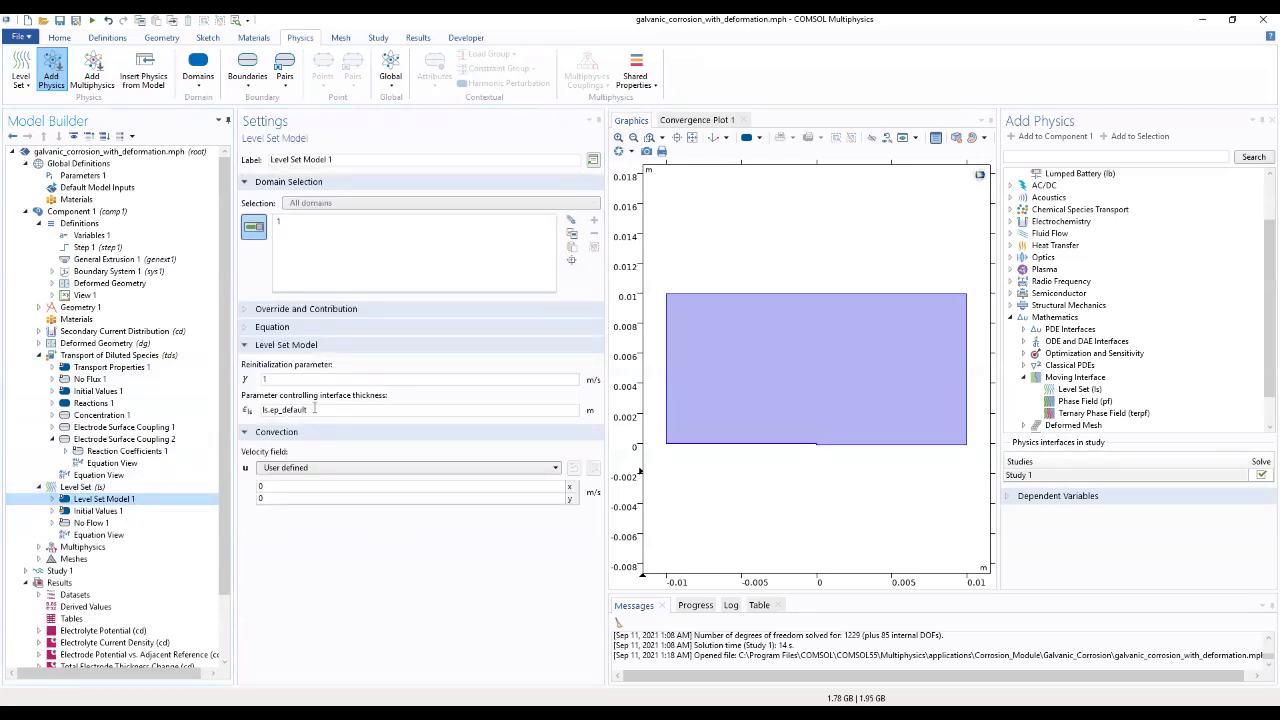
double_click(314, 380)
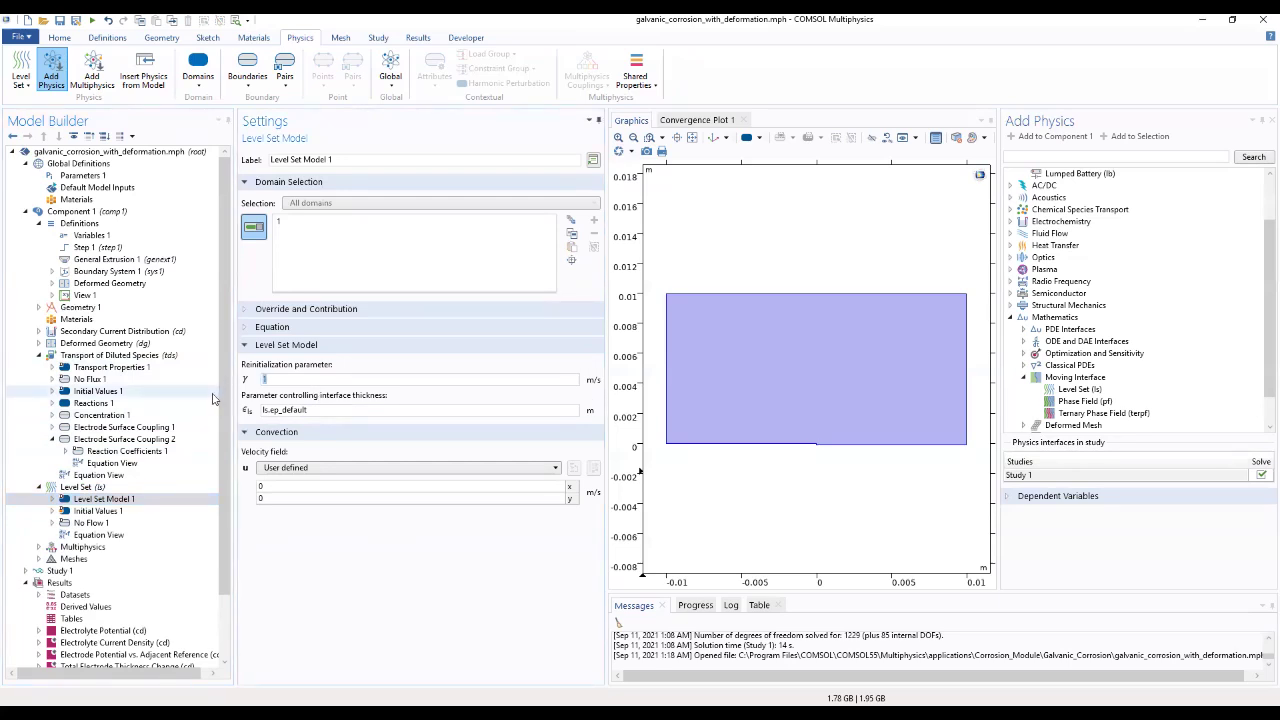
text(r)
text(max)
text((vn_c)
text(or)
text(p)
text(rod)
text(,eps)
click(394, 407)
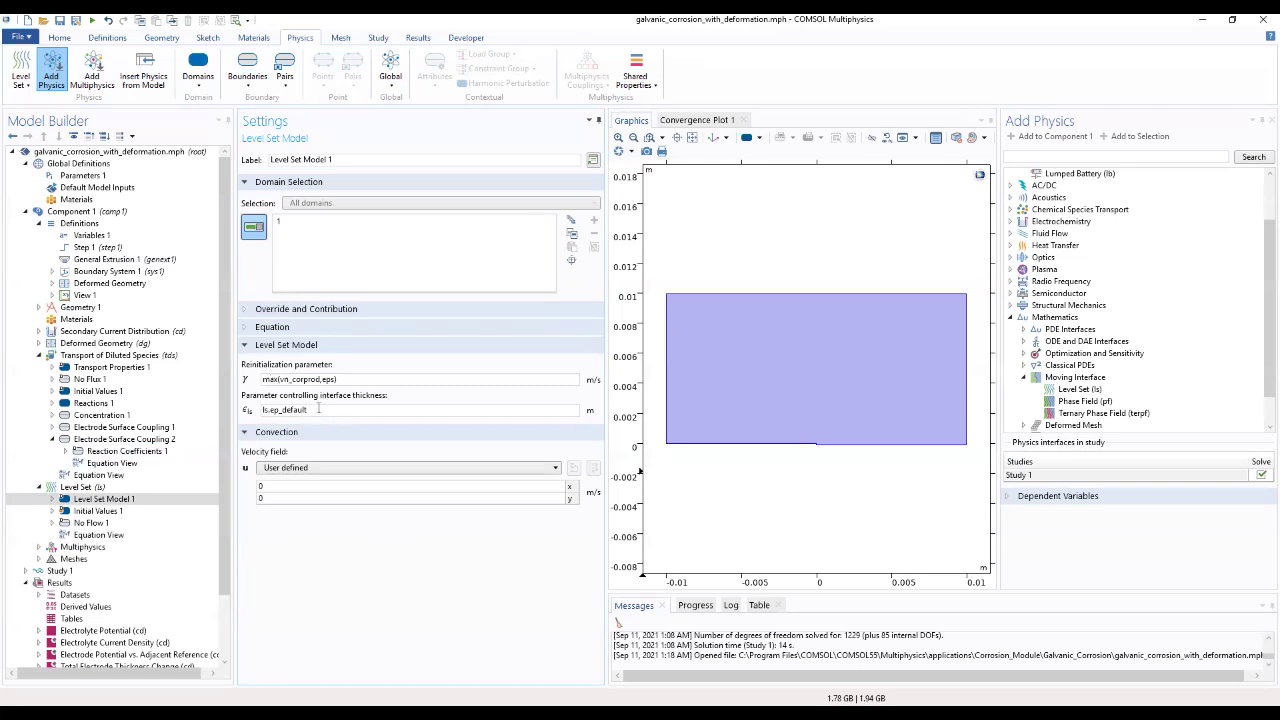
Set the Level Set Model's parameter controlling interface thickness to ls.hmax/4
drag(320, 410, 233, 421)
text(ls.hm)
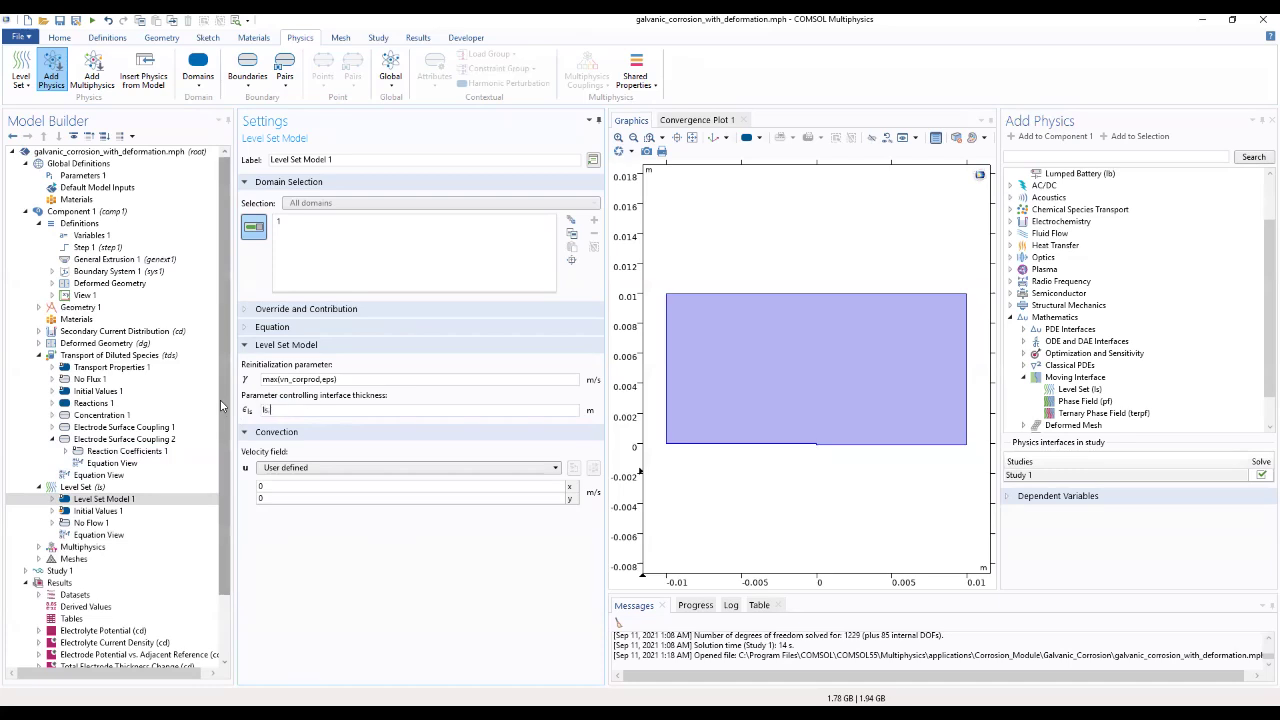
text(ax/4)
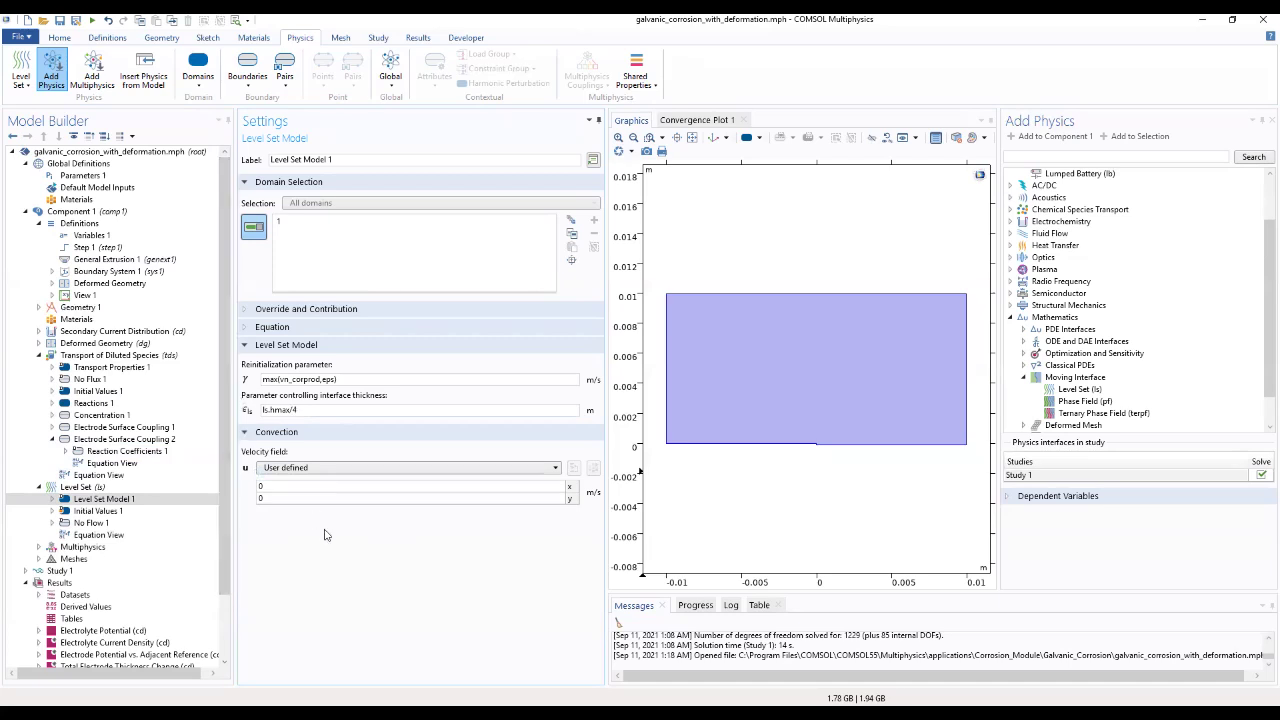
Define the Level Set Model's user-defined convection velocity field as u_corprod in x and v_corprod in y
click(299, 487)
double_click(299, 487)
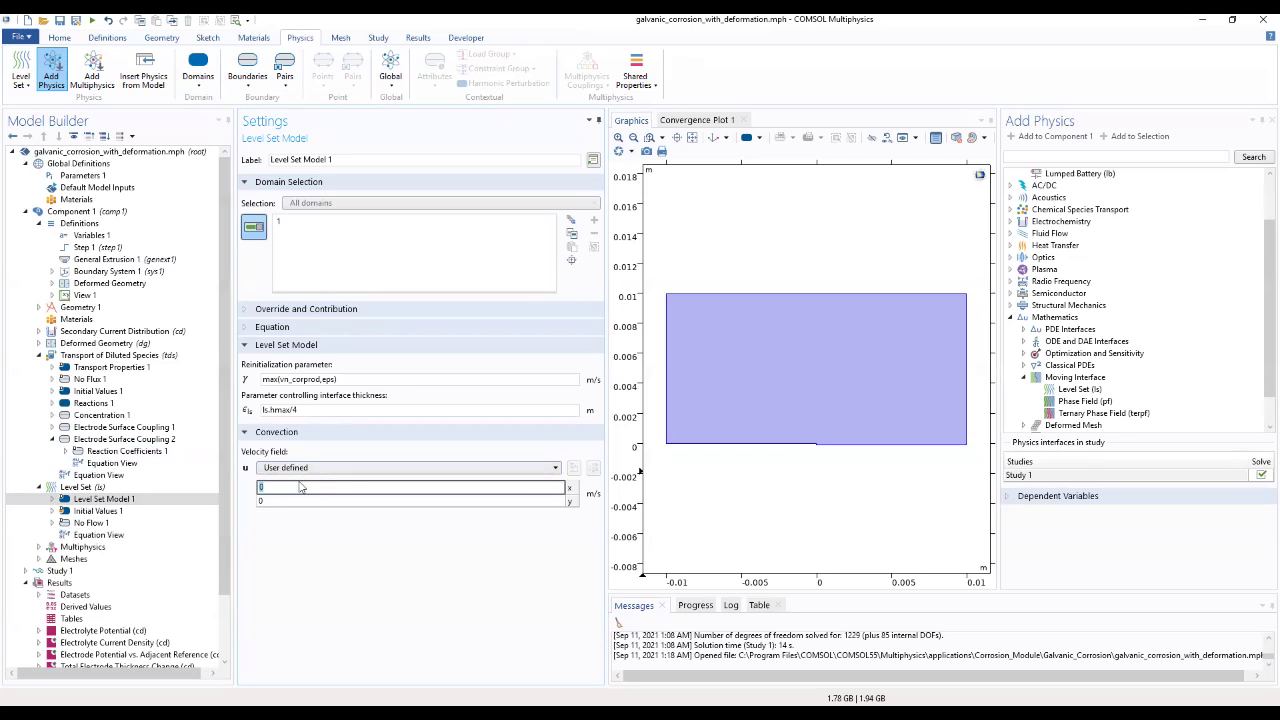
text(u_corprod)
click(285, 502)
click(285, 502)
text(v_corprod)
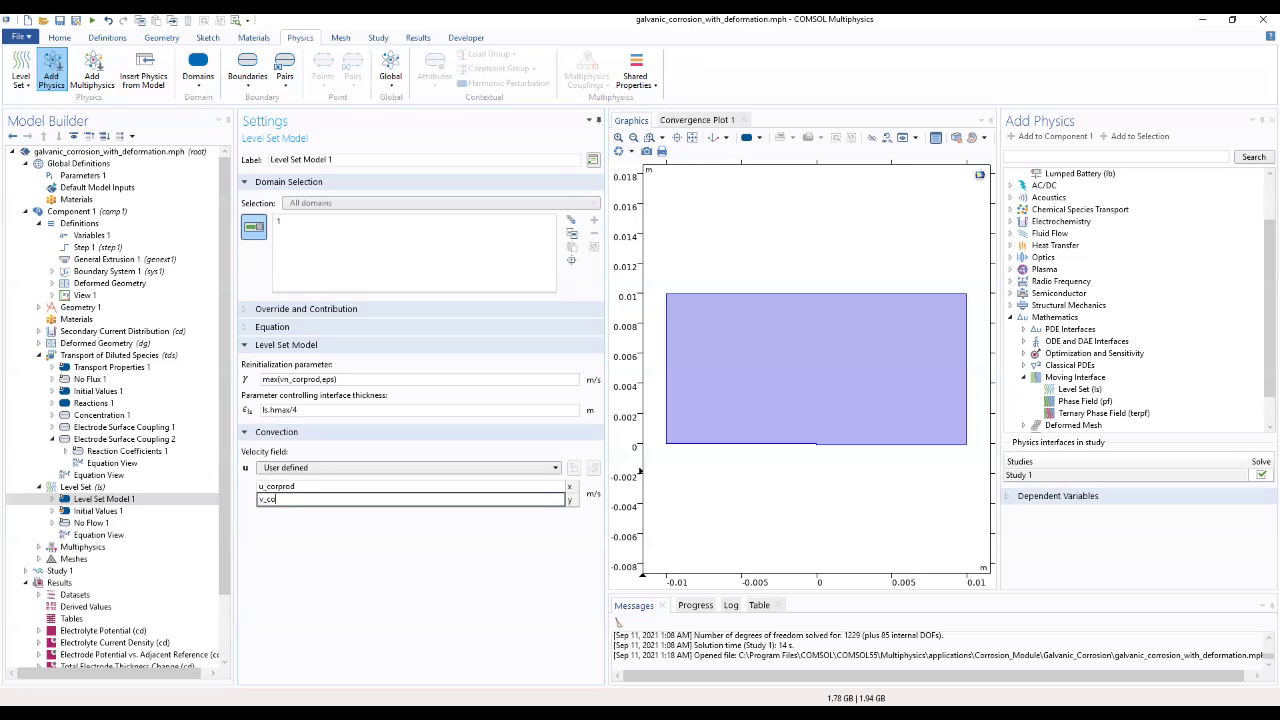
click(350, 538)
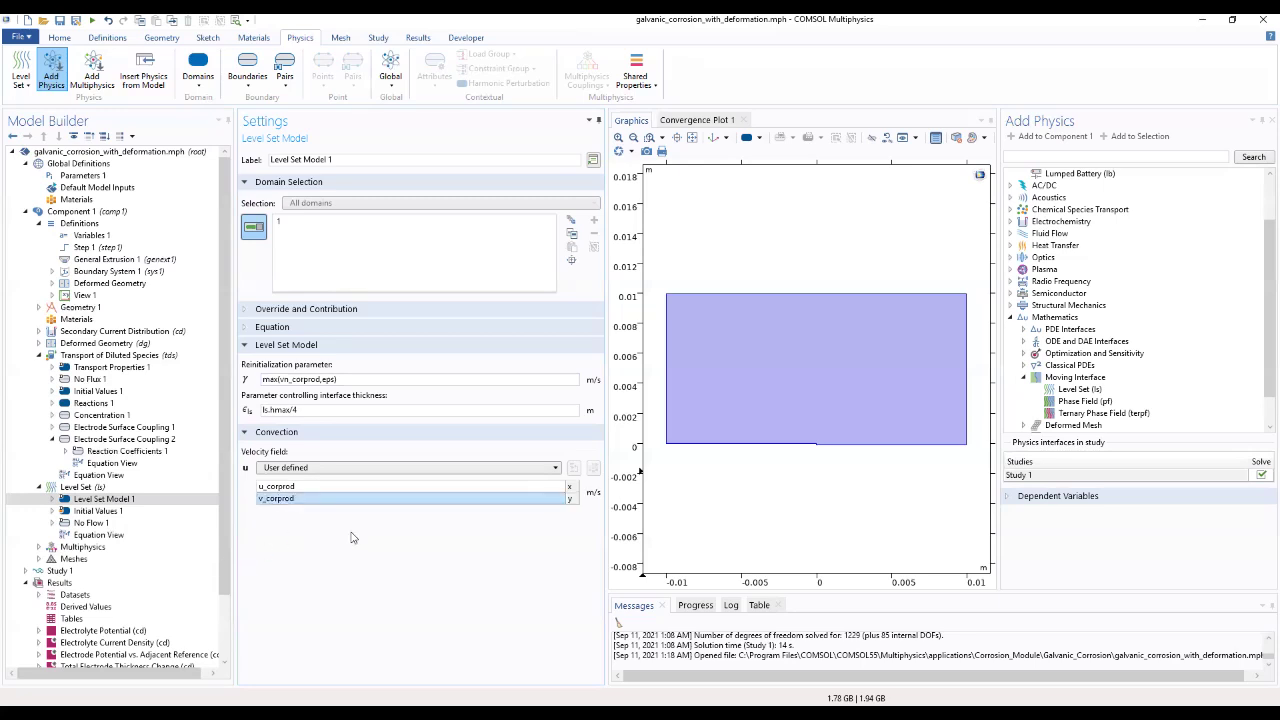
Set the Level Set initial values to the phase Fluid 2 (φ = 1)
click(104, 511)
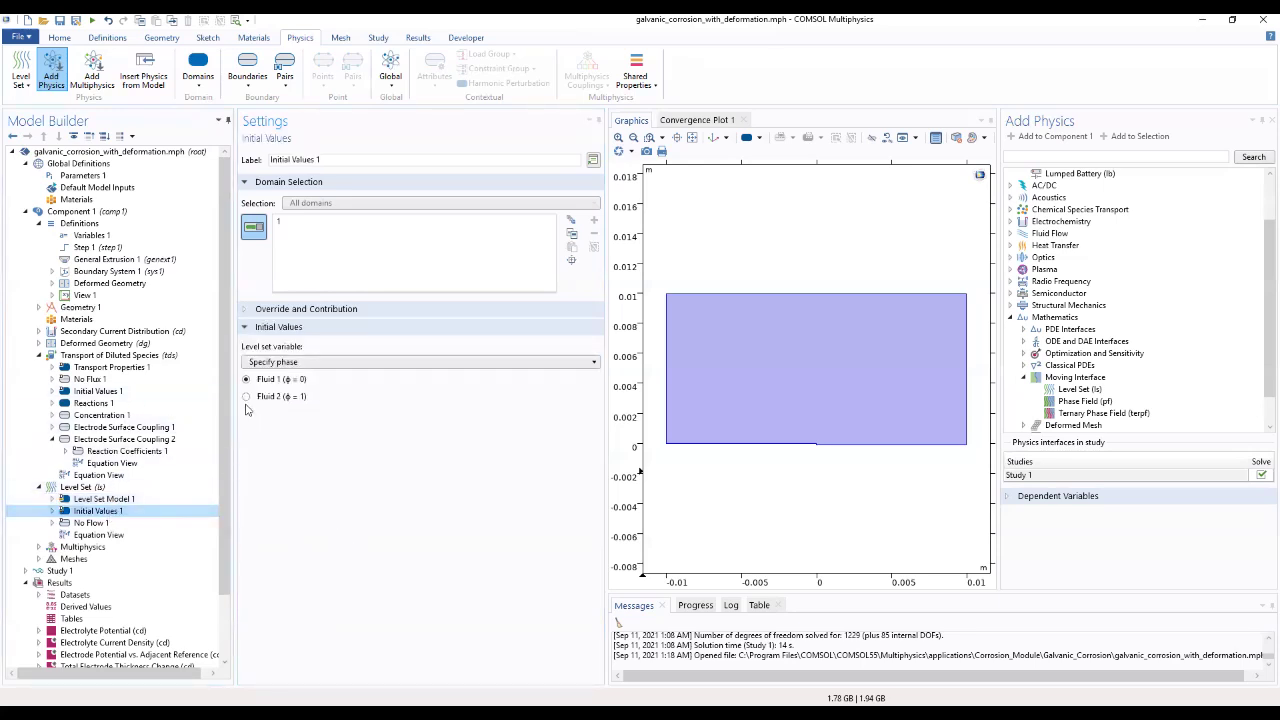
click(246, 397)
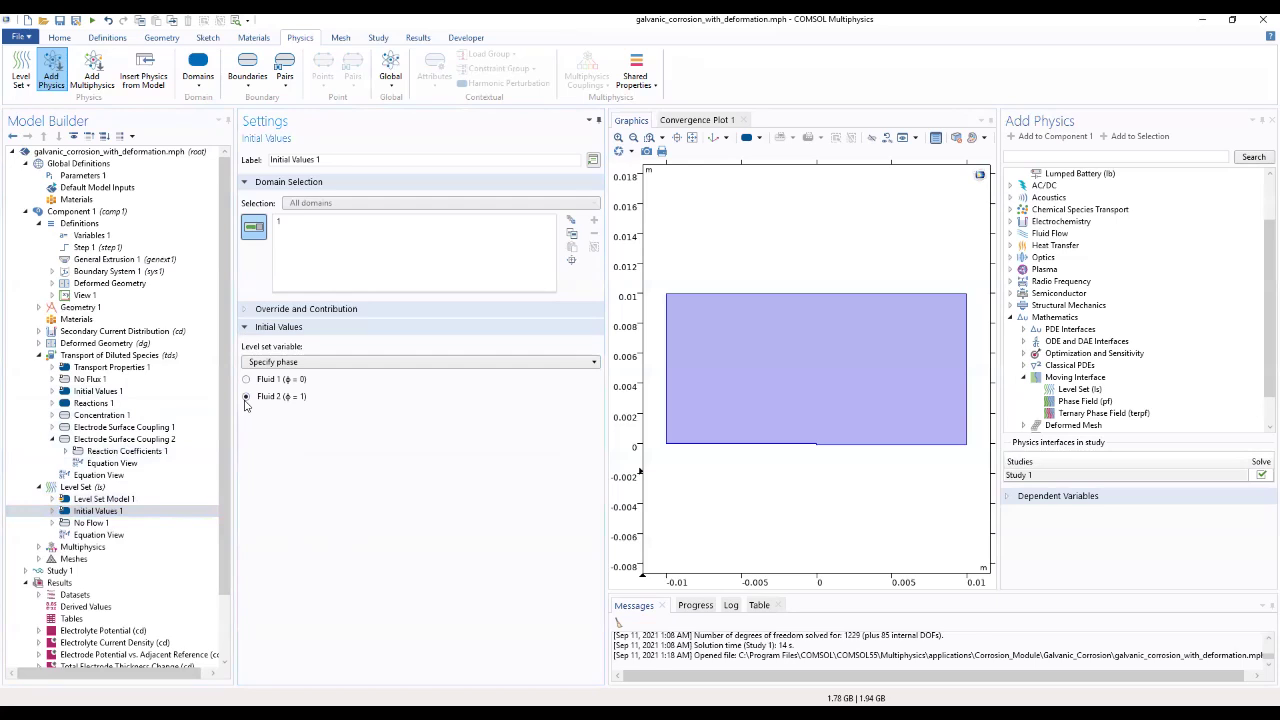
Add a Level Set Inlet on boundaries 2, 4 and 5 along the rectangle's lower edge
click(80, 487)
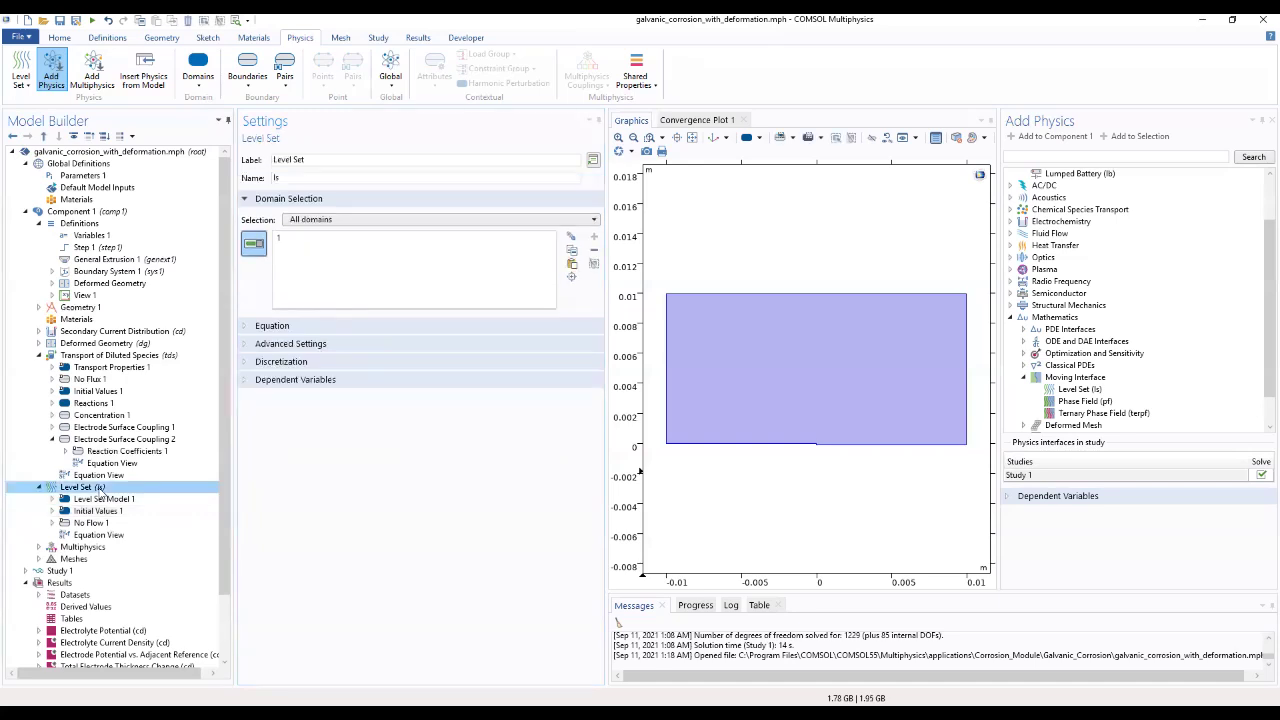
right_click(100, 487)
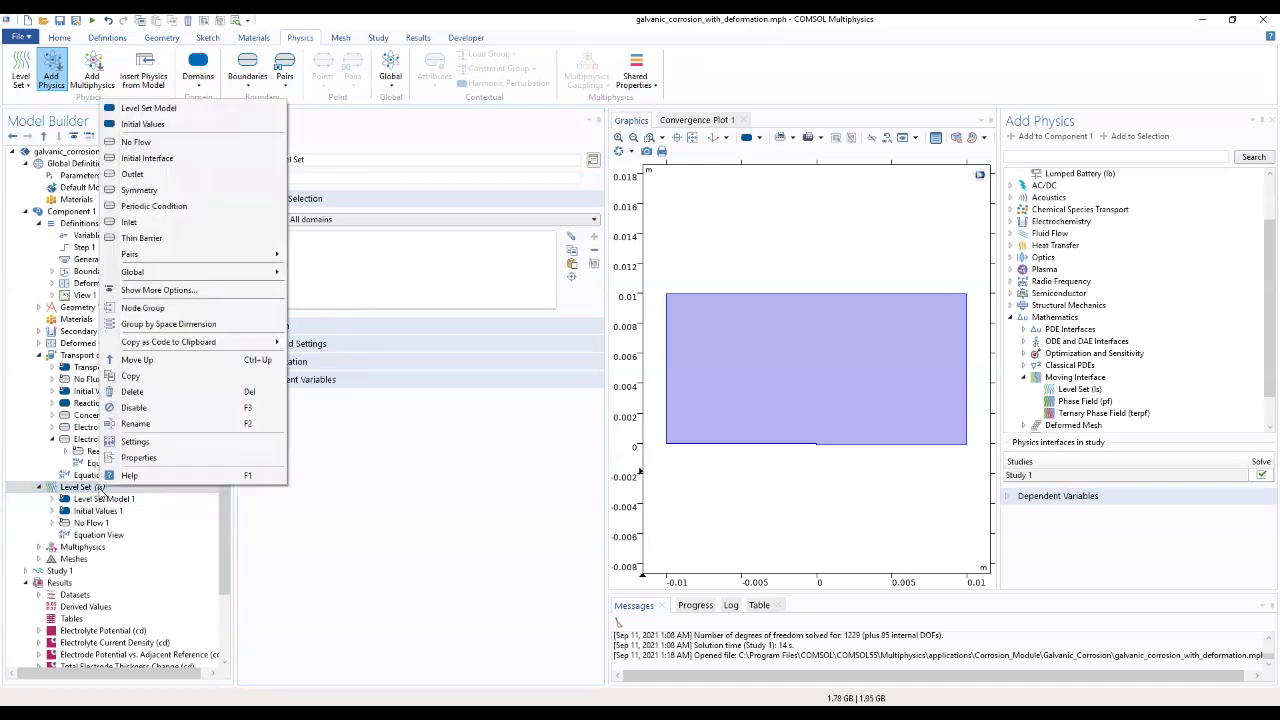
click(150, 223)
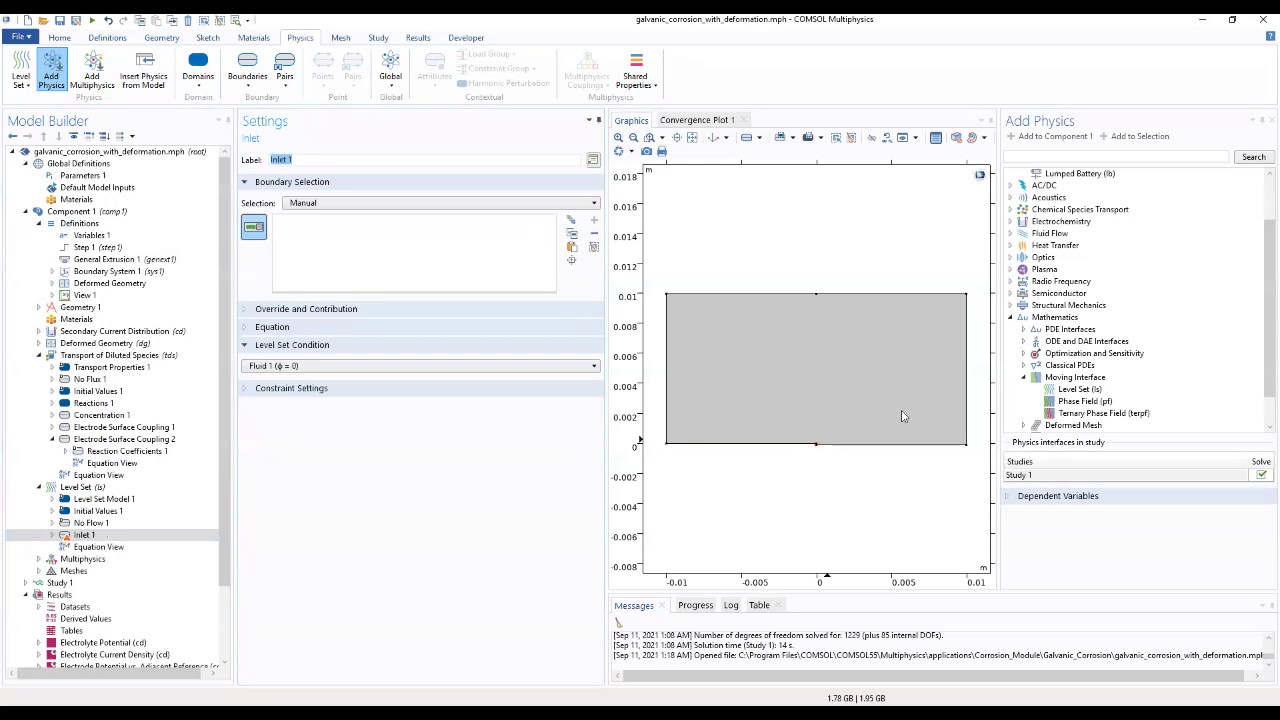
click(810, 446)
click(843, 447)
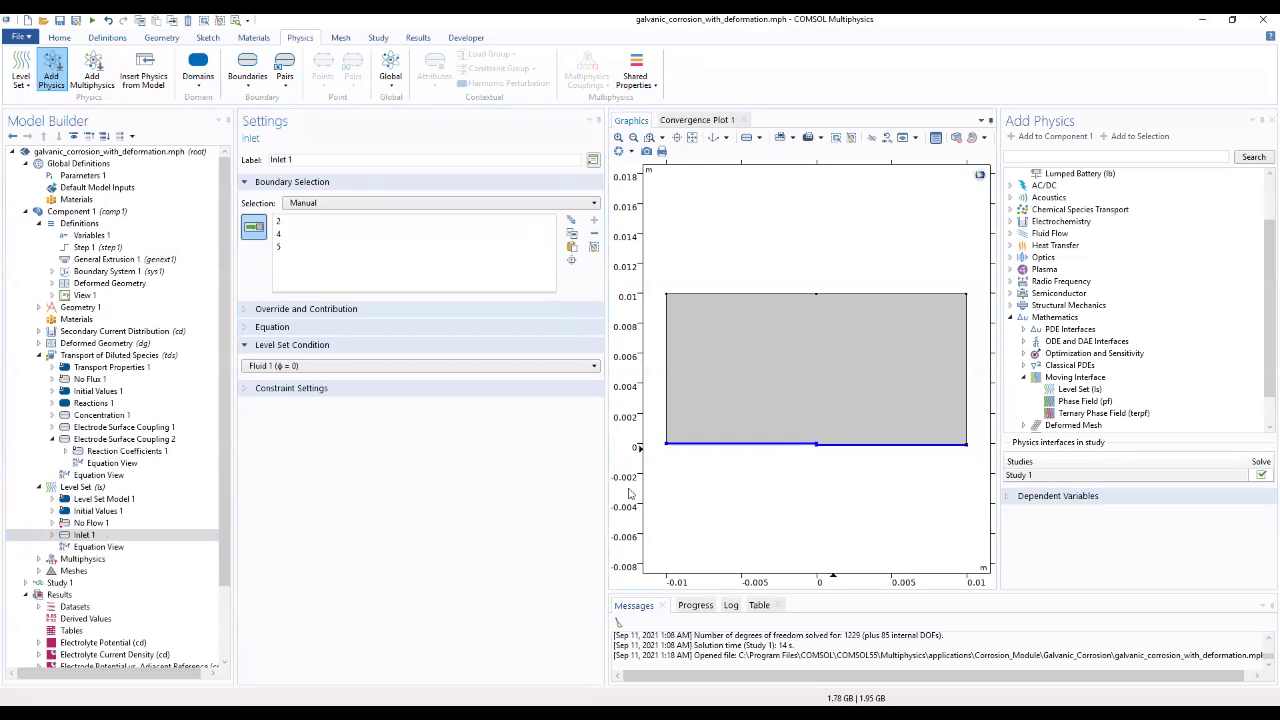
Add a Level Set Outlet on boundaries 1, 3, 6 and 7, covering the rectangle's upper and side edges
click(90, 487)
right_click(97, 486)
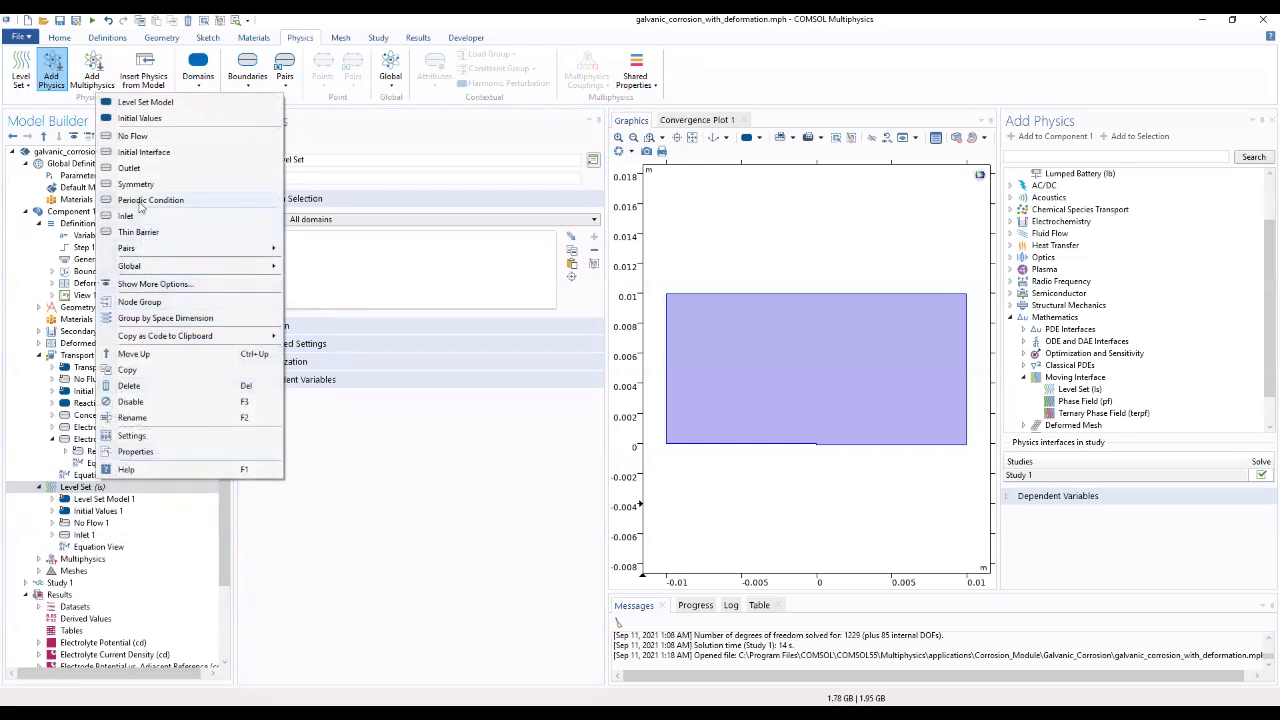
click(129, 168)
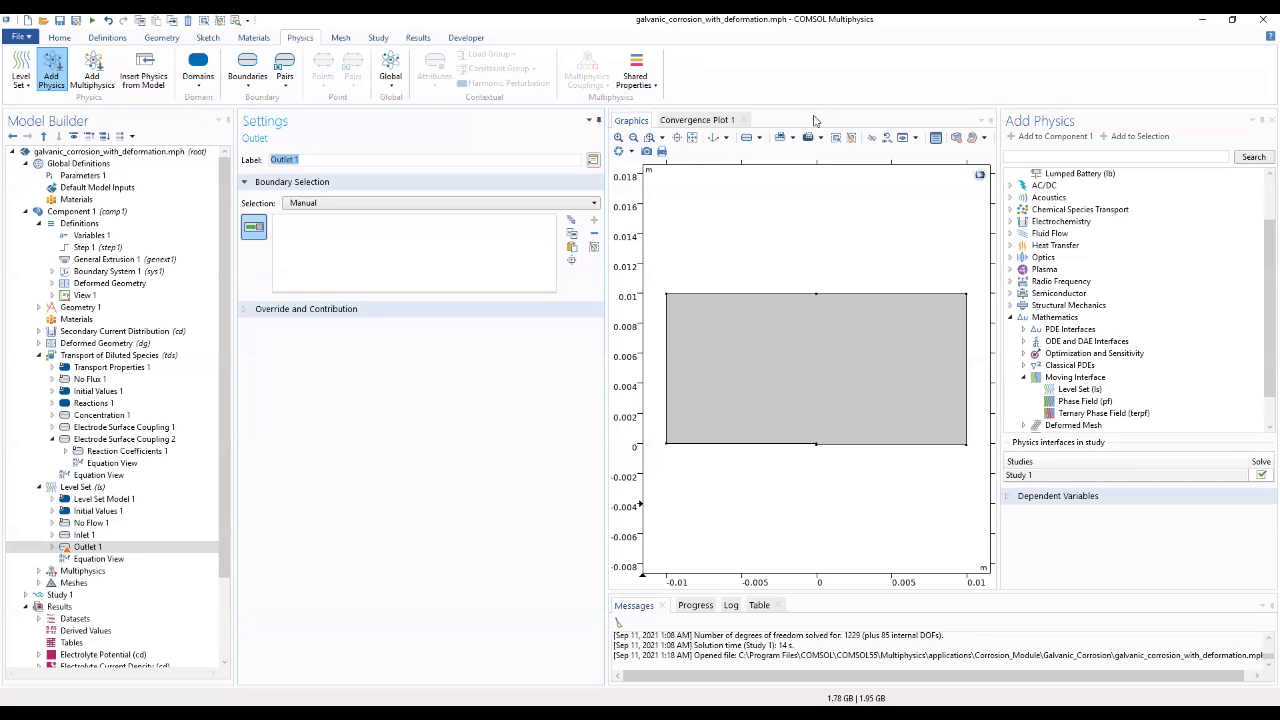
click(737, 295)
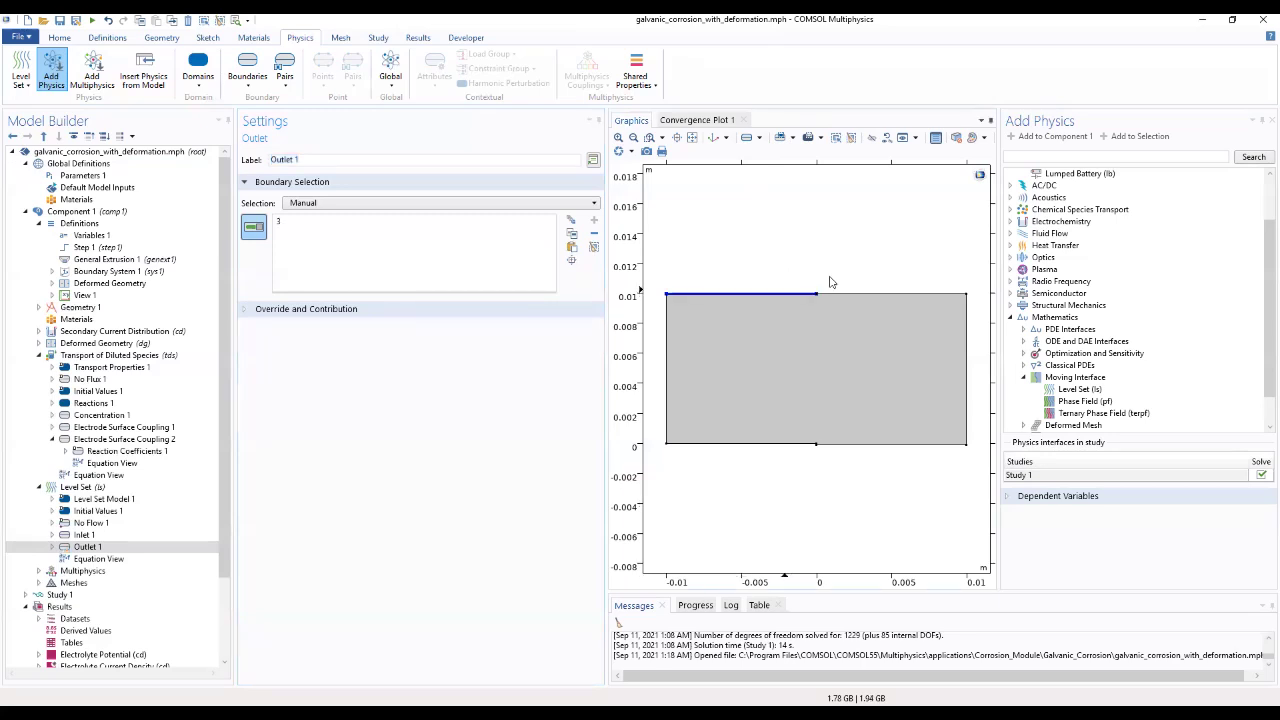
click(860, 298)
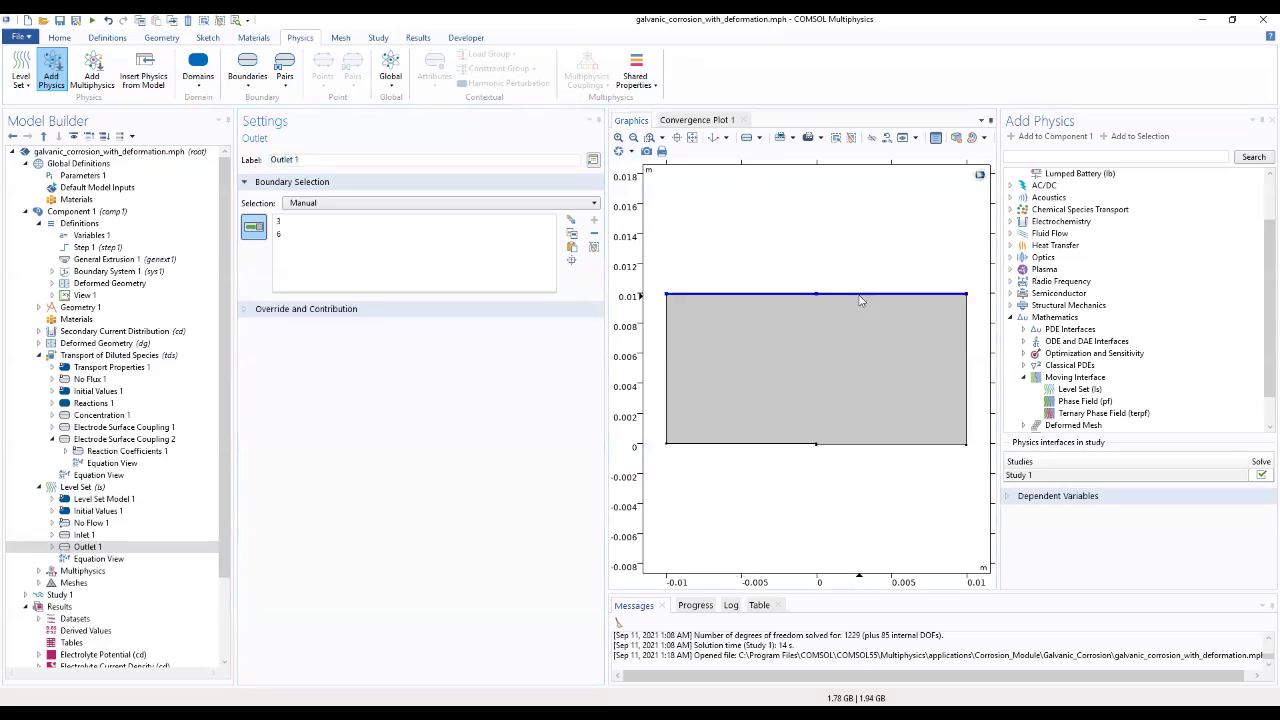
click(967, 343)
click(666, 399)
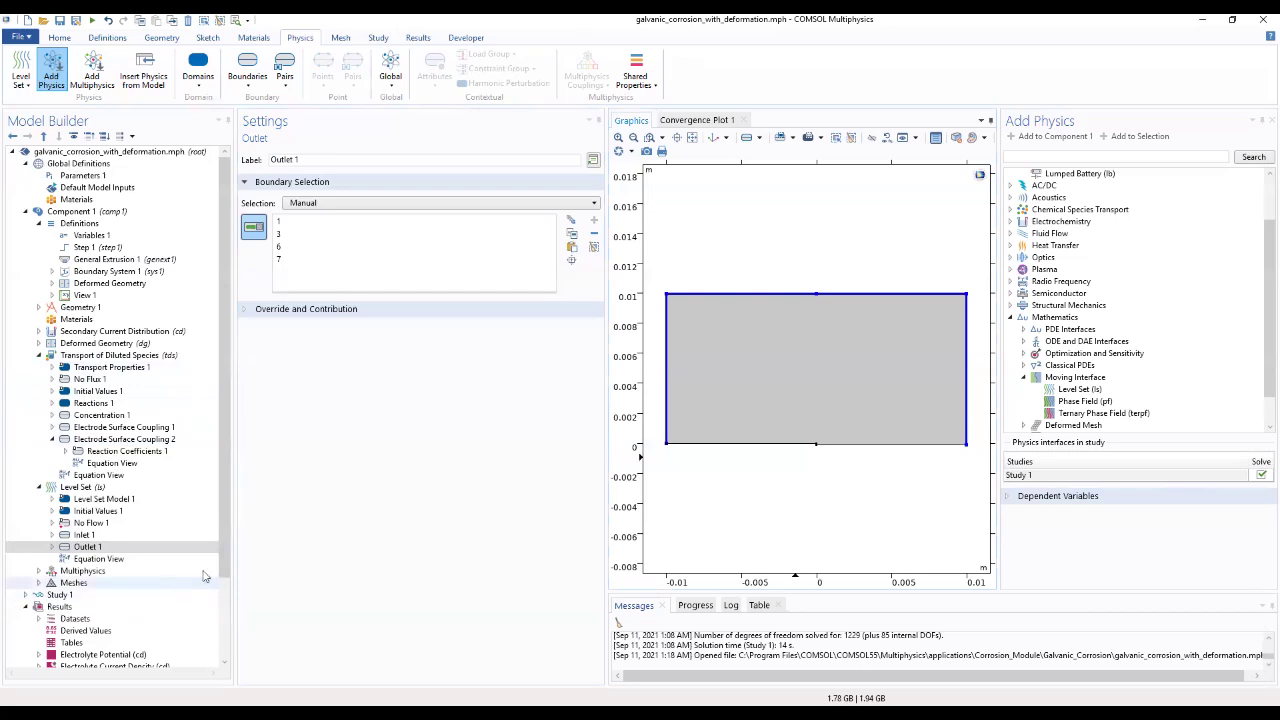
Set the Secondary Current Distribution electrolyte conductivity to sigma*ls.Vf2+sigmae*ls.Vf1
click(39, 331)
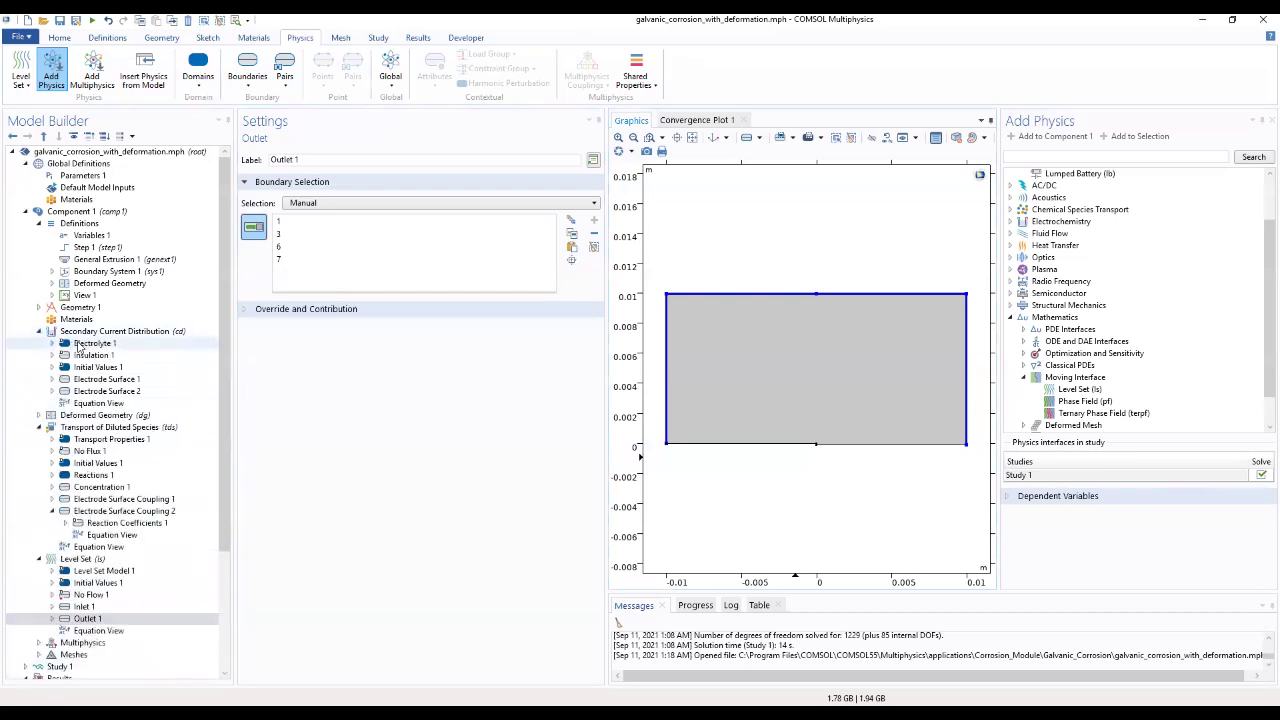
click(90, 343)
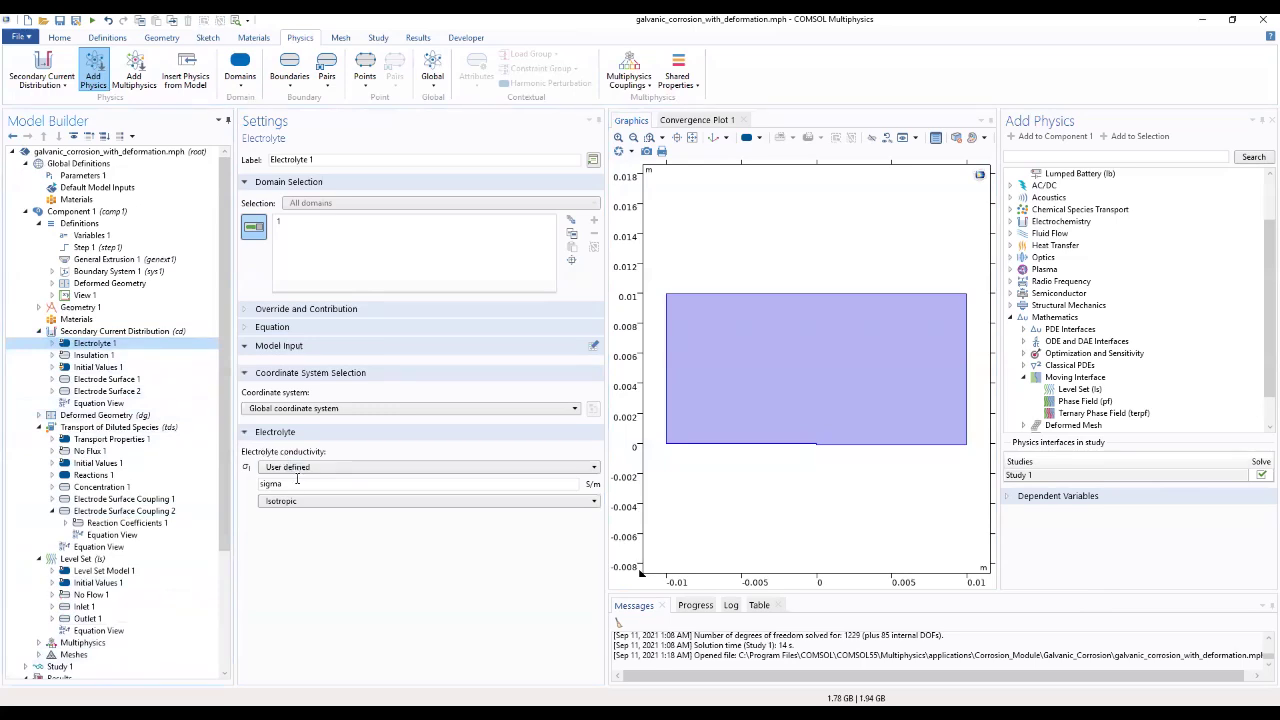
double_click(272, 483)
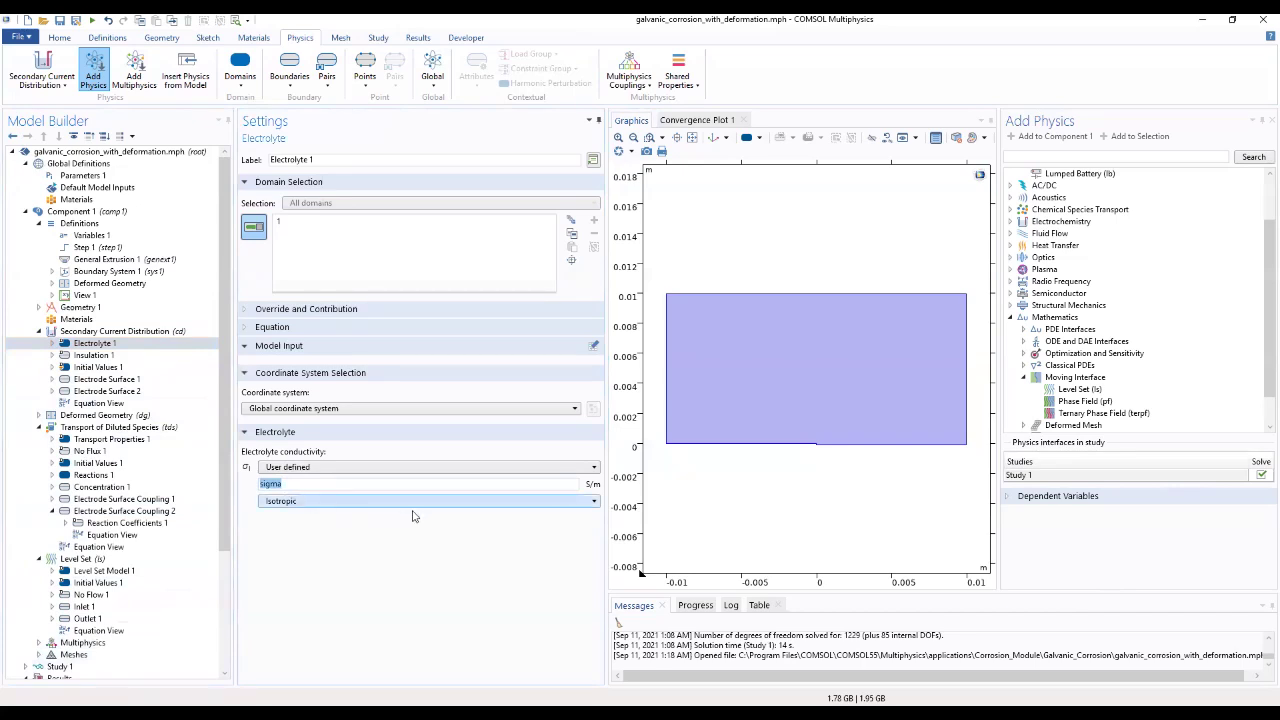
click(354, 486)
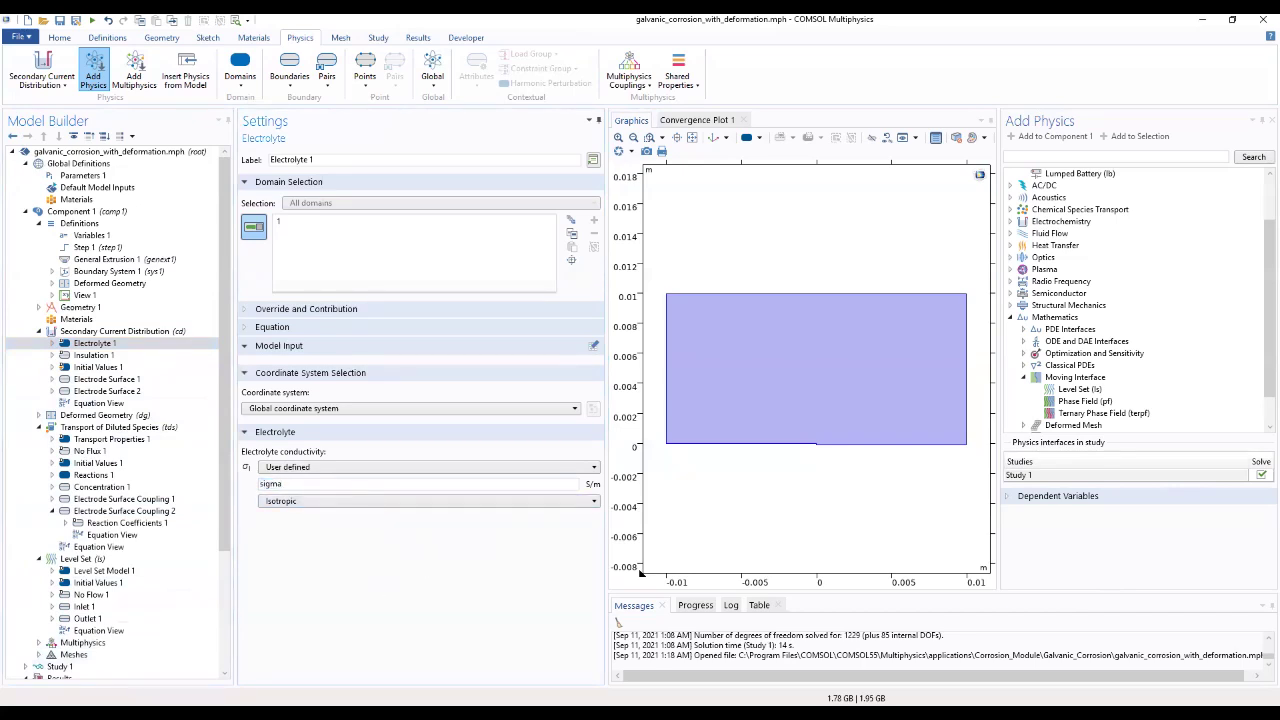
text(*ls.VF)
key(BackSpace)
text(F2+S)
text(igmaa*ls.VF1)
click(331, 525)
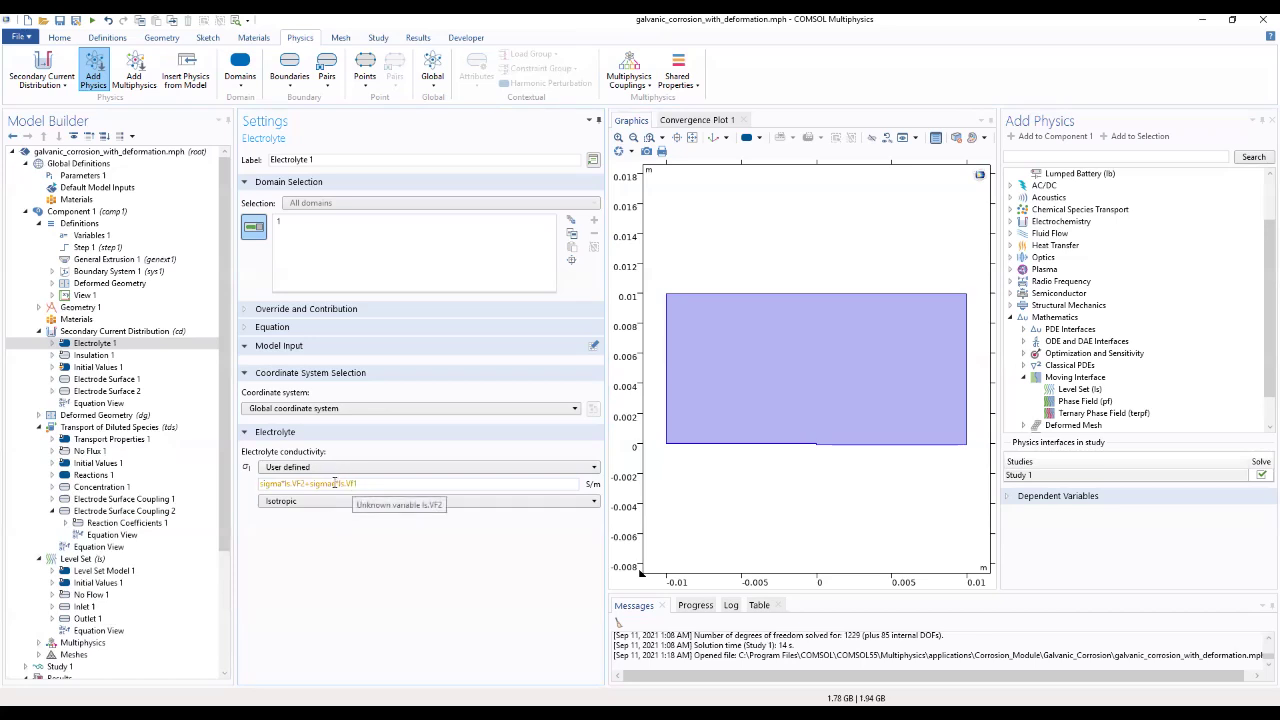
click(301, 484)
key(BackSpace)
text(f)
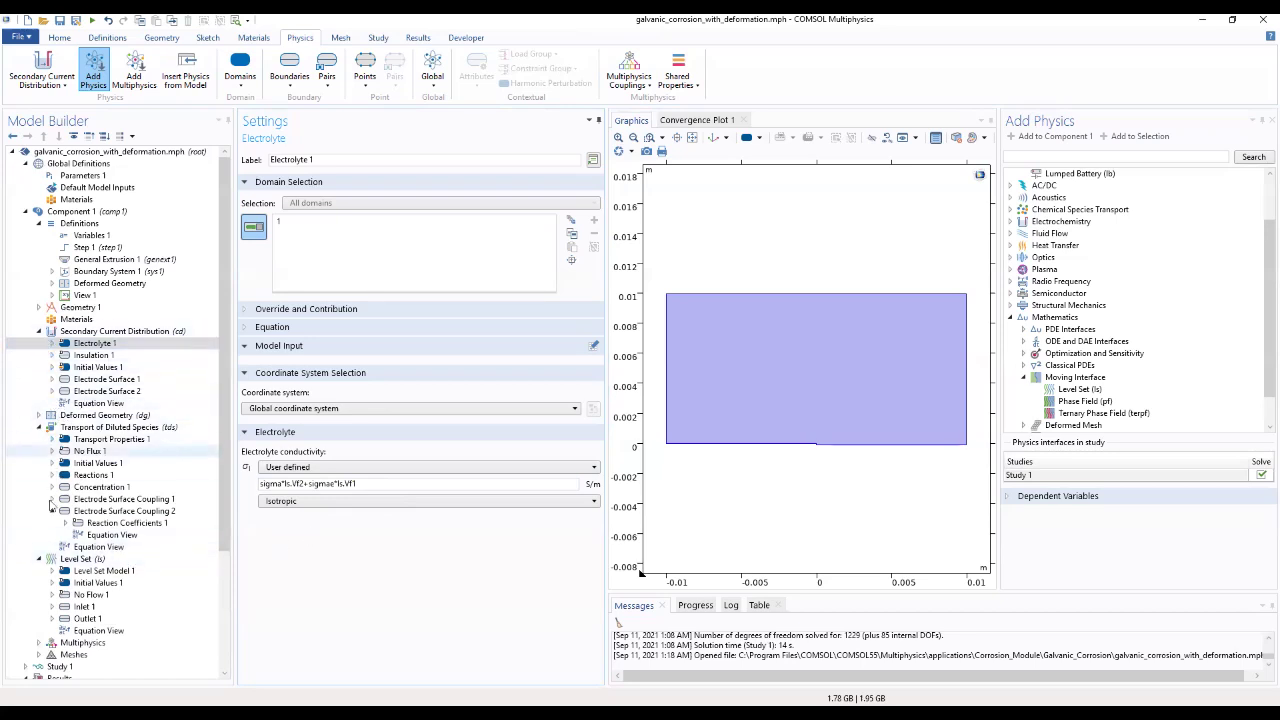
Convert Mesh 1 into an editable mesh sequence using Edit Physics-Induced Sequence
click(38, 655)
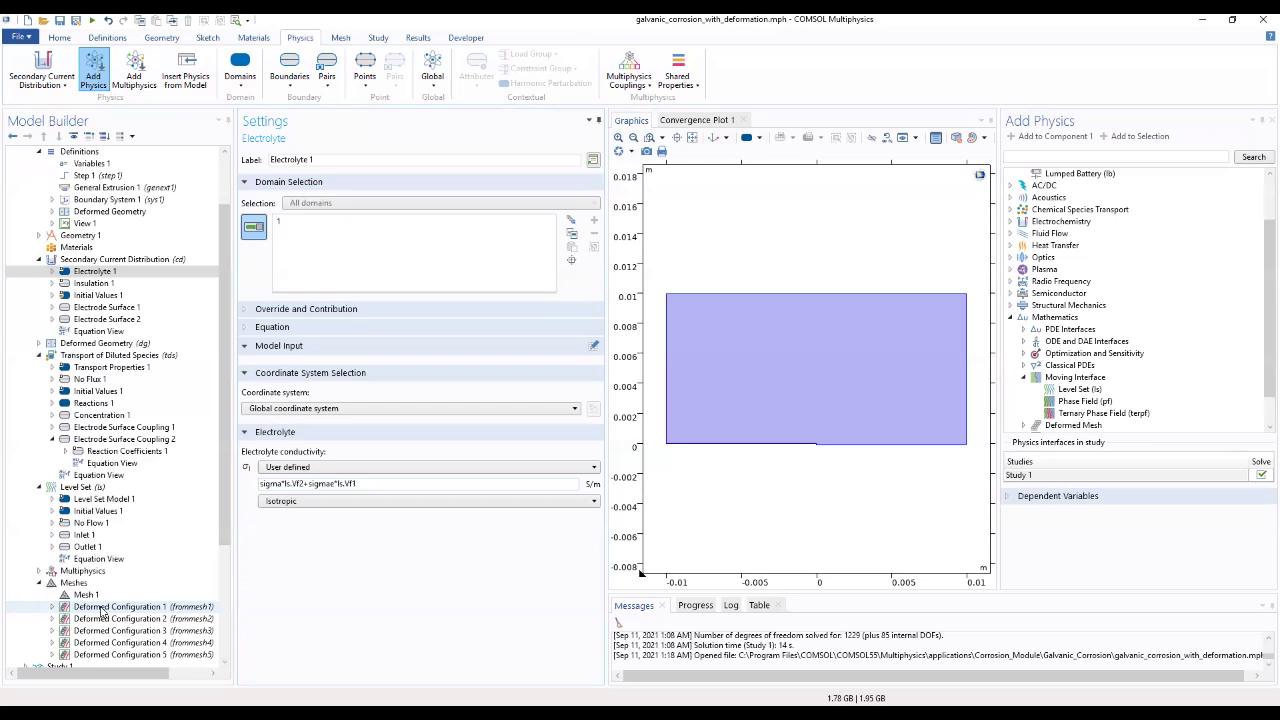
click(86, 594)
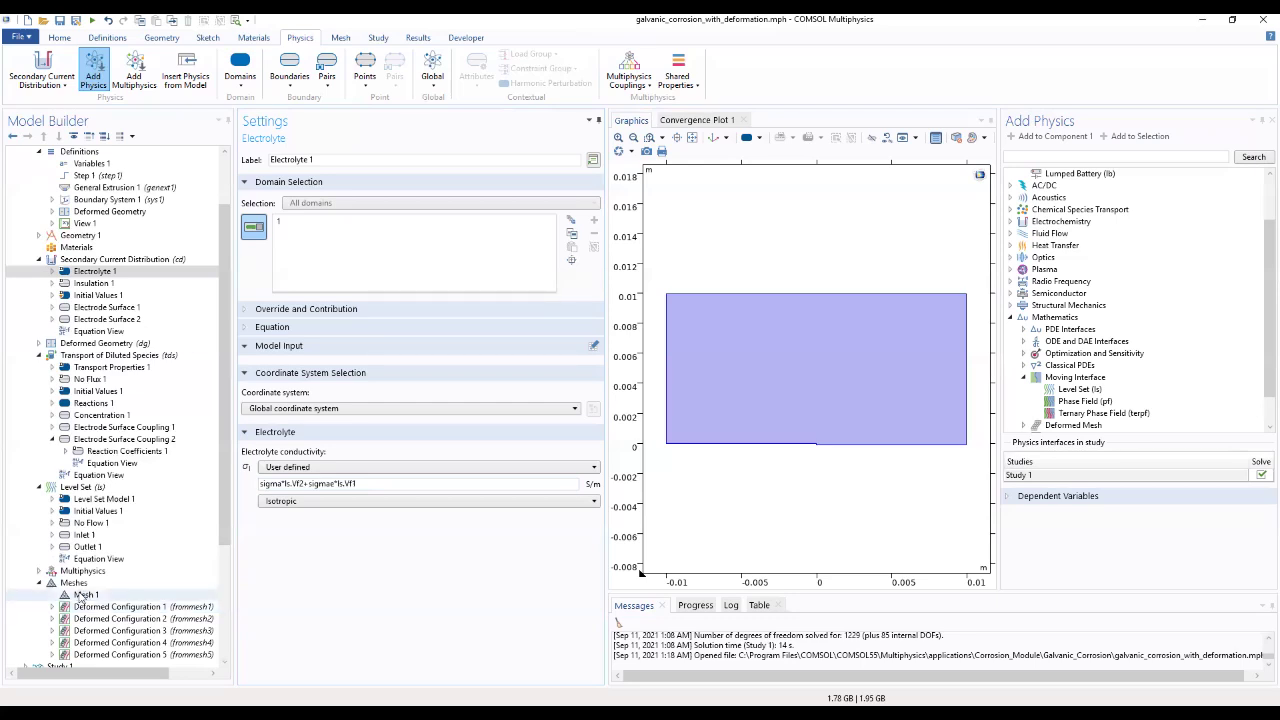
right_click(86, 594)
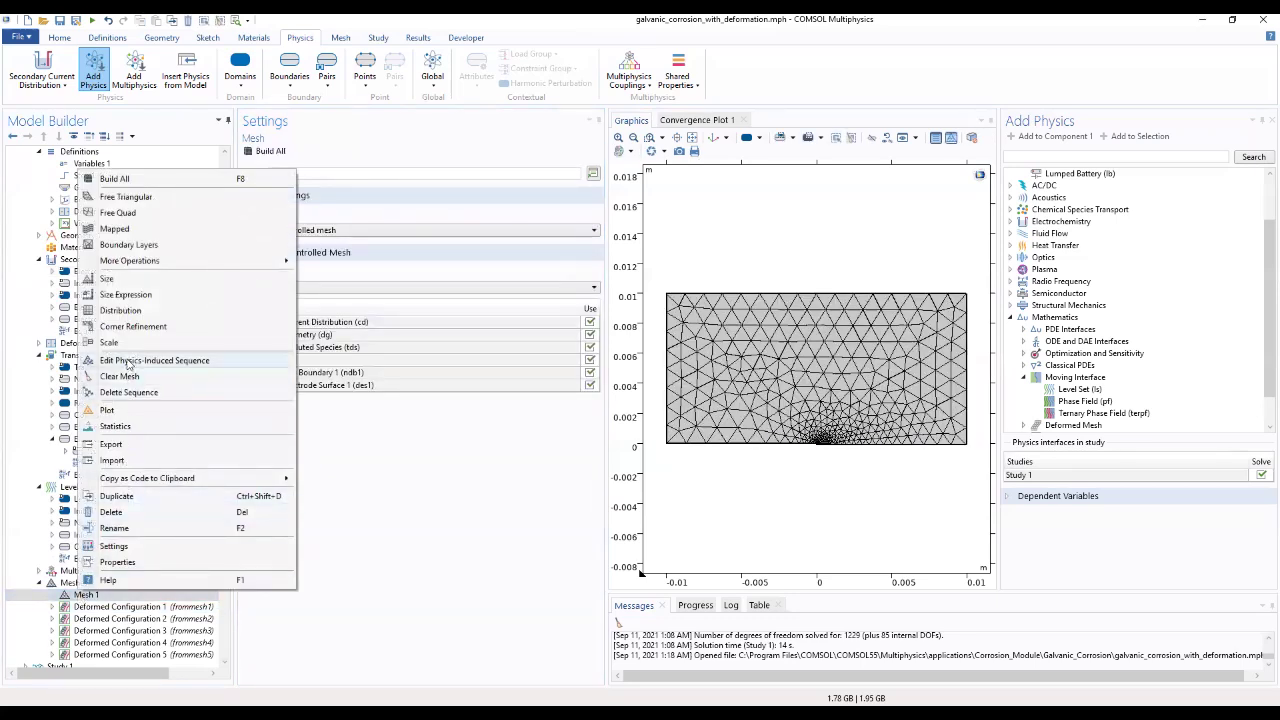
click(130, 360)
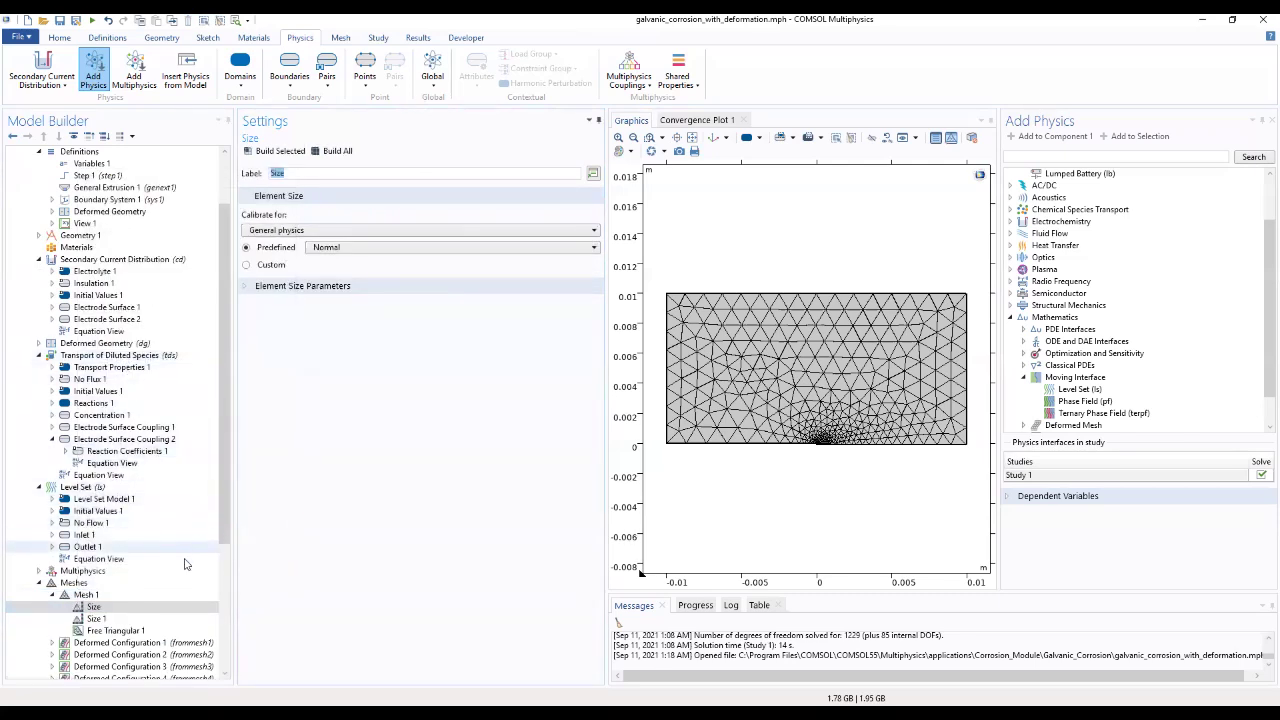
Calibrate Mesh 1's global element size for Fluid dynamics with the predefined Finer size
click(128, 609)
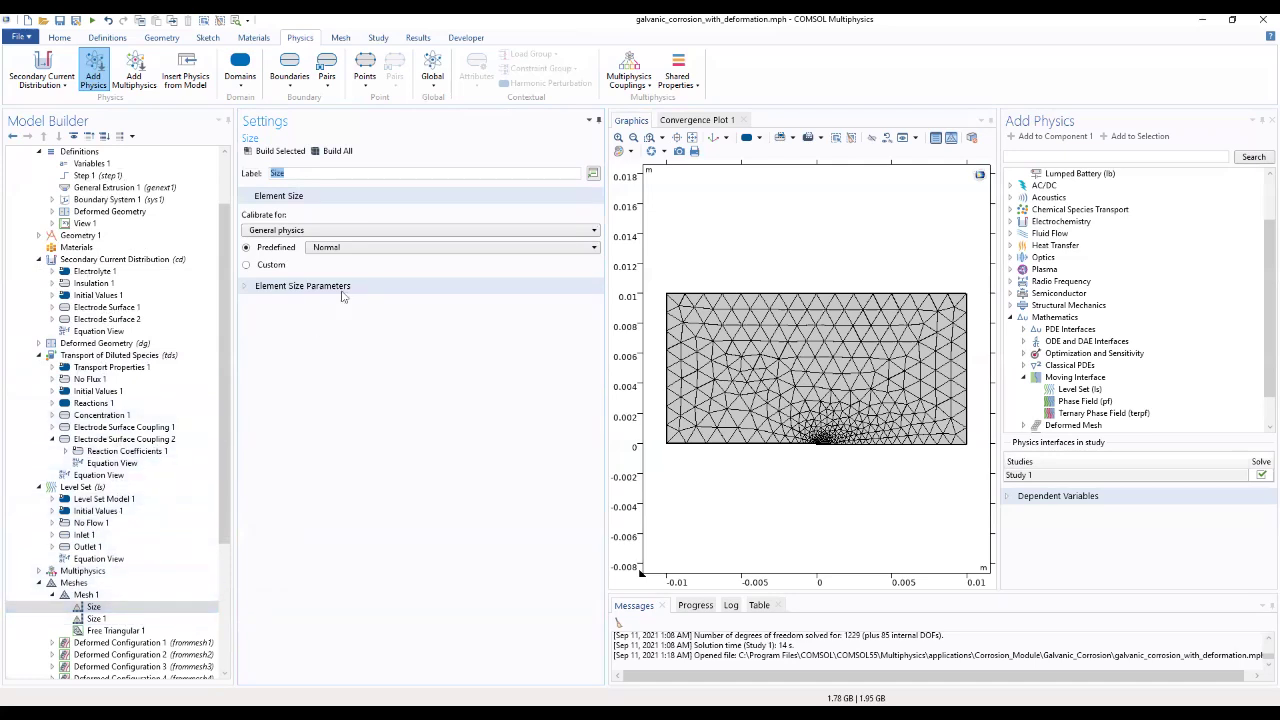
click(341, 230)
click(332, 257)
click(340, 248)
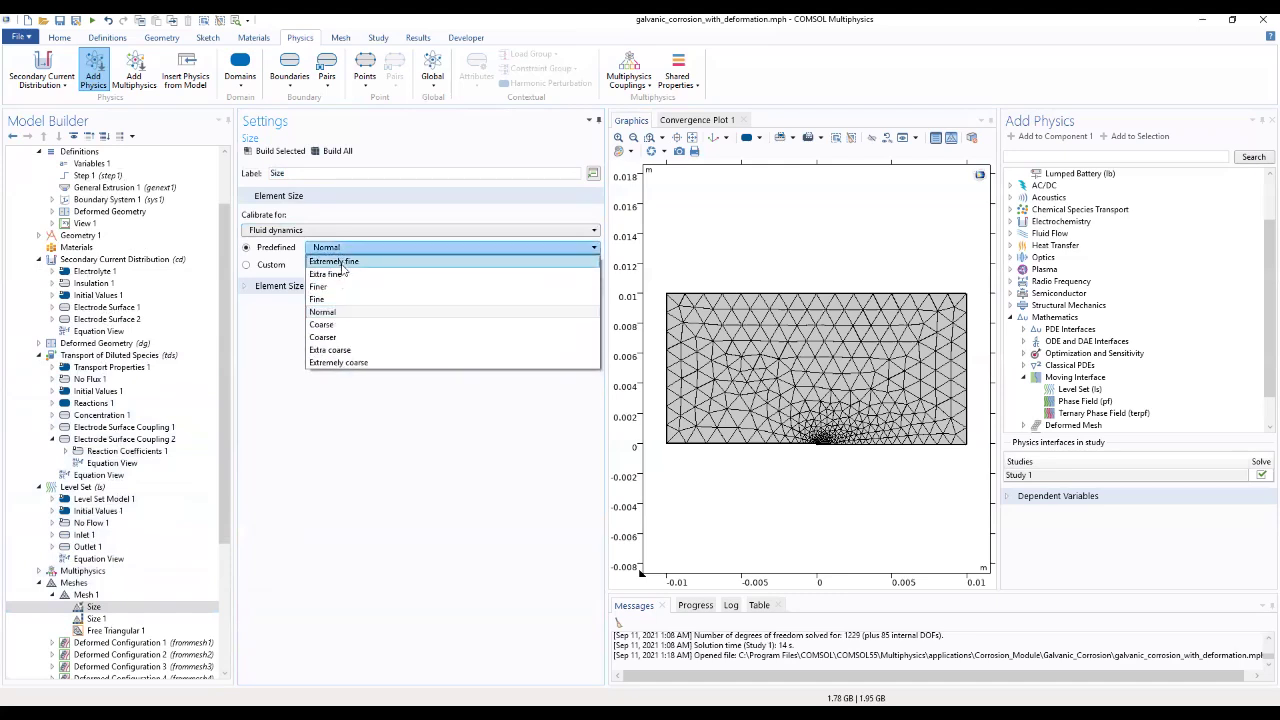
click(336, 288)
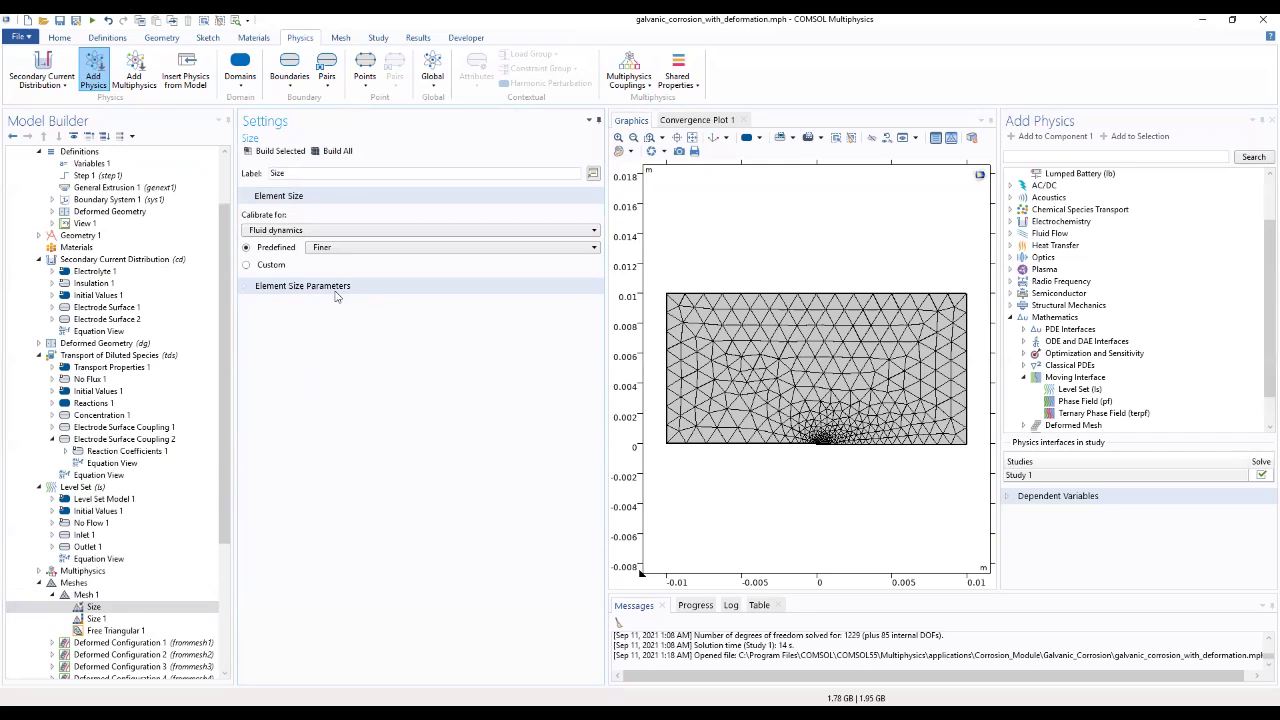
Calibrate the Size 1 element size on point 3 of Mesh 1 for Fluid dynamics
click(96, 619)
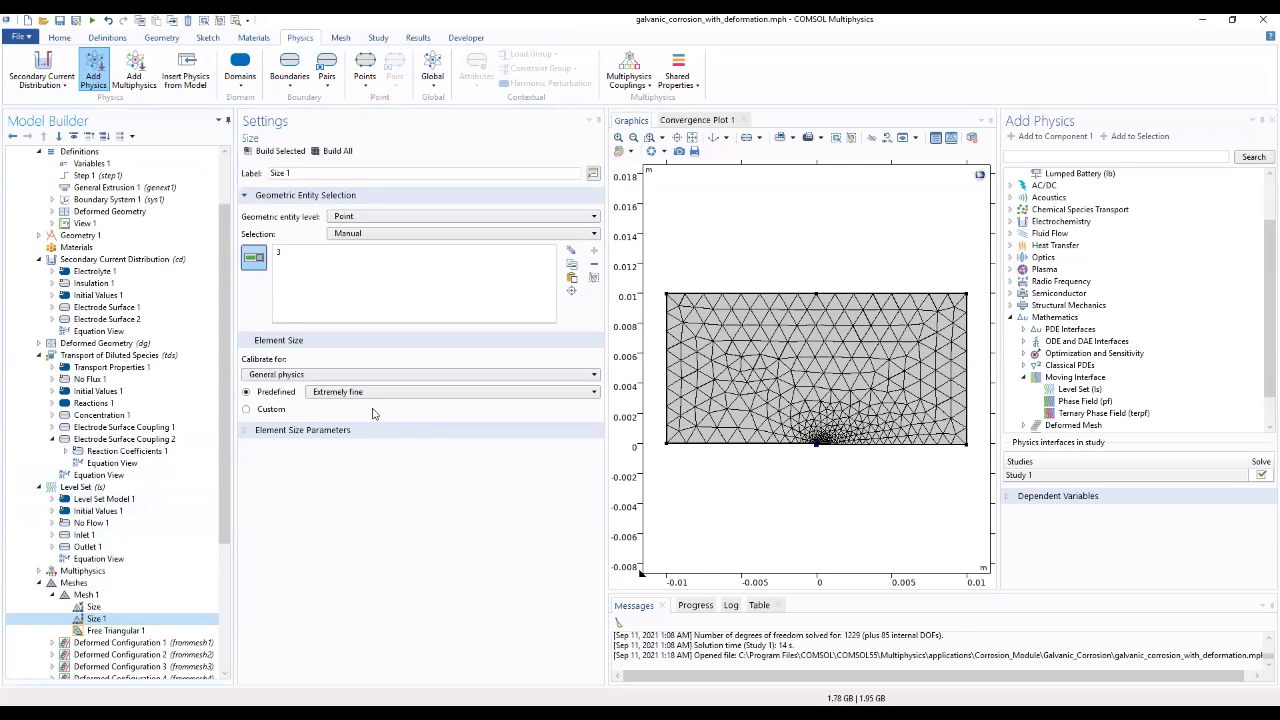
click(352, 378)
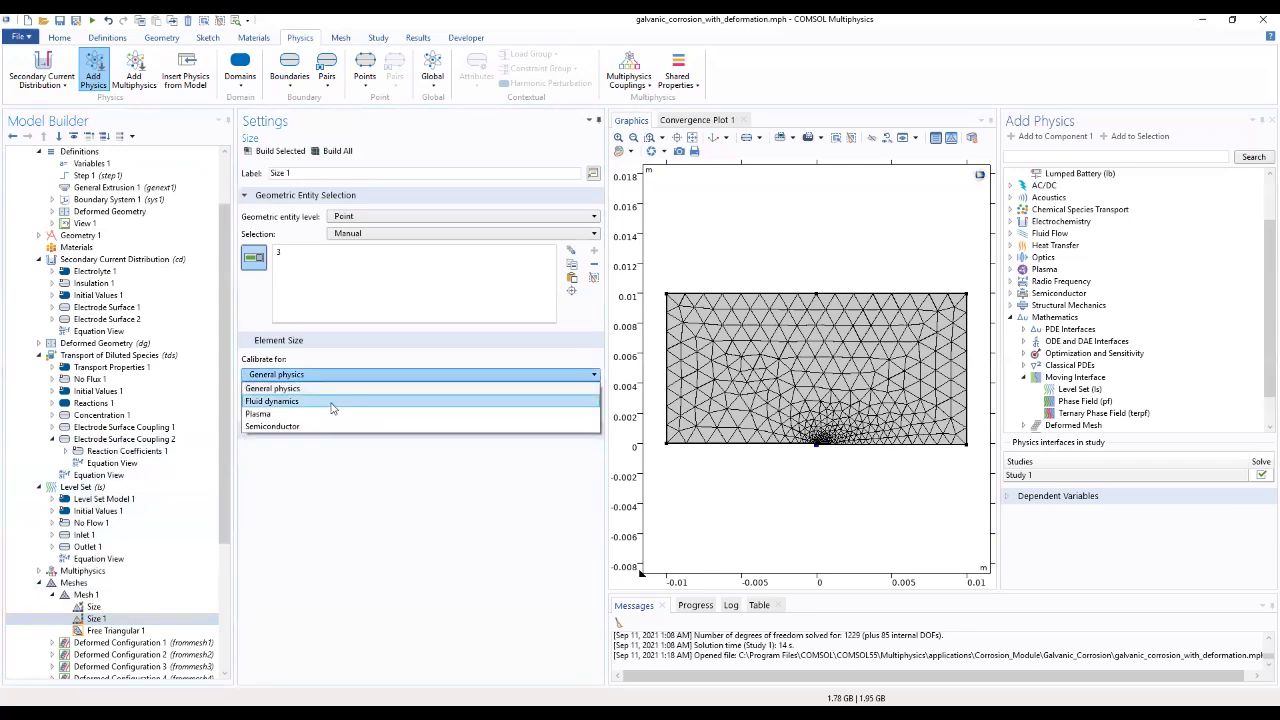
click(331, 405)
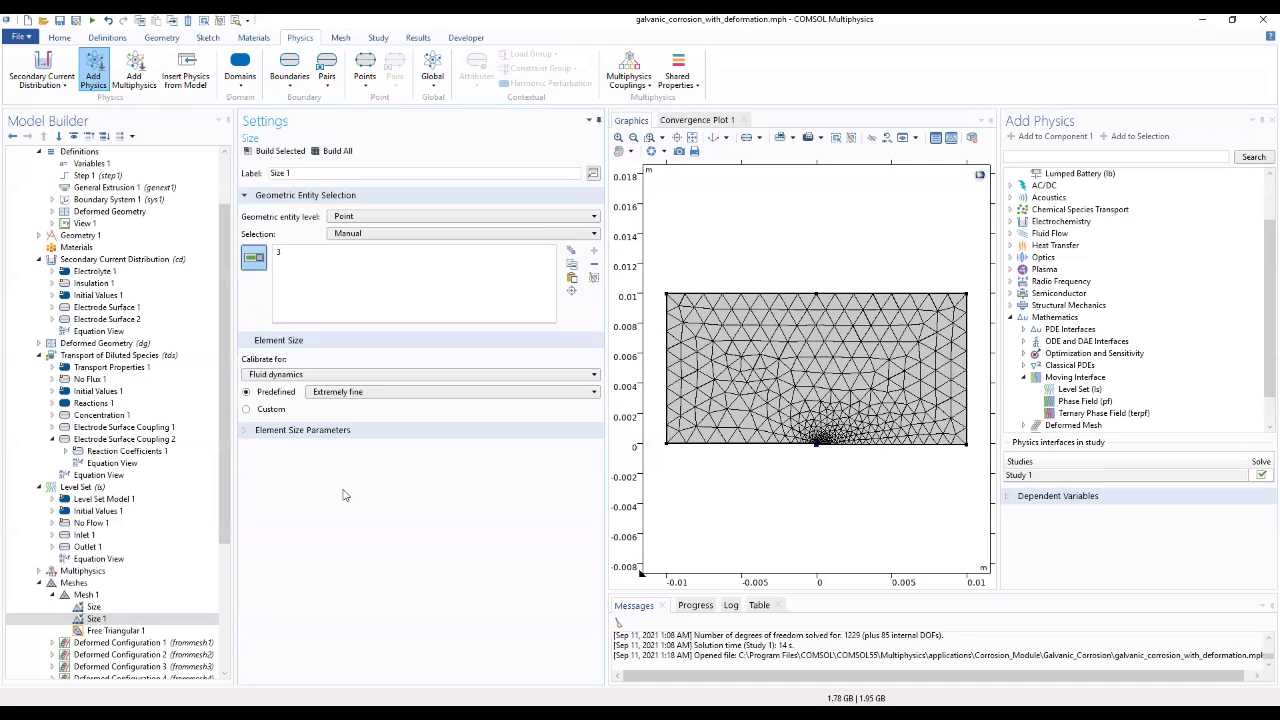
Add a Size attribute to Free Triangular 1 and apply it to boundaries 2 and 5 along the rectangle's lower edge
click(119, 631)
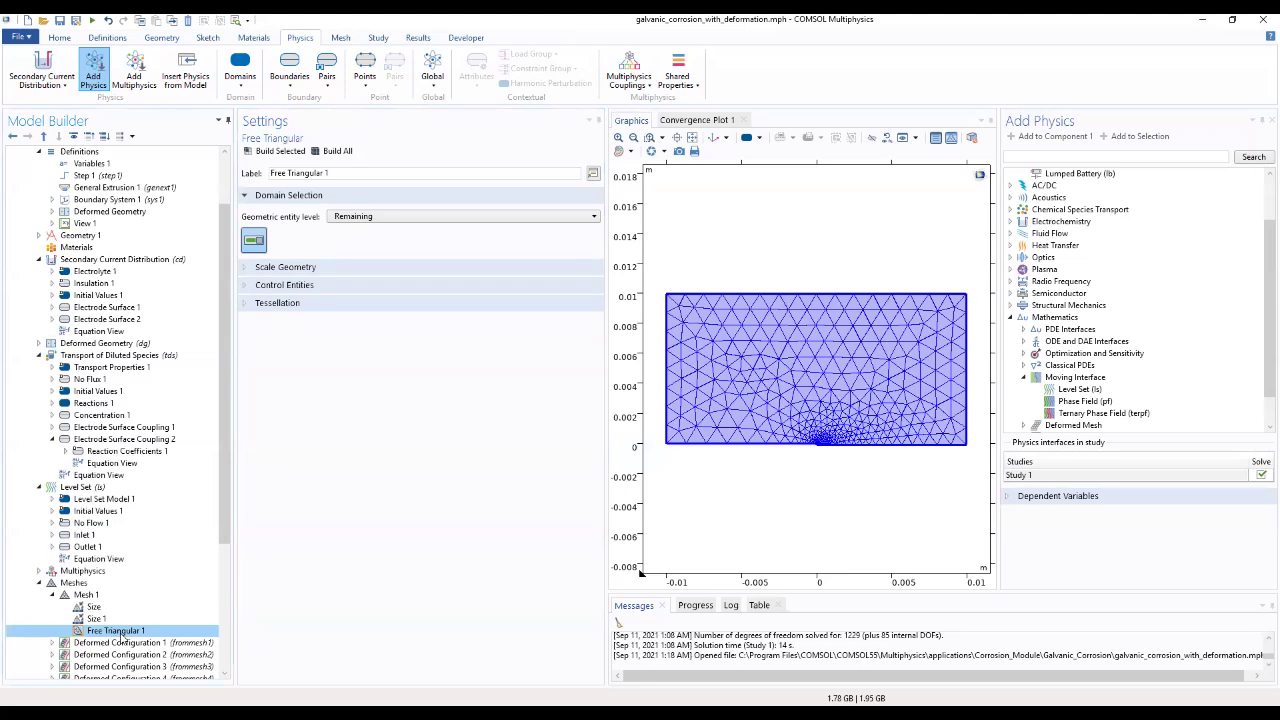
right_click(121, 636)
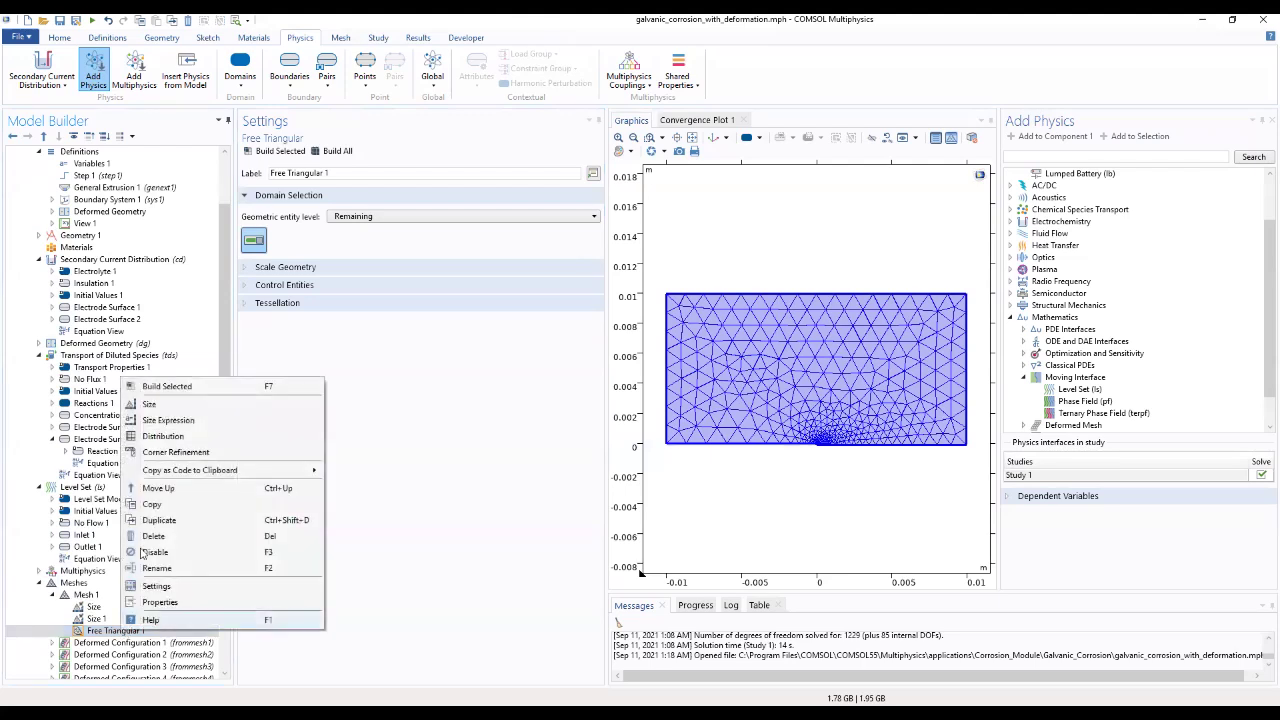
click(152, 404)
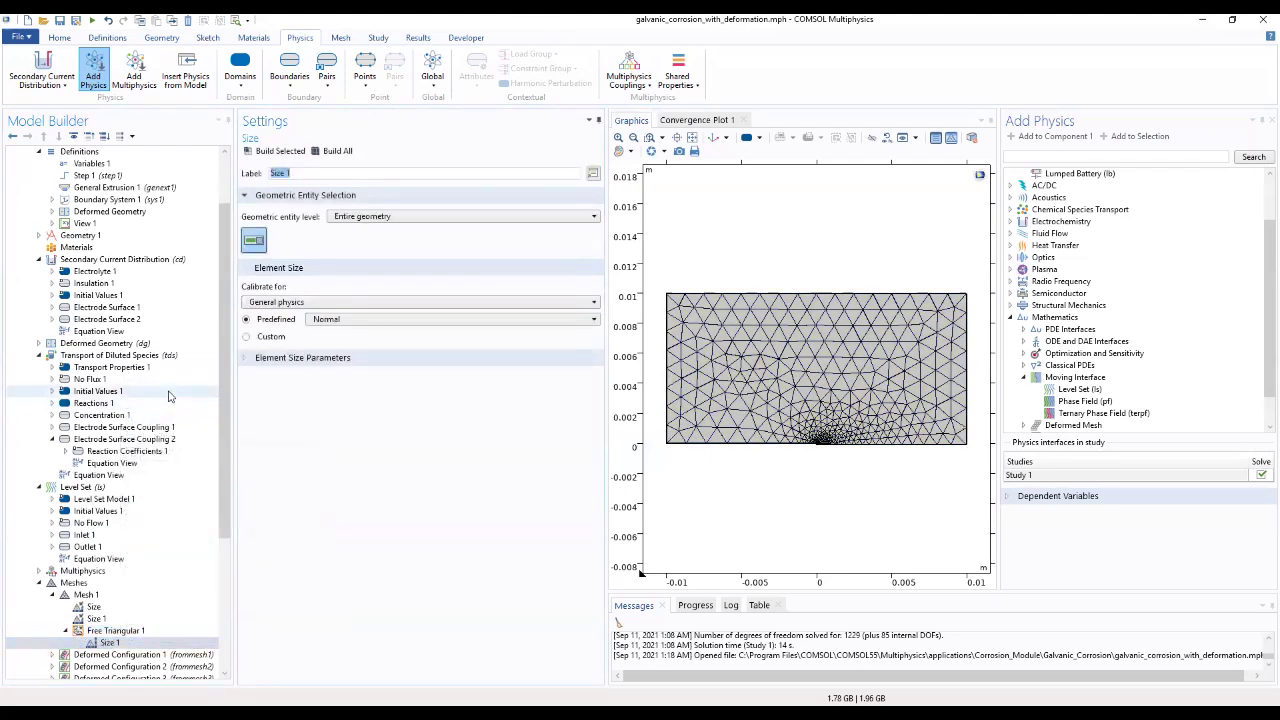
click(378, 219)
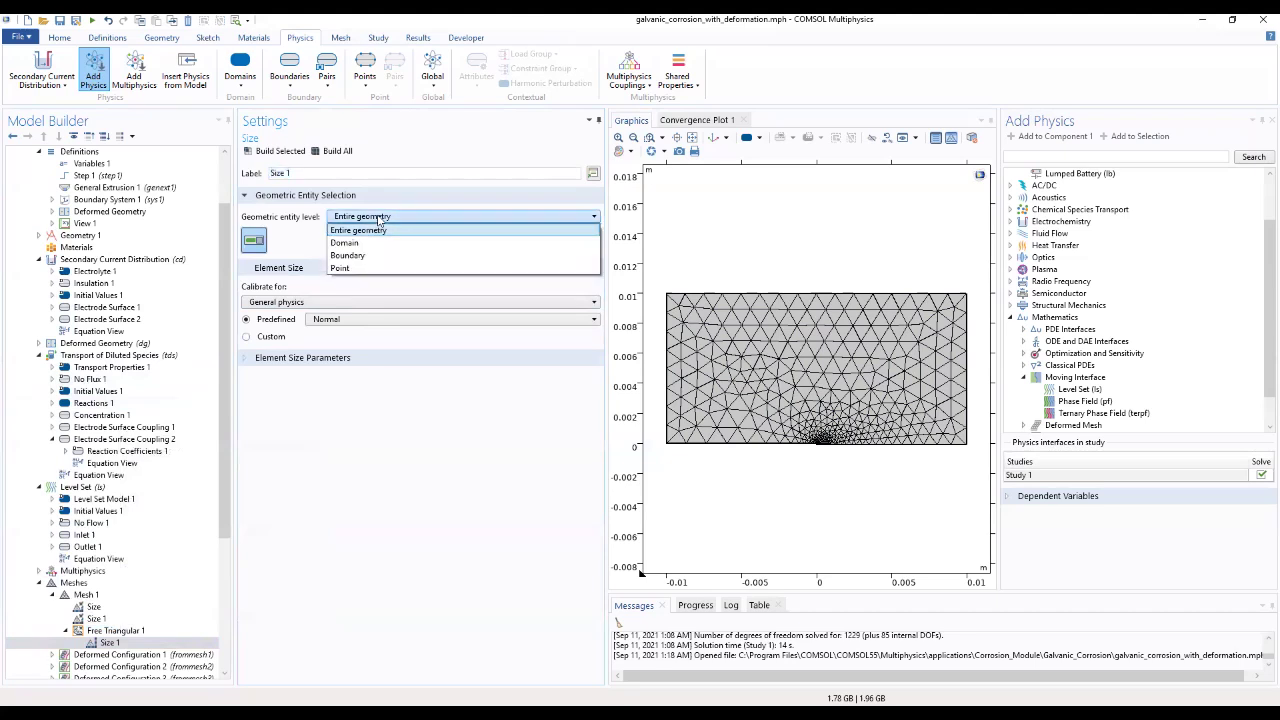
click(386, 256)
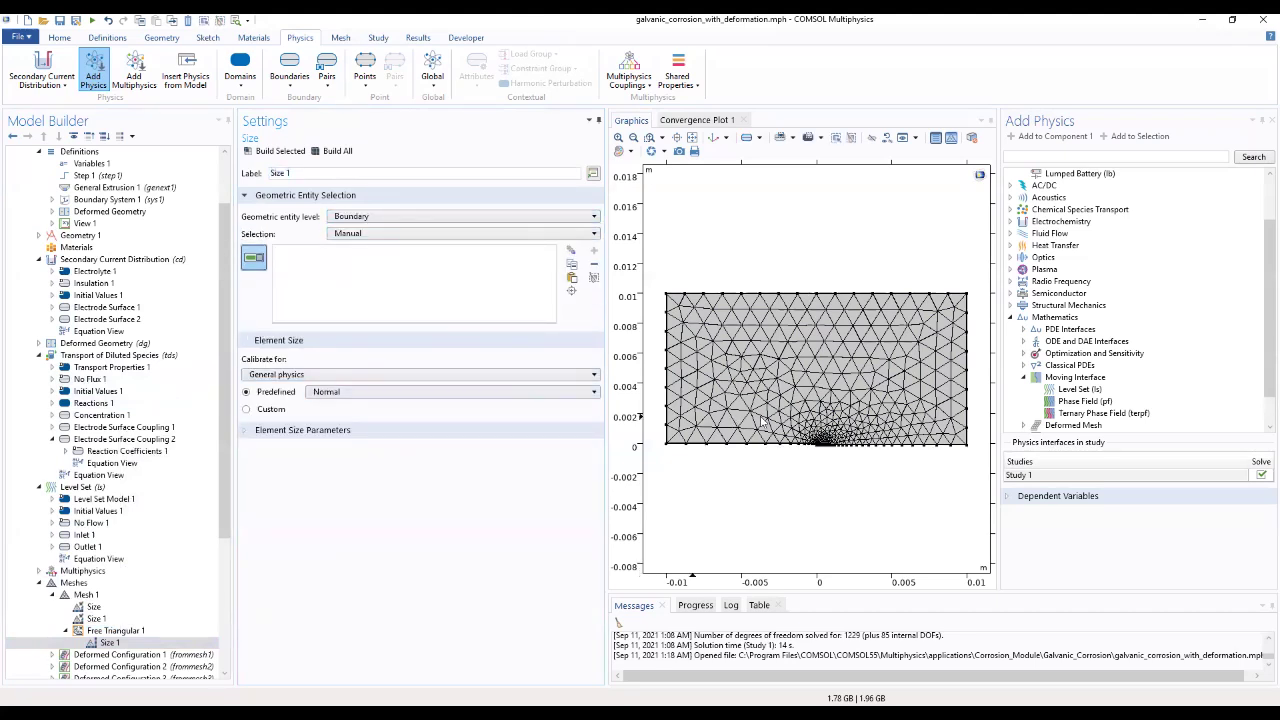
click(747, 446)
click(889, 452)
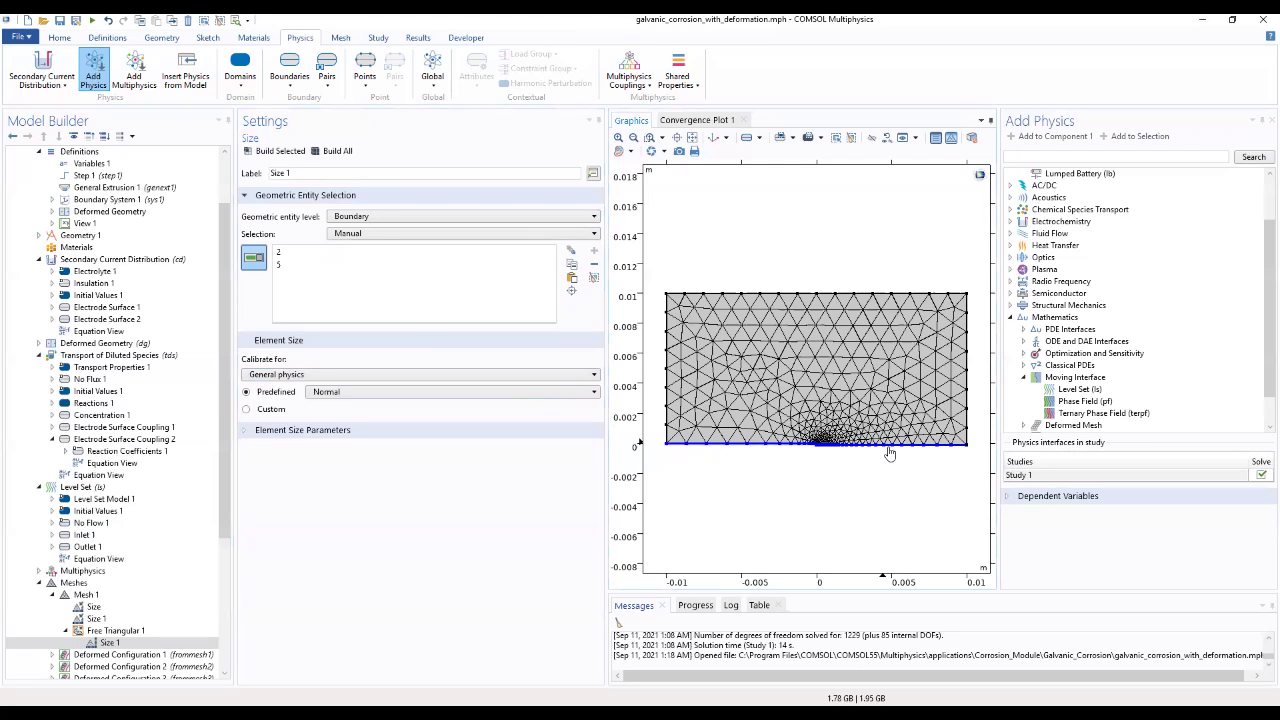
Set the lower-edge boundaries' predefined element size to Extremely fine and build the whole mesh
click(372, 392)
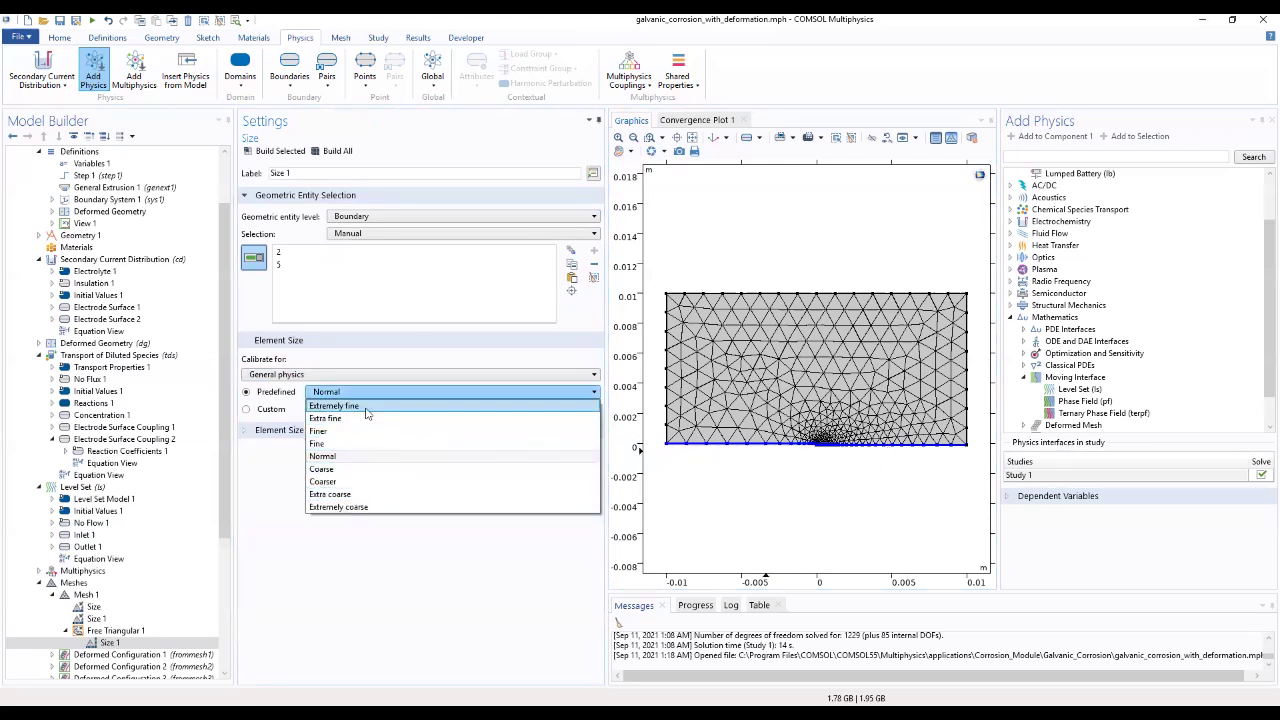
click(367, 407)
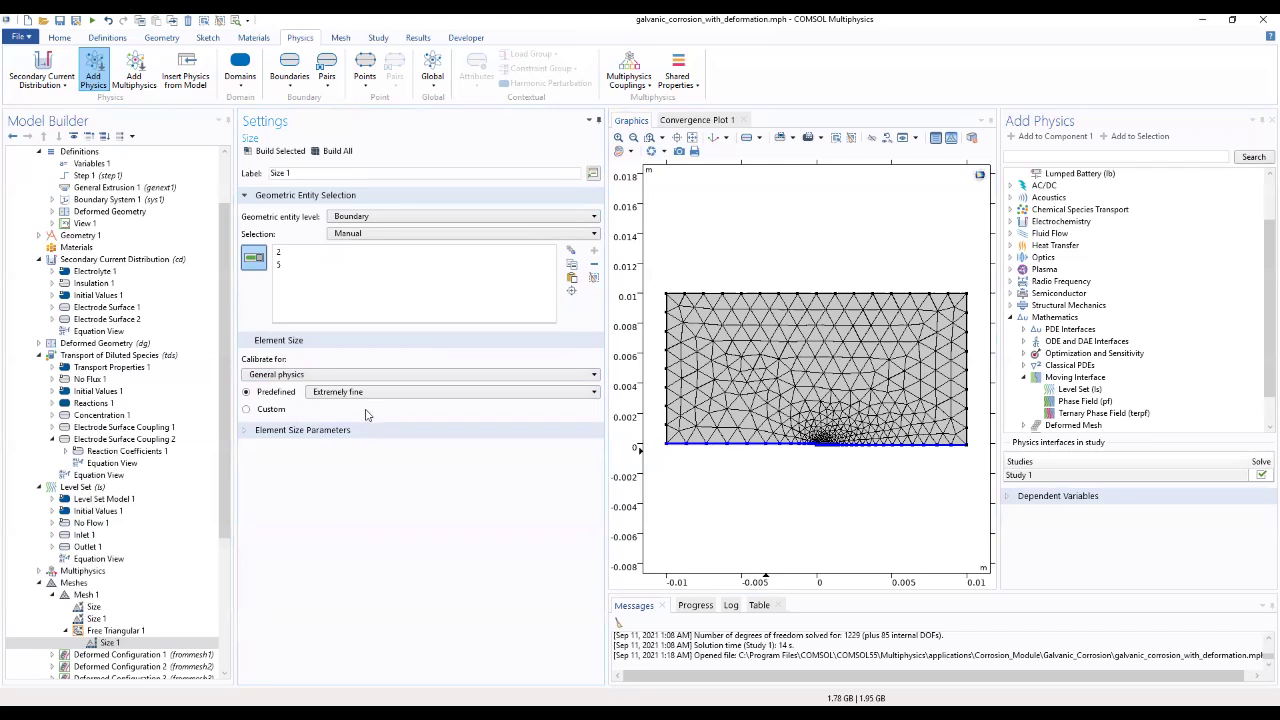
click(328, 153)
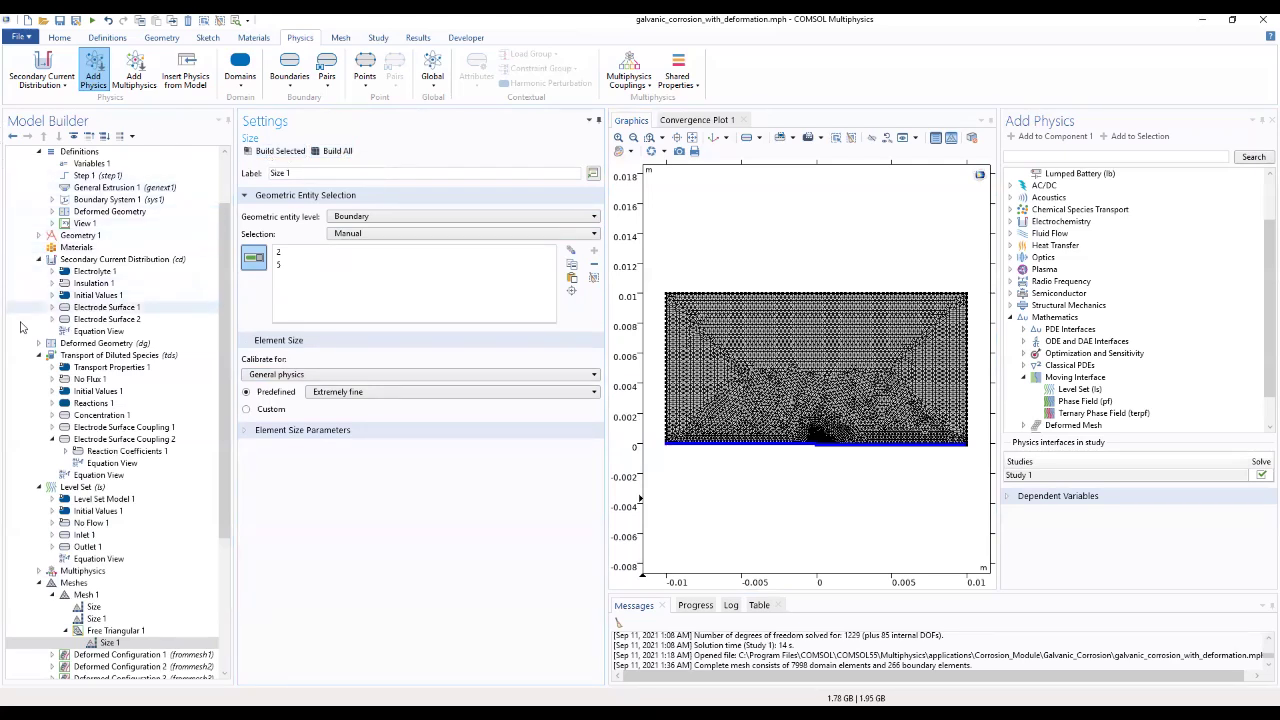
Exclude Deformed Geometry, Transport of Diluted Species and Level Set from the physics solved in Study 1's Current Distribution Initialization step
scroll(58, 540, down, 4)
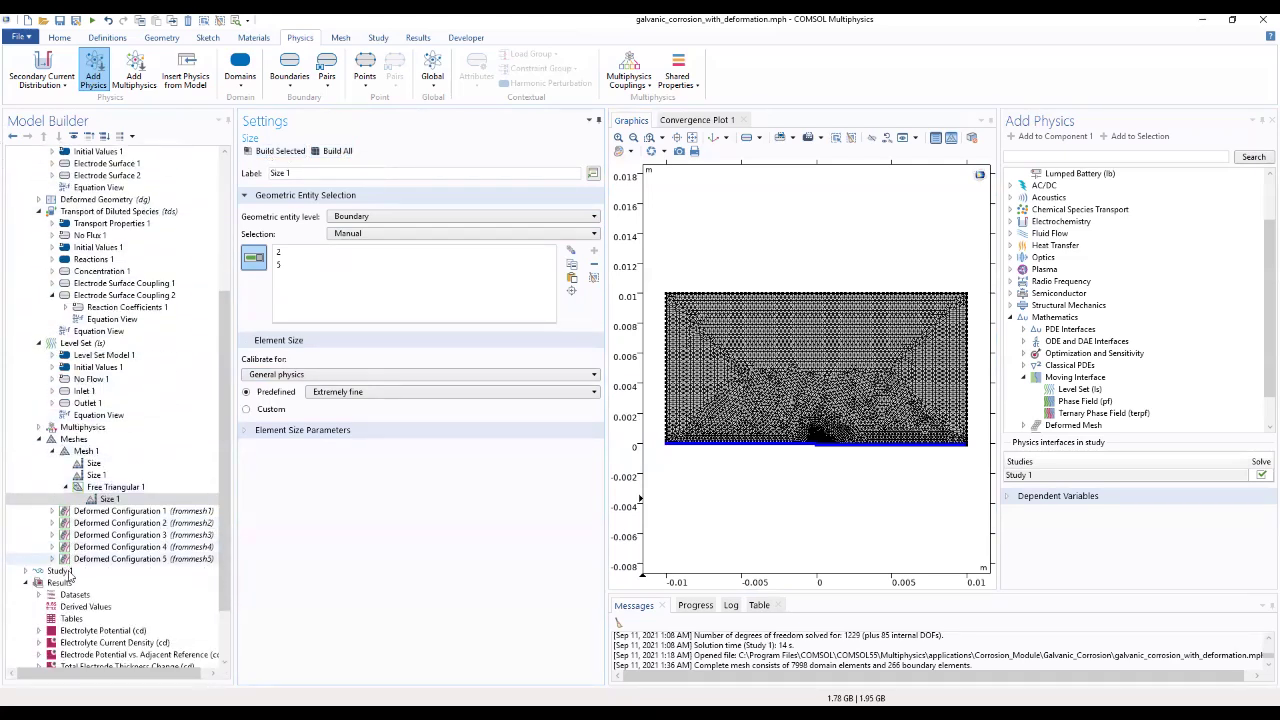
click(68, 571)
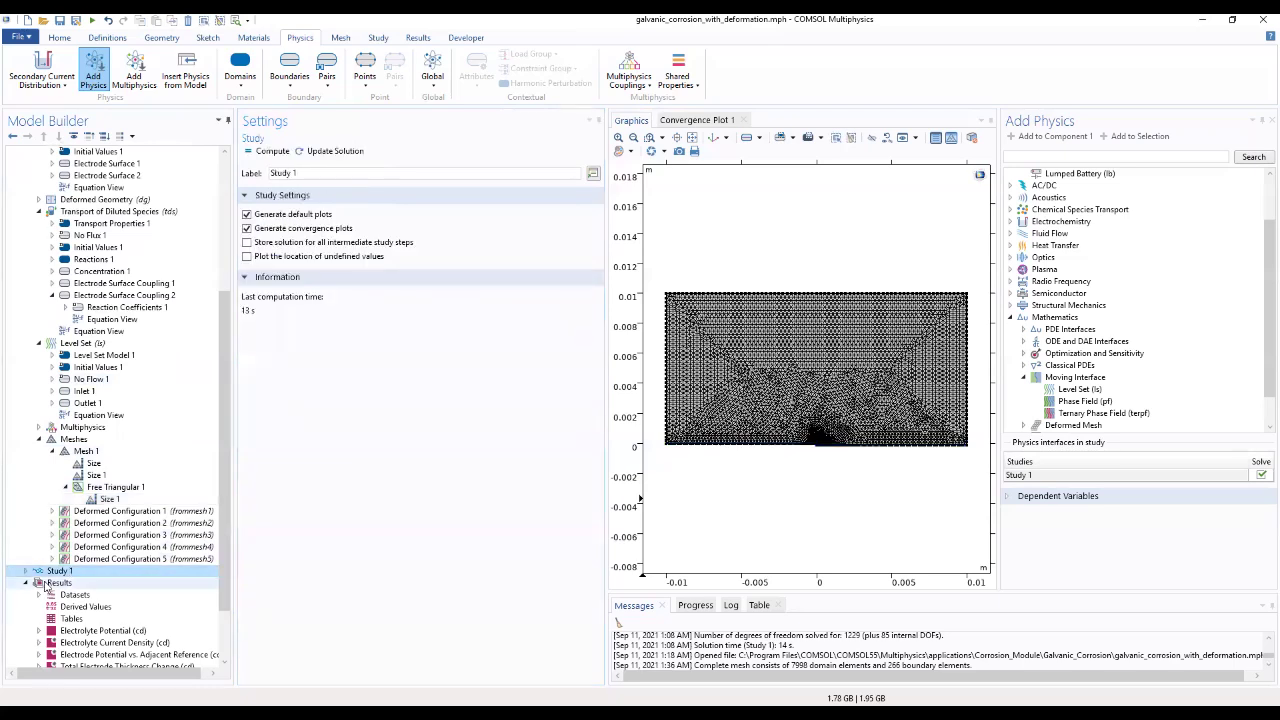
click(28, 571)
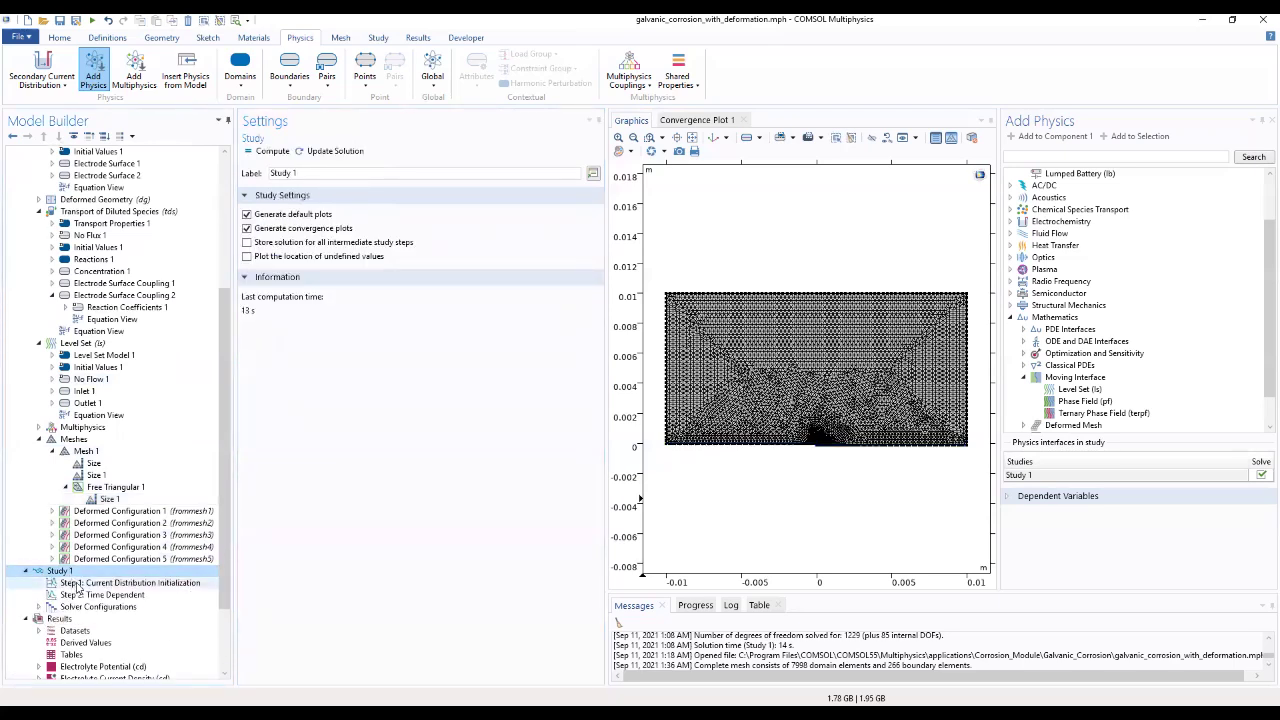
click(78, 584)
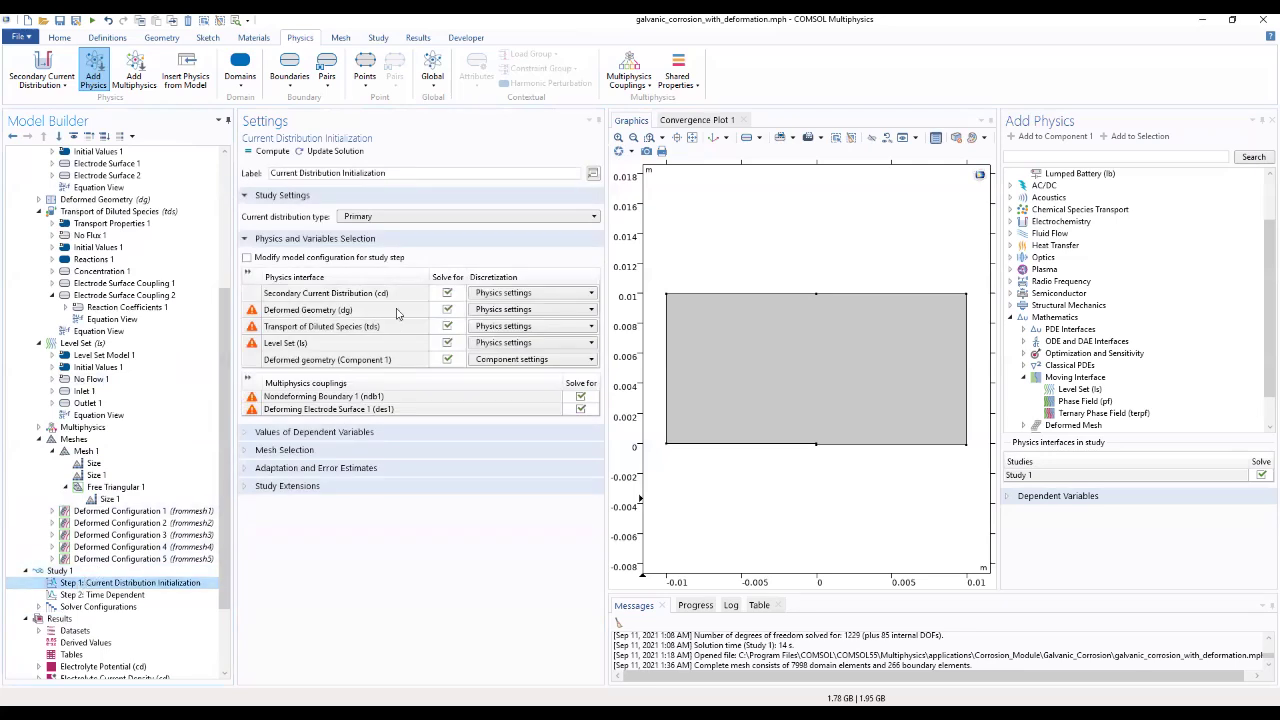
click(448, 326)
click(448, 326)
click(447, 310)
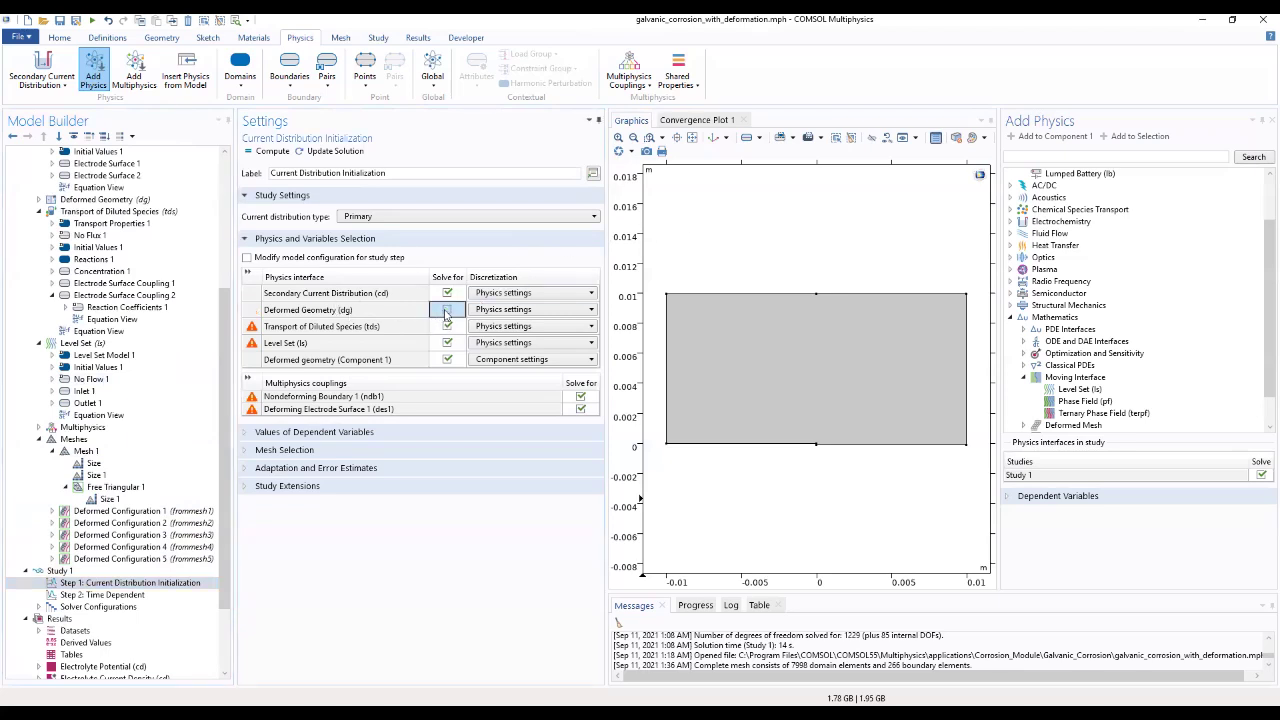
click(448, 328)
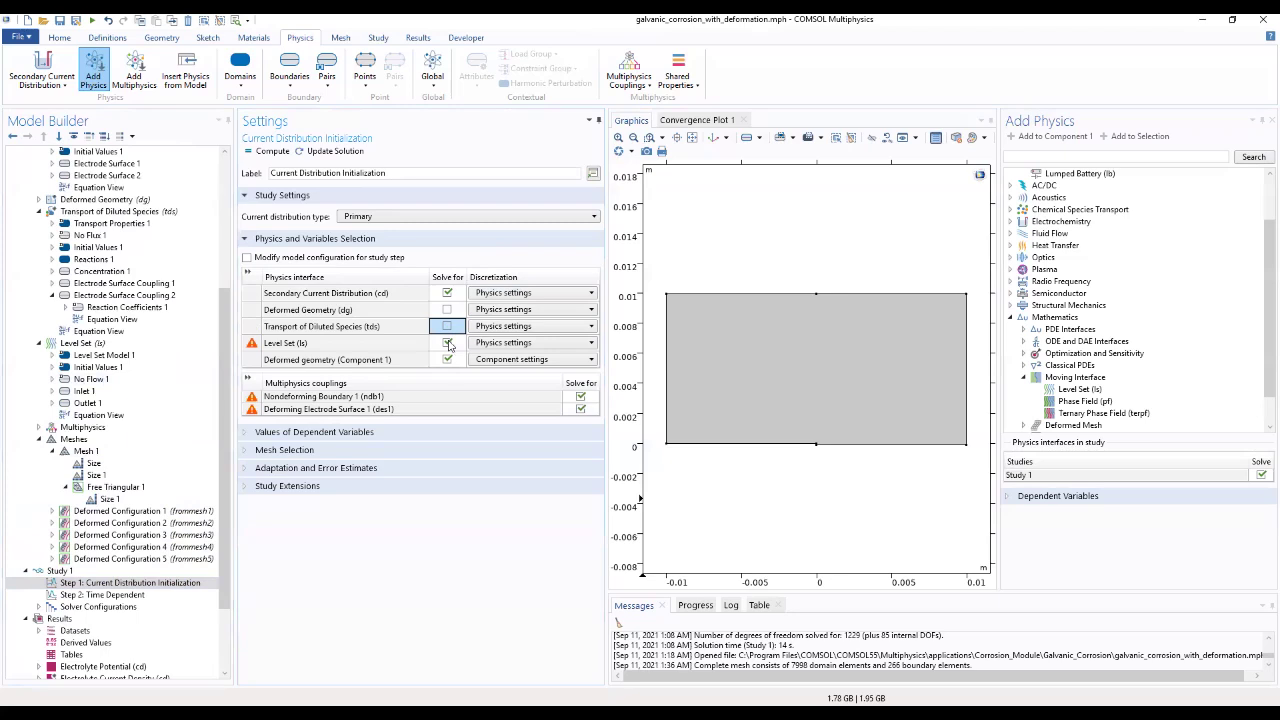
click(447, 343)
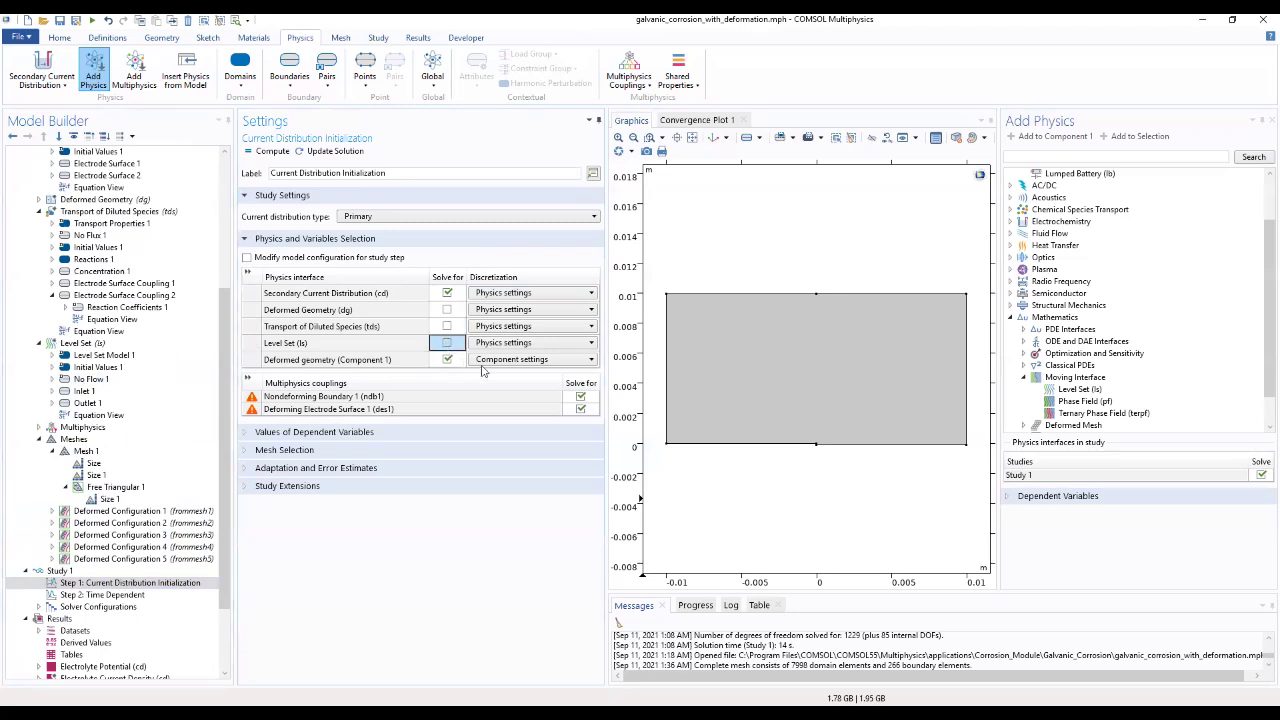
Exclude the Nondeforming Boundary 1 and Deforming Electrode Surface 1 couplings from the initialization step and compute the study
click(581, 397)
click(581, 409)
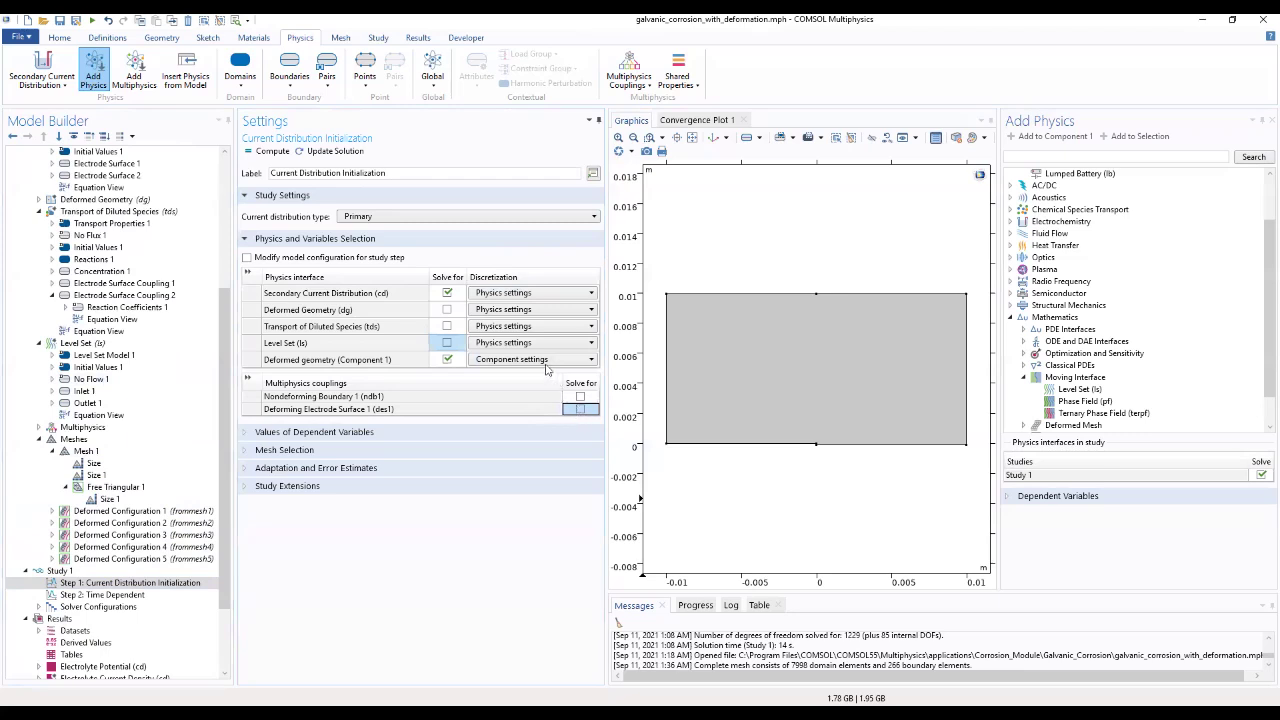
click(272, 151)
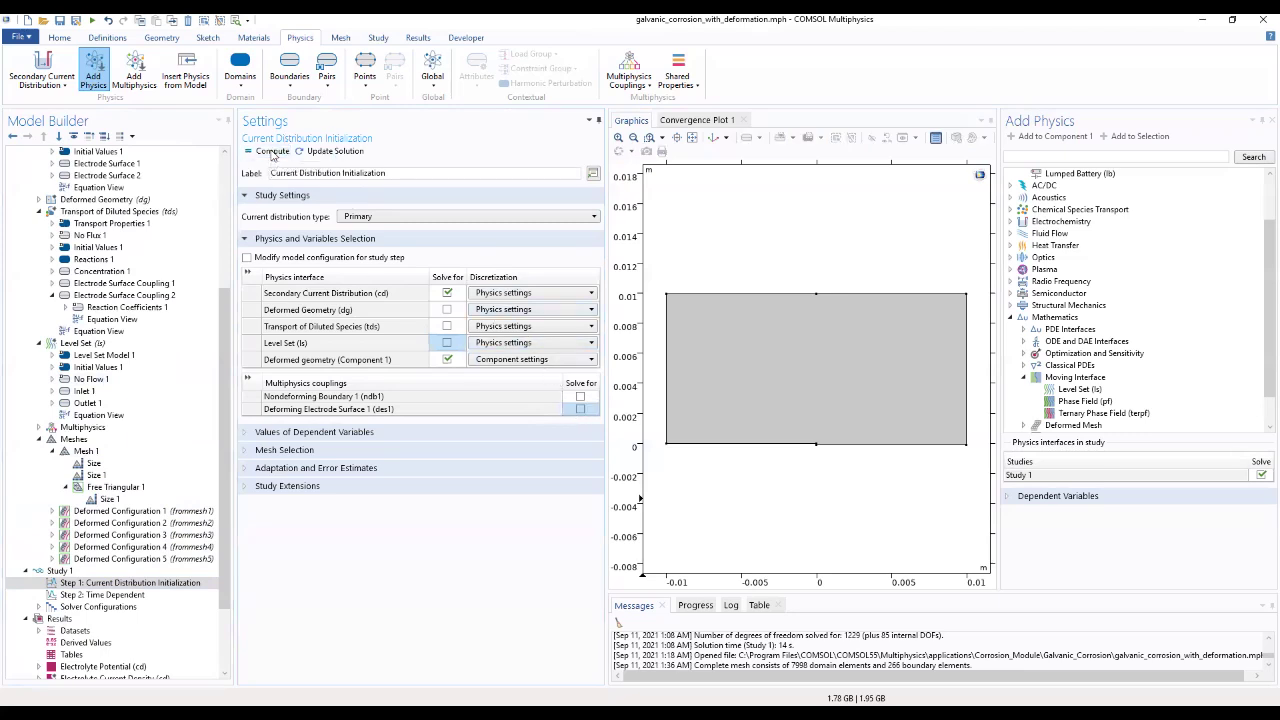
click(1261, 122)
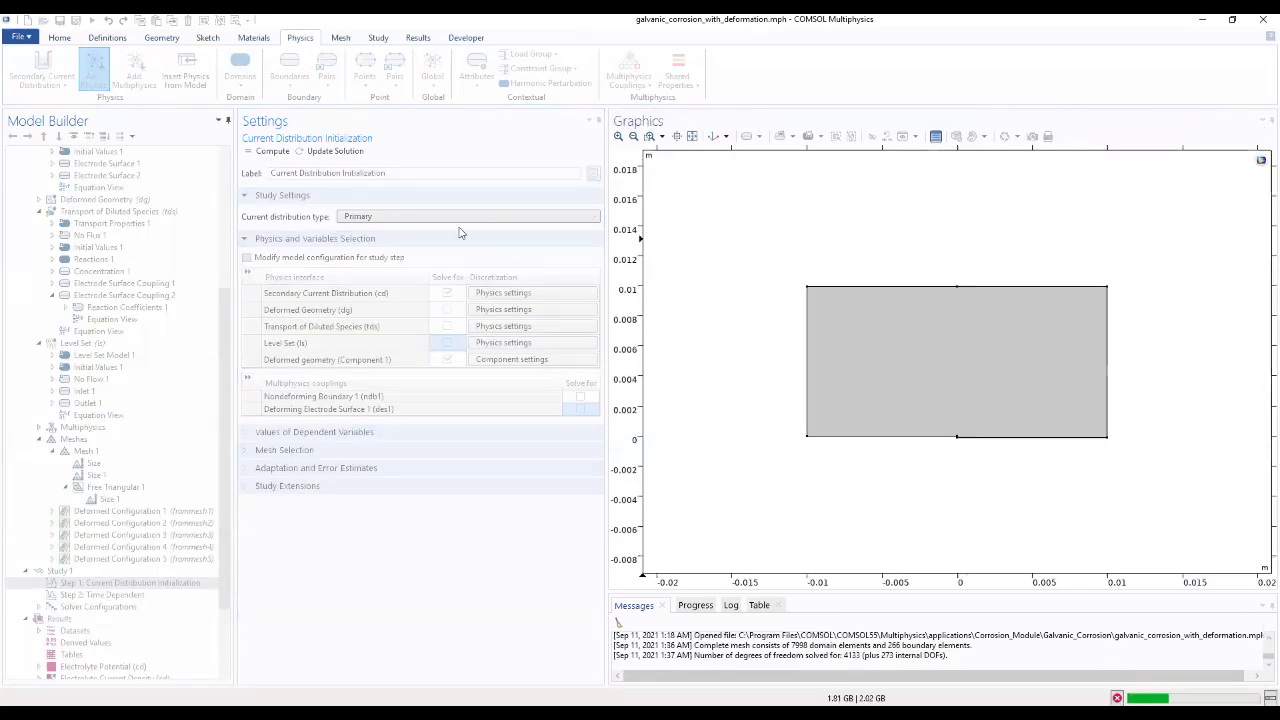
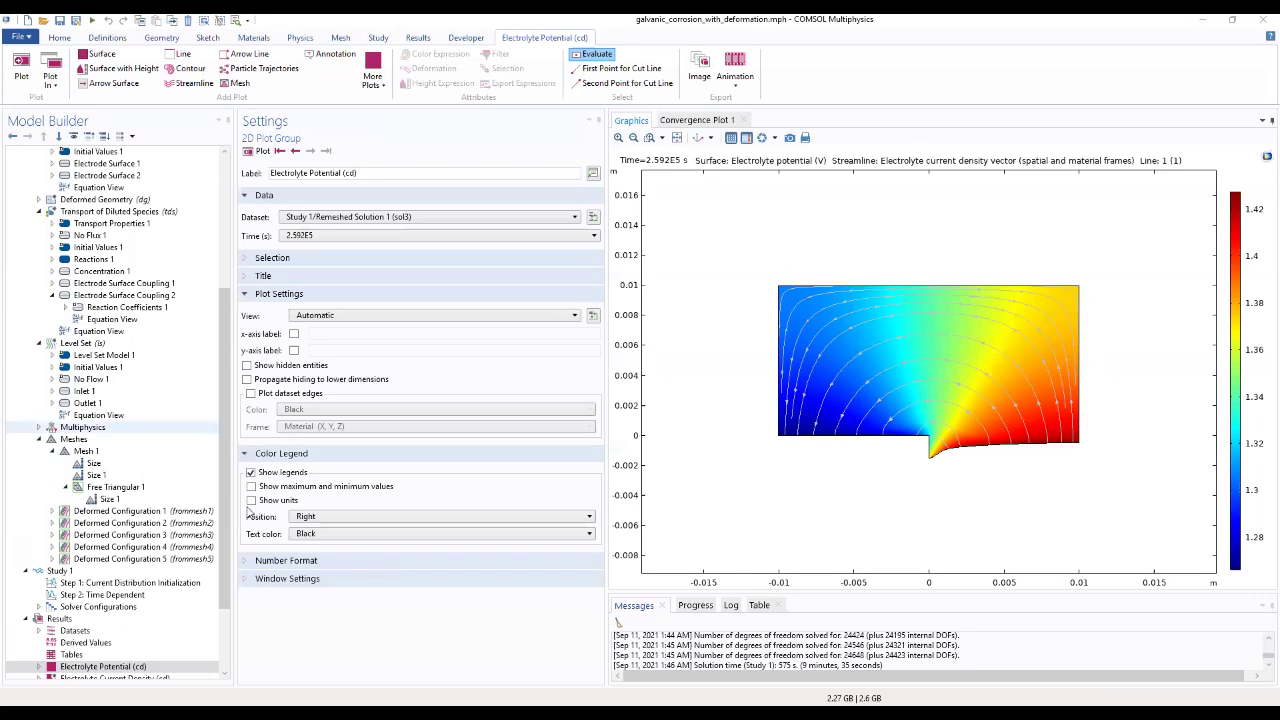
Set the separating distance of Streamline 1 in the Electrolyte Potential plot to 0.035 and replot
scroll(213, 519, down, 3)
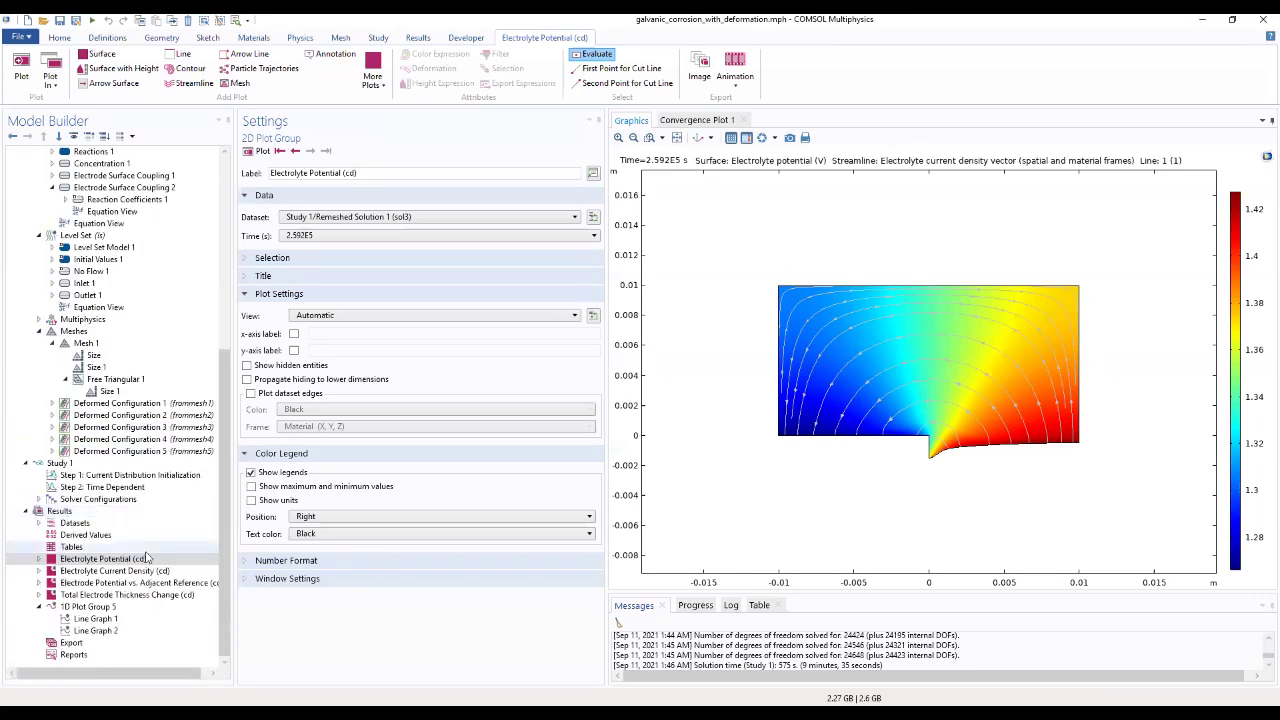
click(145, 558)
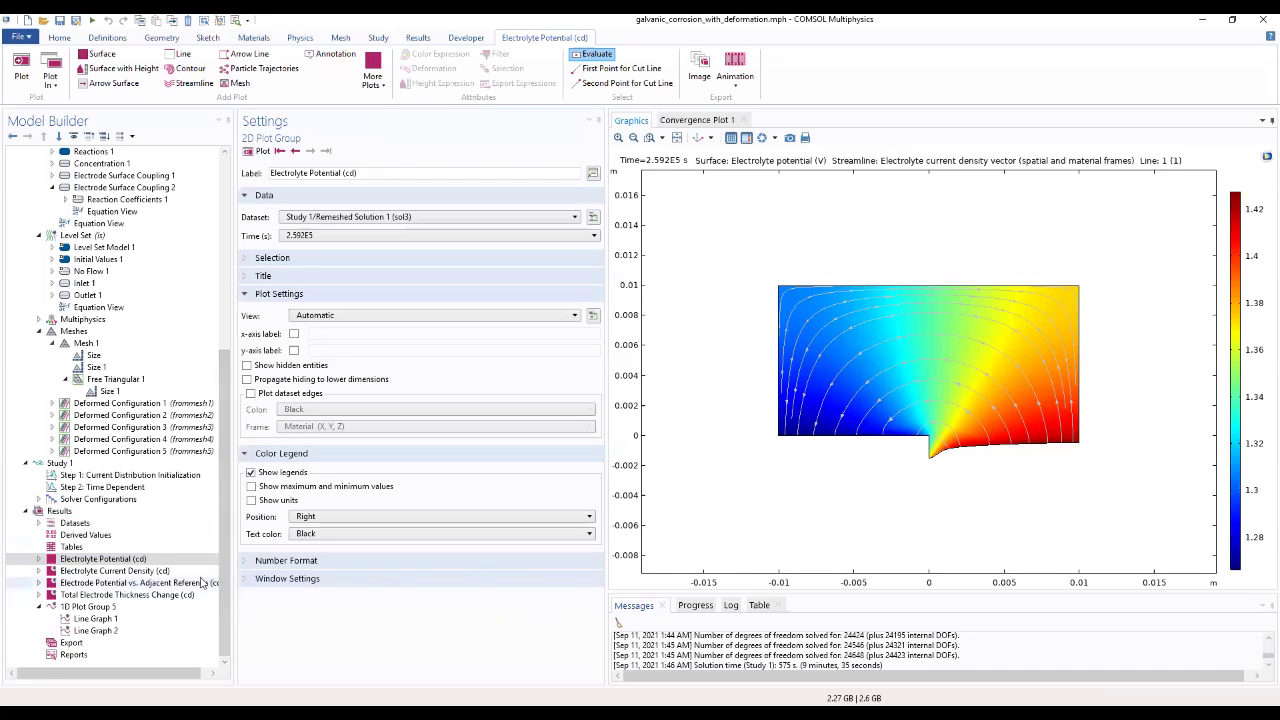
click(38, 559)
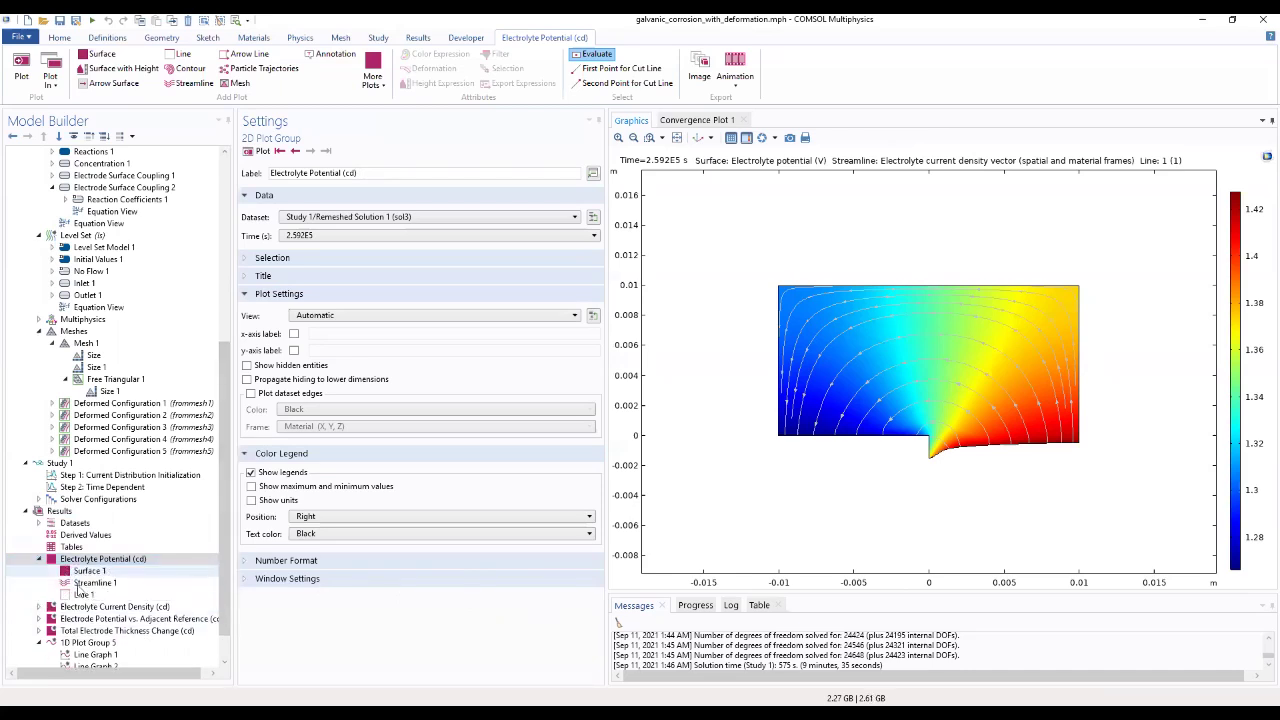
click(84, 583)
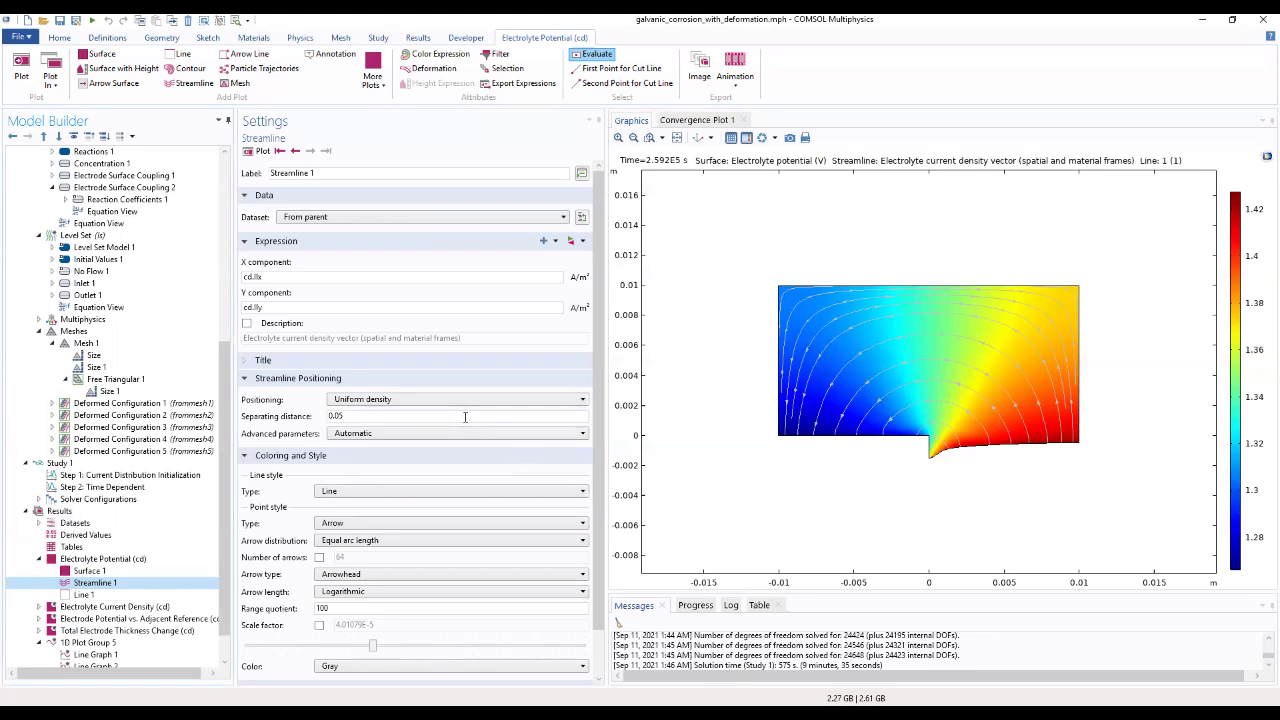
drag(357, 417, 310, 428)
text(0.035)
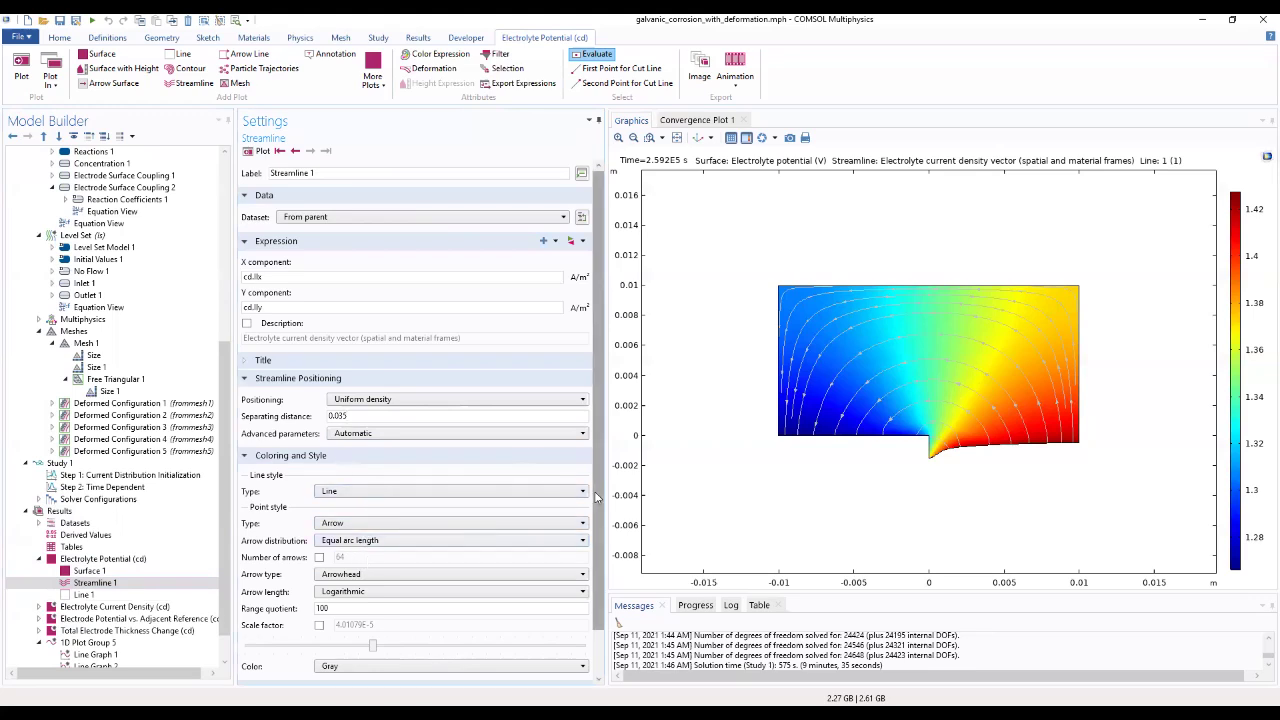
drag(597, 500, 590, 540)
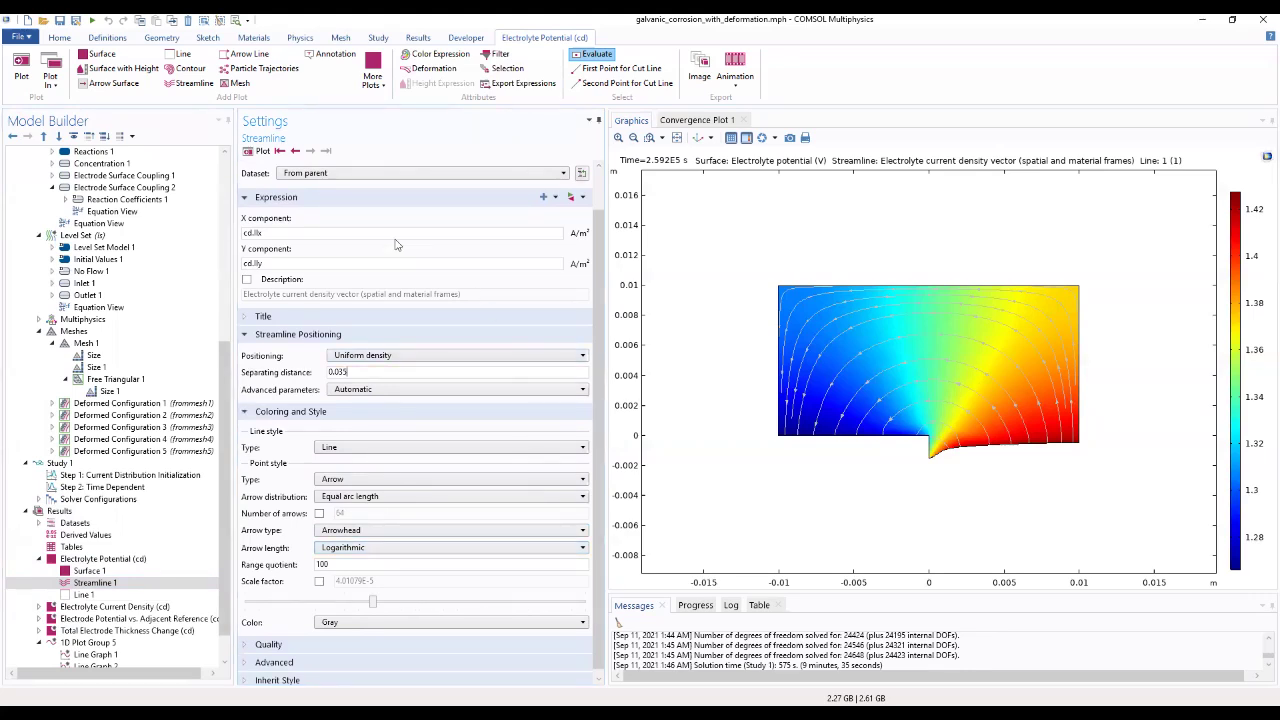
click(255, 151)
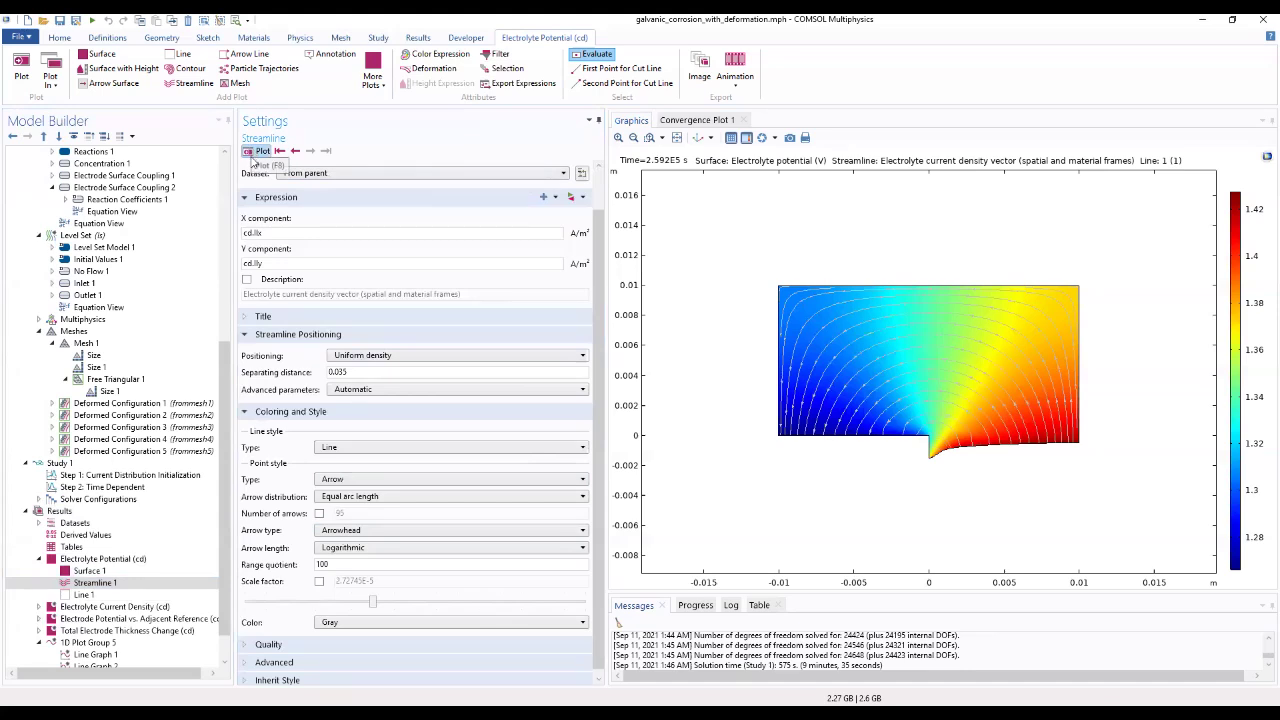
Add a second surface plot to the Electrolyte Potential group with expression 1 and uniform gray coloring
click(102, 560)
right_click(103, 567)
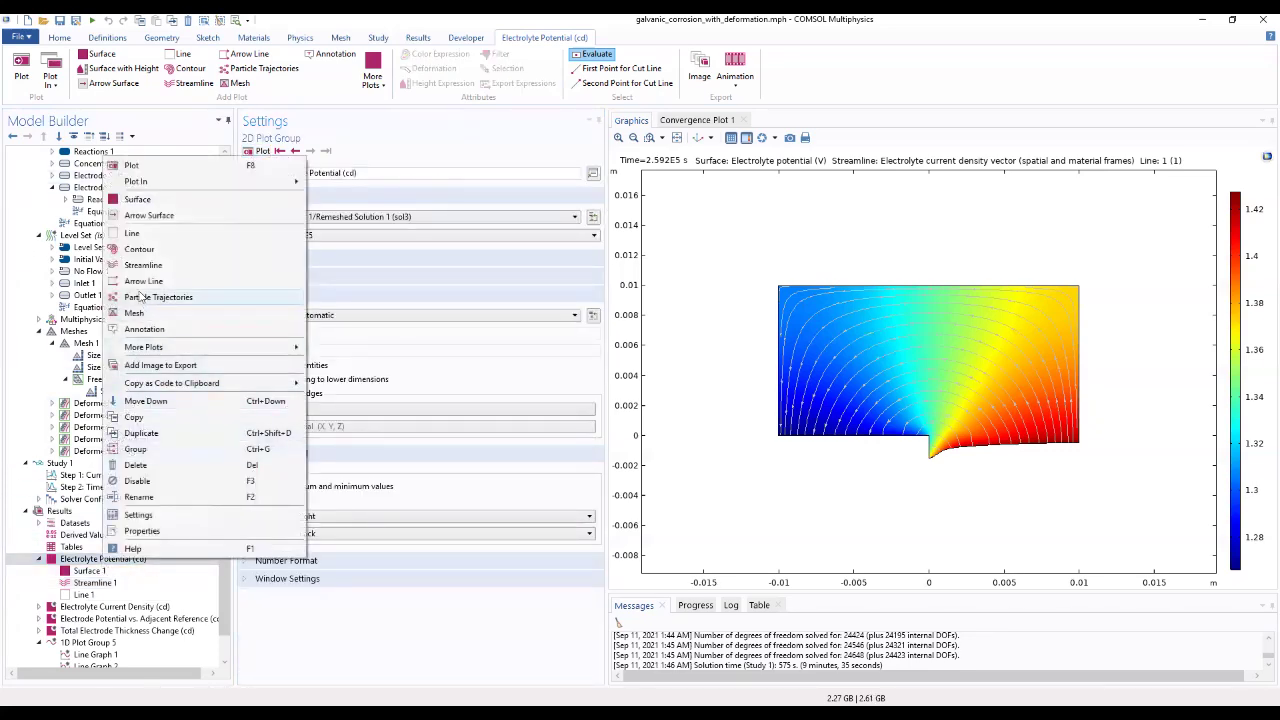
click(137, 200)
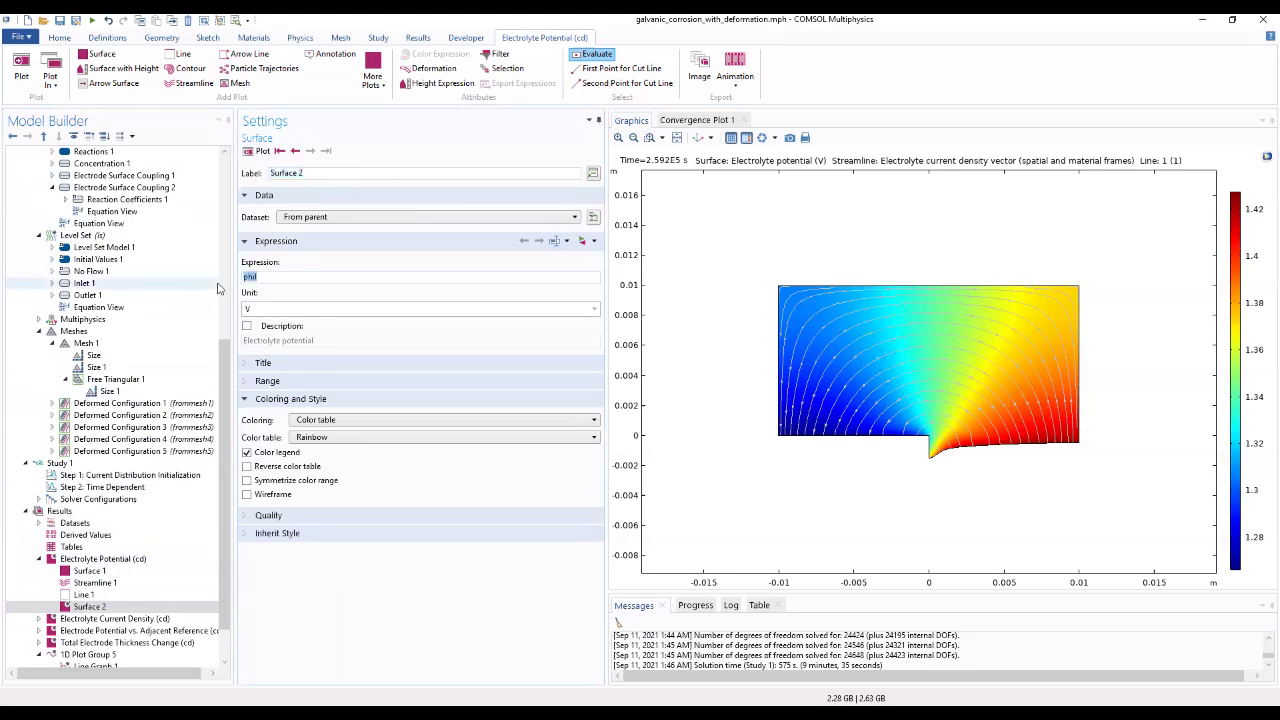
text(1)
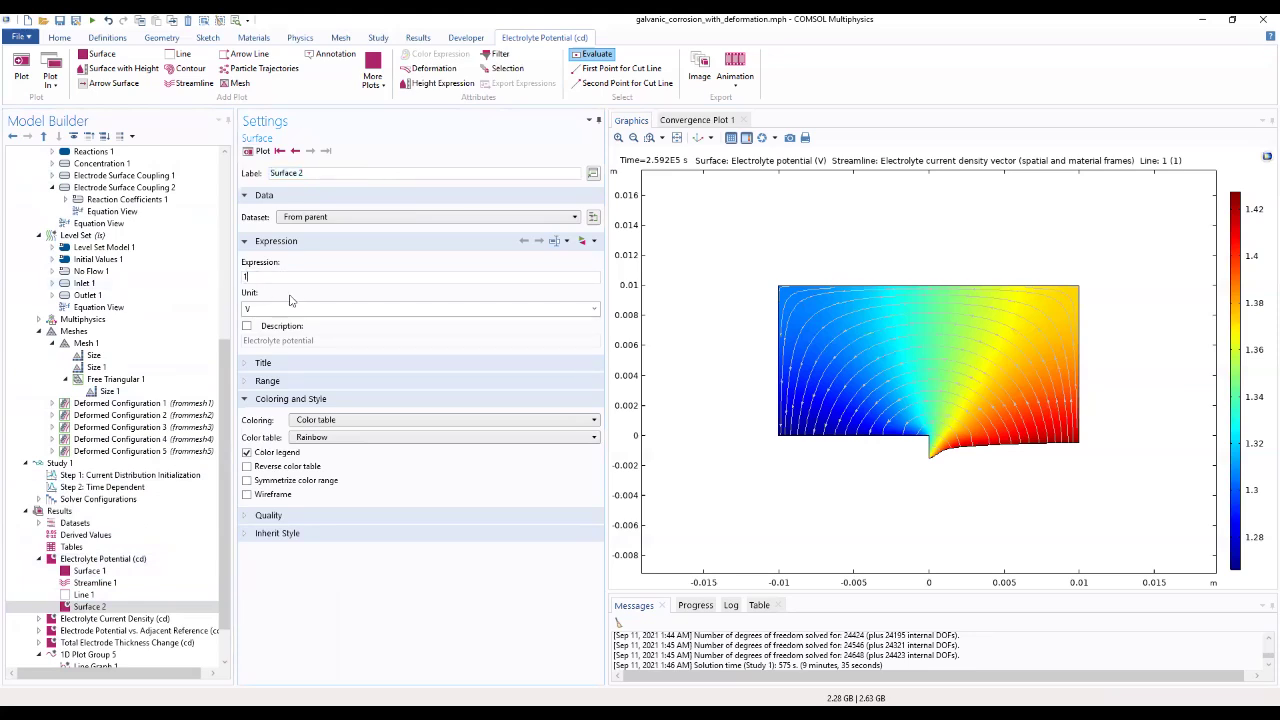
click(340, 420)
click(340, 454)
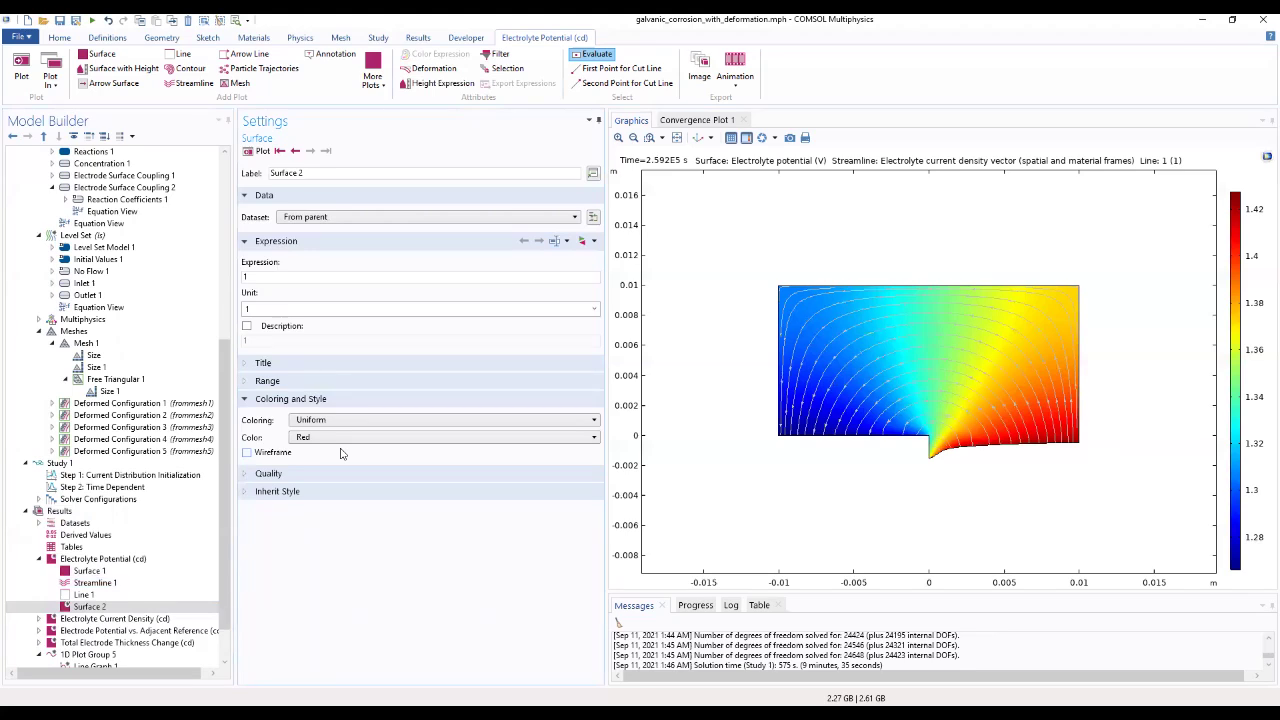
click(465, 438)
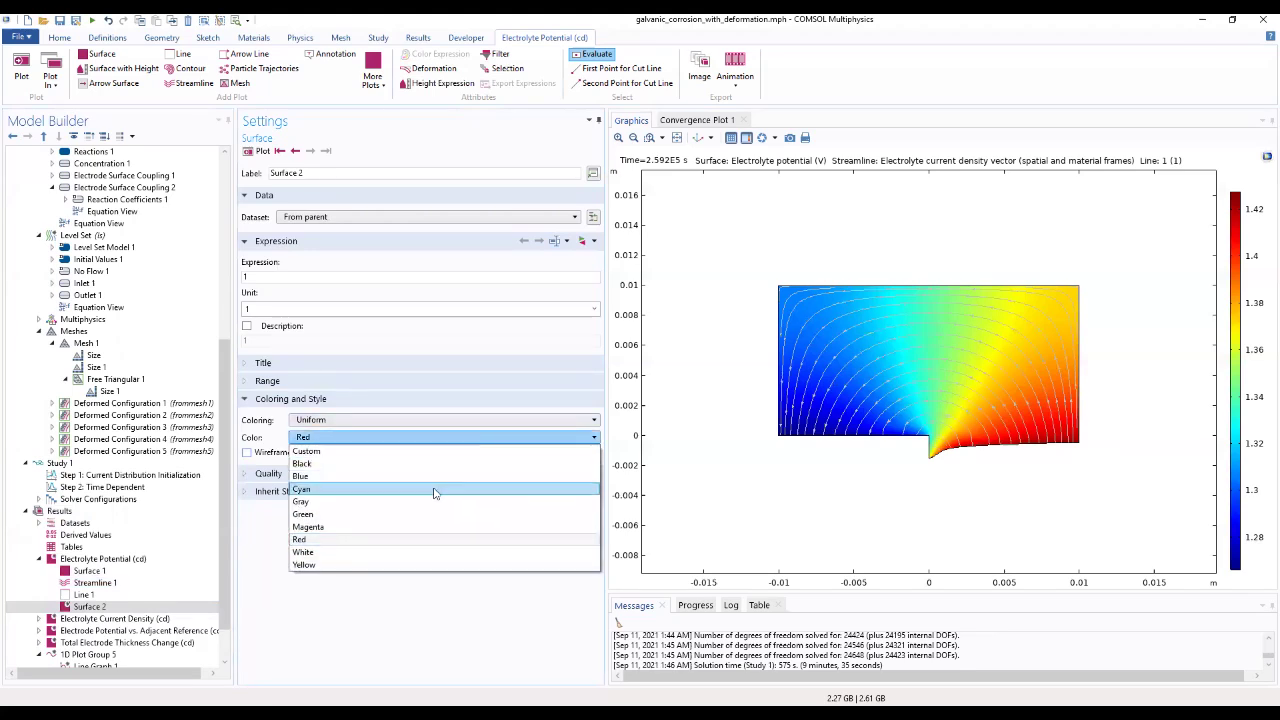
click(426, 502)
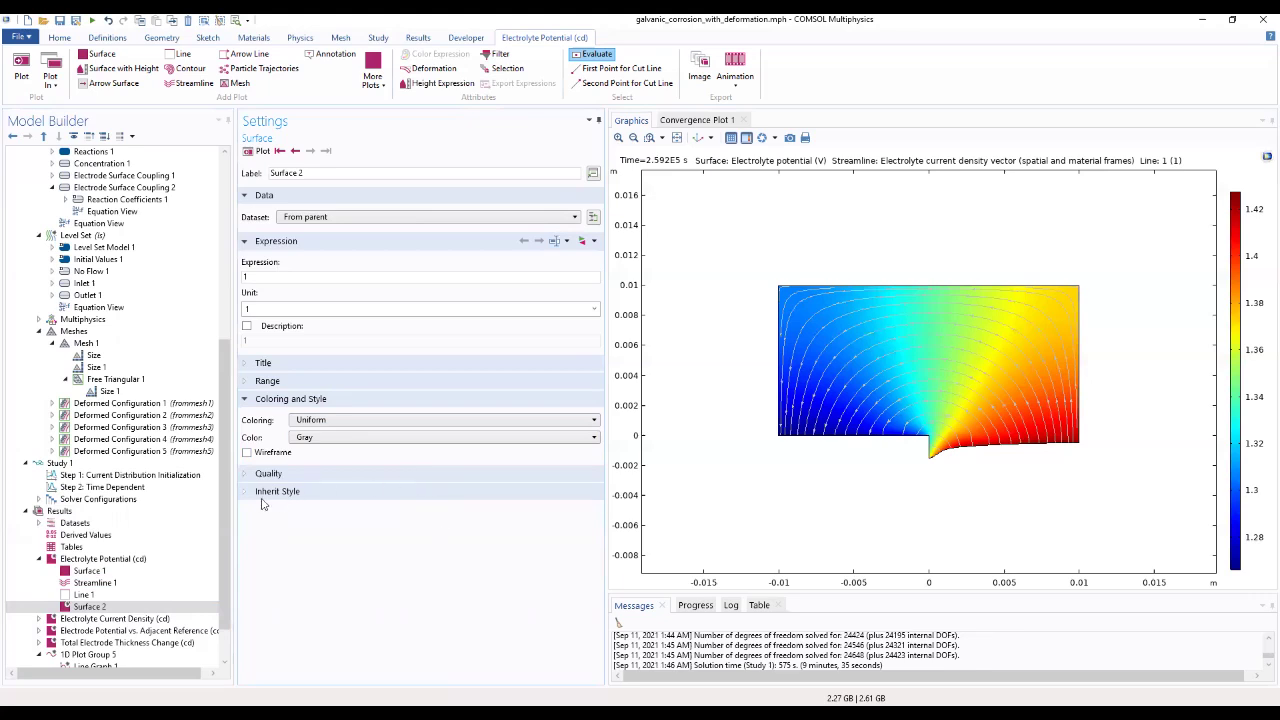
Add a filter to the gray surface with the inclusion expression ls.Vf1>=0.5 and plot it
click(104, 607)
right_click(107, 607)
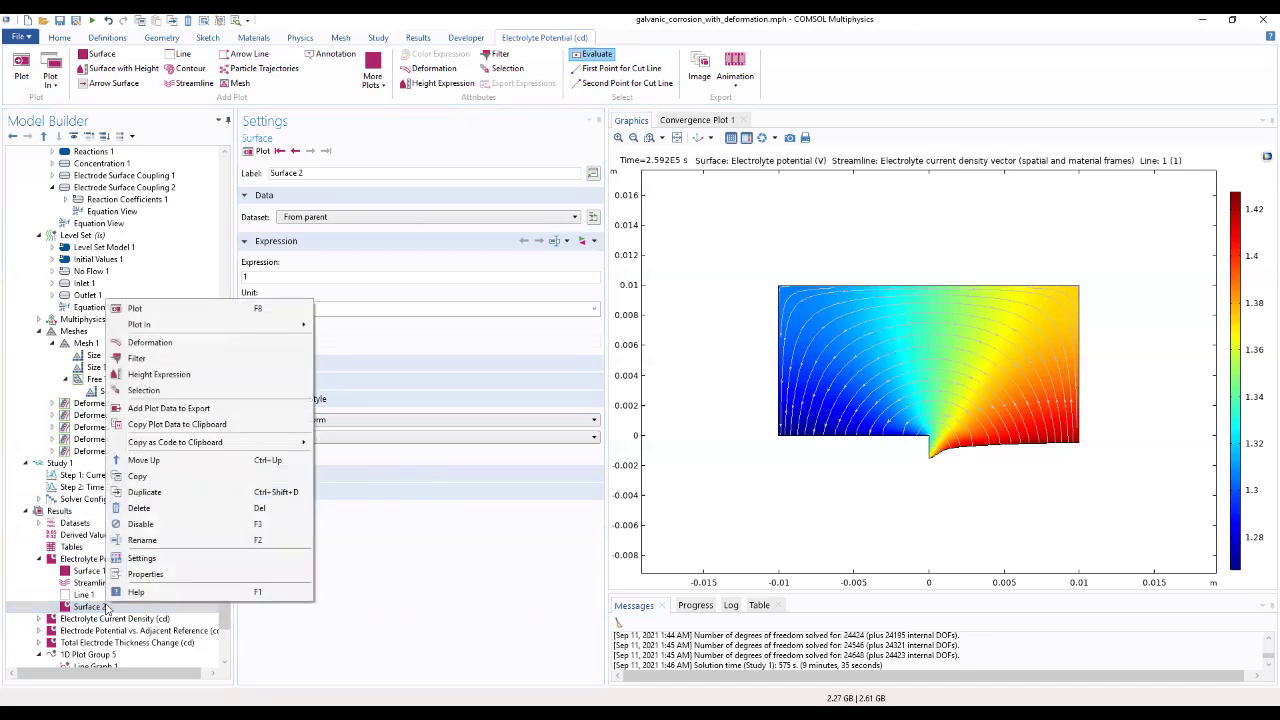
click(137, 360)
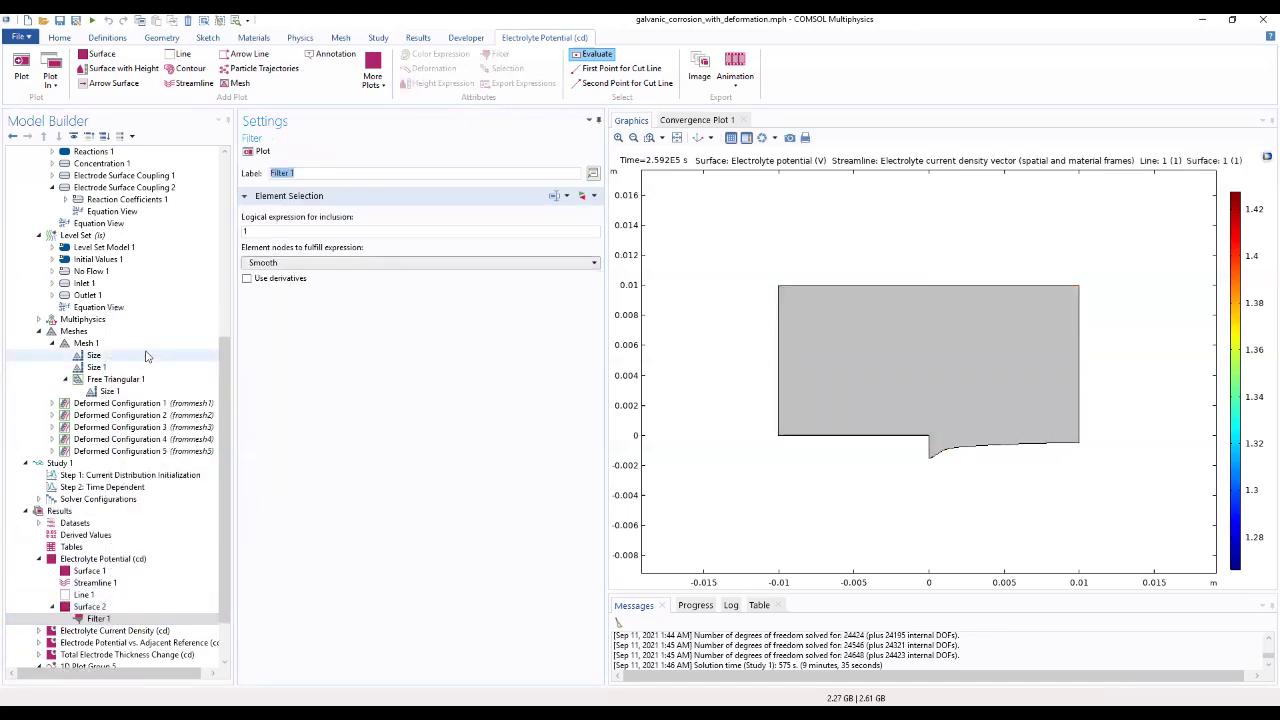
double_click(252, 231)
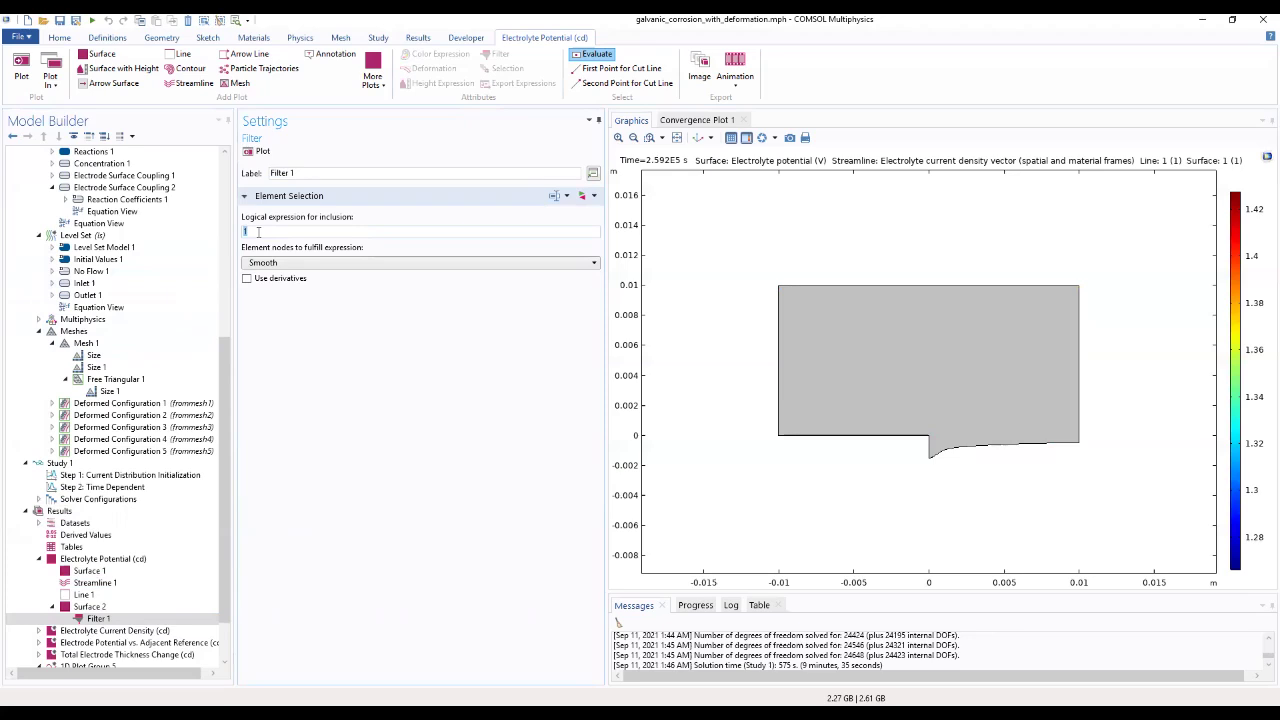
text(ls.Vf1>)
text(=0.5)
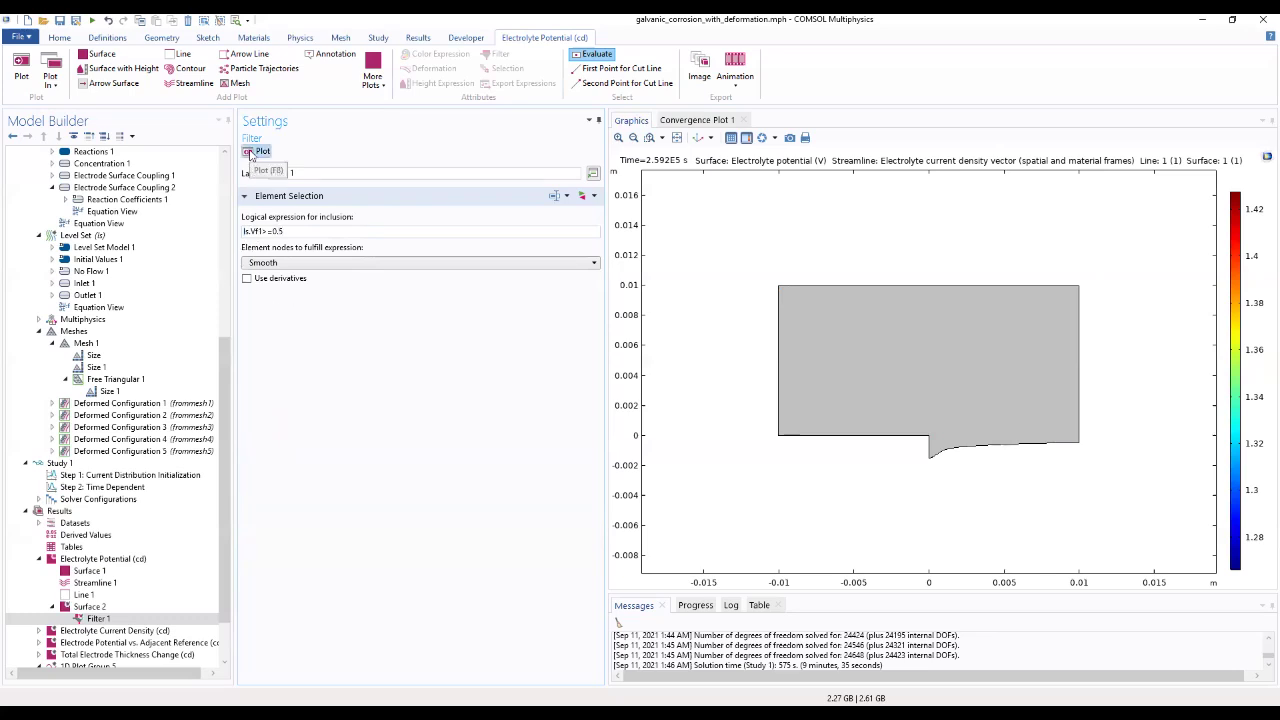
click(251, 153)
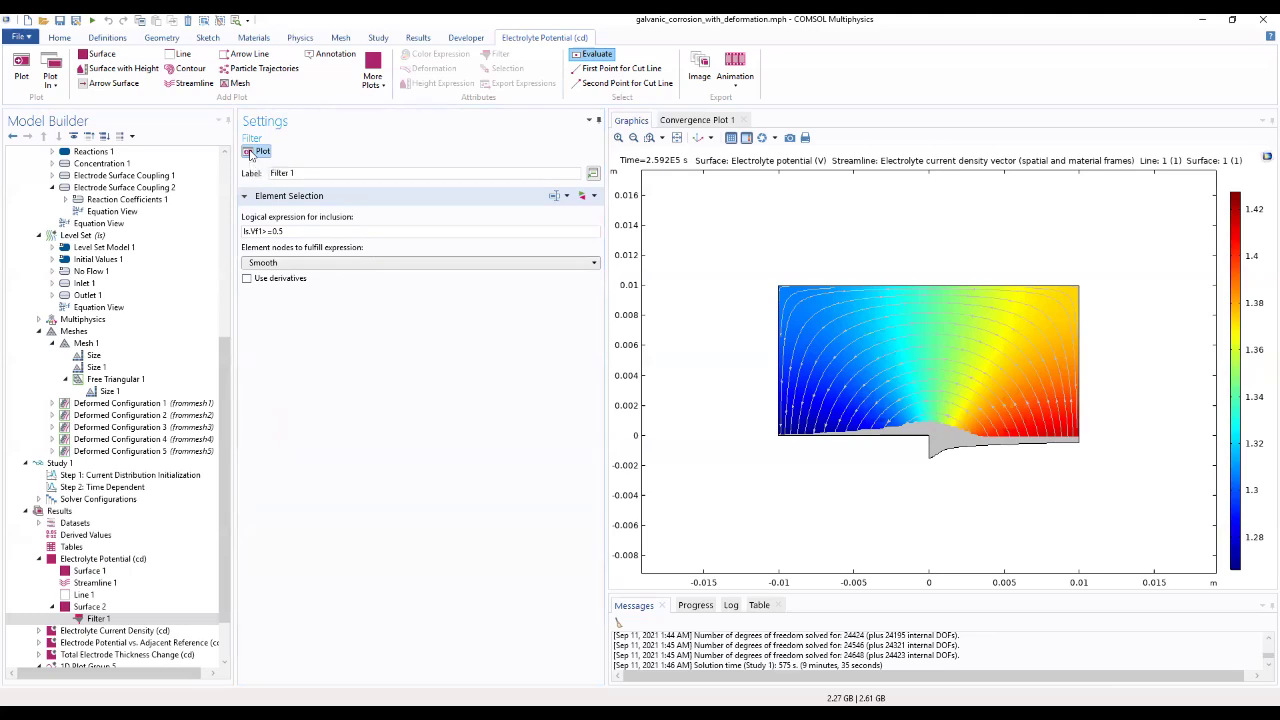
Add a 2D plot group to the results using the Study 1/Remeshed Solution 1 (sol3) dataset at time 2.592E5 s
click(113, 560)
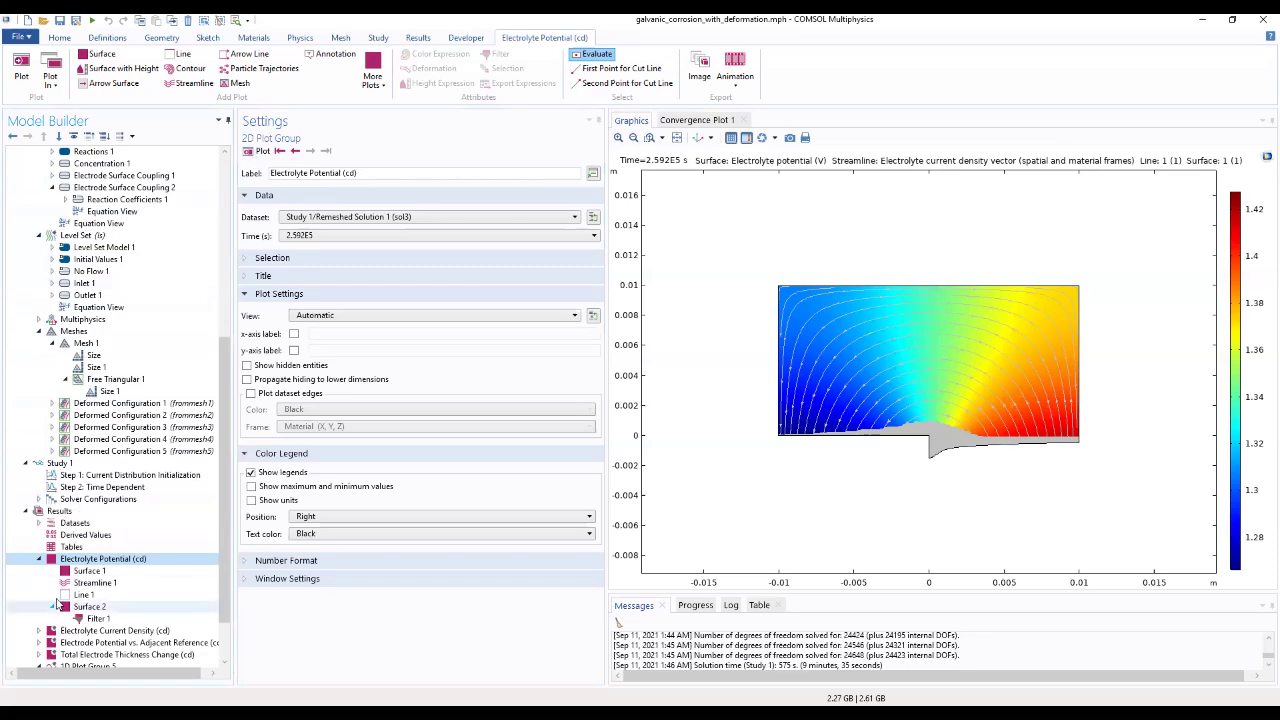
click(66, 513)
right_click(68, 514)
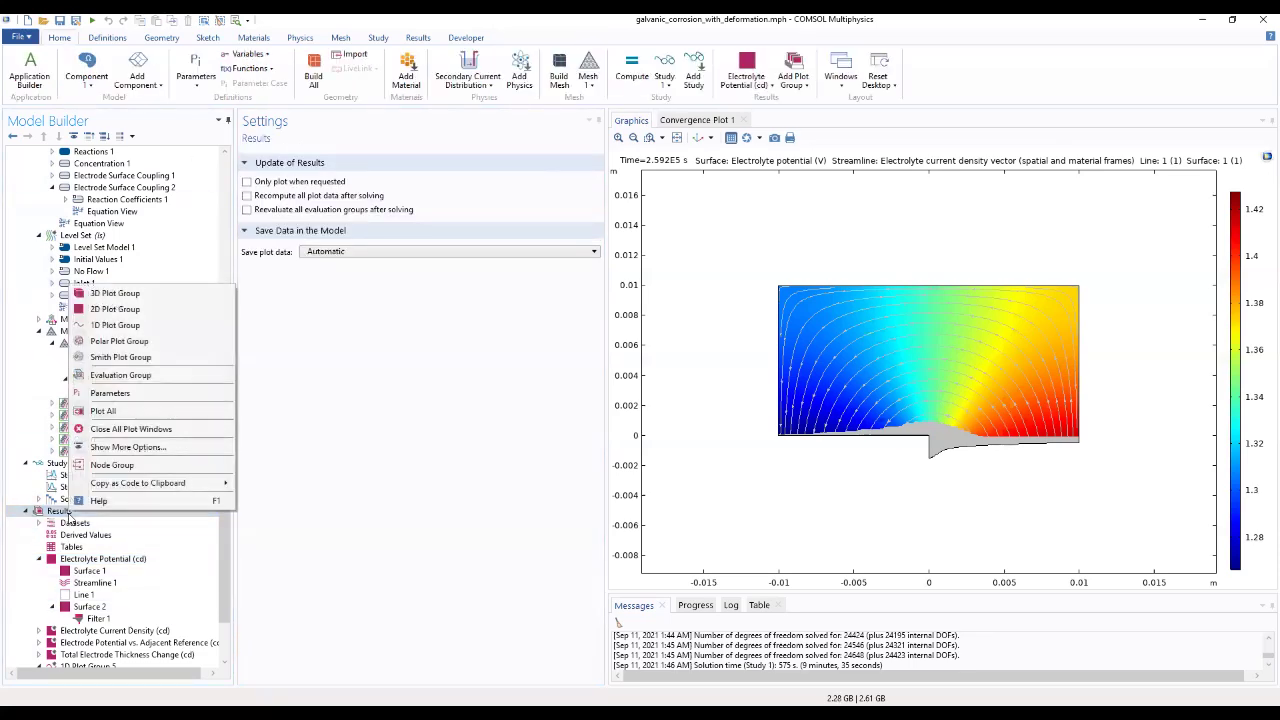
click(115, 310)
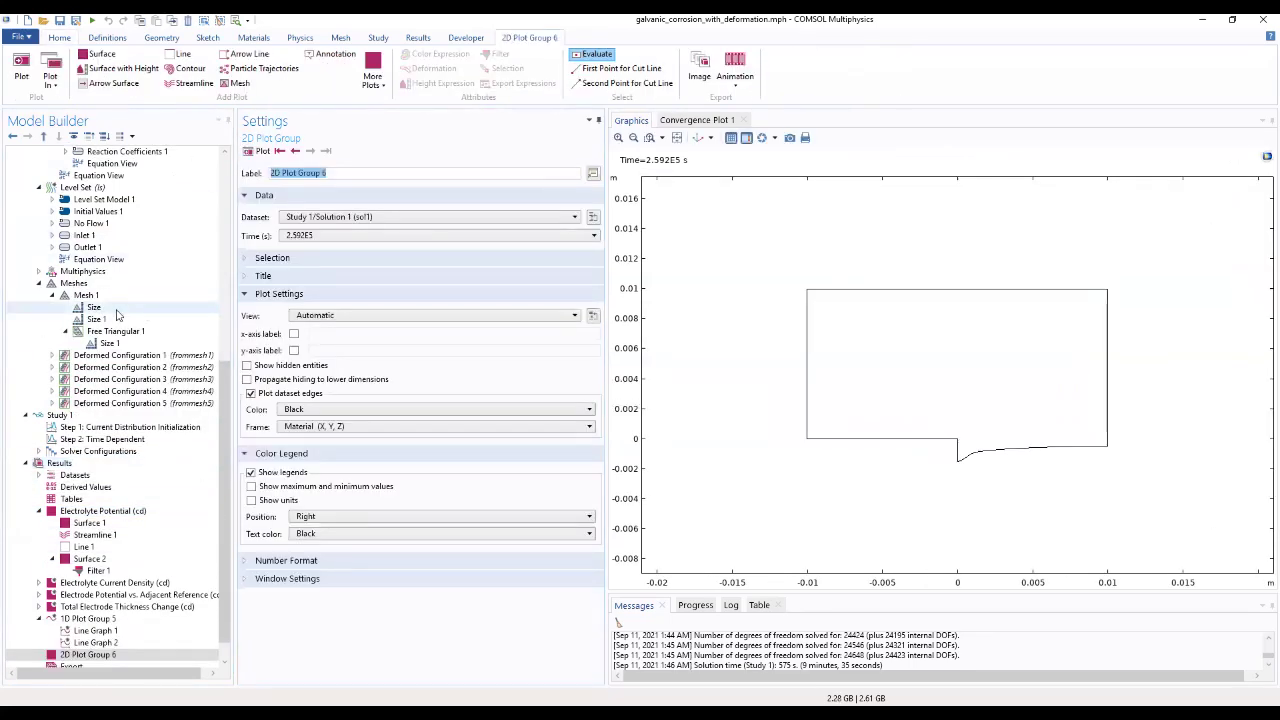
click(360, 217)
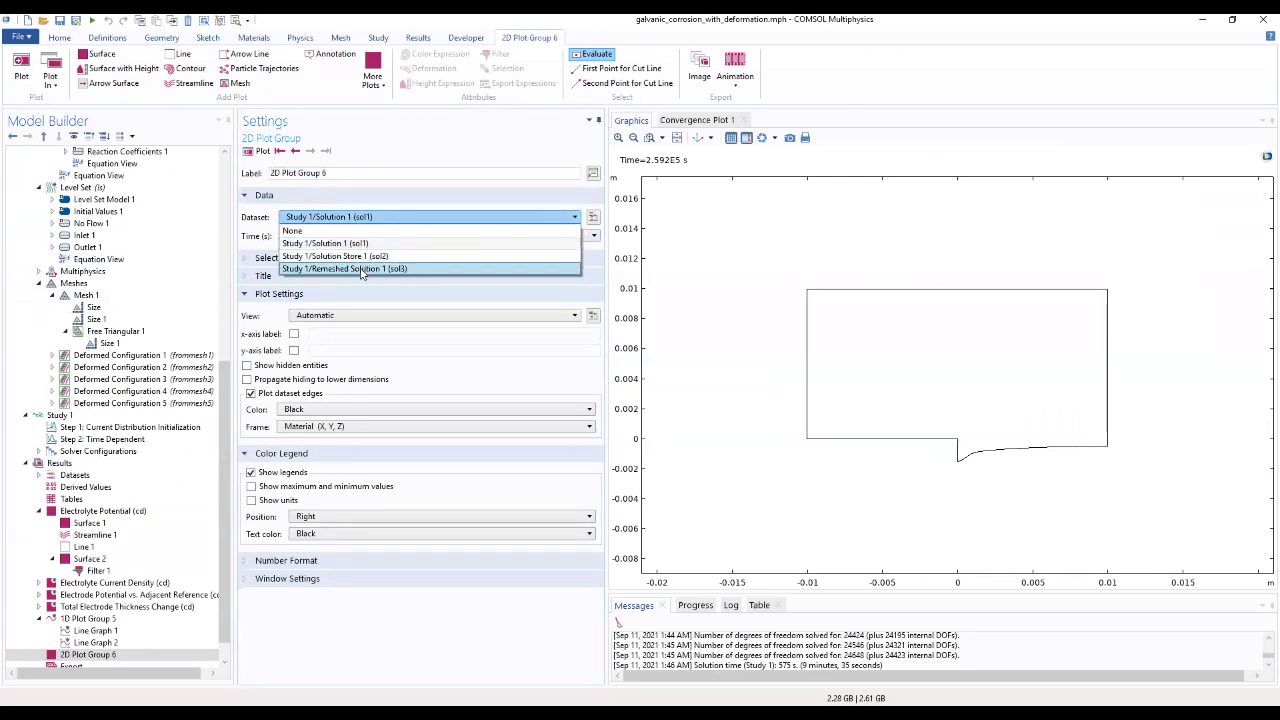
click(363, 269)
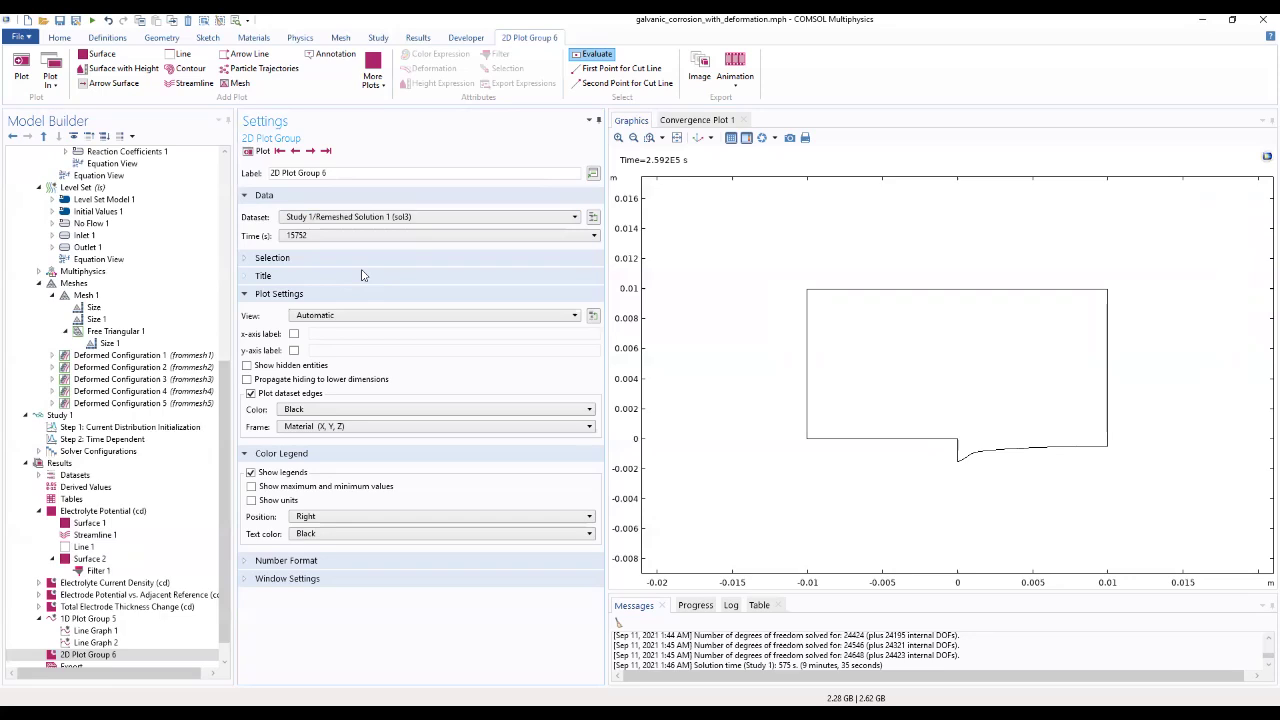
click(315, 236)
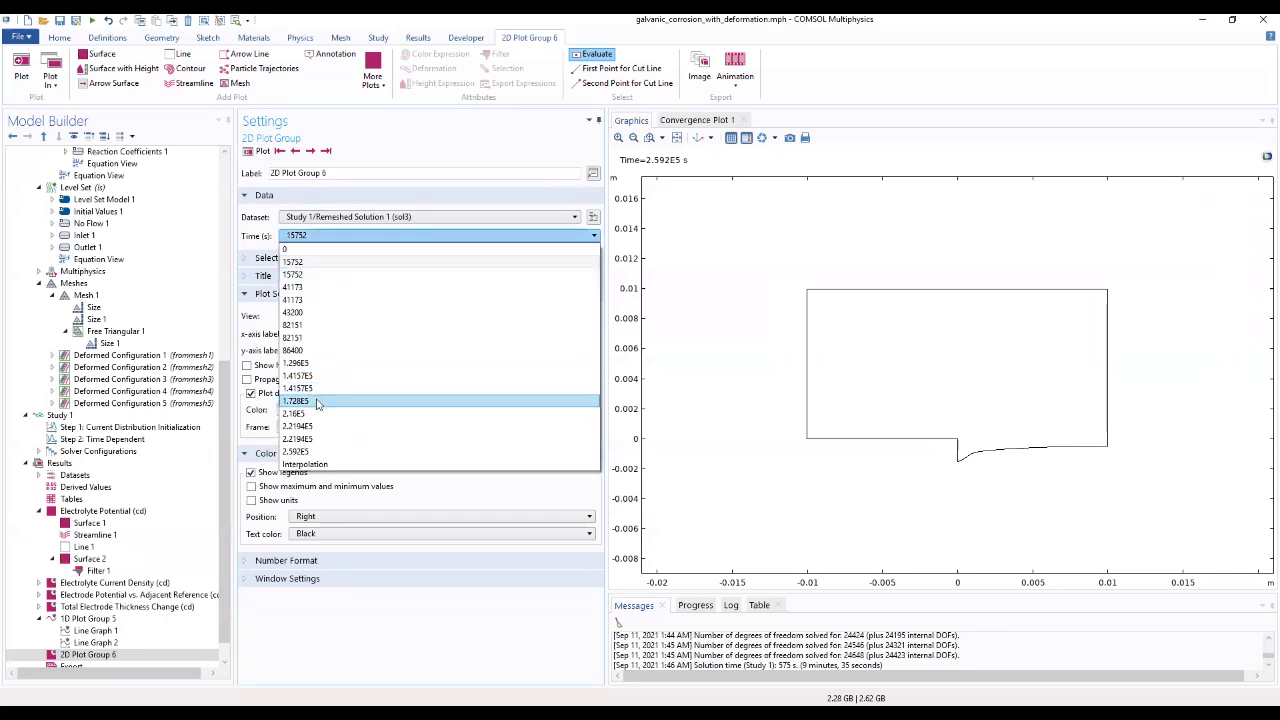
click(320, 451)
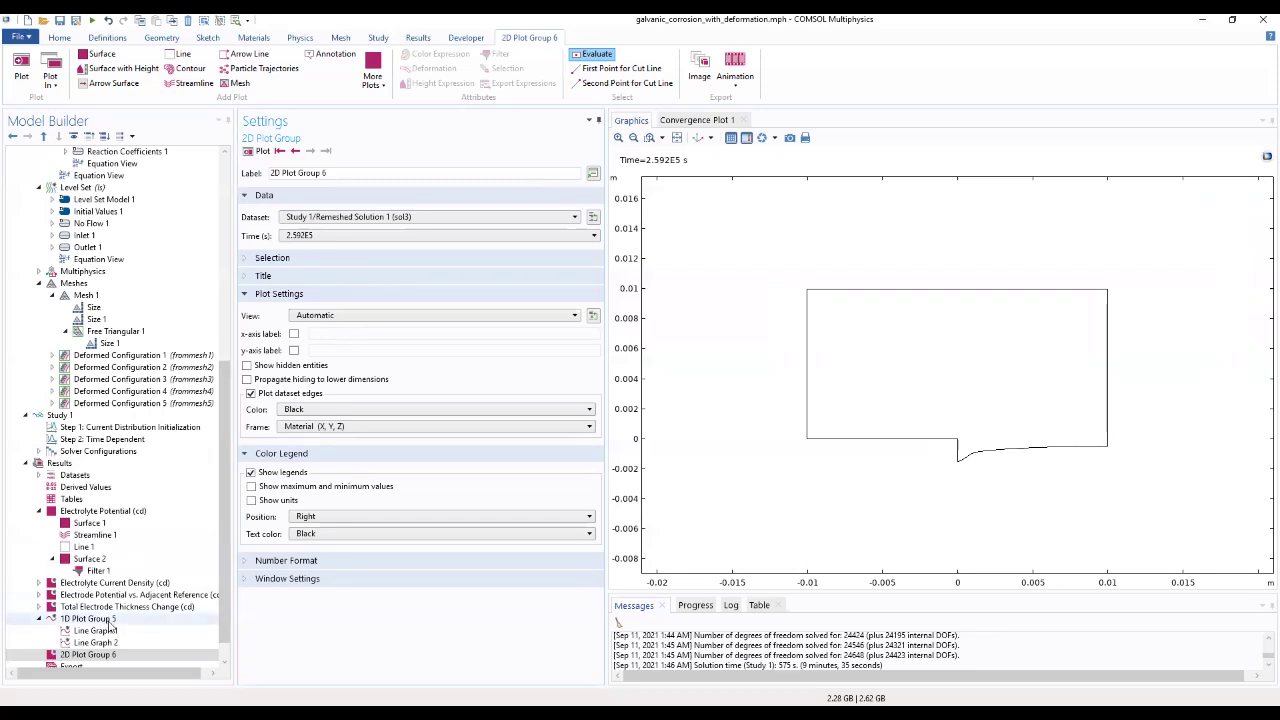
Add a surface plot of ls.Vf1 to the new 2D plot group and plot it
click(70, 655)
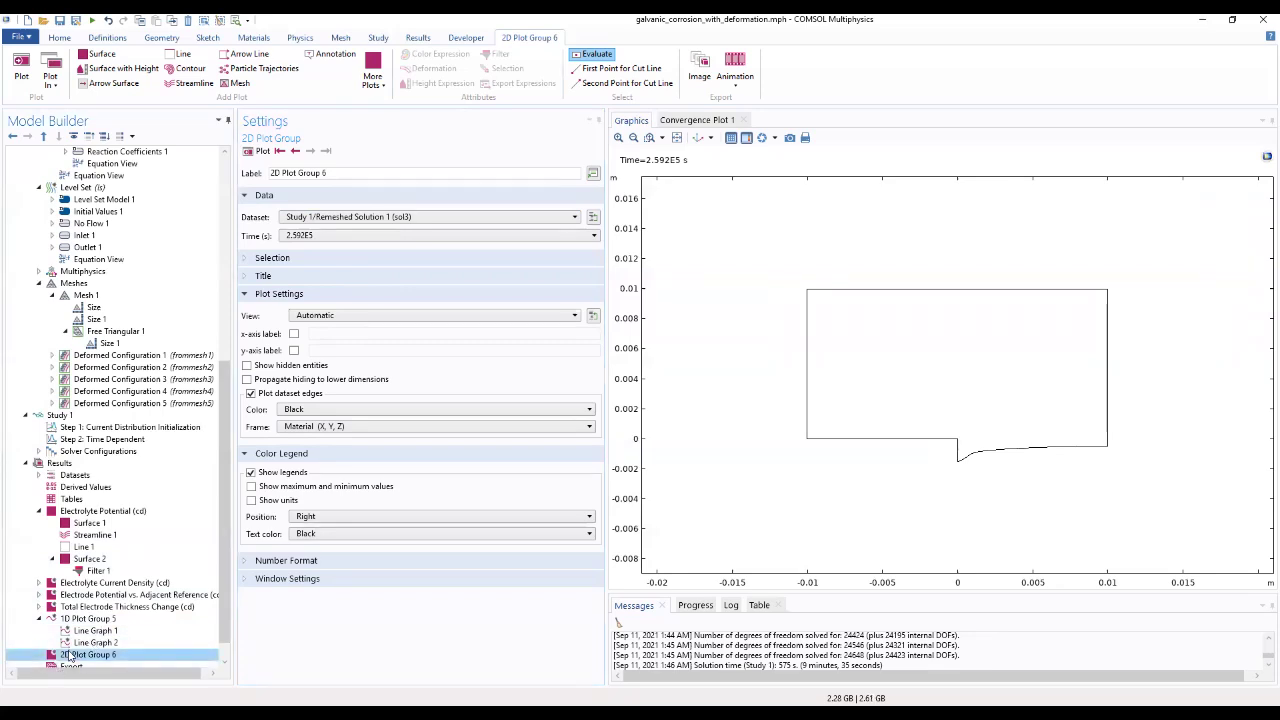
right_click(70, 655)
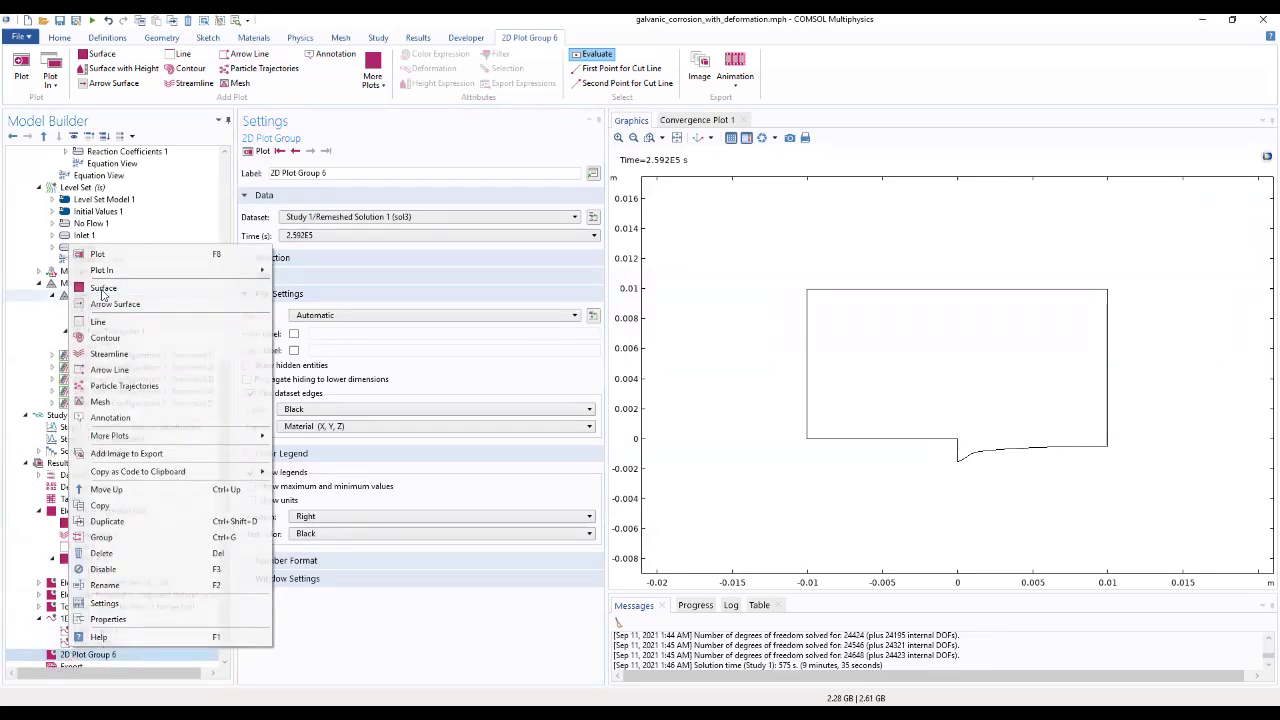
click(103, 288)
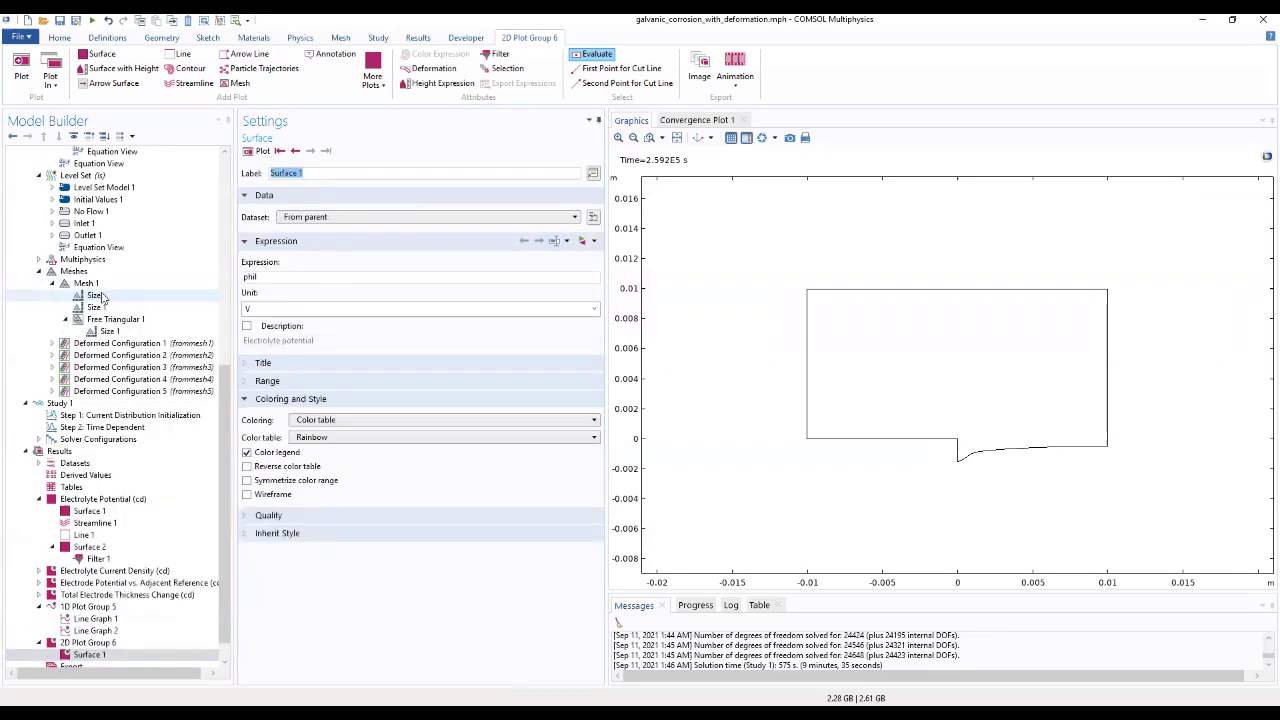
click(271, 277)
double_click(266, 277)
text(ls.V)
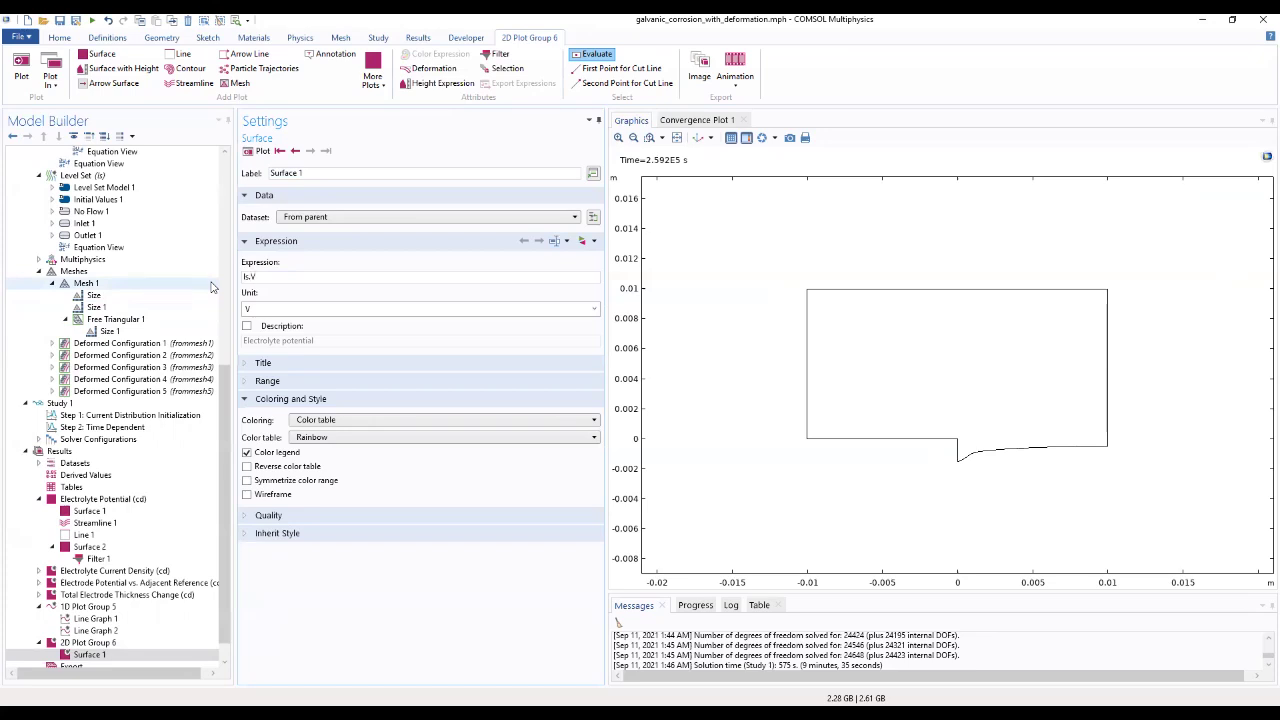
text(f1)
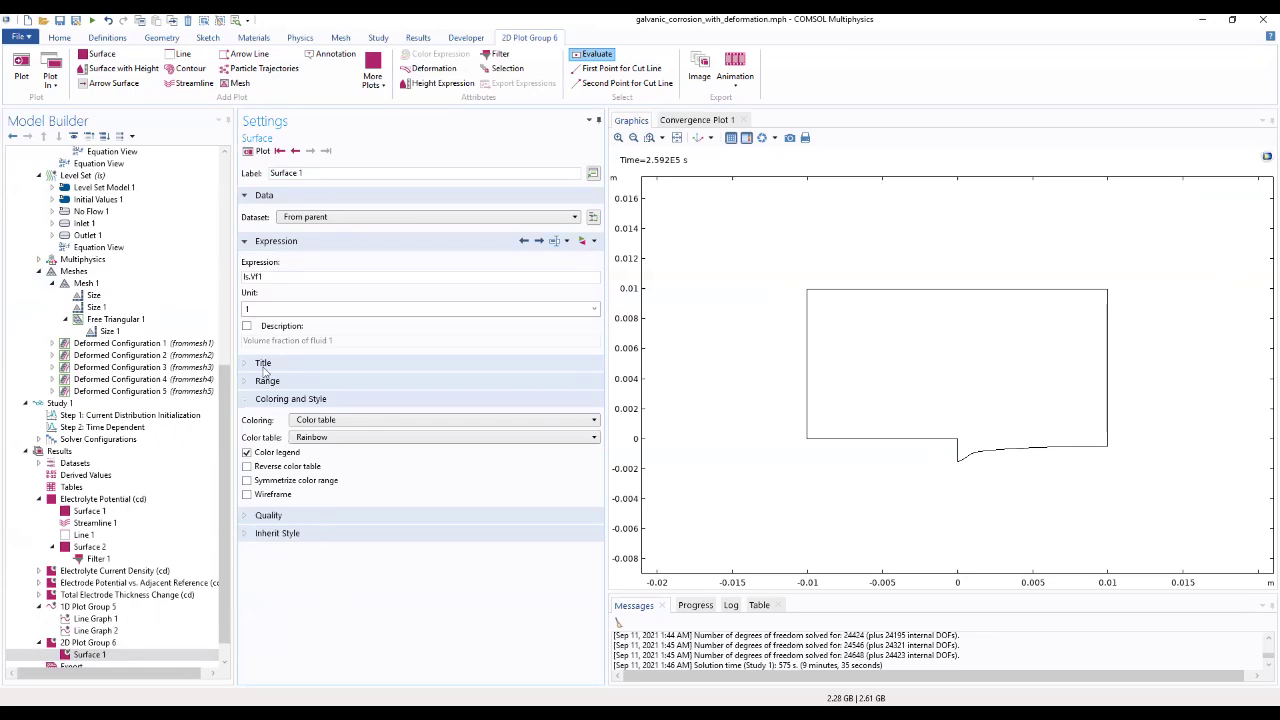
click(256, 151)
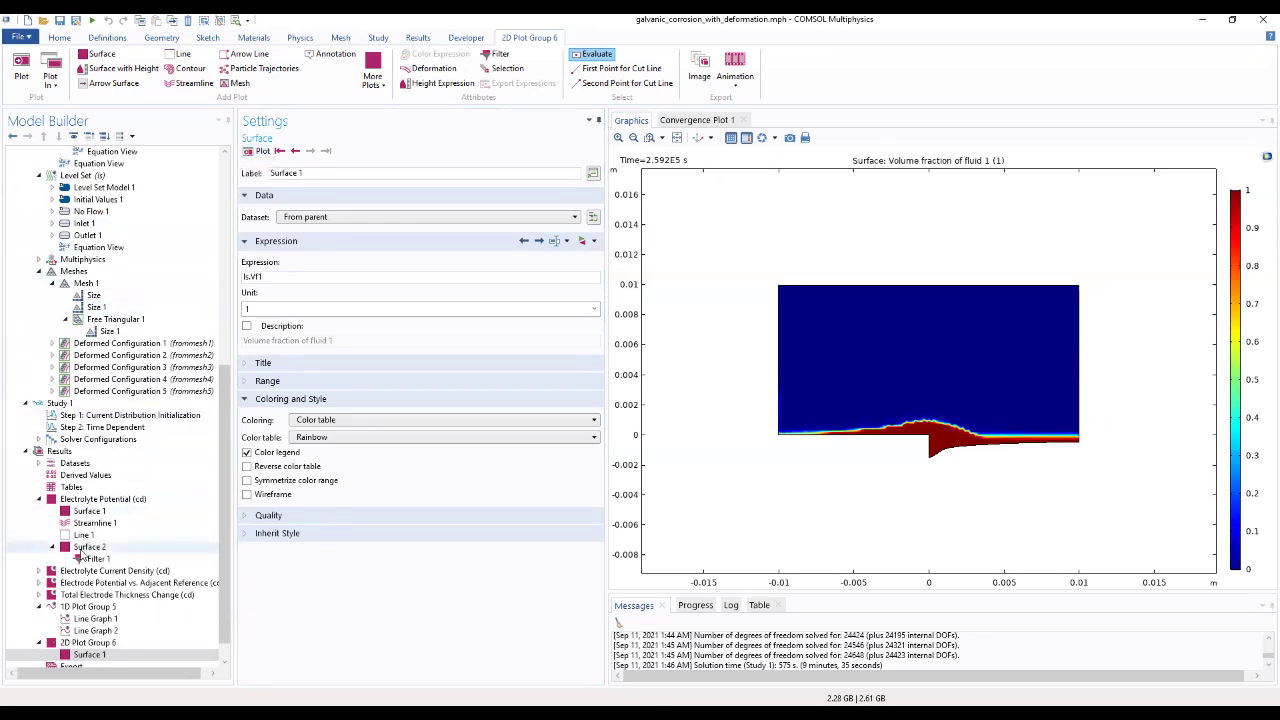
Add a contour plot to 2D Plot Group 6 with the expression ls.Vf1
click(80, 642)
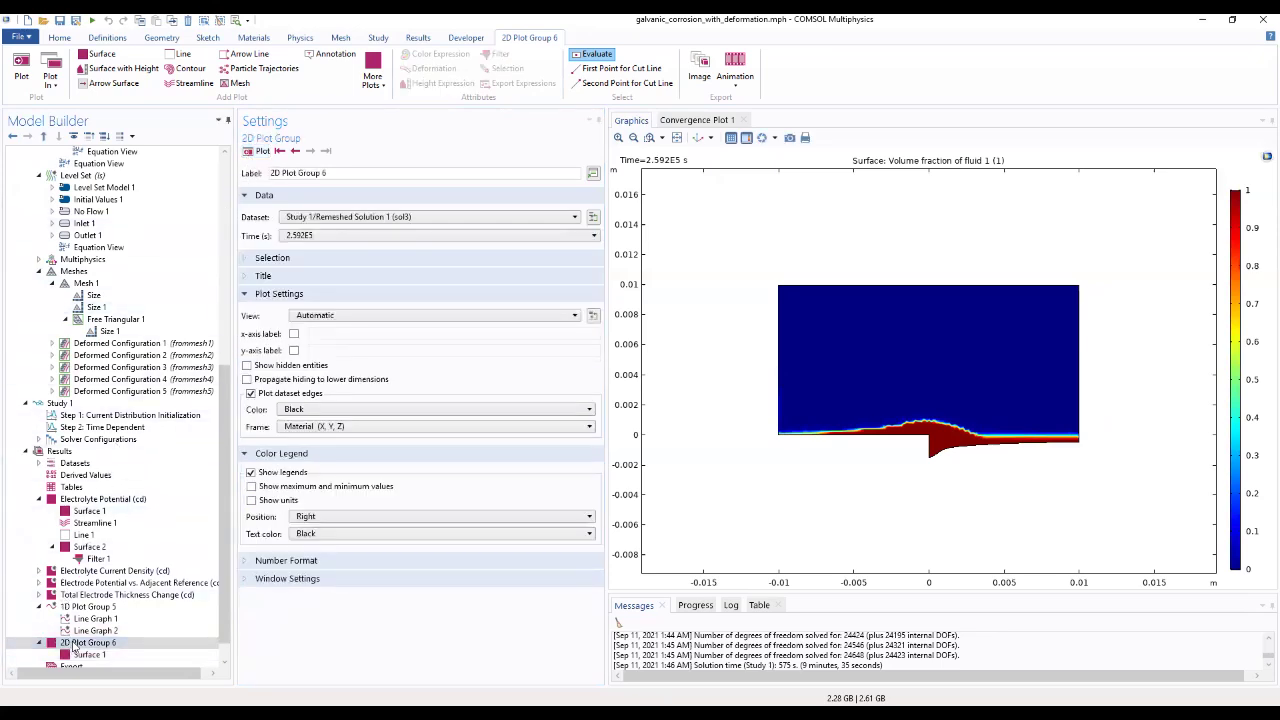
right_click(80, 642)
click(110, 331)
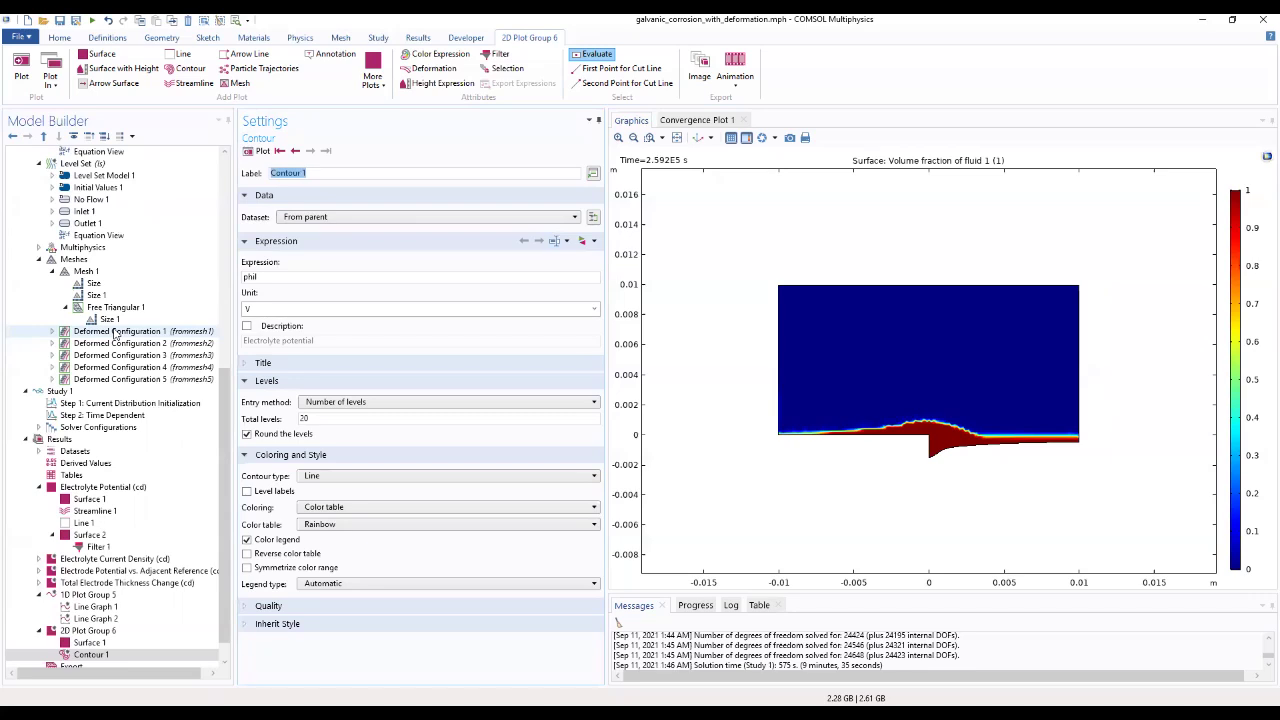
drag(258, 277, 230, 283)
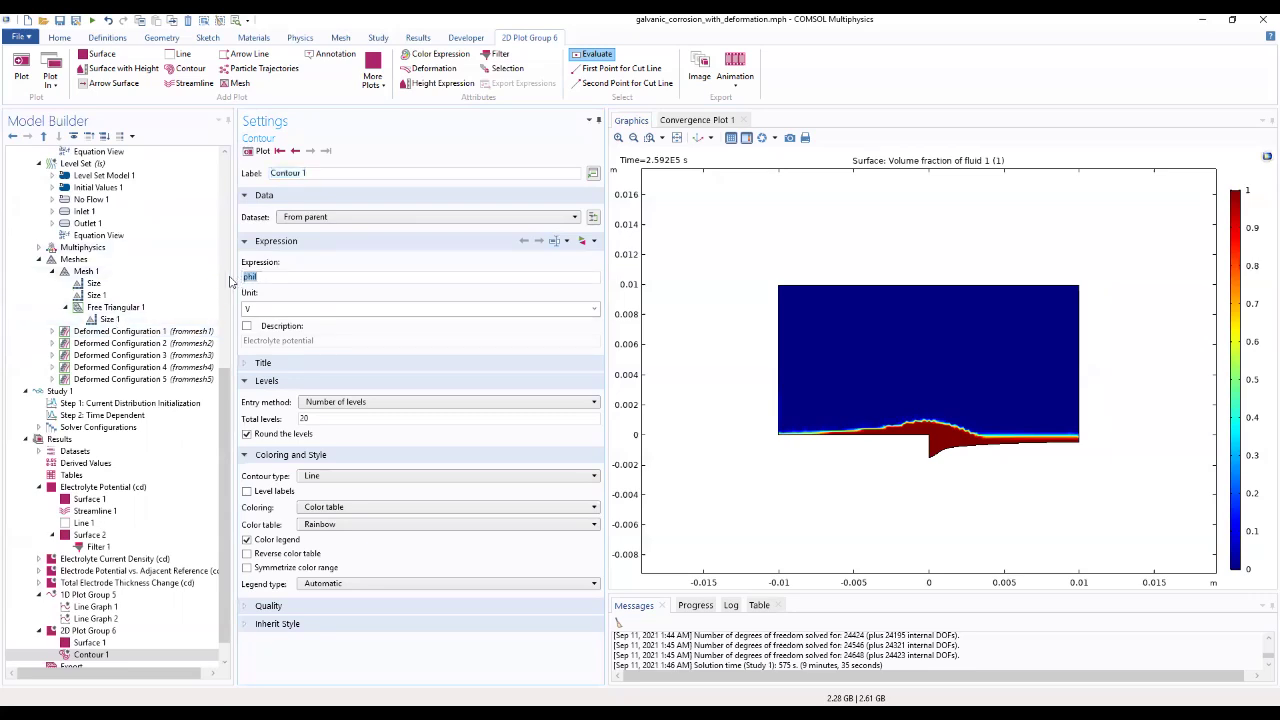
text(ls)
text(.Vl)
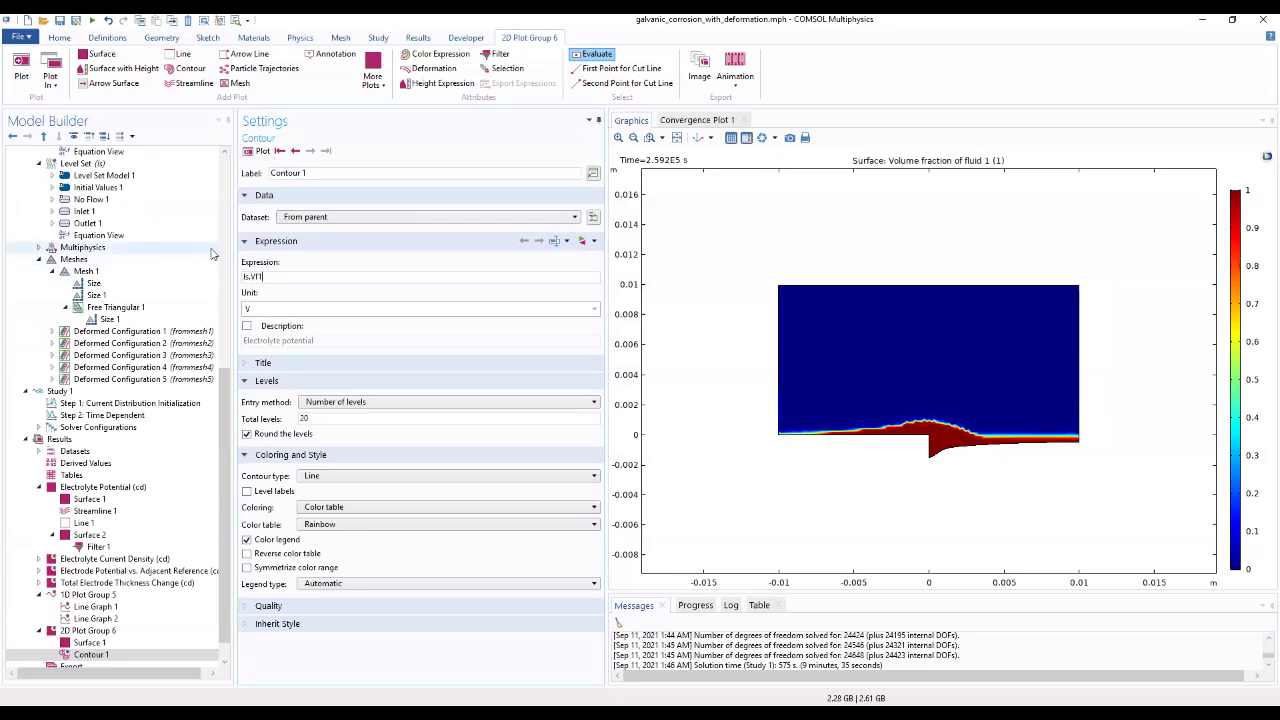
click(284, 308)
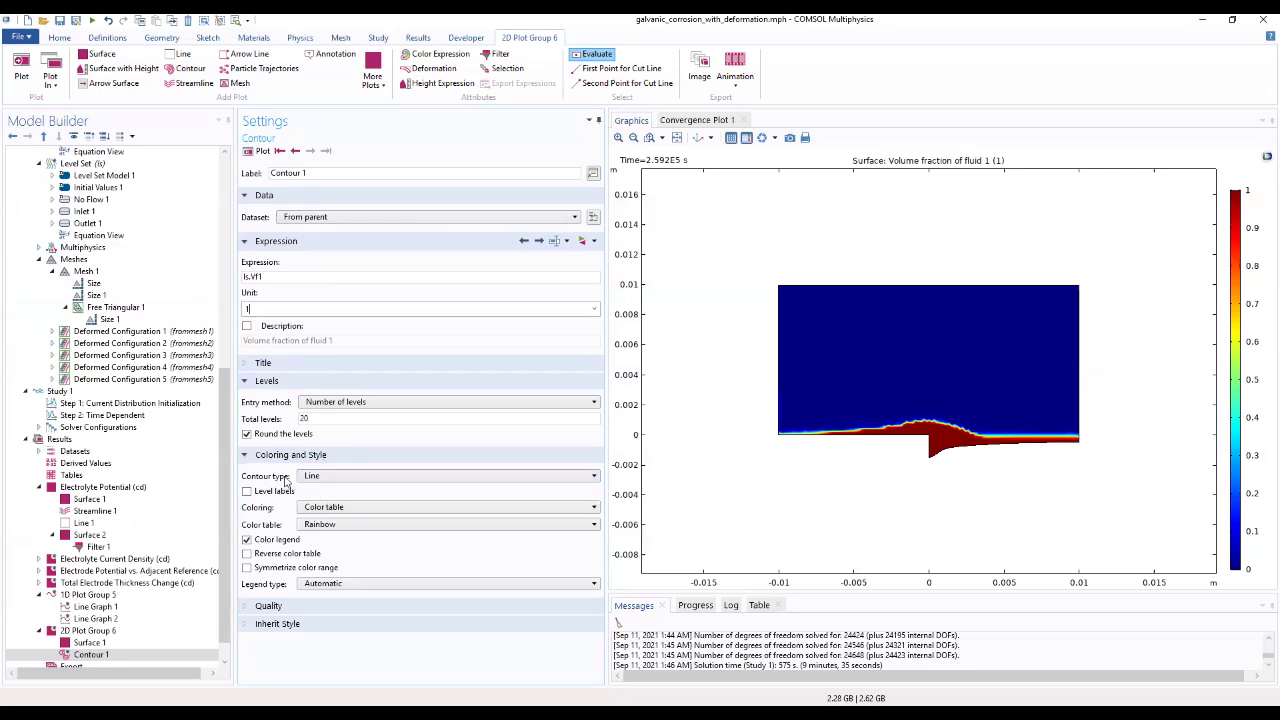
Switch the contour's level entry method to Levels and set the level to 0.5
double_click(303, 418)
click(390, 436)
click(370, 402)
click(369, 416)
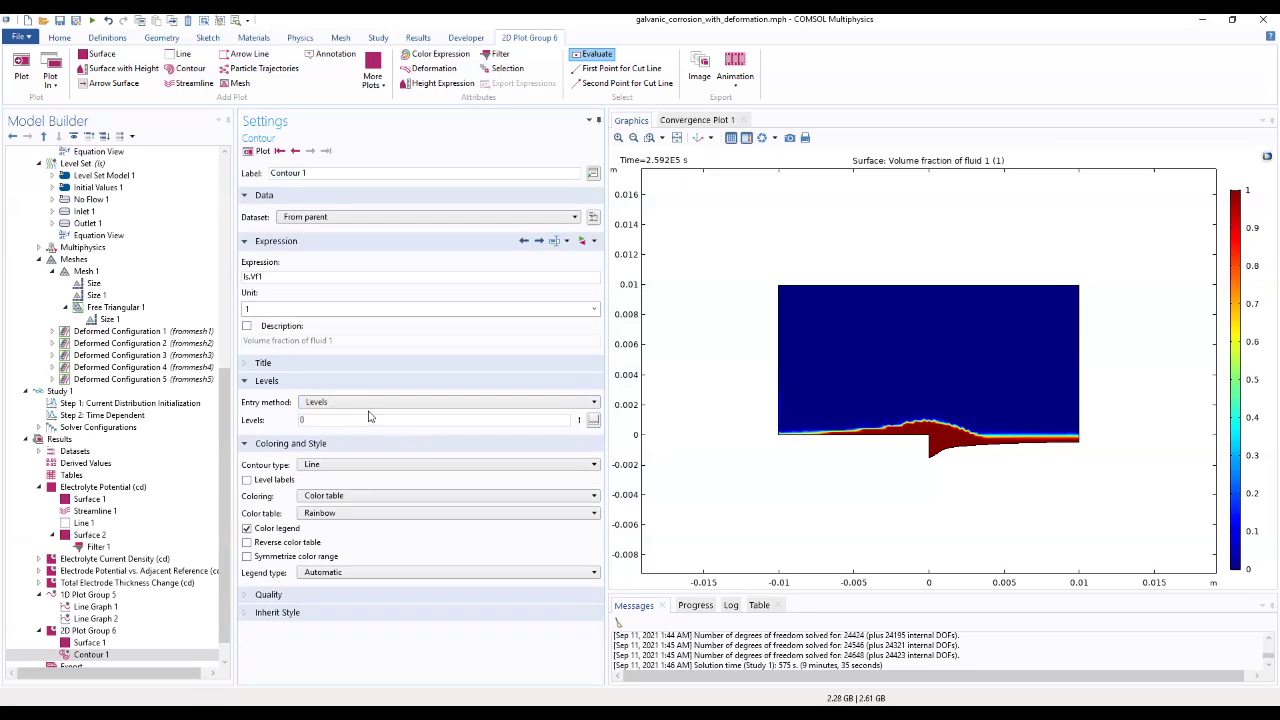
drag(309, 416, 274, 421)
text(0.5)
Give the contour uniform black coloring and plot it
click(363, 498)
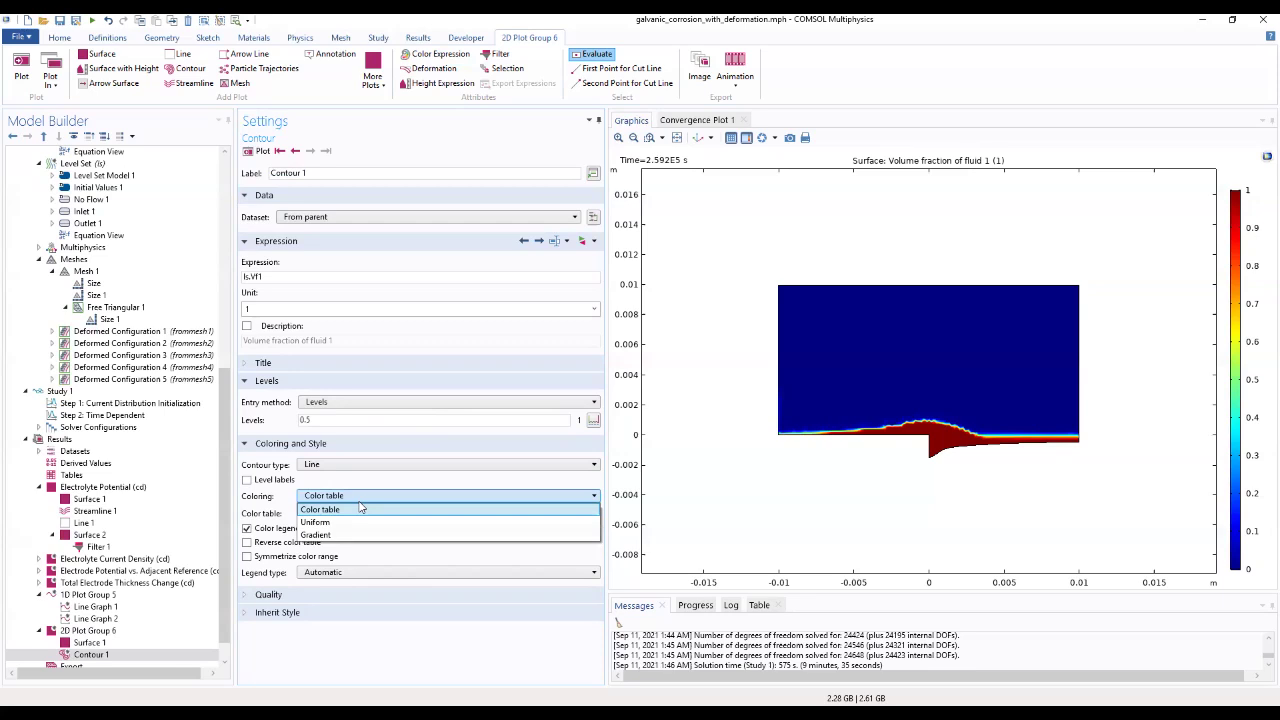
click(355, 521)
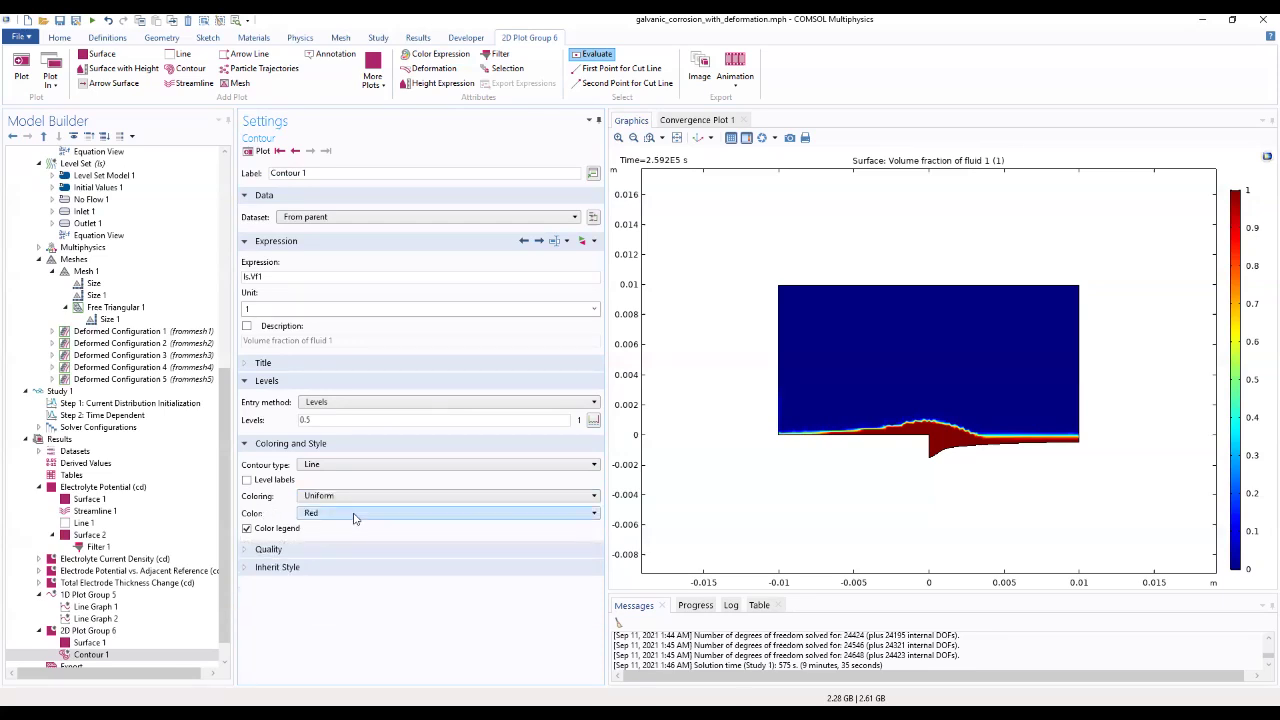
click(355, 515)
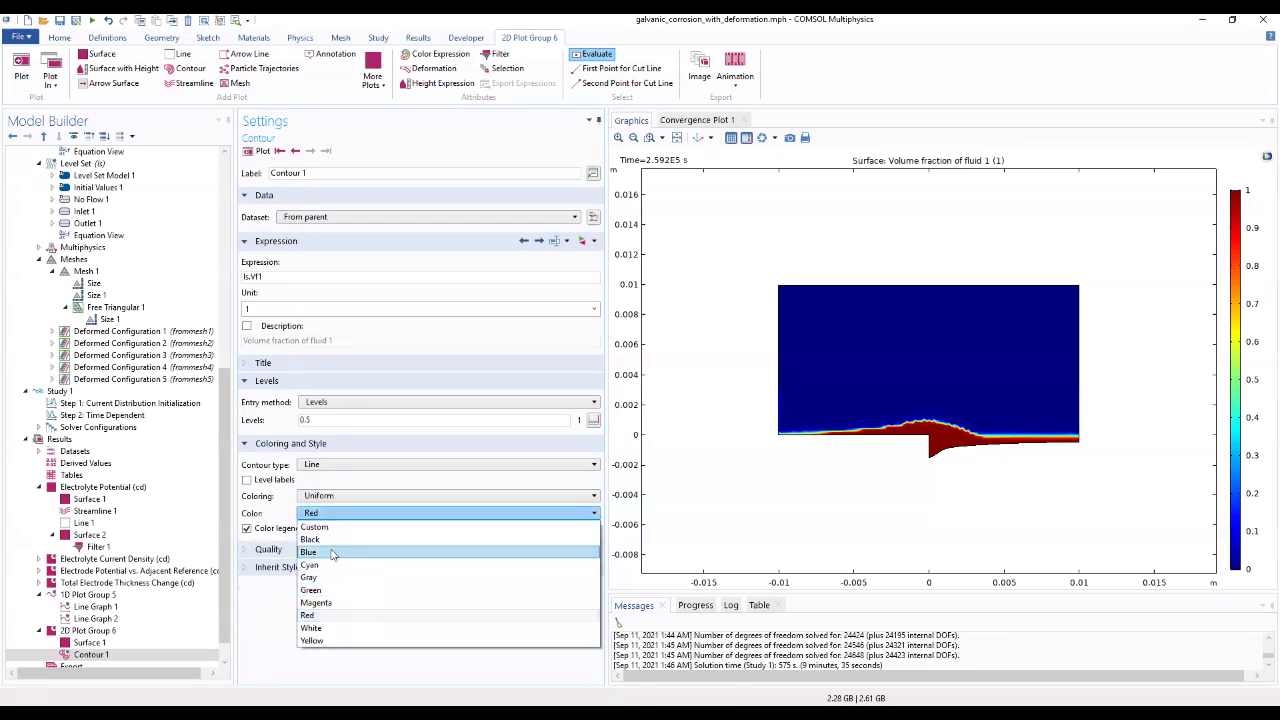
click(334, 541)
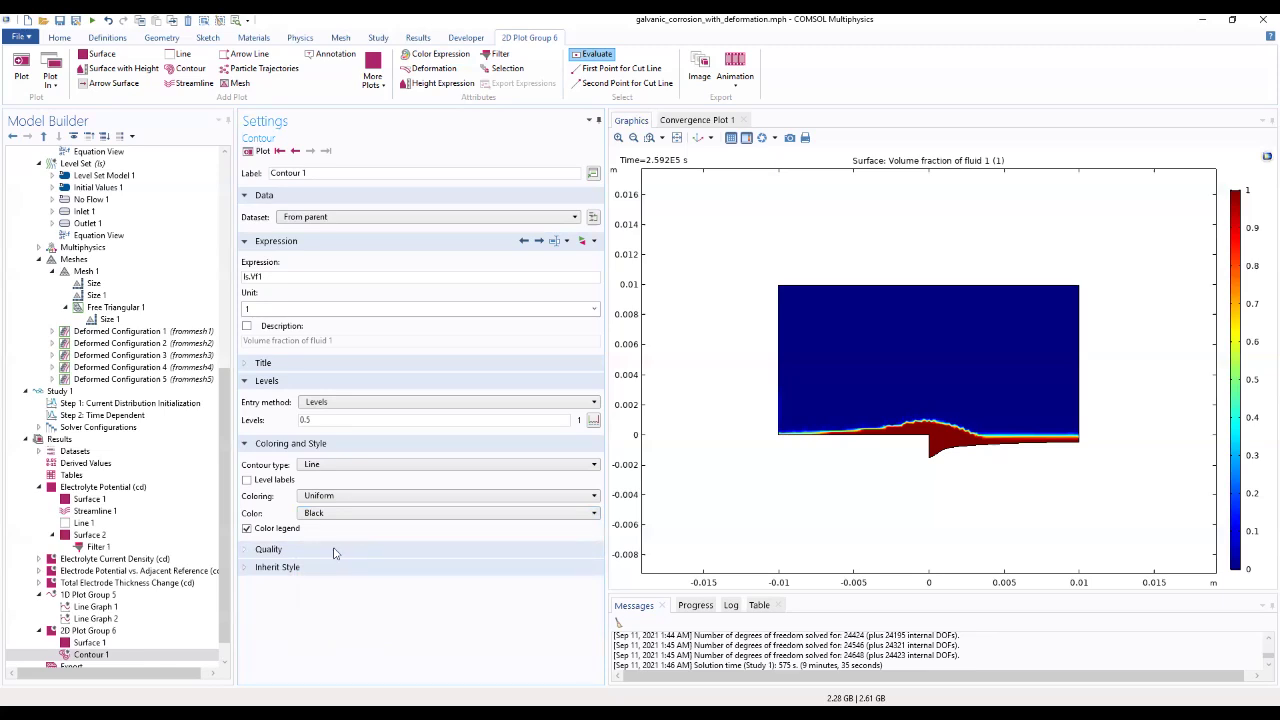
click(247, 156)
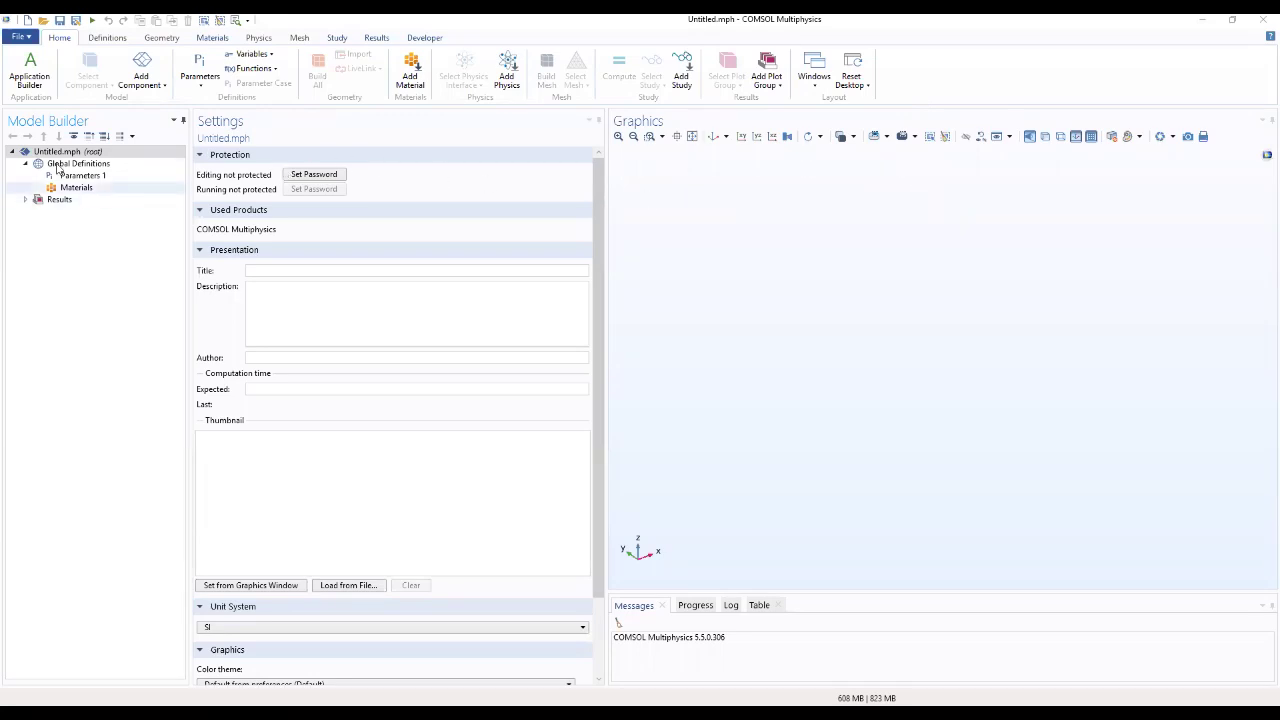
Start a new model with the Model Wizard and choose the 3D space dimension
click(20, 38)
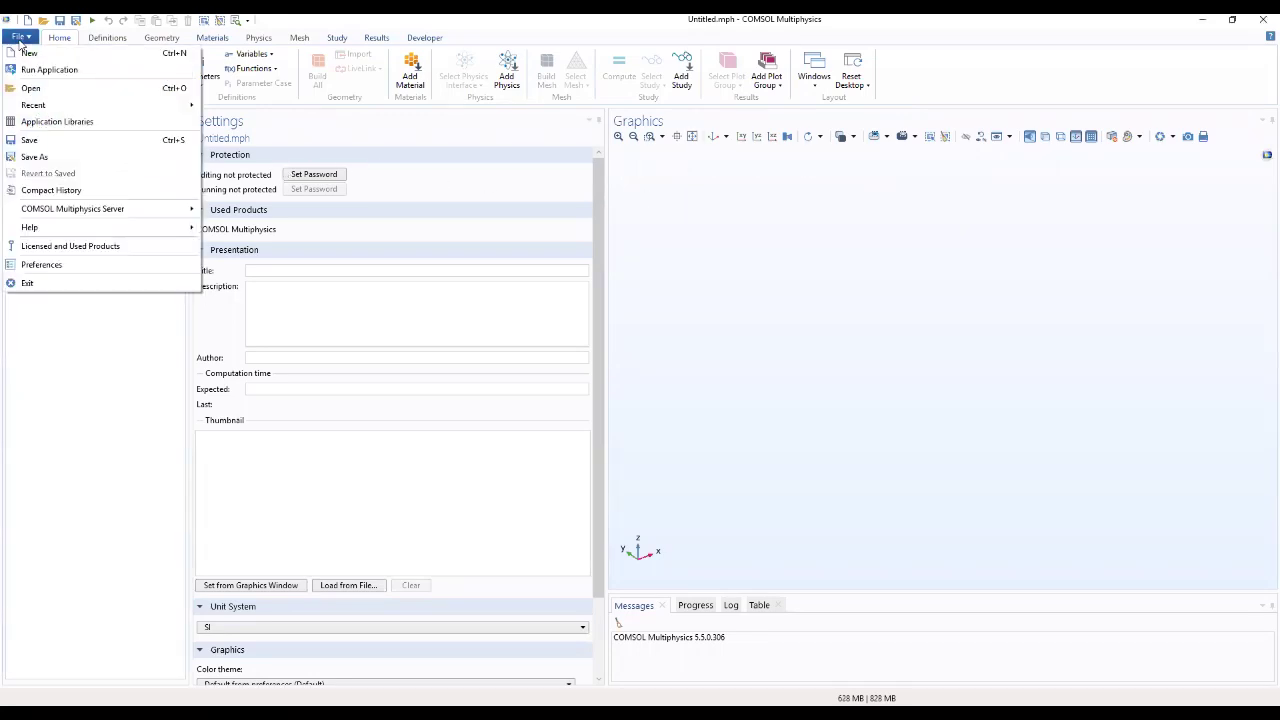
click(28, 50)
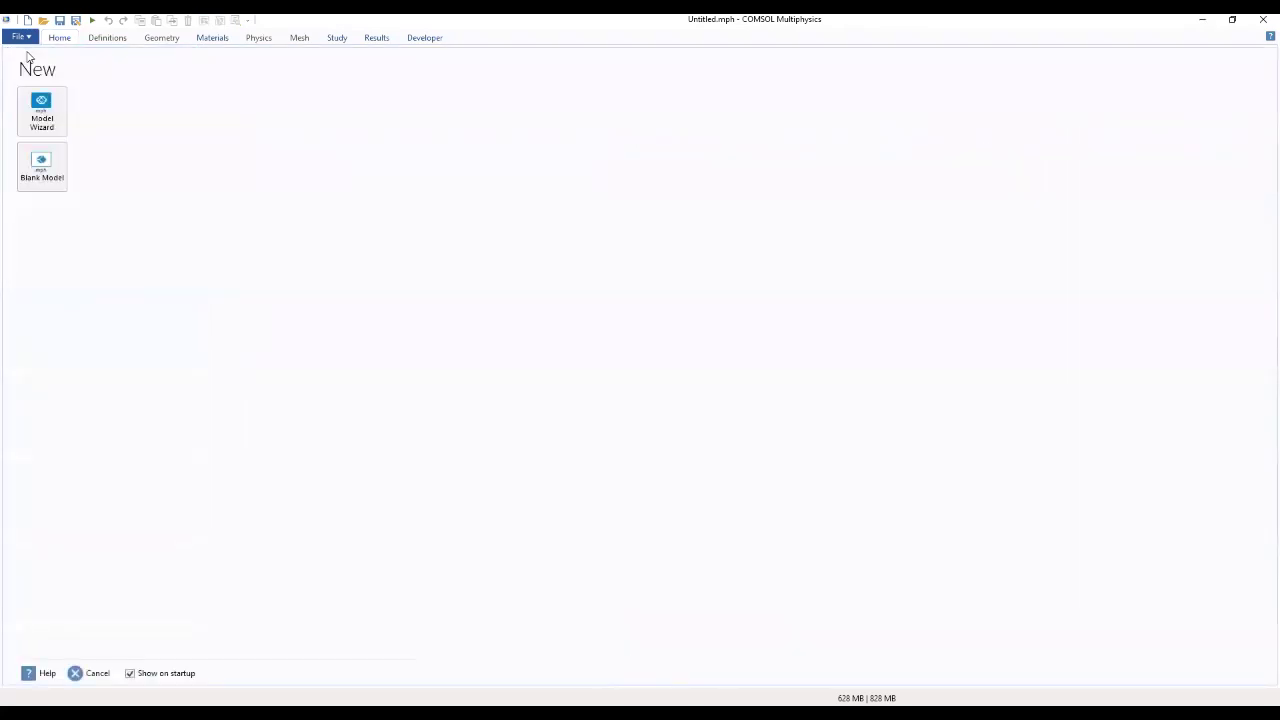
click(50, 103)
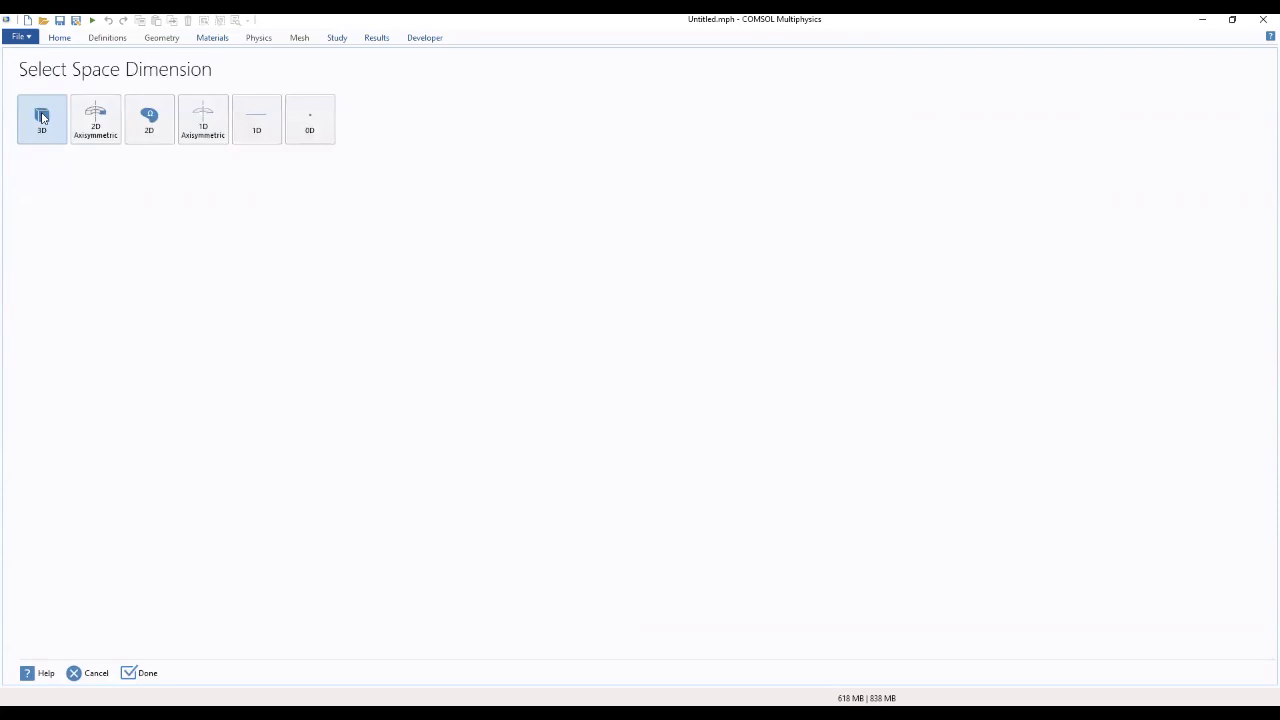
click(42, 118)
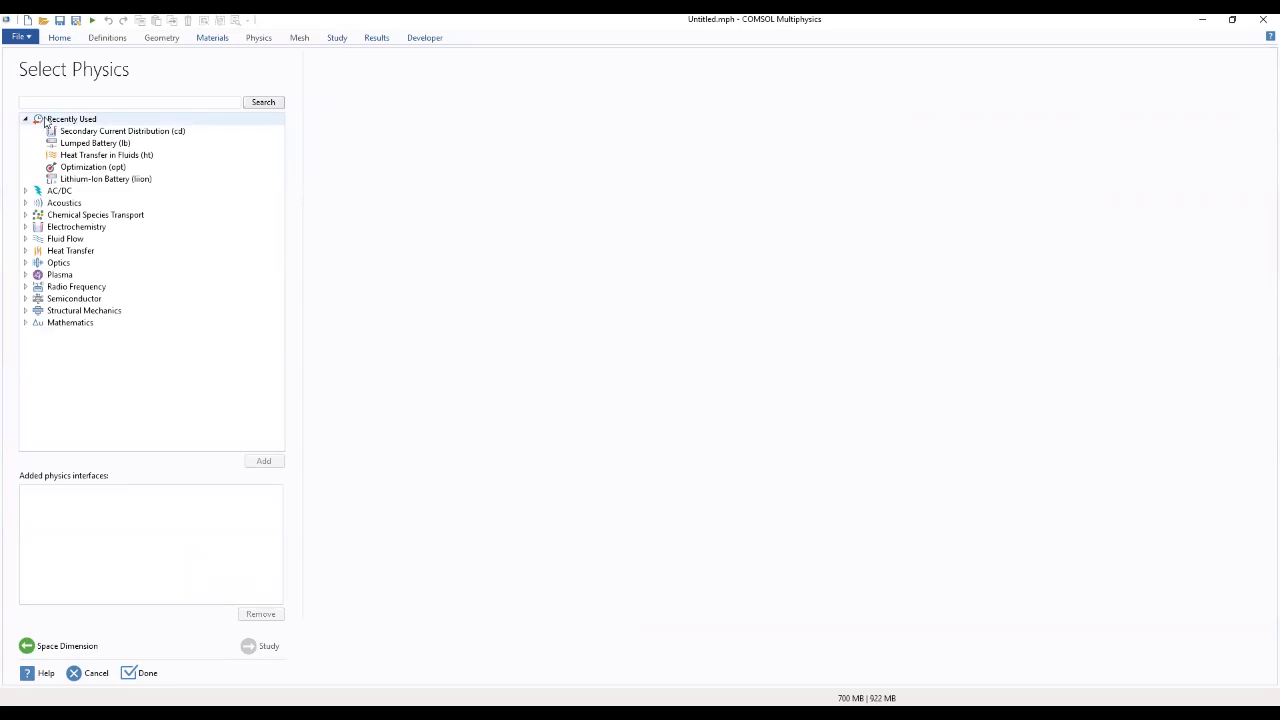
Add the Secondary Current Distribution (cd) interface from the Electrochemistry physics to the model
click(26, 227)
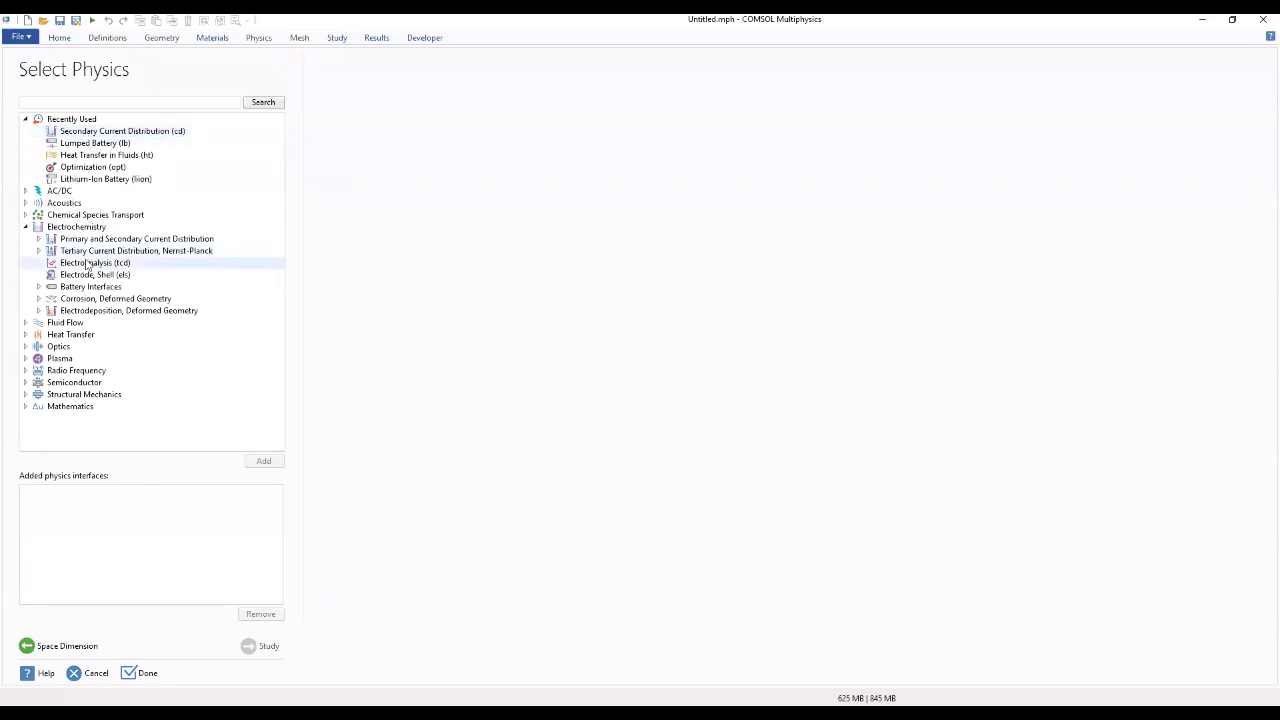
click(38, 251)
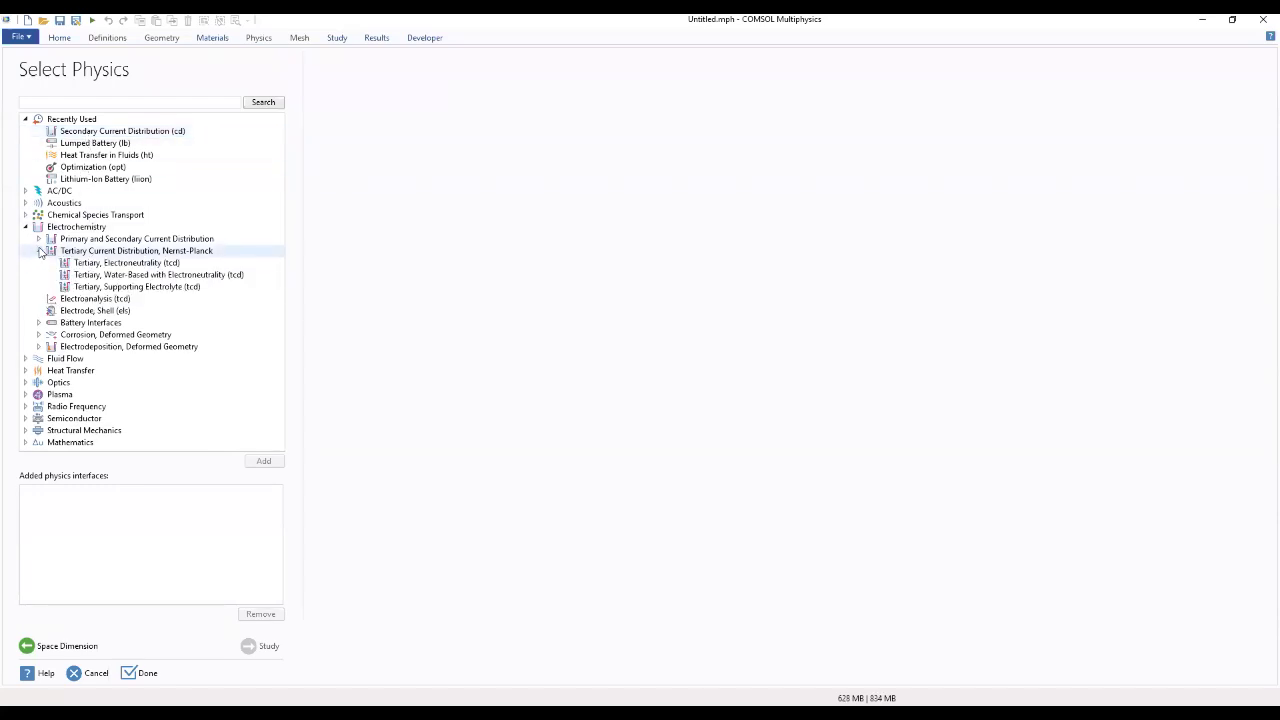
click(38, 251)
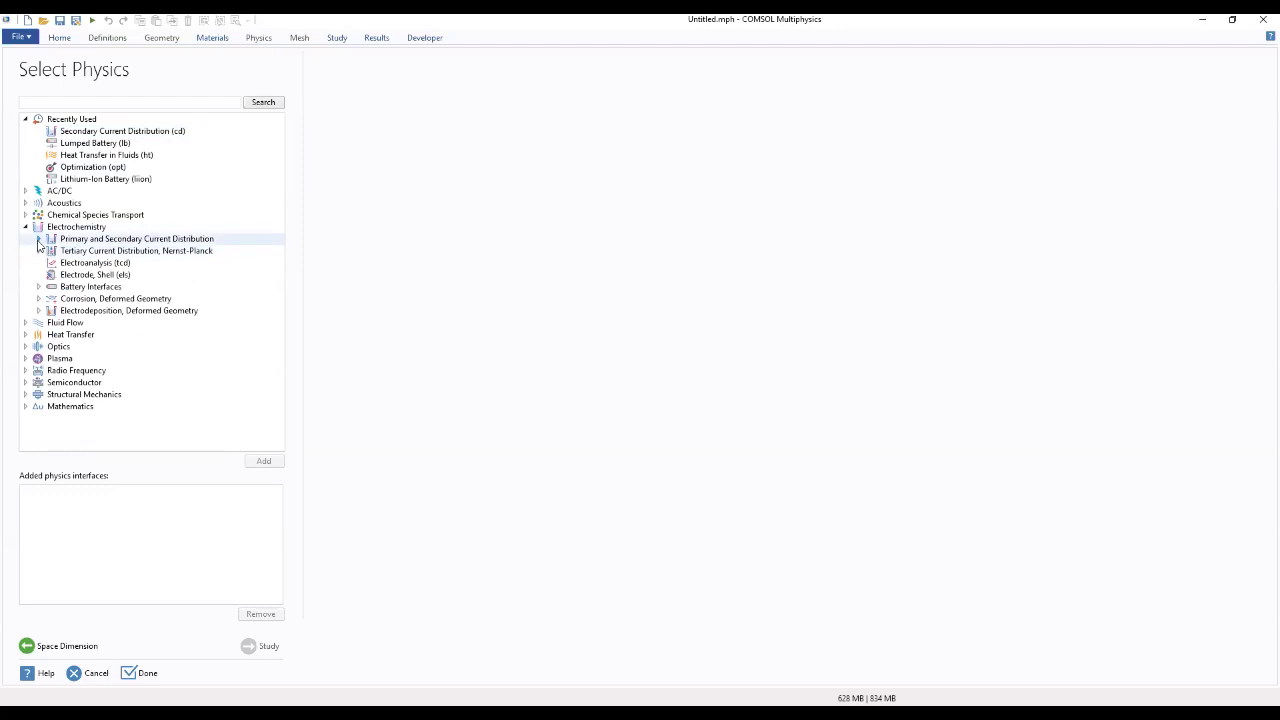
click(38, 240)
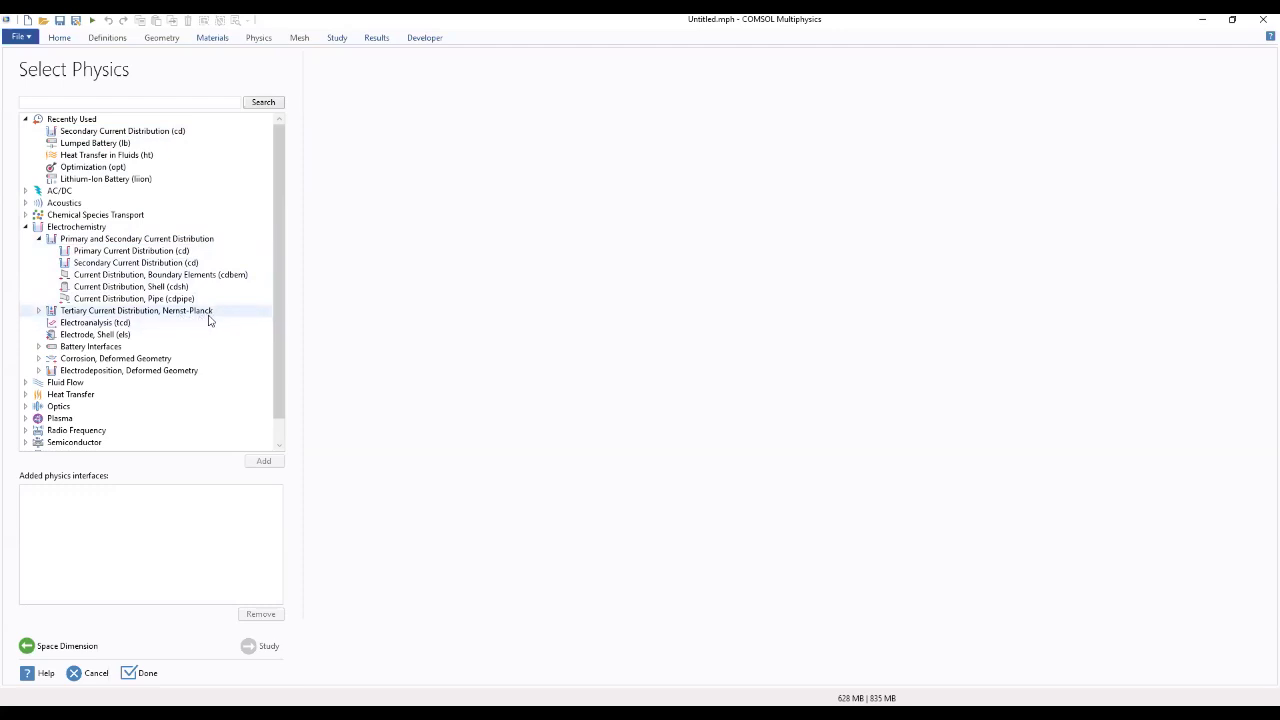
click(112, 240)
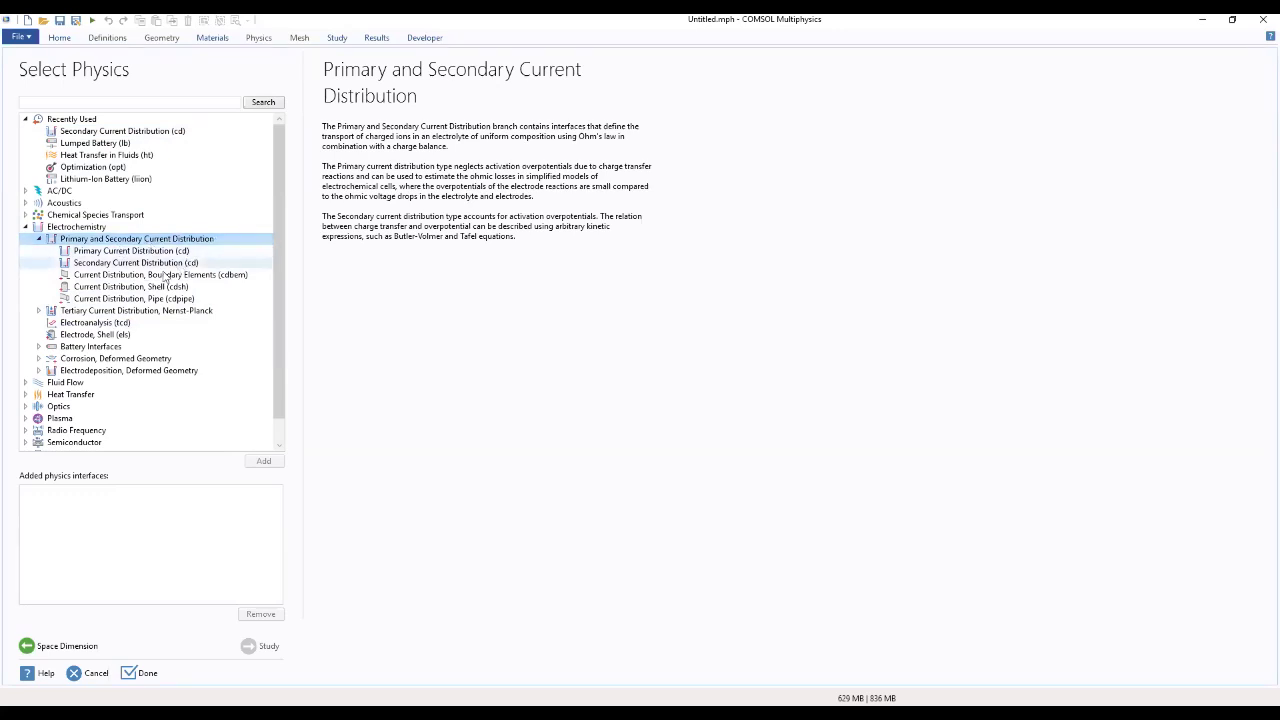
click(142, 264)
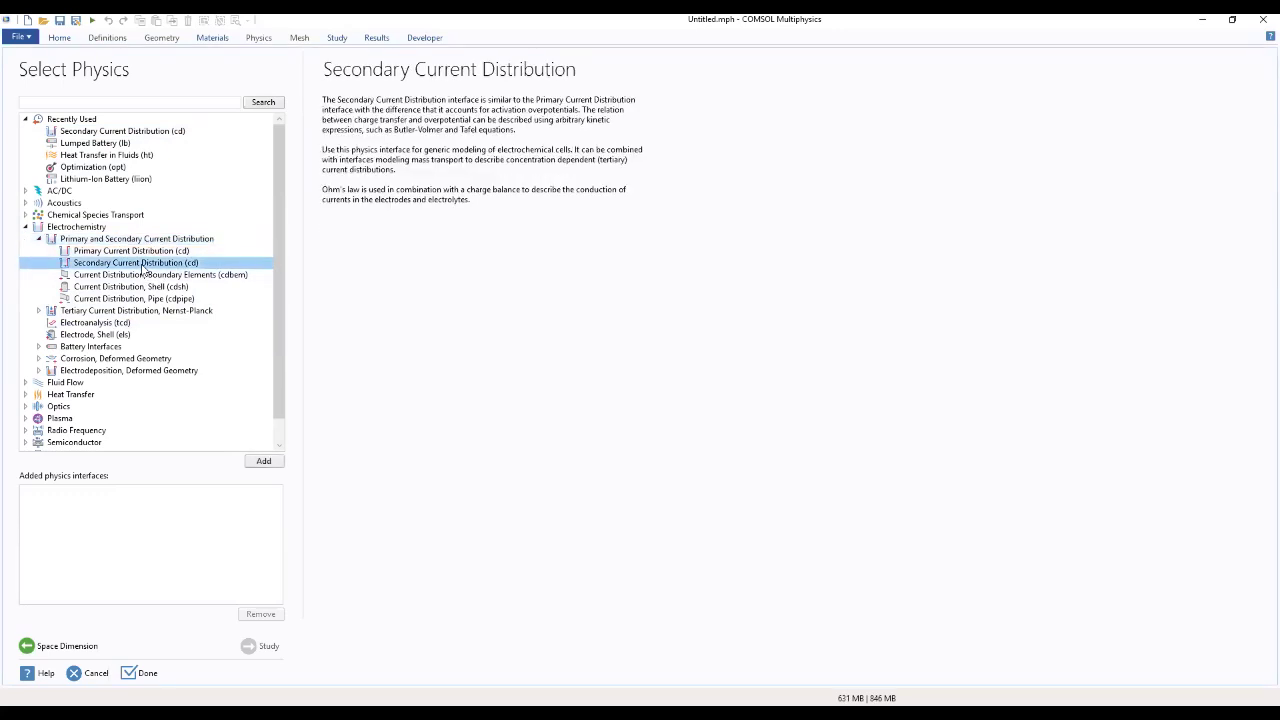
click(264, 462)
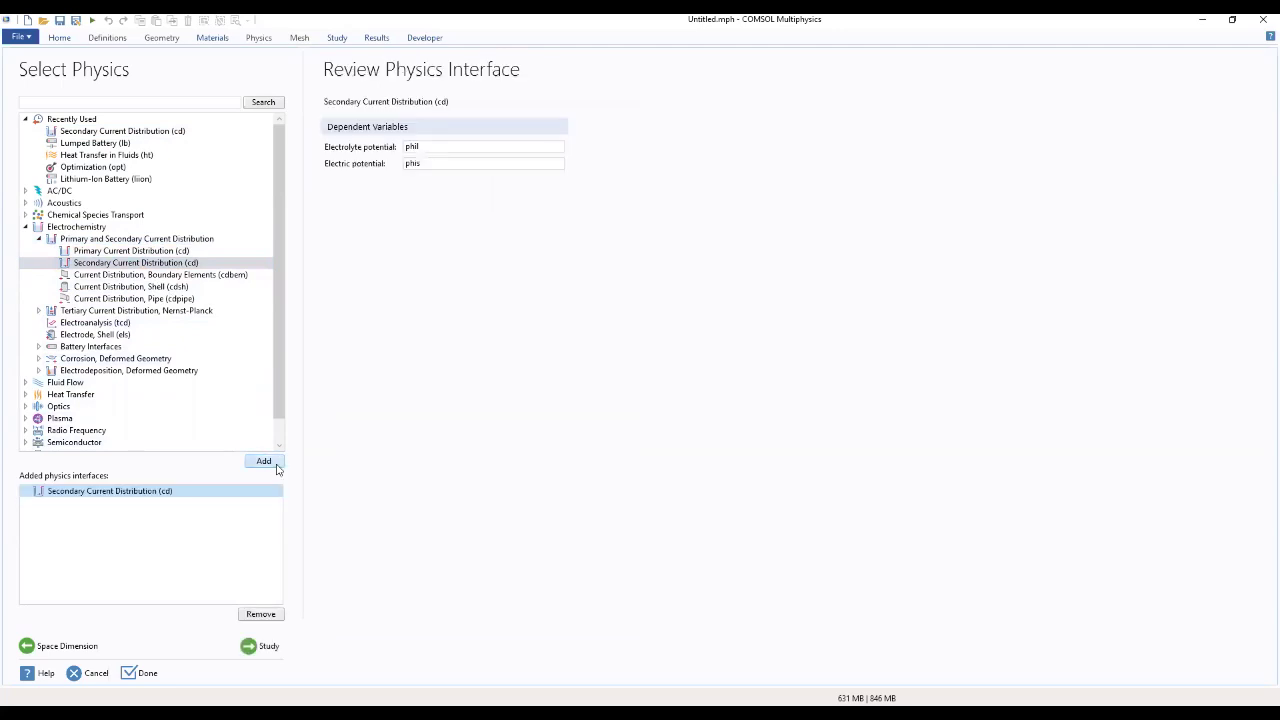
Choose the Time Dependent with Initialization study and finish the model setup
click(265, 648)
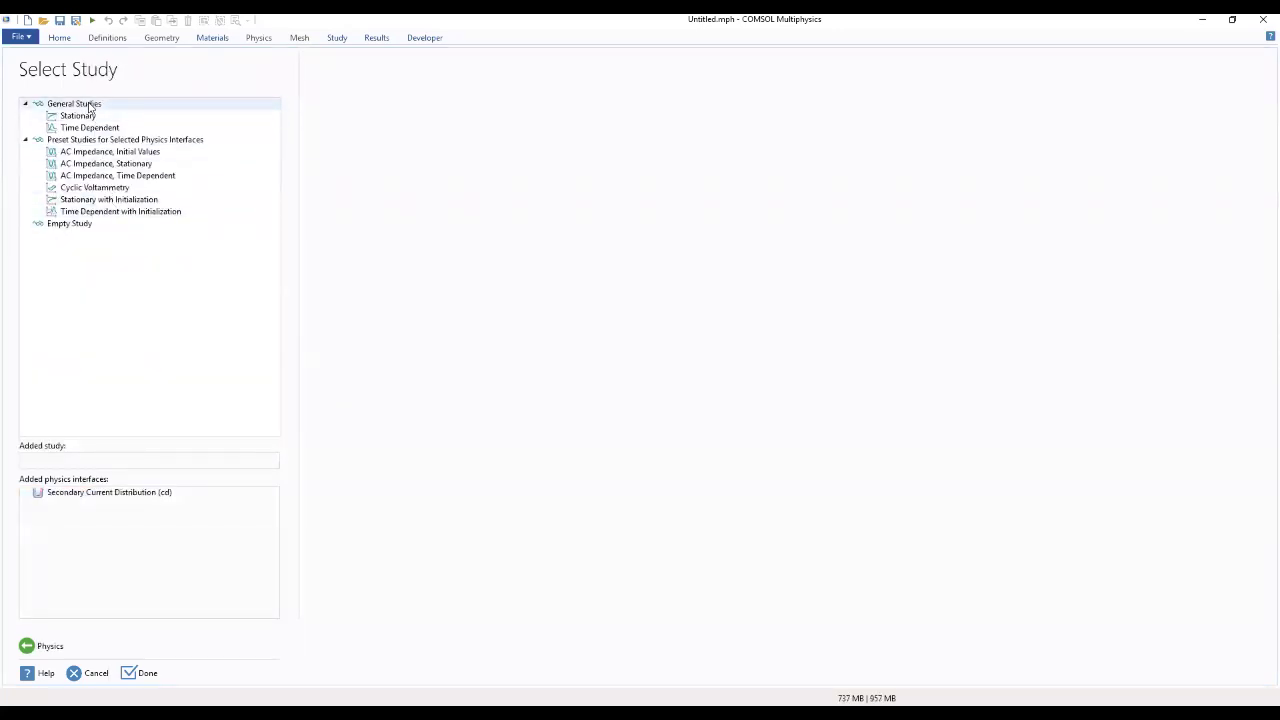
click(116, 214)
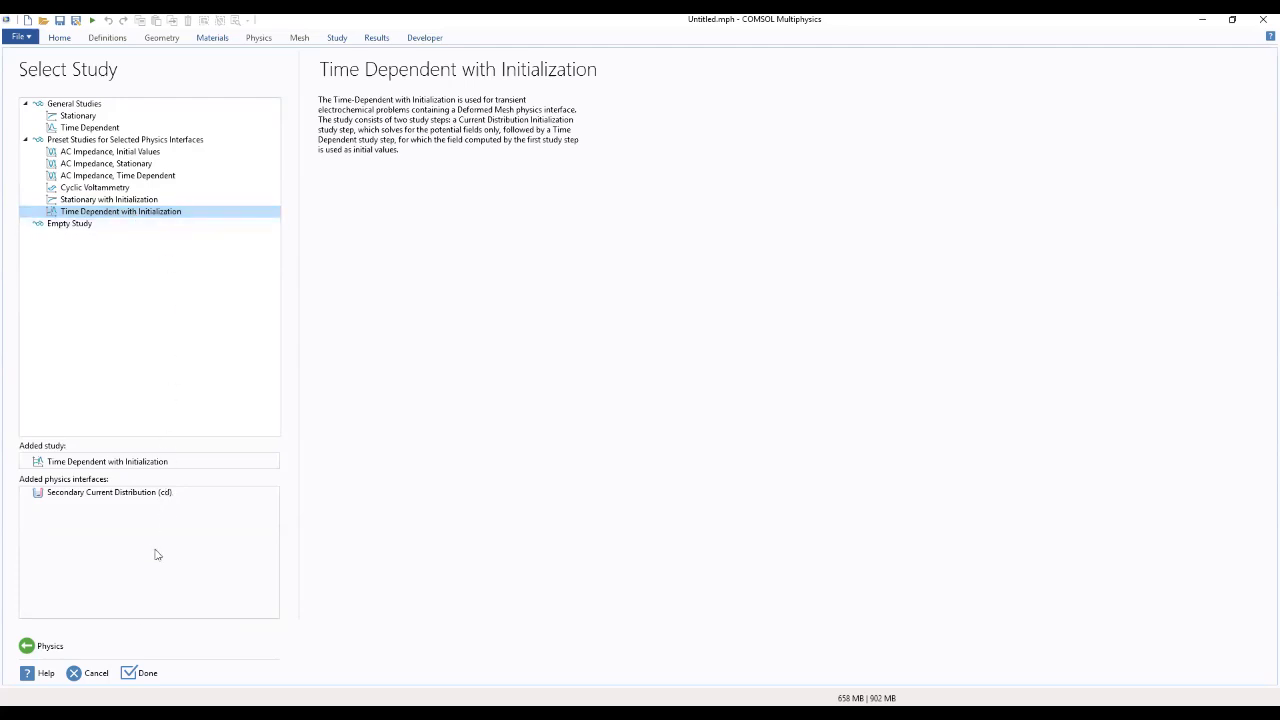
click(145, 674)
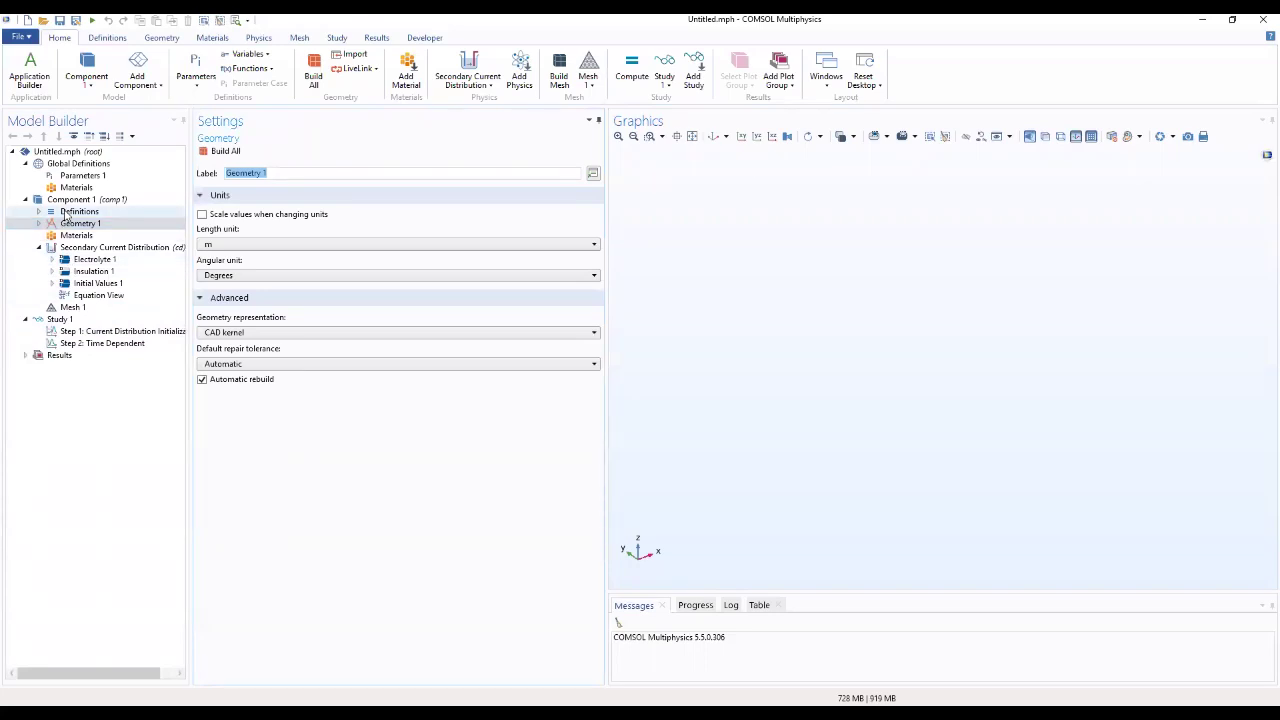
Start loading Parameters 1 from a file and browse to the COMSOL55 Multiphysics applications folder in Program Files
click(70, 177)
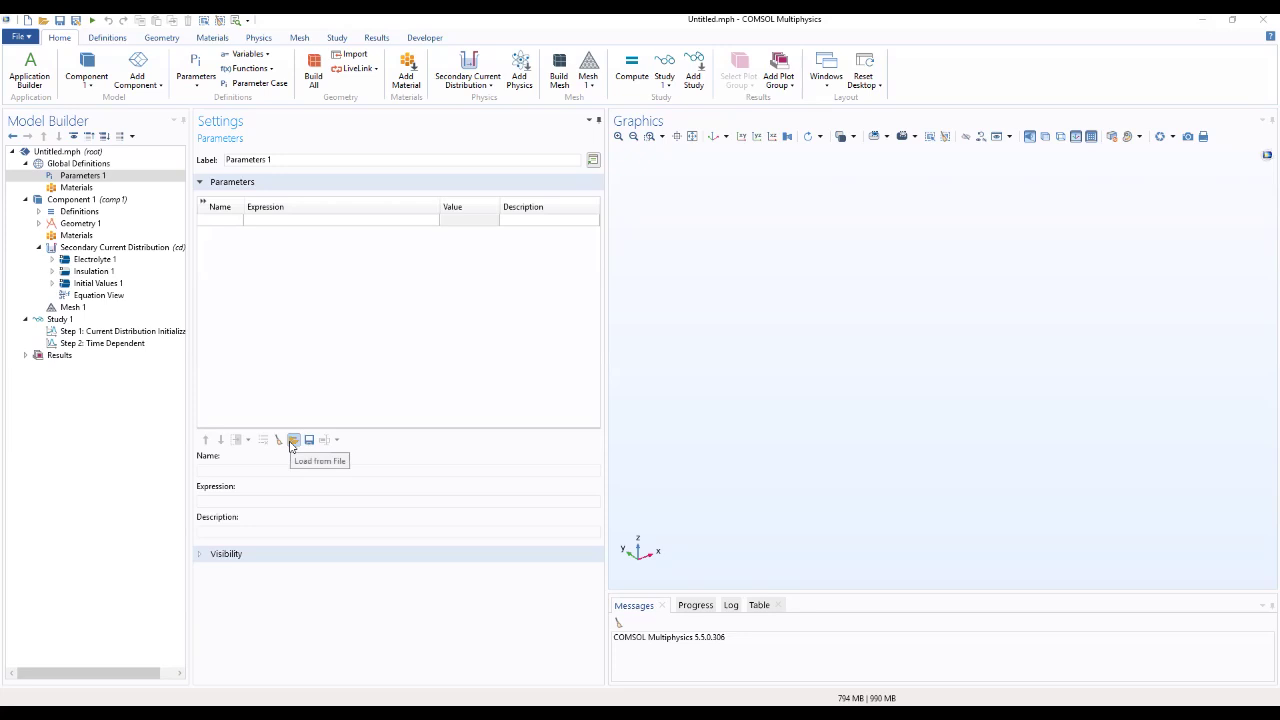
click(292, 441)
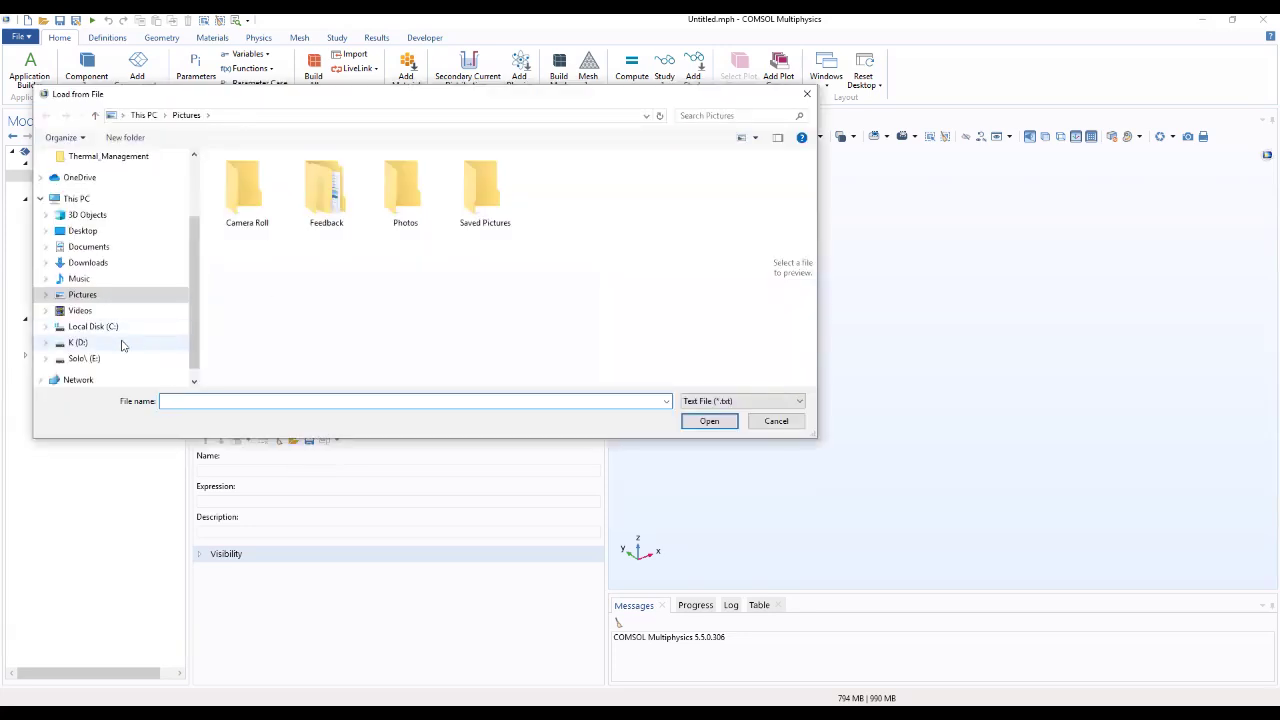
click(100, 327)
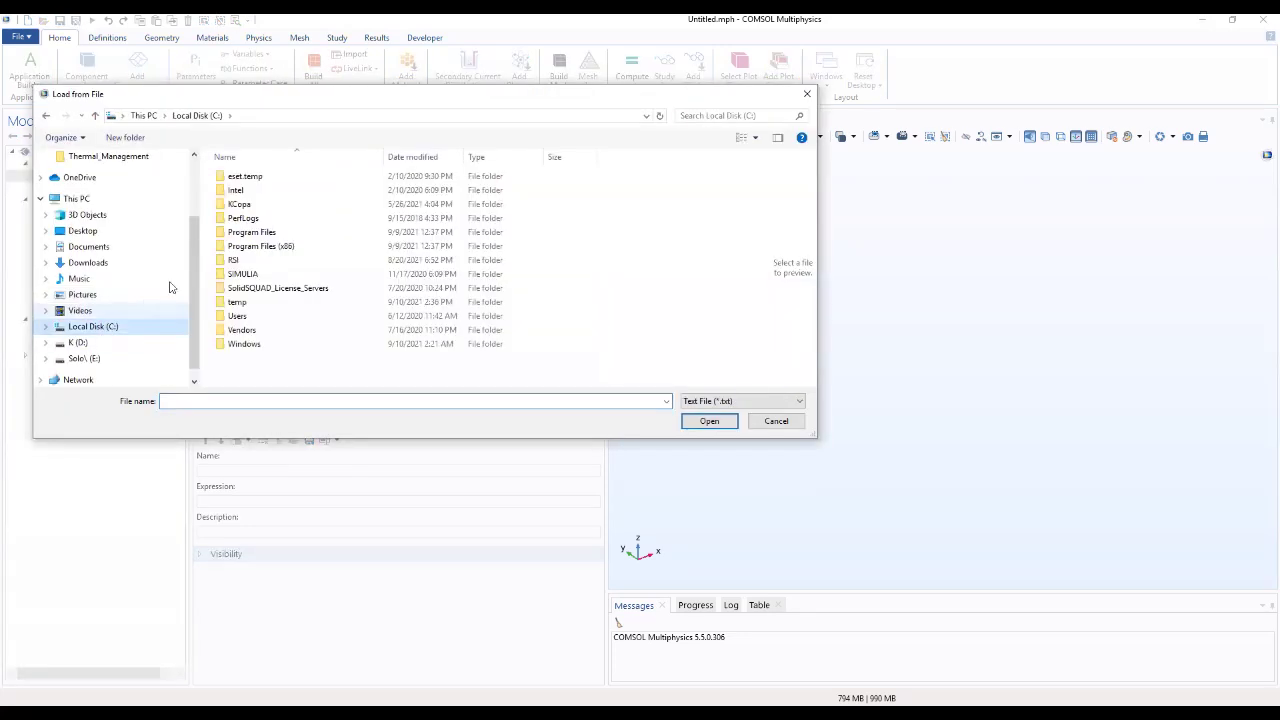
double_click(255, 232)
double_click(251, 319)
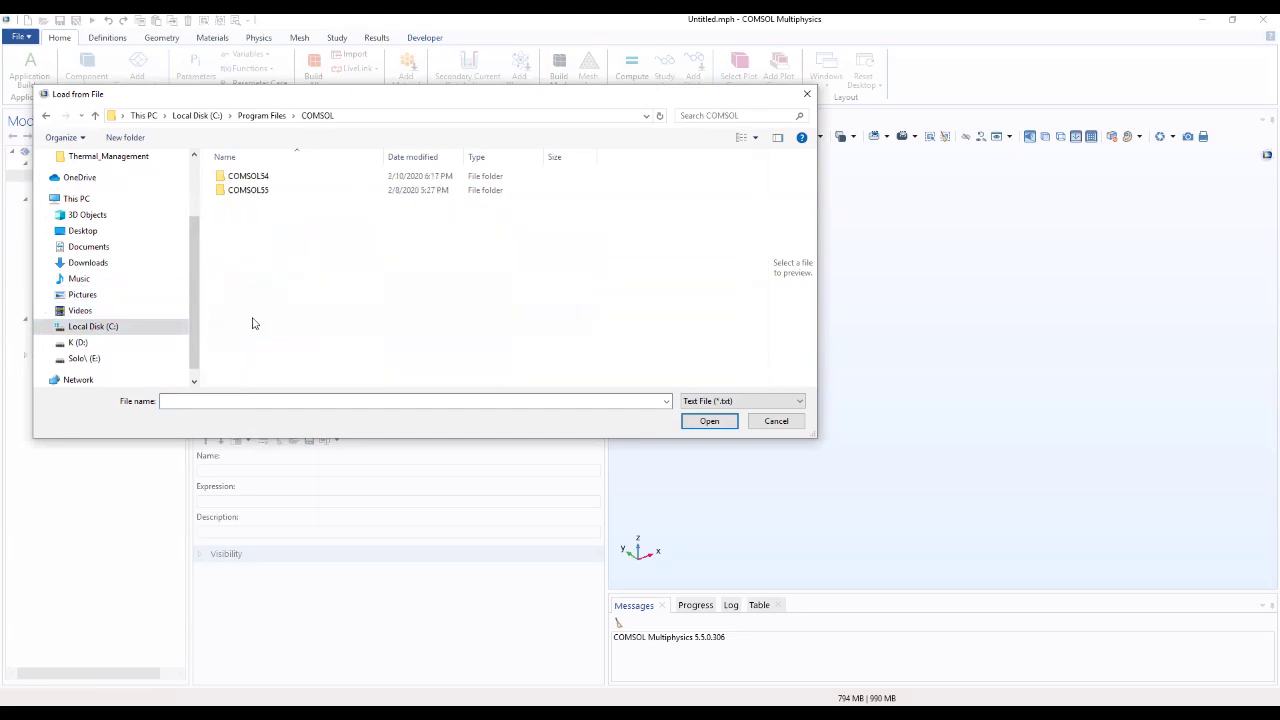
double_click(265, 193)
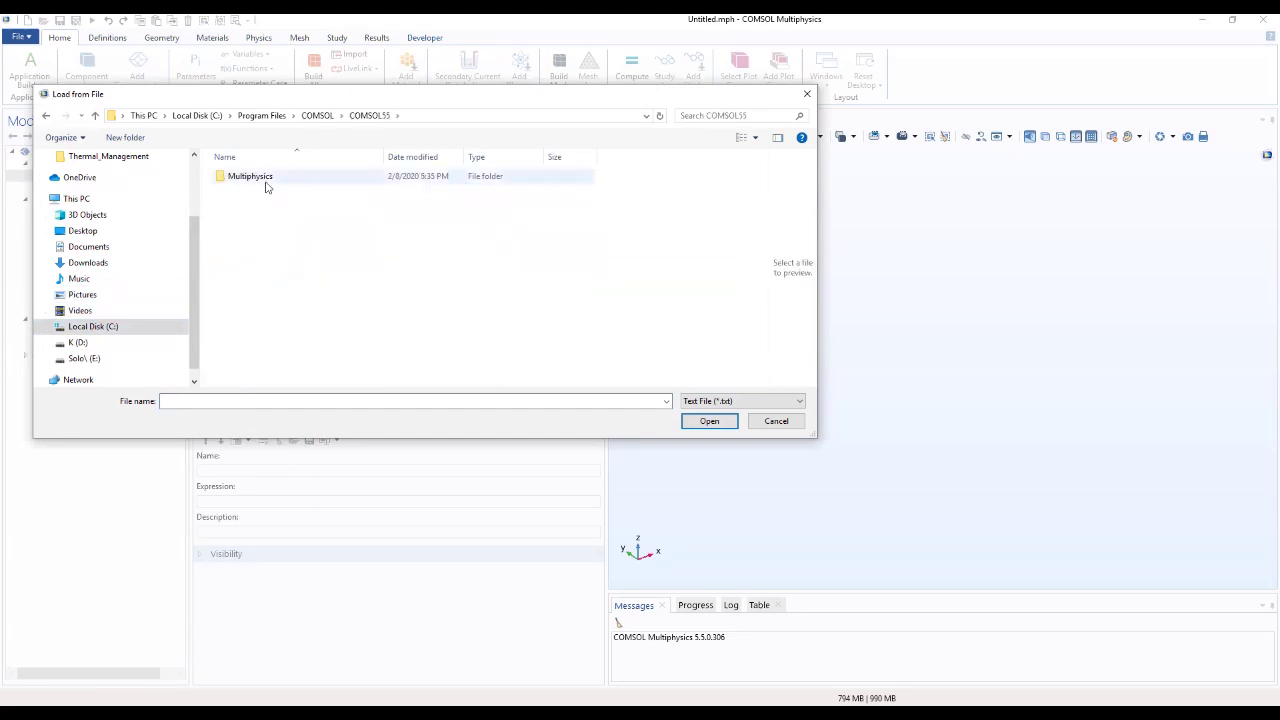
double_click(265, 180)
double_click(262, 204)
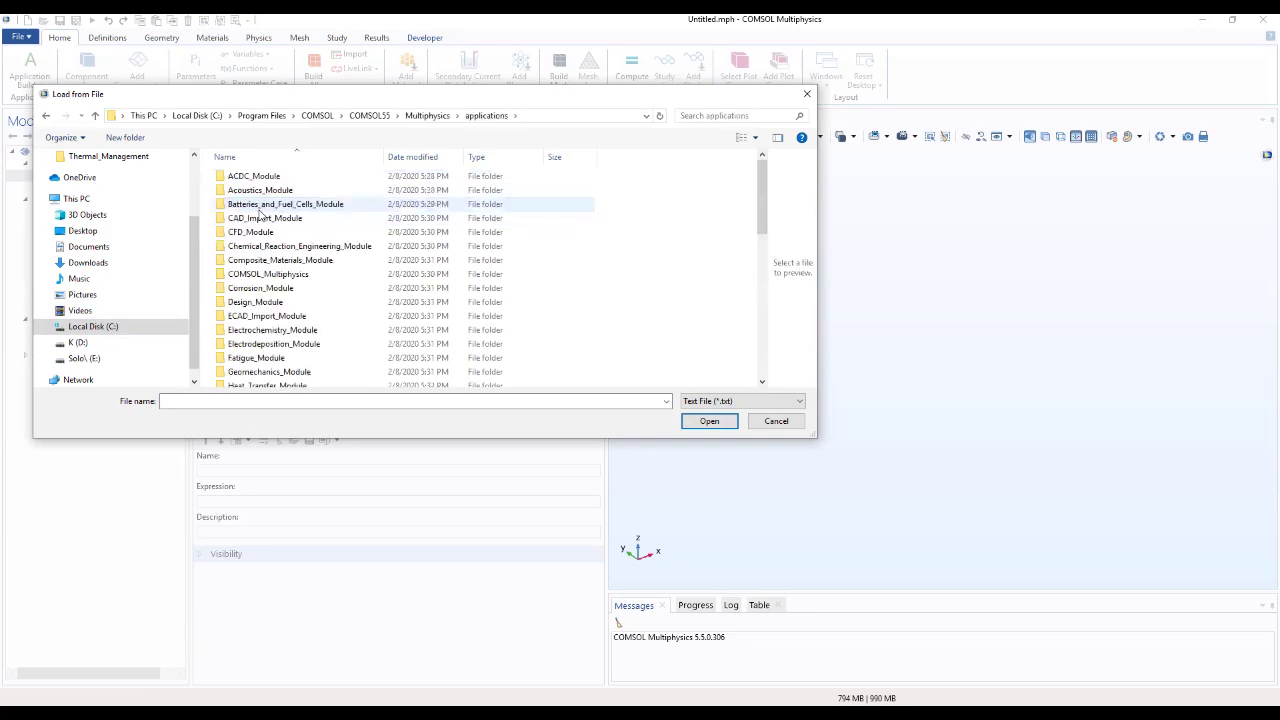
Search the applications folder for "decorative" and load the decorative_plating_parameters file into the global parameters
click(718, 115)
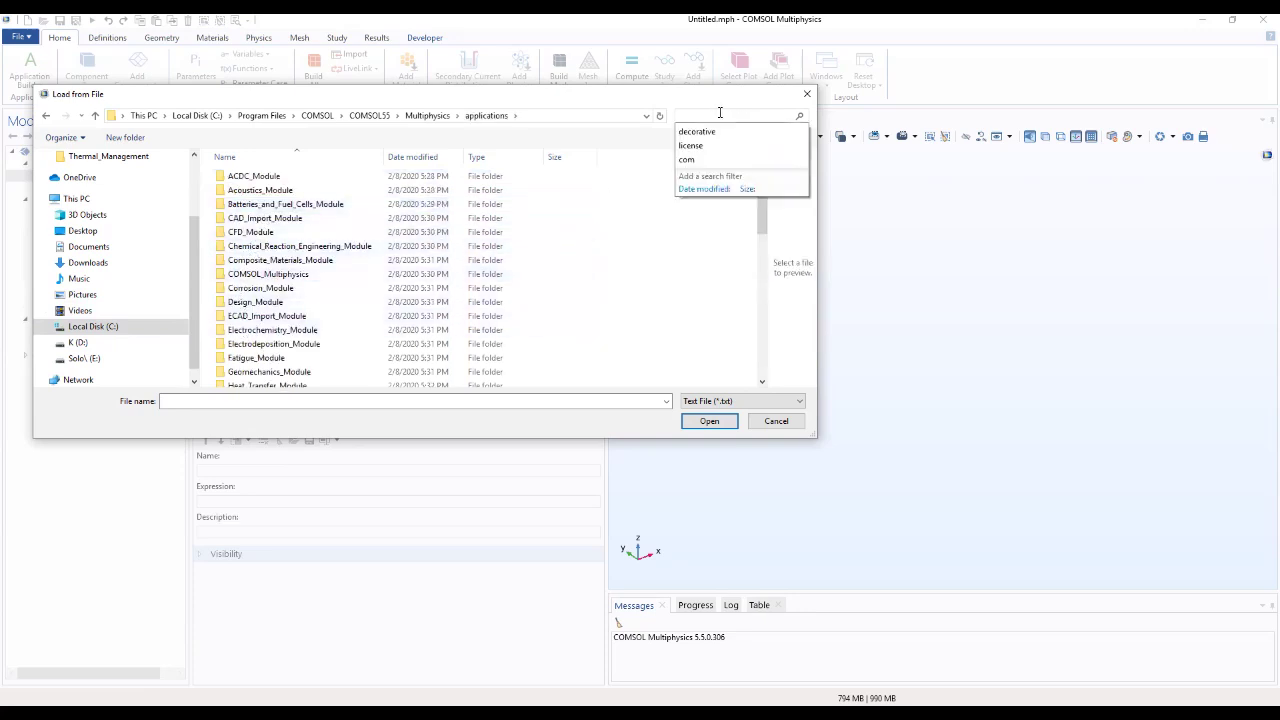
click(716, 131)
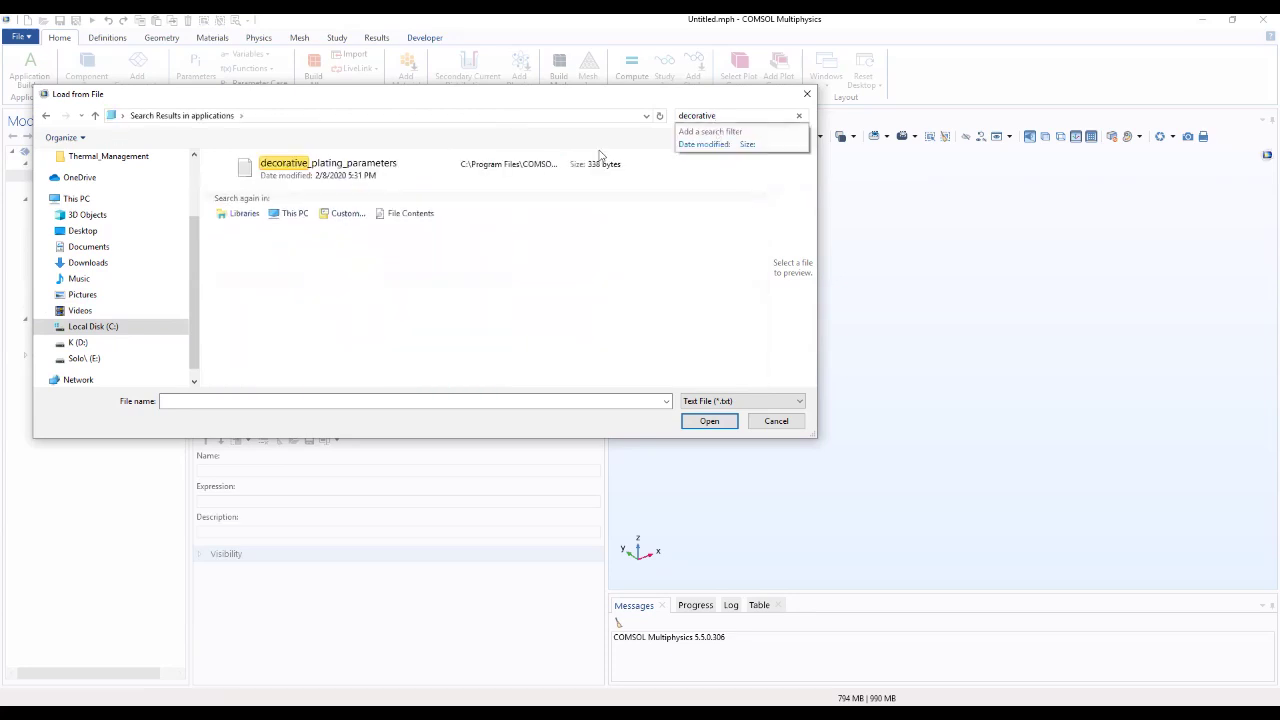
click(380, 174)
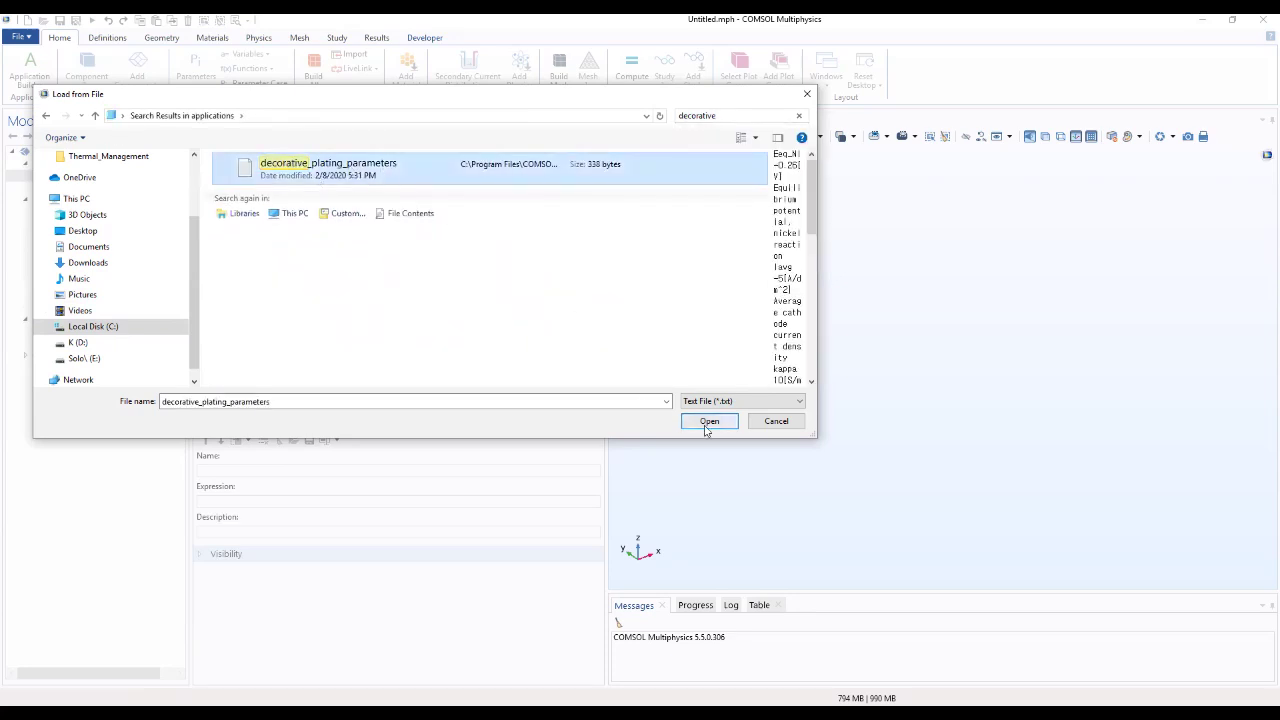
click(750, 117)
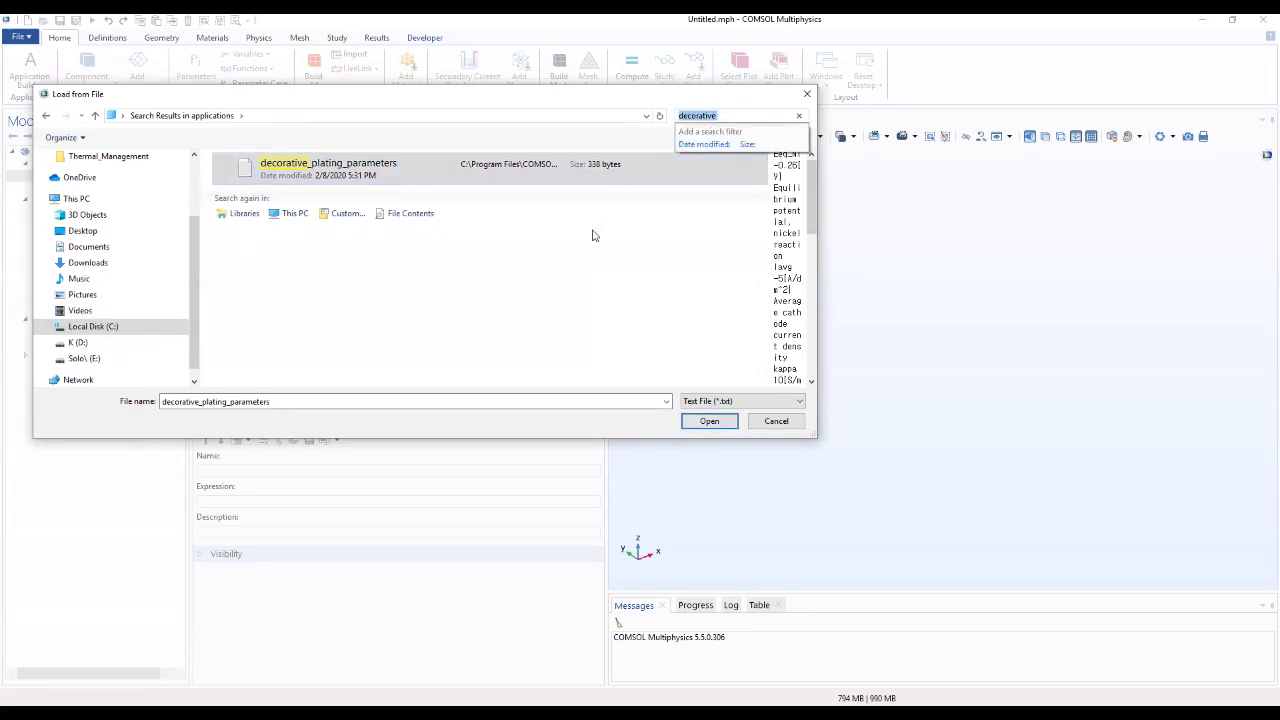
click(350, 175)
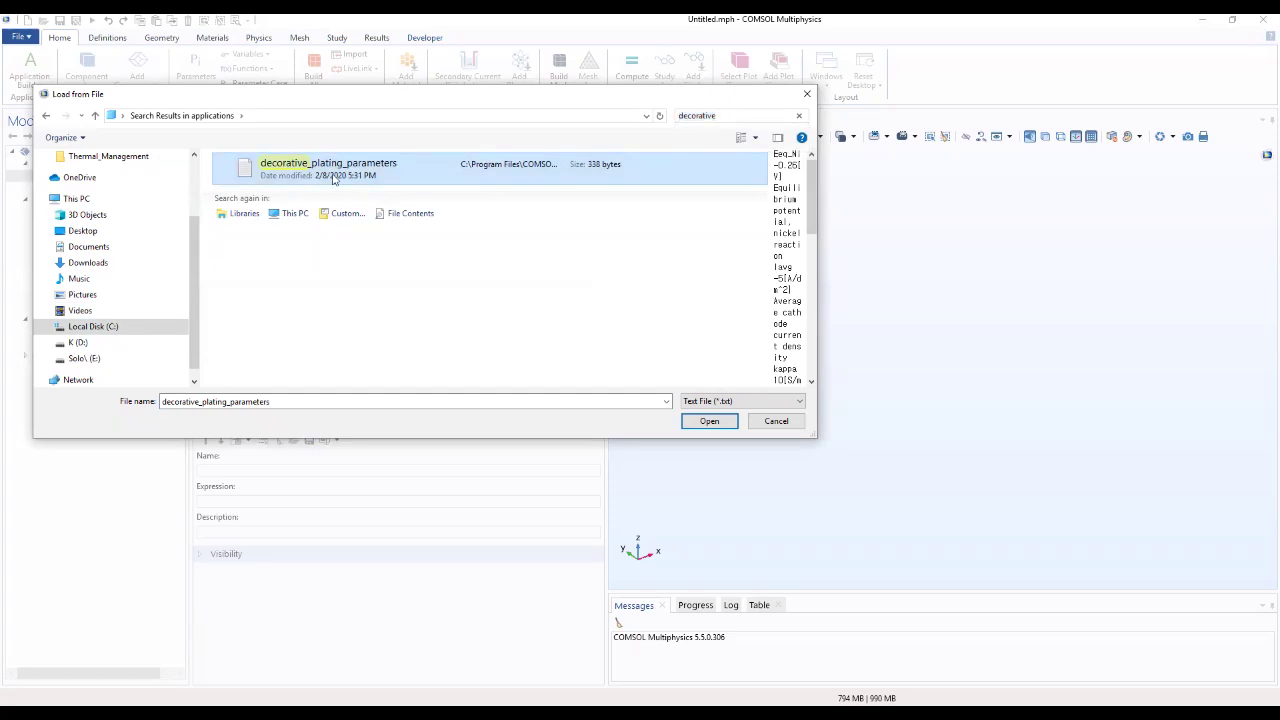
click(706, 422)
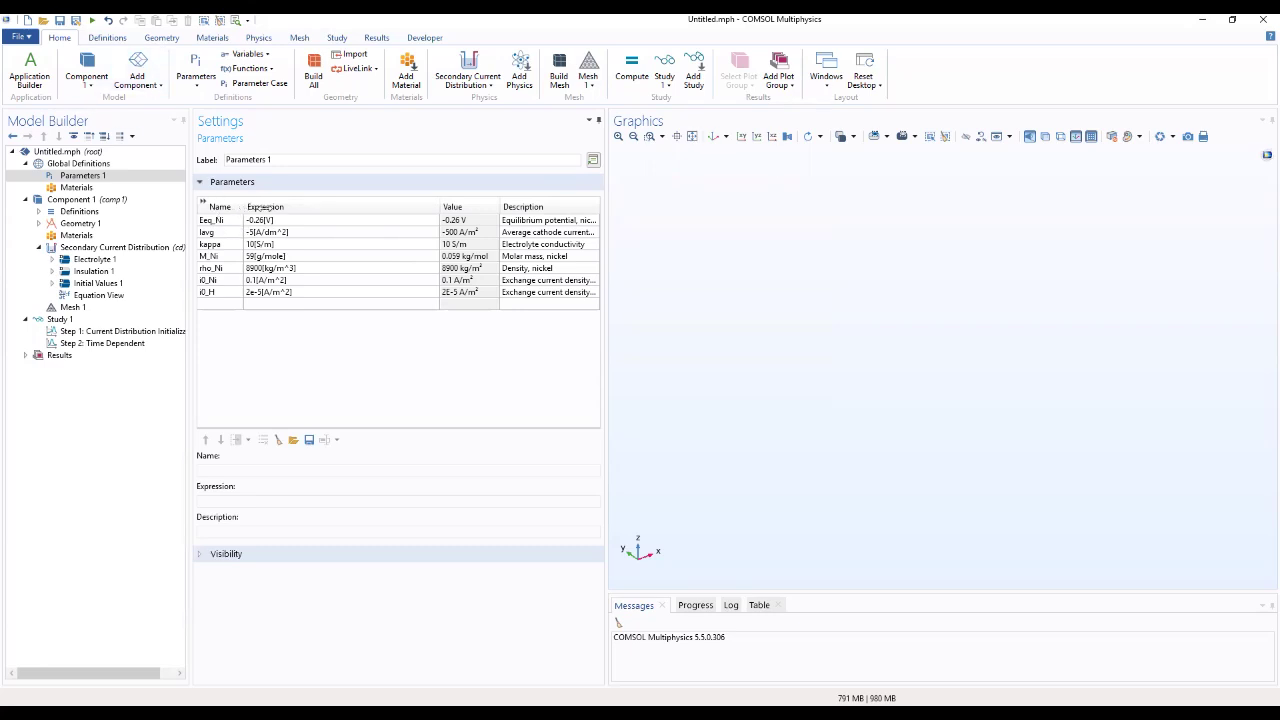
Adjust the parameter table's column widths and enlarge the table to view the loaded parameters
drag(242, 206, 266, 206)
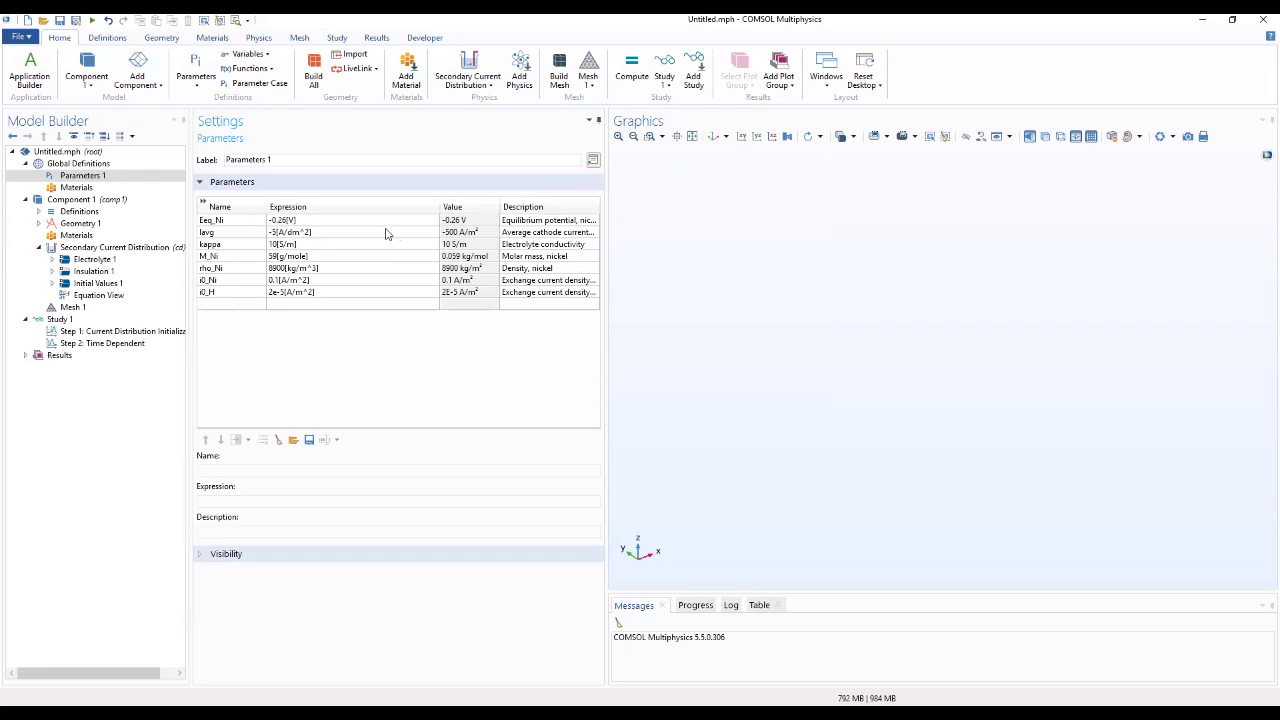
drag(441, 206, 468, 206)
drag(568, 203, 598, 206)
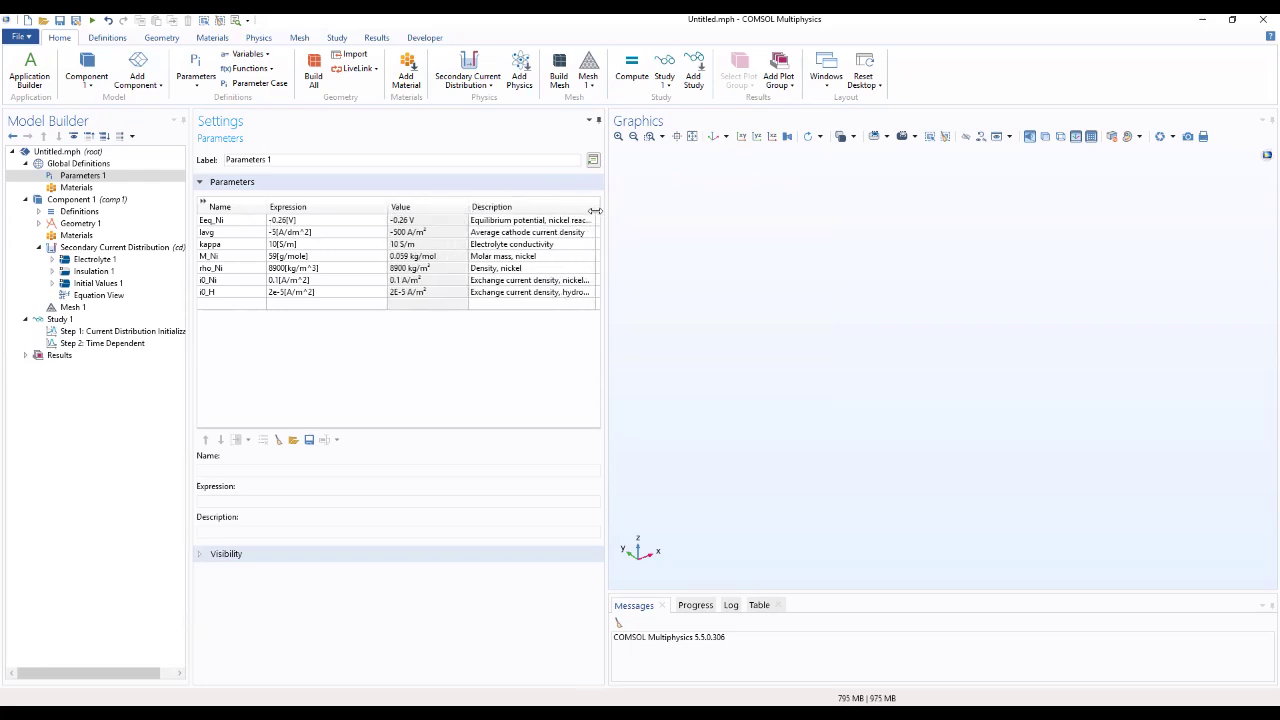
click(203, 202)
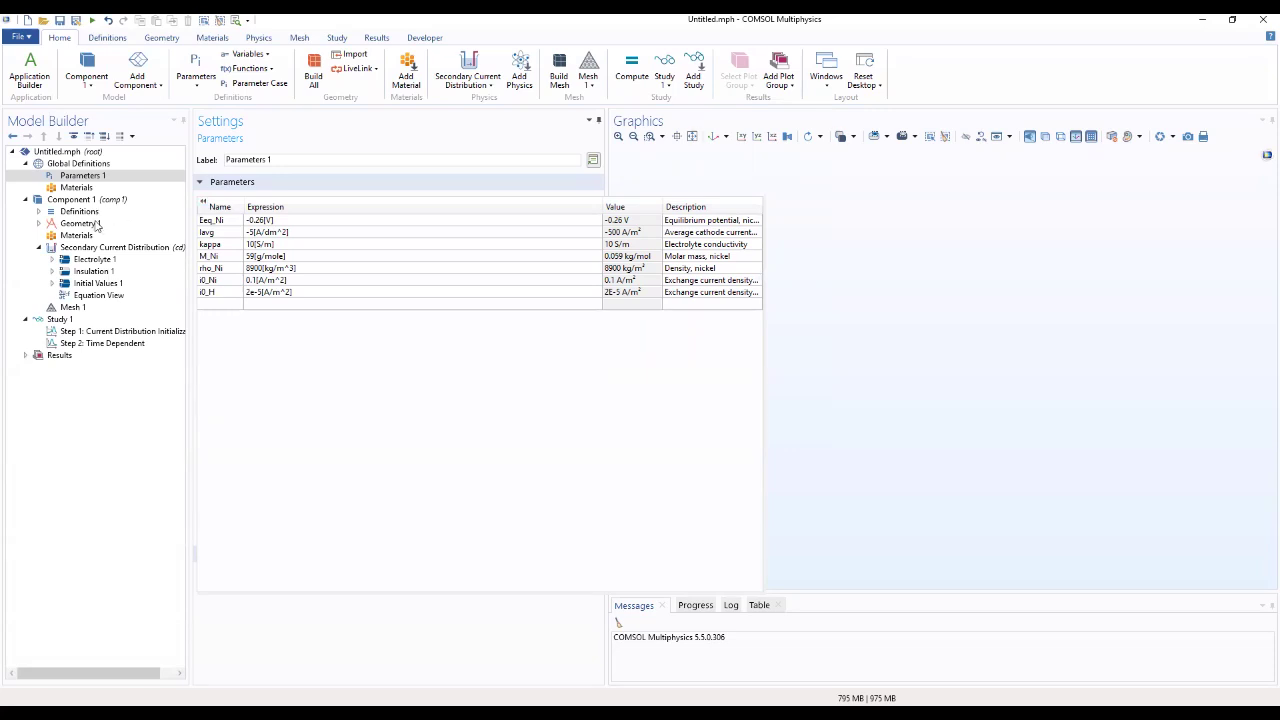
Insert the geometry sequence from the decorative_plating_geom_sequence file into Geometry 1 and build all objects
click(93, 224)
right_click(93, 227)
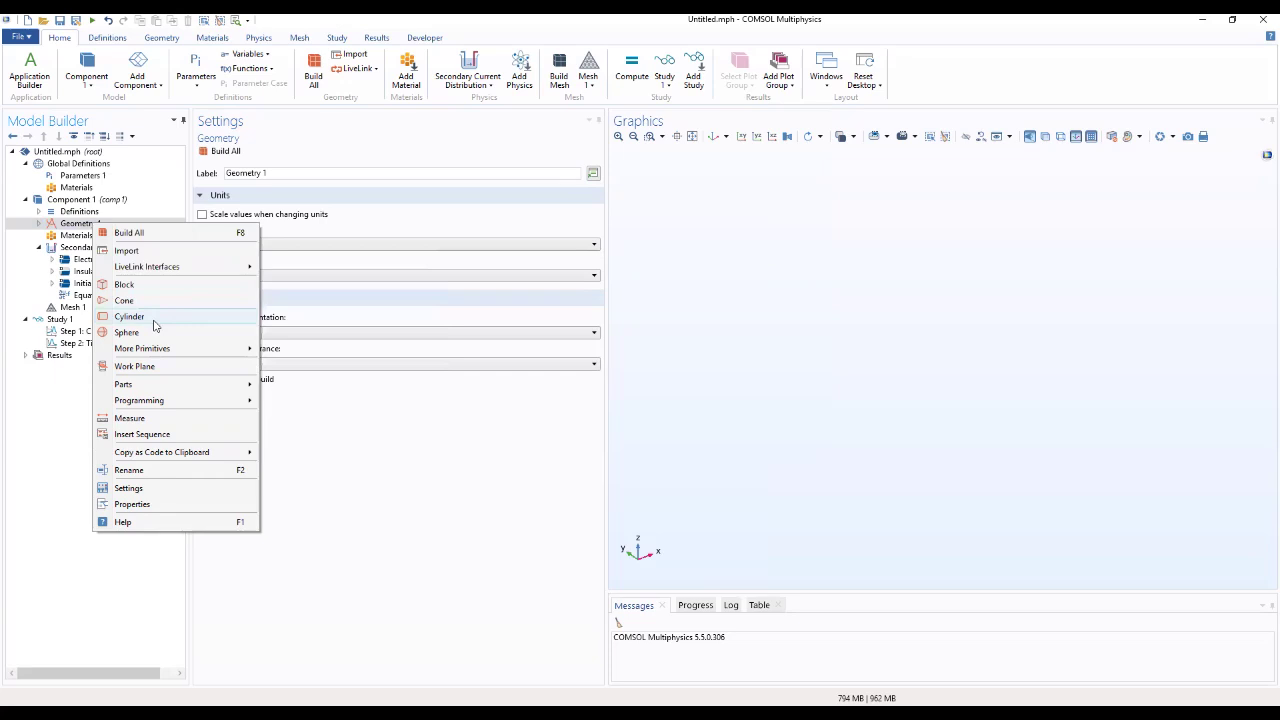
click(150, 436)
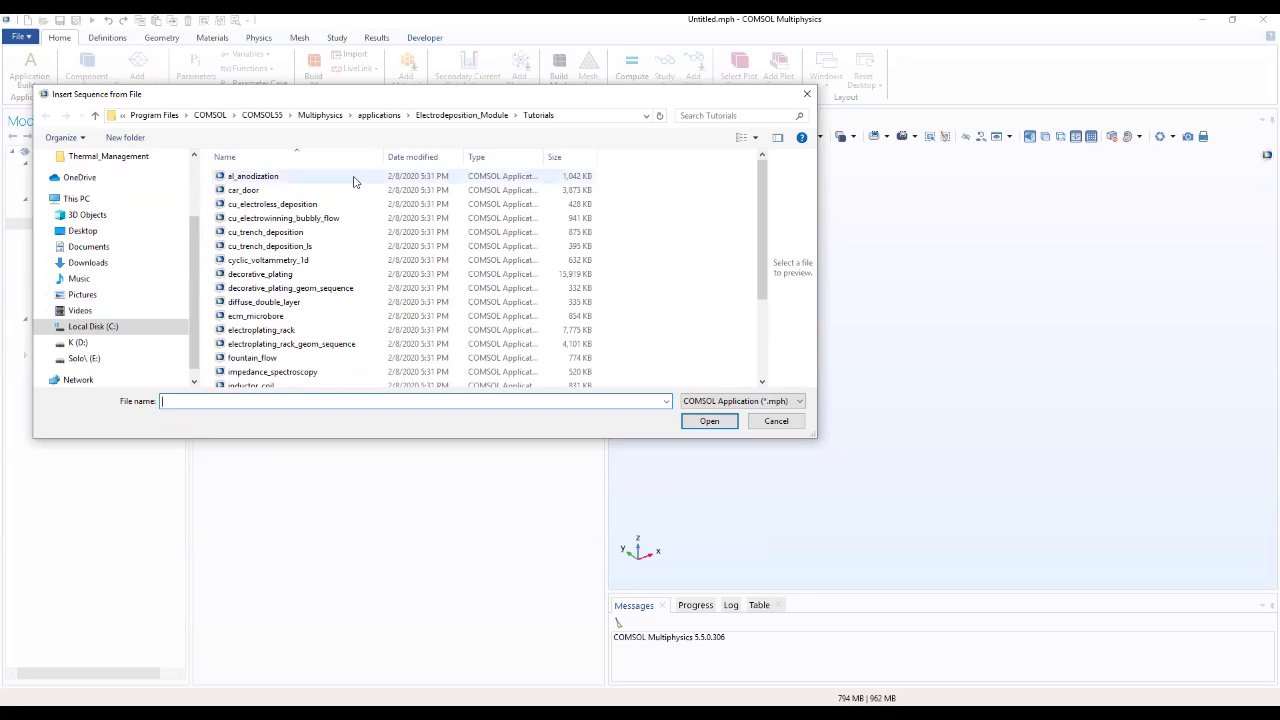
scroll(353, 241, down, 3)
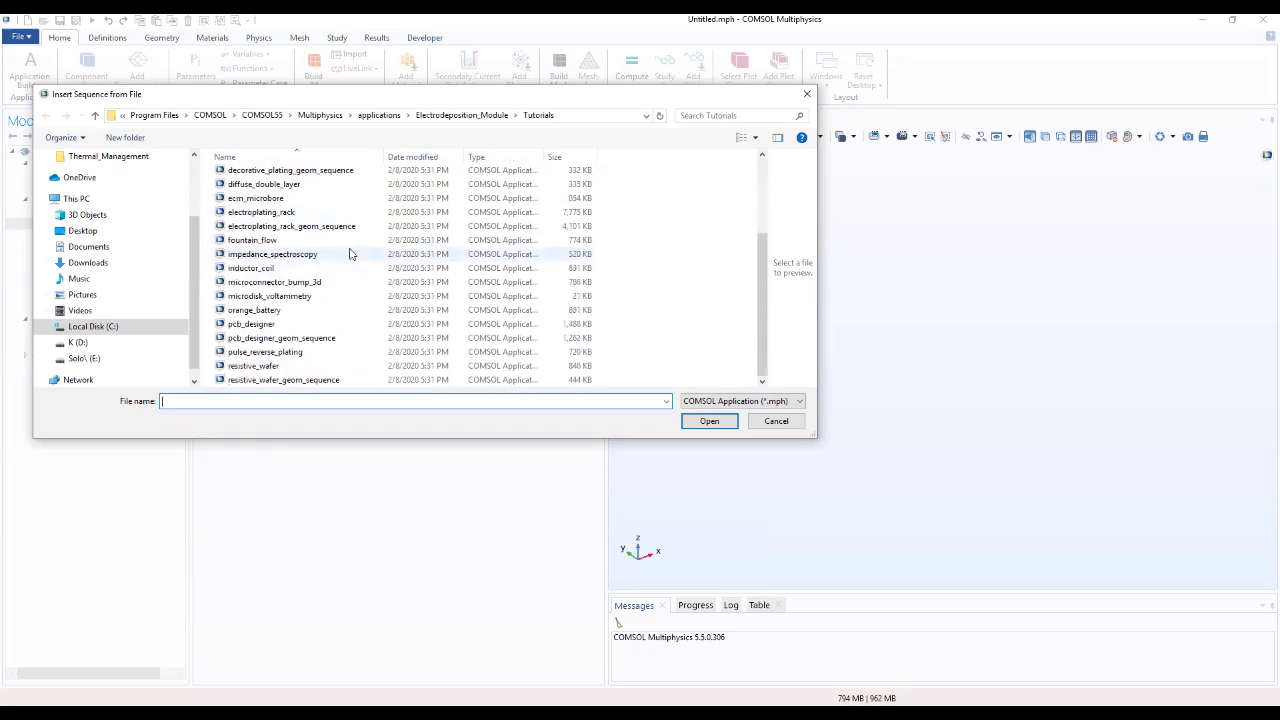
scroll(350, 254, up, 2)
click(351, 246)
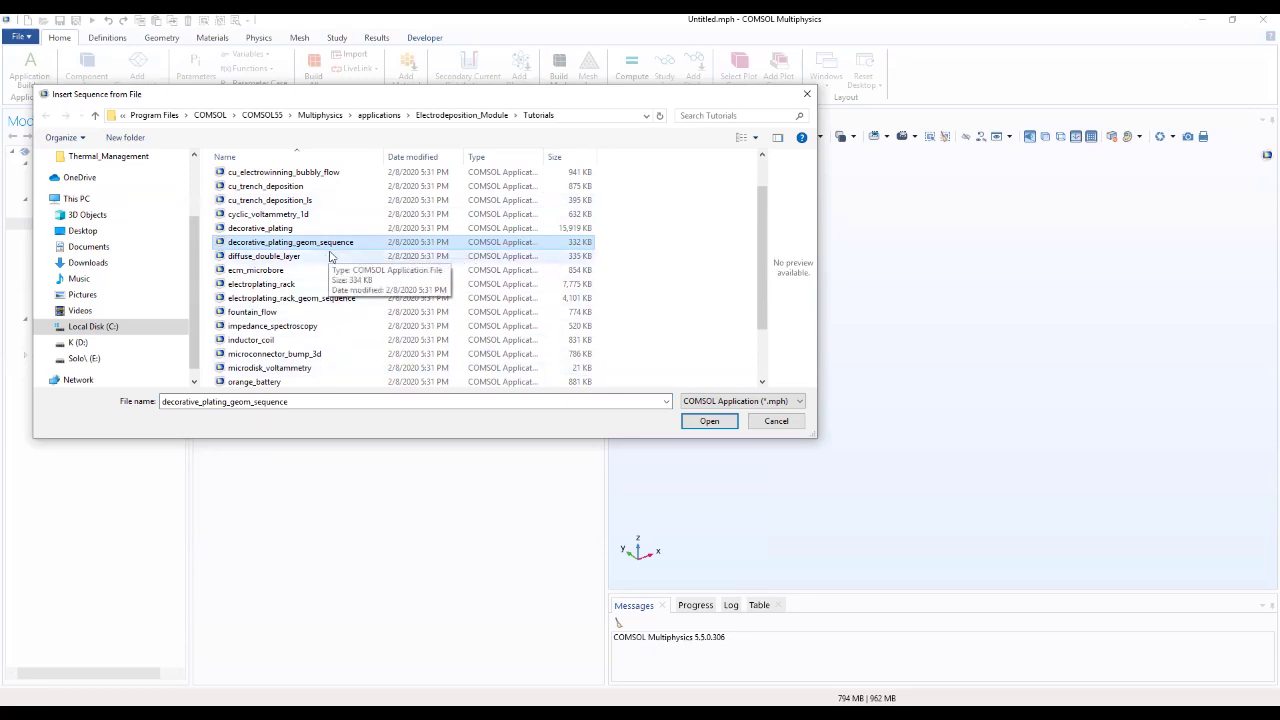
click(709, 421)
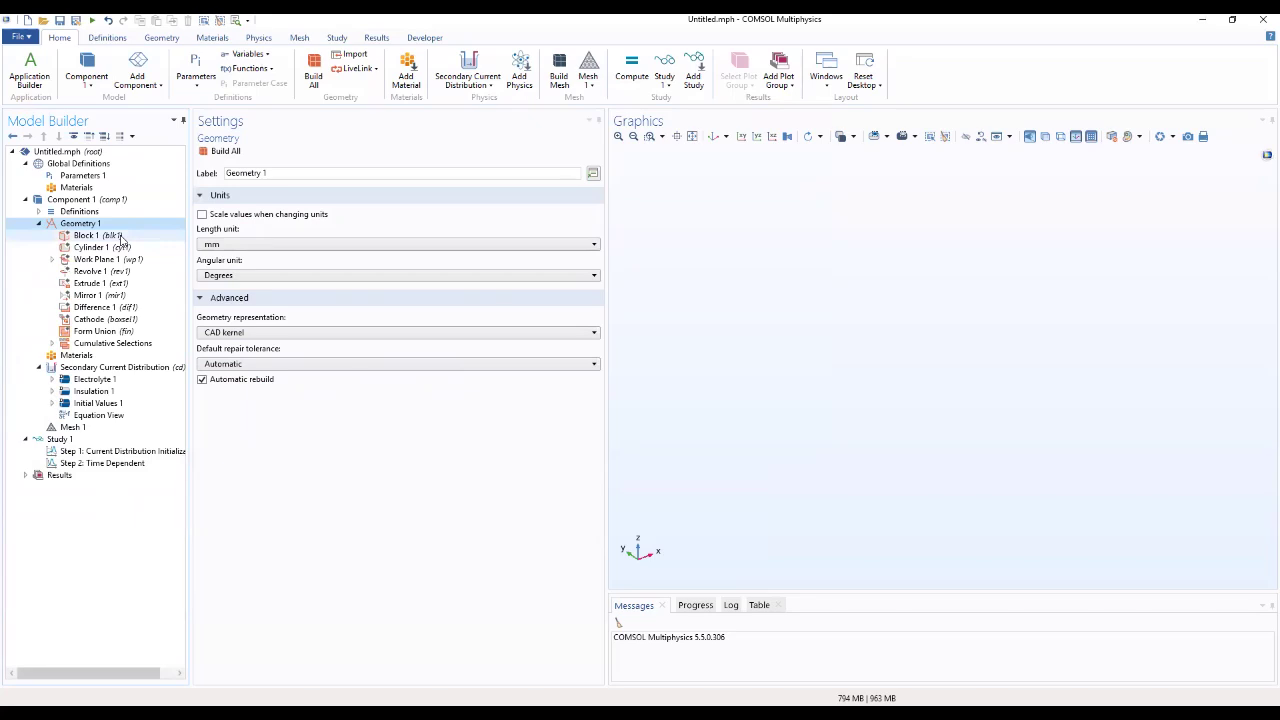
click(224, 151)
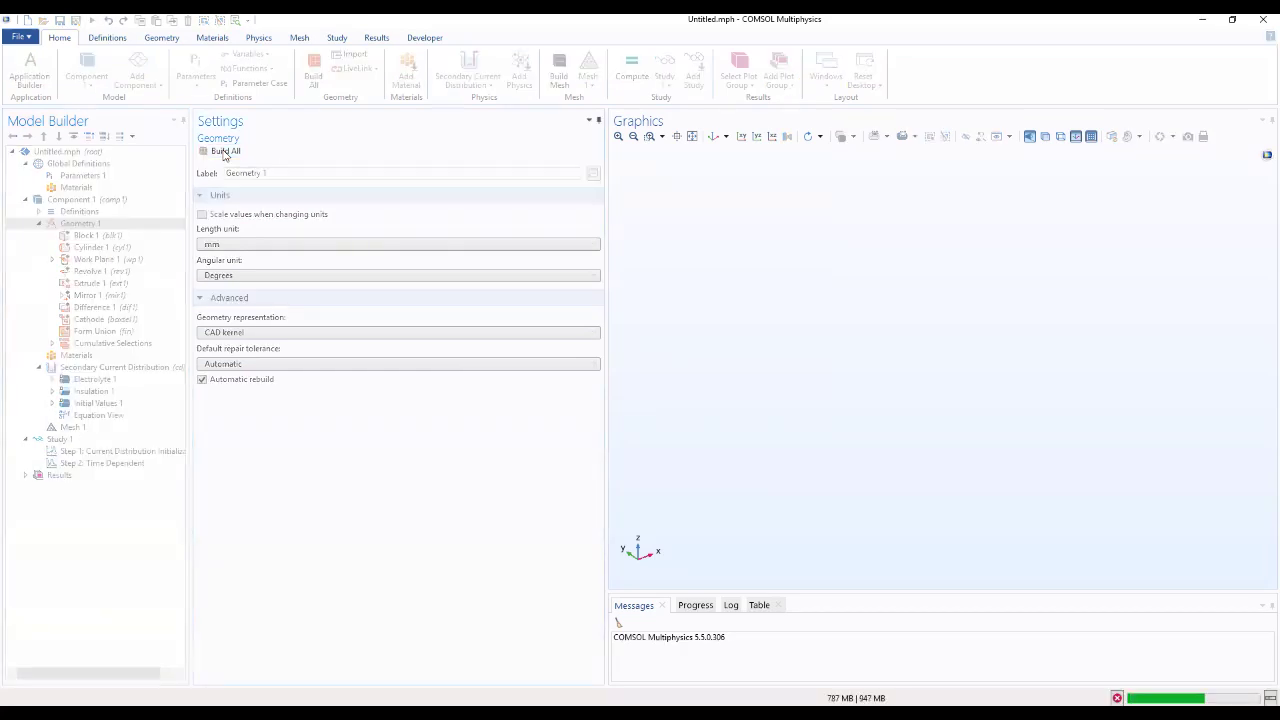
Turn on transparency in the 3D view and inspect the built handle geometry inside the block from several angles
drag(871, 301, 969, 428)
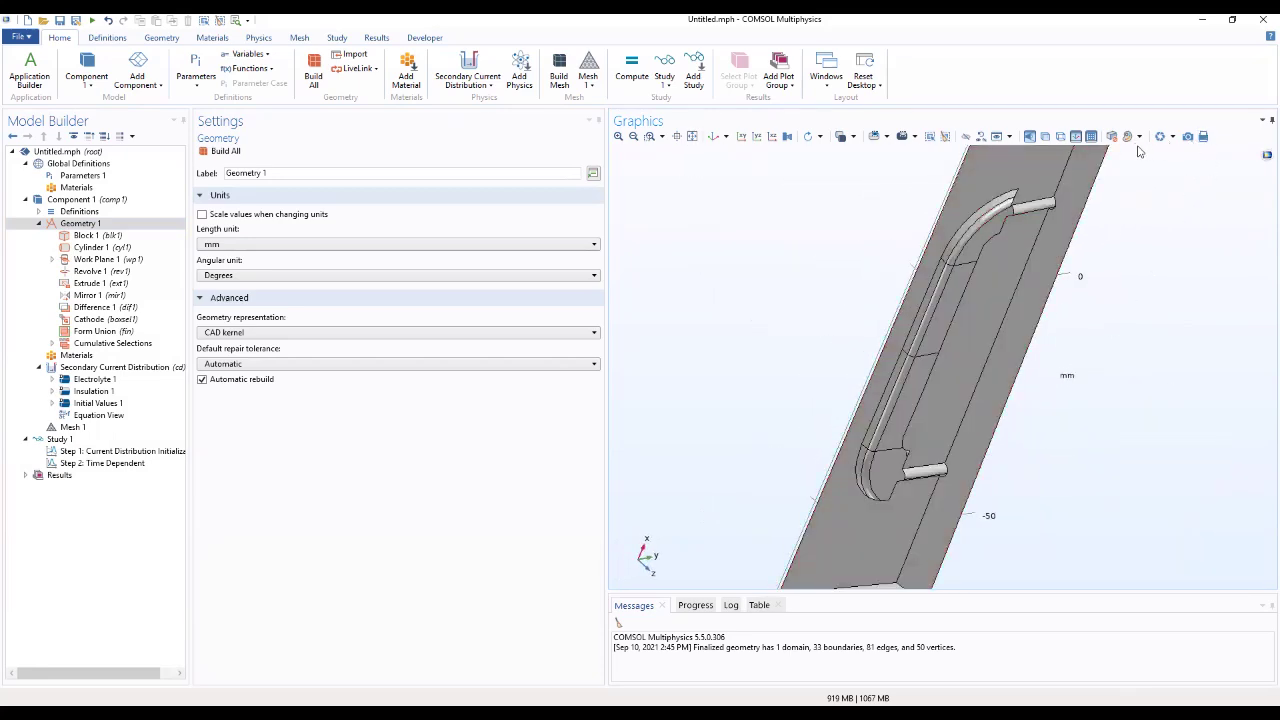
click(1044, 138)
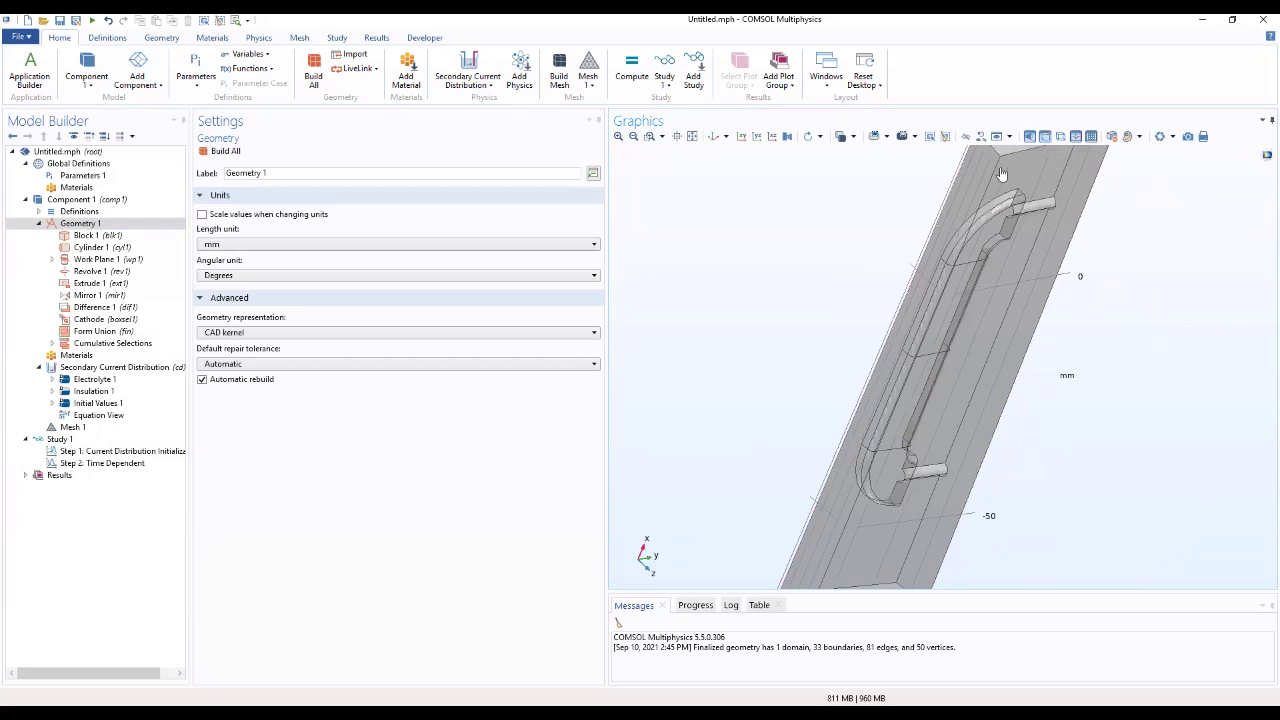
drag(850, 270, 1010, 360)
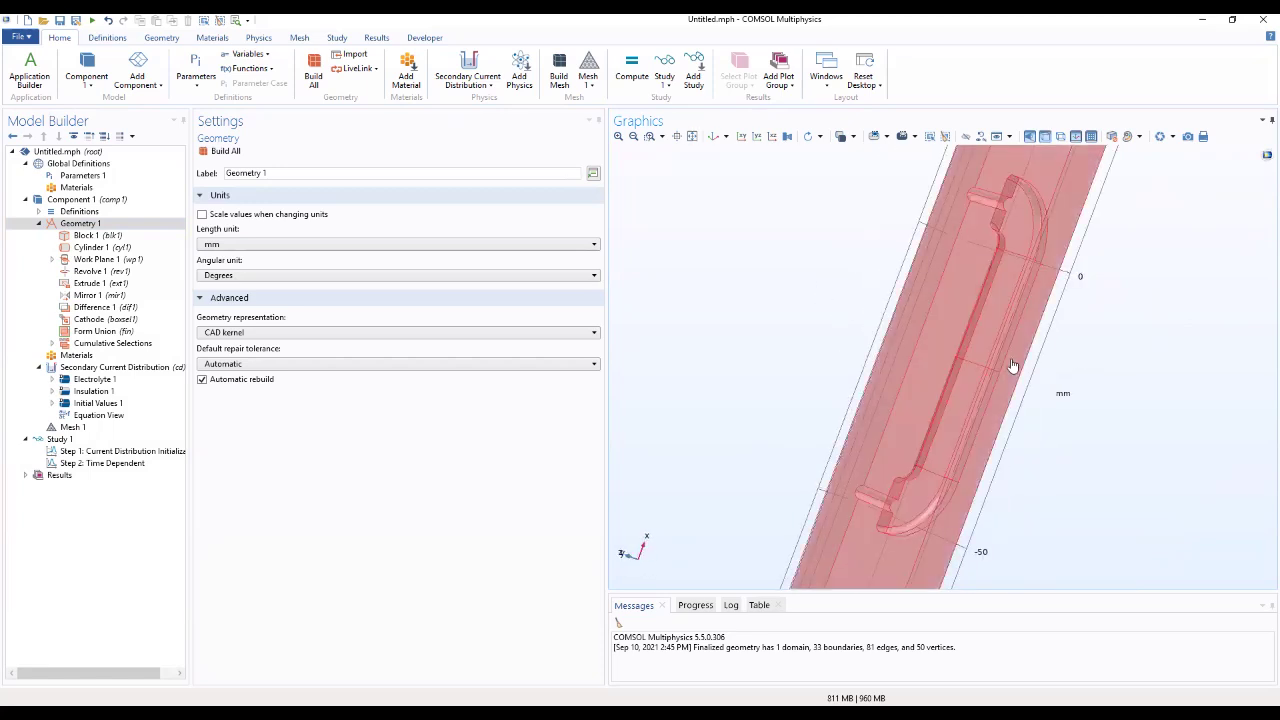
drag(893, 369, 816, 439)
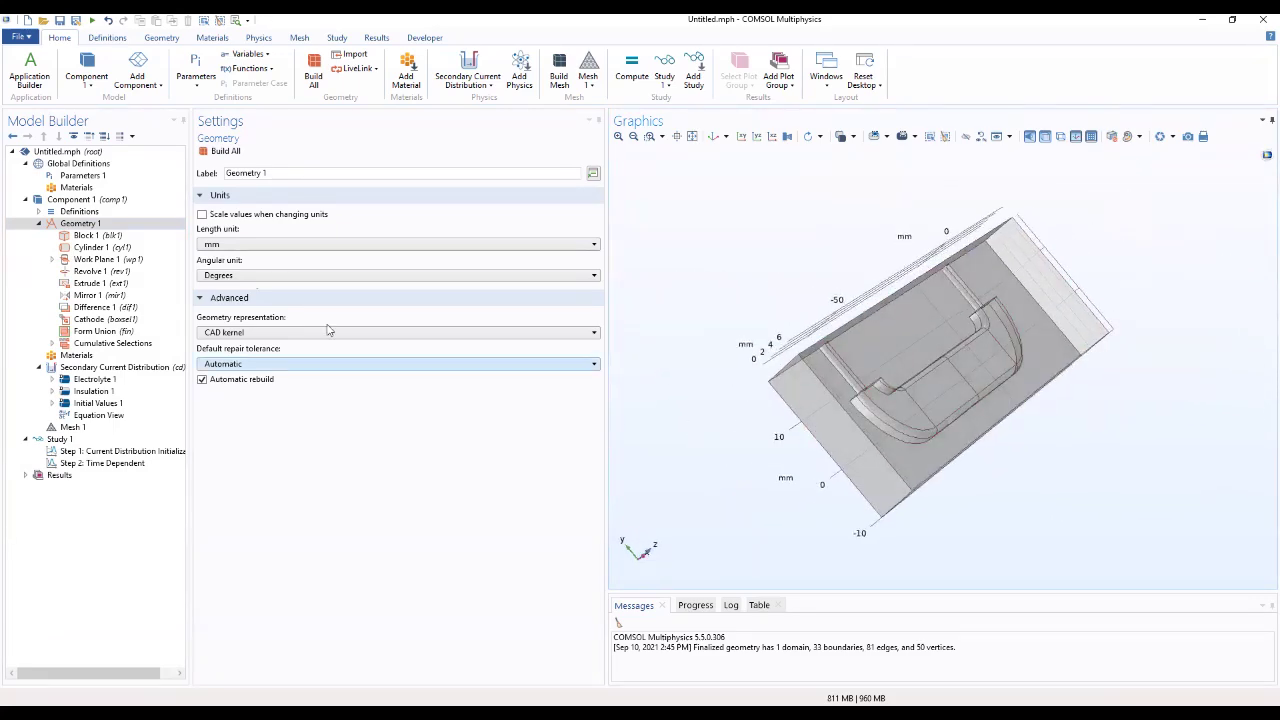
click(76, 188)
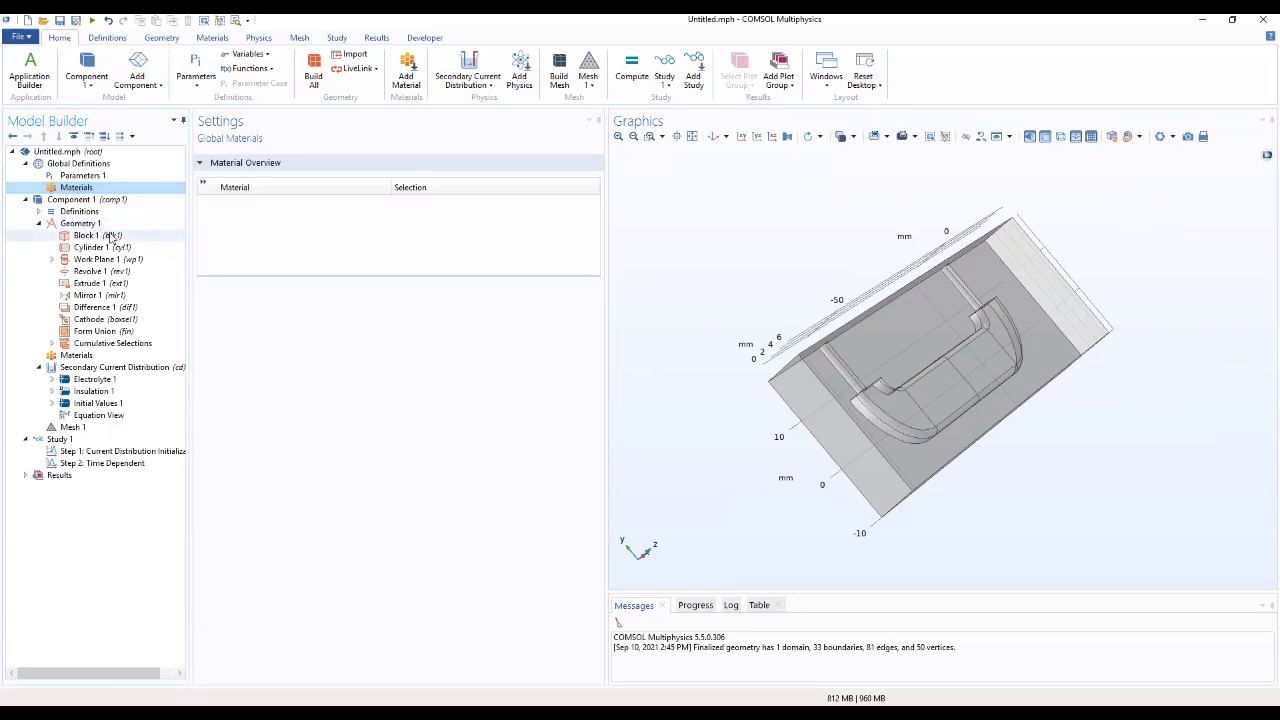
drag(838, 294, 977, 354)
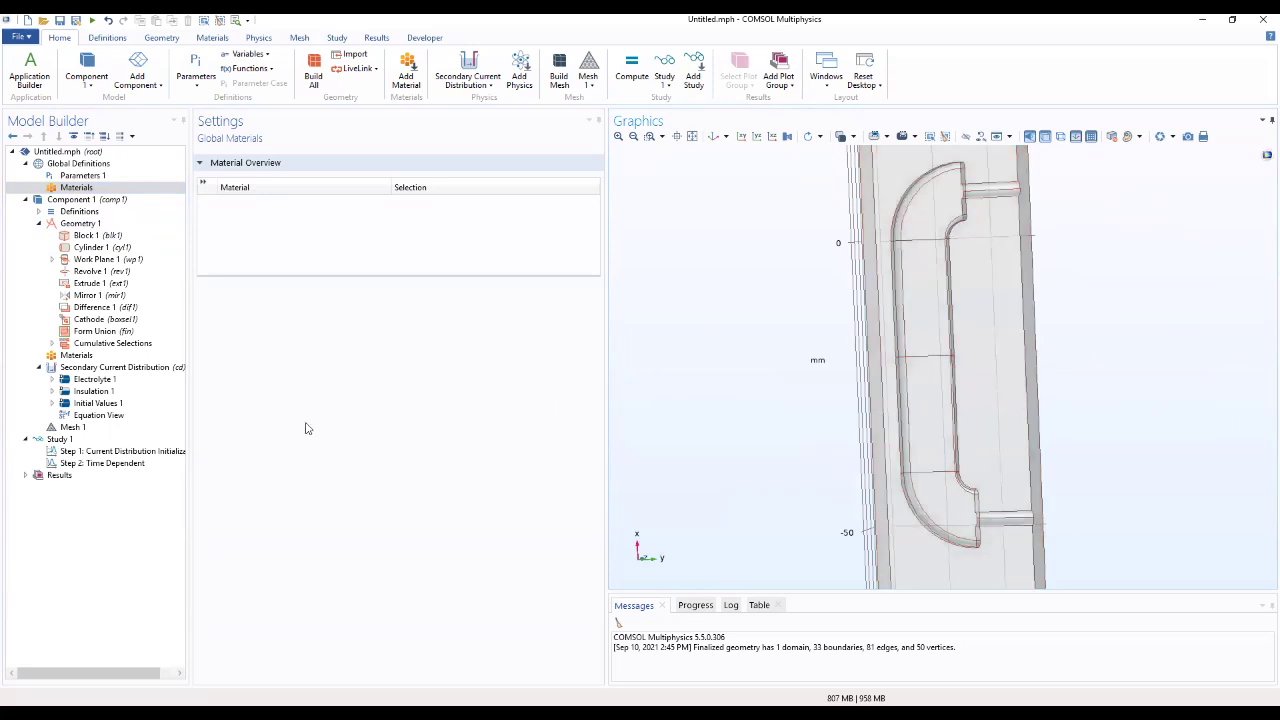
Review the Secondary Current Distribution interface's current distribution type options, keeping Secondary, and show its discretization settings
click(100, 368)
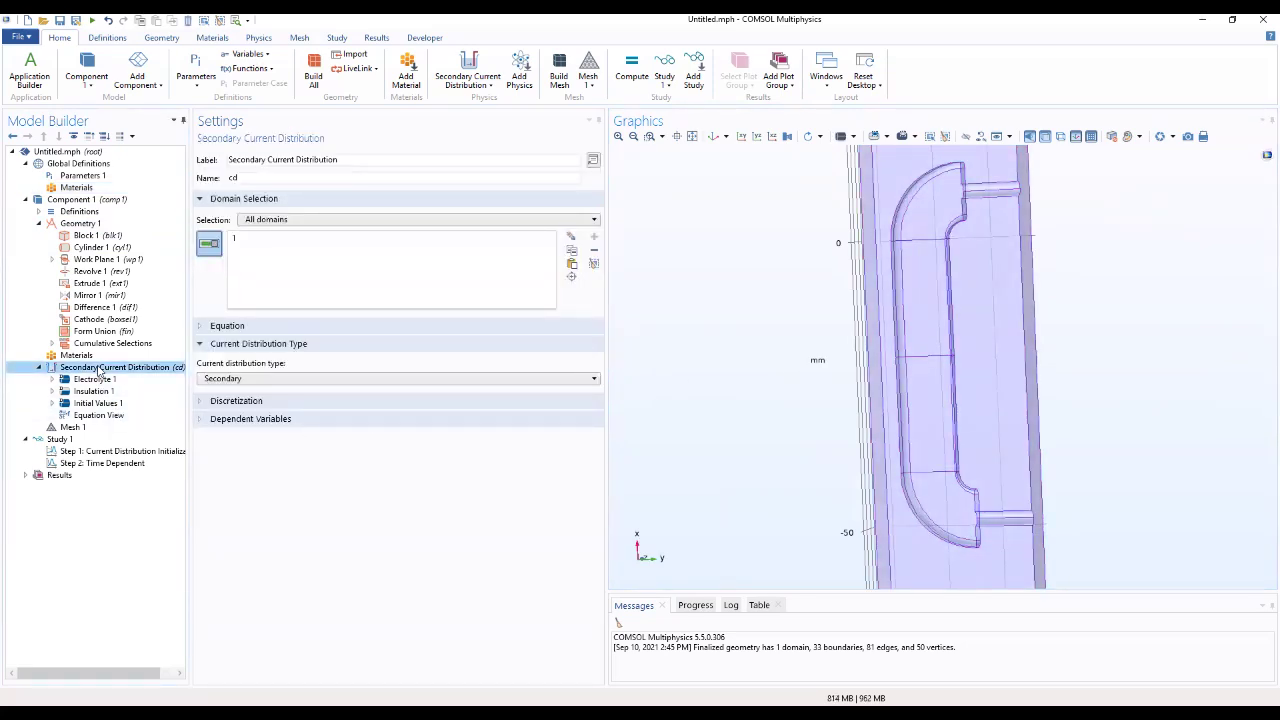
click(258, 379)
click(258, 379)
click(246, 401)
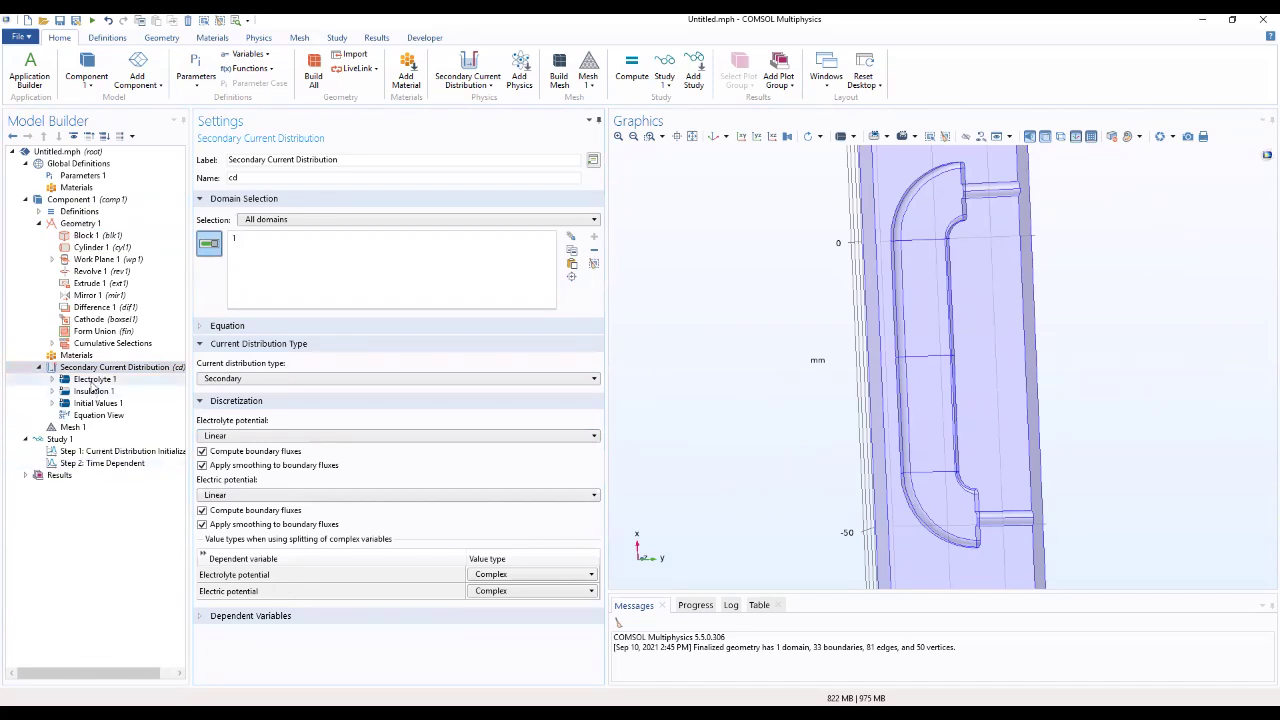
Set the conductivity of Electrolyte 1 to user defined with the value kappa
click(94, 380)
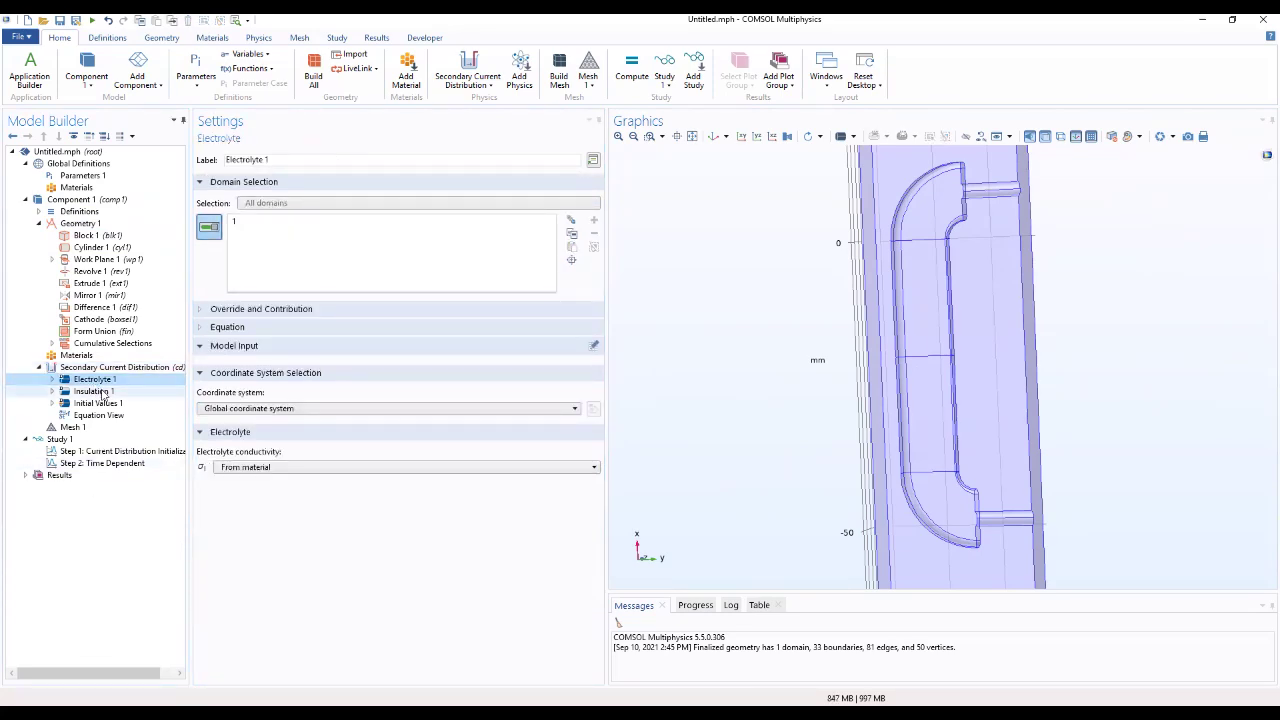
click(241, 468)
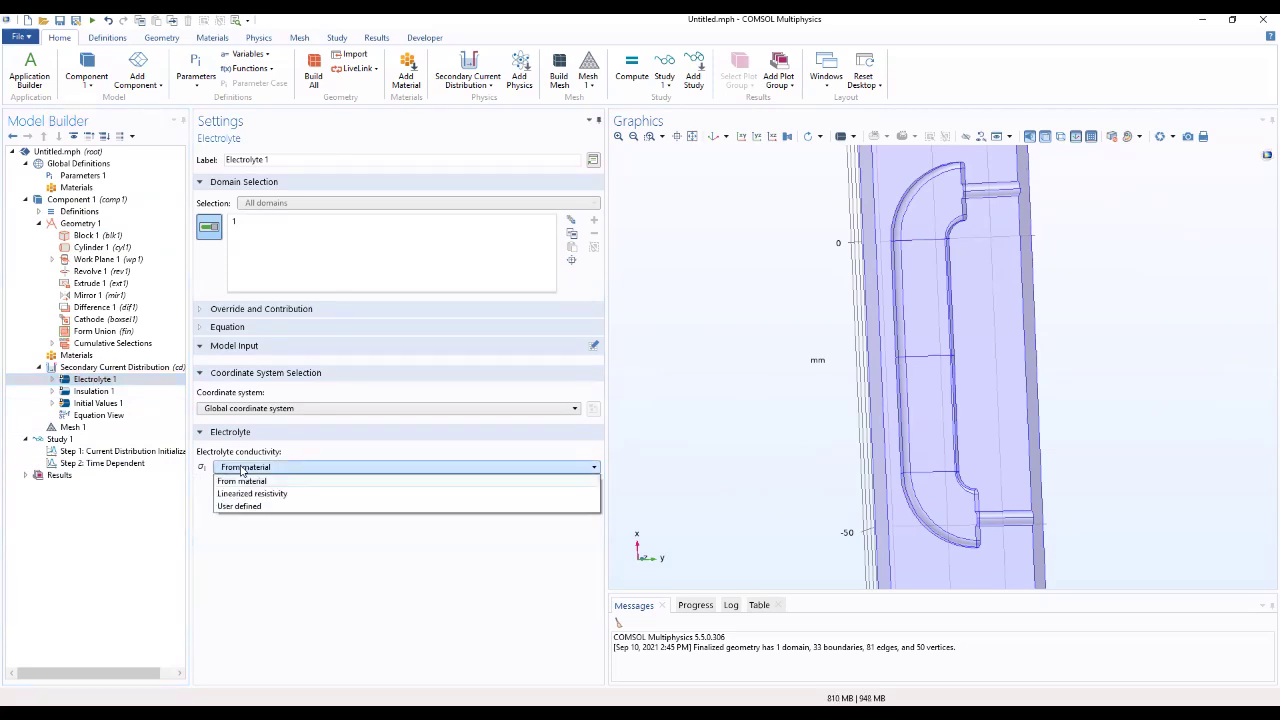
click(258, 509)
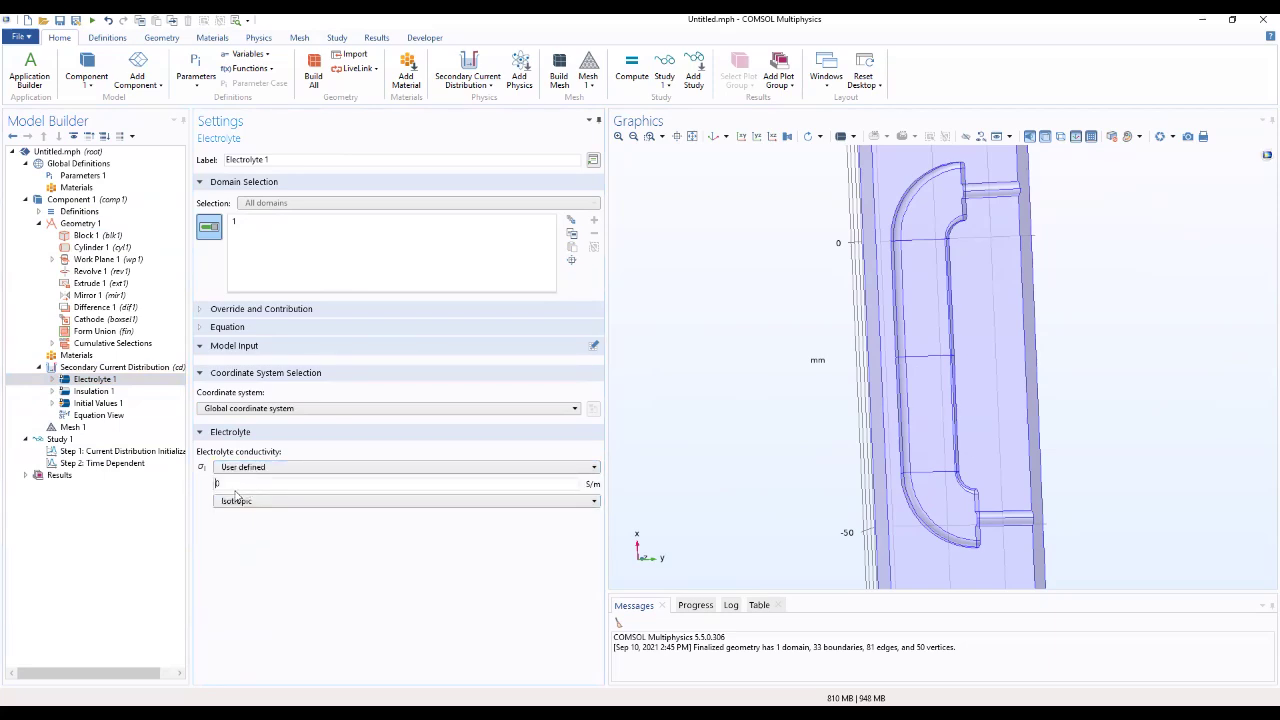
click(214, 483)
key(BackSpace)
text(kappa)
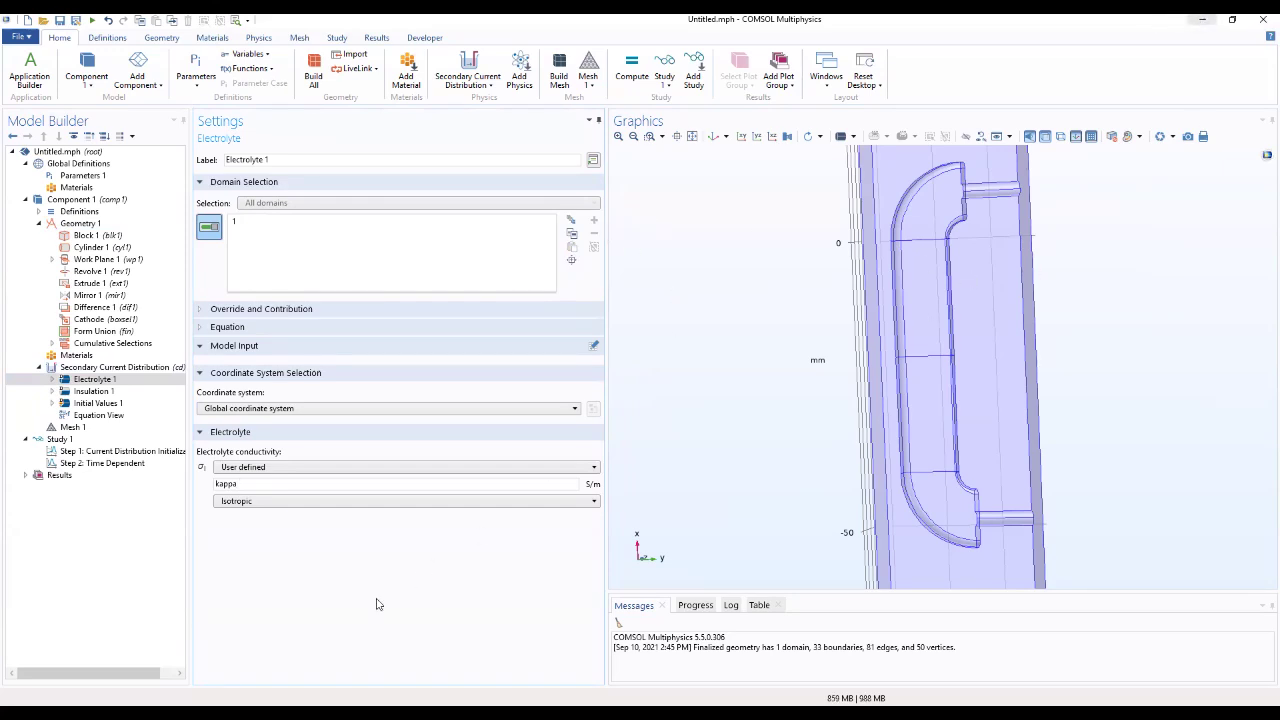
Add an Electrode Surface node to Secondary Current Distribution and assign it to boundary 4, the block's large flat face
click(138, 369)
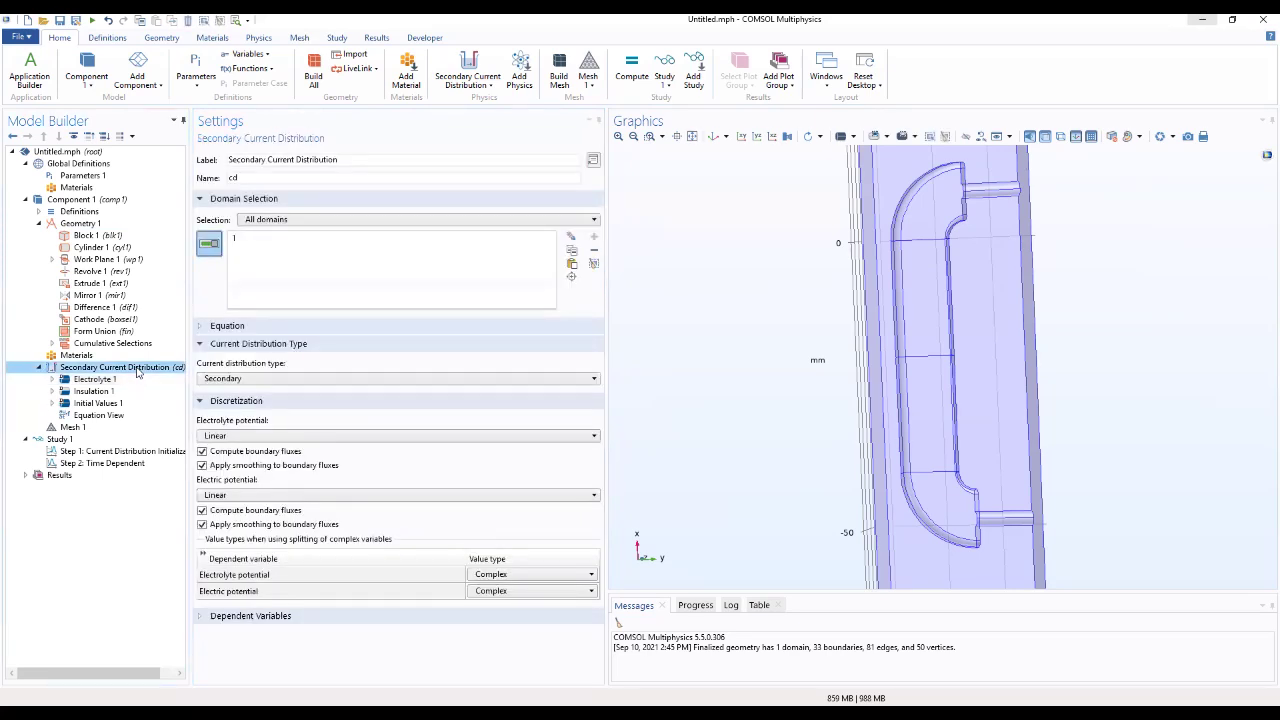
right_click(140, 370)
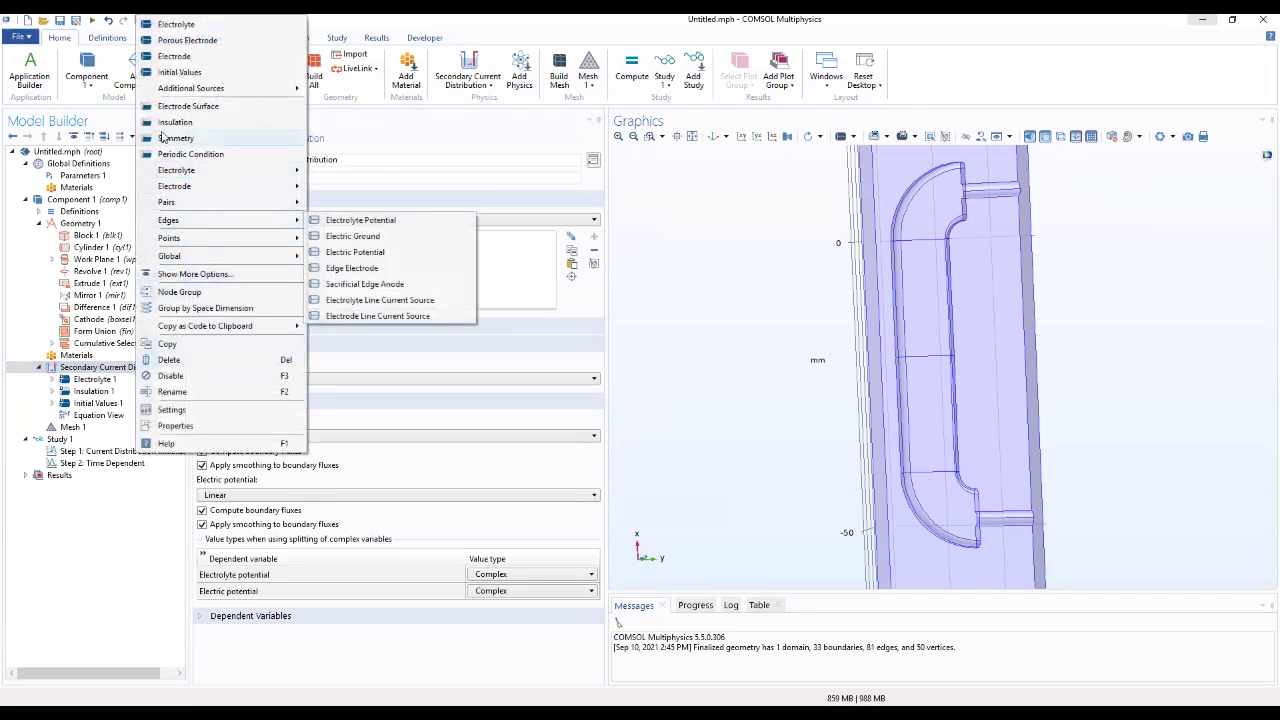
click(163, 107)
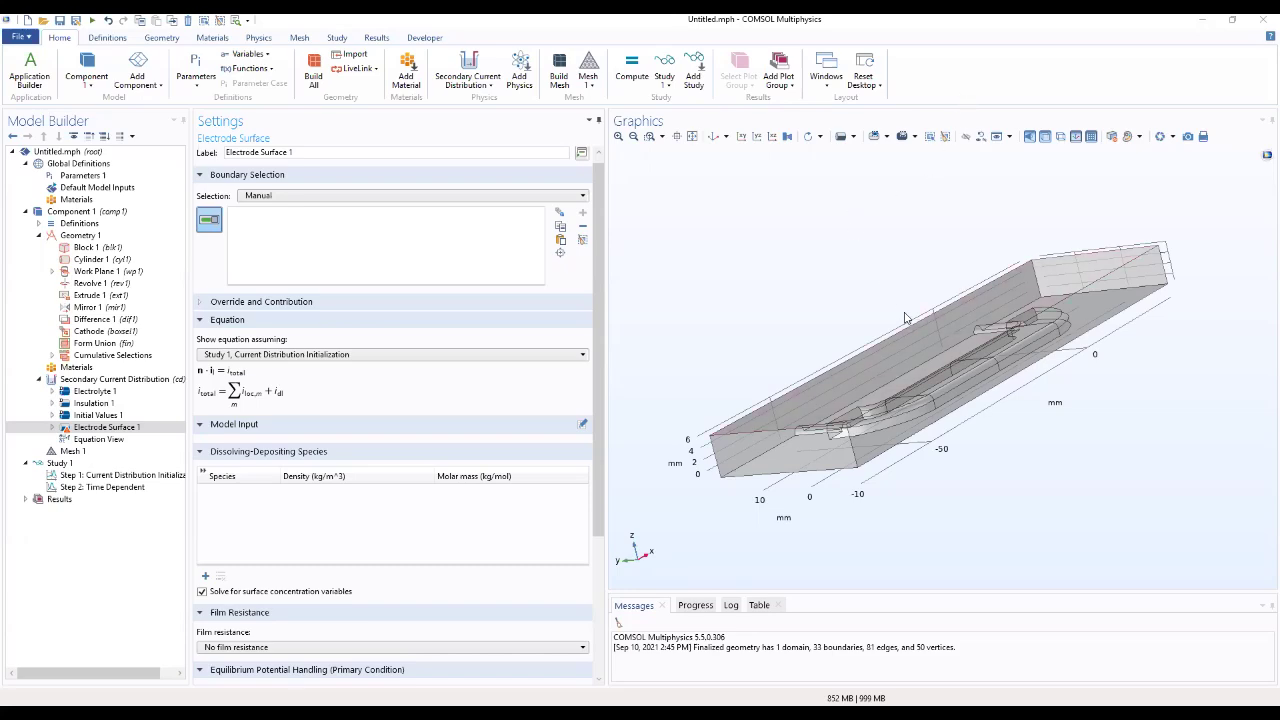
drag(869, 302, 925, 307)
scroll(1080, 390, up, 3)
scroll(1098, 382, down, 3)
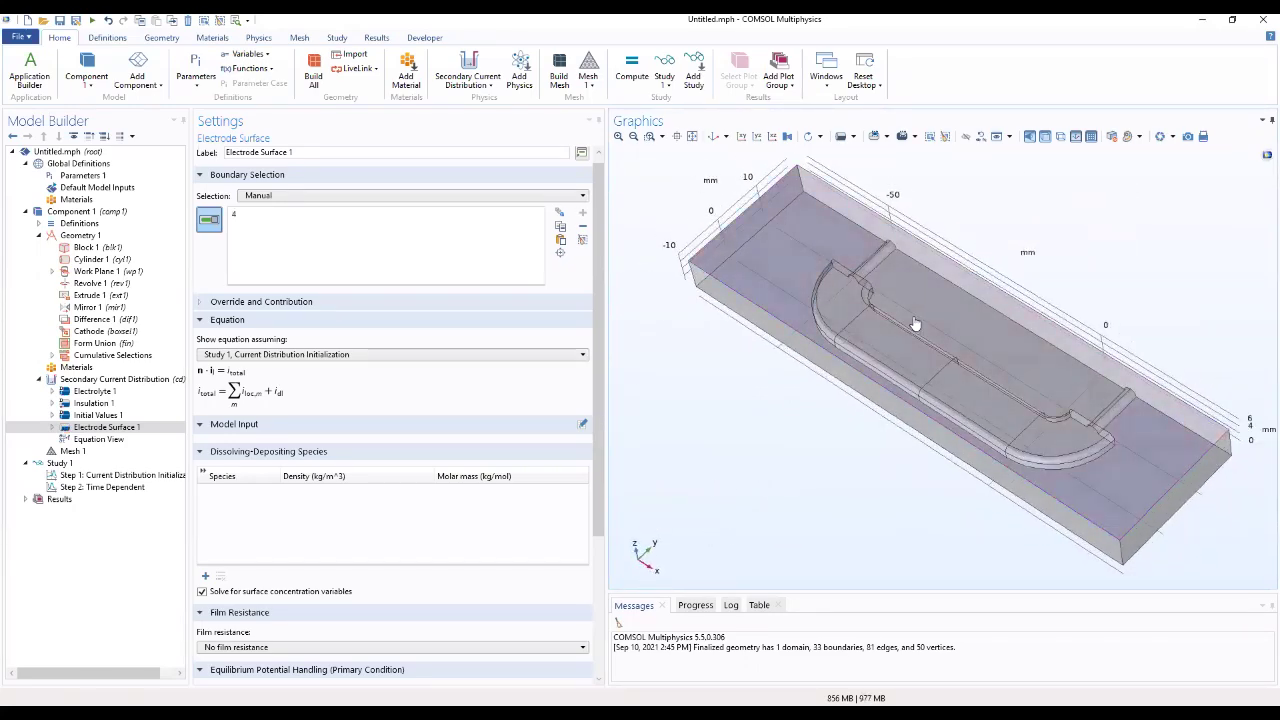
click(922, 337)
Review the boundary condition options of Electrode Surface 1 and keep Electric potential
scroll(357, 383, down, 2)
scroll(357, 383, down, 2)
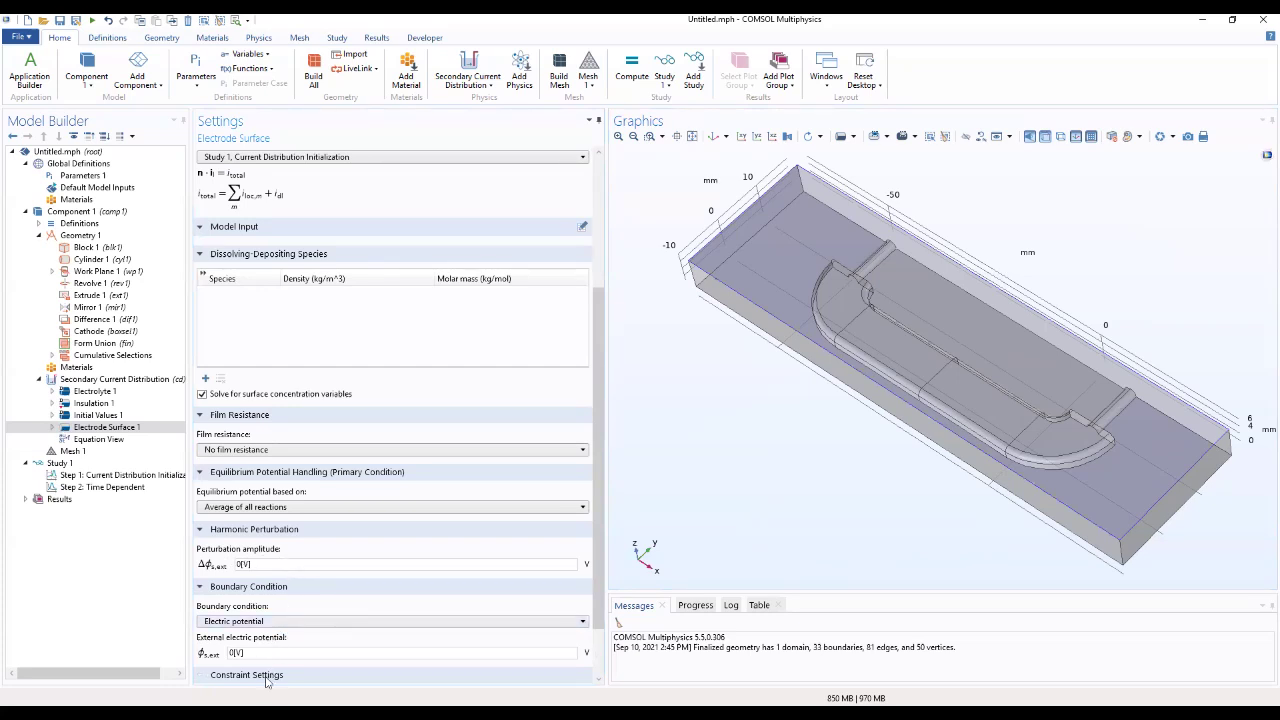
click(280, 622)
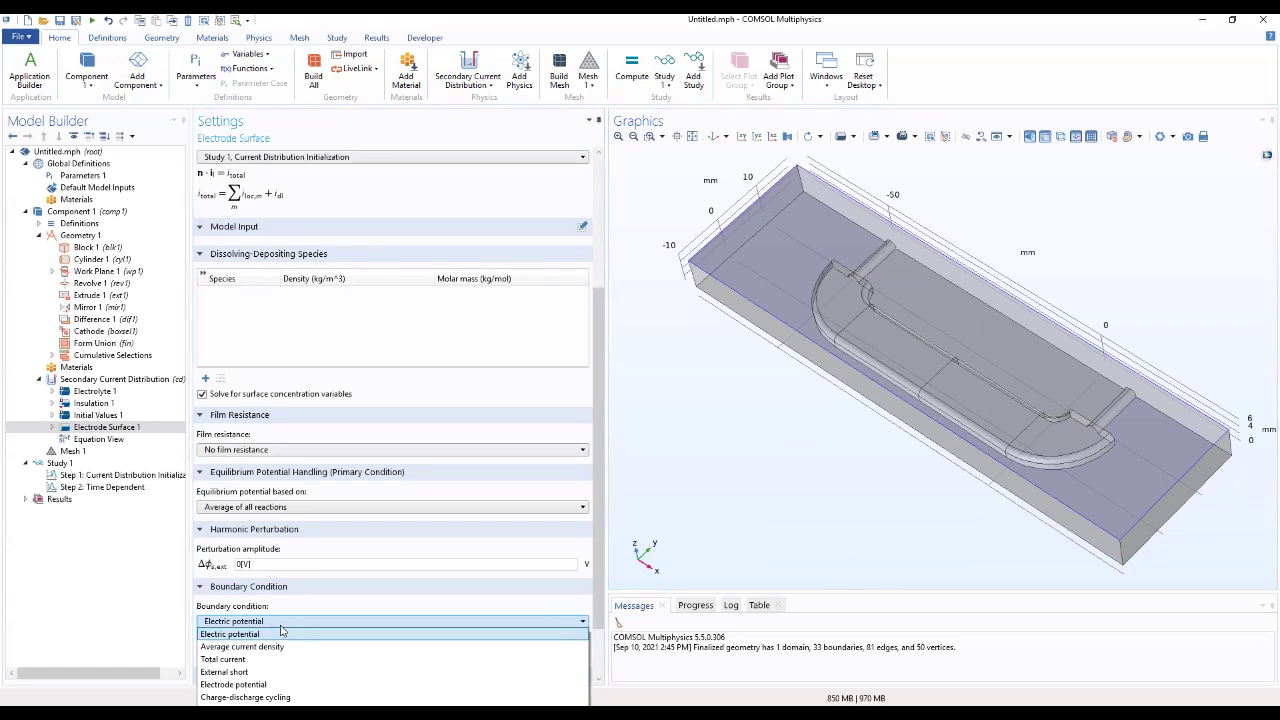
click(282, 632)
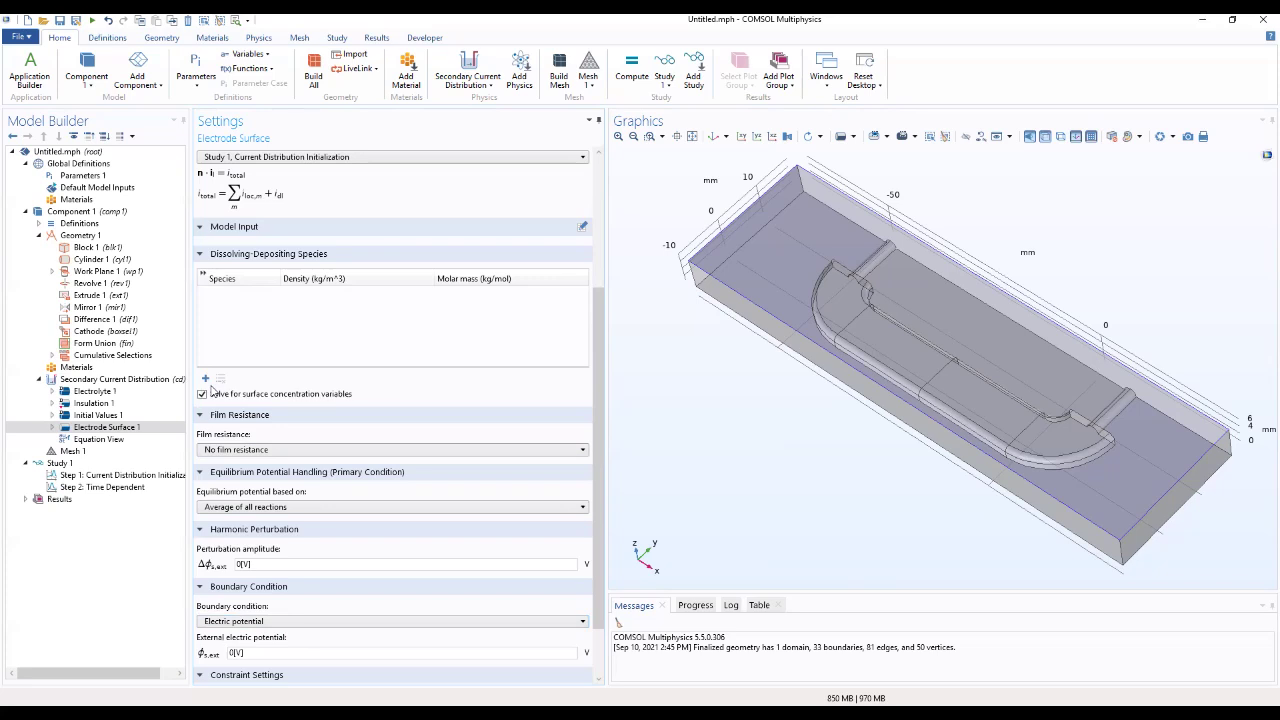
Add a dissolving-depositing species to Electrode Surface 1 and look over the node's remaining settings and selected boundary
click(205, 379)
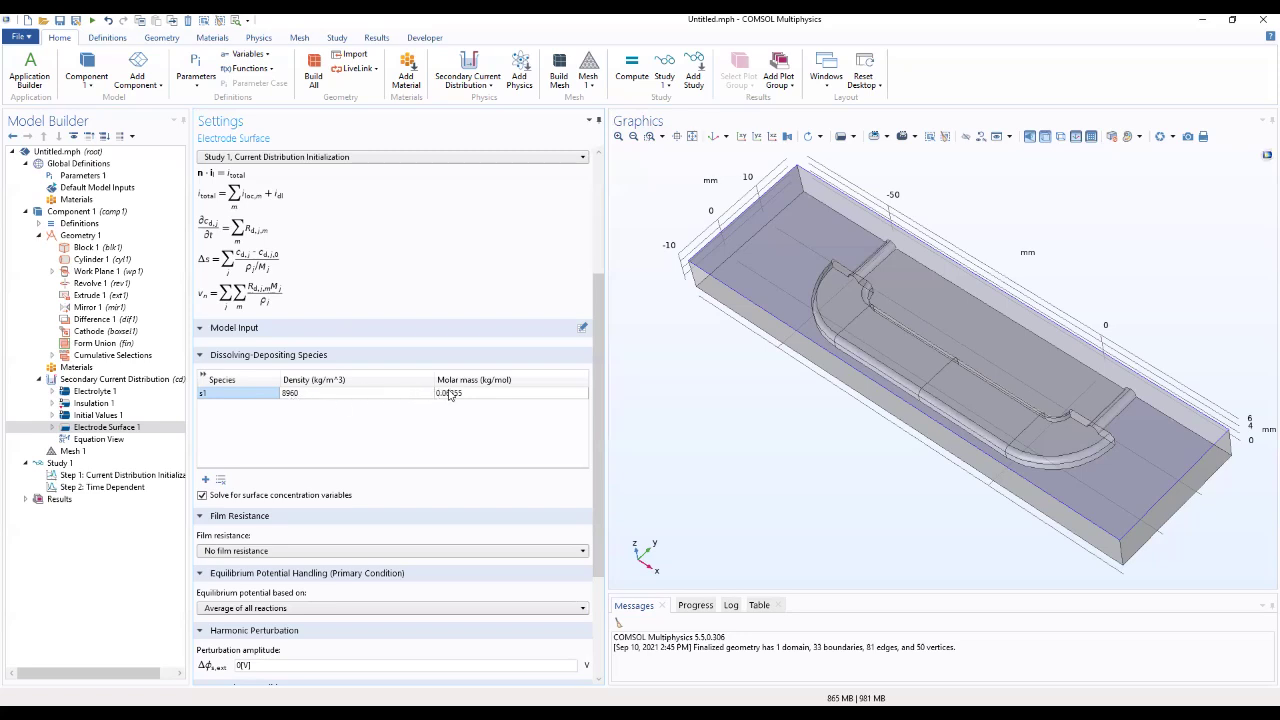
mouse_move(602, 440)
mouse_down()
mouse_move(598, 469)
mouse_move(593, 456)
mouse_up()
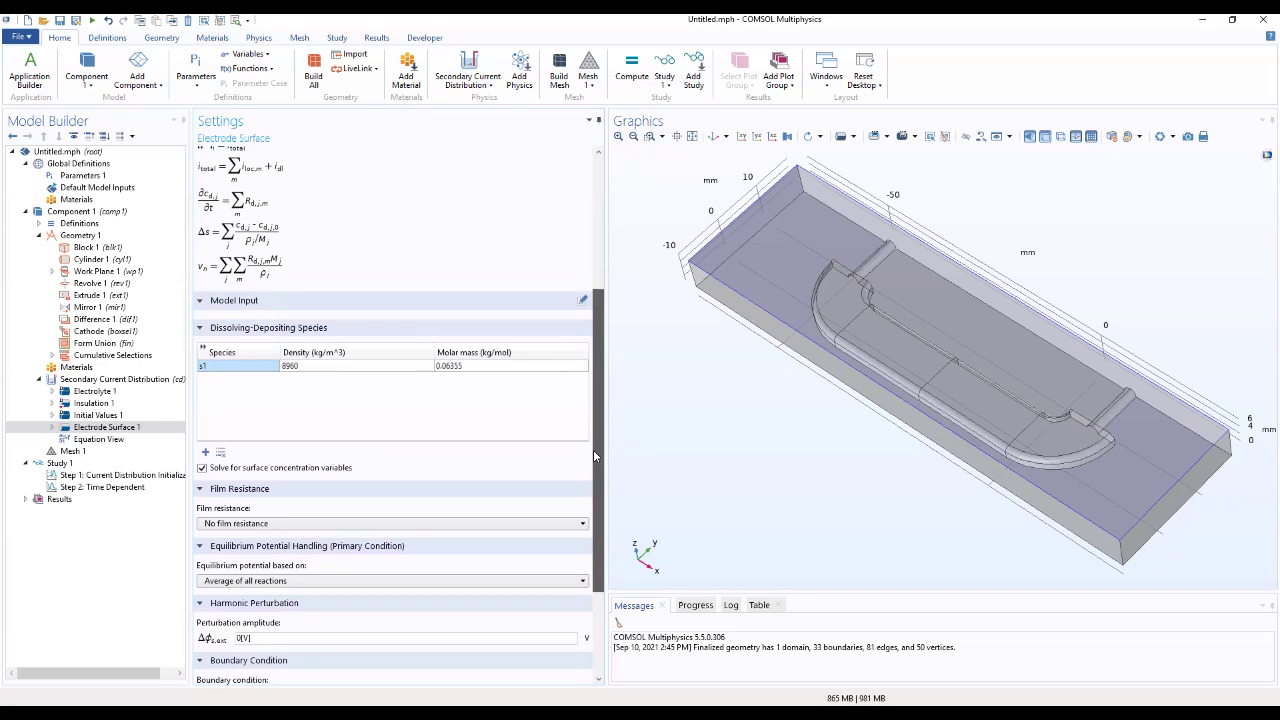
drag(593, 456, 602, 572)
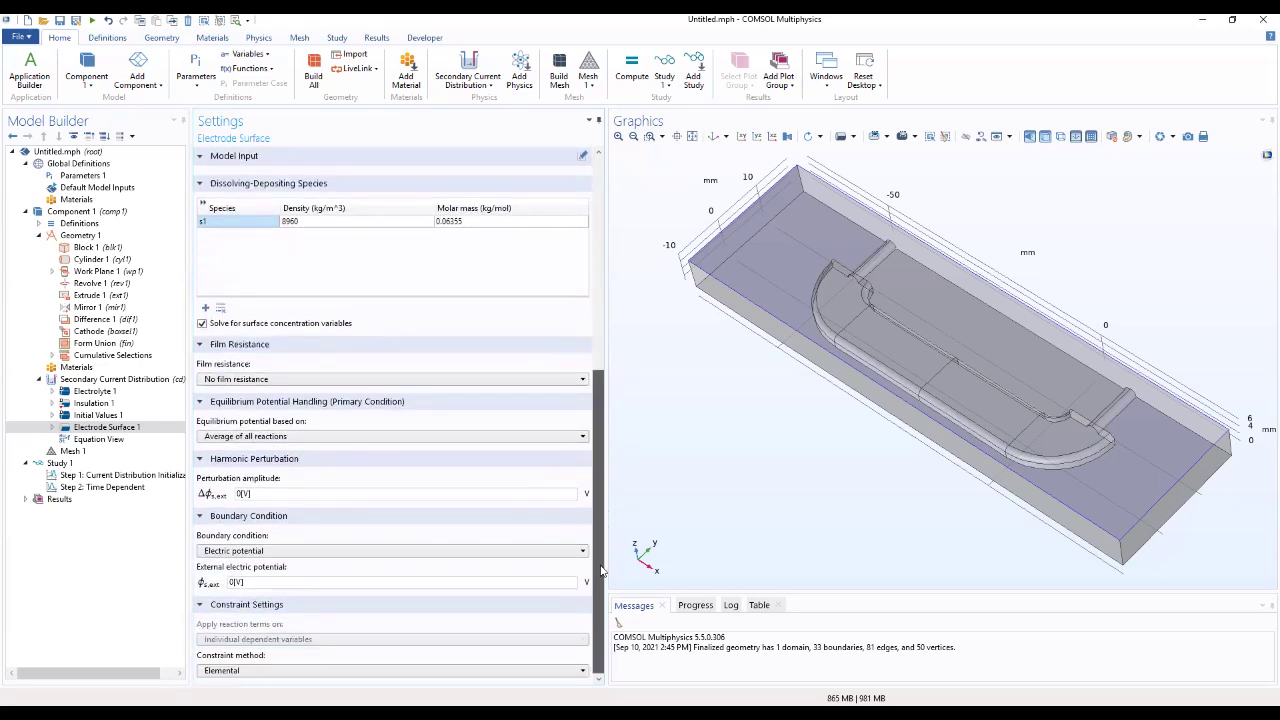
scroll(378, 455, up, 8)
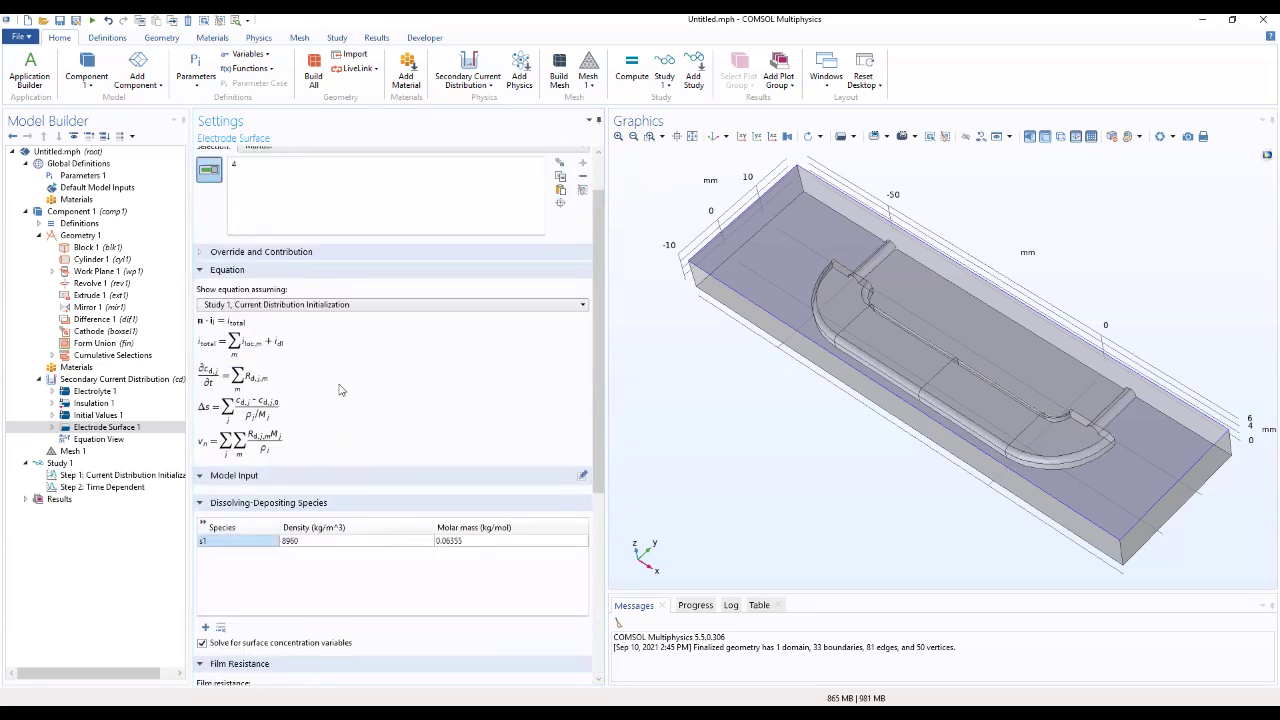
click(228, 252)
click(236, 252)
drag(685, 384, 906, 243)
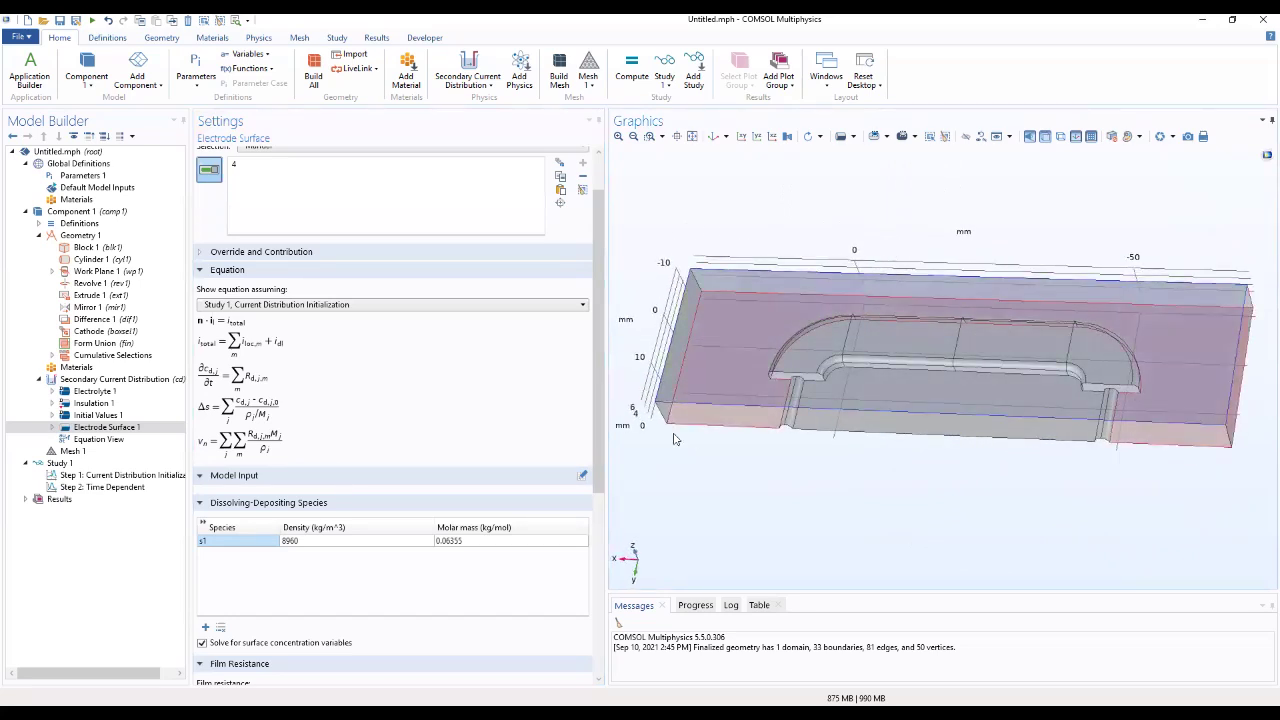
Name the dissolving-depositing species Ni and set its density to rho_Ni and its molar mass to M_Ni
double_click(226, 542)
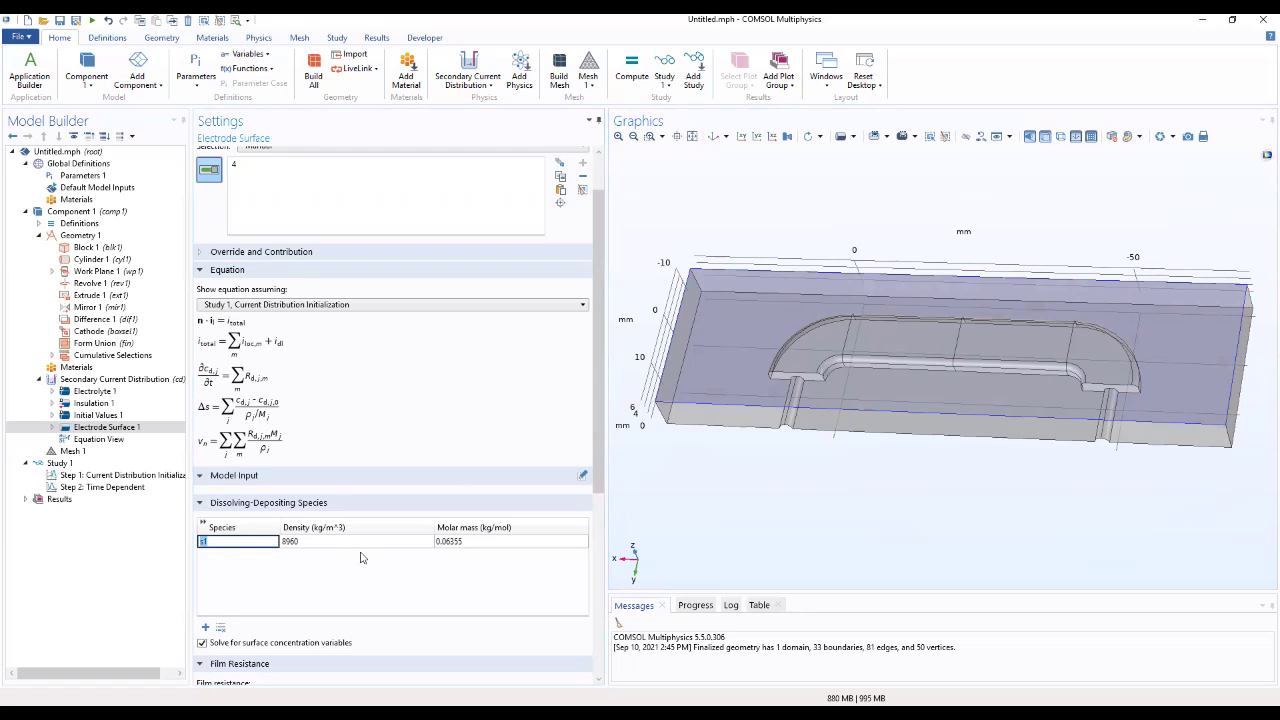
text(Ni)
click(355, 539)
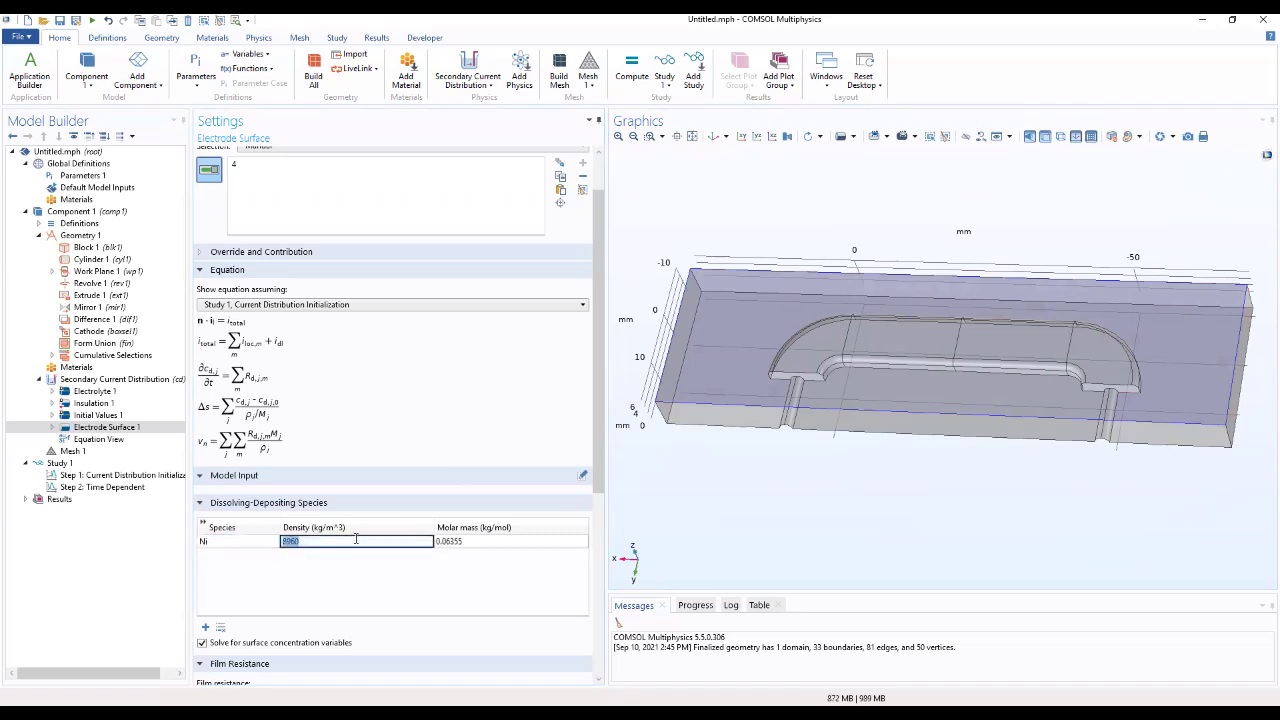
text(rh)
key(BackSpace)
text(ho_Ni)
click(548, 540)
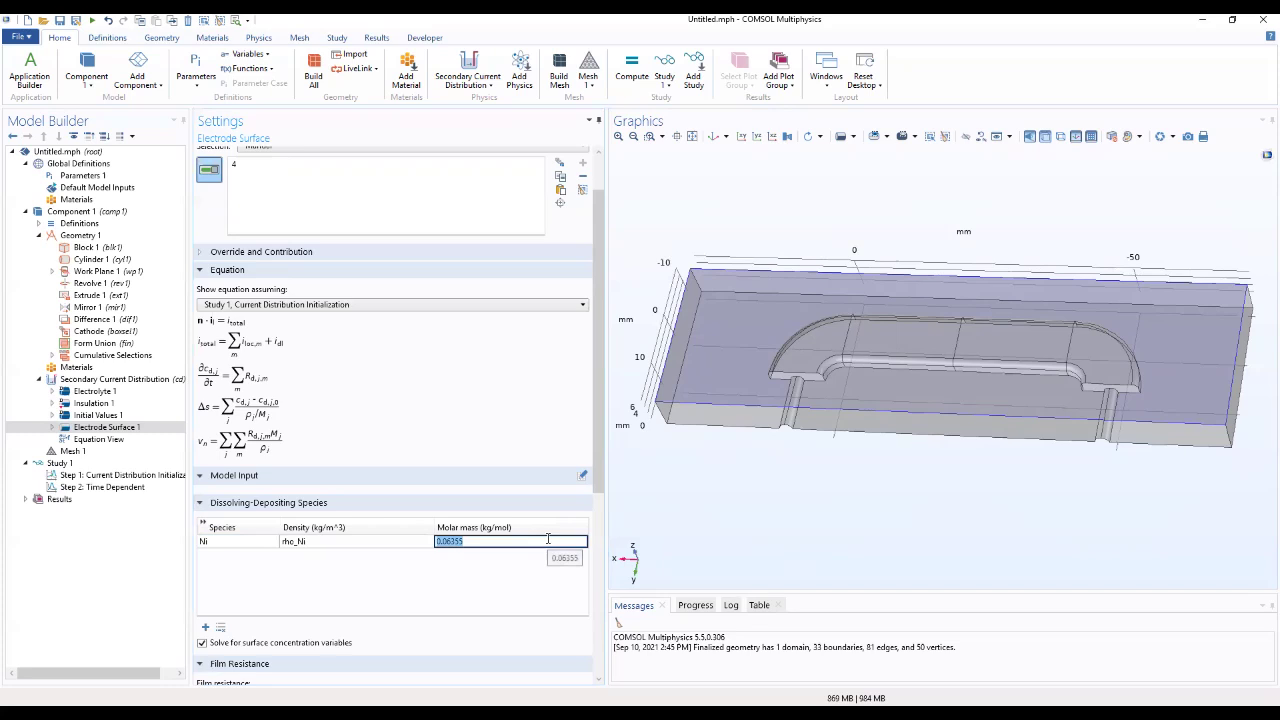
text(M_Ni)
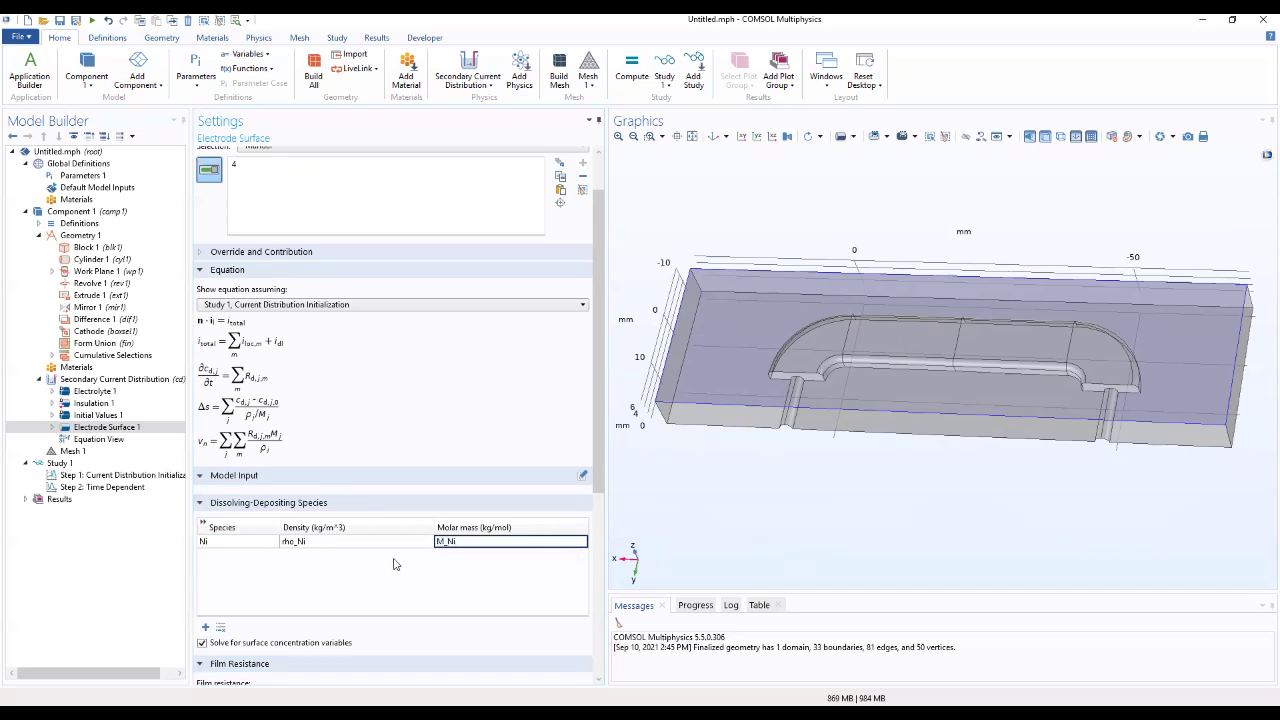
key(Return)
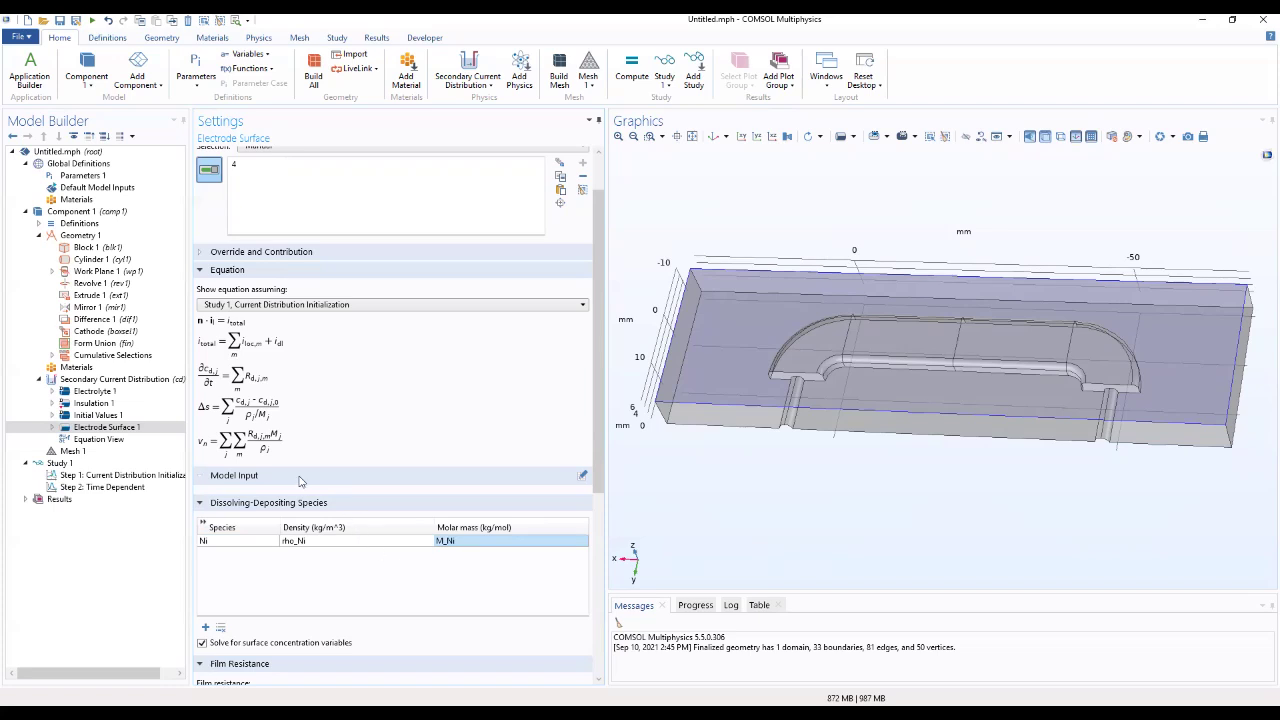
In Electrode Reaction 1 under Electrode Surface 1, set the participating electrons to 2 and the Ni stoichiometric coefficient to 1
click(101, 428)
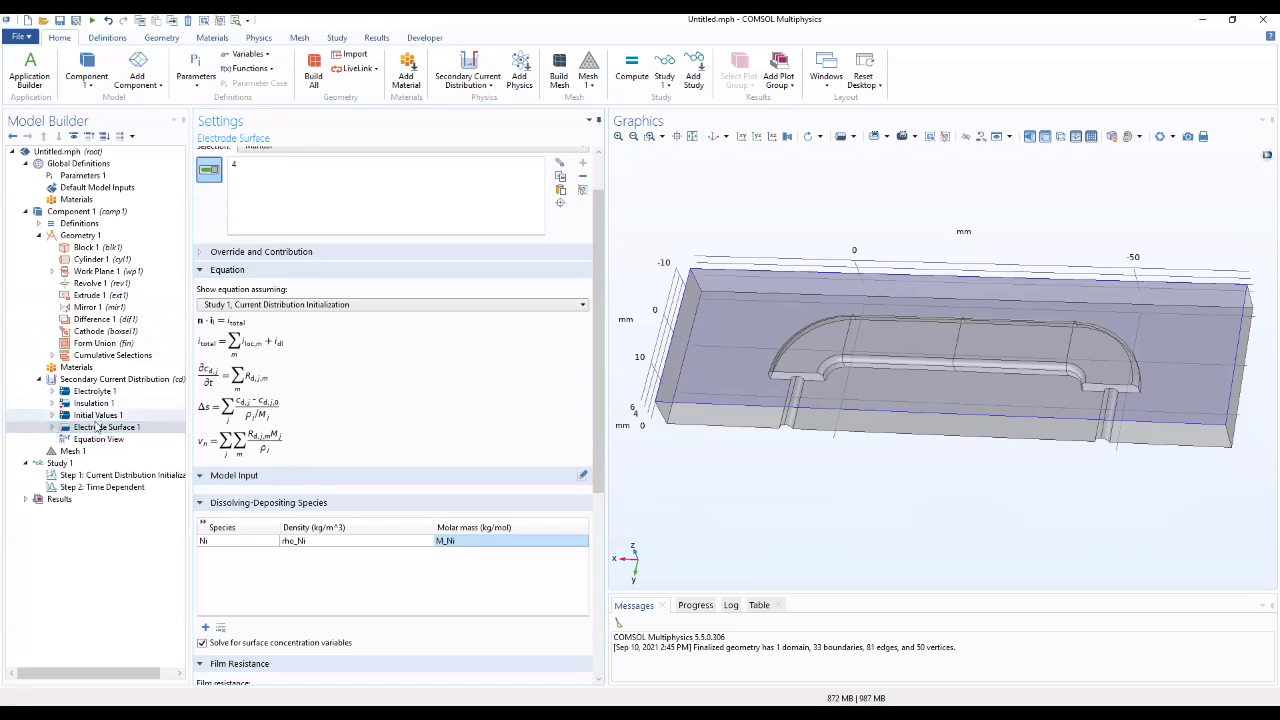
click(53, 427)
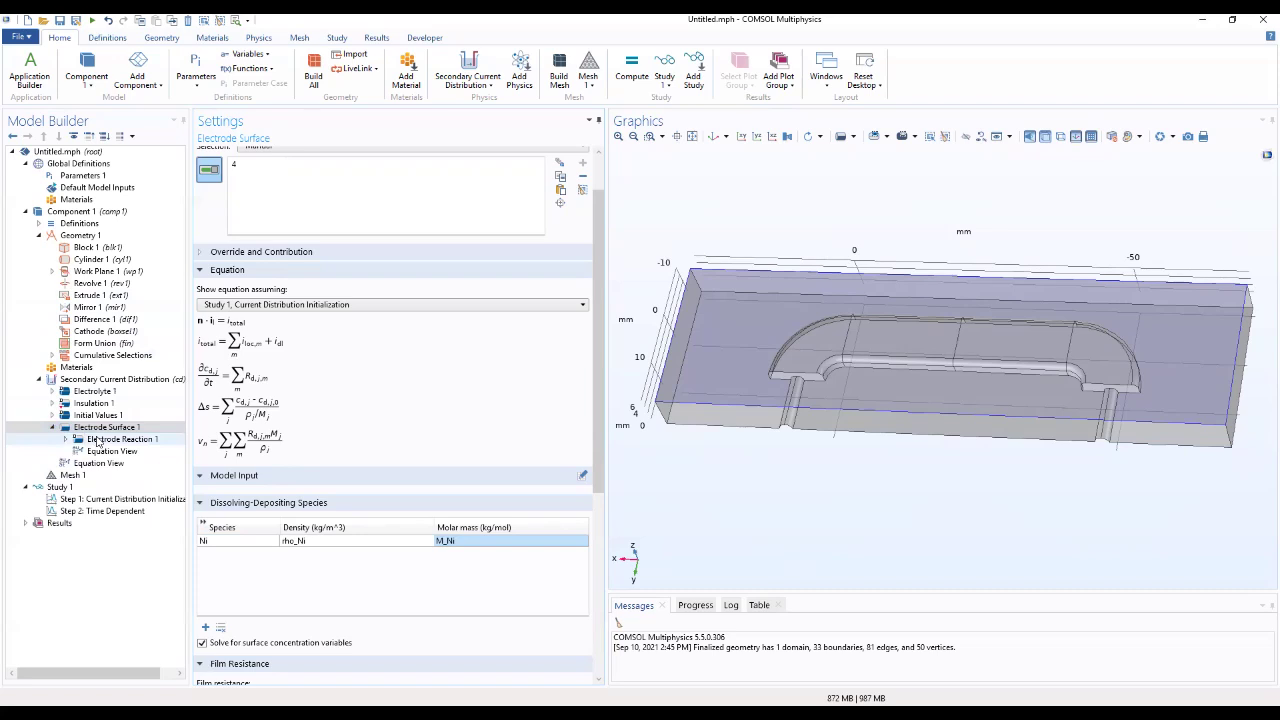
click(98, 440)
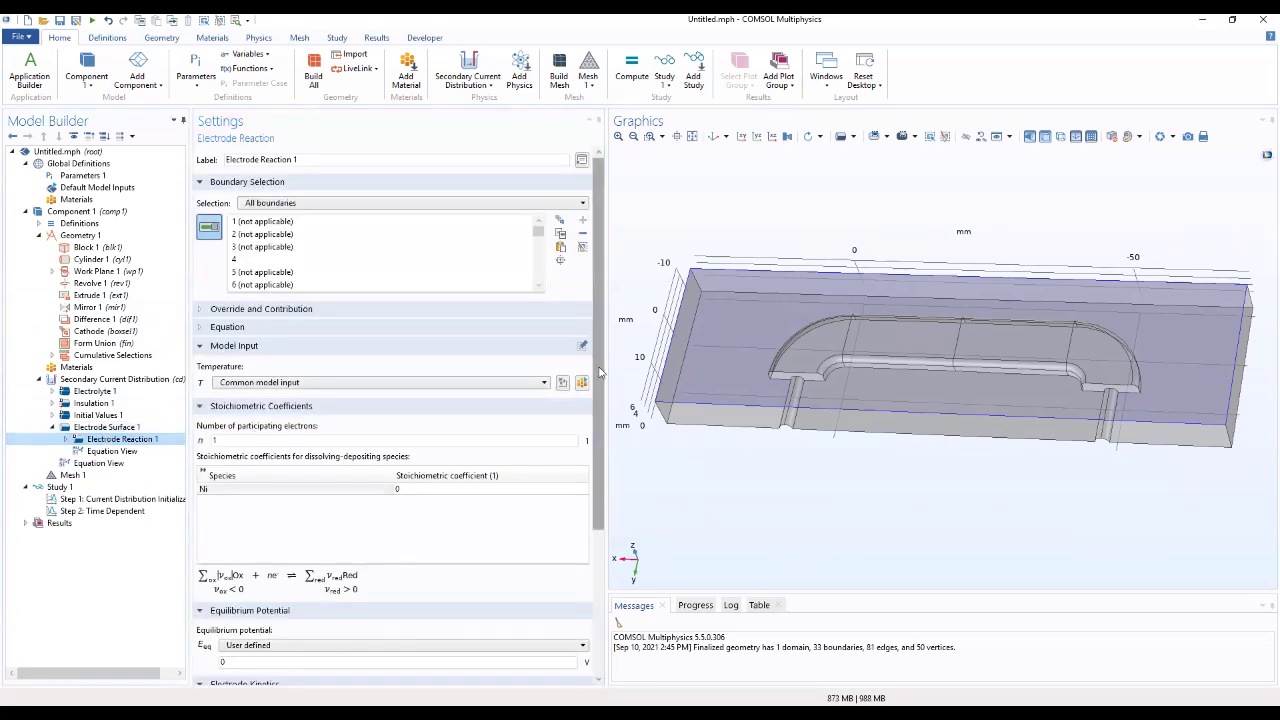
drag(600, 373, 587, 431)
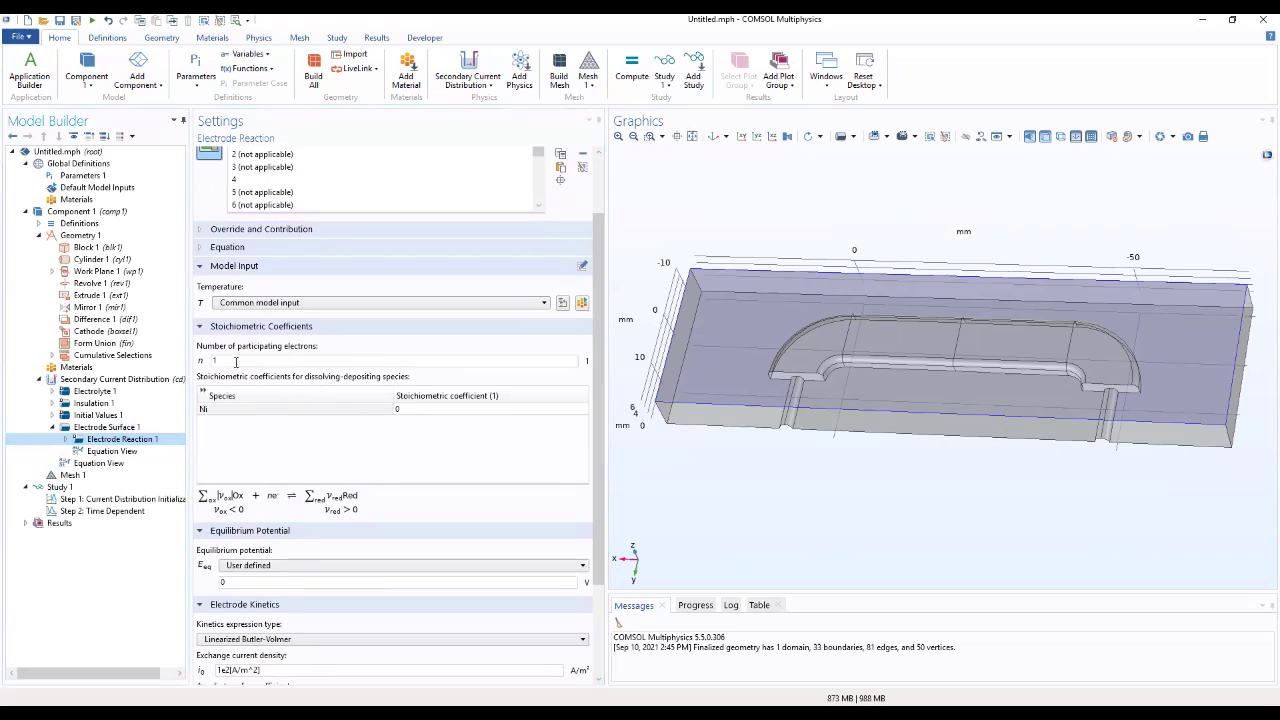
drag(226, 362, 198, 373)
text(2)
click(425, 409)
text(1)
click(433, 431)
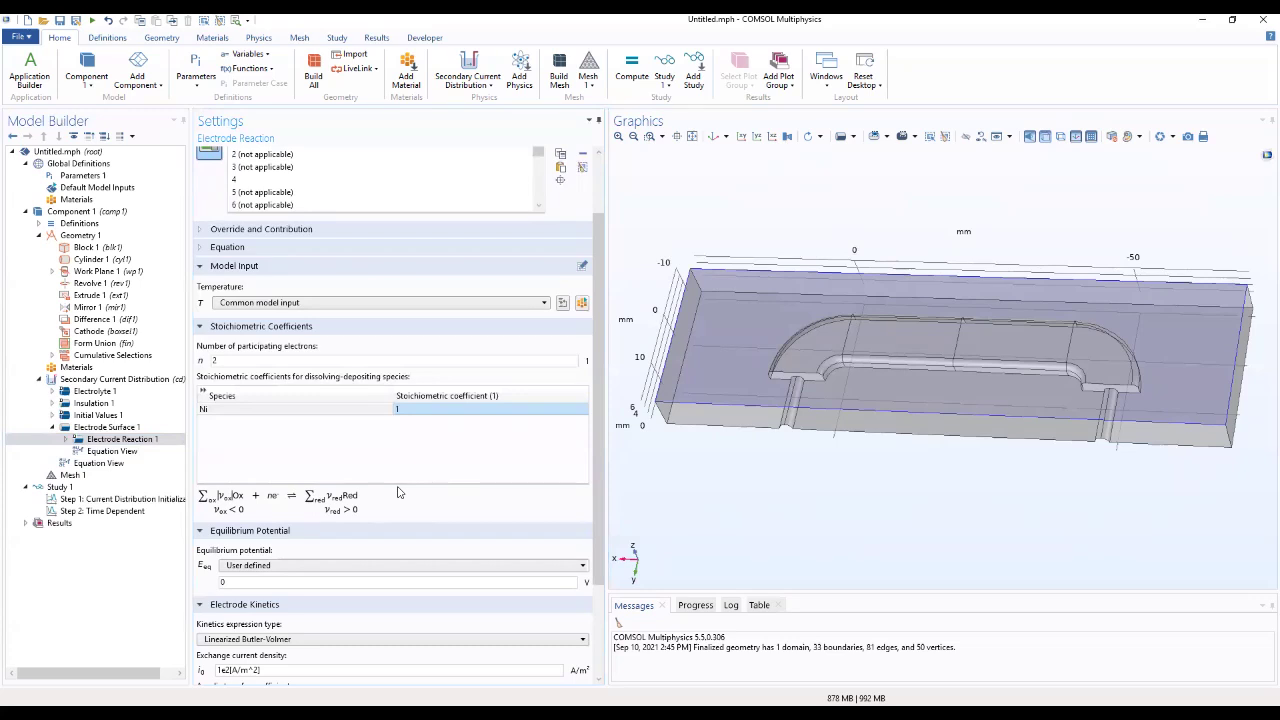
scroll(400, 500, down, 2)
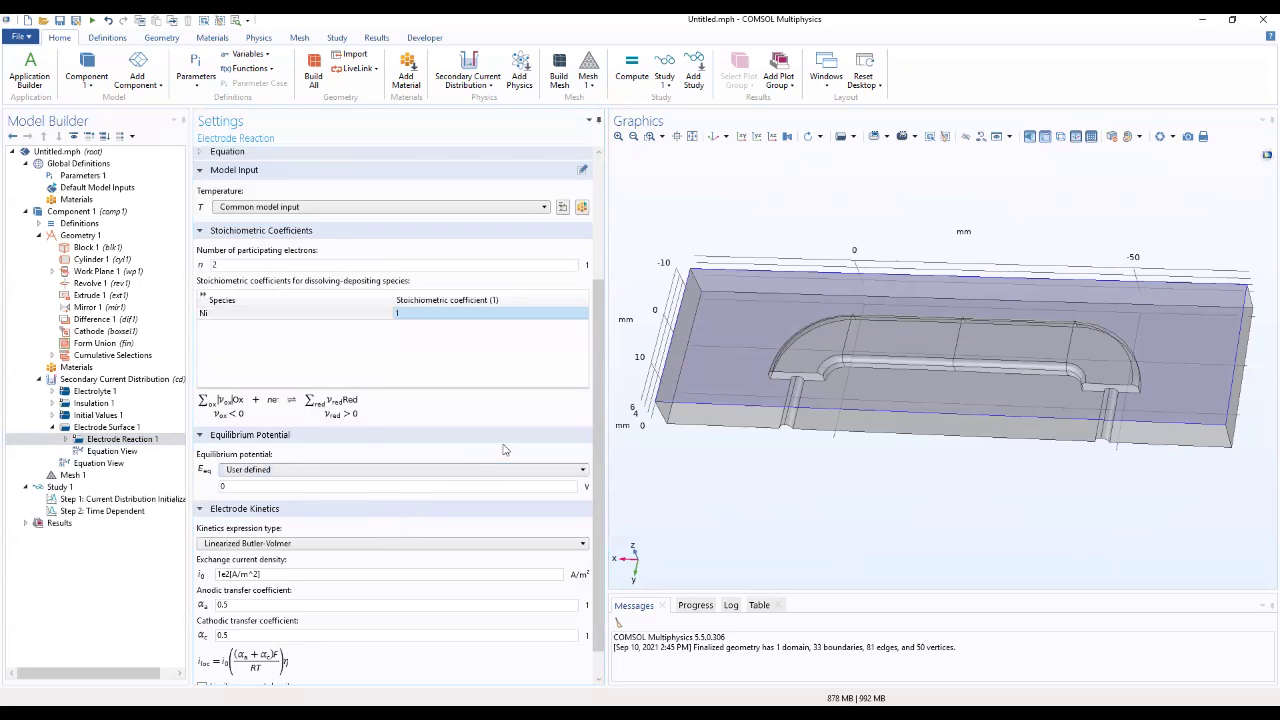
Set the nickel reaction's equilibrium potential to Eeq_Ni, its kinetics to Butler-Volmer and its exchange current density to i0_Ni
drag(600, 407, 597, 455)
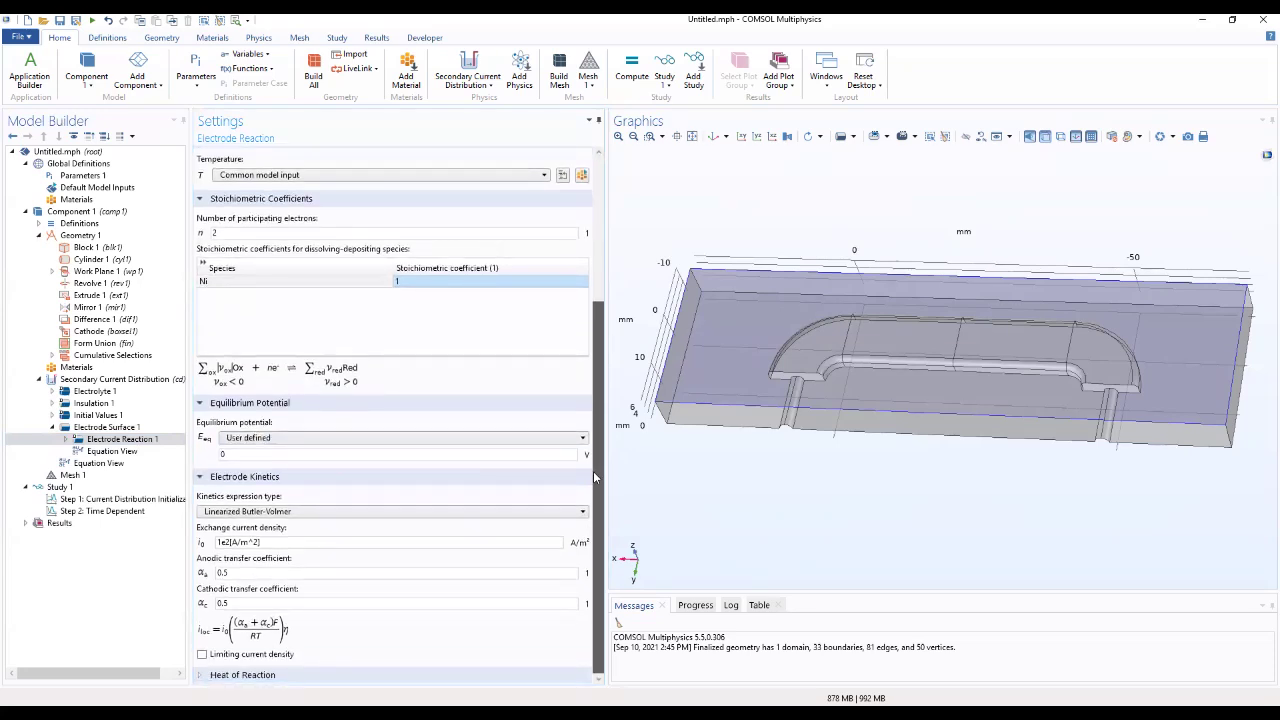
double_click(248, 454)
text(Eeq_Ni)
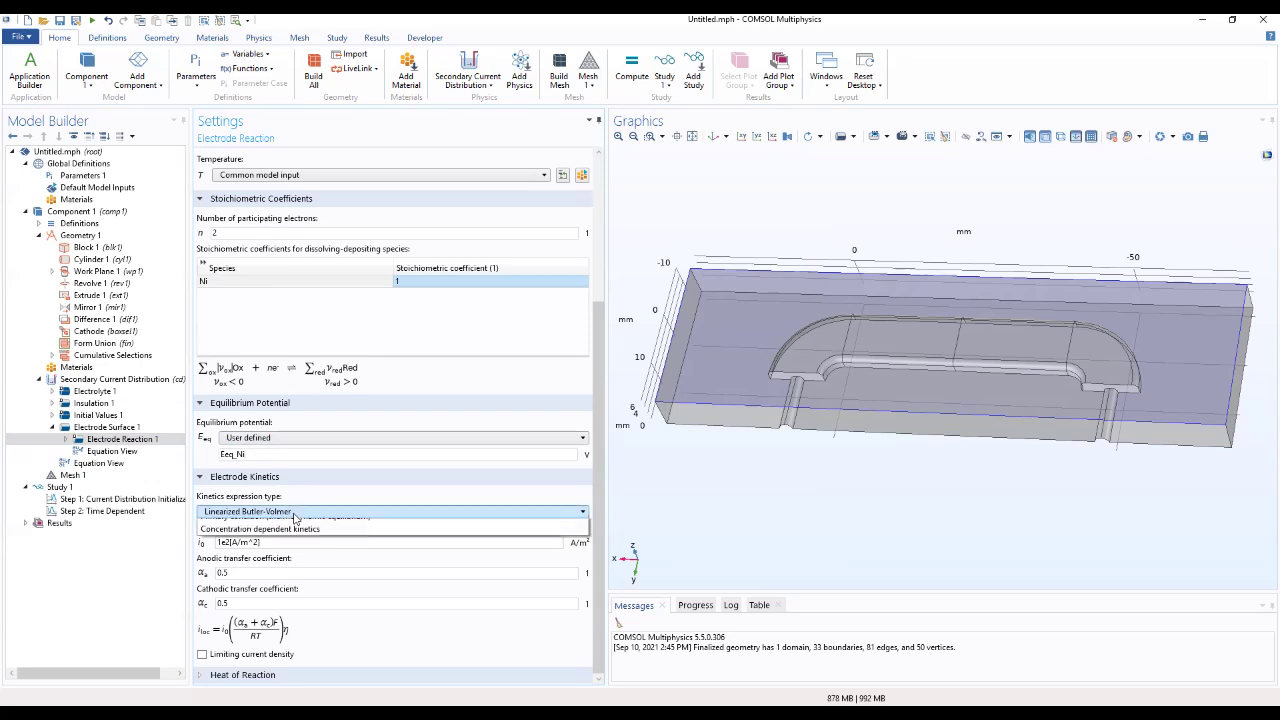
click(294, 515)
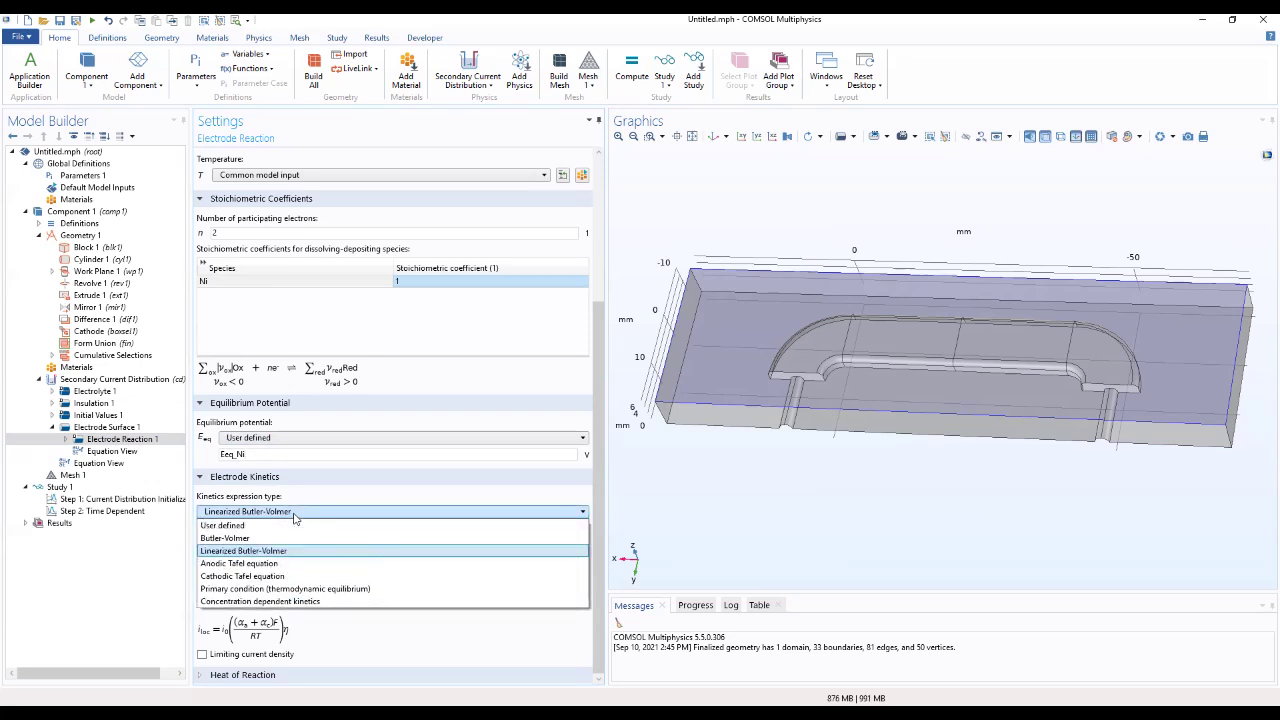
click(275, 540)
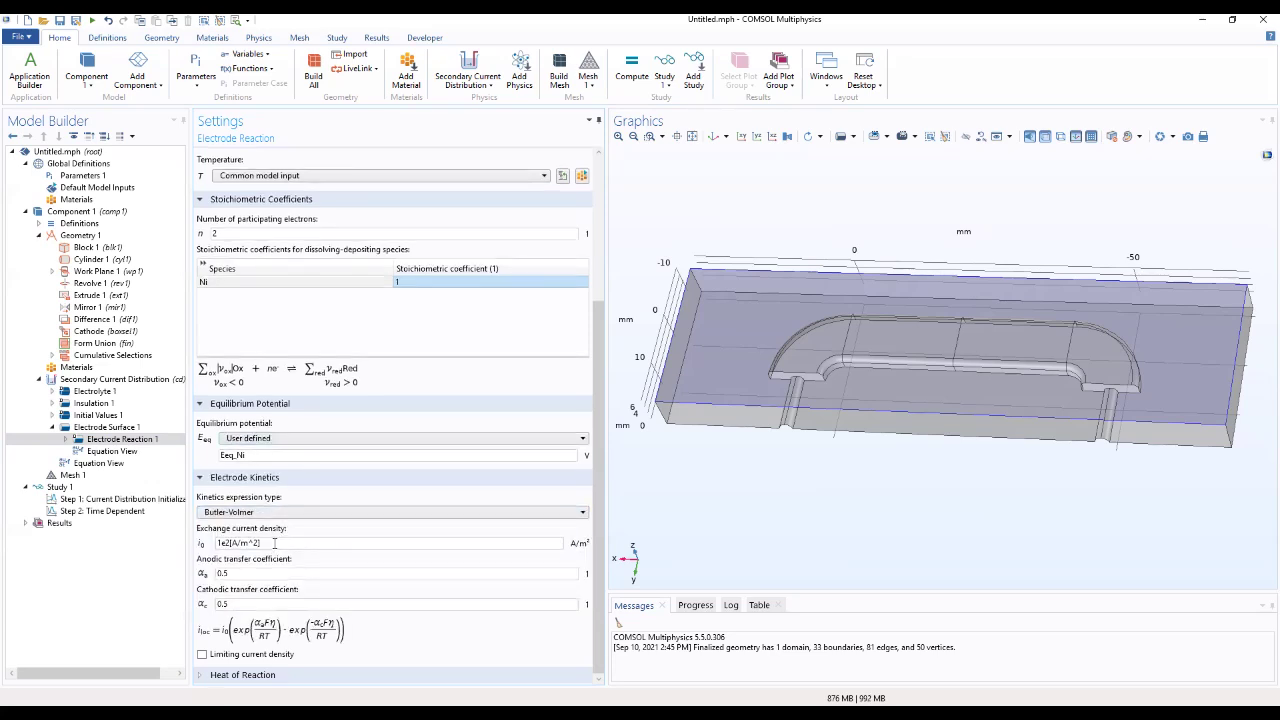
double_click(274, 543)
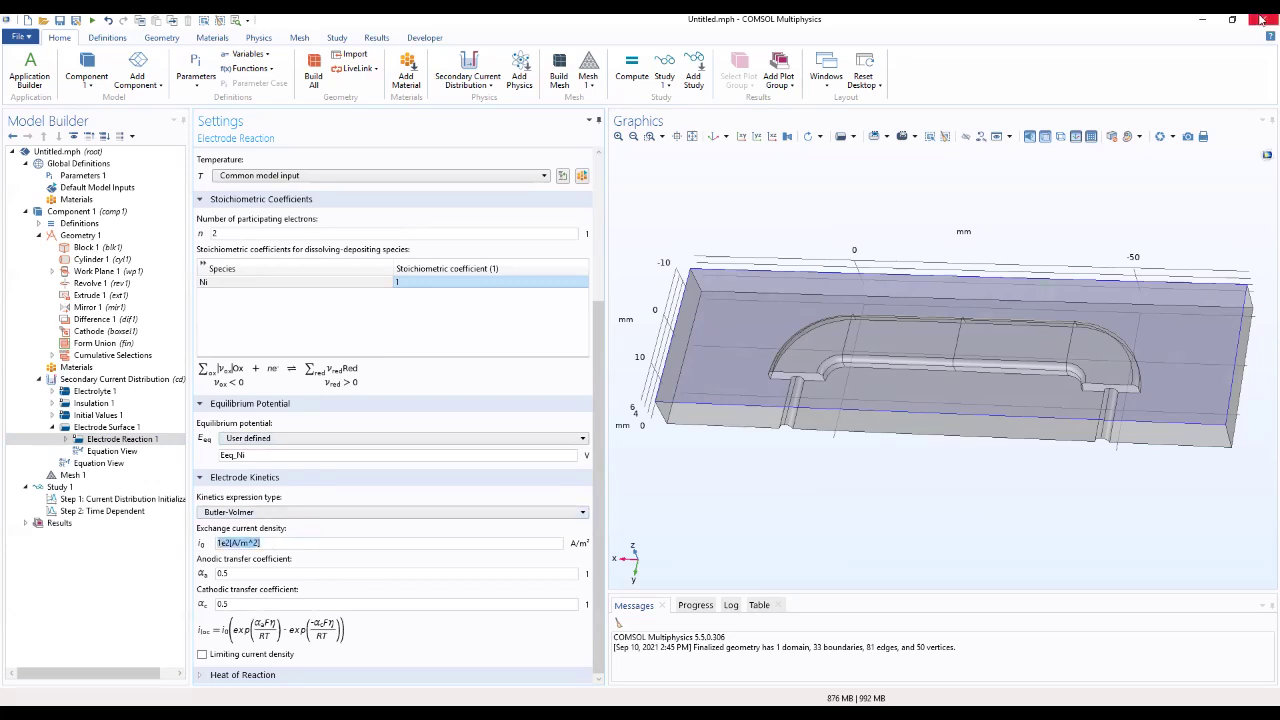
key(BackSpace)
text(i0_Ni)
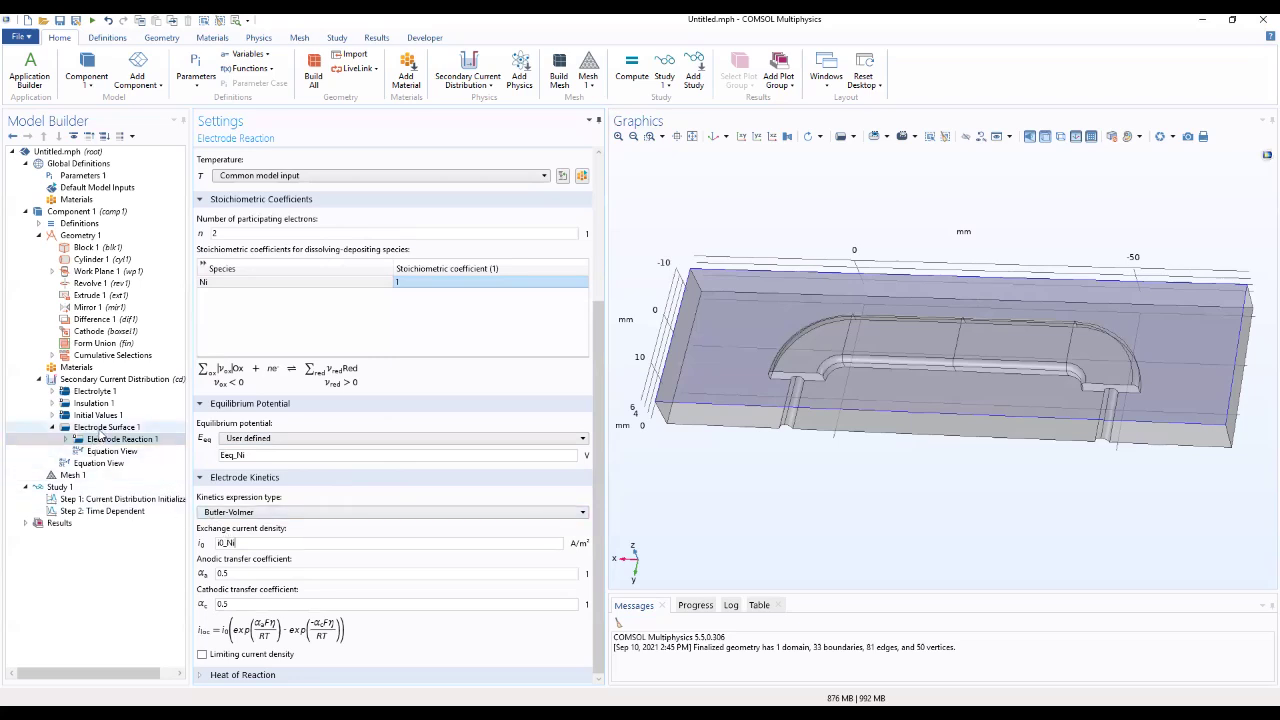
Duplicate Electrode Surface 1 with its electrode reaction and assign the copy to the Cathode boundary selection
click(103, 428)
right_click(103, 428)
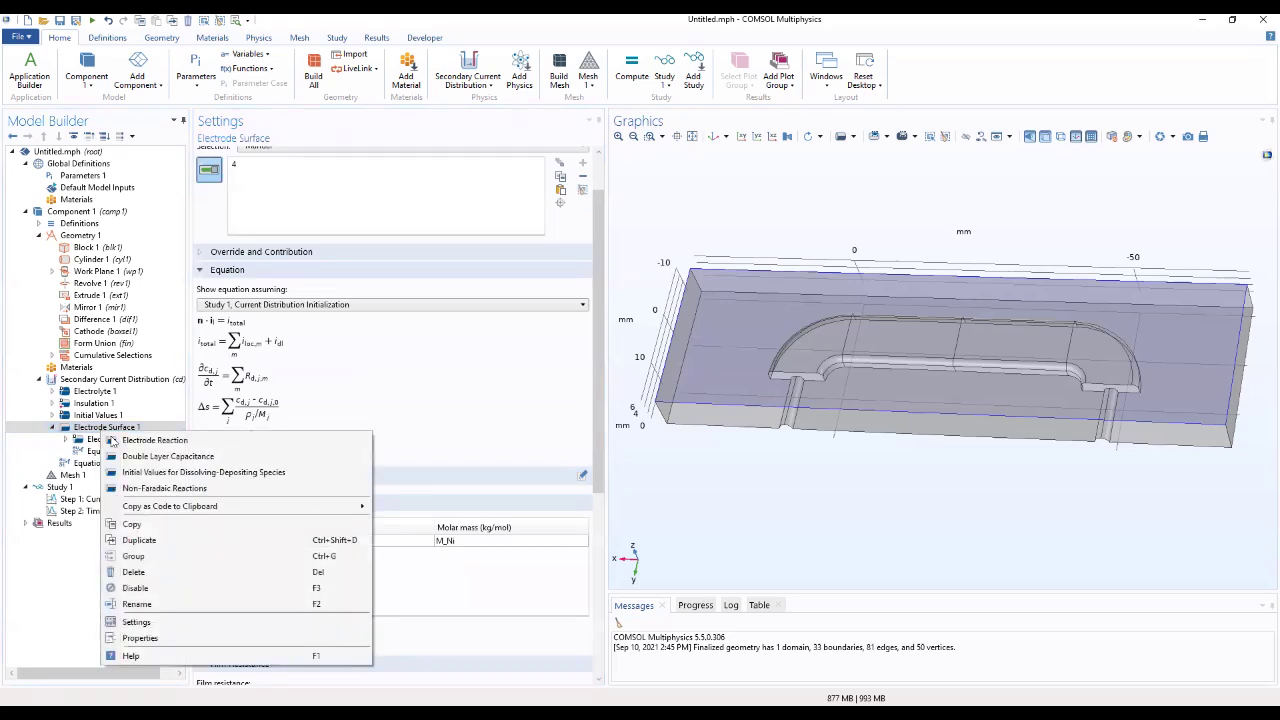
click(140, 540)
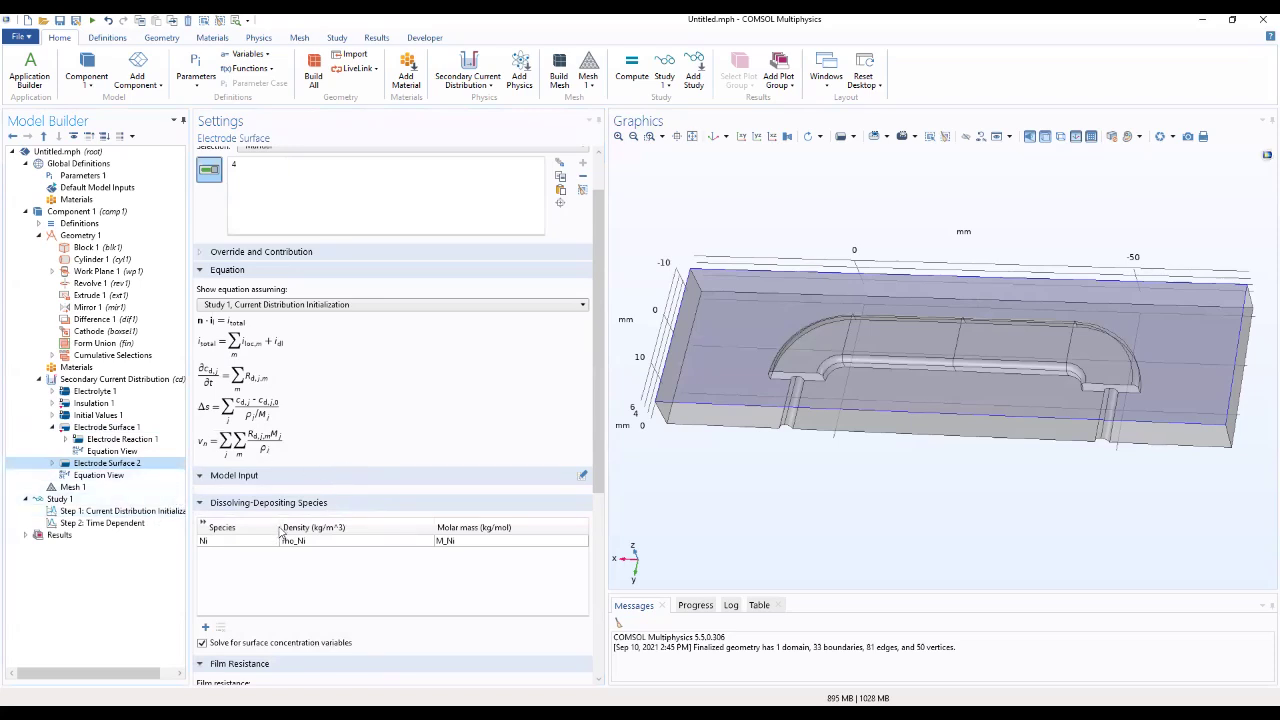
click(53, 464)
click(103, 476)
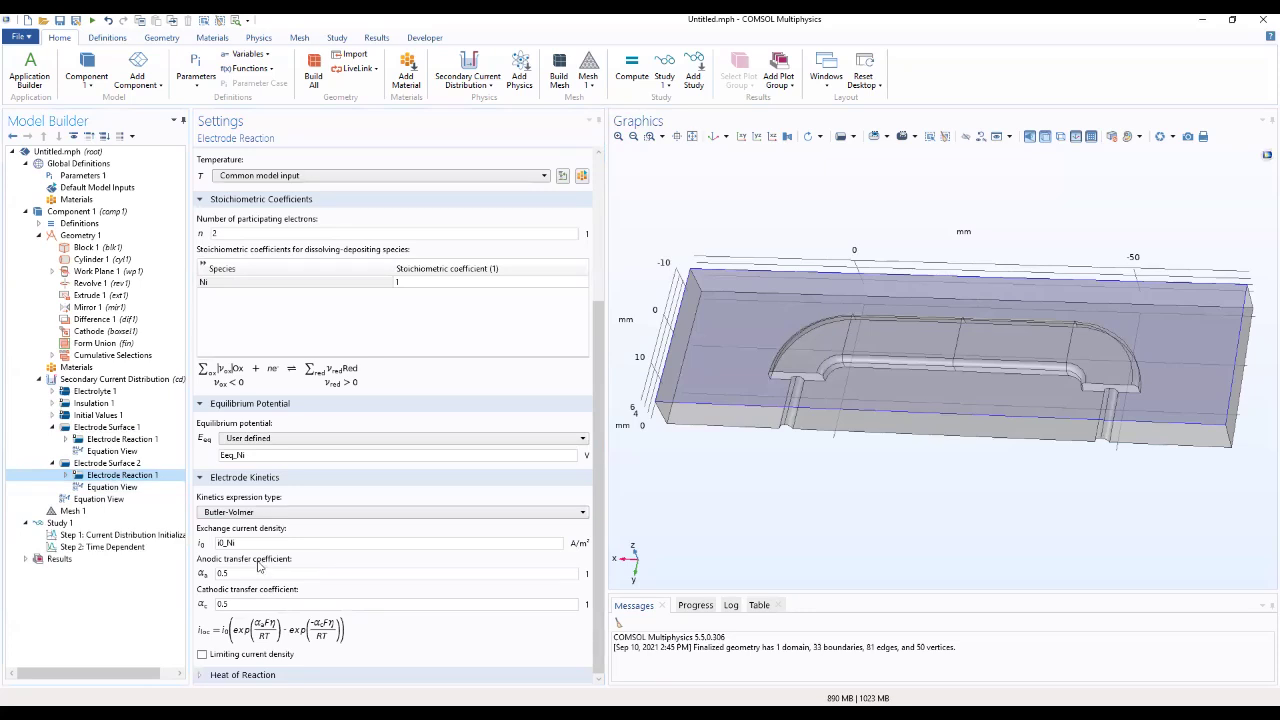
click(100, 464)
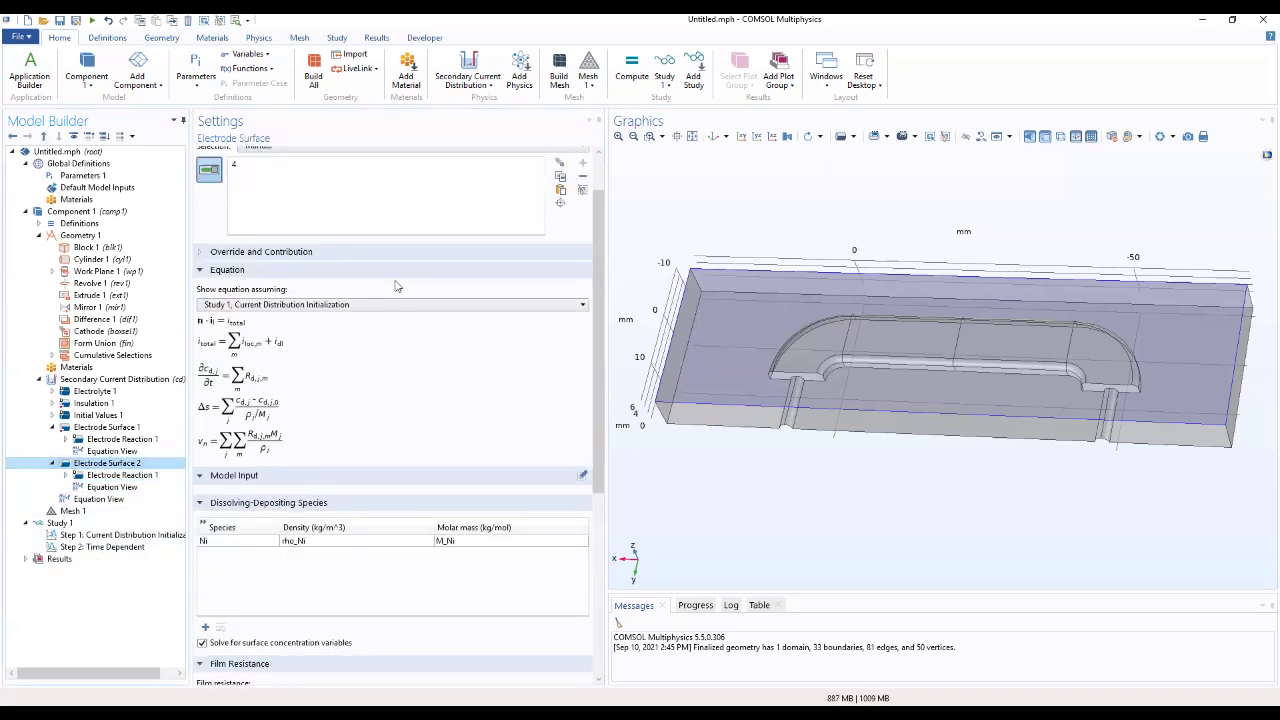
click(357, 203)
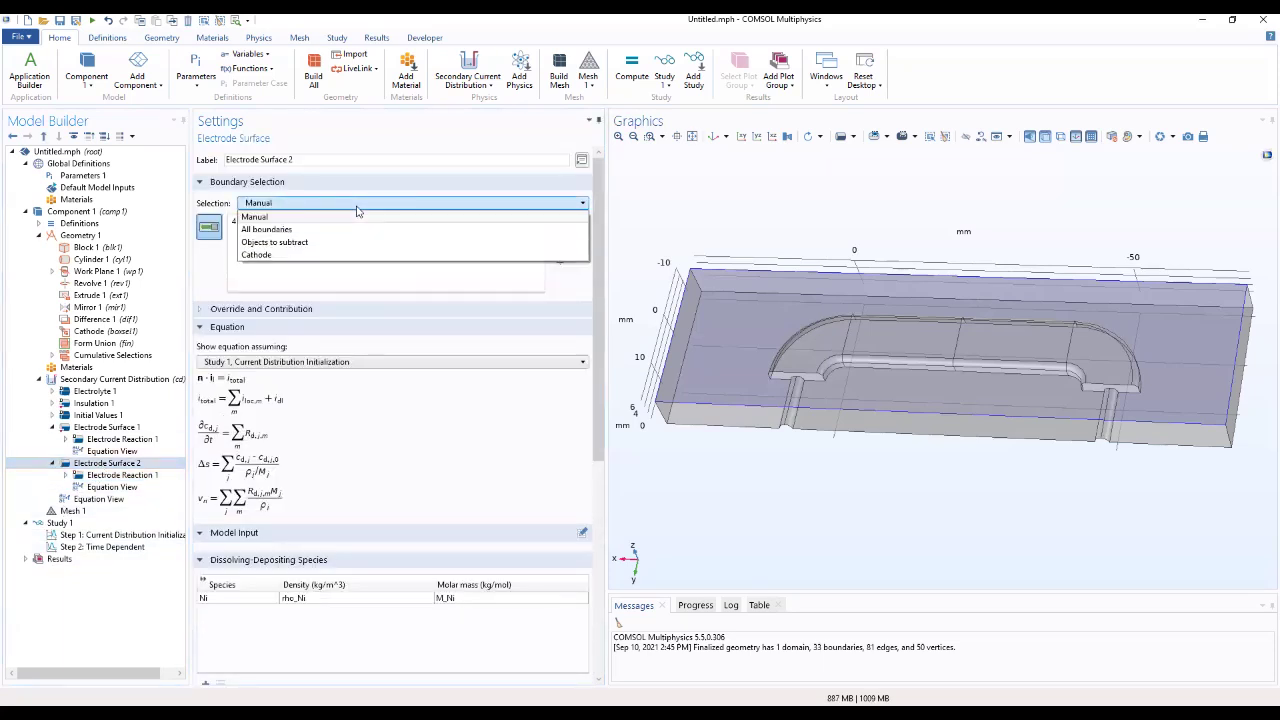
click(312, 256)
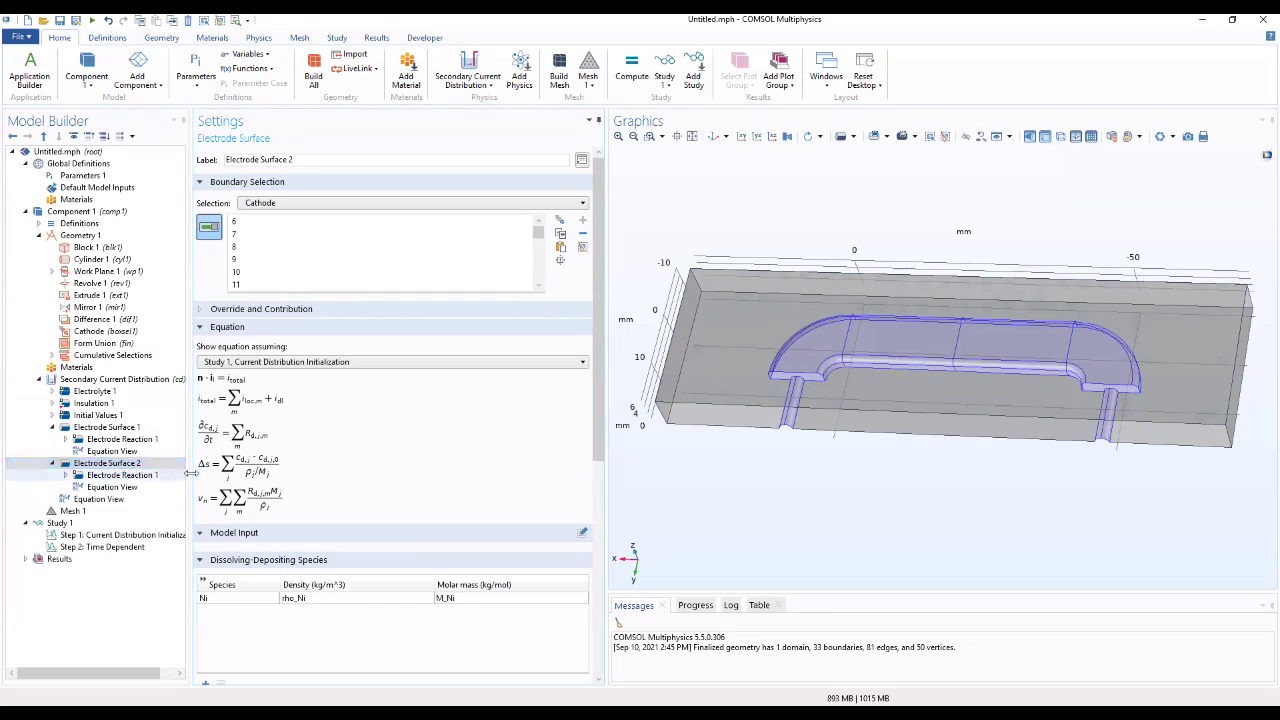
Set the boundary condition of Electrode Surface 2 to Average current density with a value of Iavg
drag(600, 448, 582, 658)
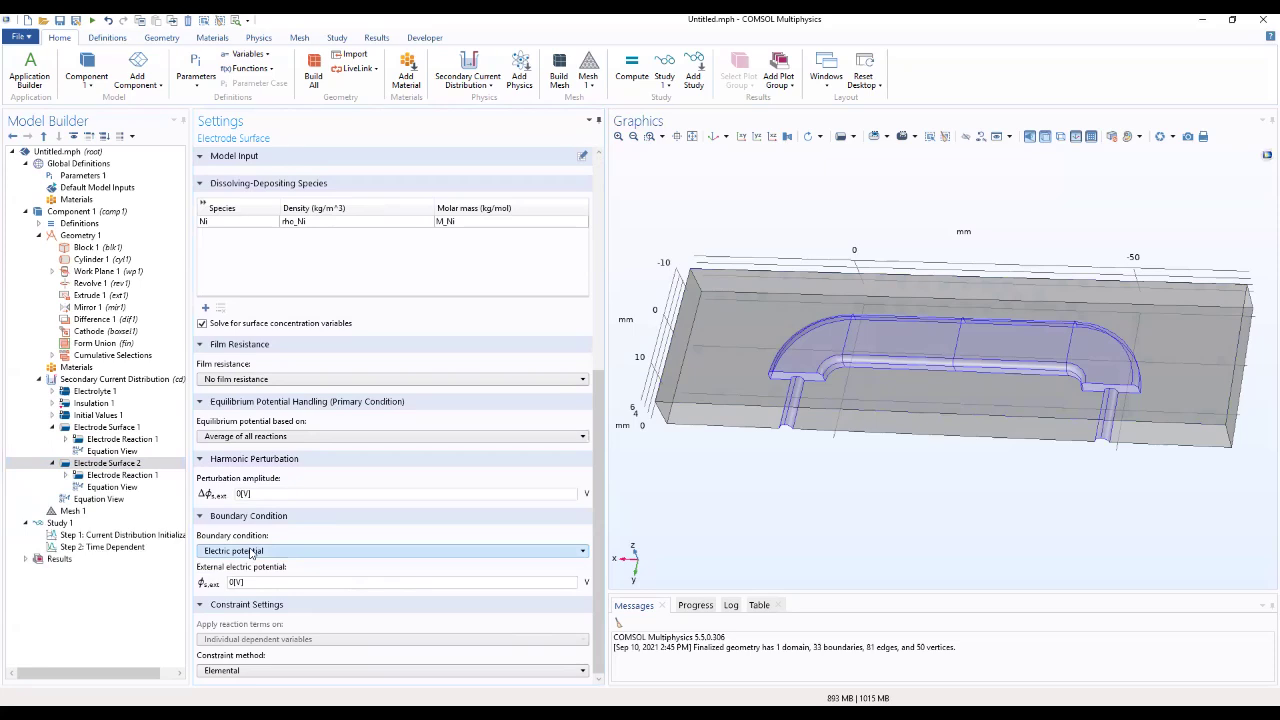
click(250, 552)
click(250, 577)
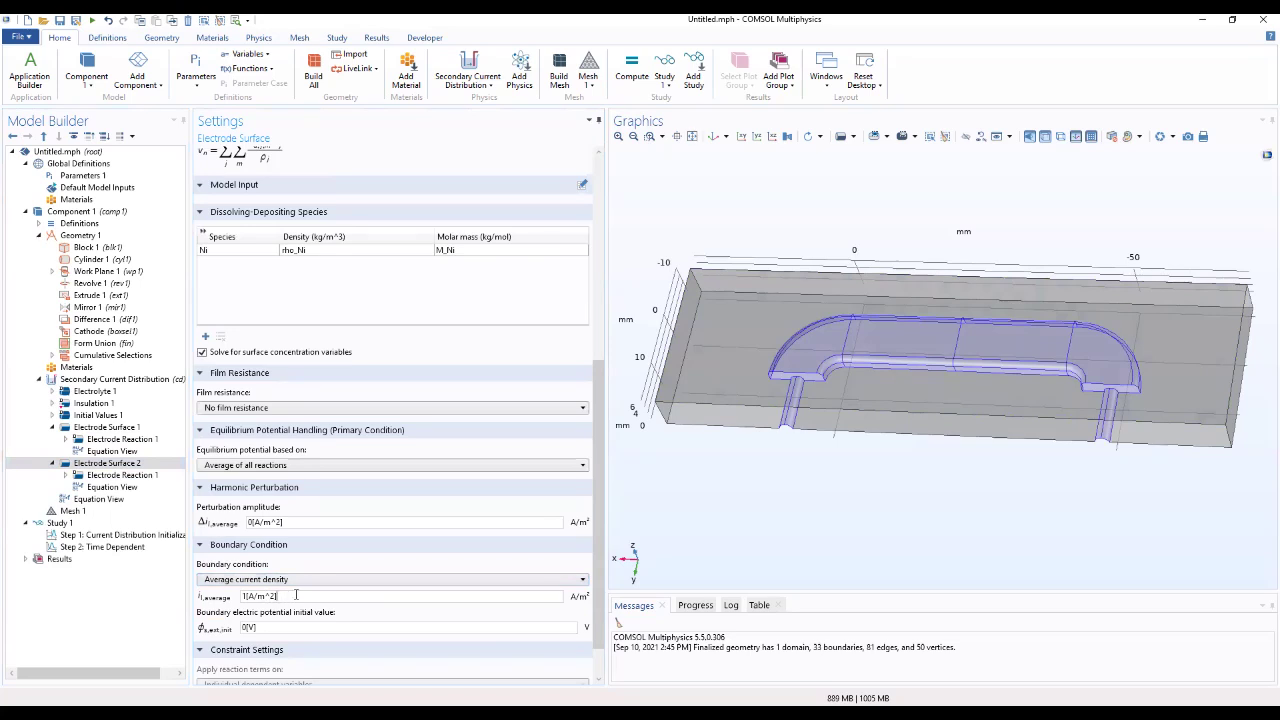
triple_click(296, 595)
text(Iavg)
Review the stoichiometric coefficients and kinetics settings of Electrode Reaction 1 under Electrode Surface 2
click(133, 478)
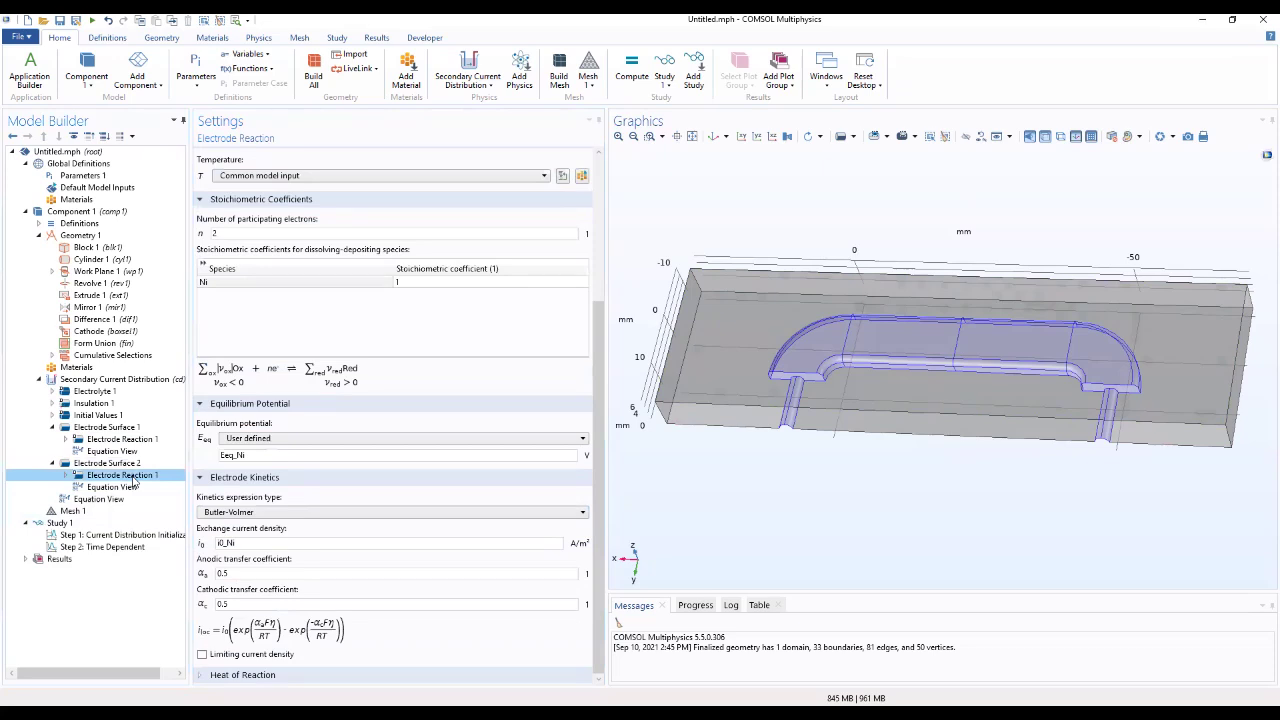
click(415, 286)
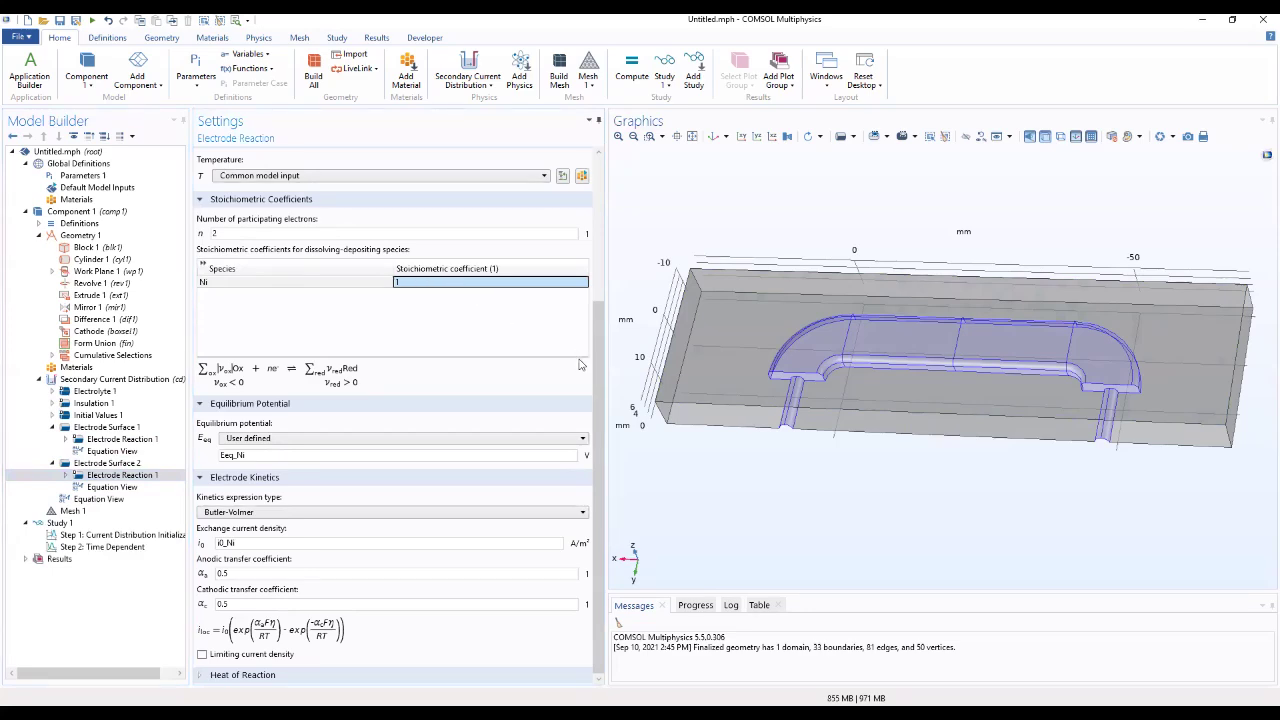
scroll(593, 344, up, 2)
scroll(601, 323, up, 1)
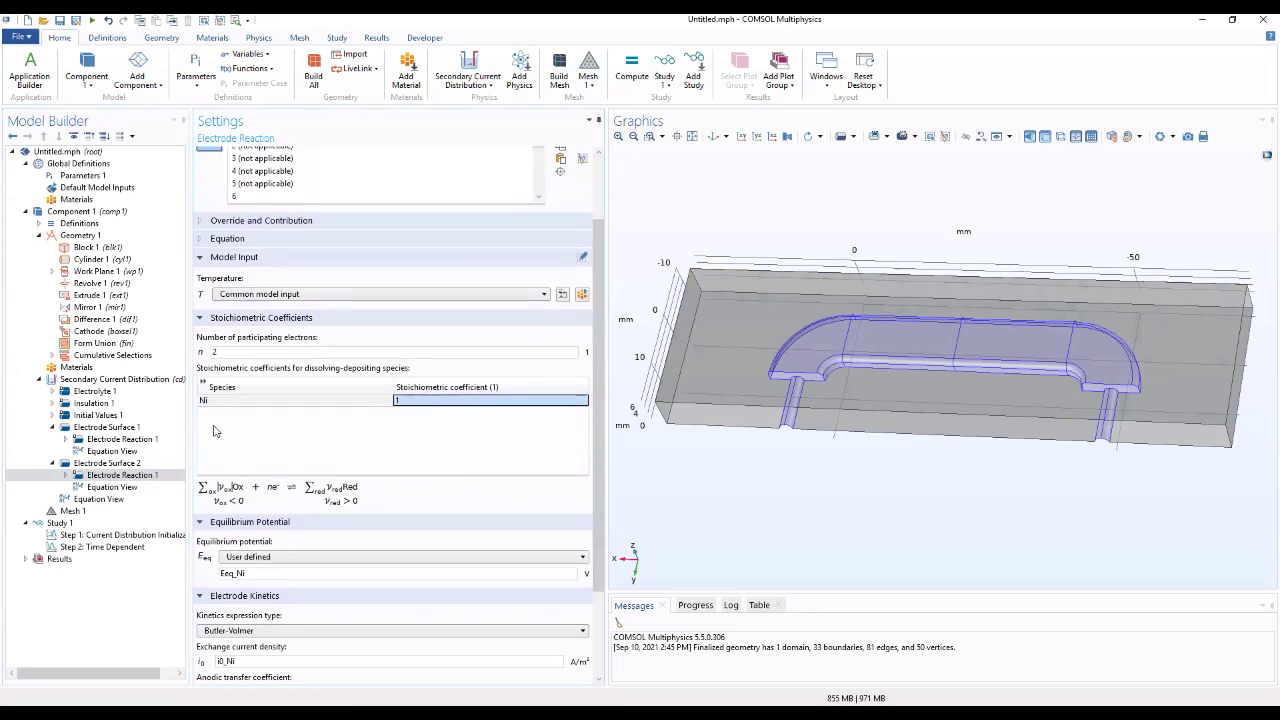
Add a second Electrode Reaction to Electrode Surface 2
click(107, 463)
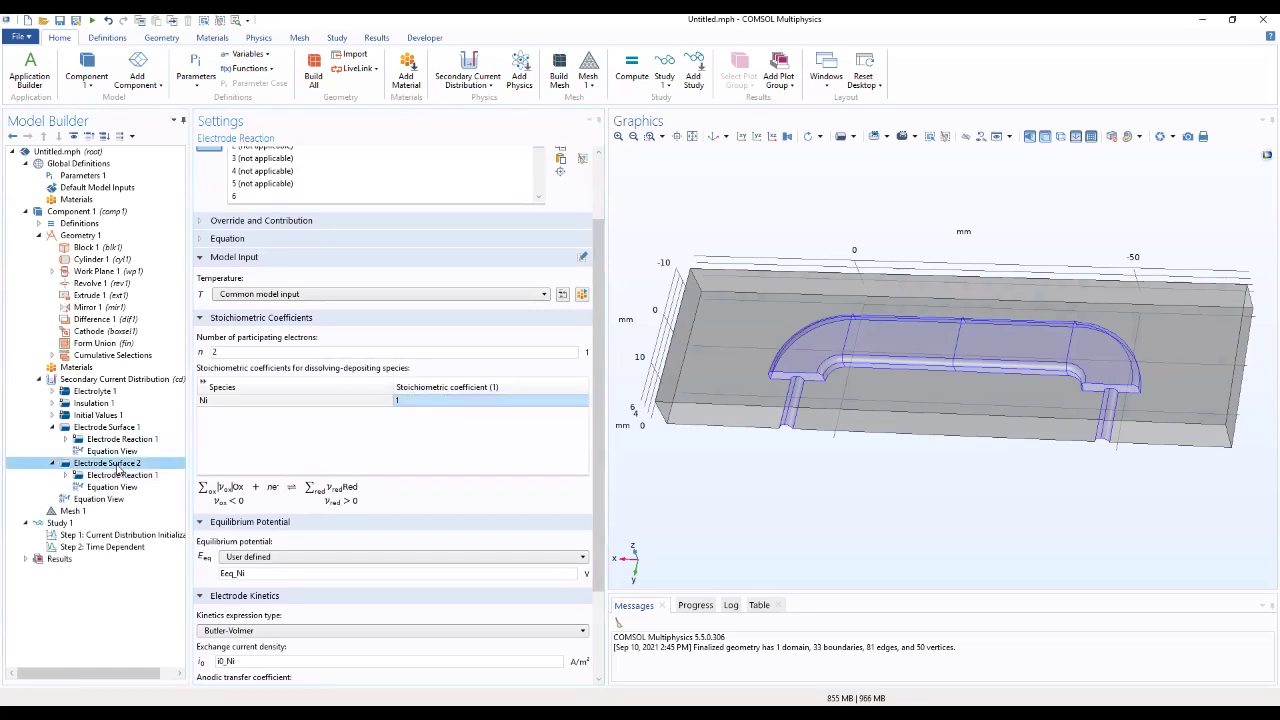
right_click(117, 463)
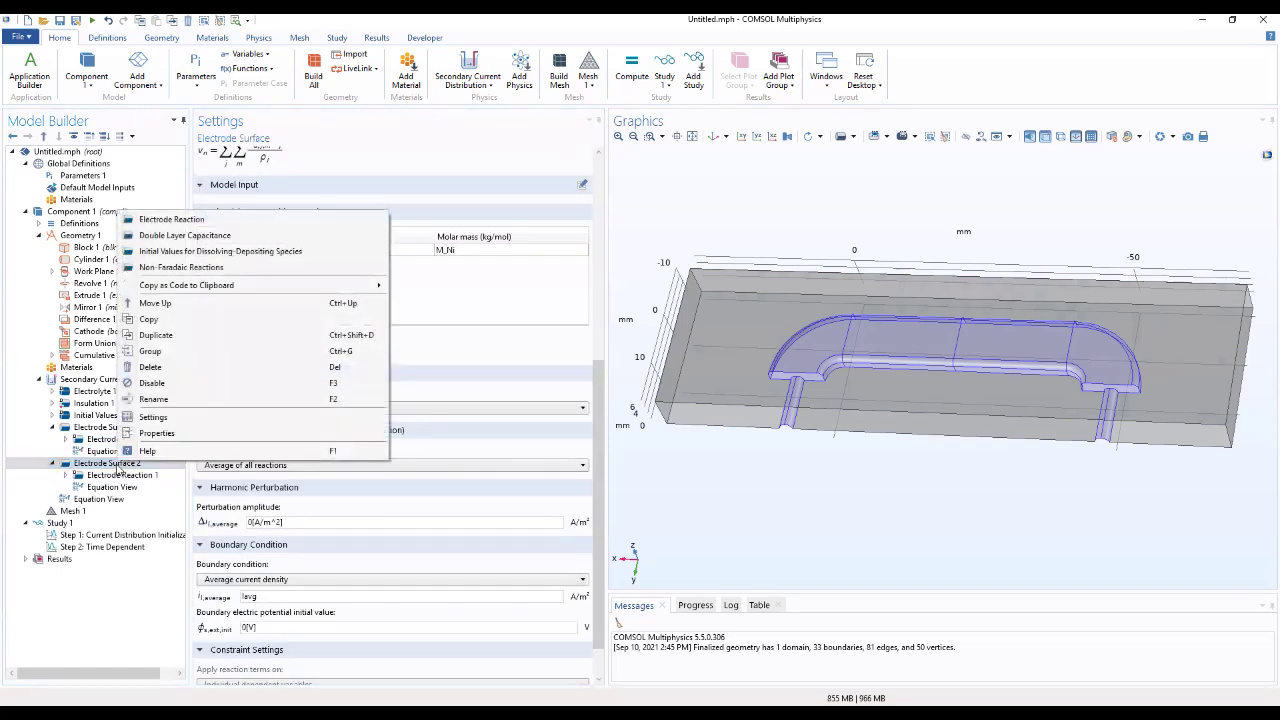
click(172, 221)
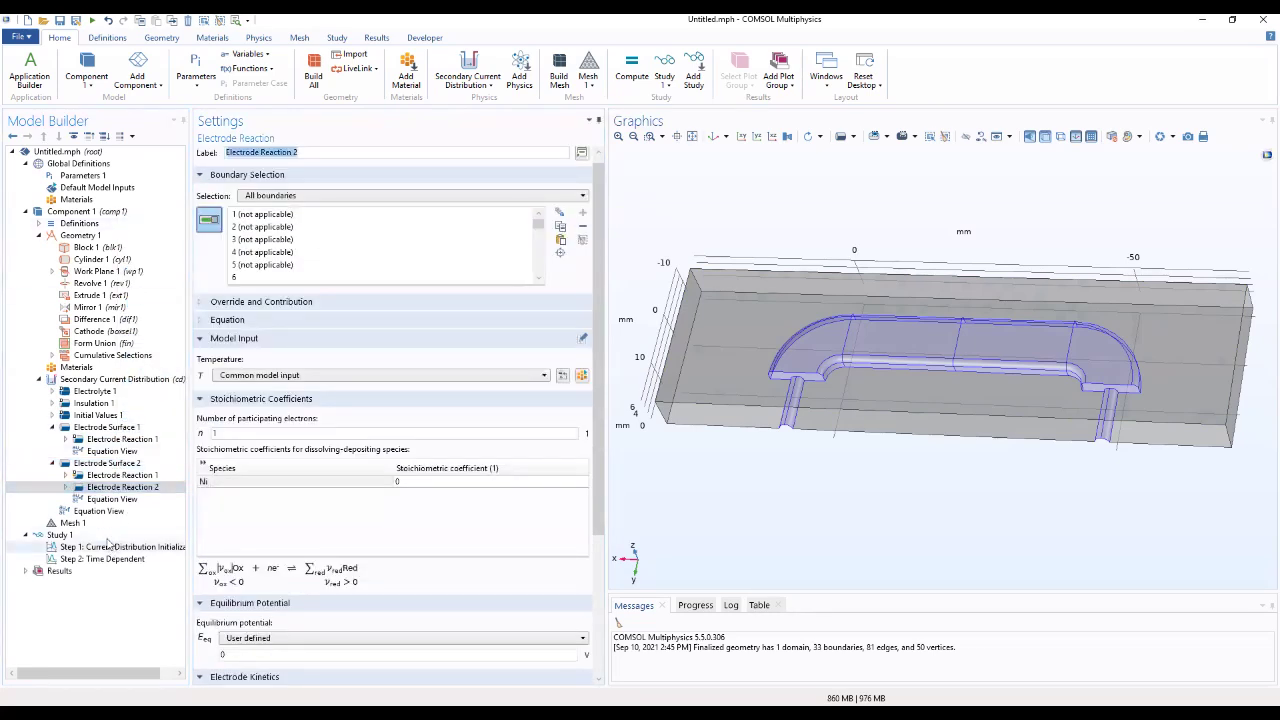
drag(115, 489, 110, 481)
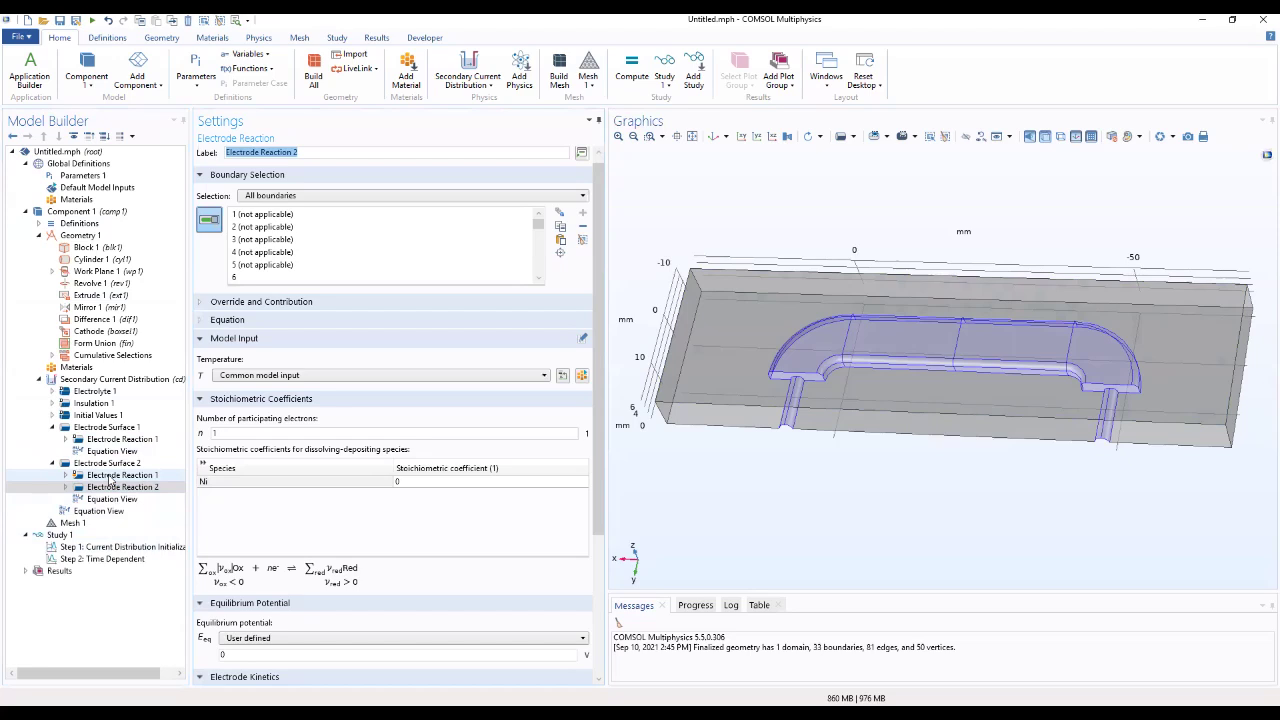
drag(110, 481, 110, 505)
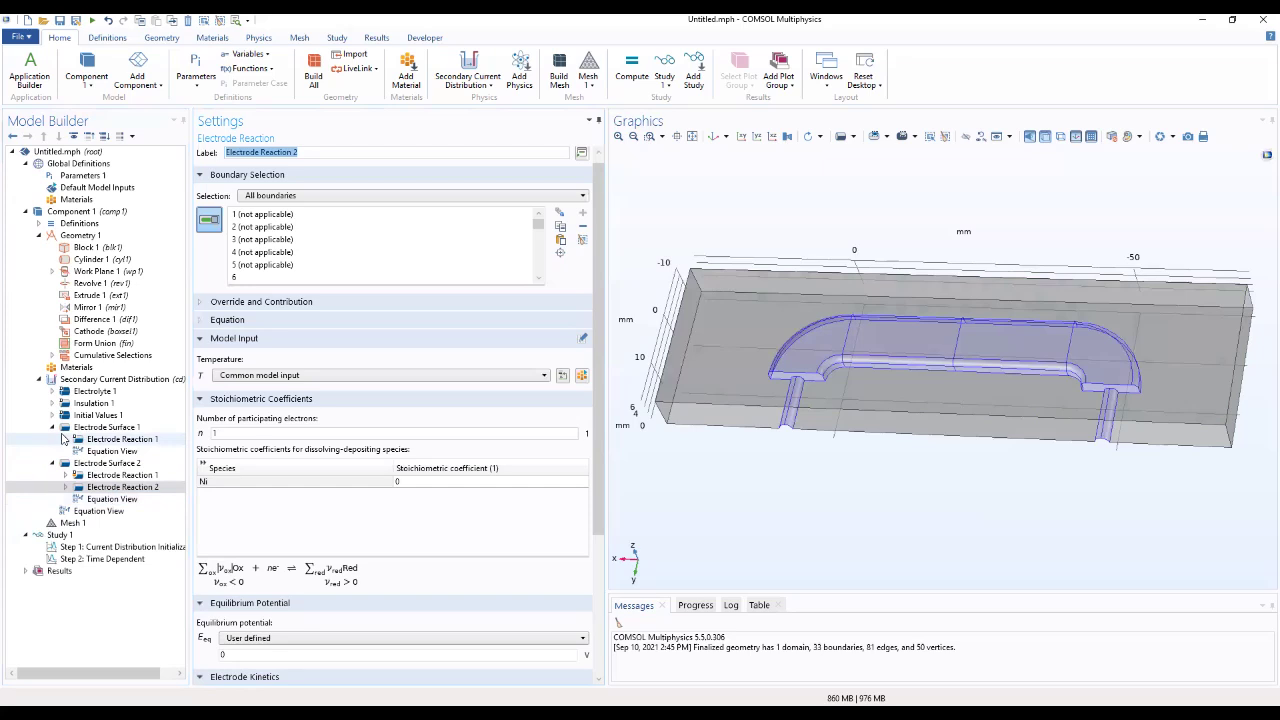
click(110, 489)
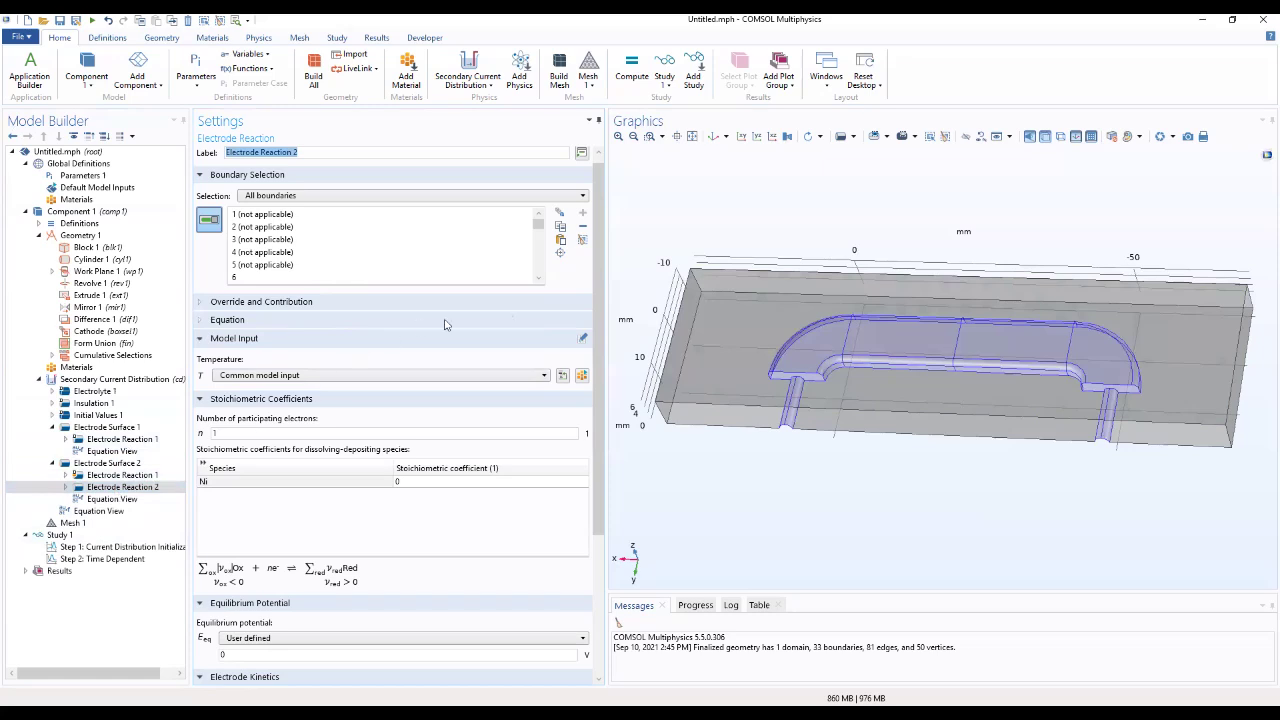
Set the kinetics of Electrode Reaction 2 to Cathodic Tafel equation with exchange current density i0_H
drag(599, 290, 590, 440)
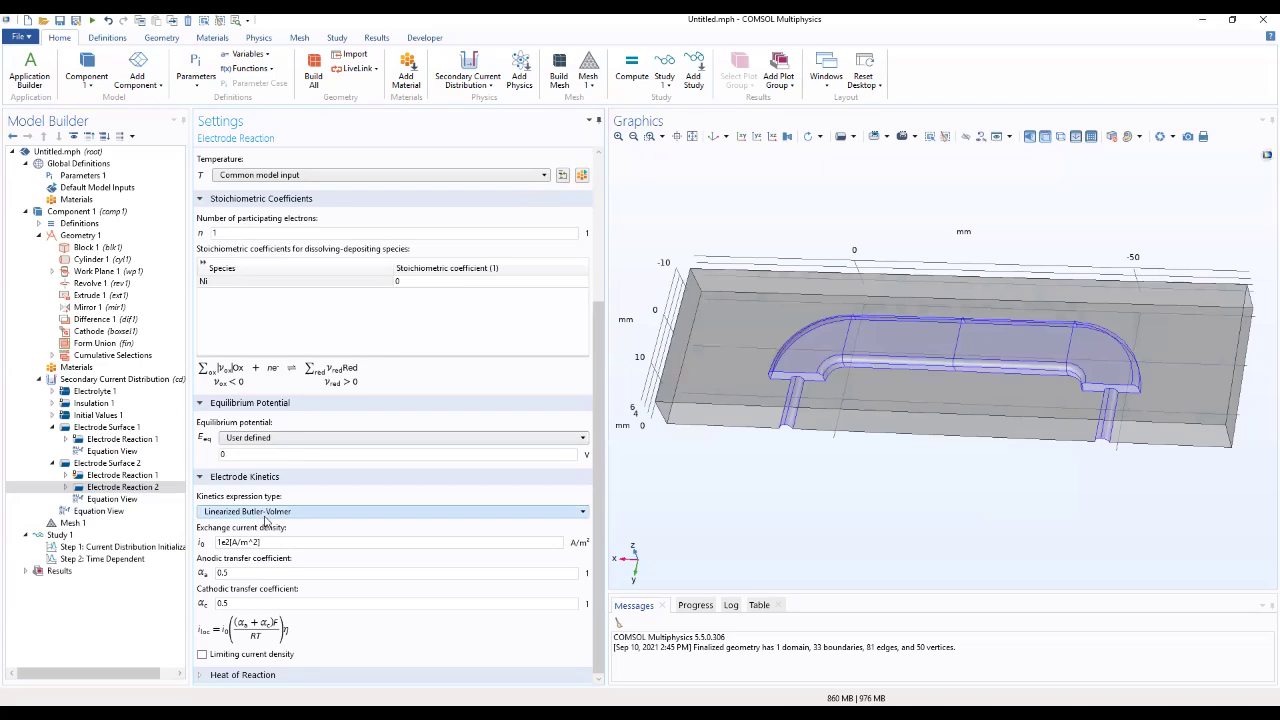
click(265, 512)
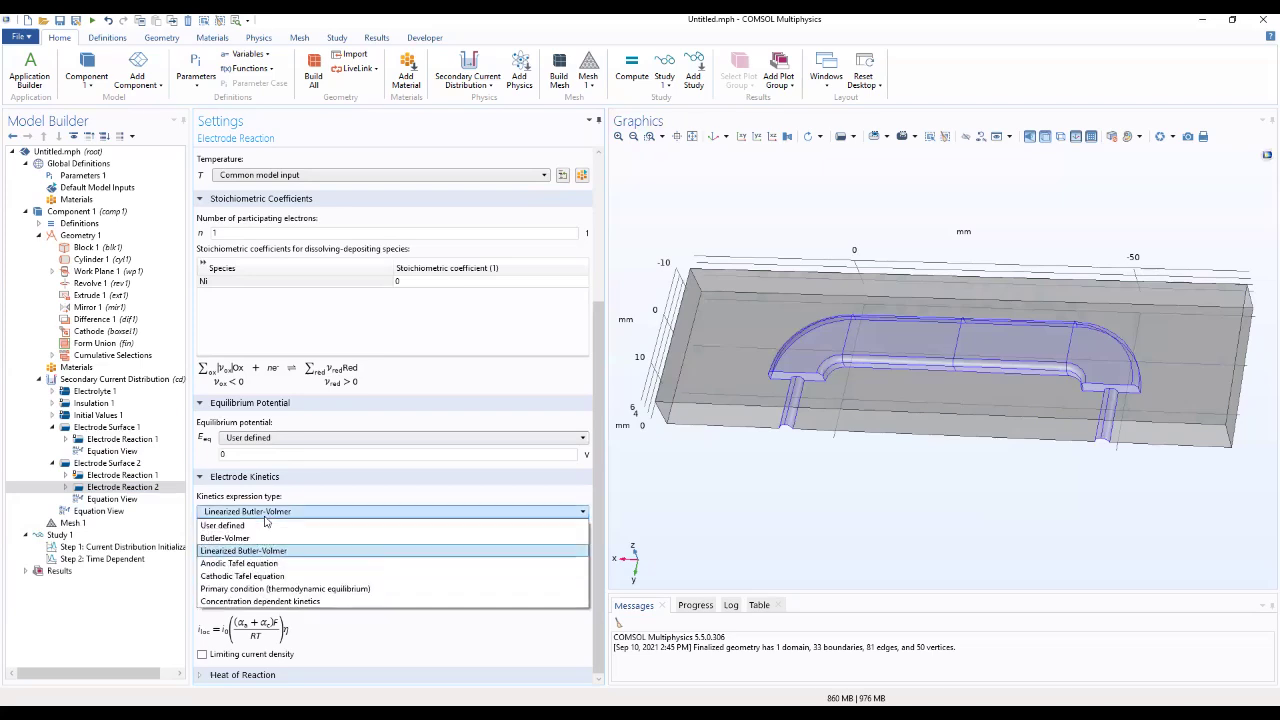
click(250, 575)
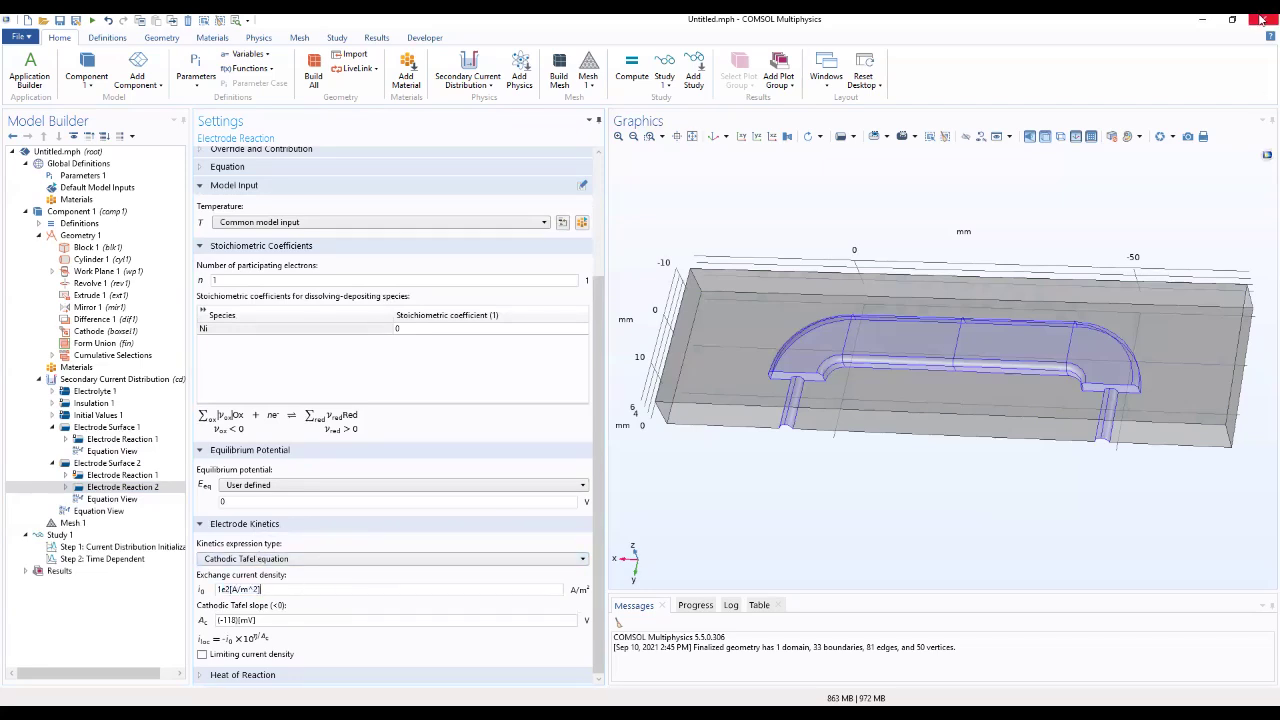
text(i0_H)
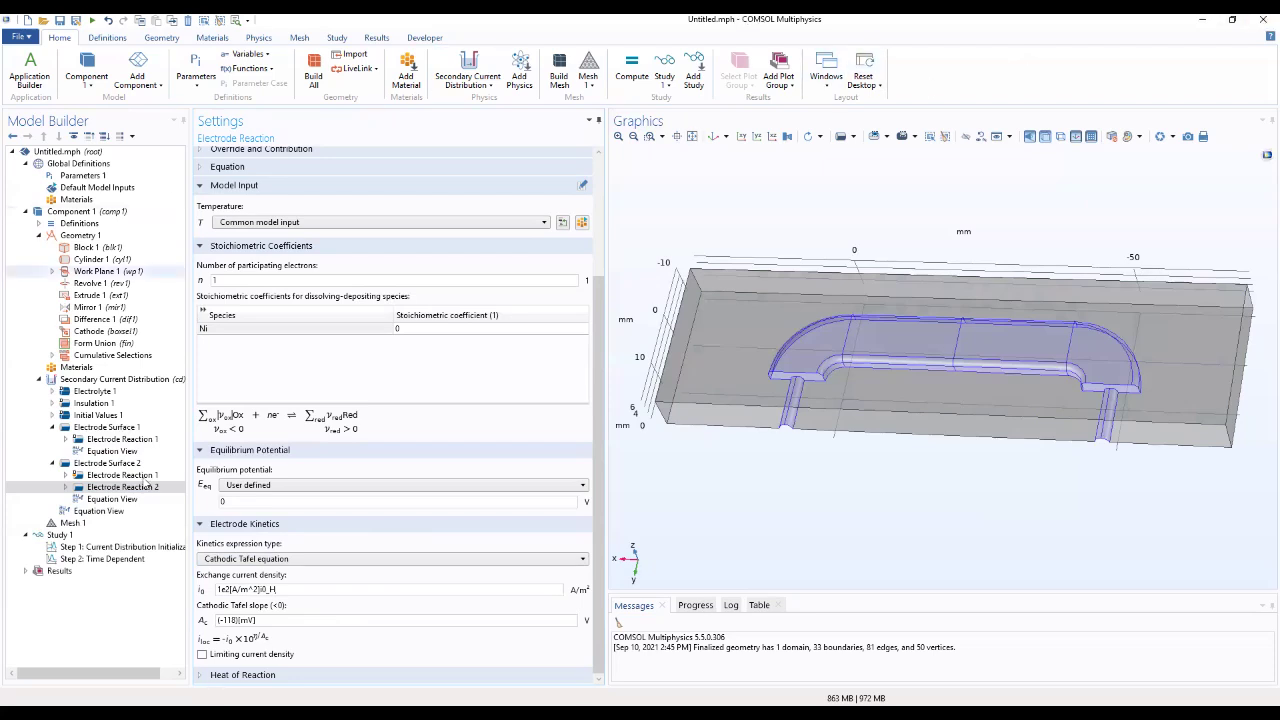
drag(252, 590, 202, 605)
key(BackSpace)
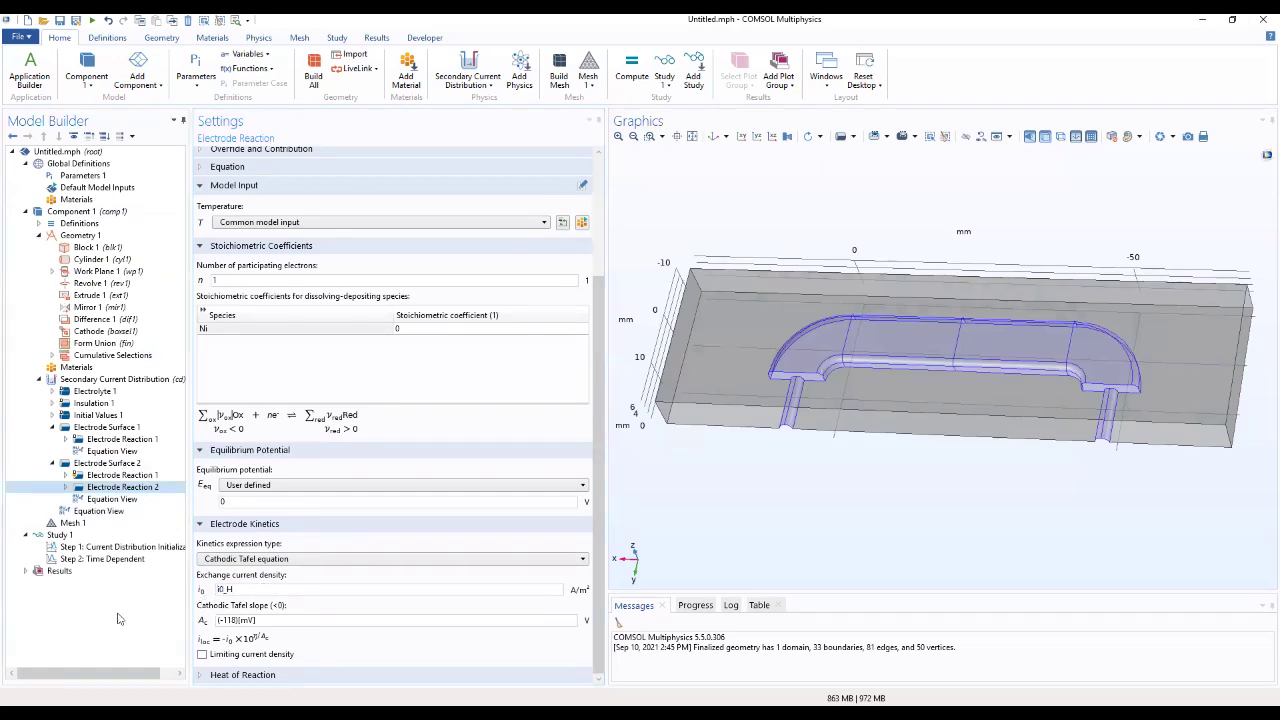
Set the physics-controlled mesh element size to Finer, build the mesh and inspect it from another angle
click(70, 526)
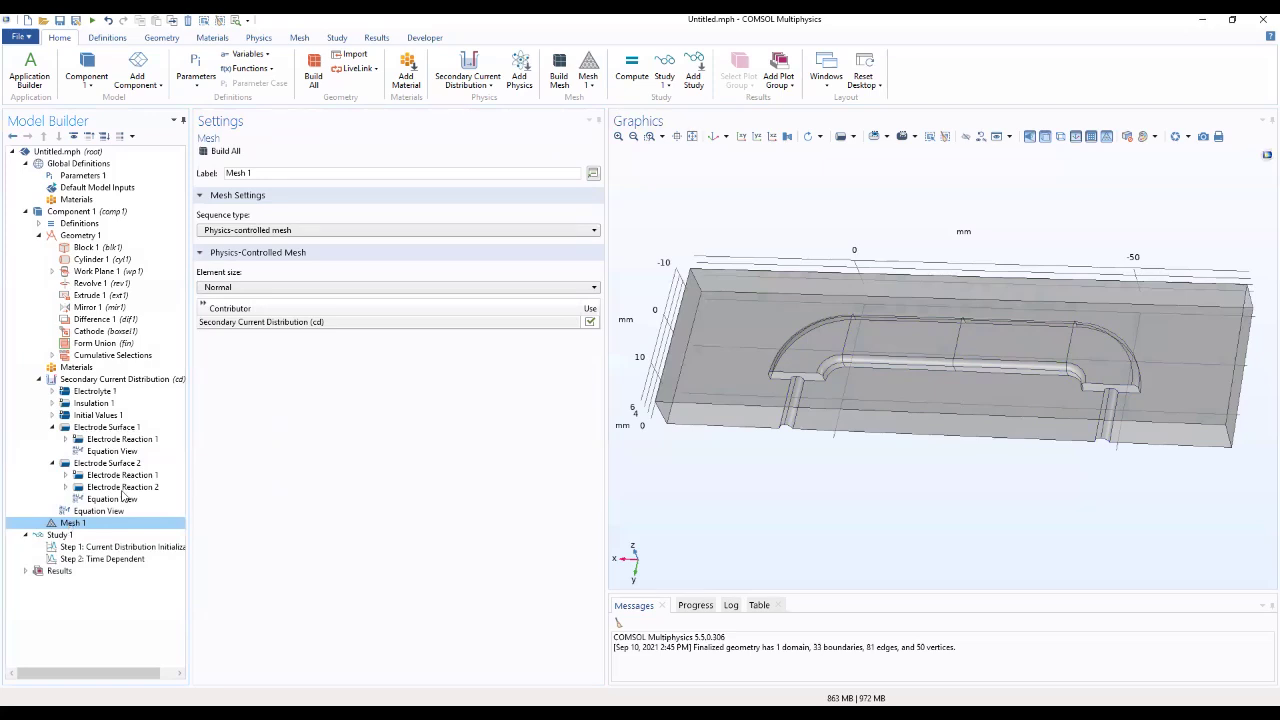
click(277, 288)
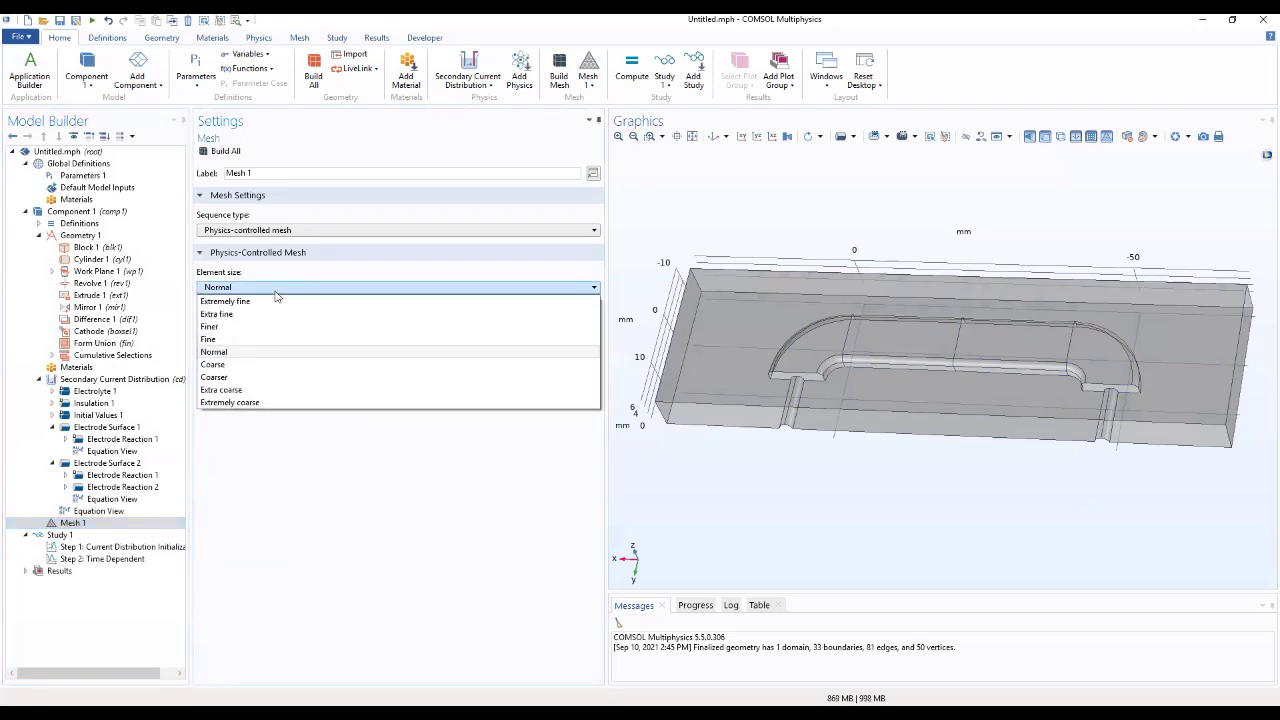
click(240, 327)
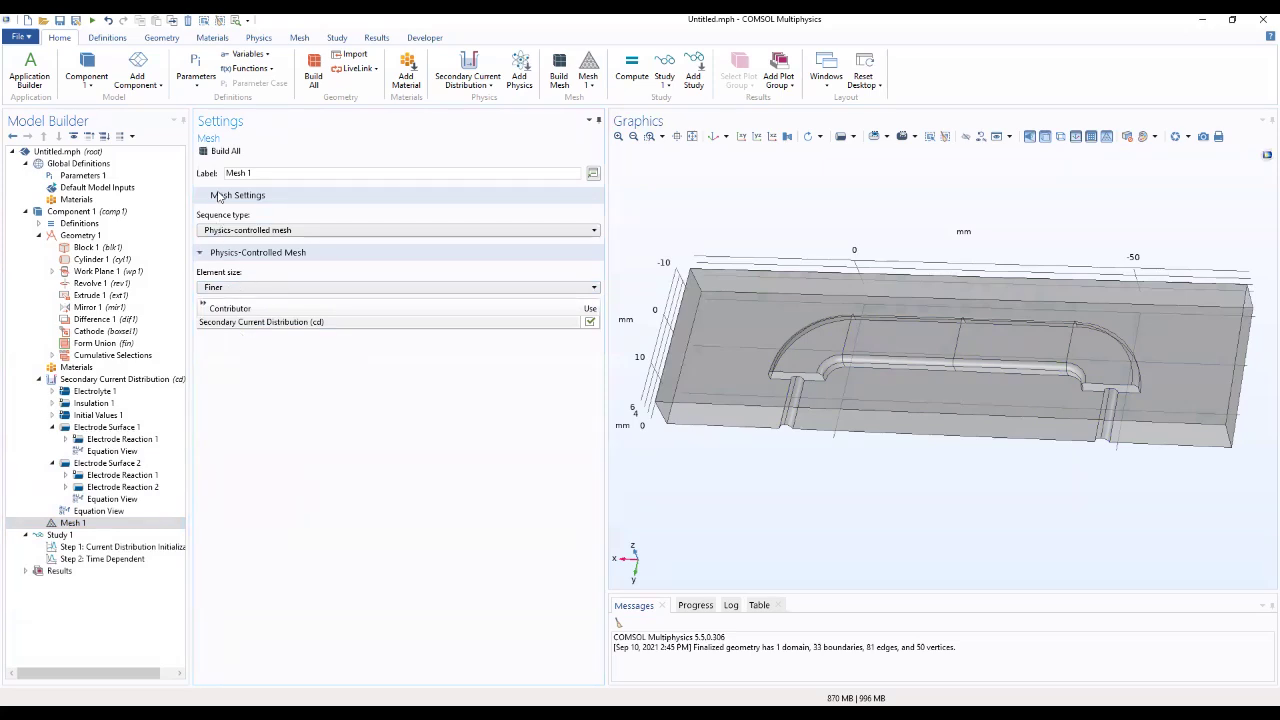
click(214, 154)
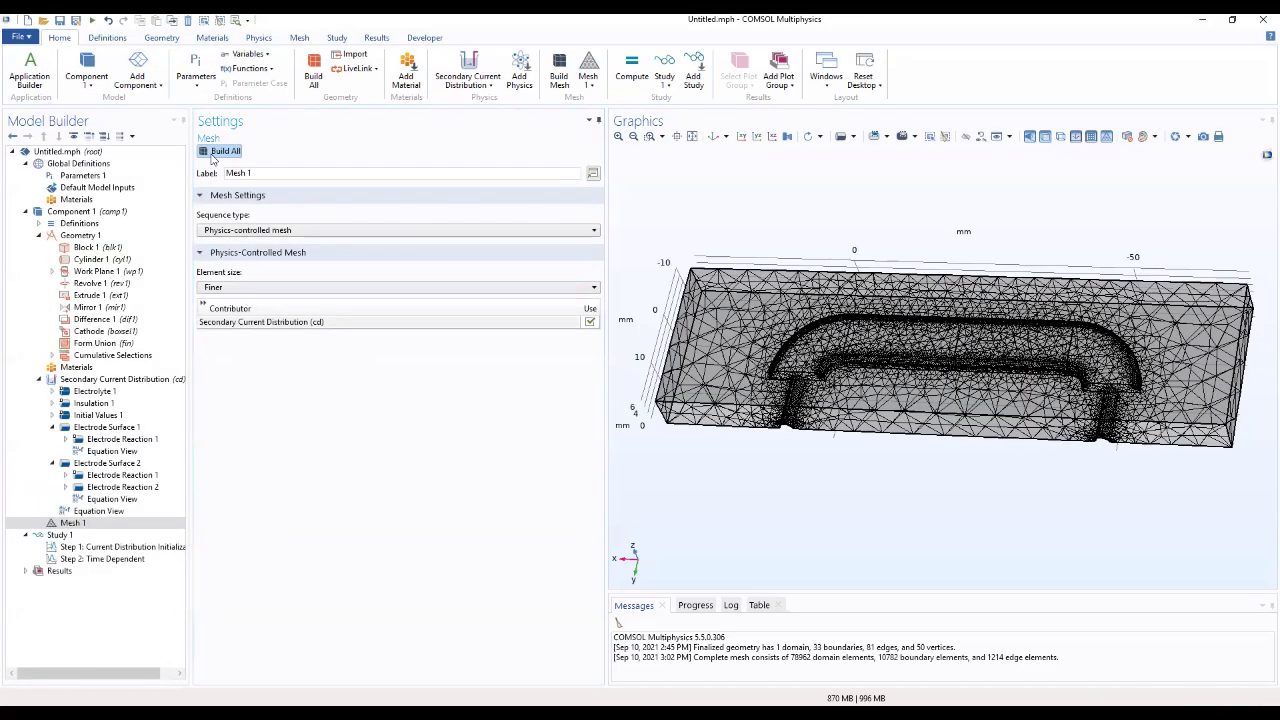
drag(739, 209, 764, 410)
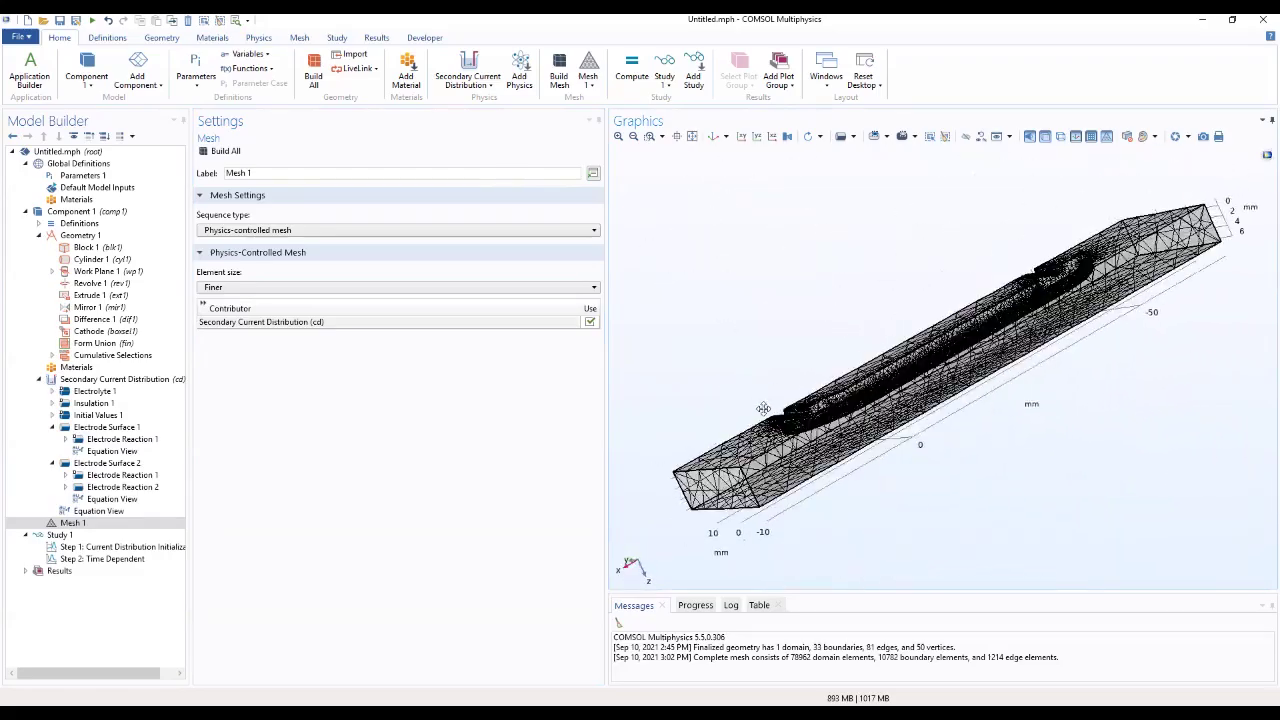
Set the current distribution type of the Current Distribution Initialization study step to Secondary
click(100, 559)
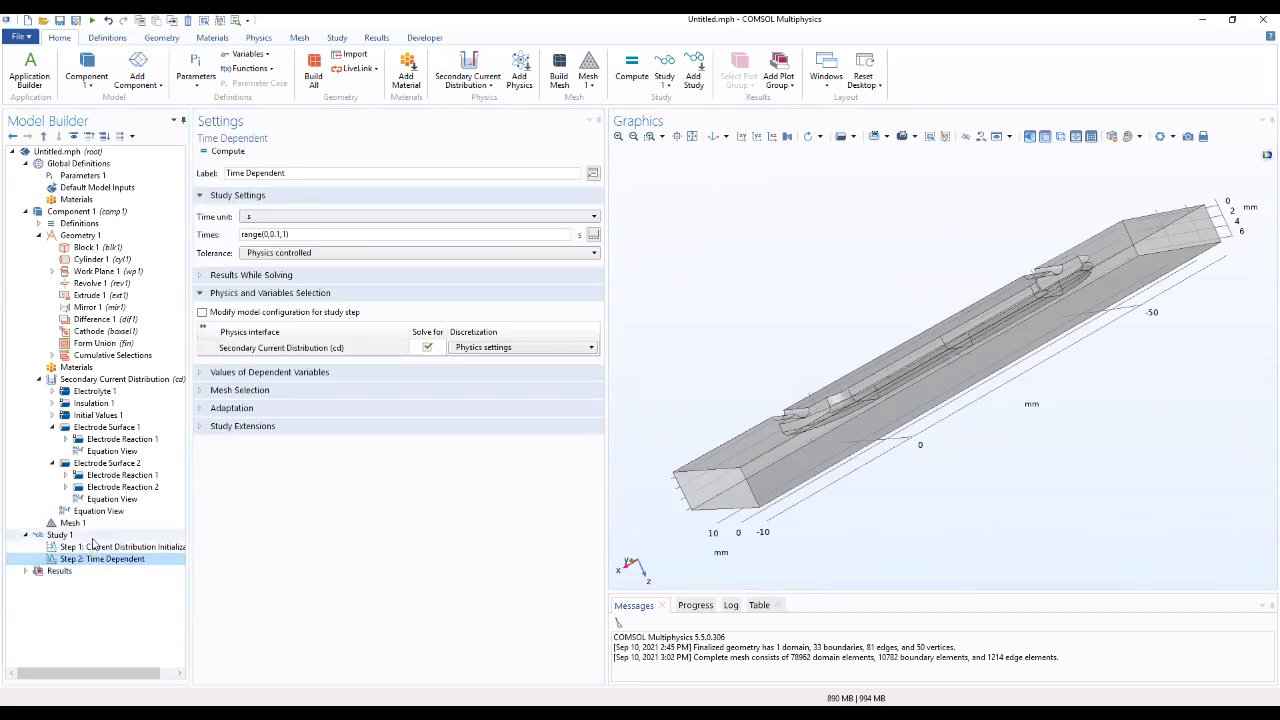
click(99, 547)
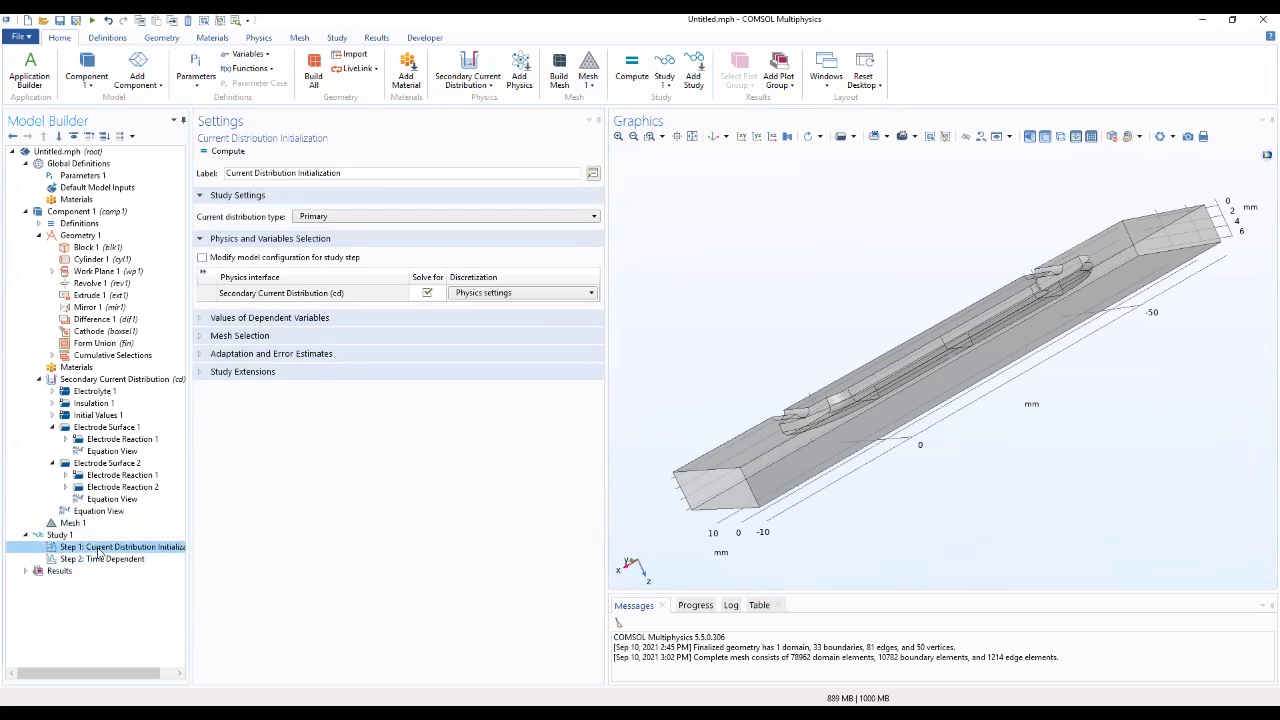
click(495, 218)
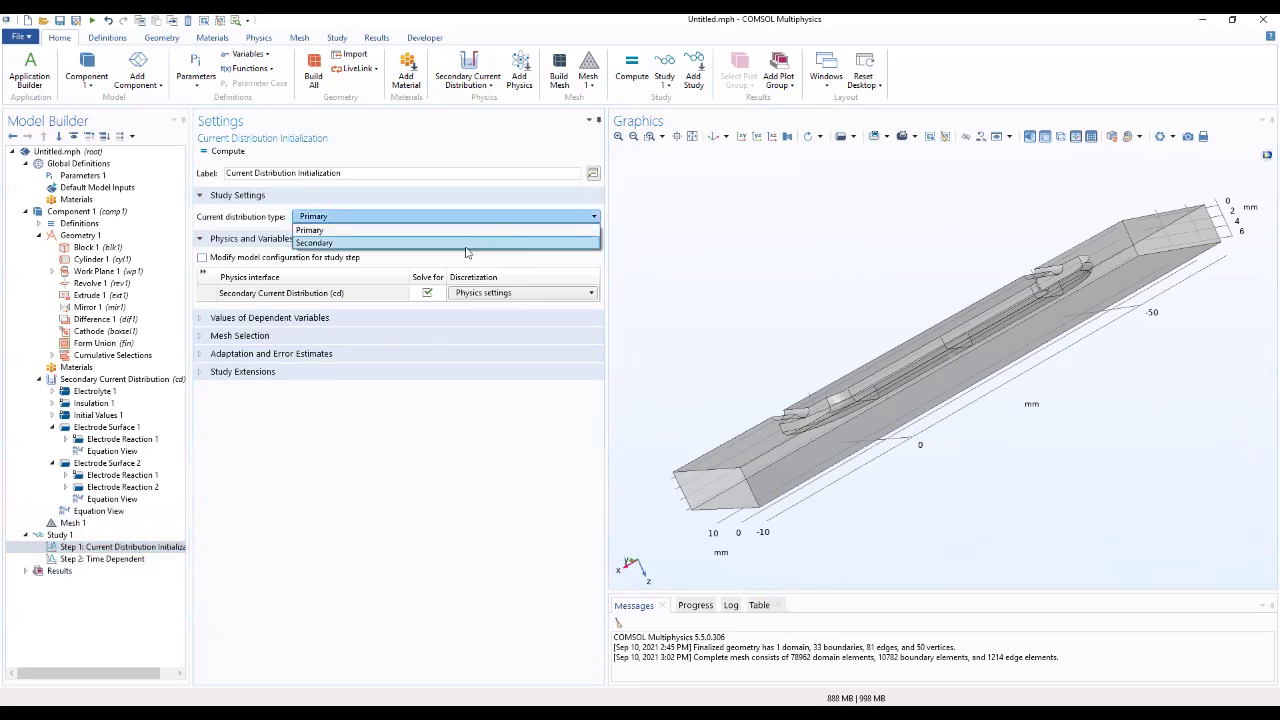
click(466, 243)
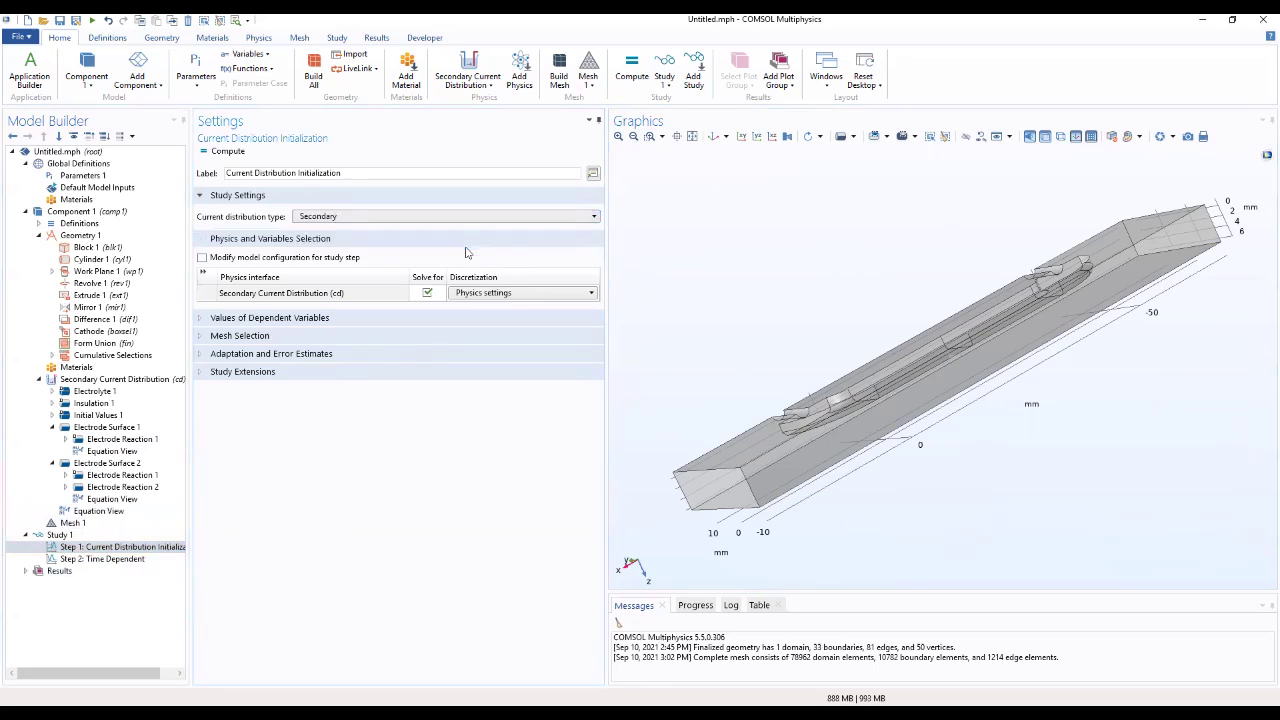
drag(801, 329, 835, 306)
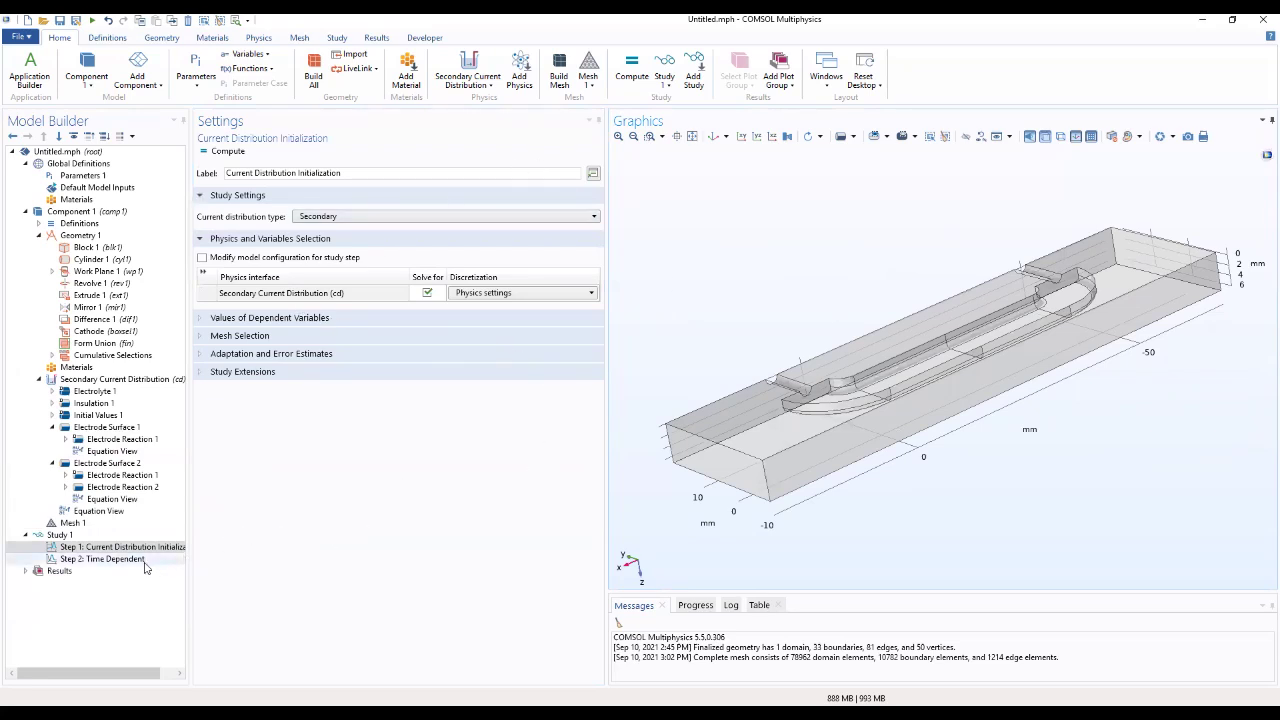
Set the Time Dependent output times to run from 0 to 600 s in 60 s steps and compute the study
click(110, 559)
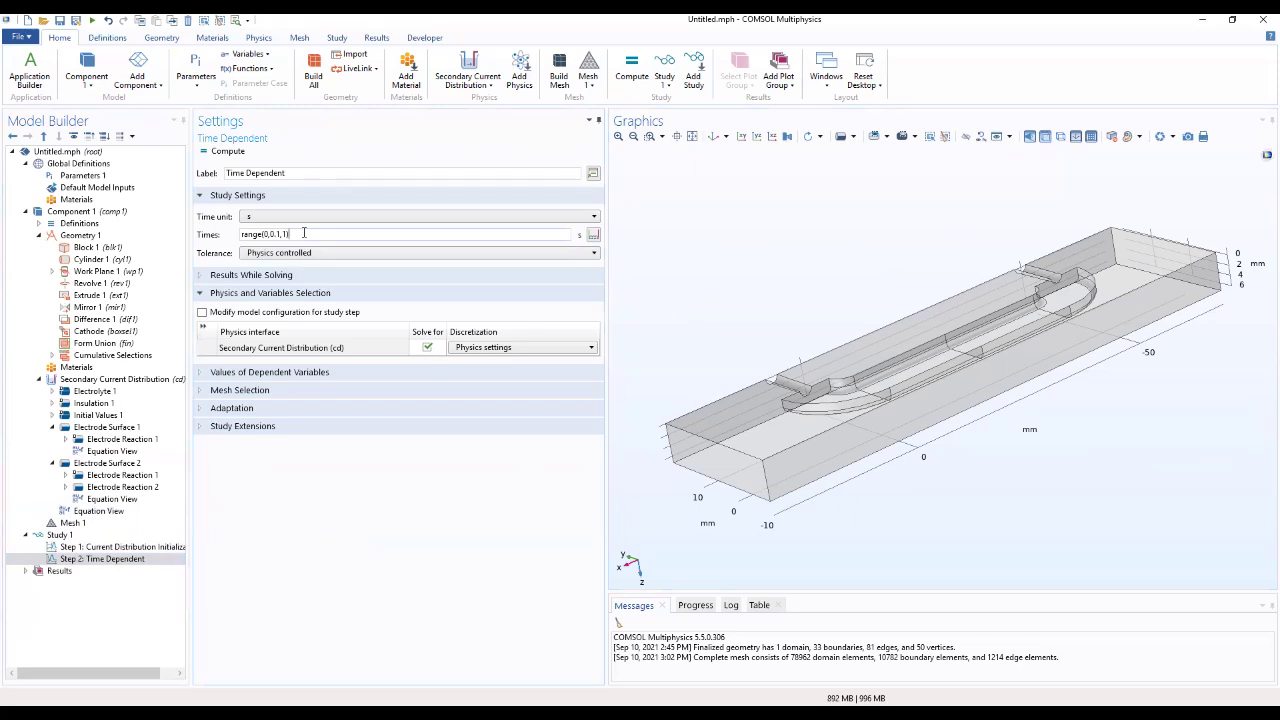
drag(302, 234, 240, 245)
click(286, 234)
drag(283, 234, 272, 234)
text(60)
double_click(285, 236)
text(600)
click(224, 152)
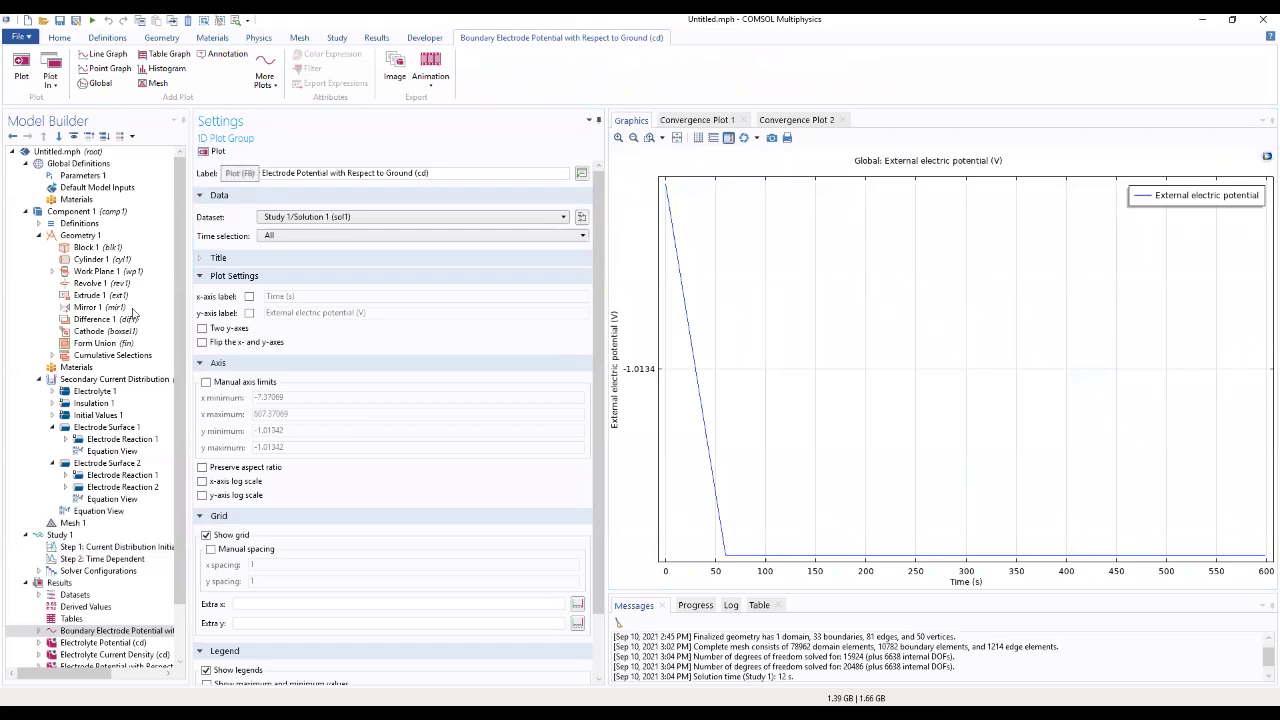
Restrict the Total Electrode Thickness Change plot group to the Cathode boundary selection and replot it
scroll(62, 560, down, 2)
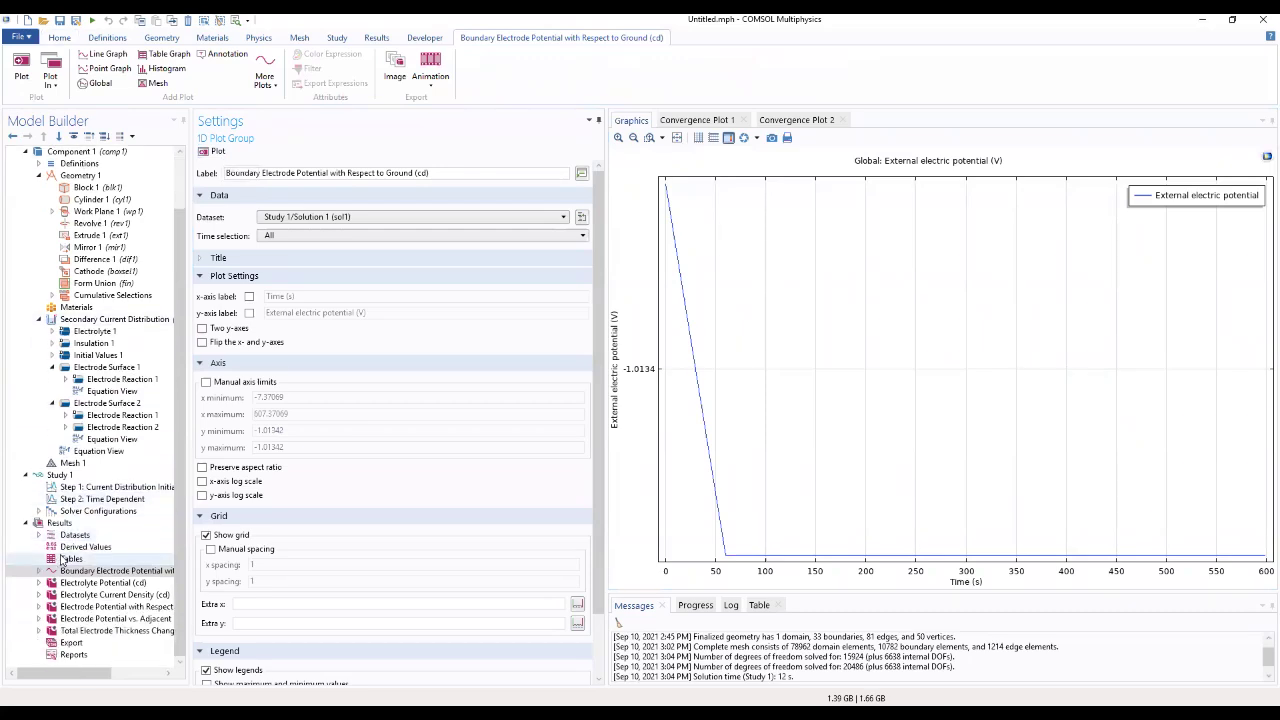
click(90, 631)
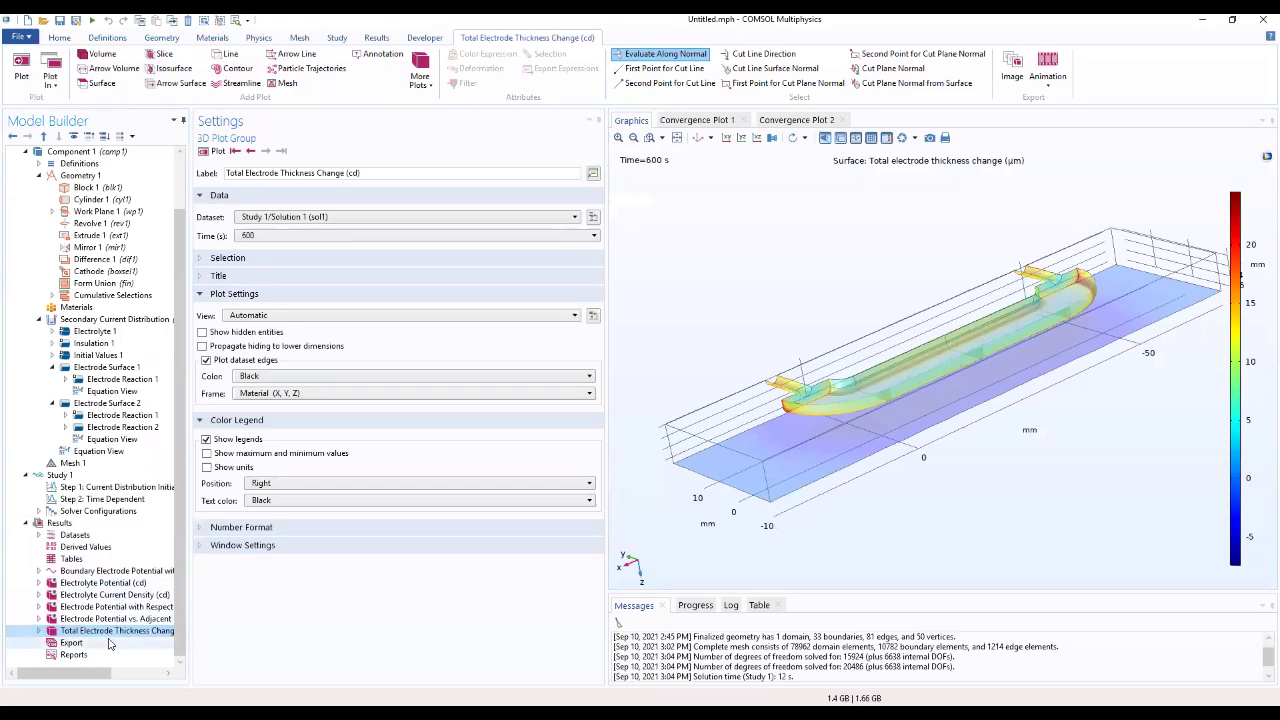
drag(940, 400, 968, 373)
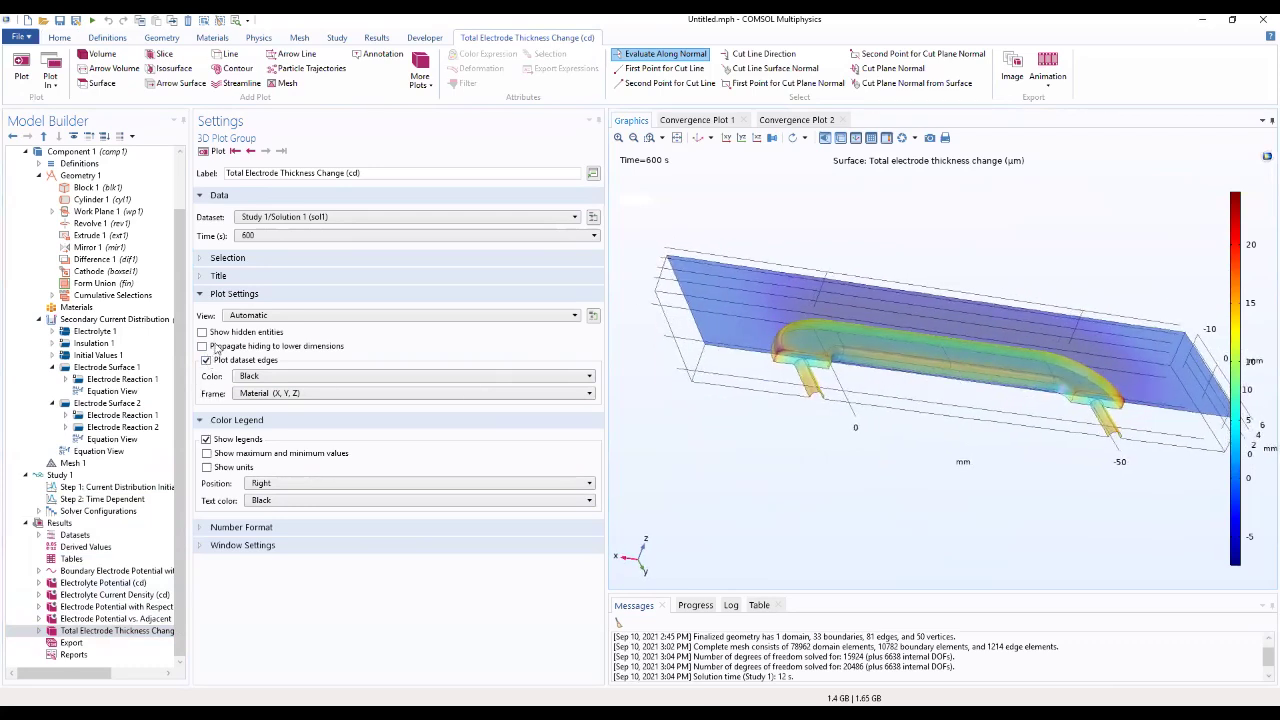
click(228, 258)
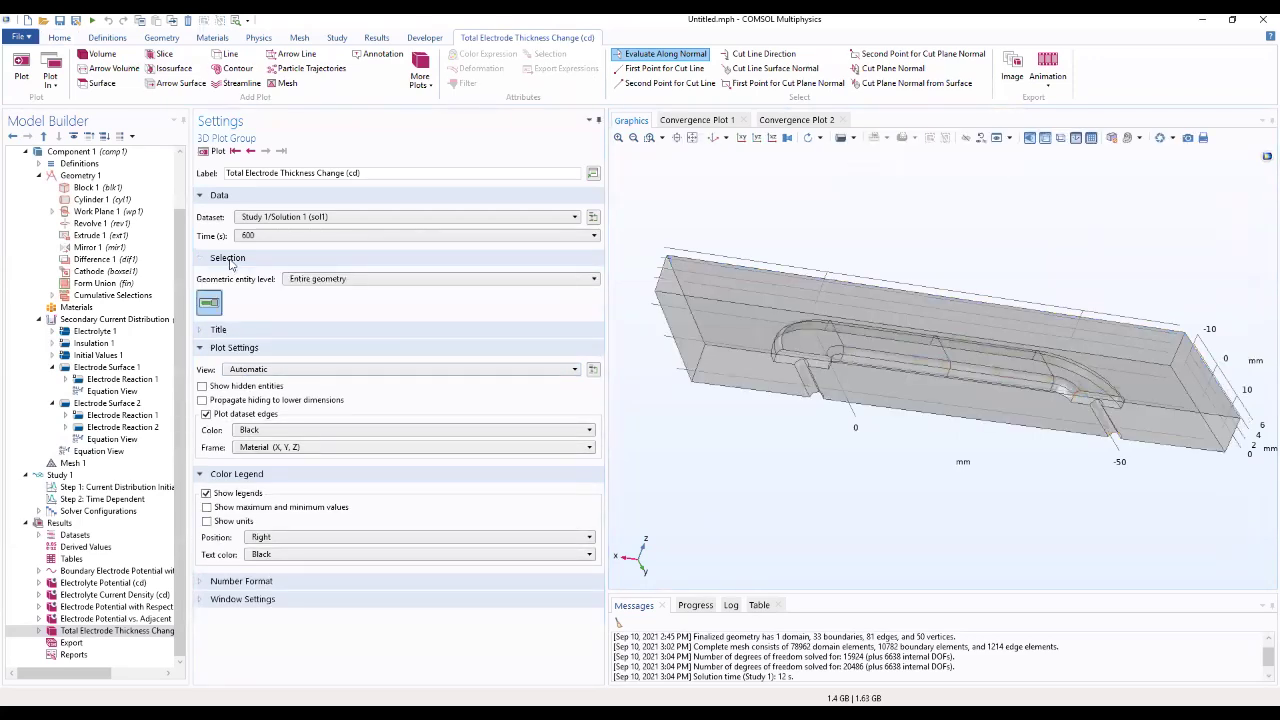
click(322, 281)
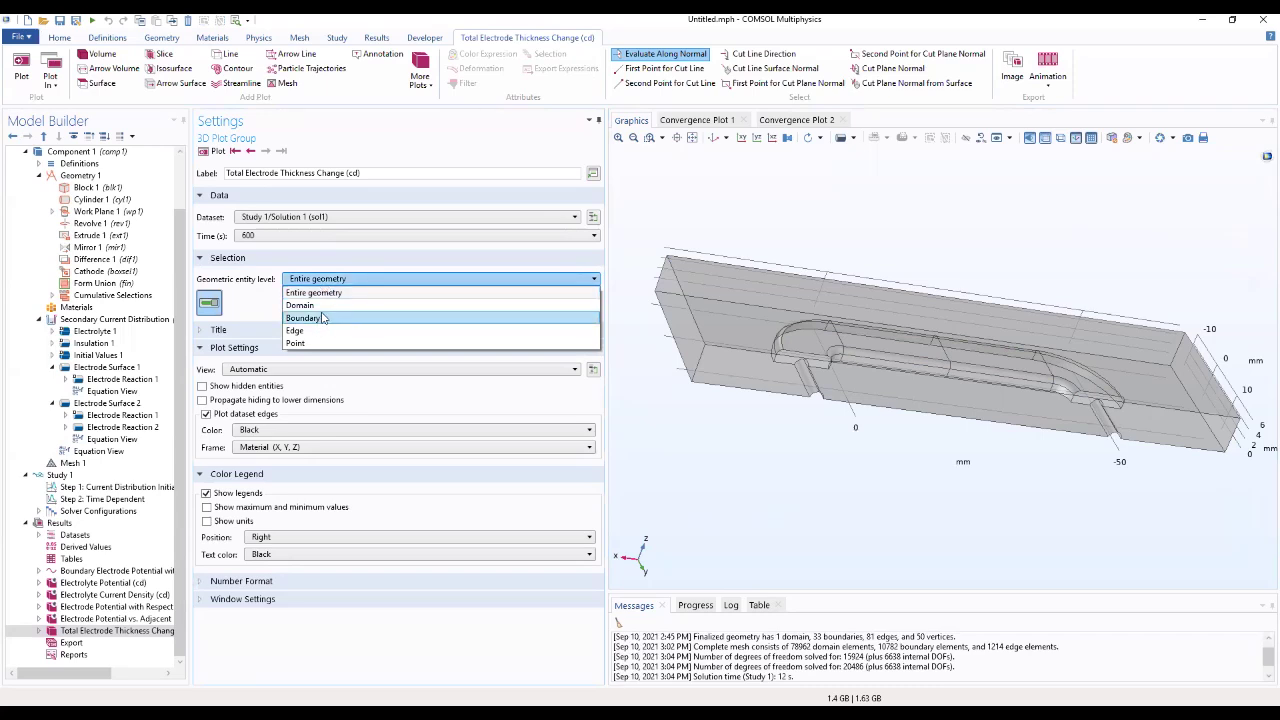
click(322, 318)
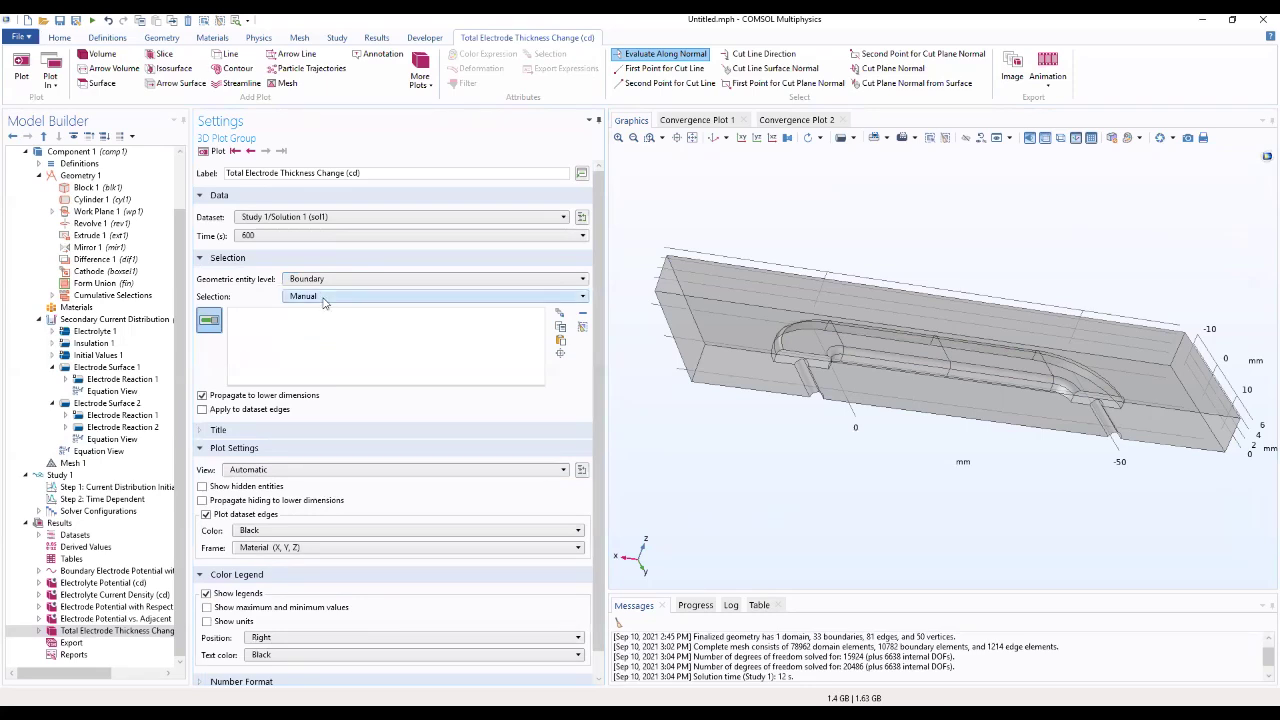
click(324, 298)
click(316, 349)
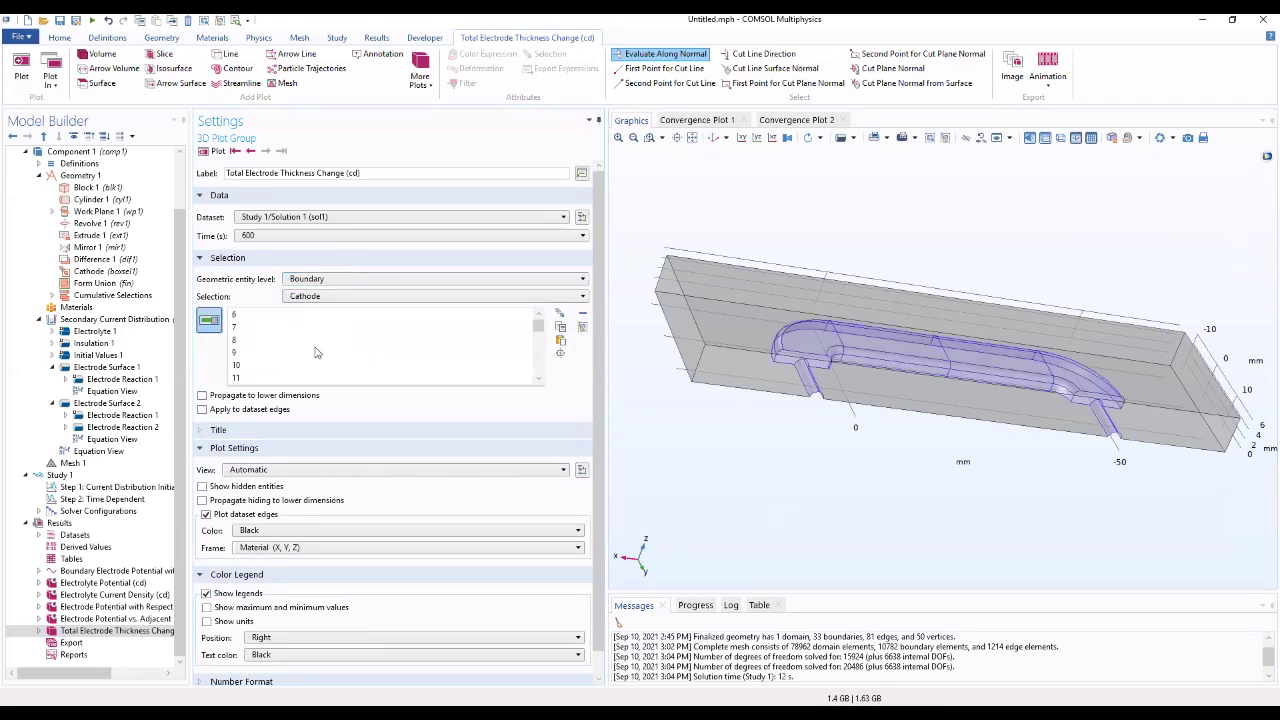
click(209, 152)
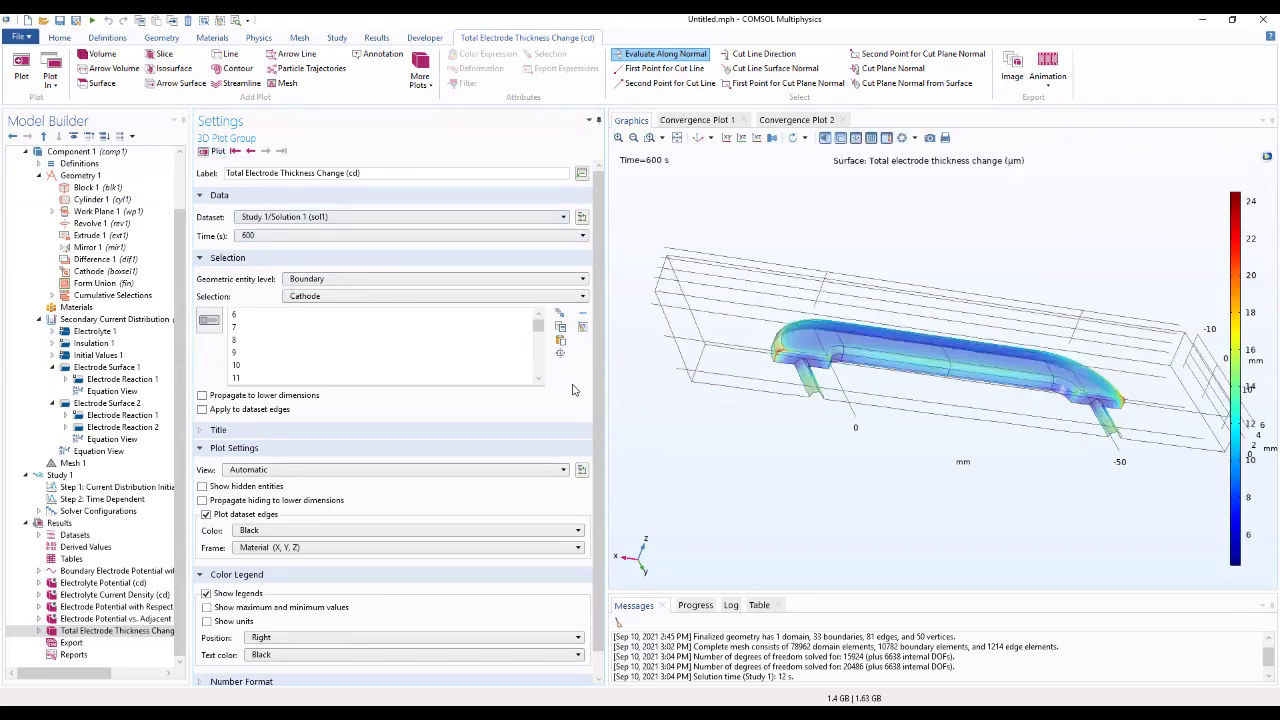
drag(694, 402, 744, 257)
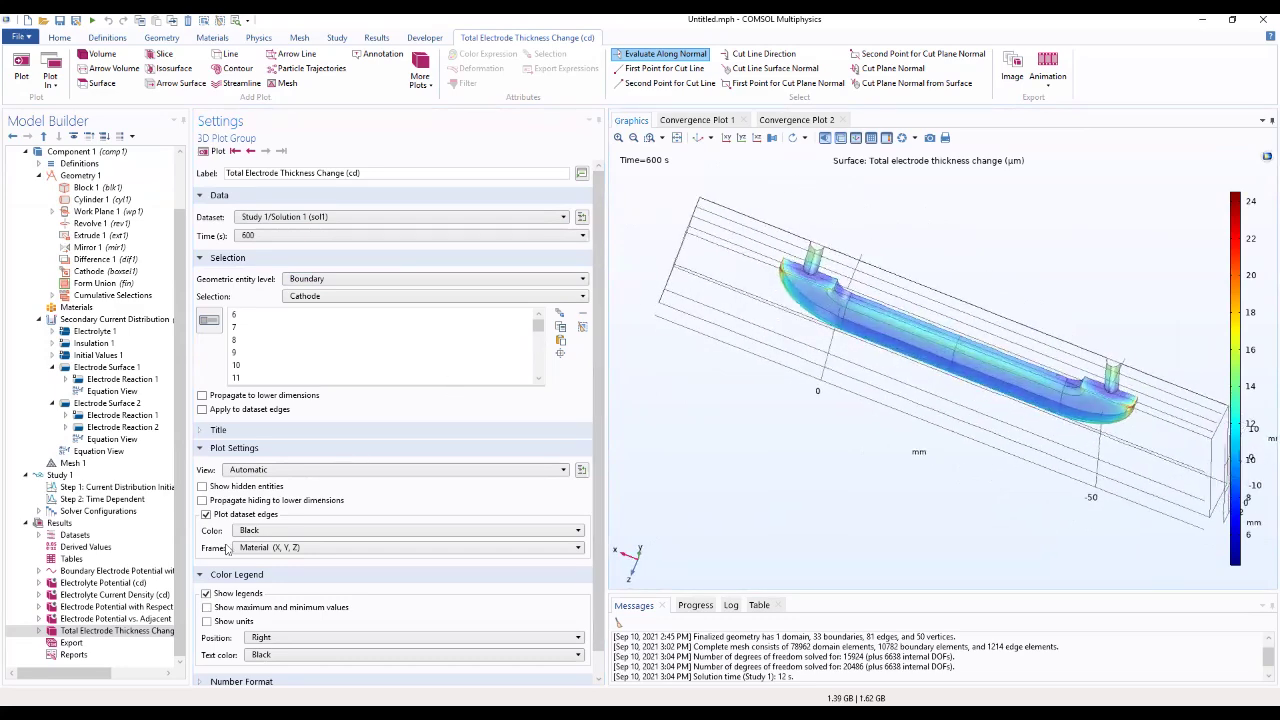
Rename the Total Electrode Thickness Change plot group to "Deposited Thickness Cathode"
right_click(141, 632)
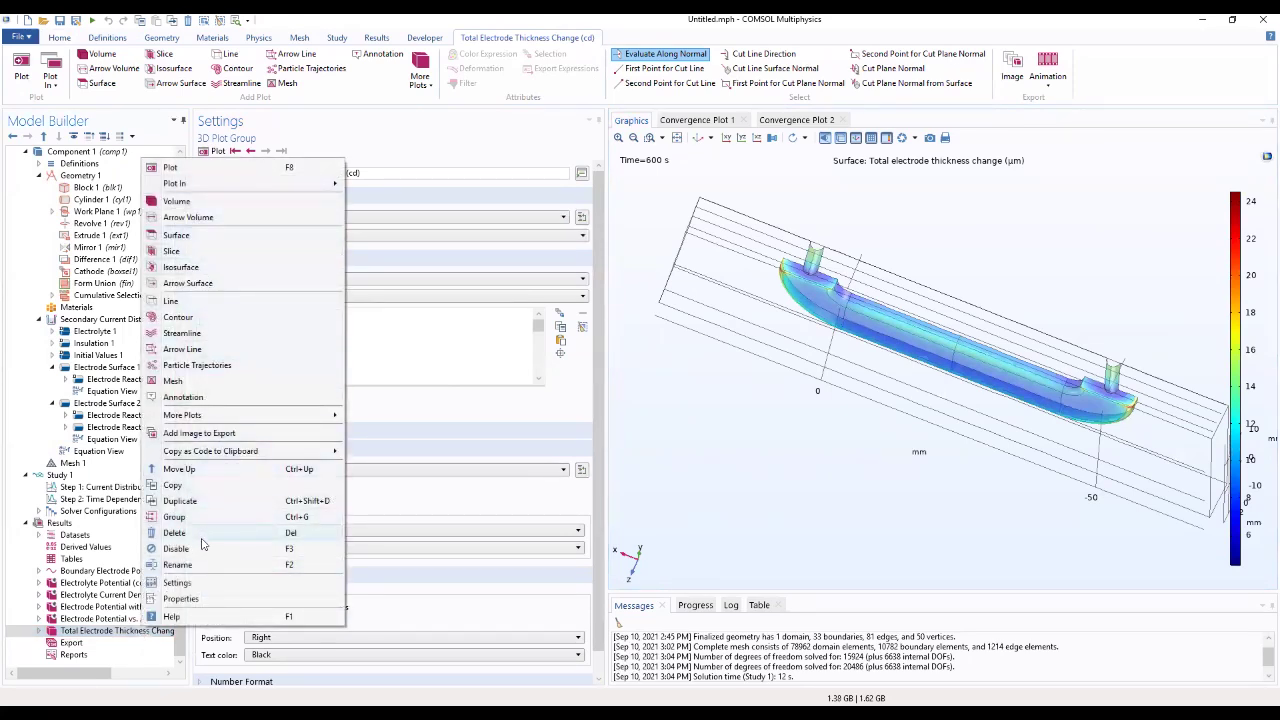
click(178, 565)
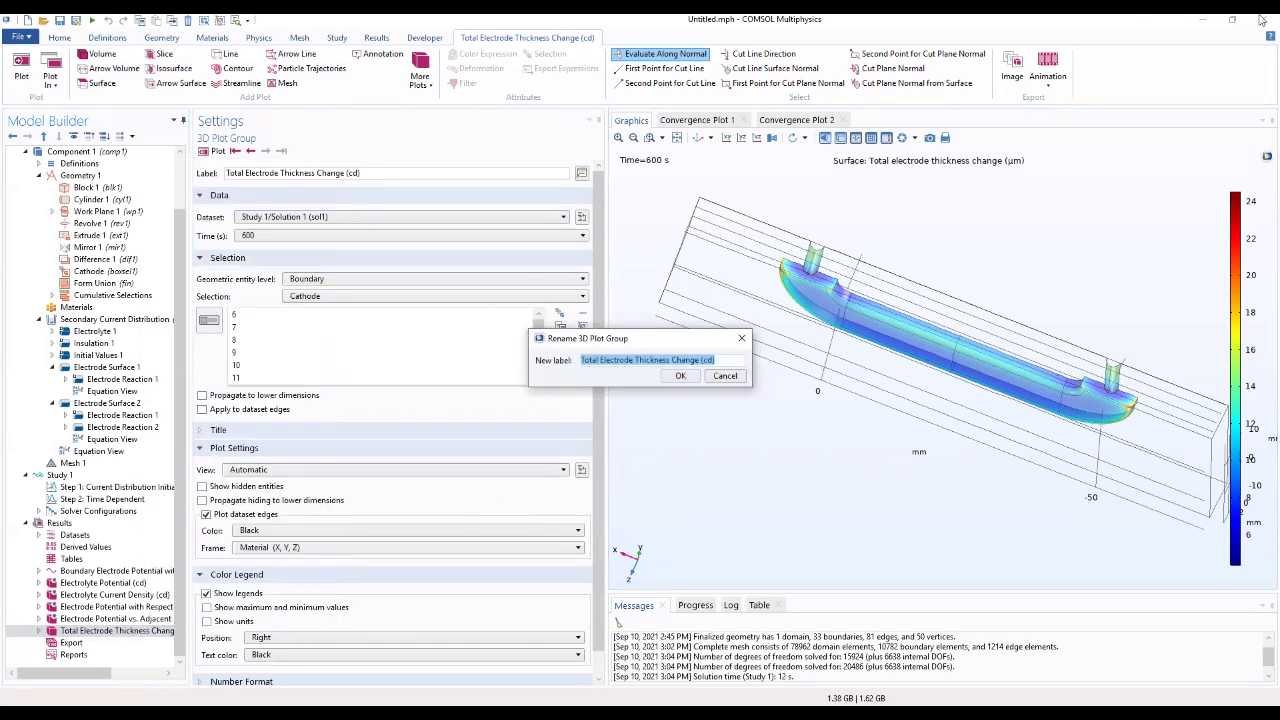
text(dEP)
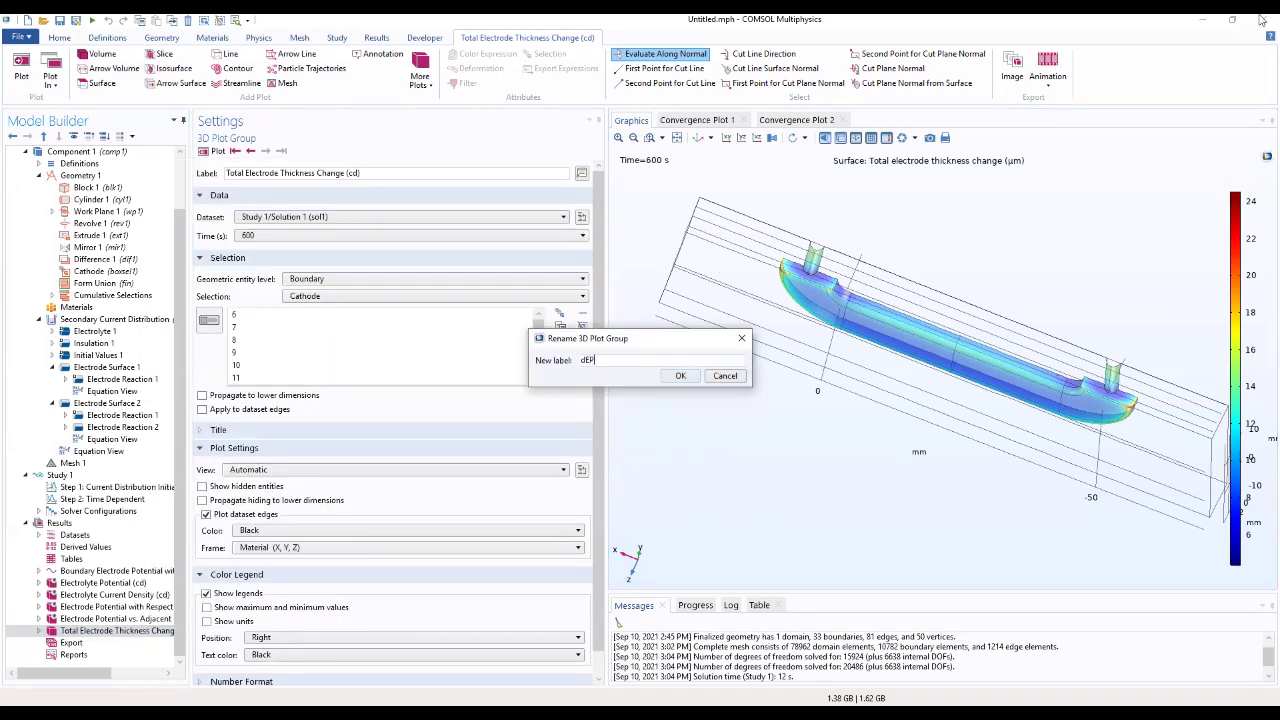
key(BackSpace)
key(BackSpace)
key(BackSpace)
text(Deposited Thickness Cathode)
click(678, 377)
Duplicate the Deposited Thickness Cathode plot group and rename the copy to "Current Efficiency, Cathode"
click(82, 632)
right_click(82, 638)
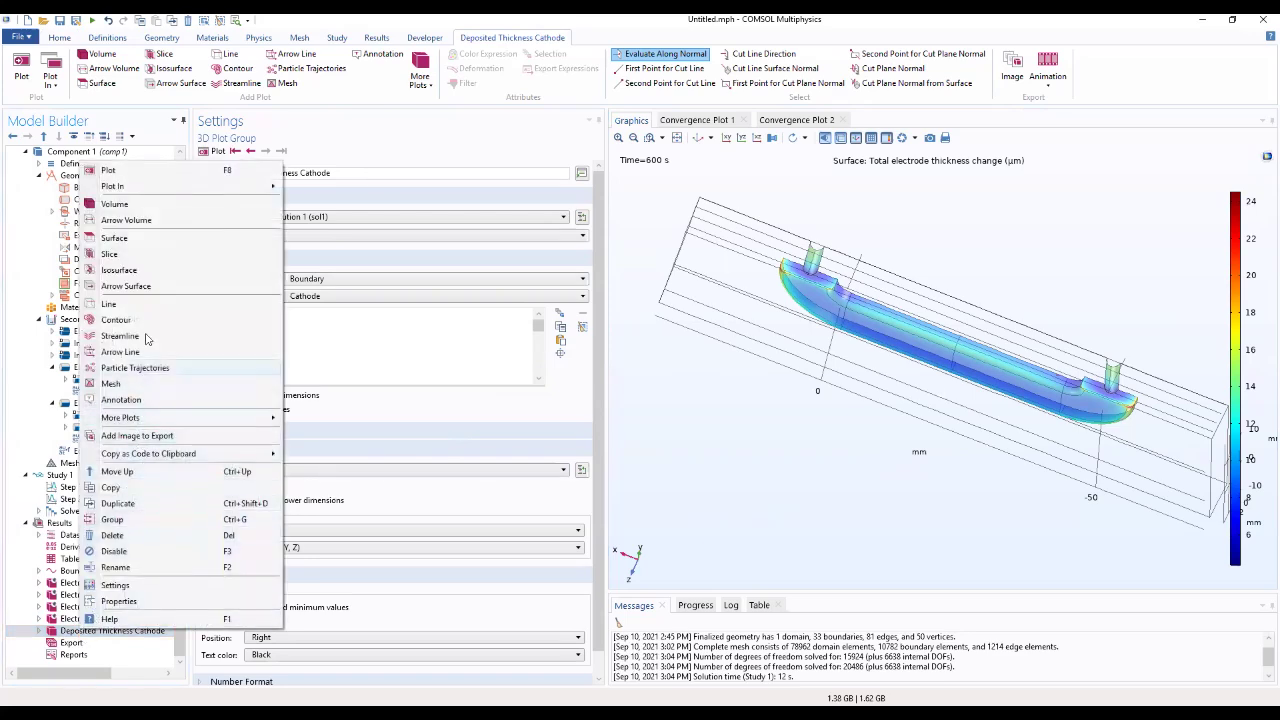
click(138, 504)
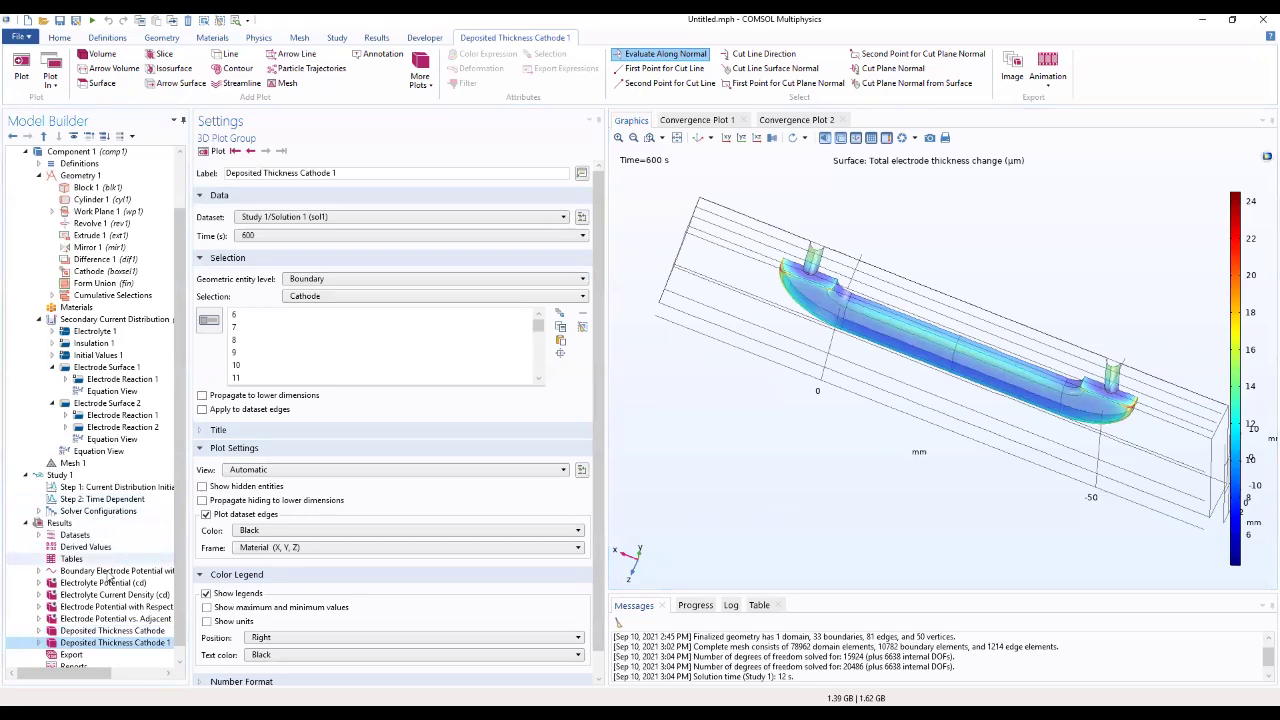
right_click(95, 642)
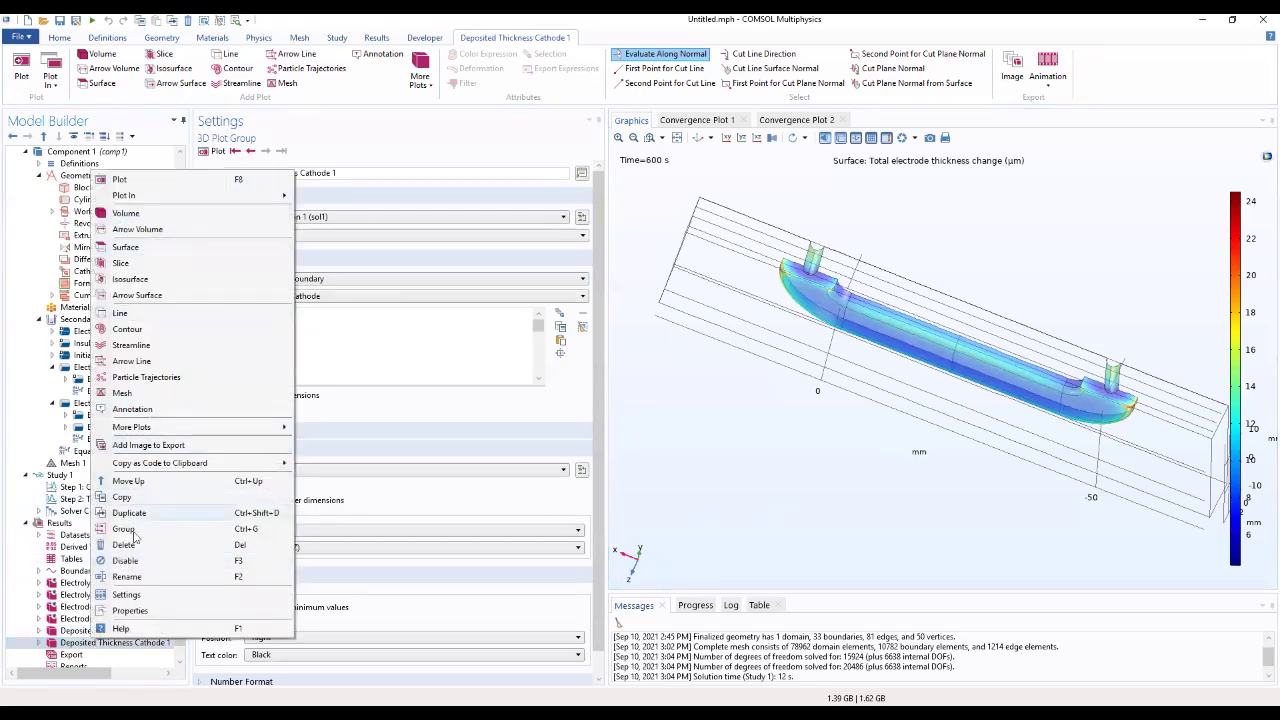
click(128, 577)
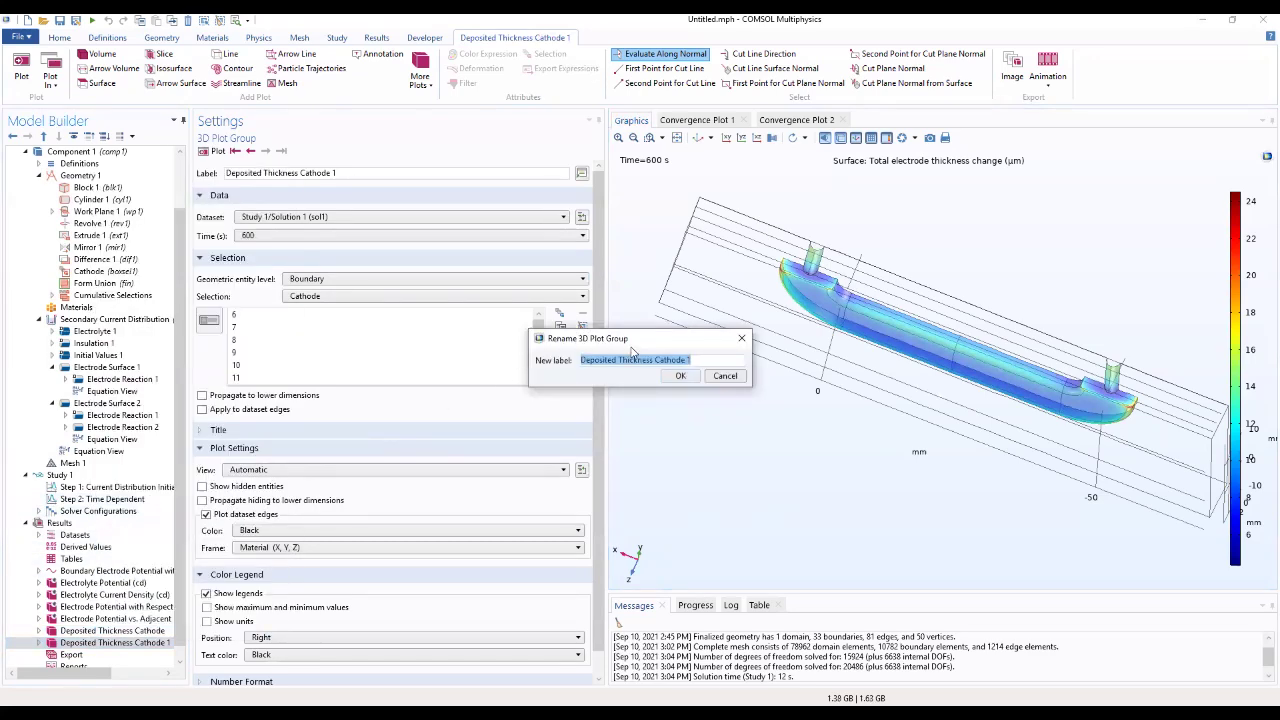
text(Cruu)
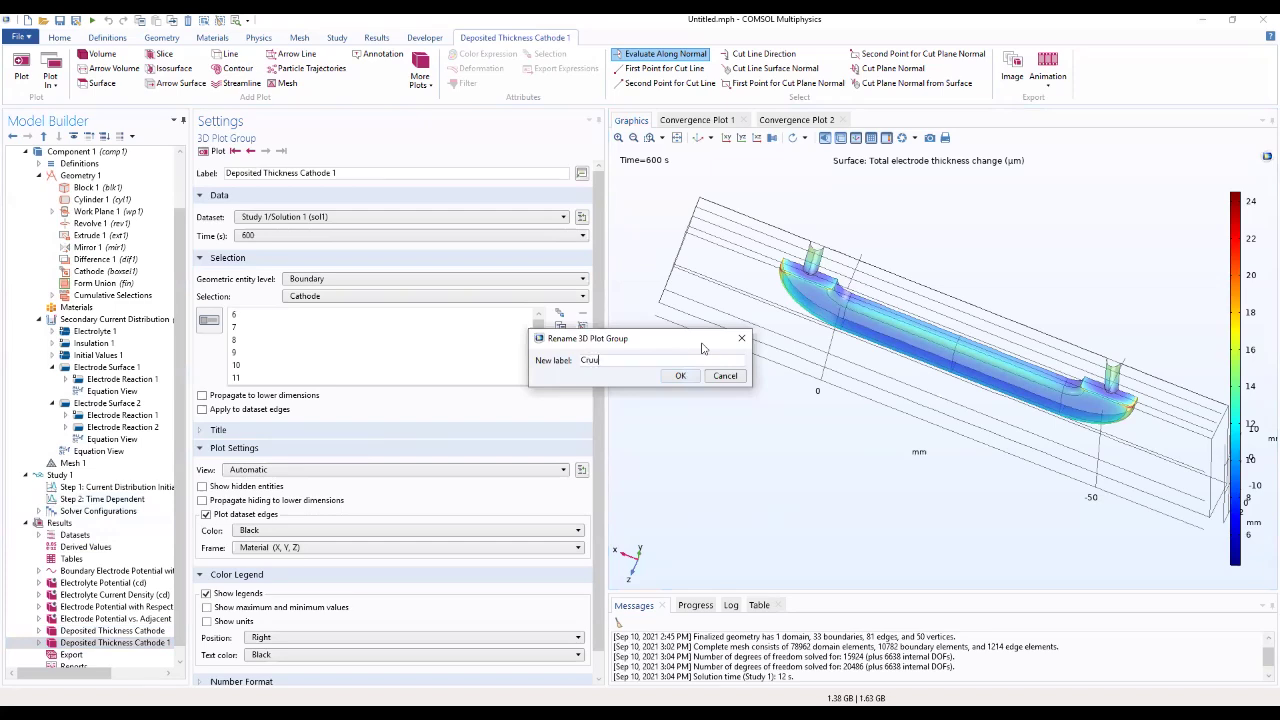
key(BackSpace)
key(BackSpace)
key(BackSpace)
text(y)
text(Curre)
text(nt Effic)
text(iency,)
text( Cathode)
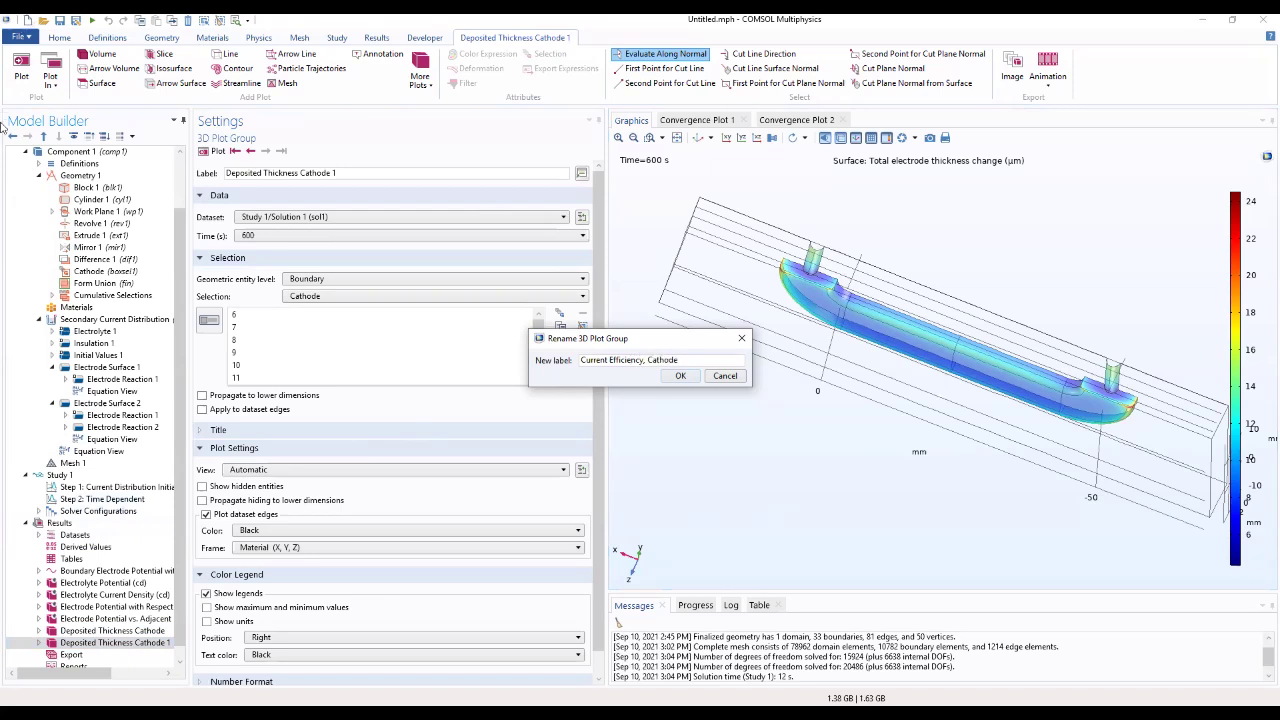
click(678, 376)
Set the Surface 1 expression of the Current Efficiency, Cathode plot to cd.iloc_er1/cd.itot, plot it and inspect the cathode from several angles
click(41, 643)
click(88, 654)
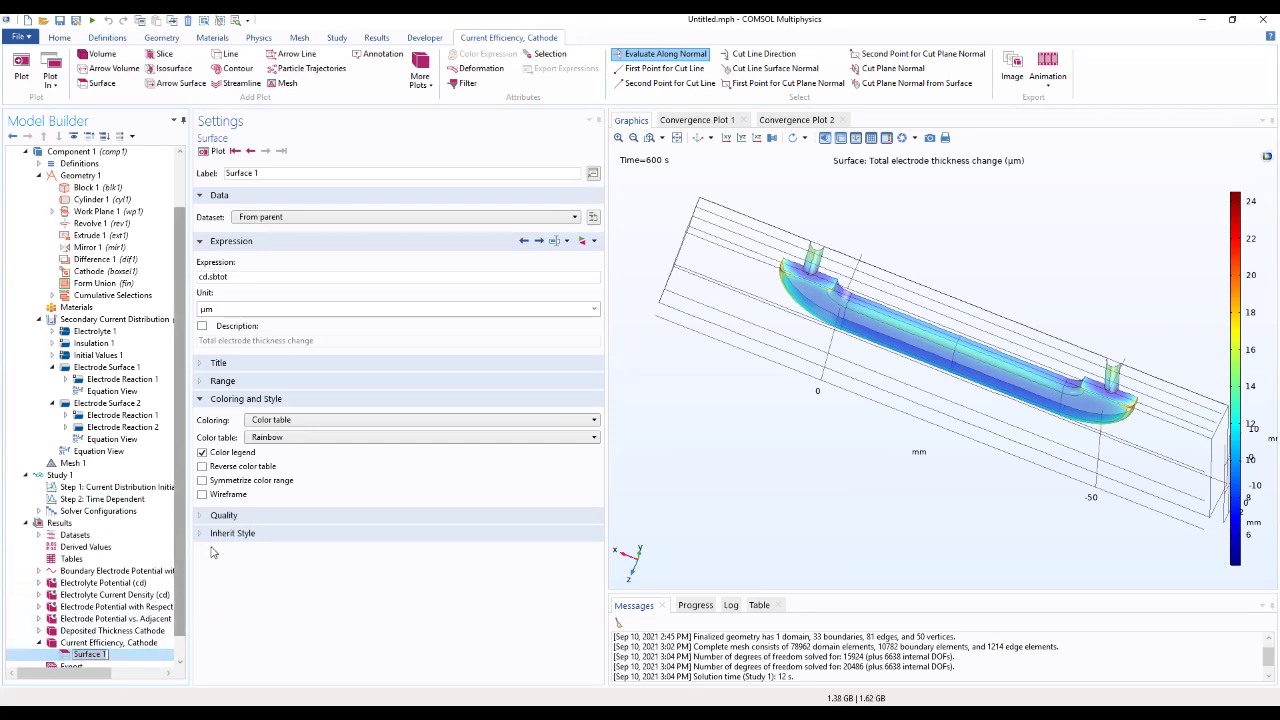
click(241, 278)
double_click(241, 278)
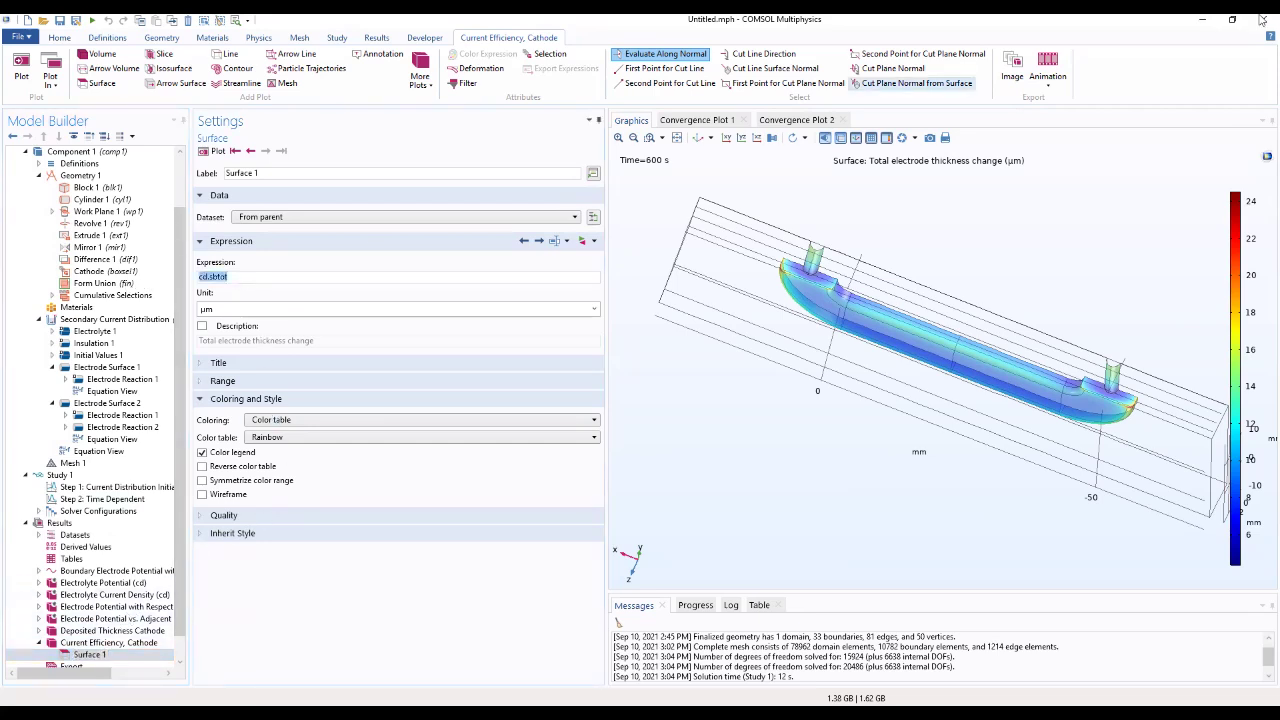
text(cd.iloc_er)
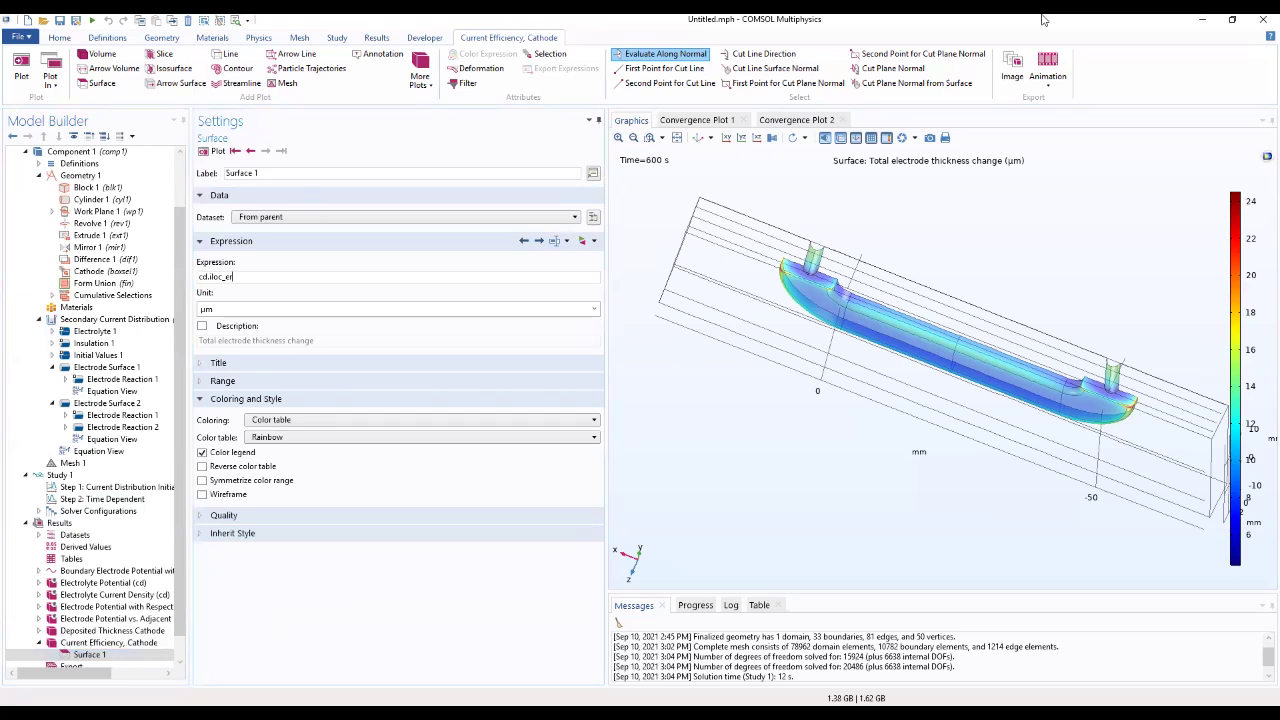
text(1/cd.itot)
click(366, 309)
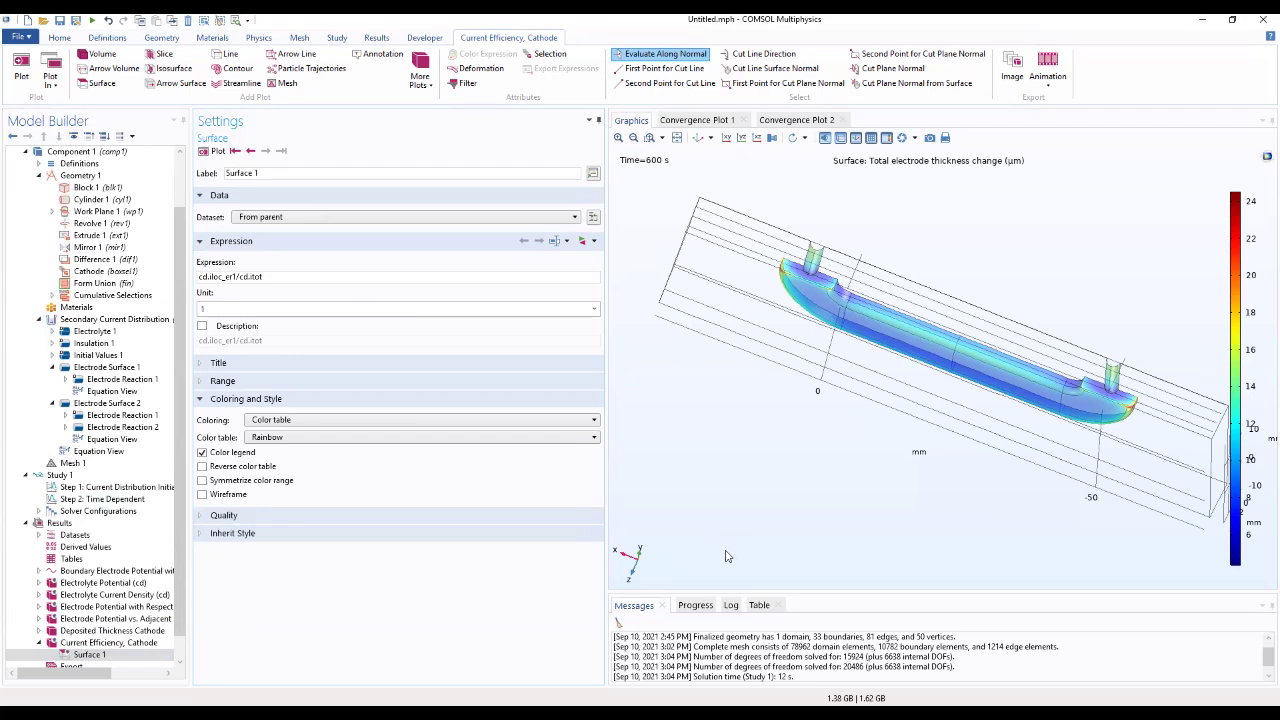
click(213, 151)
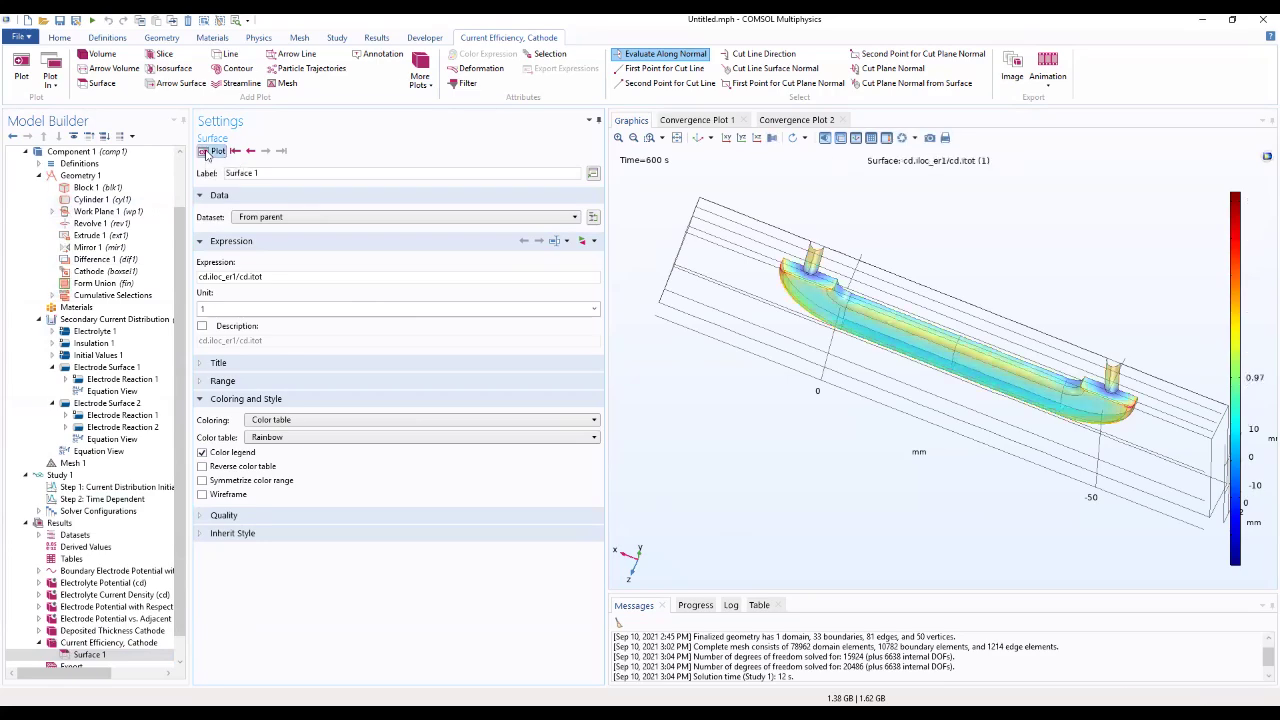
drag(741, 380, 1028, 498)
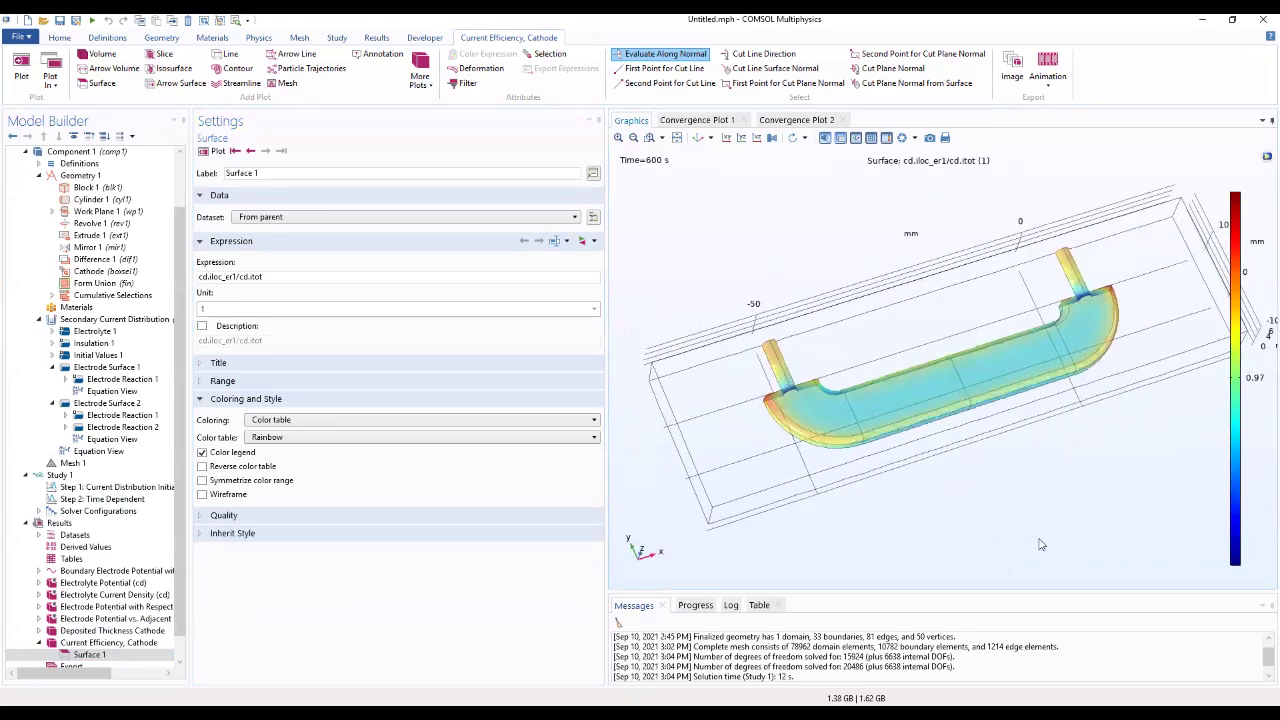
drag(801, 251, 878, 372)
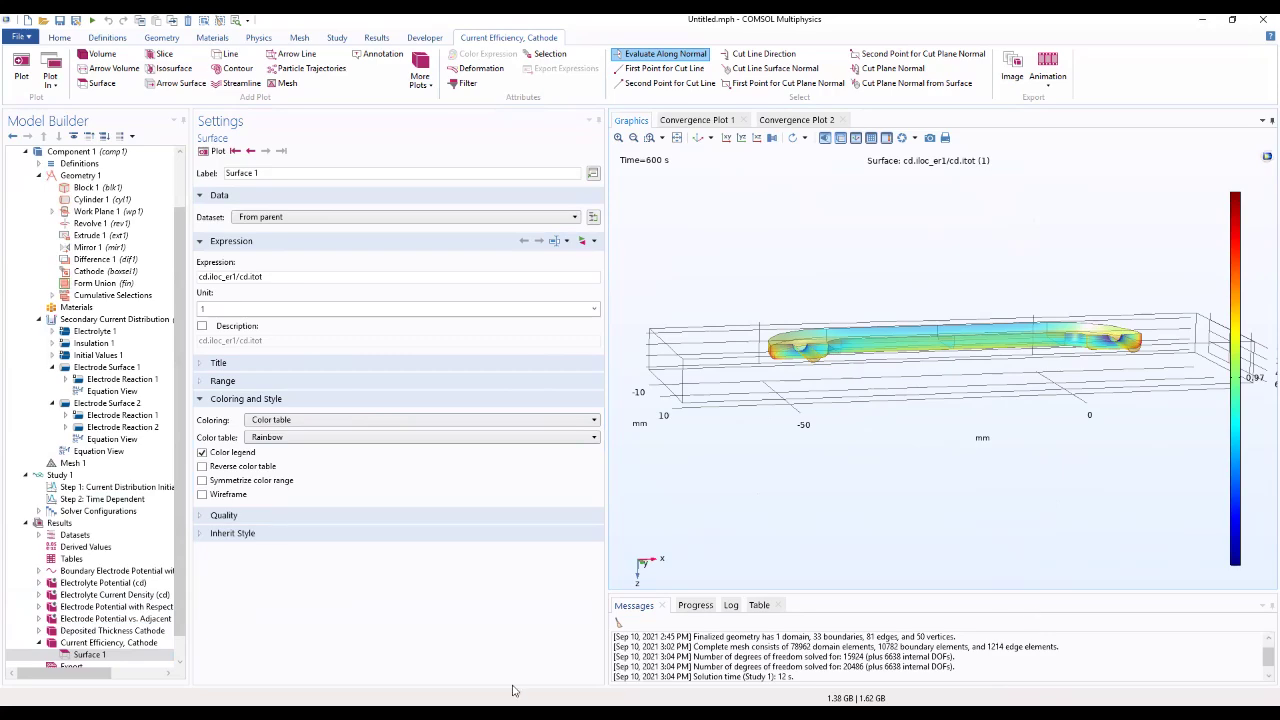
drag(792, 562, 825, 418)
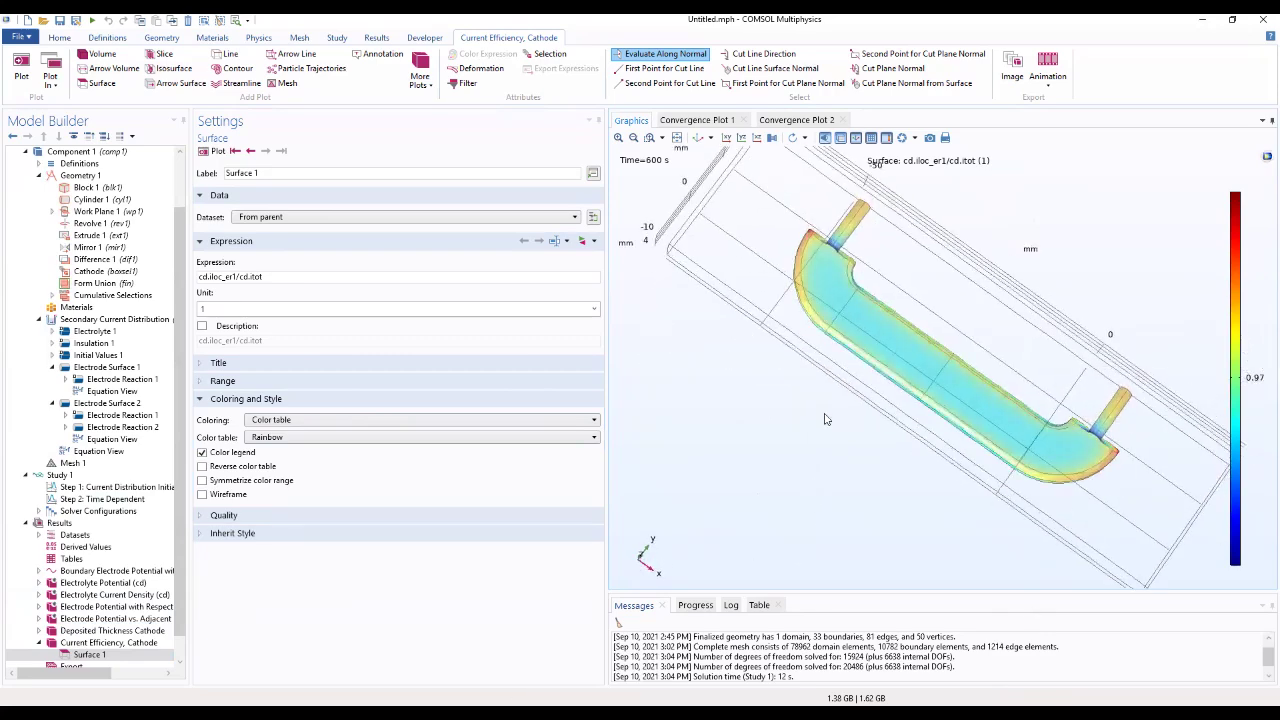
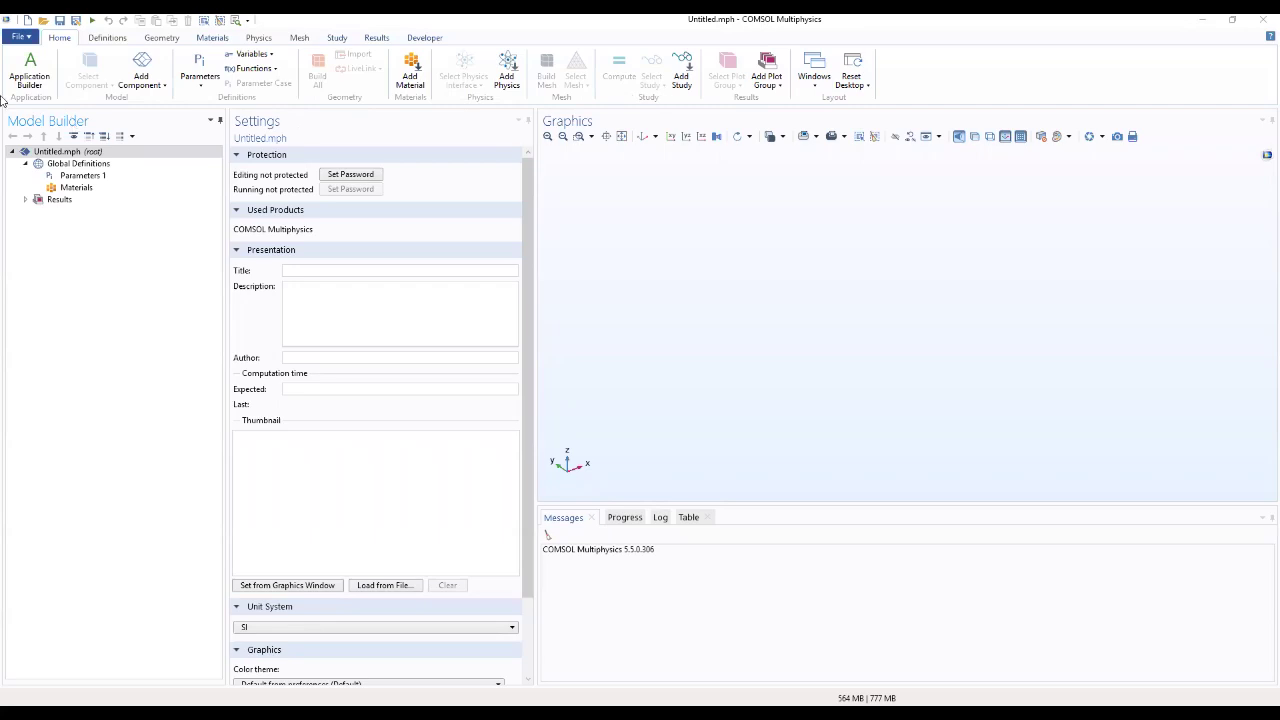
Open the capacity_fade_seed model from the Batteries, Lithium-Ion examples of the Batteries & Fuel Cells Module application library
click(20, 37)
click(30, 55)
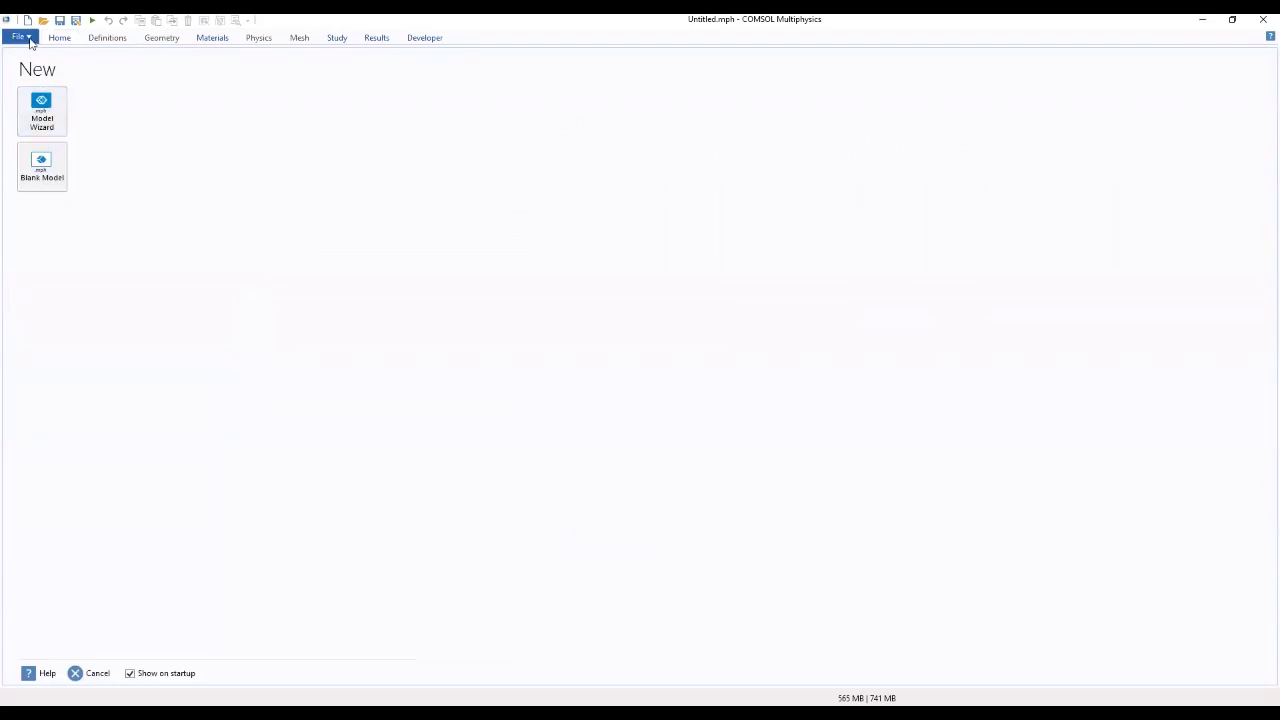
click(30, 41)
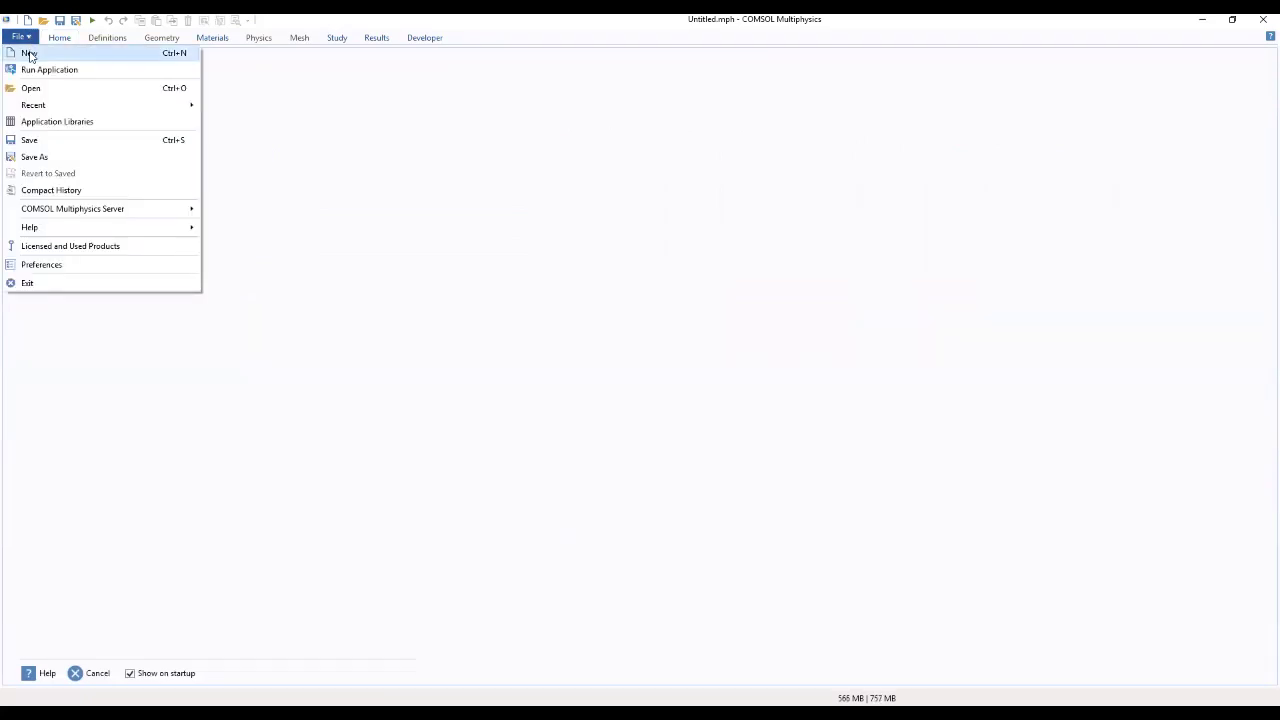
click(62, 121)
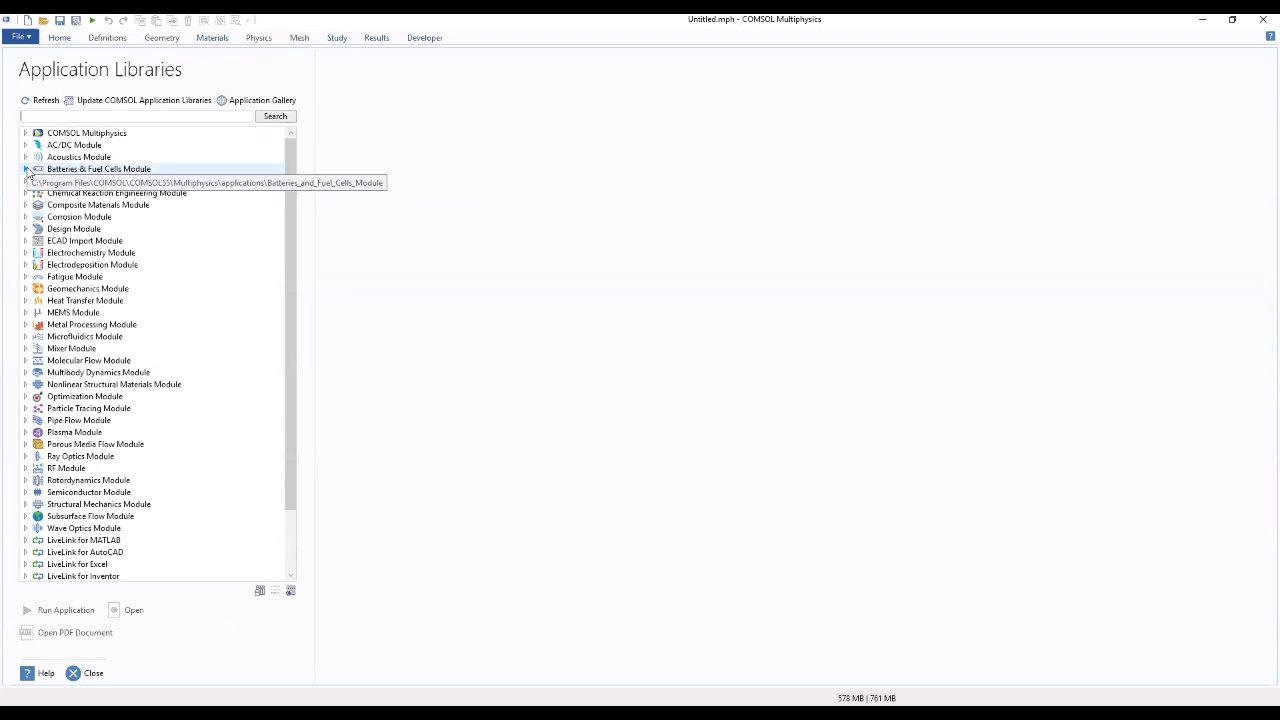
click(26, 169)
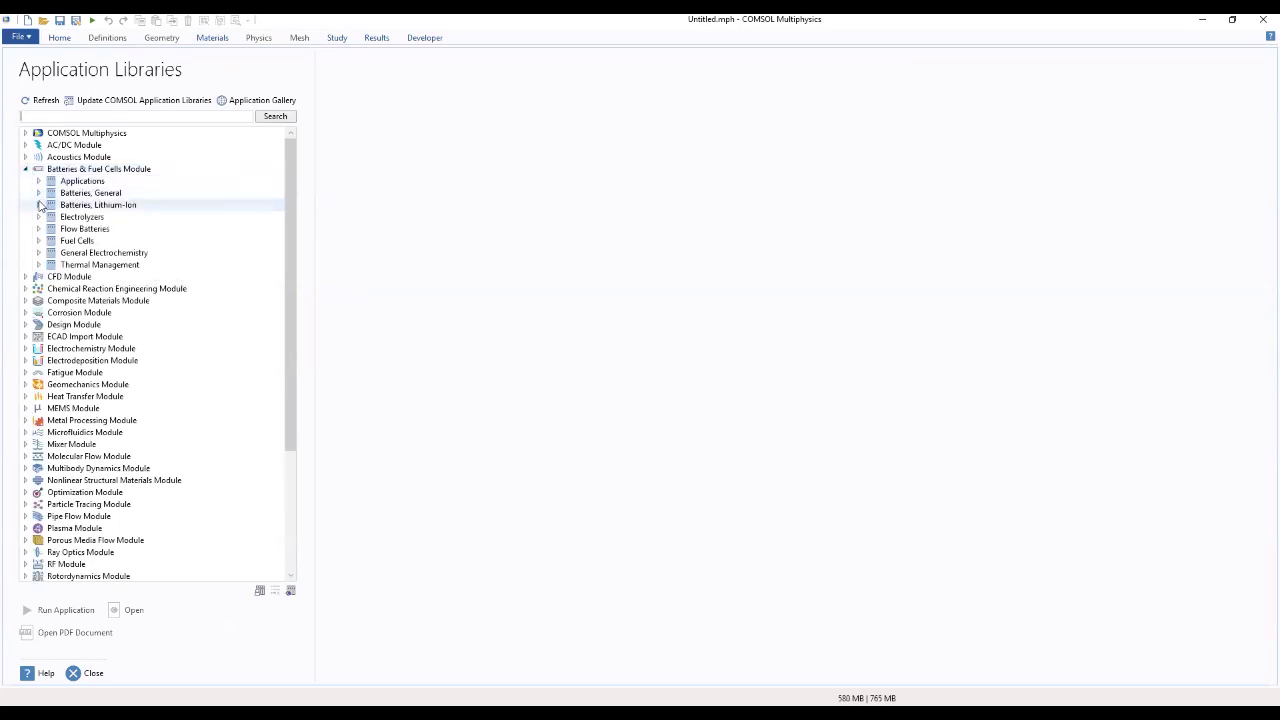
click(39, 205)
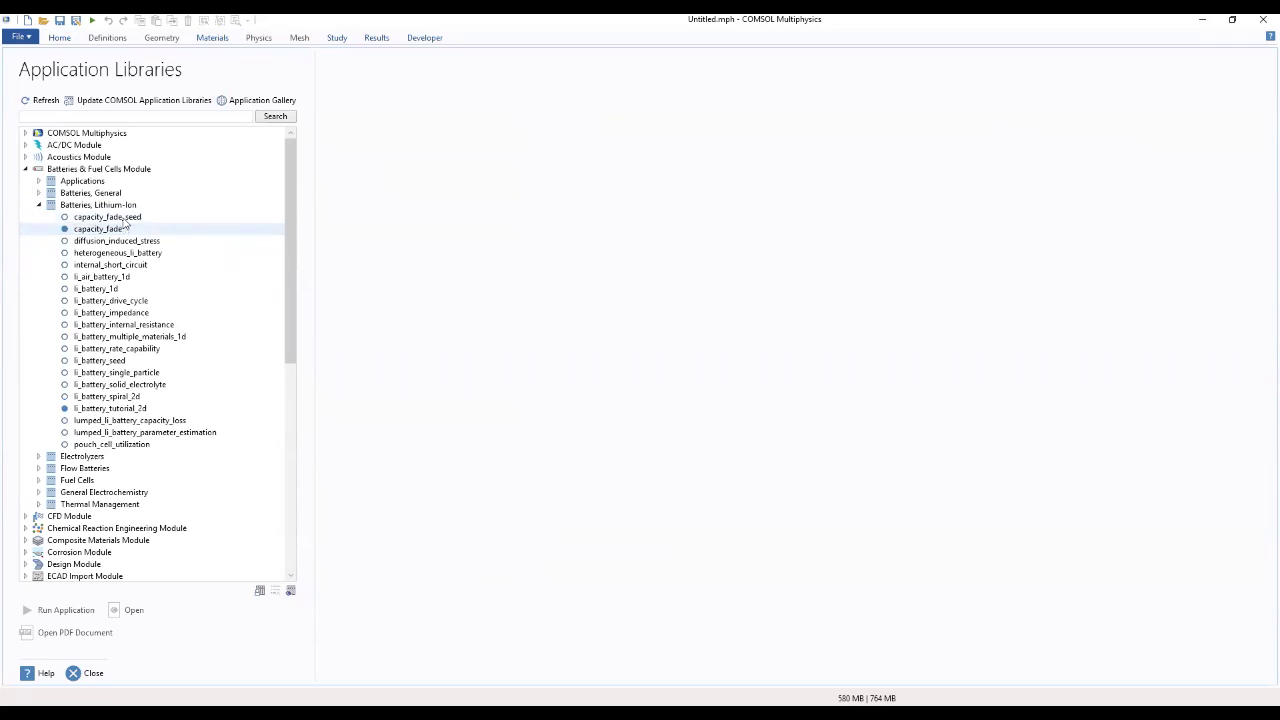
click(125, 220)
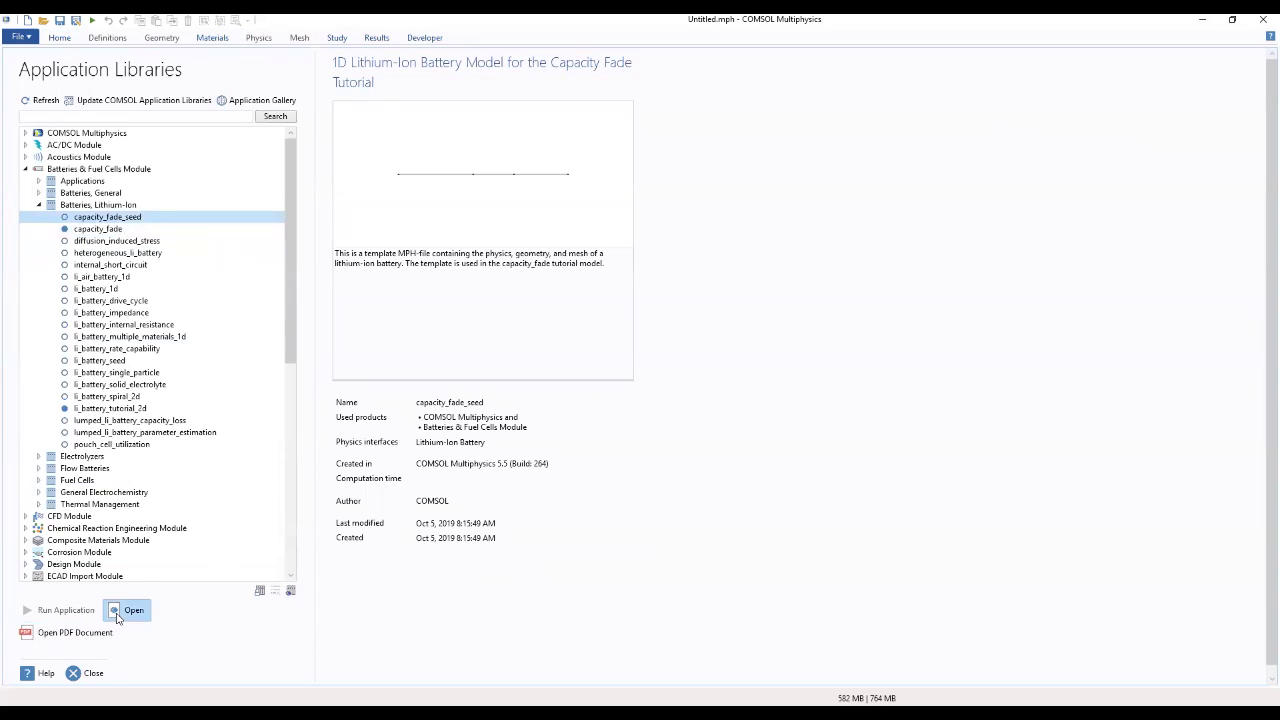
click(117, 612)
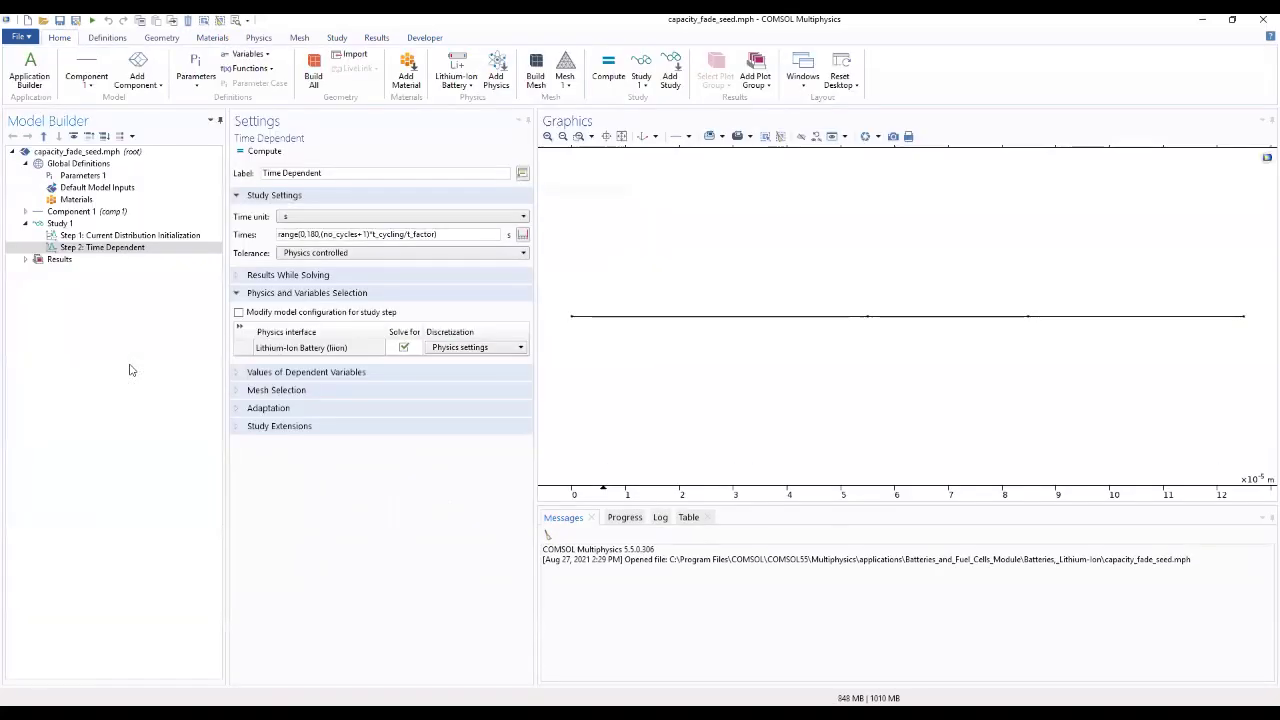
Examine the Variables 1 definitions of Component 1, with the table enlarged so that full expressions and descriptions can be read
click(78, 250)
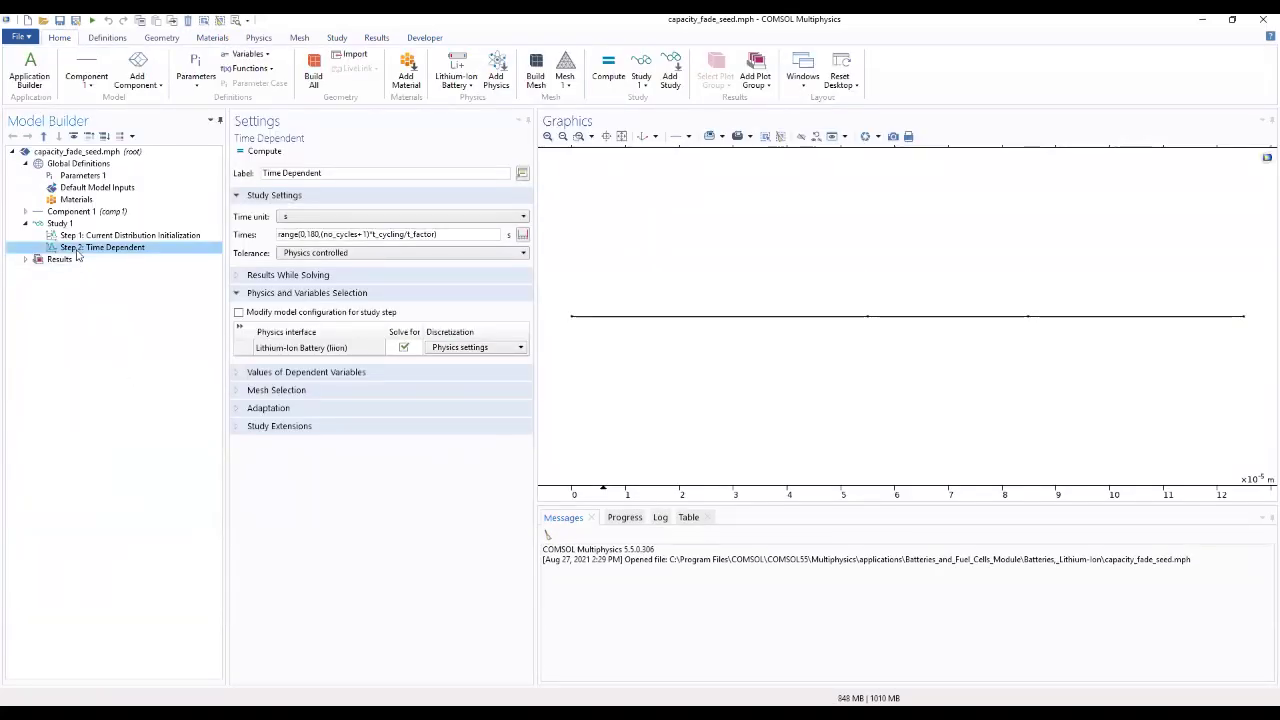
click(25, 212)
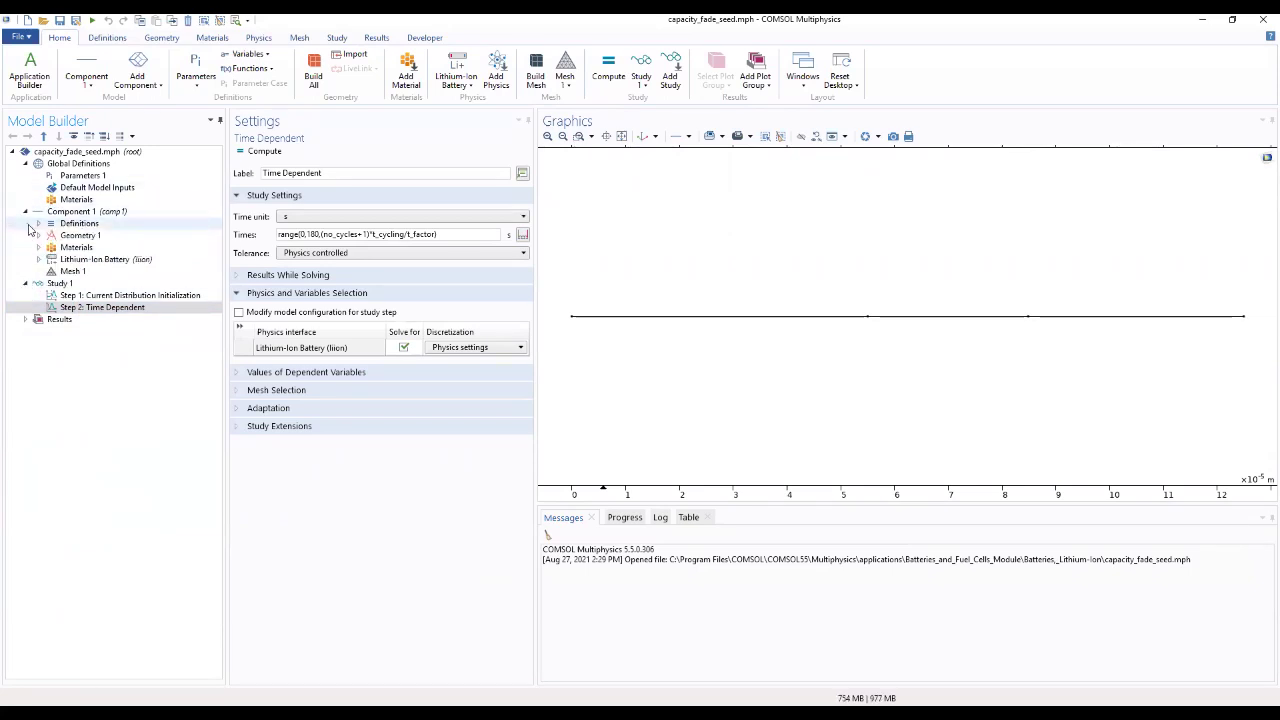
click(38, 224)
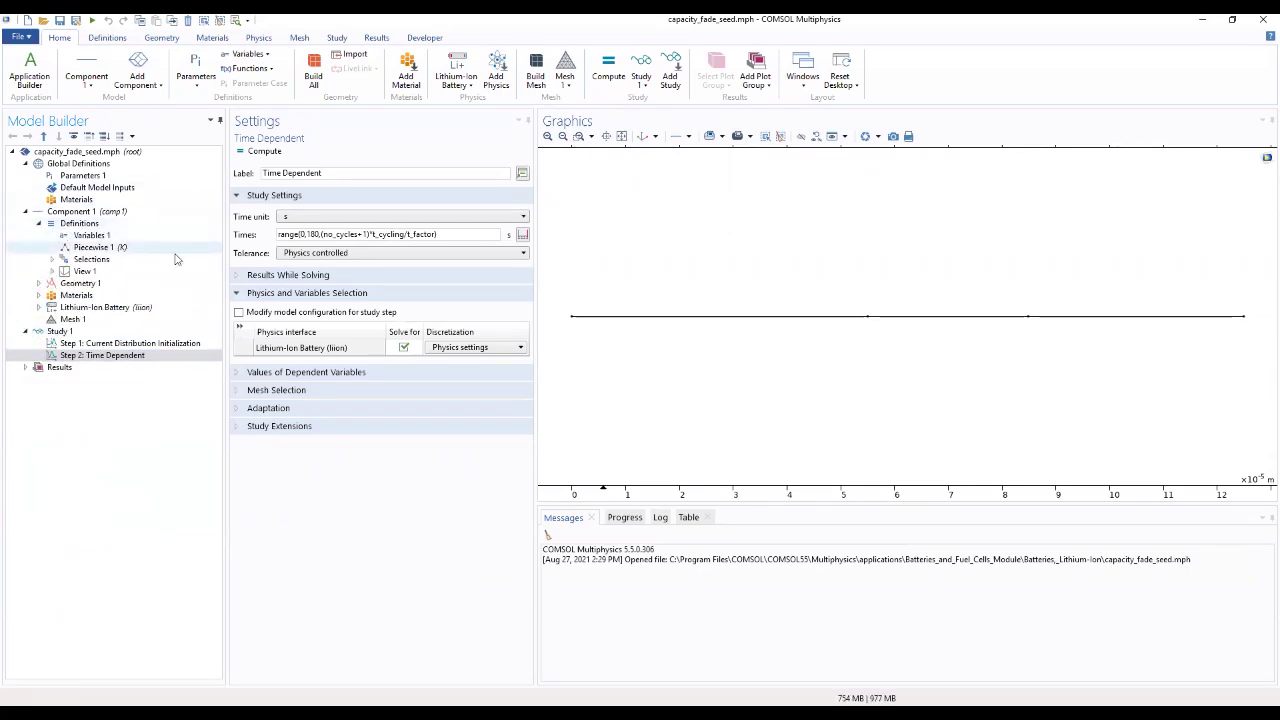
click(95, 224)
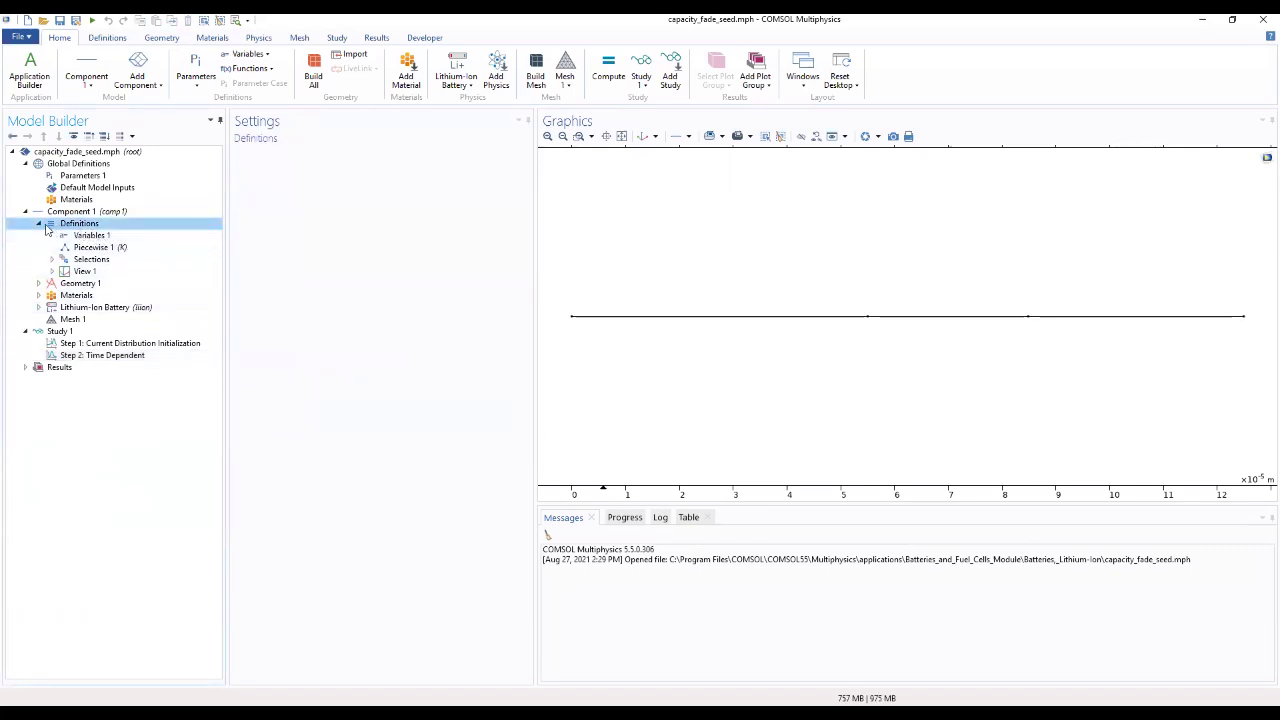
click(82, 237)
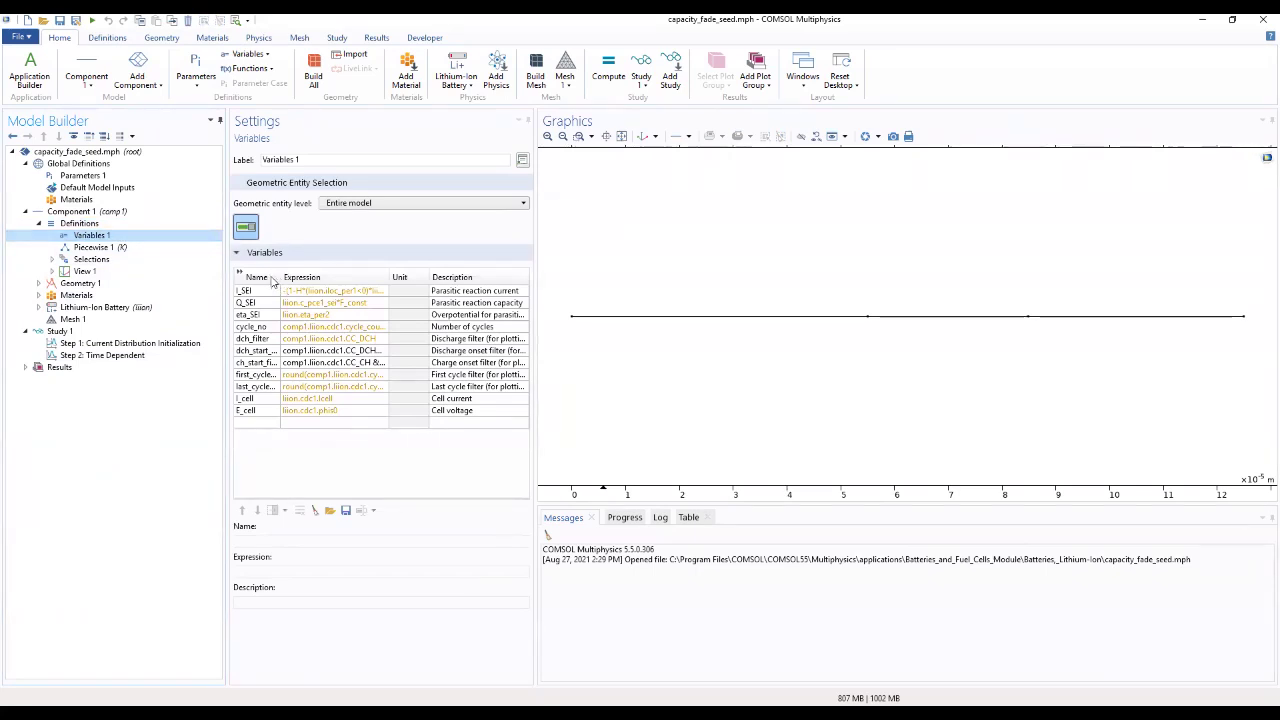
click(239, 274)
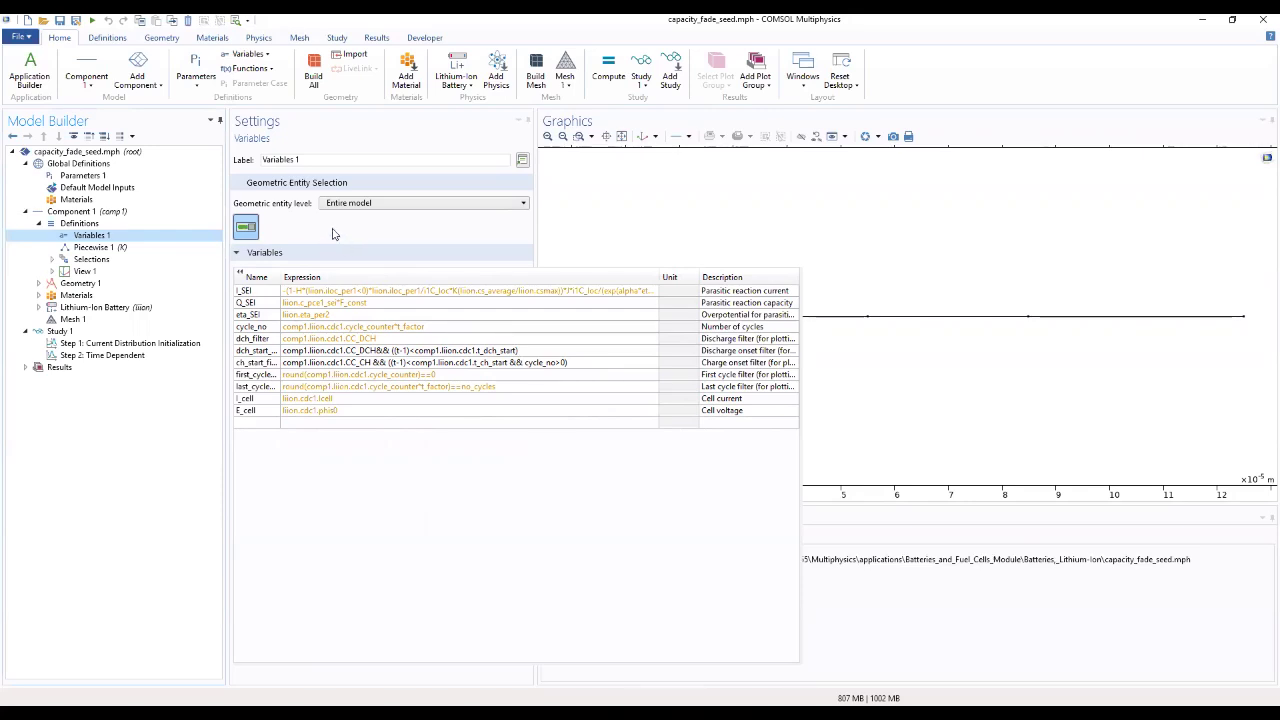
click(239, 276)
drag(658, 283, 555, 285)
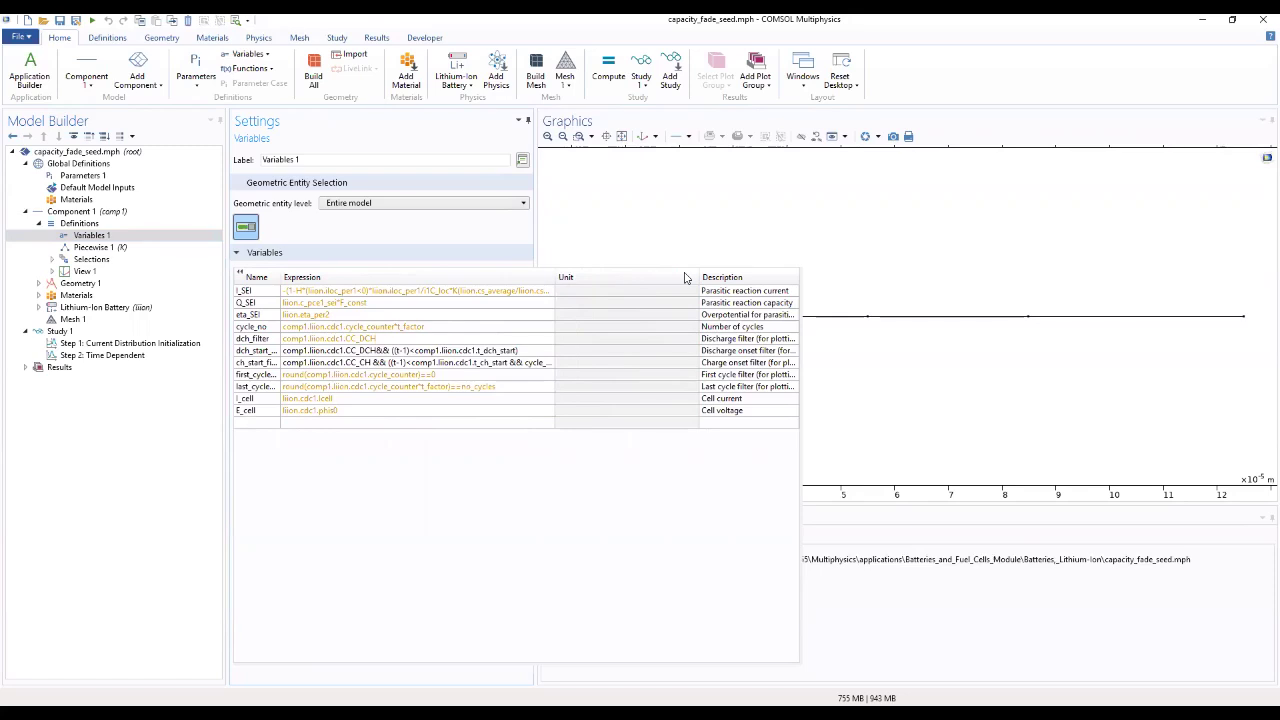
drag(699, 277, 663, 277)
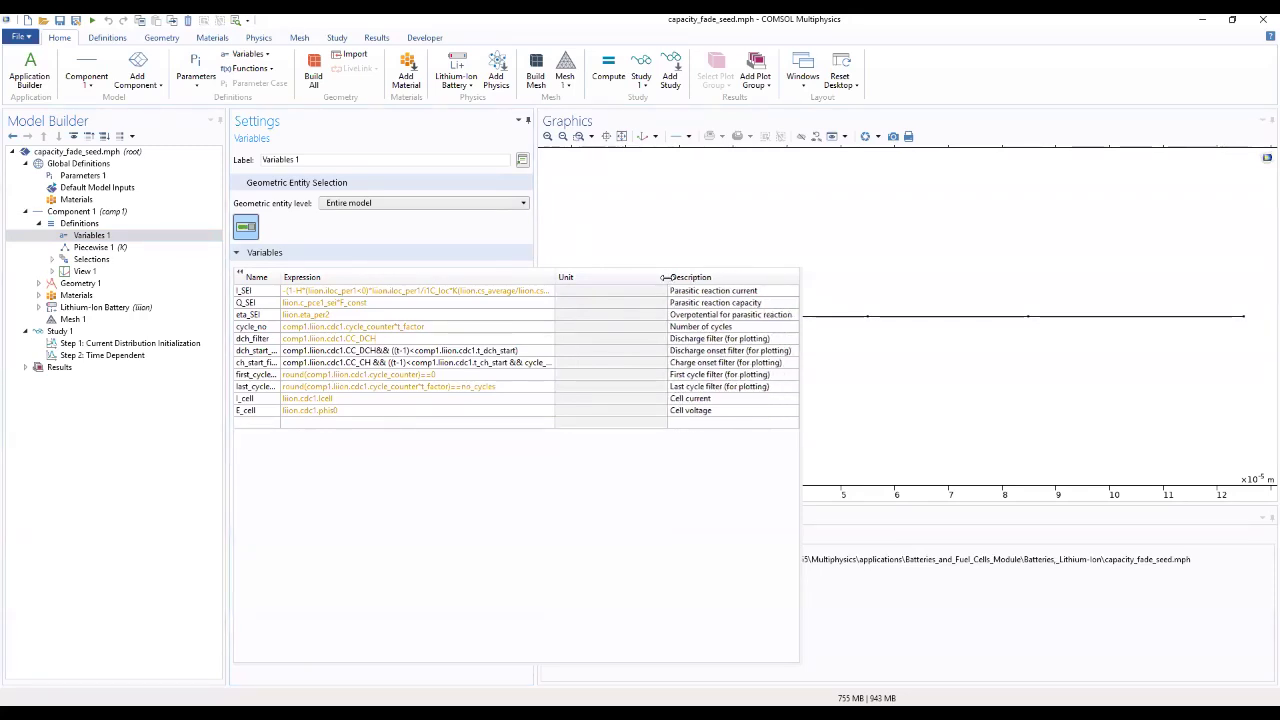
Review the Lithium-Ion Battery interface, its Porous Electrode 1 node and the Porous Electrode Reaction 1 settings
click(104, 309)
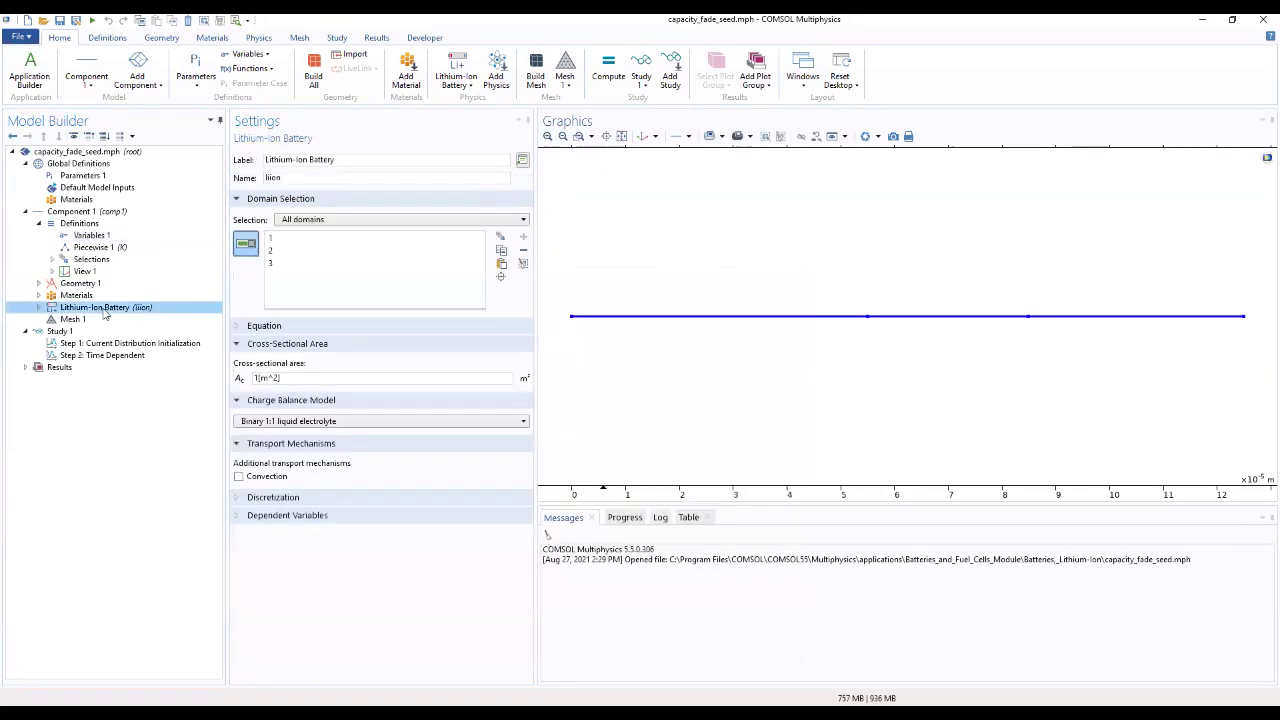
click(39, 307)
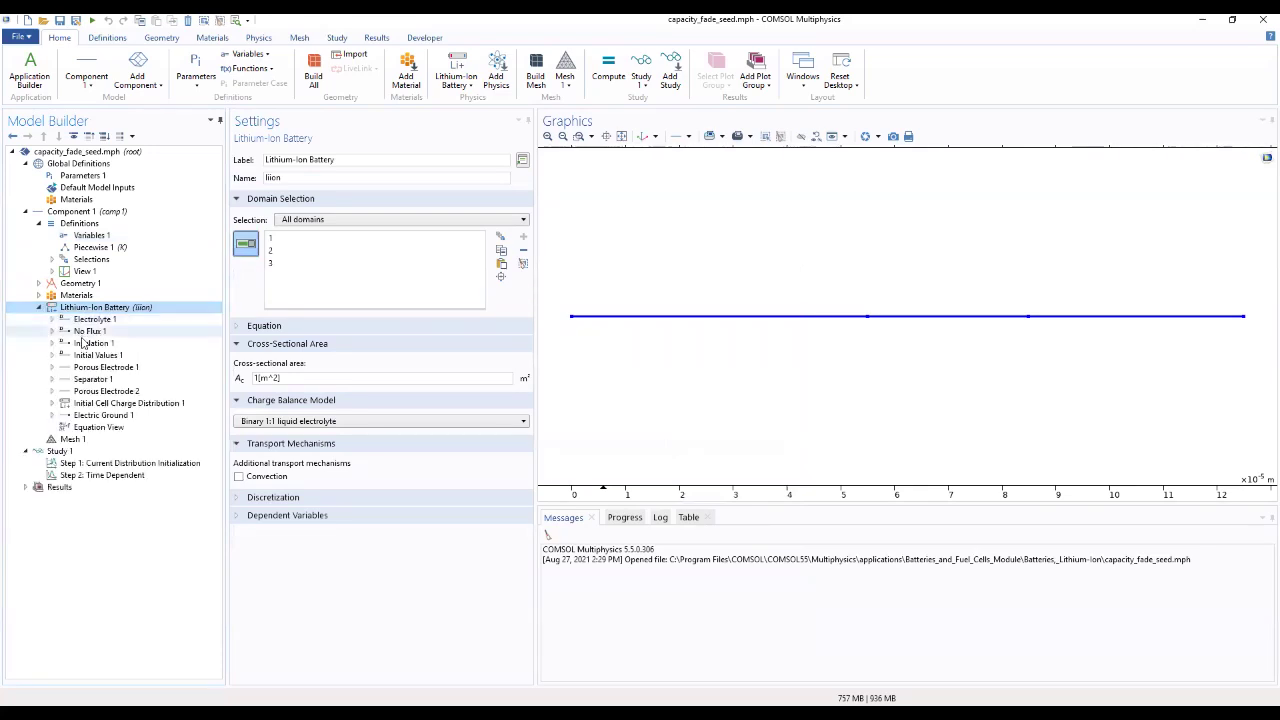
click(100, 368)
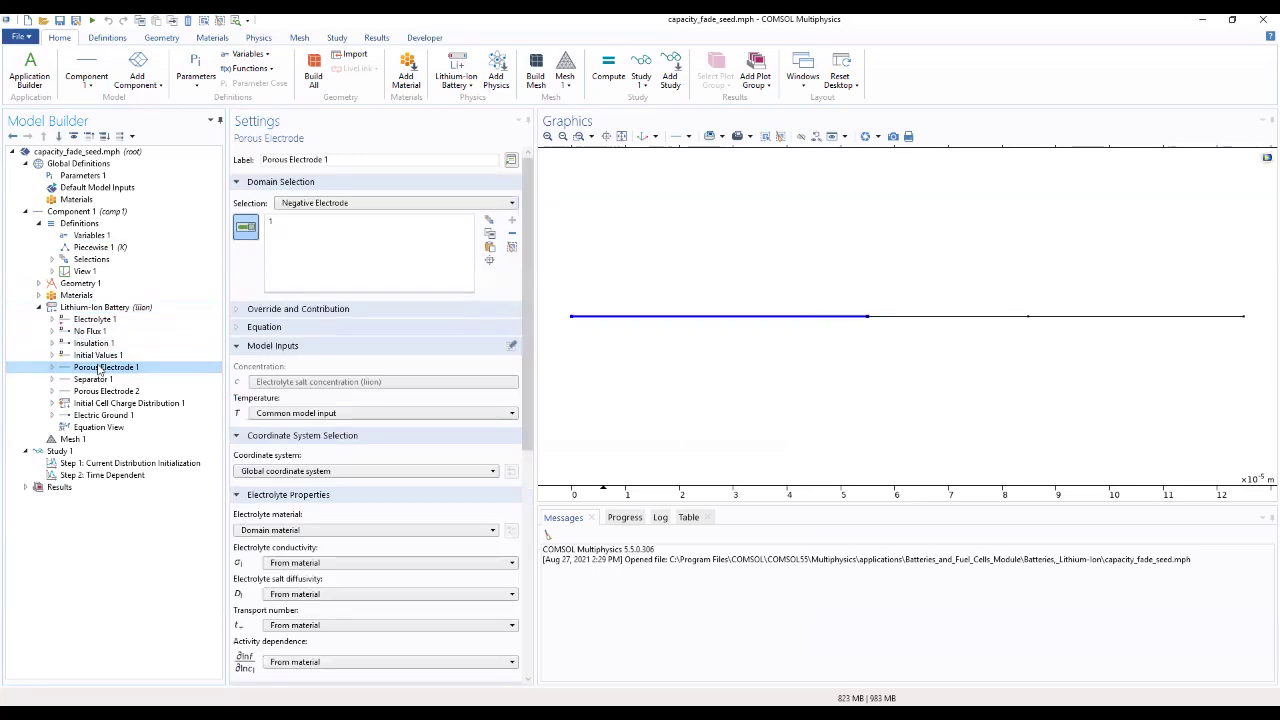
drag(527, 335, 536, 278)
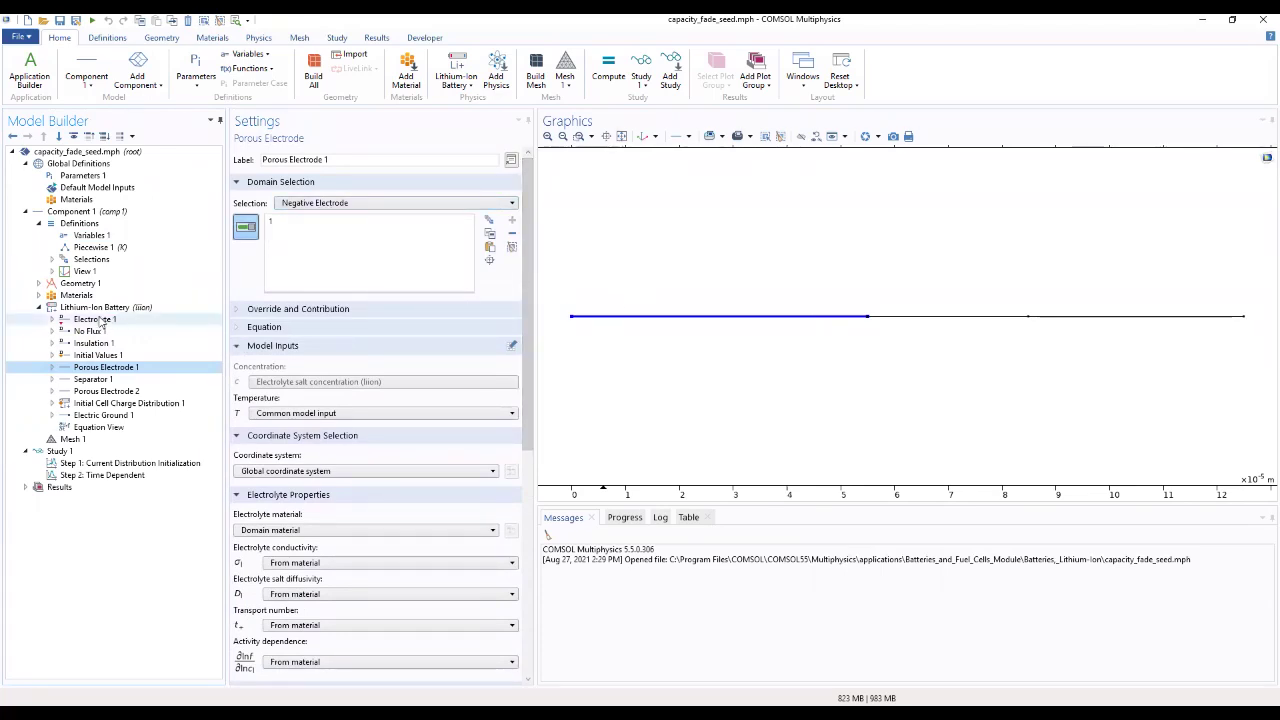
click(52, 367)
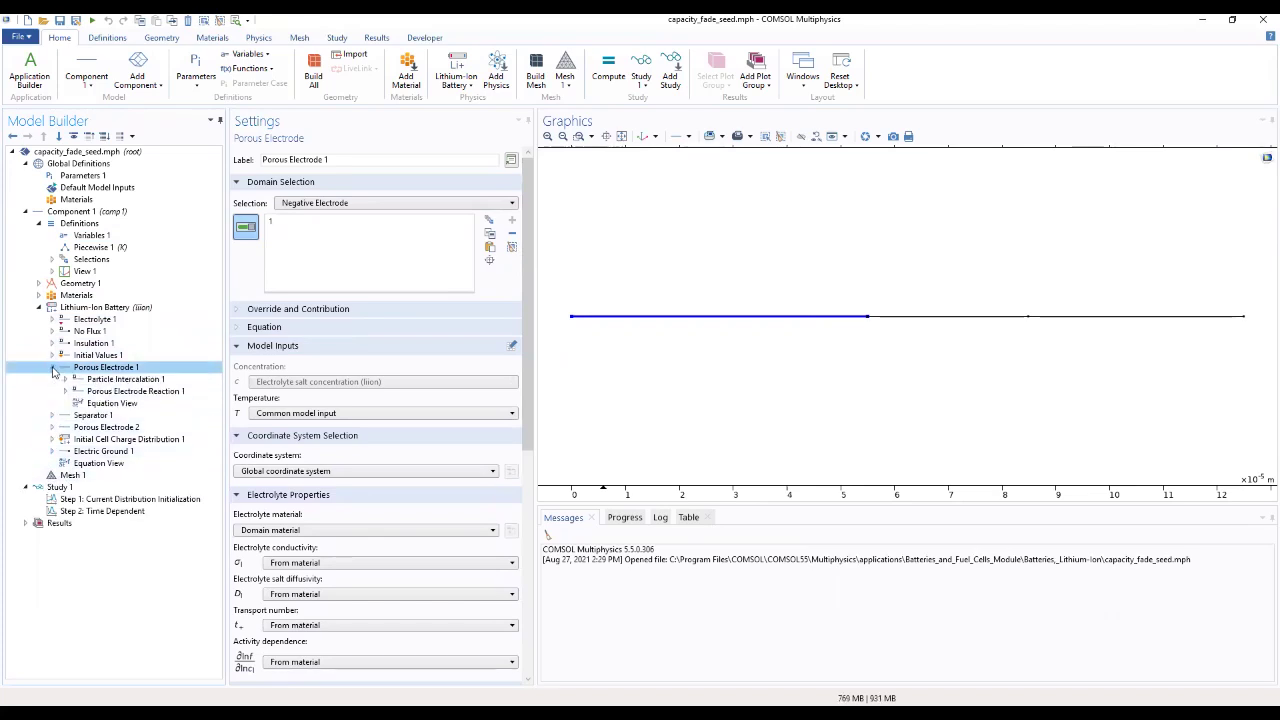
click(104, 391)
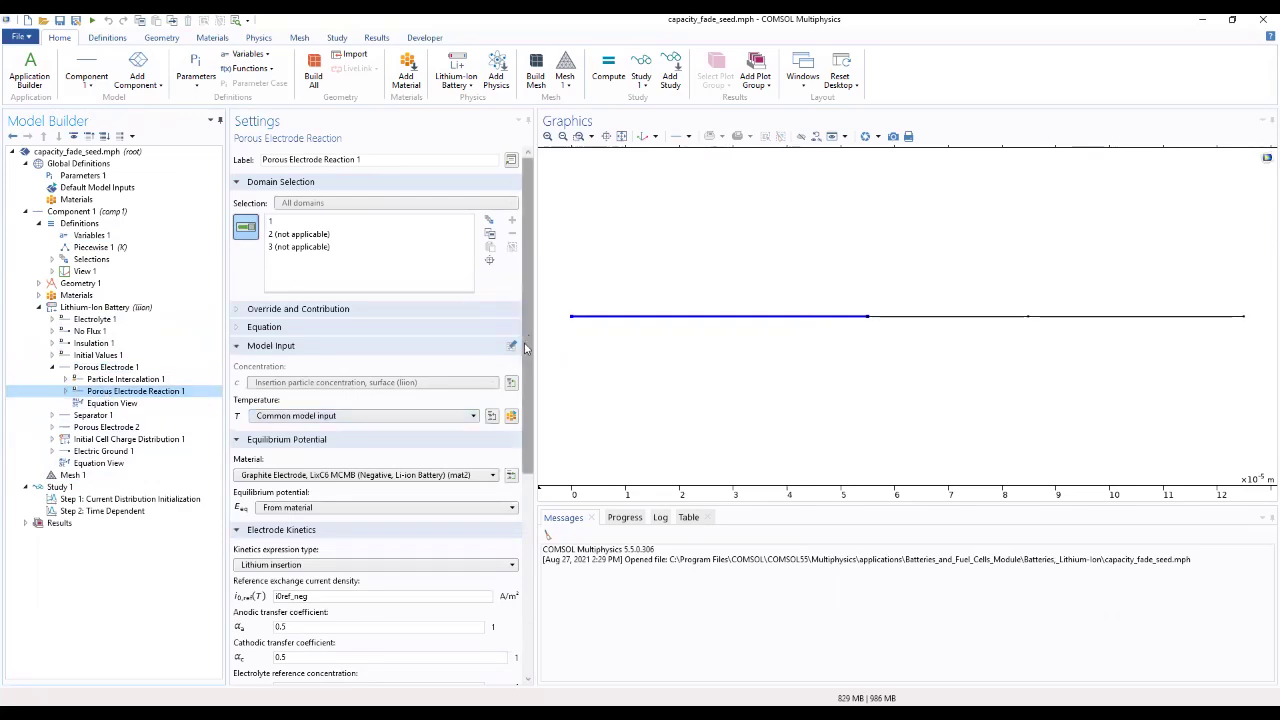
drag(533, 328, 488, 308)
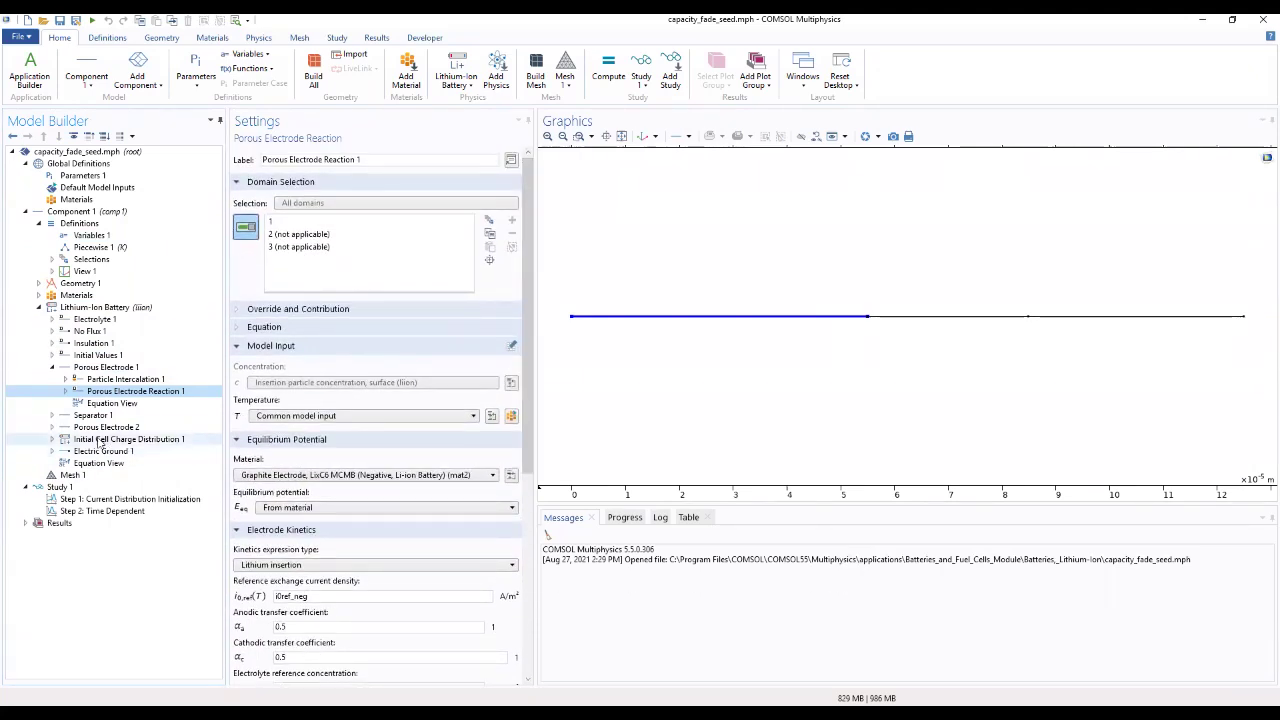
Check the contents of the Separator 1 node and review the Porous Electrode 2 settings
click(53, 415)
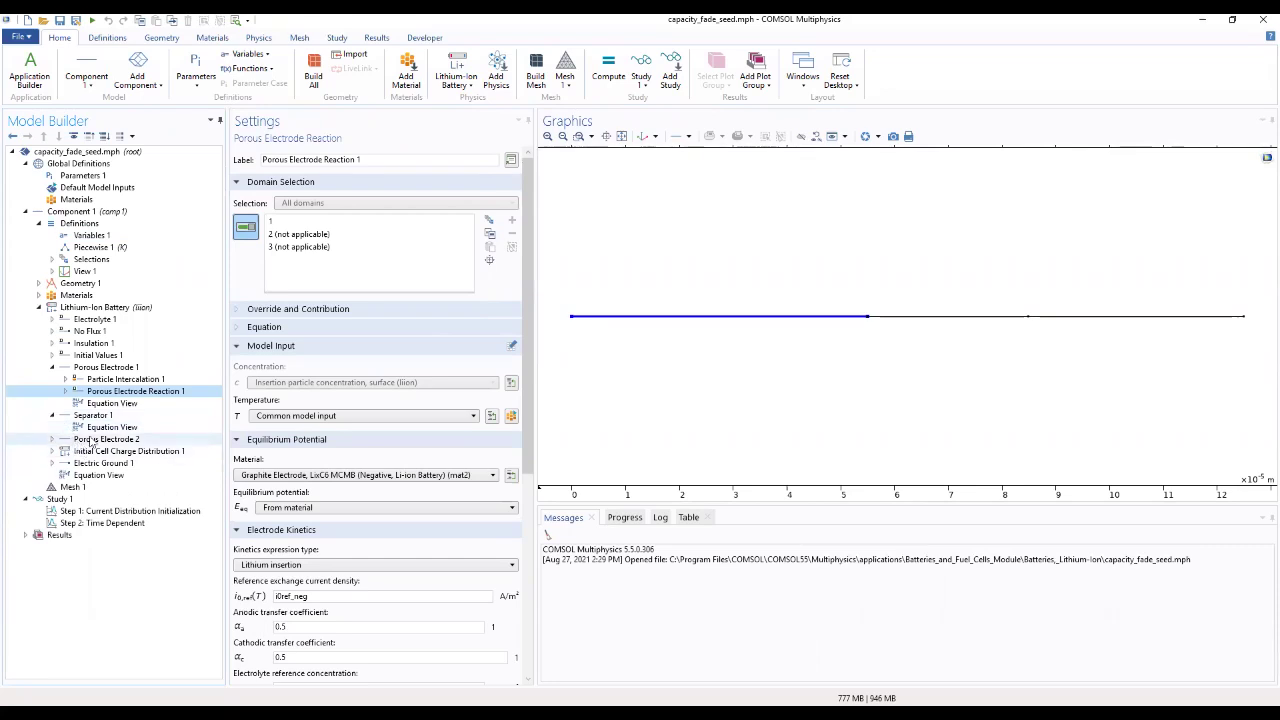
click(53, 415)
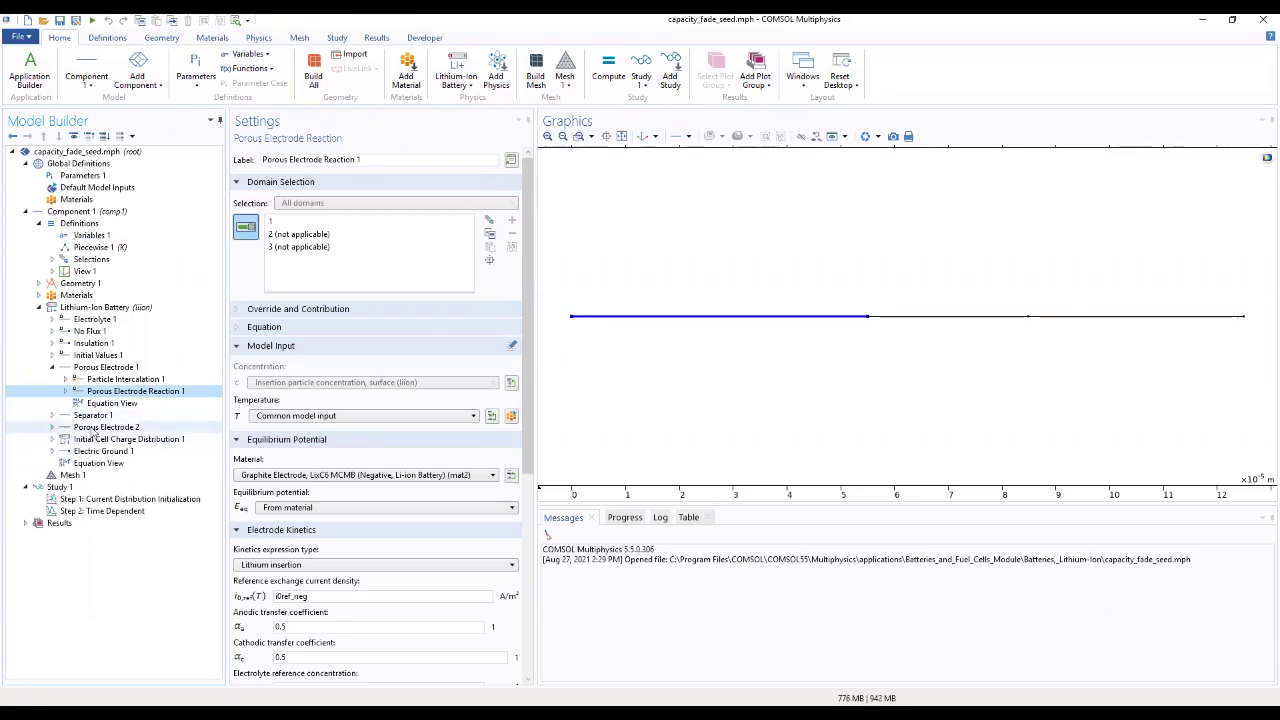
click(100, 428)
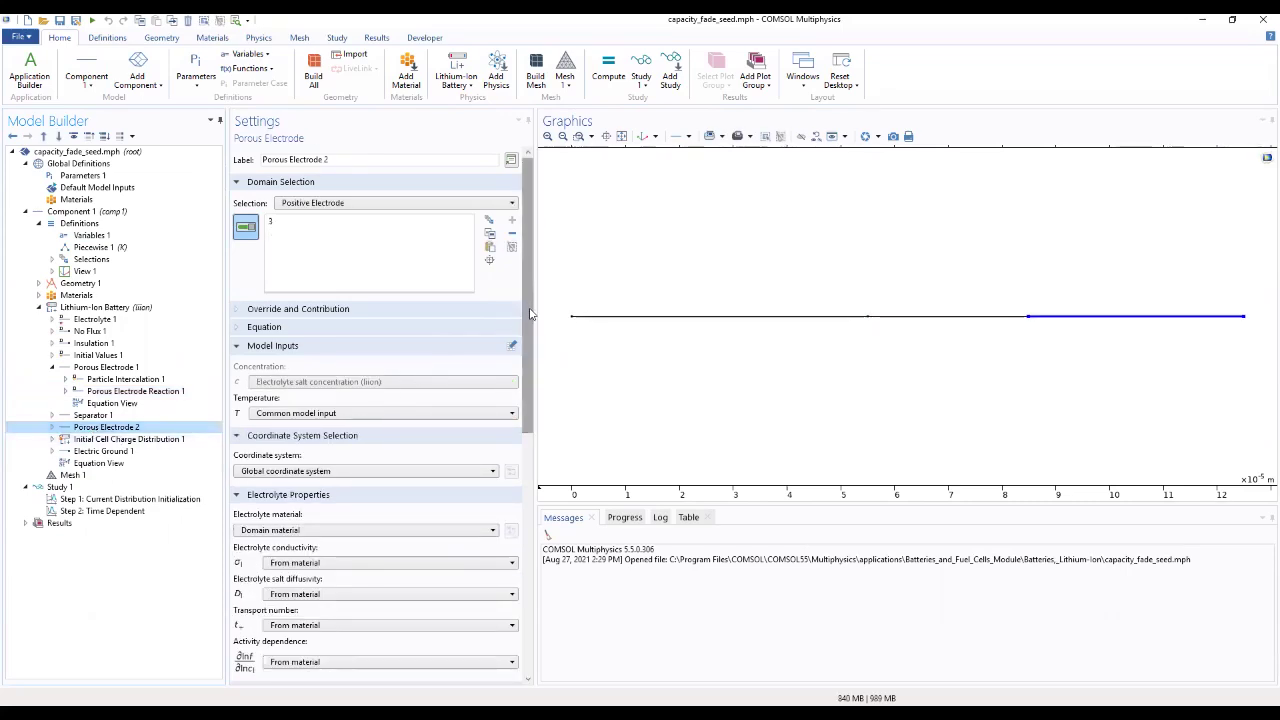
scroll(490, 350, down, 6)
scroll(476, 376, up, 6)
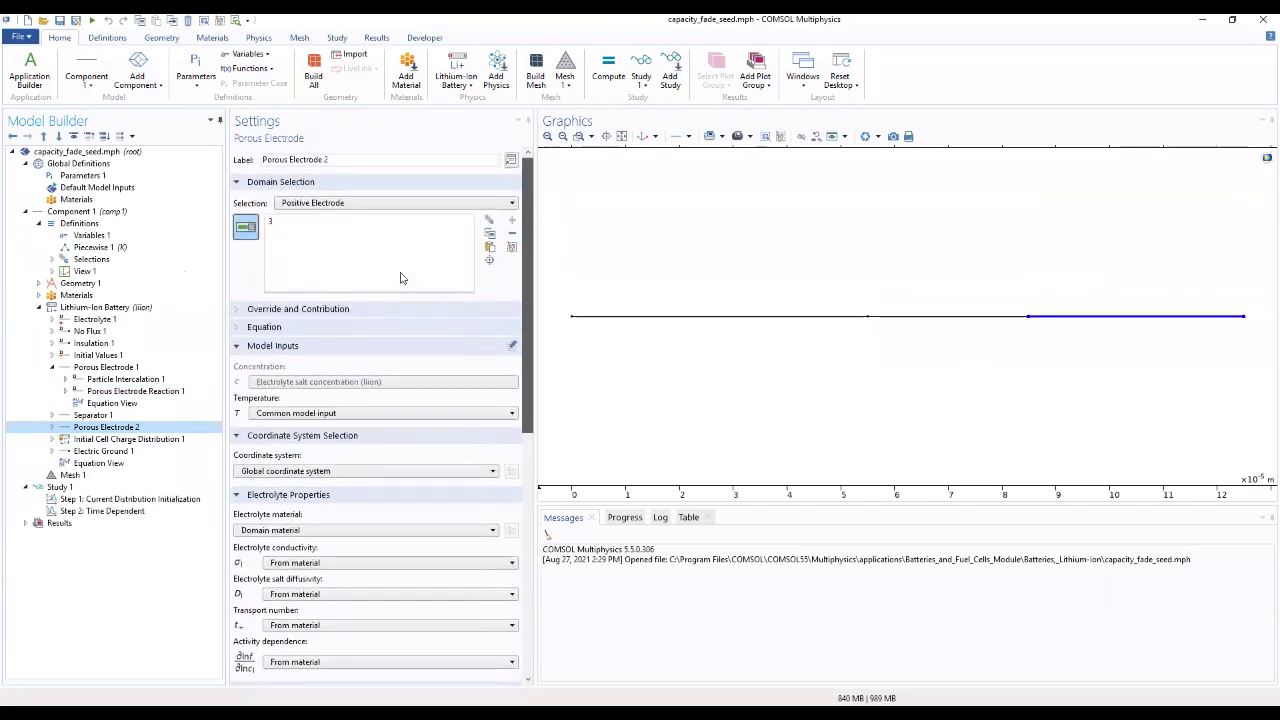
Compare the selections and properties of the LiPF6 electrolyte, graphite electrode and NCA electrode materials in Component 1
click(38, 296)
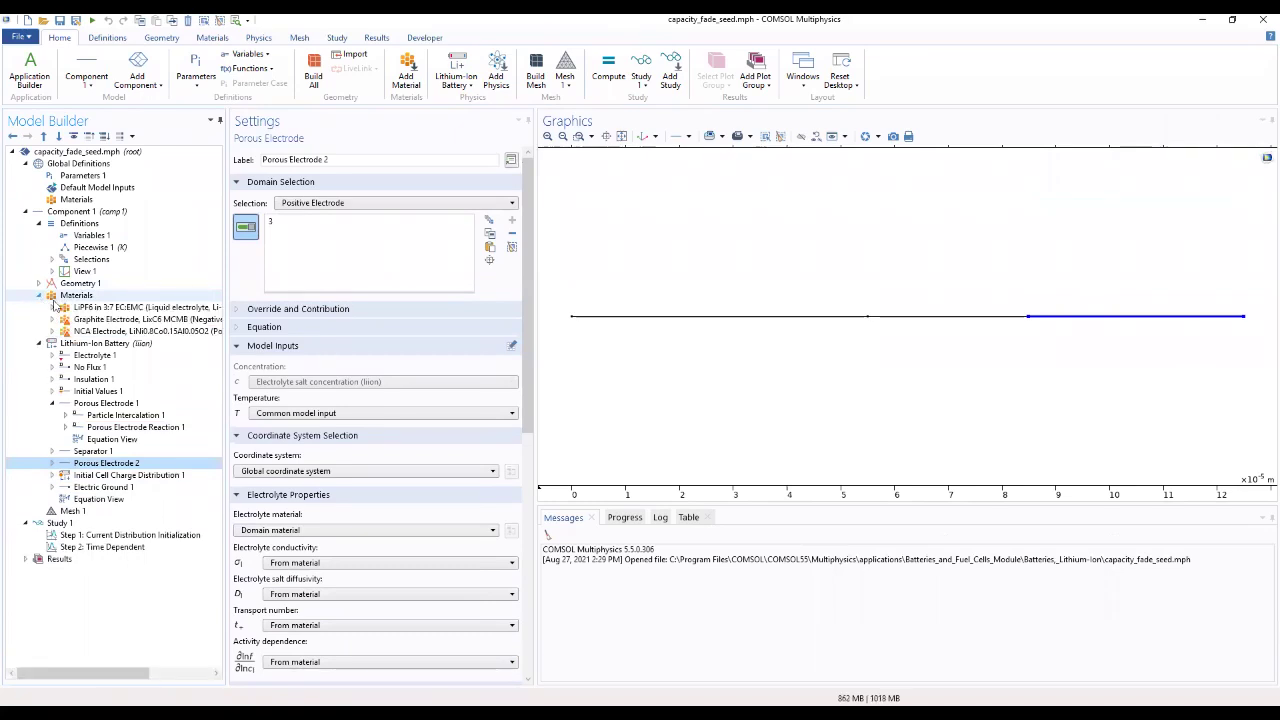
click(108, 310)
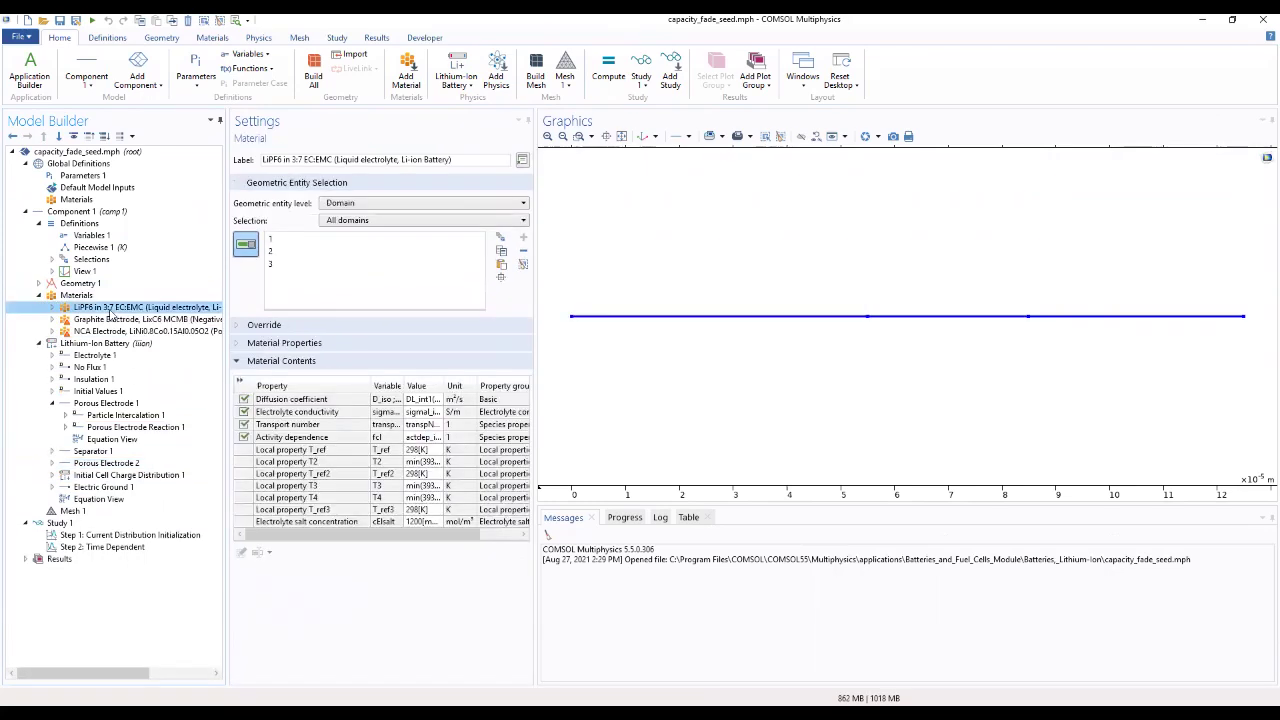
click(125, 320)
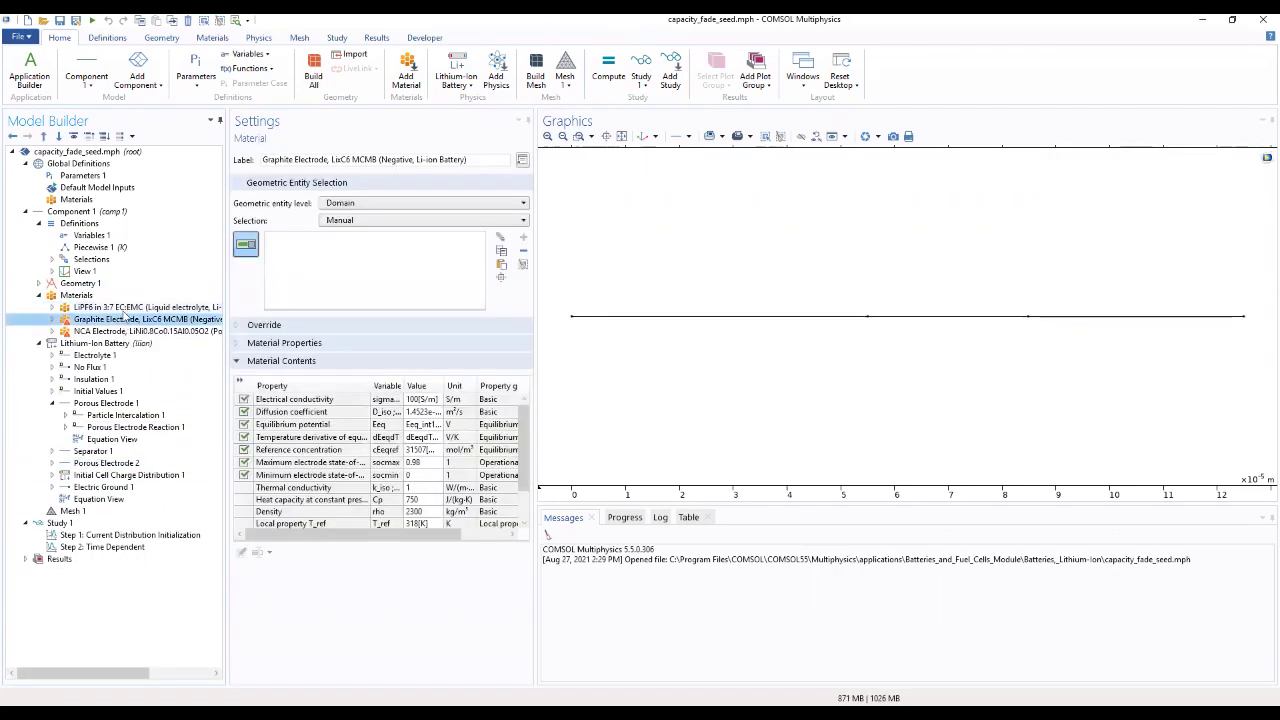
key(Up)
key(Down)
key(Down)
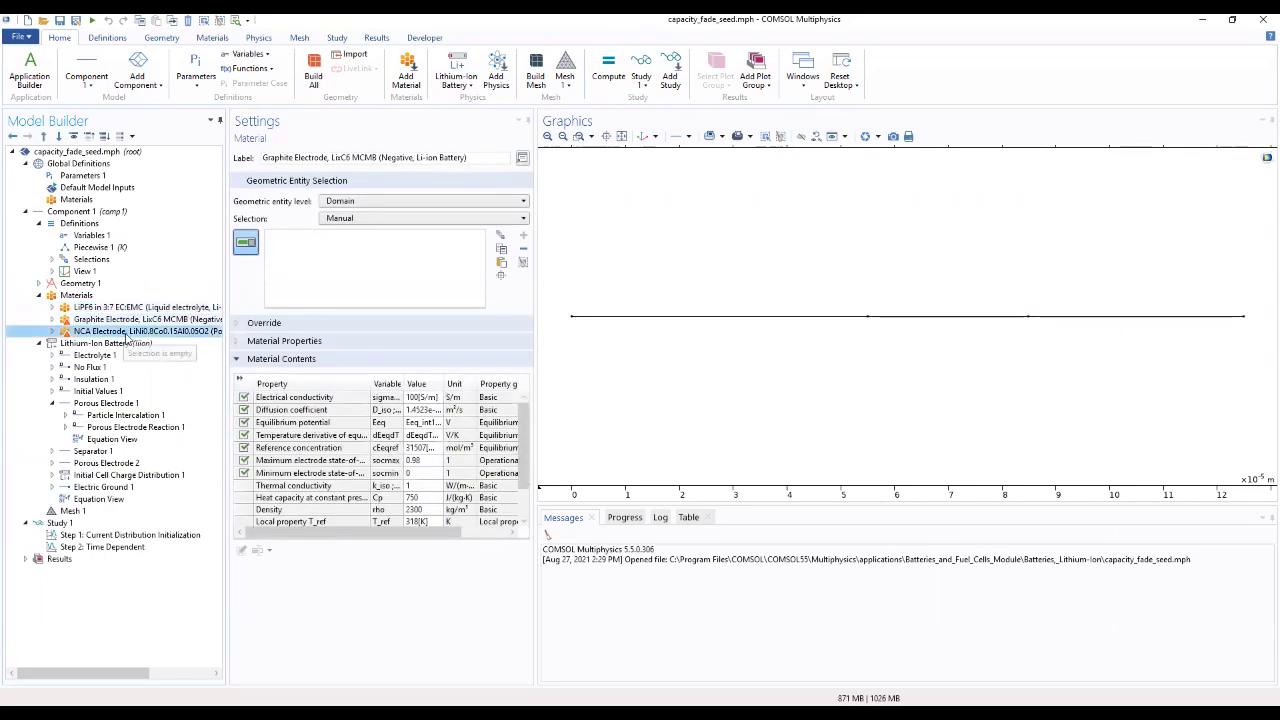
key(Up)
key(Up)
key(Down)
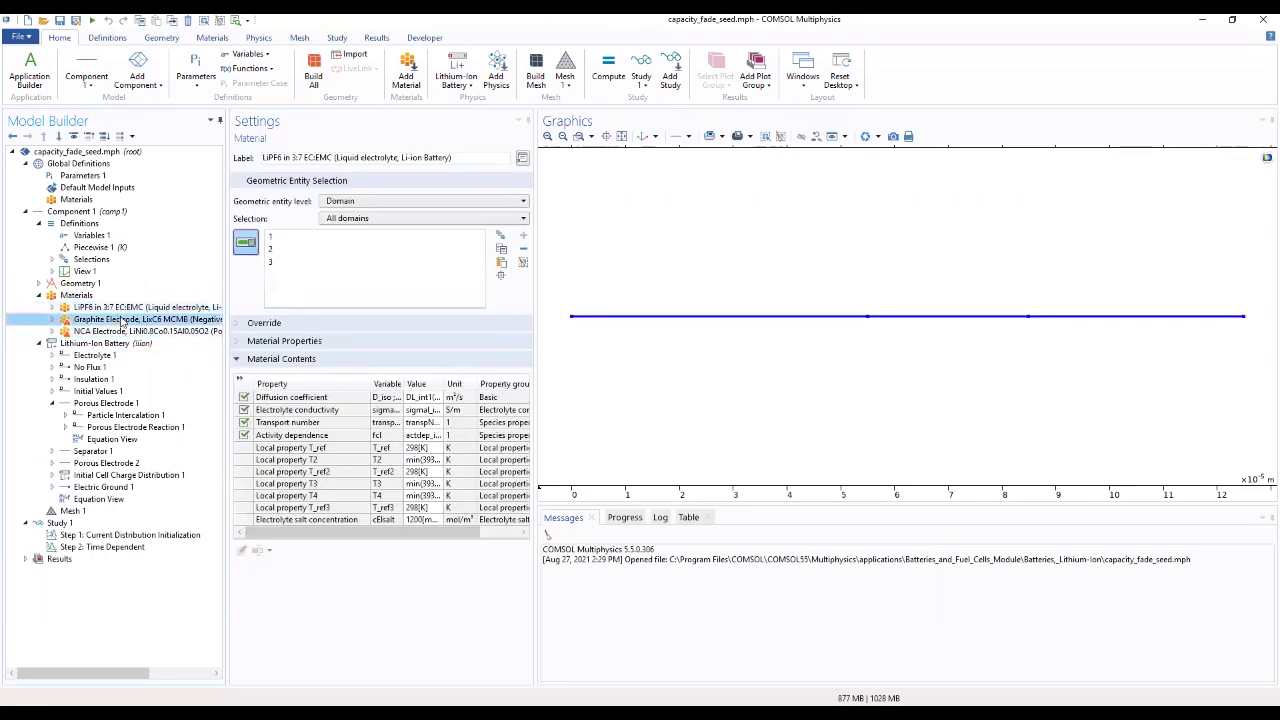
key(Down)
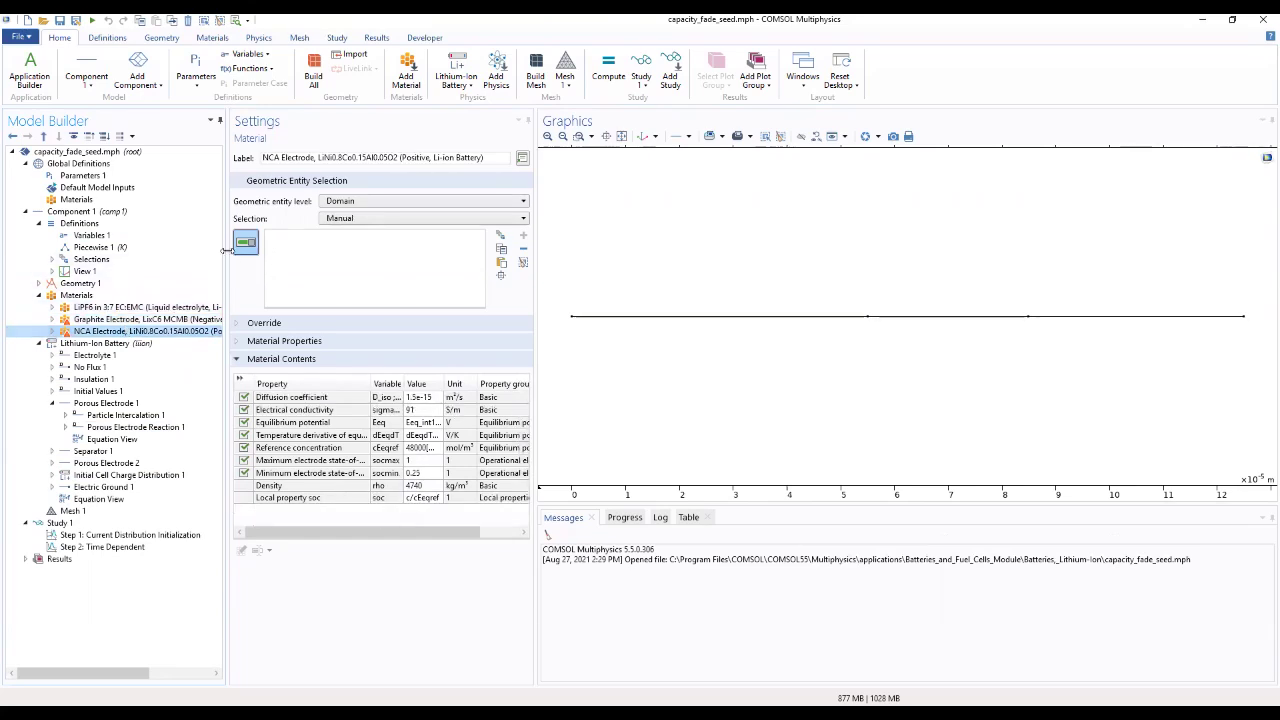
Widen the model tree and settings areas, and inspect the Initial Cell Charge Distribution 1 parameters
drag(226, 245, 262, 247)
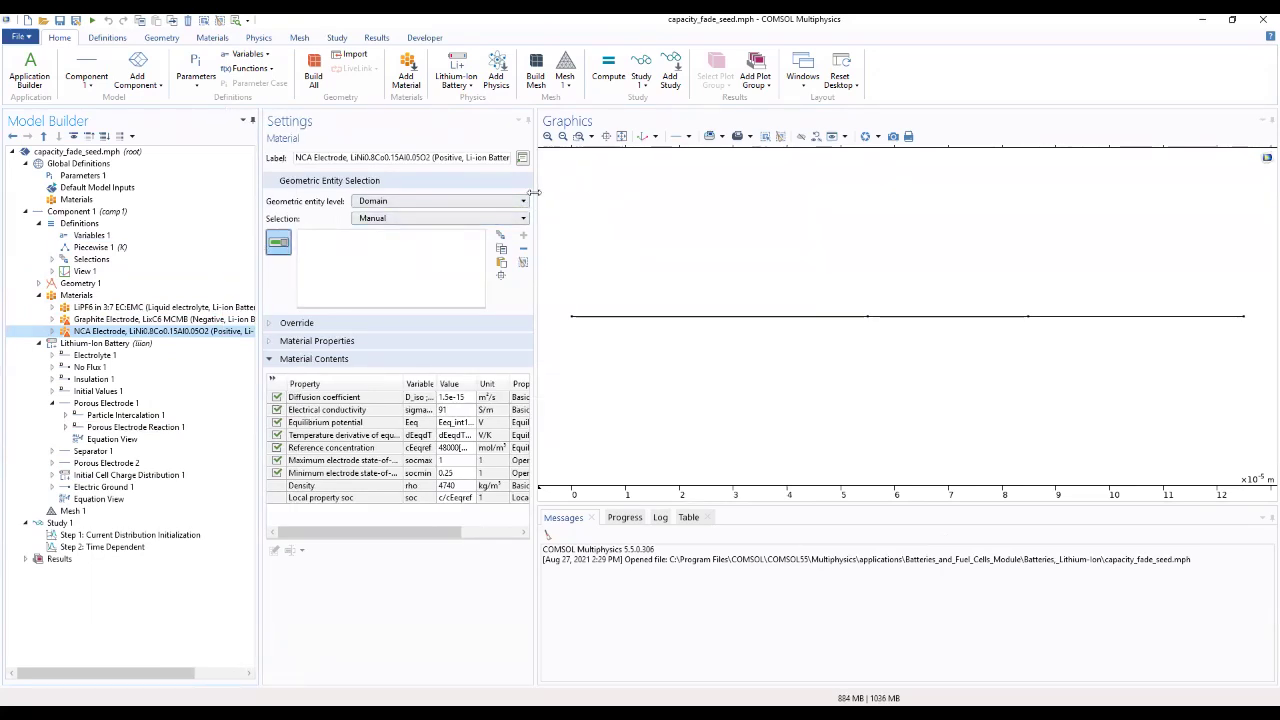
drag(535, 192, 700, 192)
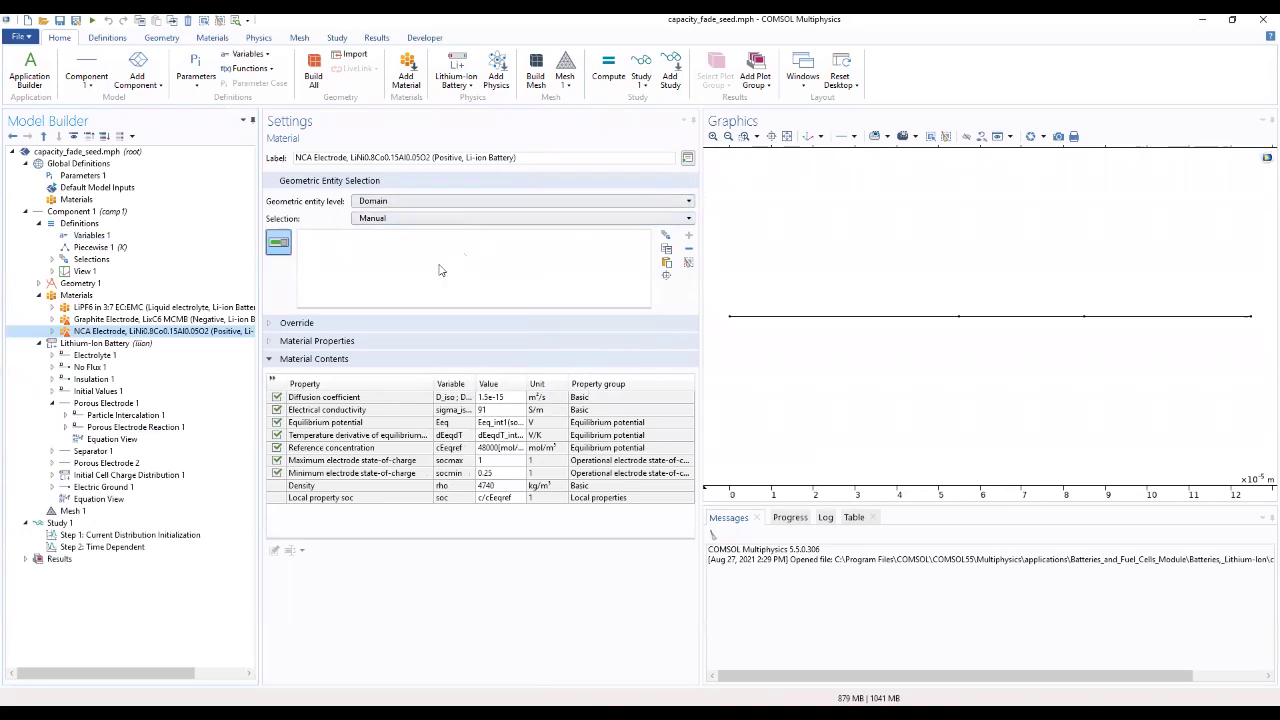
click(118, 477)
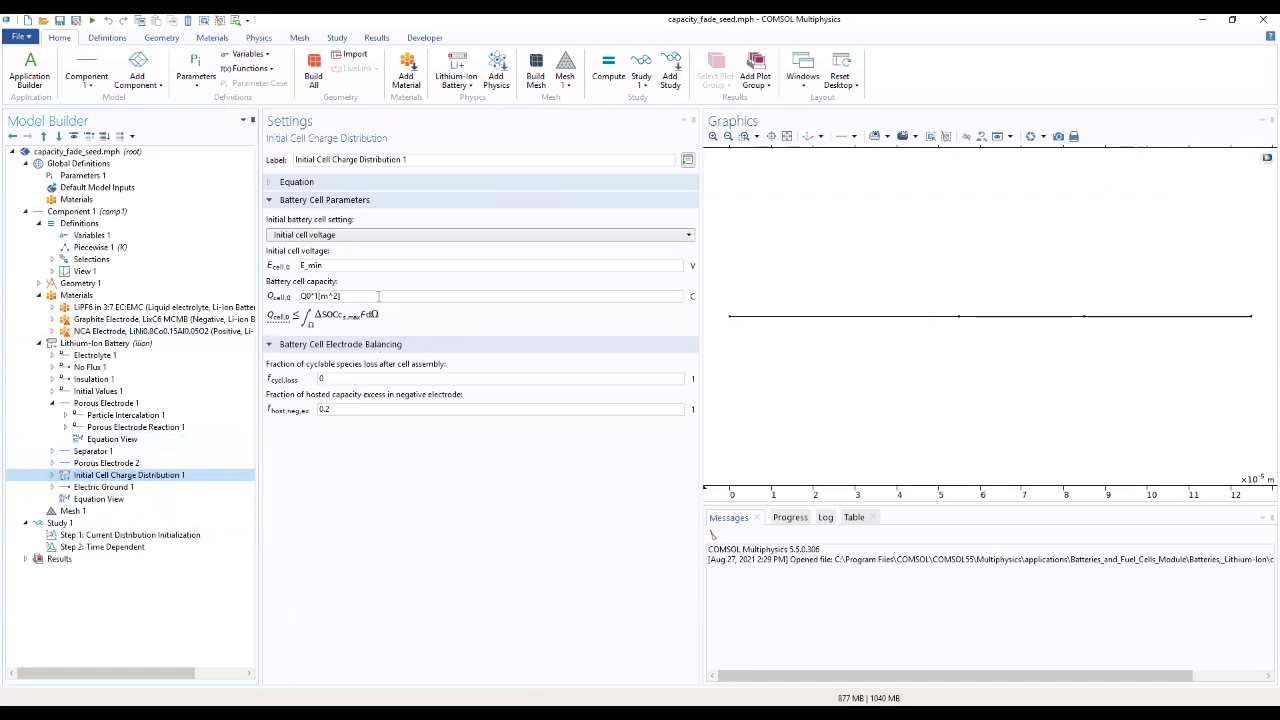
Check the initial battery cell setting options, and review the Electric Ground 1 equation, constraint, override and contribution settings
click(394, 235)
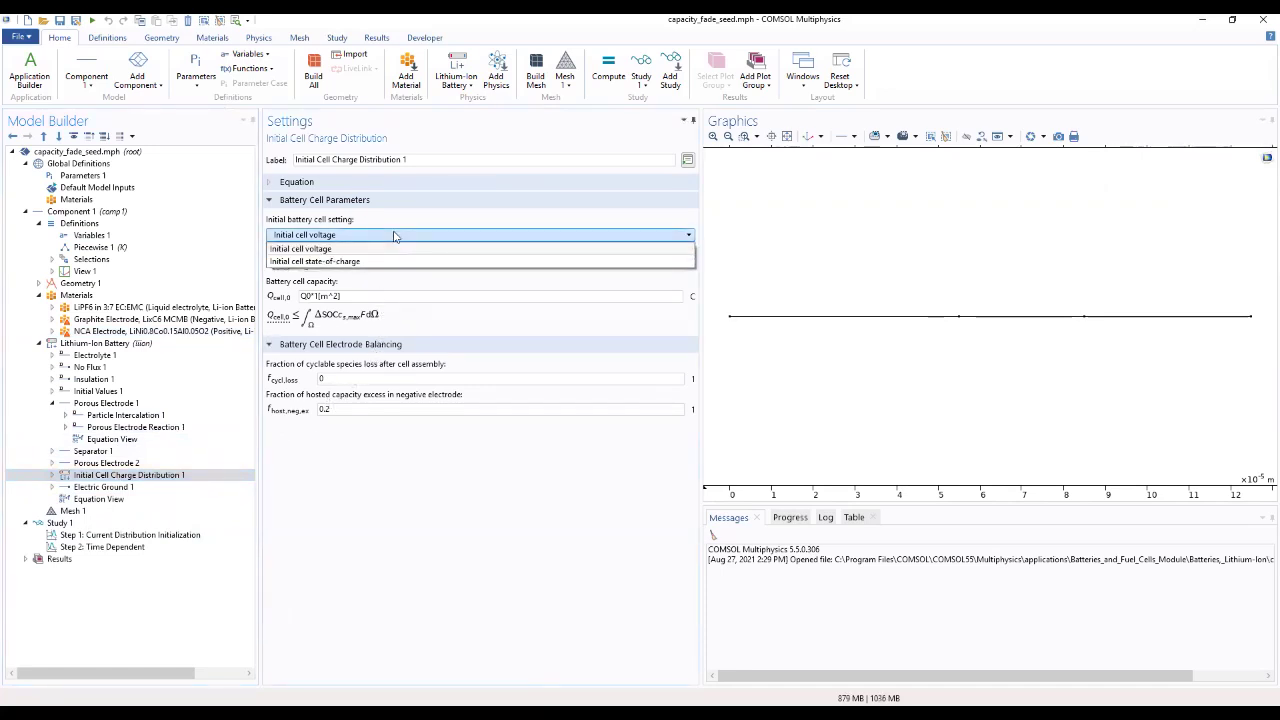
click(394, 236)
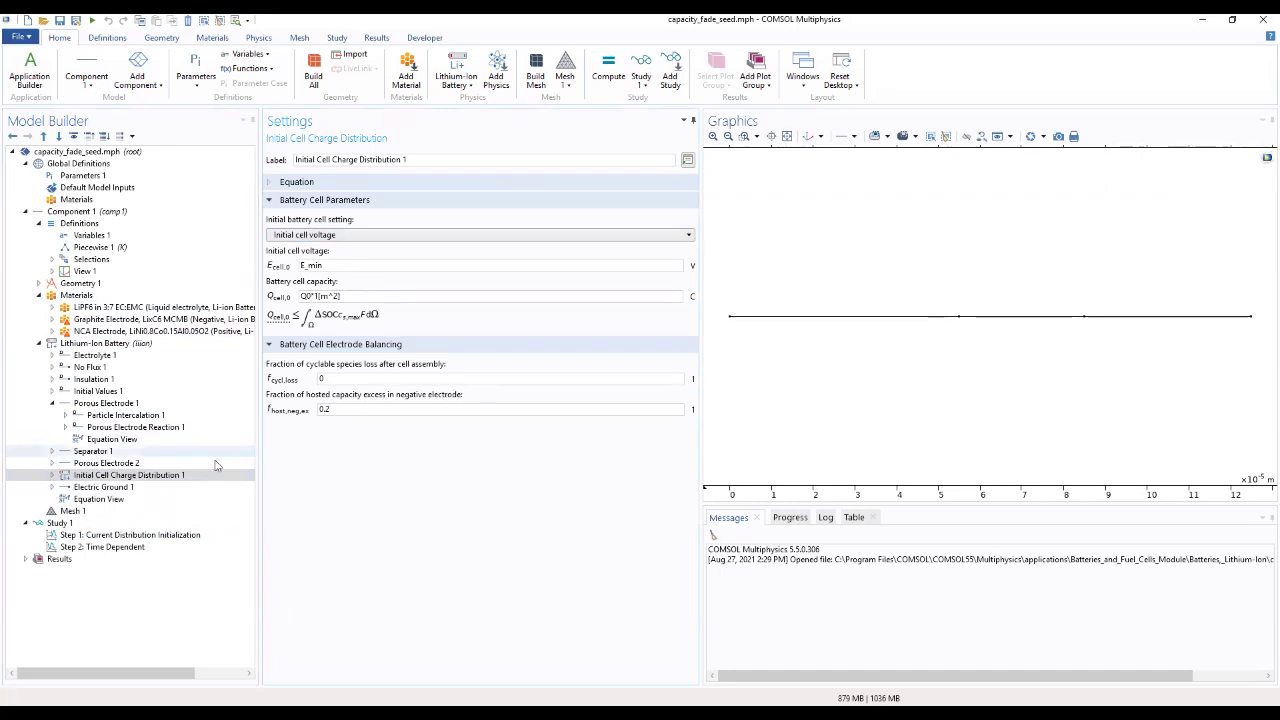
click(124, 489)
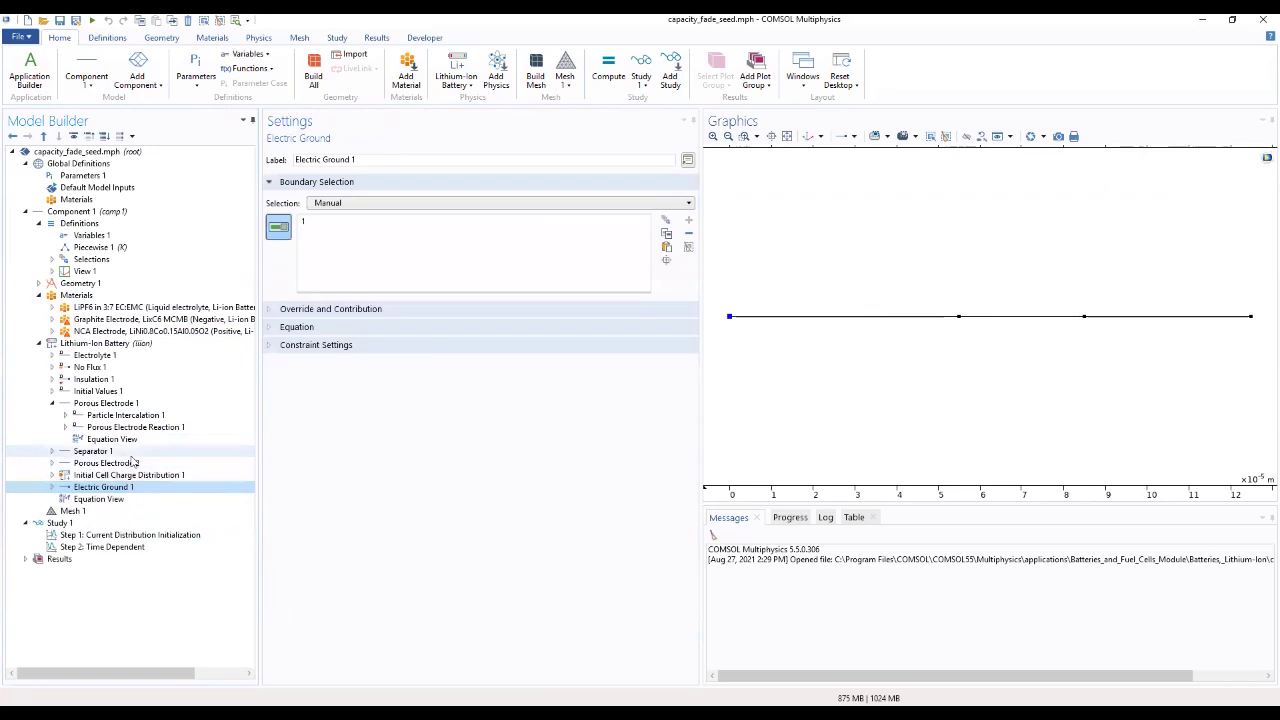
click(358, 346)
click(349, 328)
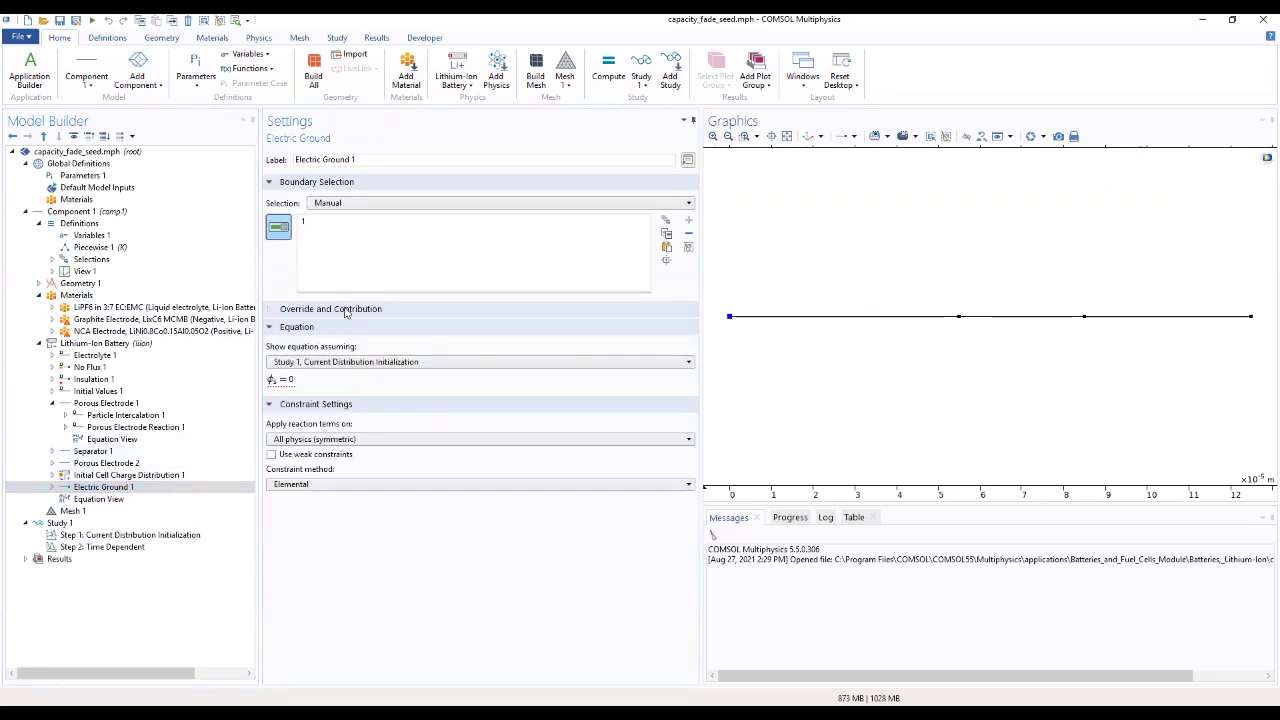
click(345, 310)
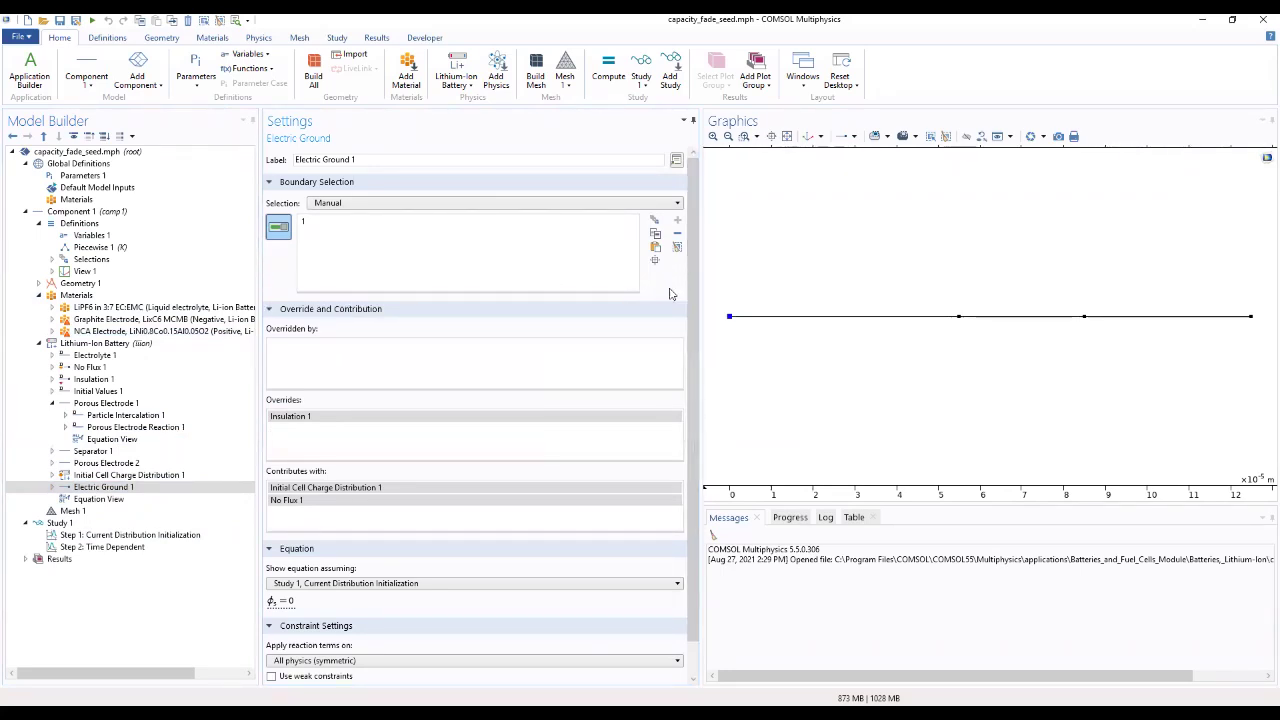
scroll(676, 498, down, 2)
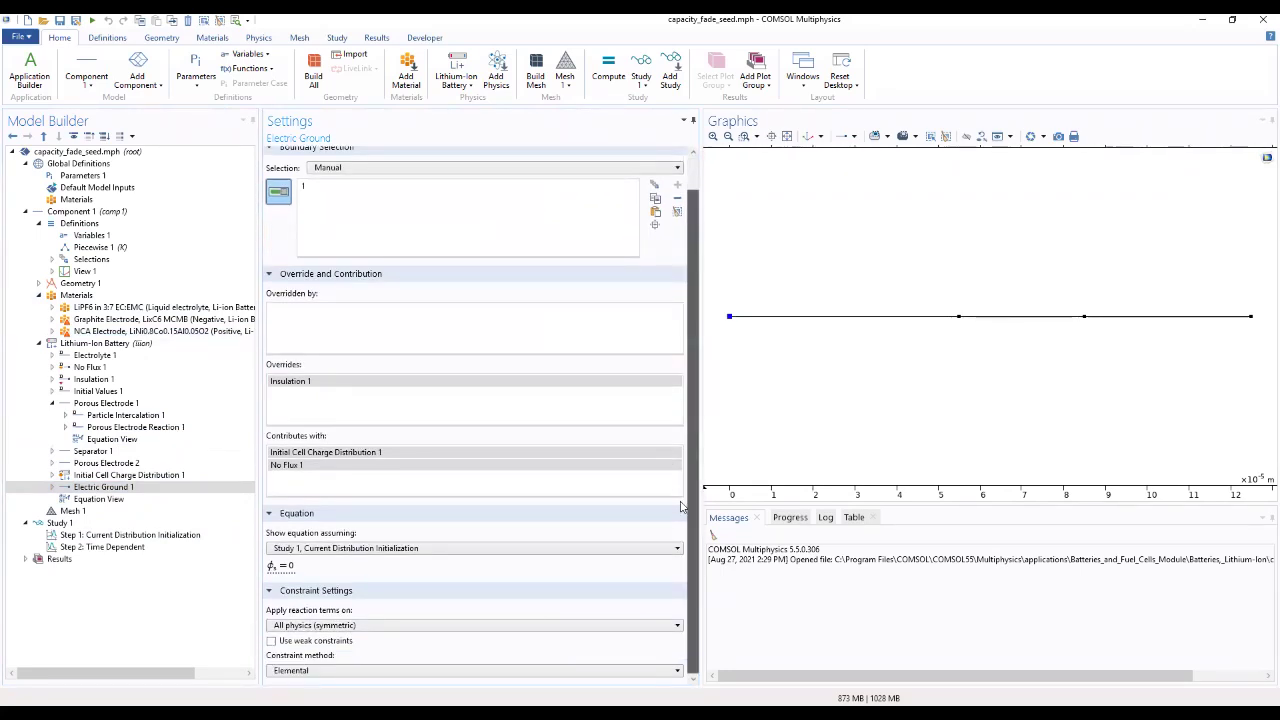
Add a Charge-Discharge Cycling electrode condition to the Lithium-Ion Battery interface and assign it to boundary 4 at the far end of the cell
click(148, 344)
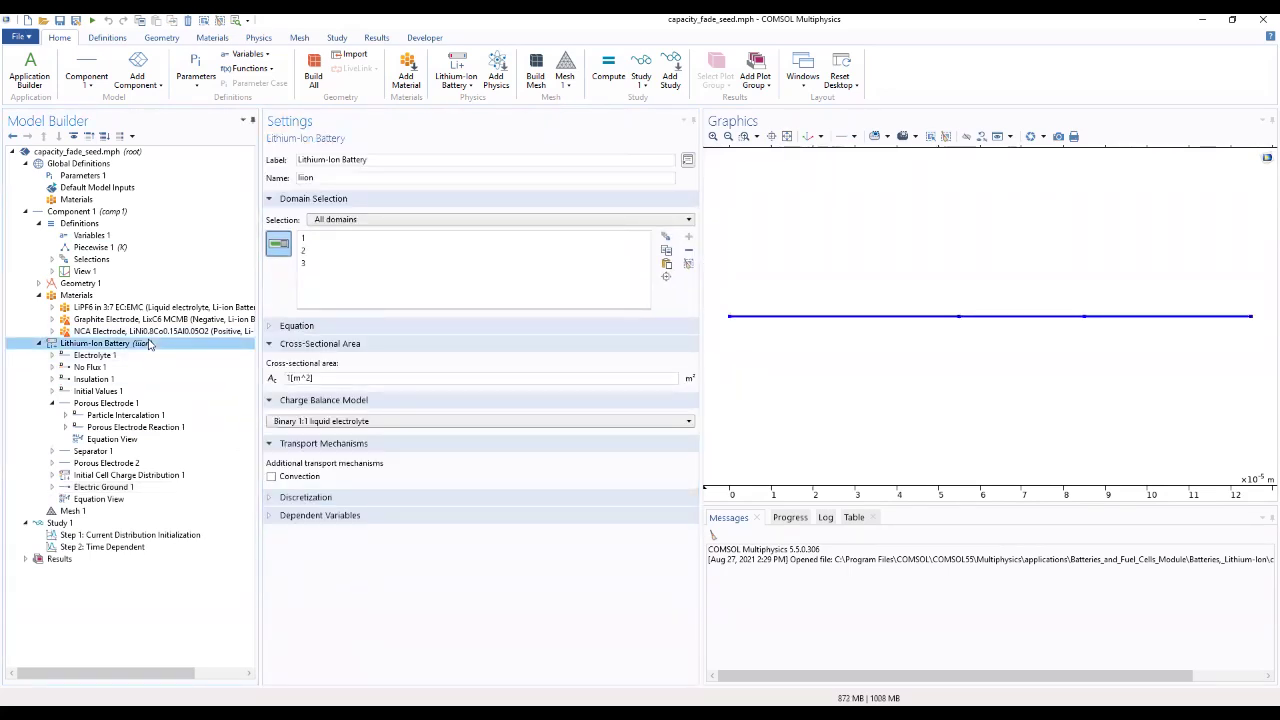
right_click(148, 344)
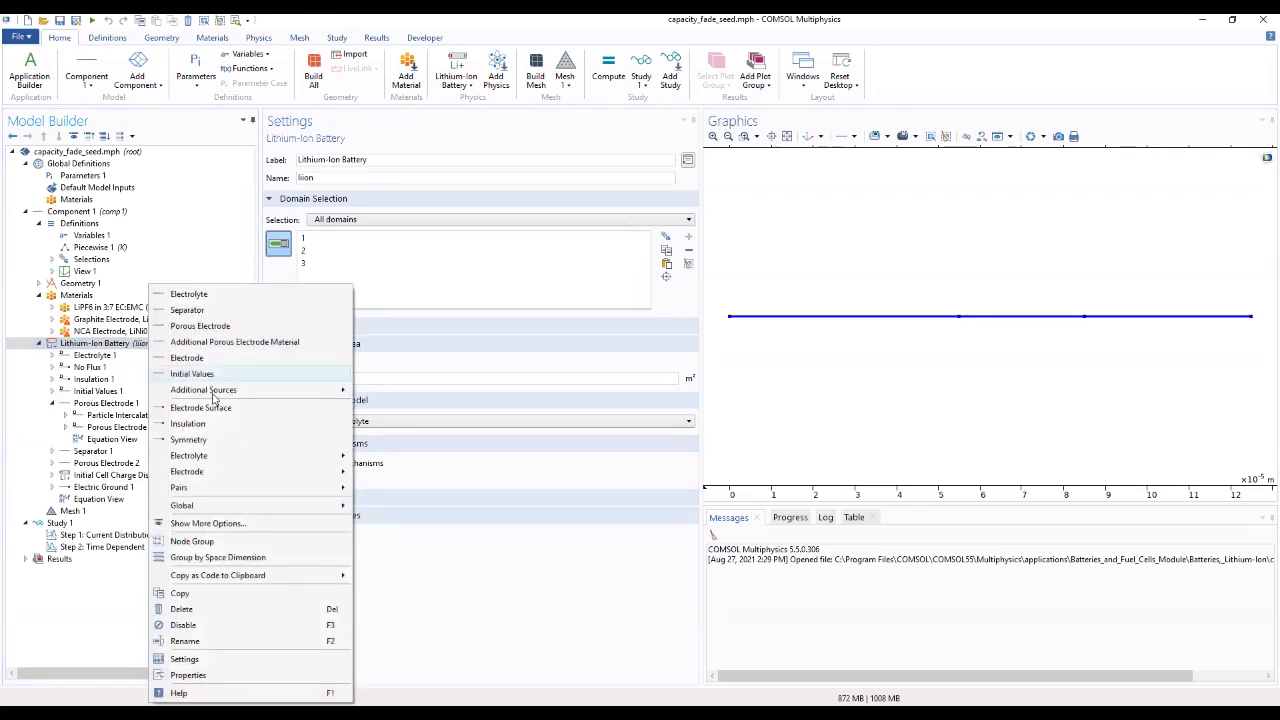
mouse_move(244, 481)
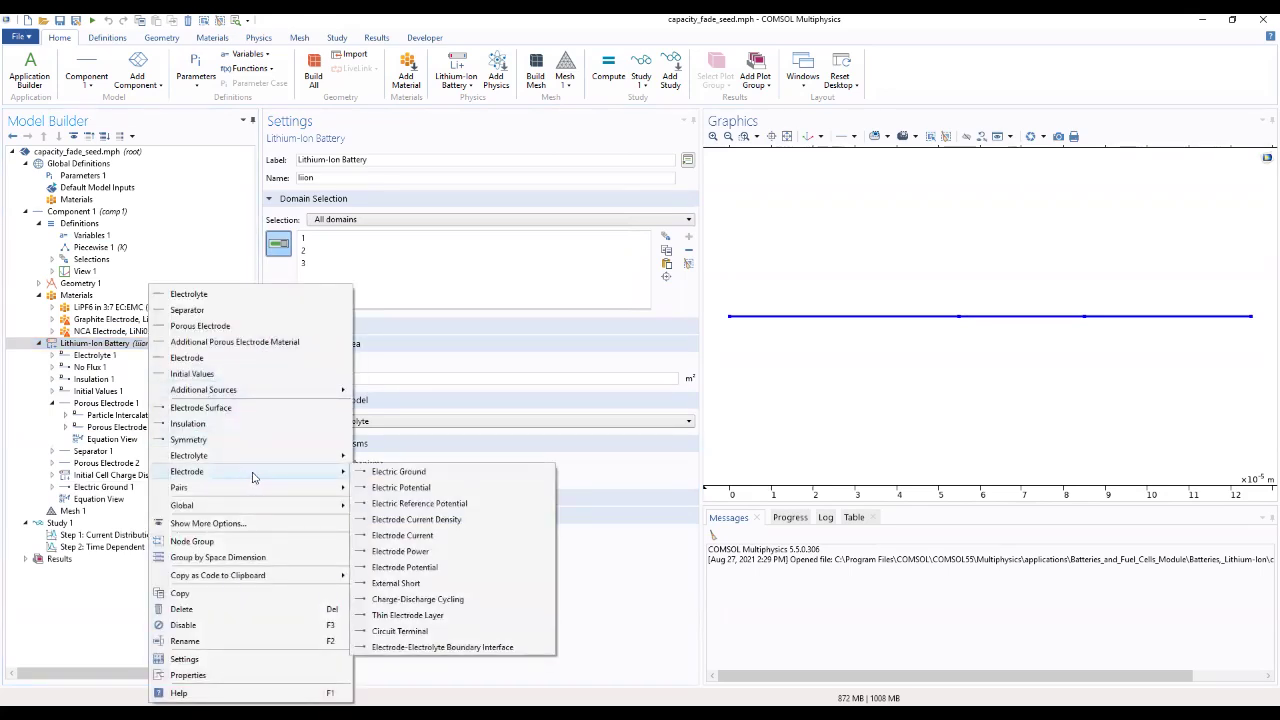
click(420, 601)
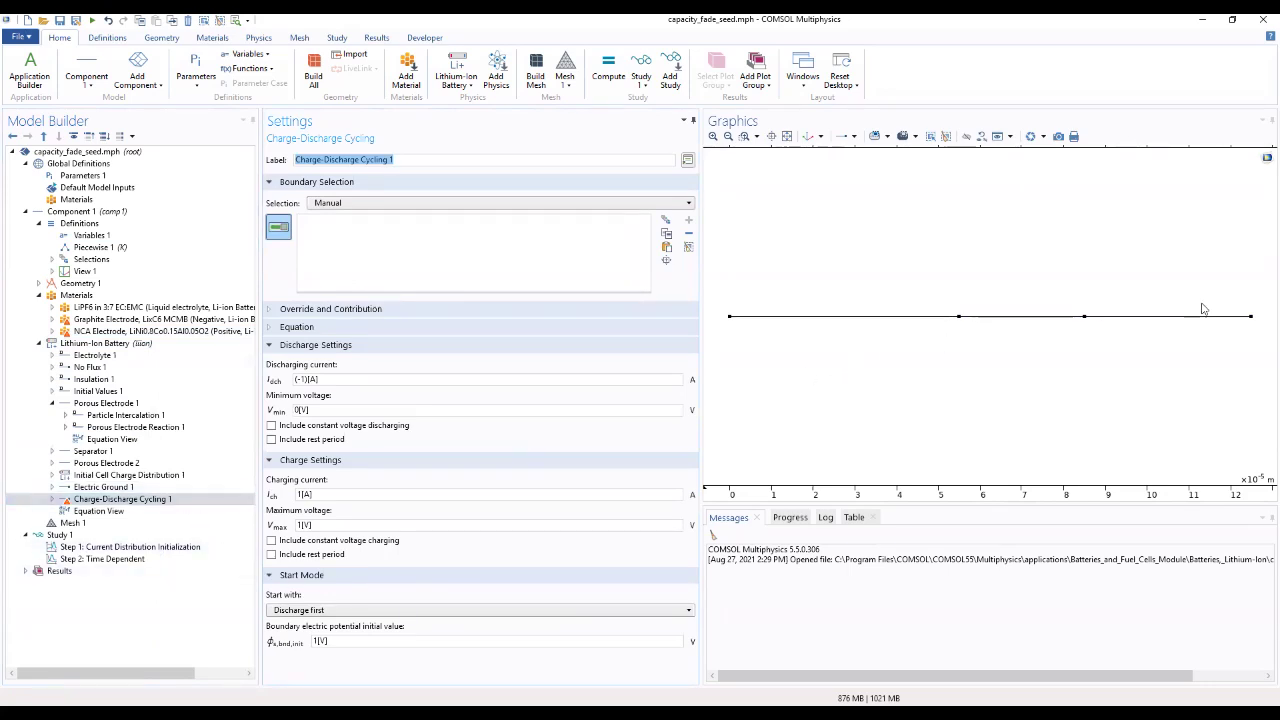
click(1250, 318)
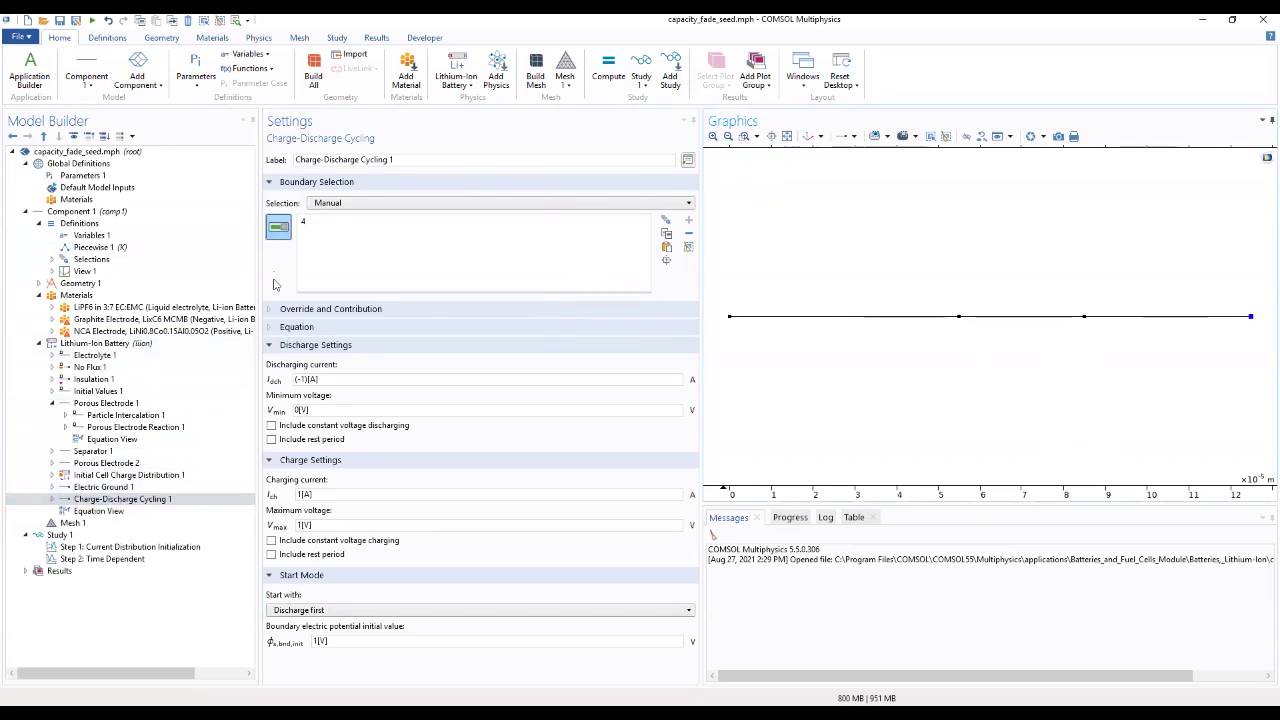
Set the discharging current to -i_1C and the minimum voltage to E_min for Charge-Discharge Cycling 1
click(298, 329)
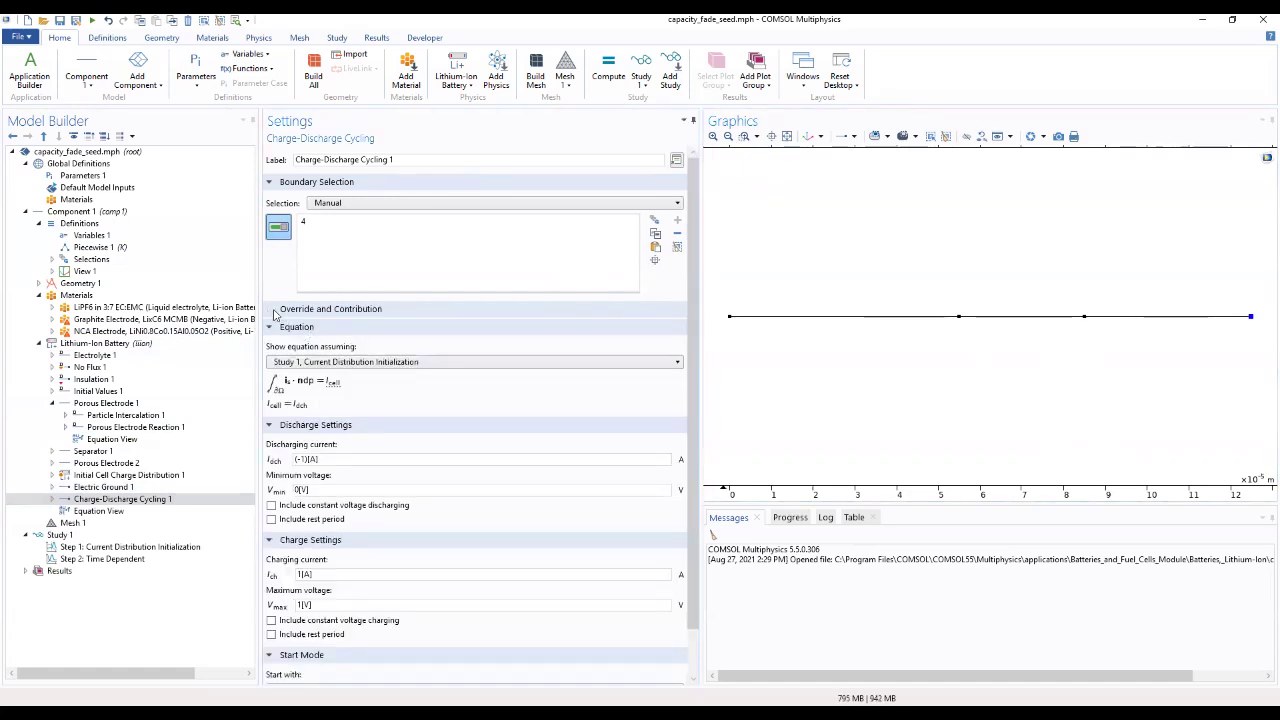
click(277, 312)
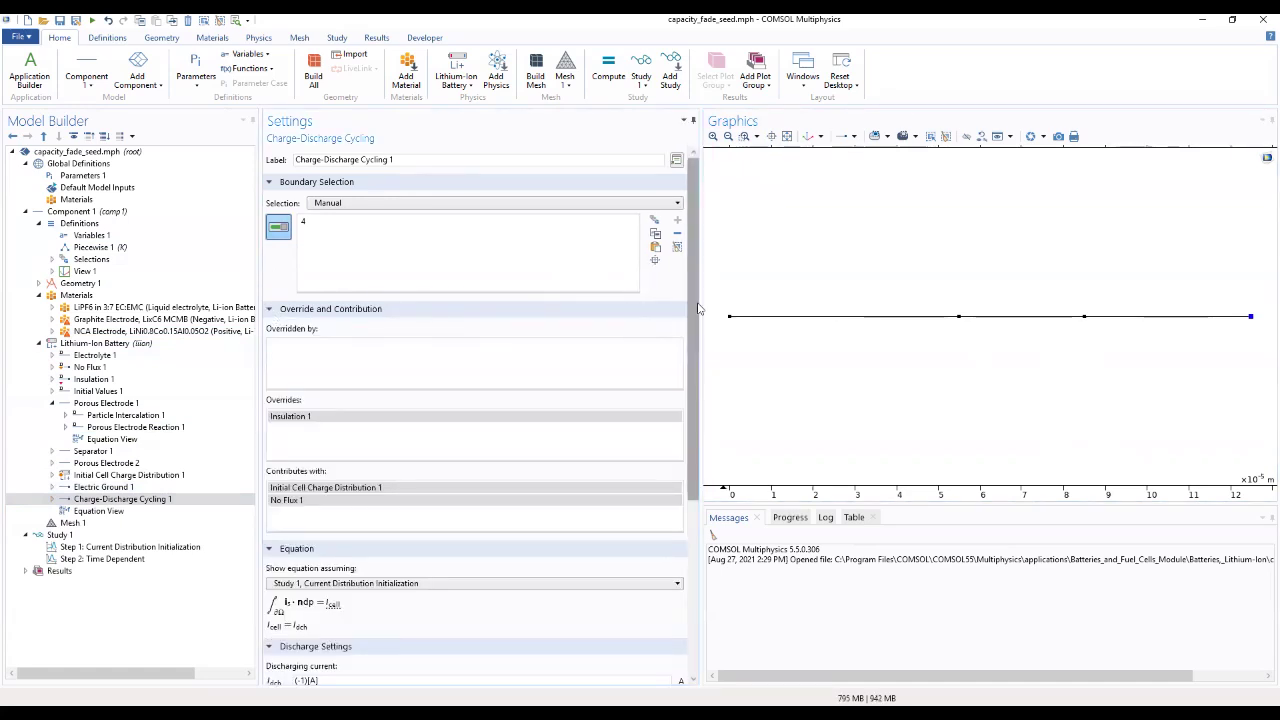
drag(692, 310, 689, 493)
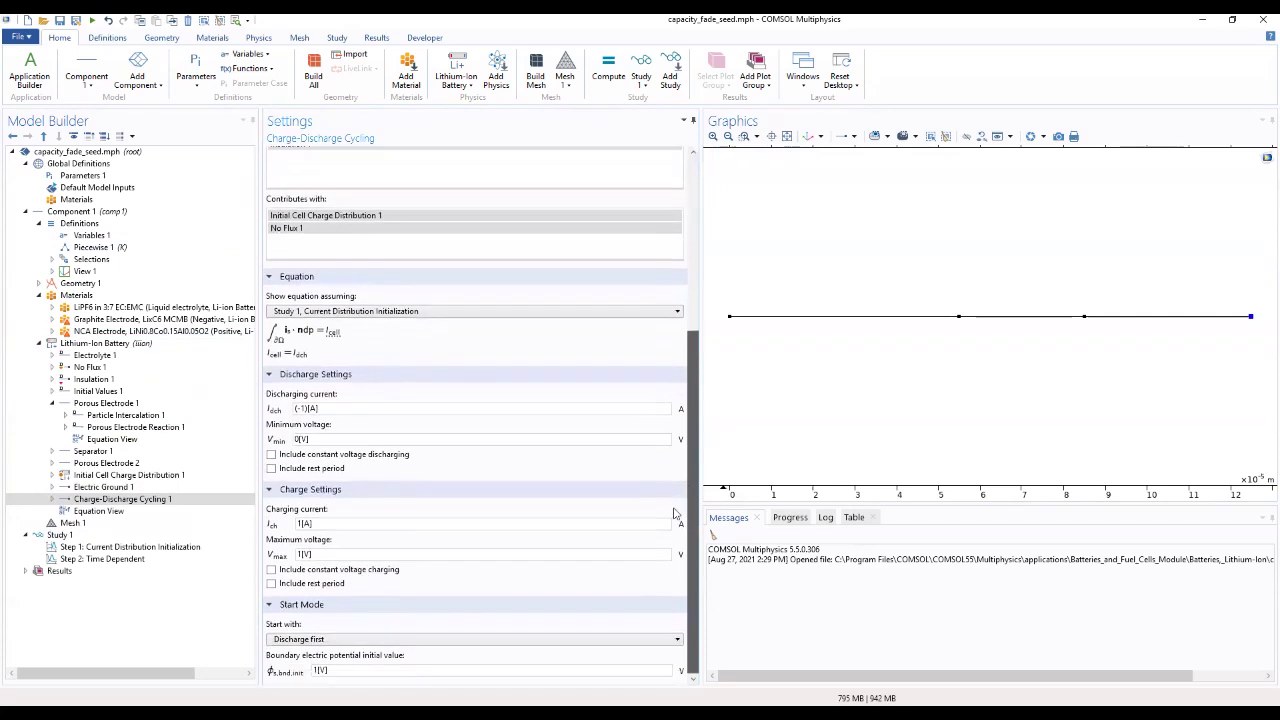
drag(320, 408, 270, 408)
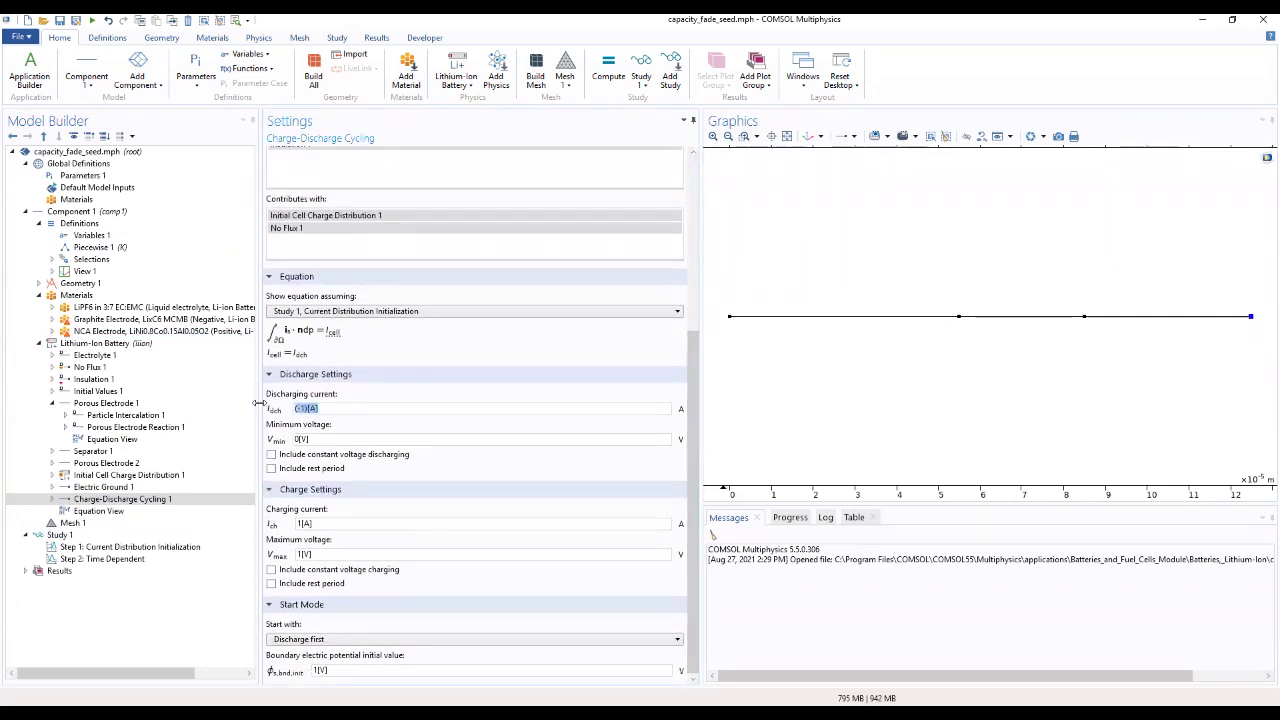
key(BackSpace)
text(-i_1C)
key(Tab)
text(e)
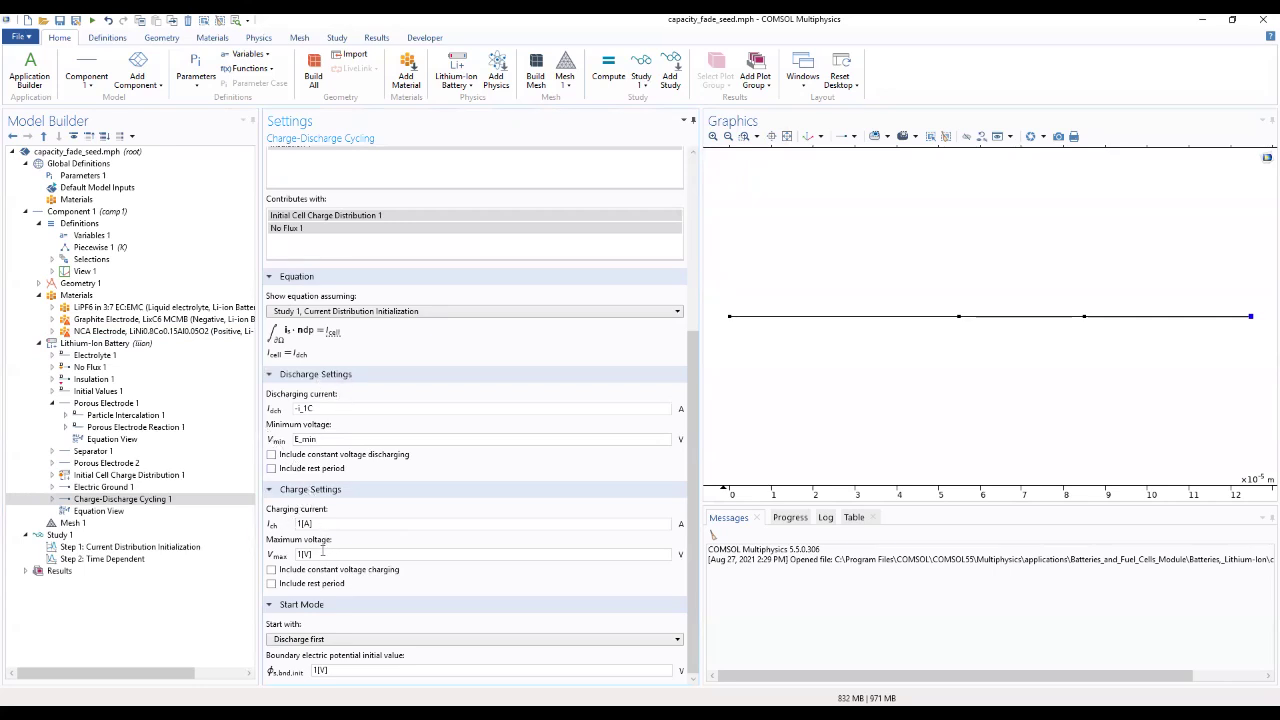
Set the maximum voltage to E_max and the charging current to i_1C, and include constant voltage charging
drag(322, 554, 258, 545)
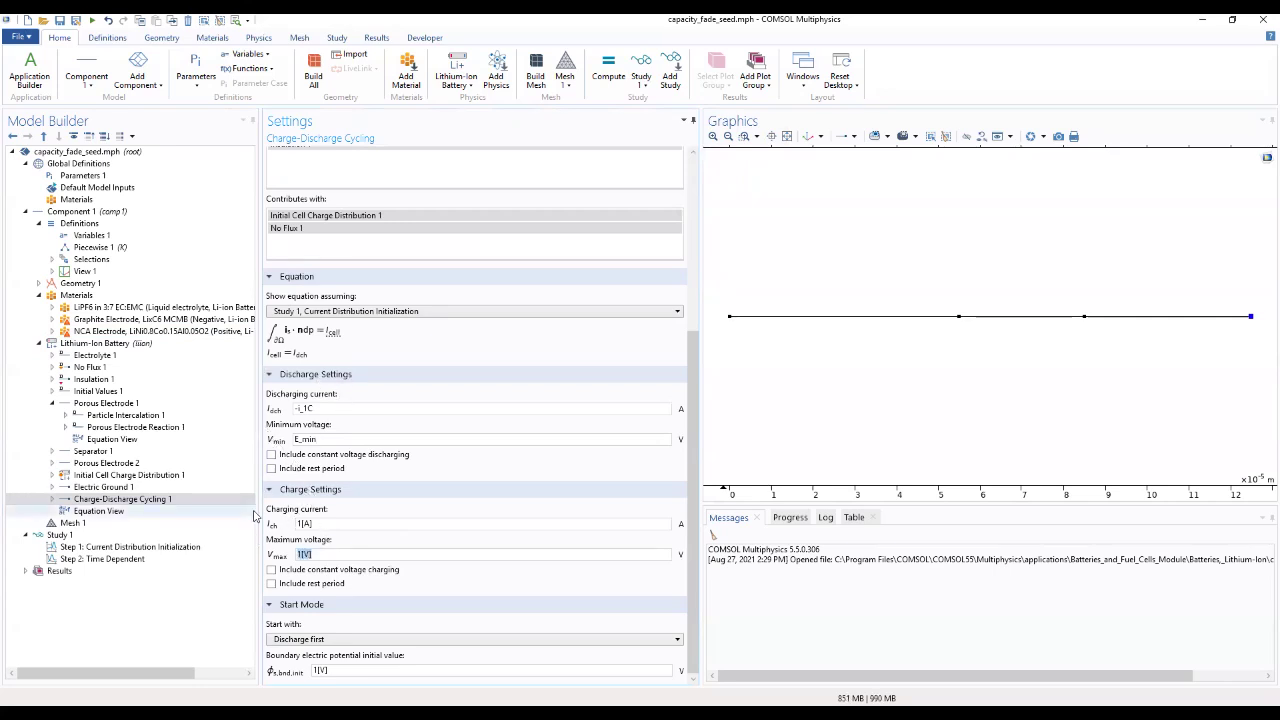
text(E_max)
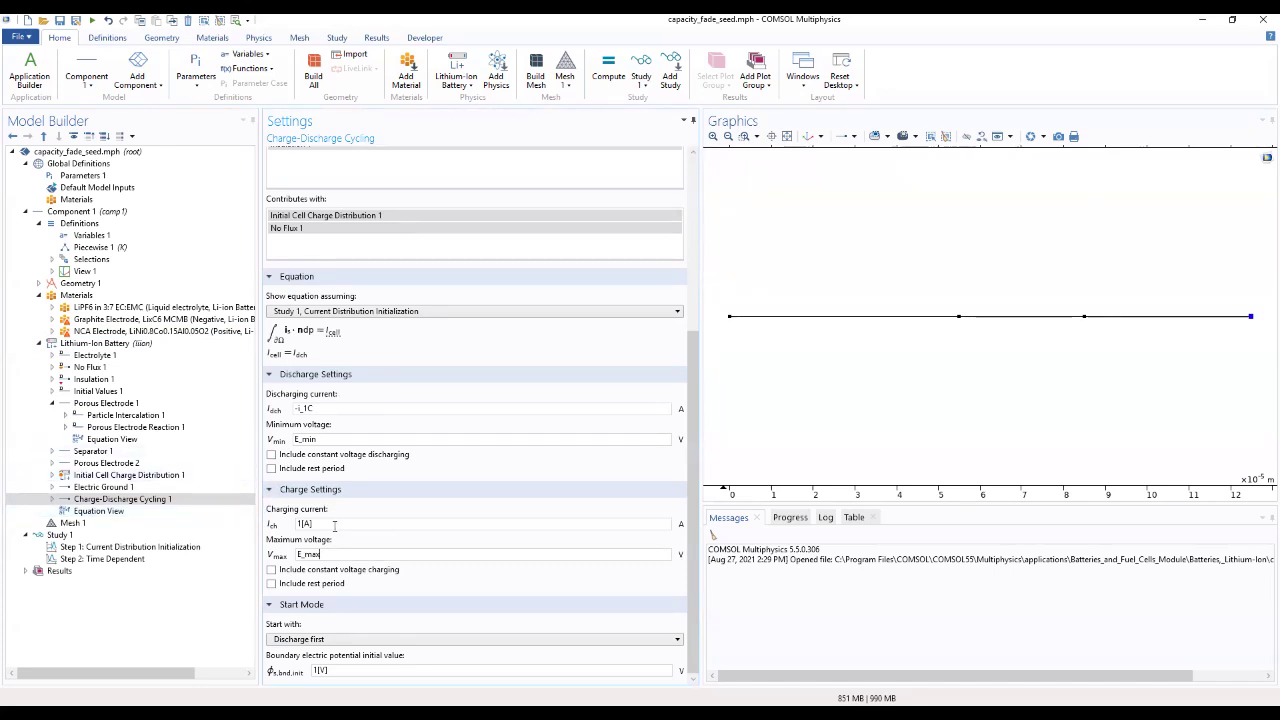
drag(336, 524, 258, 530)
text(i_1C)
click(272, 570)
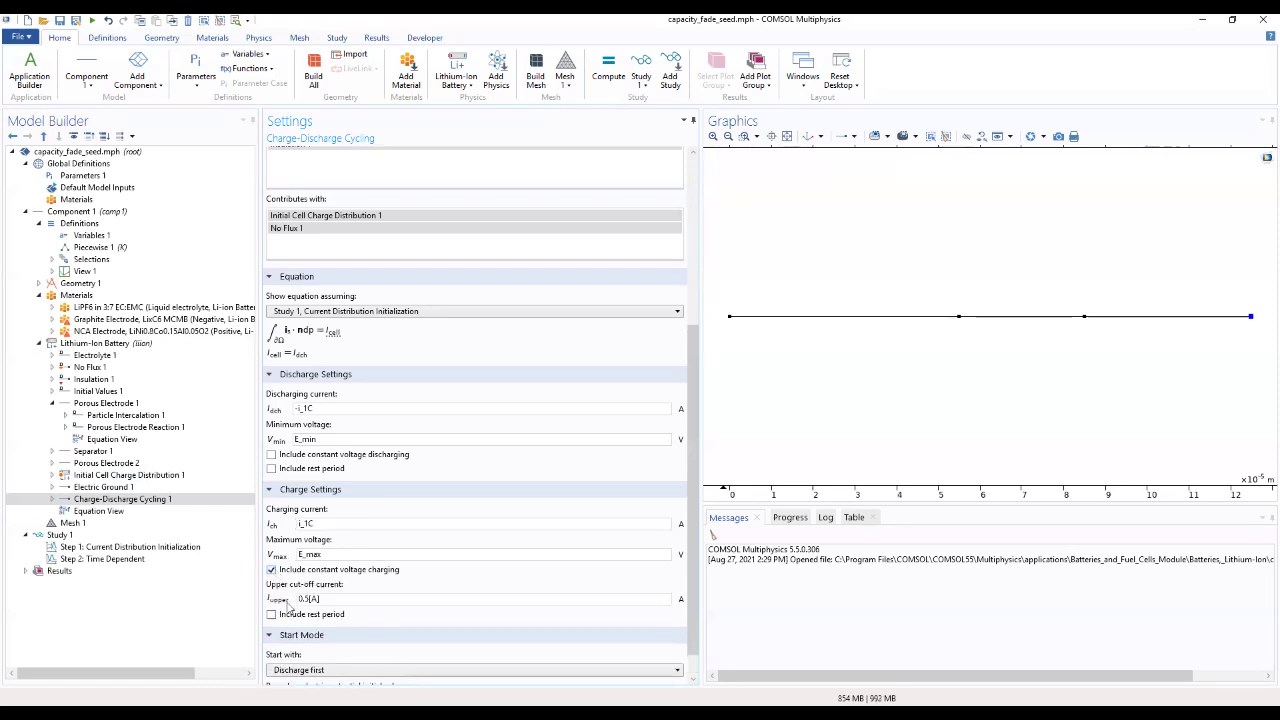
Include constant voltage discharging with a lower cut-off current of I_min_ch, leaving out the discharge rest period
click(273, 456)
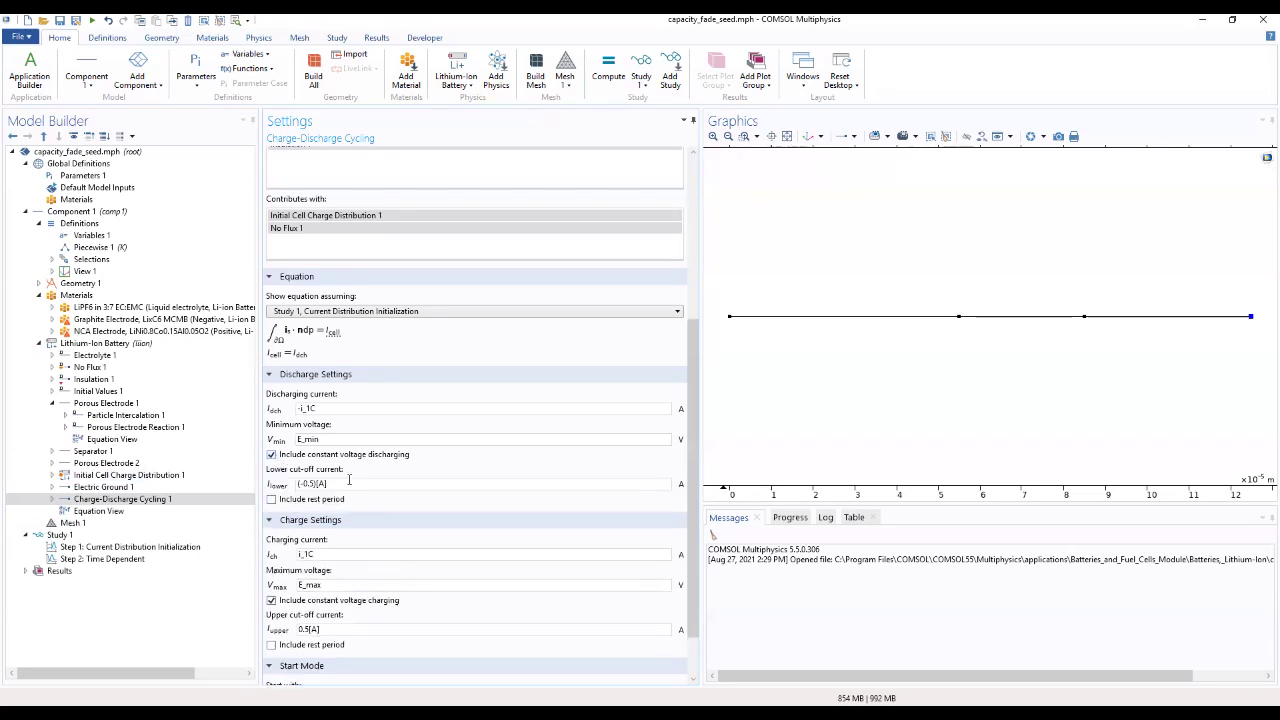
drag(328, 481, 233, 479)
text(()
click(271, 499)
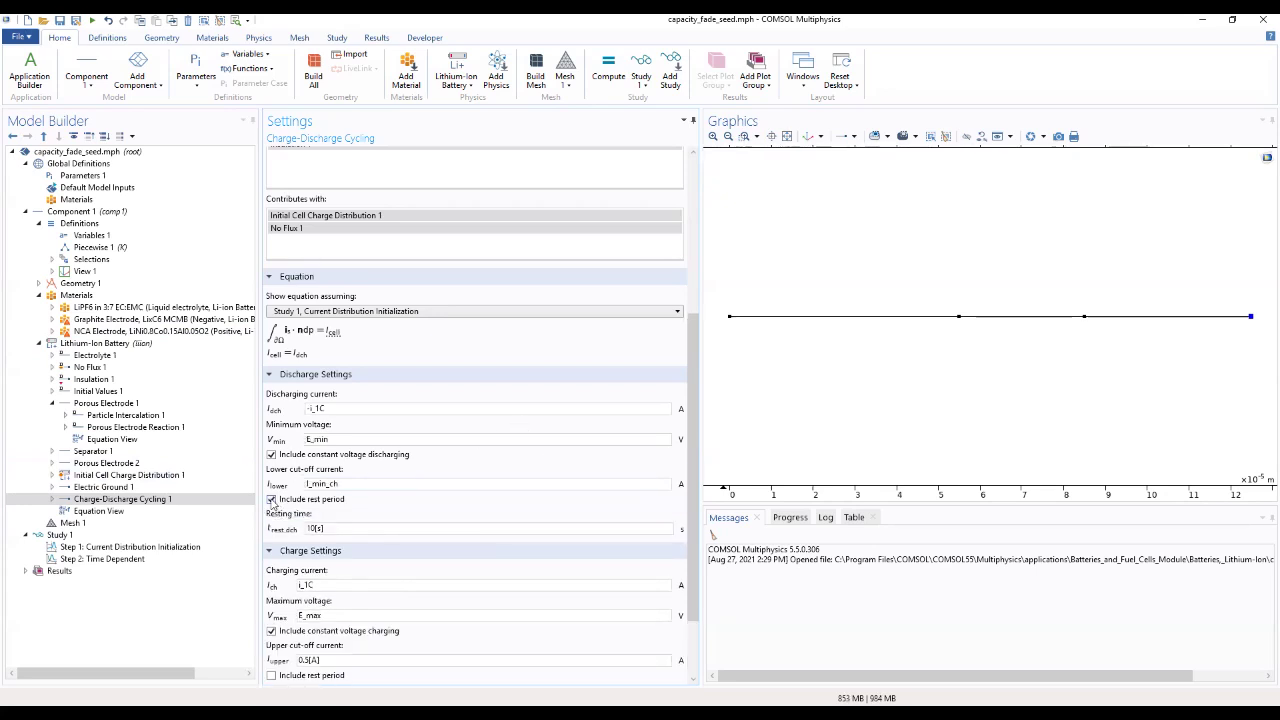
click(271, 499)
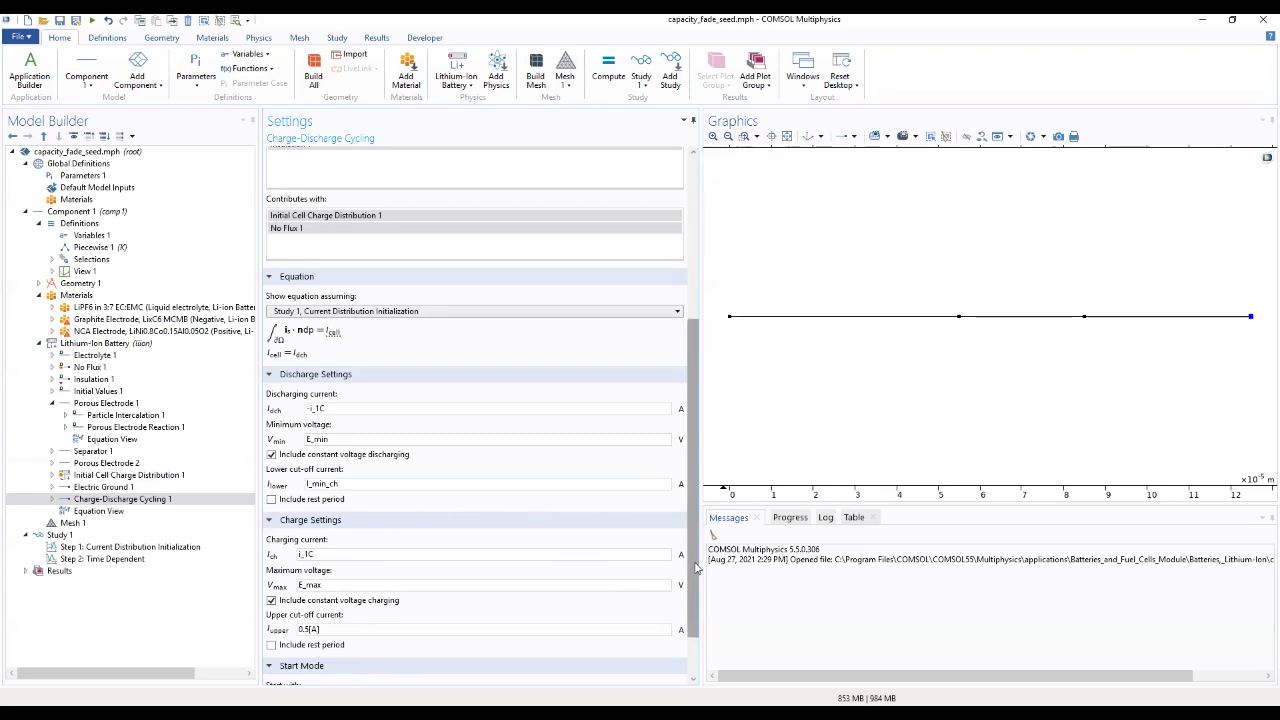
Set the cycling start mode to begin with charging, and check the complete Charge-Discharge Cycling 1 settings
scroll(696, 601, down, 1)
scroll(696, 601, down, 1)
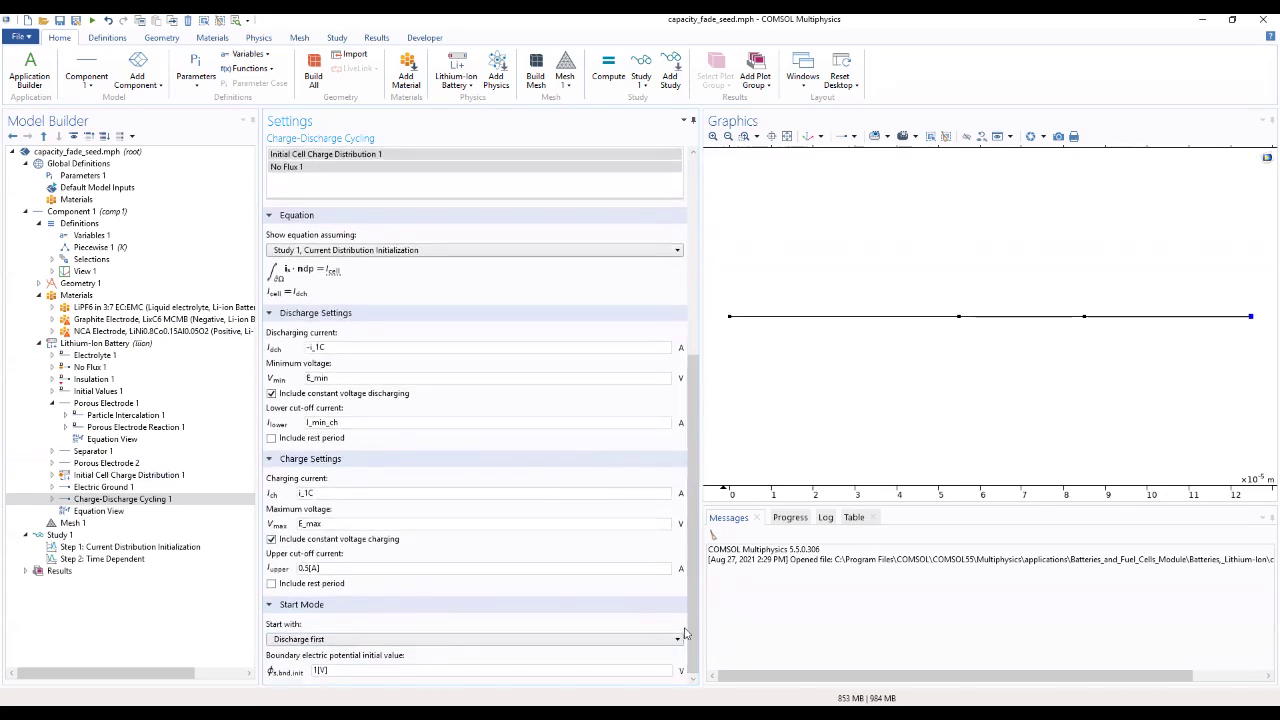
click(401, 641)
click(403, 653)
scroll(679, 467, up, 3)
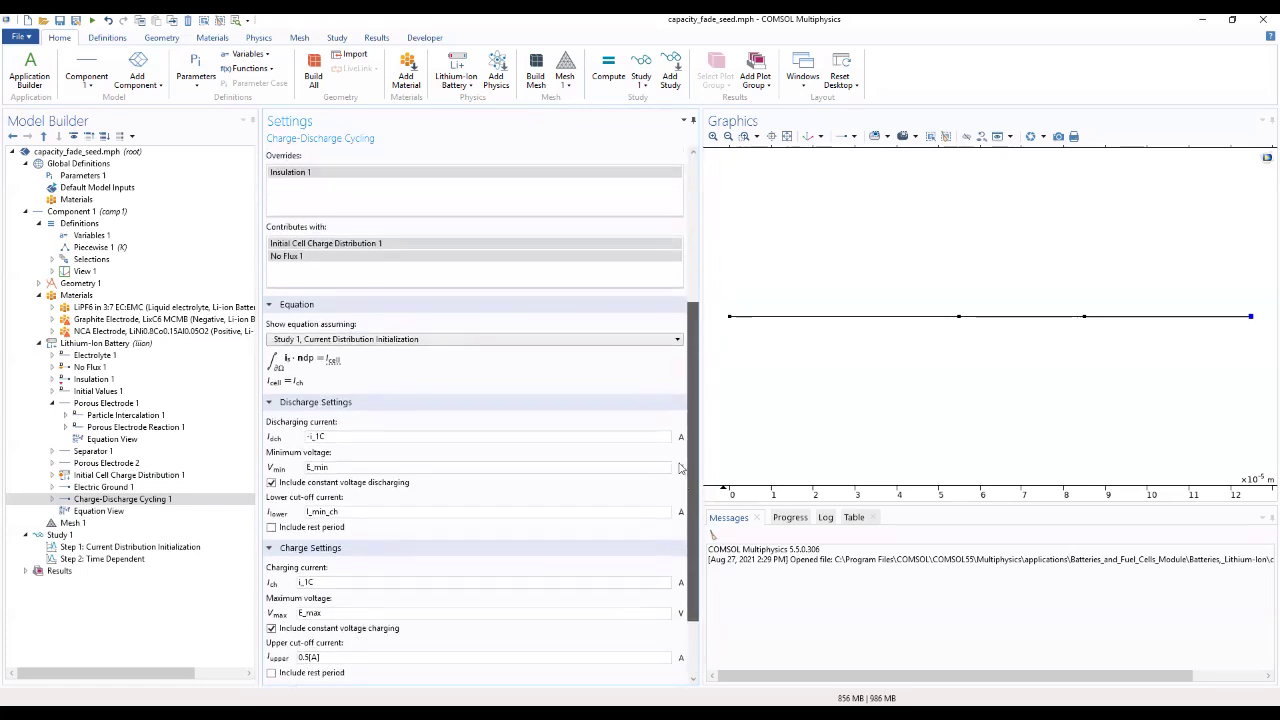
scroll(679, 467, up, 8)
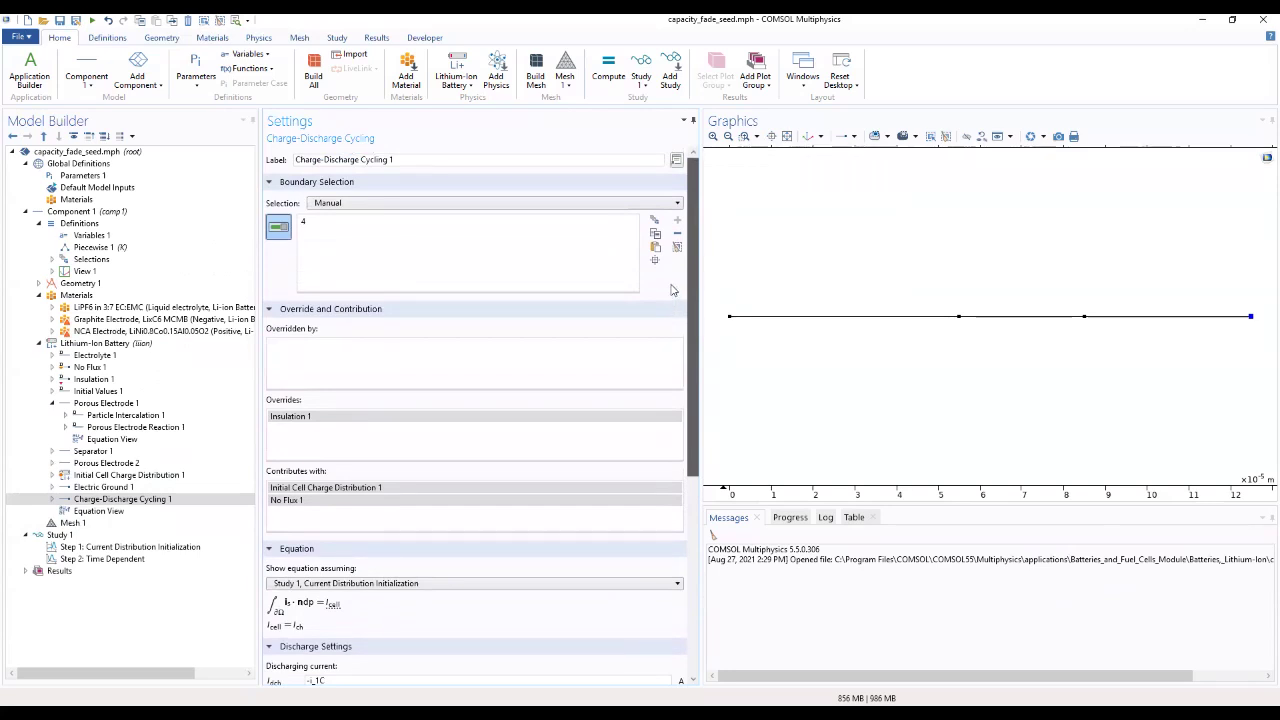
scroll(667, 360, down, 6)
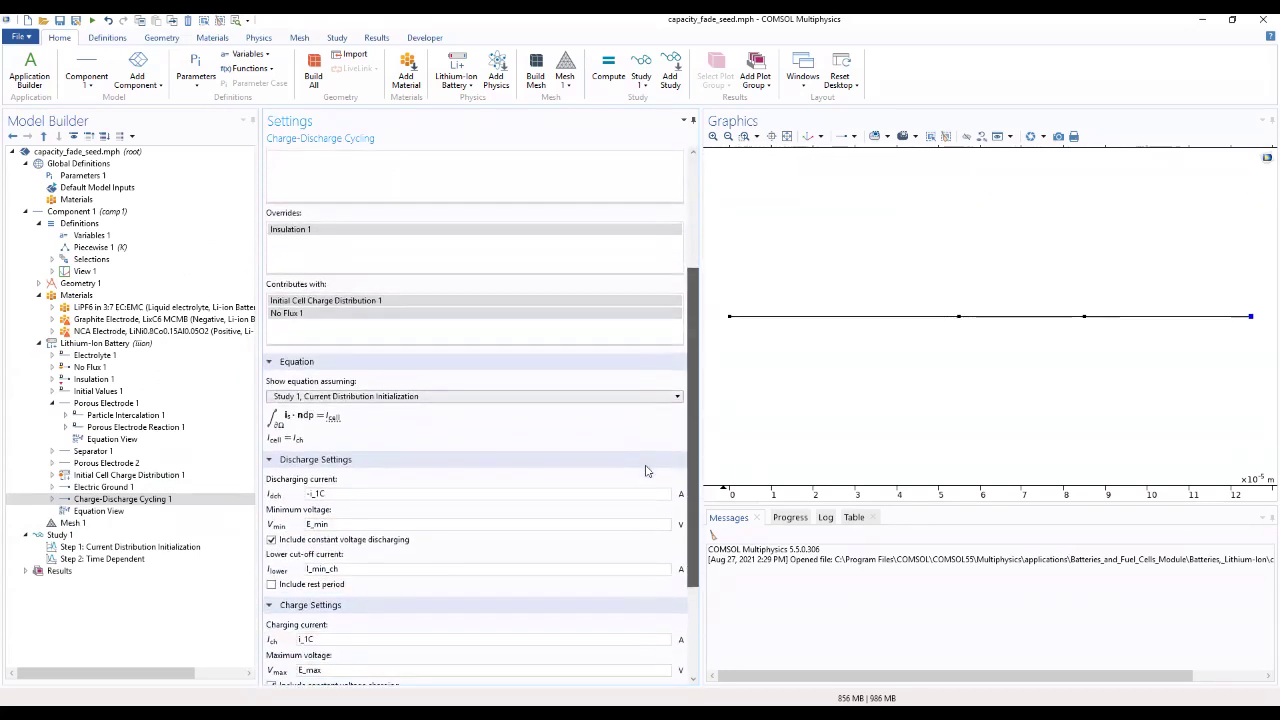
scroll(645, 471, down, 2)
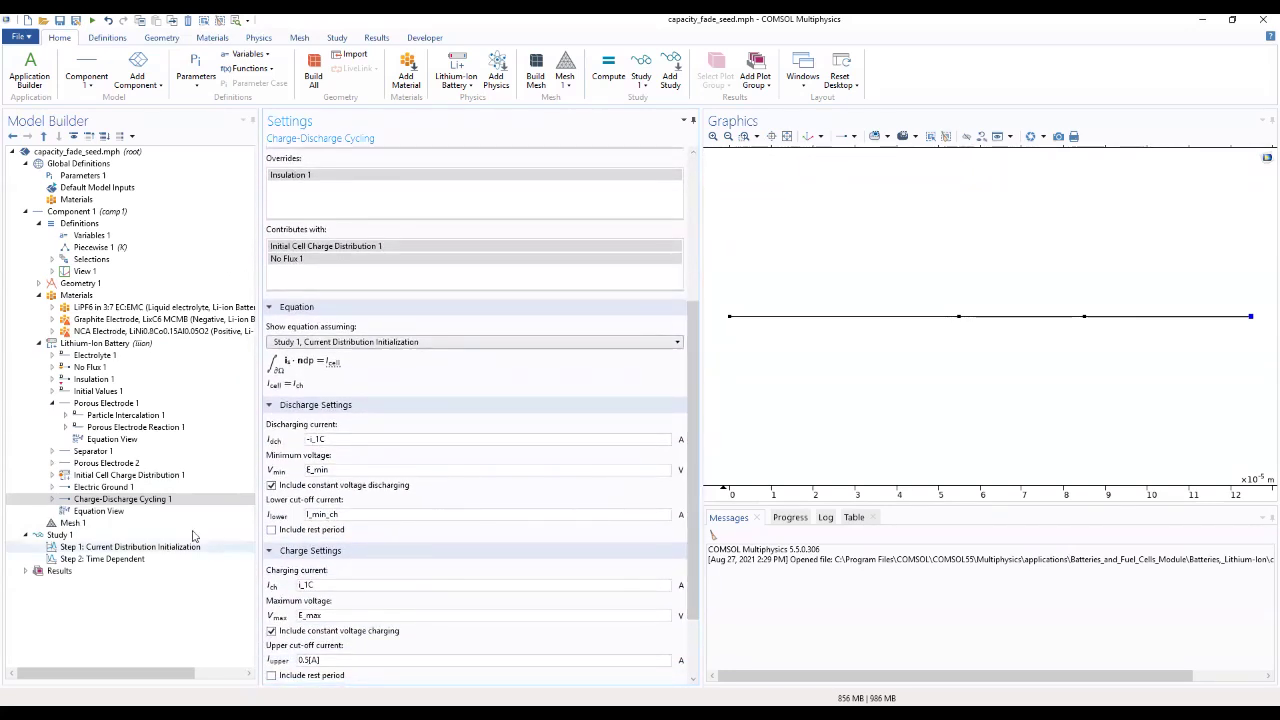
Review the Porous Electrode 1 settings, including film resistance and equilibrium potential handling, and add an entry to its dissolving-depositing species
click(95, 406)
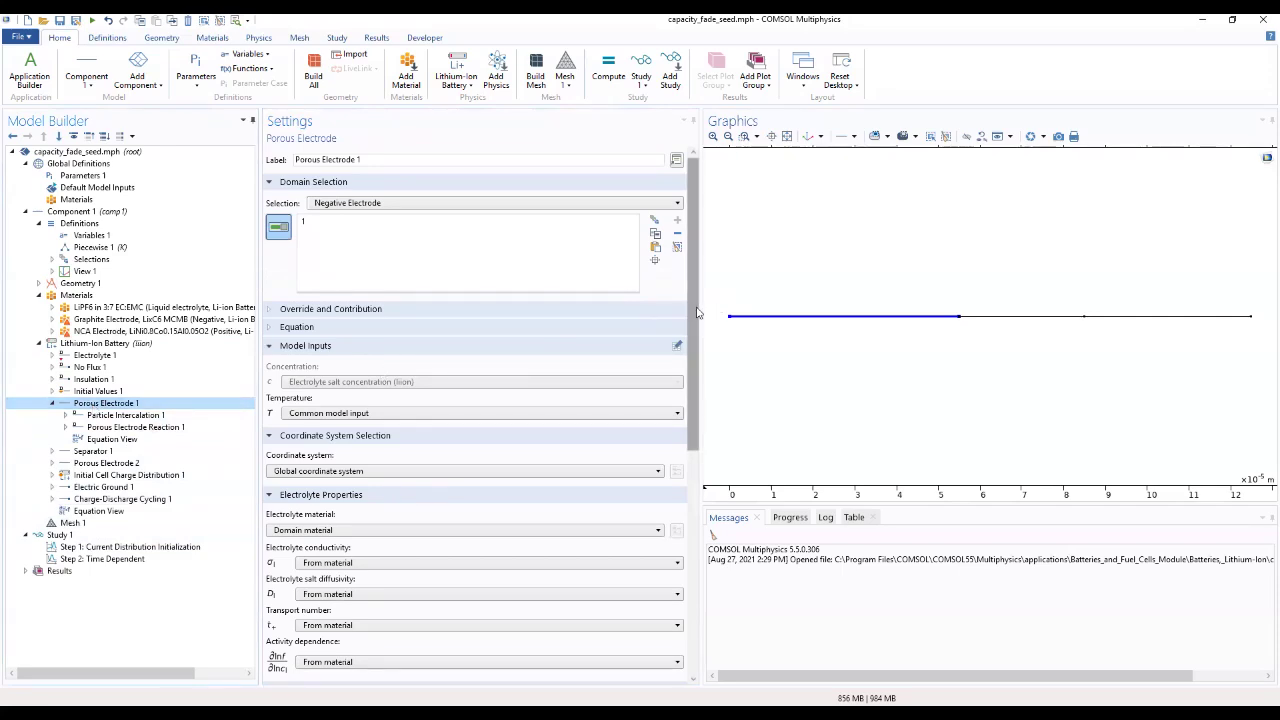
drag(697, 313, 666, 585)
click(540, 624)
scroll(540, 627, down, 5)
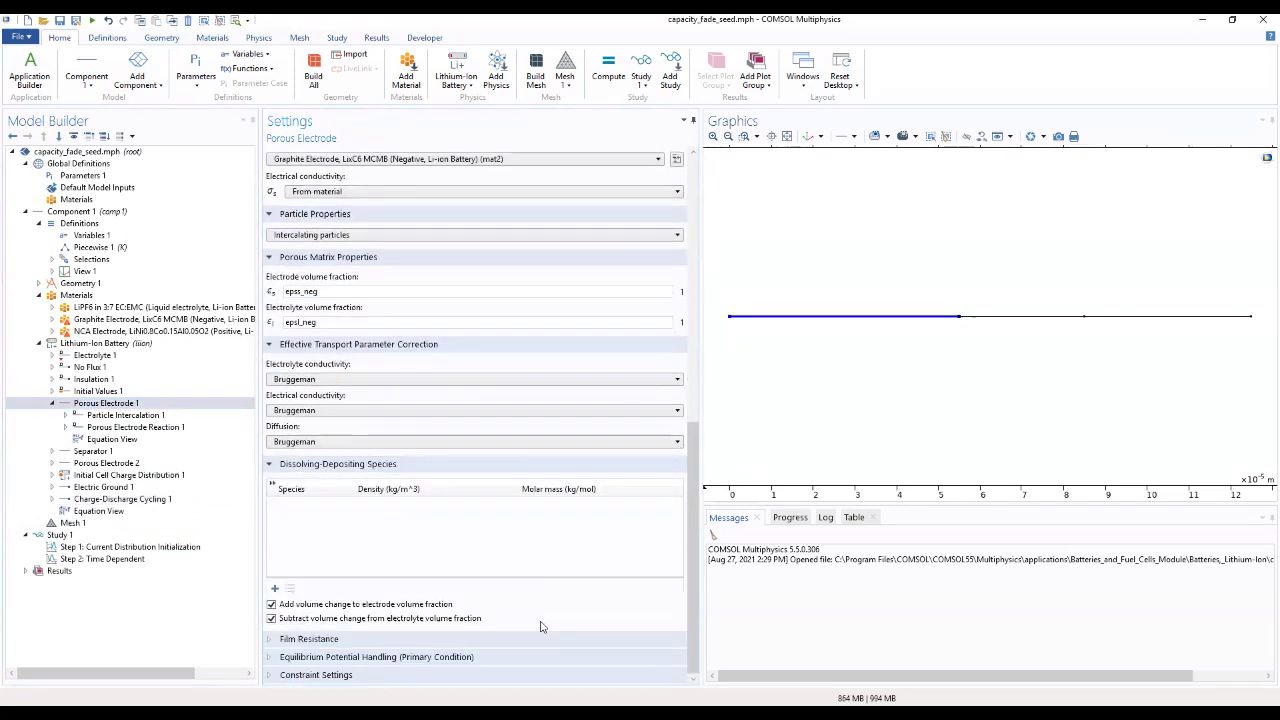
click(515, 640)
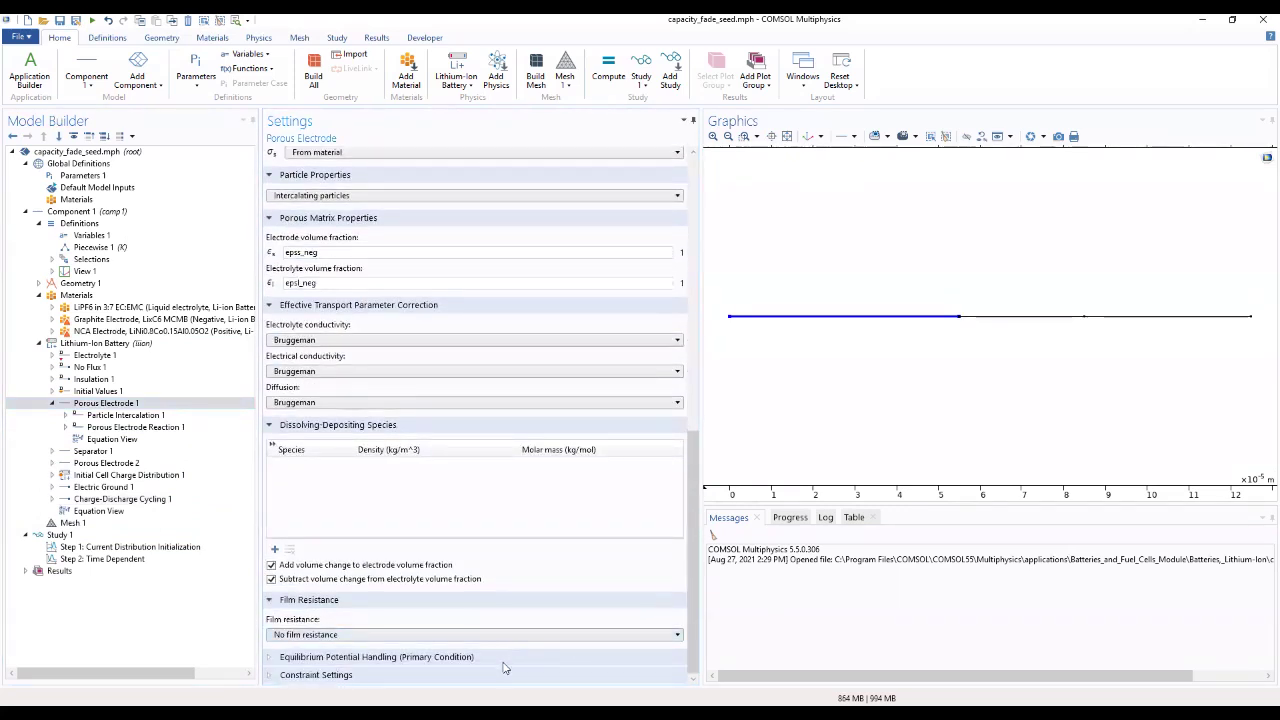
click(504, 660)
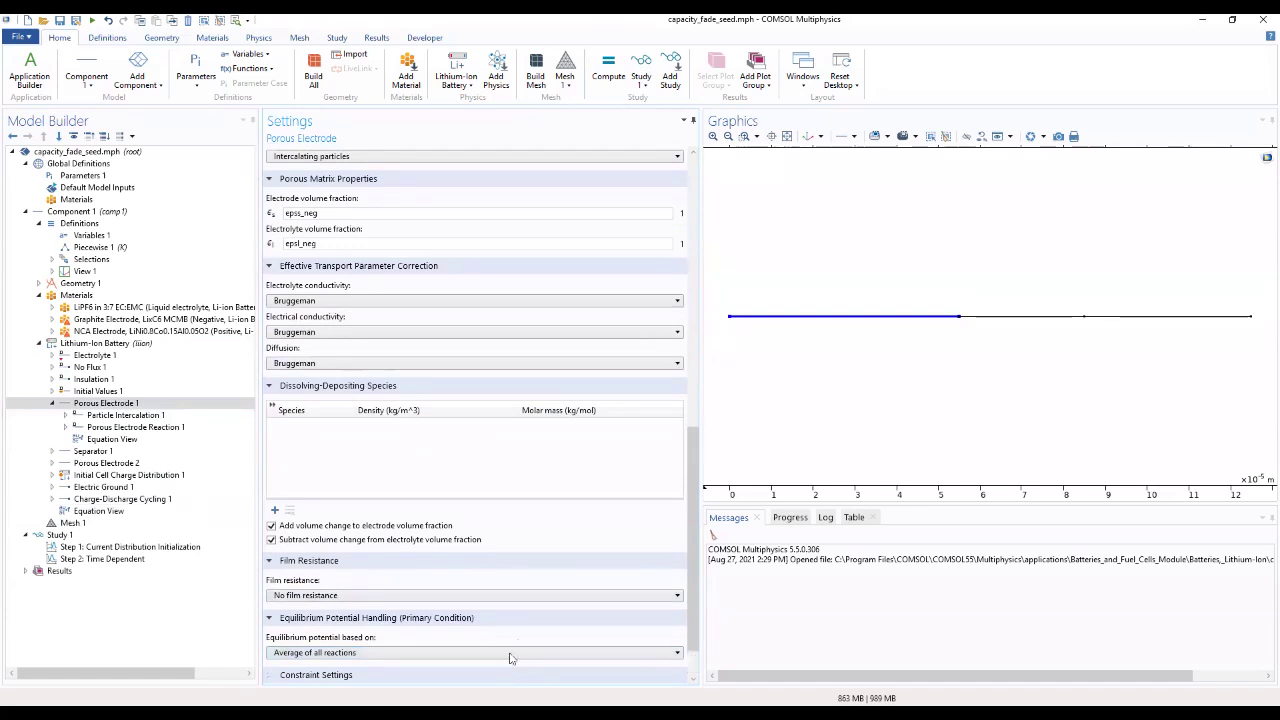
scroll(544, 625, down, 1)
scroll(516, 474, up, 5)
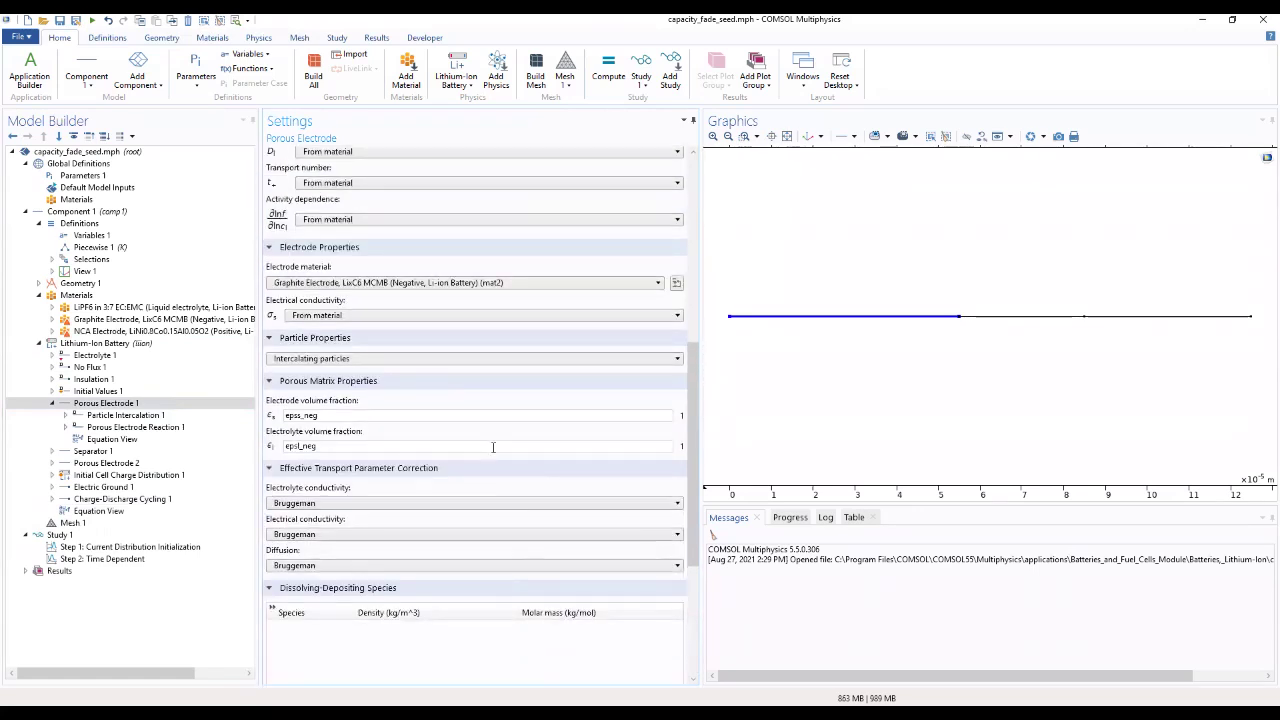
scroll(493, 447, up, 4)
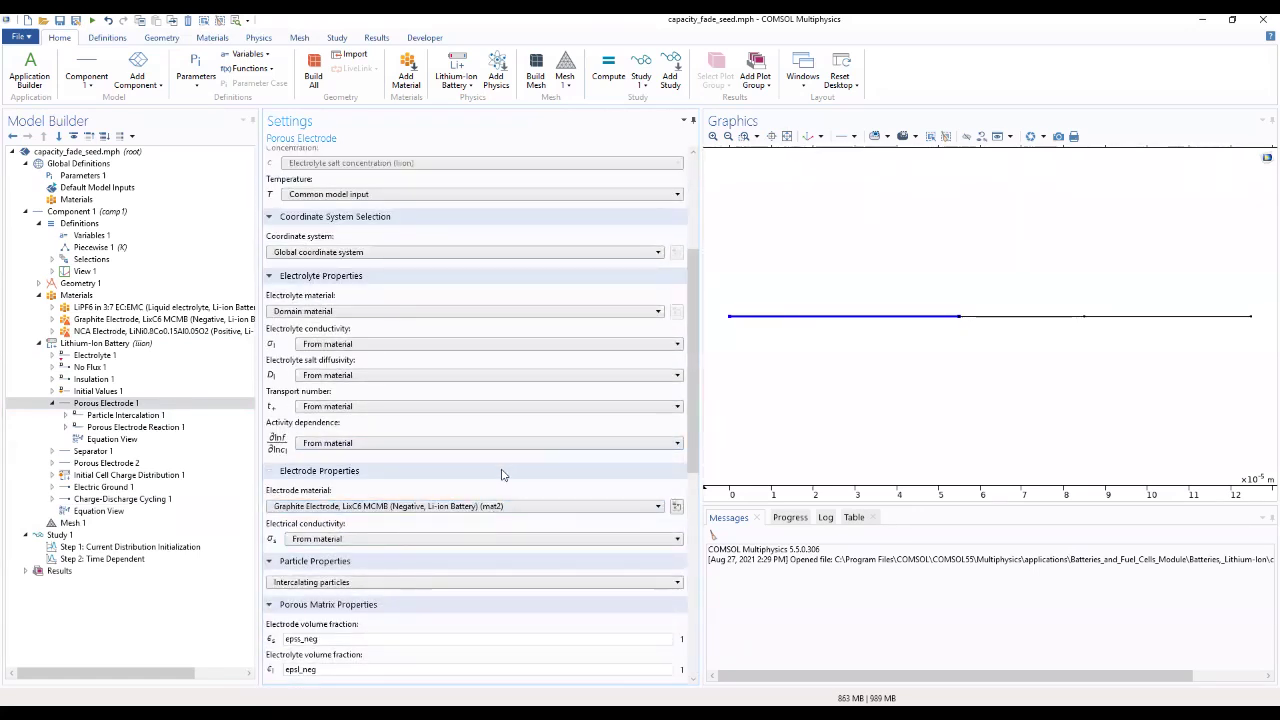
scroll(430, 525, down, 9)
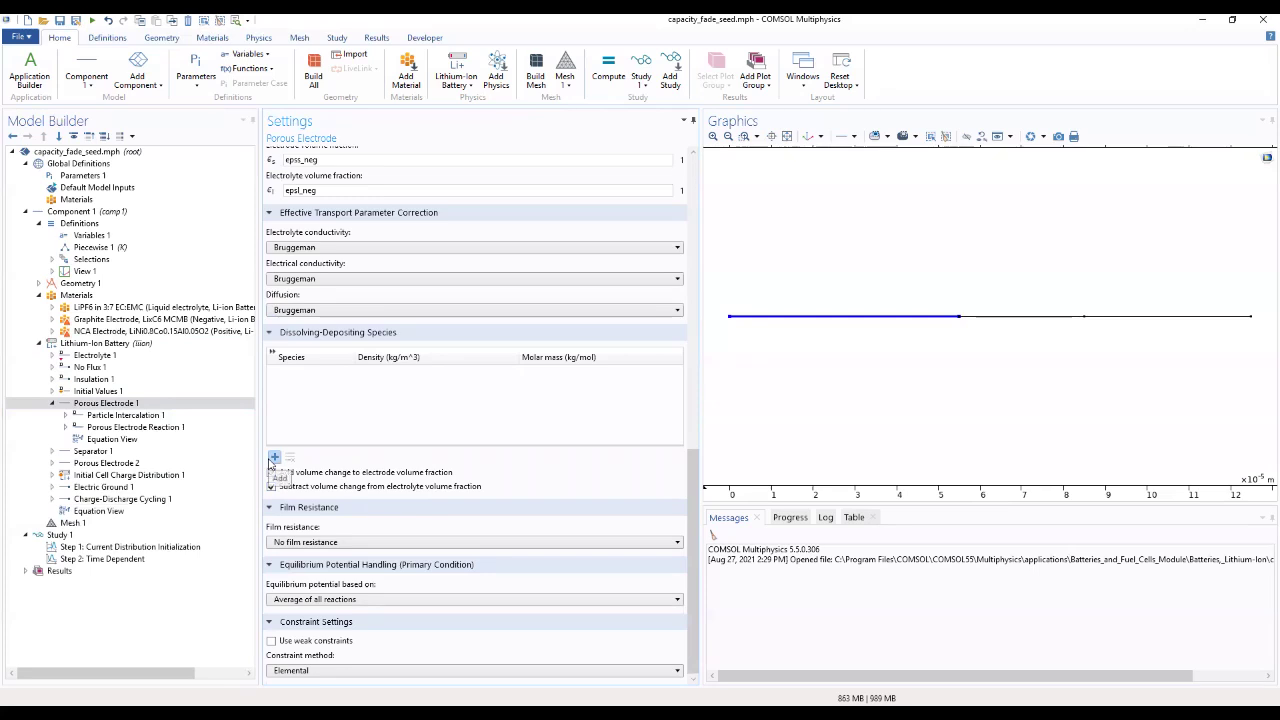
click(273, 457)
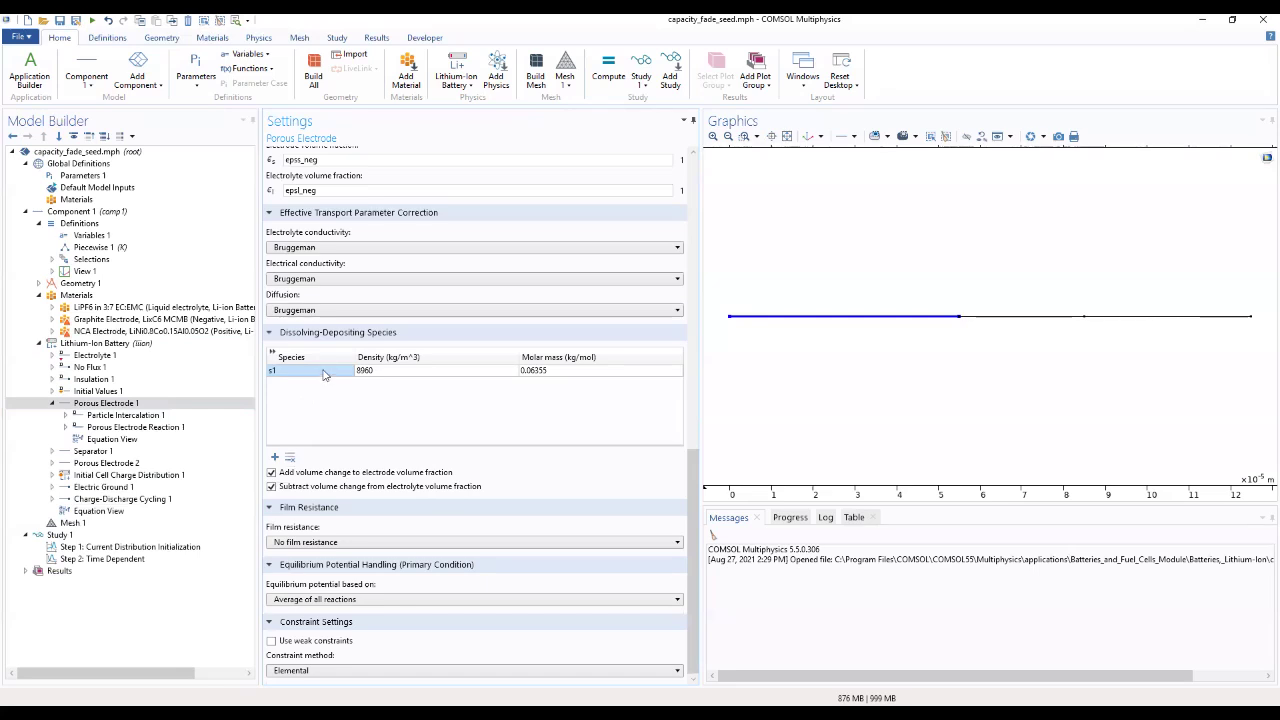
Name the dissolving-depositing species sei, with density rho_sei and molar mass M_sei
click(324, 370)
text(s)
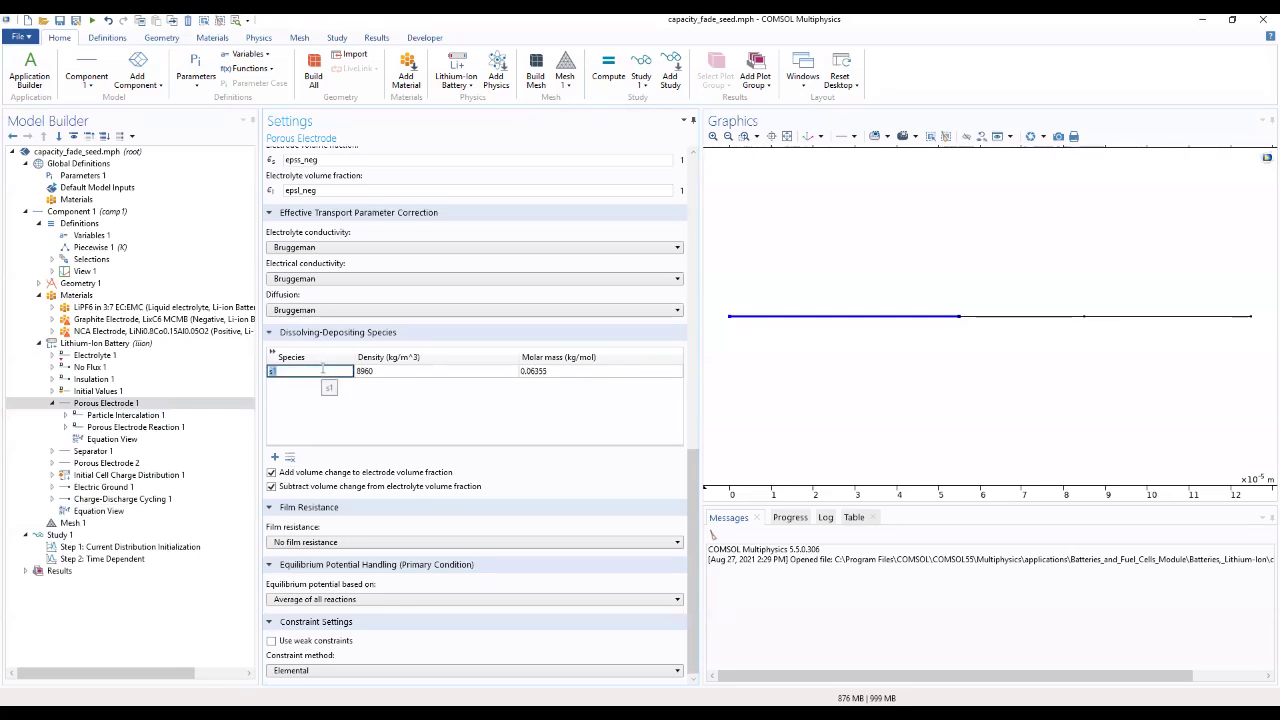
text(ei)
click(468, 371)
click(468, 371)
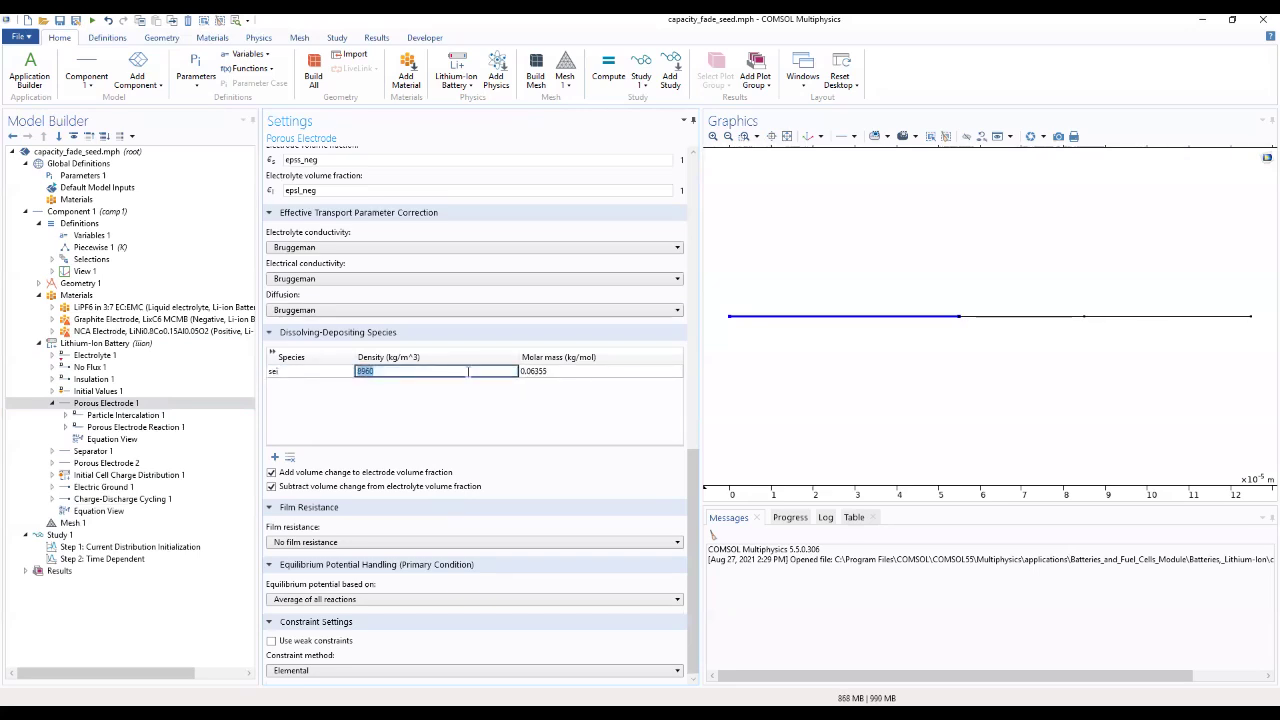
text(r)
text(ho_sei)
click(566, 371)
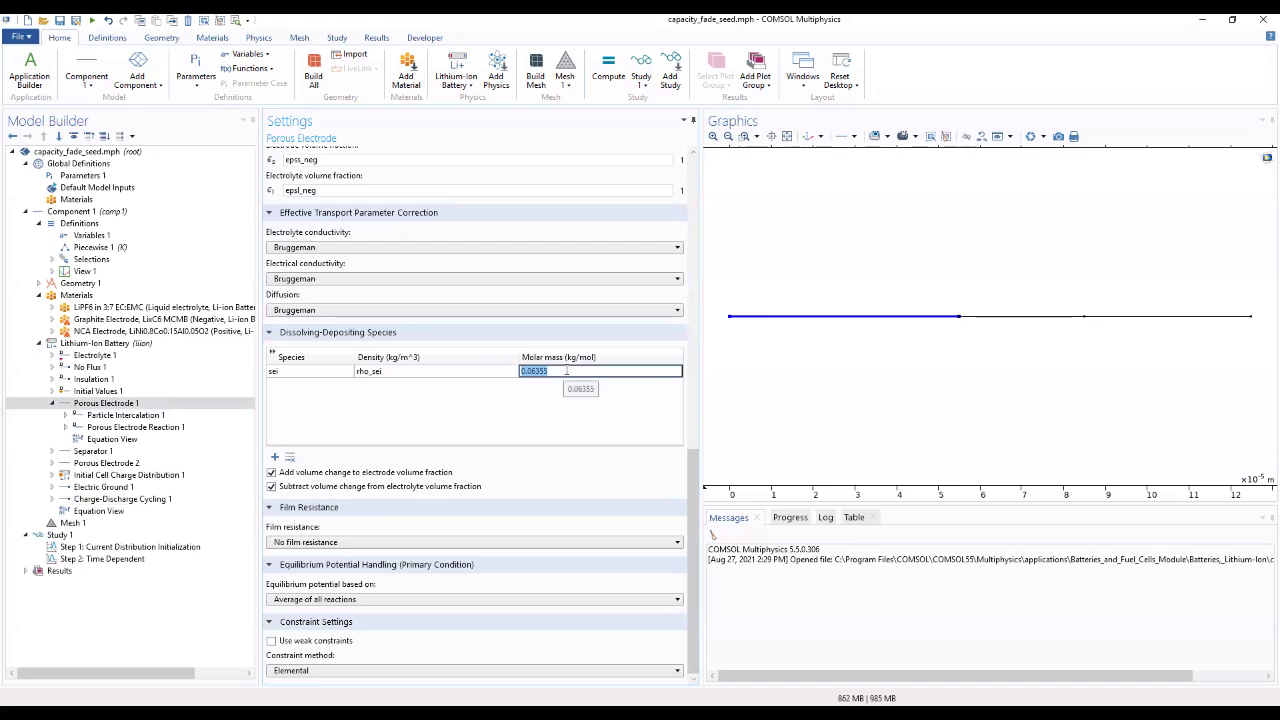
text(M_se)
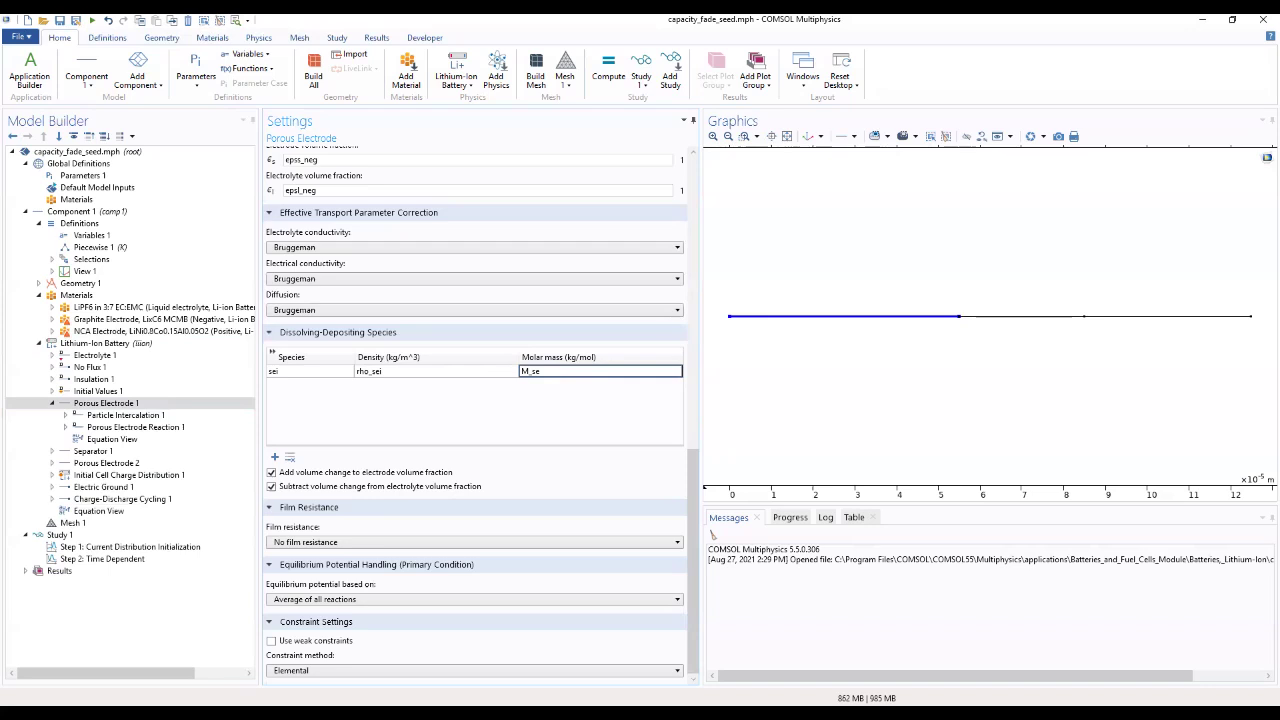
text(i)
click(448, 399)
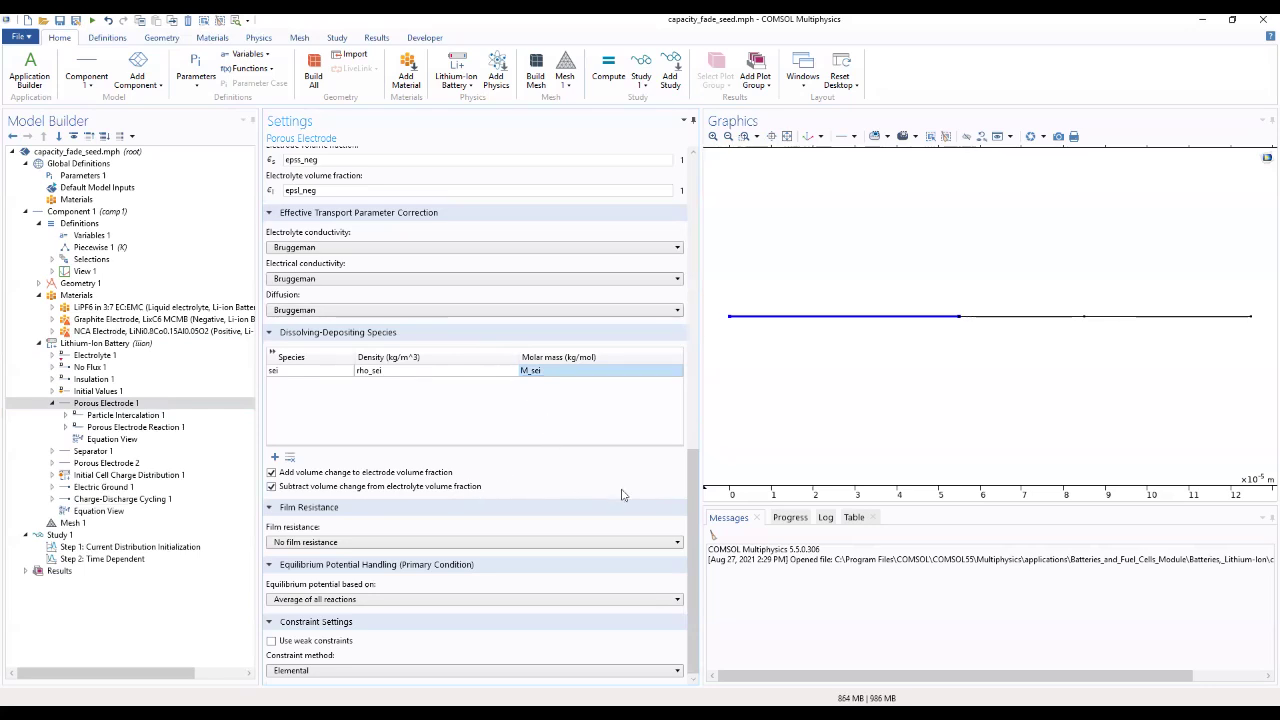
Expand Porous Electrode 1's override and equation details for review, and stop adding the volume change to the electrode volume fraction
drag(687, 510, 687, 509)
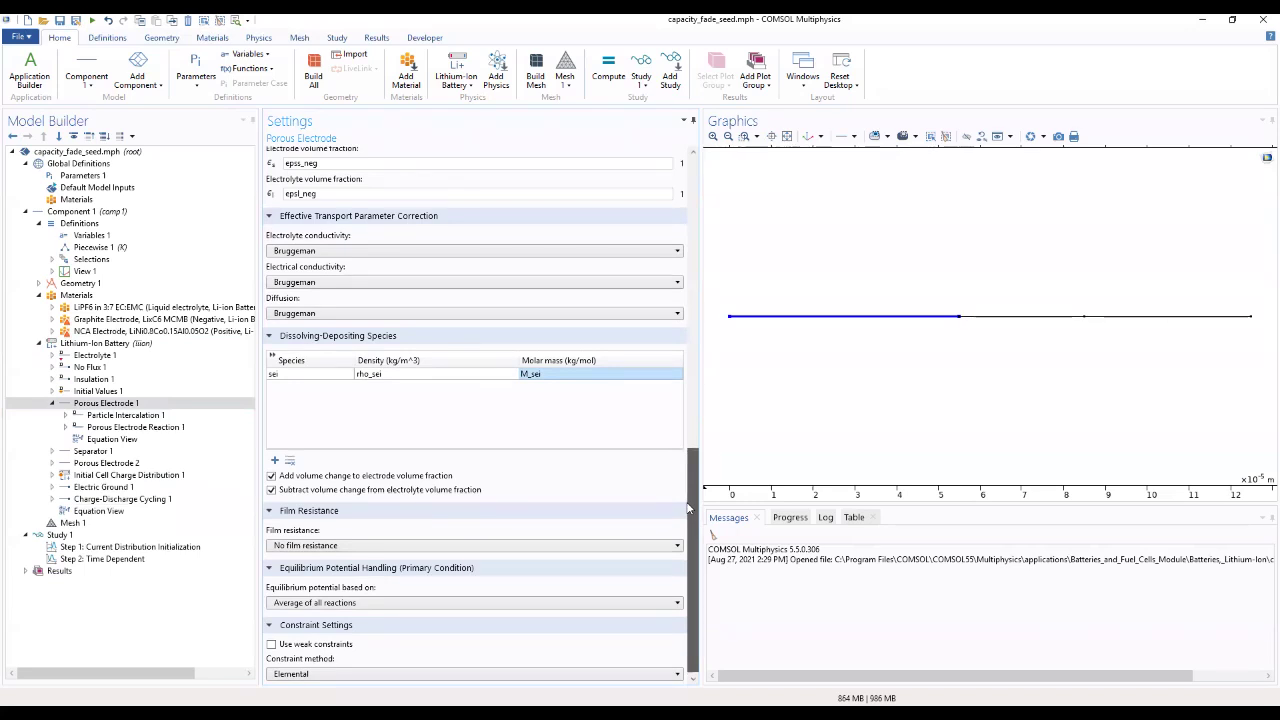
drag(687, 510, 603, 255)
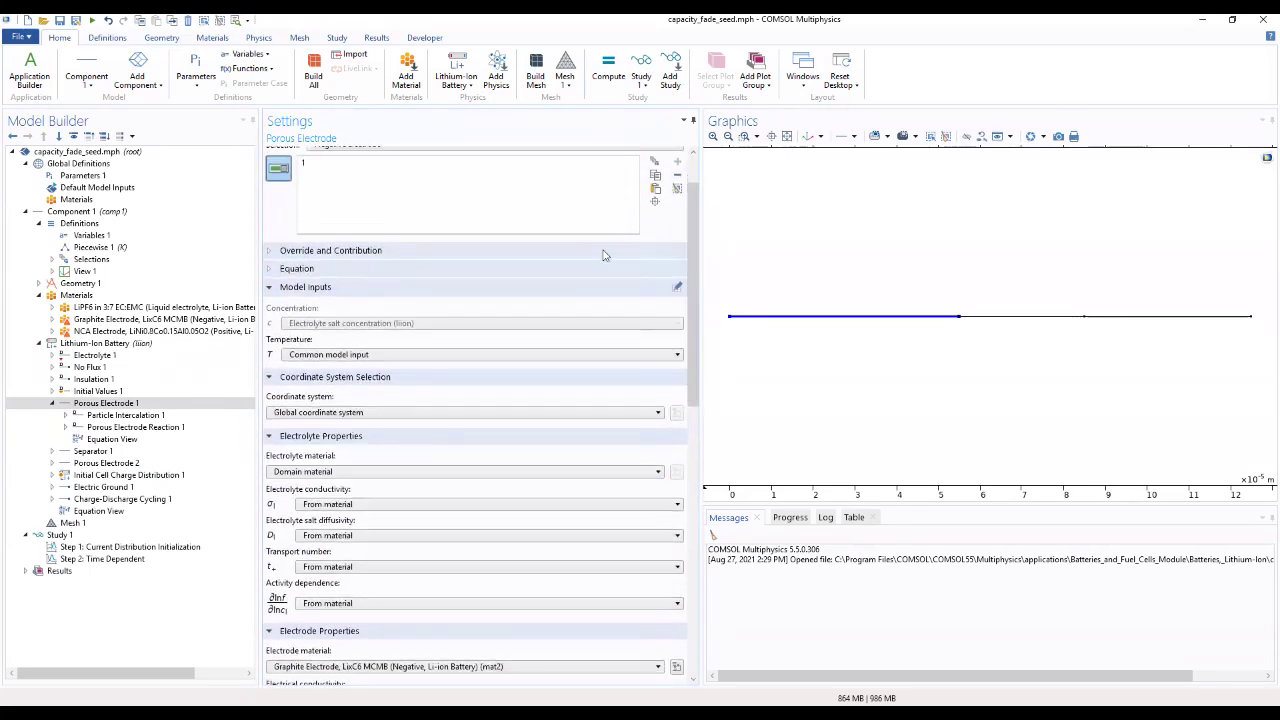
click(472, 268)
click(394, 250)
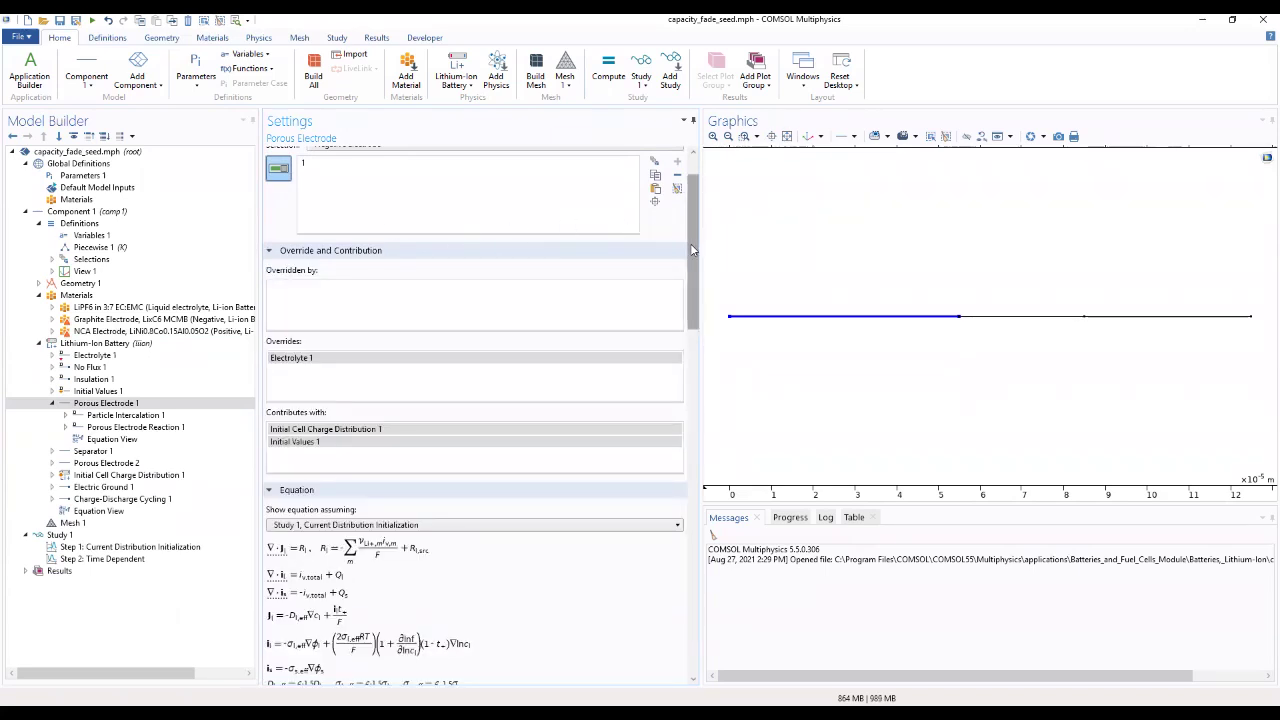
drag(690, 243, 688, 597)
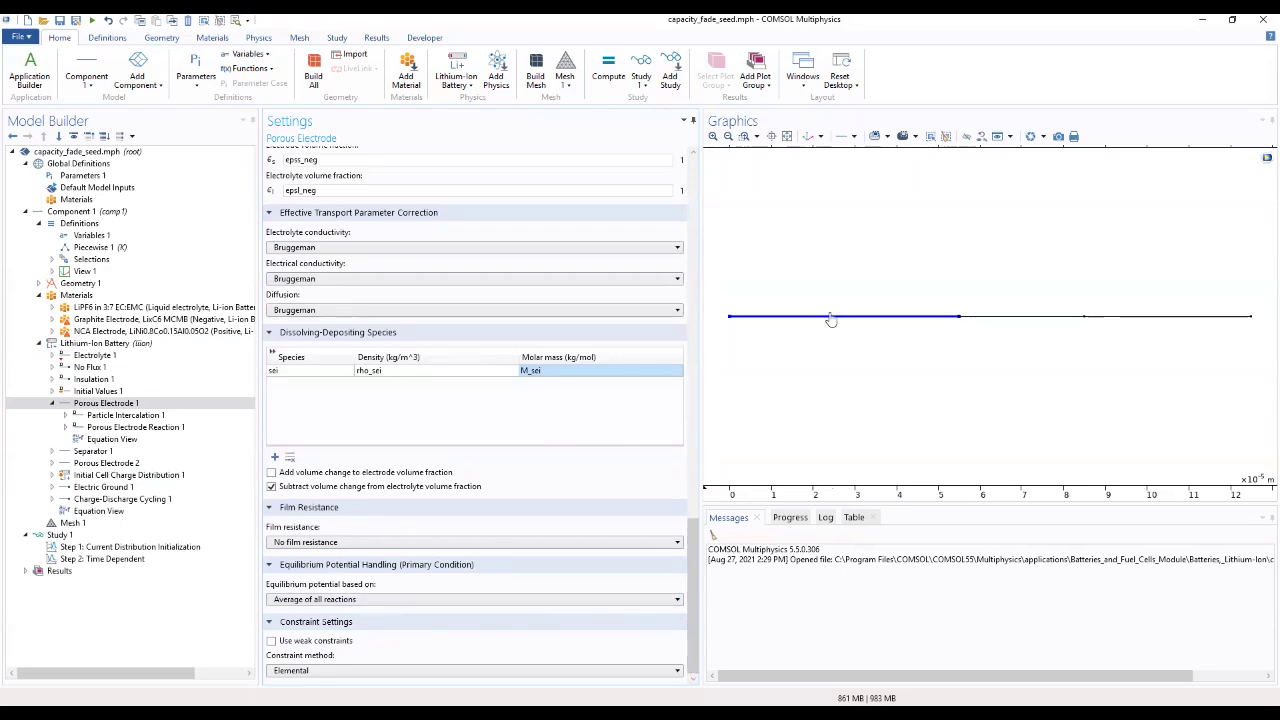
Set the film resistance of Porous Electrode 1 to Thickness and conductivity, with a reference film thickness of dfilm_0
drag(691, 540, 657, 546)
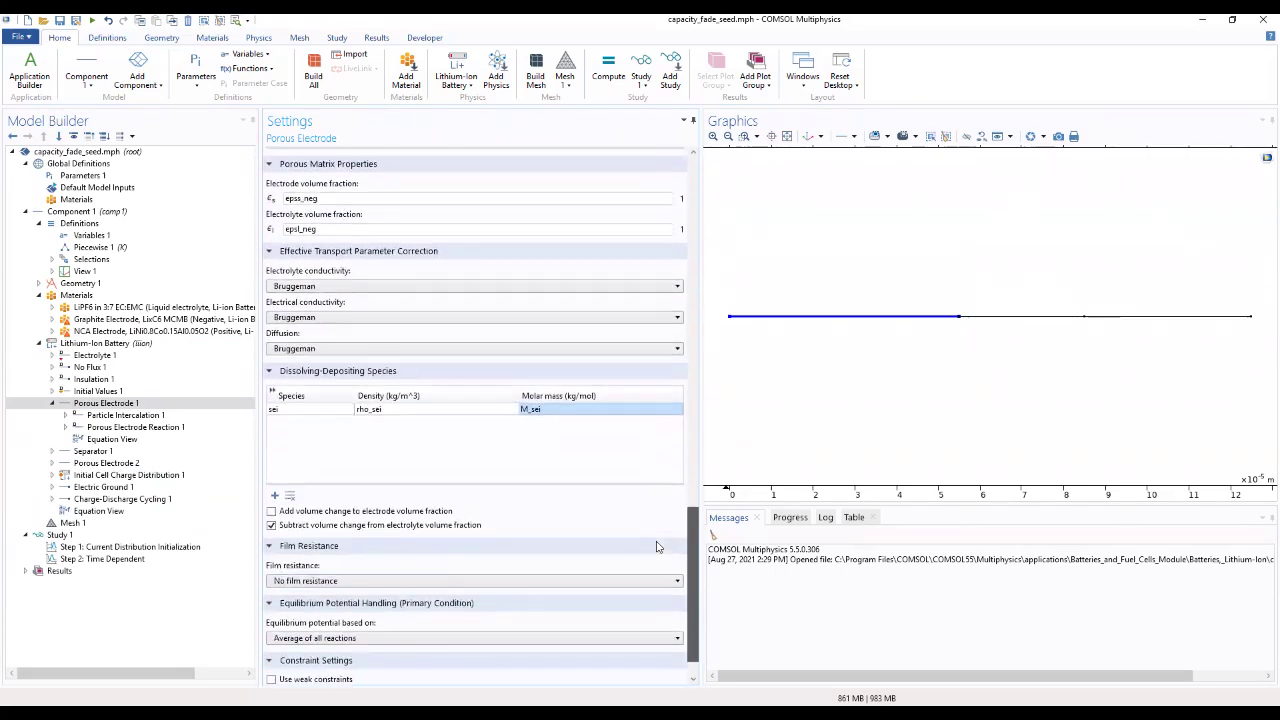
scroll(657, 546, down, 3)
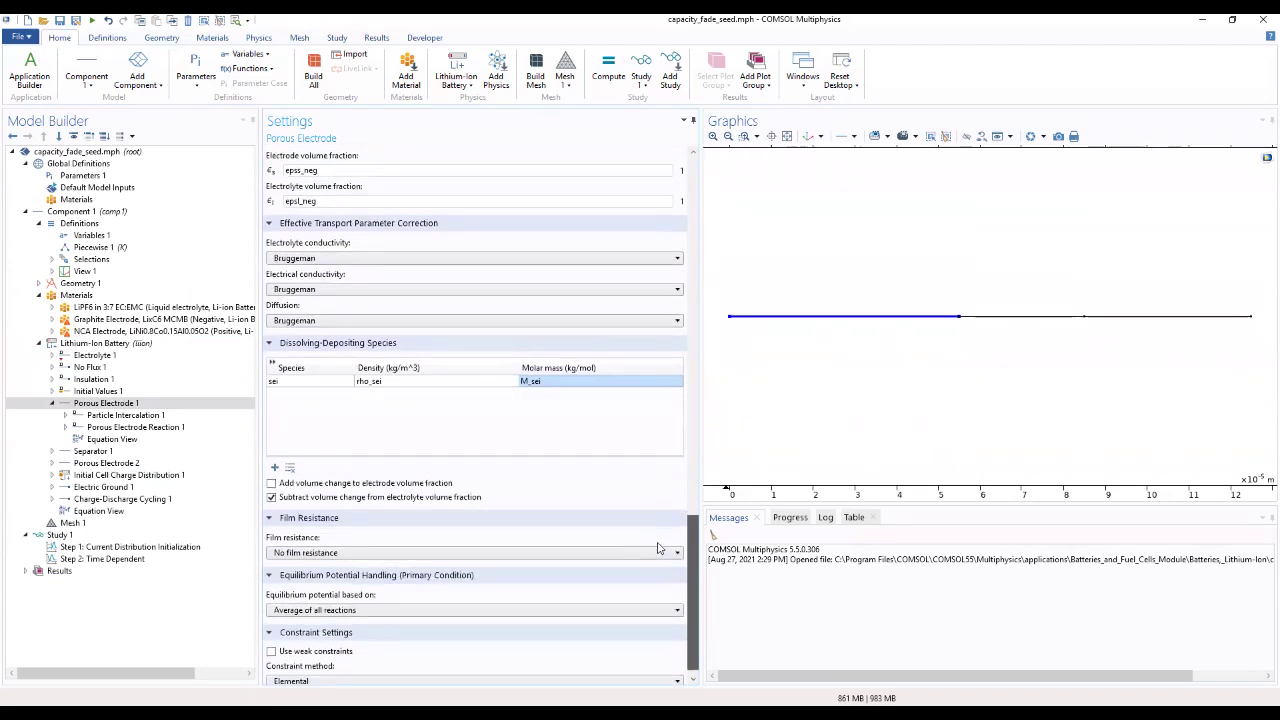
click(380, 556)
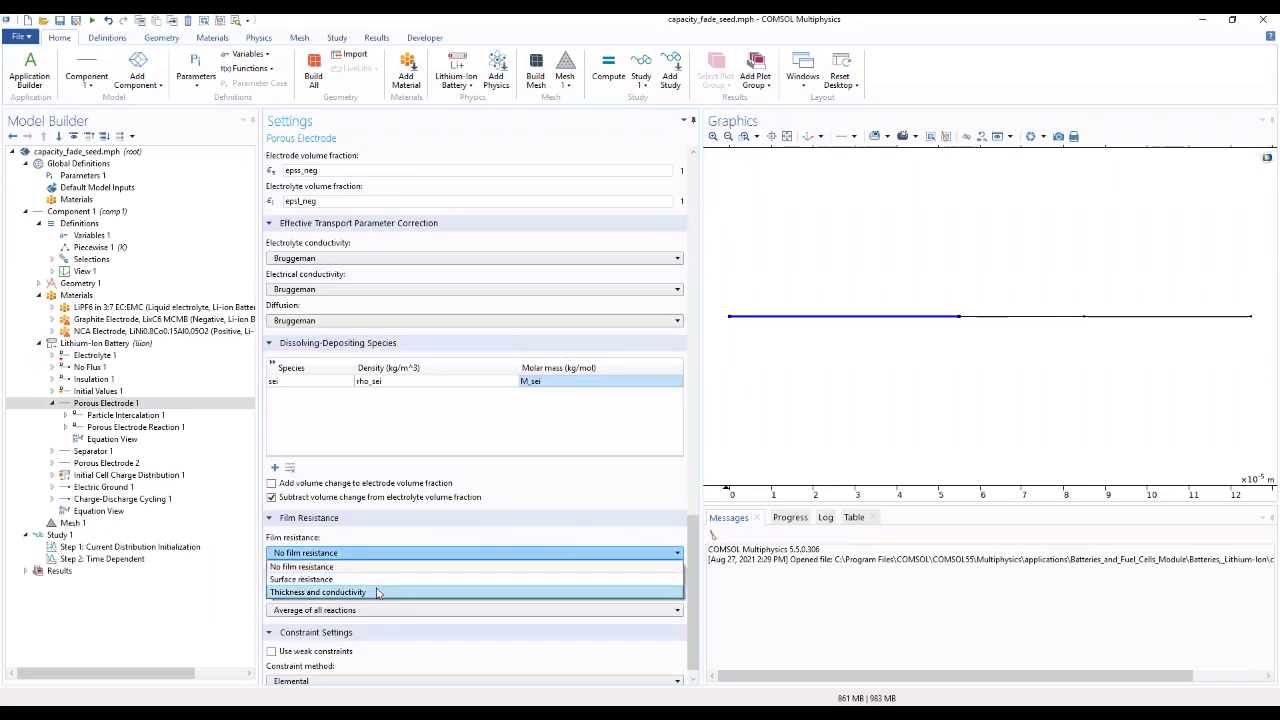
click(377, 593)
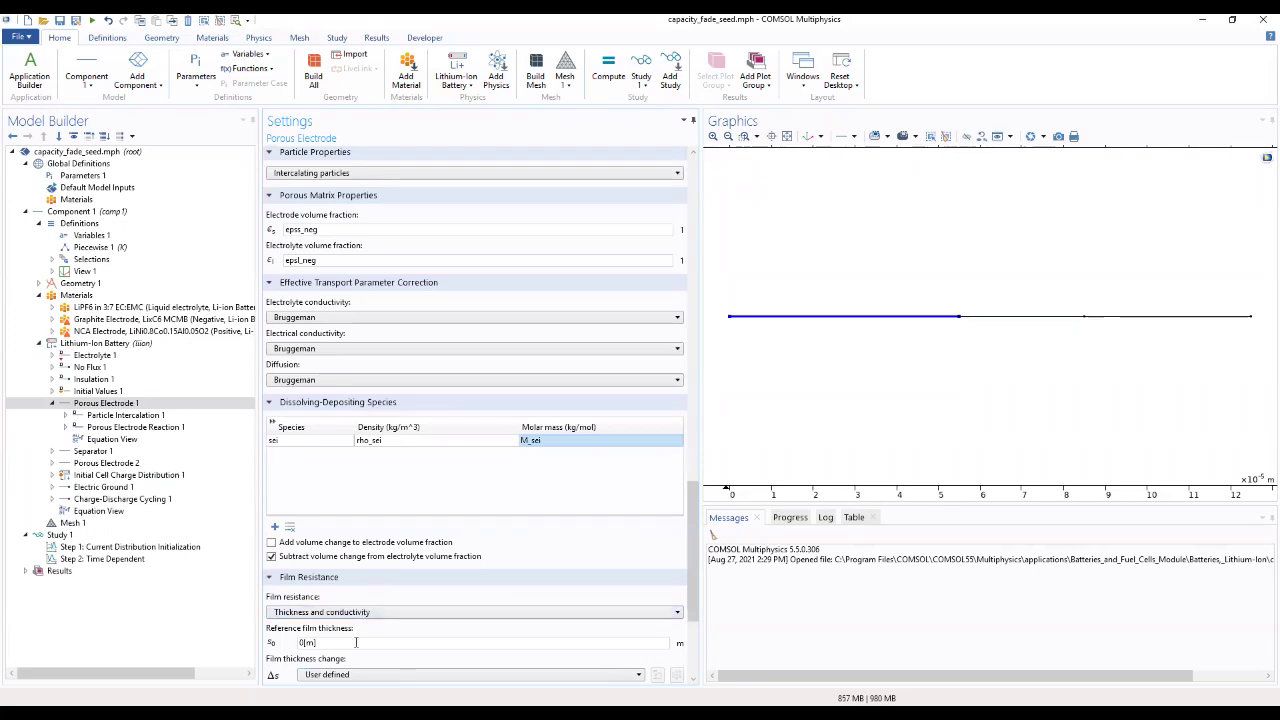
click(300, 643)
scroll(384, 660, down, 2)
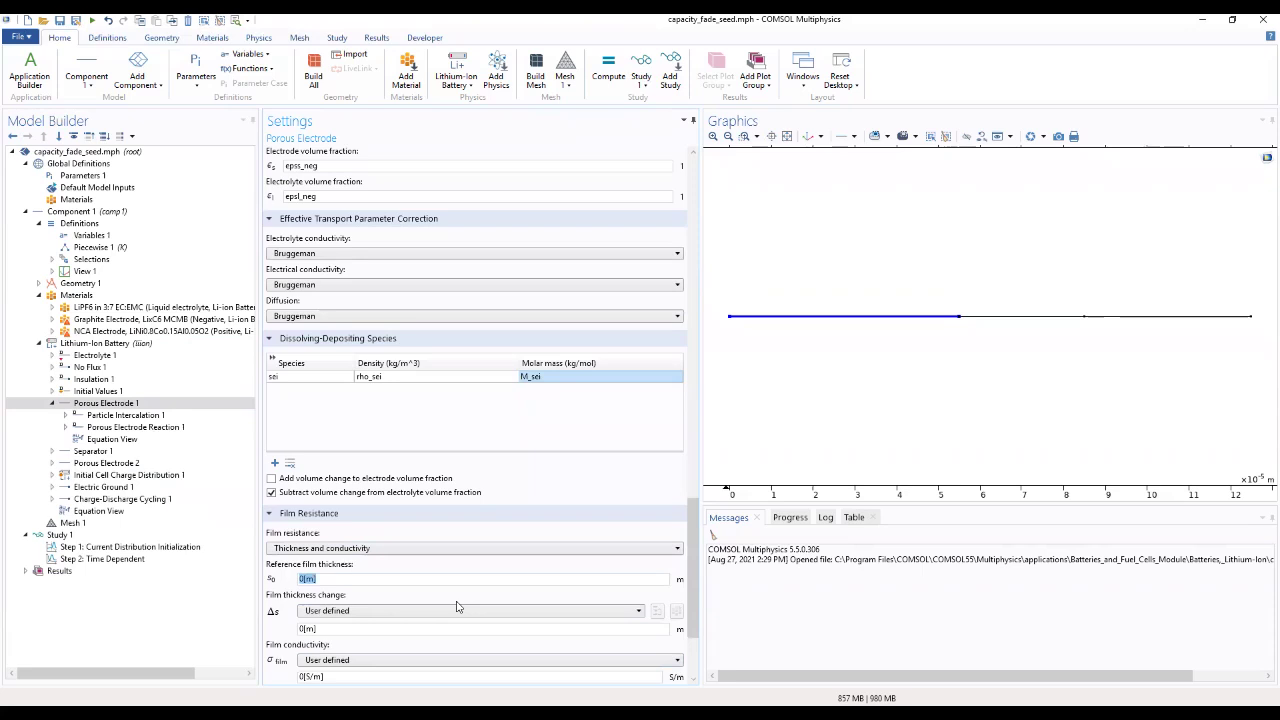
text(dfilm_0)
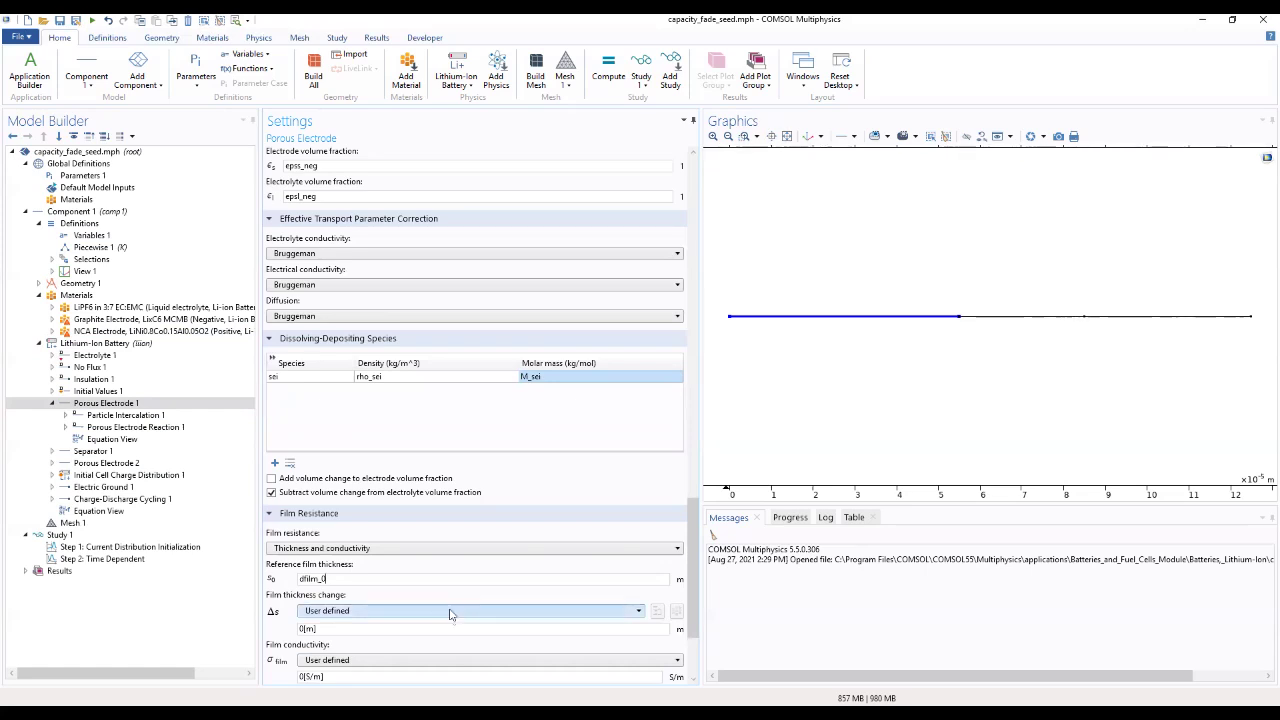
Set the film thickness change to Total film thickness change (liion/pce1) and the user-defined film conductivity to kappa_film
click(424, 612)
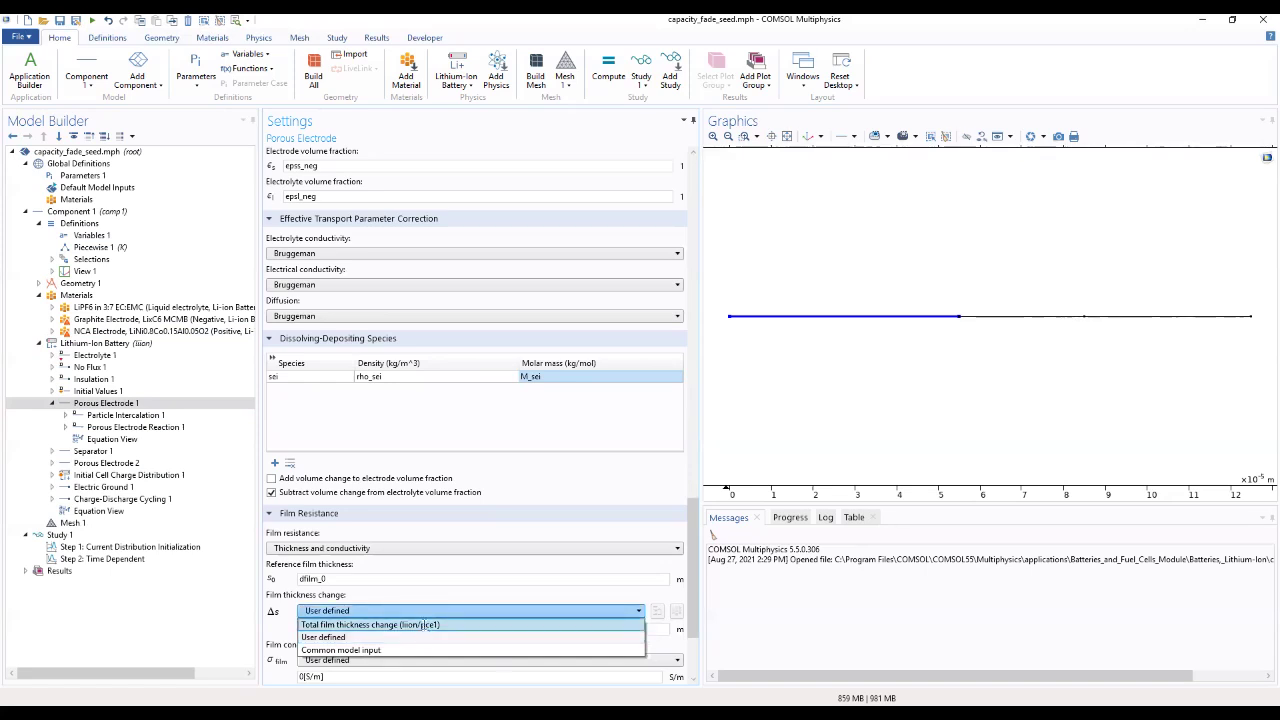
click(424, 624)
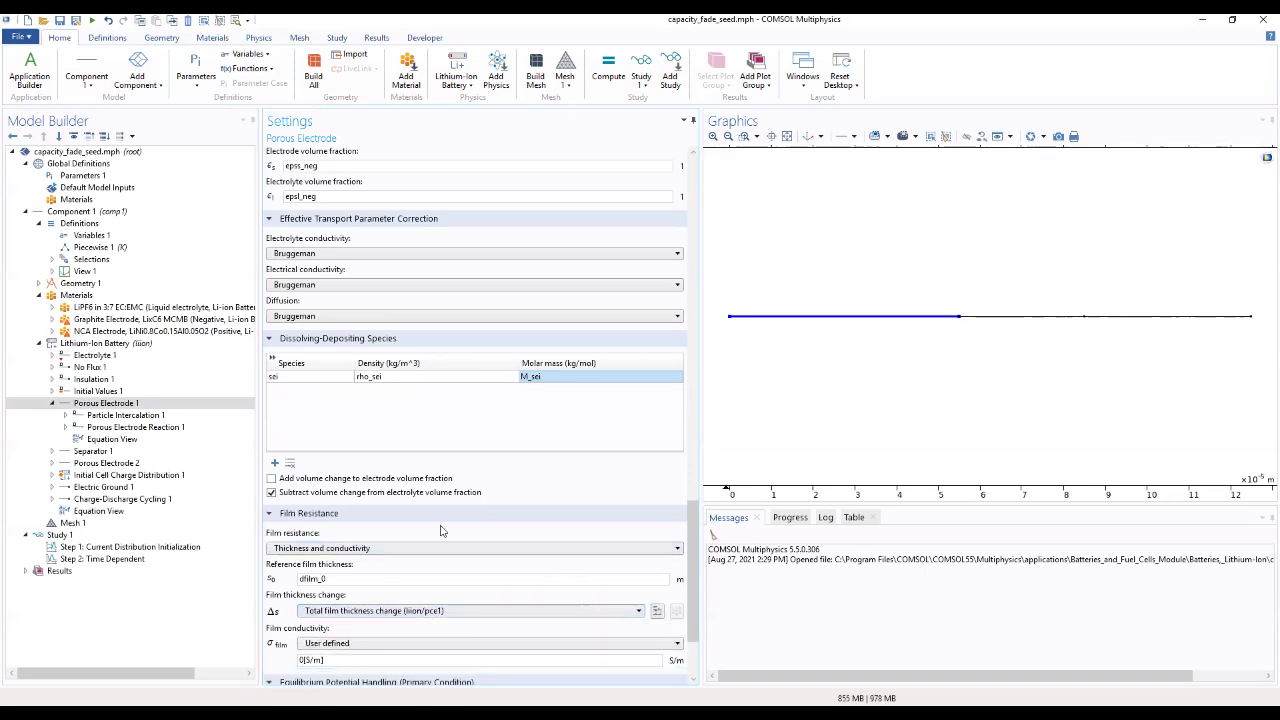
drag(696, 521, 689, 557)
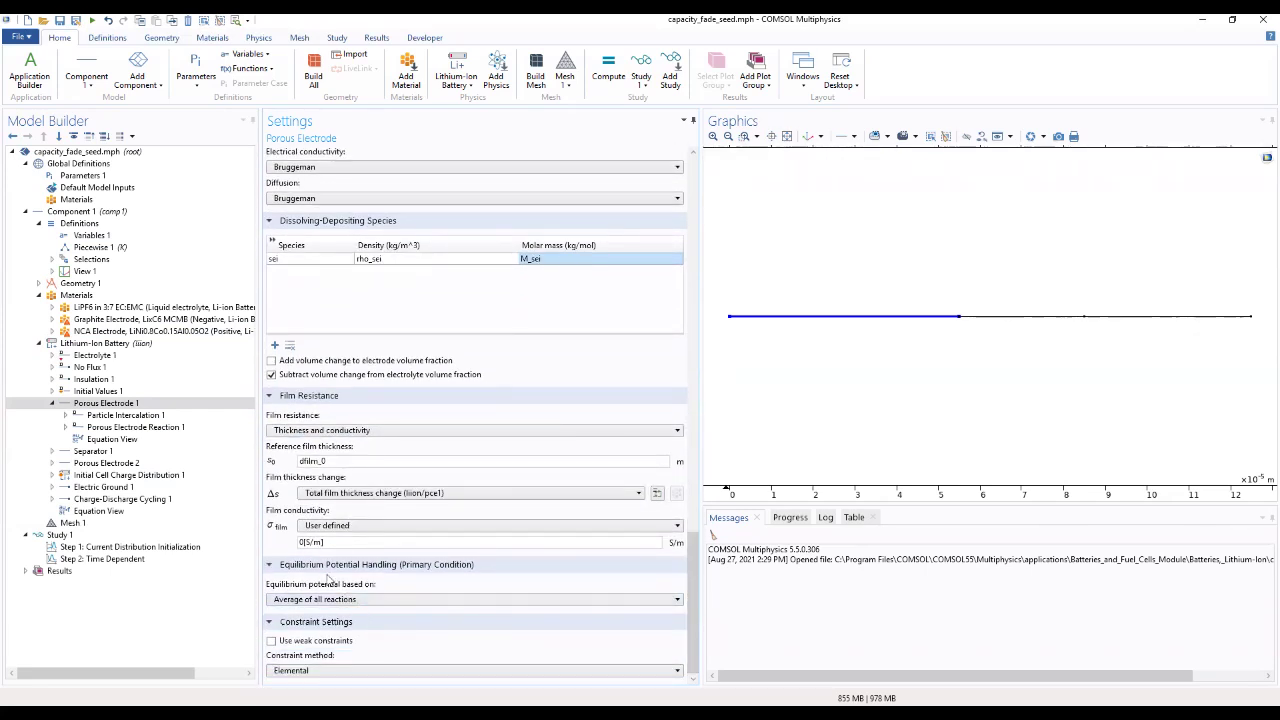
drag(338, 542, 258, 543)
text(kappa_film)
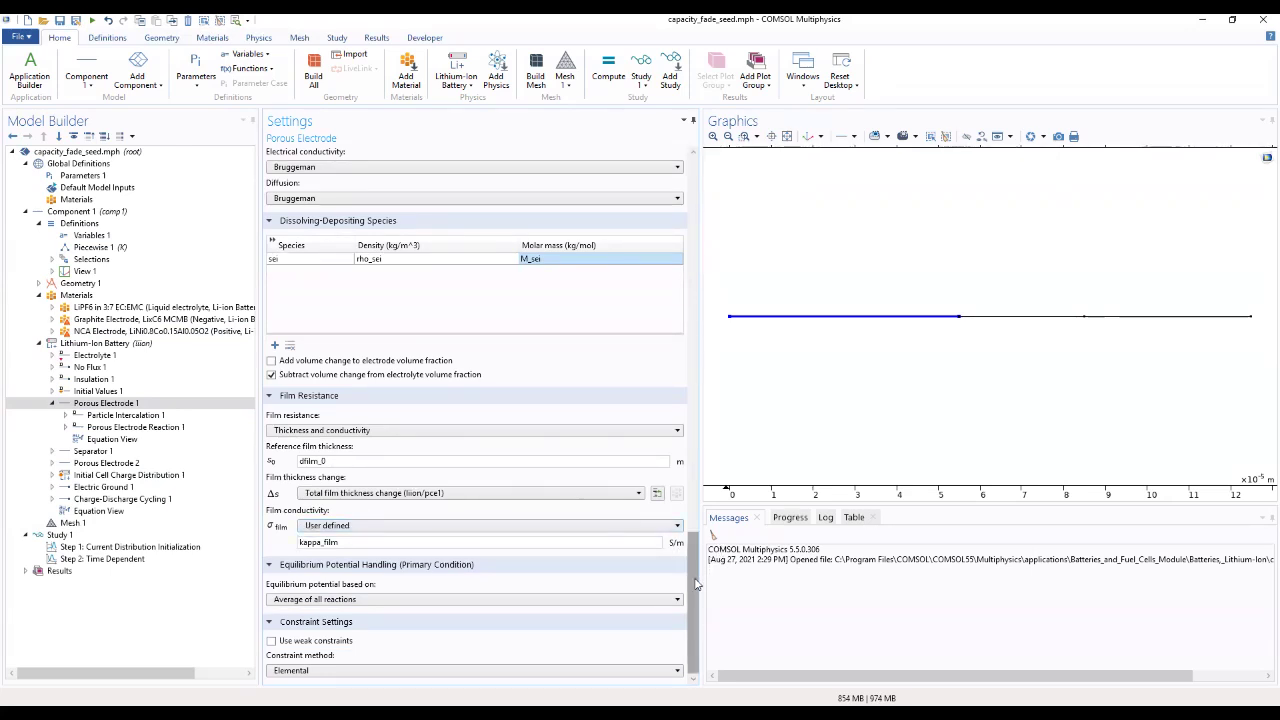
scroll(700, 570, up, 2)
scroll(700, 570, up, 2)
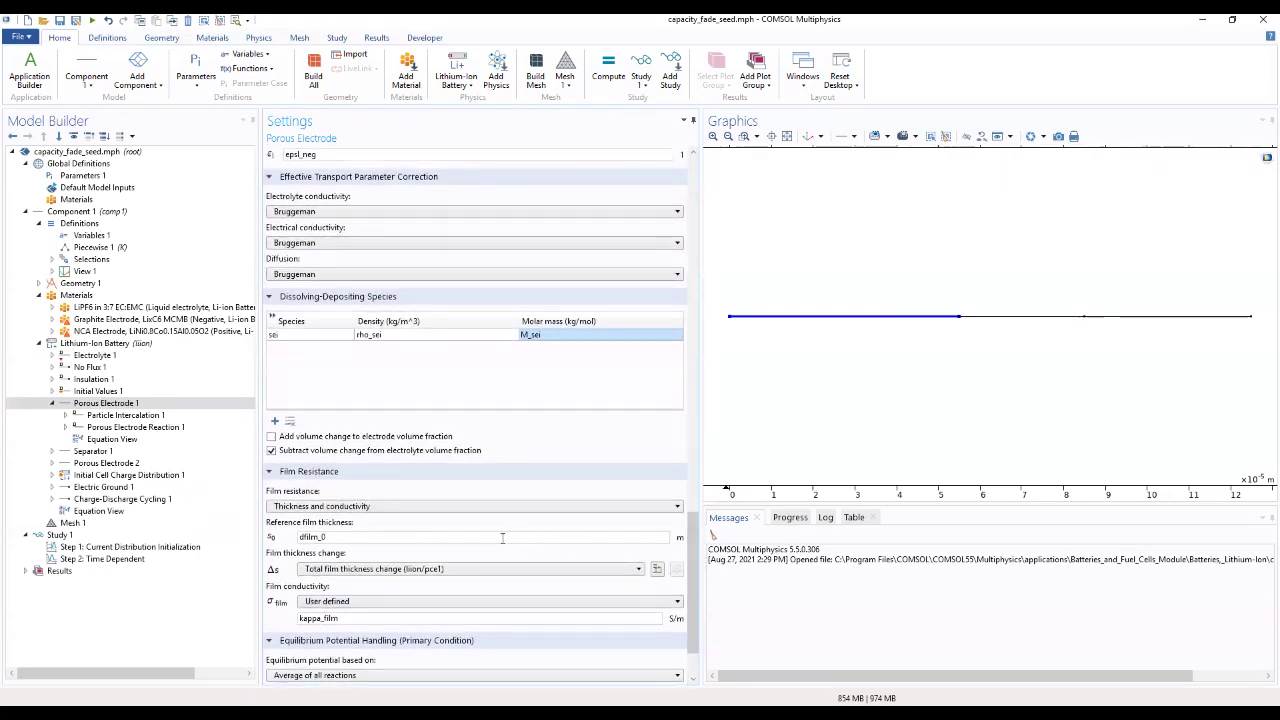
Review Porous Electrode Reaction 1, including its equations, lithium insertion kinetics, advanced kinetics settings and stoichiometric coefficients
click(138, 431)
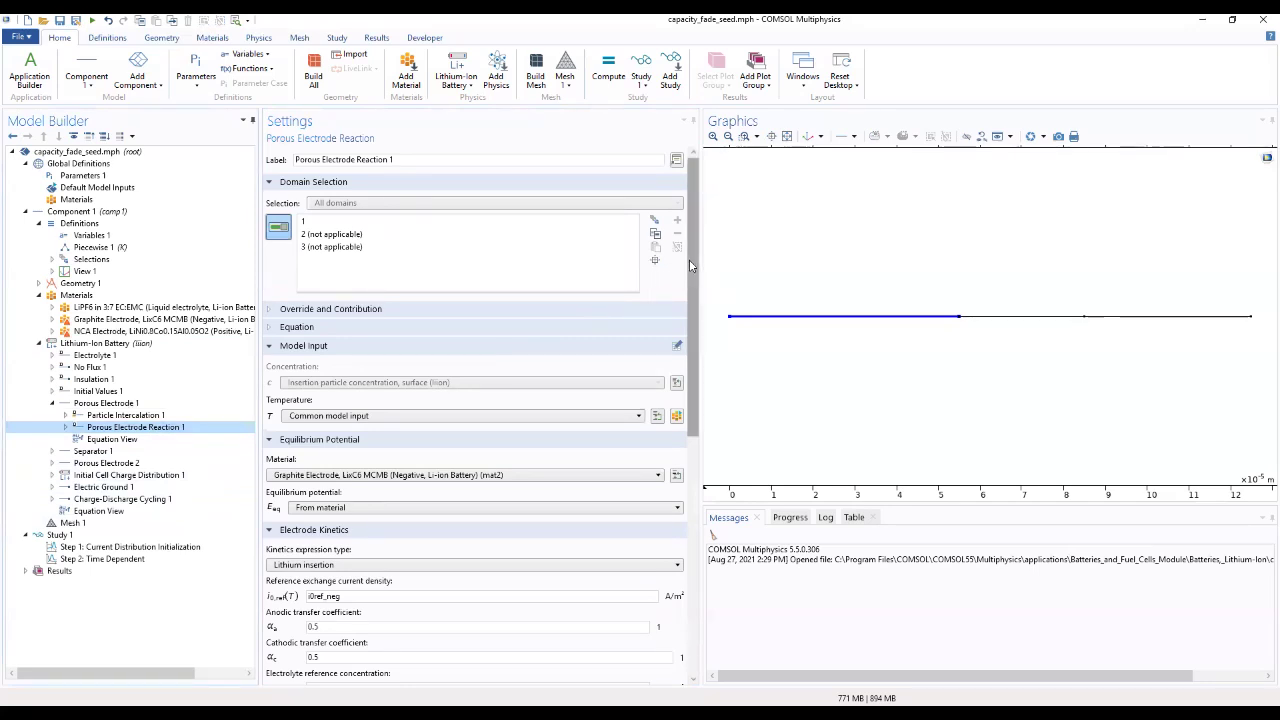
click(370, 327)
click(363, 312)
scroll(365, 404, down, 3)
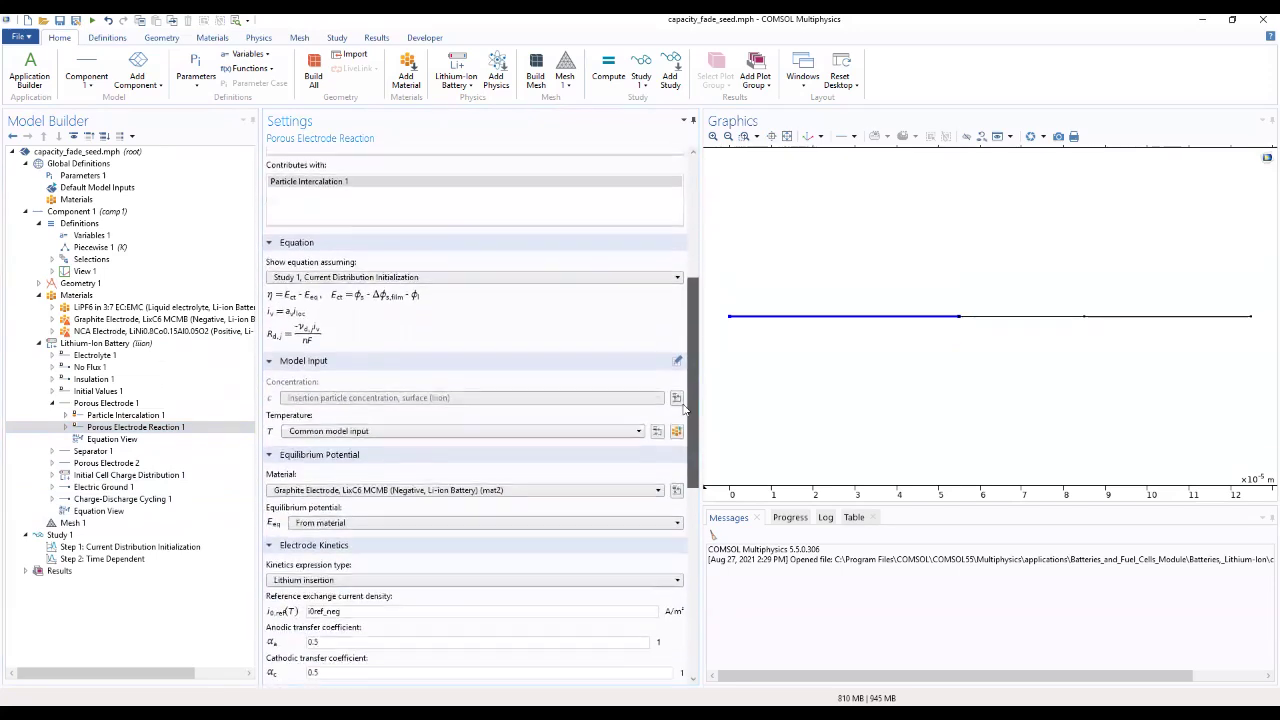
scroll(336, 423, down, 6)
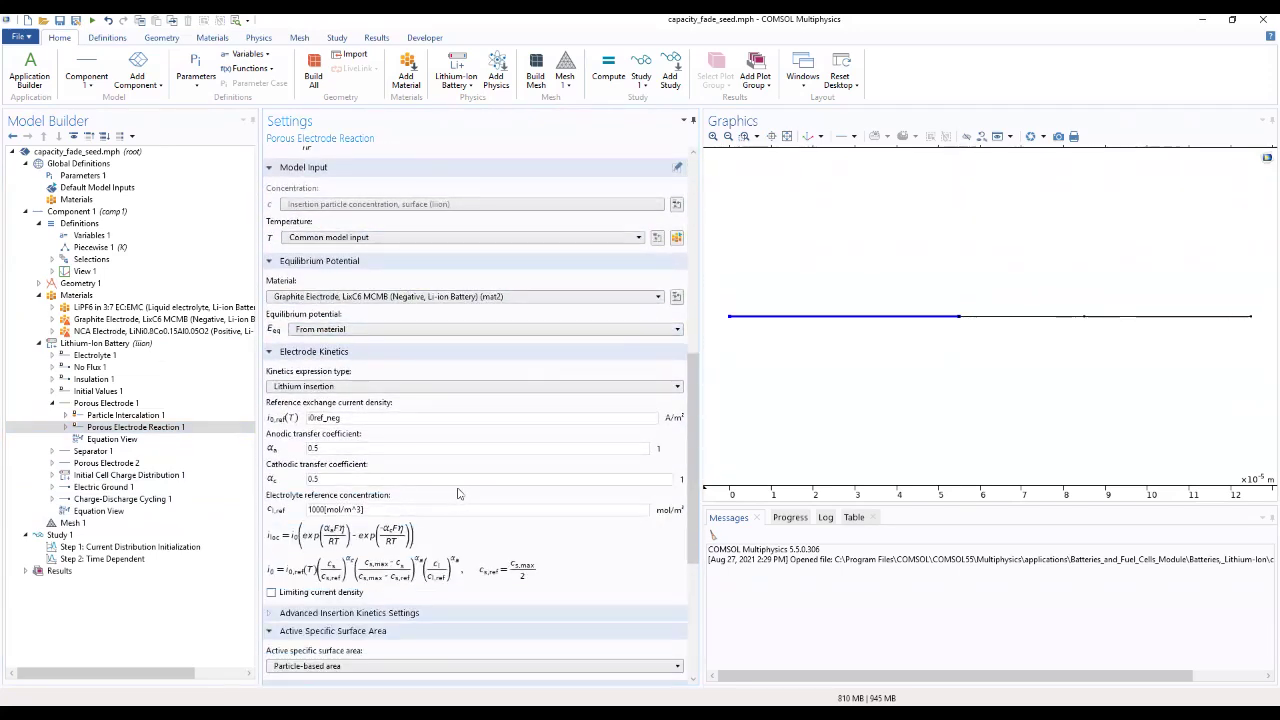
click(305, 423)
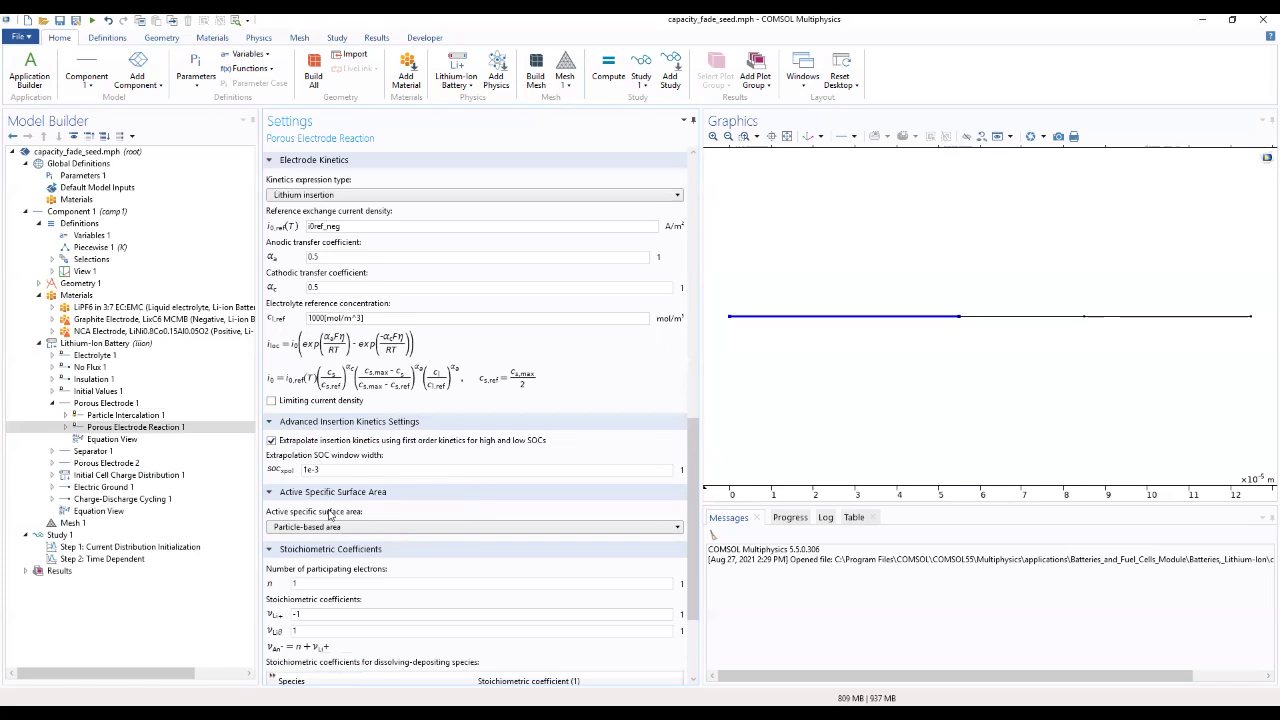
scroll(675, 570, down, 3)
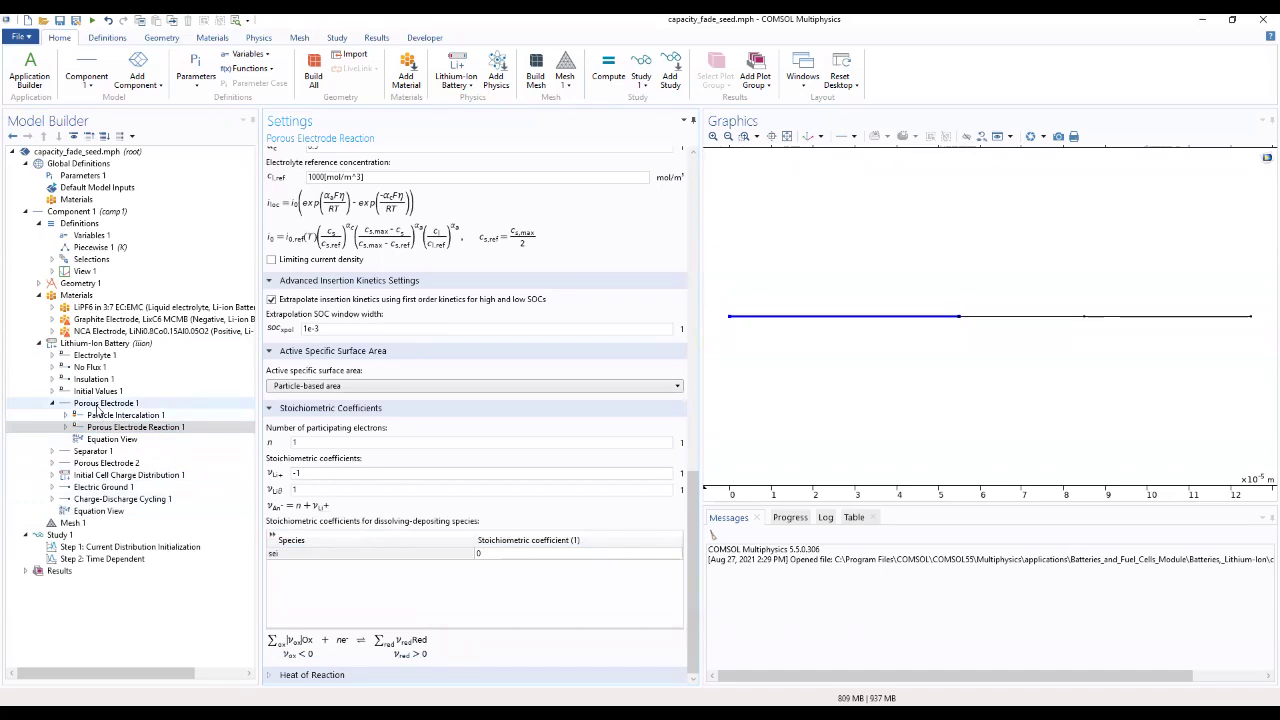
Add a second Porous Electrode Reaction to Porous Electrode 1 and show its settings
click(99, 405)
right_click(99, 405)
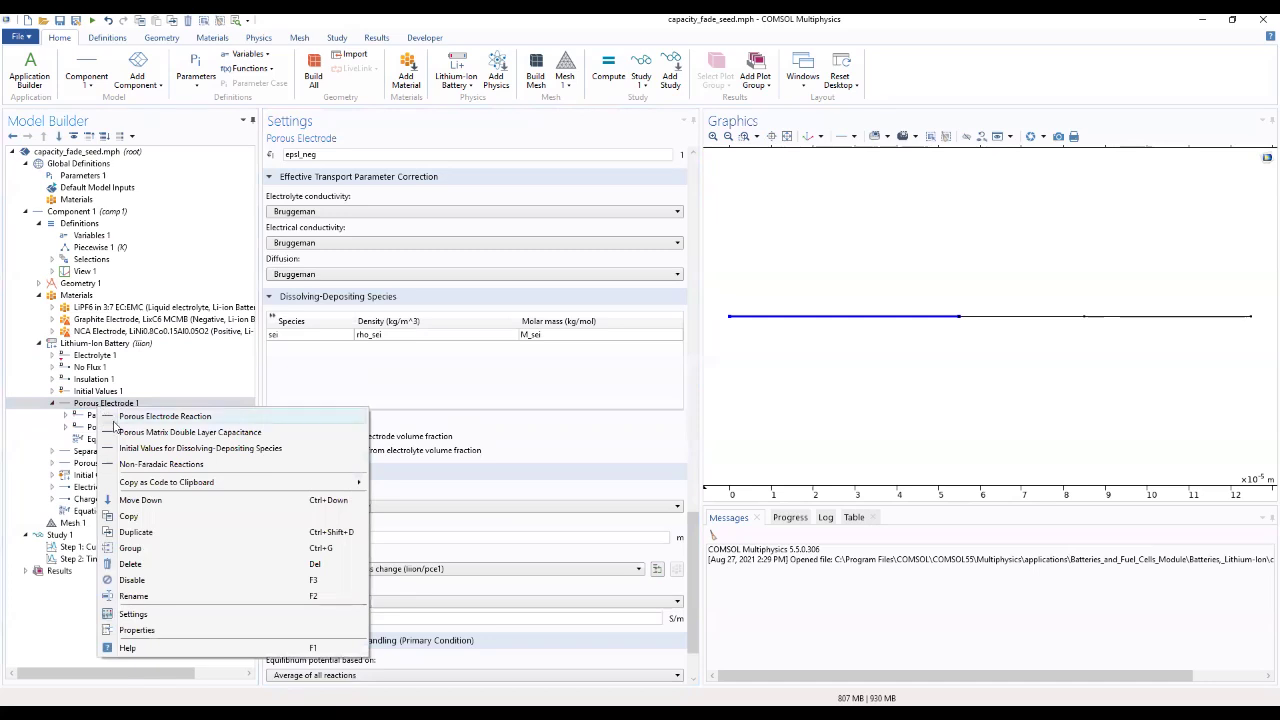
click(117, 418)
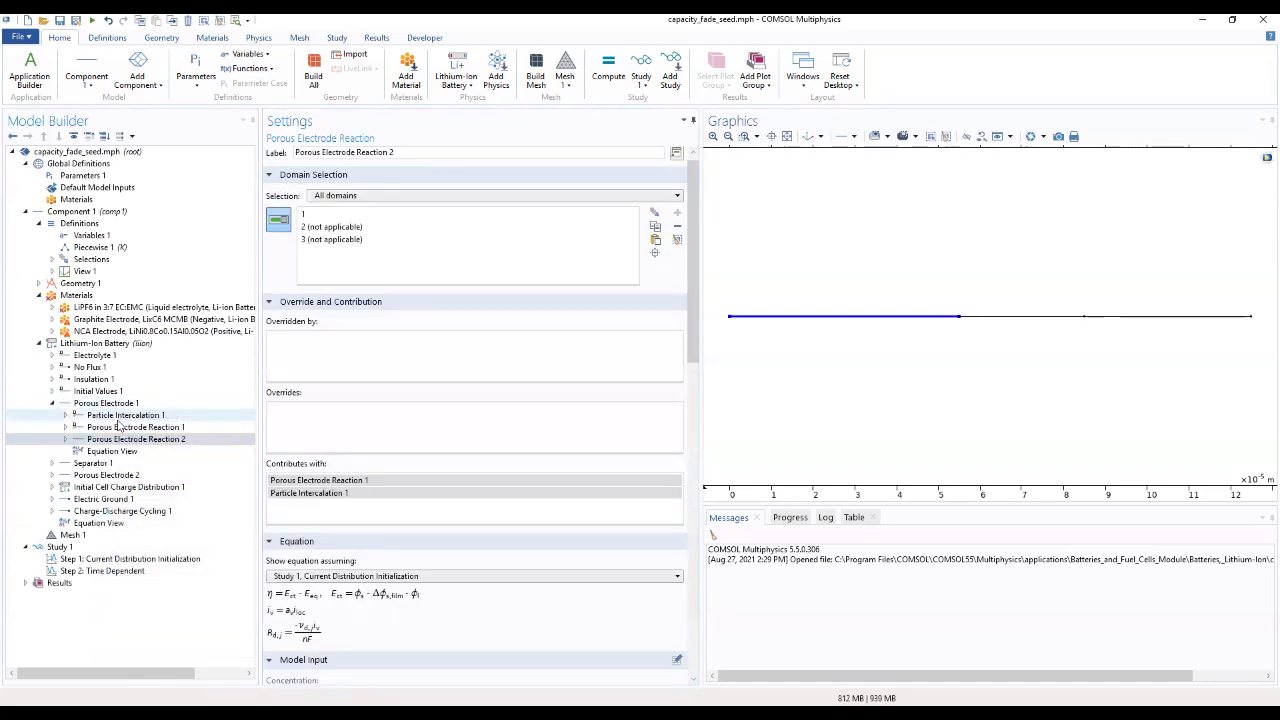
click(121, 440)
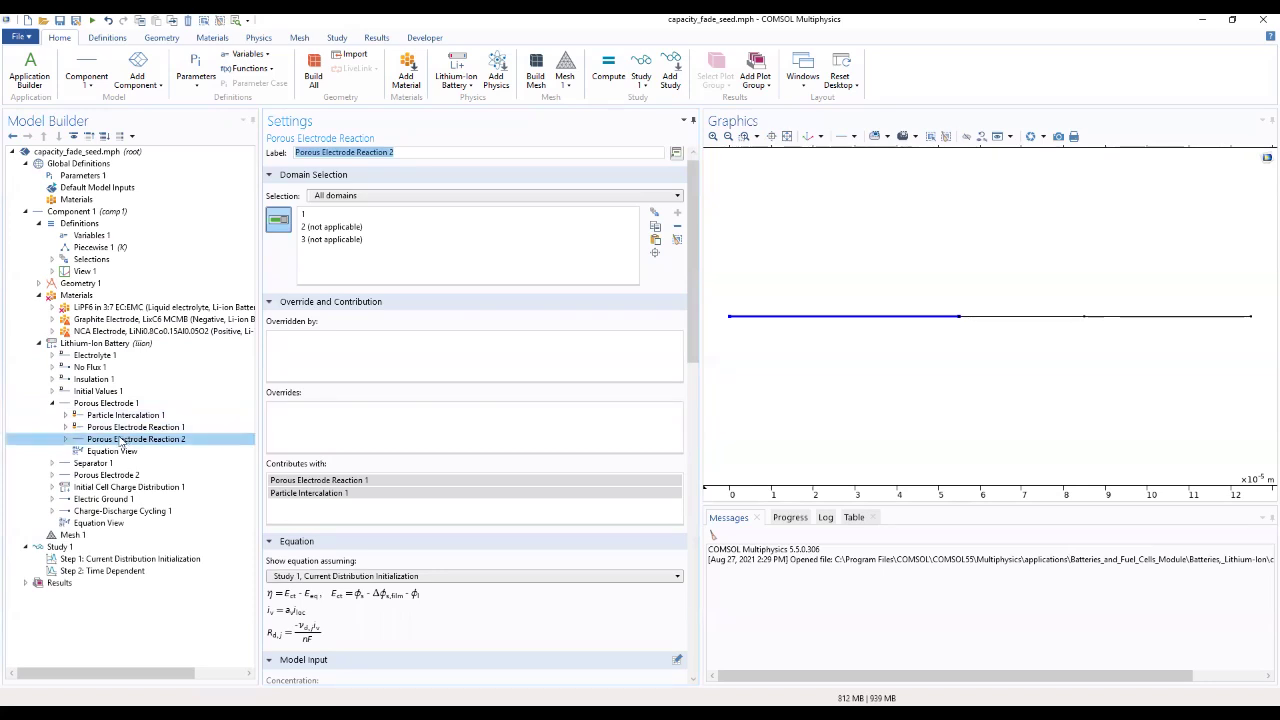
click(125, 438)
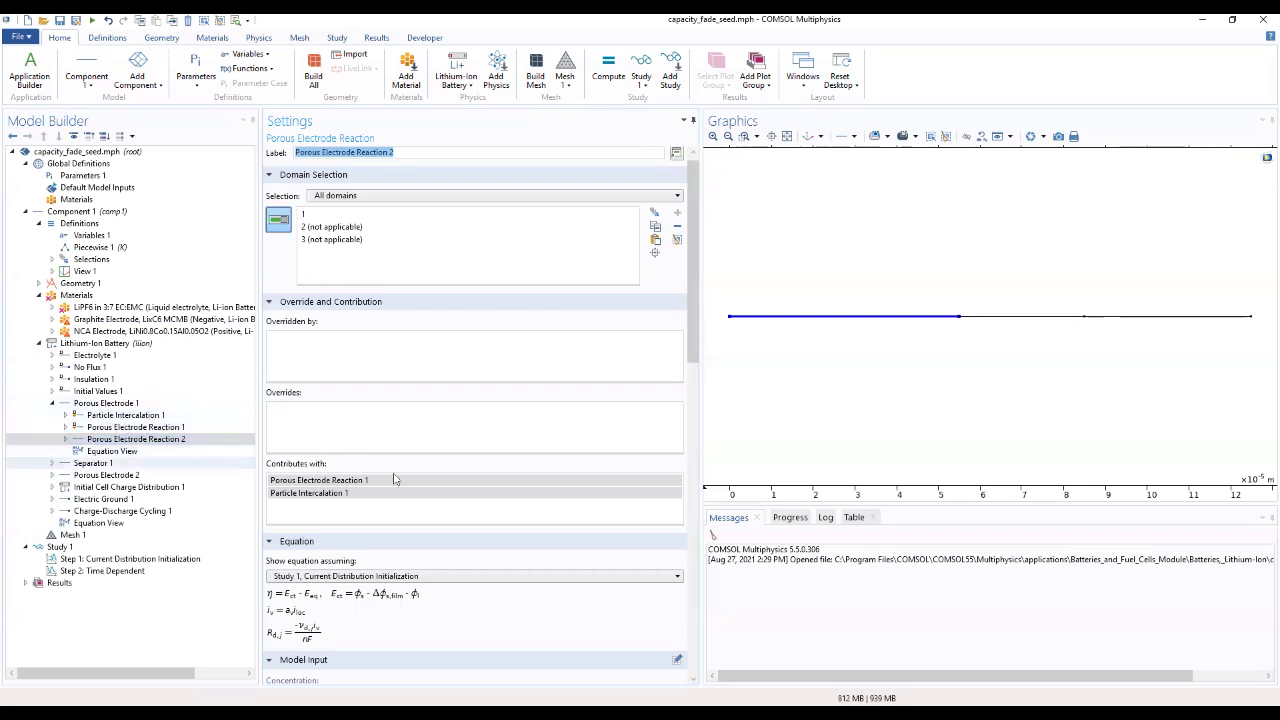
Make the second reaction's kinetics expression user defined, with local current density I_SEI*(cycle_no>0)
scroll(697, 307, down, 1)
drag(697, 307, 618, 457)
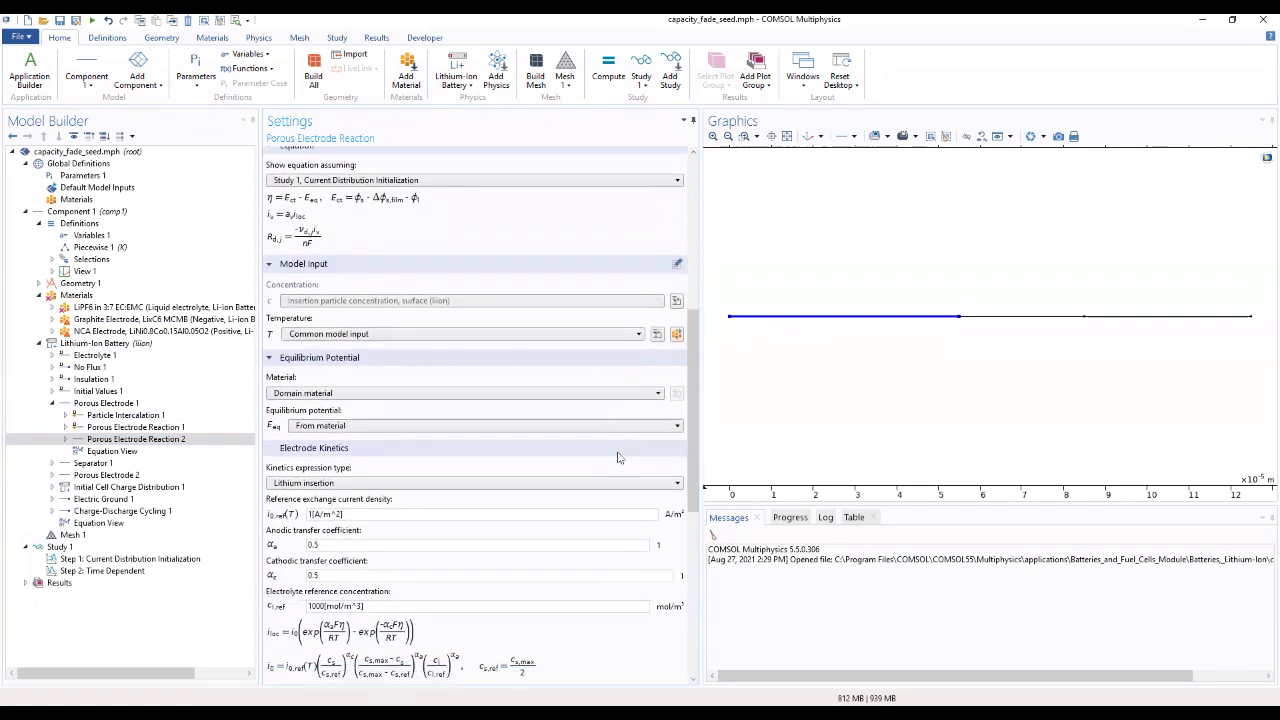
click(537, 483)
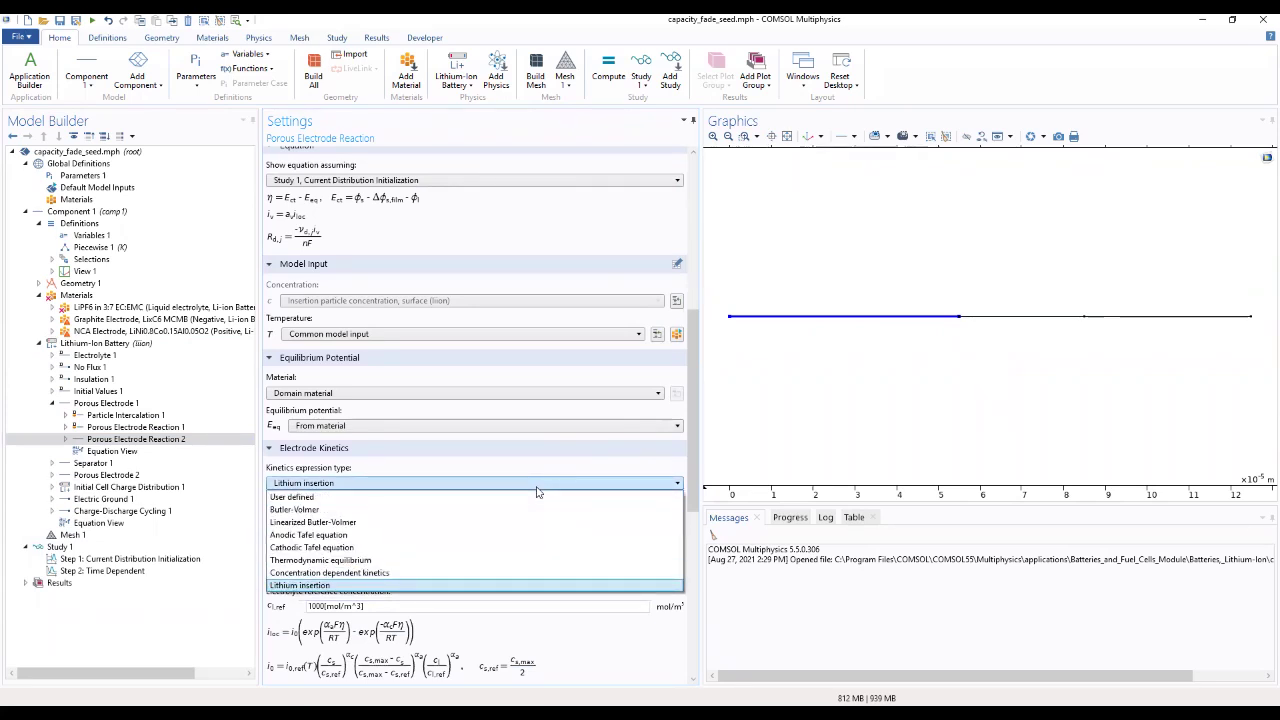
click(531, 497)
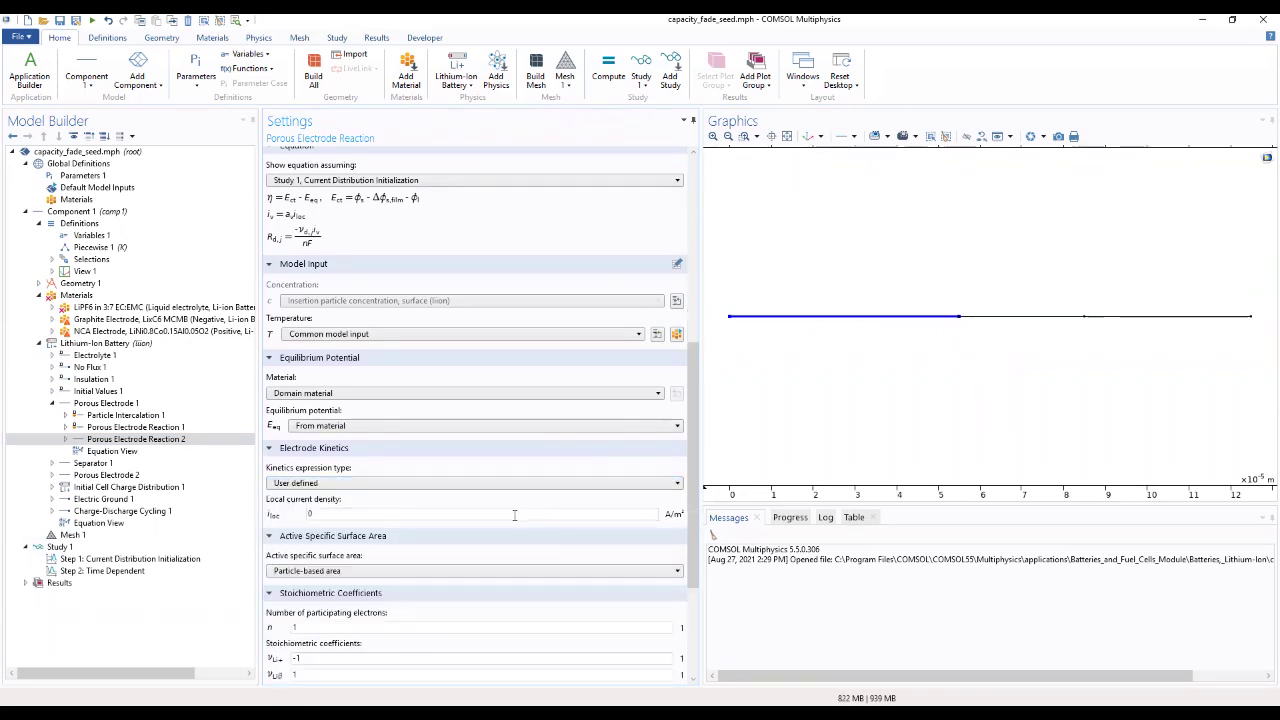
double_click(306, 515)
Check the parasitic reaction expressions in Variables 1, and return to the Porous Electrode Reaction 2 settings
click(93, 236)
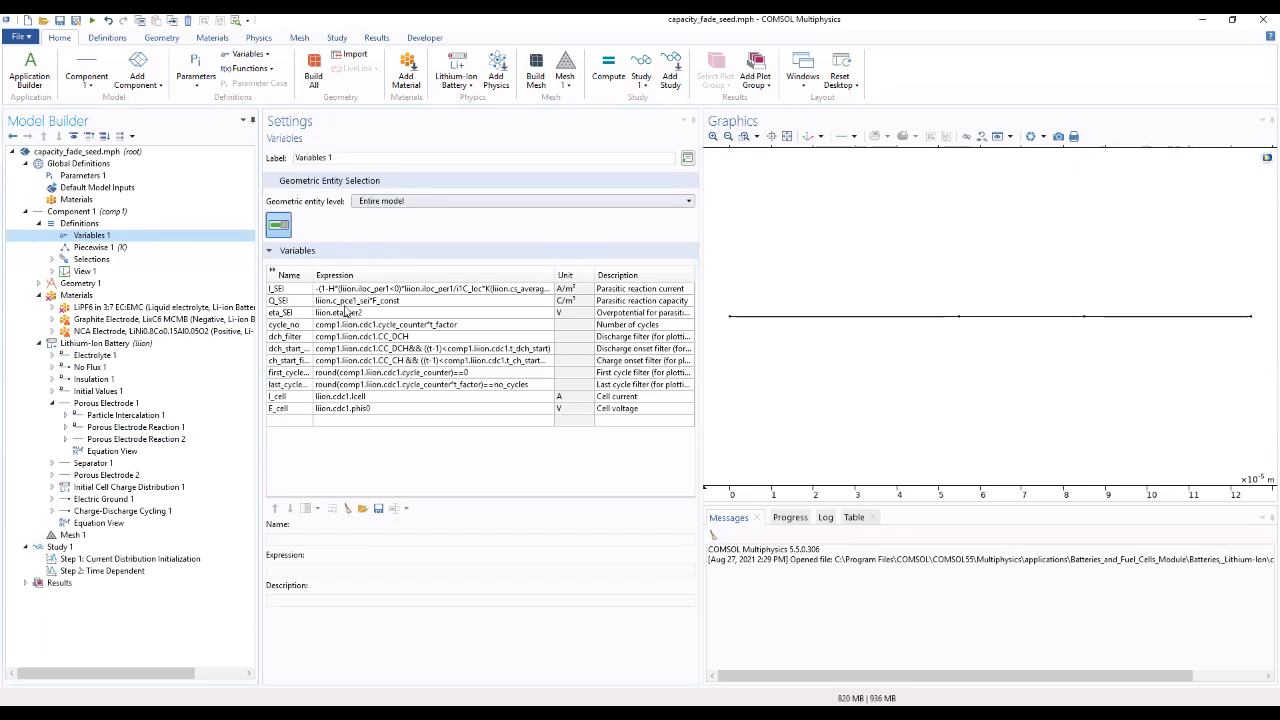
click(272, 271)
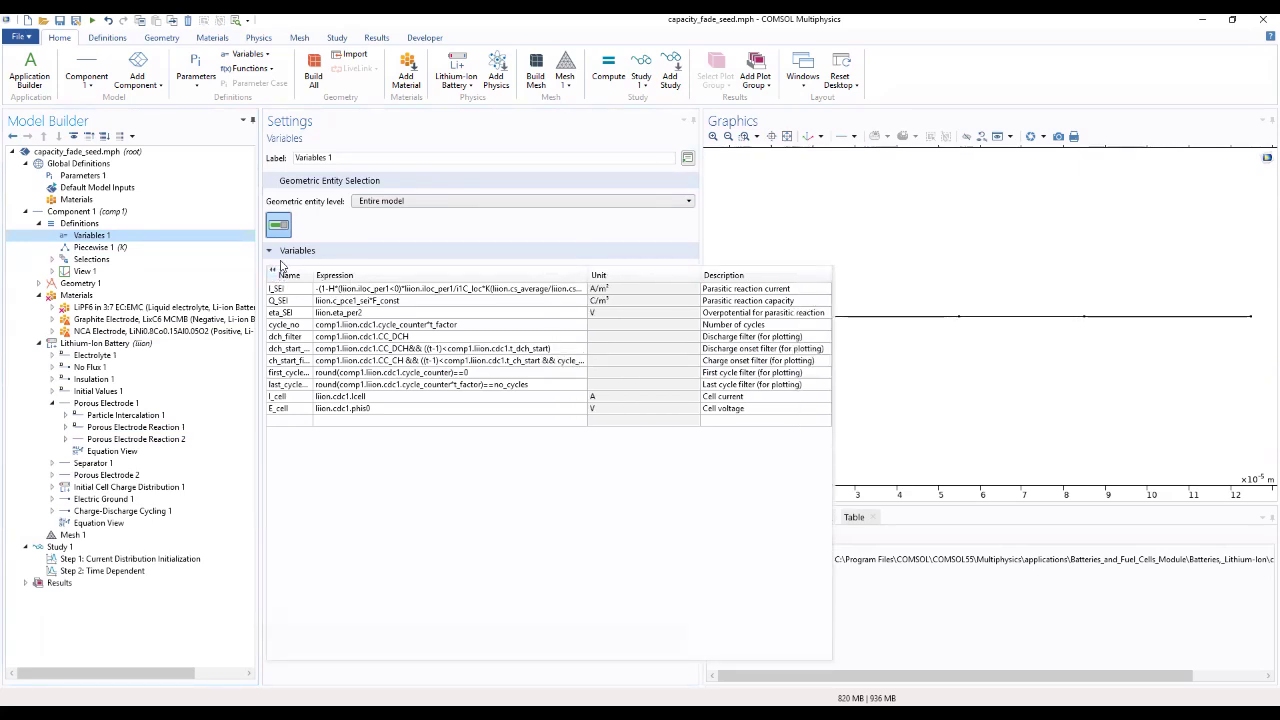
click(140, 440)
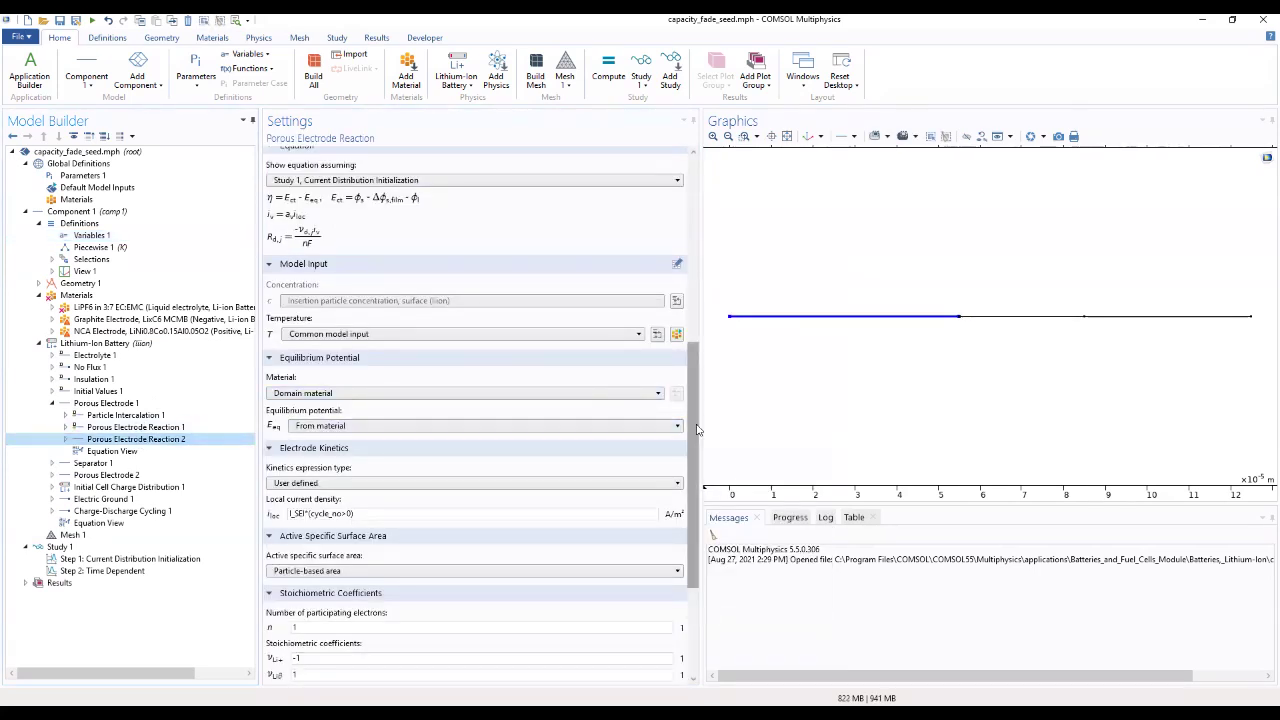
Expand the Heat of Reaction settings of Porous Electrode Reaction 2 and set its Liθ stoichiometric coefficient to -(t_factor-1)
scroll(648, 545, down, 4)
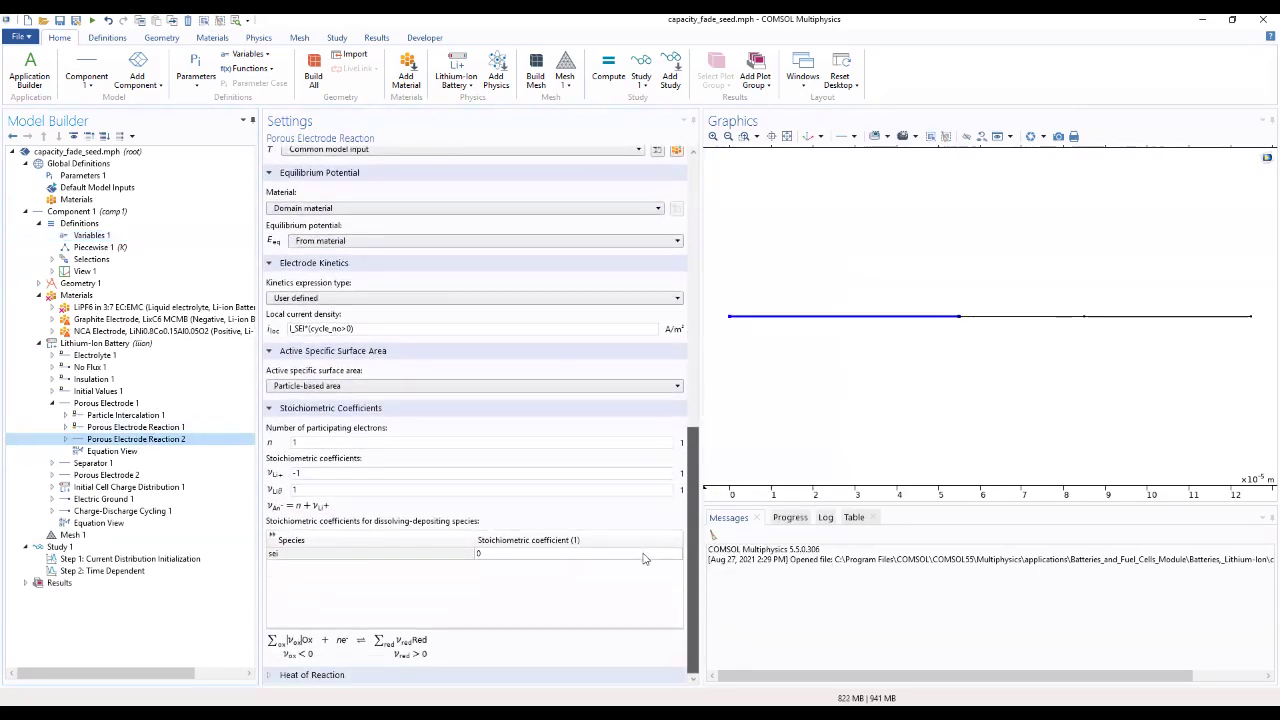
click(385, 676)
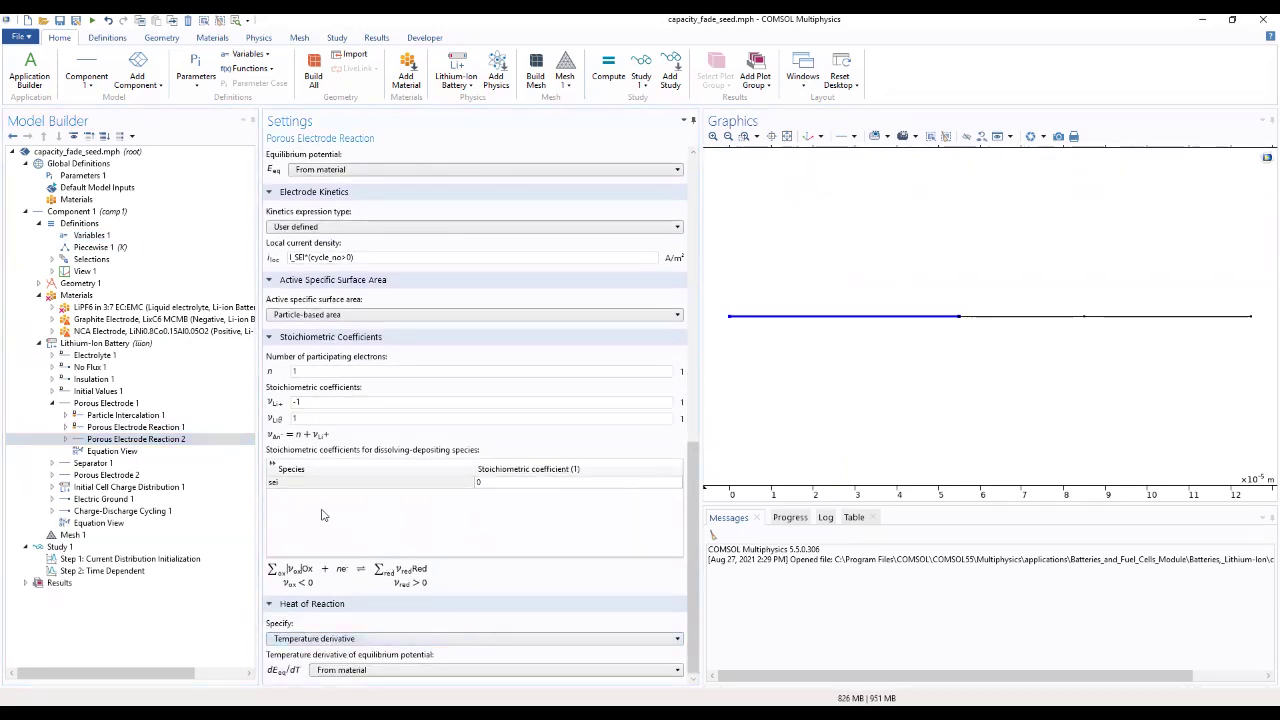
double_click(317, 416)
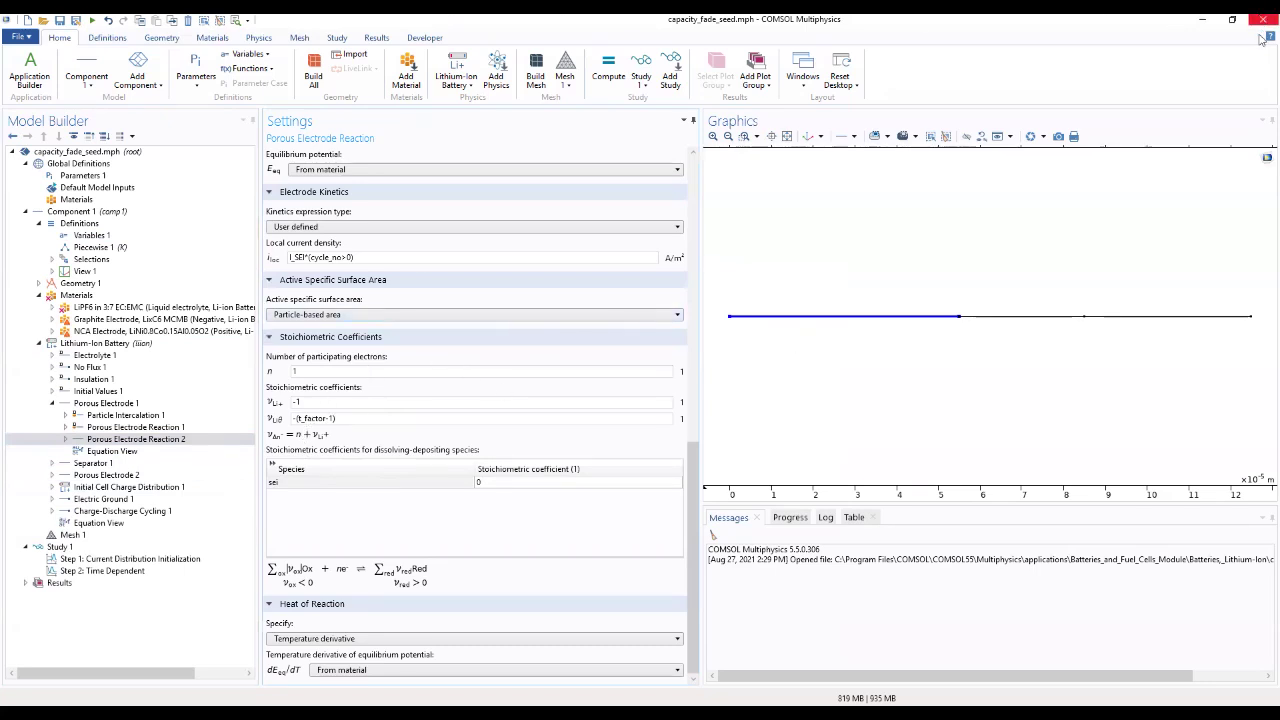
Examine the time acceleration factor t_factor and the other model parameters in the expanded Parameters 1 table
drag(689, 470, 720, 220)
click(224, 175)
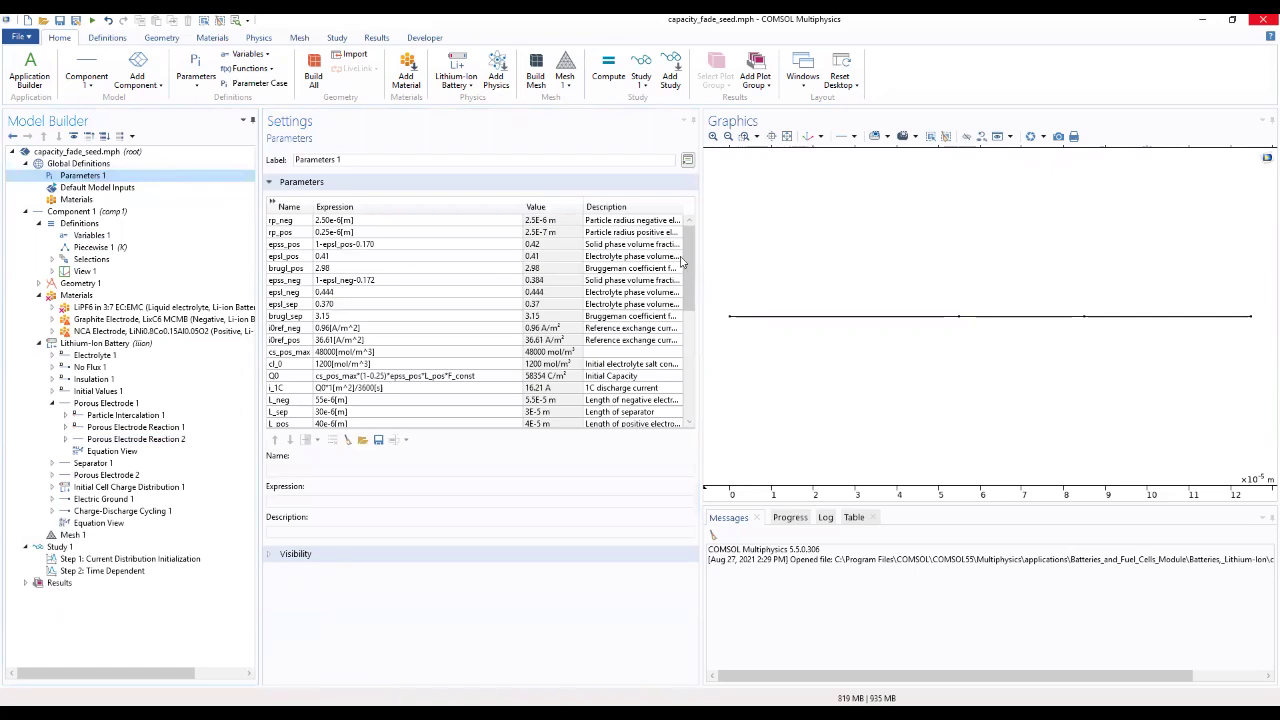
scroll(675, 307, down, 3)
scroll(675, 307, down, 6)
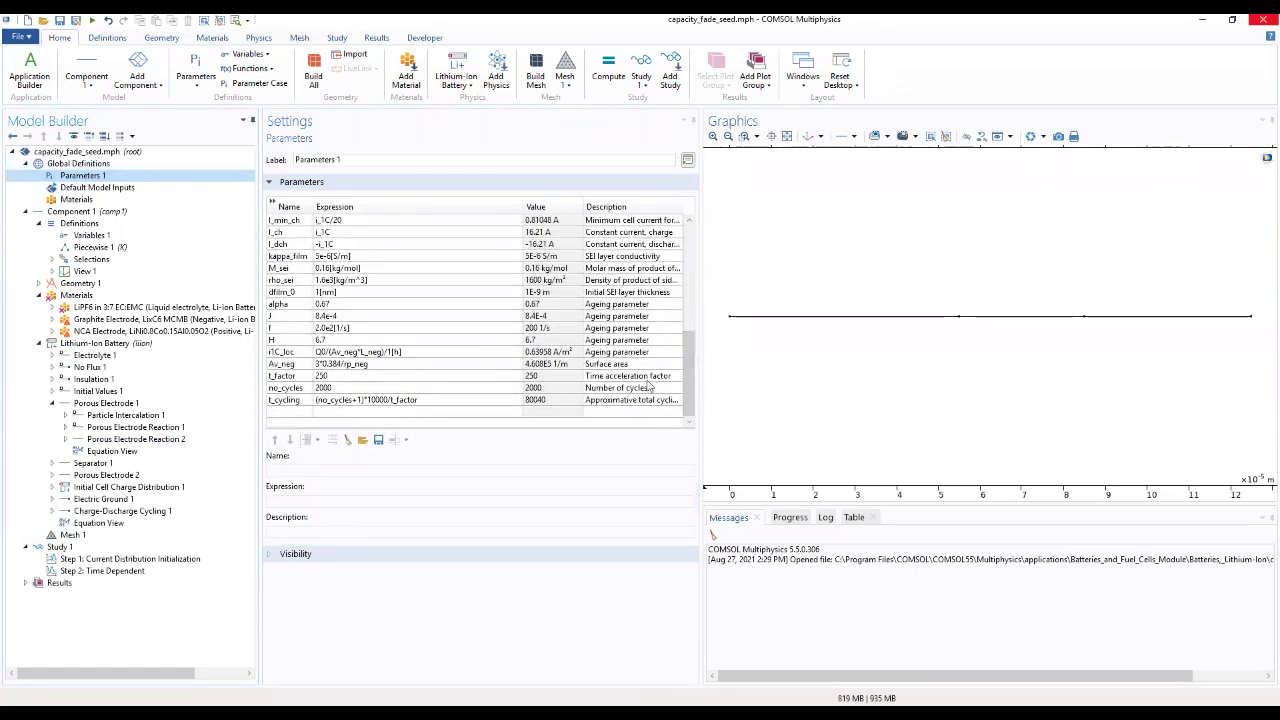
click(302, 377)
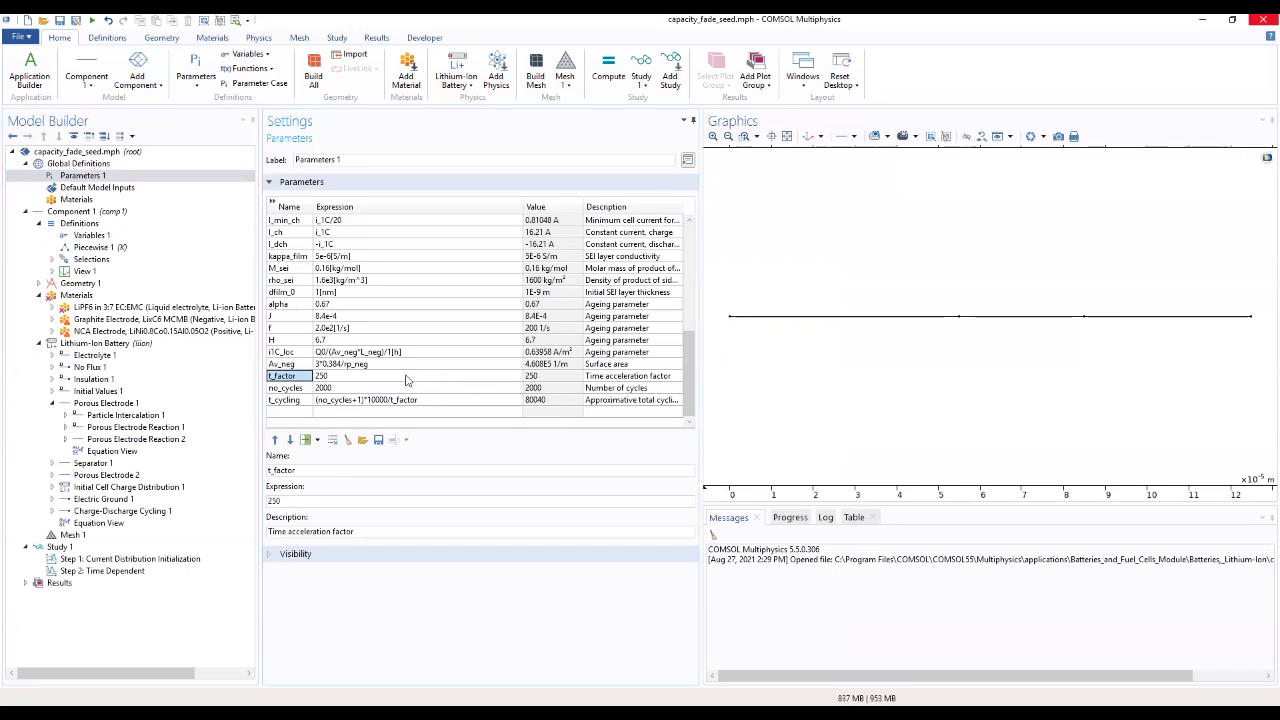
click(271, 204)
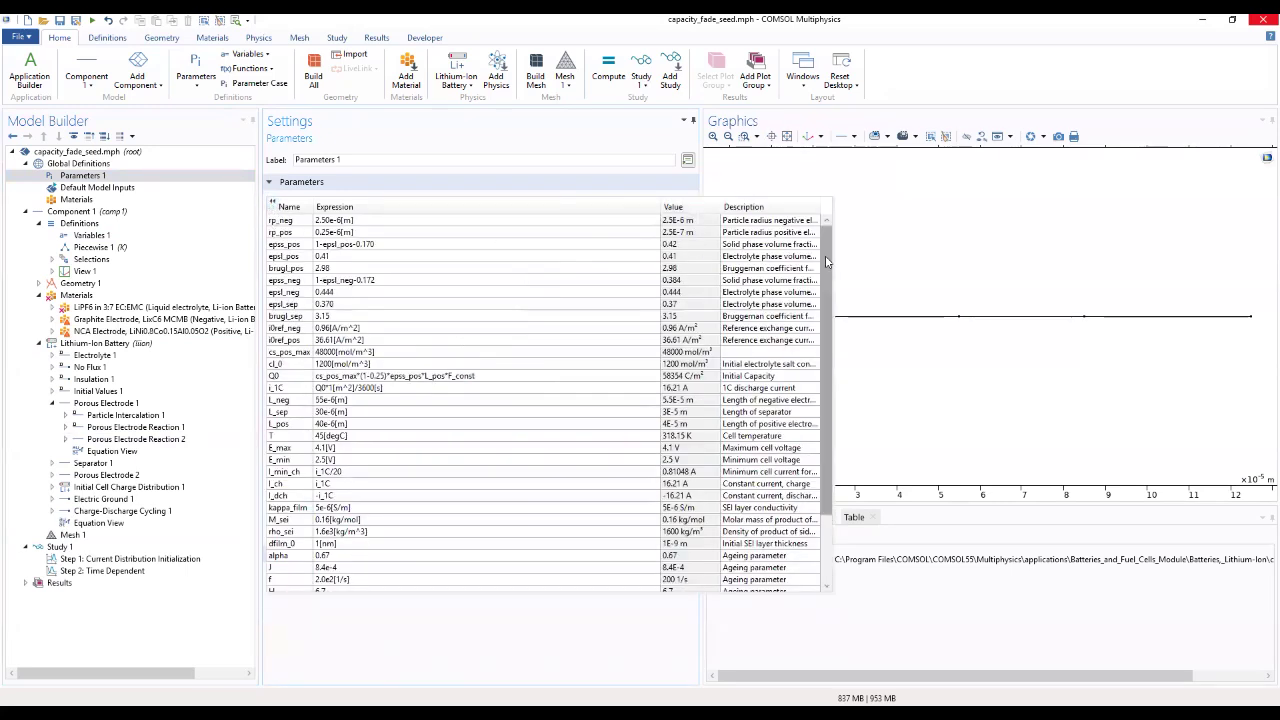
scroll(826, 260, down, 3)
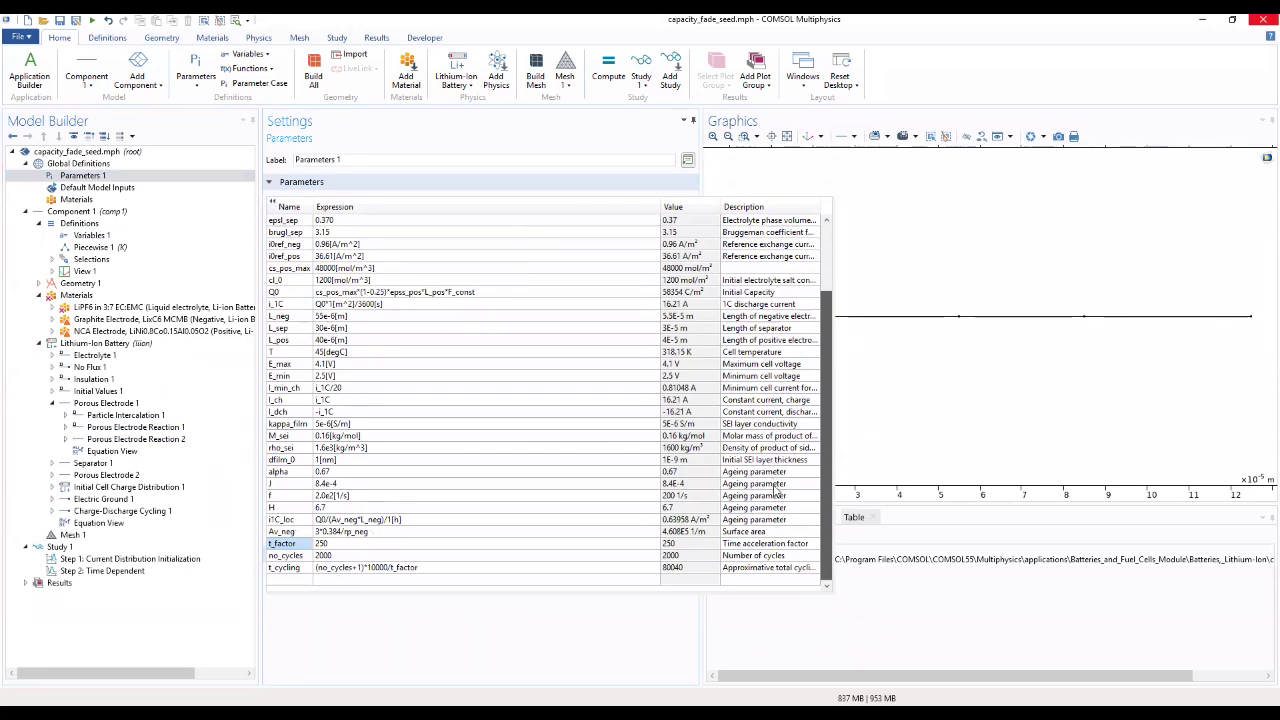
scroll(808, 338, up, 2)
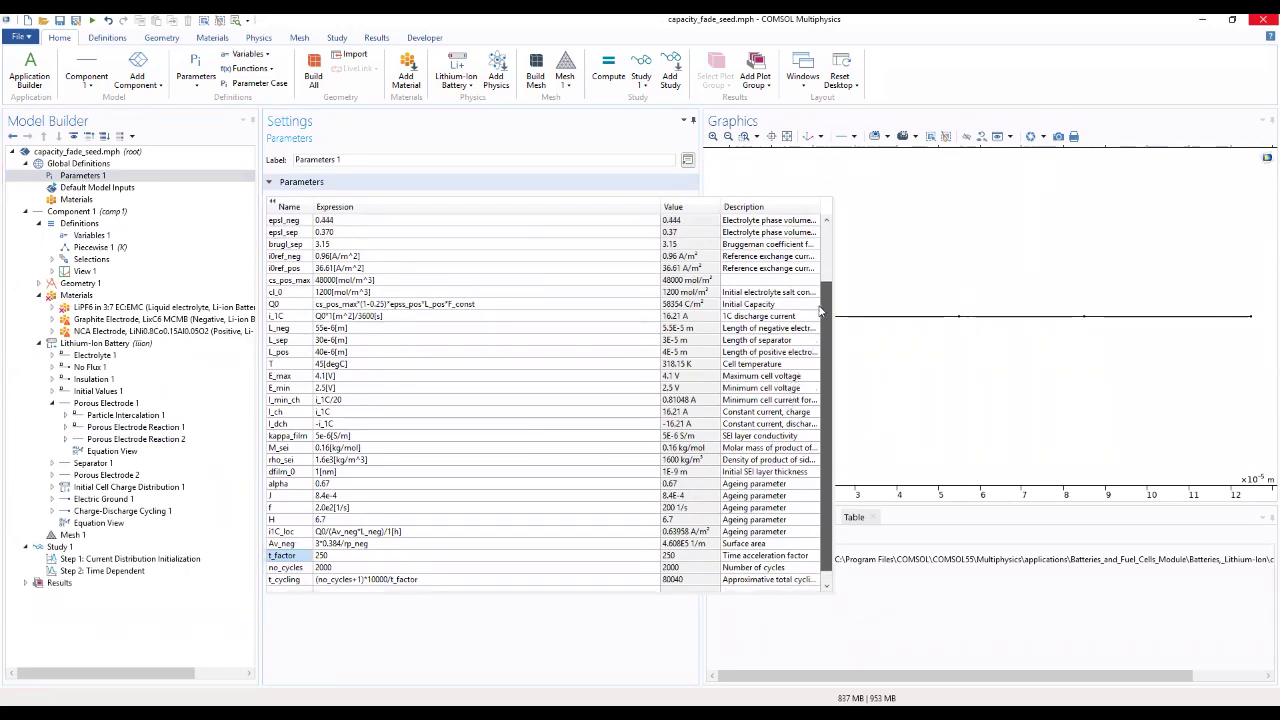
scroll(830, 262, down, 1)
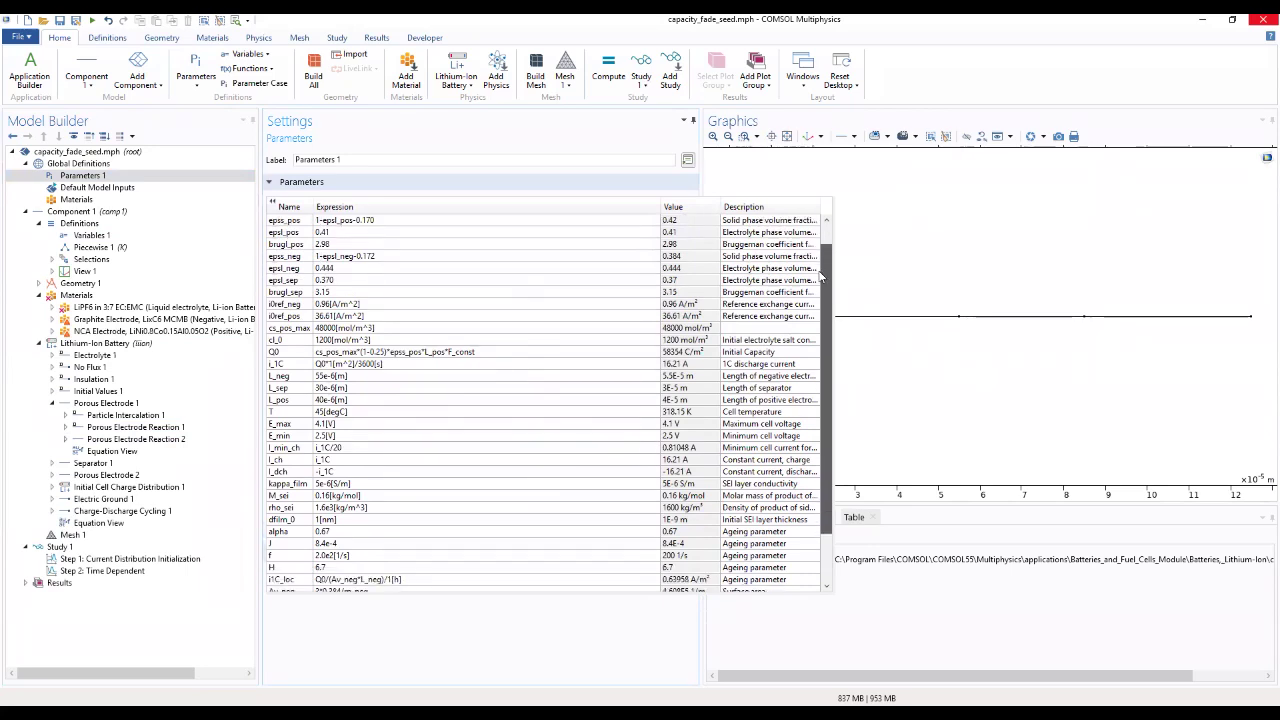
Set the stoichiometric coefficient of the dissolving-depositing species sei to t_factor in Porous Electrode Reaction 2
scroll(812, 295, down, 1)
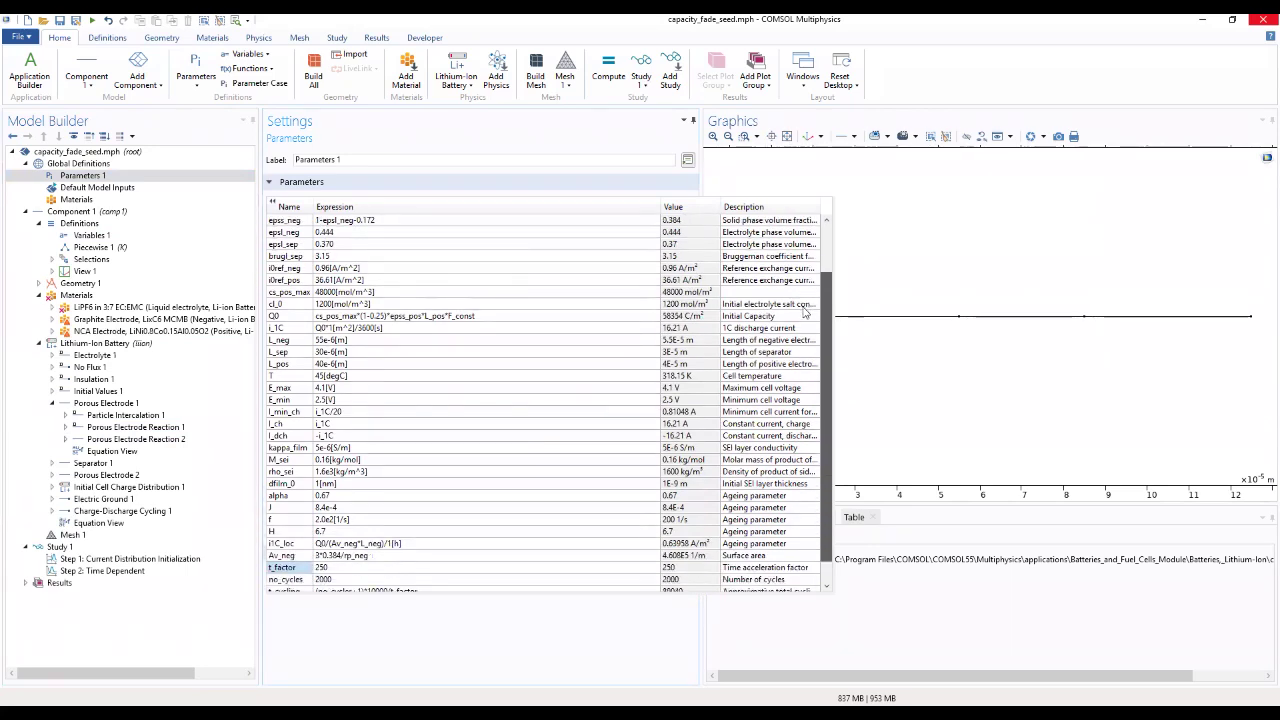
scroll(806, 314, down, 2)
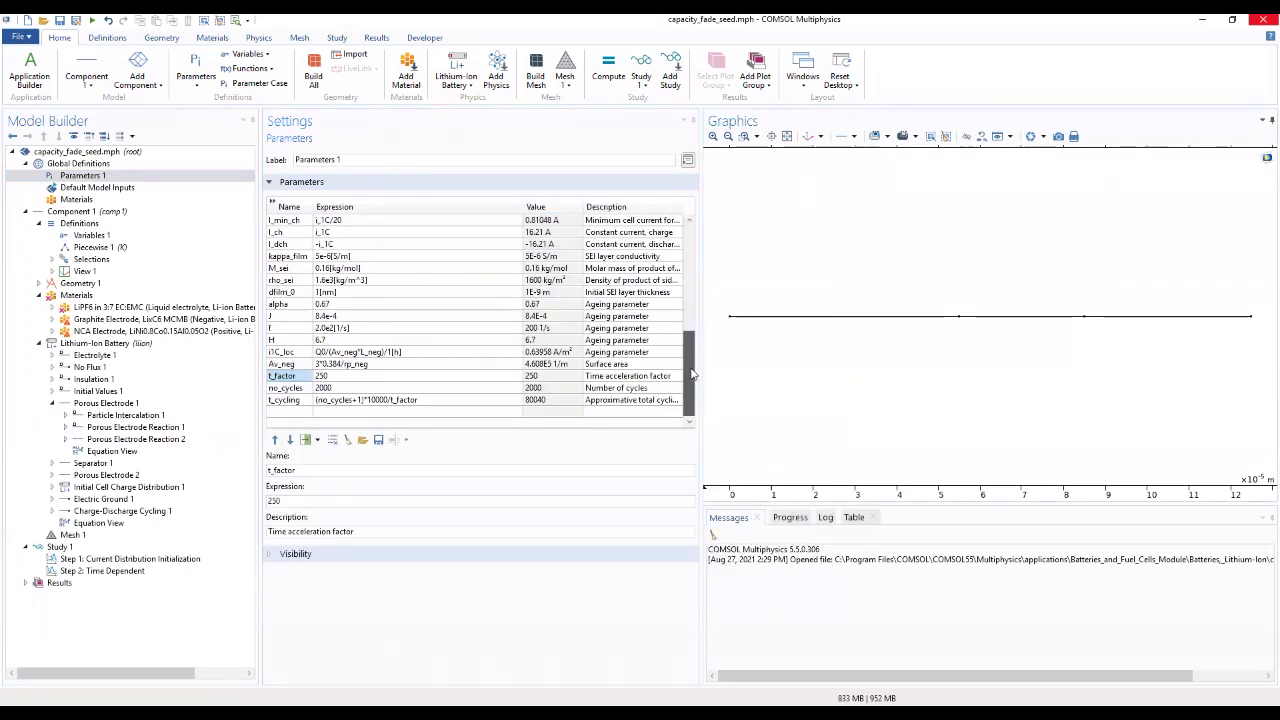
drag(690, 373, 749, 220)
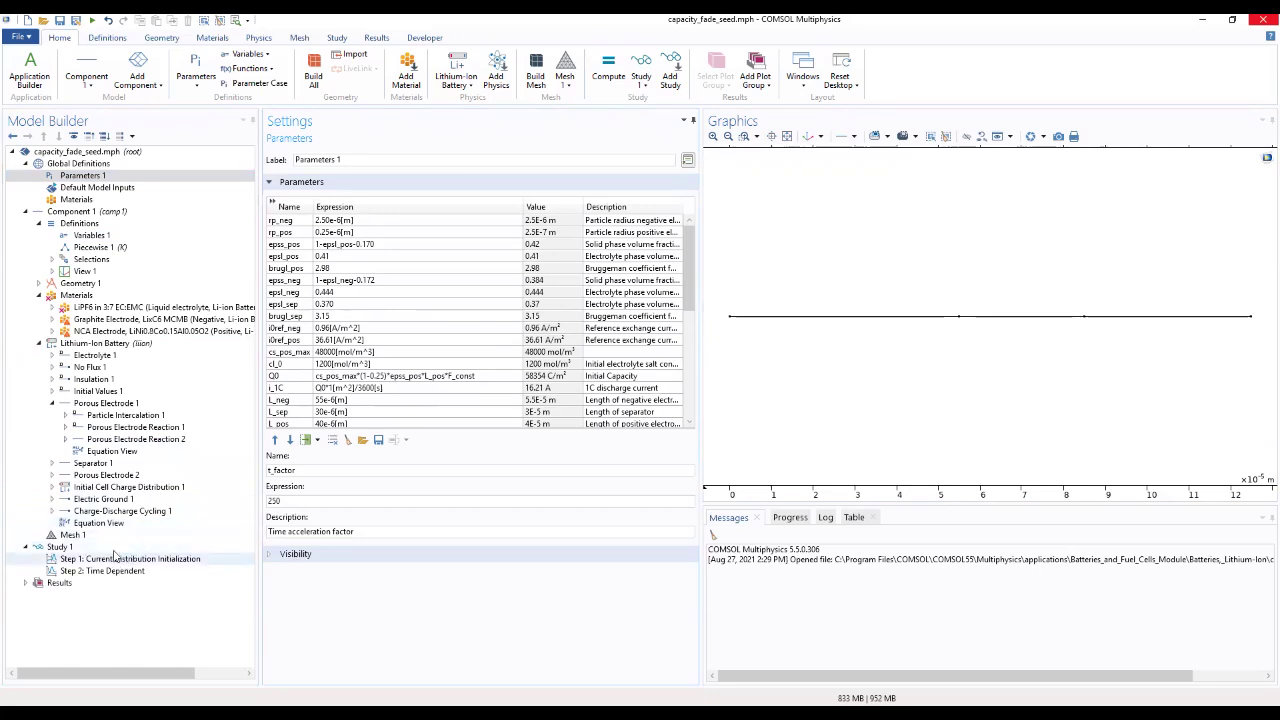
click(128, 439)
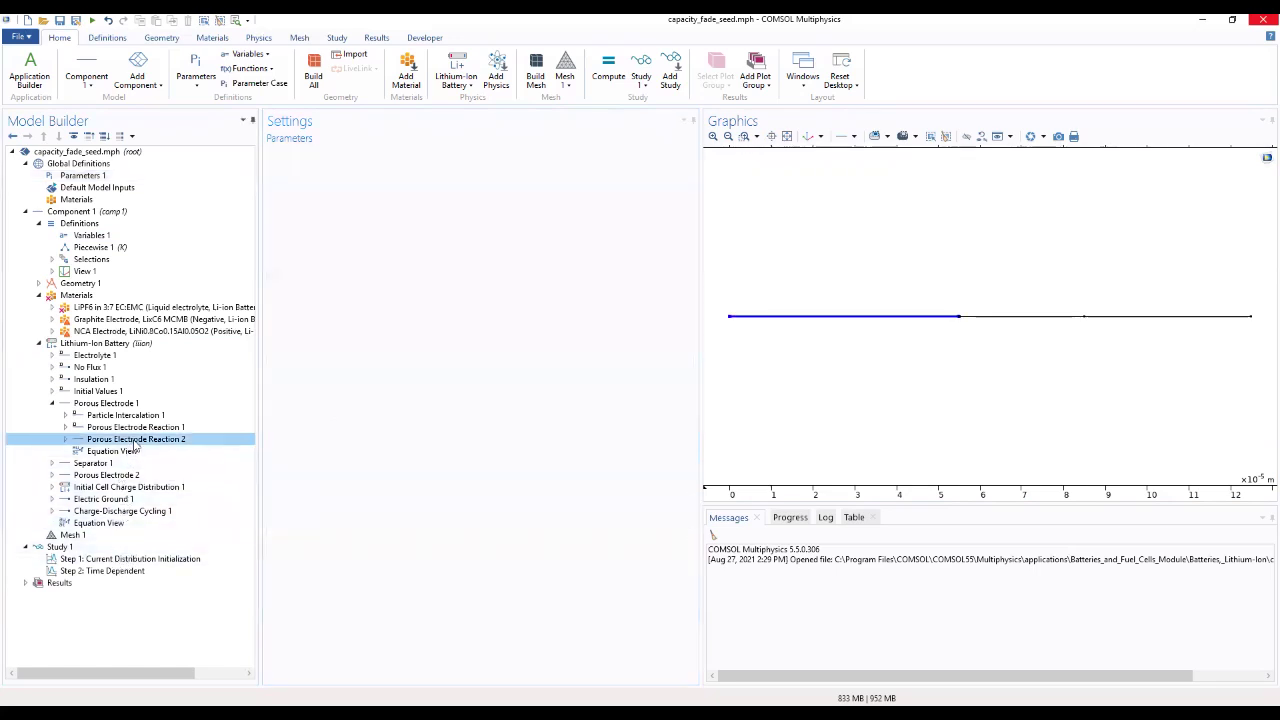
drag(694, 382, 668, 660)
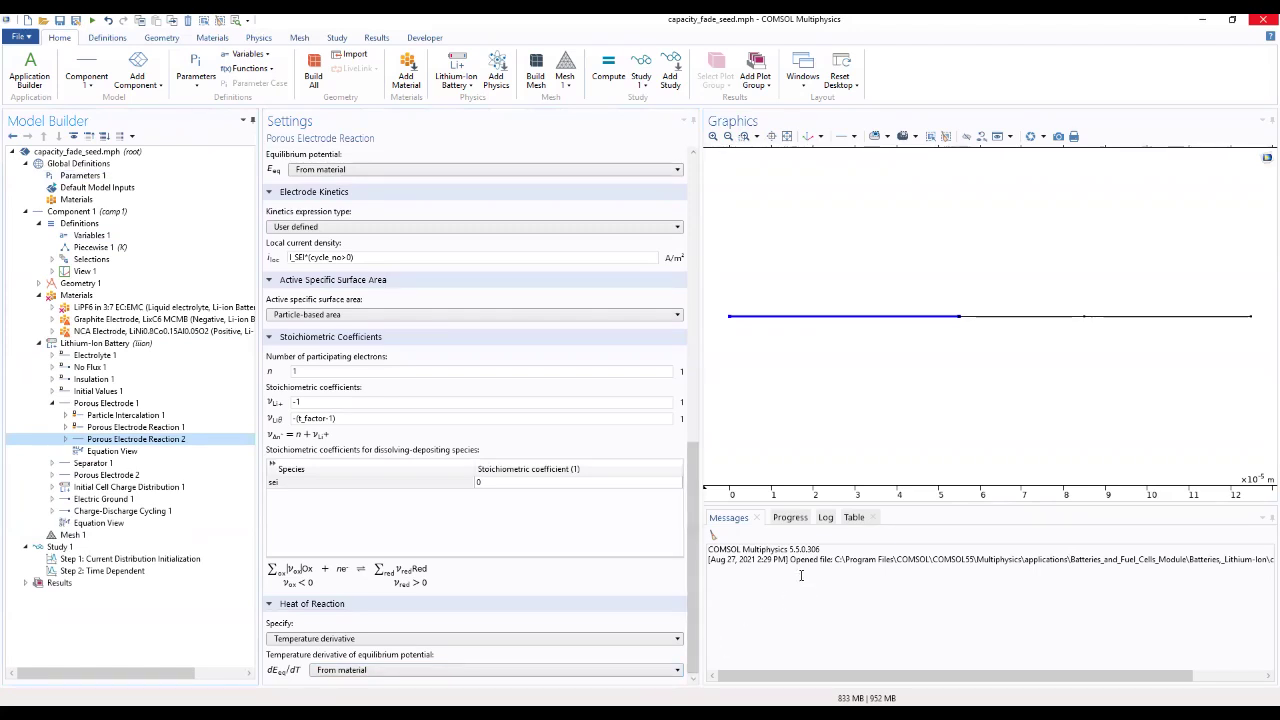
click(497, 486)
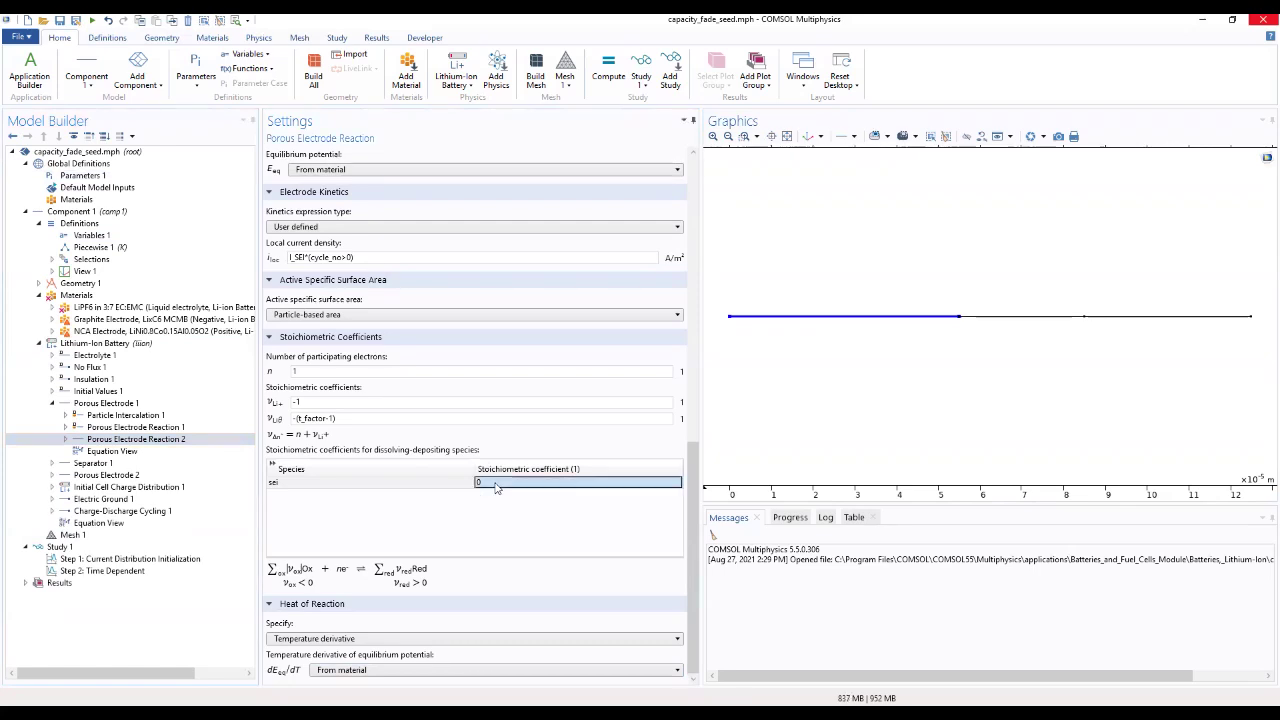
click(500, 484)
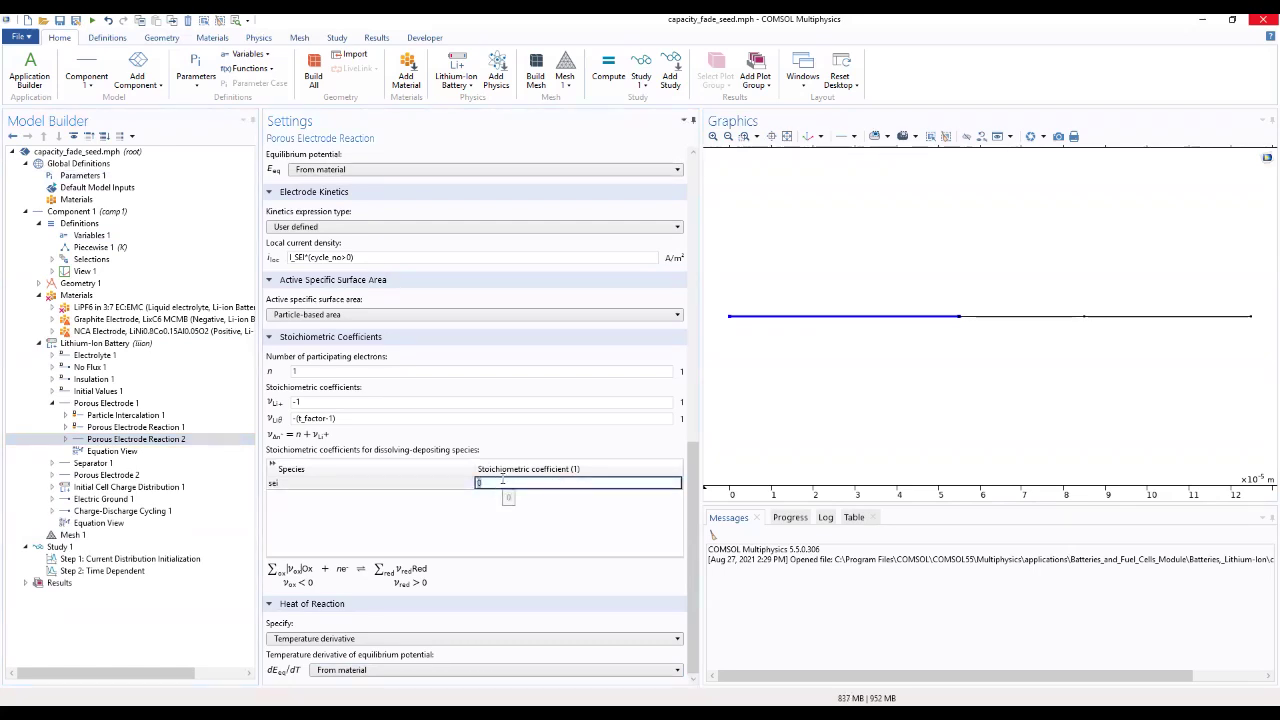
text(t_factor)
key(Return)
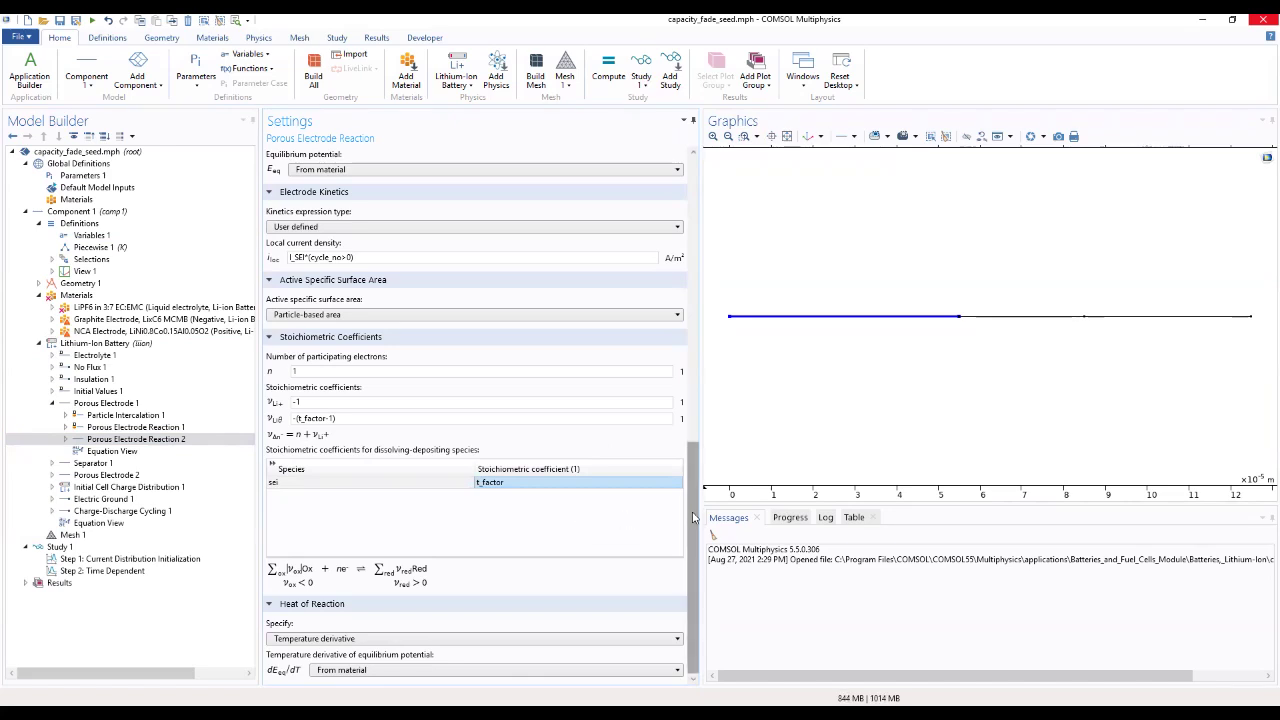
Change the temperature derivative of equilibrium potential to User defined for Porous Electrode Reaction 2
click(531, 672)
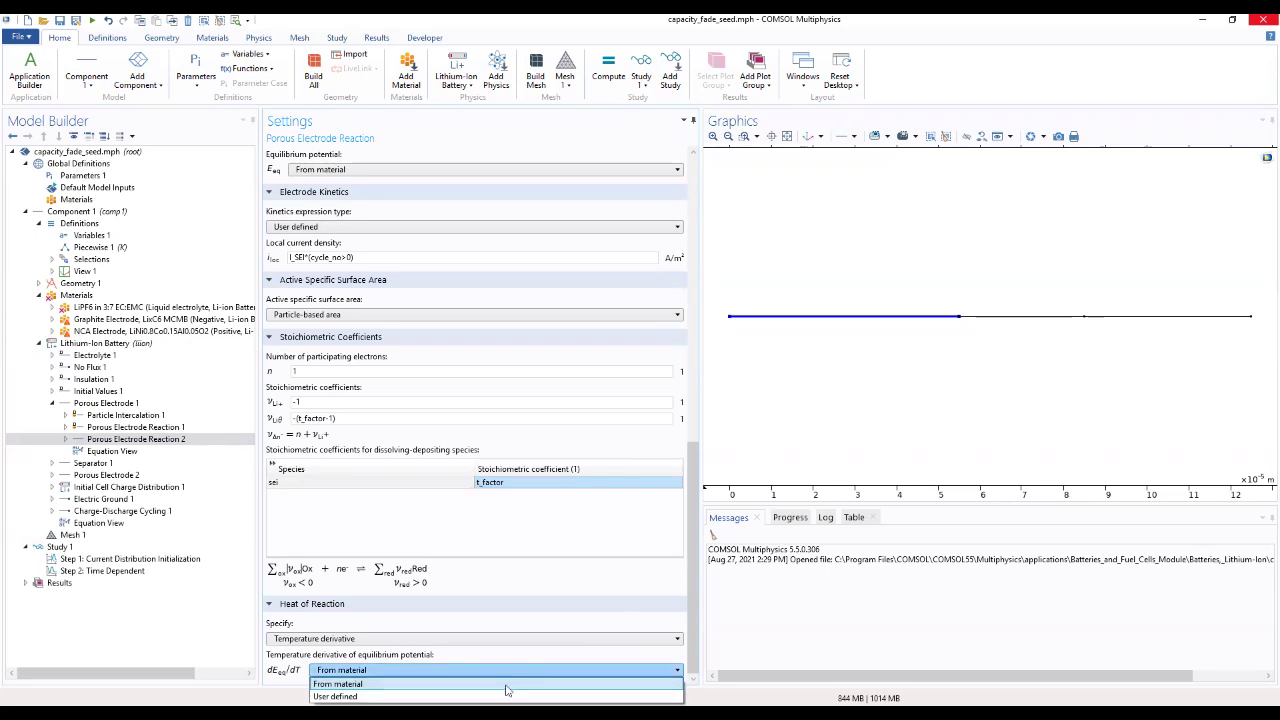
click(506, 696)
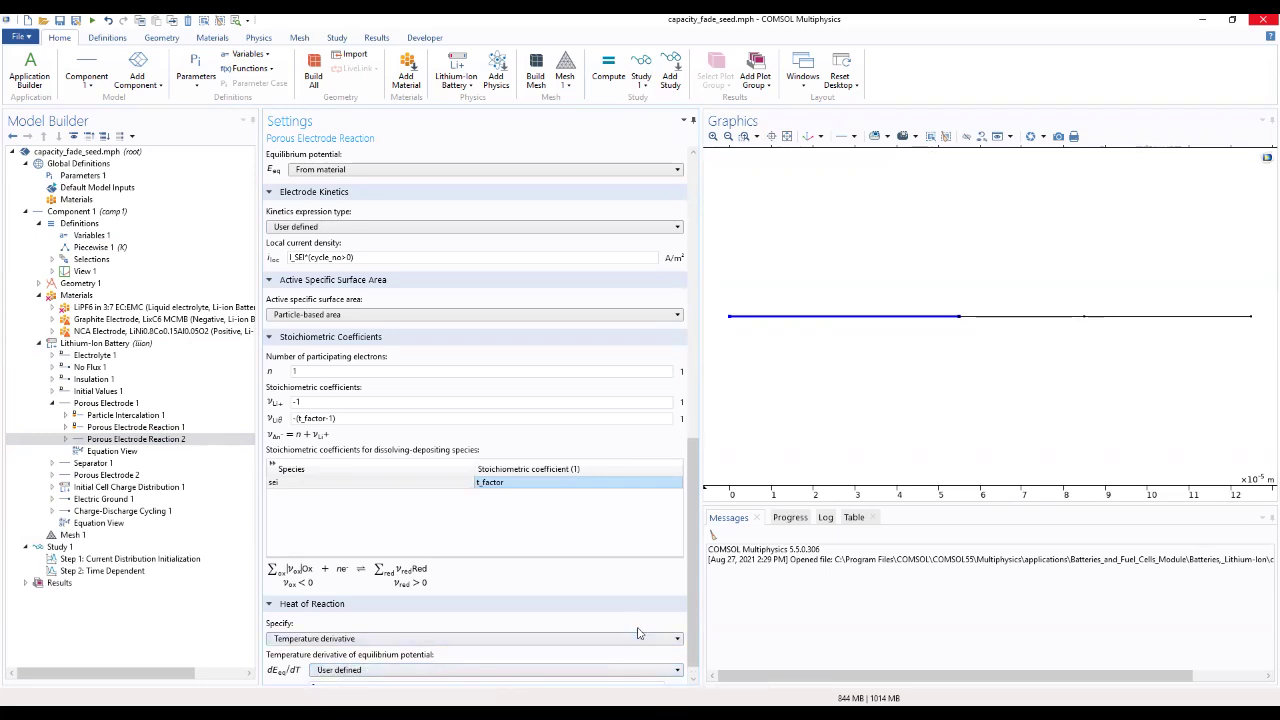
scroll(689, 593, down, 1)
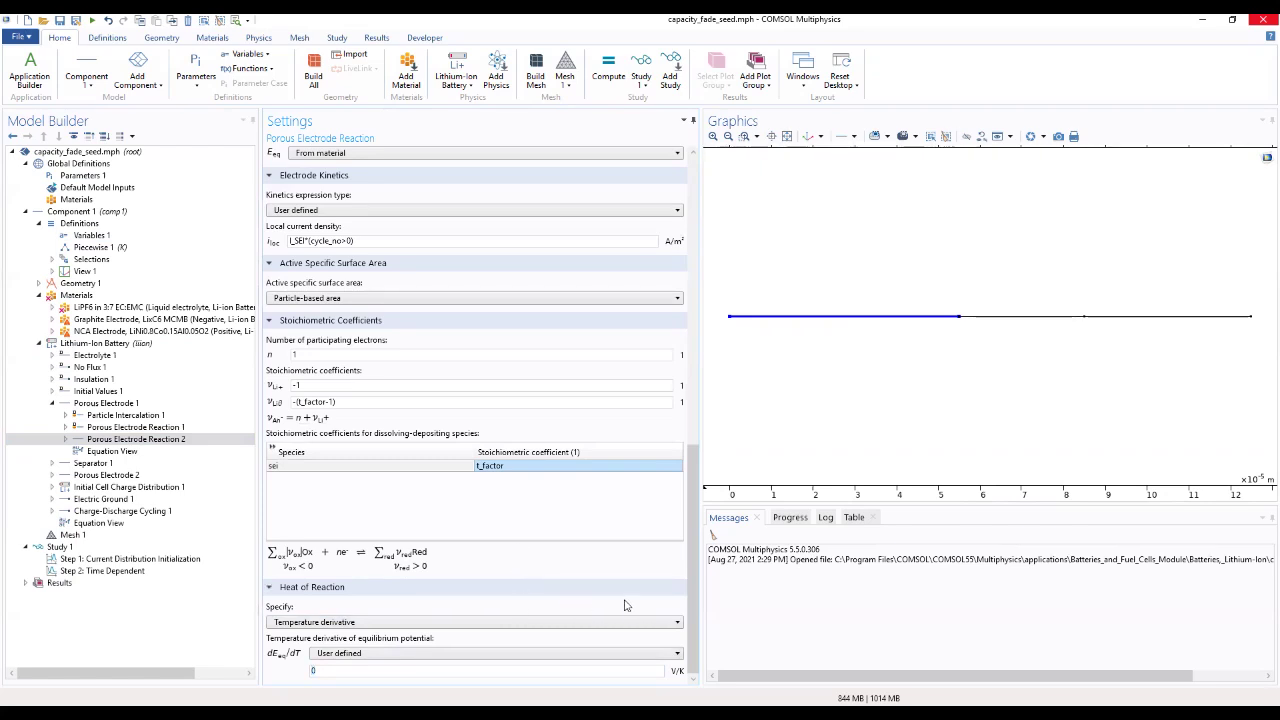
drag(717, 512, 714, 439)
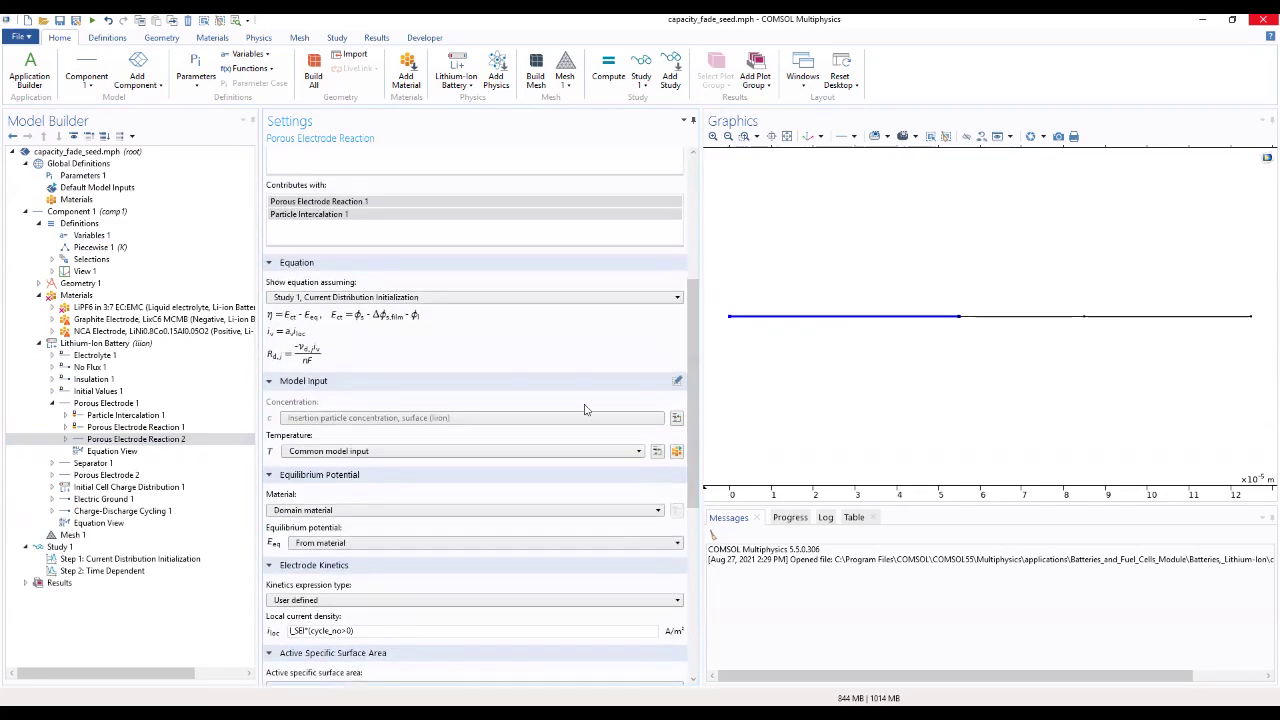
Add an Integration nonlocal coupling to the component definitions, with Negative Electrode as its source domain selection
click(94, 223)
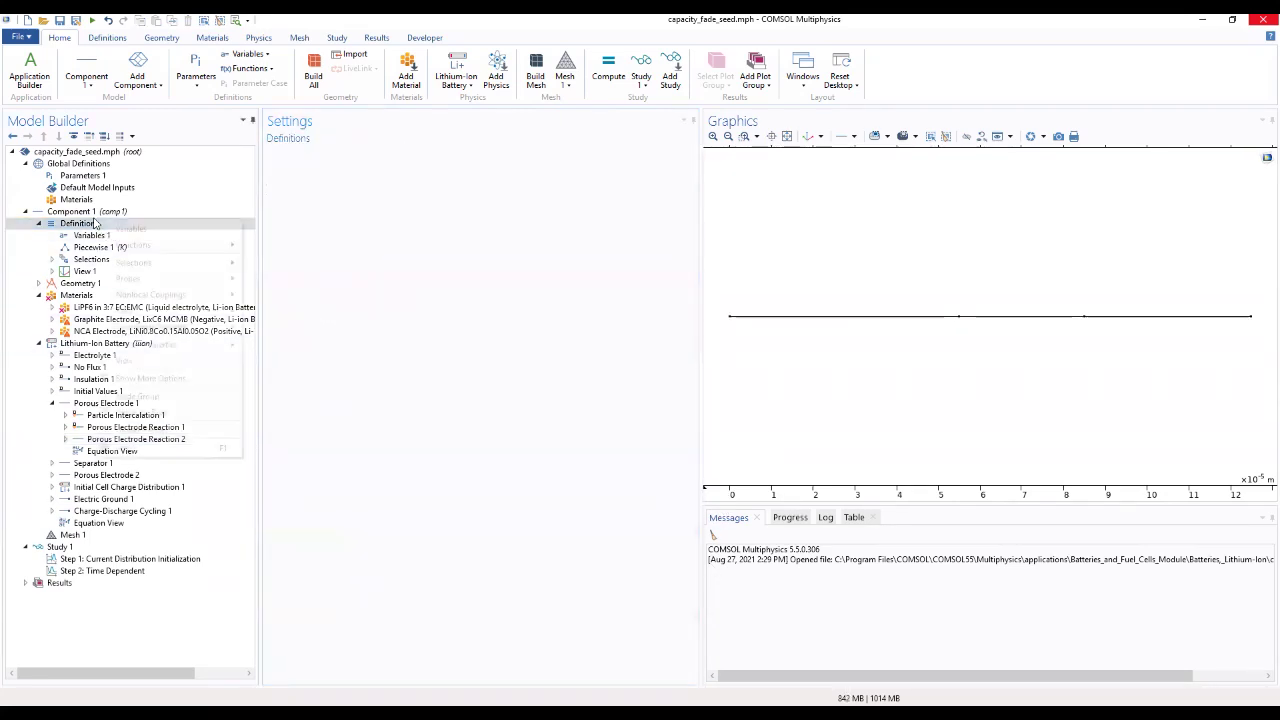
right_click(94, 223)
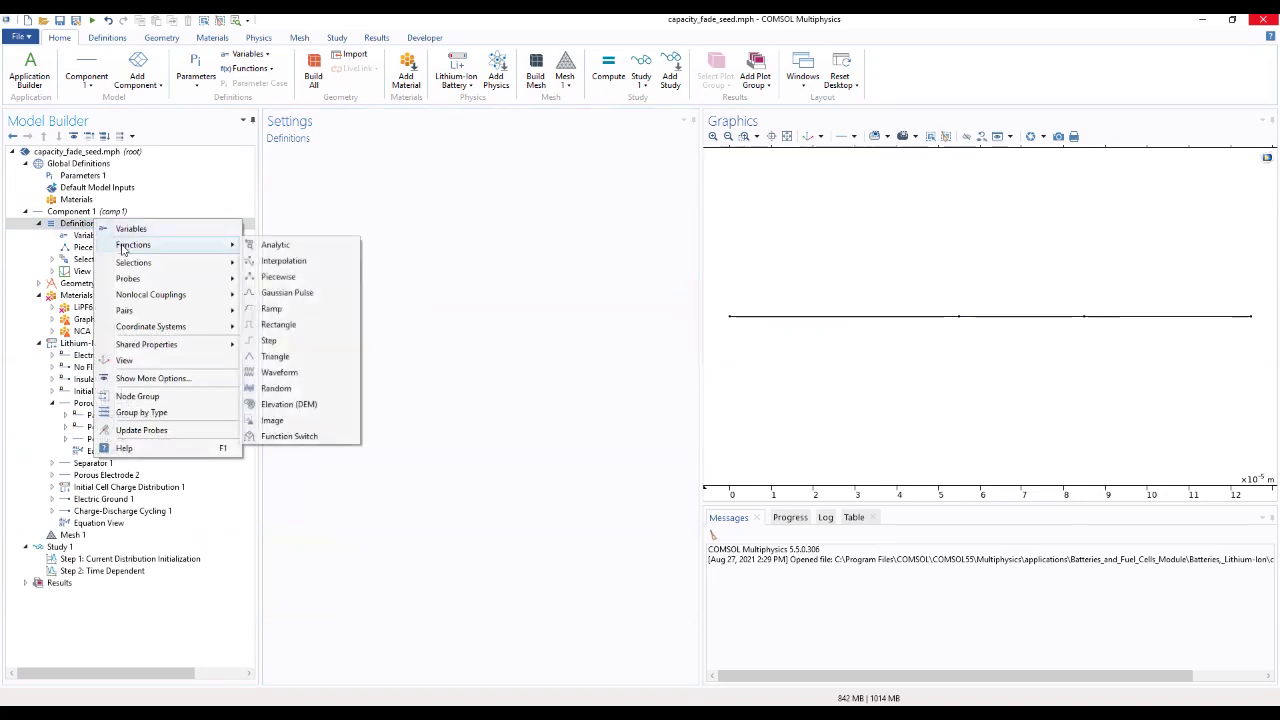
mouse_move(150, 295)
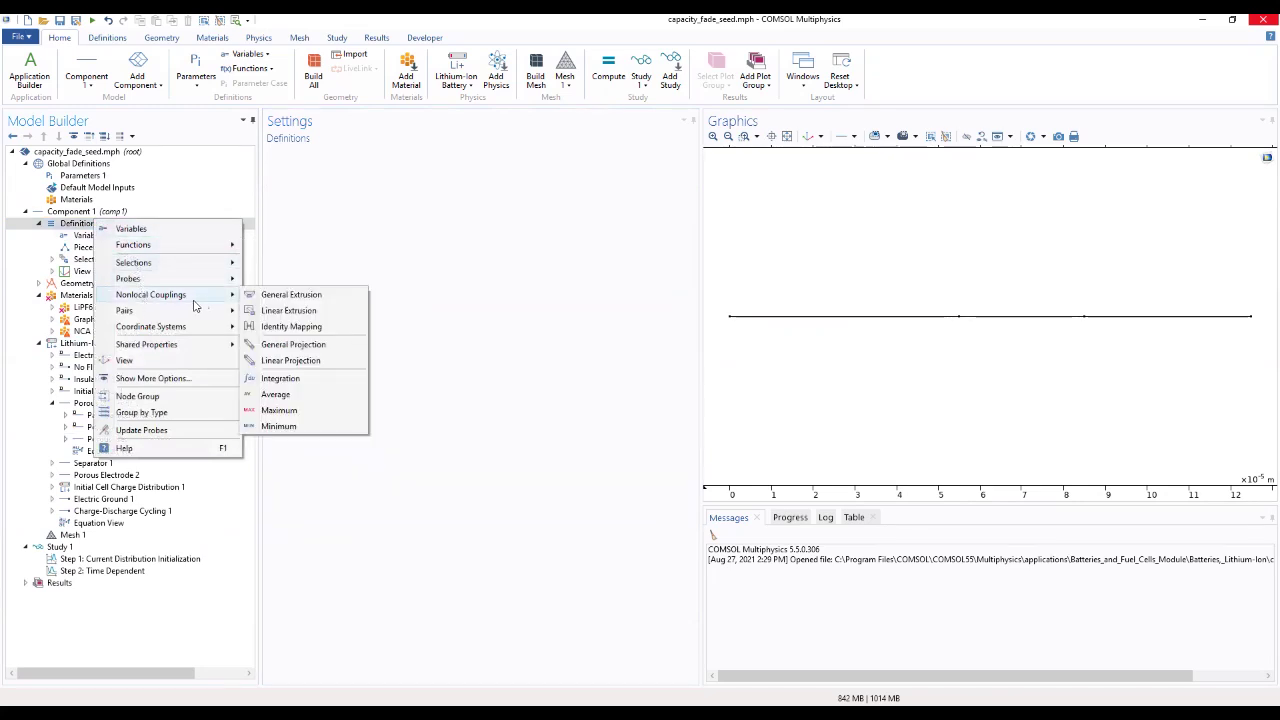
click(279, 383)
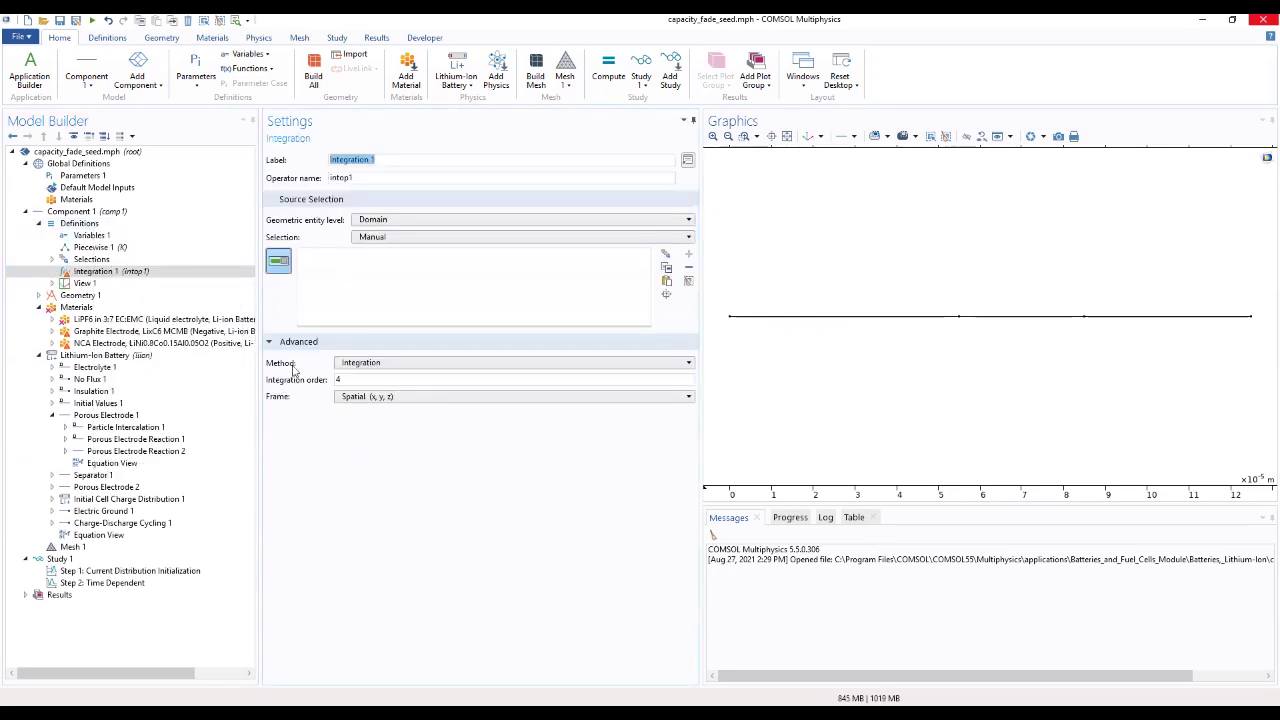
click(430, 237)
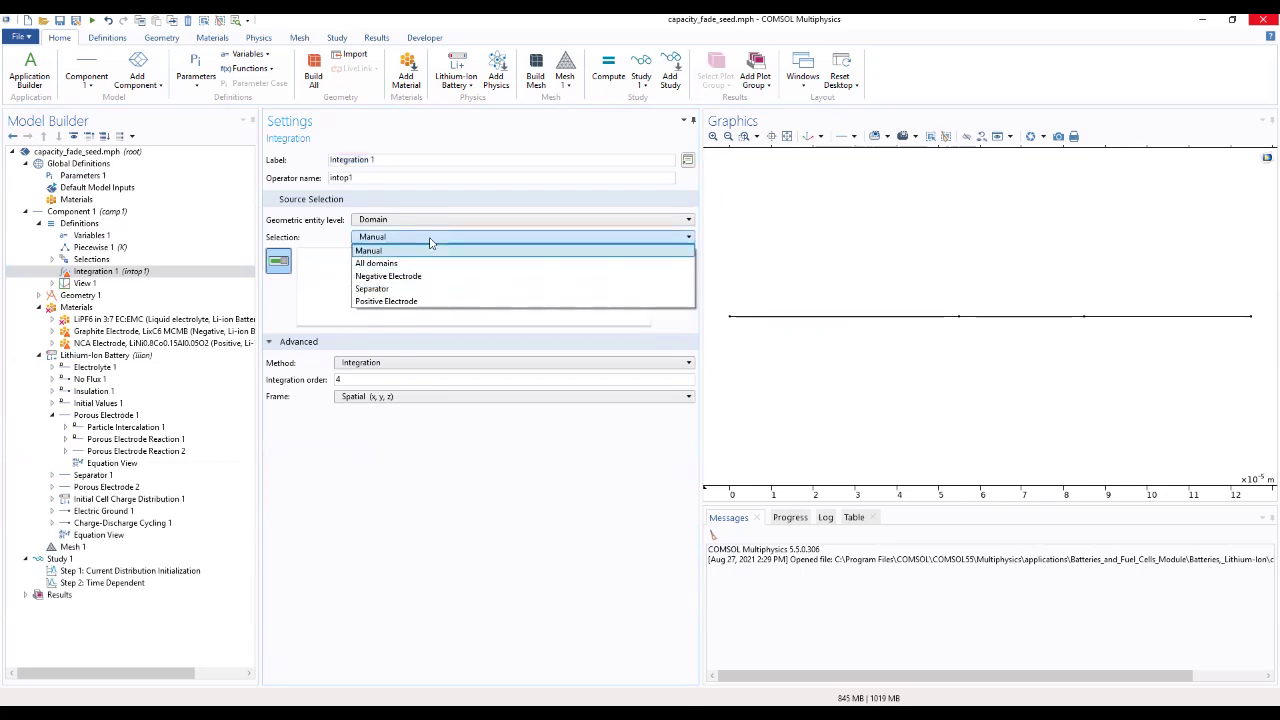
click(444, 279)
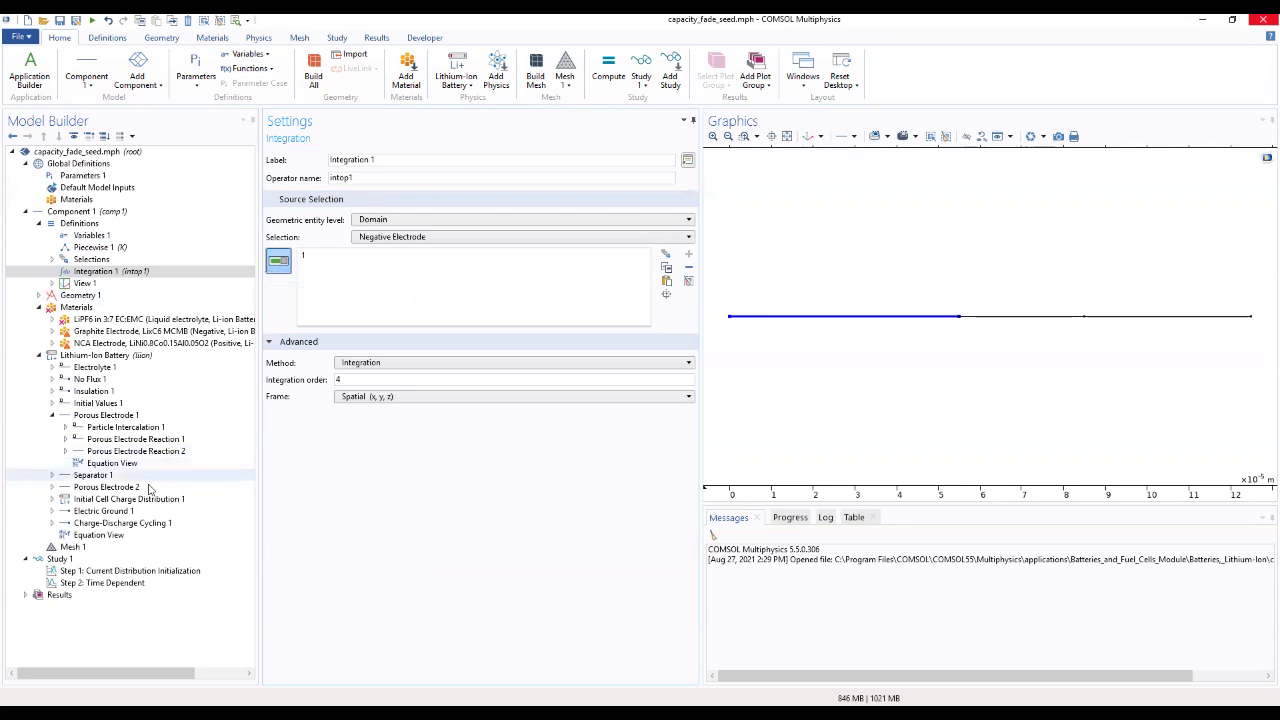
Generate the default solver configuration for Study 1
click(70, 561)
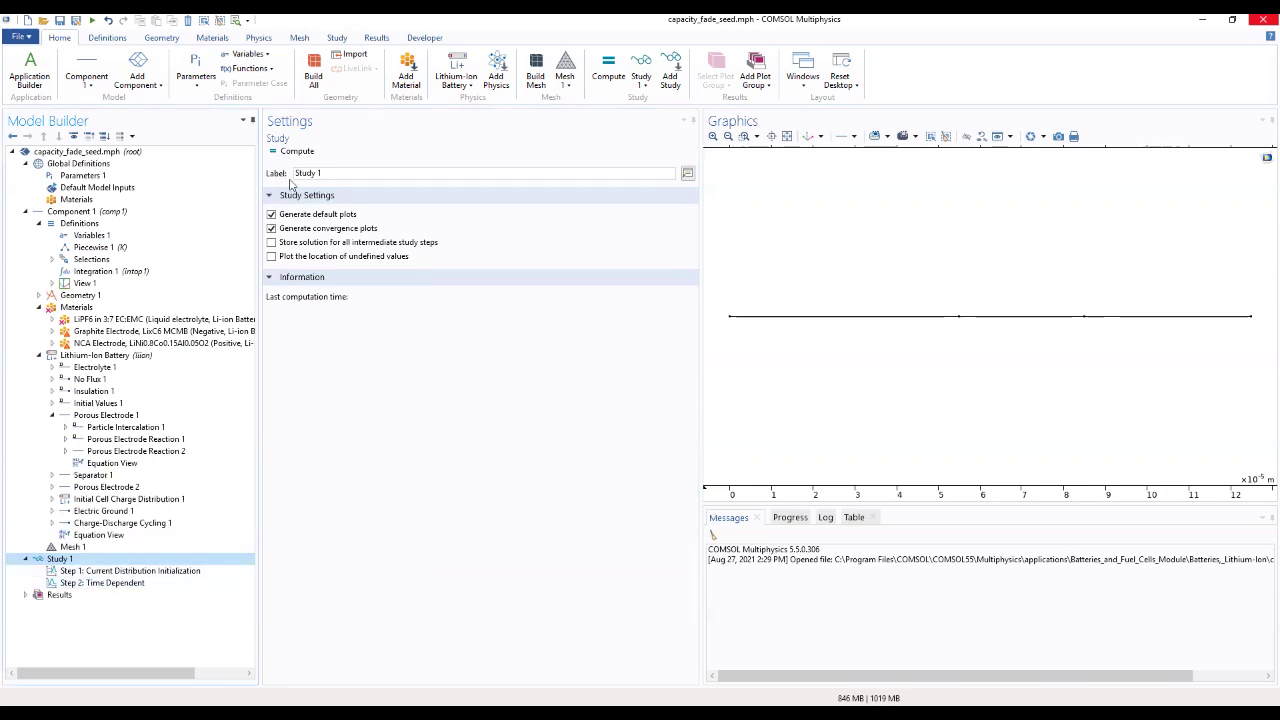
click(103, 571)
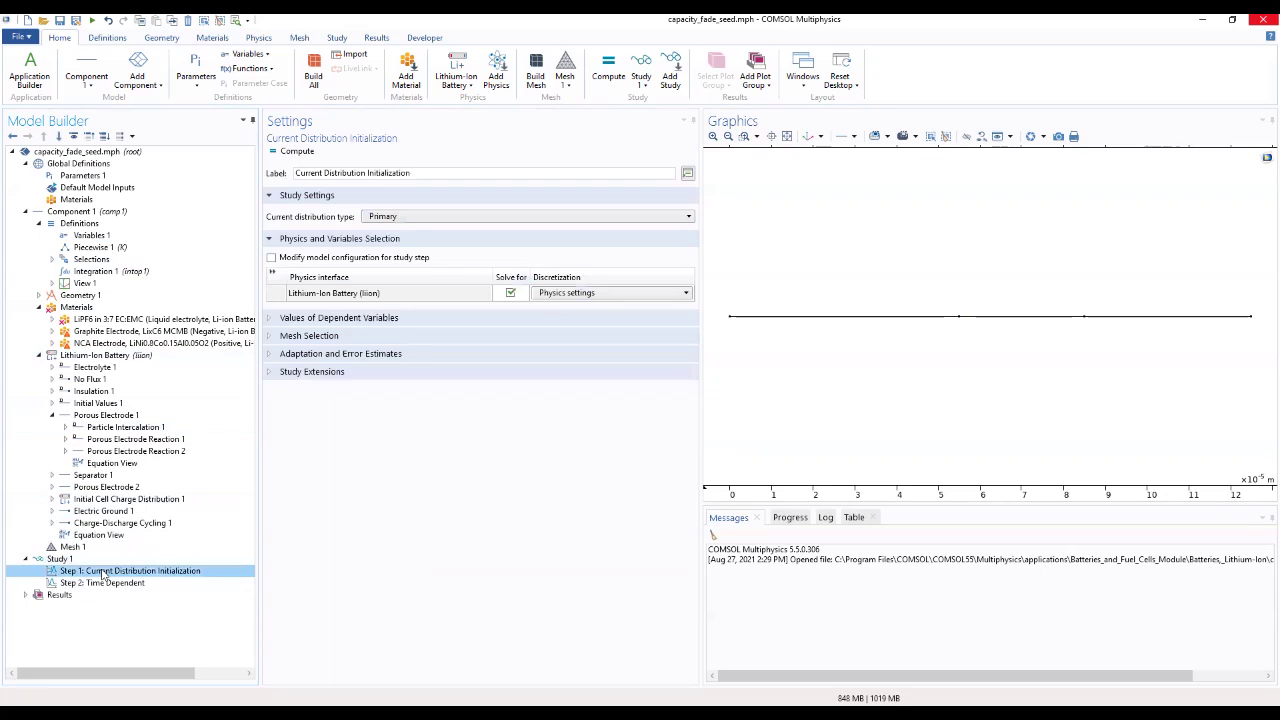
click(101, 583)
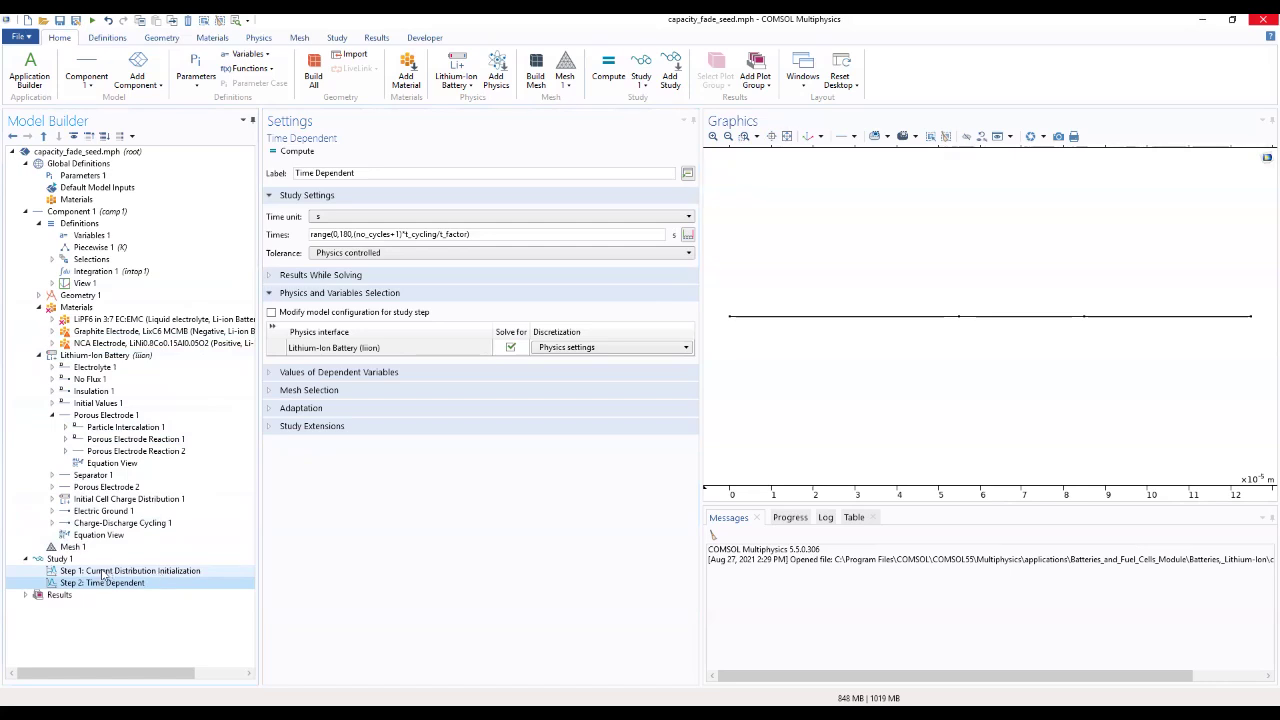
click(68, 561)
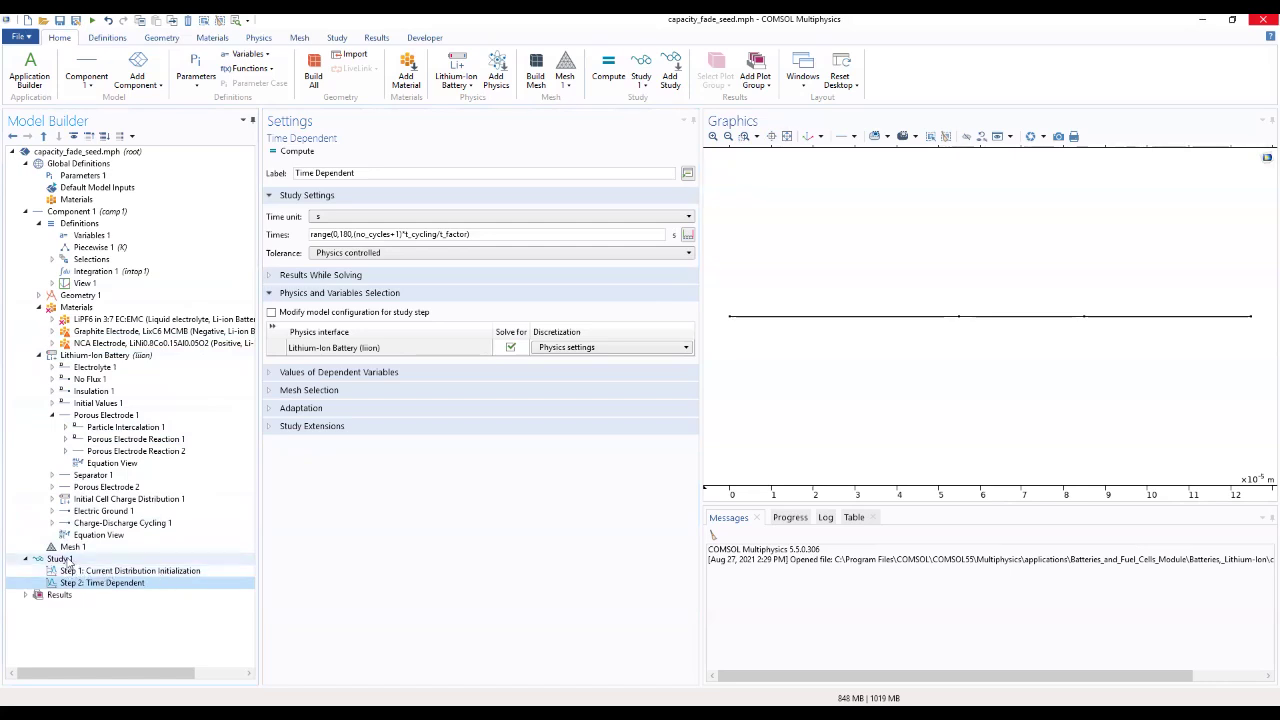
right_click(68, 562)
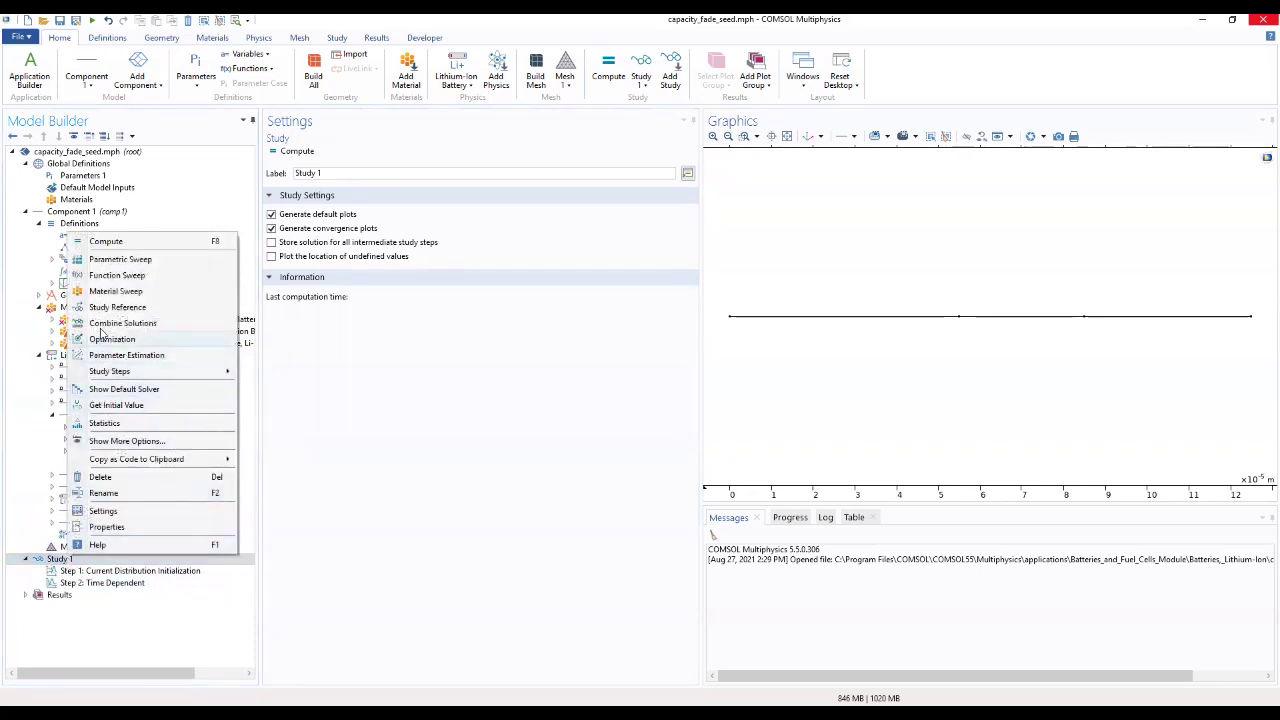
click(121, 390)
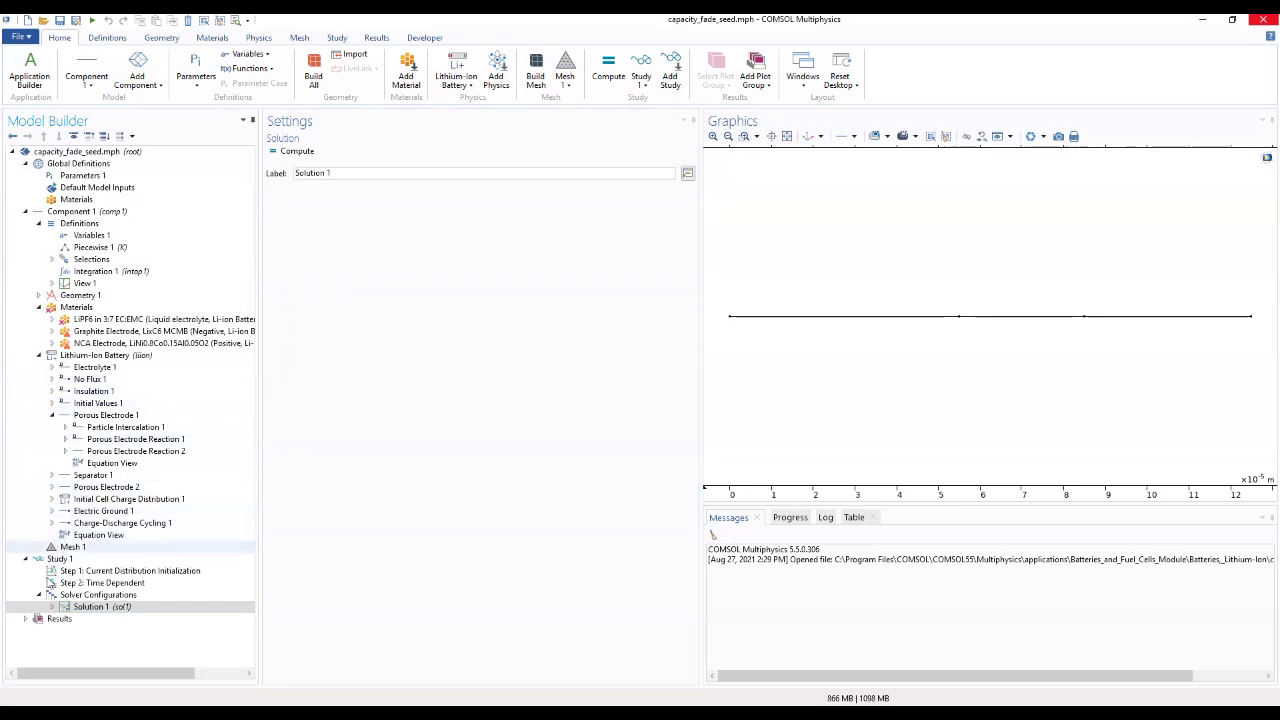
click(55, 610)
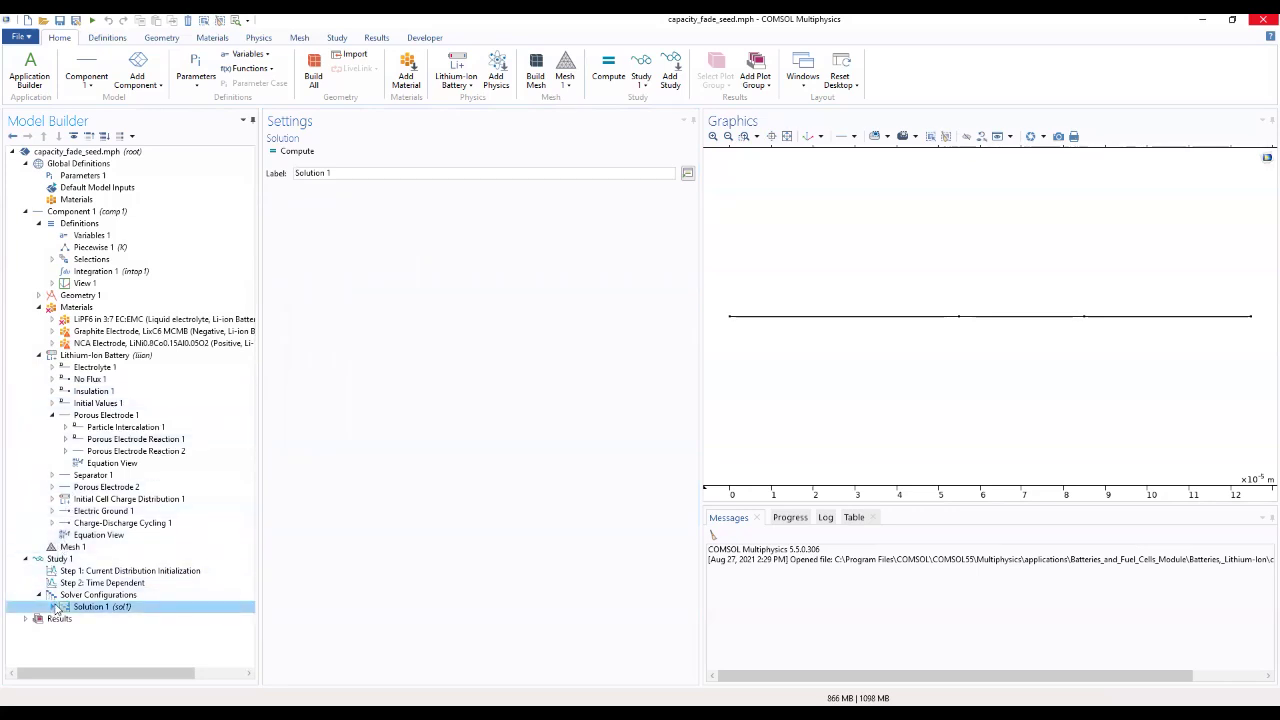
Examine the dependent variable, mesh, adaptation and study extension settings of the Current Distribution Initialization step, and the Time Dependent step's settings
click(116, 572)
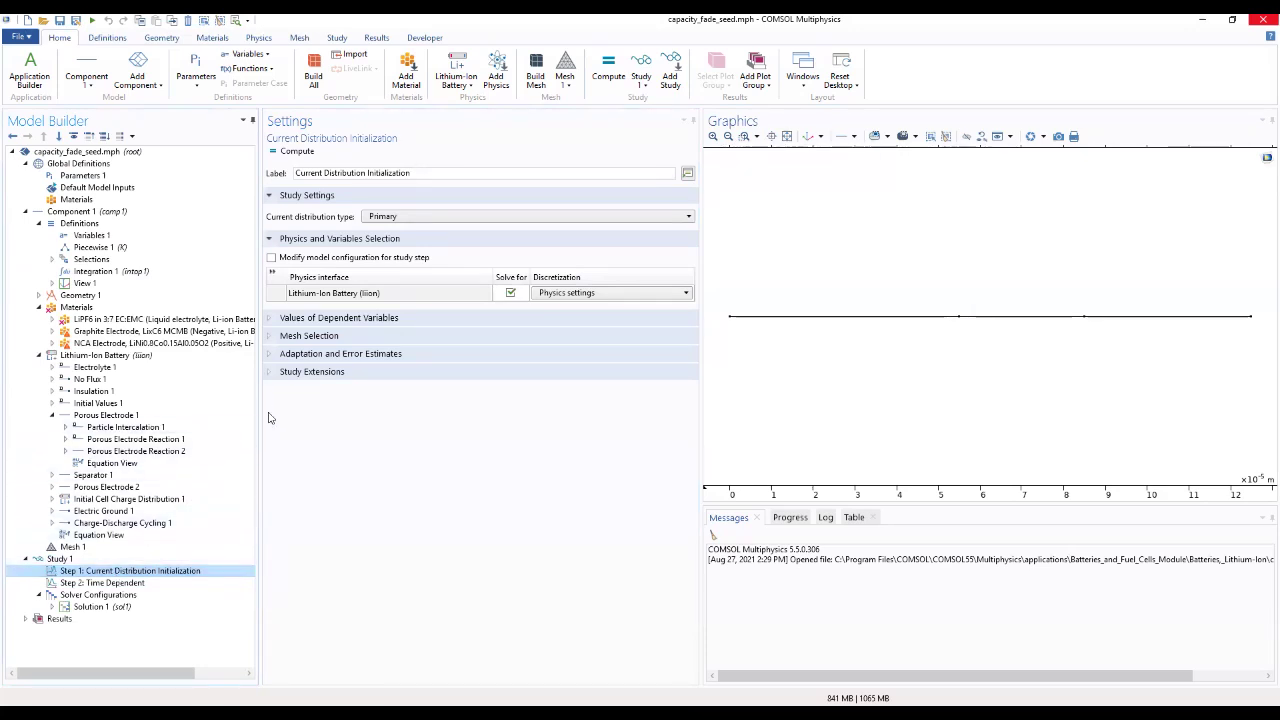
click(288, 370)
click(289, 354)
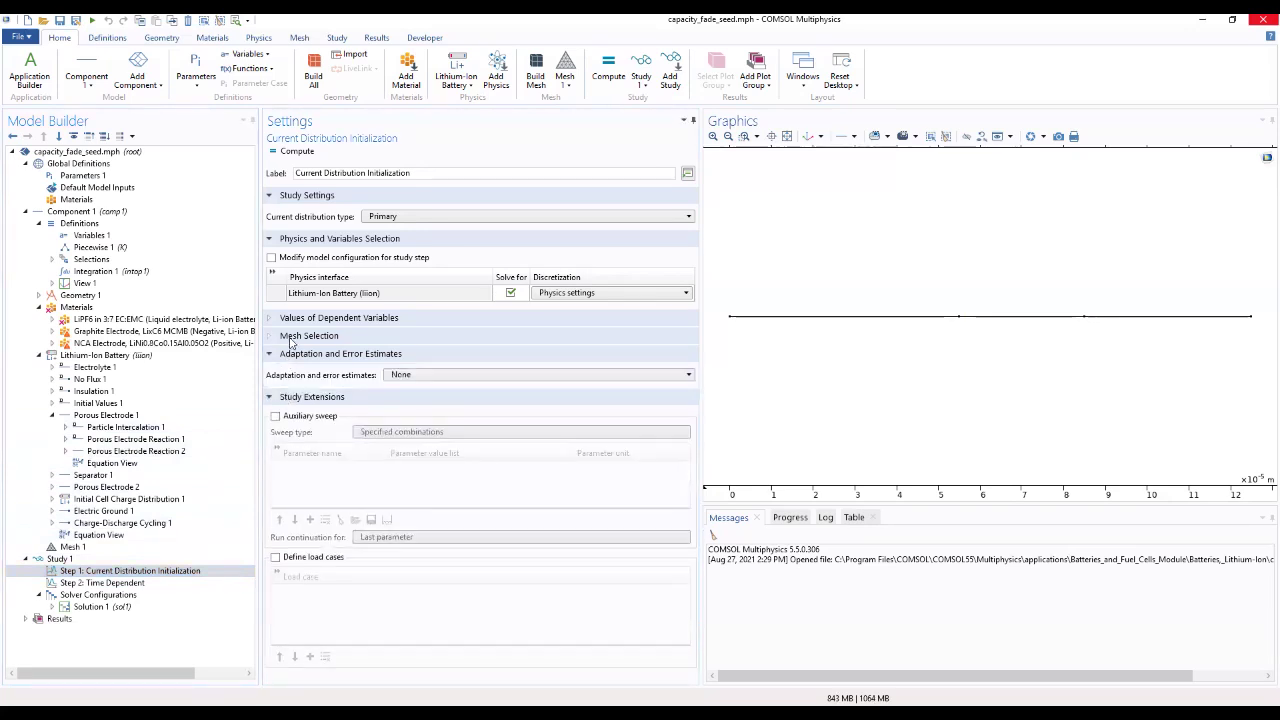
click(292, 336)
click(291, 321)
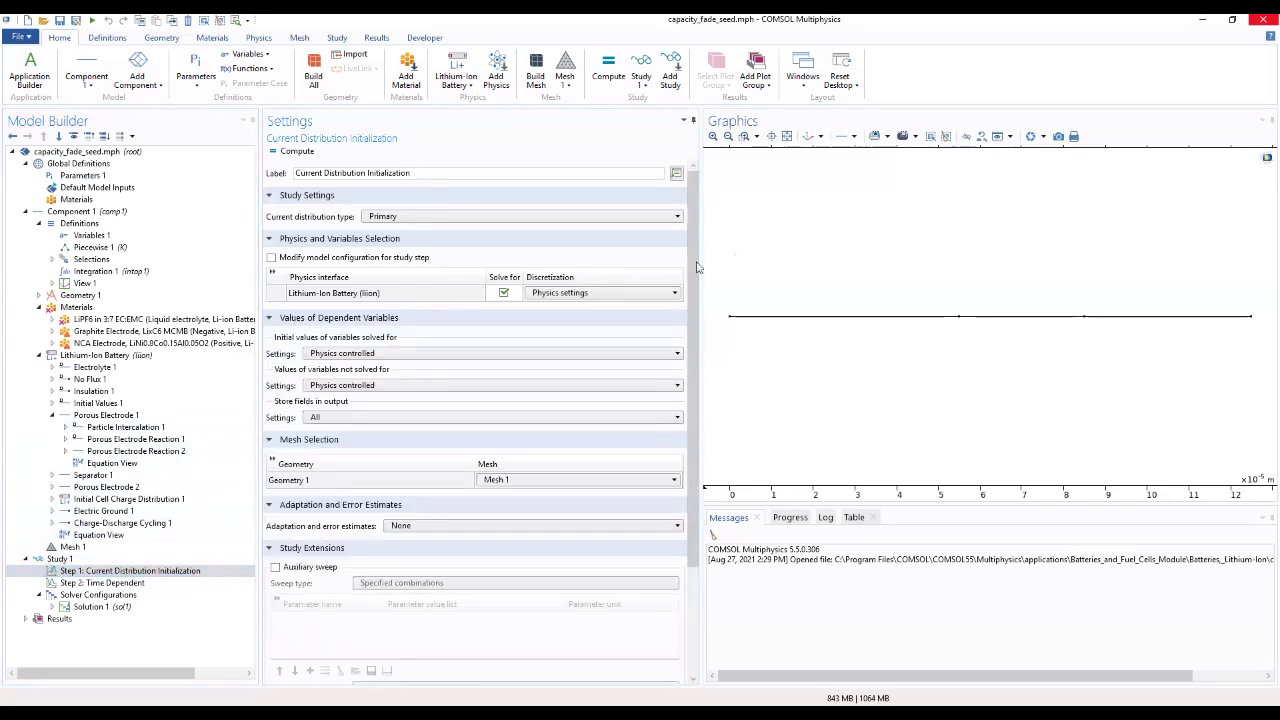
drag(698, 271, 673, 390)
drag(648, 452, 676, 247)
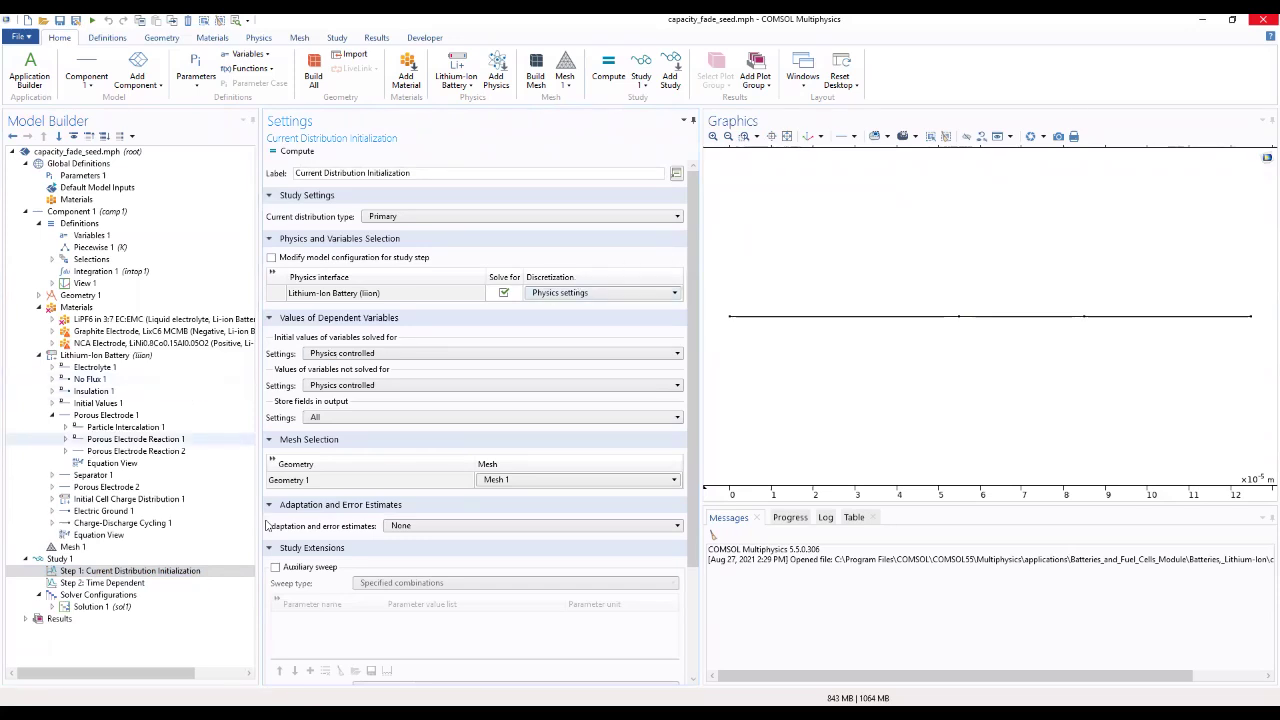
click(100, 582)
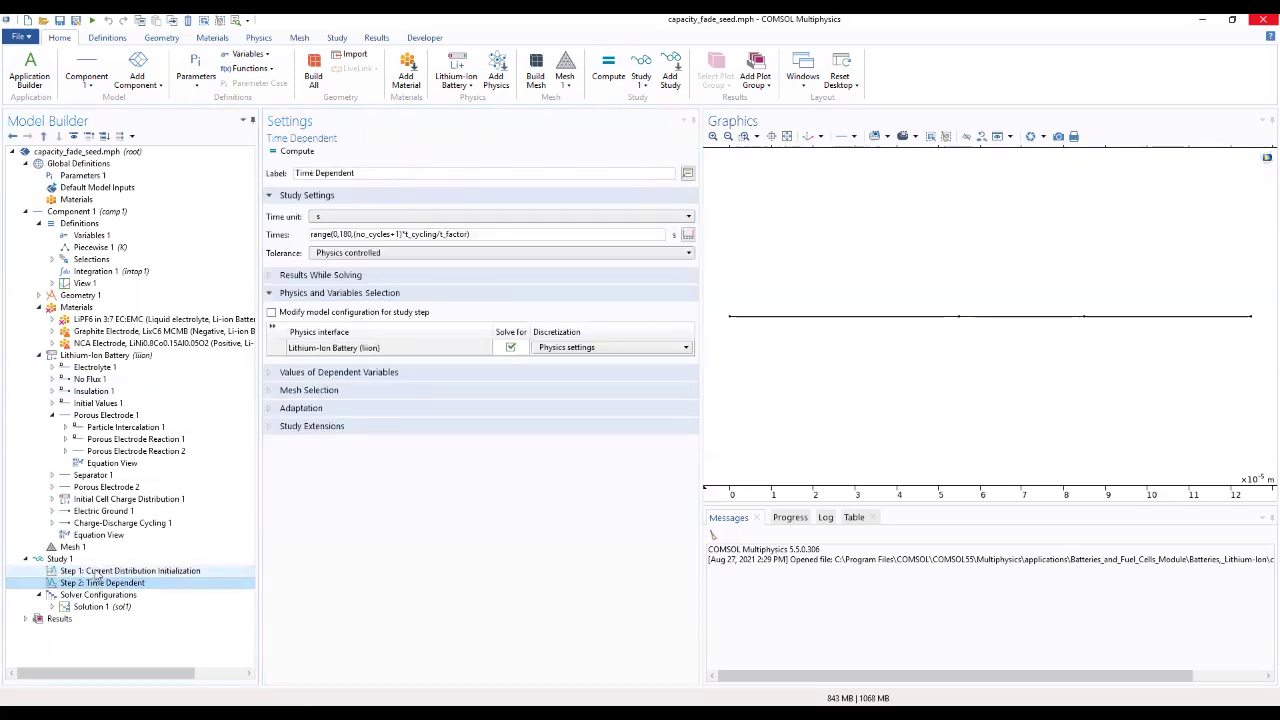
Modify the model configuration for the Current Distribution Initialization step, disabling Porous Electrode Reaction 2 under Porous Electrode 1
click(97, 572)
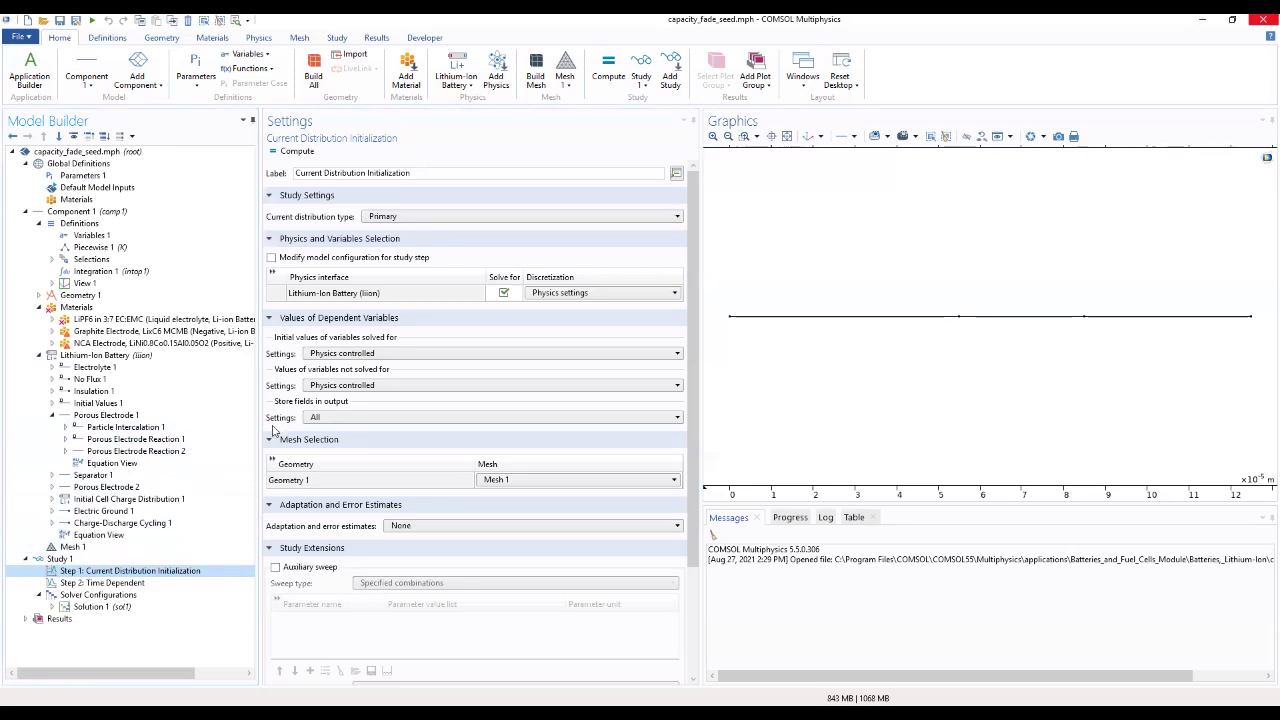
click(271, 258)
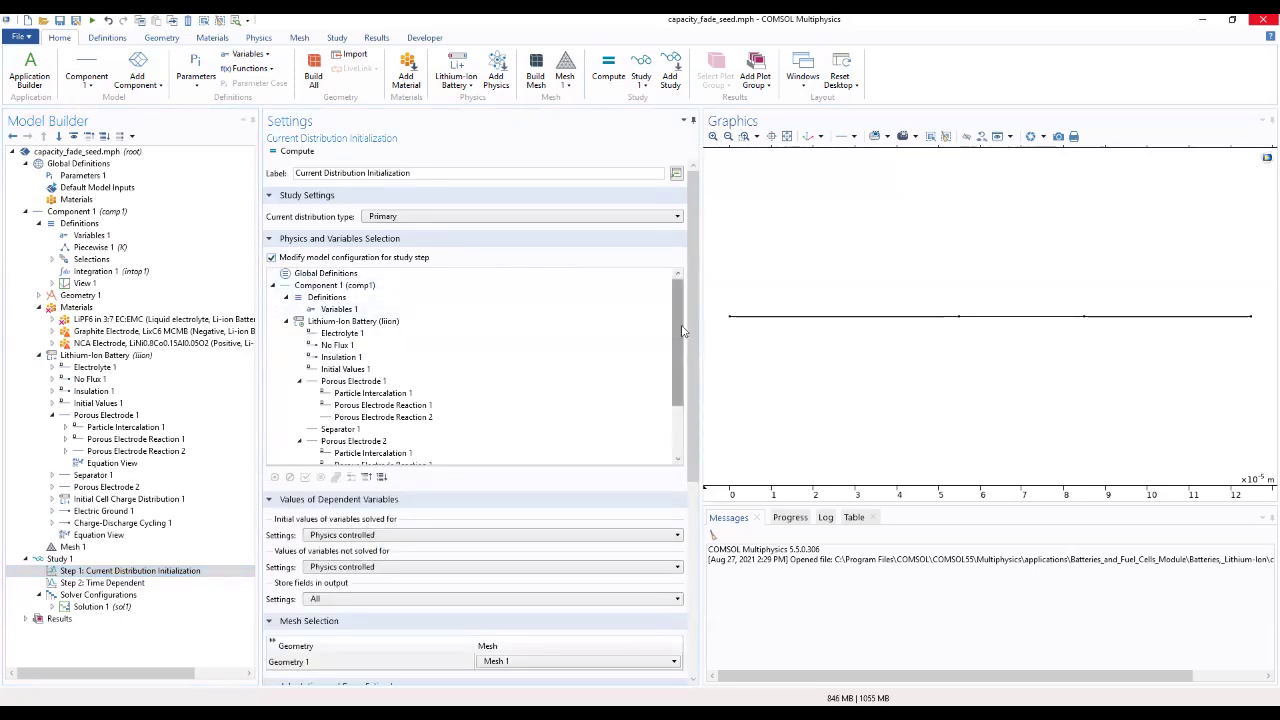
drag(683, 331, 676, 386)
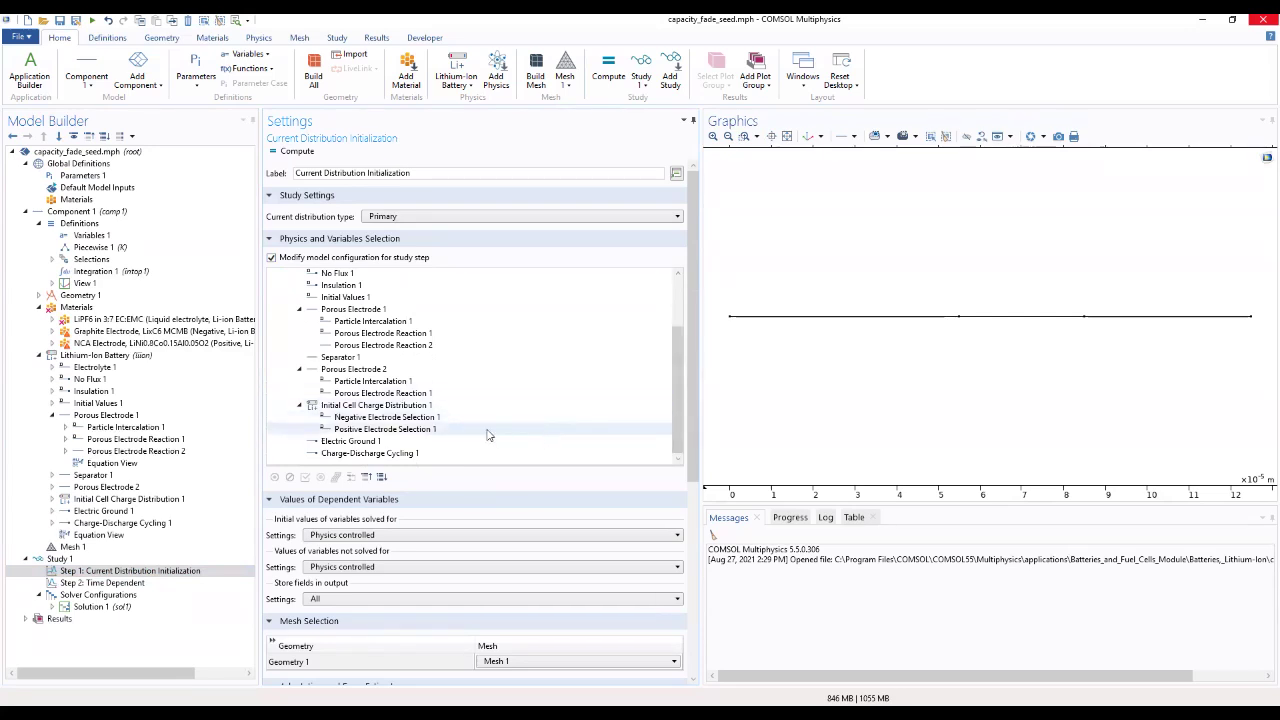
click(395, 346)
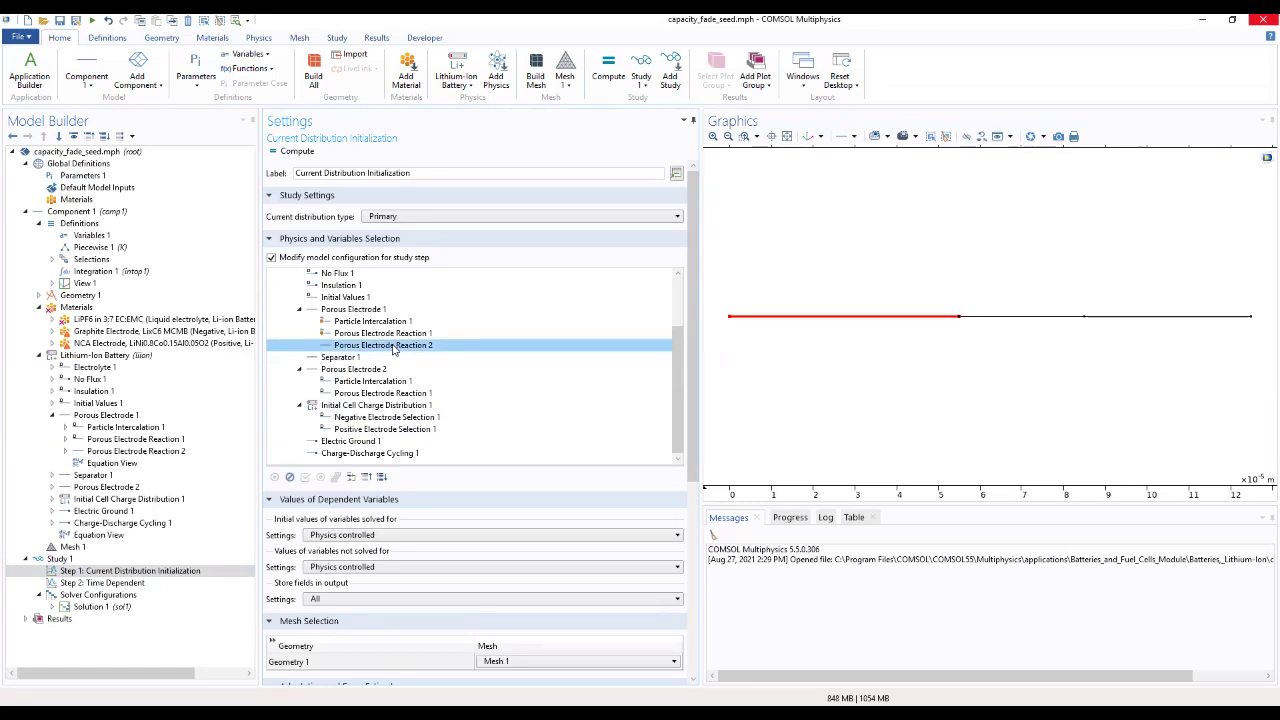
right_click(394, 348)
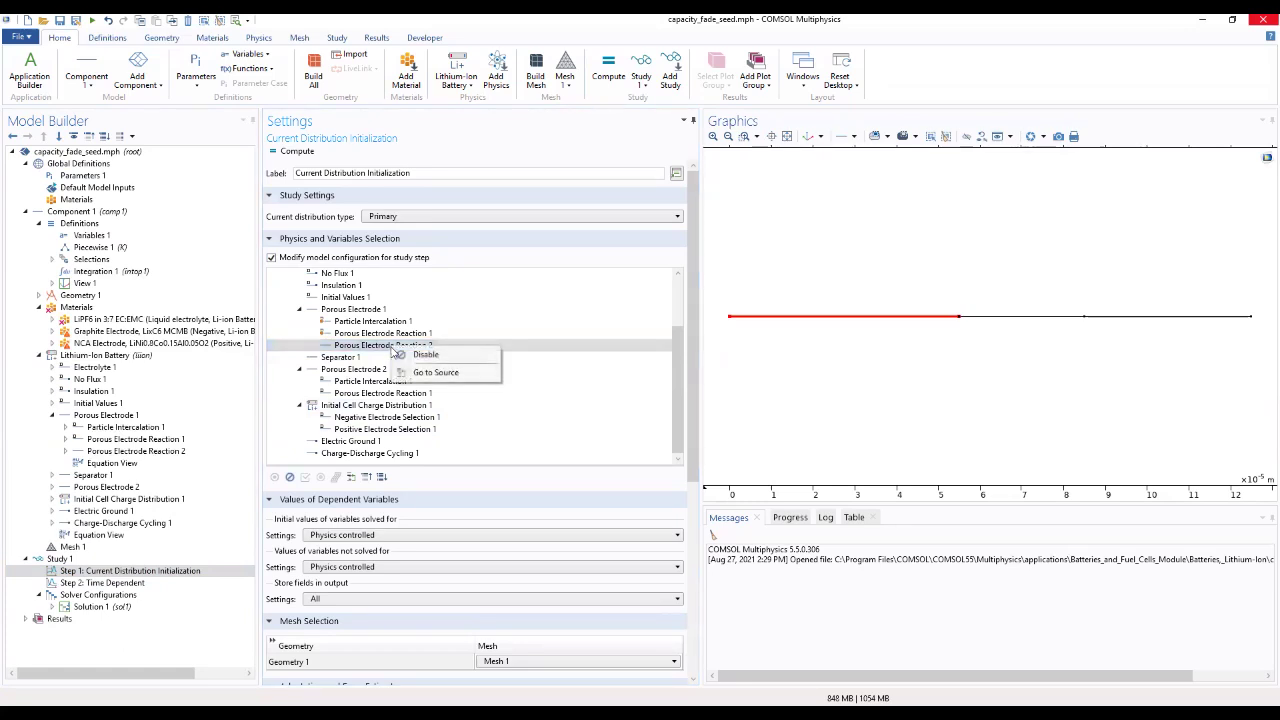
click(425, 355)
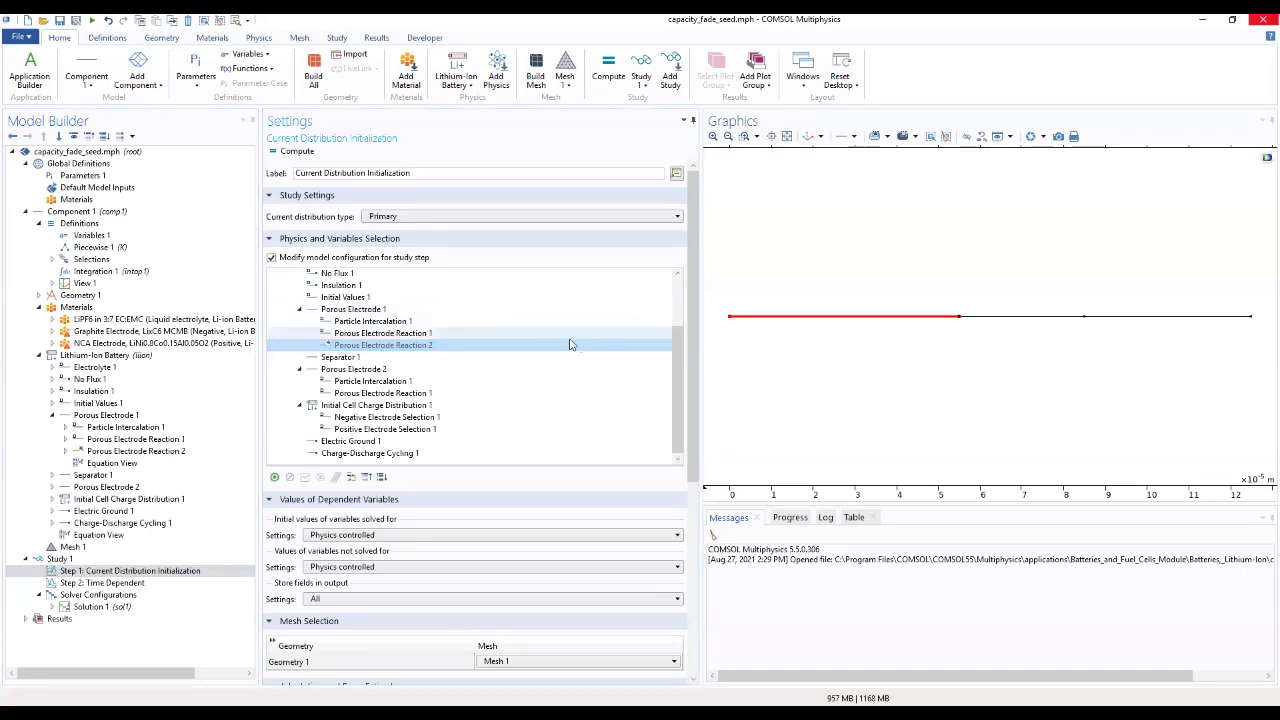
drag(692, 330, 689, 552)
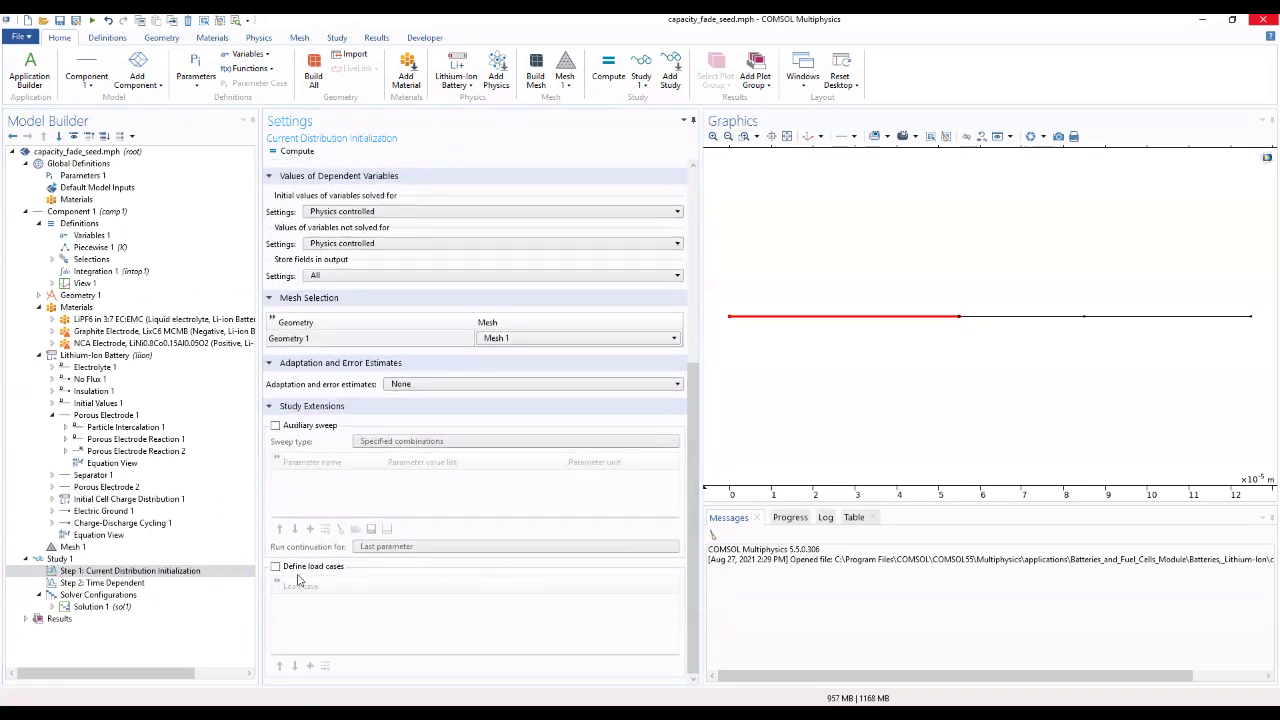
click(206, 574)
scroll(385, 422, up, 4)
scroll(385, 428, up, 1)
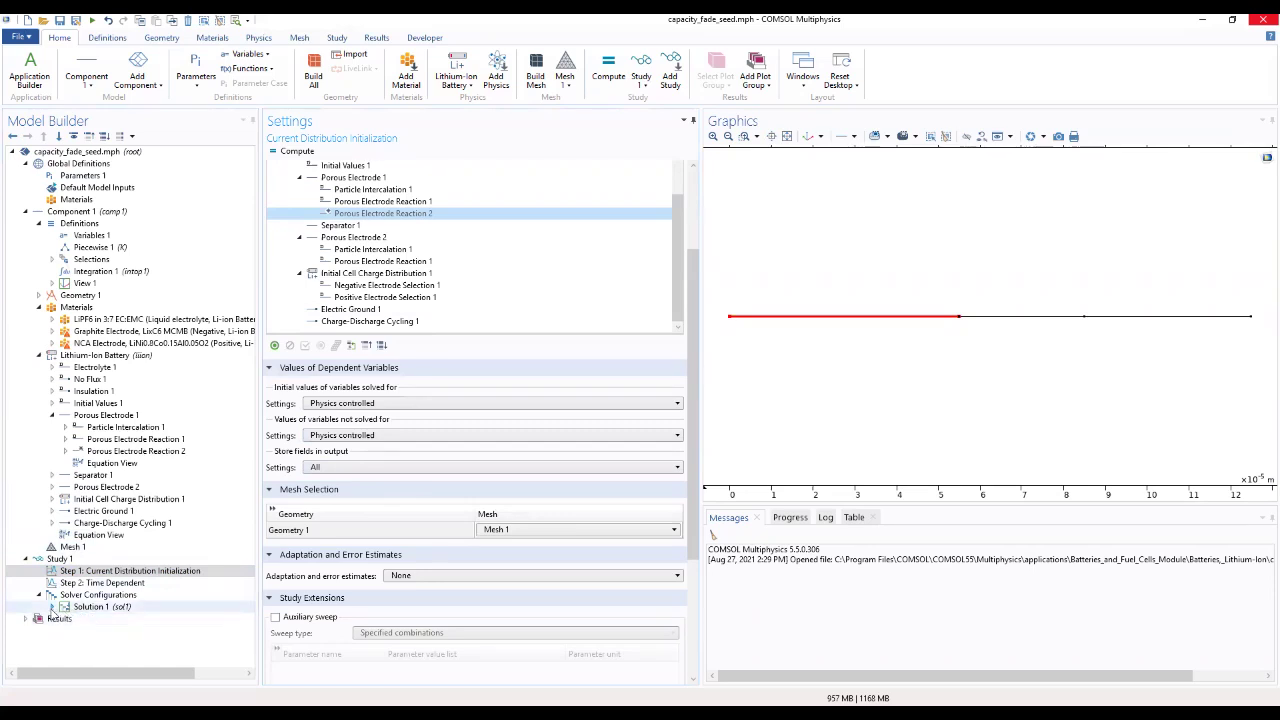
Add a Stop Condition to Time-Dependent Solver 1 in the Solution 1 solver configuration
click(56, 607)
click(52, 607)
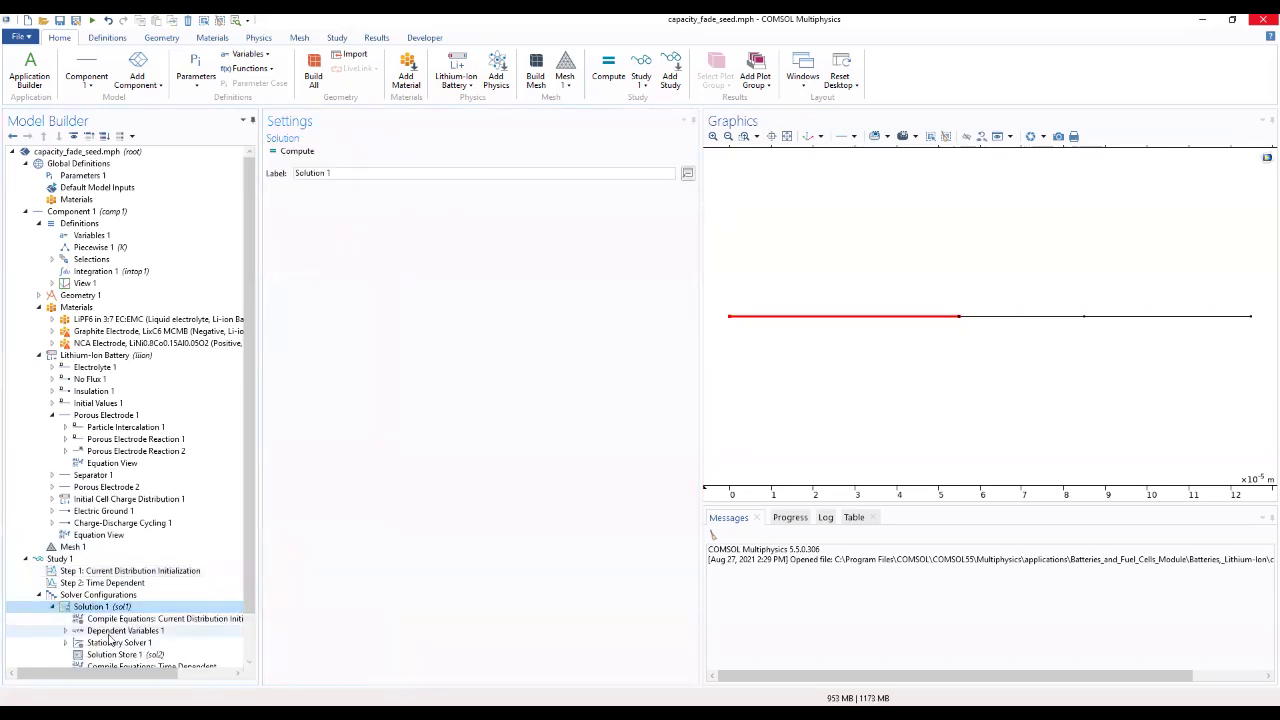
scroll(110, 637, down, 2)
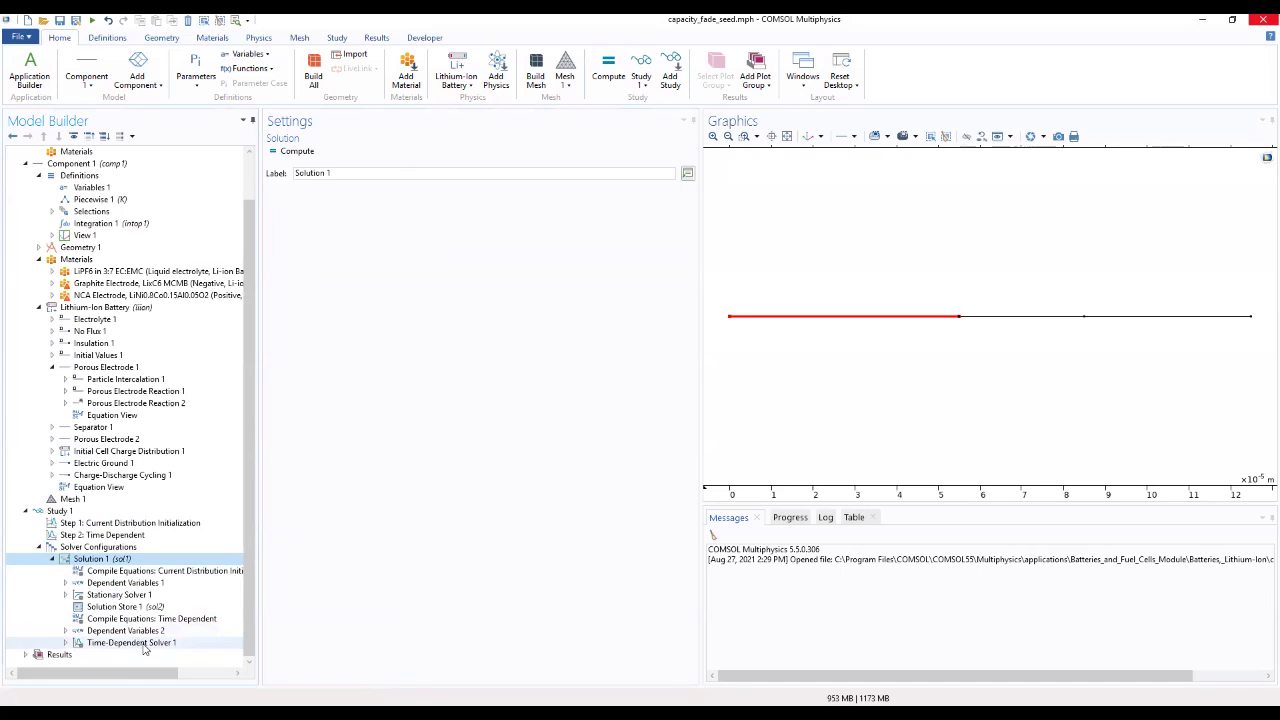
click(143, 645)
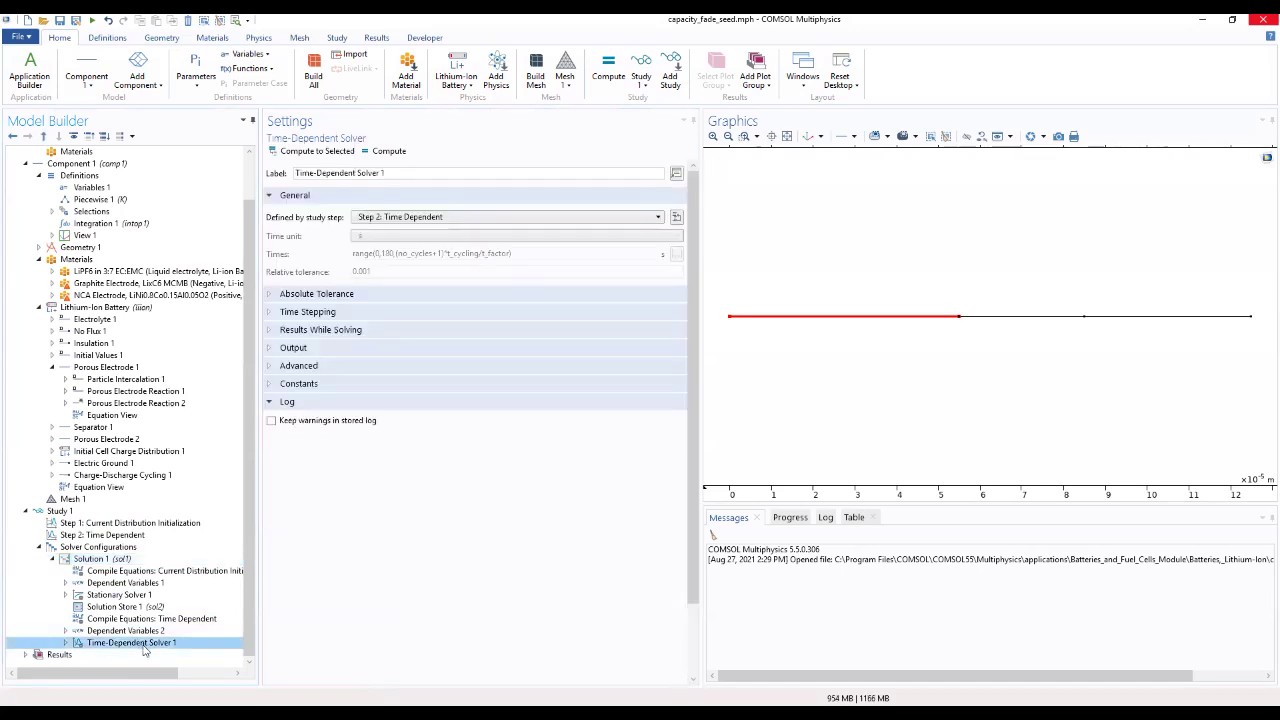
right_click(145, 650)
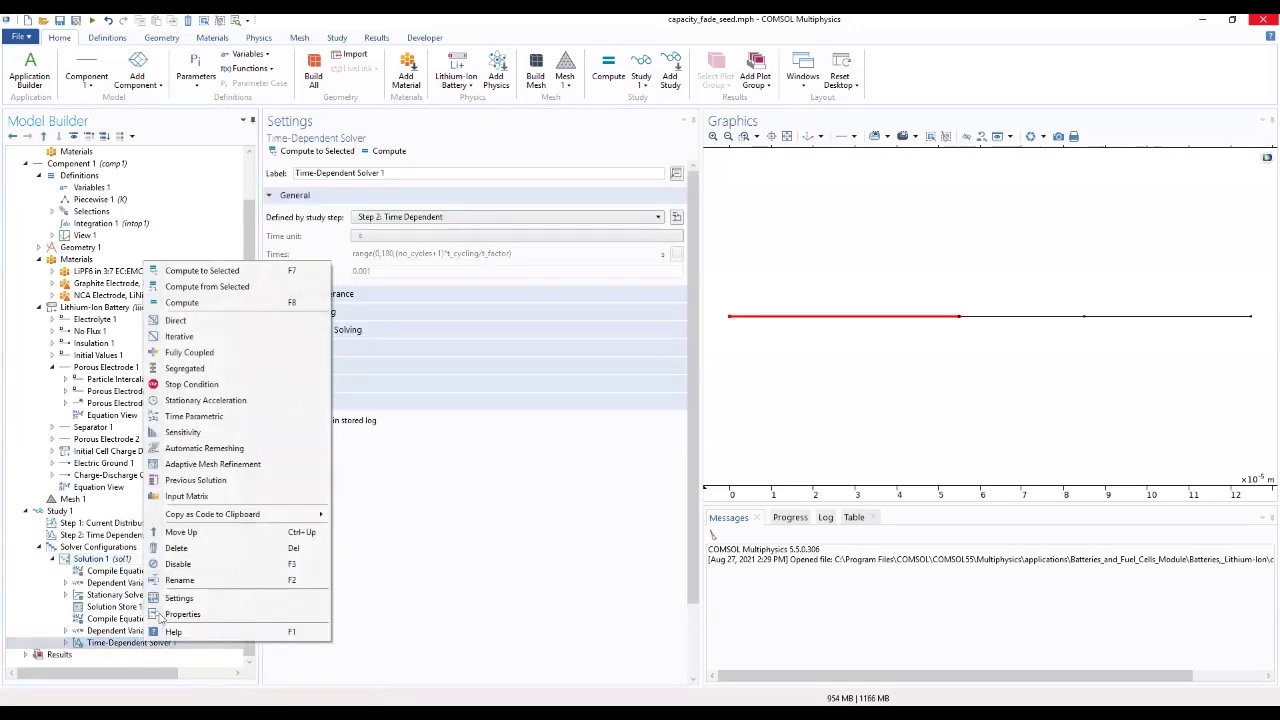
click(191, 384)
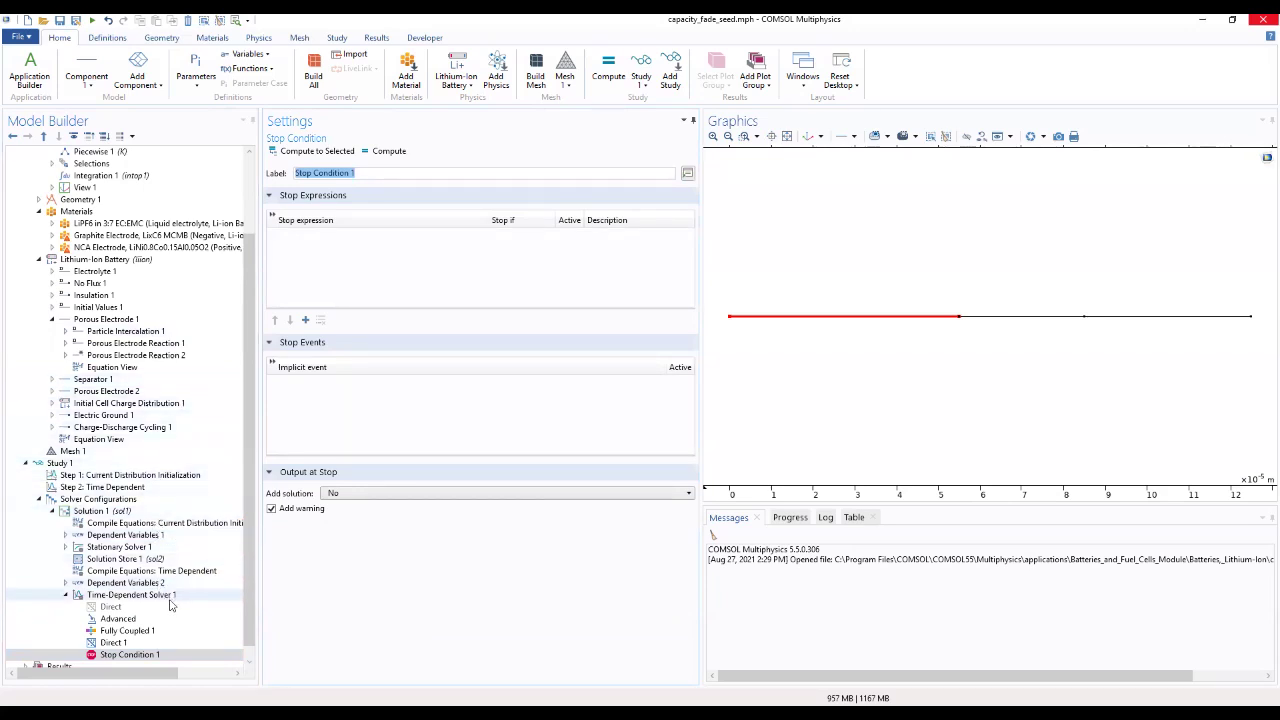
Define the stop expression comp1.cycle_no>(no_cycles), with solutions added at steps before and after stop and the warning turned off
click(305, 320)
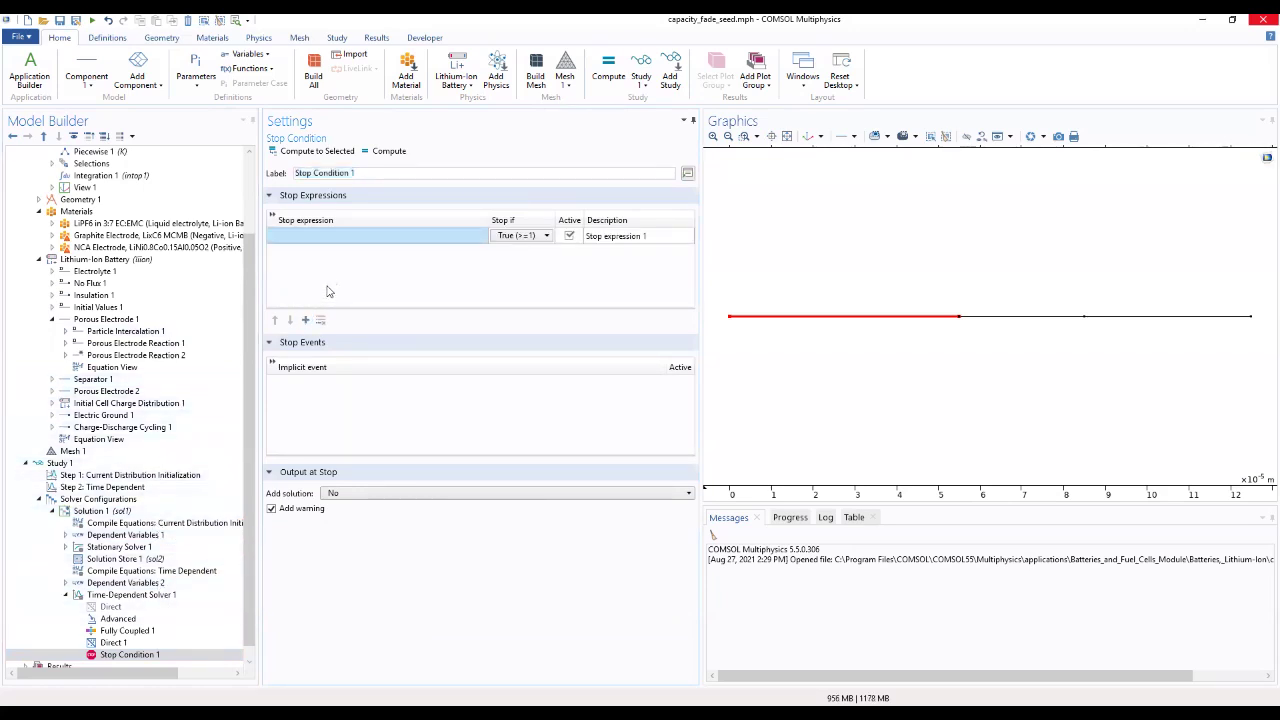
click(336, 236)
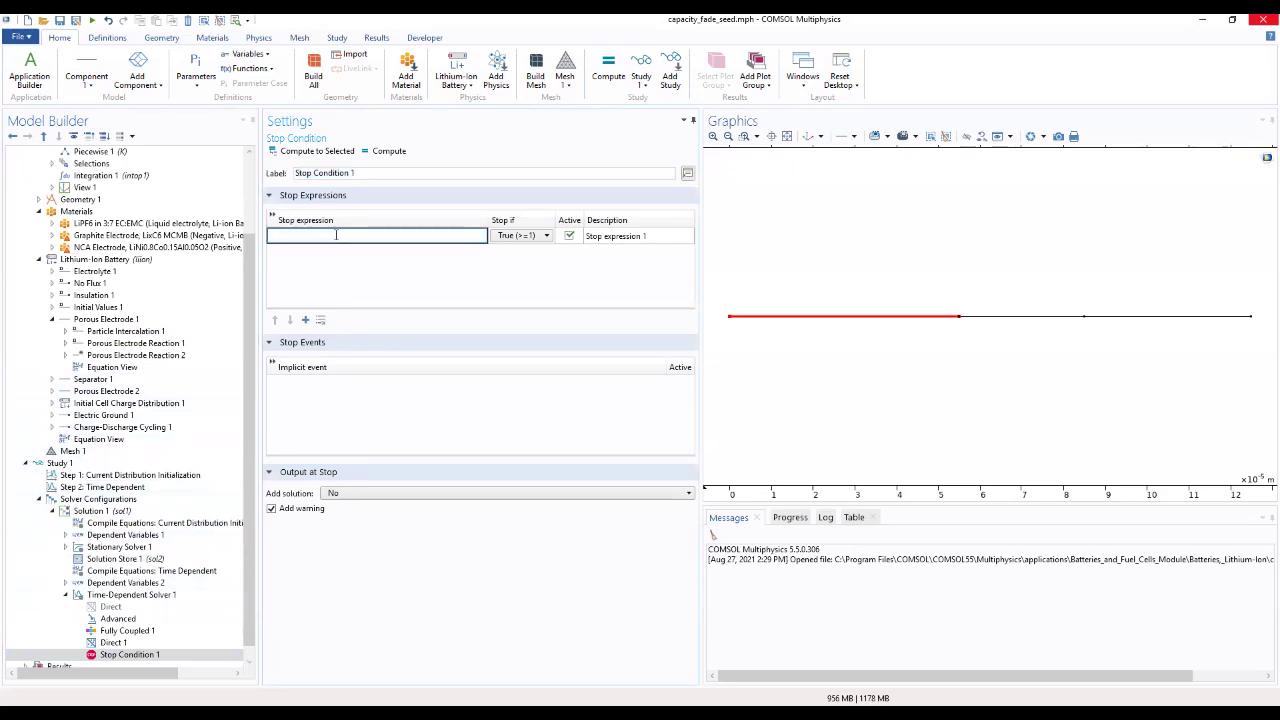
text(comp1.)
text(cycle_no>(no_cycles)
click(308, 267)
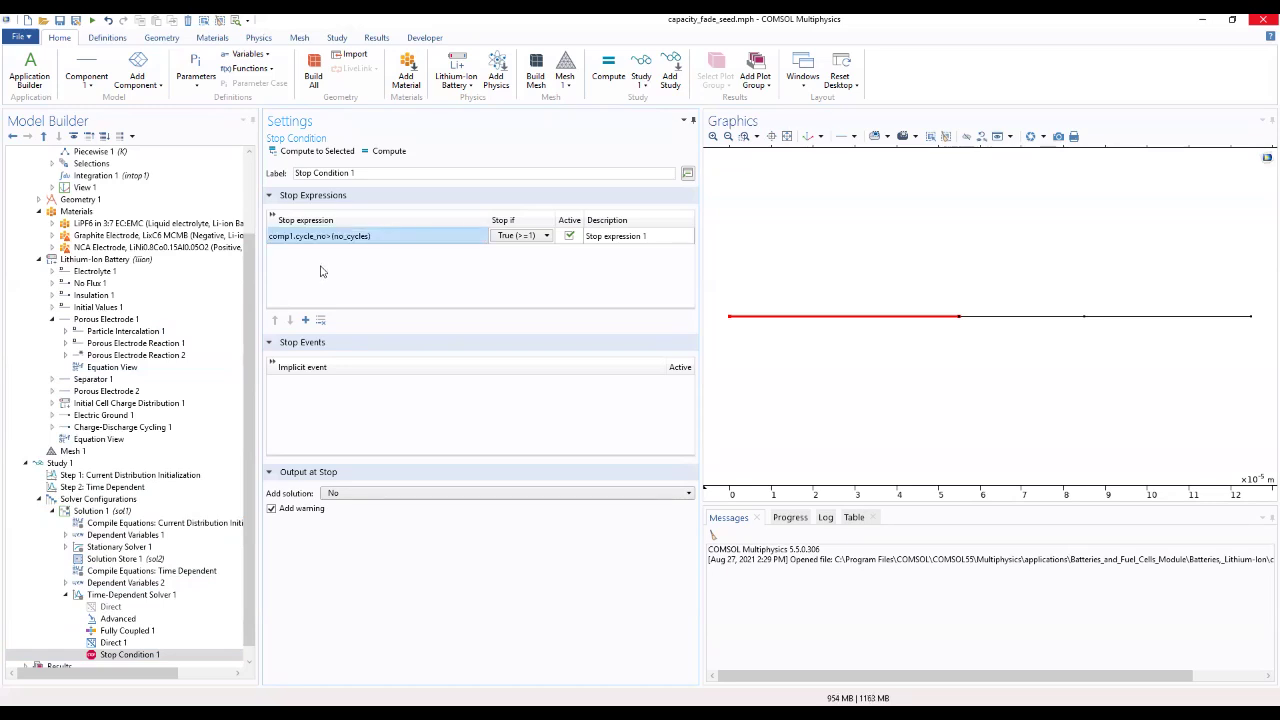
click(348, 495)
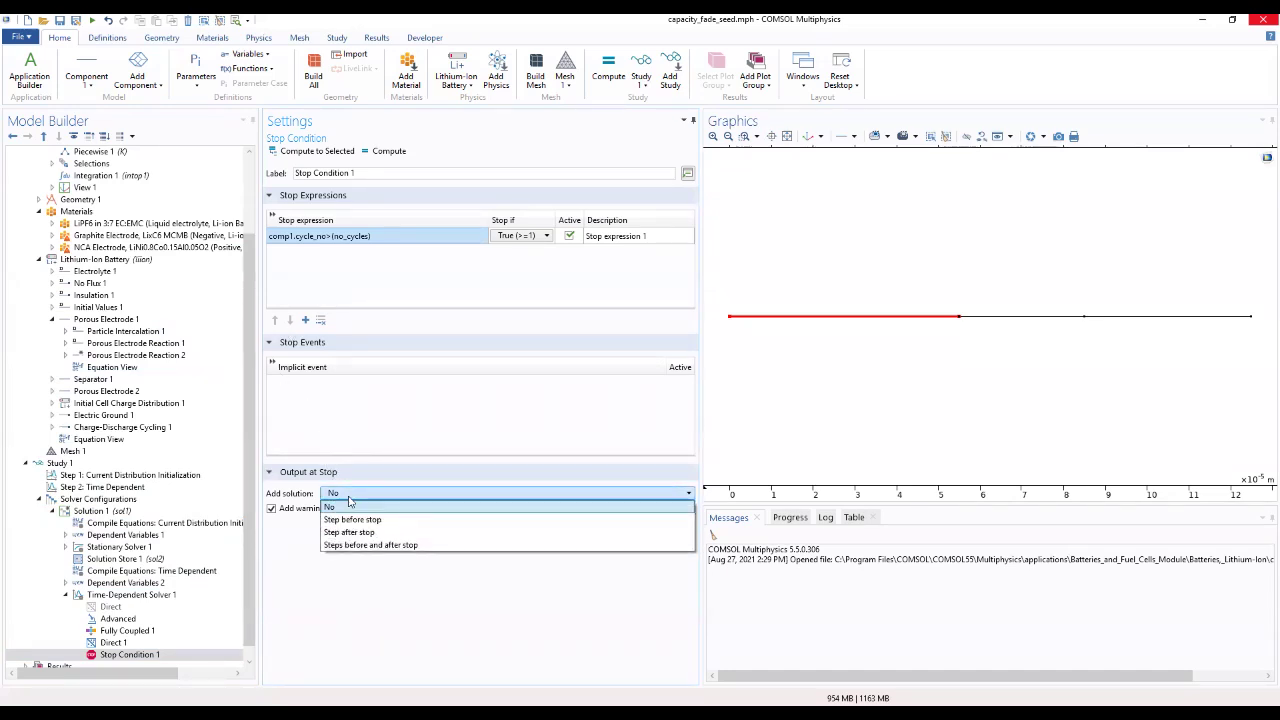
click(372, 545)
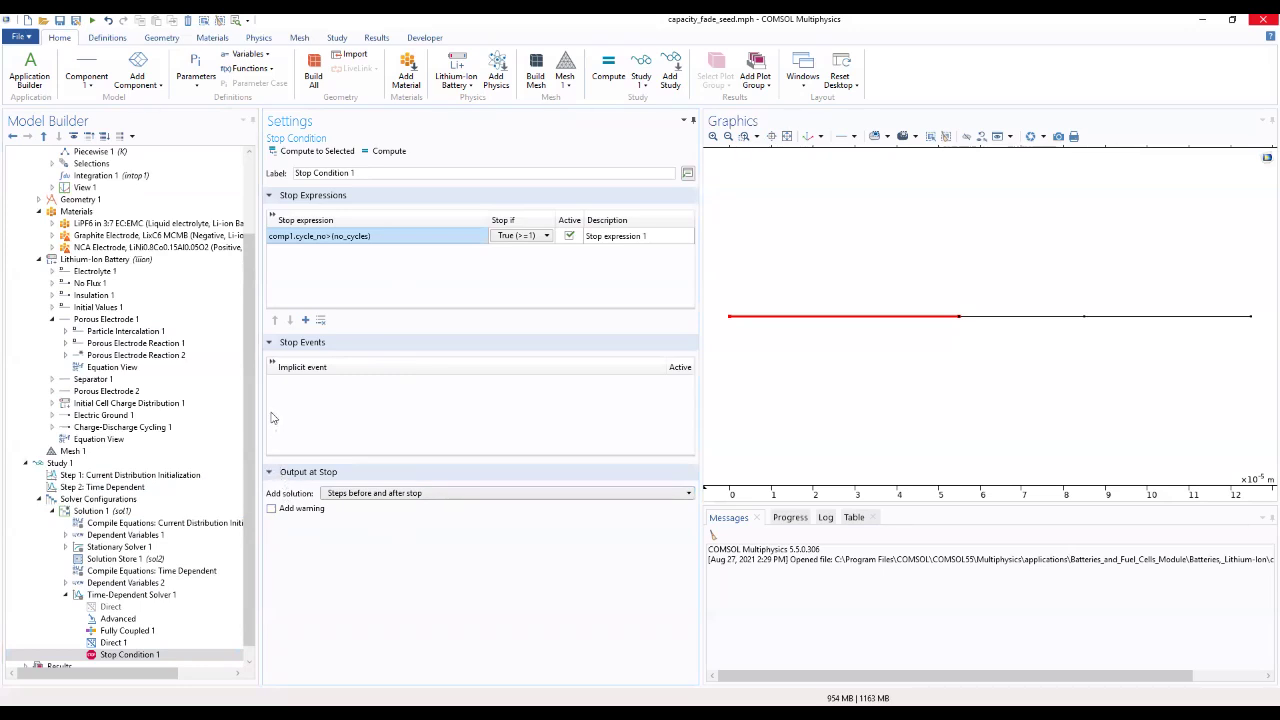
Turn off default plot generation for Study 1 and compute the study
click(68, 464)
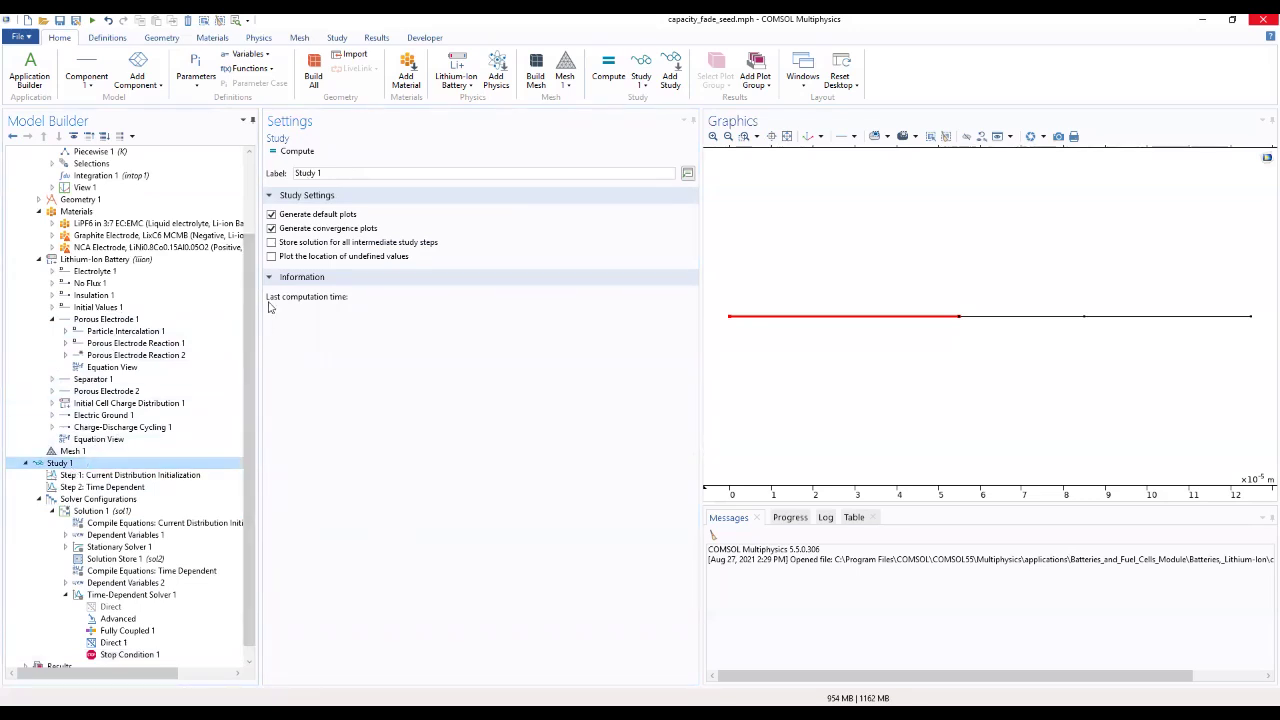
click(271, 215)
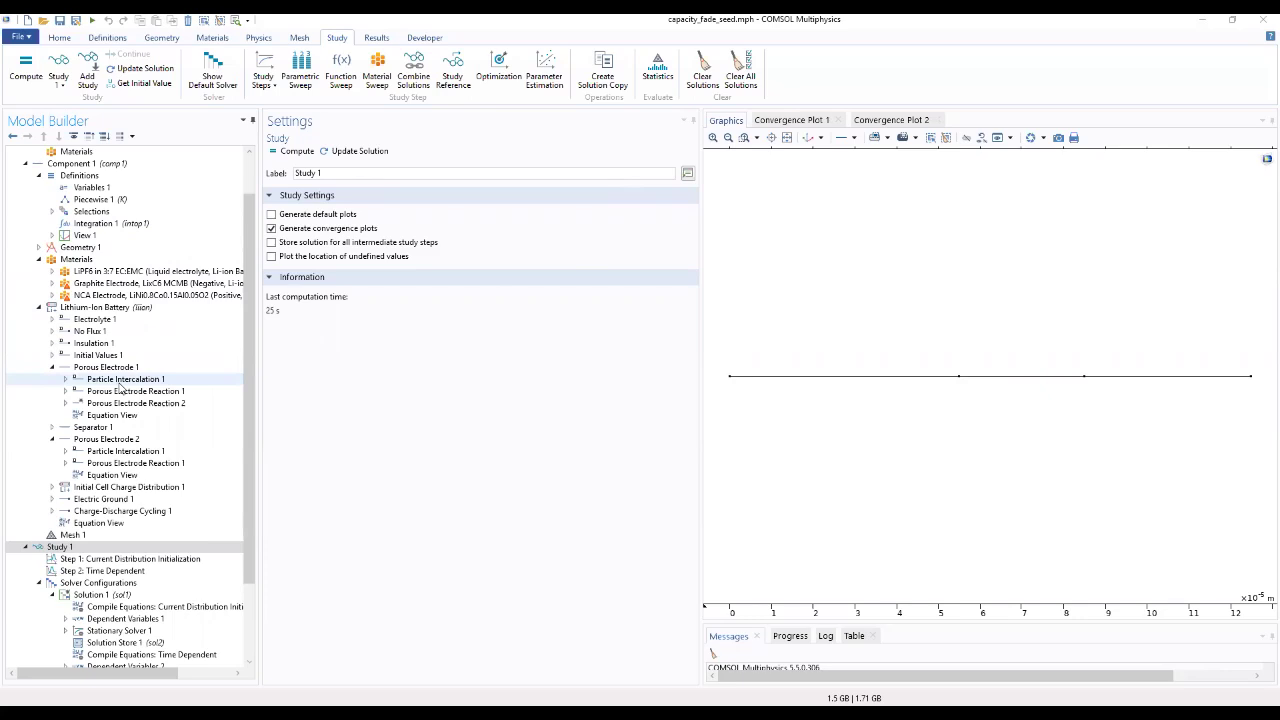
Examine Particle Intercalation 1's settings and equation view, and Porous Electrode Reaction 1's kinetics and stoichiometry under Porous Electrode 1
click(119, 383)
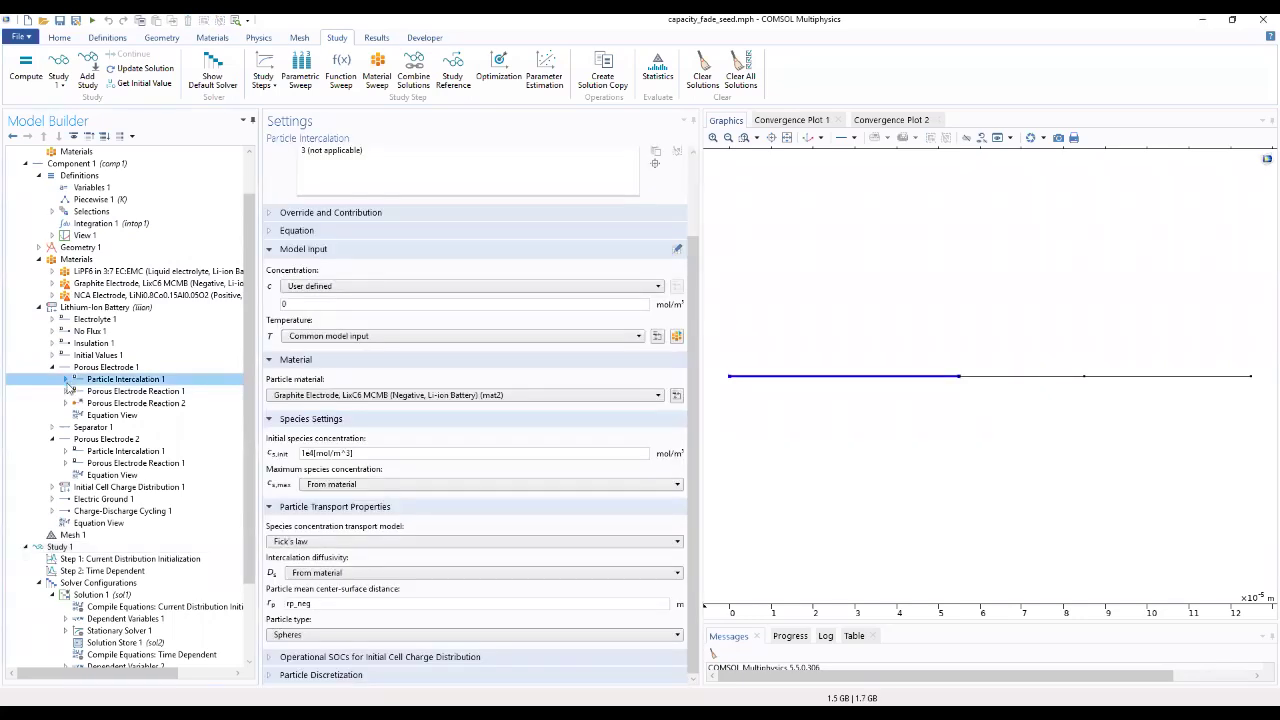
click(66, 380)
click(118, 391)
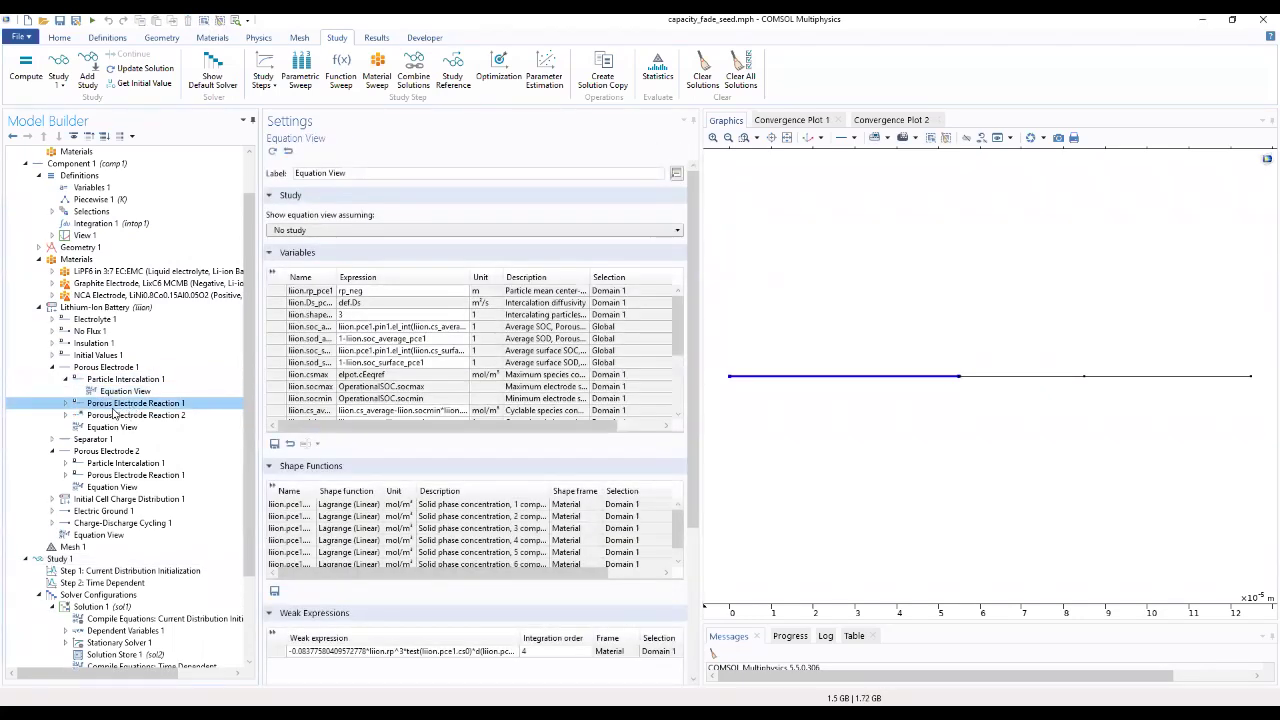
click(125, 404)
click(125, 416)
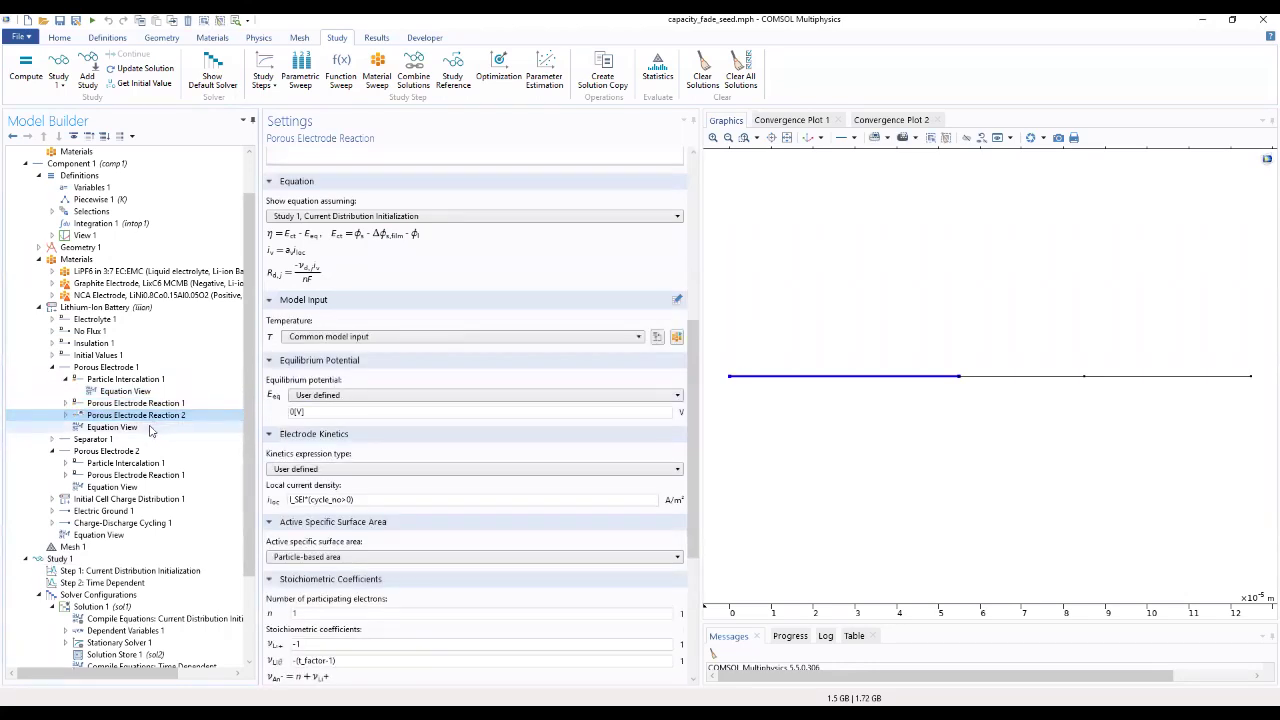
click(135, 403)
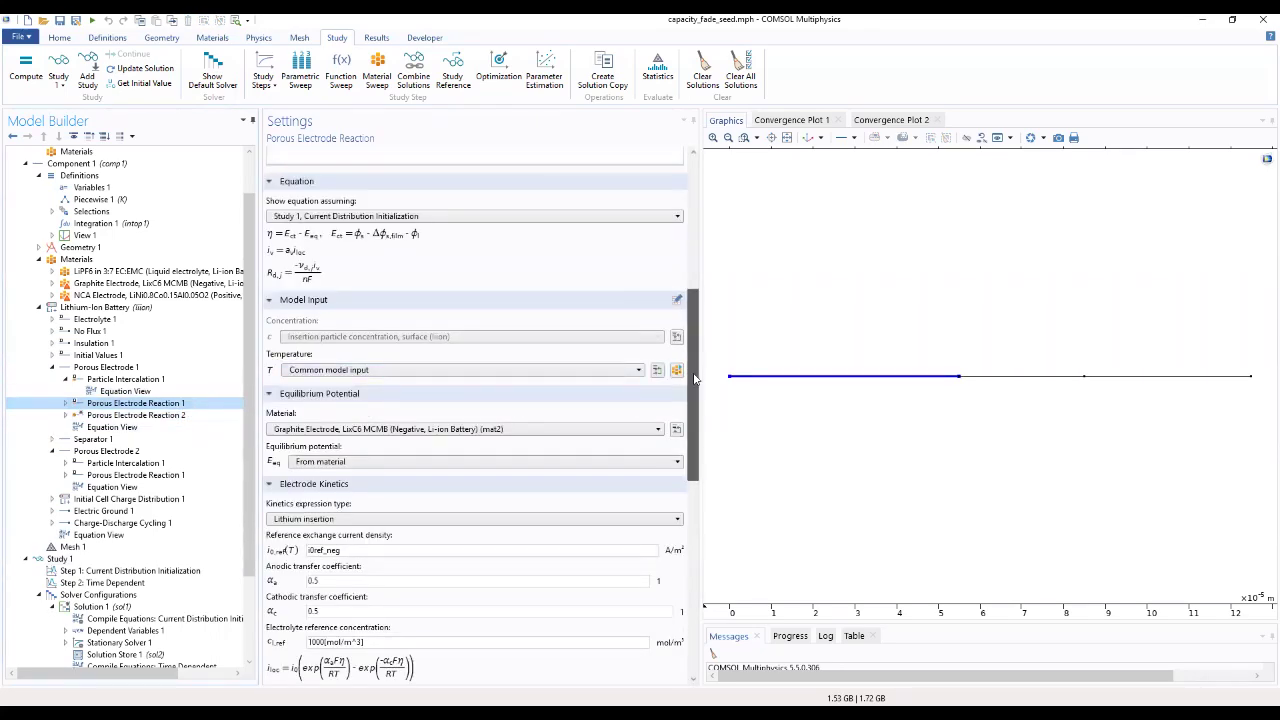
drag(696, 370, 694, 405)
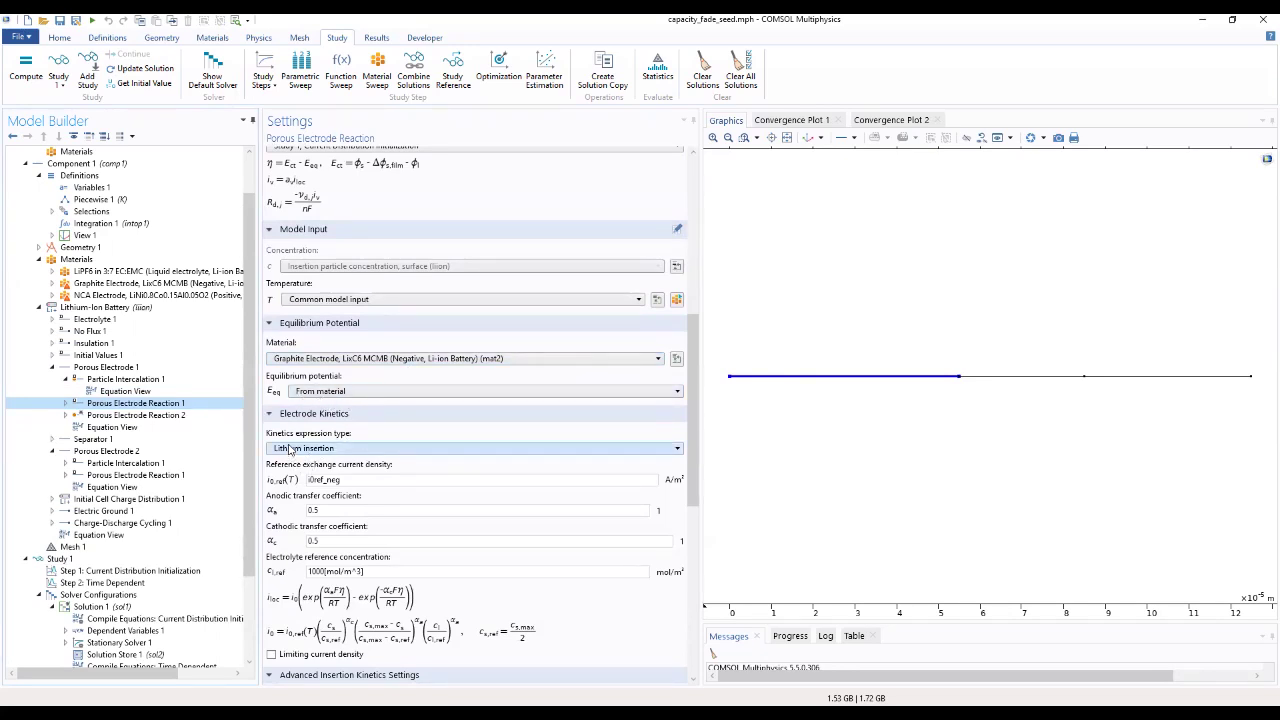
scroll(352, 498, down, 3)
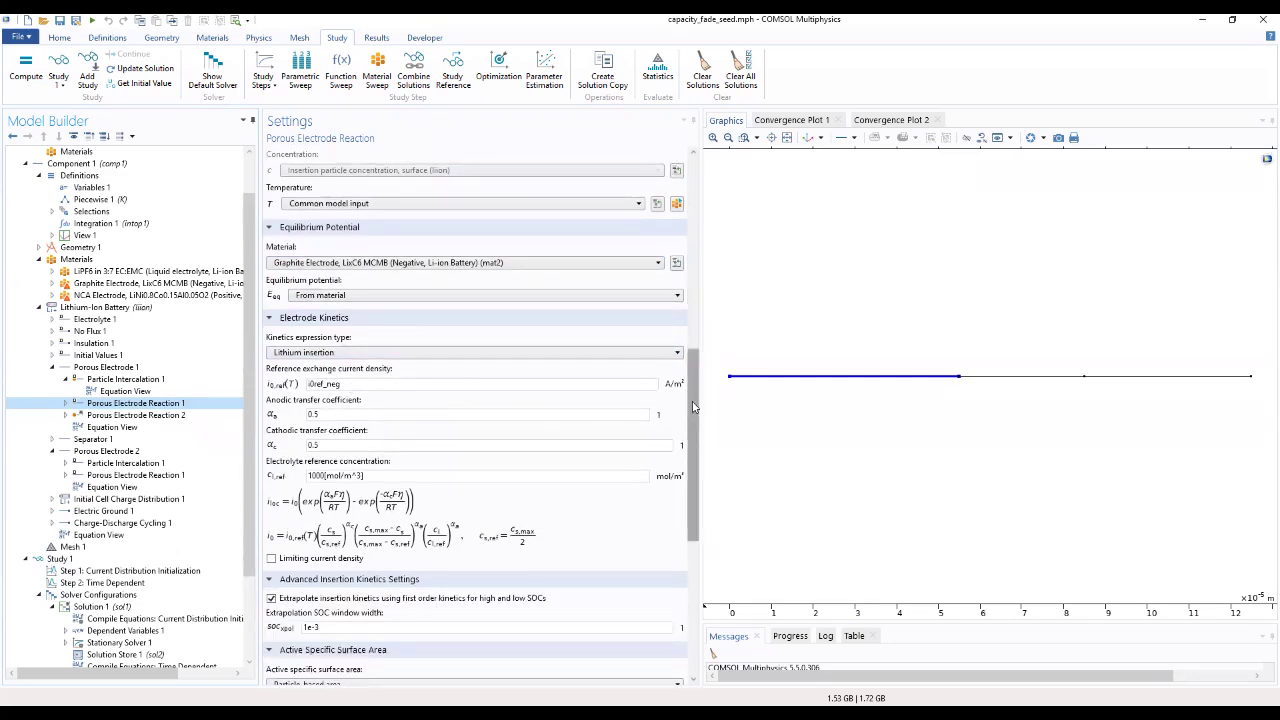
drag(695, 408, 661, 520)
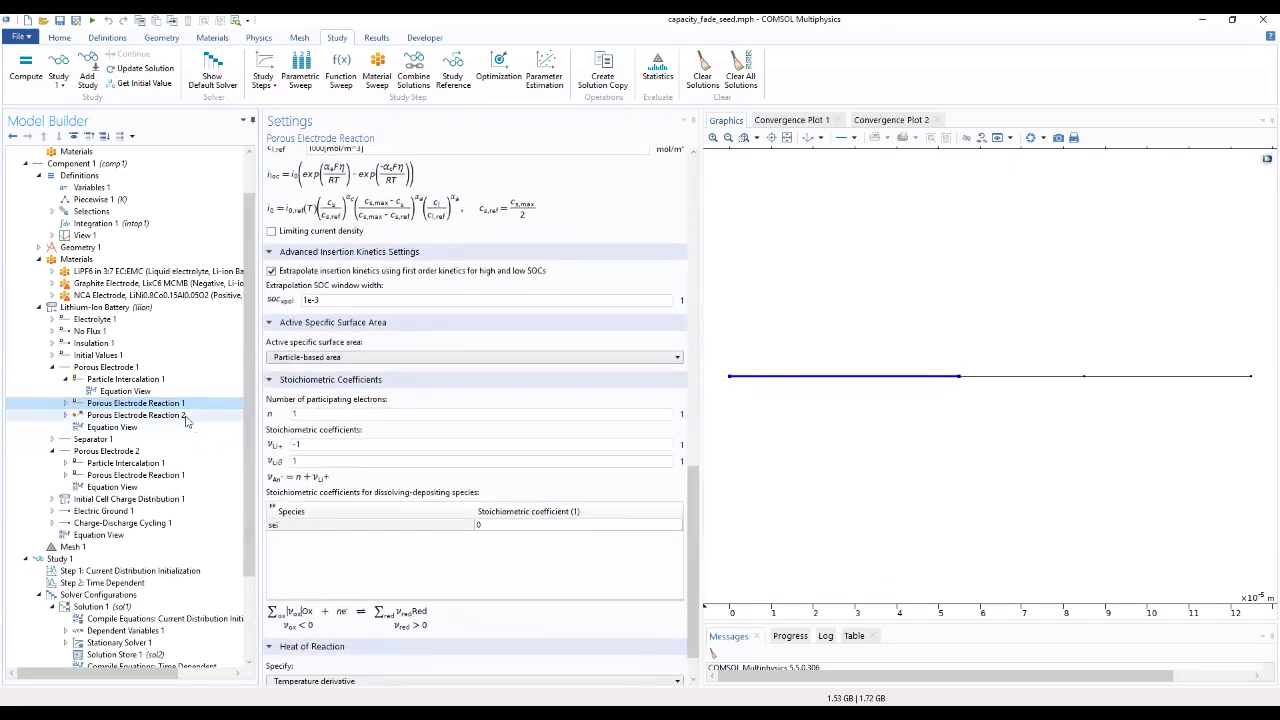
Review Porous Electrode Reaction 2's equilibrium potential options, kinetics, equation and contribution settings
click(185, 415)
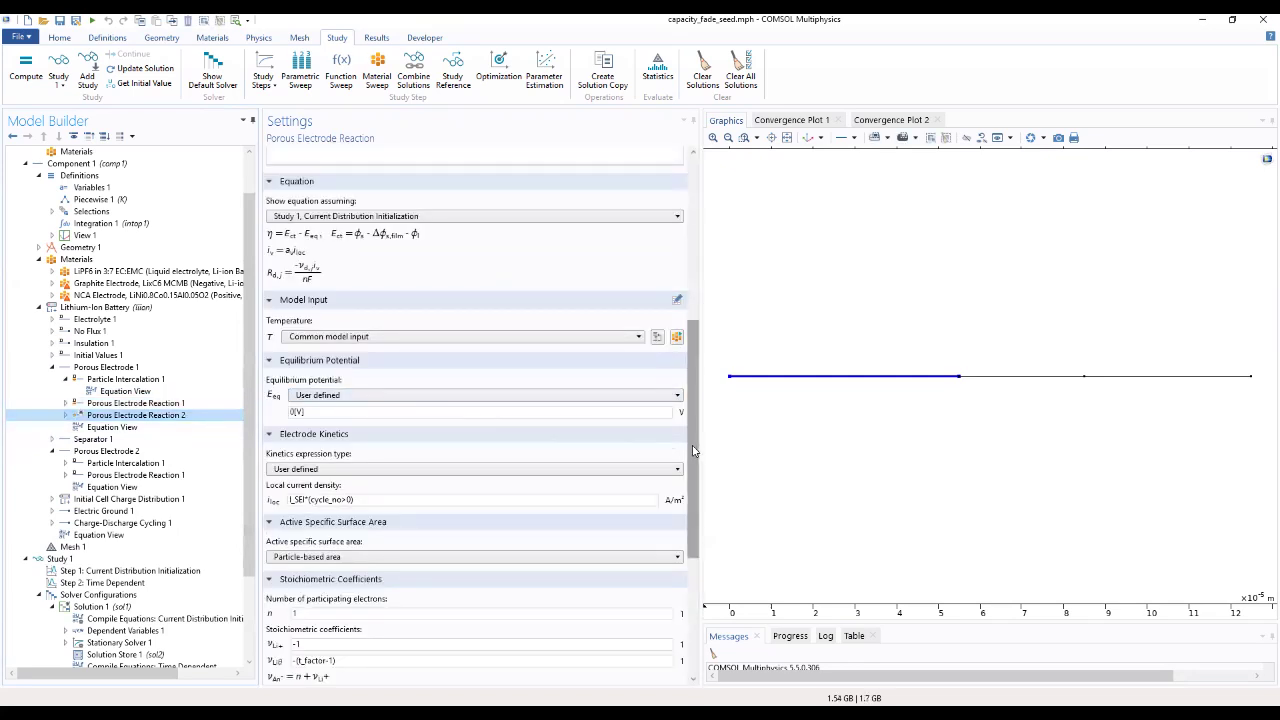
drag(693, 450, 663, 432)
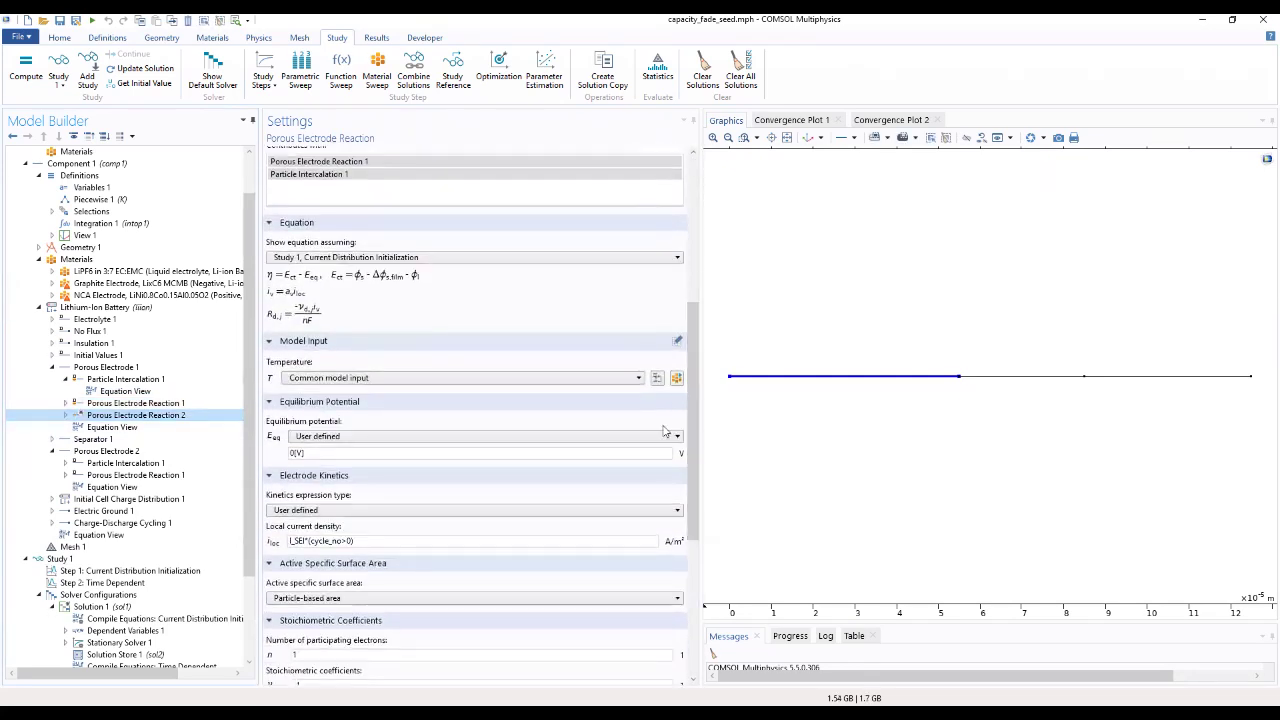
click(317, 437)
click(317, 437)
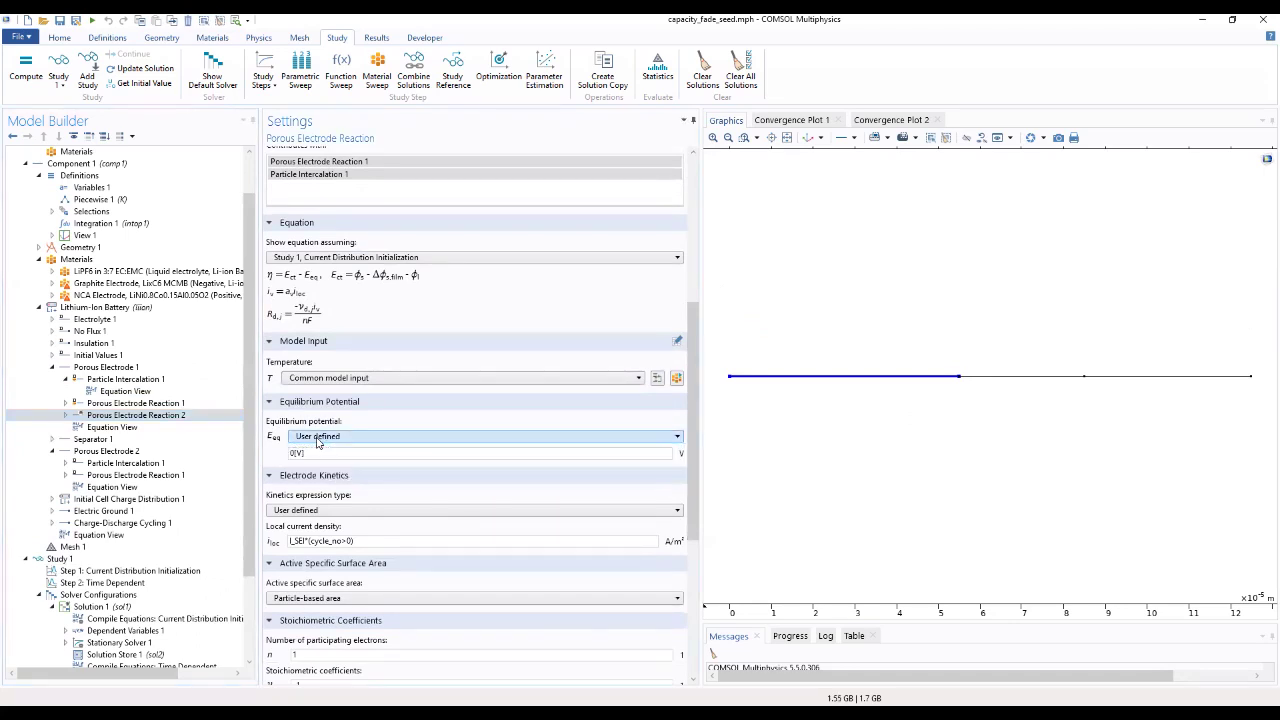
click(317, 440)
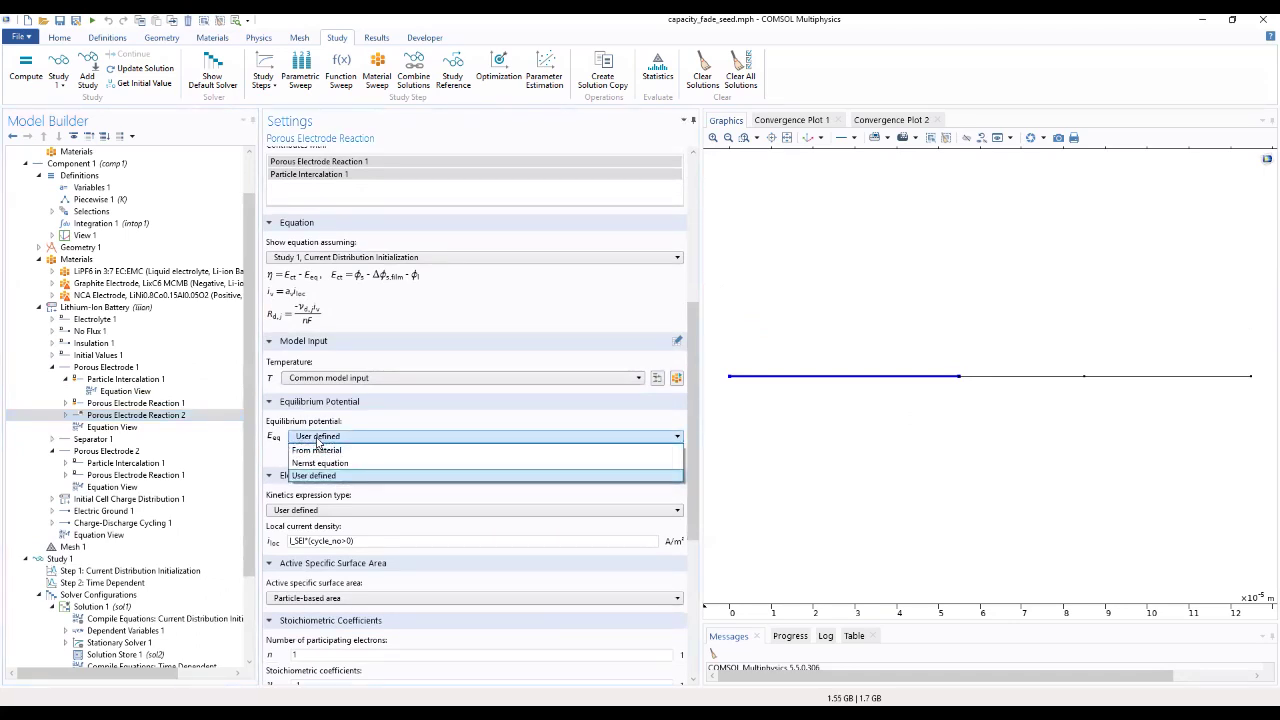
scroll(487, 452, down, 2)
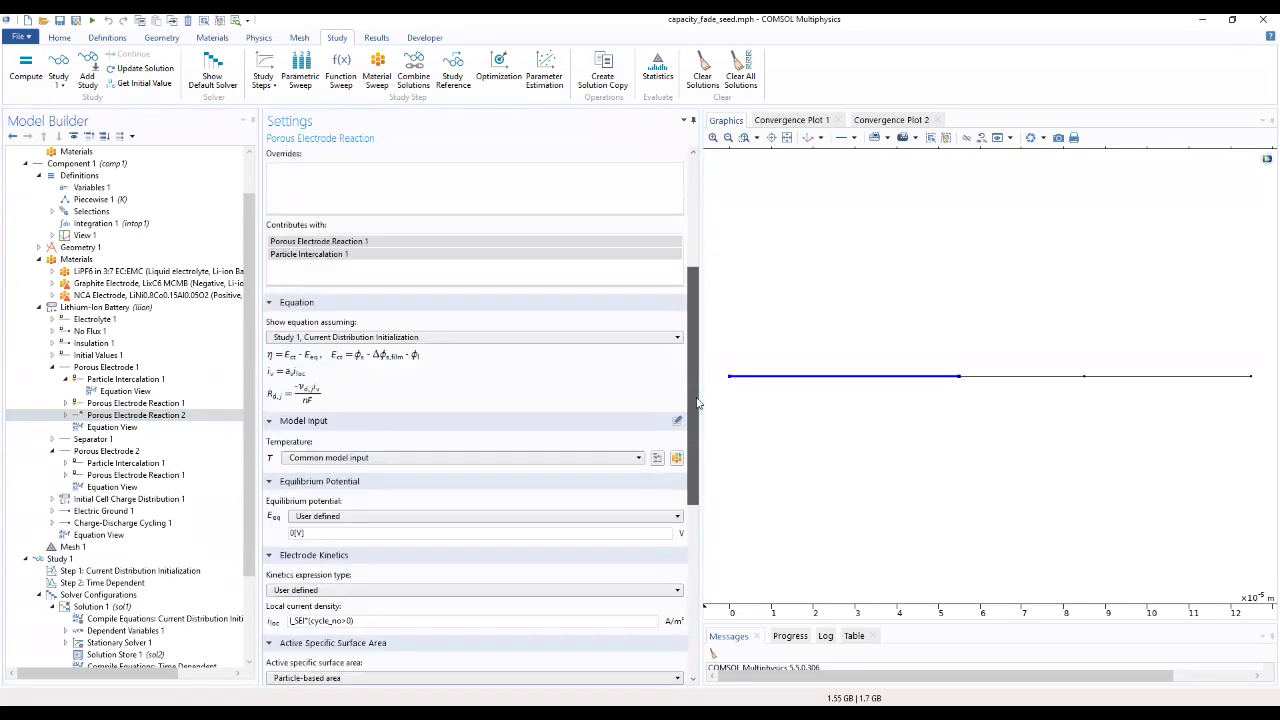
drag(700, 422, 679, 462)
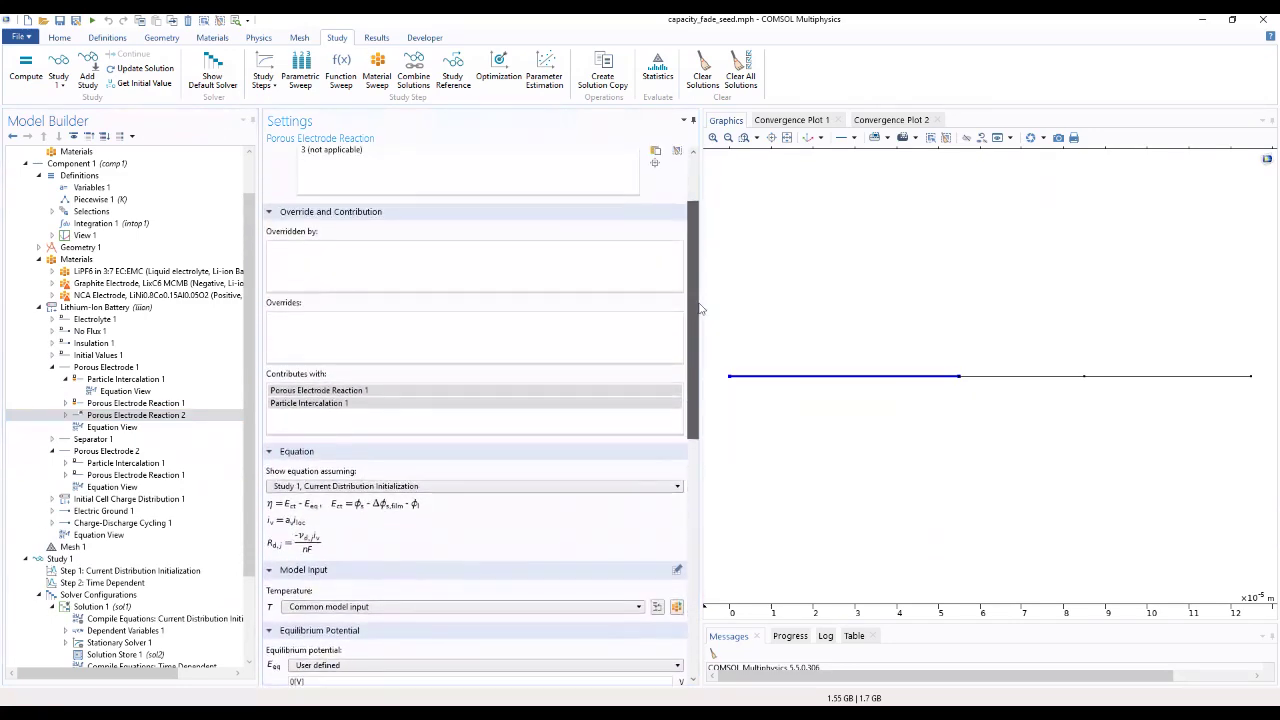
drag(720, 290, 716, 357)
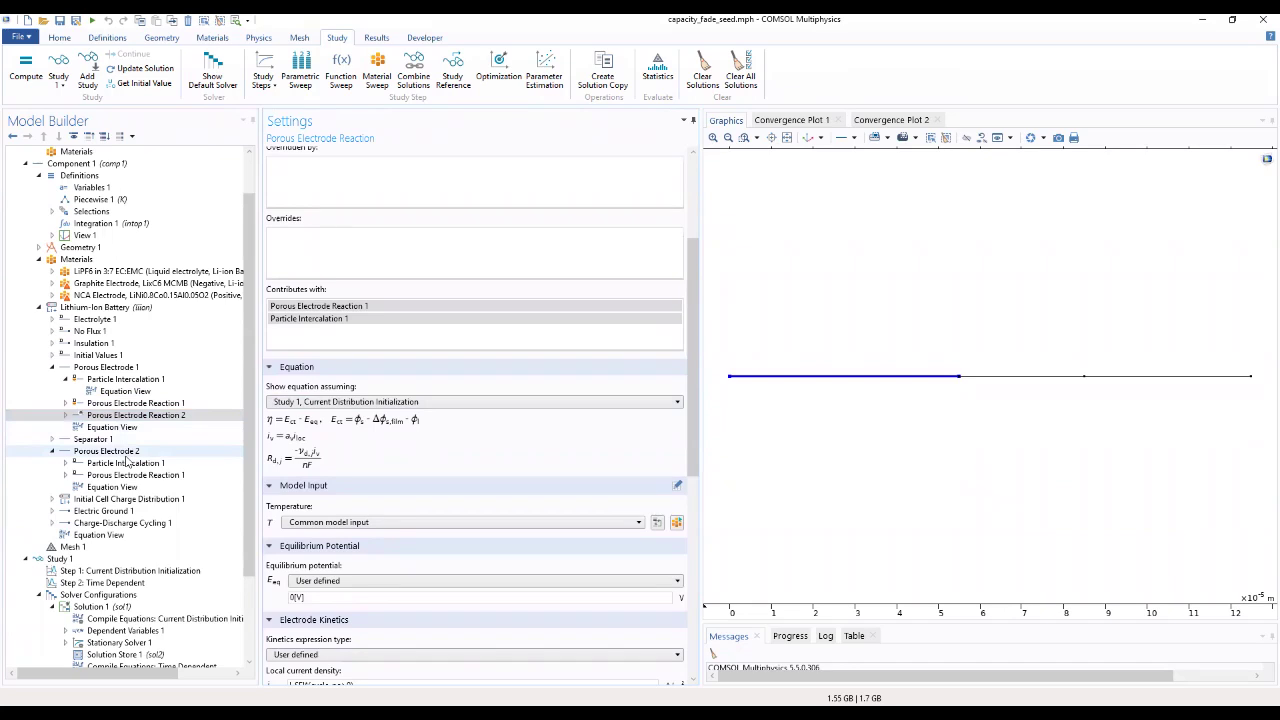
click(155, 415)
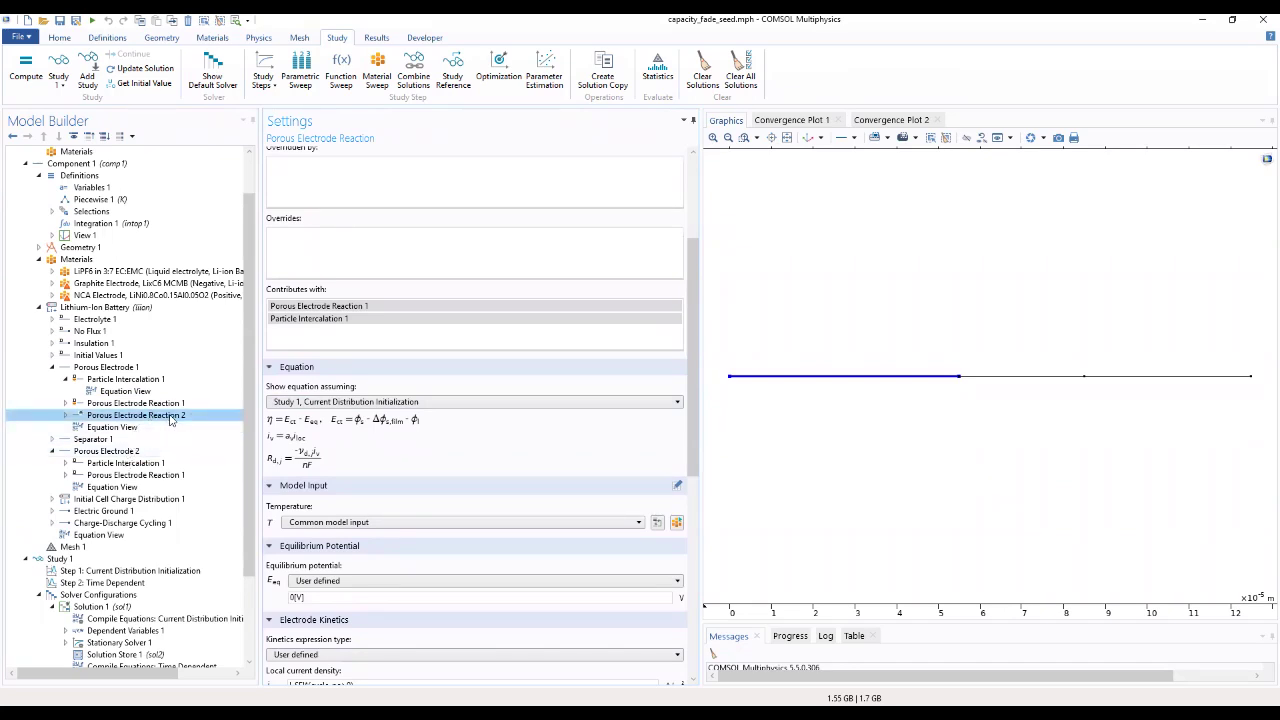
Examine Porous Electrode Reaction 2's kinetics and stoichiometric coefficients, and Porous Electrode 2's electrolyte, electrode and transport settings
scroll(698, 397, down, 1)
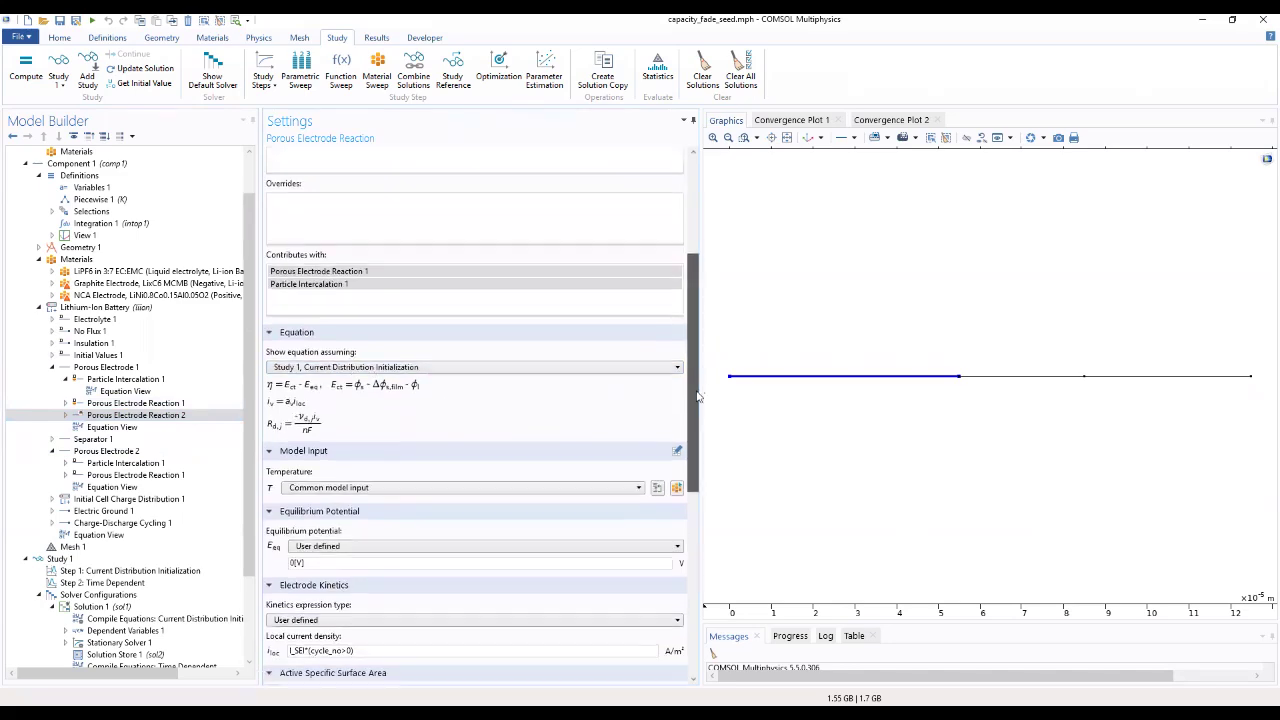
scroll(698, 397, down, 2)
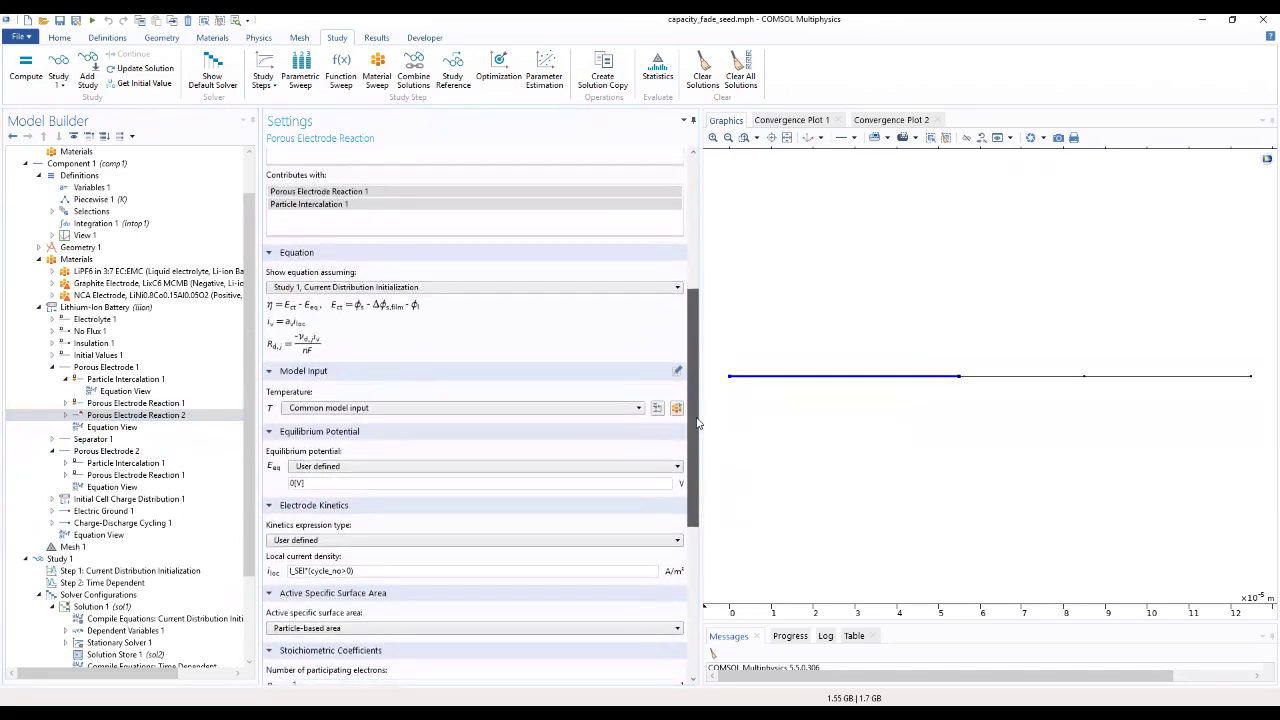
scroll(698, 422, down, 2)
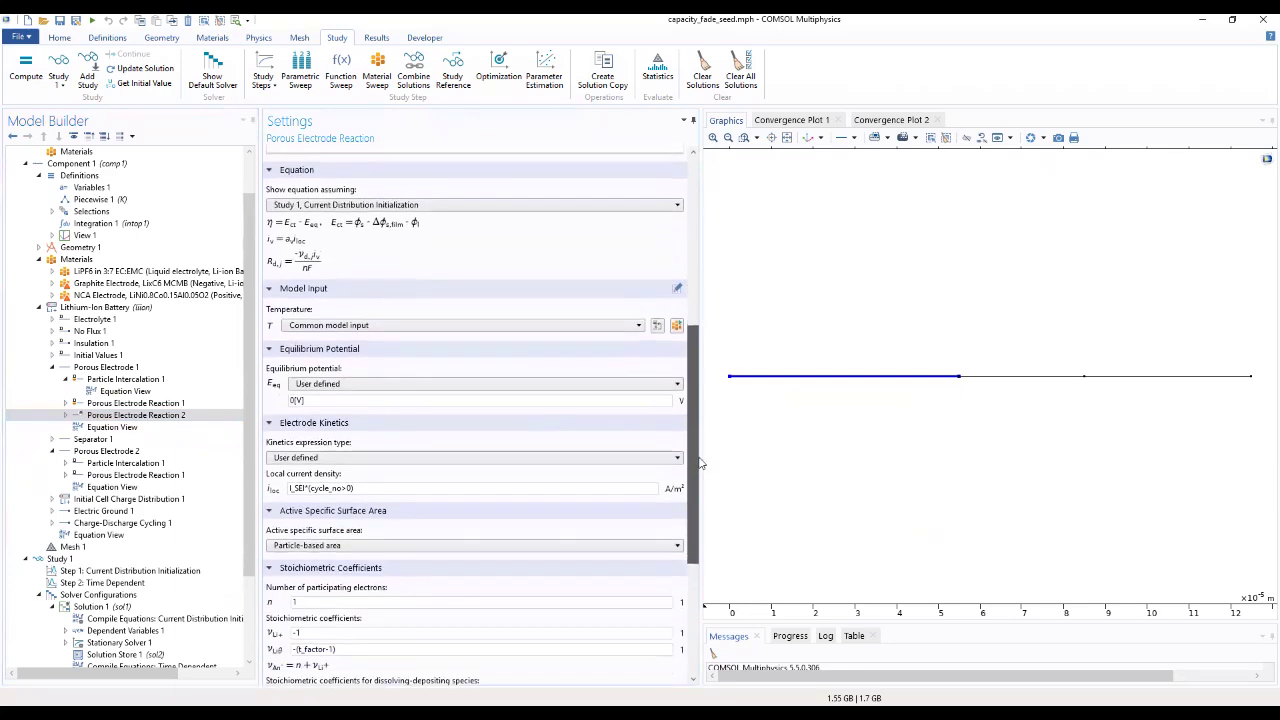
scroll(700, 470, down, 3)
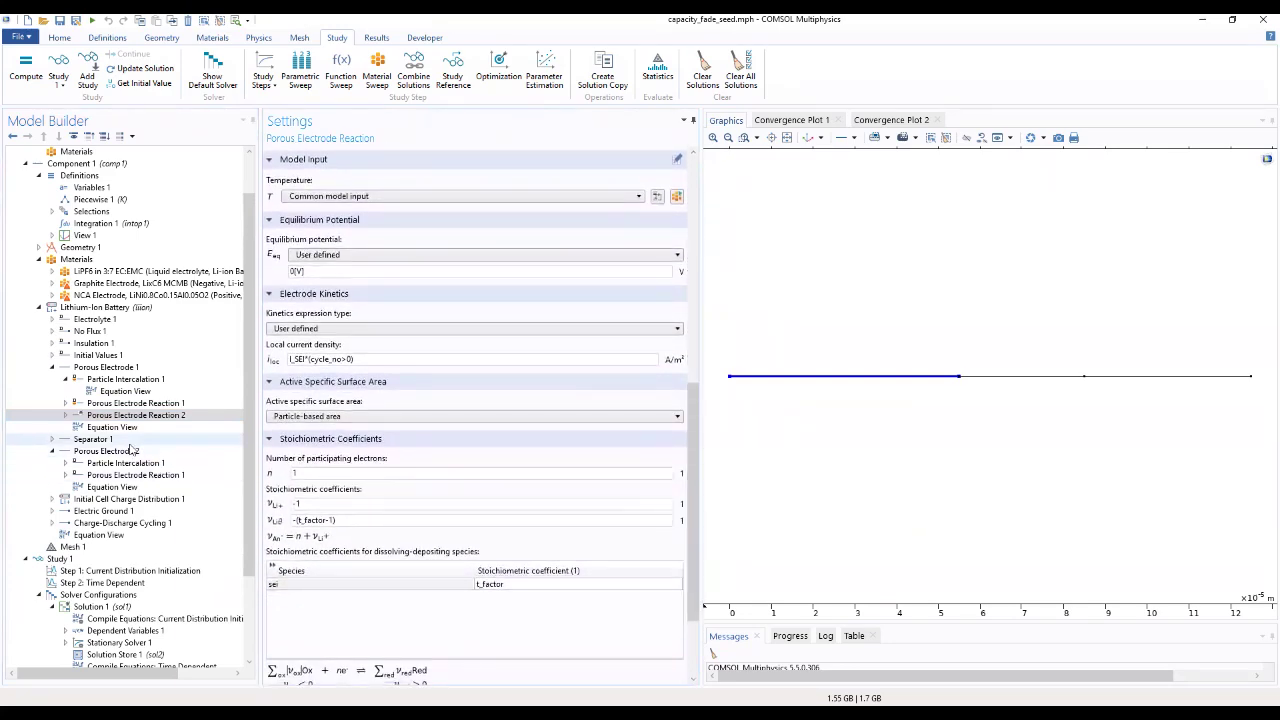
click(134, 451)
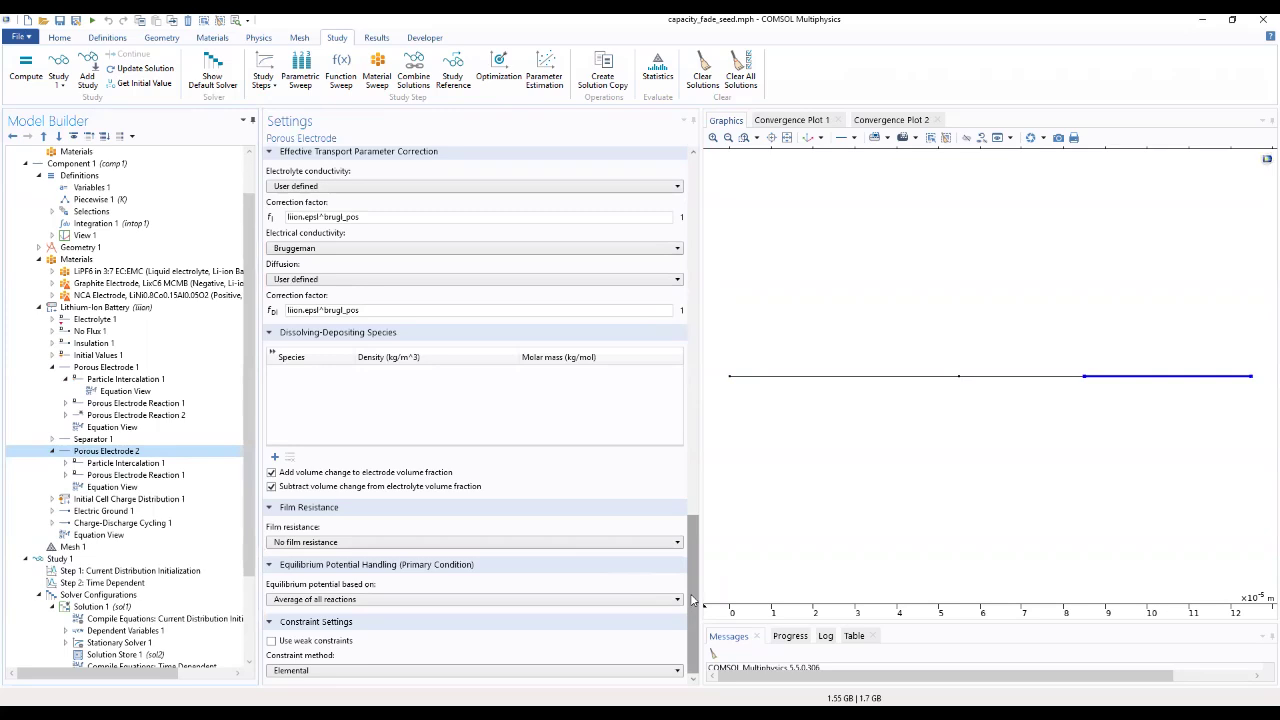
drag(693, 600, 745, 380)
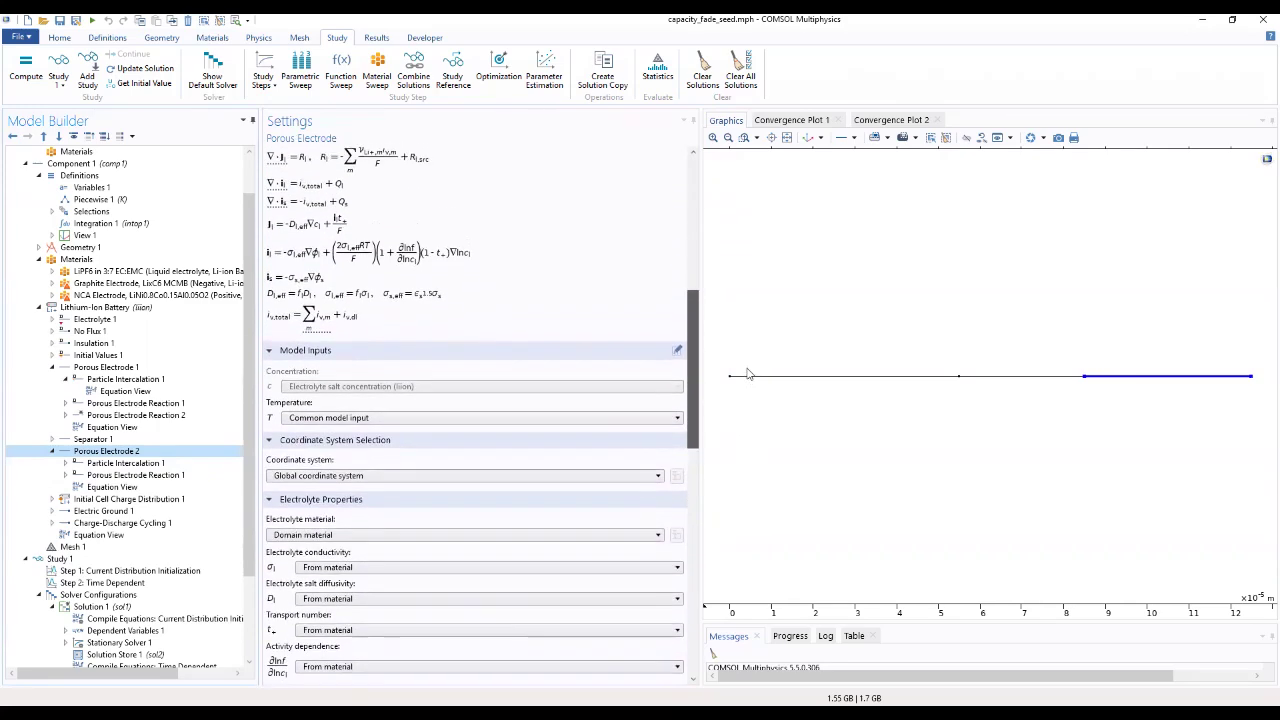
scroll(520, 437, down, 3)
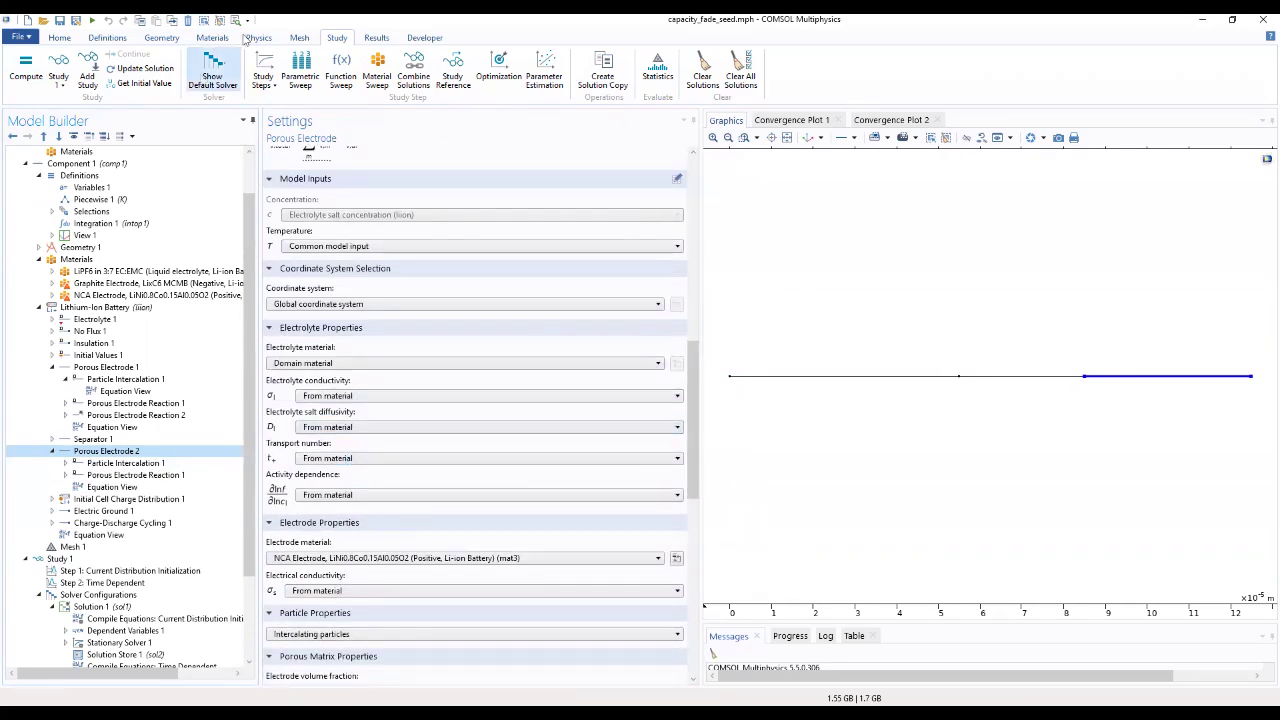
Compute Study 1 again and enlarge the information area to read the solver log
click(24, 76)
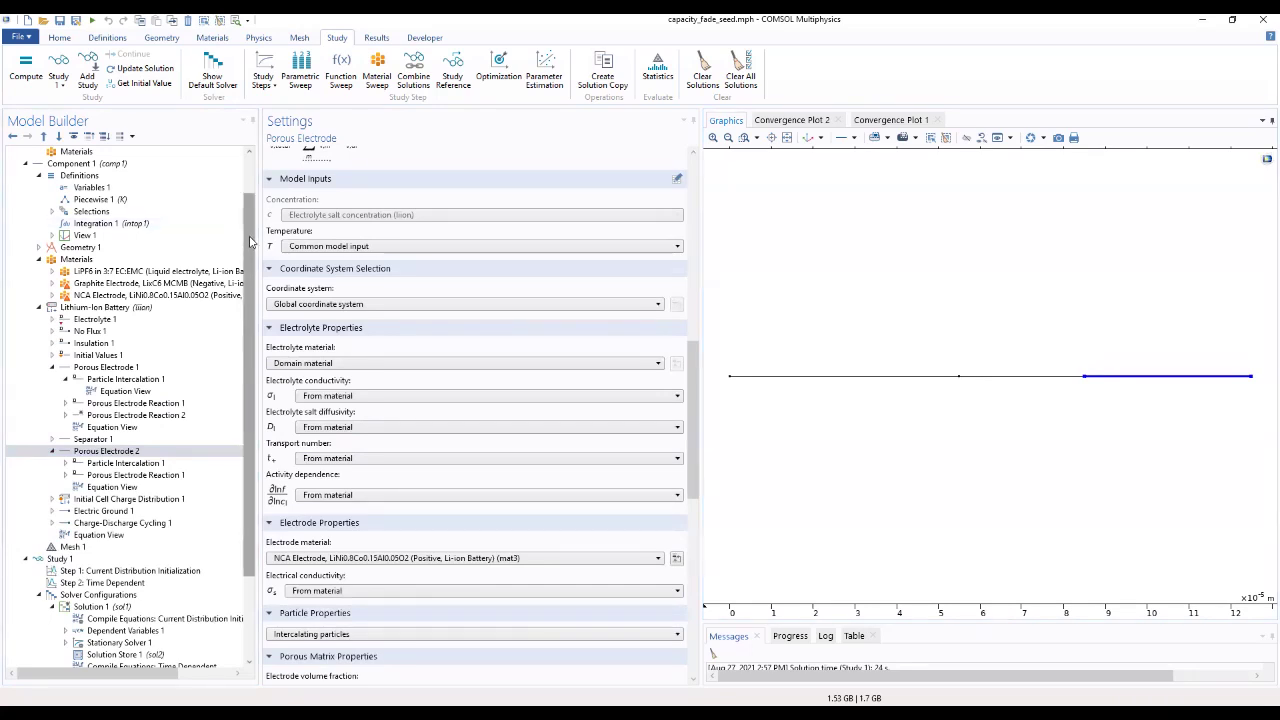
scroll(250, 242, down, 3)
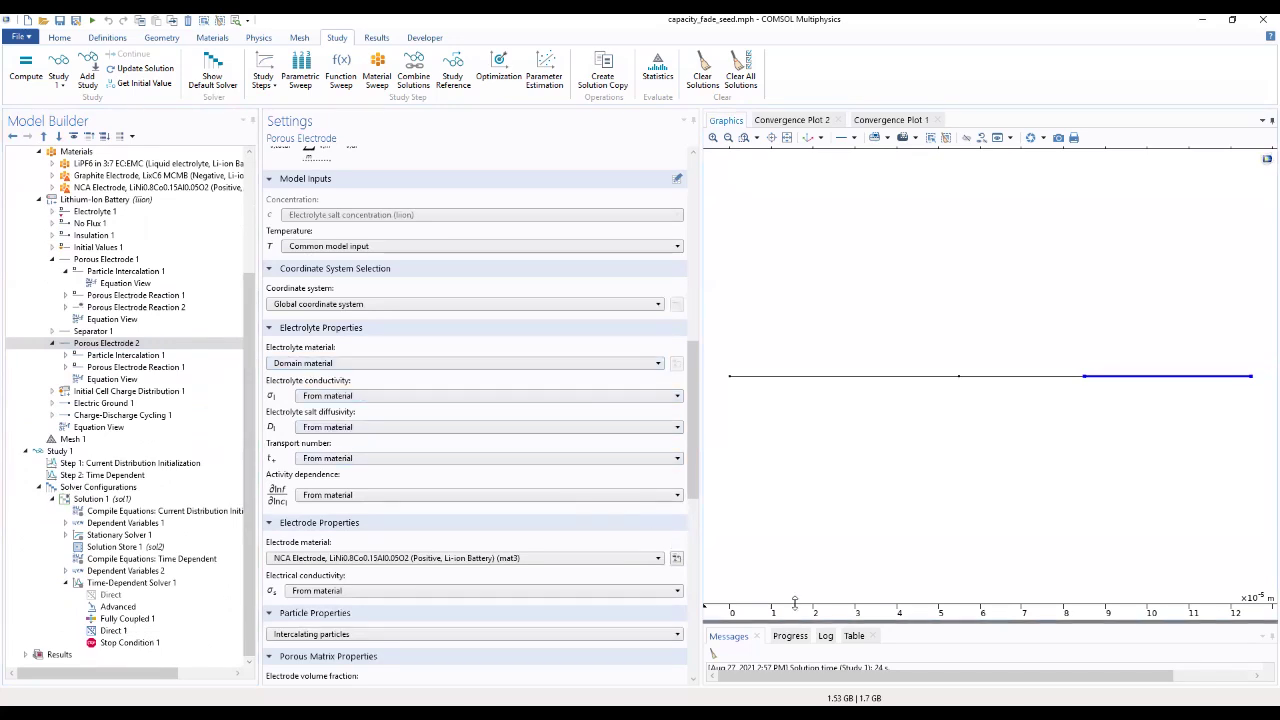
drag(795, 603, 818, 548)
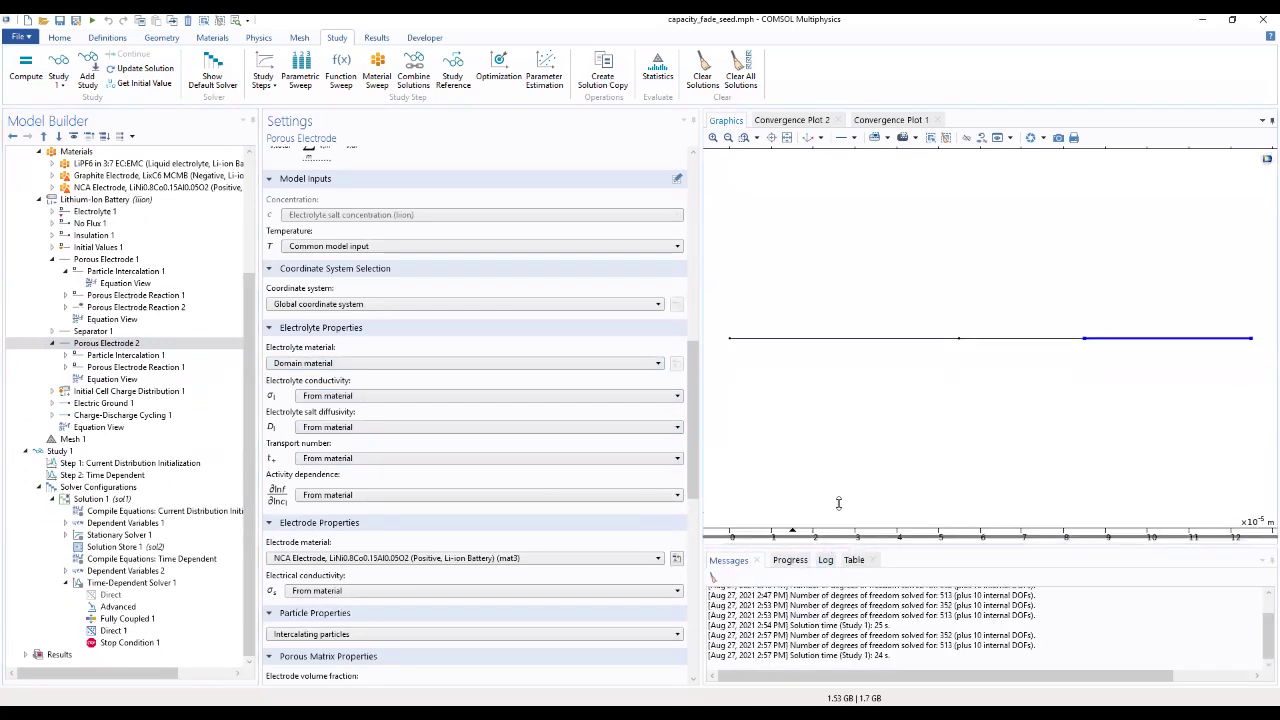
drag(838, 503, 842, 490)
click(790, 501)
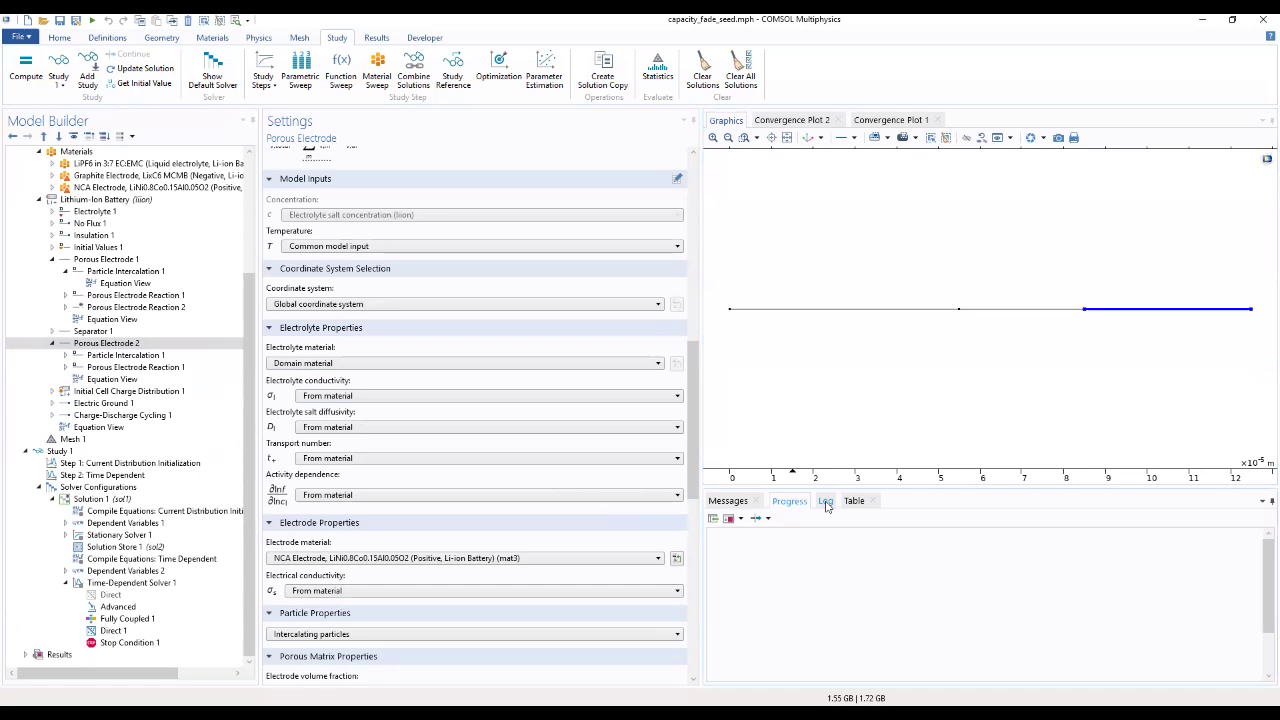
click(826, 503)
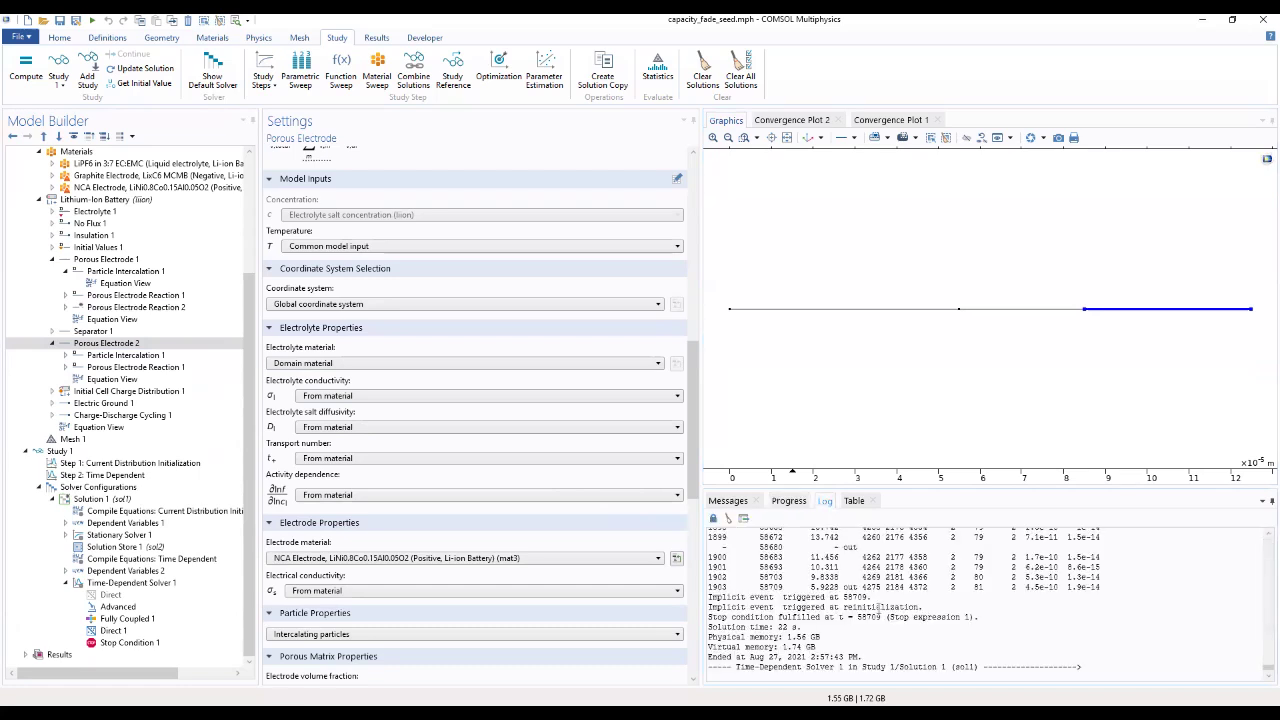
drag(911, 486, 911, 462)
Compare the convergence plots of the time-dependent and nonlinear solvers and check the Study 1 settings
click(797, 121)
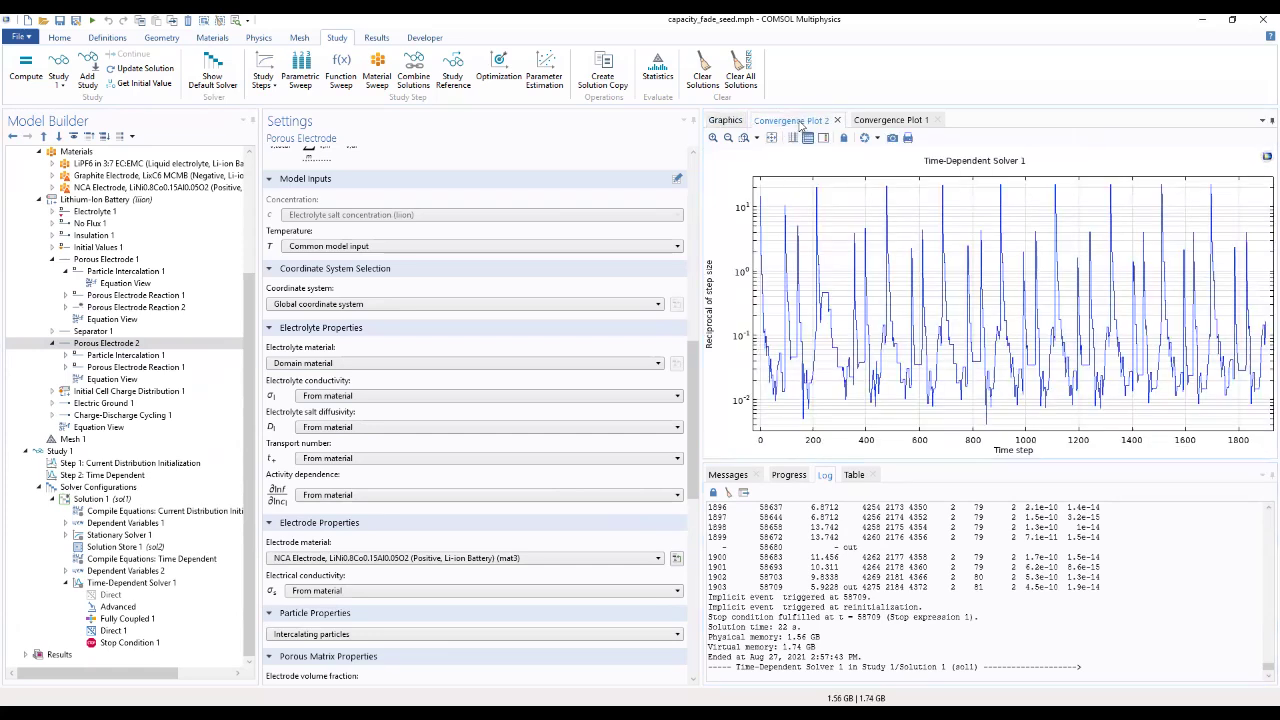
click(882, 121)
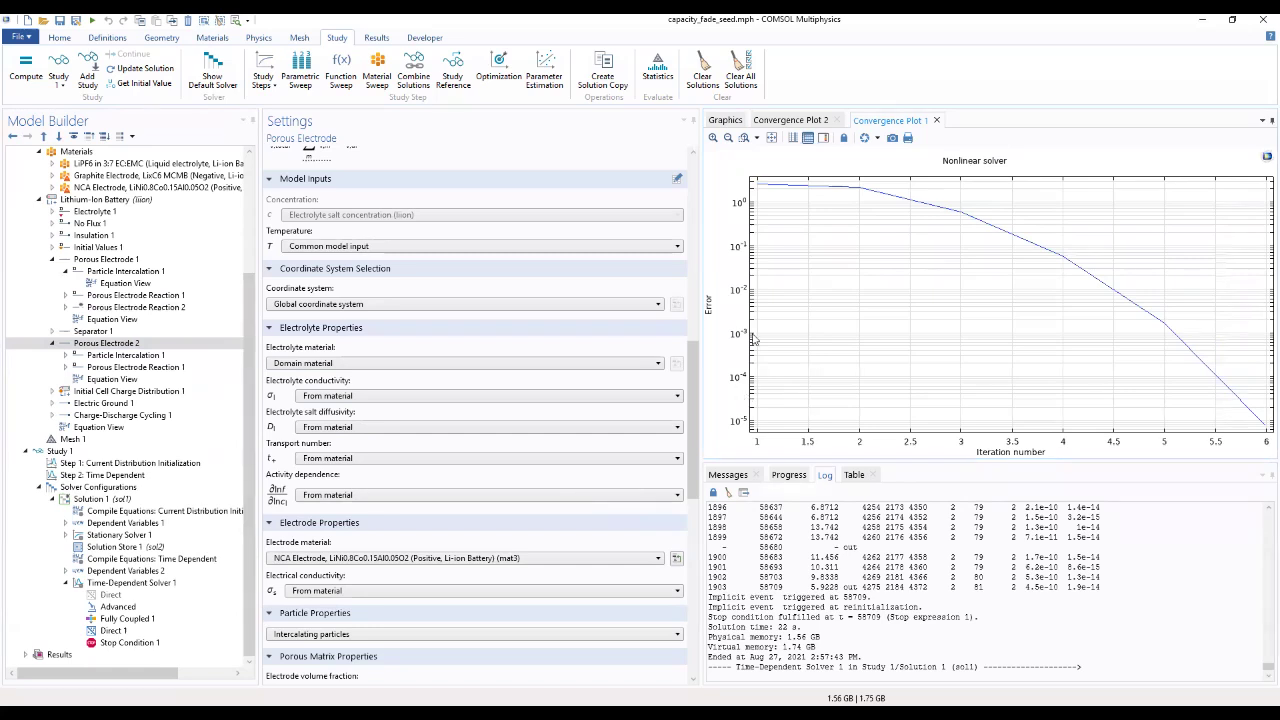
click(805, 121)
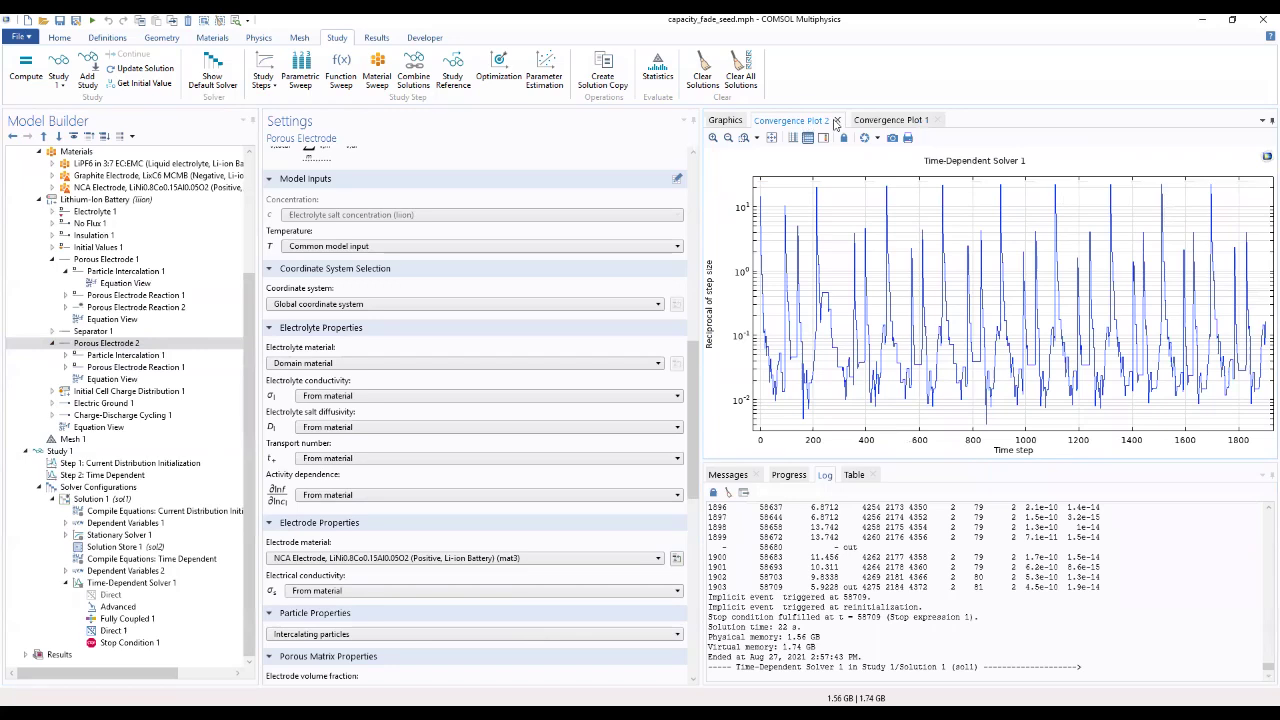
click(60, 451)
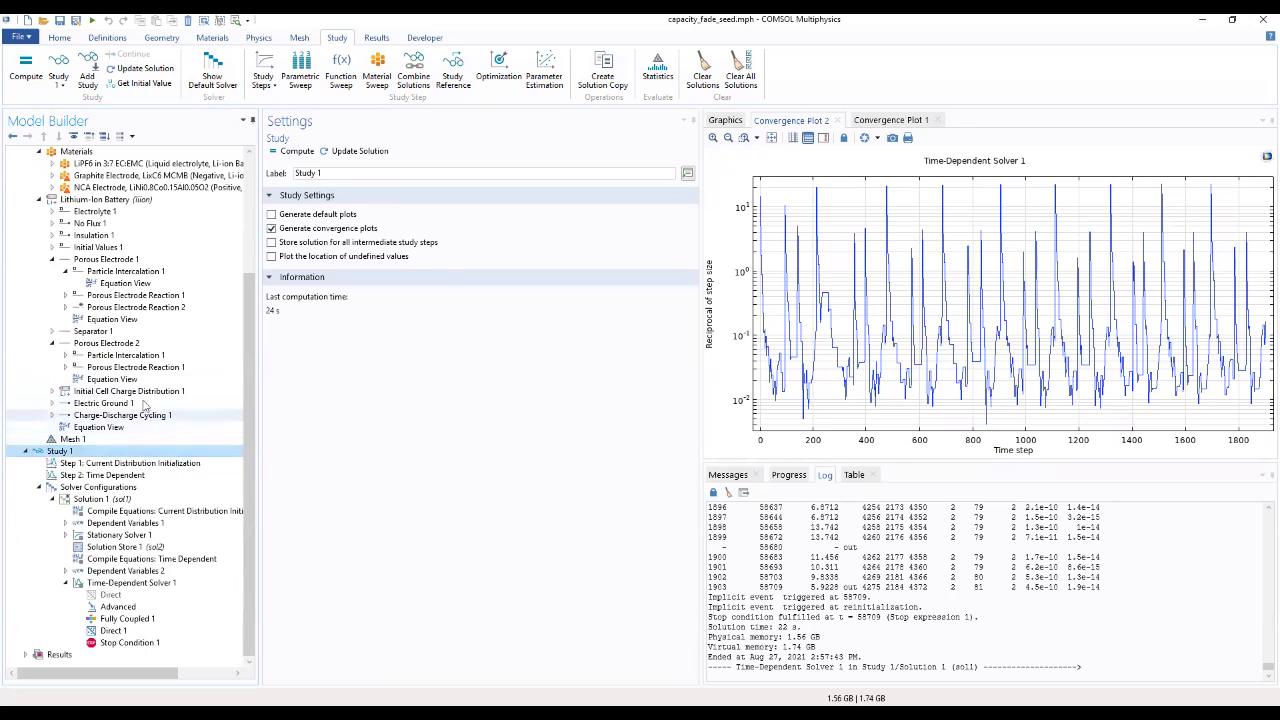
Collapse the Lithium-Ion Battery node and add a 1D plot group labelled Load Cycle under Results
click(39, 200)
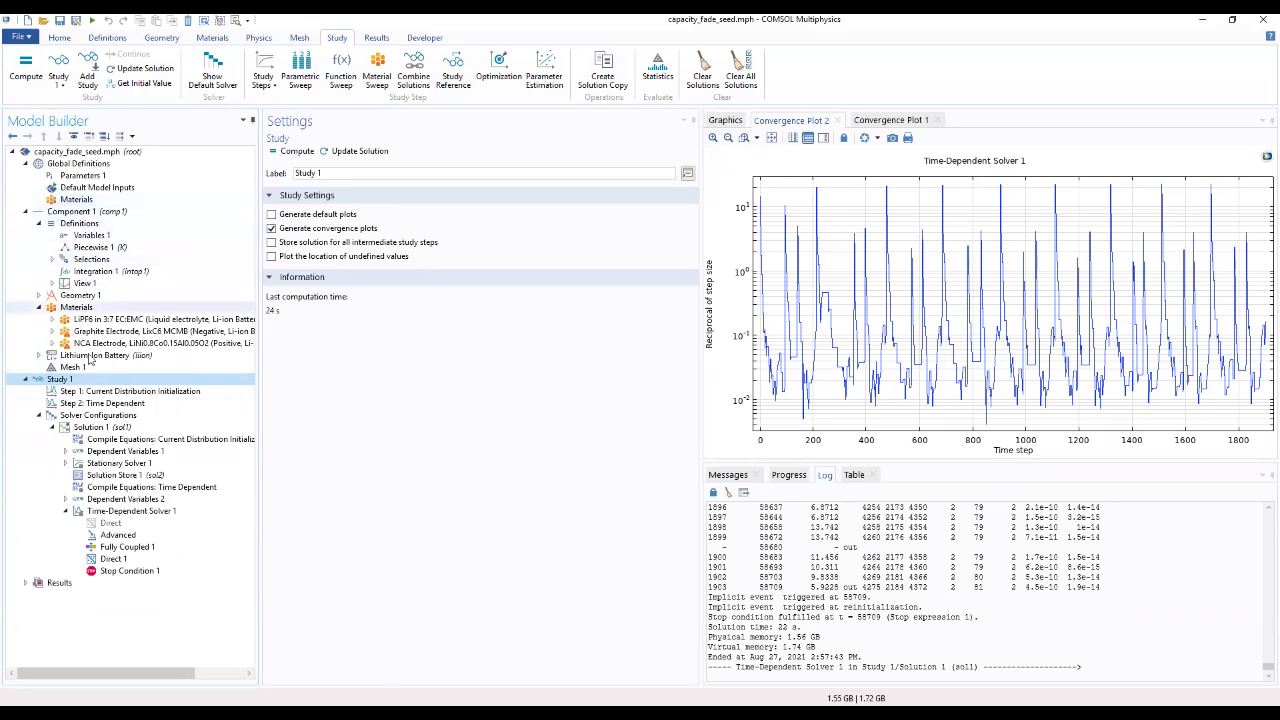
click(60, 584)
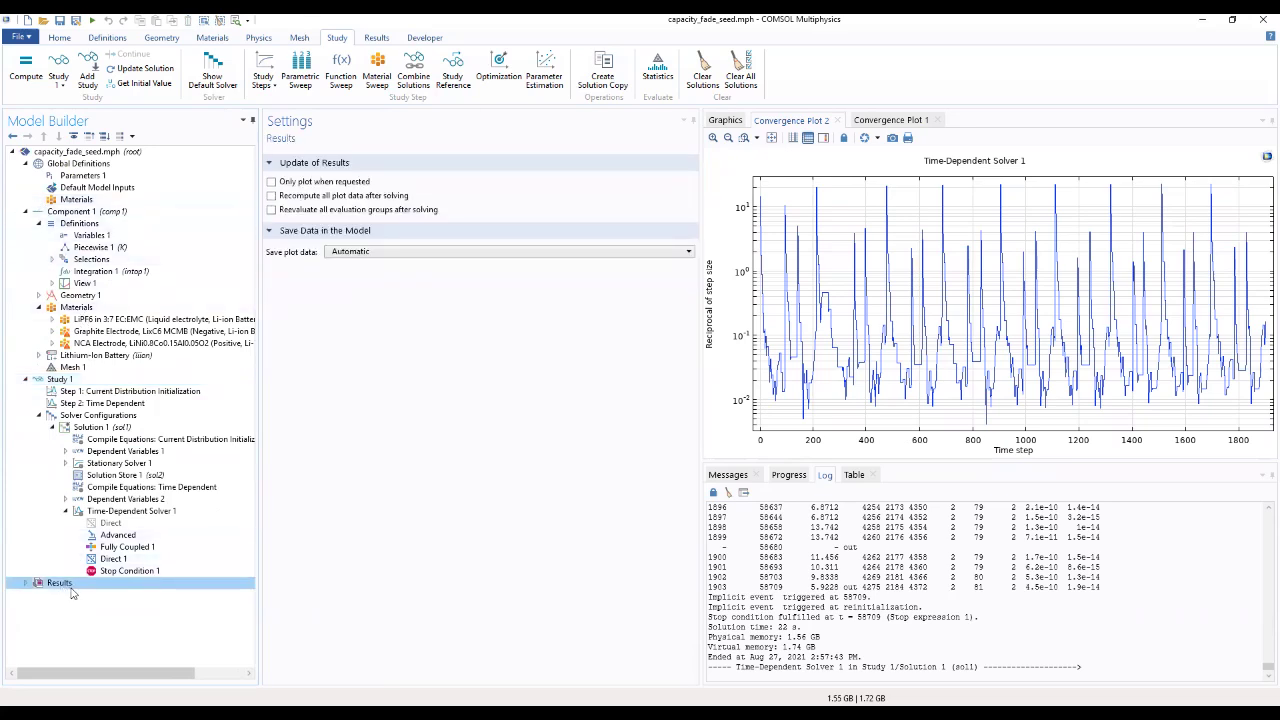
right_click(68, 590)
click(110, 417)
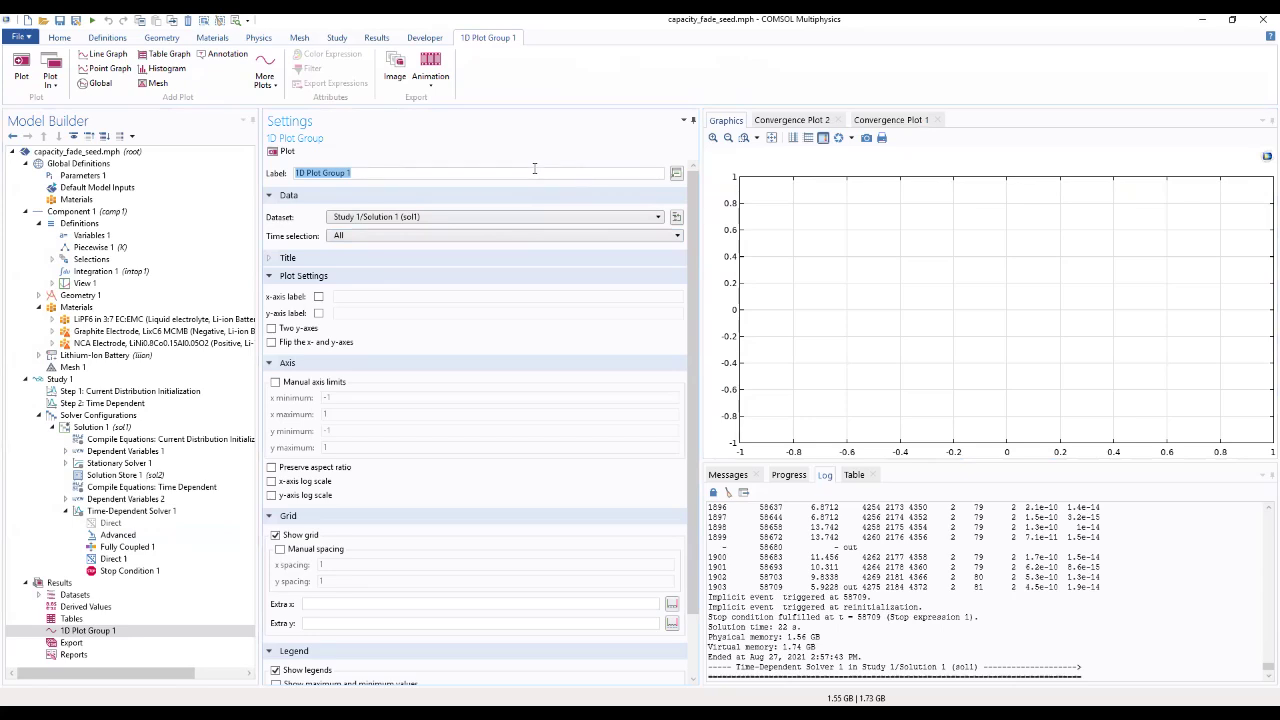
key(BackSpace)
Set the Load Cycle plot group's title type to None and enable two y-axes
click(275, 258)
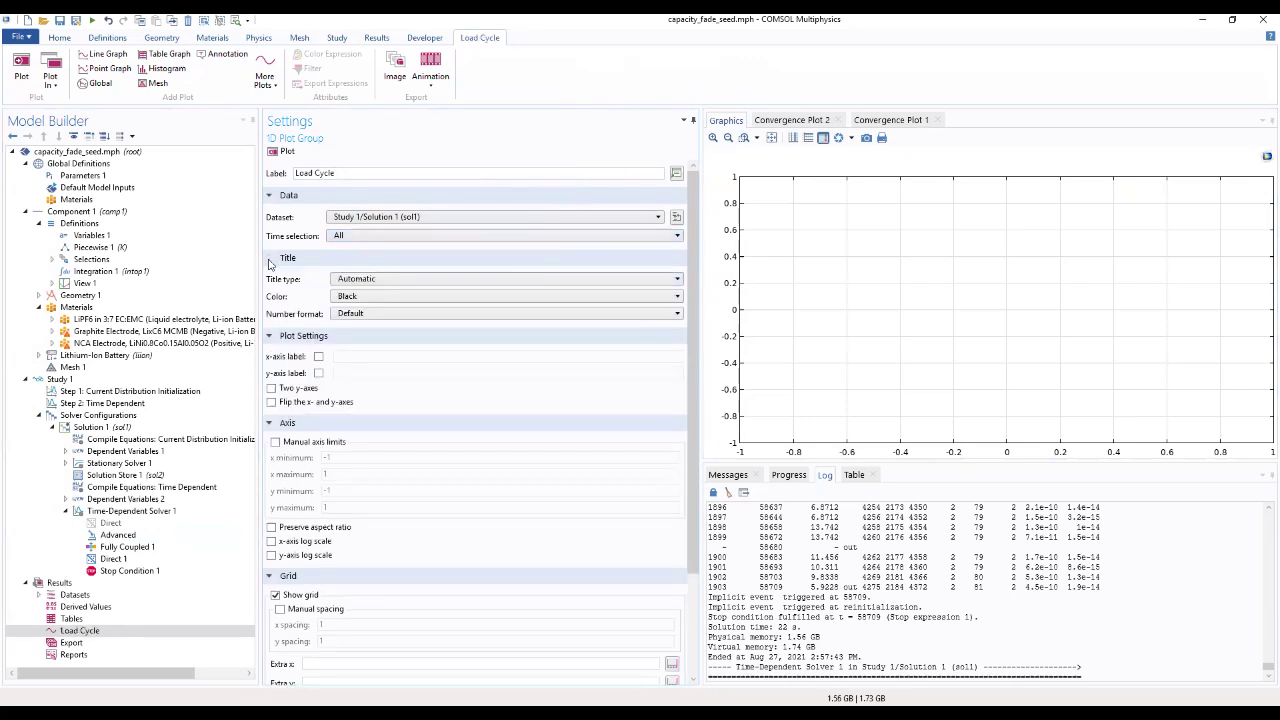
click(379, 281)
click(387, 331)
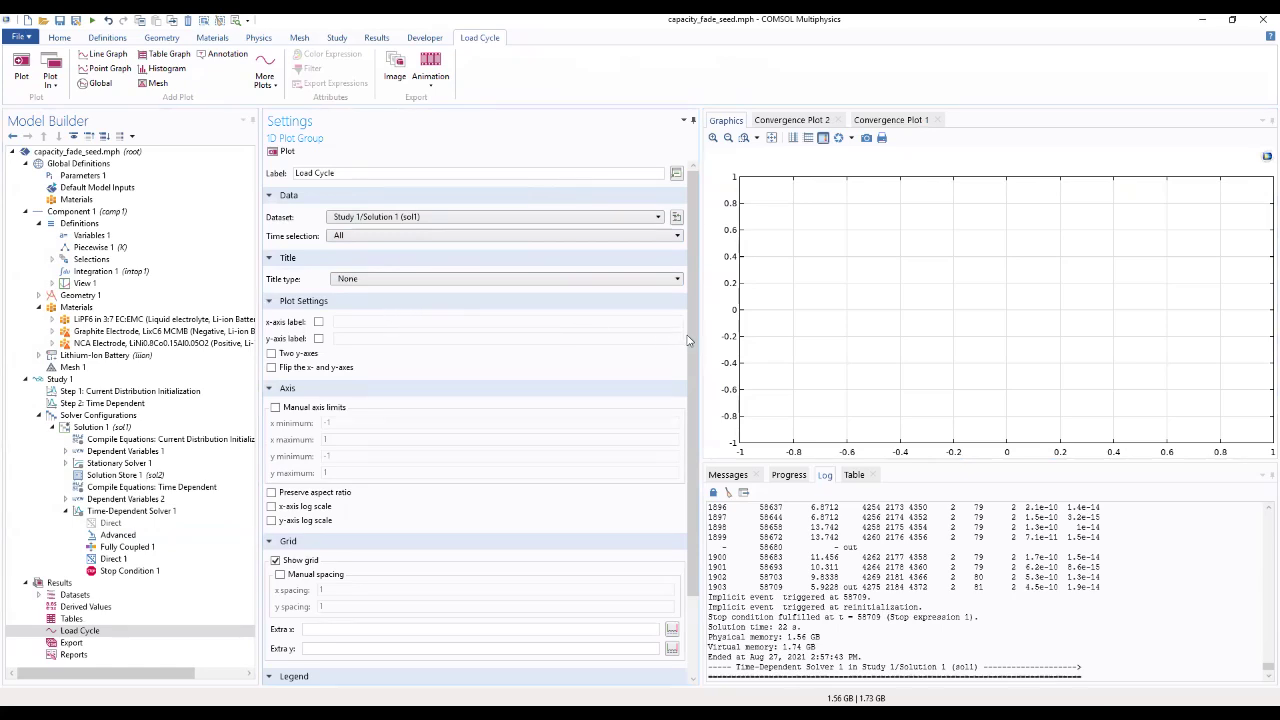
scroll(698, 366, down, 1)
drag(698, 366, 696, 455)
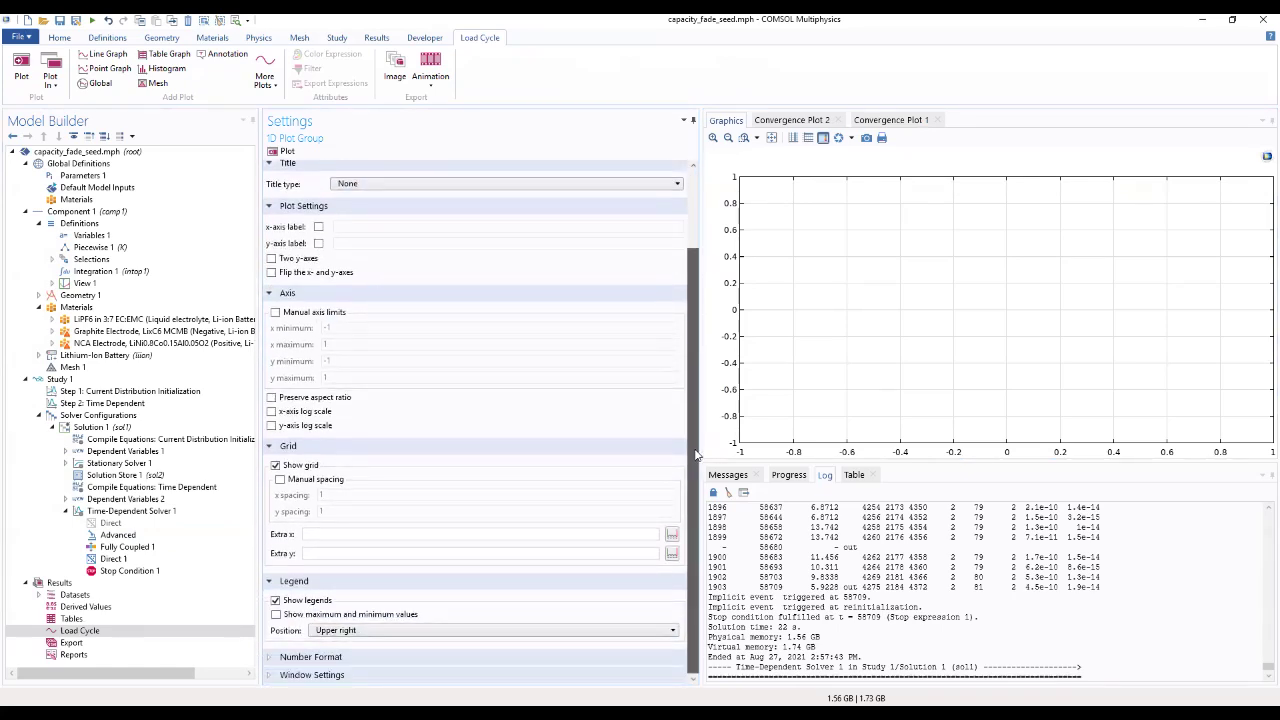
click(378, 660)
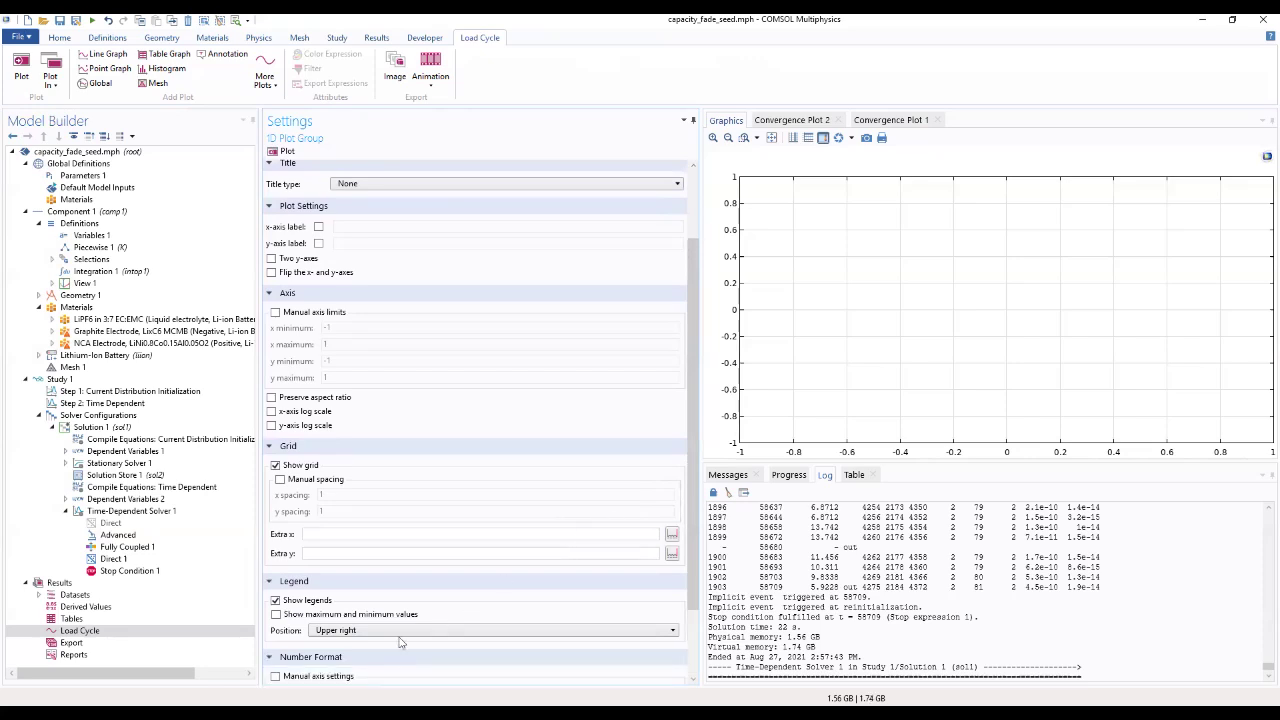
scroll(405, 660, down, 3)
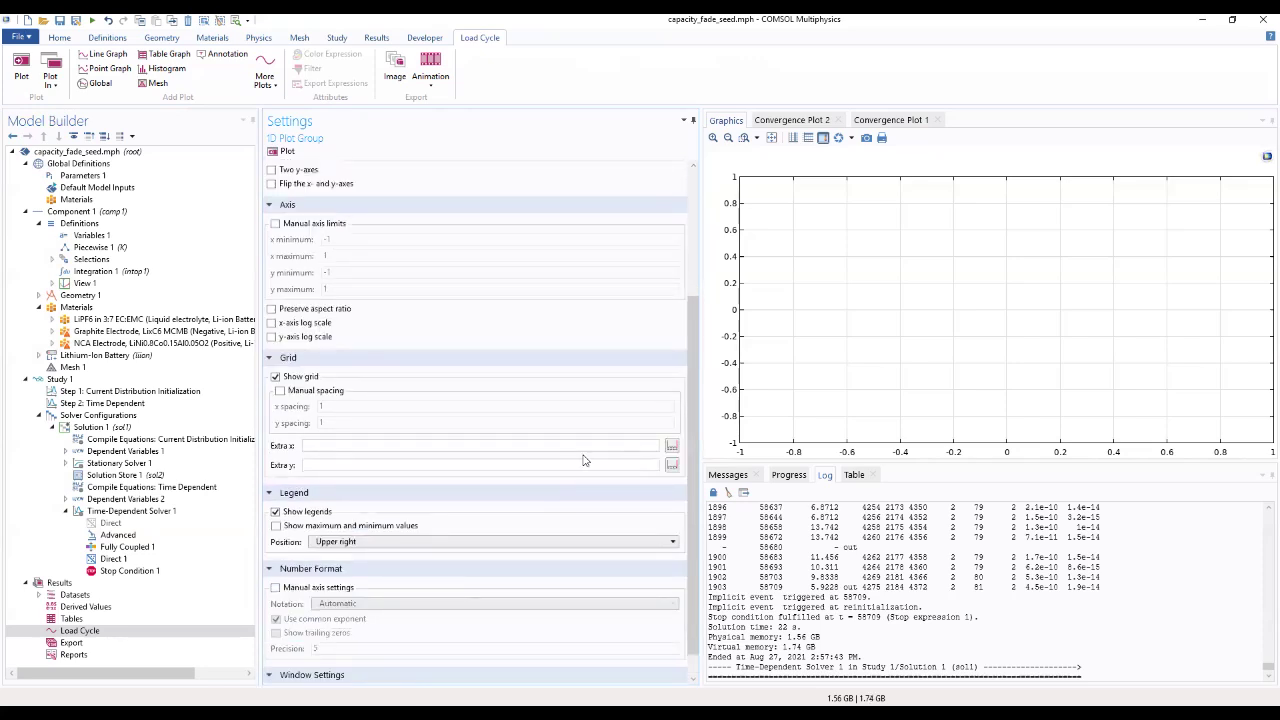
drag(698, 462, 688, 323)
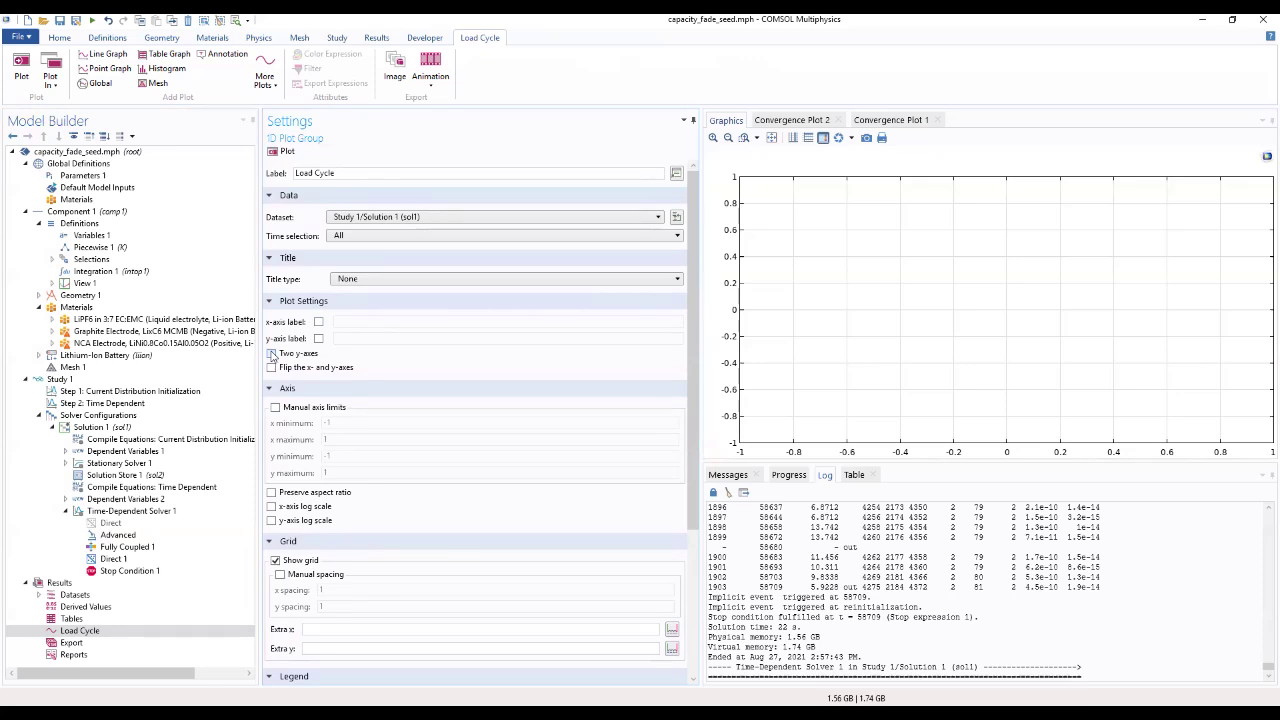
click(272, 354)
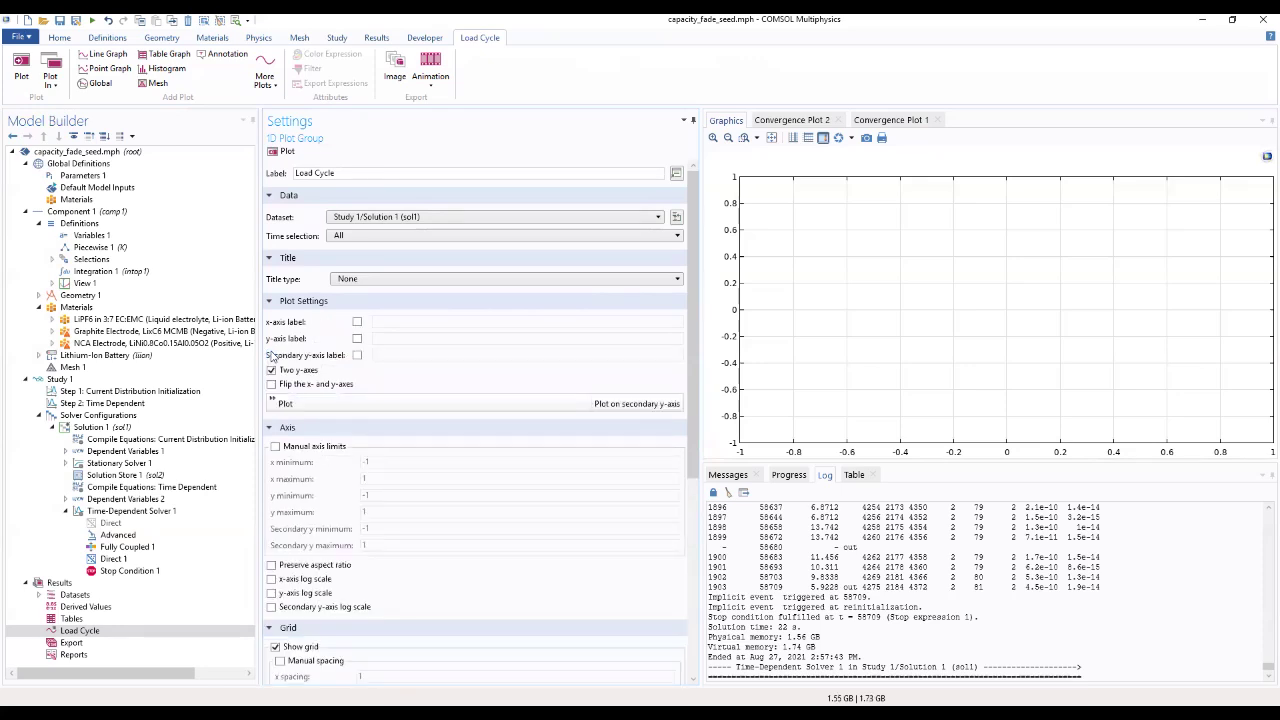
Add a Global plot to Load Cycle with I_cell as its y-axis expression
click(74, 632)
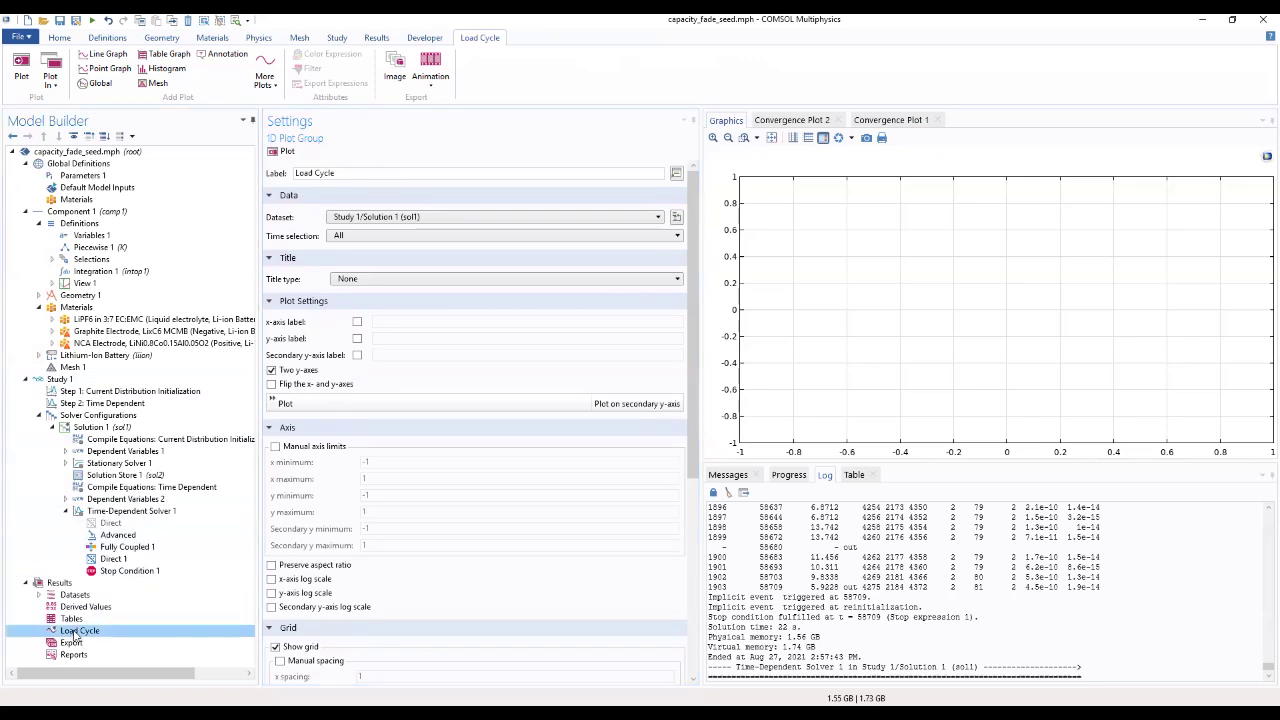
right_click(73, 636)
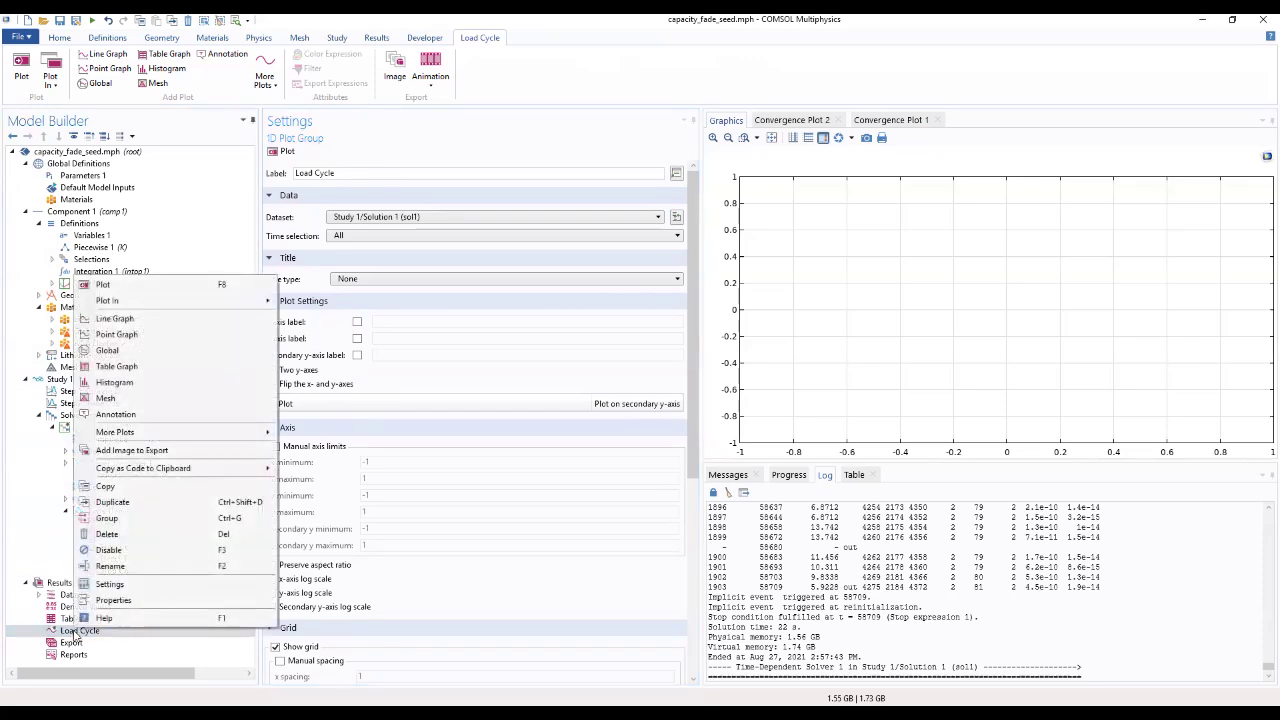
click(111, 352)
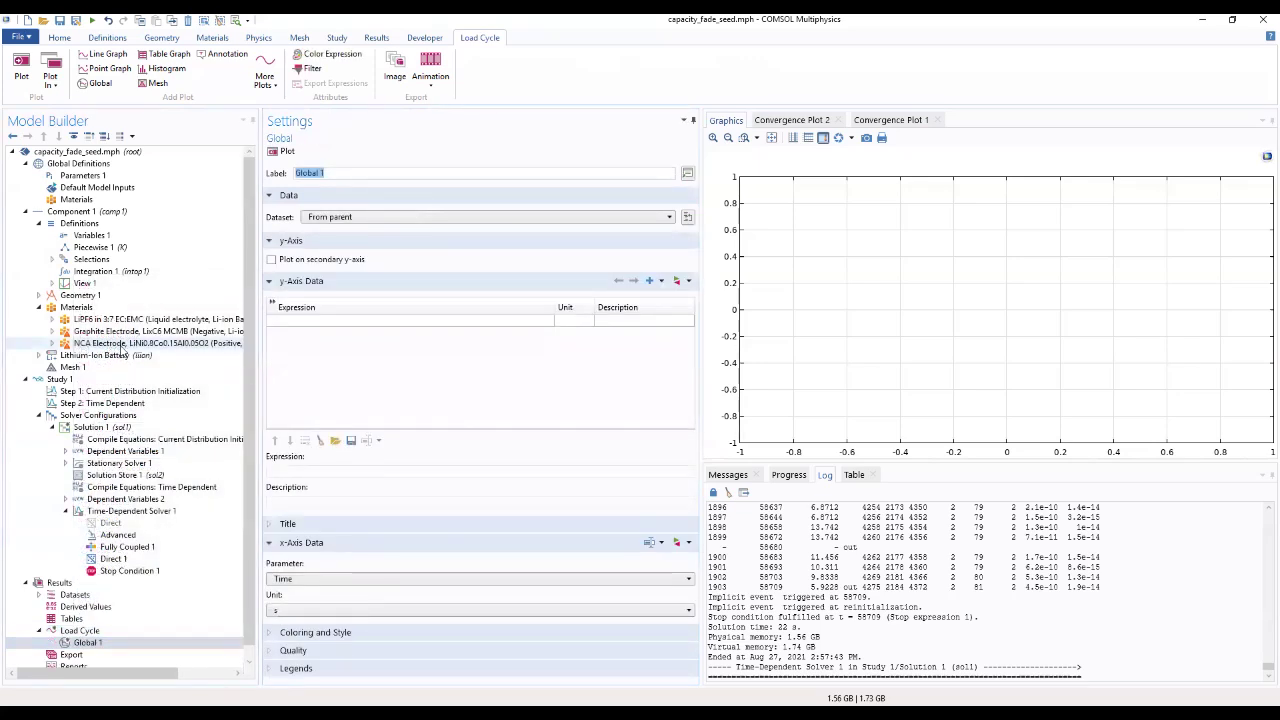
double_click(328, 320)
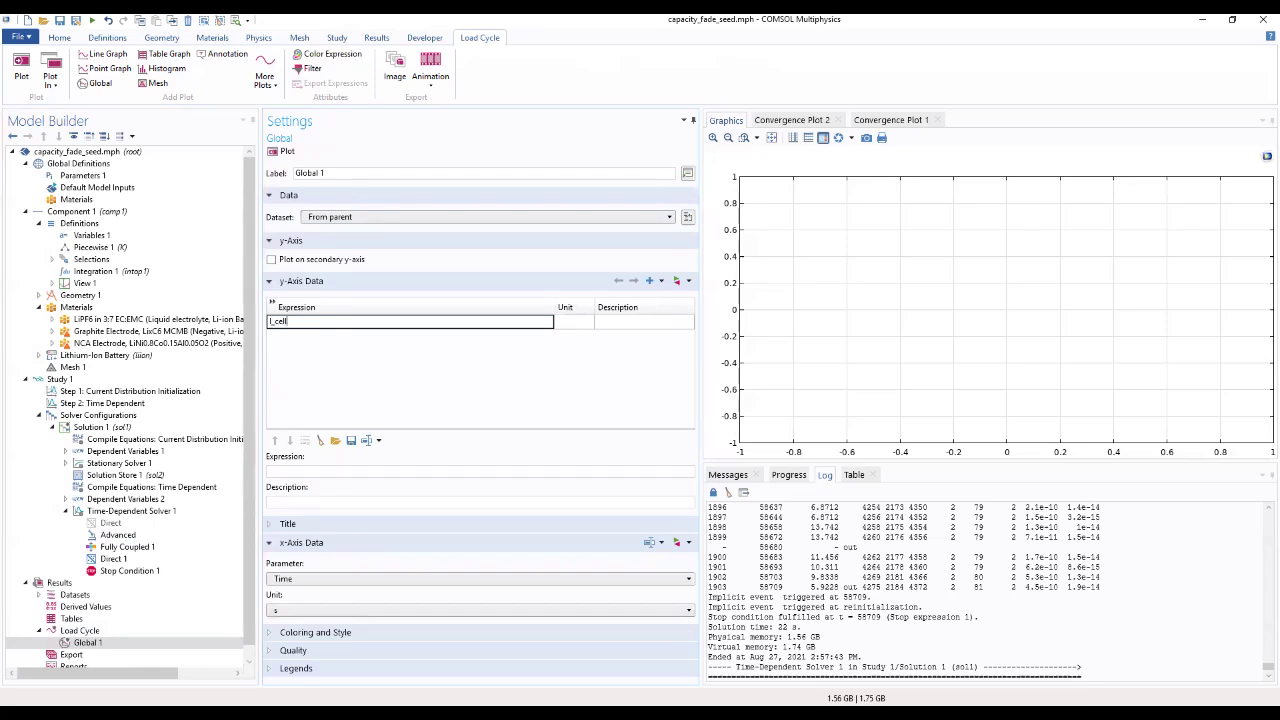
key(Return)
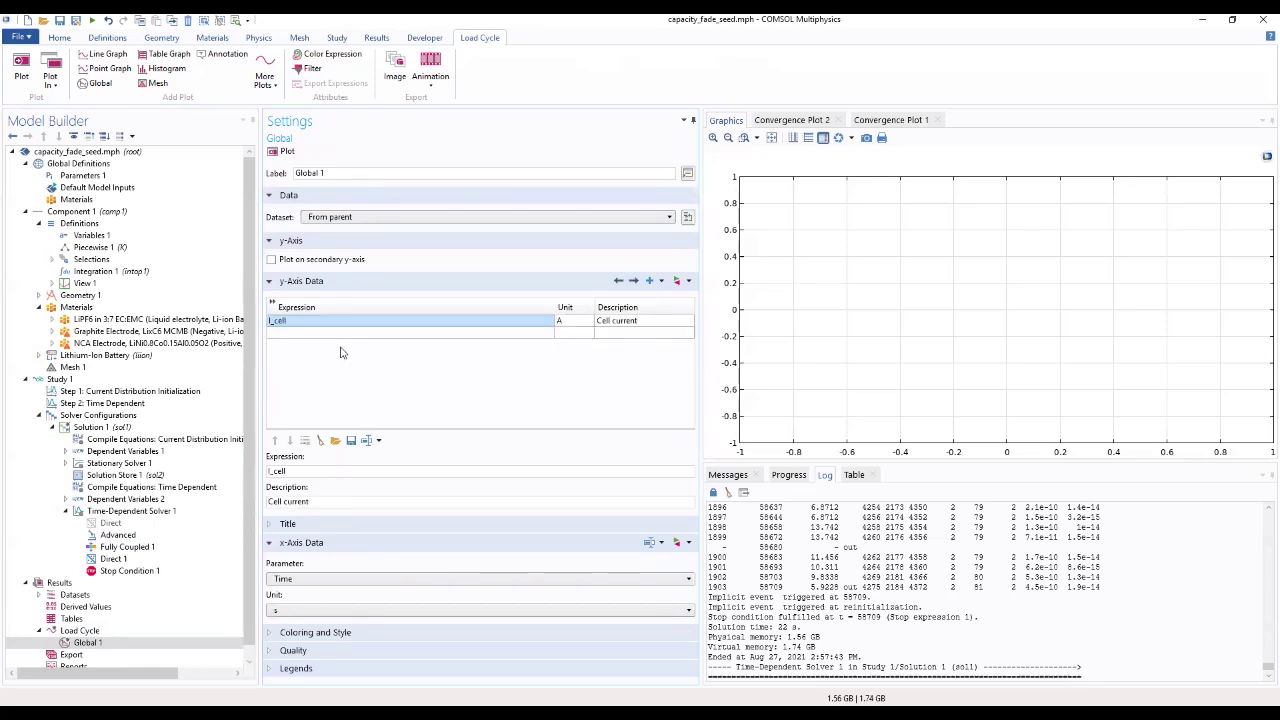
Check the cell current and voltage definitions in Variables 1, and duplicate the Global 1 plot under Load Cycle
click(122, 237)
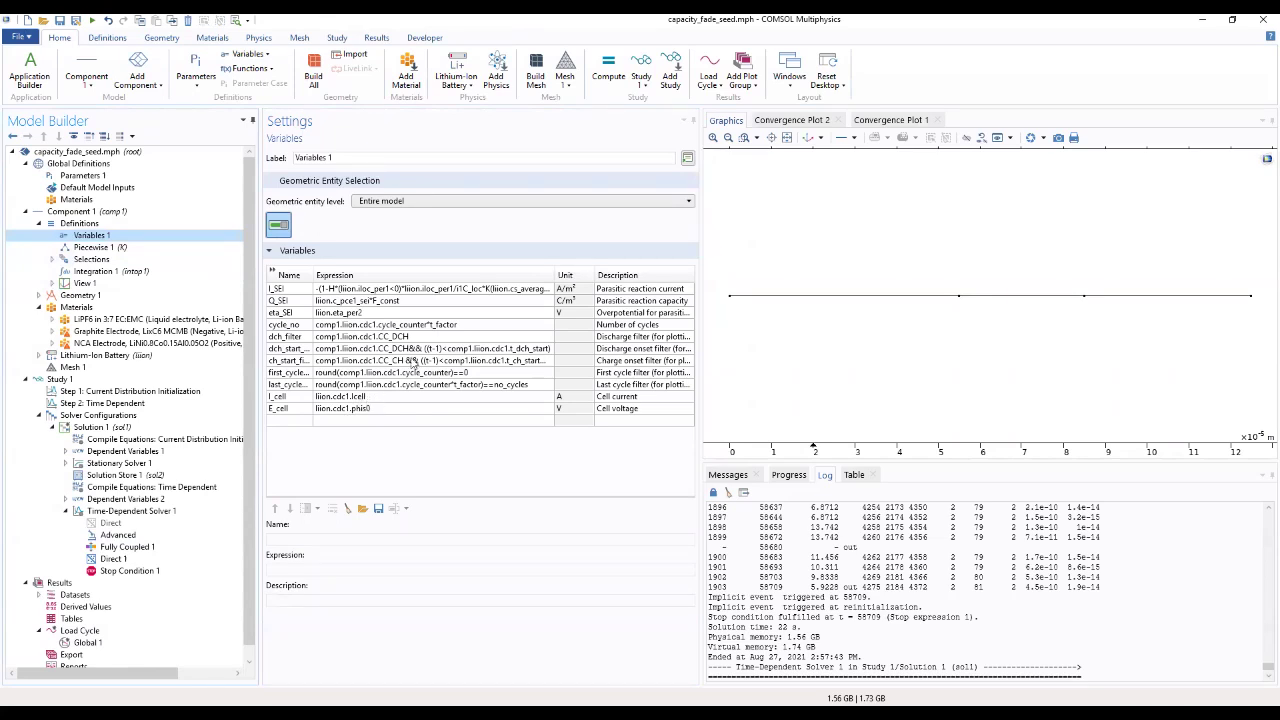
click(85, 642)
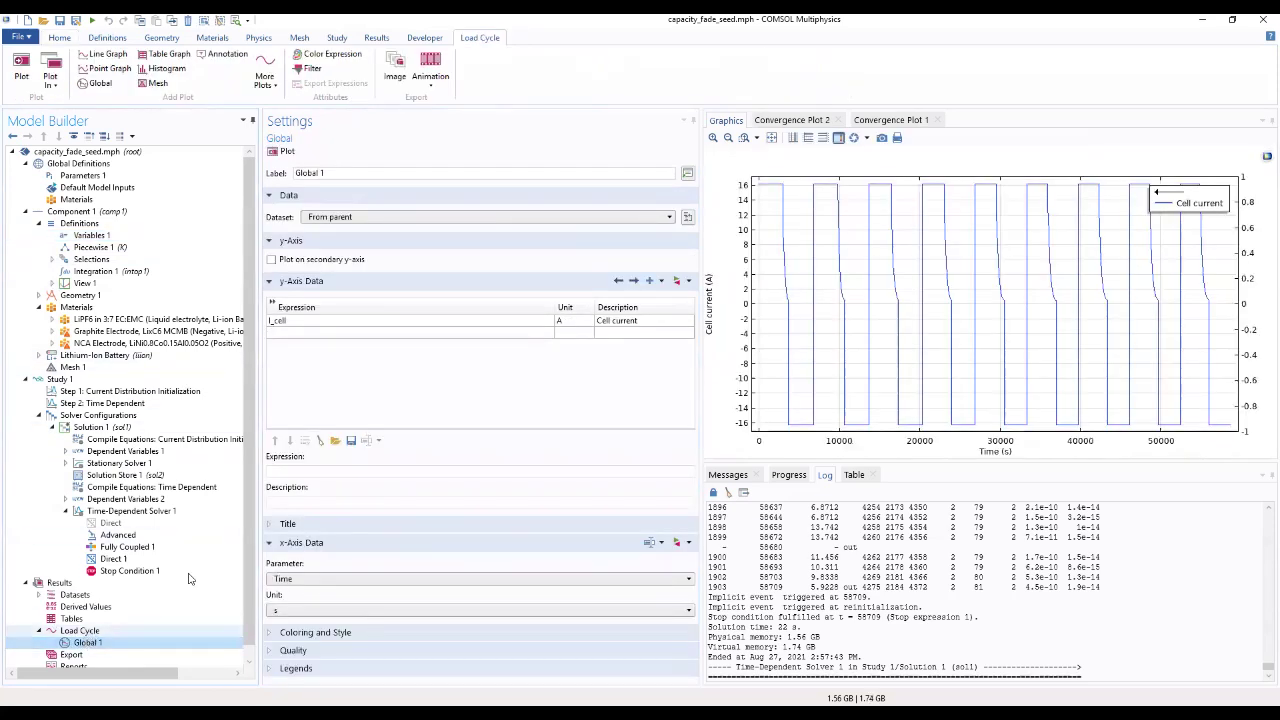
right_click(145, 643)
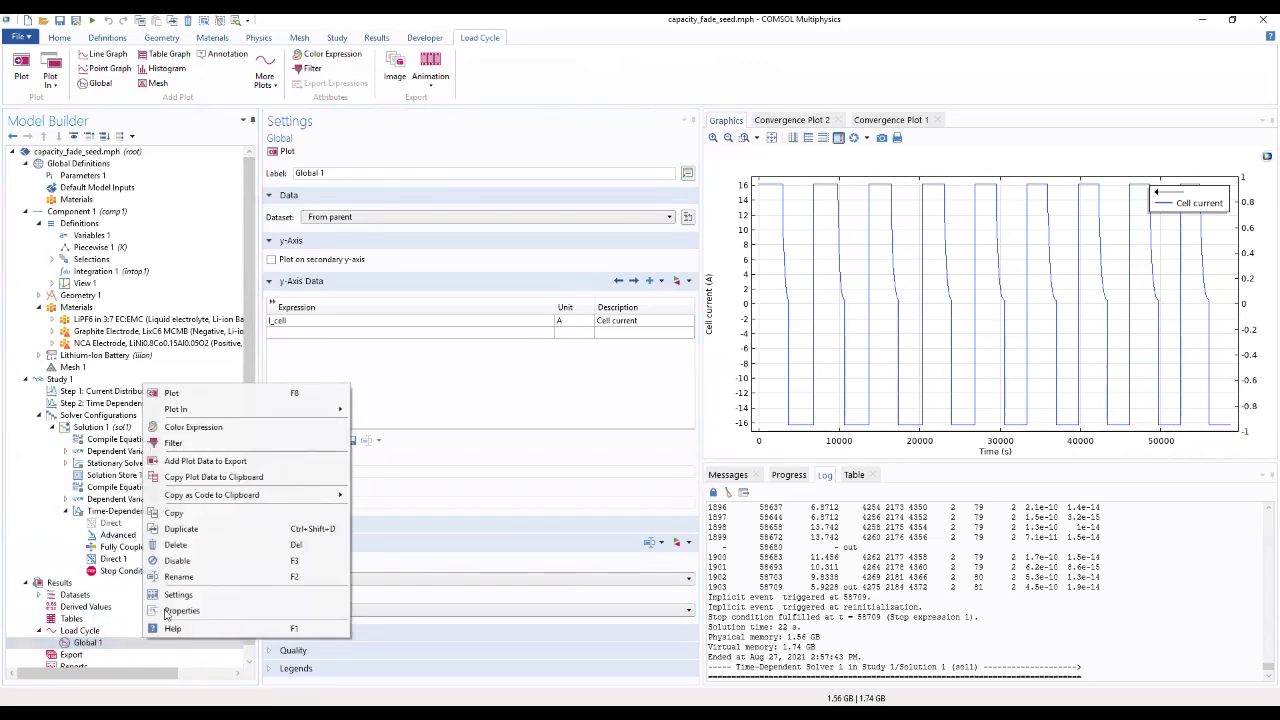
click(182, 528)
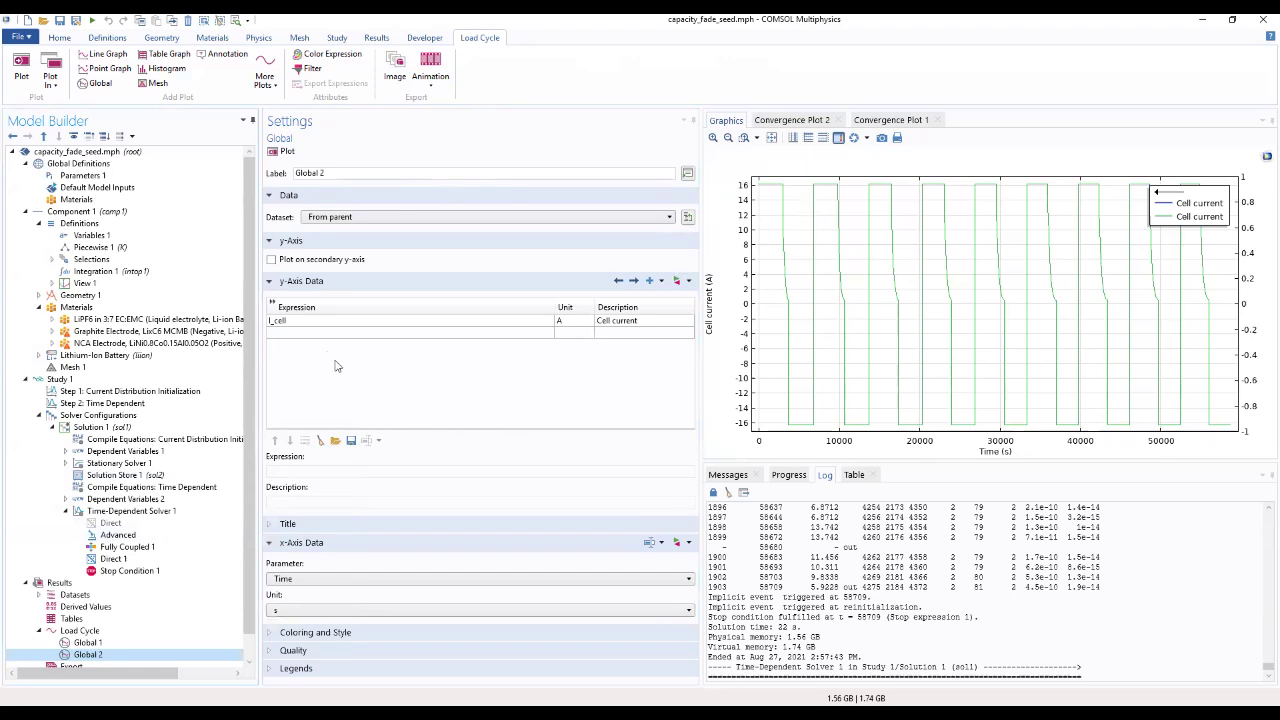
Add a Filter with inclusion expression first_cycle_filter to Global 1 under Load Cycle, and check the filter variables in Variables 1
click(100, 645)
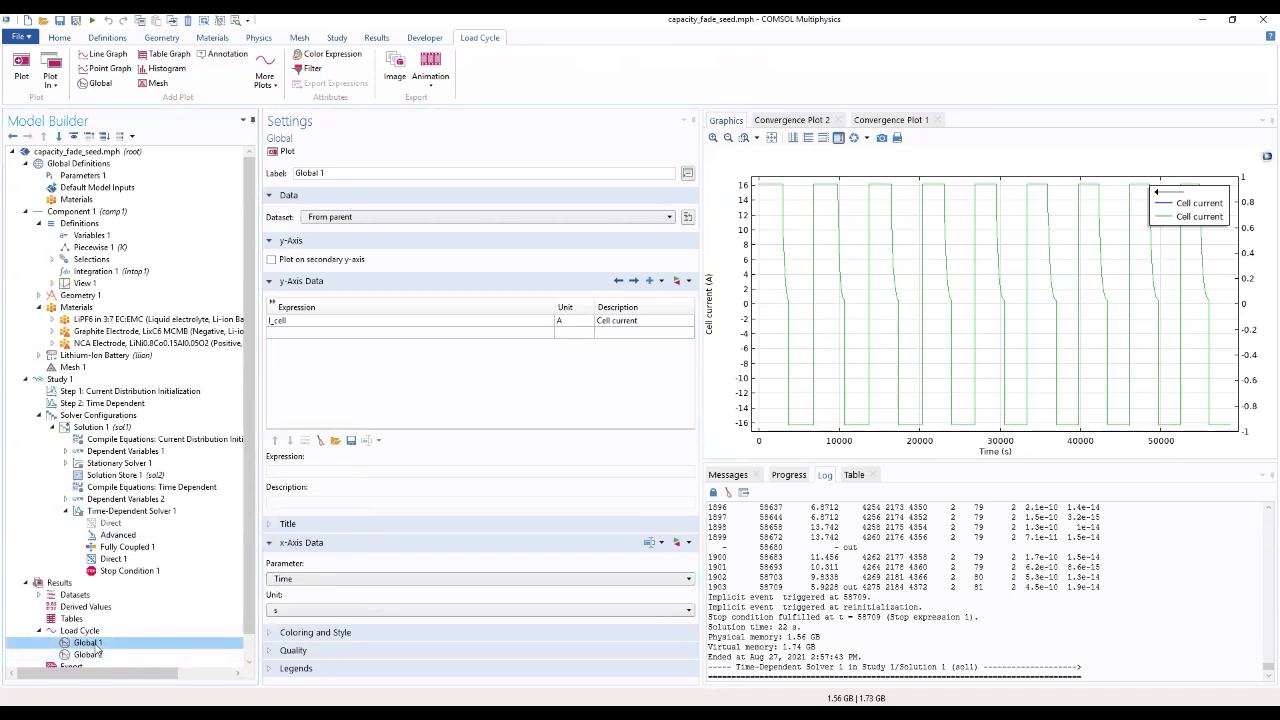
right_click(98, 646)
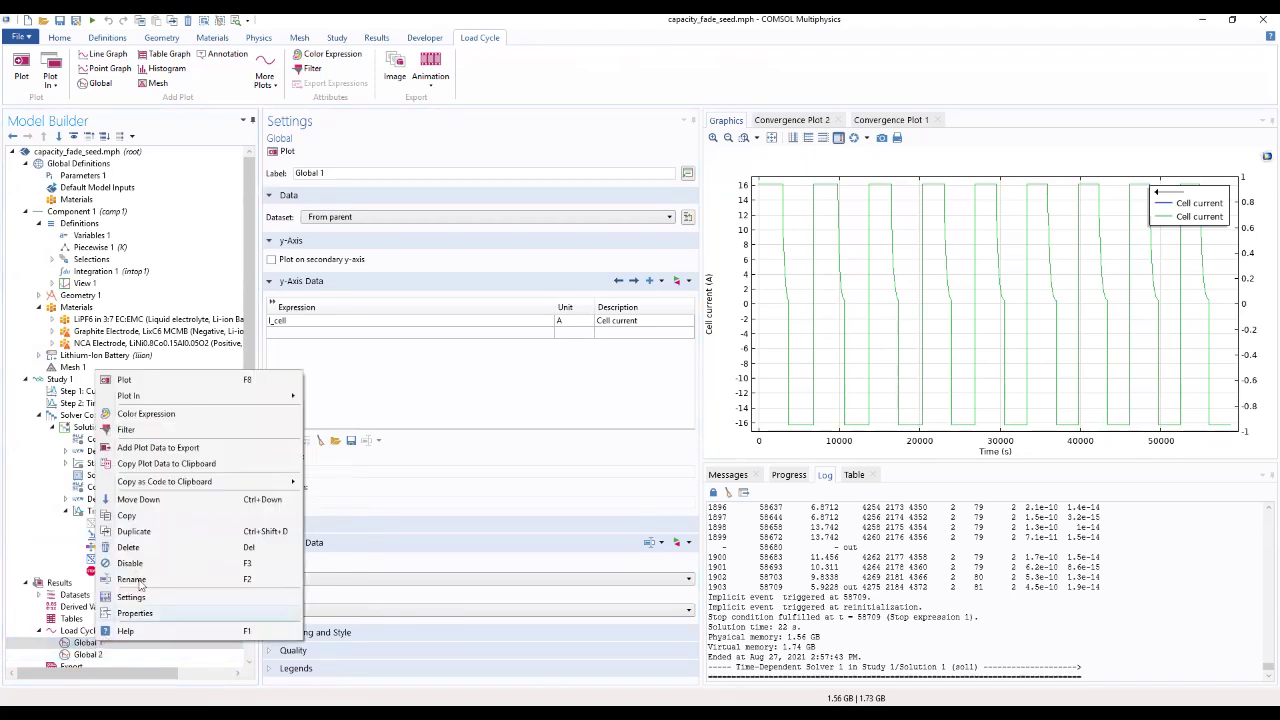
click(150, 433)
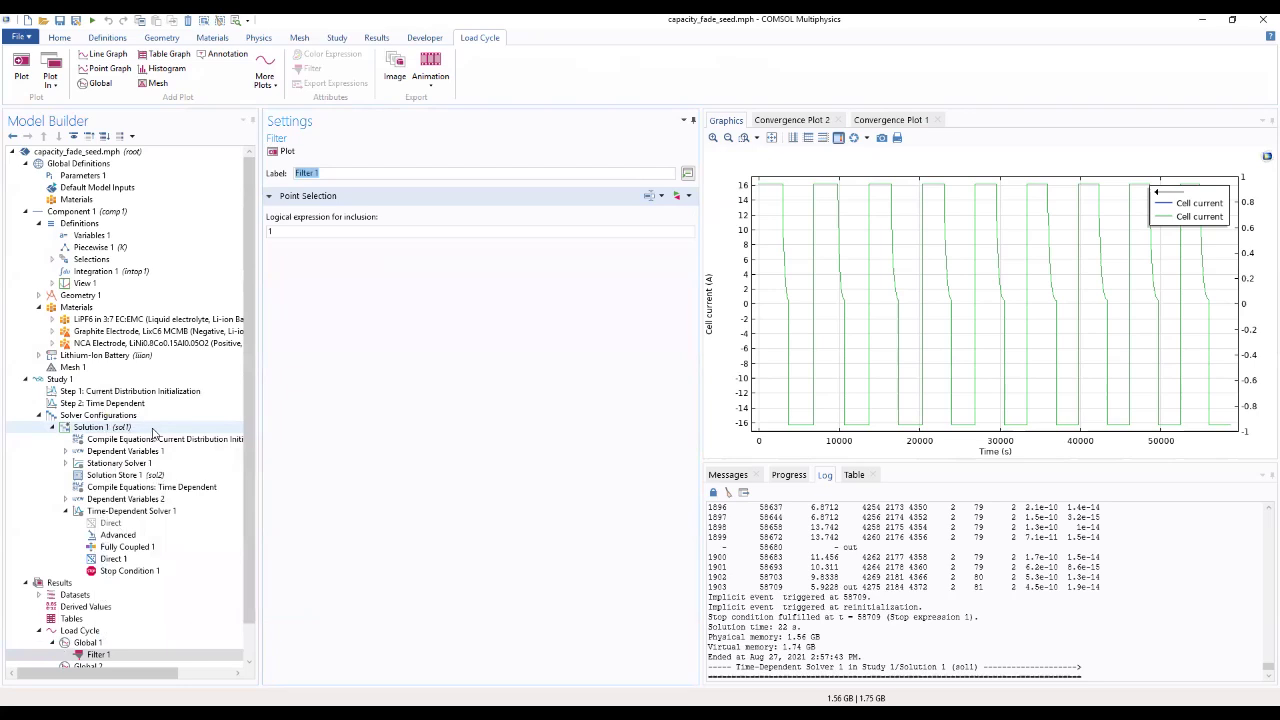
click(340, 233)
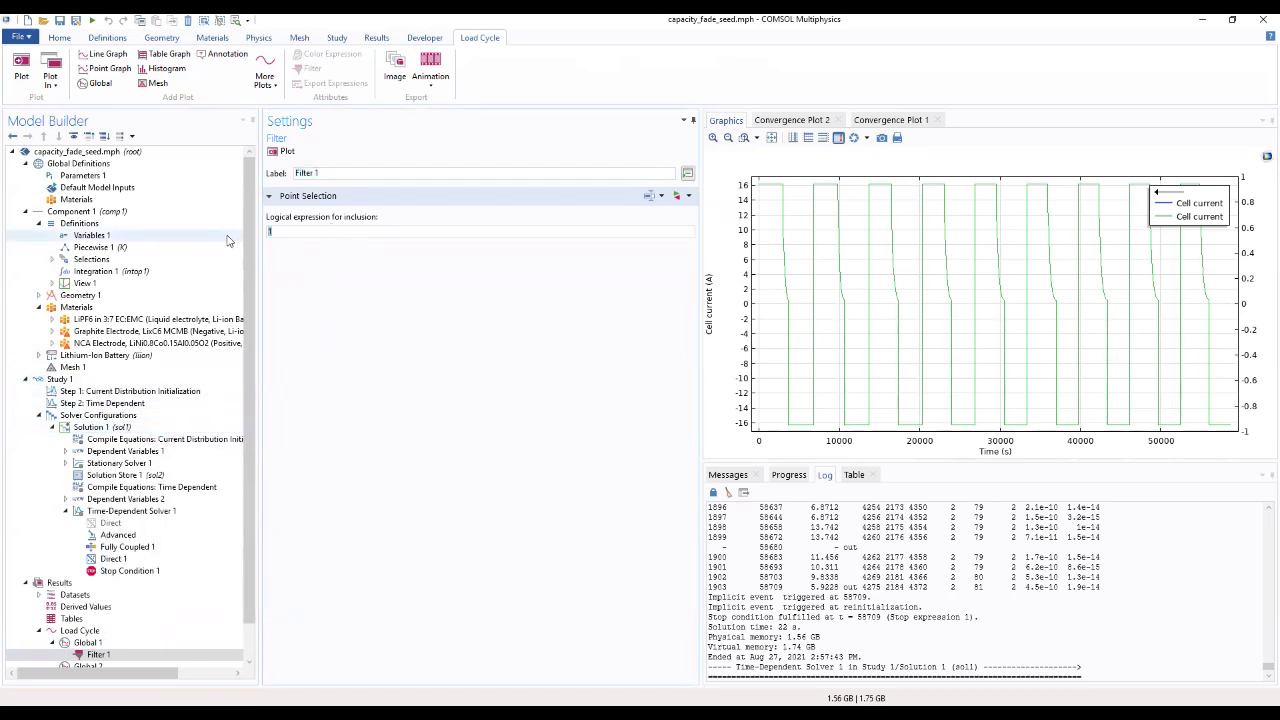
text(first_cycle_filter)
click(367, 286)
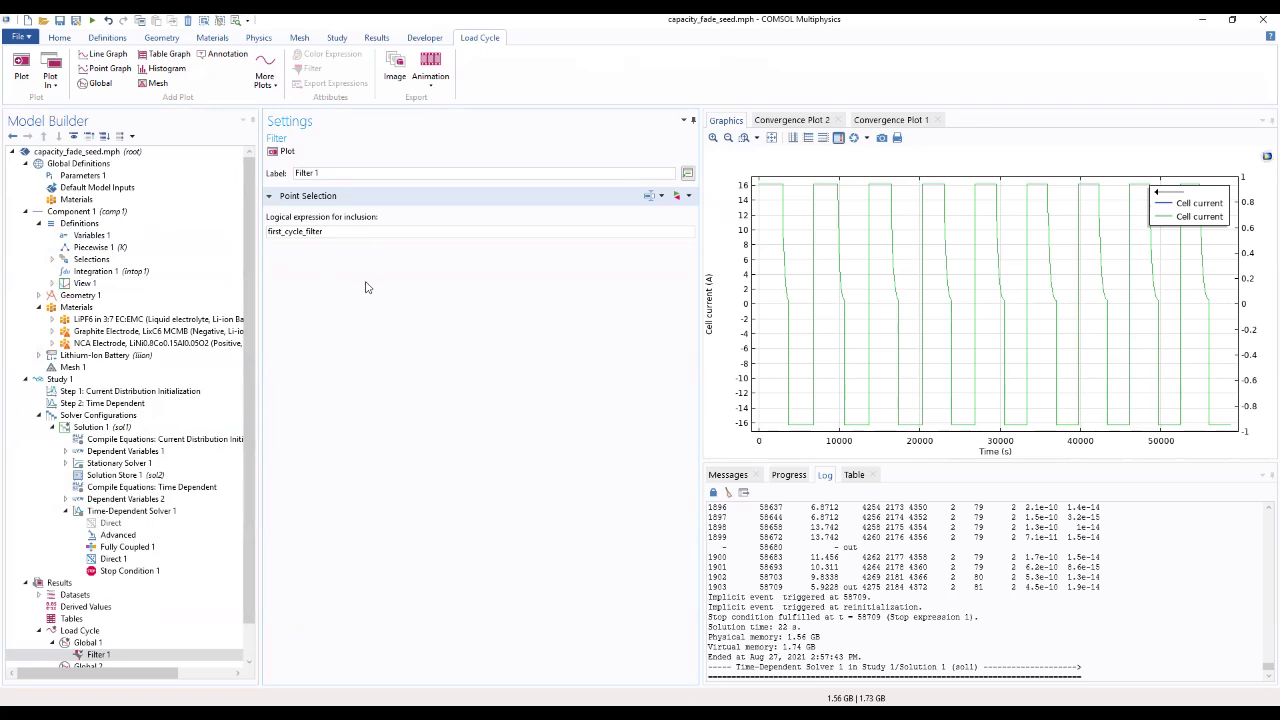
click(92, 236)
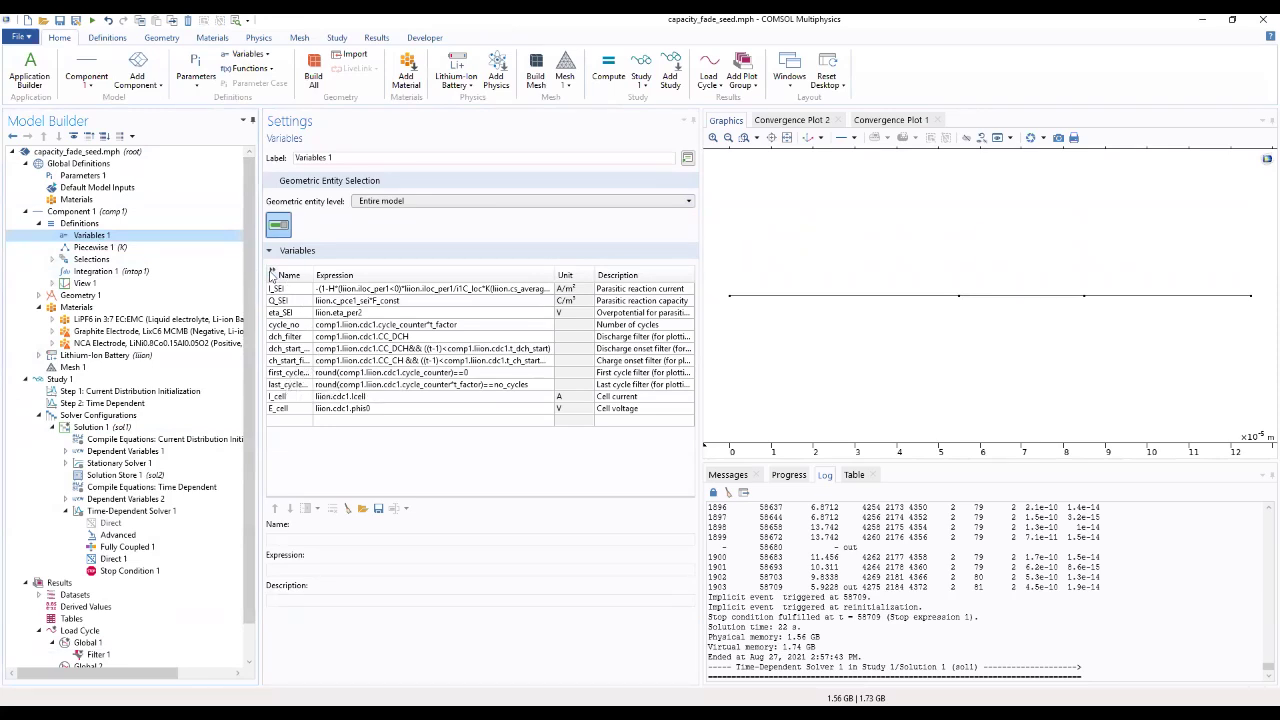
mouse_move(348, 355)
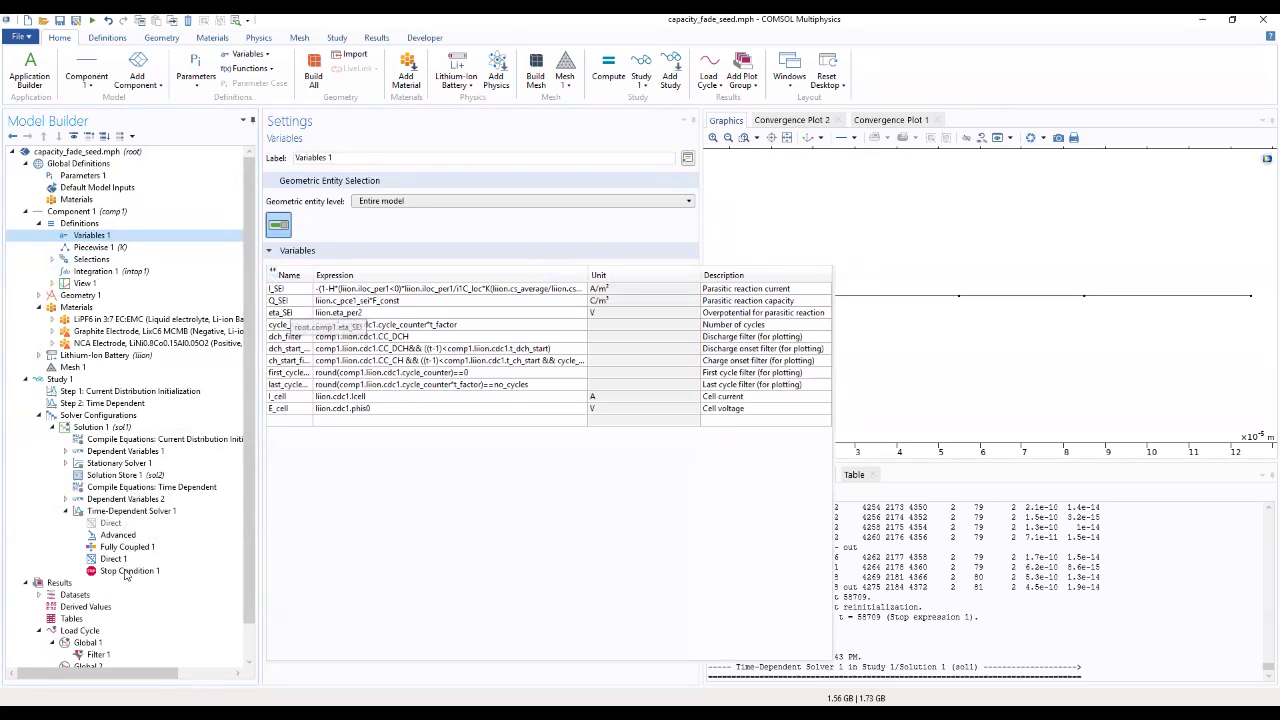
Delete the unfiltered Global 2 plot under Load Cycle and duplicate the filtered Global 1 in its place
click(112, 666)
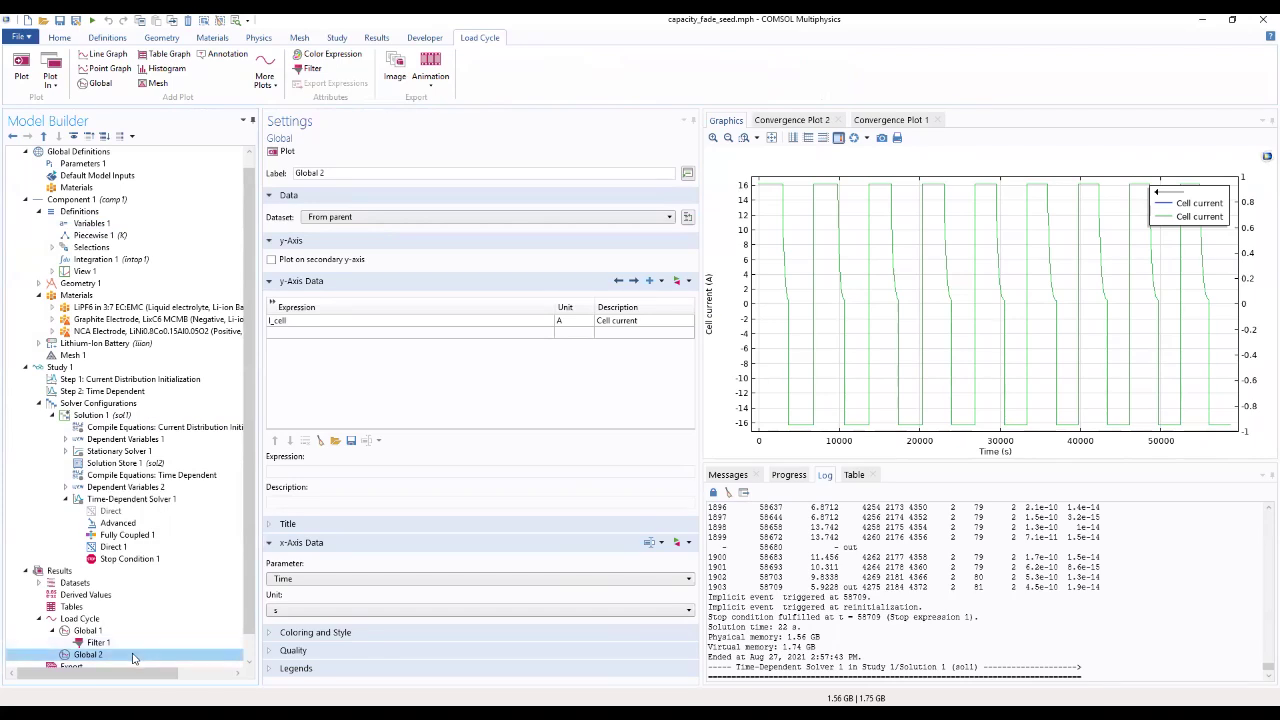
right_click(134, 655)
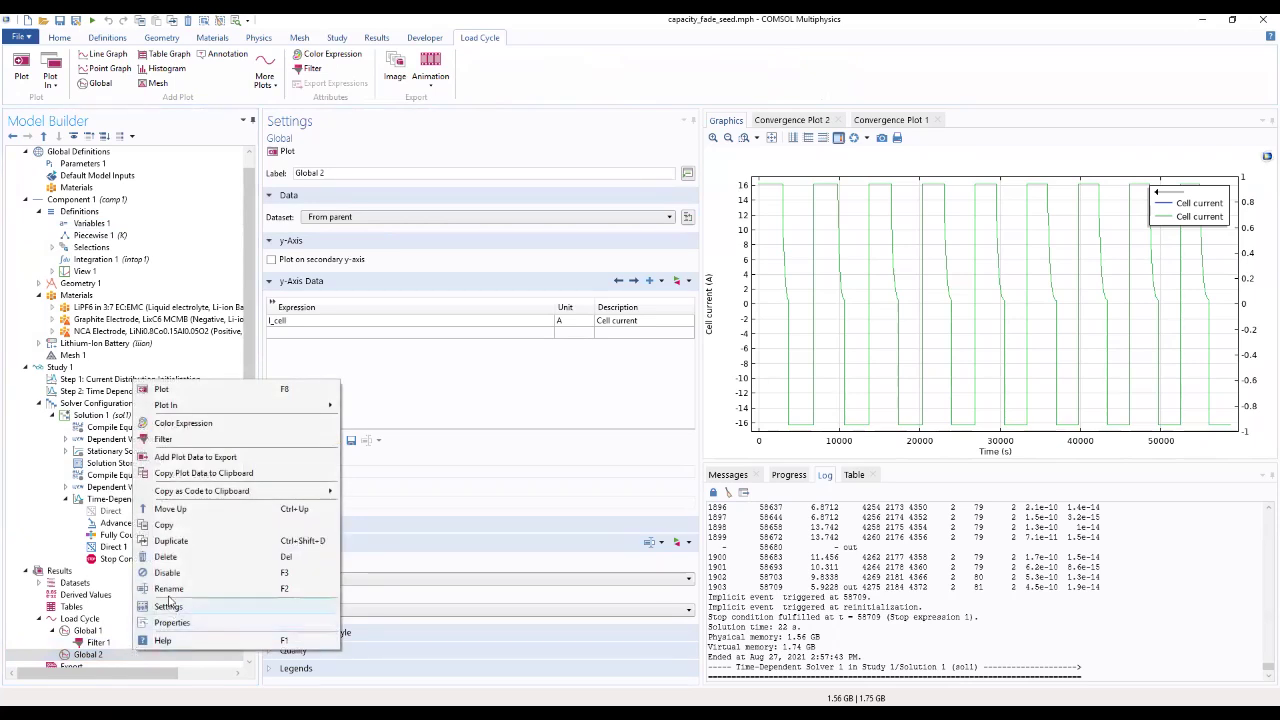
click(165, 556)
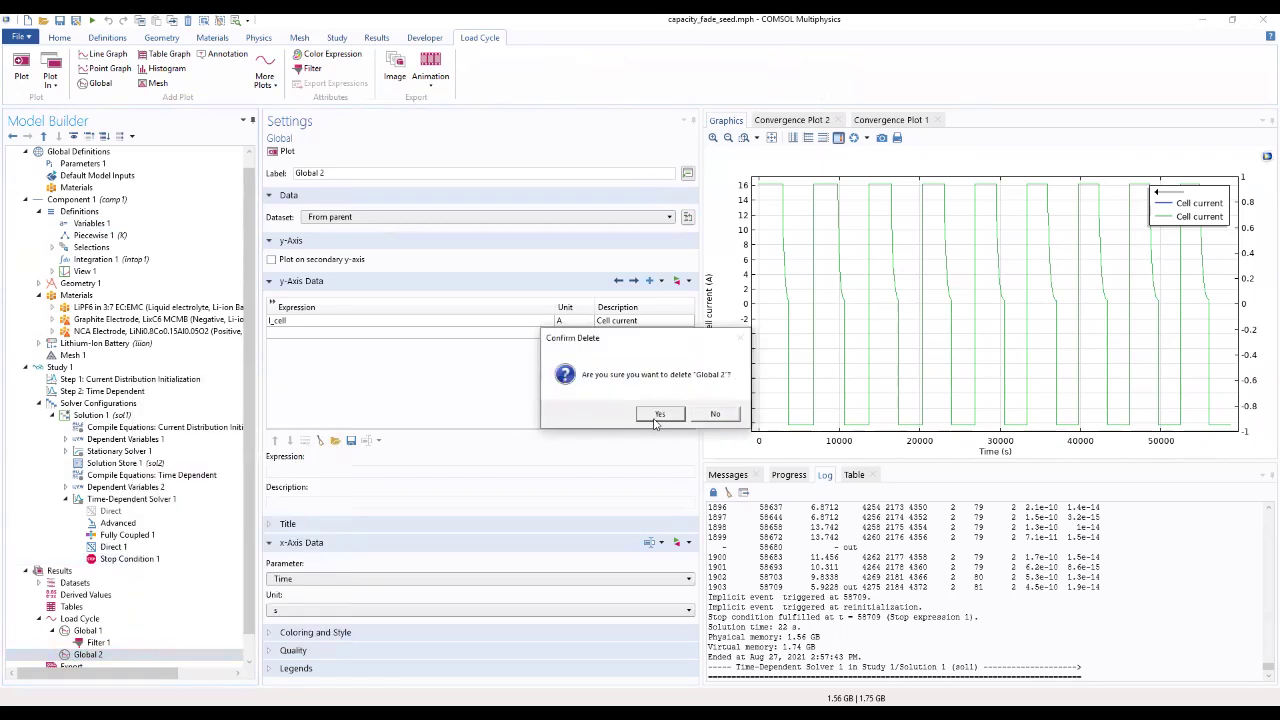
click(660, 414)
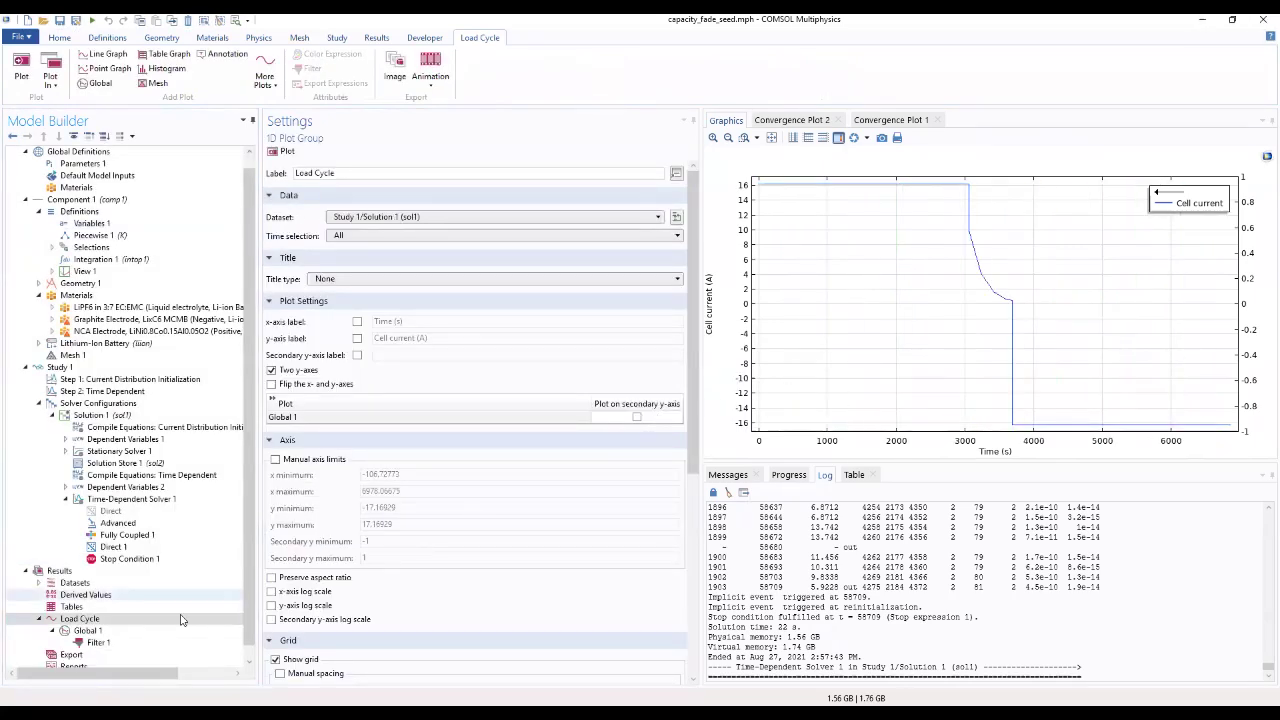
click(86, 631)
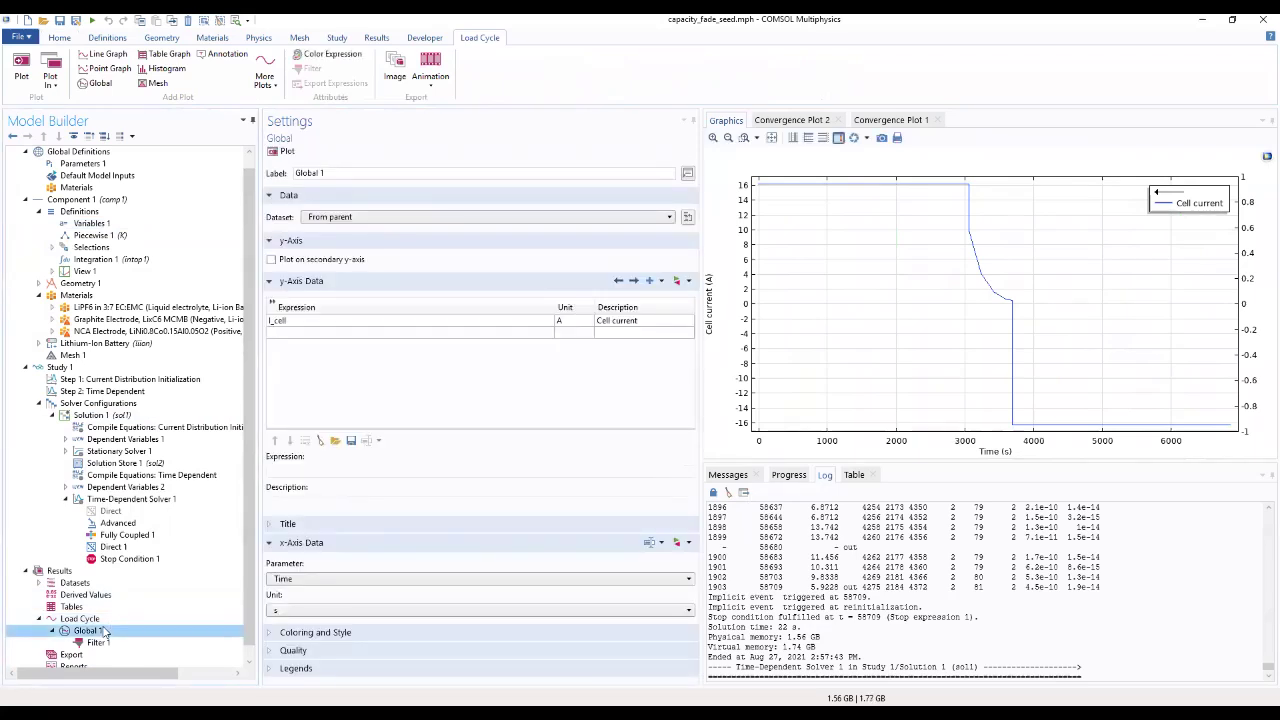
right_click(103, 633)
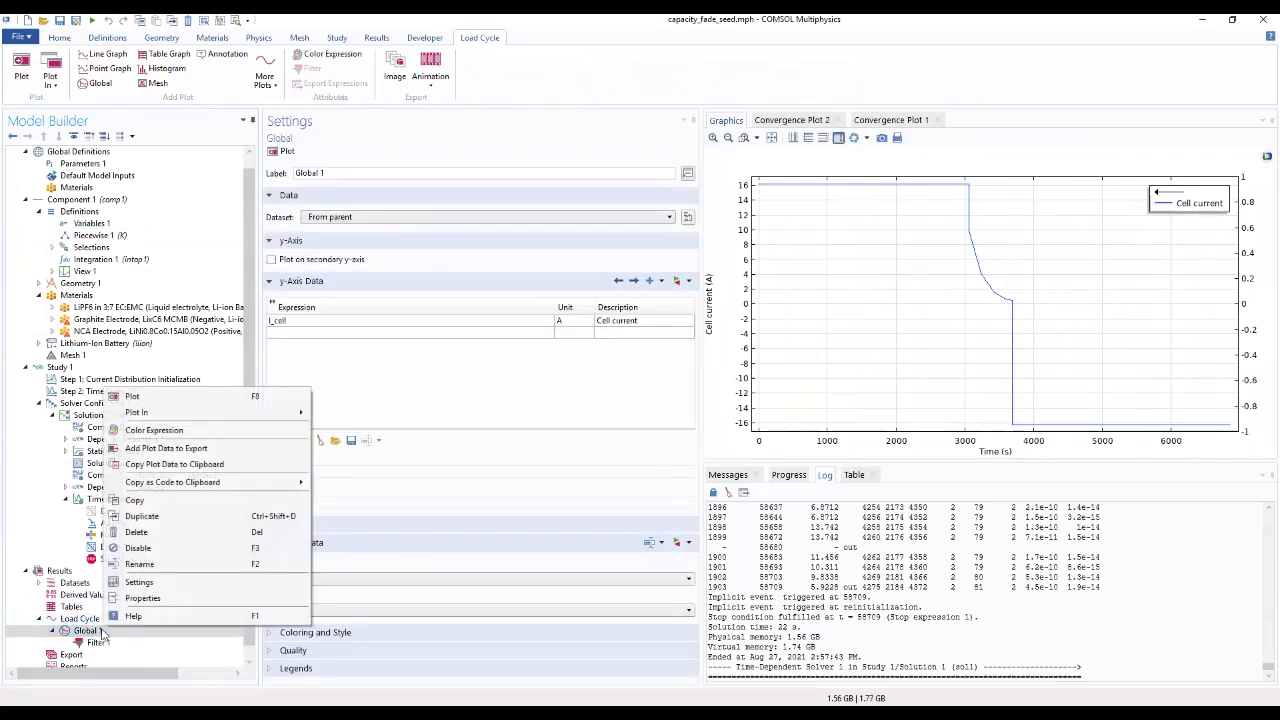
click(143, 517)
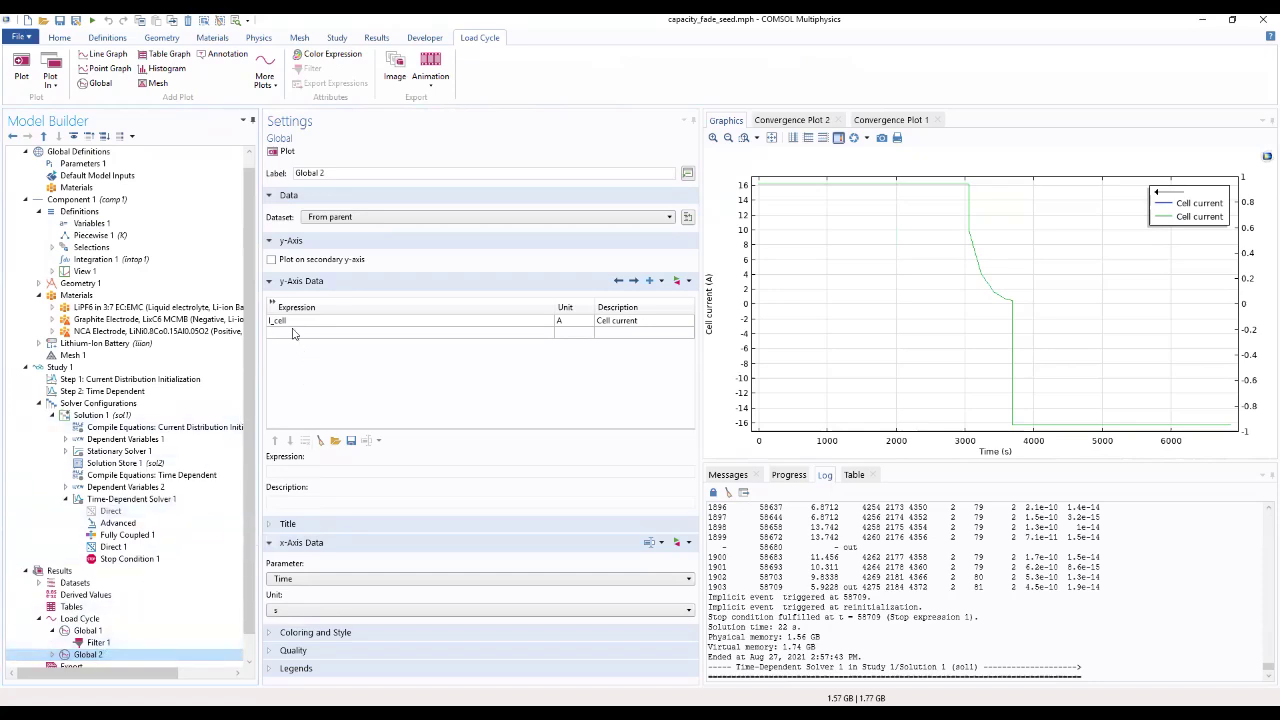
Put the duplicated Global 2 on the secondary y-axis, change its expression to E_cell, and plot it
click(272, 260)
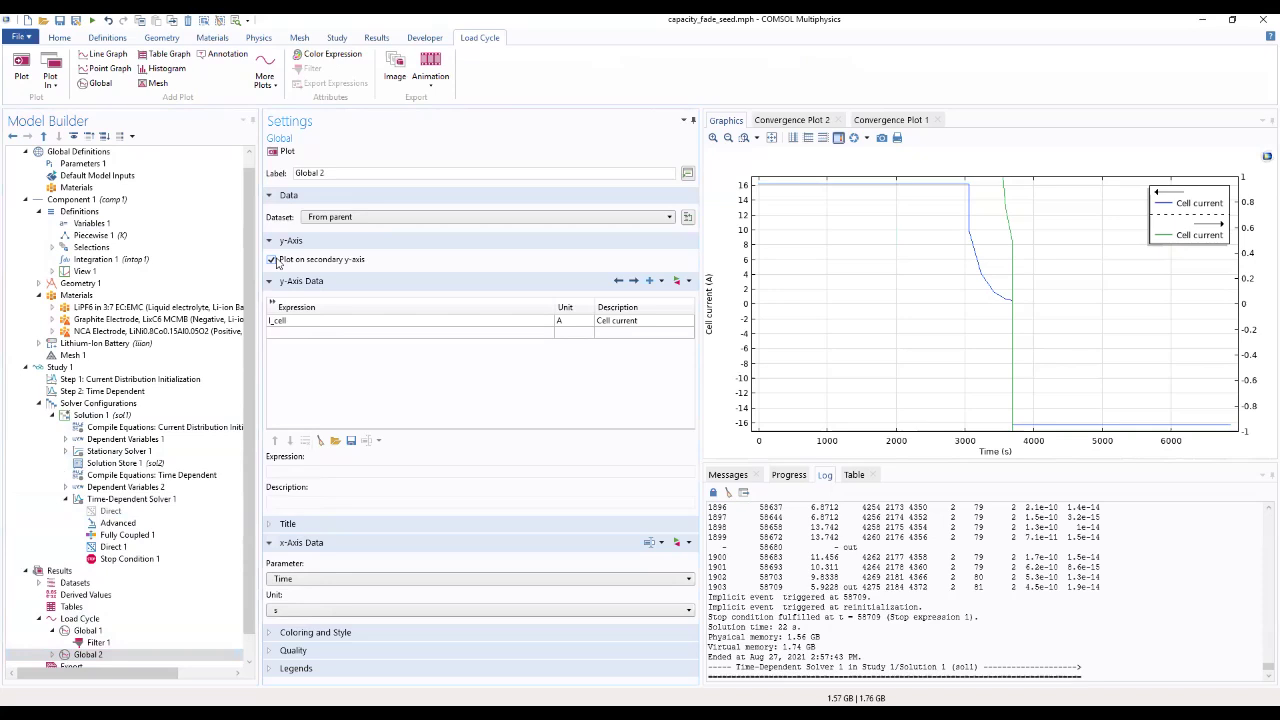
click(274, 326)
click(274, 324)
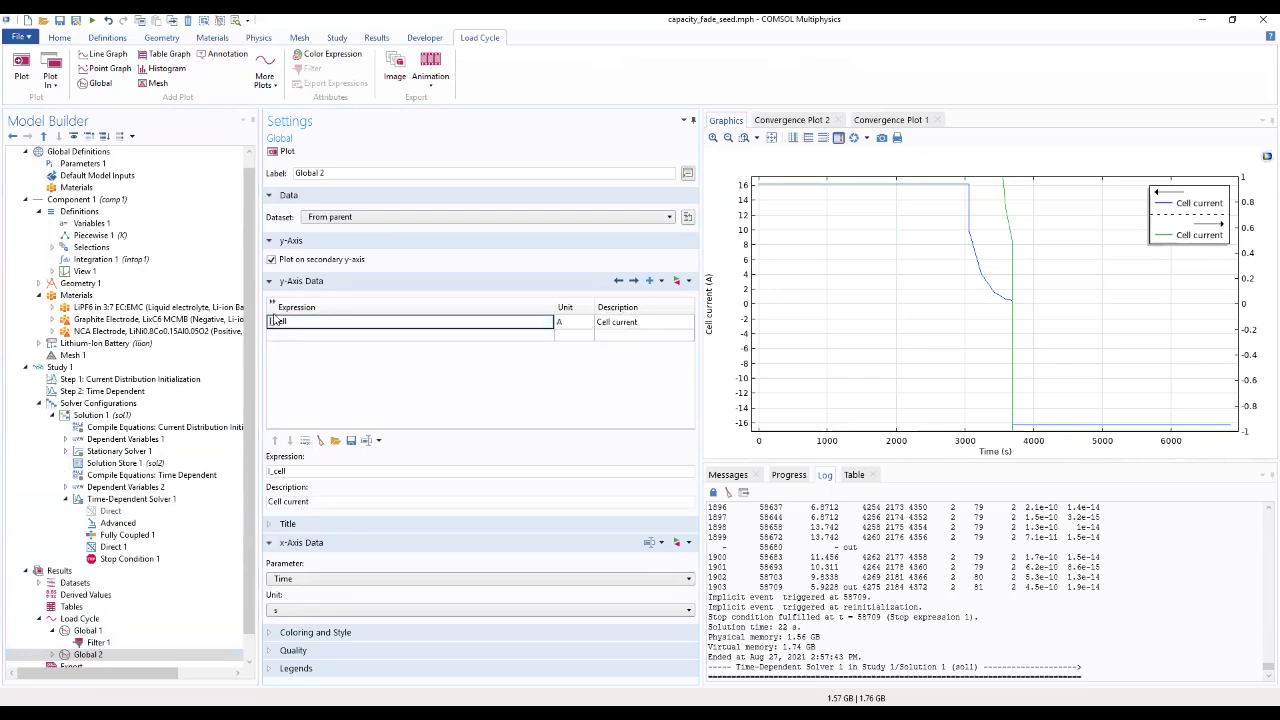
key(BackSpace)
text(E)
click(344, 367)
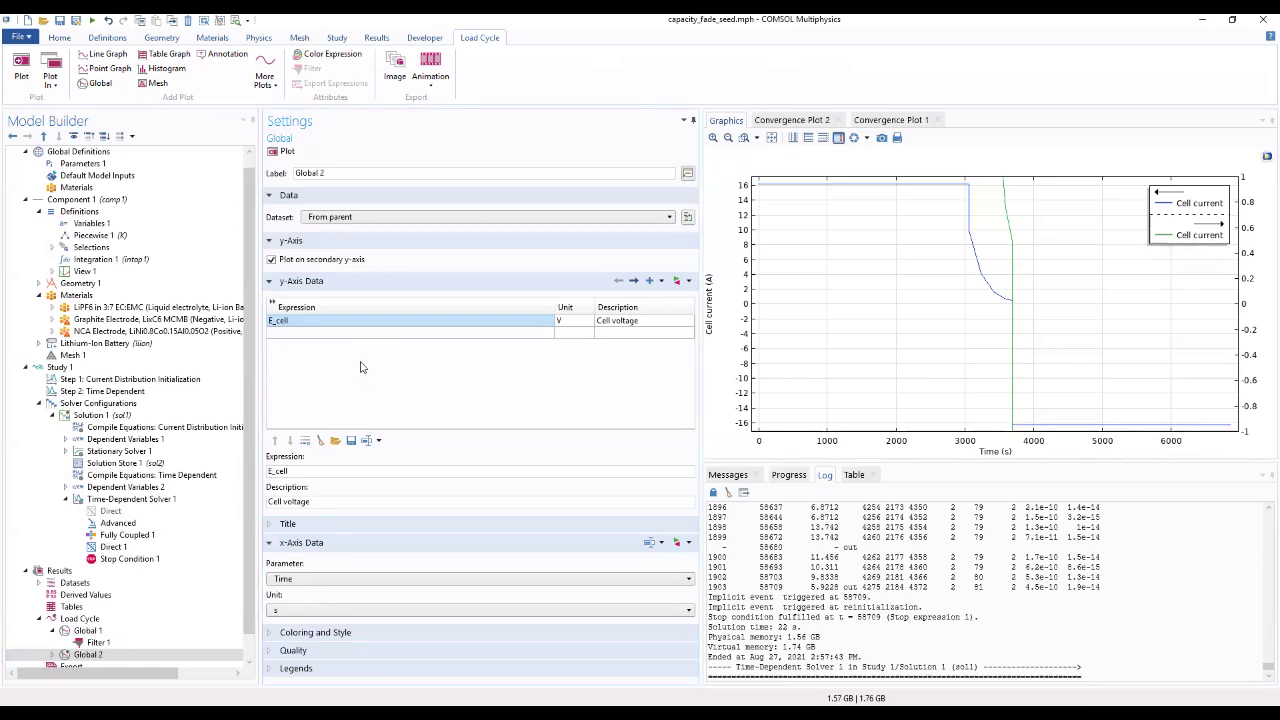
click(284, 152)
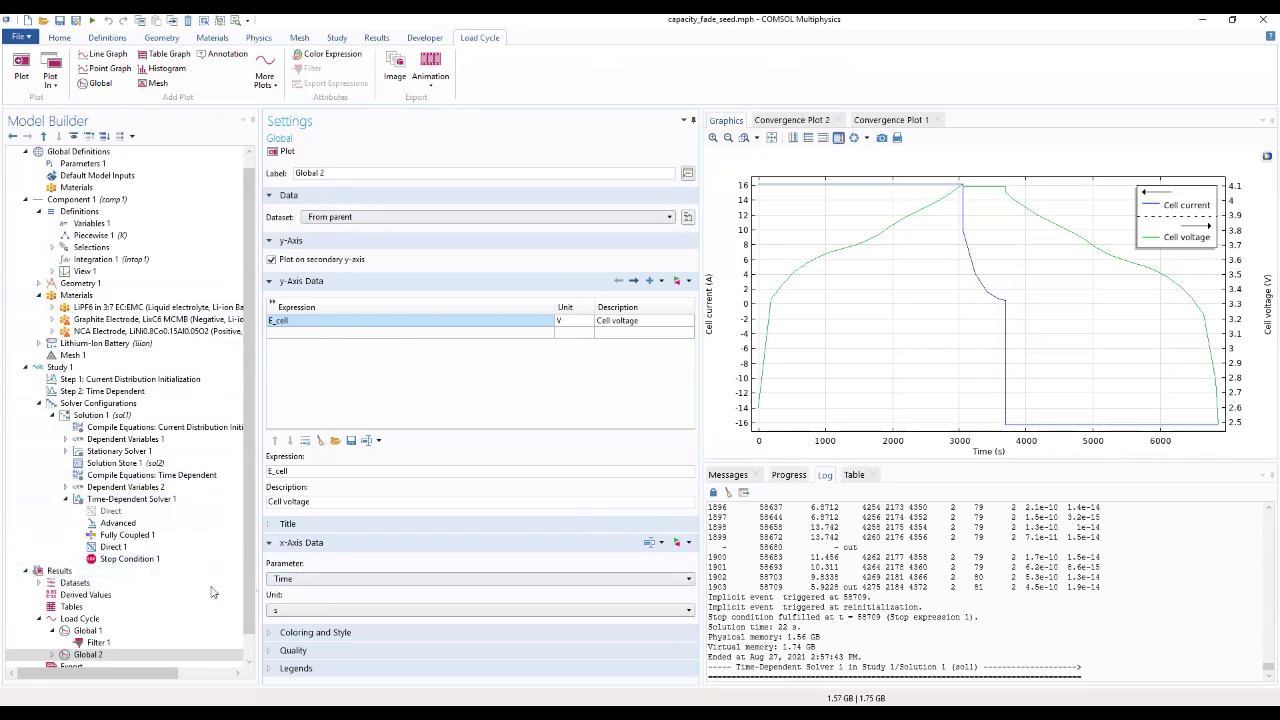
Add a 1D plot group labelled Discharge curve comparison under Results
click(48, 575)
right_click(55, 575)
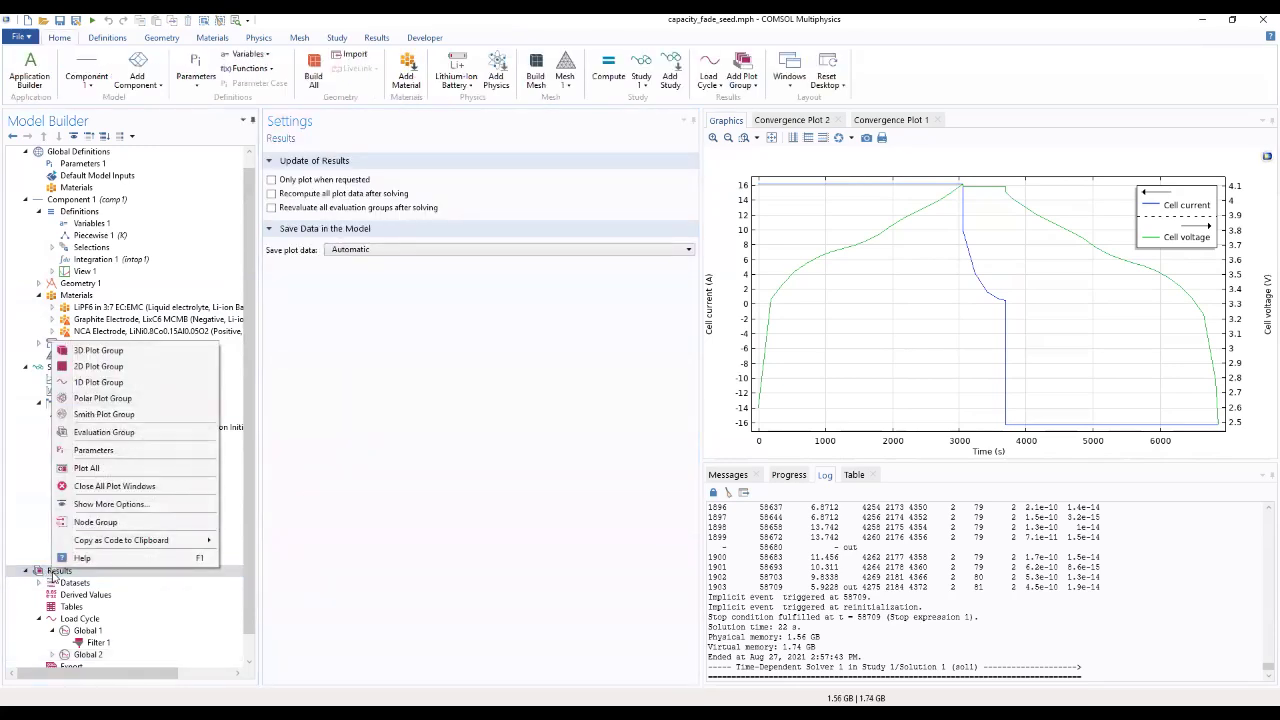
click(137, 386)
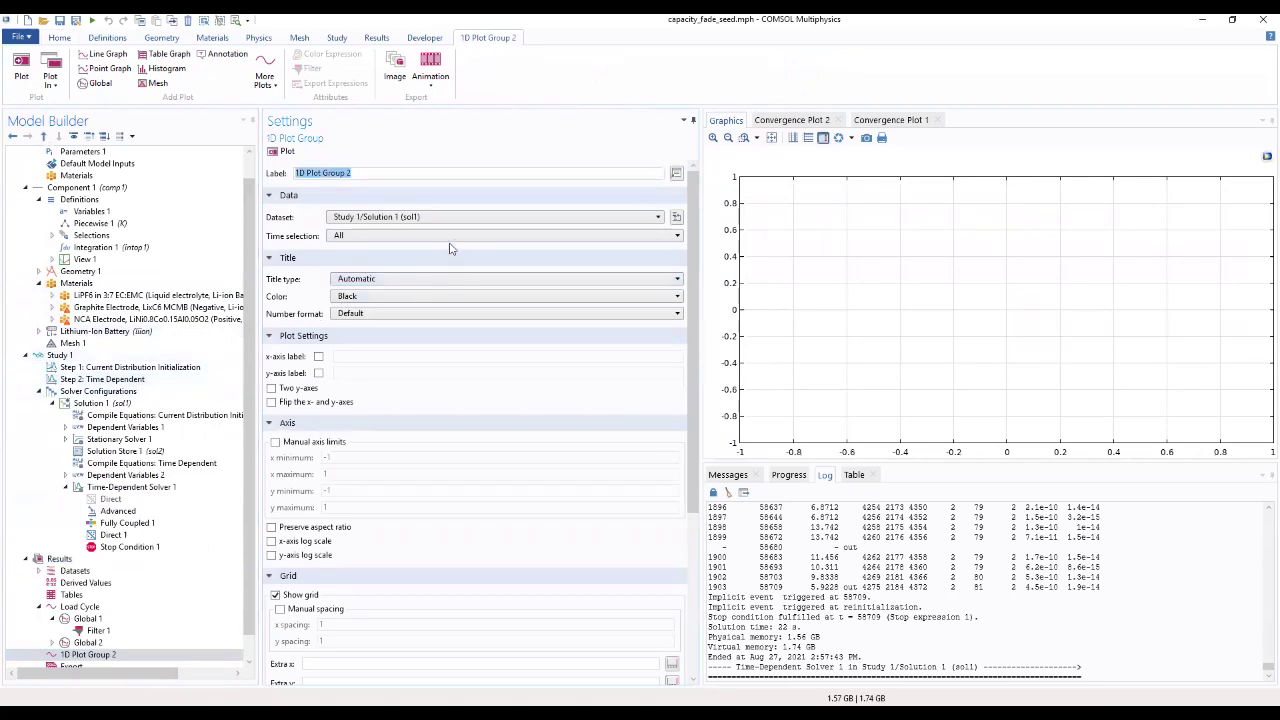
click(417, 172)
drag(417, 172, 233, 168)
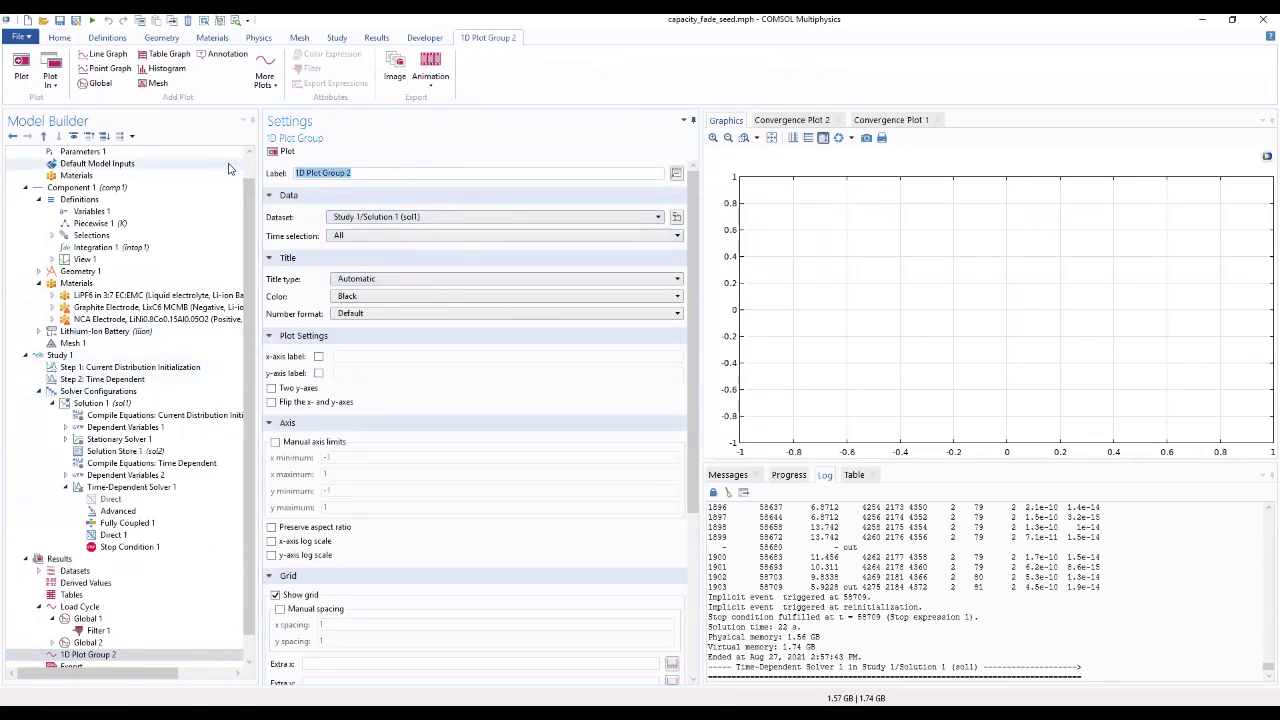
text(dIS)
key(BackSpace)
key(BackSpace)
key(BackSpace)
text(Discharge curve comparison)
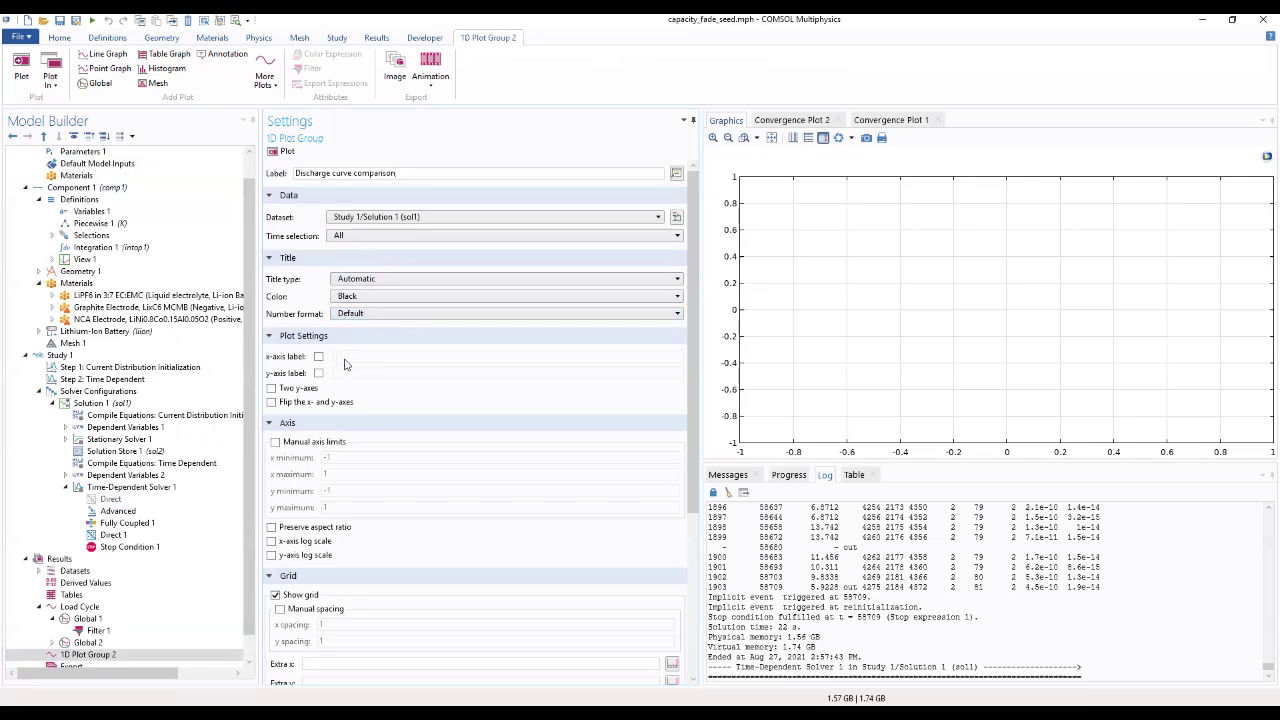
Set the Discharge curve comparison title type to None and enable the y-axis label "Cell potential (V)"
click(389, 284)
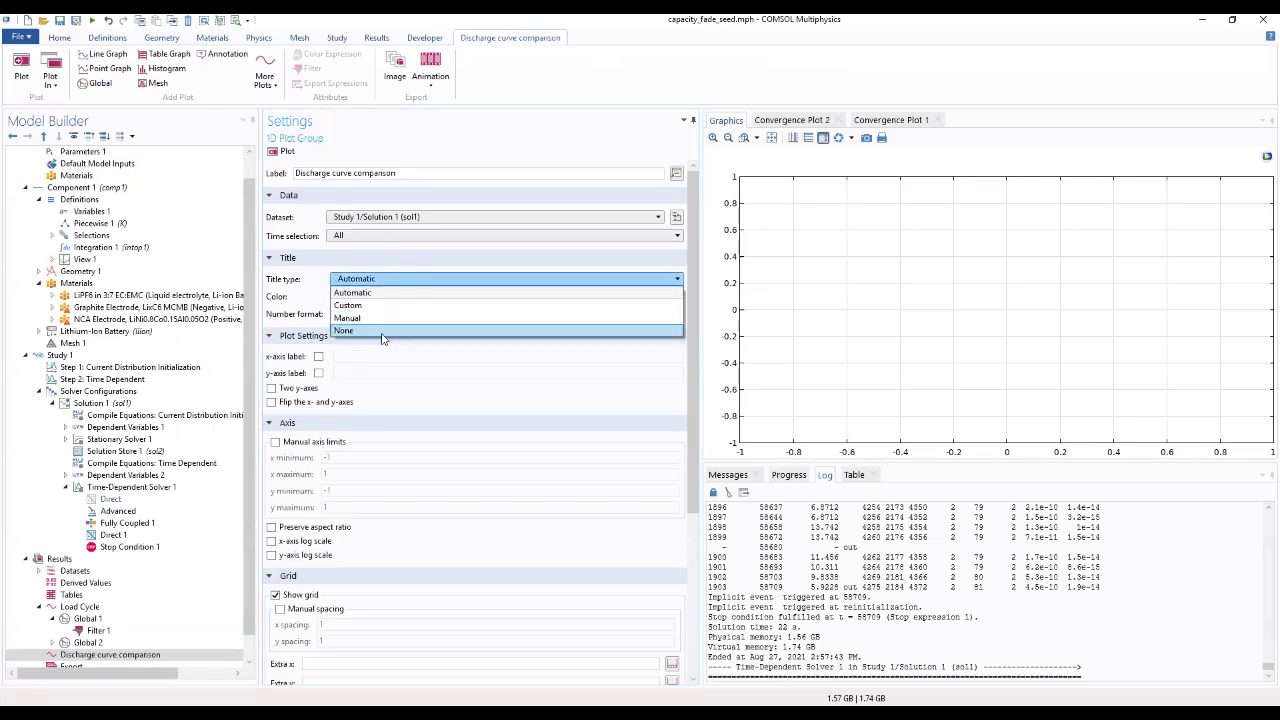
click(383, 332)
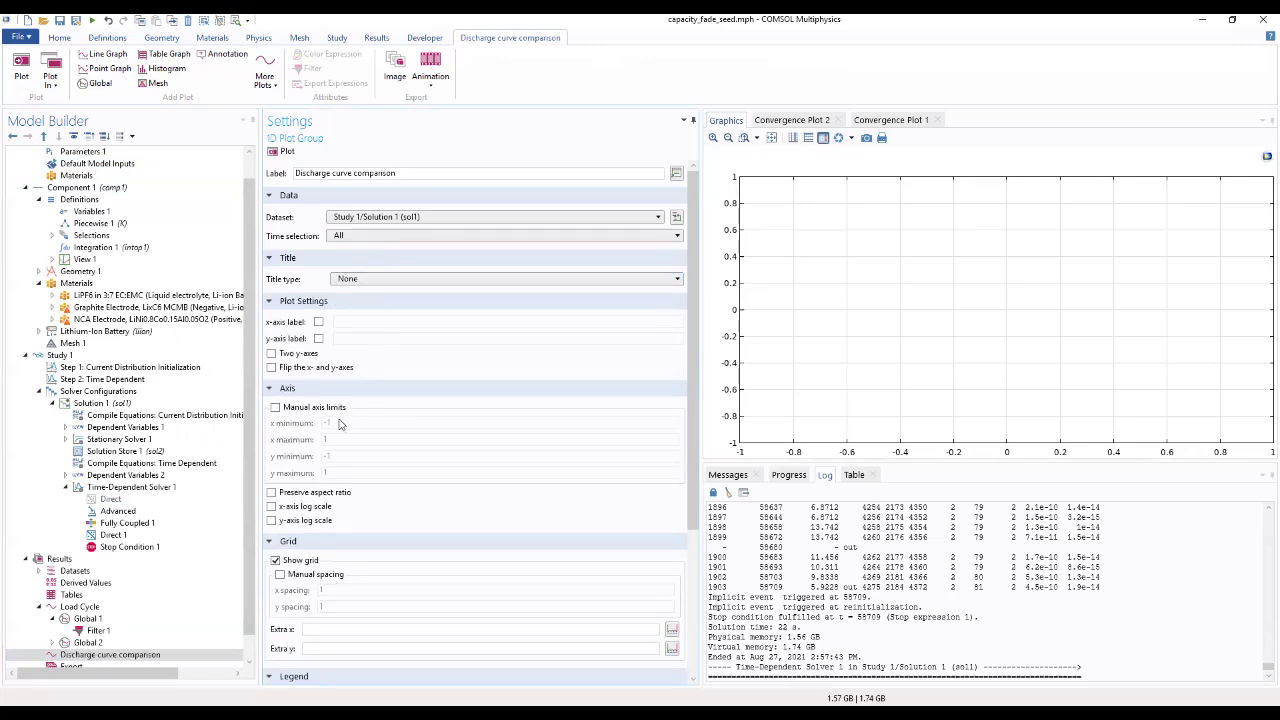
click(318, 338)
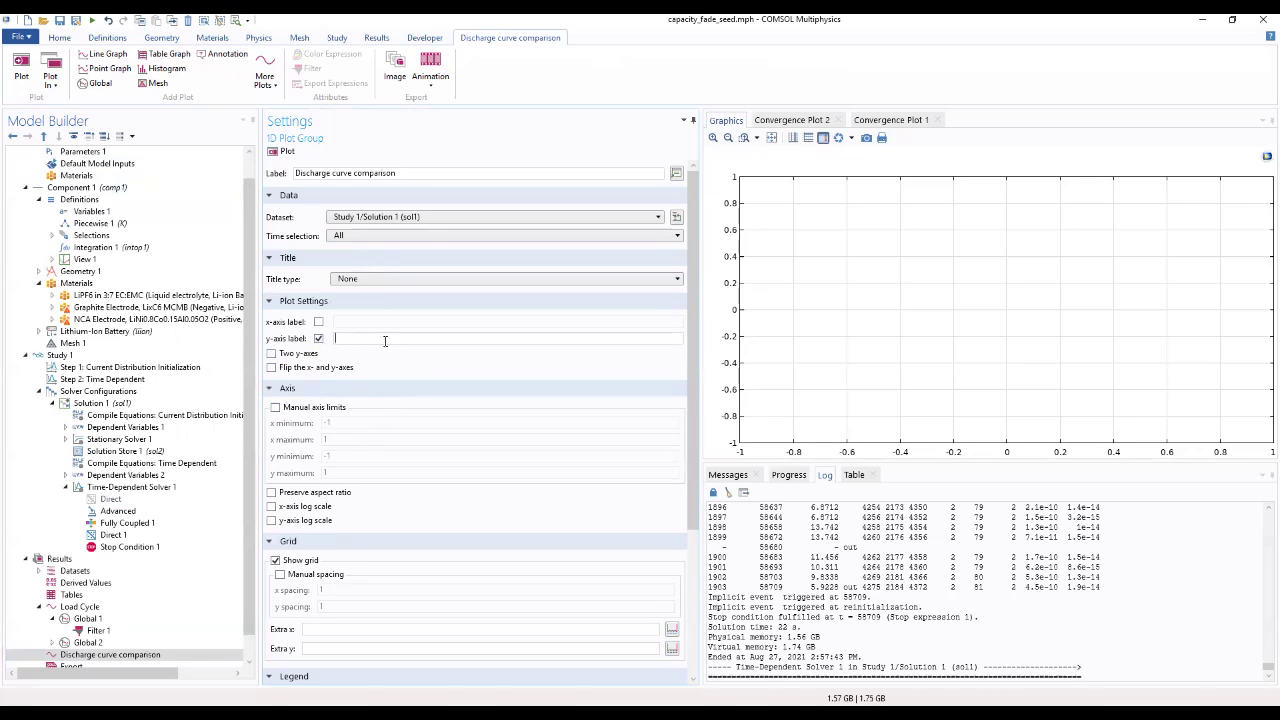
click(385, 341)
text(Cell potential (V))
Add a Global plot labelled First cycle to Discharge curve comparison, with E_cell as its y-axis expression
click(113, 657)
right_click(114, 660)
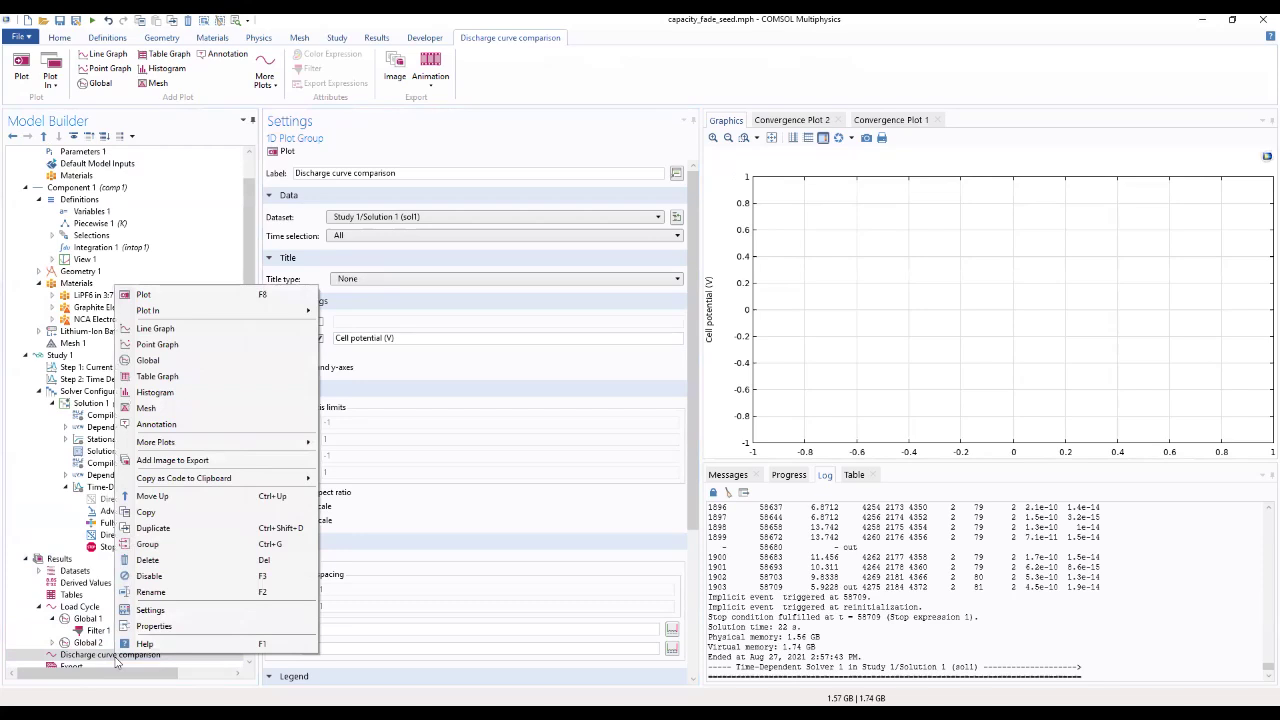
click(169, 362)
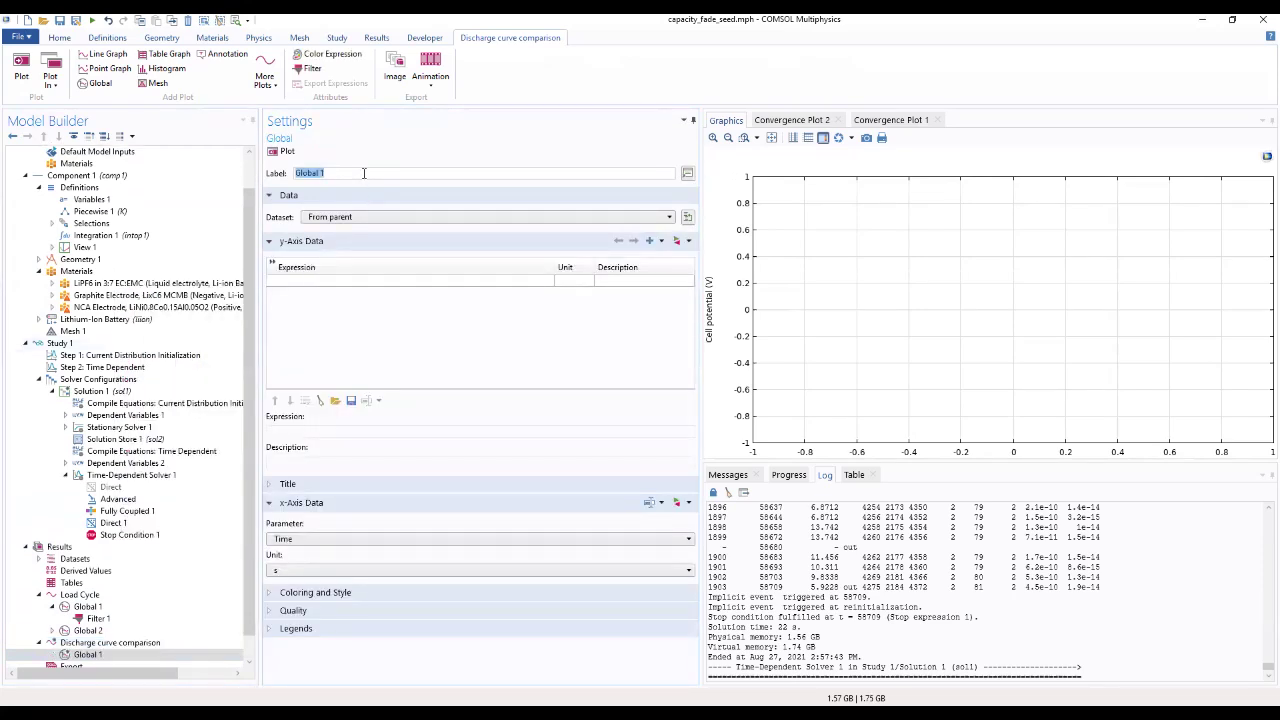
key(BackSpace)
text(fit)
text( cuy)
text(ycle)
click(300, 282)
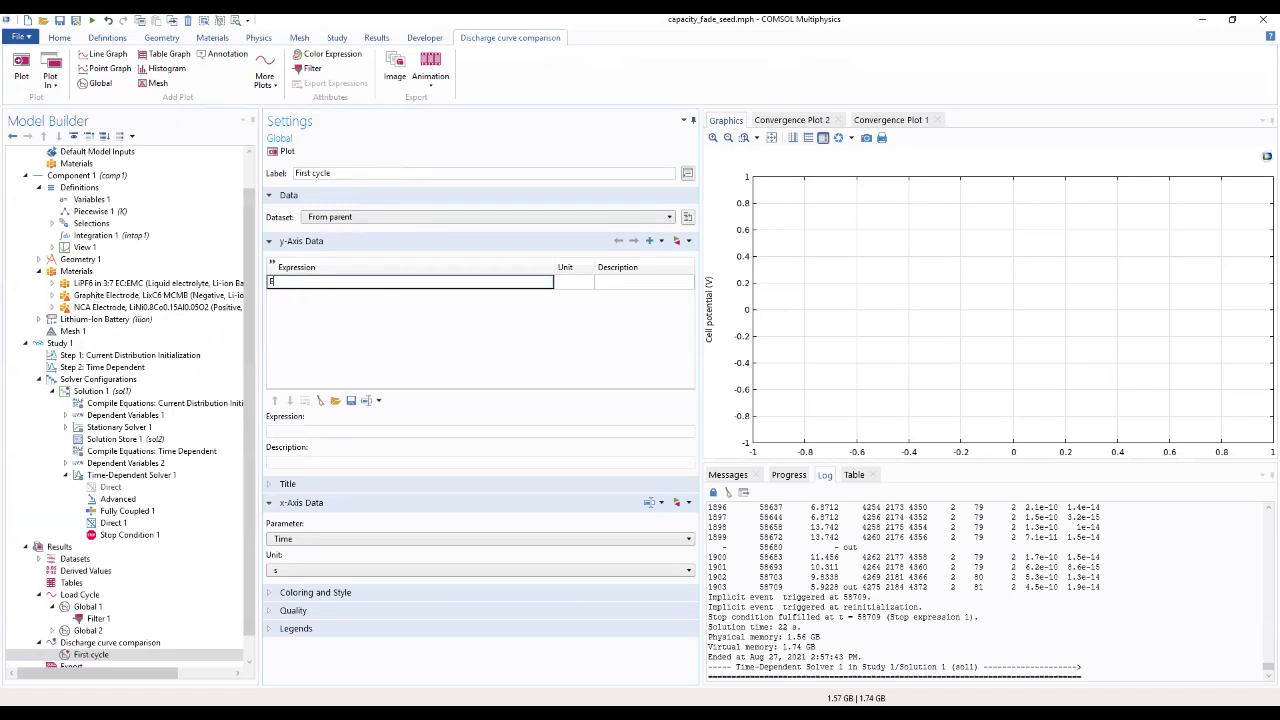
text(E_cell)
click(385, 318)
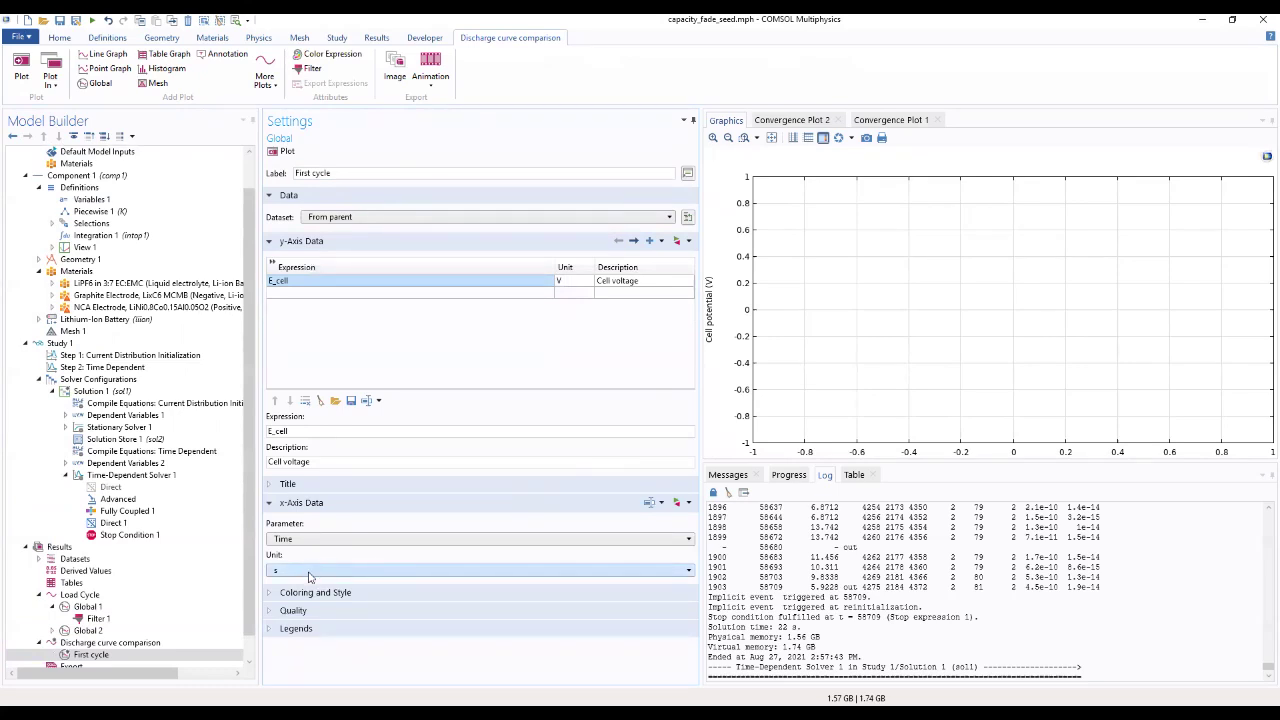
Expand the First cycle plot's settings and set its x-axis data to the expression (t-liion.cdc1.t_dch_start)
click(272, 593)
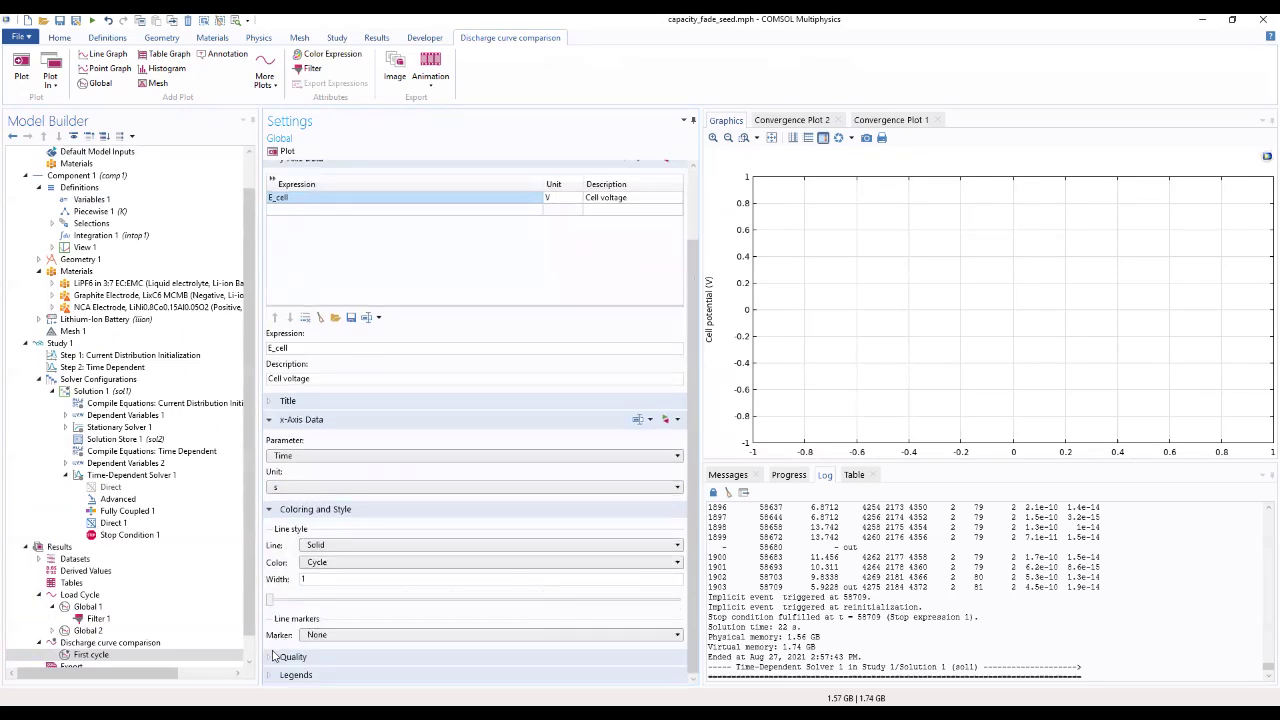
click(292, 657)
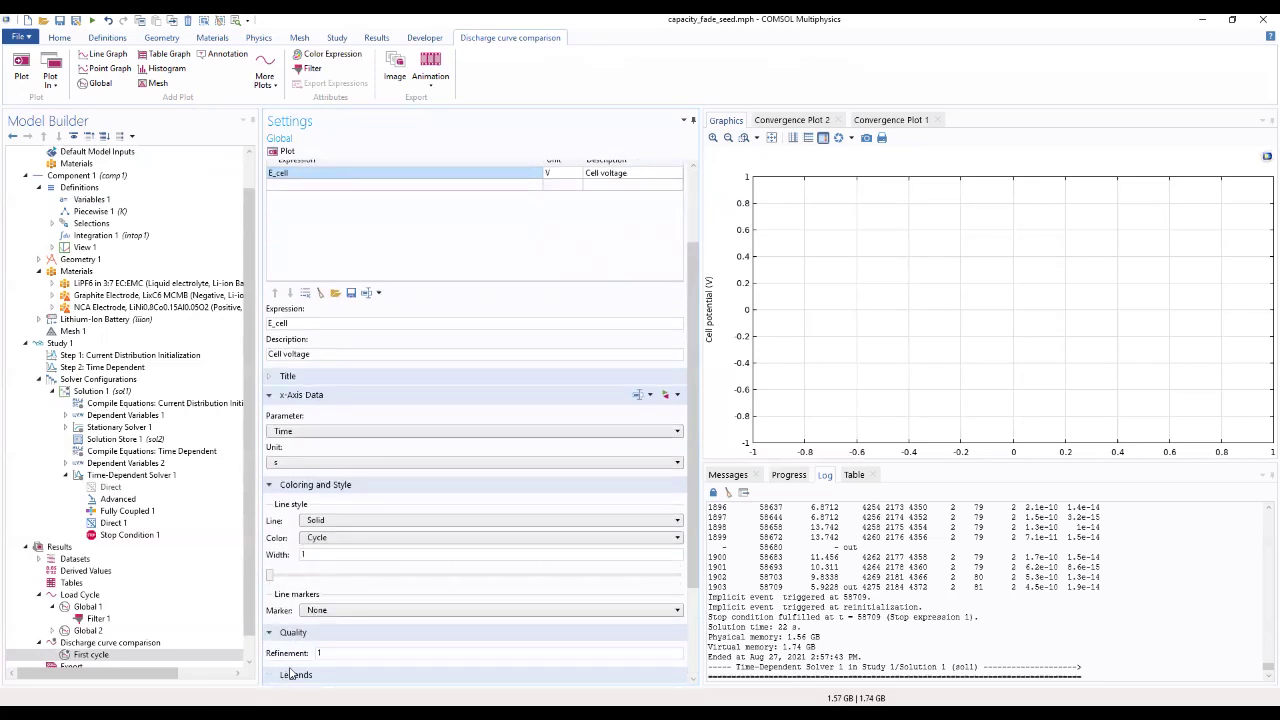
click(288, 675)
click(275, 252)
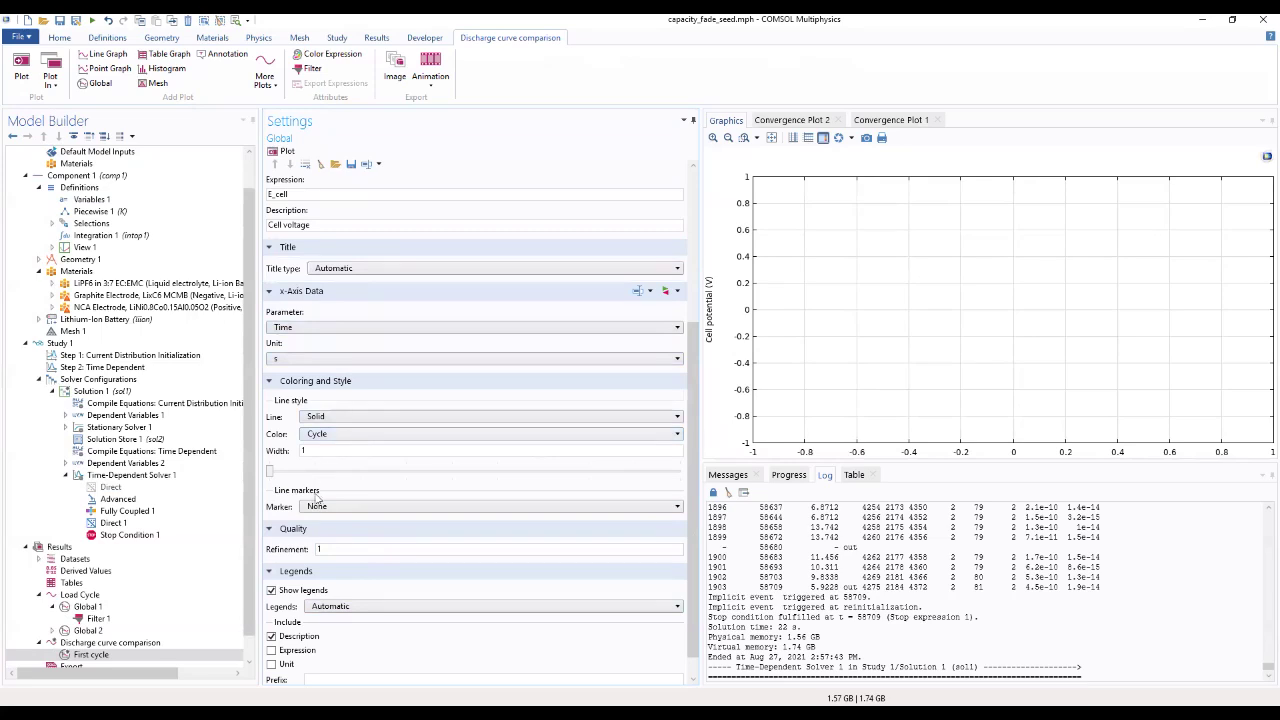
click(302, 328)
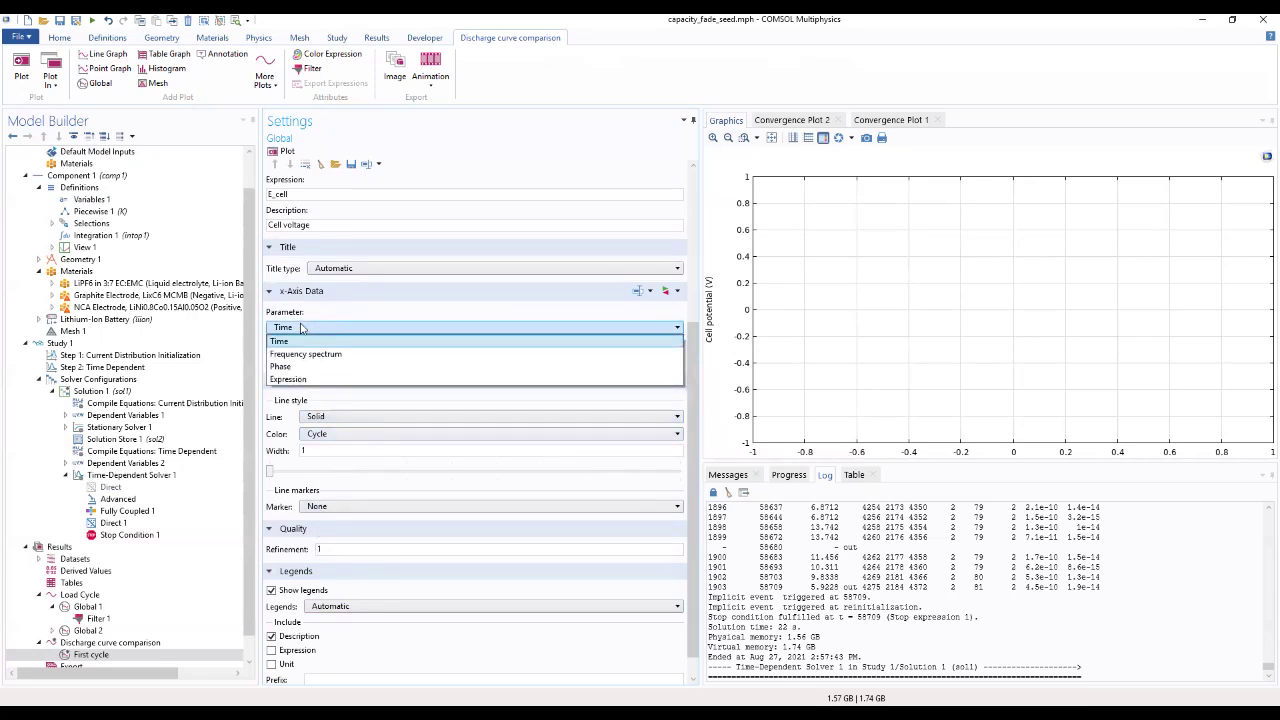
click(289, 380)
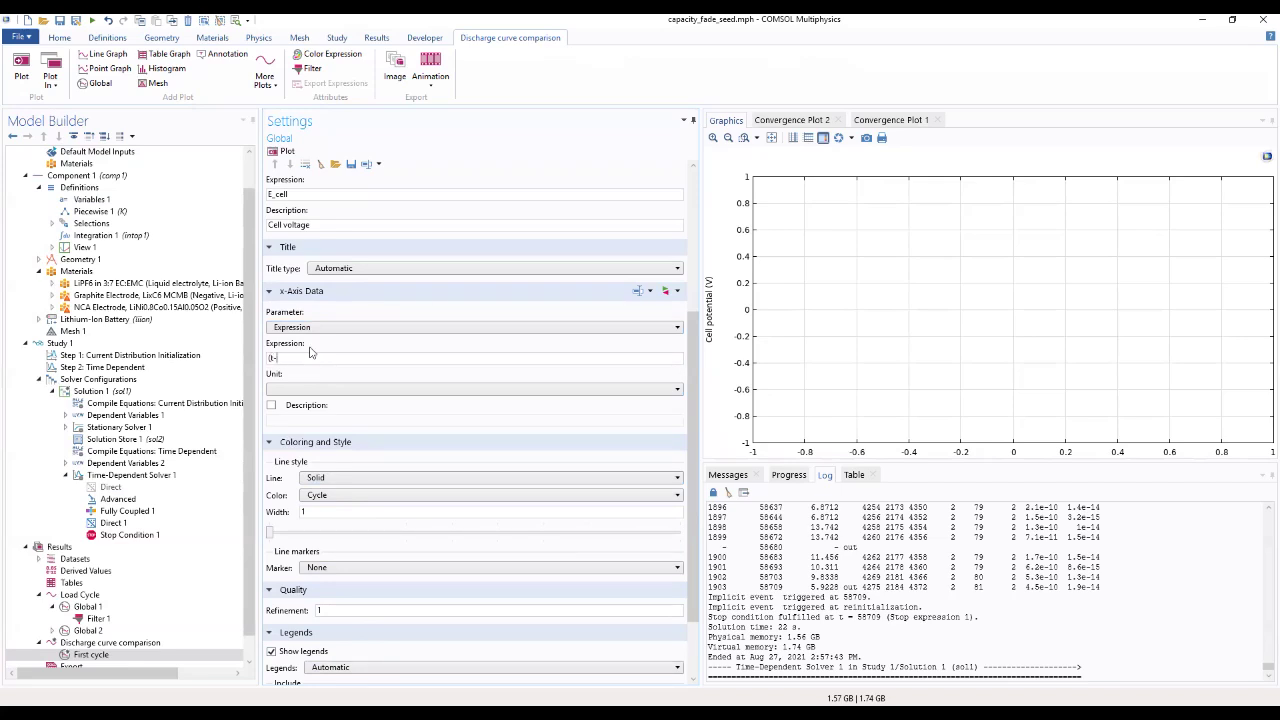
text(ion.cdc1.t)
text(_dch_start)
click(334, 374)
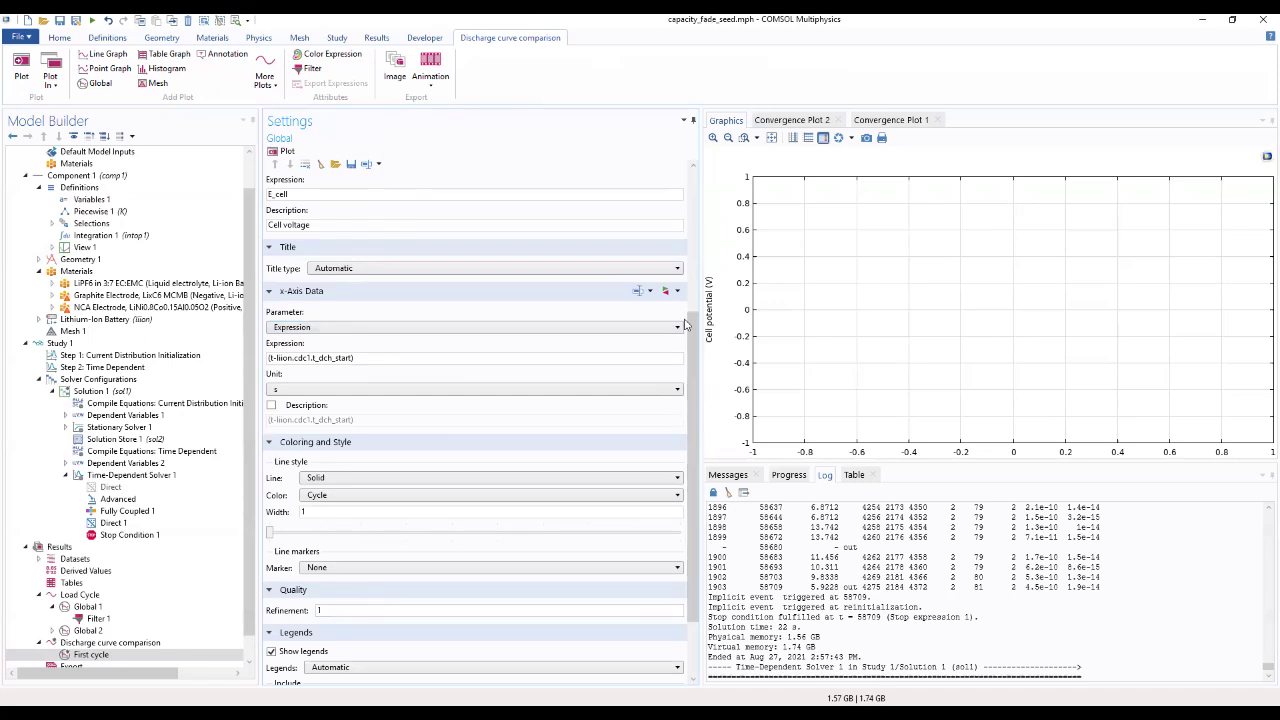
Add a Filter to the First cycle plot
drag(690, 330, 674, 441)
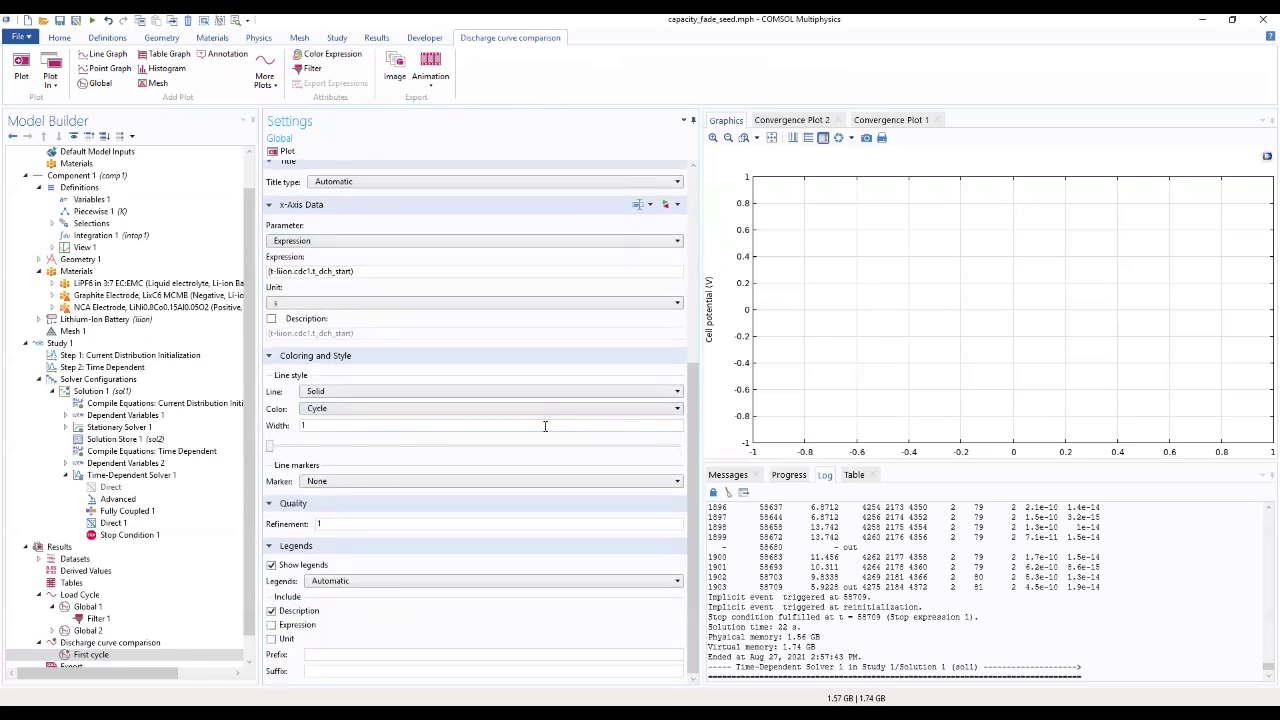
click(92, 655)
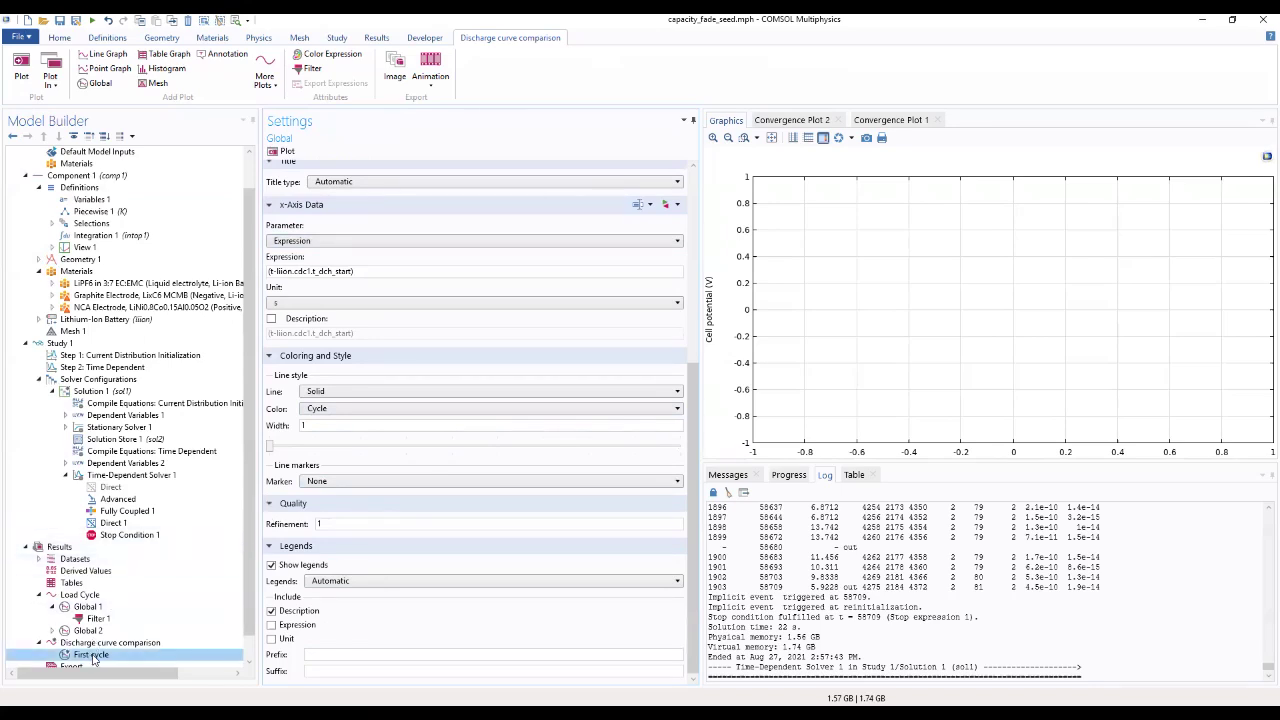
right_click(92, 655)
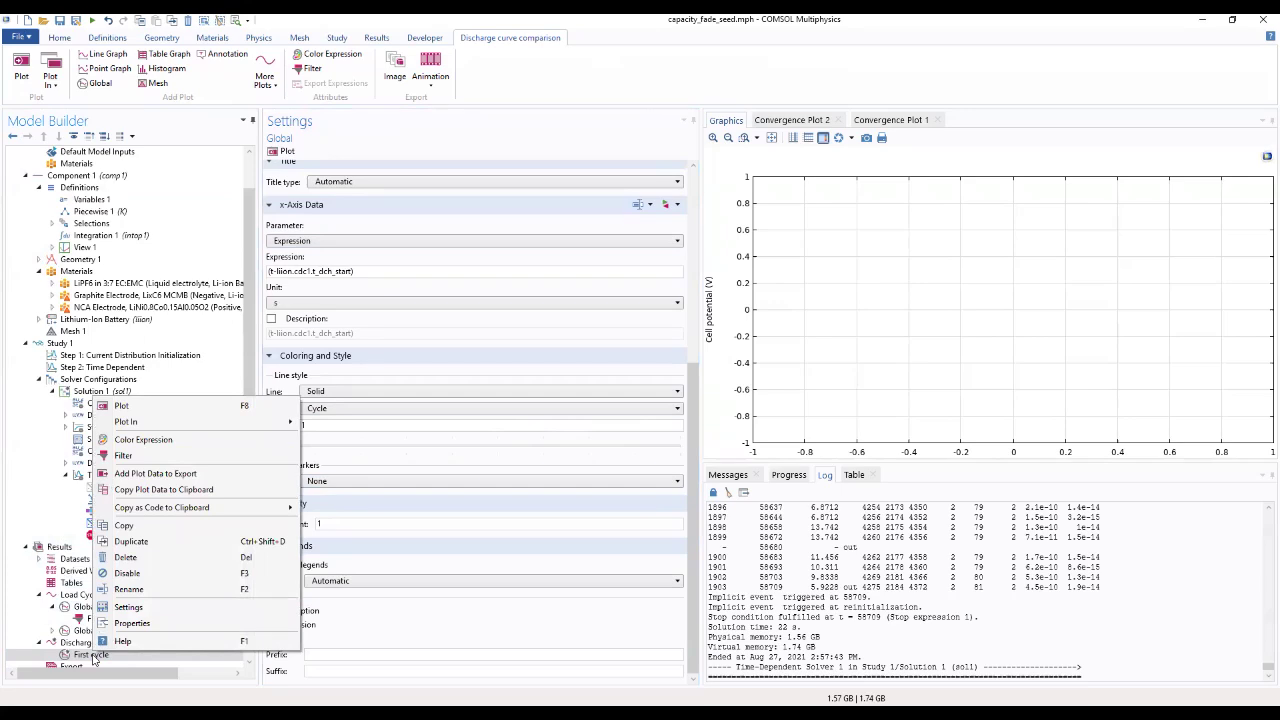
click(92, 655)
right_click(92, 655)
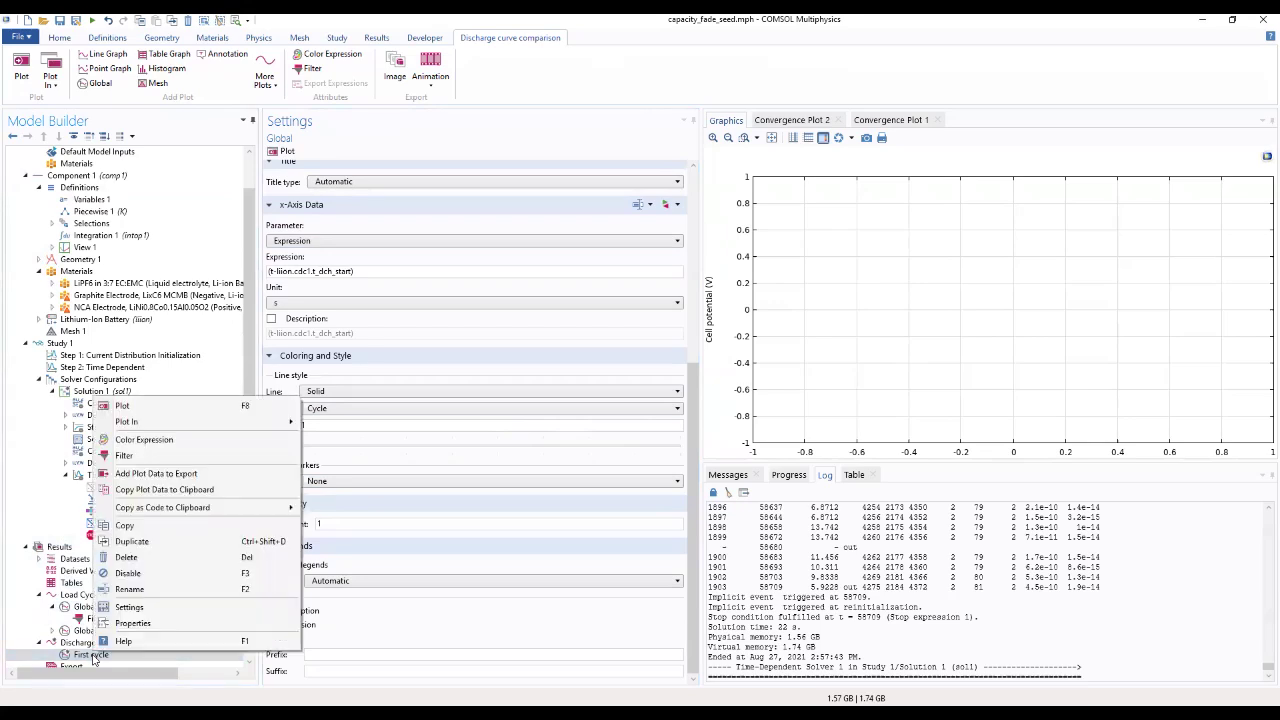
click(125, 456)
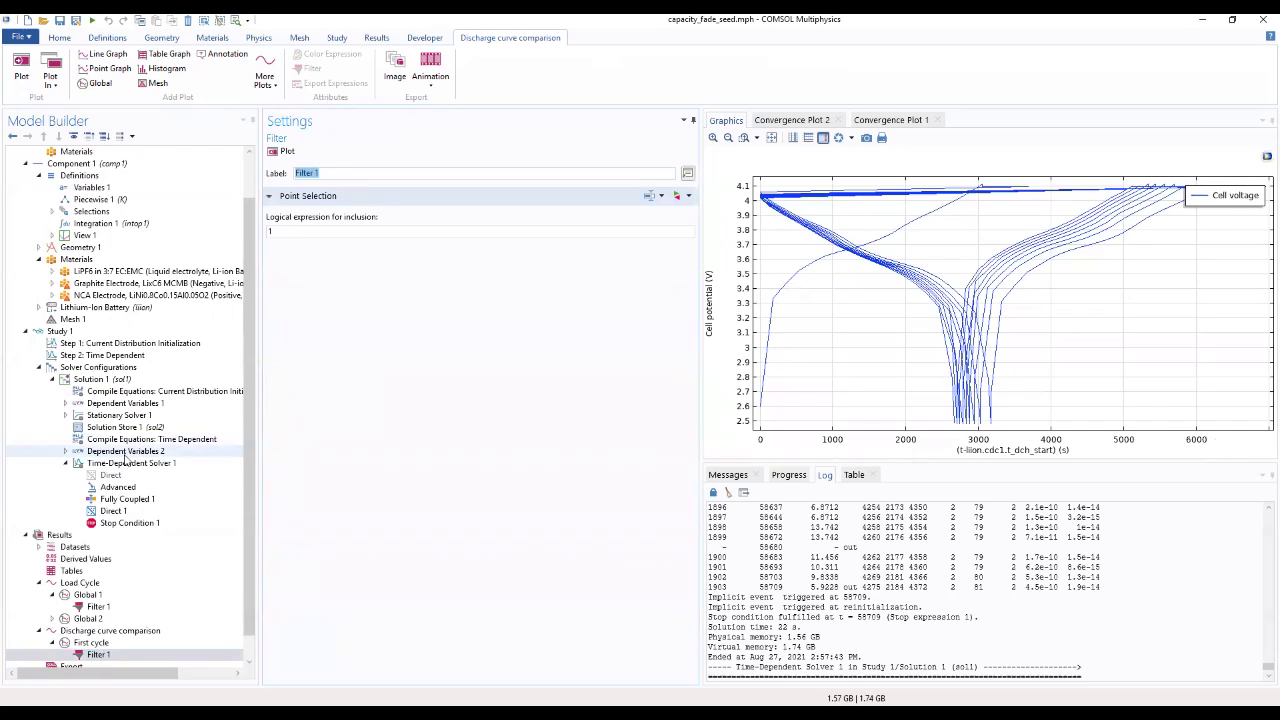
Set the First cycle filter's logical expression for inclusion to first_cycle_filter*dch*filter and try to plot it
double_click(262, 236)
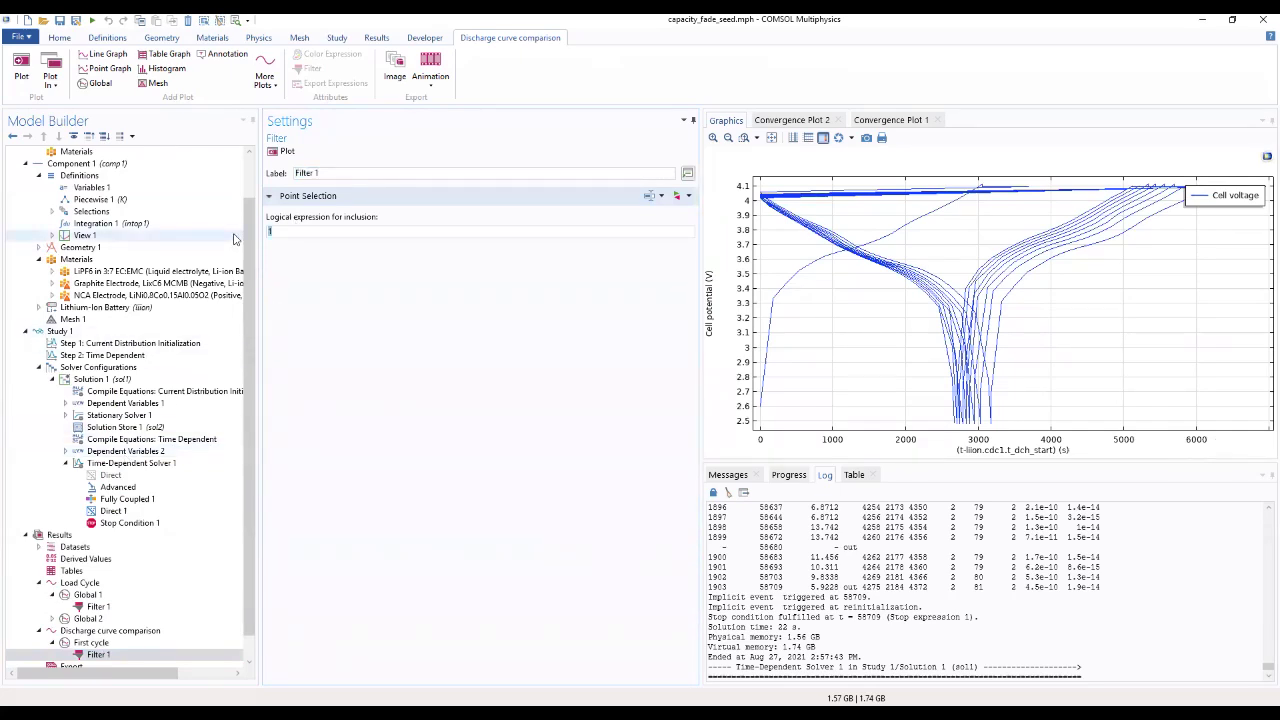
text(first_cycle)
text(_fo)
key(BackSpace)
text(ilter*dch)
text(*filter)
click(272, 152)
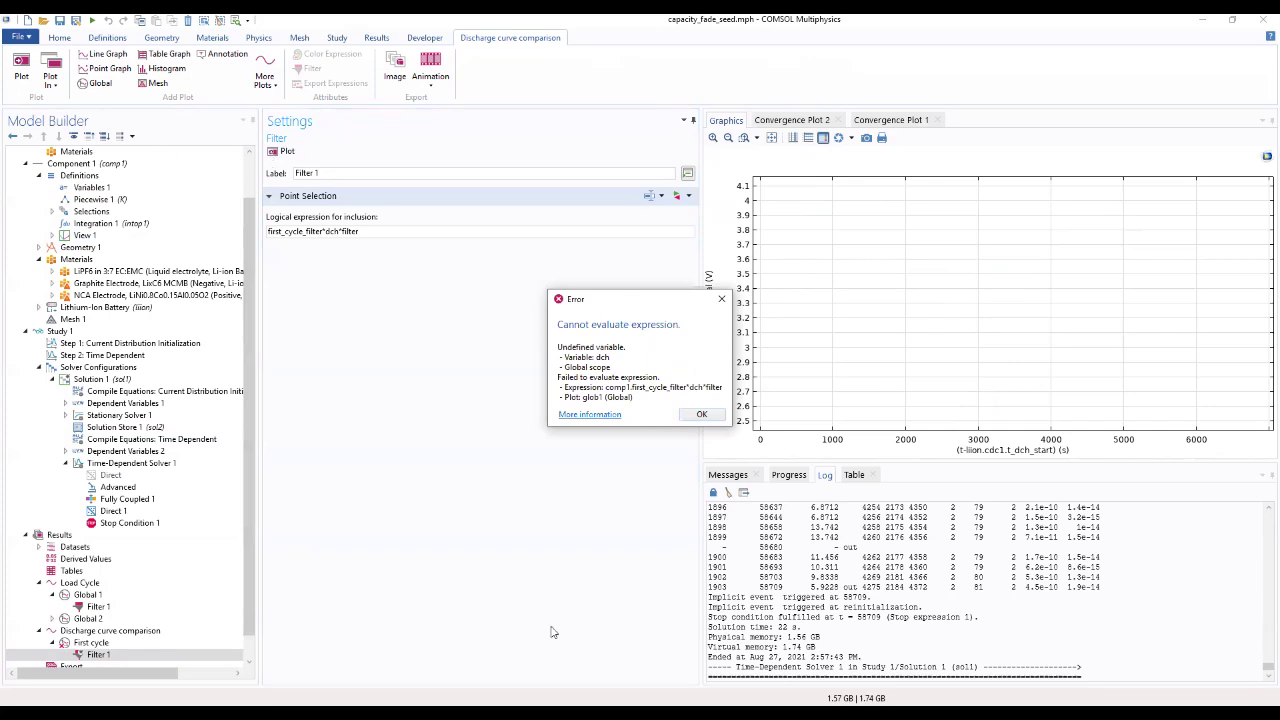
click(702, 416)
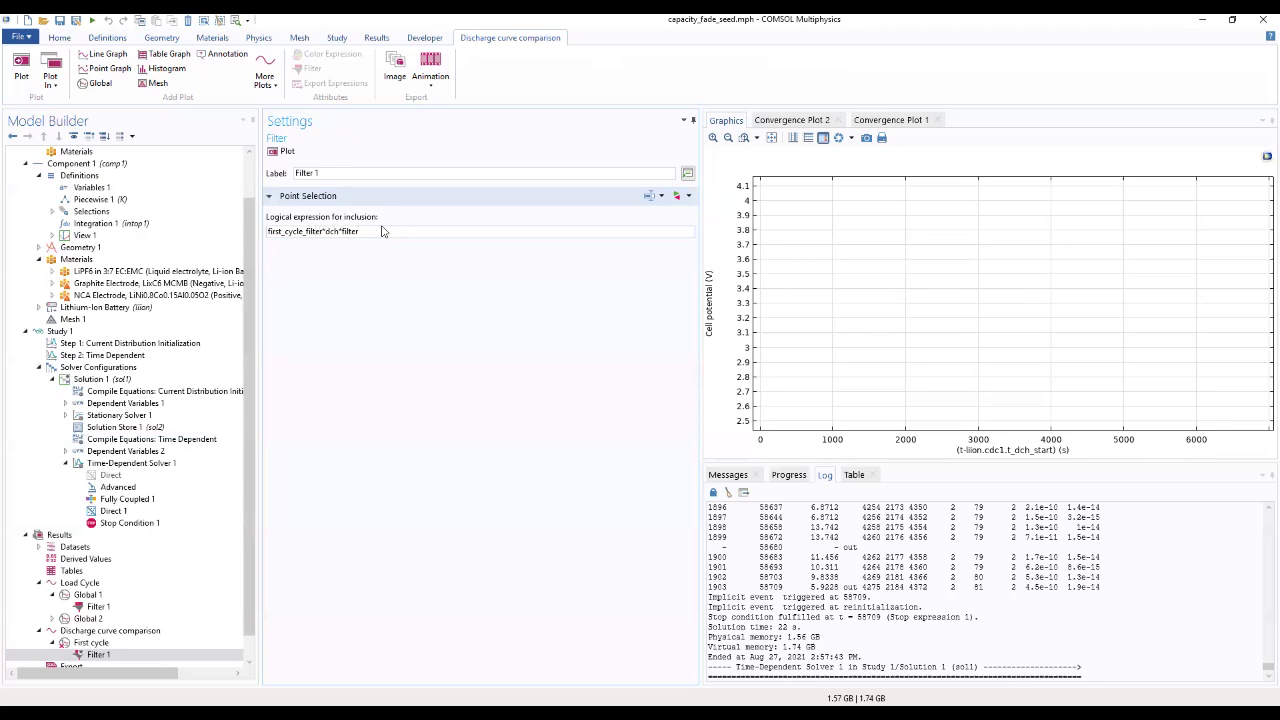
Correct the First cycle filter's inclusion expression to first_cycle_filter*dch_filter and replot the discharge curve
key(BackSpace)
text(_)
key(Delete)
click(273, 152)
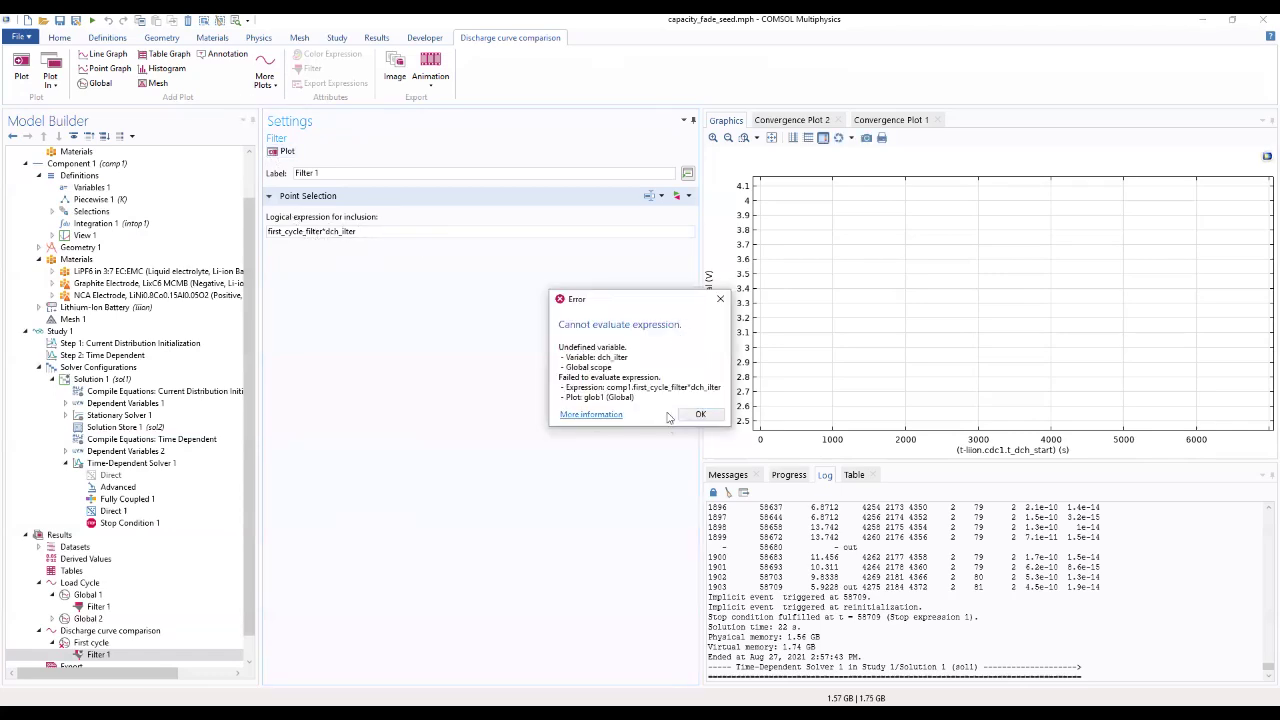
click(697, 414)
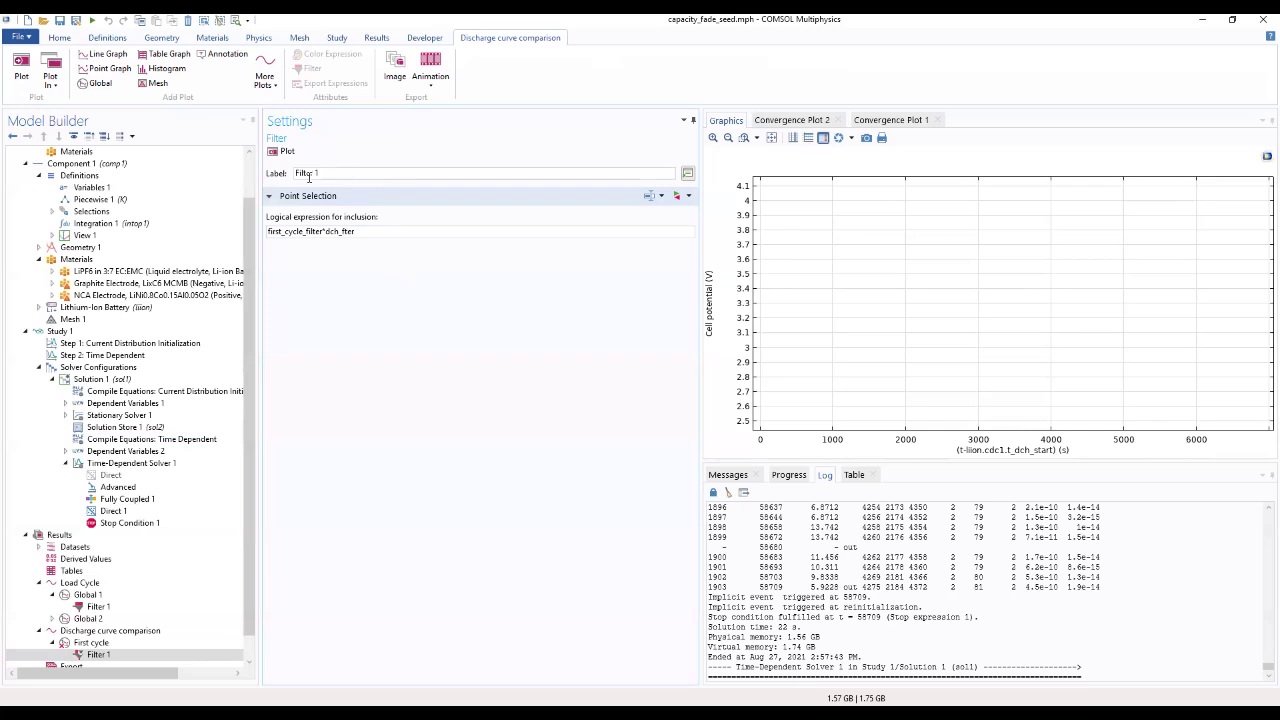
text(ilter)
click(272, 152)
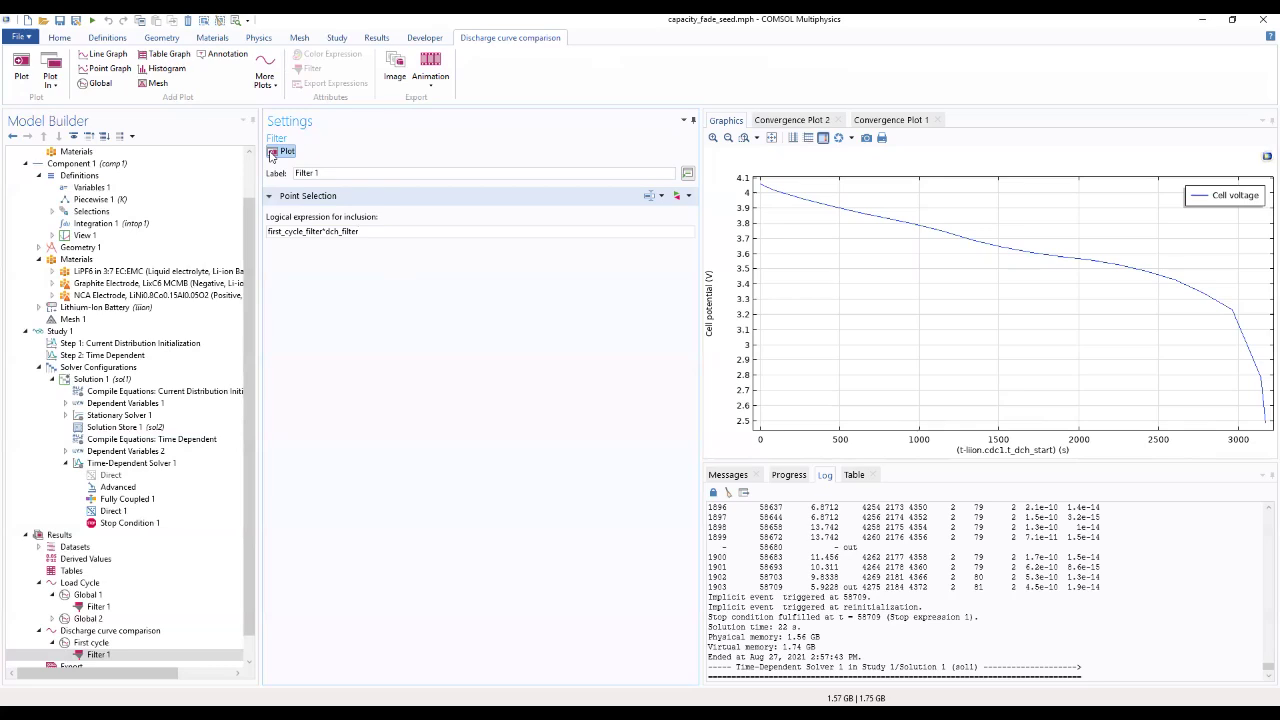
Check the filter definitions in Variables 1, then return to the First cycle plot and enlarge the graphics area
click(88, 188)
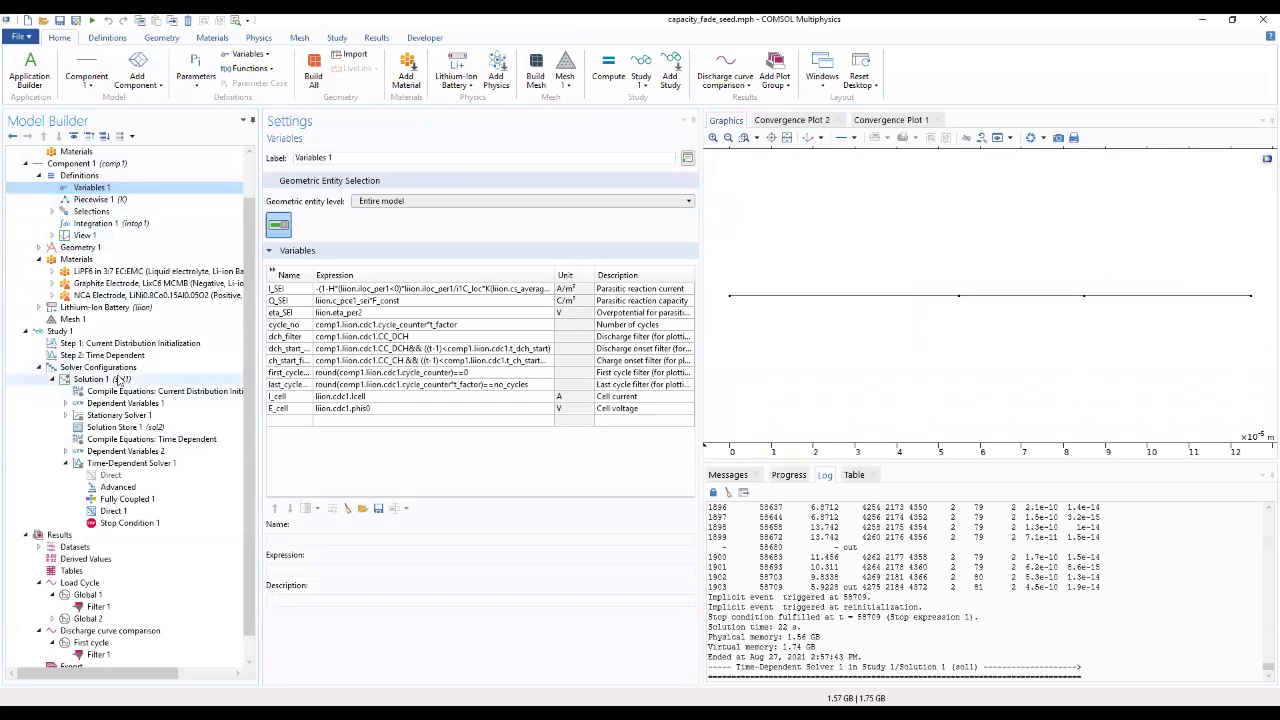
scroll(254, 245, down, 1)
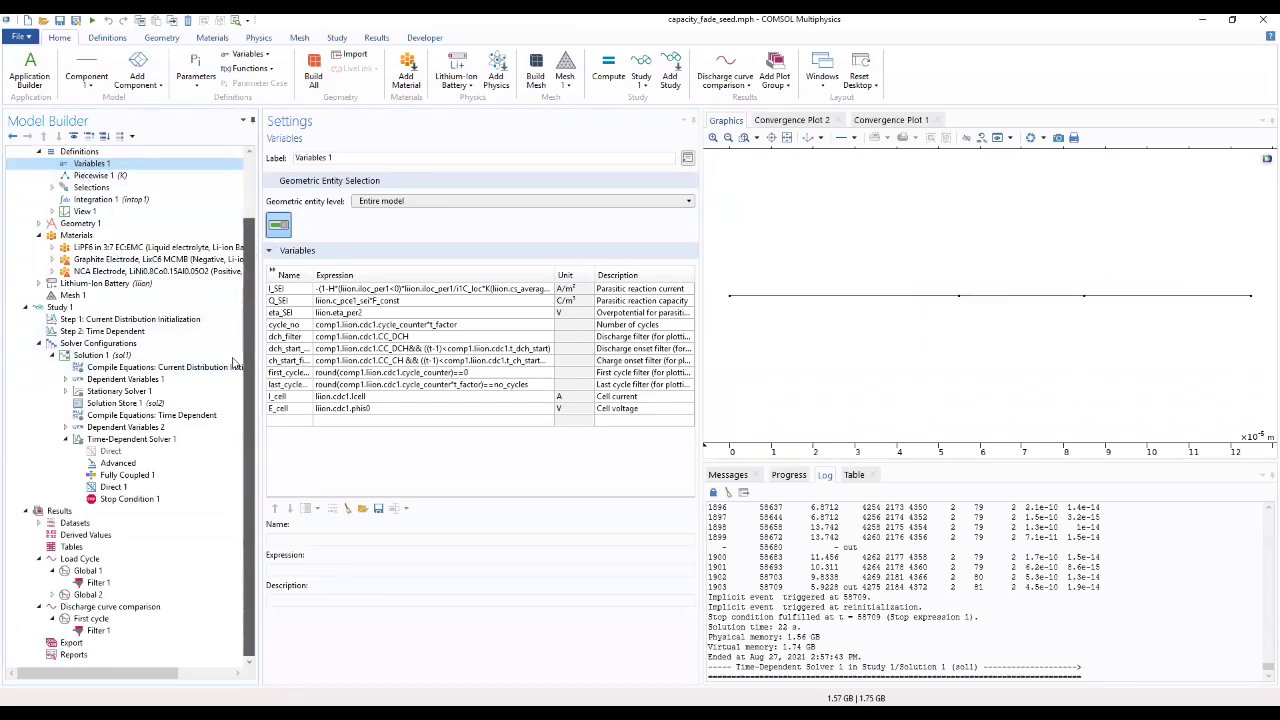
click(80, 619)
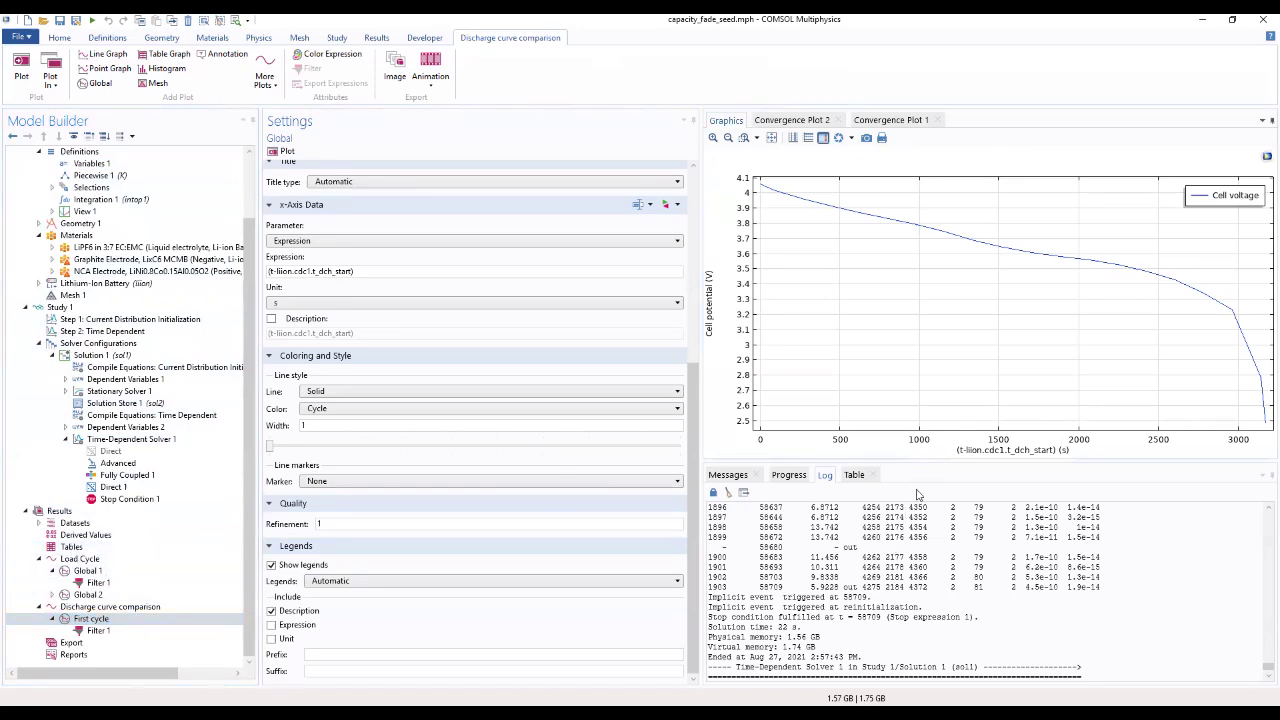
drag(917, 461, 854, 640)
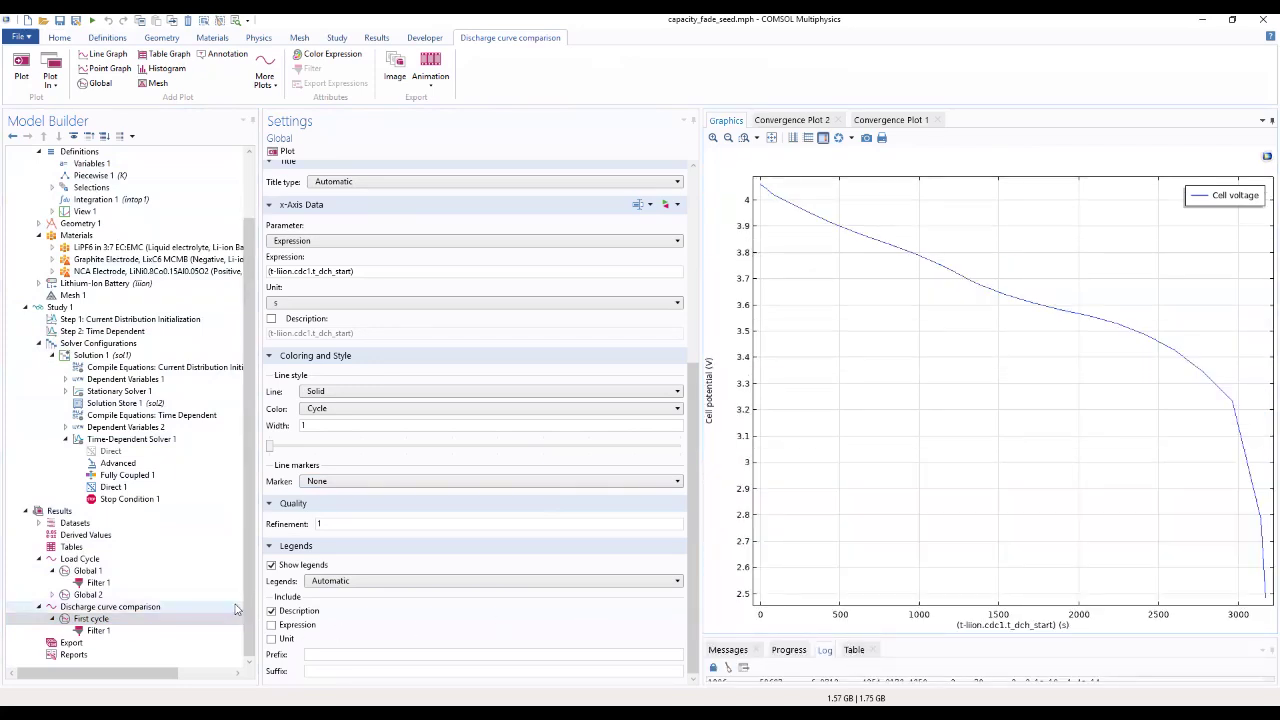
Duplicate the First cycle plot and label the copy Last cycle
click(90, 620)
right_click(90, 620)
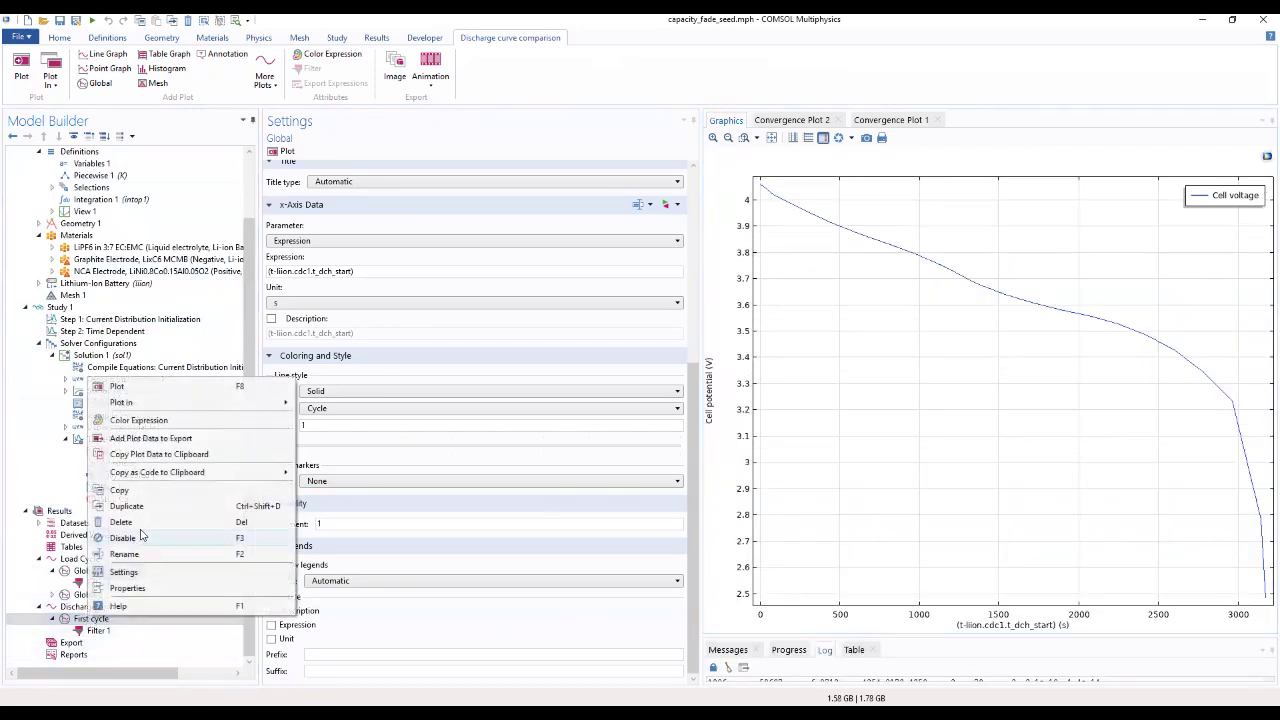
click(145, 511)
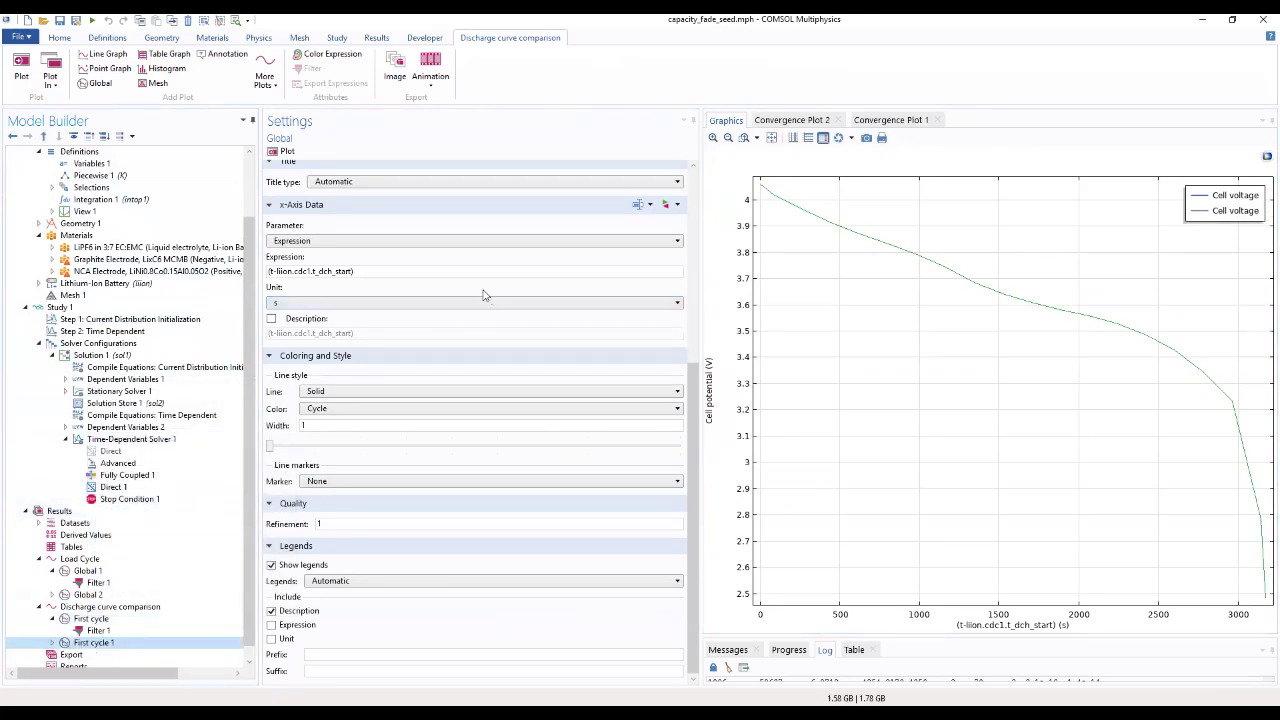
drag(692, 372, 712, 177)
drag(456, 173, 254, 178)
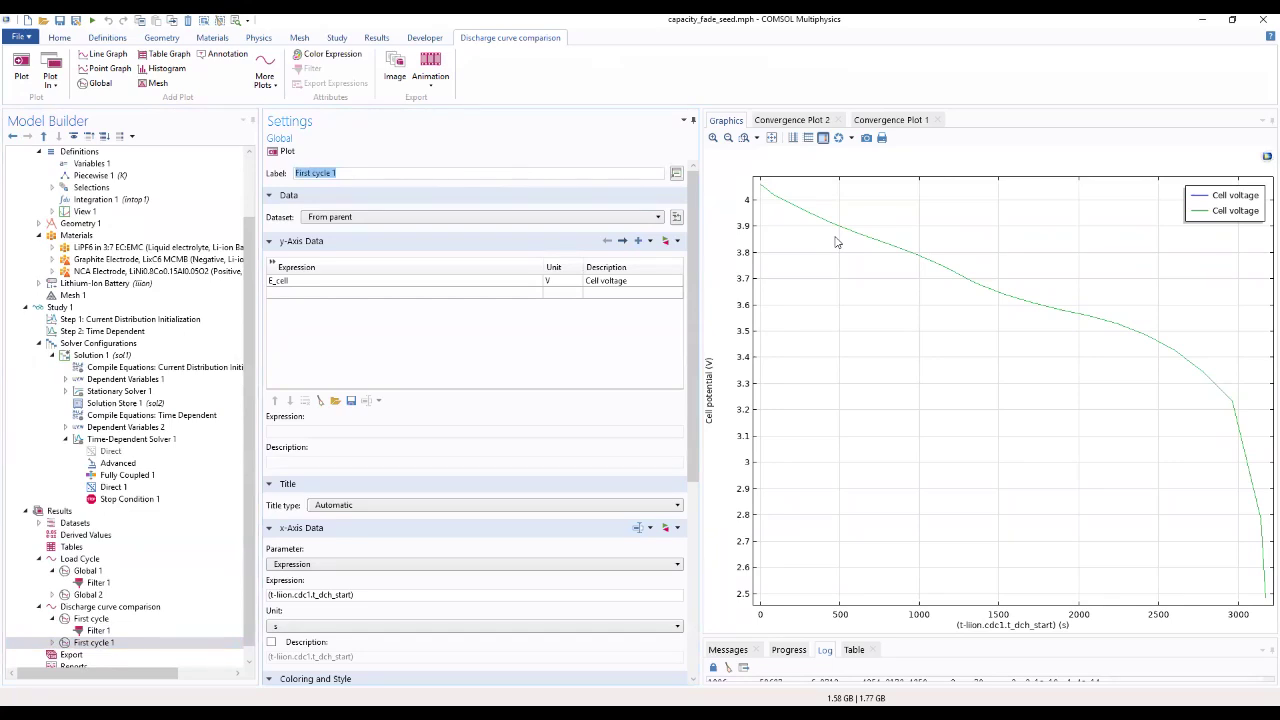
key(Home)
key(Delete)
key(Delete)
key(Delete)
key(Delete)
key(Delete)
key(Delete)
text(Last)
Change the description of E_cell in the Last cycle plot to "Cycle = 2000"
click(632, 282)
click(636, 282)
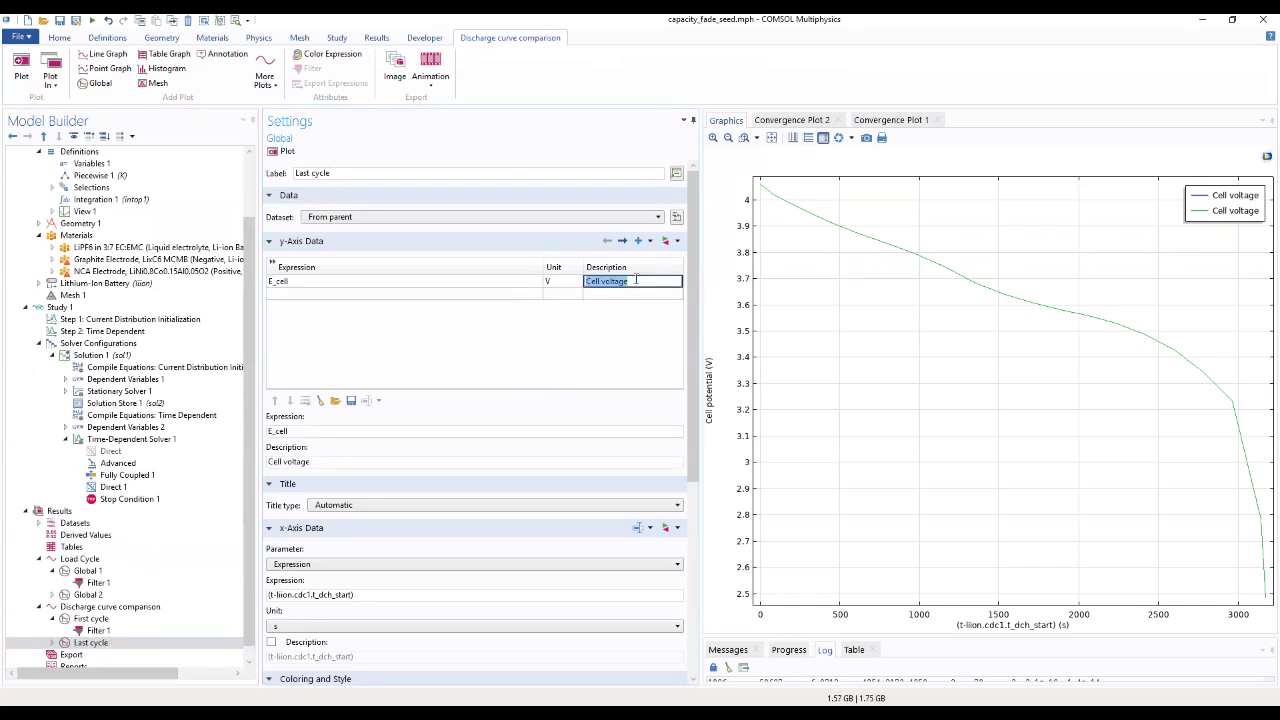
key(BackSpace)
text(Ce)
key(BackSpace)
text(ycle = 2000)
click(614, 364)
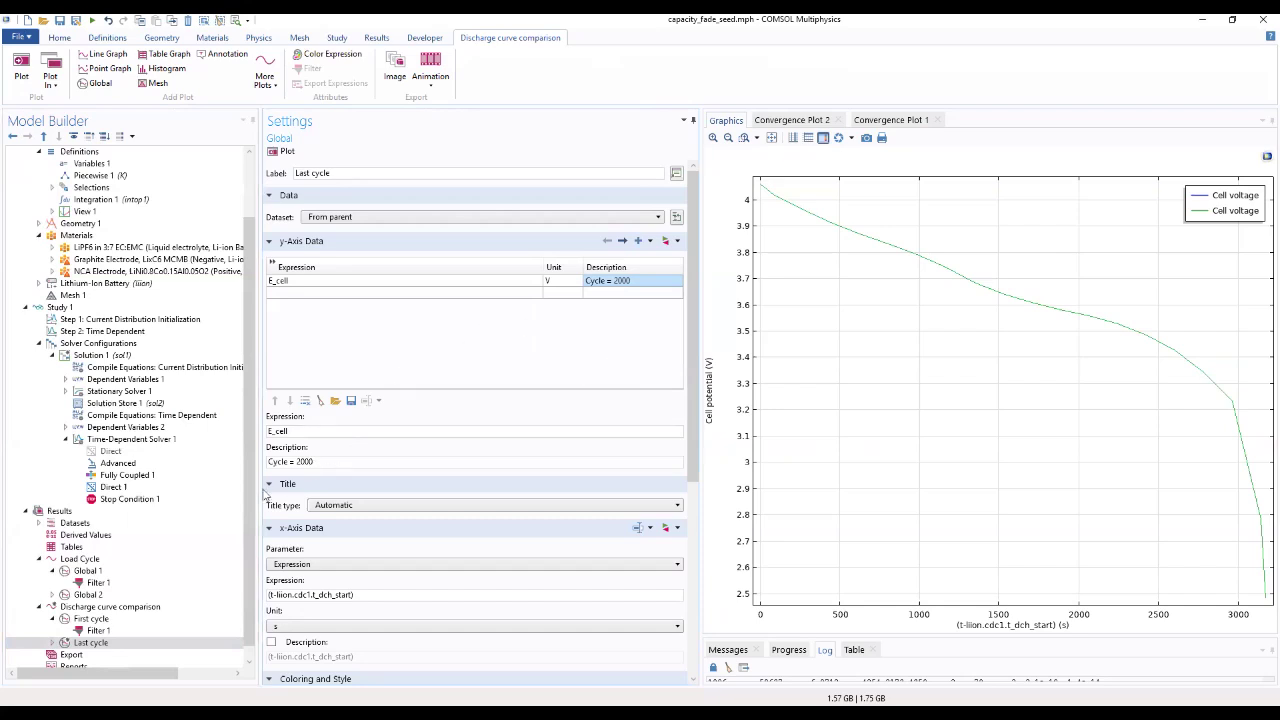
Set the Last cycle filter's inclusion expression to last_cycle_filter*dch_filter and replot the comparison
ctrl+drag(98, 630, 90, 643)
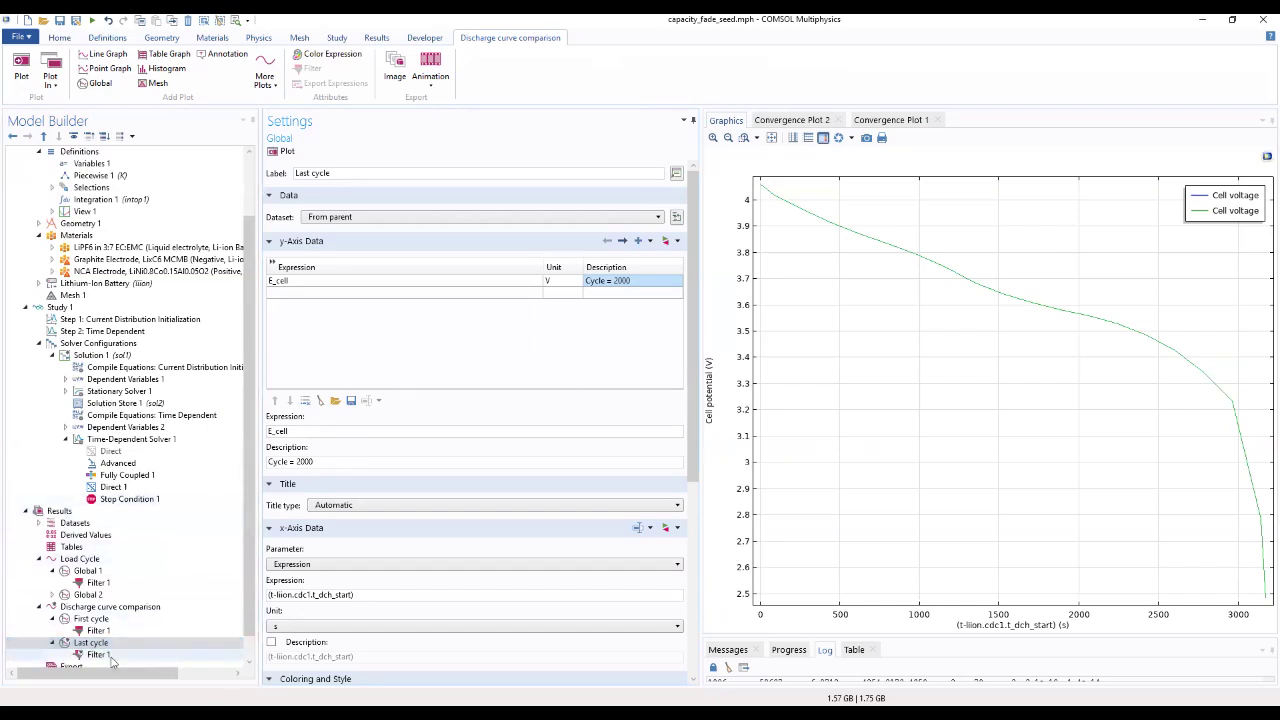
click(110, 655)
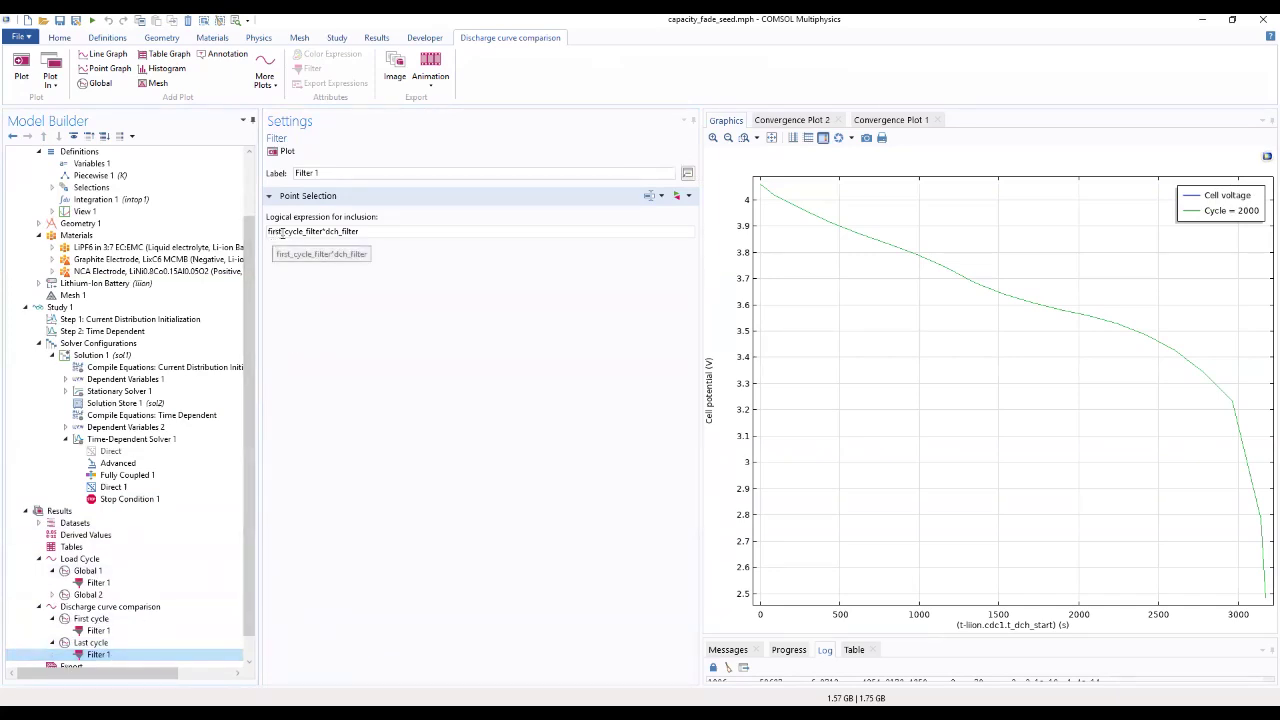
drag(283, 232, 258, 233)
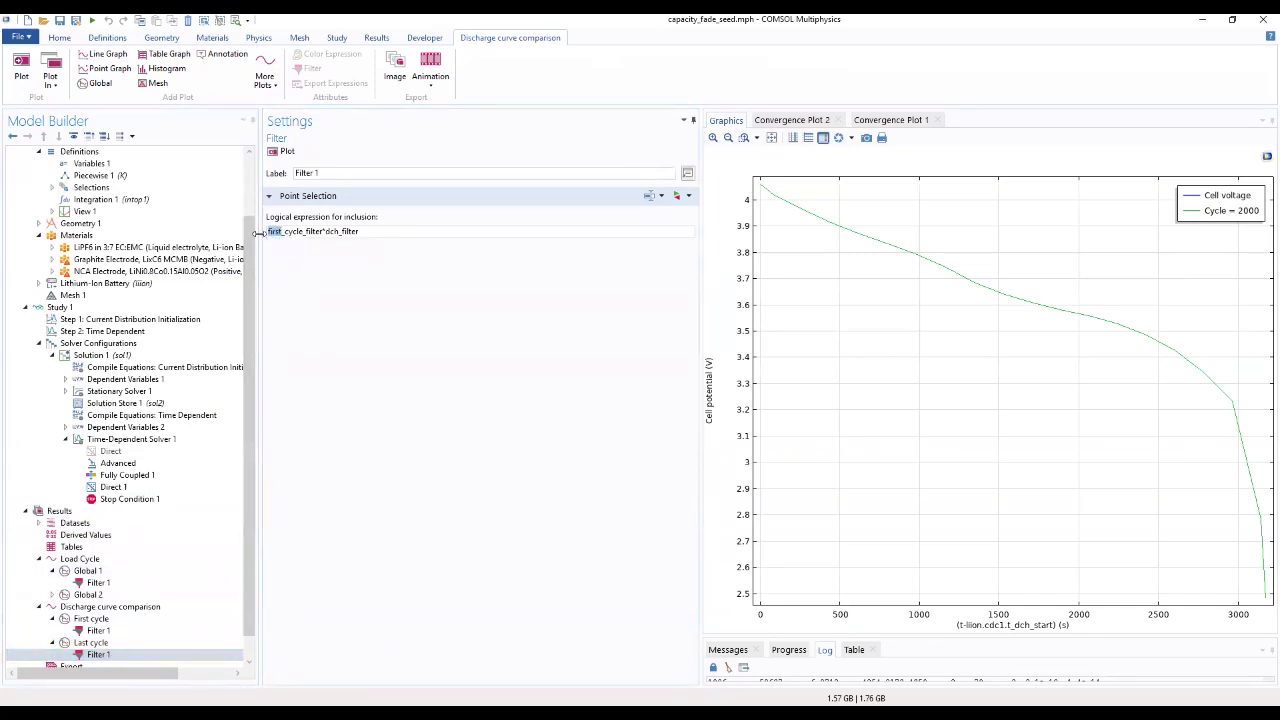
text(last)
click(281, 154)
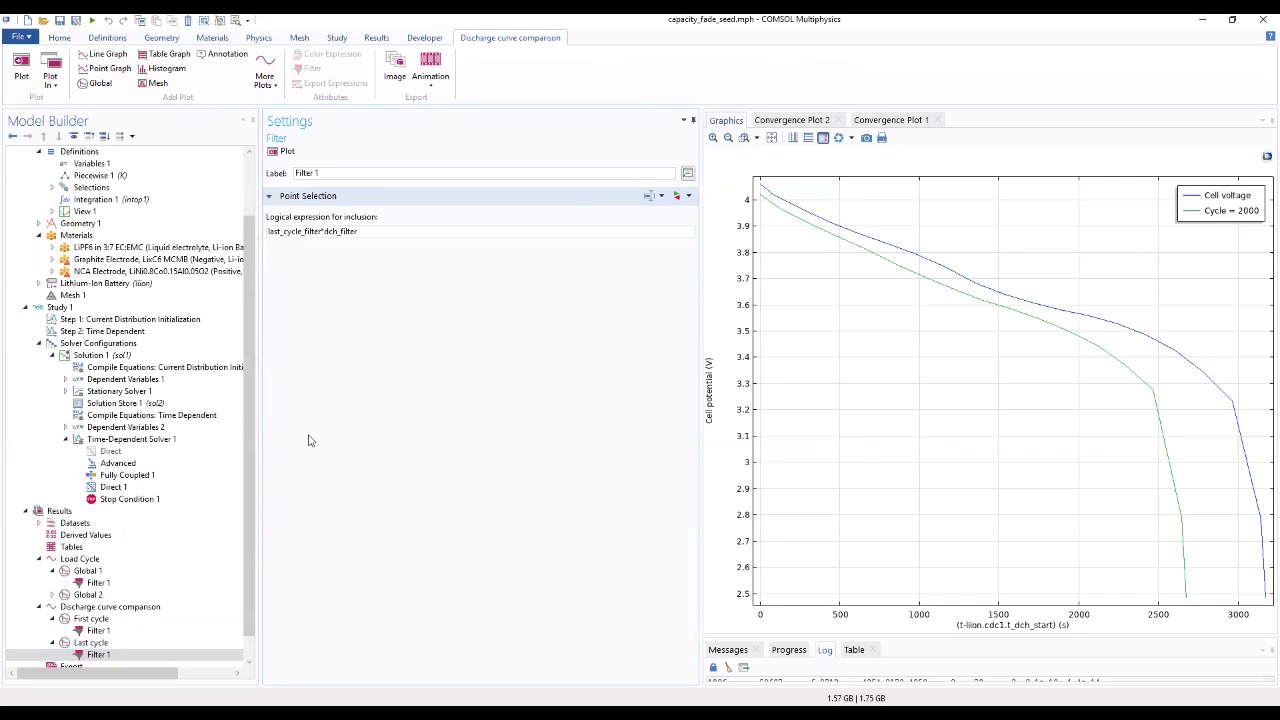
Change the description of E_cell in the First cycle plot to "Cycle = 1" and replot the comparison
click(92, 619)
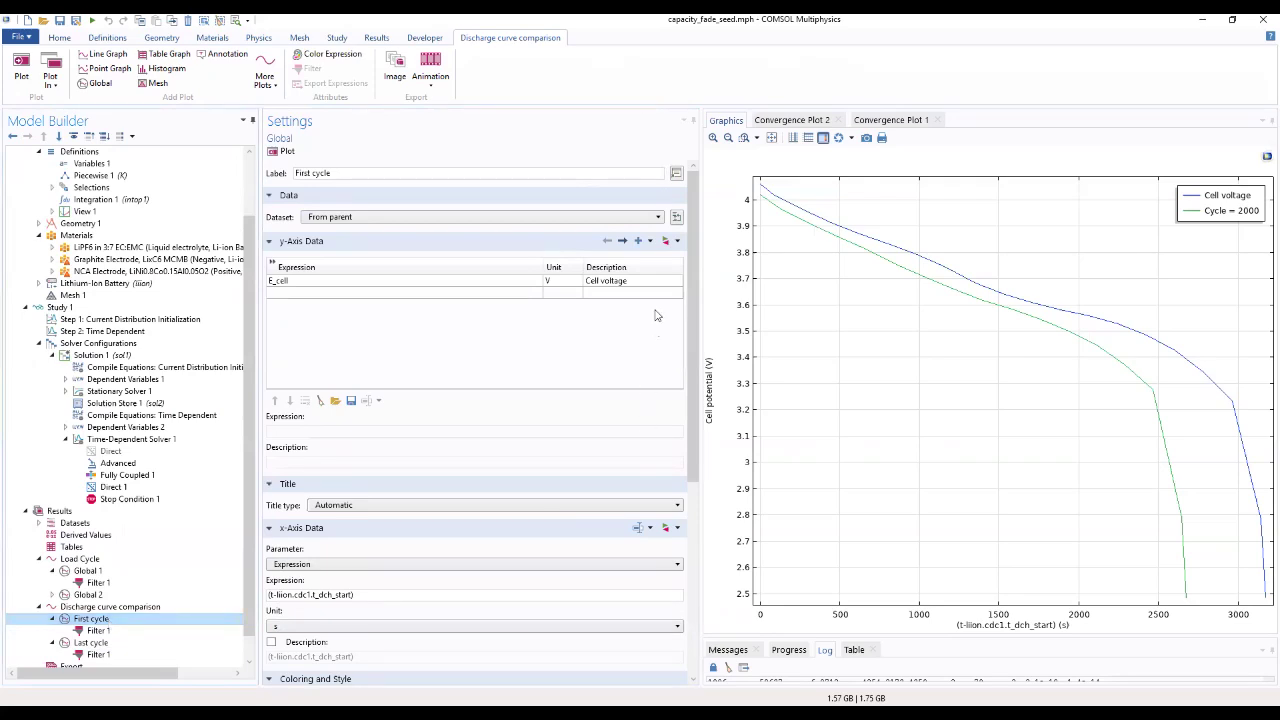
double_click(640, 281)
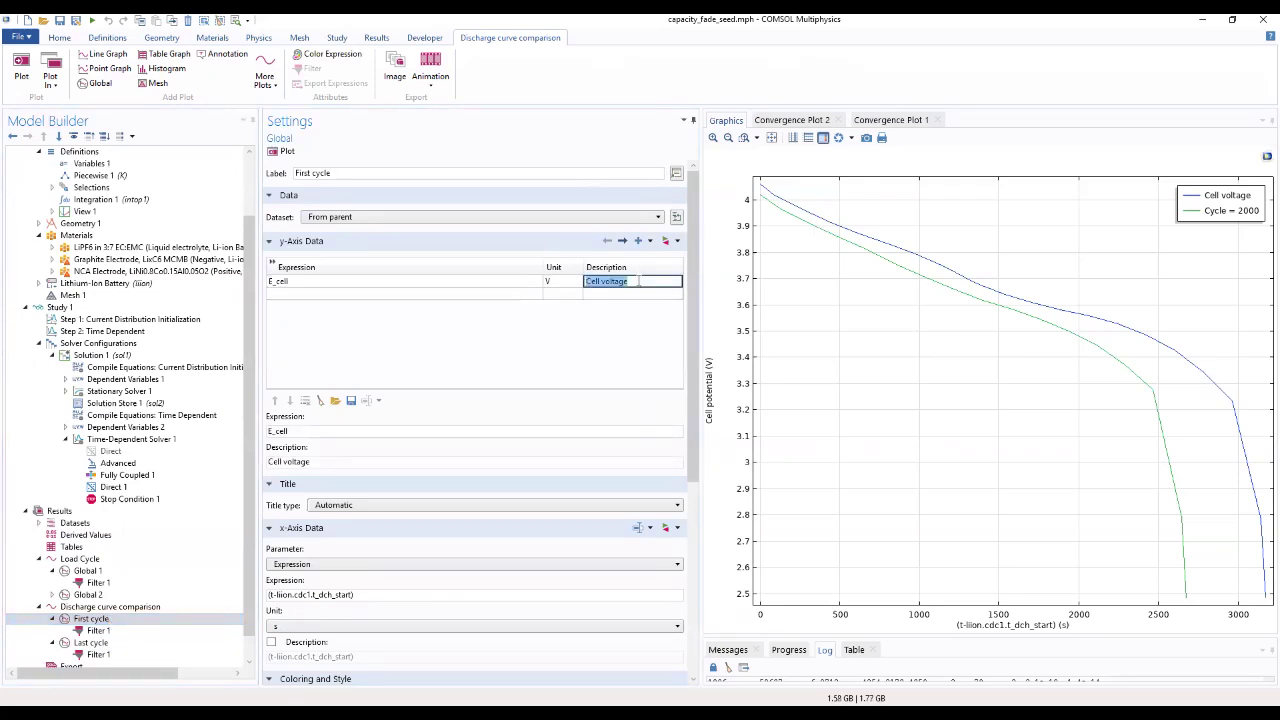
text(Cycle = 1)
key(Return)
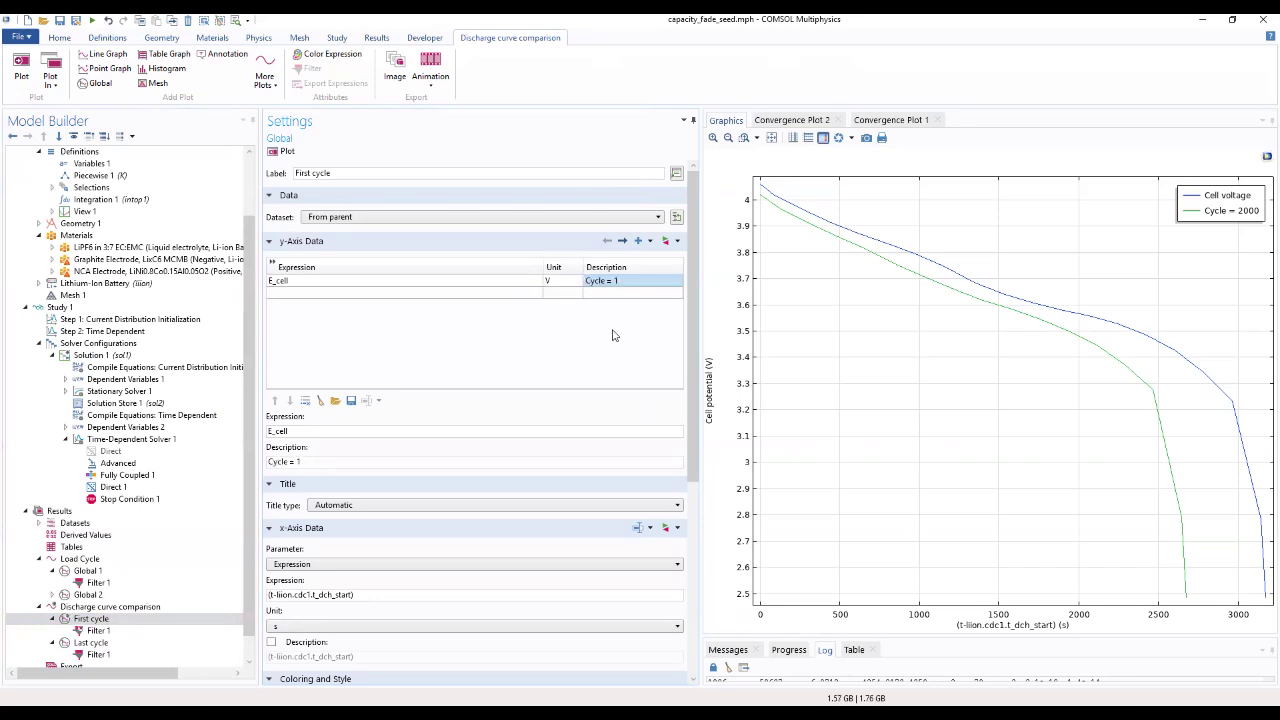
click(282, 151)
click(89, 646)
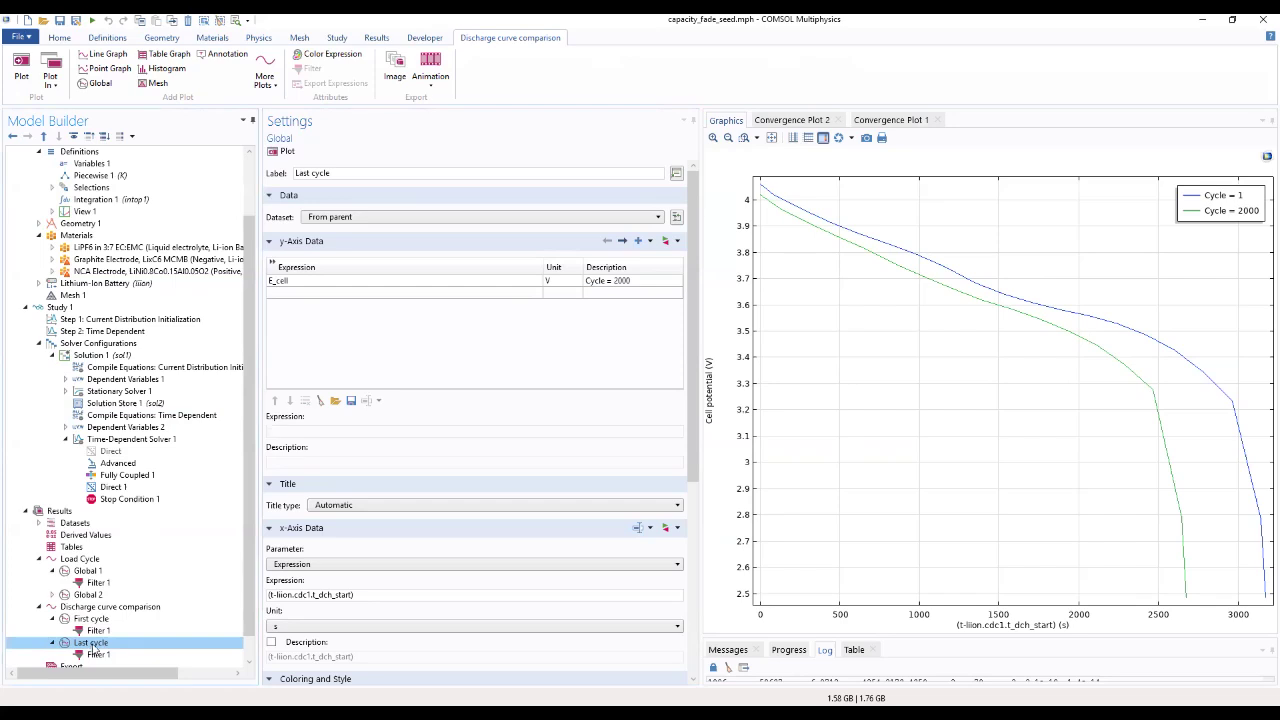
Add a 1D plot group labelled SEI layer potential drop at 1C under Results
click(73, 511)
right_click(73, 511)
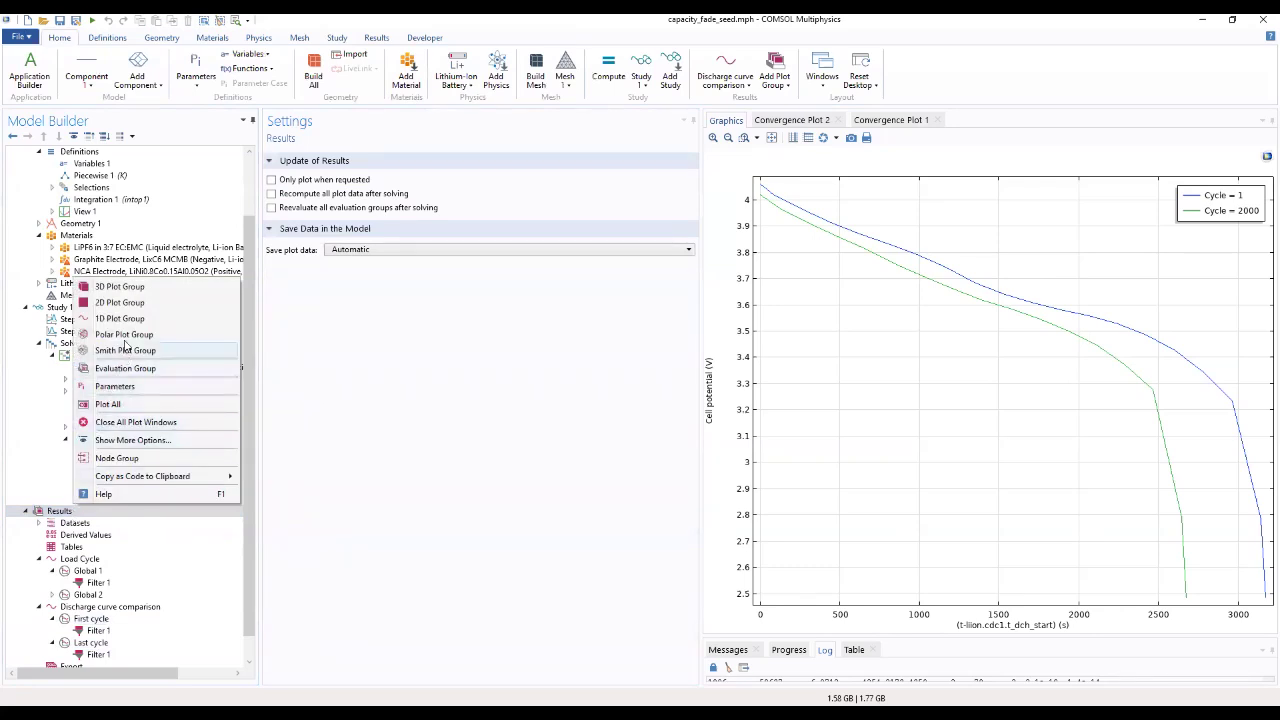
click(120, 320)
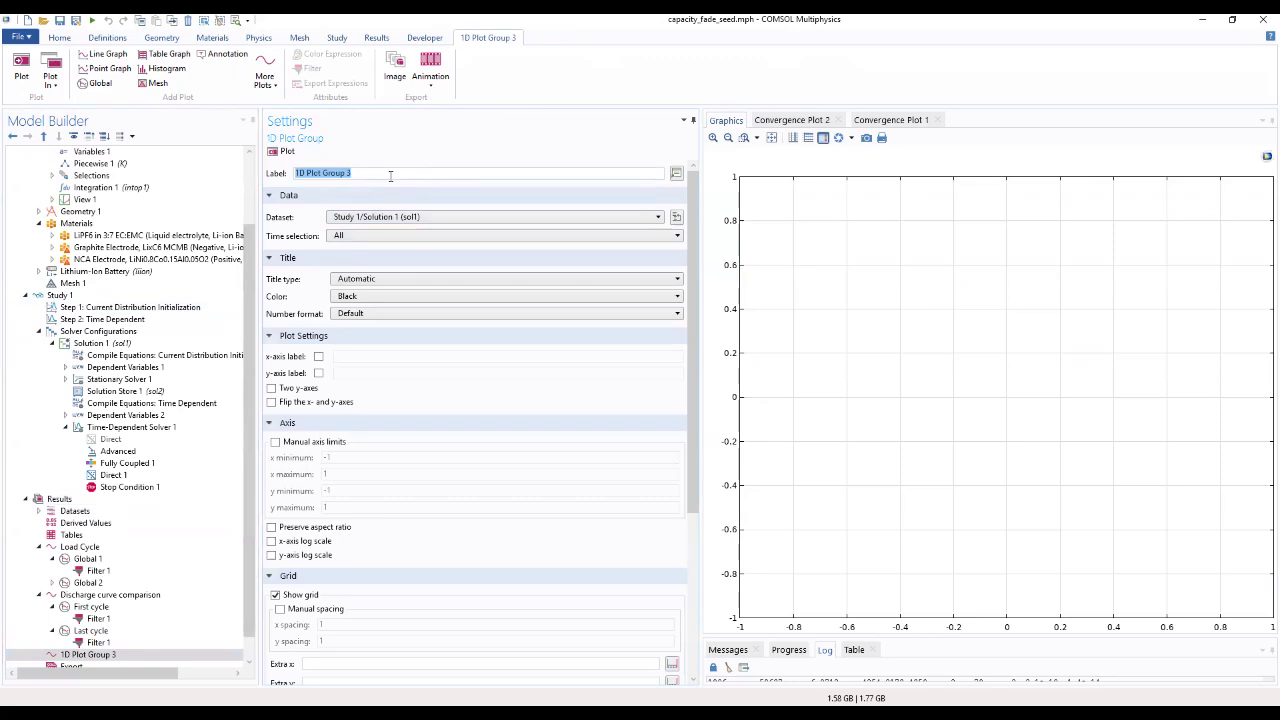
text(SEI layer potential o)
text(rop at 1C)
Enable a custom y-axis label for the plot group and set its manual title to "SEI layer potential drop at 1C"
click(433, 280)
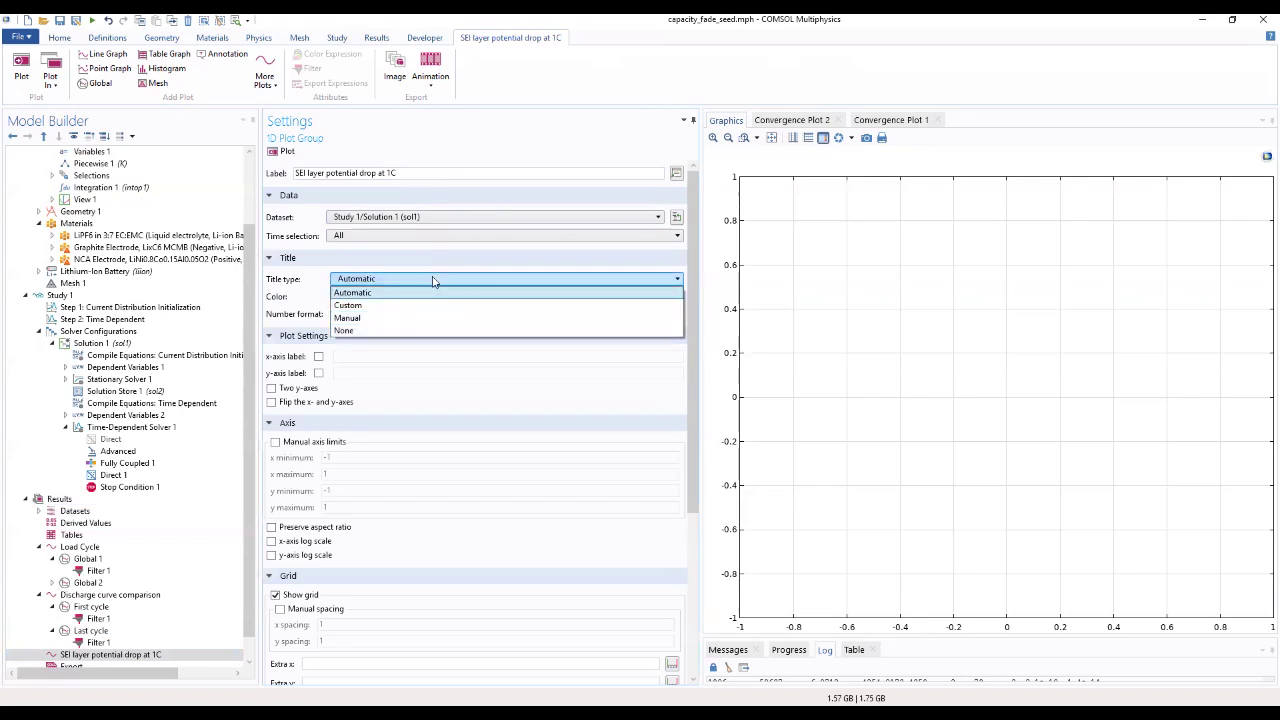
click(408, 332)
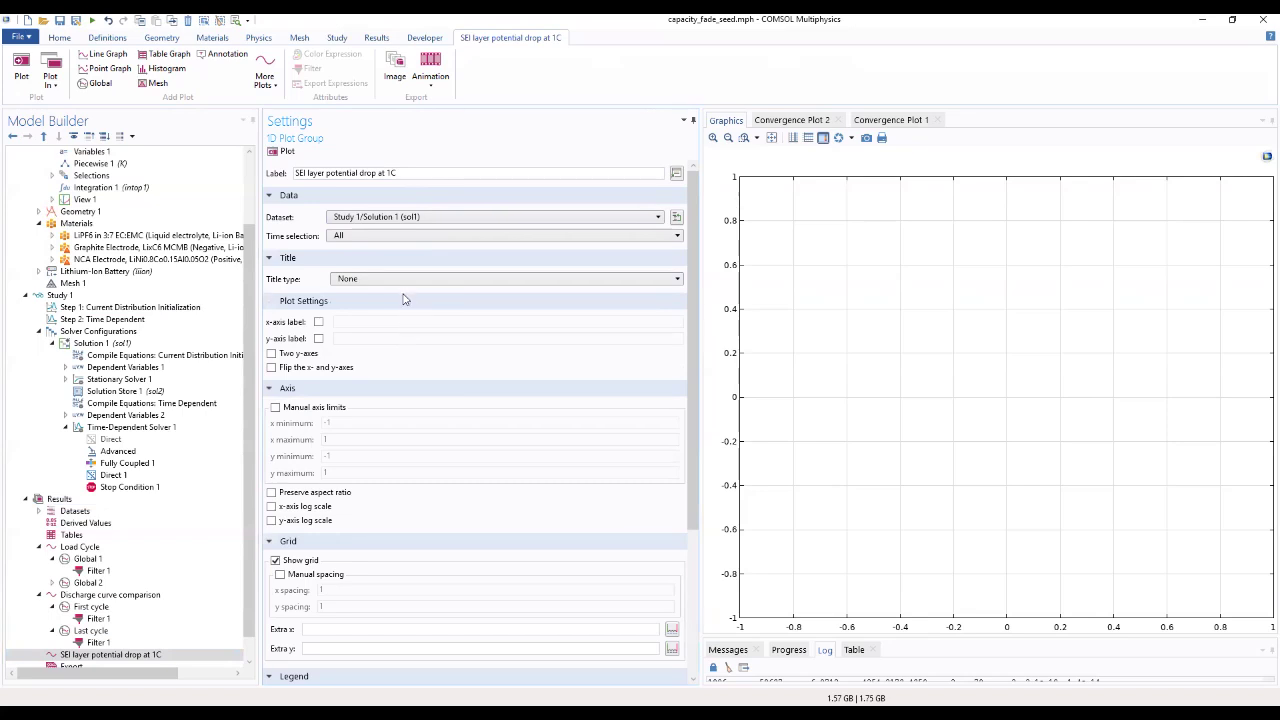
click(318, 338)
click(455, 341)
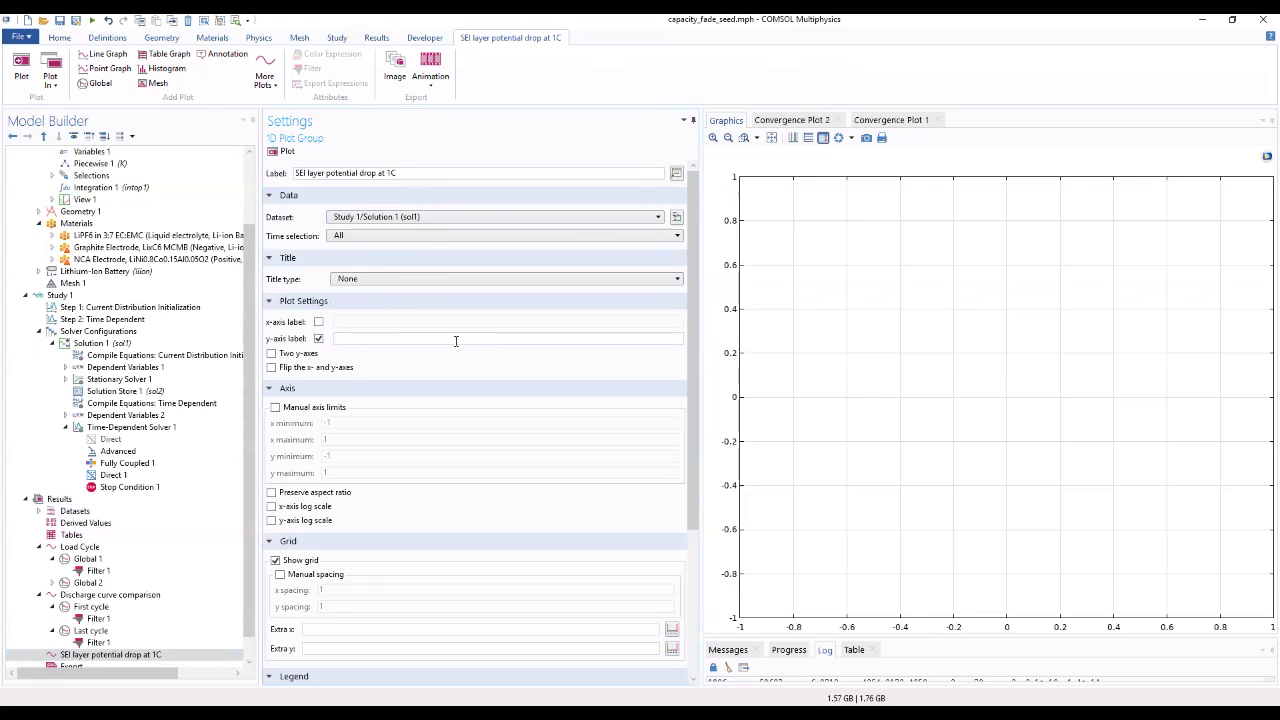
click(447, 281)
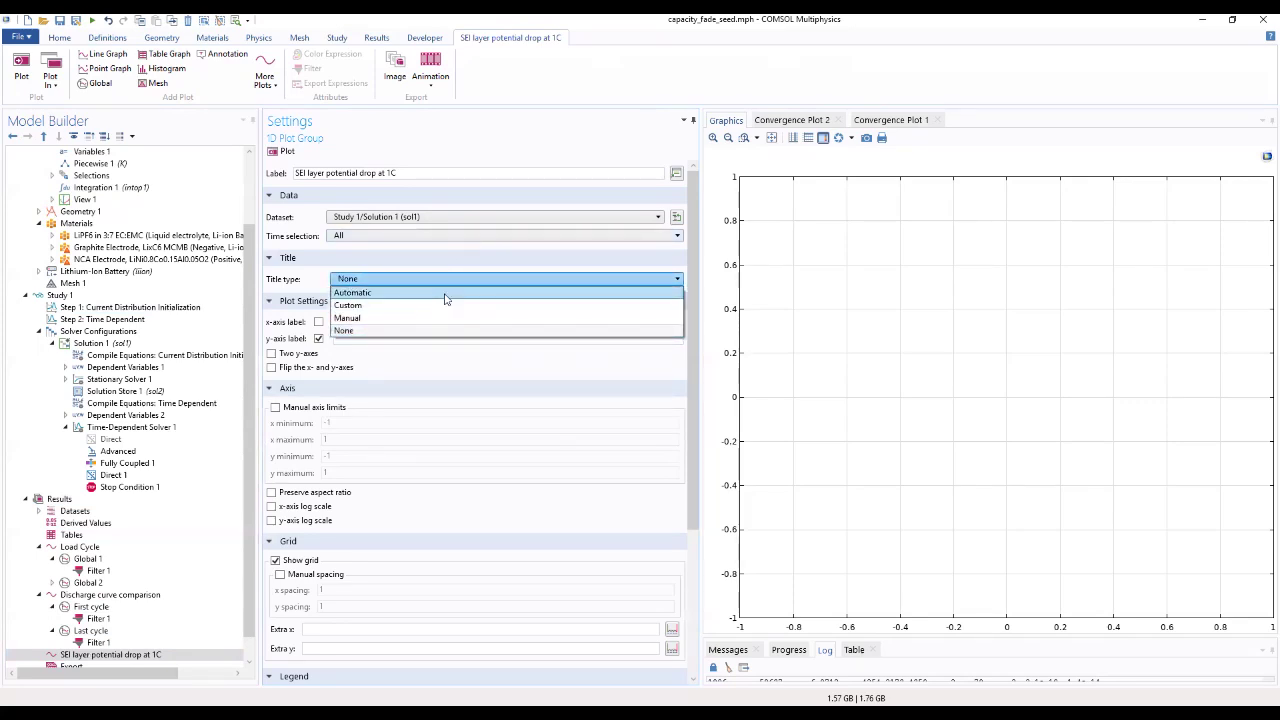
click(444, 292)
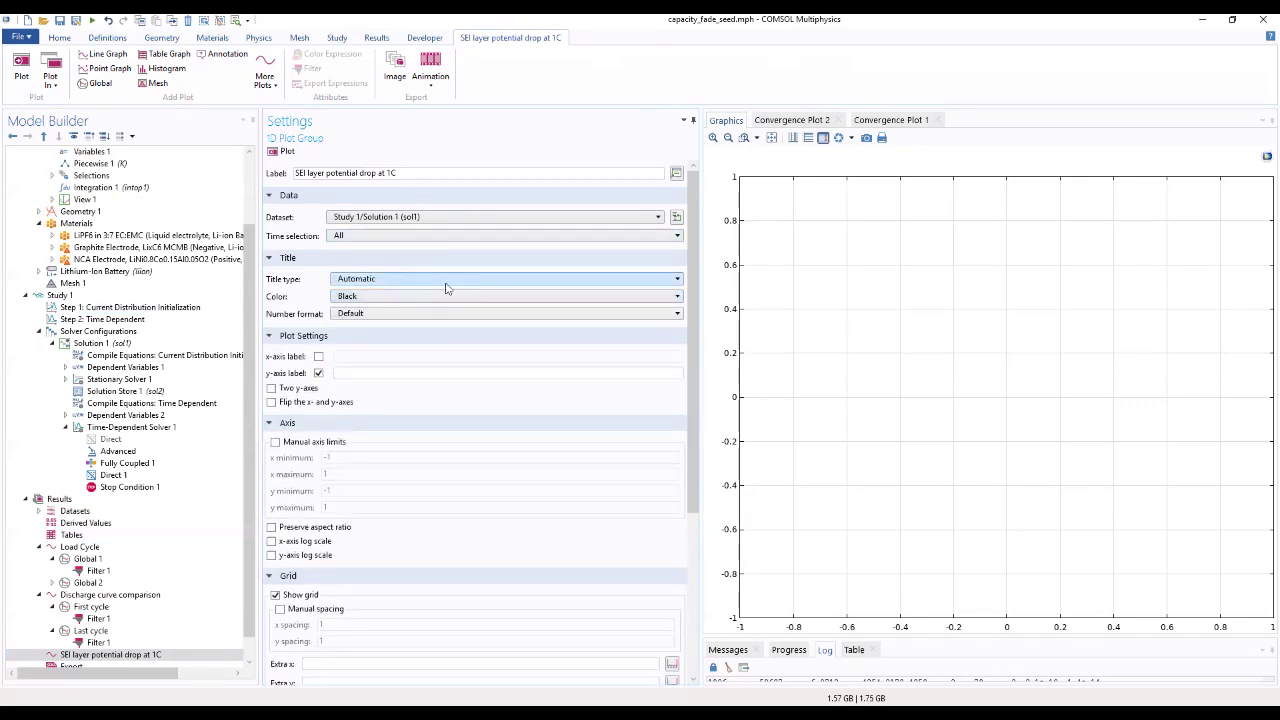
click(447, 284)
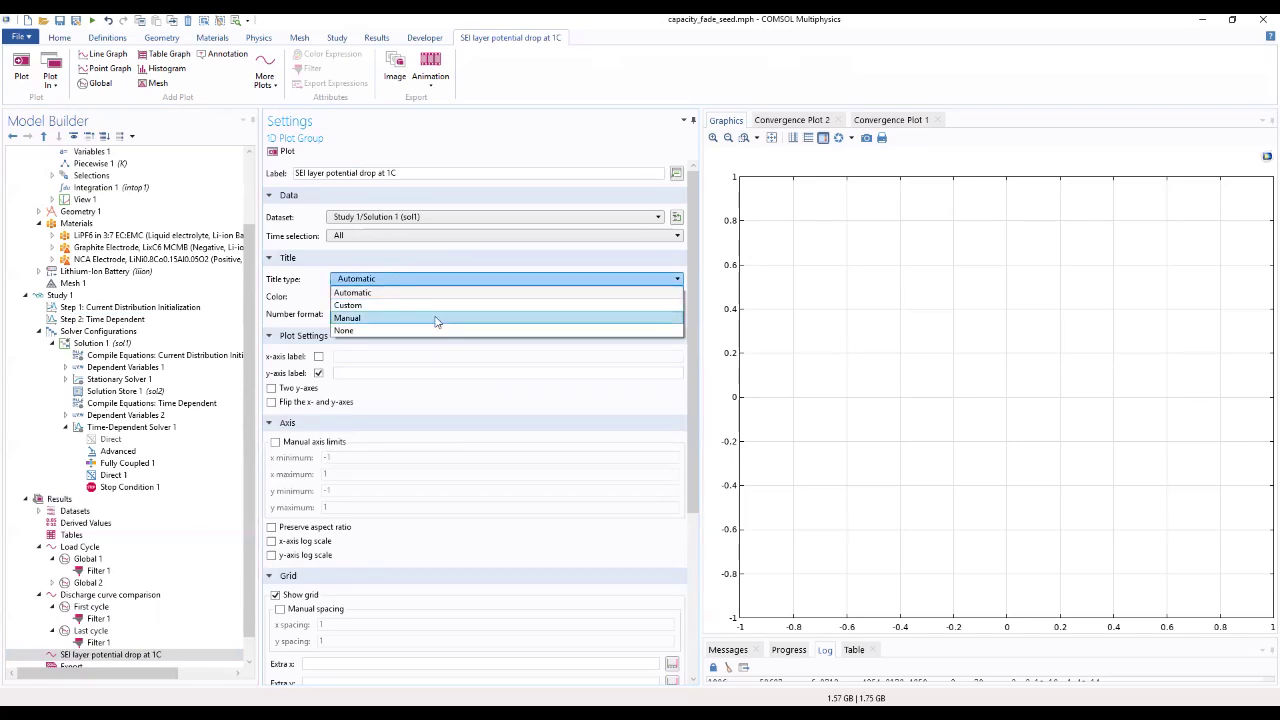
click(437, 318)
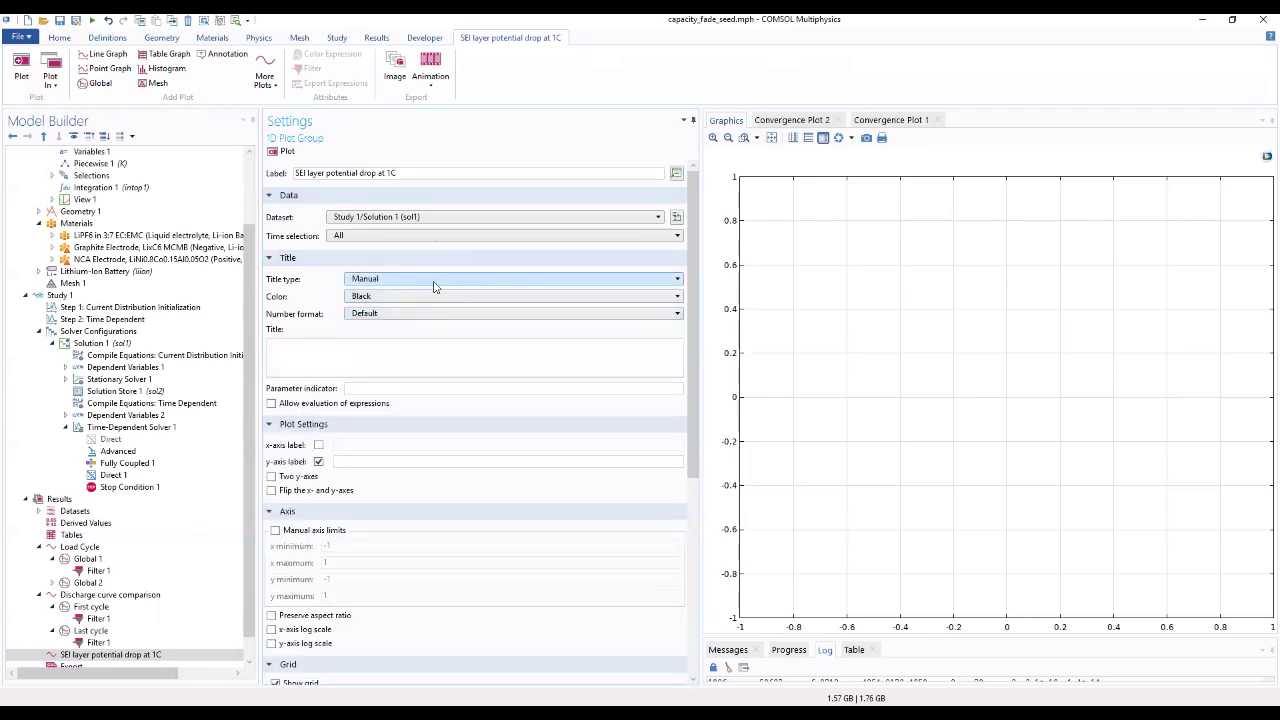
triple_click(447, 173)
key(ctrl+c)
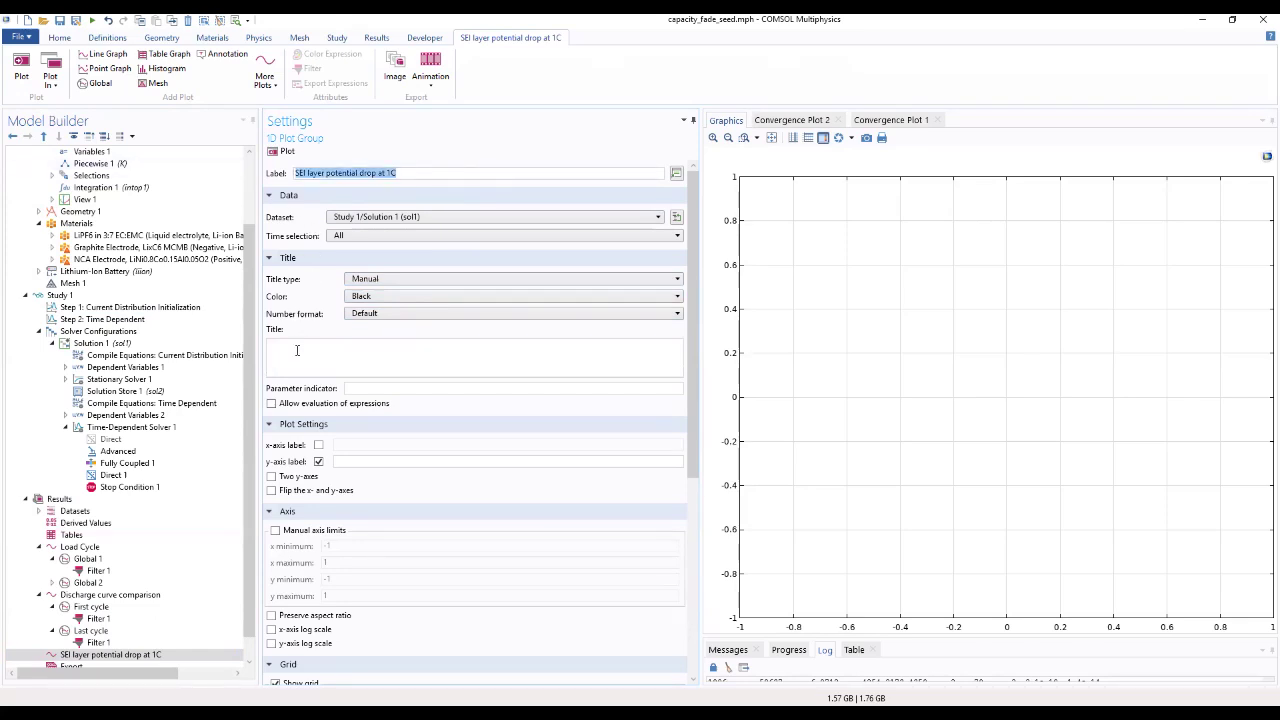
click(297, 350)
key(ctrl+v)
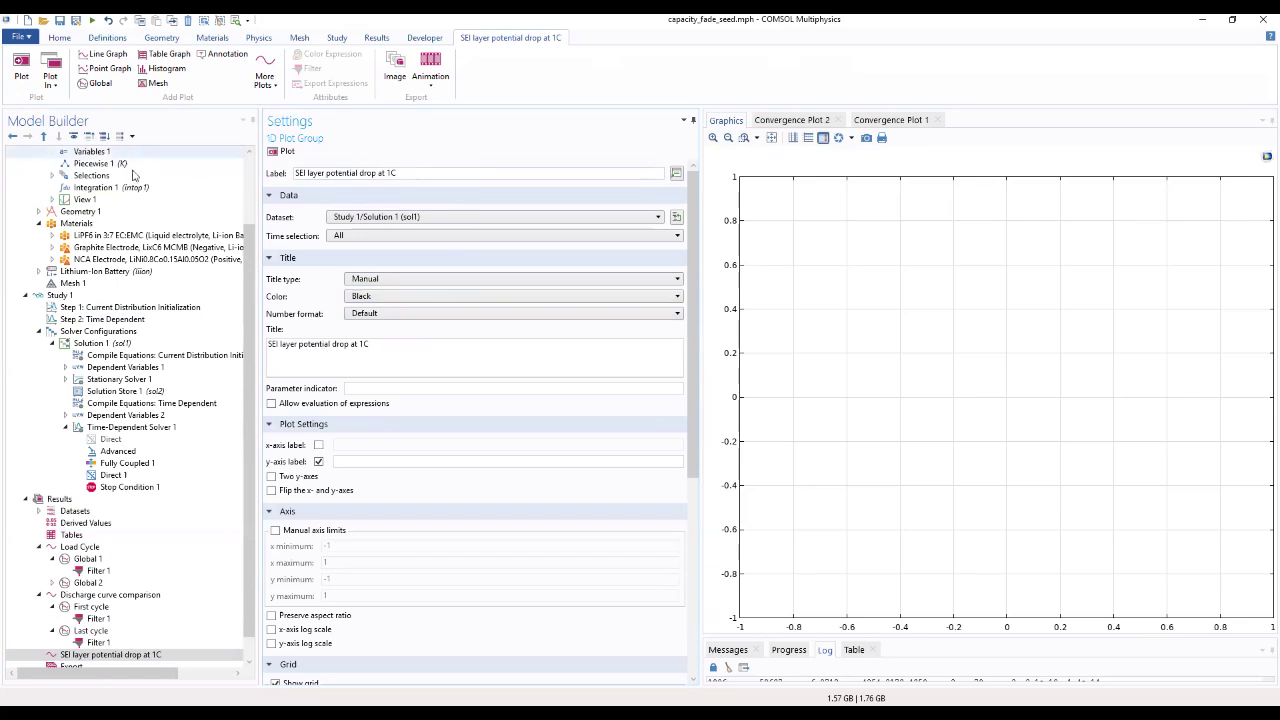
Set the plot group's y-axis label to "Potential drop over SEI layer (V)", keeping a single y-axis
click(354, 465)
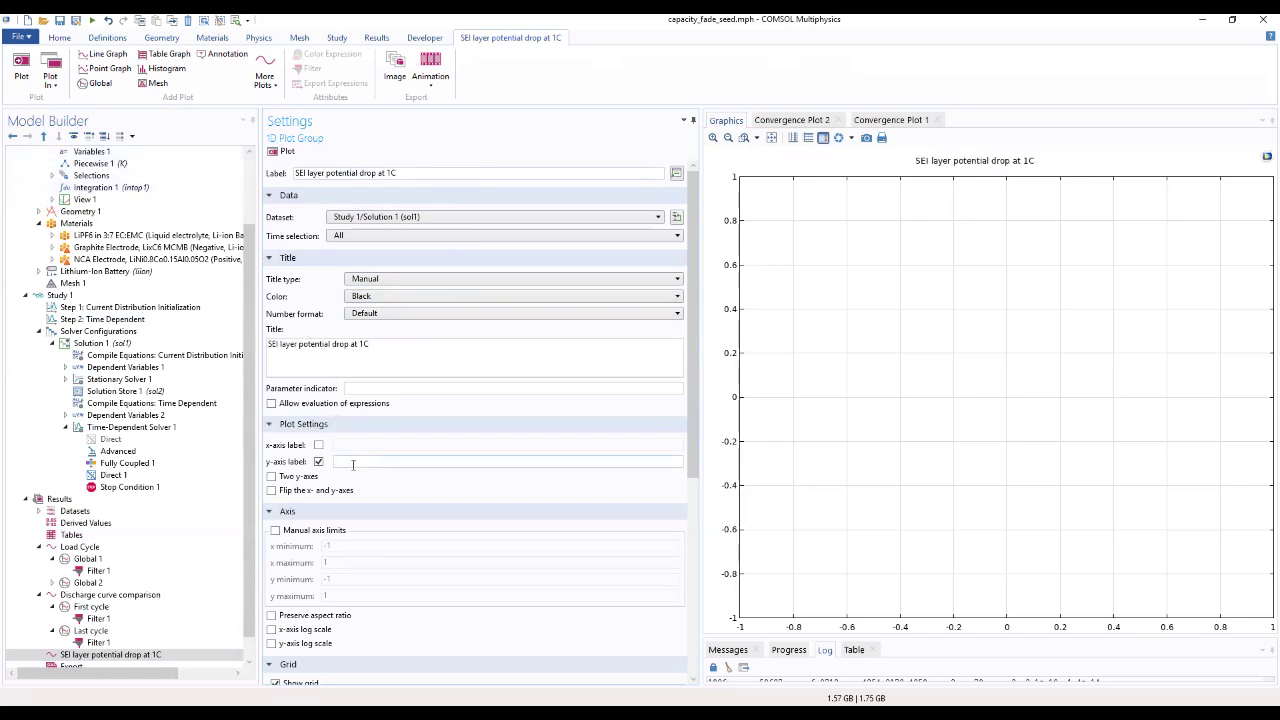
text(pOTENTIAL DROP OVER)
key(BackSpace)
key(BackSpace)
key(BackSpace)
key(BackSpace)
key(BackSpace)
key(BackSpace)
key(BackSpace)
key(BackSpace)
key(BackSpace)
key(BackSpace)
key(BackSpace)
key(BackSpace)
key(BackSpace)
key(BackSpace)
key(BackSpace)
key(BackSpace)
key(BackSpace)
key(BackSpace)
key(BackSpace)
key(BackSpace)
text(Potential drop over SEI layer)
click(500, 478)
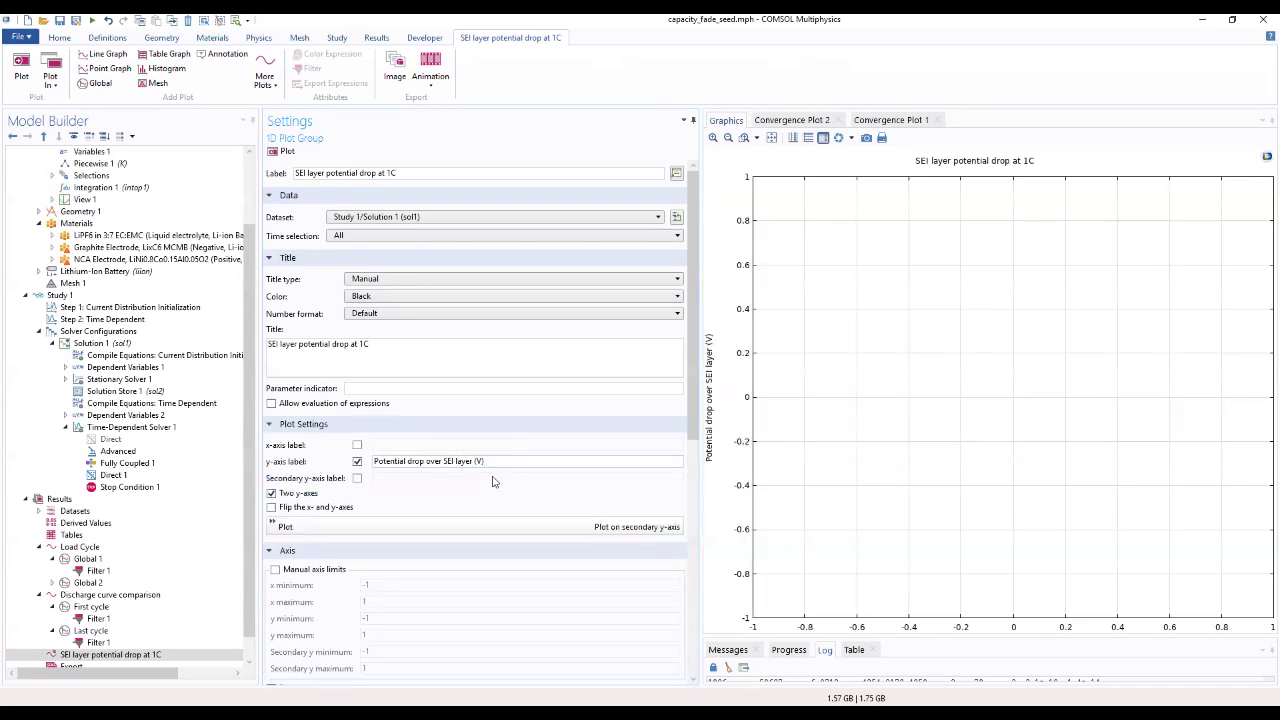
click(271, 493)
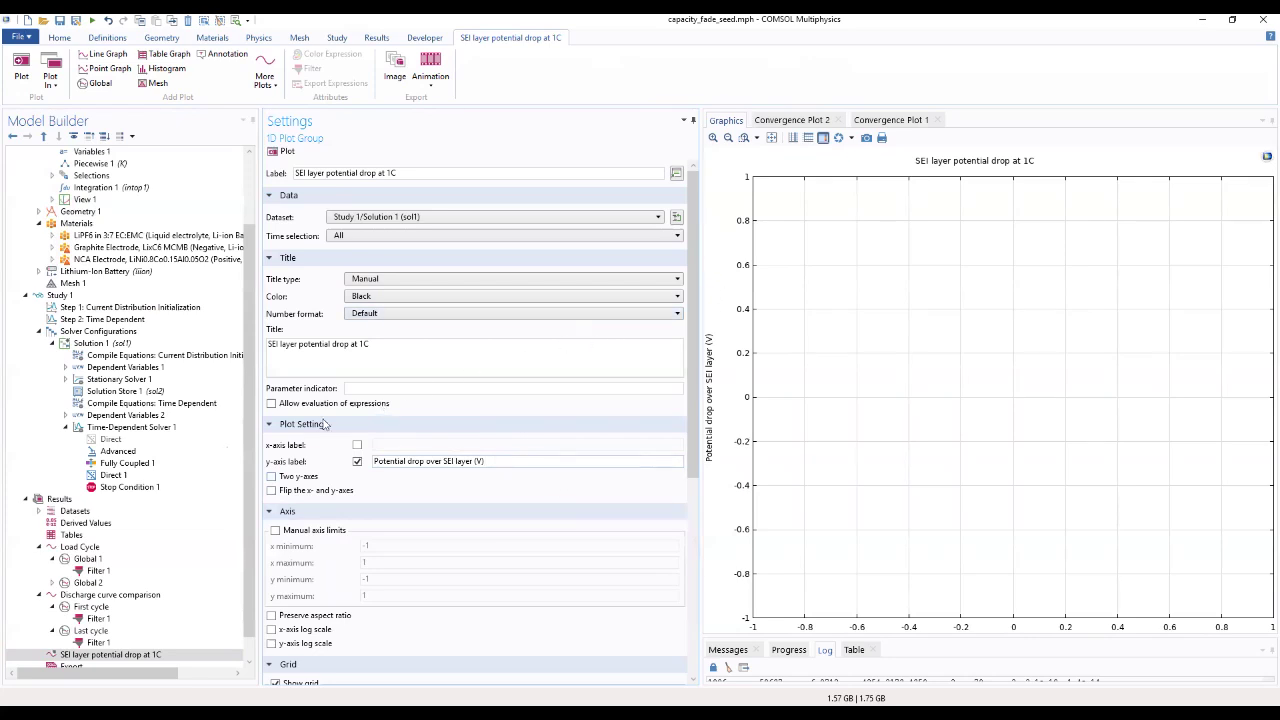
Add a Point Graph to SEI layer potential drop at 1C and select point 1 at the geometry's left end
right_click(96, 654)
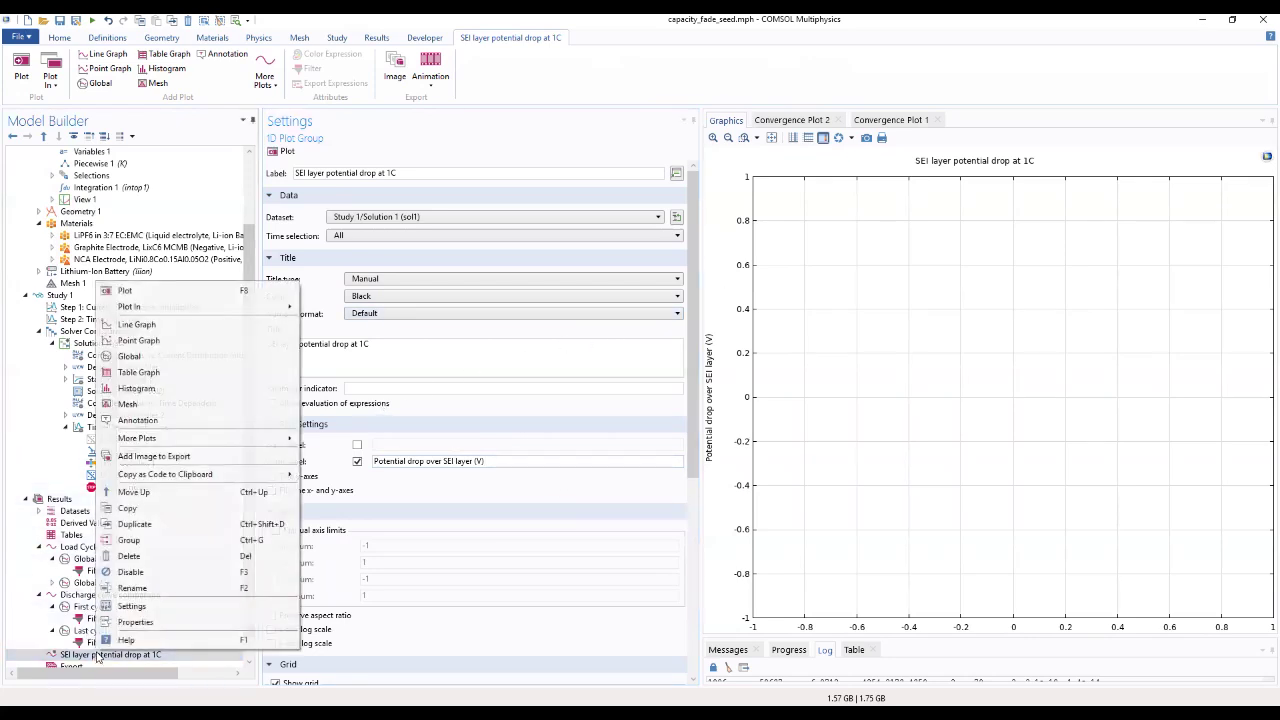
click(162, 341)
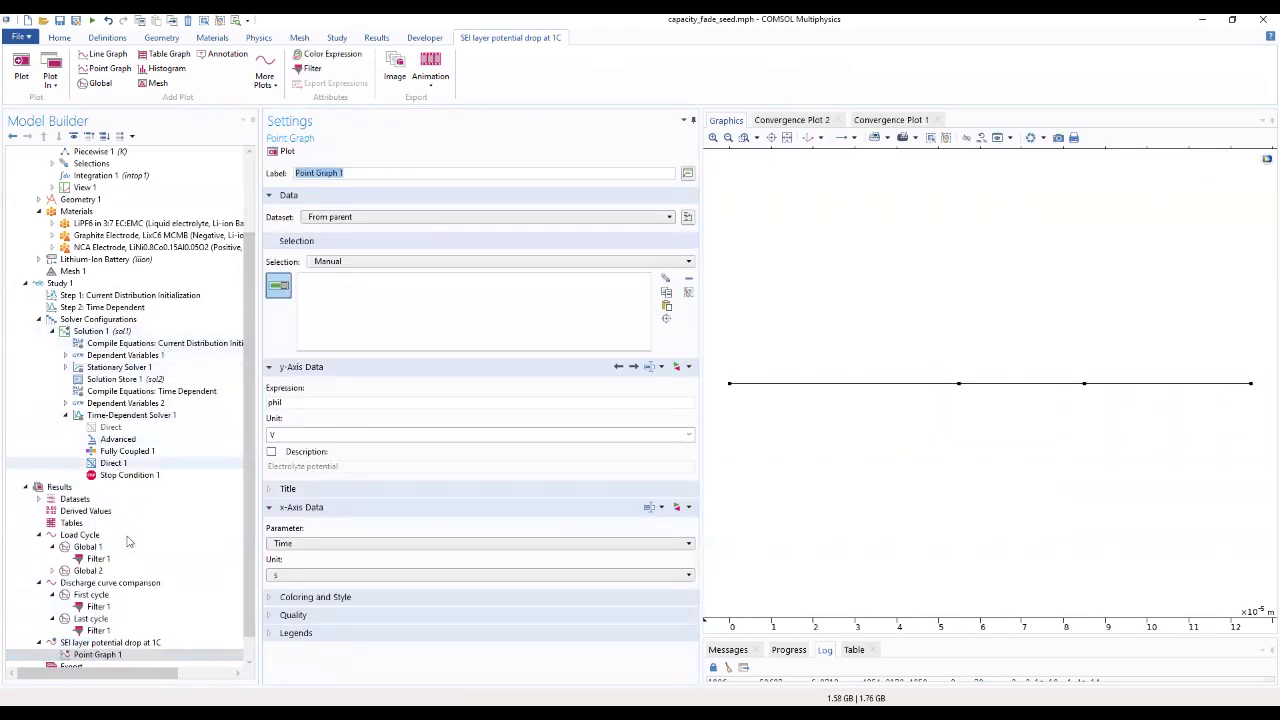
click(165, 645)
click(150, 656)
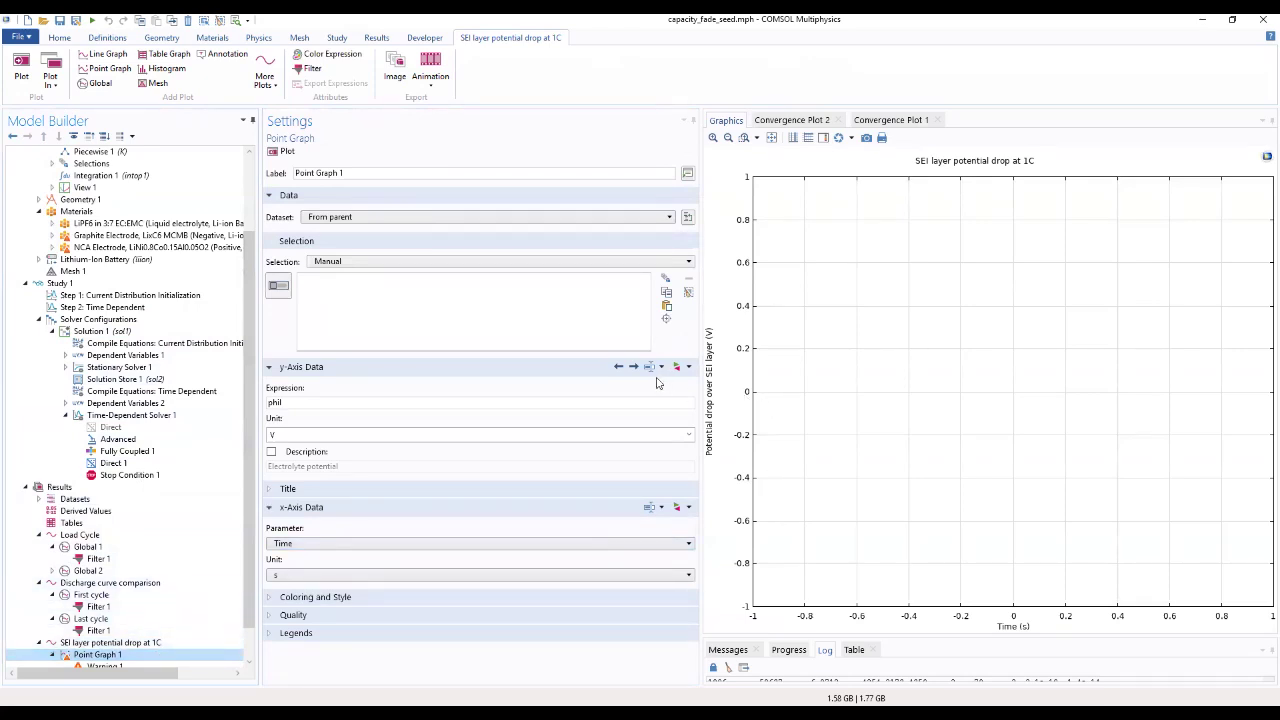
click(282, 292)
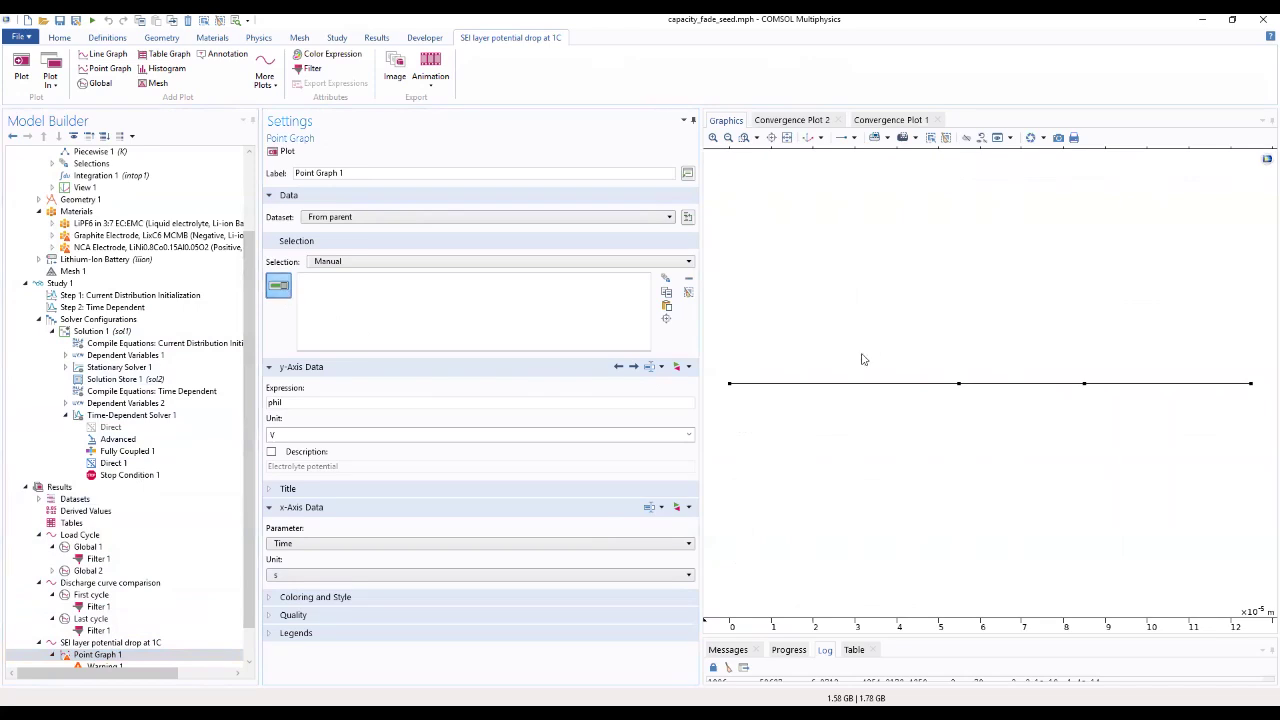
click(729, 385)
Set the point graph's y-axis expression to -liion.deltaphi
drag(293, 405, 229, 407)
key(BackSpace)
text(-li)
key(BackSpace)
text(liion.deltaphi)
Set the point graph's x-axis data to the expression cycle_no with the description "Cycle number"
click(378, 545)
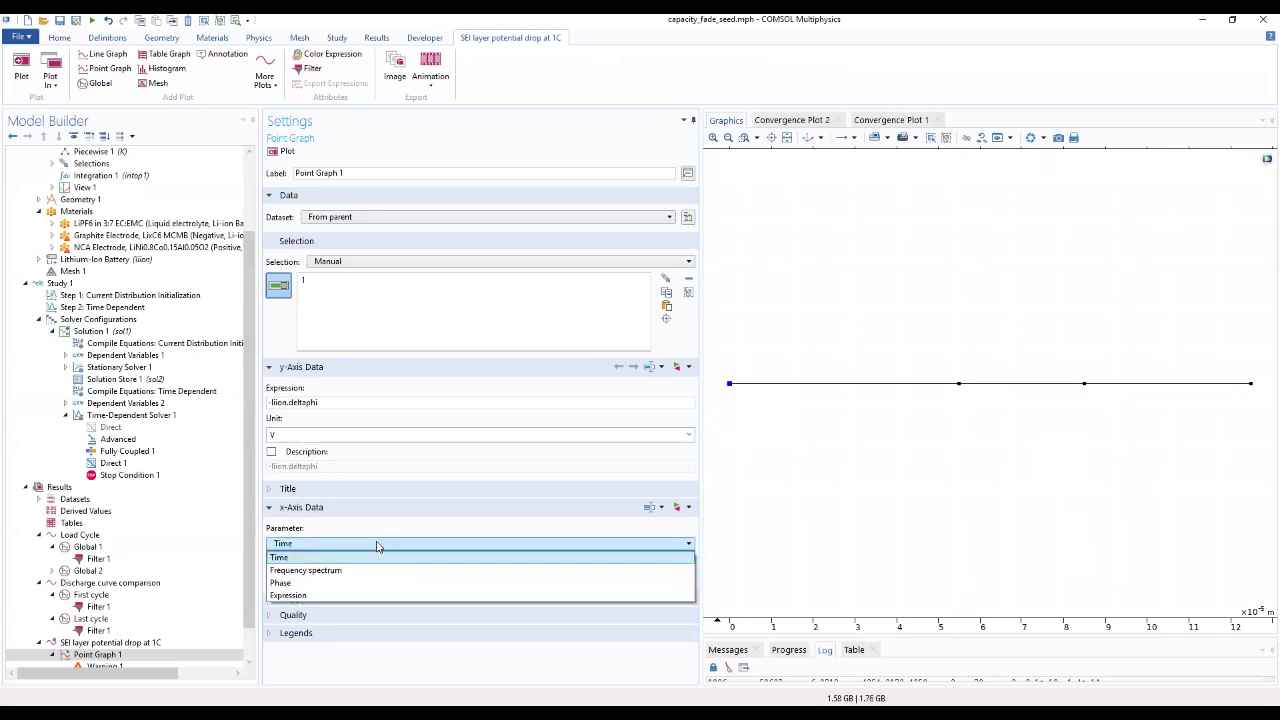
click(348, 596)
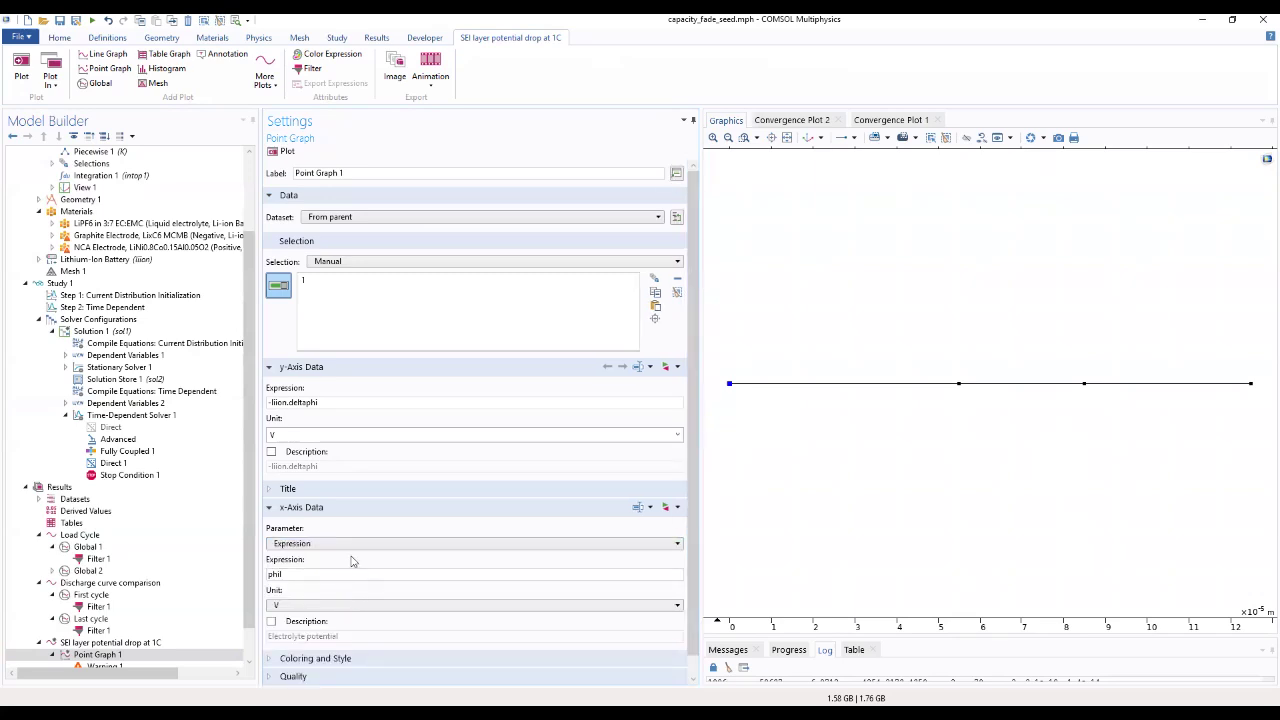
double_click(316, 572)
text(cys)
text(le)
text(_no)
drag(686, 617, 672, 617)
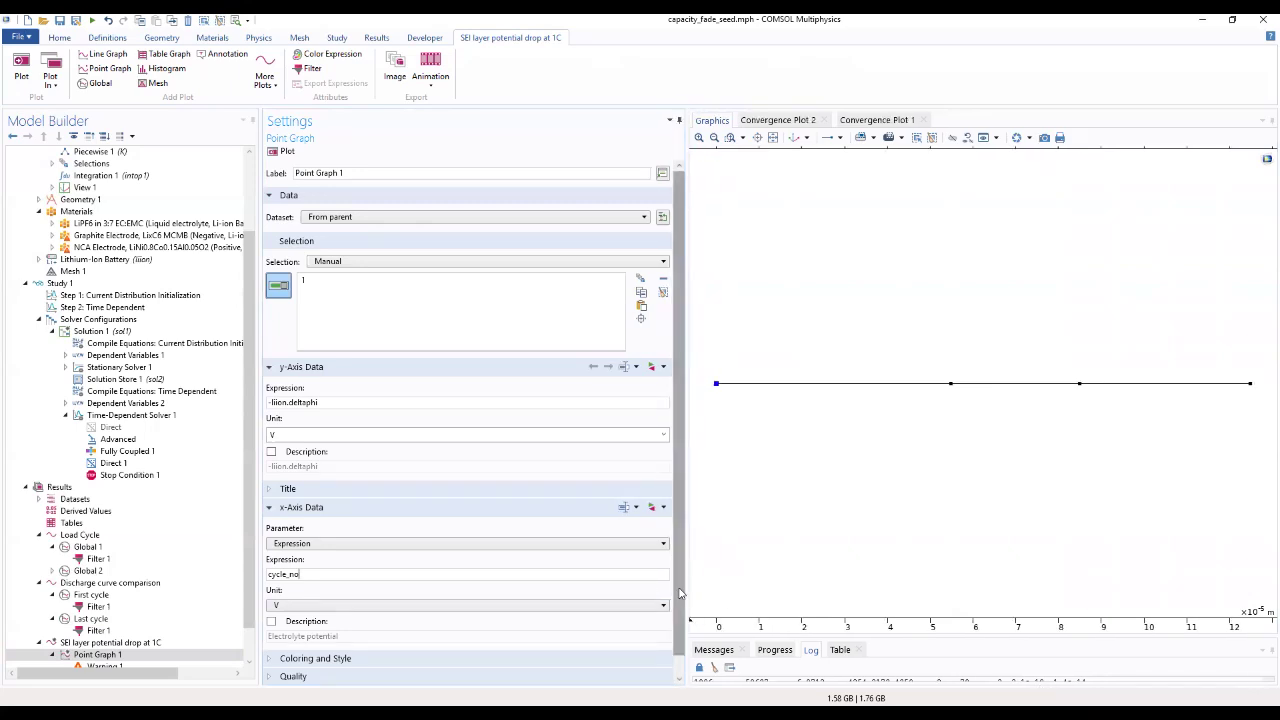
scroll(578, 598, down, 1)
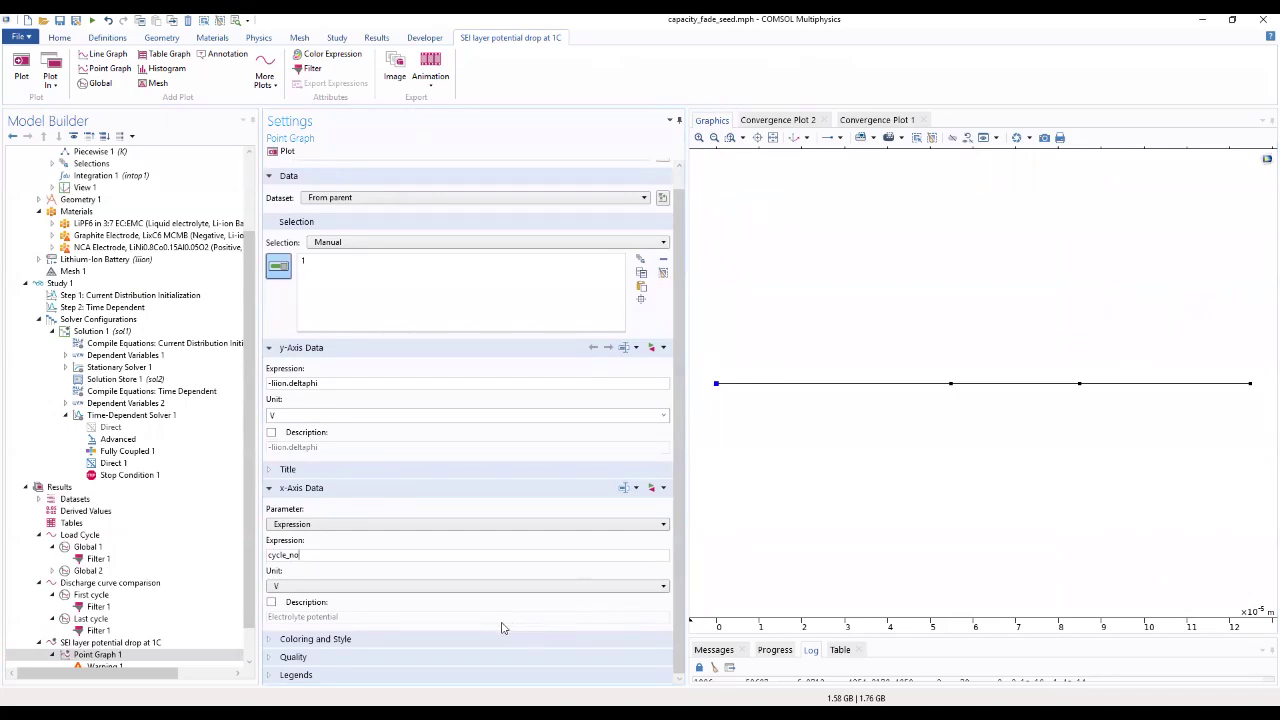
click(271, 602)
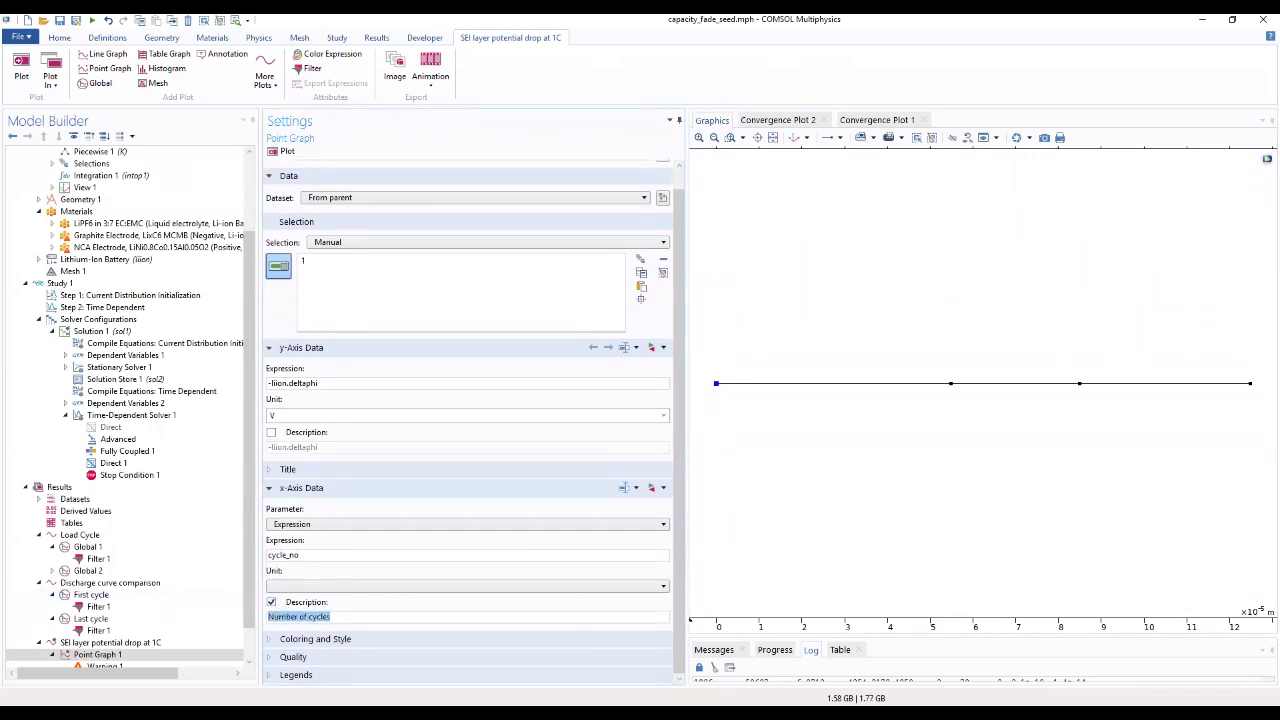
text(Cycle number)
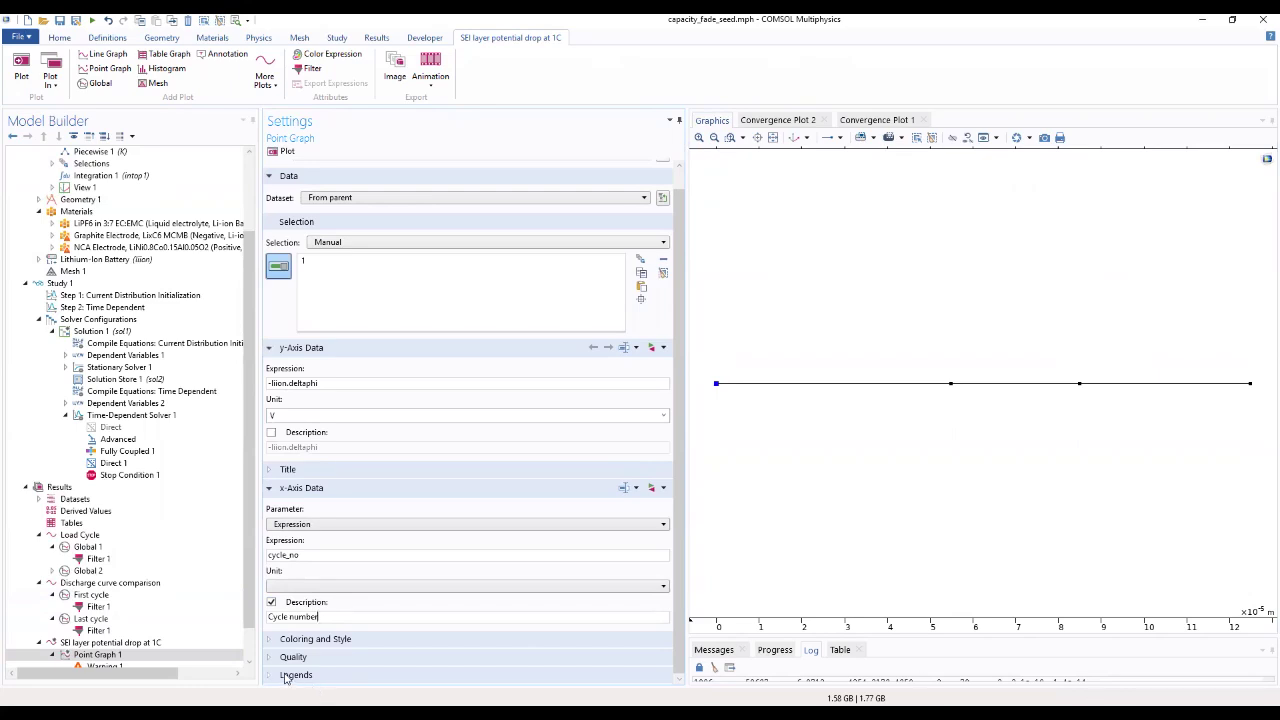
Switch the point graph's legends to Manual and enter "At negative elctrode-current collector" as the legend text
click(325, 675)
scroll(340, 655, down, 1)
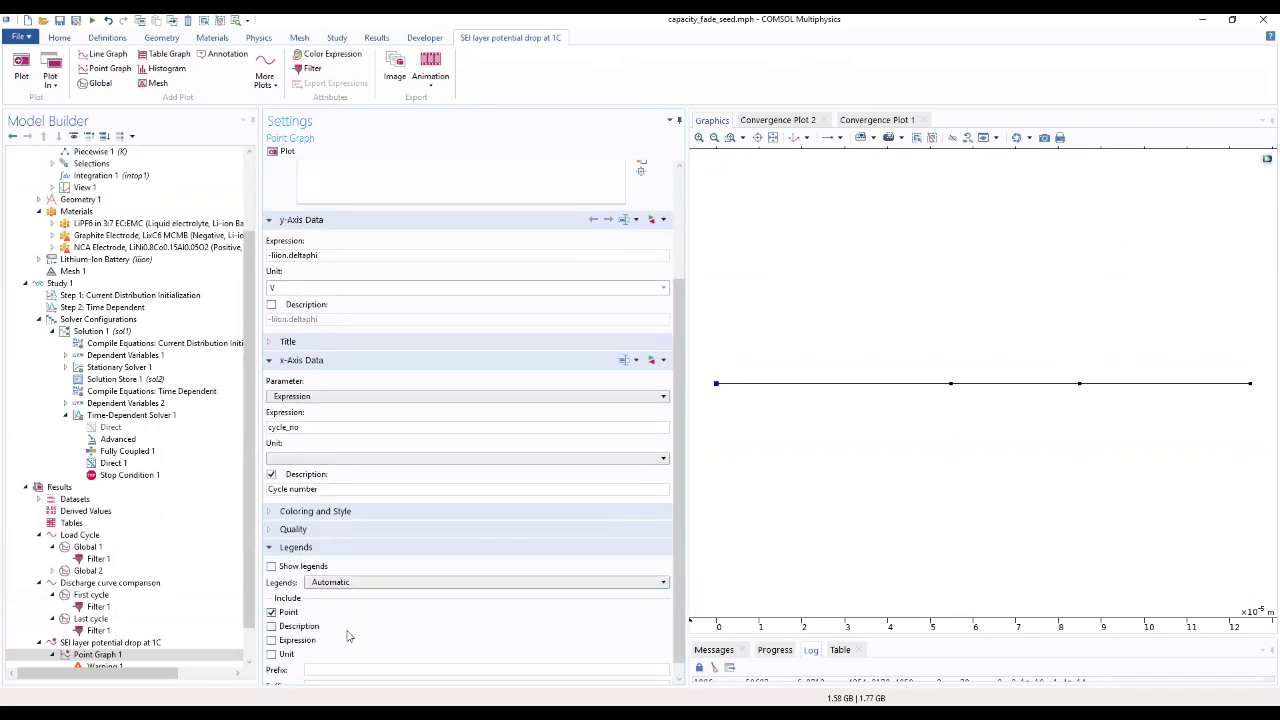
click(375, 584)
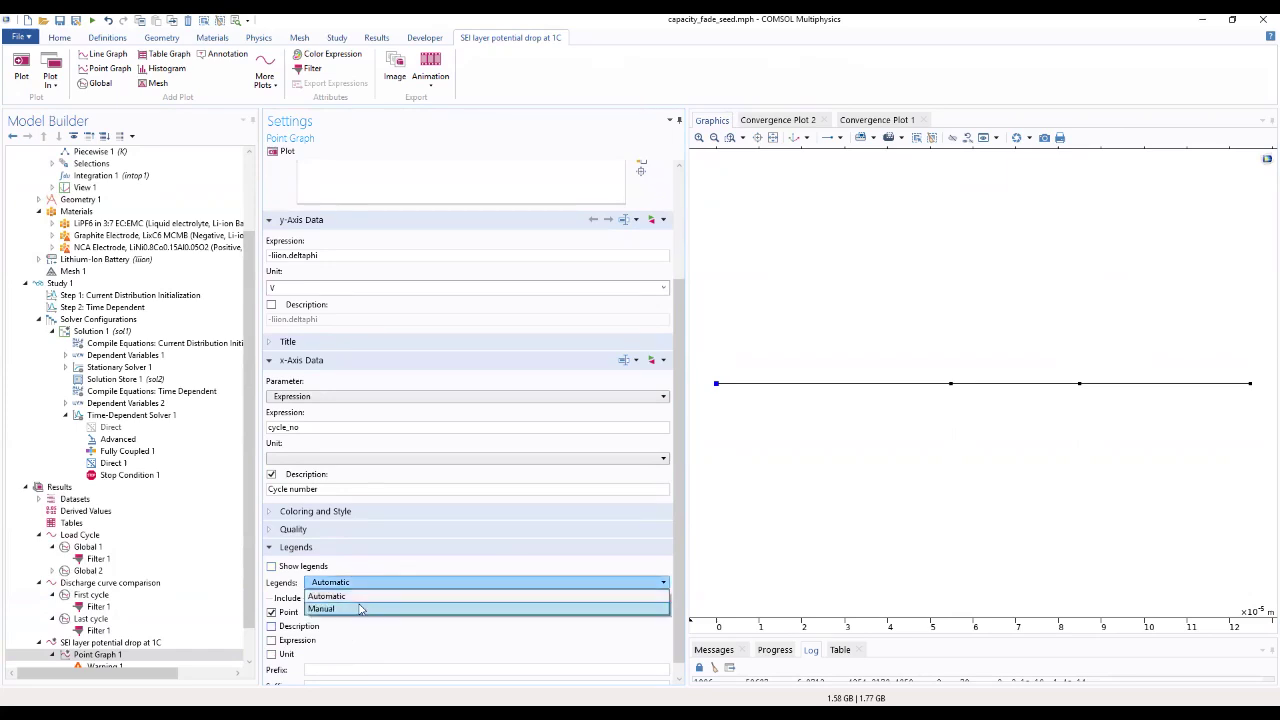
click(357, 607)
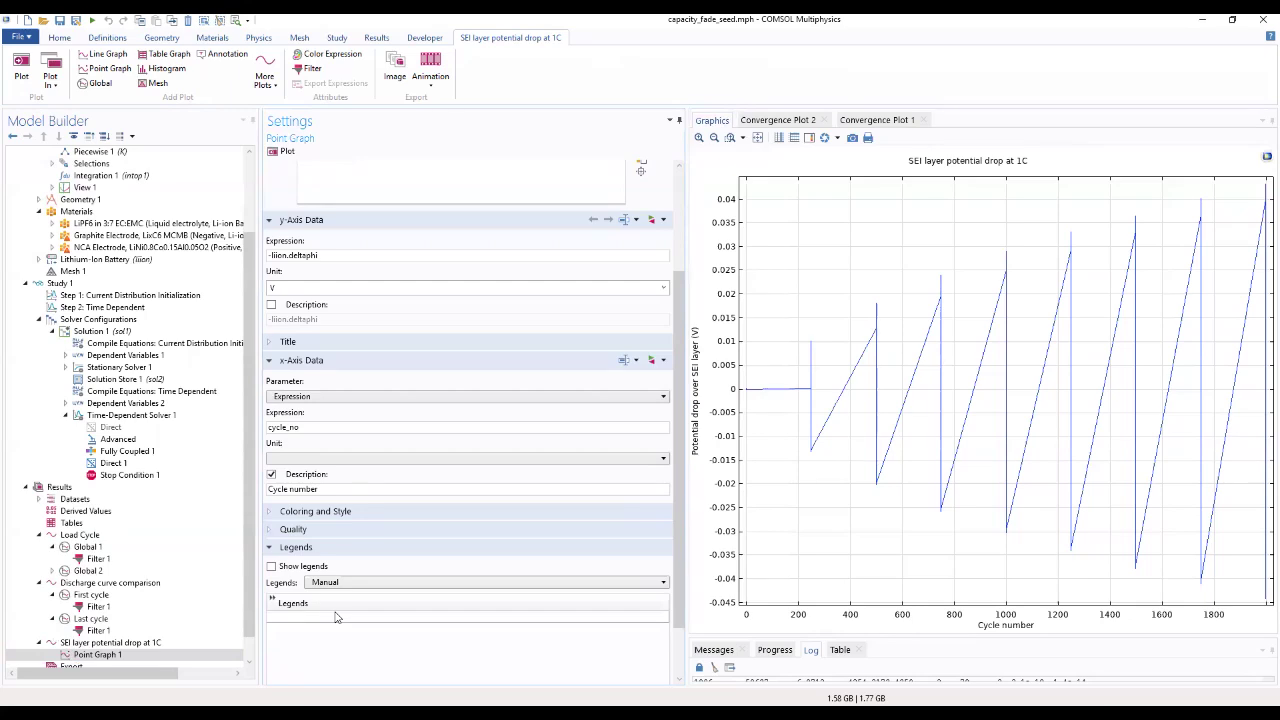
click(336, 616)
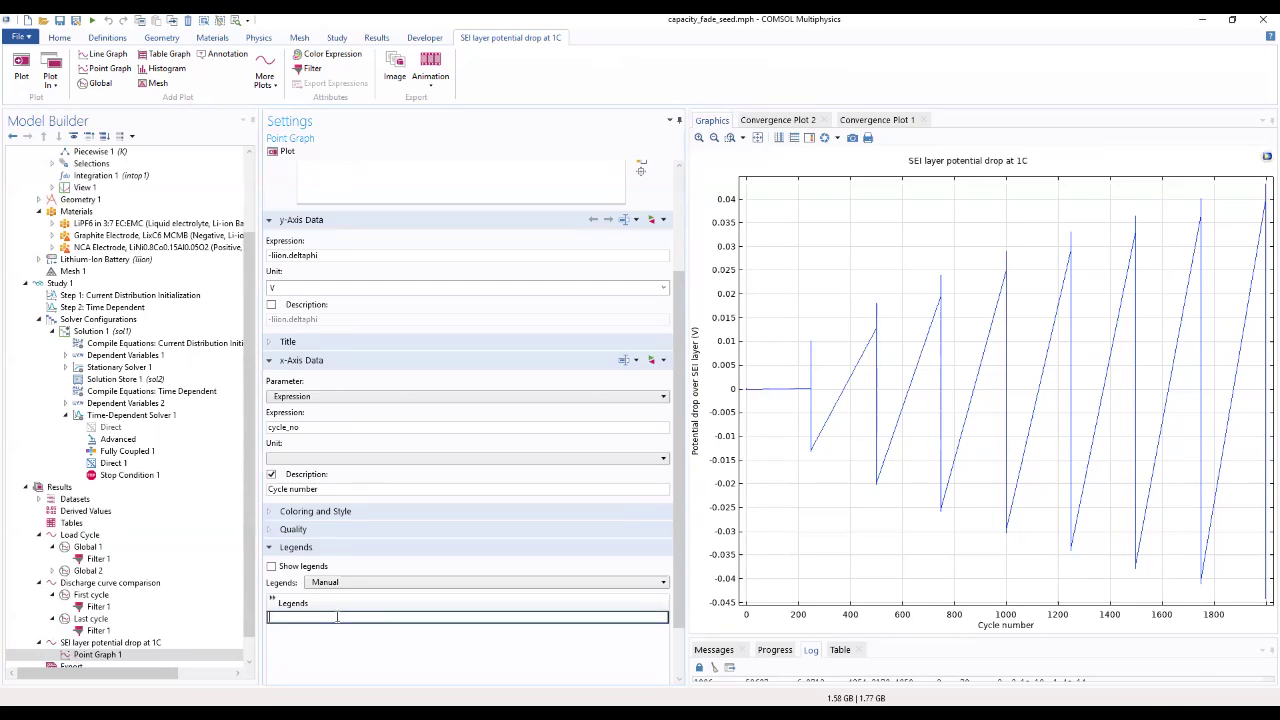
text(At negative elctrode-current)
text(ollector)
Review the point graph's point selection, axis expressions and legend settings
drag(674, 533, 701, 403)
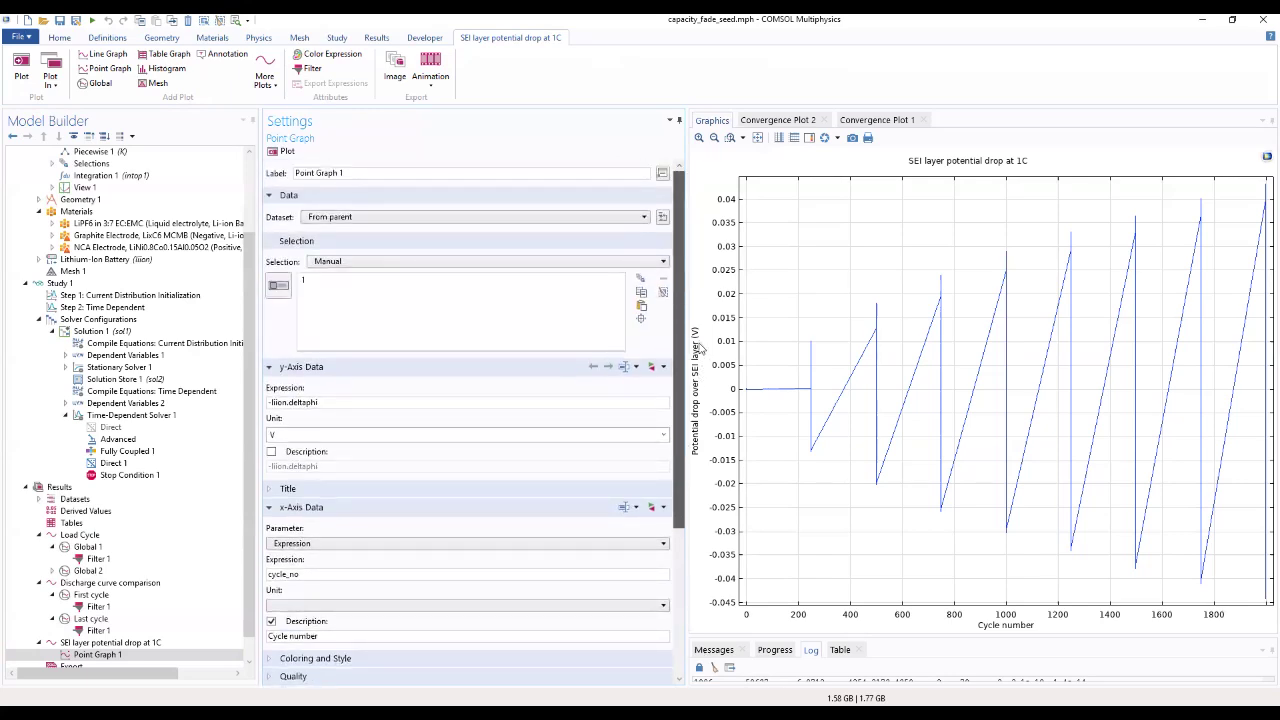
click(274, 287)
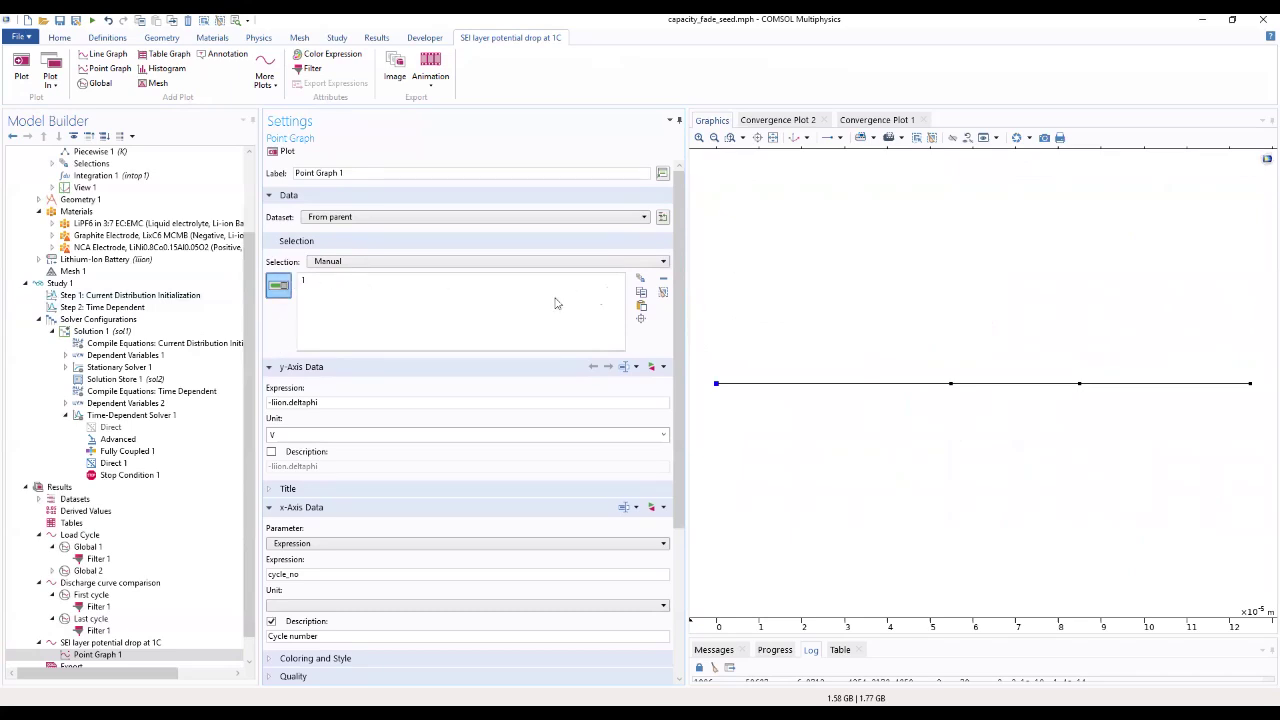
click(278, 288)
click(278, 288)
scroll(666, 510, down, 5)
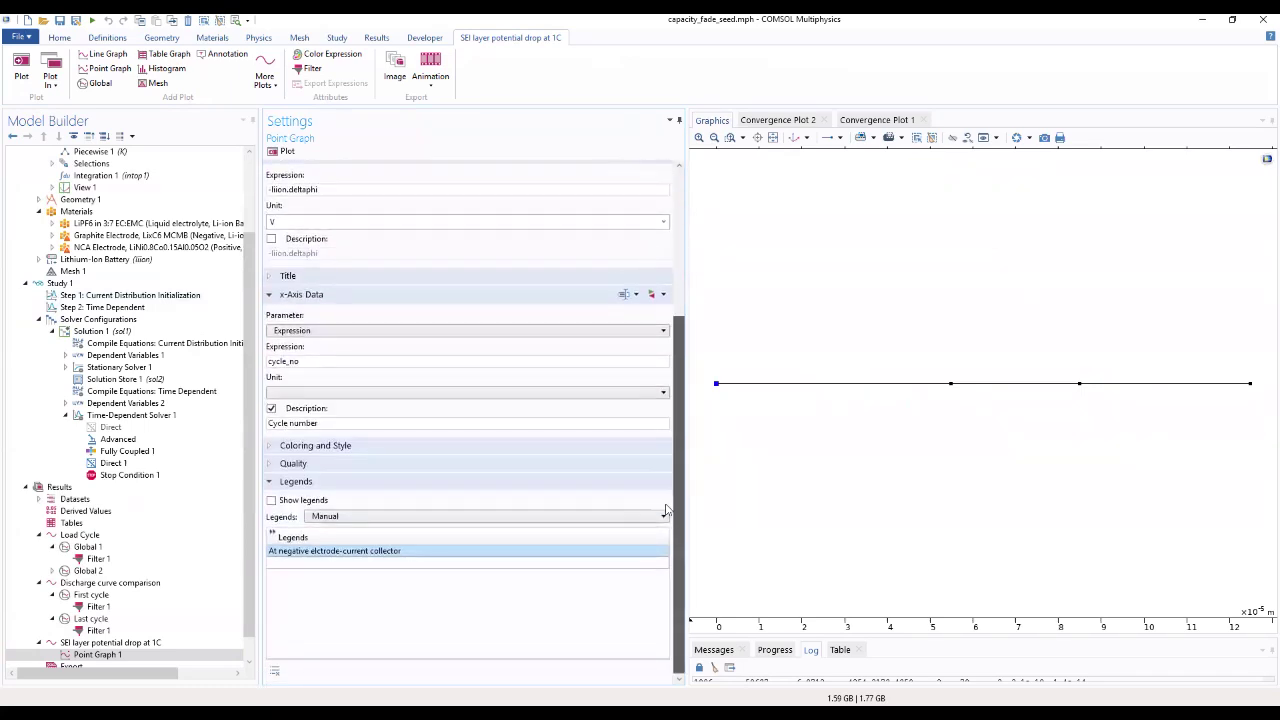
scroll(677, 287, up, 5)
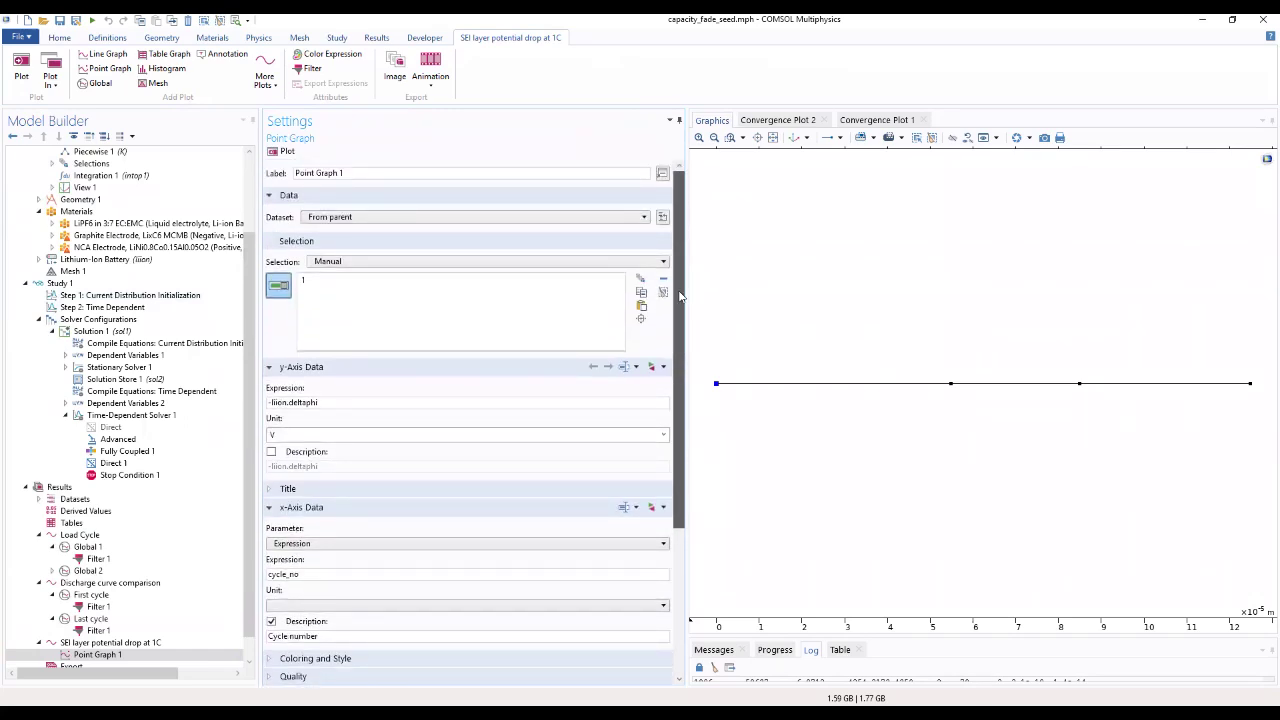
scroll(679, 296, down, 1)
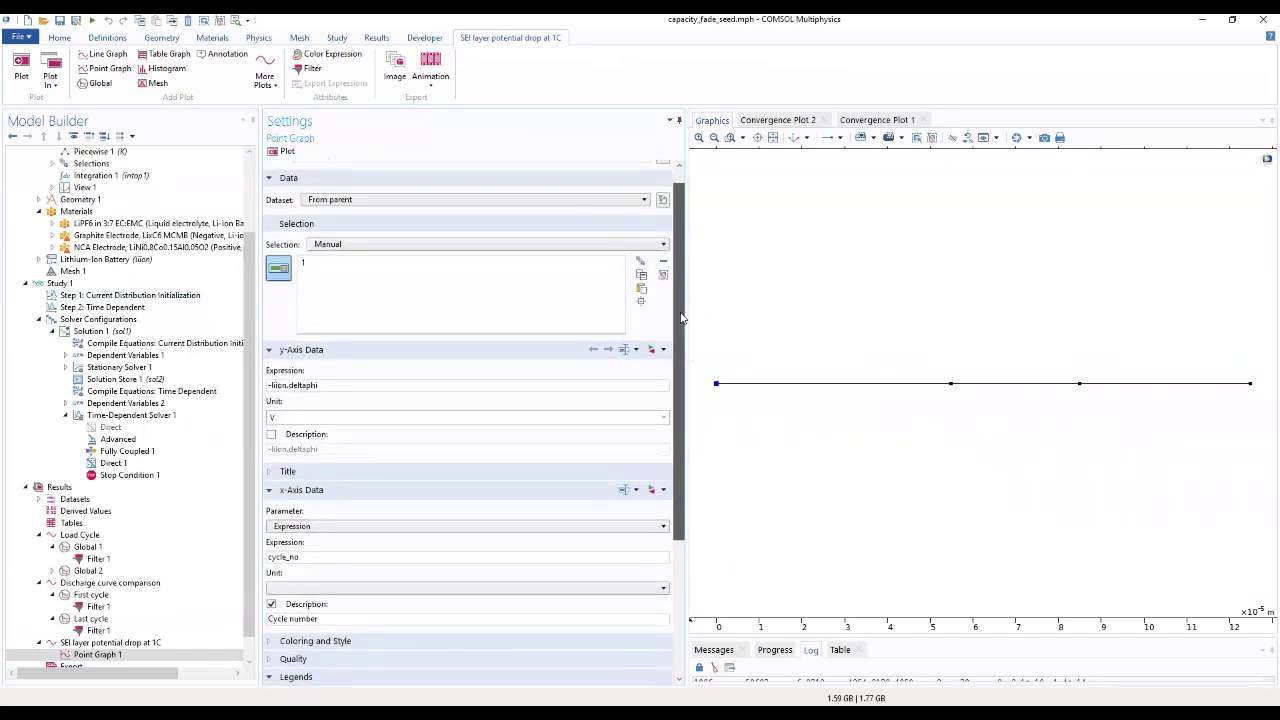
drag(681, 318, 676, 319)
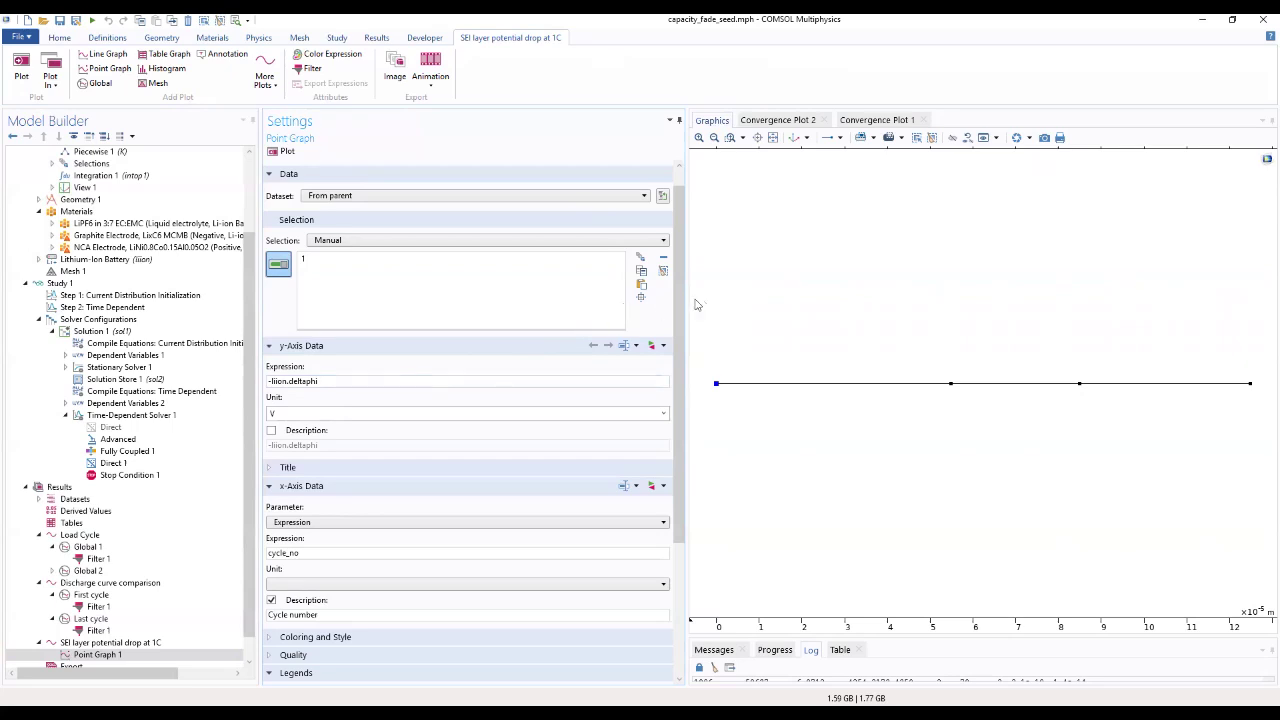
drag(680, 317, 652, 437)
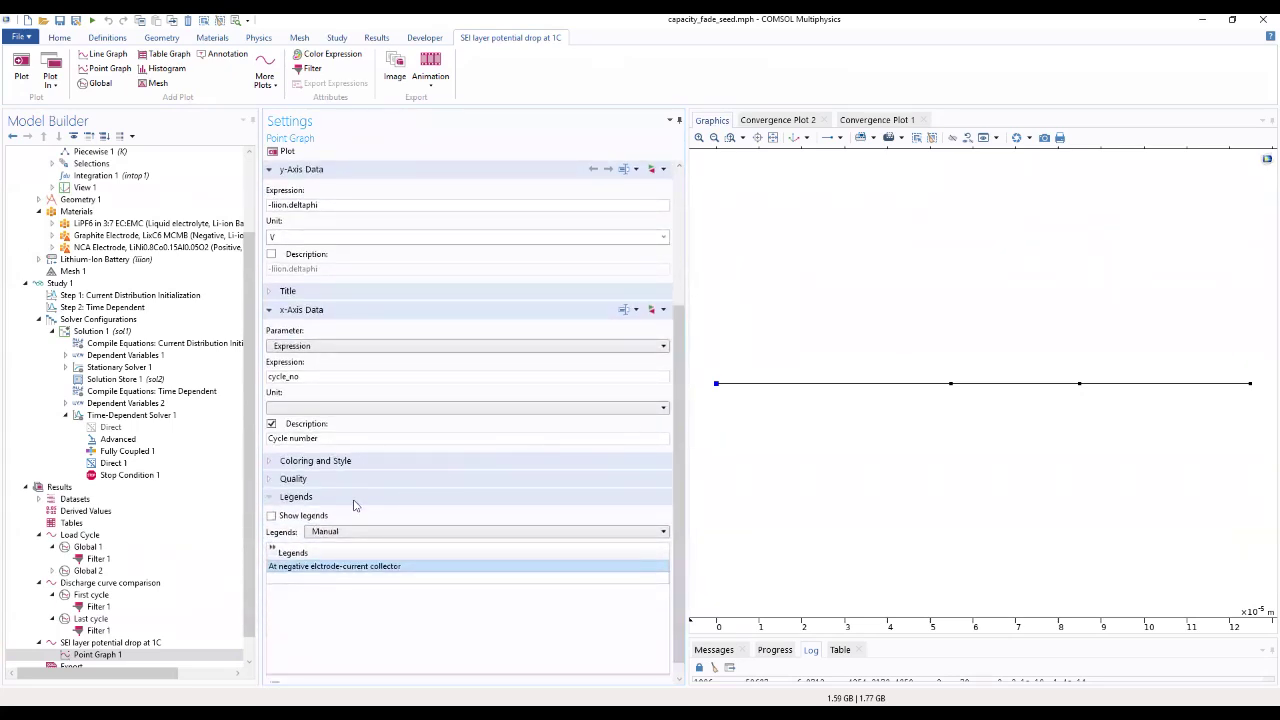
Examine the point graph's coloring and style, quality and legend settings
scroll(356, 505, up, 3)
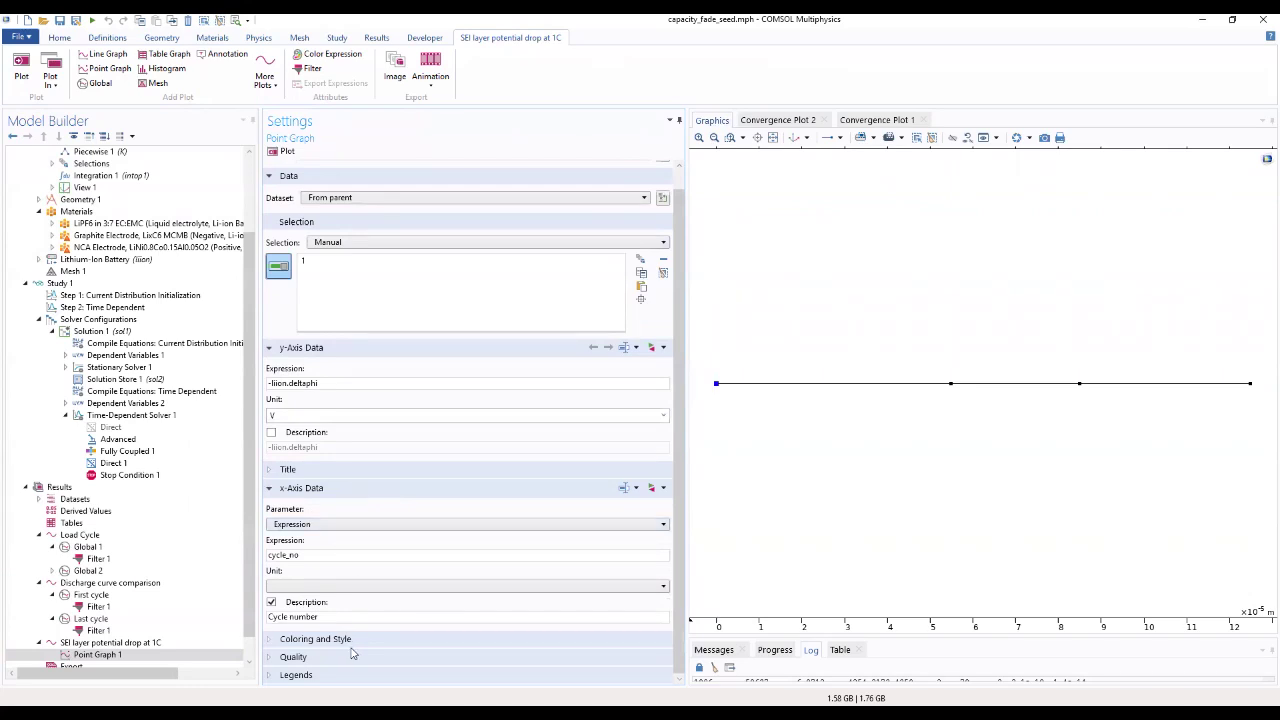
click(315, 638)
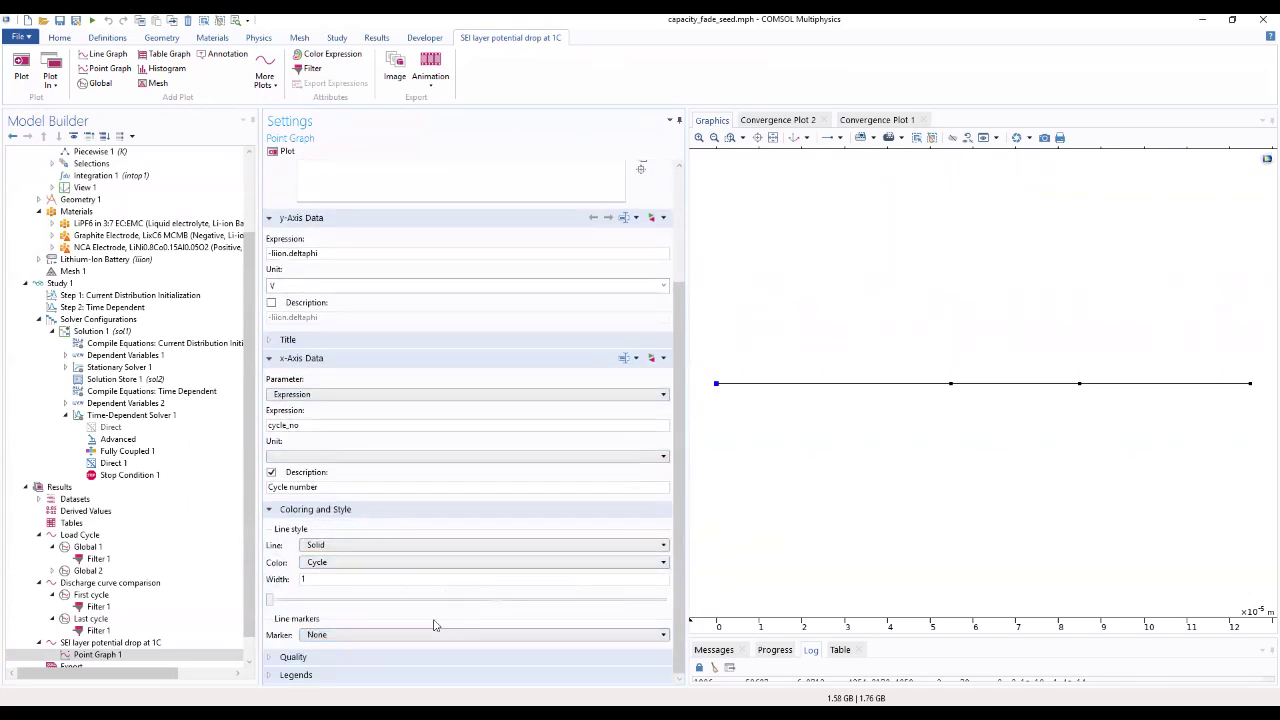
click(332, 658)
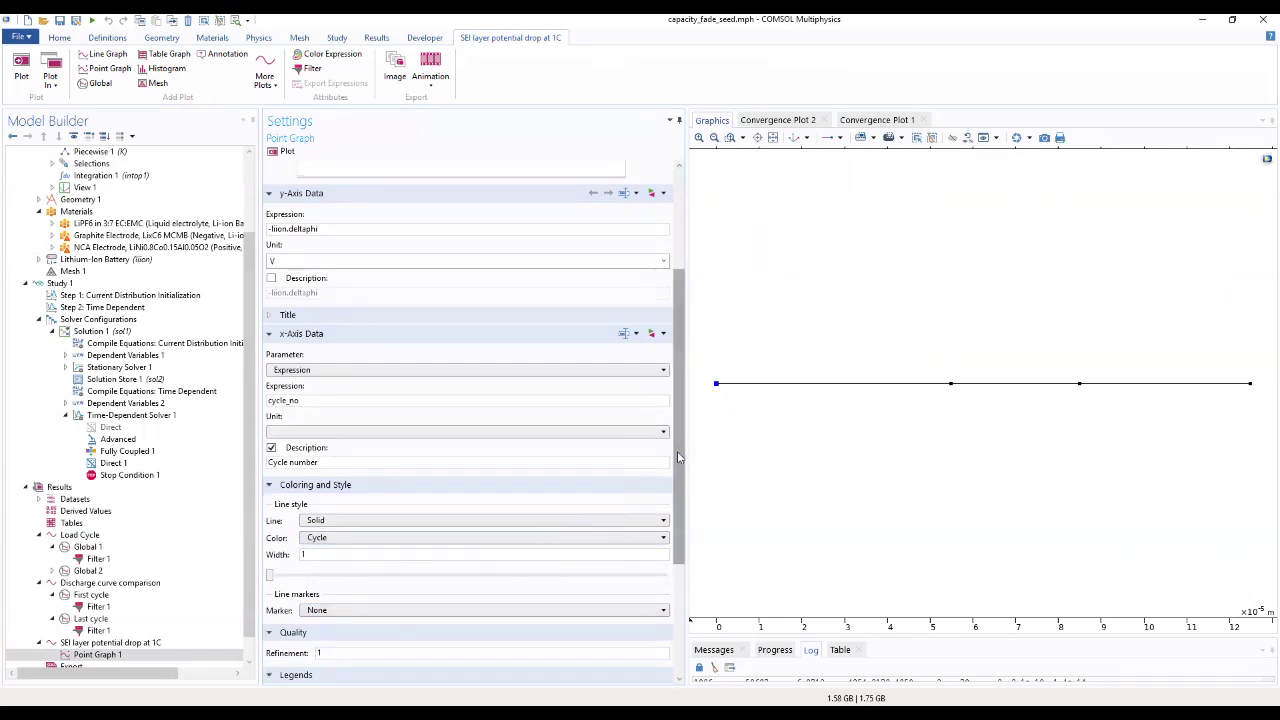
scroll(677, 451, down, 3)
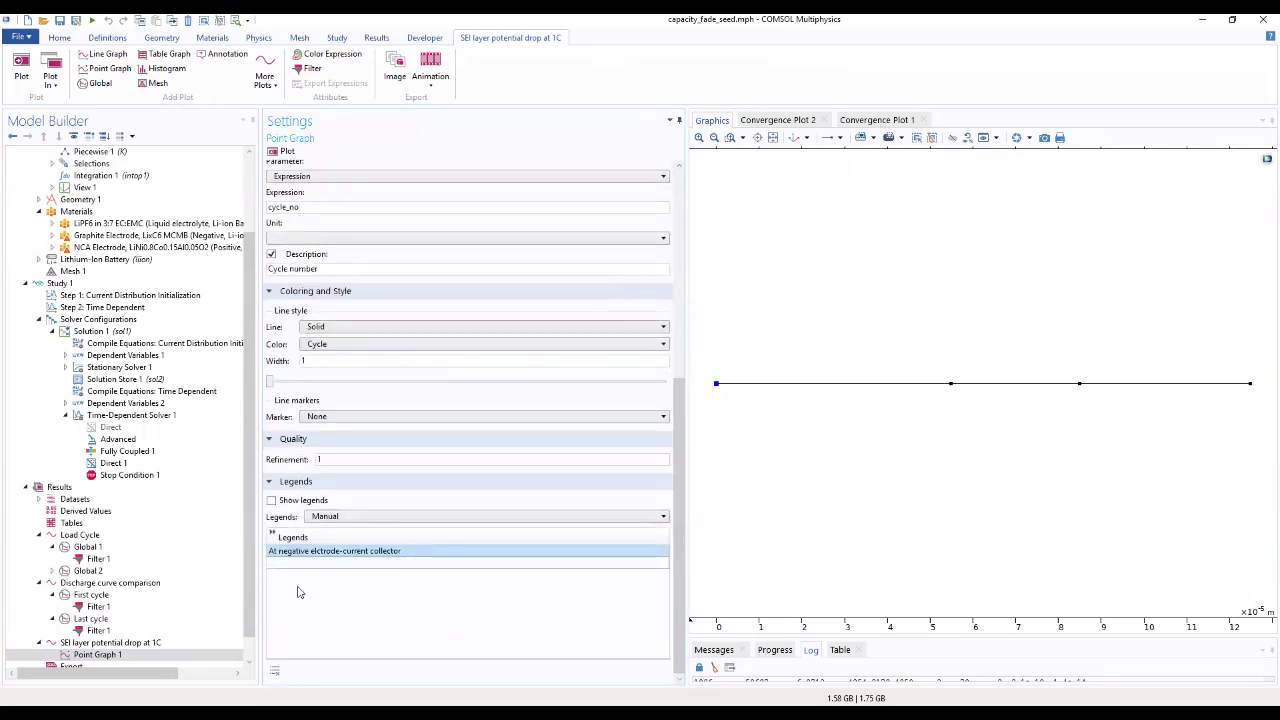
drag(250, 565, 247, 587)
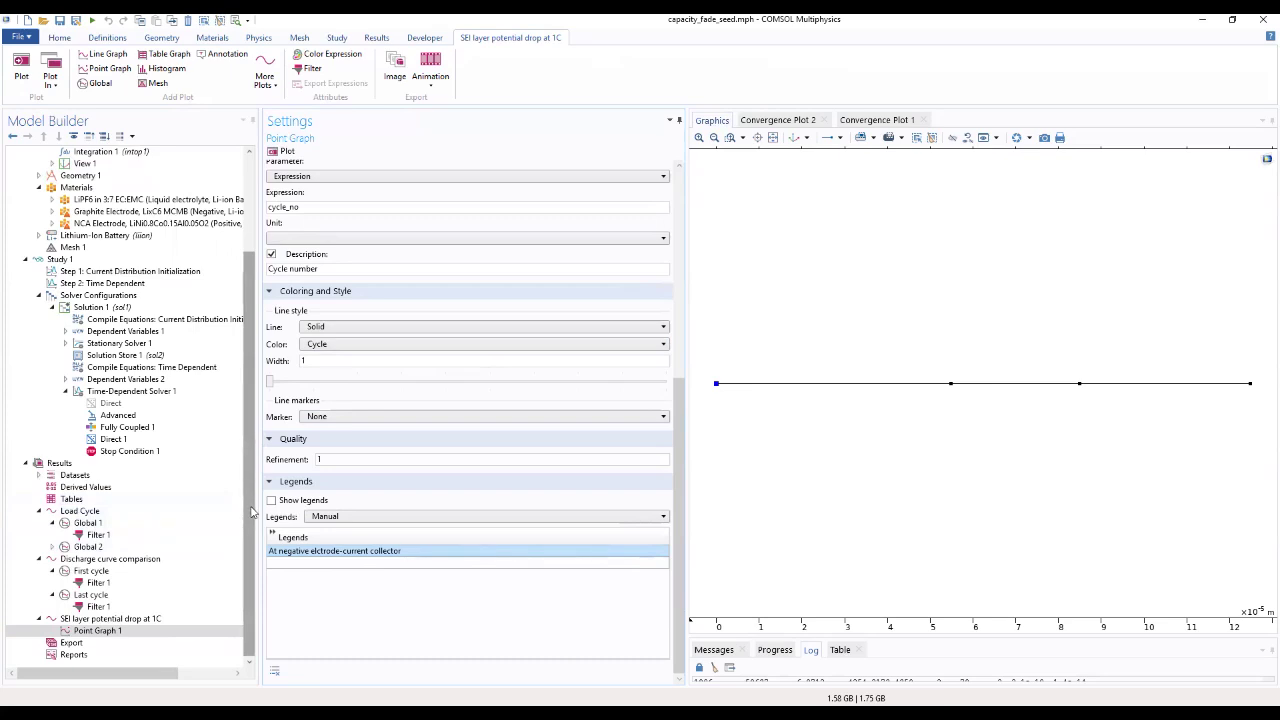
drag(678, 505, 708, 295)
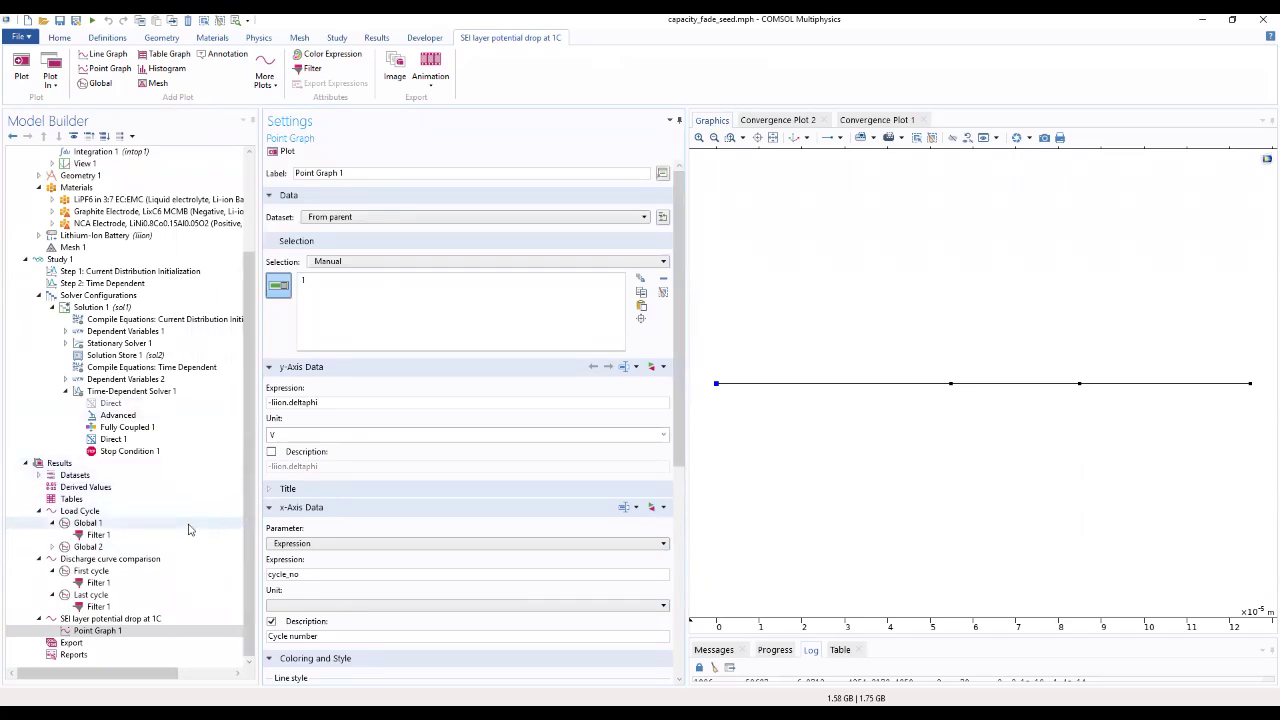
Add a filter to the SEI layer point graph with the inclusion expression dch_start_filter and plot it
click(95, 631)
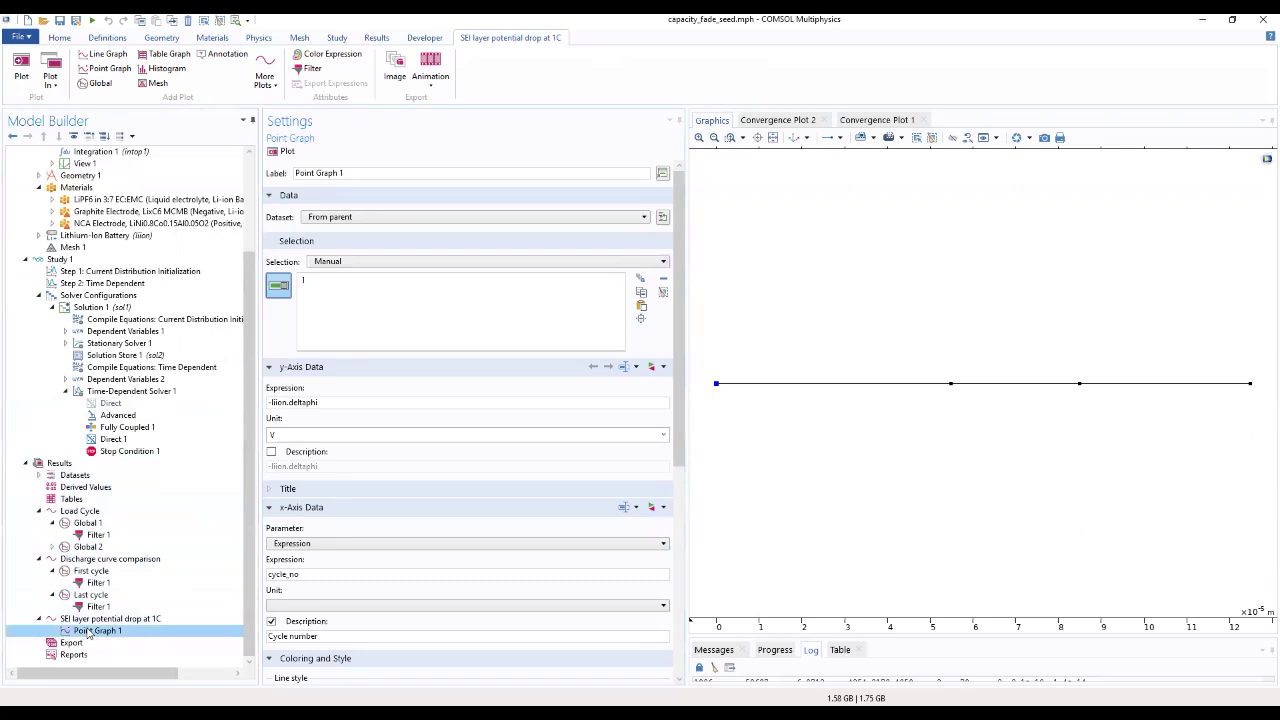
right_click(95, 633)
click(127, 430)
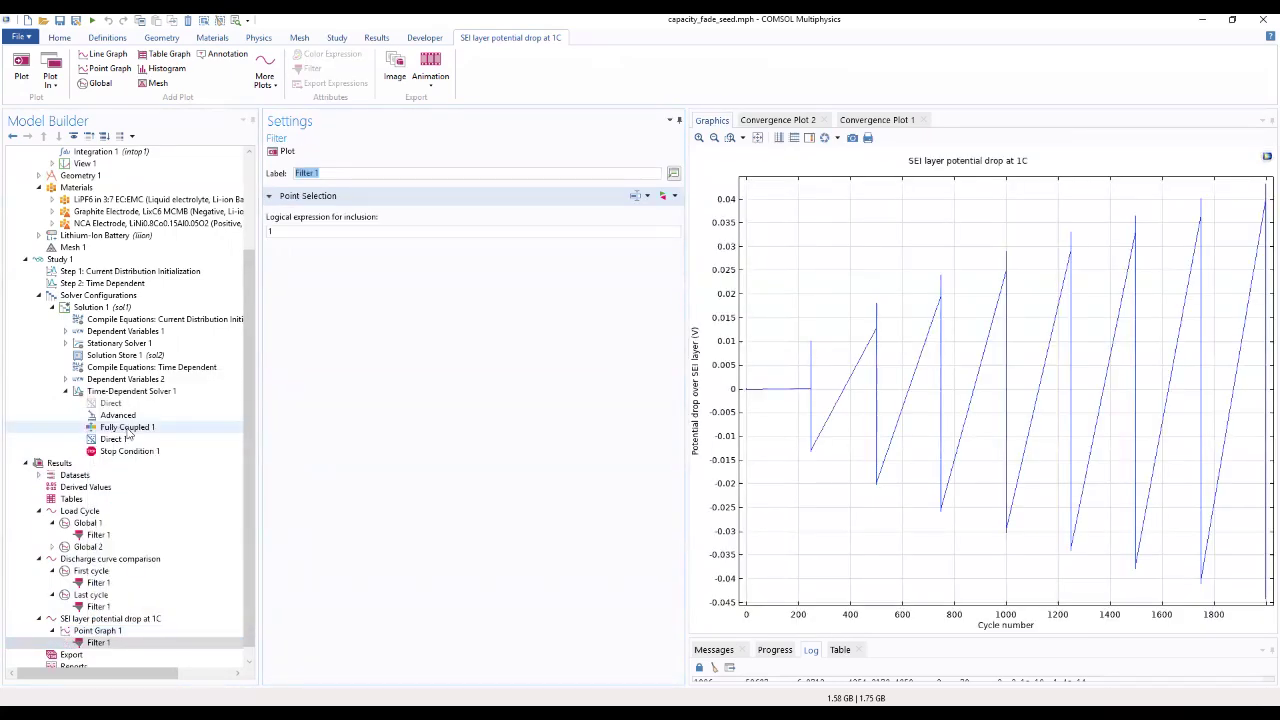
click(269, 231)
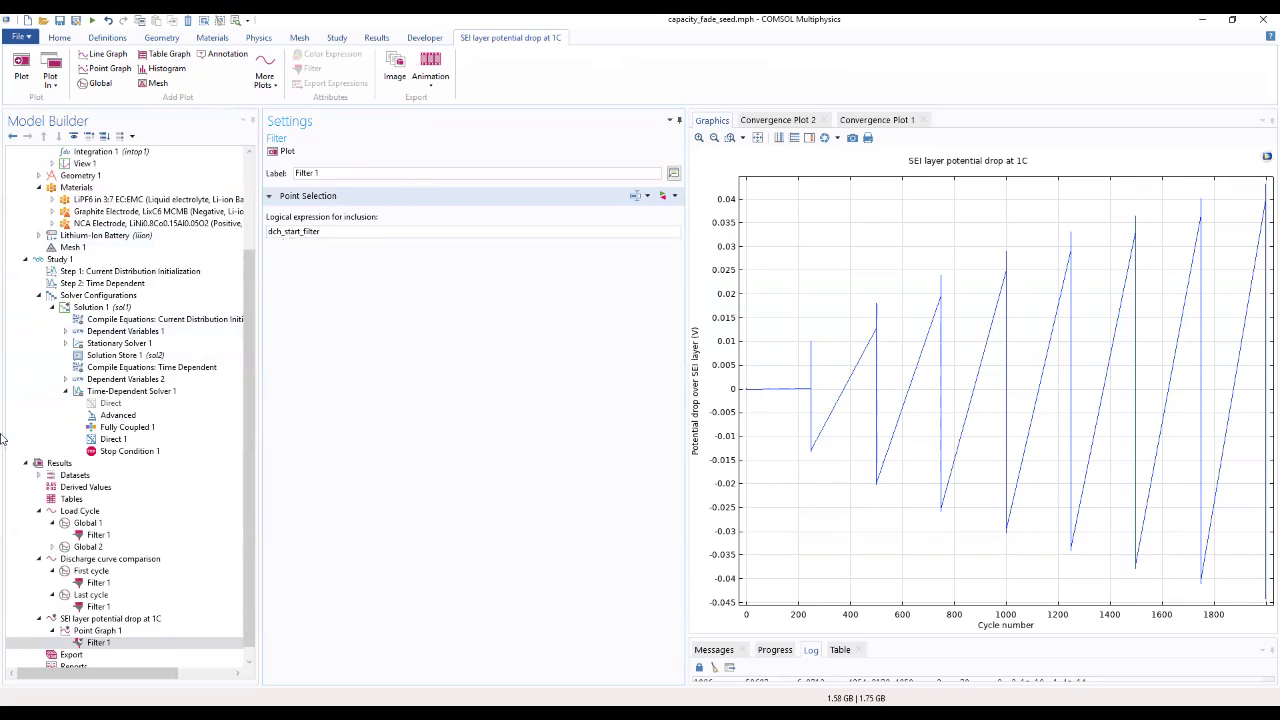
Duplicate the filtered point graph and replace point 1 with point 2 in the copy's selection
click(115, 632)
right_click(115, 632)
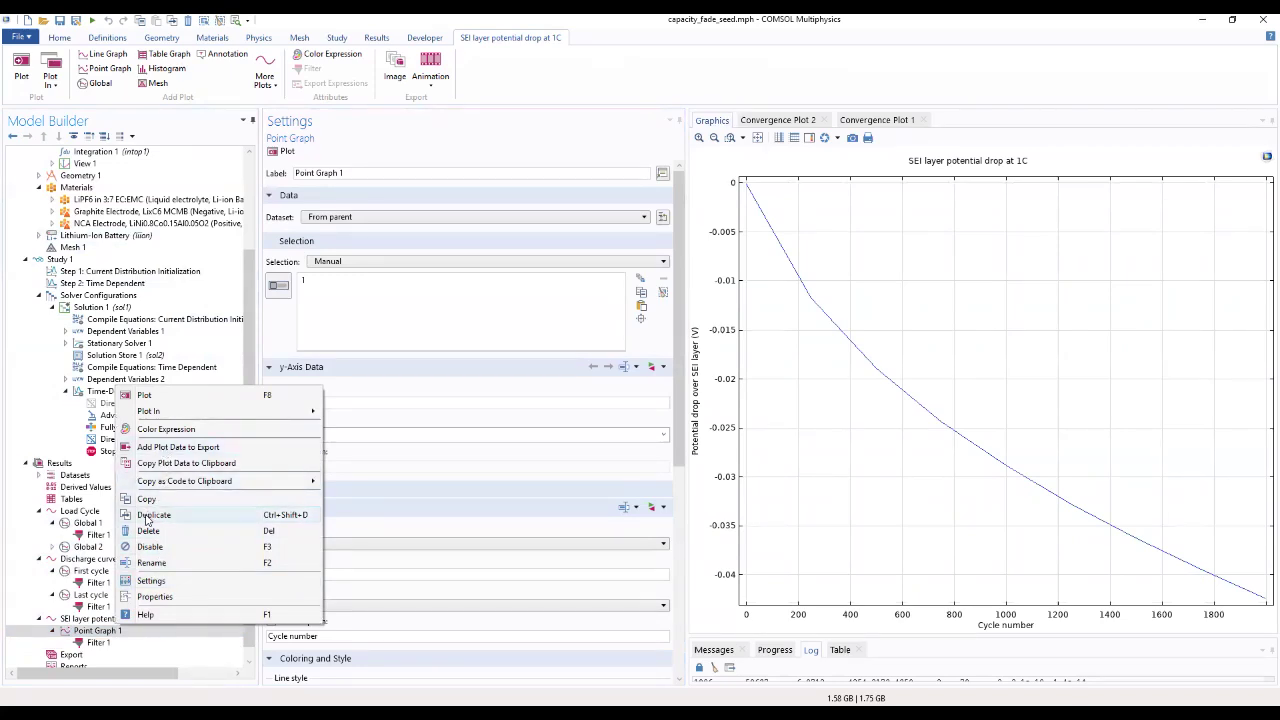
click(152, 515)
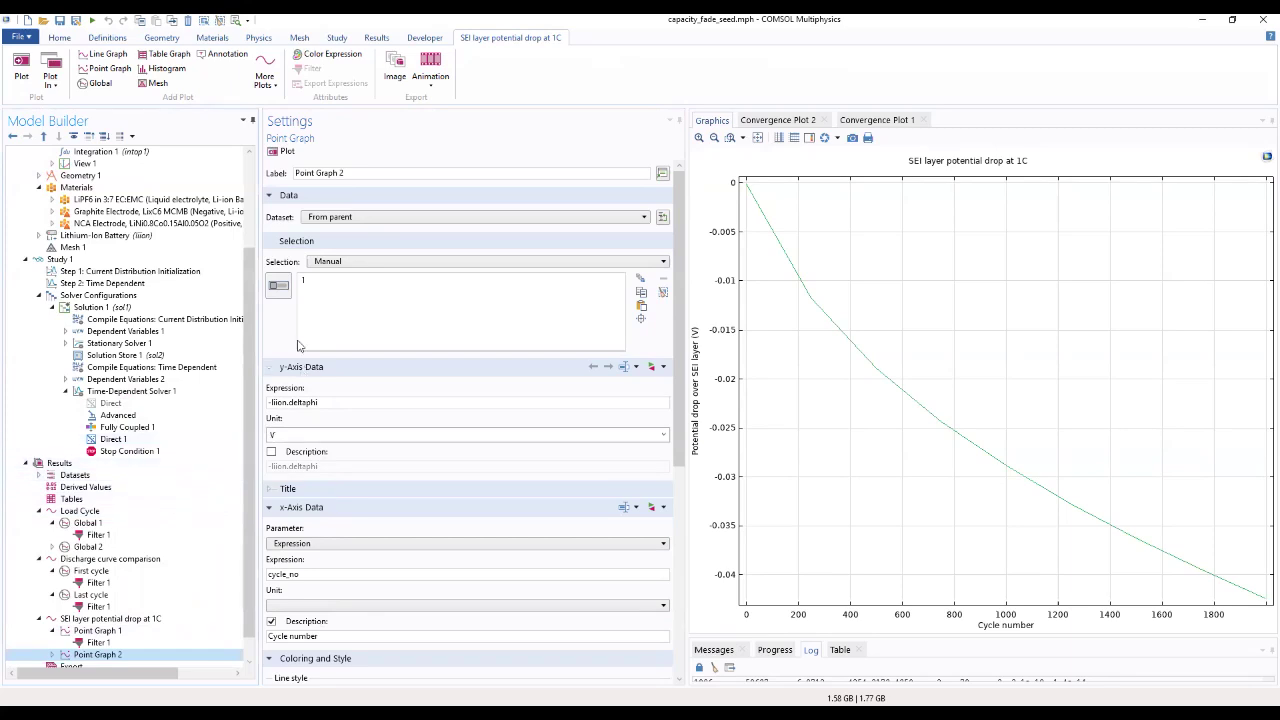
click(280, 287)
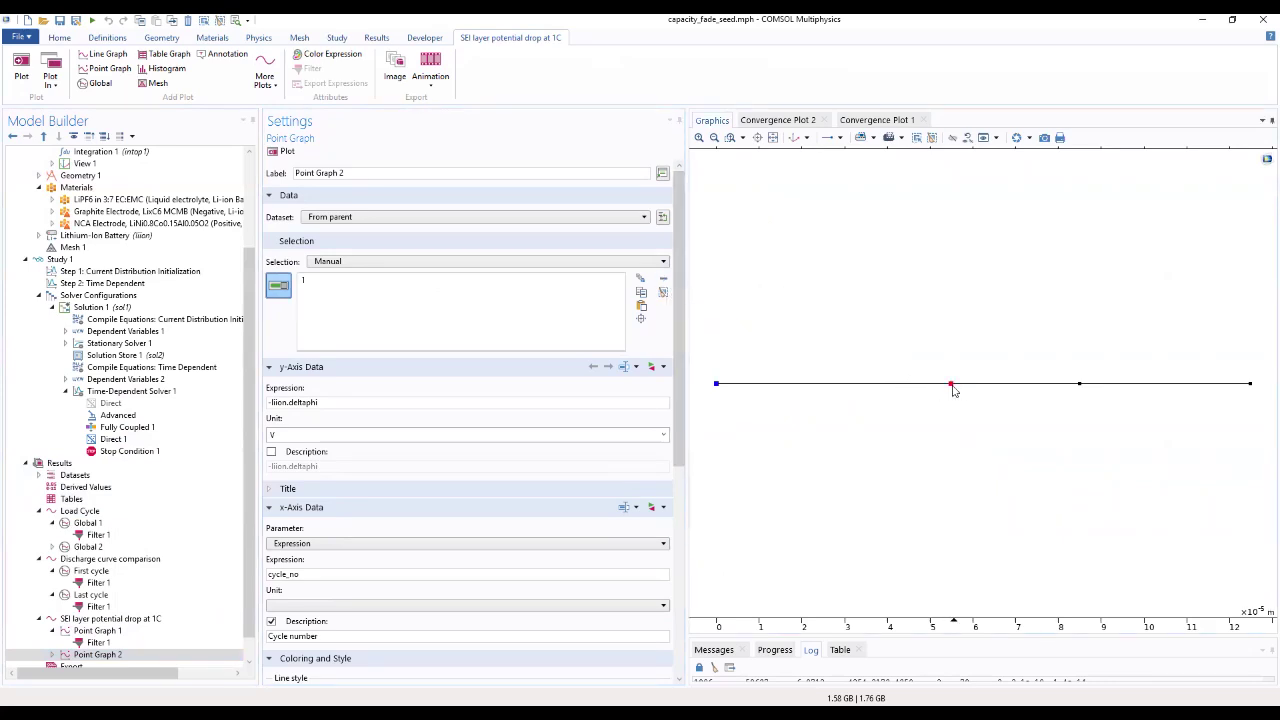
click(951, 384)
click(366, 280)
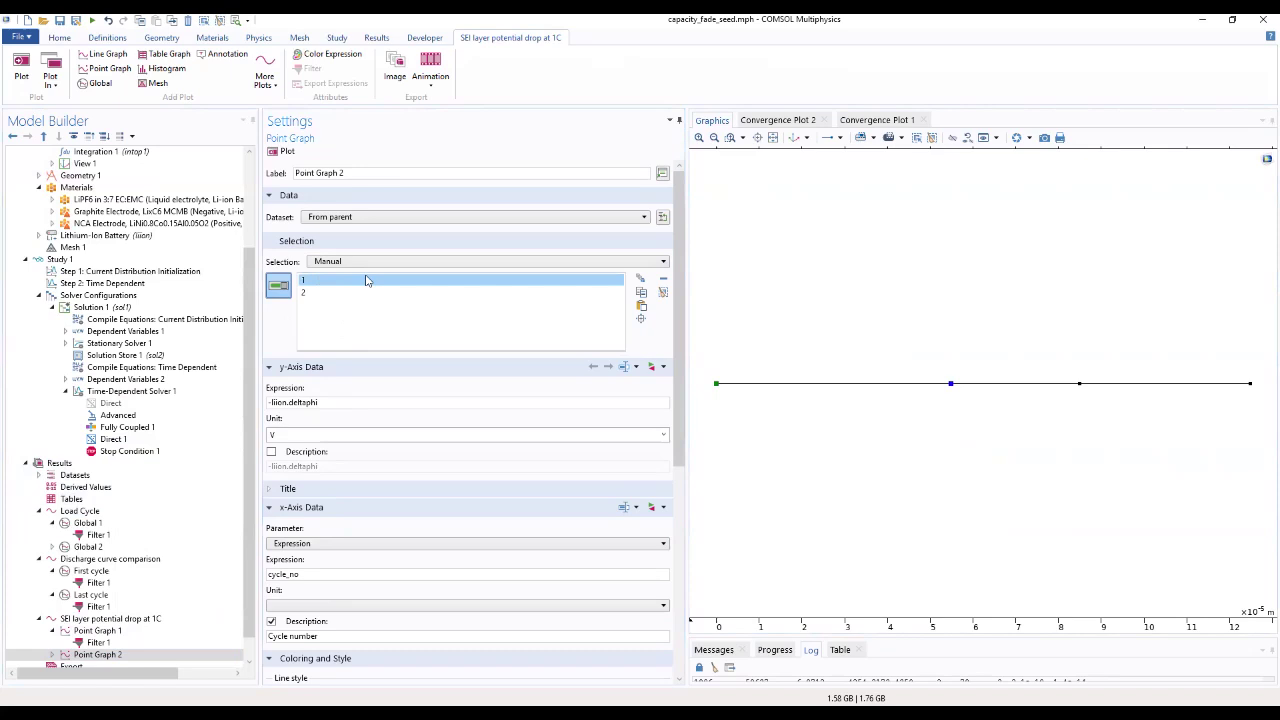
click(663, 281)
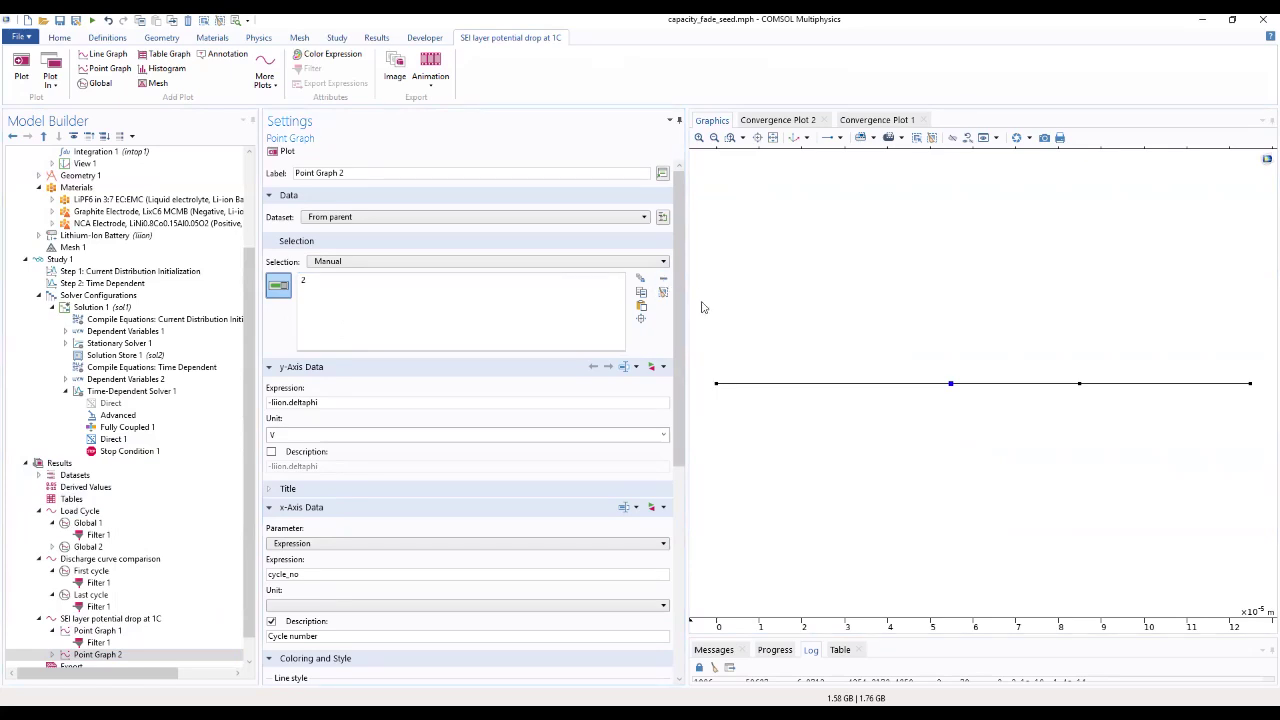
Change the duplicated point graph's legend text to "At negative elctrode-separator" and show its legend
scroll(640, 500, down, 5)
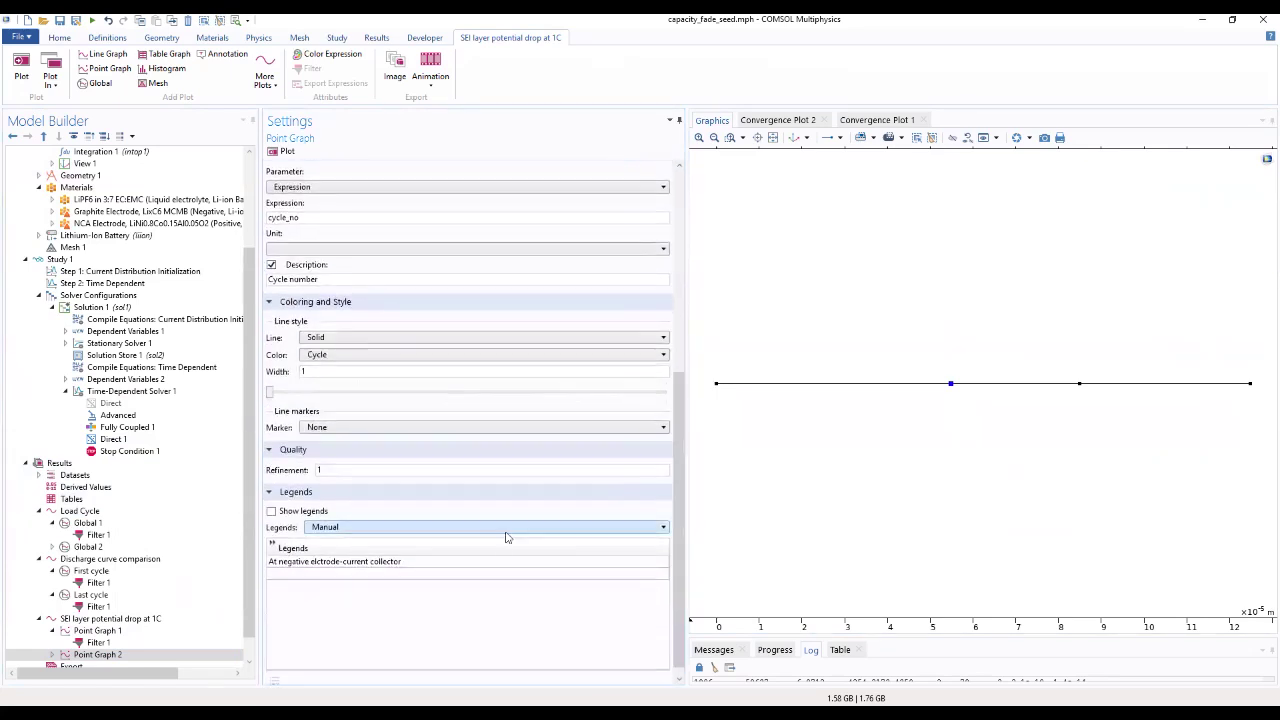
click(405, 563)
click(405, 563)
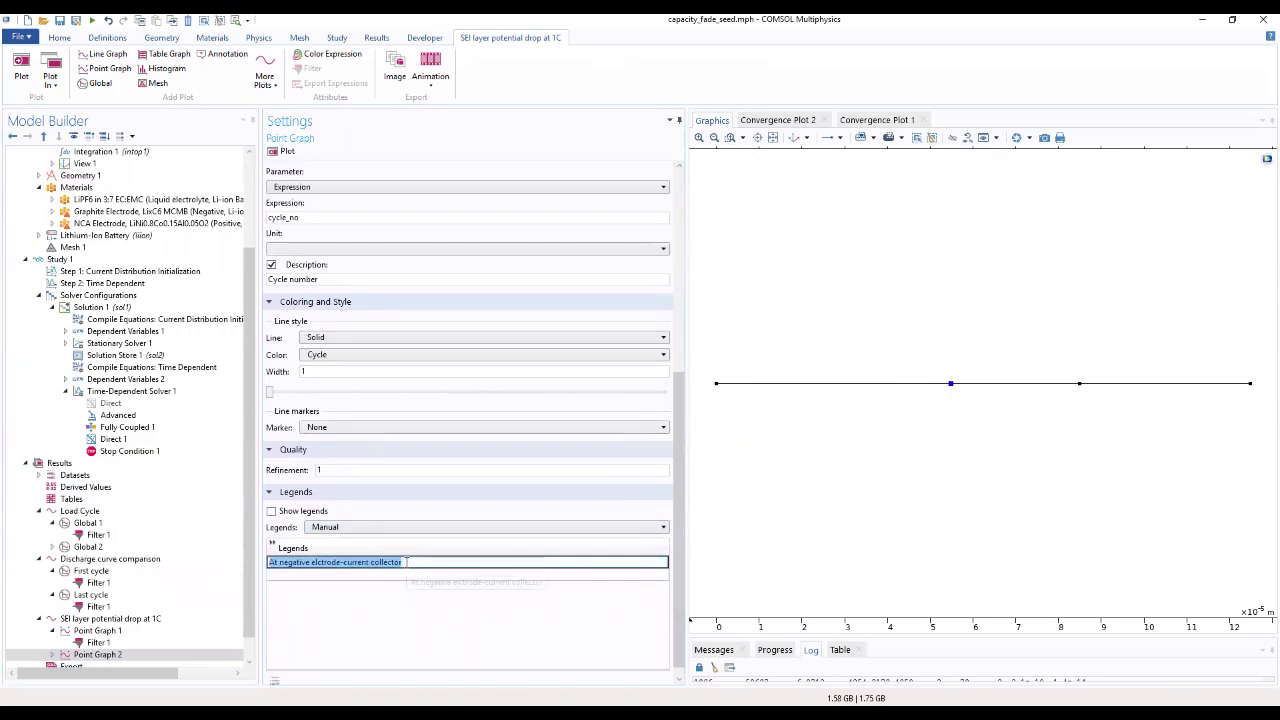
click(406, 563)
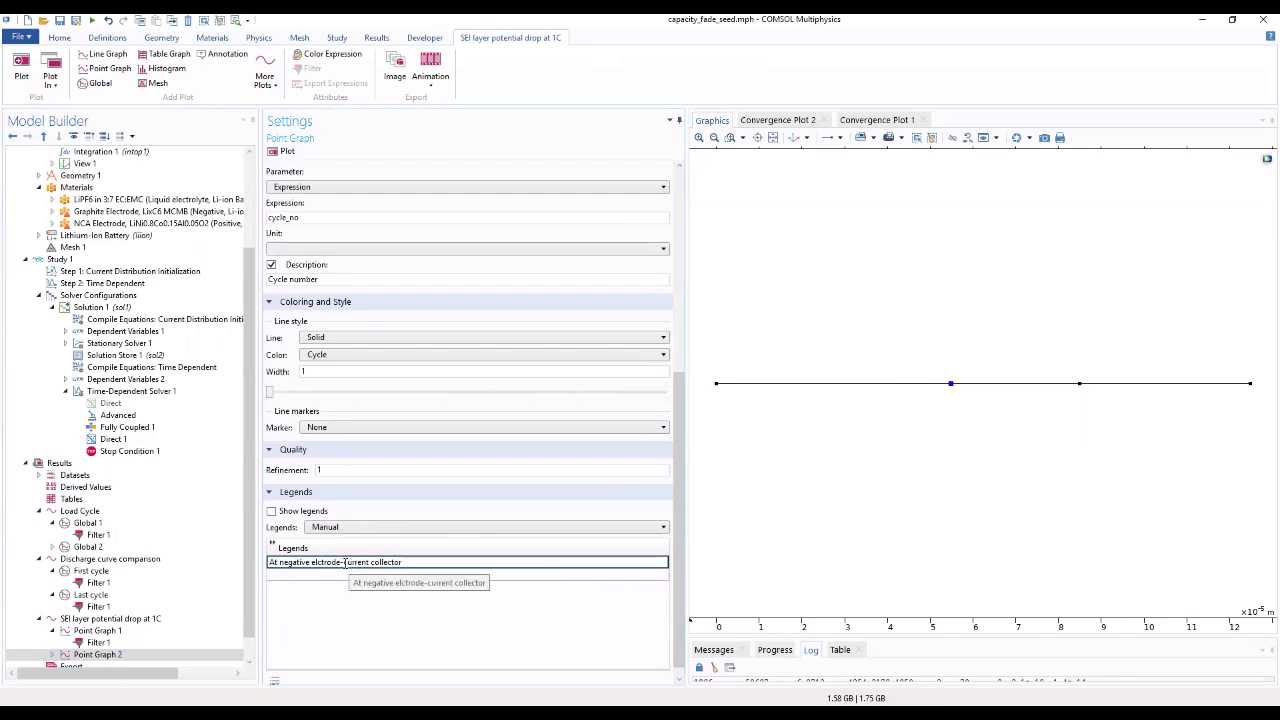
drag(345, 562, 413, 563)
text(sep)
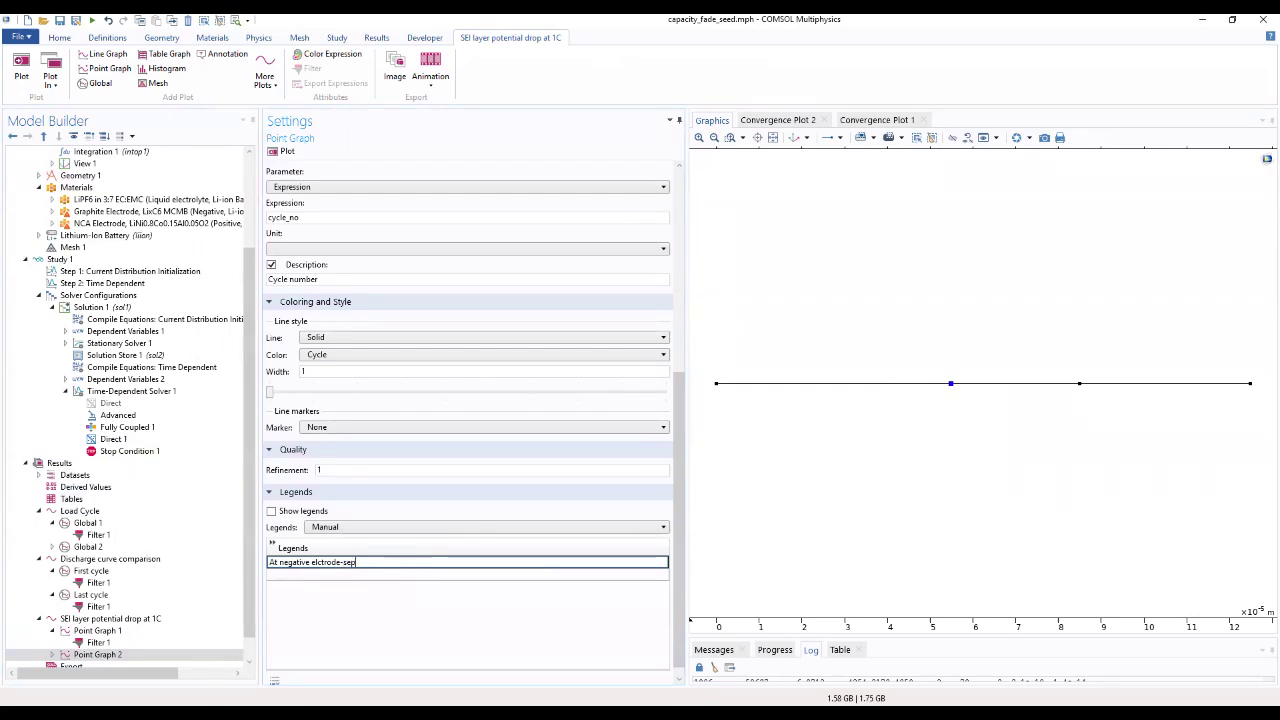
text(arator)
click(405, 641)
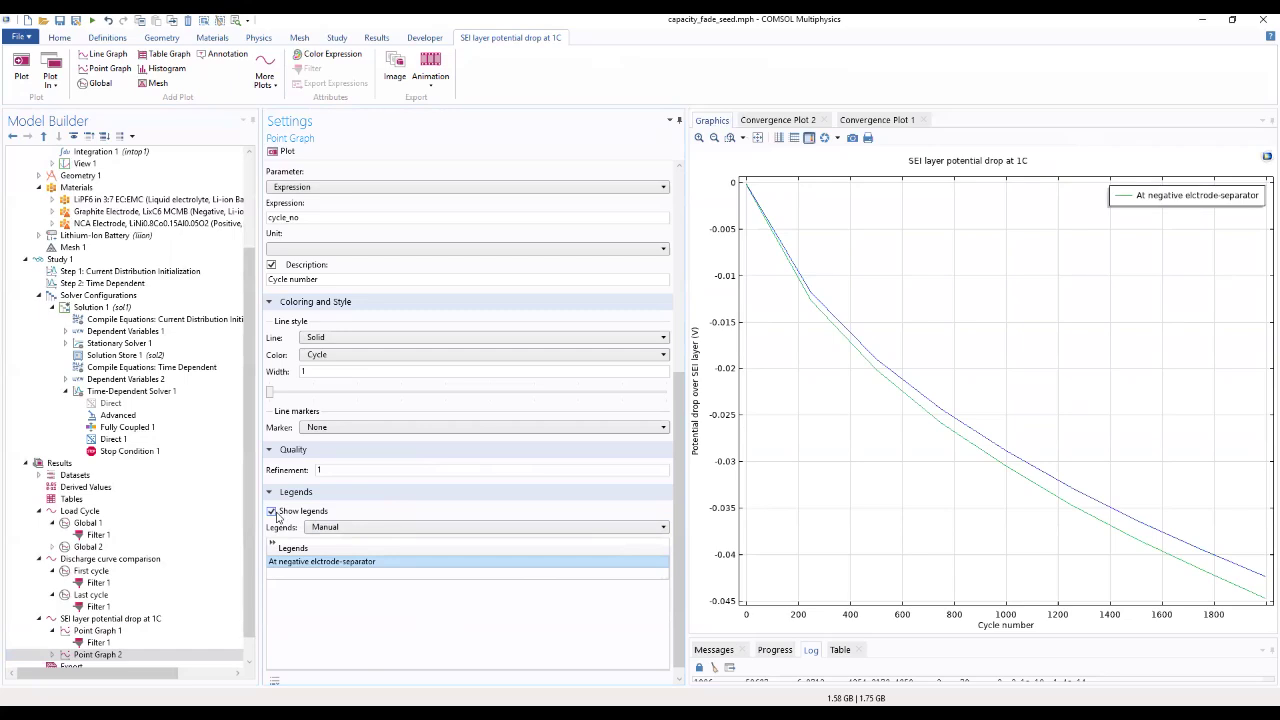
Show the legend of Point Graph 1 in the SEI layer potential drop plot, then check Point Graph 2's legend settings
click(112, 632)
scroll(486, 530, down, 10)
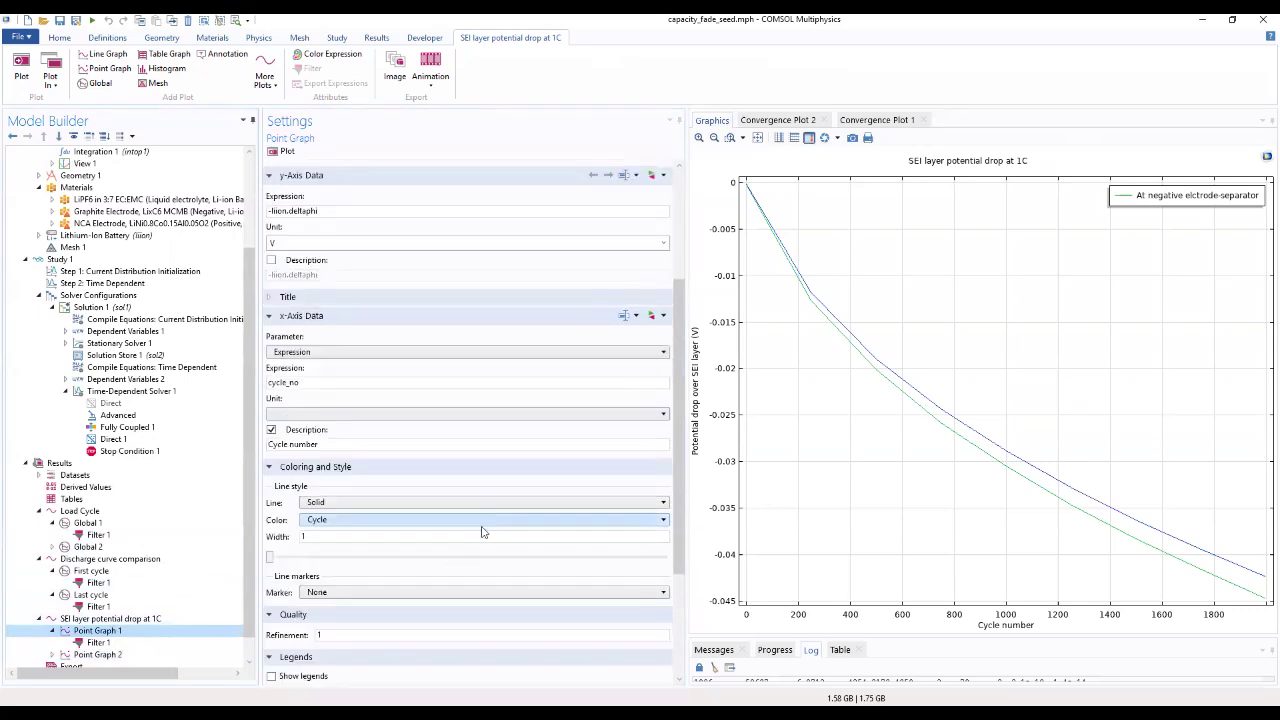
click(271, 500)
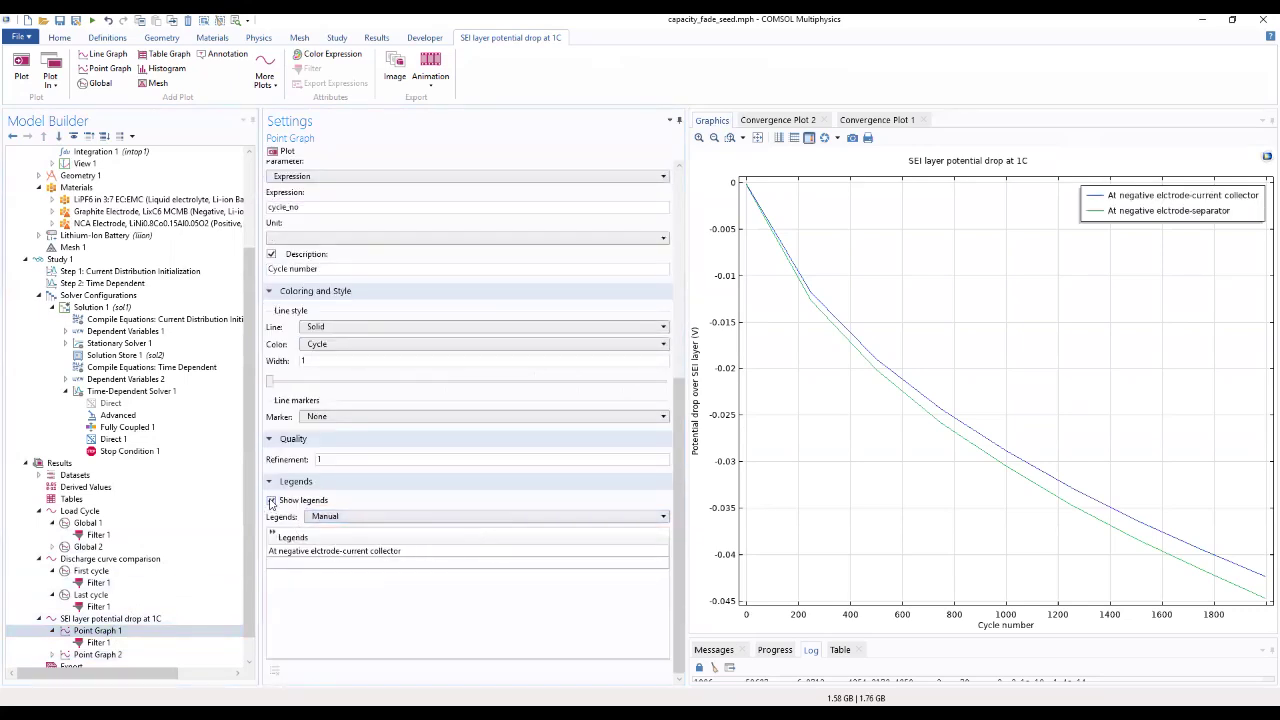
click(113, 654)
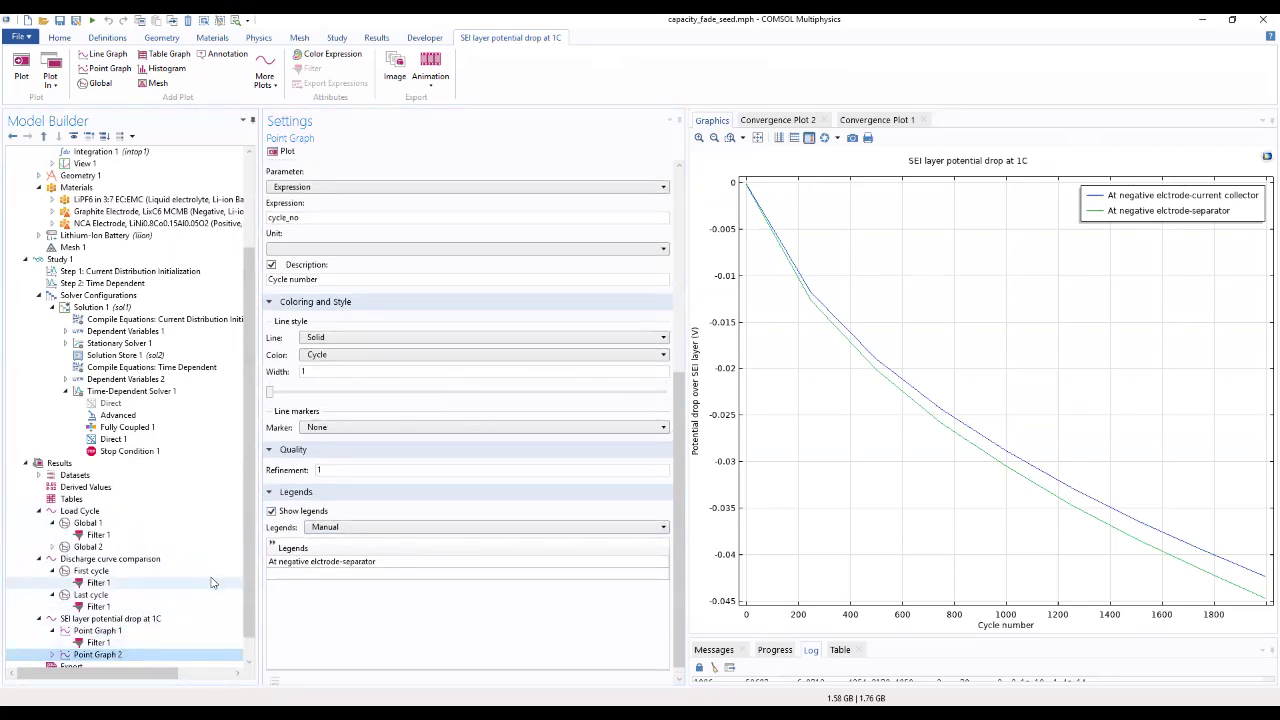
Duplicate the SEI layer potential drop at 1C plot group and label the copy "Electrolyte volume fraction"
click(167, 620)
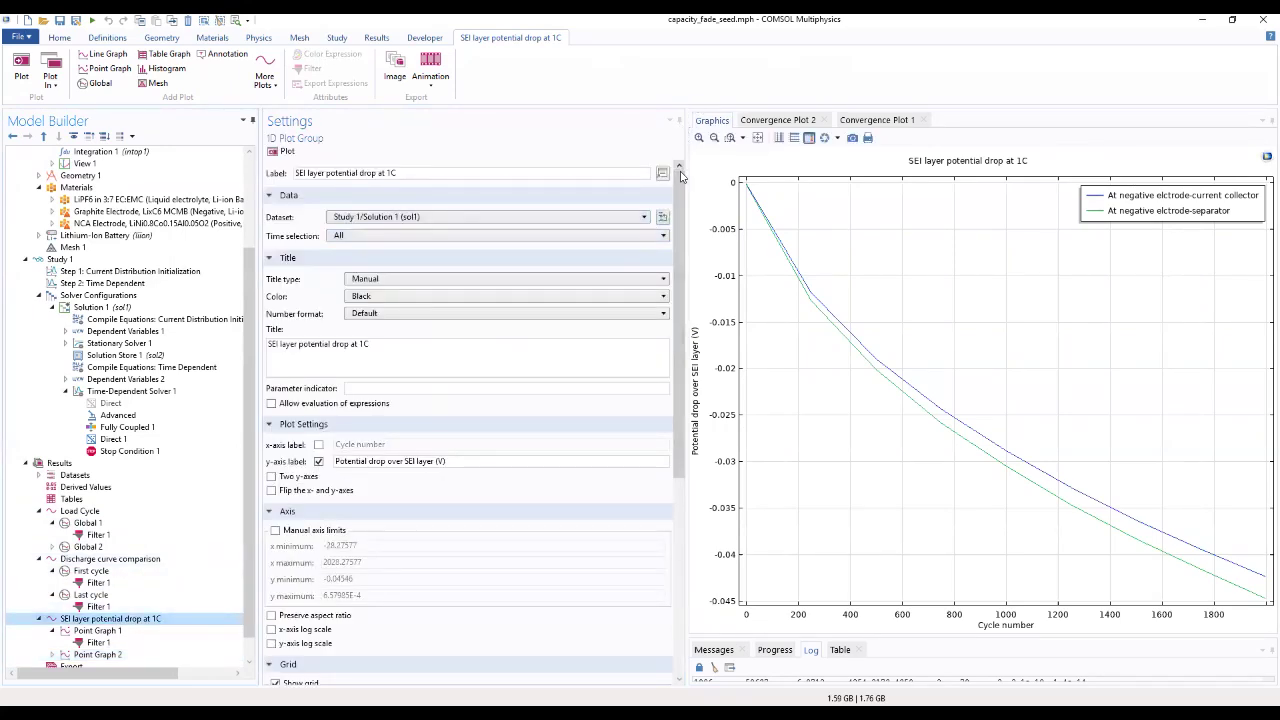
right_click(164, 620)
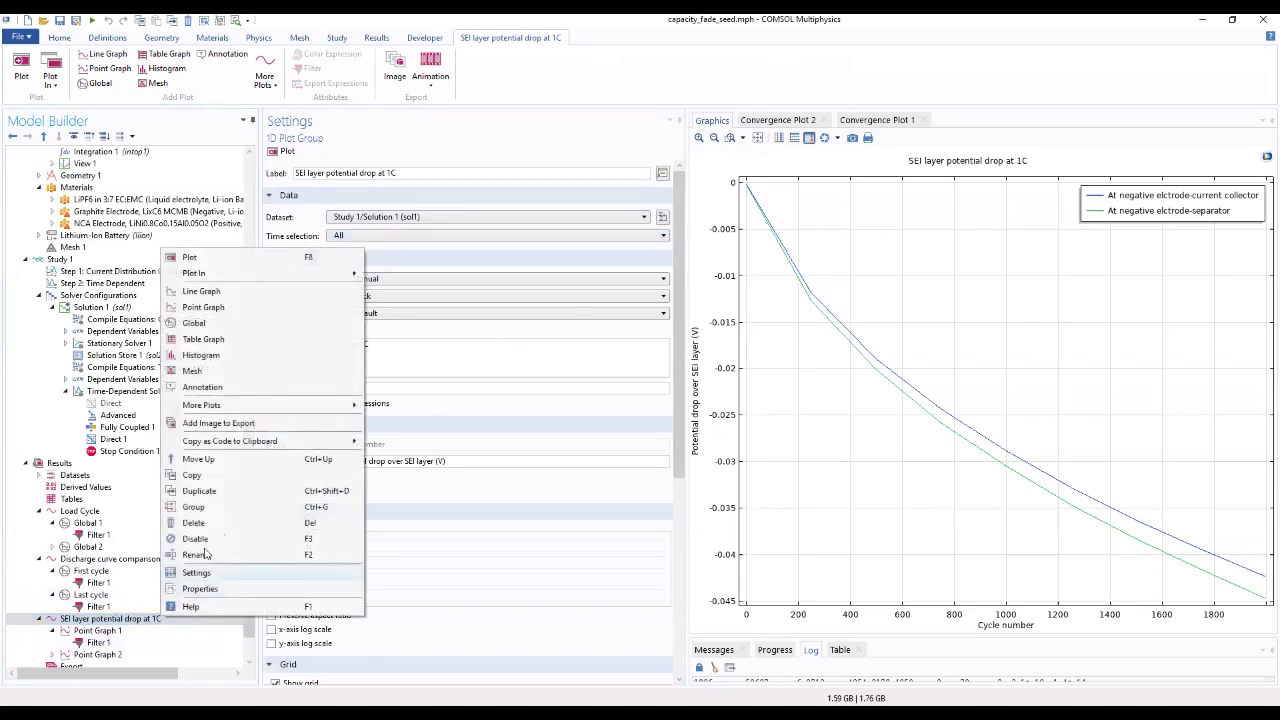
click(214, 493)
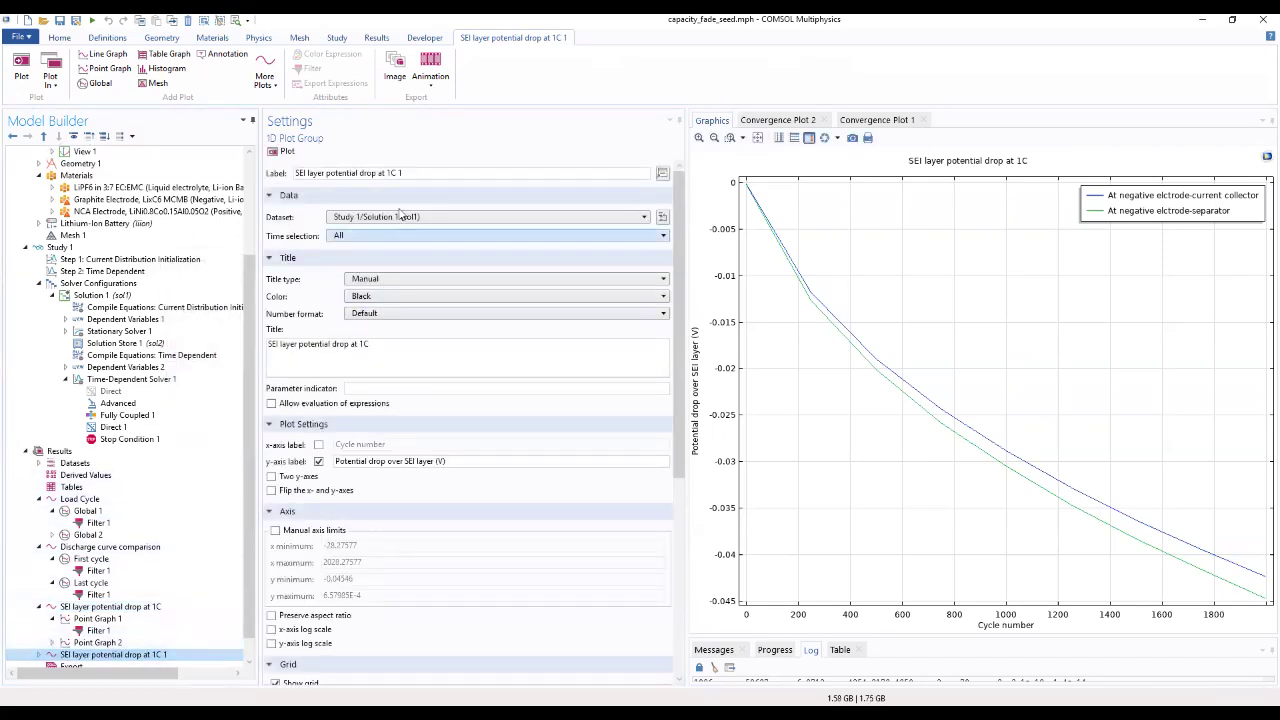
drag(403, 173, 270, 175)
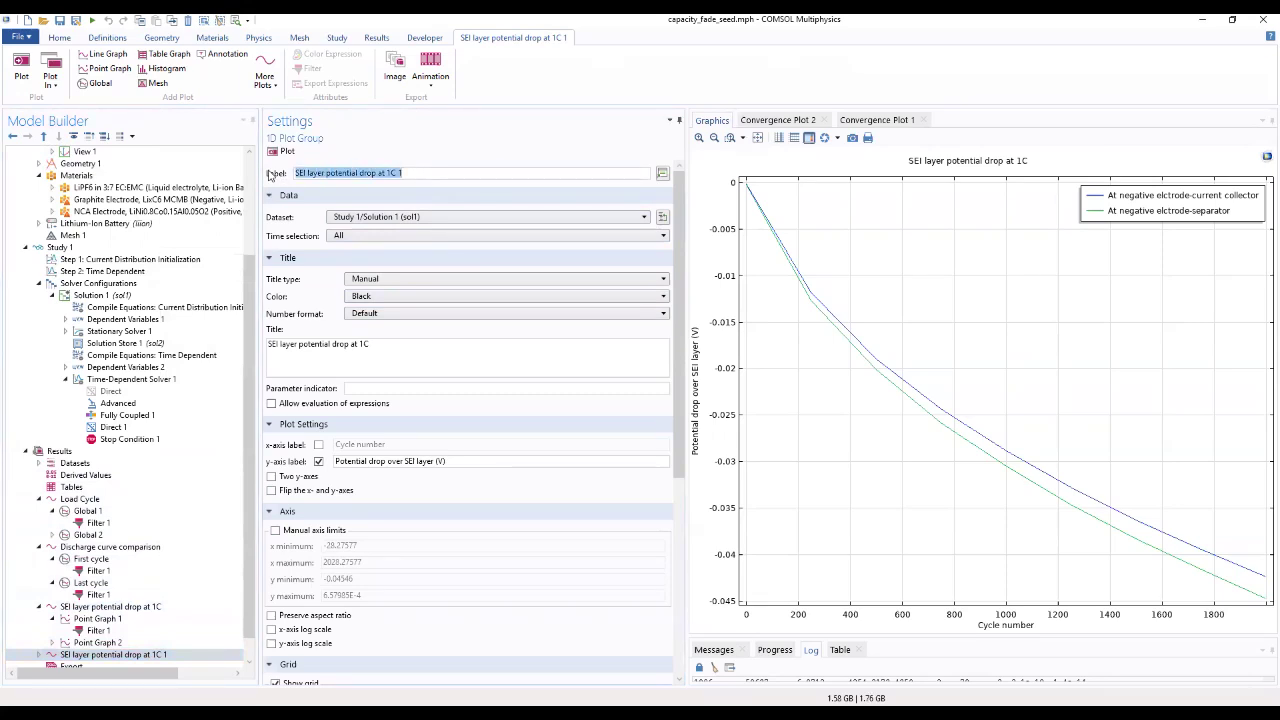
text(Electrolyte vo)
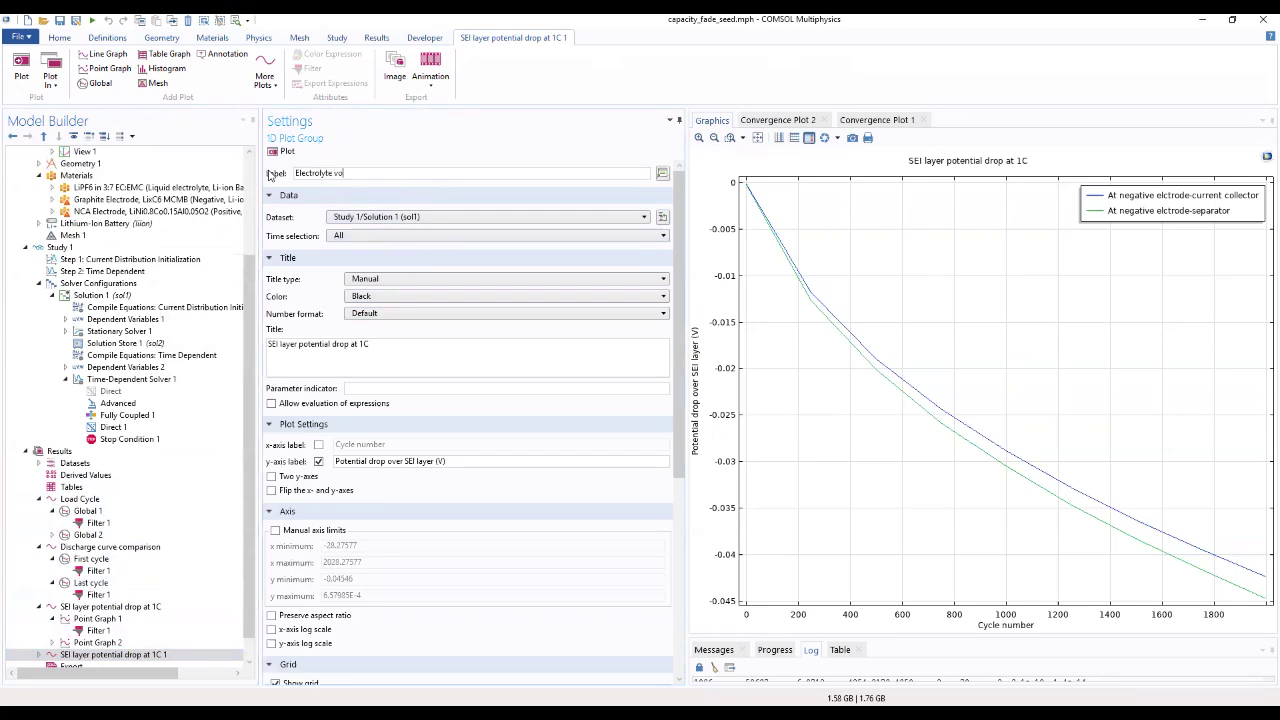
text(lume fraction)
Set both the y-axis label and the title of the duplicated plot group to "Electrolyte volume fraction"
drag(476, 458, 306, 467)
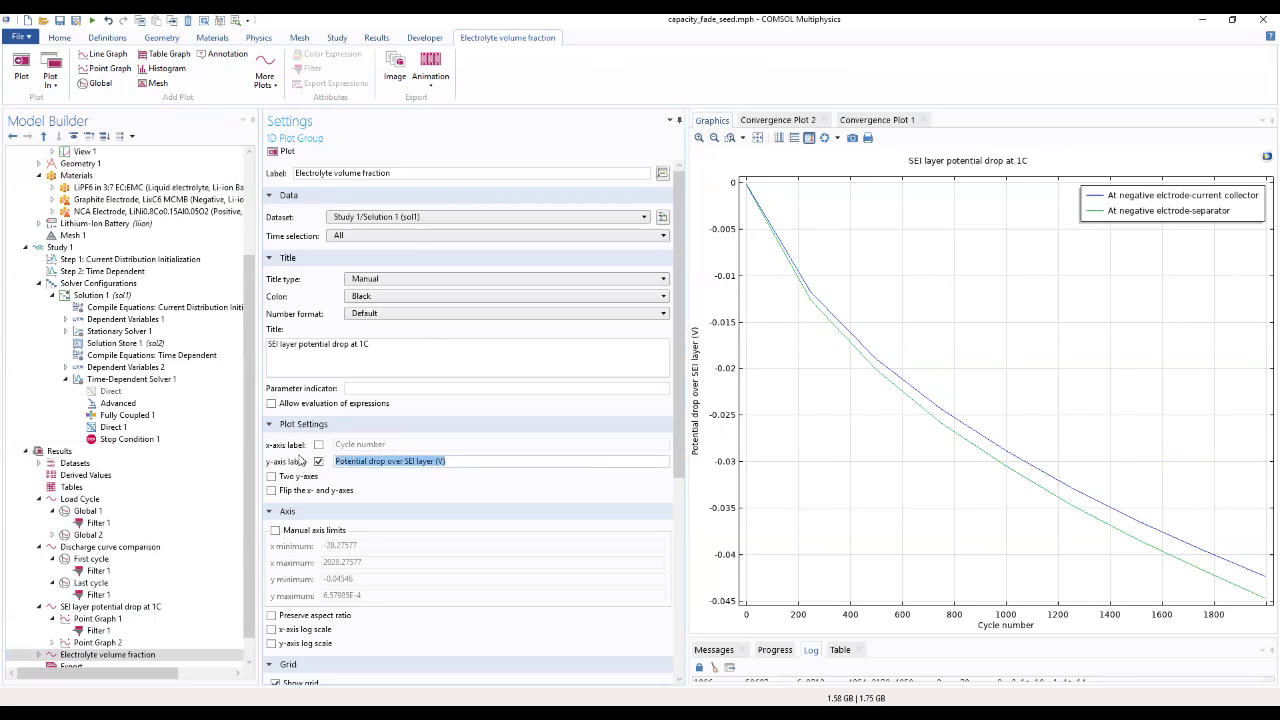
text(Electro)
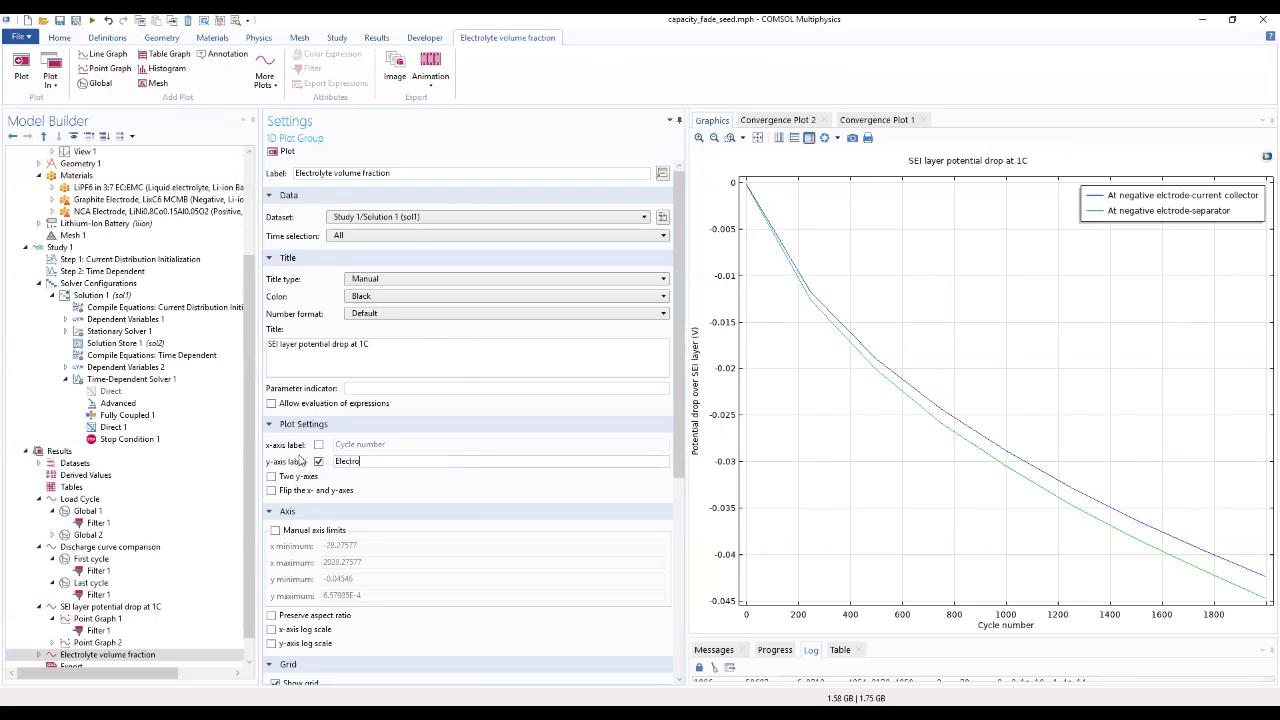
text(lyte volume fraction)
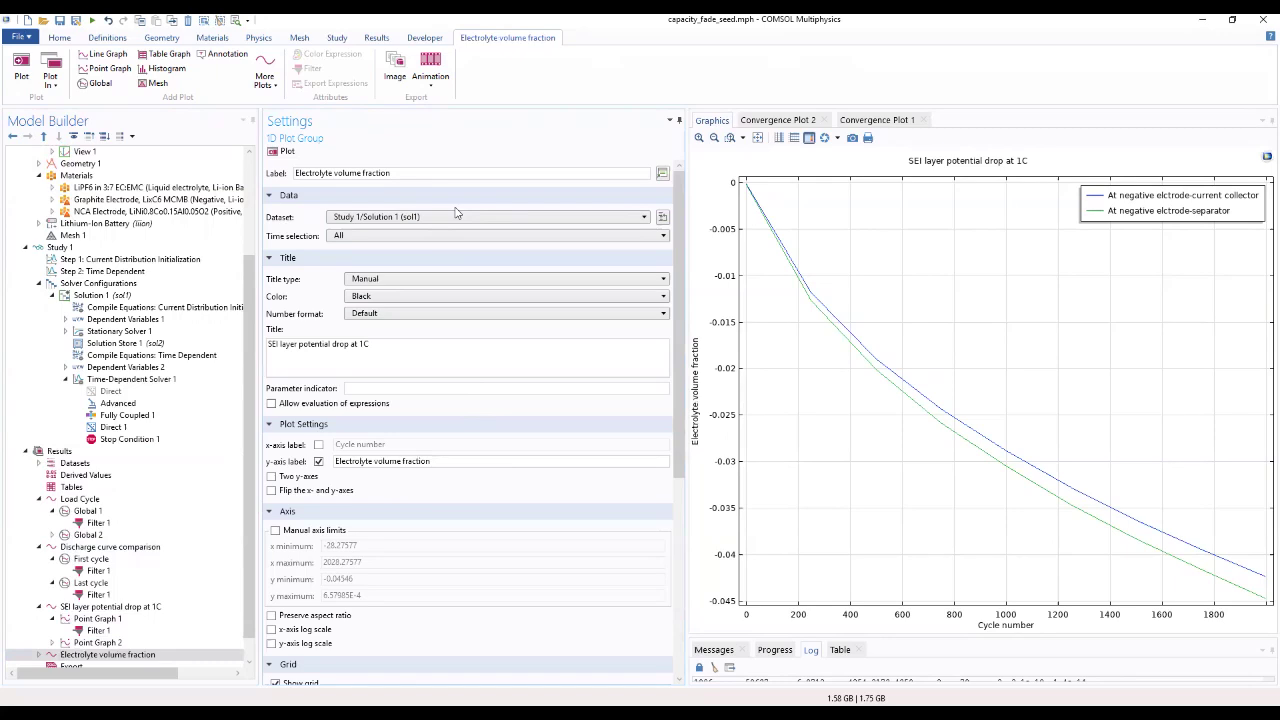
drag(405, 177, 264, 195)
key(ctrl+c)
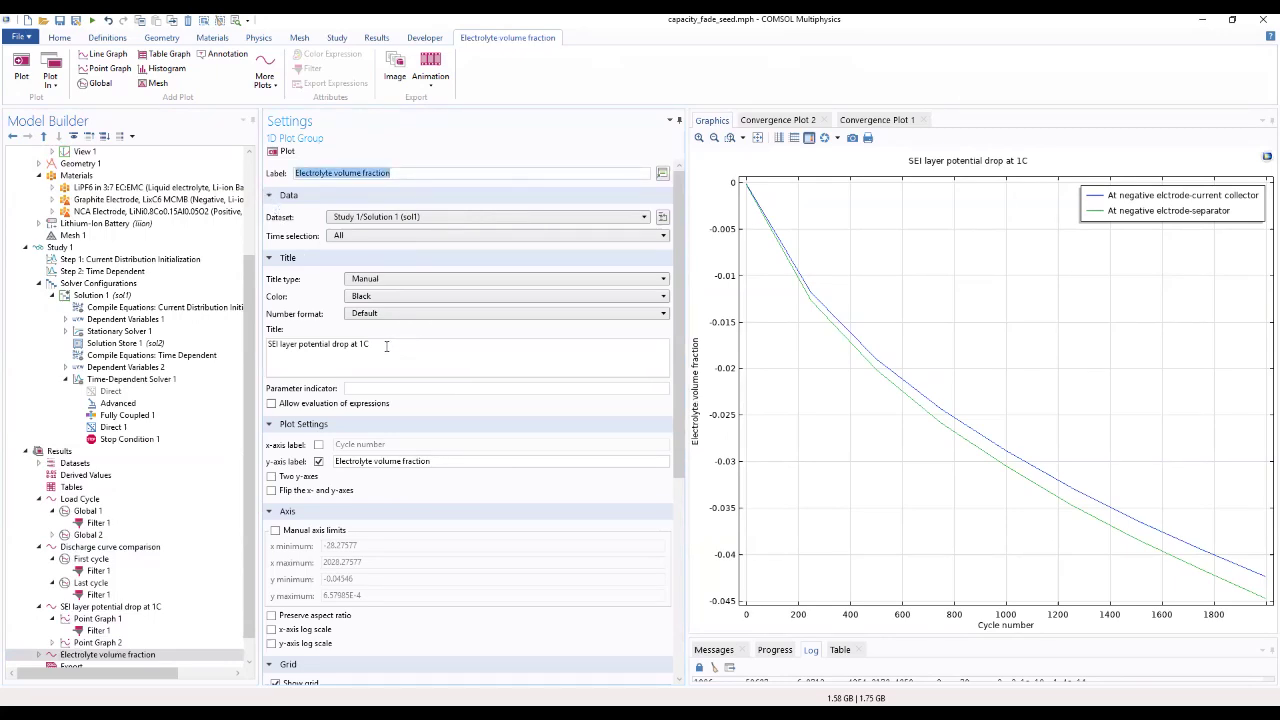
drag(386, 346, 266, 346)
key(ctrl+v)
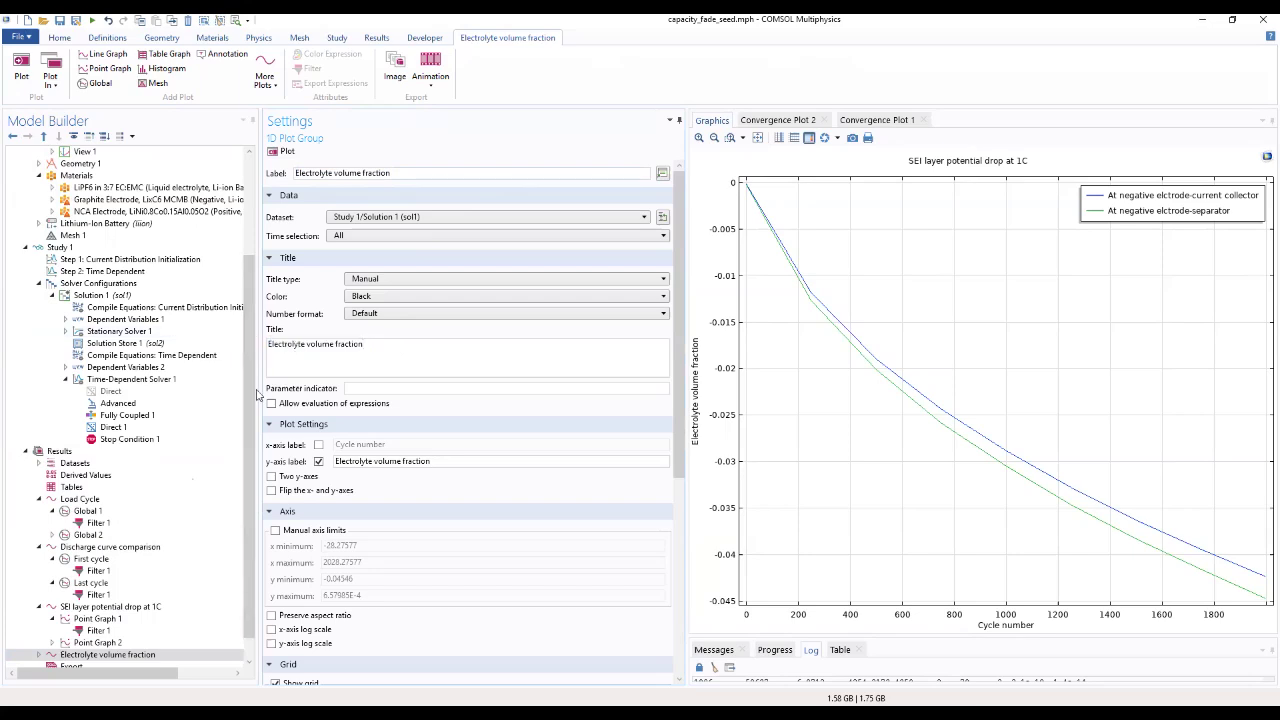
Set the y-axis expression of Point Graph 1 in the Electrolyte volume fraction plot group to liion.epsl
scroll(60, 650, down, 1)
click(45, 630)
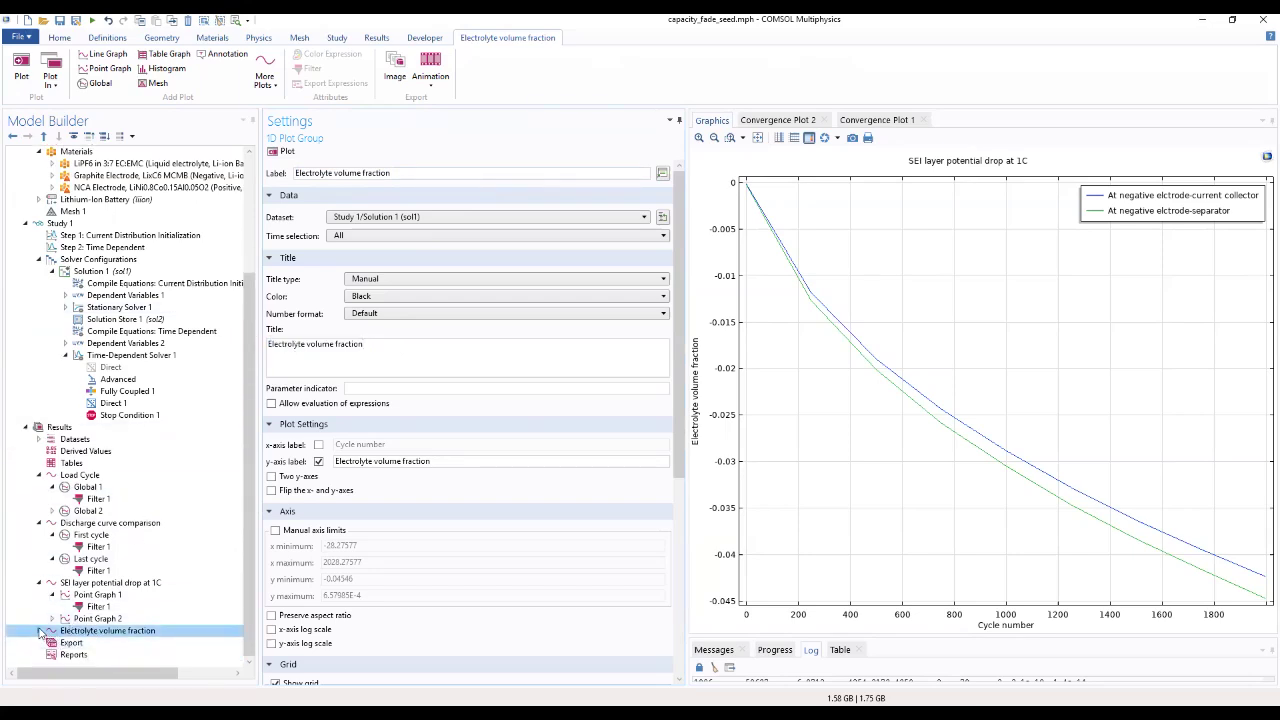
click(40, 630)
click(97, 642)
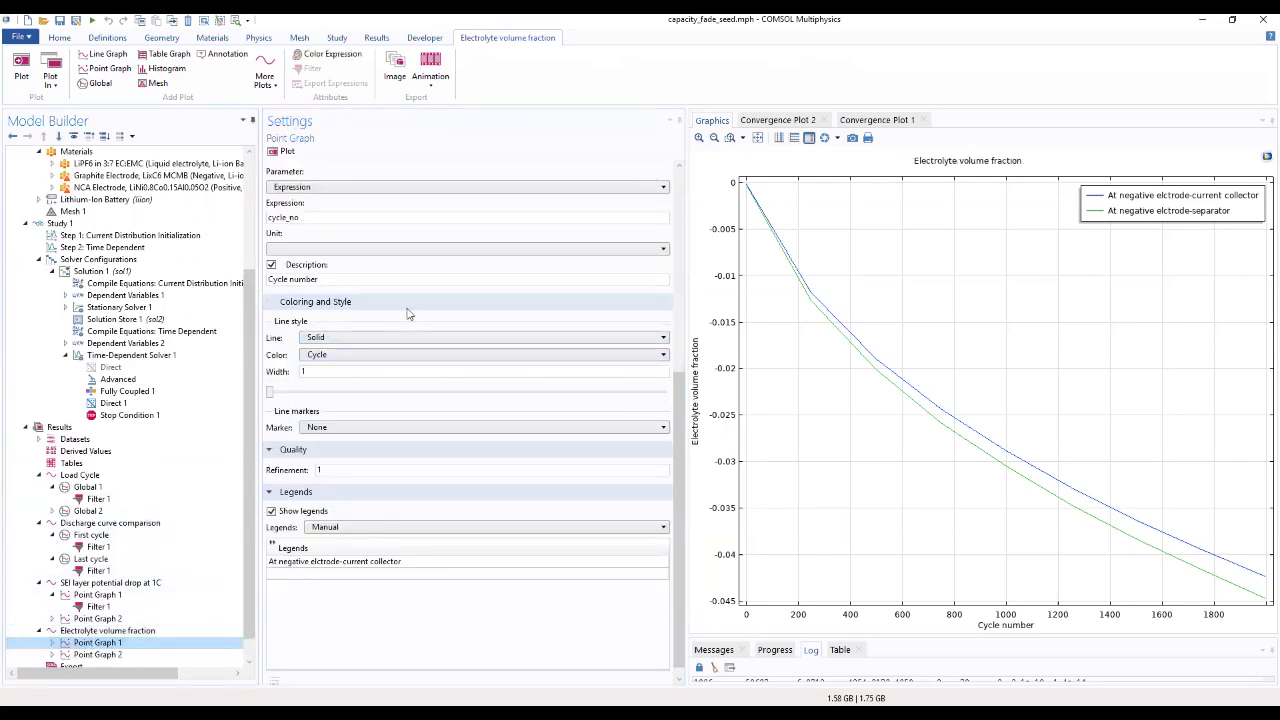
scroll(663, 342, up, 1)
scroll(663, 342, up, 5)
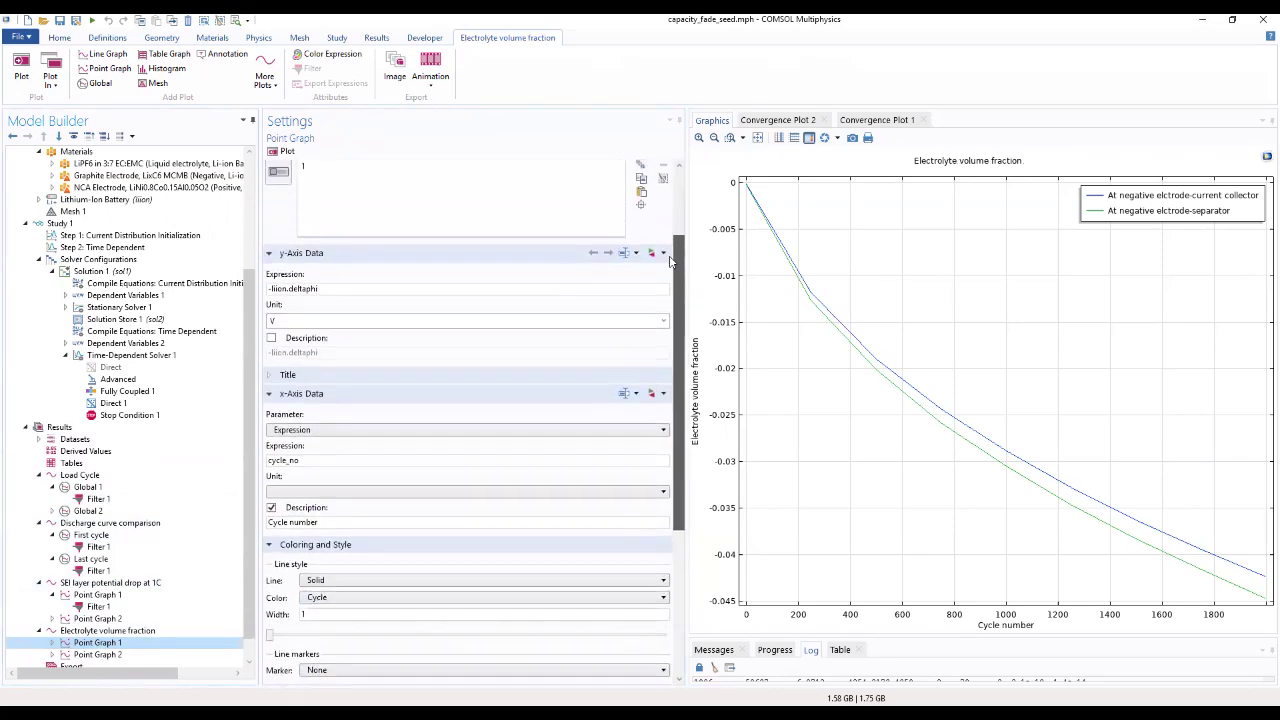
click(336, 335)
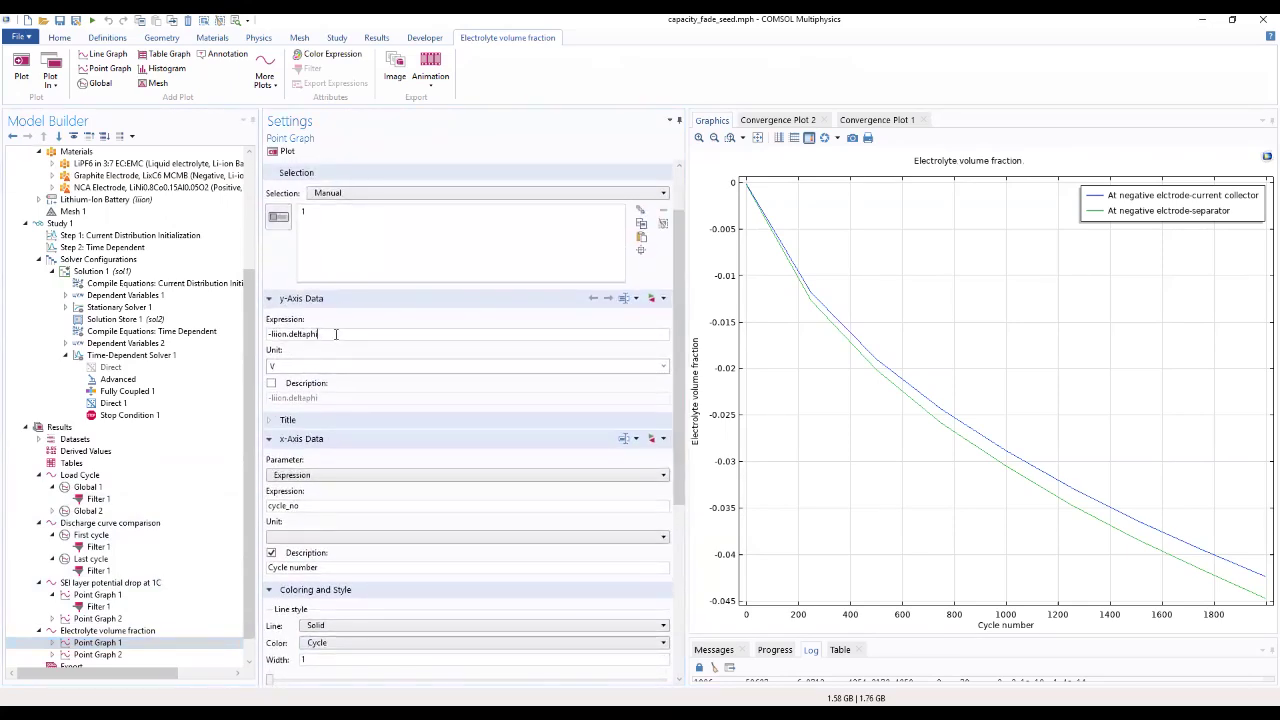
drag(336, 335, 228, 331)
text(li)
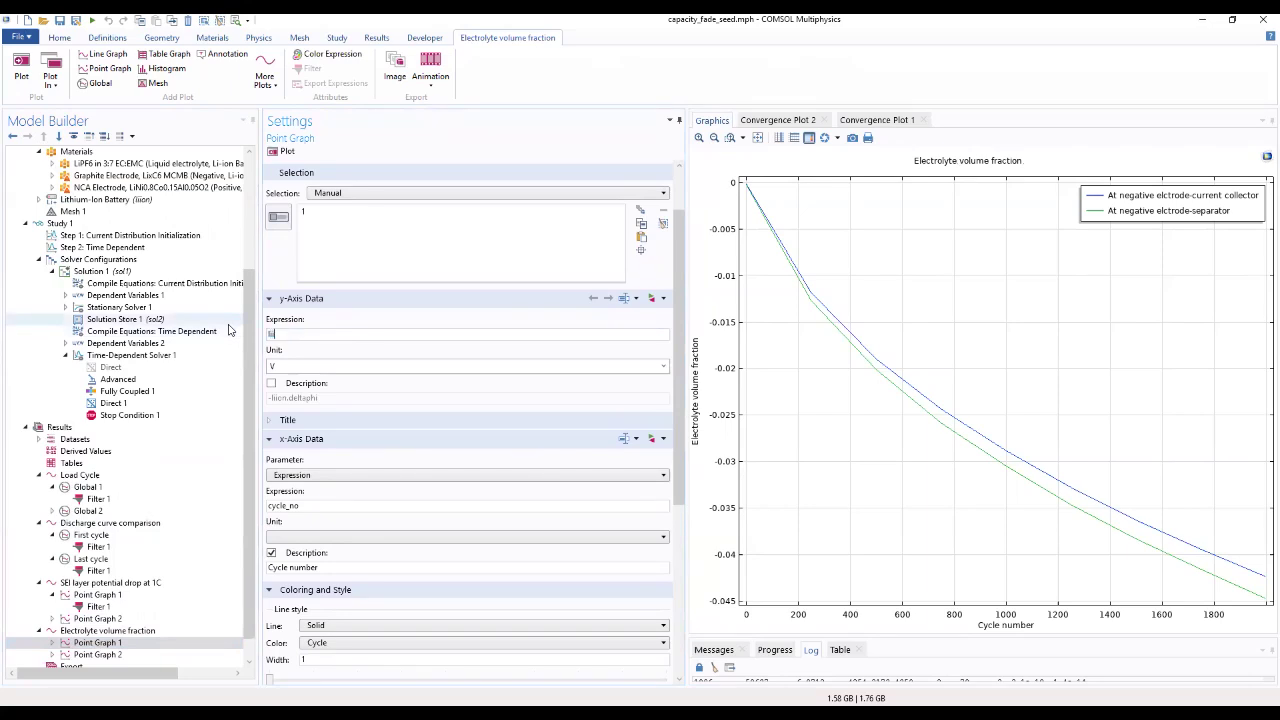
text(ion.epsl)
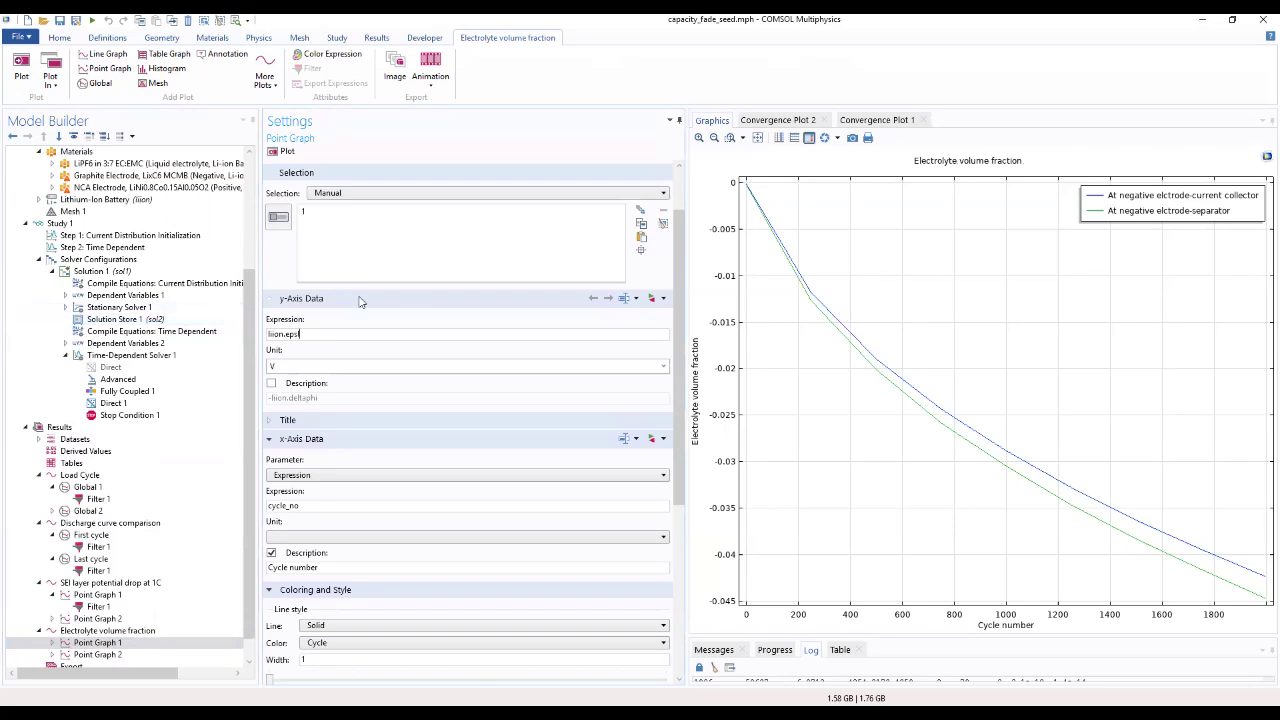
key(Return)
Copy Point Graph 1's expression, then set Point Graph 2's y-axis expression to down(liion.epsl) and replot the Electrolyte volume fraction group
double_click(290, 333)
right_click(287, 334)
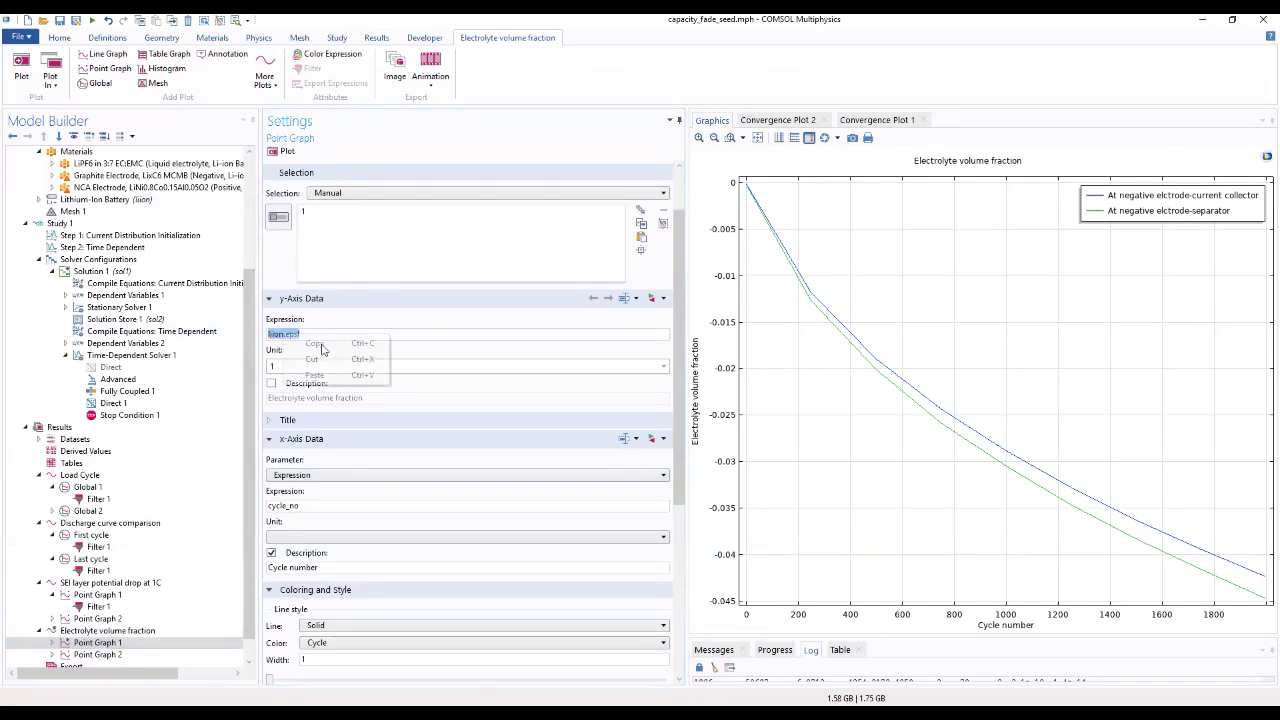
click(330, 344)
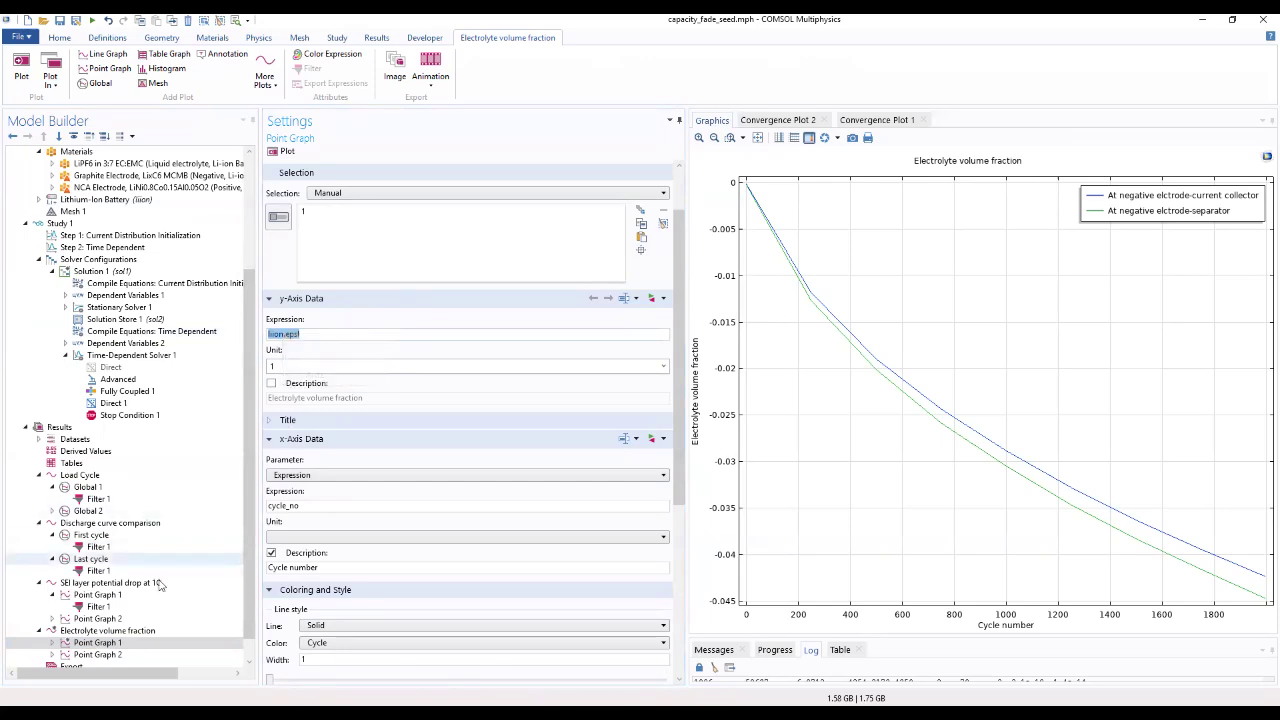
click(100, 655)
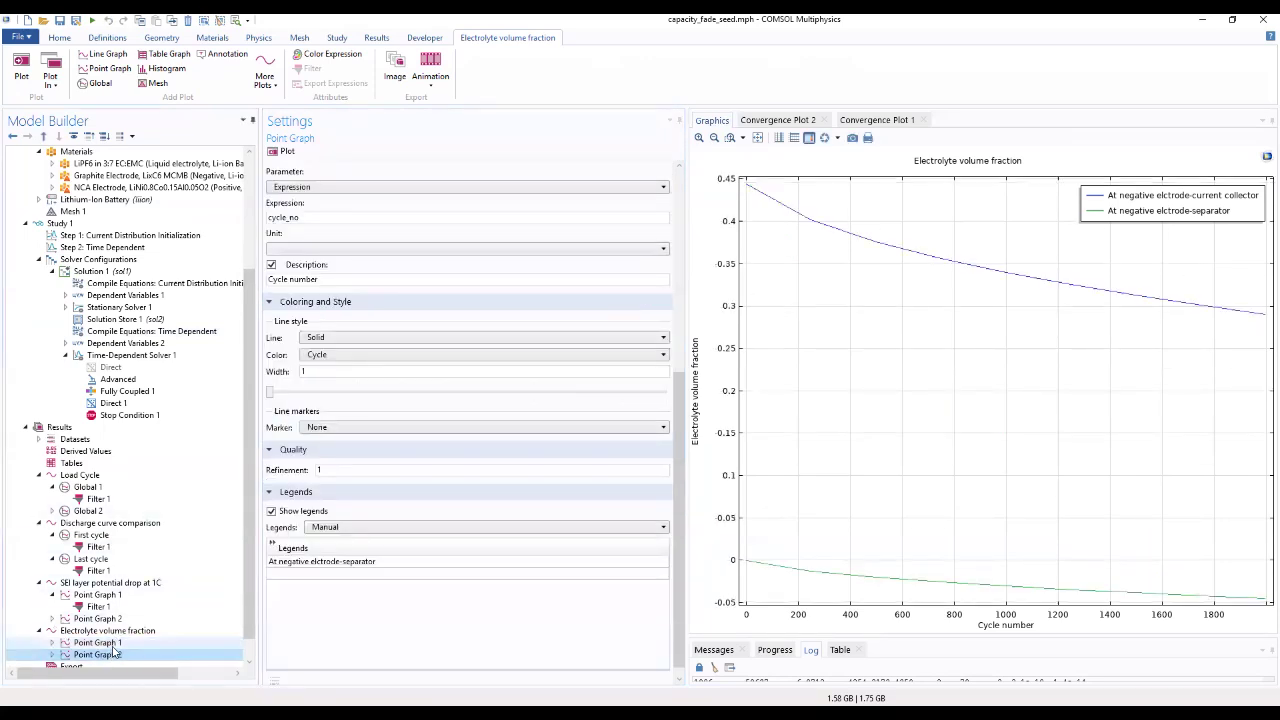
scroll(385, 360, up, 3)
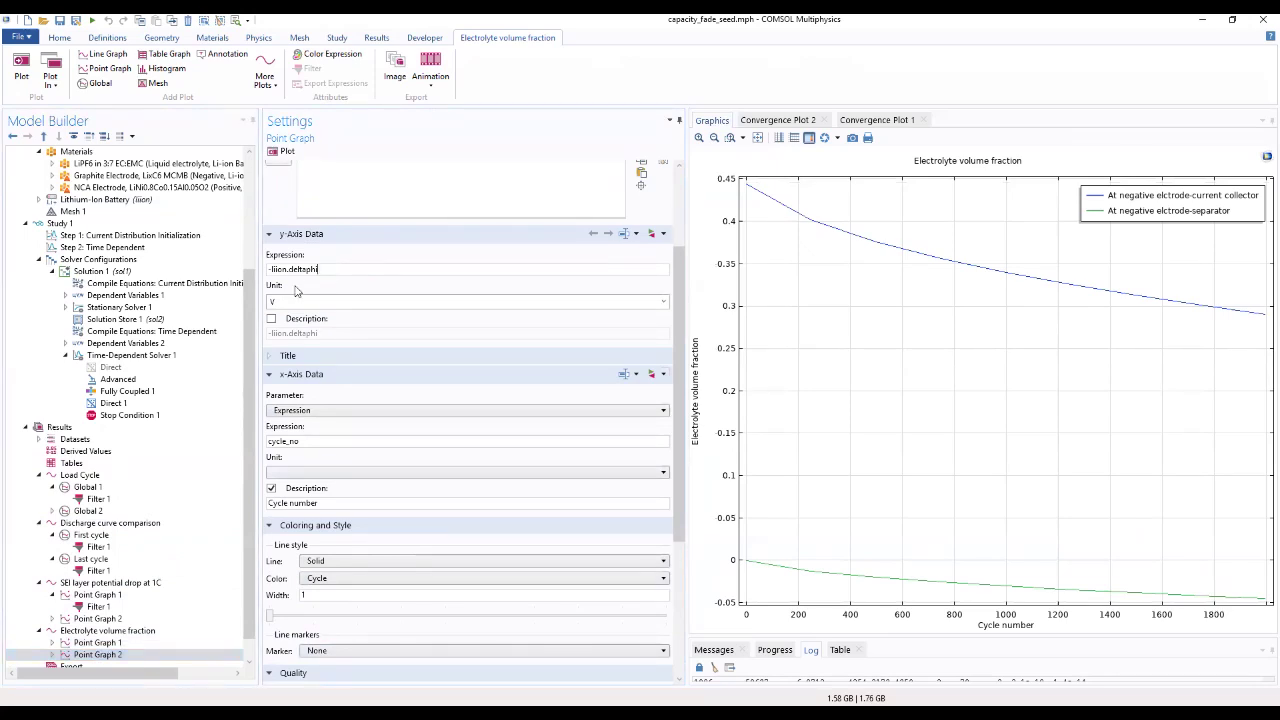
double_click(268, 270)
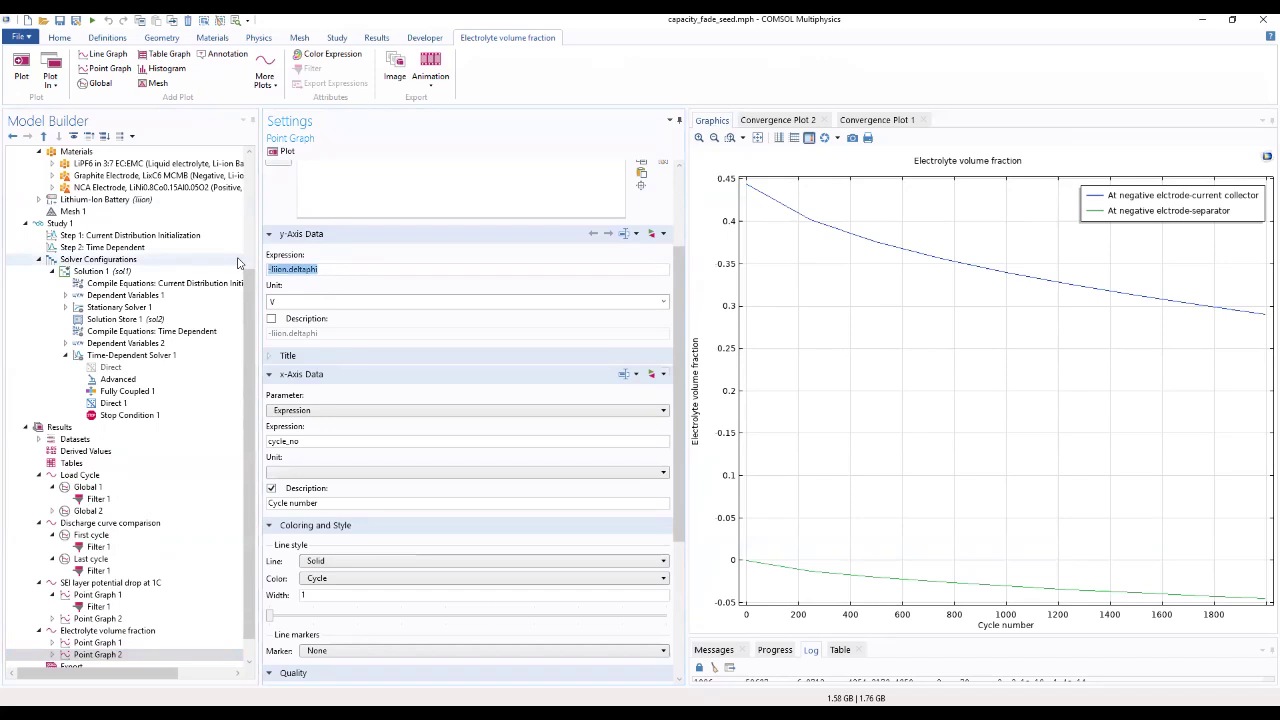
text(down(liion.epsl)
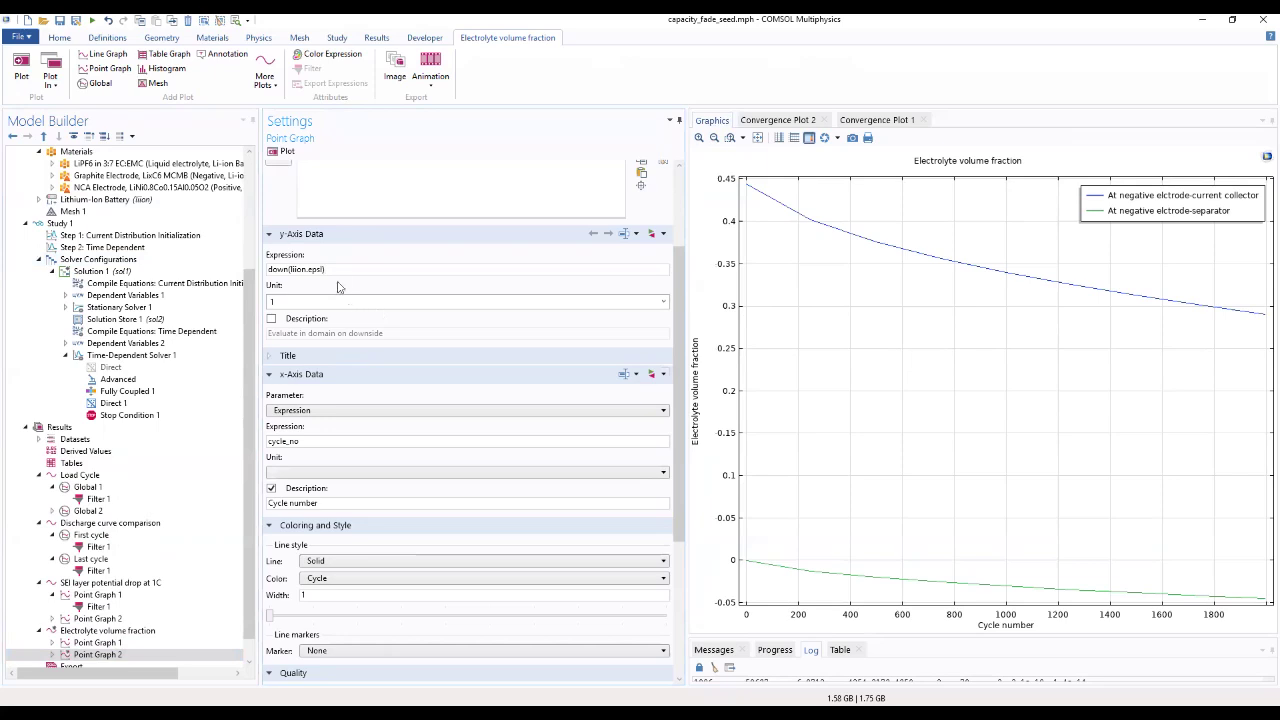
click(272, 153)
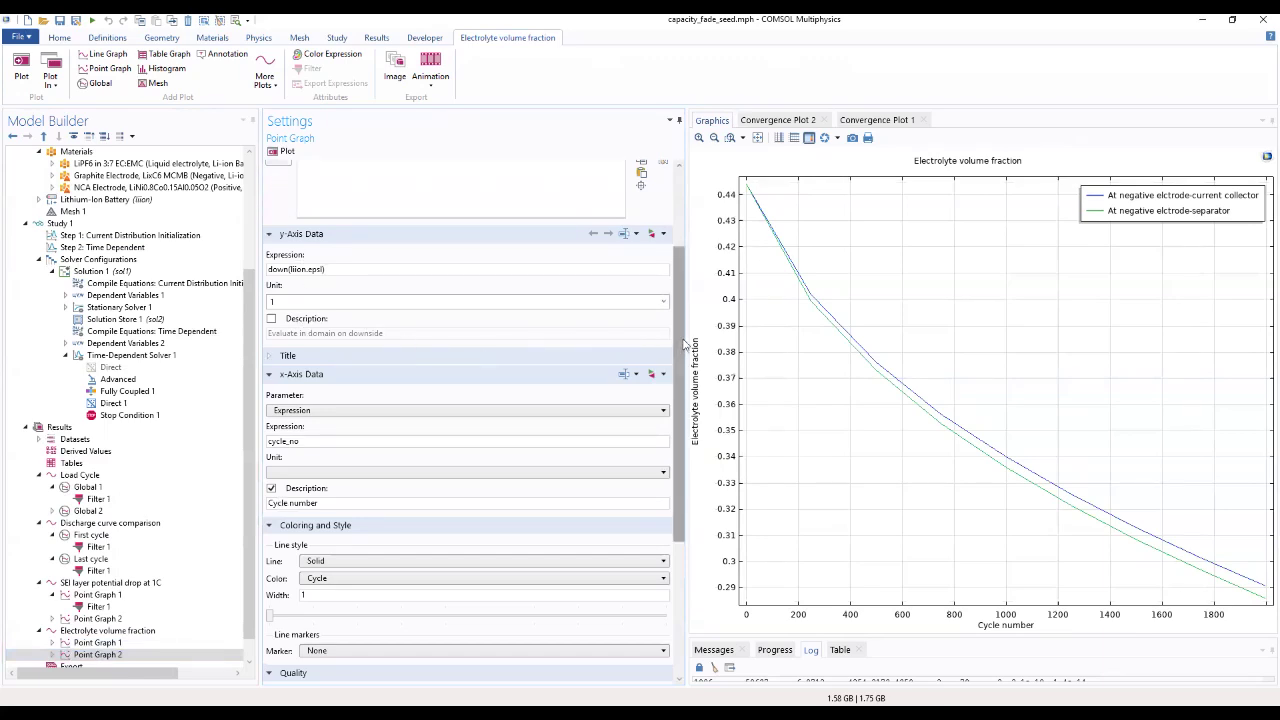
scroll(684, 346, up, 3)
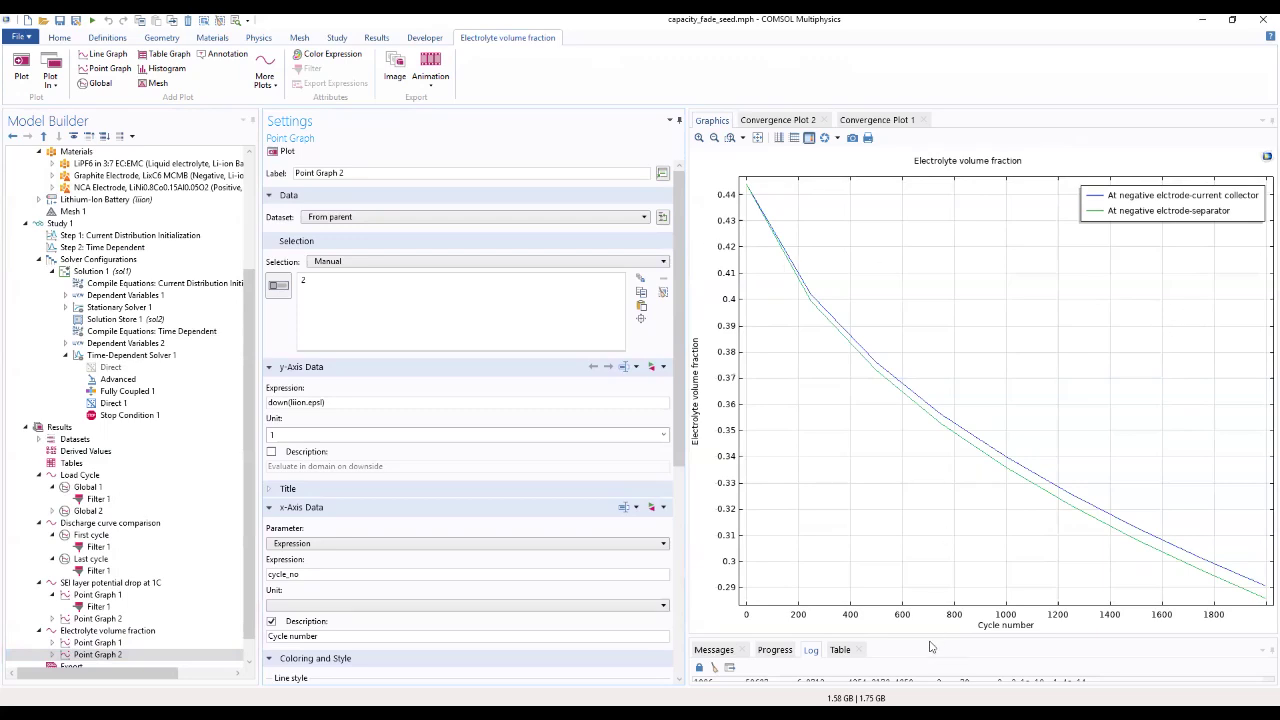
click(714, 138)
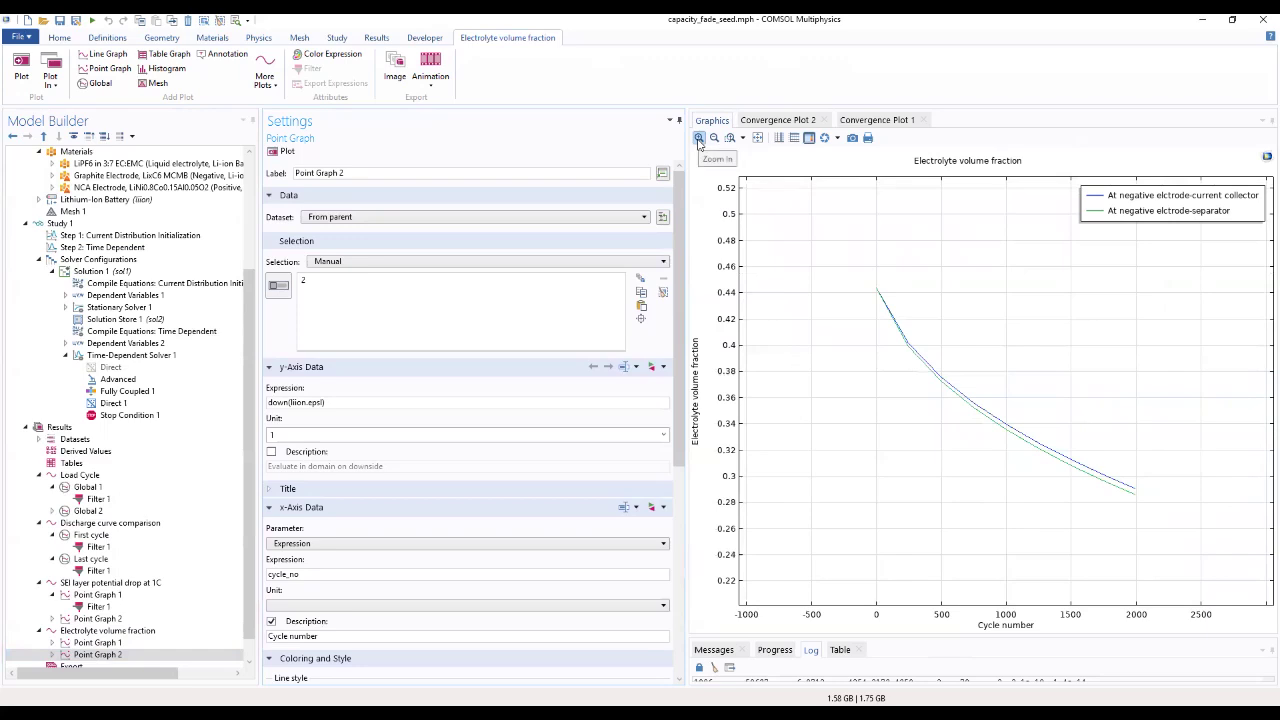
click(699, 139)
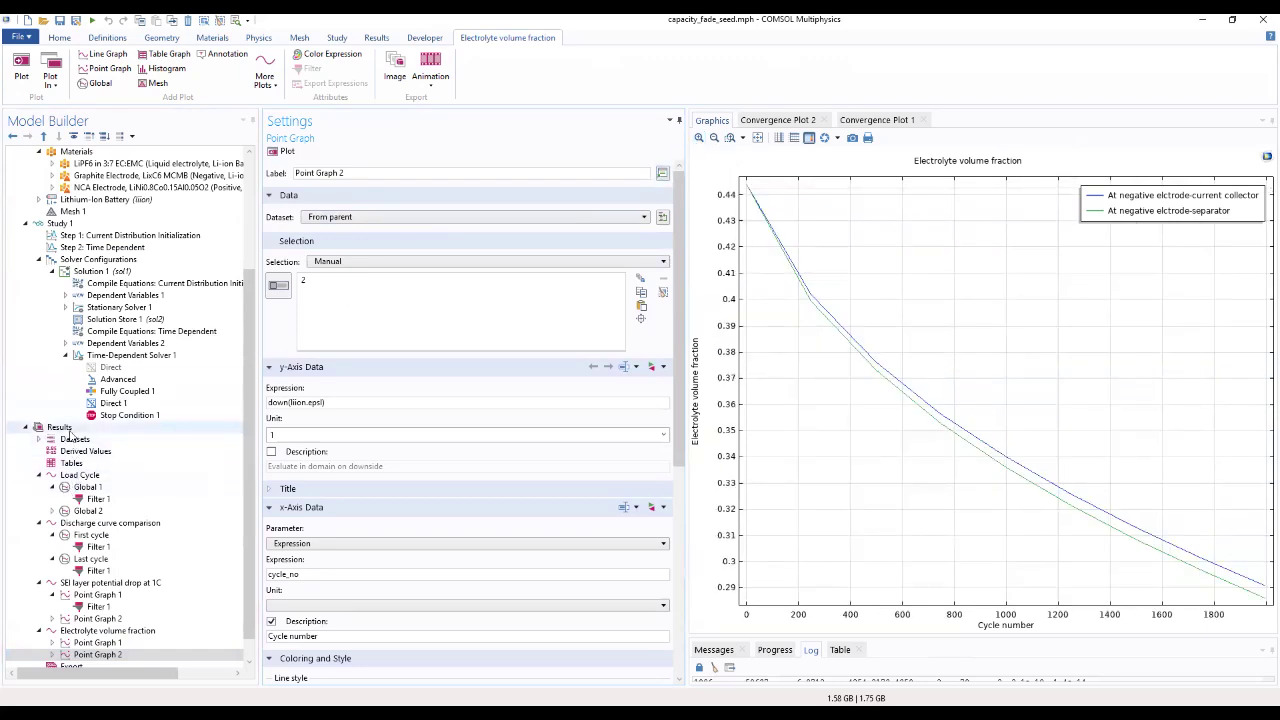
Add a 1D plot group labelled "Capacity vs. time" to the results and set its title type to None
click(62, 428)
right_click(66, 428)
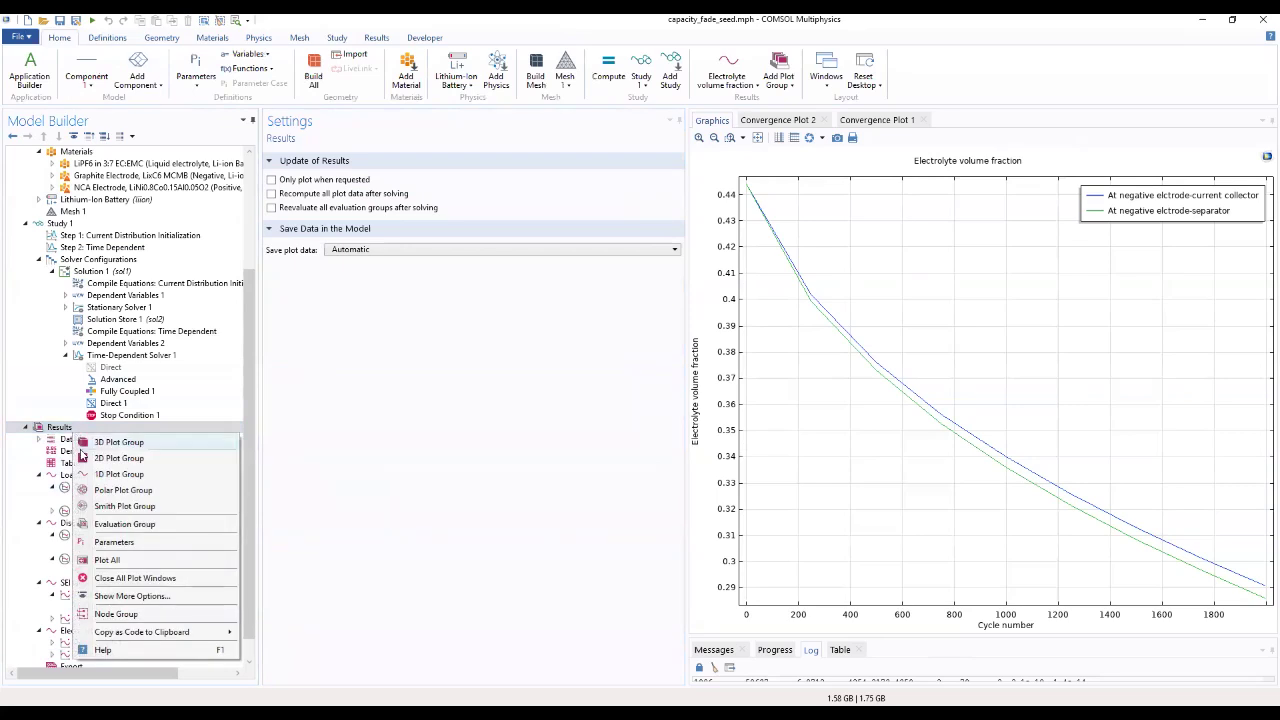
click(100, 474)
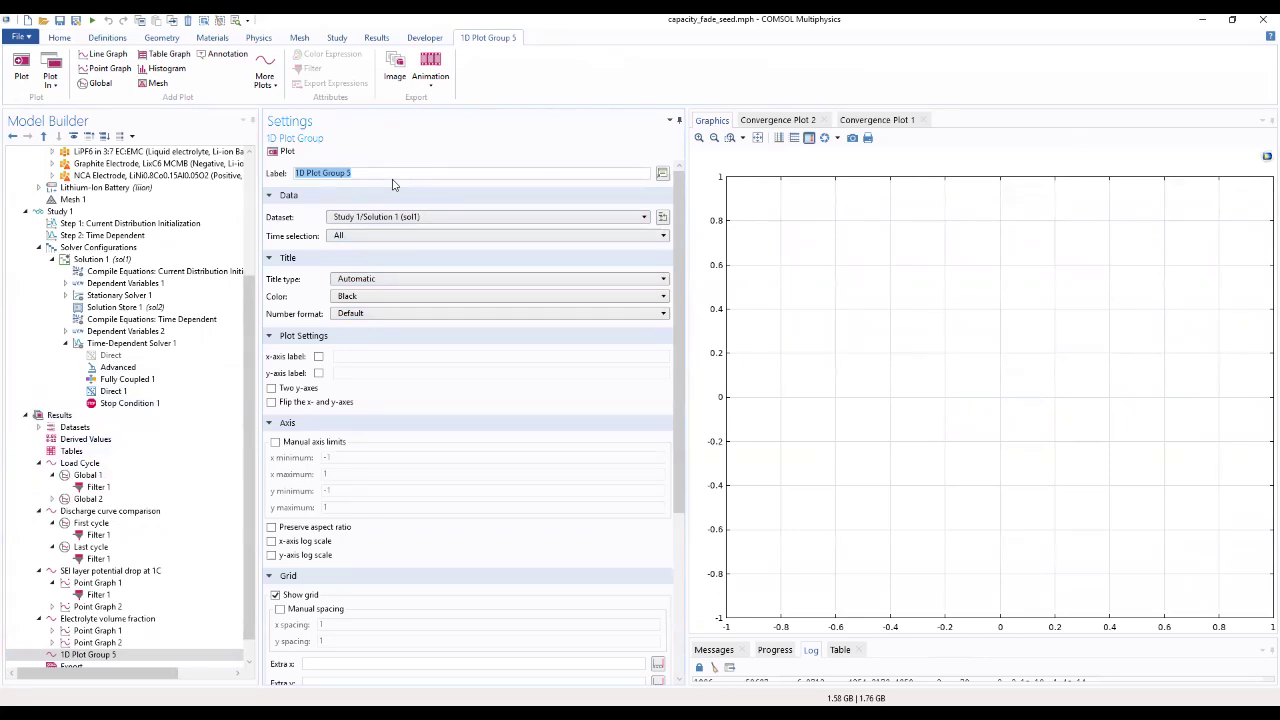
text(Capacity vs. time)
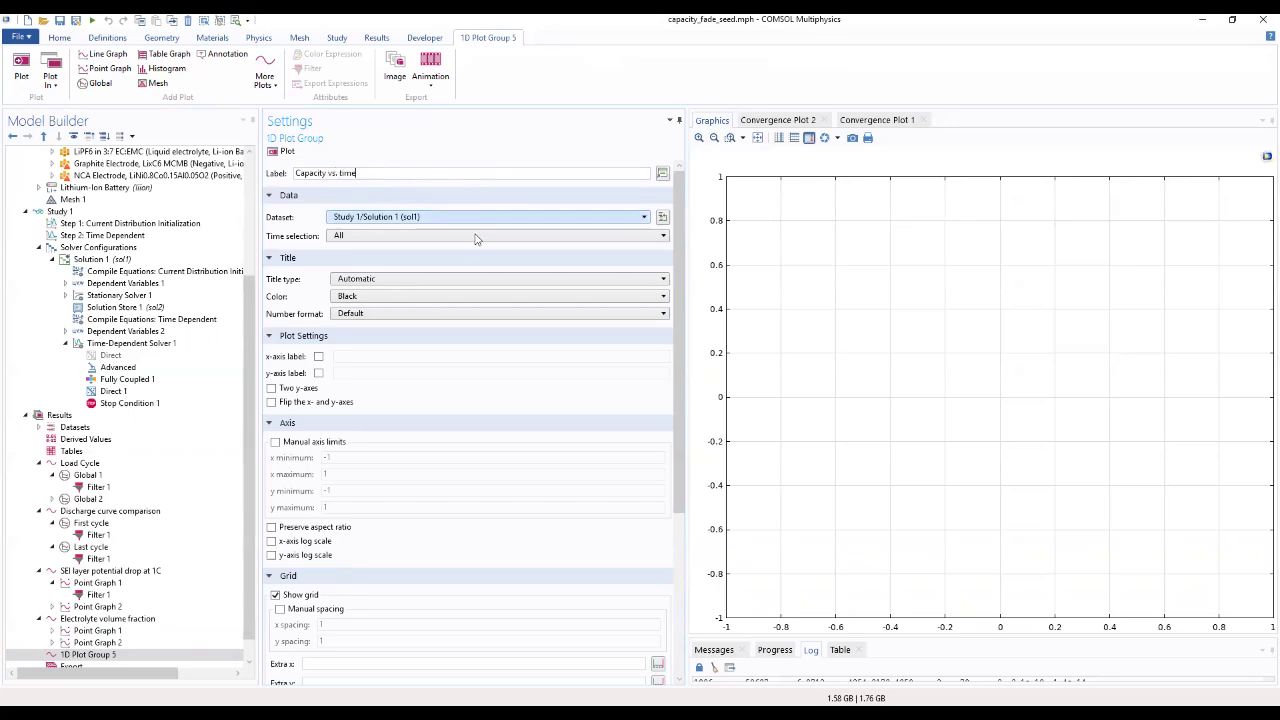
click(440, 290)
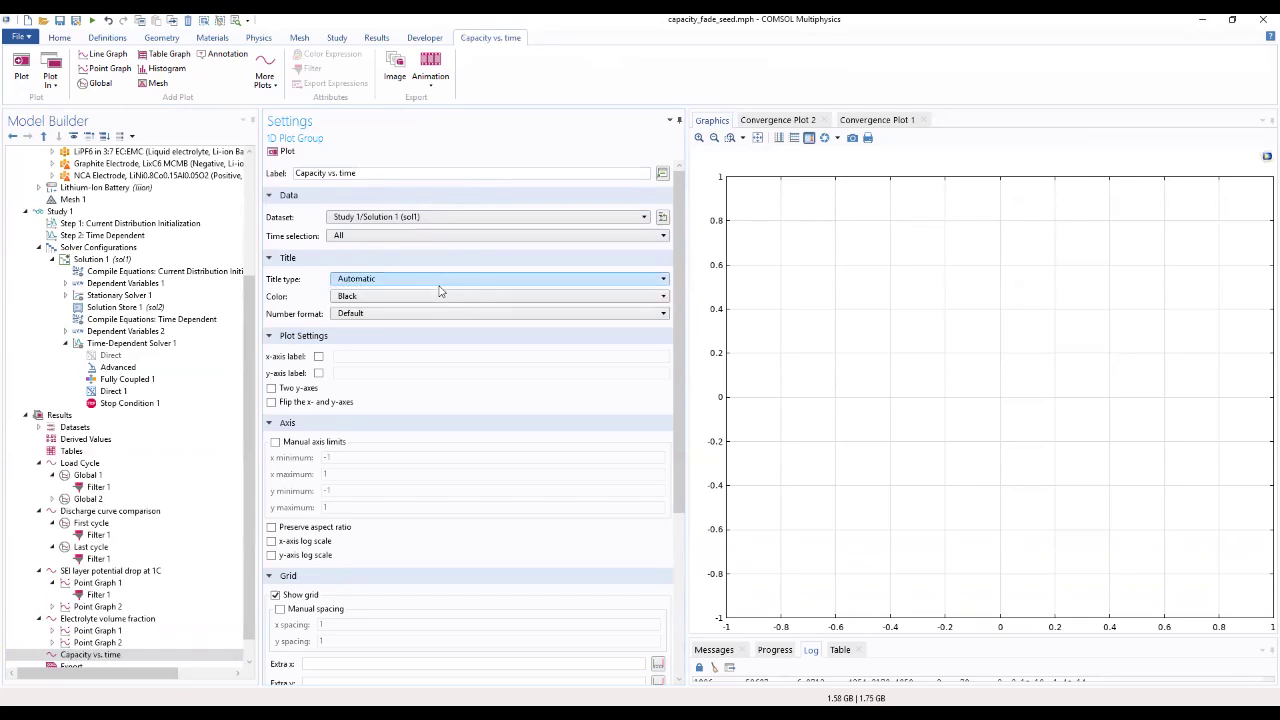
click(440, 287)
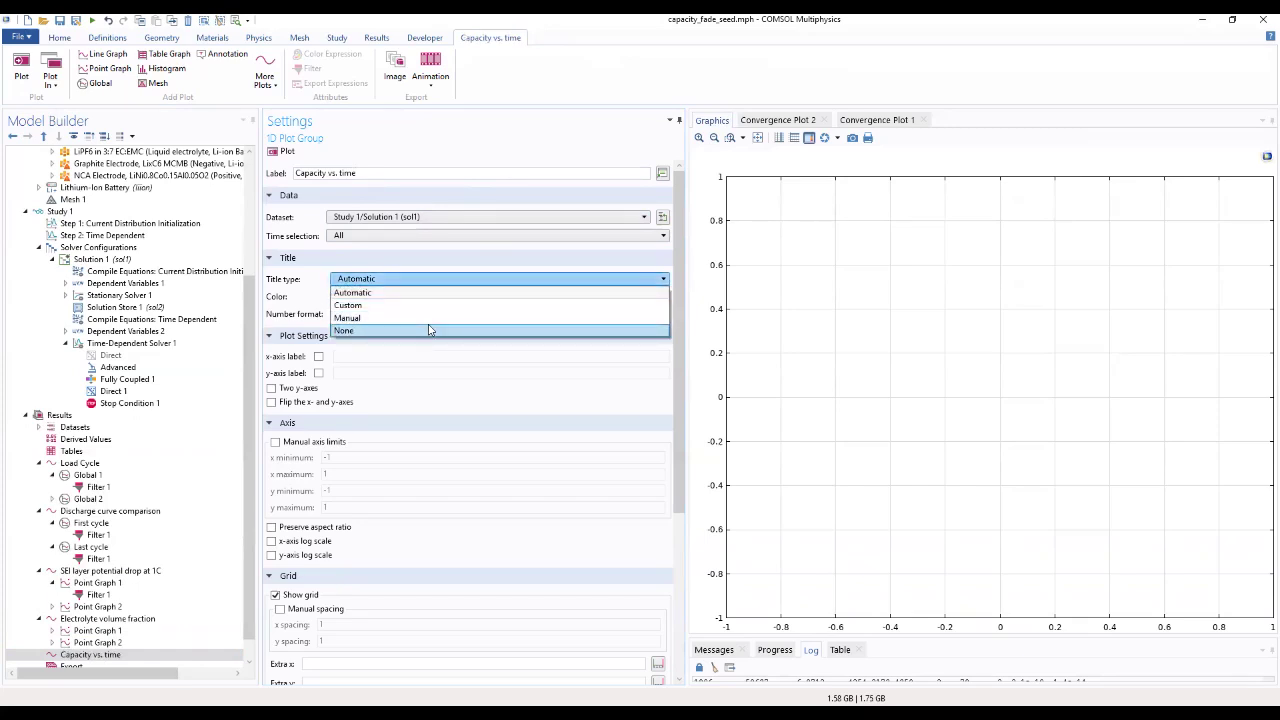
click(429, 330)
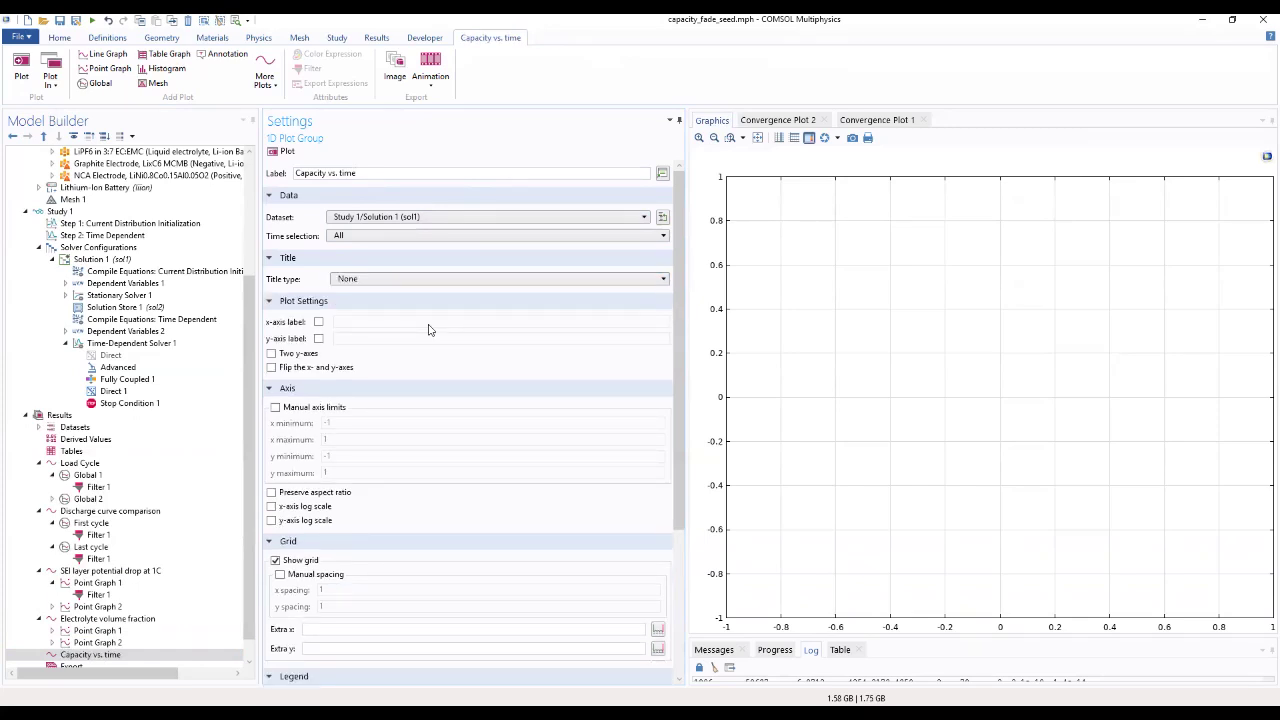
Label the Capacity vs. time axes "Time (days)" for x and "Relative capacity" for y, and enable two y-axes
click(318, 322)
click(318, 338)
text(Time (days)
click(361, 338)
text(Rela)
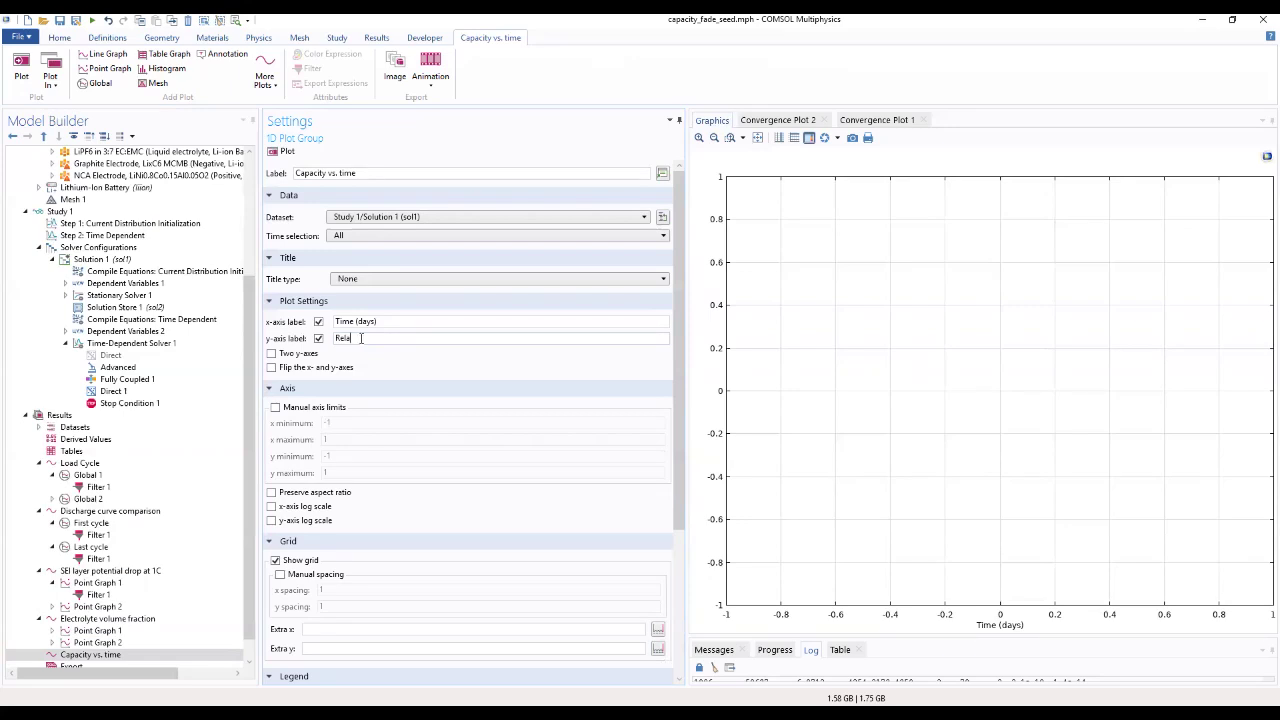
text(tive capacity)
click(416, 357)
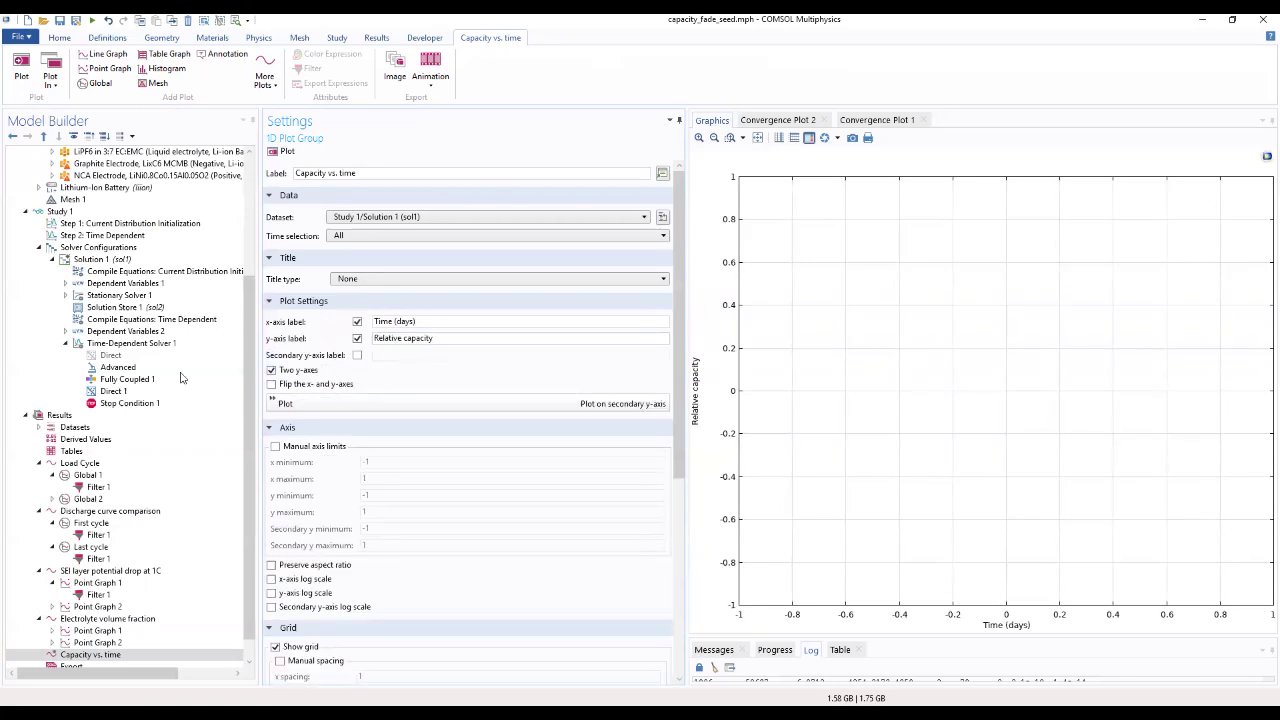
Add a Global plot to the Capacity vs. time group and enter (Q0-comp1,inop1(Q_SEI))/(Q0) as its y-axis expression
right_click(74, 658)
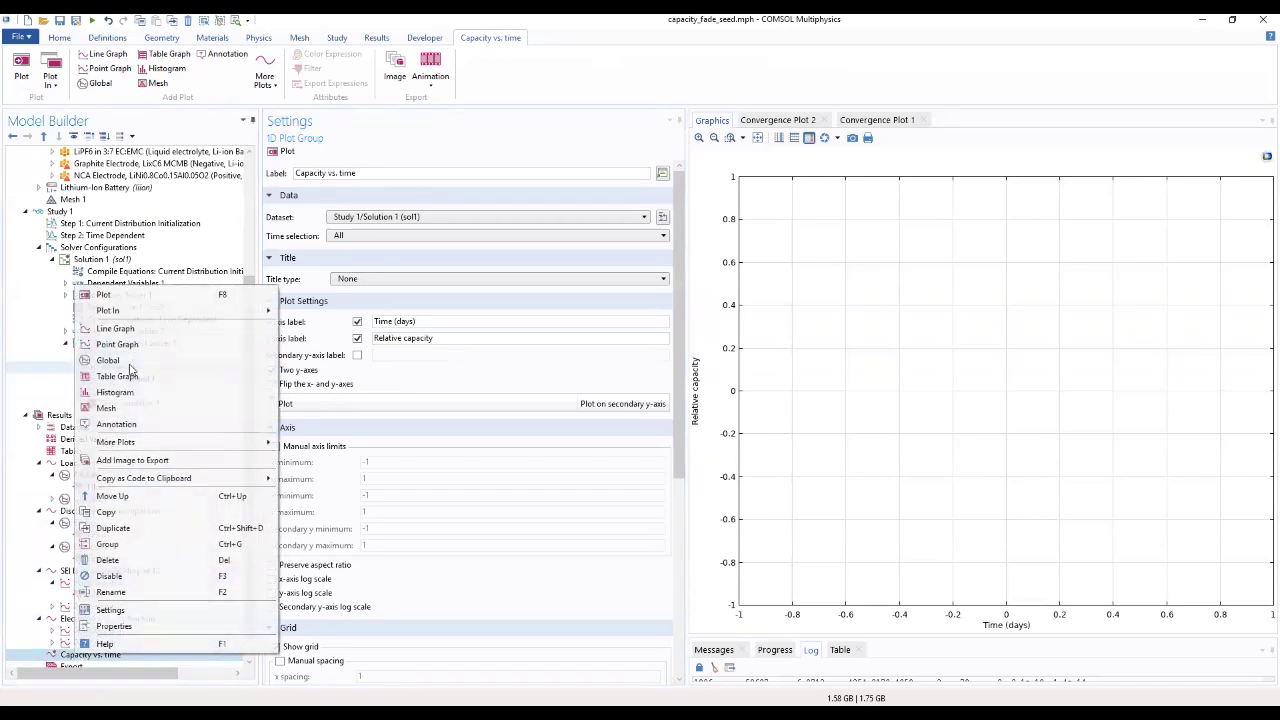
click(130, 369)
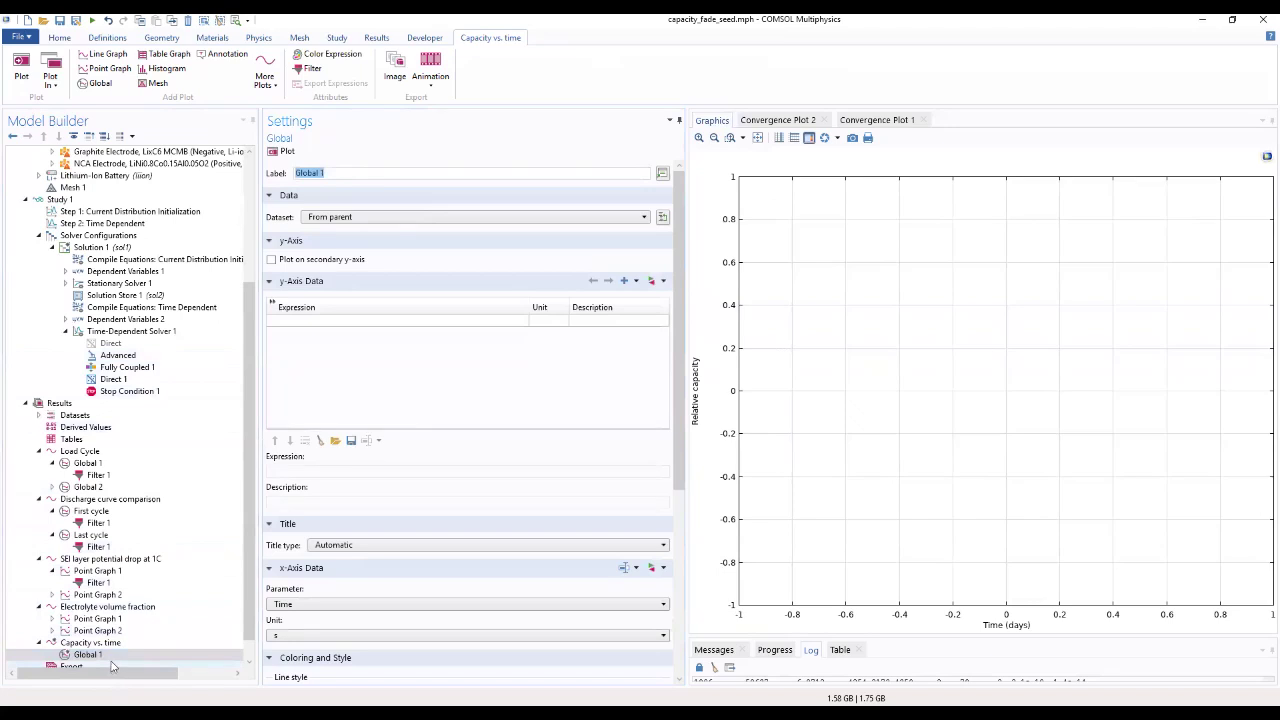
click(330, 321)
click(330, 321)
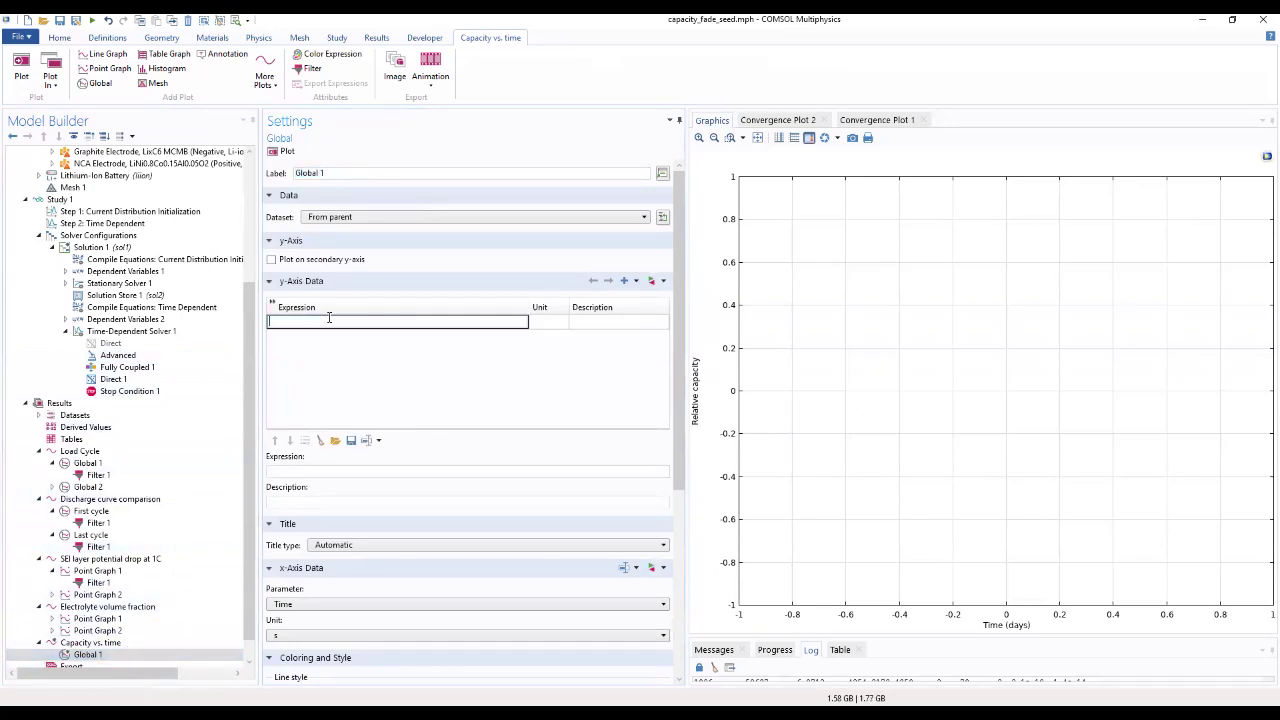
text((Q0-comp1.inop1(Q_SEI))/()
text(Q0)
click(534, 363)
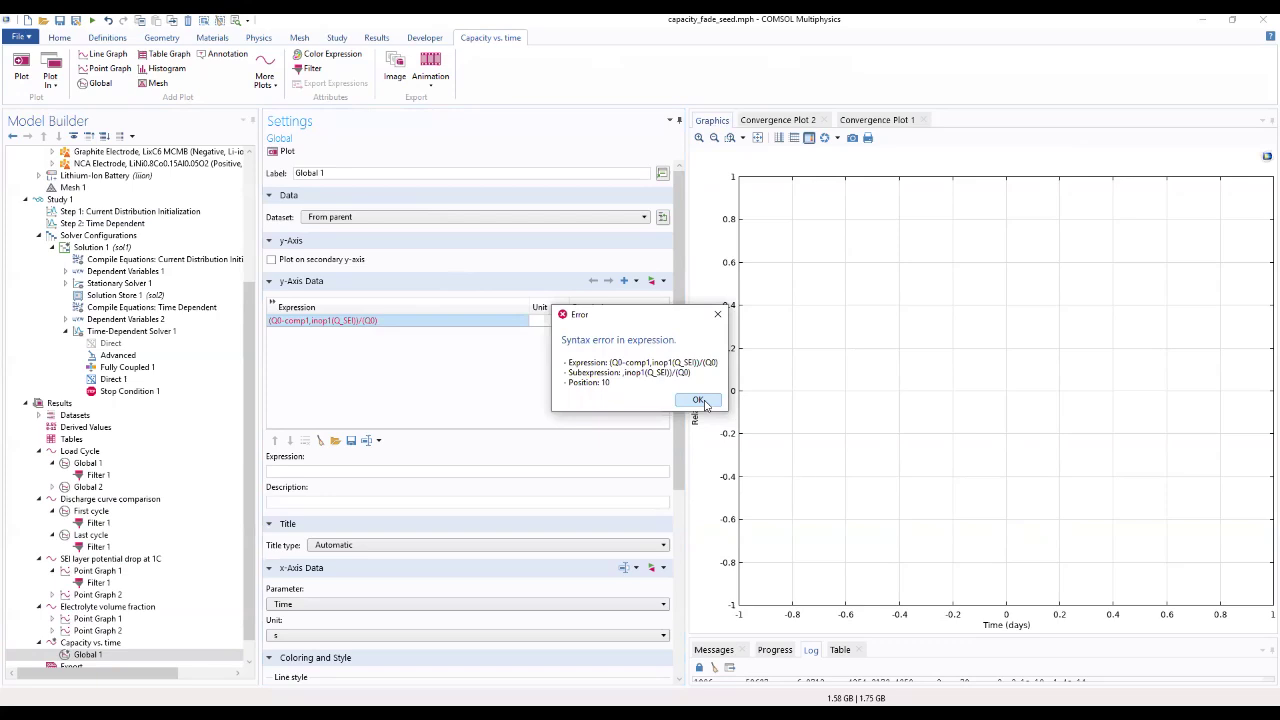
Dismiss the syntax error and replace the comma after comp1 in the Global plot's y-axis expression with a period
click(699, 401)
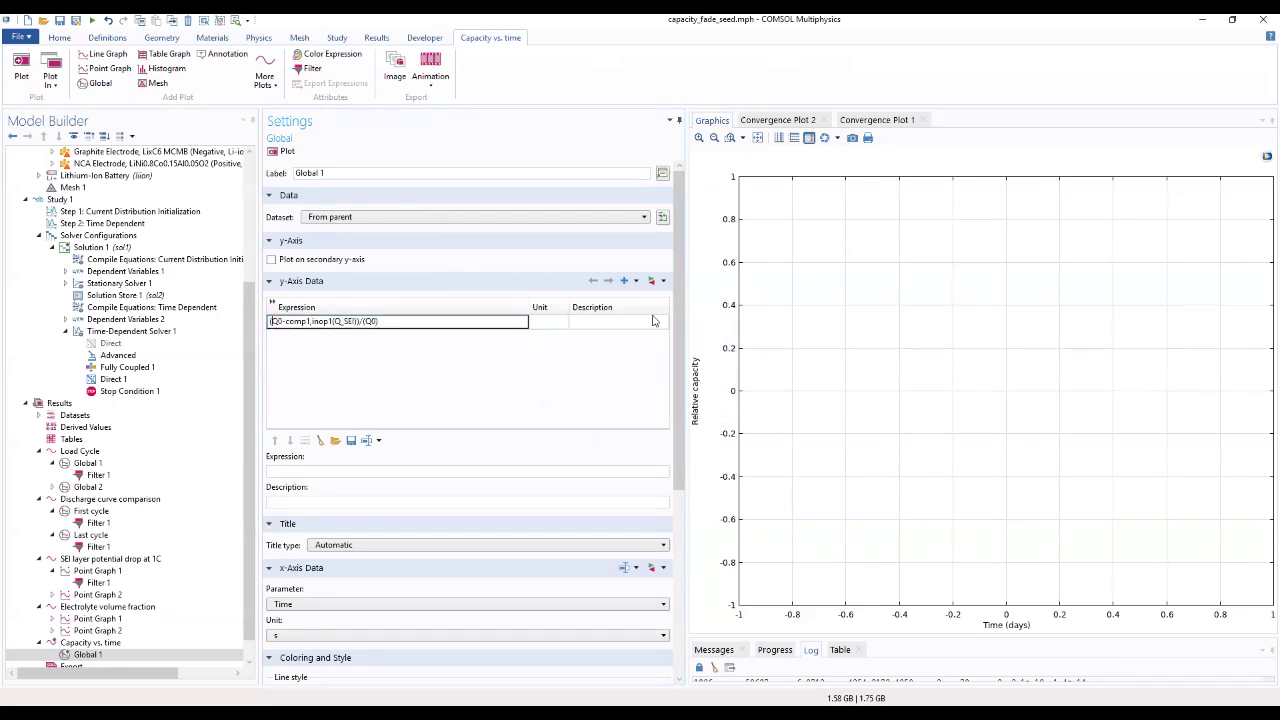
key(Right)
key(Right)
key(Right)
key(Right)
key(BackSpace)
text(.)
click(441, 342)
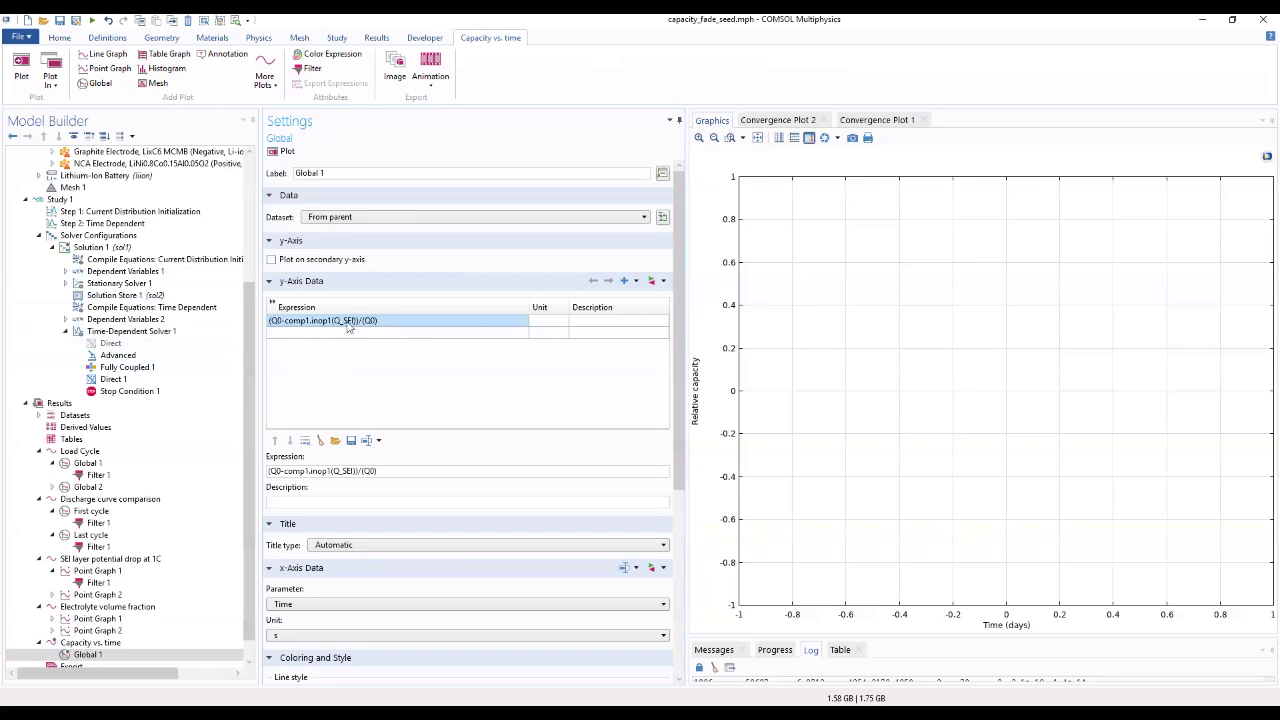
Correct the operator name in the Global plot's y-axis expression to intop1, giving (Q0-comp1.intop1(Q_SEI))/(Q0)
click(281, 321)
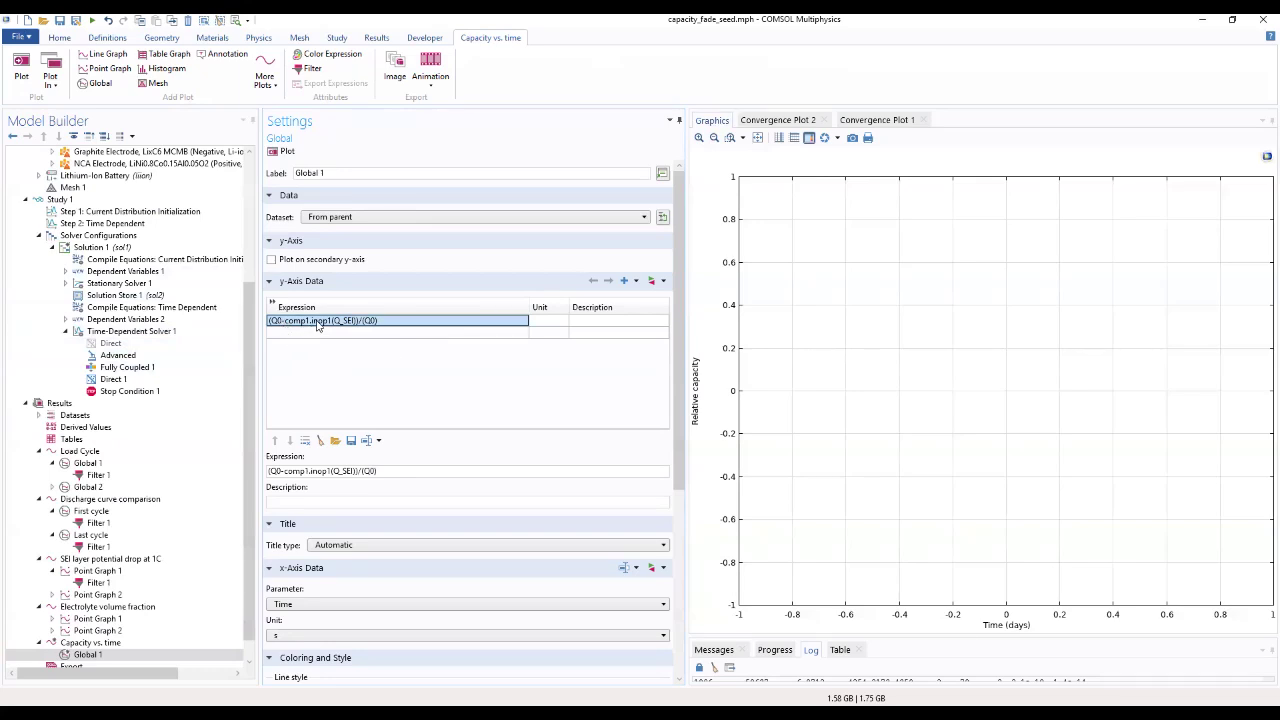
double_click(321, 321)
click(321, 321)
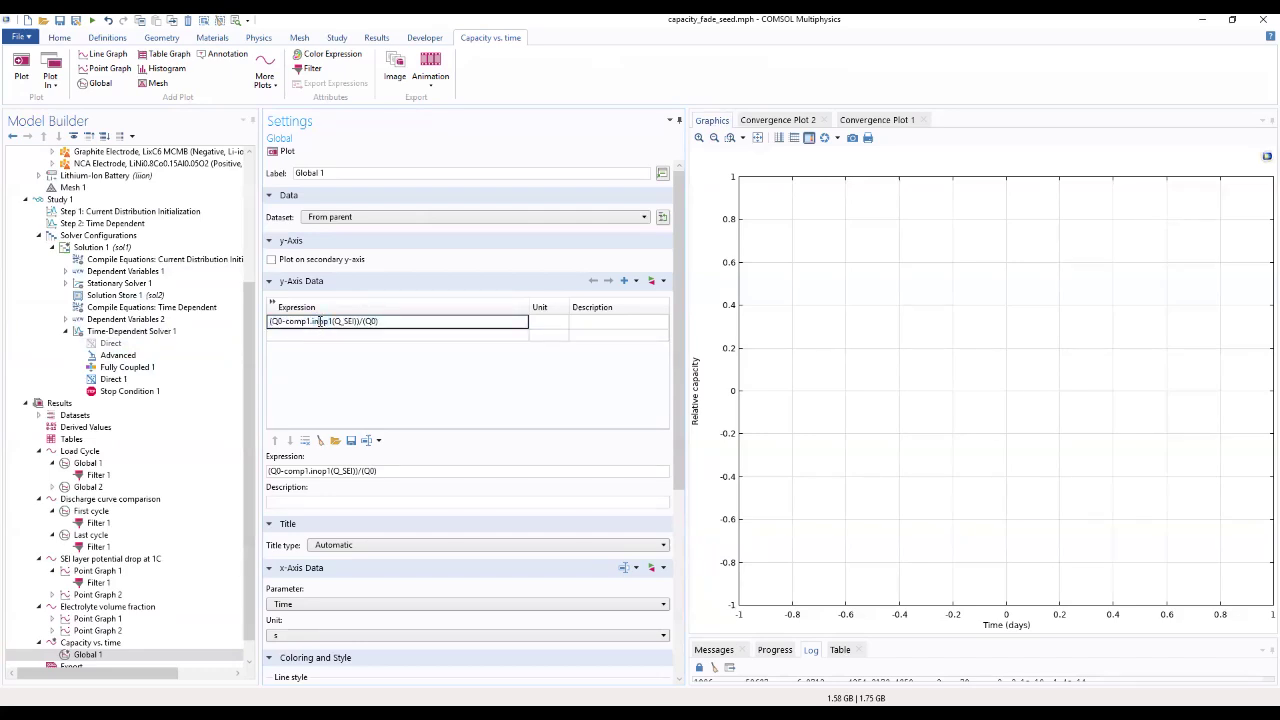
text(t)
key(BackSpace)
text(t)
click(357, 349)
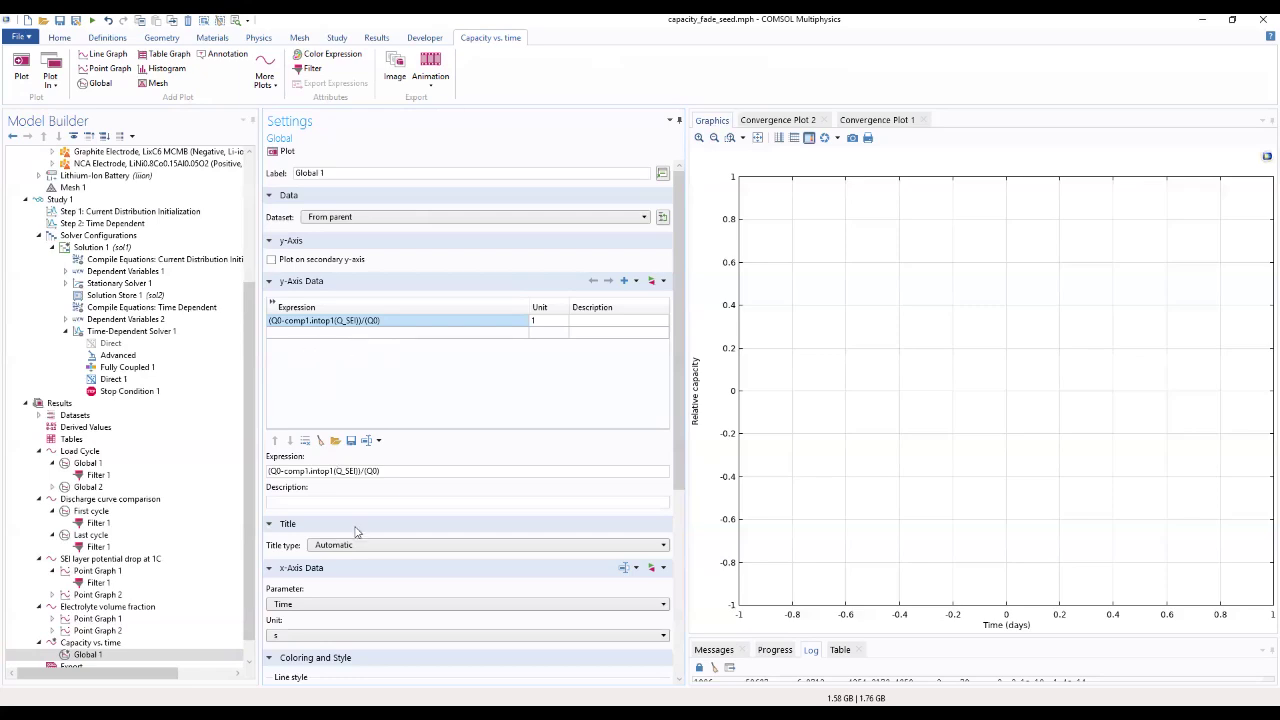
Switch the Global plot's x-axis parameter to Expression and enter t*t_factor
click(350, 612)
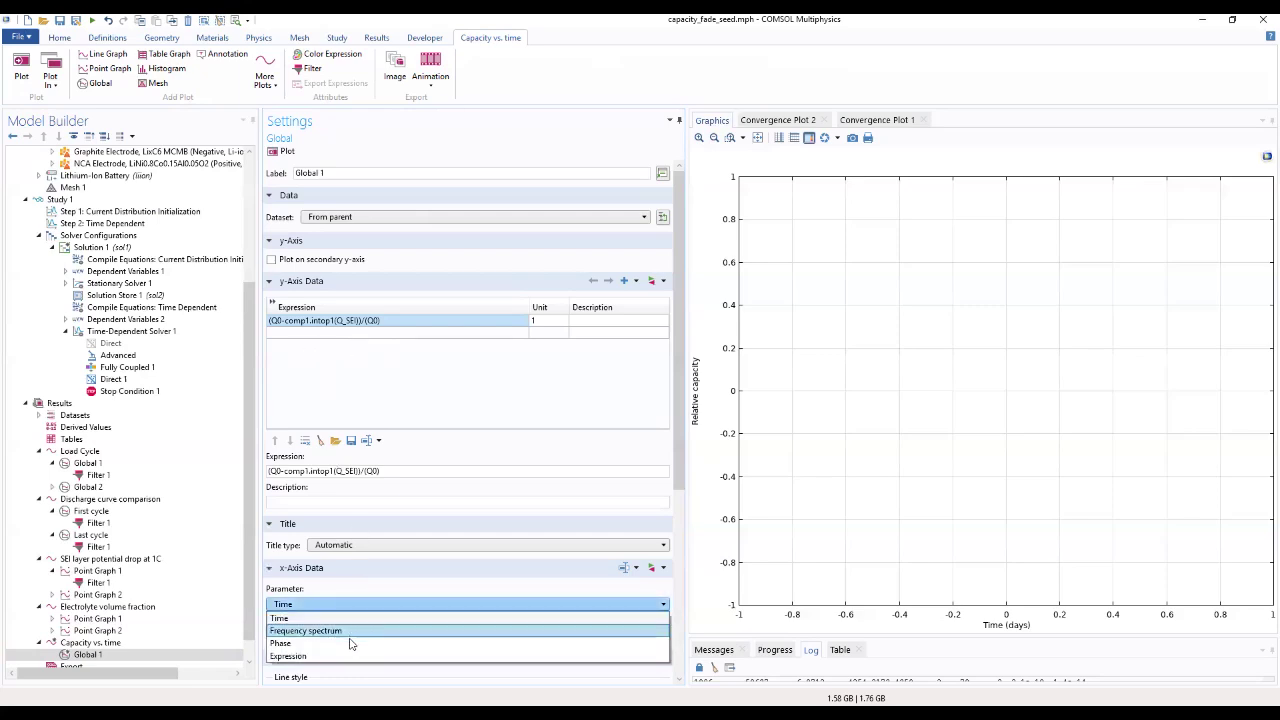
click(345, 654)
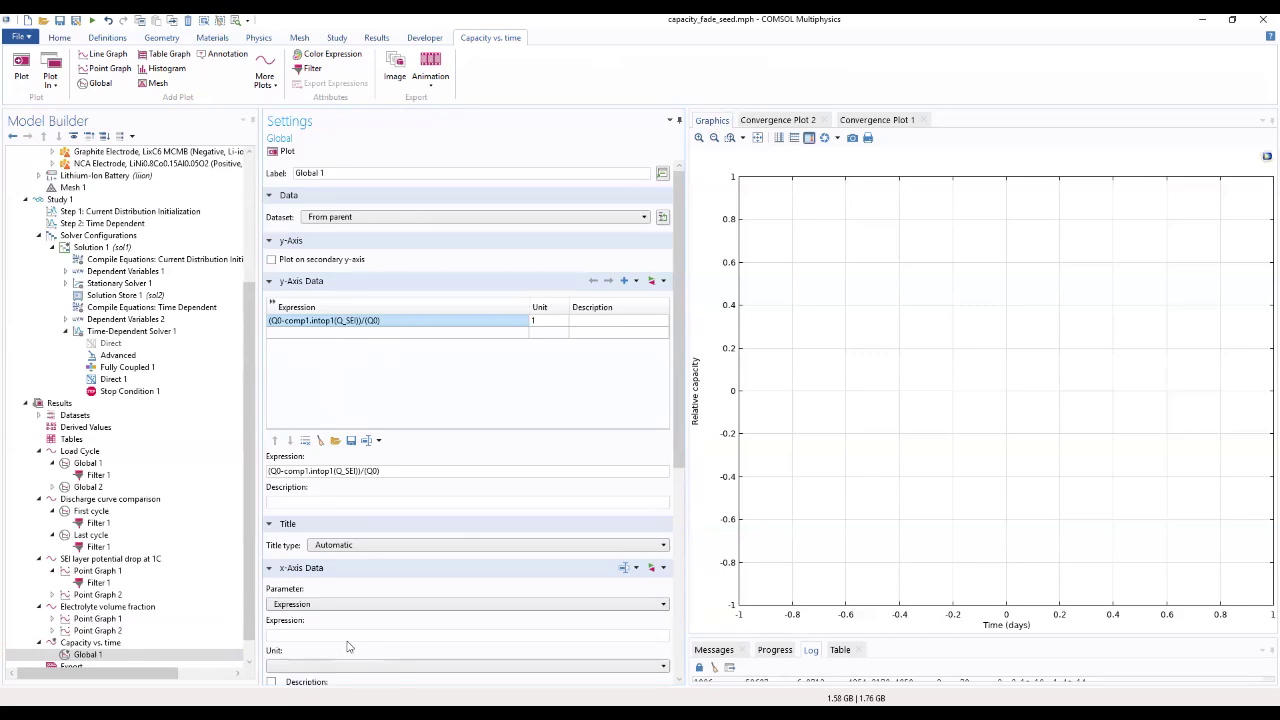
click(342, 632)
text(t/)
text(()
key(BackSpace)
text(t_factor)
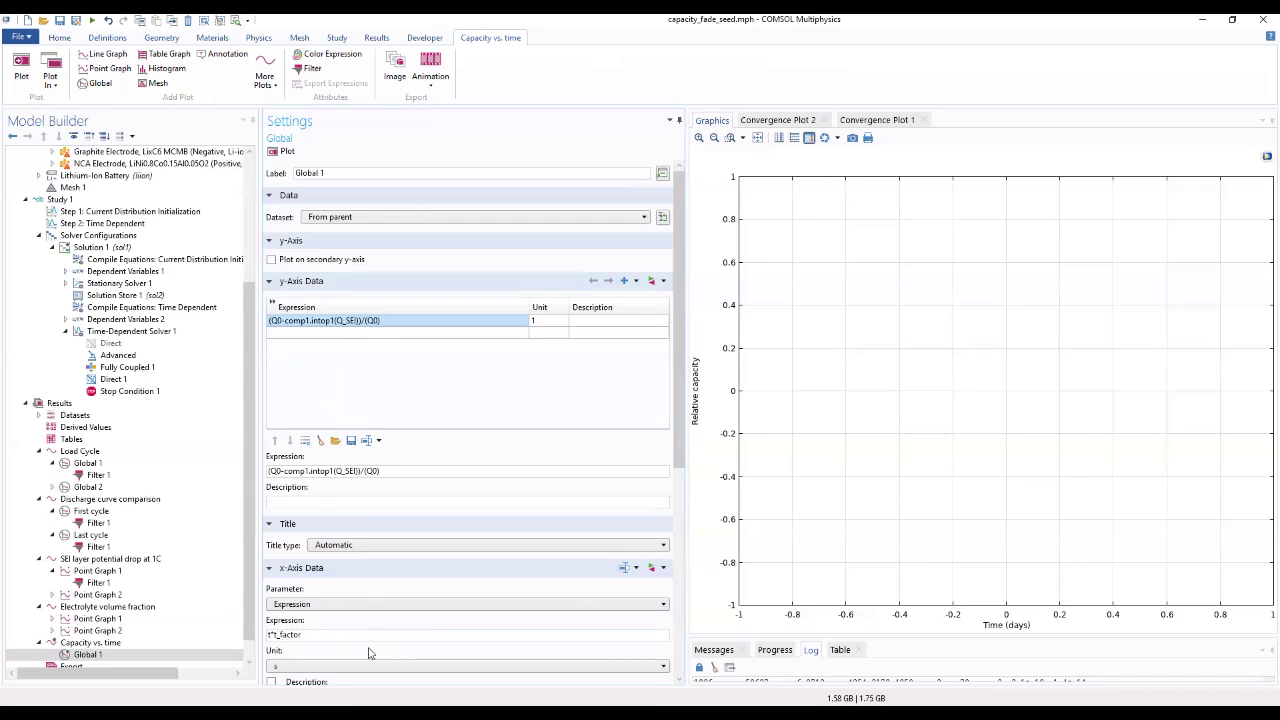
Set the Global plot's x-axis unit to d and enable an x-axis description reading "Time (days)"
scroll(375, 648, down, 3)
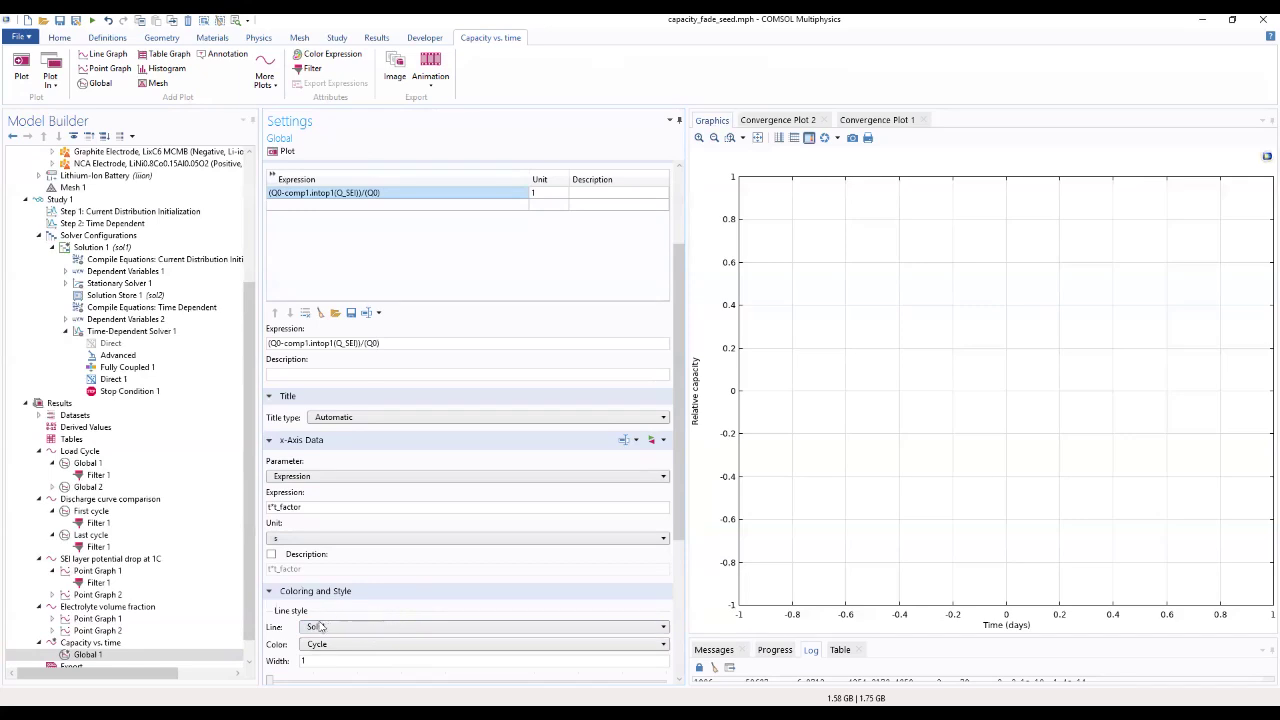
click(270, 555)
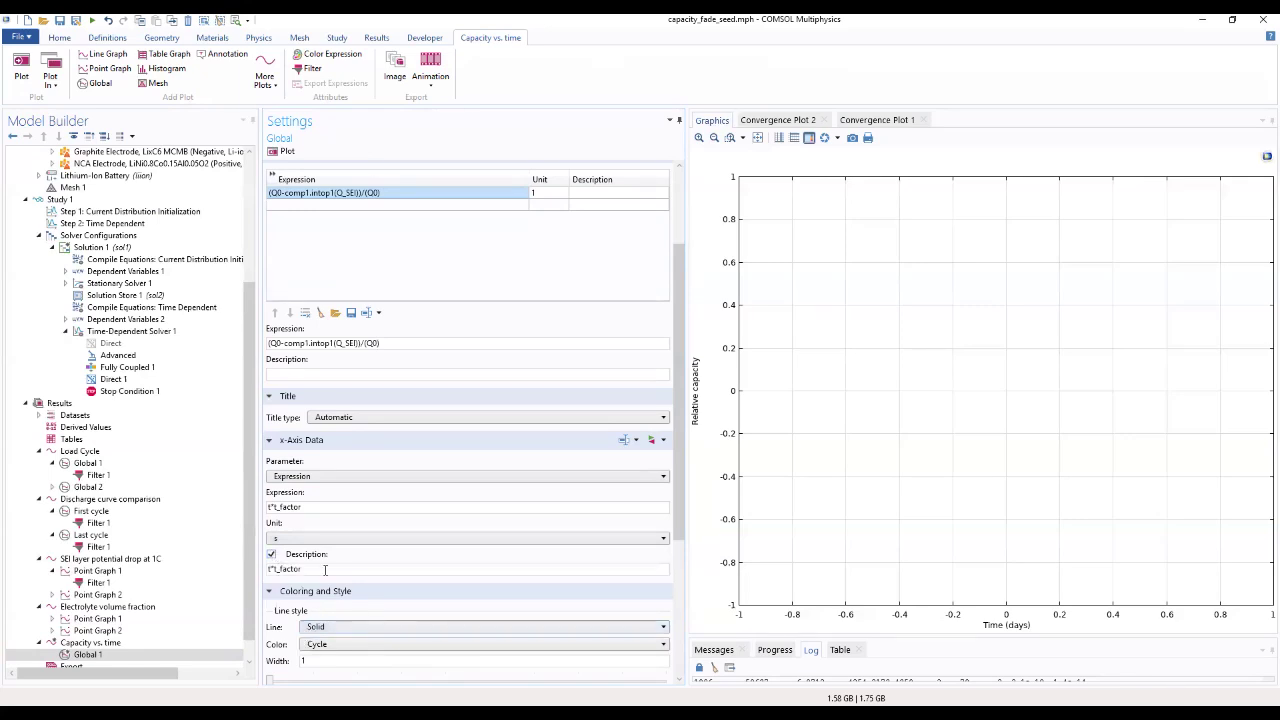
click(453, 539)
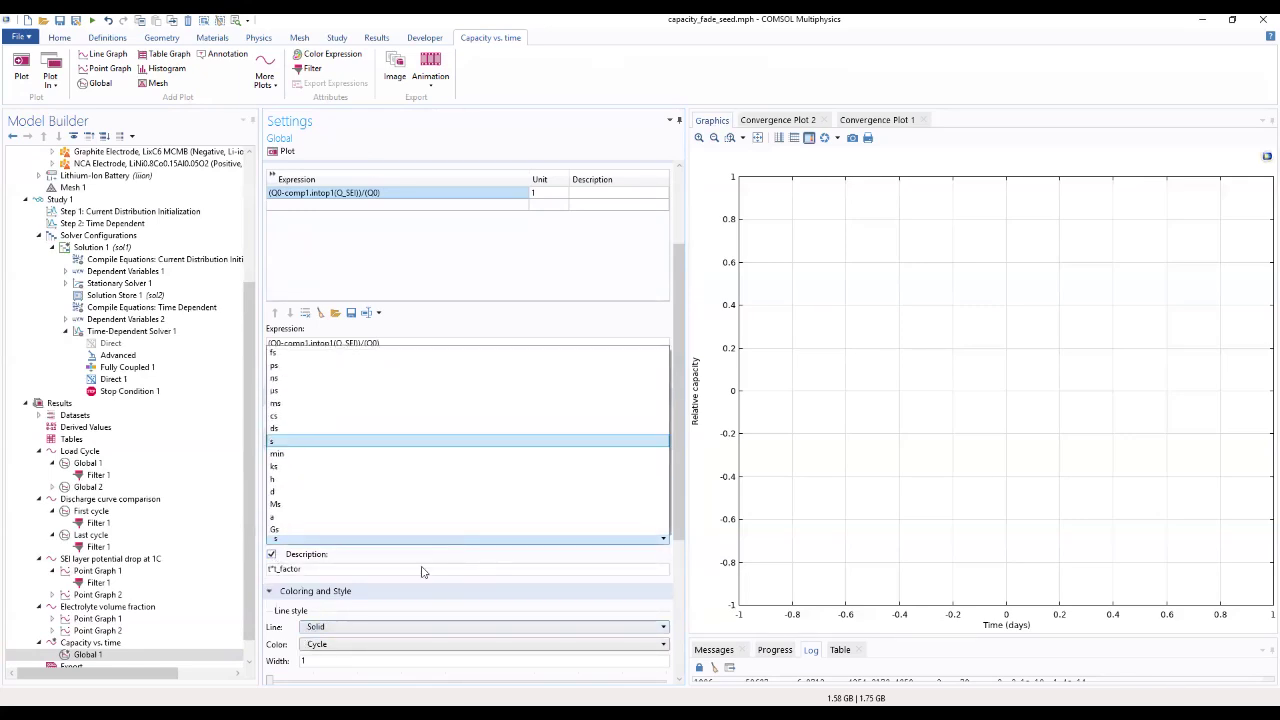
click(304, 487)
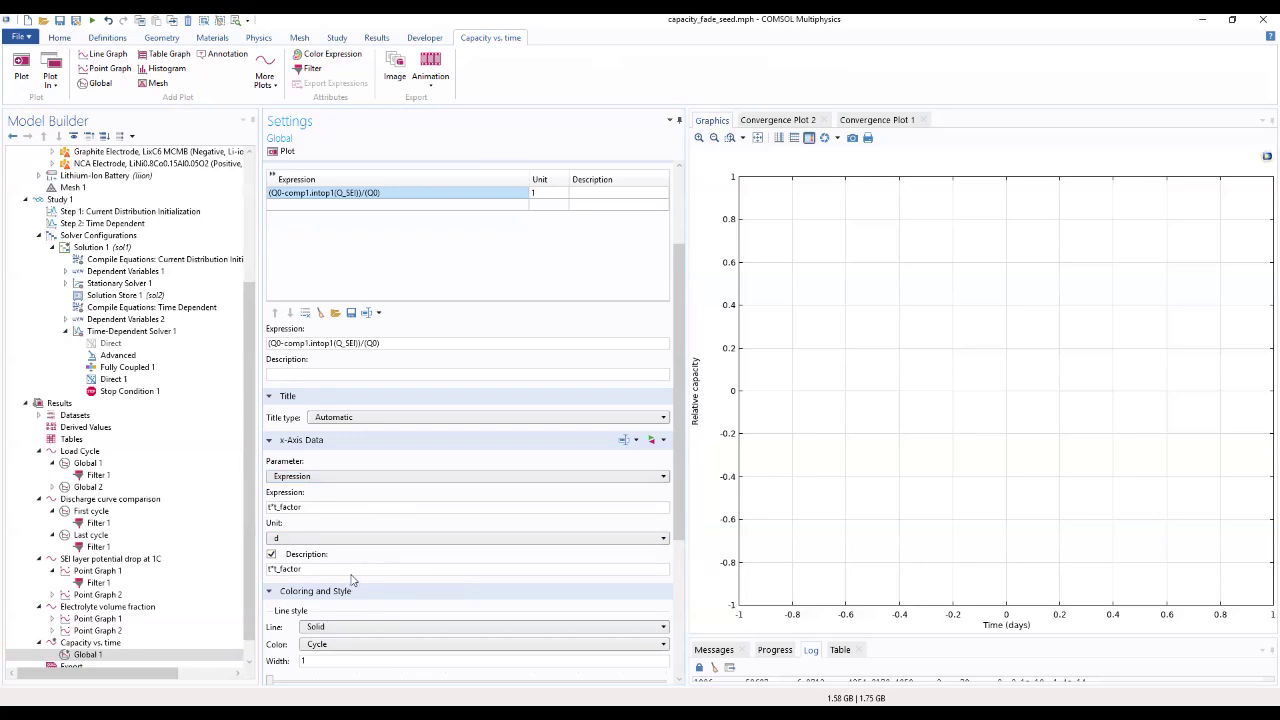
drag(349, 569, 186, 551)
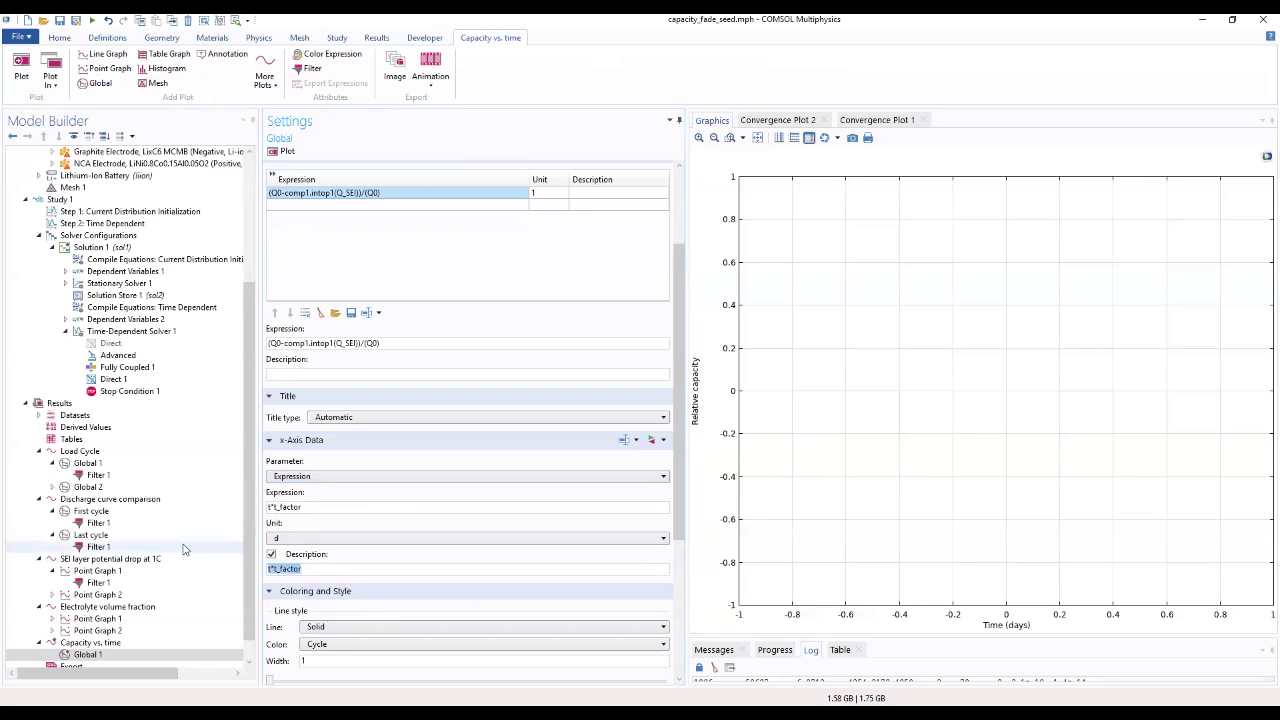
text(Timed)
key(BackSpace)
key(BackSpace)
text((day)
key(BackSpace)
key(BackSpace)
key(BackSpace)
text((days)
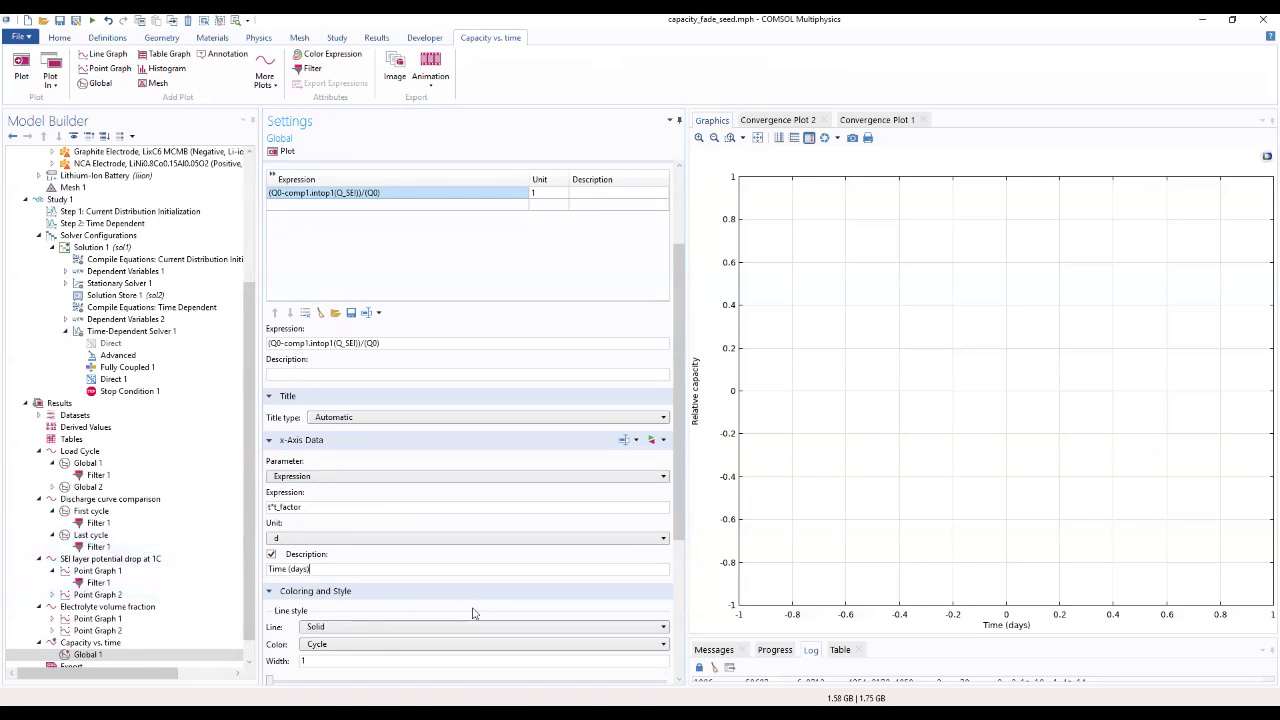
Switch the Global plot's legends to Manual and enter "Based on Cyclable lithium"
scroll(381, 657, down, 5)
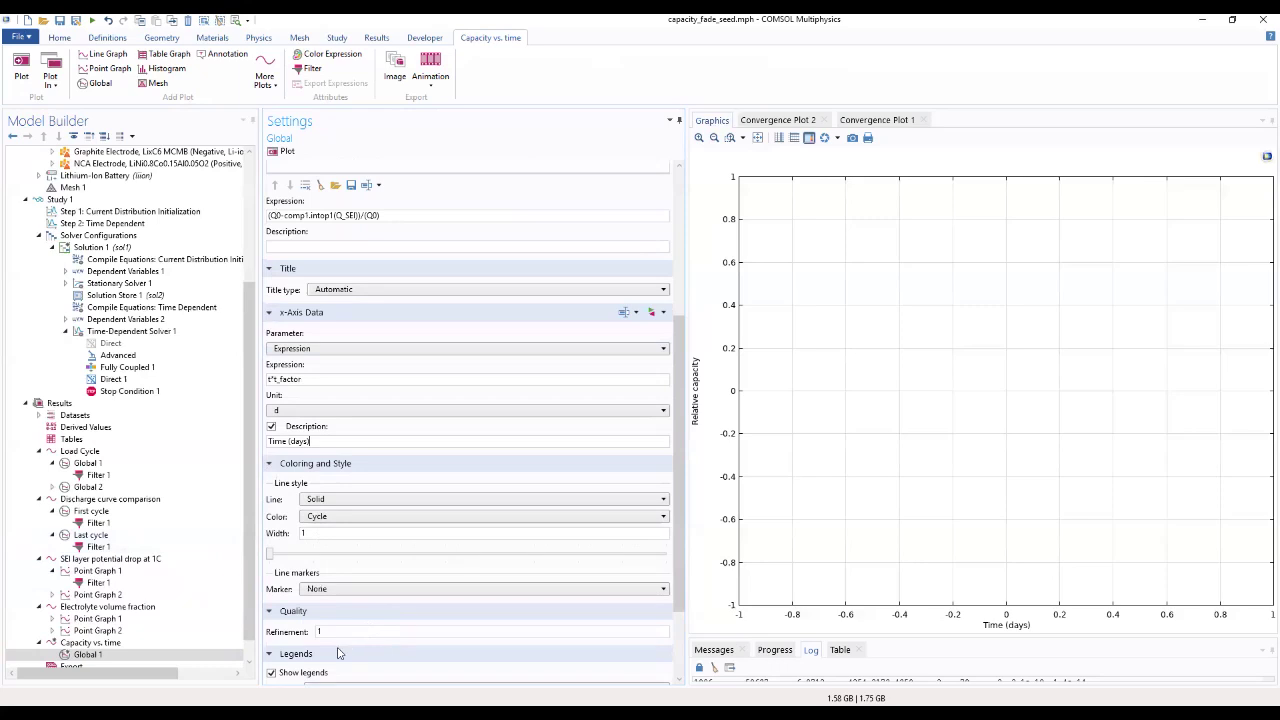
click(340, 583)
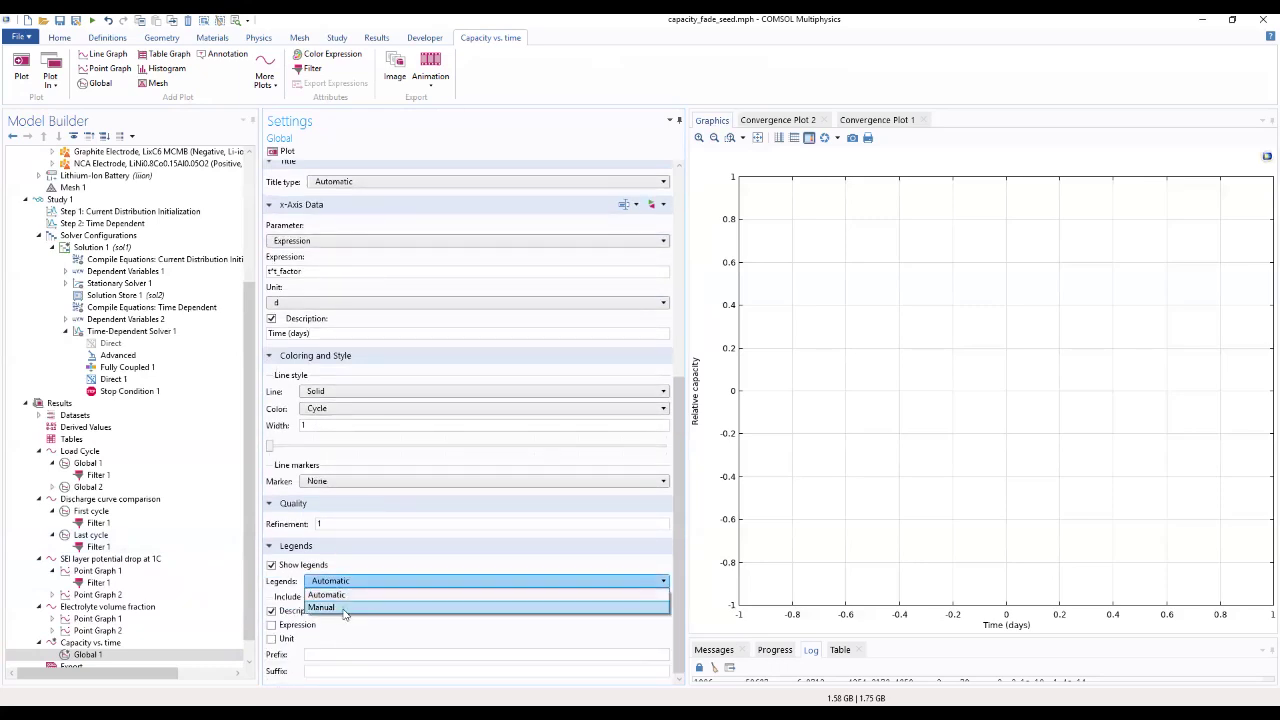
click(325, 597)
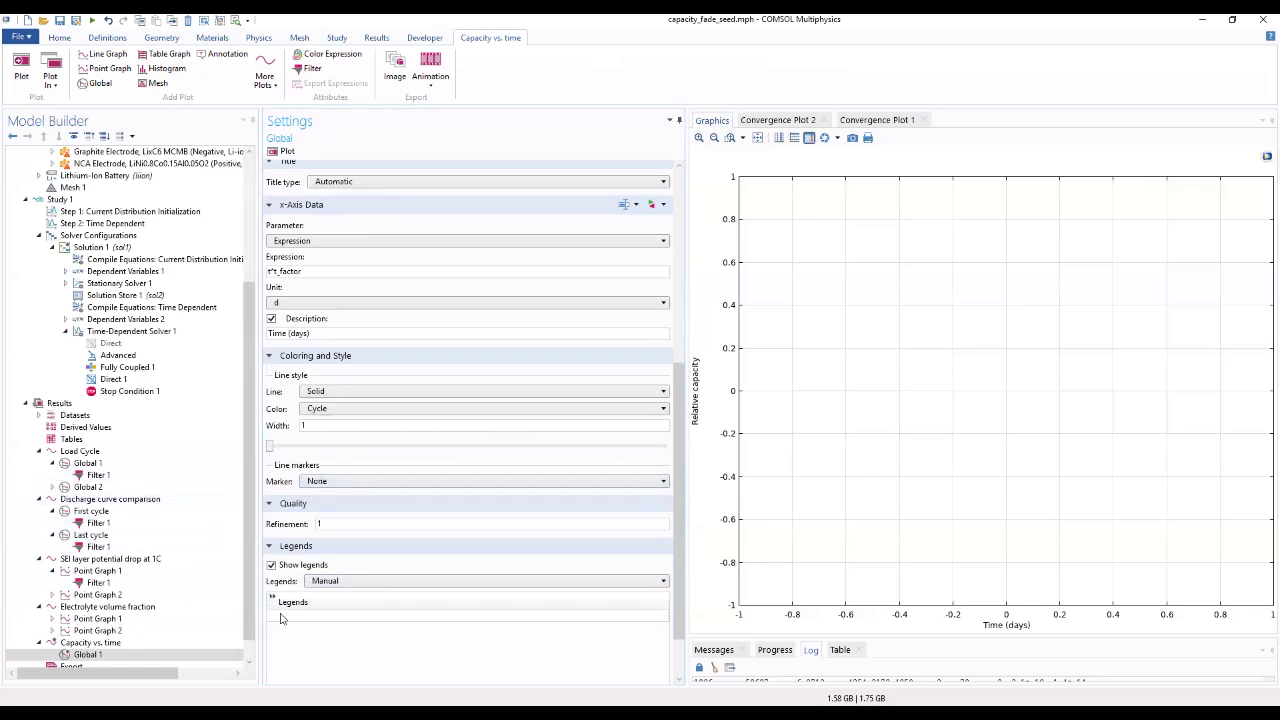
click(297, 615)
click(296, 616)
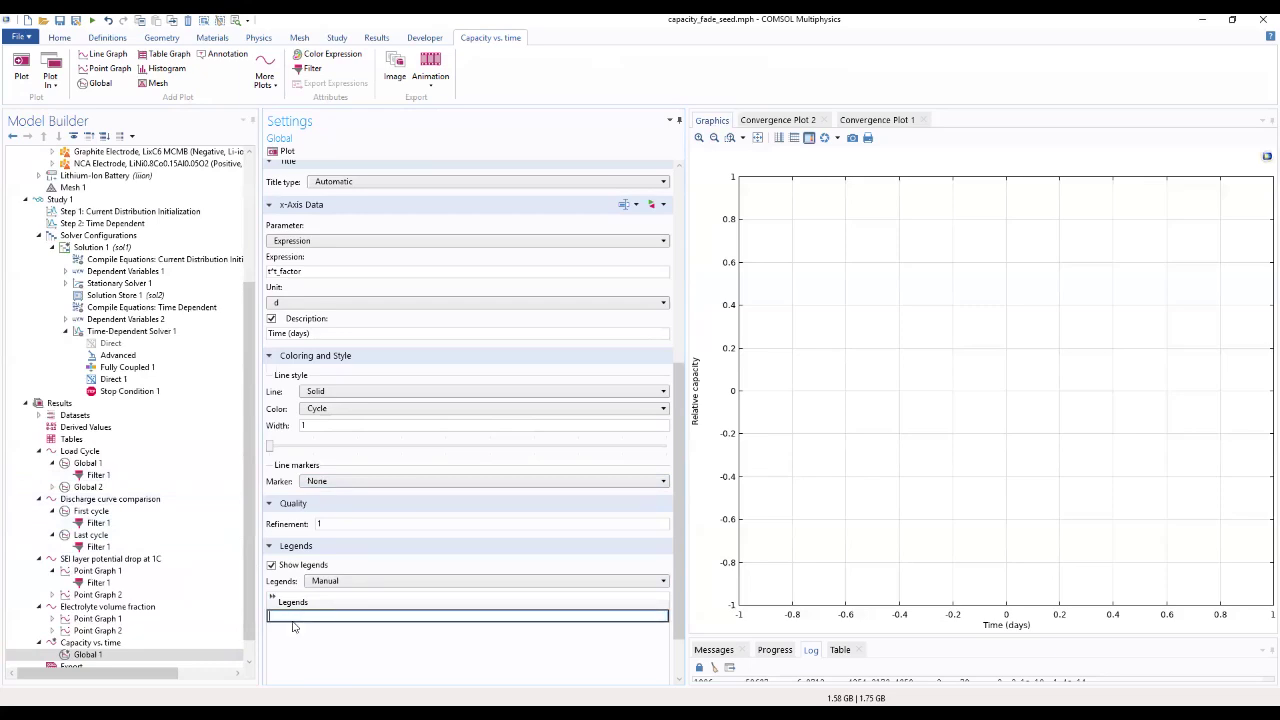
text(Based on Cyclable lithium)
Add a Filter to the Global plot with the inclusion expression ch_start_filter and update the plot
click(88, 655)
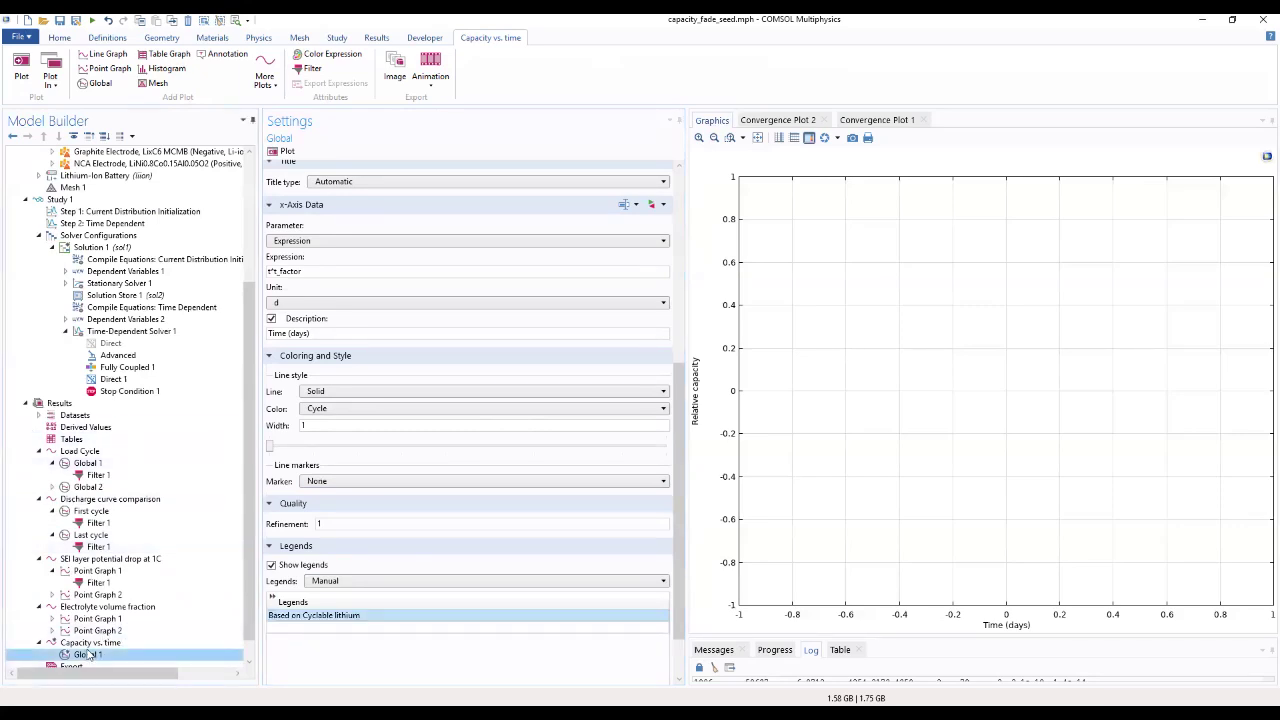
right_click(88, 655)
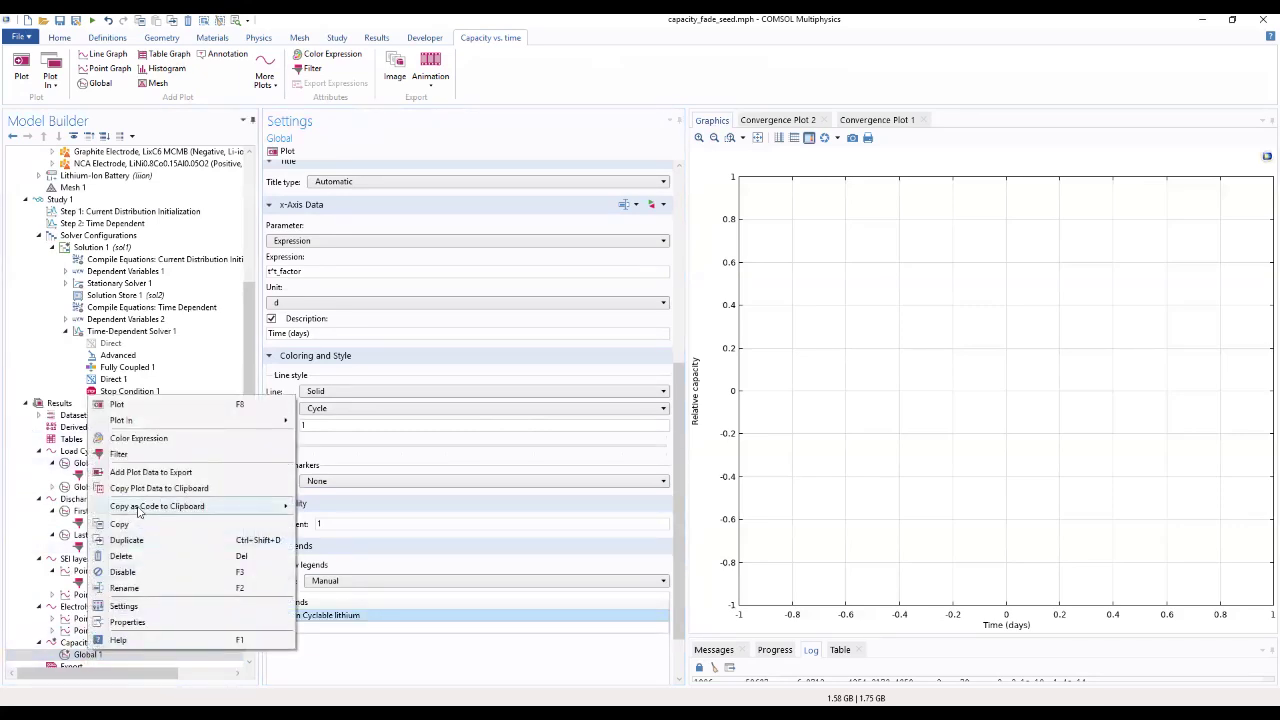
click(120, 454)
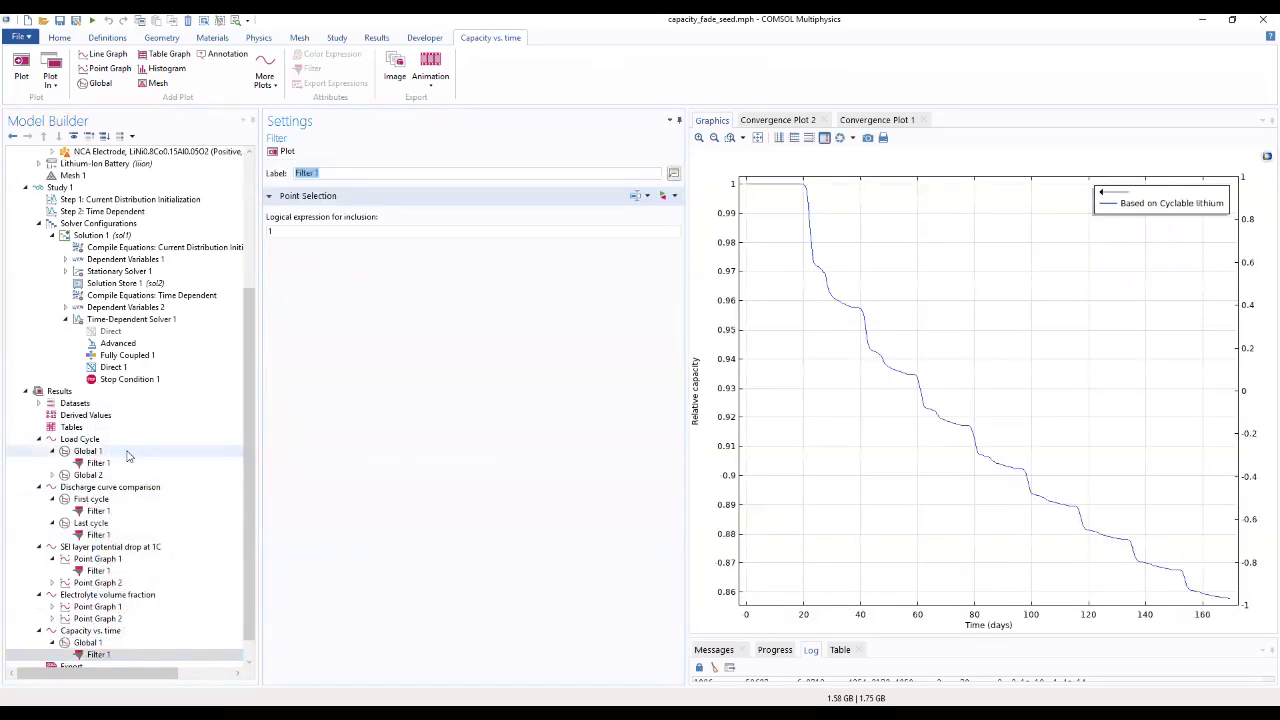
click(385, 231)
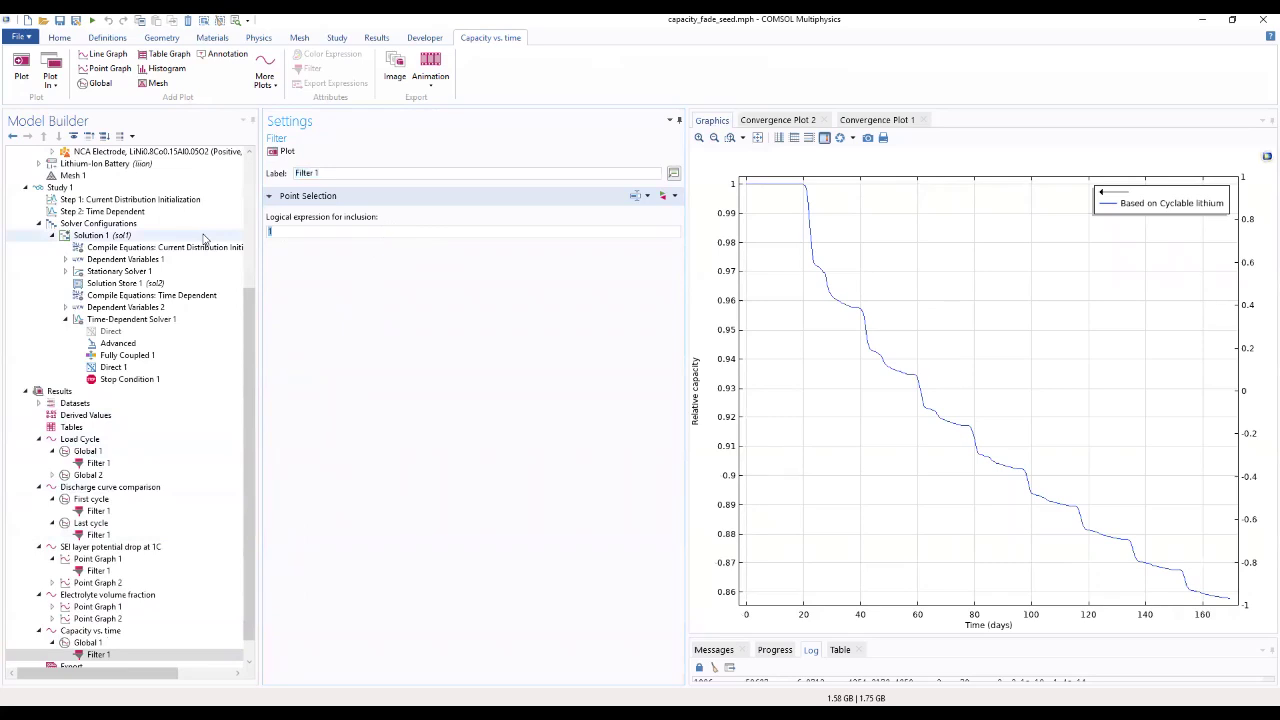
text(ch_start_filter)
click(274, 153)
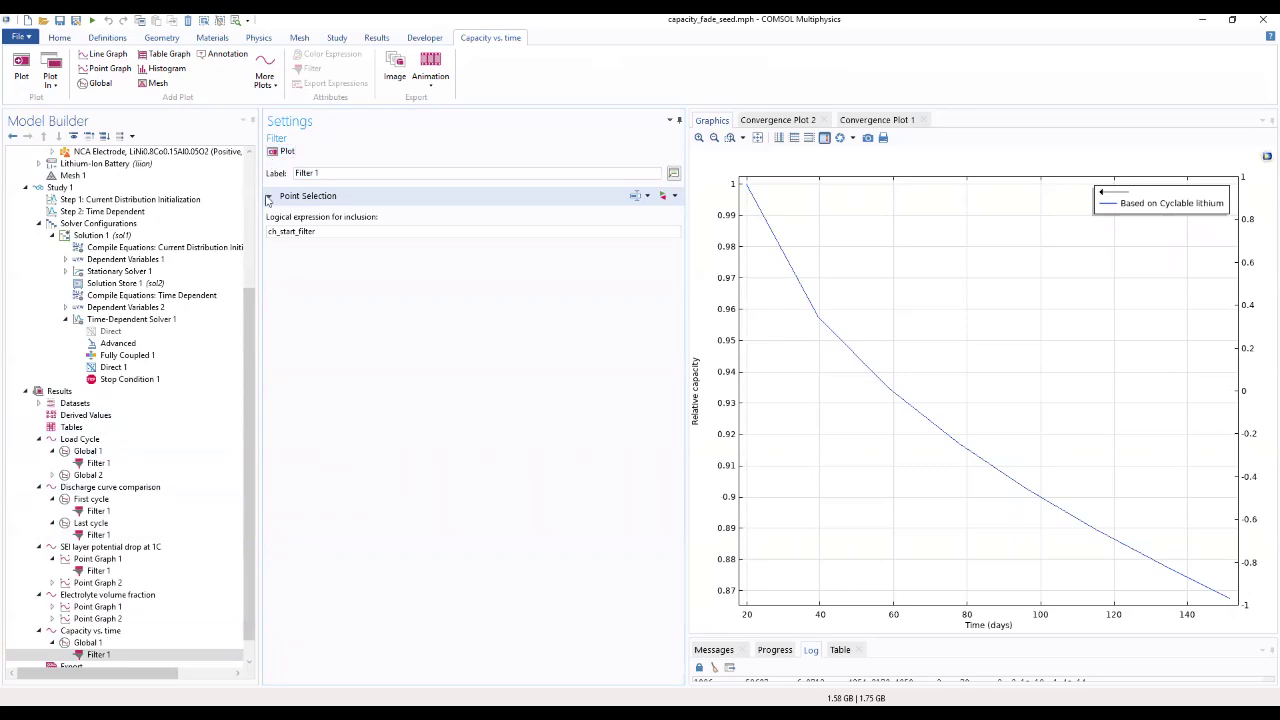
Duplicate the Global plot with its filter inside the Capacity vs. time group and expand the copy
click(100, 643)
right_click(105, 641)
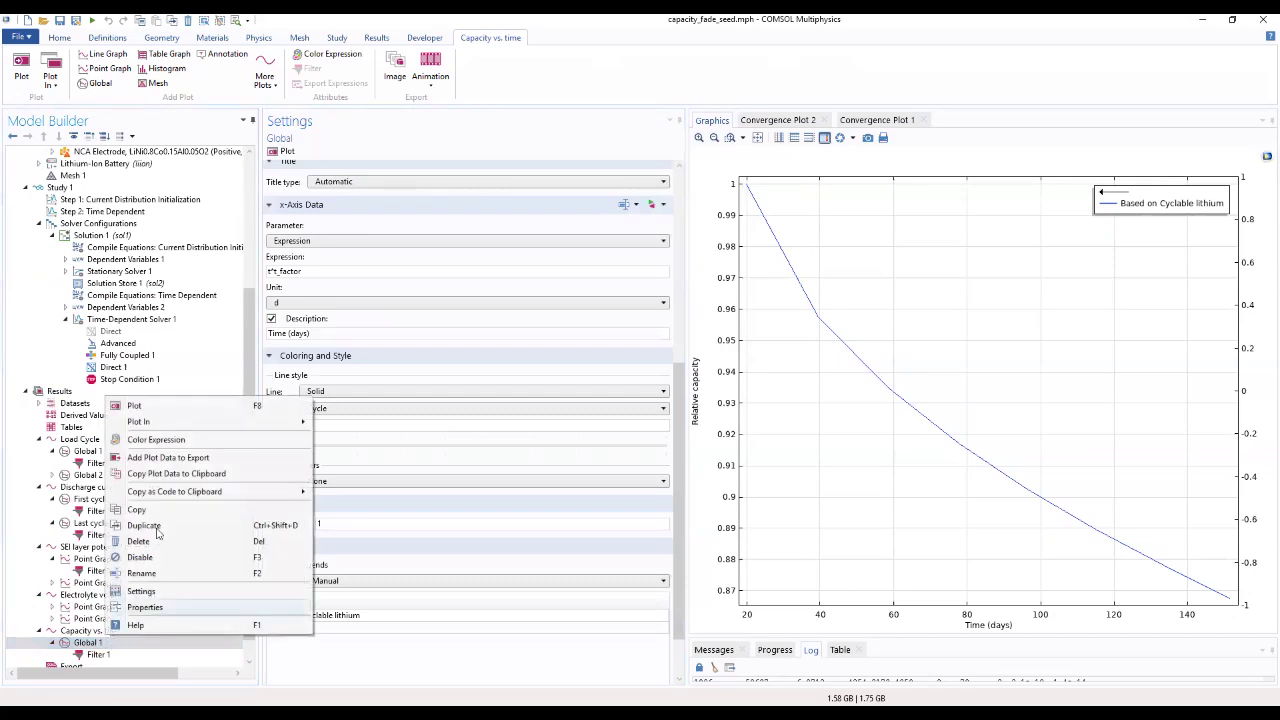
click(143, 525)
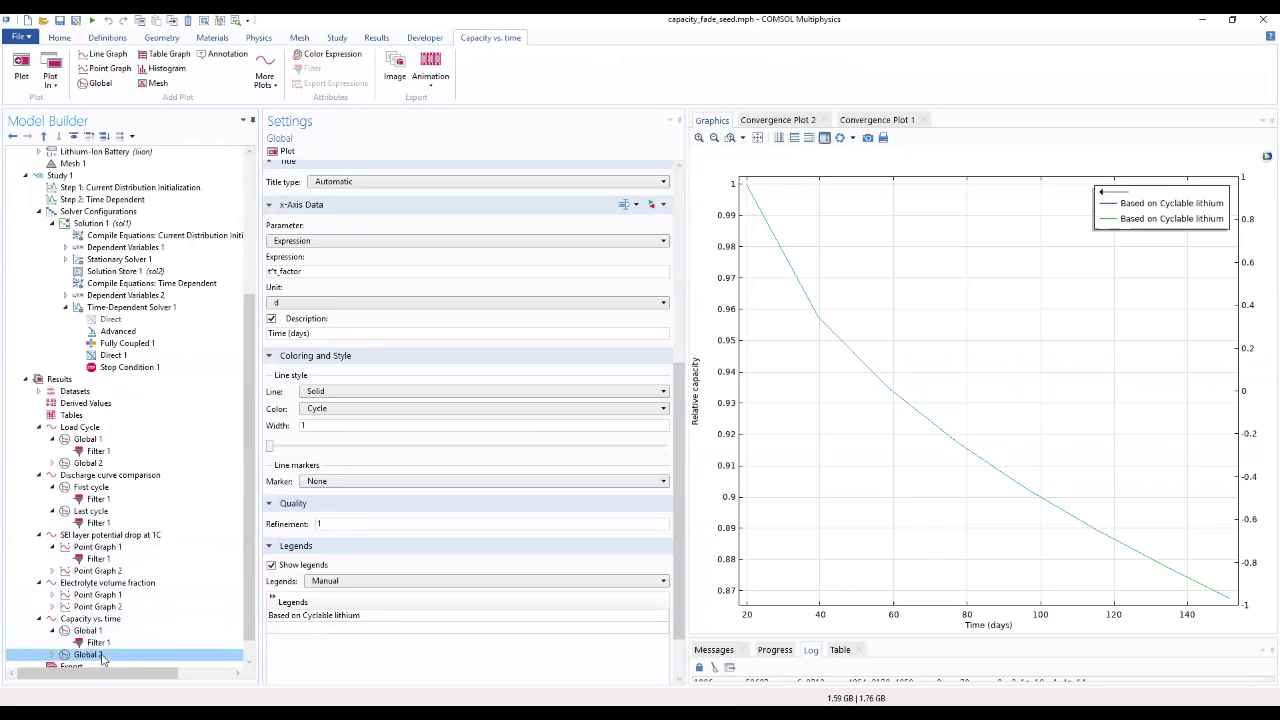
scroll(240, 642, down, 1)
scroll(240, 642, down, 1)
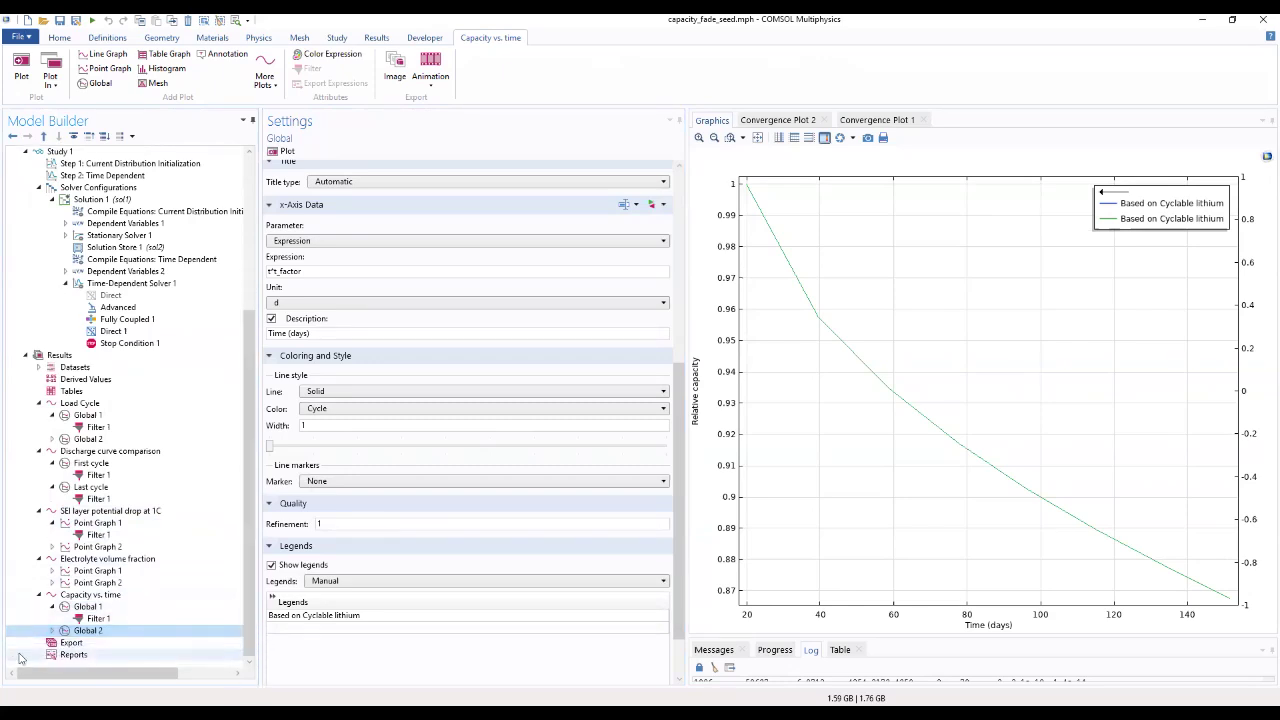
click(52, 631)
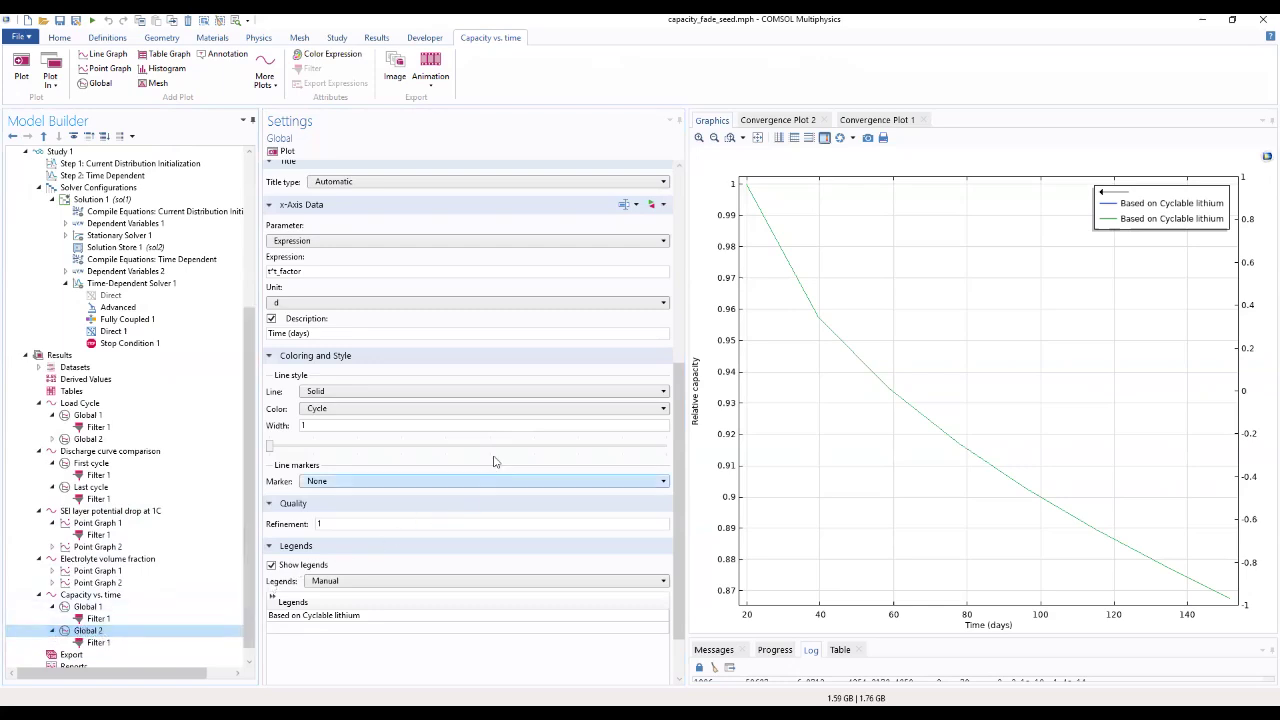
Replace the duplicated Global plot's y-axis expression with (t-liion.cdc1.t_dch_start)/1[h]
drag(677, 415, 677, 228)
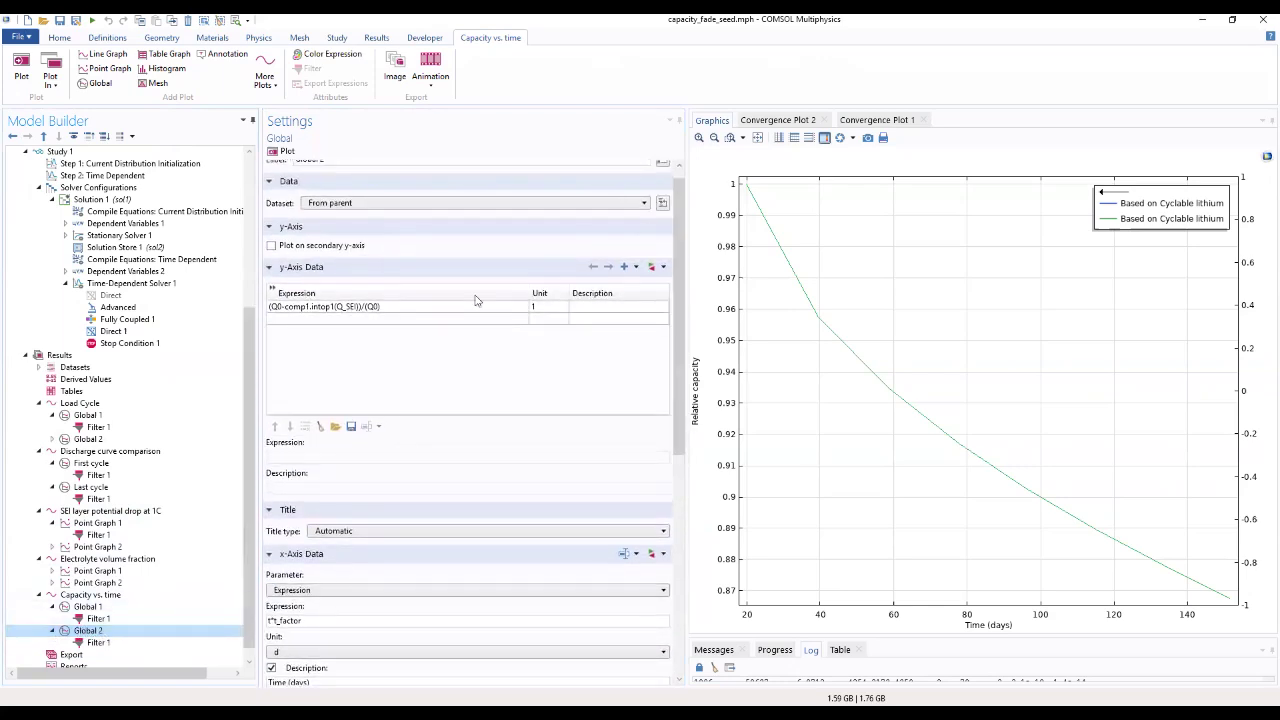
click(388, 310)
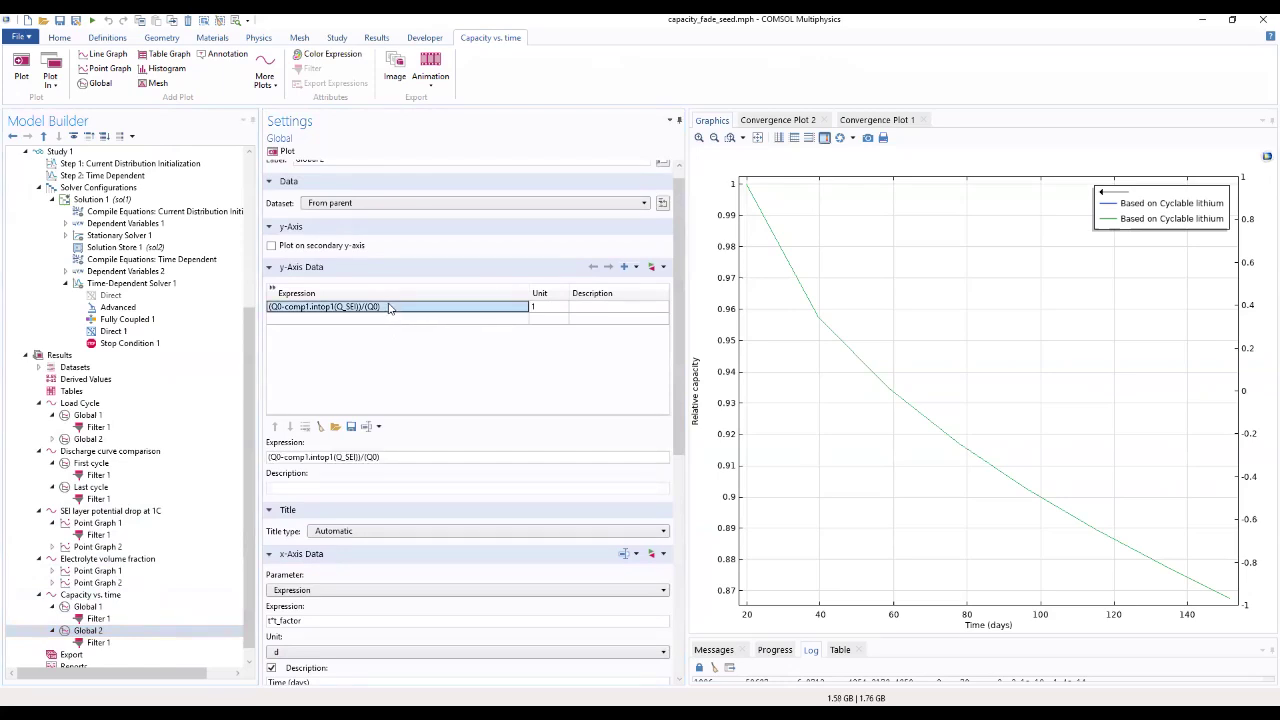
click(405, 307)
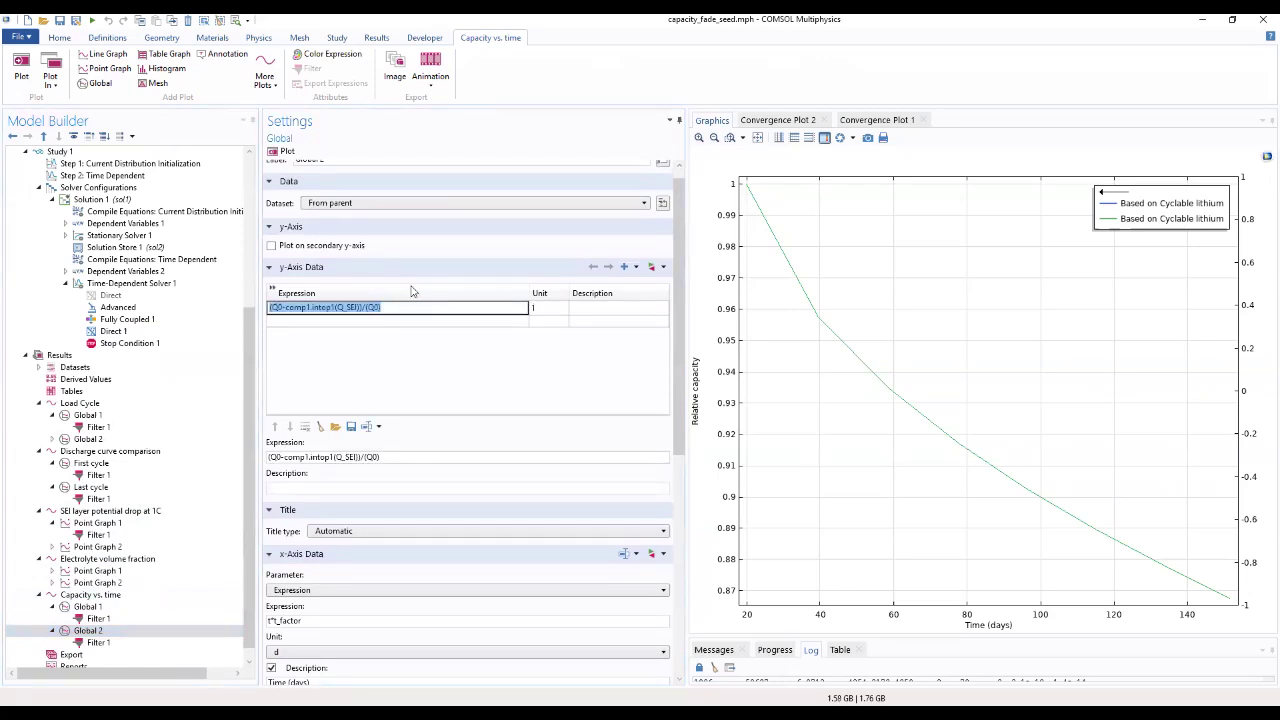
text(()
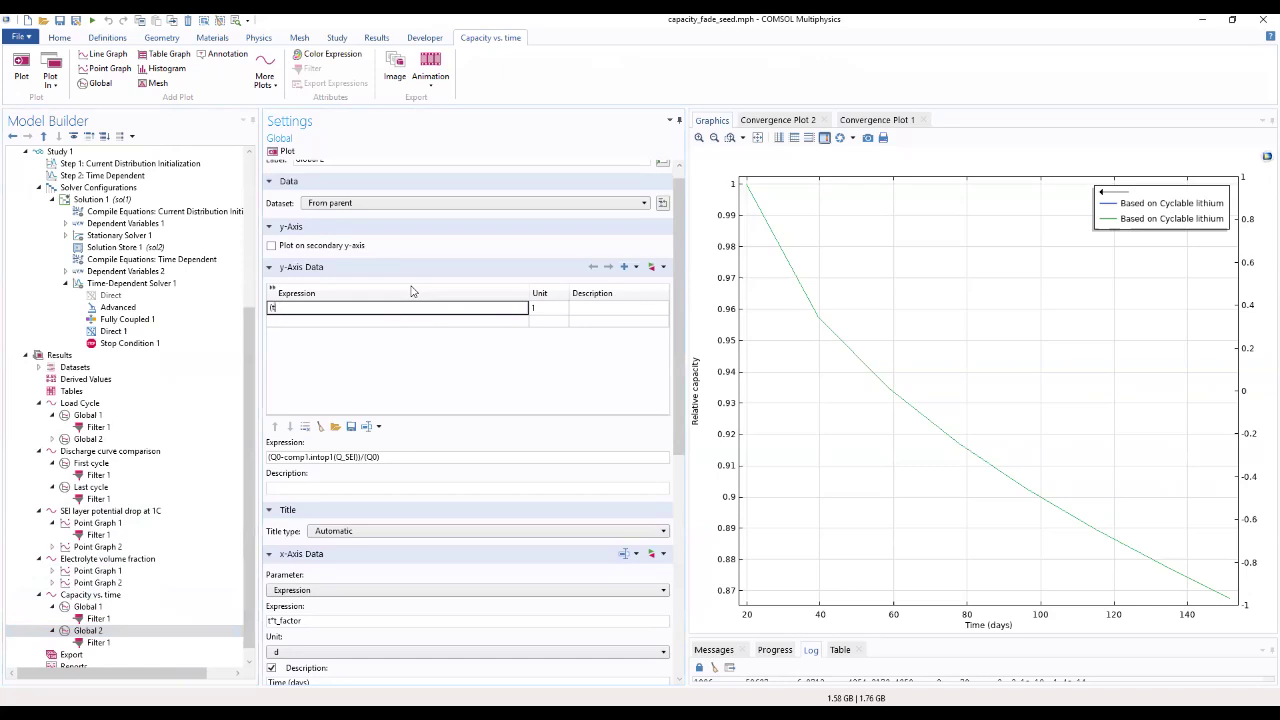
text(t-)
text(liion.cdc1.t_dch_)
text(start)/1[h)
click(341, 320)
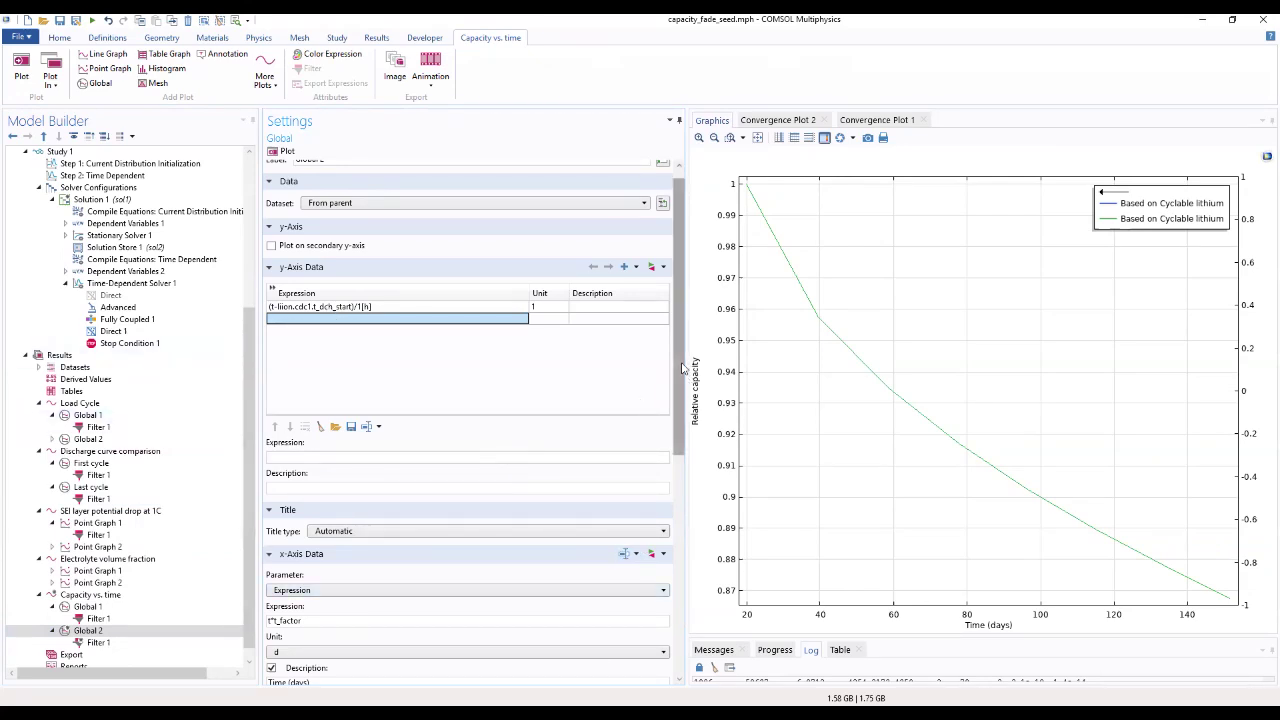
Change the duplicated Global plot's manual legend to "Nominal 1C discharge capacity" and update the plot
scroll(642, 471, down, 3)
scroll(640, 480, down, 1)
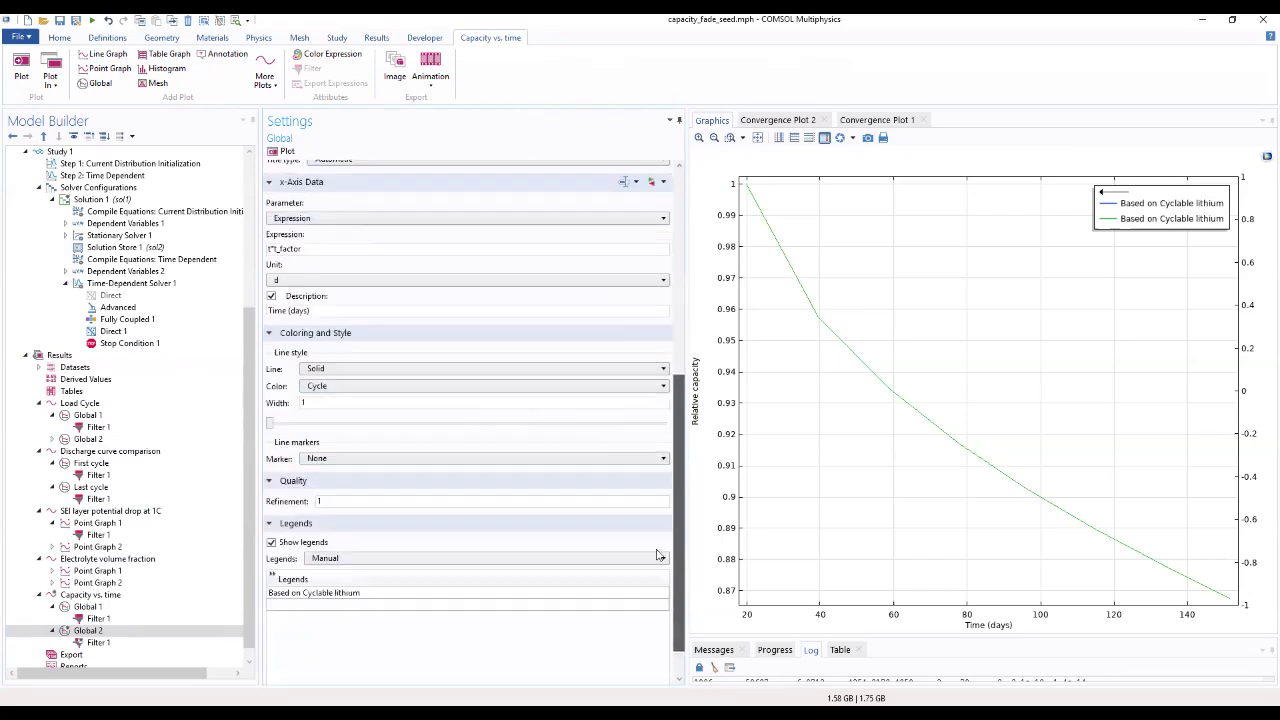
scroll(420, 540, down, 3)
click(409, 551)
click(409, 551)
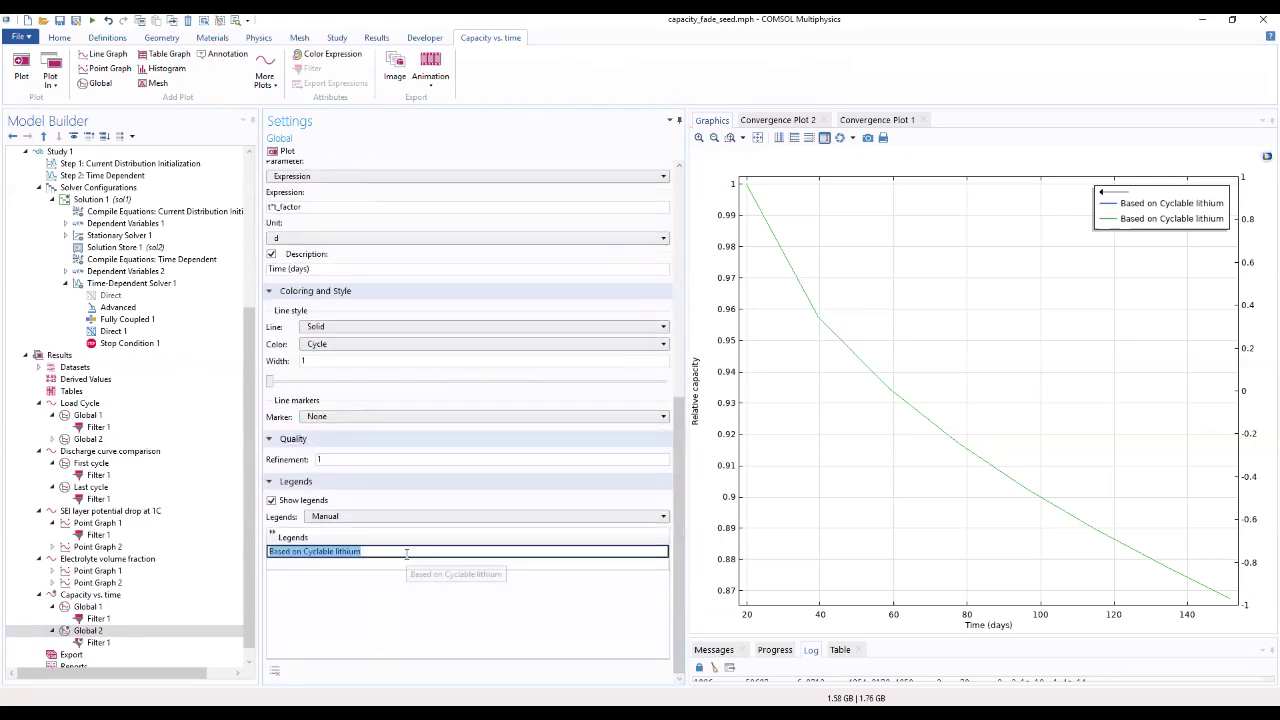
text(Nomi)
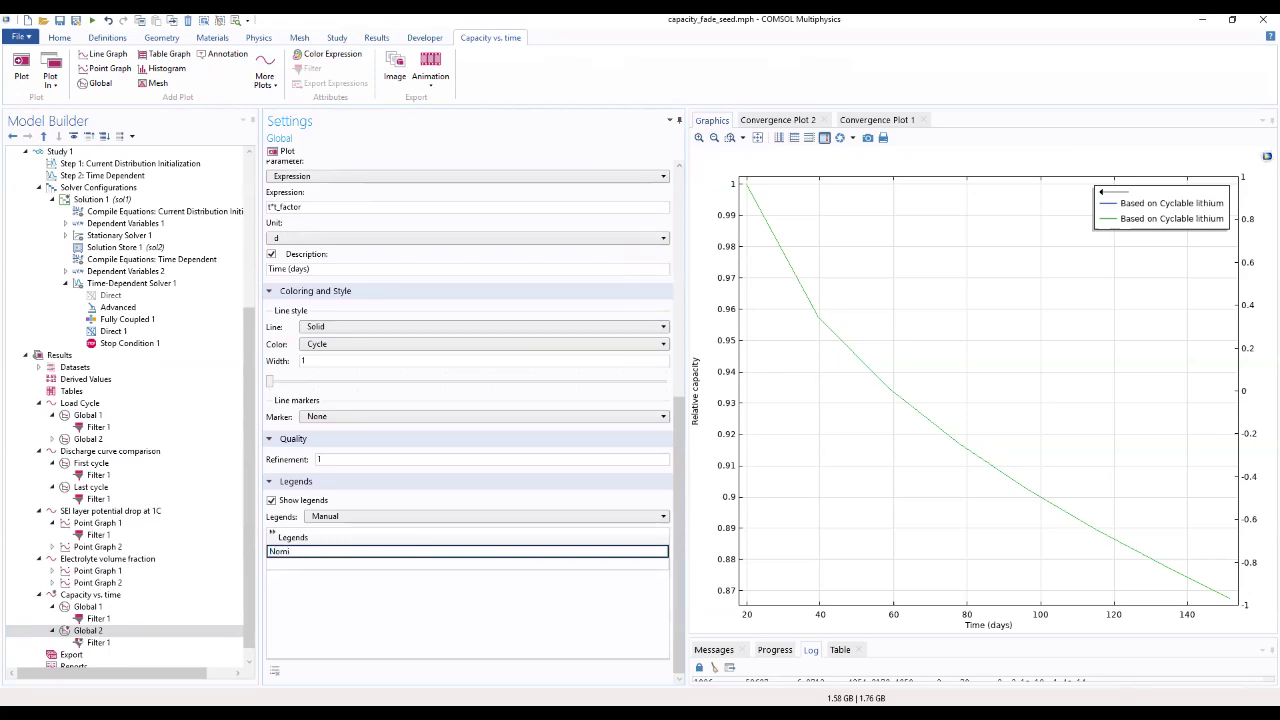
text(nal 1C discharge capacity)
key(Return)
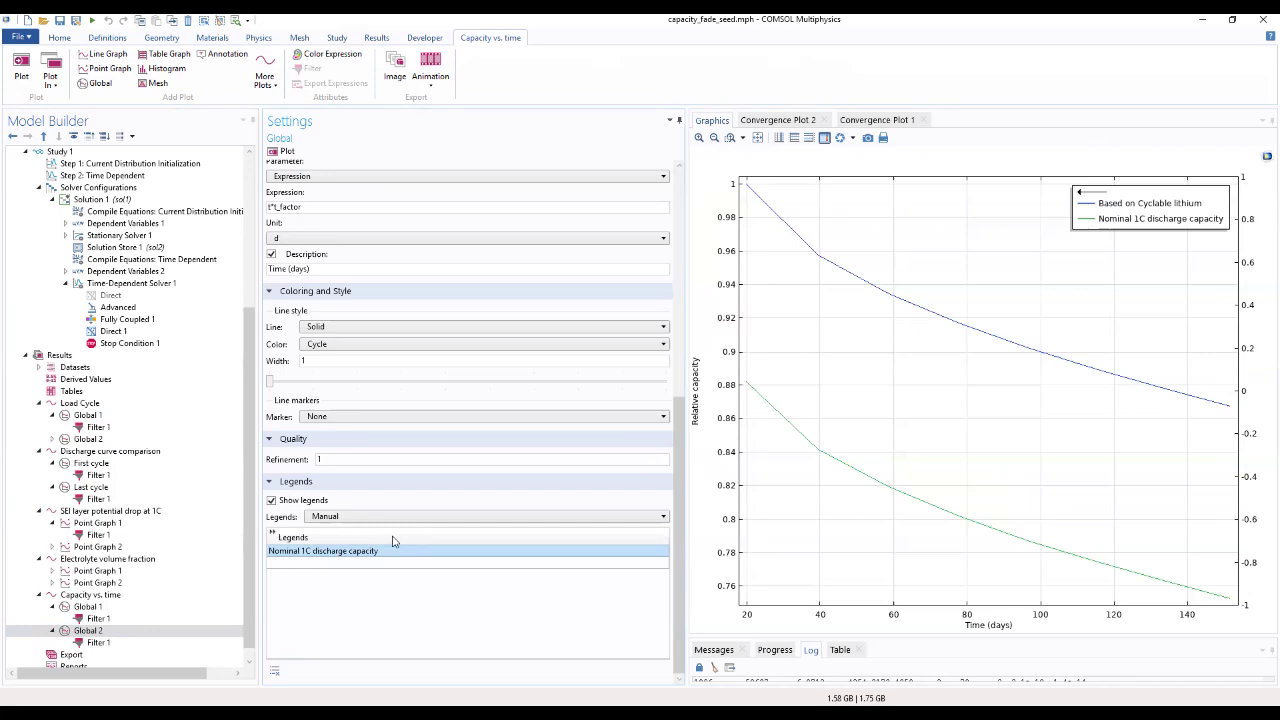
click(100, 631)
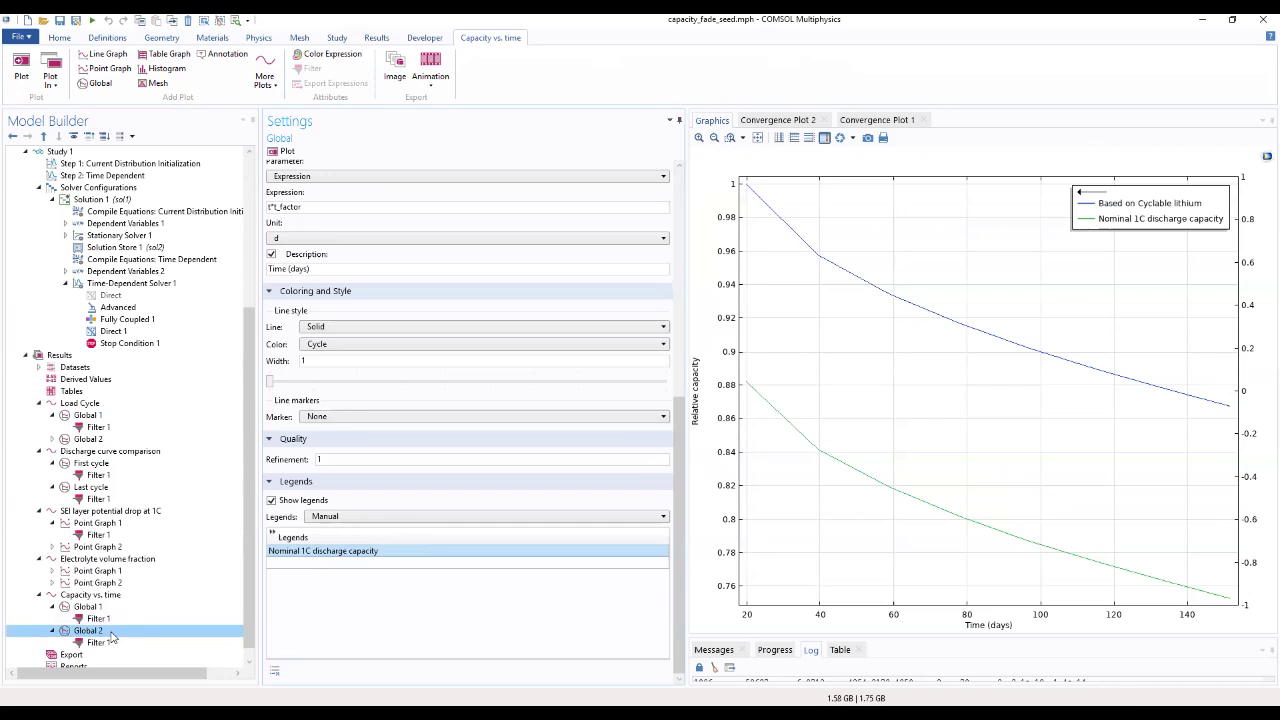
click(336, 608)
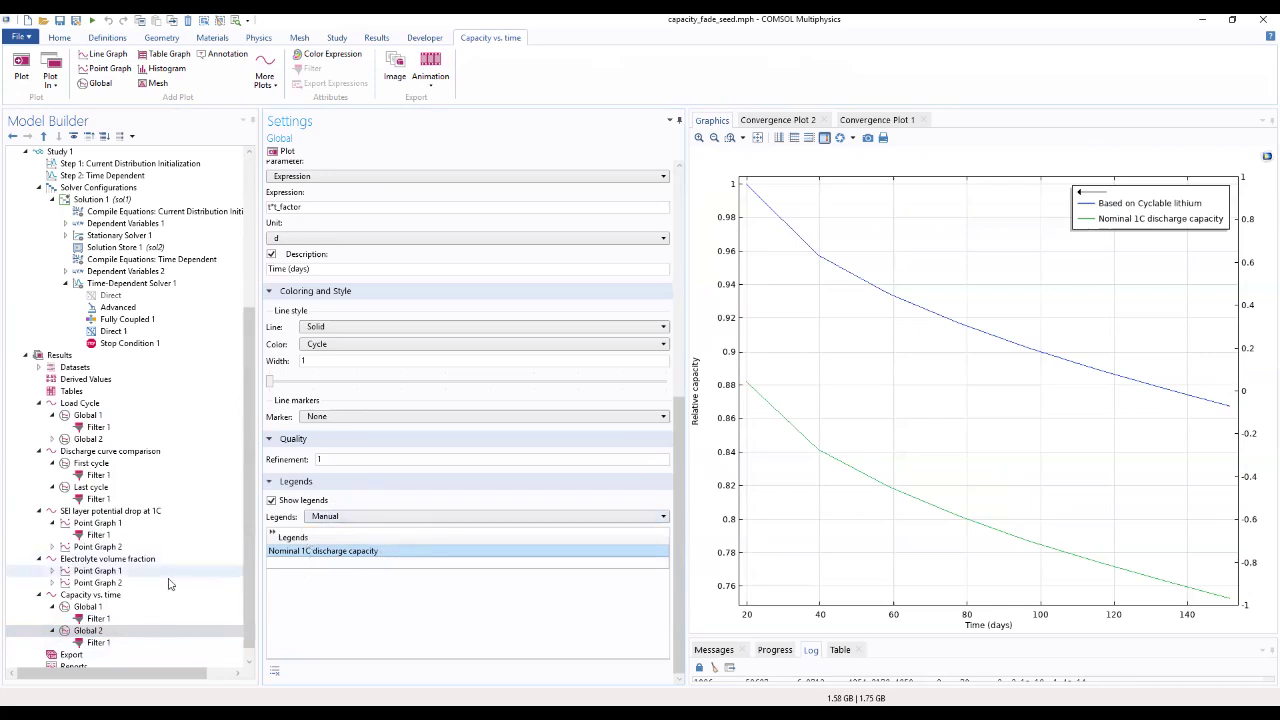
Duplicate the whole Capacity vs. time plot group
click(97, 595)
right_click(100, 595)
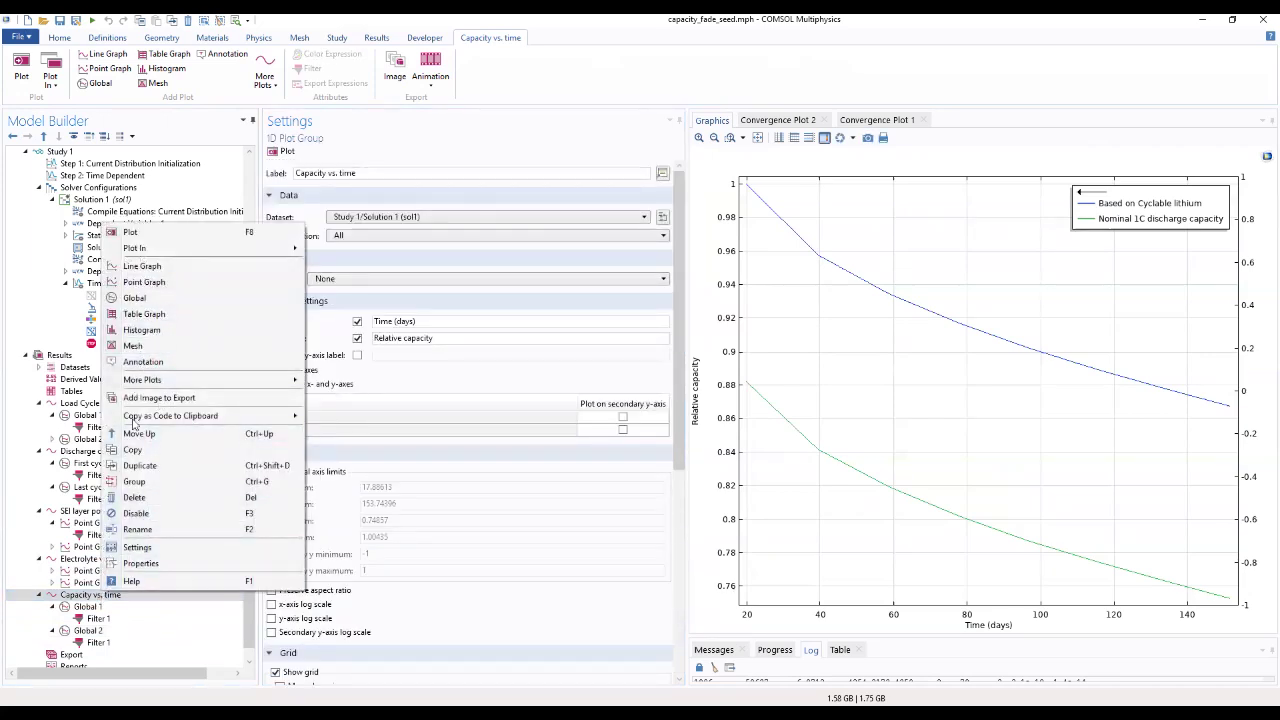
click(140, 466)
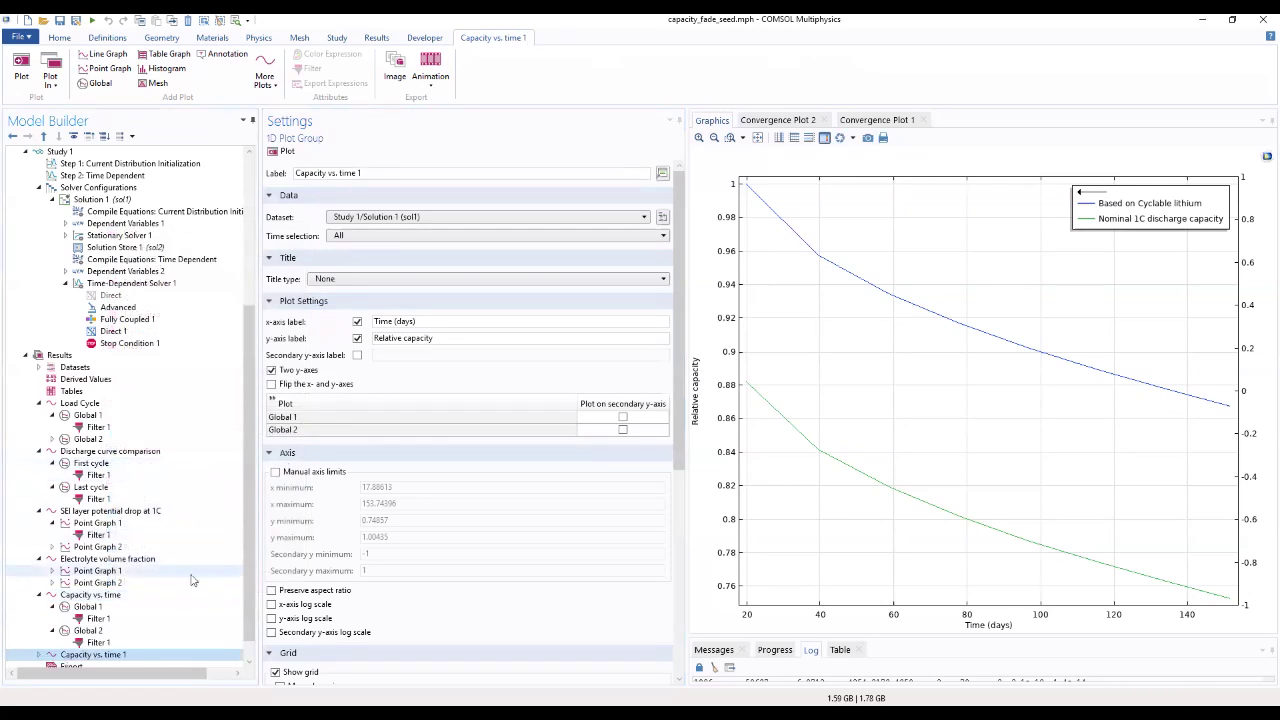
Rename the duplicated Capacity vs. time plot group to "Capacity vs. cycle number"
scroll(252, 568, down, 1)
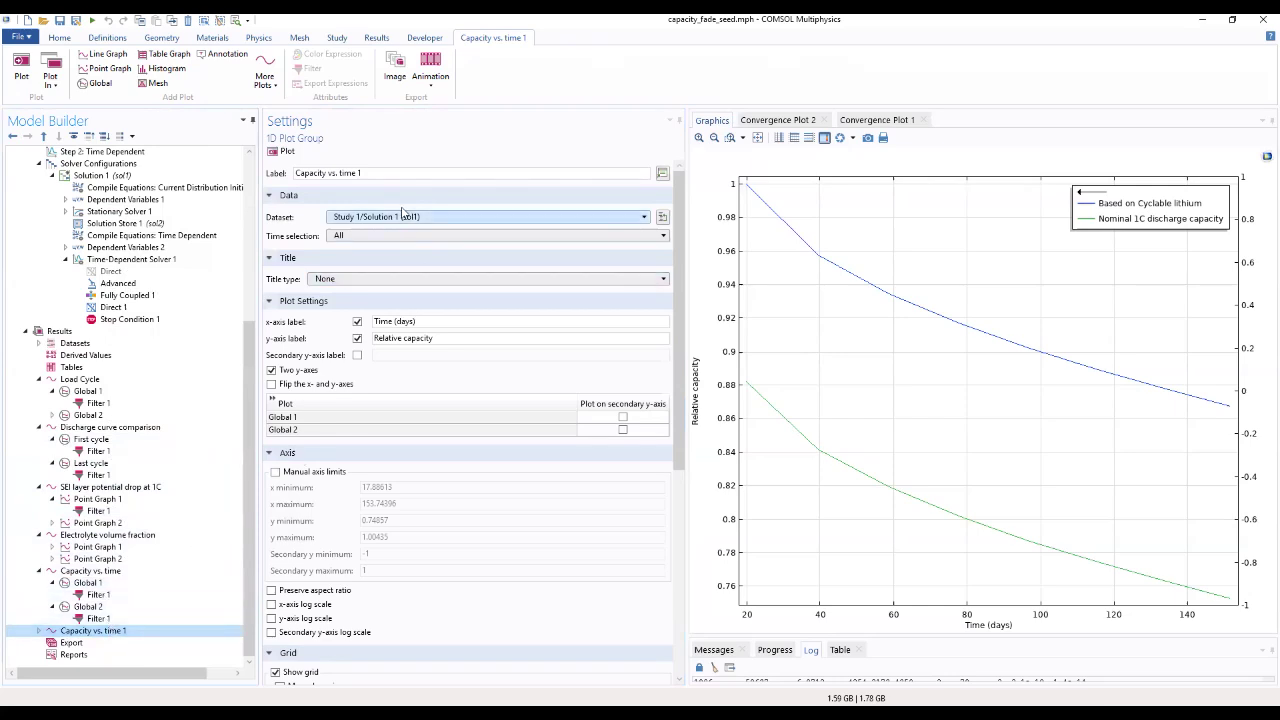
click(361, 173)
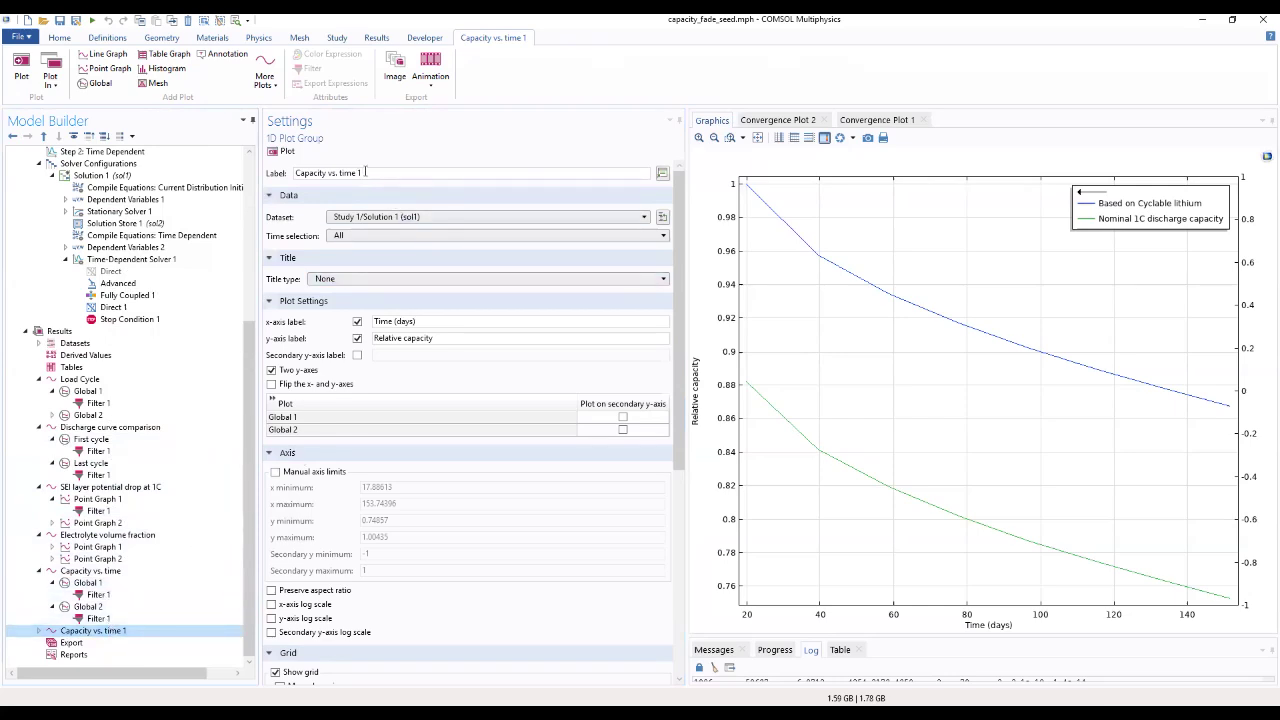
drag(358, 173, 340, 173)
text(cycle number)
Replace the x-axis label of the Capacity vs. cycle number plot group with "cycle number"
drag(388, 173, 336, 173)
key(ctrl+c)
drag(436, 321, 337, 323)
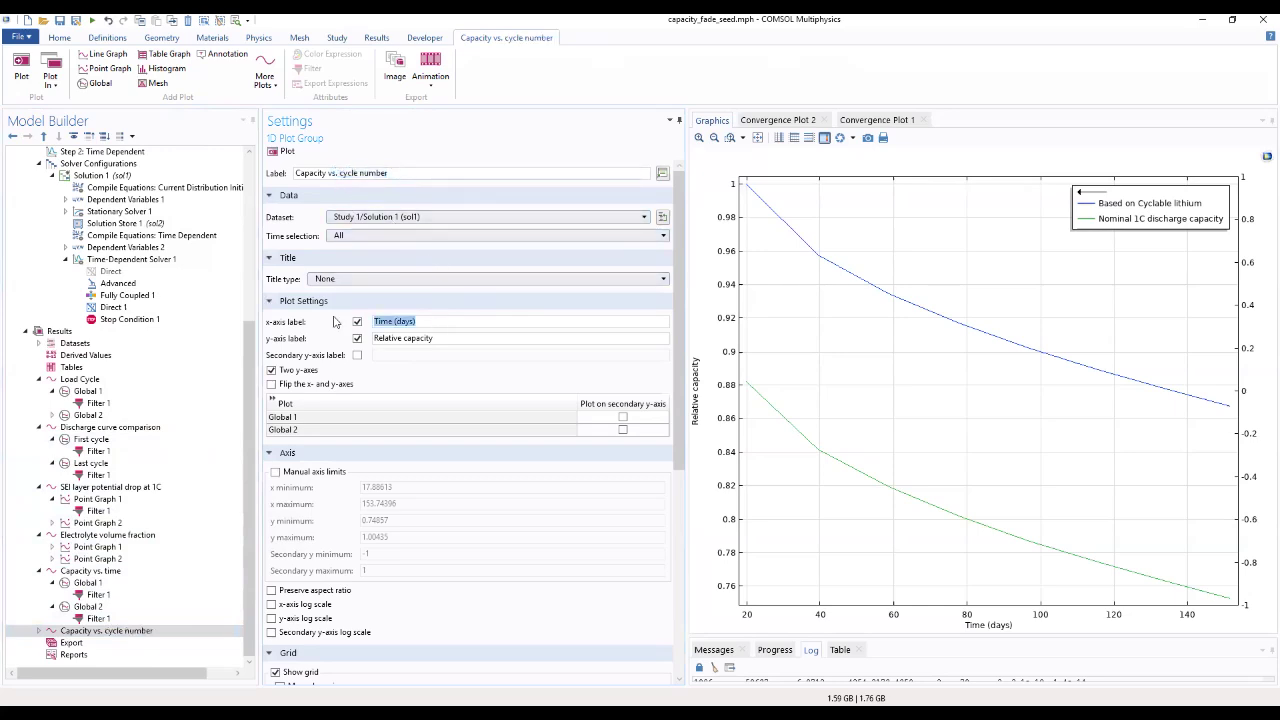
key(ctrl+v)
Expand the Capacity vs. cycle number group and set the first Global plot's x-axis expression to cycle_no
click(45, 632)
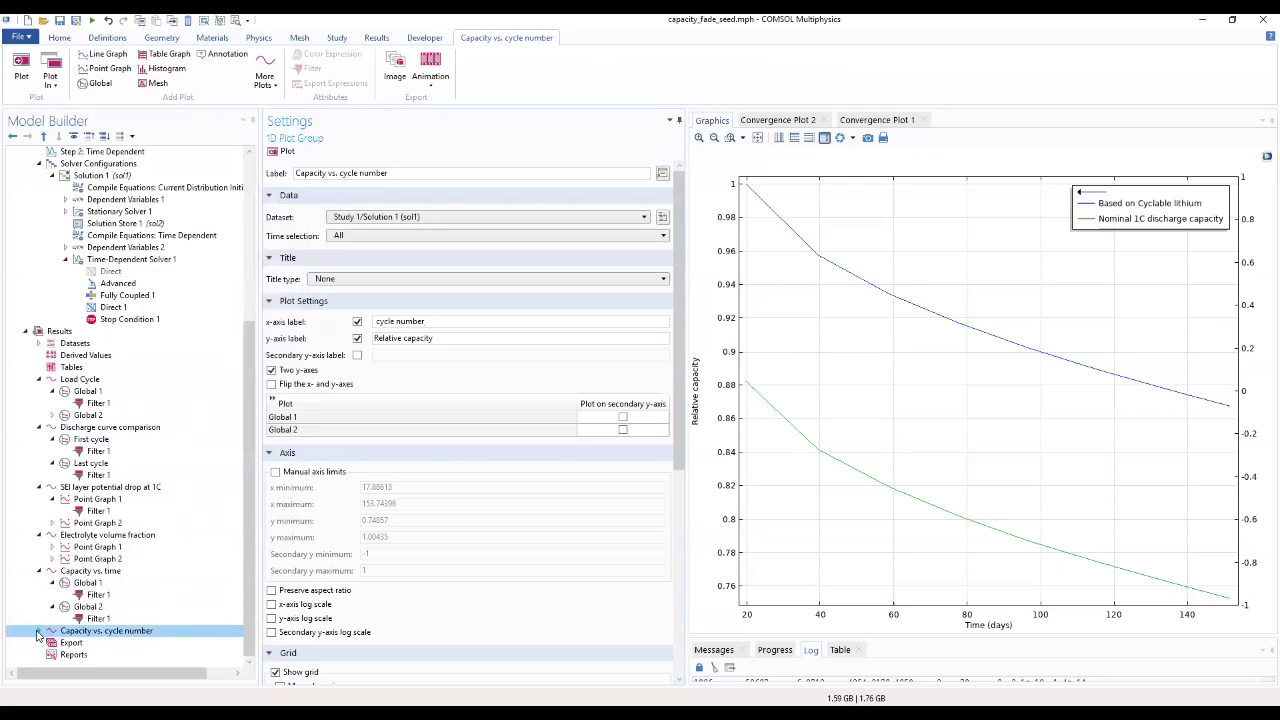
click(40, 631)
click(88, 642)
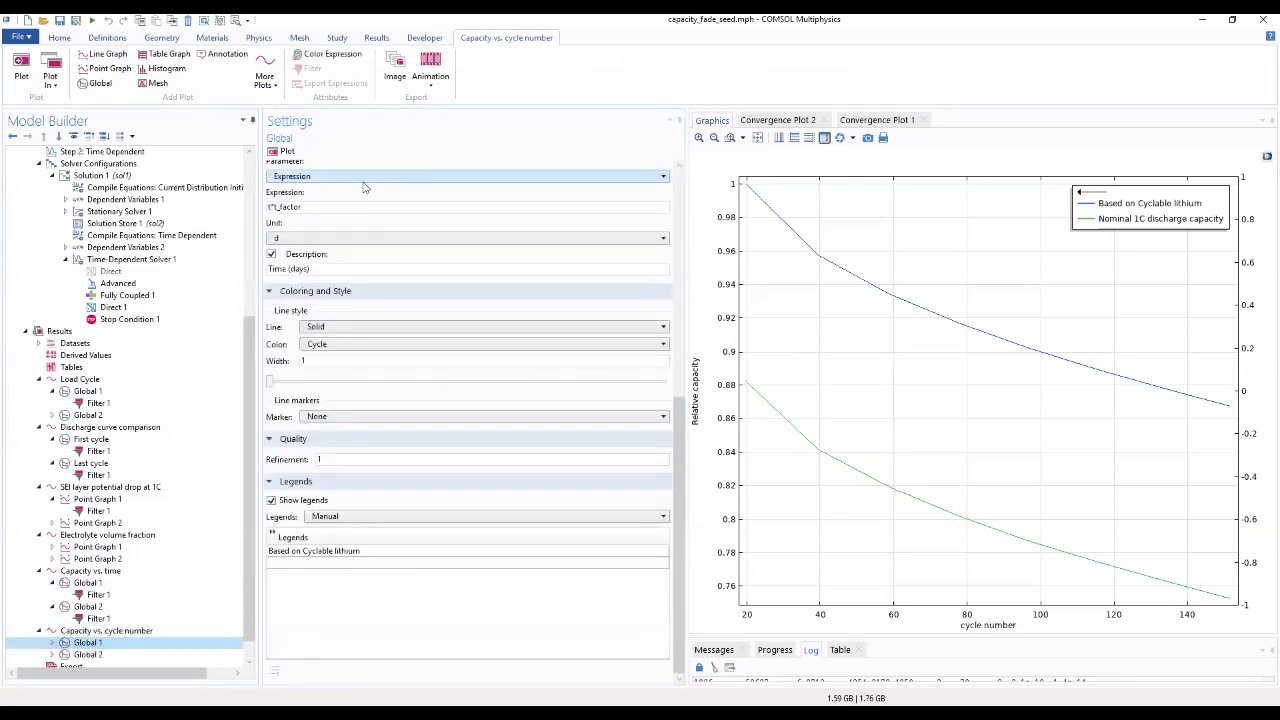
double_click(305, 205)
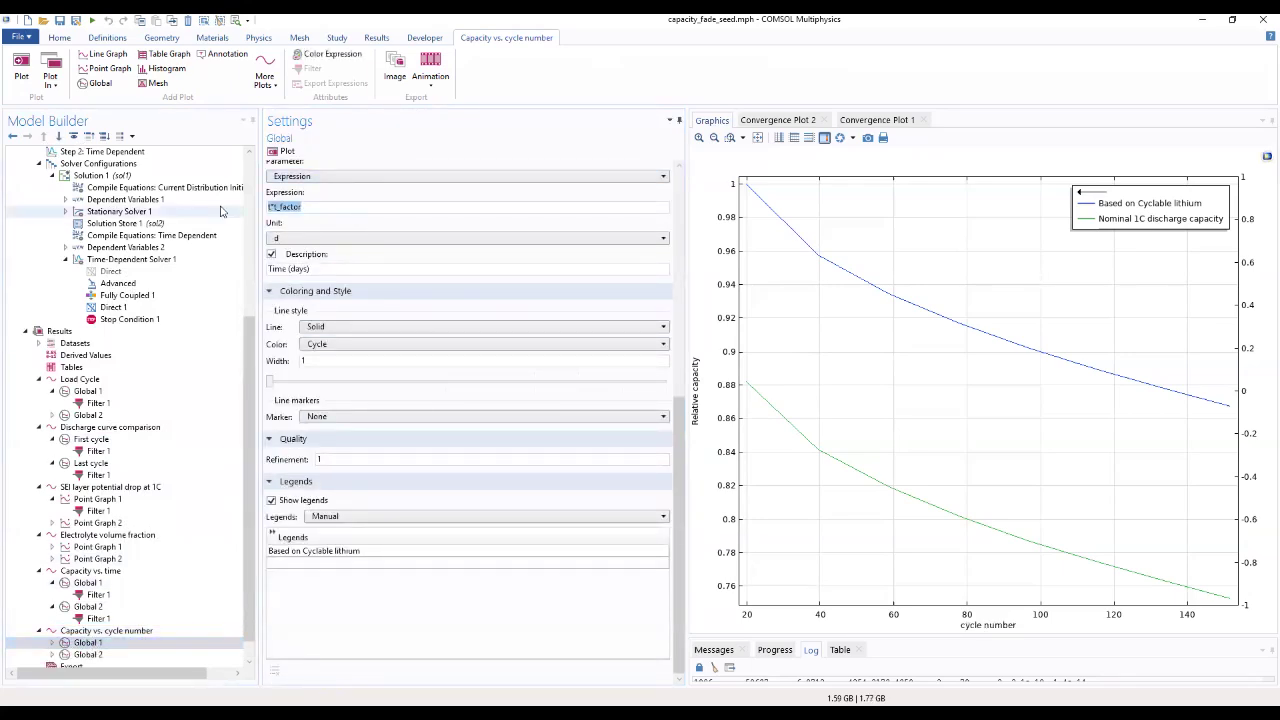
text(cycle_no)
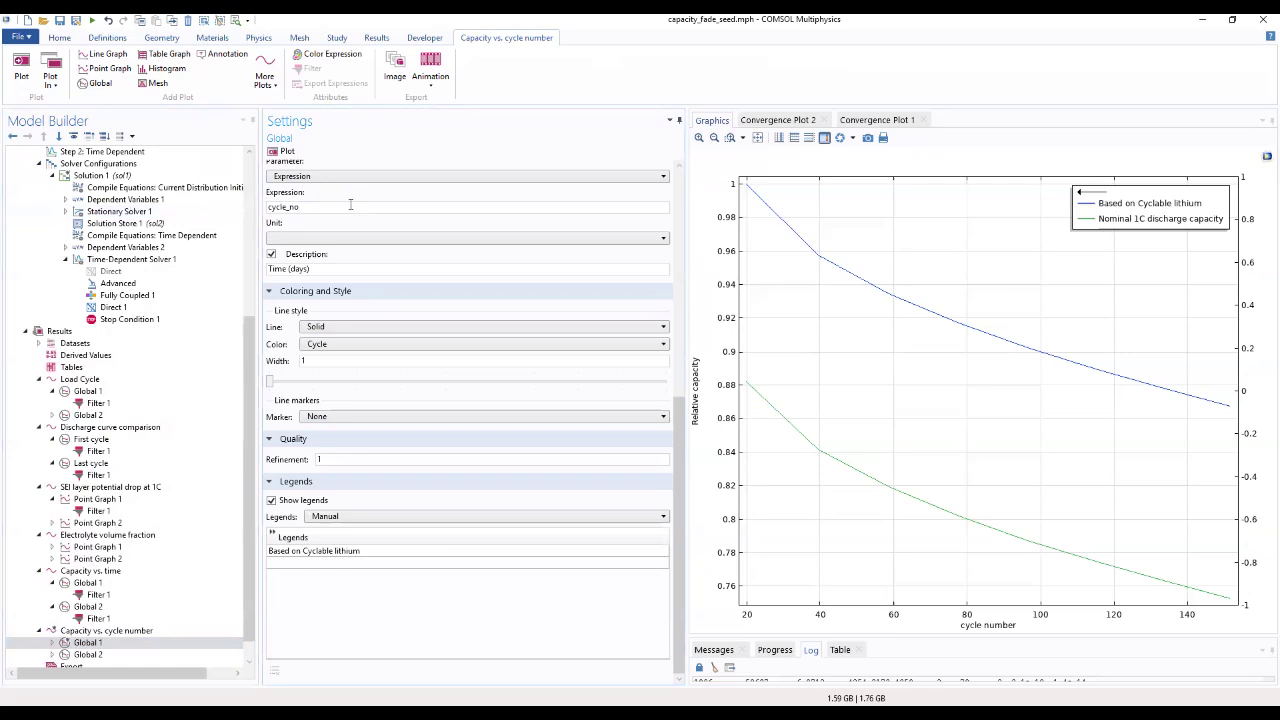
Copy the cycle_no x-axis expression to the second Global plot in the Capacity vs. cycle number group and update the plot
drag(350, 204, 261, 210)
key(ctrl+c)
click(88, 654)
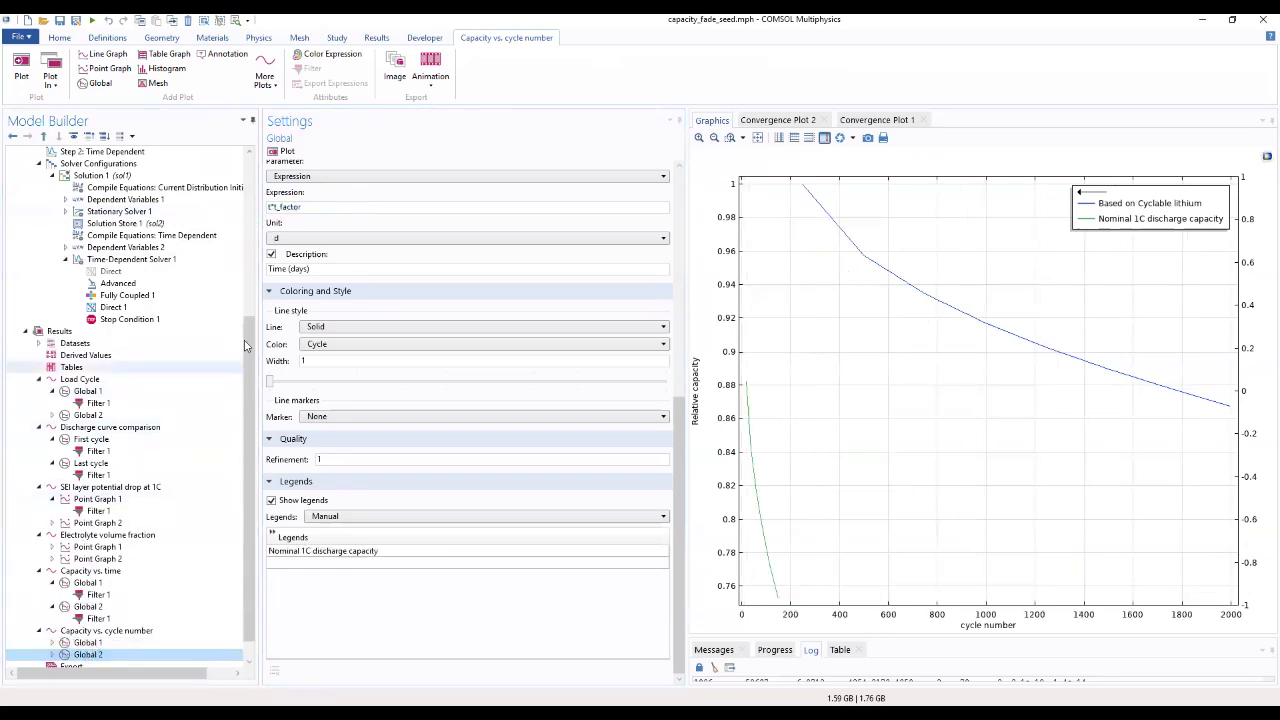
key(Tab)
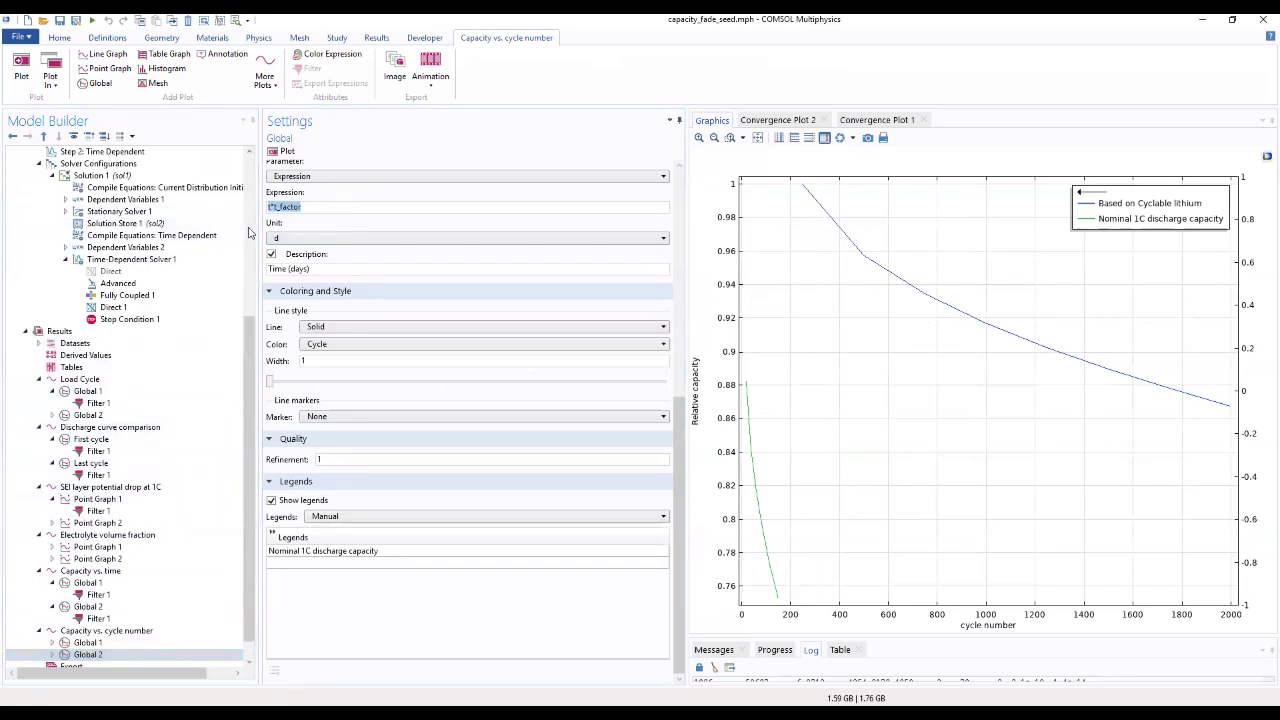
key(ctrl+v)
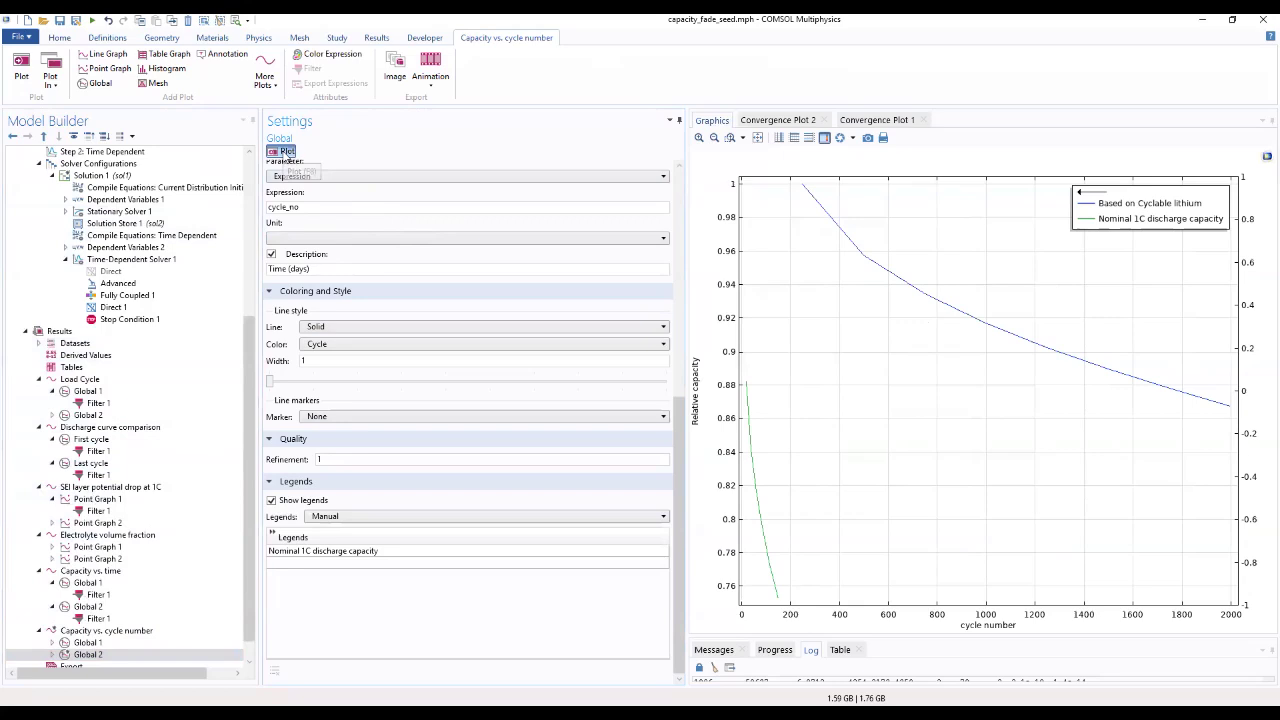
click(284, 152)
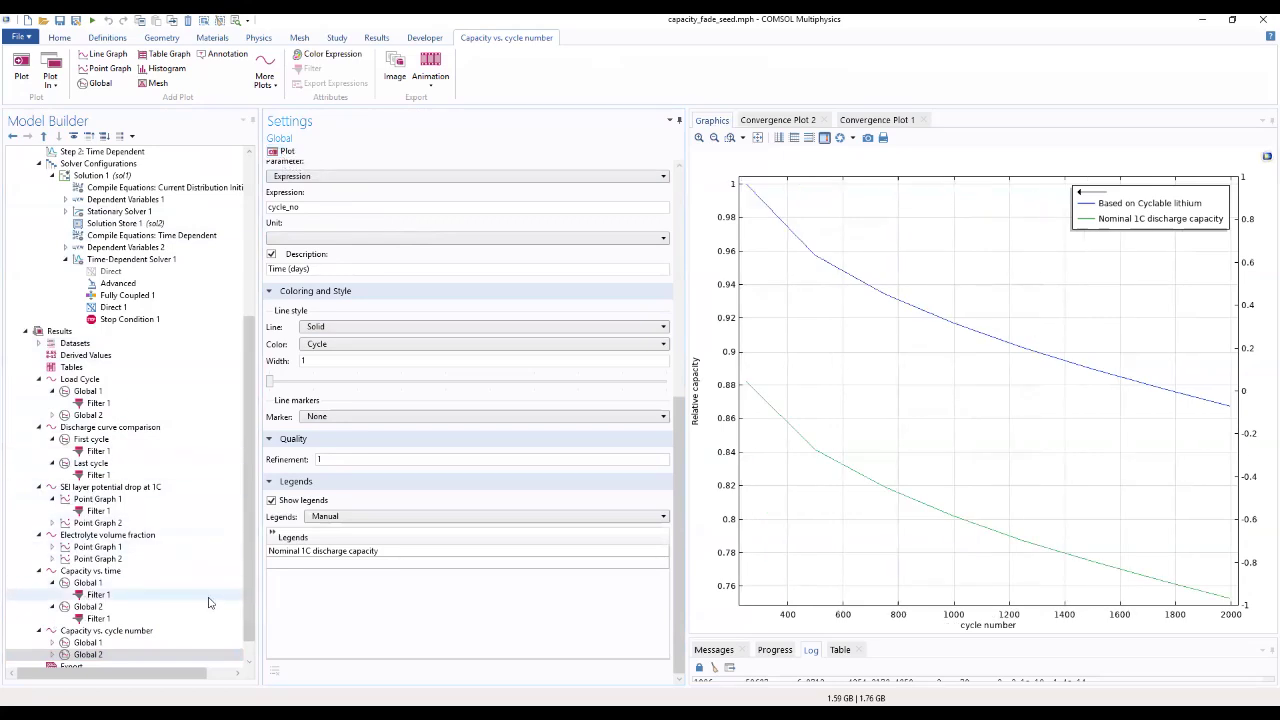
click(105, 643)
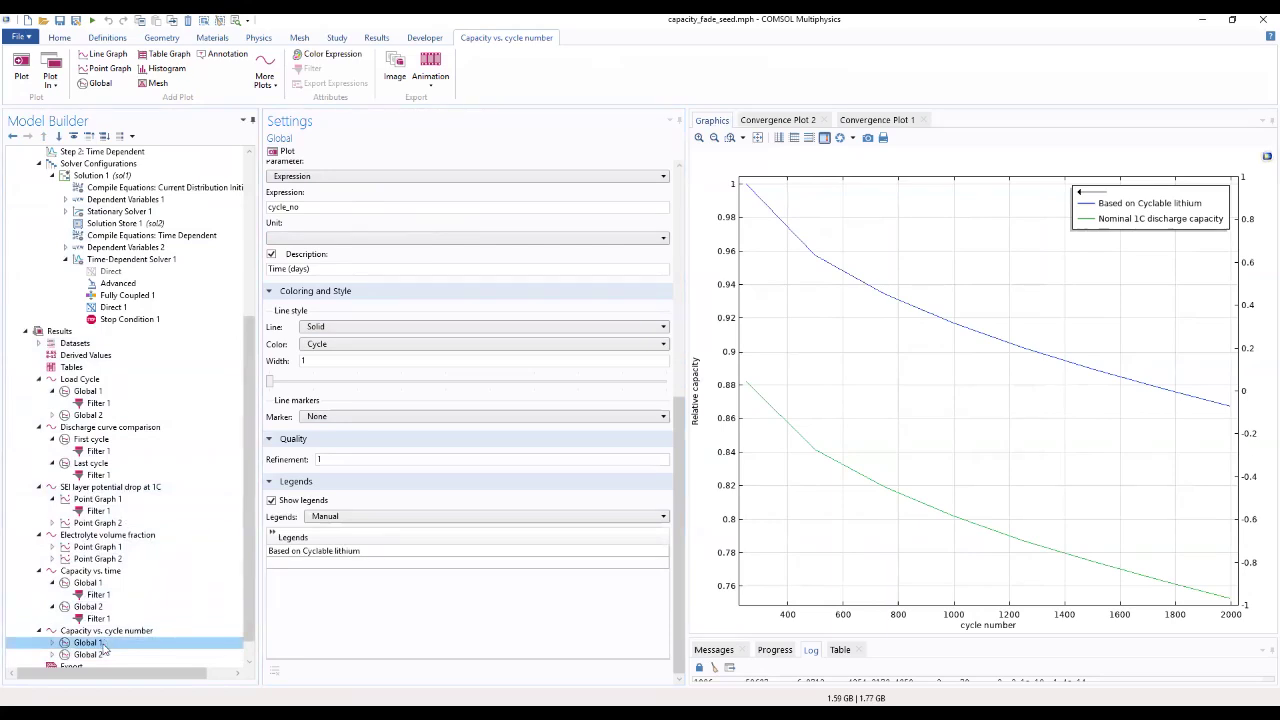
click(98, 655)
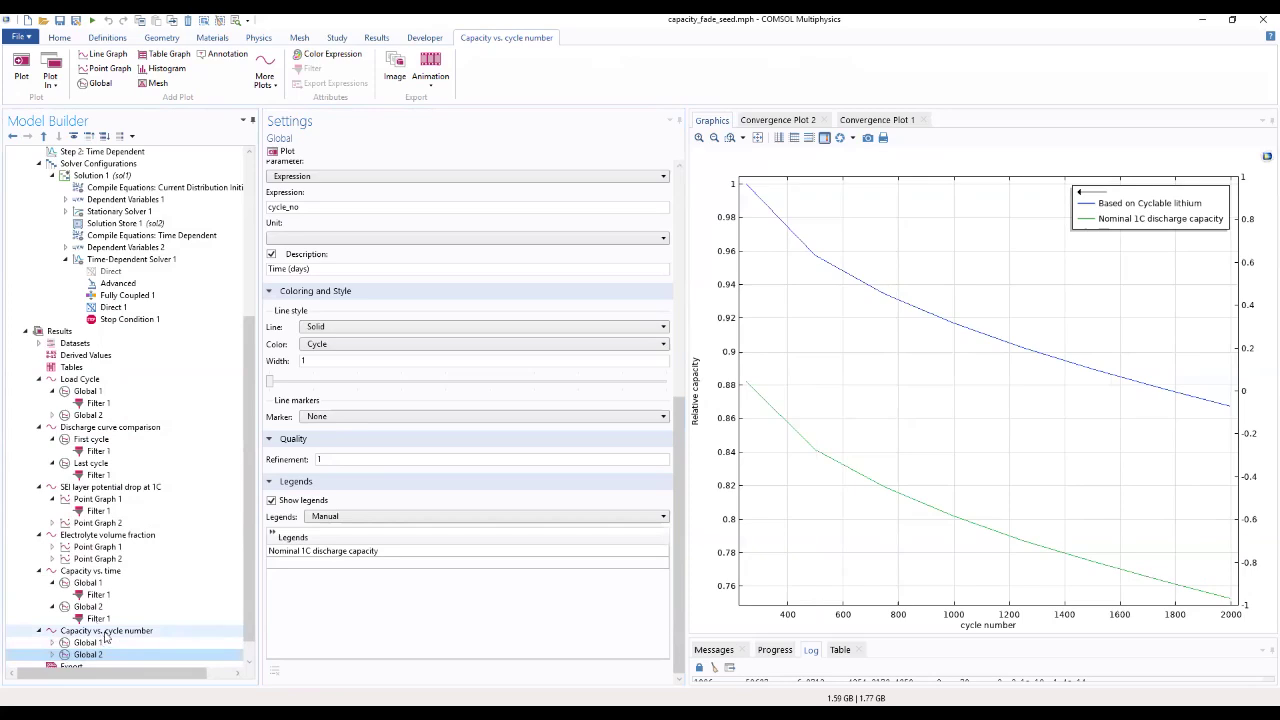
Add a 1D plot group to the results and label it "local state of charge at separator - electrode interface"
click(54, 336)
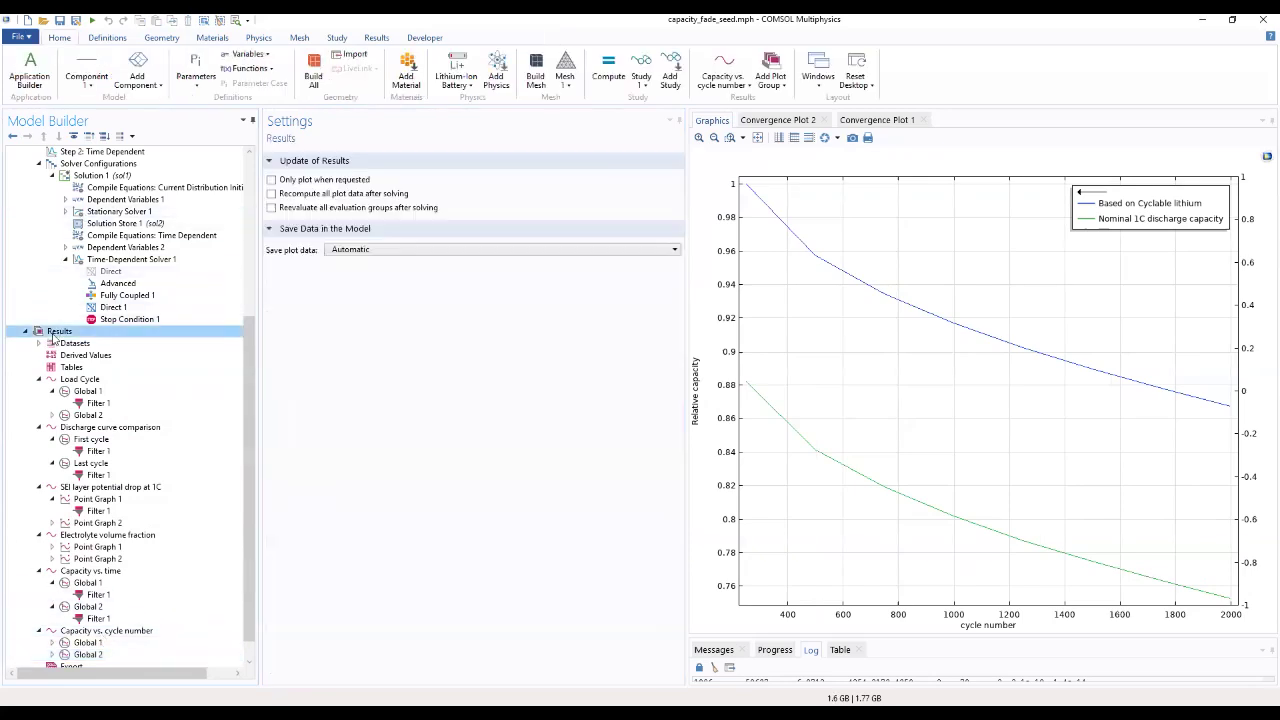
right_click(55, 336)
click(99, 376)
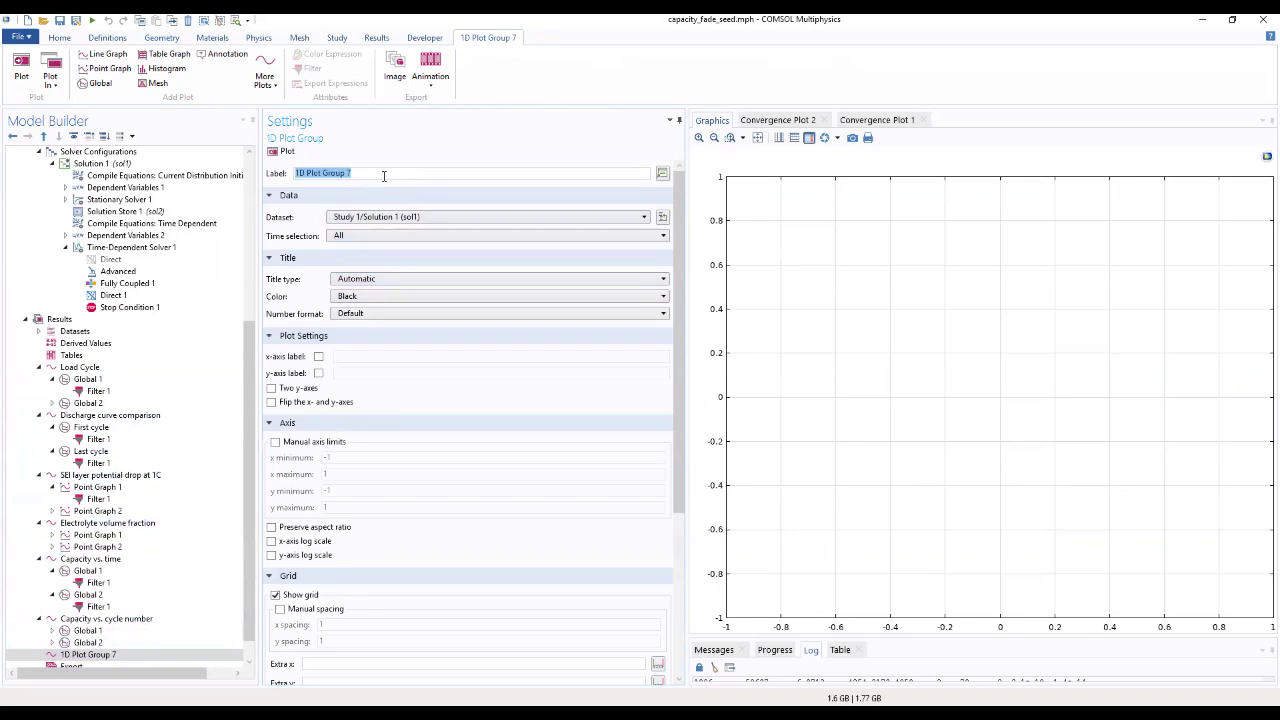
text(local state of)
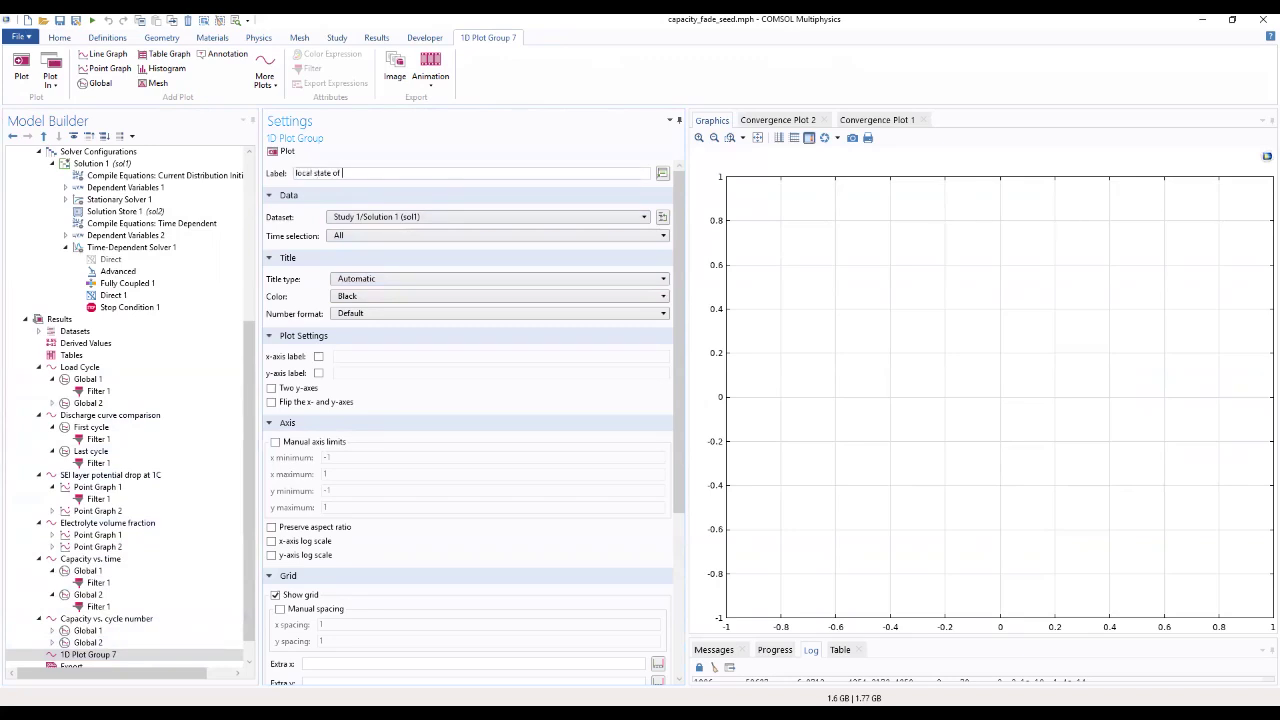
text( charge at separator - electrode interface)
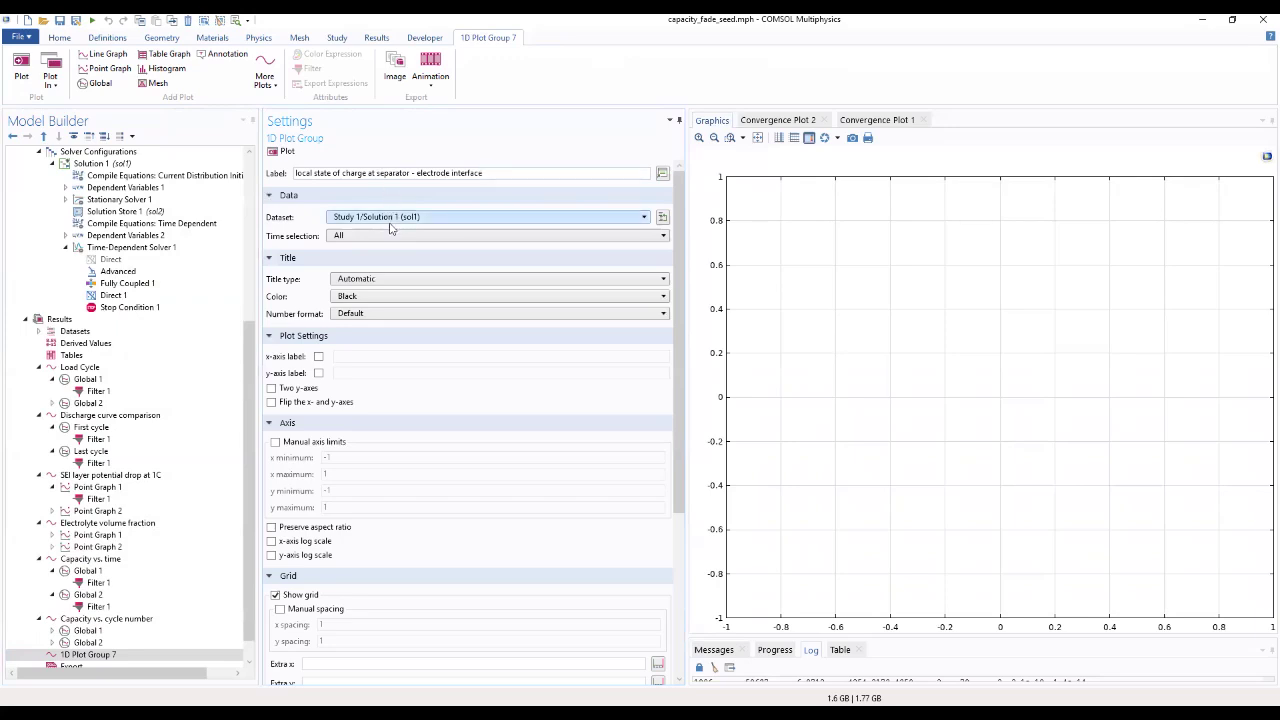
Give the new plot group a manual title copied from its label, "local state of charge at separator - electrode interface"
click(391, 282)
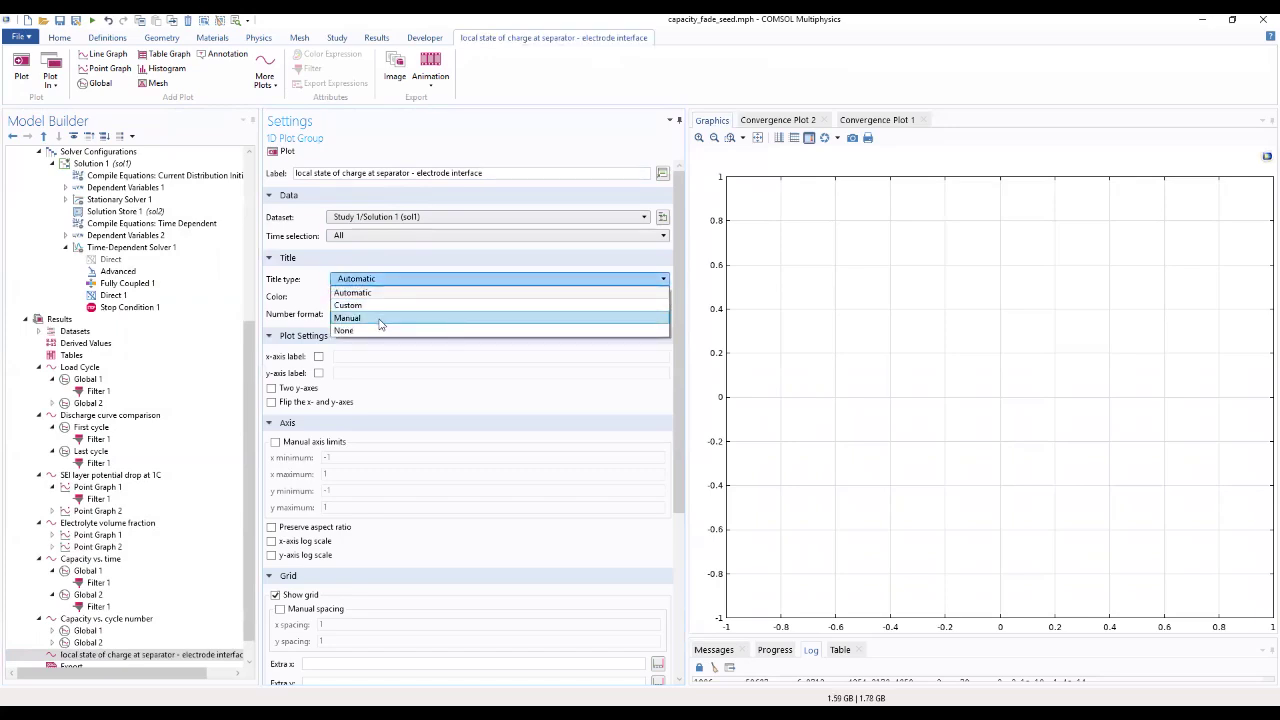
click(381, 318)
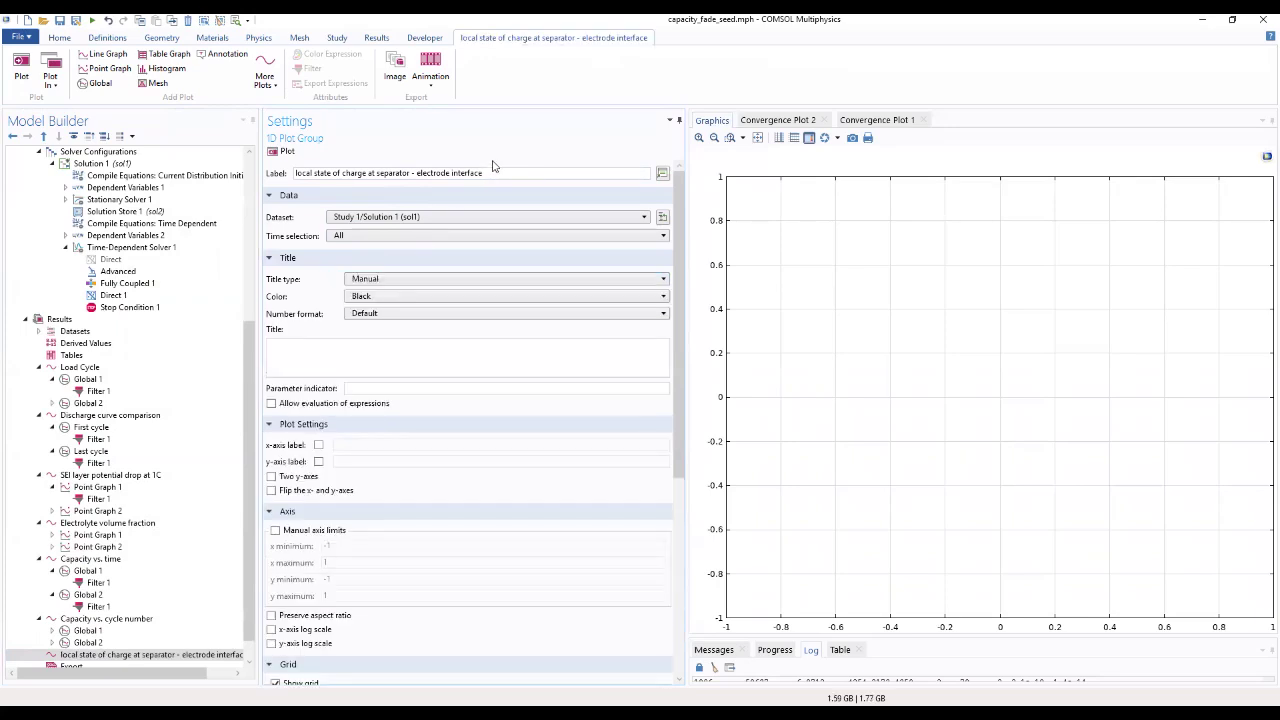
drag(488, 173, 271, 178)
key(ctrl+c)
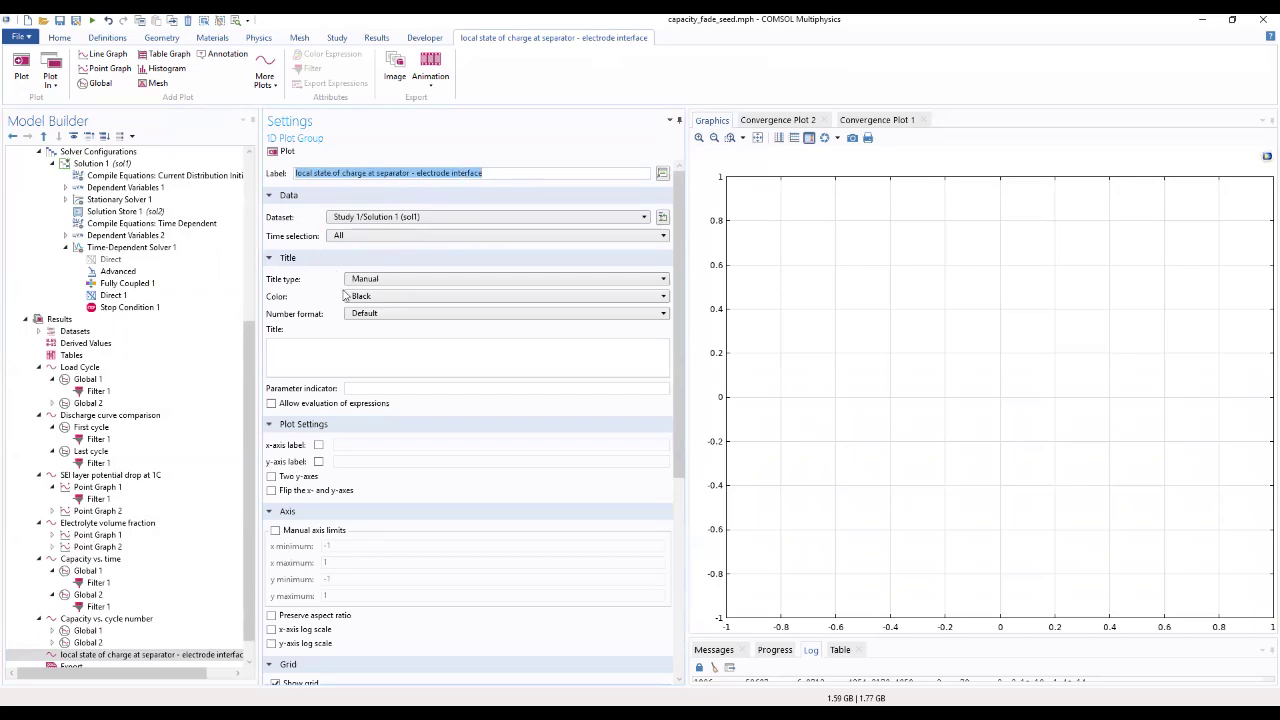
click(333, 346)
key(ctrl+v)
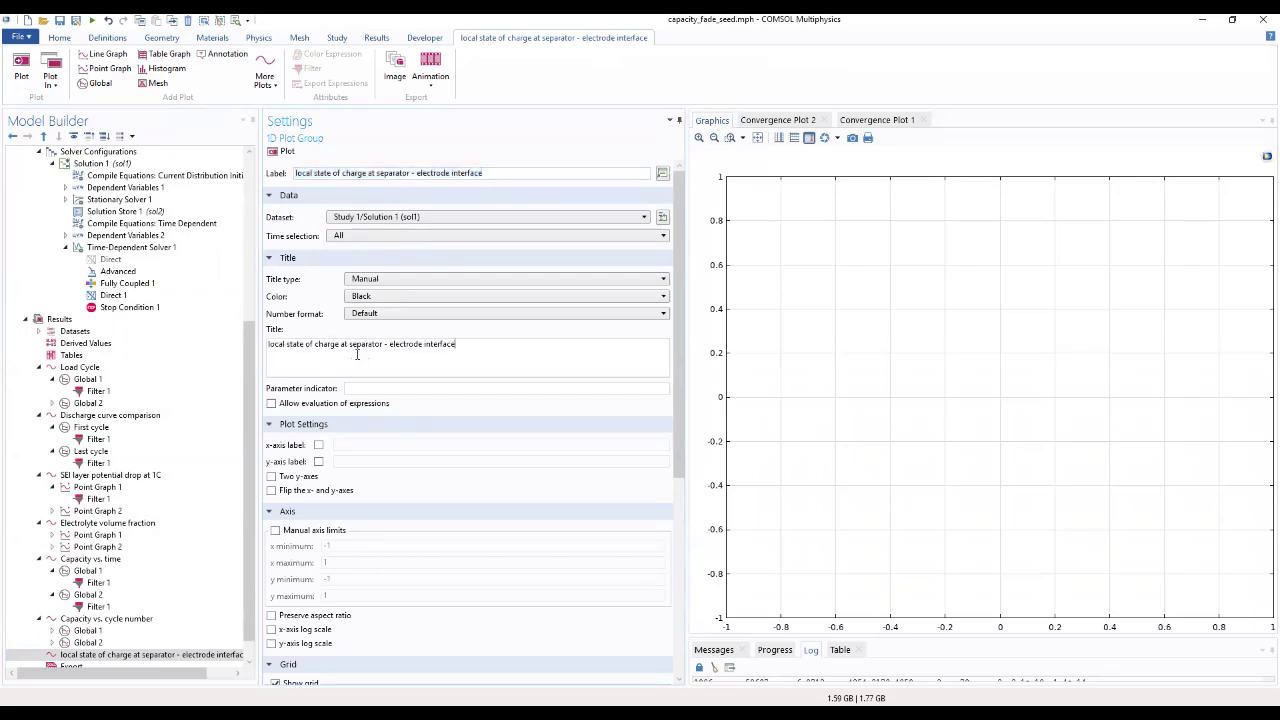
Enable the y-axis label of the local state of charge plot group and set it to "SOC"
click(320, 462)
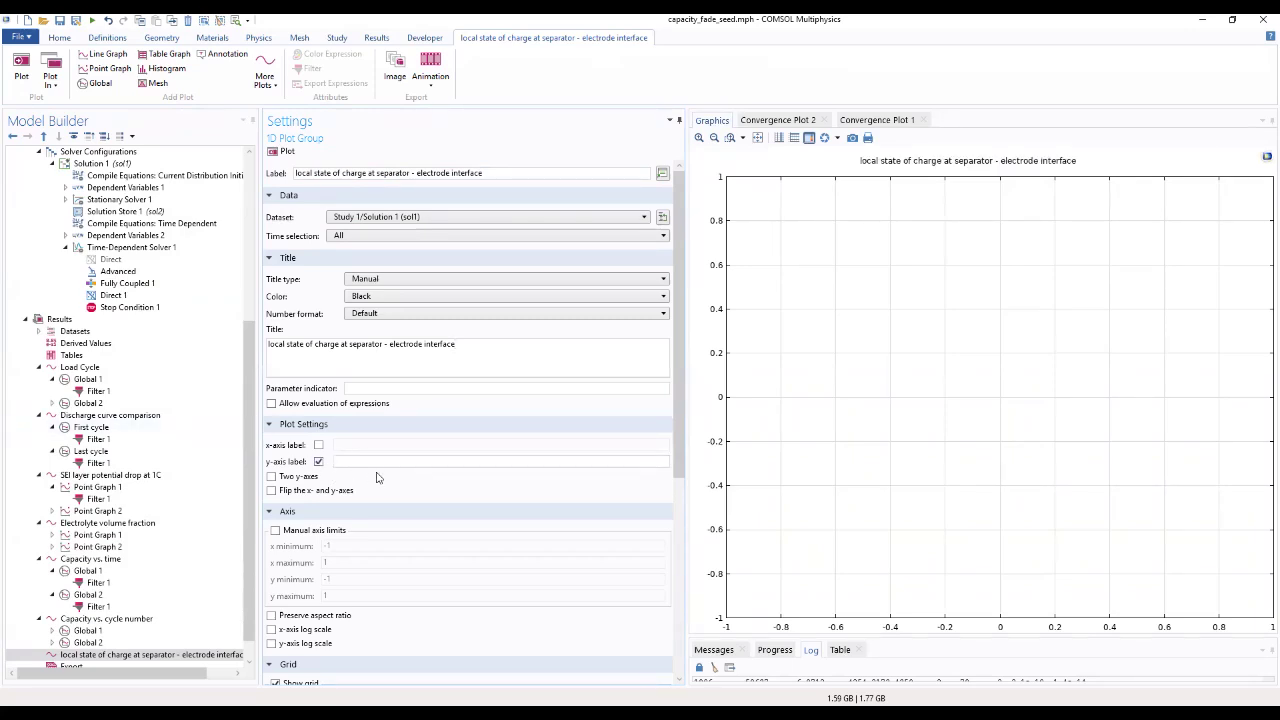
click(378, 461)
text(SOC)
key(Return)
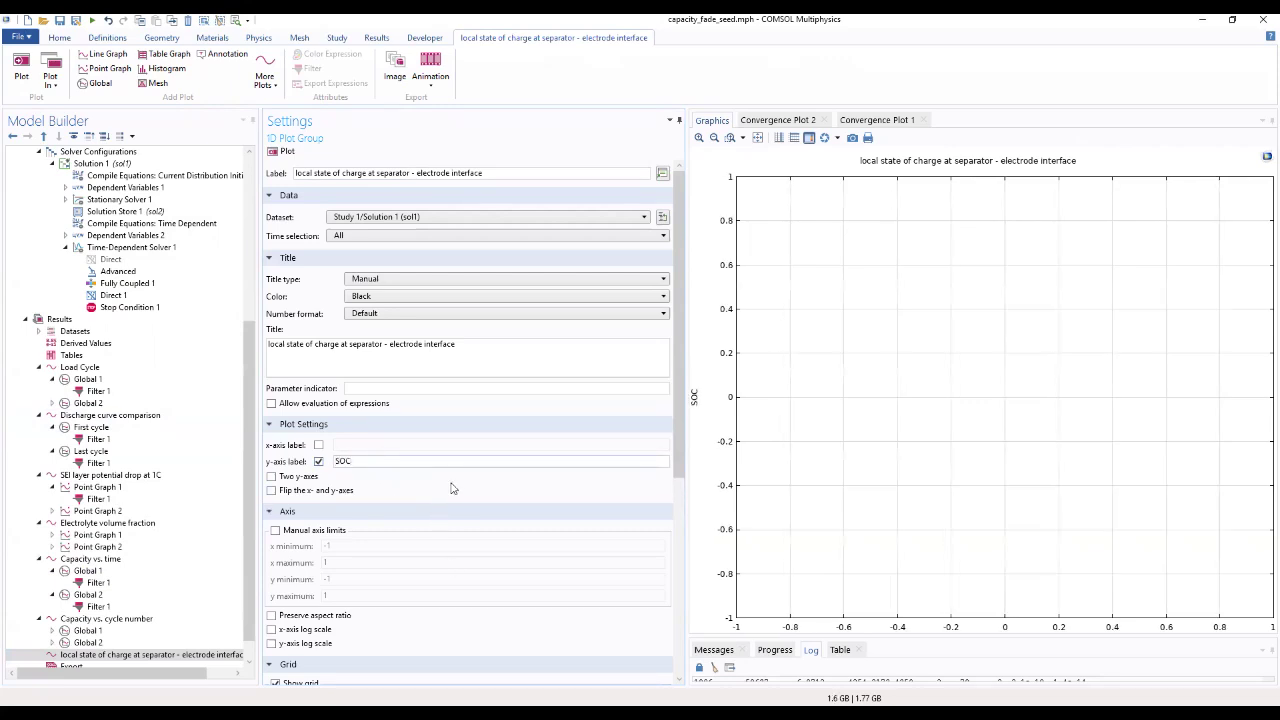
right_click(143, 654)
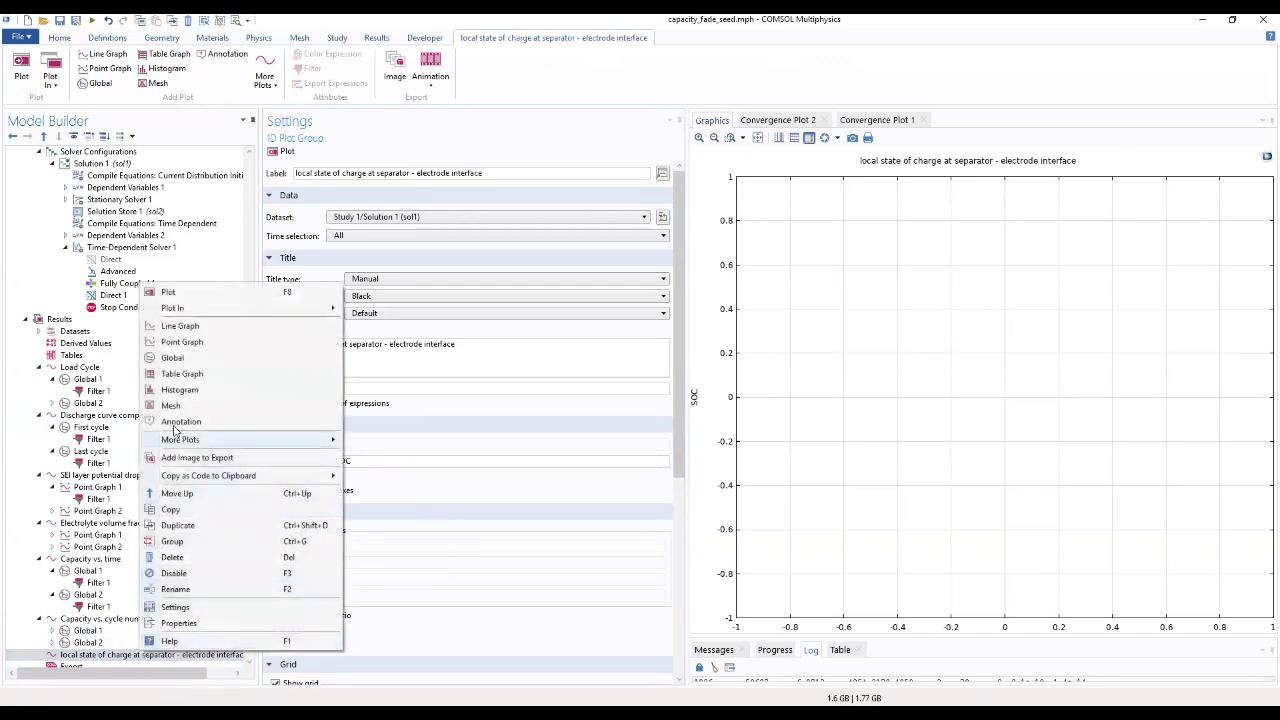
click(193, 358)
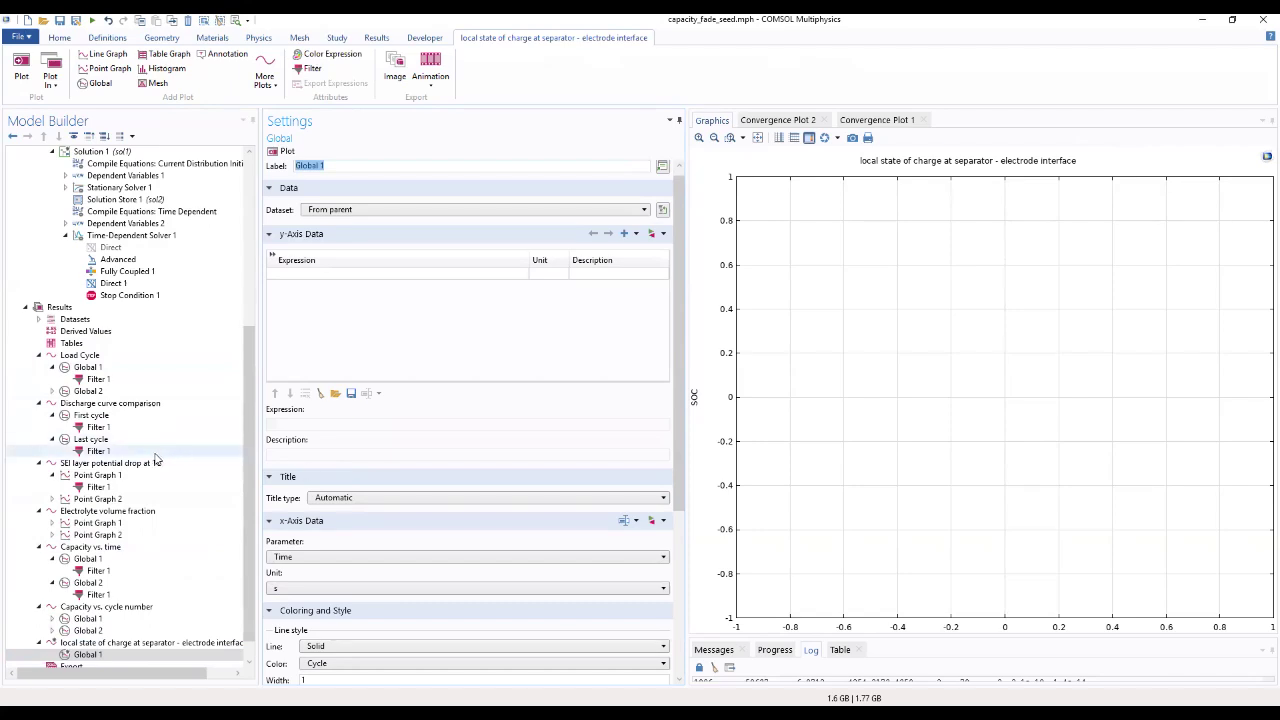
click(108, 20)
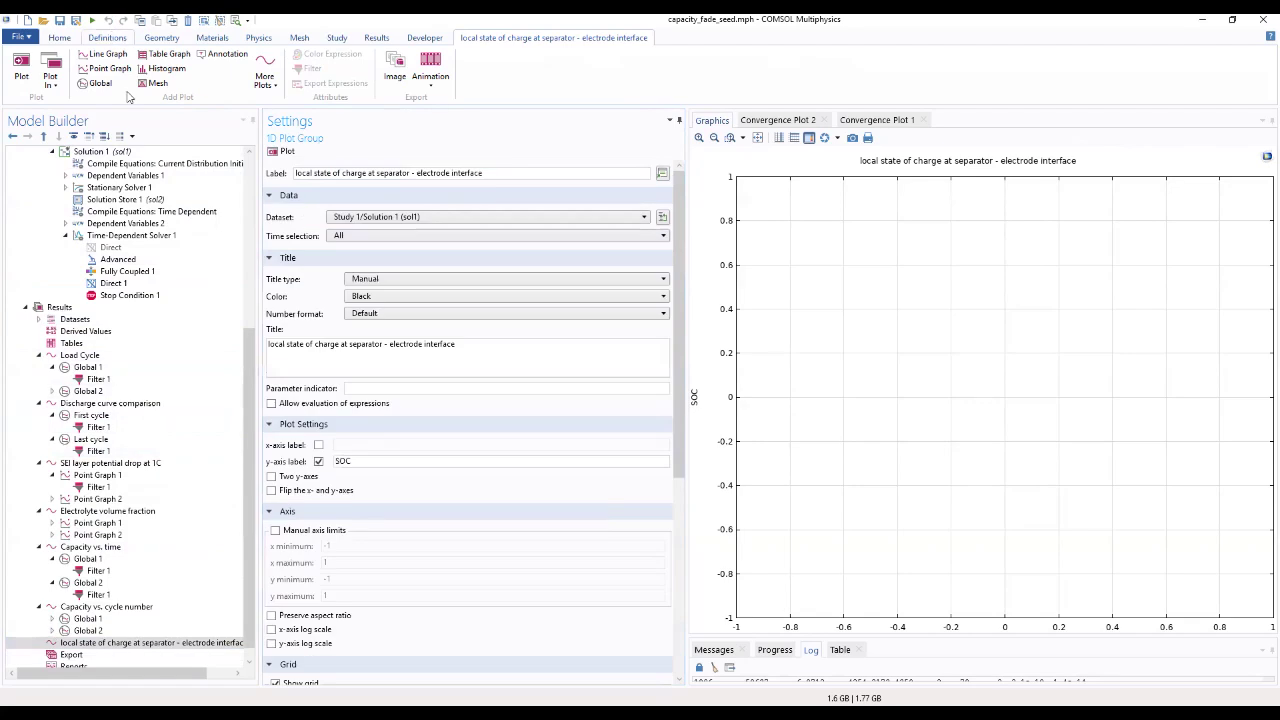
Add a Point Graph to the local state of charge plot group and select geometry point 2 for it
right_click(121, 648)
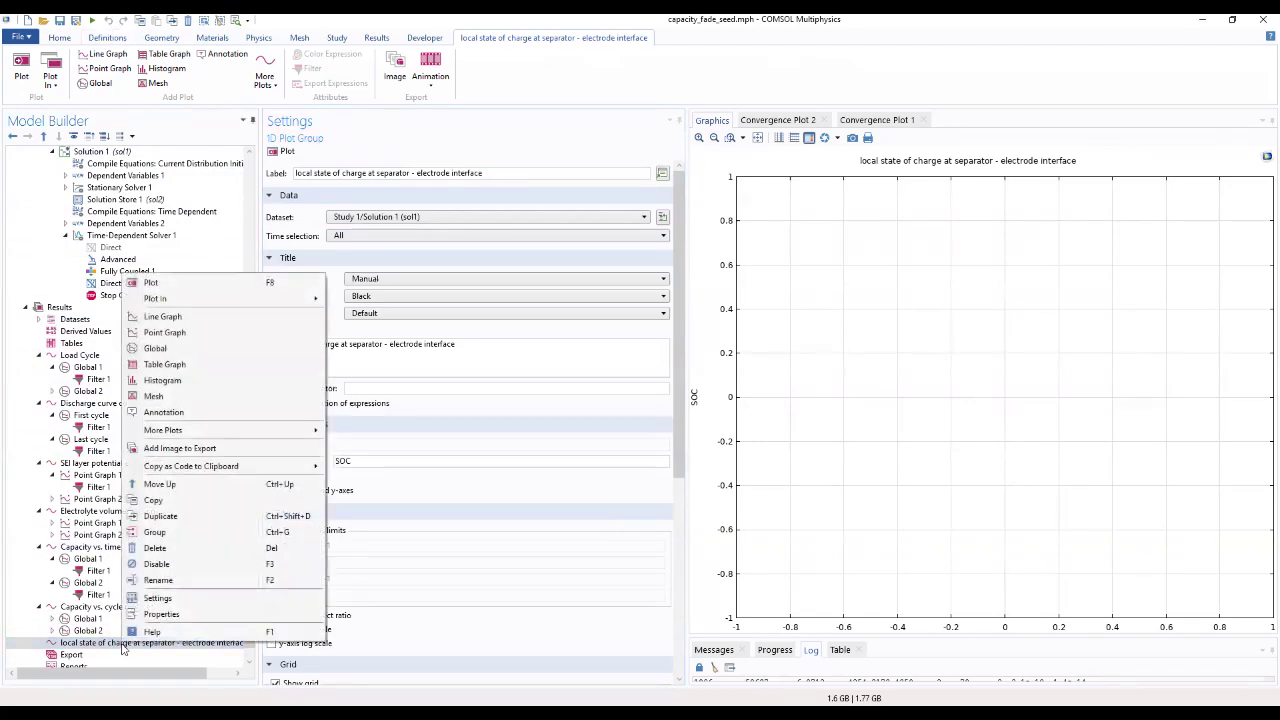
click(163, 332)
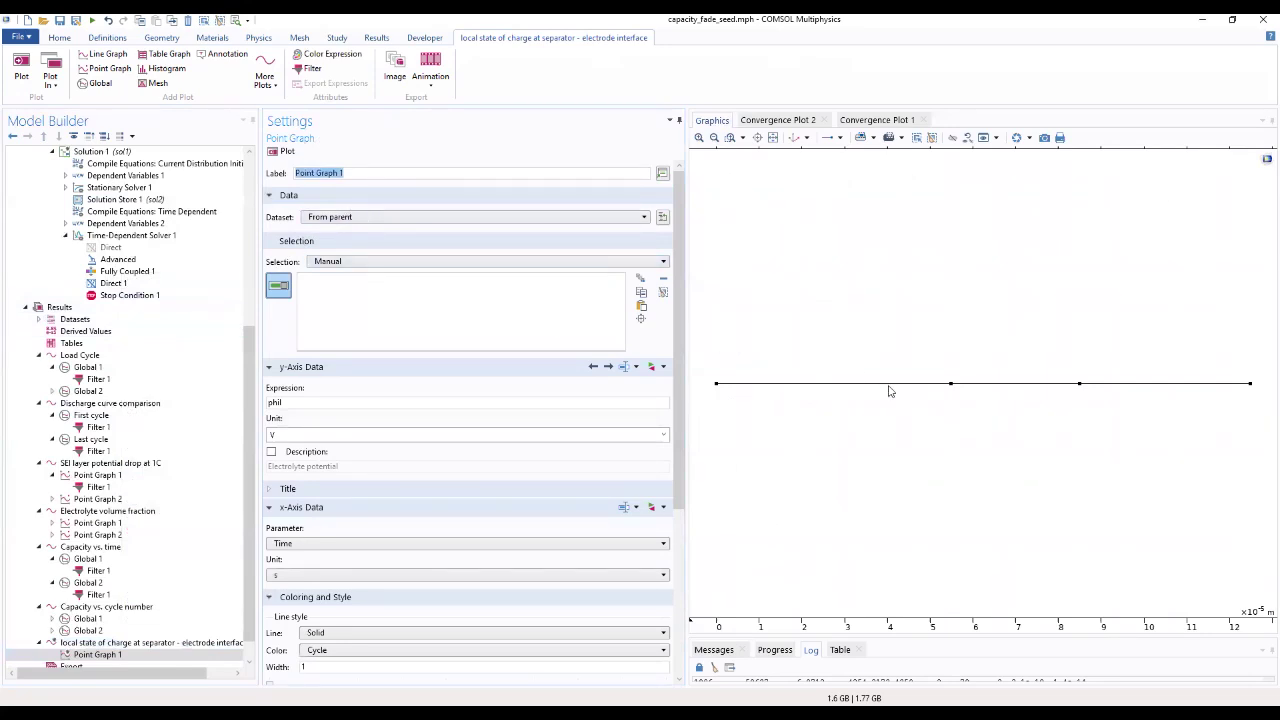
click(953, 392)
click(278, 285)
click(951, 383)
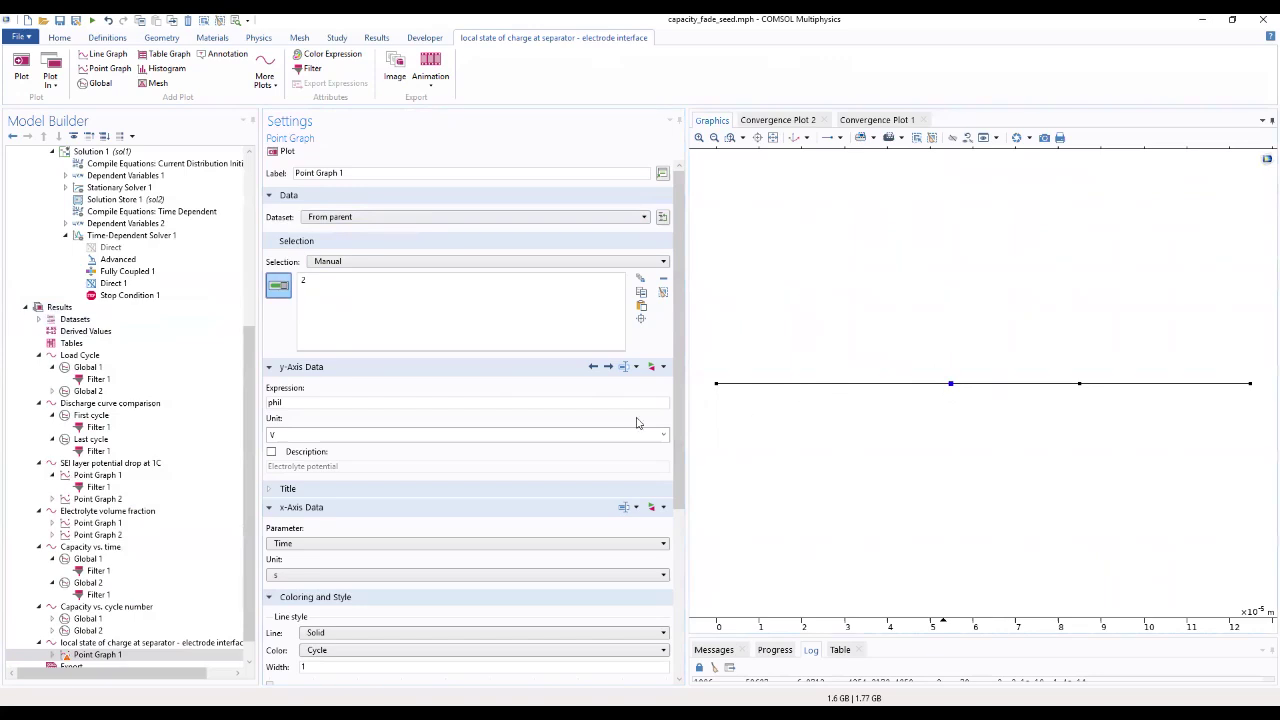
Set the new point graph's y-axis expression to liion.socloc_surface
drag(366, 402, 255, 404)
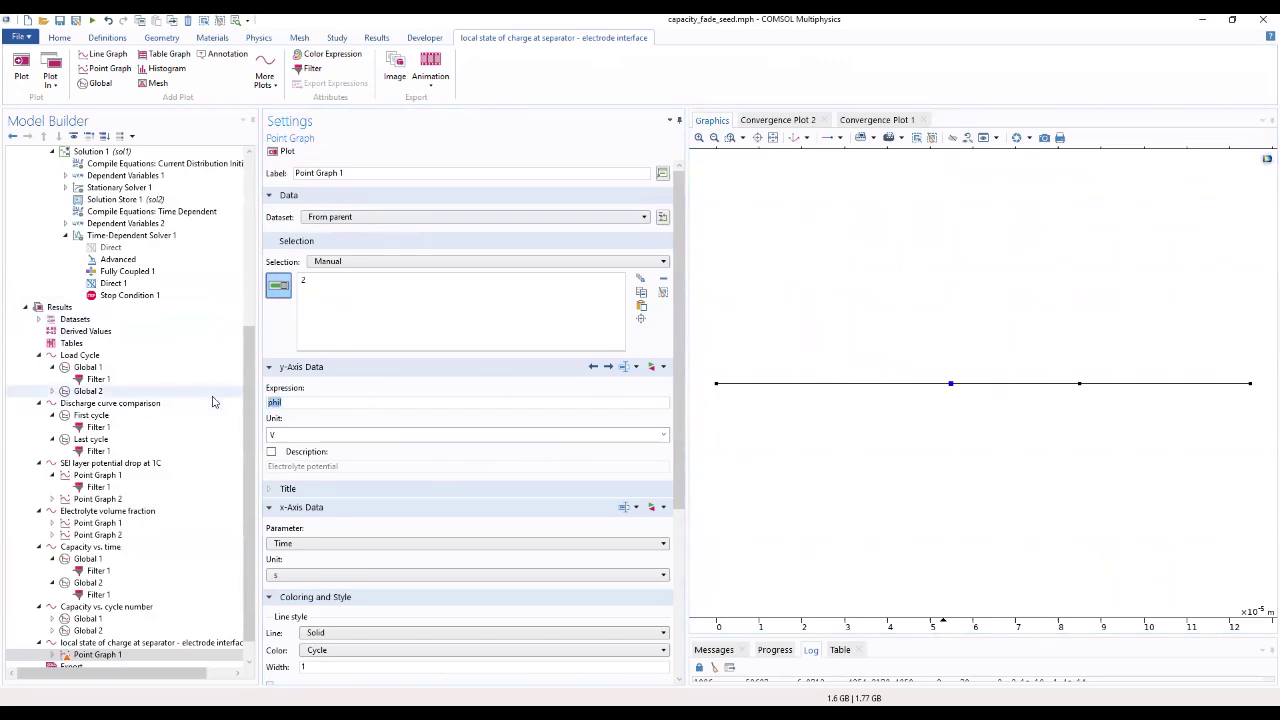
text(LIION.)
key(BackSpace)
key(BackSpace)
key(BackSpace)
key(BackSpace)
key(BackSpace)
text(liion.socloc_surfac)
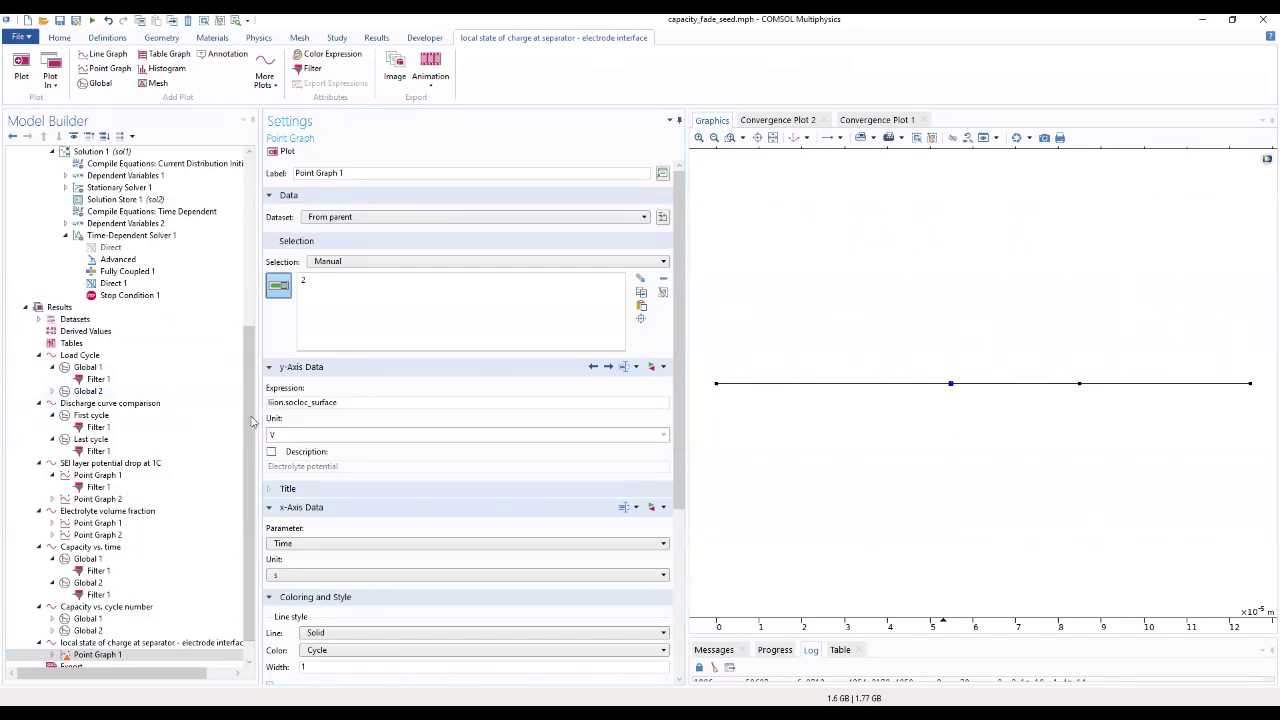
text(e)
key(Return)
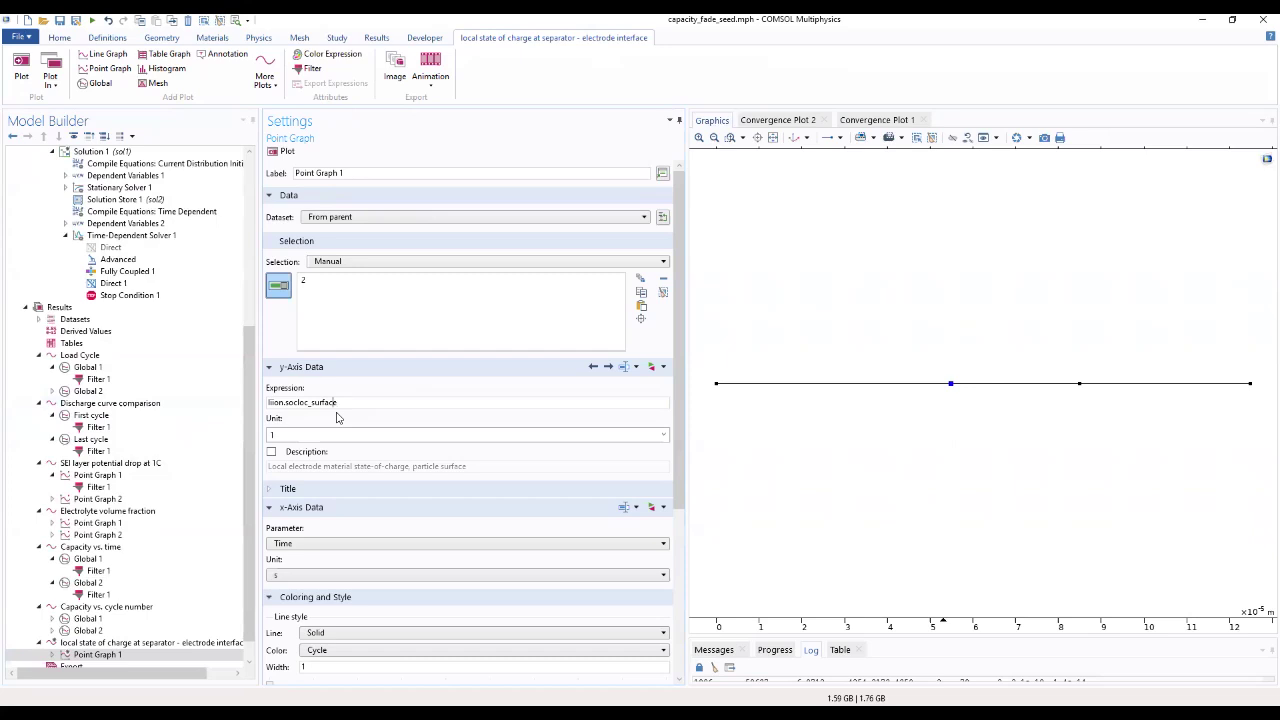
key(Left)
key(BackSpace)
text(loc)
key(Left)
Switch the point graph's x-axis parameter to Expression and enter t-liion.cdc.t_ch_start
click(361, 545)
click(352, 597)
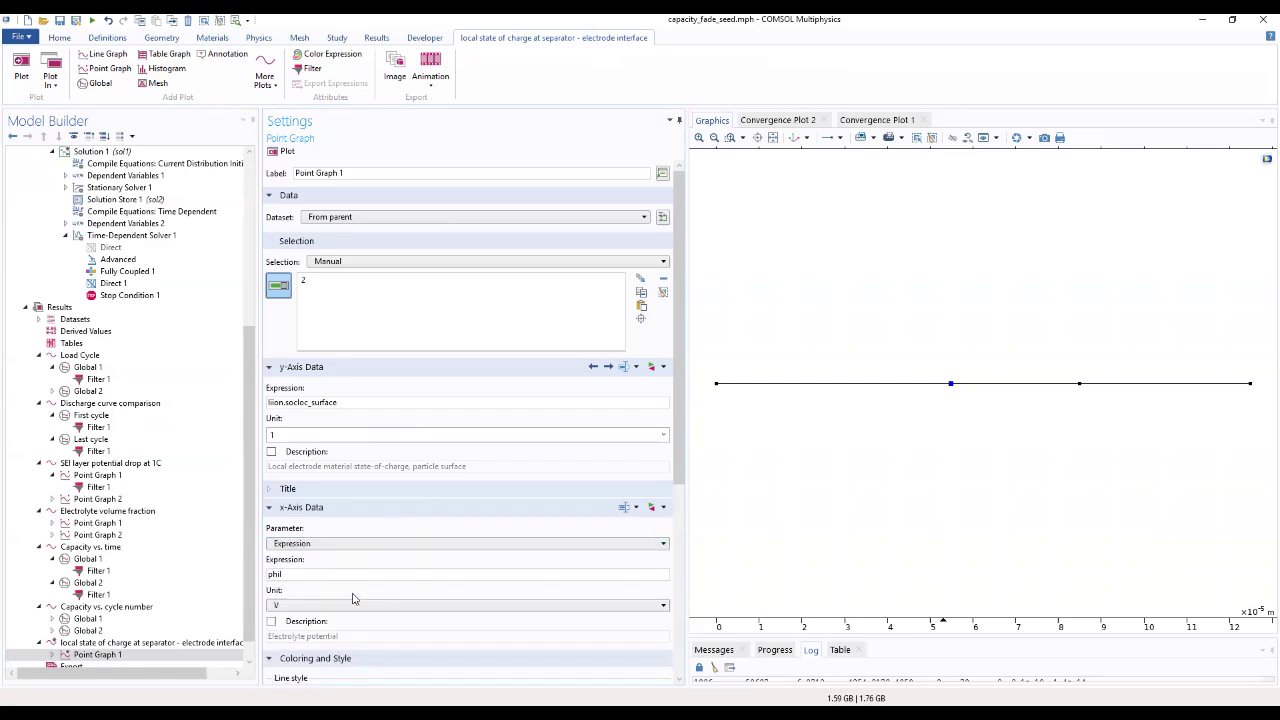
drag(311, 574, 197, 581)
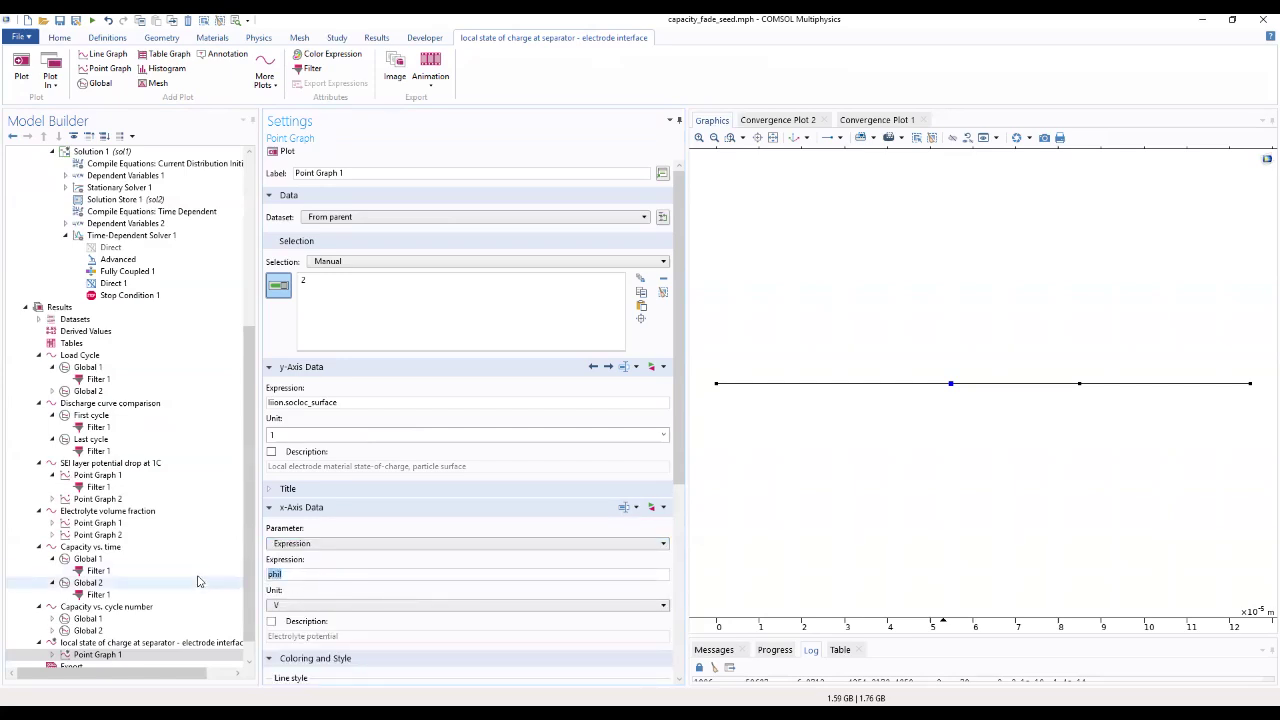
text(s)
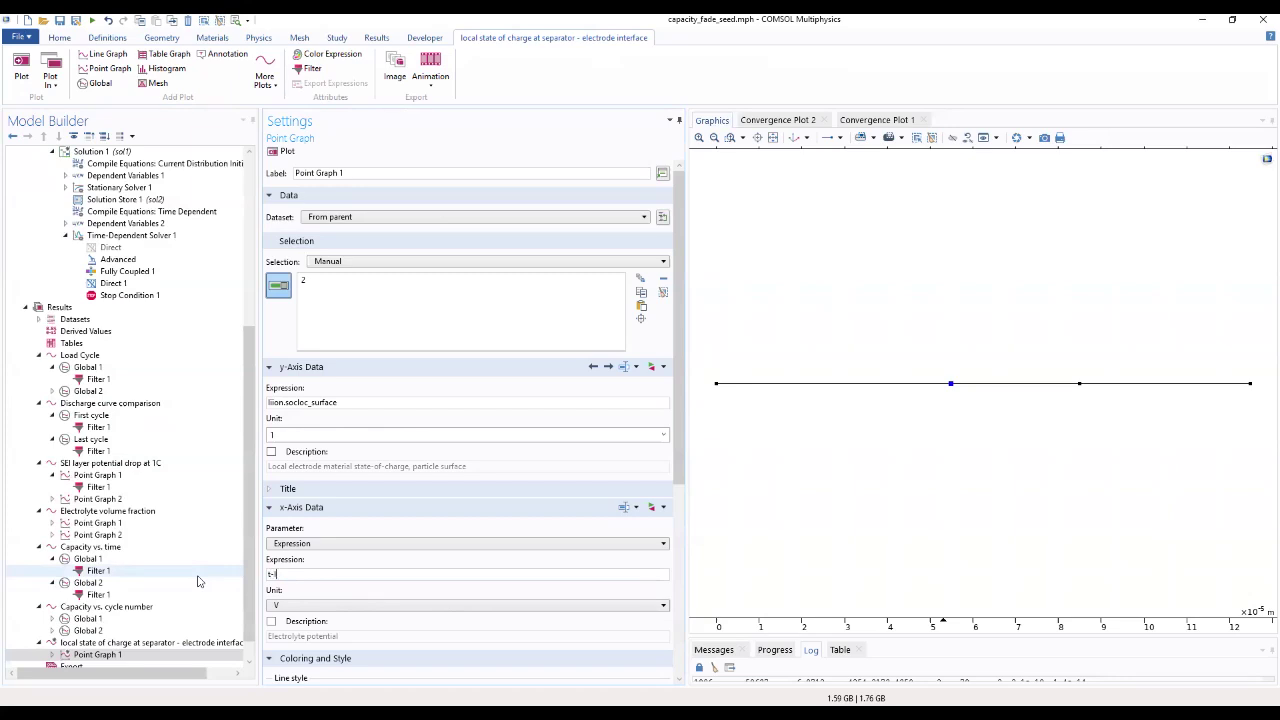
text(-liion.cdc.t_ch_start)
click(340, 593)
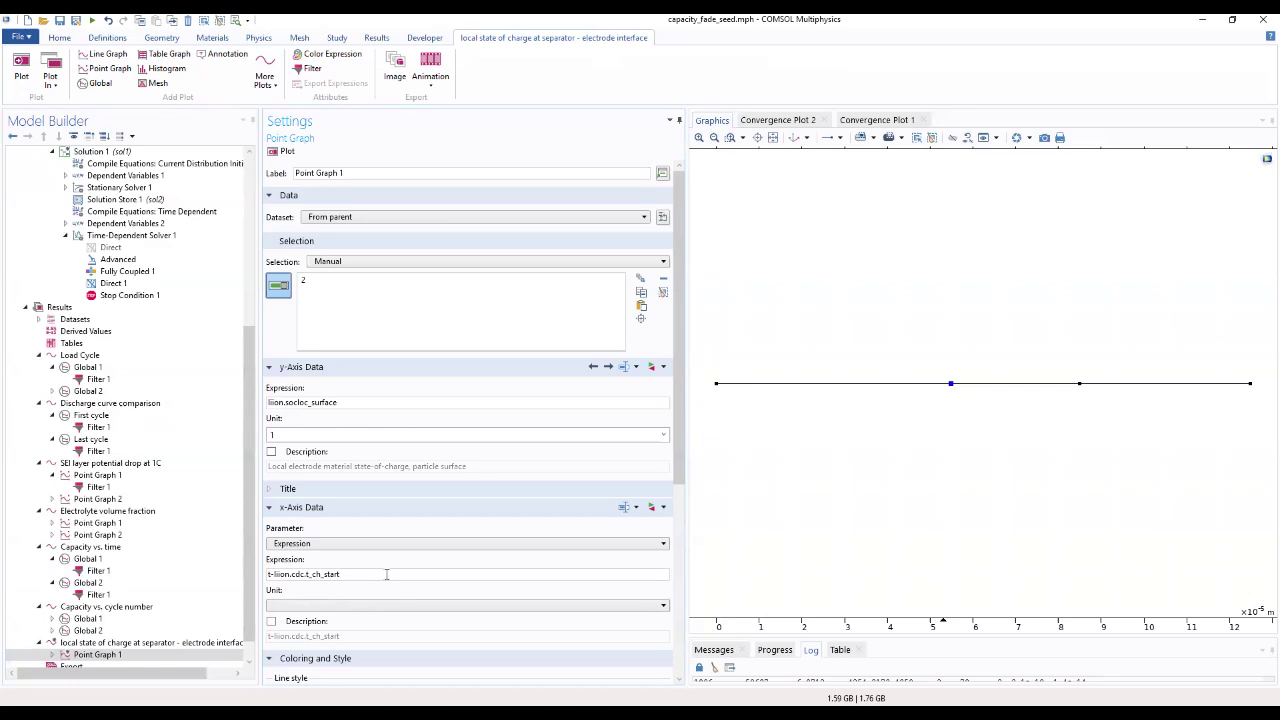
Set the point graph's legends to Manual and try to plot the local state of charge group
scroll(406, 575, down, 6)
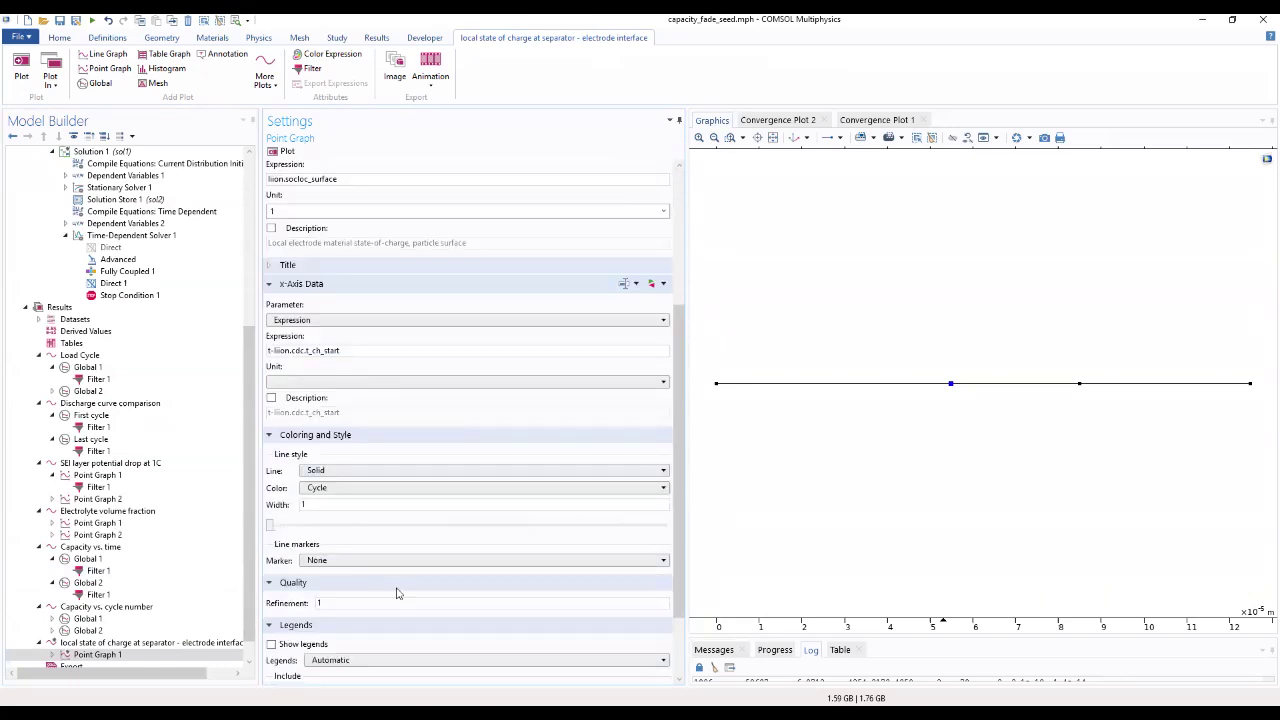
click(358, 567)
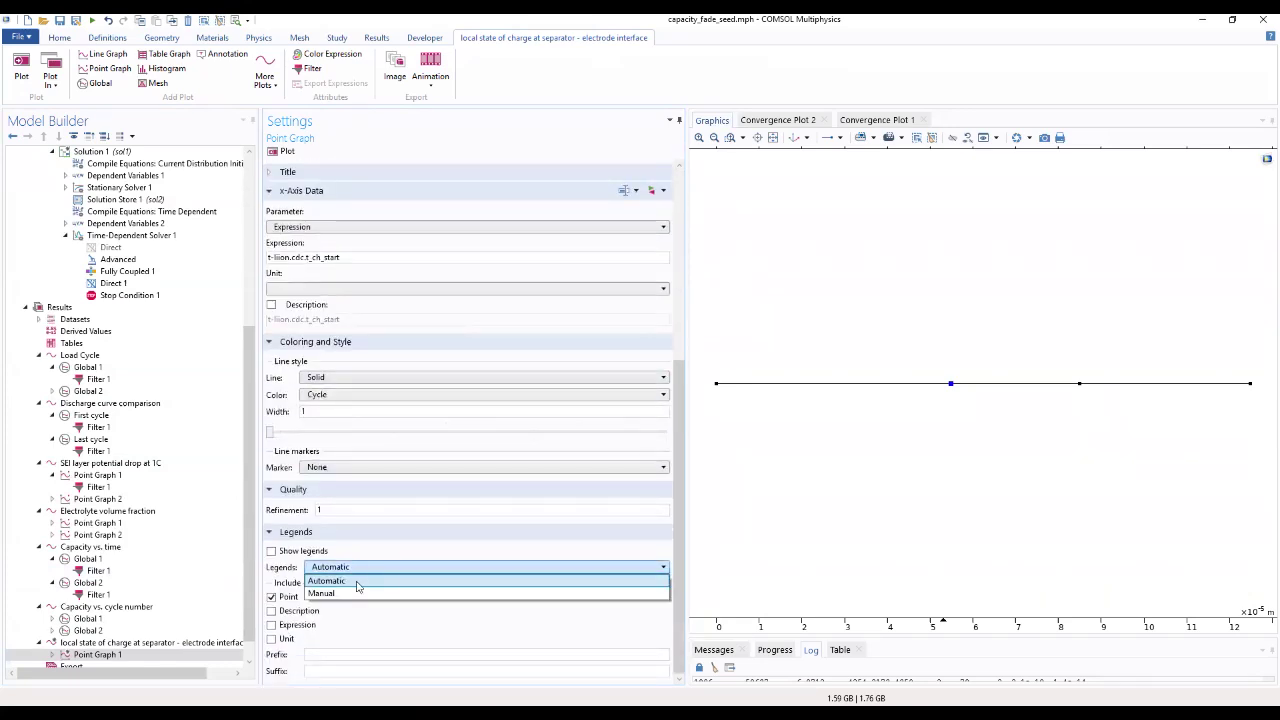
click(320, 582)
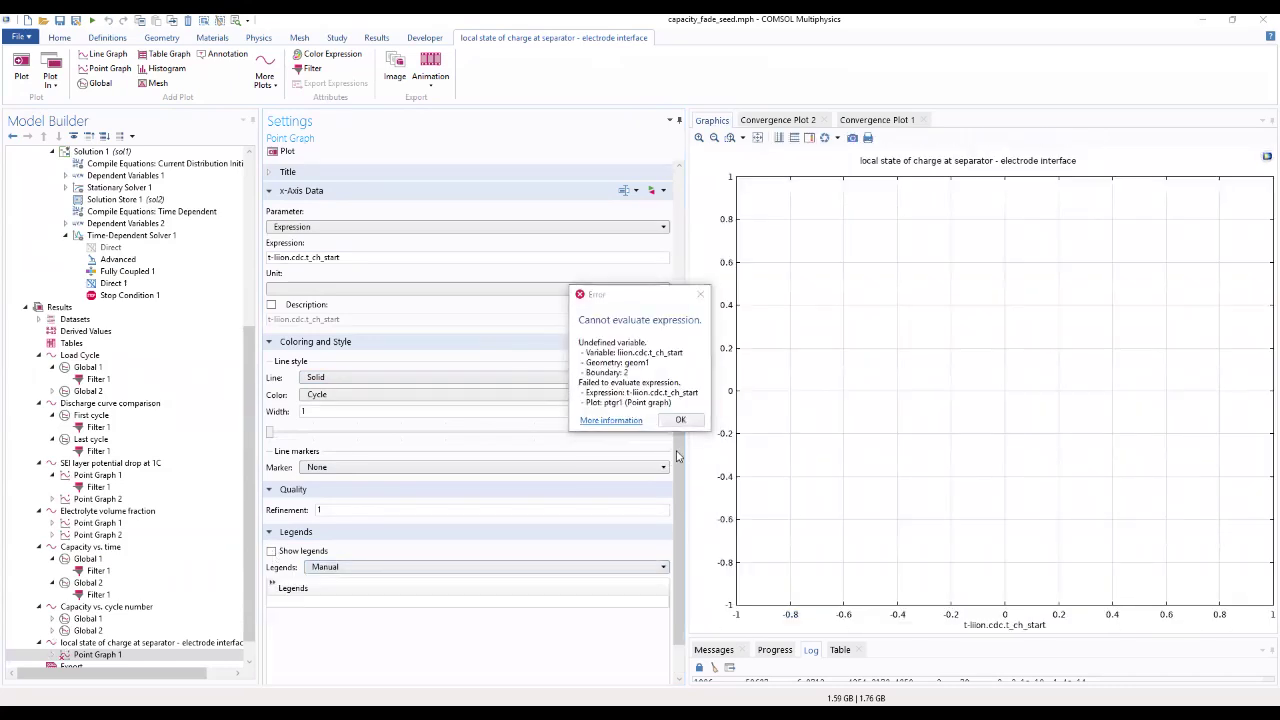
click(678, 421)
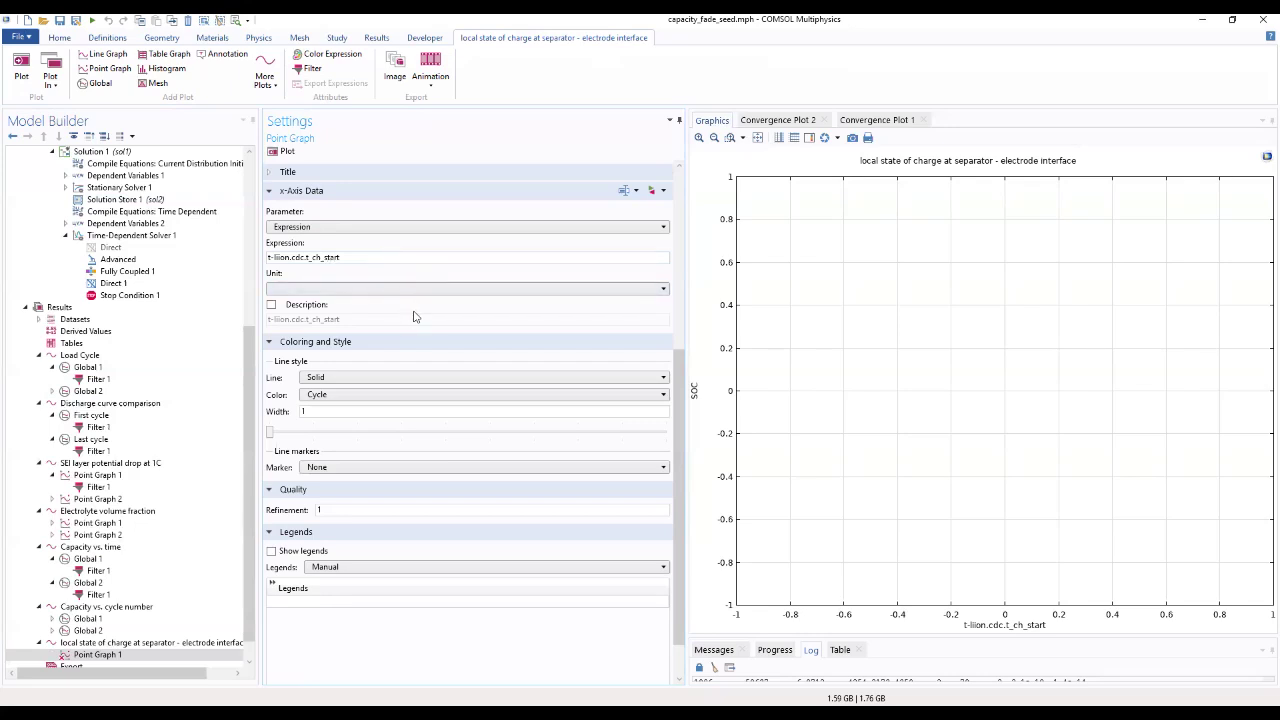
Correct the point graph's x-axis expression to t-liion.cdc1.t_ch_start and replot it
double_click(354, 257)
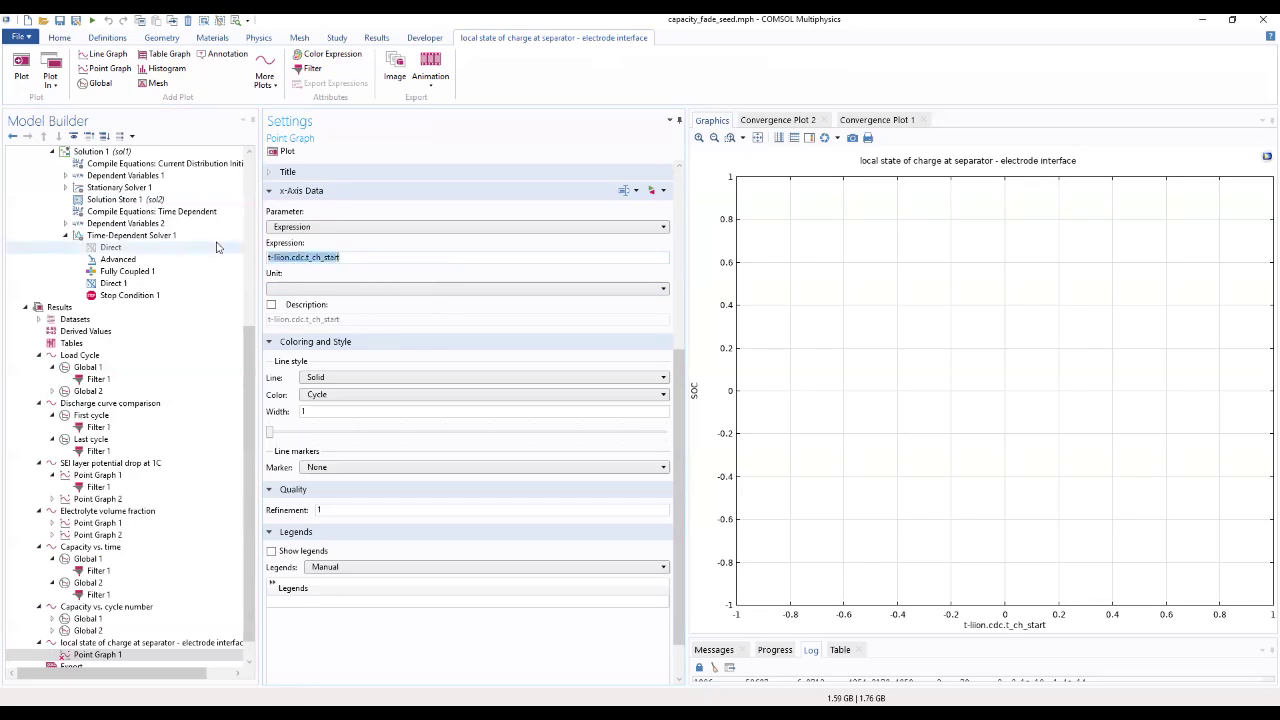
text(t)
text(-liion.cd)
text(c.)
text(.t_ch)
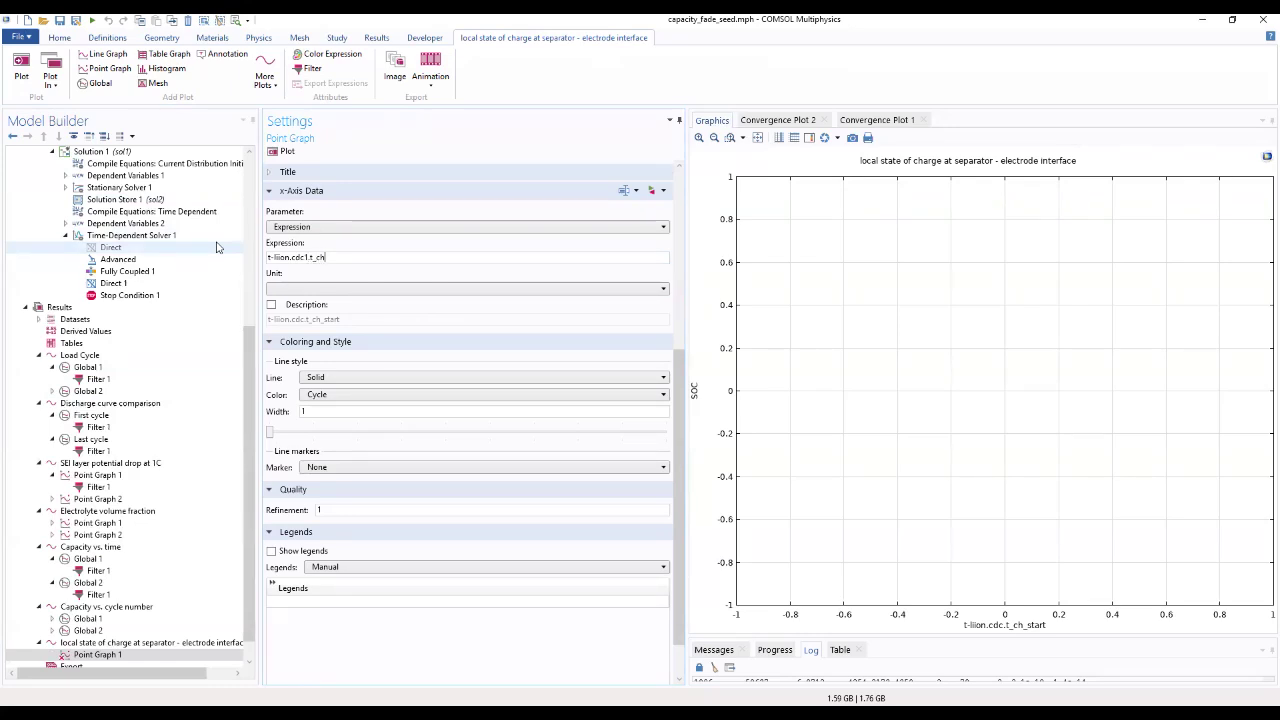
text(_start)
click(218, 247)
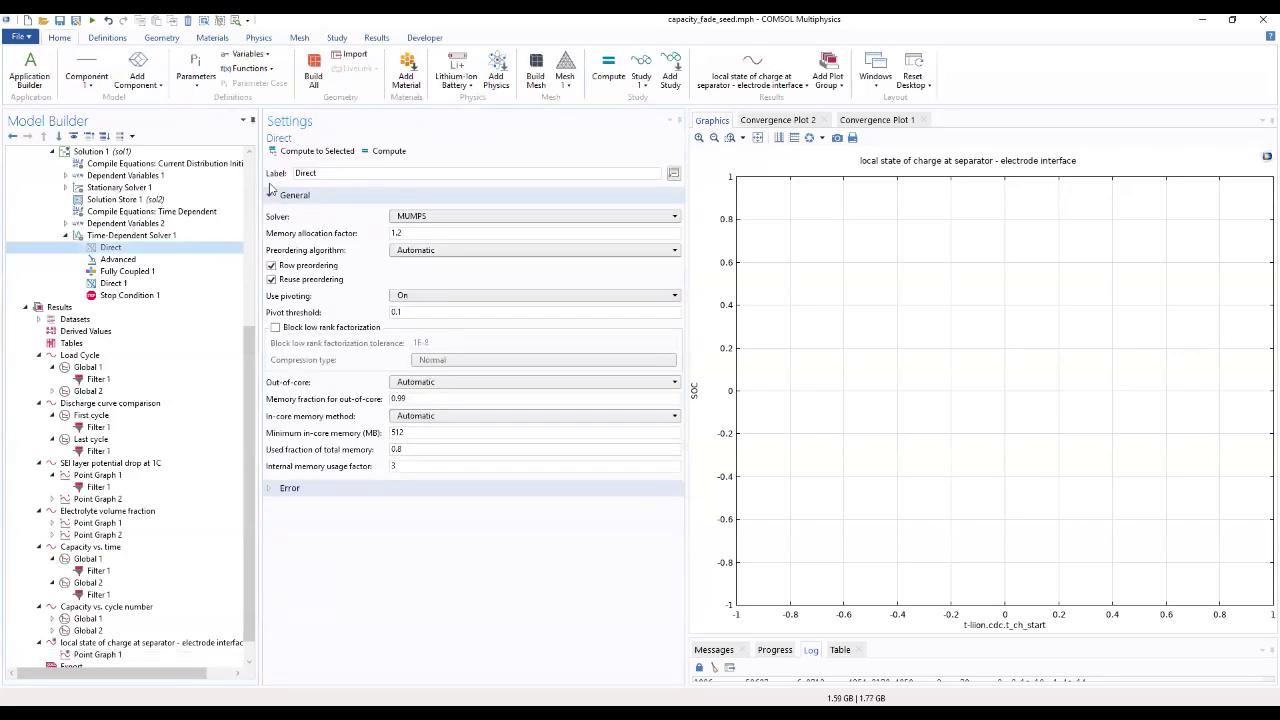
click(128, 654)
scroll(110, 654, down, 1)
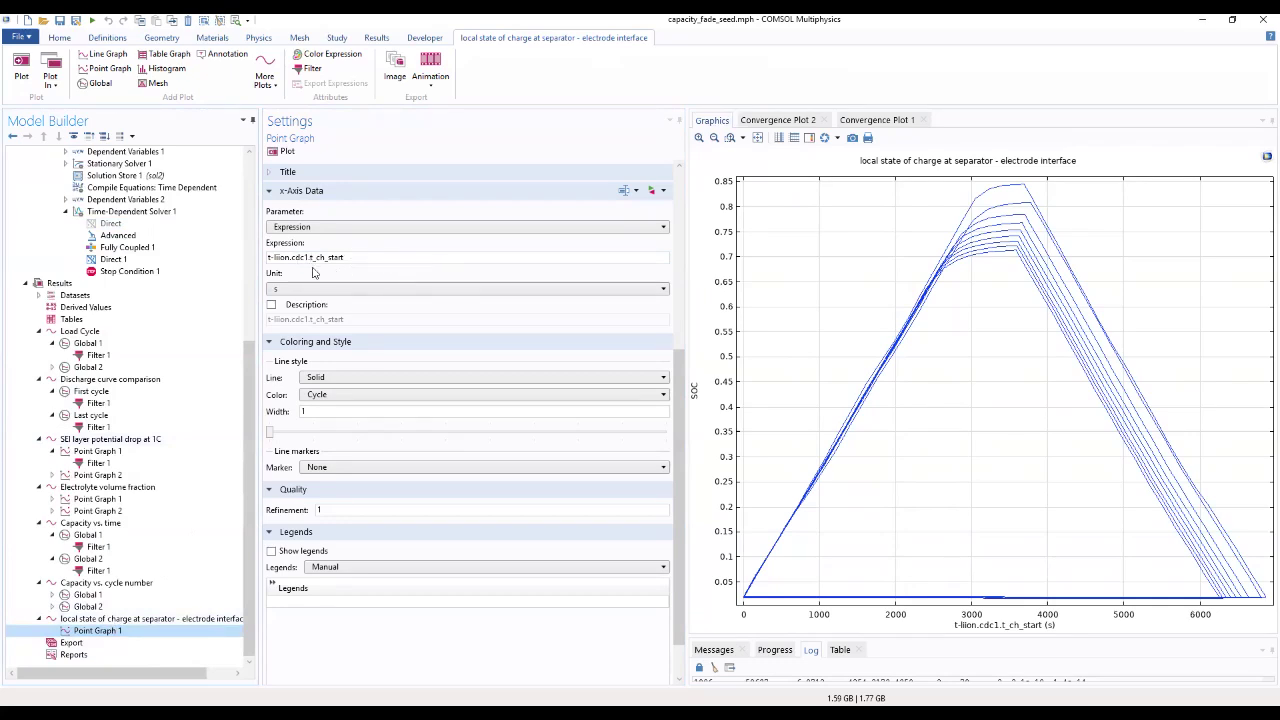
Enter "Negative Electrode -First Cycle" as the point graph's manual legend
click(343, 600)
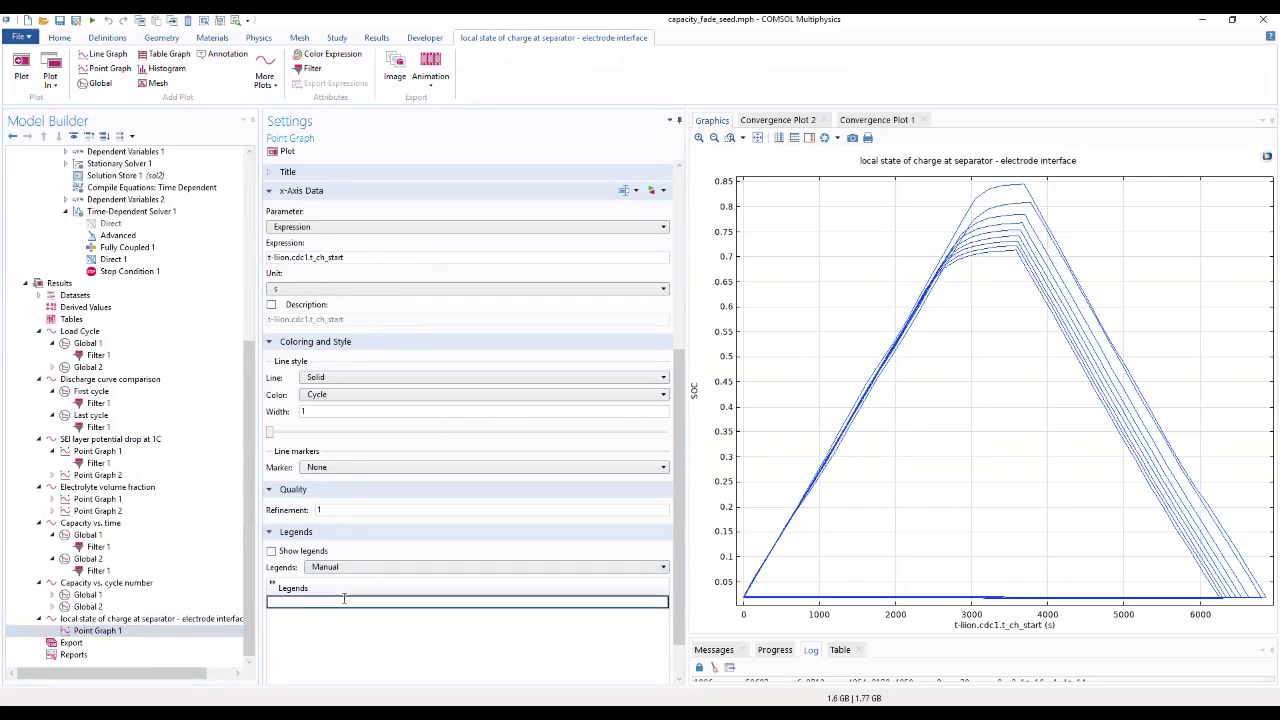
text(Negative Electrode -Fir)
text(st Cycle)
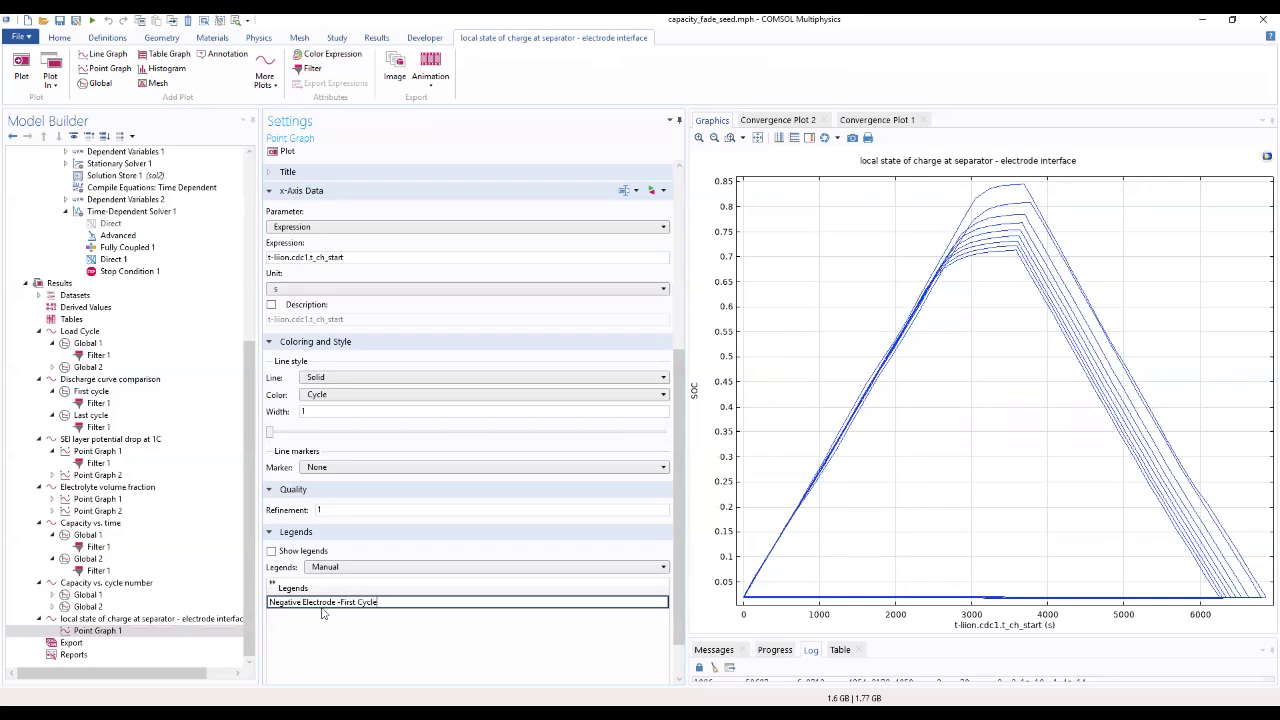
Add a Filter to the point graph with the inclusion expression first_cycle_filter and plot the result
right_click(200, 629)
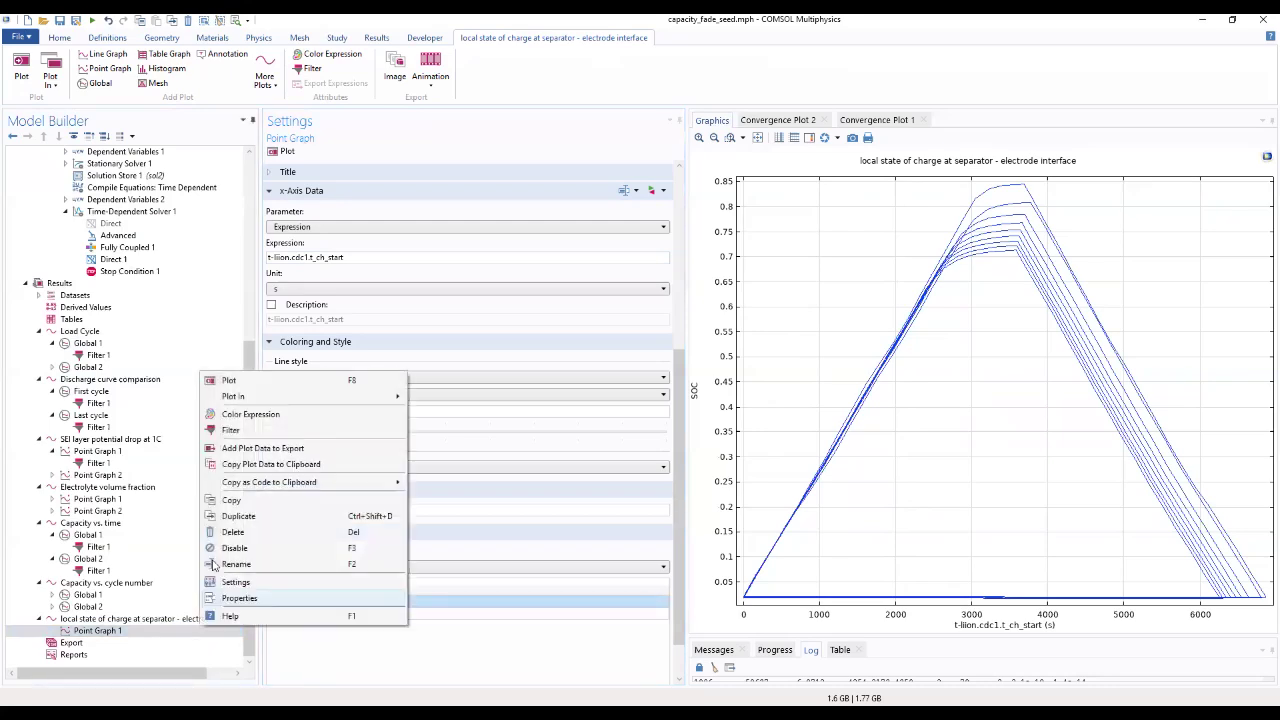
click(231, 430)
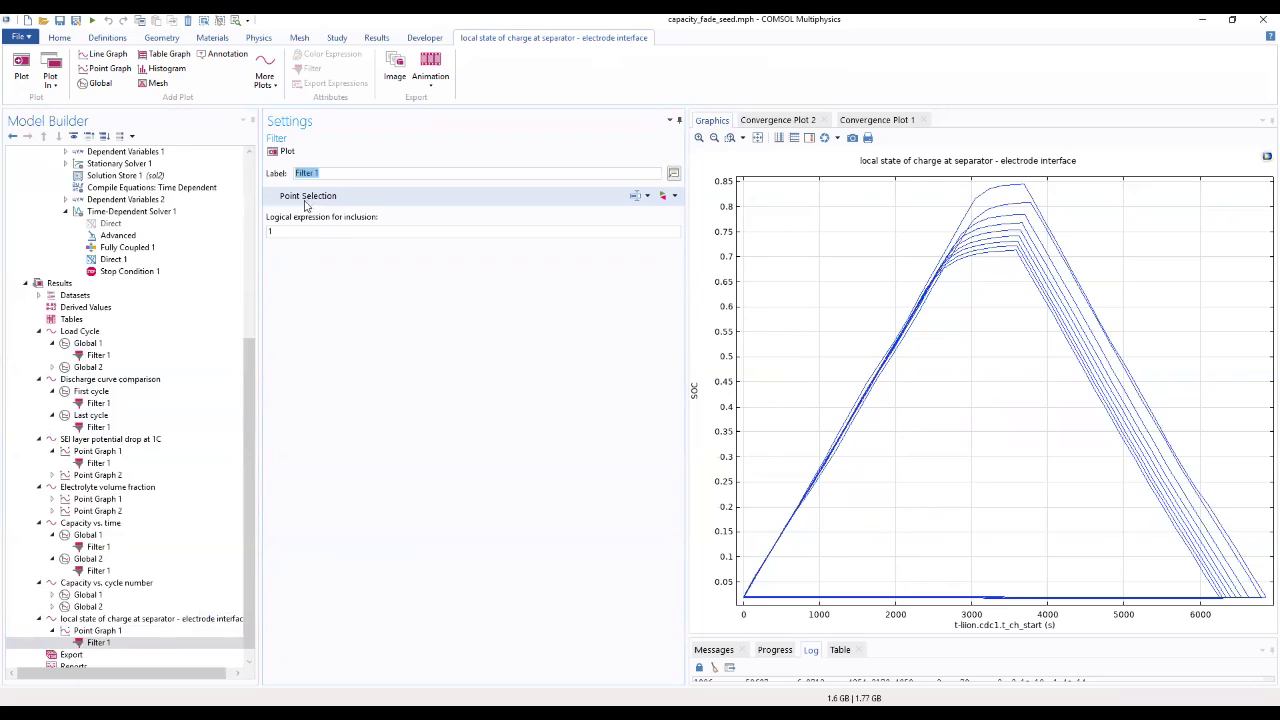
key(Tab)
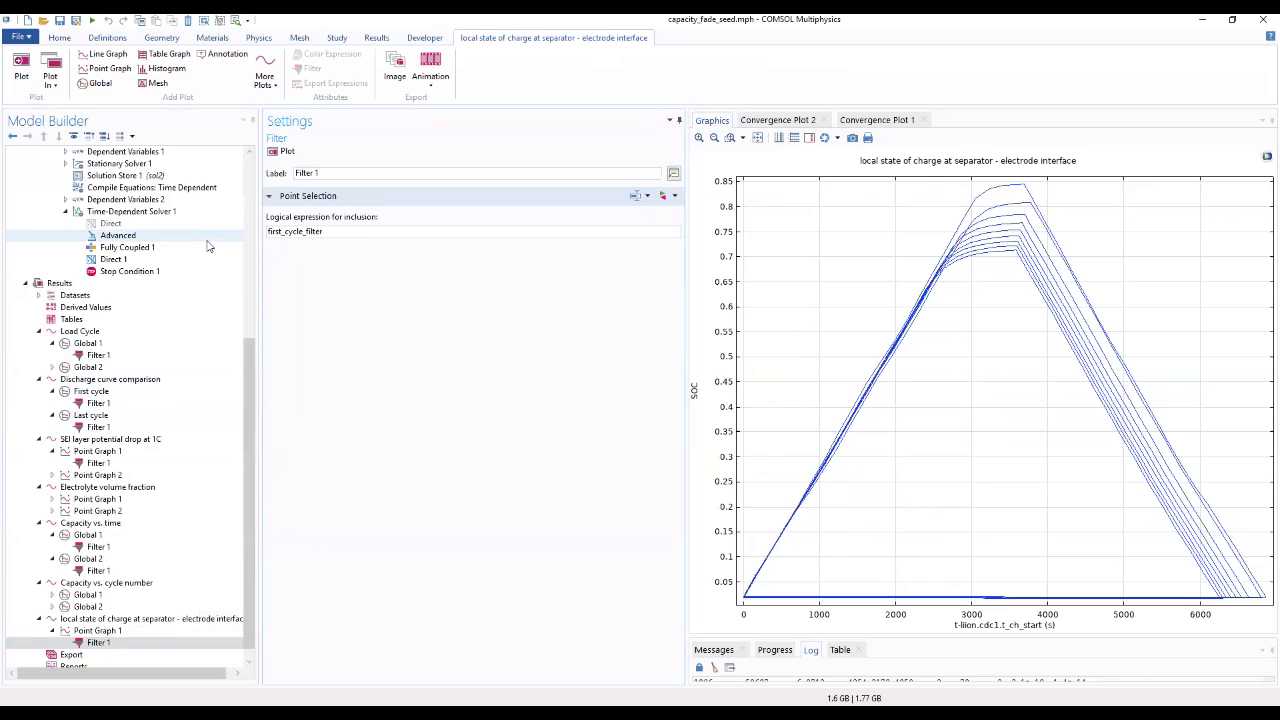
click(272, 152)
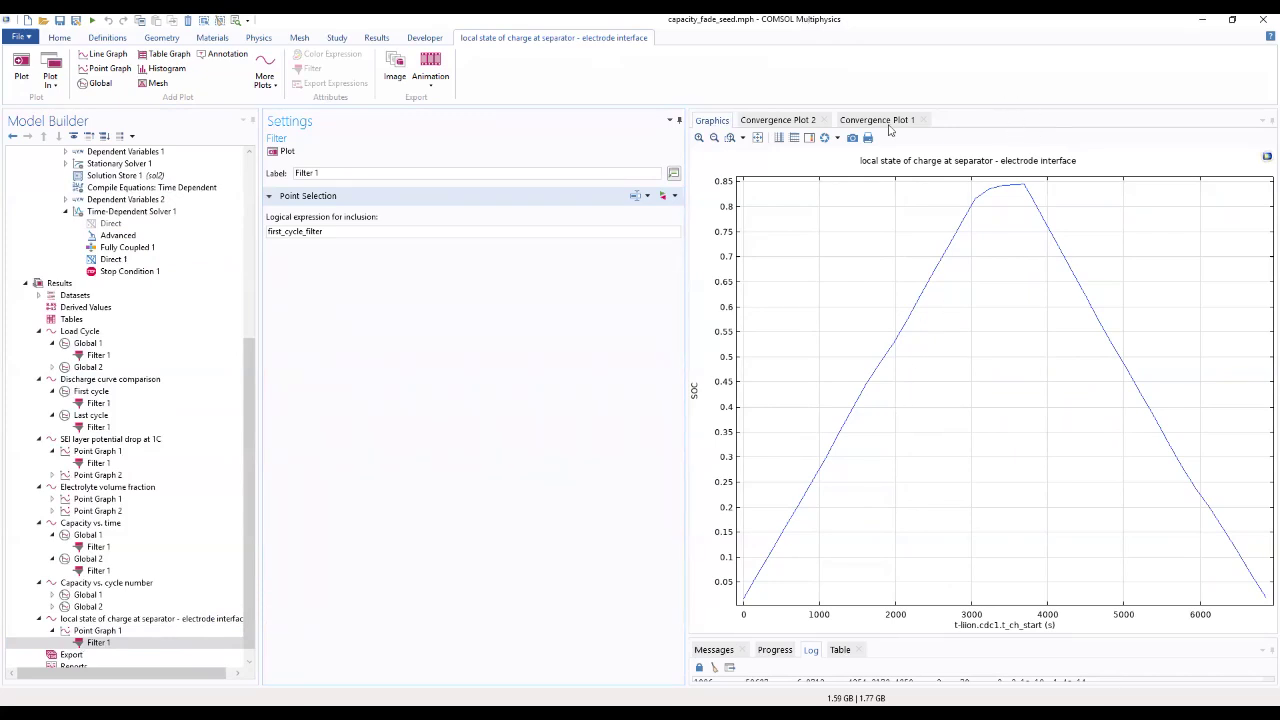
Duplicate the filtered point graph and make geometry point 3 the only point selected for the copy
click(120, 631)
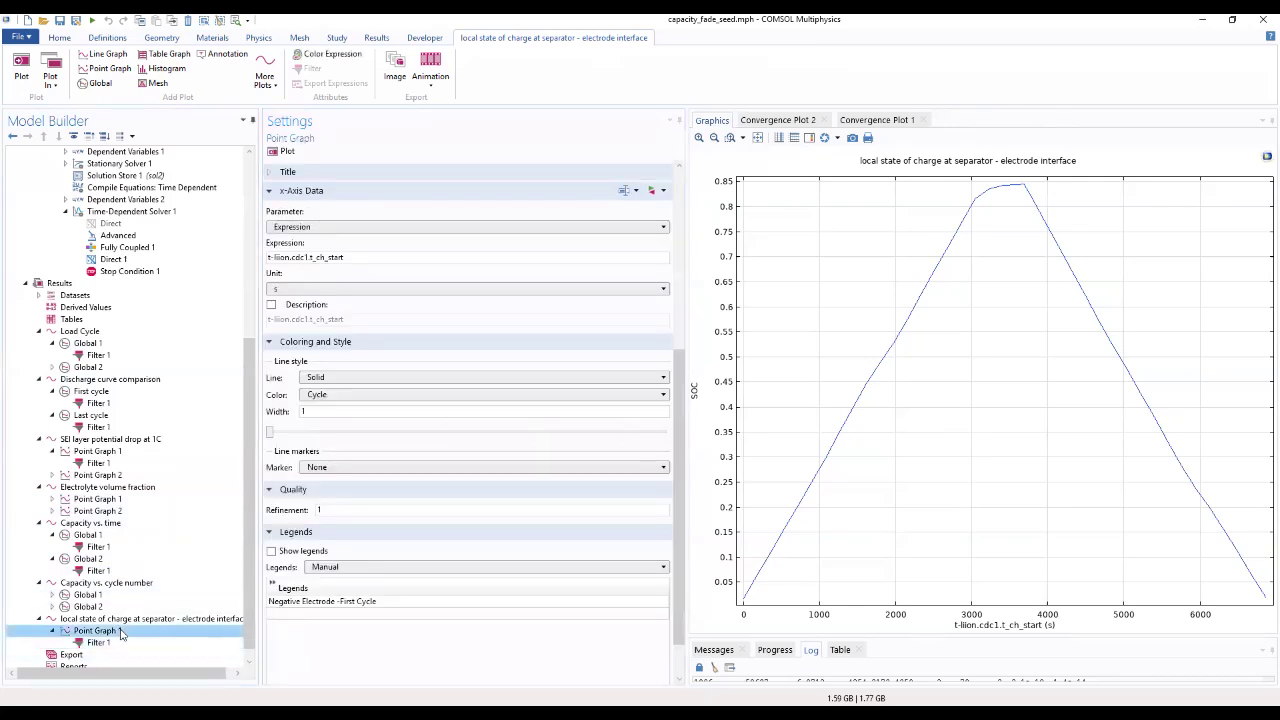
right_click(120, 632)
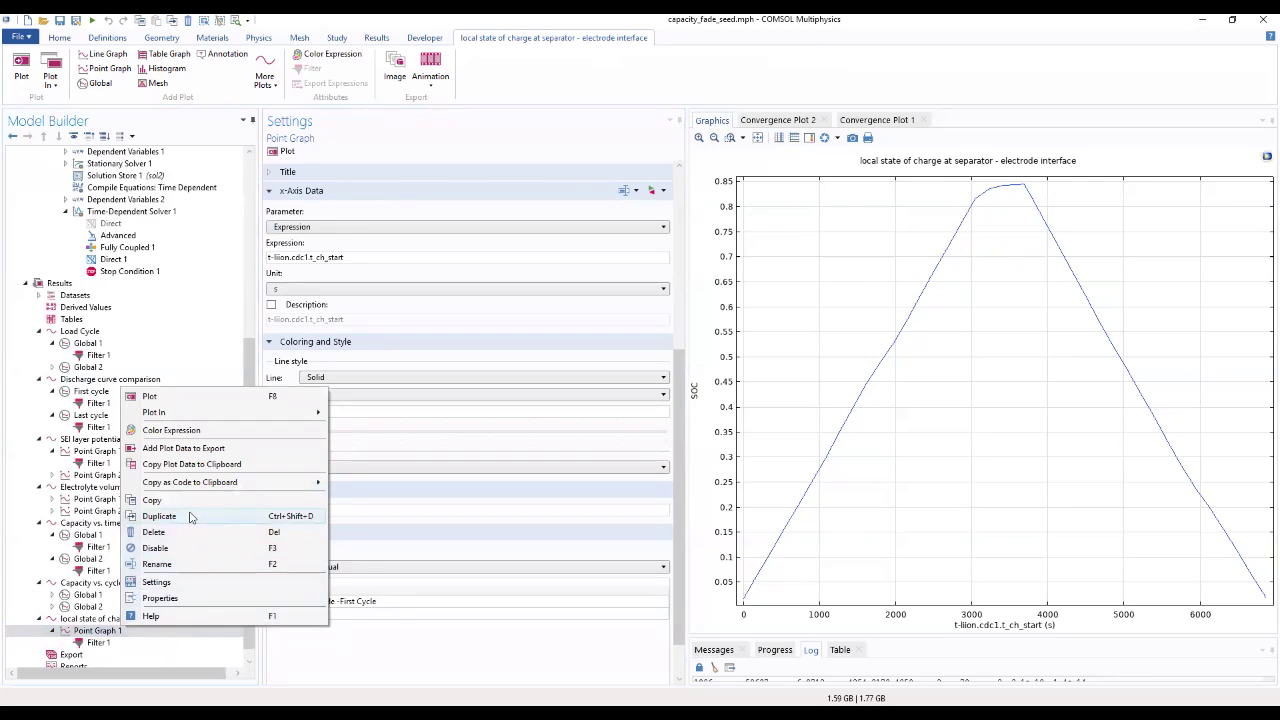
click(191, 517)
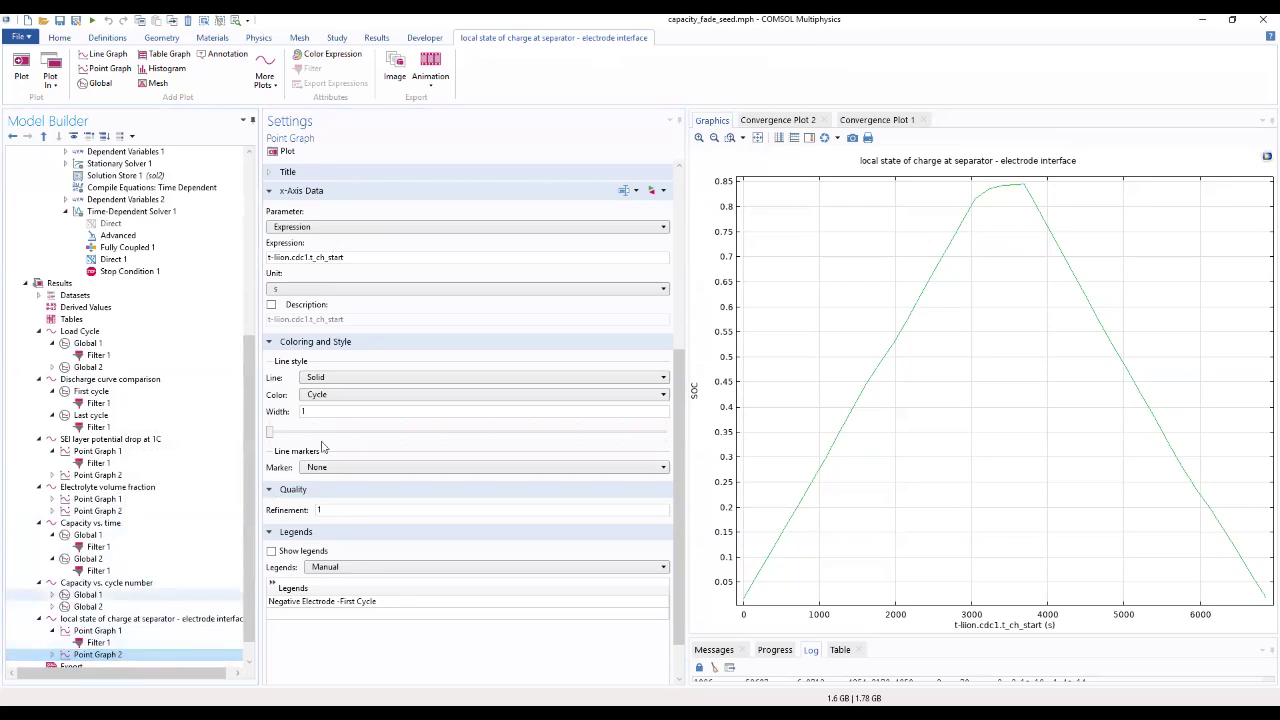
scroll(478, 277, up, 5)
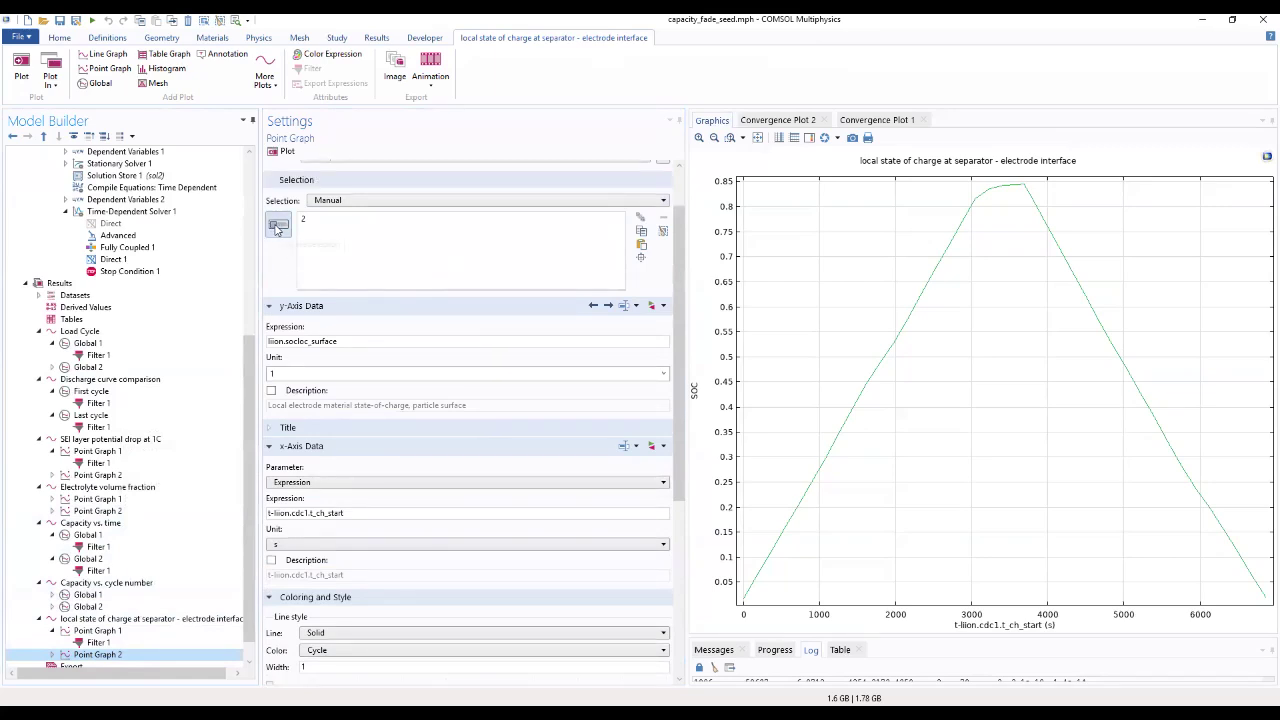
click(278, 224)
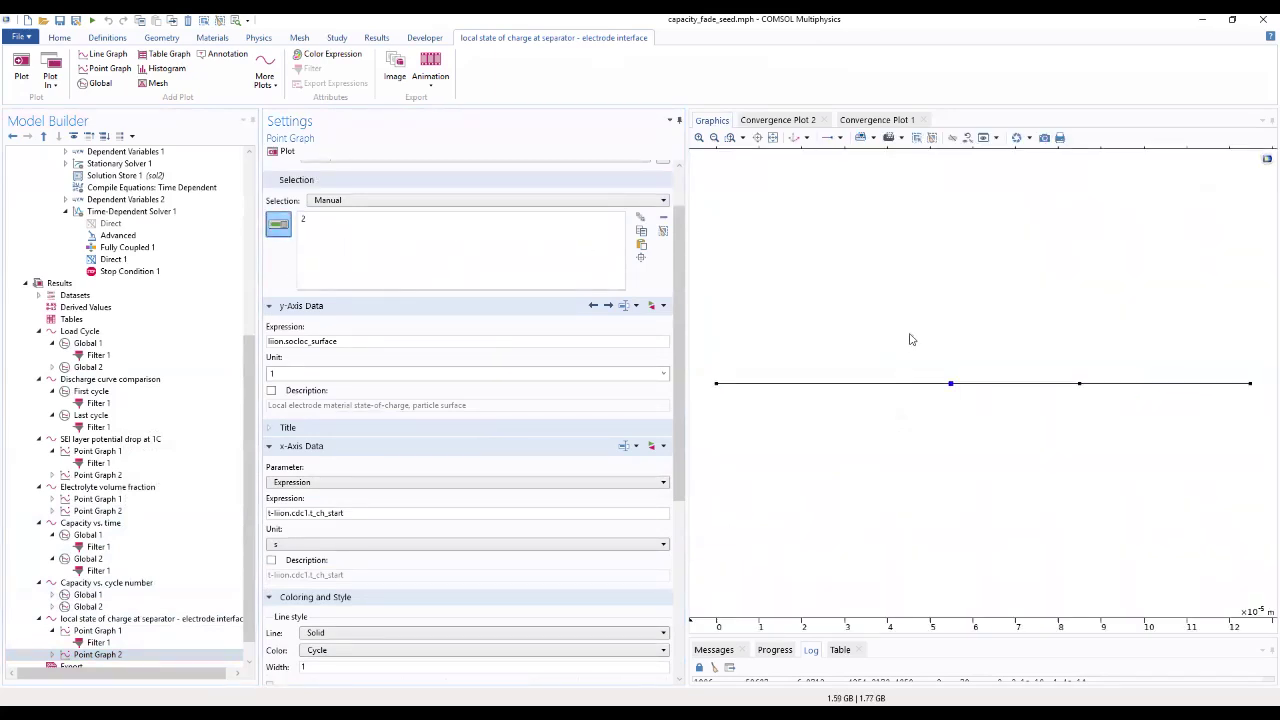
click(577, 219)
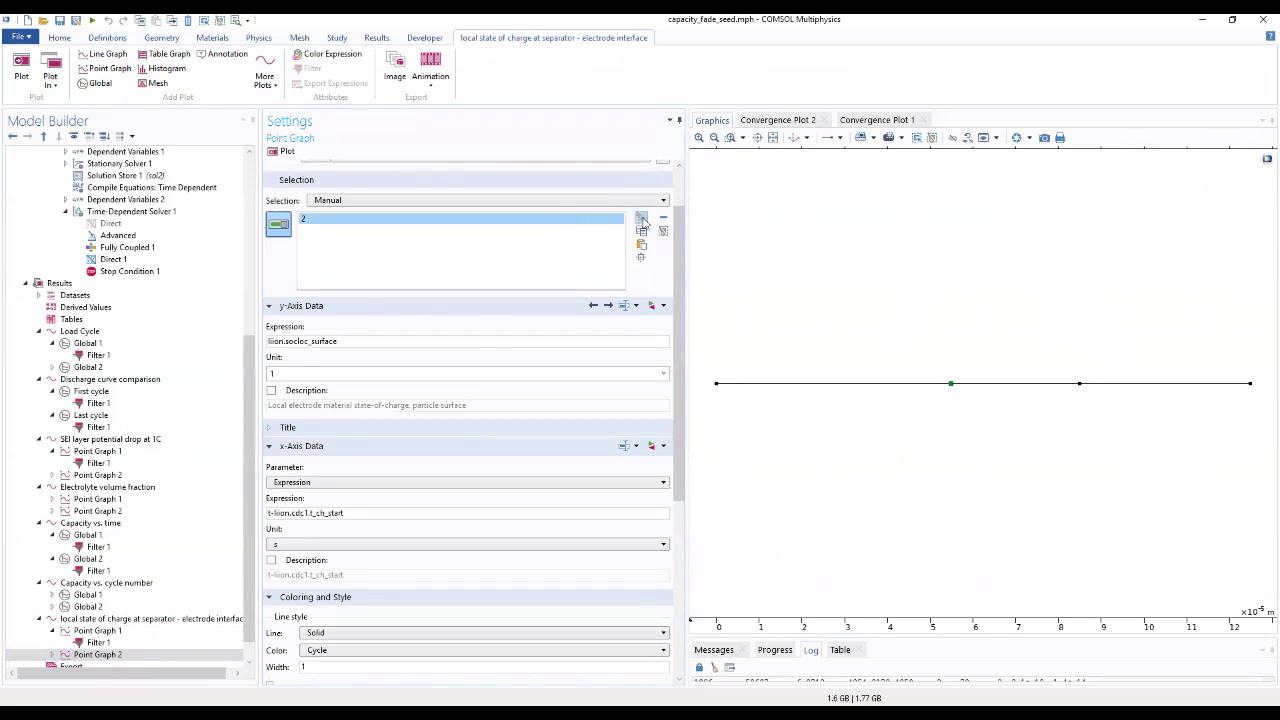
click(662, 219)
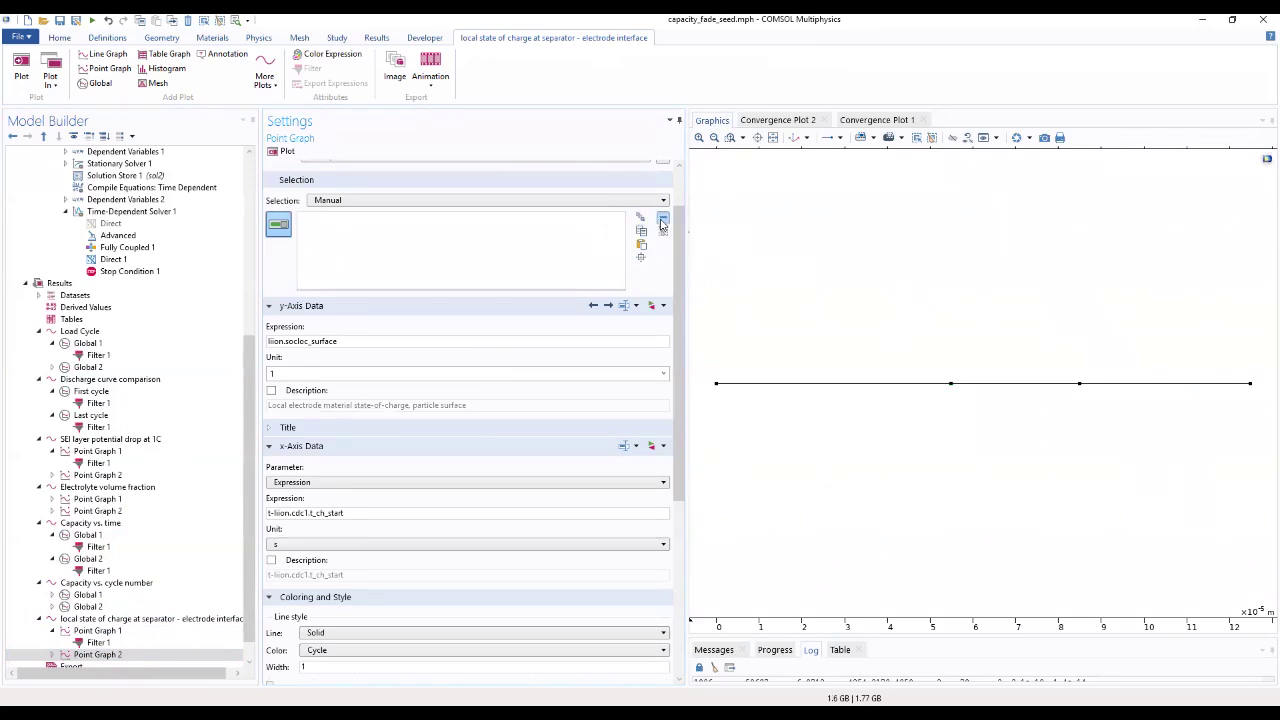
click(1080, 385)
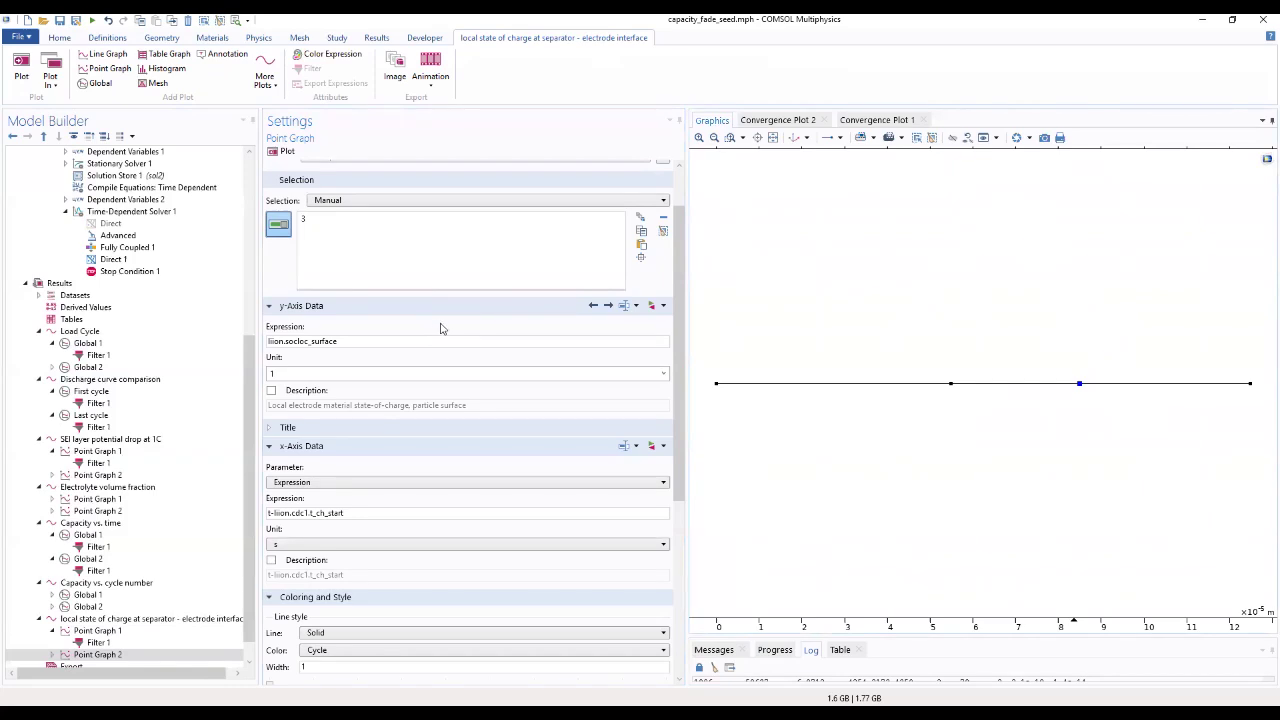
Change the duplicated point graph's legend to "Positive Electrode -First Cycle" and replot
scroll(480, 308, up, 1)
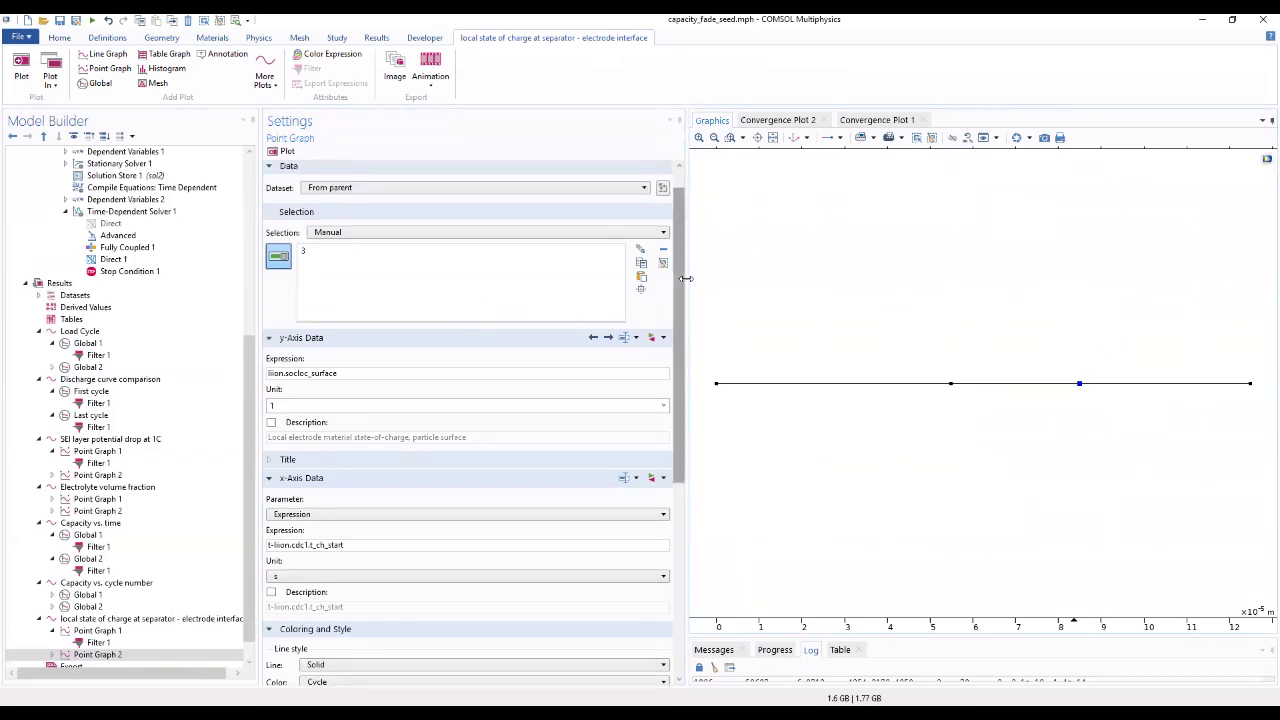
drag(681, 280, 644, 493)
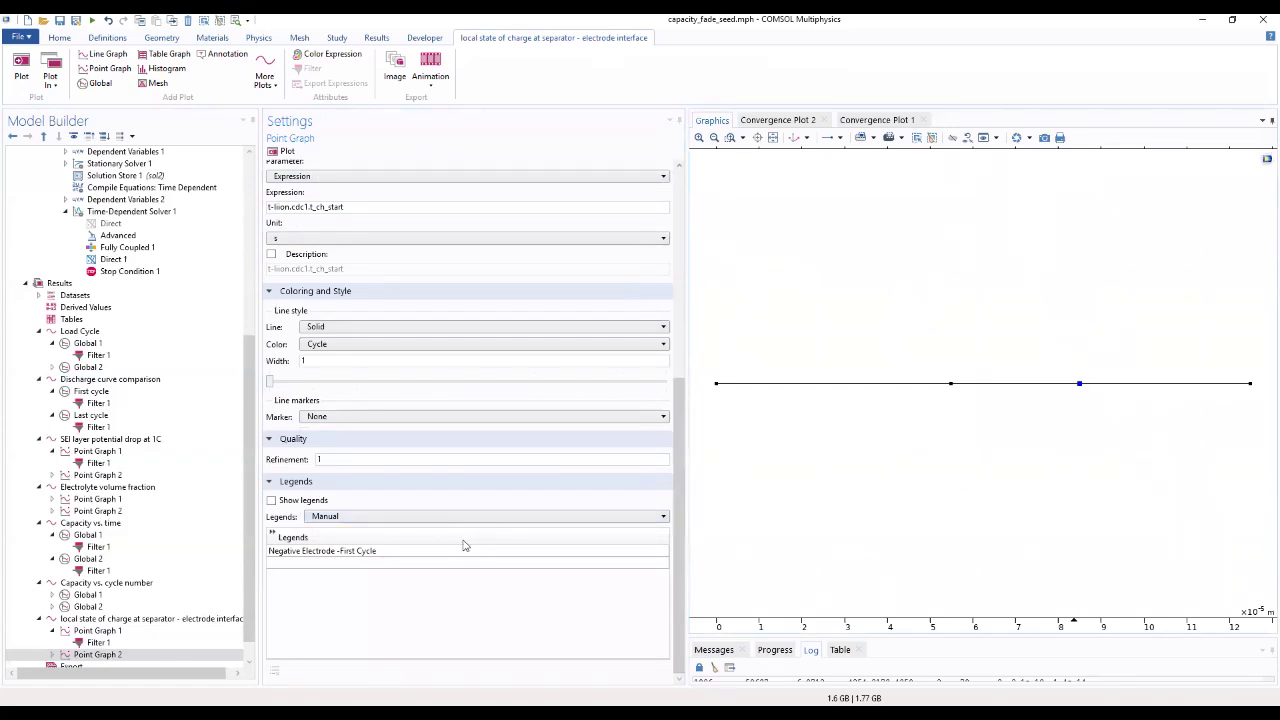
click(304, 551)
click(303, 551)
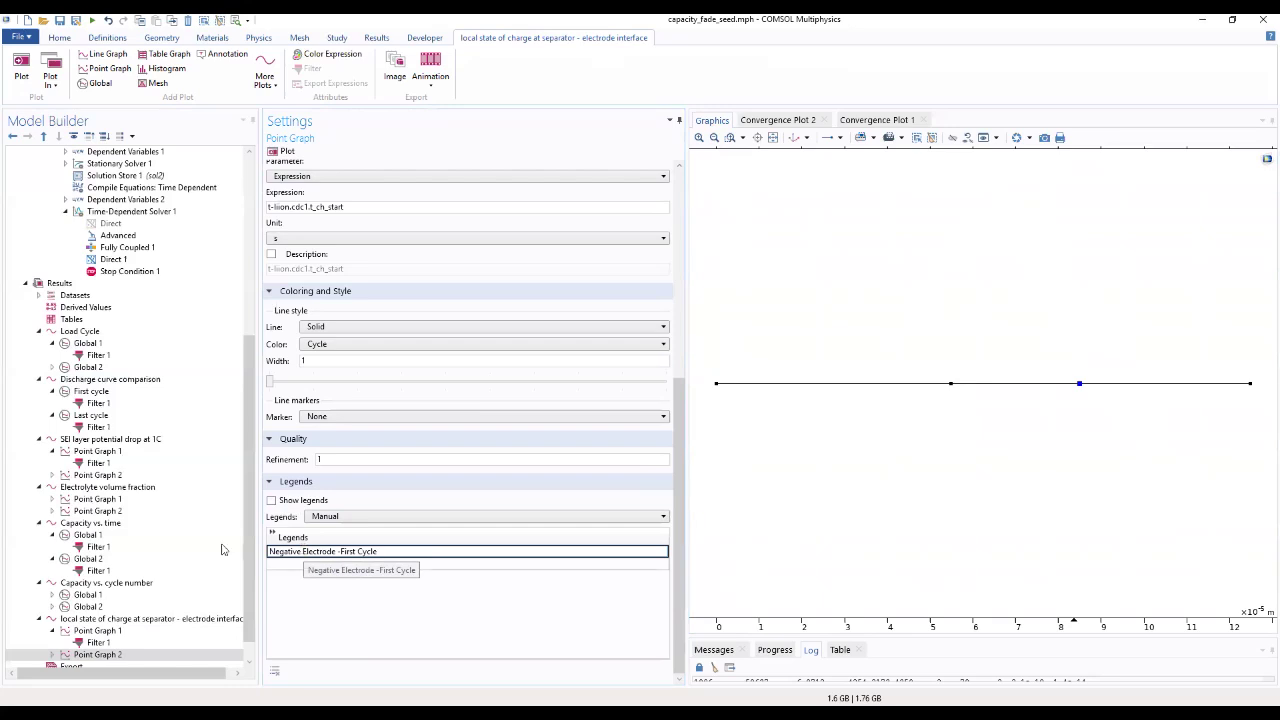
key(shift+Home)
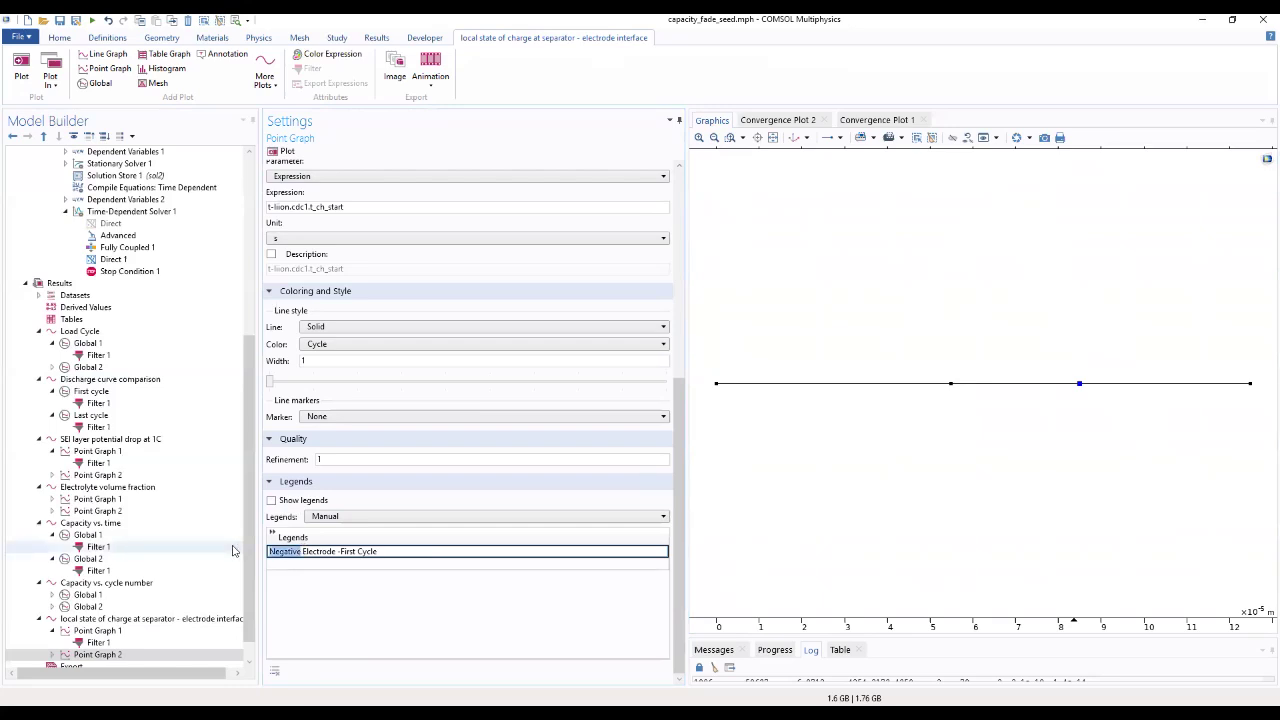
text(Positive)
click(296, 580)
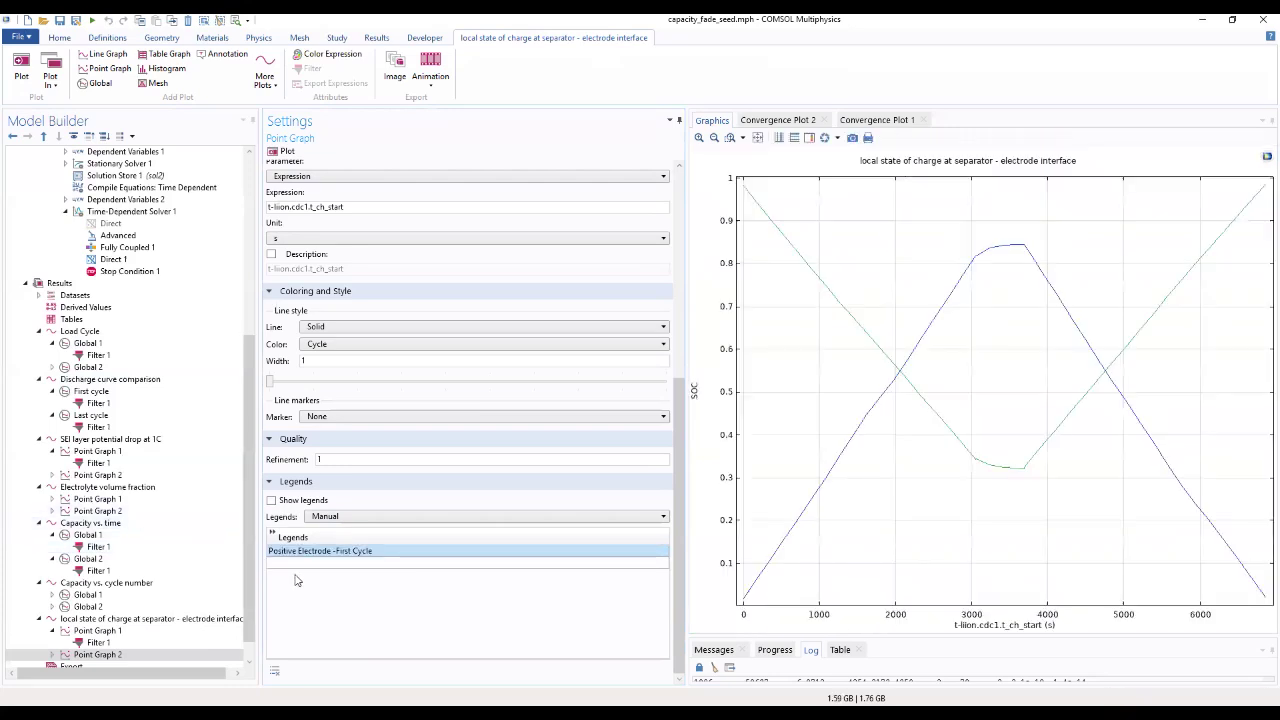
Show the legends for both point graphs in the local state of charge plot group
click(271, 500)
click(98, 631)
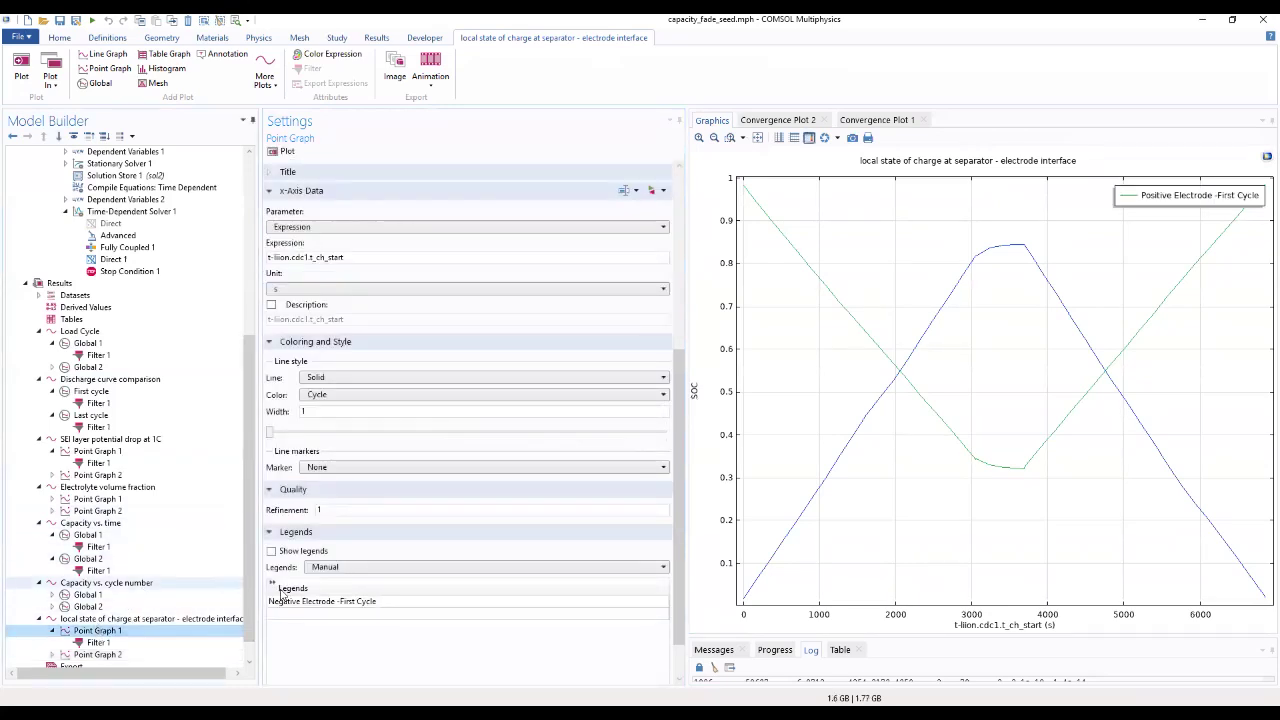
click(271, 552)
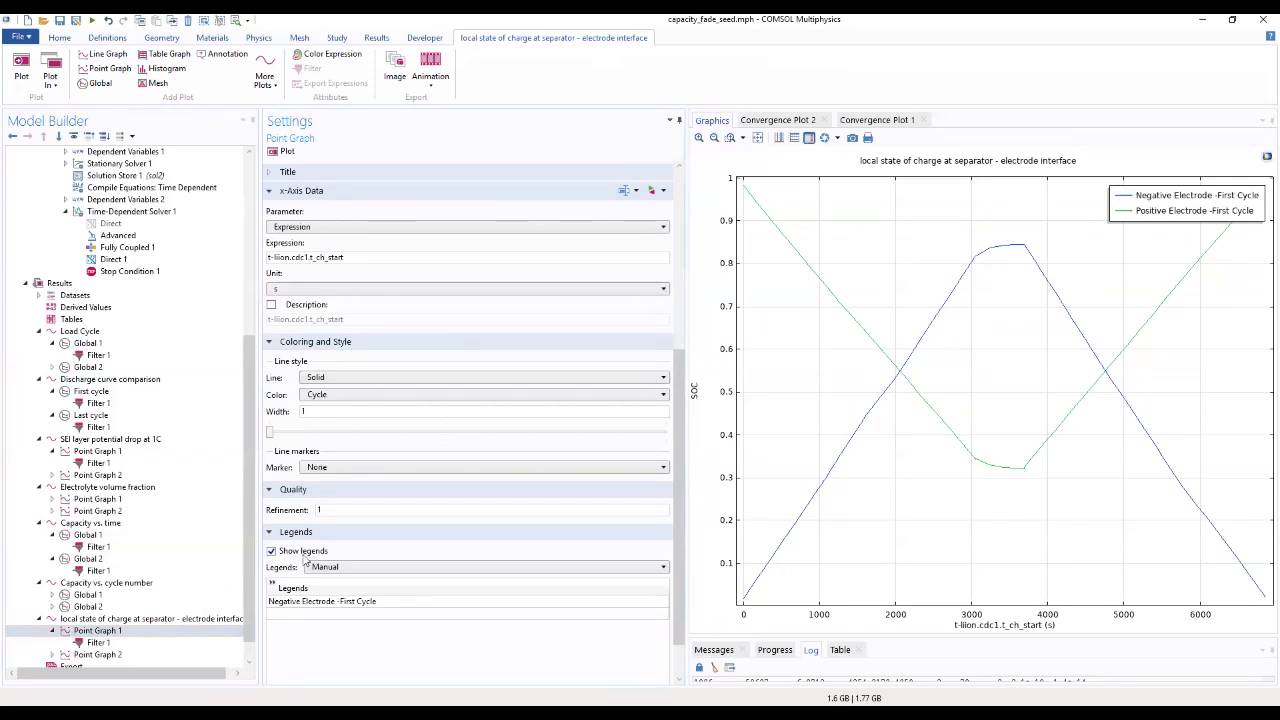
click(100, 559)
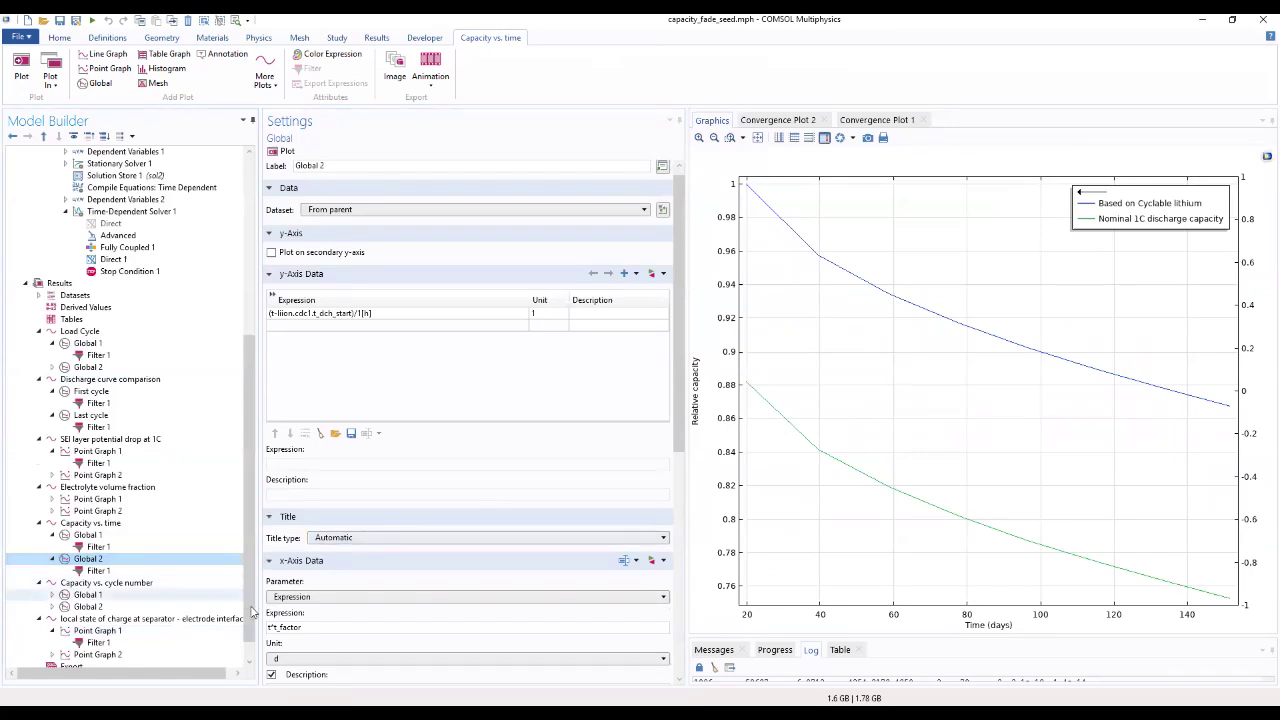
scroll(176, 607, down, 1)
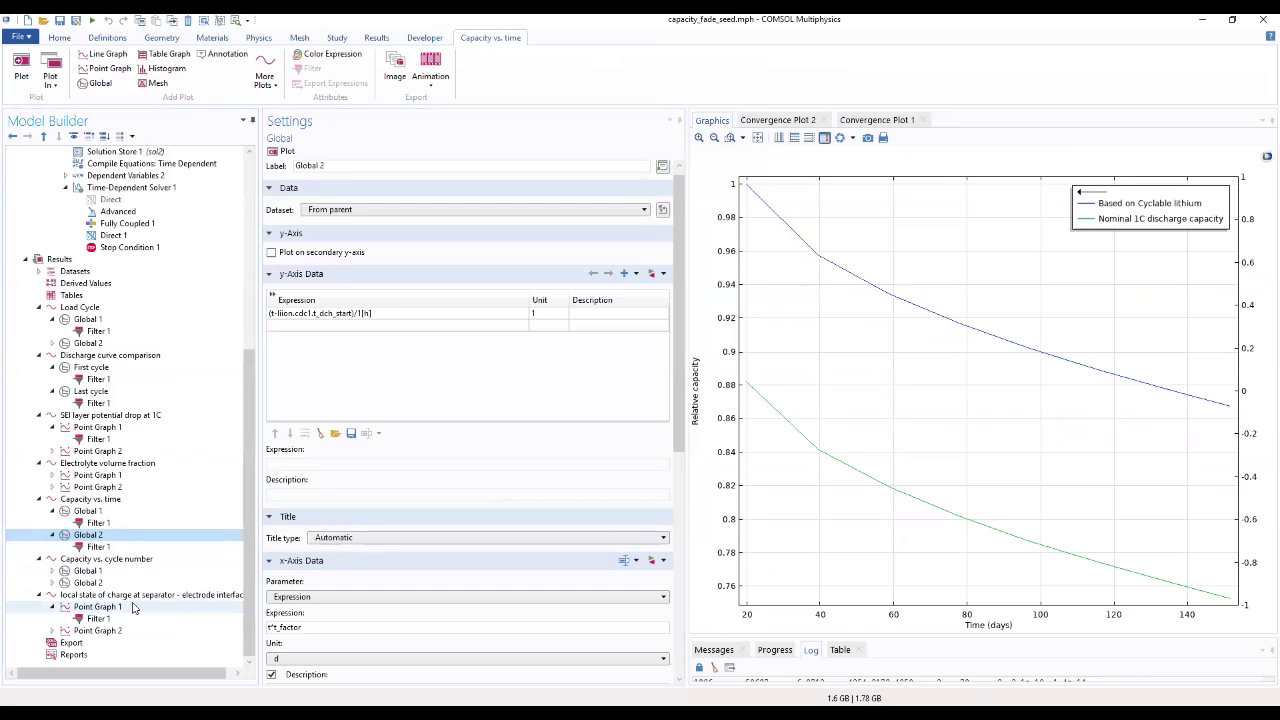
Duplicate the negative electrode's first-cycle point graph in the local state of charge plot group
click(97, 607)
right_click(133, 609)
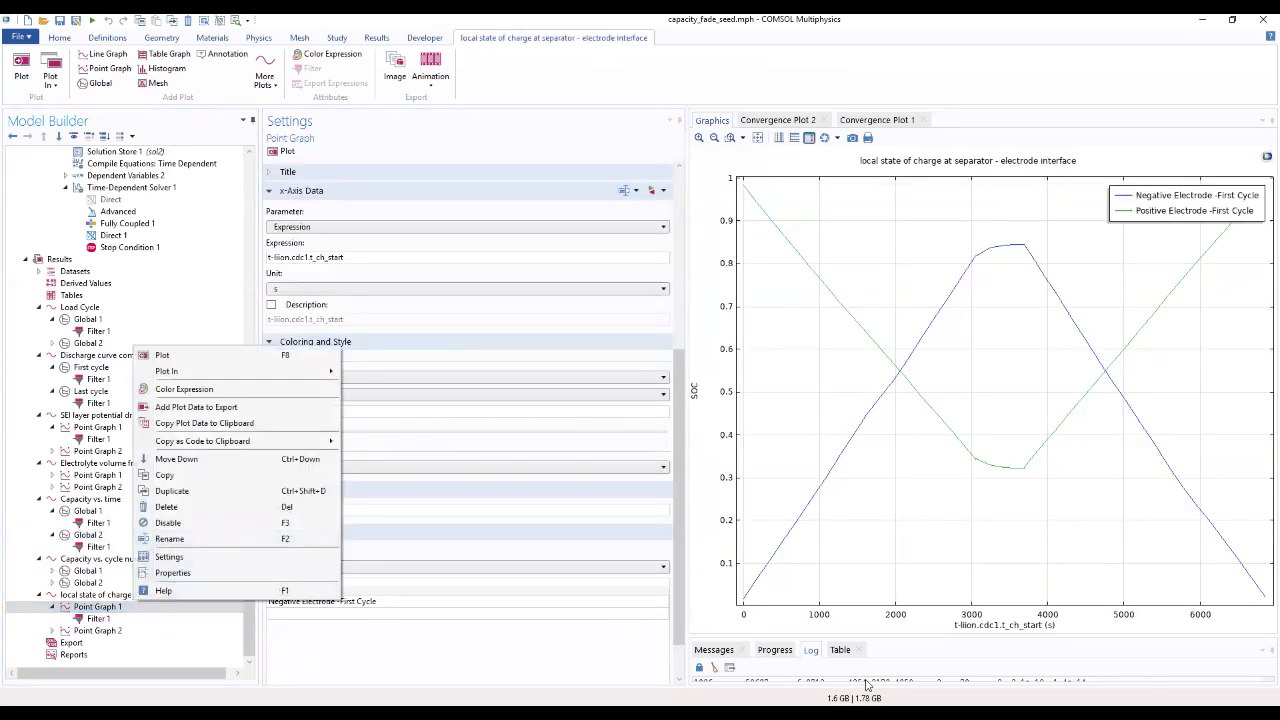
click(220, 491)
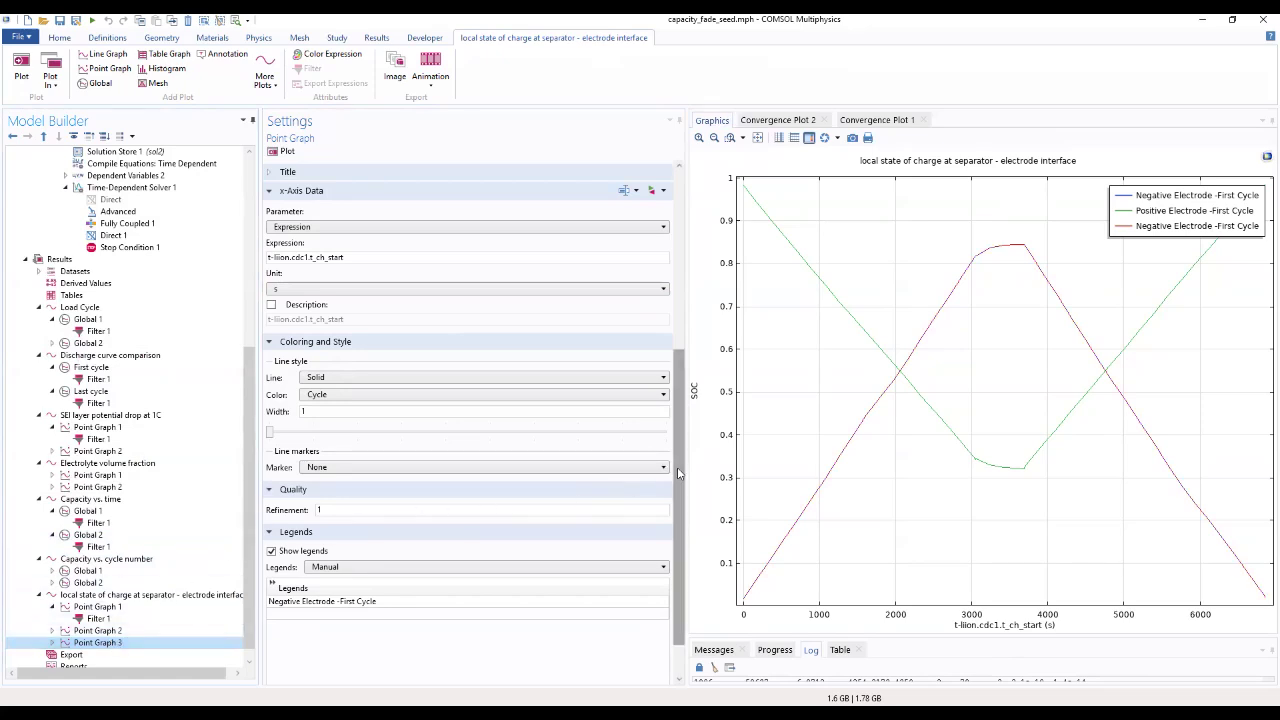
scroll(678, 473, up, 5)
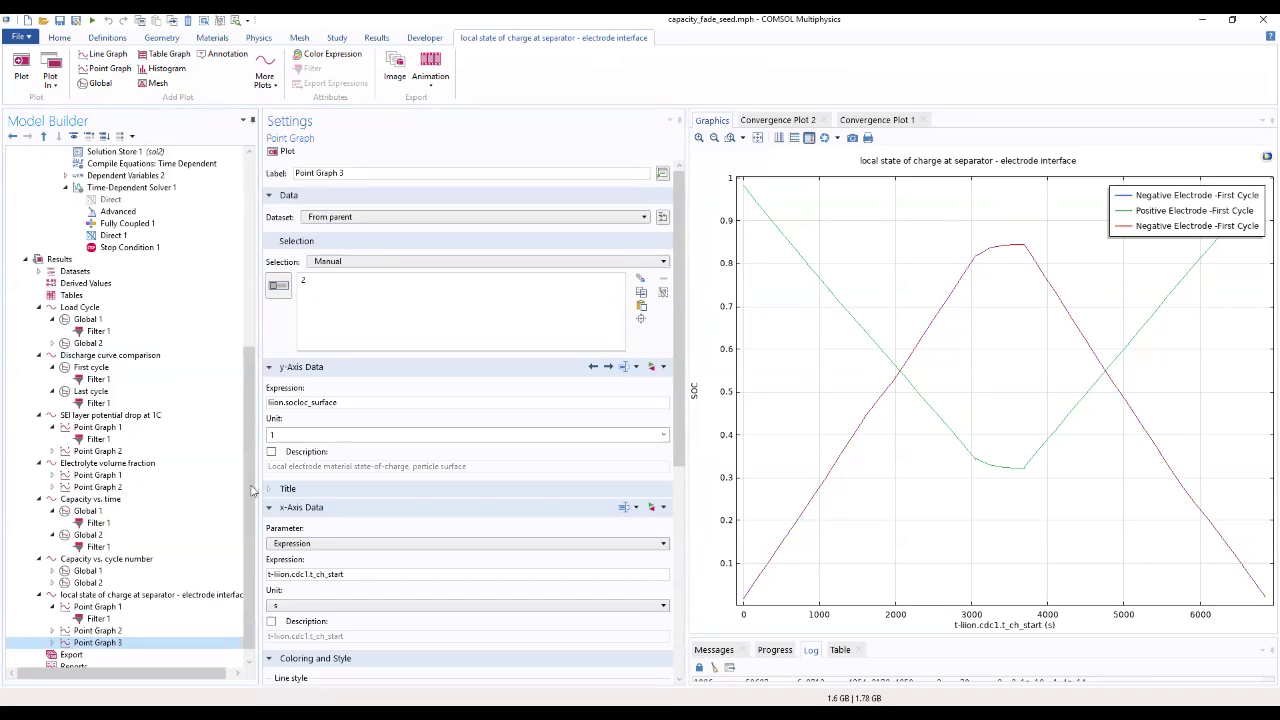
Change the copied negative electrode graph's filter inclusion expression to last_cycle_filter and plot the result
mouse_move(98, 618)
ctrl+mouse_down()
mouse_move(98, 660)
mouse_move(98, 642)
ctrl+mouse_up()
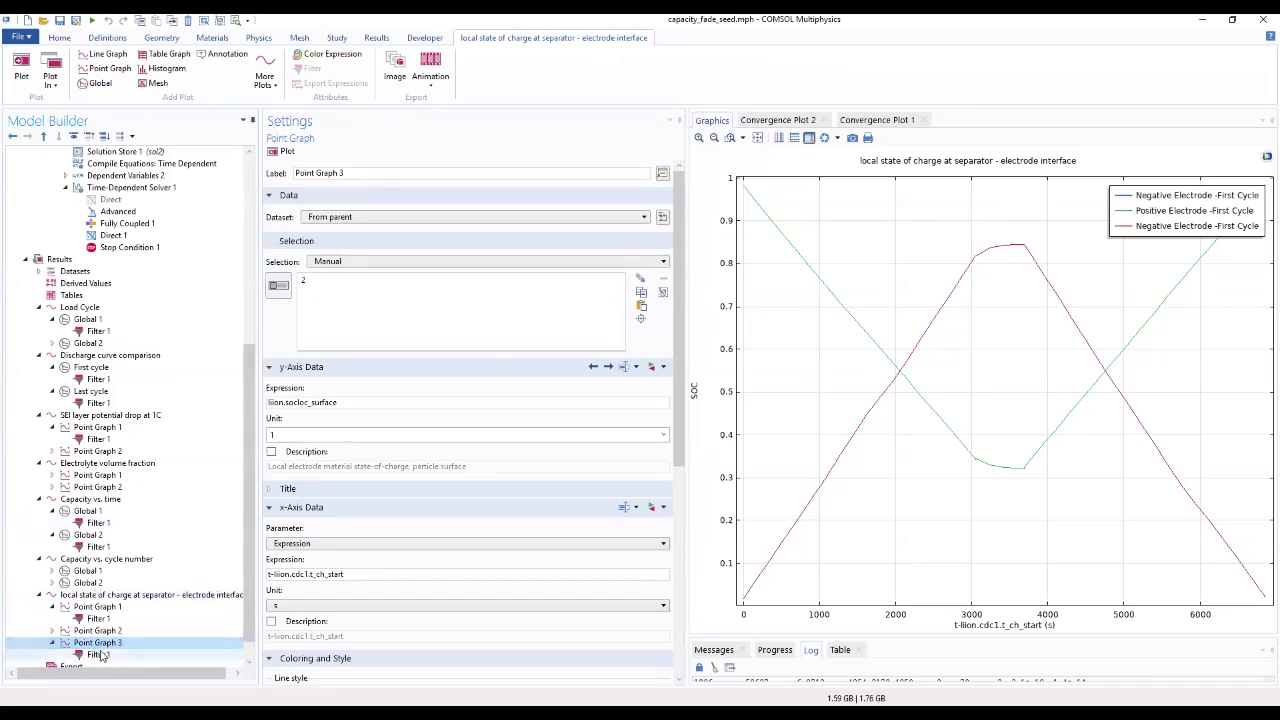
click(99, 655)
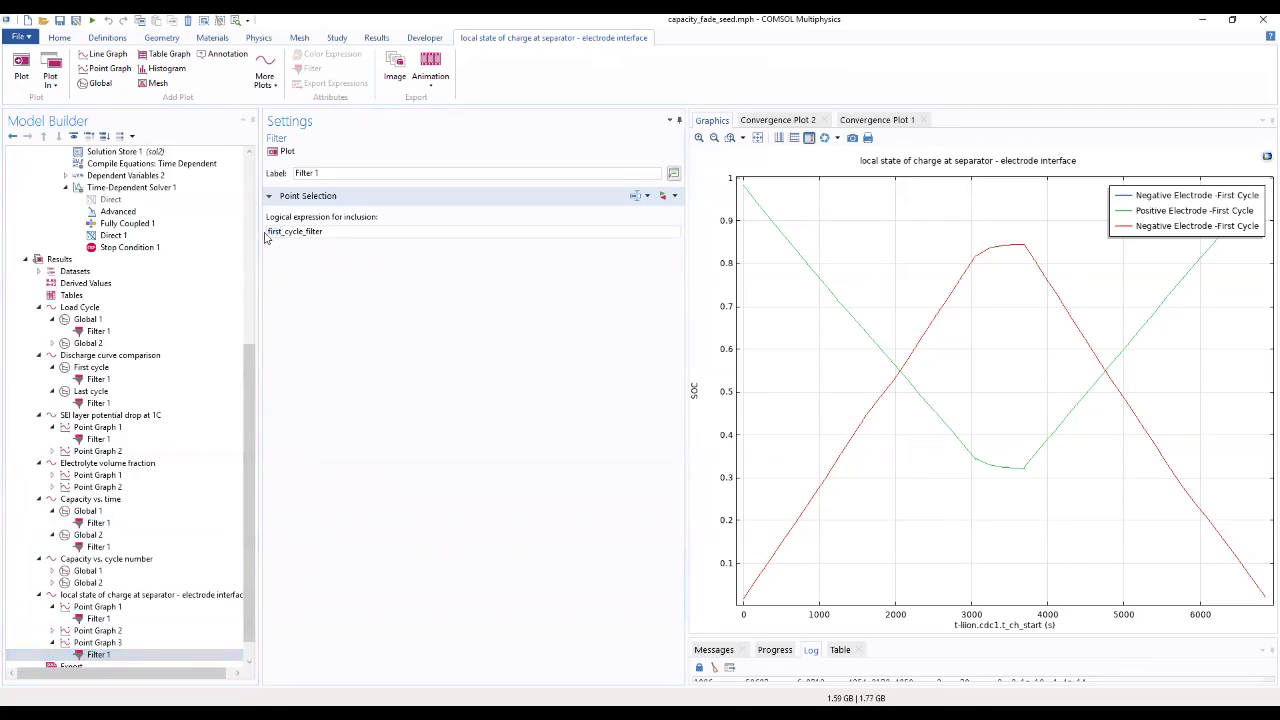
click(269, 231)
mouse_move(269, 231)
mouse_down()
mouse_move(287, 233)
mouse_move(268, 231)
mouse_up()
drag(282, 231, 266, 235)
text(last)
click(273, 152)
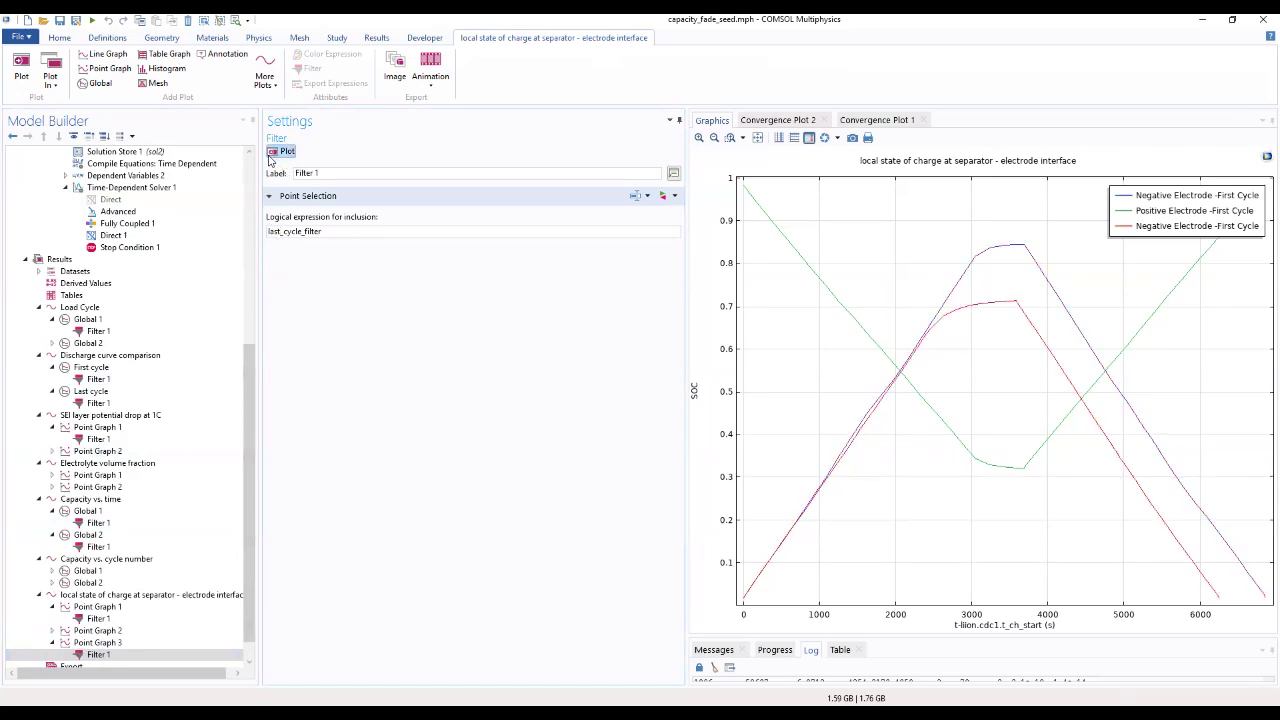
Duplicate the positive electrode's first-cycle point graph in the same plot group
click(100, 631)
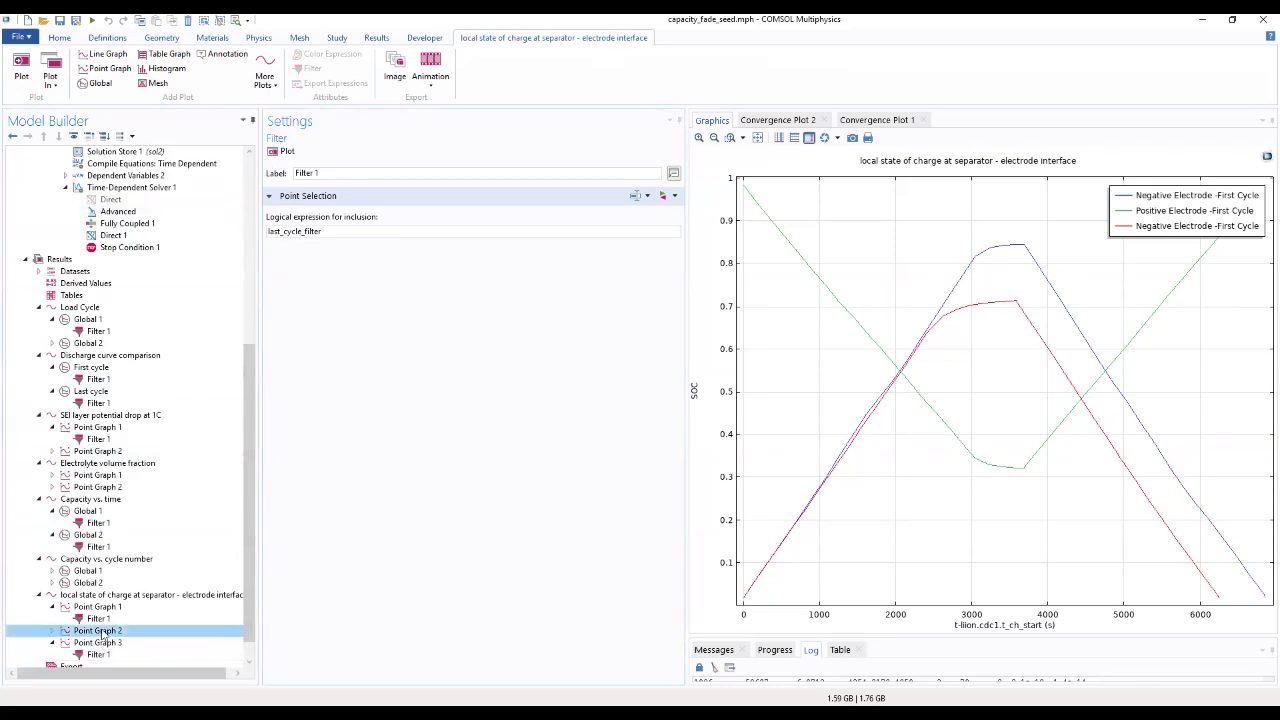
right_click(100, 631)
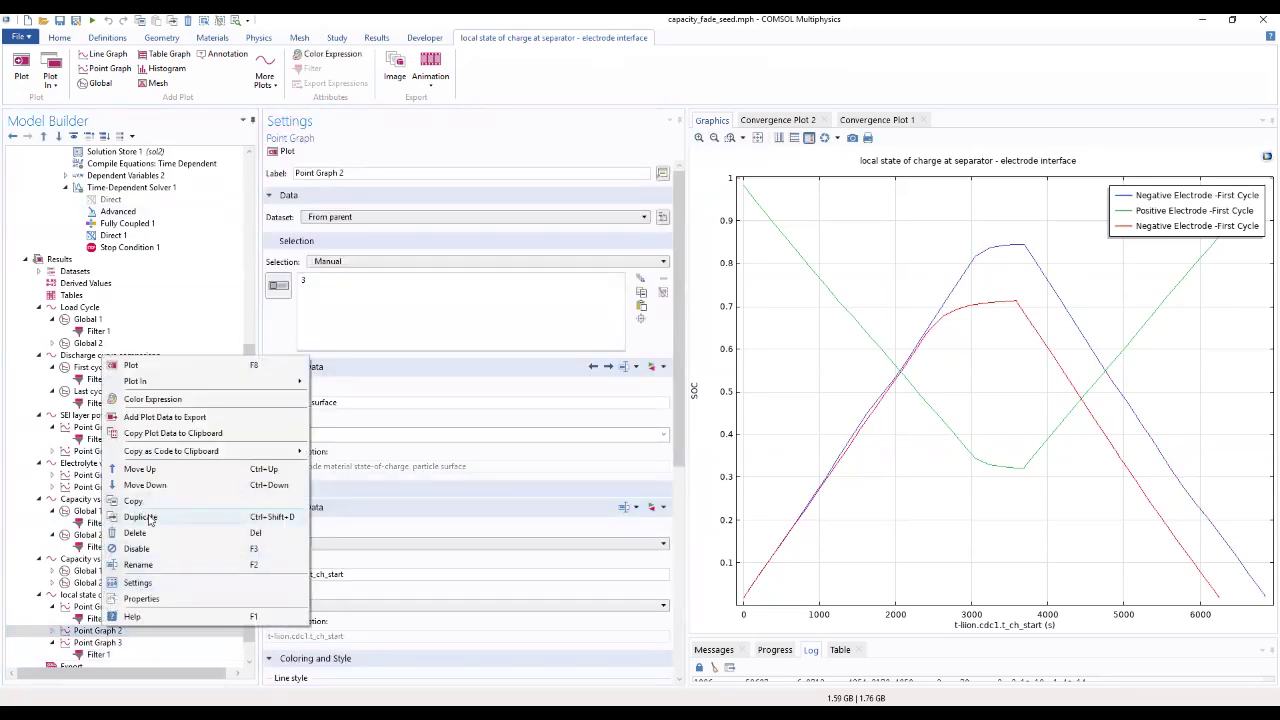
click(140, 517)
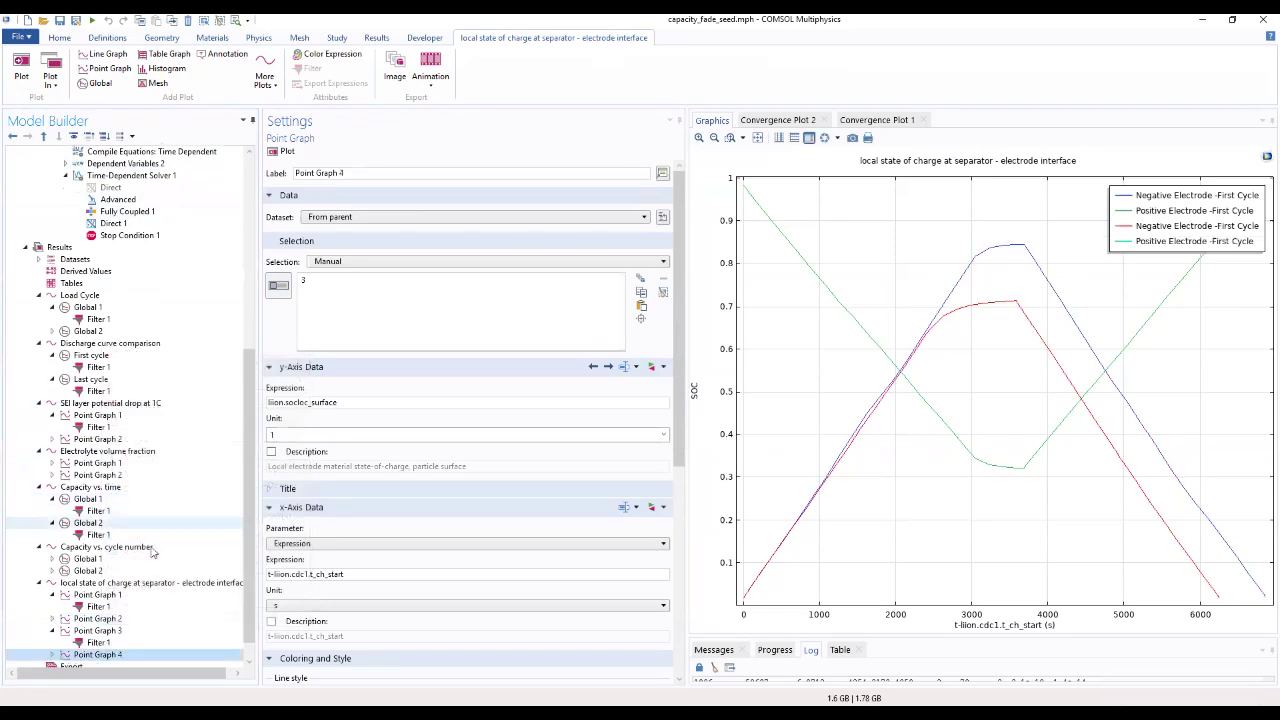
click(280, 287)
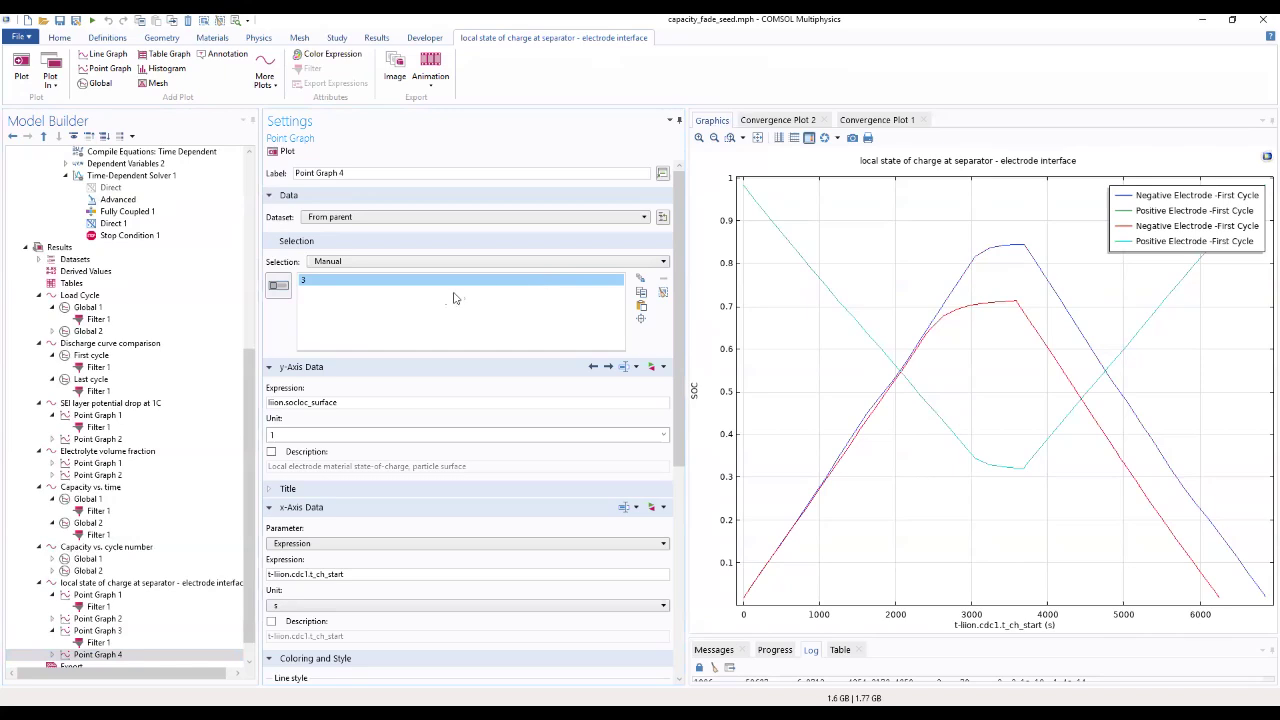
Open the filter of the copied positive electrode graph and replot
click(48, 656)
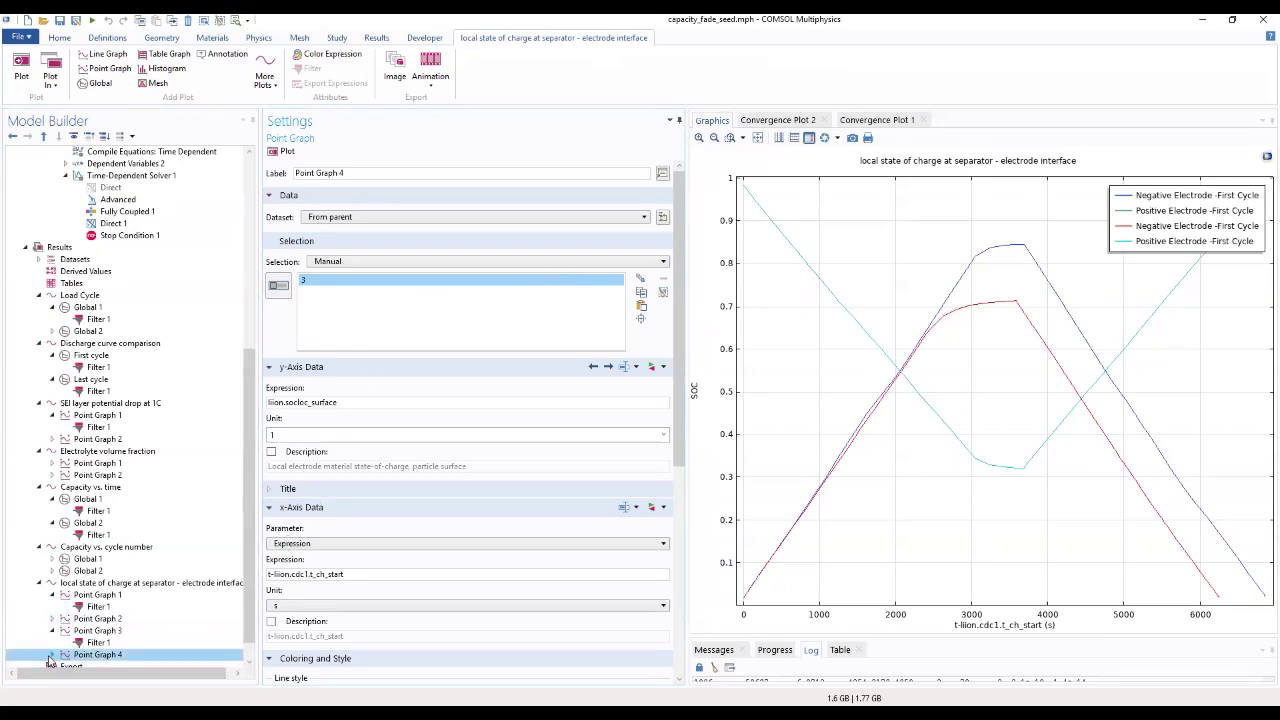
click(51, 655)
click(96, 666)
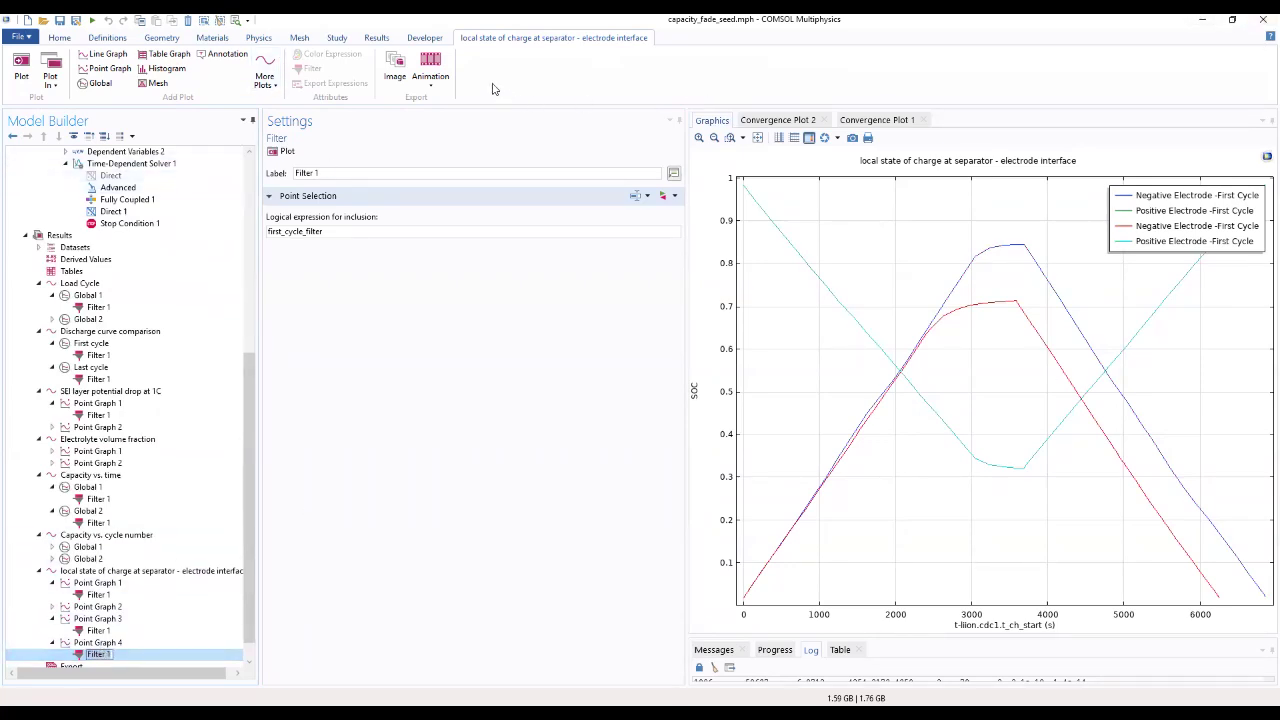
click(564, 324)
click(280, 151)
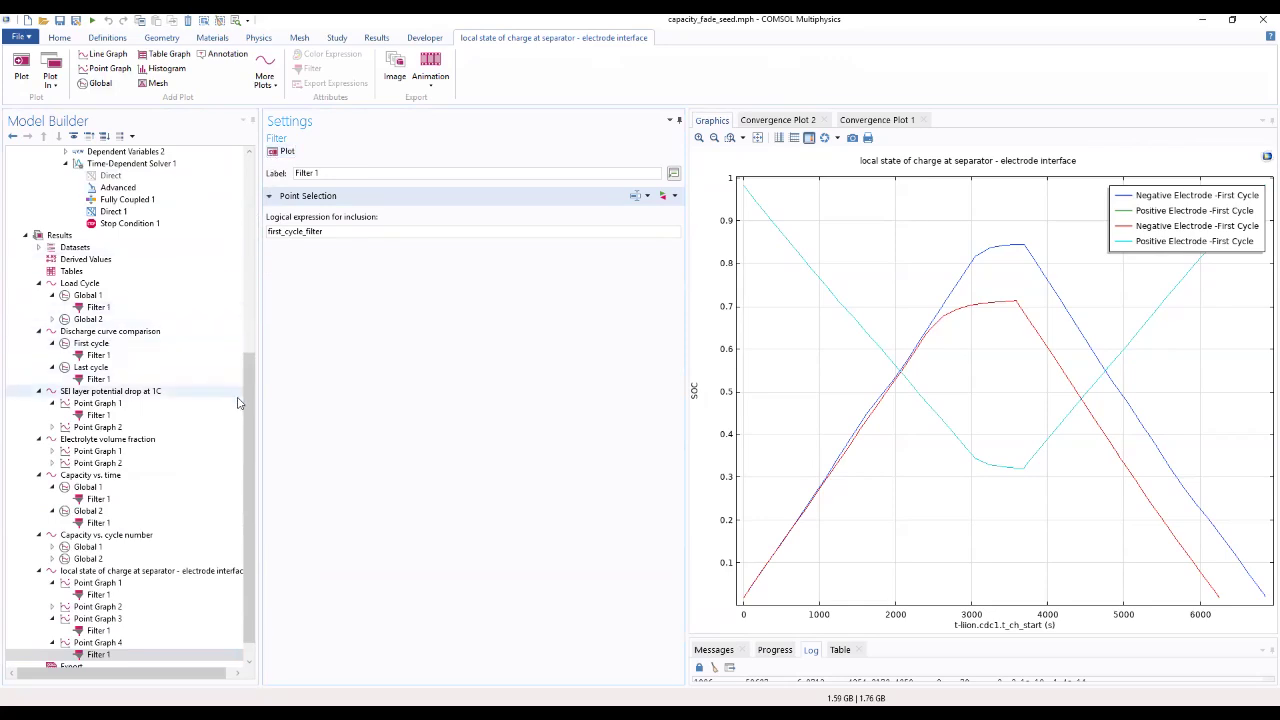
Review the electrode and electrolyte materials, the component variables and the second porous electrode reaction of Porous Electrode 1
drag(249, 395, 258, 231)
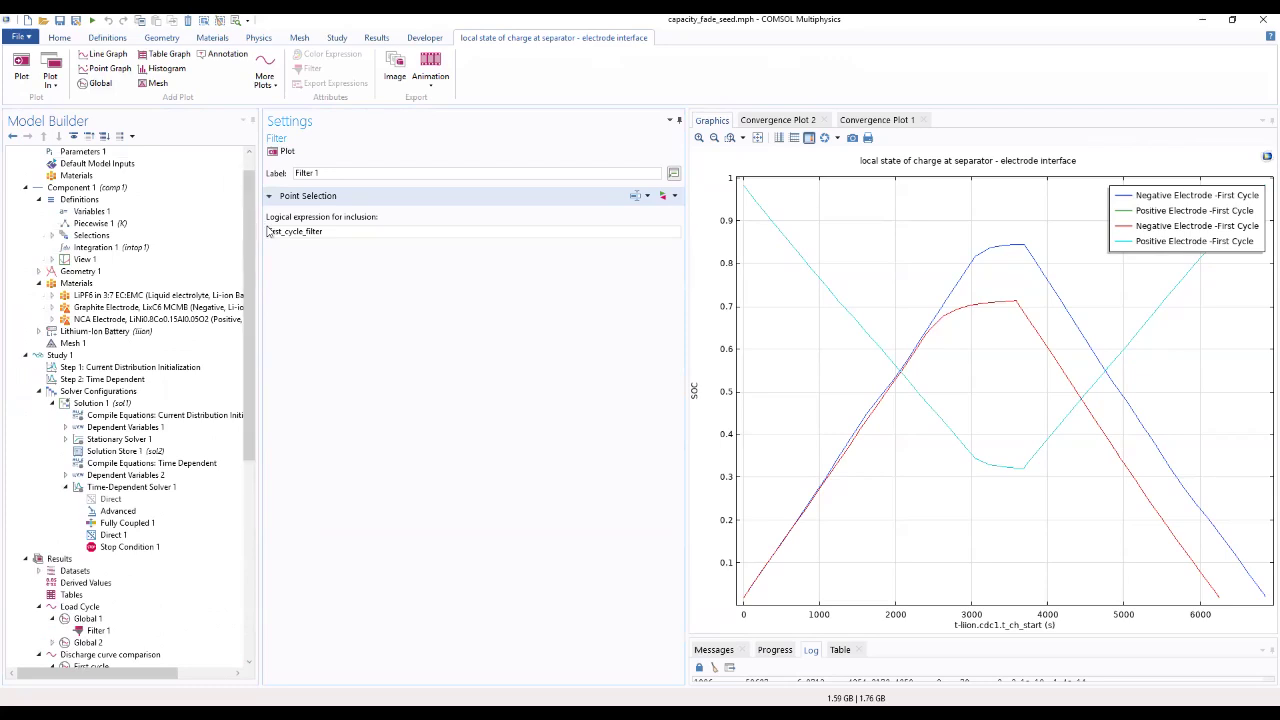
click(105, 319)
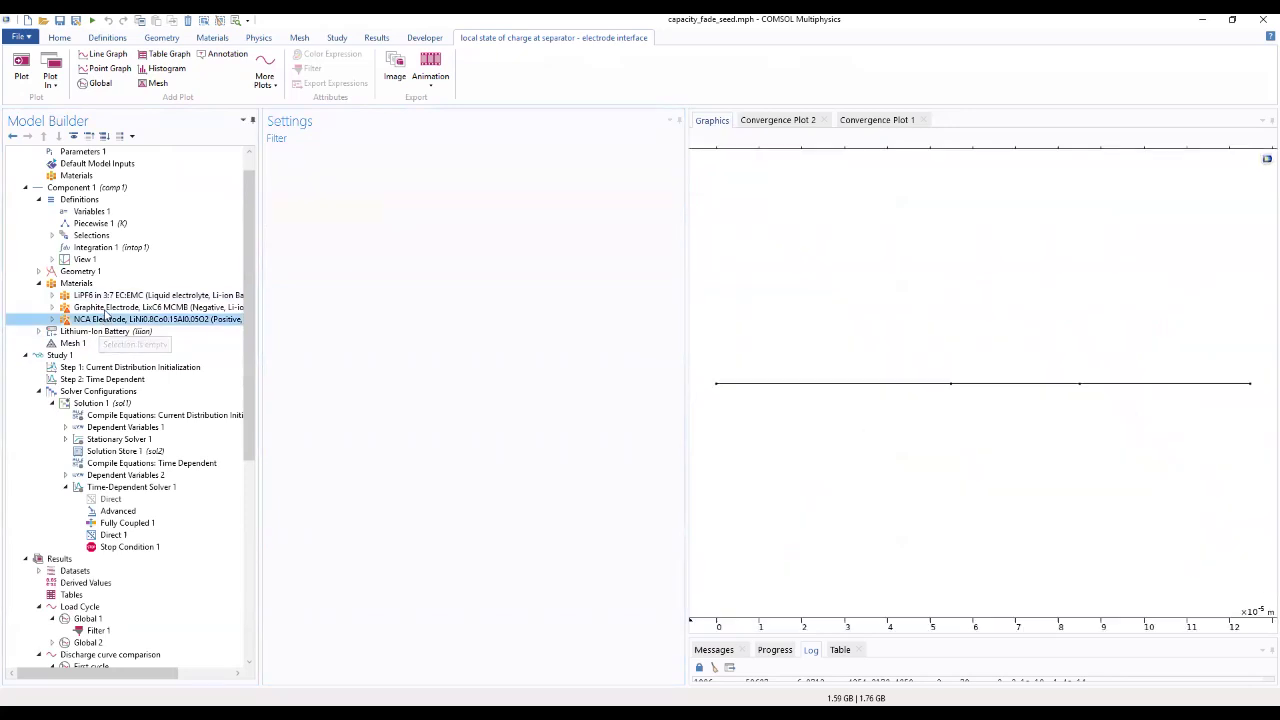
click(111, 307)
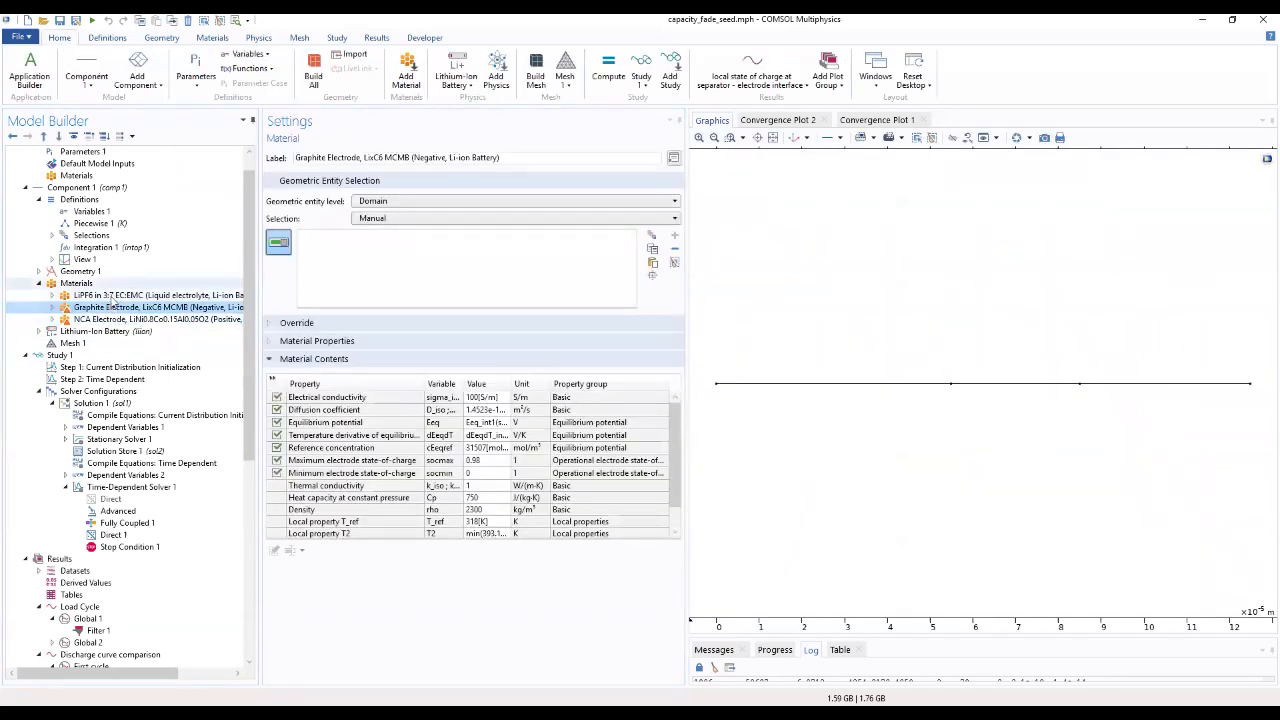
click(110, 295)
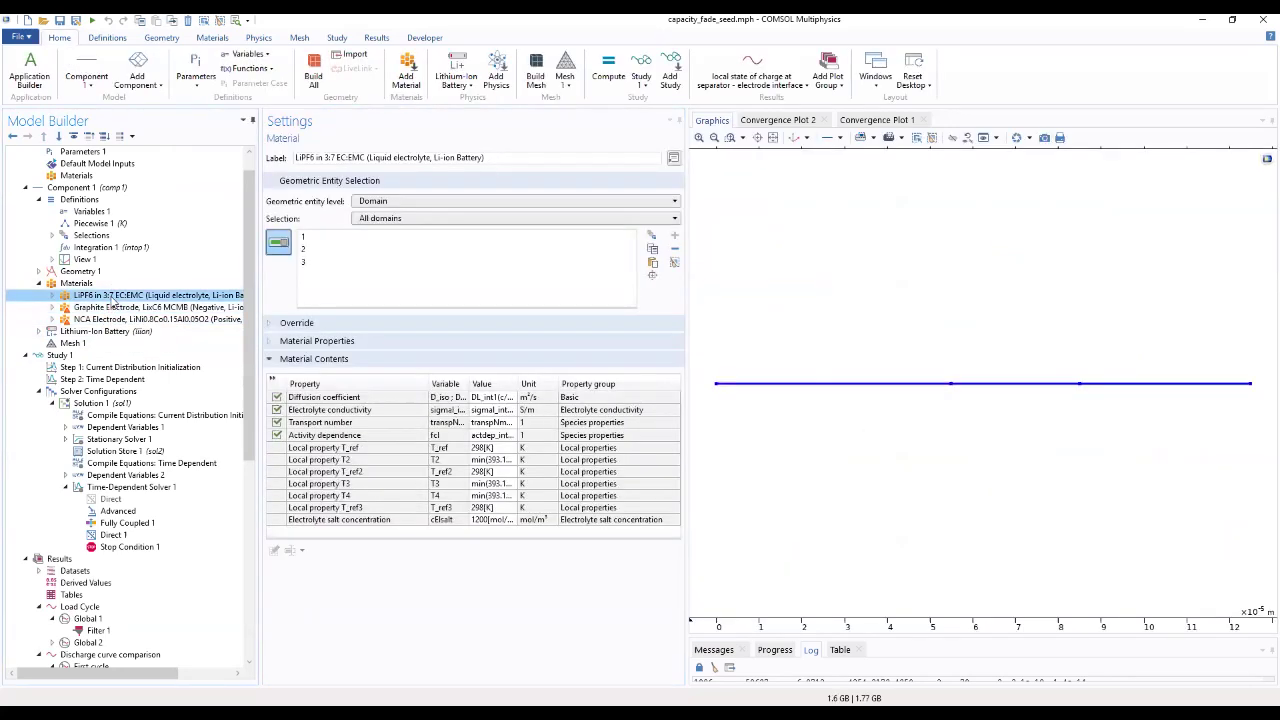
click(89, 212)
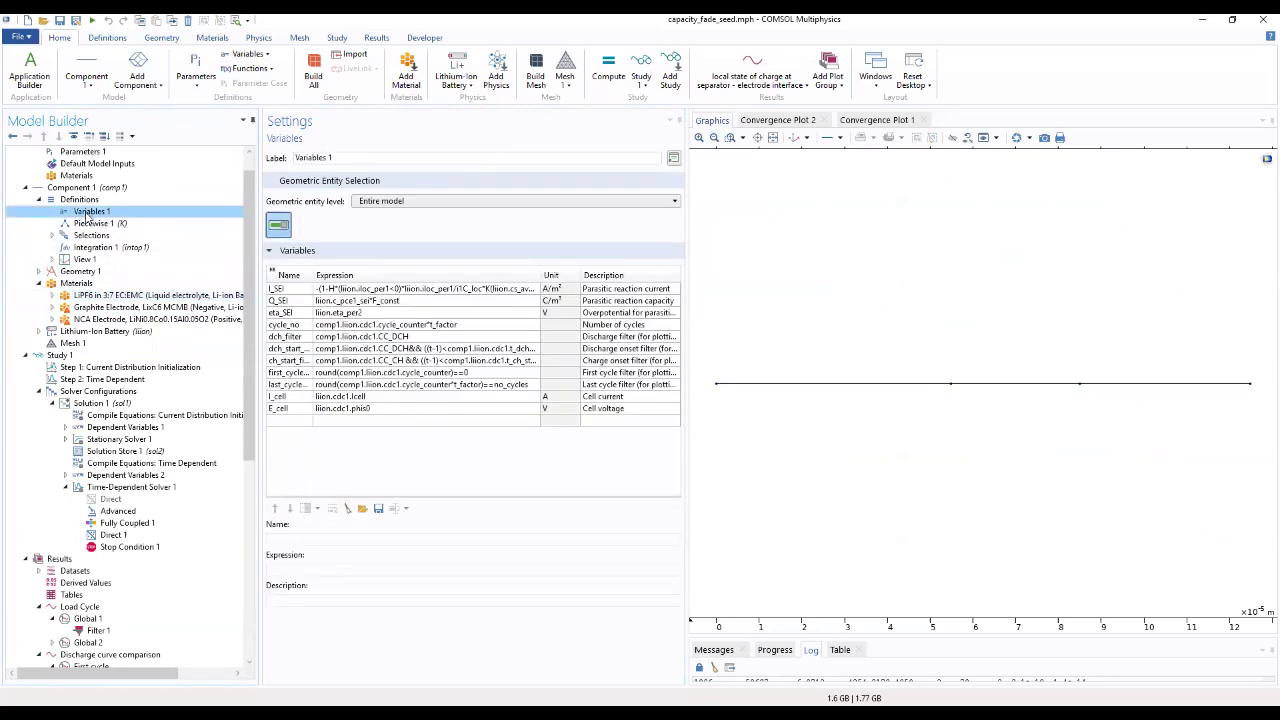
click(39, 332)
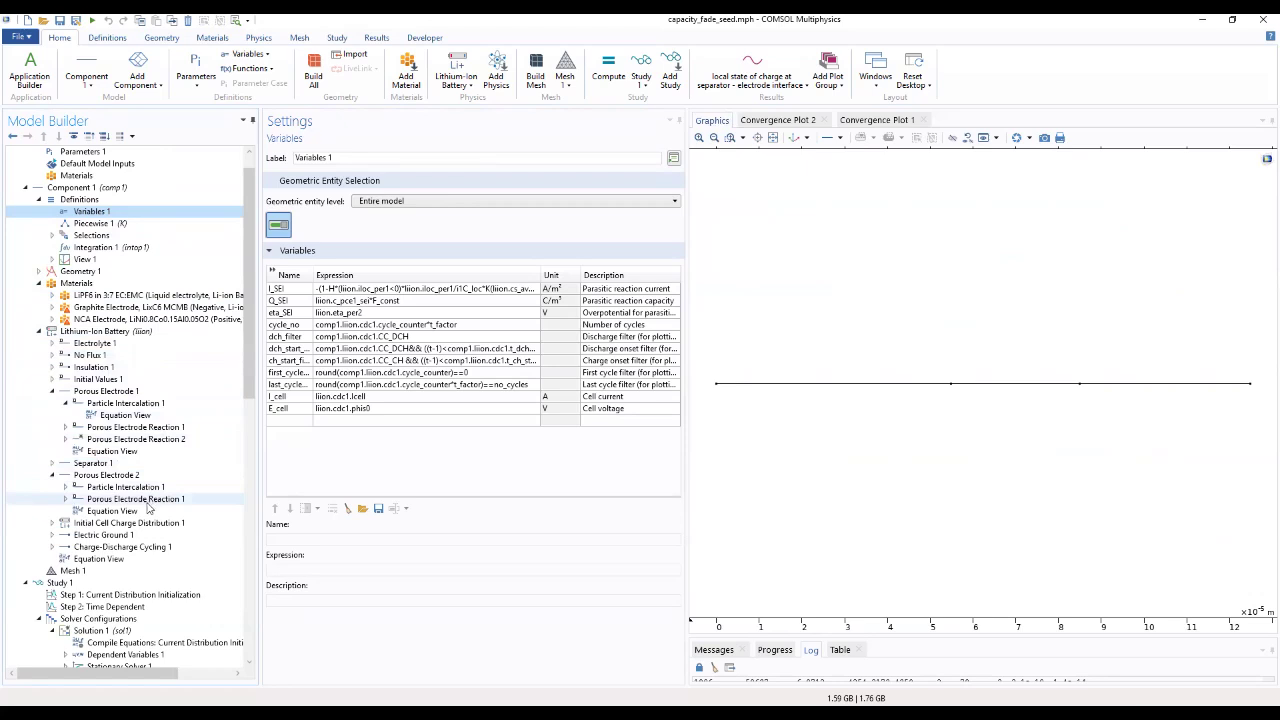
click(160, 446)
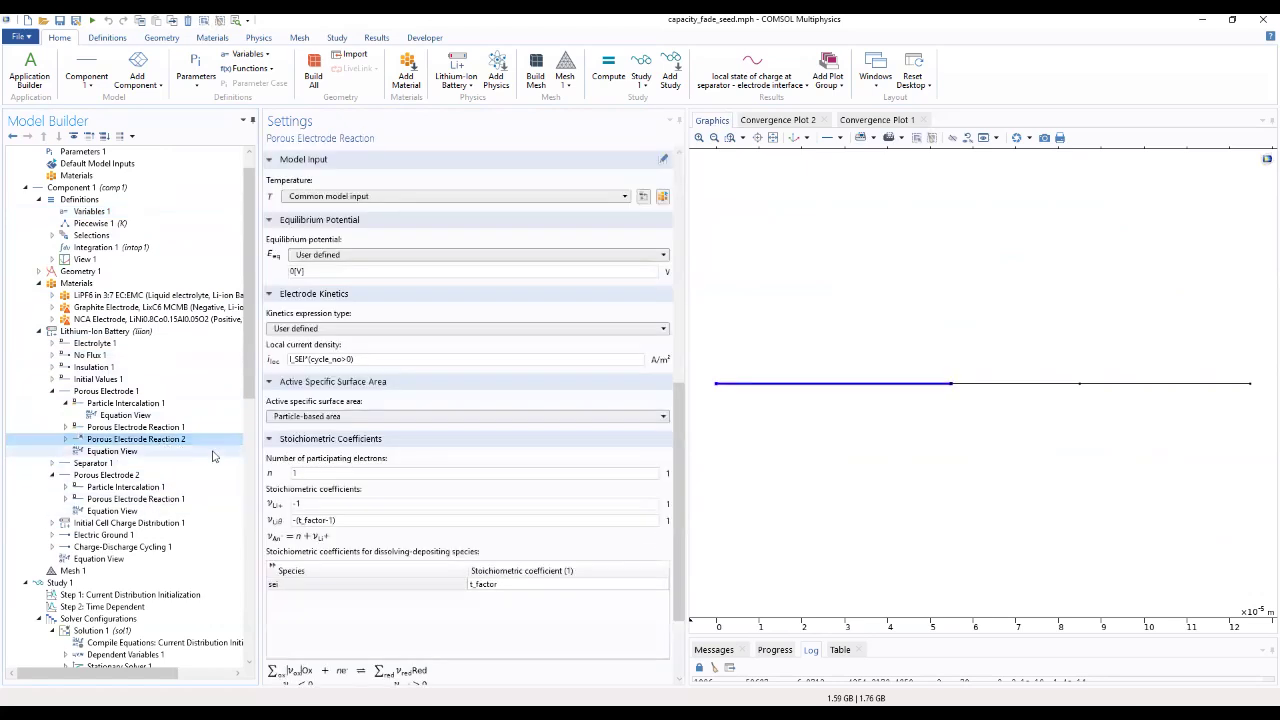